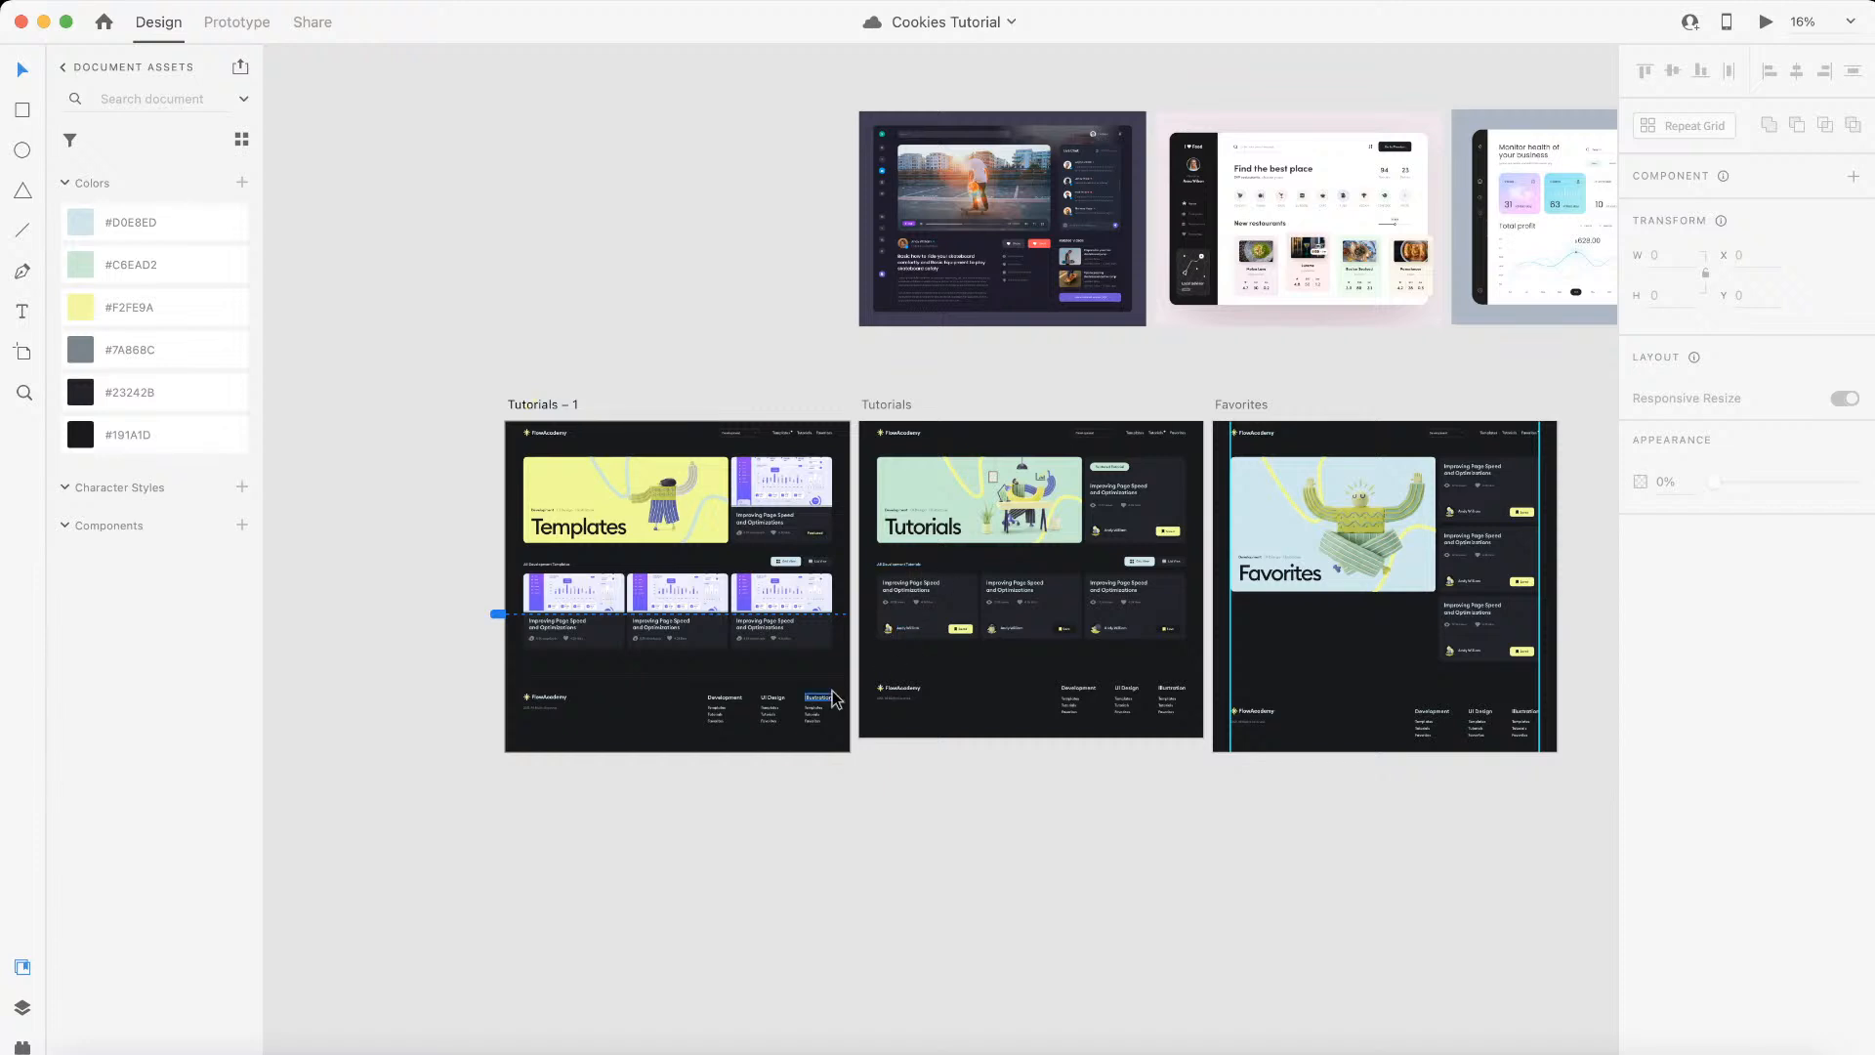
Step: Switch from the design mockups to the UX Cookies project in Webflow and exit its page preview
scroll(879, 586, "left", 3)
scroll(832, 695, "up", 3)
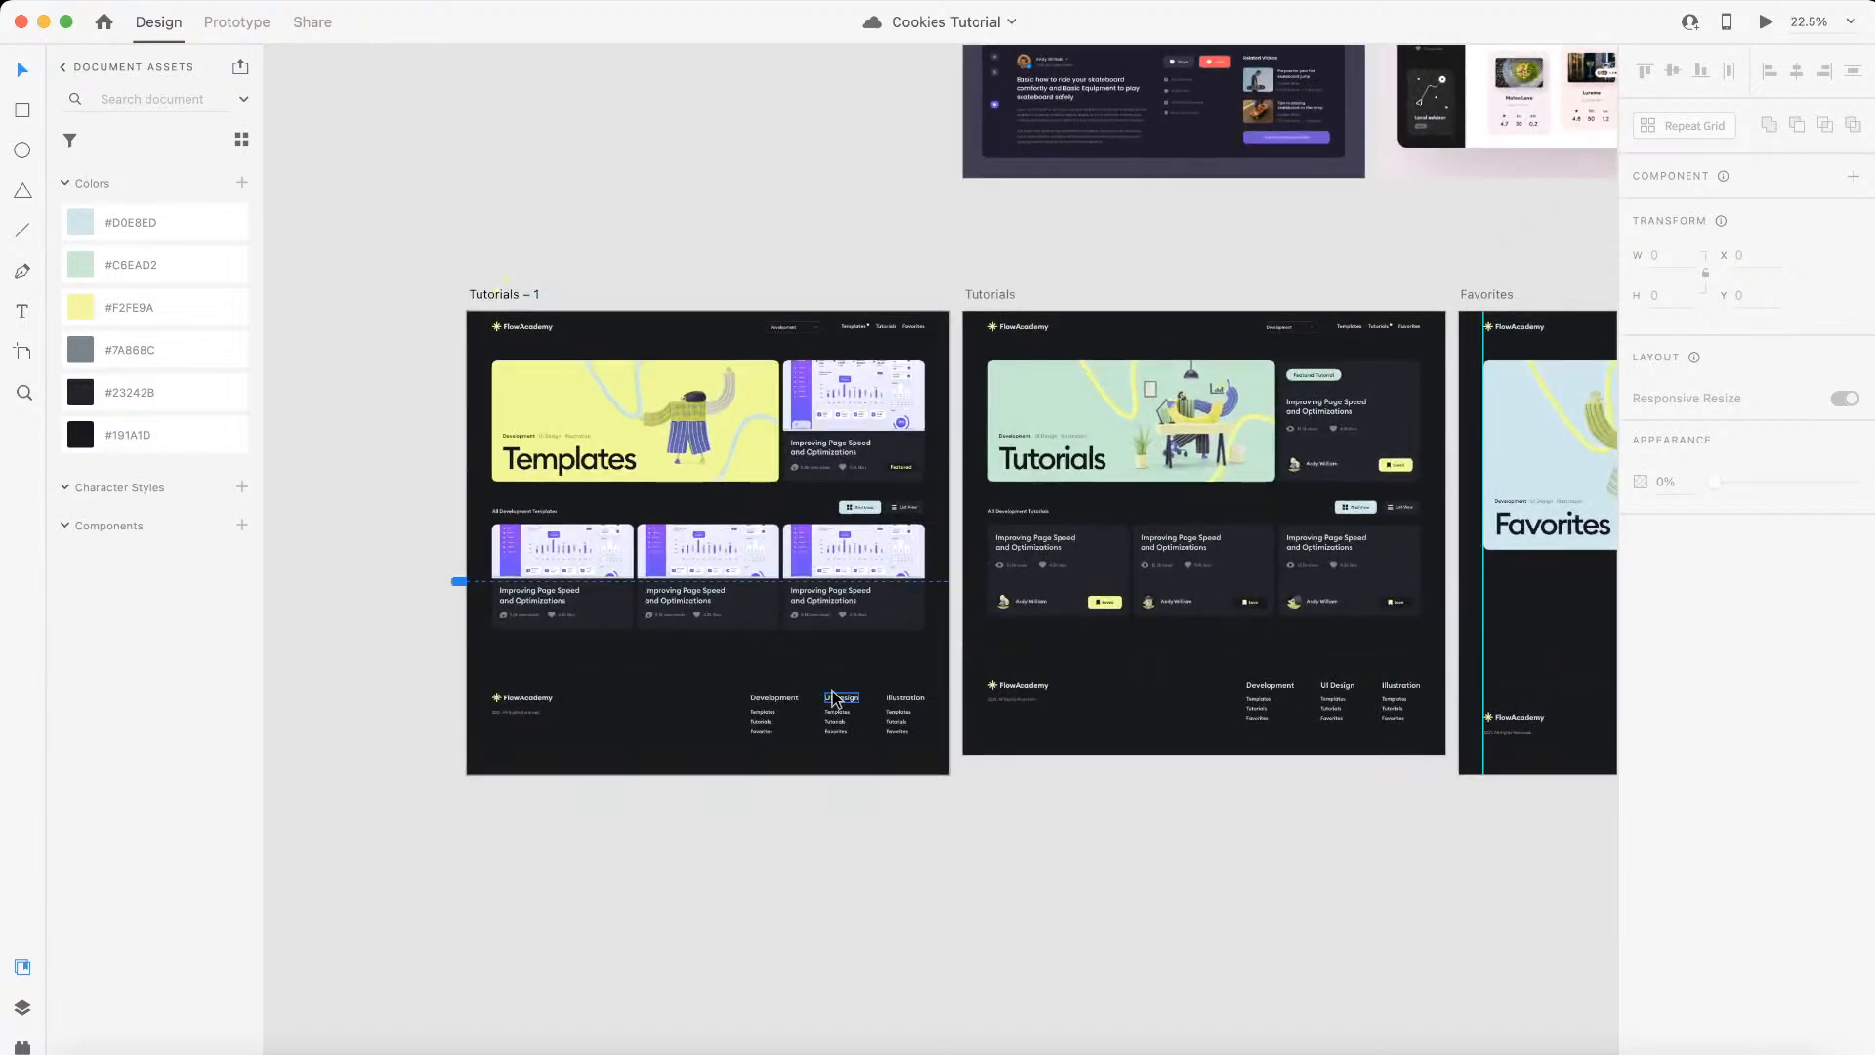
key("ctrl+Left")
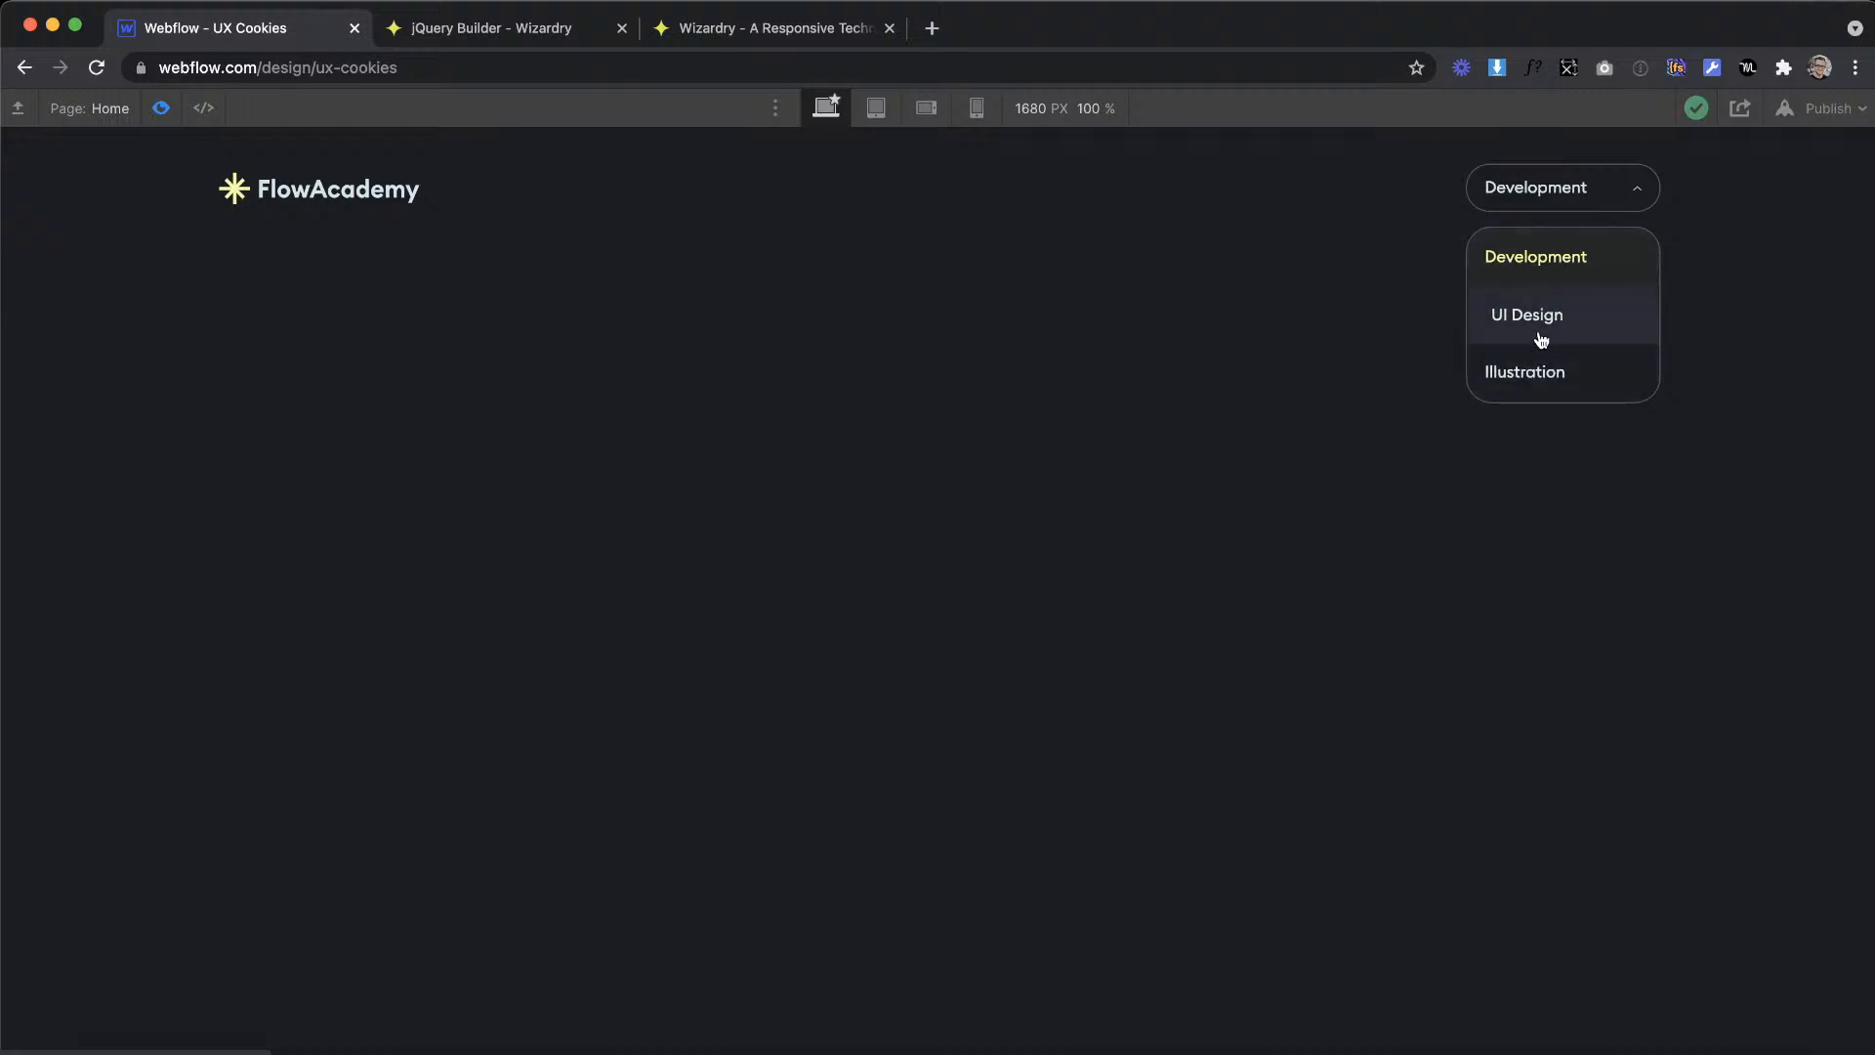
left_click(173, 108)
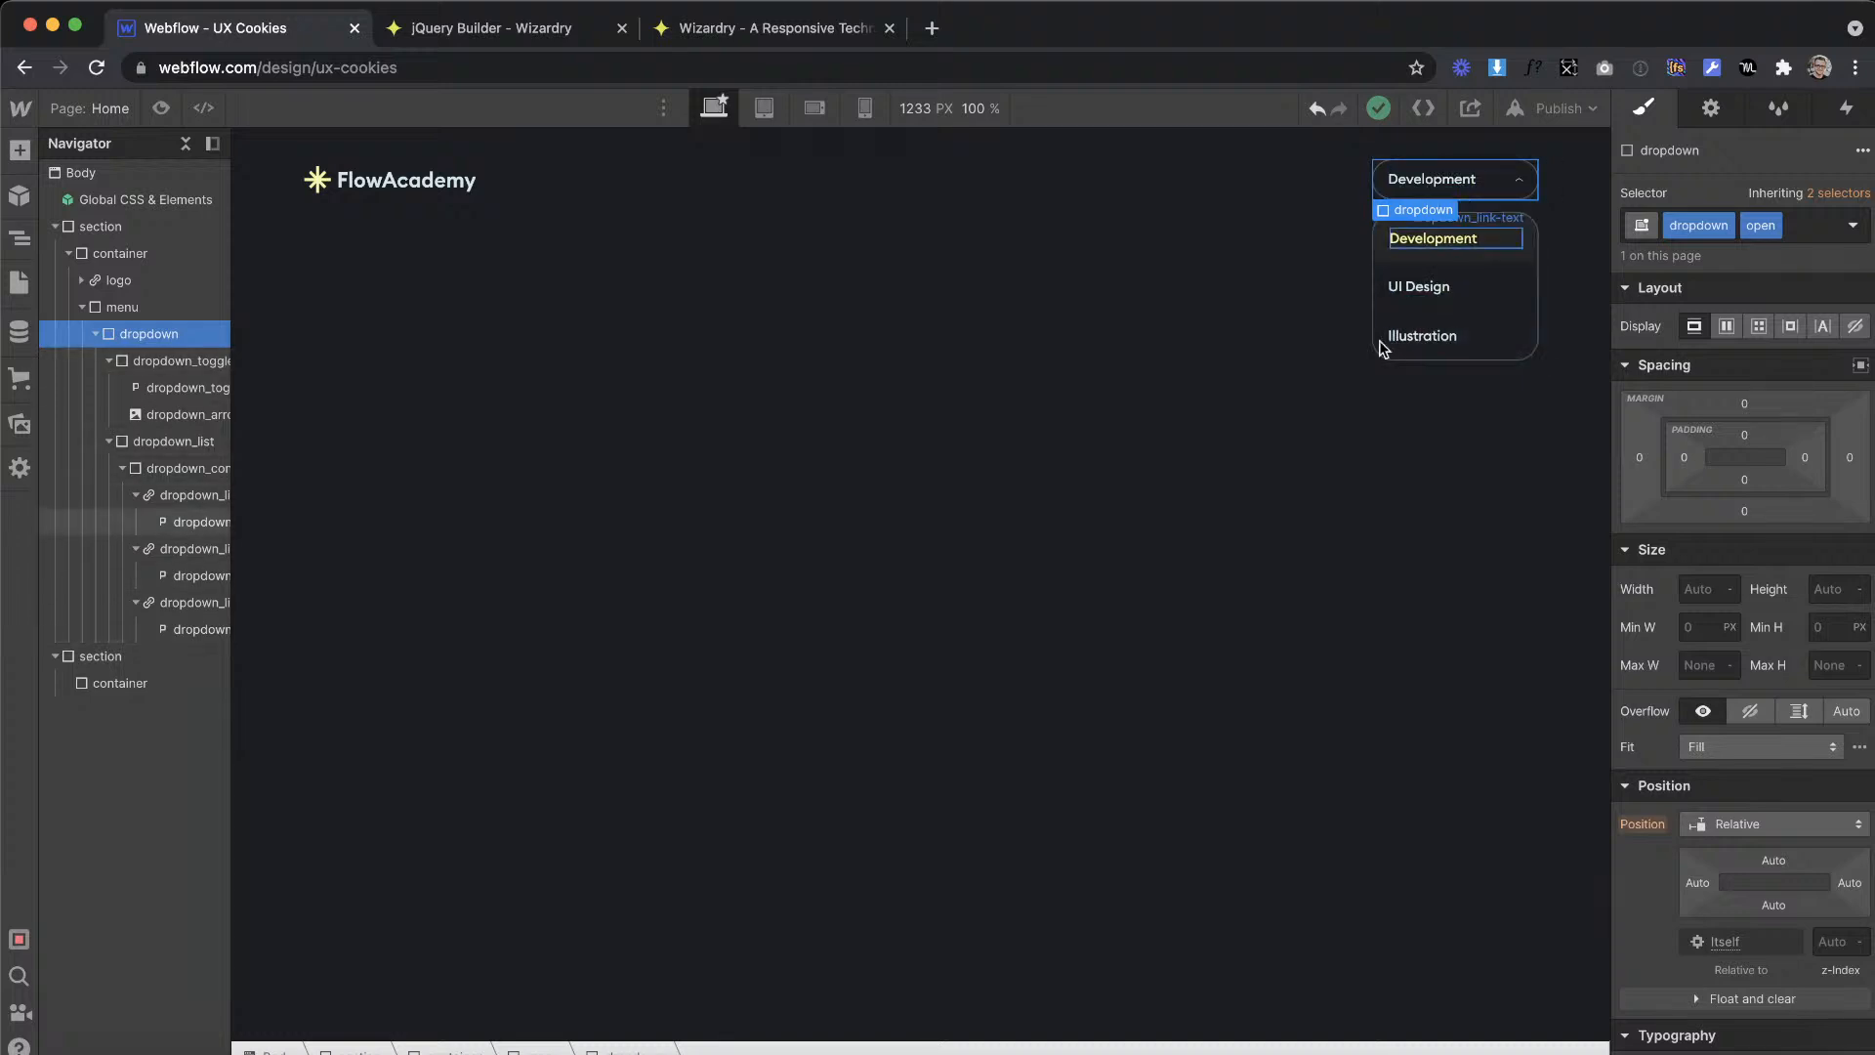
Step: Examine the dropdown's element hierarchy, including its dropdown_toggle, dropdown_list and dropdown_contain elements, and their style settings
left_click(96, 335)
left_click(95, 336)
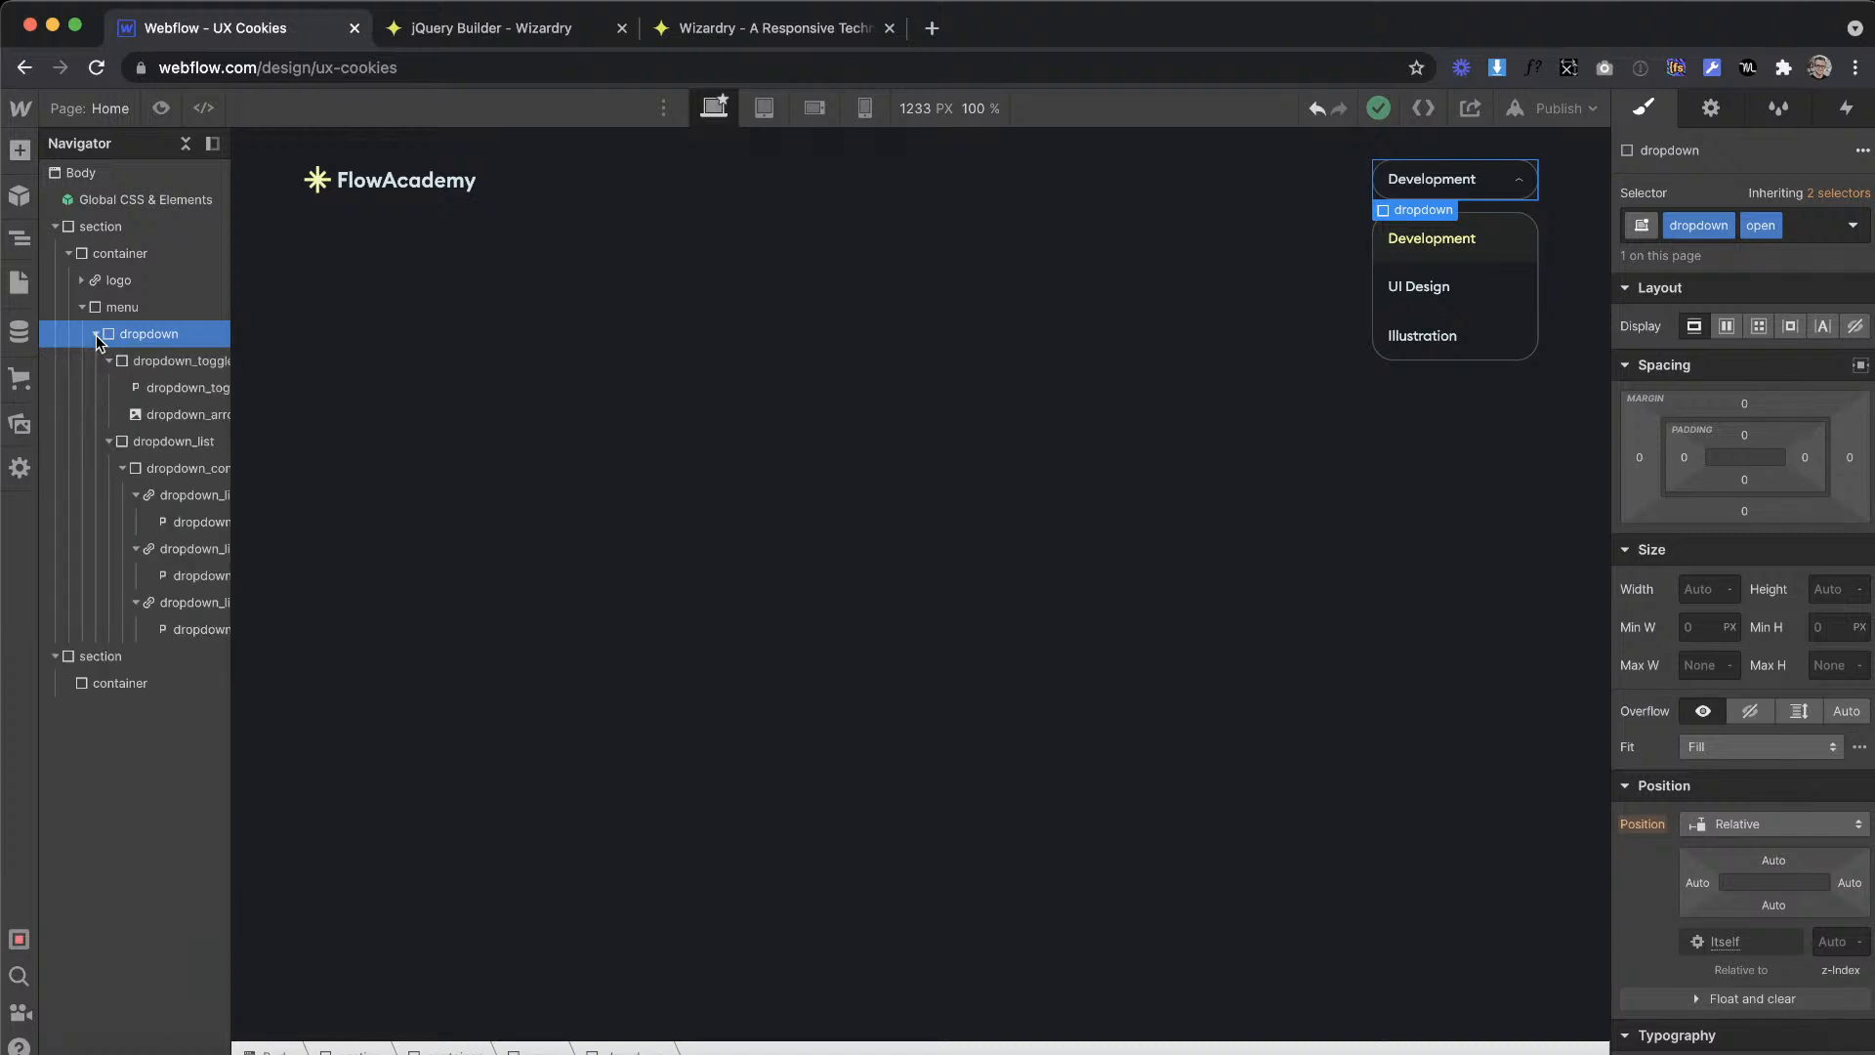
left_click(109, 361)
left_click(172, 363)
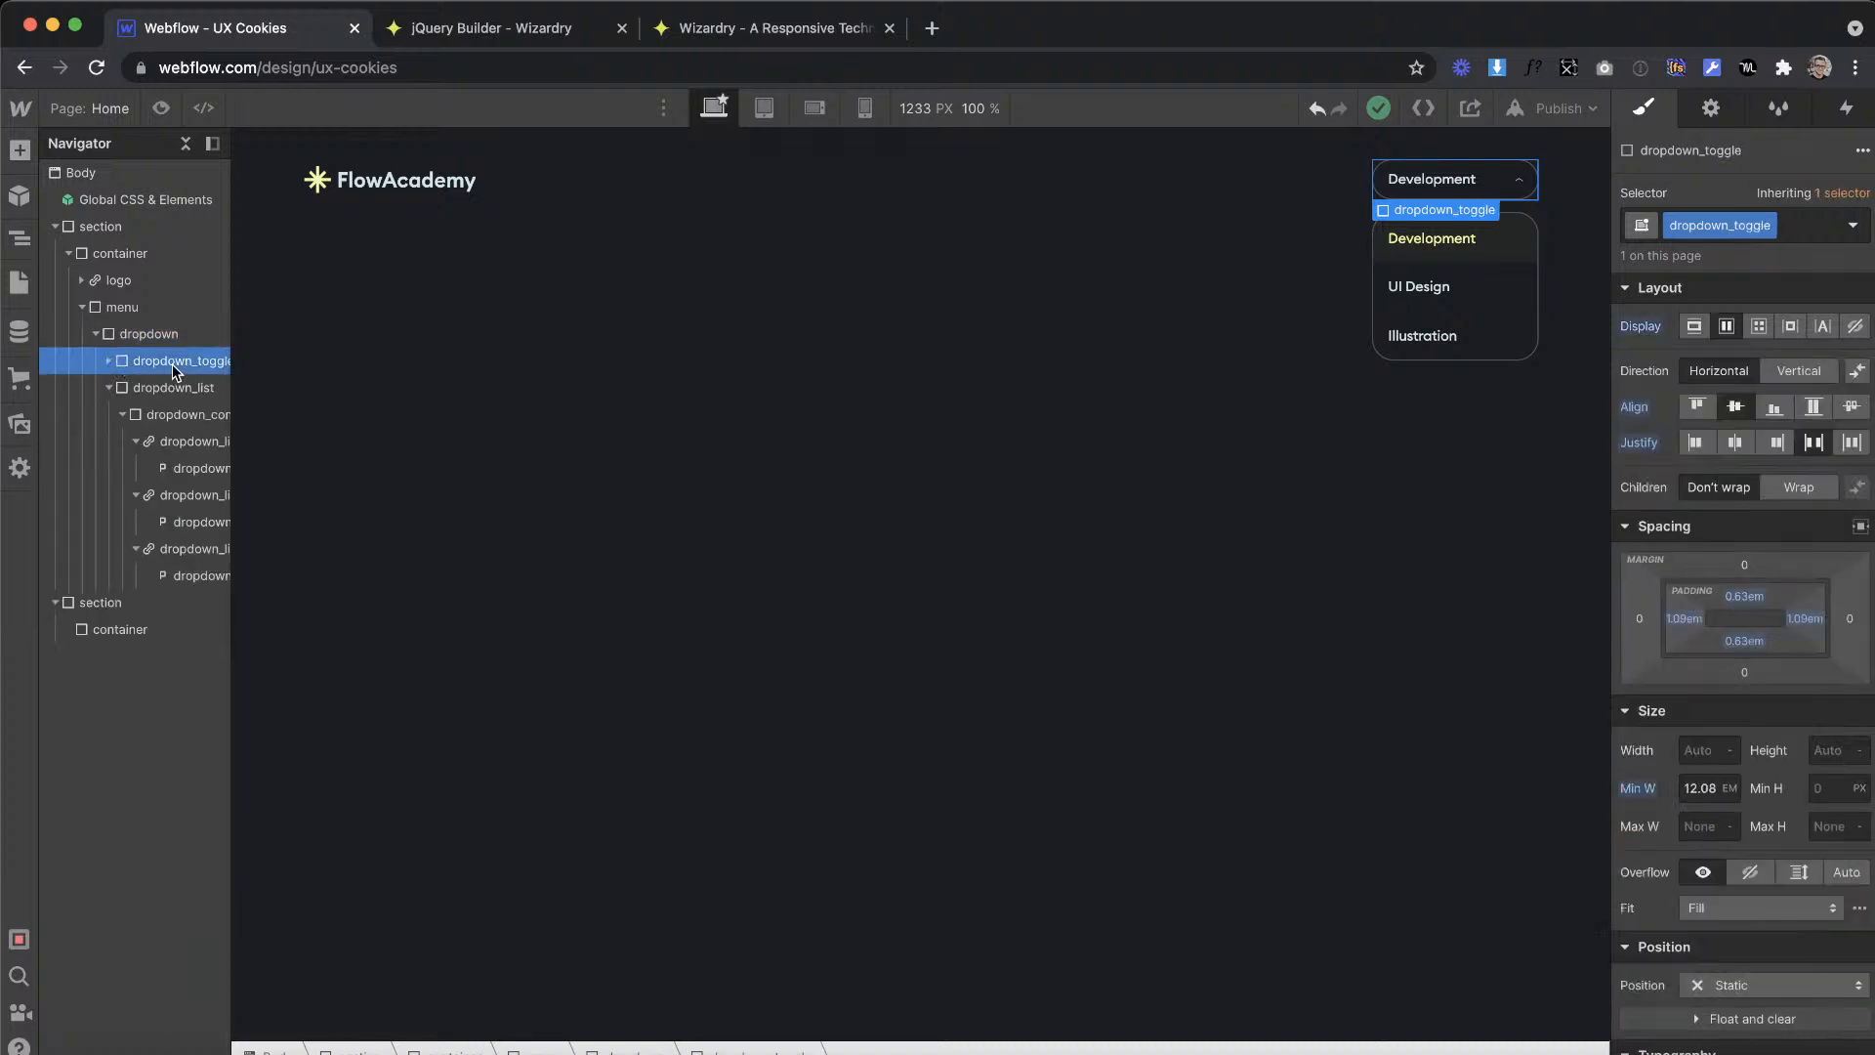
left_click(168, 388)
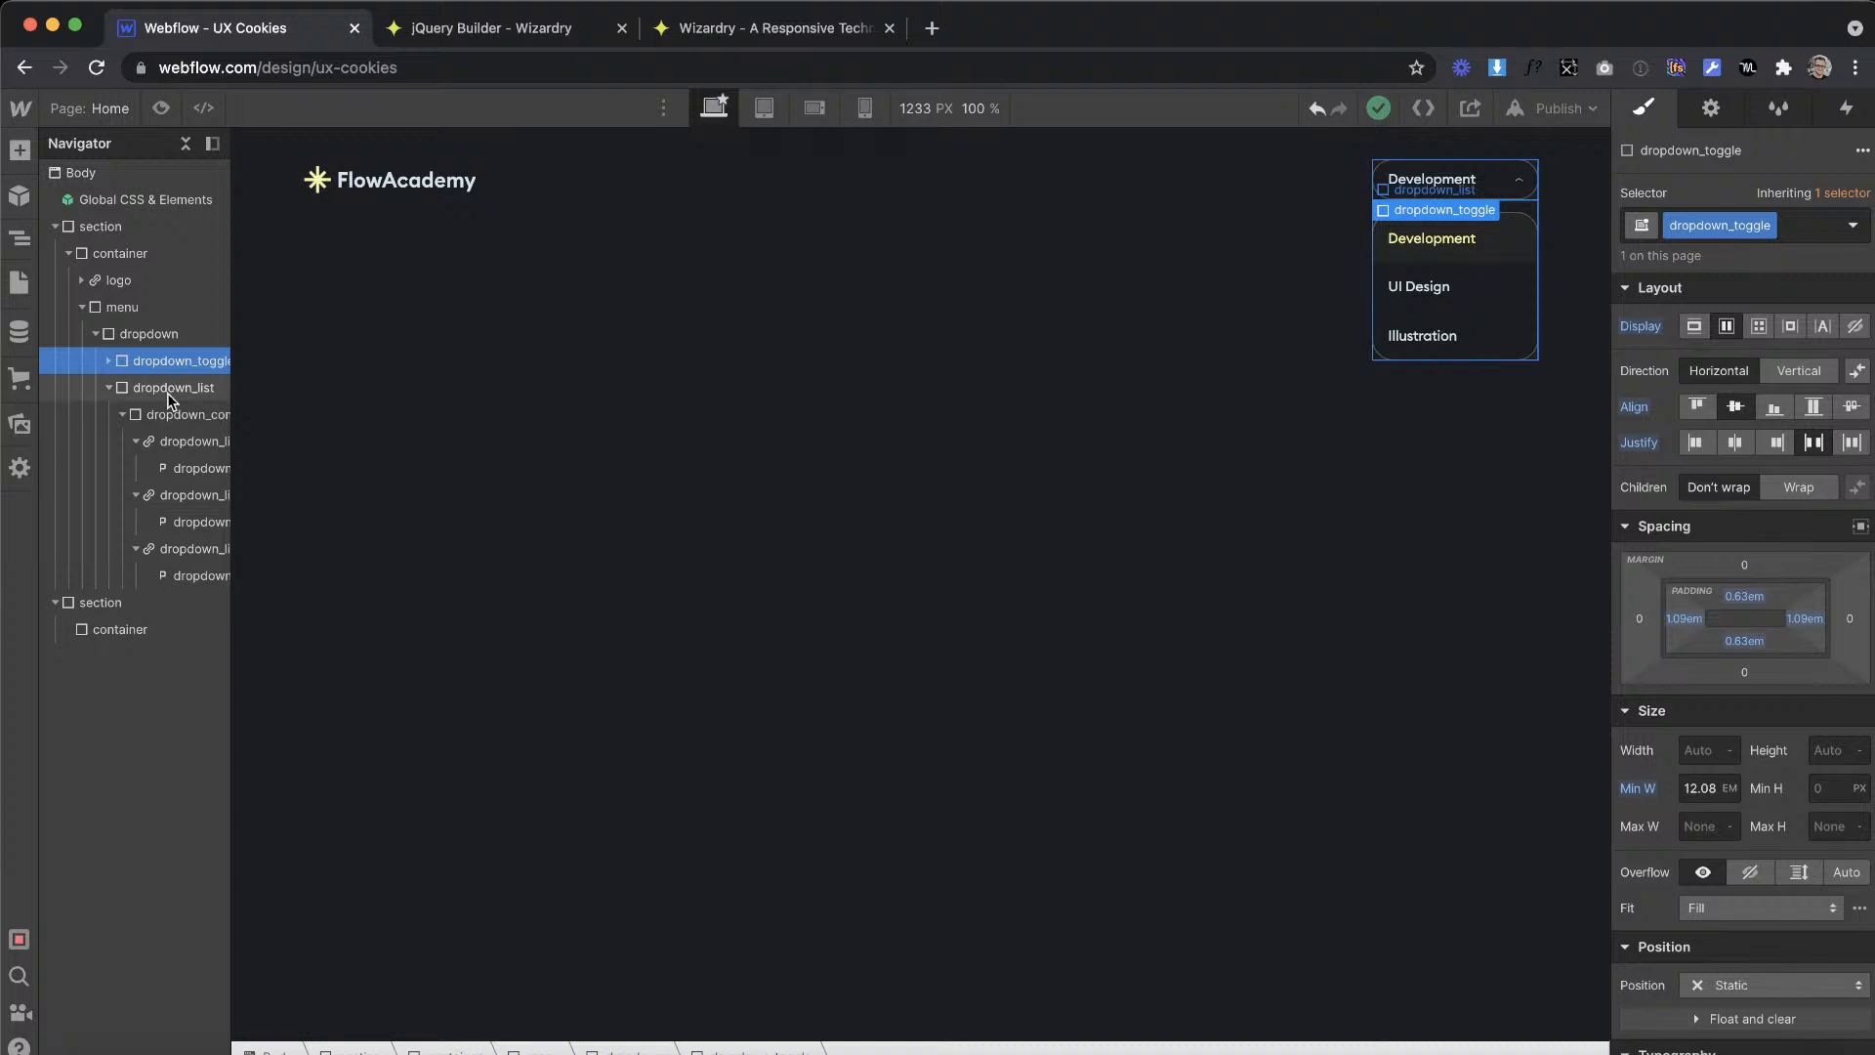
left_click(109, 389)
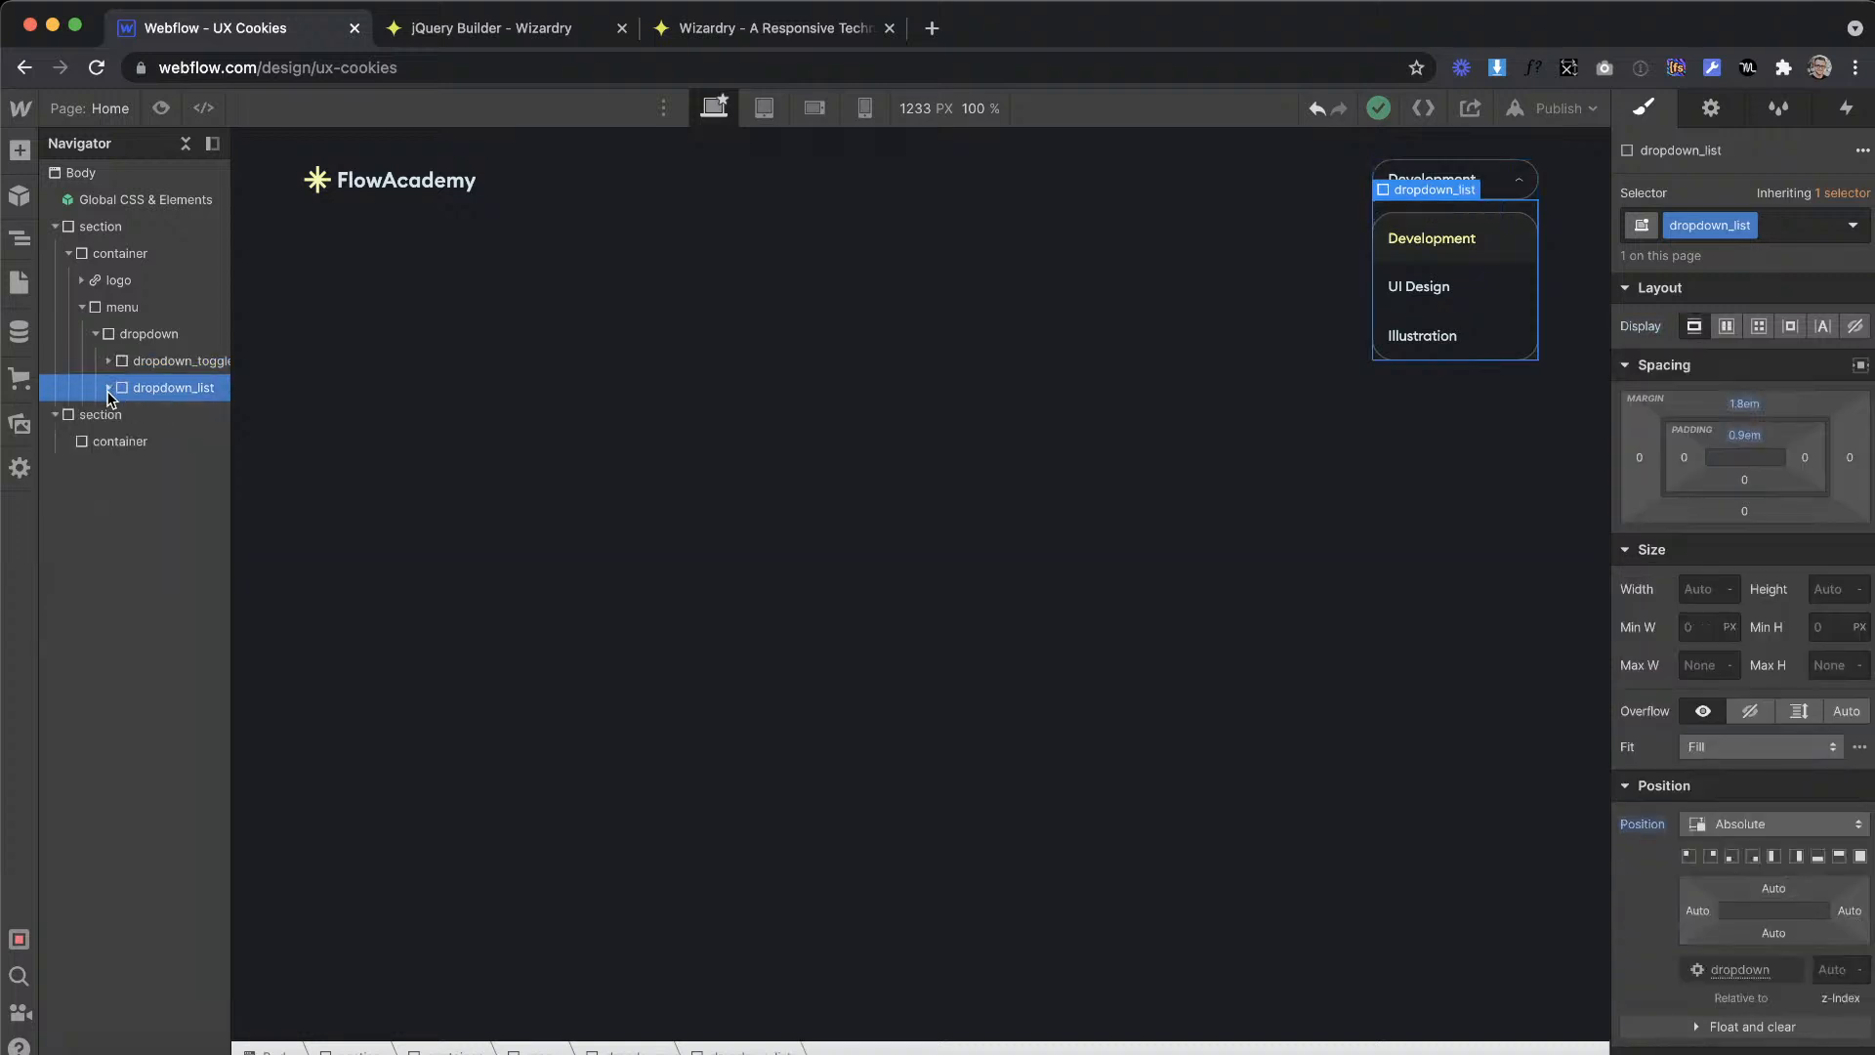
left_click(108, 387)
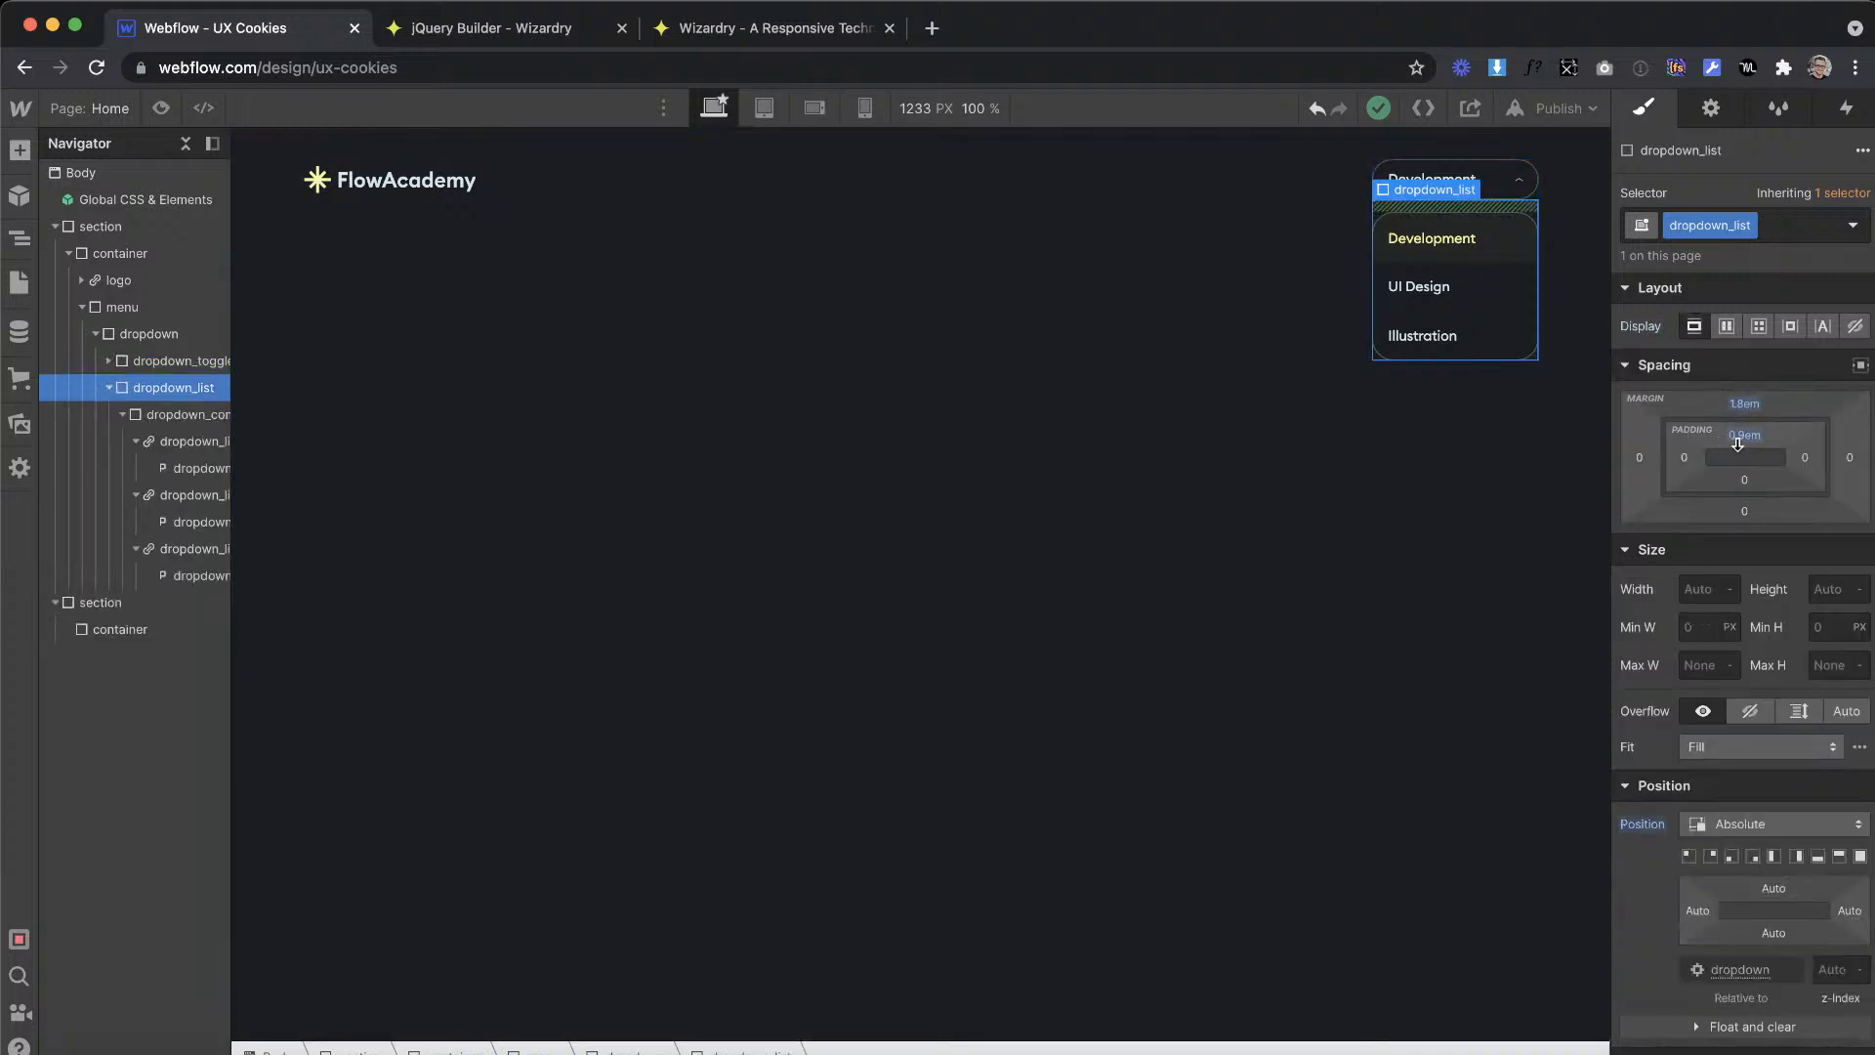
left_click(139, 418)
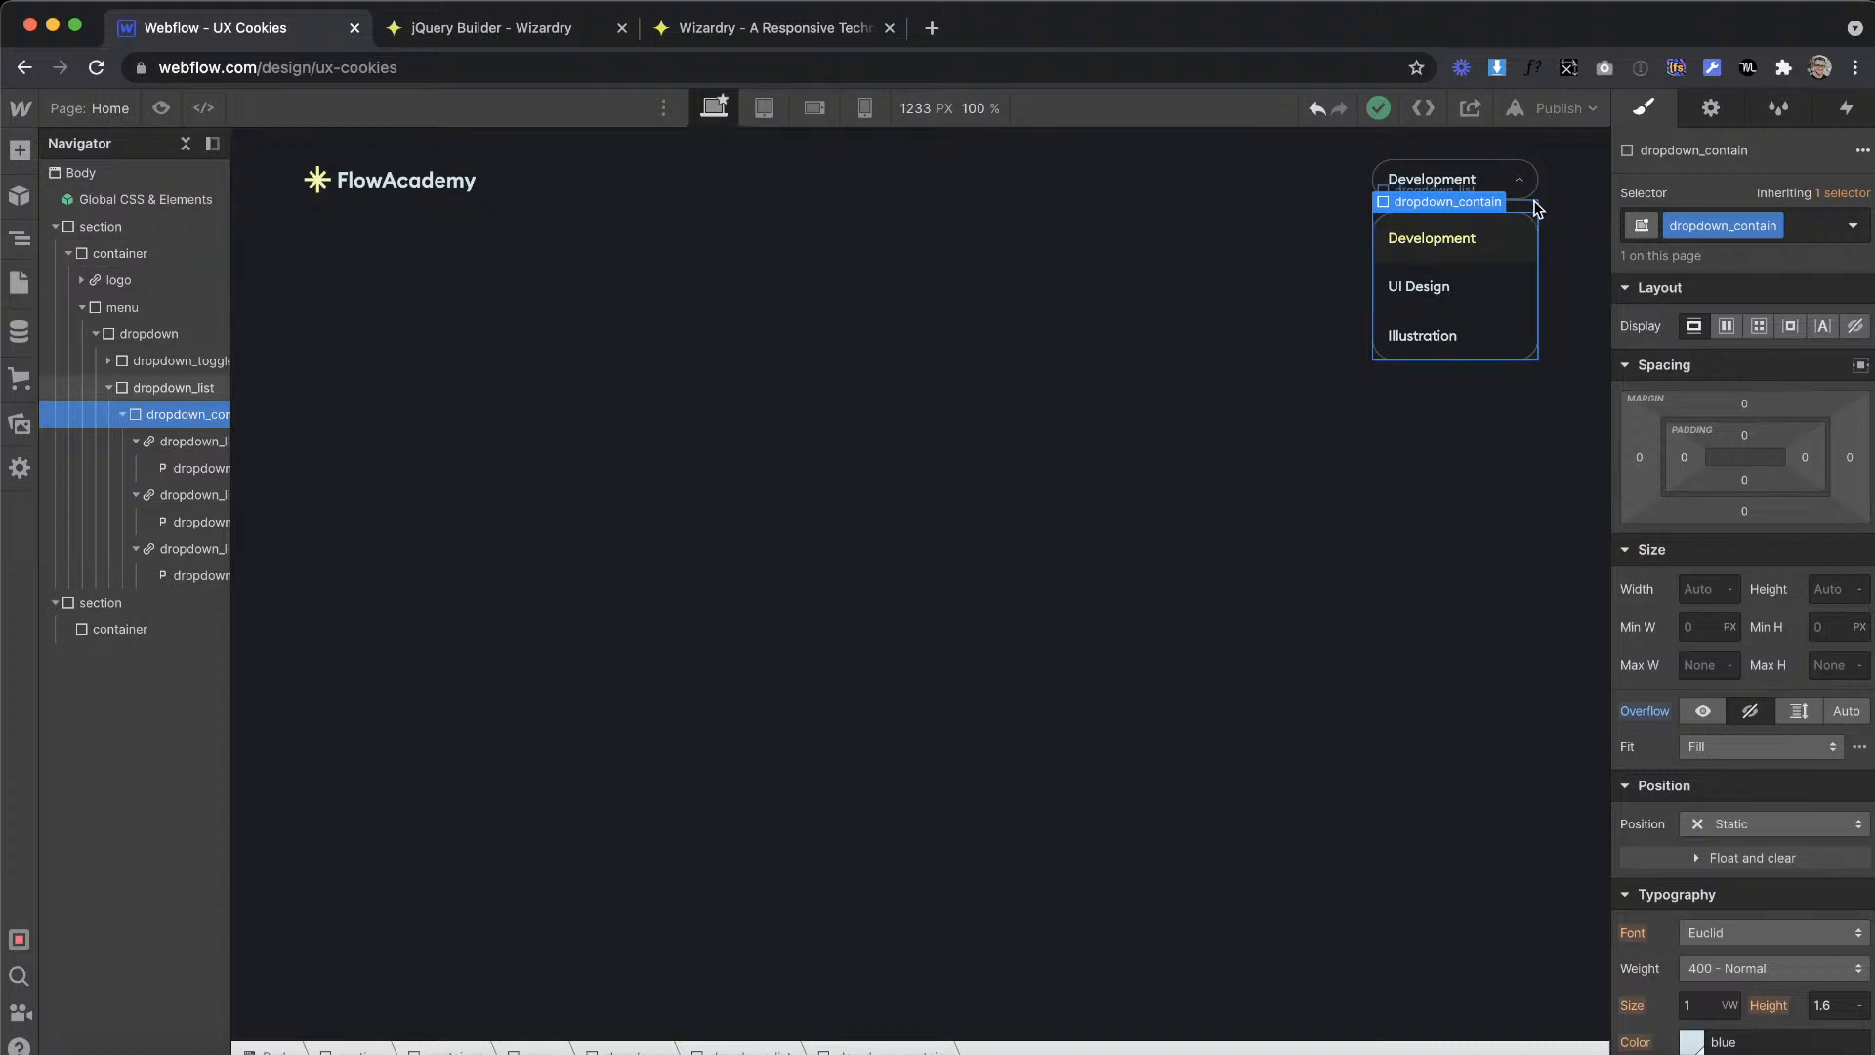
left_click(173, 332)
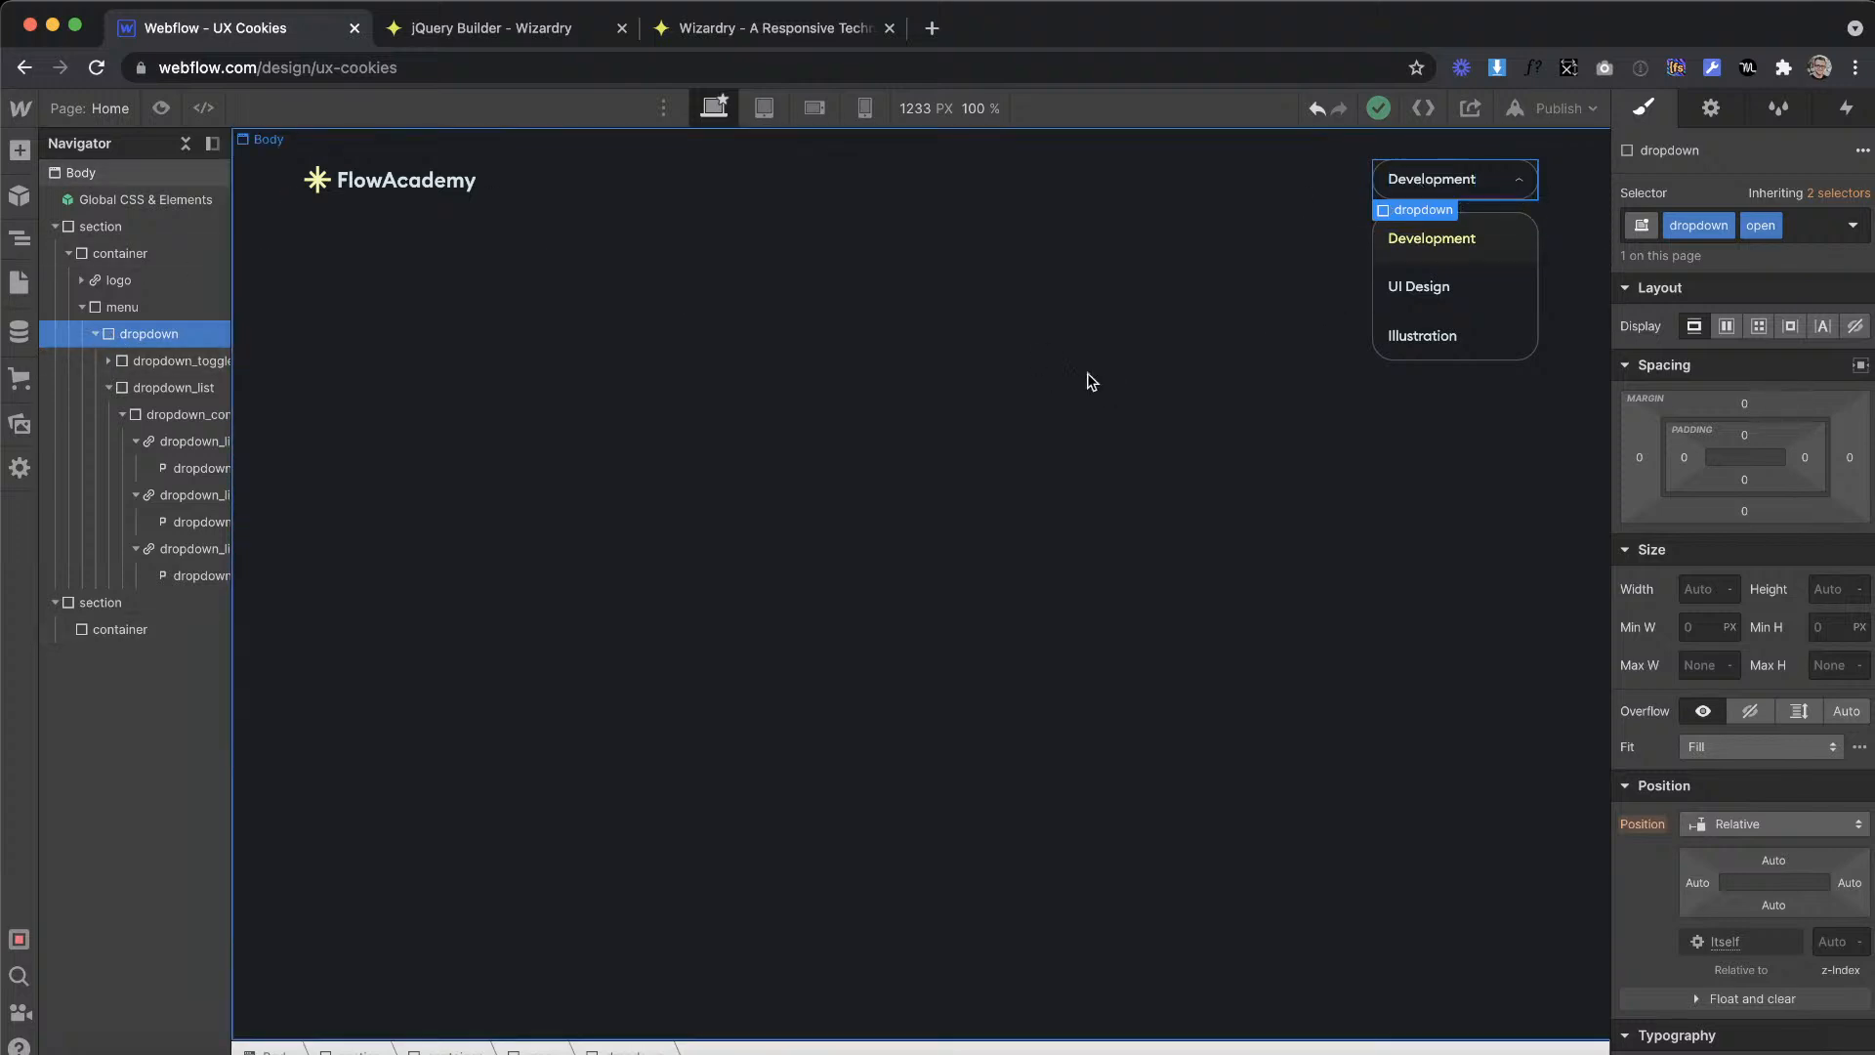
Step: Toggle the open combo class off and on twice on the dropdown to compare its closed and open states
left_click(1810, 222)
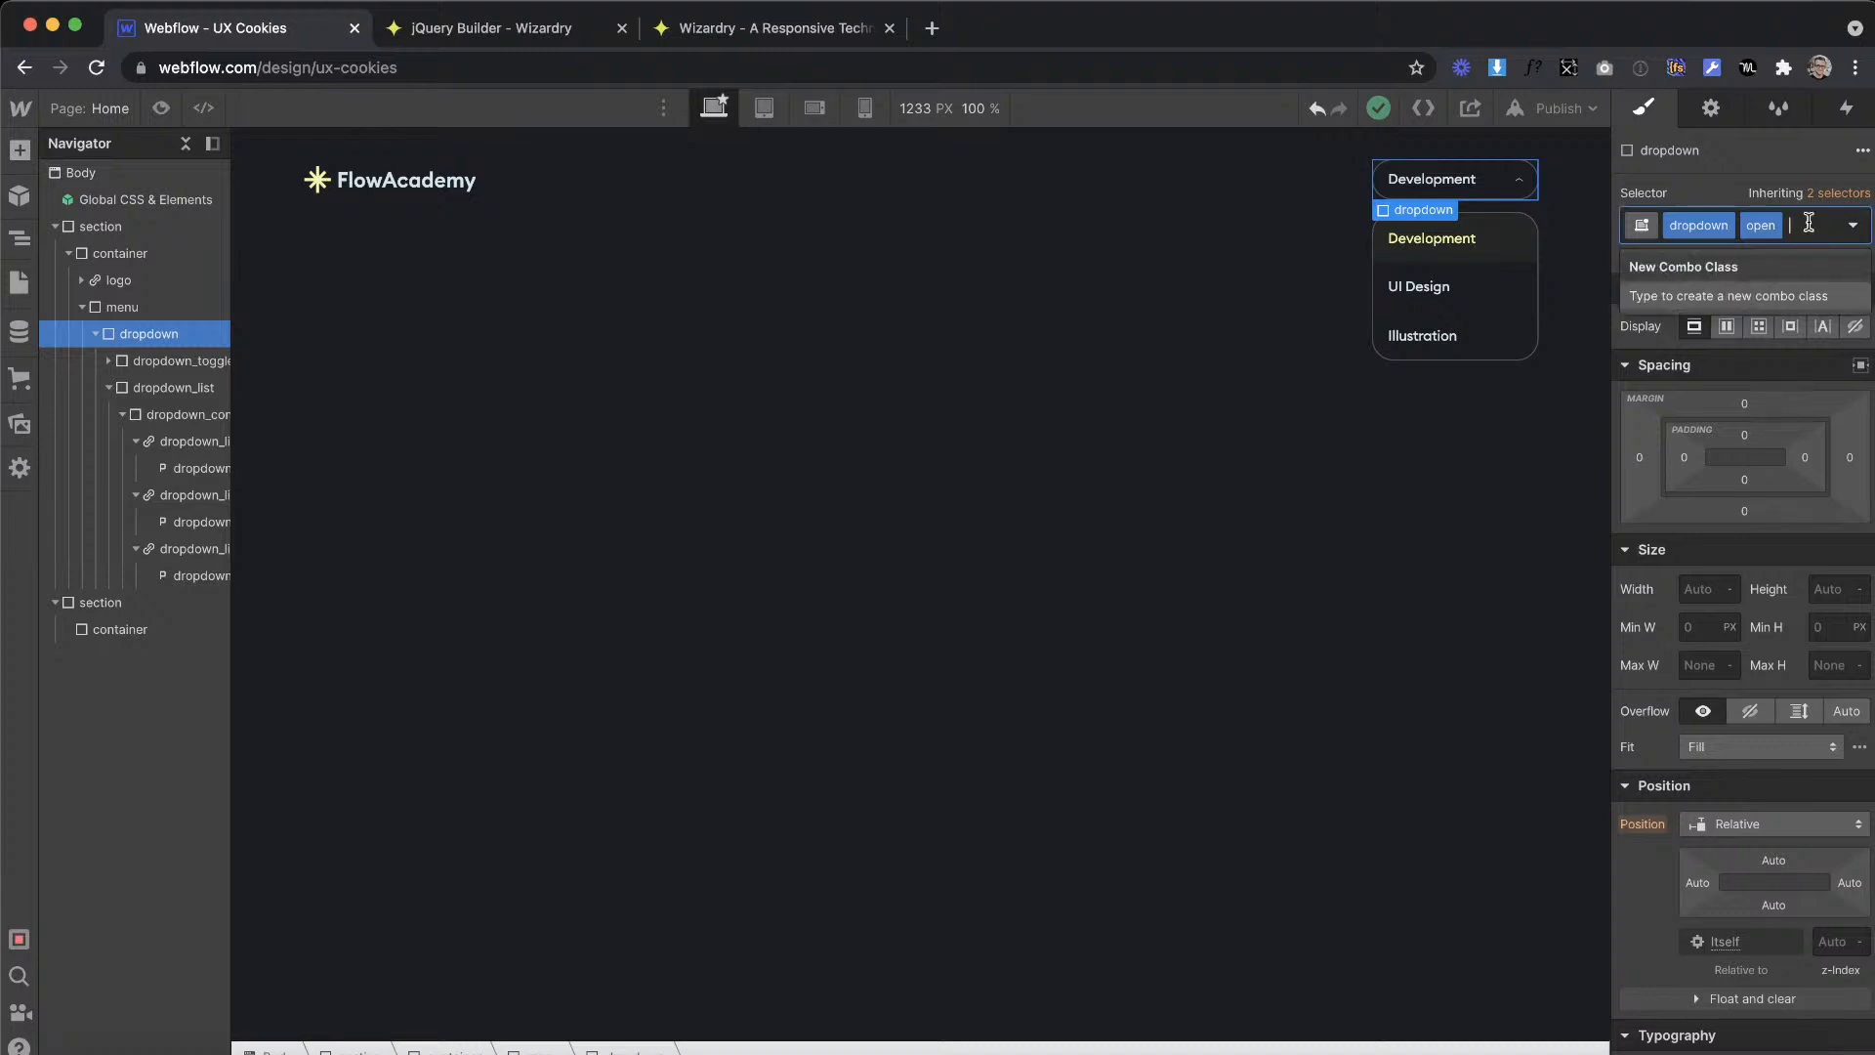
key("BackSpace")
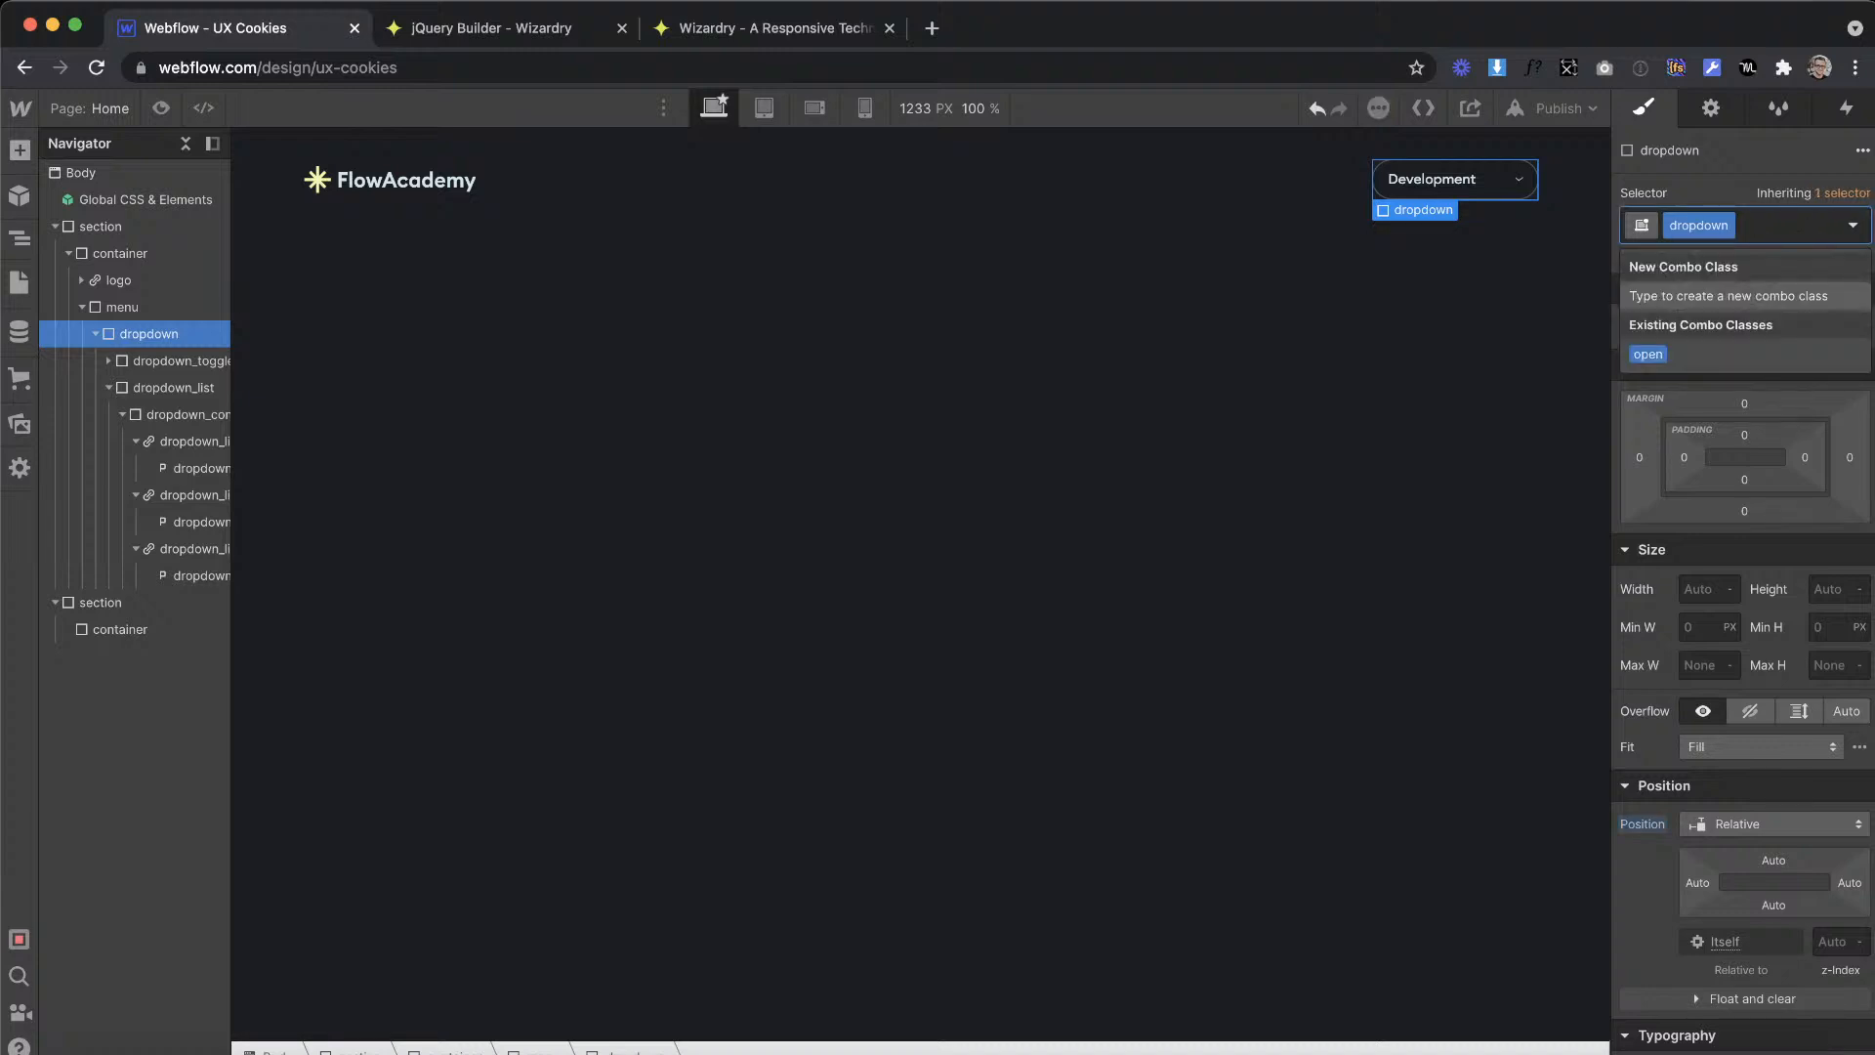
left_click(1672, 352)
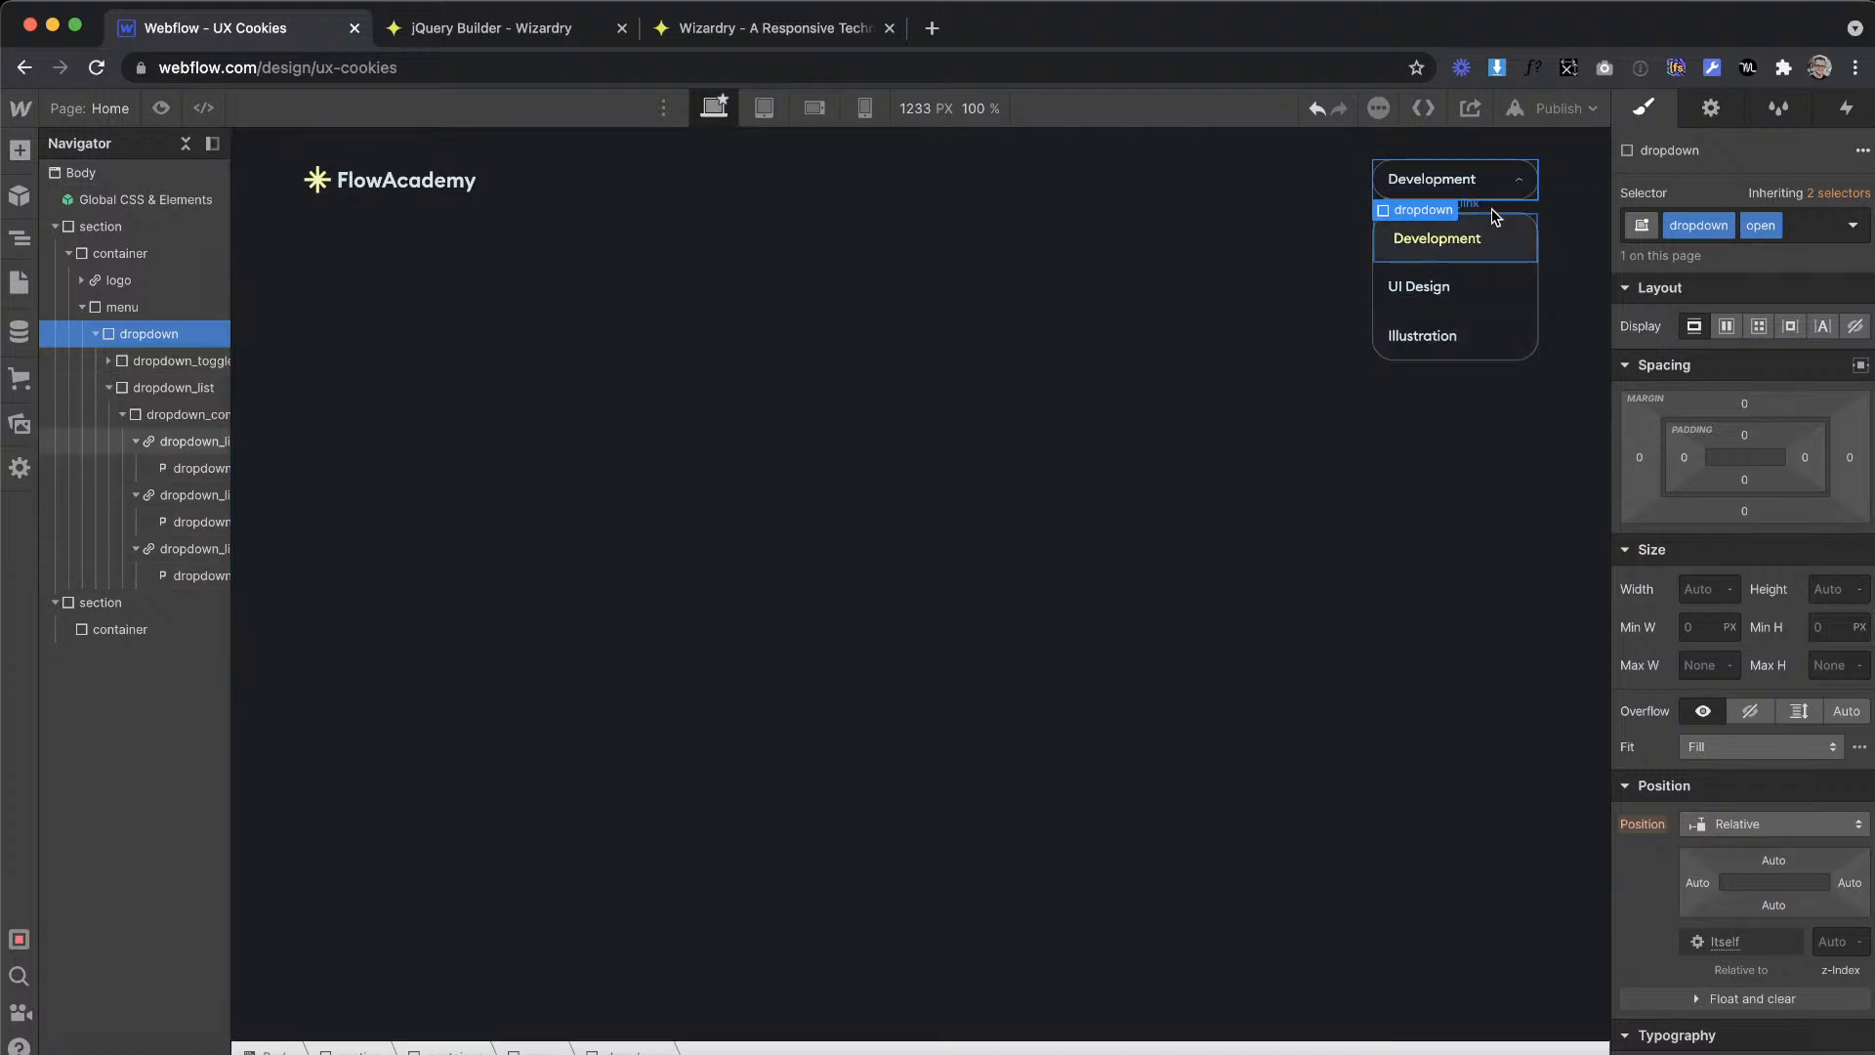
left_click(1818, 228)
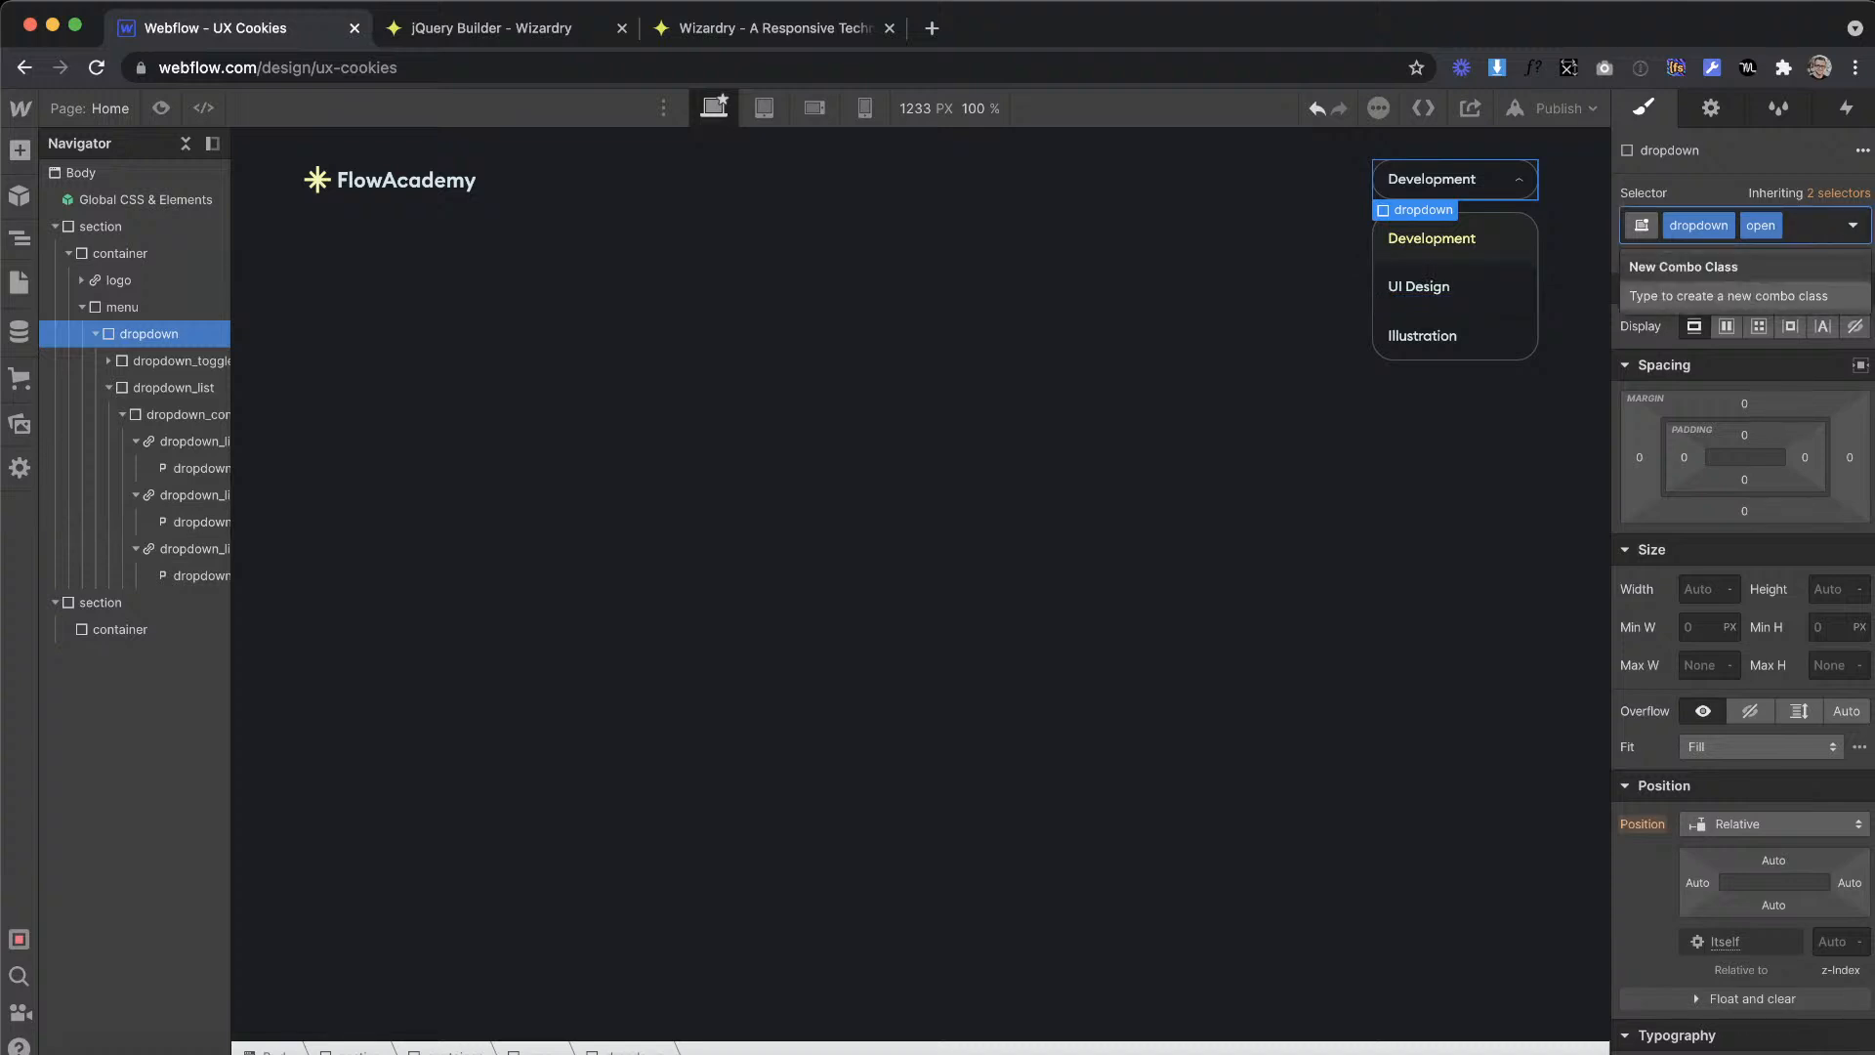
key("BackSpace")
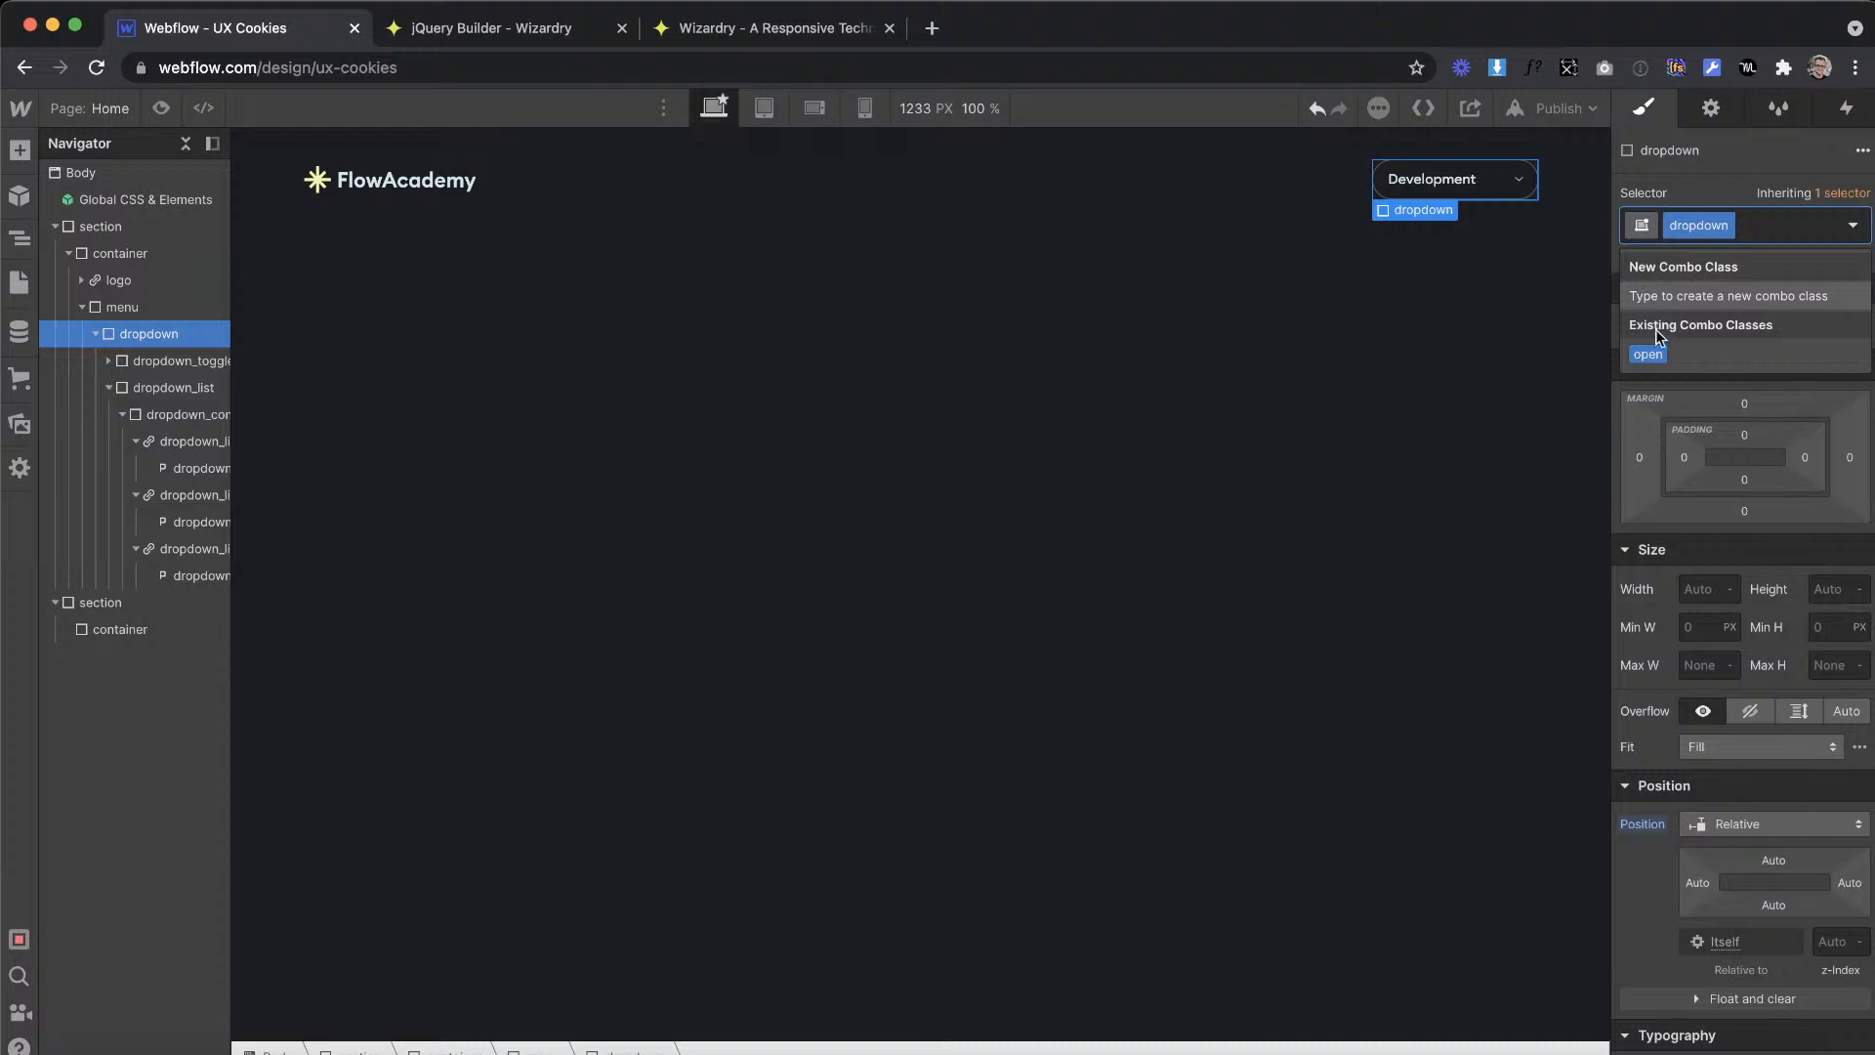
left_click(1648, 353)
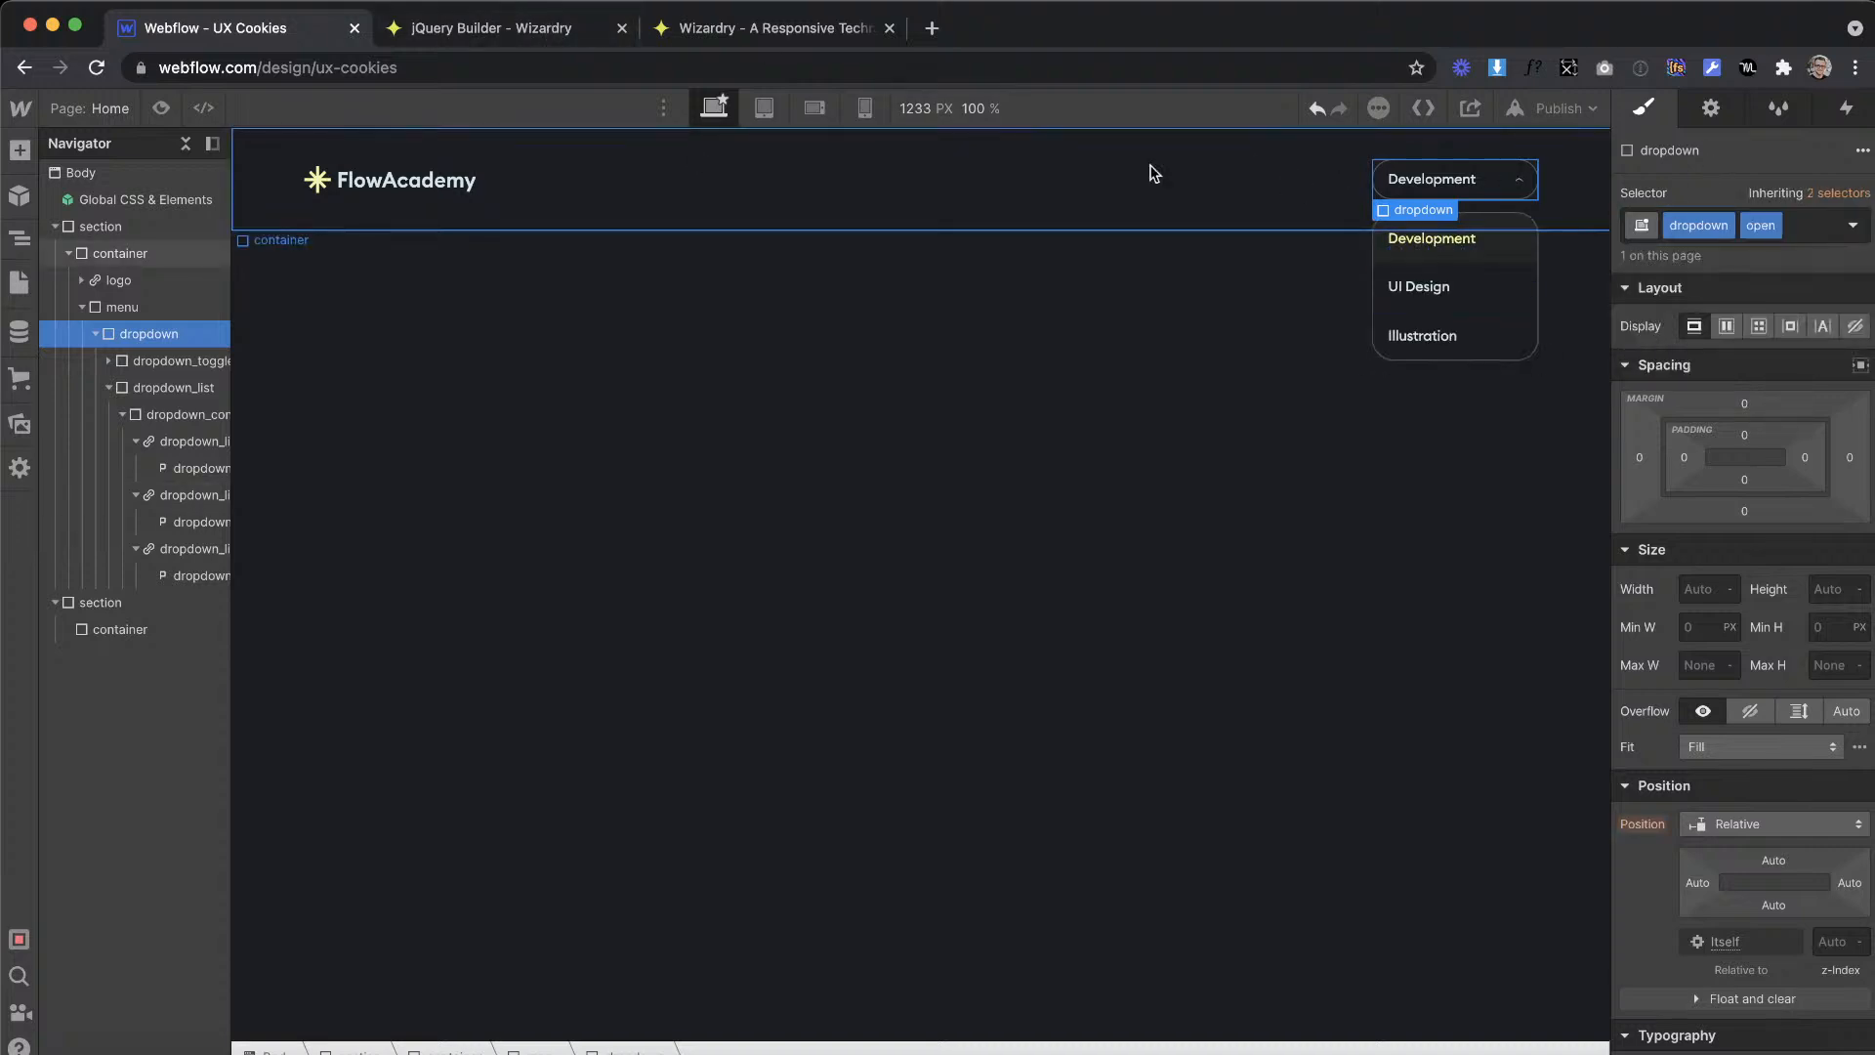
Step: Copy the snippet from jQuery Builder that adds the open class to the dropdown on mouseenter
double_click(1677, 230)
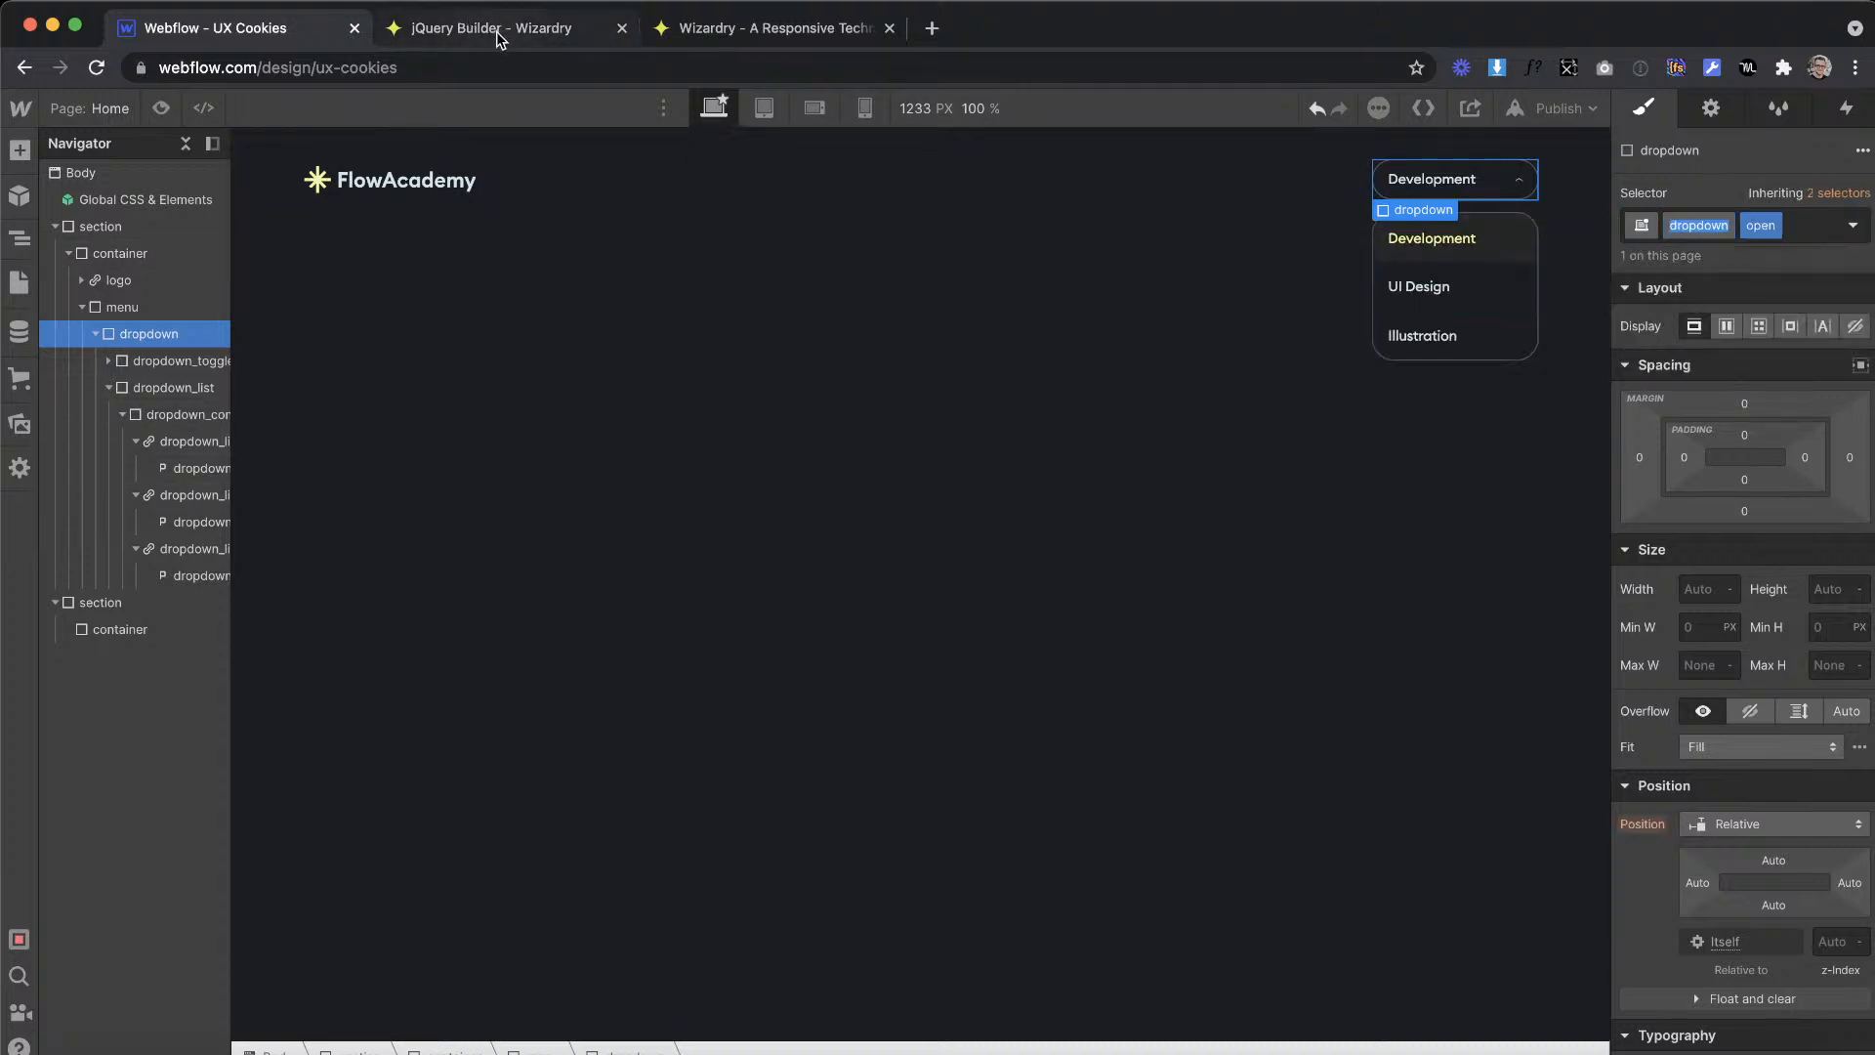
left_click(527, 37)
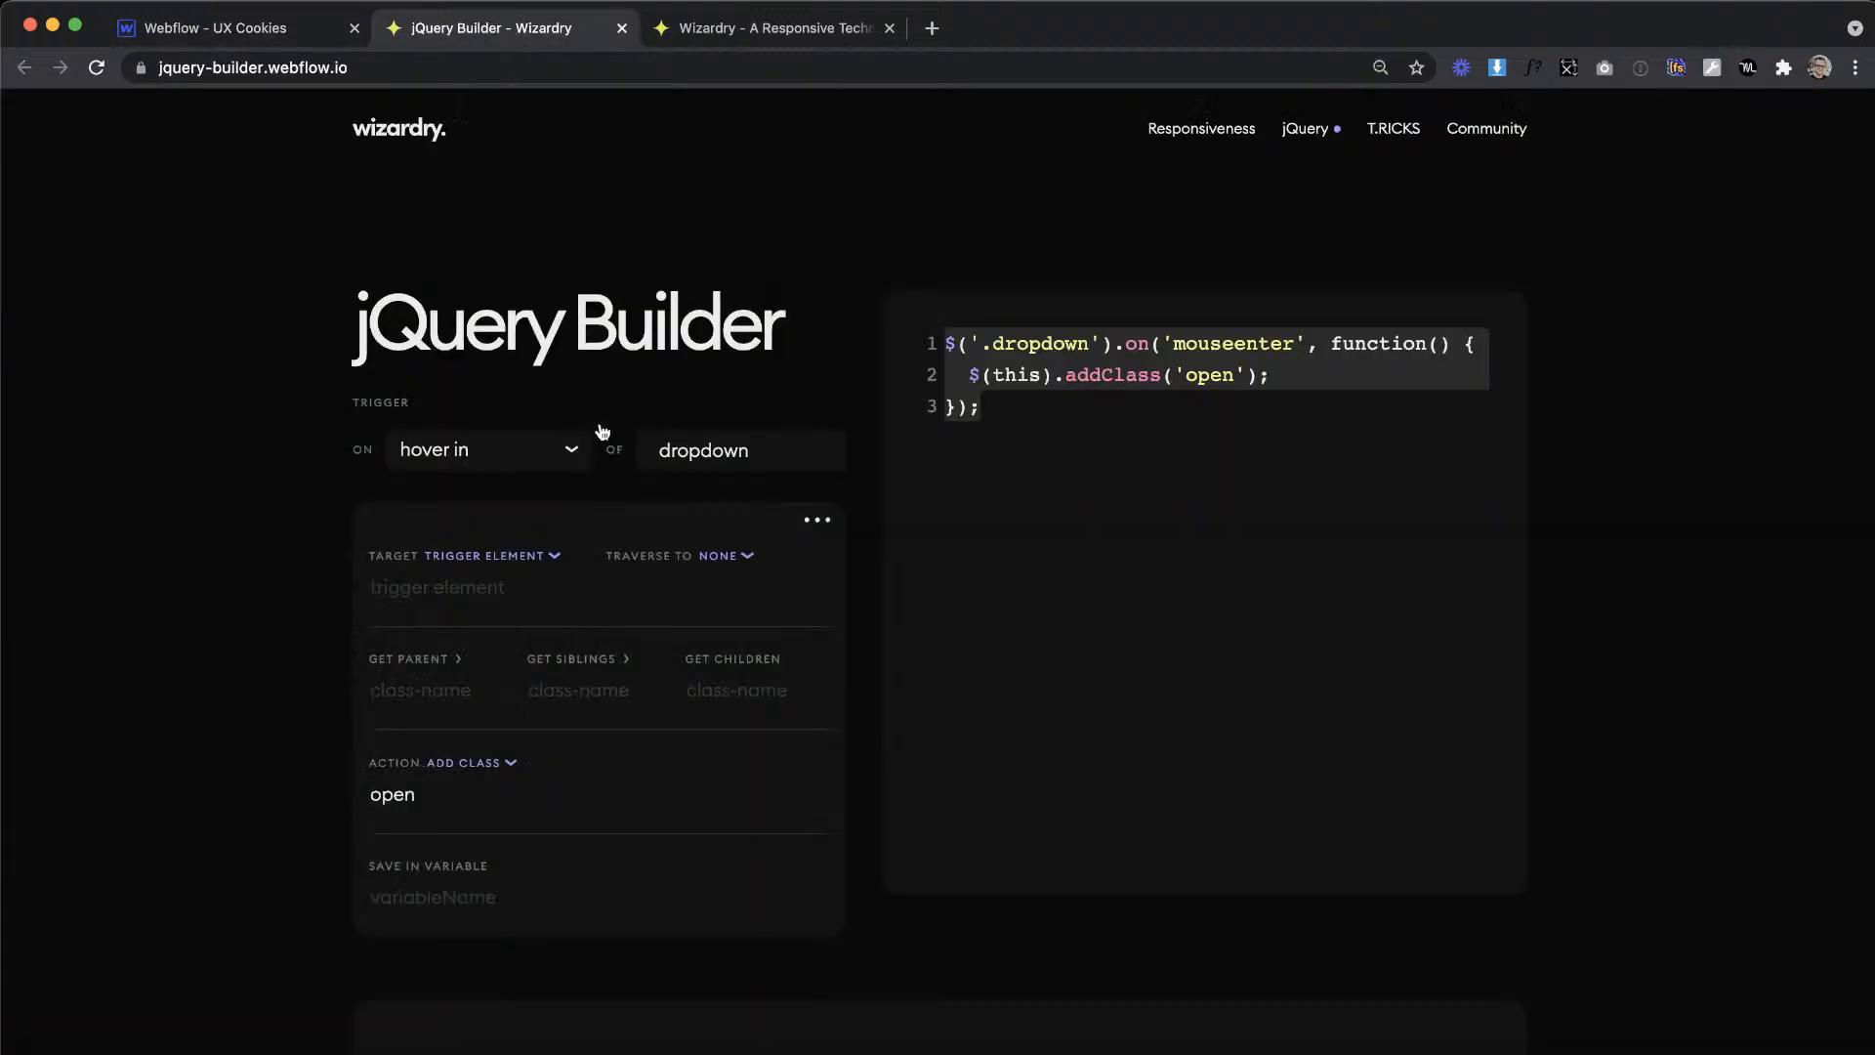
left_click(1100, 414)
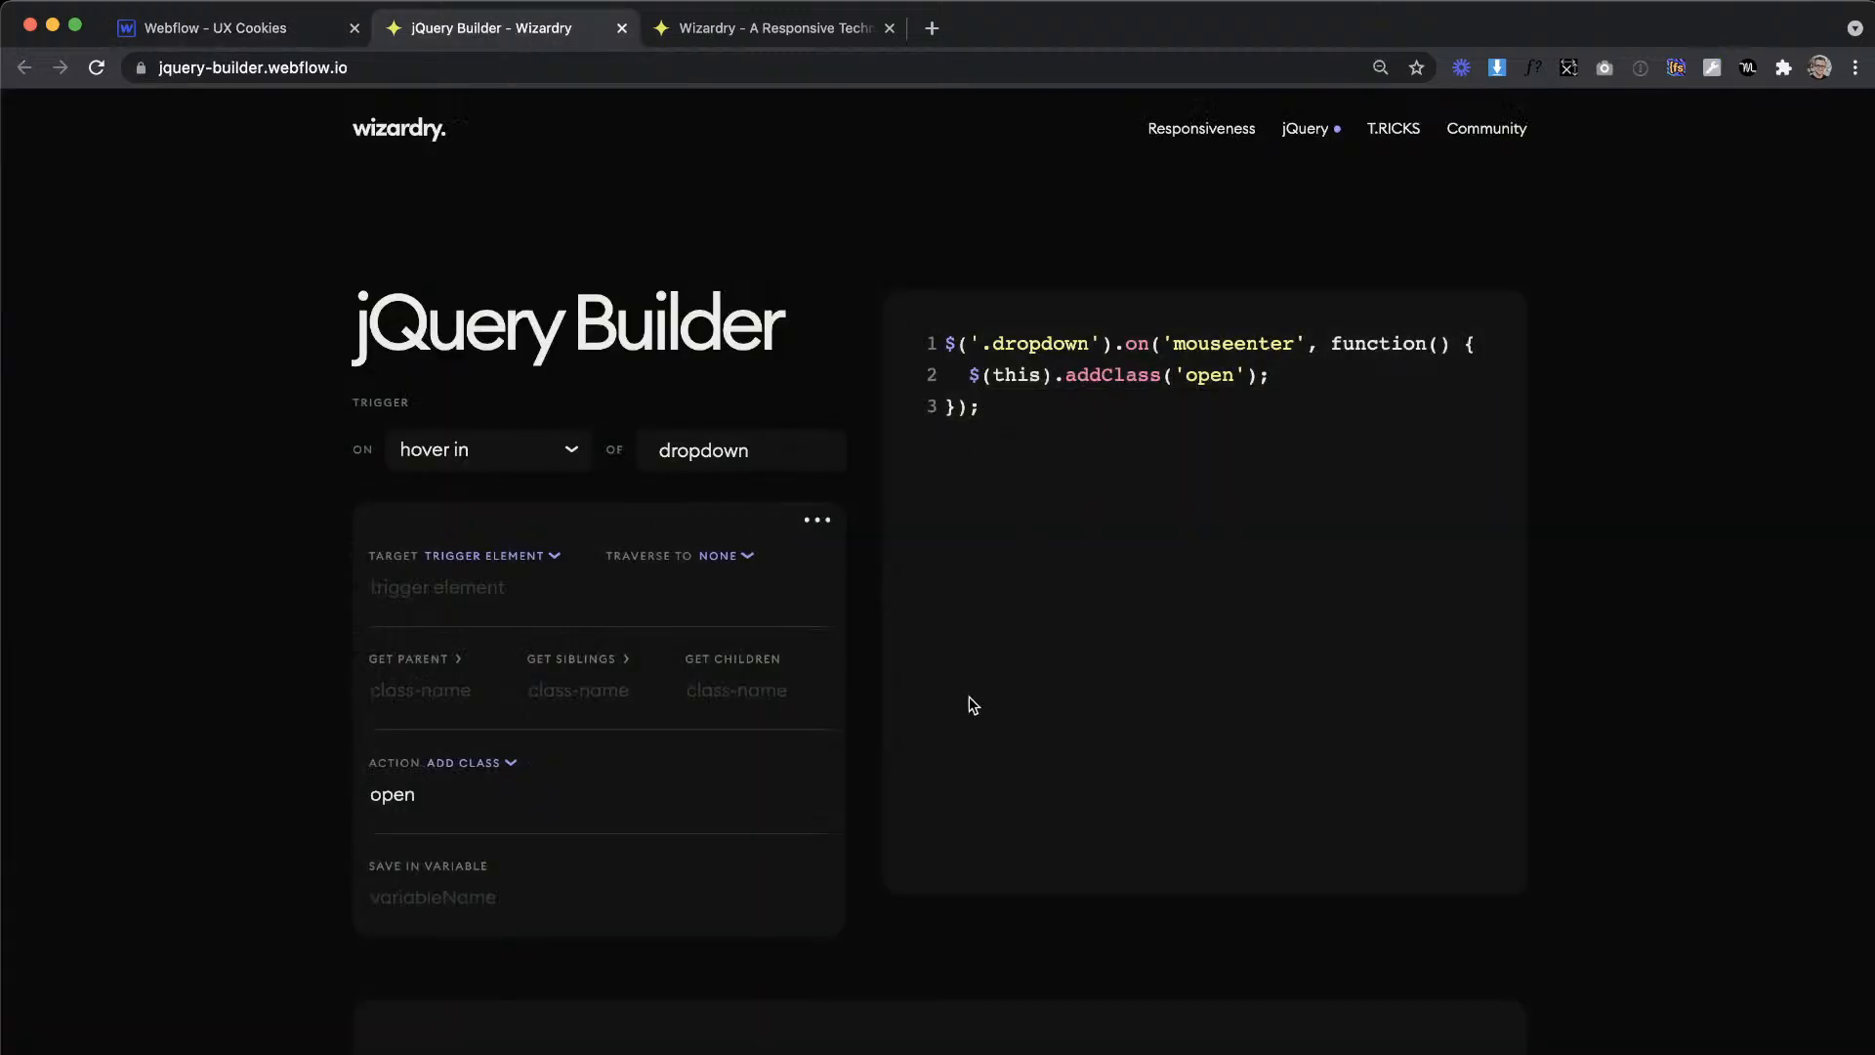
scroll(968, 696, "down", 2)
left_click_drag(969, 284, 1147, 283)
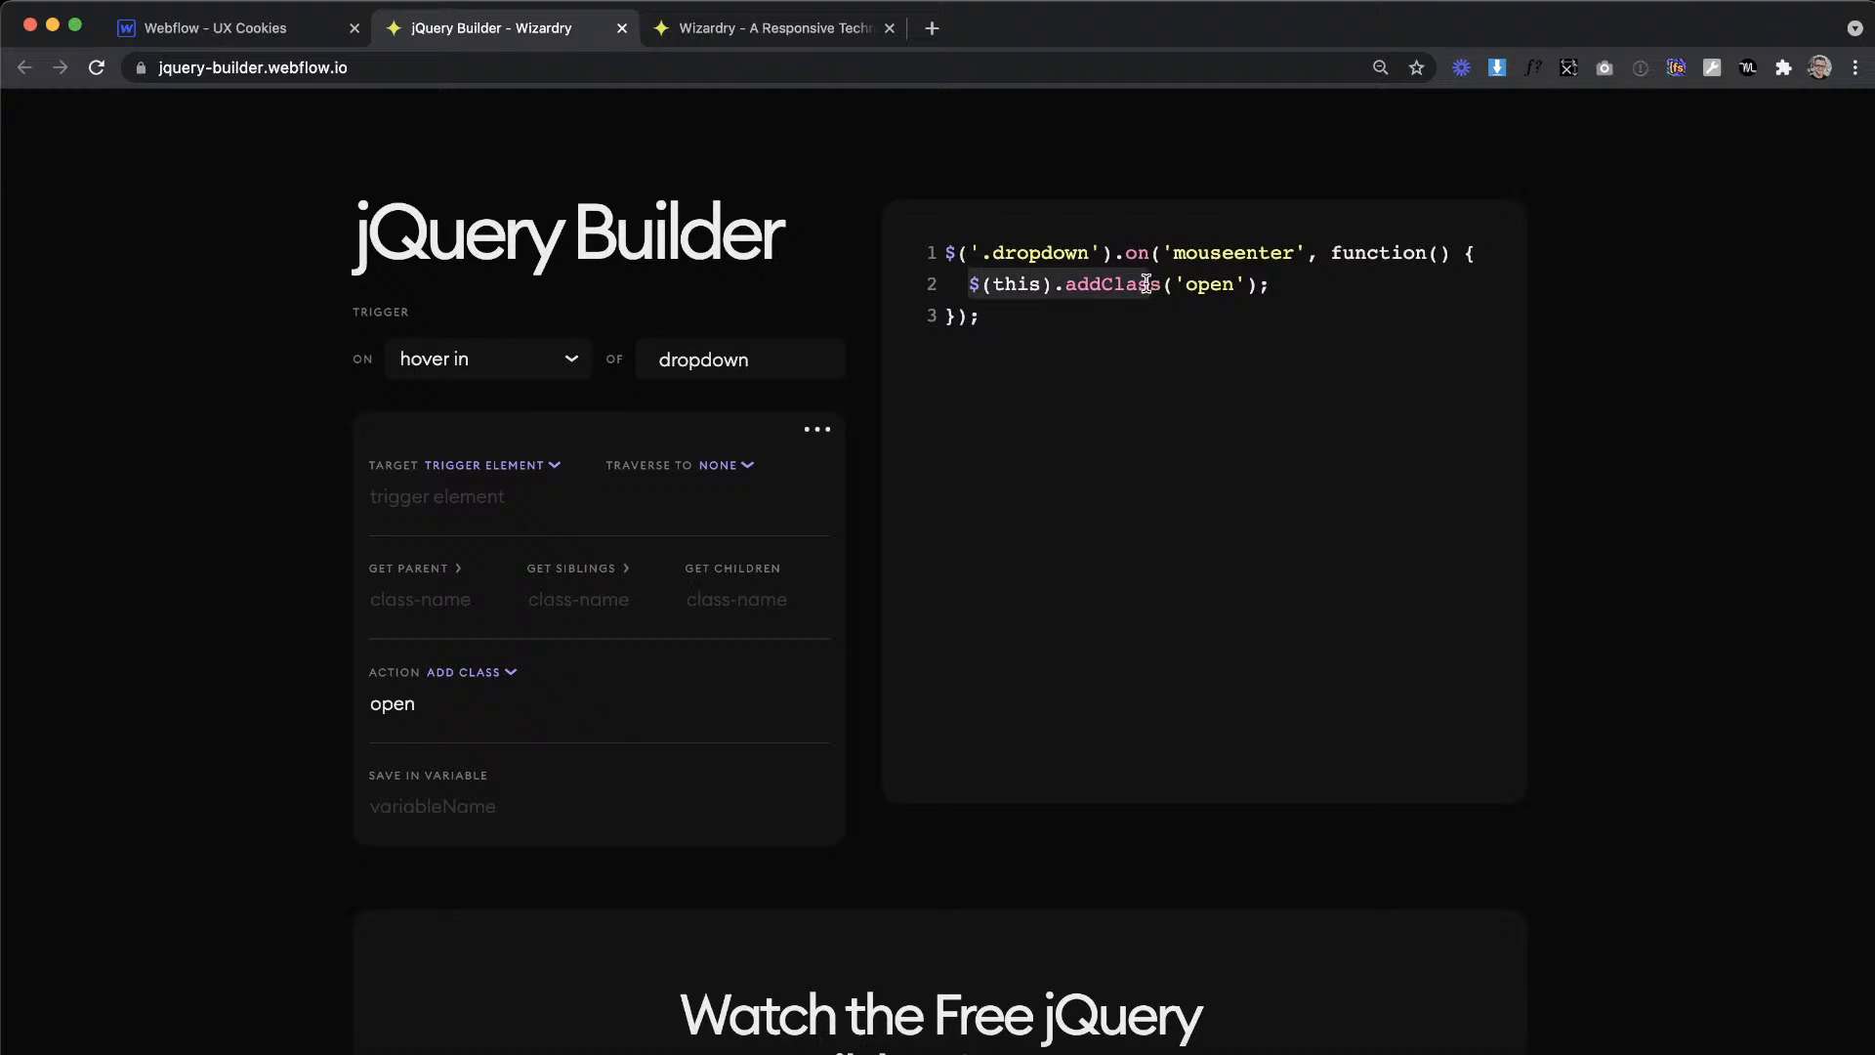
left_click(1123, 275)
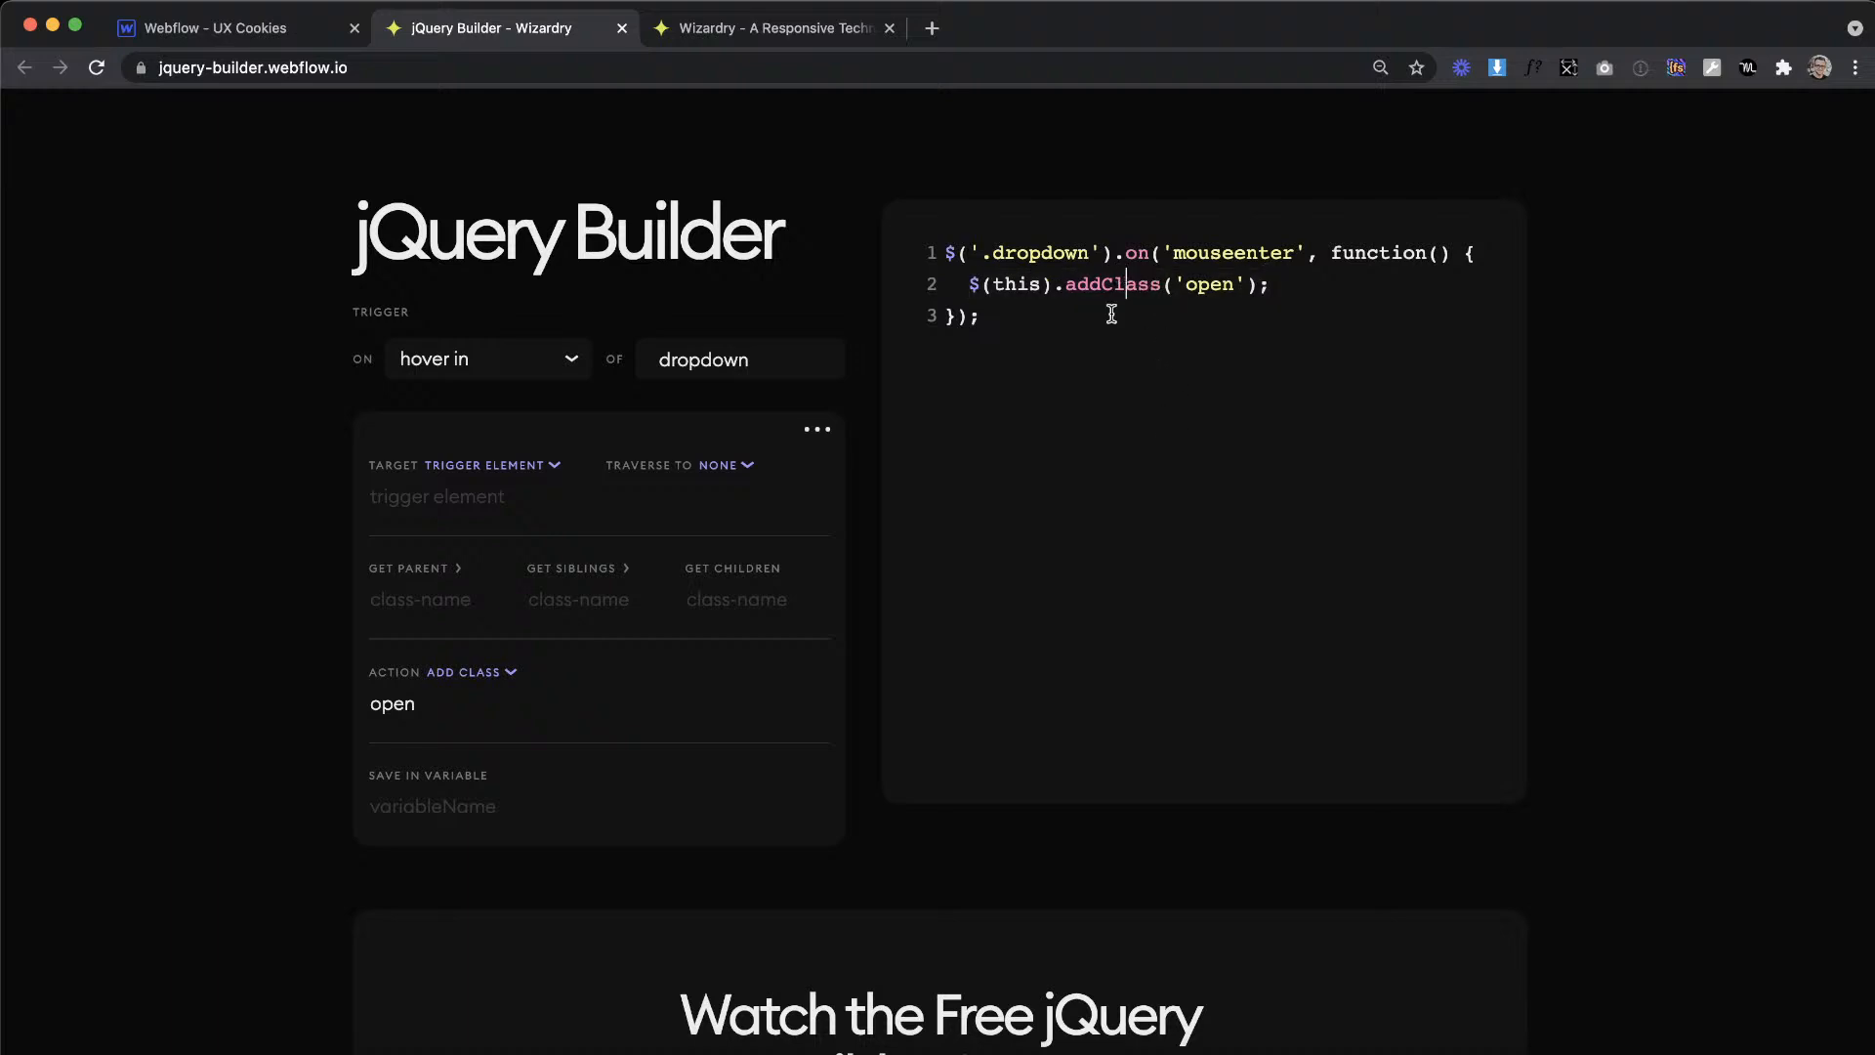
left_click_drag(1018, 328, 906, 231)
key("super+c")
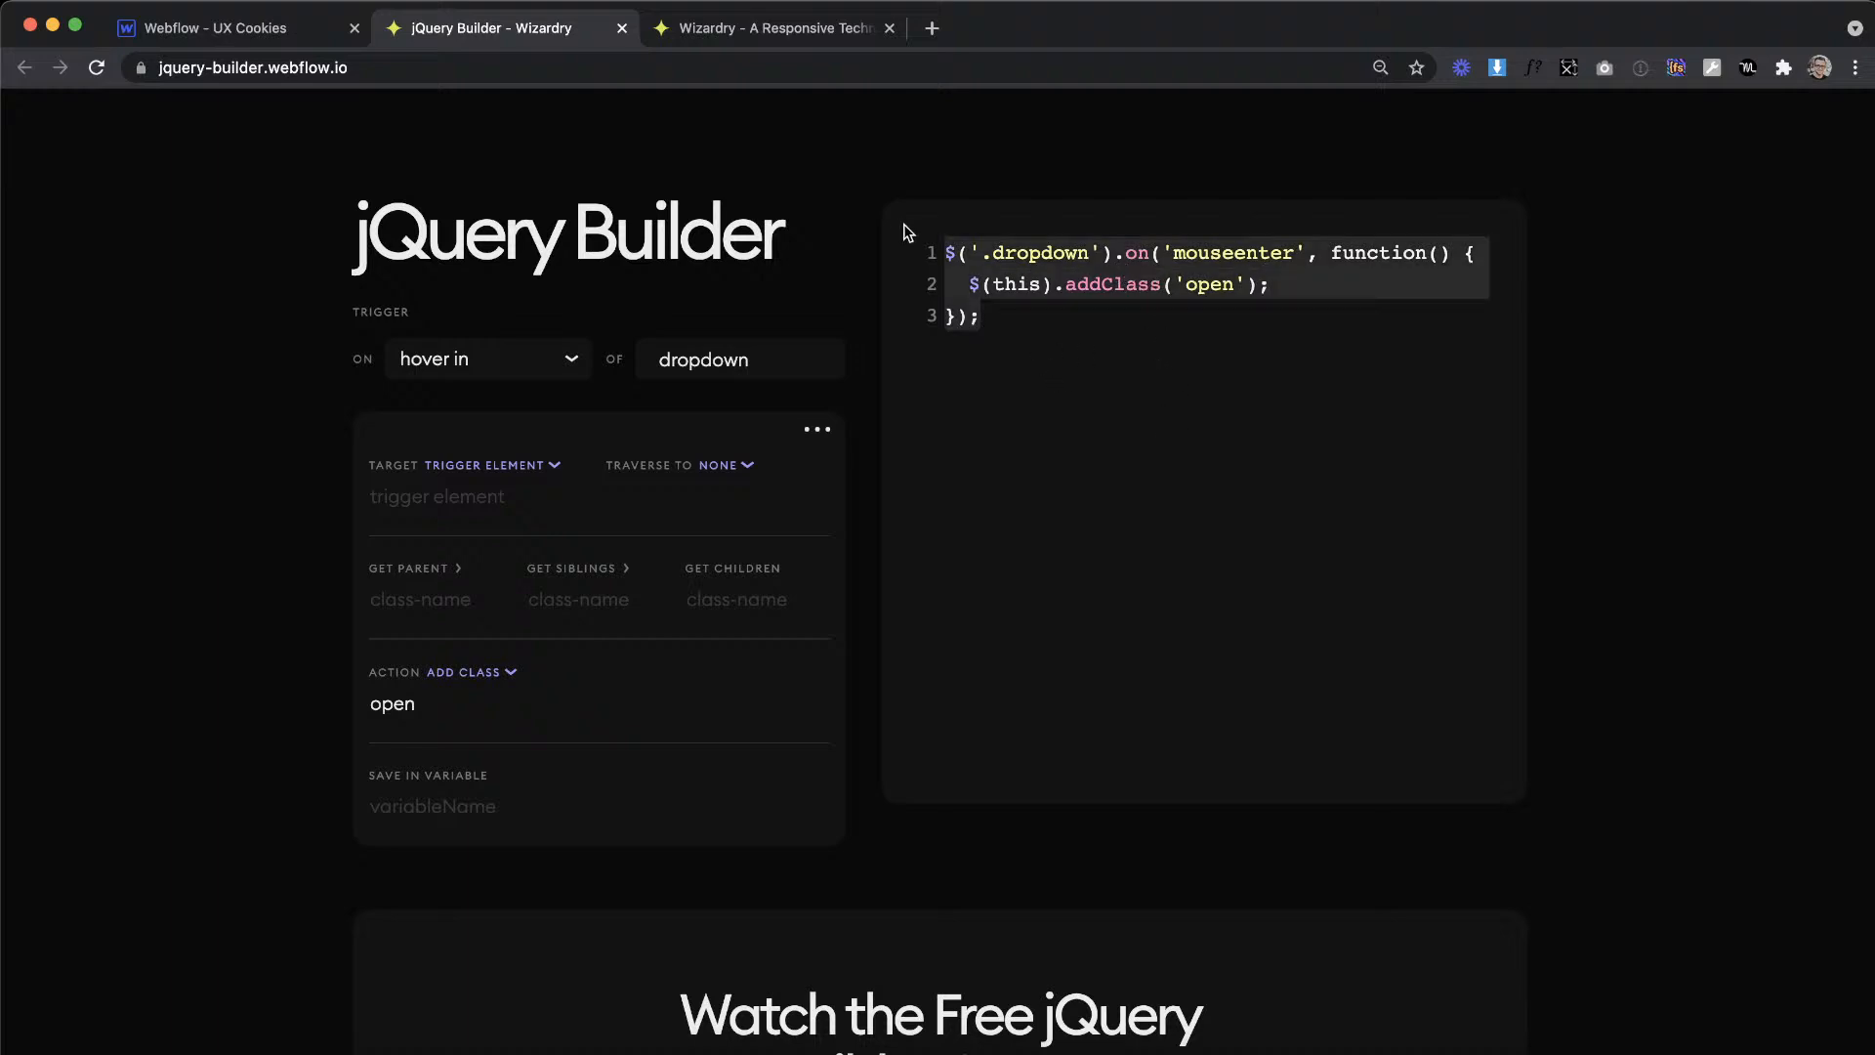
Step: Paste the copied snippet between the script tags in the Home page's custom code before the closing body tag in Webflow
left_click(215, 28)
left_click(19, 282)
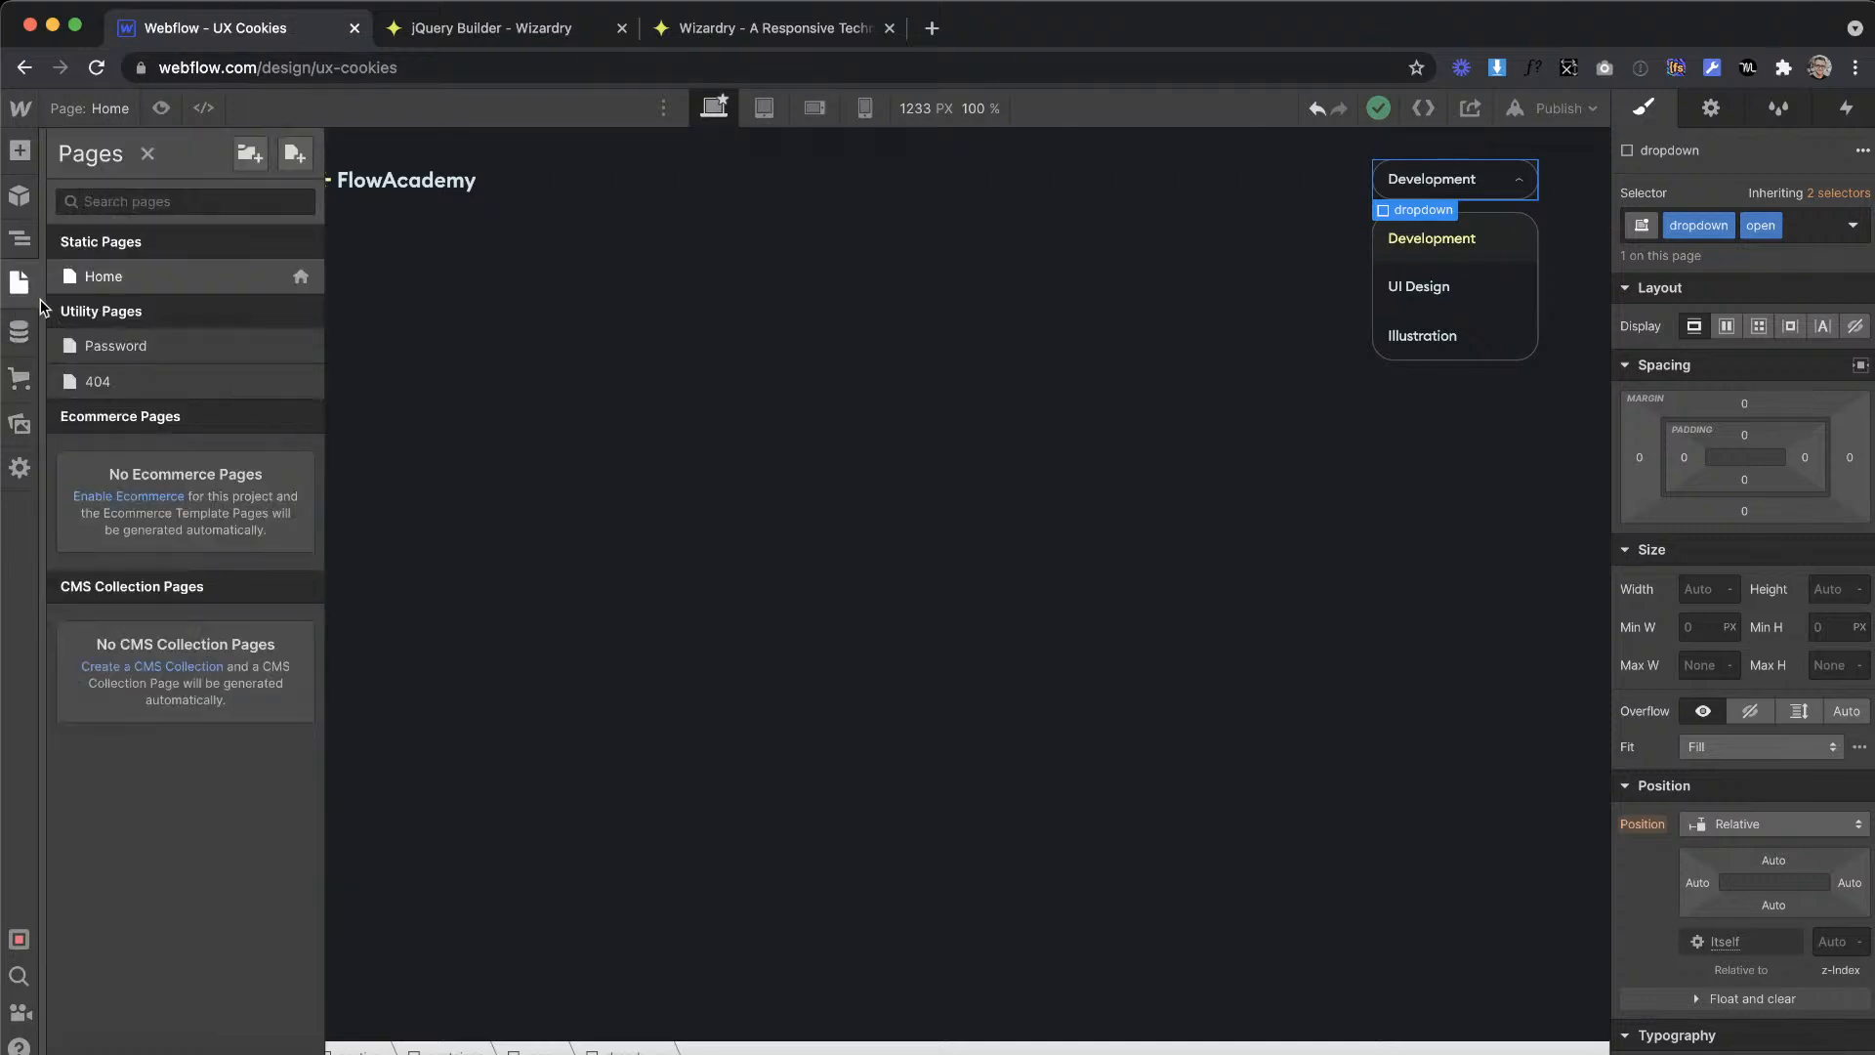
left_click(300, 278)
scroll(459, 644, "down", 15)
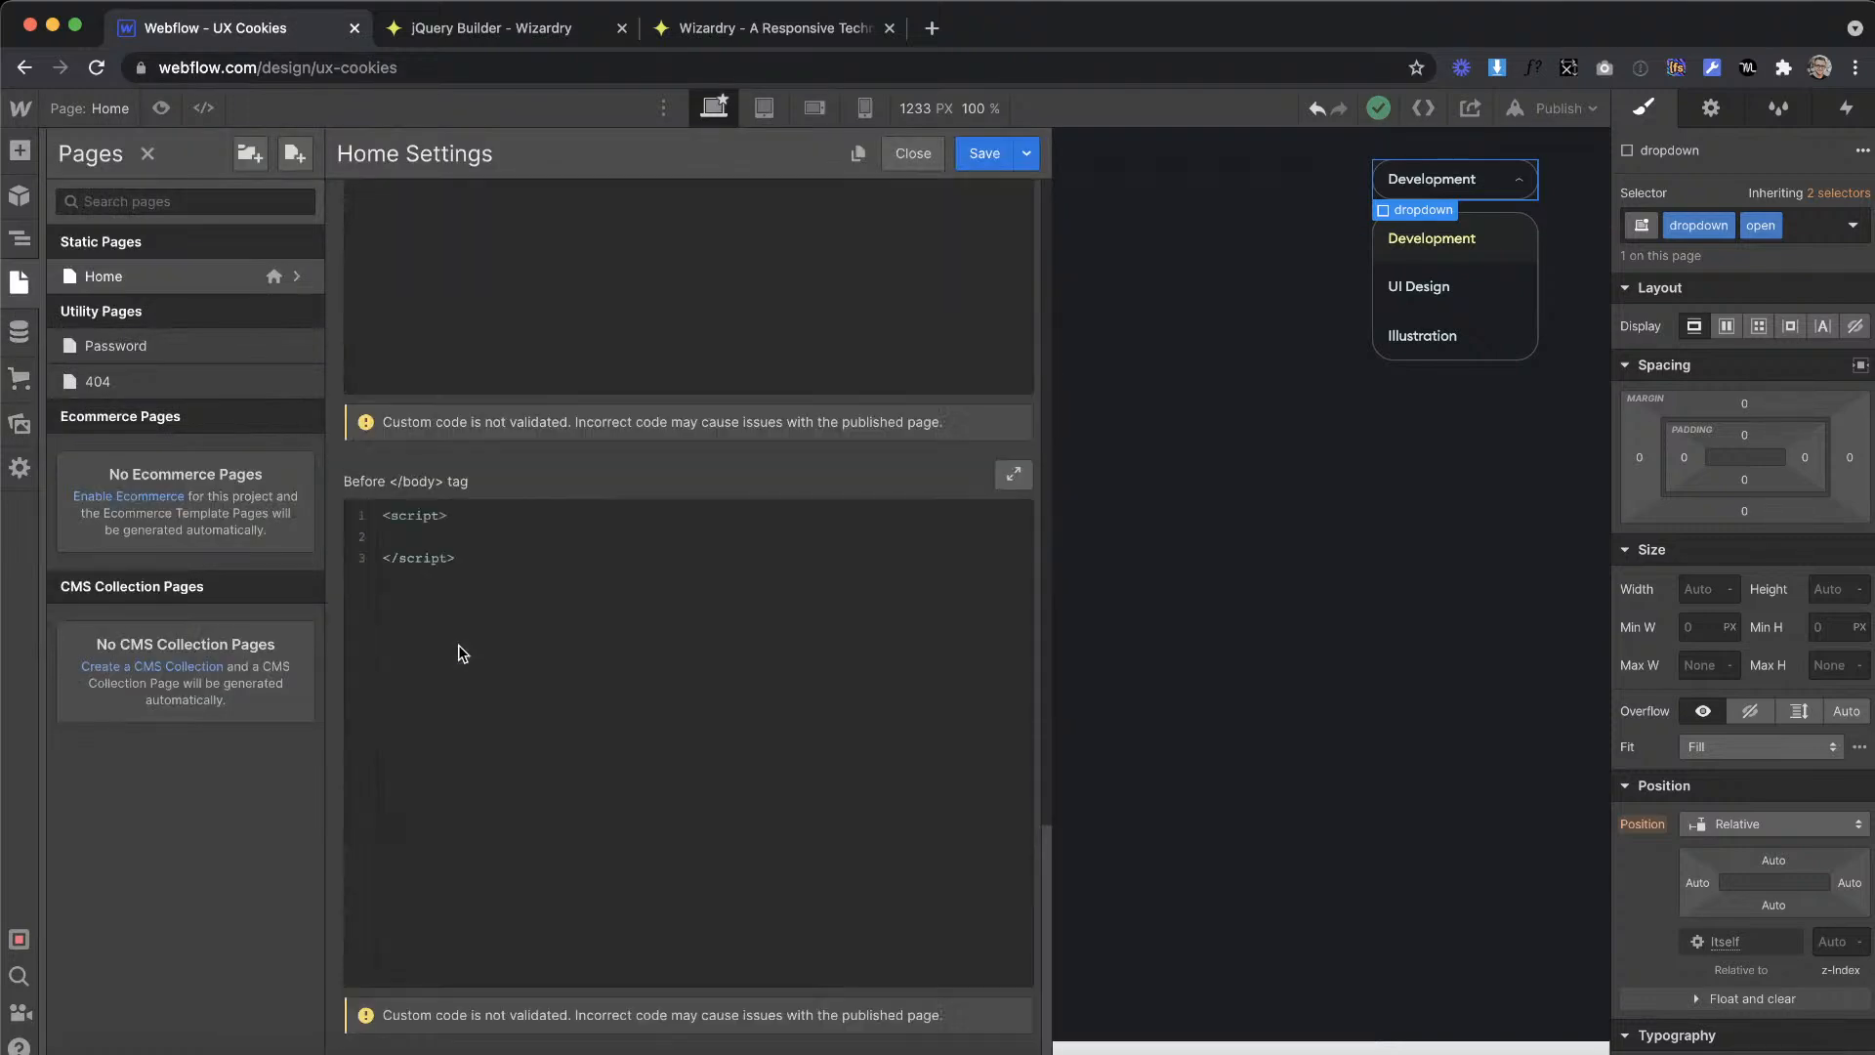
left_click(442, 518)
key("super+v")
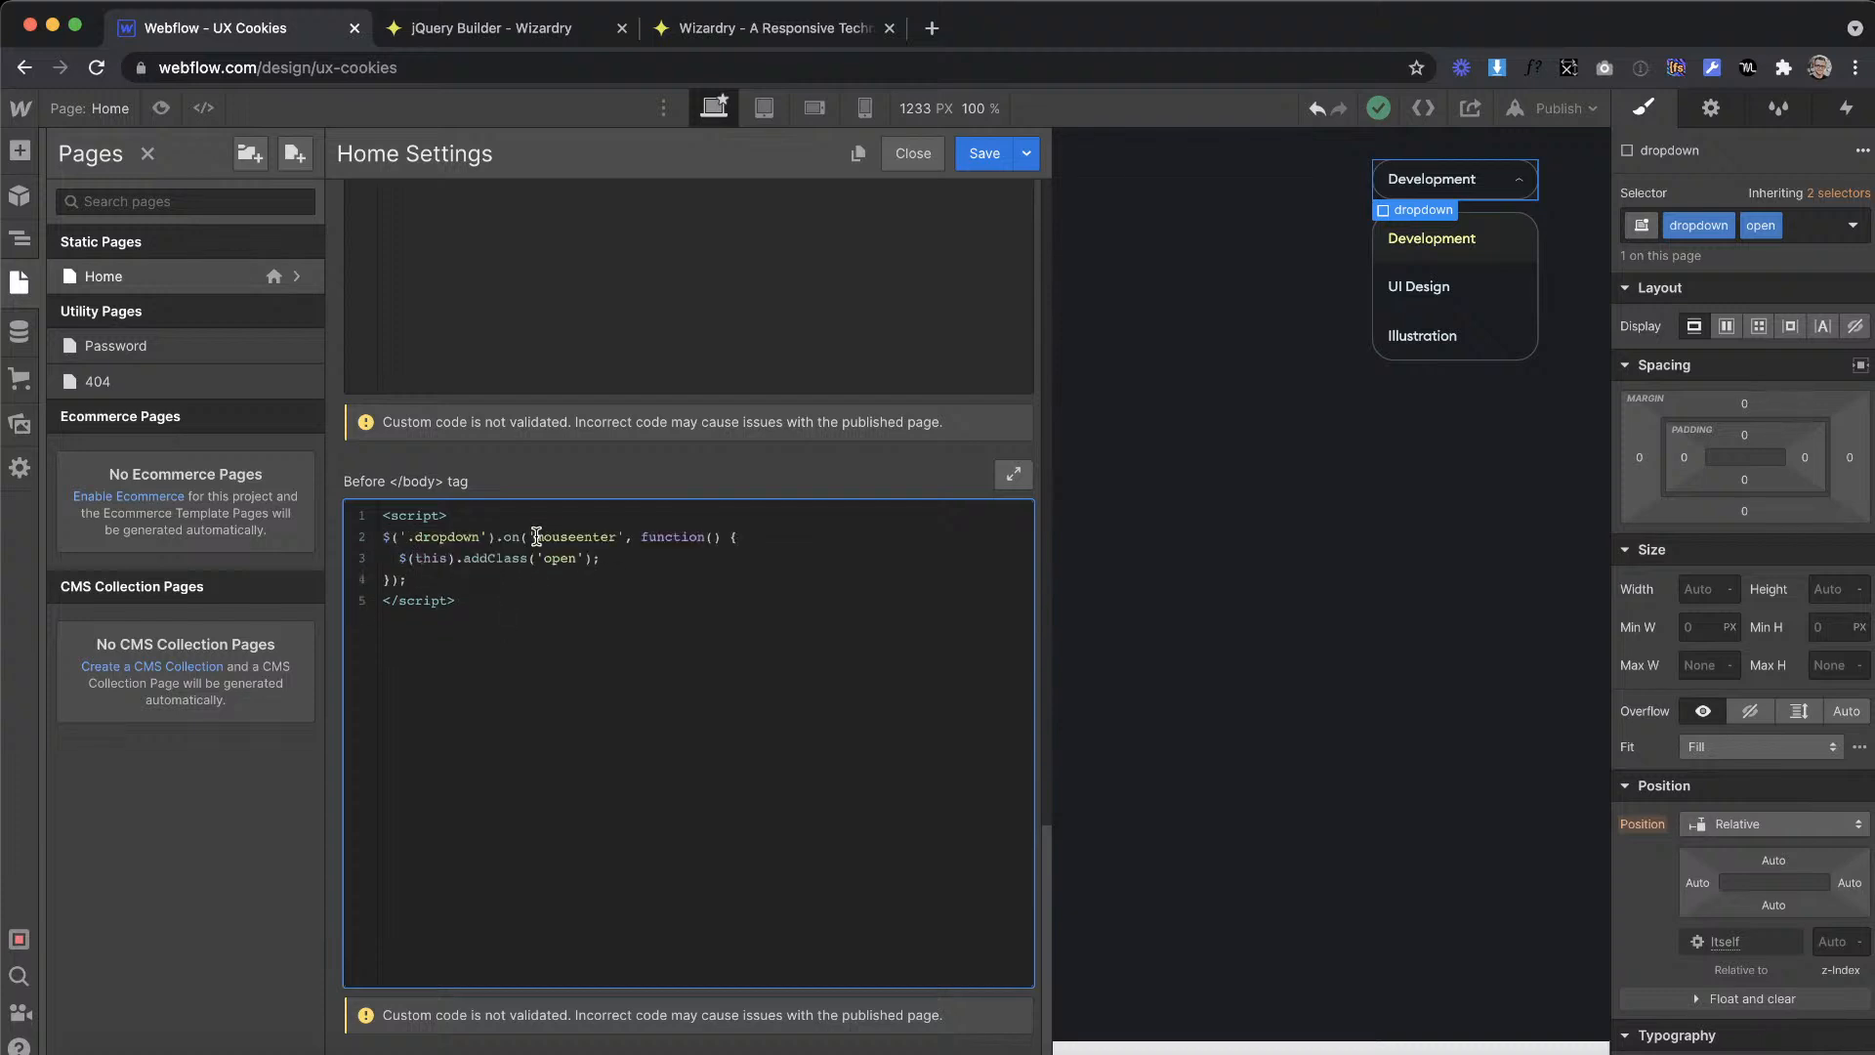
Step: Duplicate the mouseenter handler below the original inside the script, separated by a blank line
left_click_drag(436, 580, 380, 537)
key("super+c")
left_click(429, 583)
key("Return")
key("Return")
key("super+v")
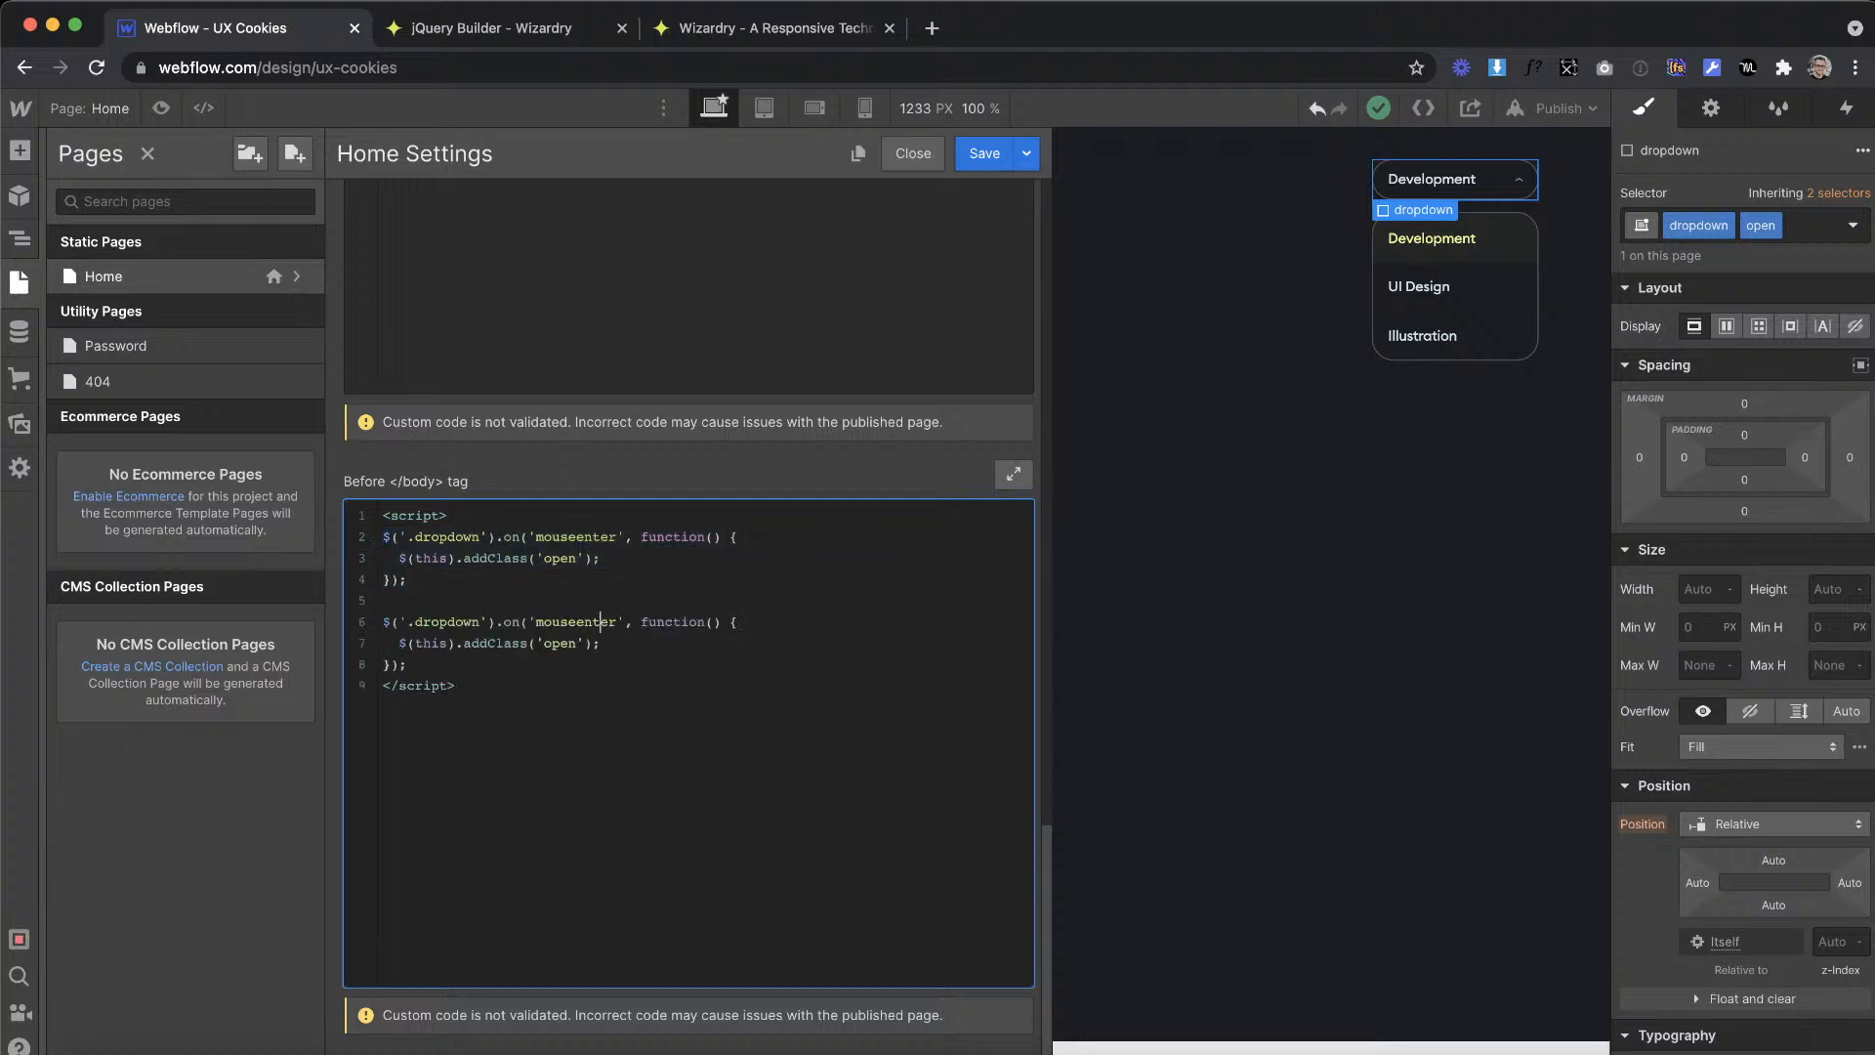
Step: Change the duplicated handler to use mouseleave and removeClass, and save the Home page settings
key("BackSpace")
key("BackSpace")
key("BackSpace")
key("BackSpace")
key("BackSpace")
type("leave")
key("BackSpace")
key("BackSpace")
key("BackSpace")
type("remove")
left_click(1020, 157)
Step: Remove the open combo class from the dropdown so it is closed by default before publishing
left_click(1560, 109)
left_click(1470, 210)
left_click(1802, 217)
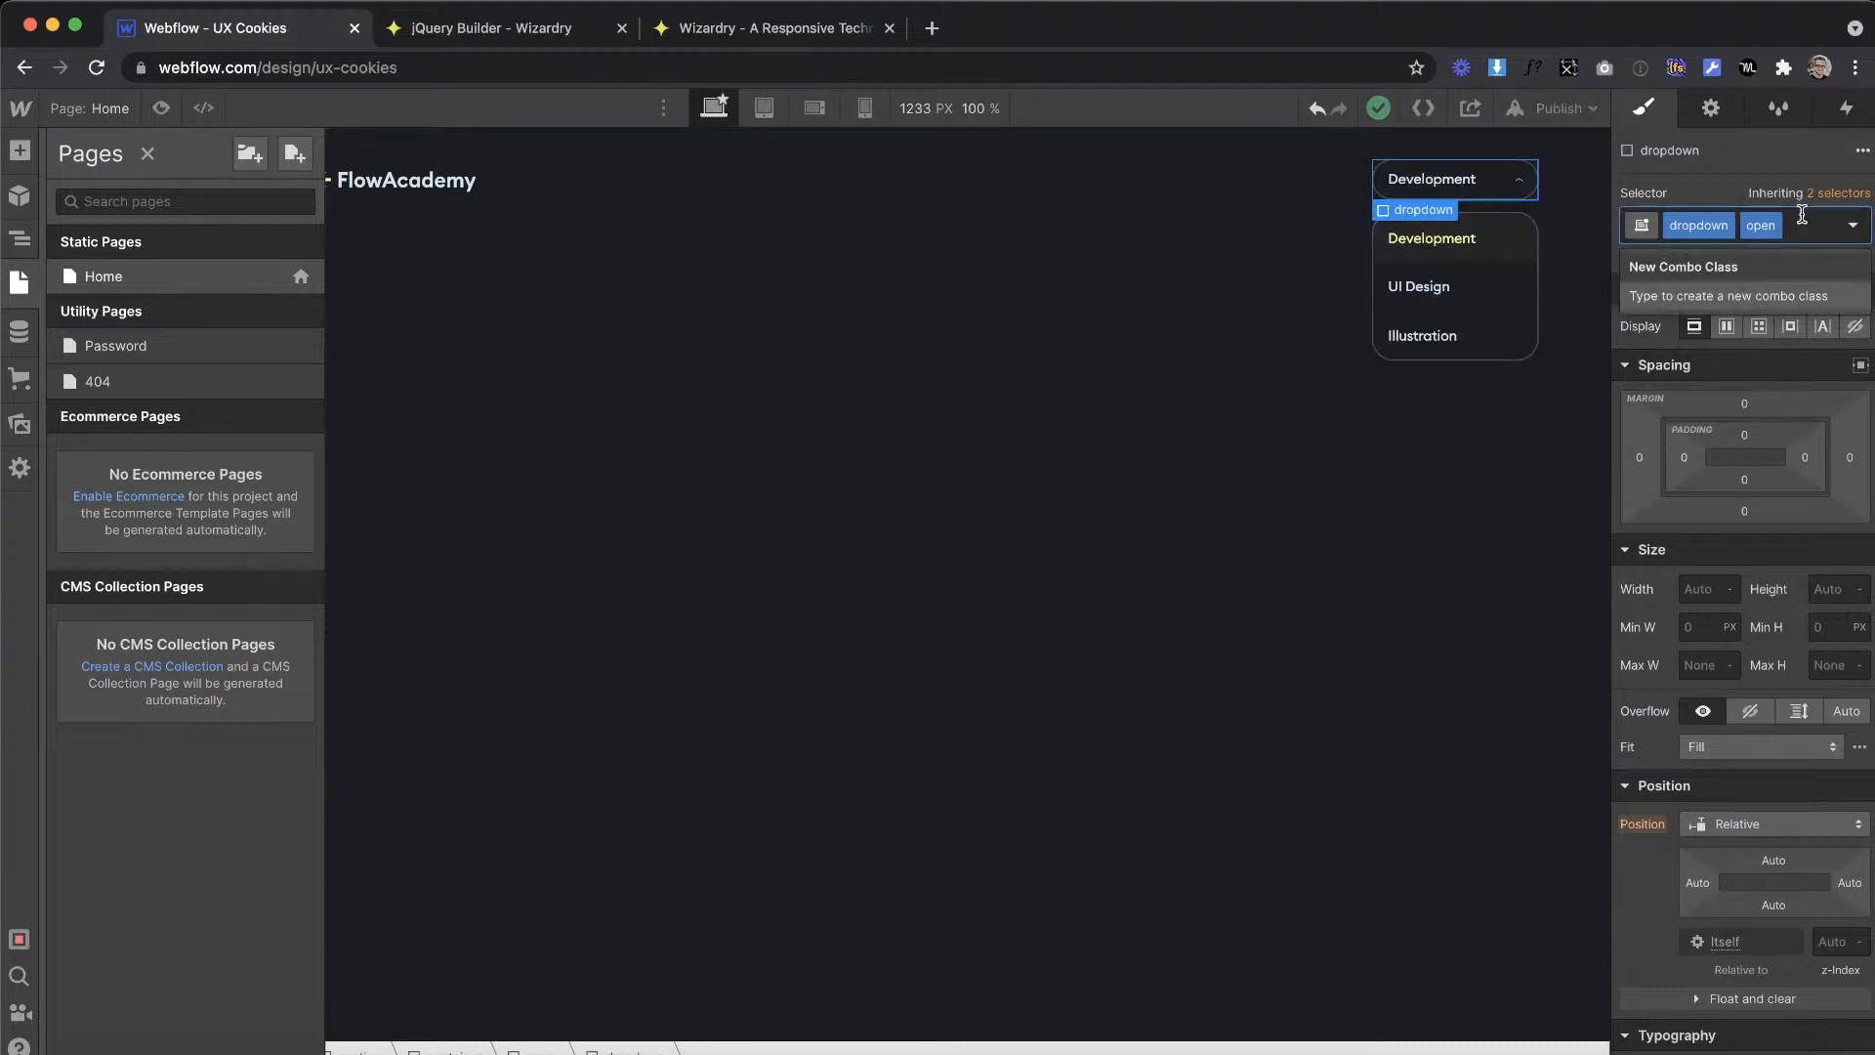
key("BackSpace")
Step: Publish the site to ux-cookies.webflow.io and test the dropdown's hover behaviour on the live page
left_click(1561, 109)
left_click(1485, 389)
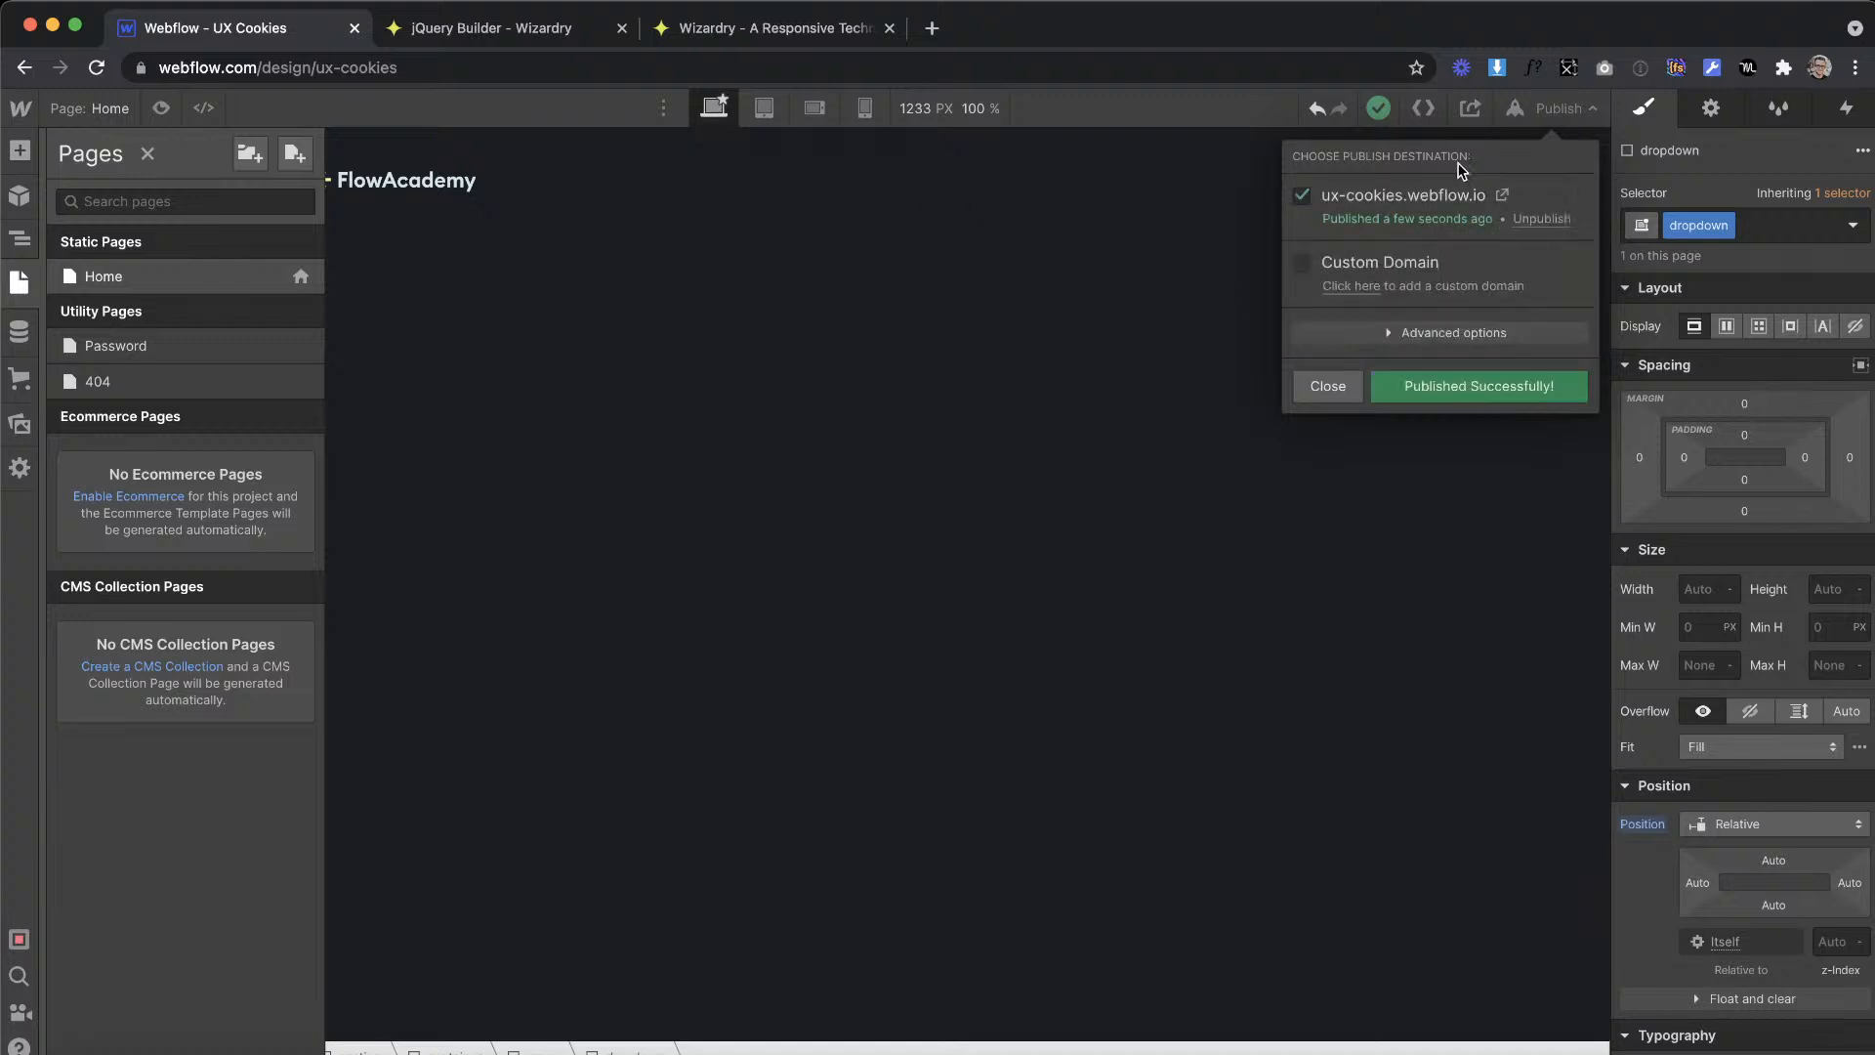
left_click(1501, 192)
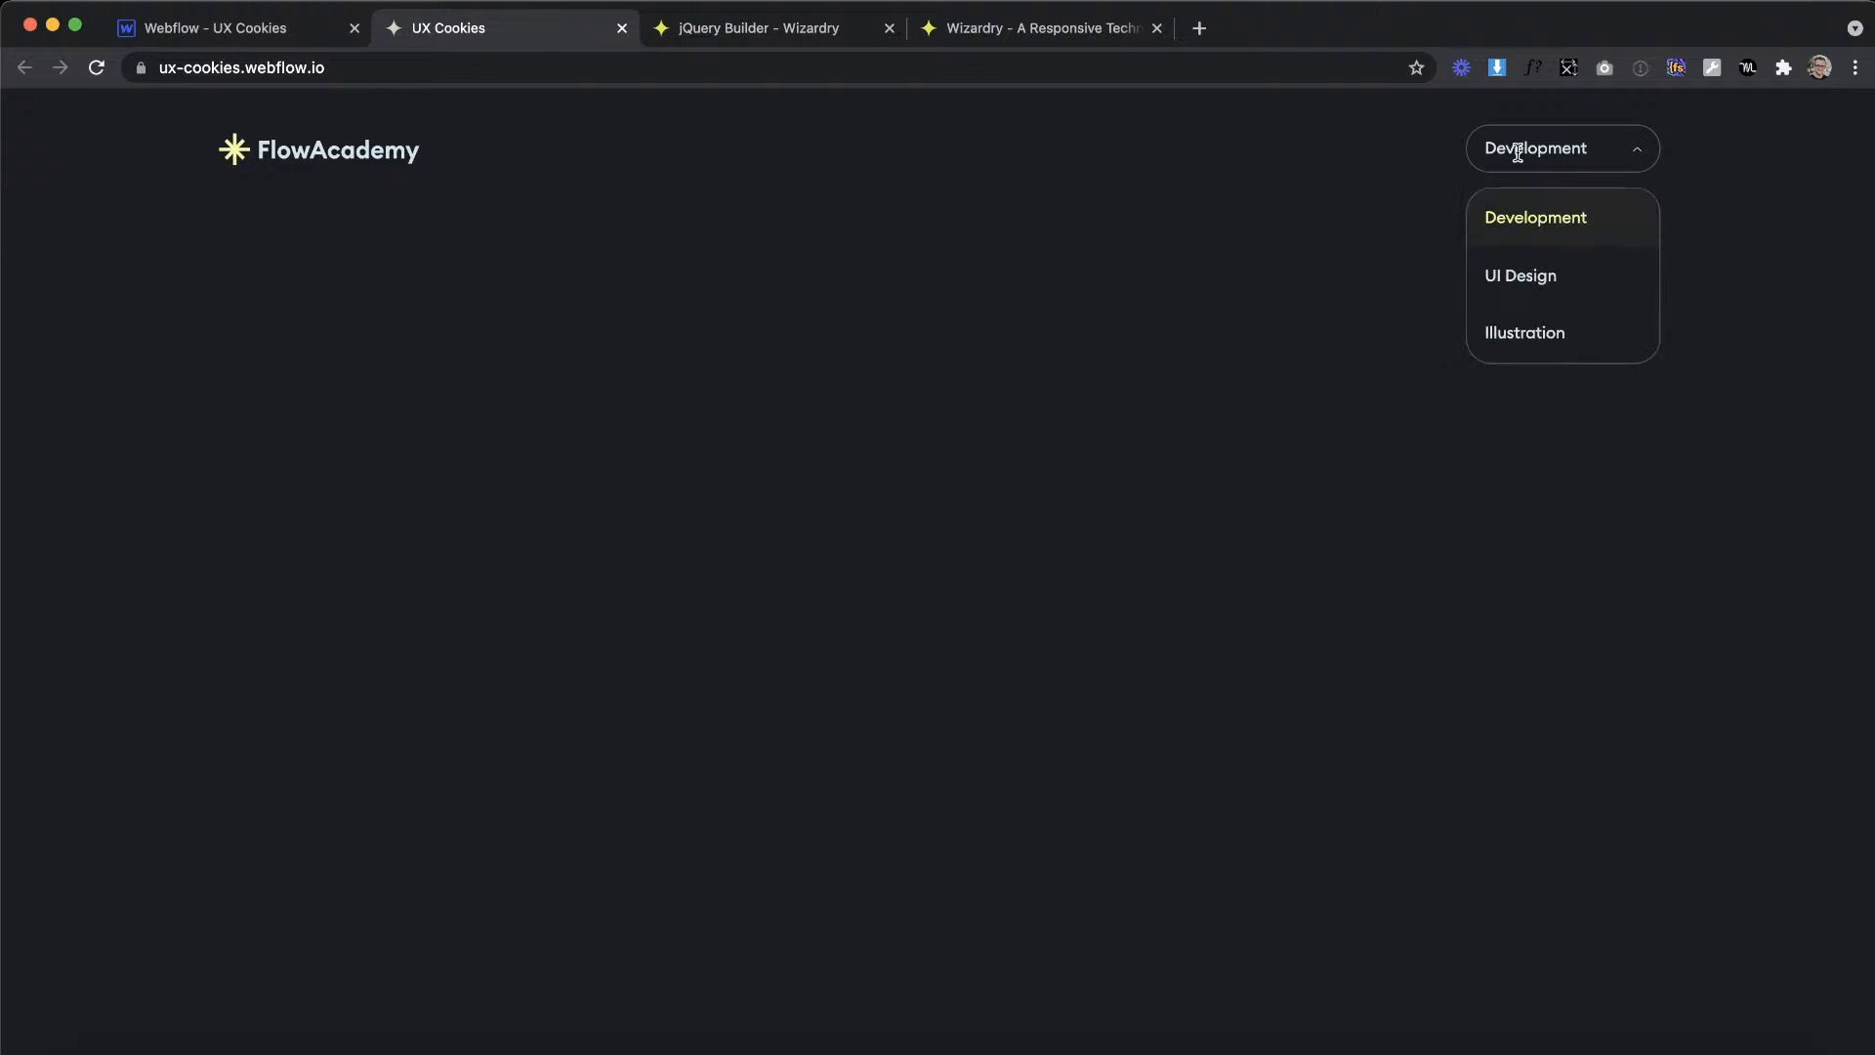
mouse_move(1545, 162)
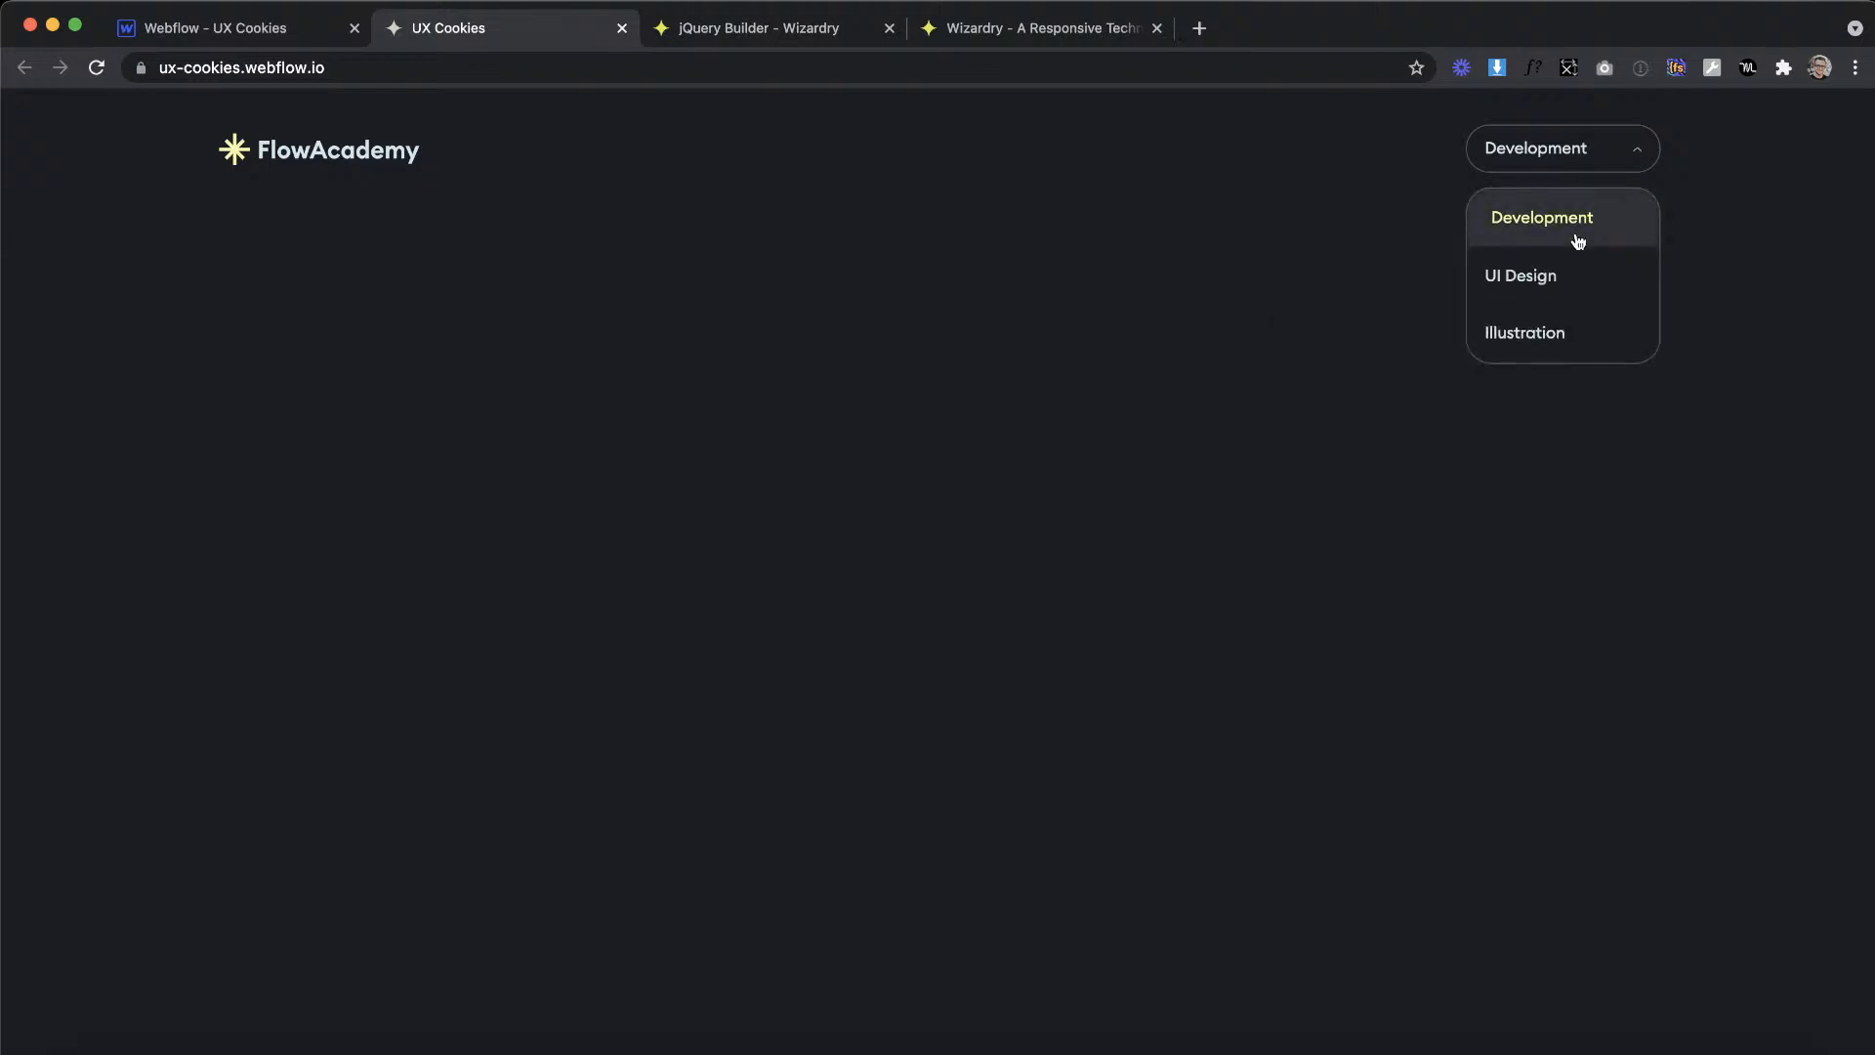
Step: Return to the Webflow project and reapply the open combo class to the dropdown
left_click(250, 39)
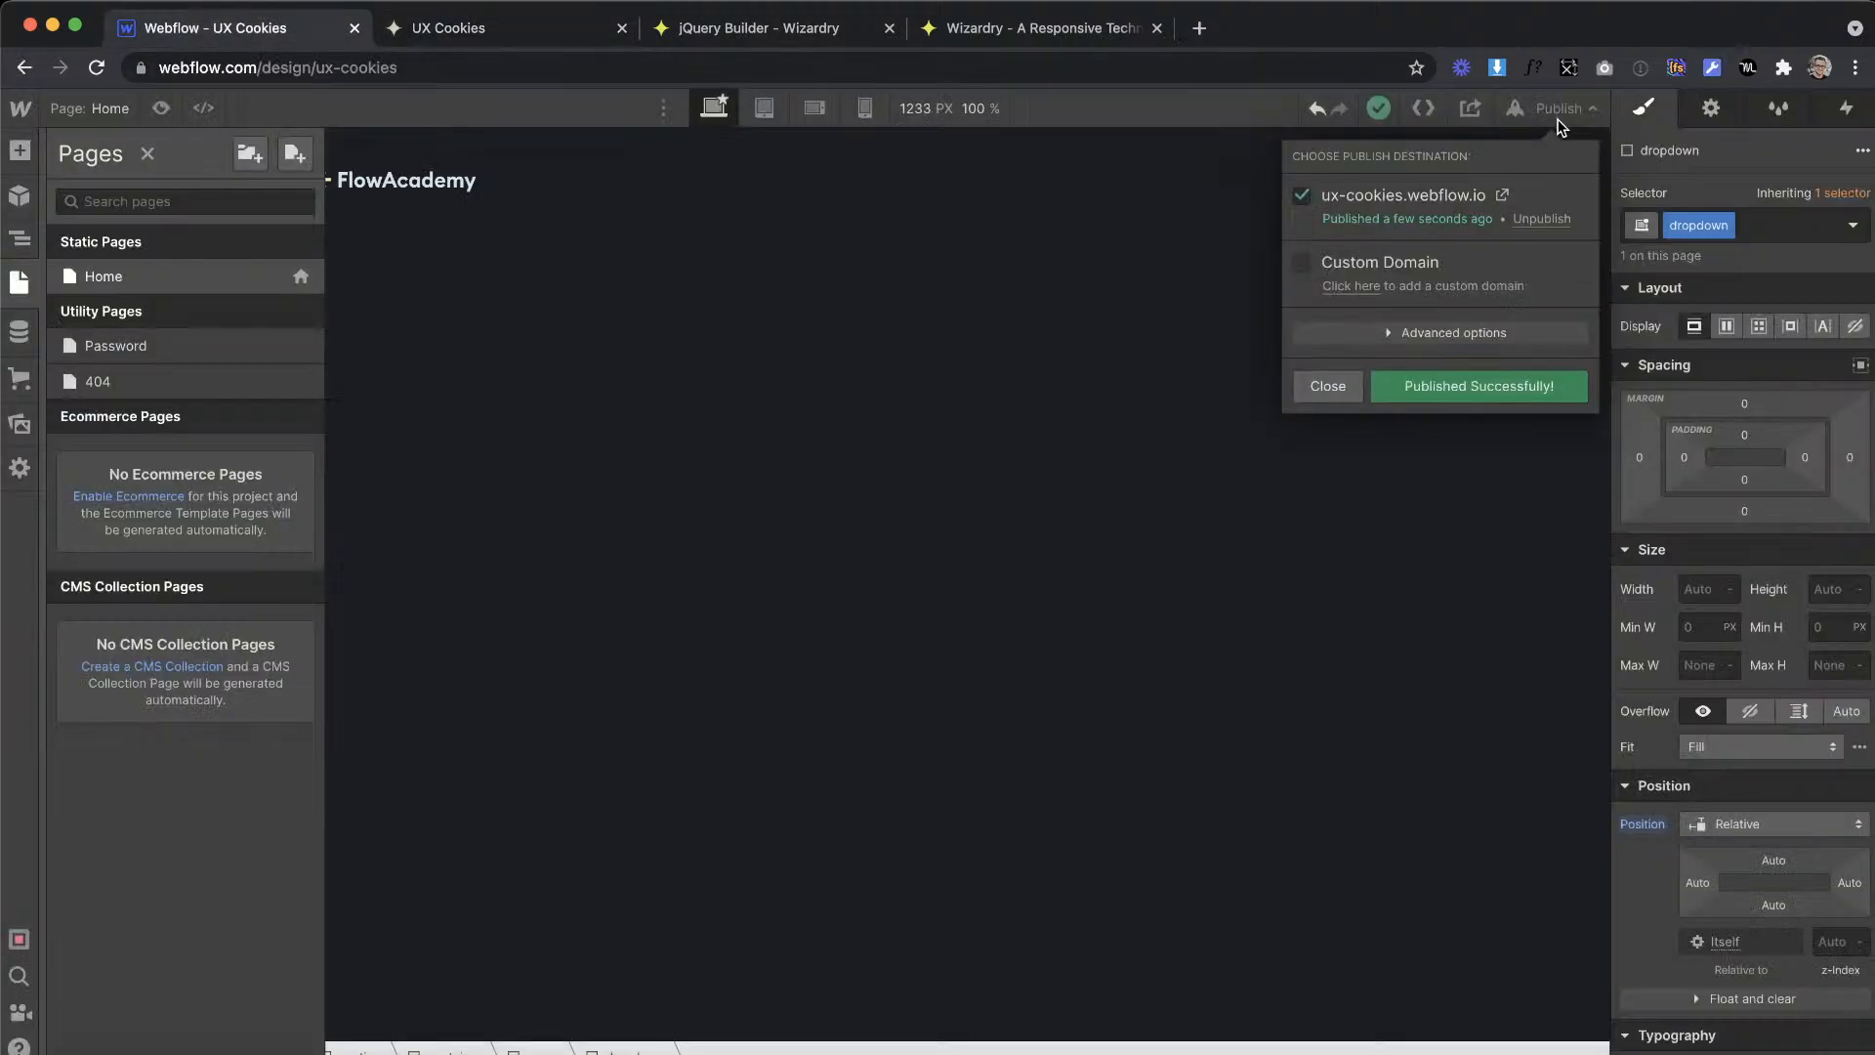
left_click(936, 374)
left_click(1753, 216)
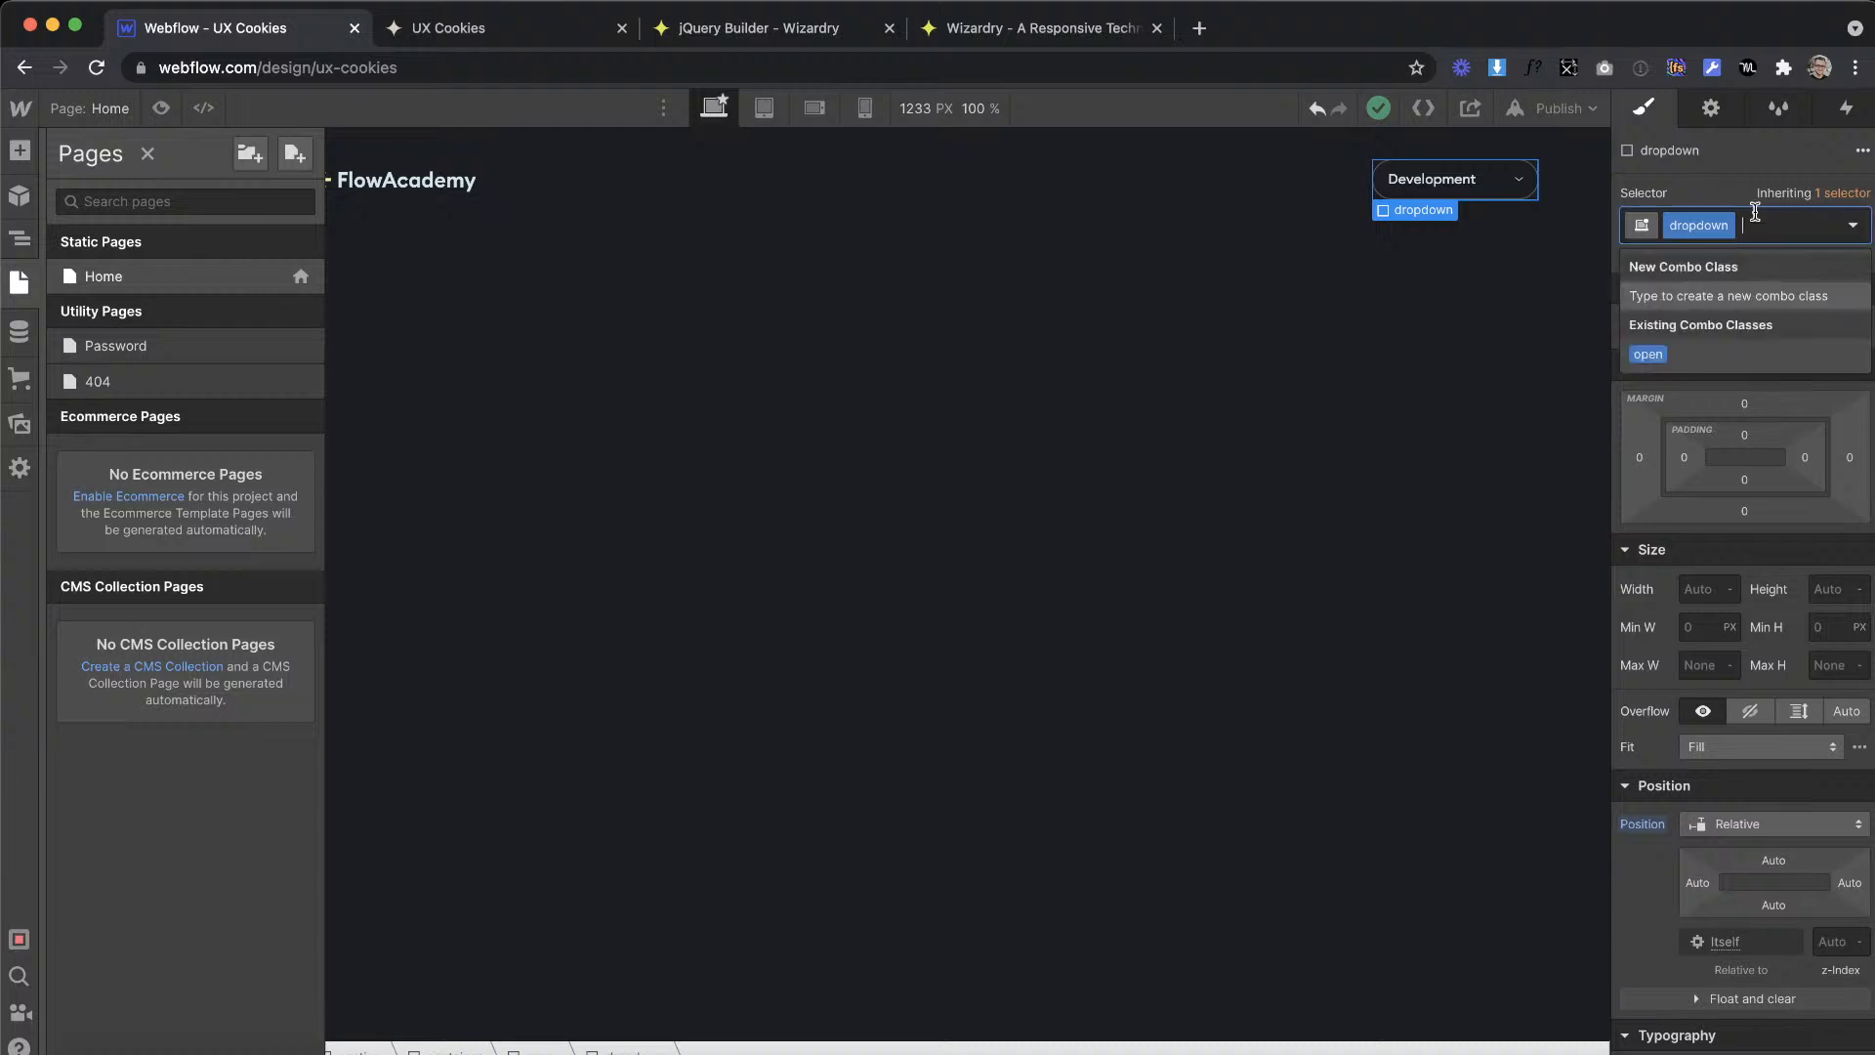
left_click(1665, 357)
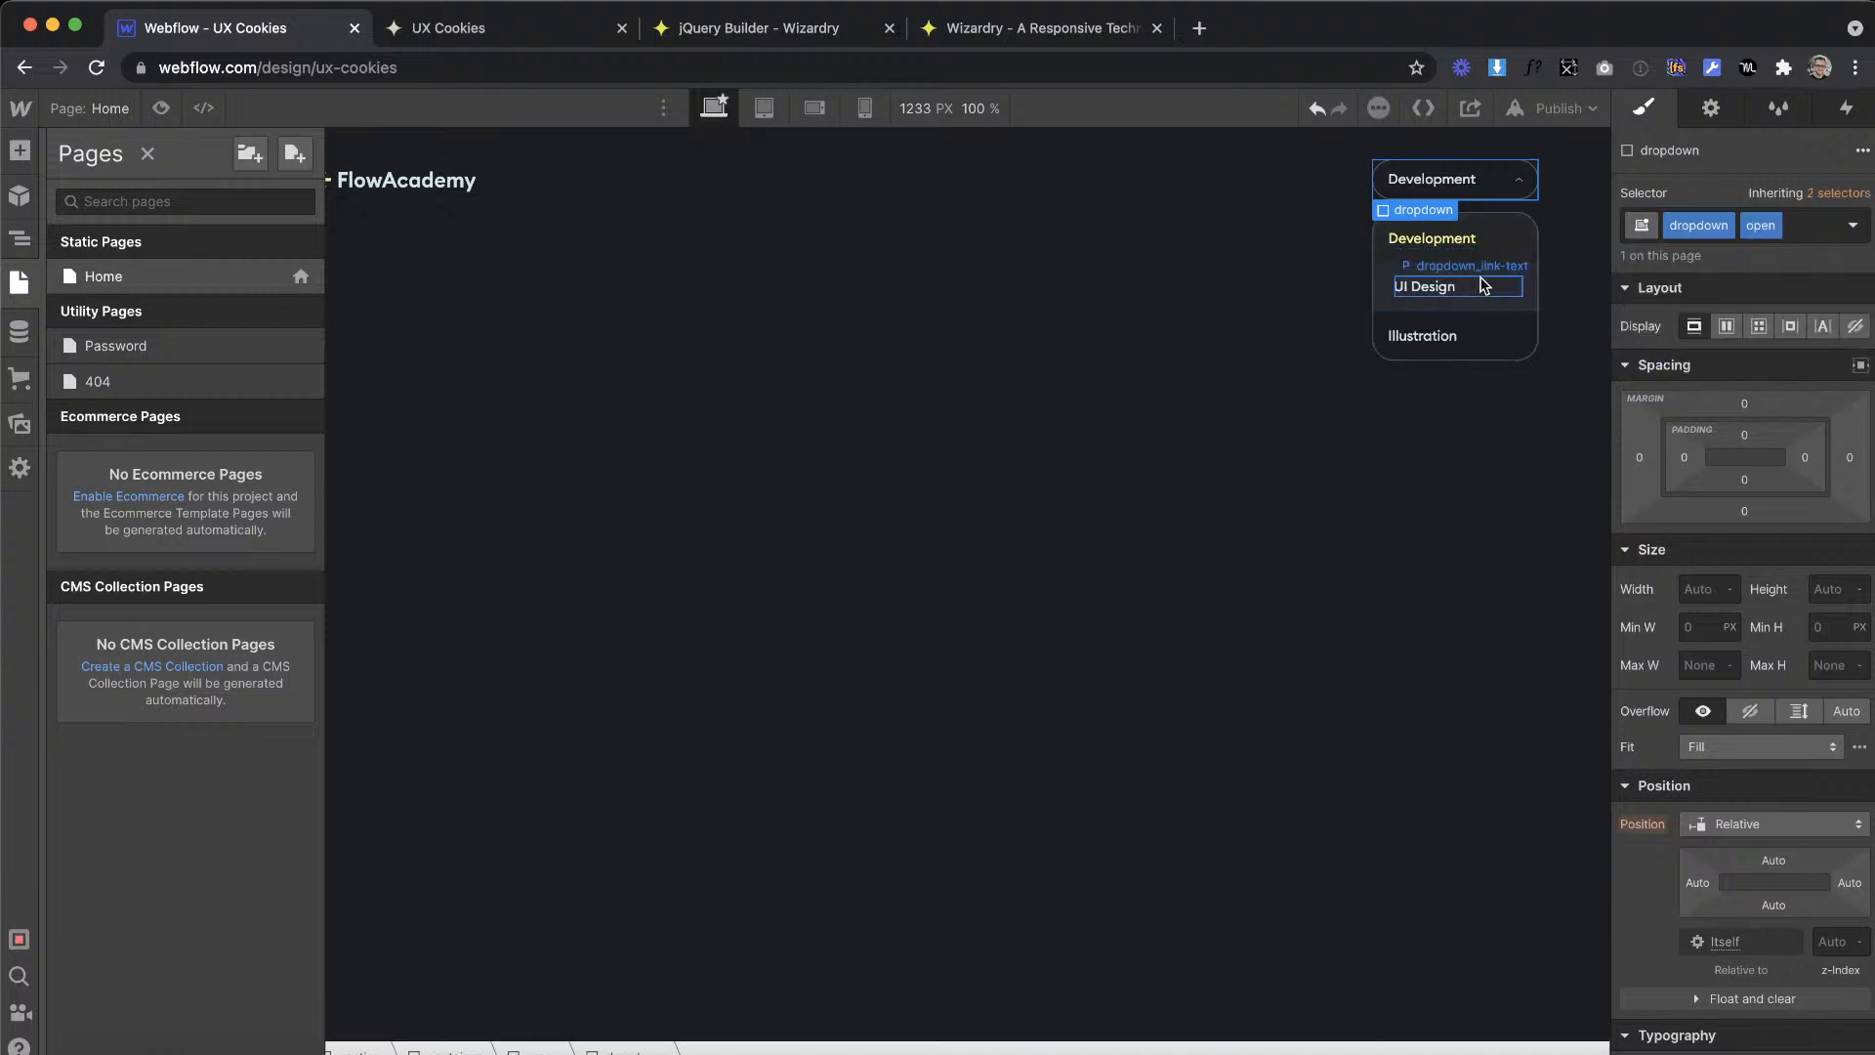
Step: Select the UI Design link block in the dropdown and copy its dropdown_link class name
key("z")
left_click(1519, 305)
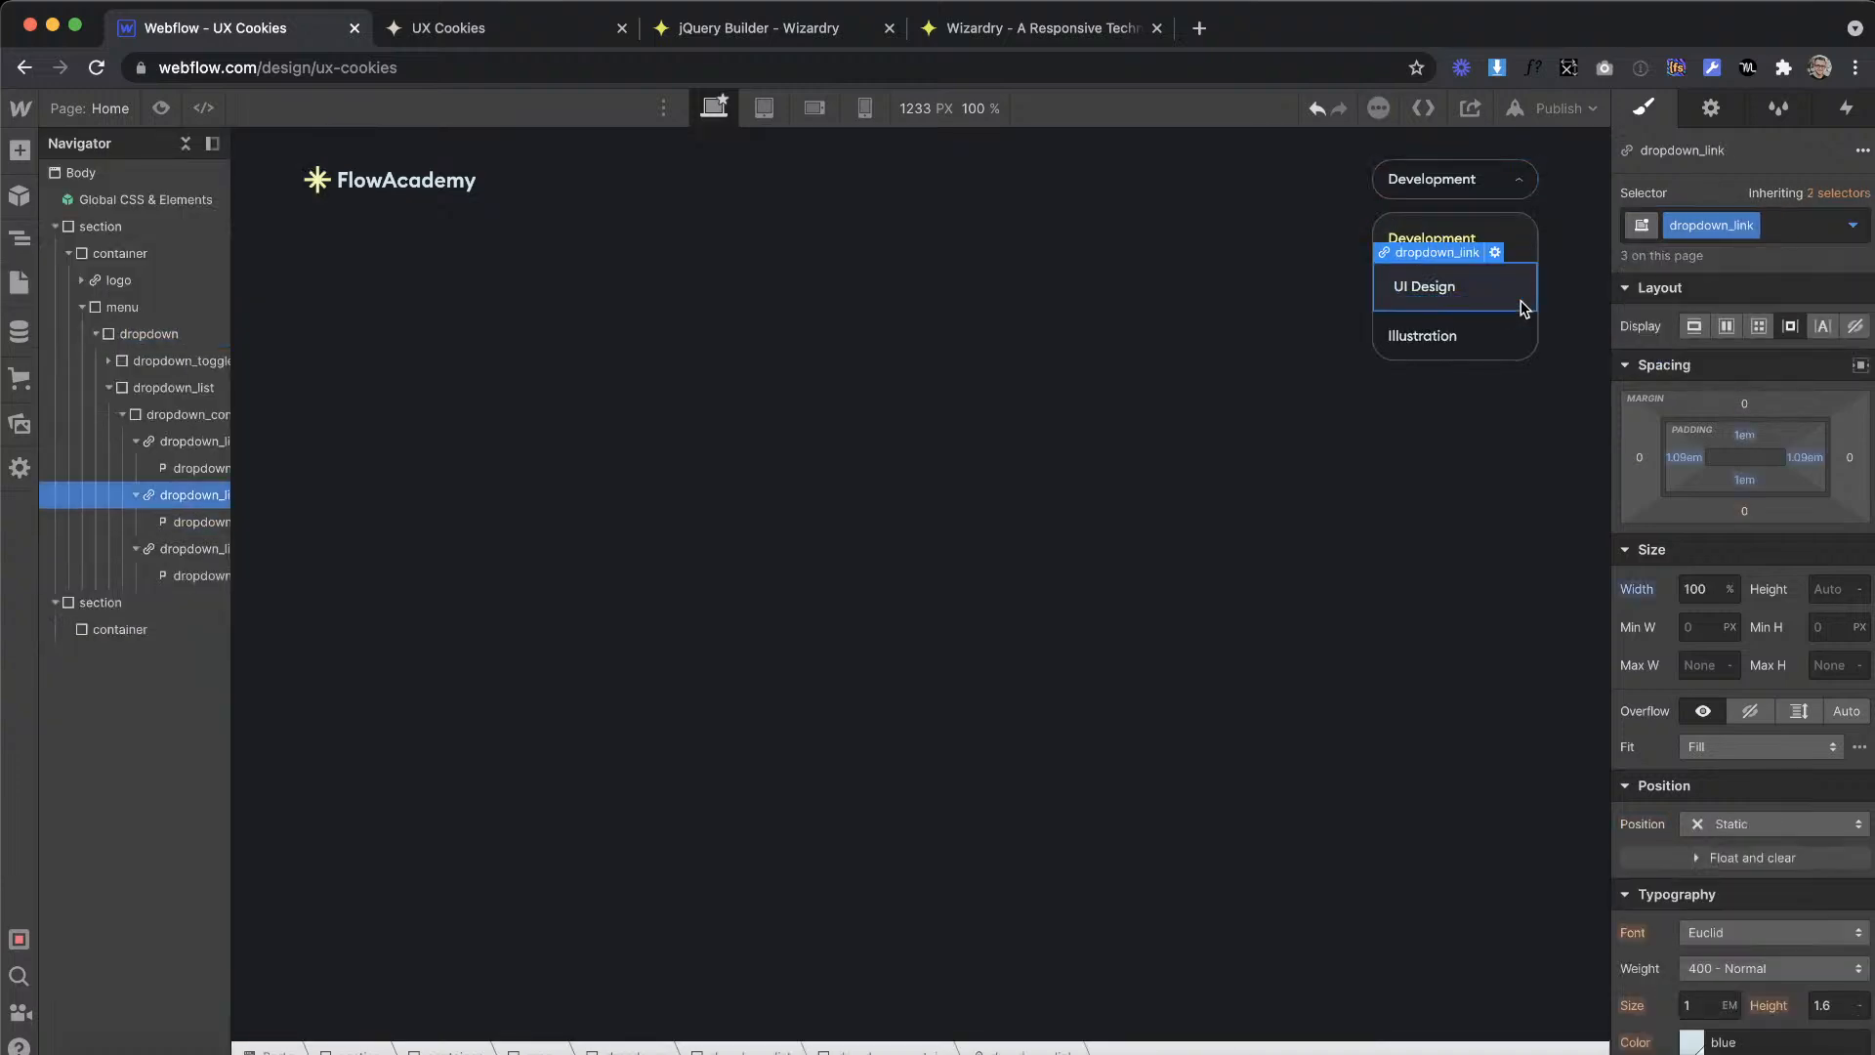
left_click(1700, 227)
double_click(1695, 226)
key("super+c")
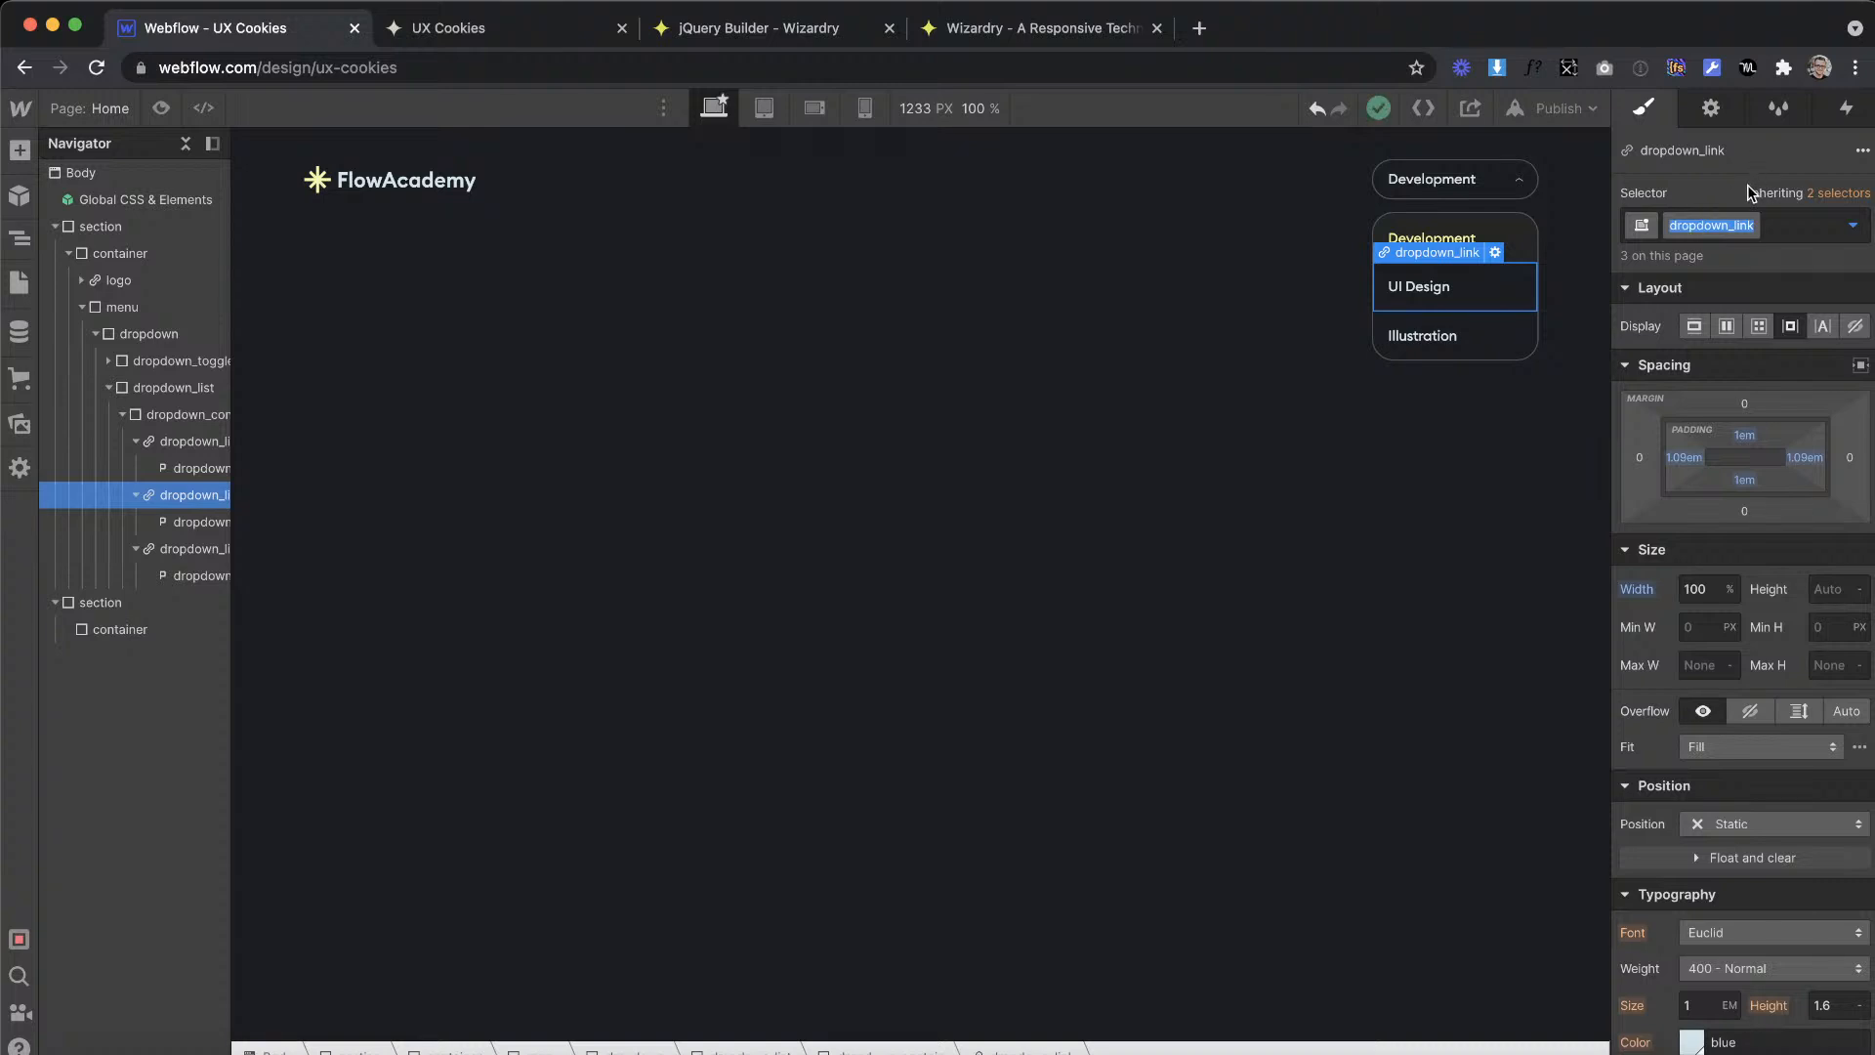
Step: Switch to jQuery Builder, reset it and enter dropdown_link as the class for the click trigger
left_click(752, 29)
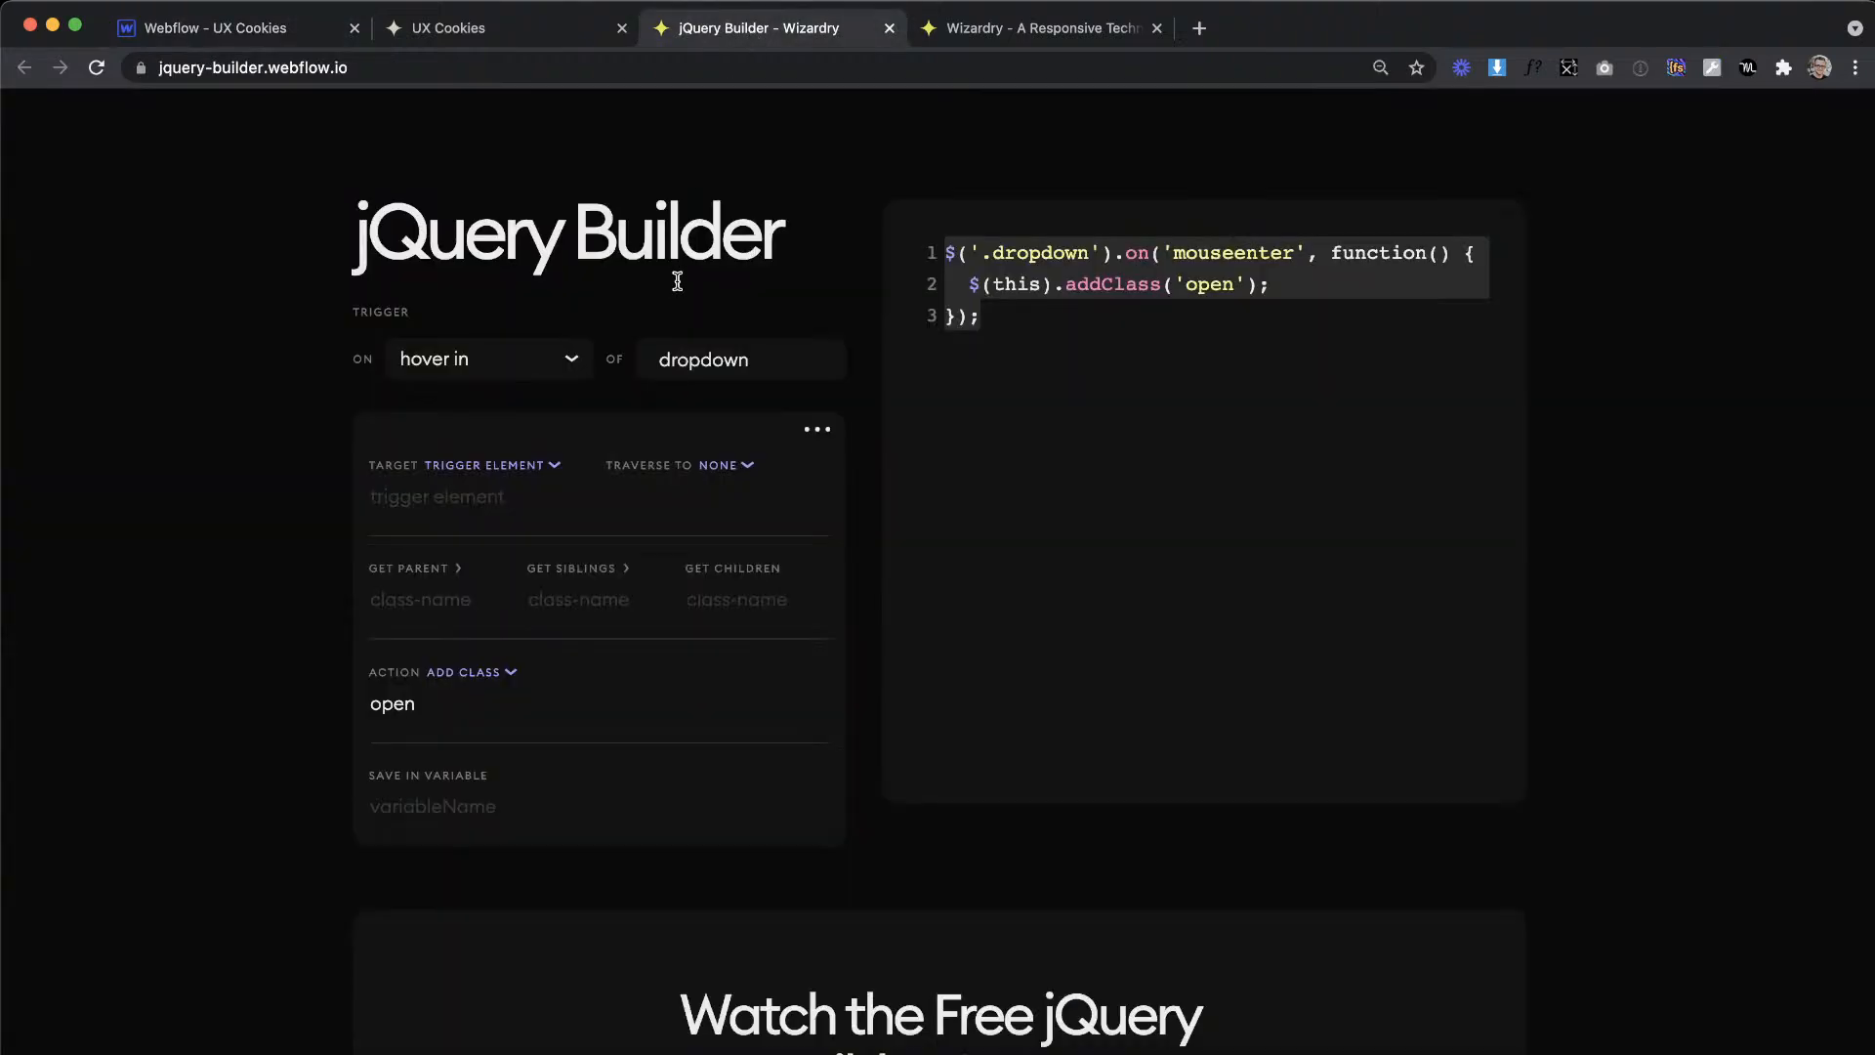
key("super+r")
left_click(647, 357)
key("super+v")
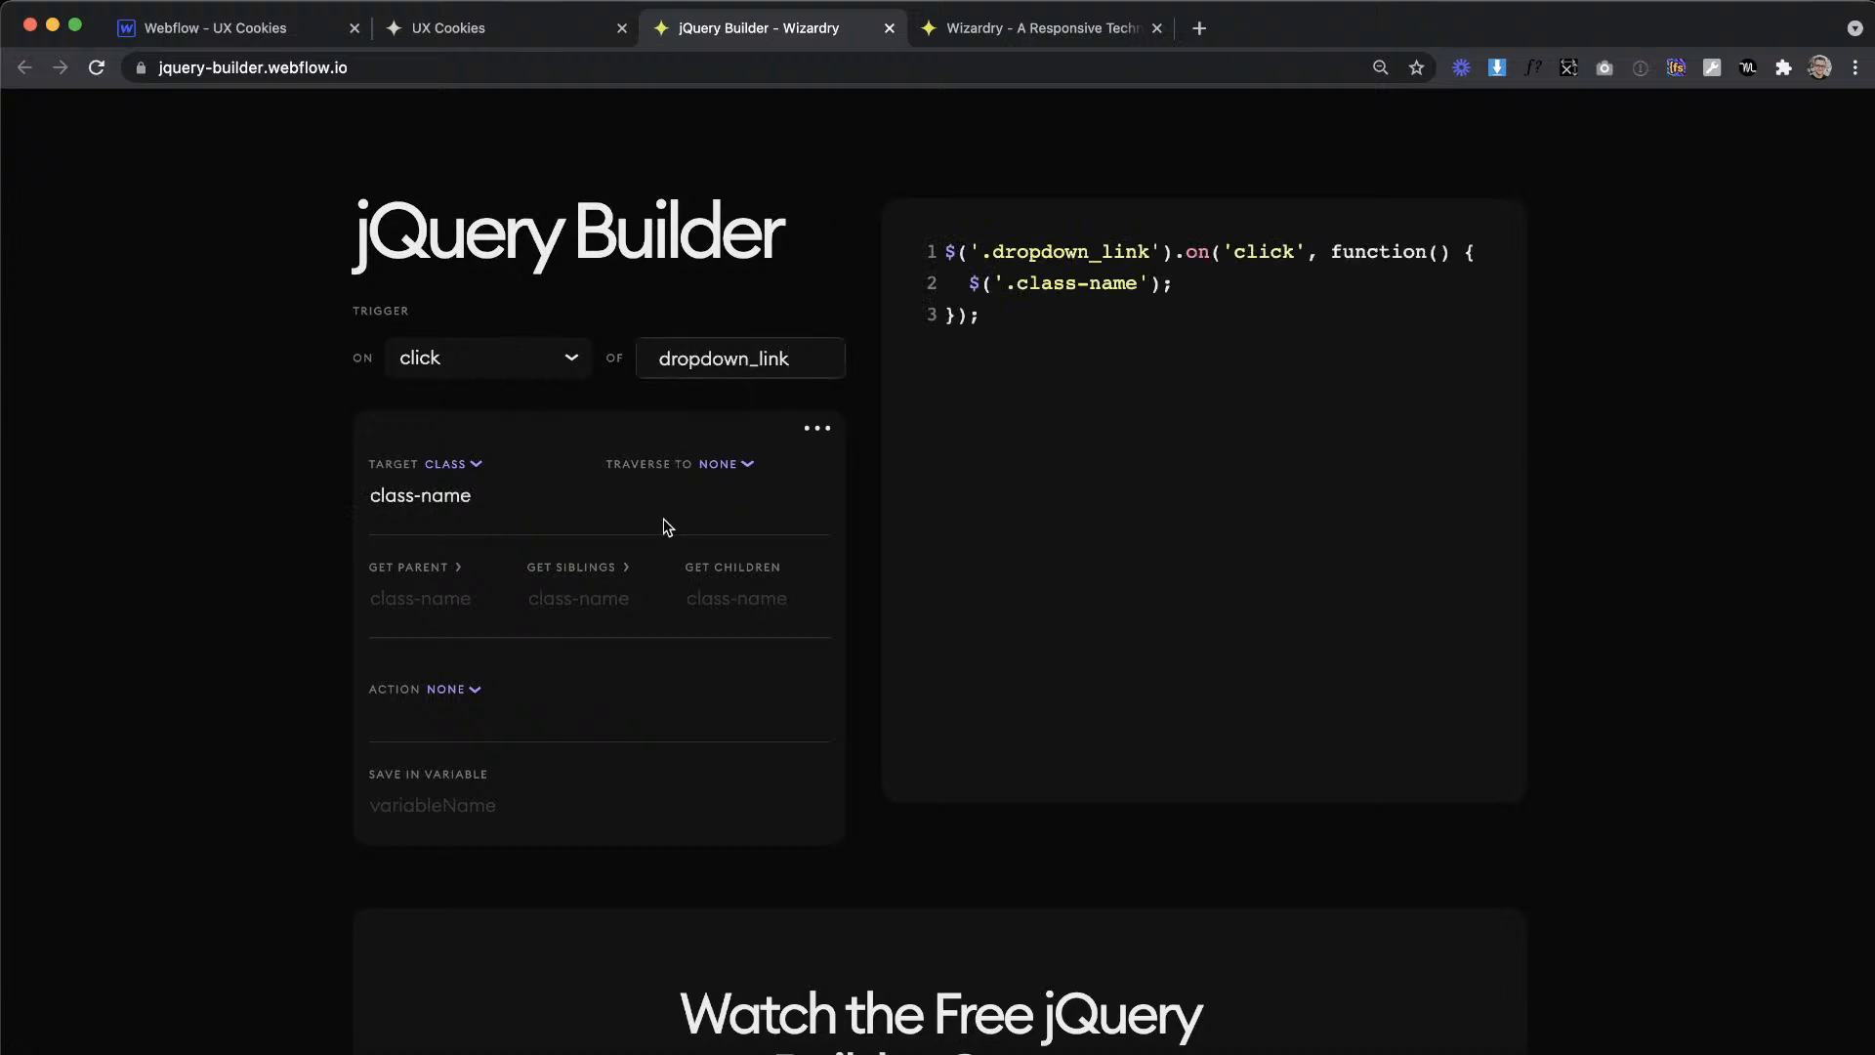
Step: Set the target to the trigger element and its parent class to dropdown
left_click(468, 465)
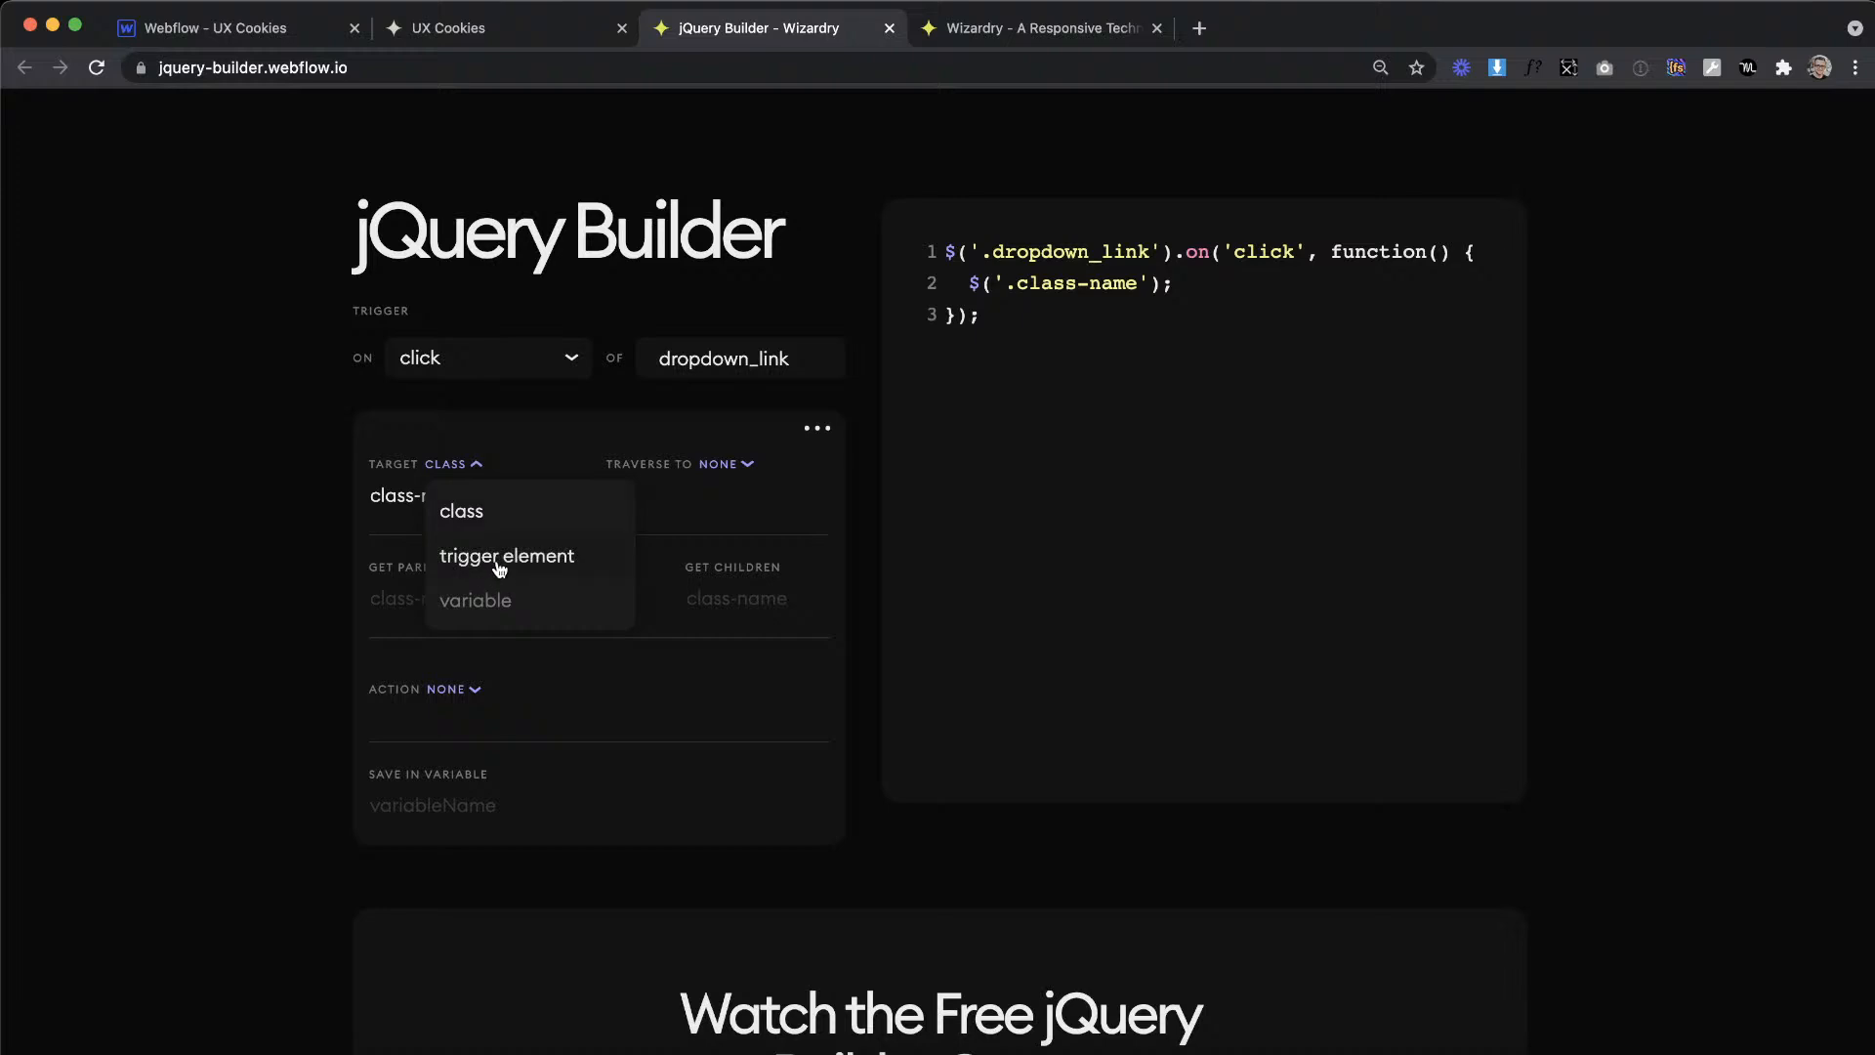
left_click(500, 557)
scroll(537, 586, "down", 1)
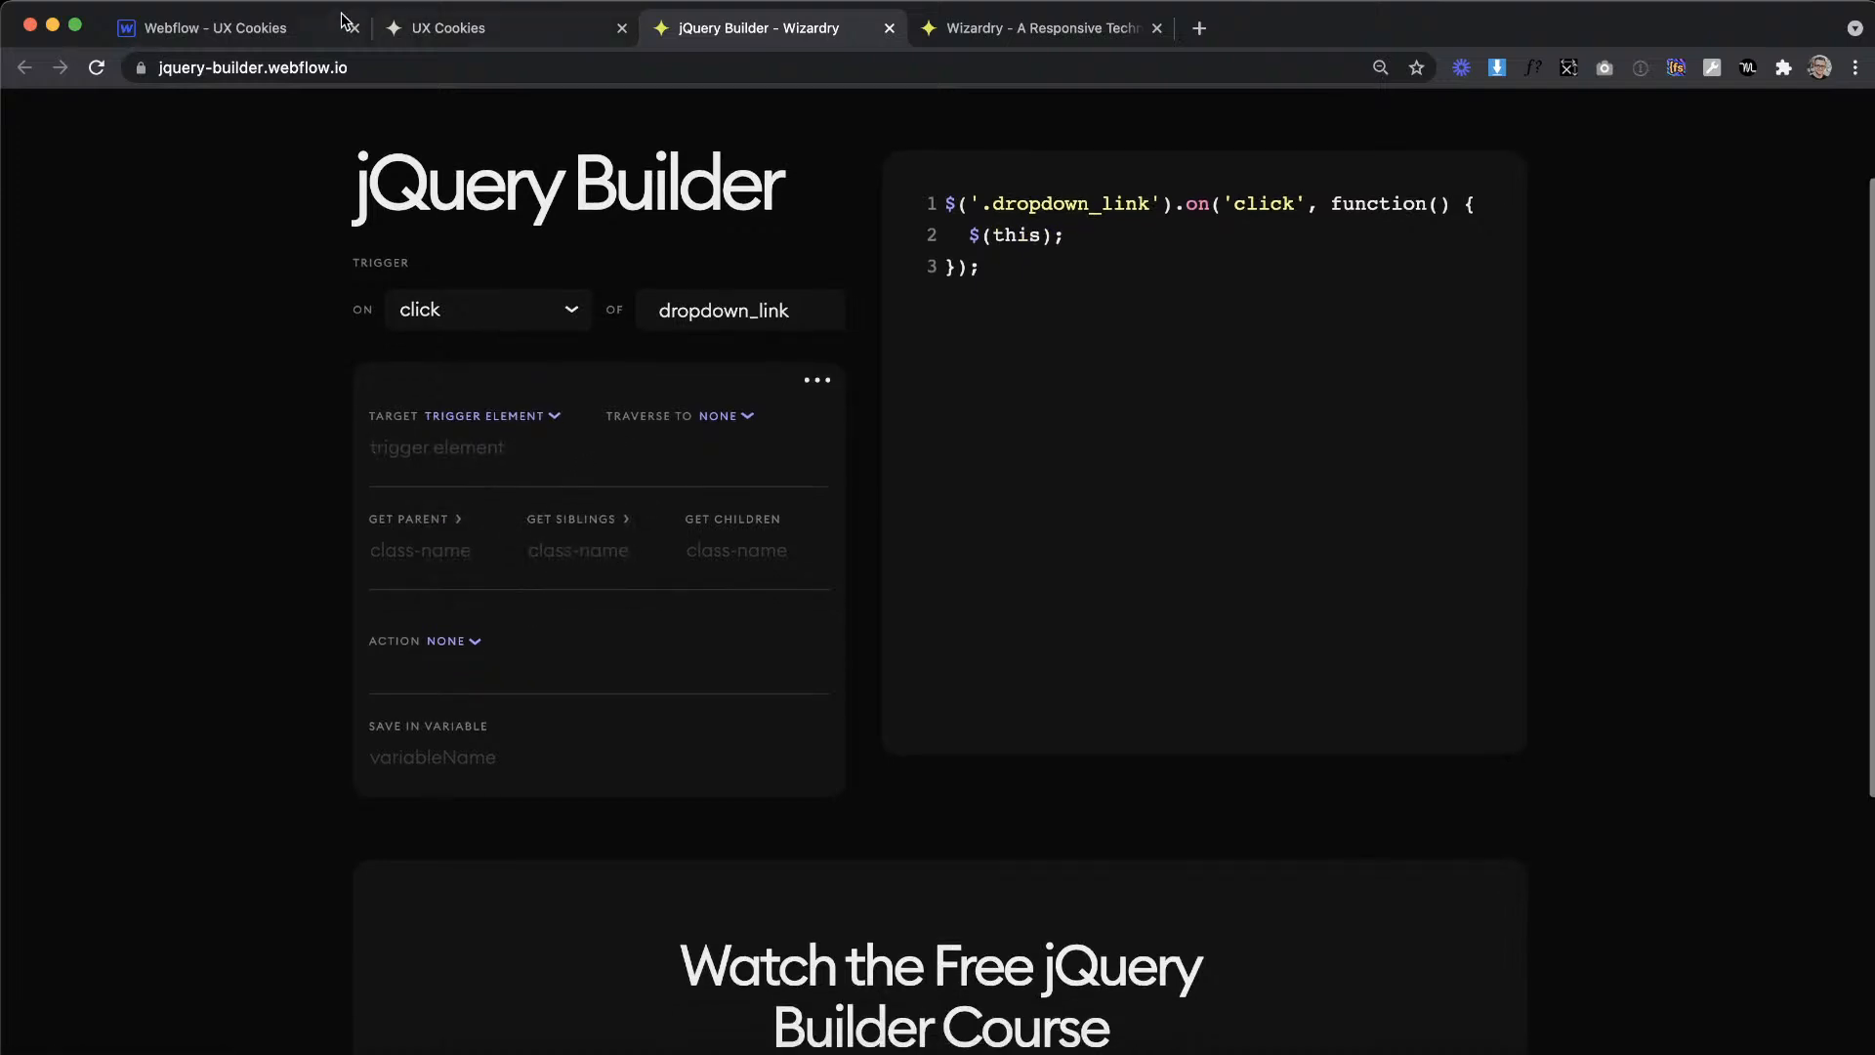
type("dropdown")
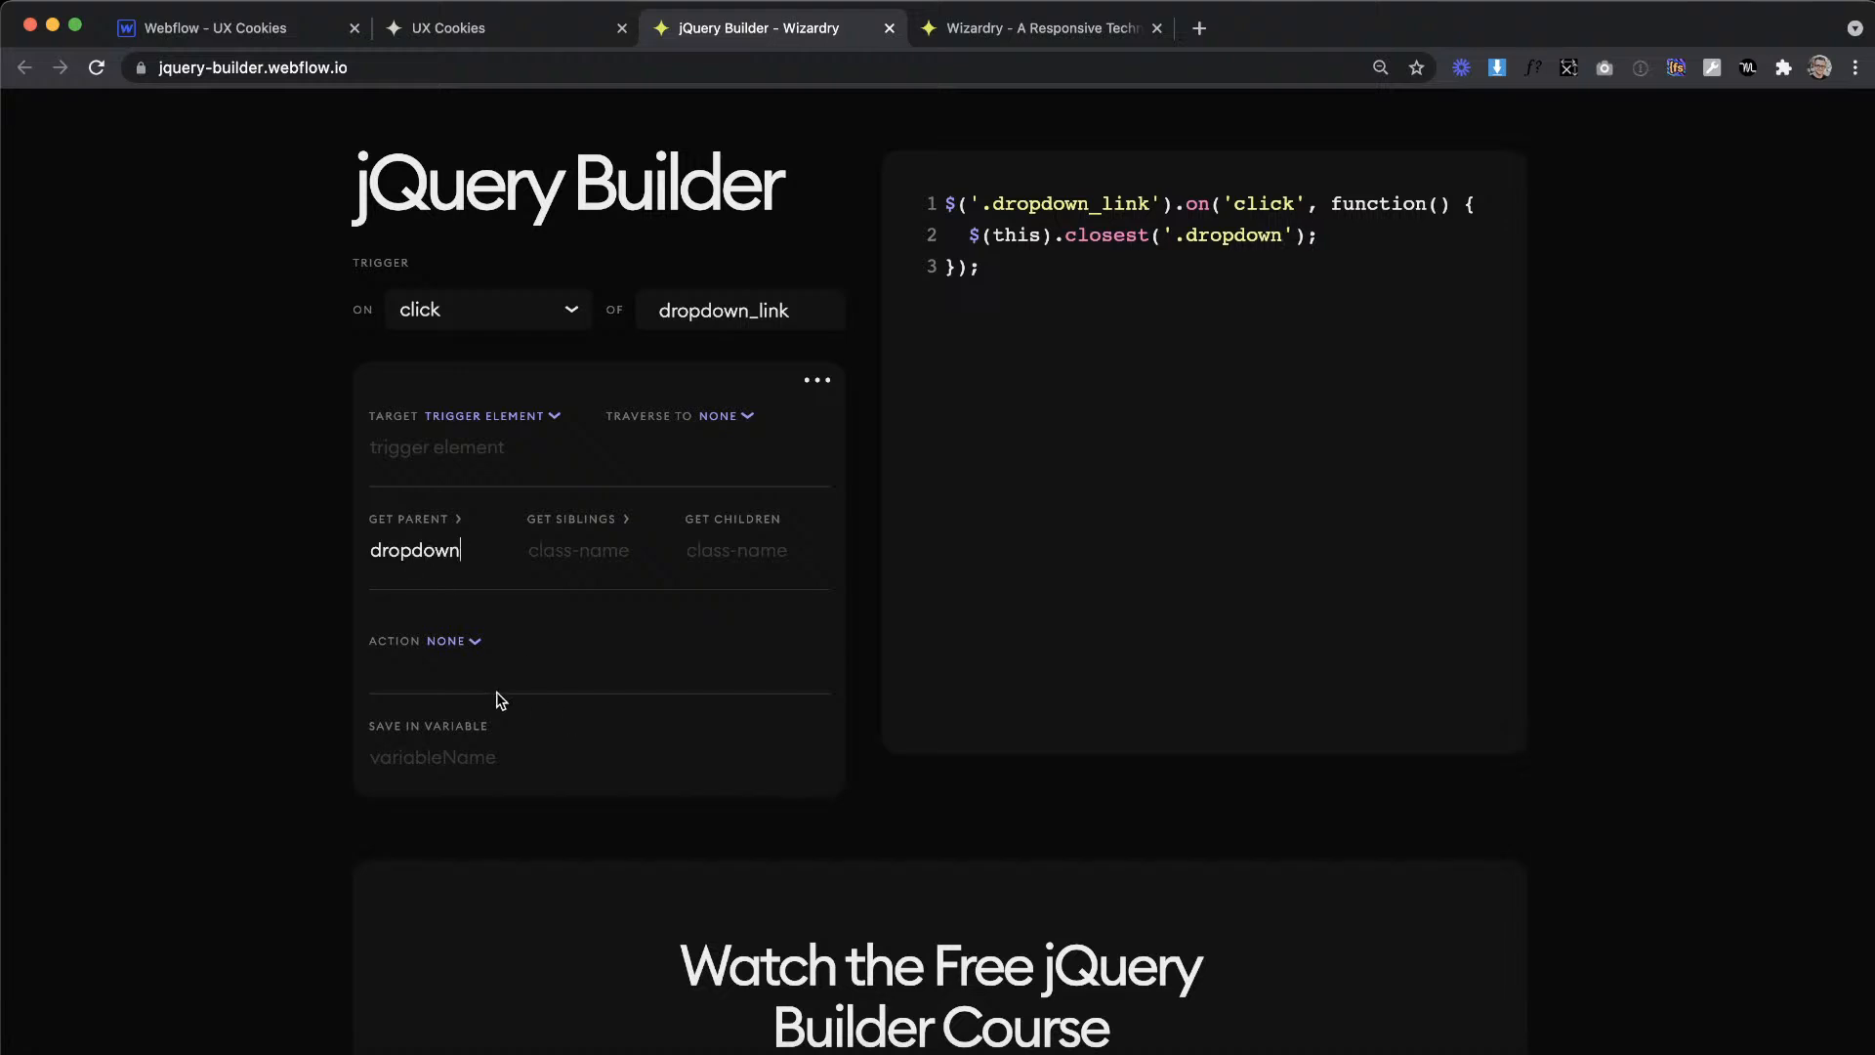
Step: Set the action to remove the class open and copy the generated jQuery code
left_click(473, 642)
left_click(496, 818)
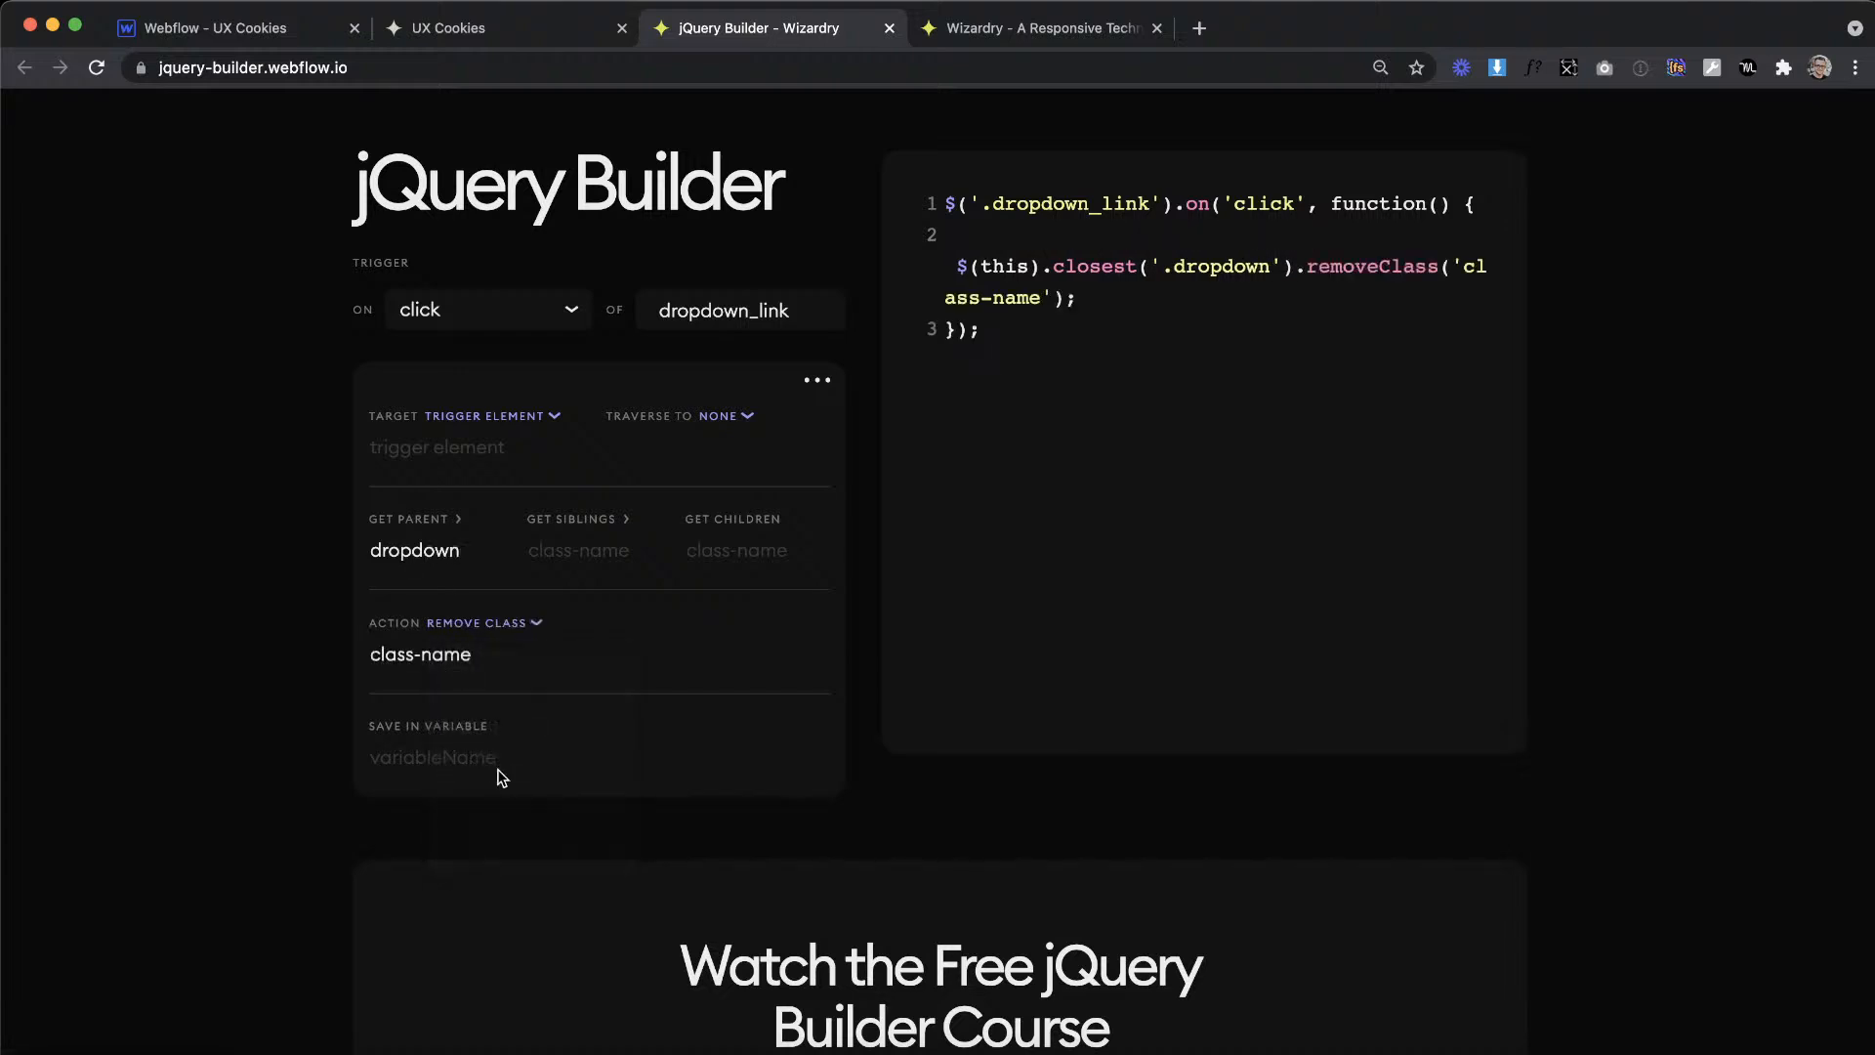
left_click_drag(480, 651, 263, 635)
type("open")
left_click(1031, 374)
left_click_drag(1030, 374, 933, 195)
key("super+c")
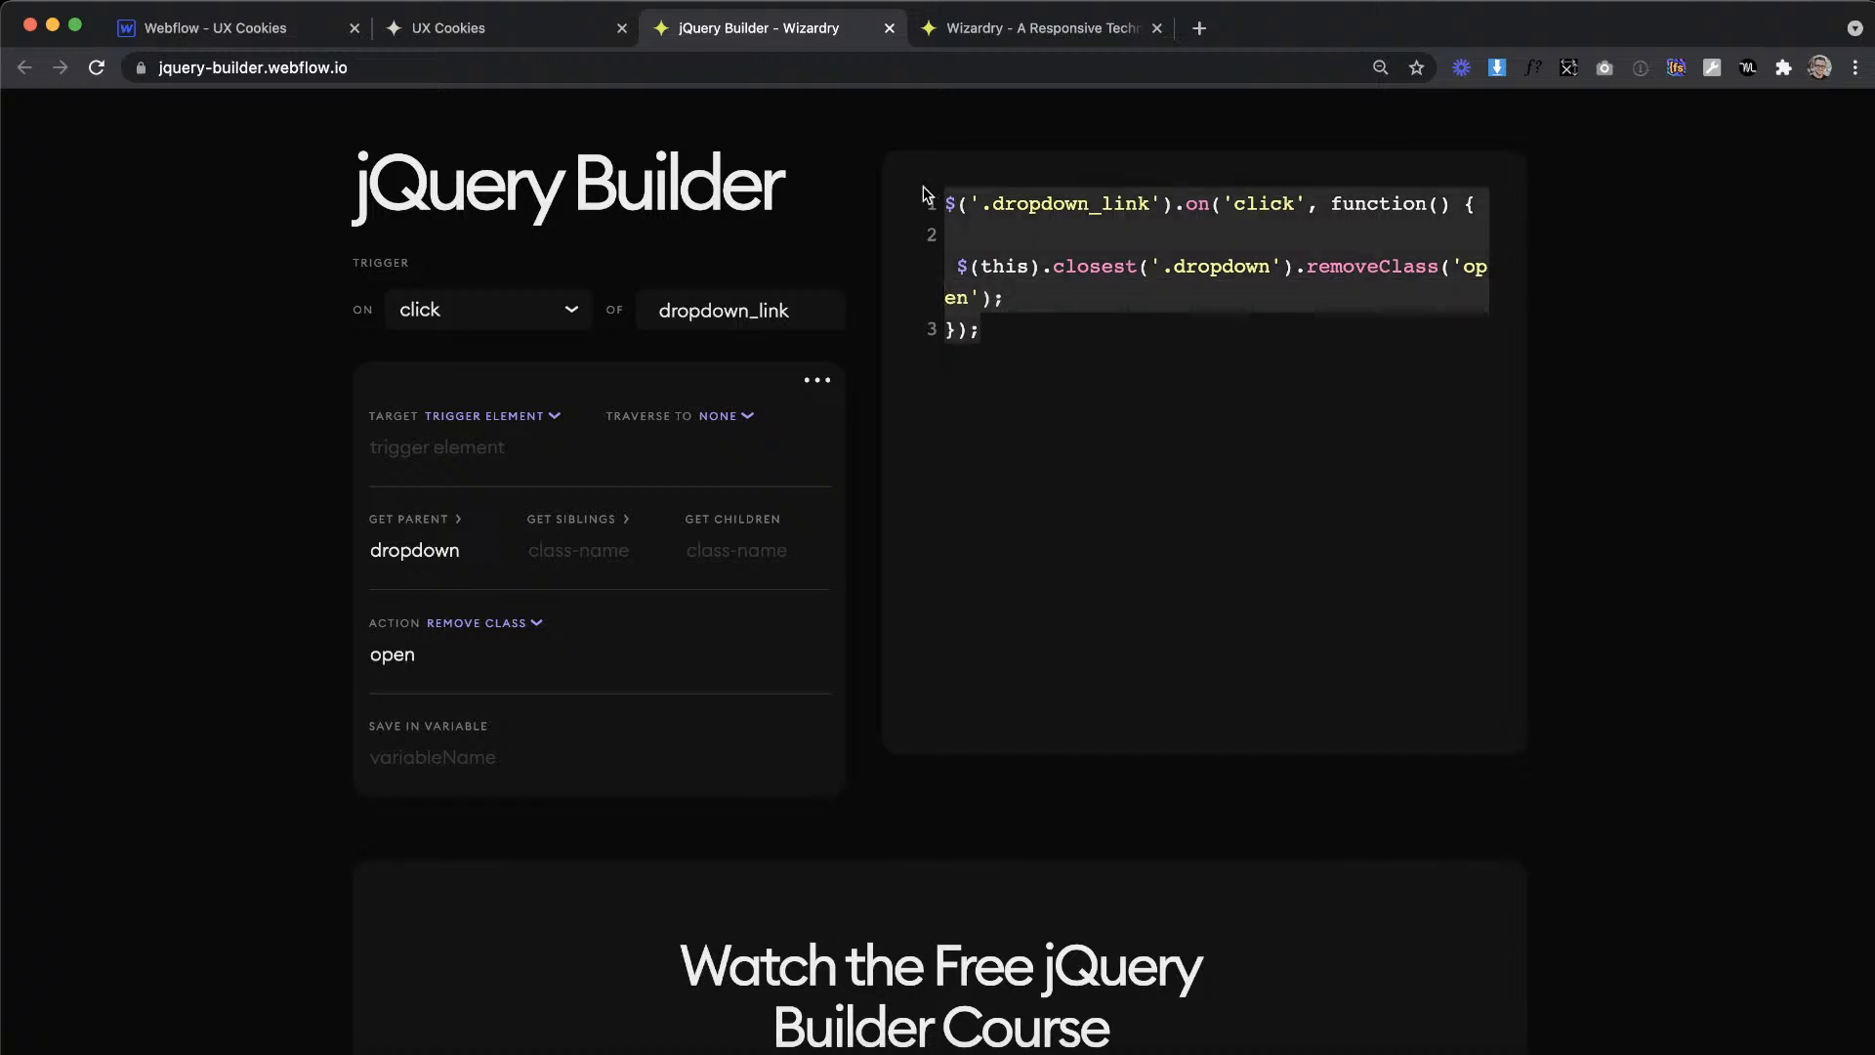
Step: Back in Webflow, paste the dropdown_link click handler below the mouseleave handler in the Home page's body code and save
left_click(259, 27)
left_click(18, 282)
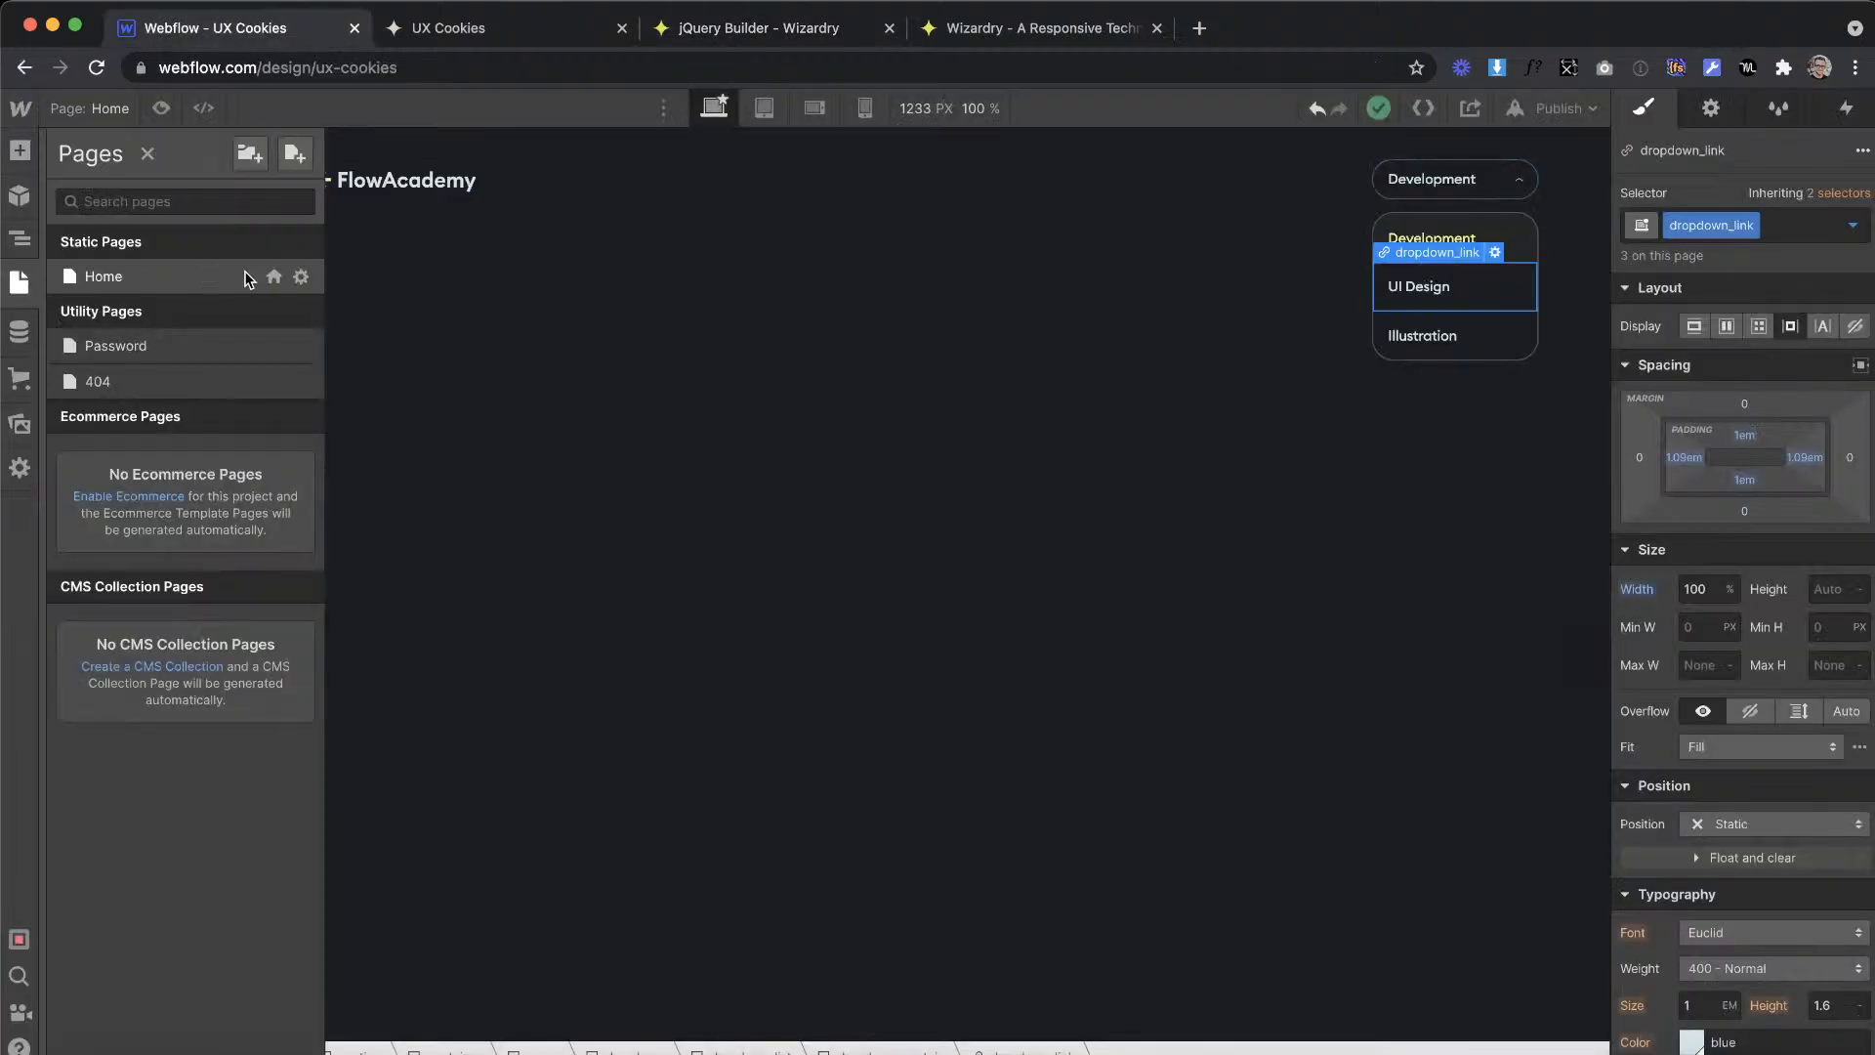
left_click(296, 276)
scroll(641, 730, "down", 15)
left_click(461, 664)
key("Return")
key("Return")
key("super+v")
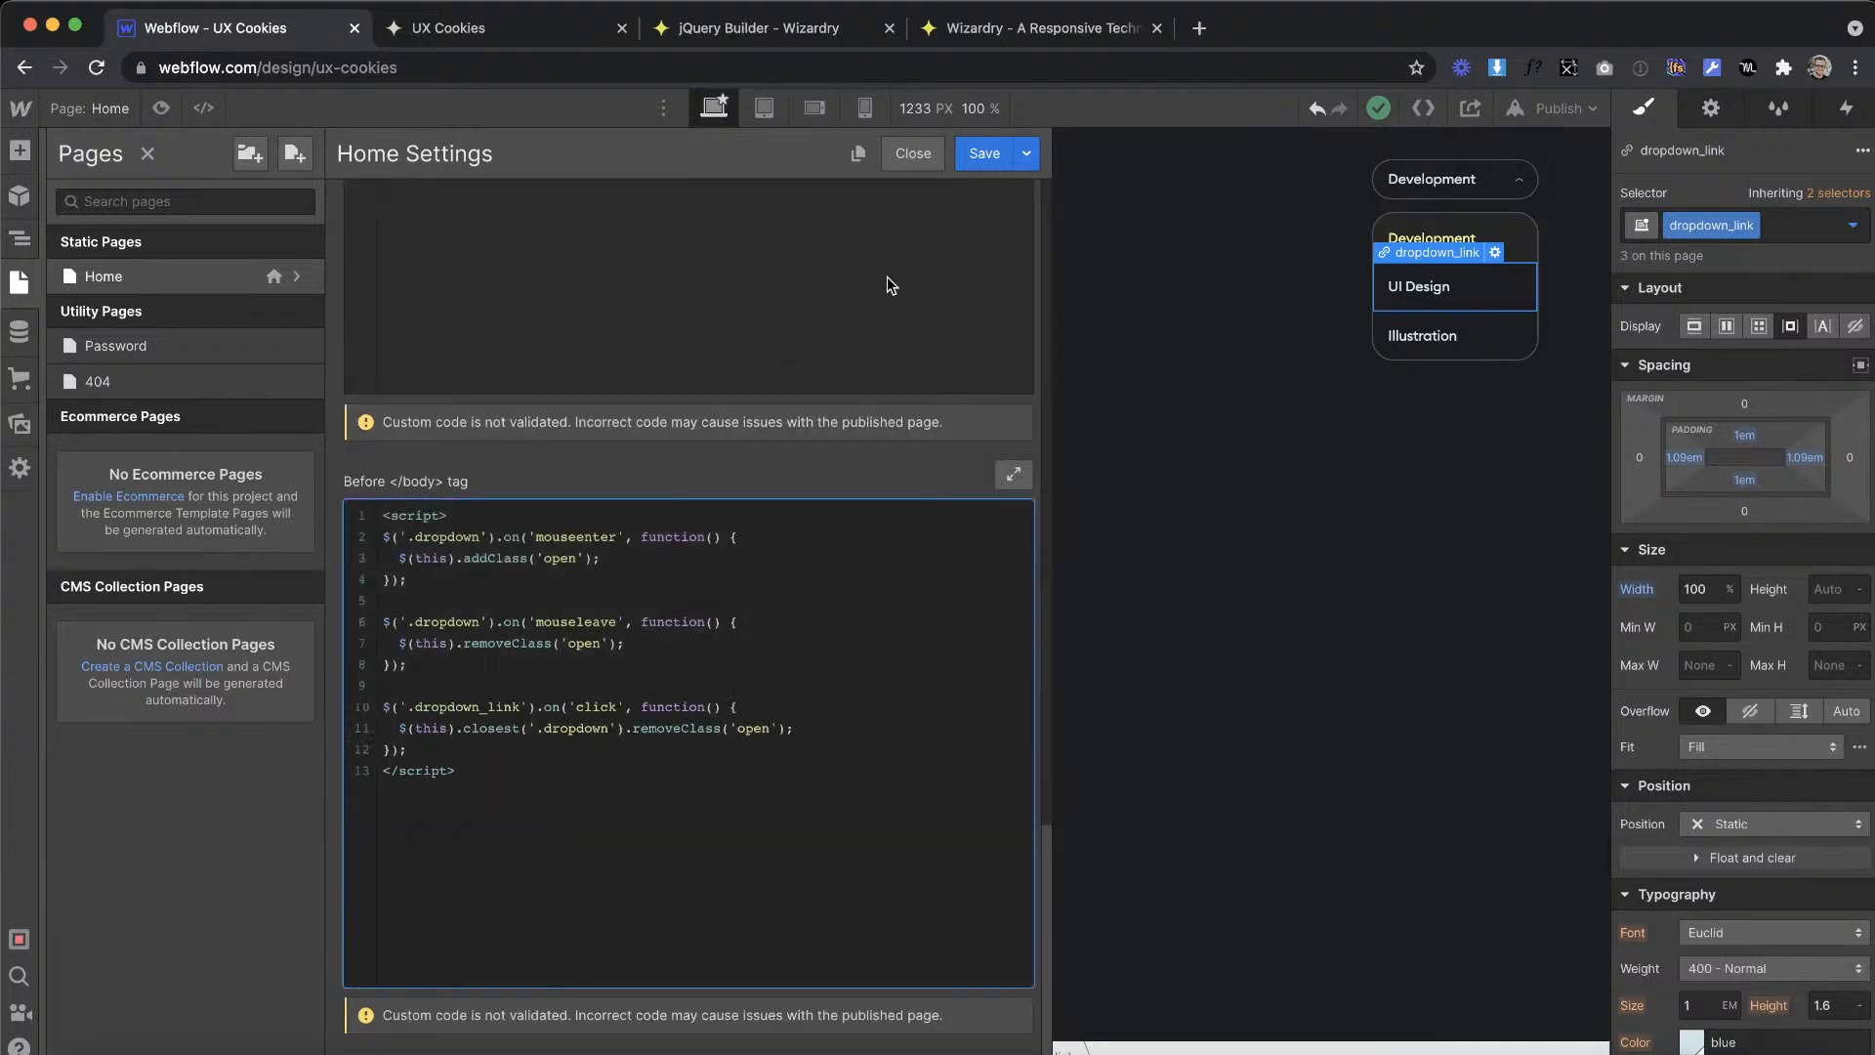
left_click(983, 153)
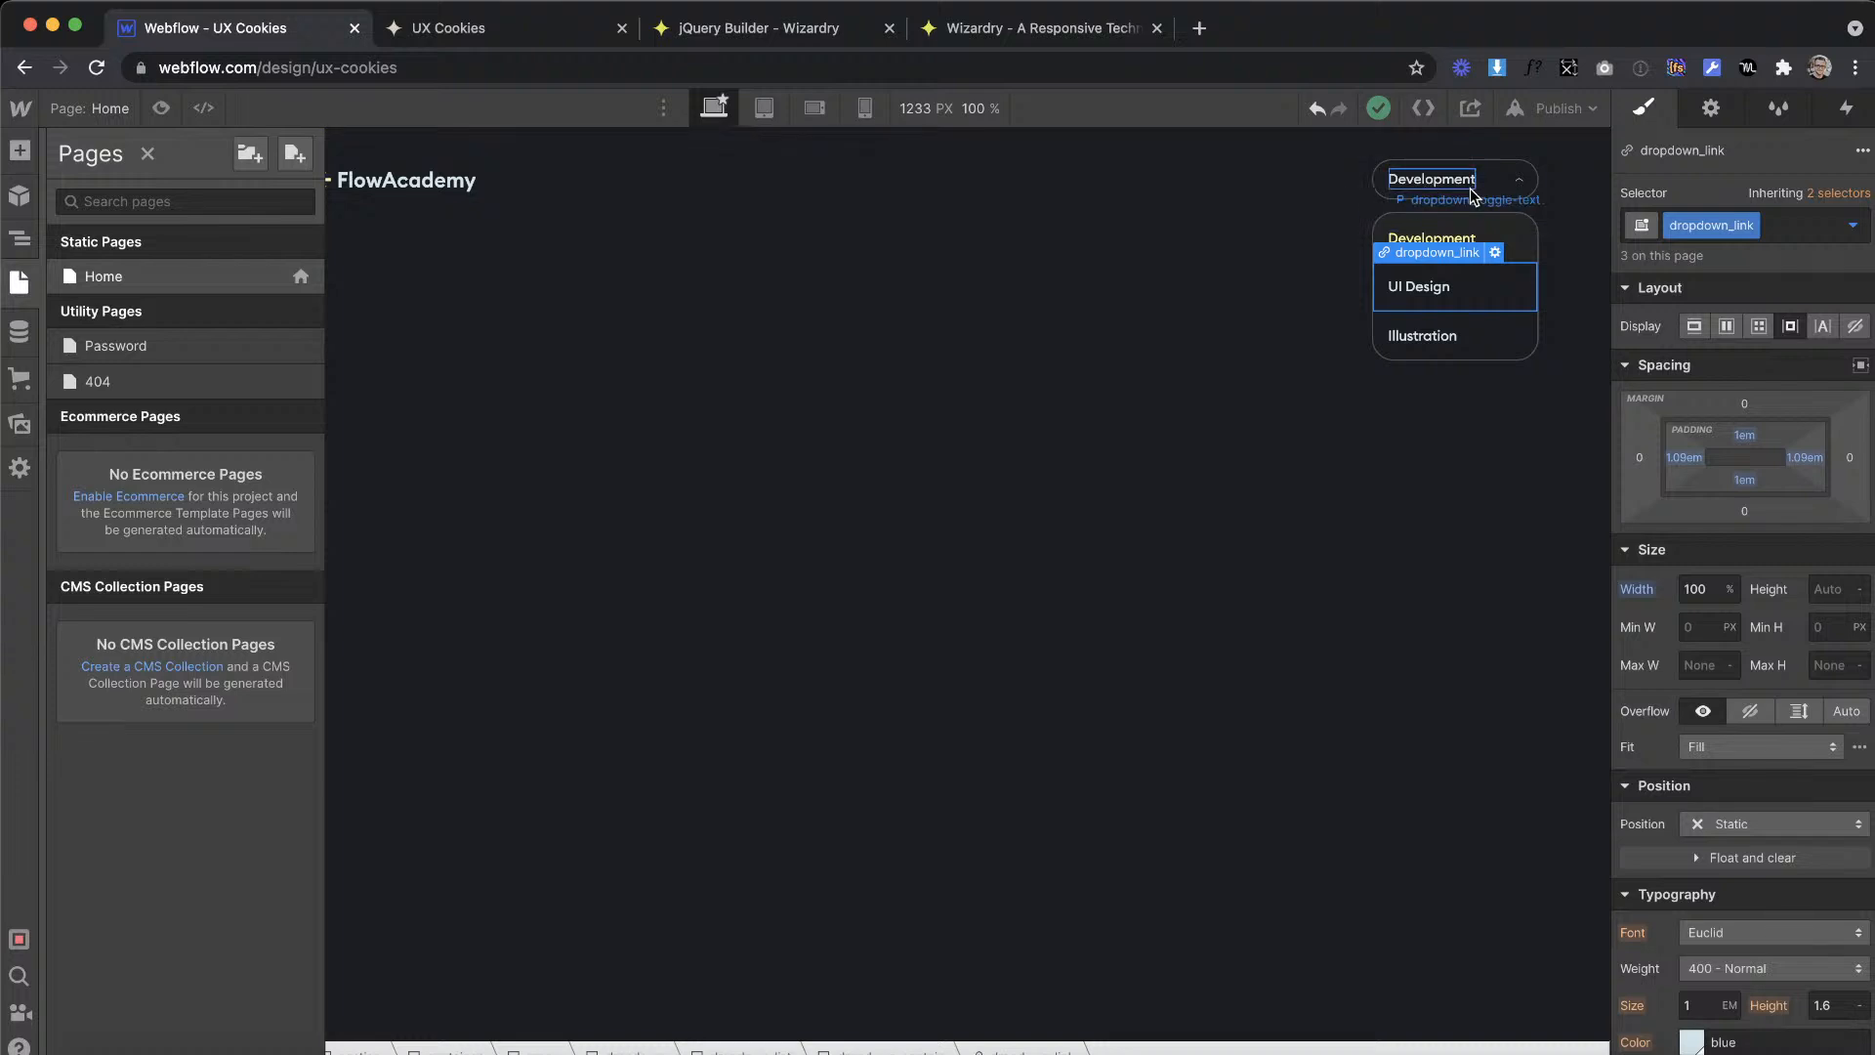
Step: Remove the open combo class from the dropdown and publish the site to ux-cookies.webflow.io
left_click(1466, 203)
key("Up")
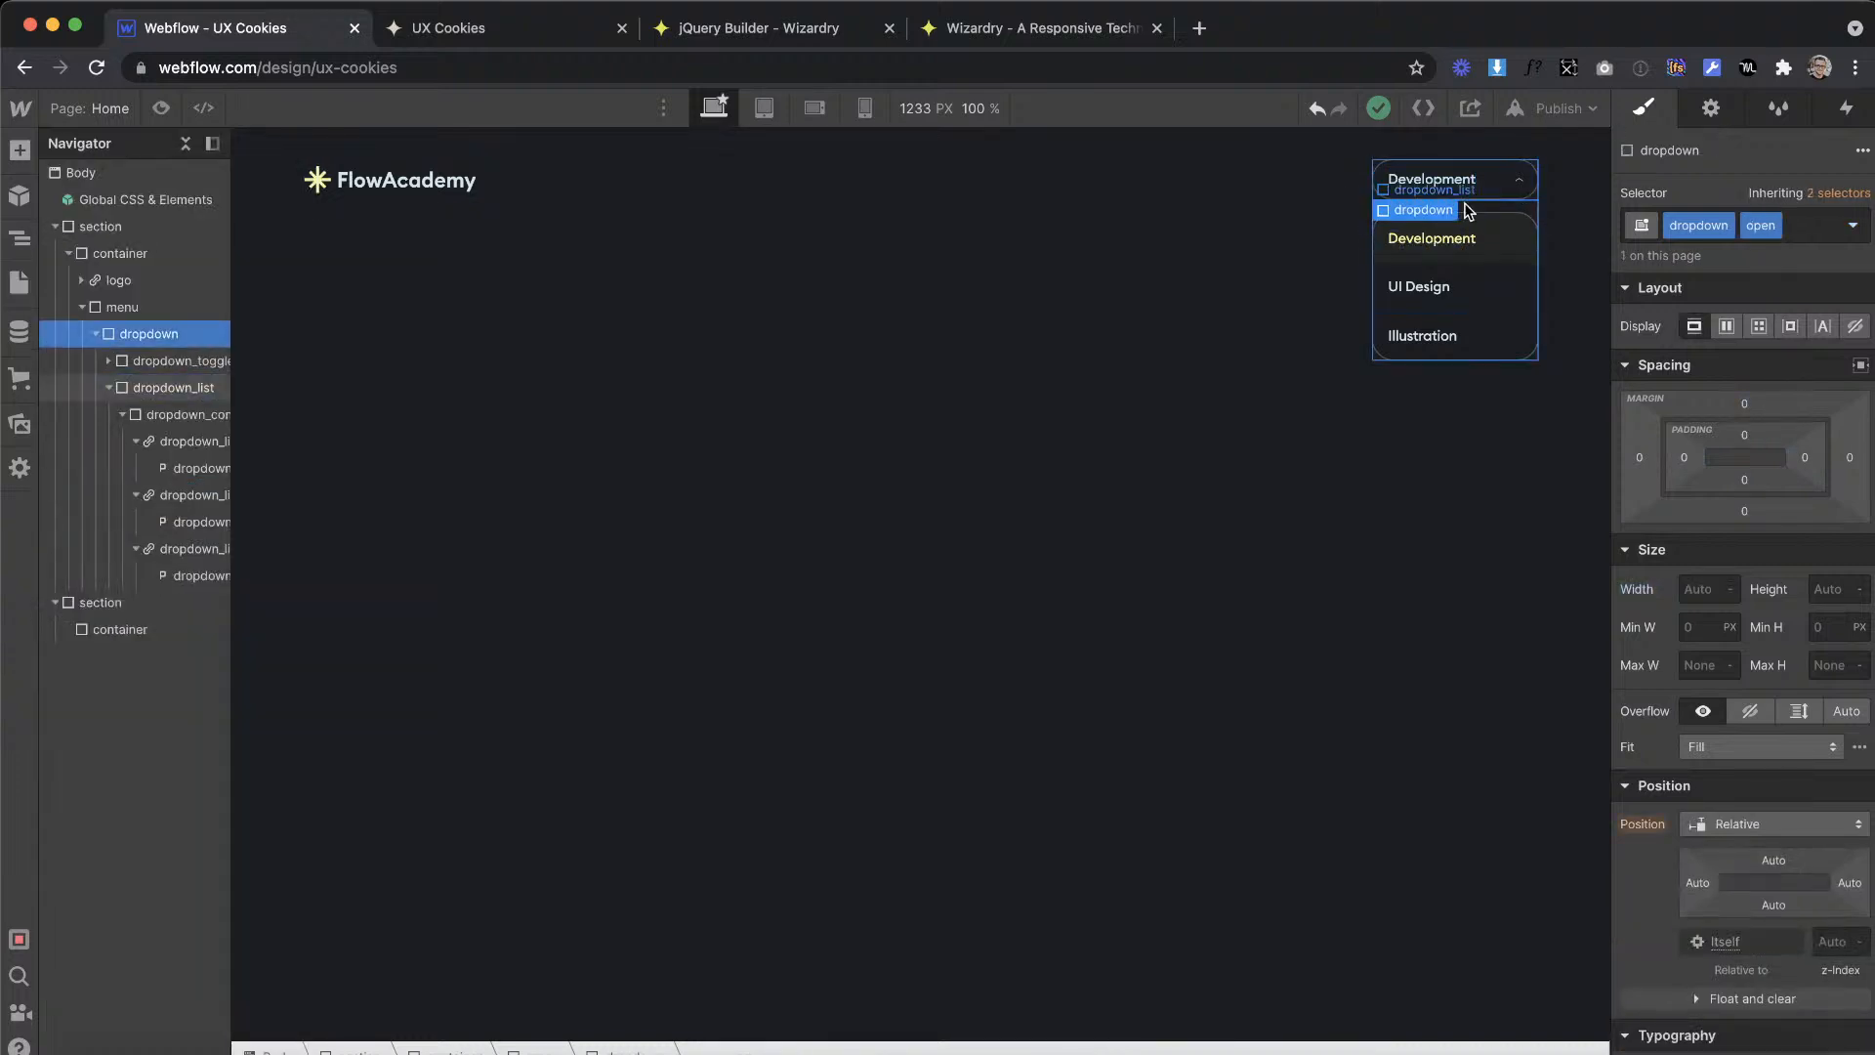
left_click(1819, 229)
key("BackSpace")
left_click(1558, 107)
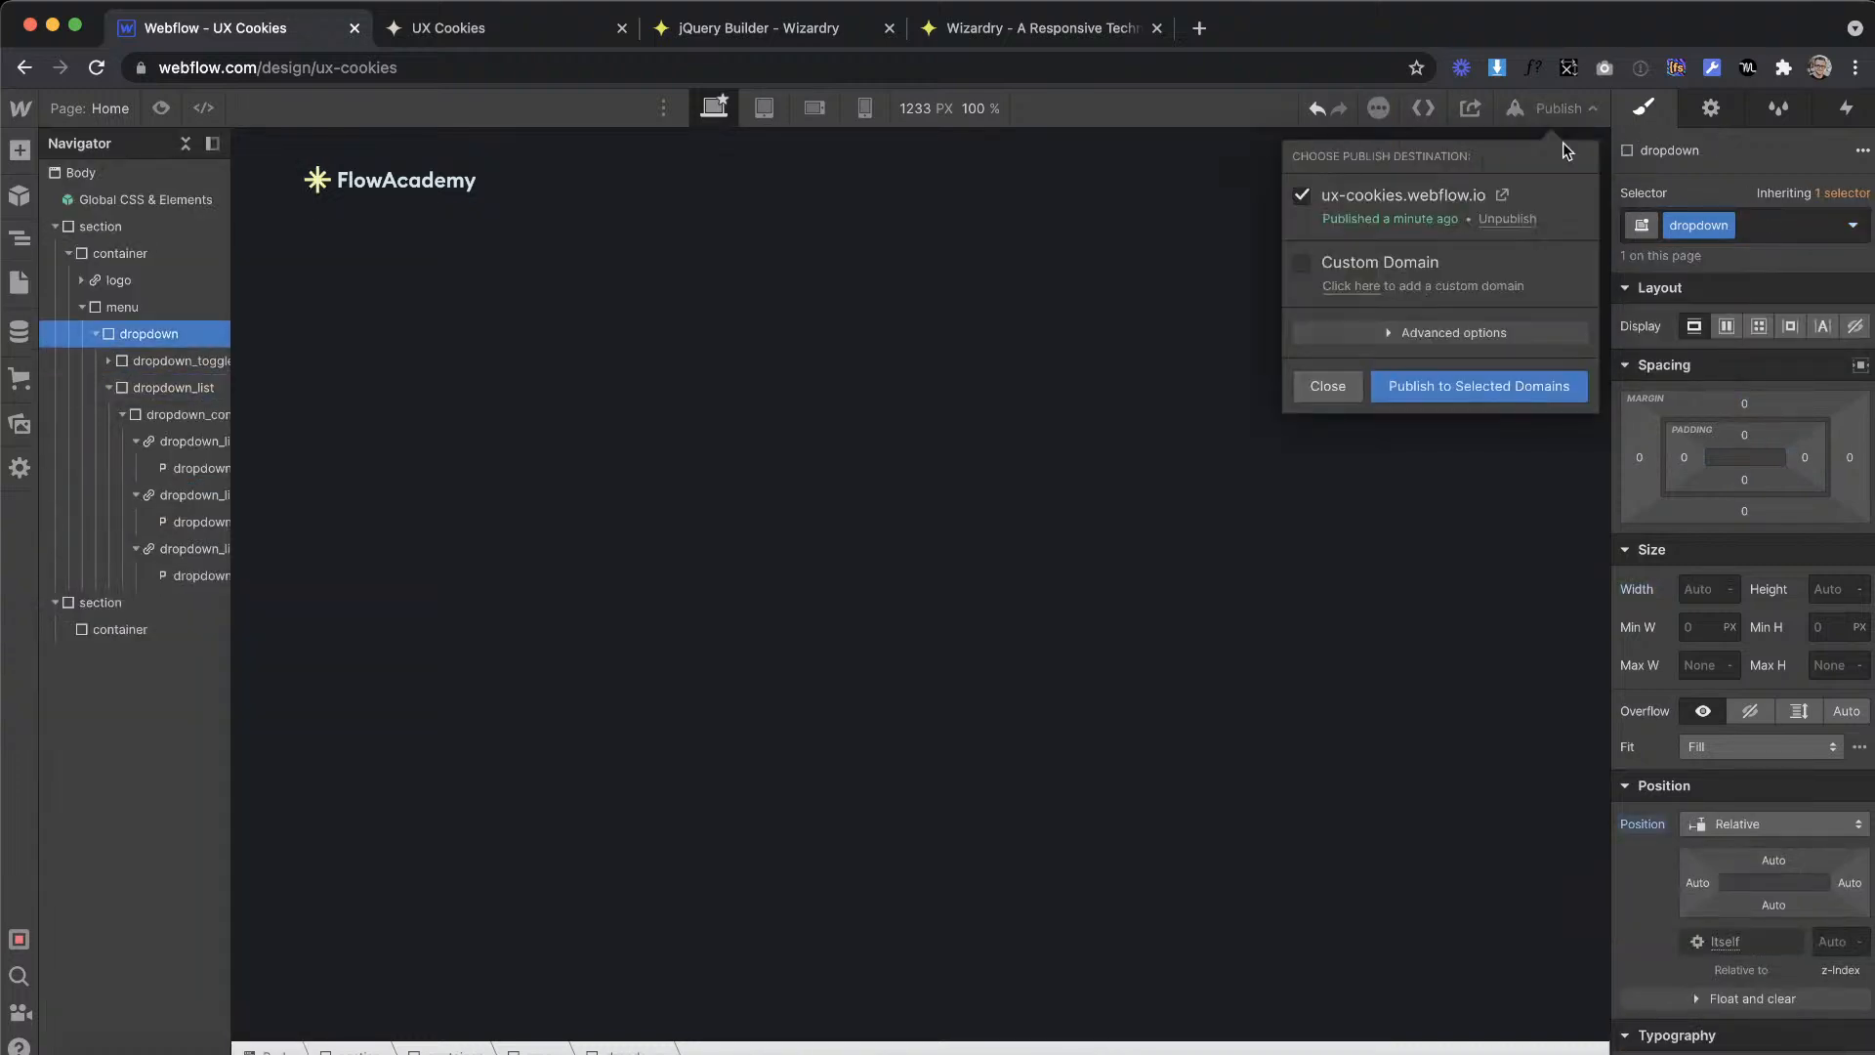
left_click(1519, 387)
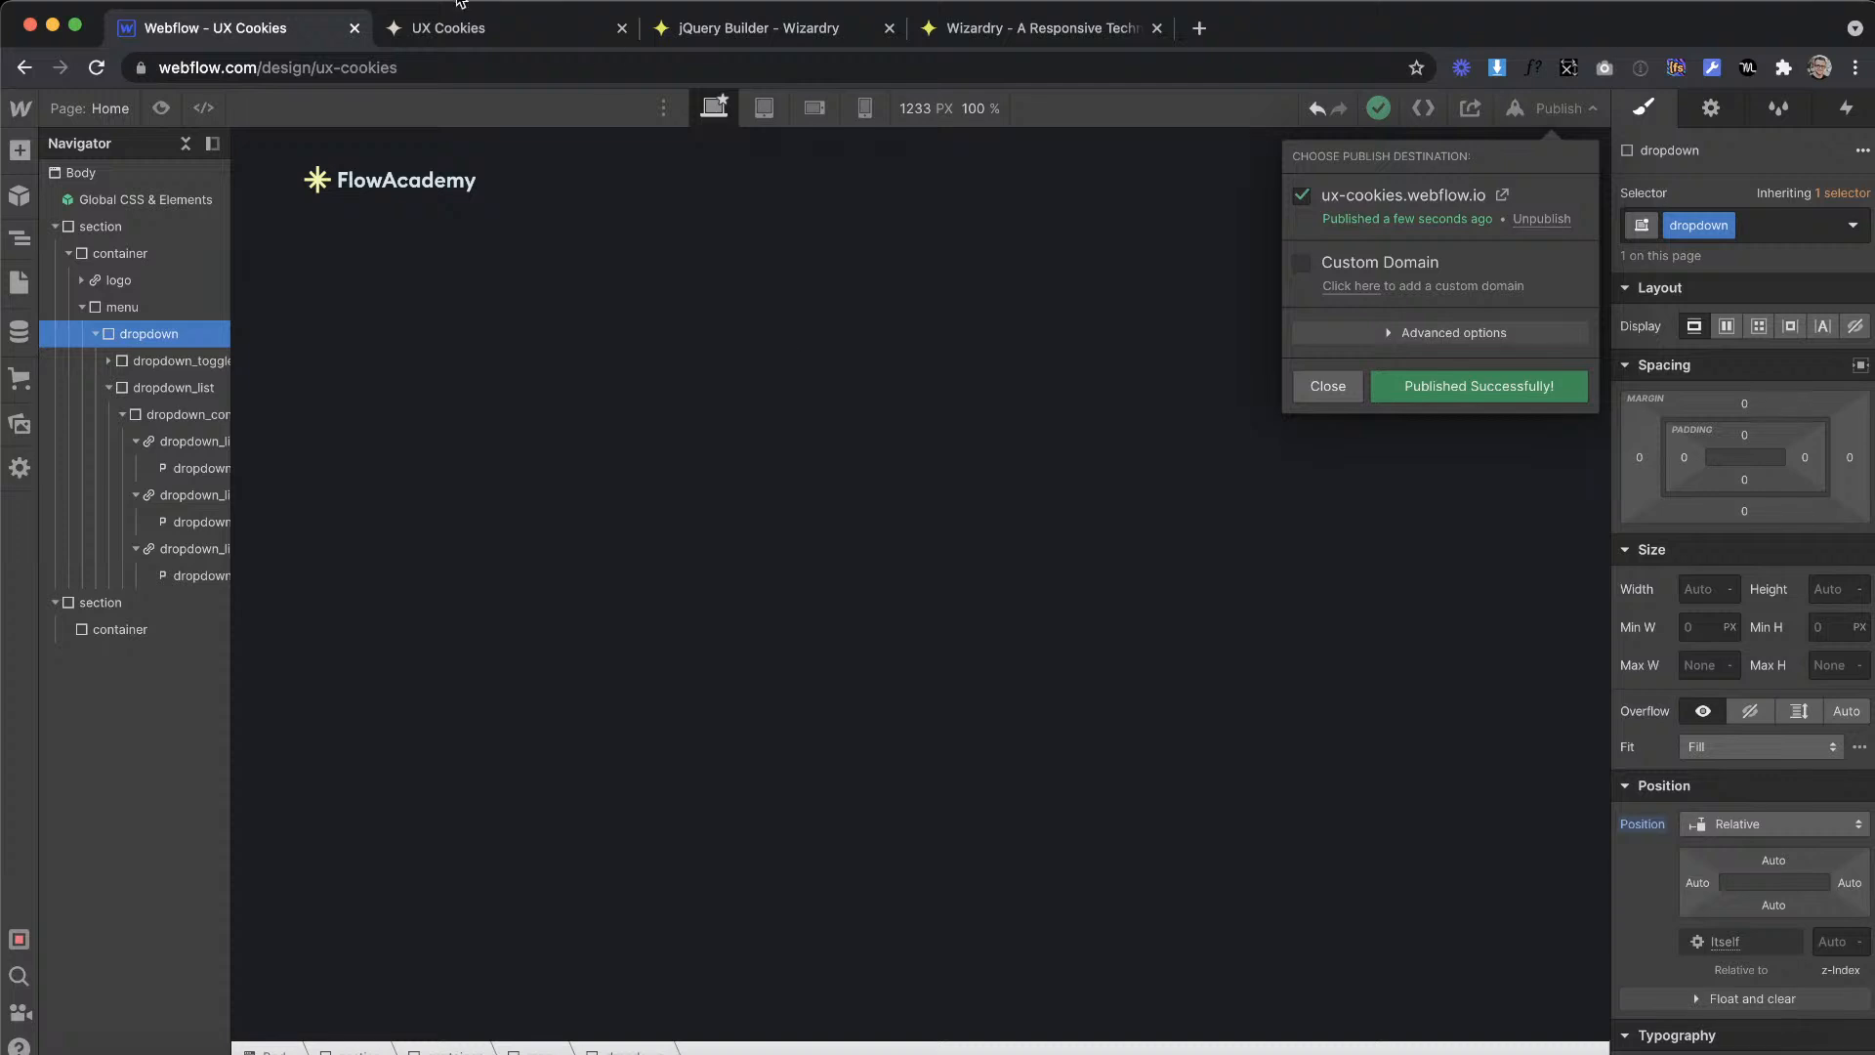
Step: Reload the live UX Cookies page and test whether choosing UI Design or Illustration closes the dropdown
left_click(450, 29)
key("super+r")
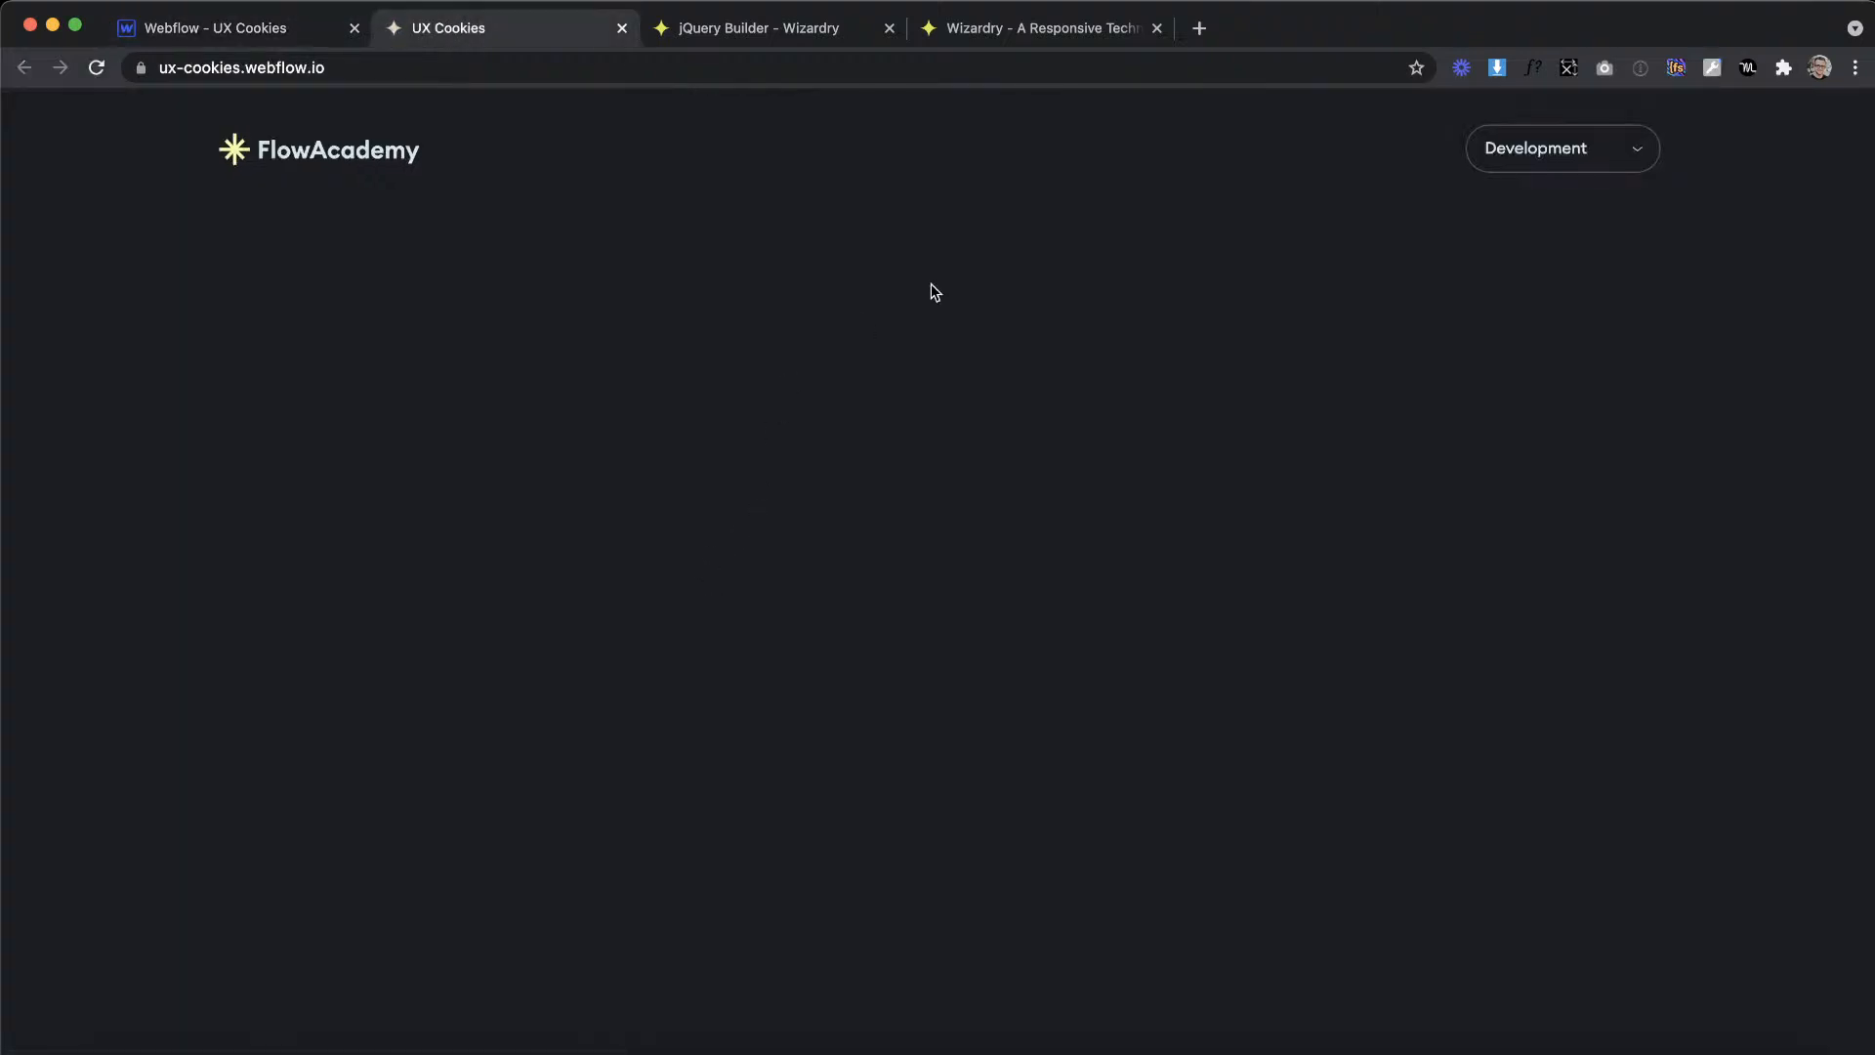
left_click(1570, 139)
mouse_move(1572, 149)
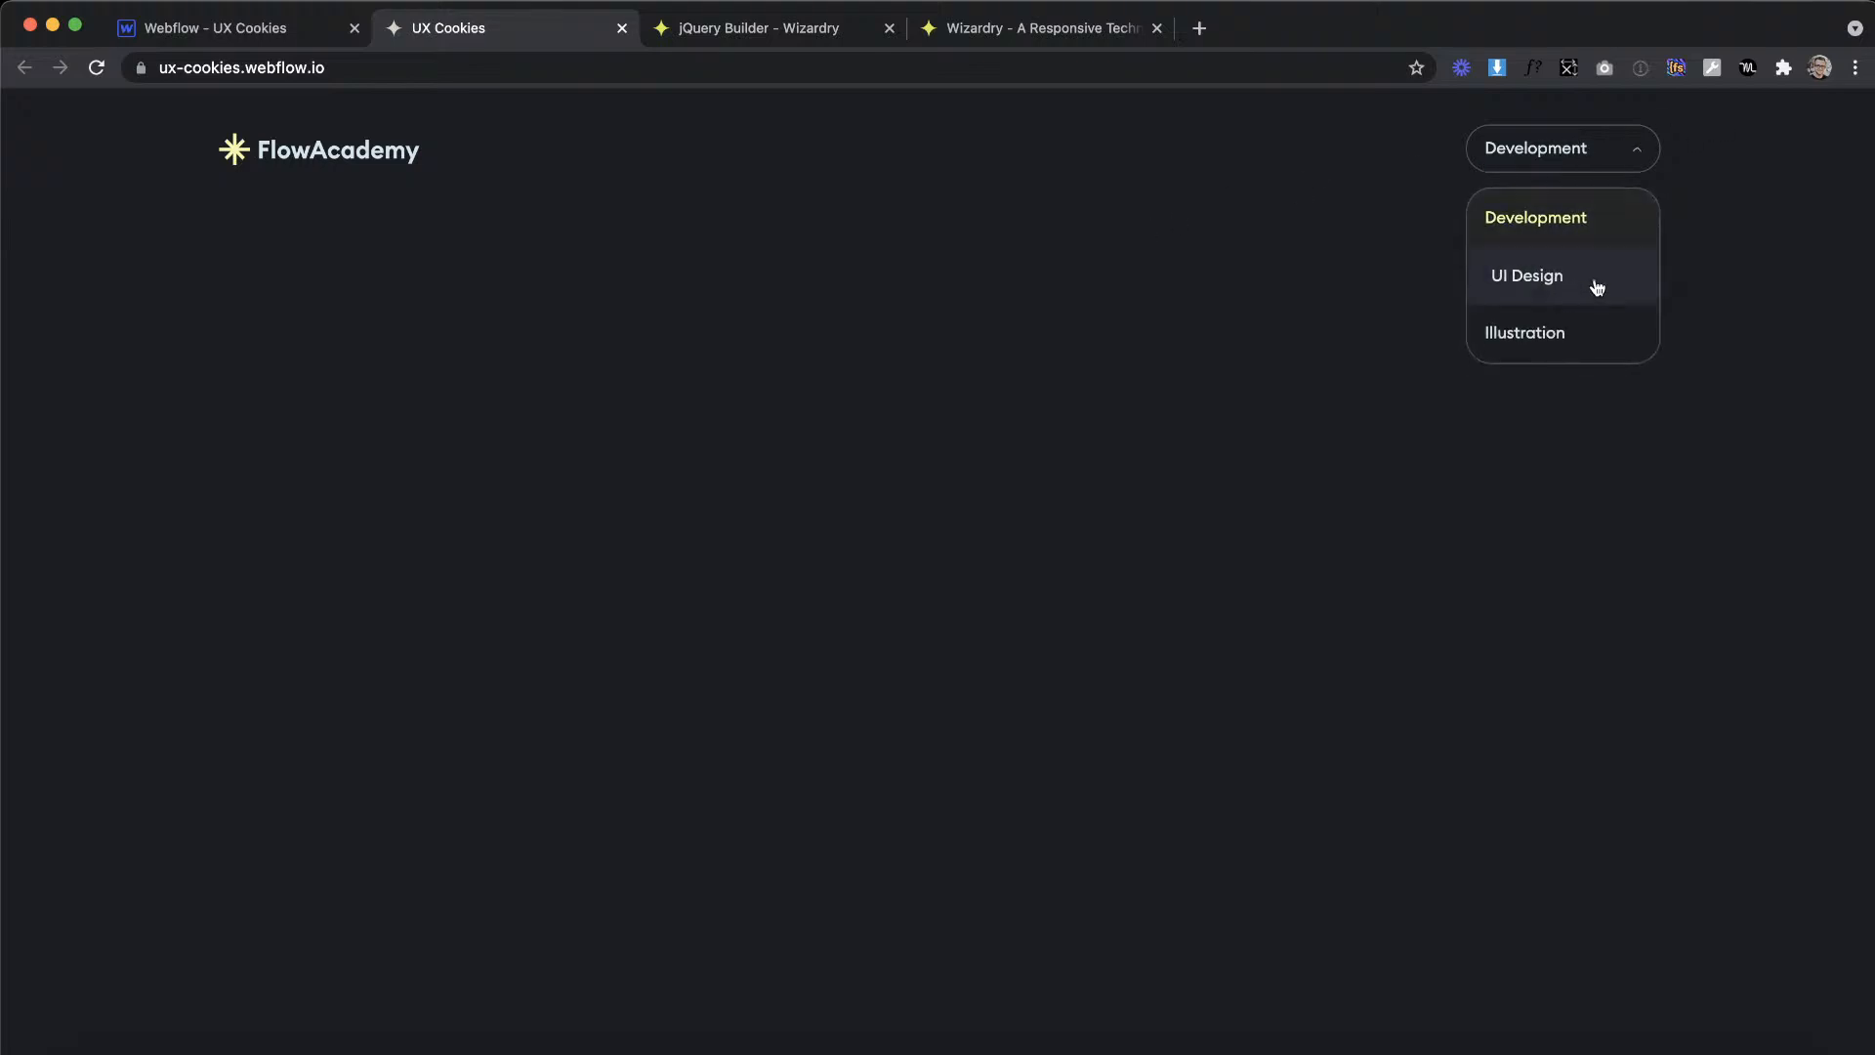
left_click(1597, 285)
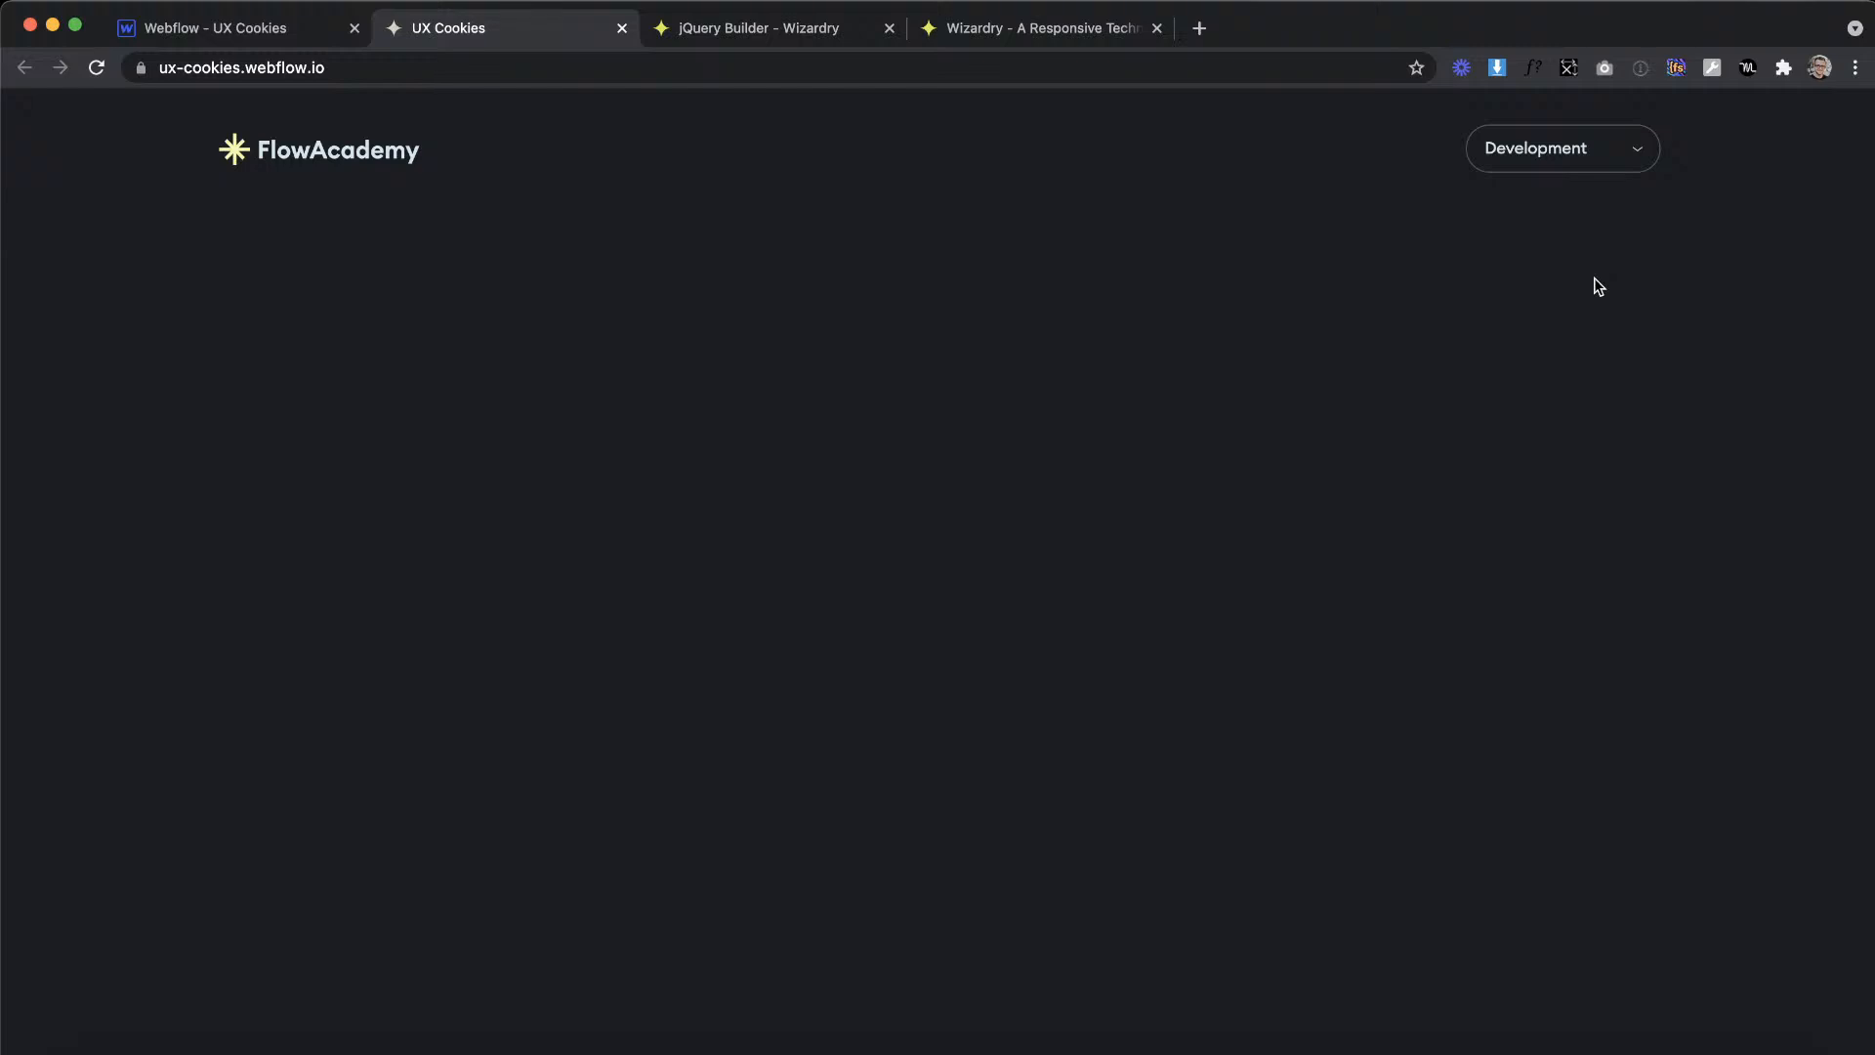
mouse_move(1578, 147)
left_click(1597, 347)
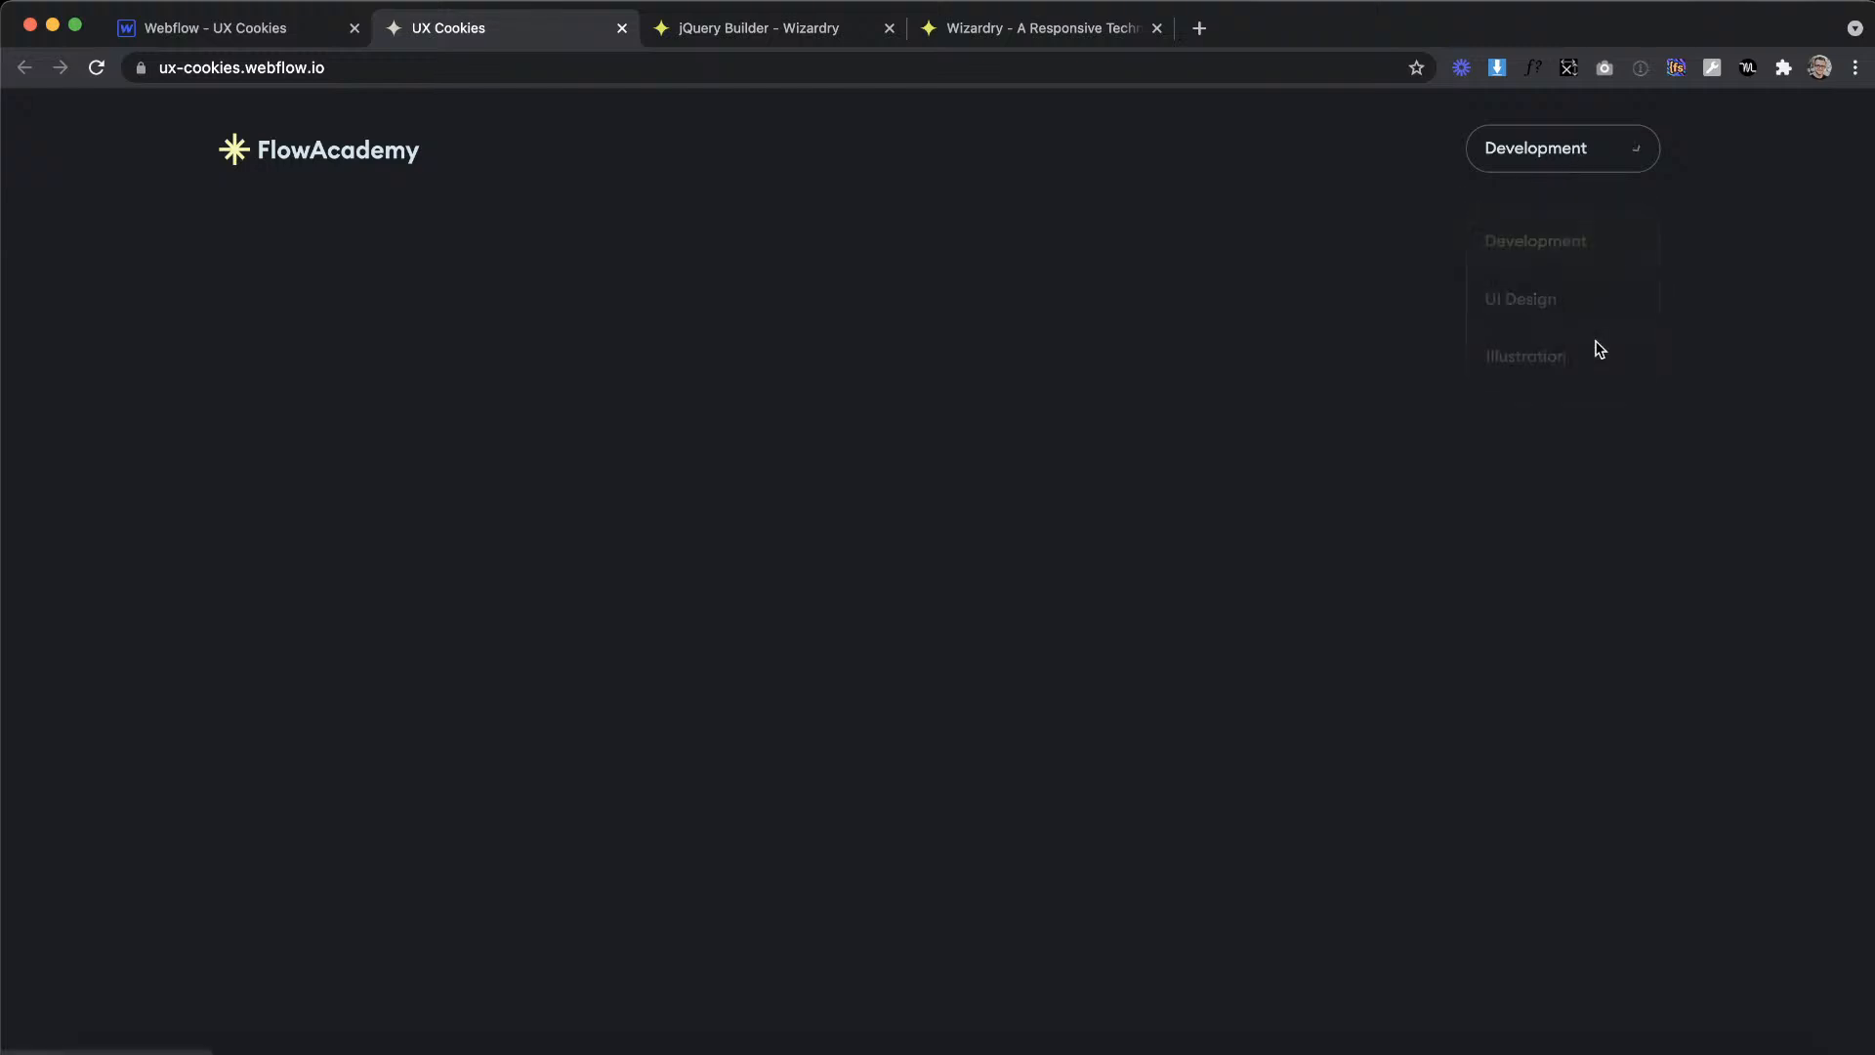
left_click(1570, 278)
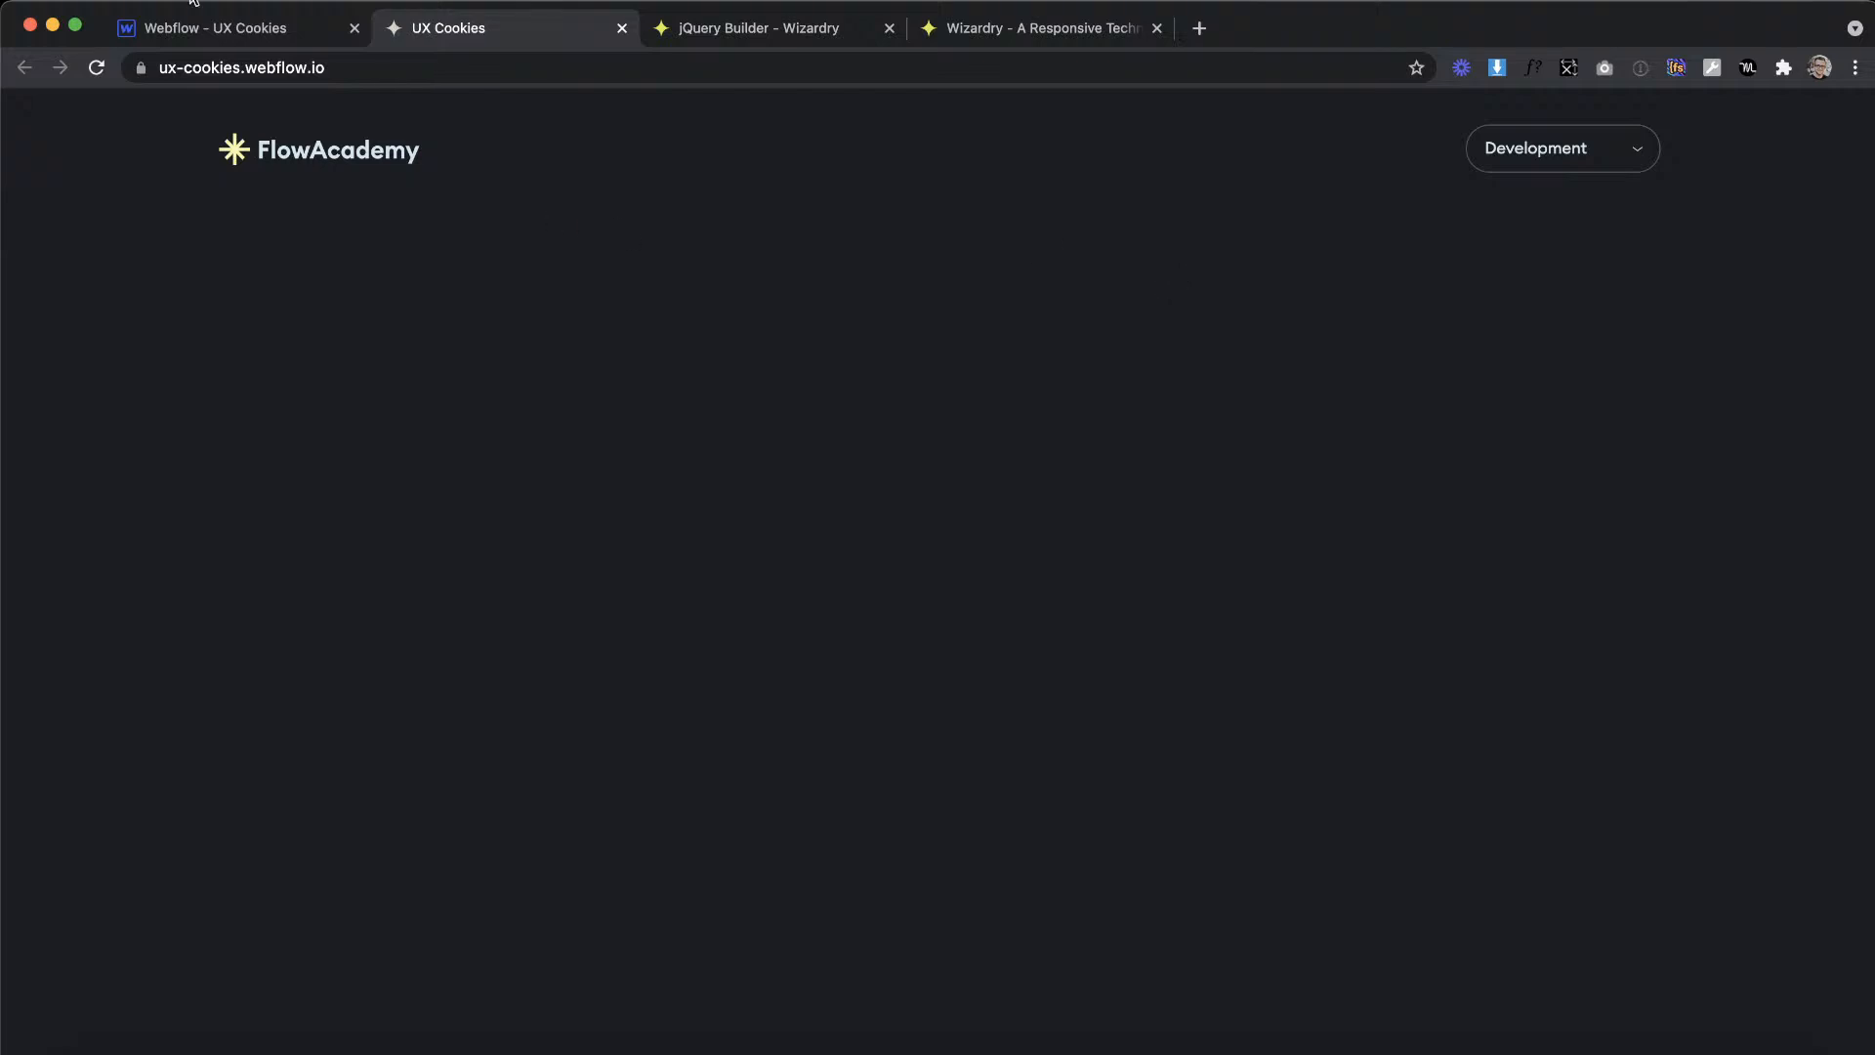
Step: Return to the Home page settings in Webflow and paste a copy of the mouseleave handler below the dropdown_link handler
left_click(192, 39)
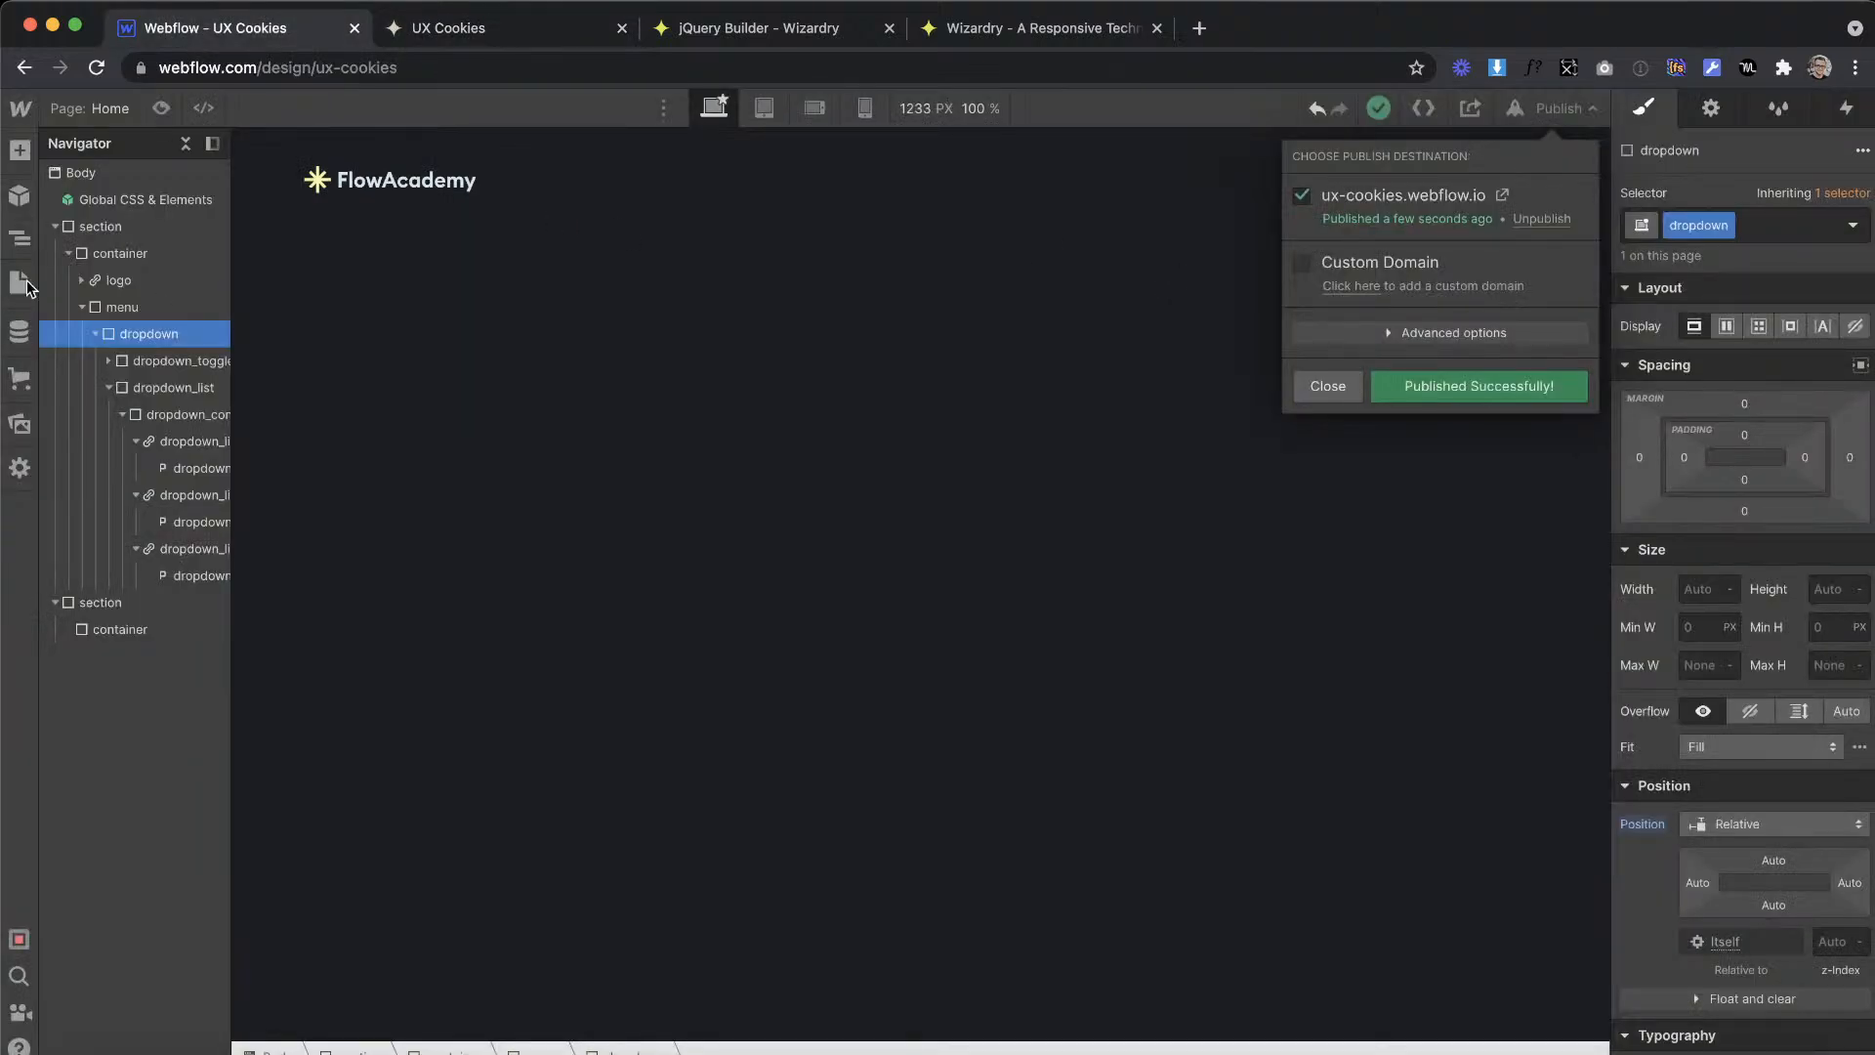
left_click(20, 282)
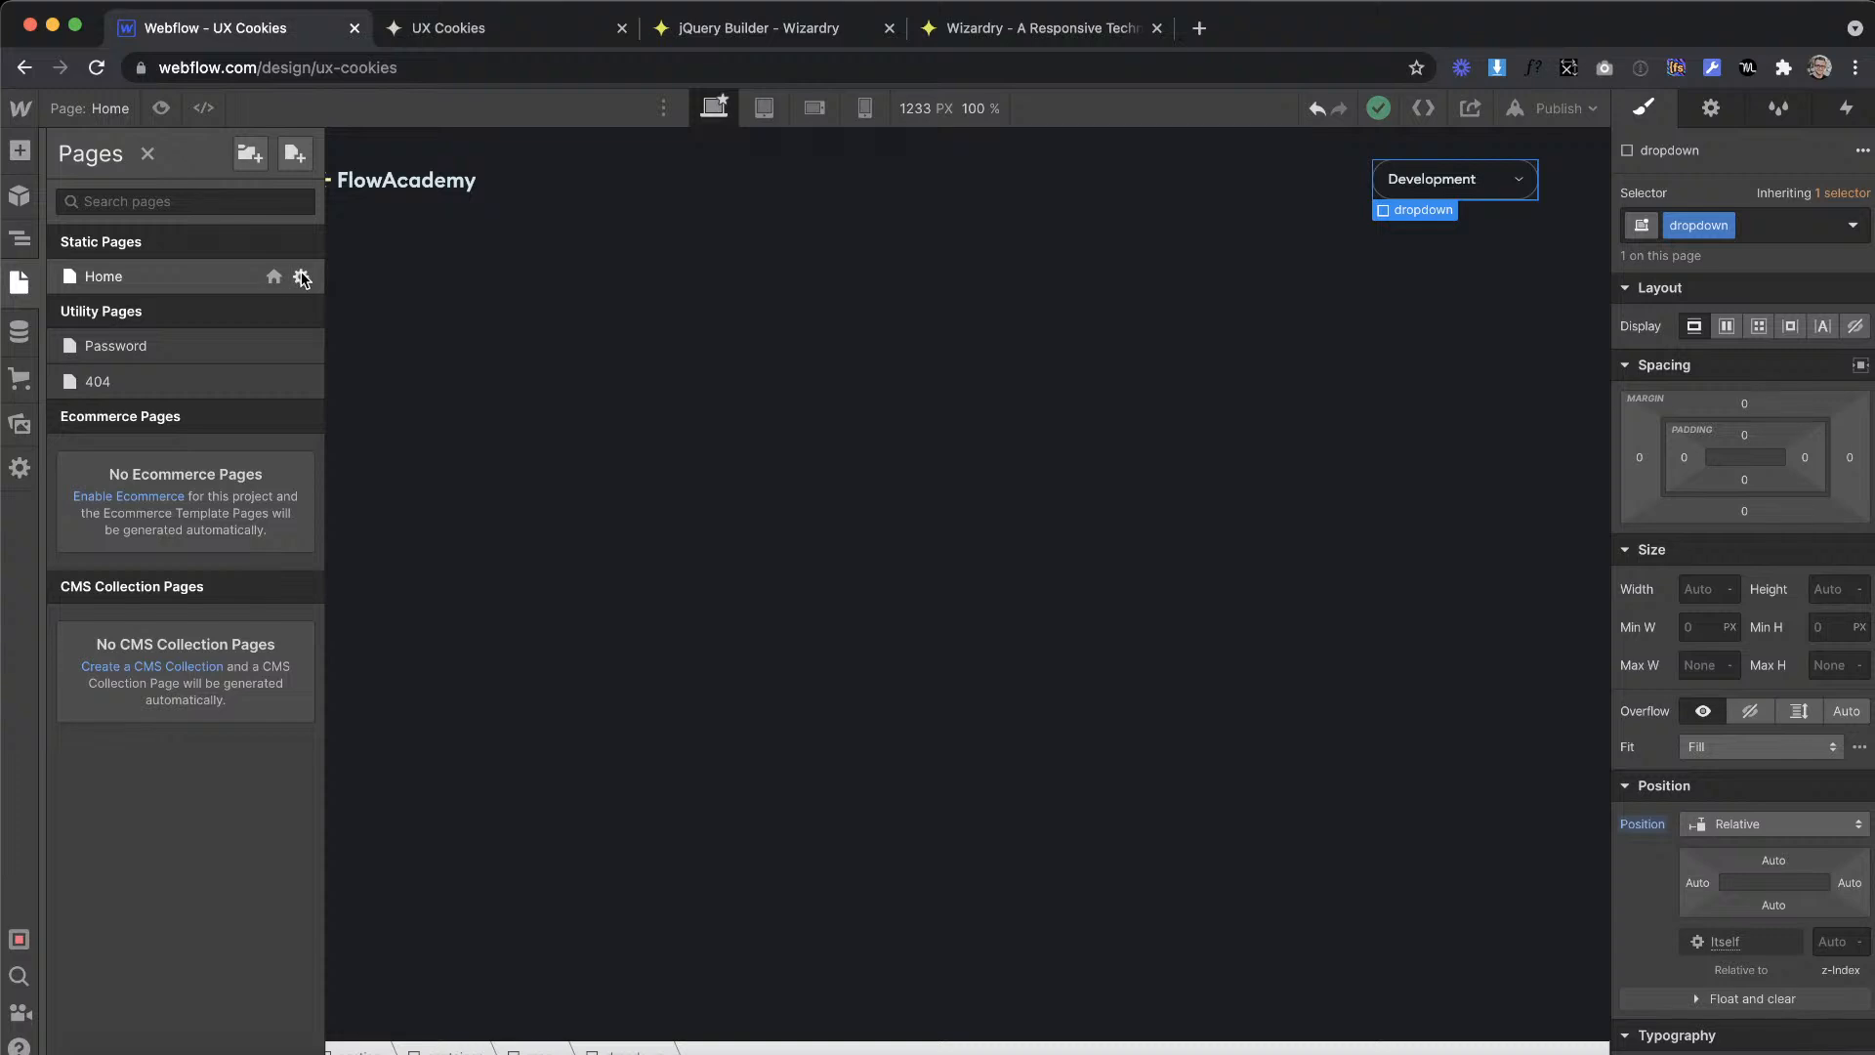
left_click(297, 276)
scroll(642, 506, "down", 15)
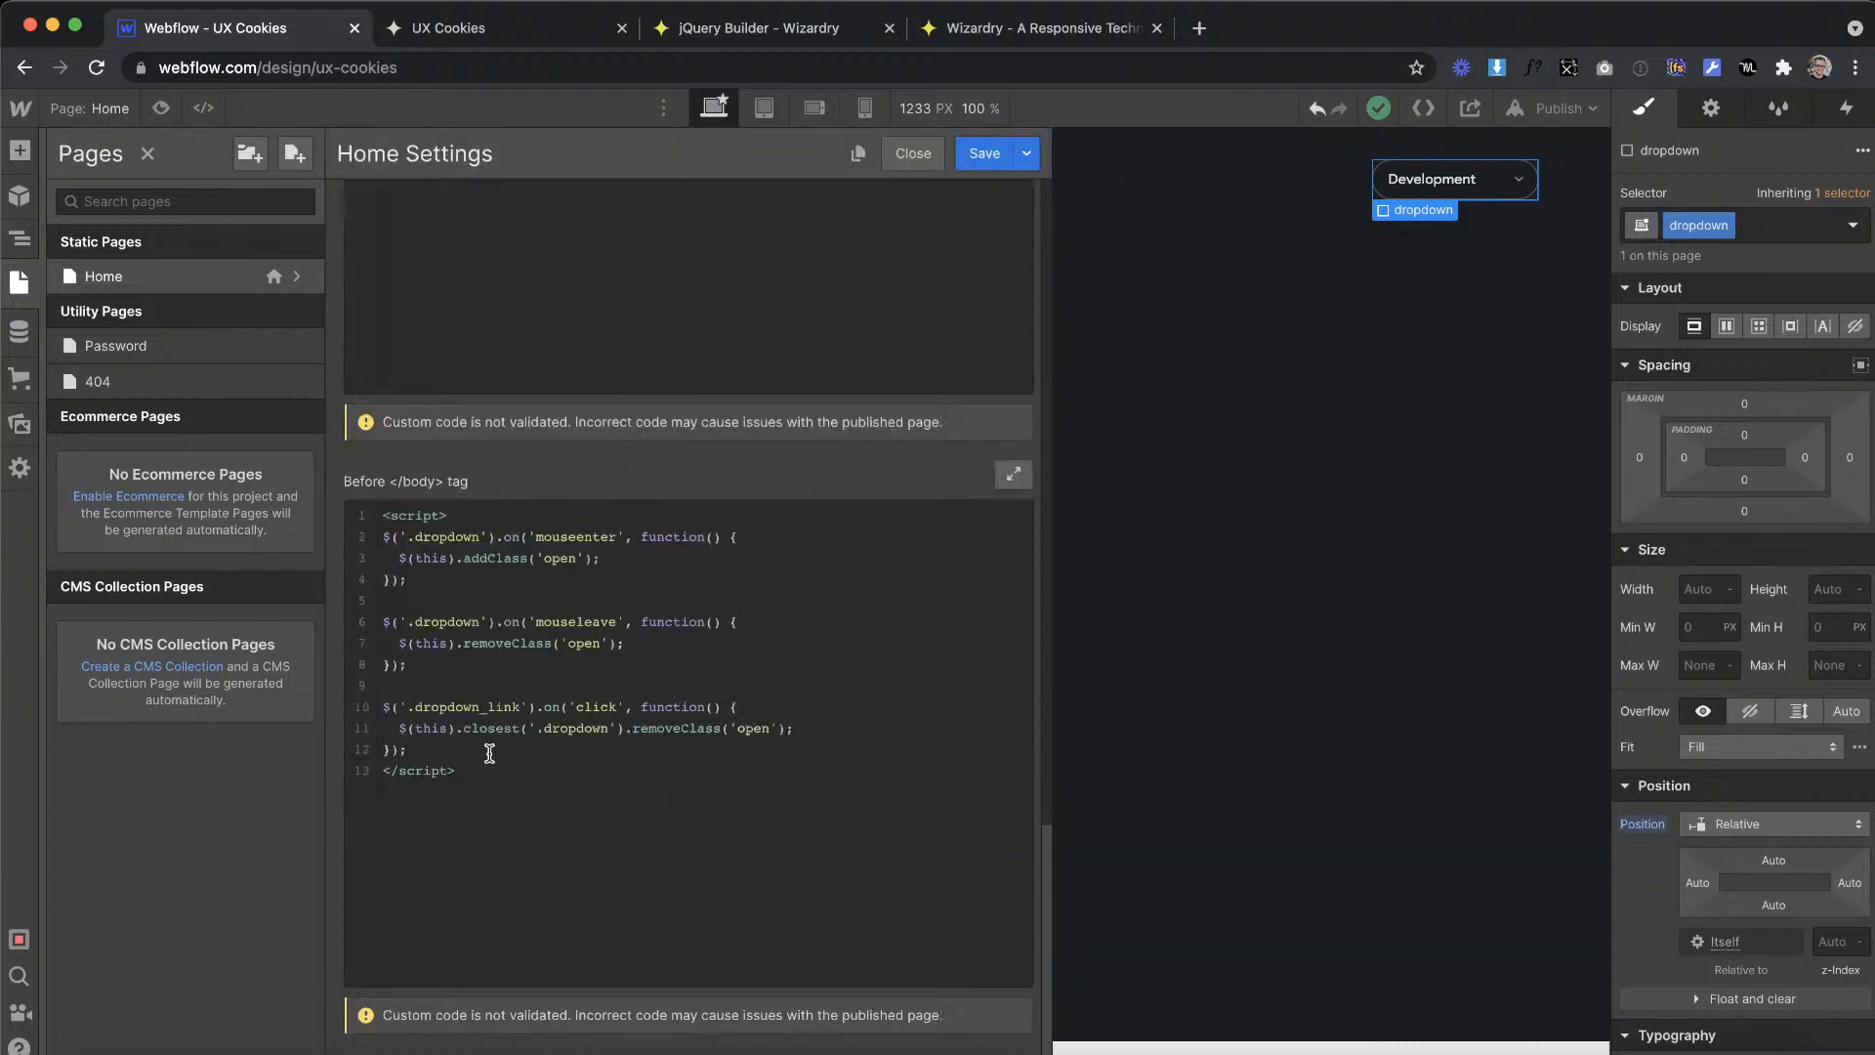
left_click_drag(474, 744, 354, 625)
key("ctrl+c")
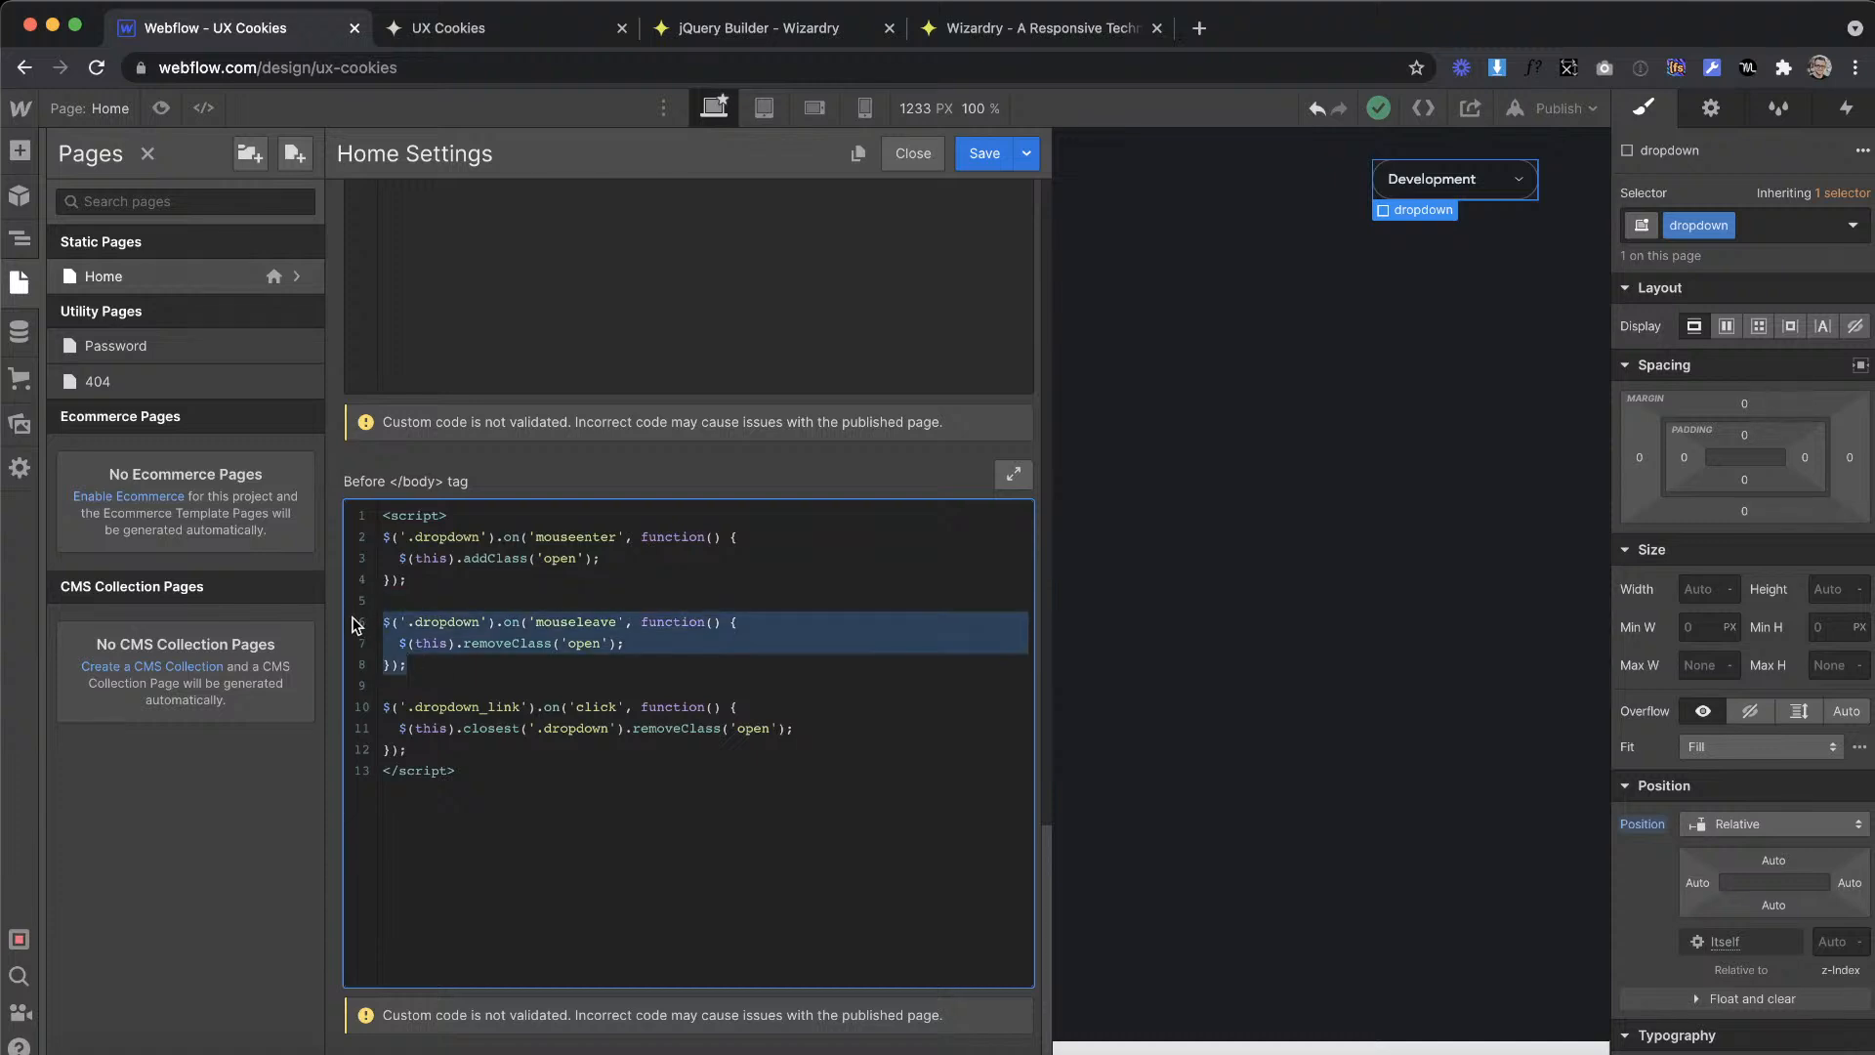
left_click(433, 754)
key("Return")
key("ctrl+v")
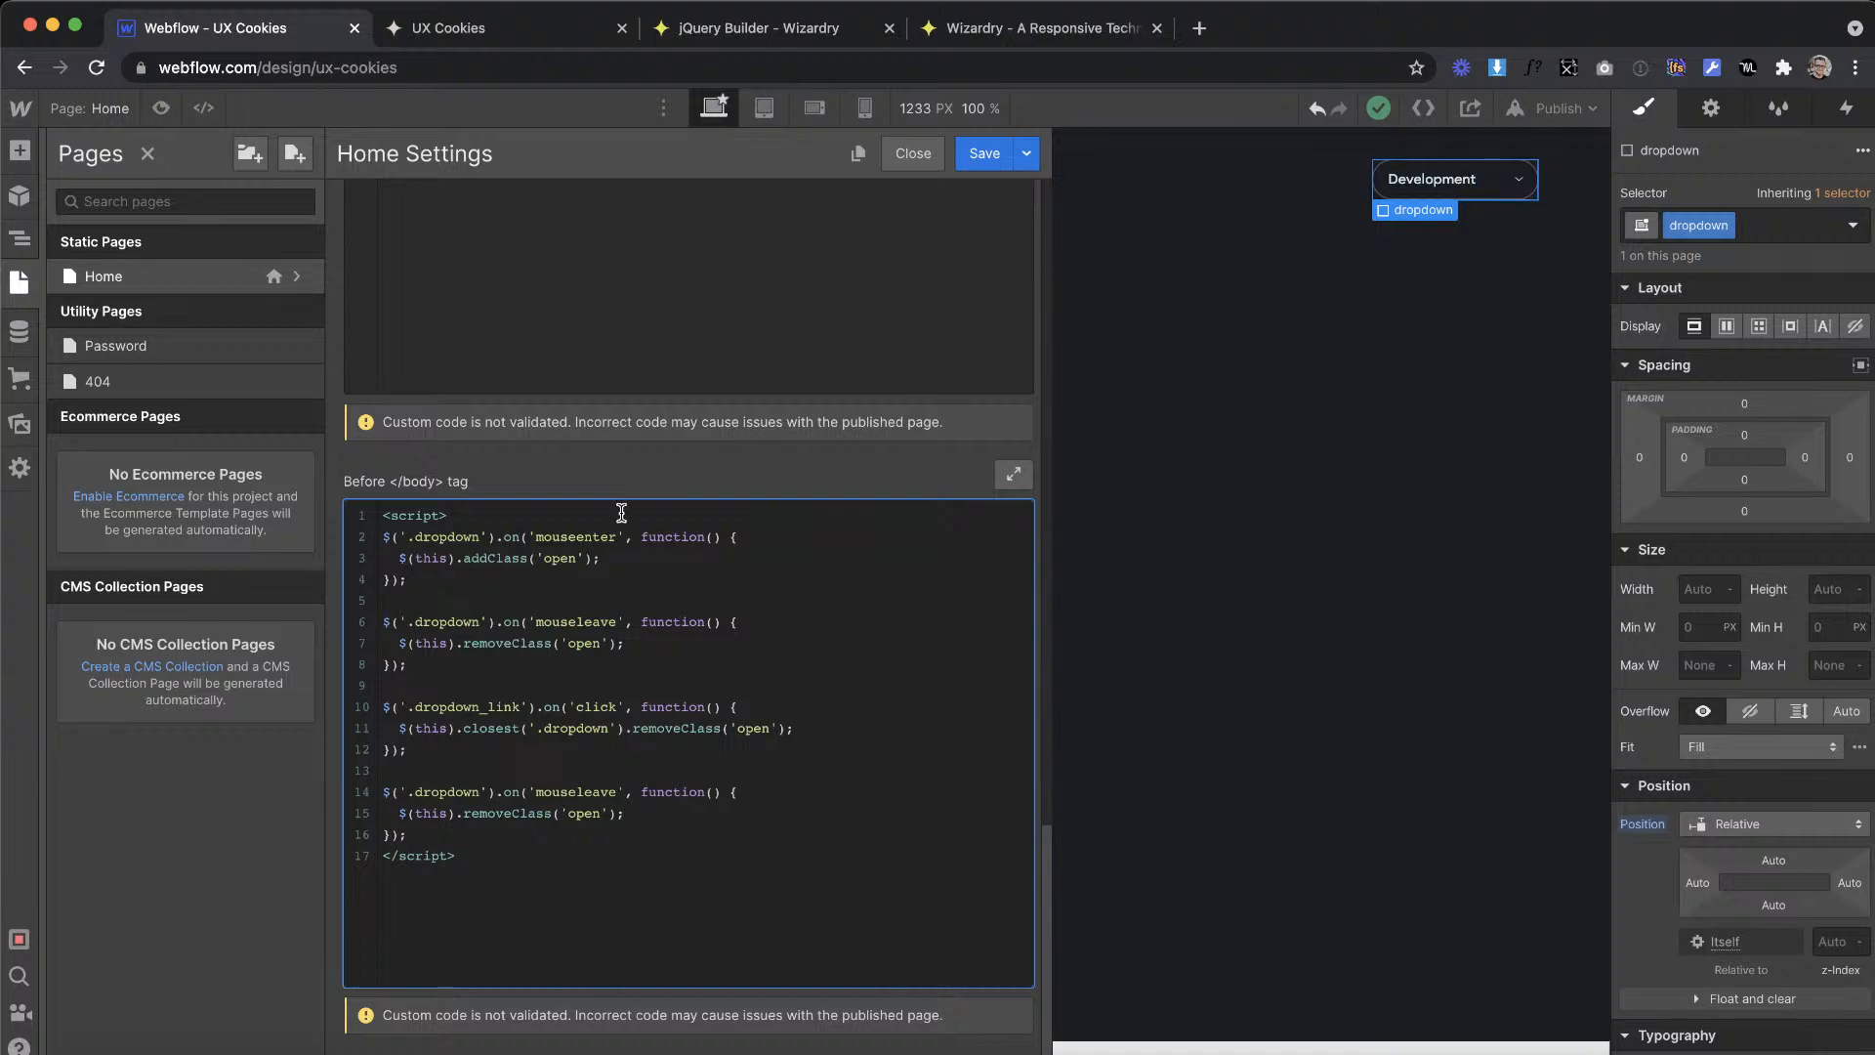
Step: Change the copied dropdown handler's event to click and select its removeClass call
left_click(618, 793)
key("BackSpace")
key("BackSpace")
key("BackSpace")
key("BackSpace")
key("BackSpace")
key("BackSpace")
key("BackSpace")
key("BackSpace")
key("BackSpace")
key("BackSpace")
type("click")
left_click_drag(578, 821, 452, 819)
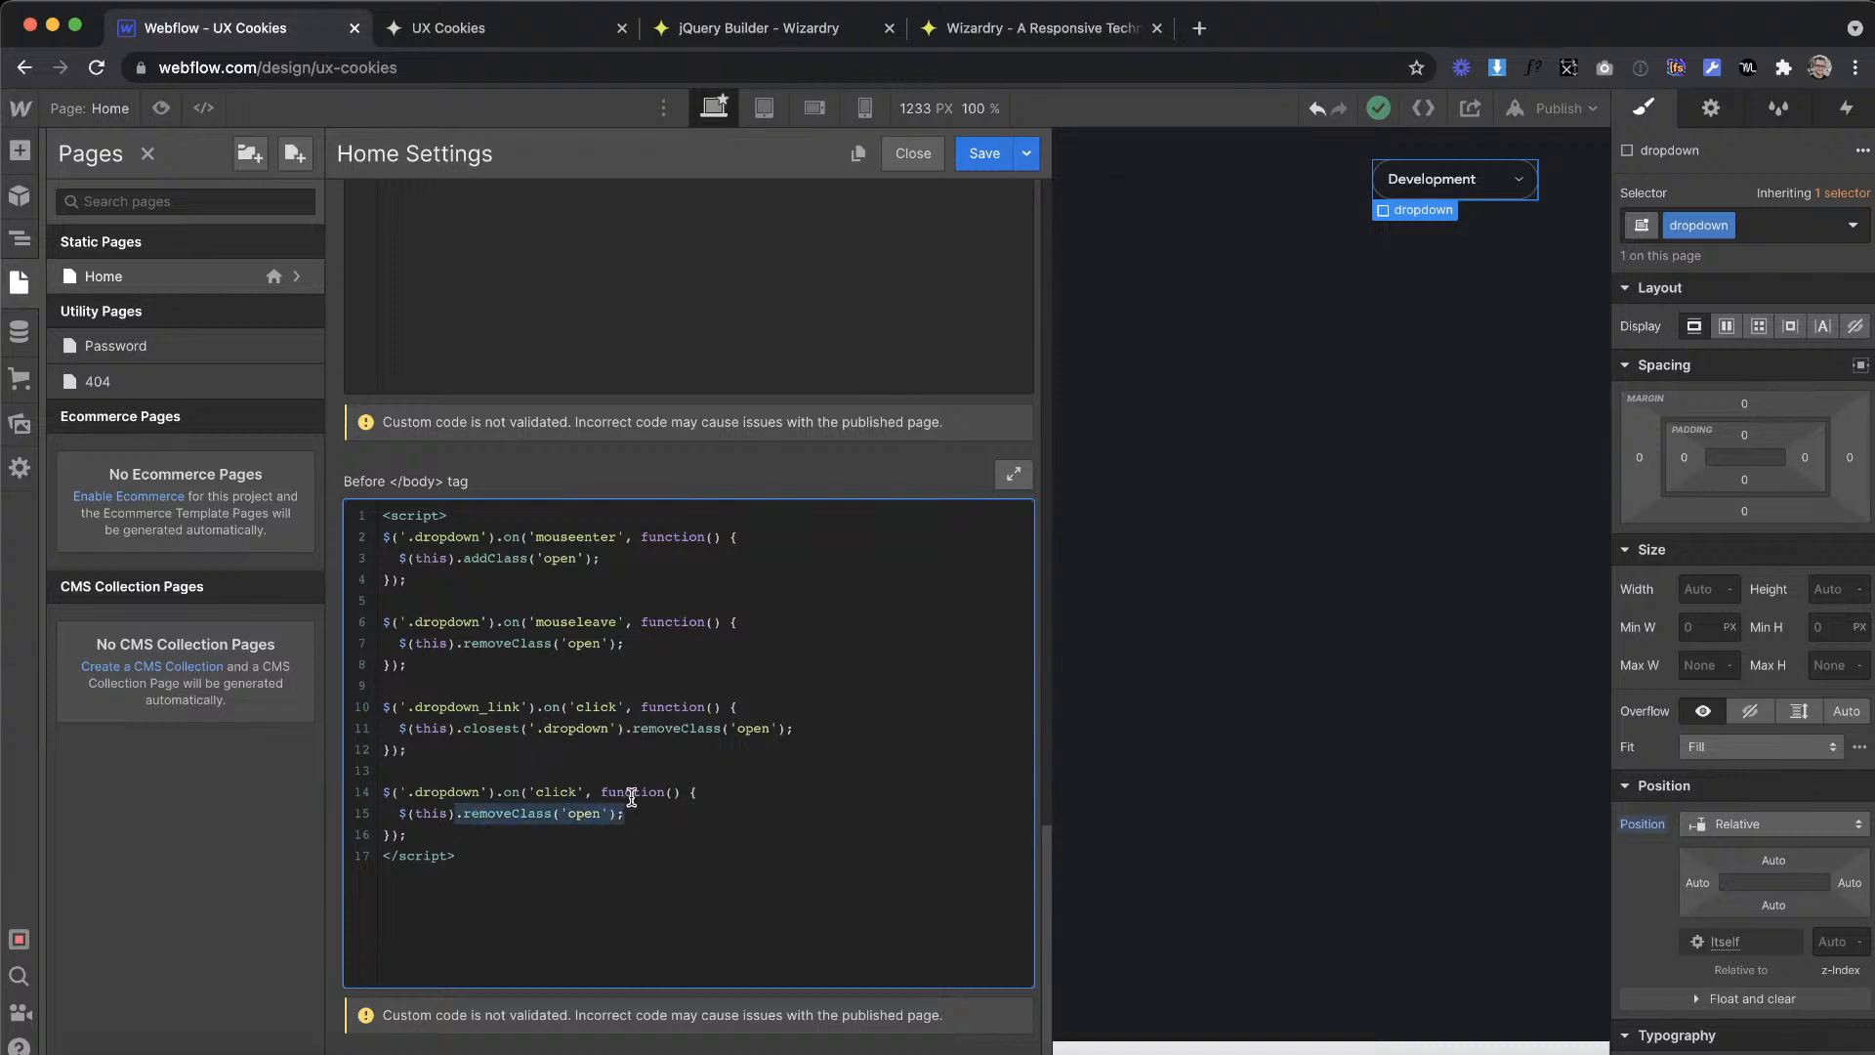
Step: On the live page, test how the dropdown responds to clicks on its toggle and on the UI Design link
left_click(526, 26)
left_click(1530, 149)
left_click(1504, 140)
left_click(1555, 137)
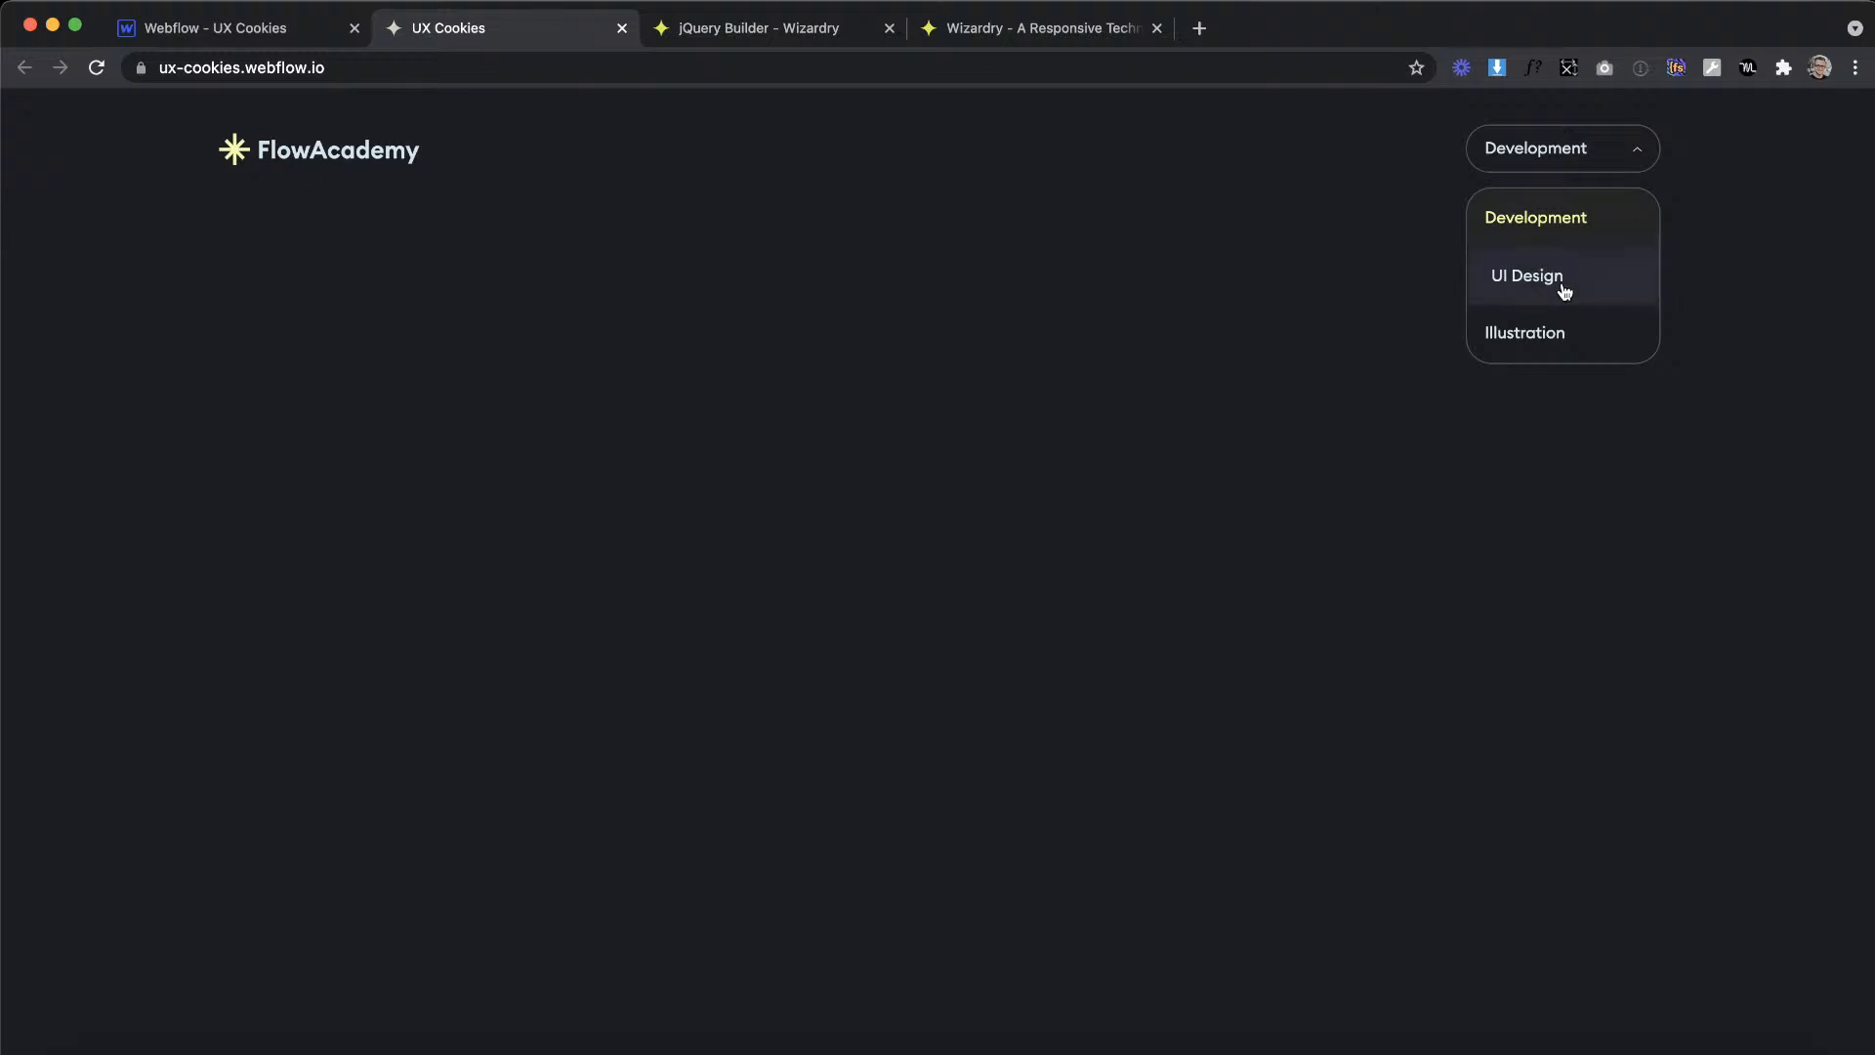
left_click(1593, 283)
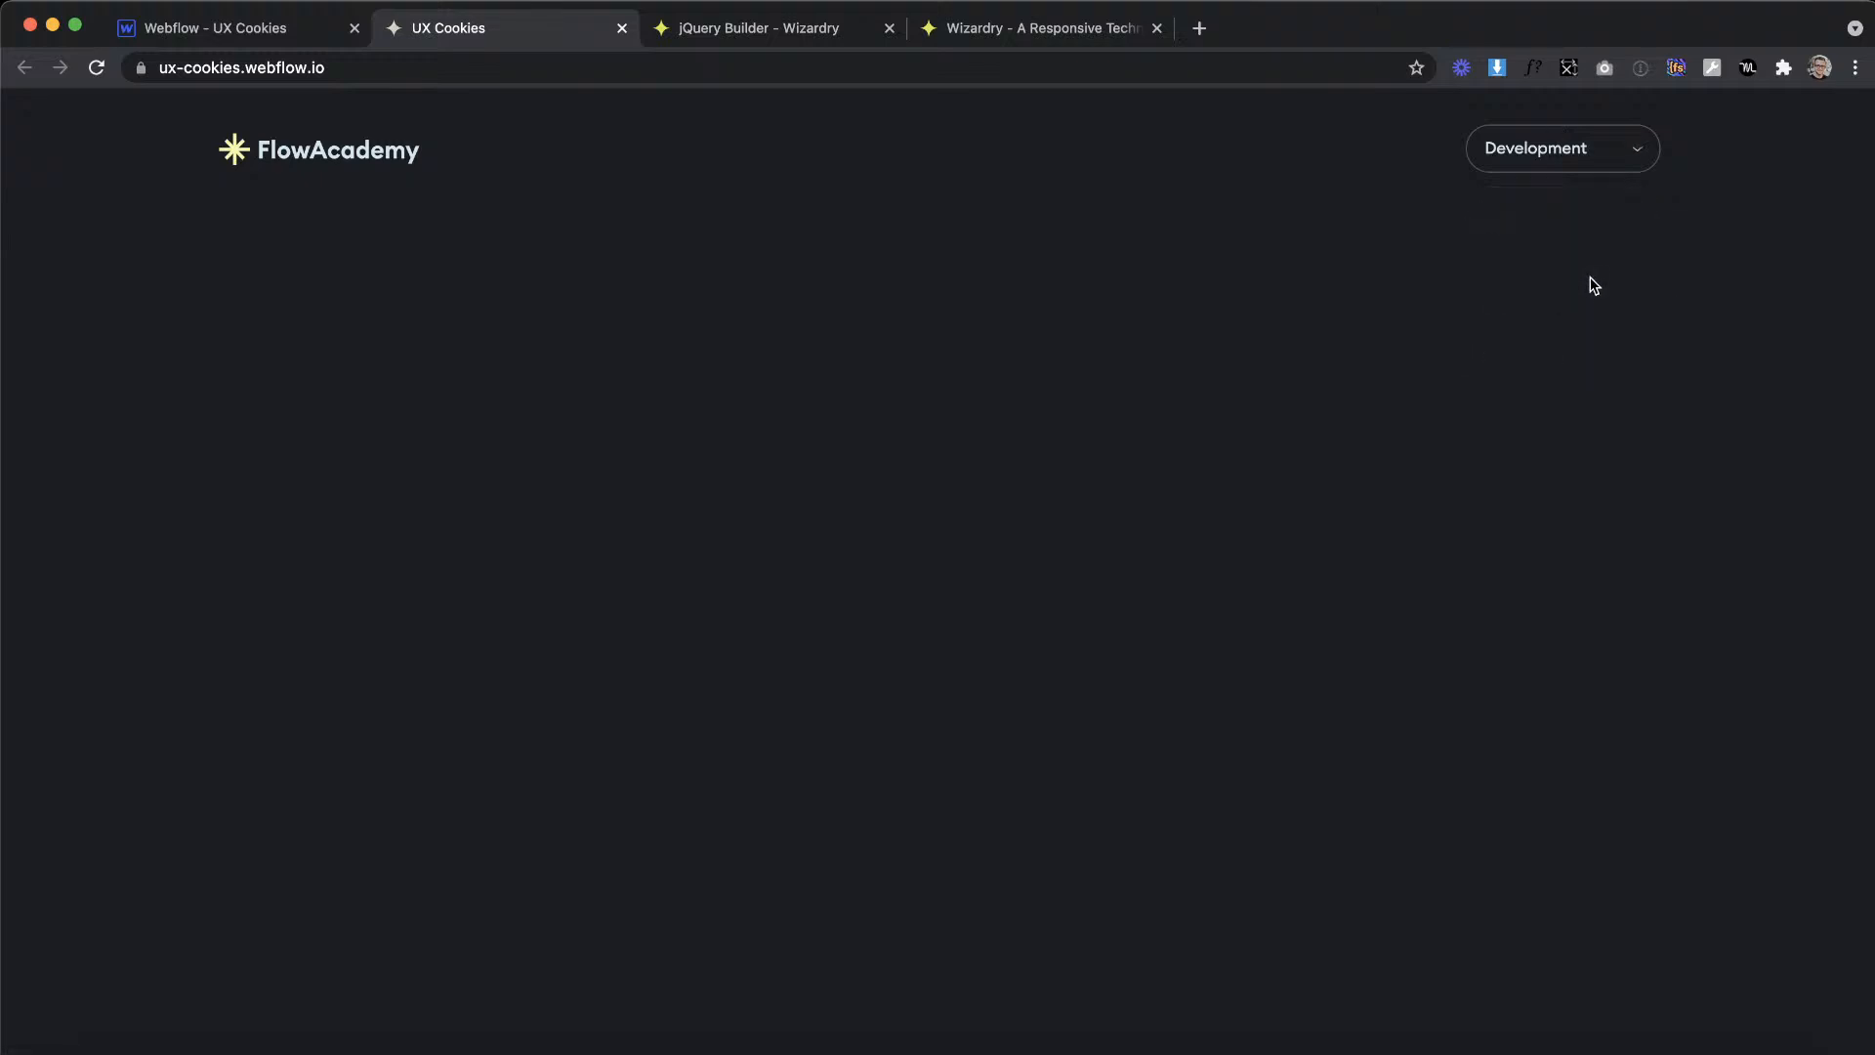
left_click(1552, 168)
left_click(1498, 157)
left_click(1546, 162)
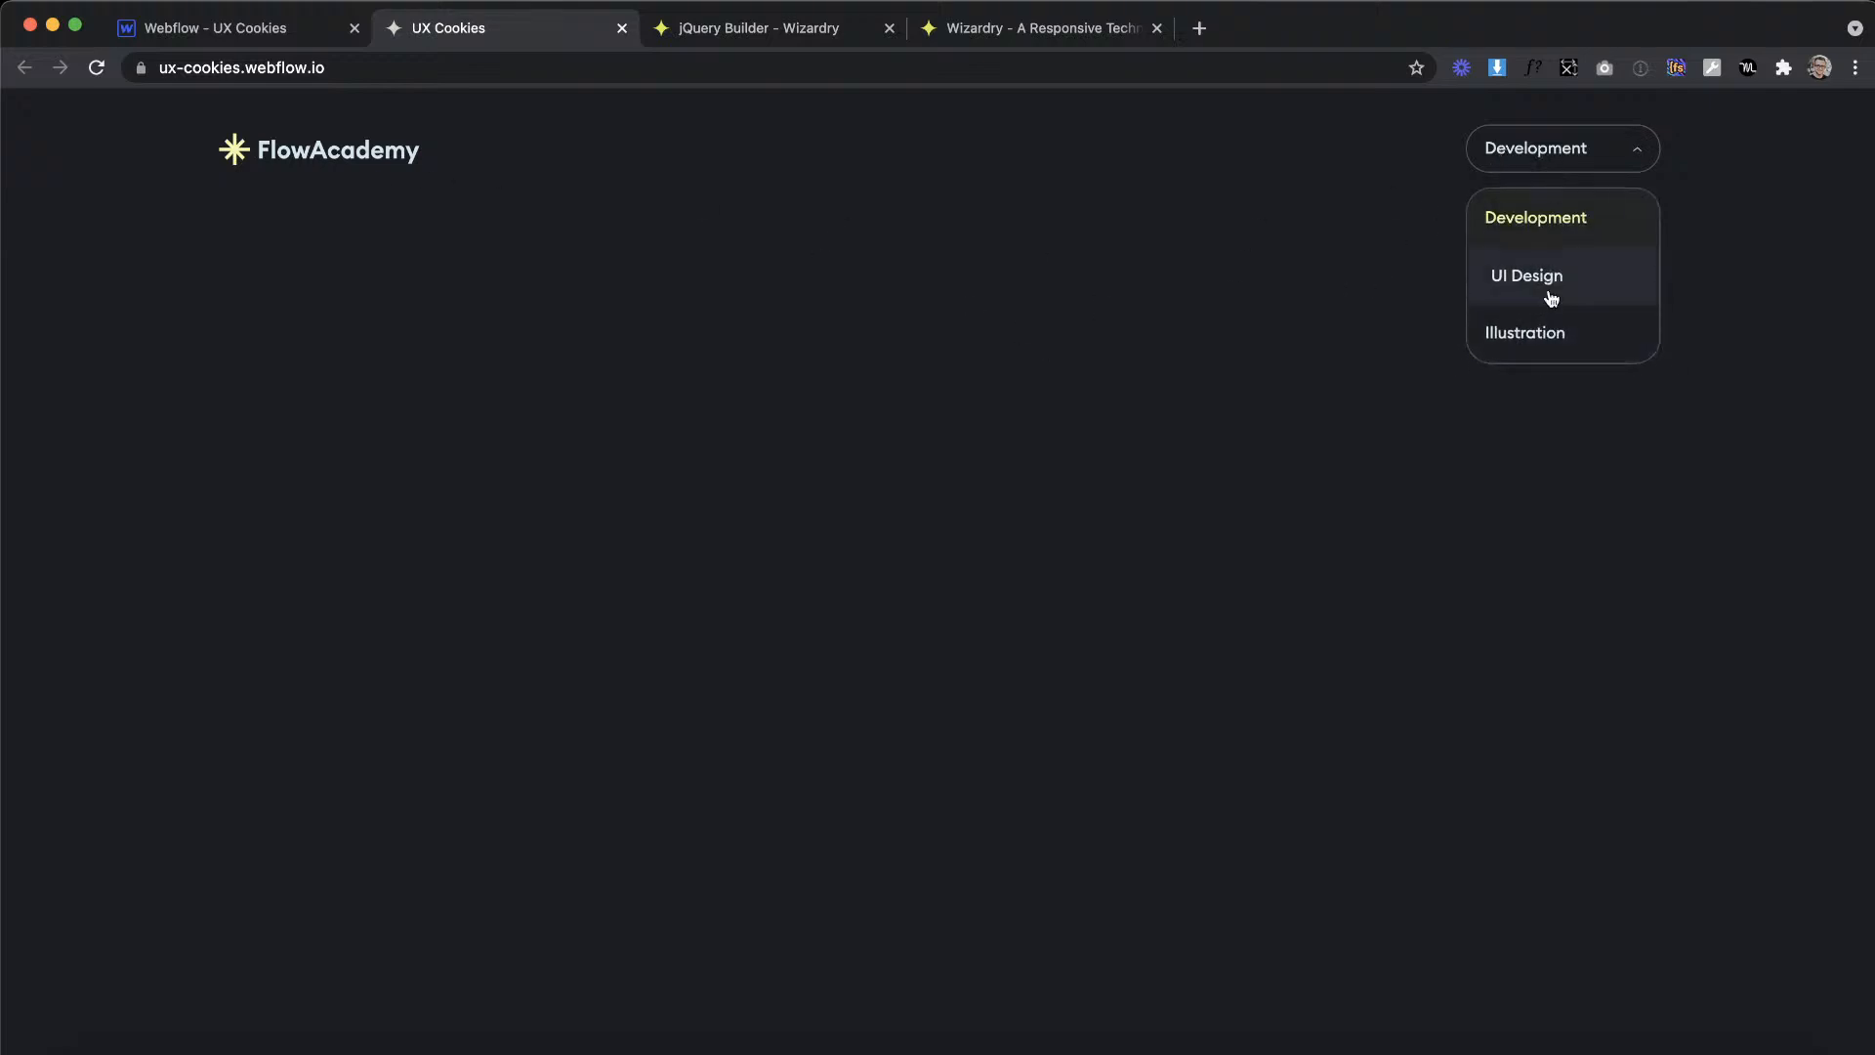
left_click(1558, 289)
left_click(1566, 164)
Step: Return to the Home page settings in Webflow and review the four dropdown event handlers in the script
left_click(196, 35)
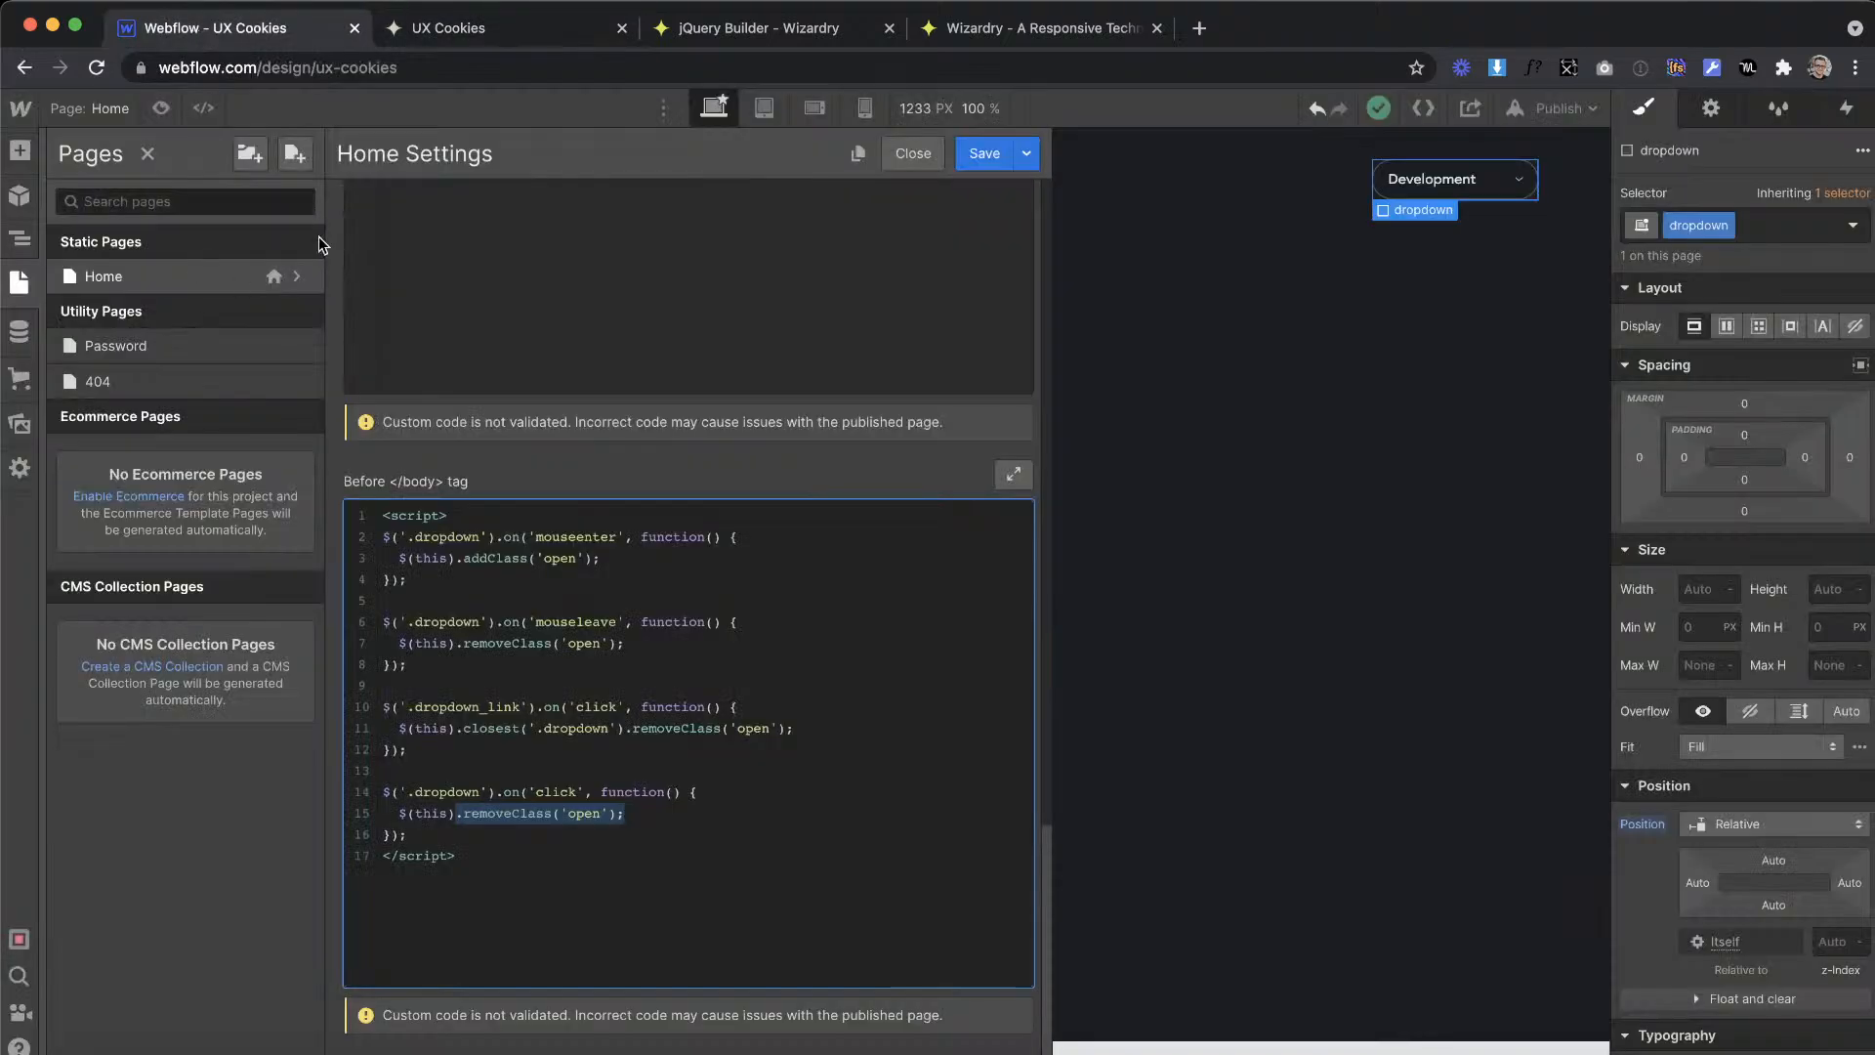
left_click_drag(615, 557, 429, 535)
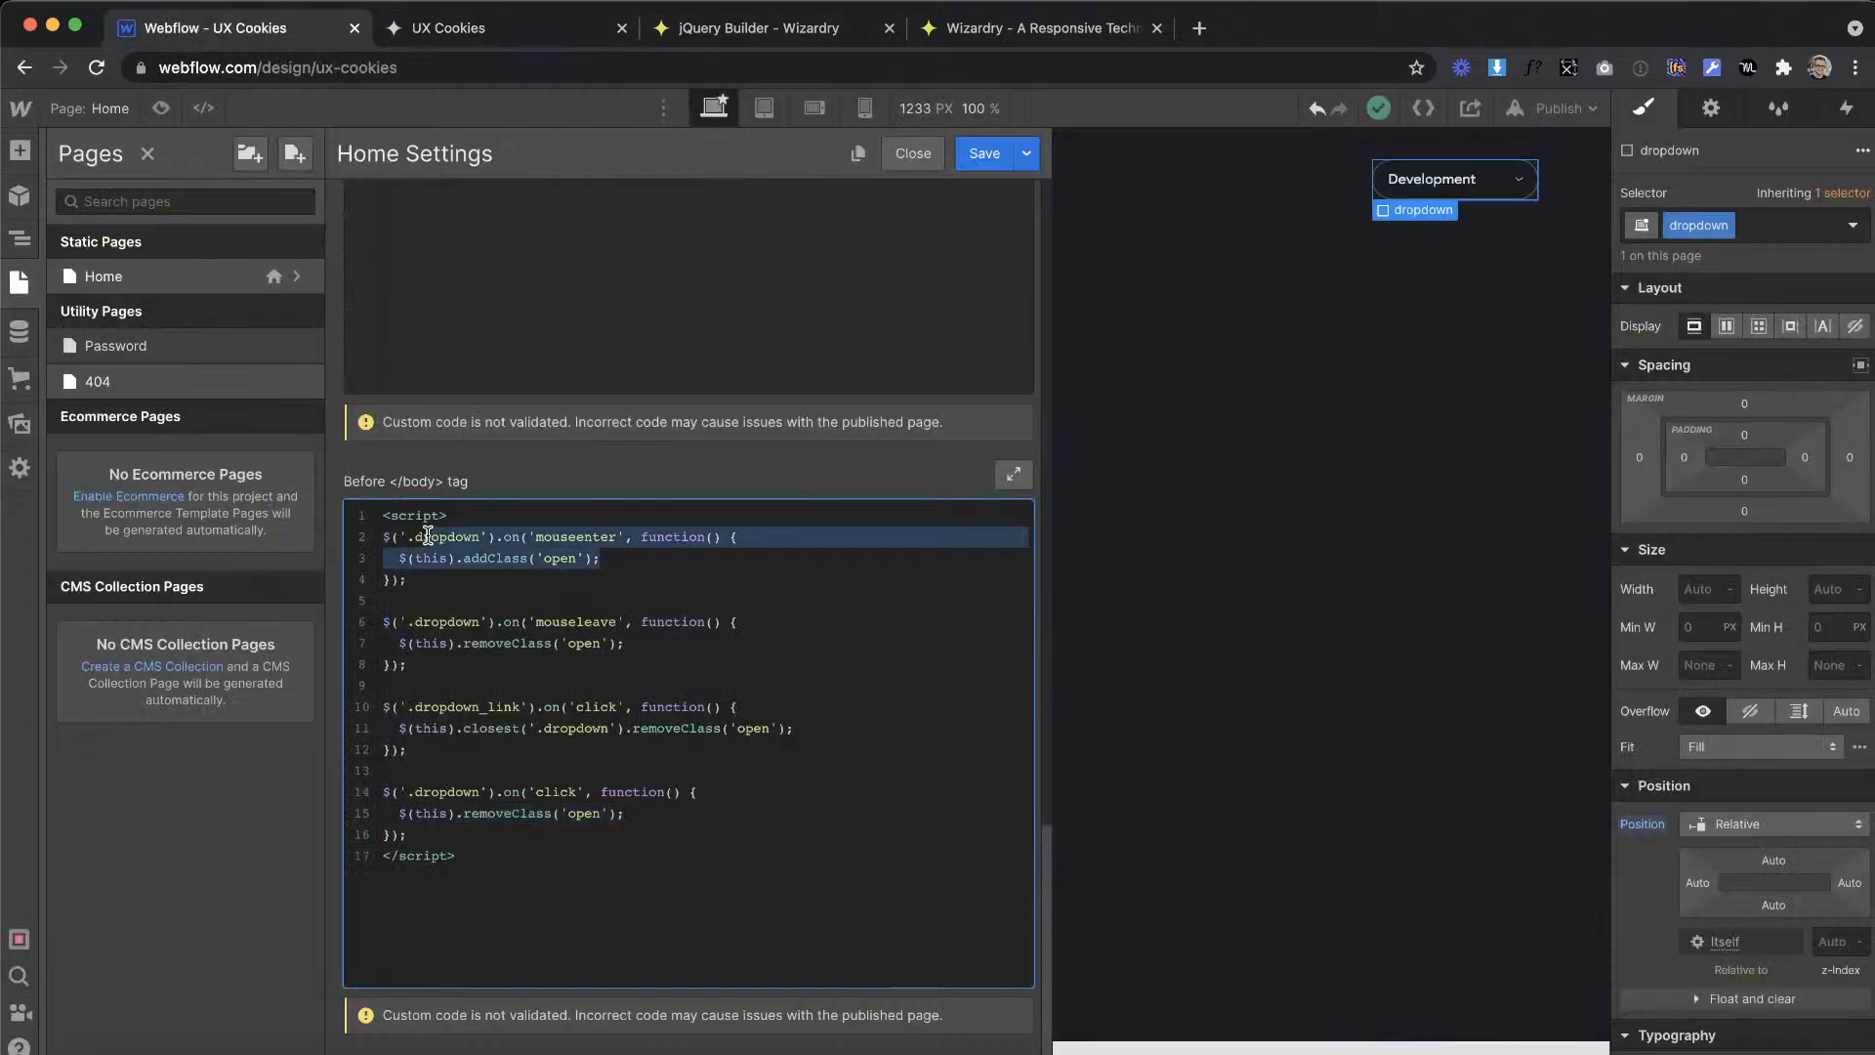
left_click_drag(619, 661, 429, 625)
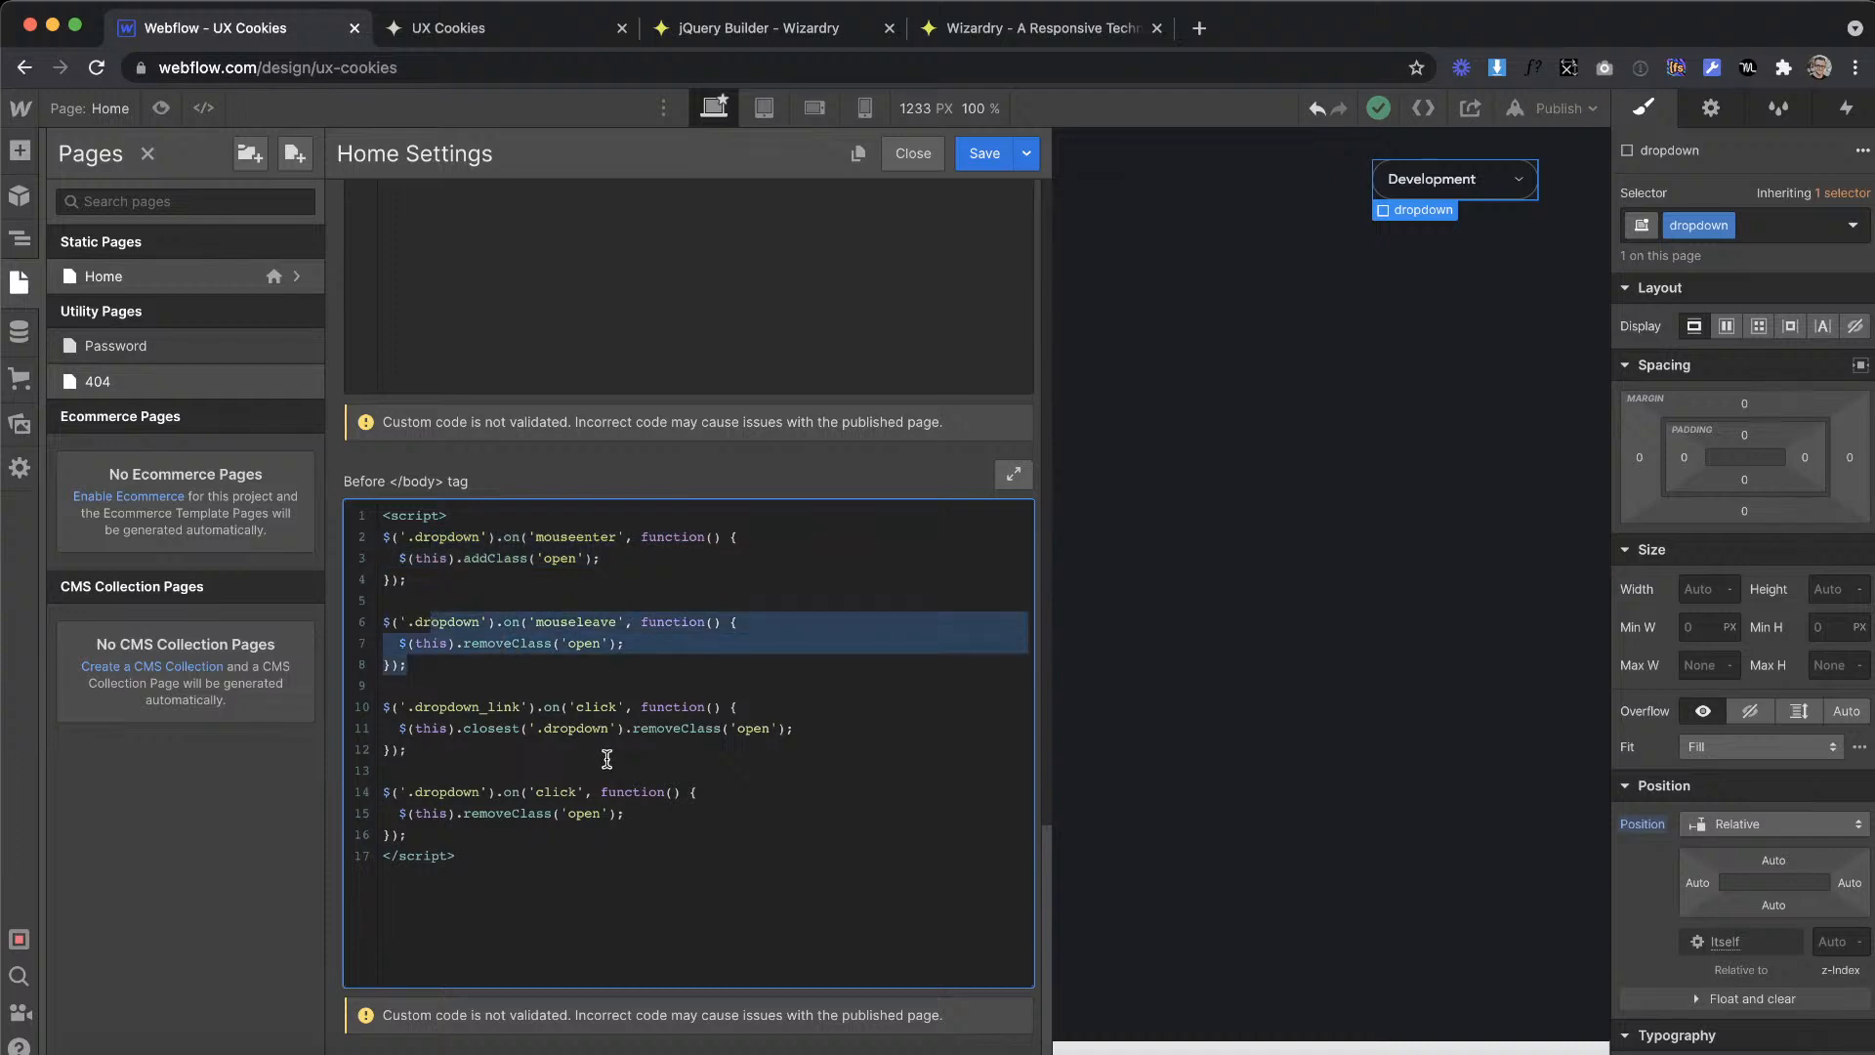
left_click_drag(615, 750, 398, 706)
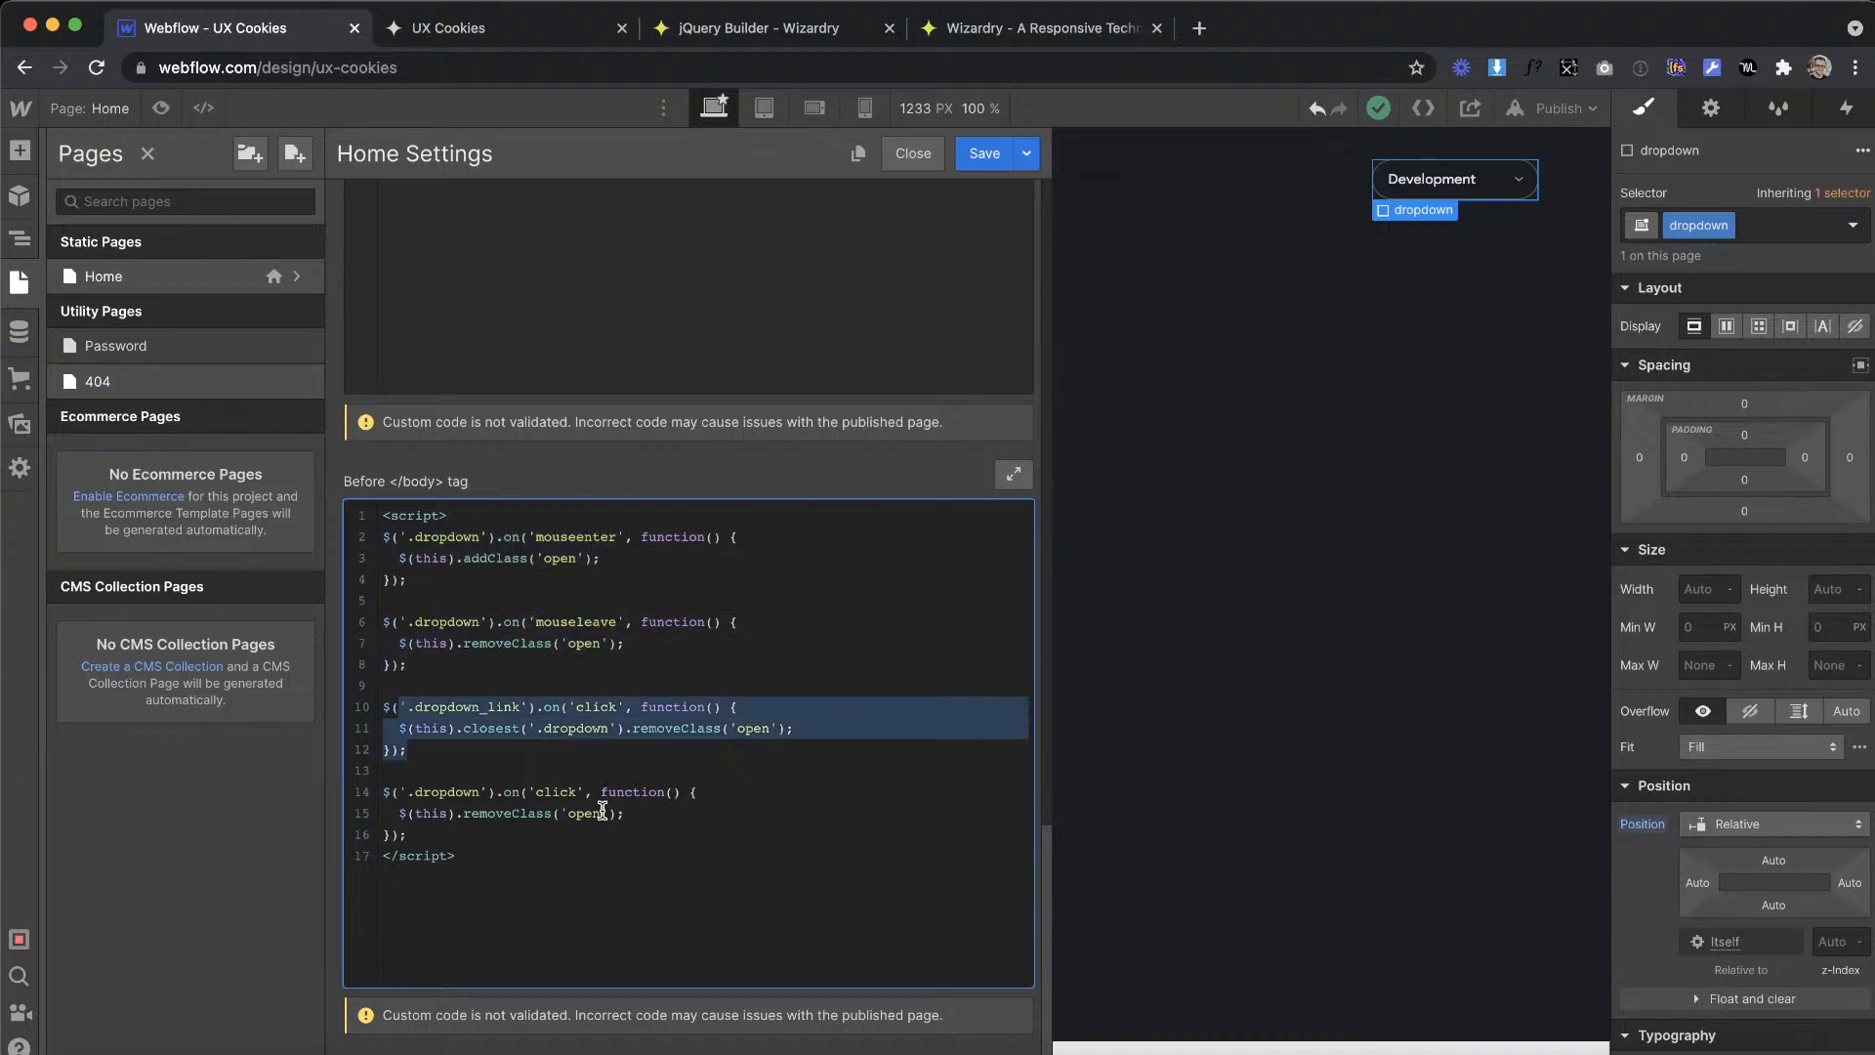
left_click(482, 699)
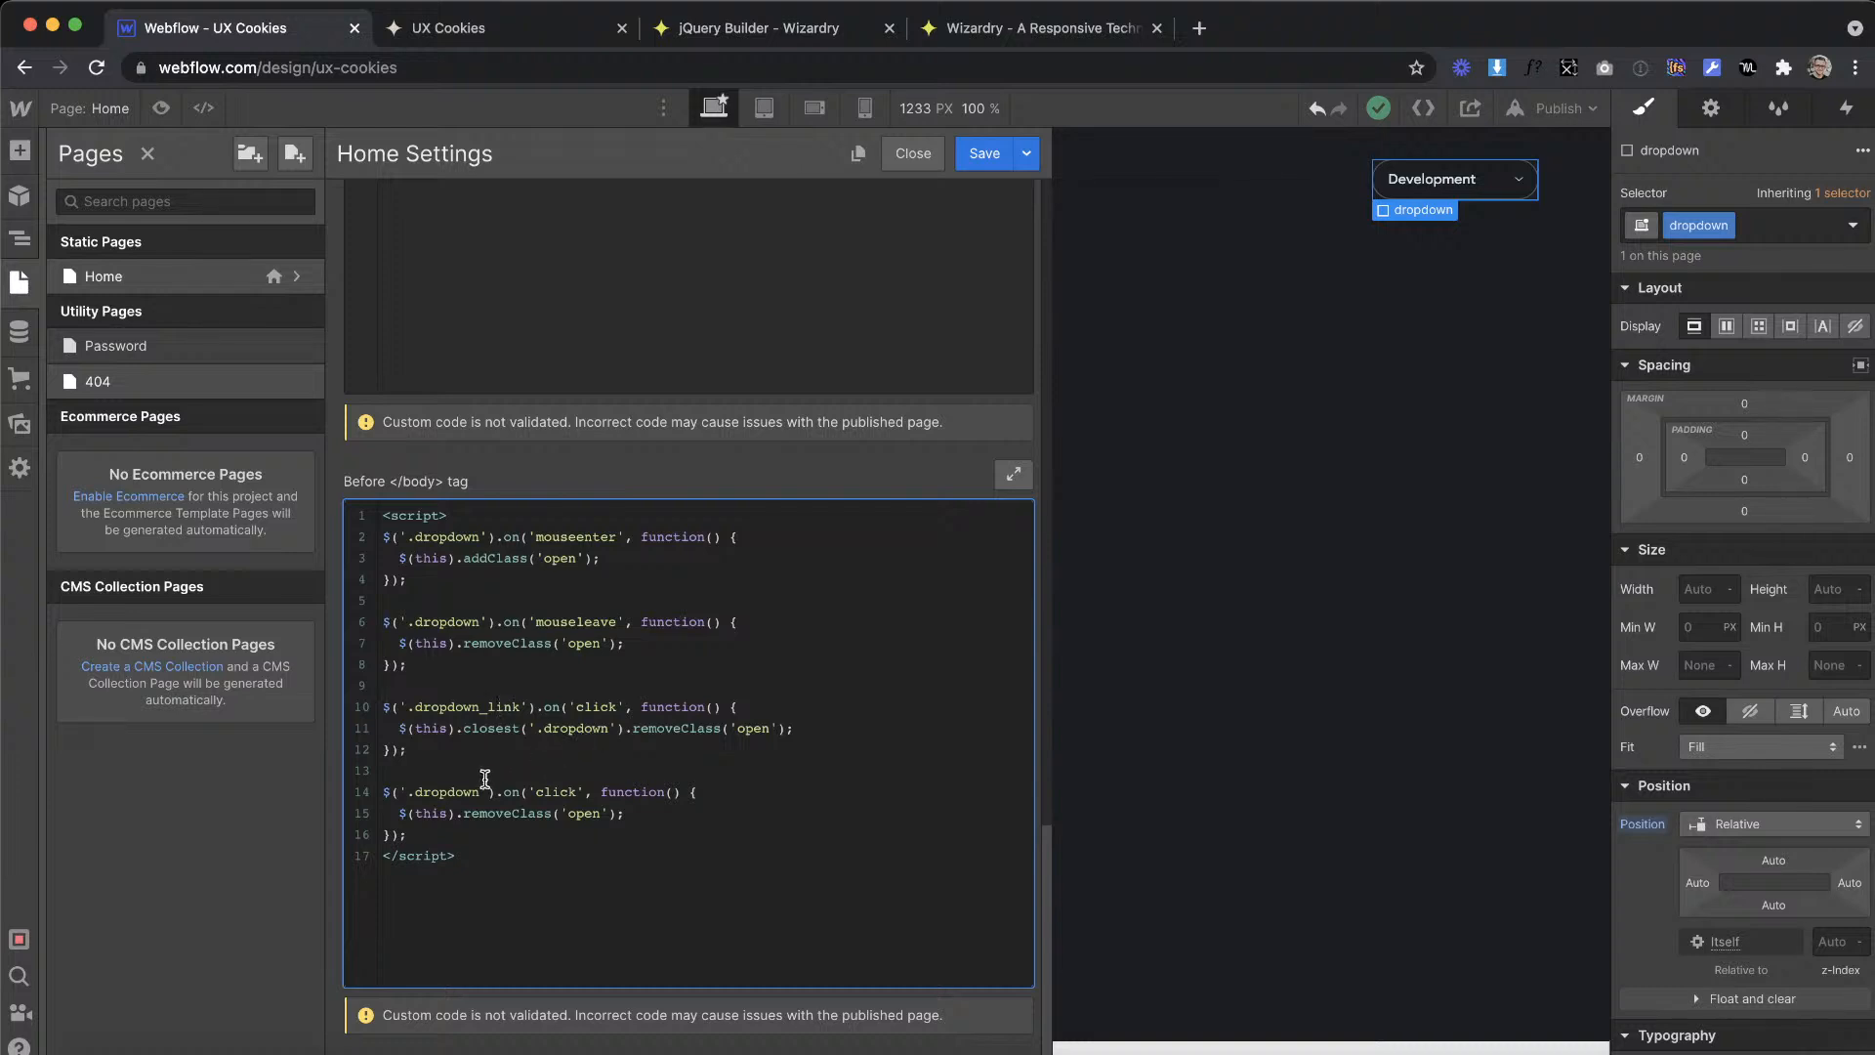
left_click_drag(664, 810, 391, 813)
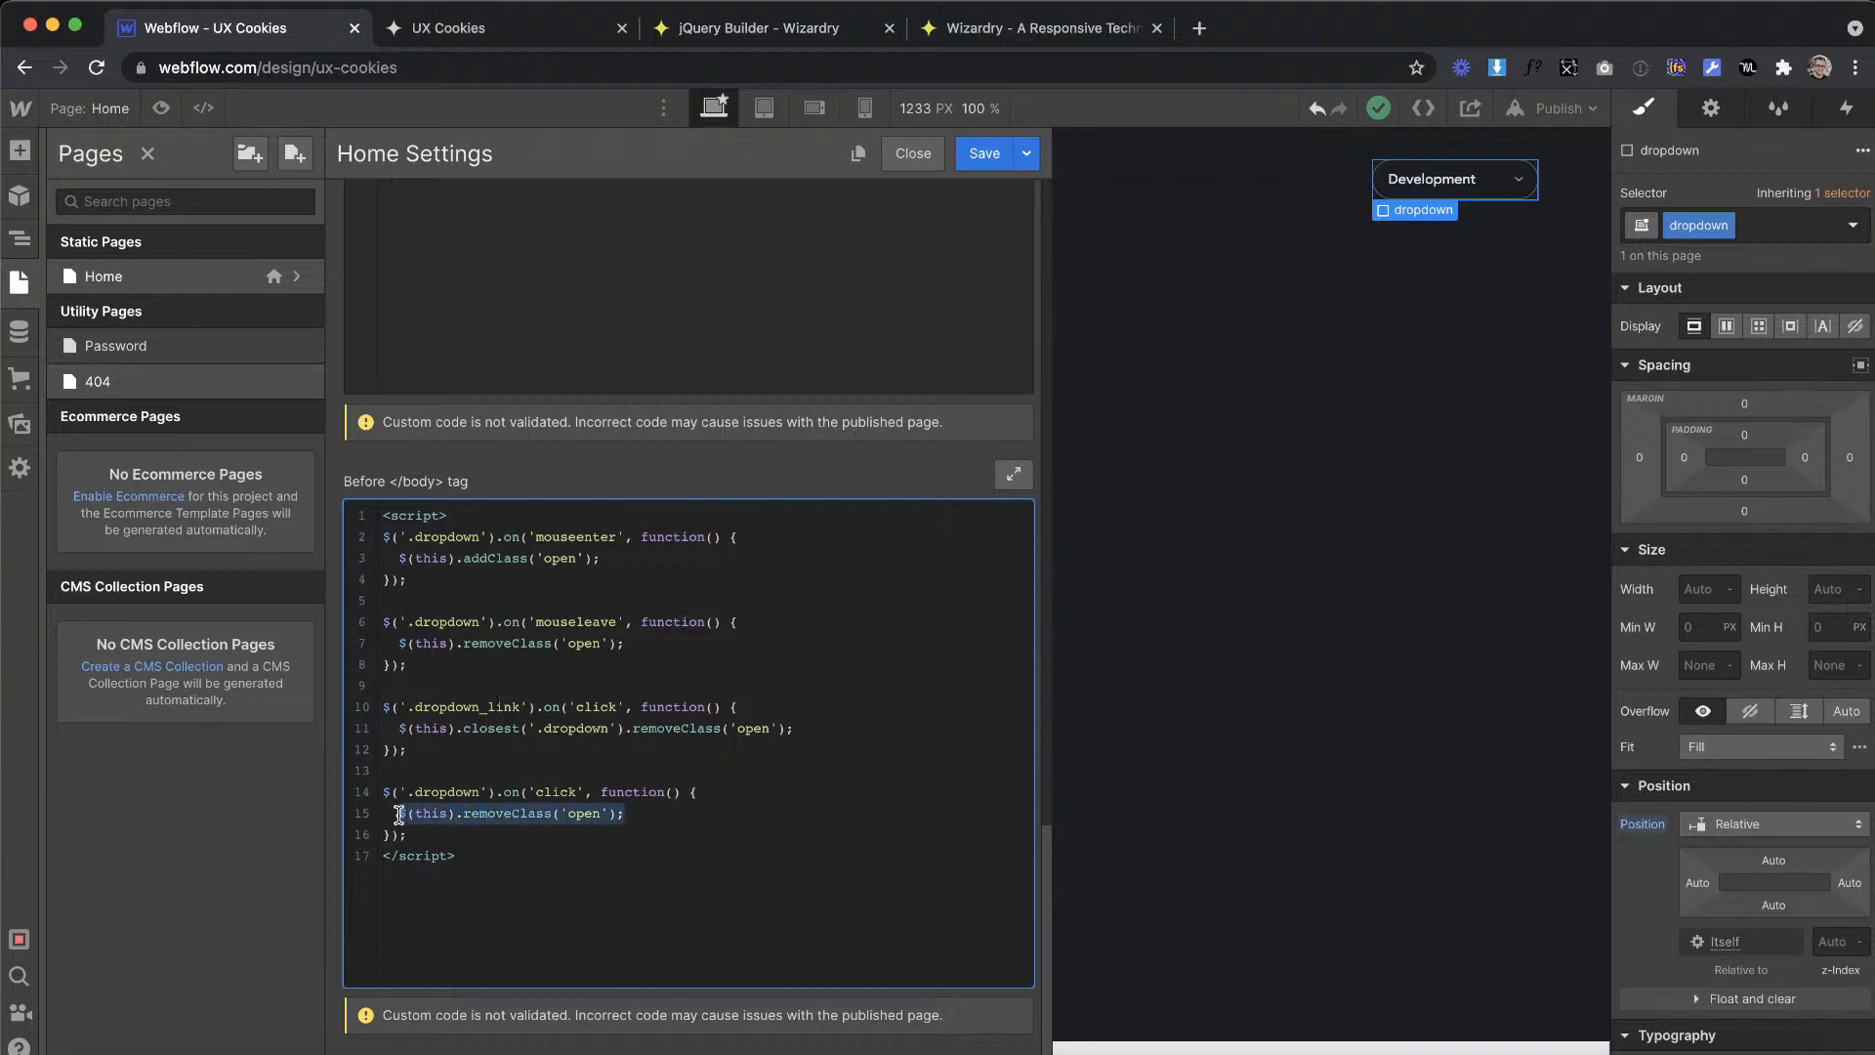
Step: Add an if block testing $(this).hasClass('open') at the start of the .dropdown click handler
left_click(734, 776)
key("Return")
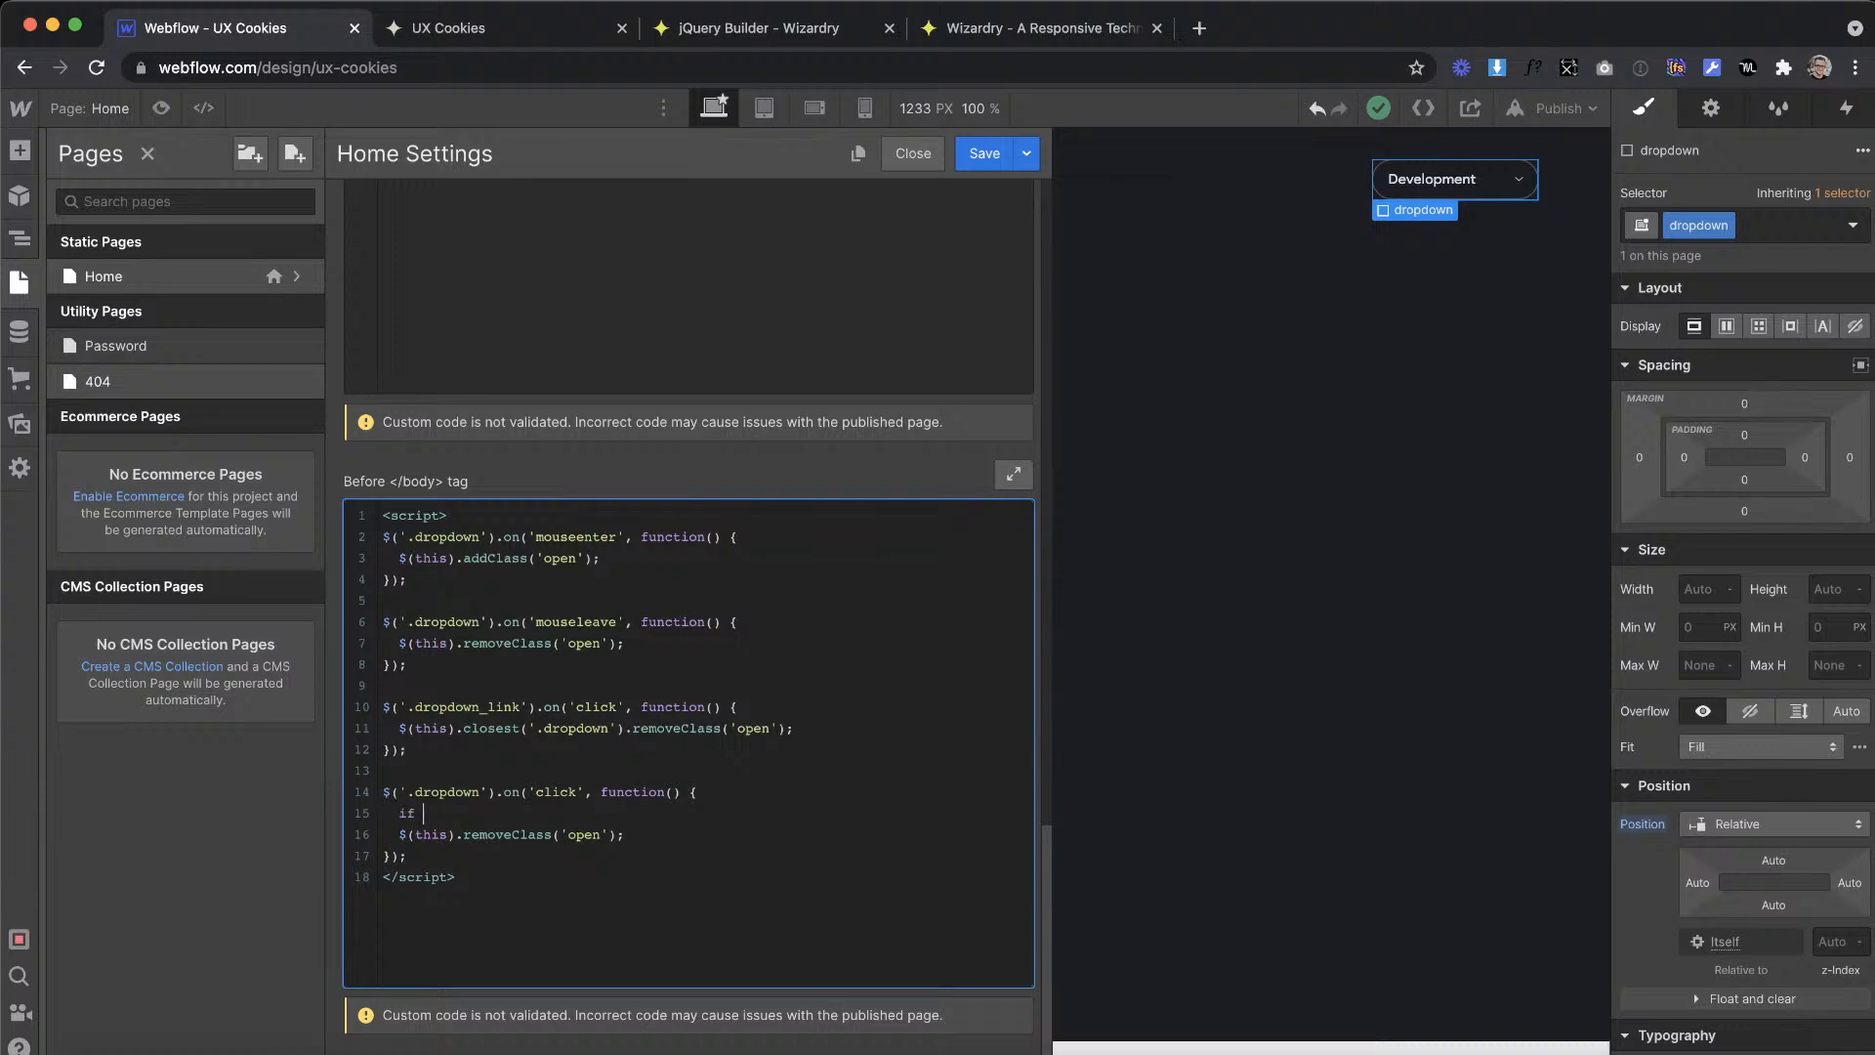
type("if () {")
key("Return")
key("Return")
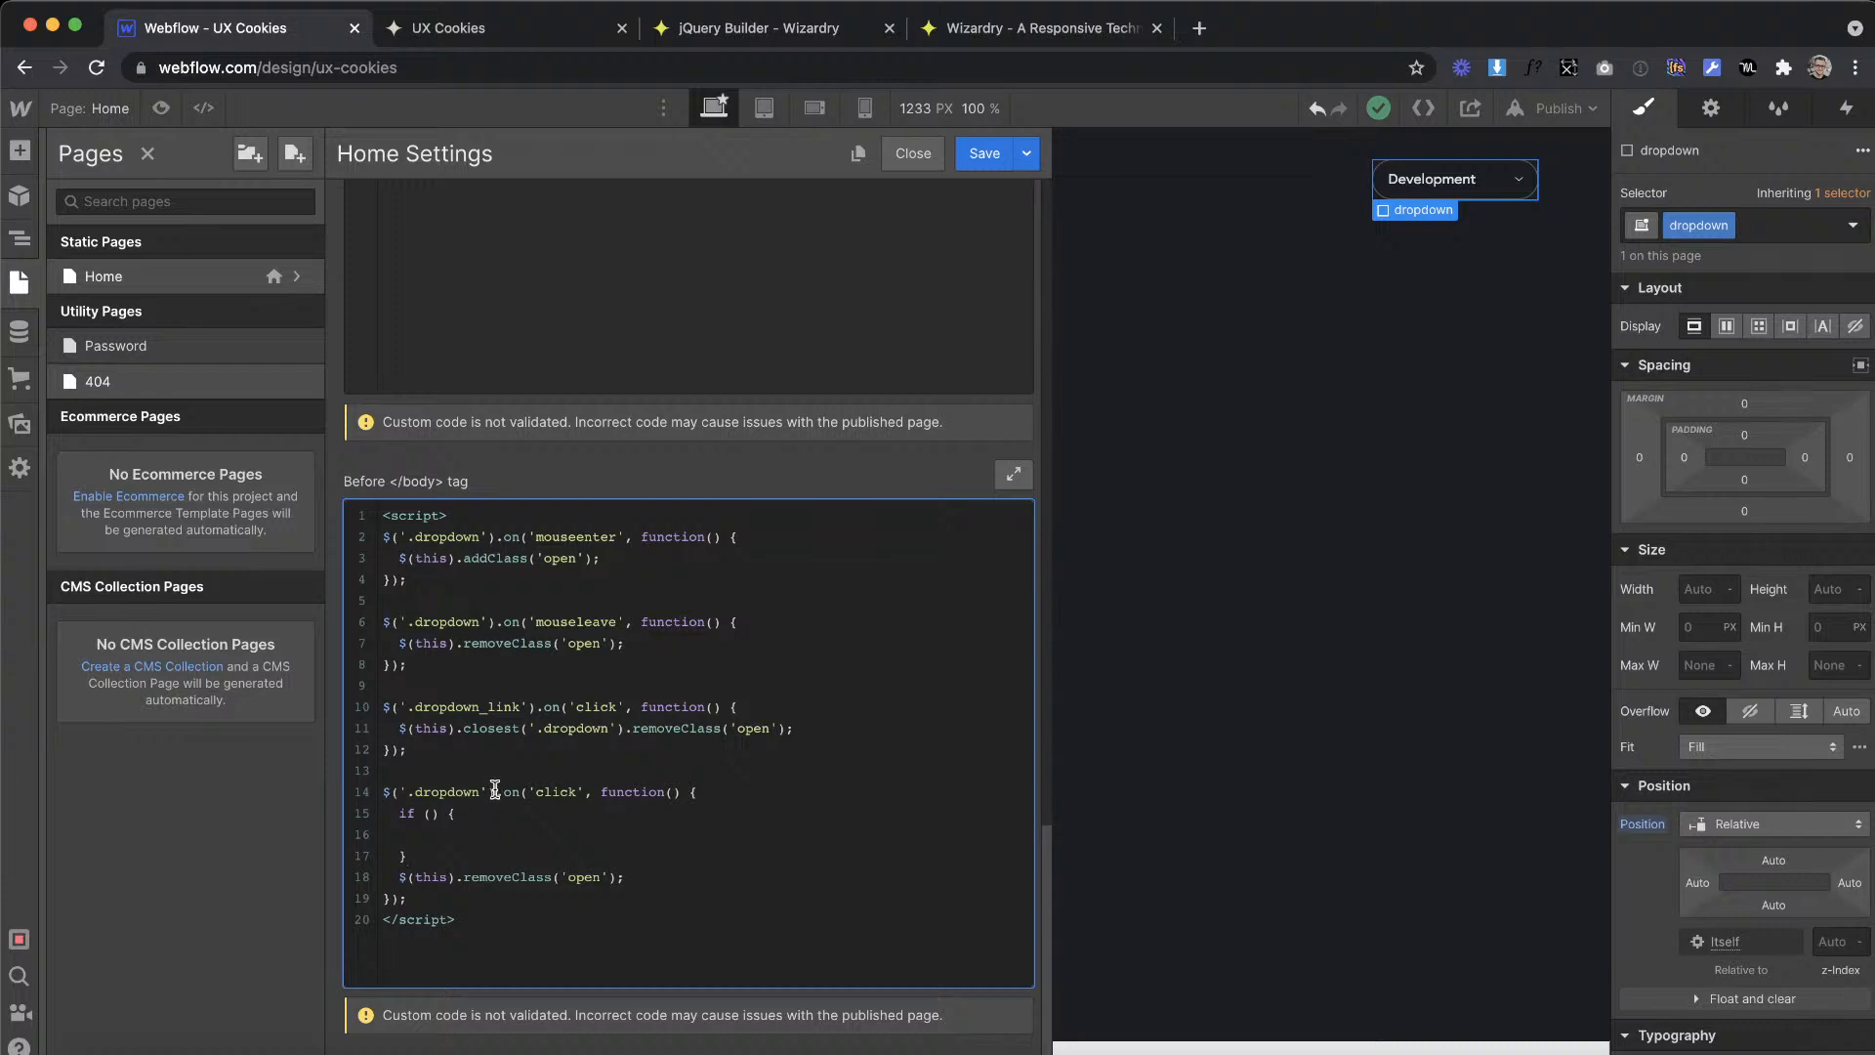
left_click(490, 793)
left_click(431, 814)
left_click_drag(520, 749, 354, 536)
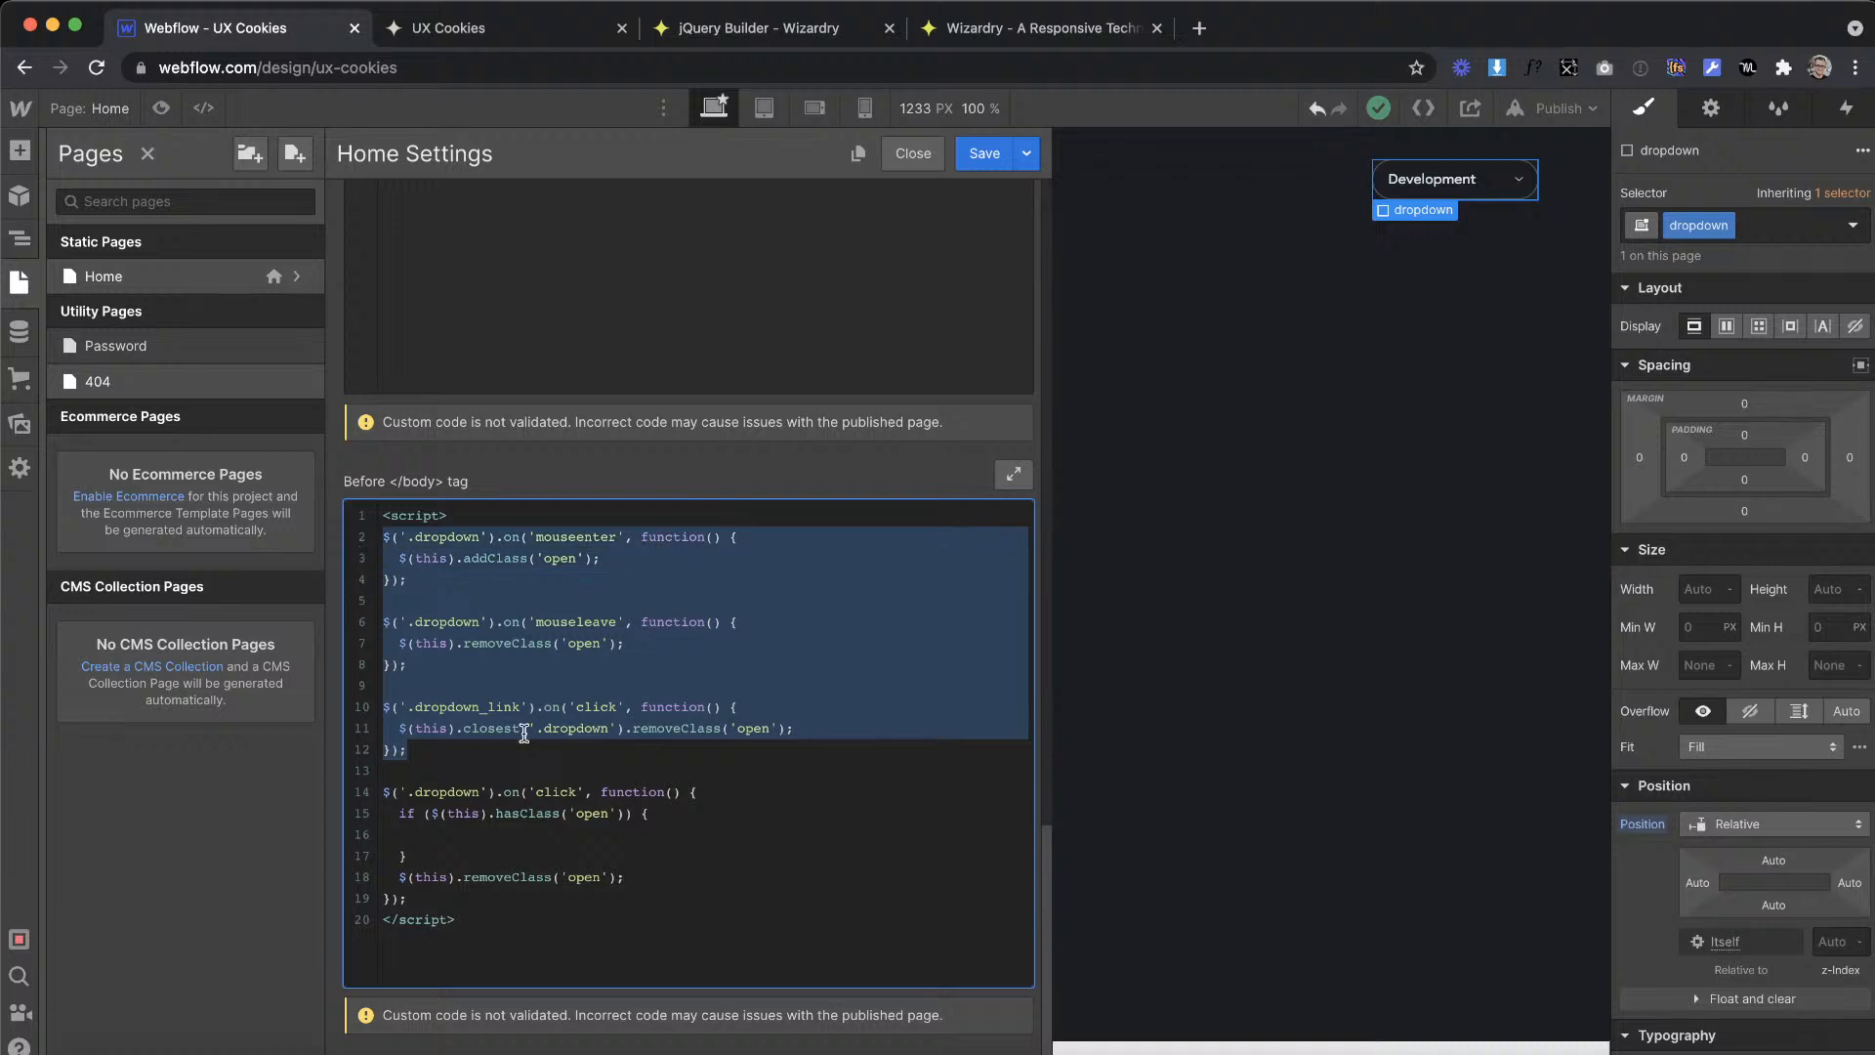
left_click(516, 837)
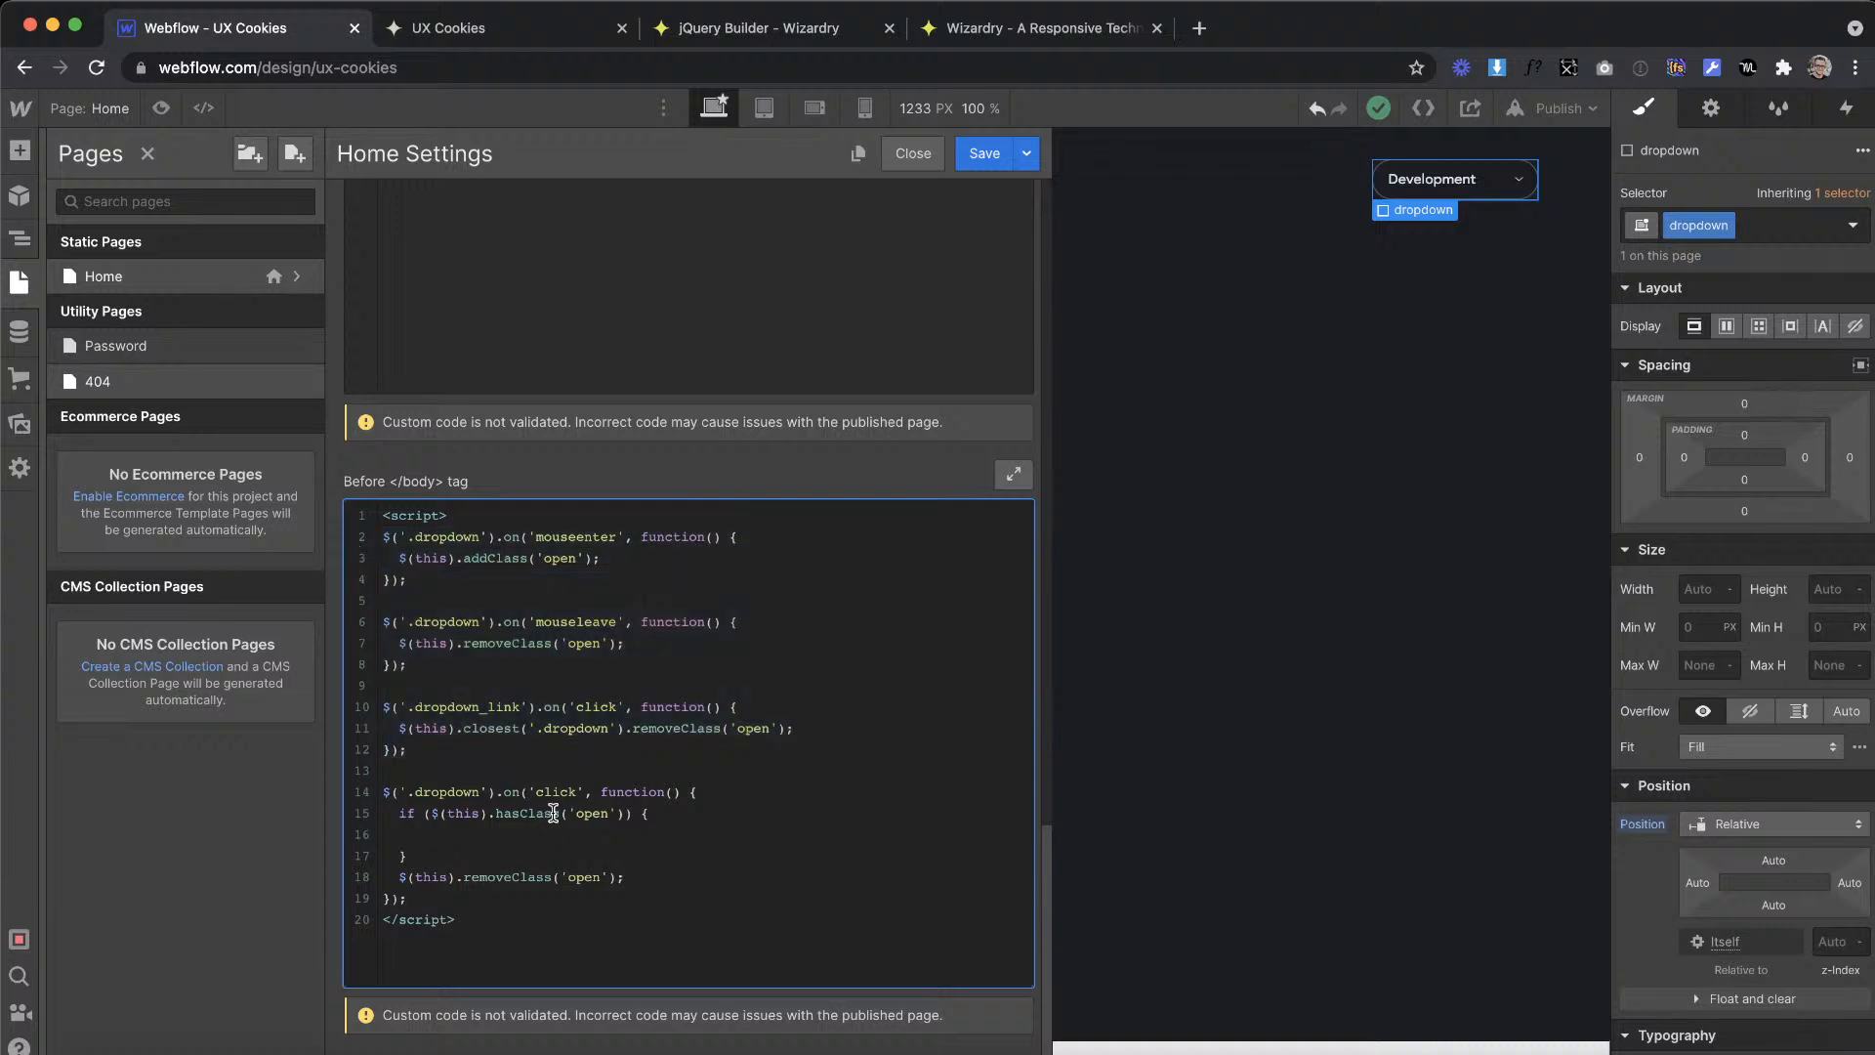
Step: Copy the $(this).removeClass('open'); call into the new if block of the .dropdown click handler
left_click_drag(635, 881, 399, 877)
key("ctrl+c")
left_click(513, 831)
key("ctrl+v")
key("Return")
key("Return")
Step: Add an else branch to the if block and move the leftover removeClass call into it, indented
left_click_drag(633, 936, 399, 923)
key("super+x")
key("BackSpace")
left_click(460, 876)
key("super+v")
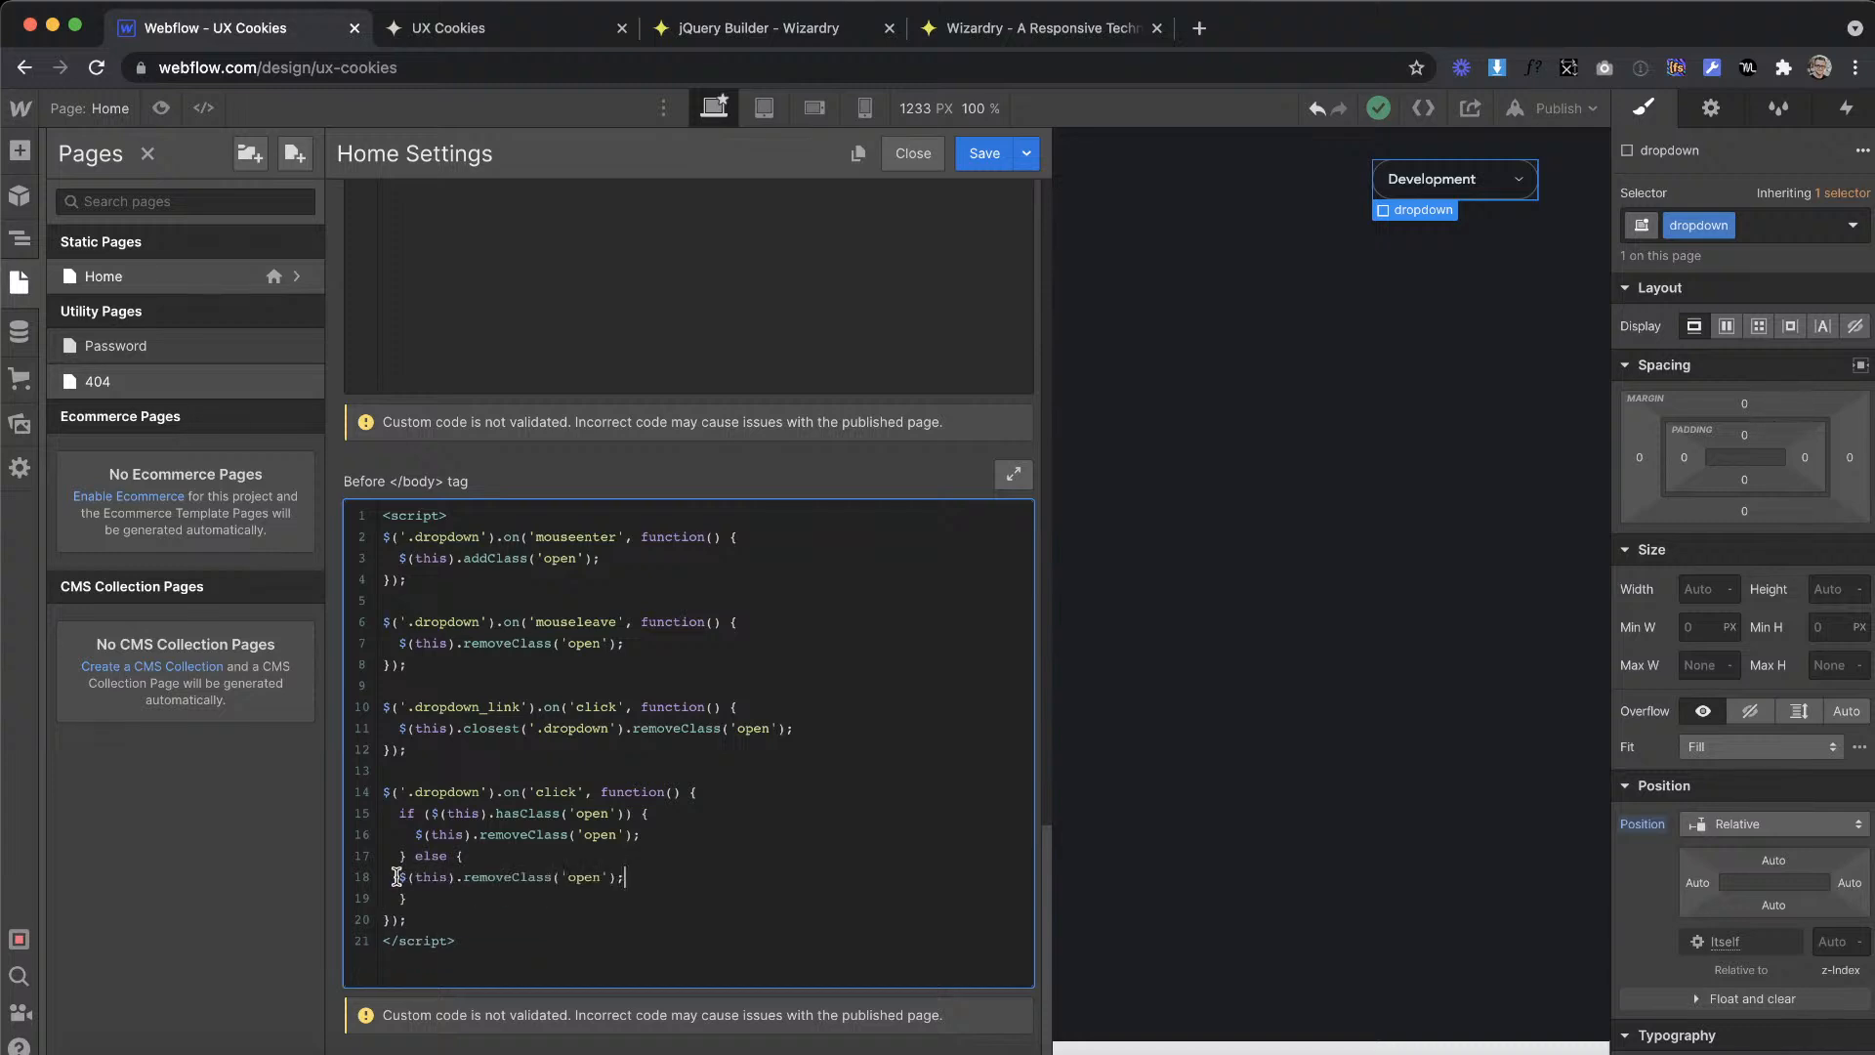
key("Tab")
Step: Change removeClass to addClass in the else branch of the .dropdown click handler
left_click(526, 876)
key("BackSpace")
key("BackSpace")
key("BackSpace")
key("BackSpace")
key("BackSpace")
key("BackSpace")
type("add")
Step: Comment out the class-changing lines inside the mouseleave and mouseenter handlers
key("super+slash")
left_click(400, 557)
key("super+slash")
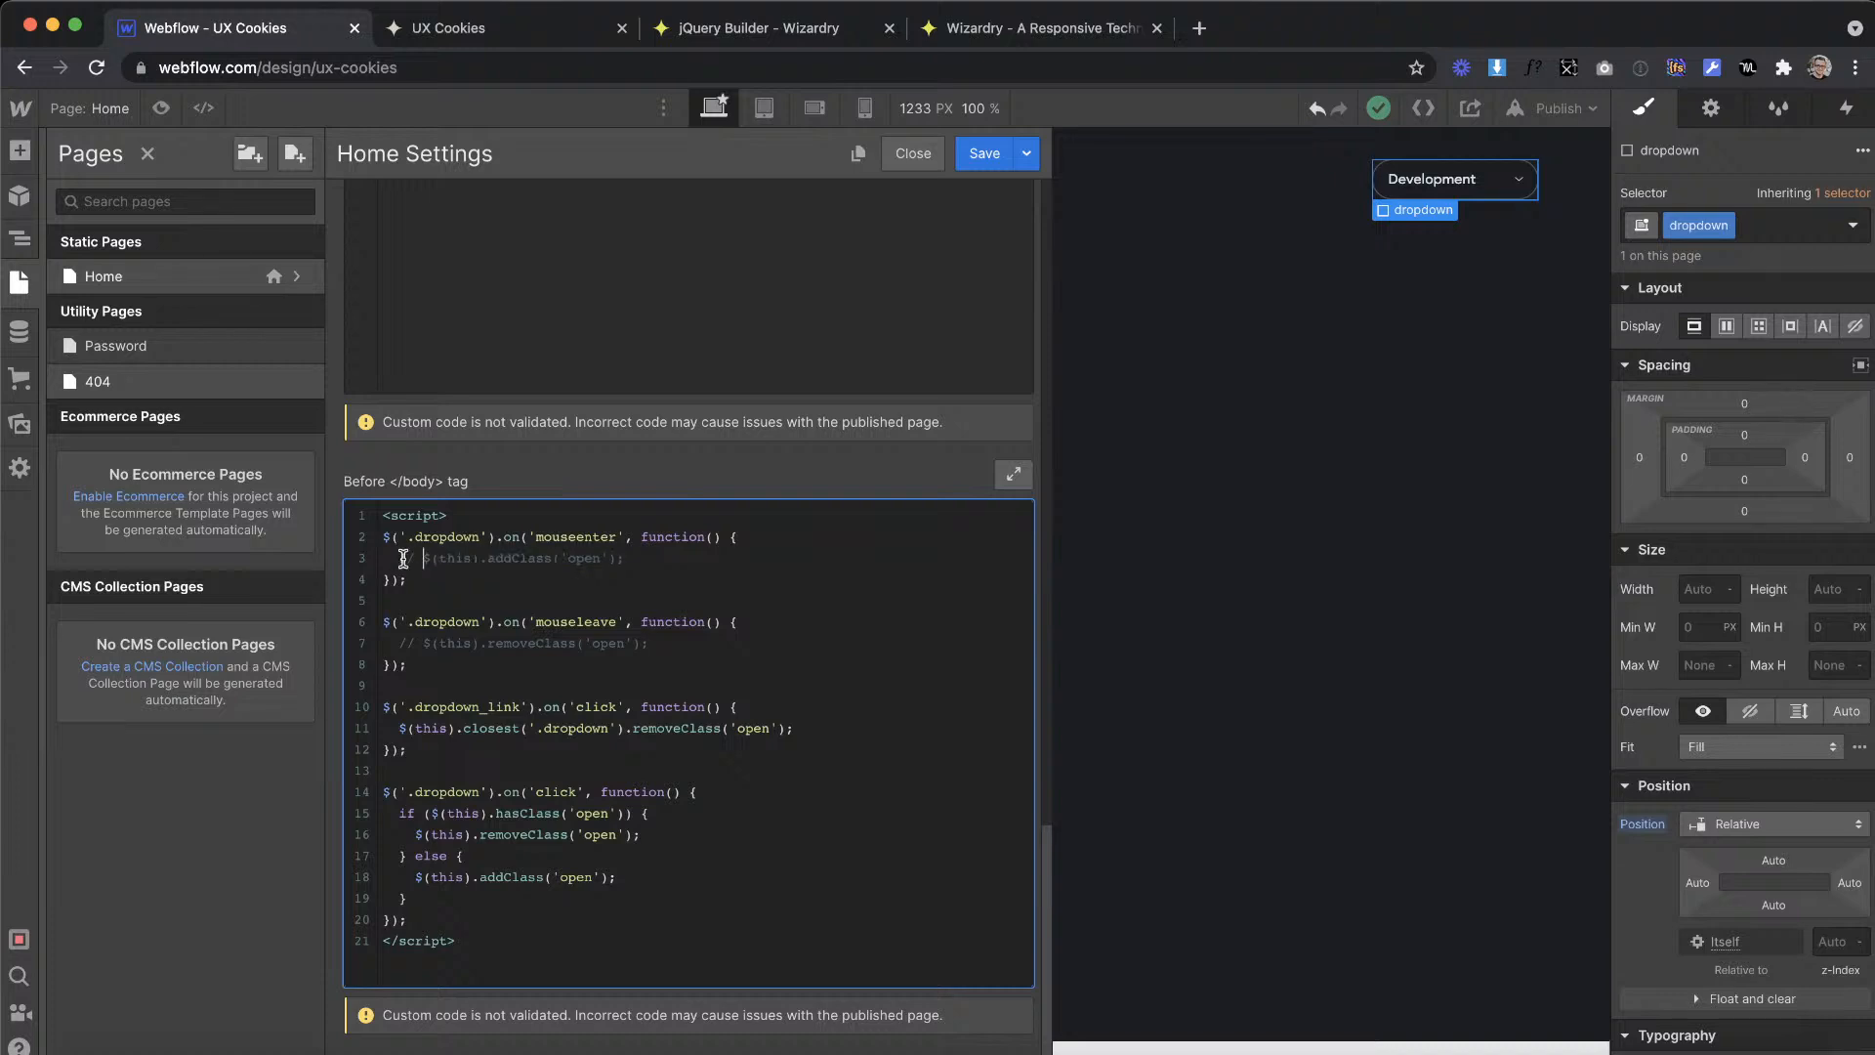
Step: Save the Home page settings and publish the site to ux-cookies.webflow.io
left_click_drag(578, 718, 396, 703)
left_click(981, 153)
left_click(1565, 108)
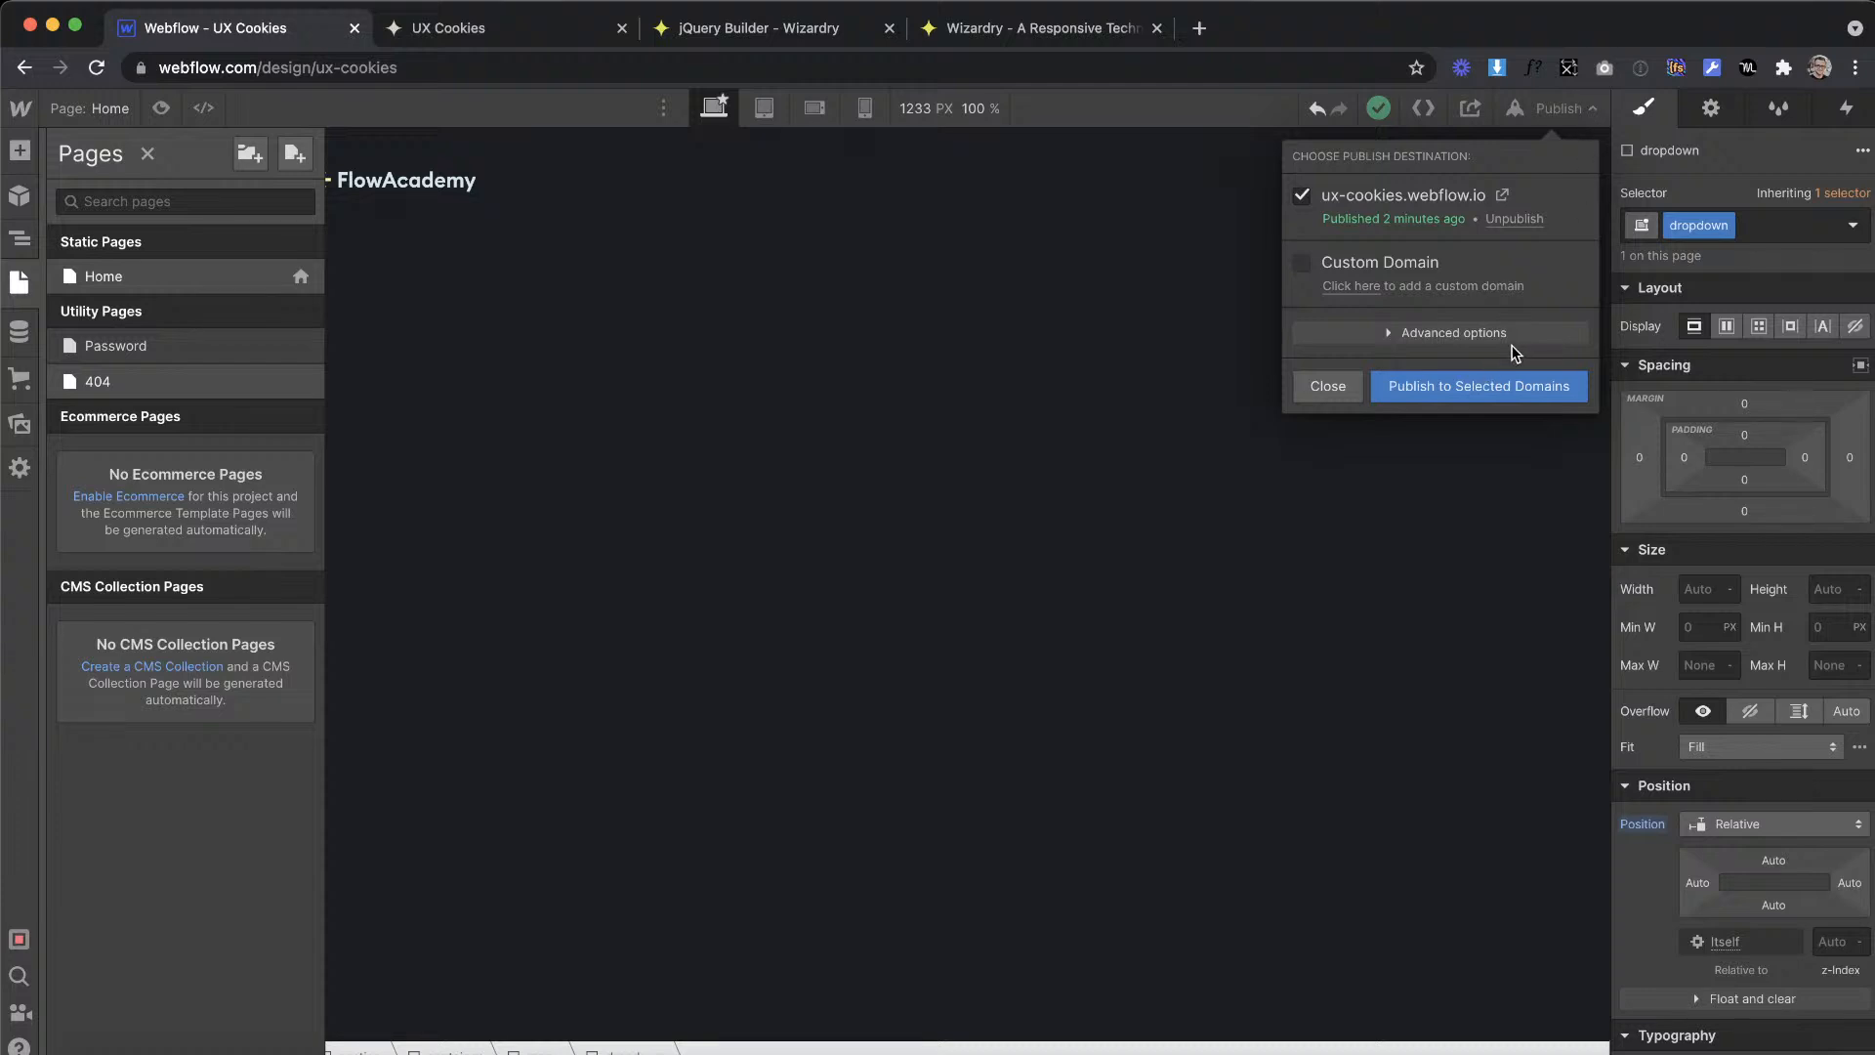
left_click(1461, 385)
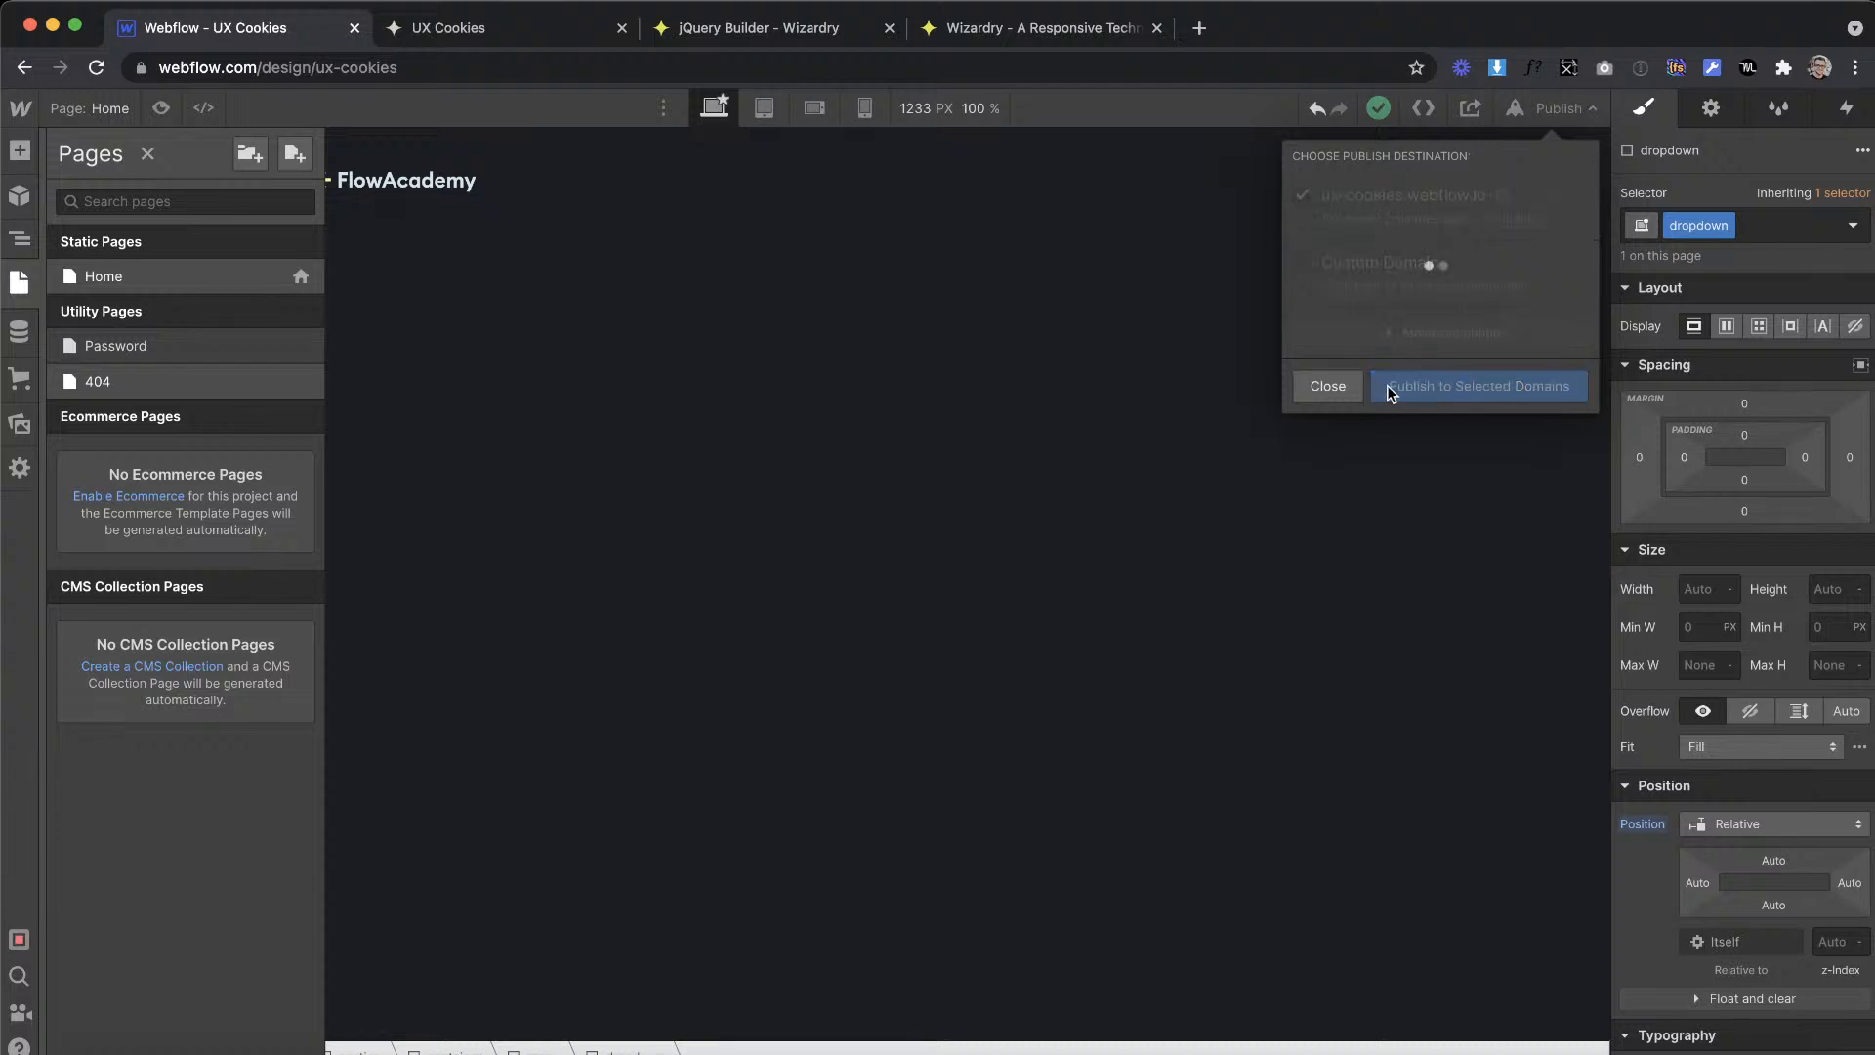
Step: On the live UX Cookies page, test opening the dropdown by its toggle and check the developer tools console
left_click(472, 25)
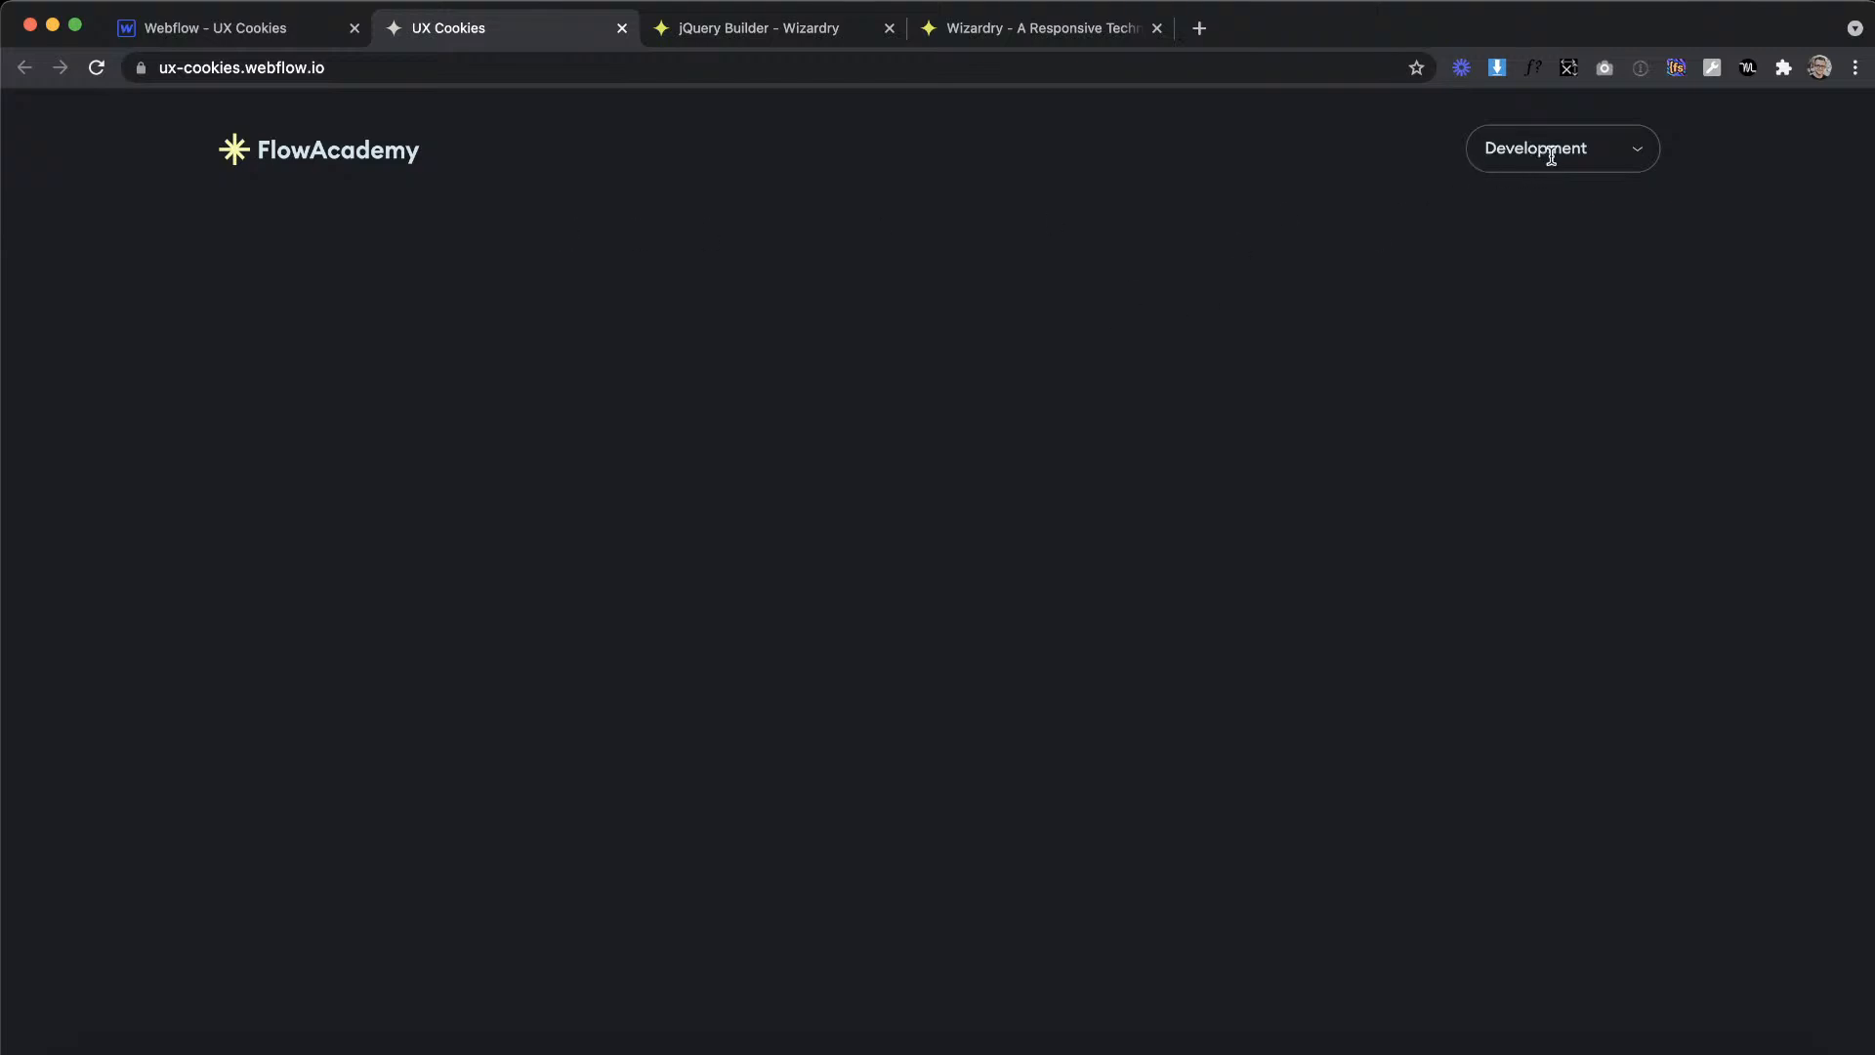
right_click(1391, 318)
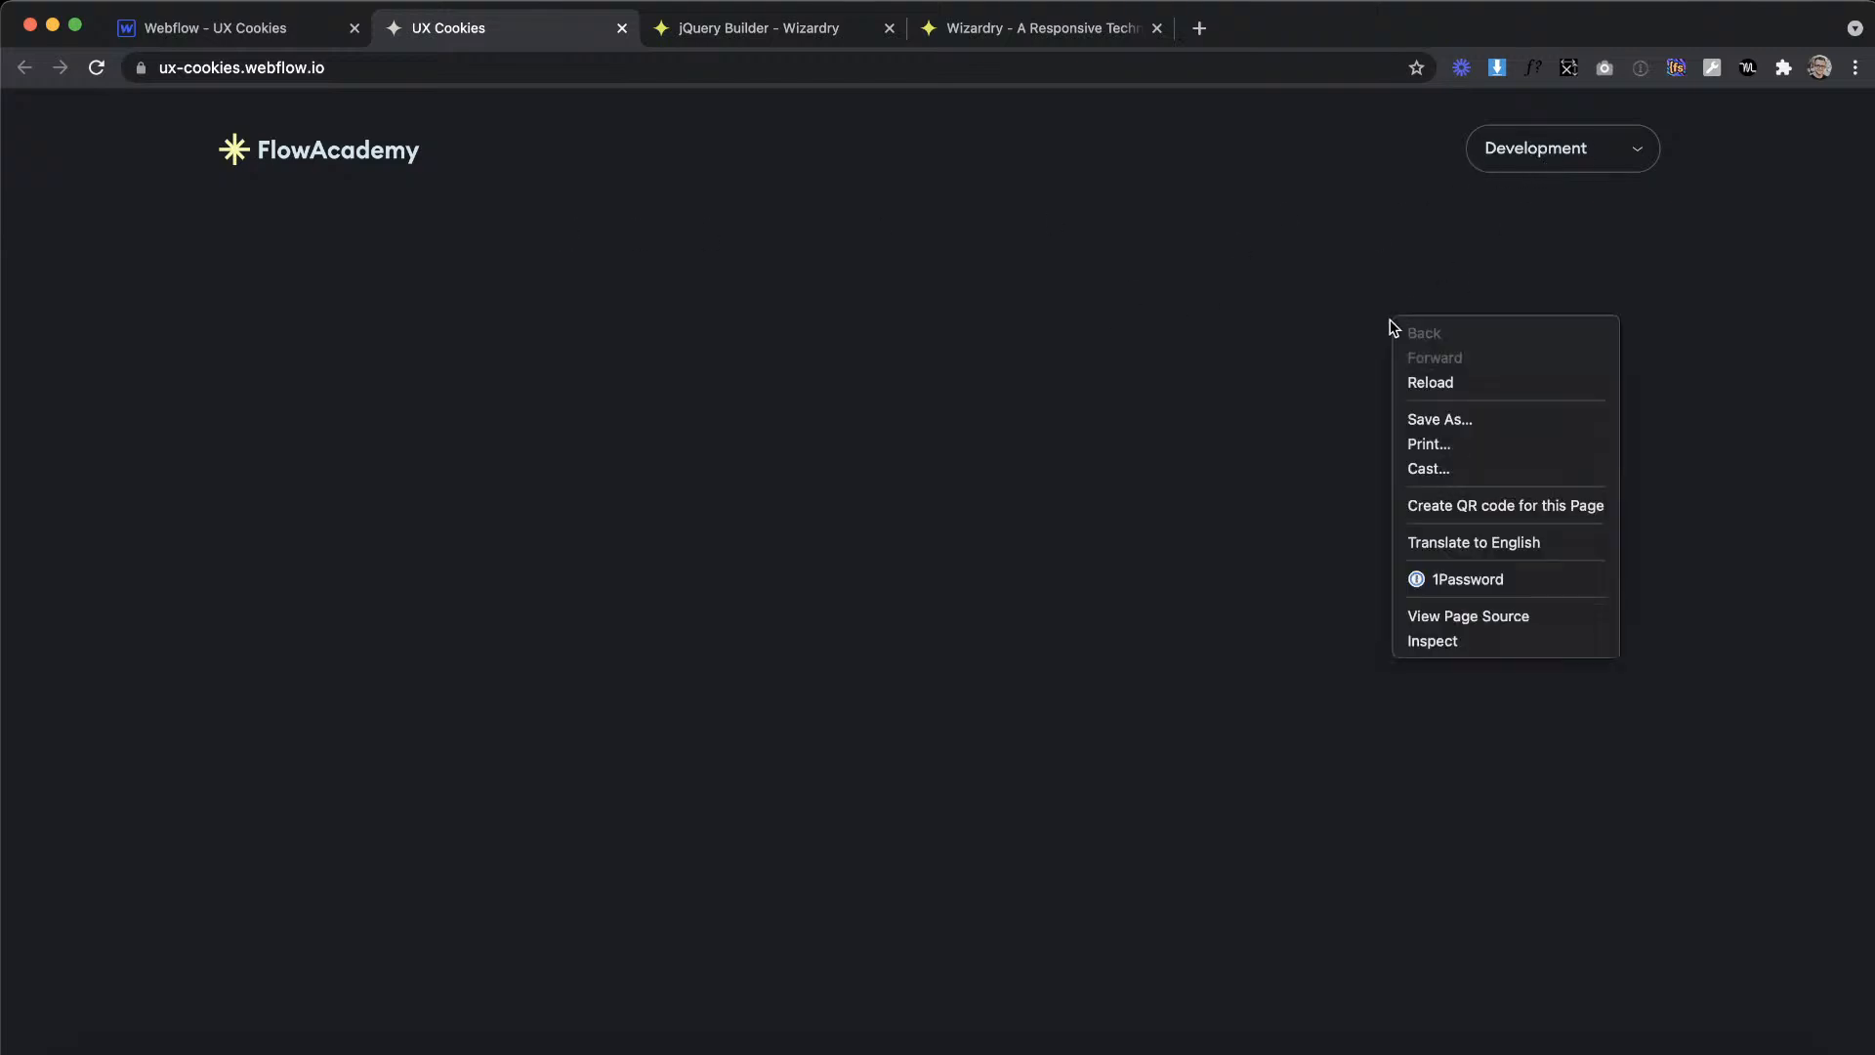
left_click(1447, 637)
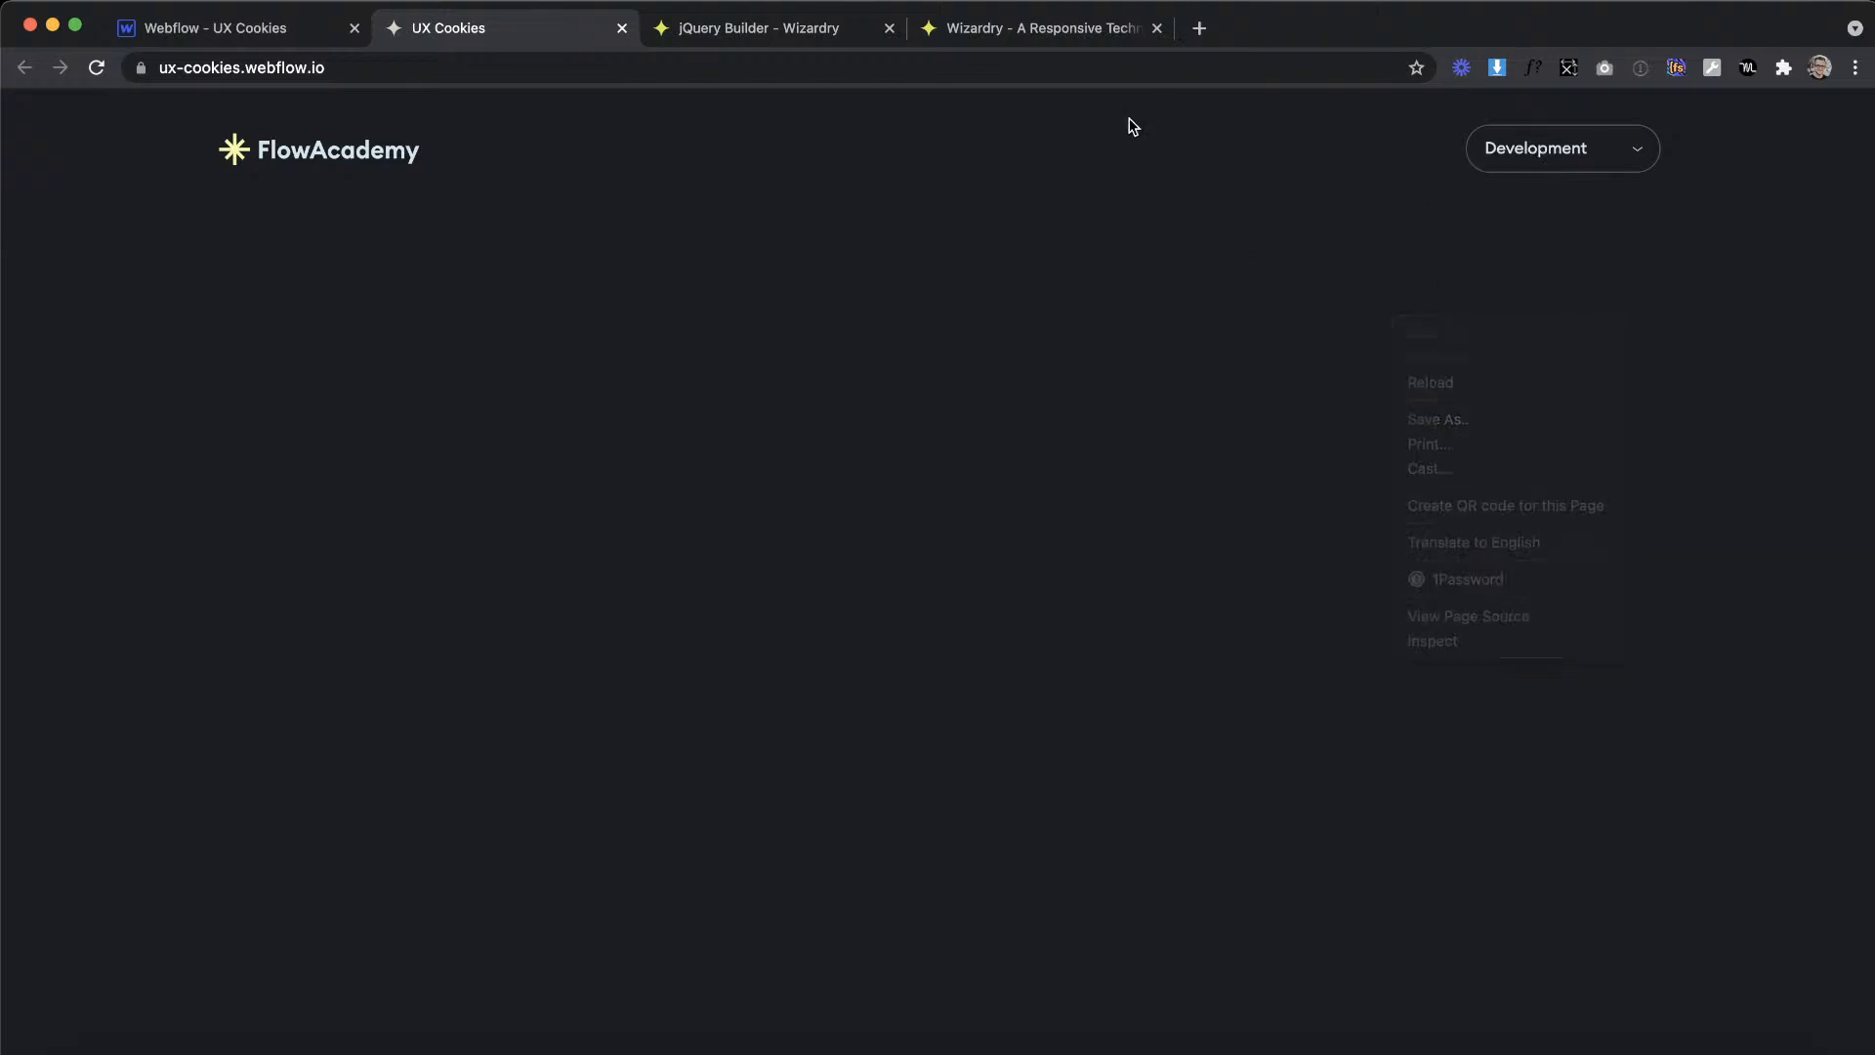
left_click(1604, 151)
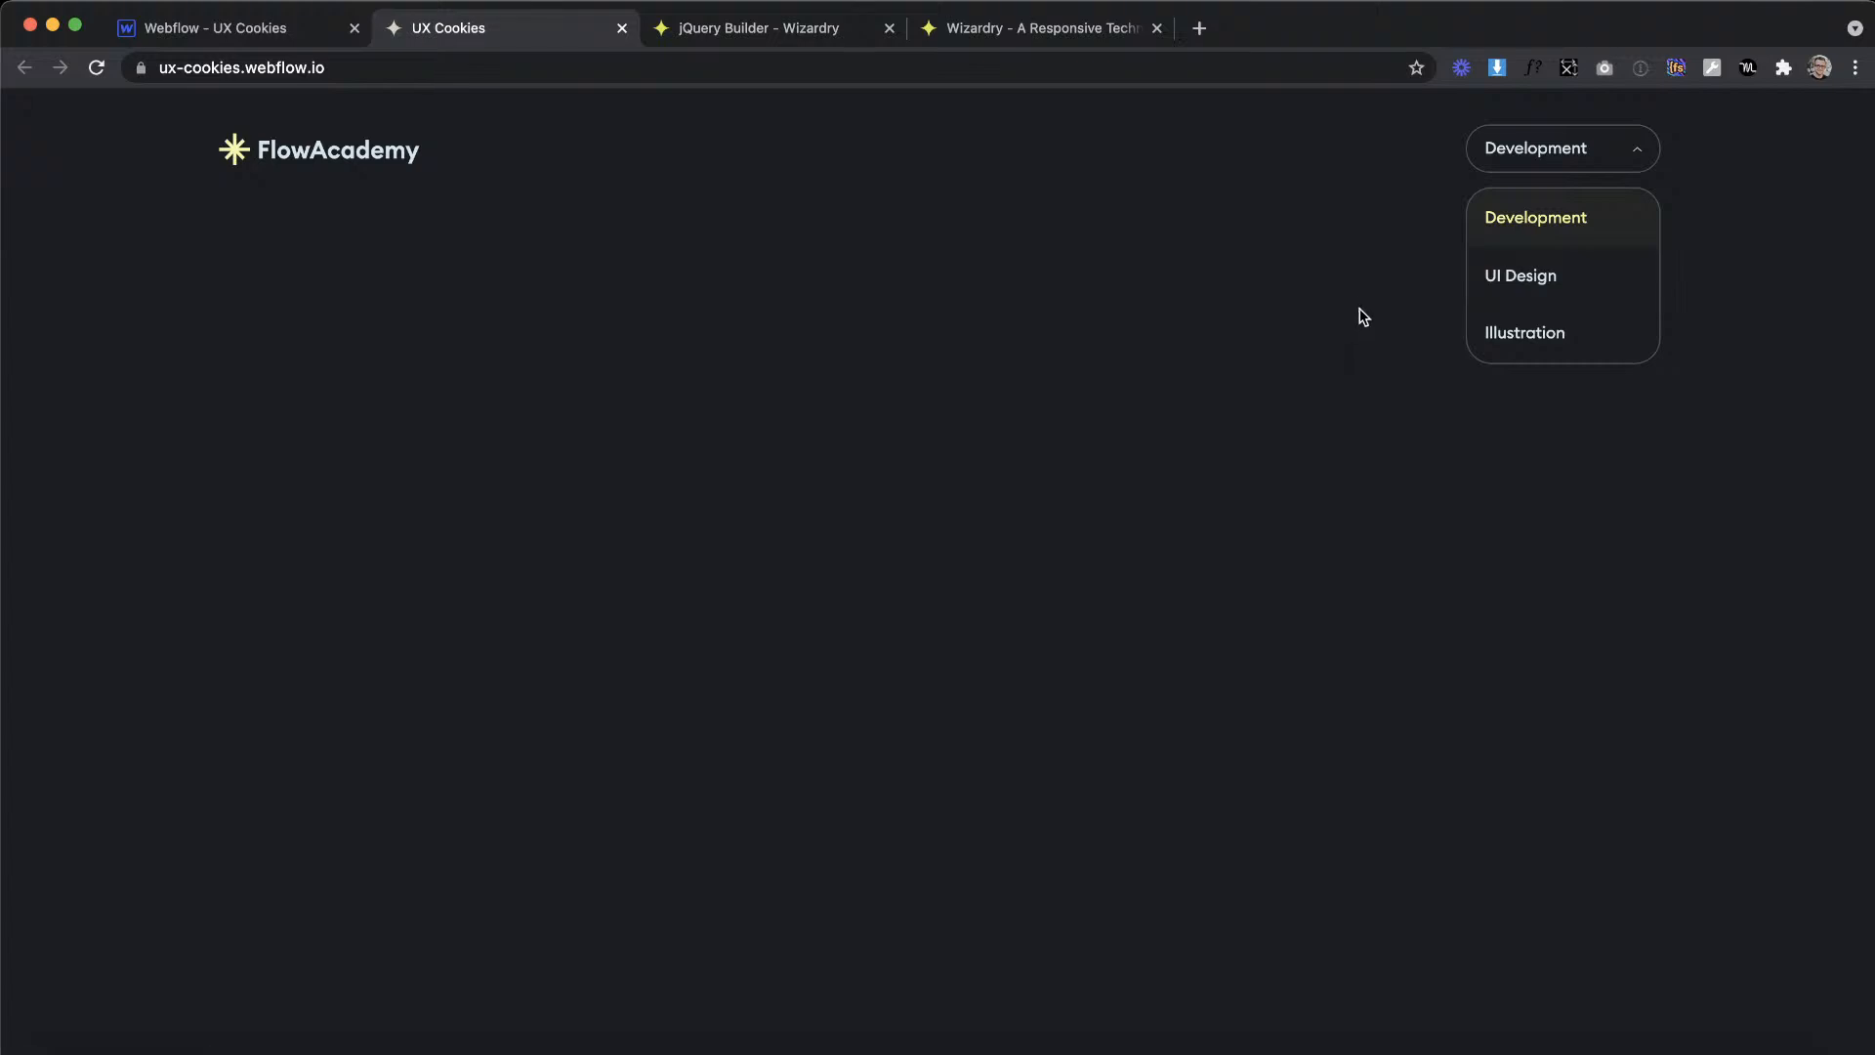
right_click(1250, 361)
left_click(1322, 682)
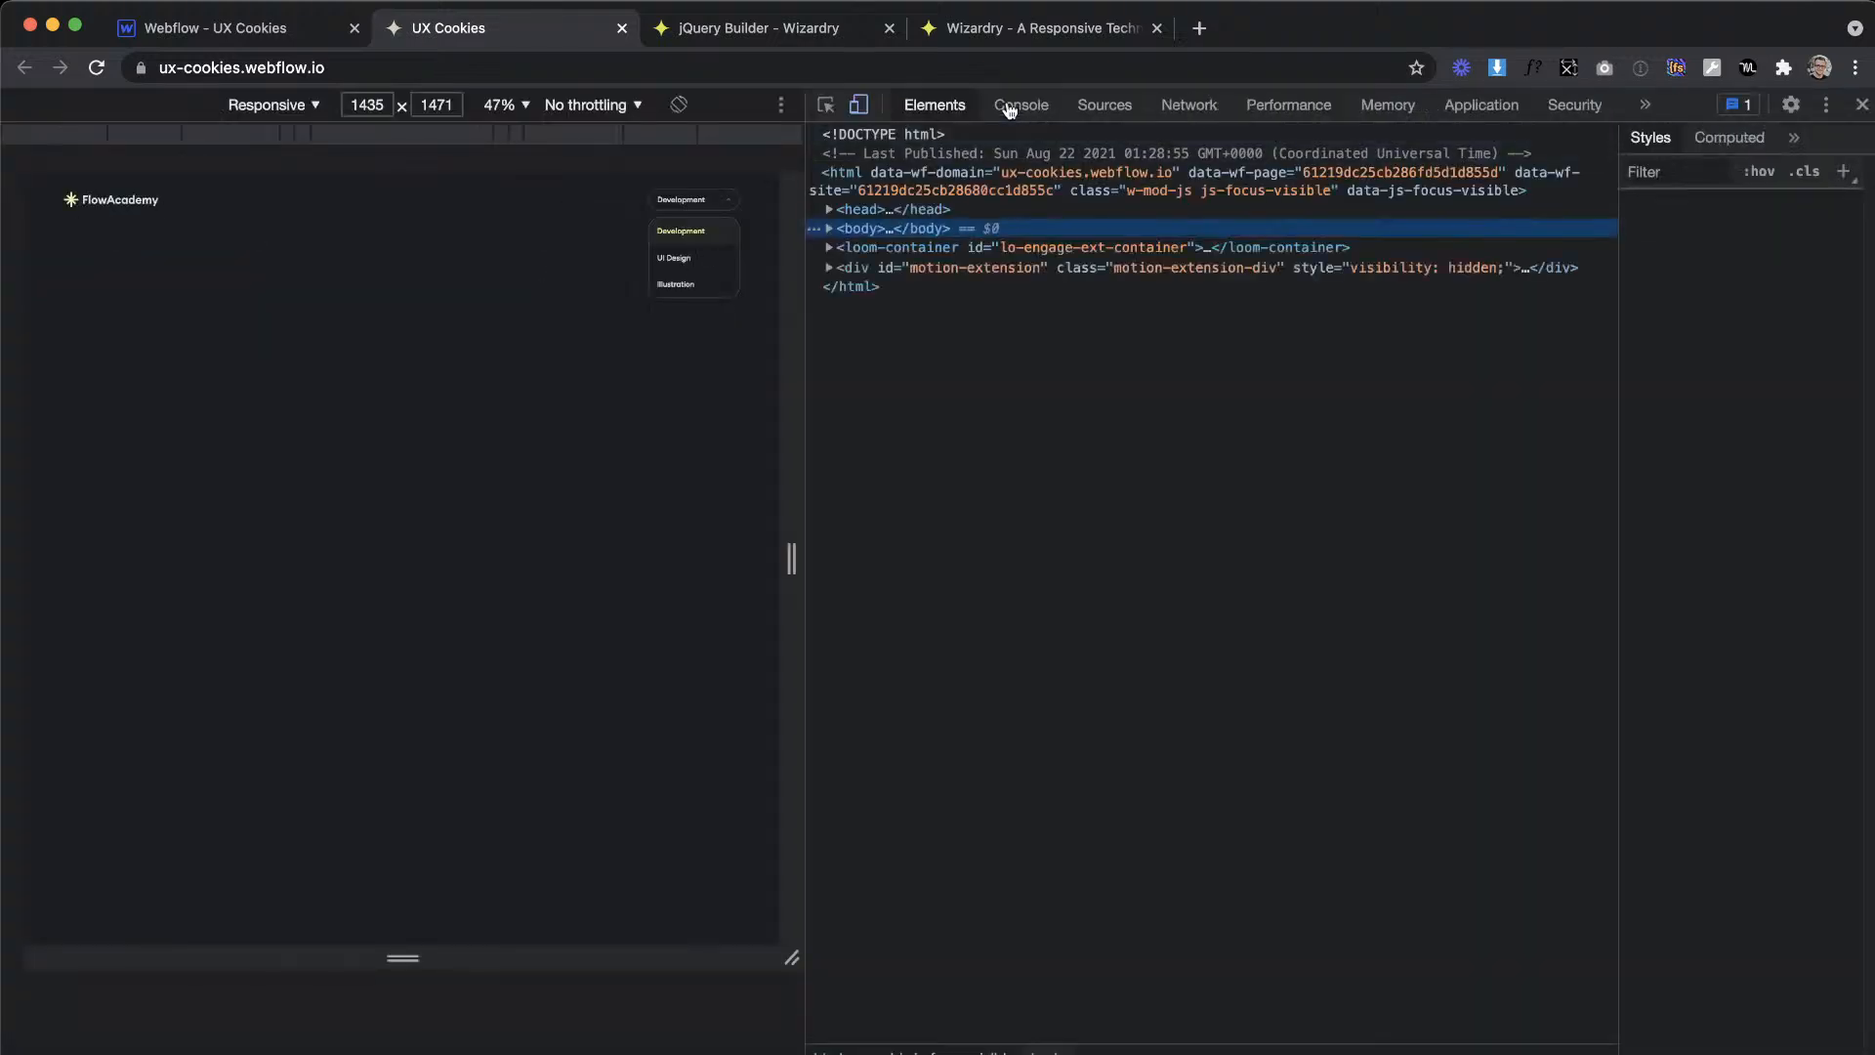
left_click(1039, 107)
left_click(1862, 104)
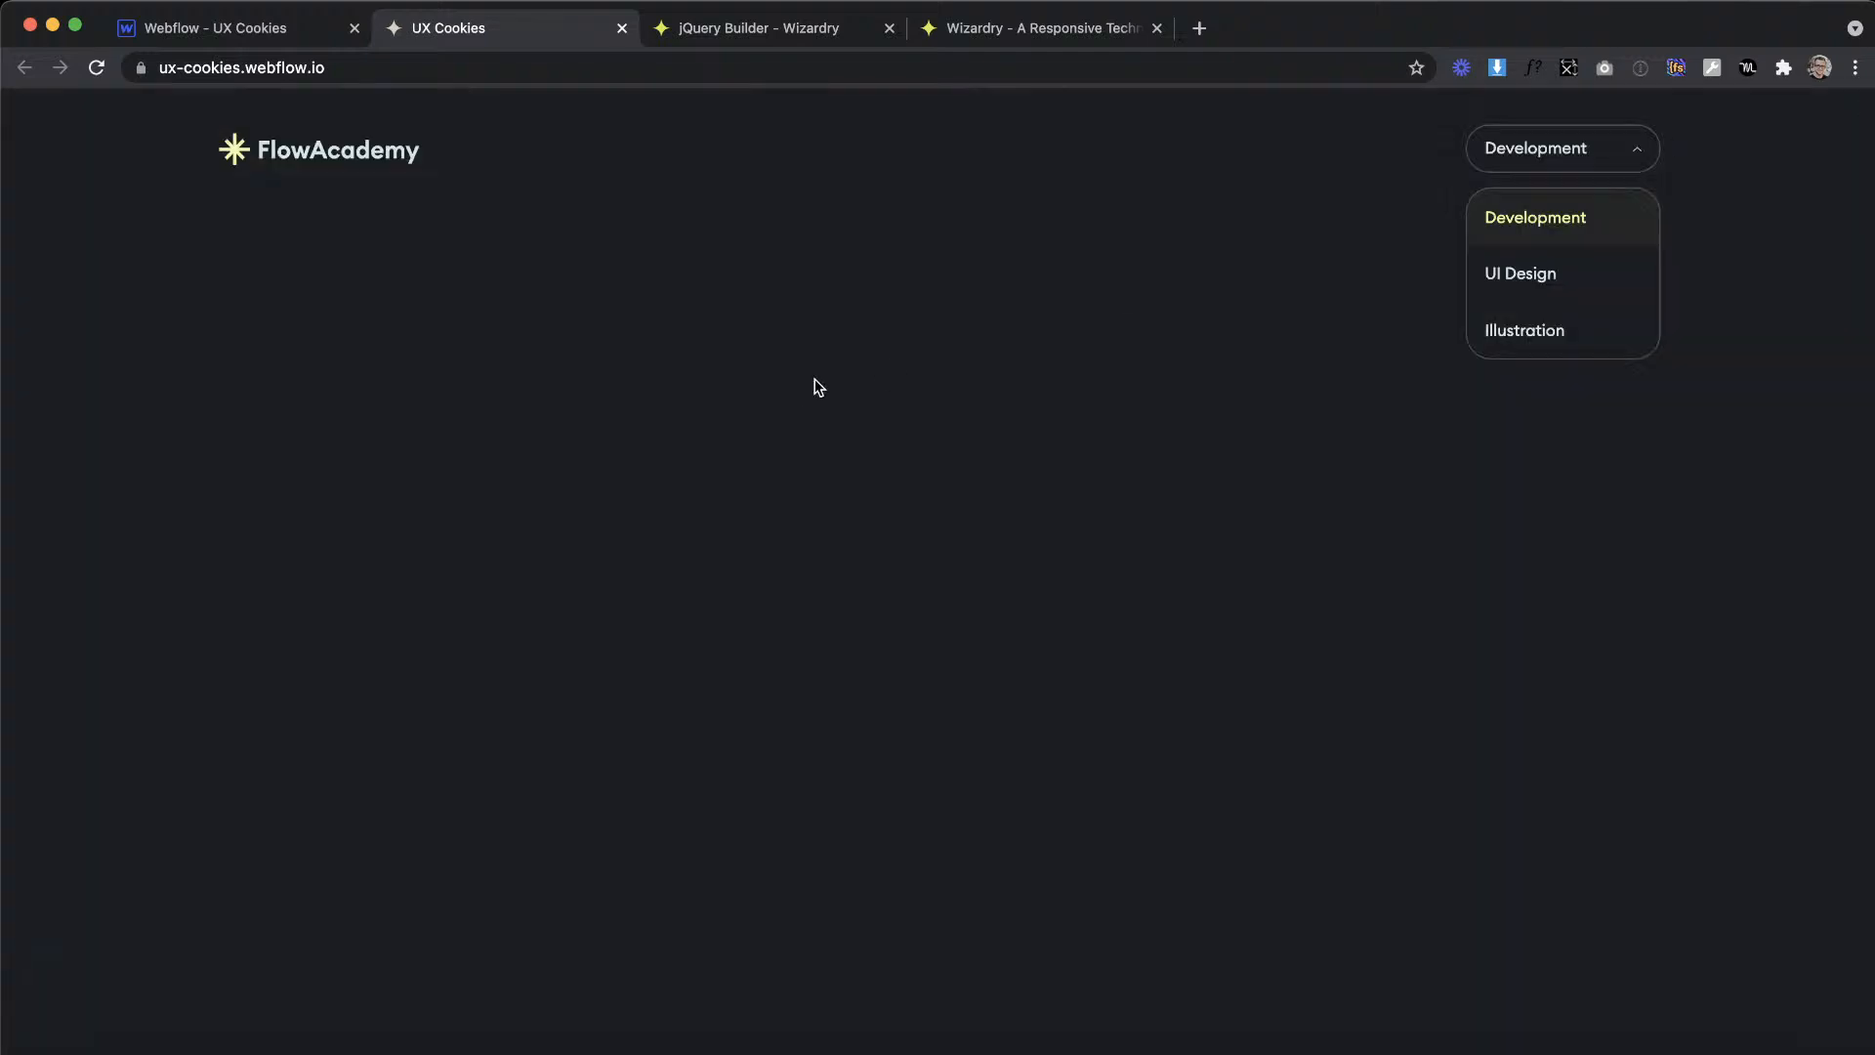
Step: Reopen the Home page settings in Webflow and compare the selectors of the .dropdown_link and .dropdown click handlers
left_click(234, 39)
left_click(303, 277)
scroll(646, 573, "down", 15)
left_click_drag(505, 709, 636, 729)
left_click(508, 729)
left_click(545, 731)
left_click(635, 730)
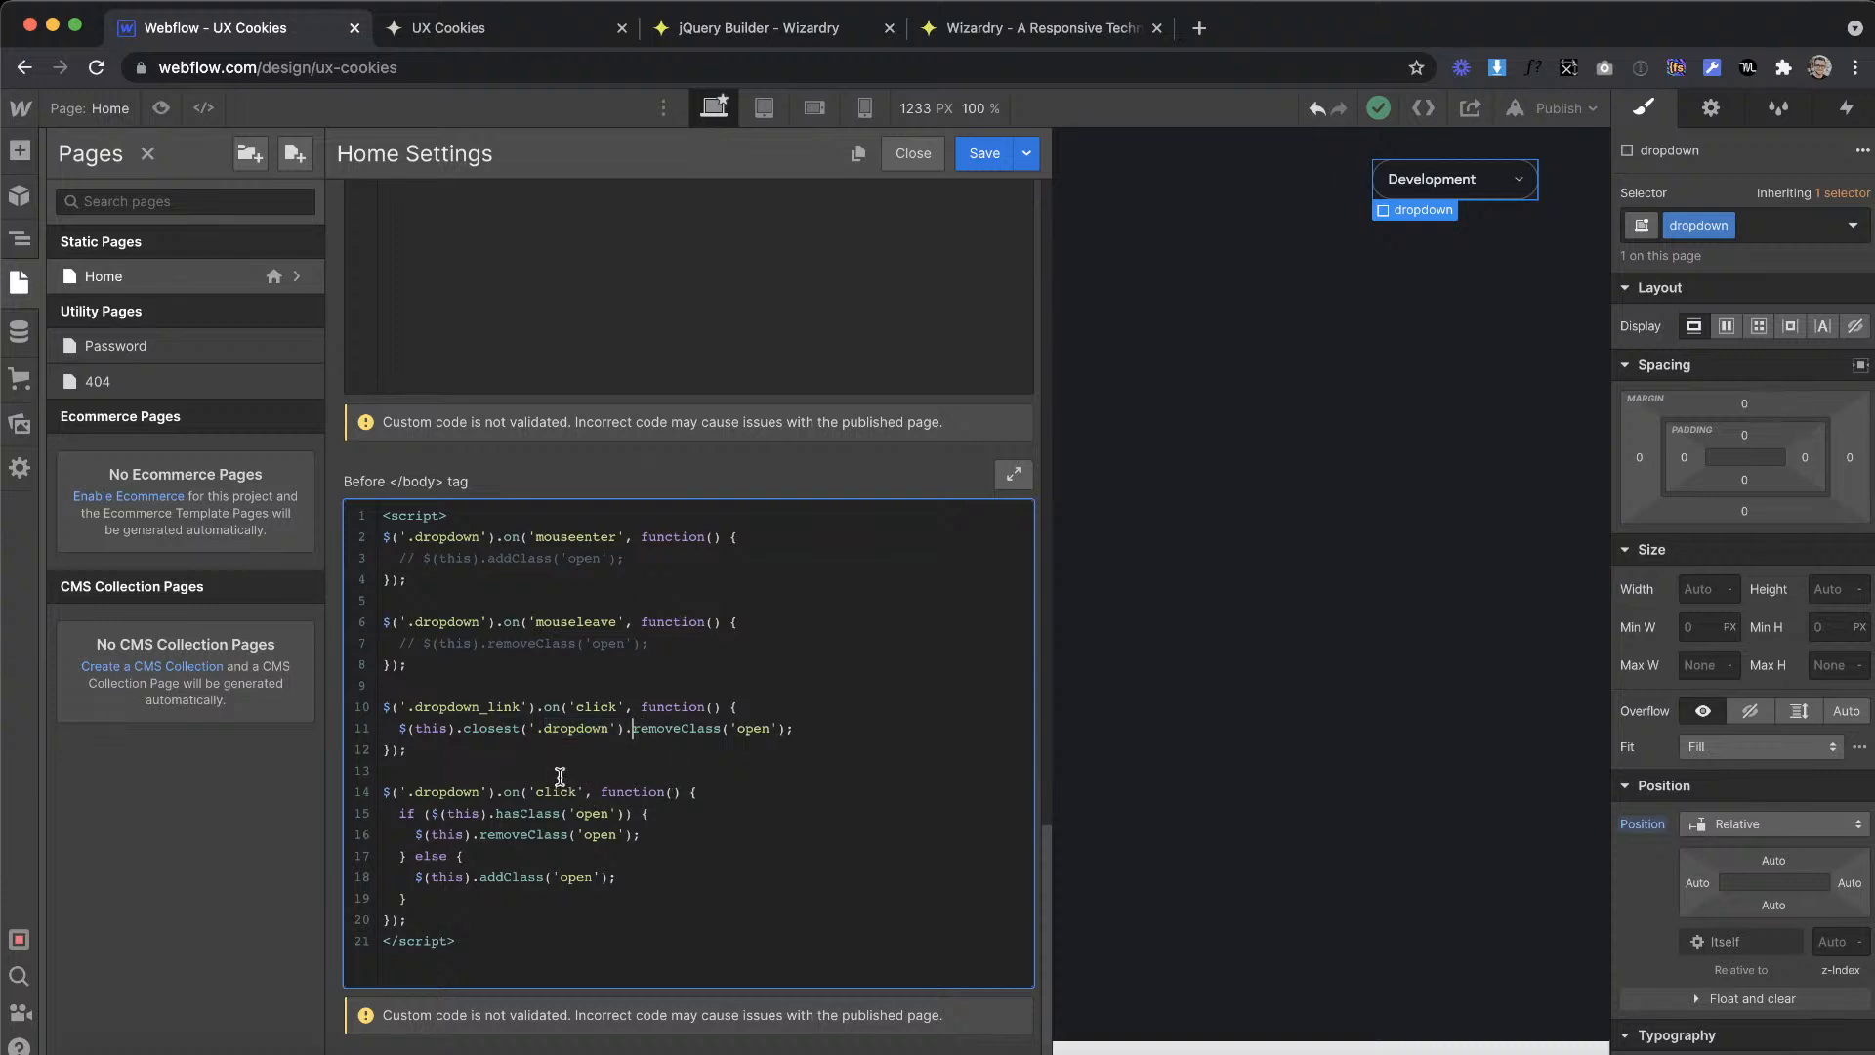
left_click_drag(400, 707, 554, 707)
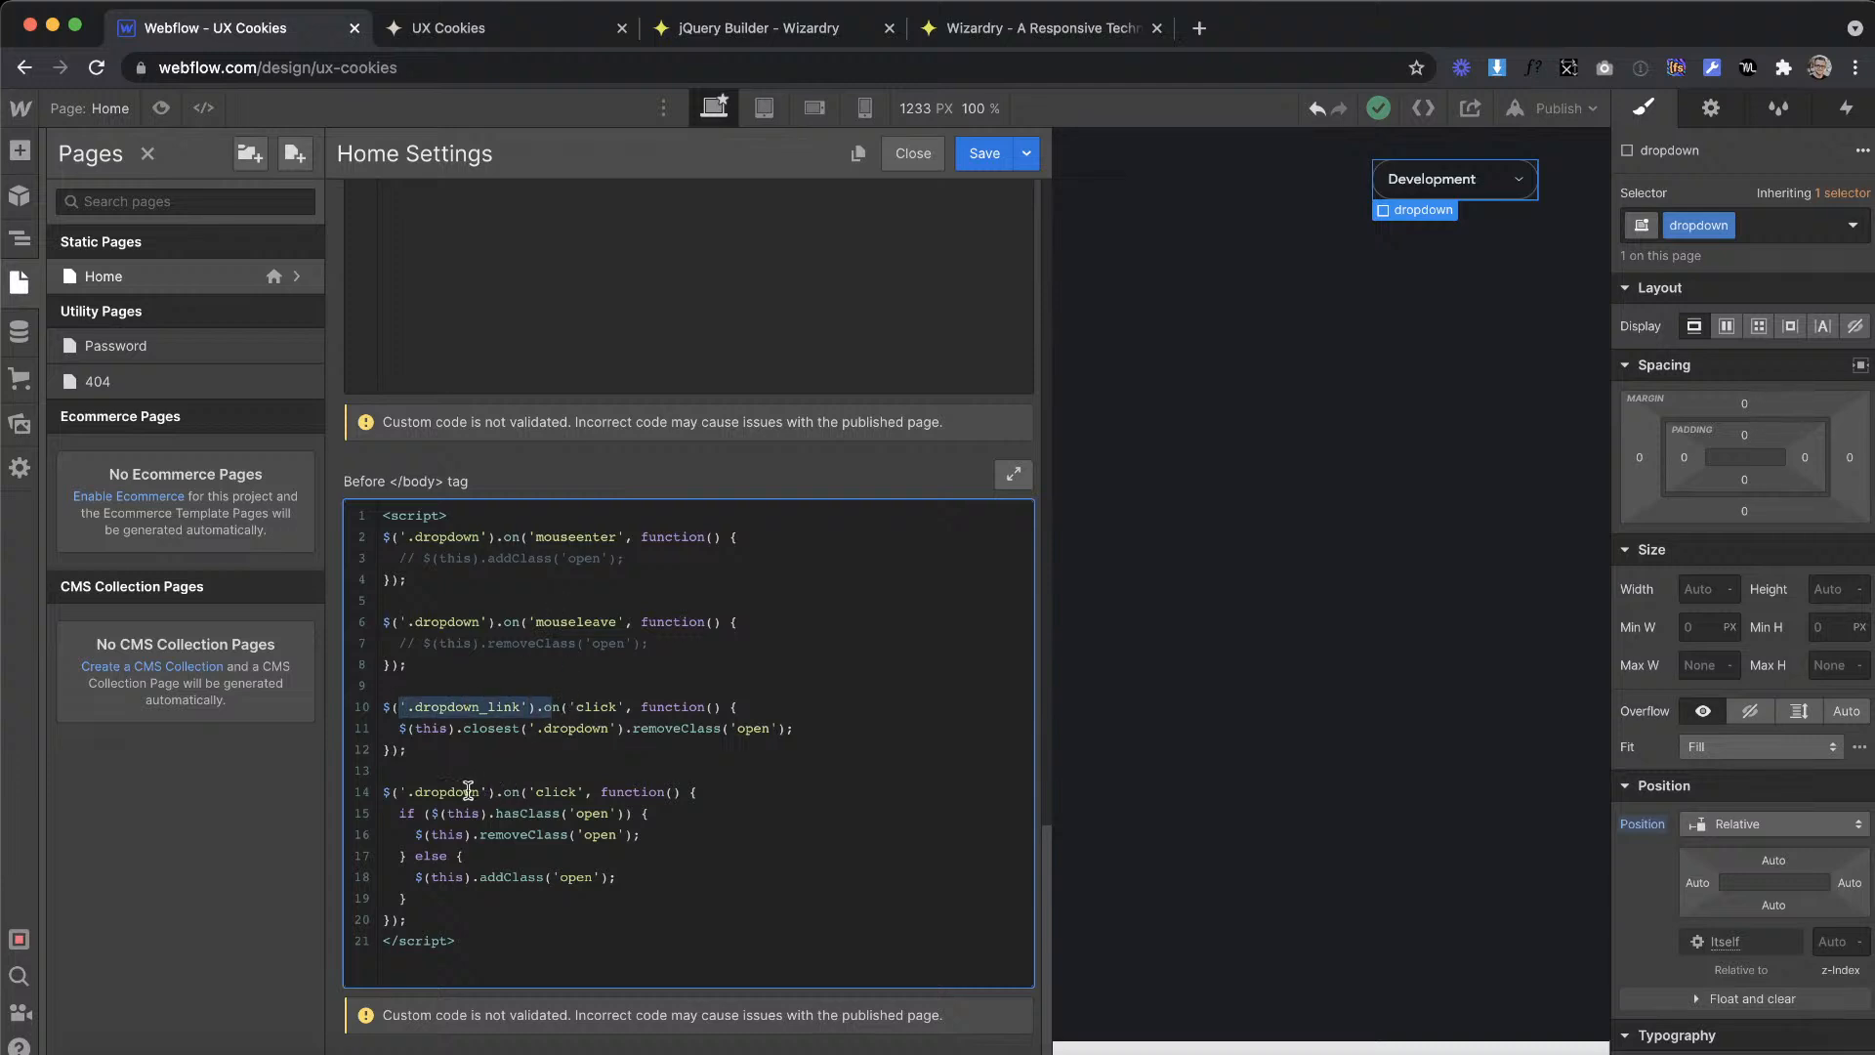
left_click(423, 796)
left_click_drag(423, 796, 509, 800)
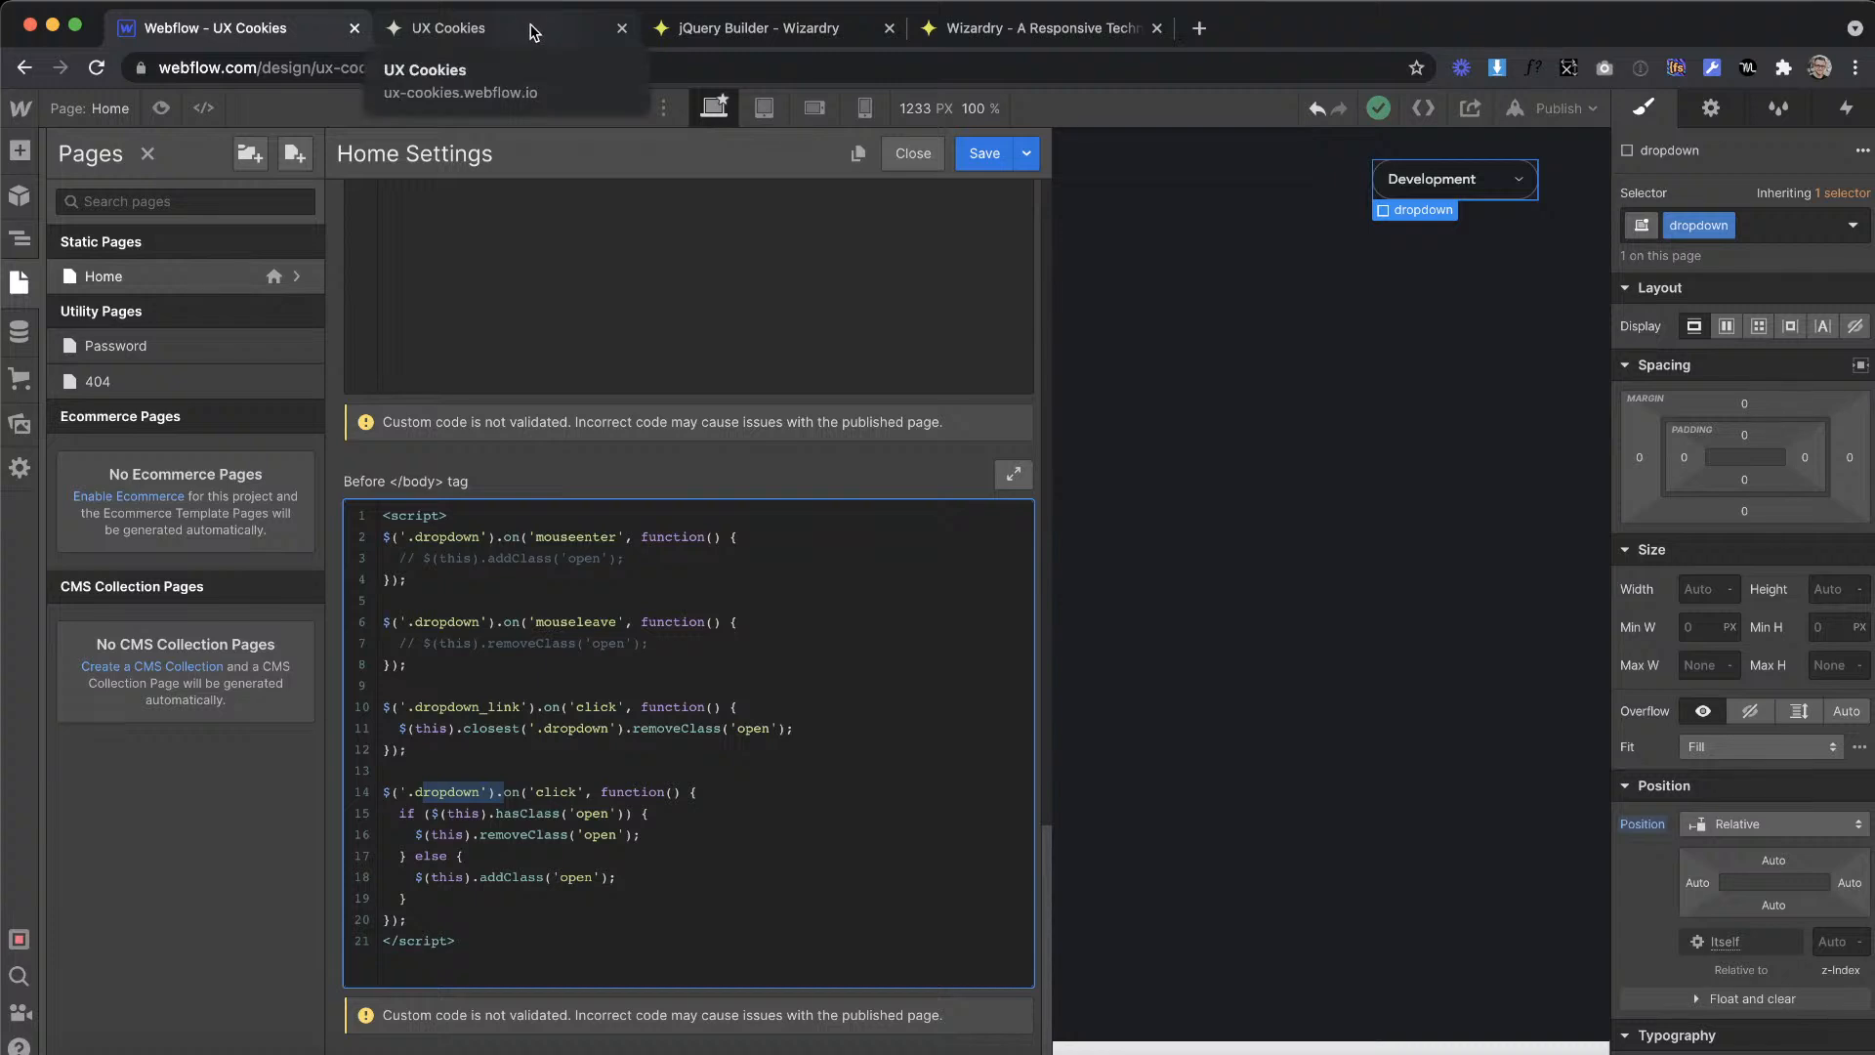
Step: Compare the live dropdown's link behaviour with the removeClass and addClass calls in the two click handlers
left_click(532, 32)
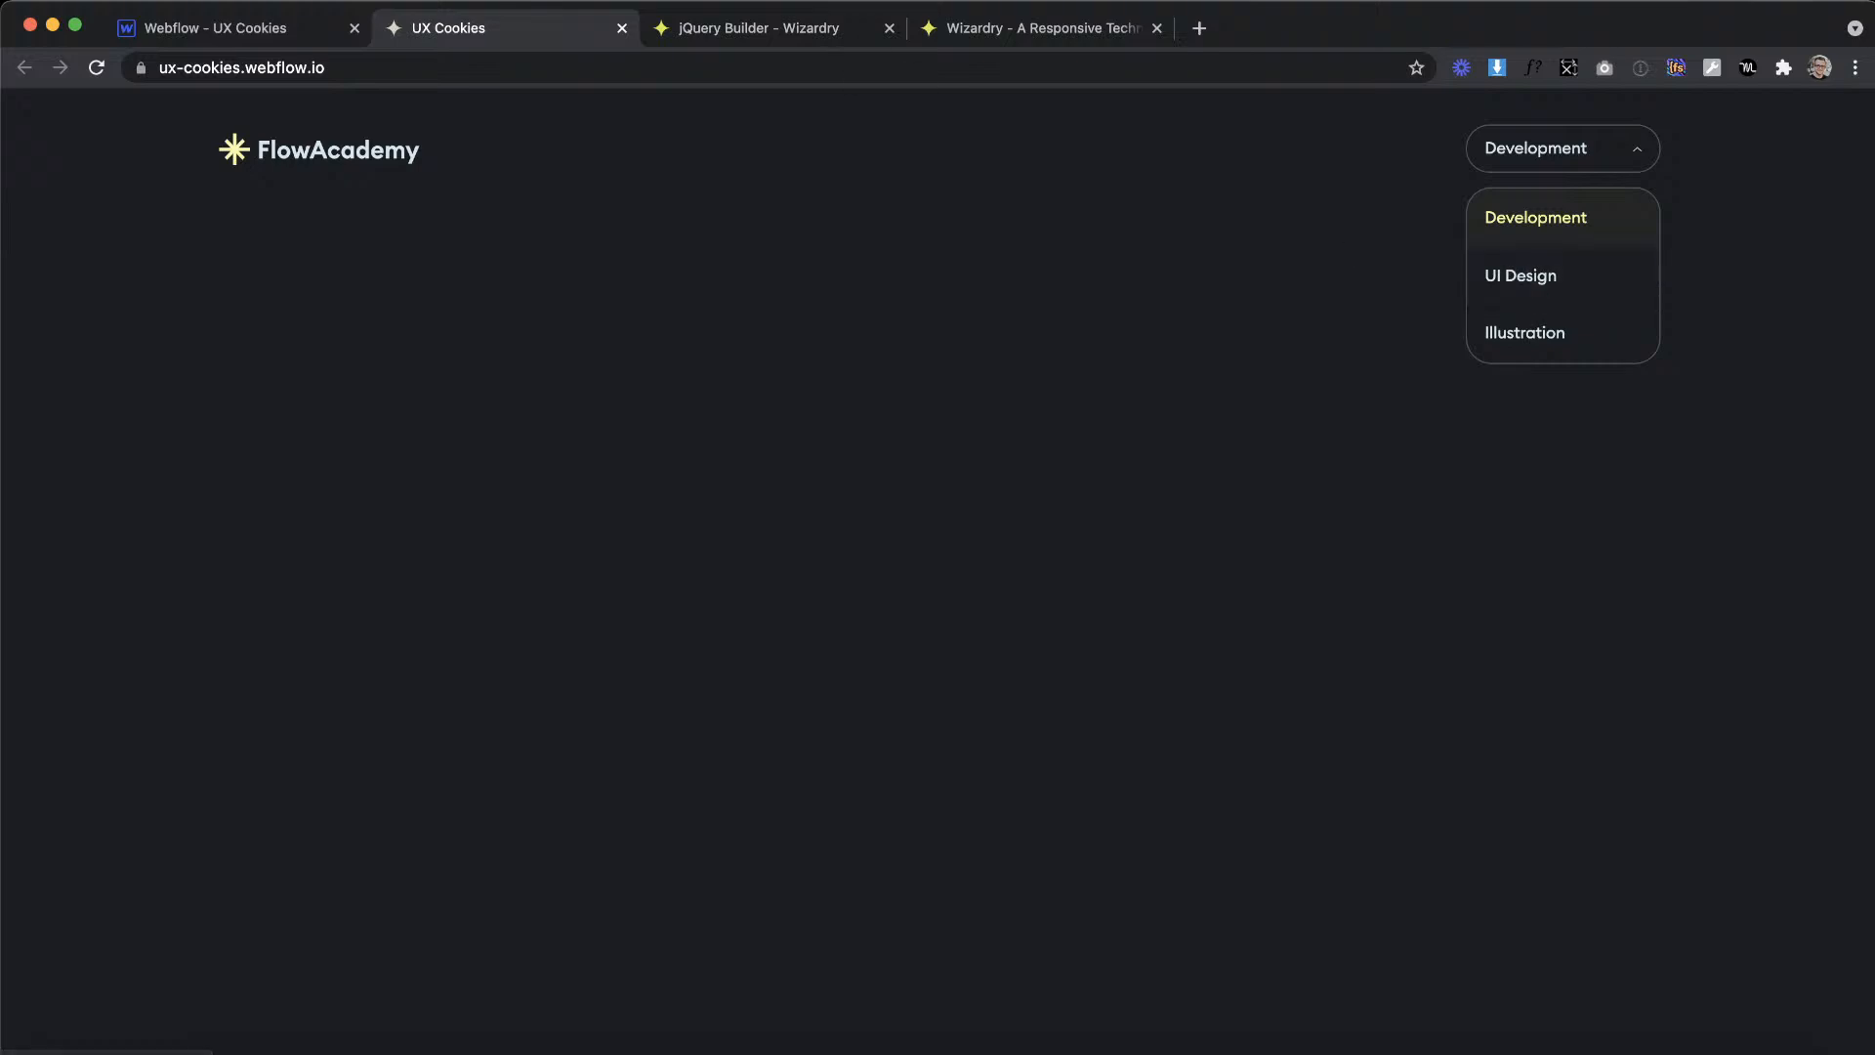
left_click(209, 29)
left_click_drag(582, 730, 764, 722)
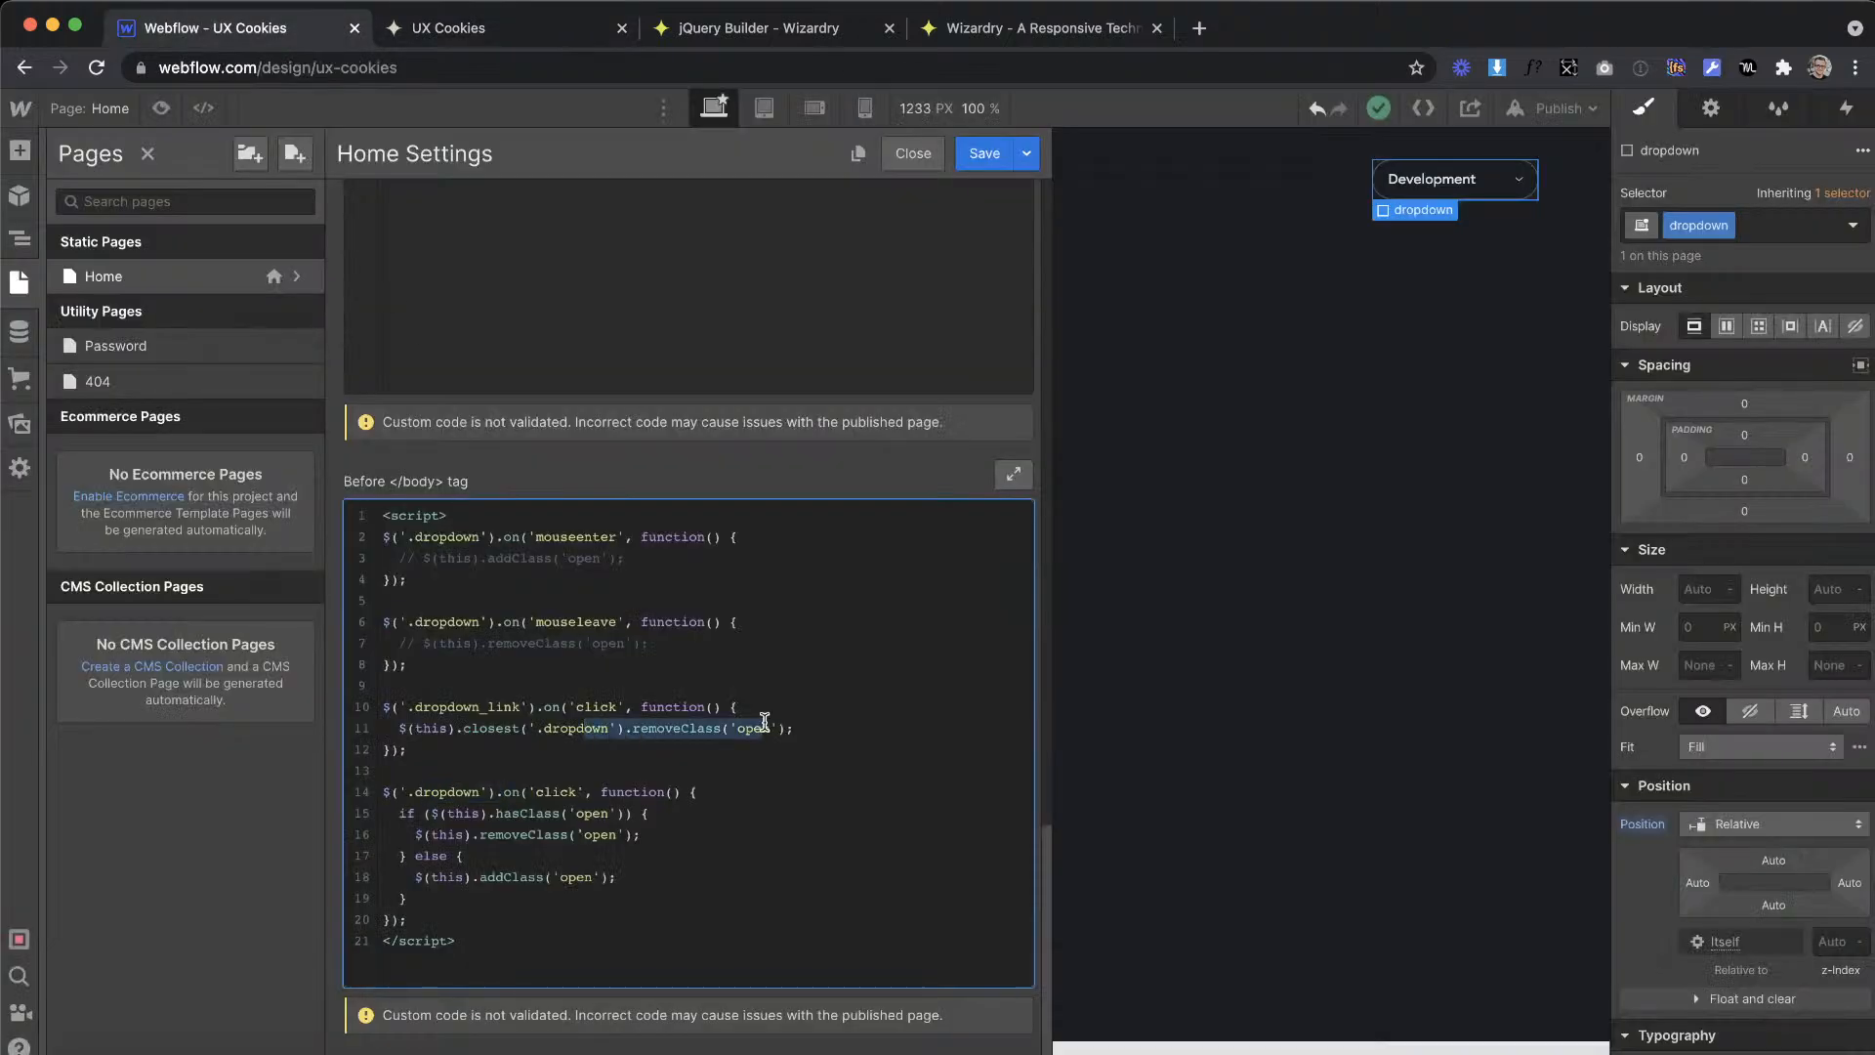
left_click_drag(404, 792, 594, 792)
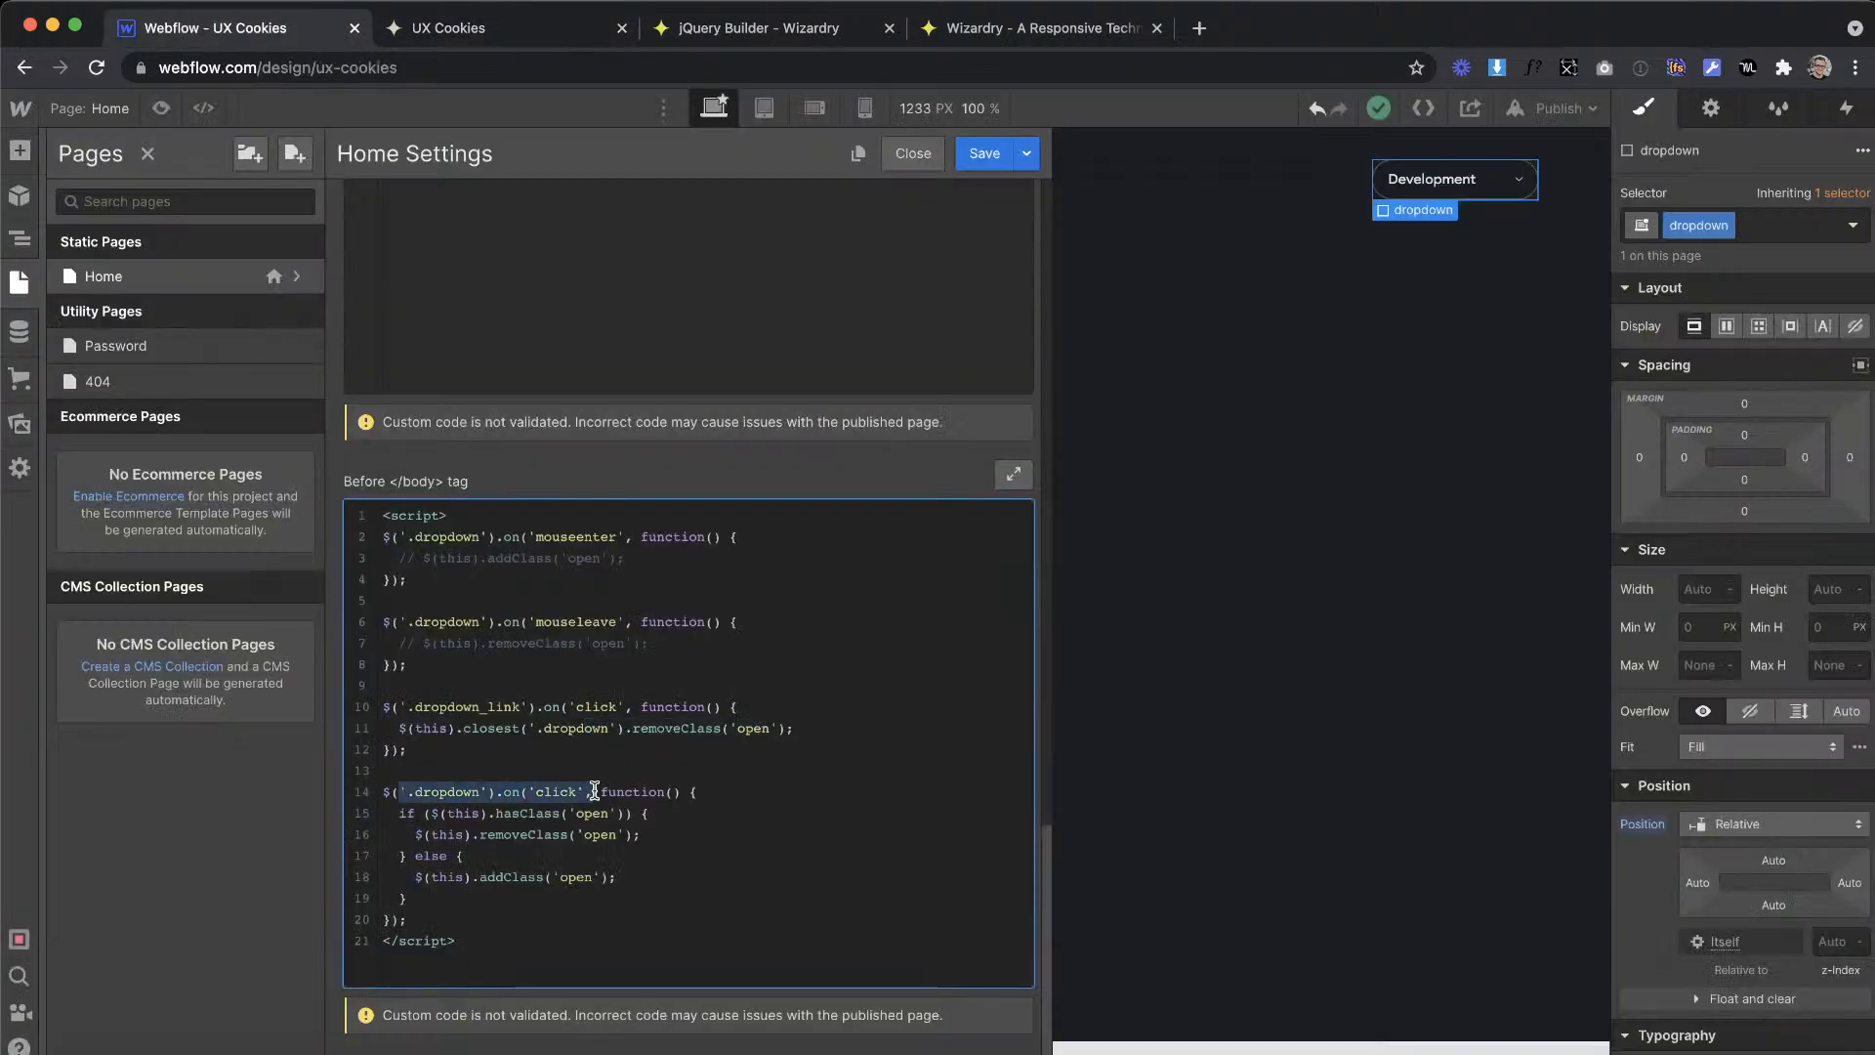
left_click(529, 799)
left_click_drag(414, 817, 625, 840)
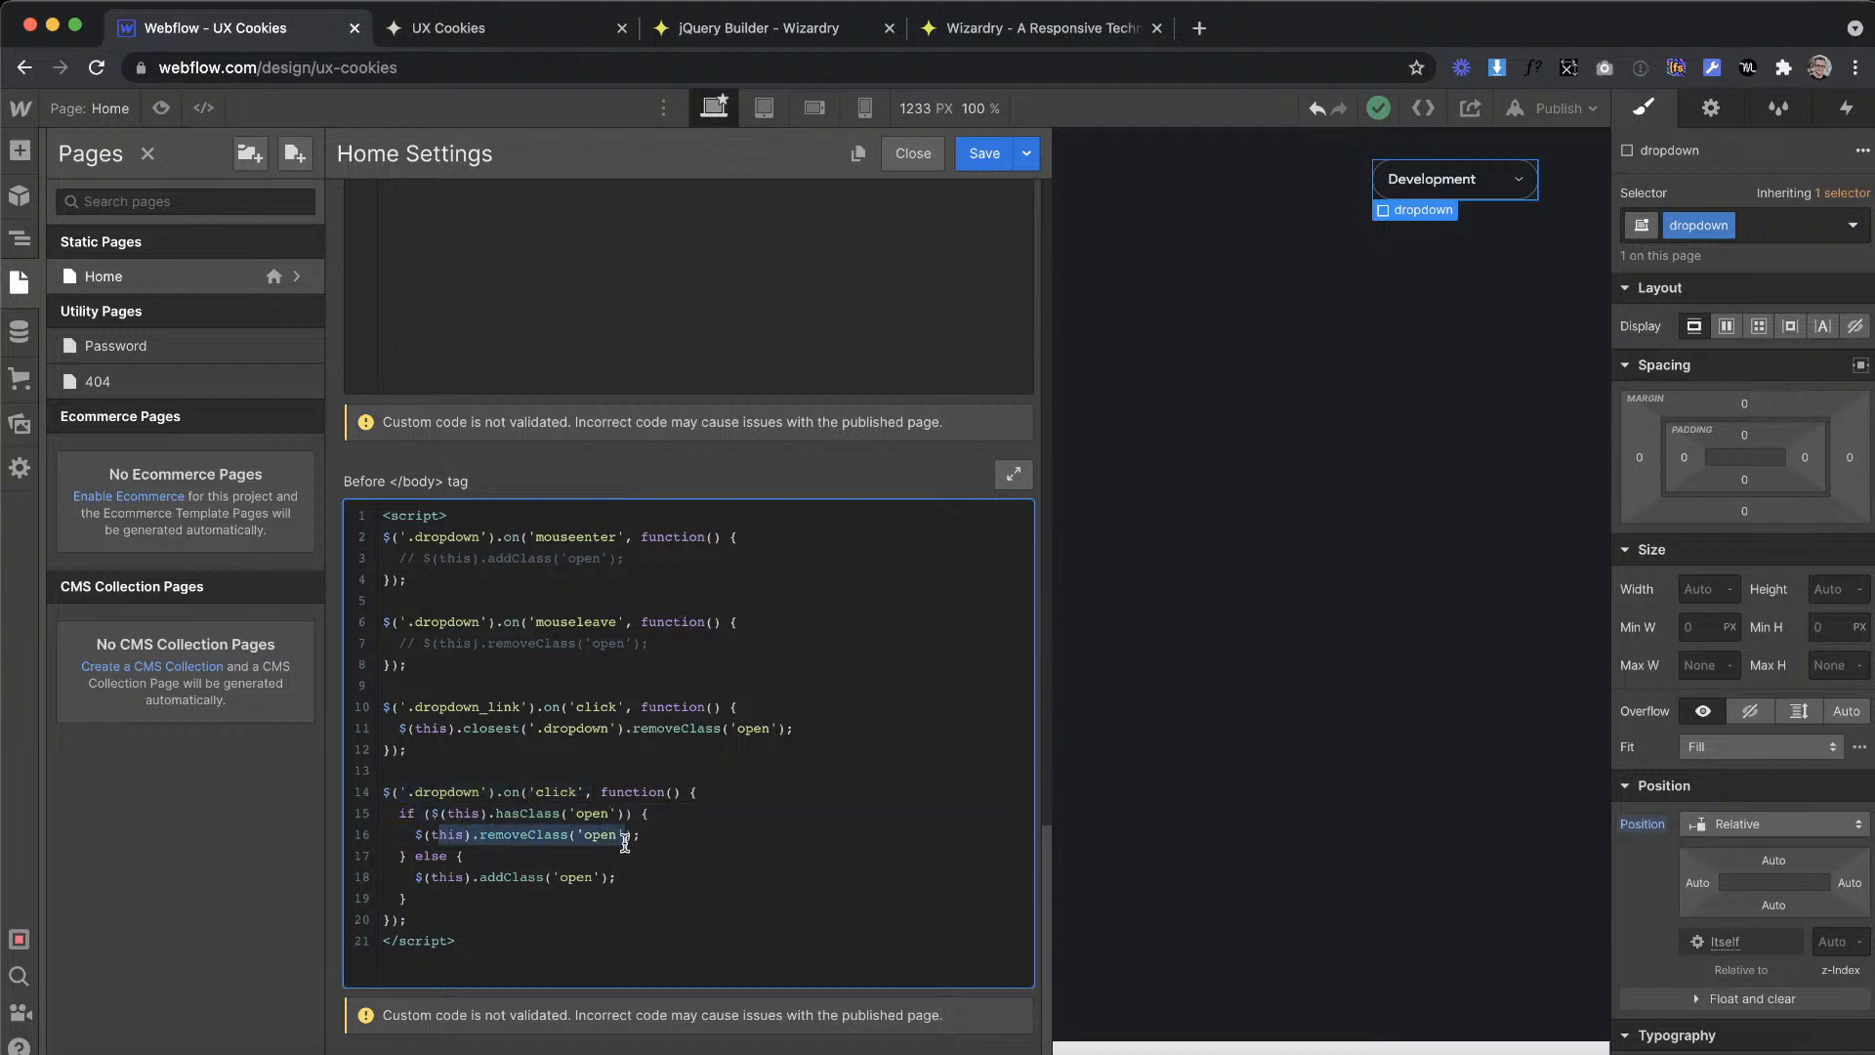
left_click_drag(439, 878, 612, 880)
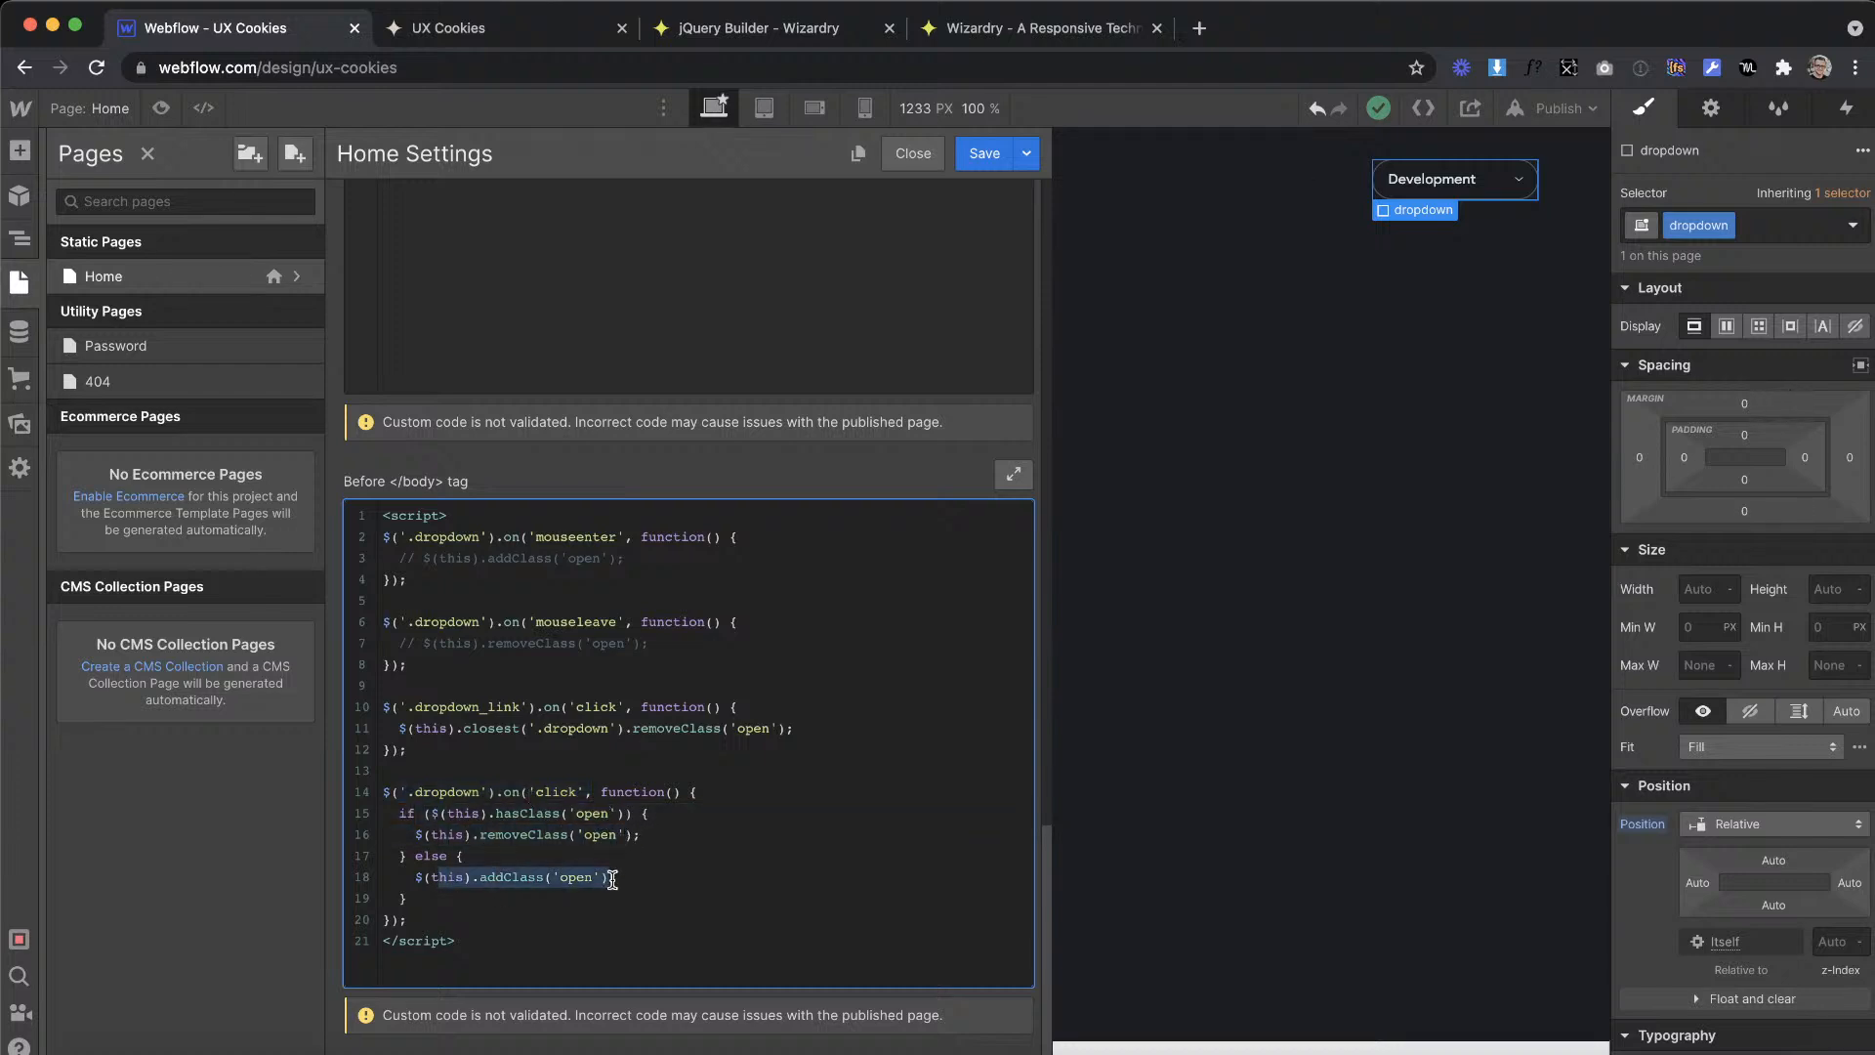
left_click(466, 40)
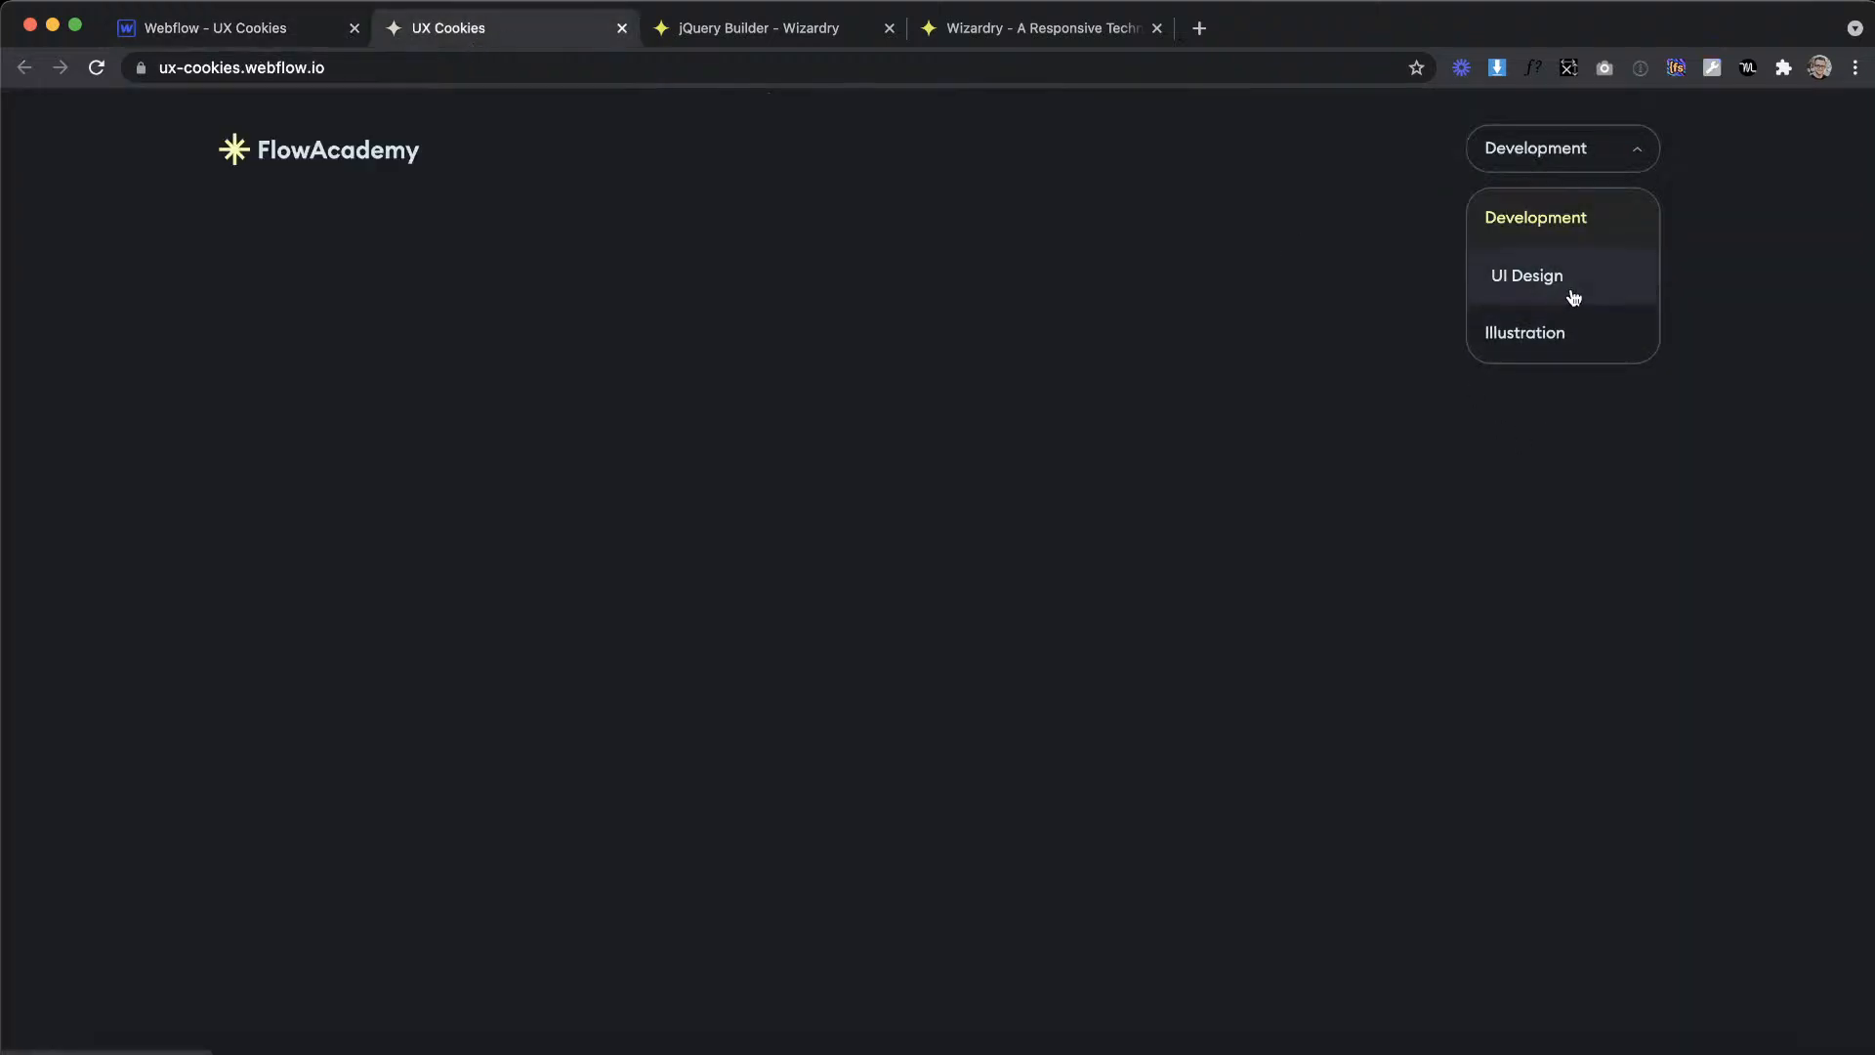
left_click(251, 26)
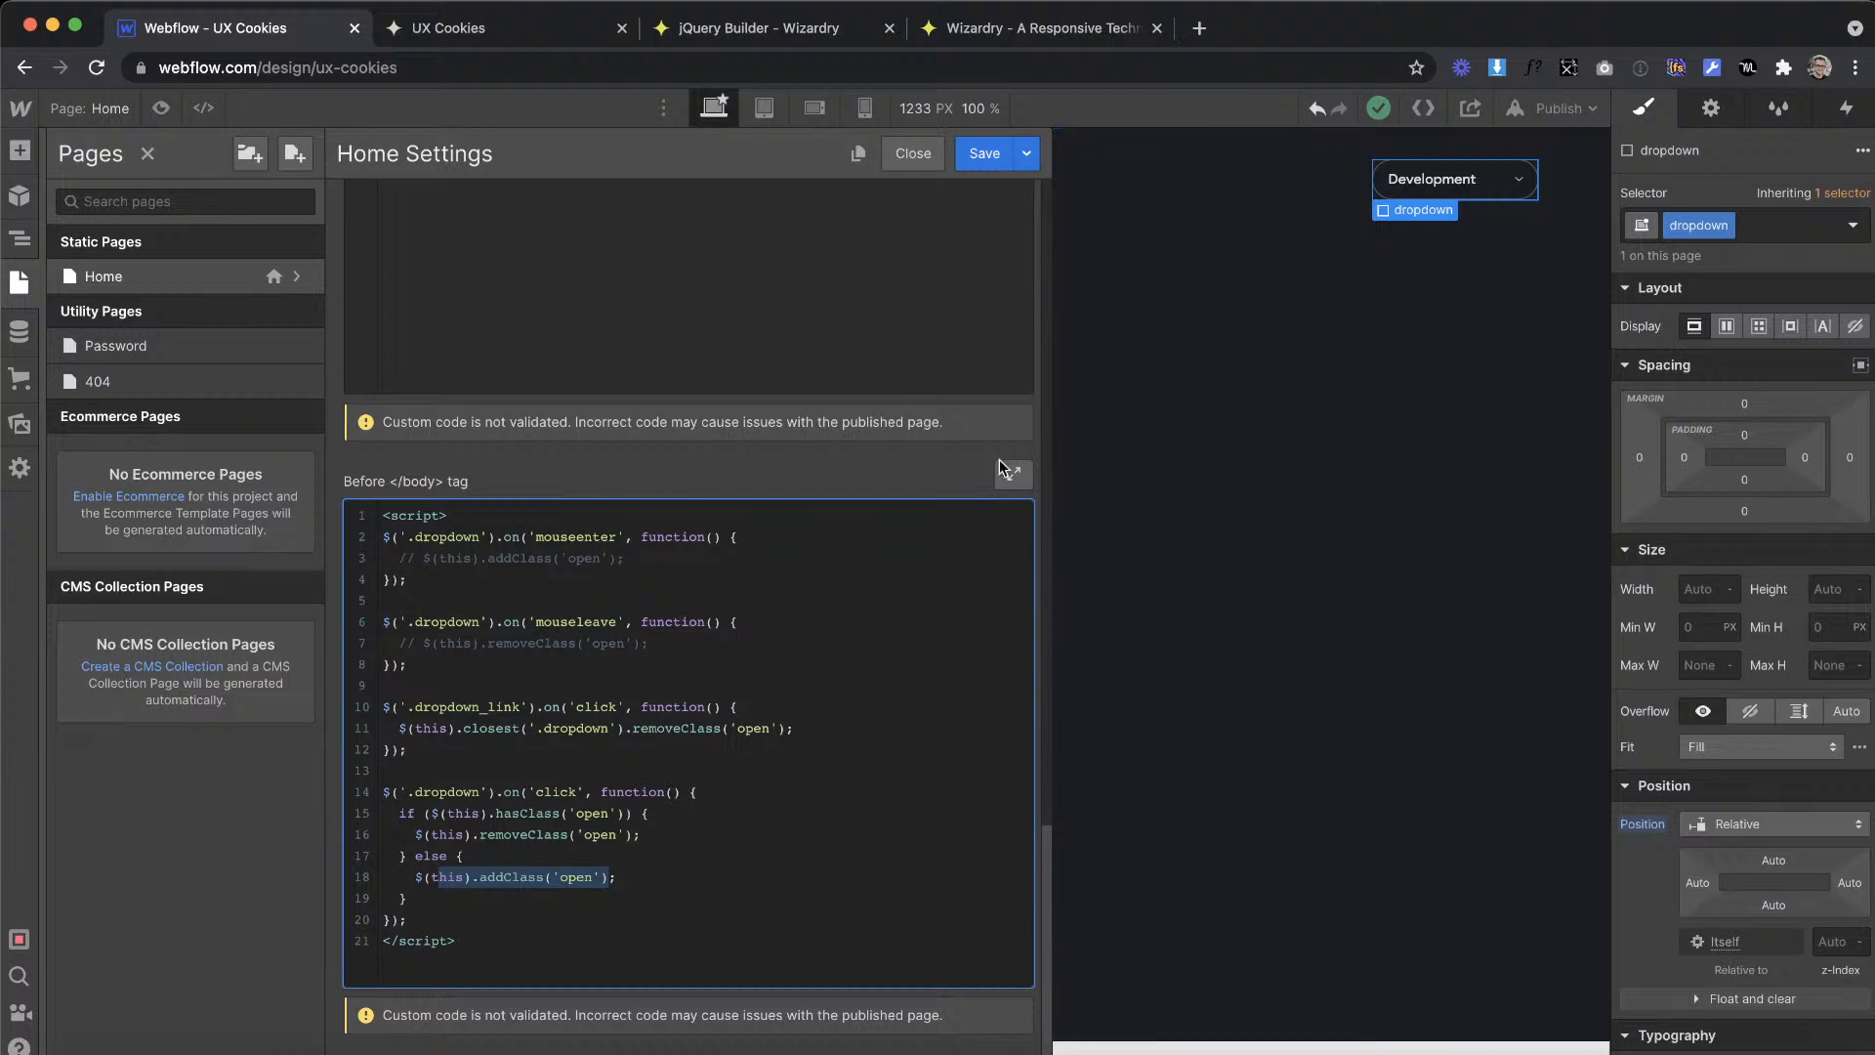
Step: Save the page settings and select the class name of the dropdown_toggle element
left_click(977, 154)
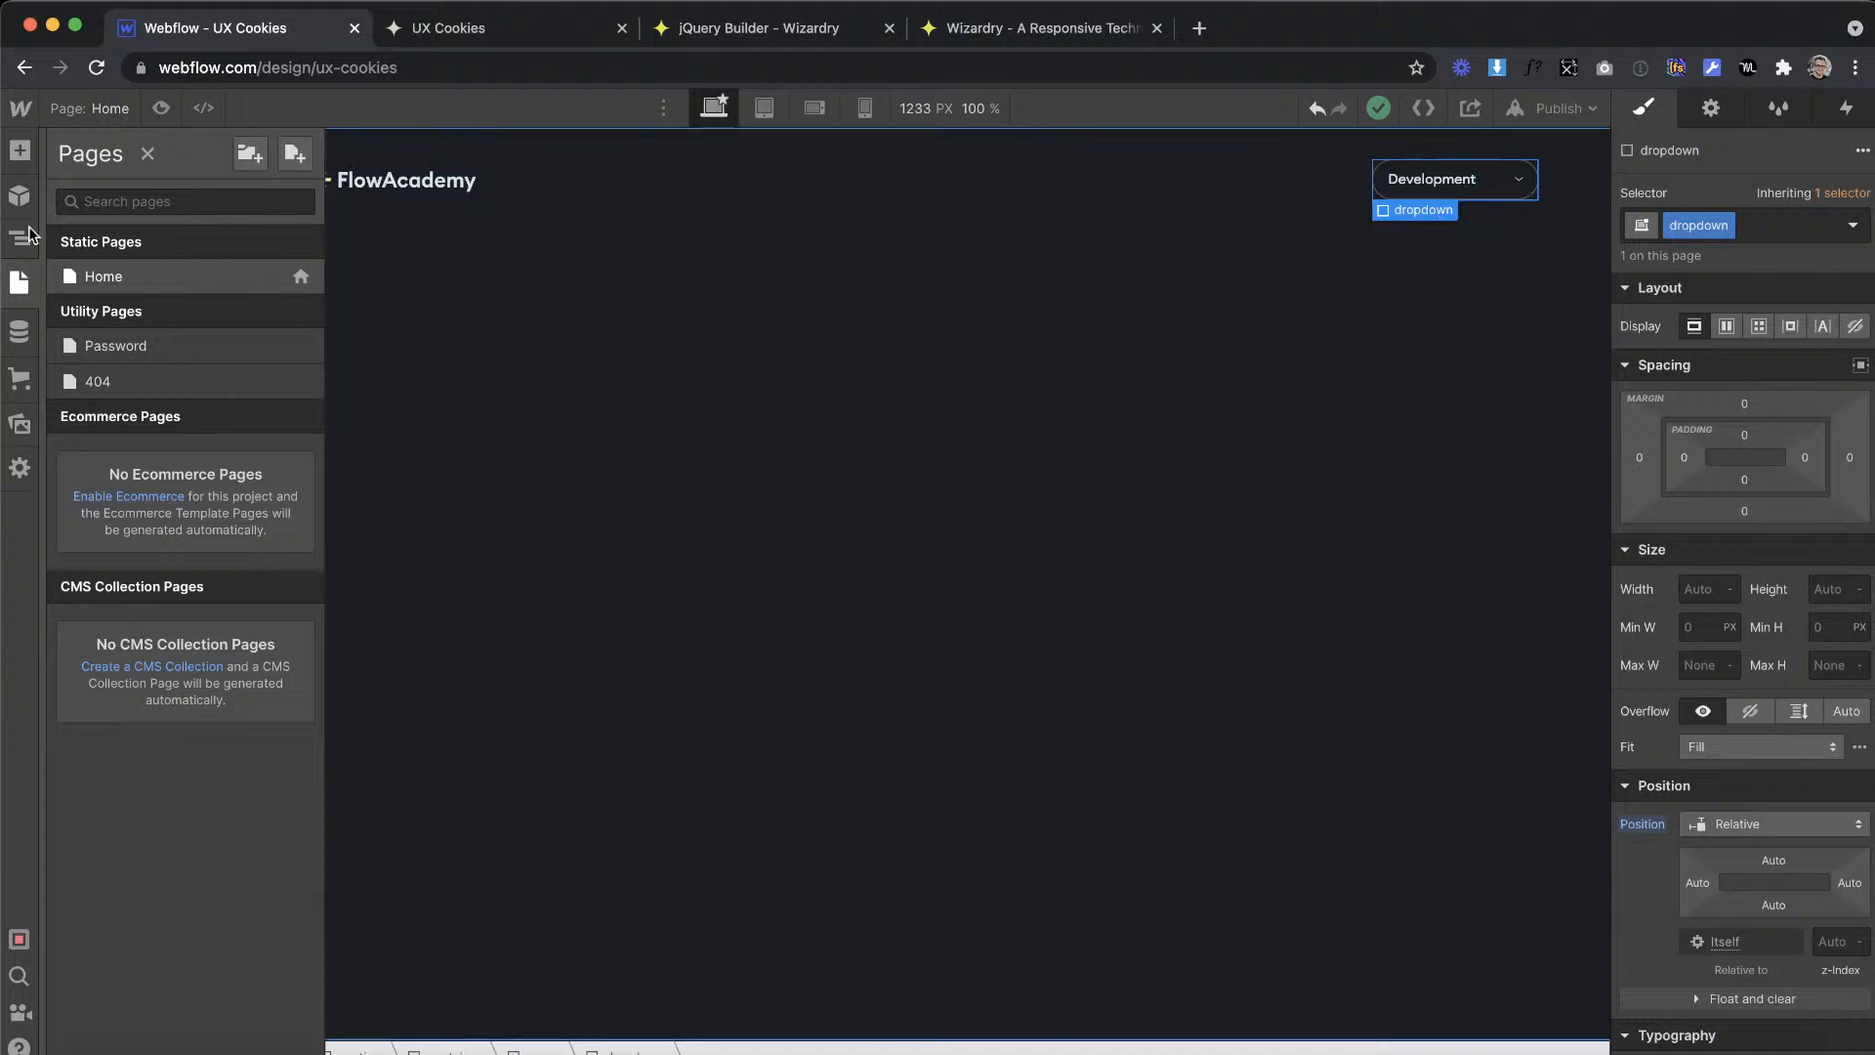
left_click(17, 242)
left_click(176, 361)
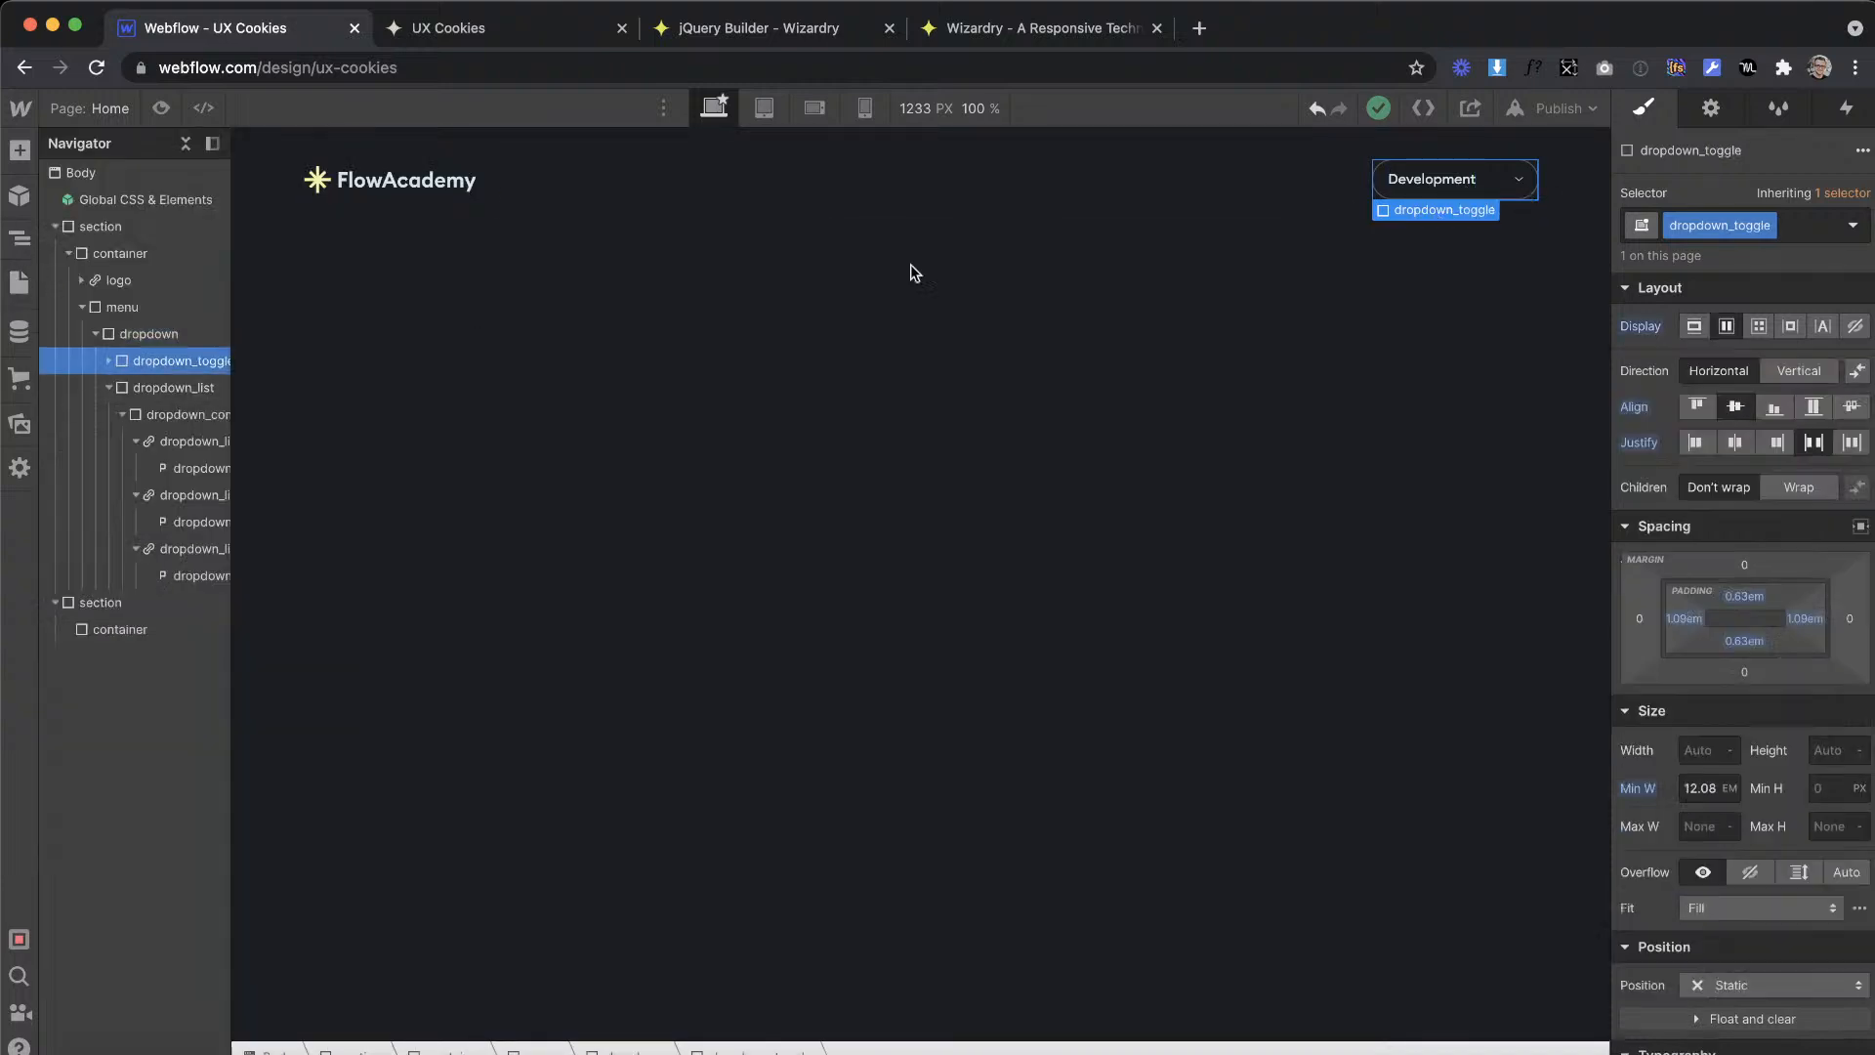
double_click(1720, 223)
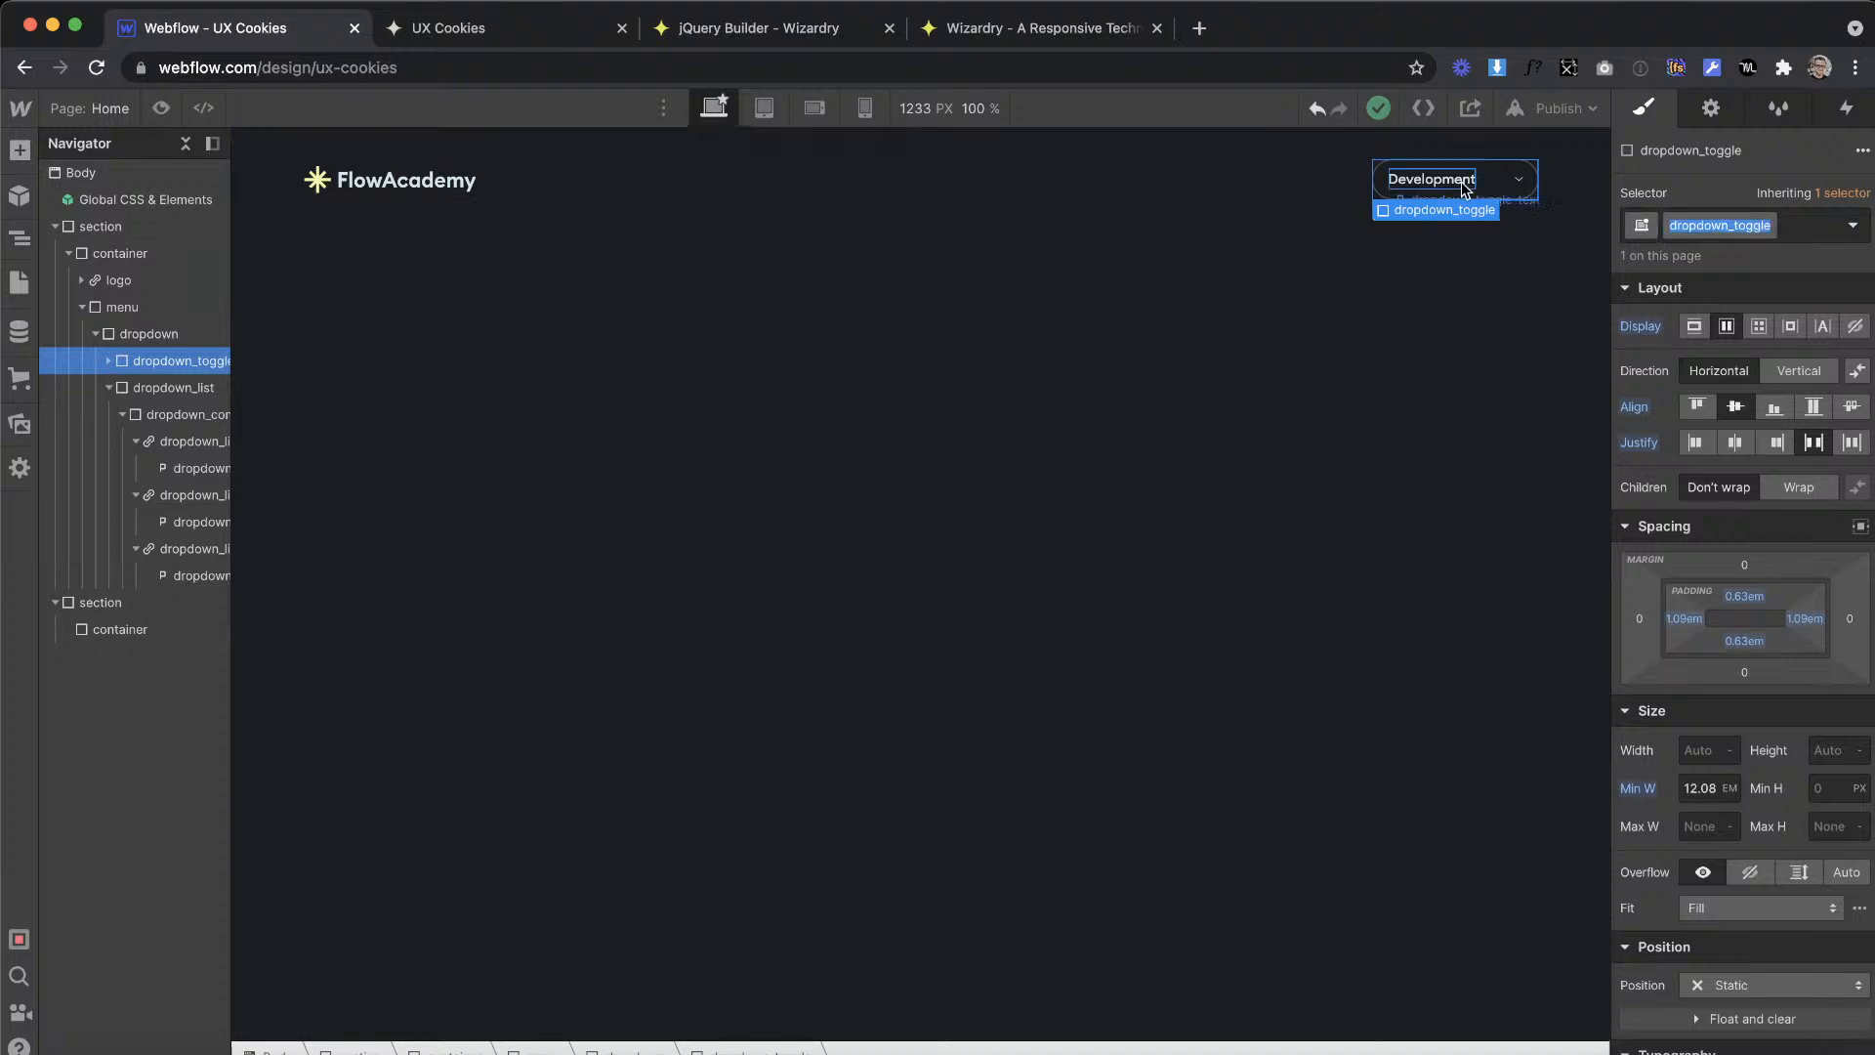
Step: In the Home page settings, change the second click handler's selector to .dropdown_toggle in the before-body script
left_click(16, 281)
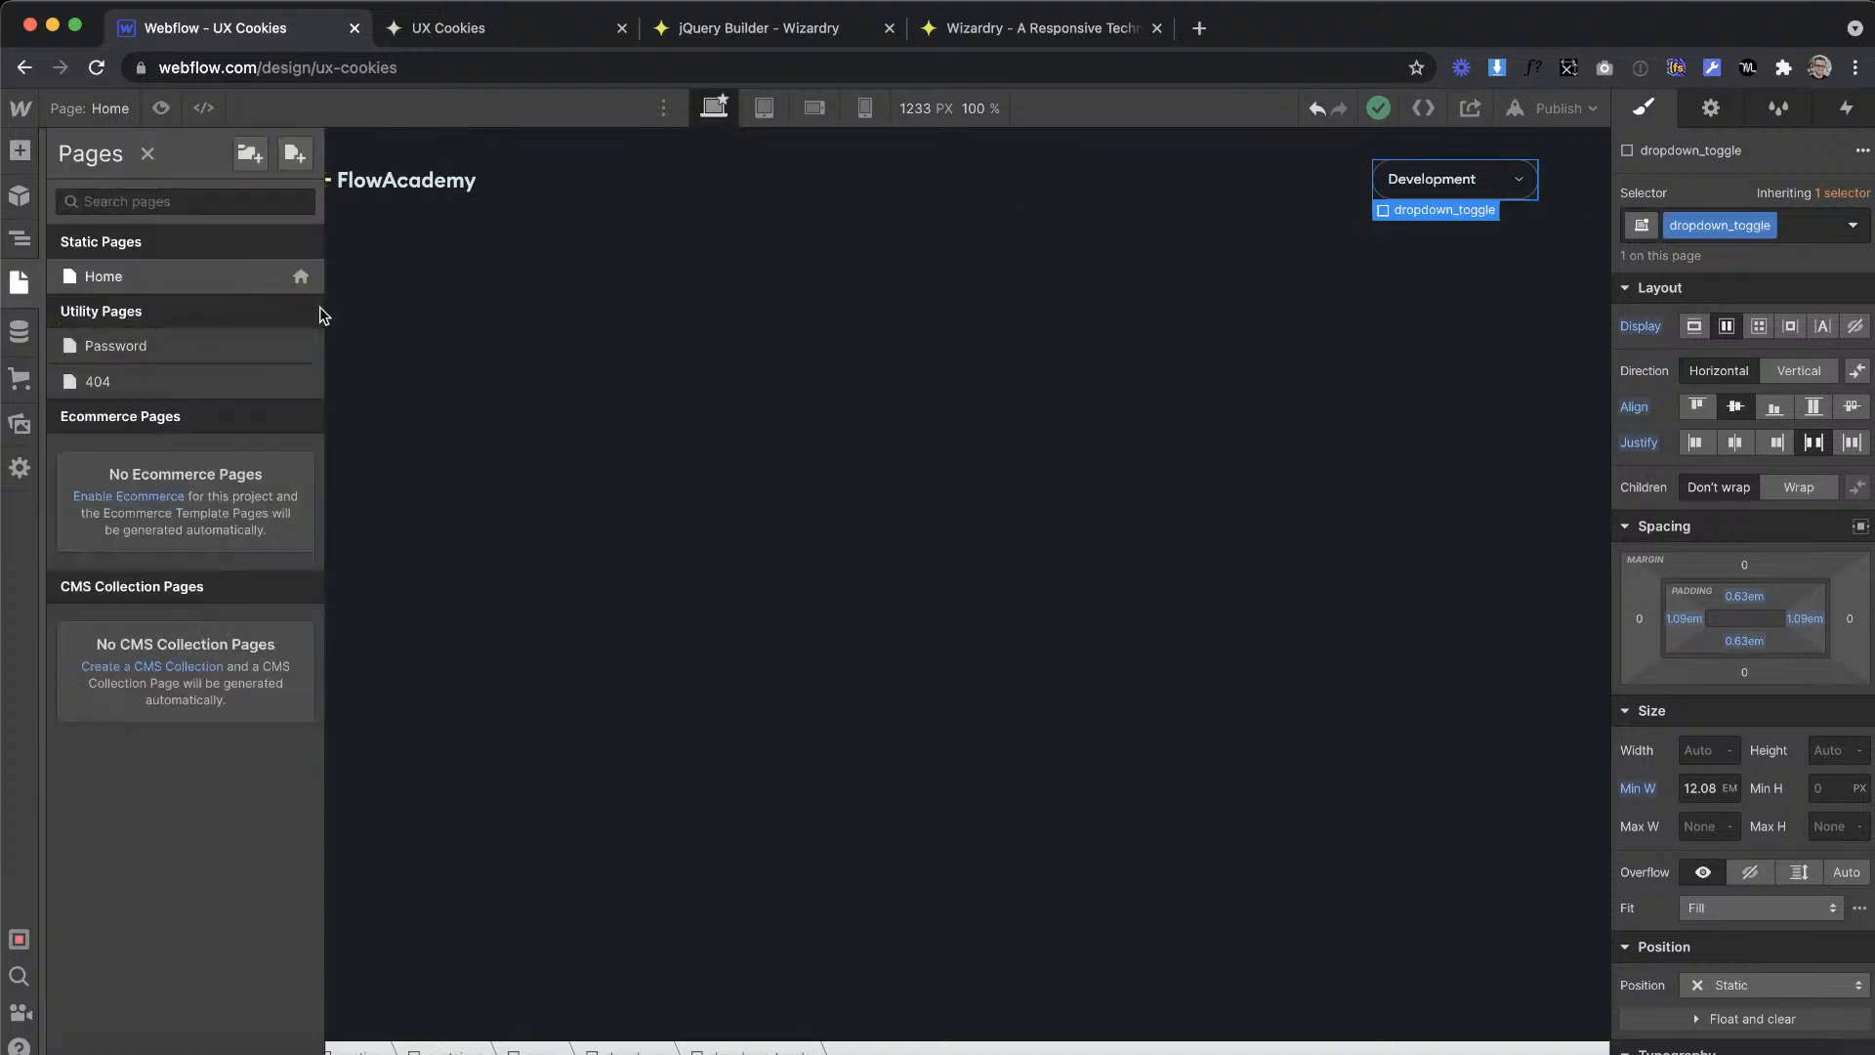
left_click(296, 277)
scroll(502, 729, "down", 10)
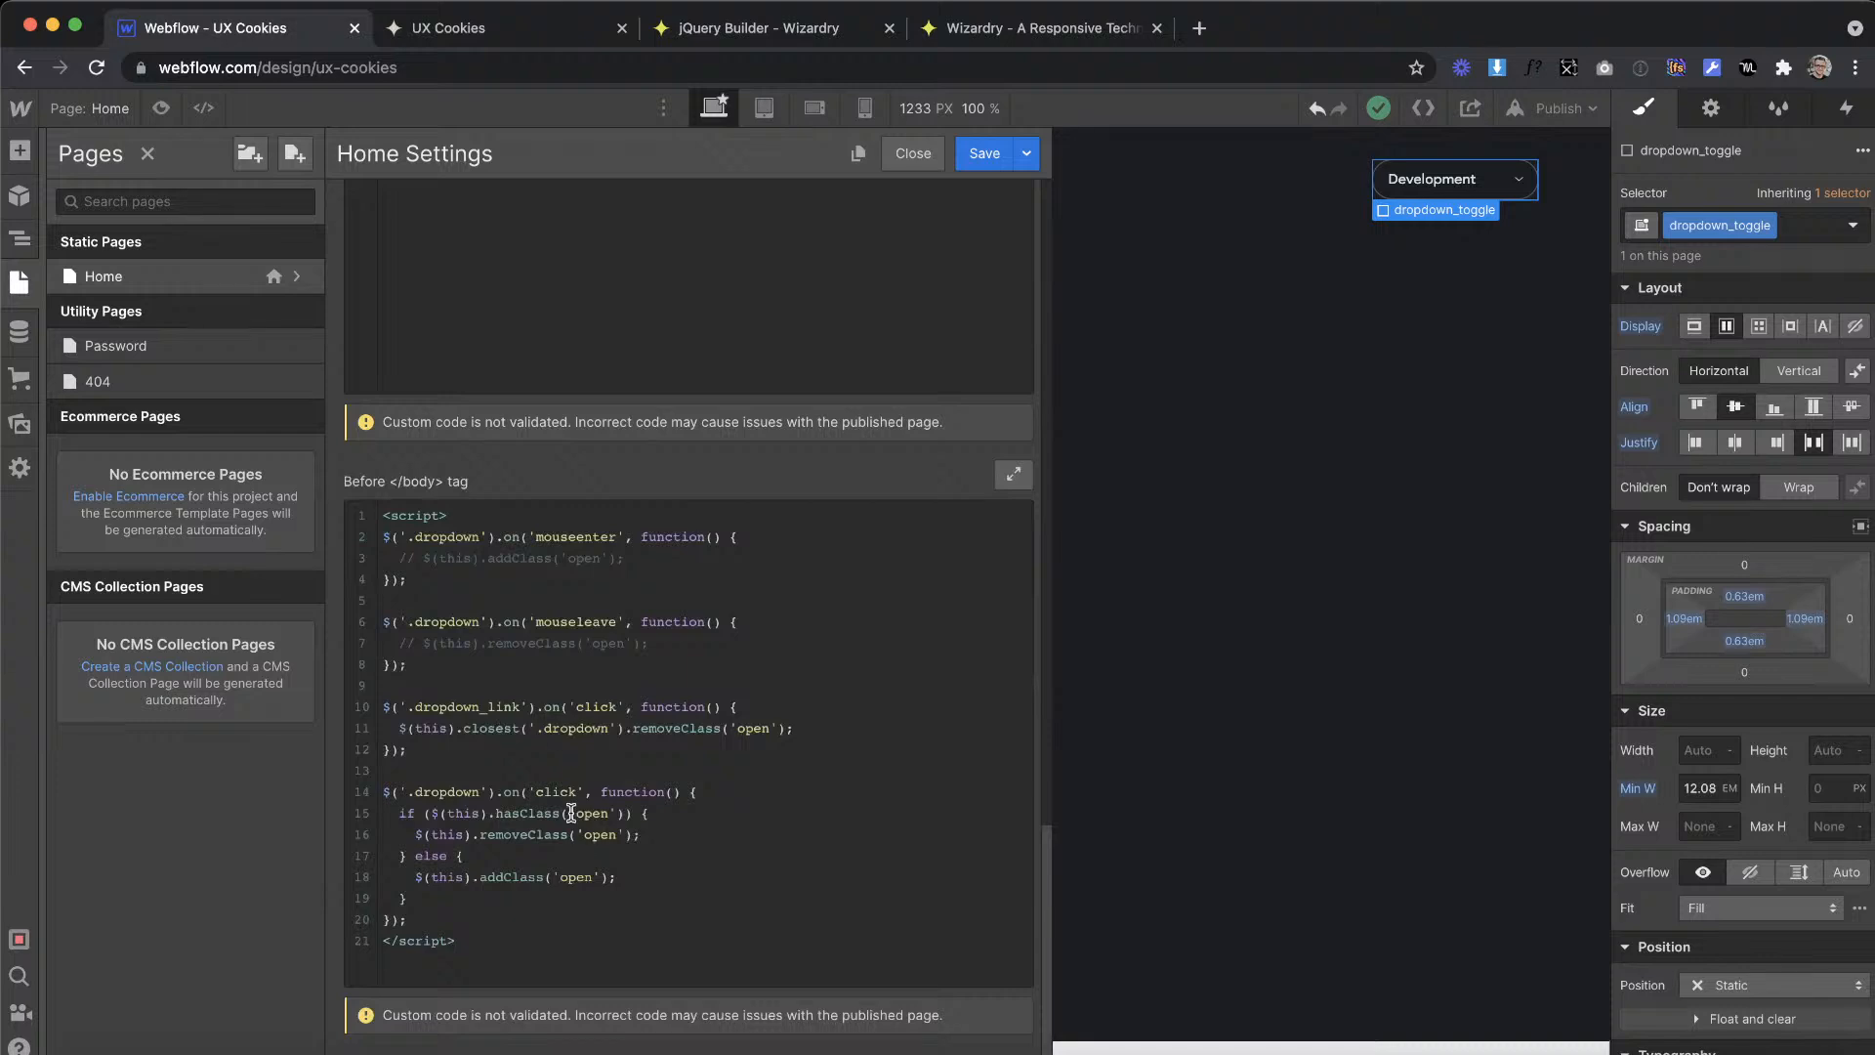
left_click(478, 791)
key("BackSpace")
key("BackSpace")
type("wn_toggle")
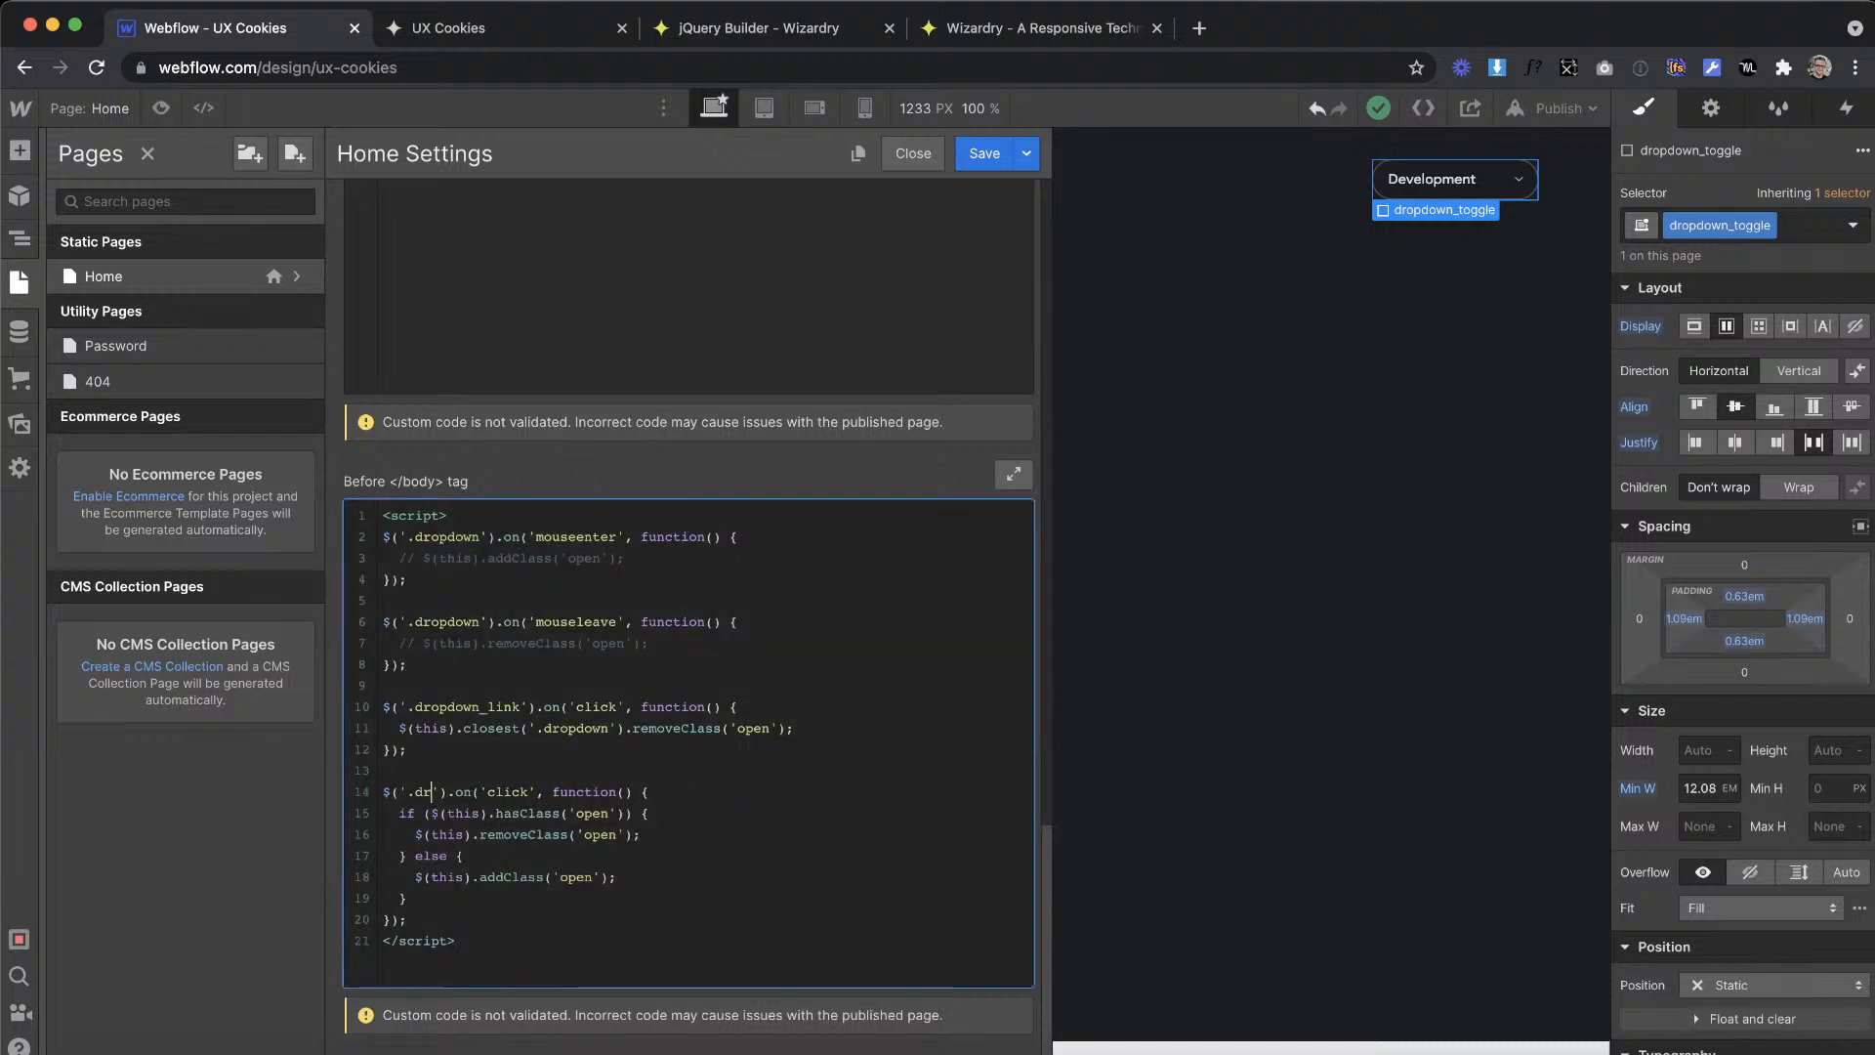
Step: Insert .closest('.dropdown') after $(this) in the toggle handler's hasClass condition
left_click_drag(482, 818, 408, 816)
left_click(407, 815)
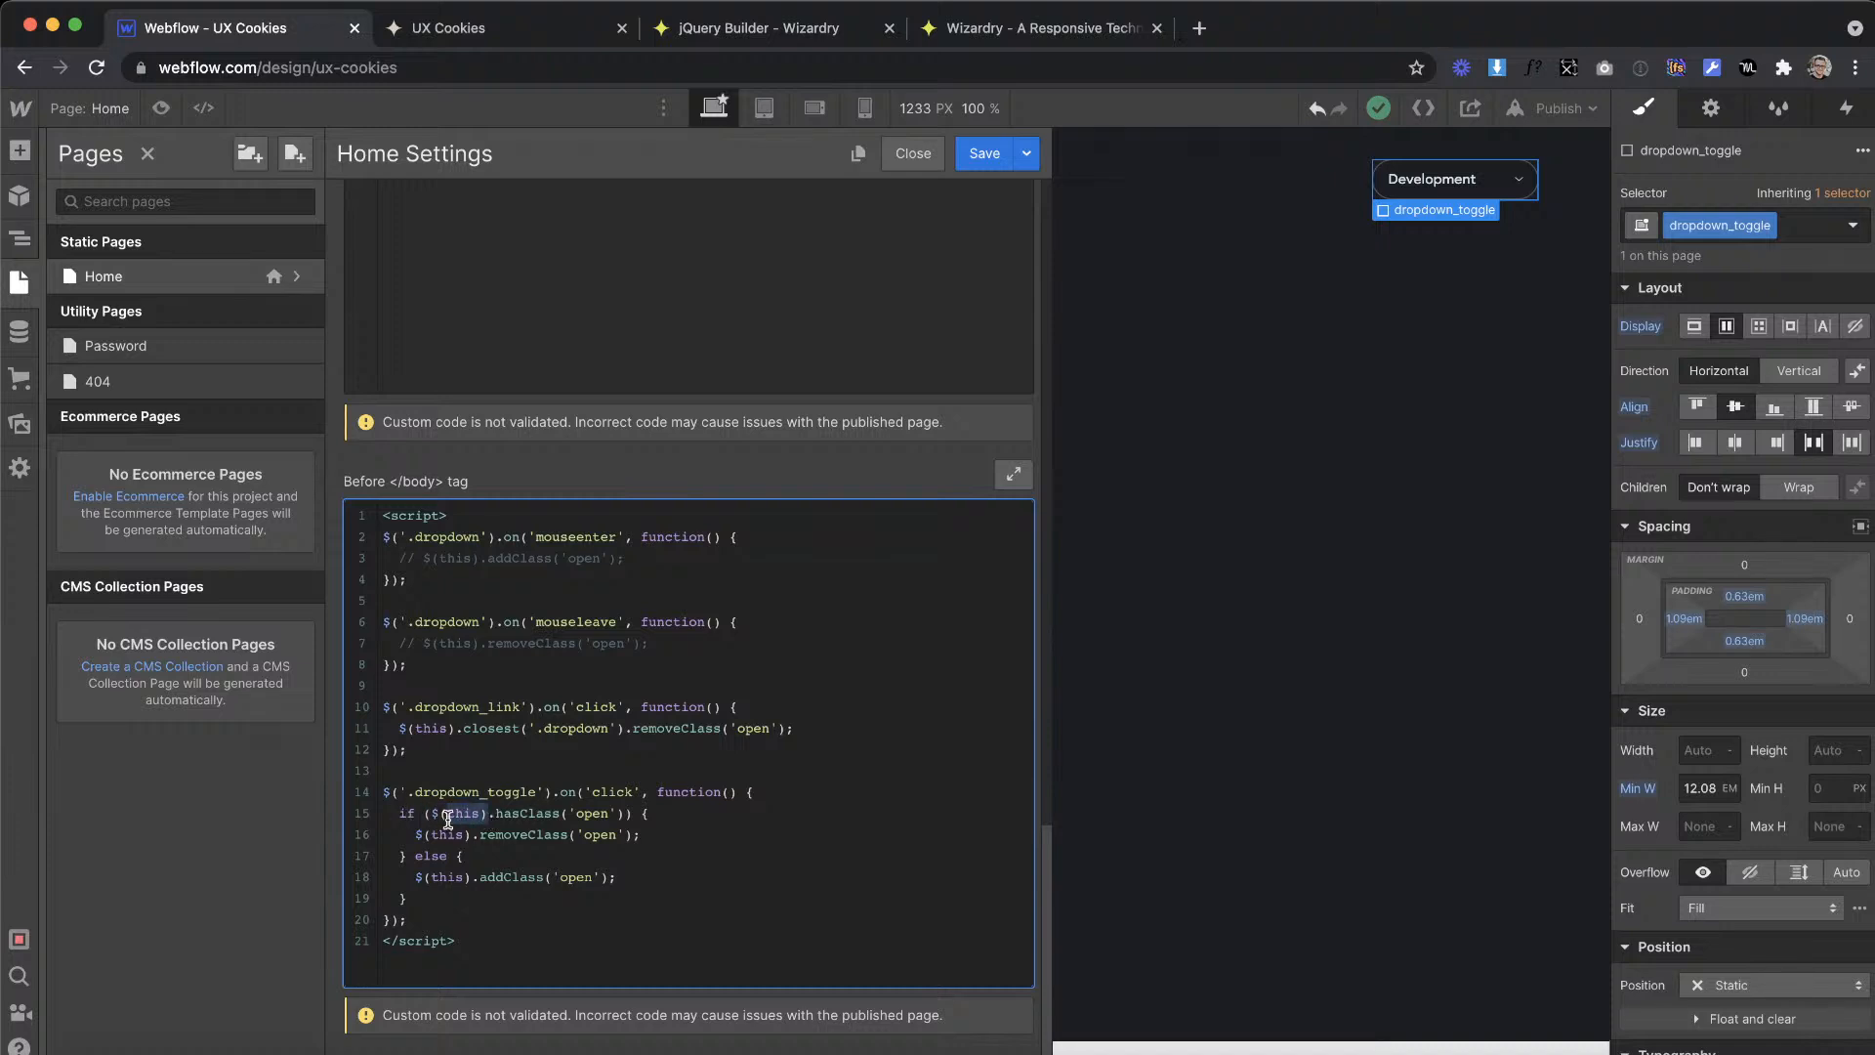
type(".cl")
type("est('")
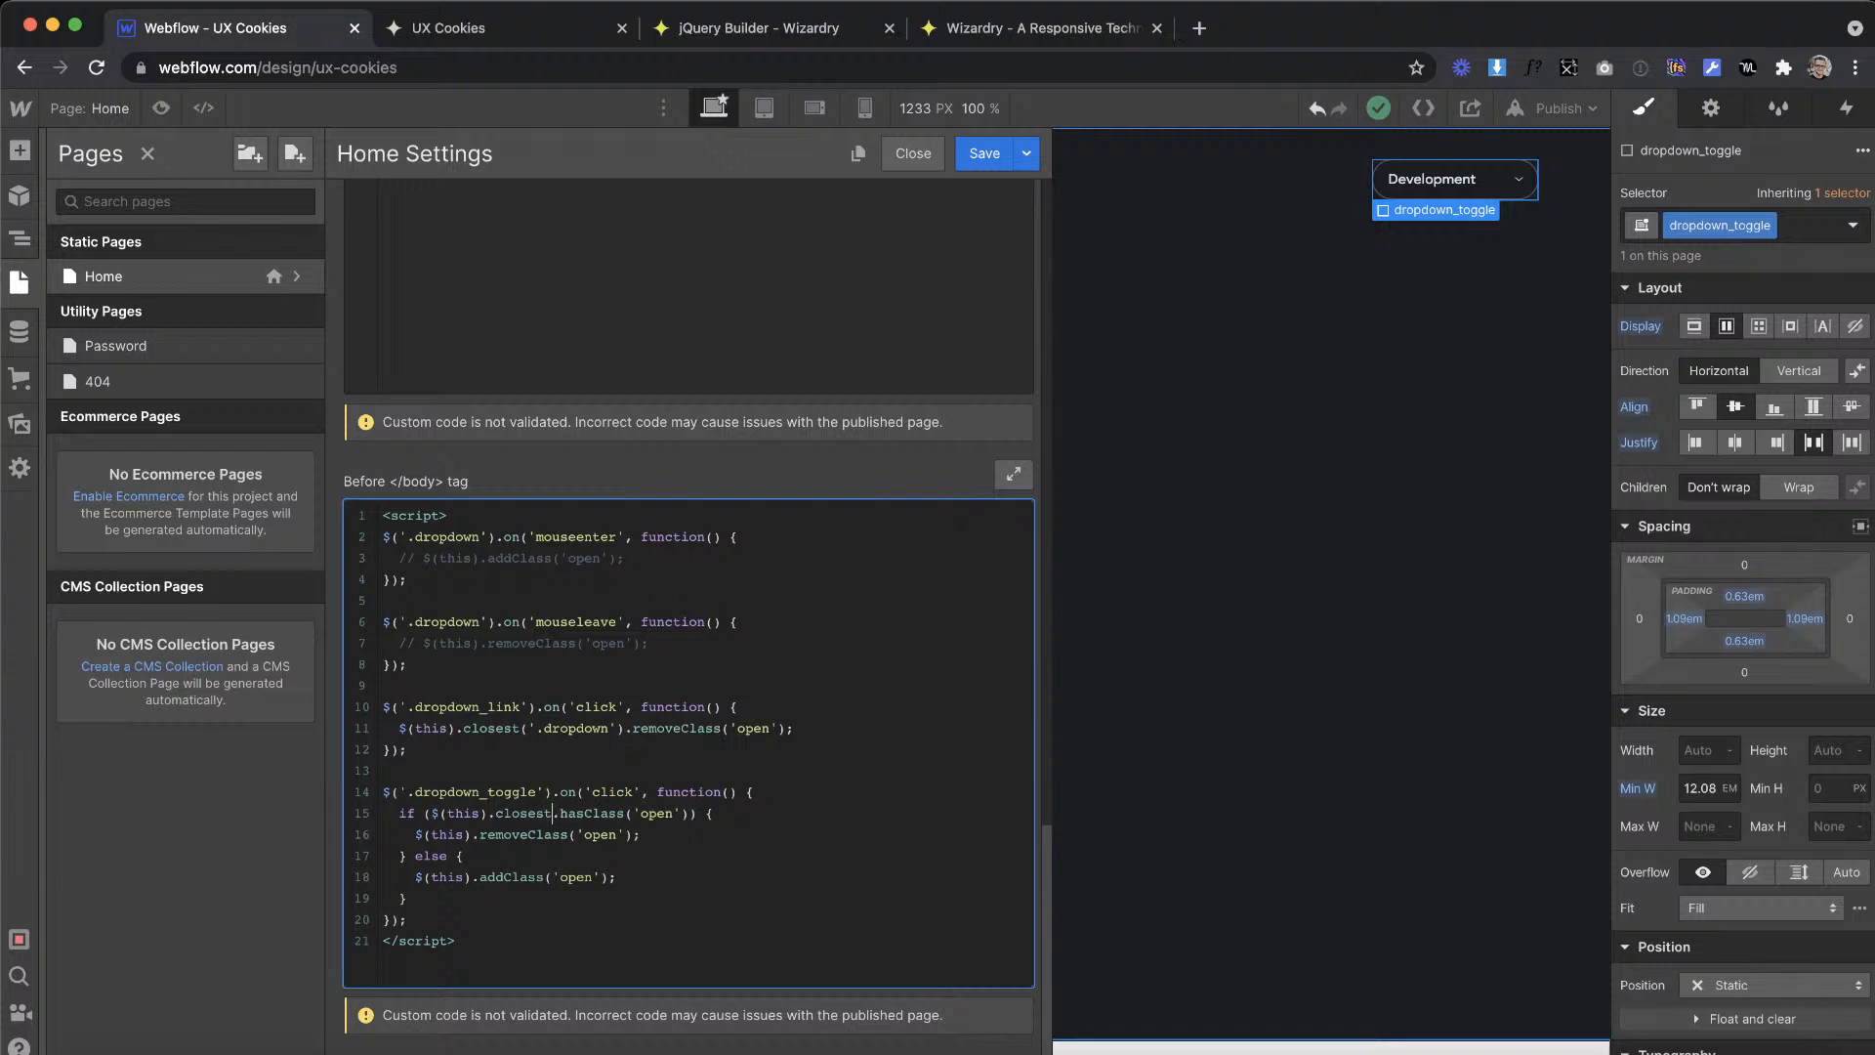
type(".dropdown")
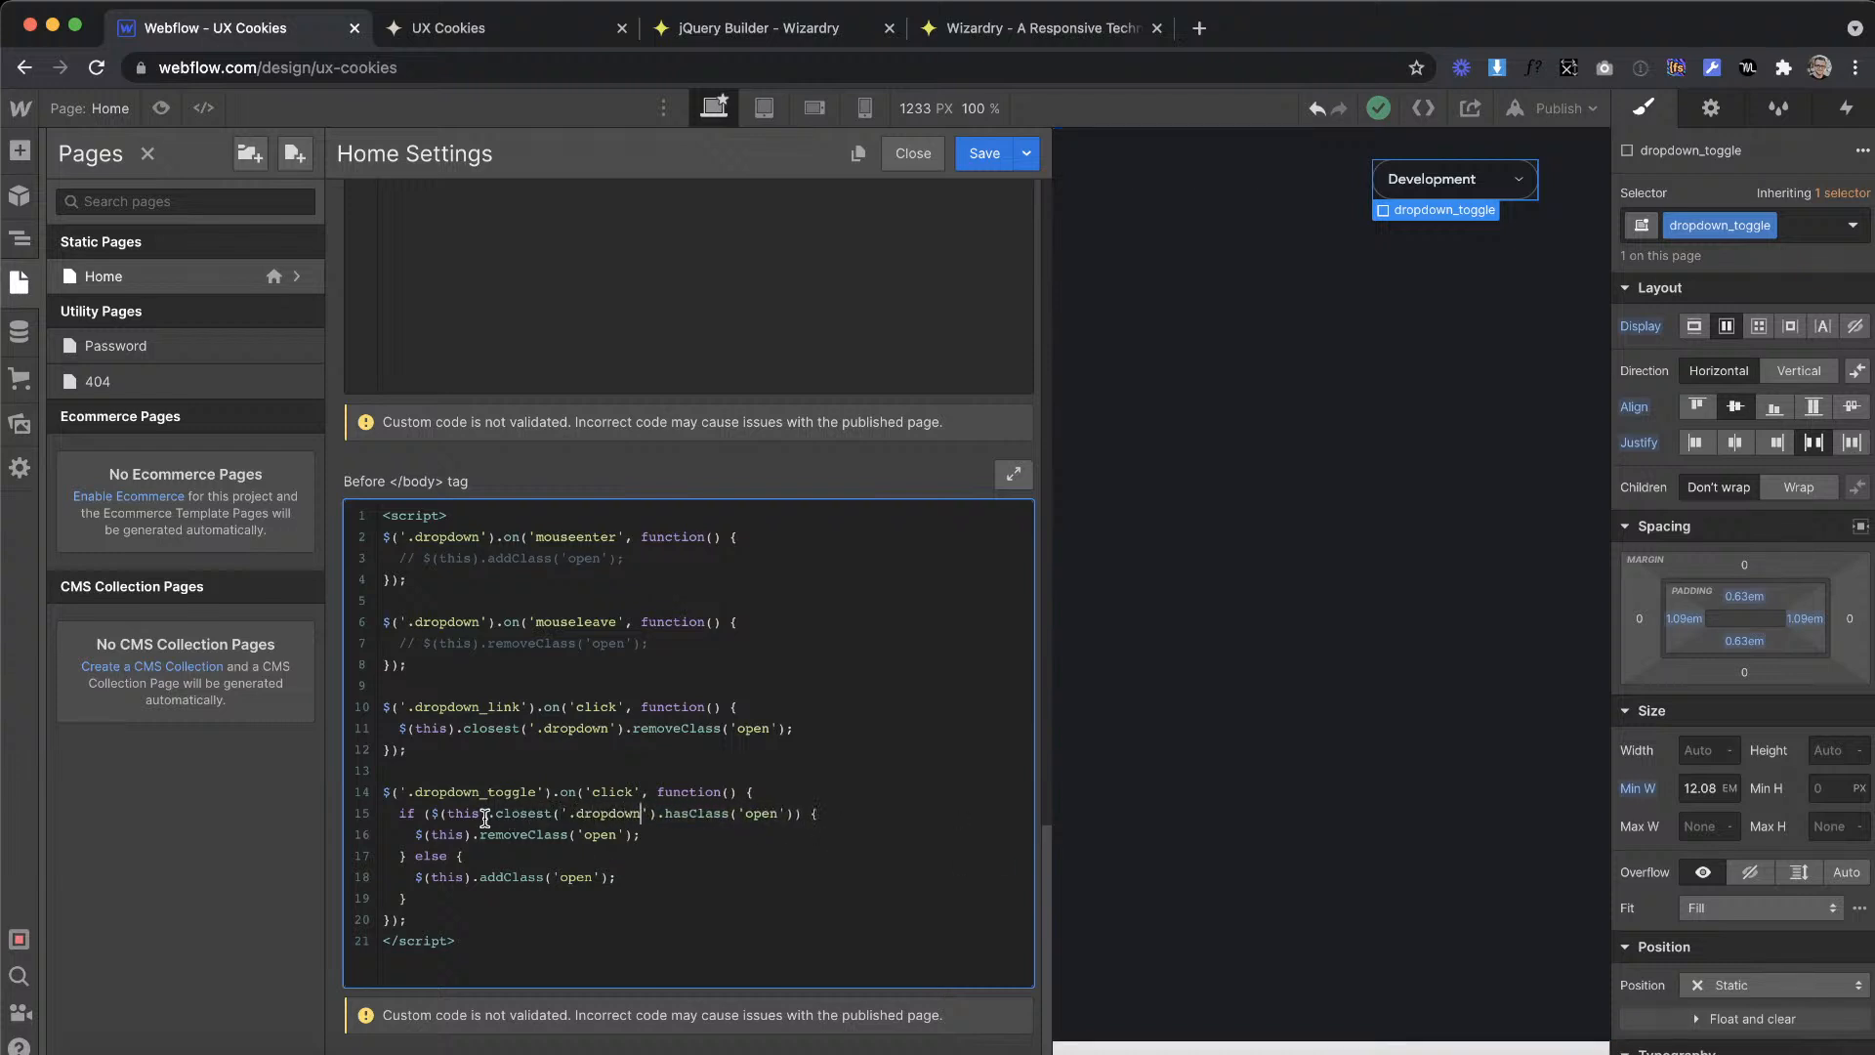
Step: Copy .closest('.dropdown') into the toggle handler's removeClass and addClass lines, after $(this)
mouse_move(487, 816)
left_mouse_down()
mouse_move(657, 819)
mouse_move(495, 819)
left_mouse_up()
left_click(658, 819)
key("ctrl+c")
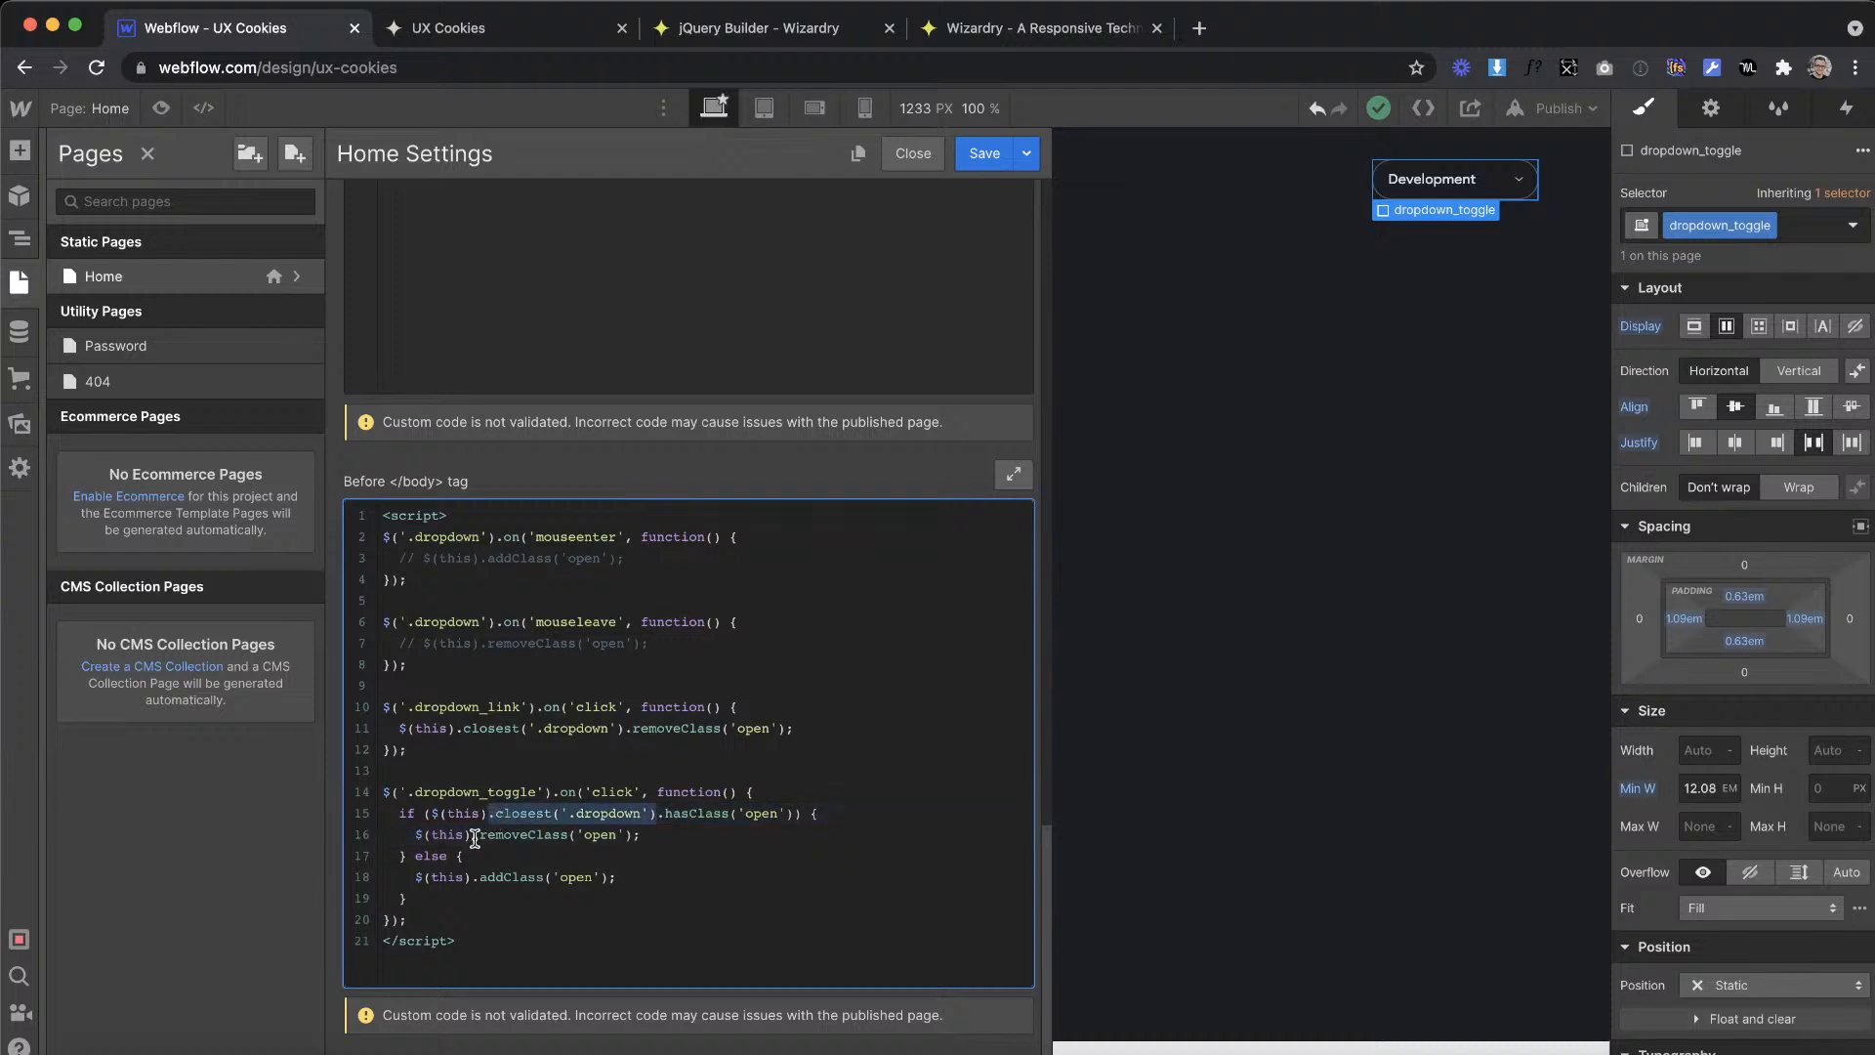
left_click(478, 835)
key("ctrl+v")
left_click(474, 877)
key("ctrl+v")
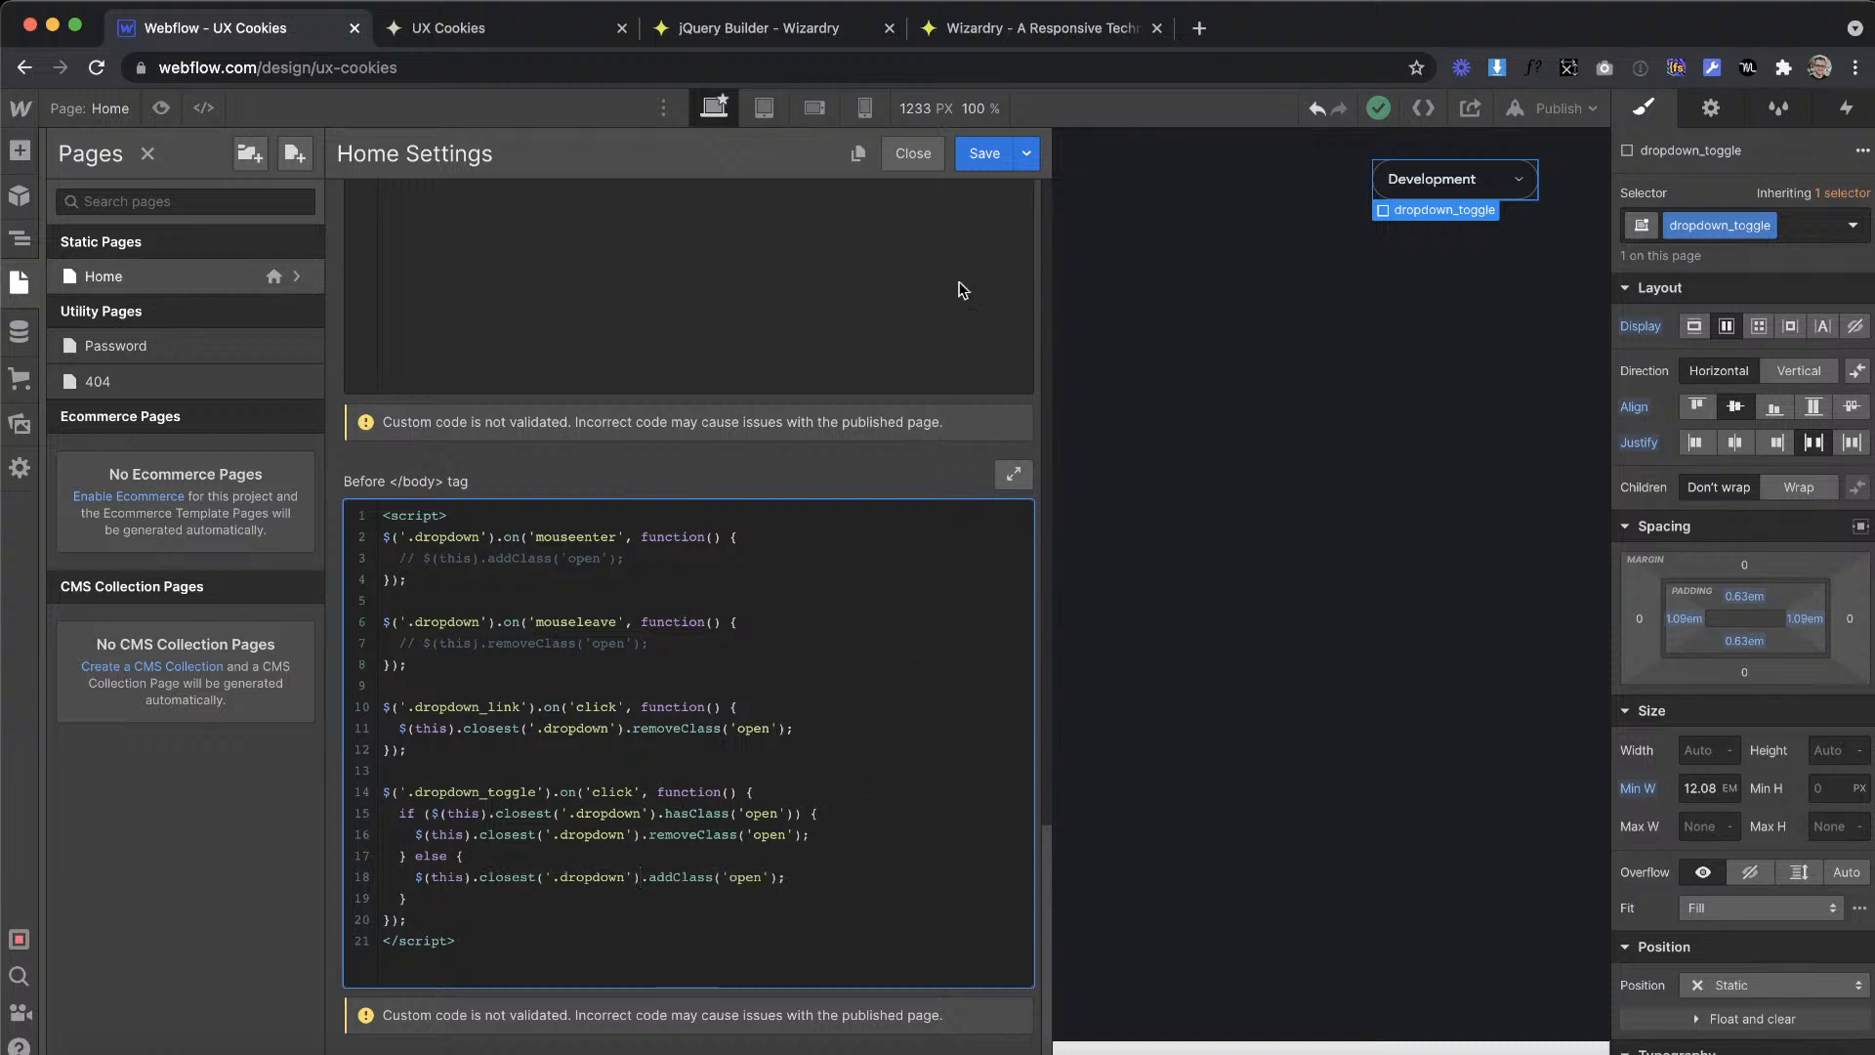
Step: Save the Home page settings and publish the site to ux-cookies.webflow.io
left_click(984, 153)
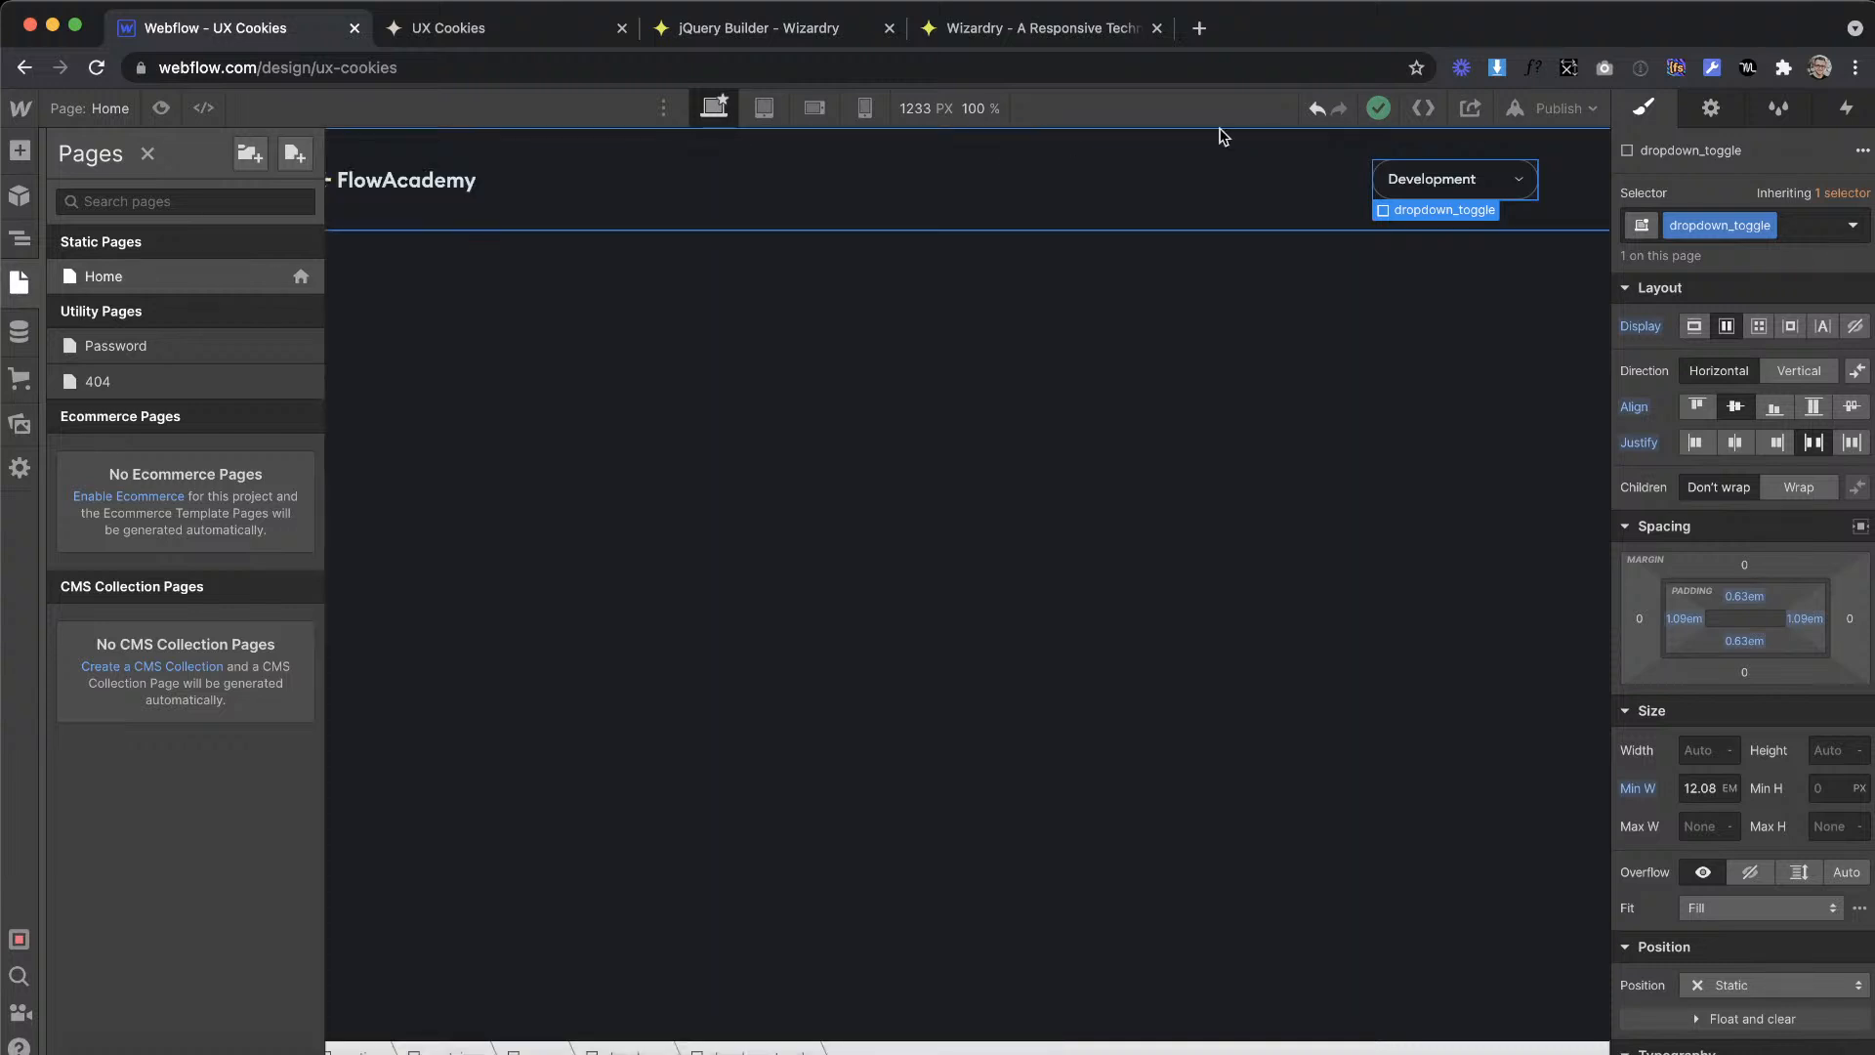
left_click(1559, 108)
left_click(1477, 385)
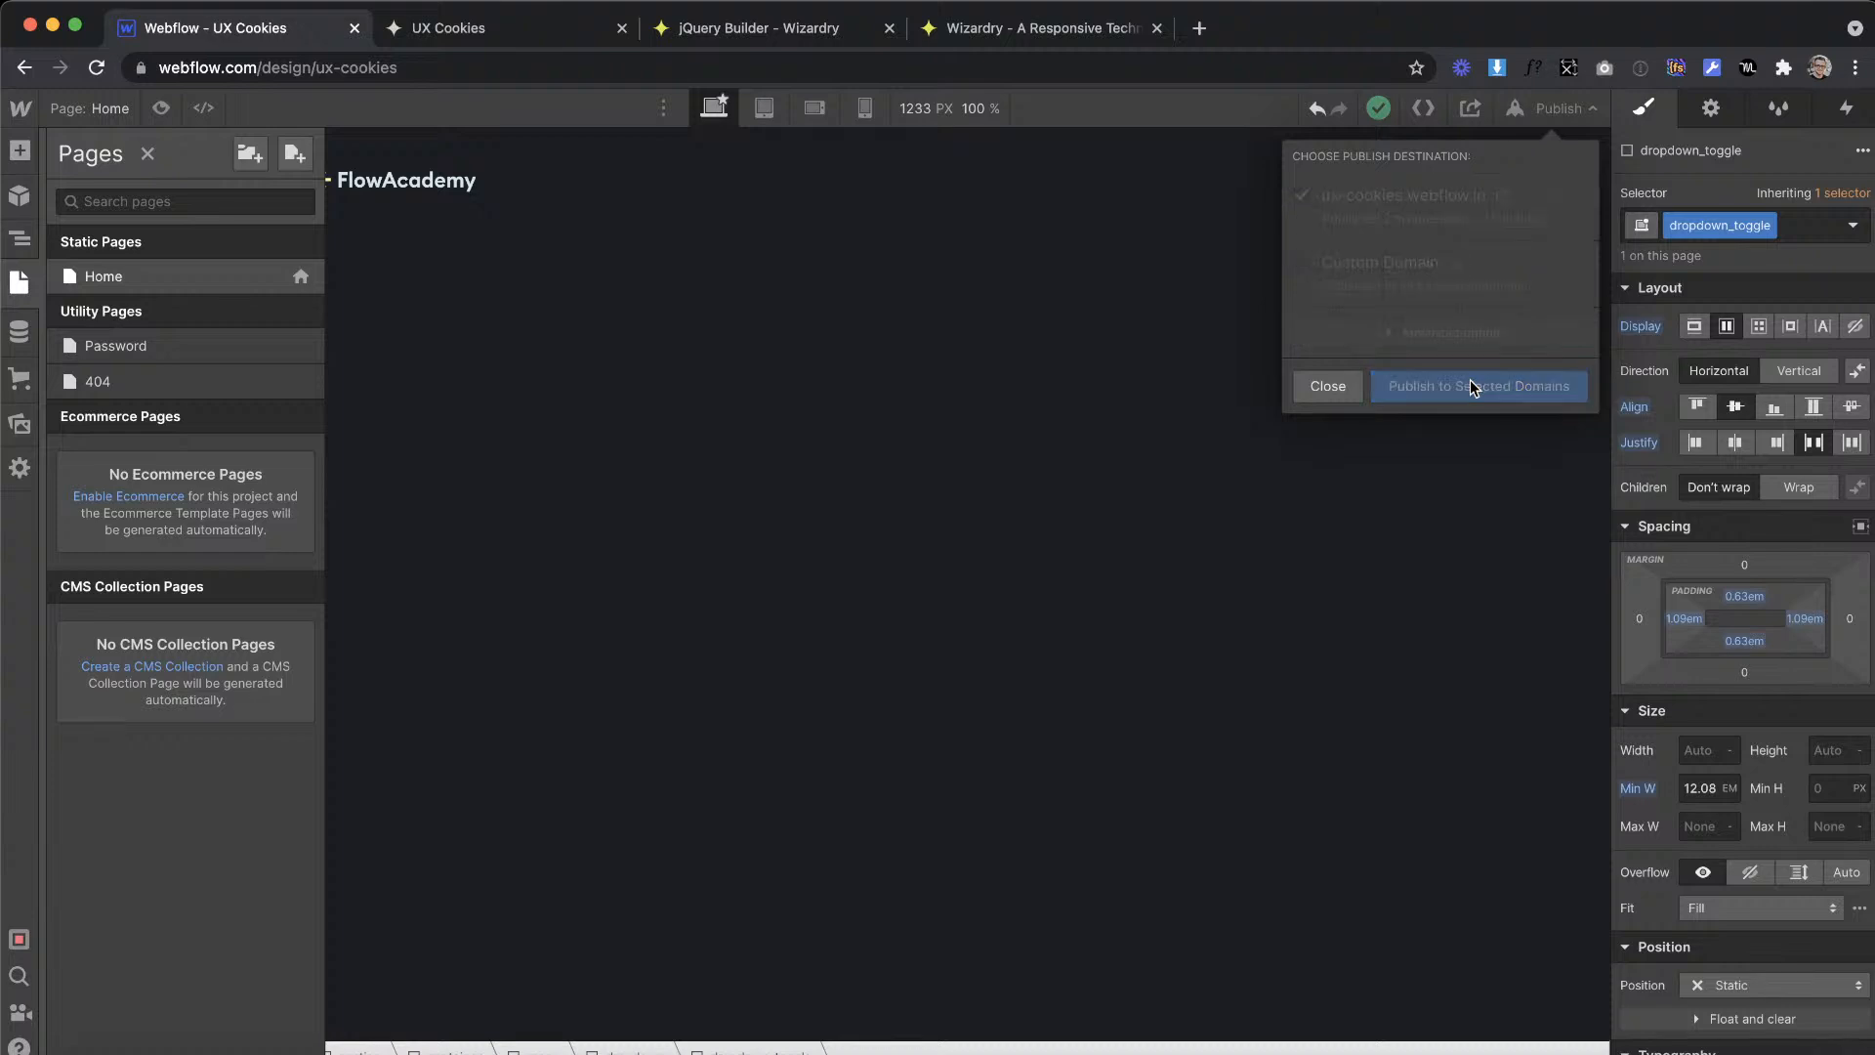
Step: Reload the live UX Cookies page and test opening the dropdown by its toggle and closing it through the UI Design and Illustration links
left_click(489, 25)
key("super+r")
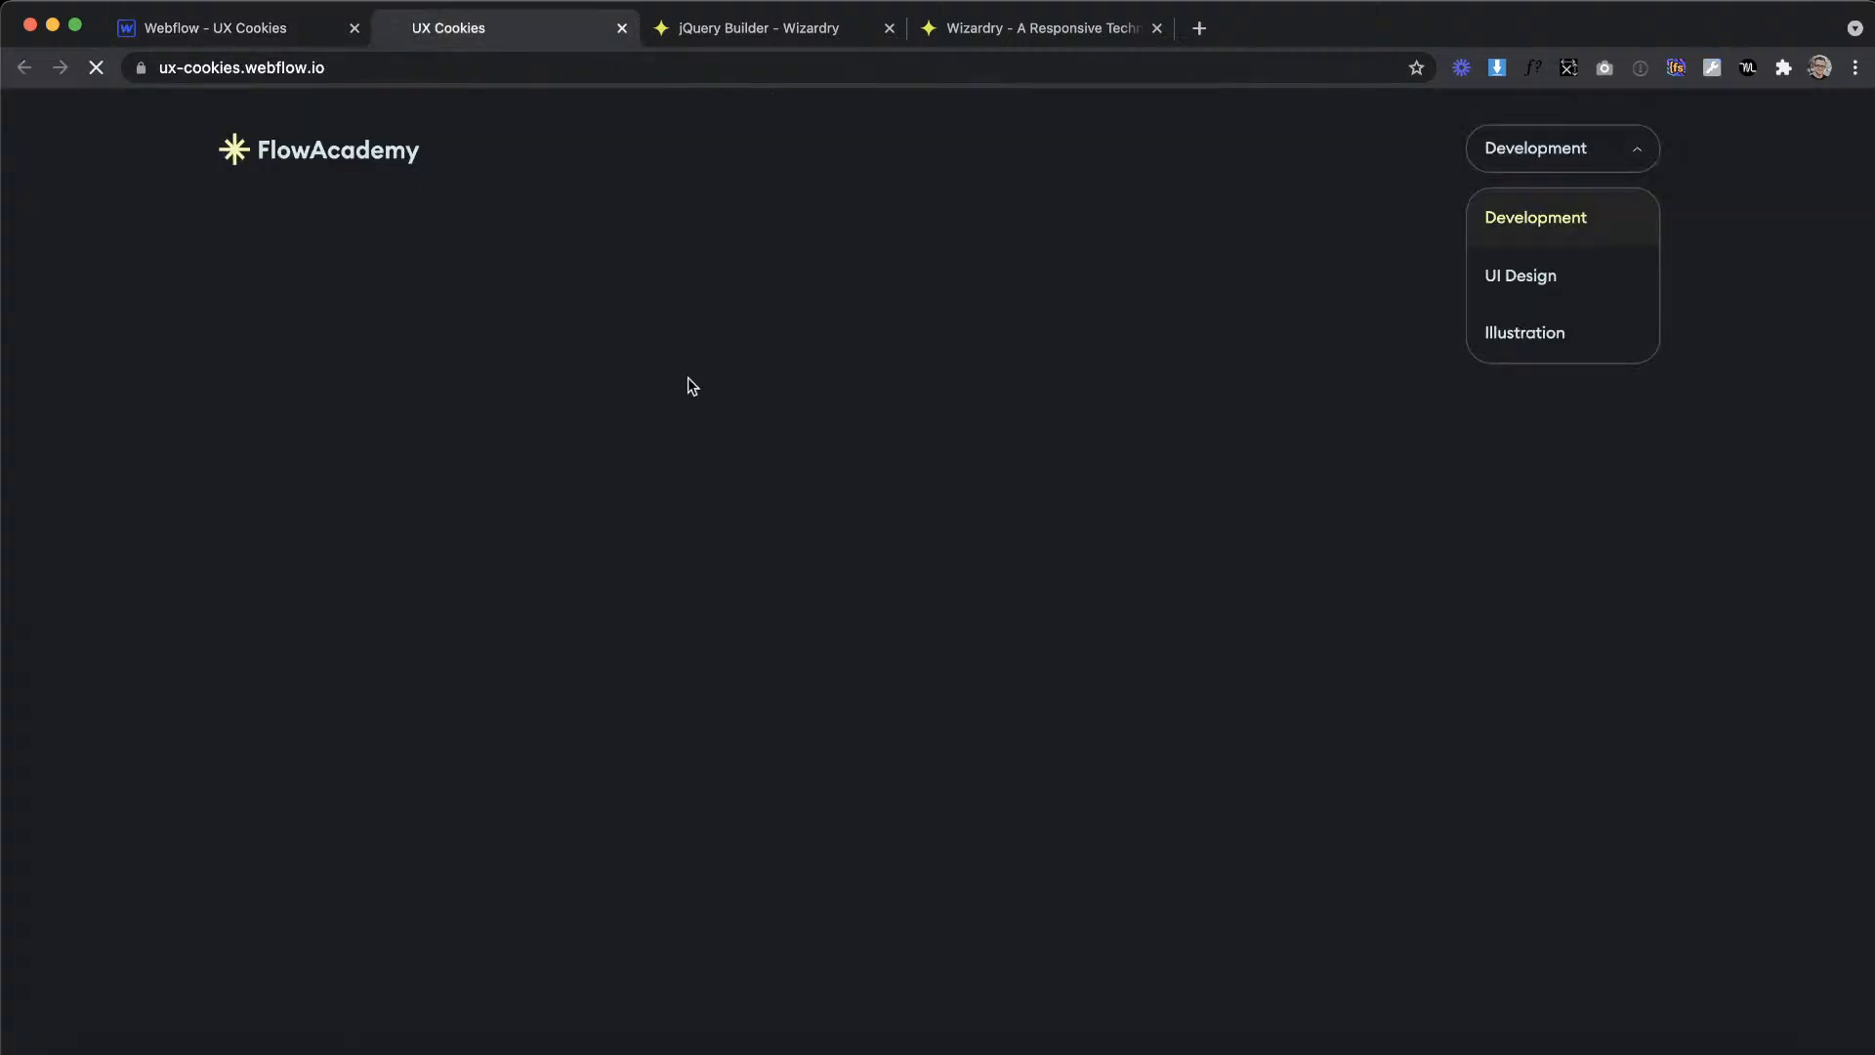
left_click(1579, 151)
left_click(1580, 284)
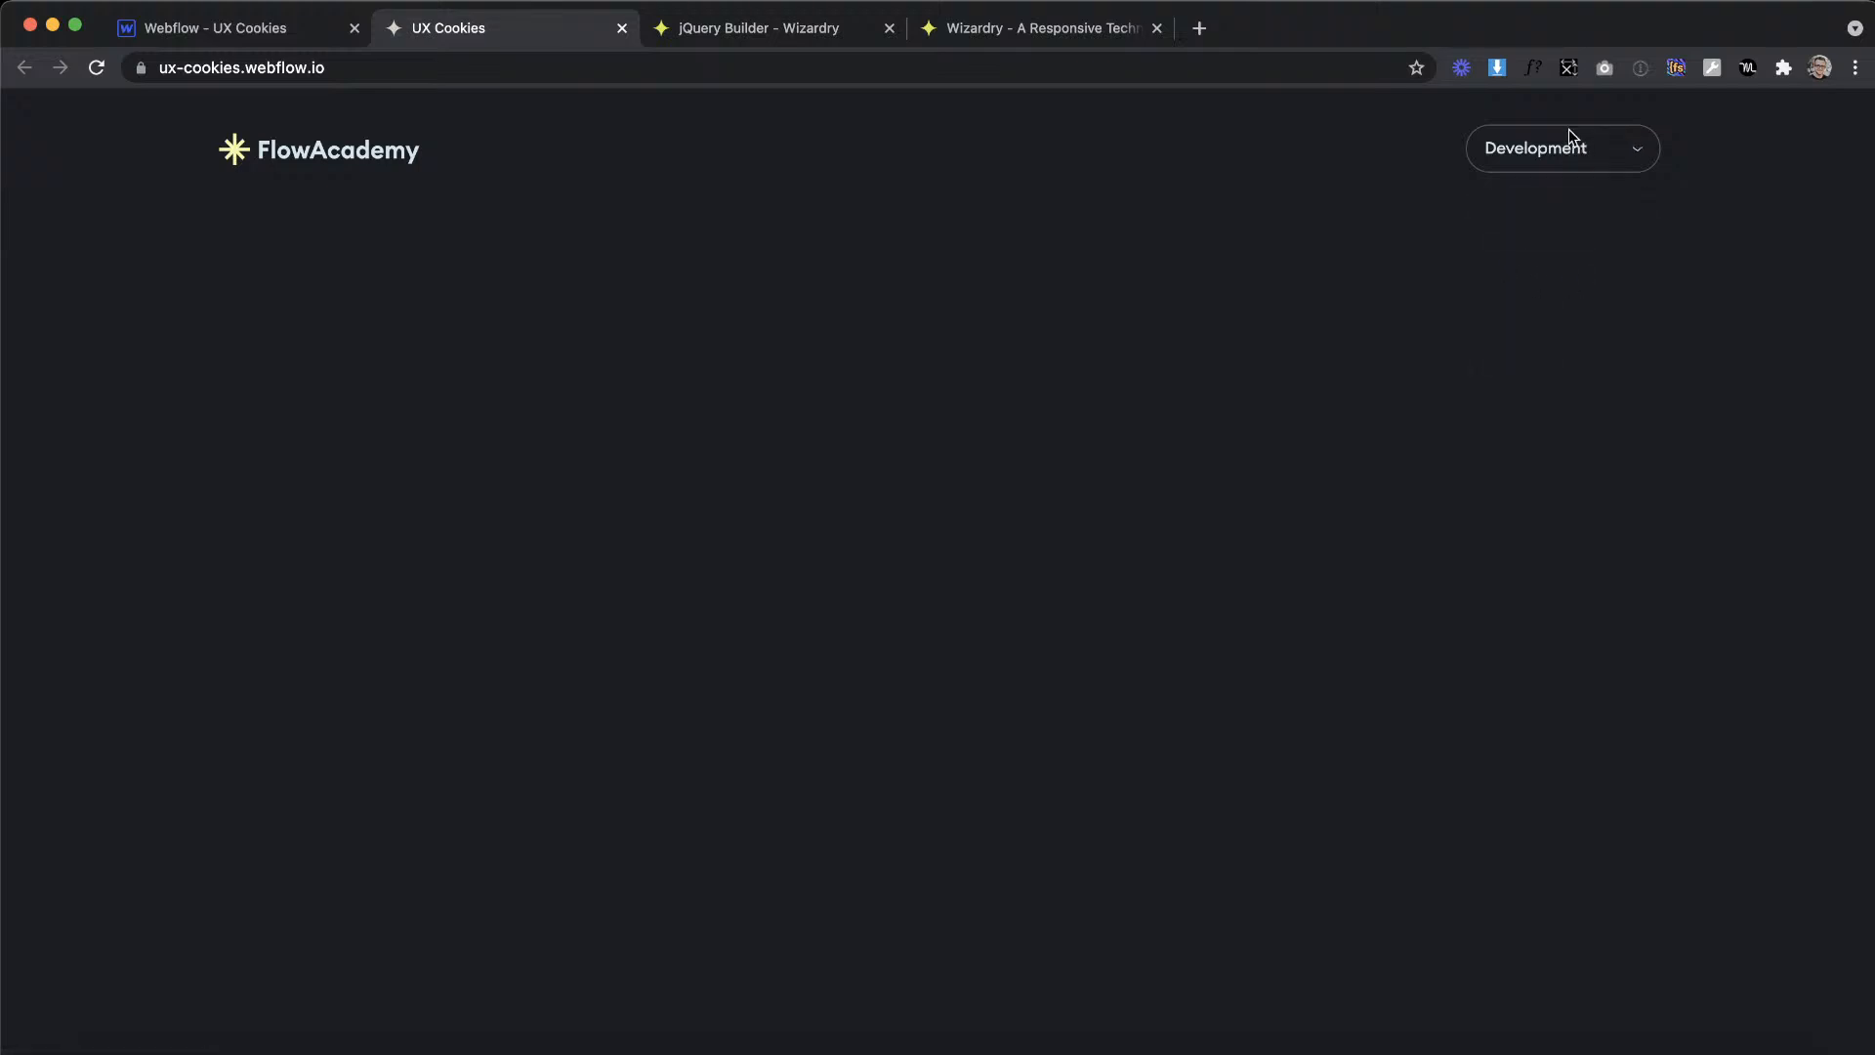
left_click(1611, 144)
left_click(1565, 331)
left_click(1553, 145)
left_click(1529, 274)
left_click(1549, 161)
left_click(1573, 300)
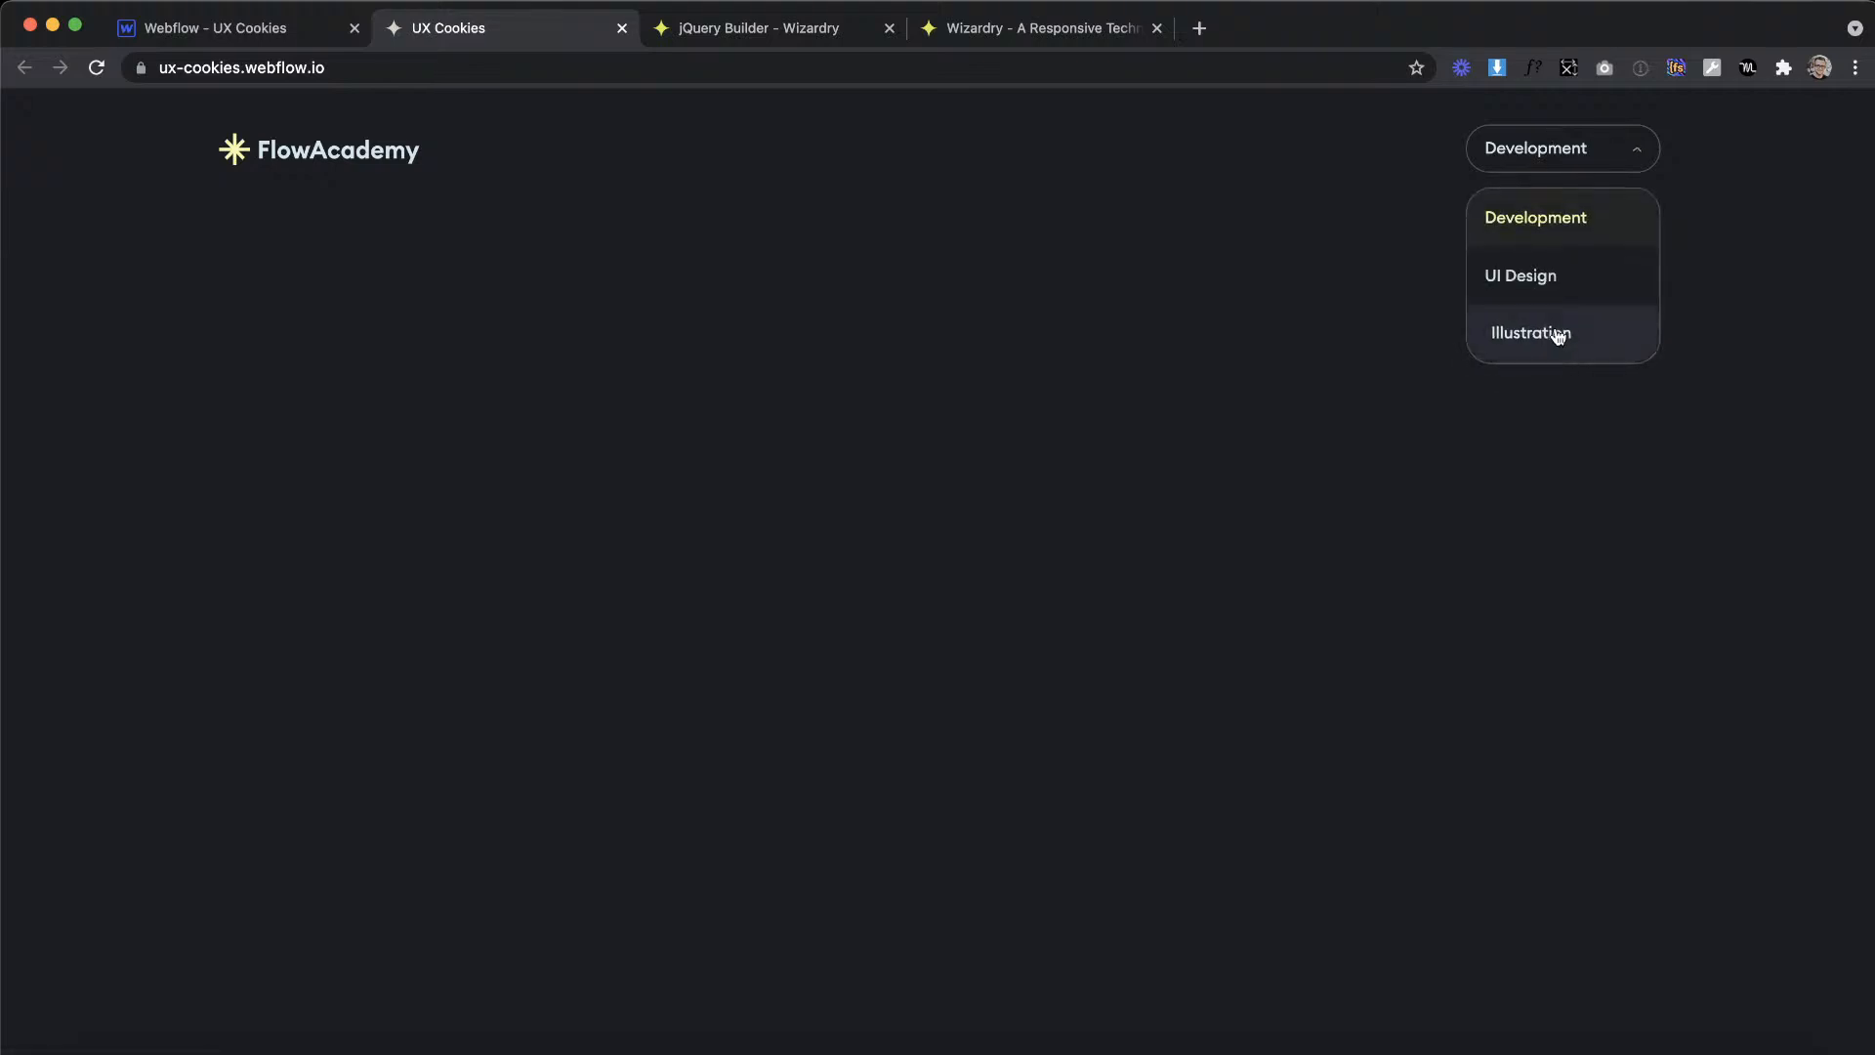
Step: Back in Webflow's Home page settings, uncomment the addClass and removeClass lines in the mouseenter and mouseleave handlers
left_click(213, 35)
left_click(303, 279)
scroll(547, 683, "down", 10)
scroll(455, 543, "down", 5)
left_click(415, 557)
key("BackSpace")
key("BackSpace")
key("Delete")
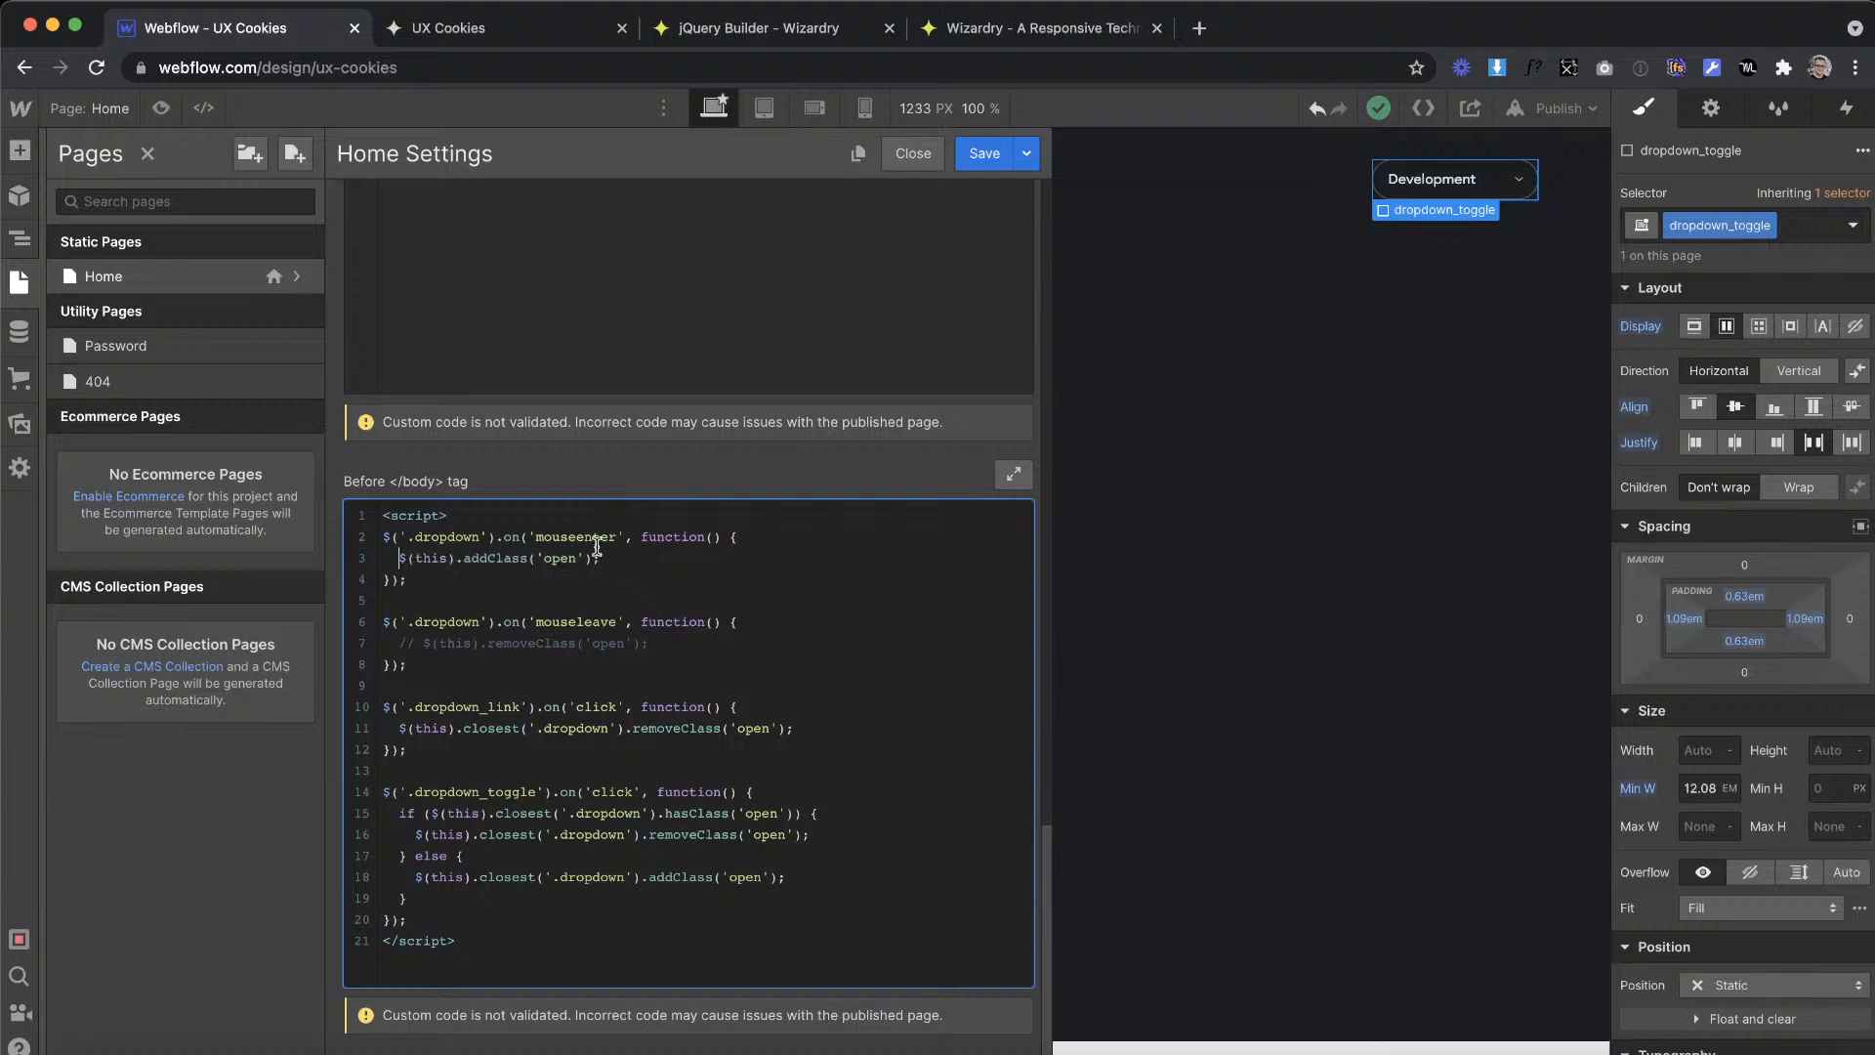
key("BackSpace")
key("BackSpace")
key("BackSpace")
Step: Save the hover handler changes and republish the site to ux-cookies.webflow.io
left_click(977, 167)
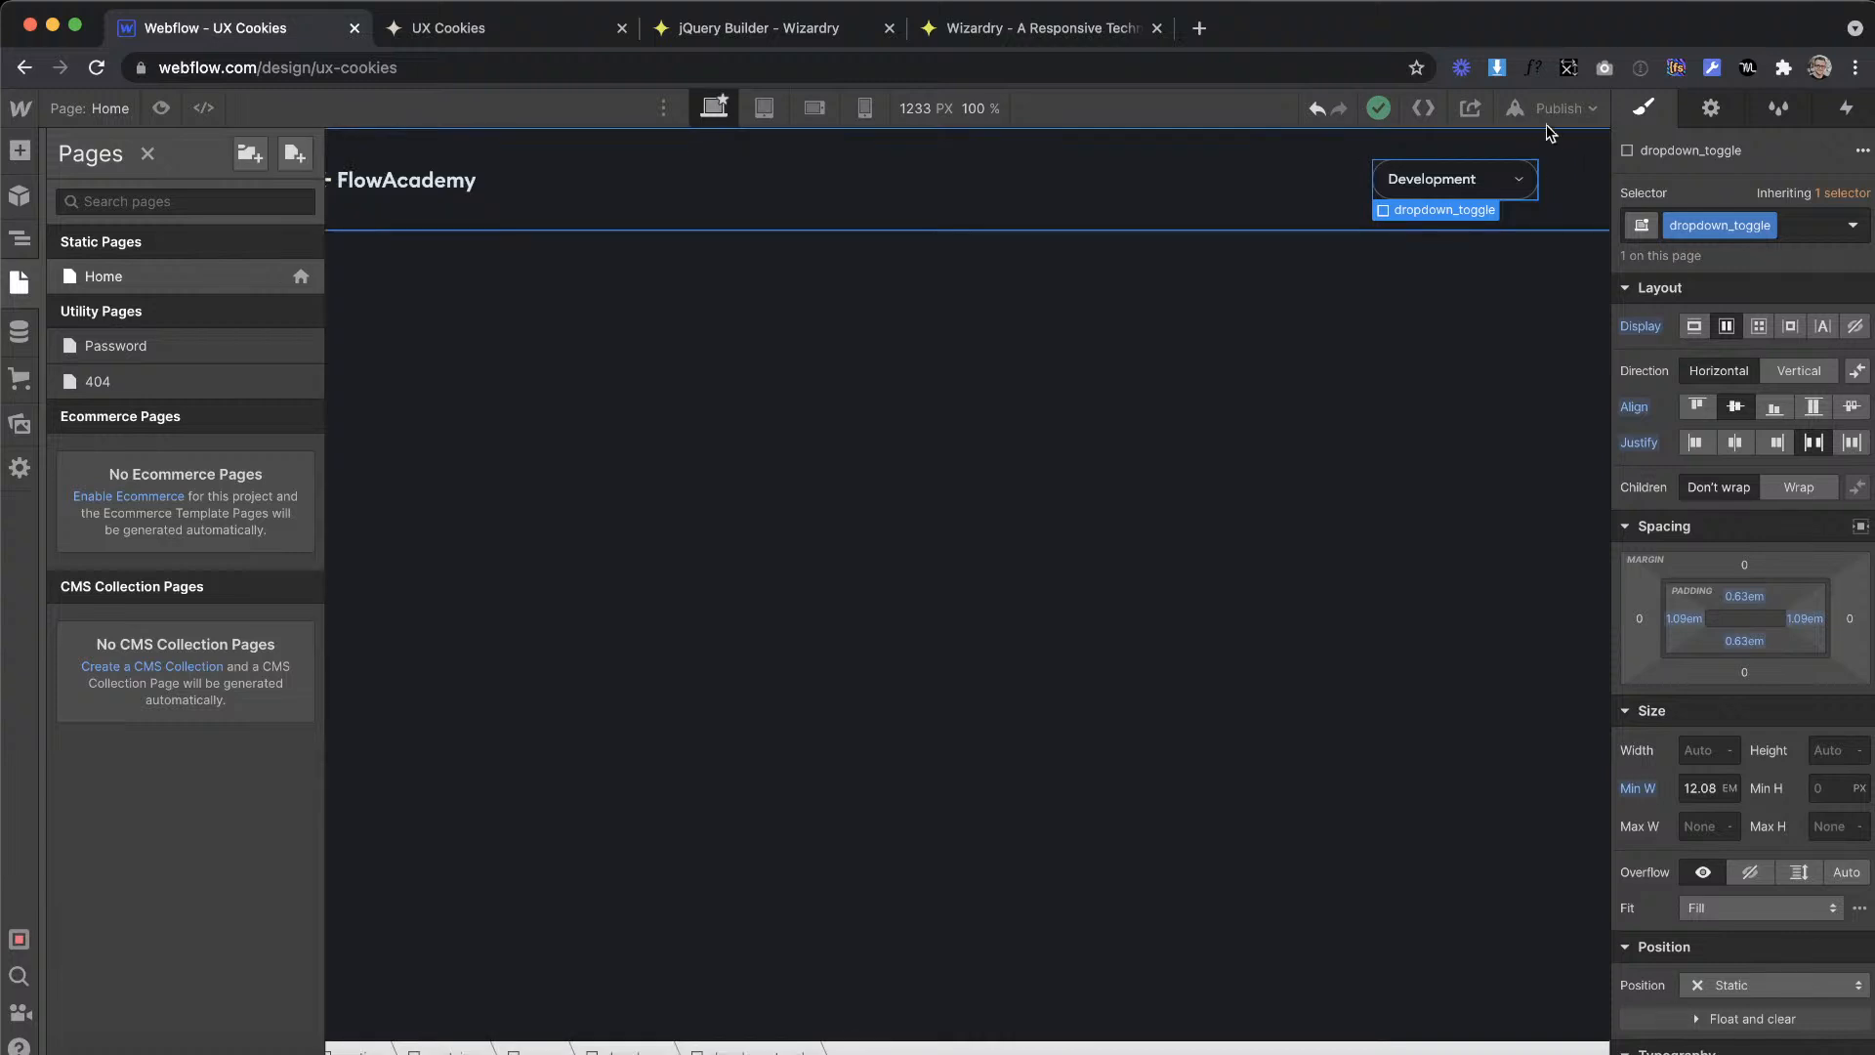
left_click(1559, 109)
left_click(1498, 443)
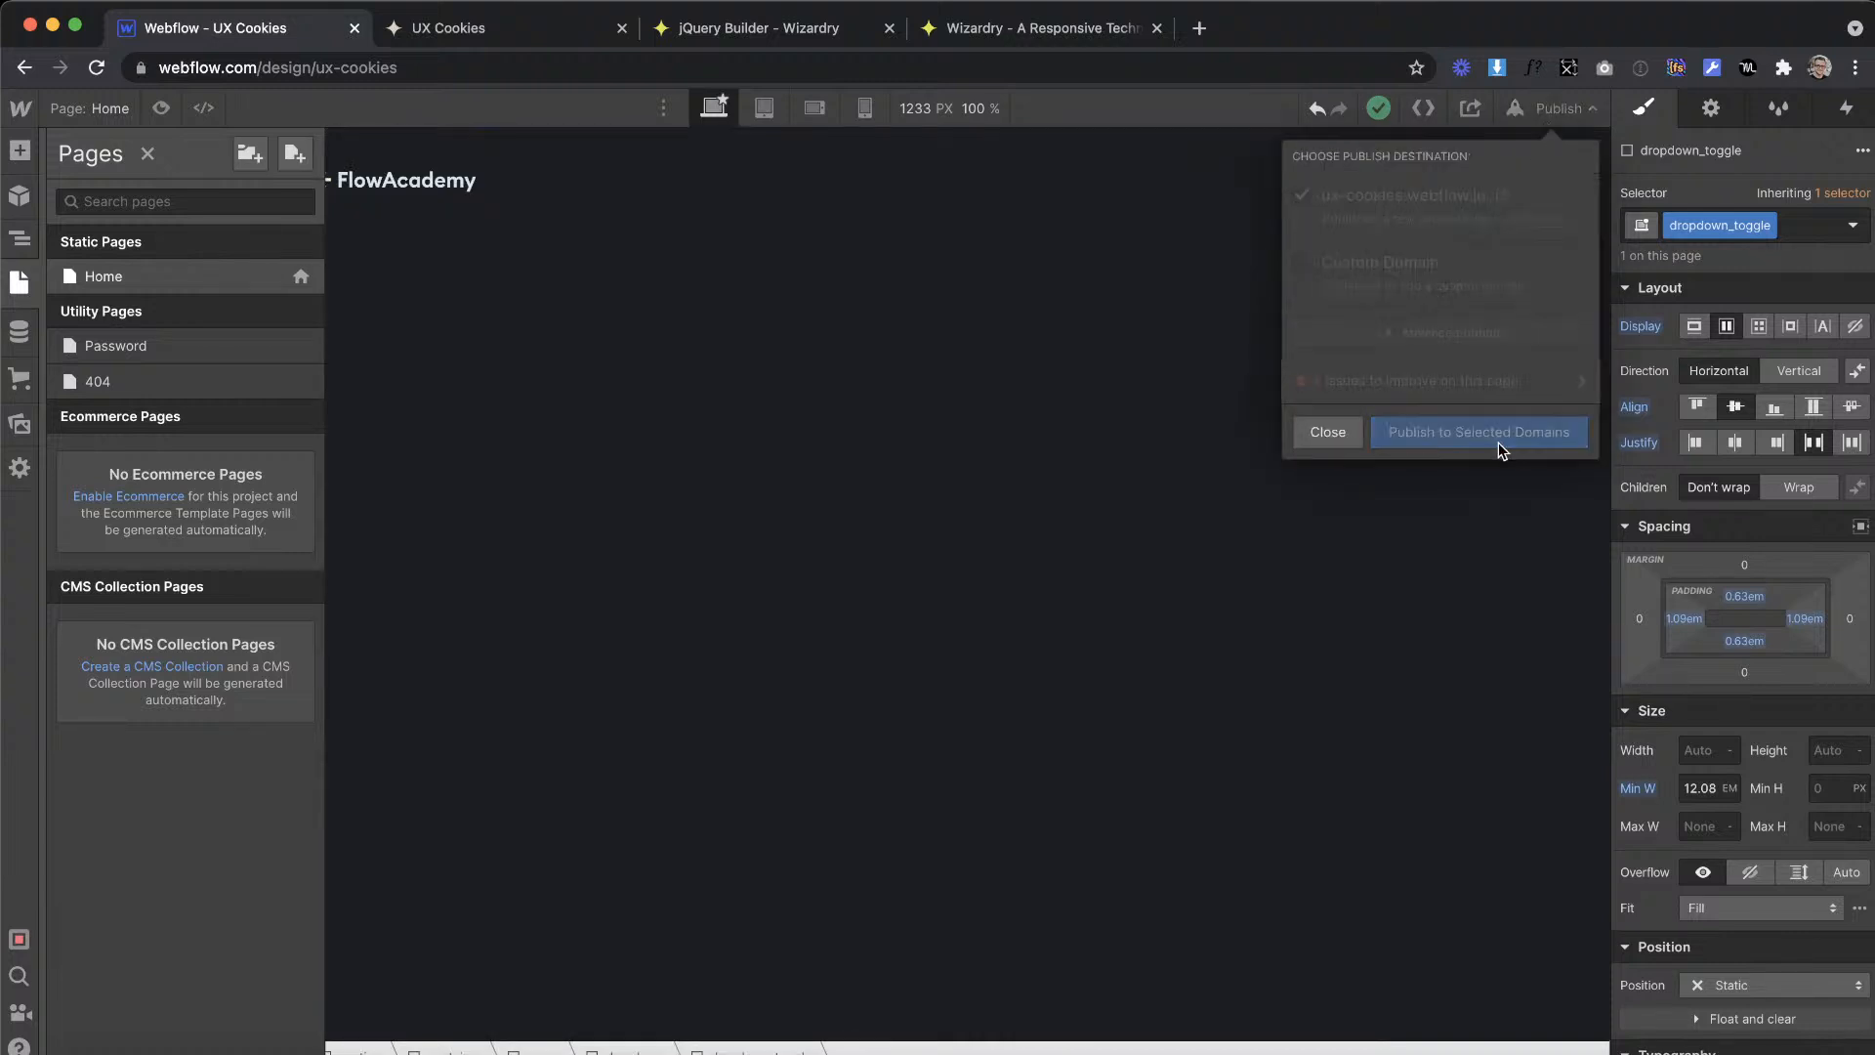
Step: On the live UX Cookies page, test the dropdown's hover opening and its toggle
left_click(527, 27)
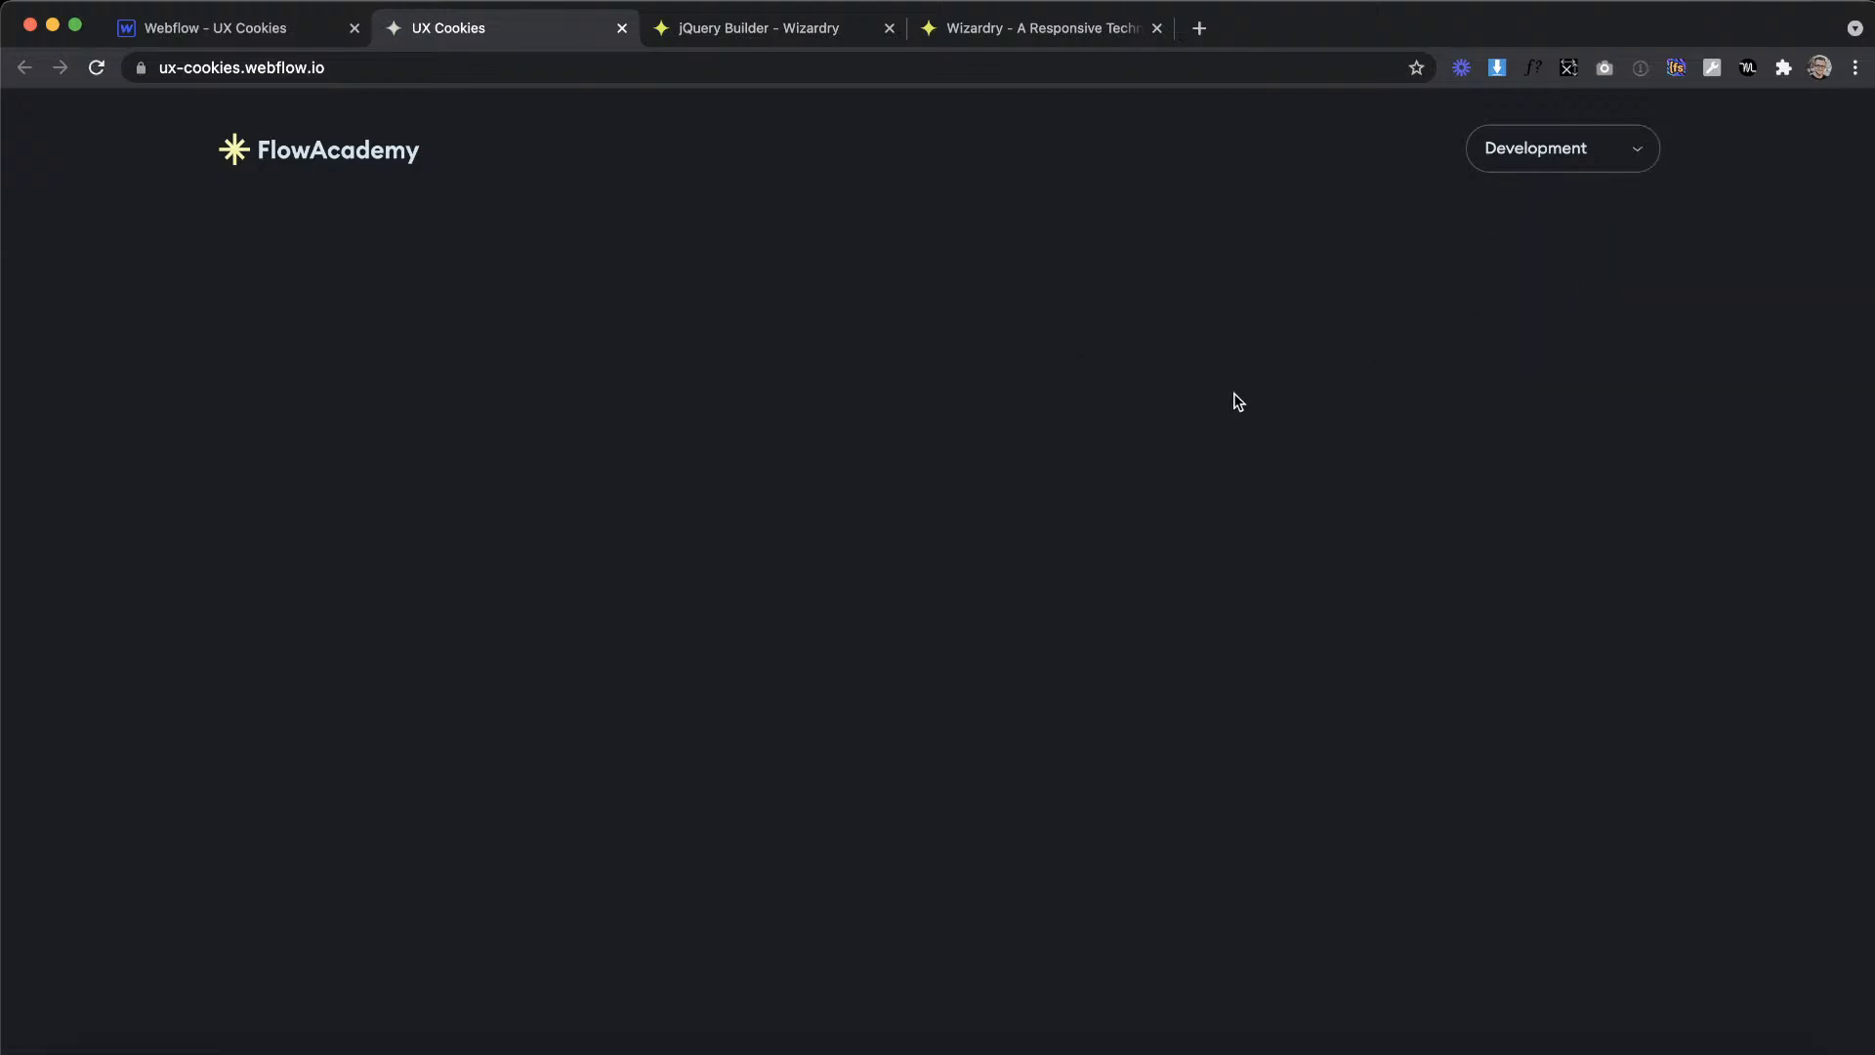
mouse_move(1593, 134)
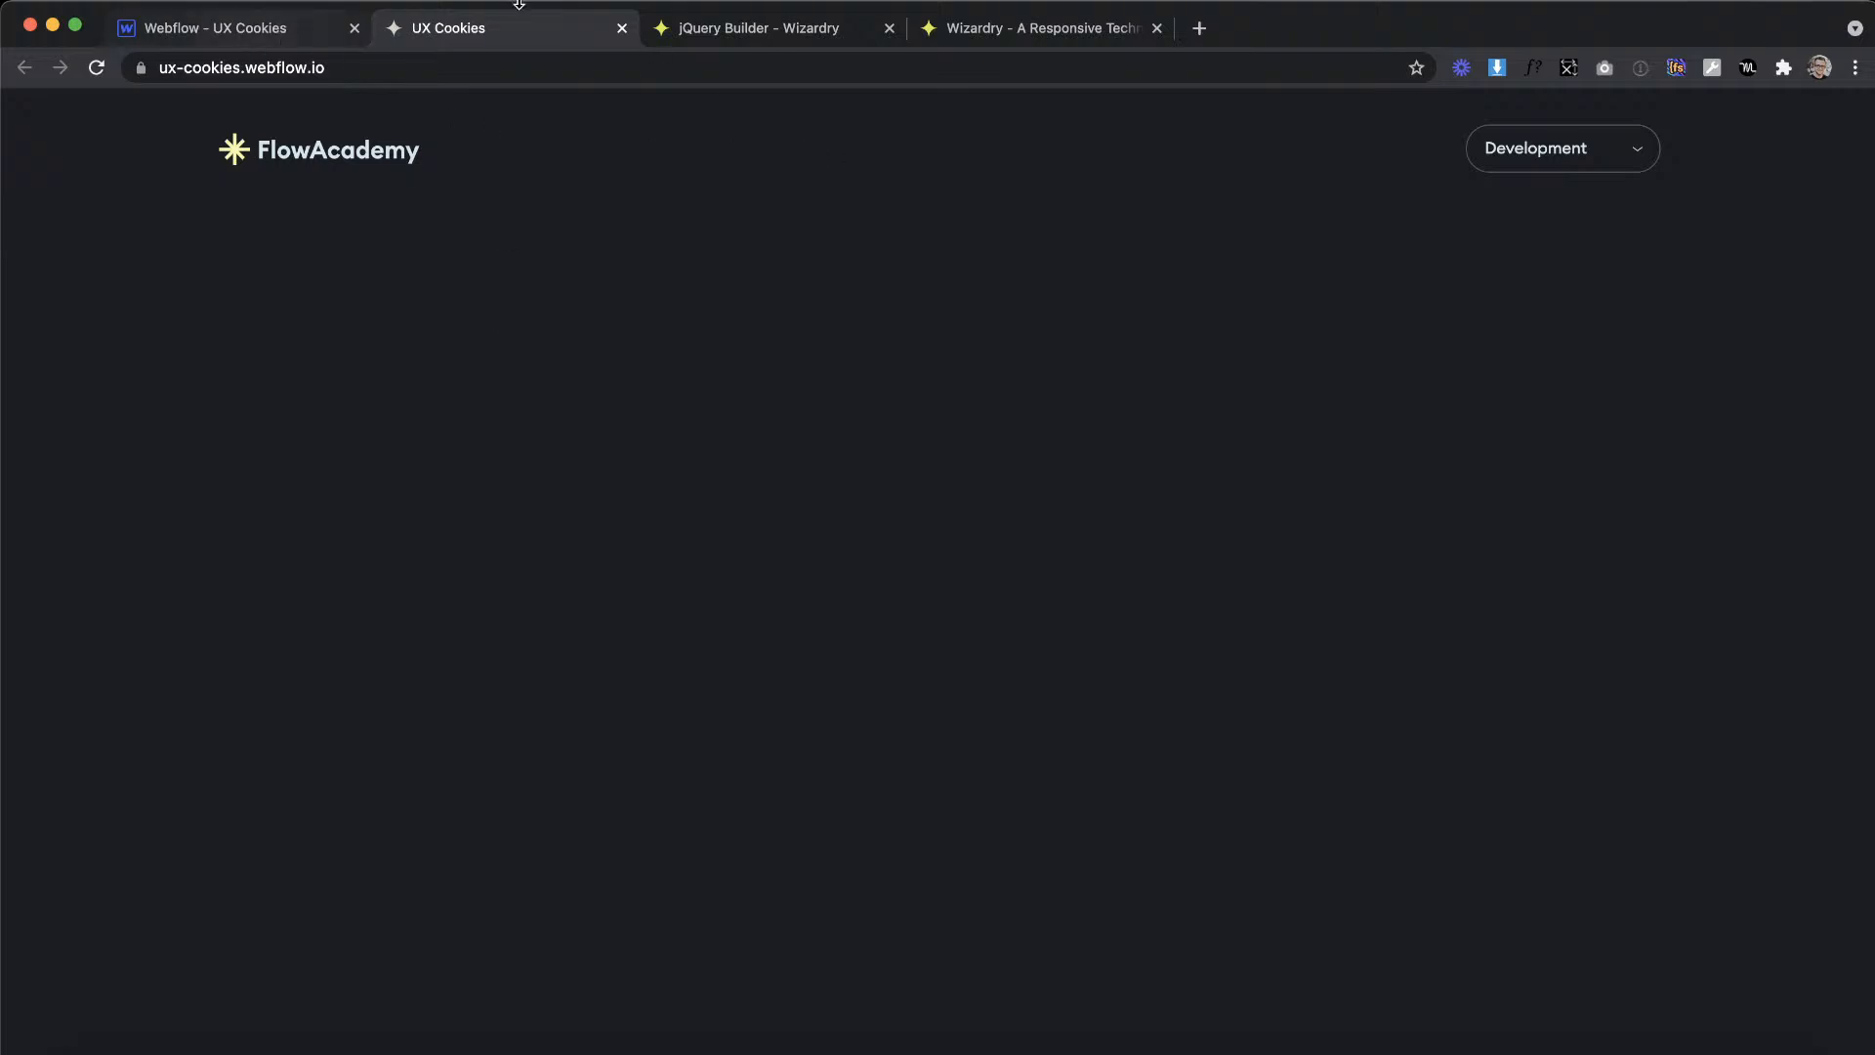
left_click(367, 13)
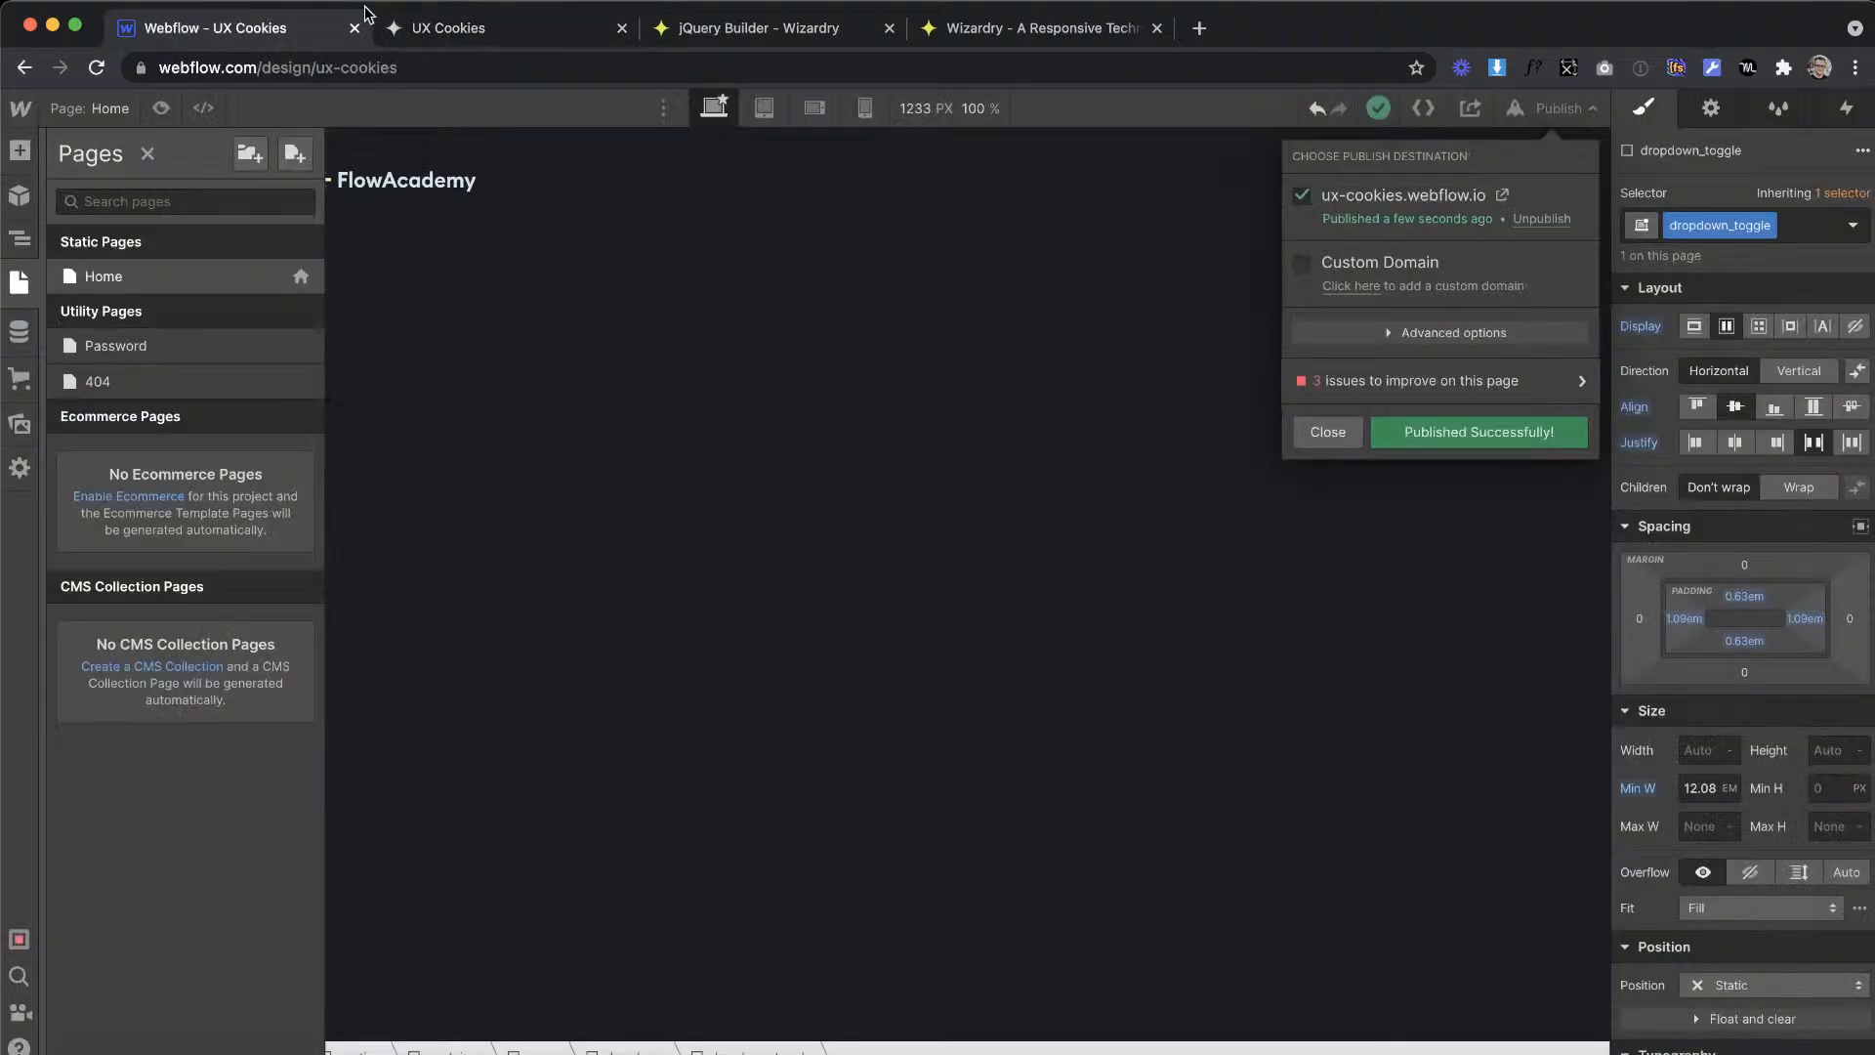
left_click(479, 30)
left_click(1563, 151)
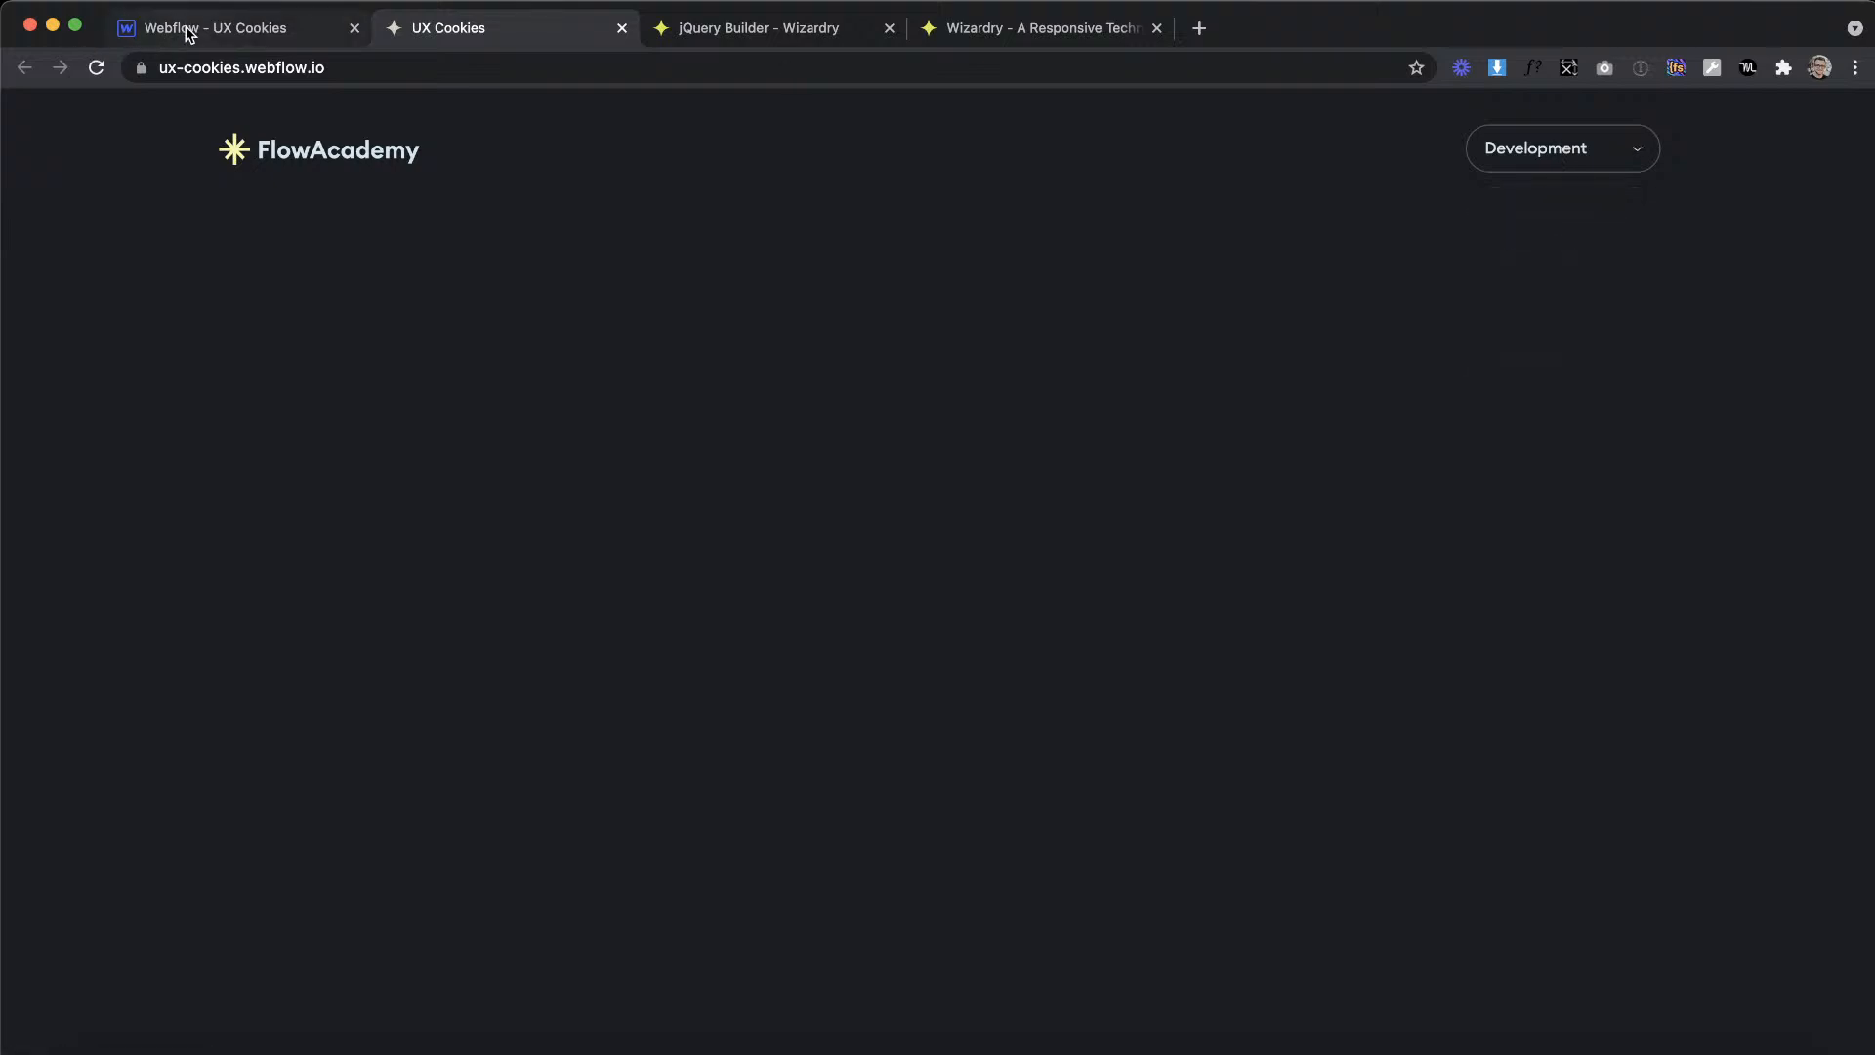
Step: Return to Webflow, add the open combo class to the dropdown element, and select its Development link
left_click(224, 23)
left_click(1064, 260)
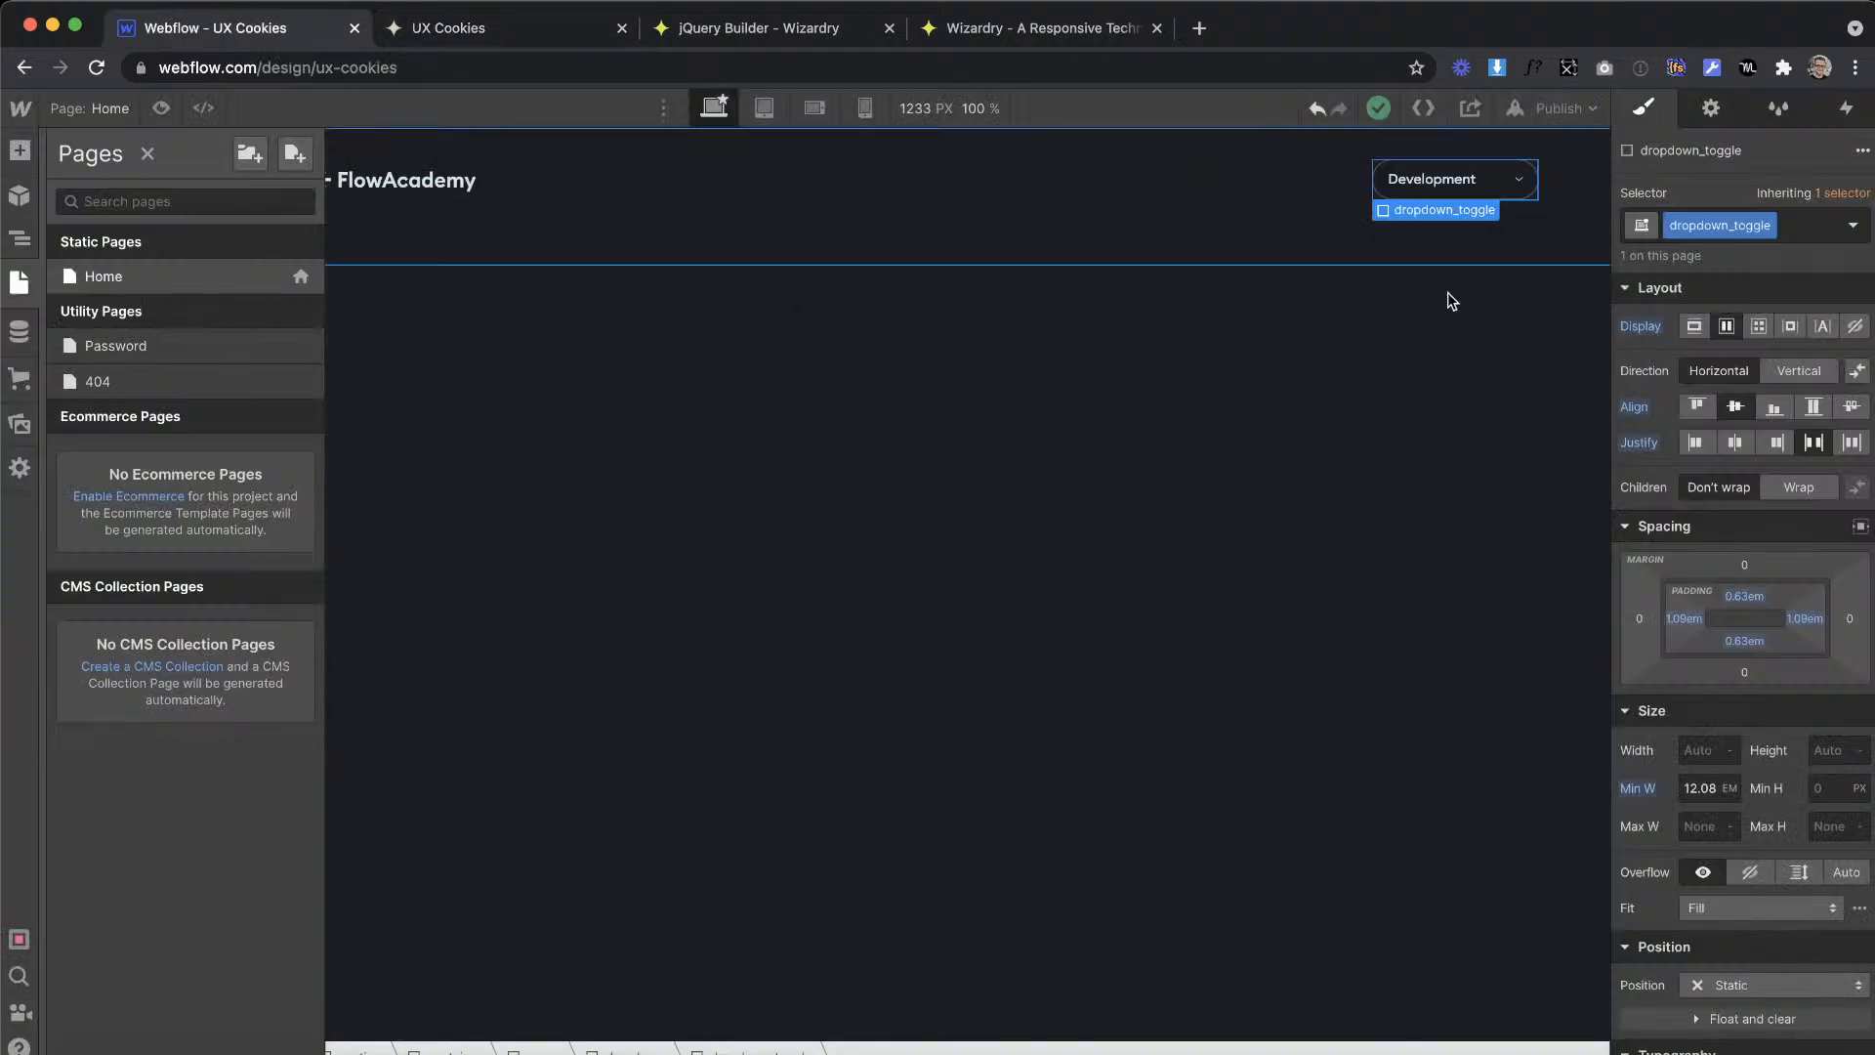
left_click(15, 232)
left_click(124, 334)
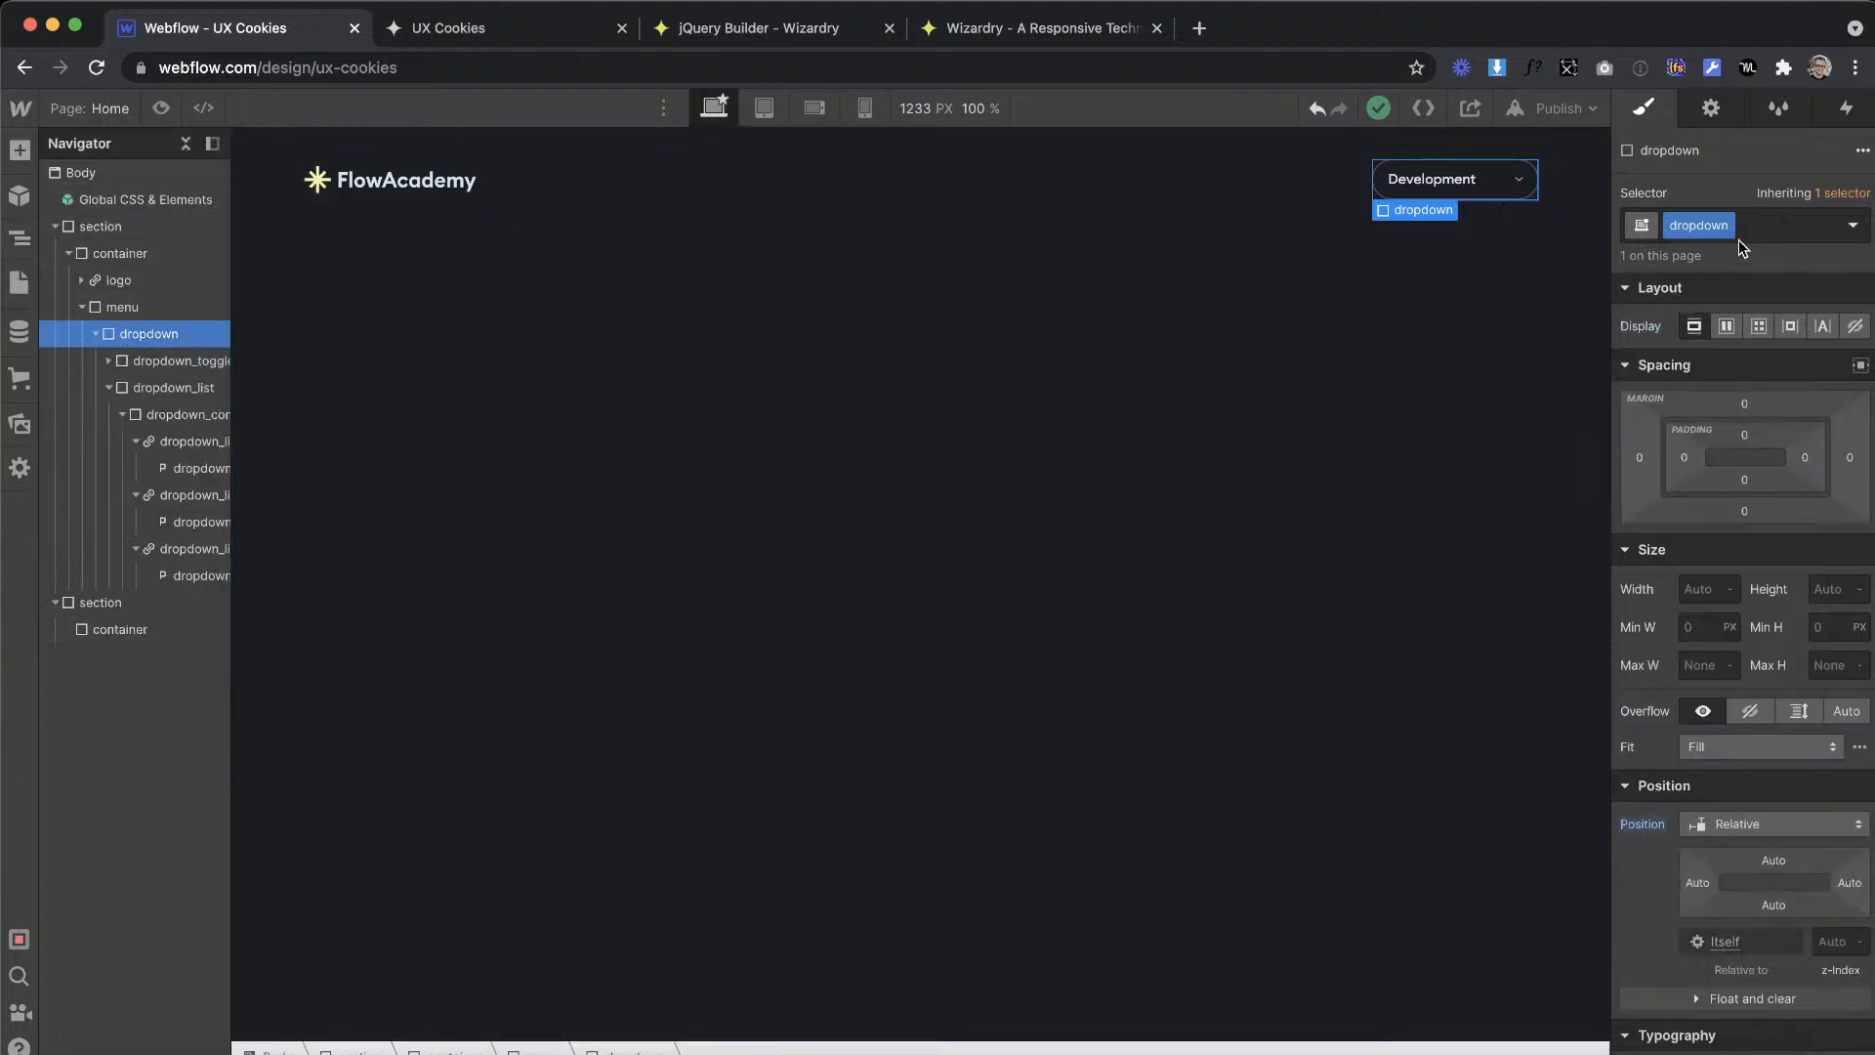
left_click(1777, 234)
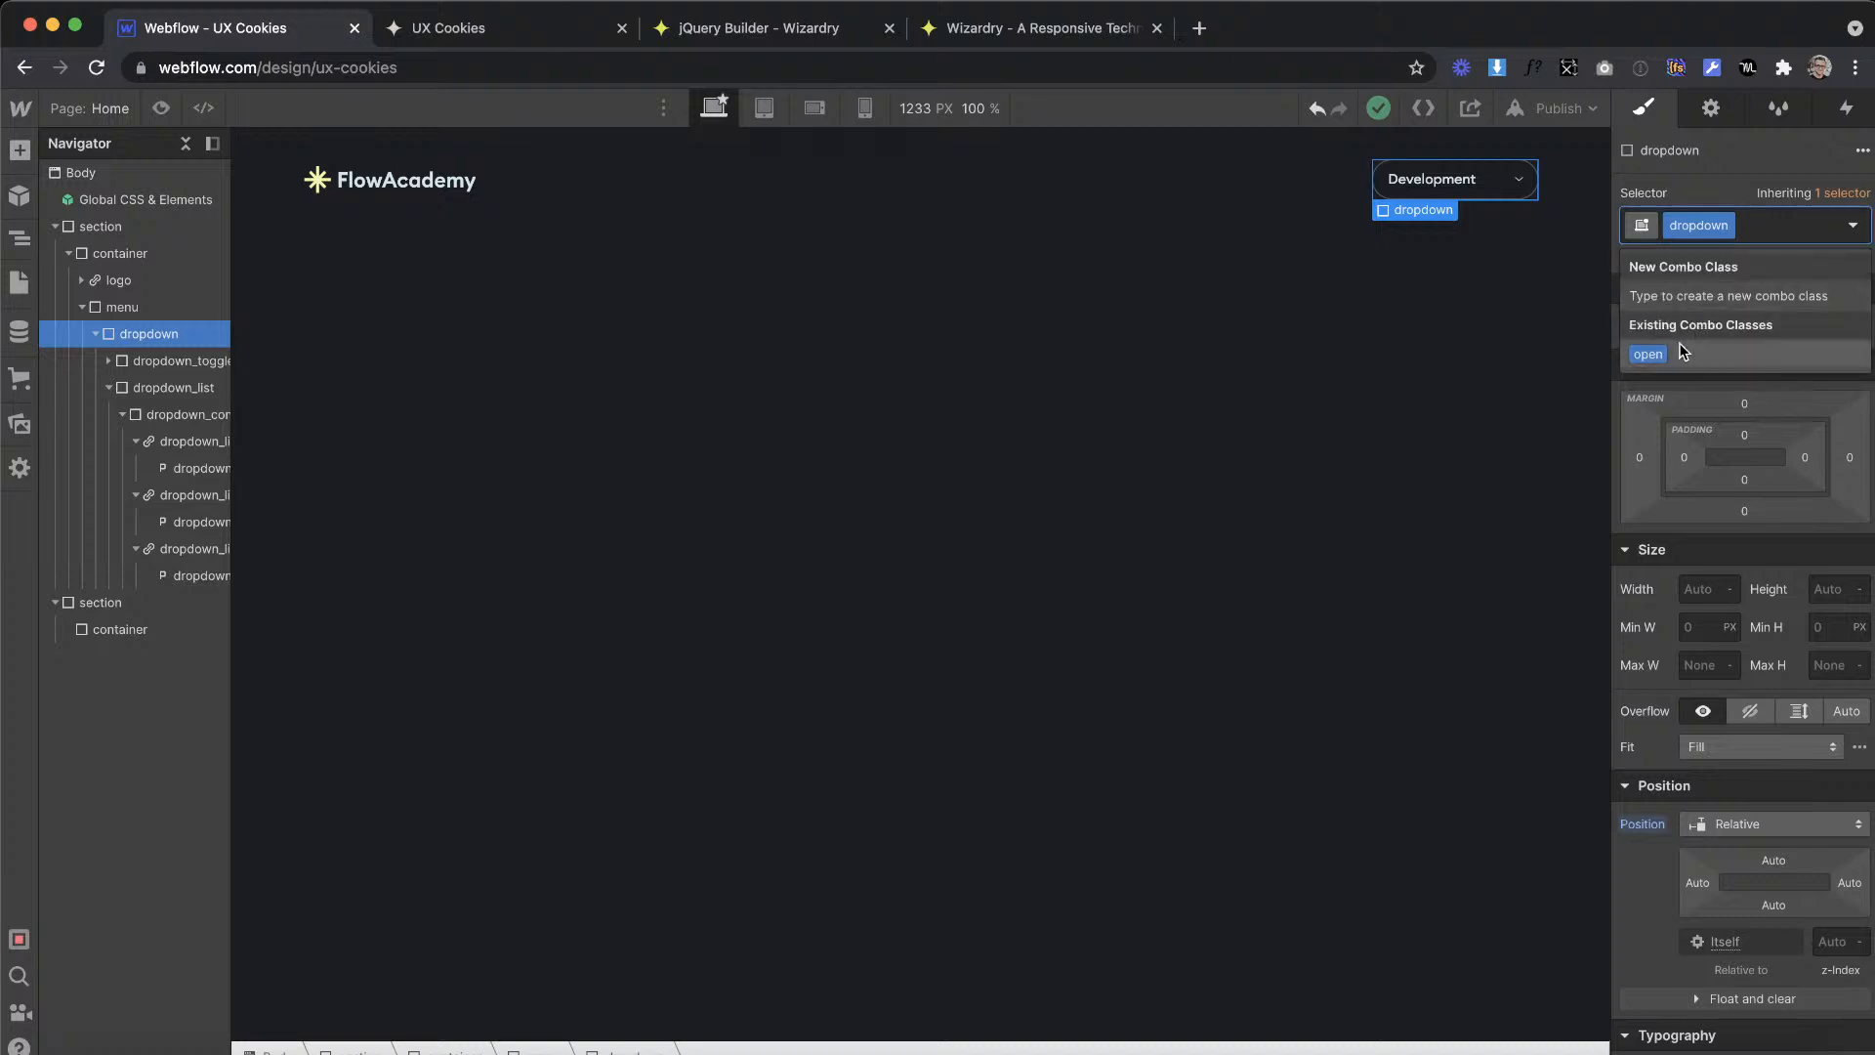
left_click(1644, 351)
left_click(1526, 254)
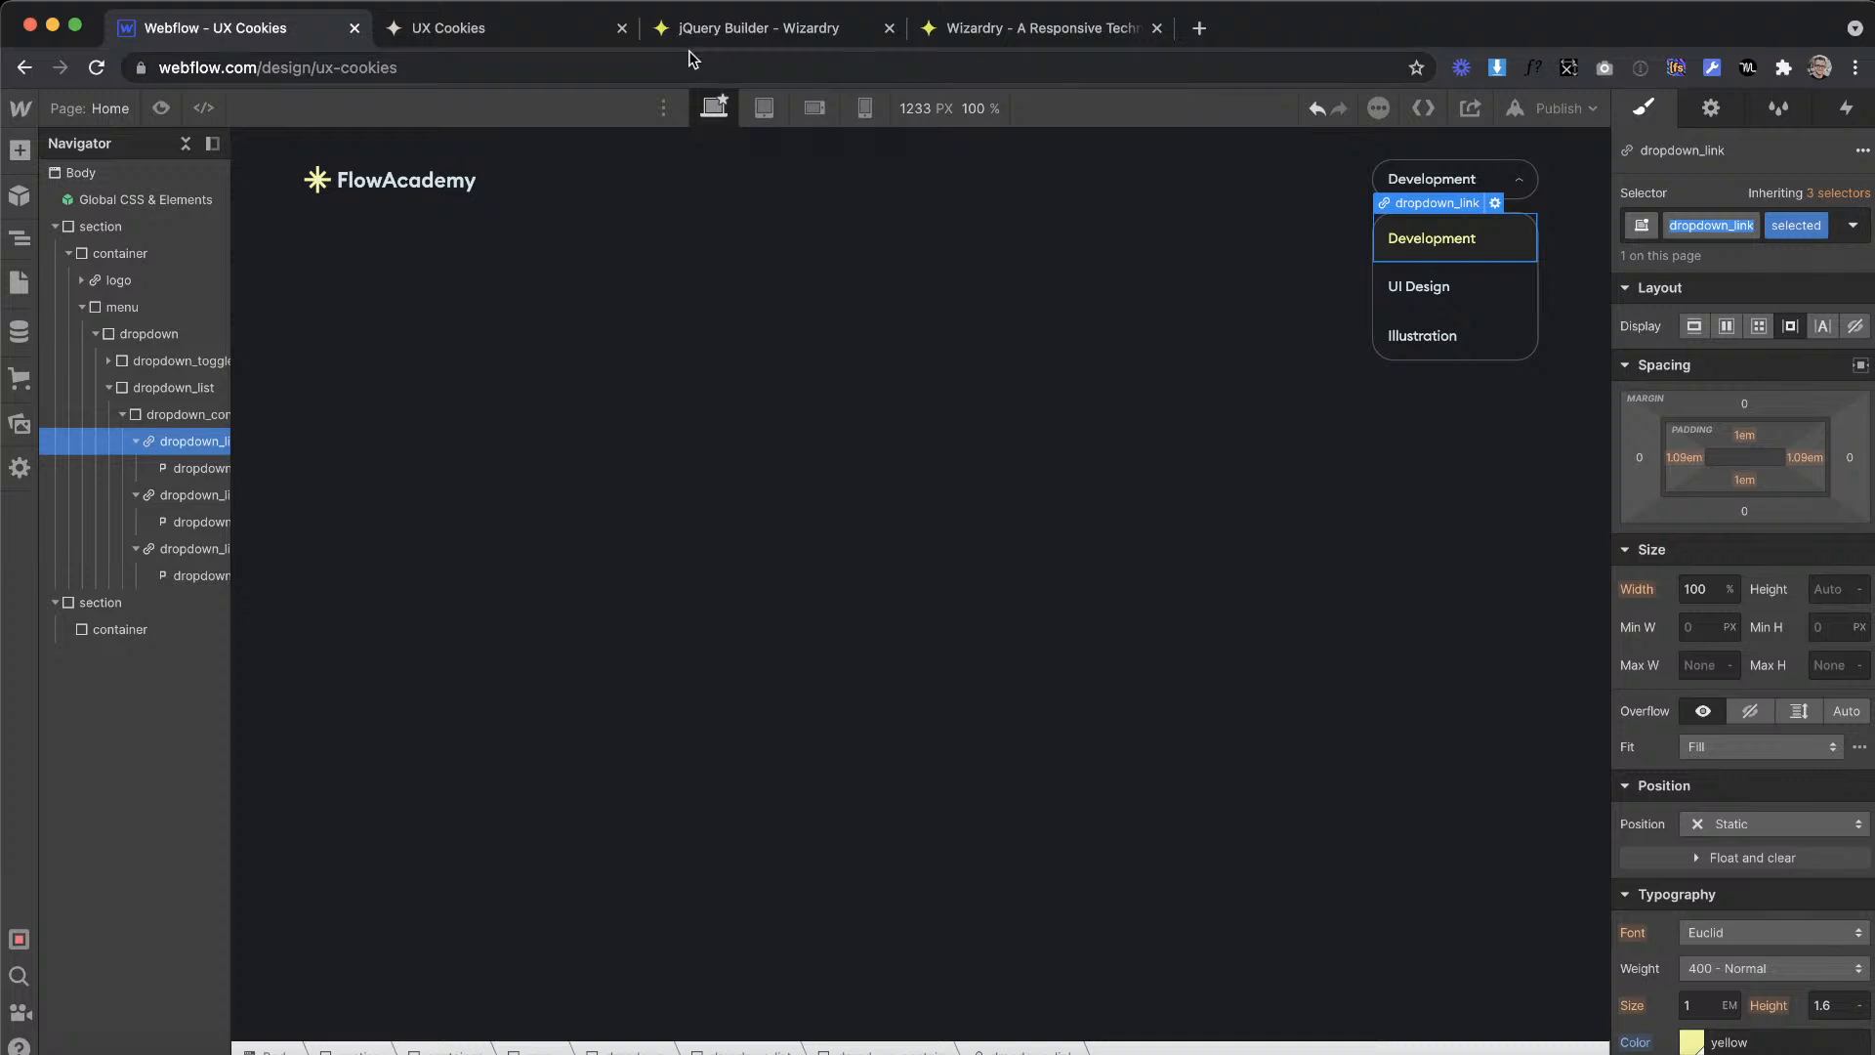
Step: Reset the jQuery Builder page and set up a click trigger on dropdown_link that targets the trigger element
left_click(750, 36)
key("super+r")
left_click(649, 306)
type("dropdown_link")
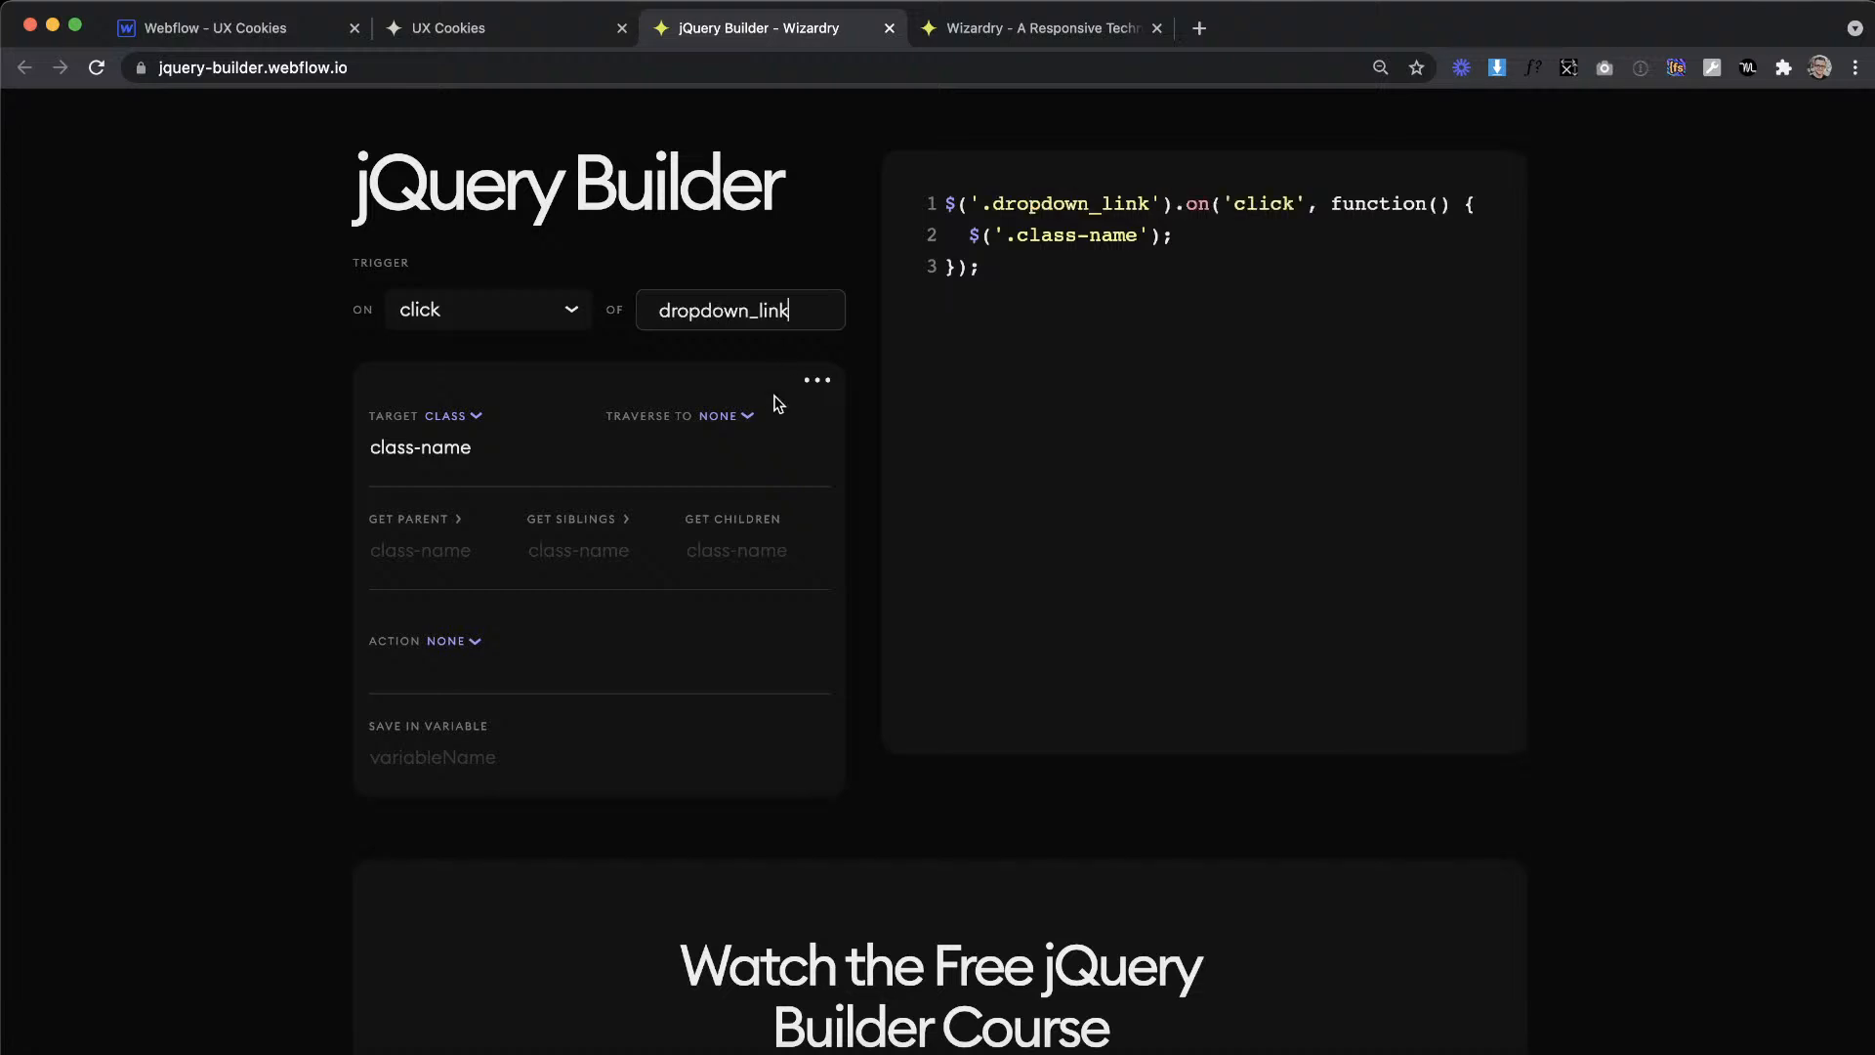
left_click(445, 416)
left_click(473, 504)
Step: Copy the link's class name from Webflow and set the jQuery Builder item's siblings to dropdown_link.selected
left_click(563, 554)
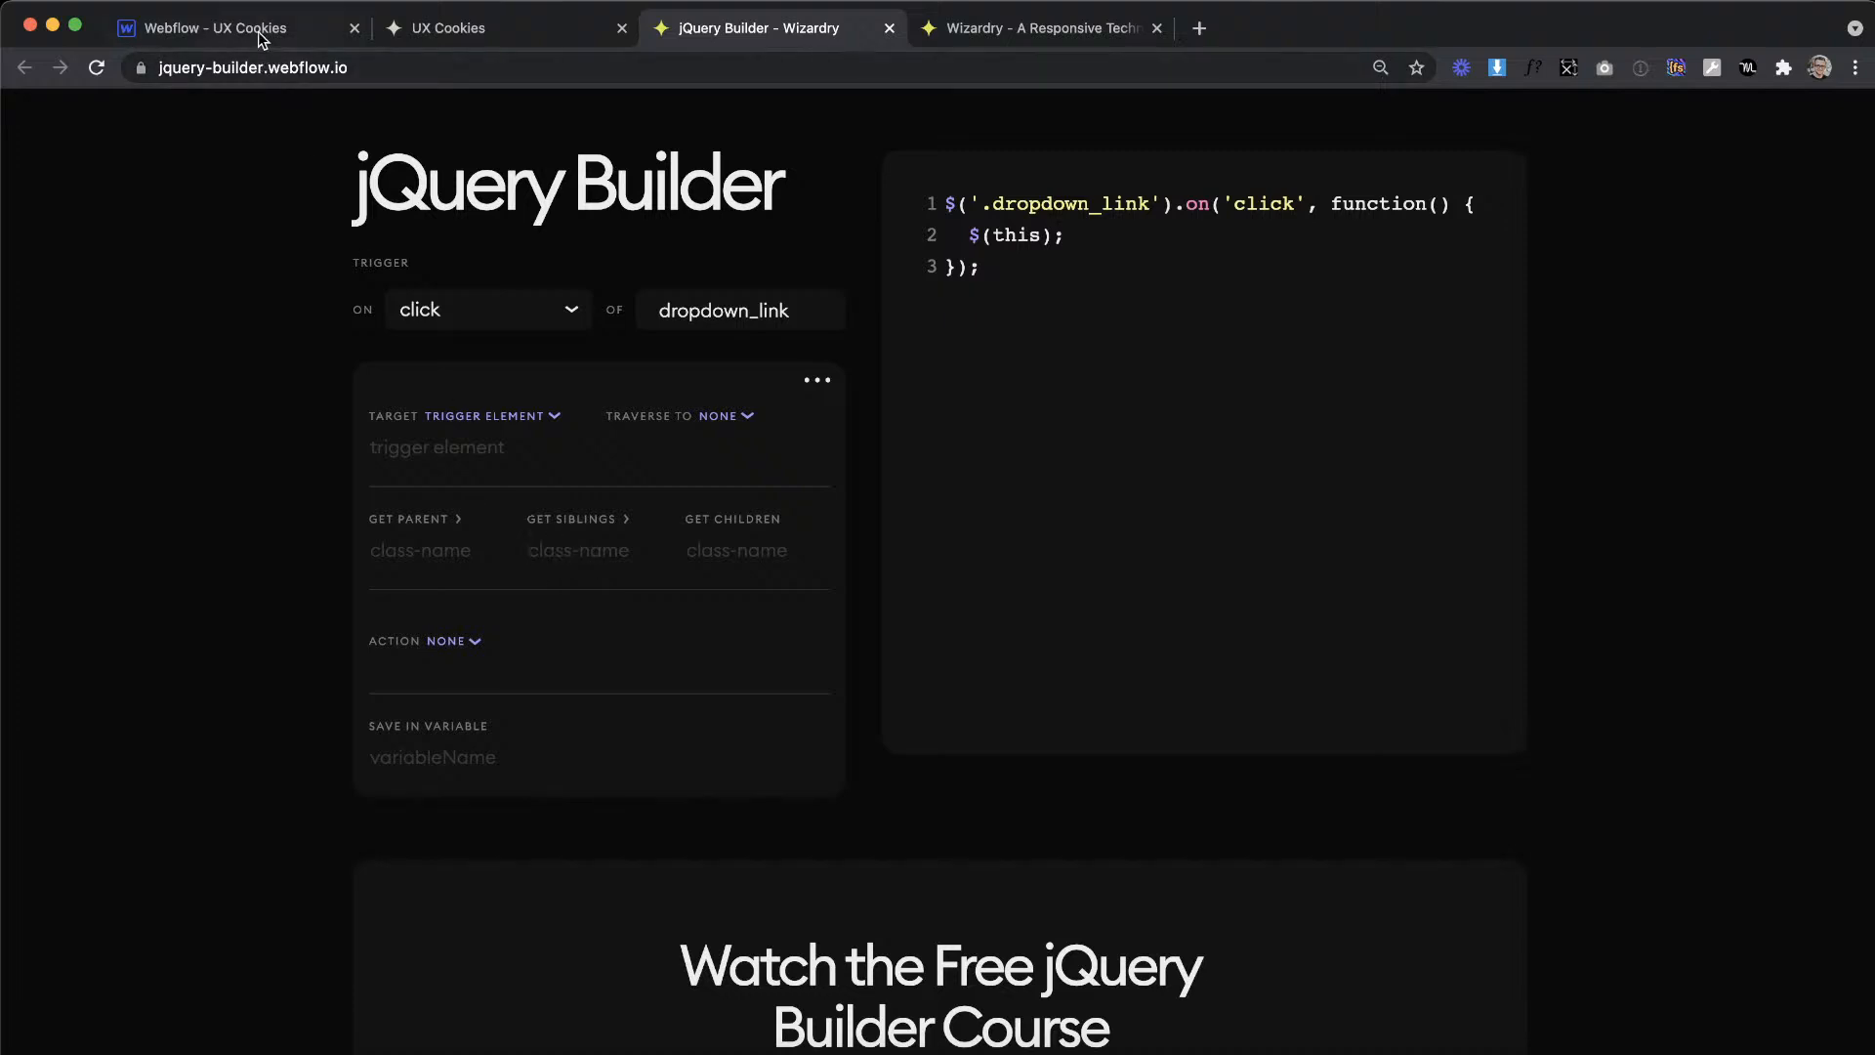
key("super+1")
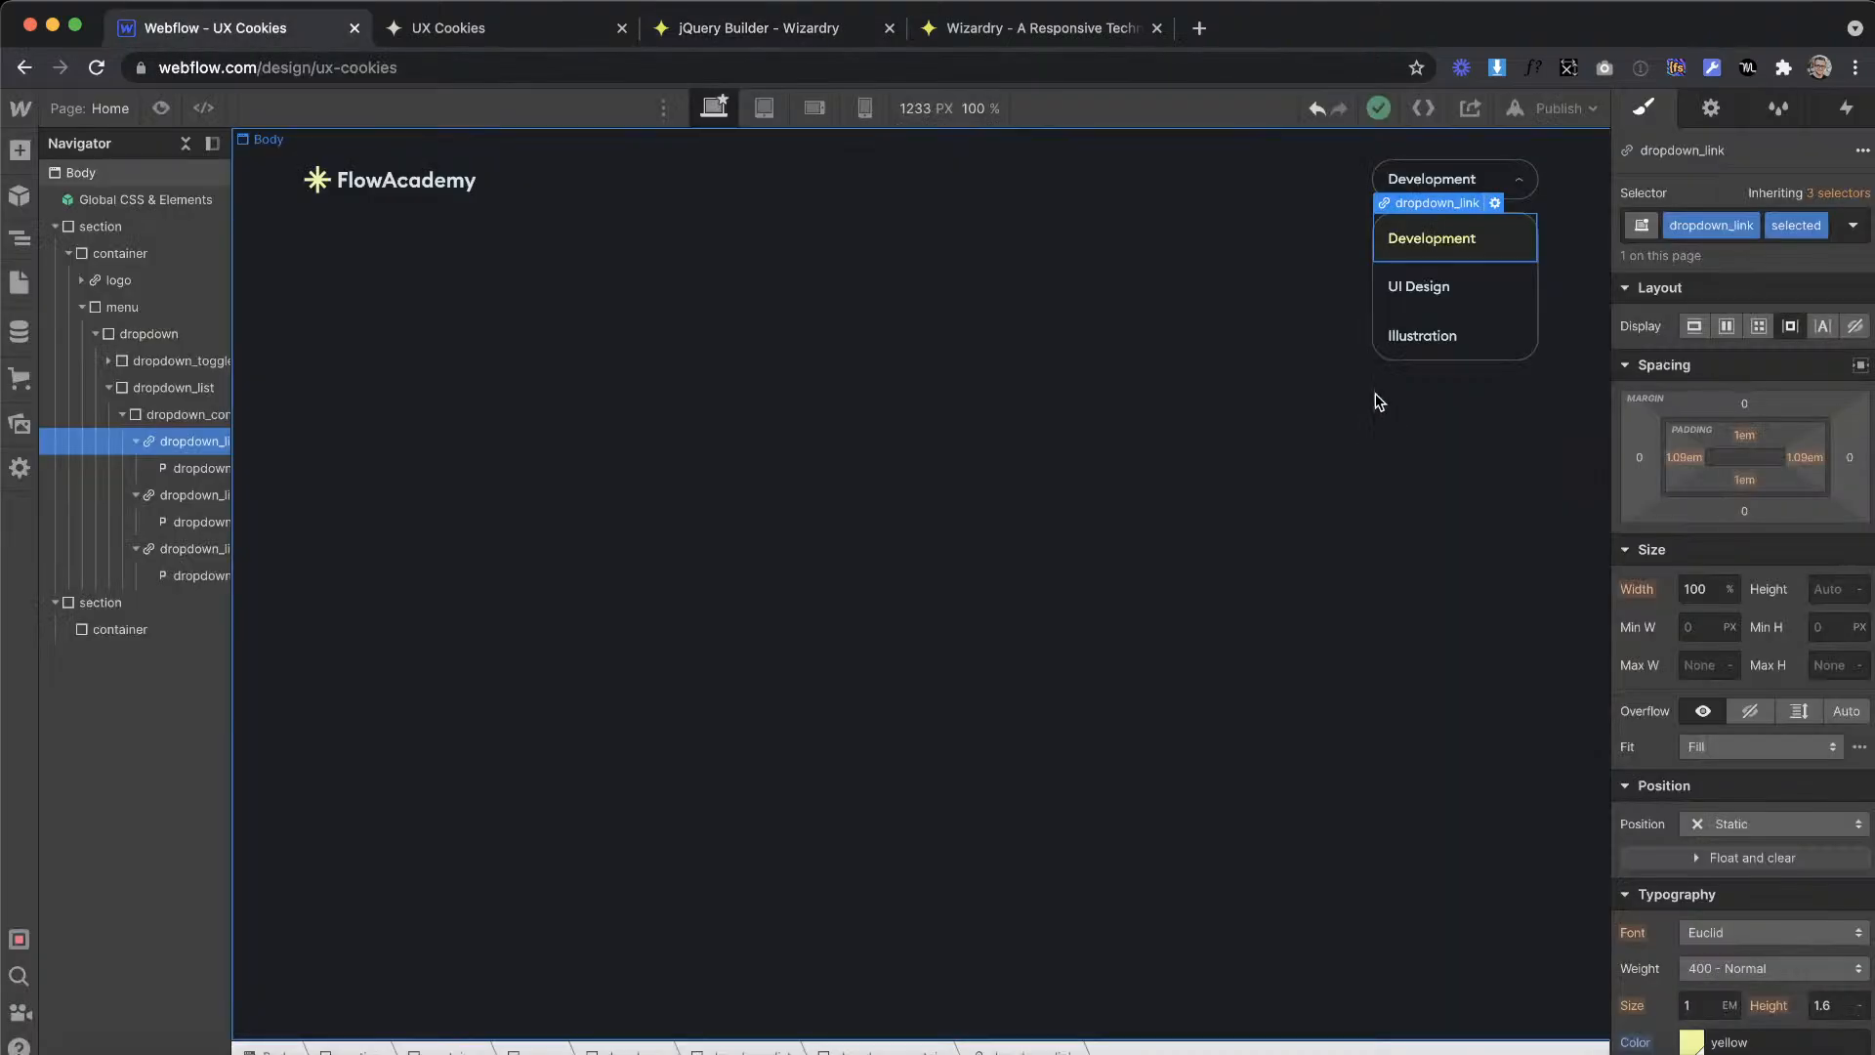
double_click(1683, 223)
key("super+c")
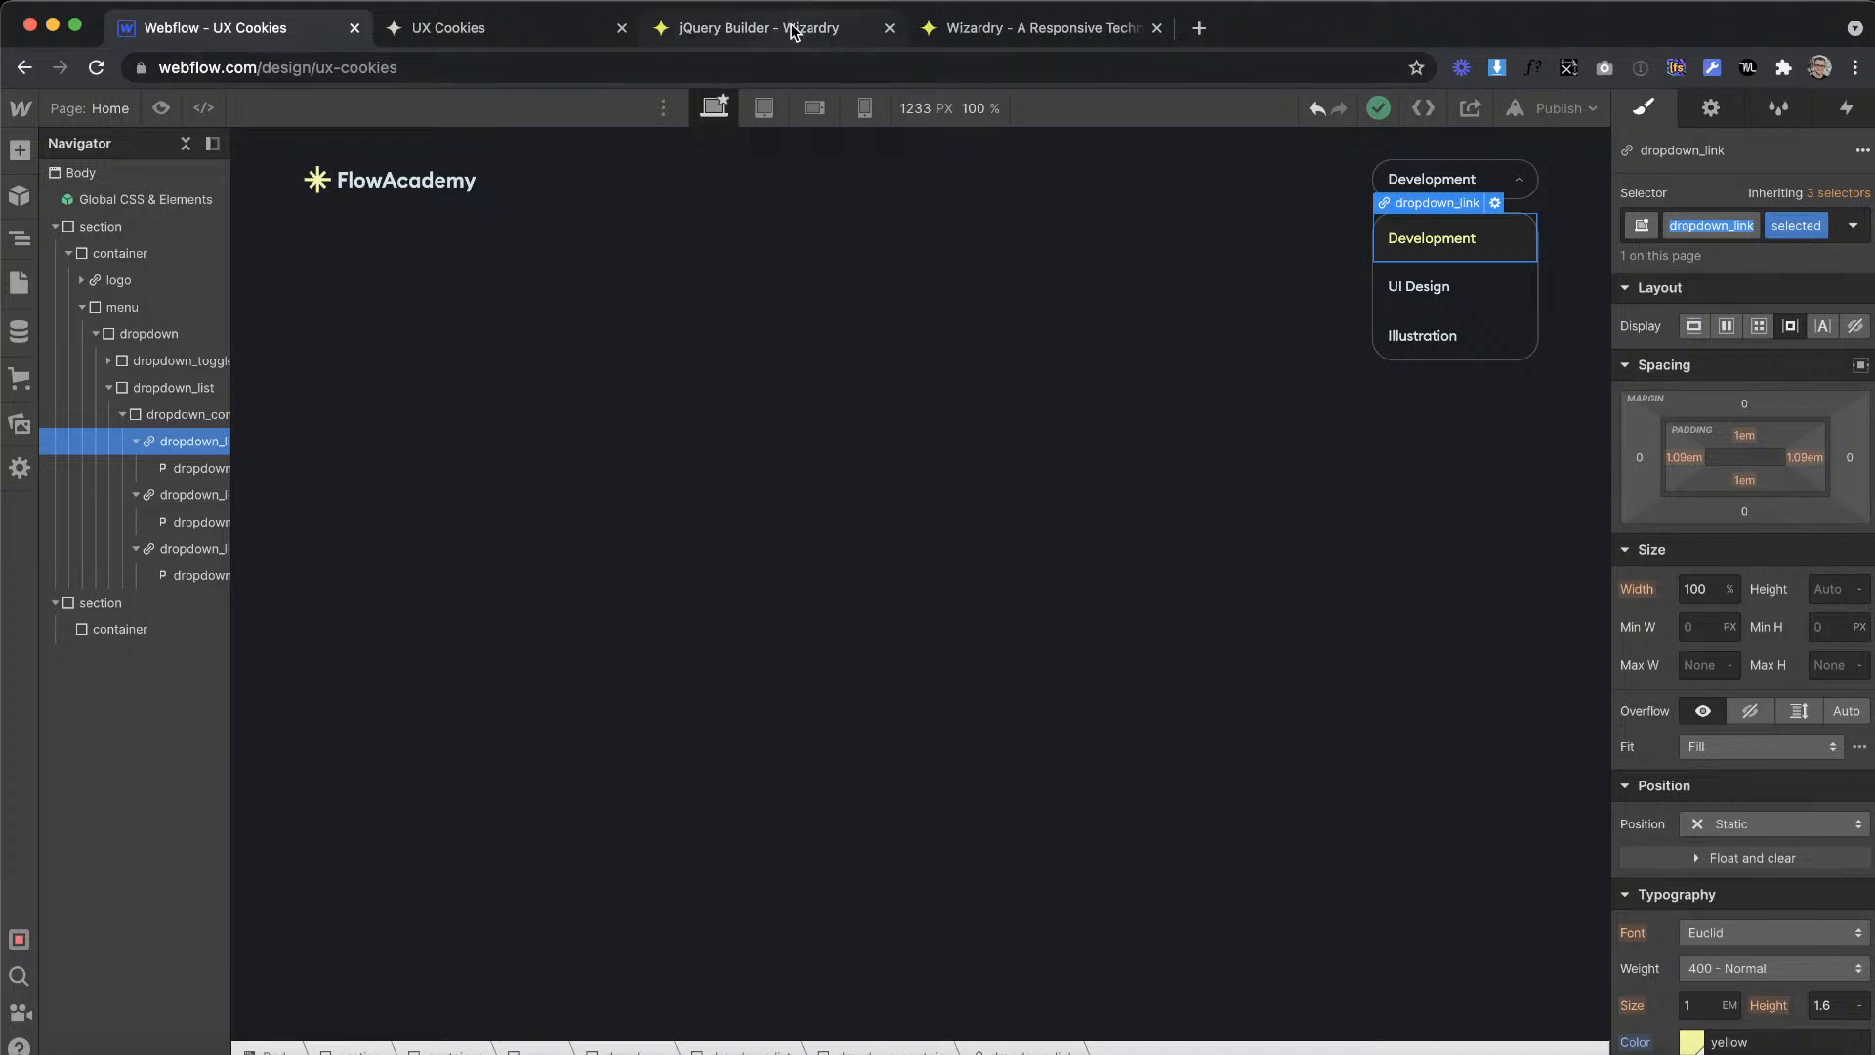
key("super+3")
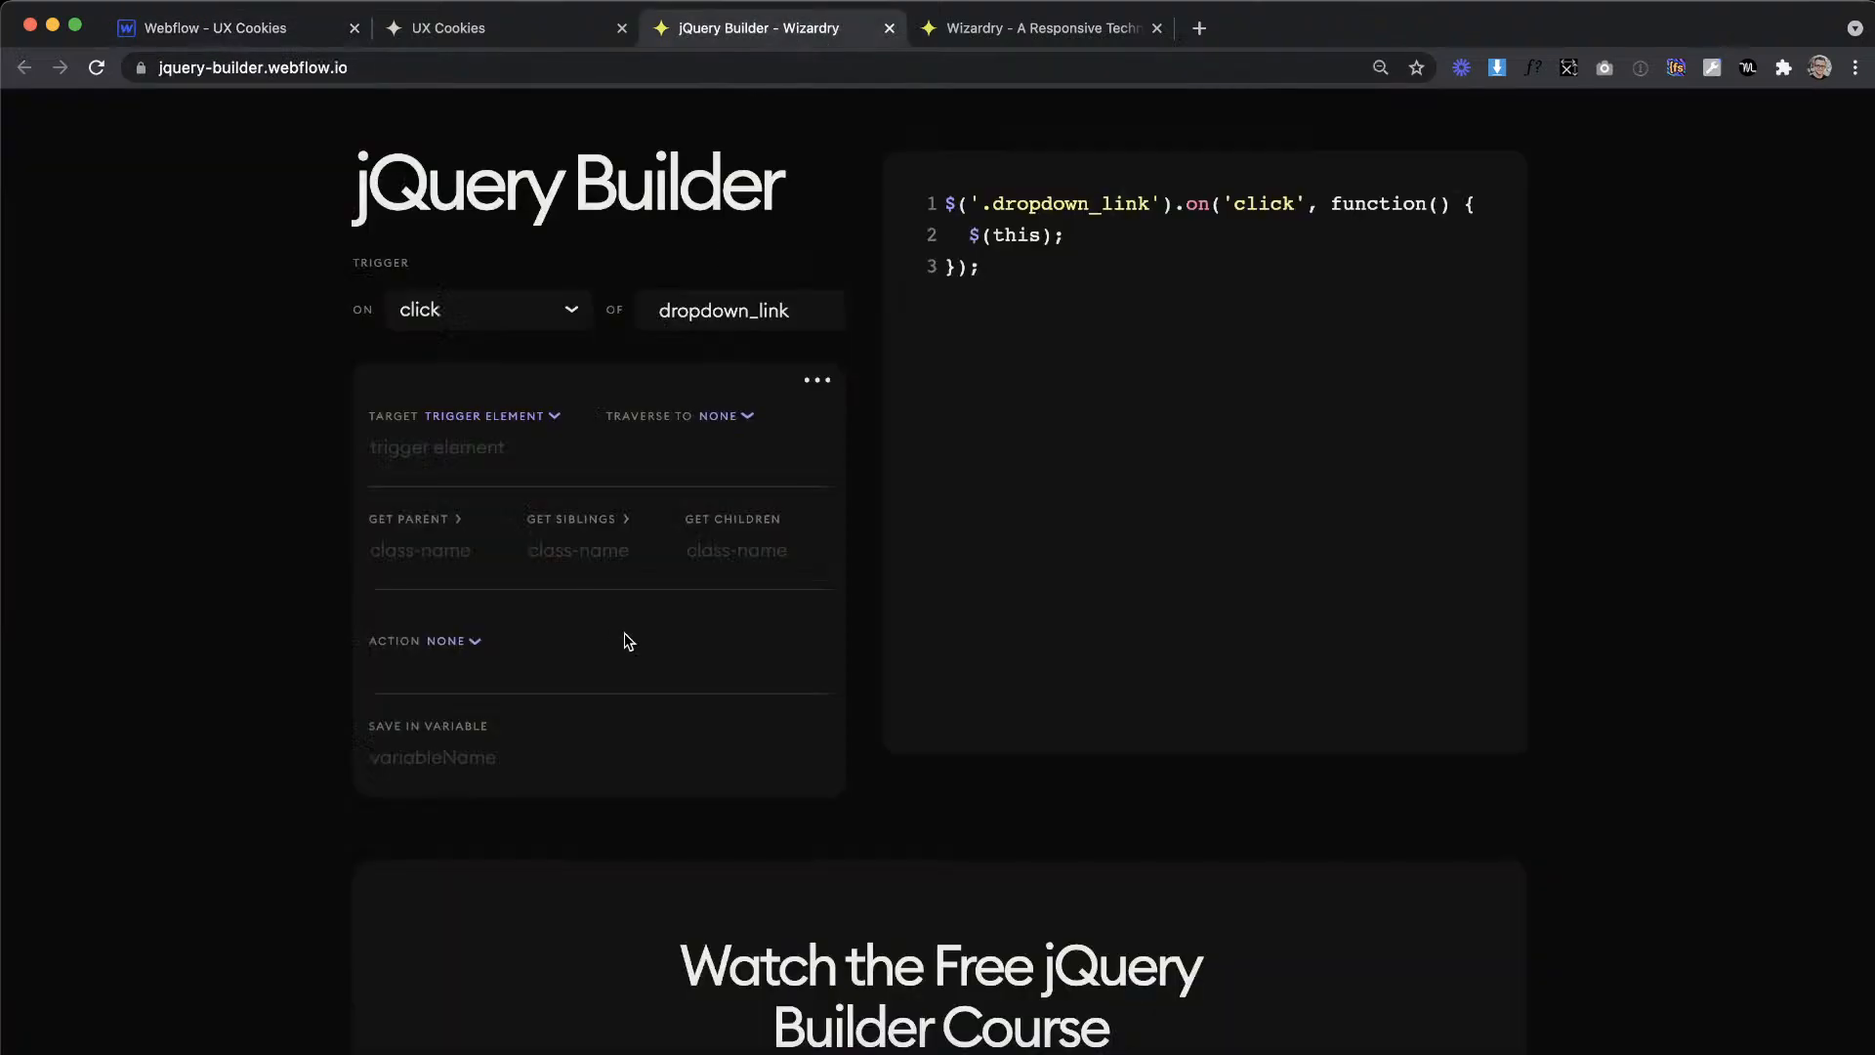
key("super+v")
type(".selected")
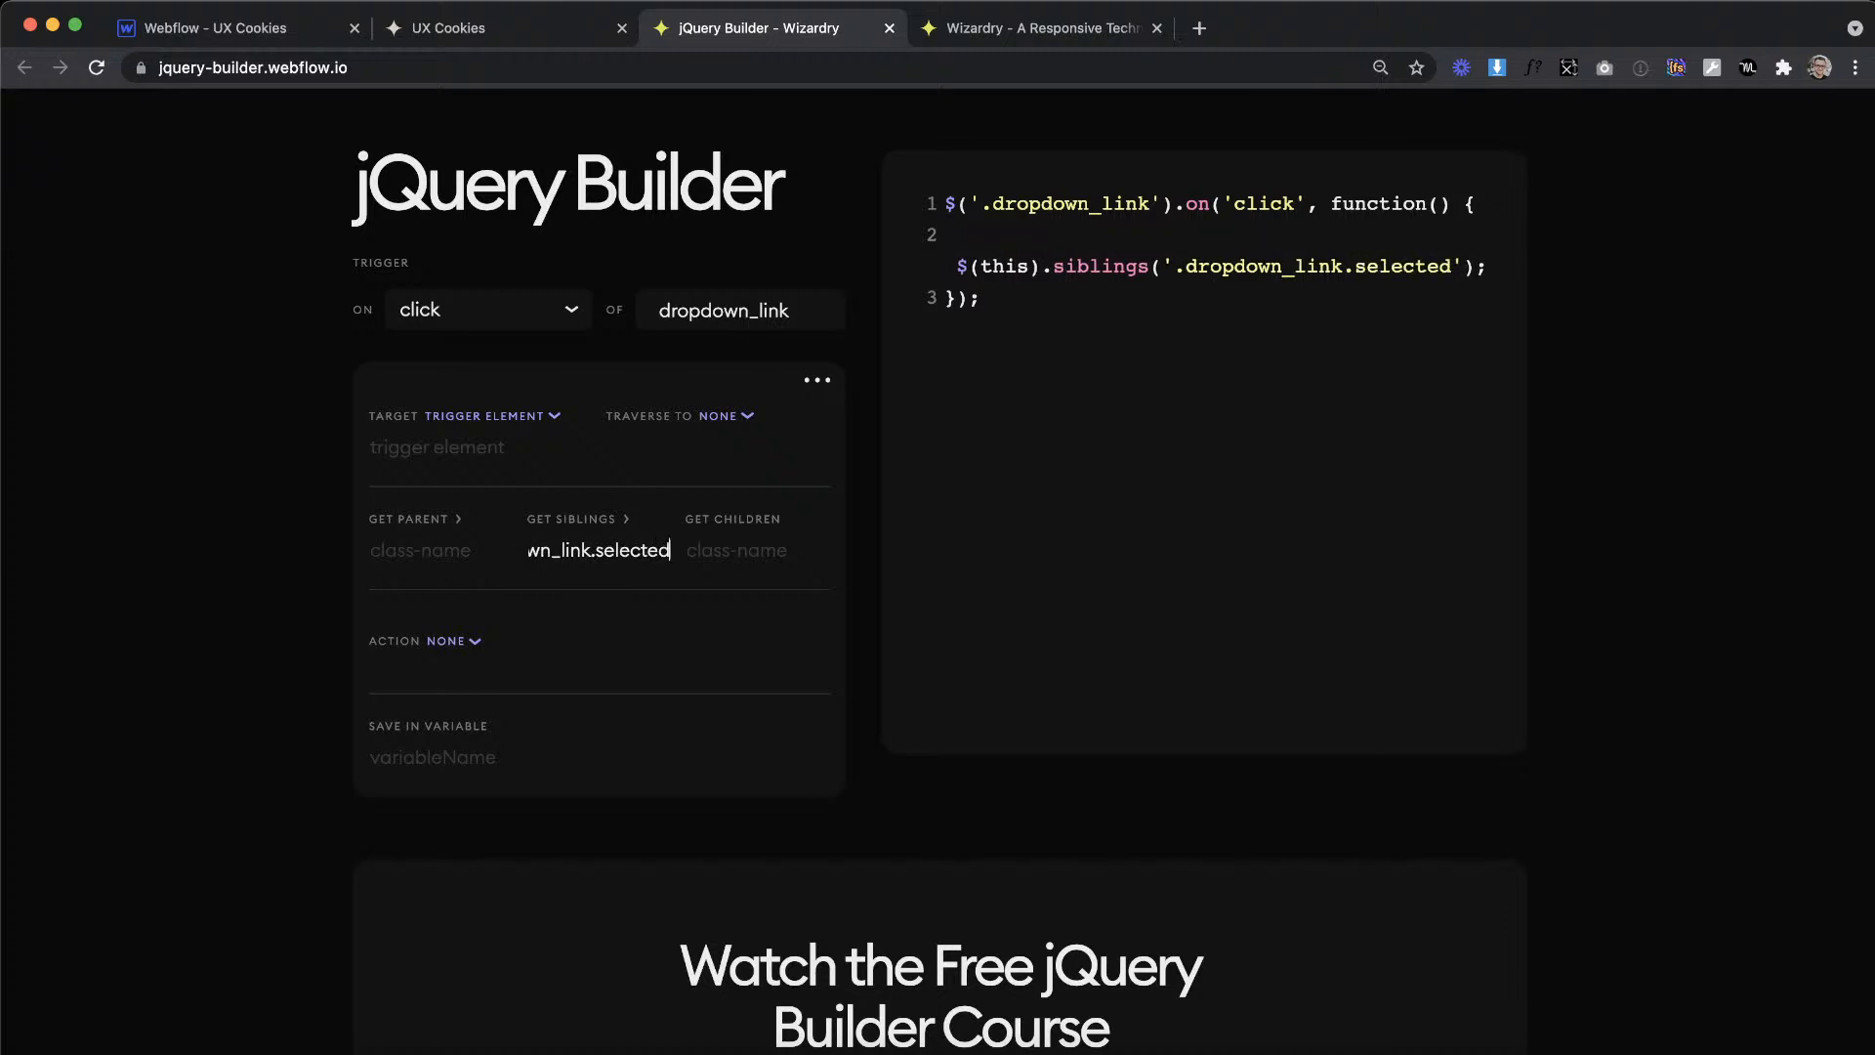
Step: Set the siblings' action to remove class with the class name selected
left_click(457, 641)
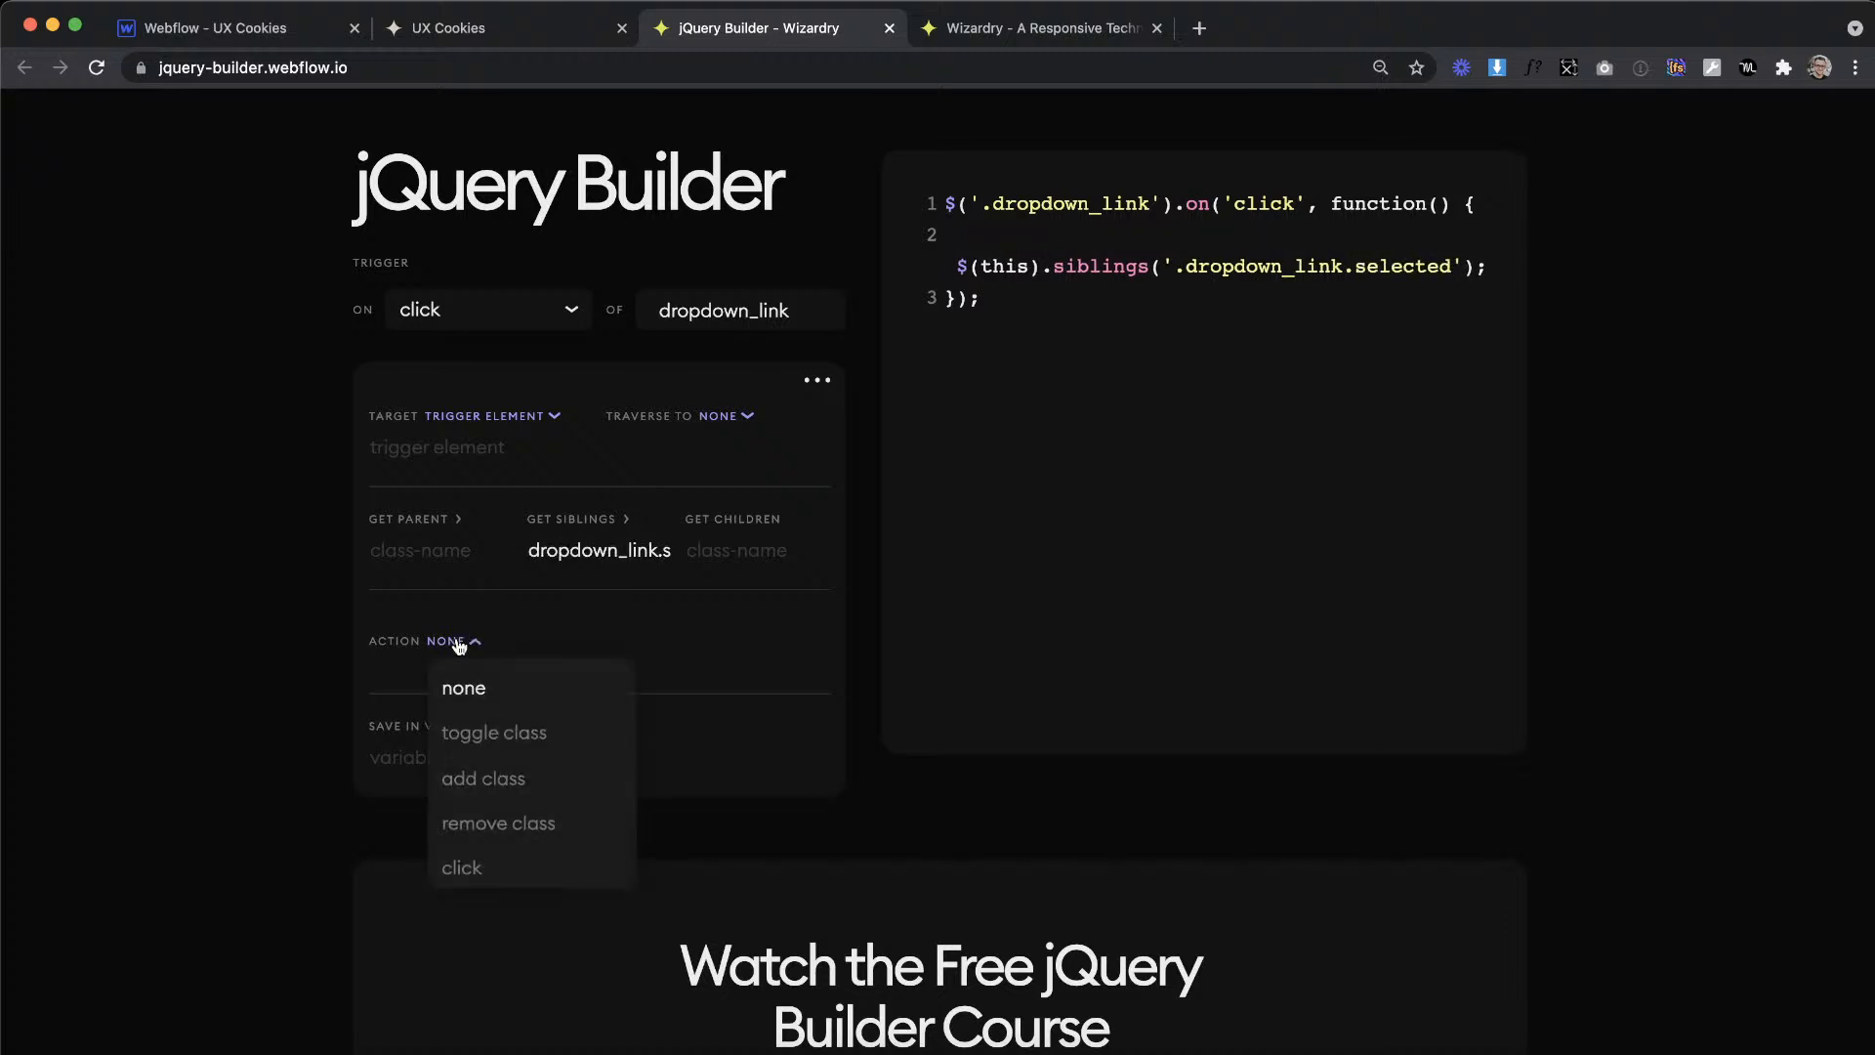
left_click(494, 828)
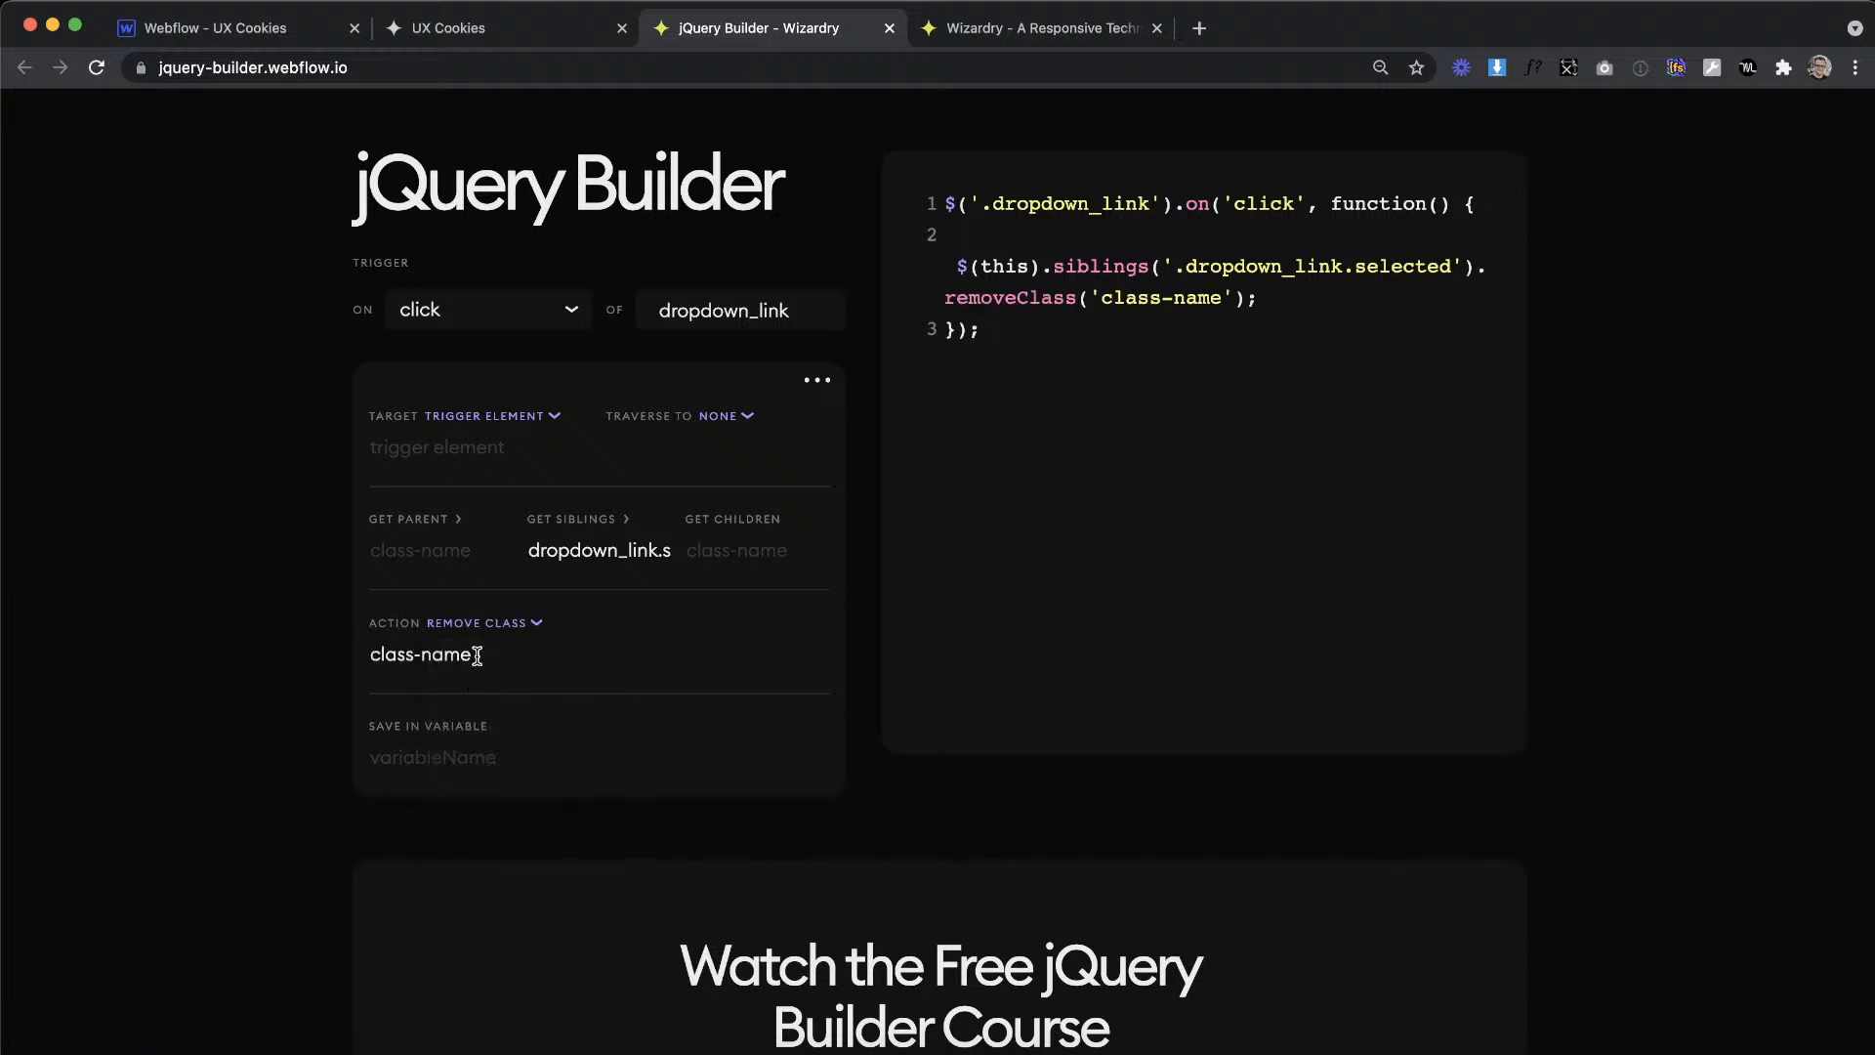
key("super+a")
key("BackSpace")
type("selec")
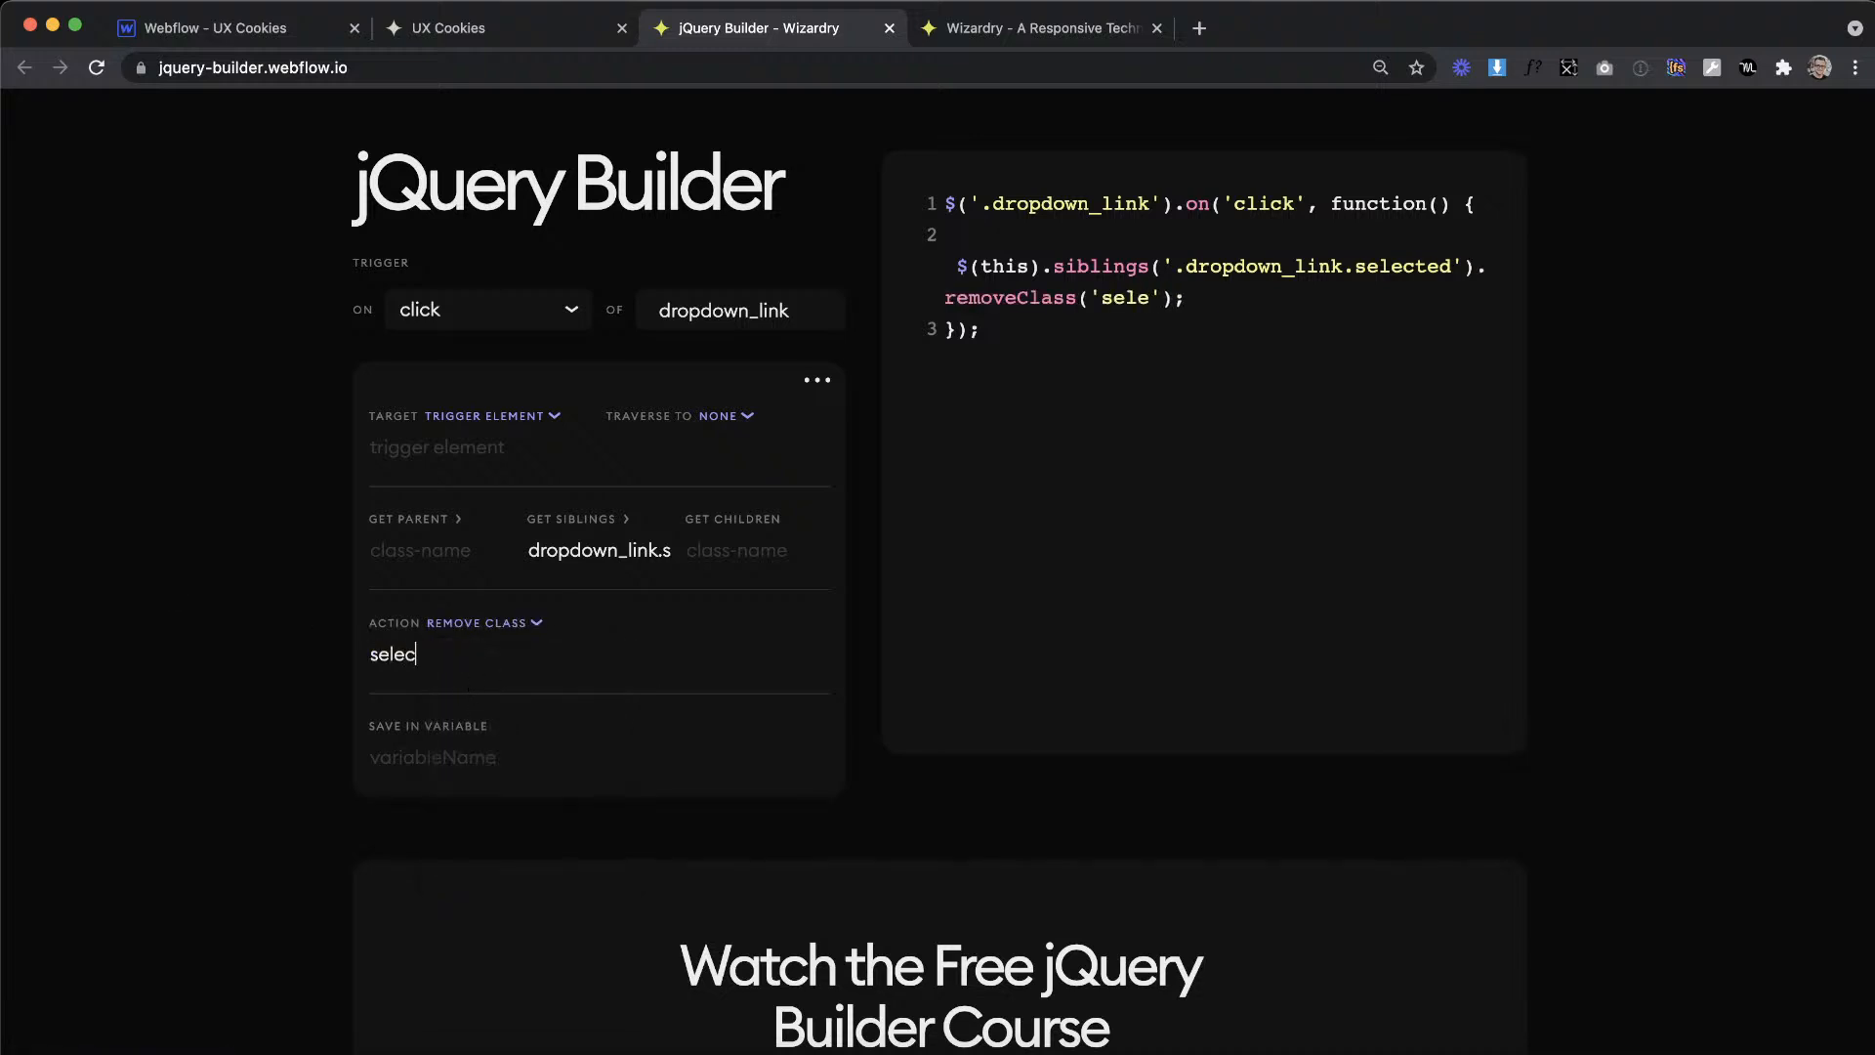
type("ted")
Step: Add a new item to the dropdown_link click script and set its target to trigger element
left_click(820, 385)
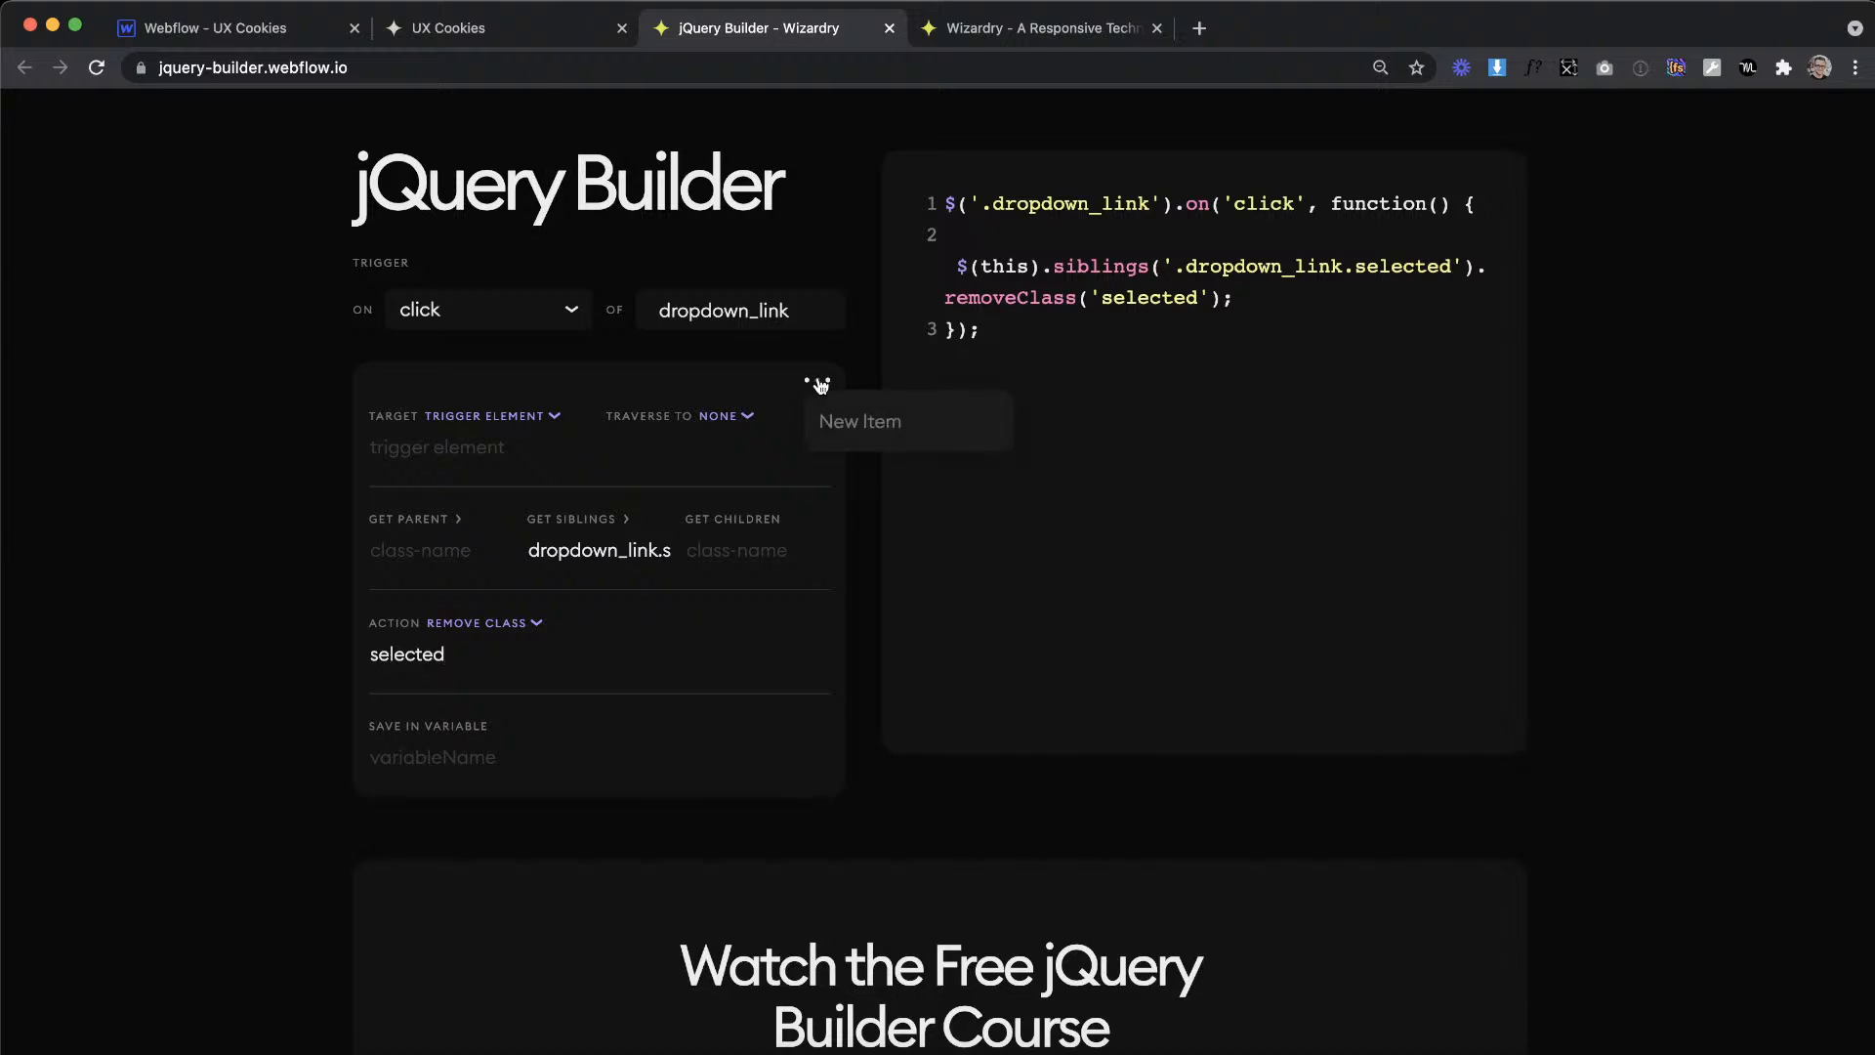
left_click(837, 419)
scroll(652, 639, "down", 2)
scroll(648, 640, "down", 2)
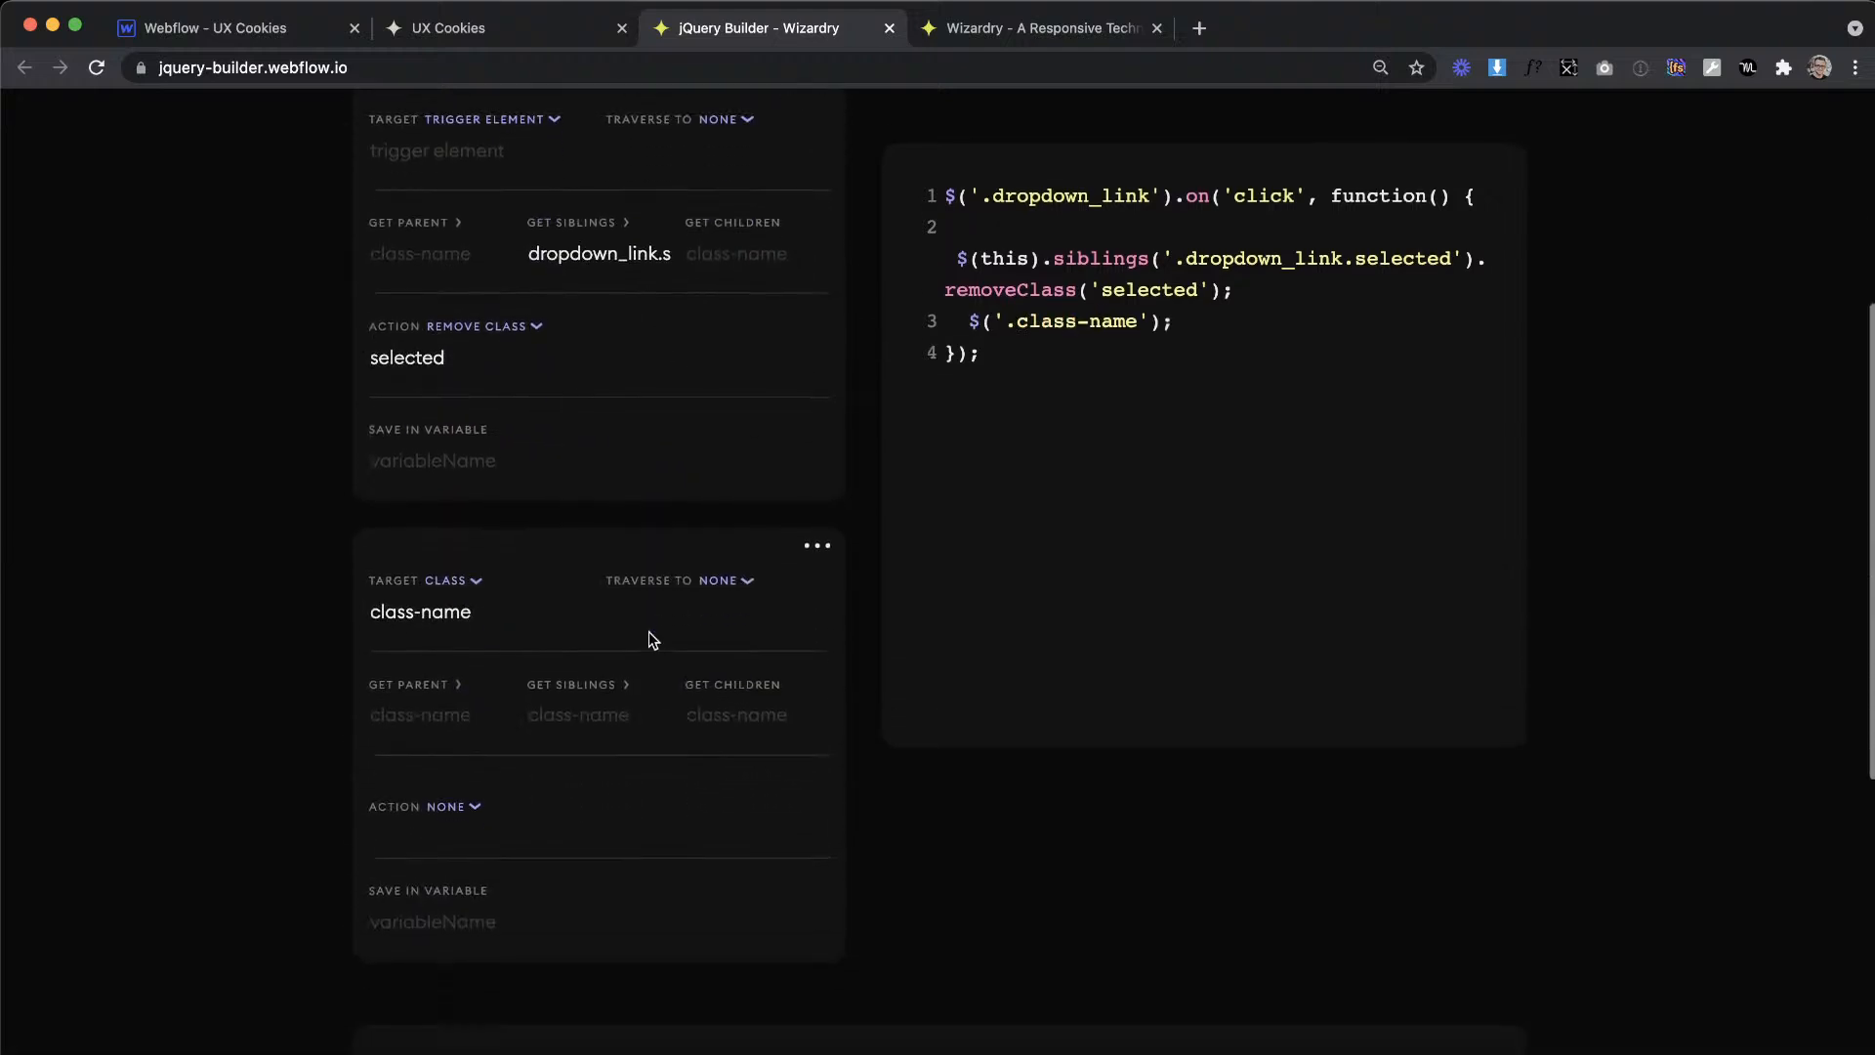
left_click(452, 580)
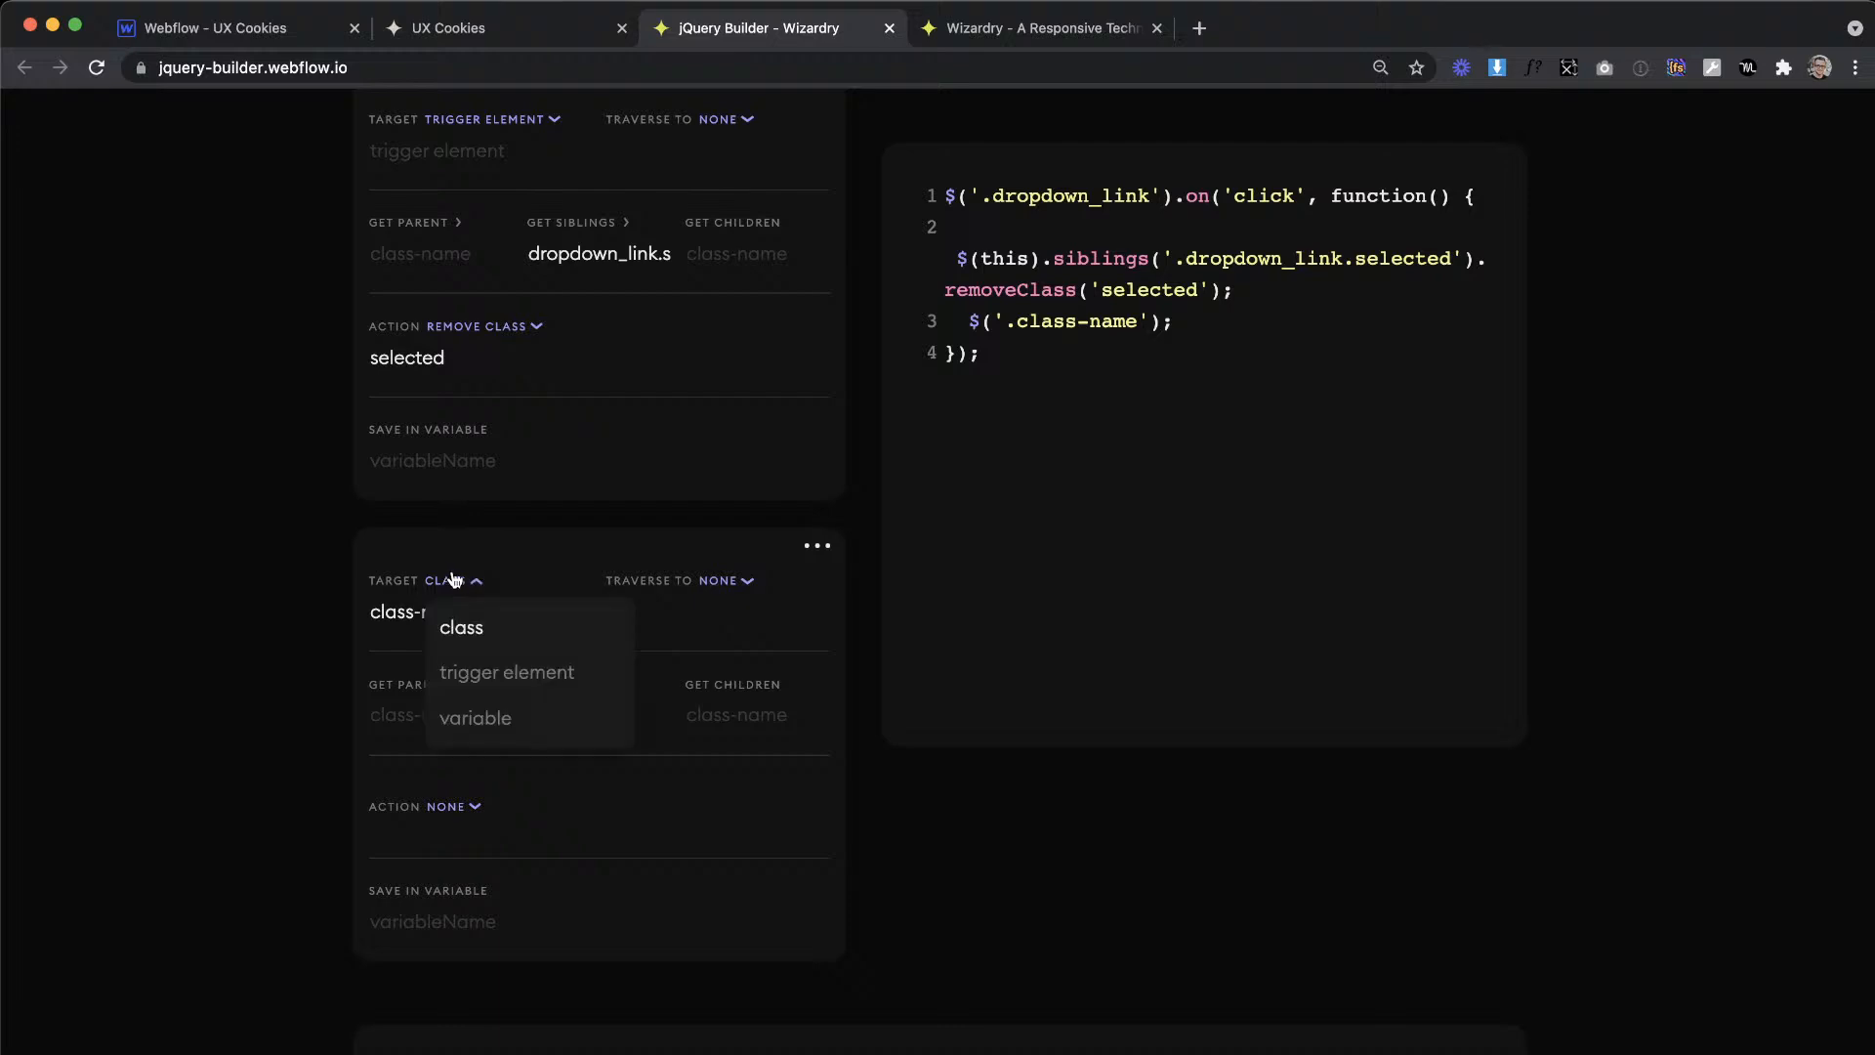
left_click(493, 672)
scroll(440, 859, "down", 2)
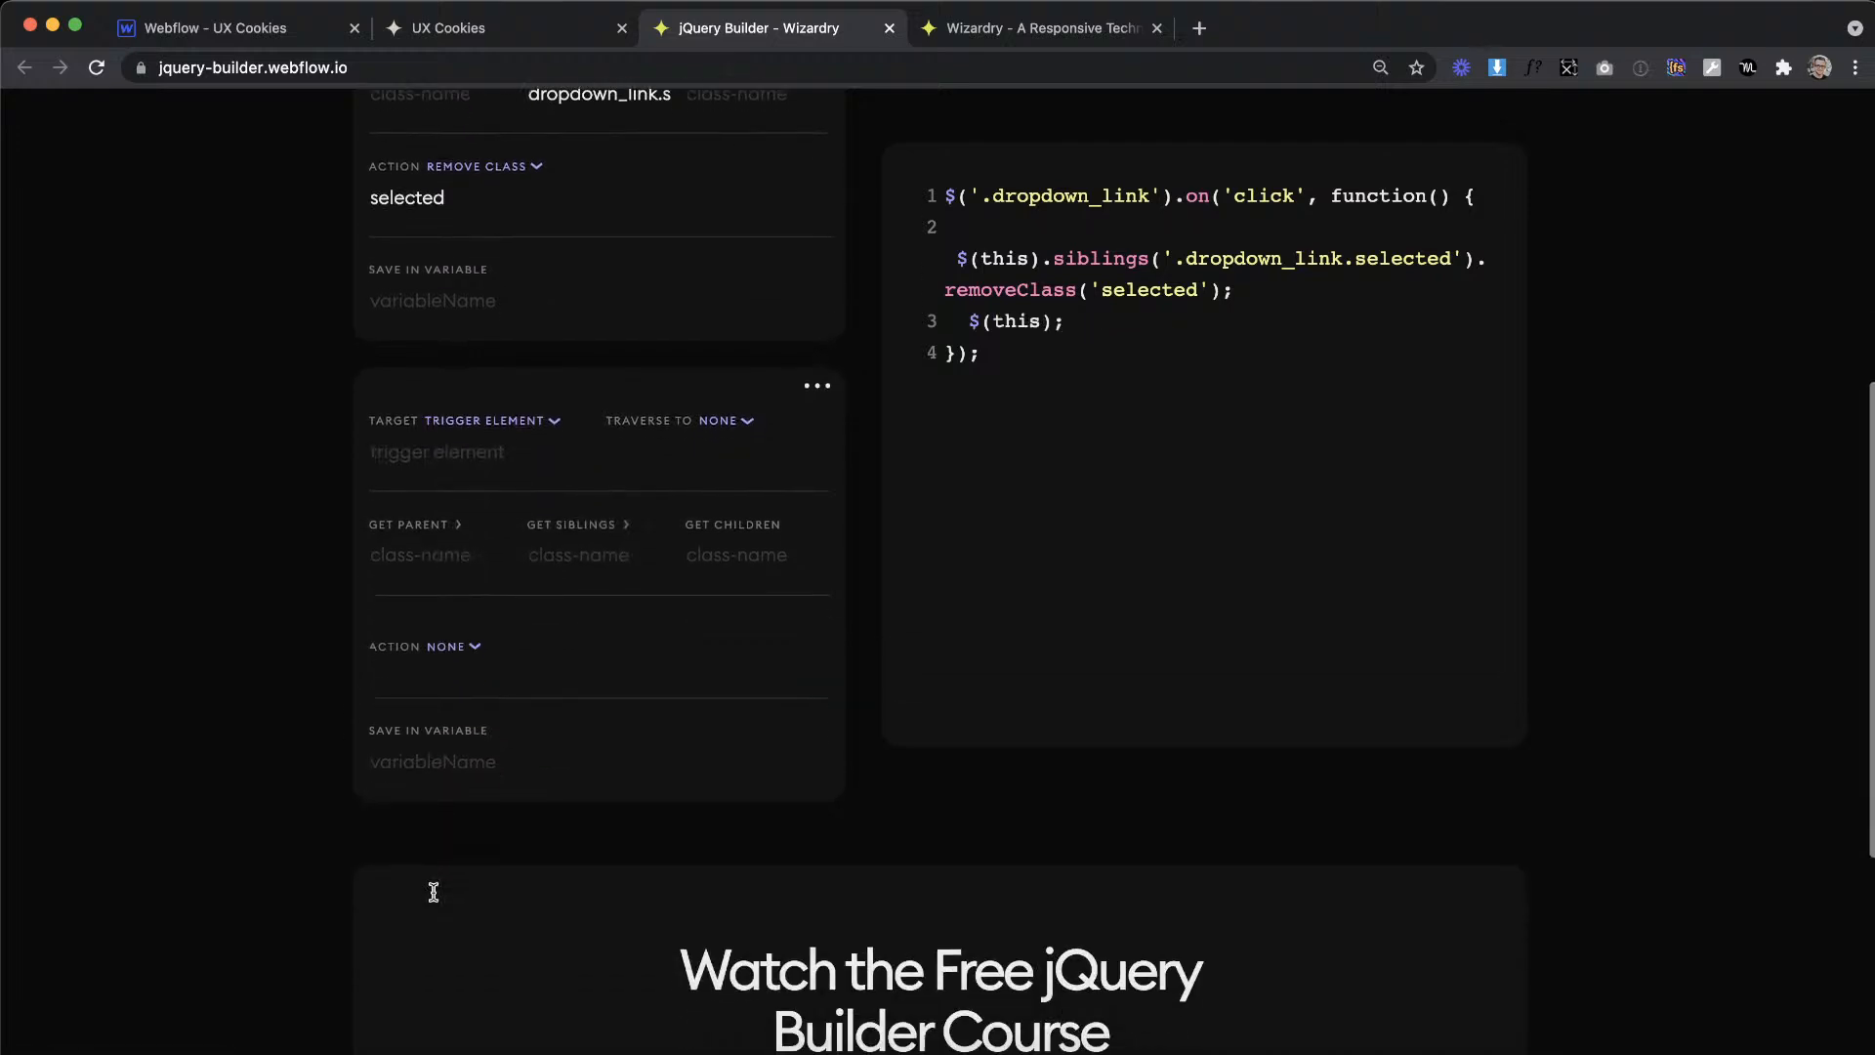
Step: Set the second item's action to add class with the class name selected
left_click(457, 631)
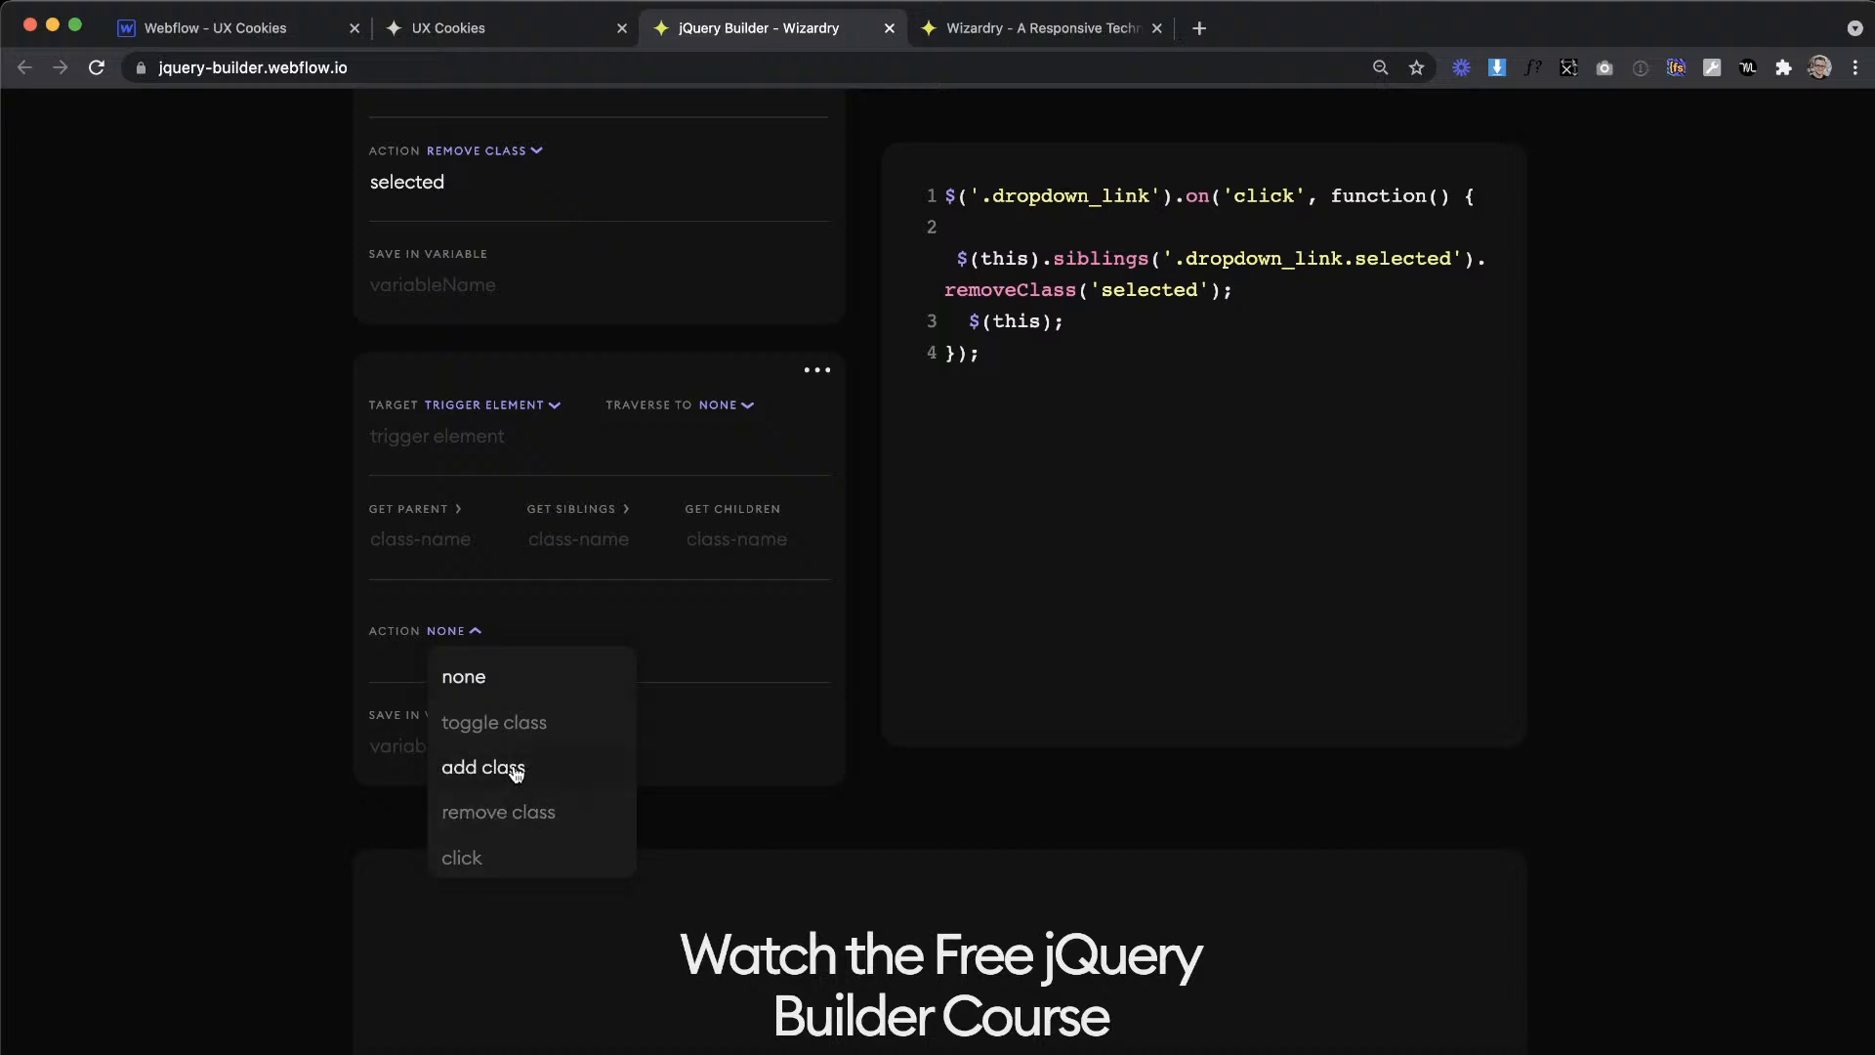
left_click(514, 771)
type("selected")
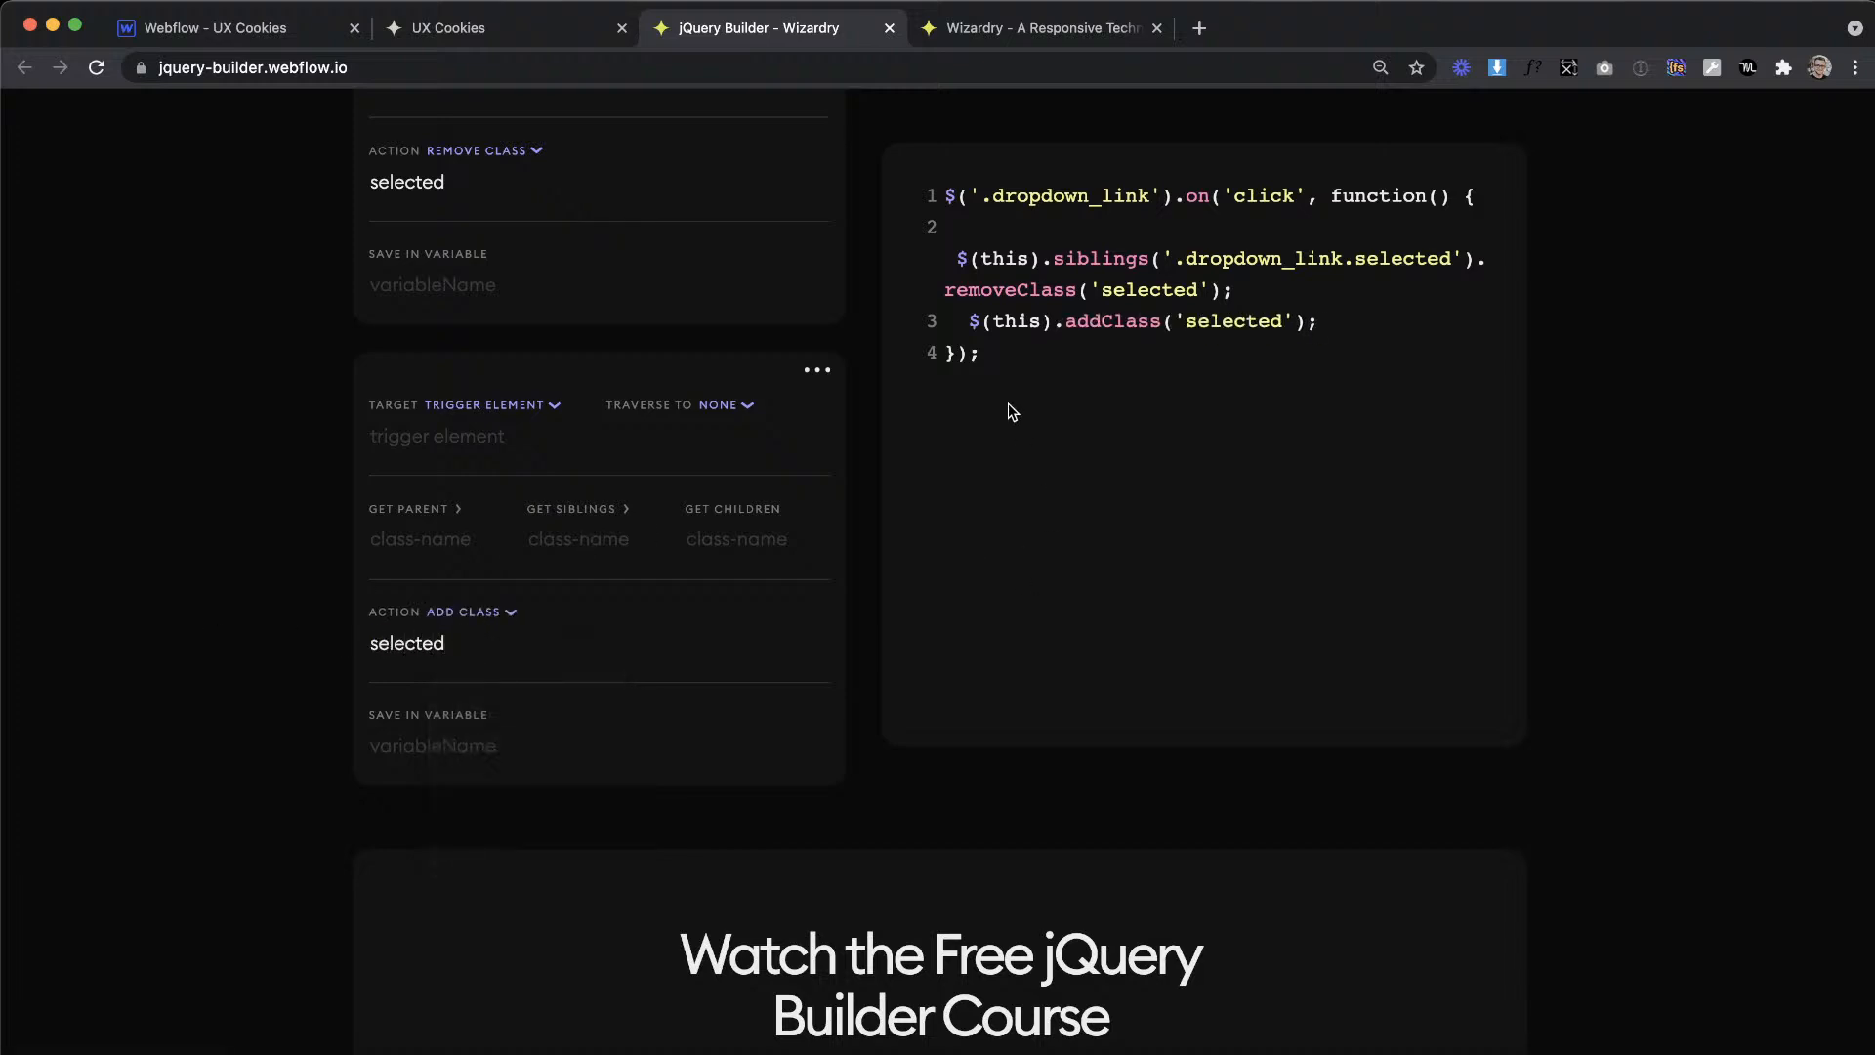
Step: Copy the entire generated dropdown_link click script and switch back to the Webflow Designer
left_click_drag(995, 380, 945, 338)
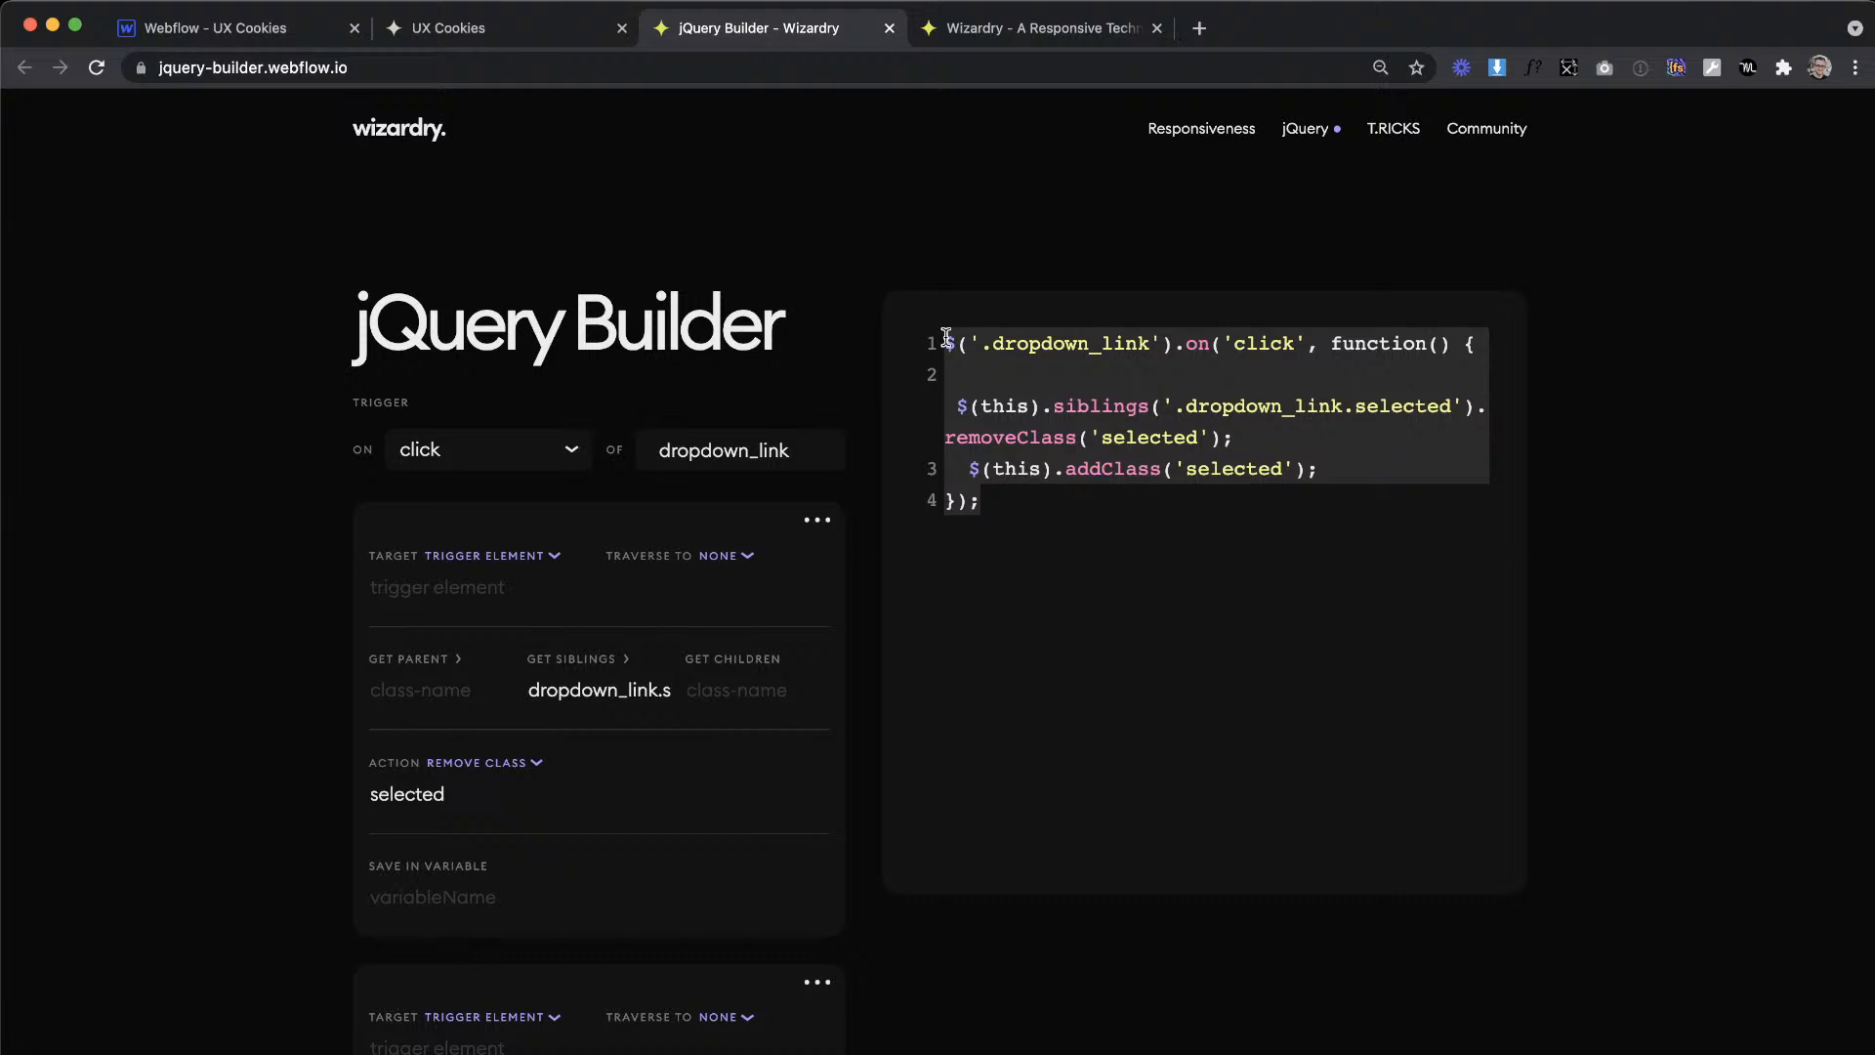
left_click_drag(1067, 549, 871, 317)
key("super+c")
key("ctrl+Tab")
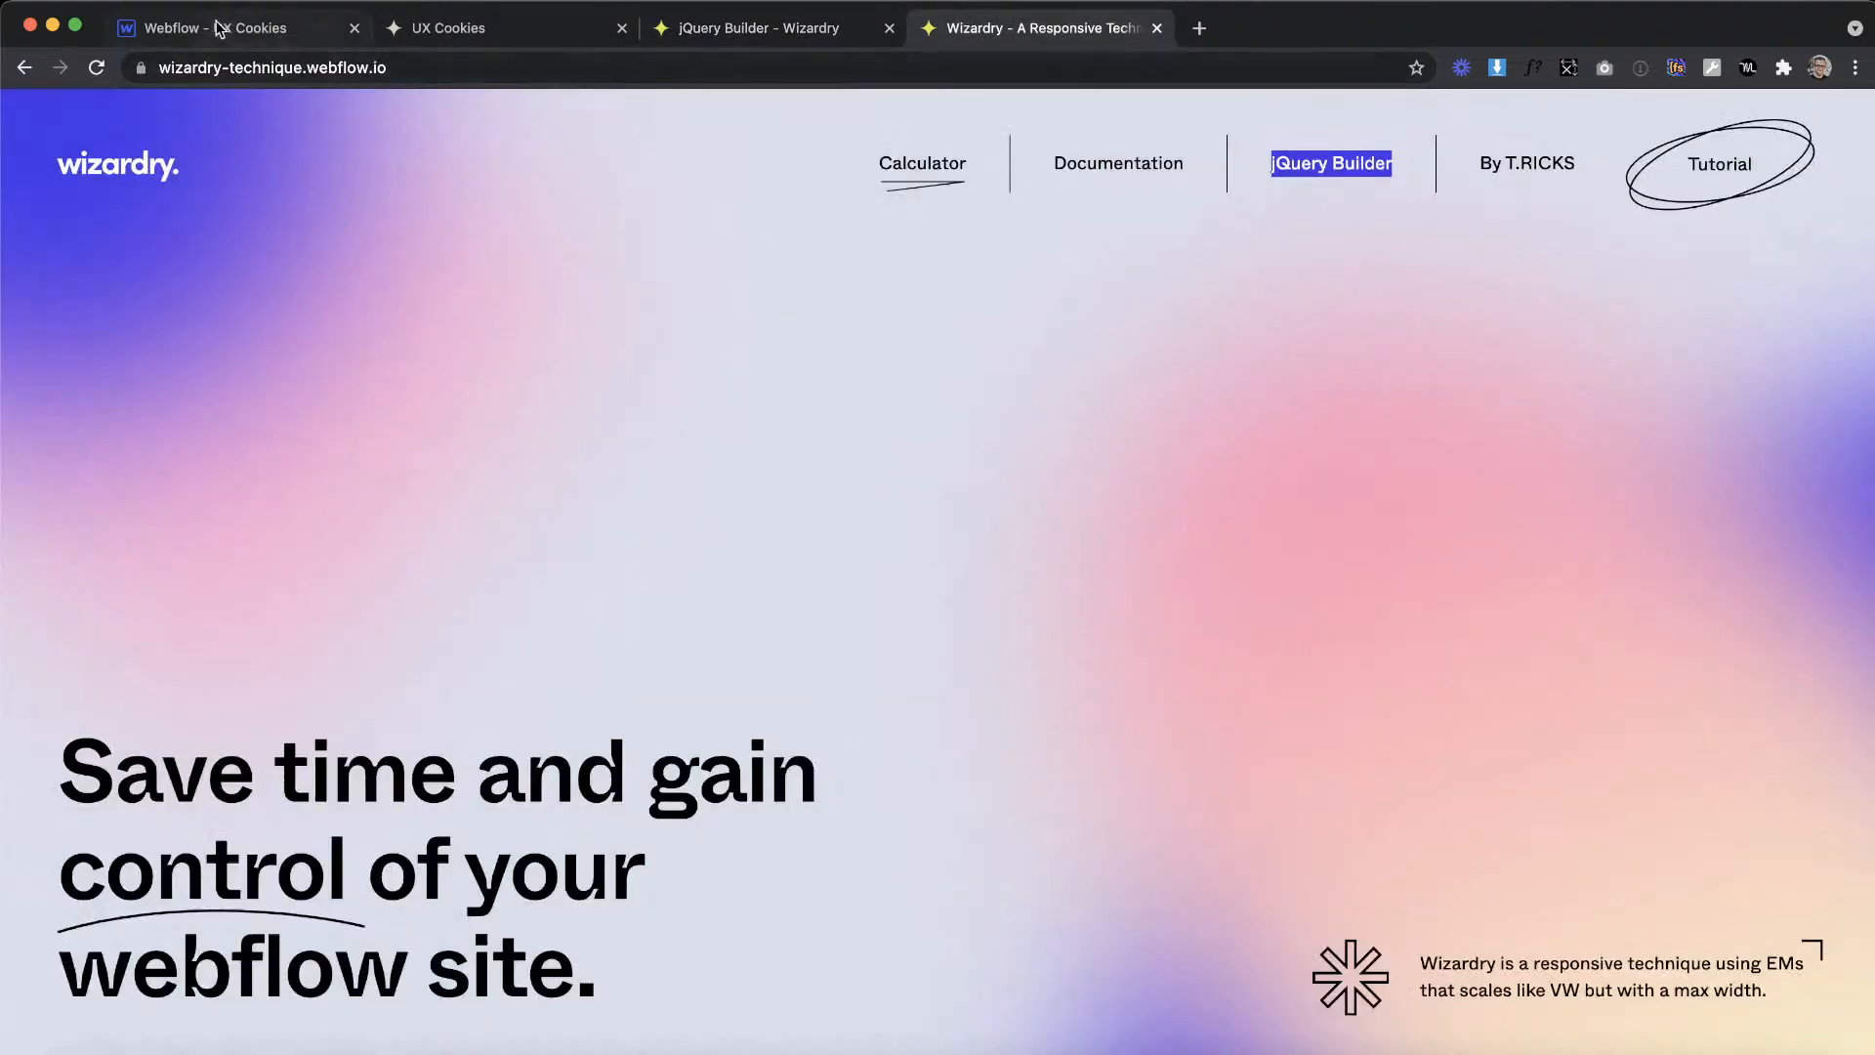
left_click(223, 30)
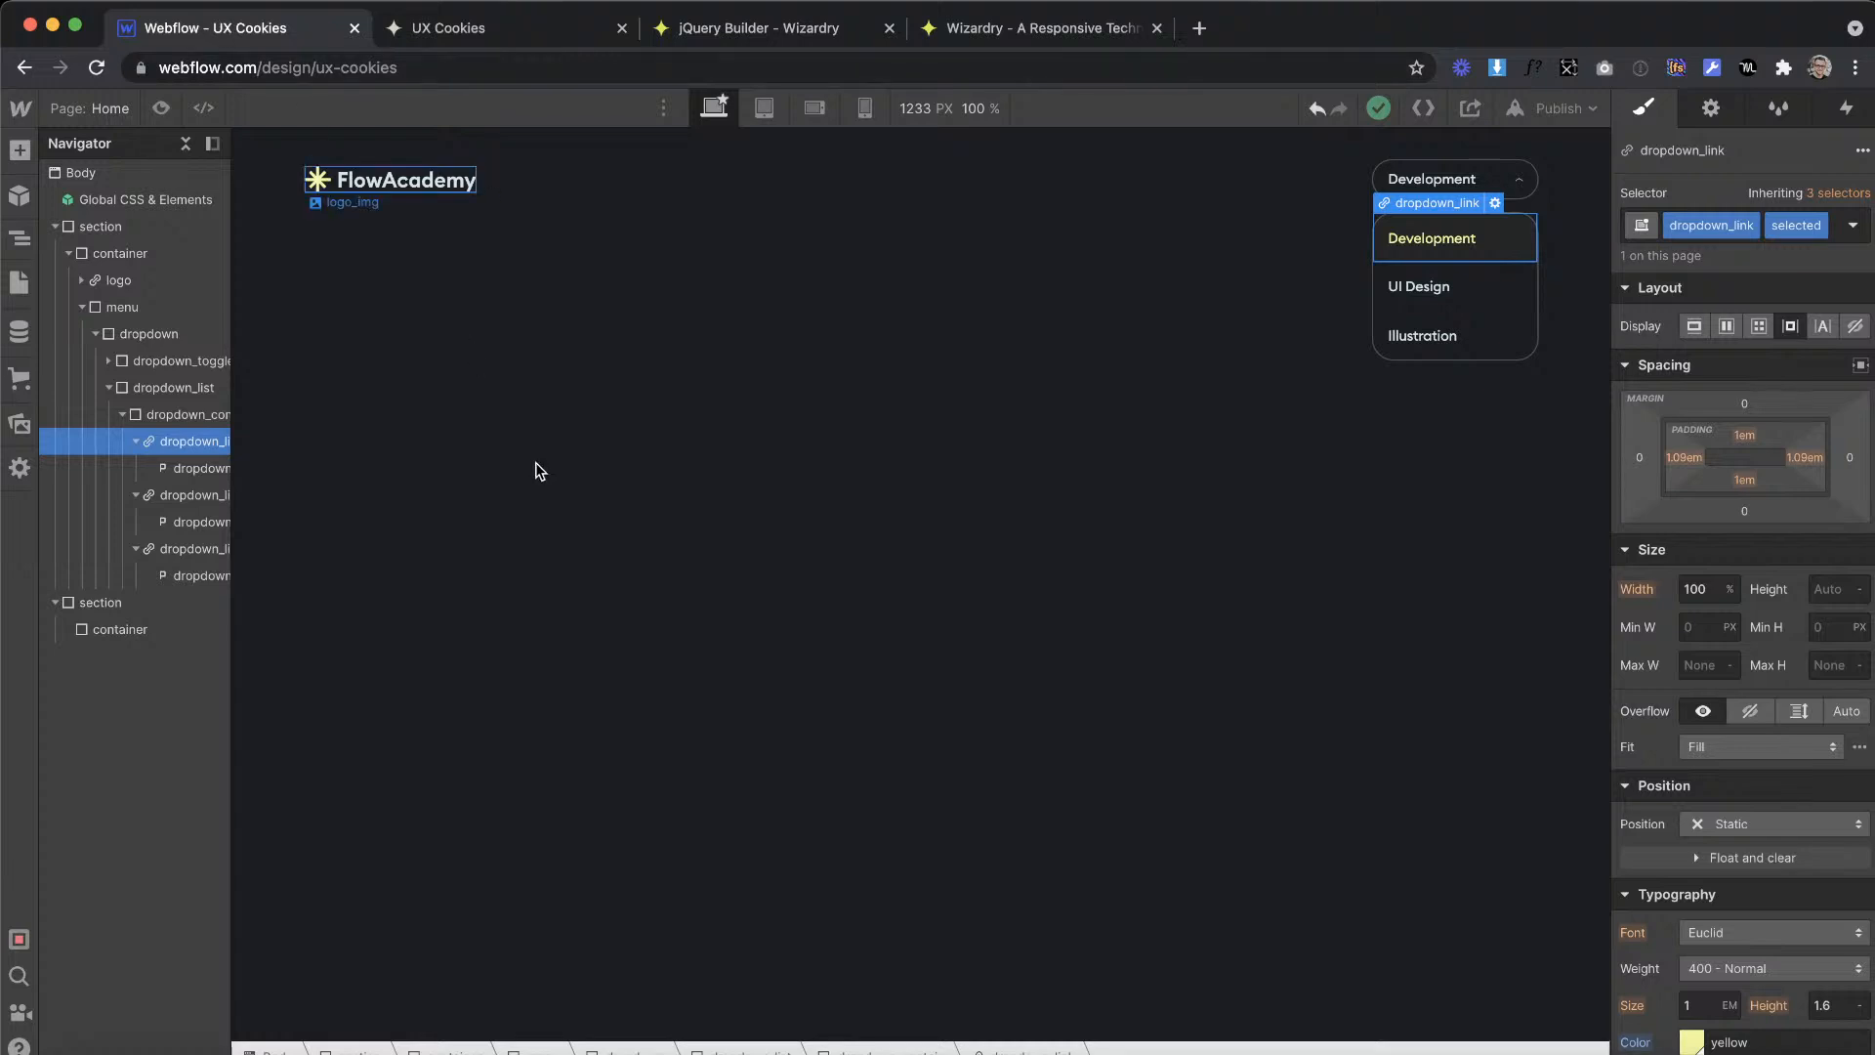
Step: Open the Home page's settings and paste the copied click script before the closing script tag in the before-body custom code
left_click(39, 296)
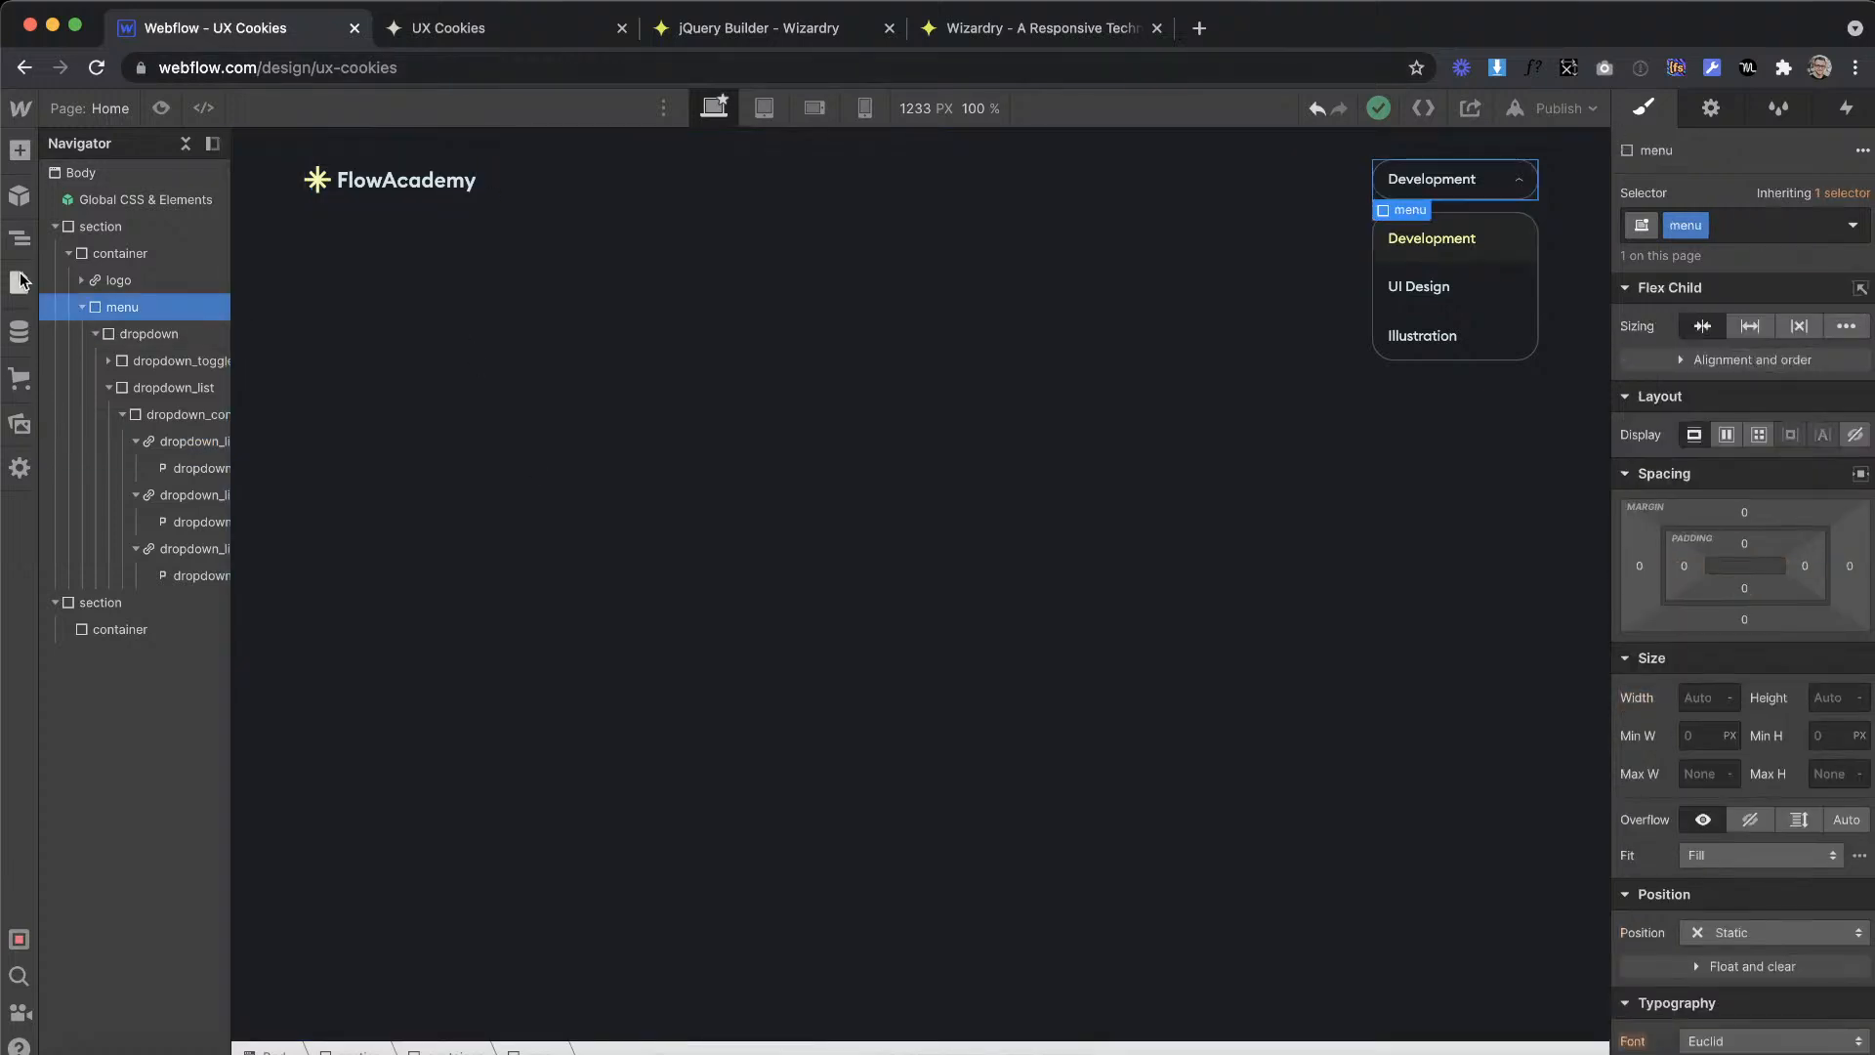
left_click(19, 282)
left_click(301, 276)
scroll(586, 684, "down", 20)
left_click(427, 915)
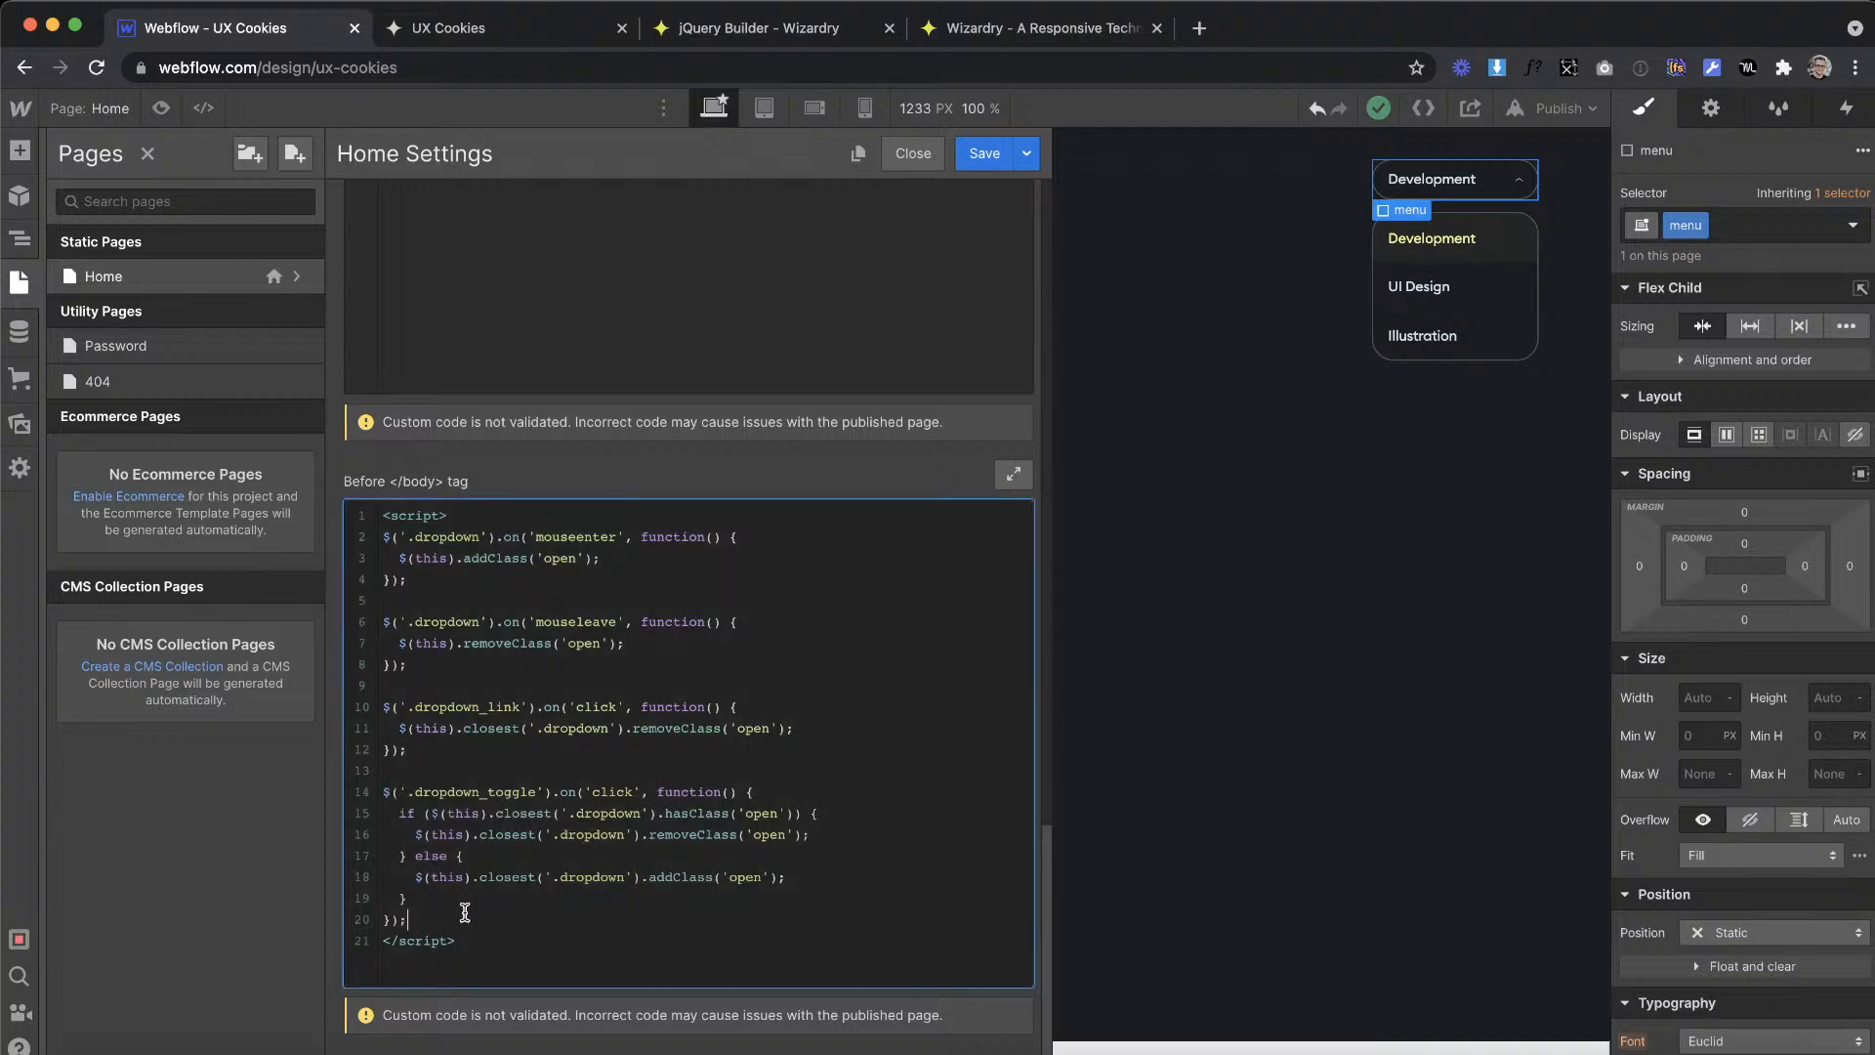
key("super+v")
key("Return")
type("</script>")
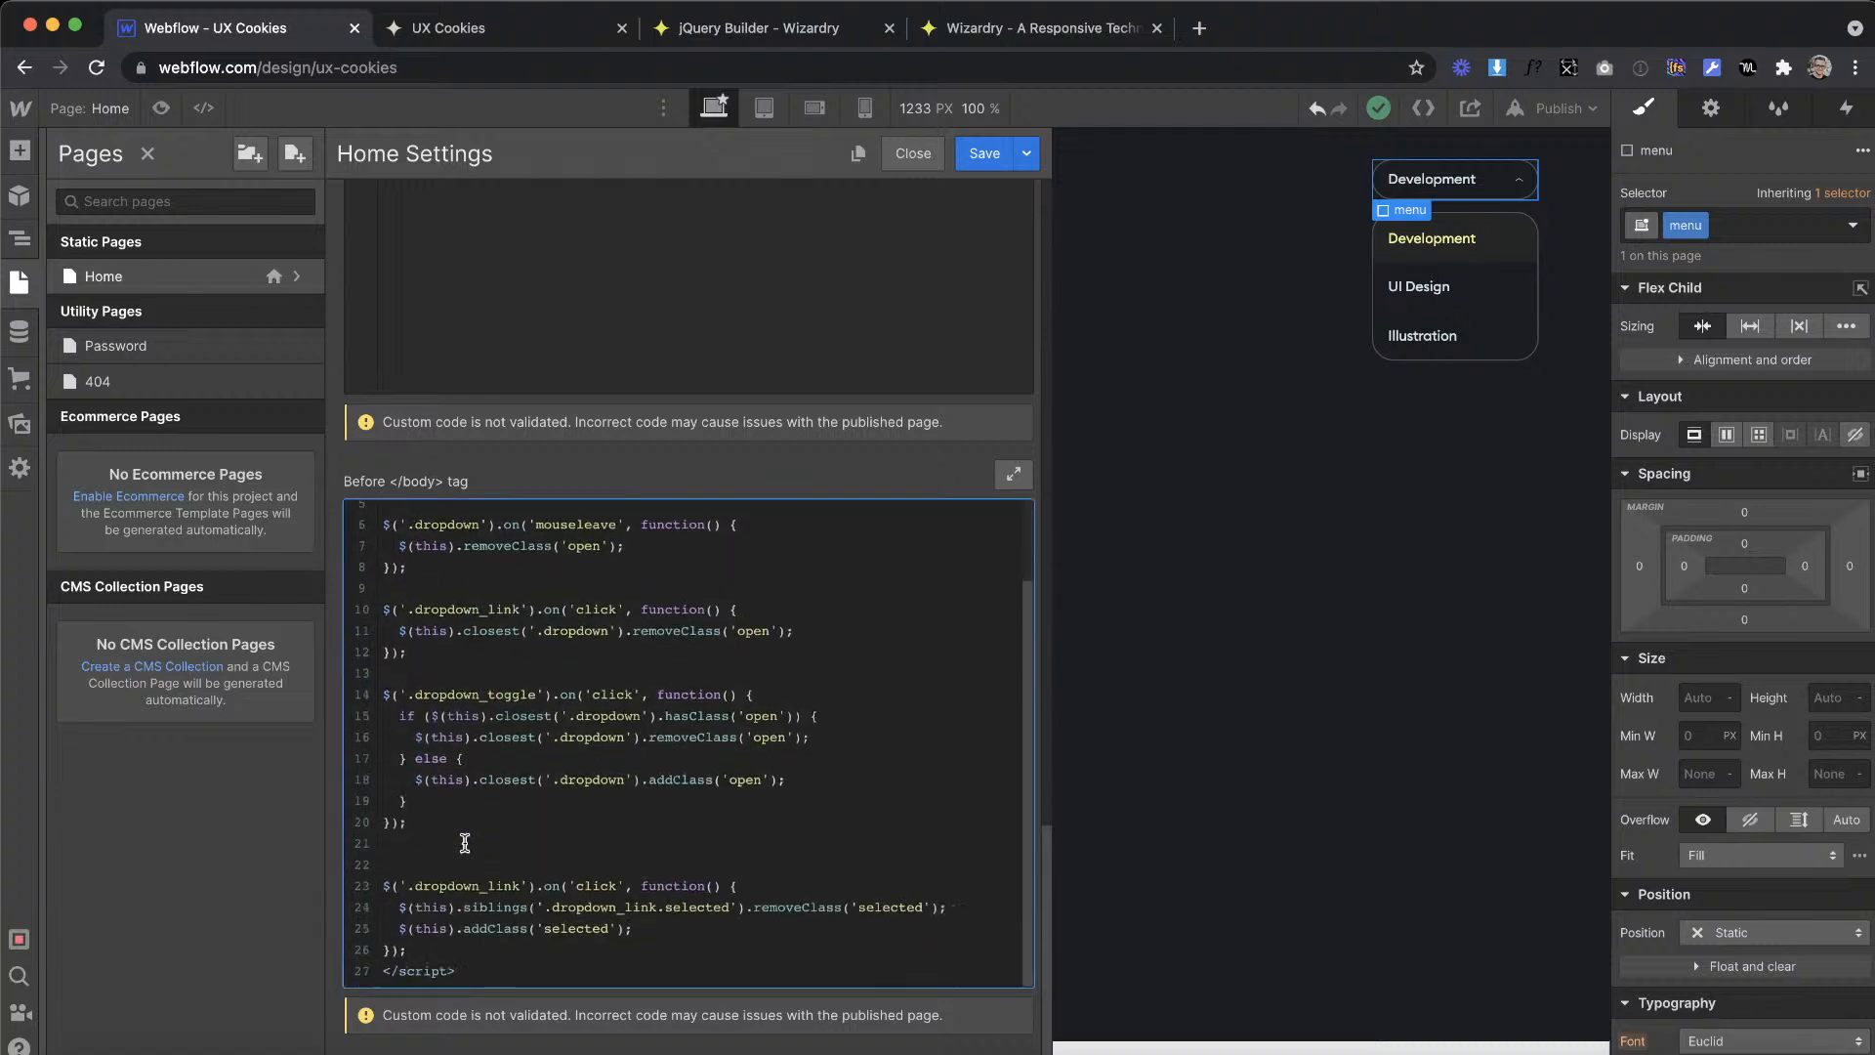
Step: Remove the blank lines between the open and close handlers and head them with the comment "// Open and Close of the Dropdown"
scroll(447, 727, "up", 2)
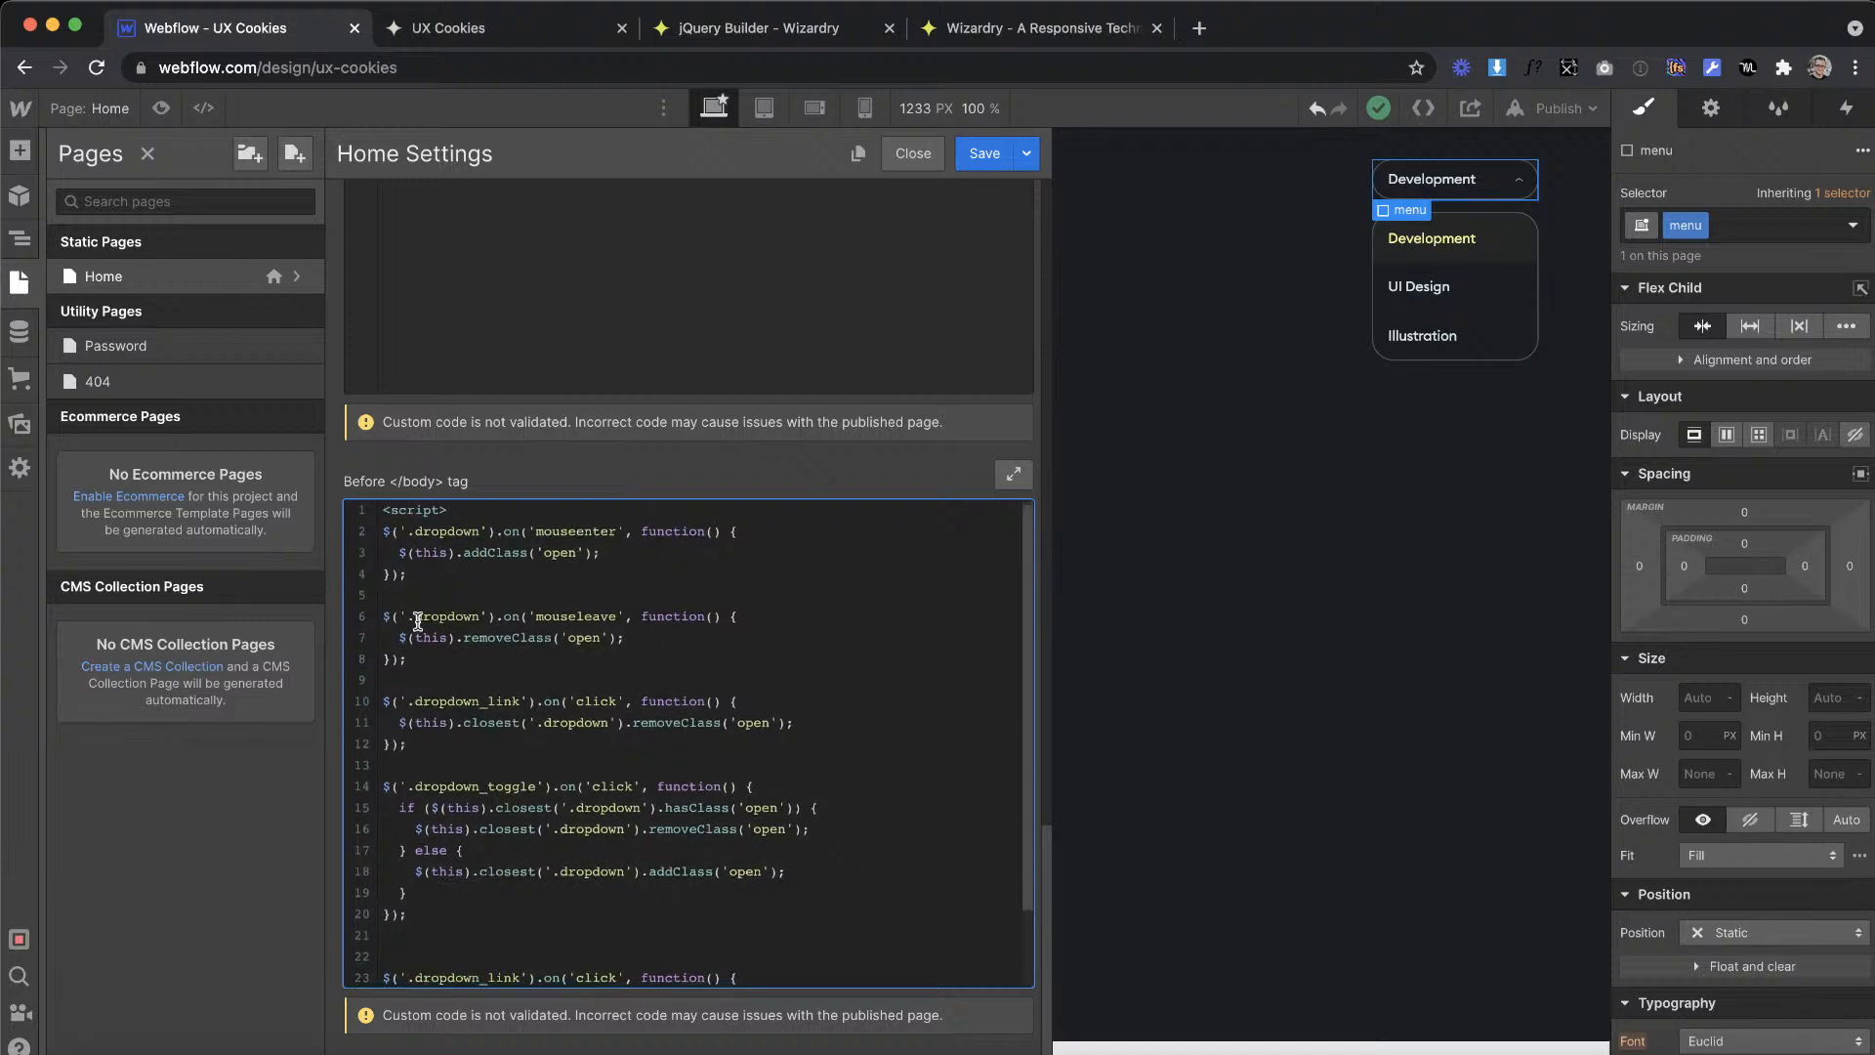
left_click(399, 598)
key("BackSpace")
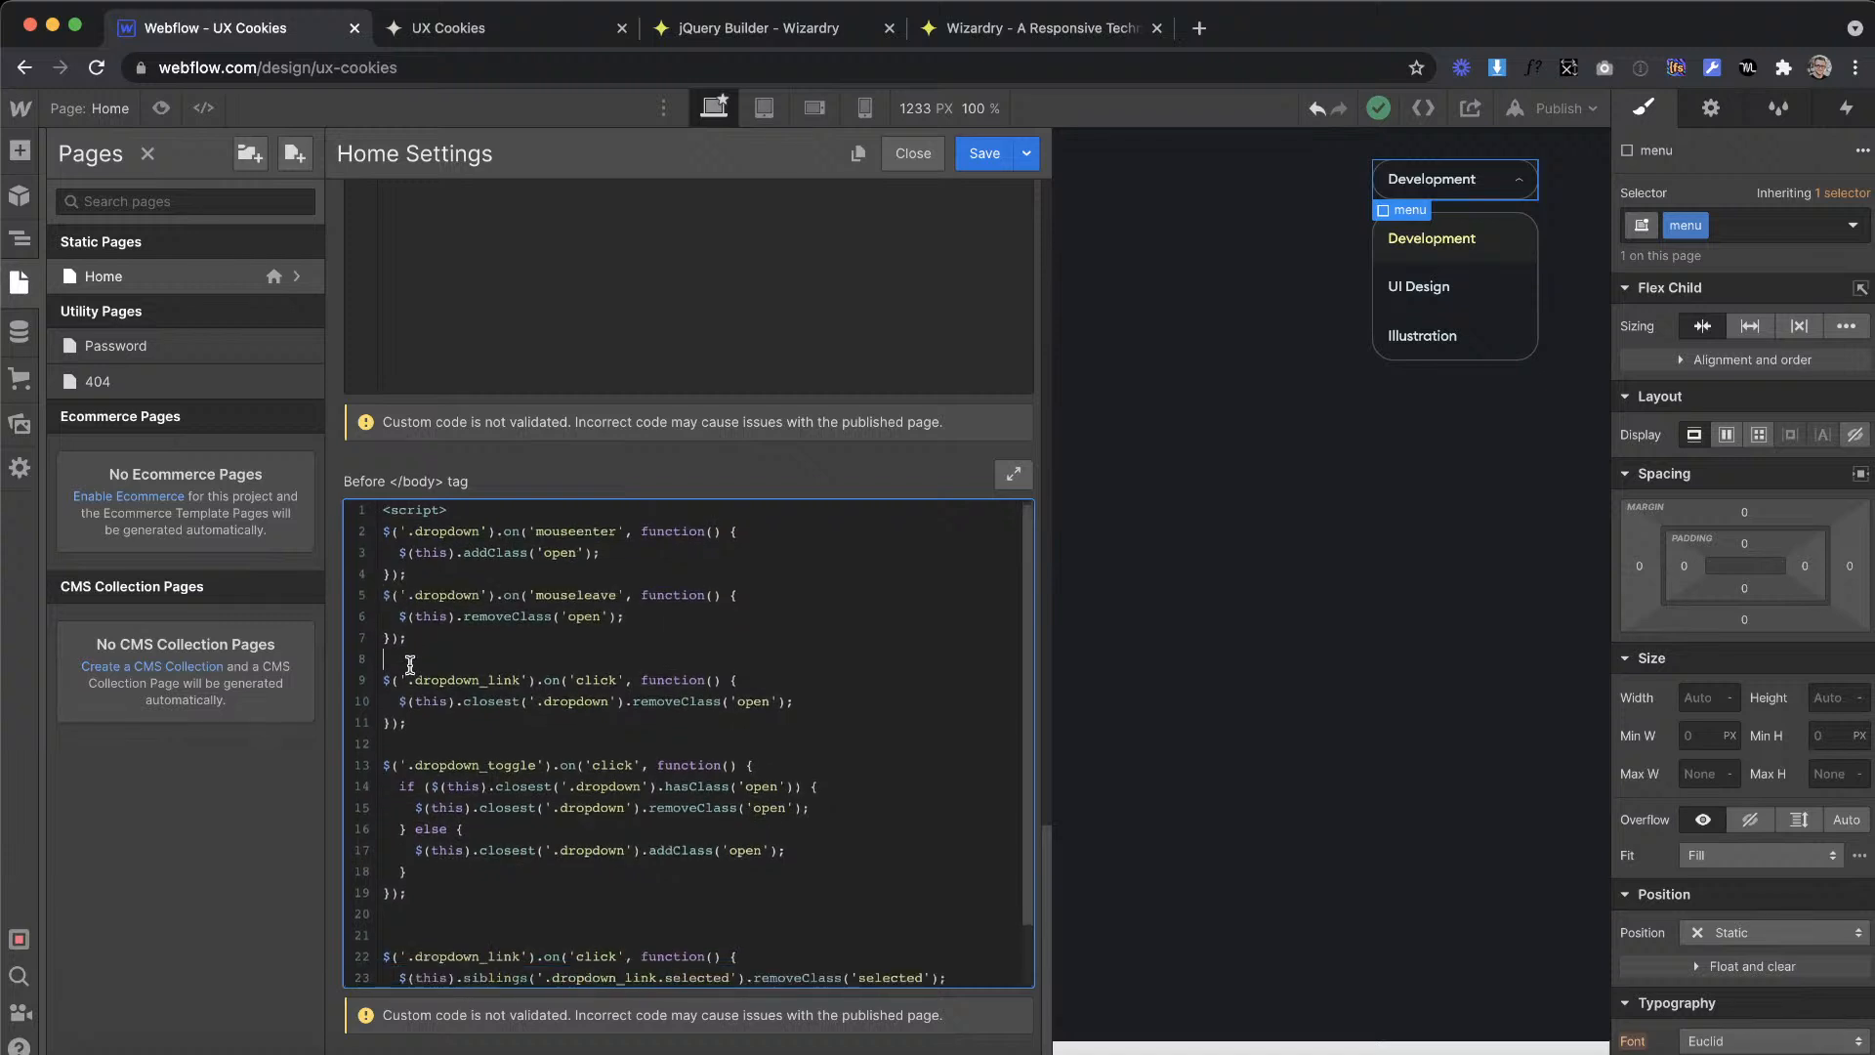
key("BackSpace")
left_click(410, 723)
key("BackSpace")
left_click(447, 510)
key("Return")
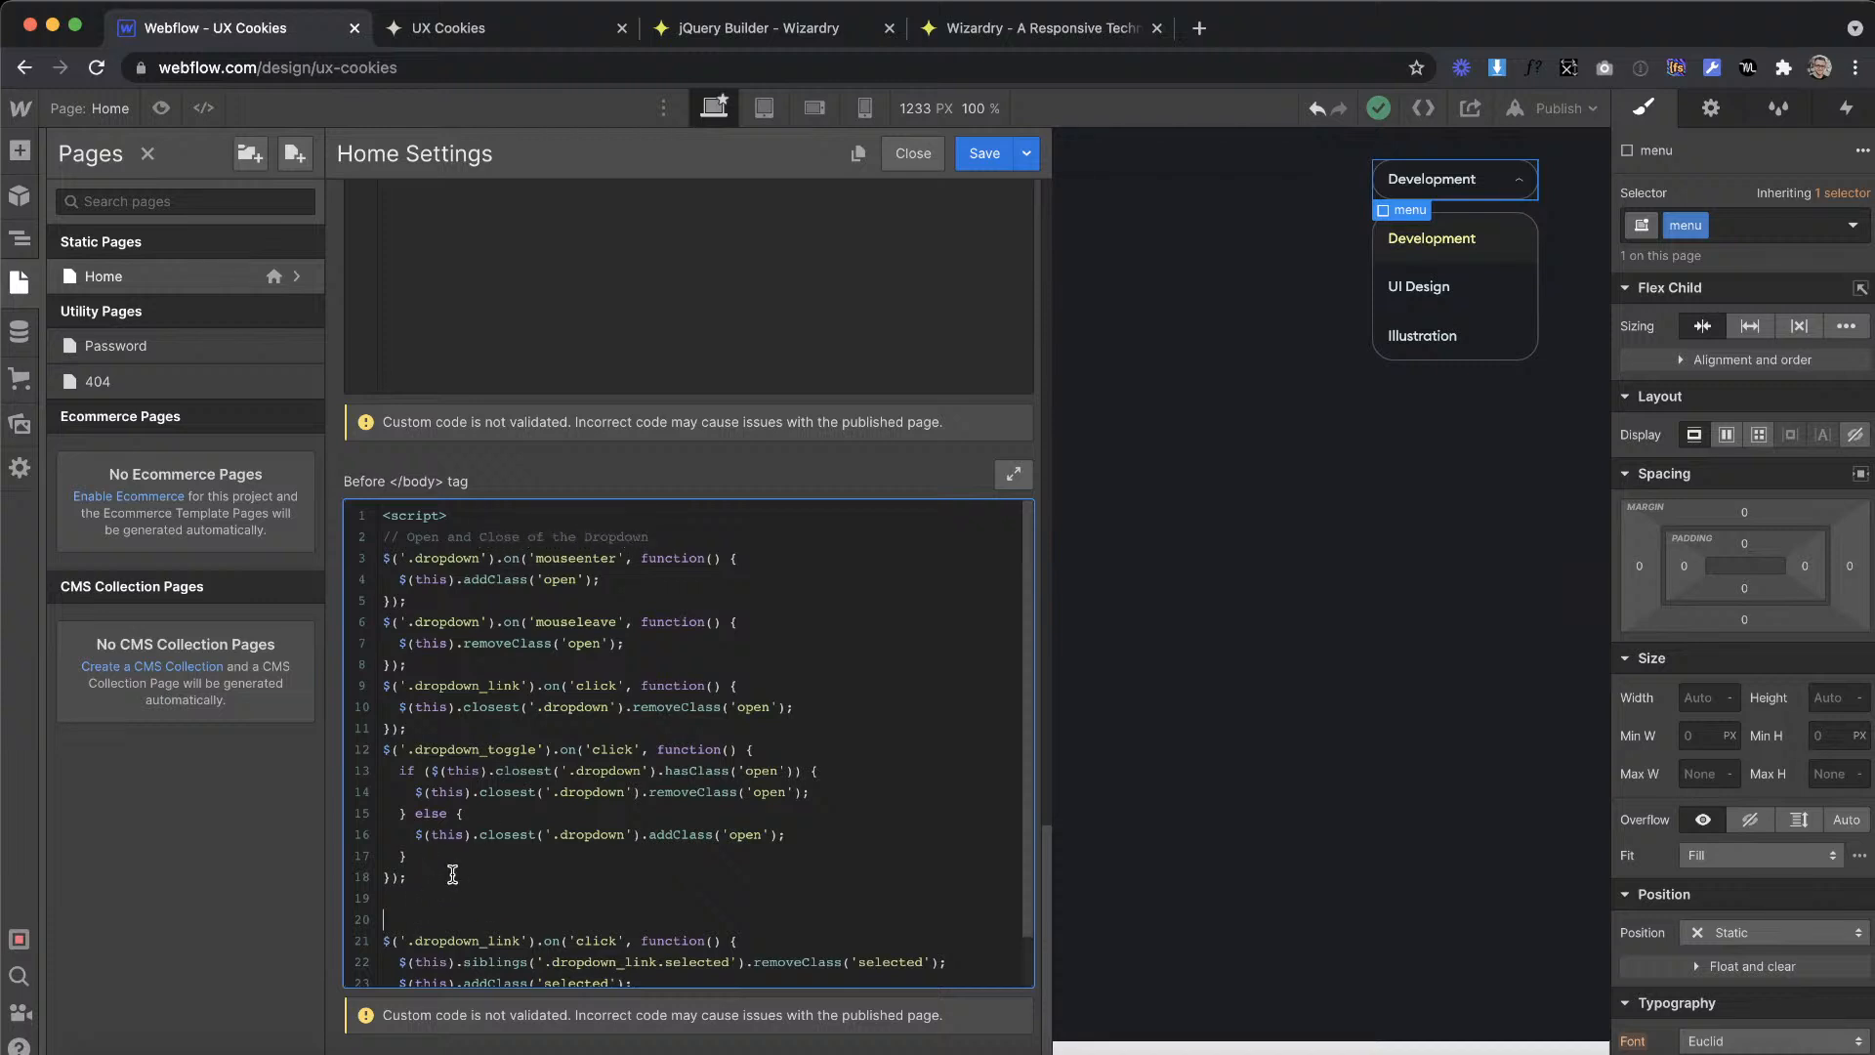
Step: Add a comment line above the handler that switches the selected class and save the Home page settings
scroll(452, 874, "down", 1)
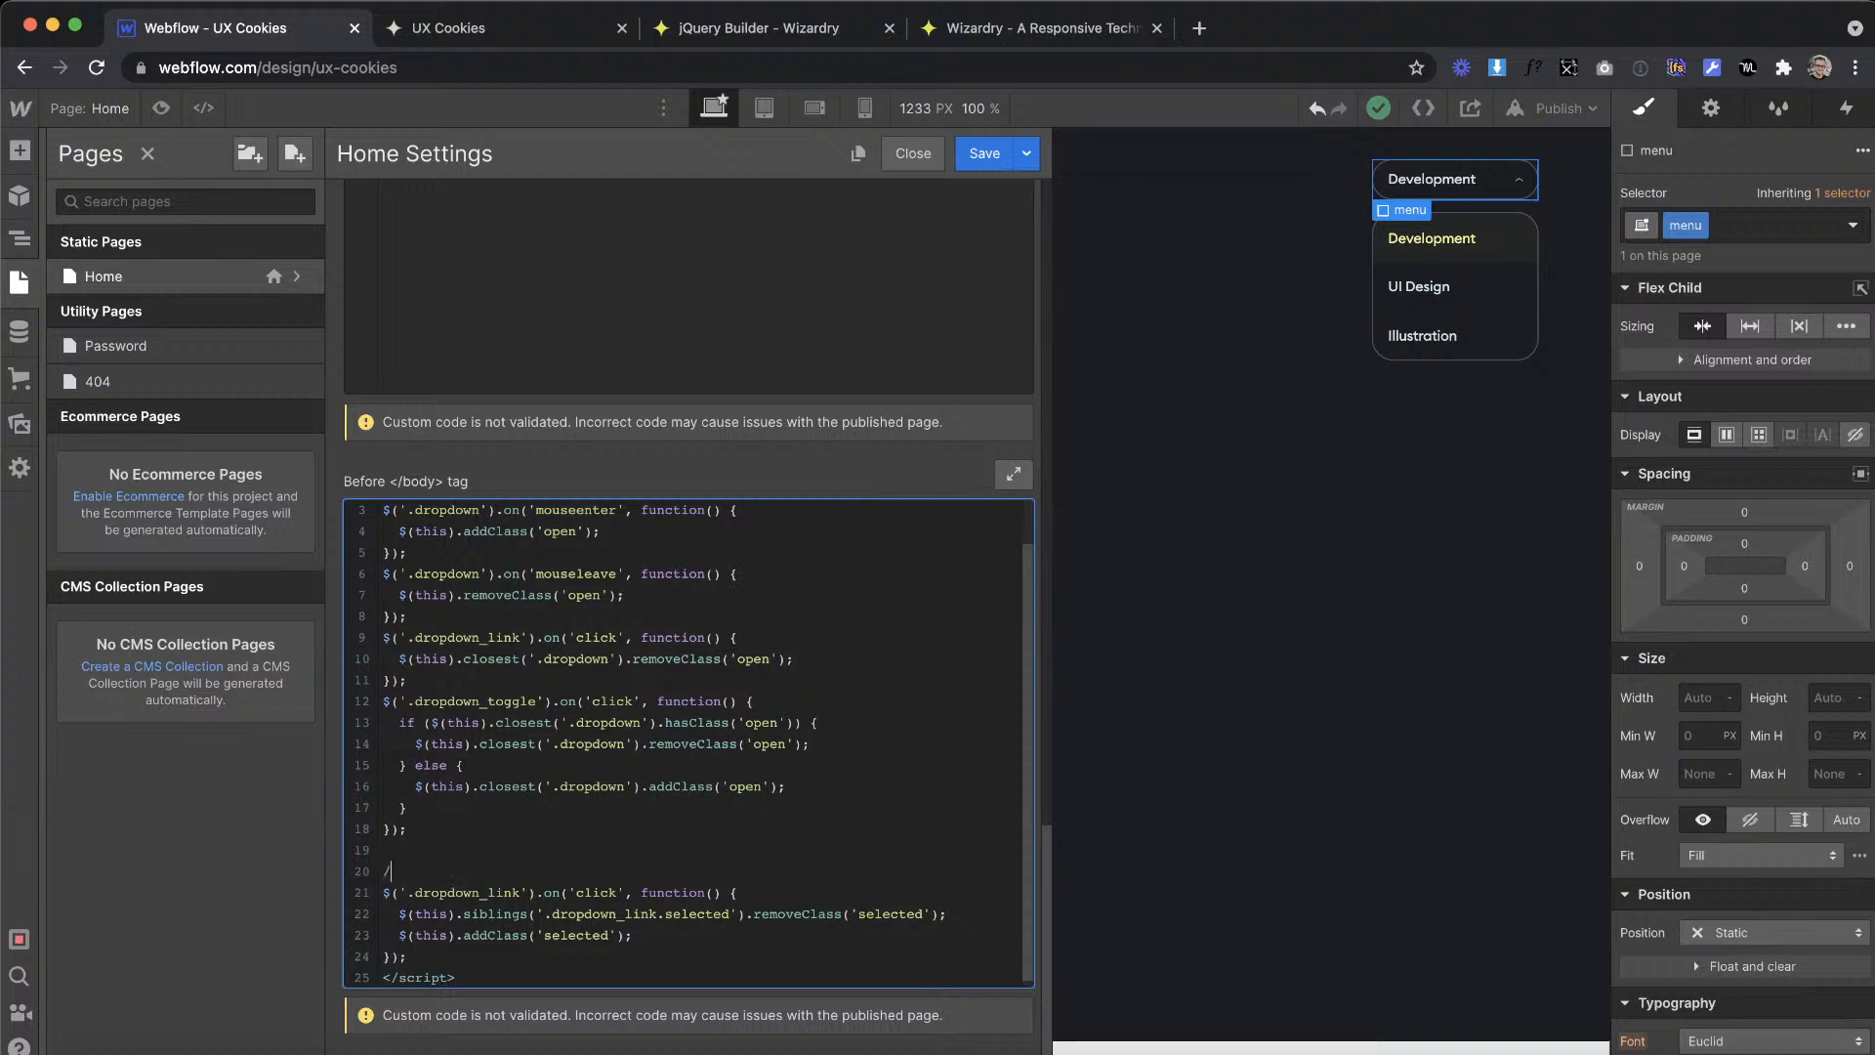
type("ing of active link")
left_click(984, 154)
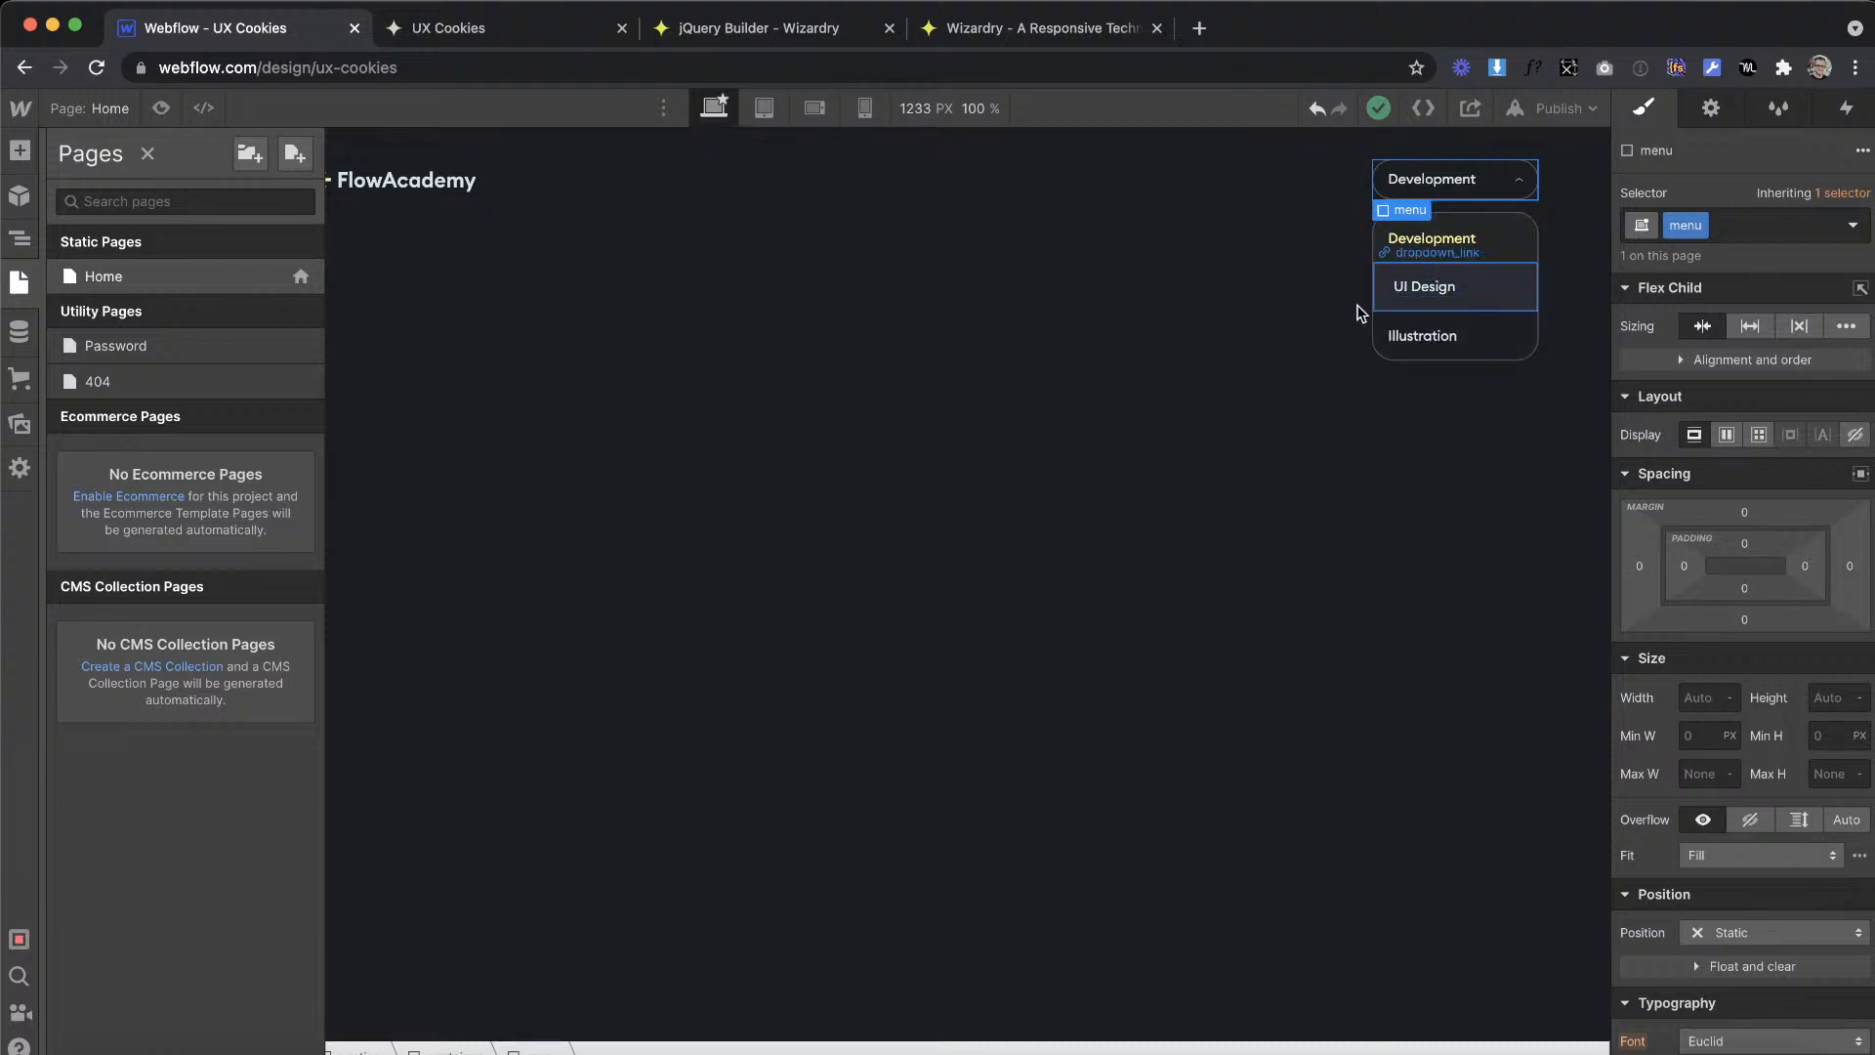
Step: Select the dropdown toggle's Development text on the canvas and copy its class name
left_click(1422, 289)
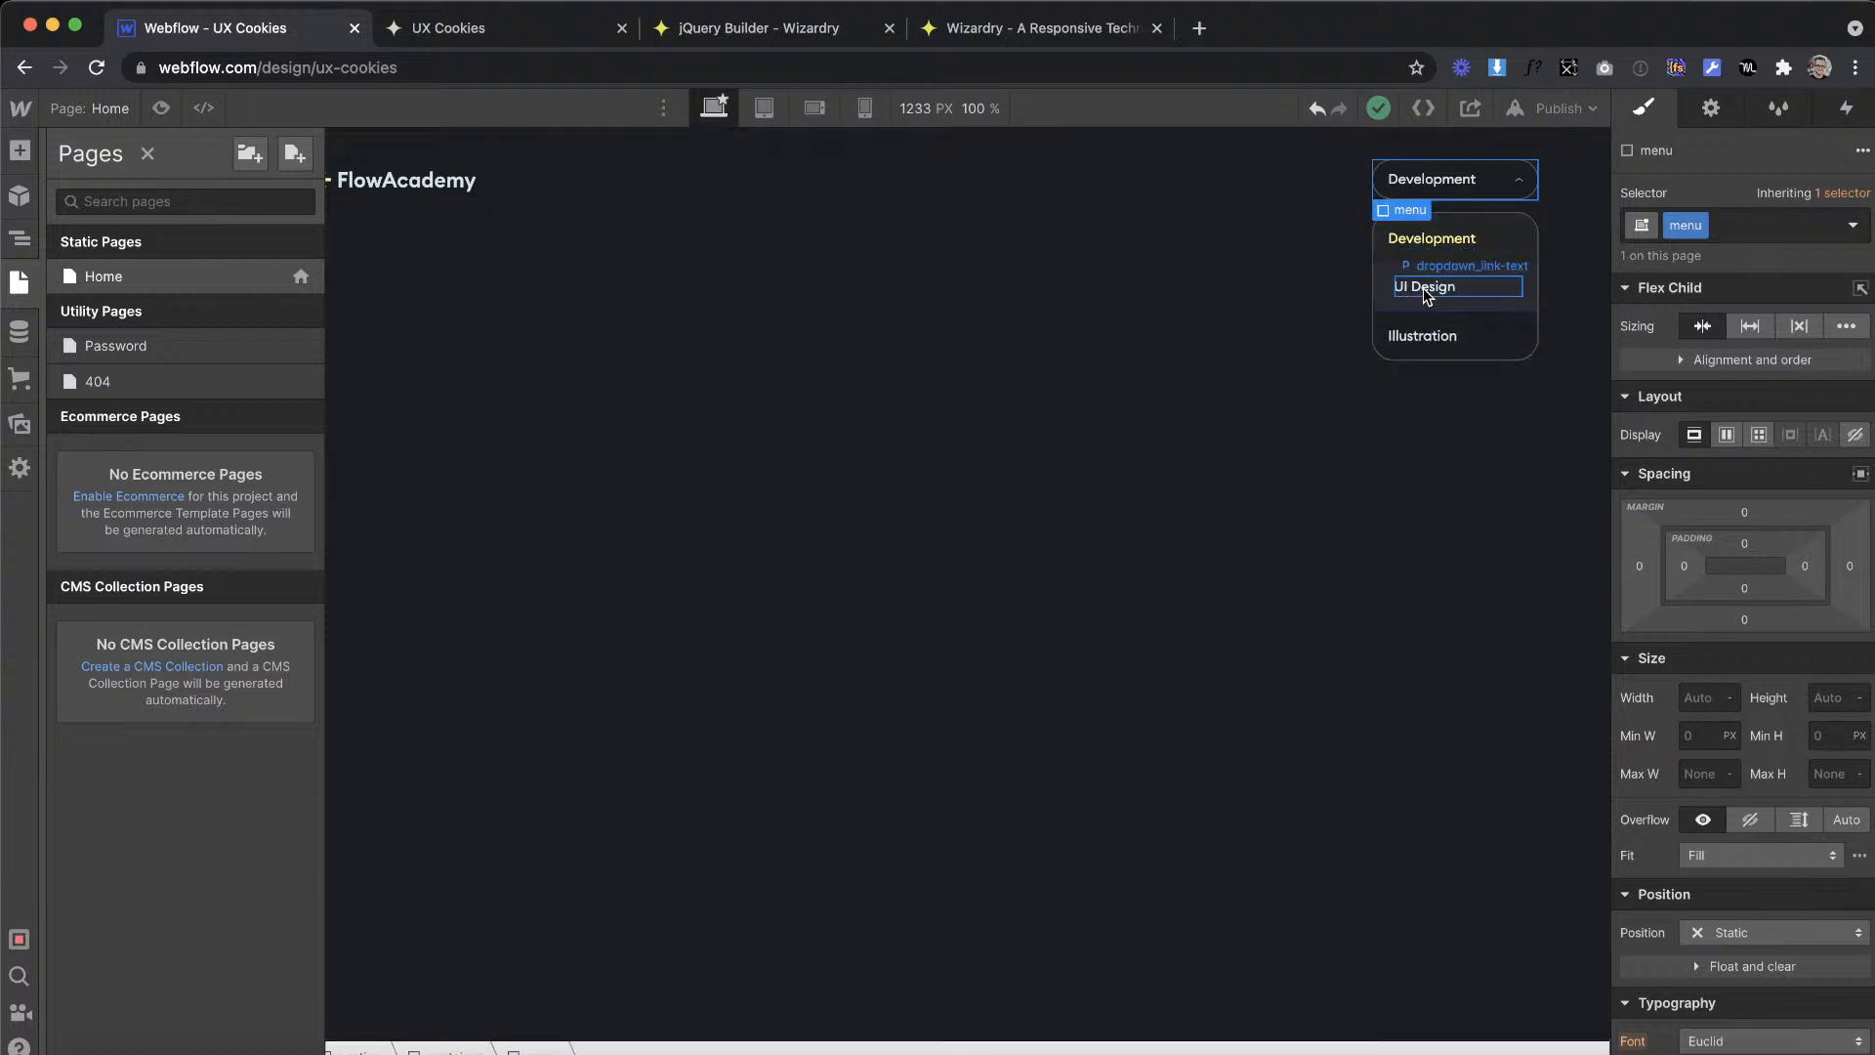
left_click(1436, 183)
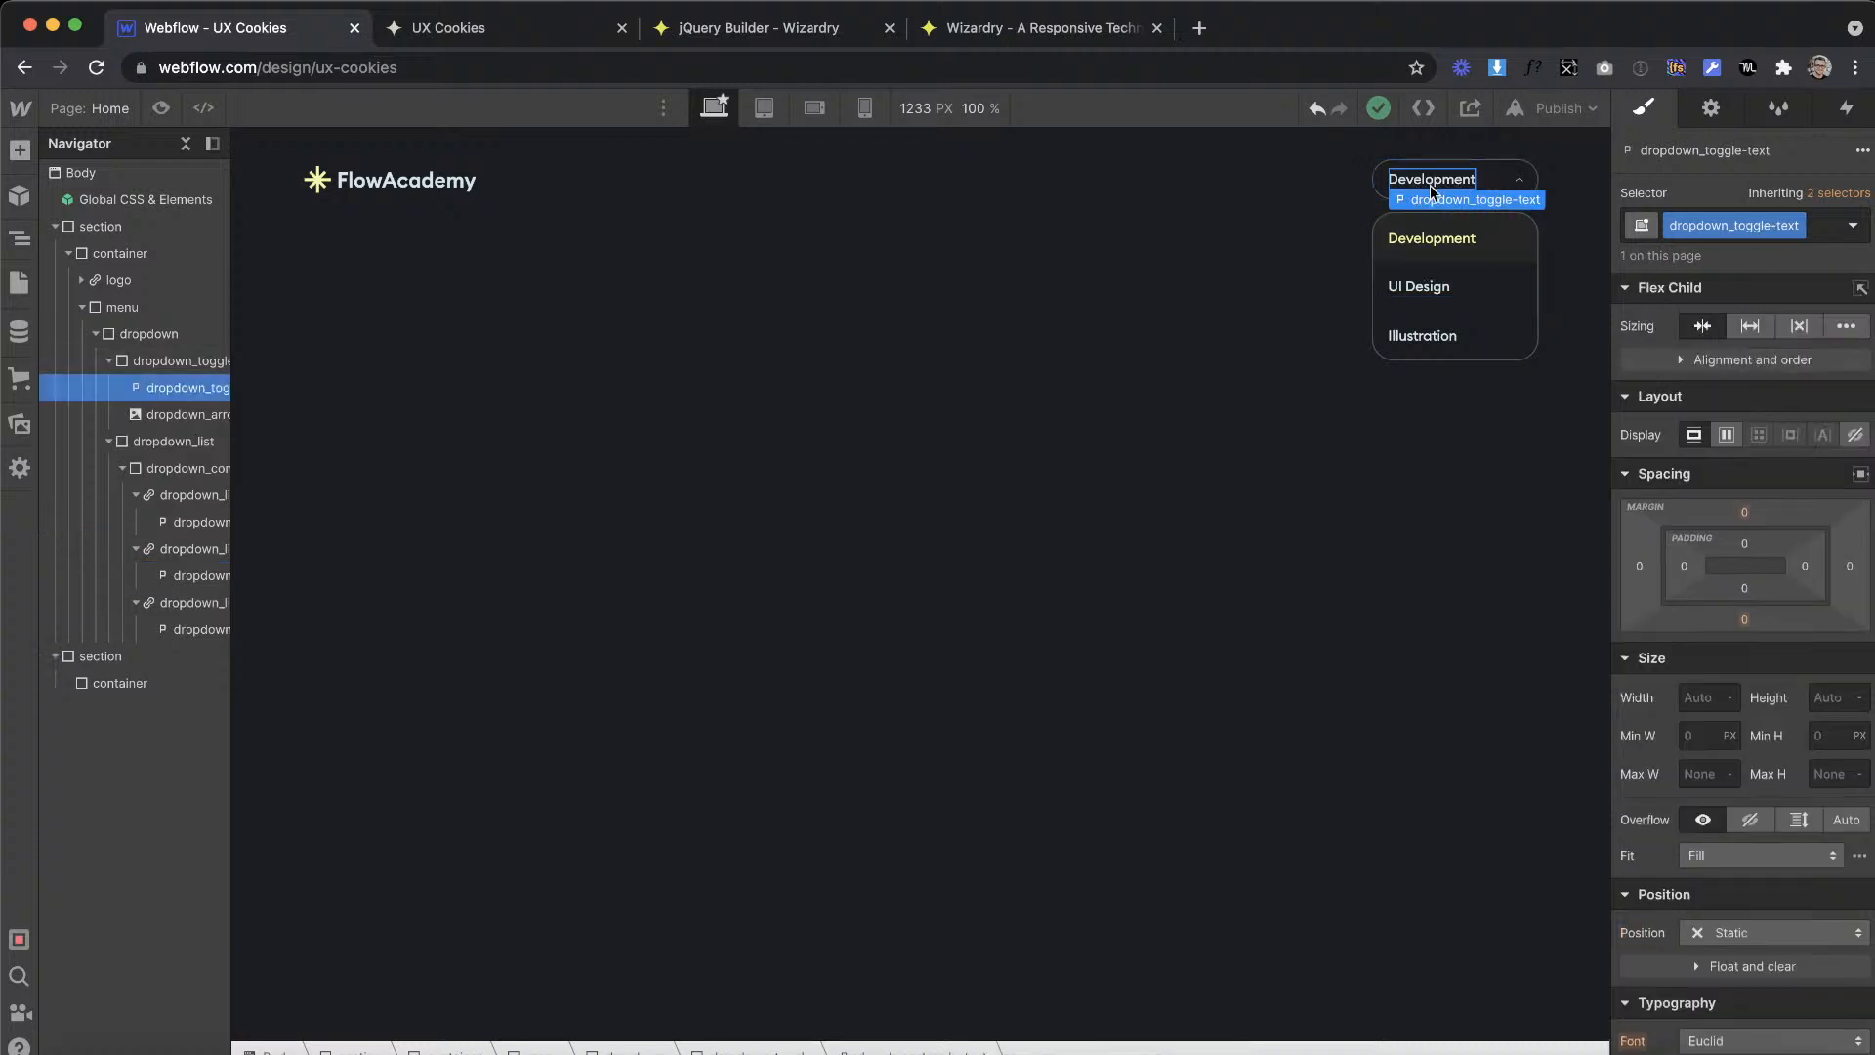
double_click(1715, 225)
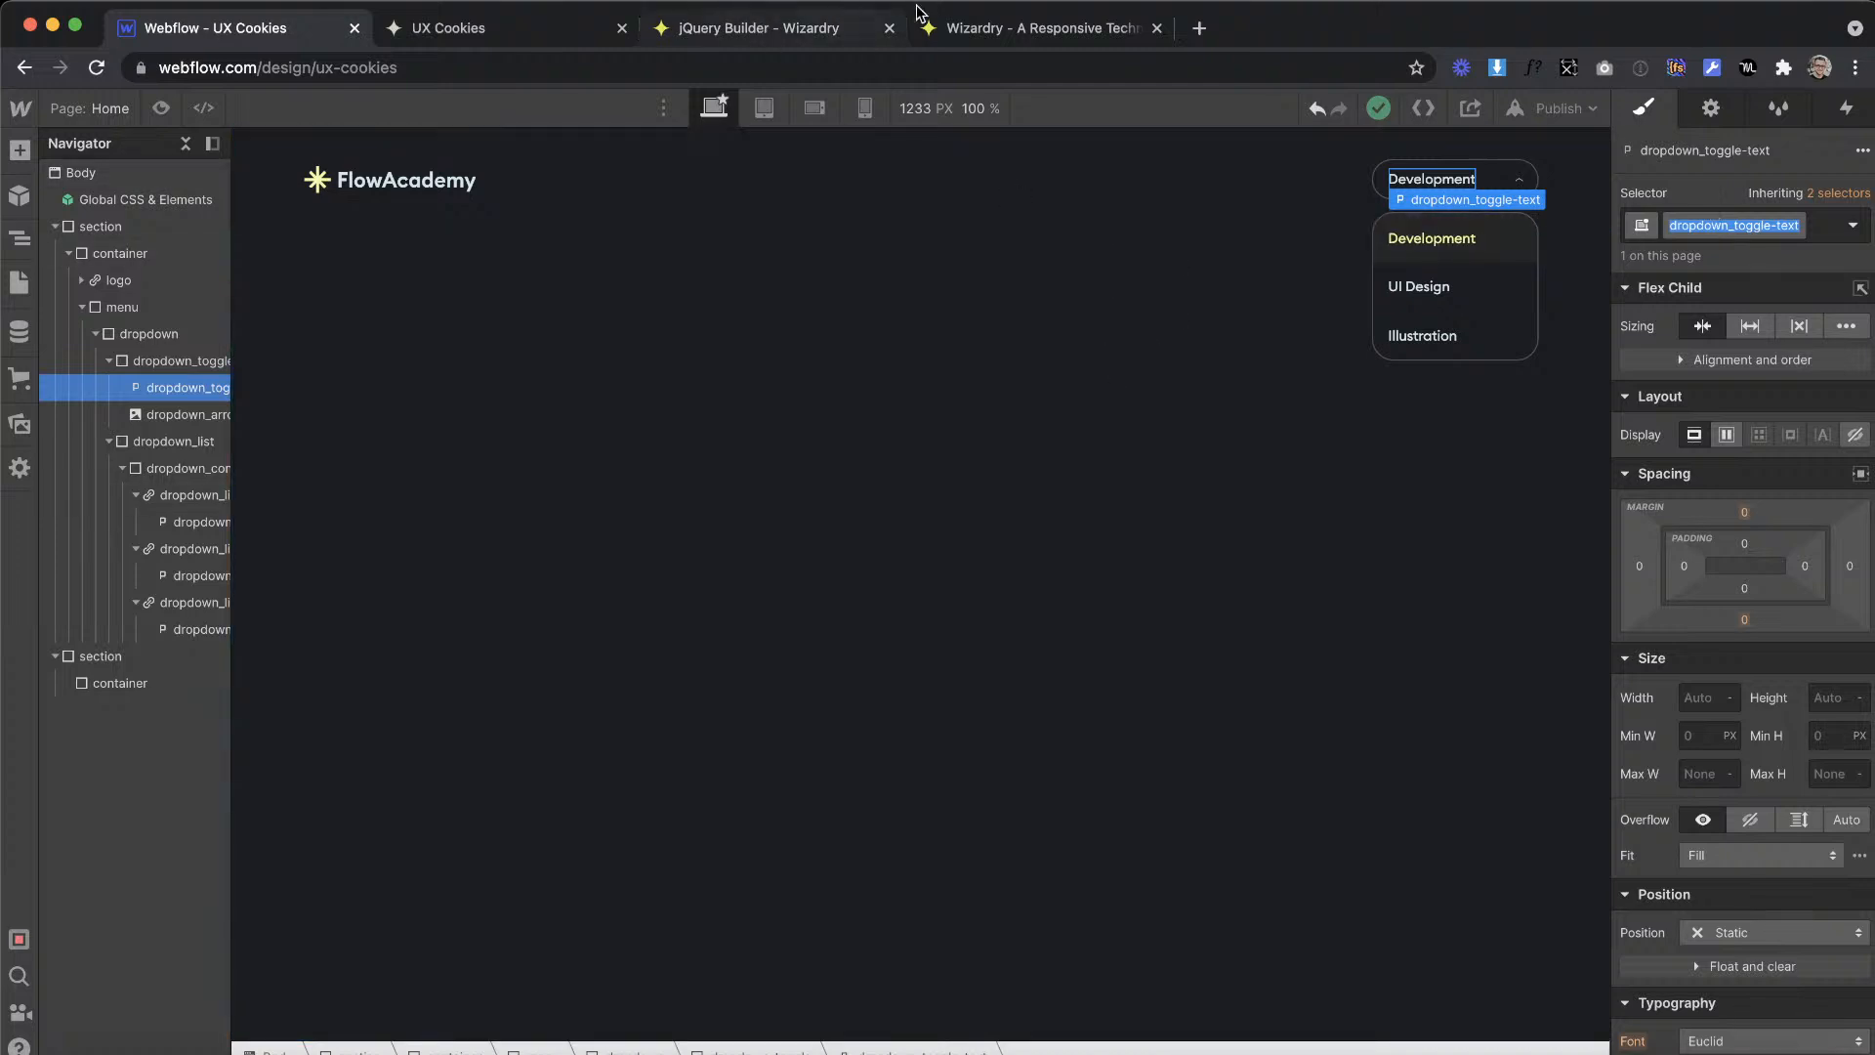
Step: Switch to the jQuery Builder page and reload it to clear the previous script
left_click(986, 29)
left_click(821, 30)
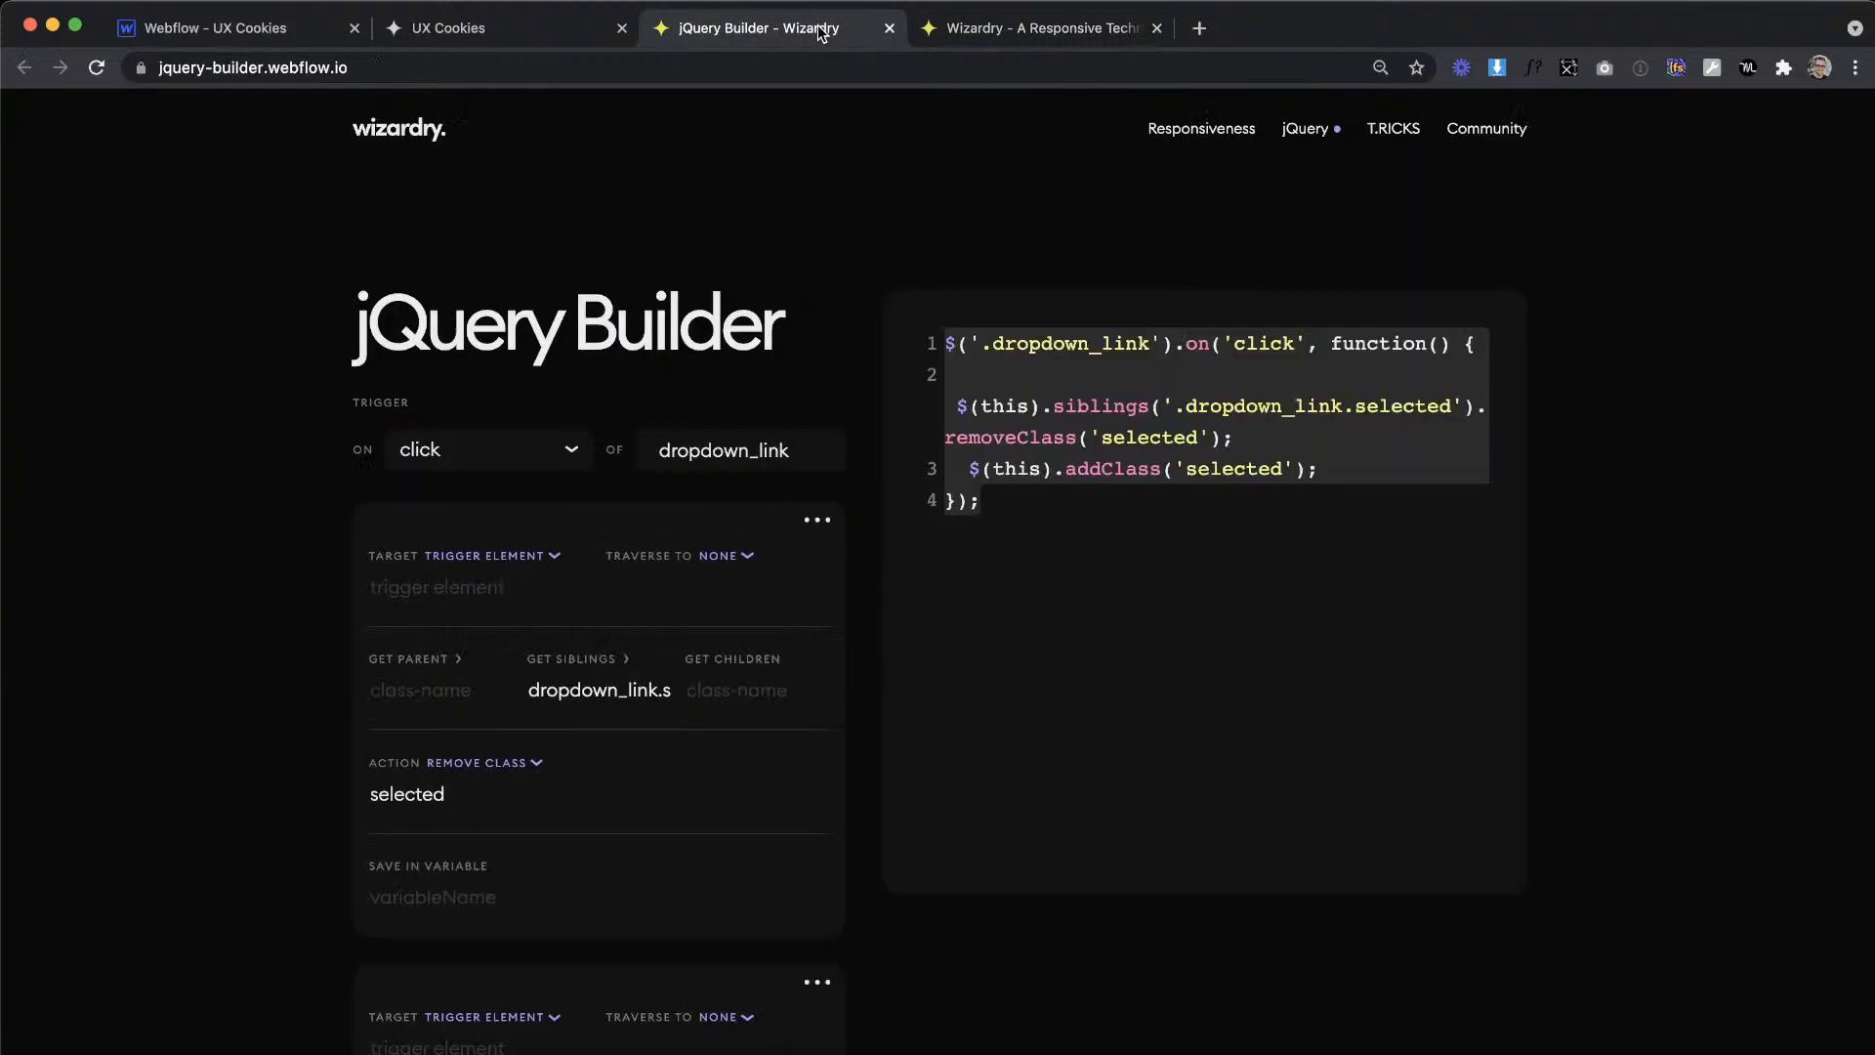
scroll(1084, 786, "down", 8)
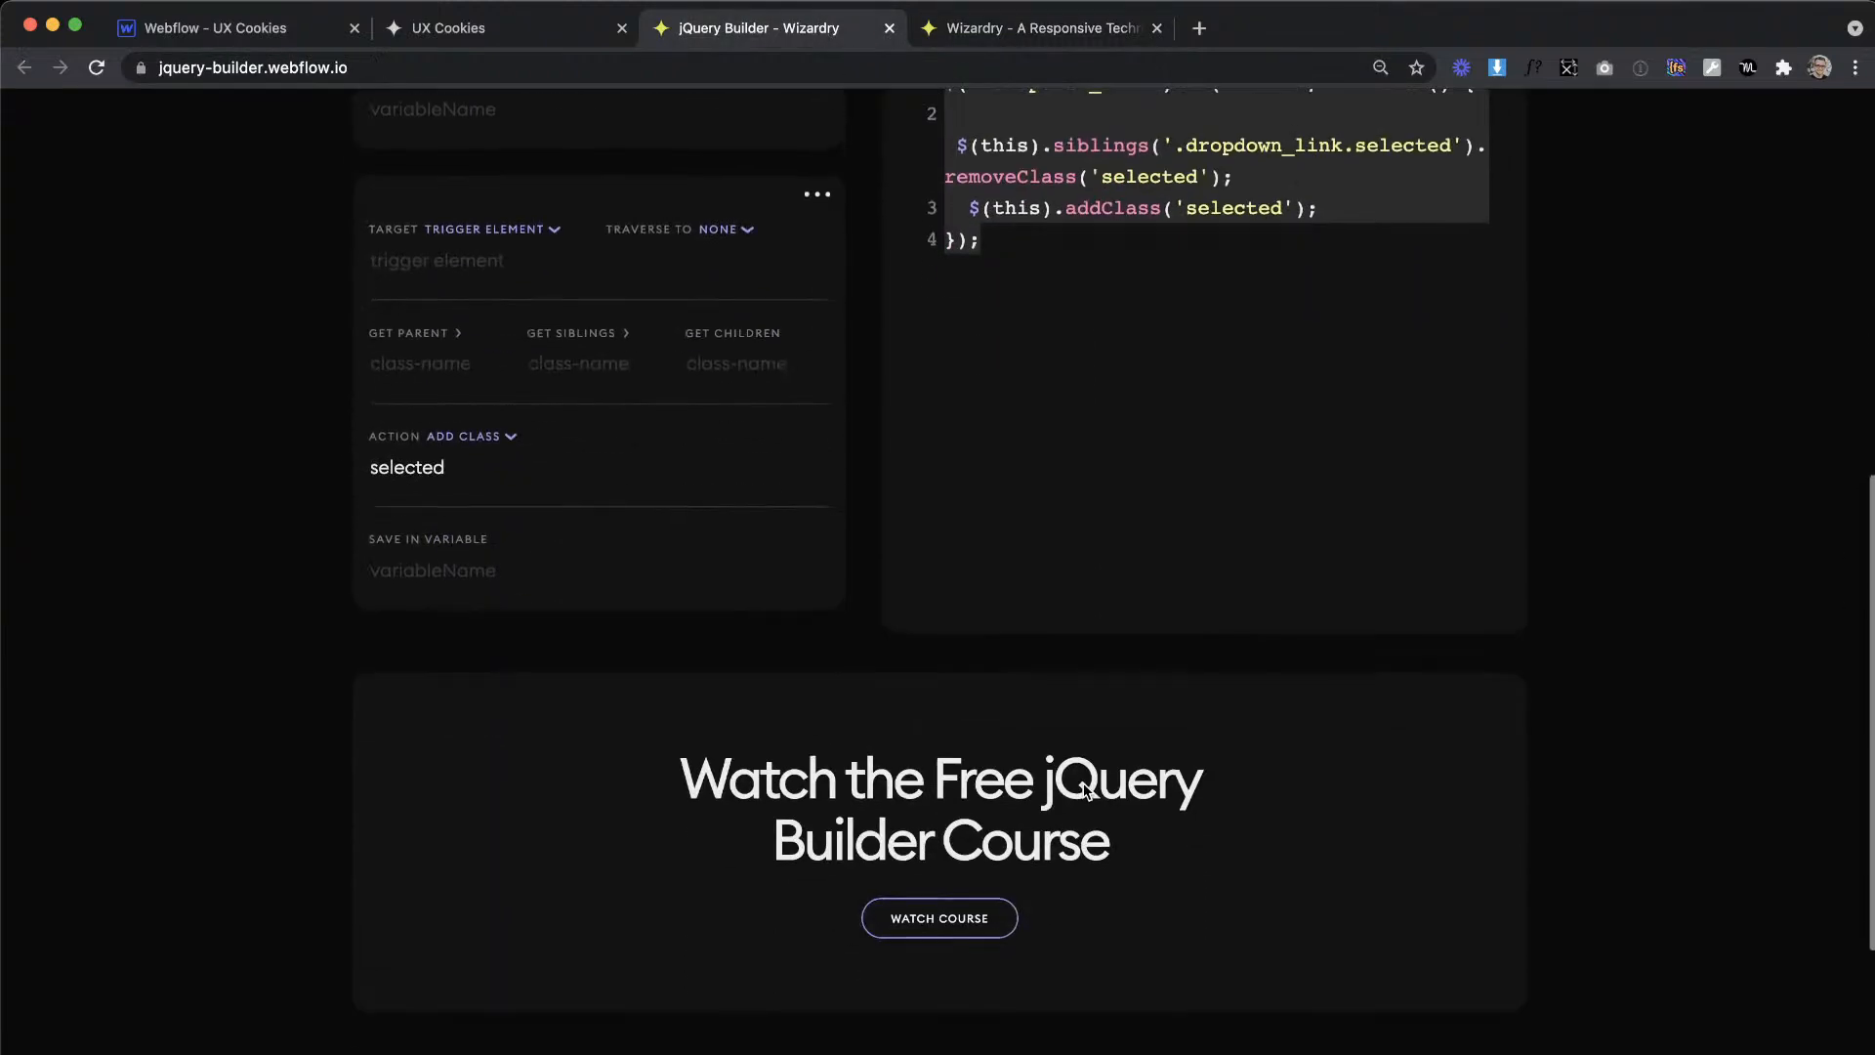
scroll(1084, 784, "down", 1)
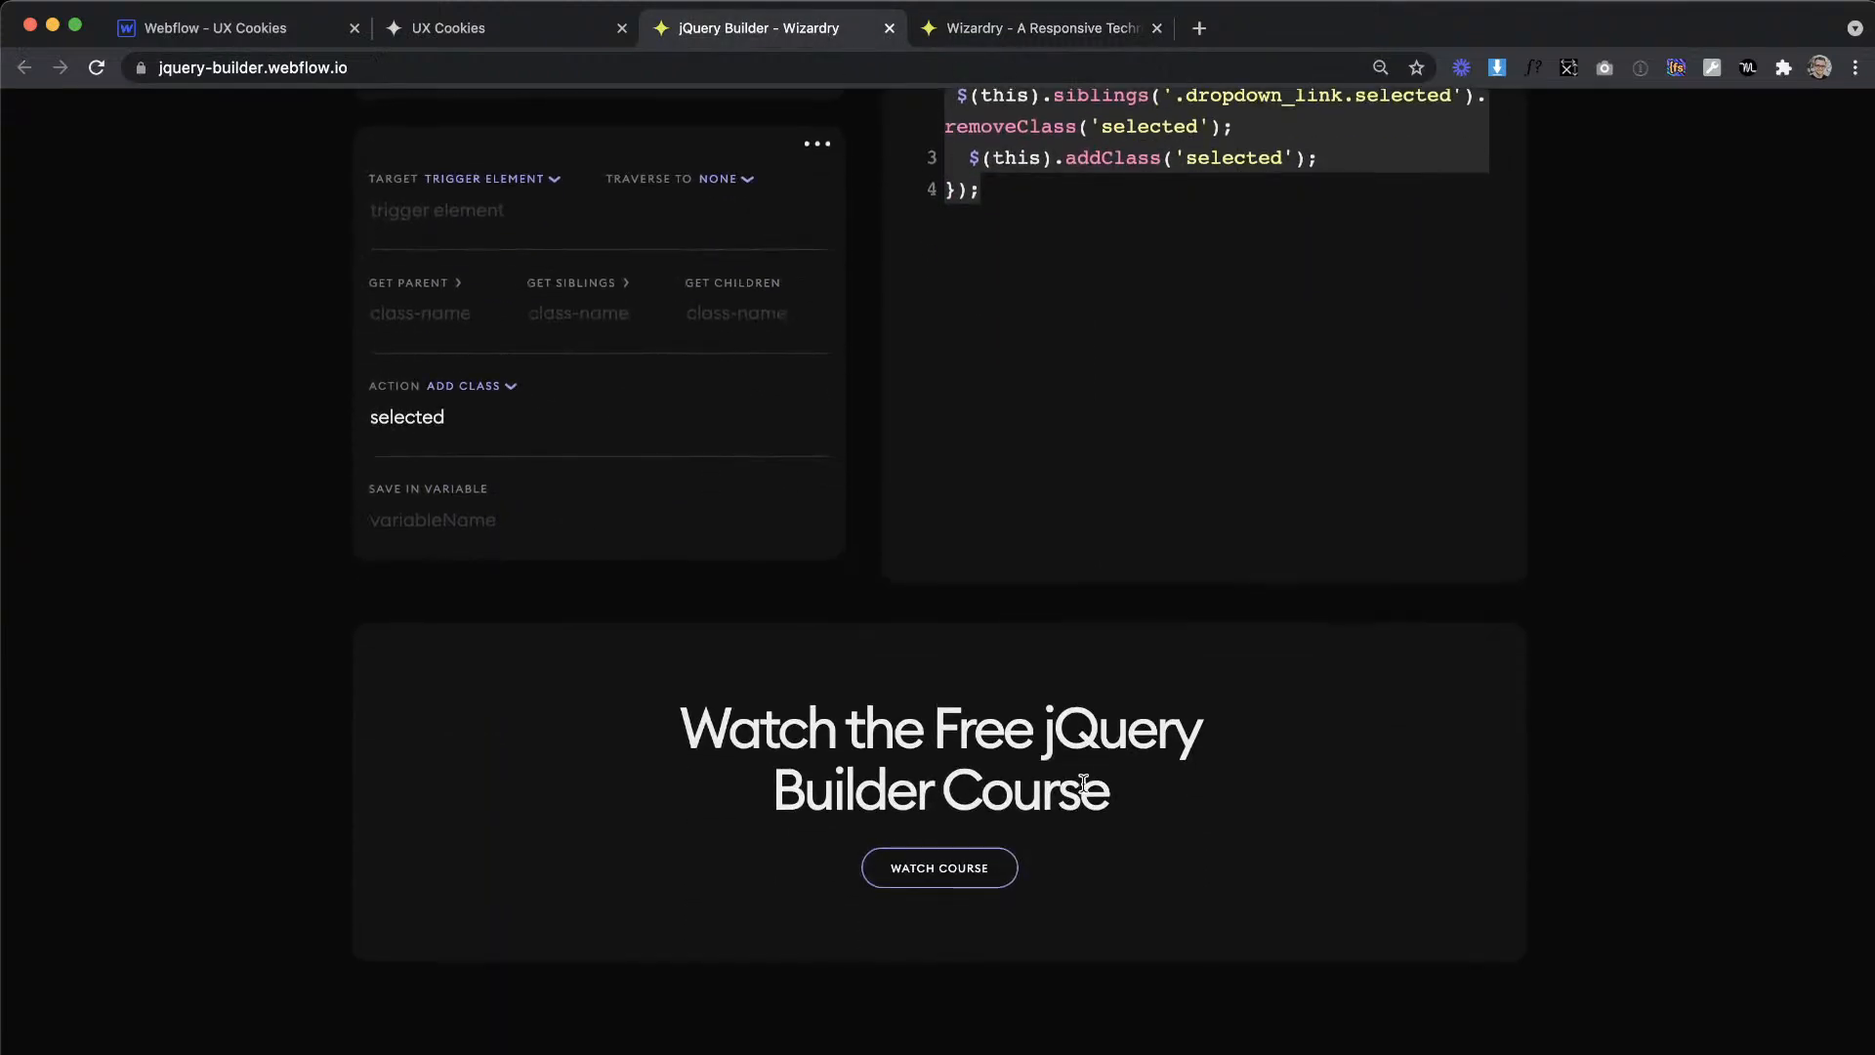
key("super+r")
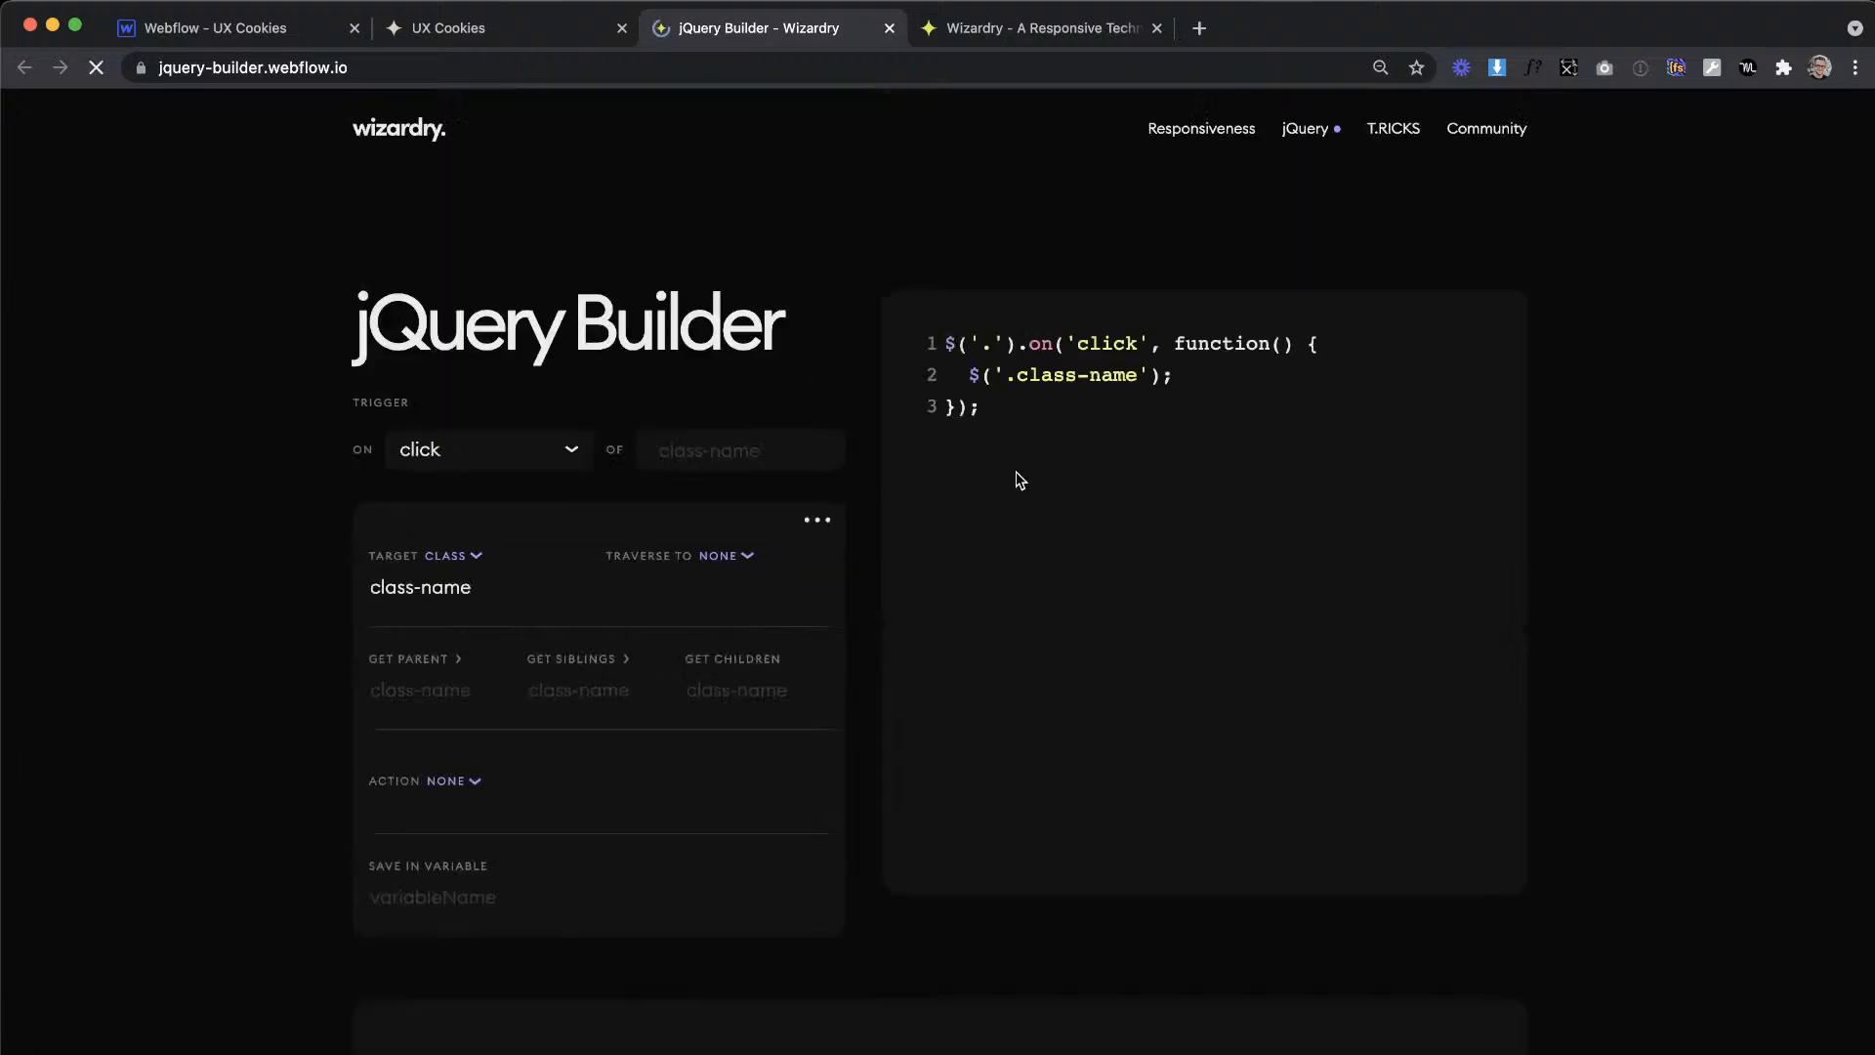
scroll(837, 460, "down", 10)
scroll(842, 459, "up", 2)
scroll(844, 458, "up", 2)
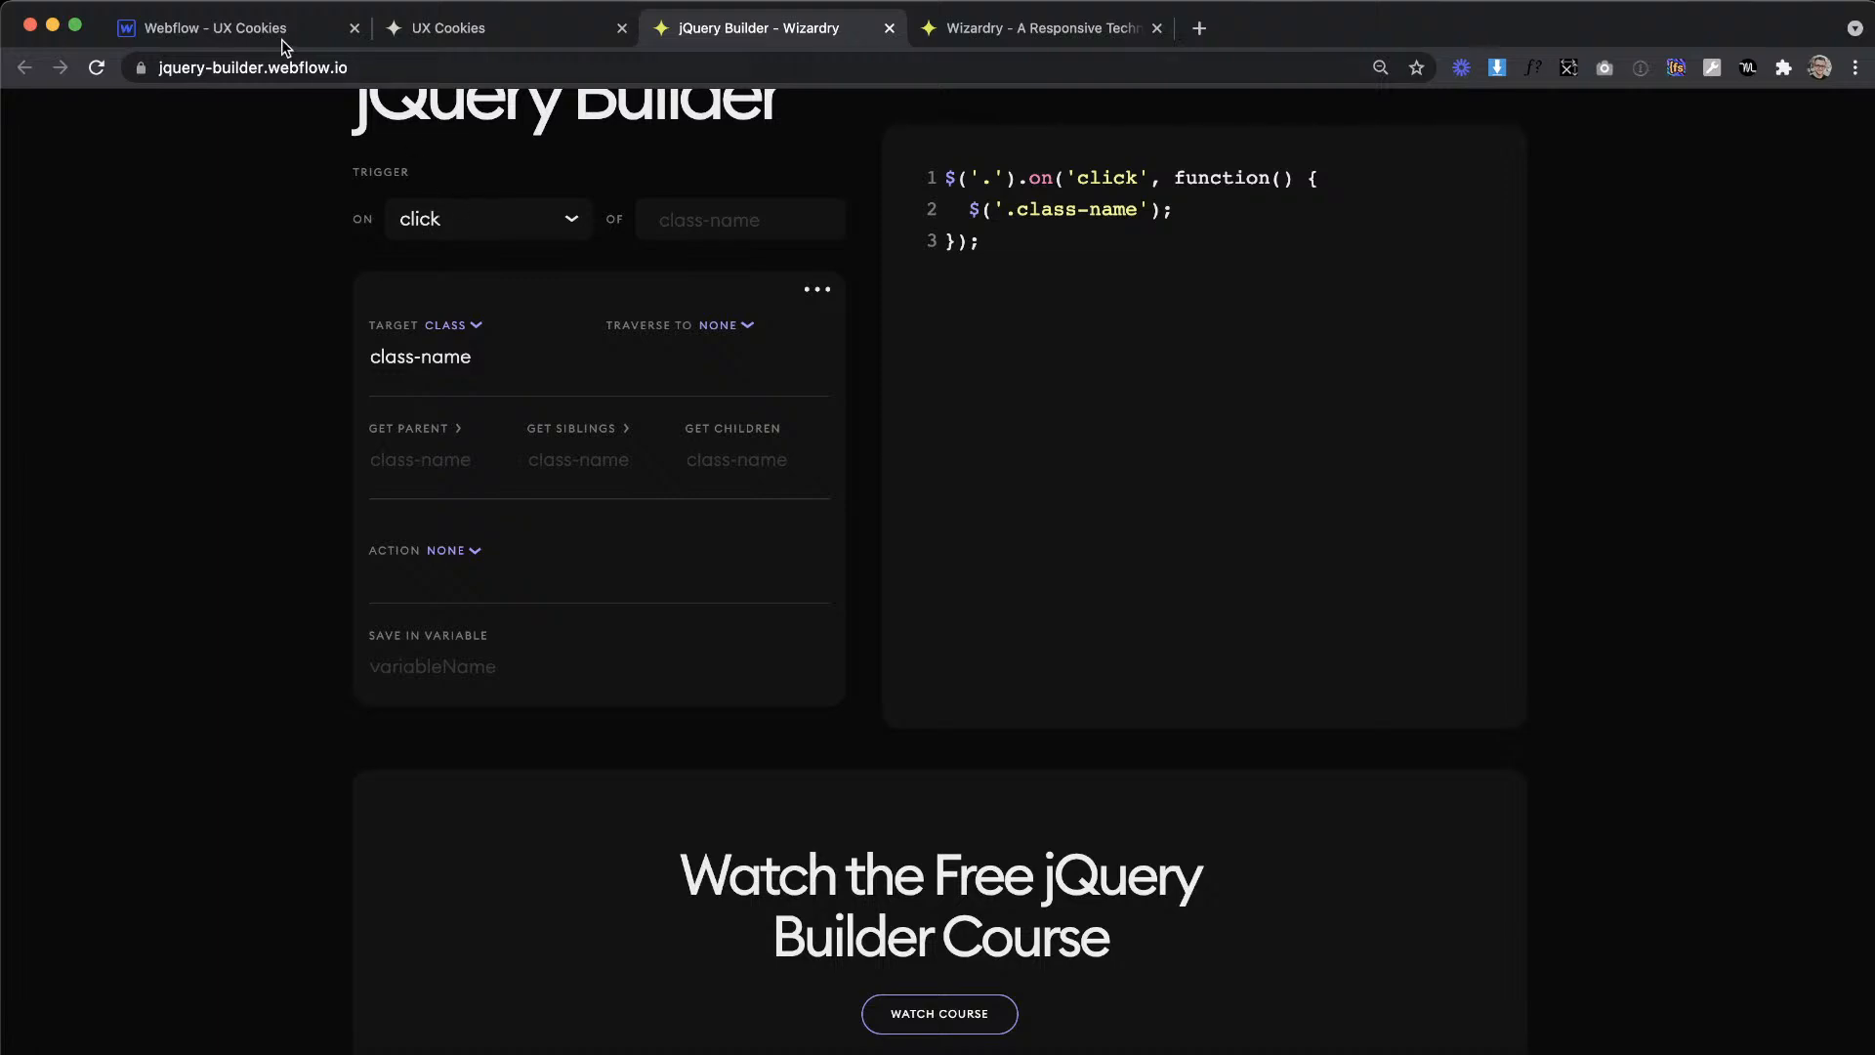
Step: Check the toggle text in Webflow and set the jQuery Builder item's target to trigger element
left_click(249, 23)
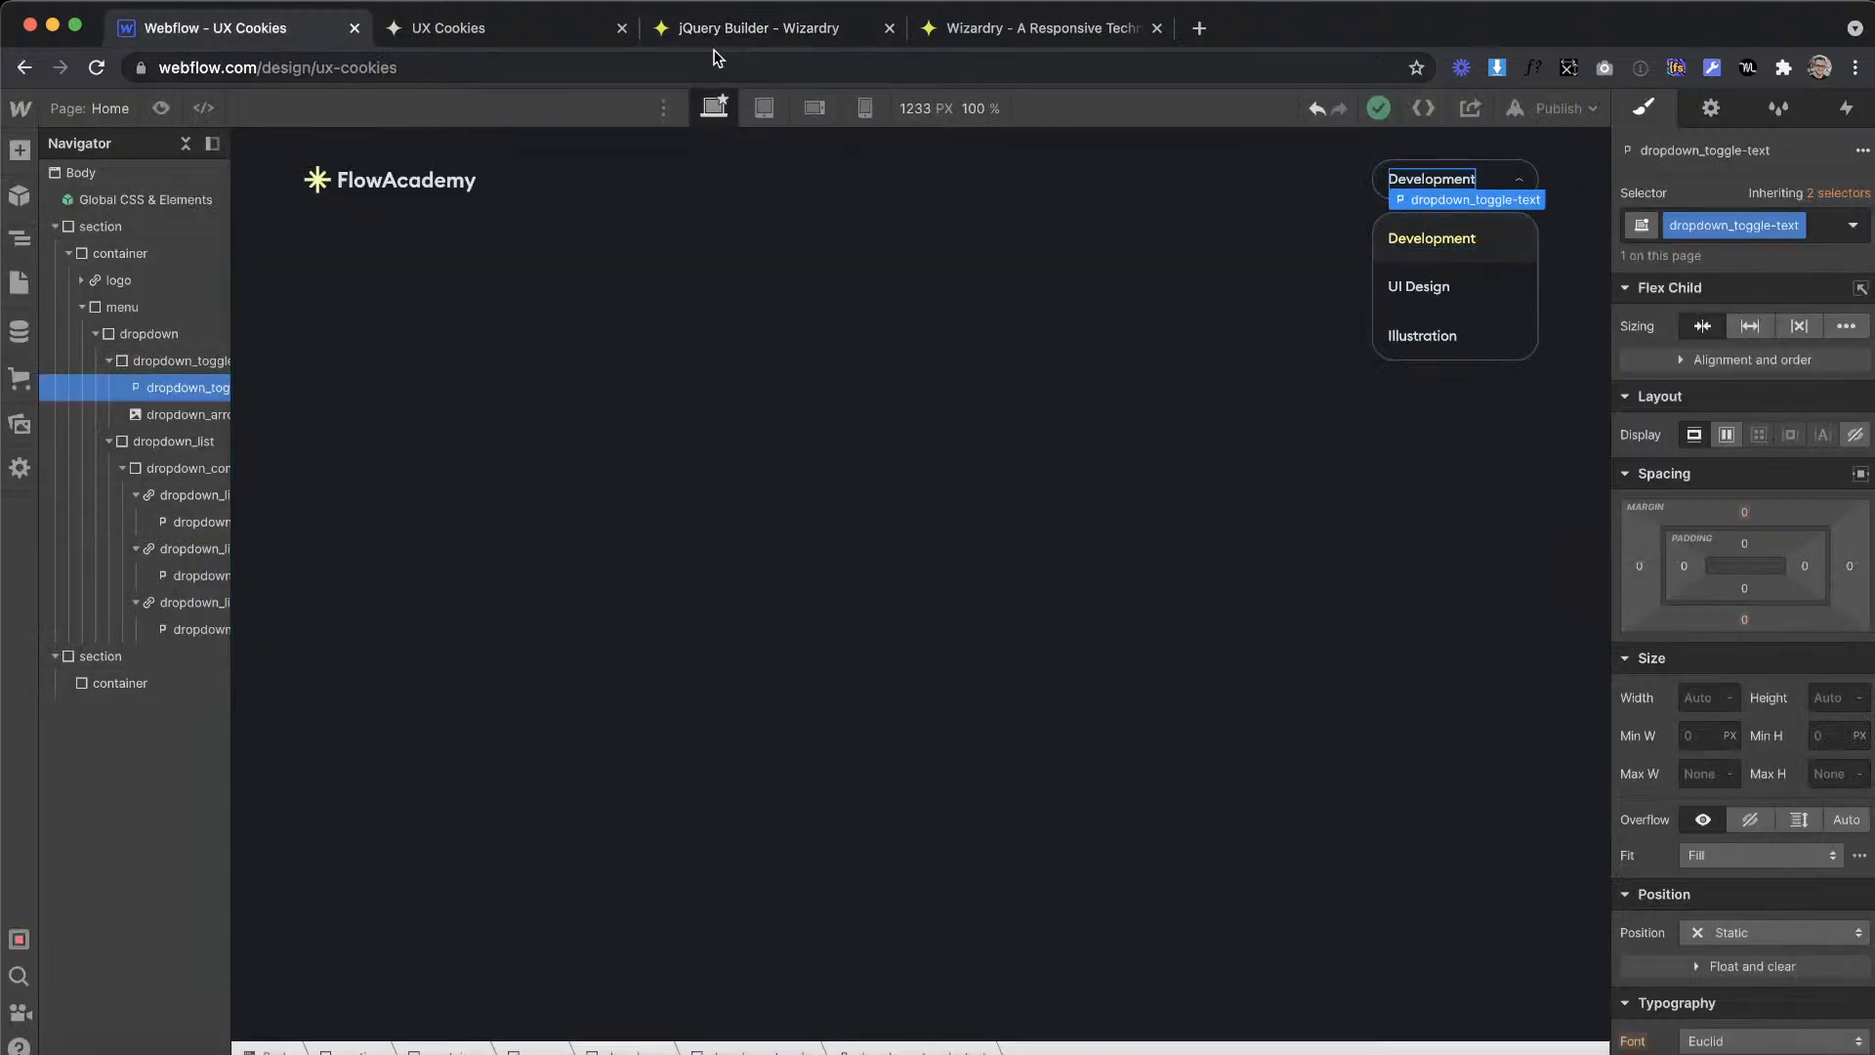
left_click(758, 29)
left_click(439, 328)
left_click(480, 420)
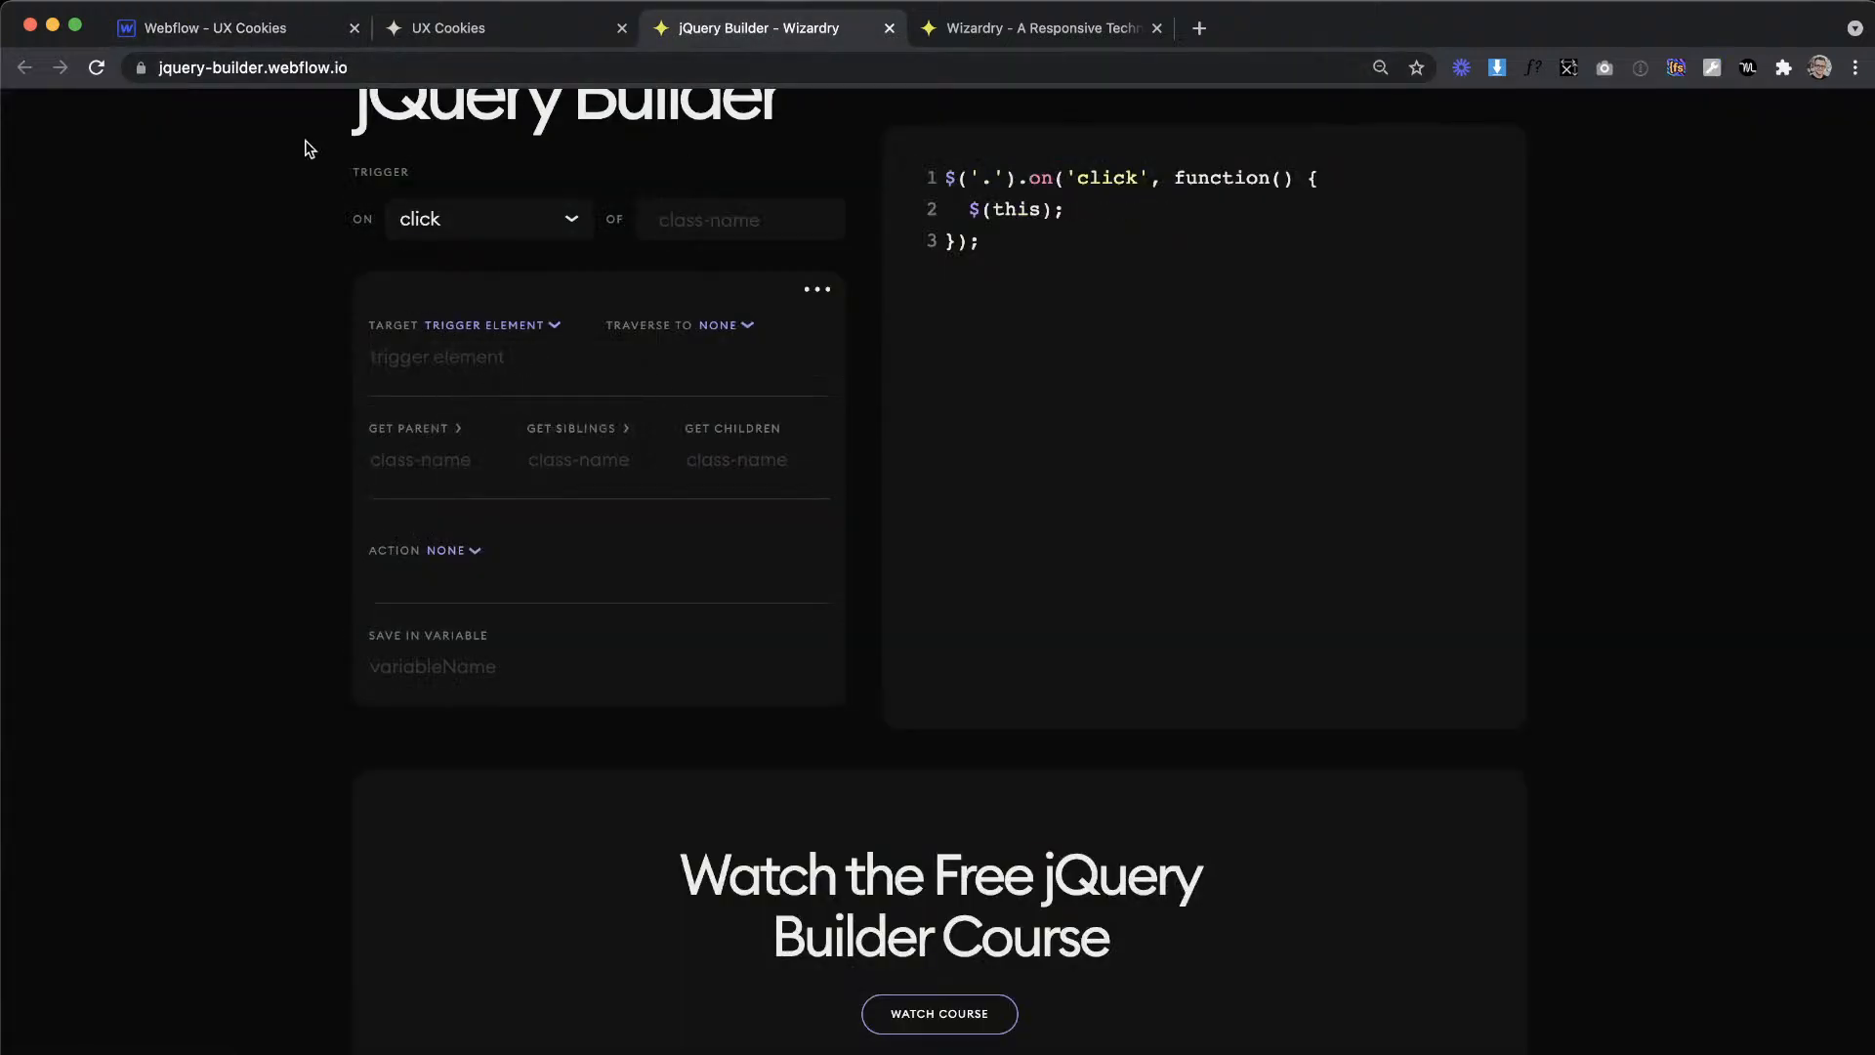
Step: Set the trigger element item's action to get text
scroll(425, 383, "down", 2)
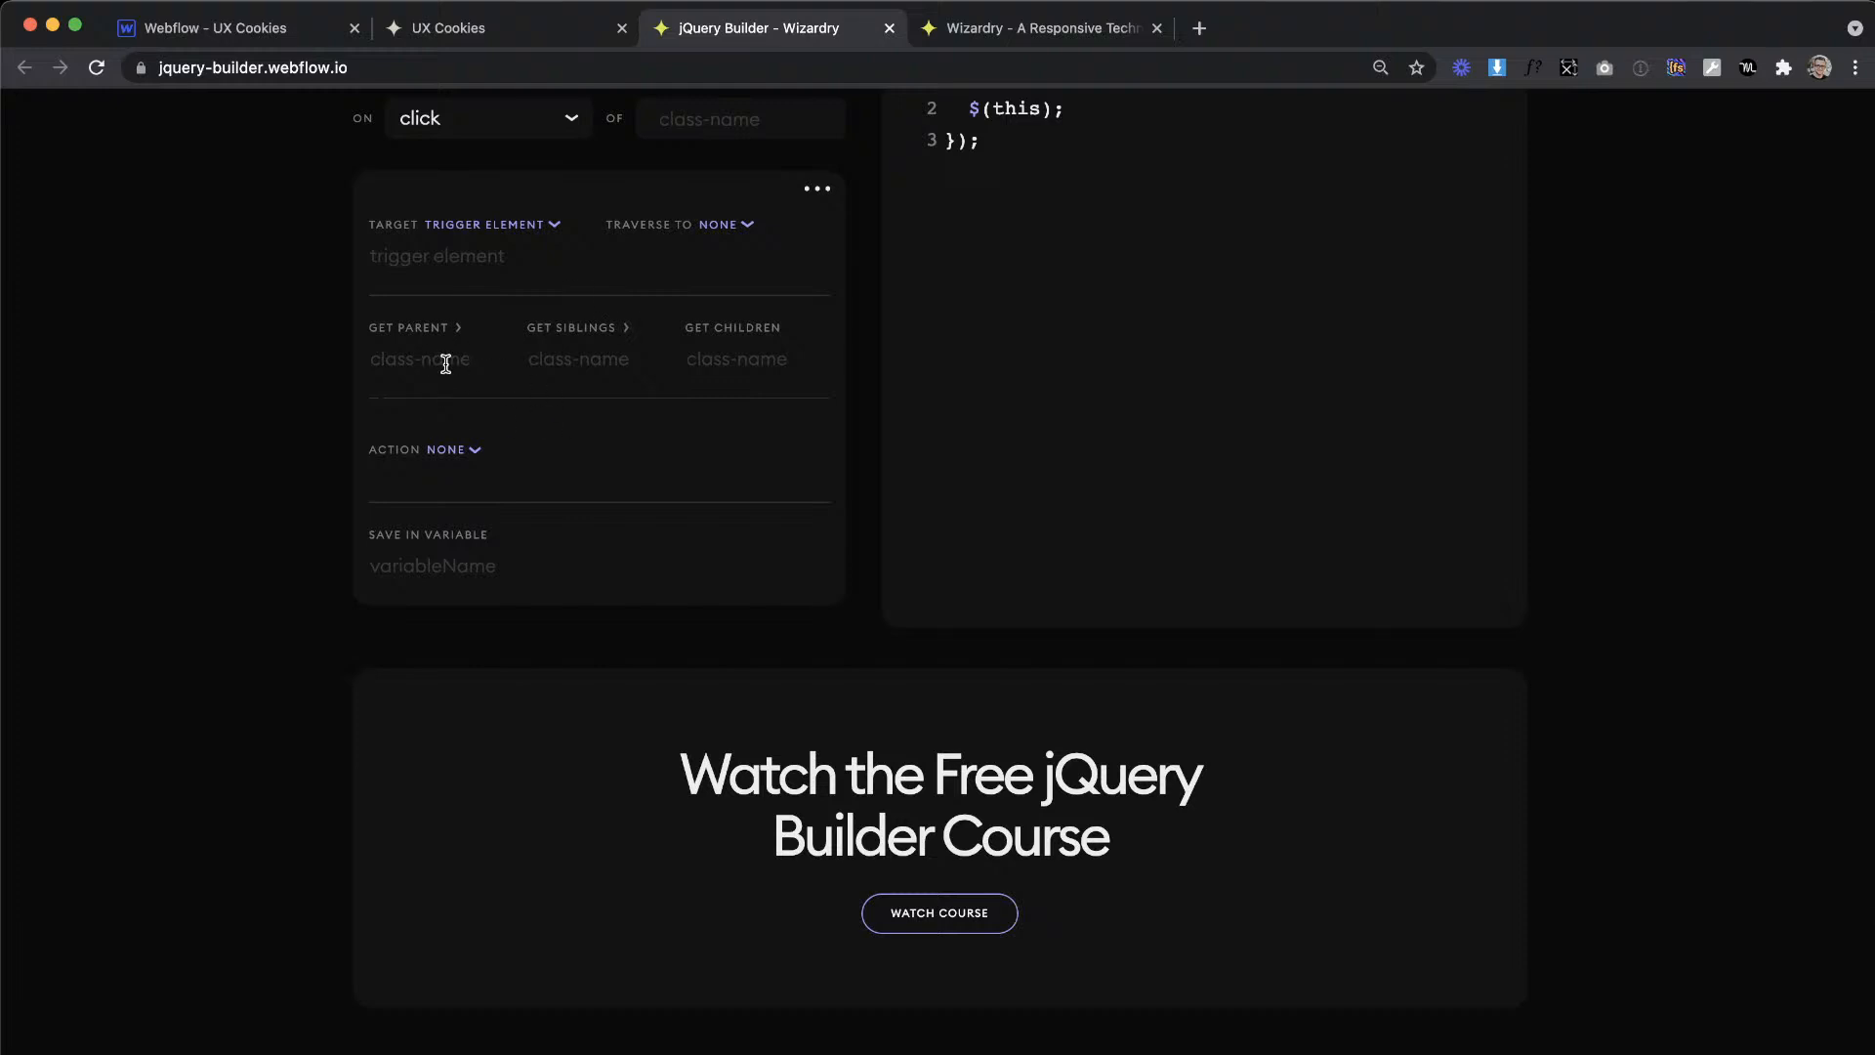
left_click(458, 460)
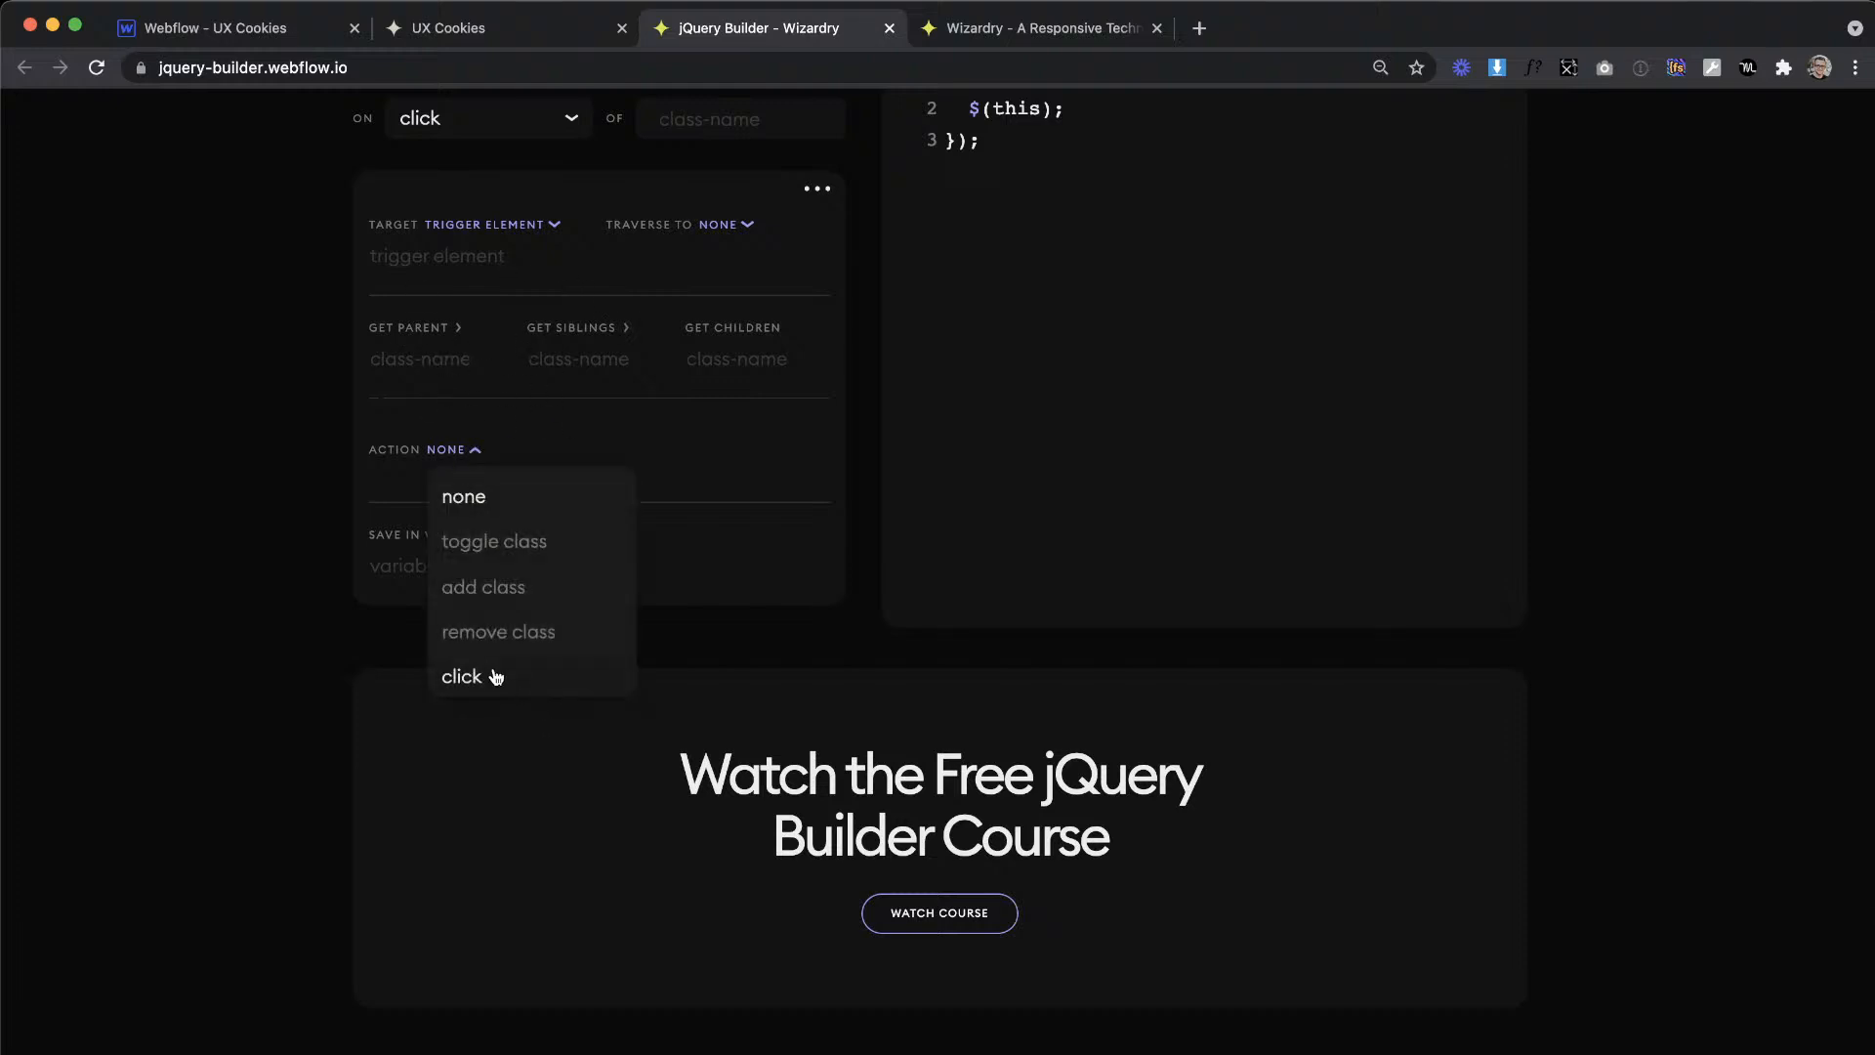
scroll(496, 644, "down", 3)
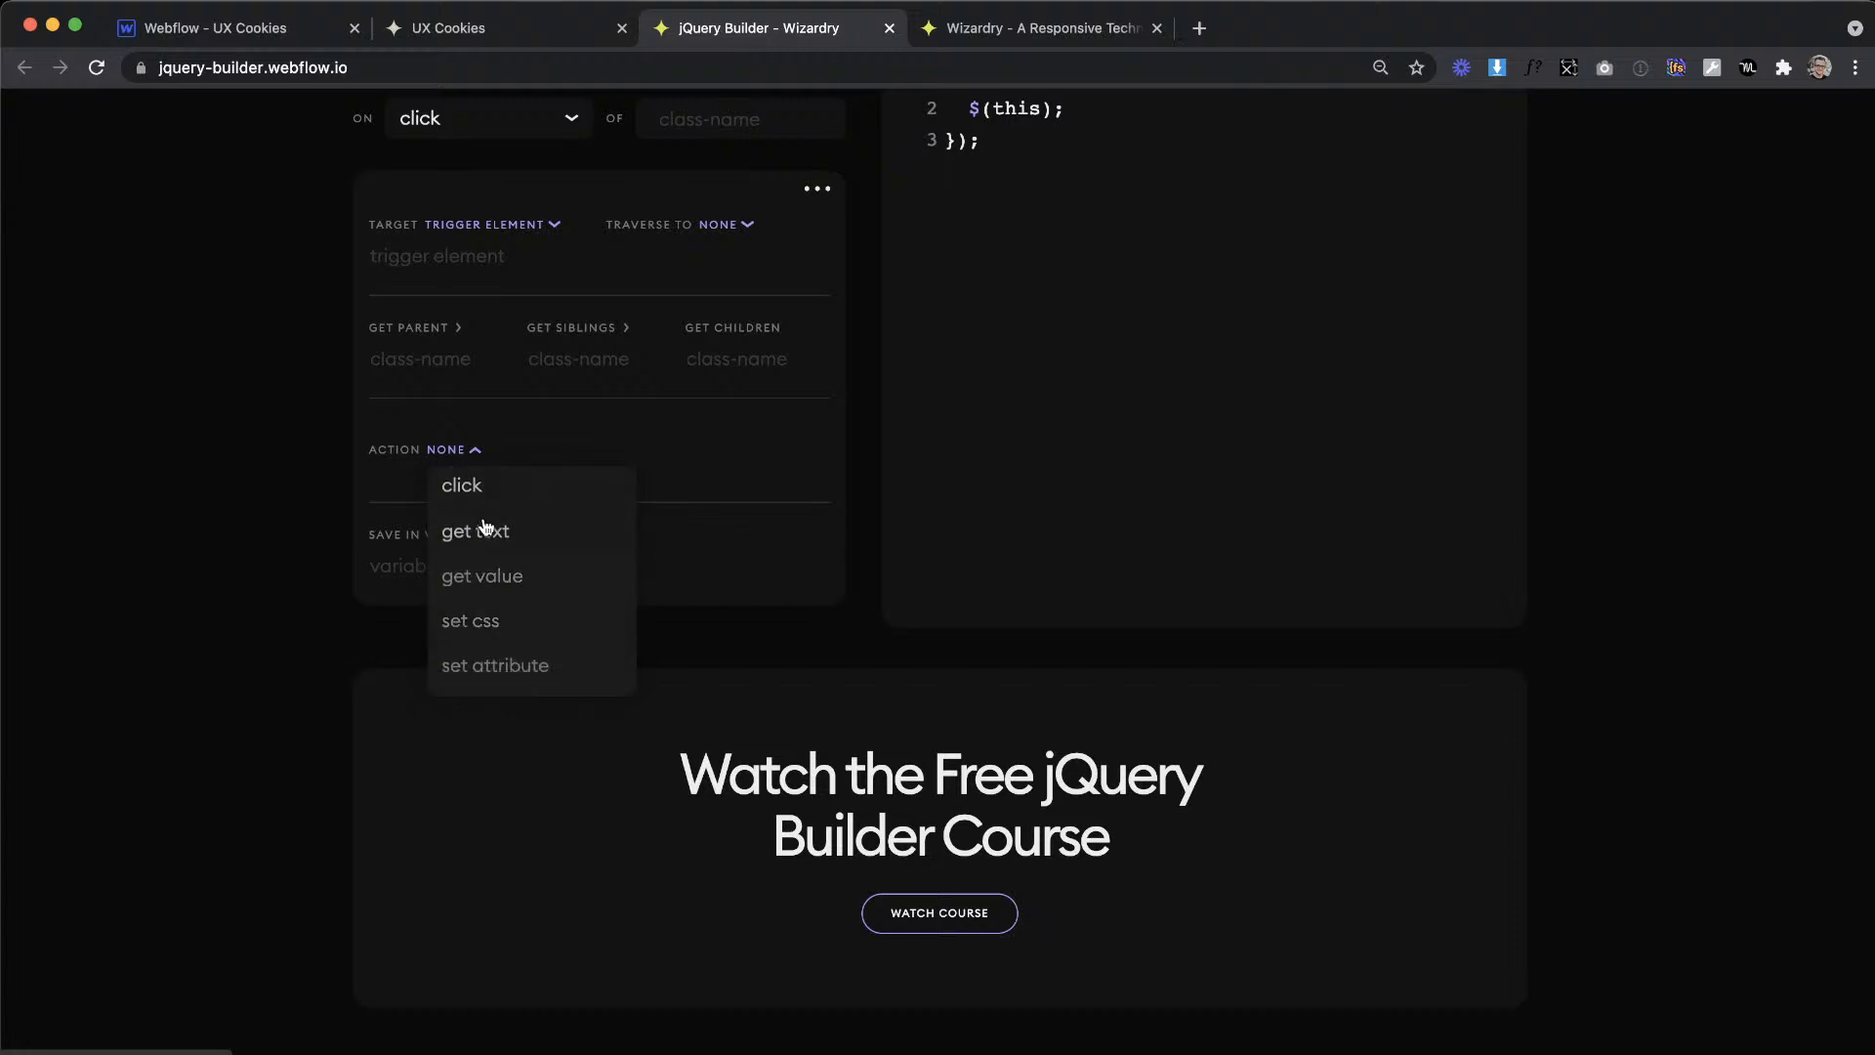
left_click(490, 527)
scroll(977, 371, "up", 2)
scroll(994, 361, "down", 1)
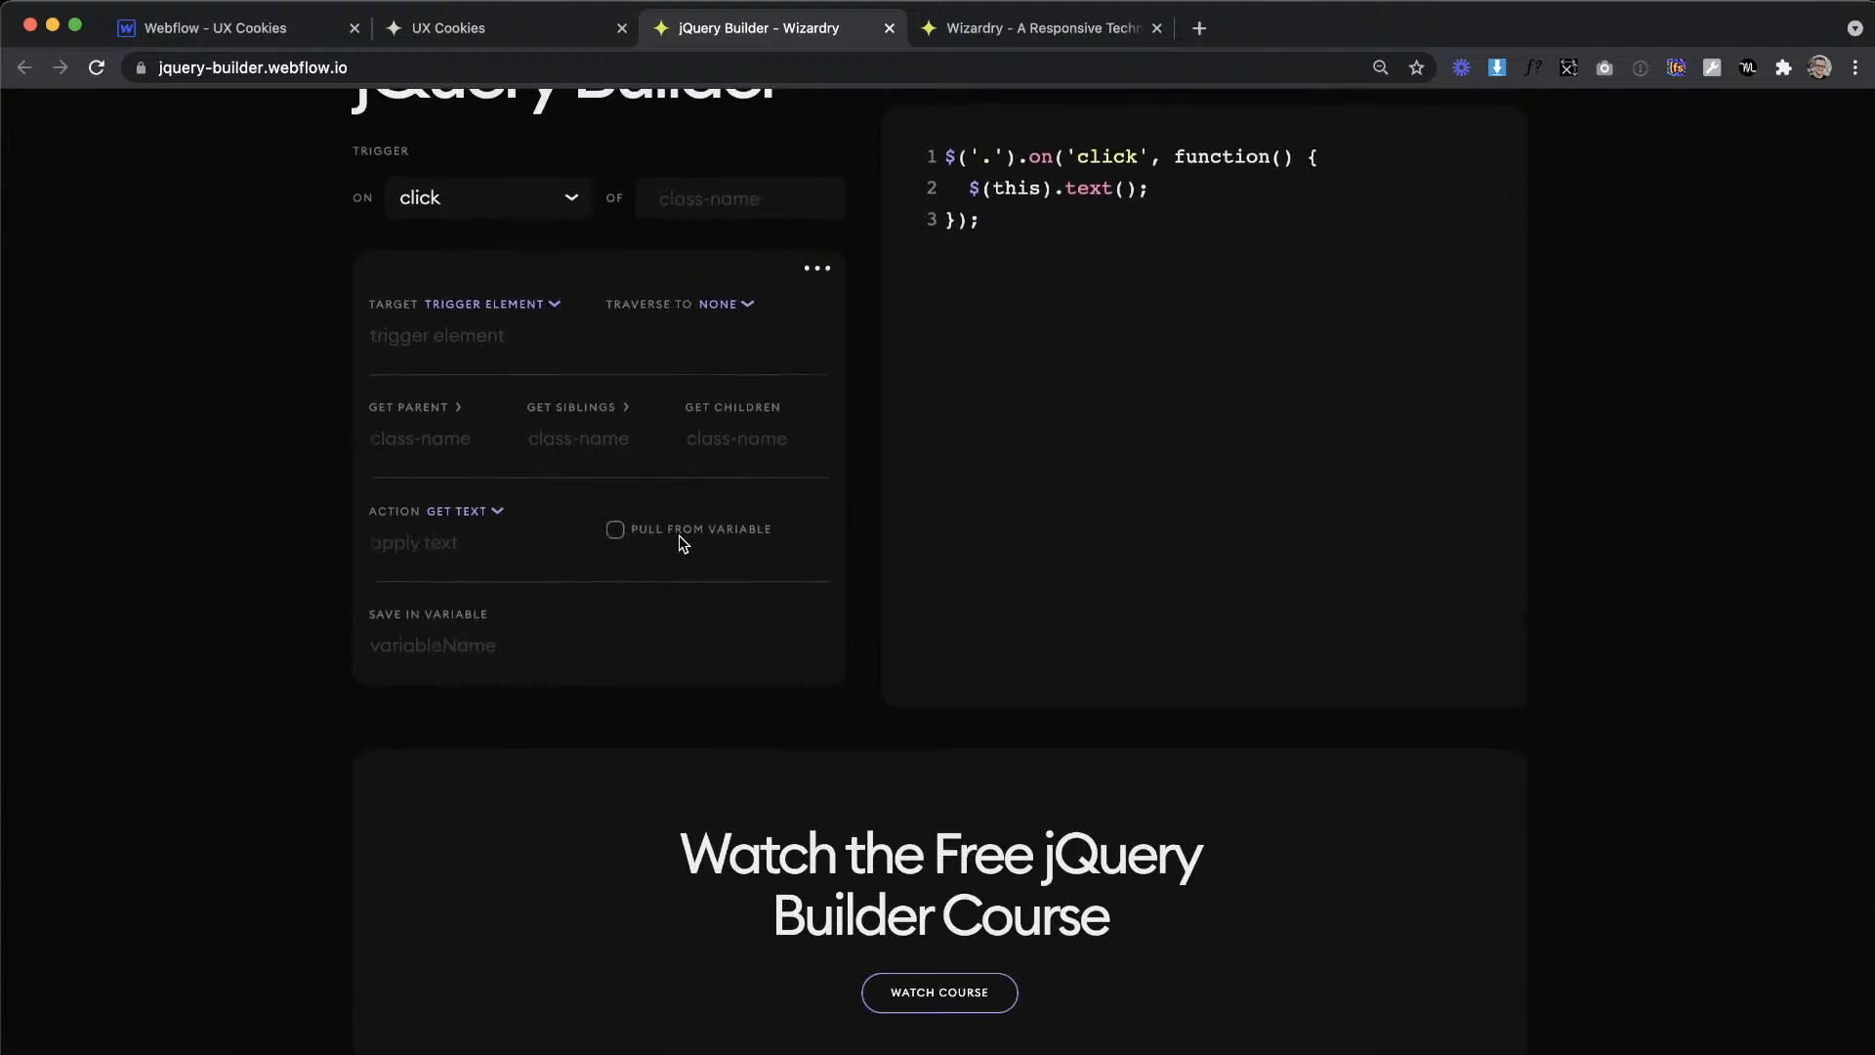
Step: Return to Webflow, select the Development link's text to copy its class name, and undo the accidental class rename to c
left_click(264, 41)
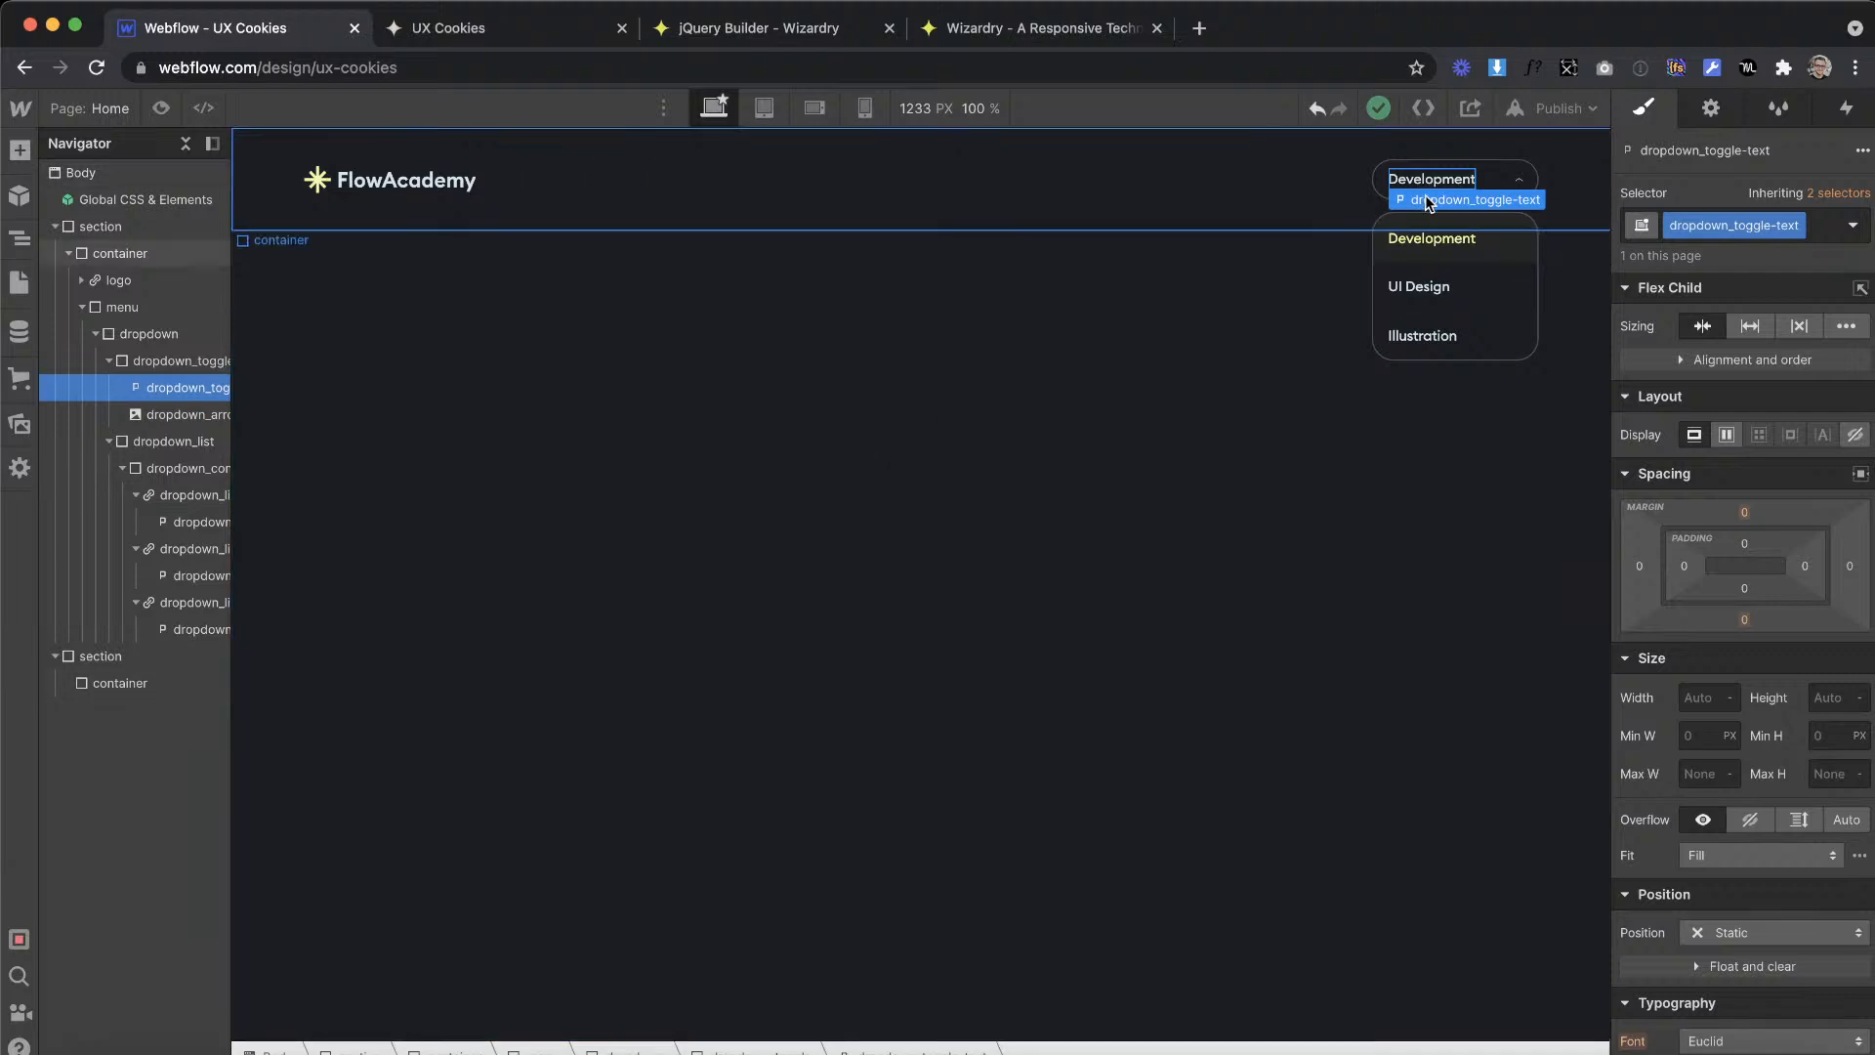
left_click(1442, 244)
type("c")
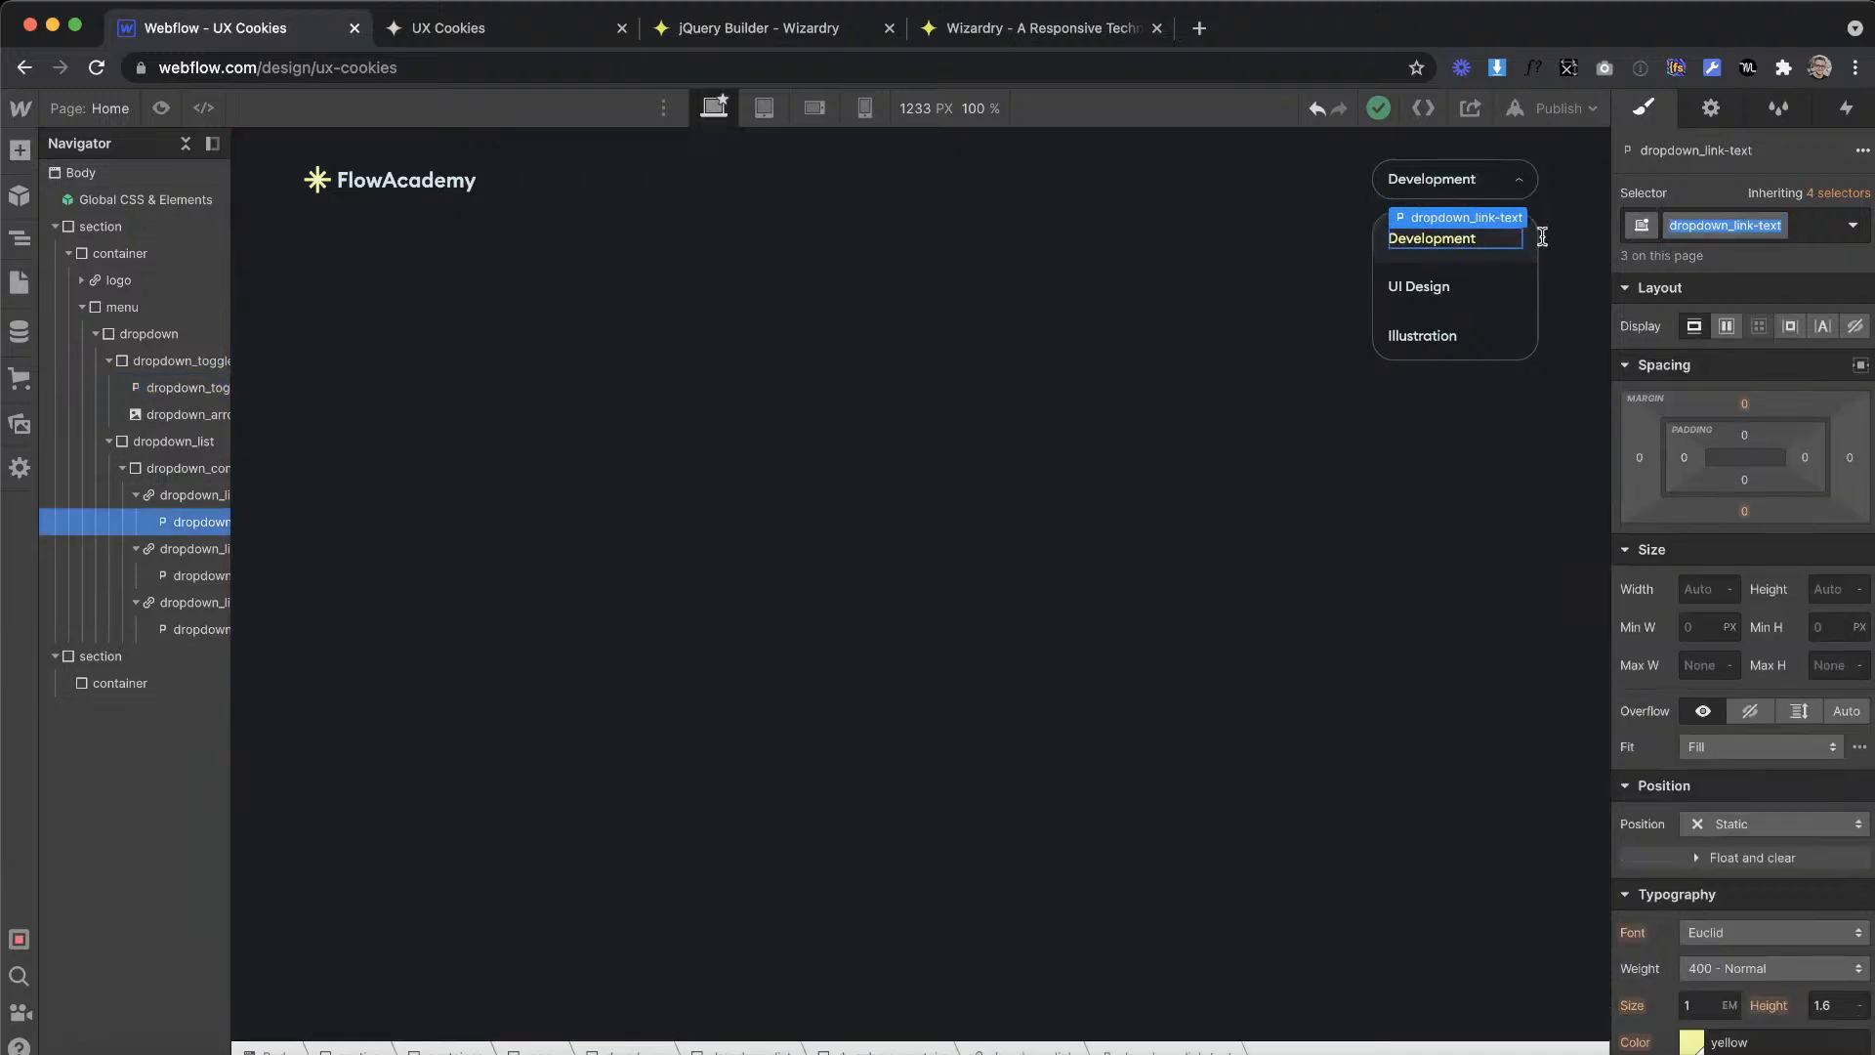
left_click(1008, 326)
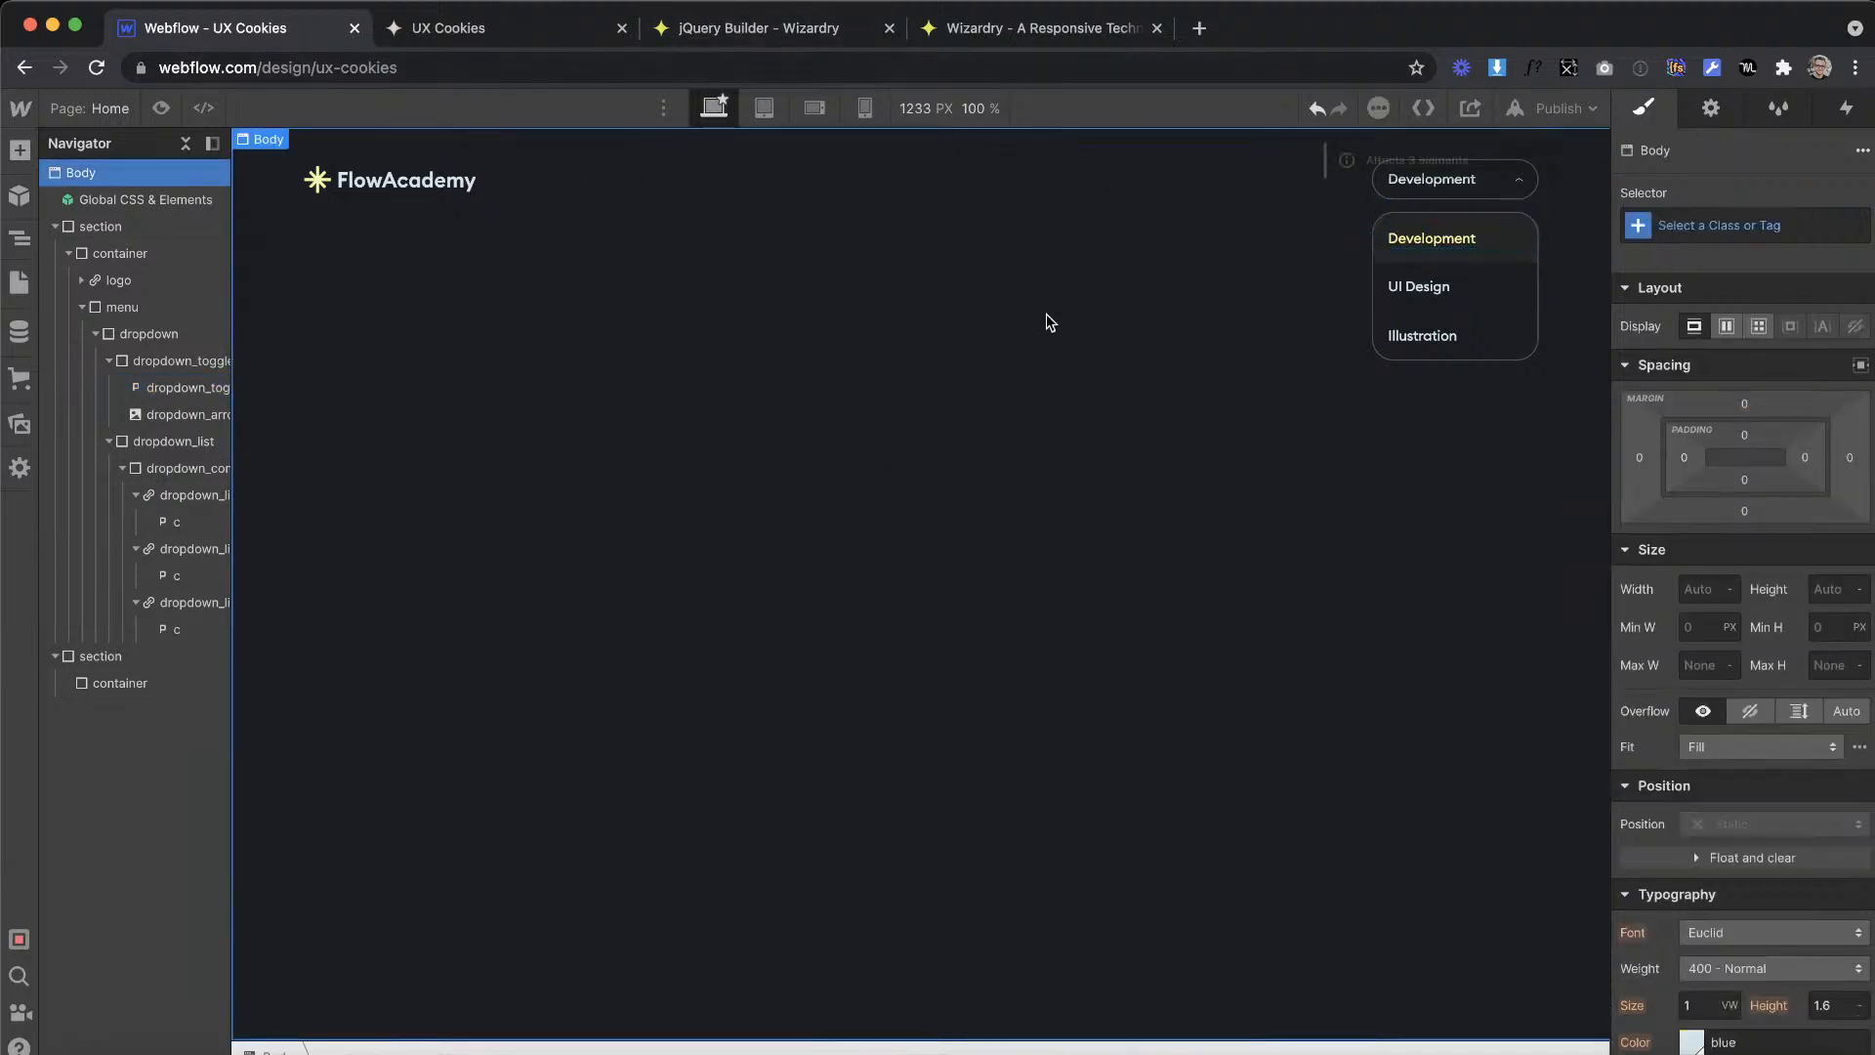
left_click(1438, 252)
key("ctrl+z")
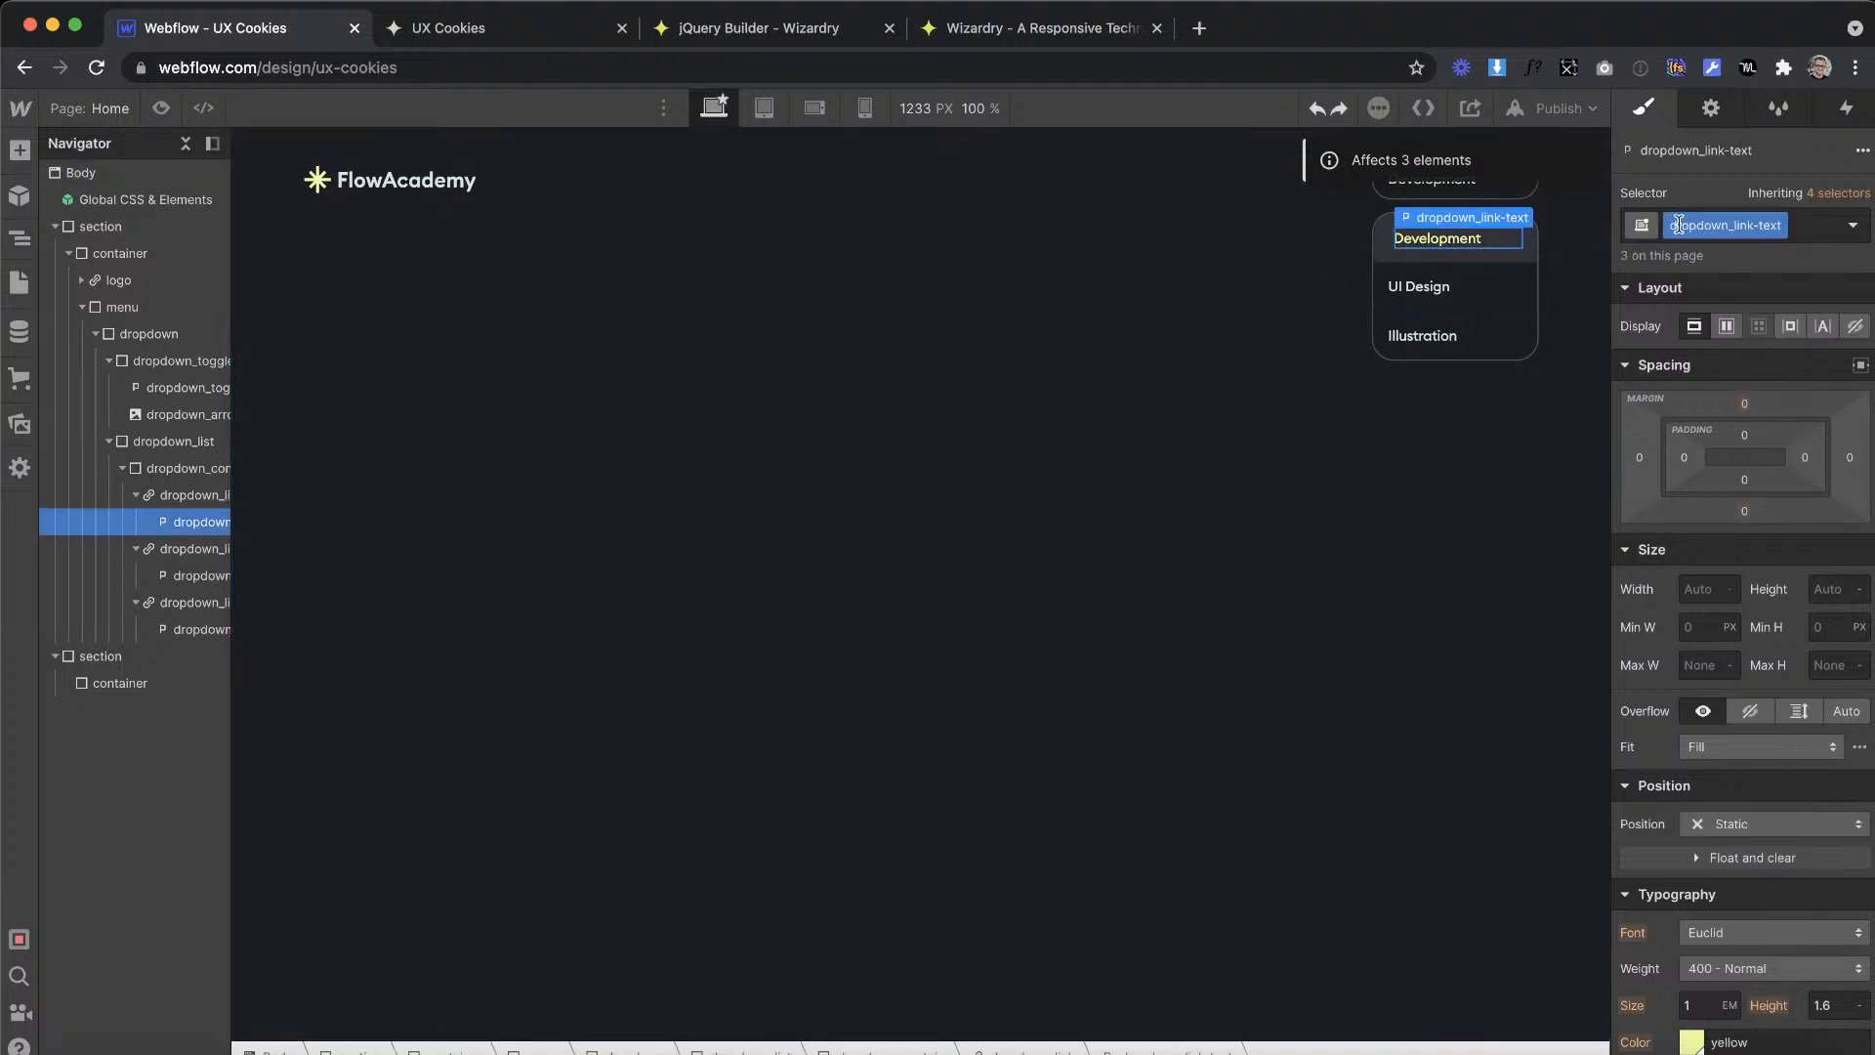
Step: In jQuery Builder, set the item's child class to dropdown_link-text and save its text in the variable dropdownLinkText
left_click(762, 29)
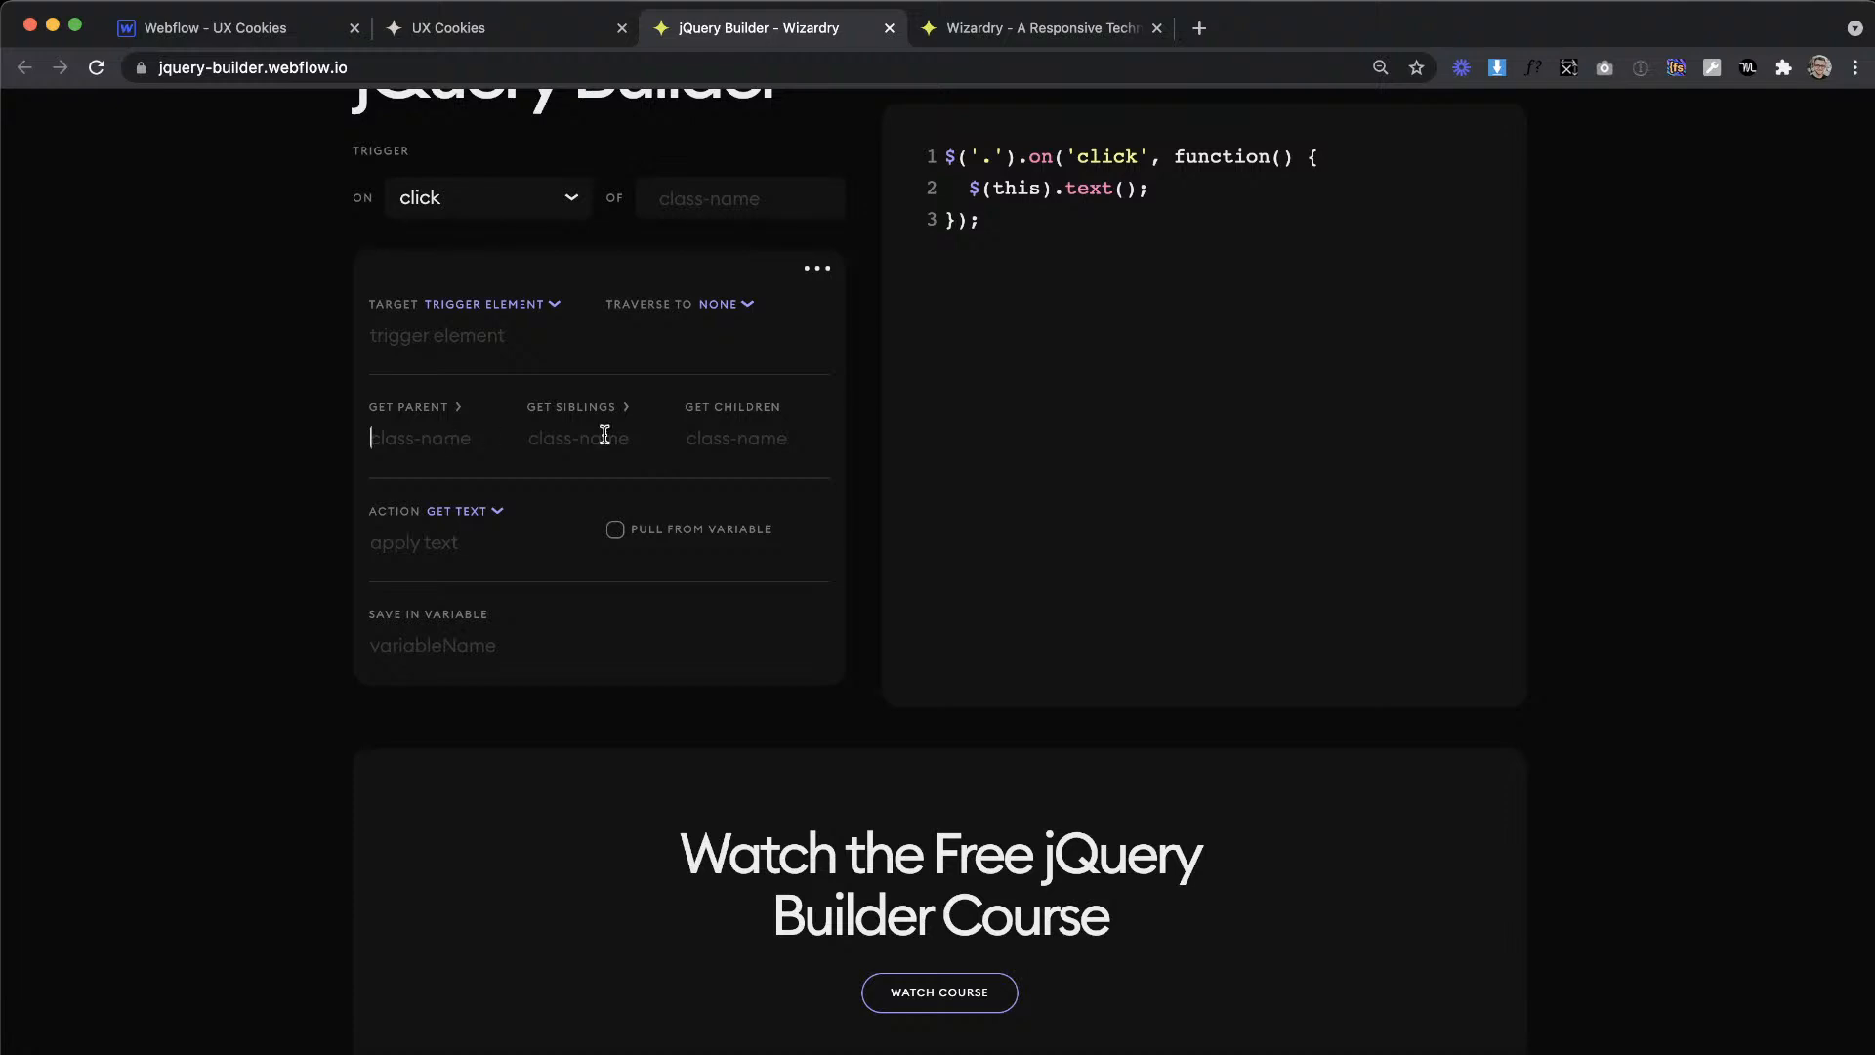
type("dropdown_link-text")
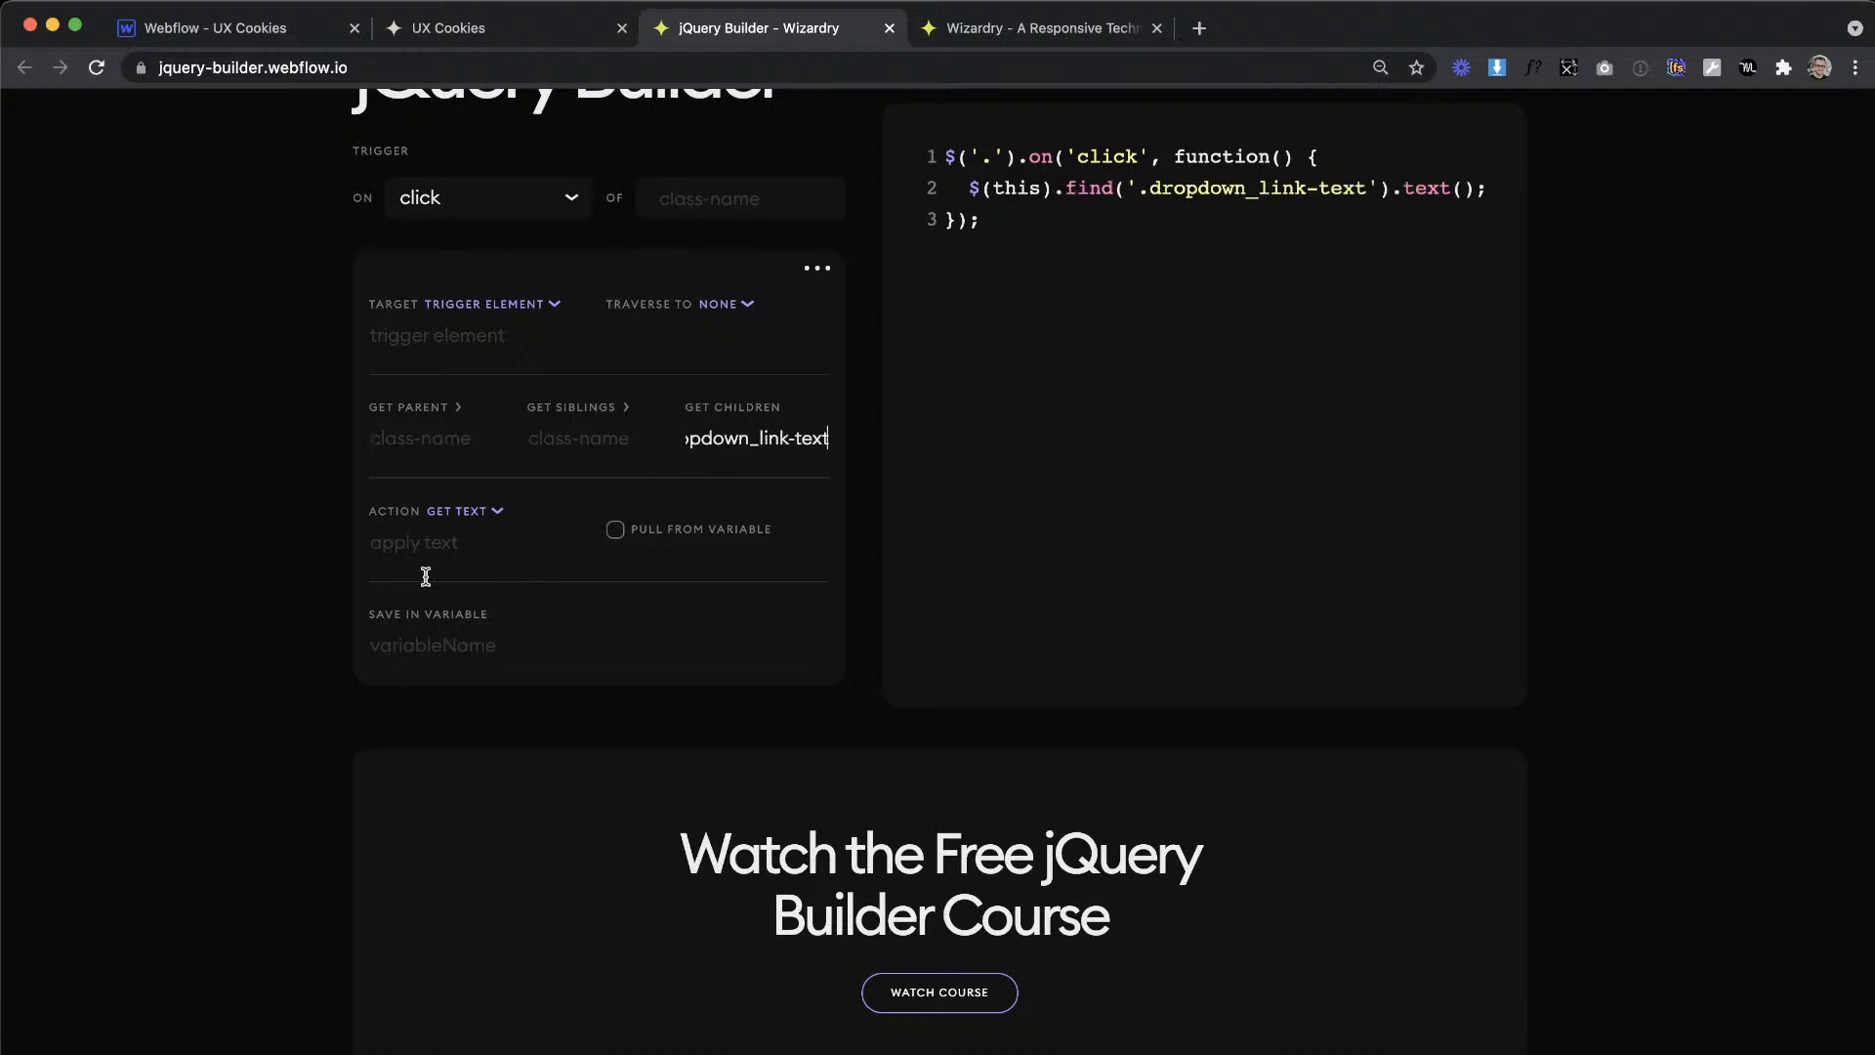
left_click(459, 652)
type("drop")
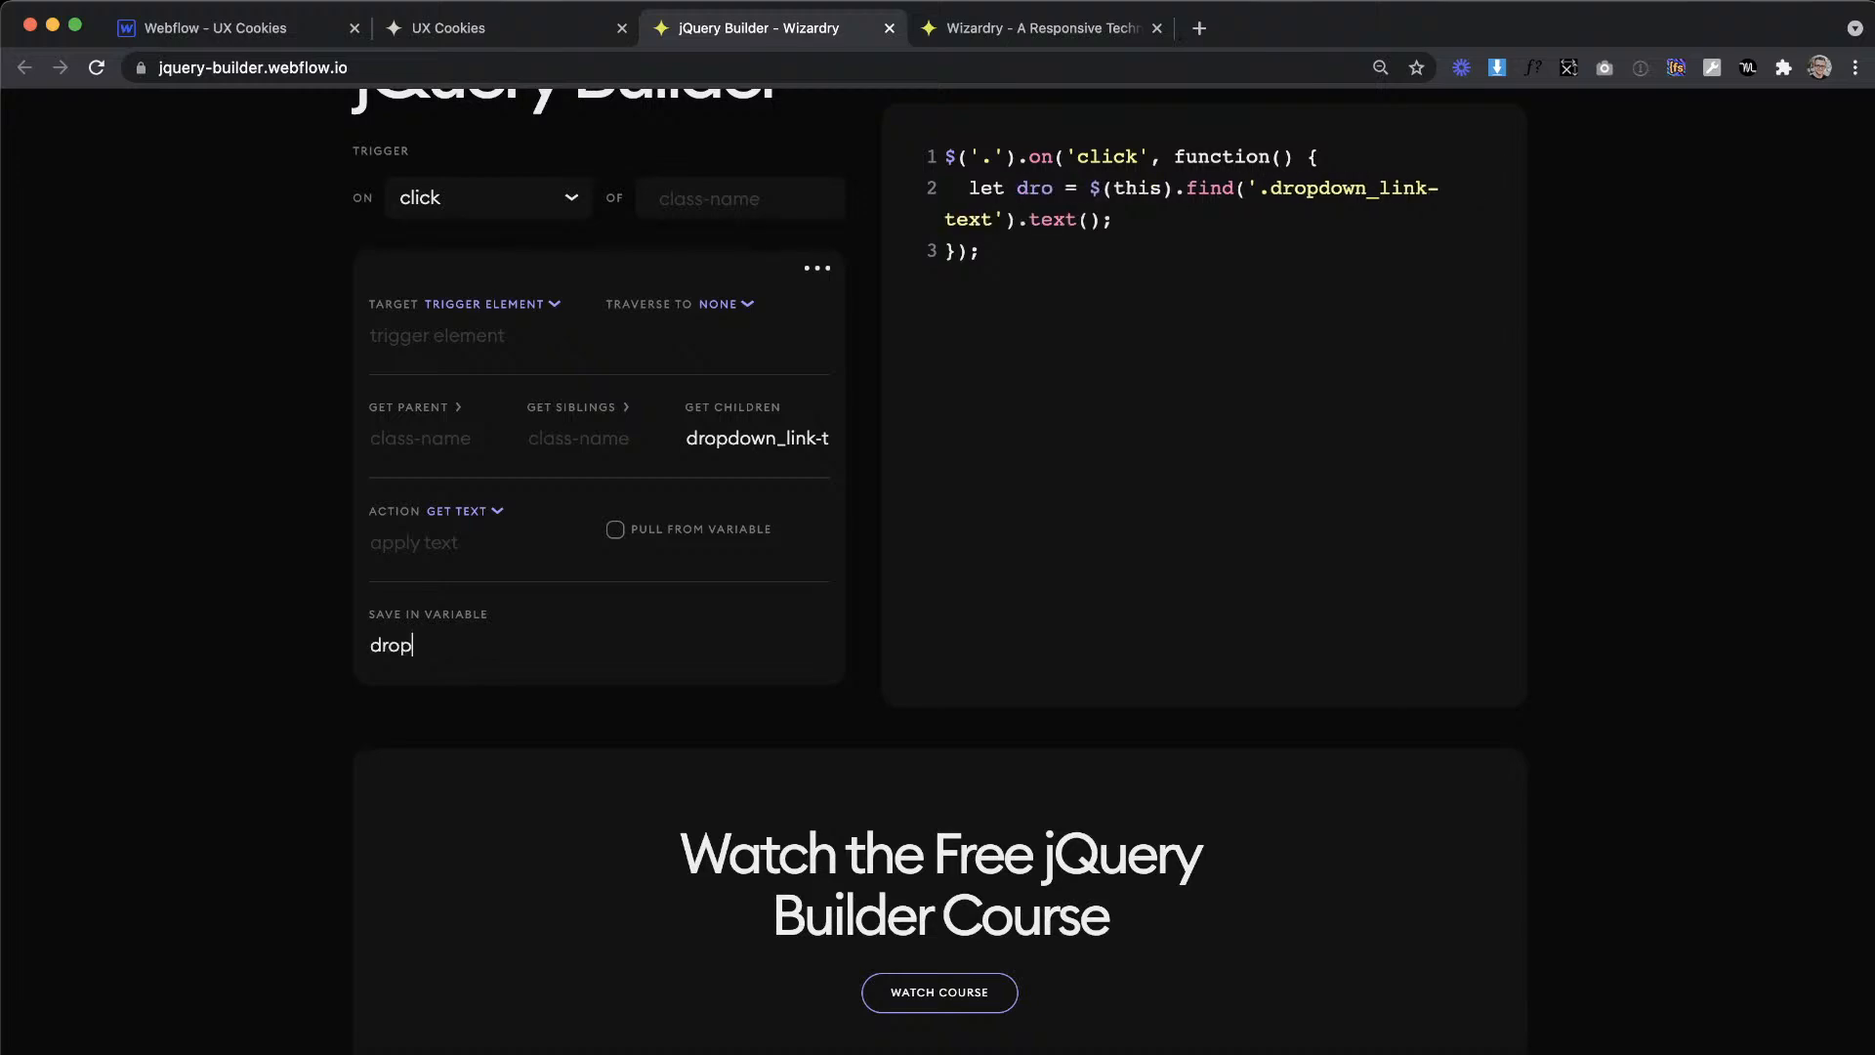
type("downLin")
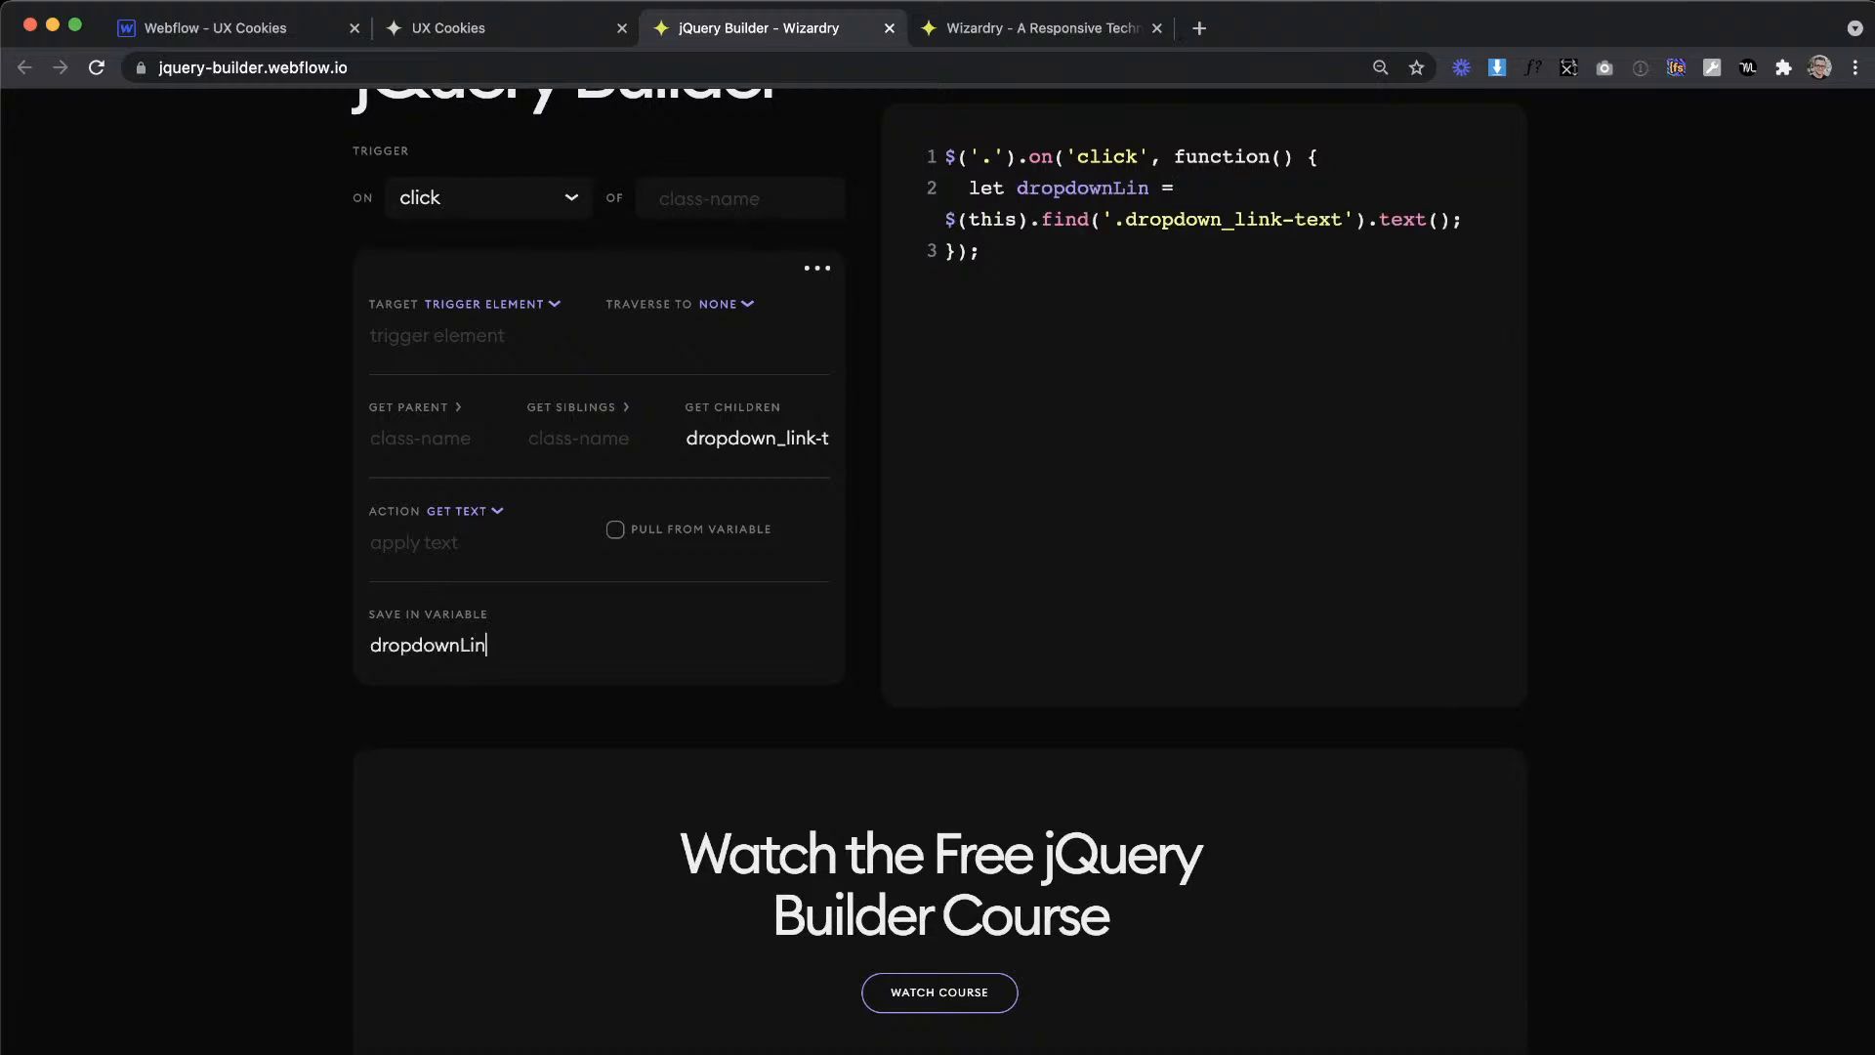
type("kText")
Step: Add a second builder item, check the dropdown wrapper's class in Webflow, and target the trigger element's parent dropdown
left_click(830, 265)
left_click(826, 305)
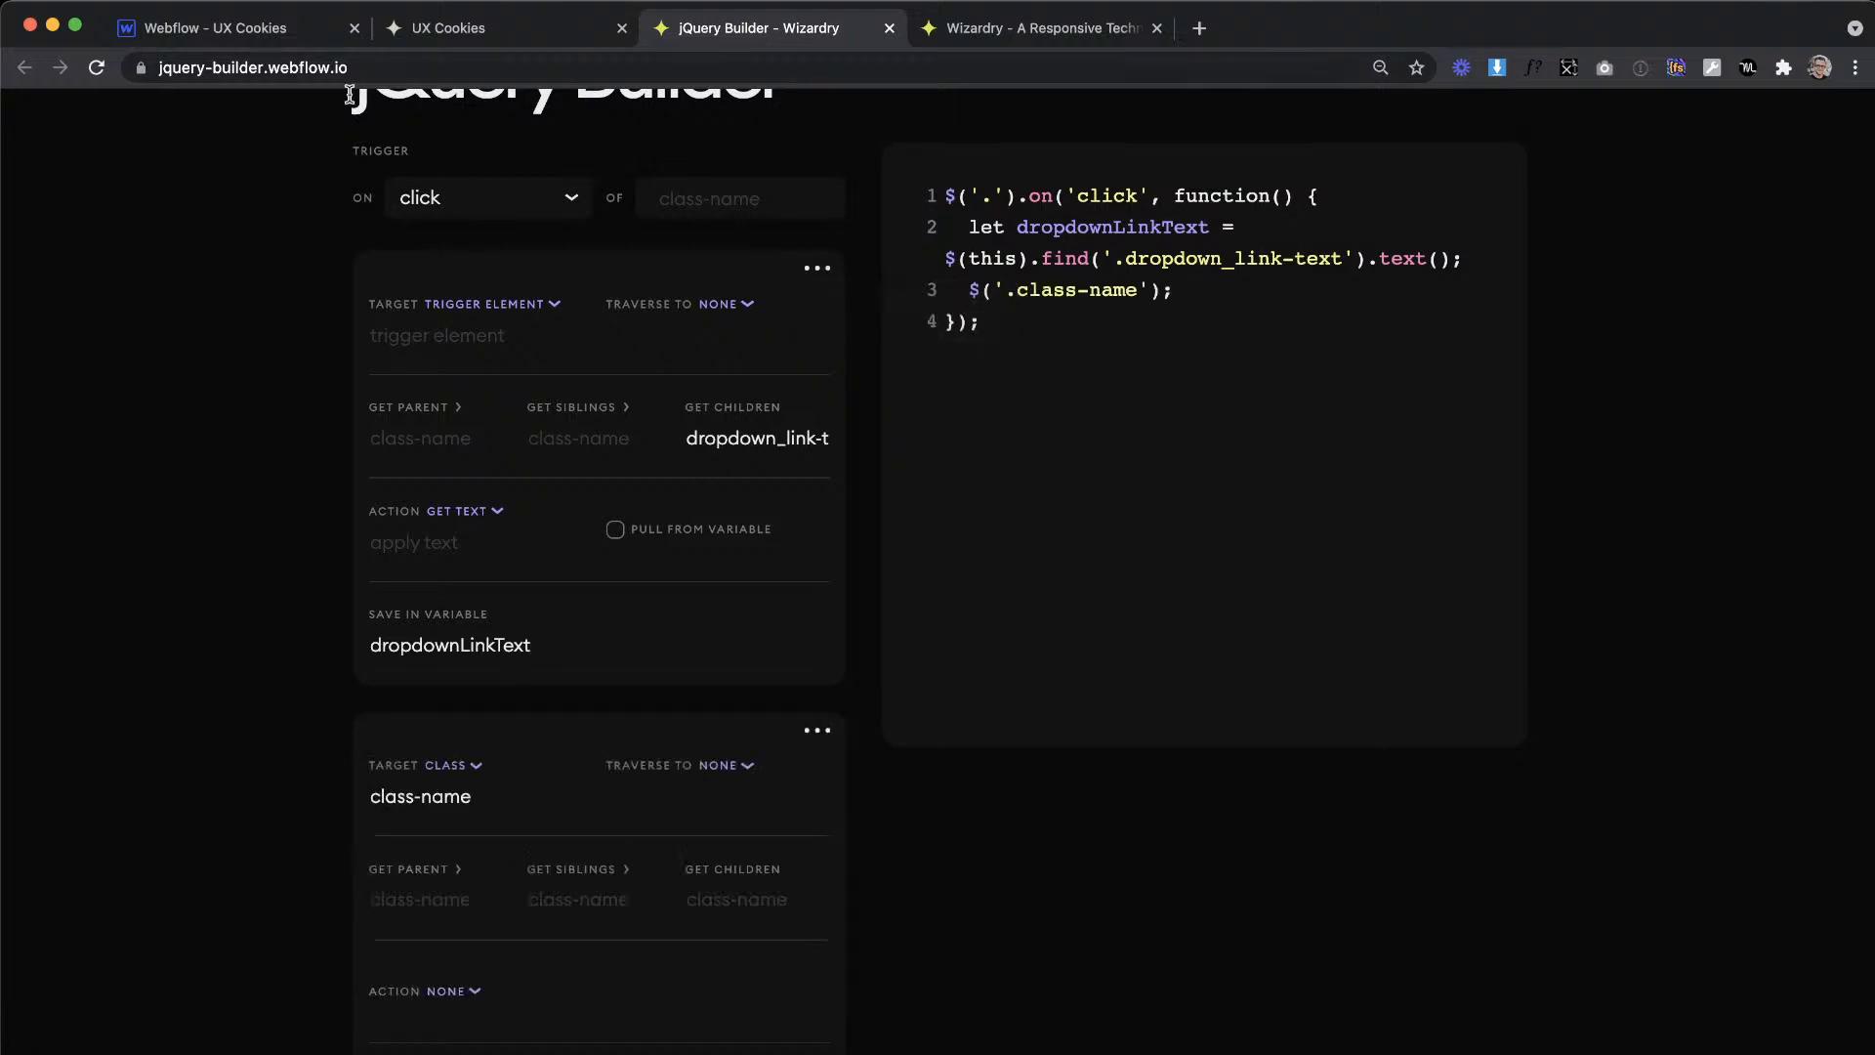
left_click(256, 36)
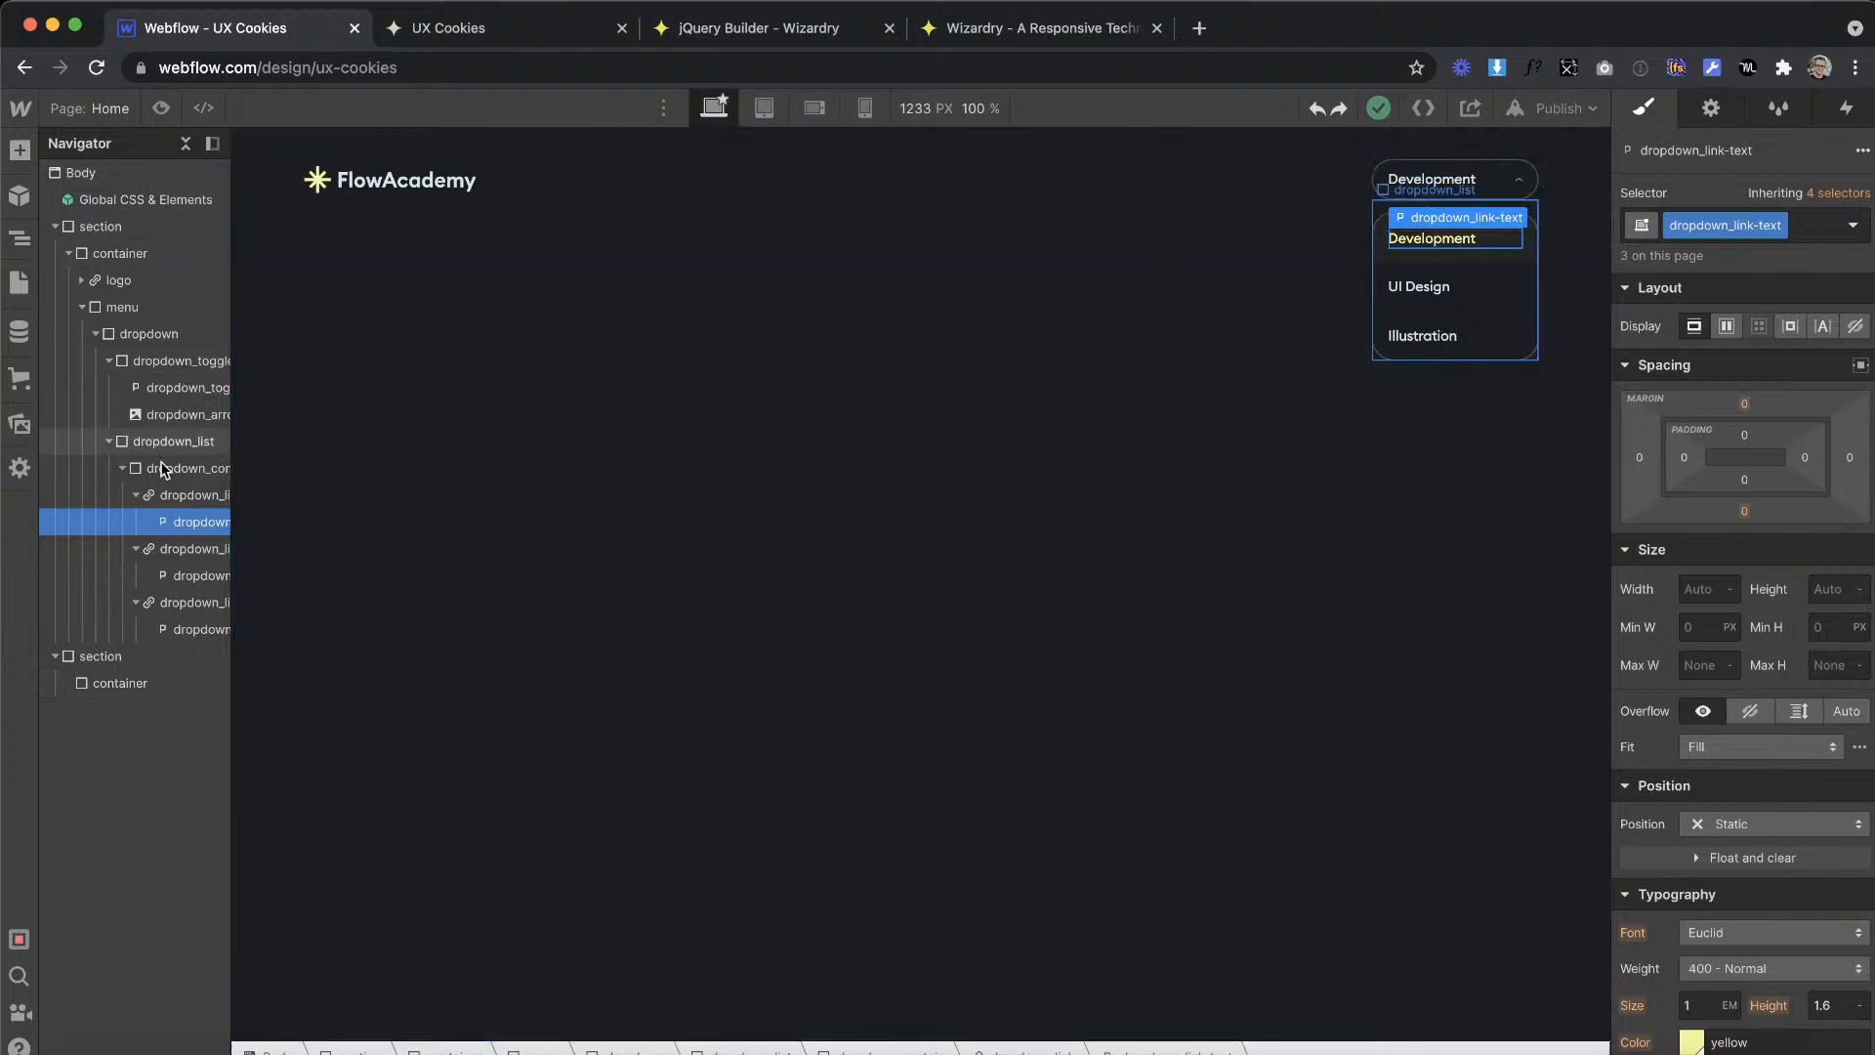
left_click(153, 334)
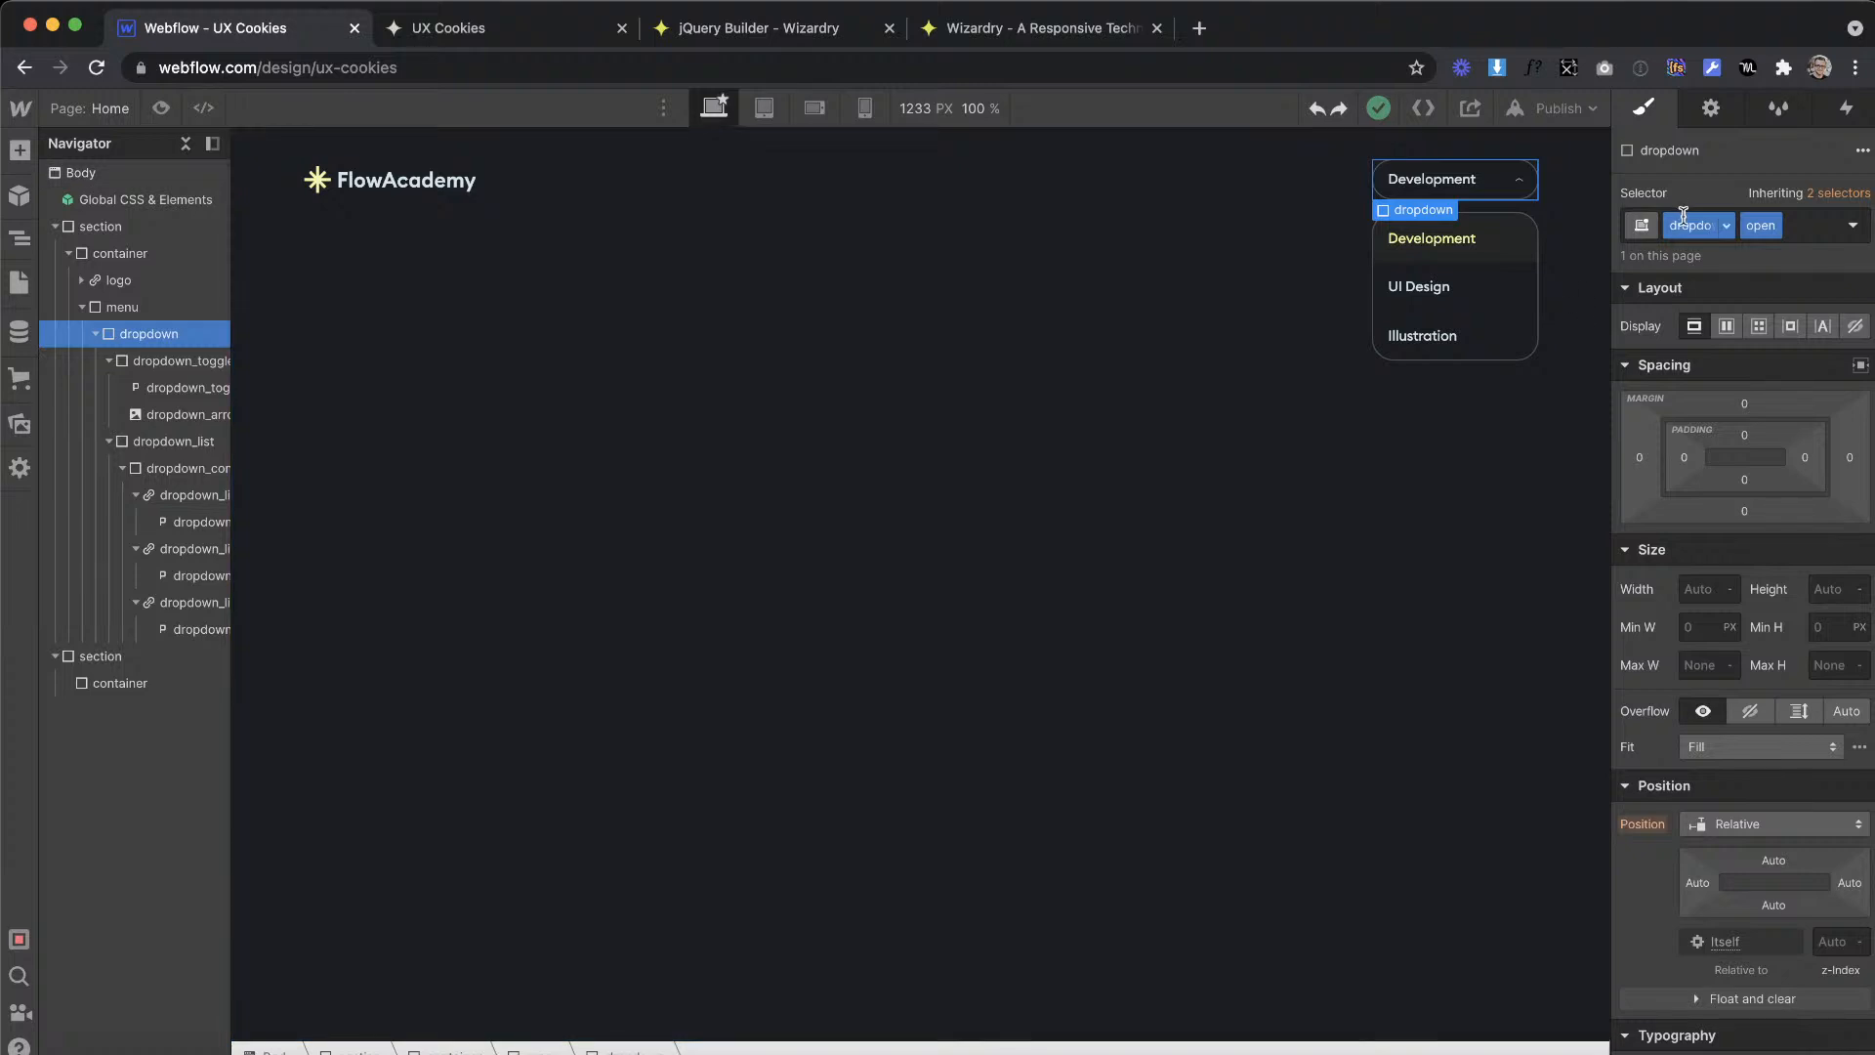
left_click(778, 30)
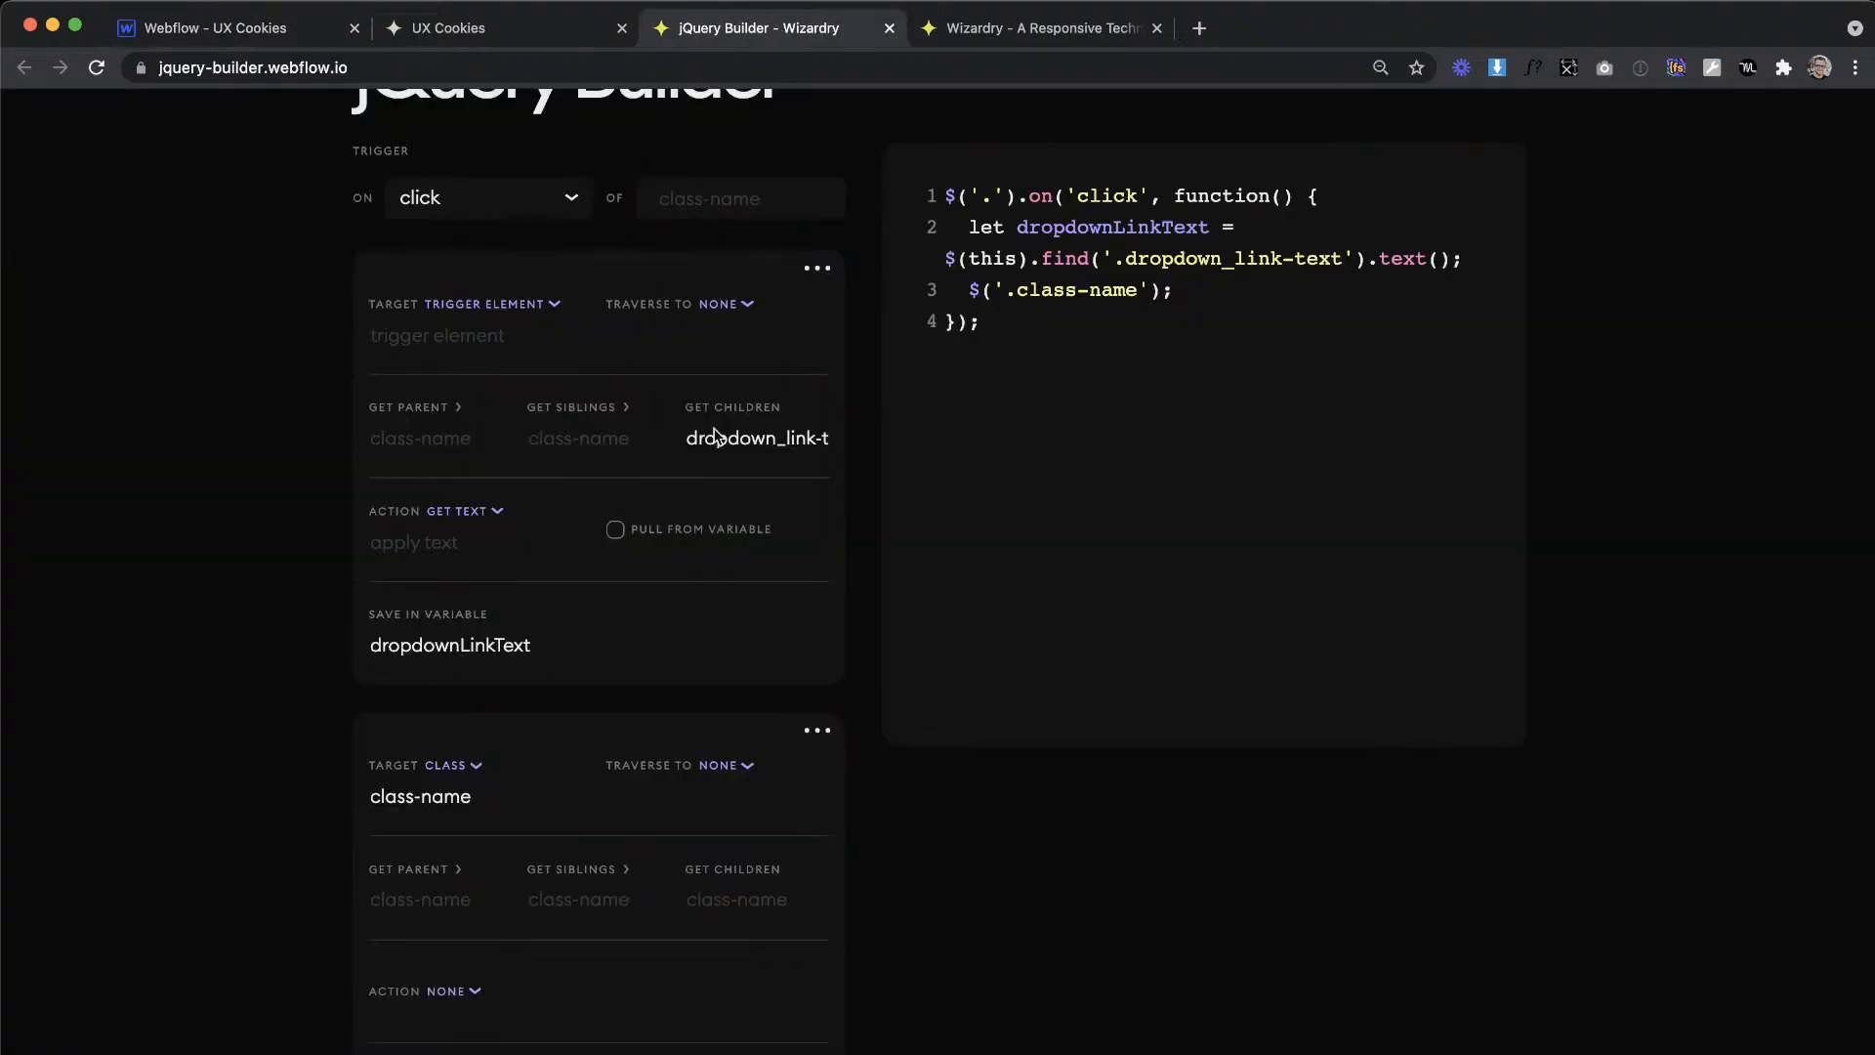
scroll(687, 747, "down", 3)
left_click(440, 595)
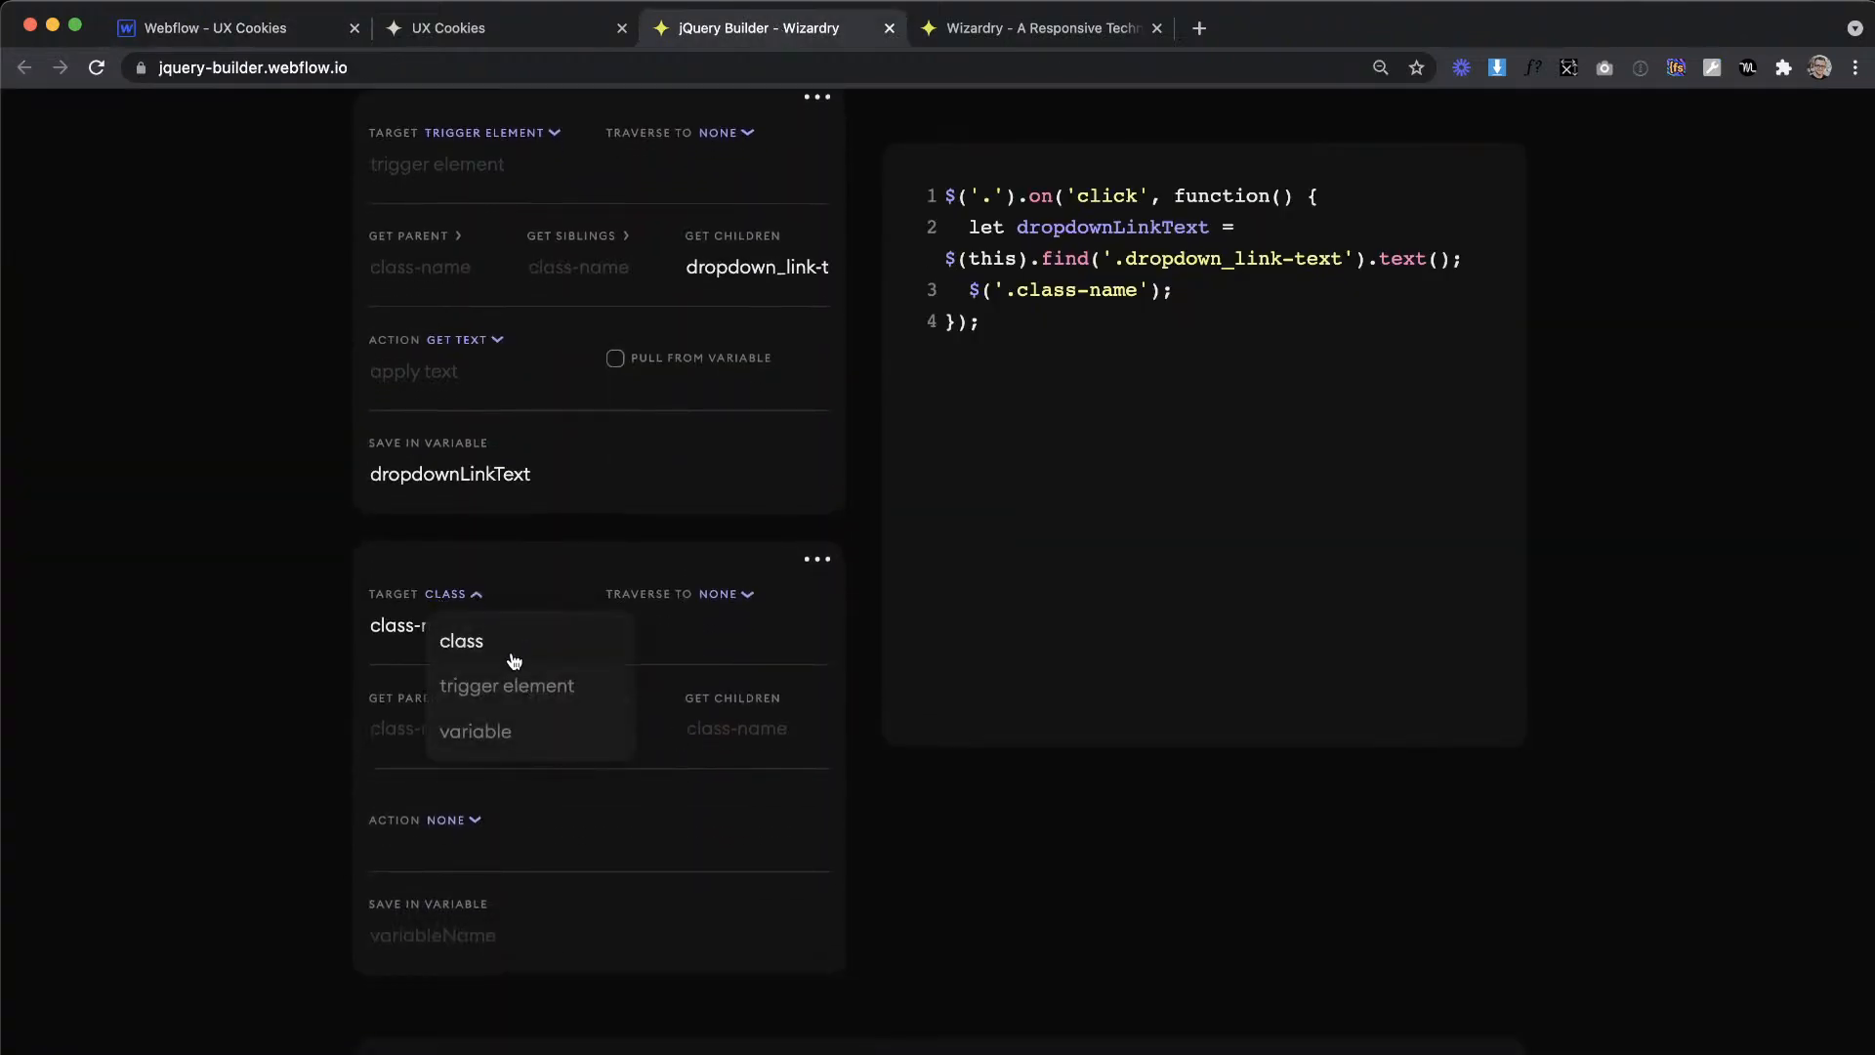
left_click(507, 683)
left_click(439, 725)
type("dropdown")
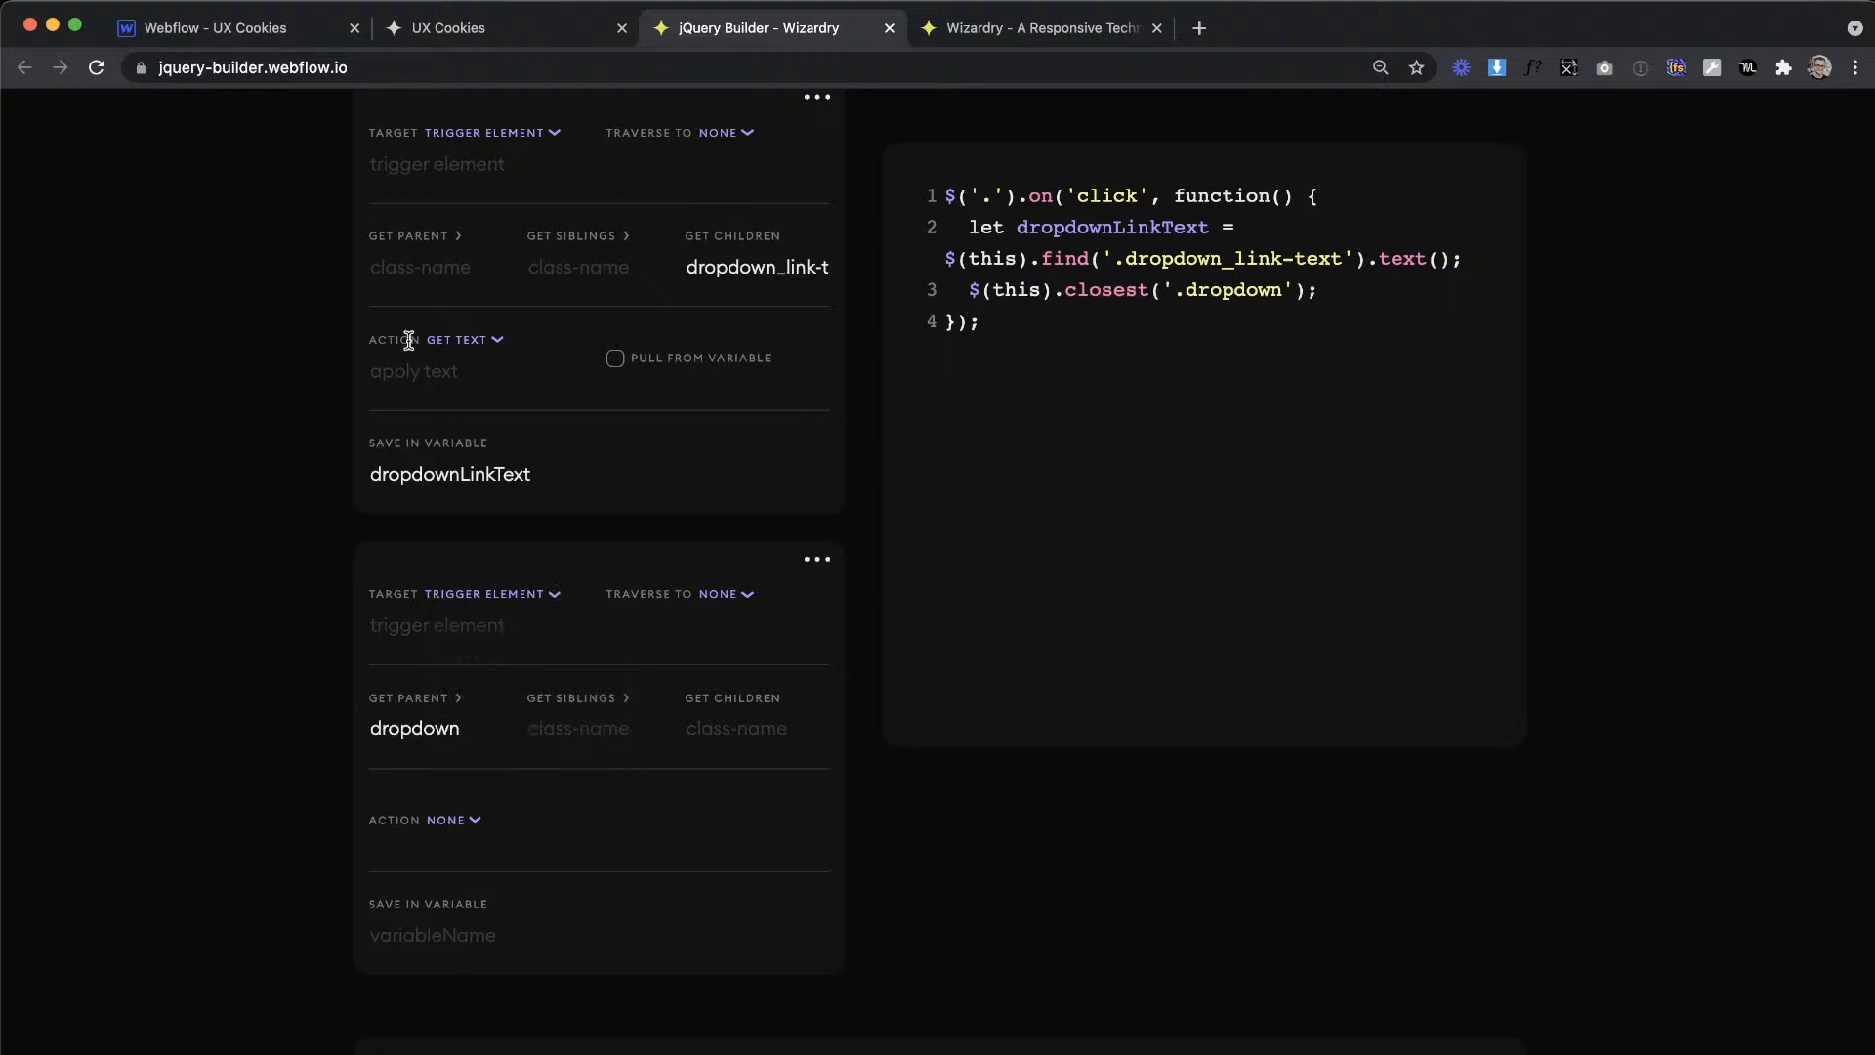
Step: Copy the toggle text's class from Webflow and set the second item's child class to dropdown_toggle-text
left_click(256, 27)
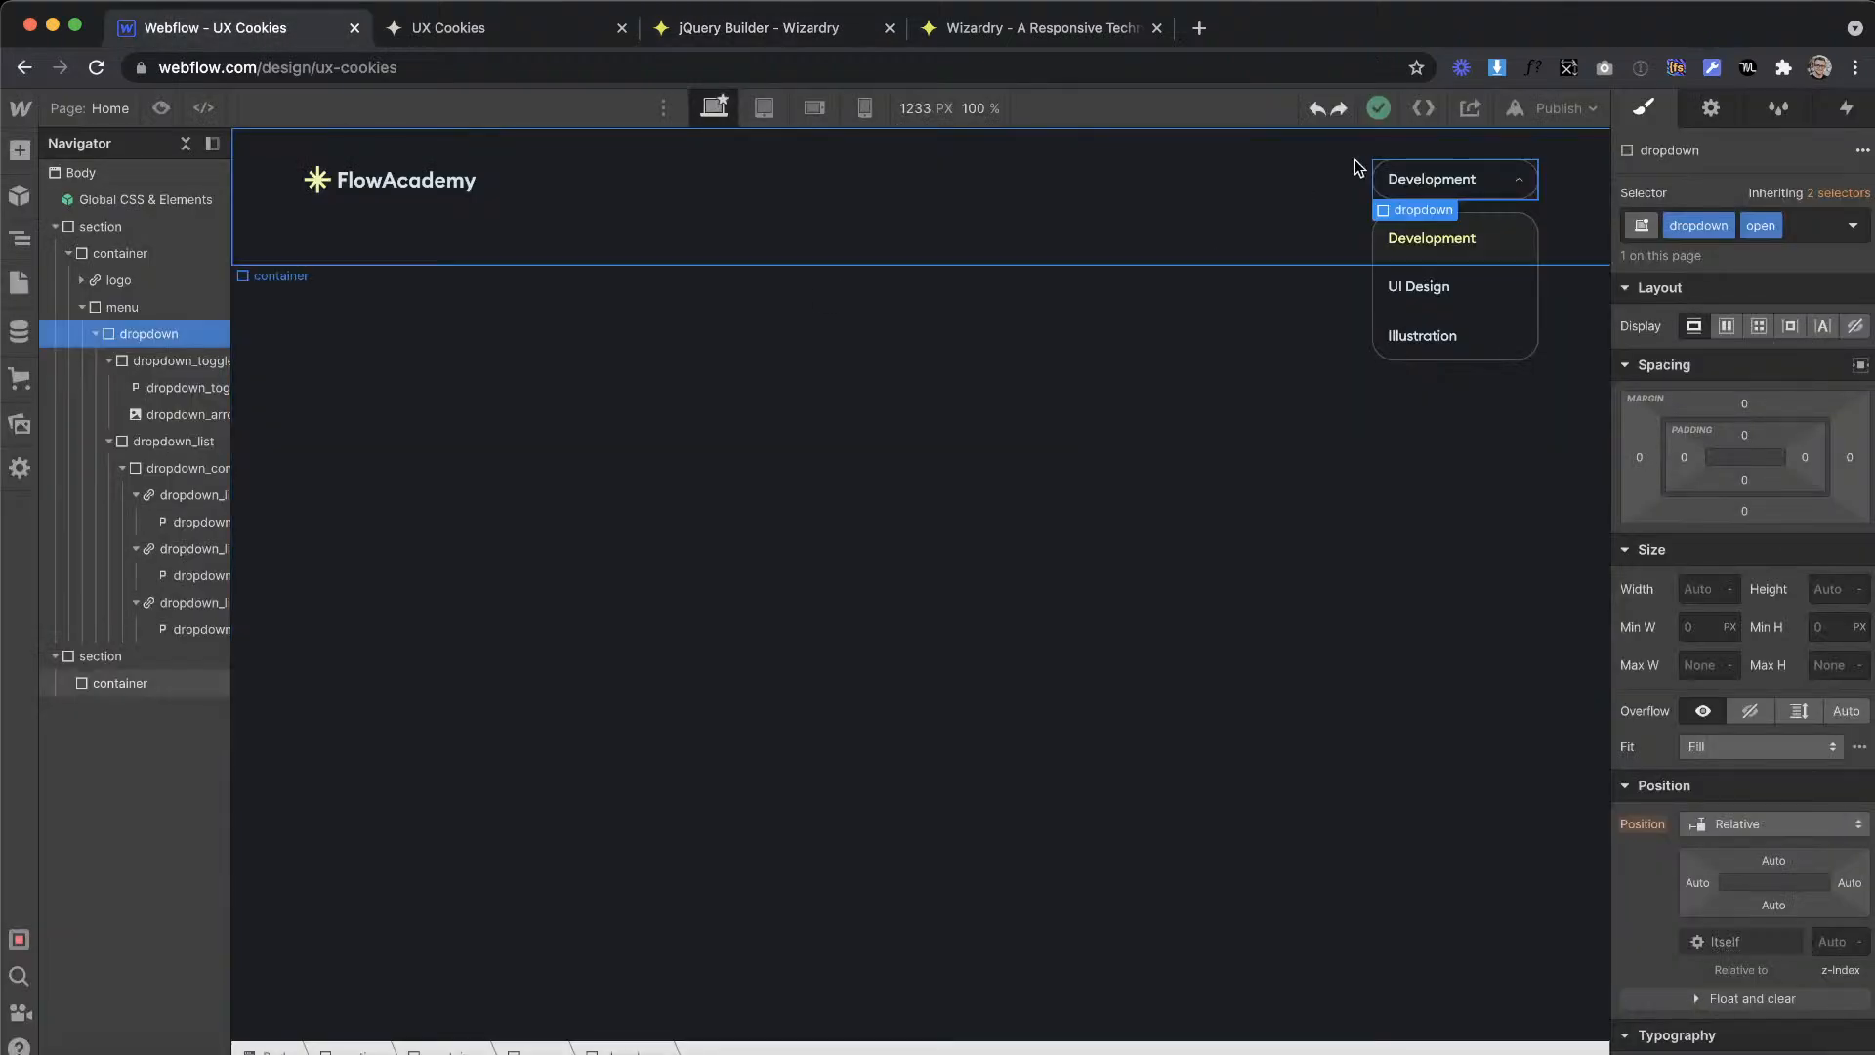
left_click(1440, 178)
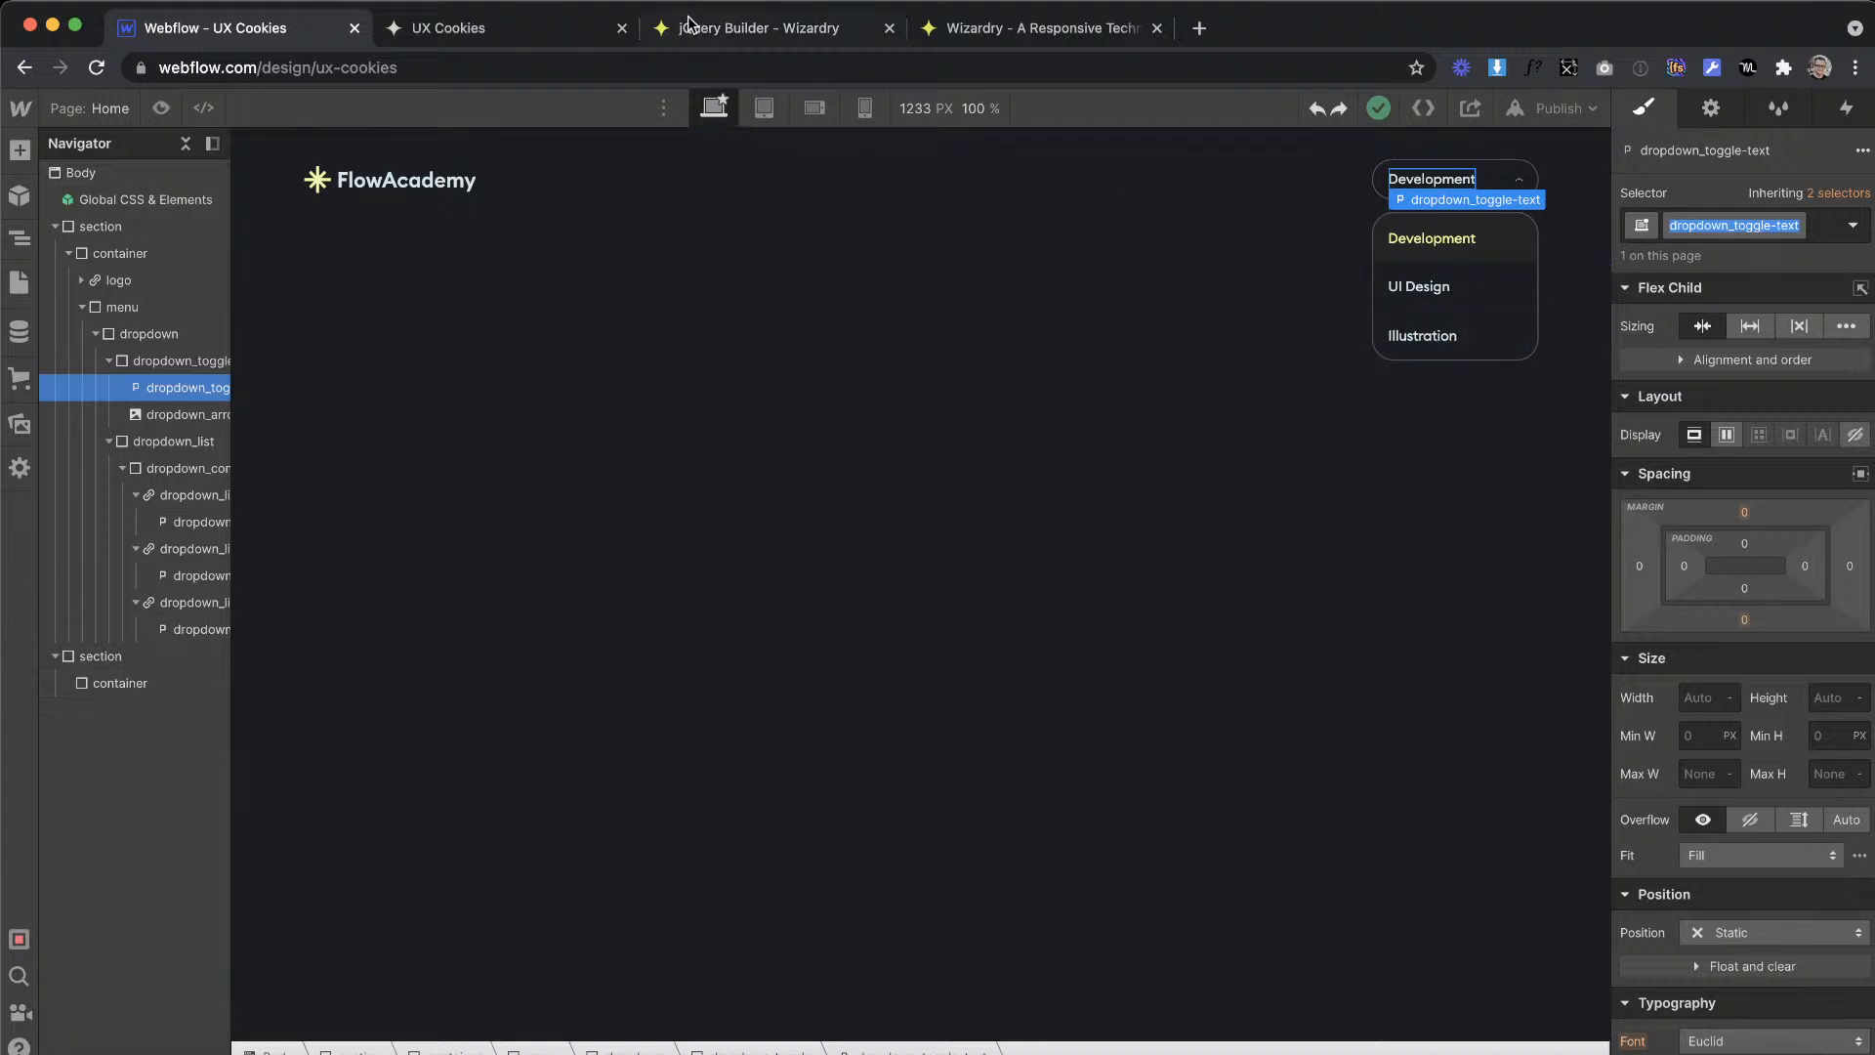
left_click(716, 30)
type("dropdown_toggle-text")
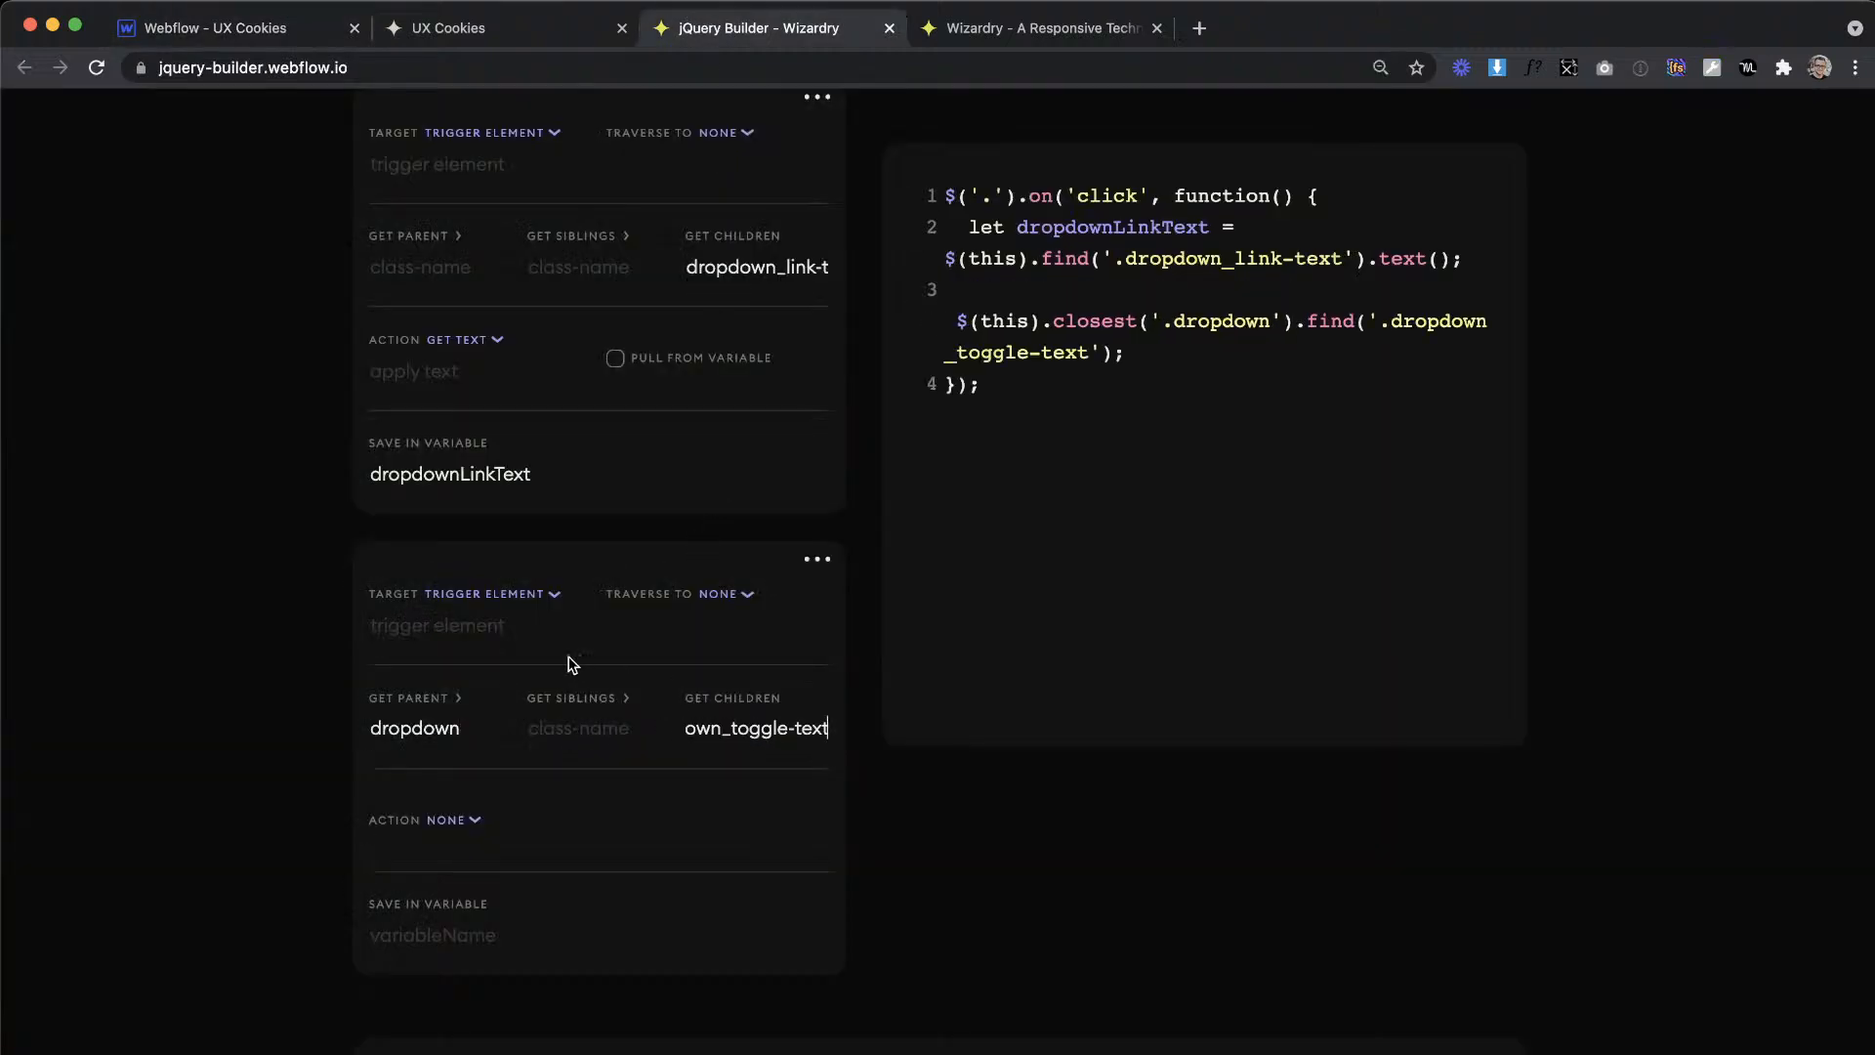
Step: Set the second item's action to get text and pull its text from the variable dropdownLinkText
scroll(547, 656, "down", 2)
left_click(447, 638)
scroll(506, 835, "down", 3)
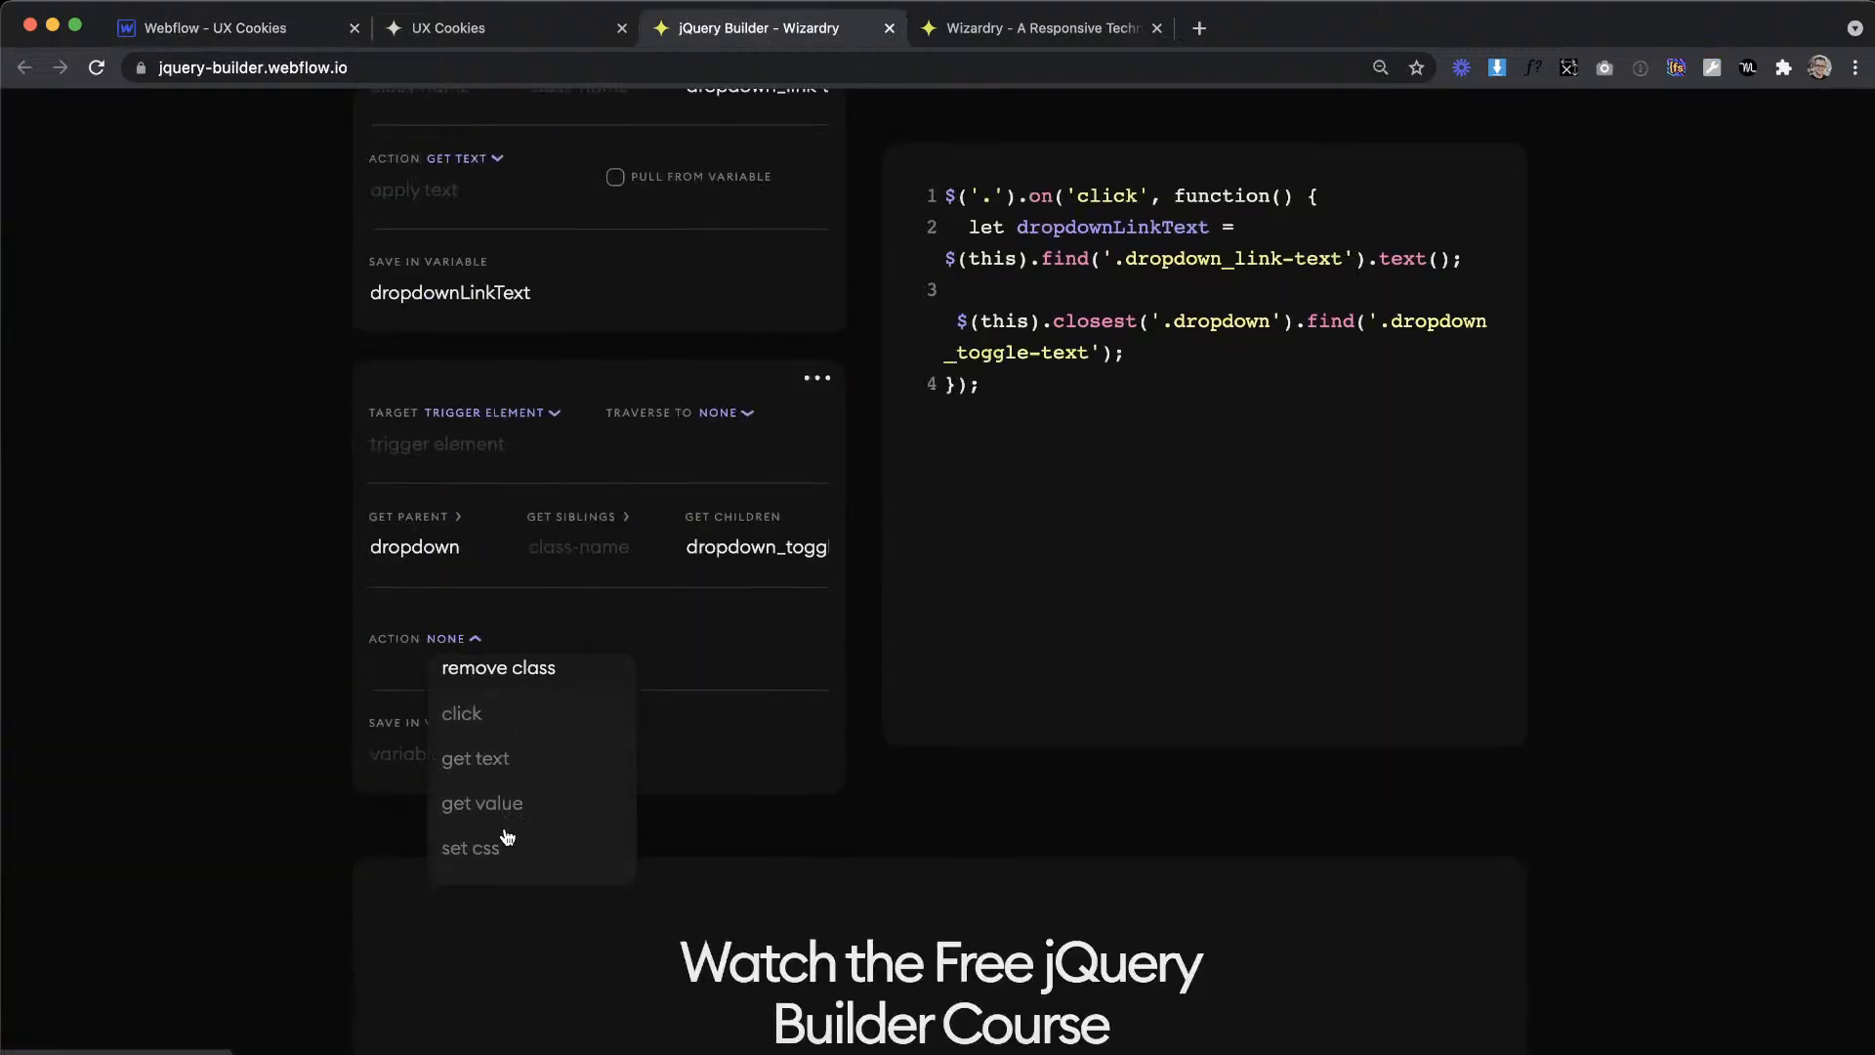
left_click(494, 758)
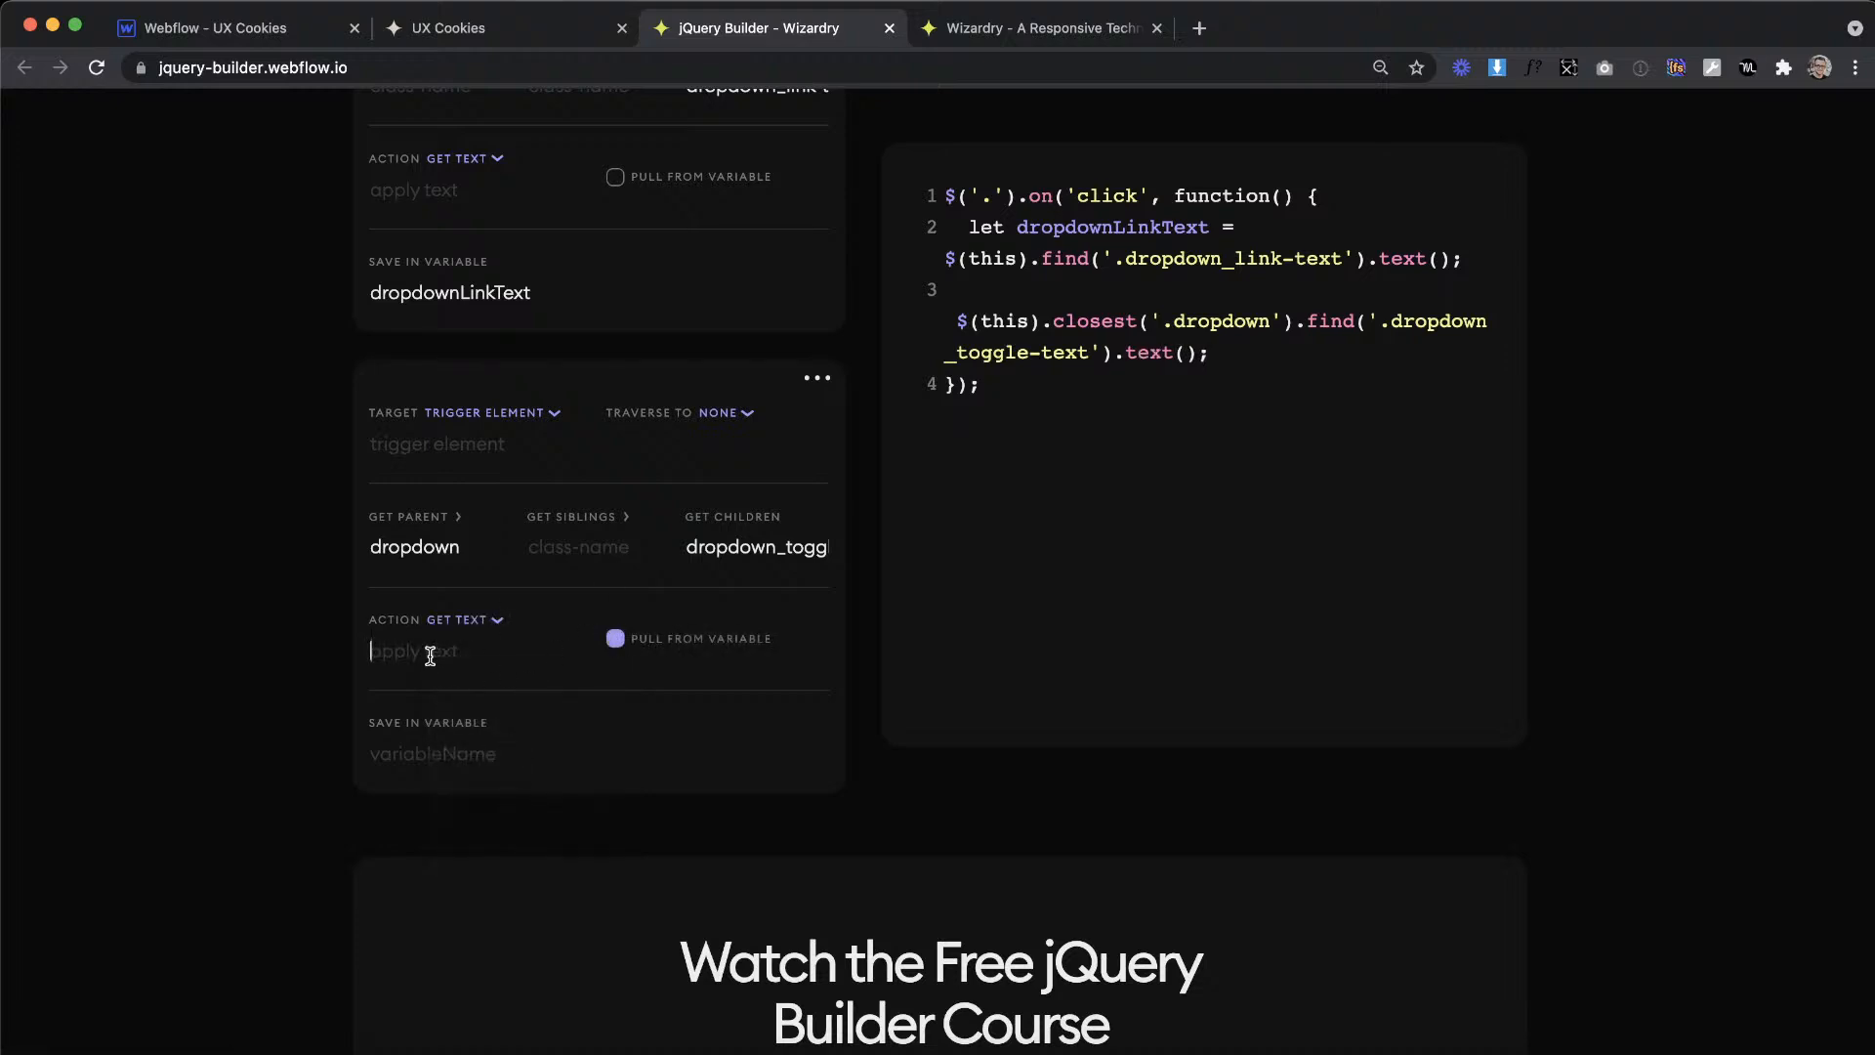
type("dropdownLinkText")
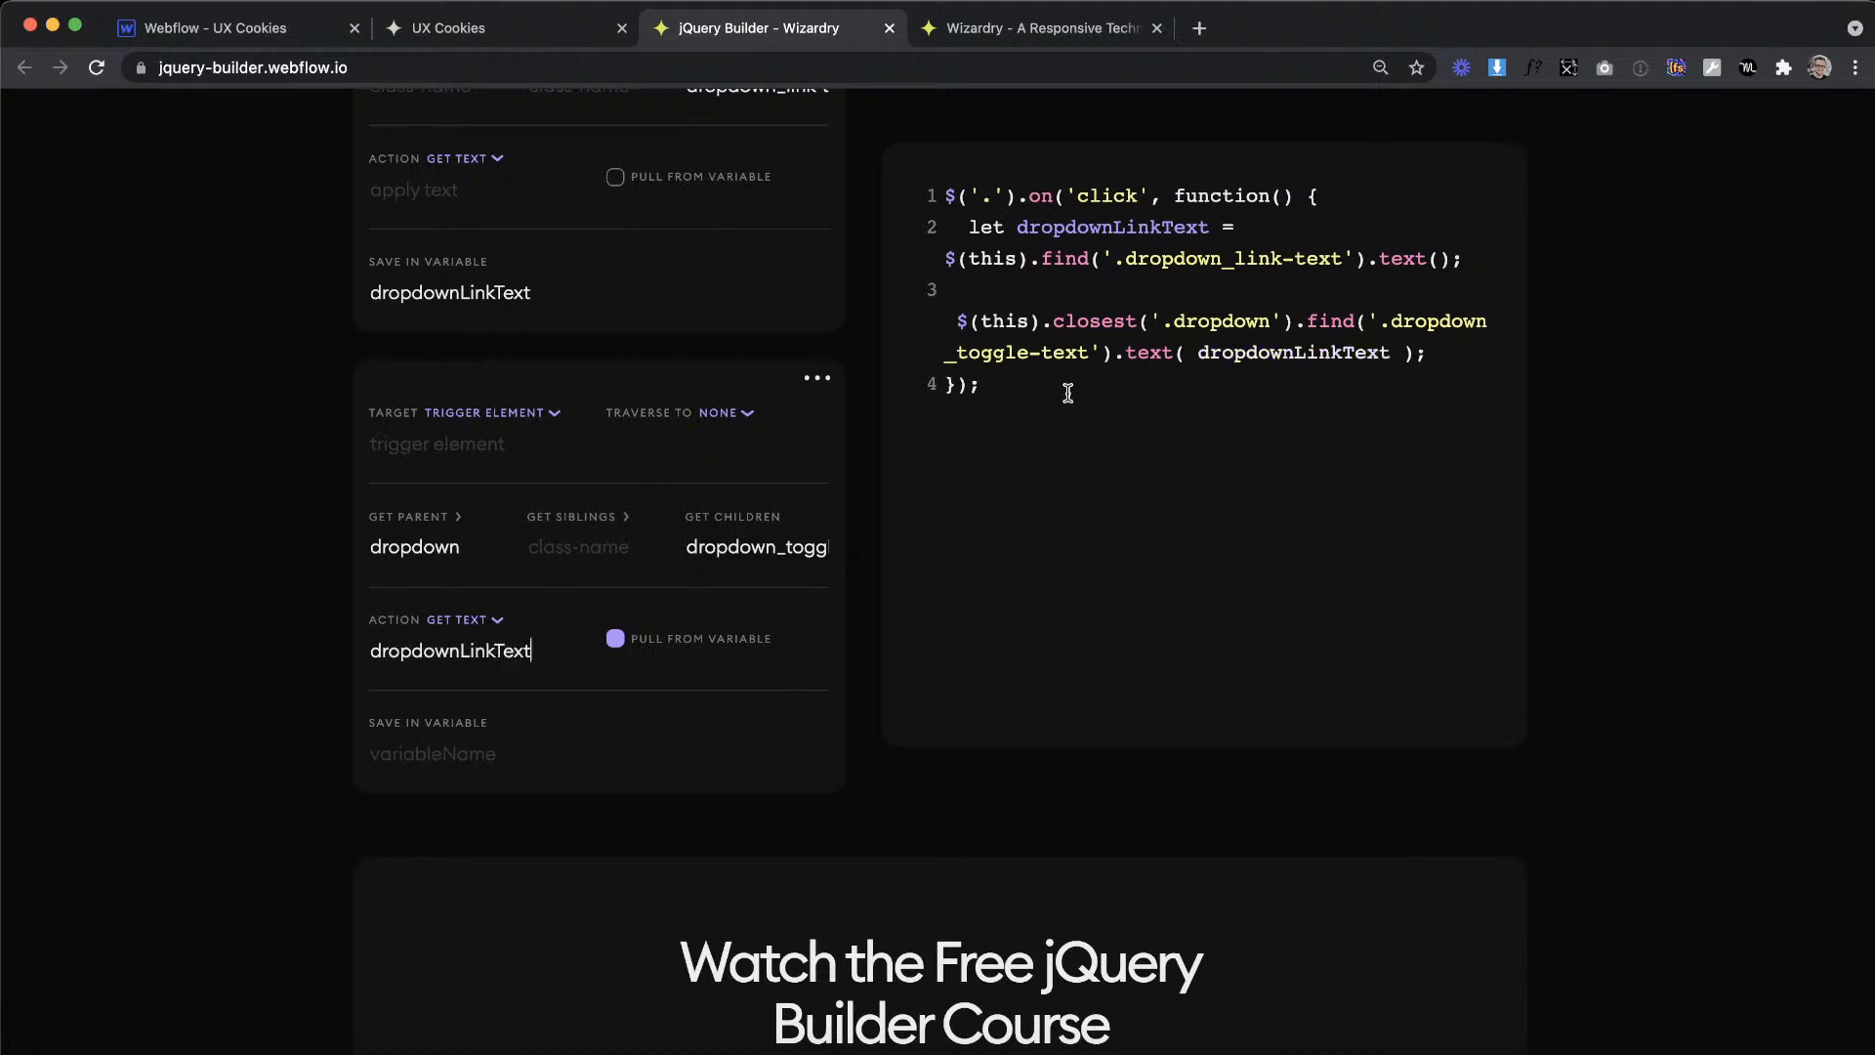
Step: Copy the generated script into Webflow's Home page code before the closing body tag, below the active link function
left_click_drag(1047, 393, 943, 335)
key("ctrl+c")
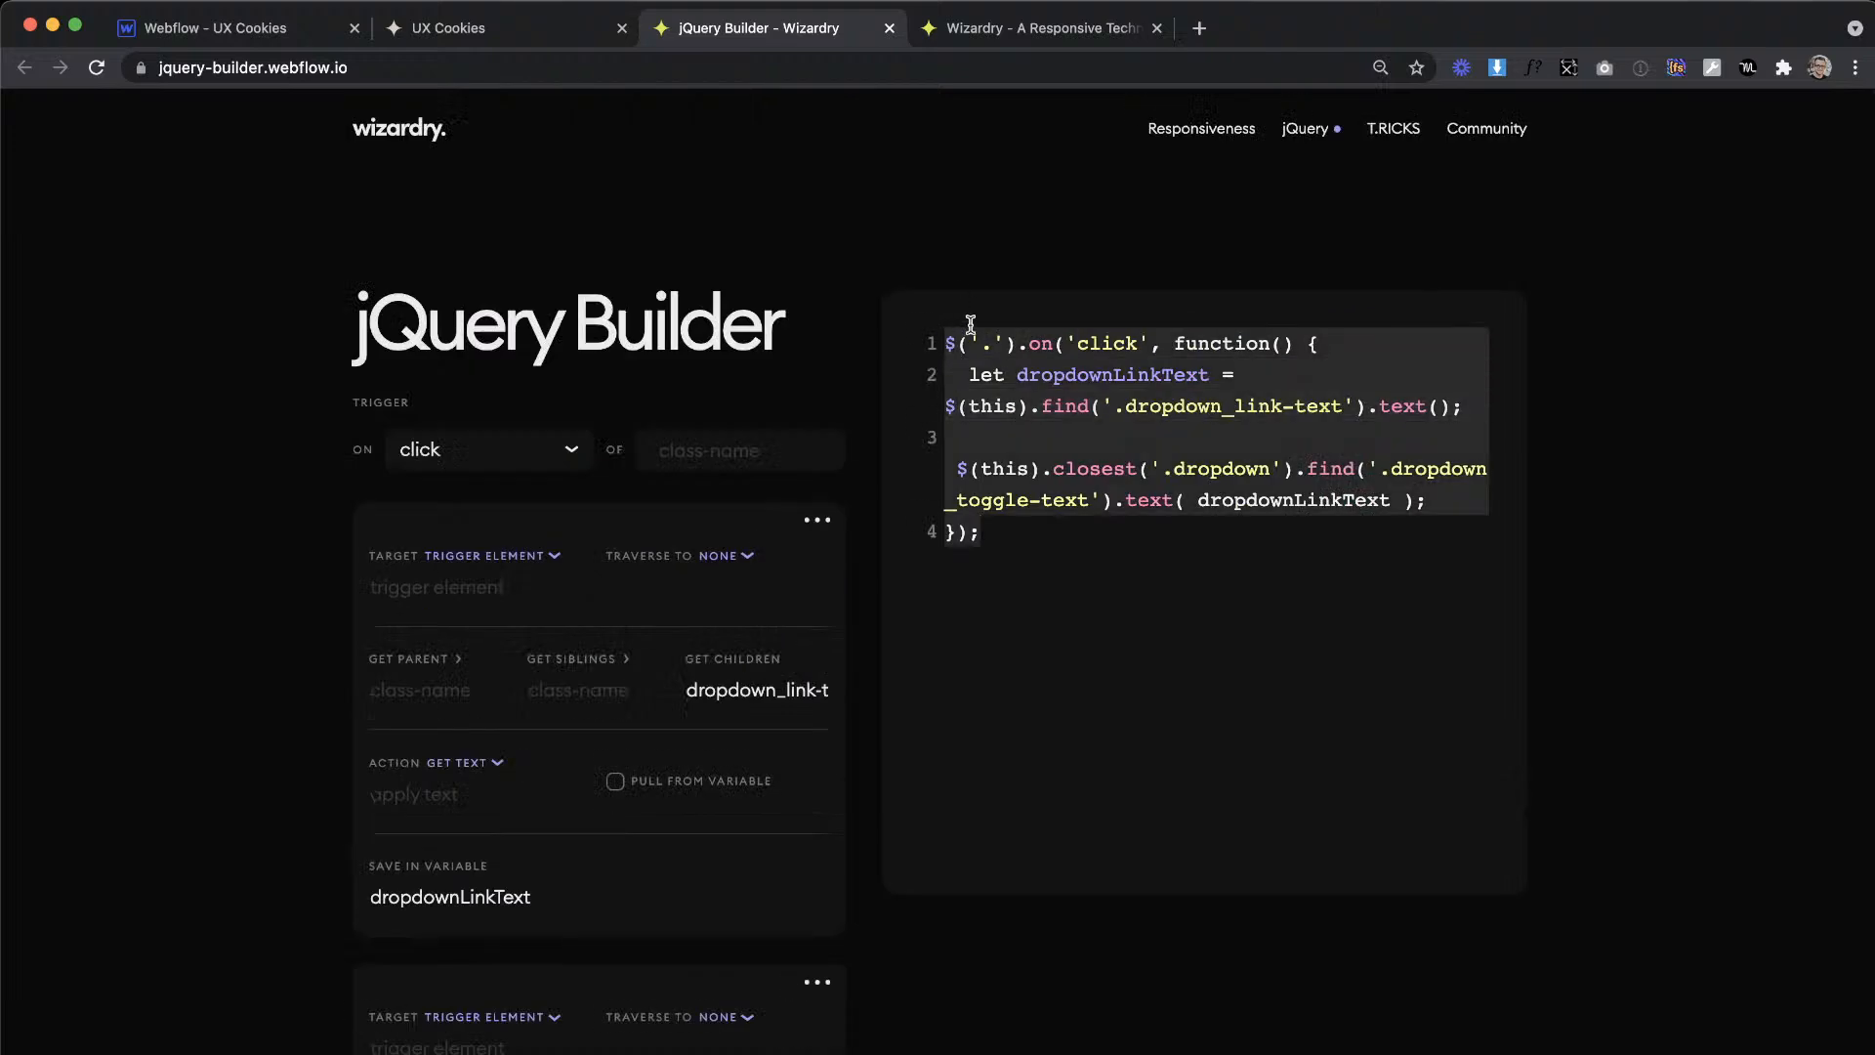
left_click(205, 27)
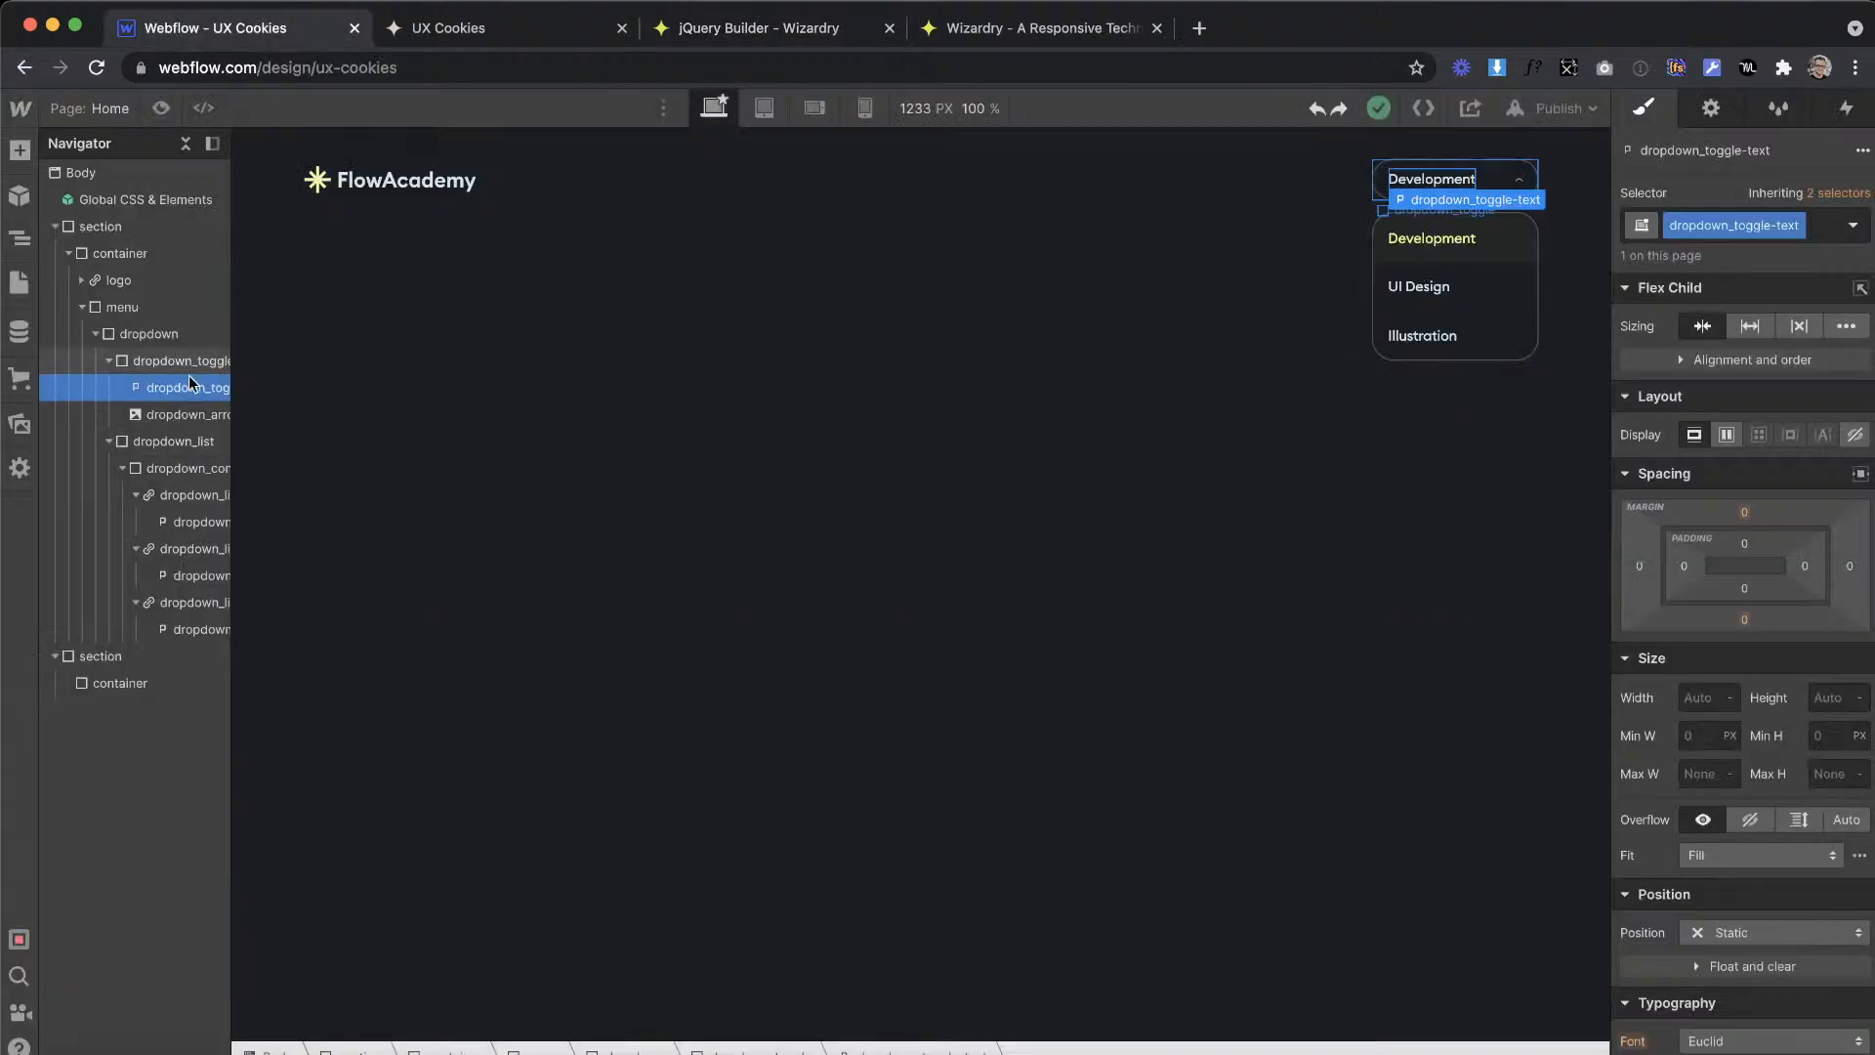
left_click(19, 282)
left_click(302, 279)
scroll(571, 672, "down", 15)
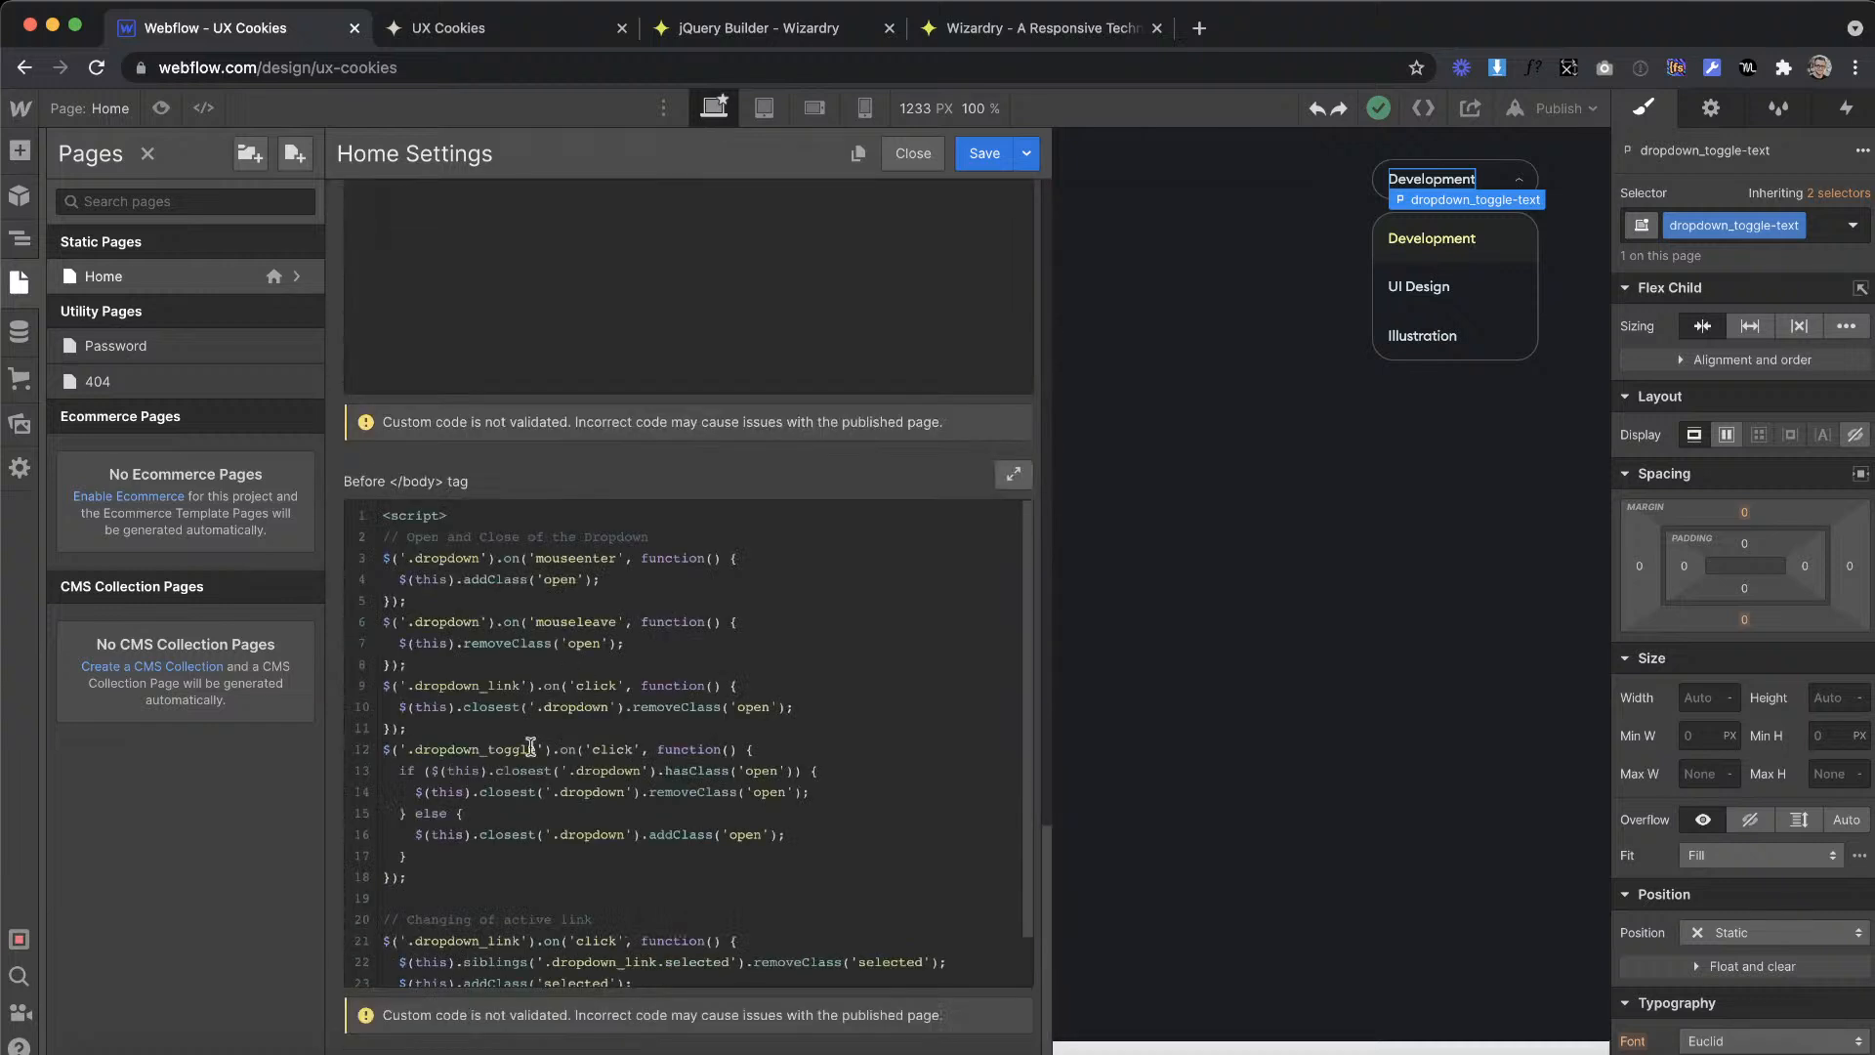
left_click(420, 937)
key("Return")
key("Return")
key("Return")
key("ctrl+v")
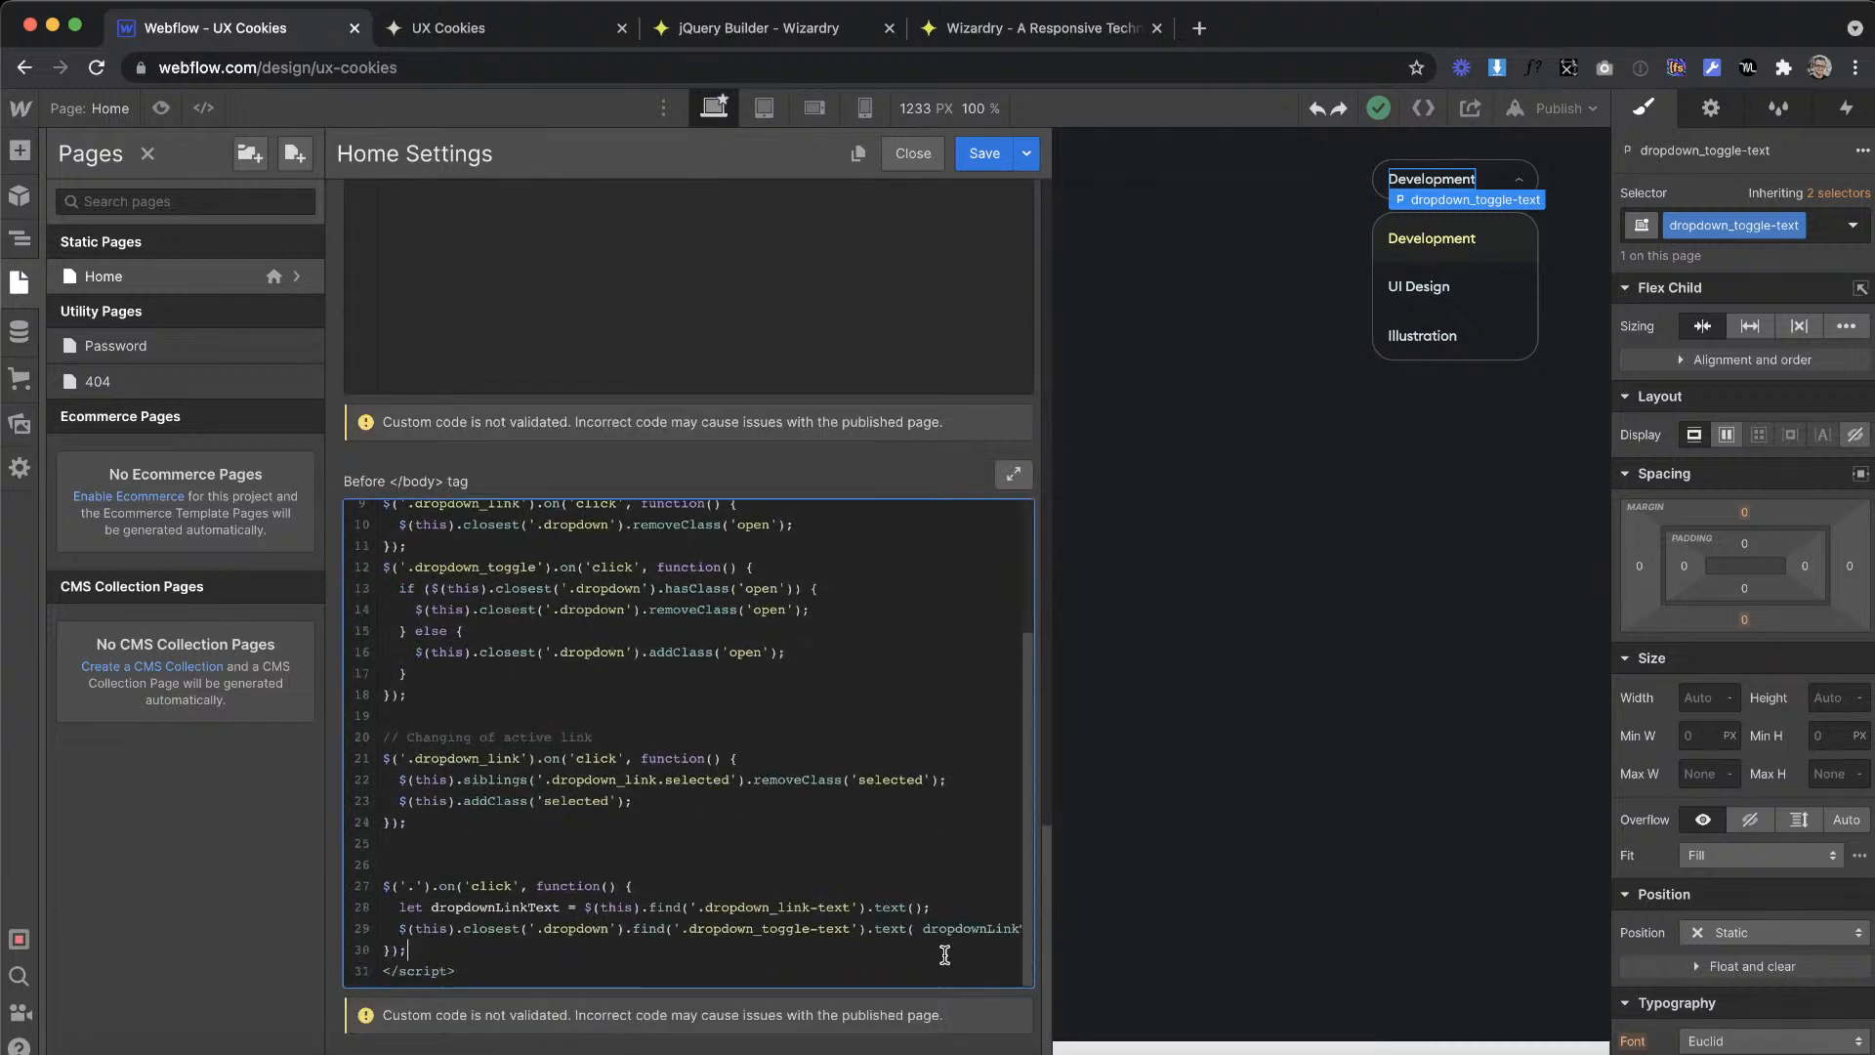
Step: Move the two dropdownLinkText lines into the existing dropdown_link click function and delete the leftover pasted function
scroll(808, 936, "right", 2)
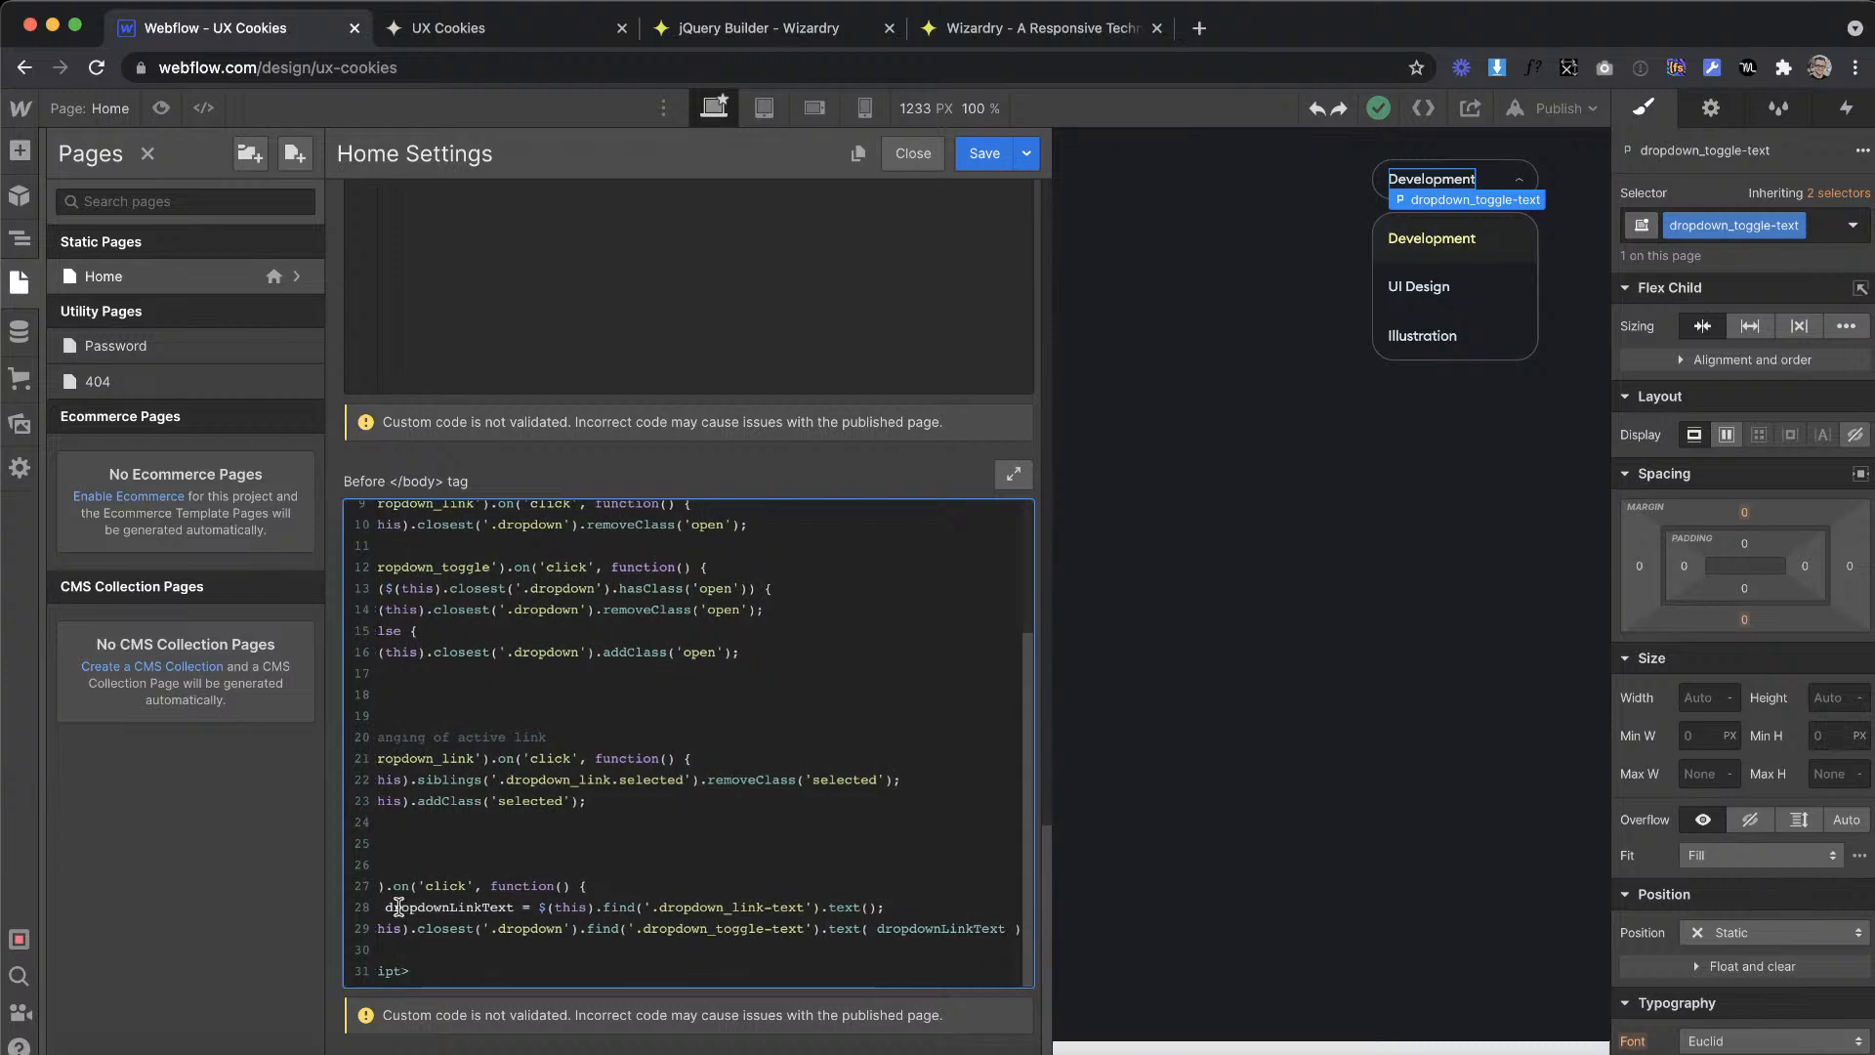
scroll(399, 906, "left", 2)
left_click_drag(394, 907, 408, 943)
key("super+c")
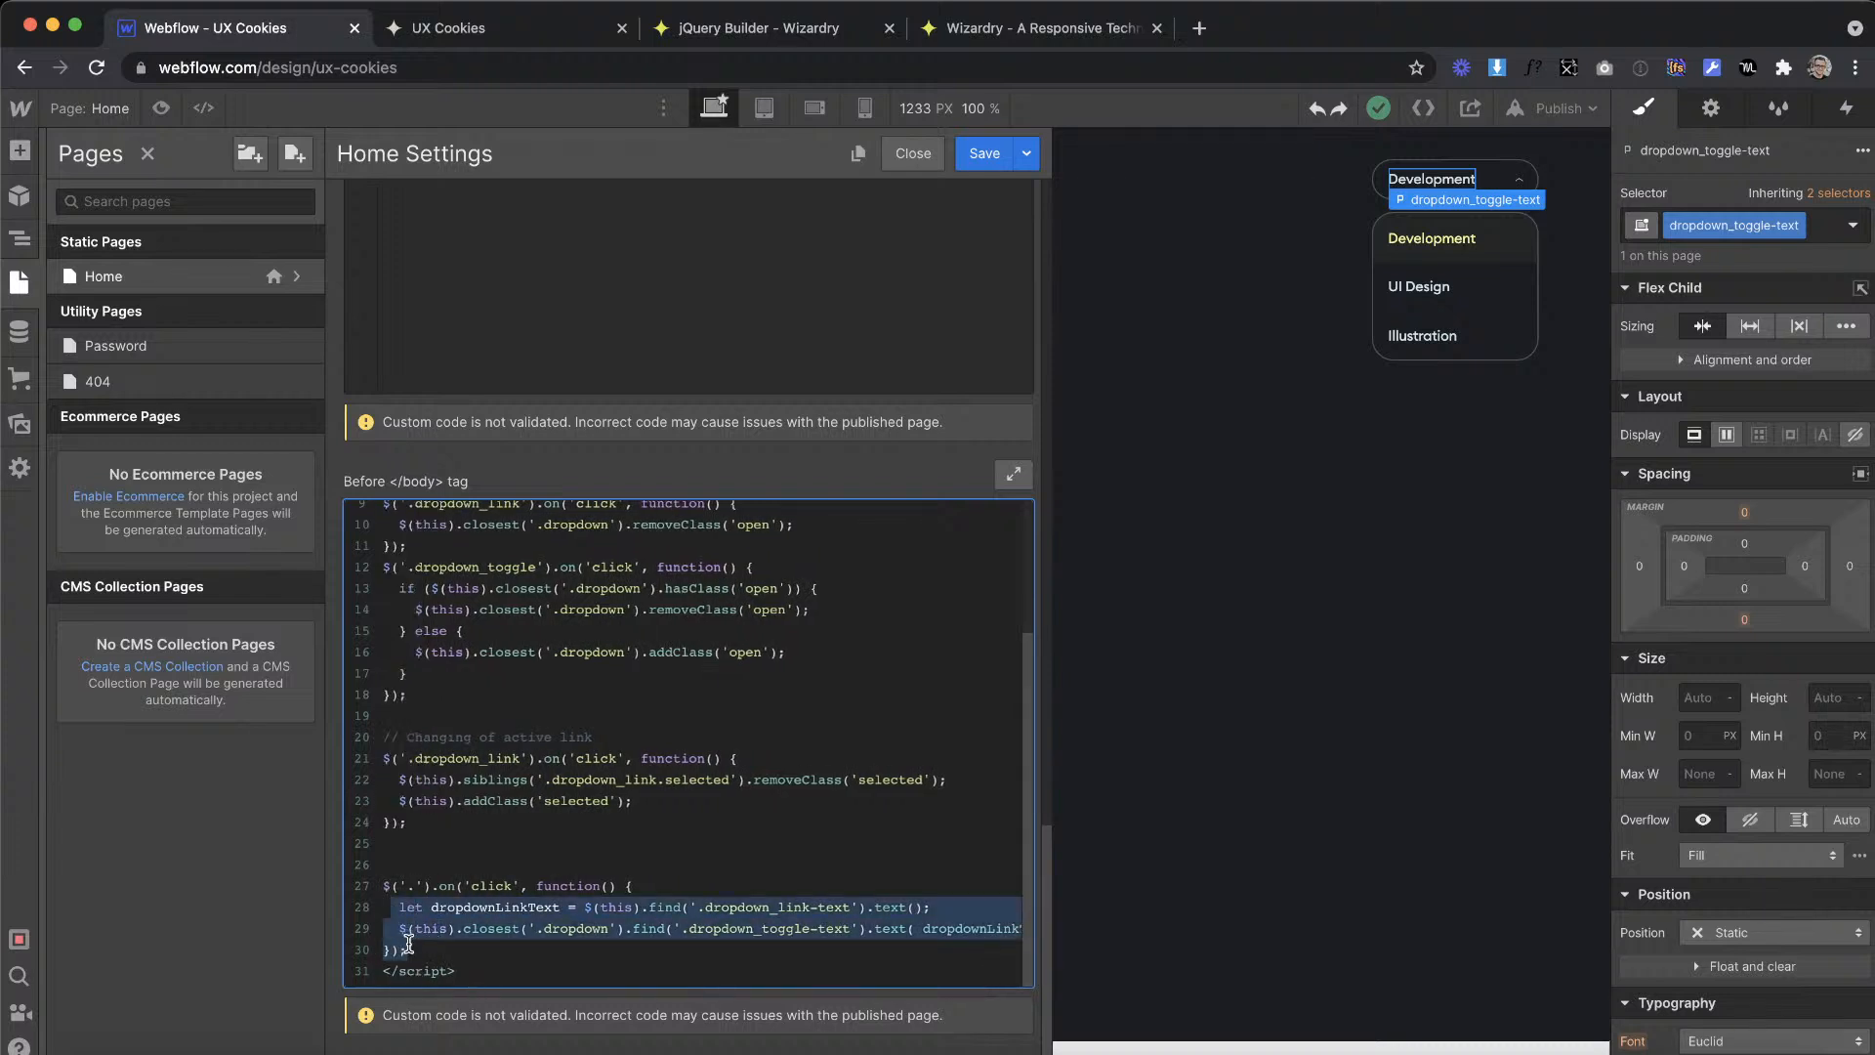
key("BackSpace")
left_click(664, 842)
key("Return")
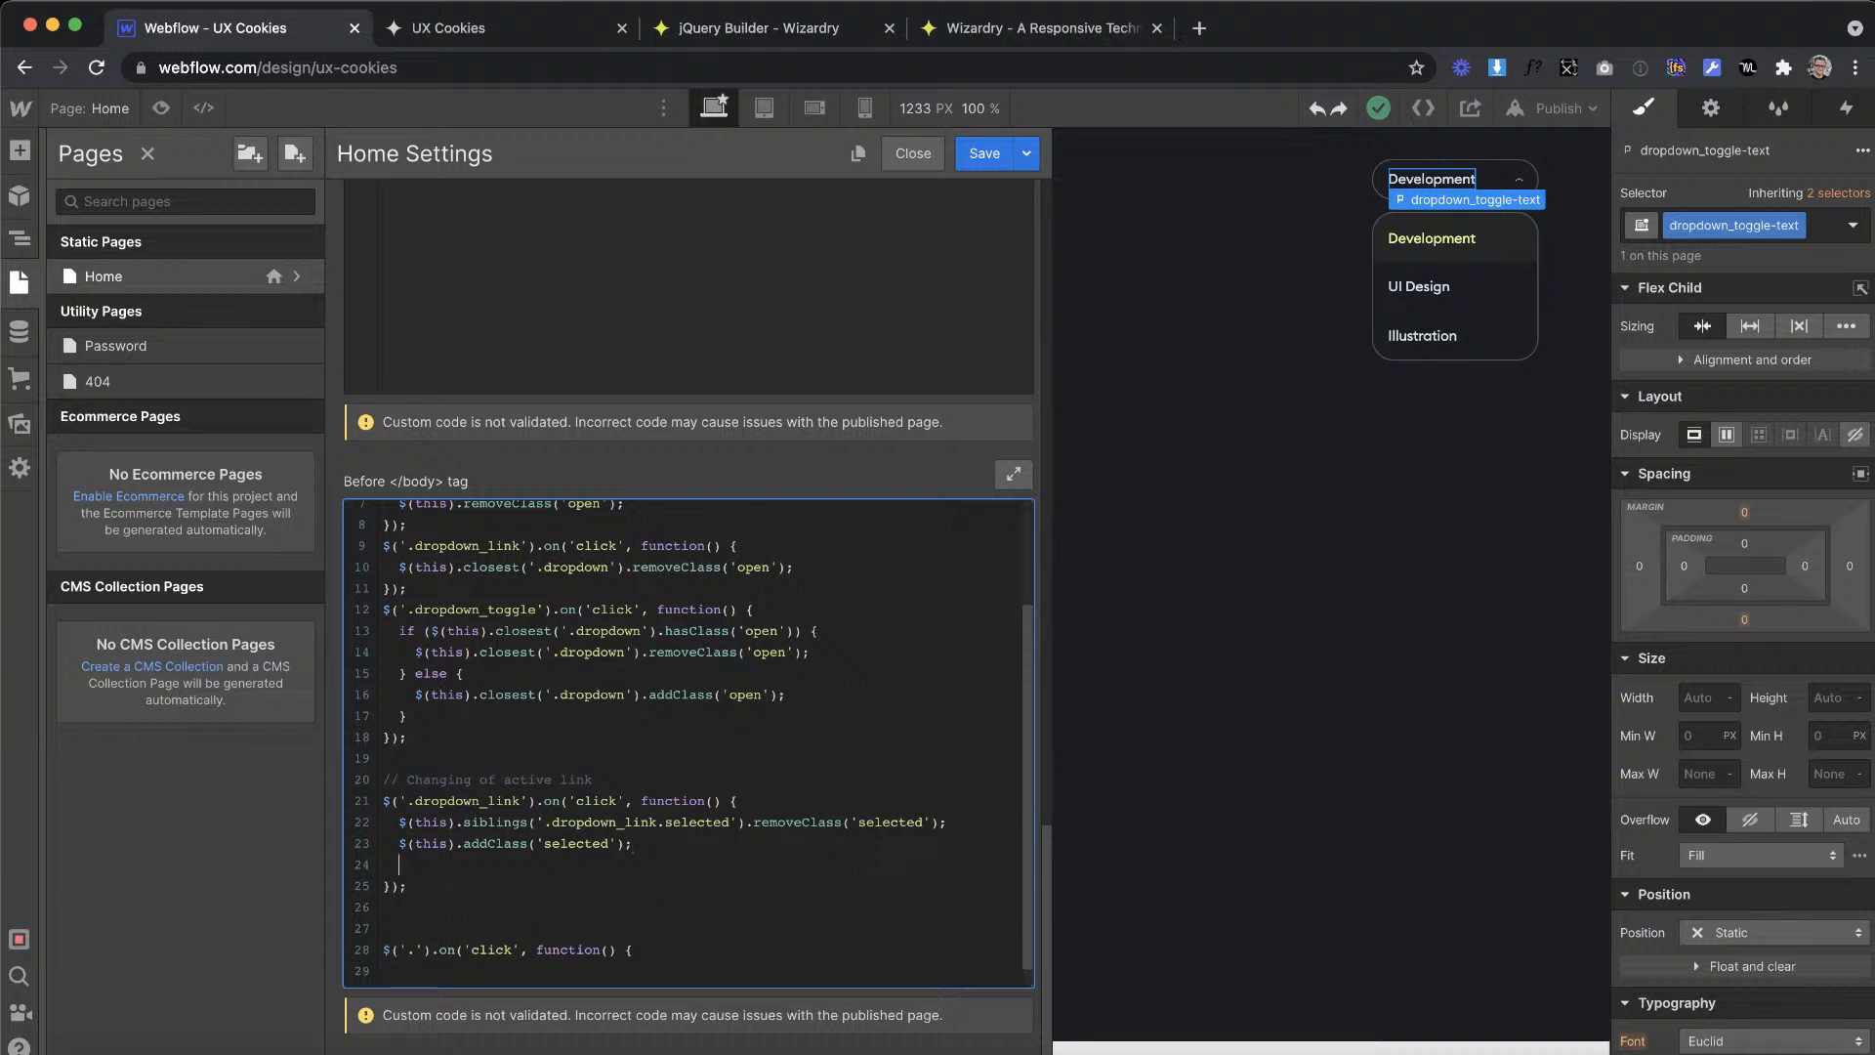
key("super+v")
key("BackSpace")
scroll(537, 876, "left", 1)
scroll(537, 876, "down", 1)
left_click_drag(405, 952, 368, 899)
key("BackSpace")
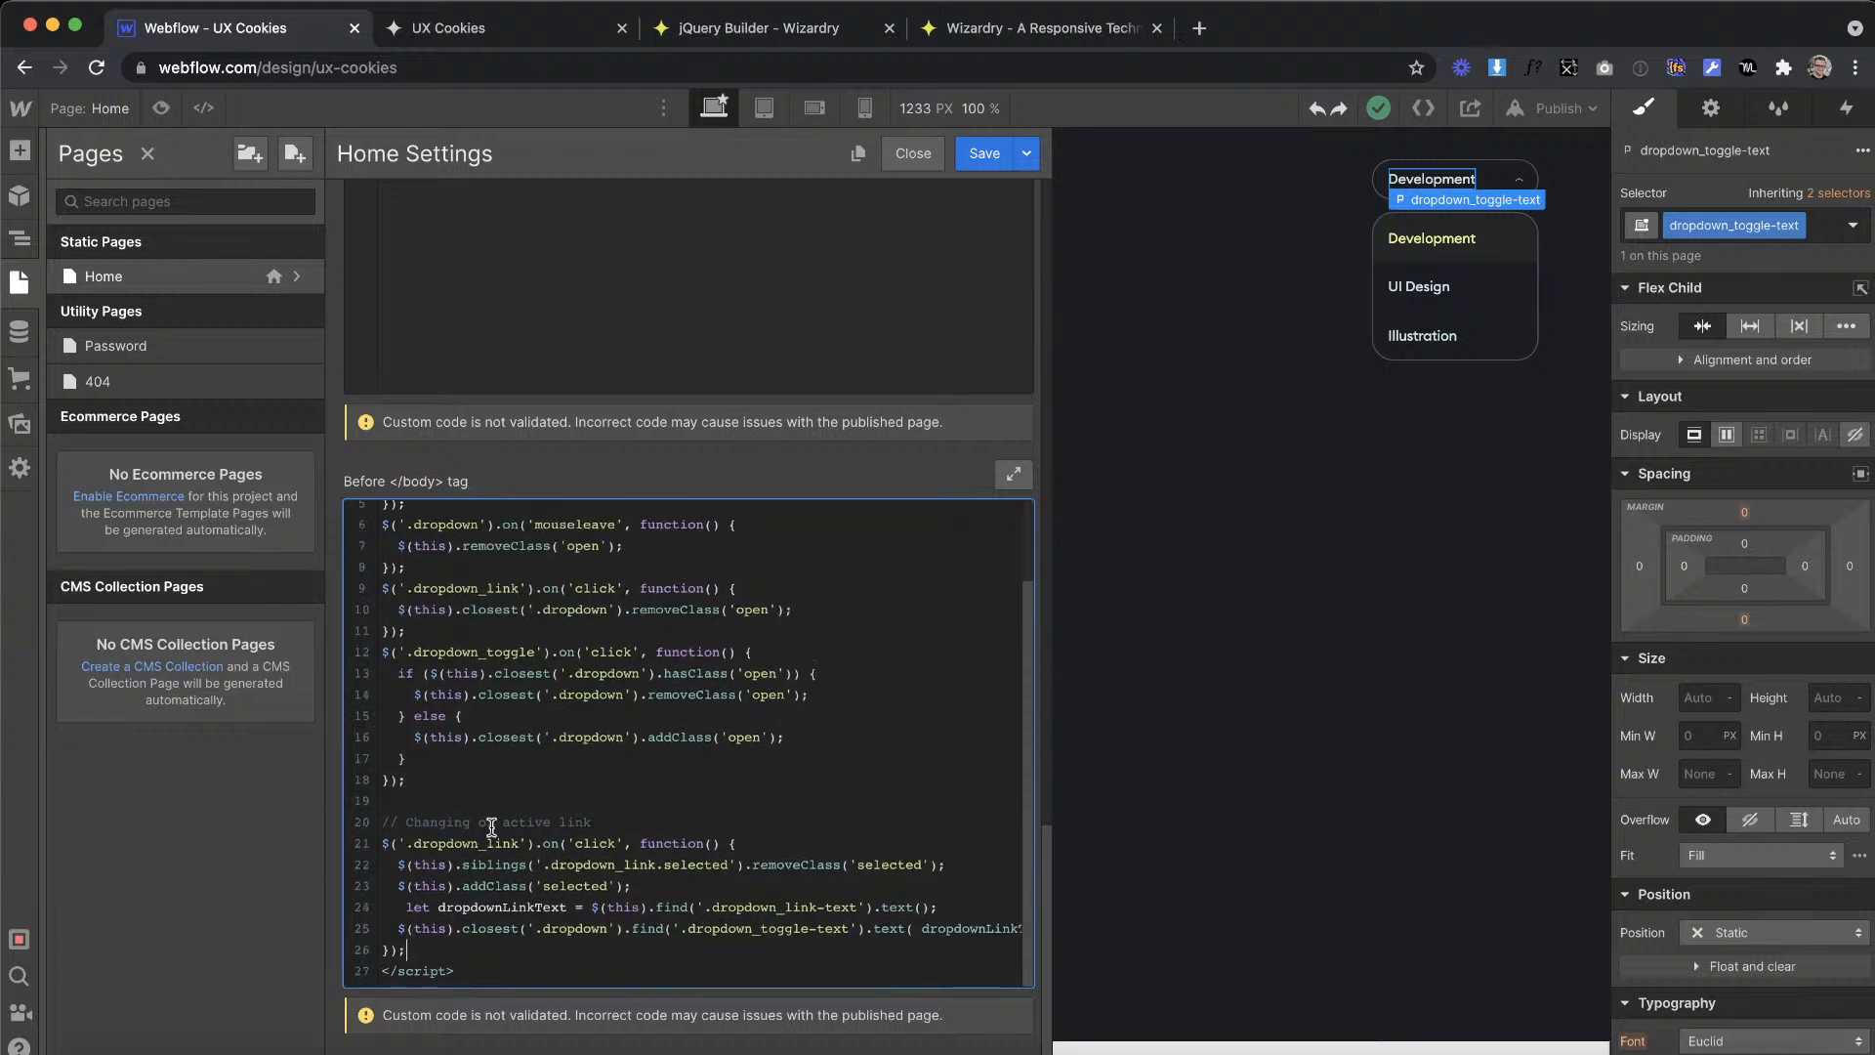
Step: Save the Home page settings and remove the open combo class from the dropdown element
left_click(981, 153)
left_click(1578, 108)
left_click(1219, 203)
left_click(1497, 182)
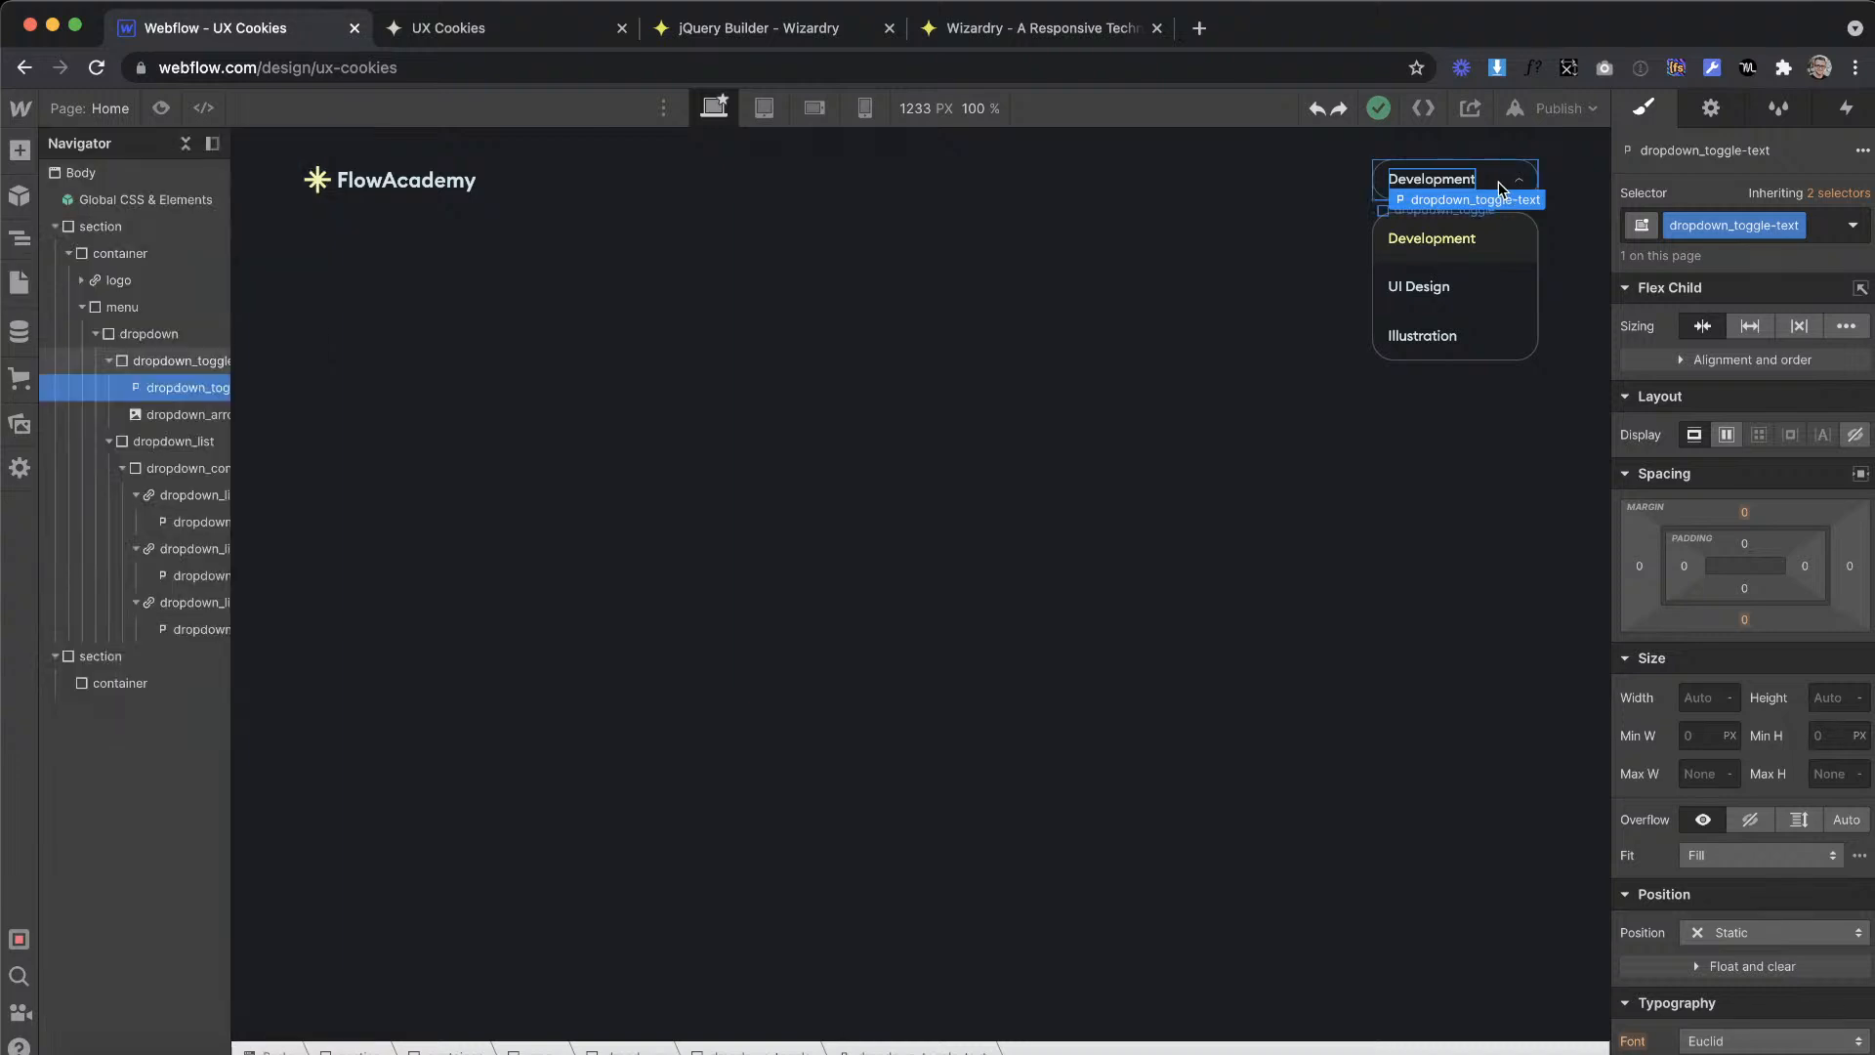
key("Up")
left_click(1793, 231)
key("BackSpace")
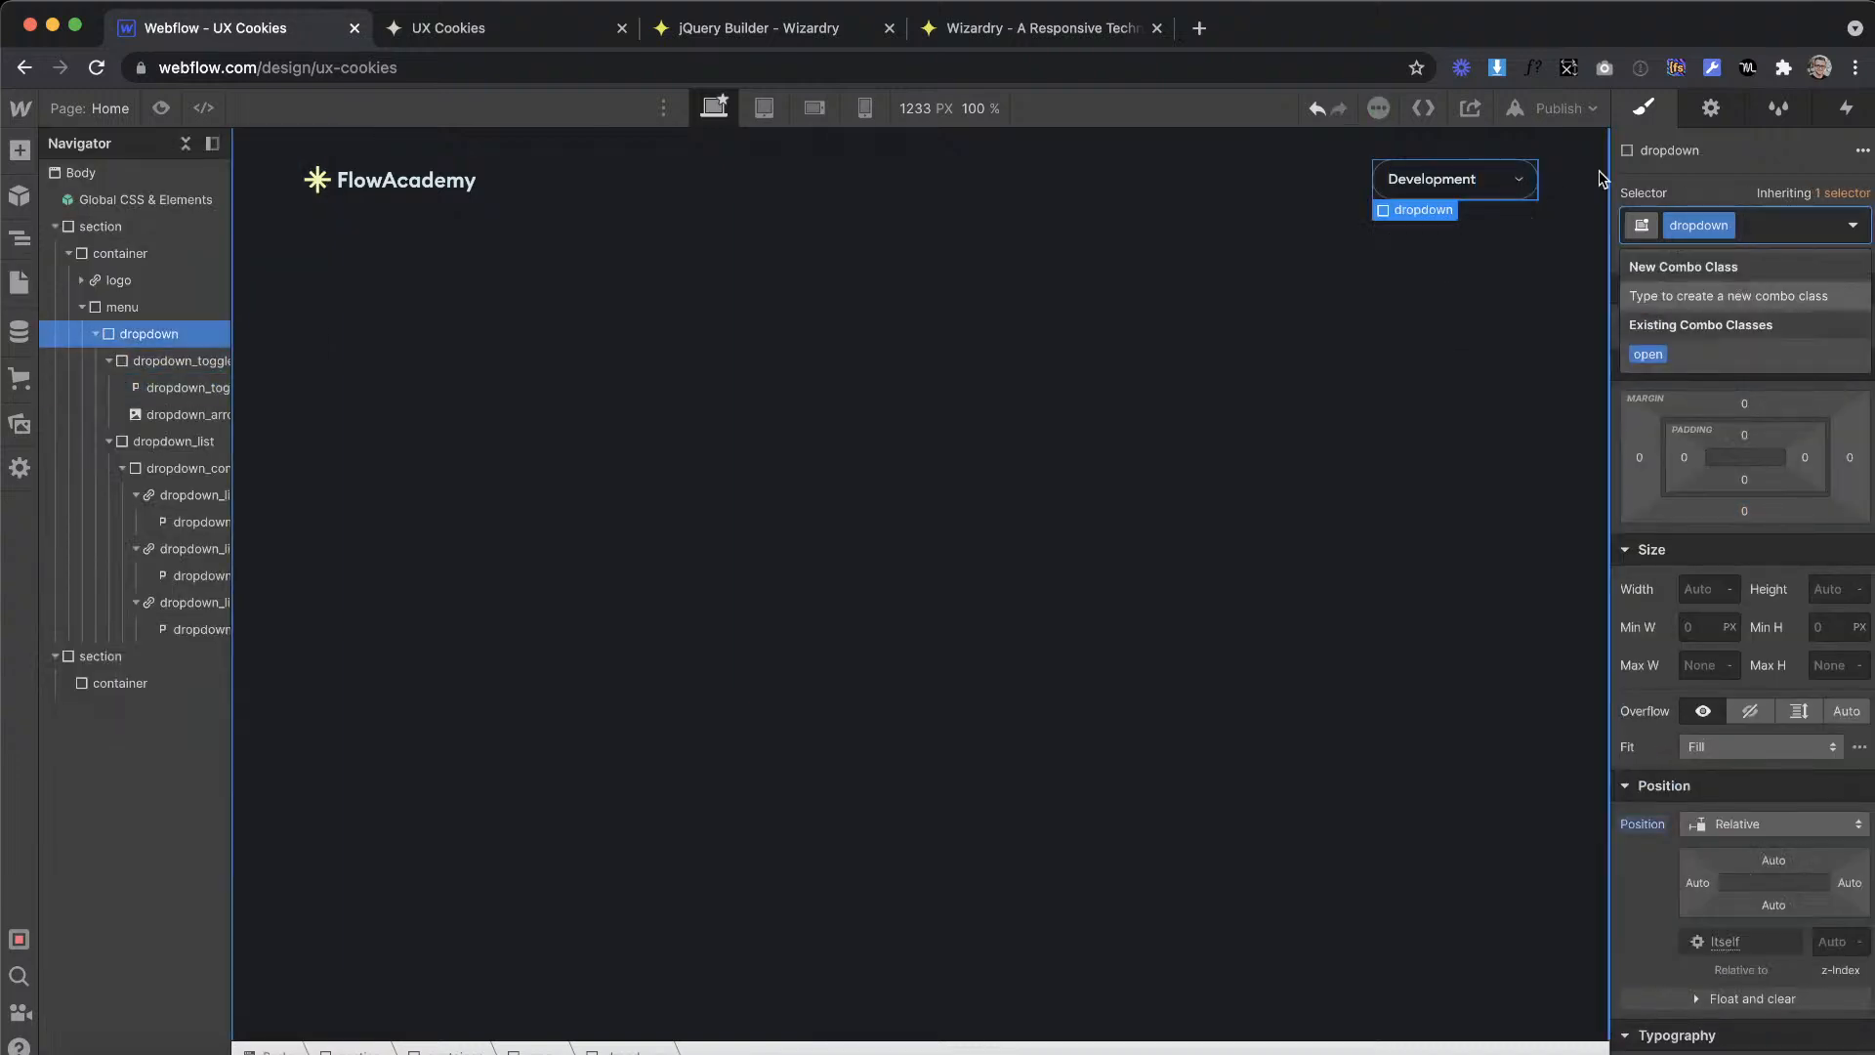
Step: Publish the site to the selected domains and reload the live UX Cookies page
left_click(1578, 110)
left_click(1484, 433)
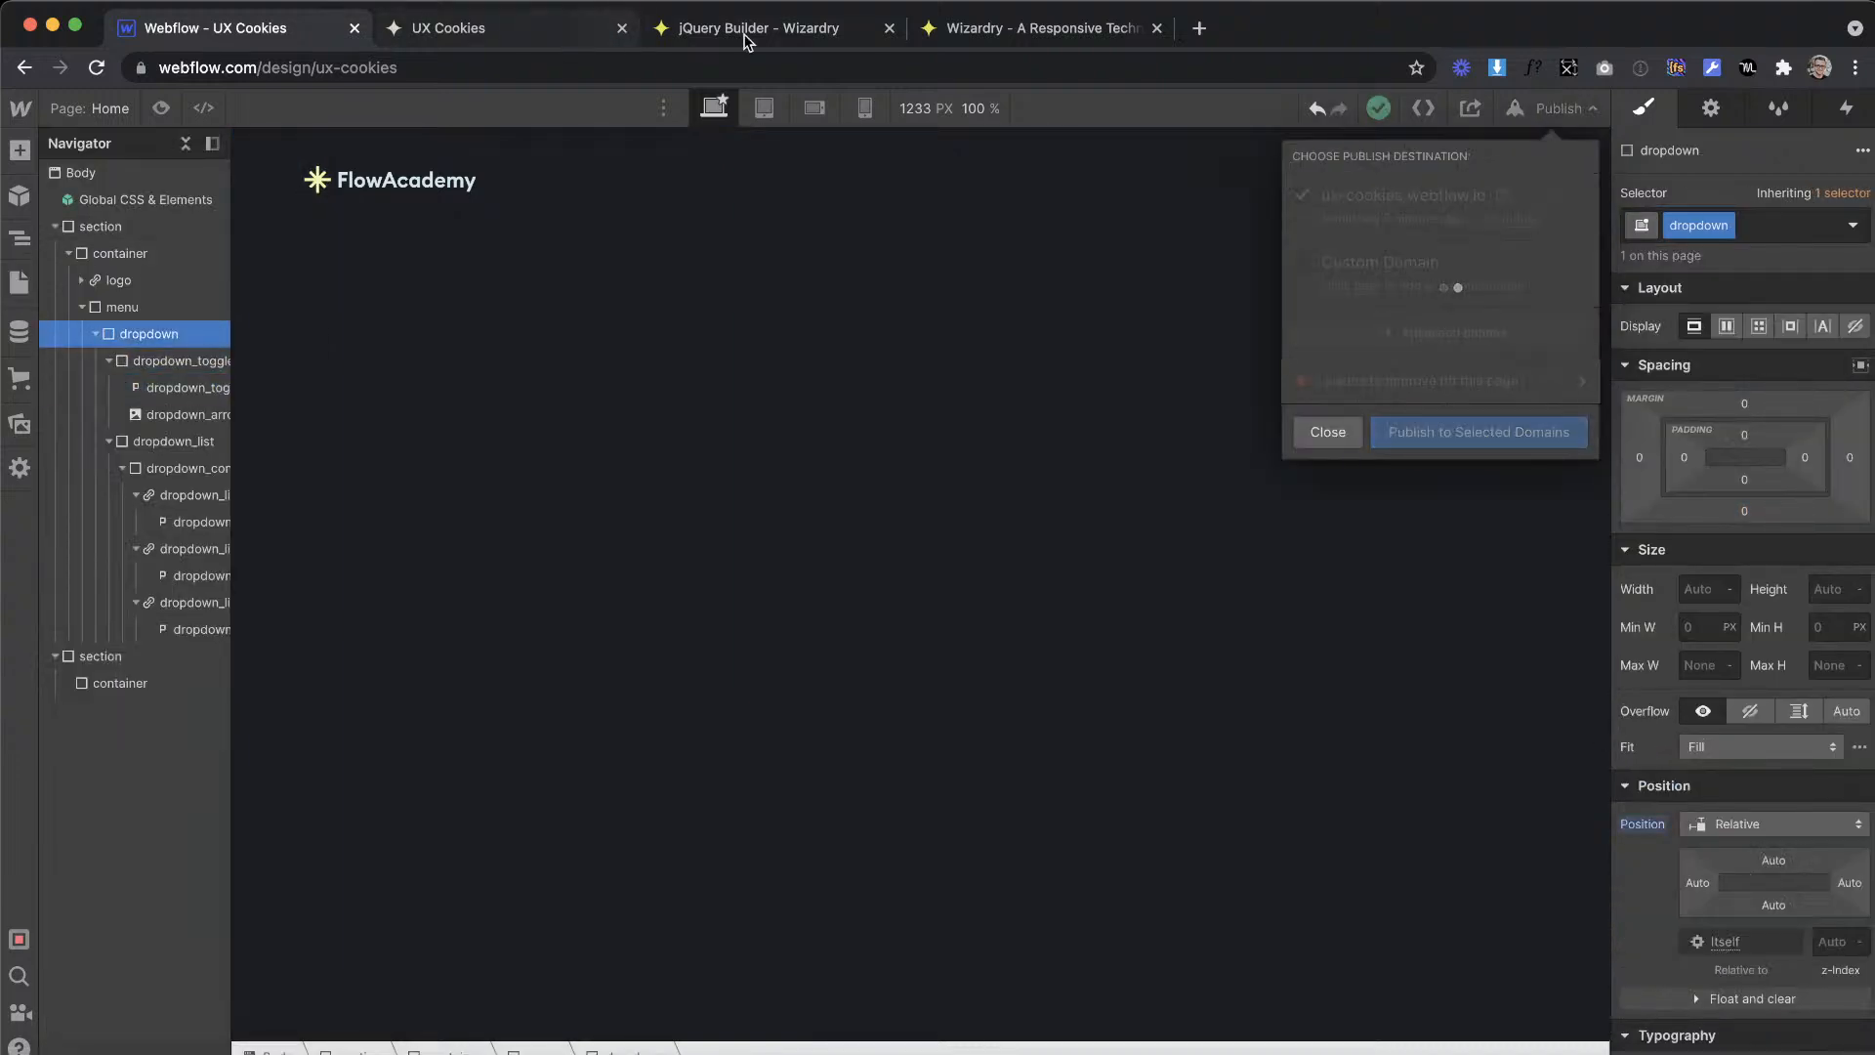
left_click(551, 37)
key("super+r")
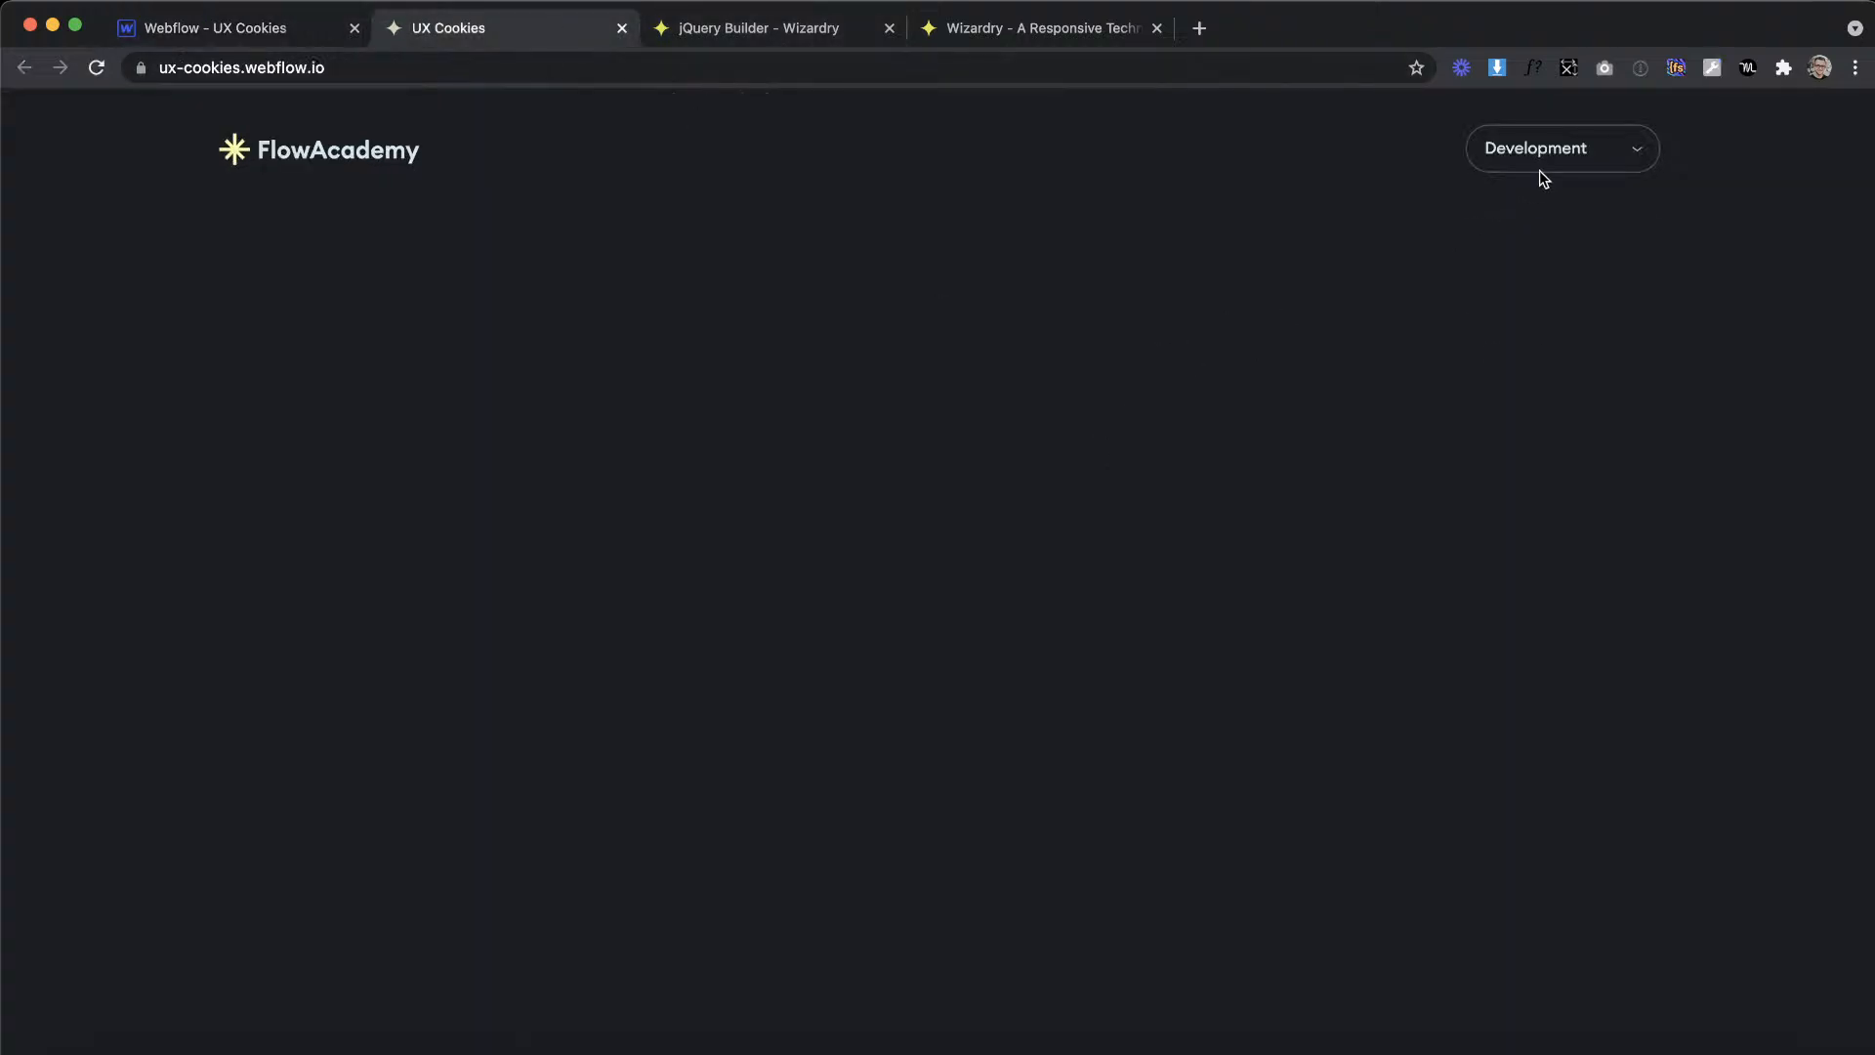
Step: Test the live dropdown by choosing UI Design, Illustration and Development in turn, and return to the Webflow Designer
left_click(1539, 161)
left_click(1528, 279)
left_click(1544, 149)
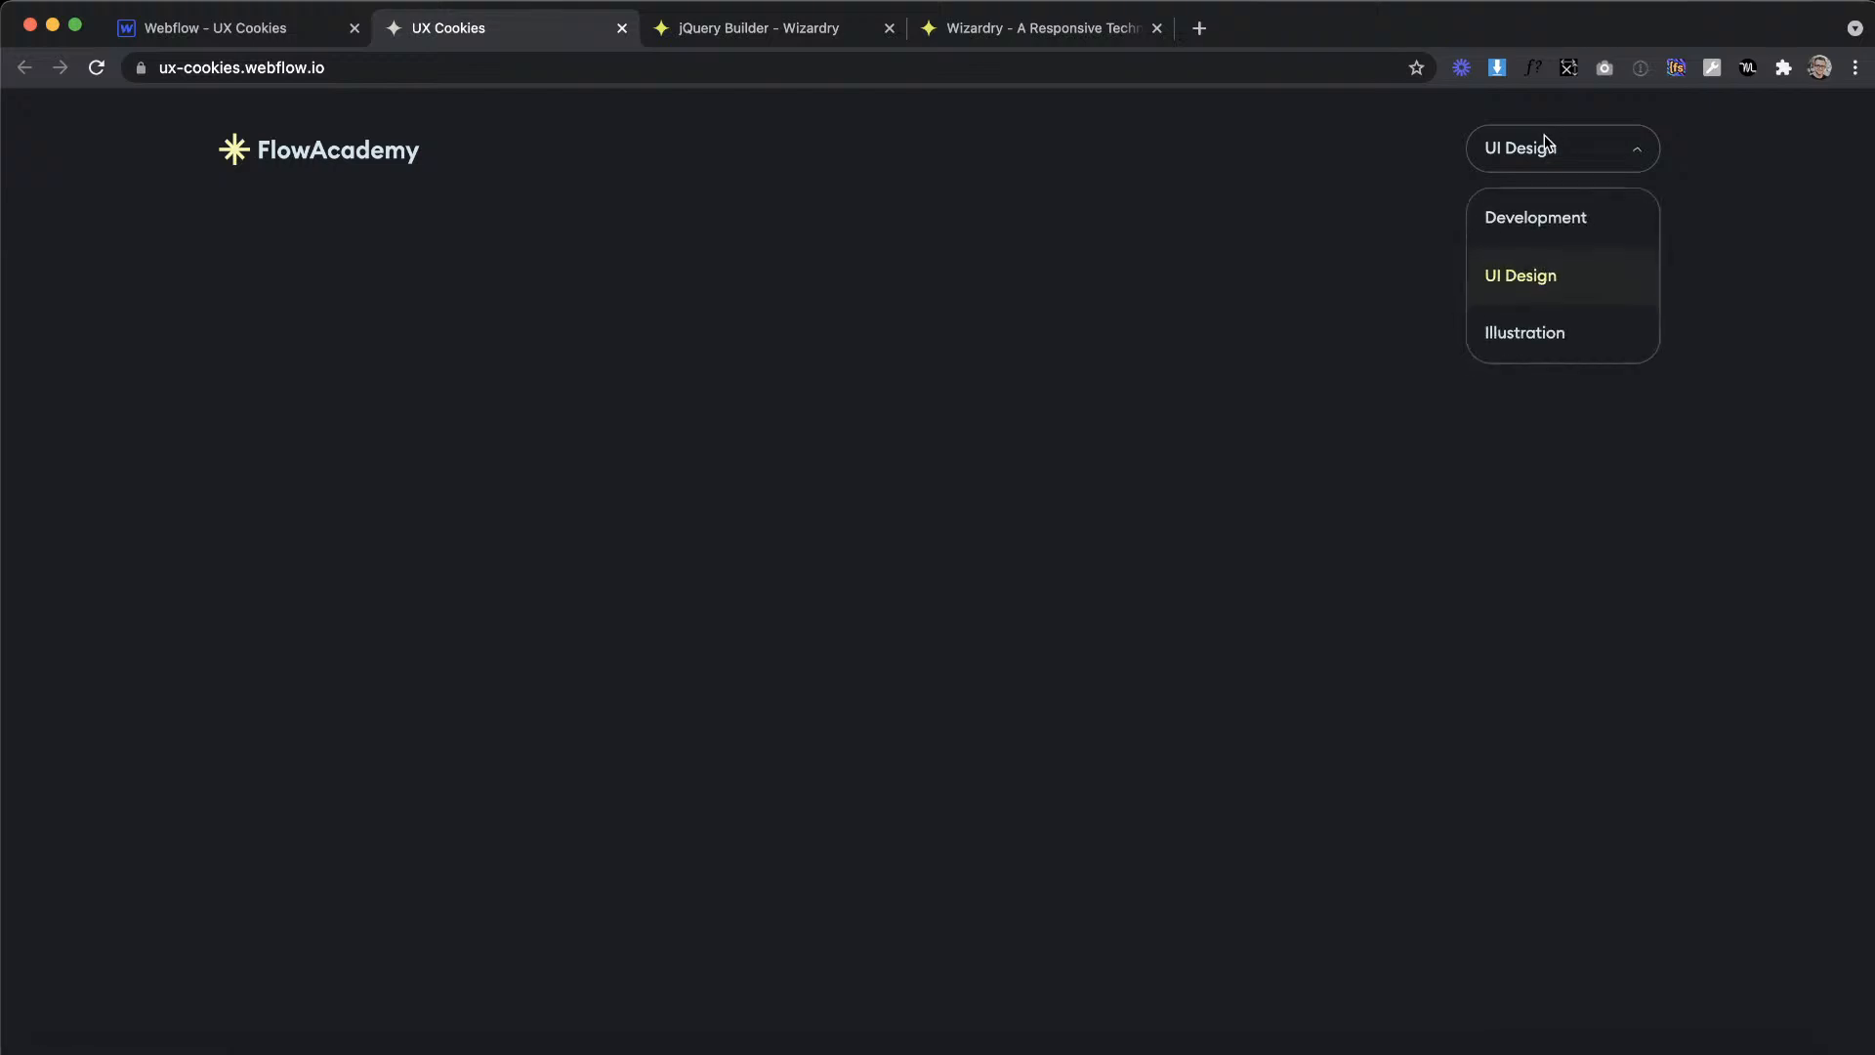
left_click(1568, 339)
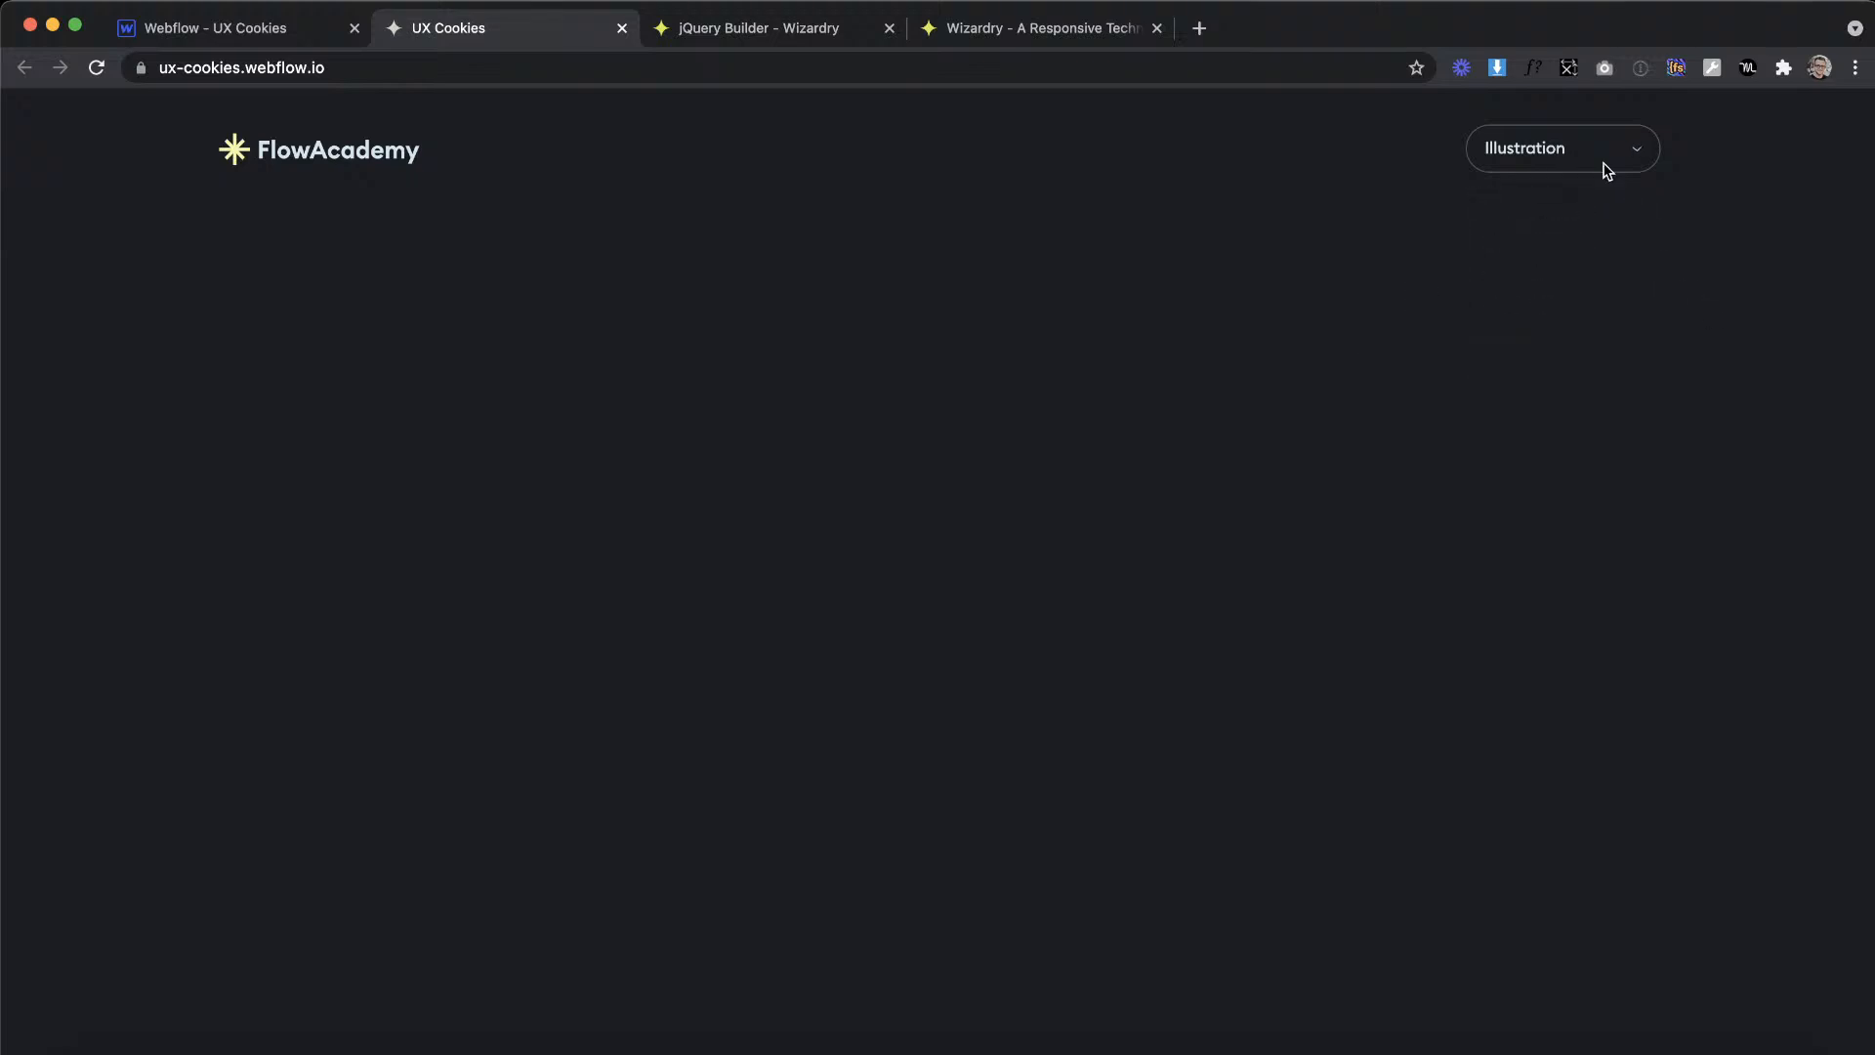
mouse_move(1566, 156)
left_click(1561, 232)
left_click(1582, 276)
left_click(1553, 322)
mouse_move(1548, 138)
left_click(1545, 235)
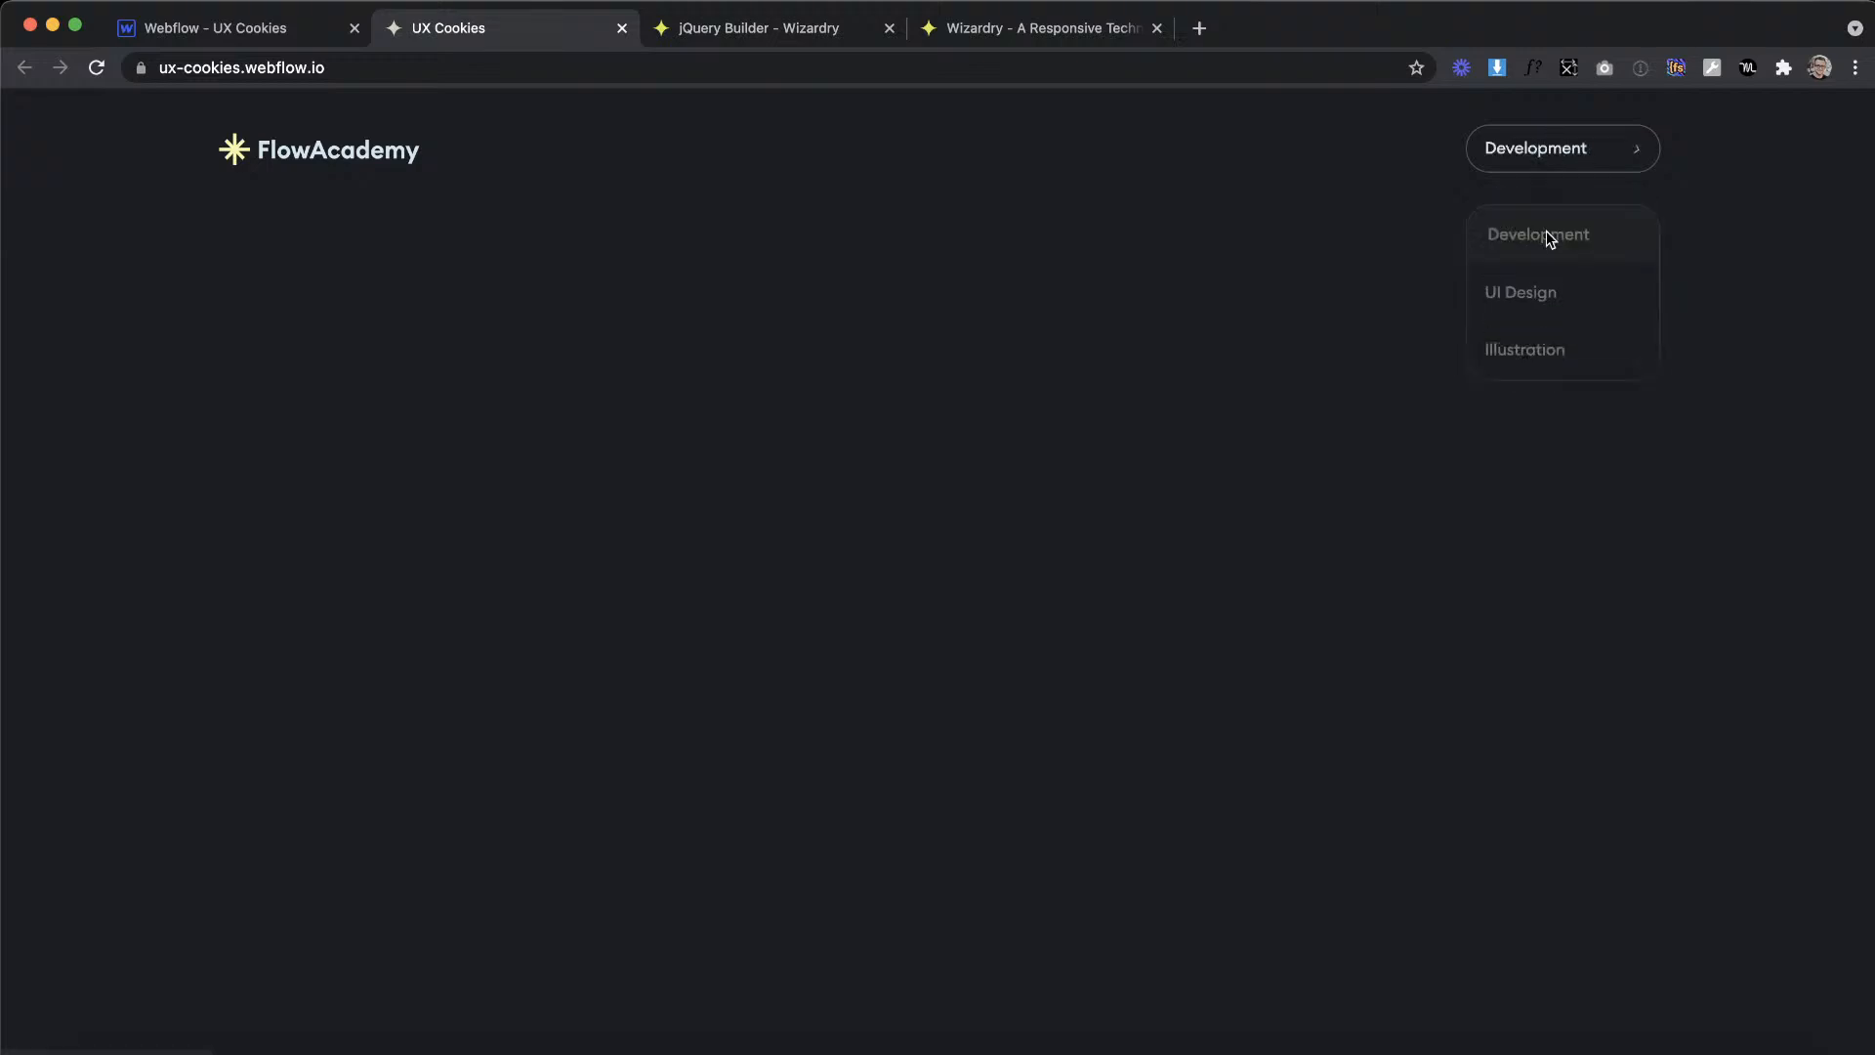
left_click(227, 41)
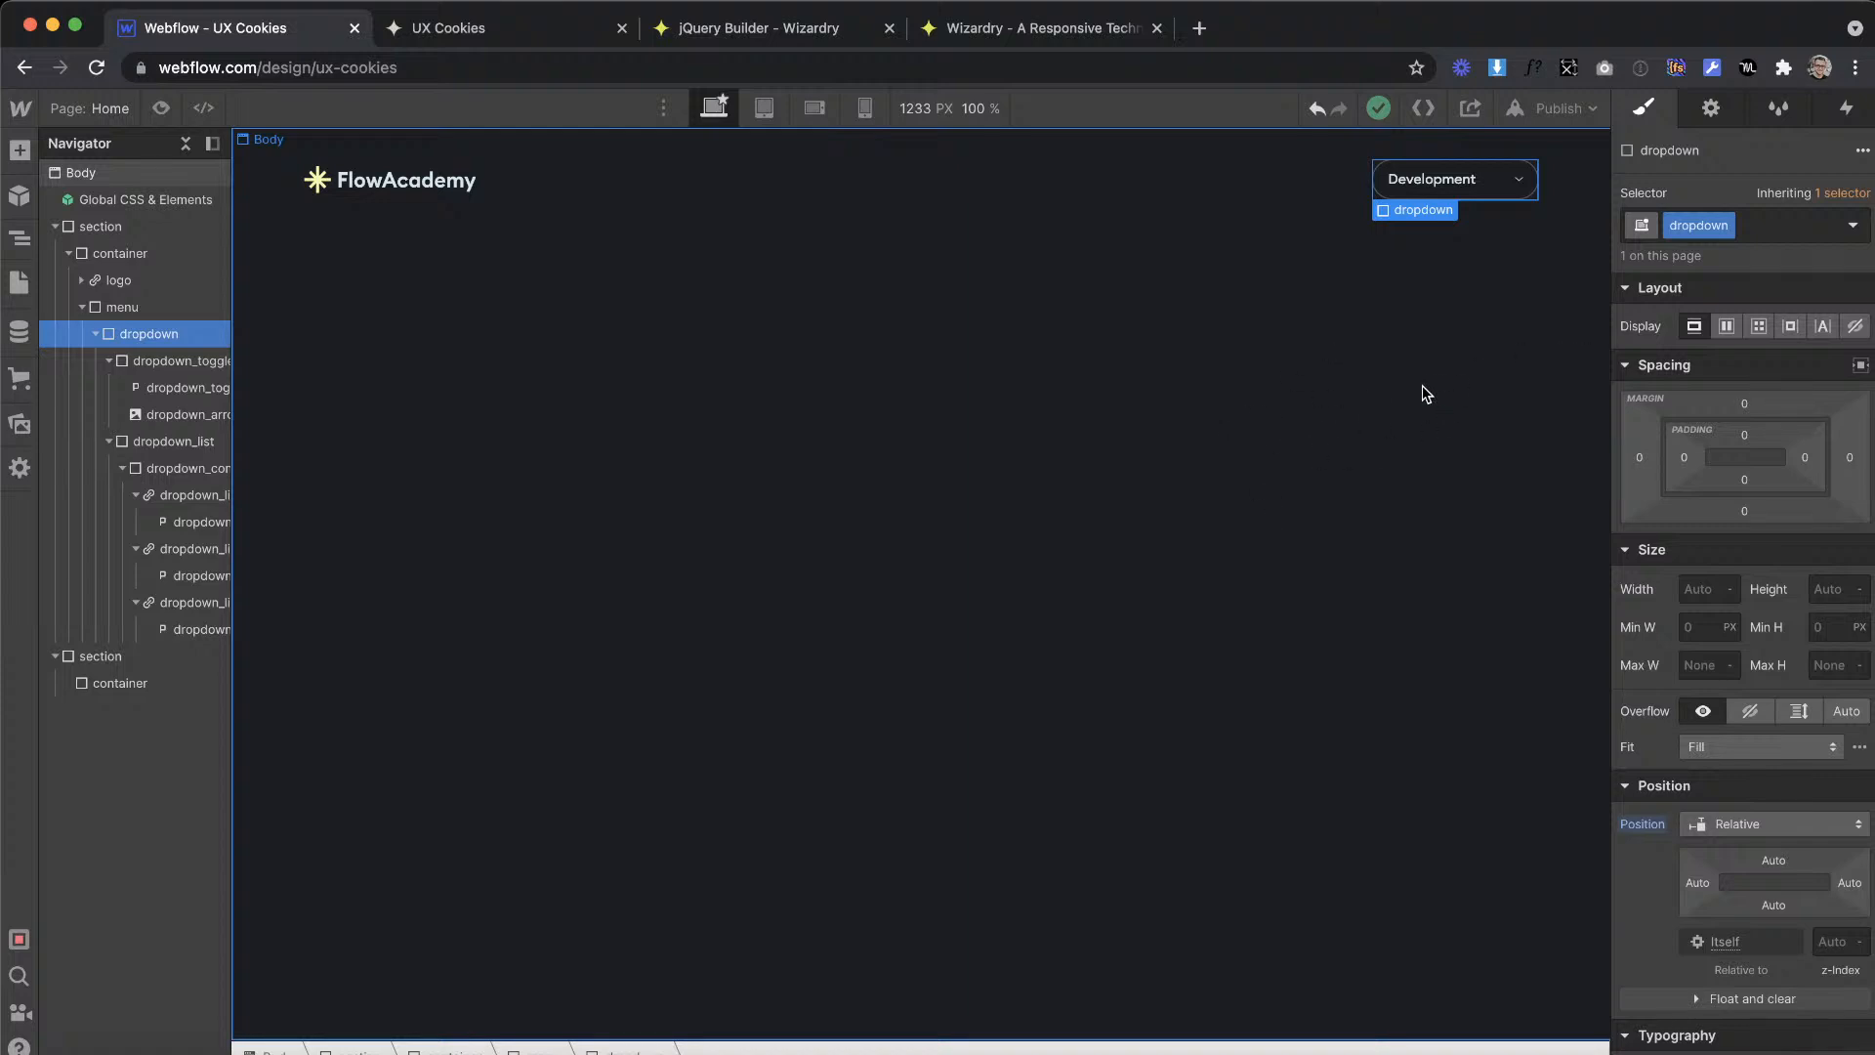
left_click(1403, 348)
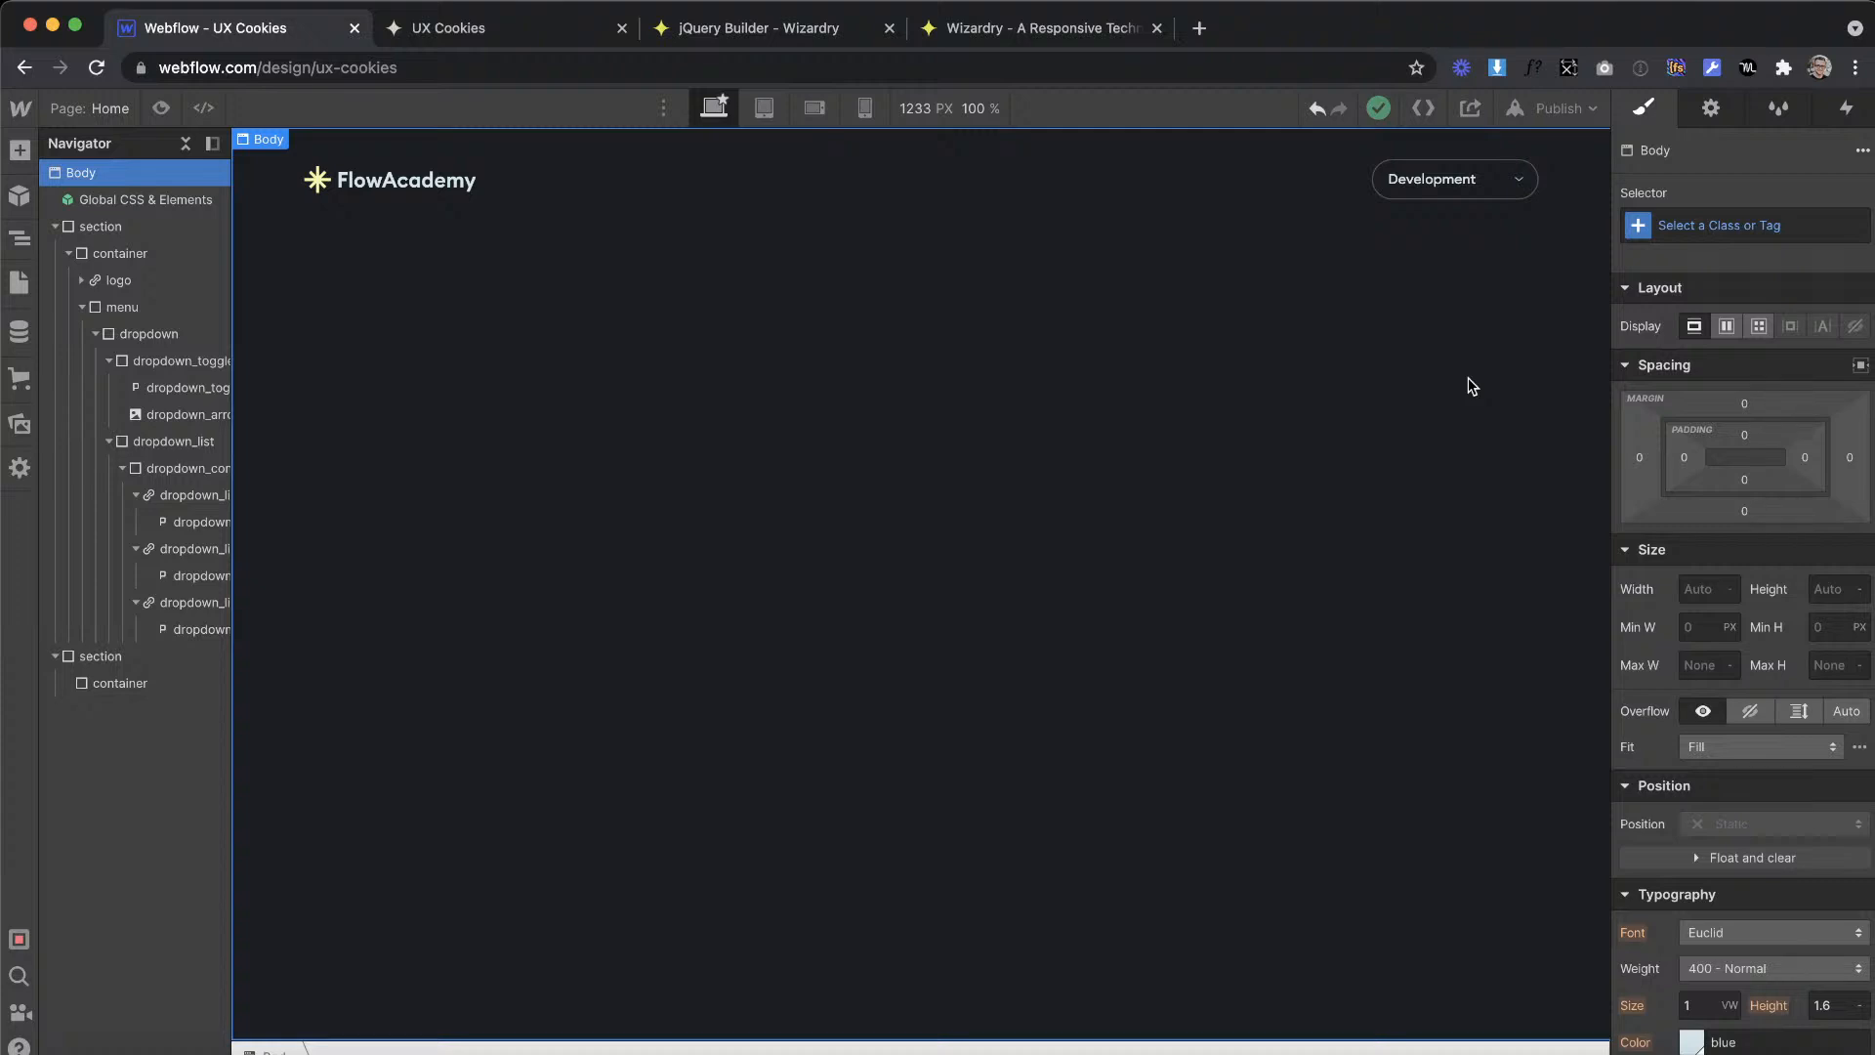
left_click(1552, 189)
left_click(1537, 195)
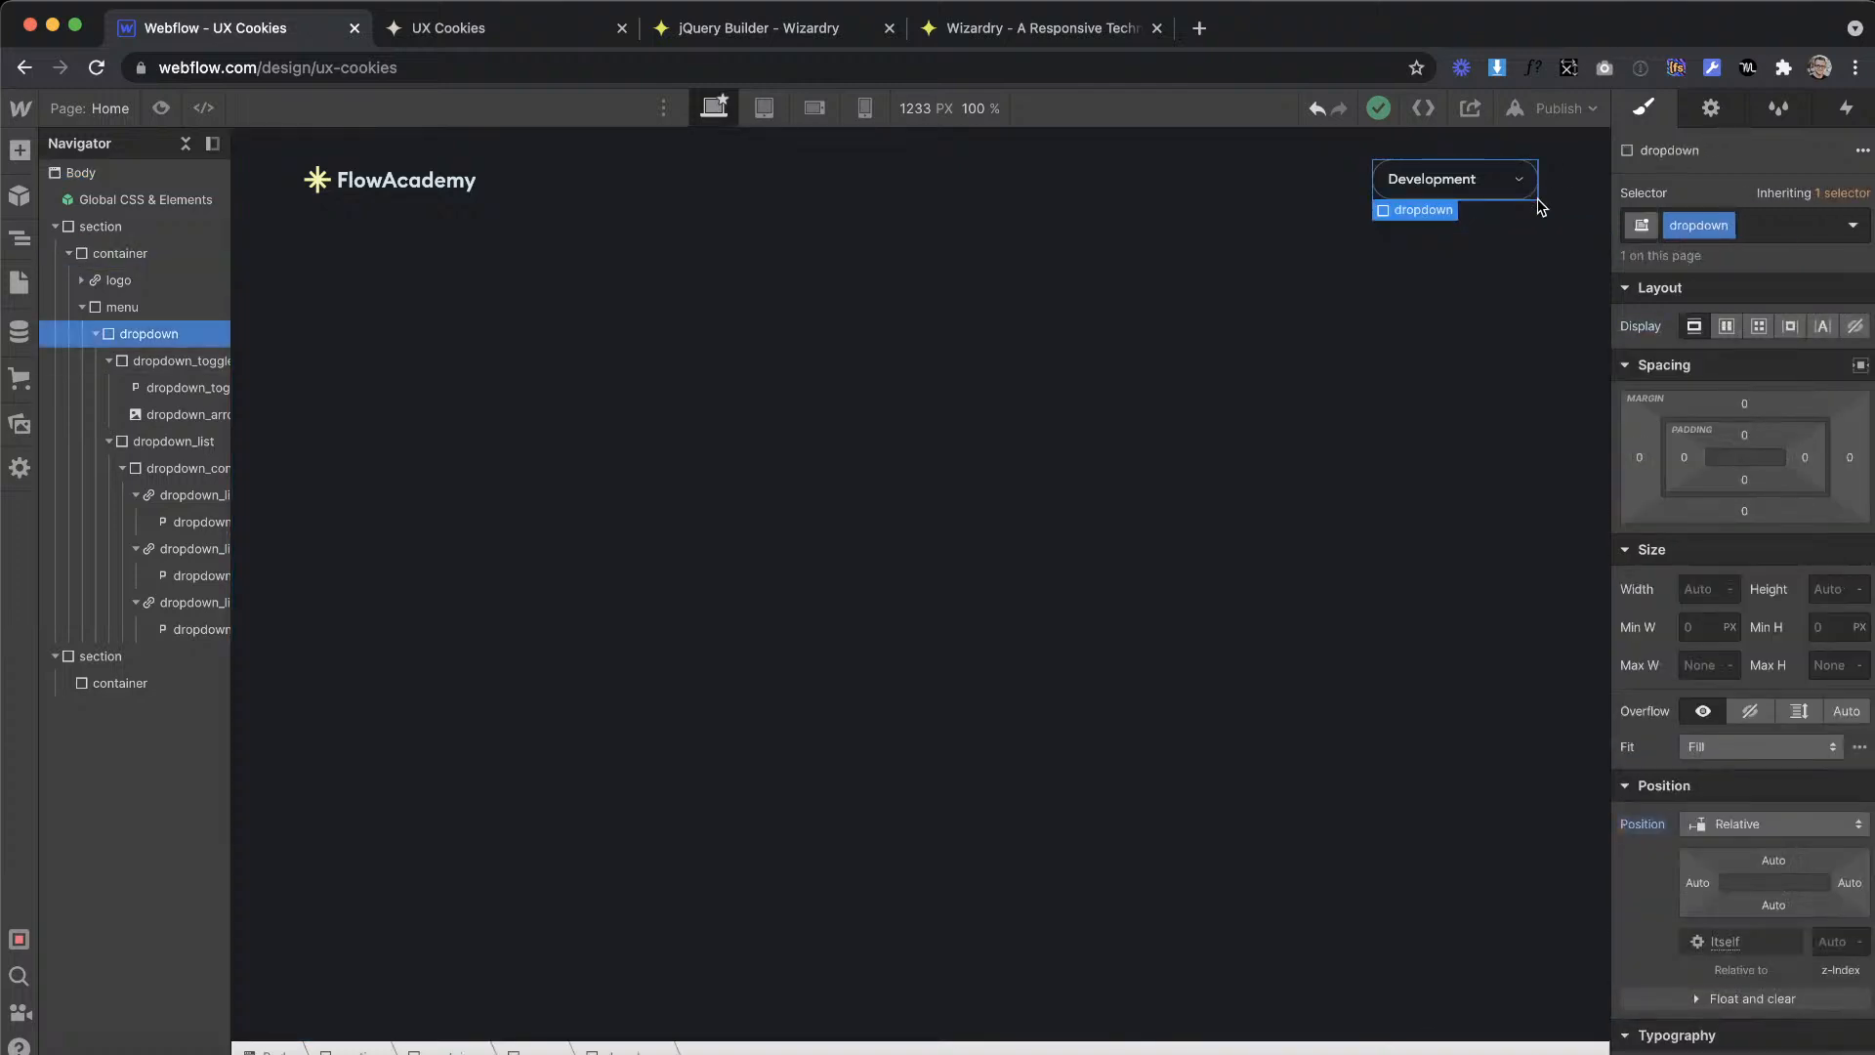
left_click(1537, 197)
left_click(1555, 170)
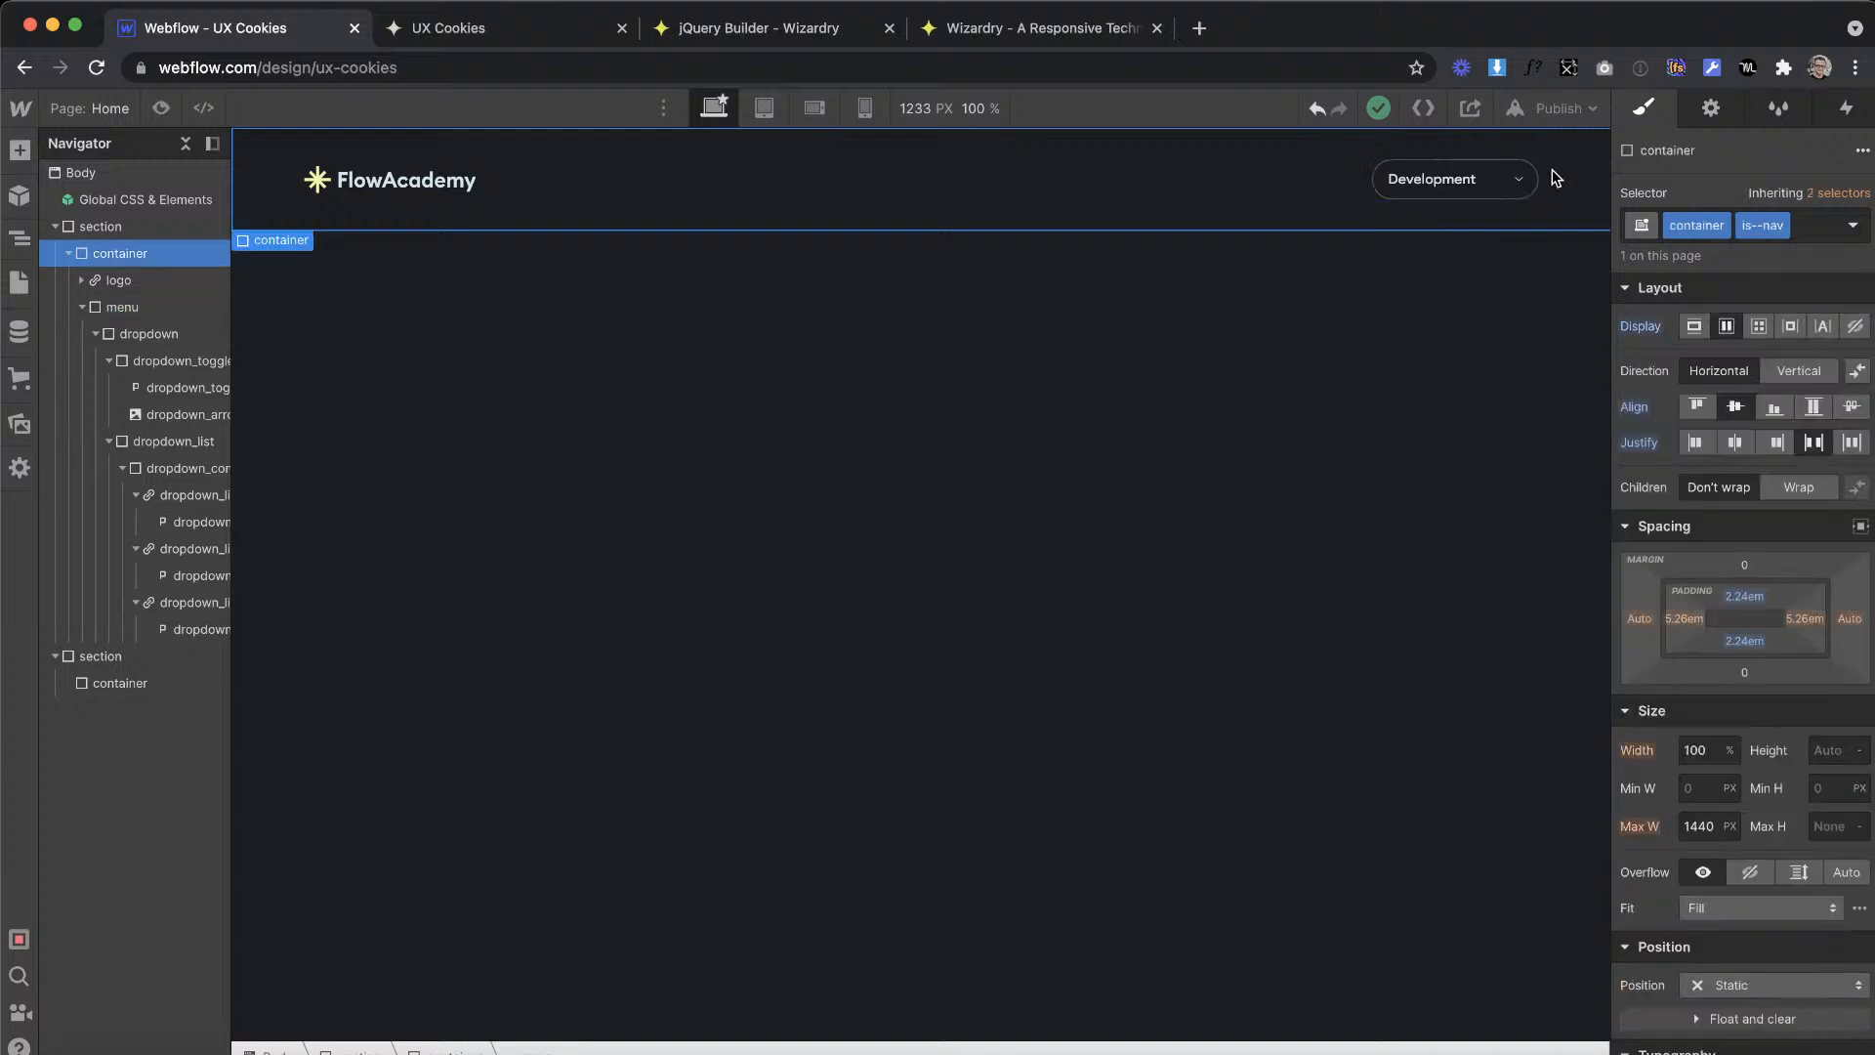
Step: Collapse the dropdown's nested elements in the Navigator and select the dropdown element inside the menu
left_click(1485, 199)
left_click(82, 307)
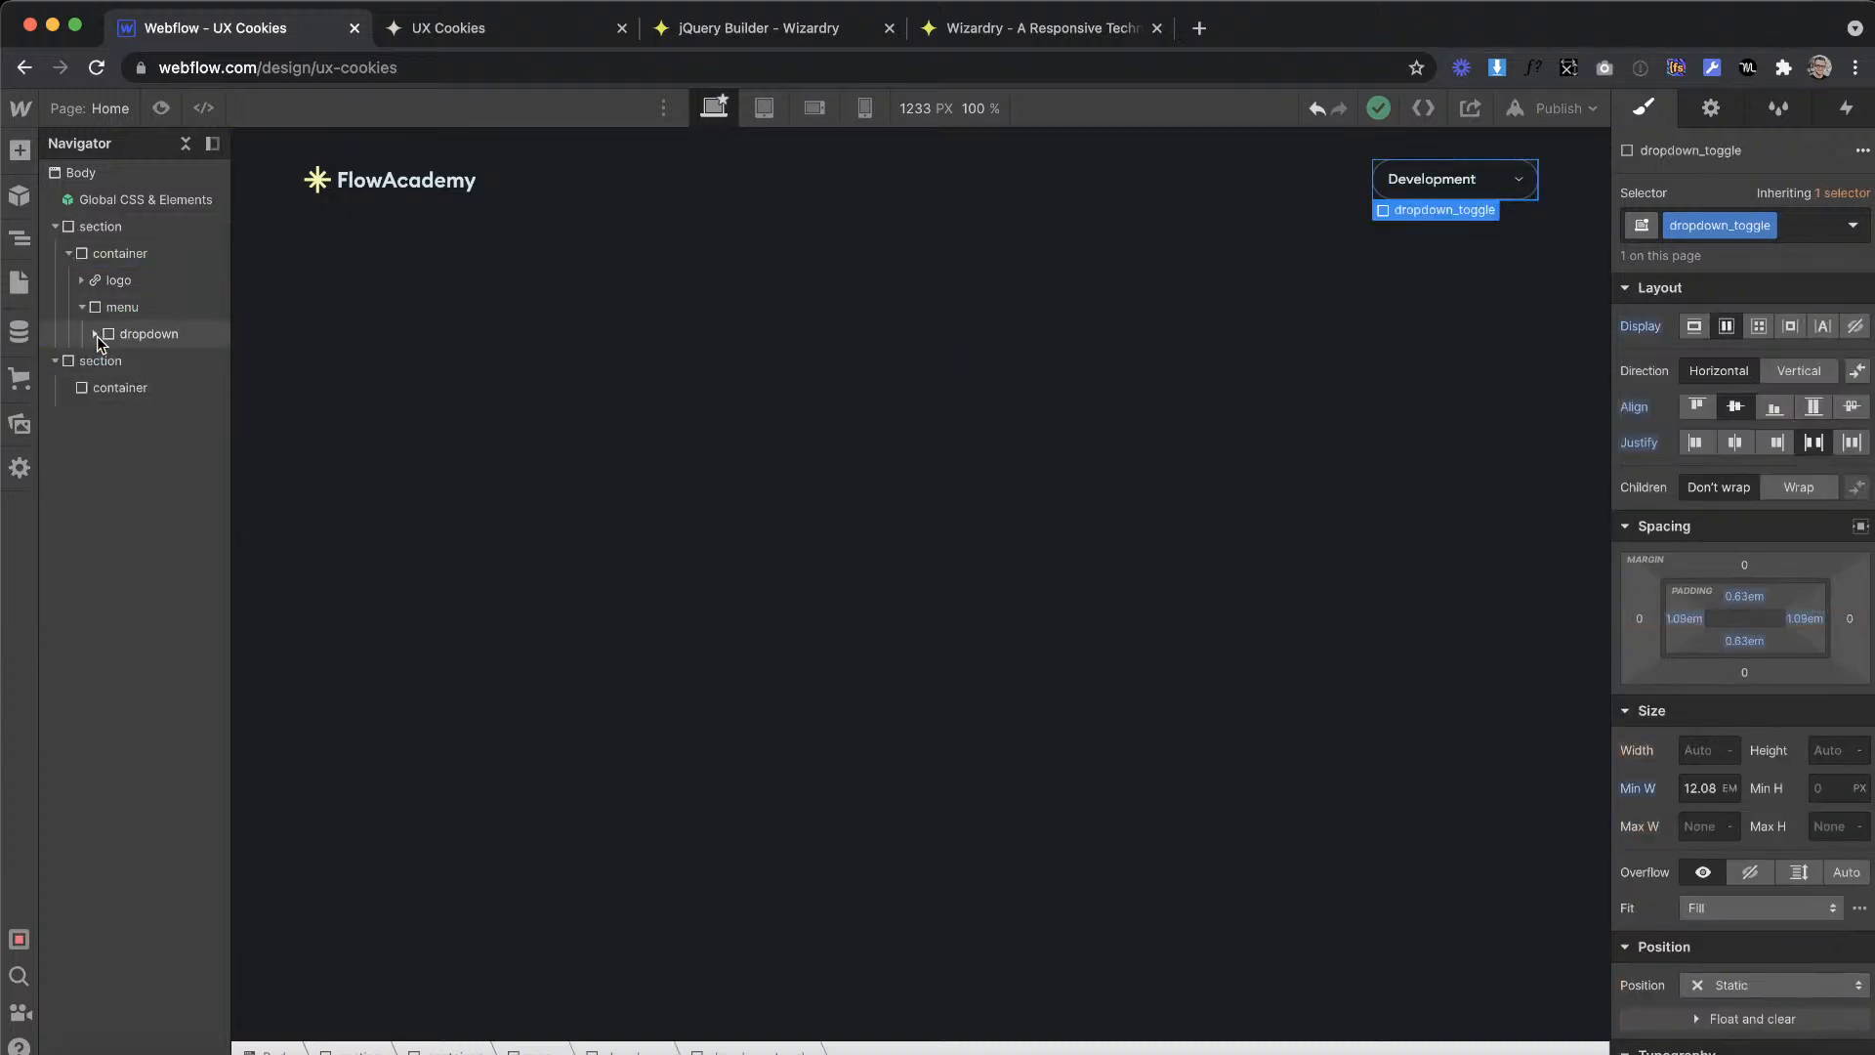
left_click(82, 307)
left_click(137, 337)
left_click(121, 307)
left_click(129, 333)
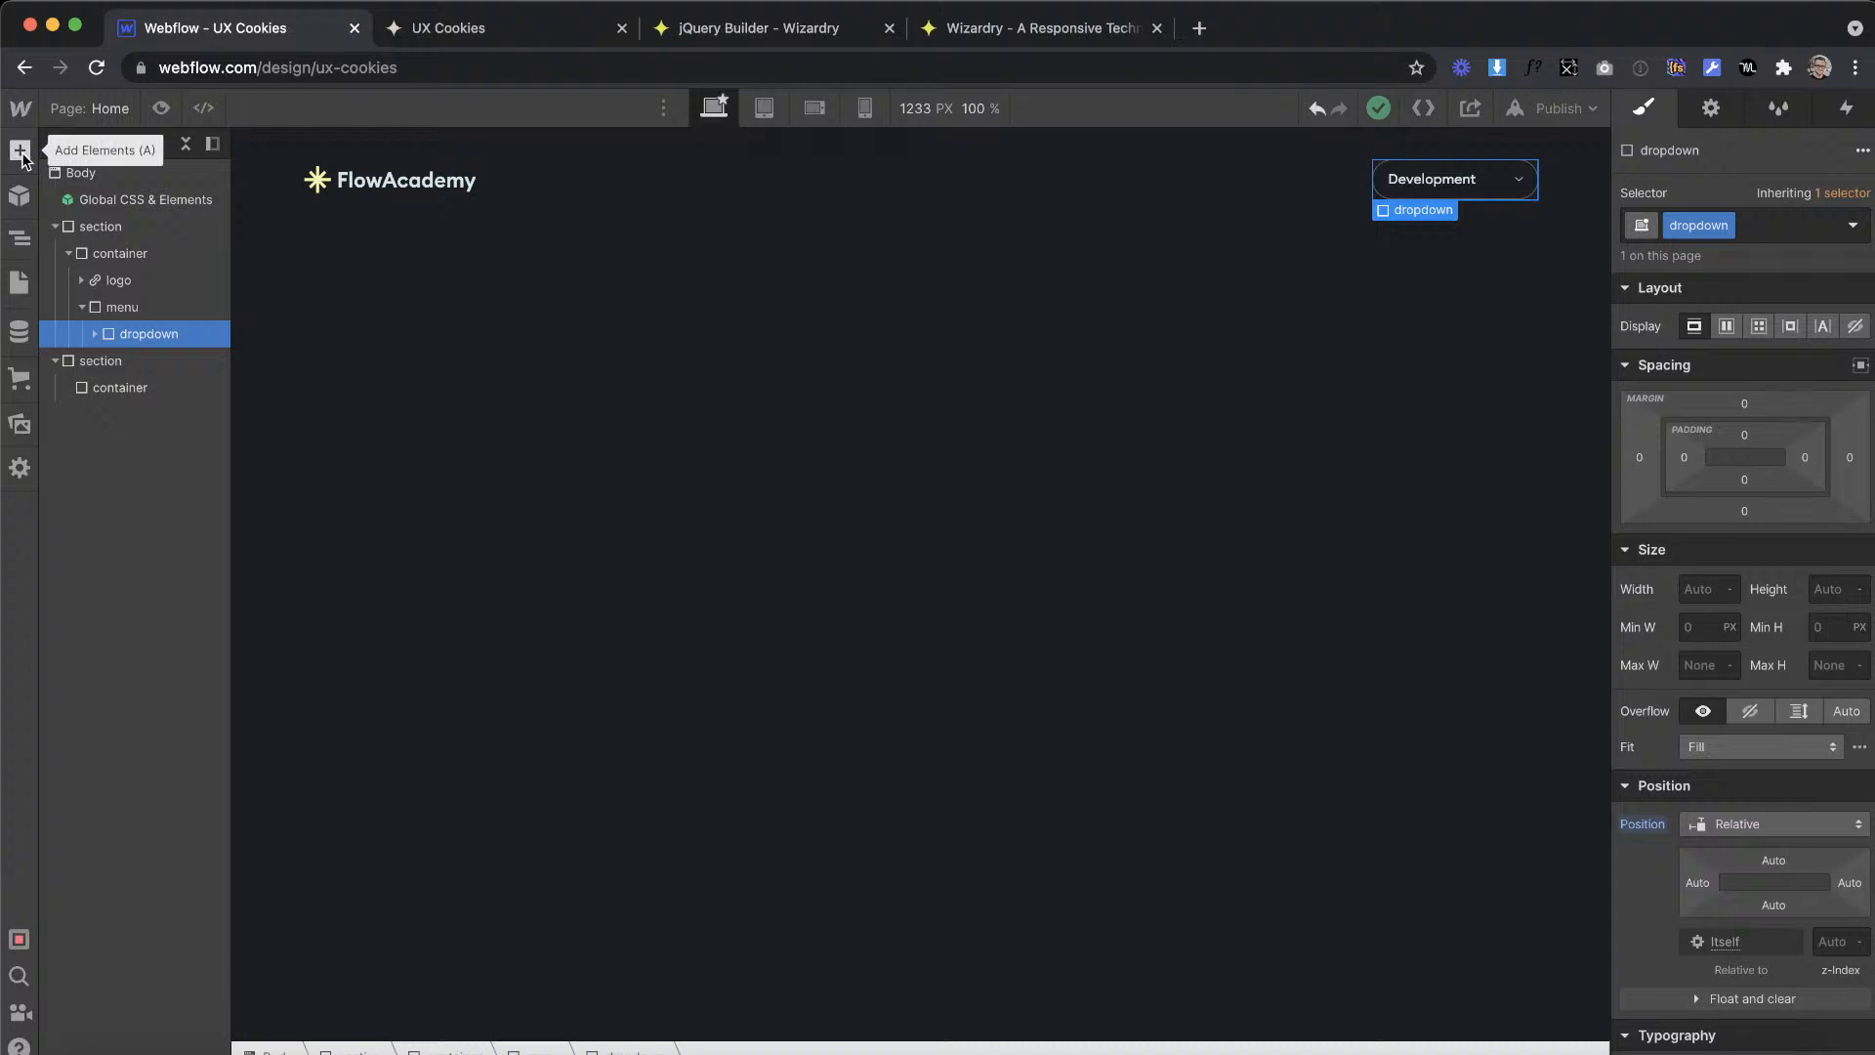
Step: Switch to the Cookies Tutorial design in Adobe XD and examine the Templates artboard's header, cards and view options
key("ctrl+Right")
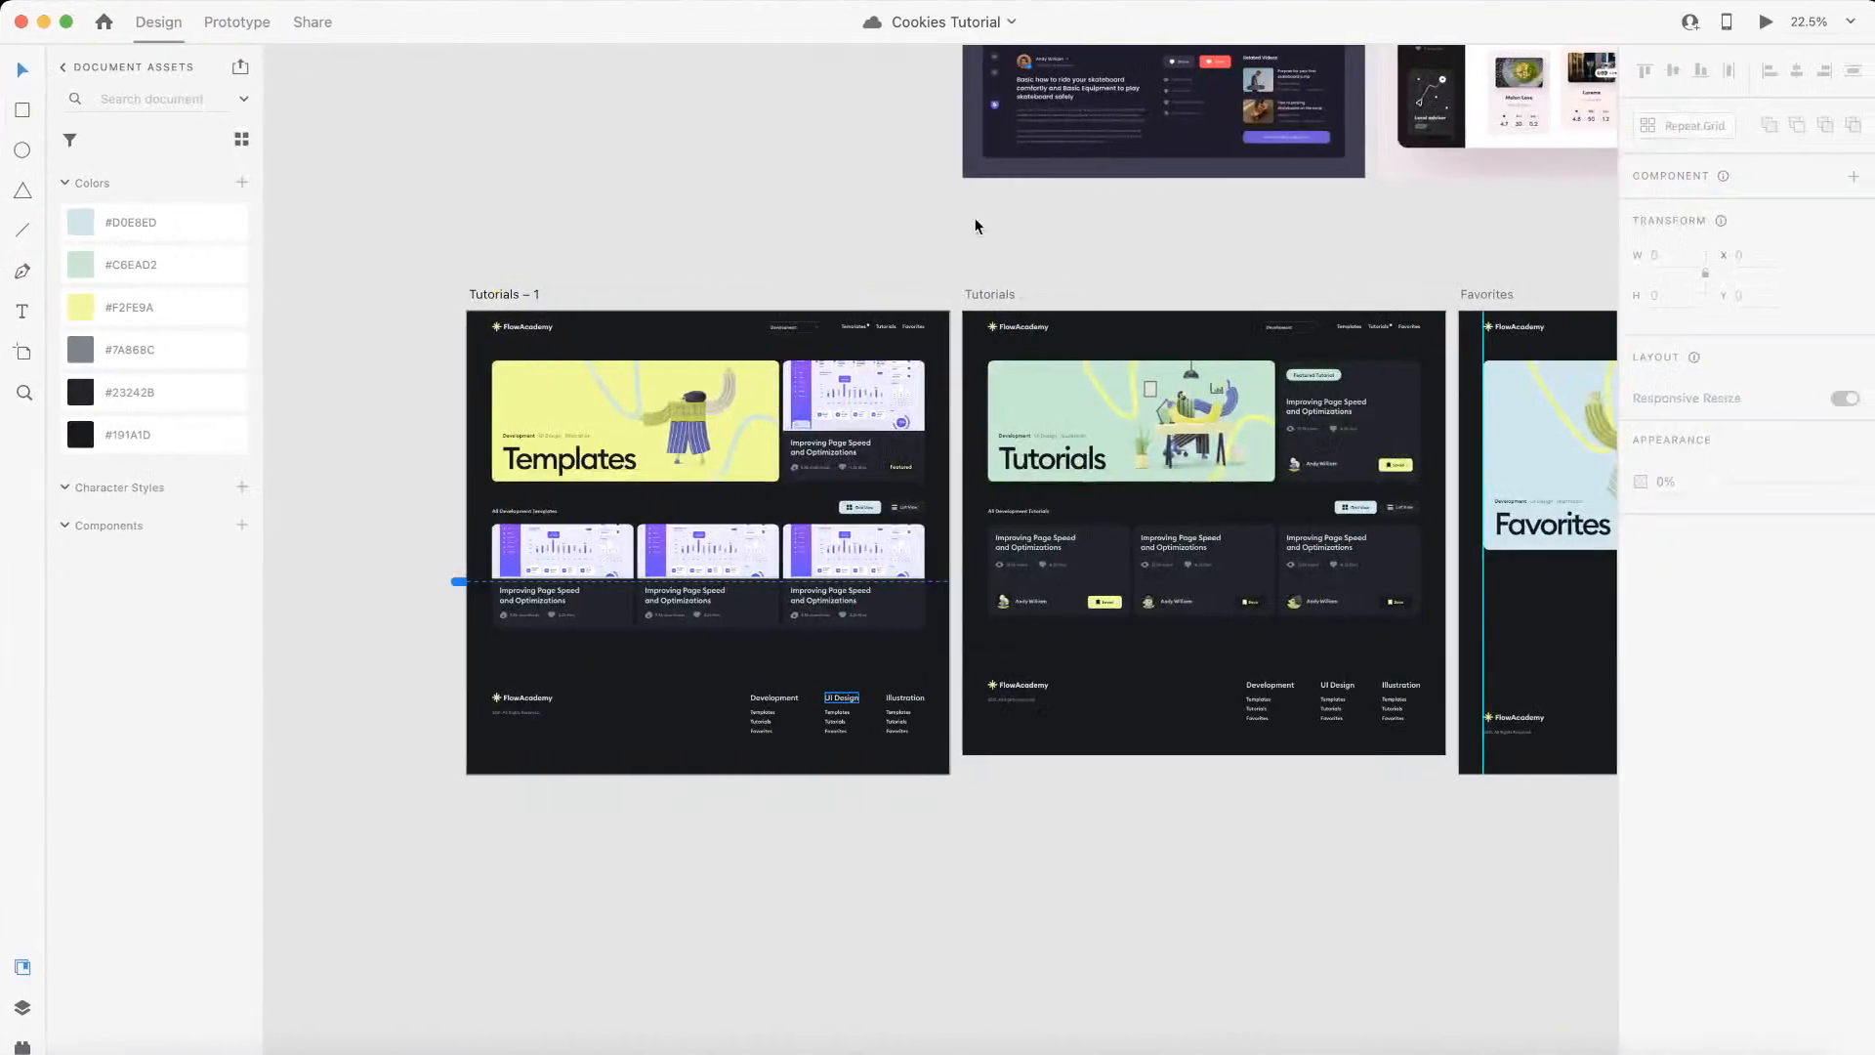
scroll(754, 253, "right", 1)
scroll(754, 253, "down", 5)
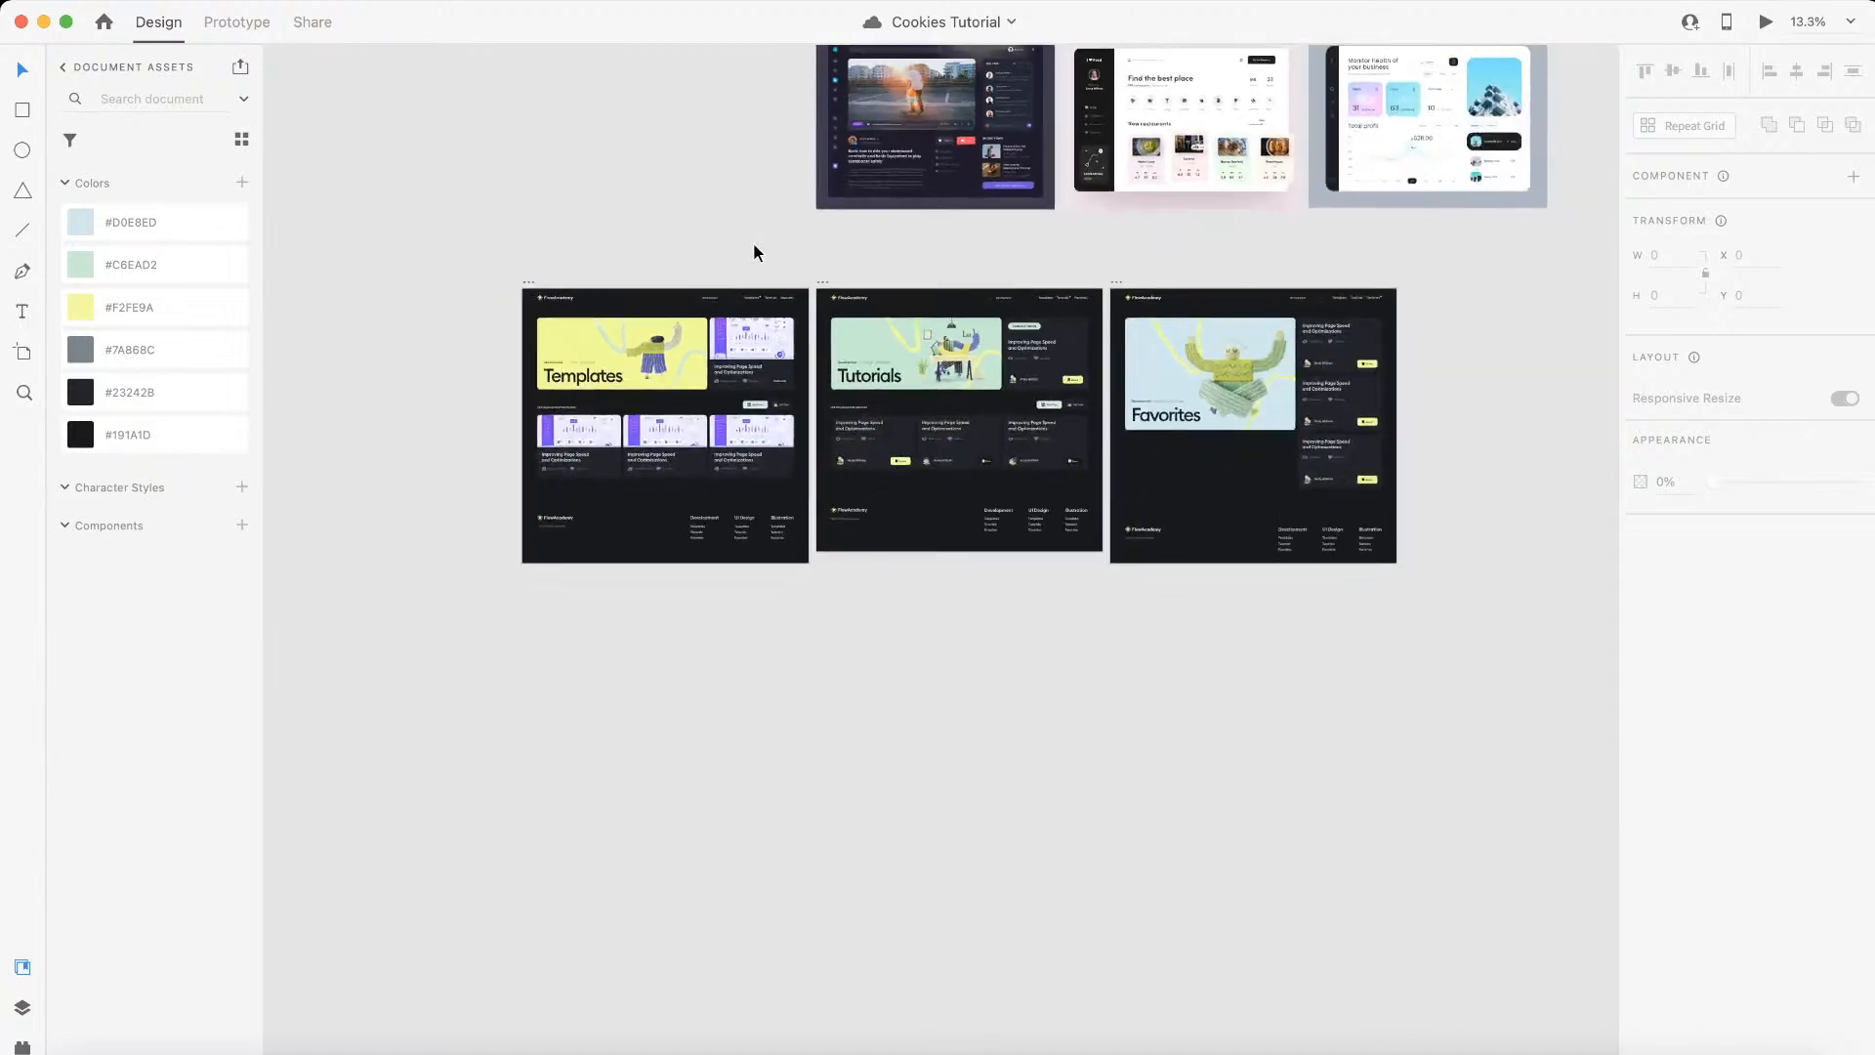
scroll(754, 253, "up", 5)
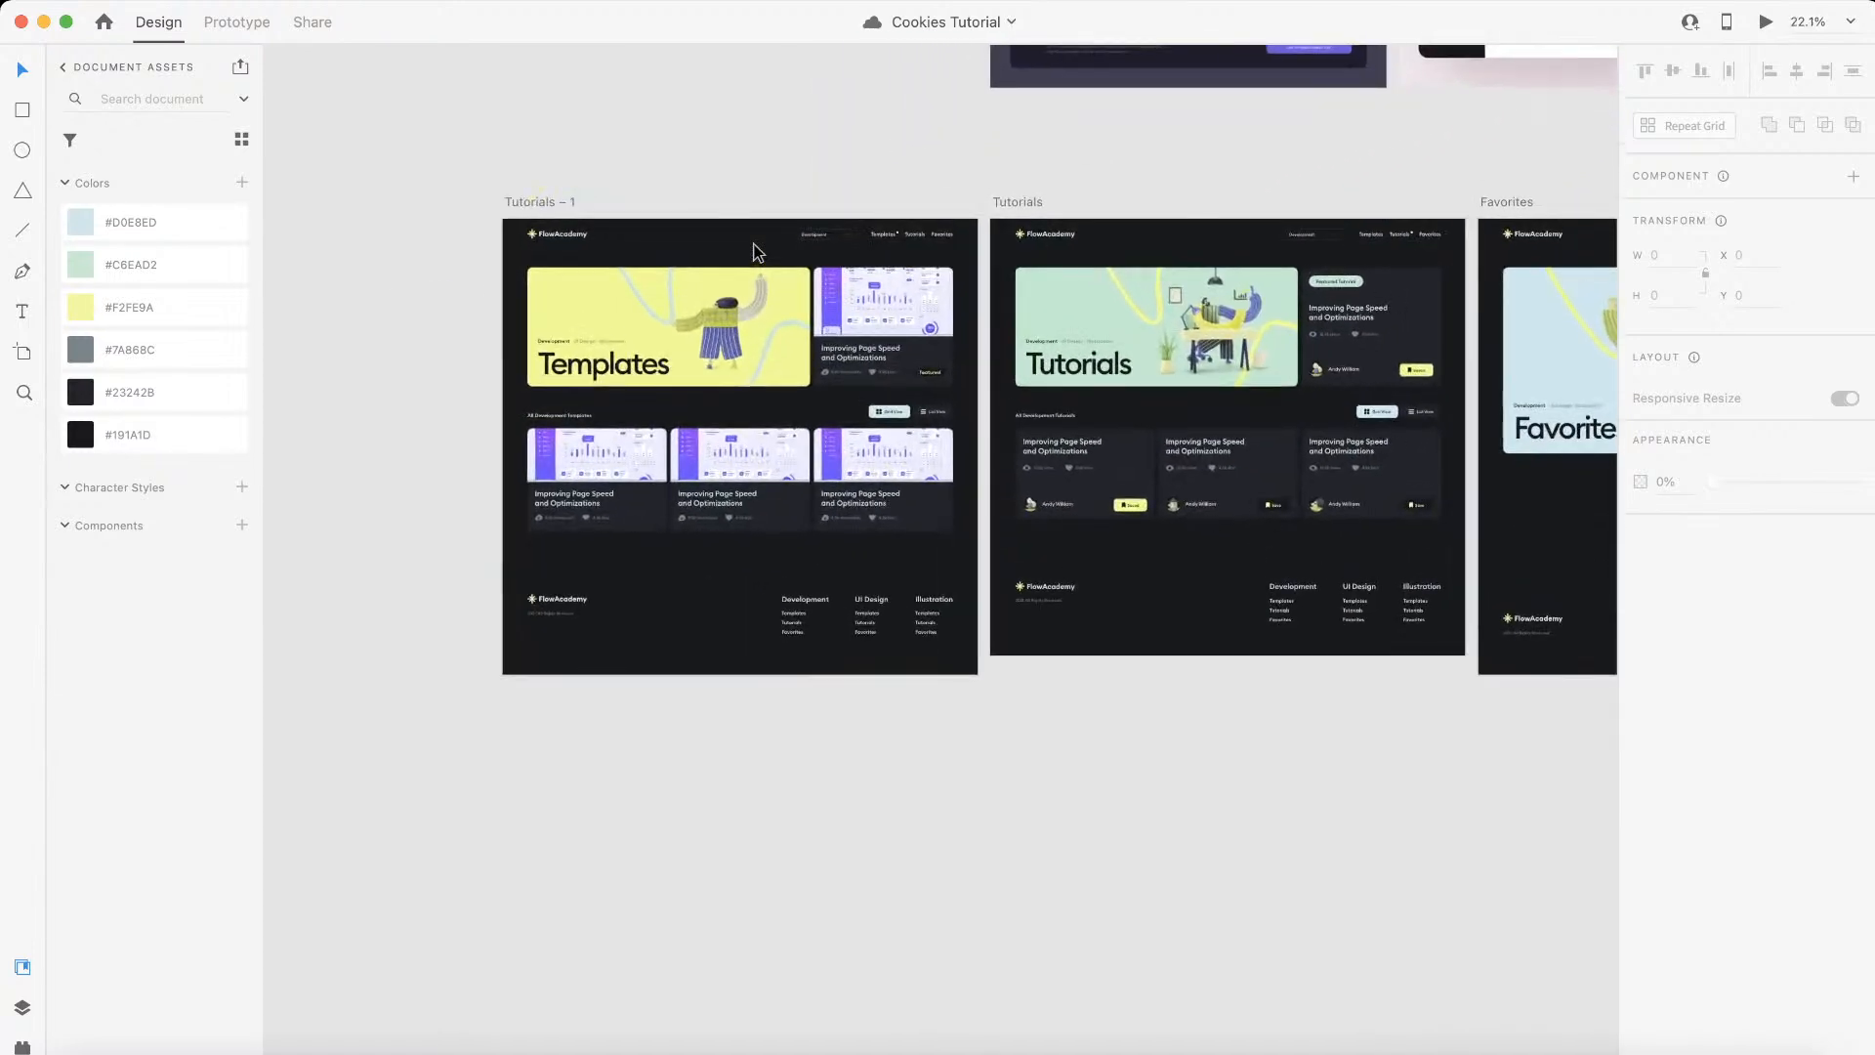
scroll(754, 251, "up", 3)
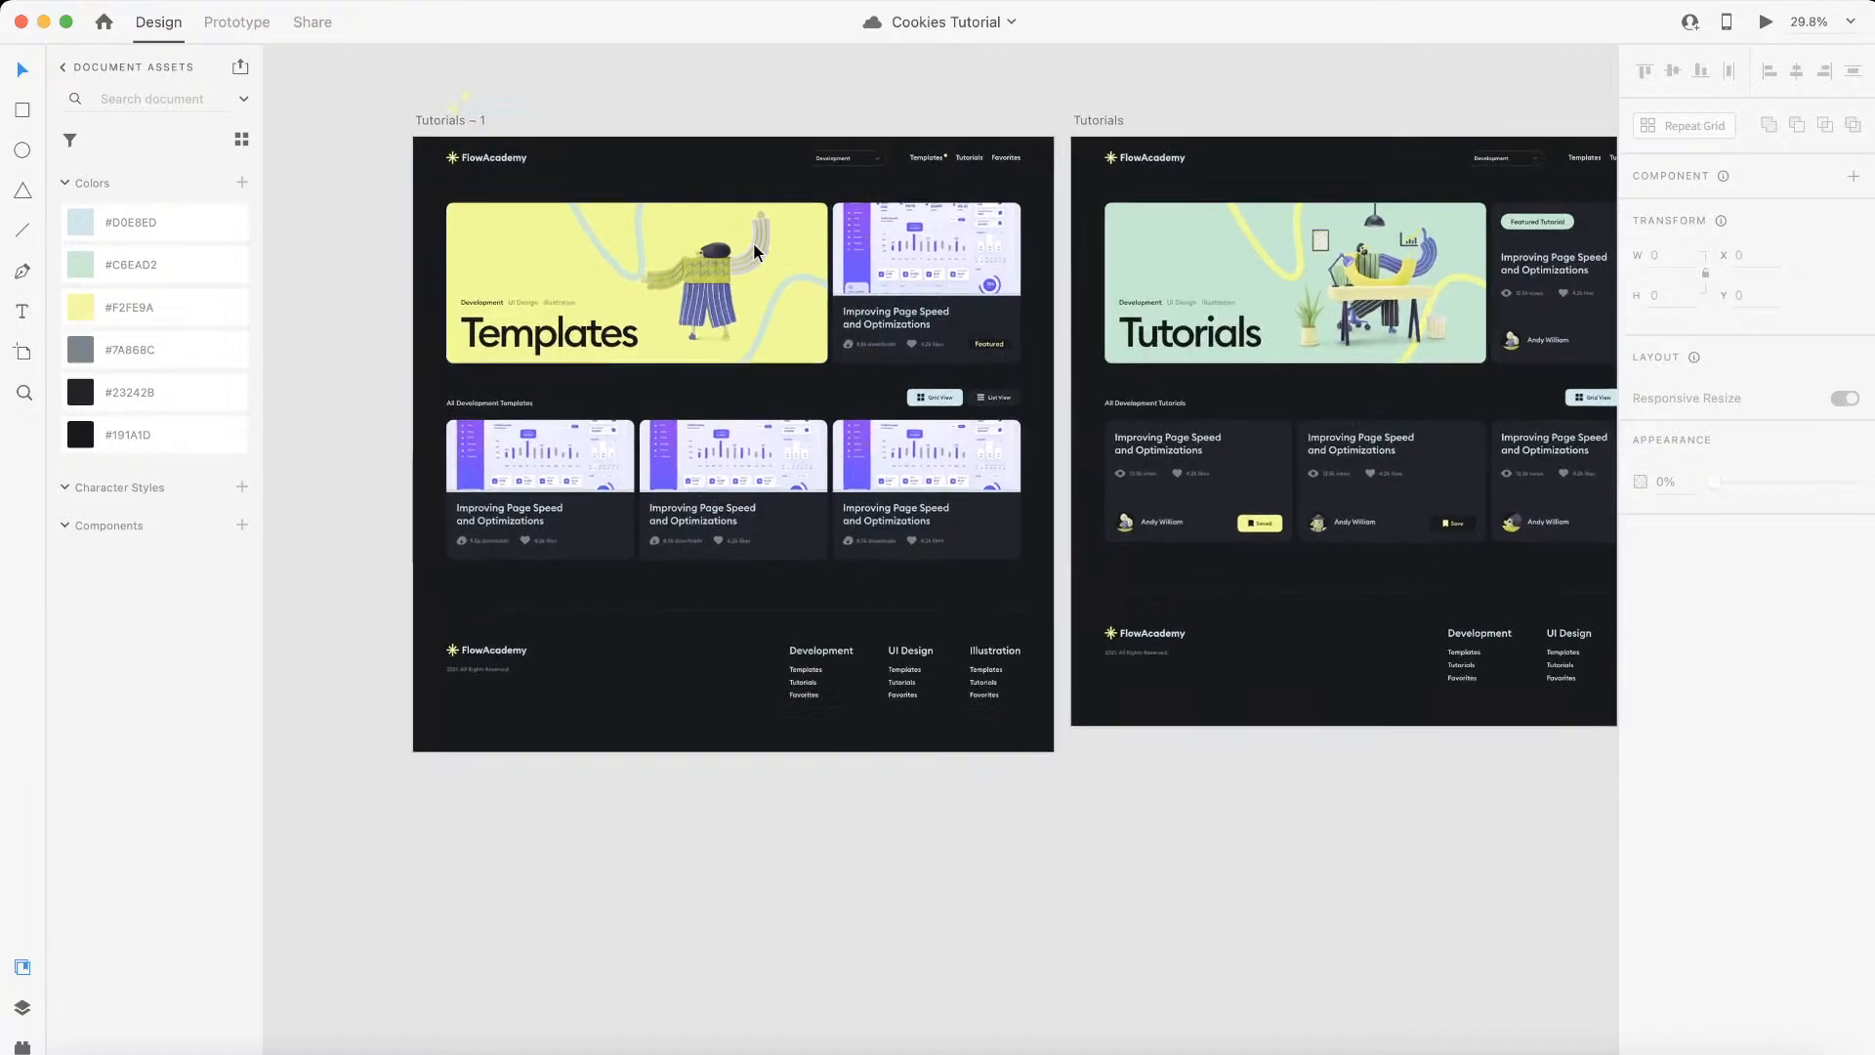
scroll(754, 251, "up", 2)
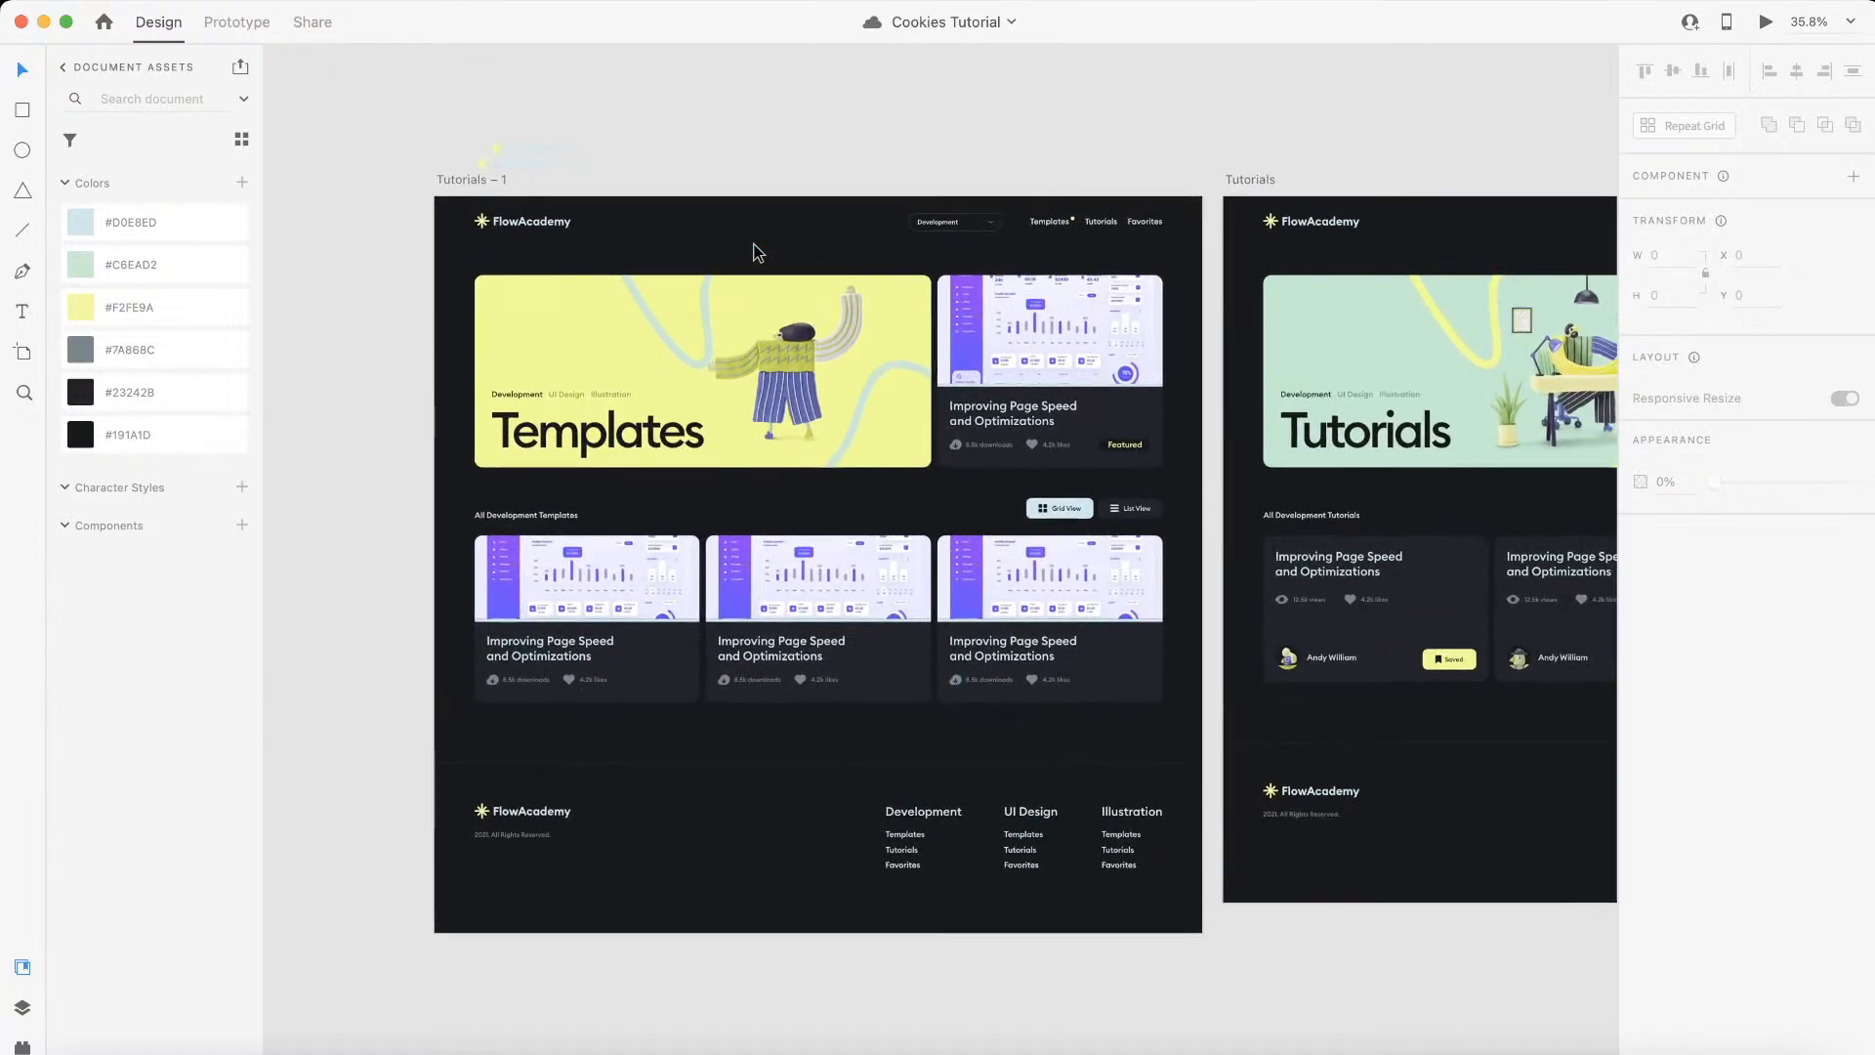
scroll(753, 252, "right", 3)
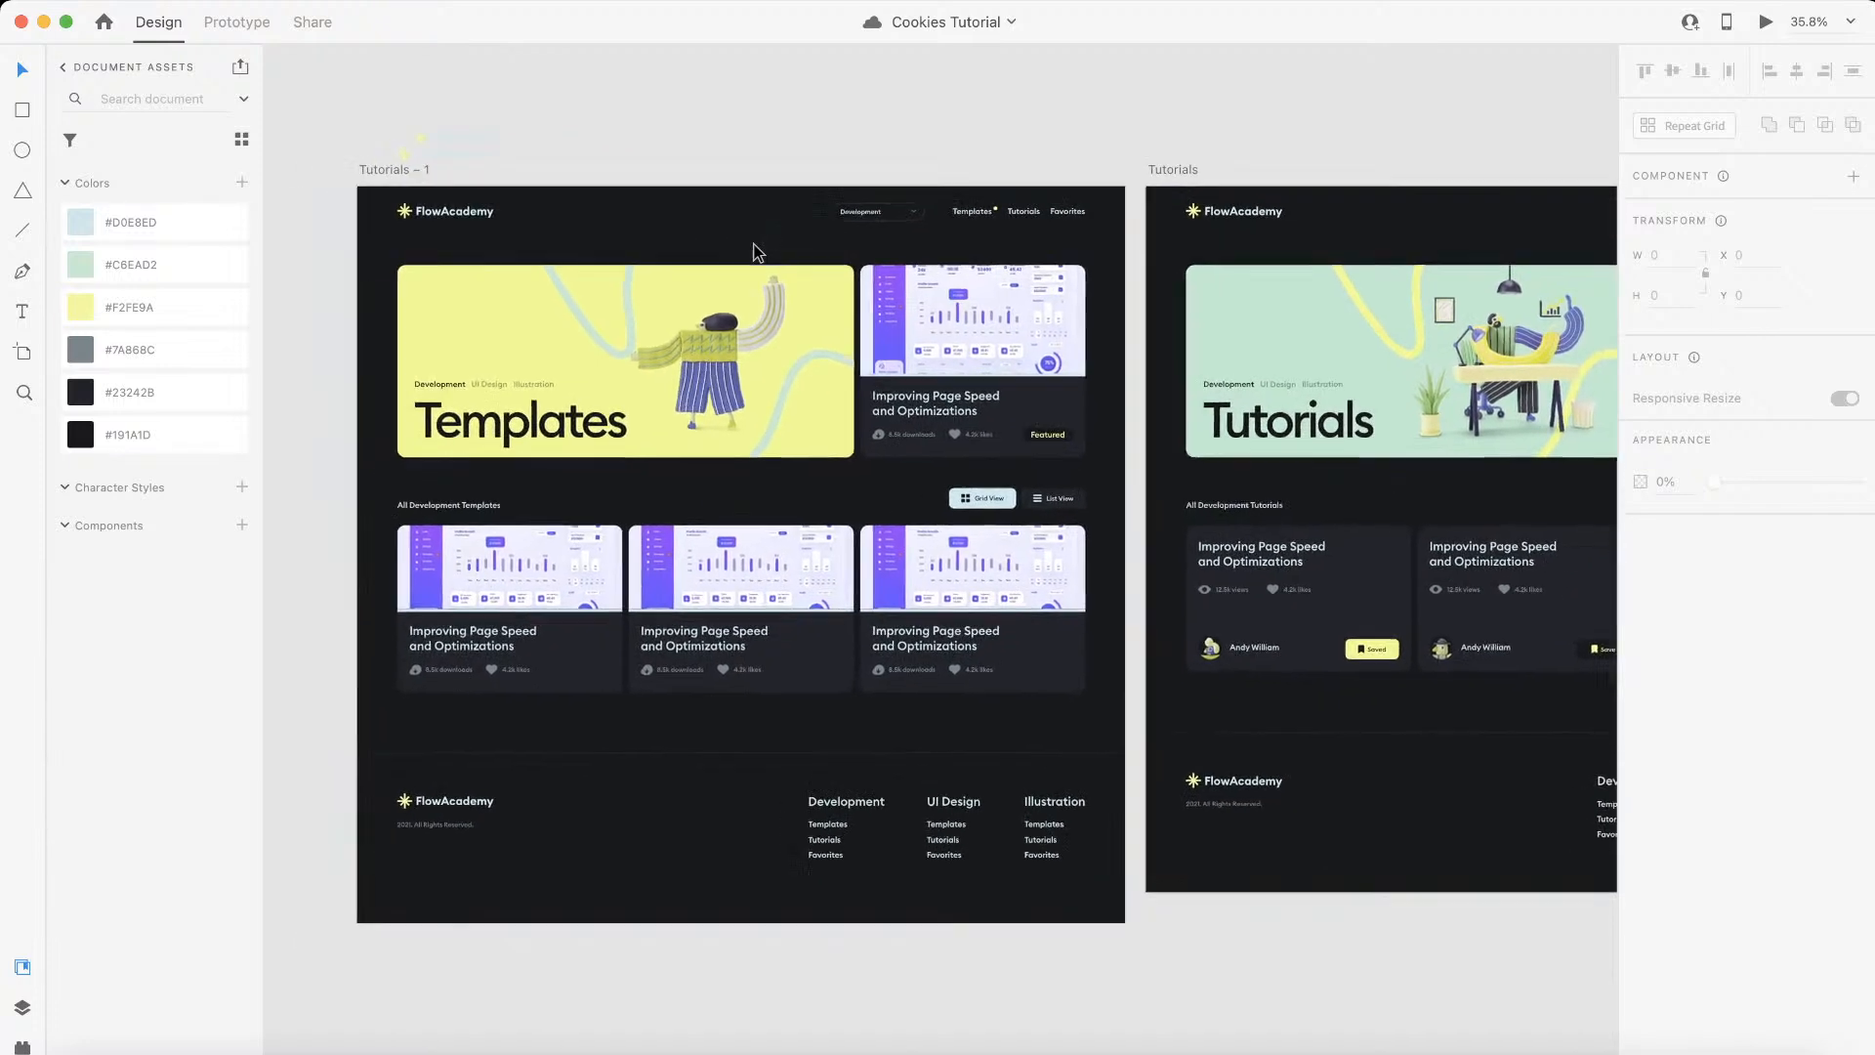
scroll(753, 252, "right", 2)
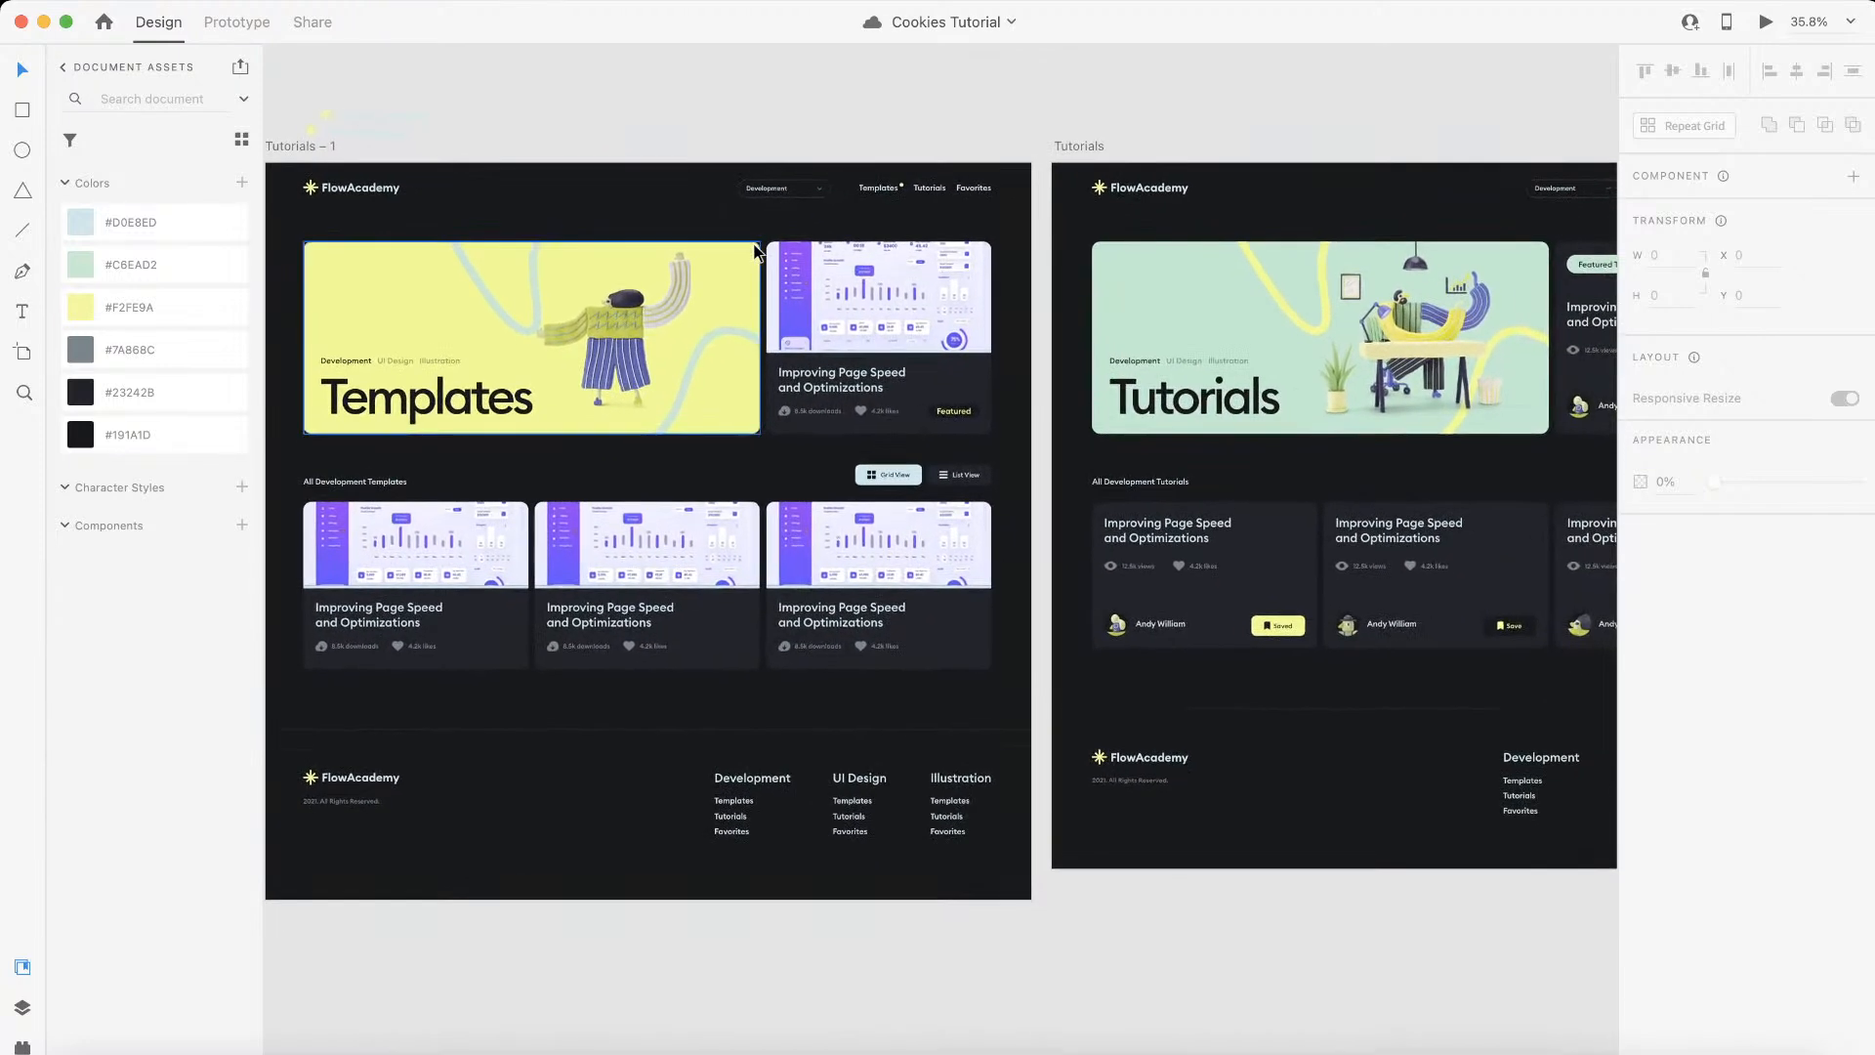
scroll(753, 252, "left", 3)
scroll(753, 252, "up", 3)
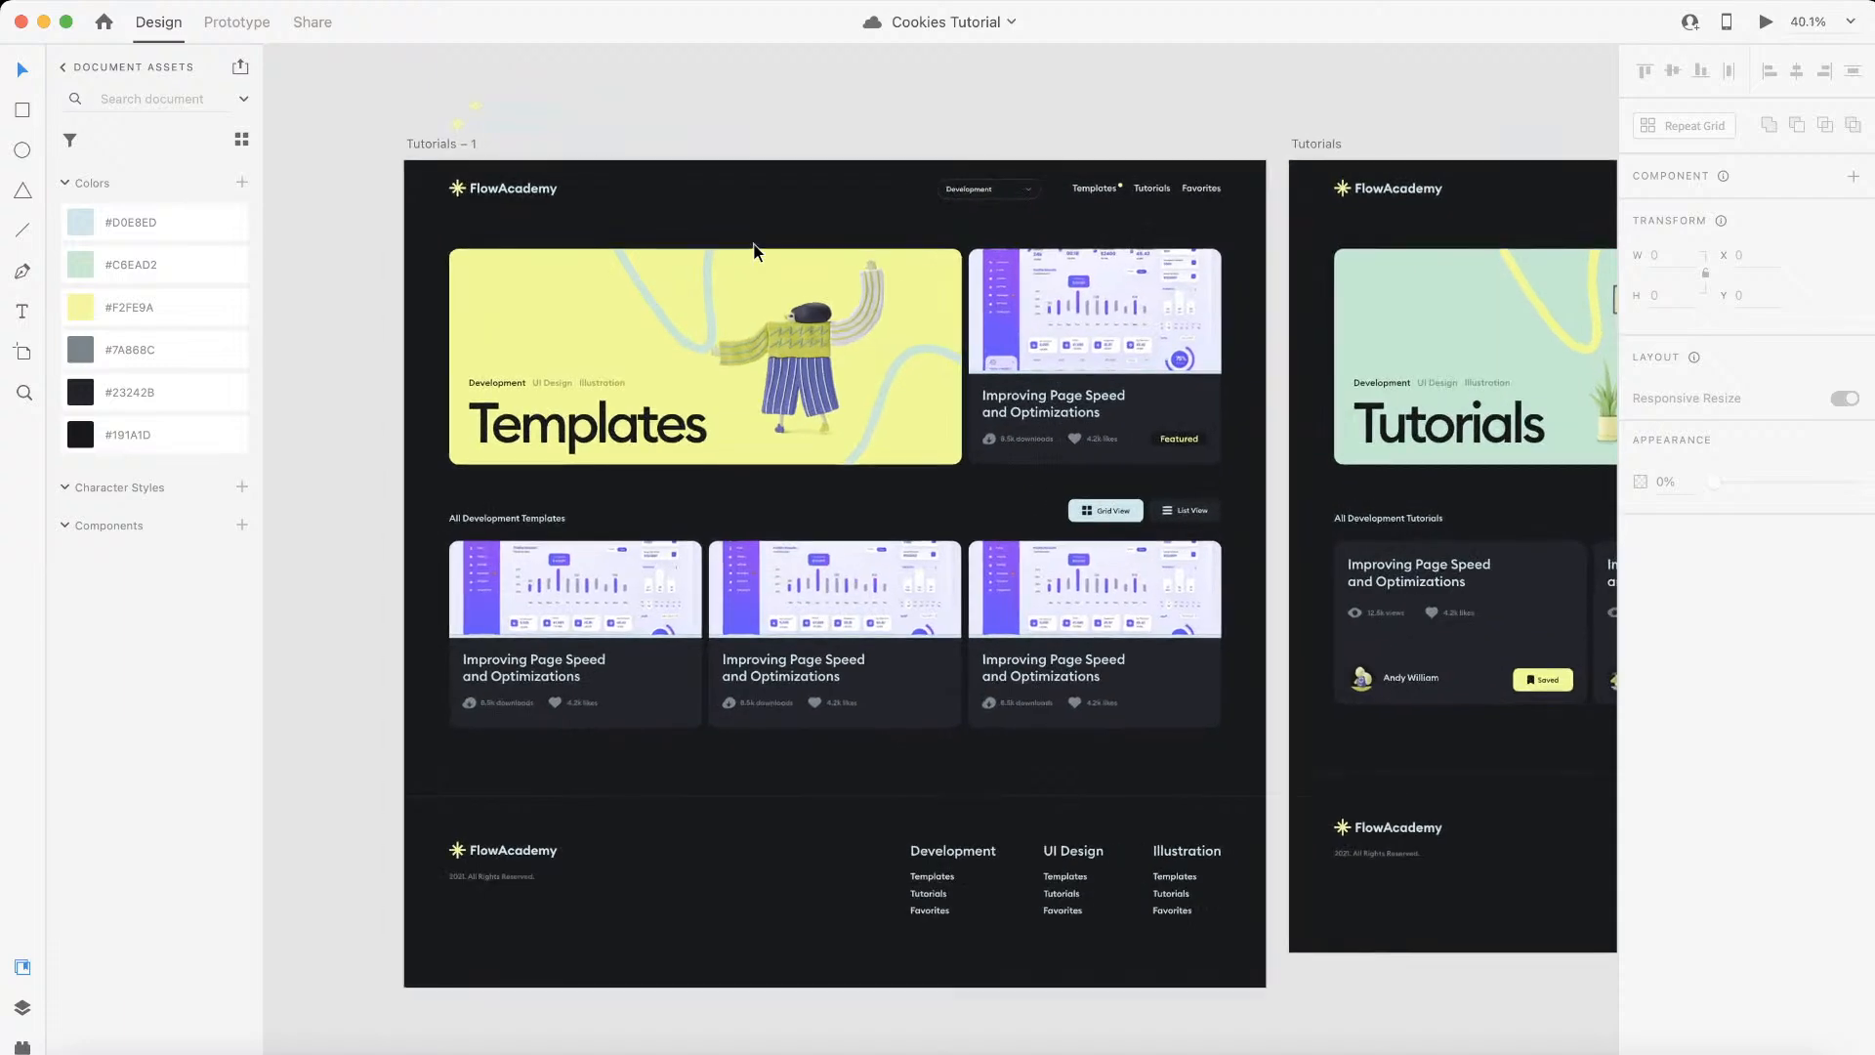
scroll(840, 383, "up", 2)
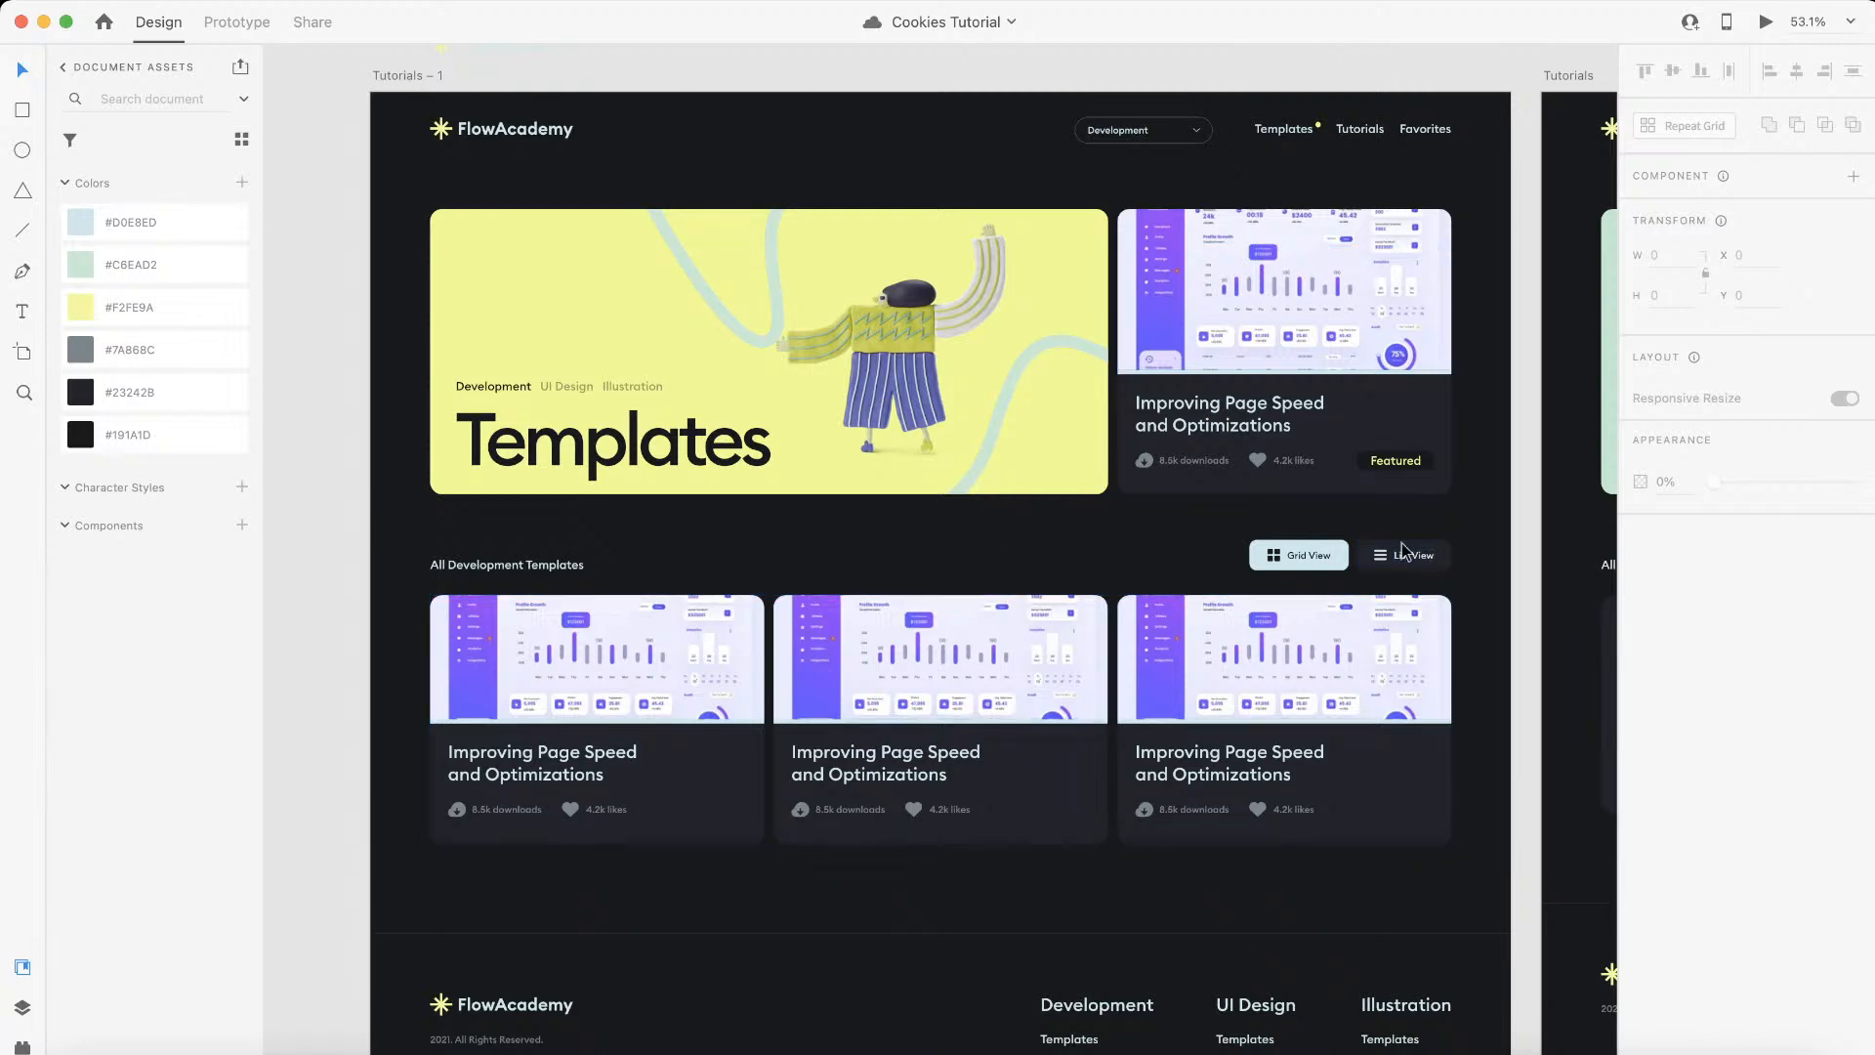
scroll(1080, 697, "up", 3)
scroll(1080, 698, "right", 2)
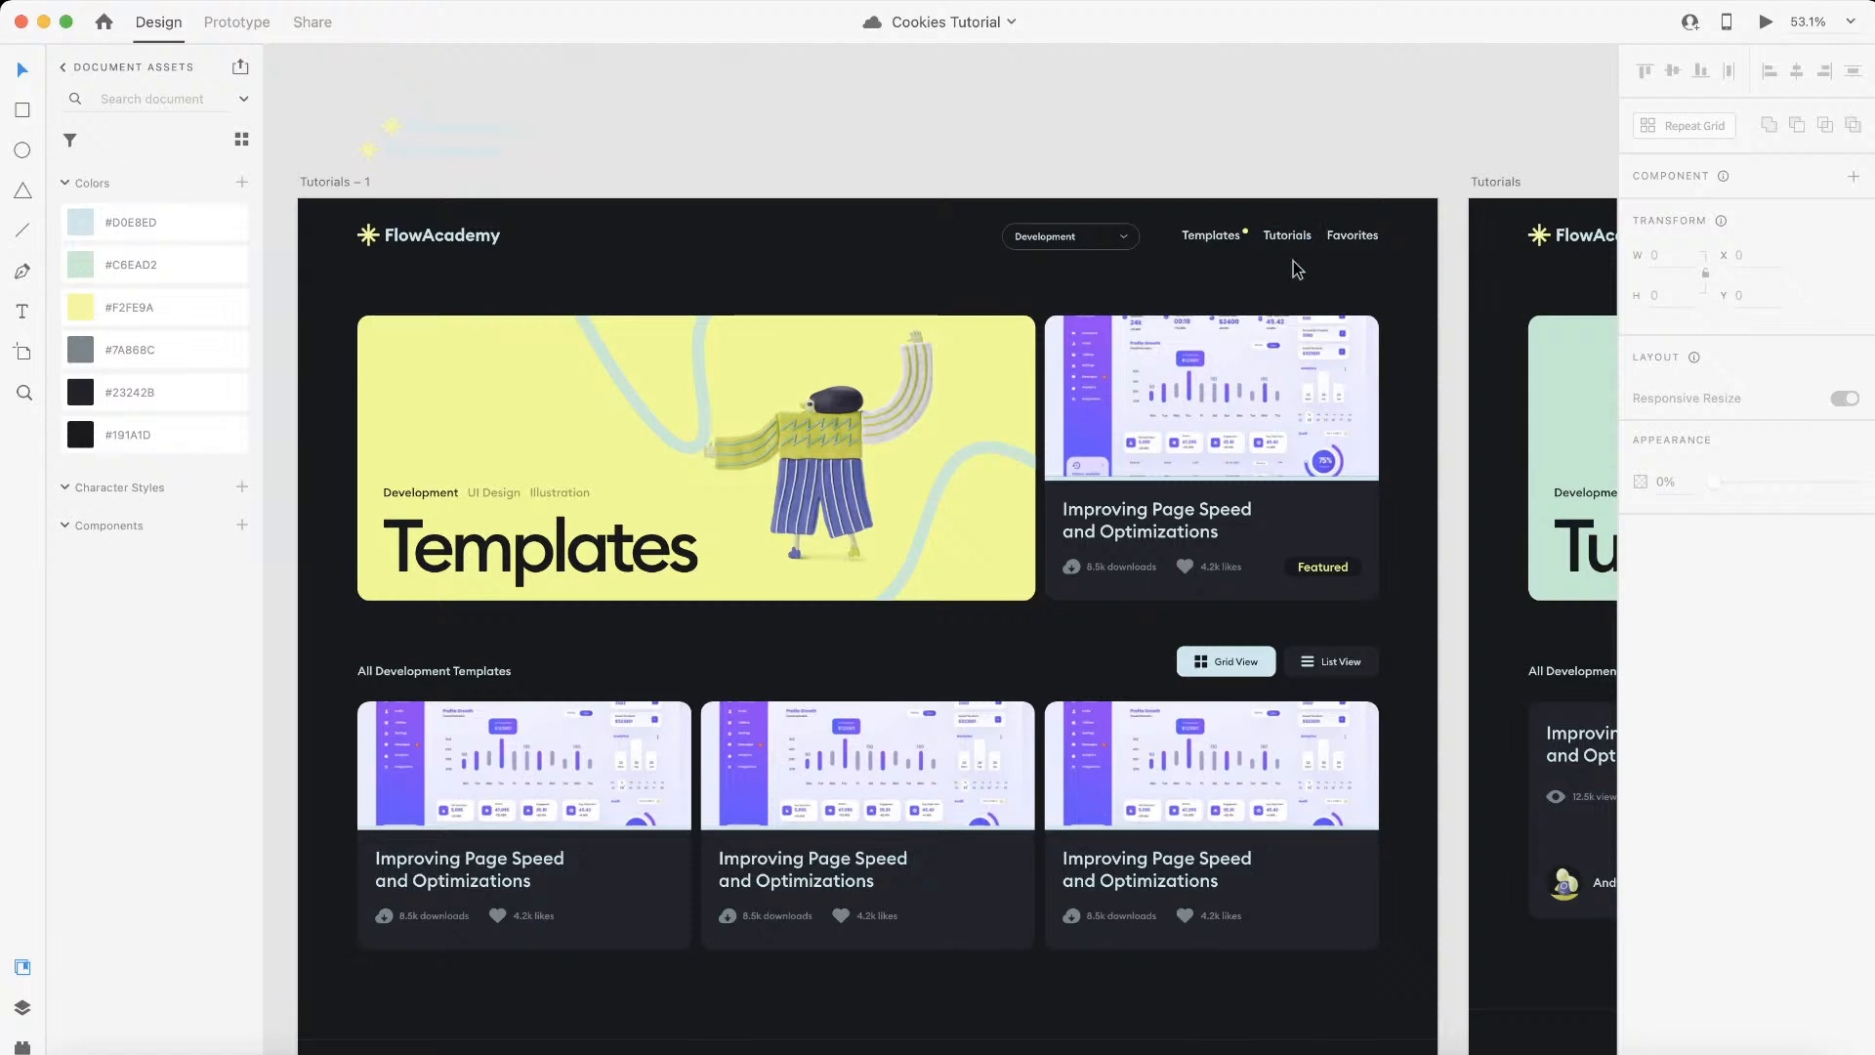
Step: Examine the Tutorials and Favorites artboards, including their tutorial cards and save buttons
scroll(1302, 234, "right", 10)
scroll(1297, 269, "right", 5)
scroll(1297, 269, "down", 3)
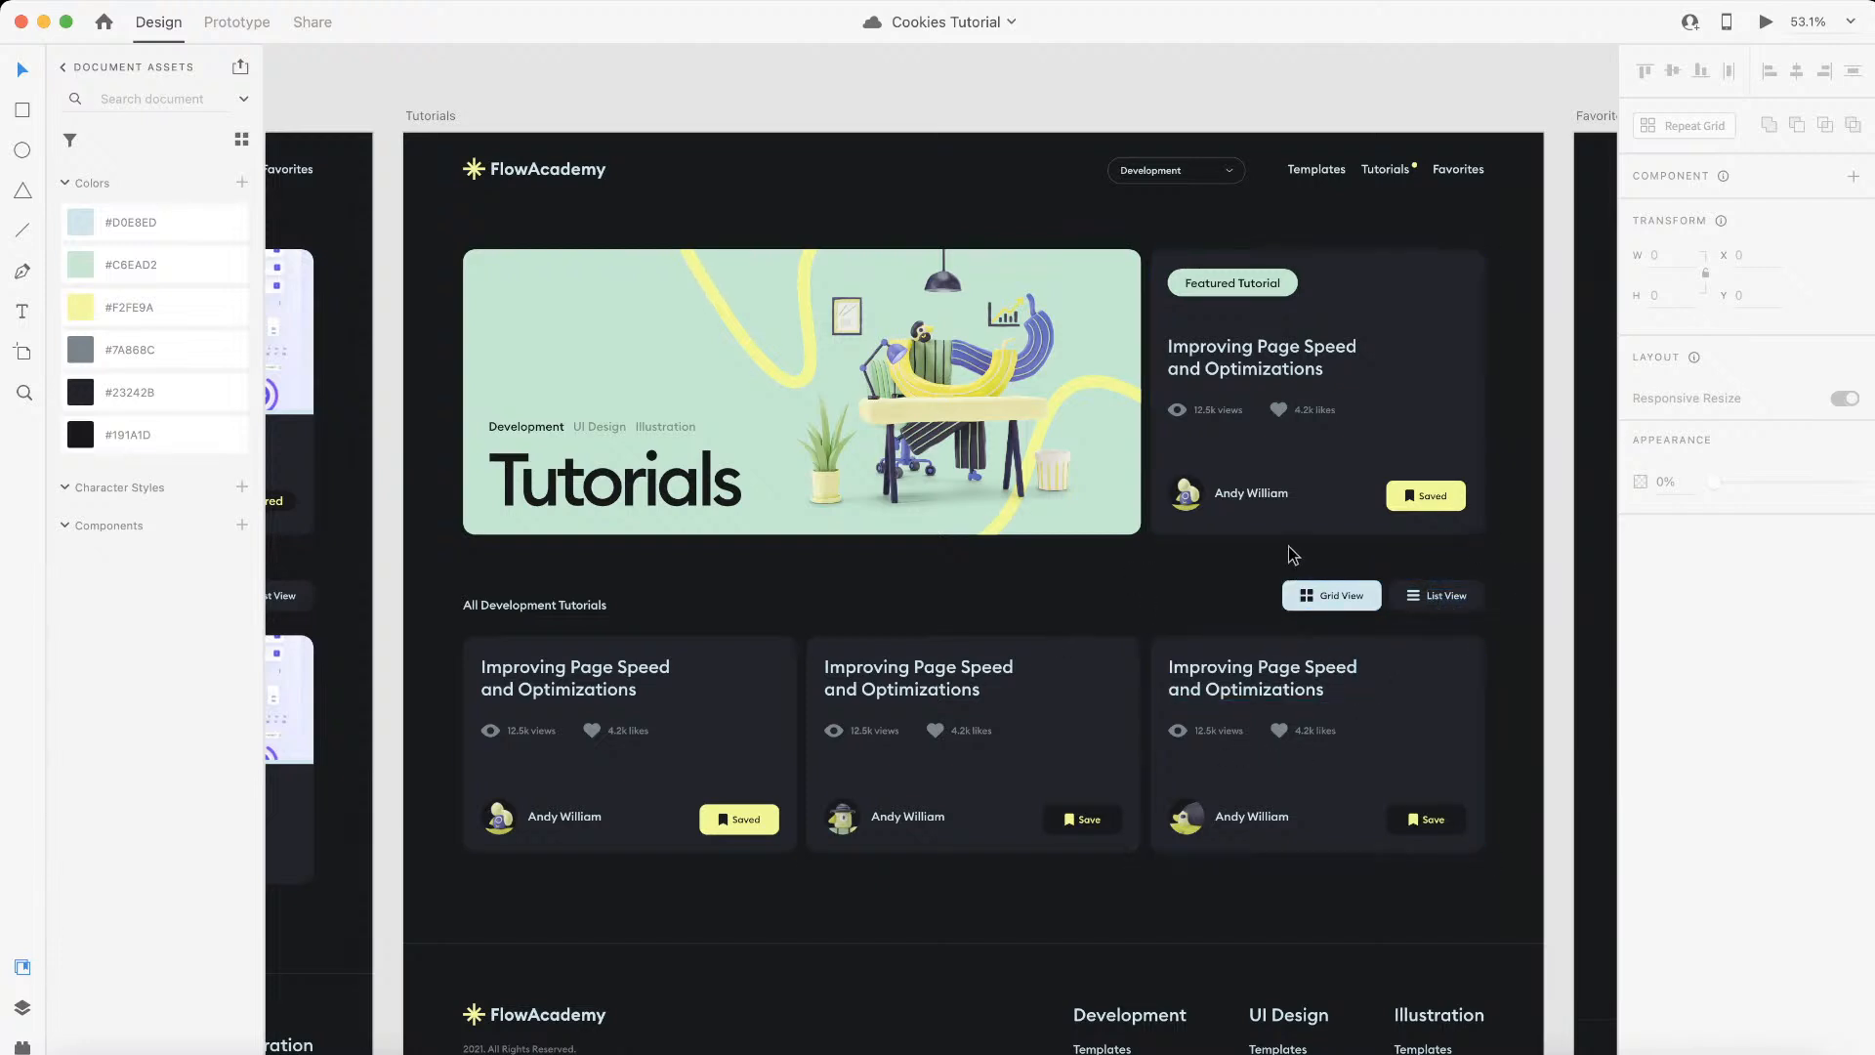
scroll(824, 869, "up", 3)
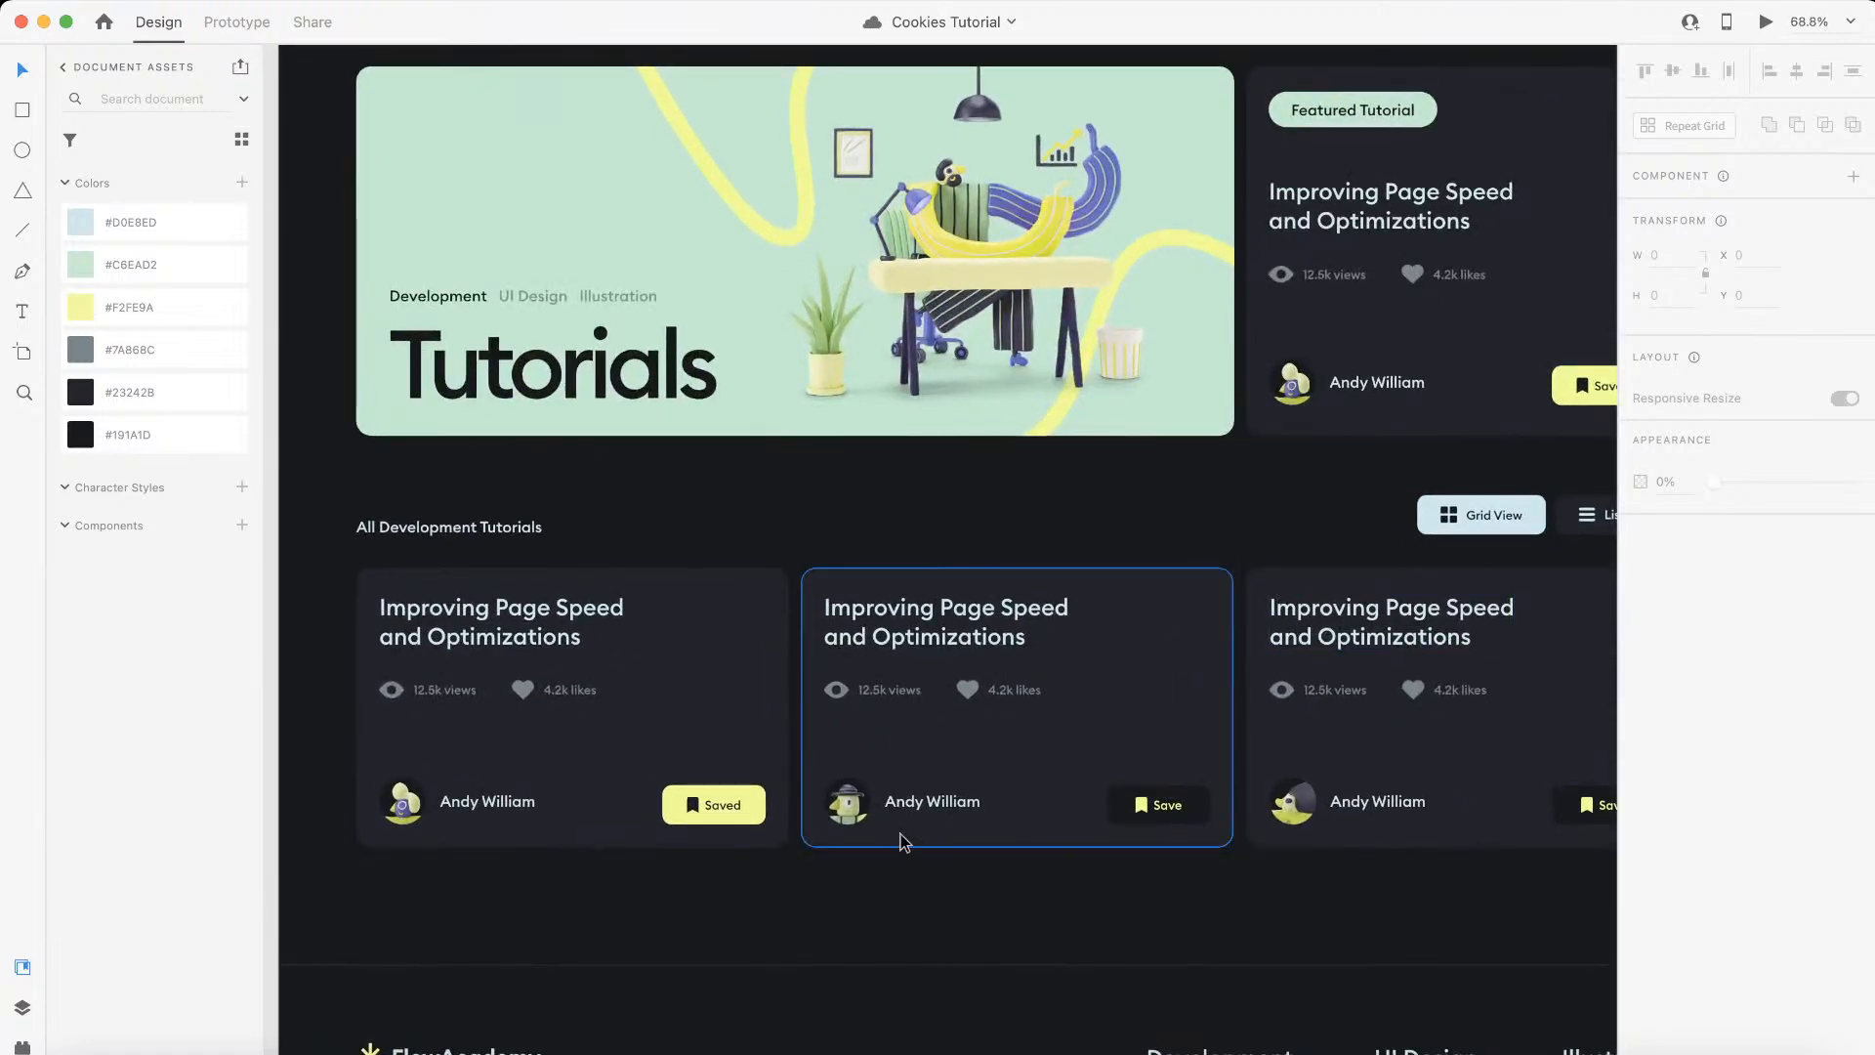
scroll(899, 837, "down", 3)
scroll(905, 842, "right", 10)
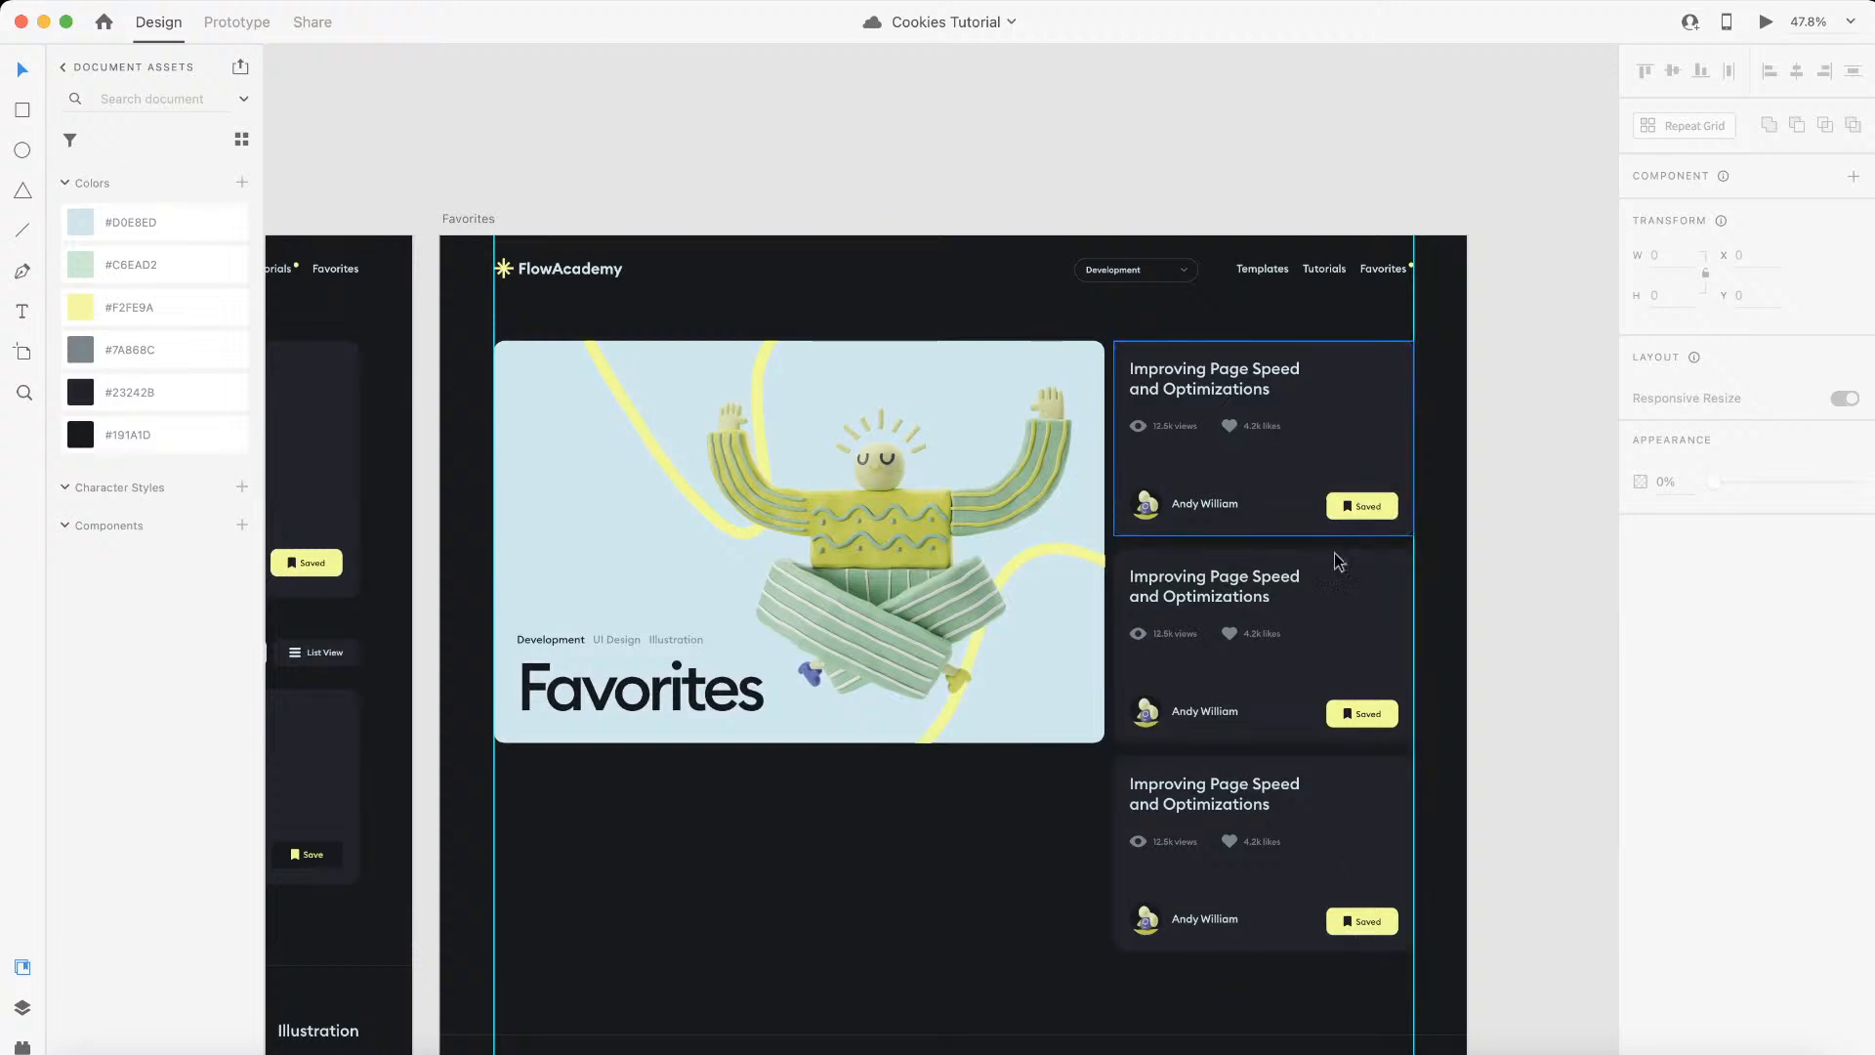
scroll(588, 756, "left", 10)
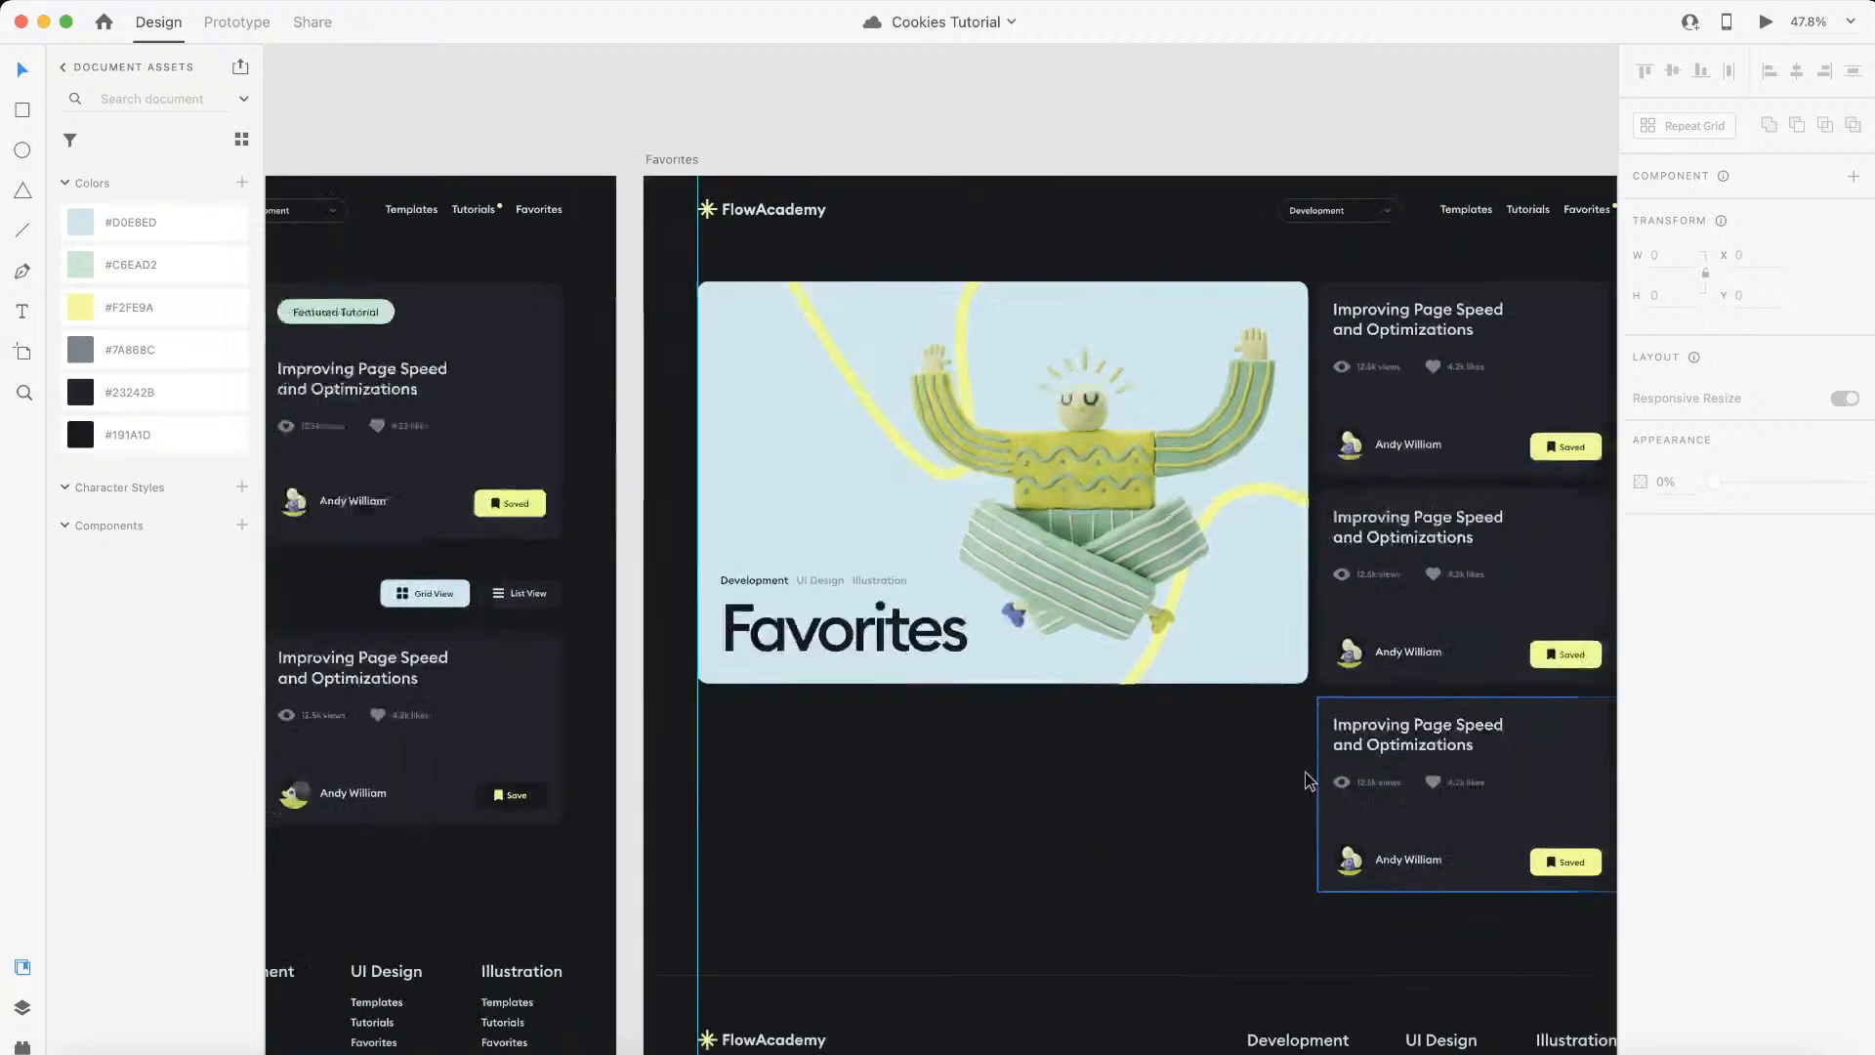
scroll(589, 756, "left", 2)
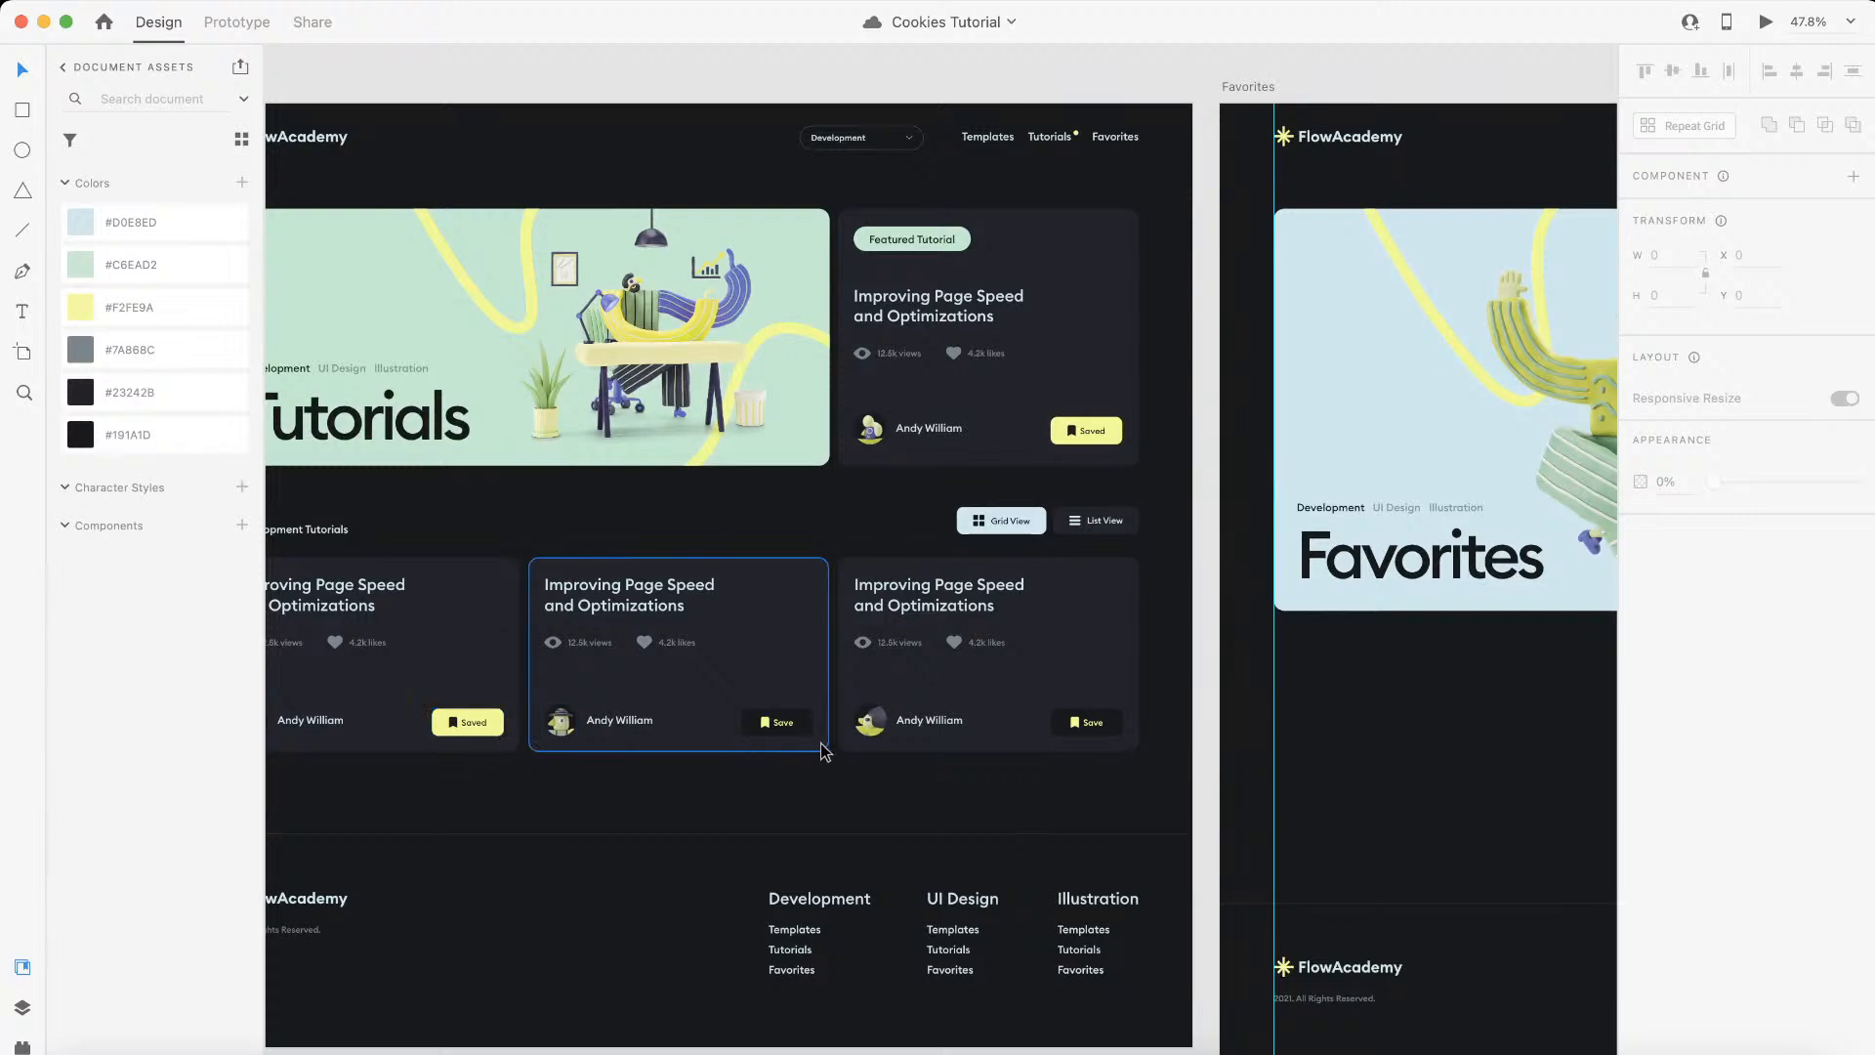
scroll(820, 747, "down", 6)
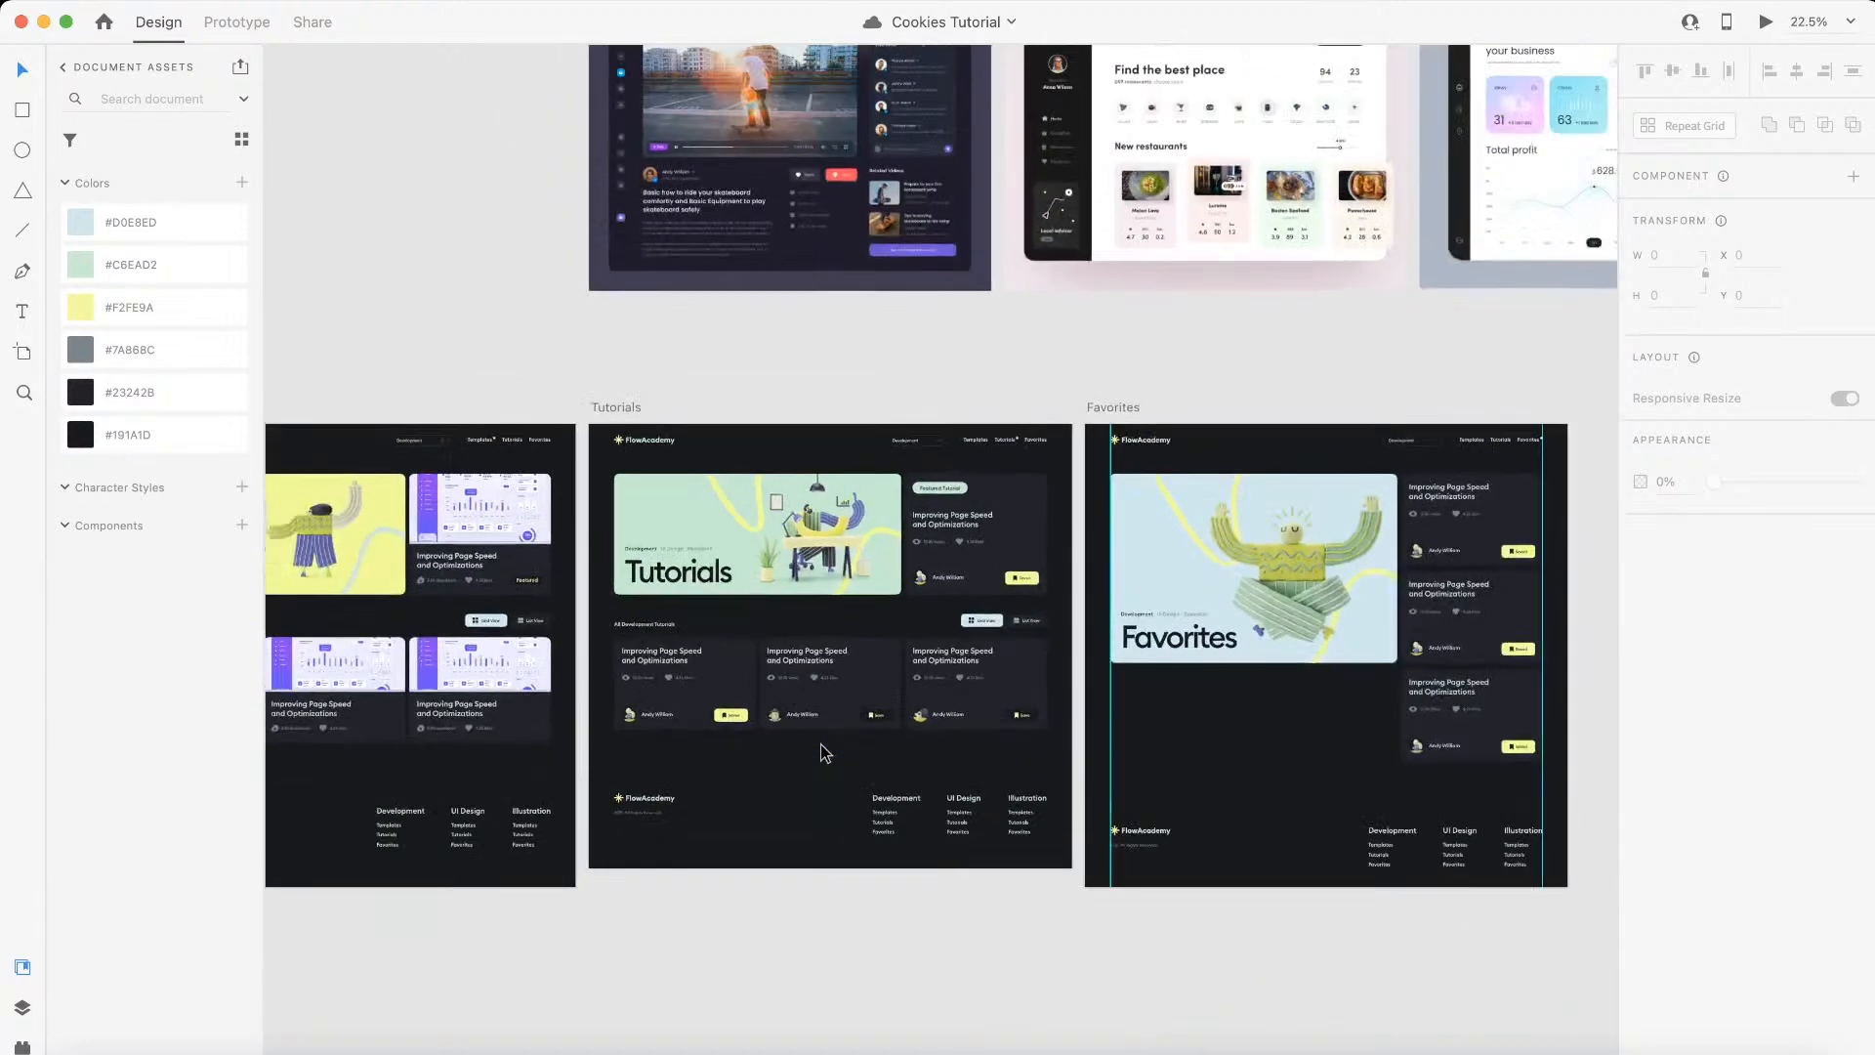
Step: Review the Templates artboard's card grid and footer category links, and return to the Webflow Designer
scroll(820, 747, "left", 4)
scroll(821, 747, "up", 3)
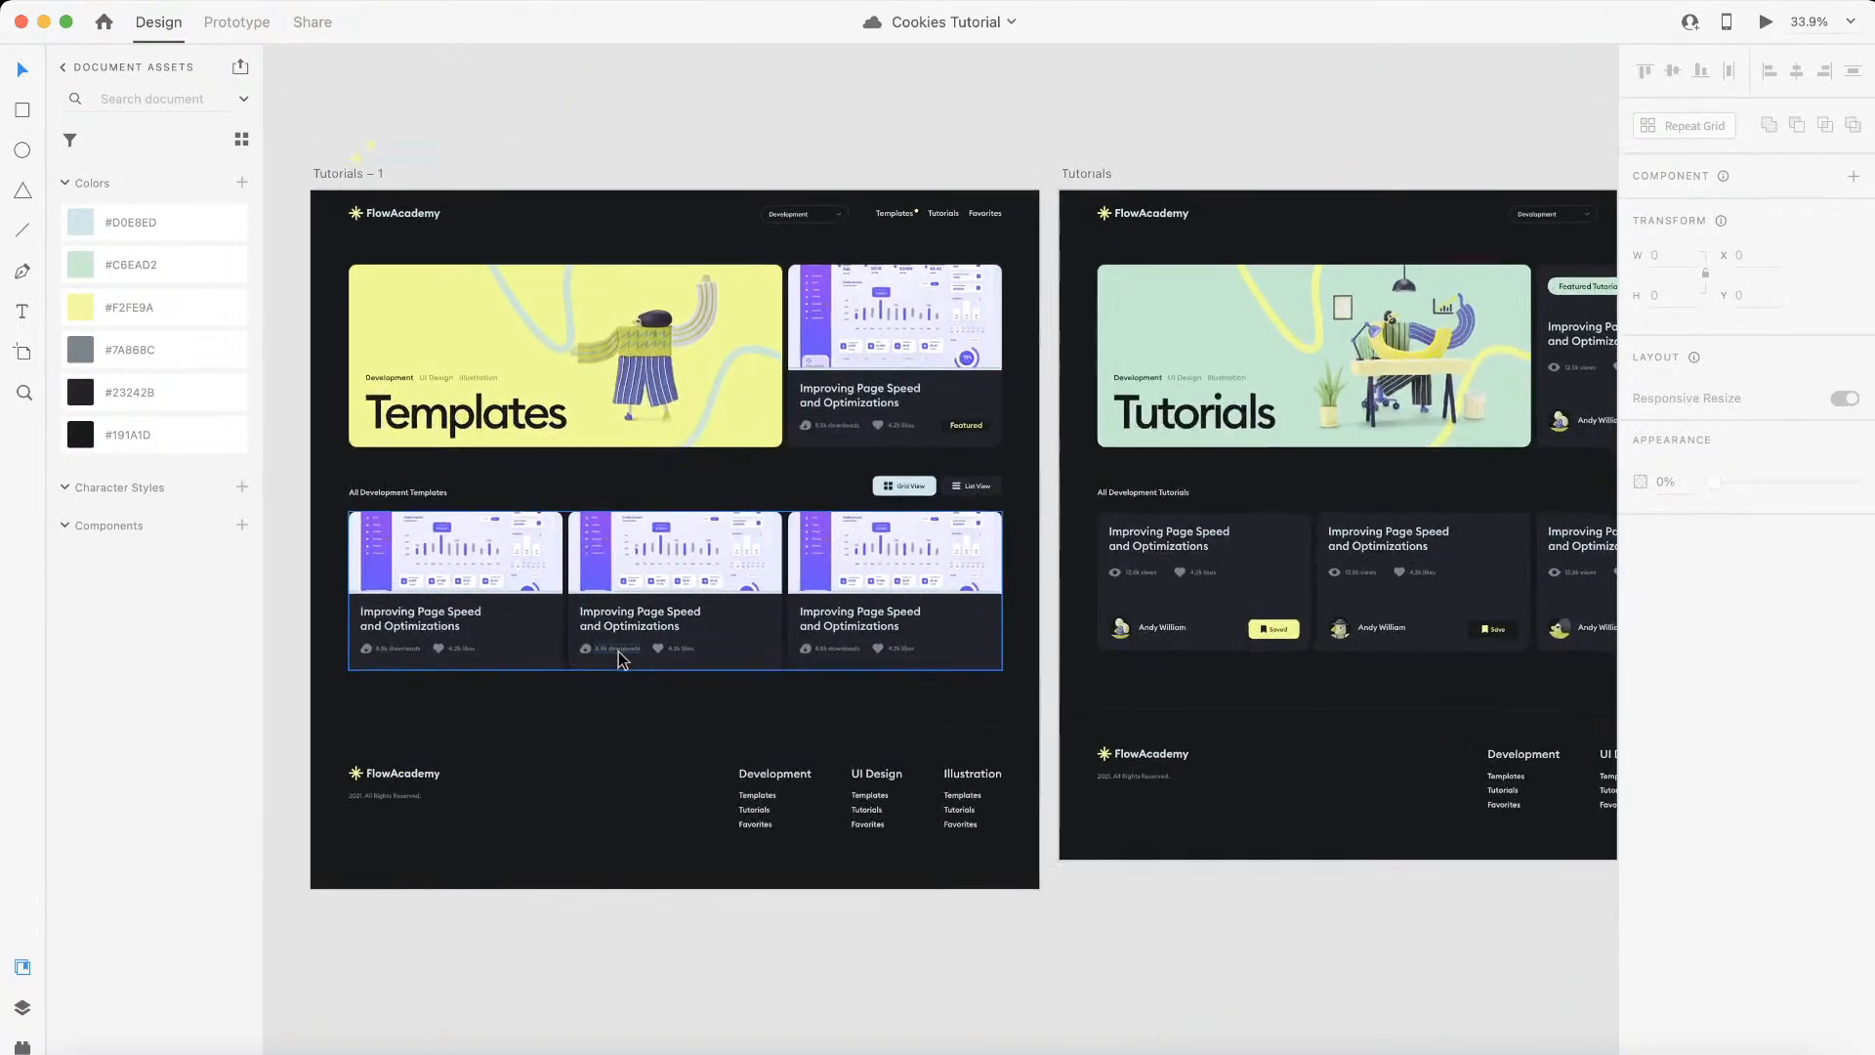
scroll(618, 659, "left", 2)
scroll(618, 659, "down", 1)
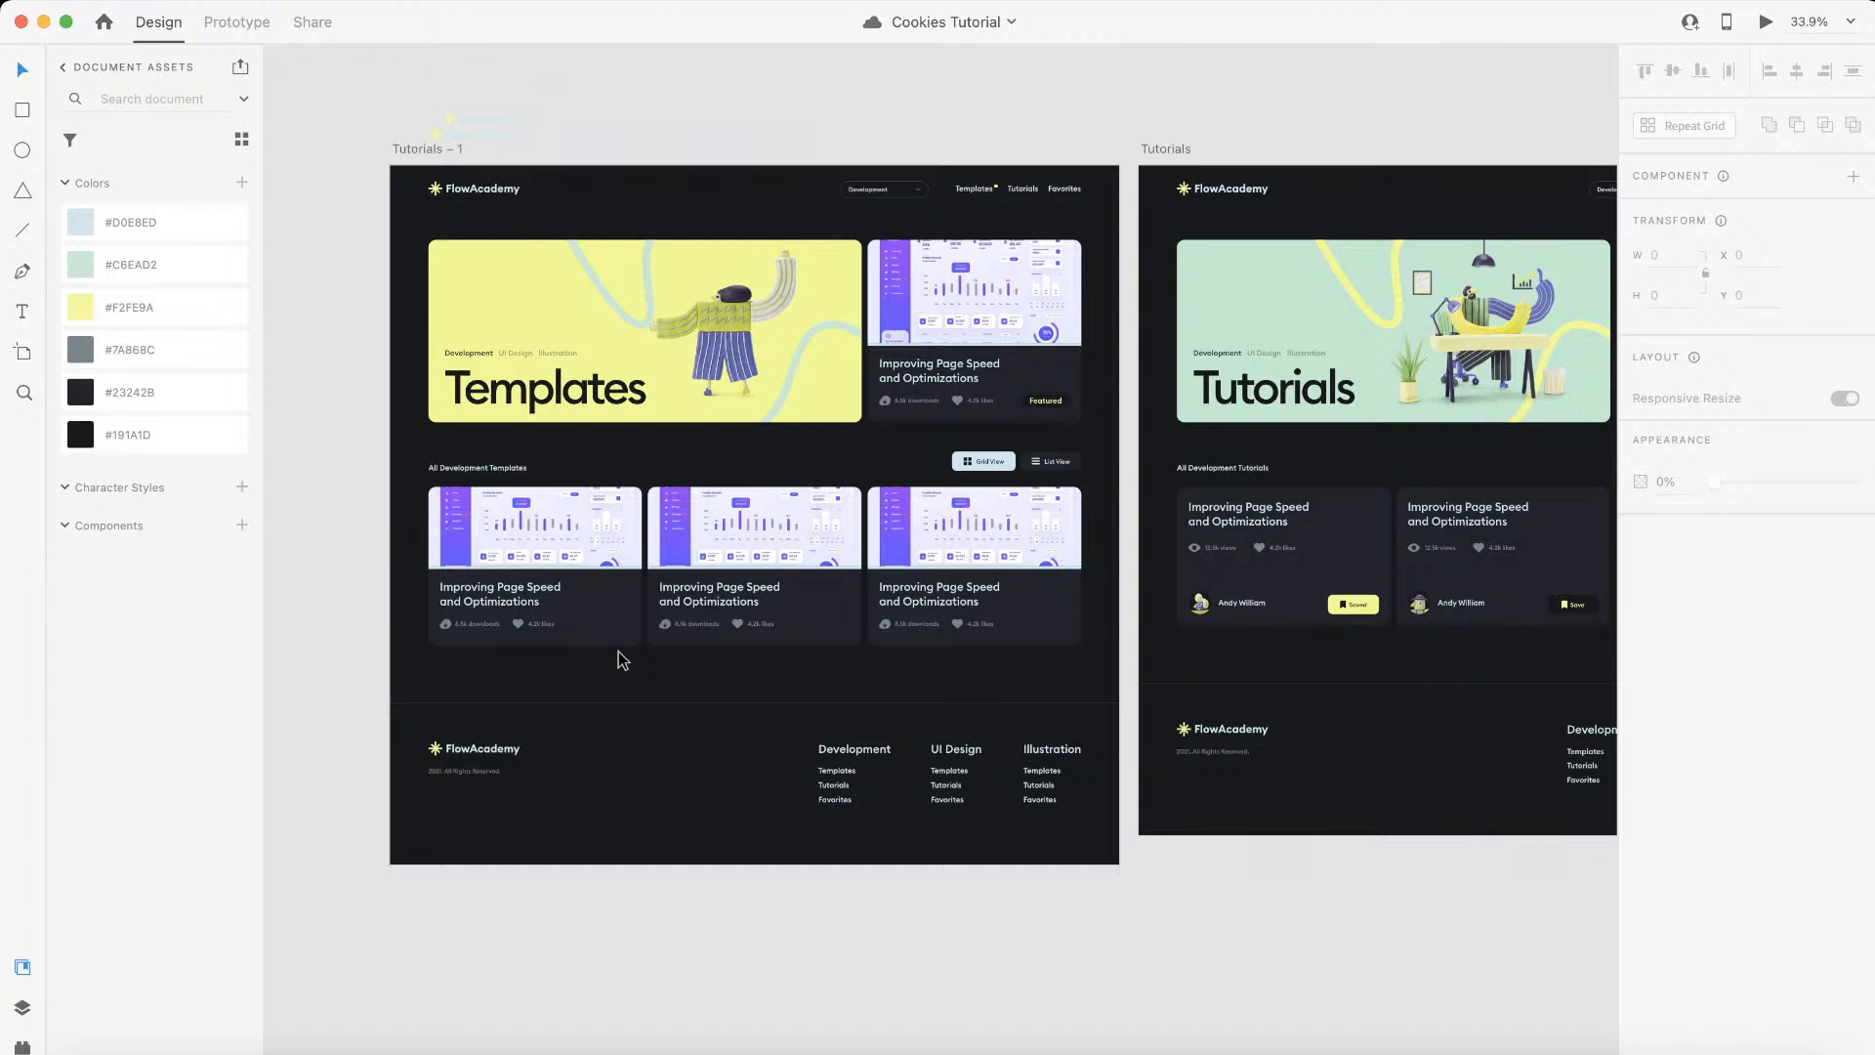
scroll(618, 653, "up", 3)
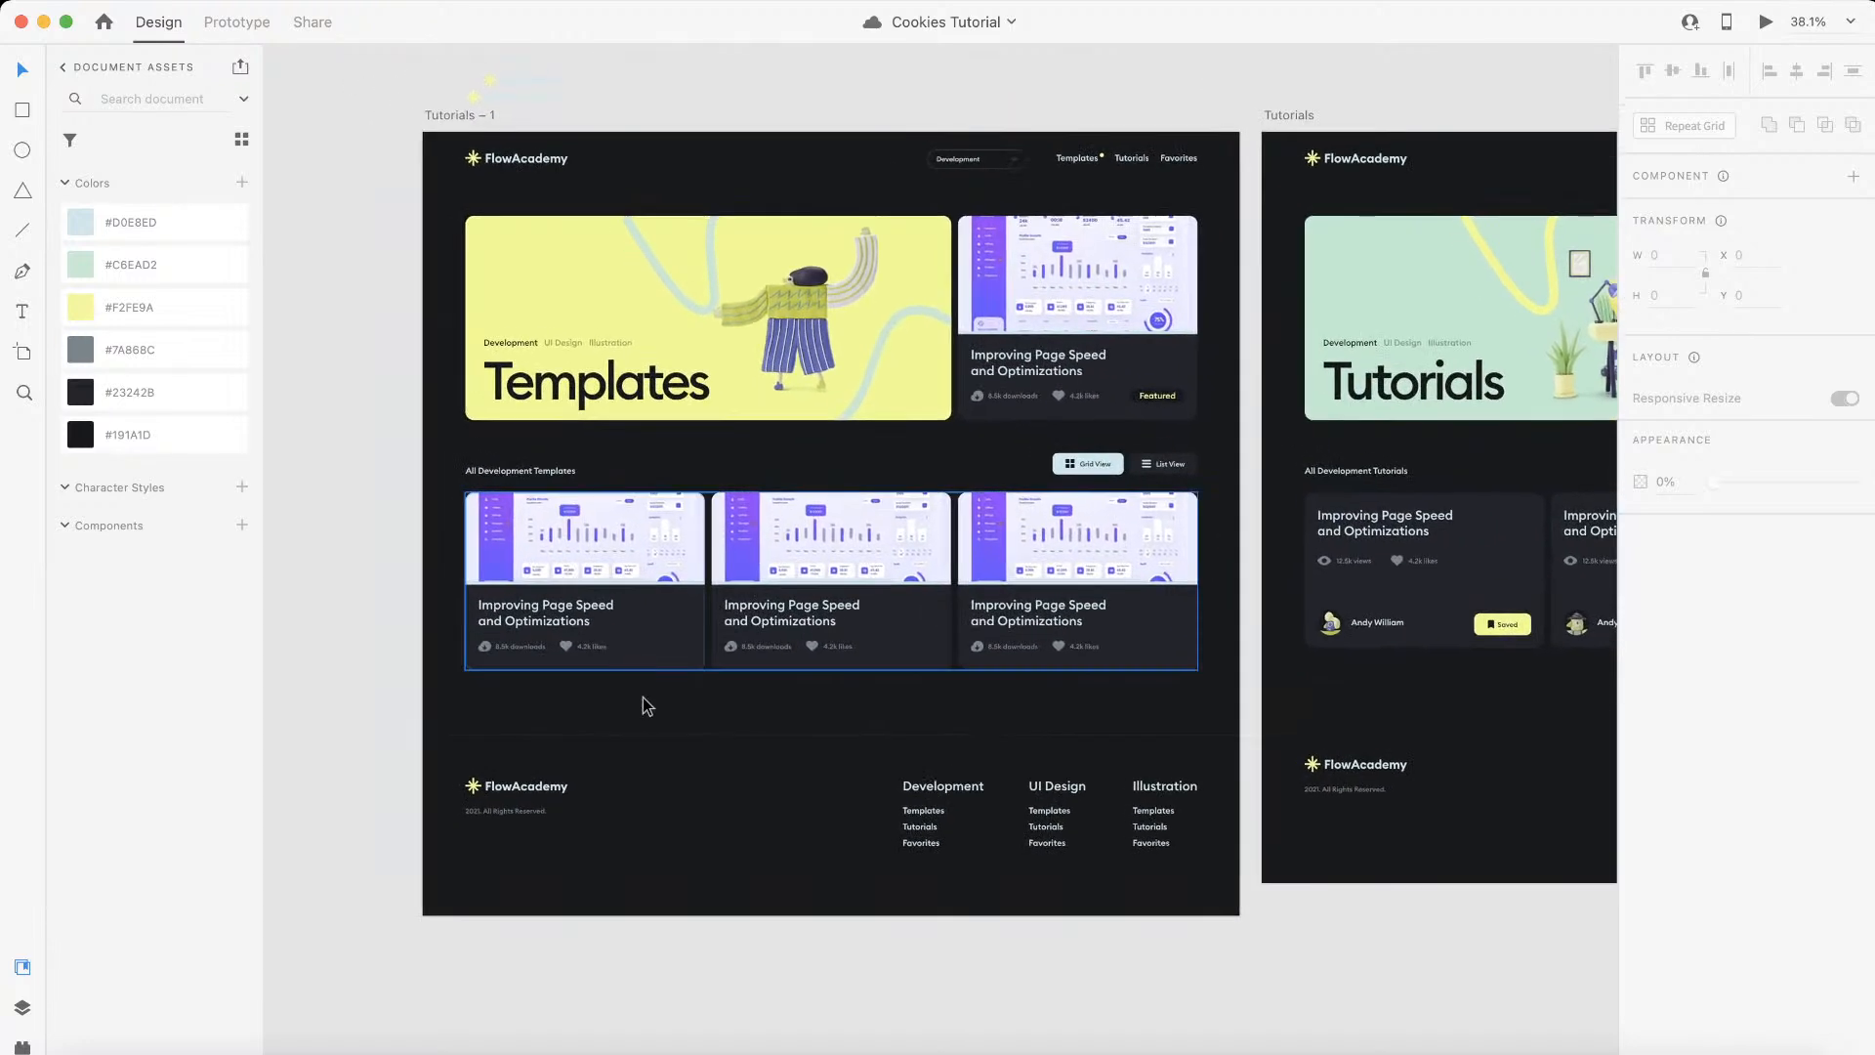
scroll(648, 710, "up", 2)
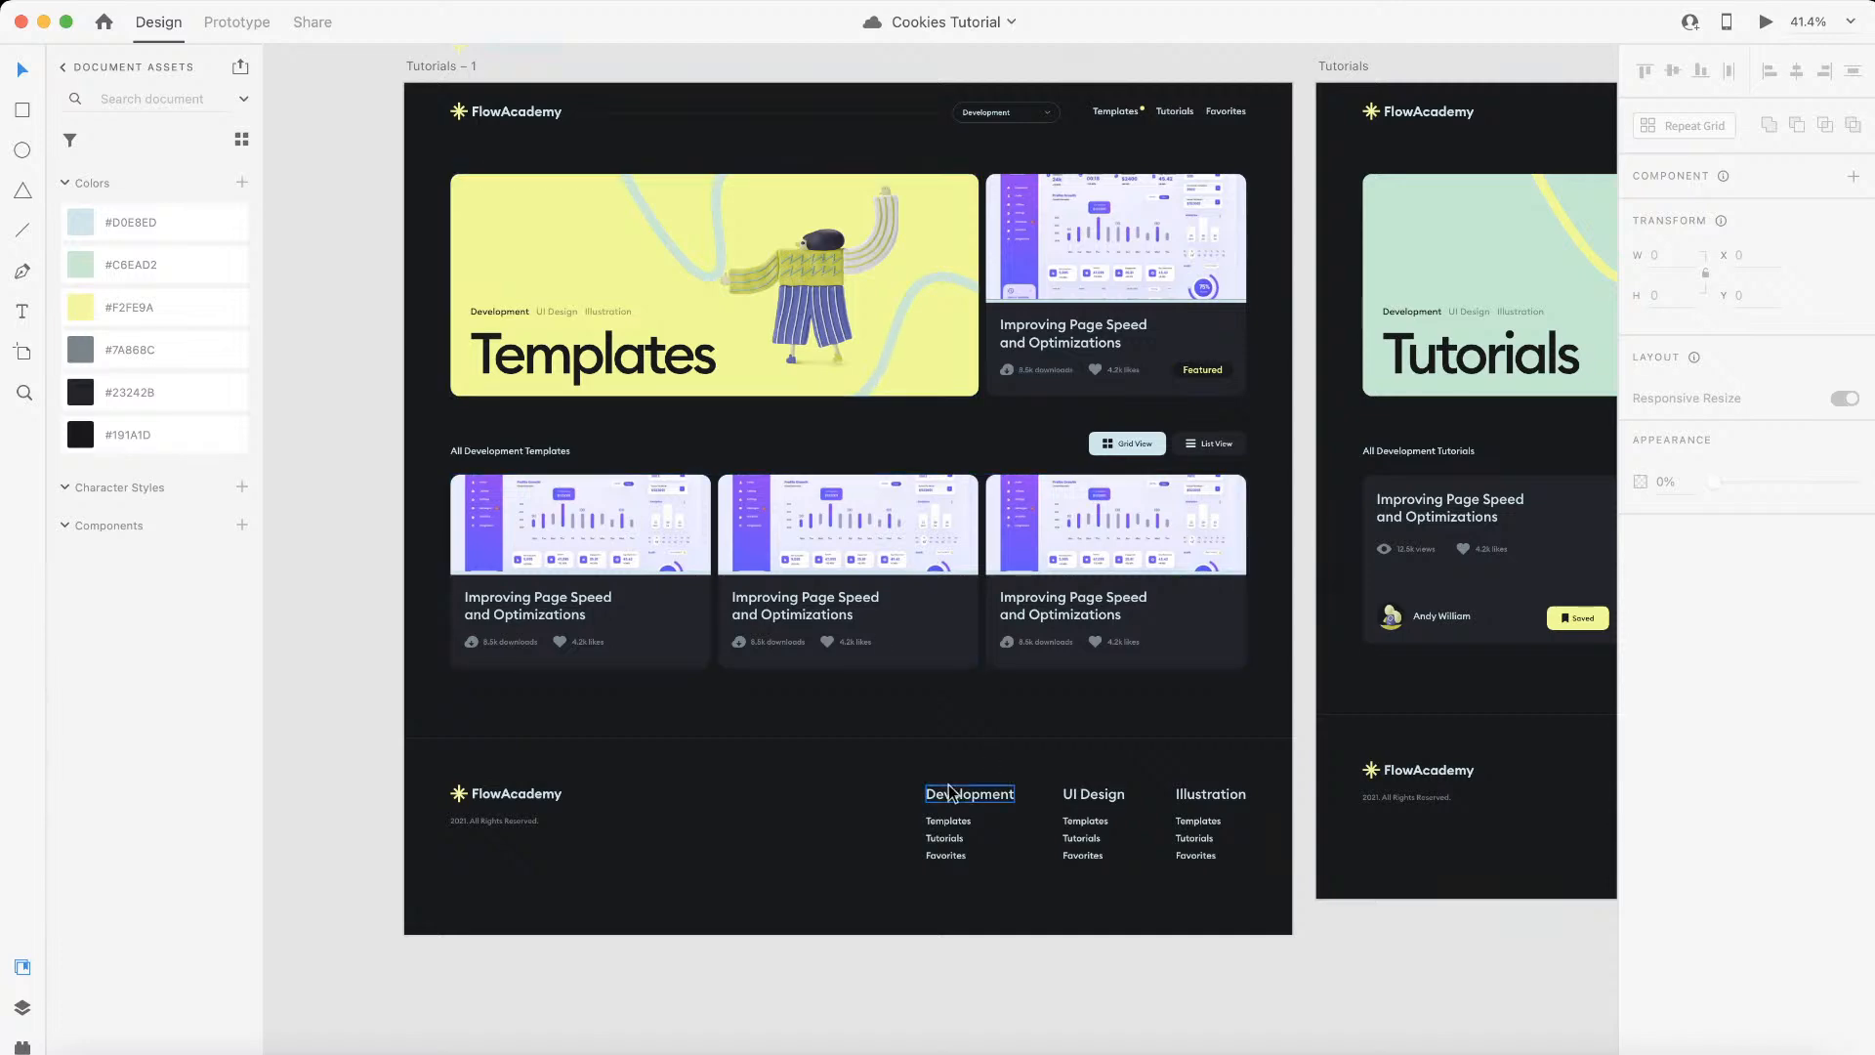
key("ctrl+Left")
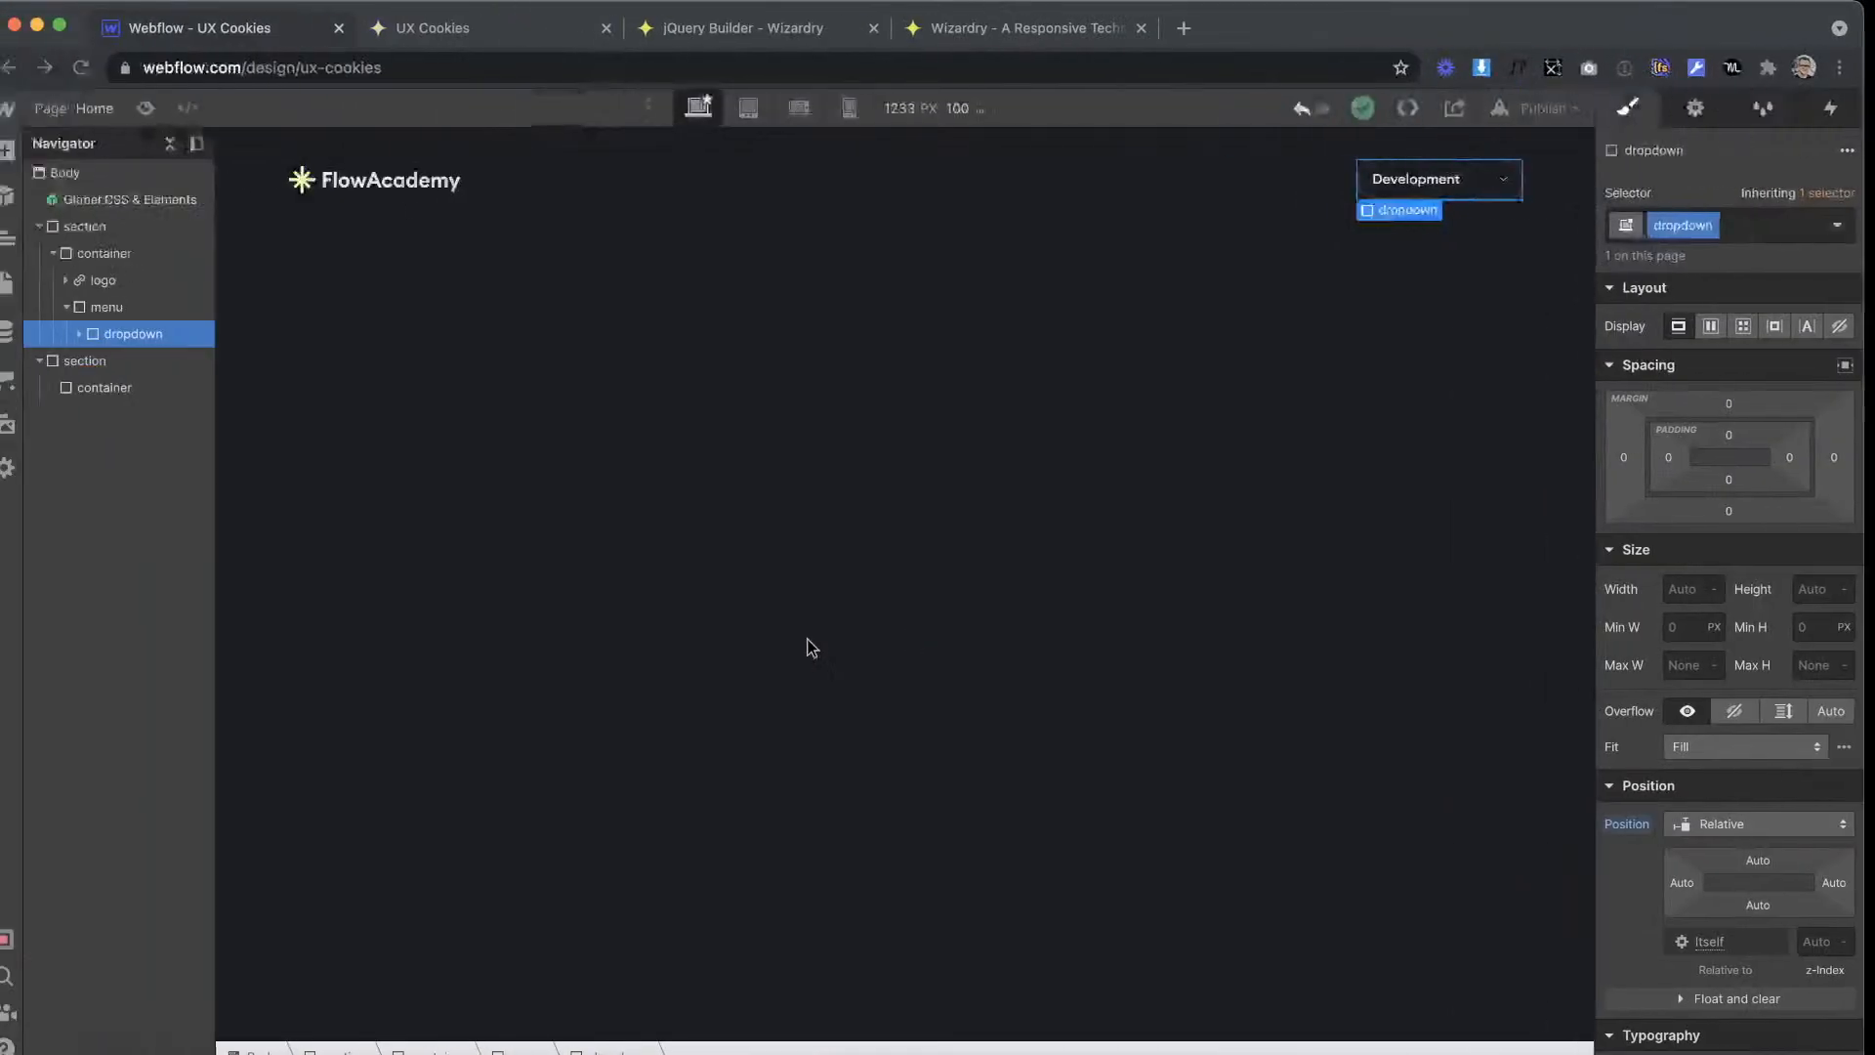
Step: Select the nav container, check the Templates, Tutorials and Favorites header links in the Adobe XD design, and return to Webflow
left_click(1217, 177)
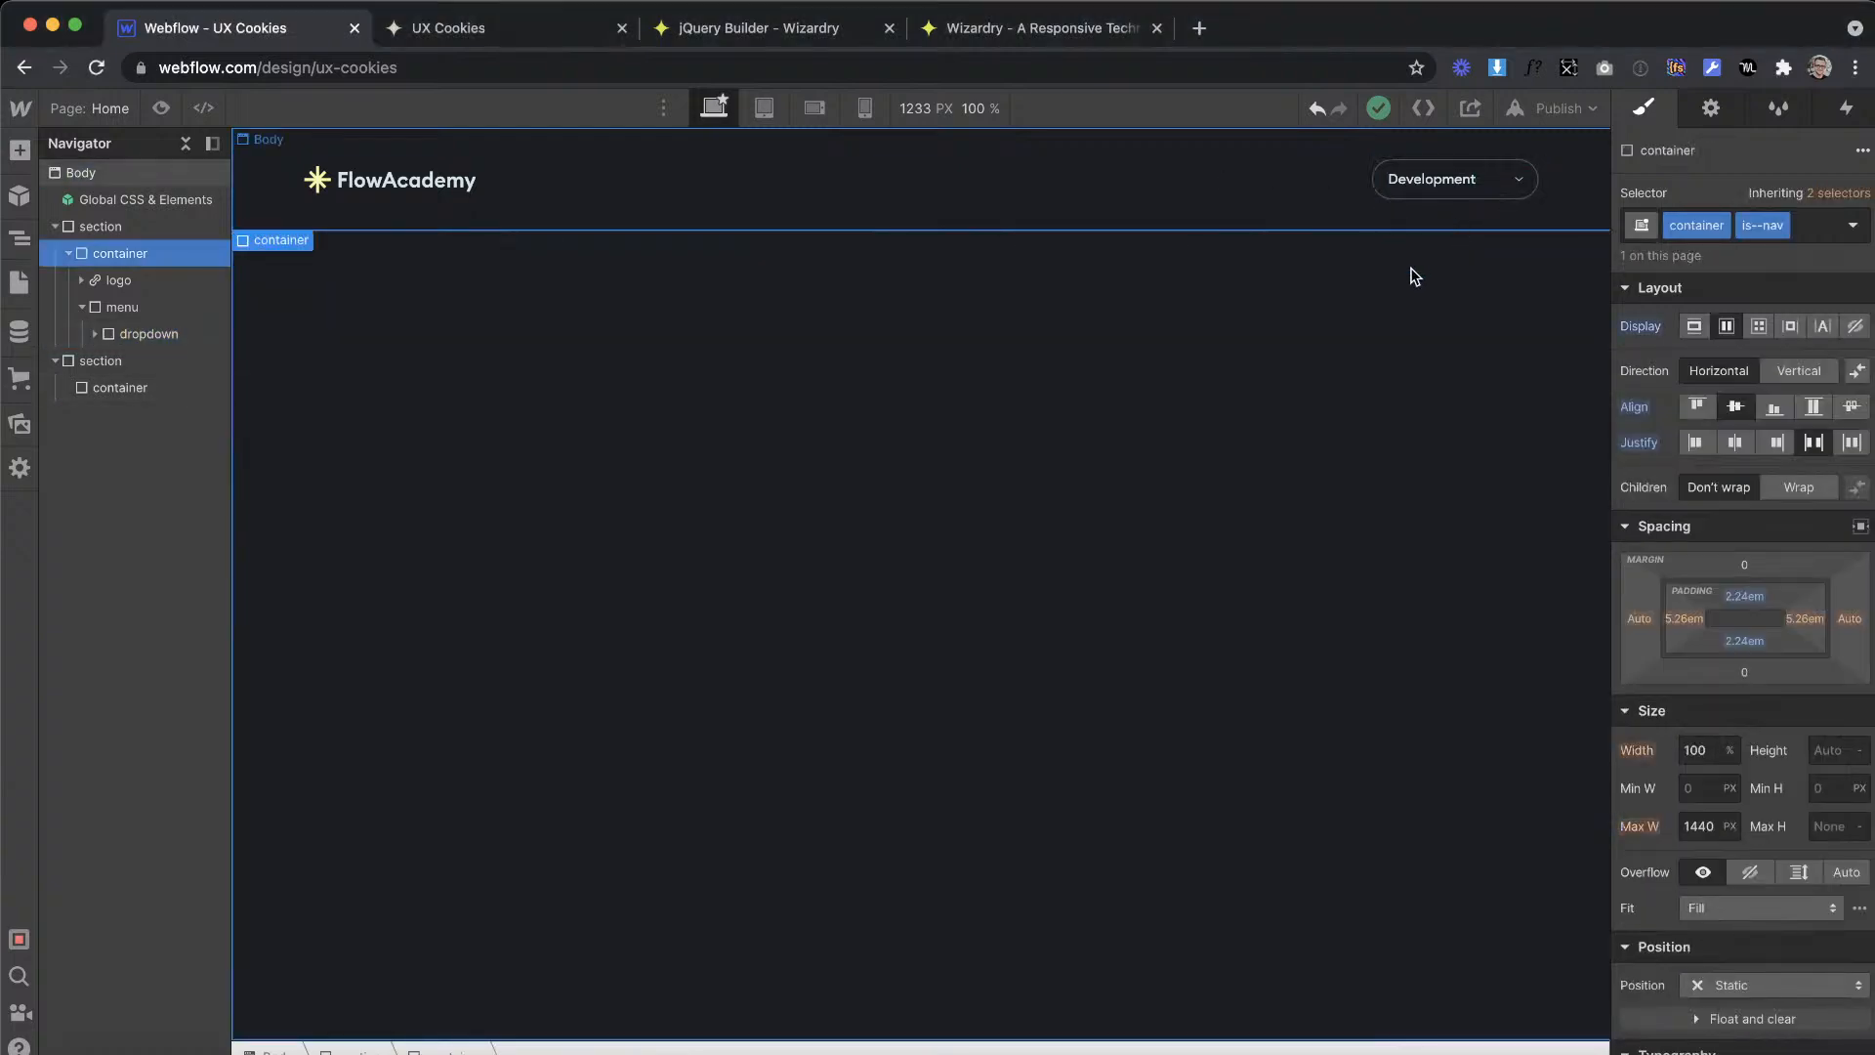
key("ctrl+Right")
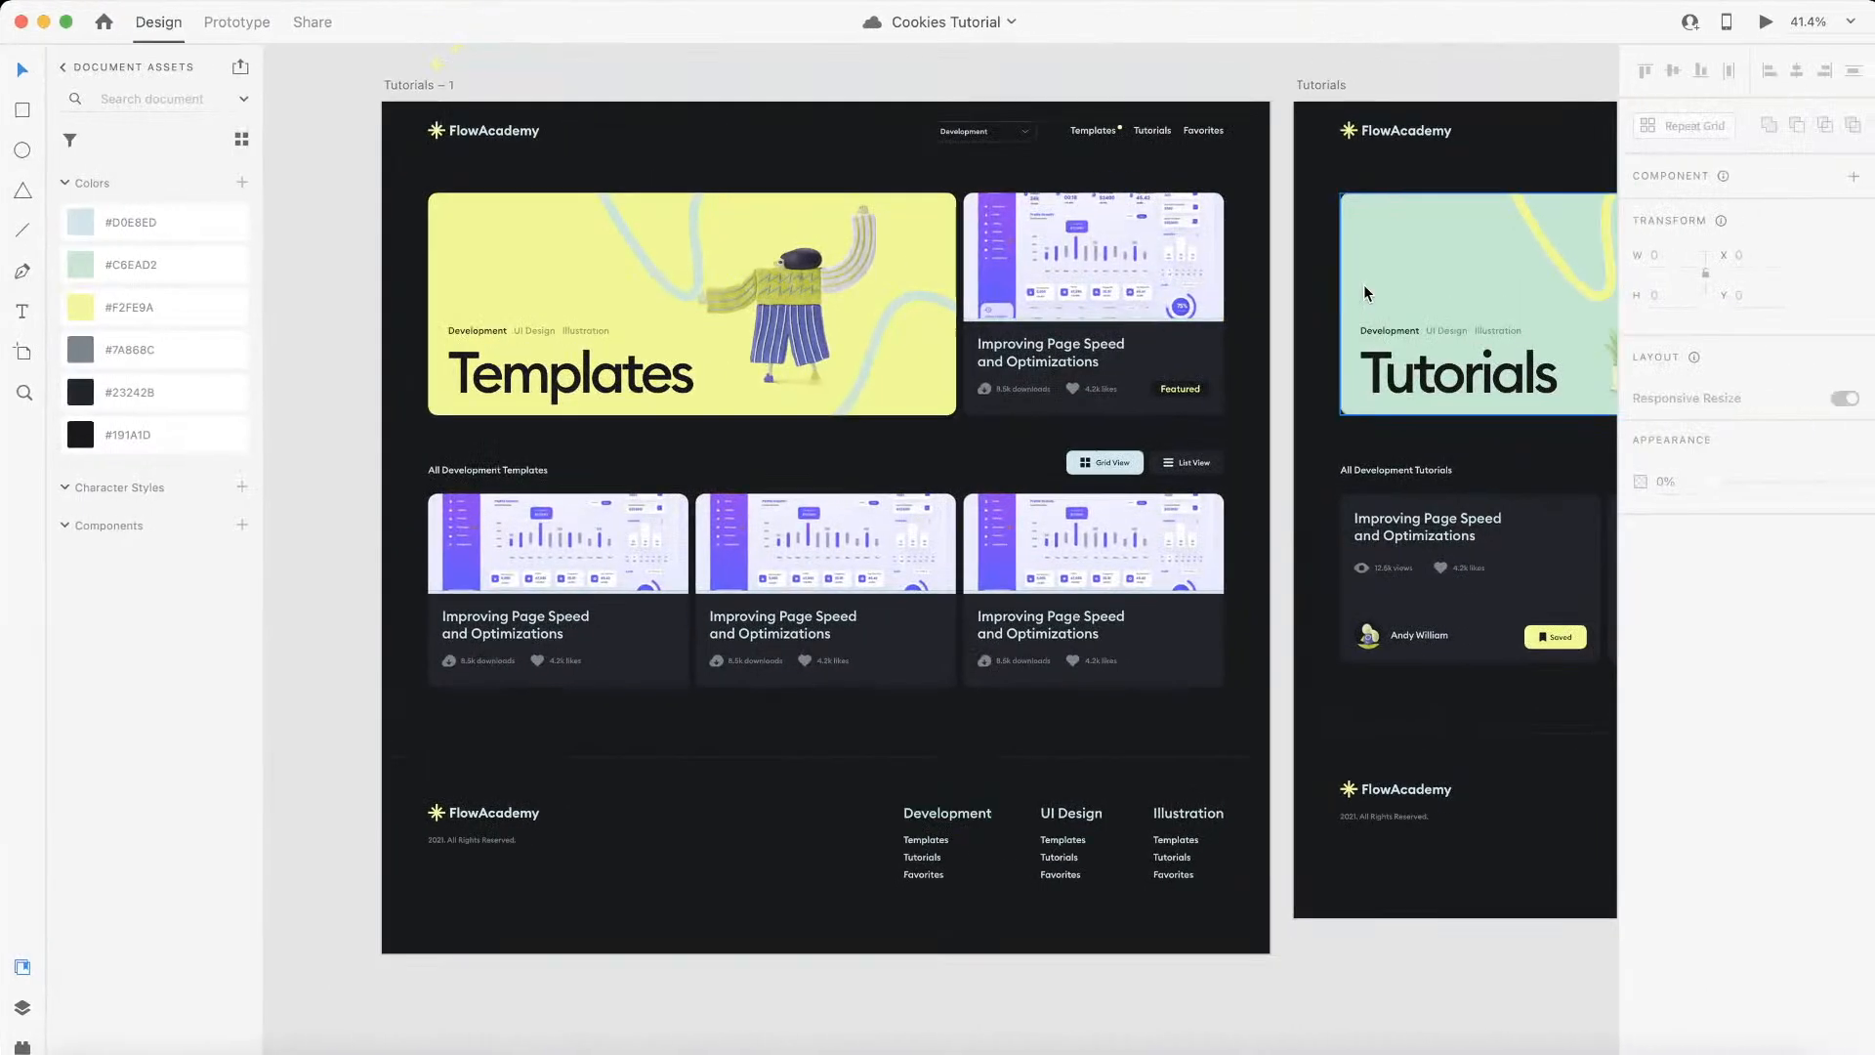
scroll(1070, 168, "left", 3)
left_click(1068, 164)
scroll(1075, 161, "up", 2)
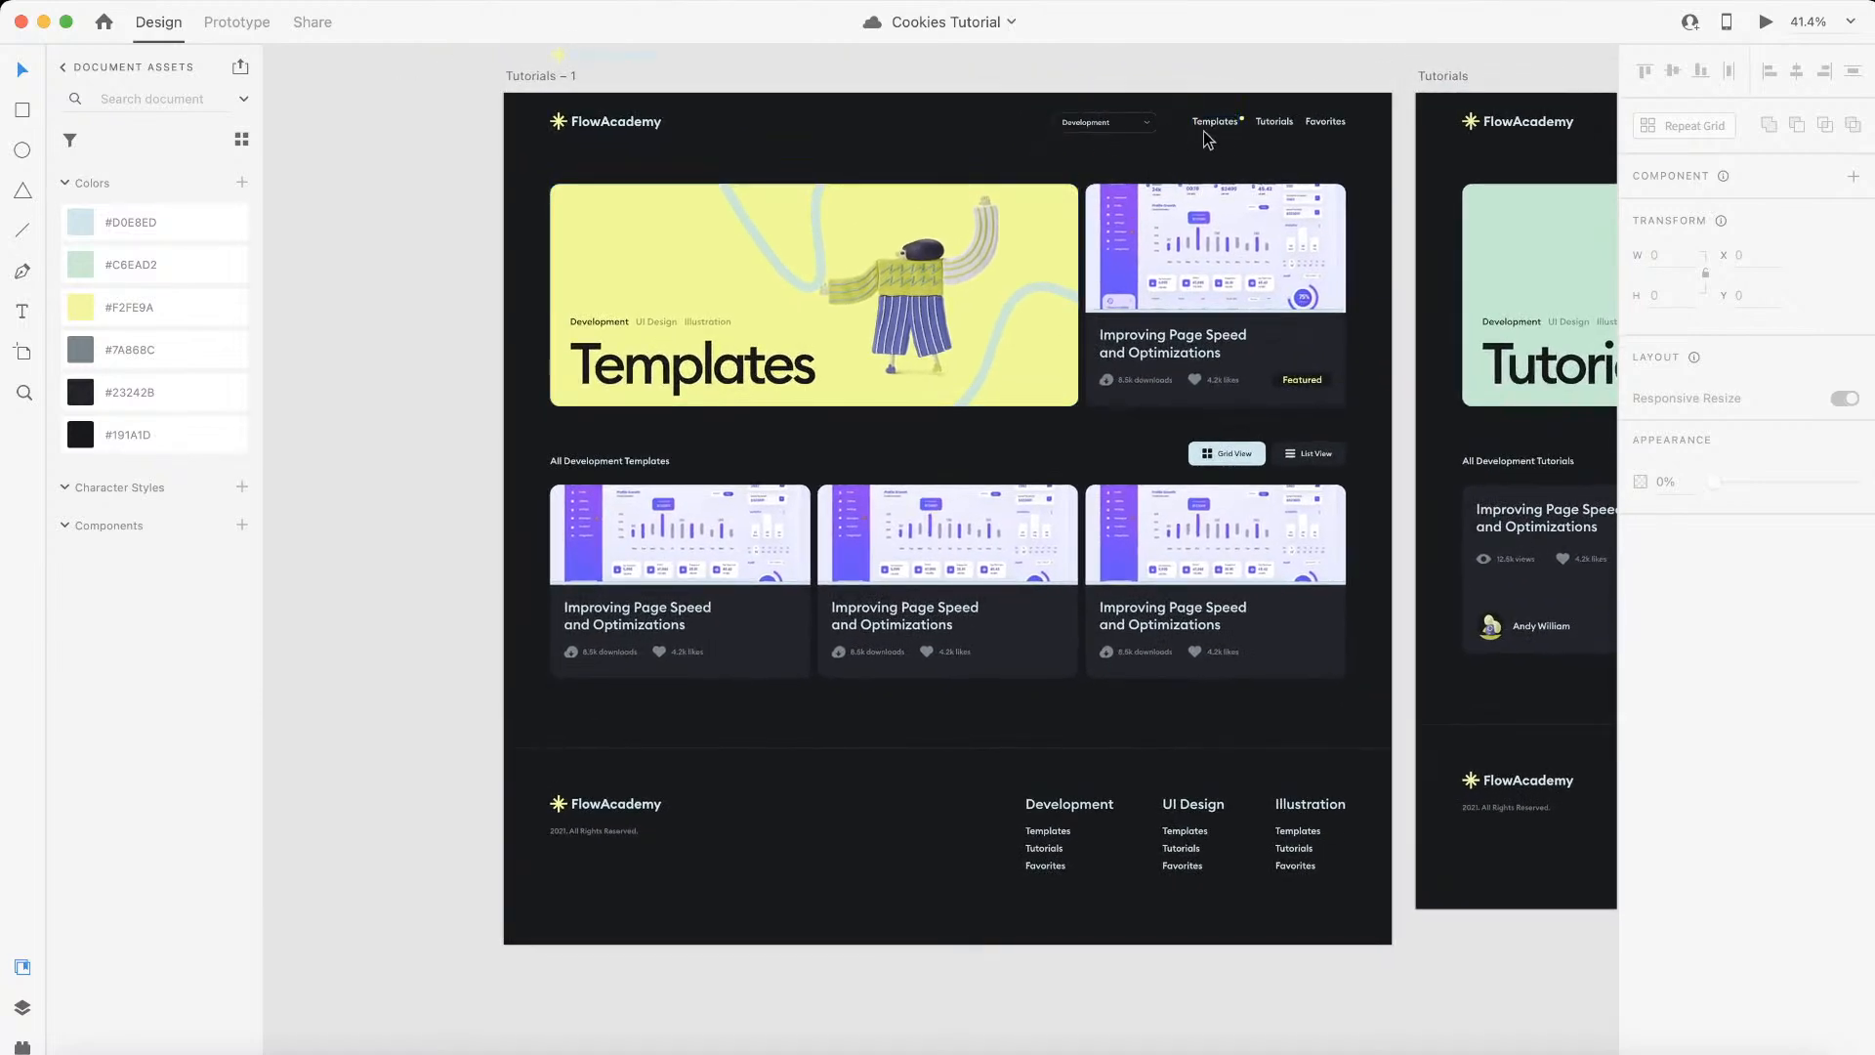
scroll(1203, 131, "up", 5)
left_click(1252, 179)
key("ctrl+Left")
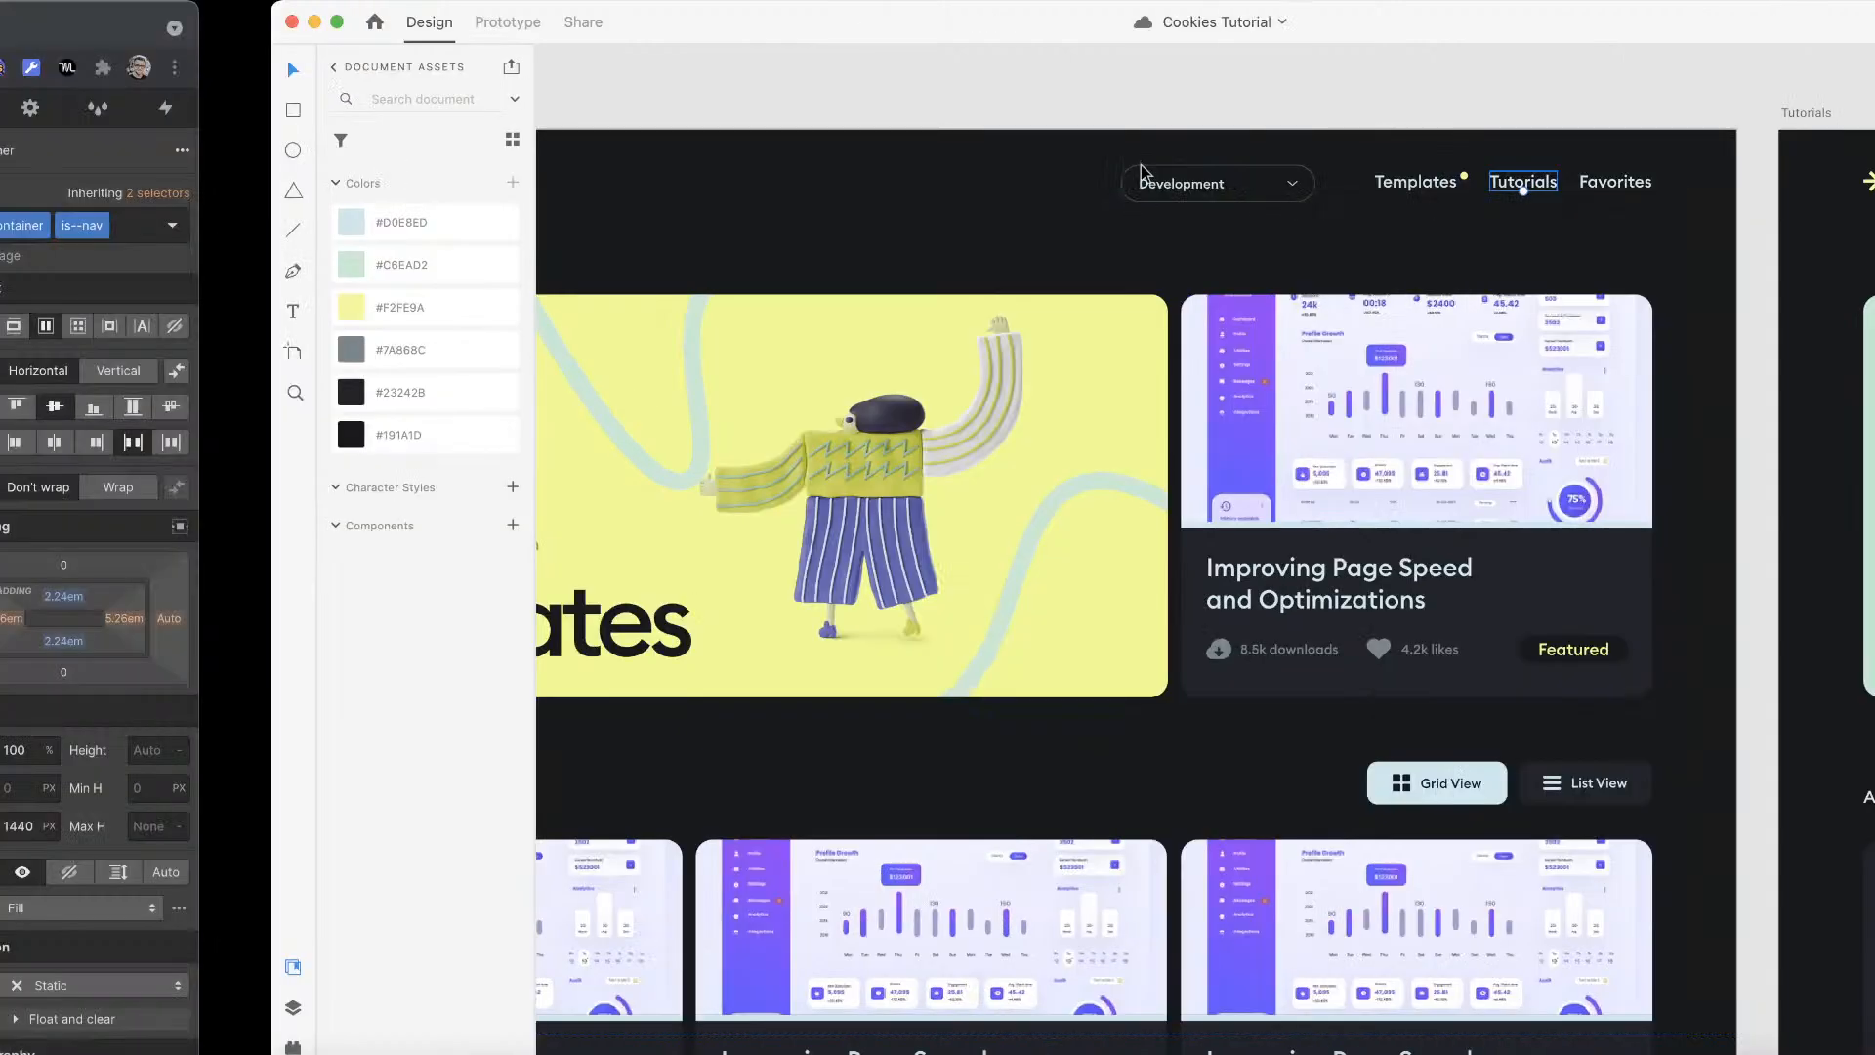
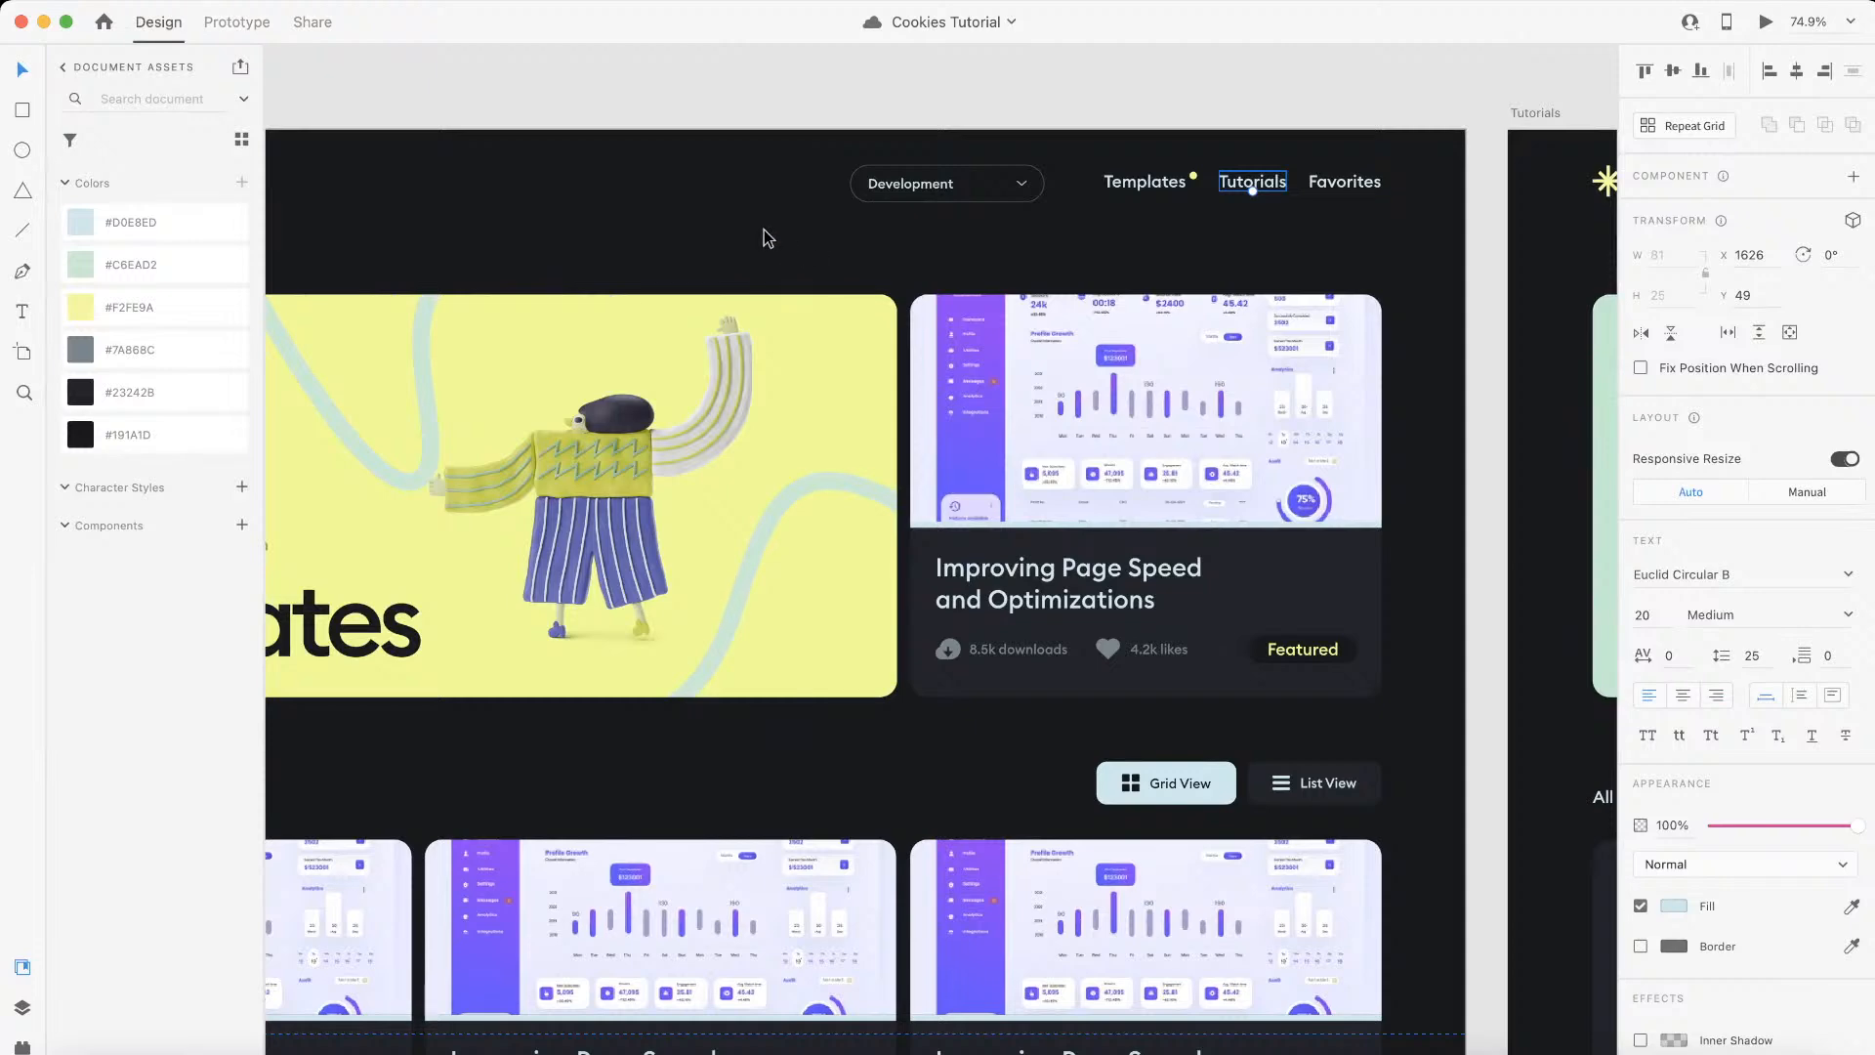
Step: Examine the Templates artboard's header navigation, template cards and footer category links in the Adobe XD design
left_click(764, 230)
scroll(763, 230, "down", 5)
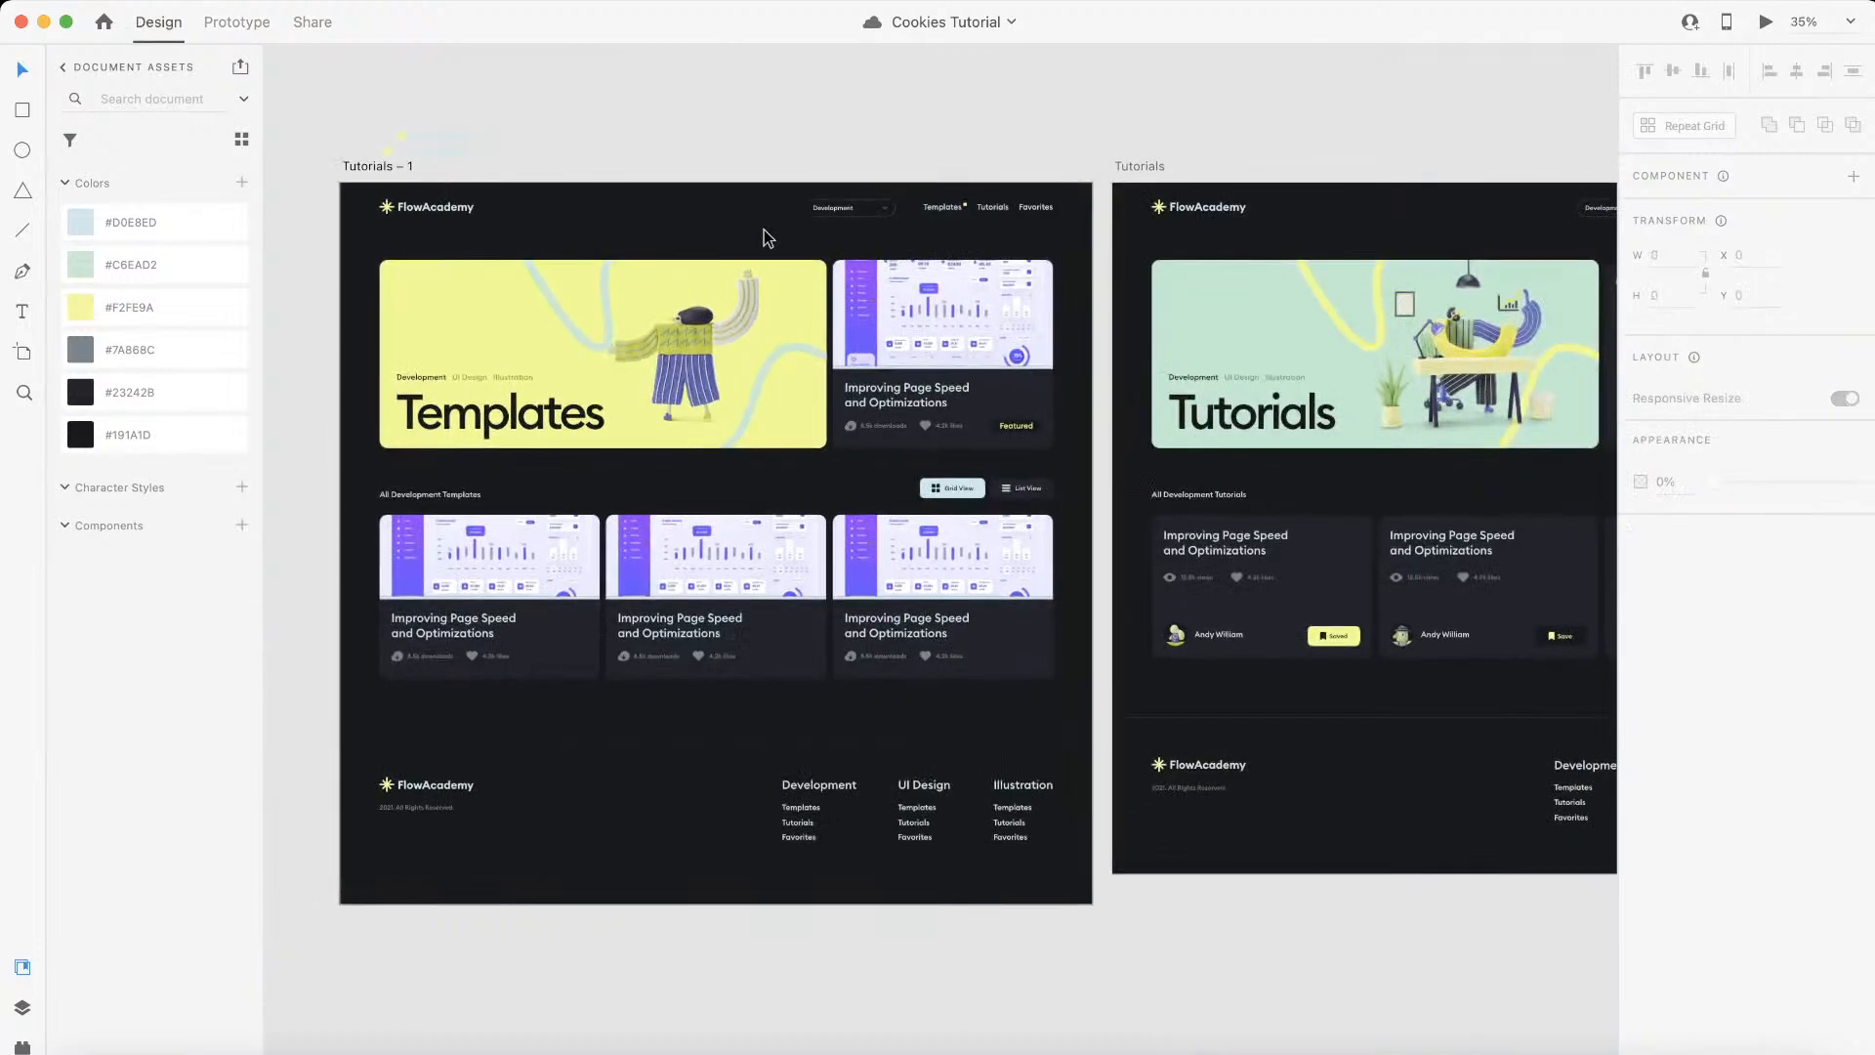
scroll(764, 230, "left", 2)
scroll(763, 231, "up", 2)
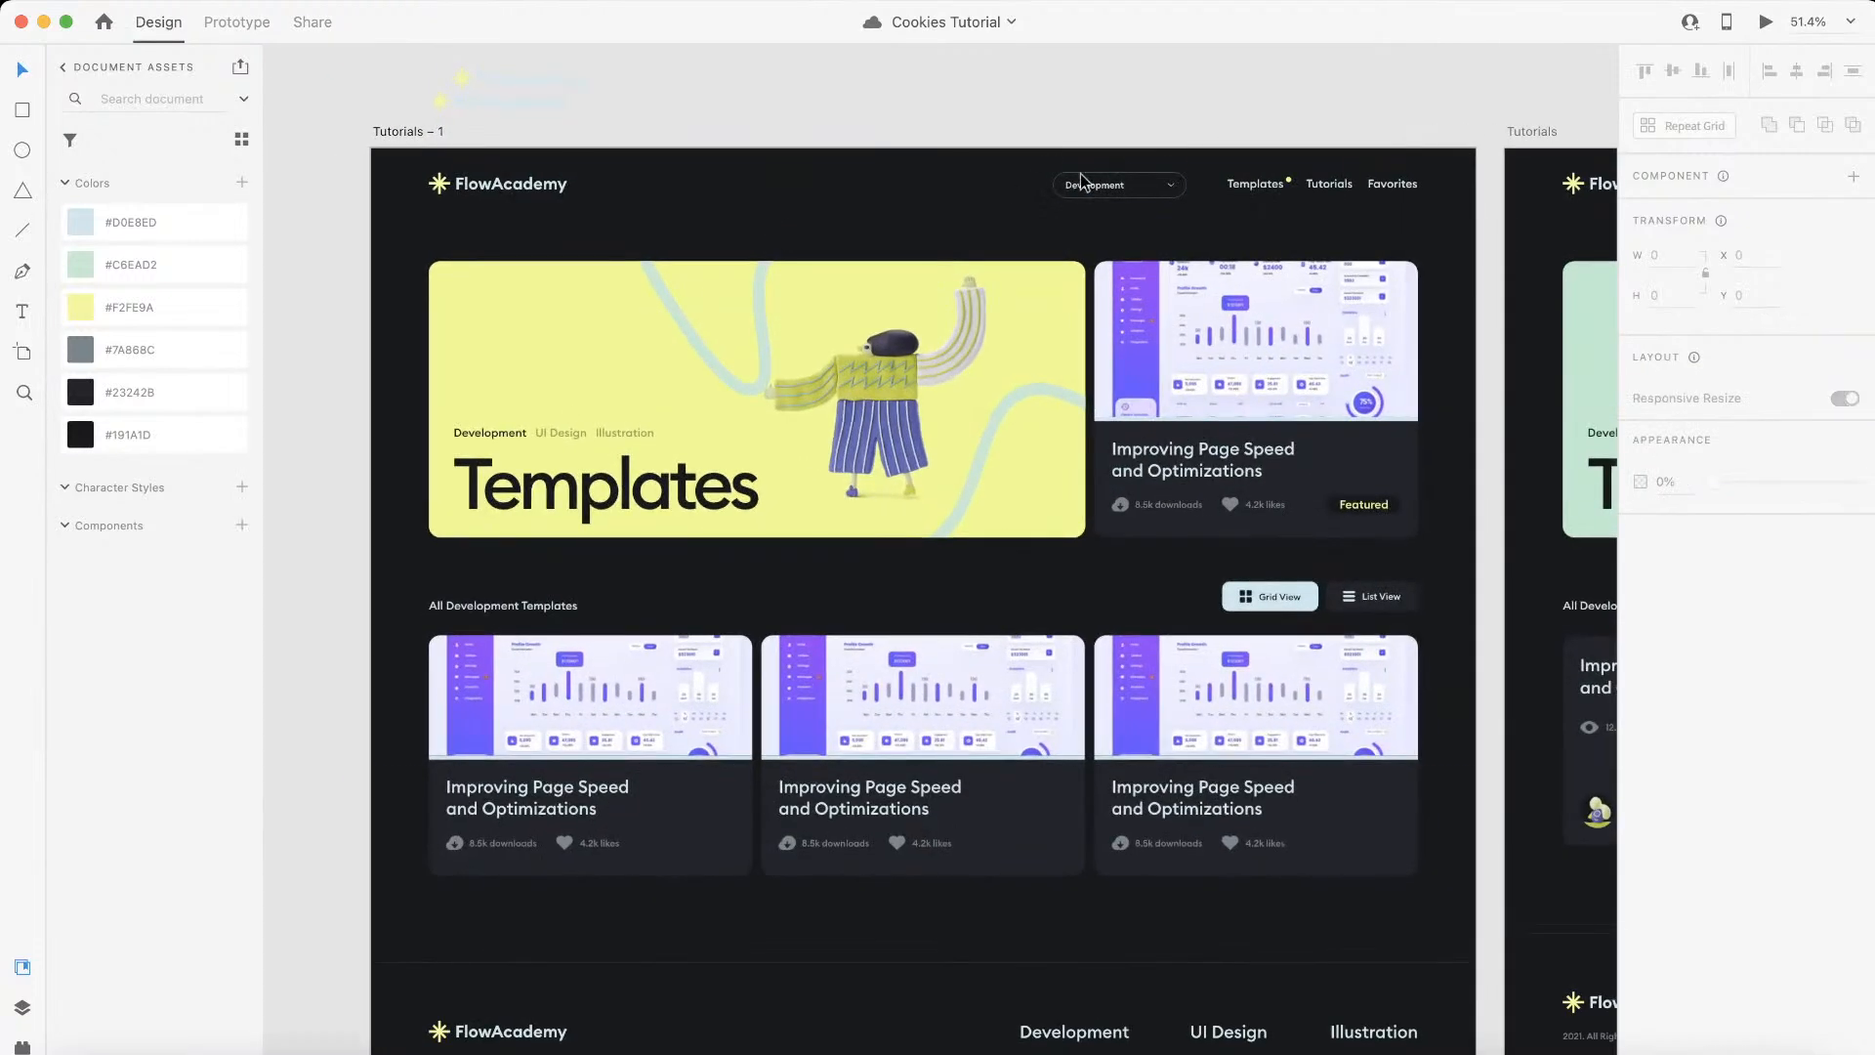
scroll(1113, 371, "down", 4)
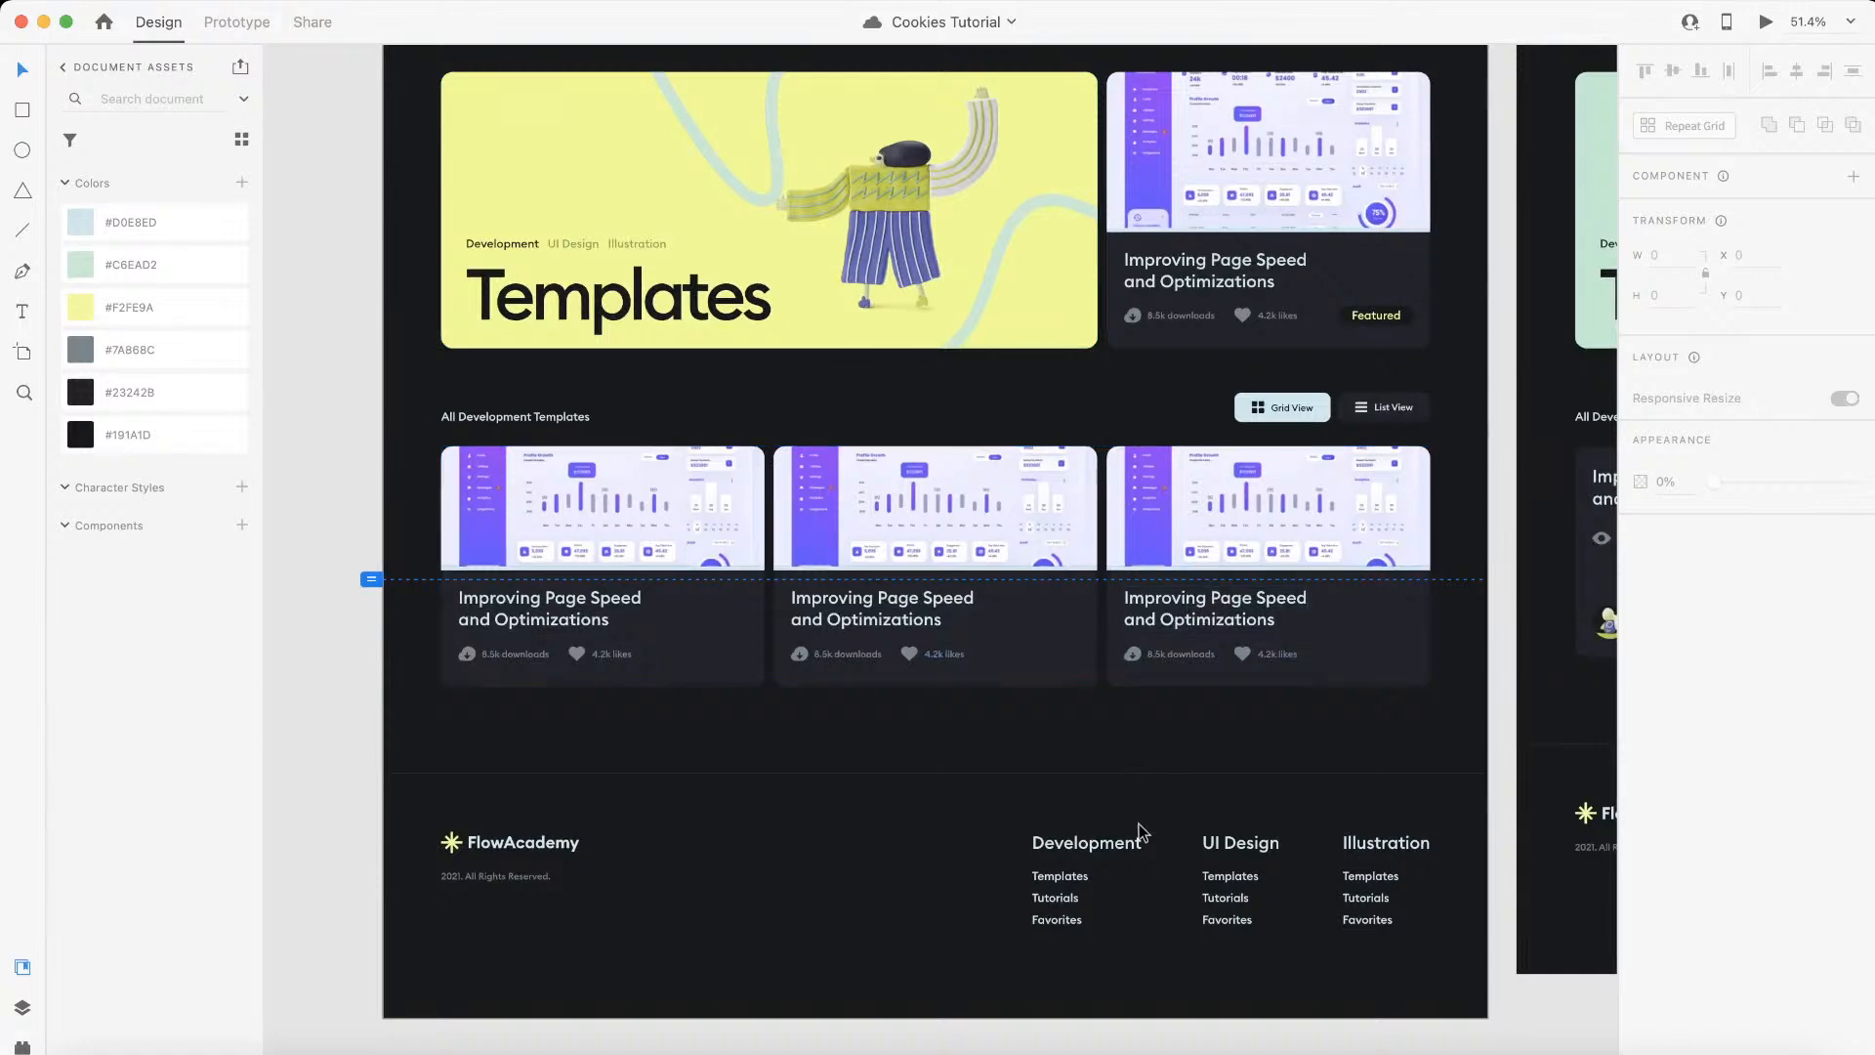
scroll(1139, 823, "up", 3)
scroll(1139, 828, "down", 3)
scroll(1139, 829, "right", 2)
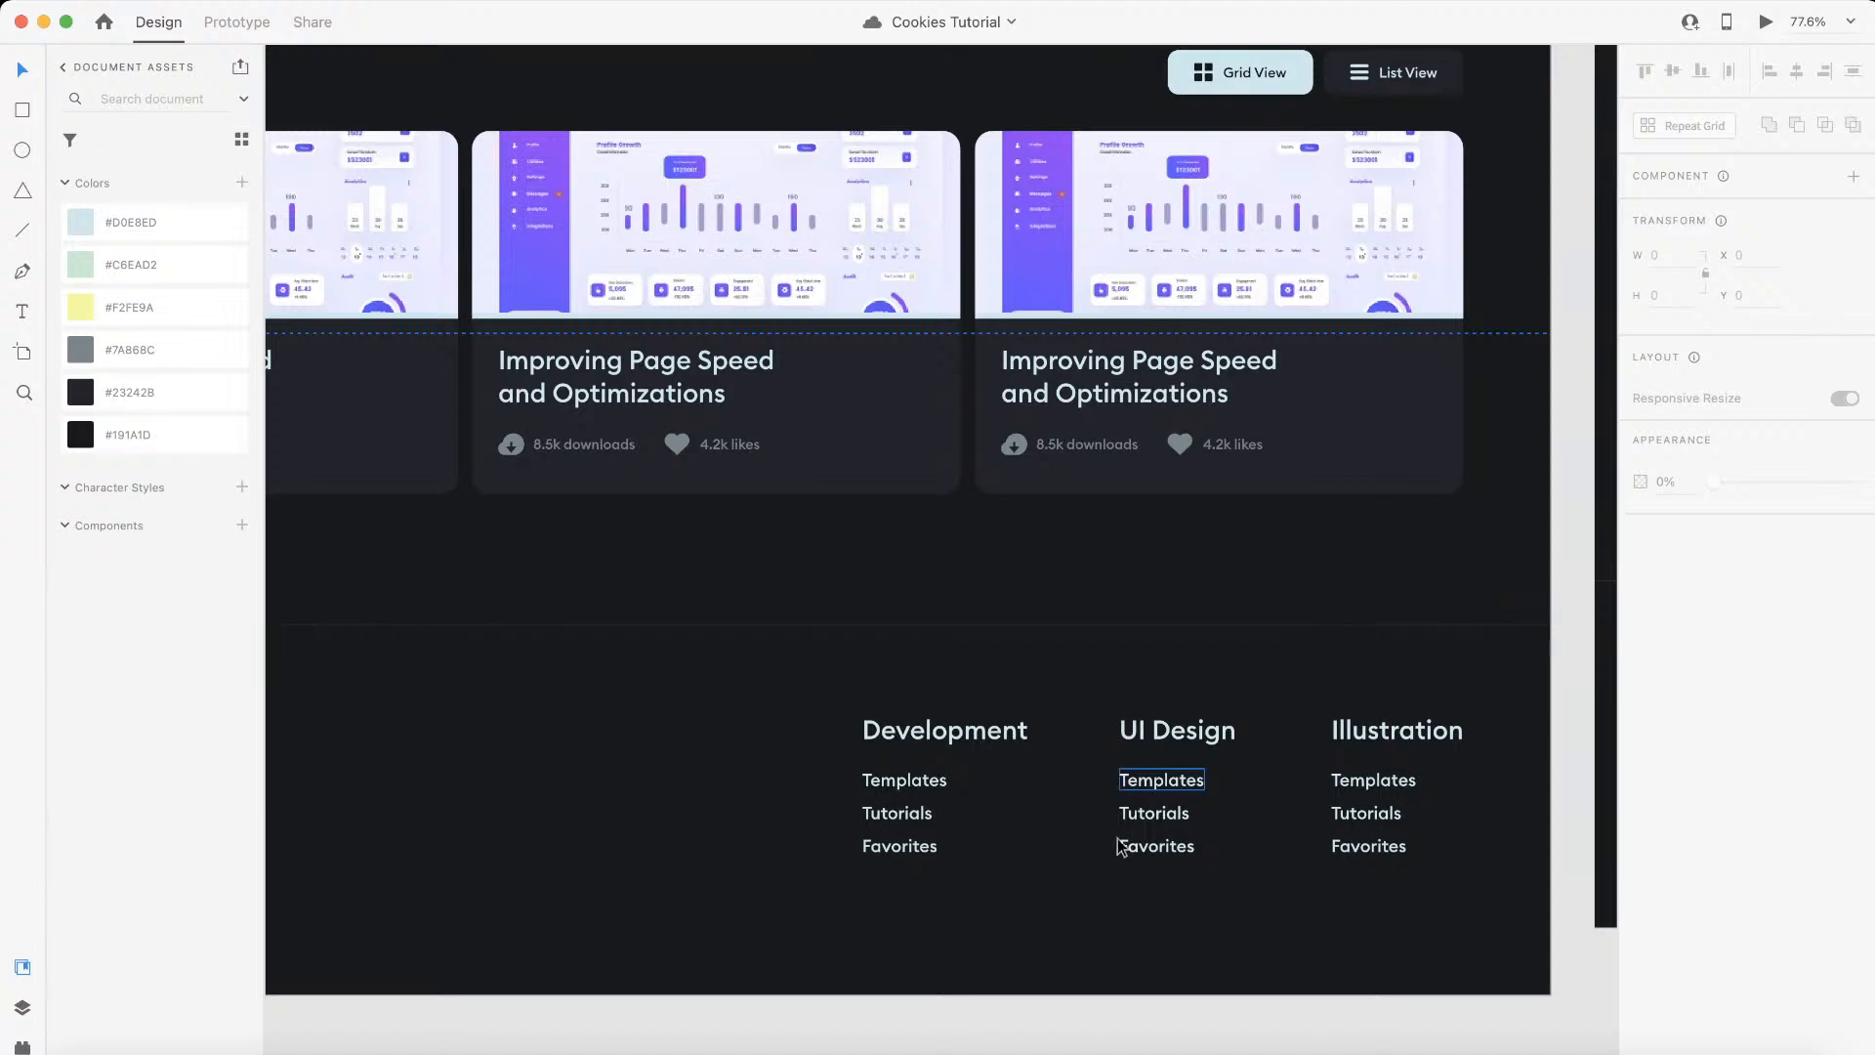
scroll(1156, 814, "down", 5)
scroll(1156, 815, "right", 7)
scroll(1157, 814, "up", 2)
scroll(1215, 401, "down", 2)
scroll(1216, 401, "left", 2)
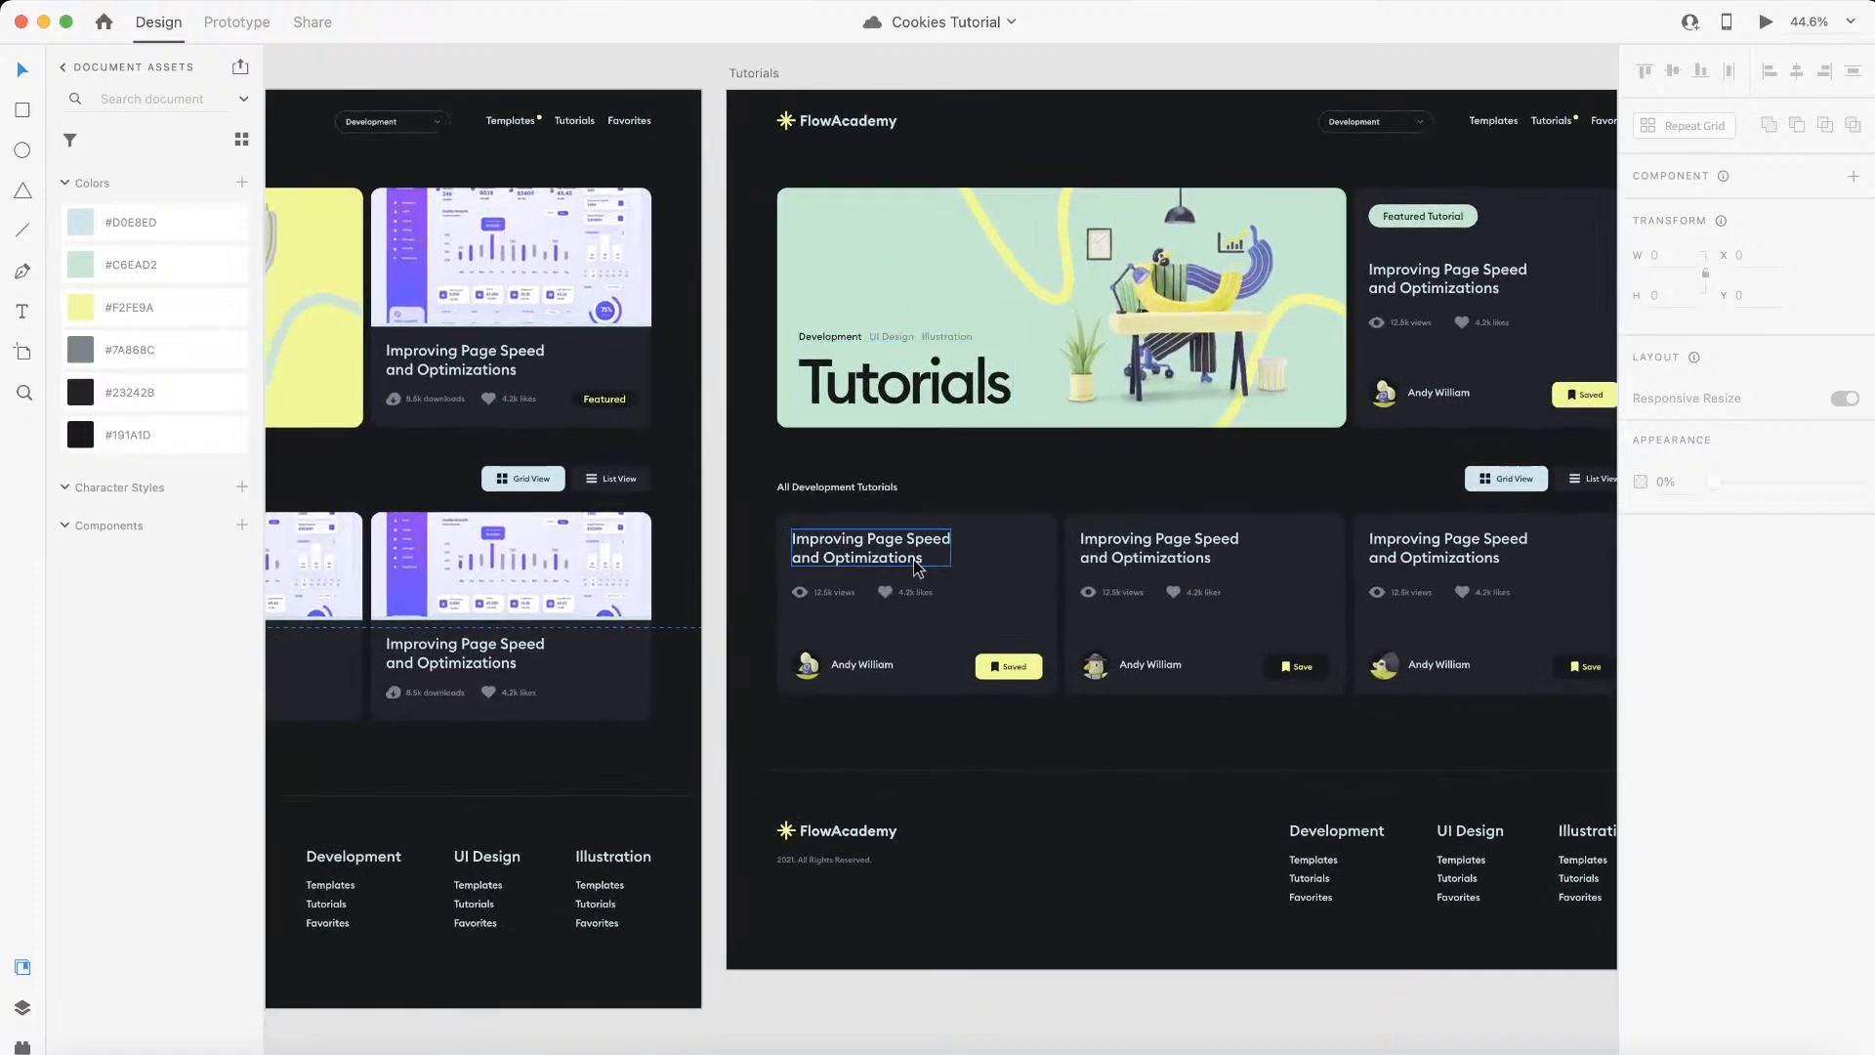
Step: Examine the Tutorials artboard's header links, category dropdown, featured card and footer category links
scroll(916, 555, "up", 2)
scroll(916, 554, "right", 3)
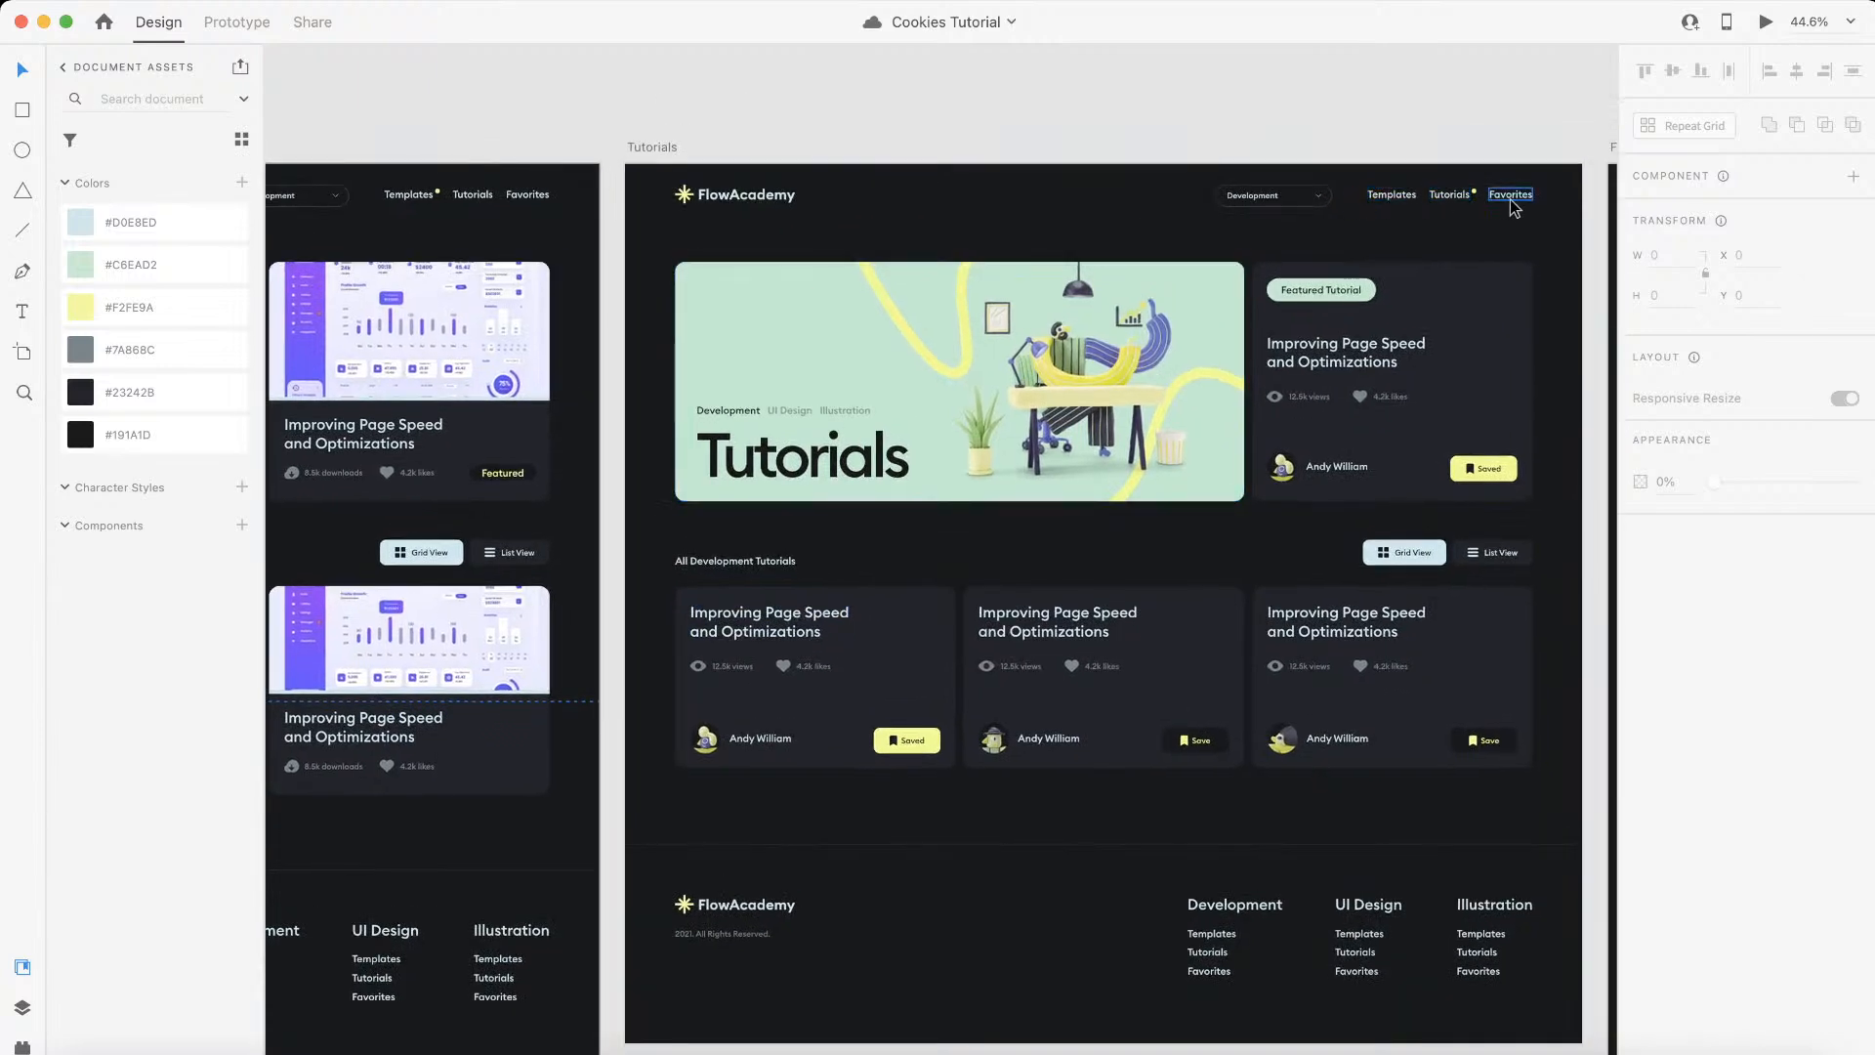
scroll(1515, 208, "up", 1)
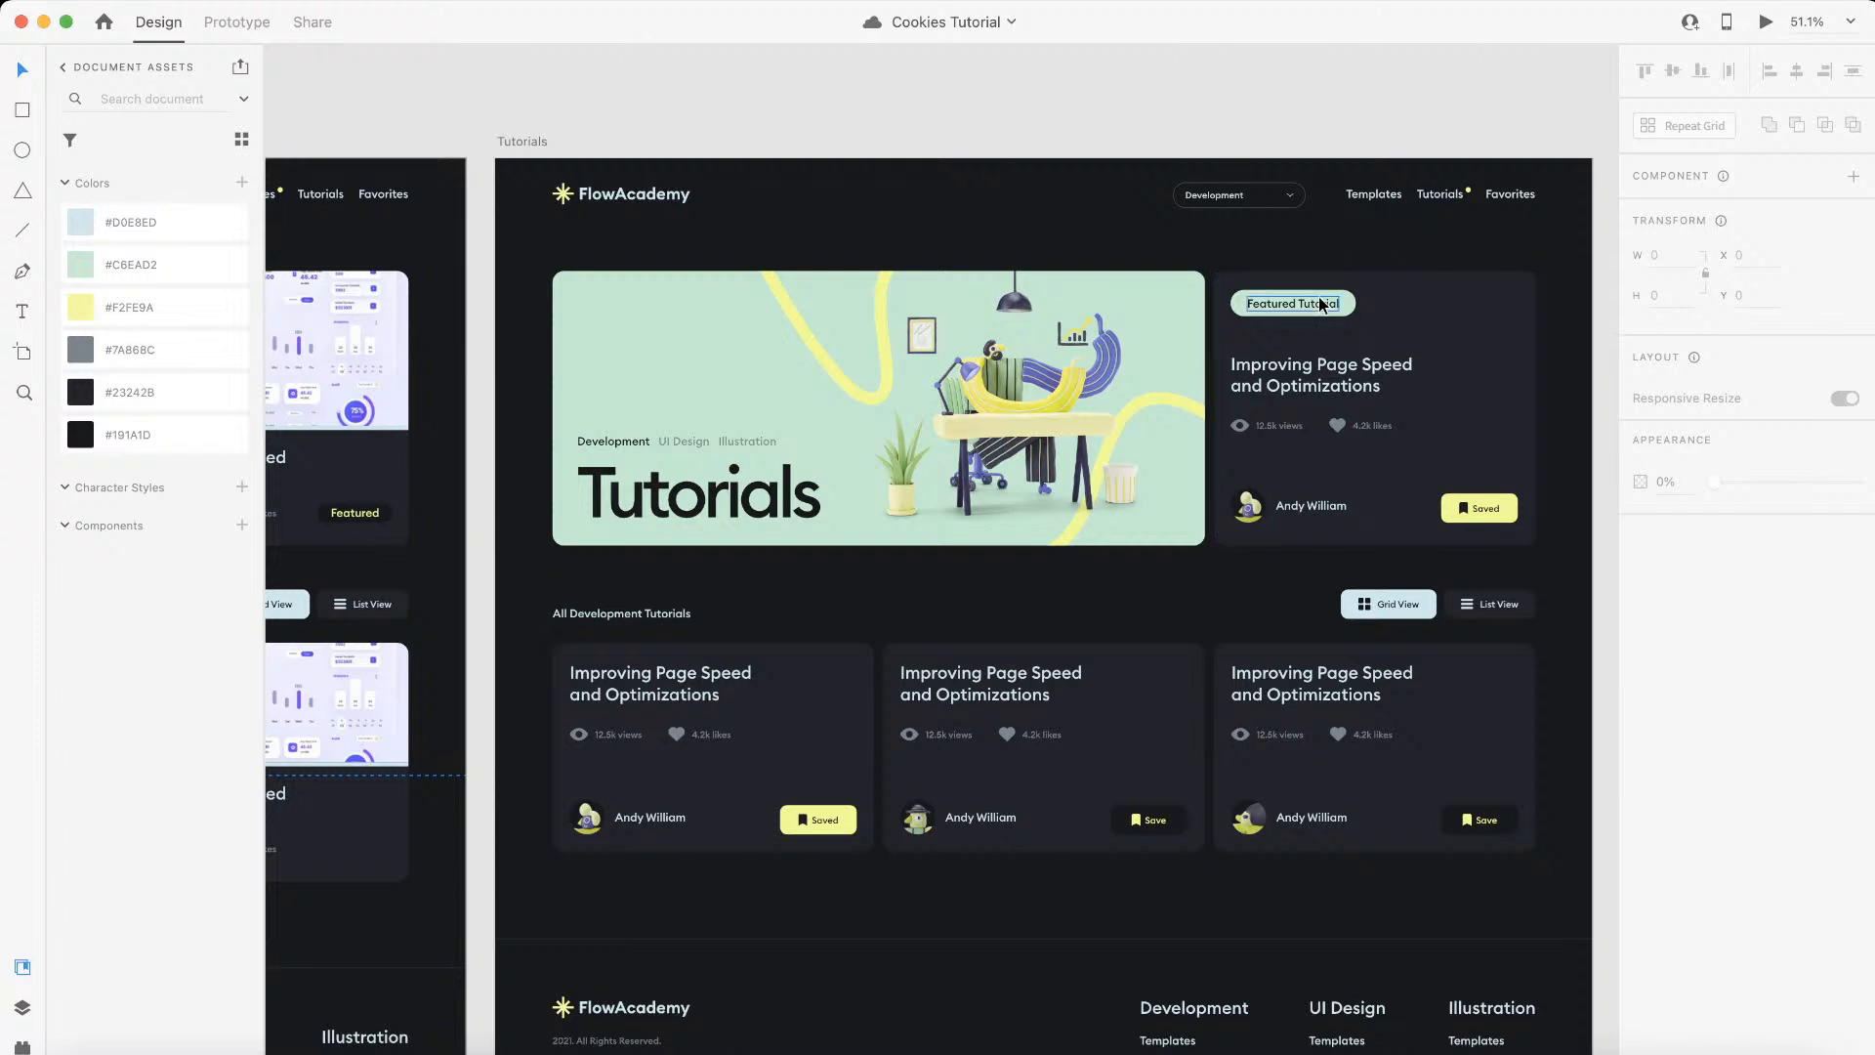
scroll(1289, 390, "down", 2)
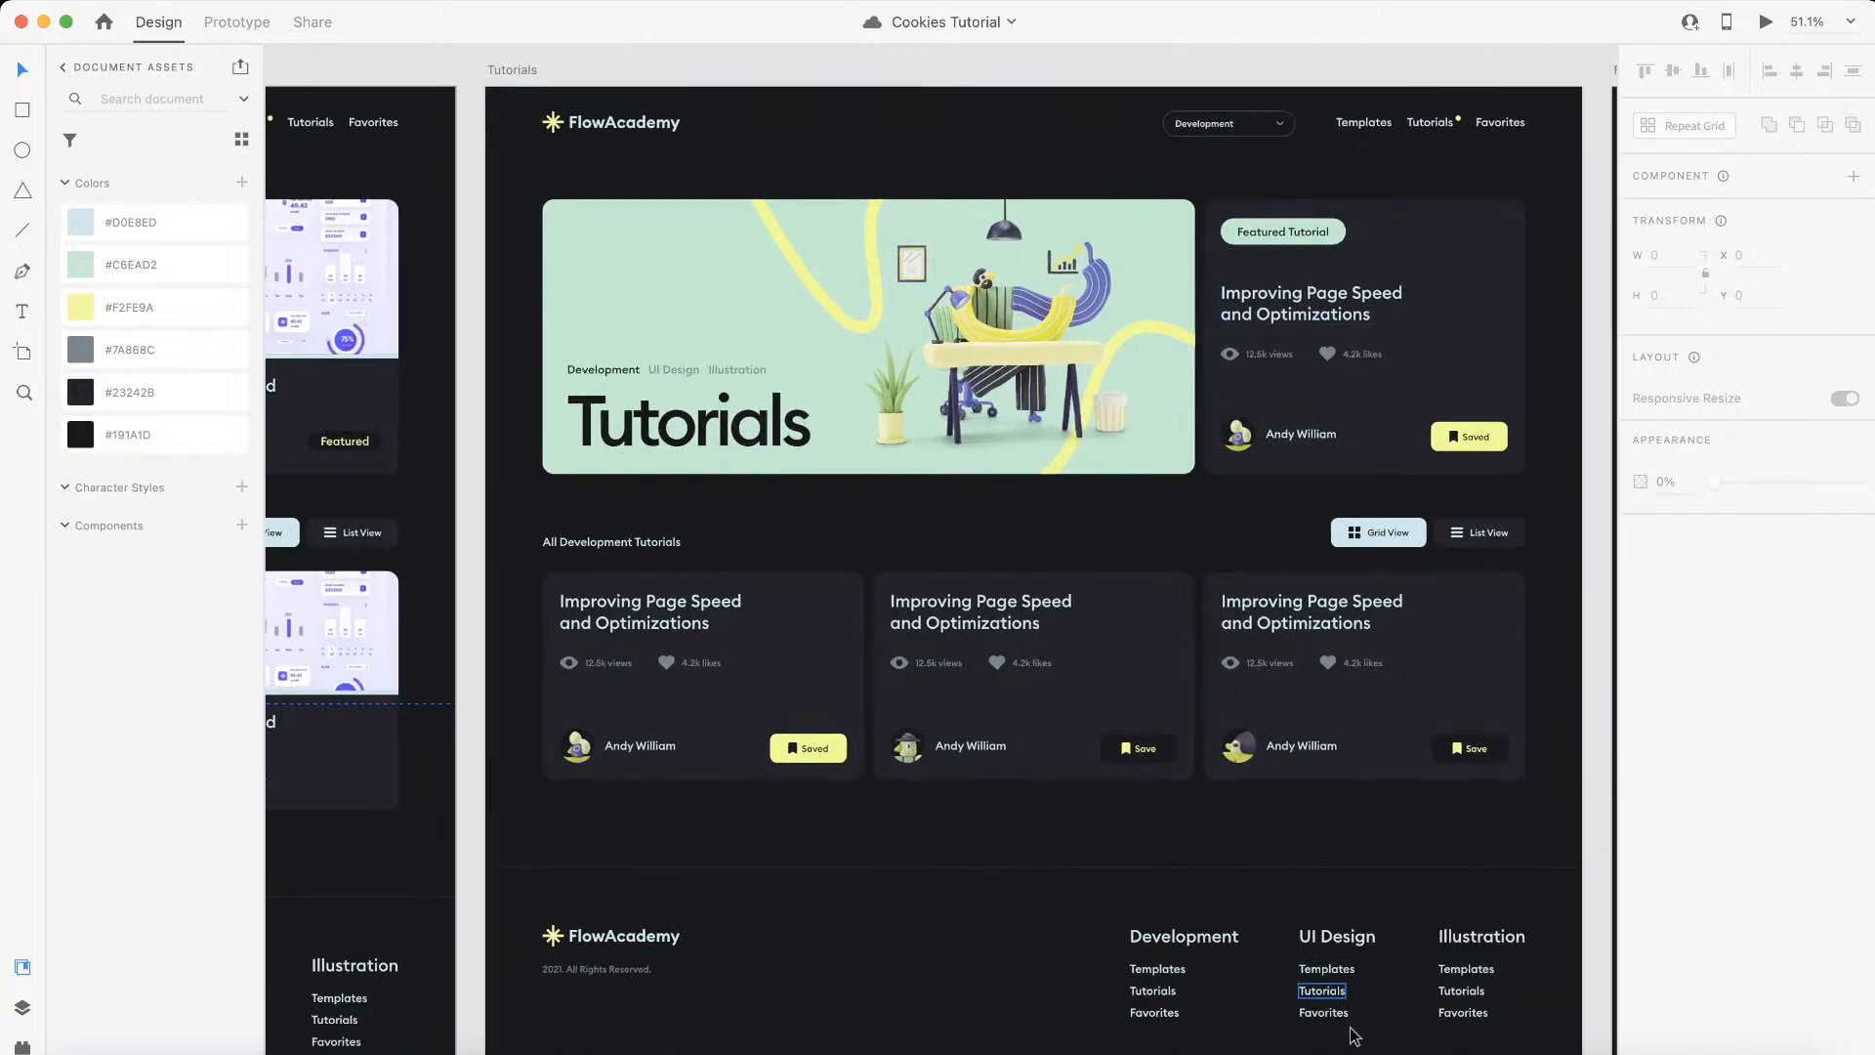
scroll(1365, 874, "up", 2)
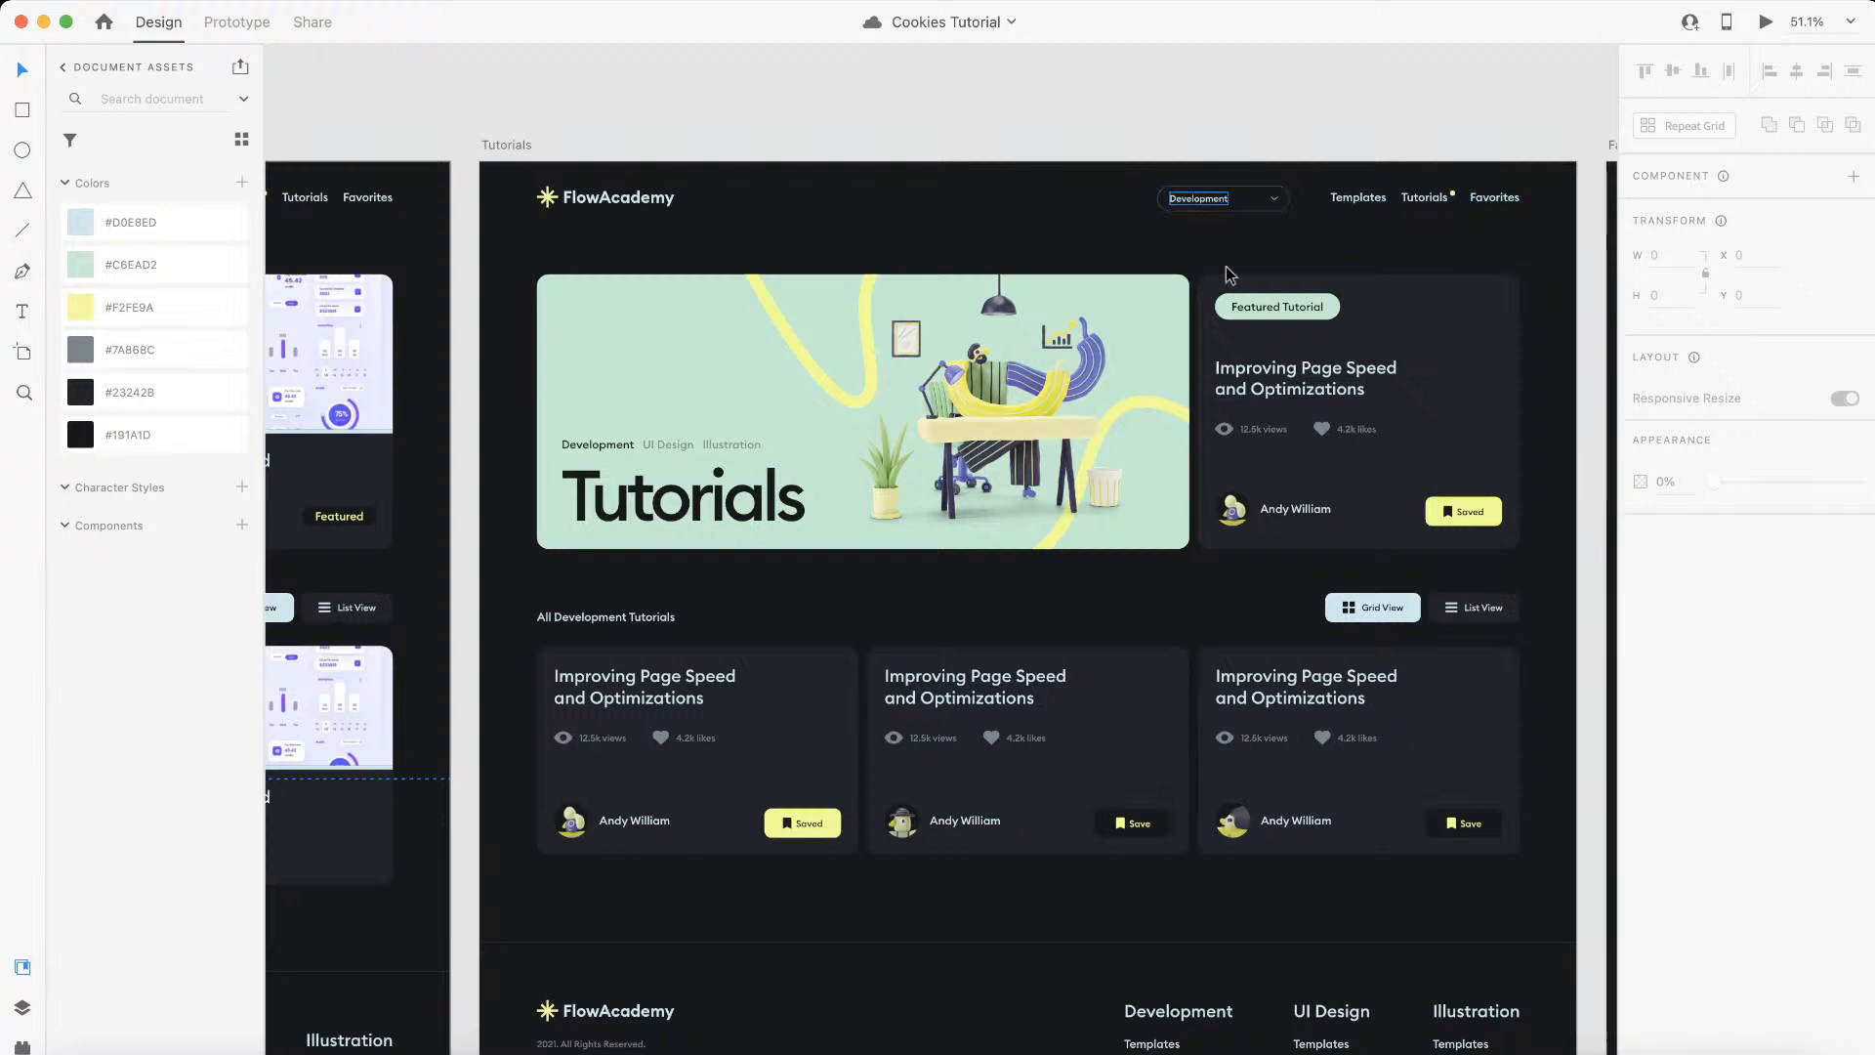
scroll(1162, 256, "down", 3)
scroll(1162, 256, "down", 2)
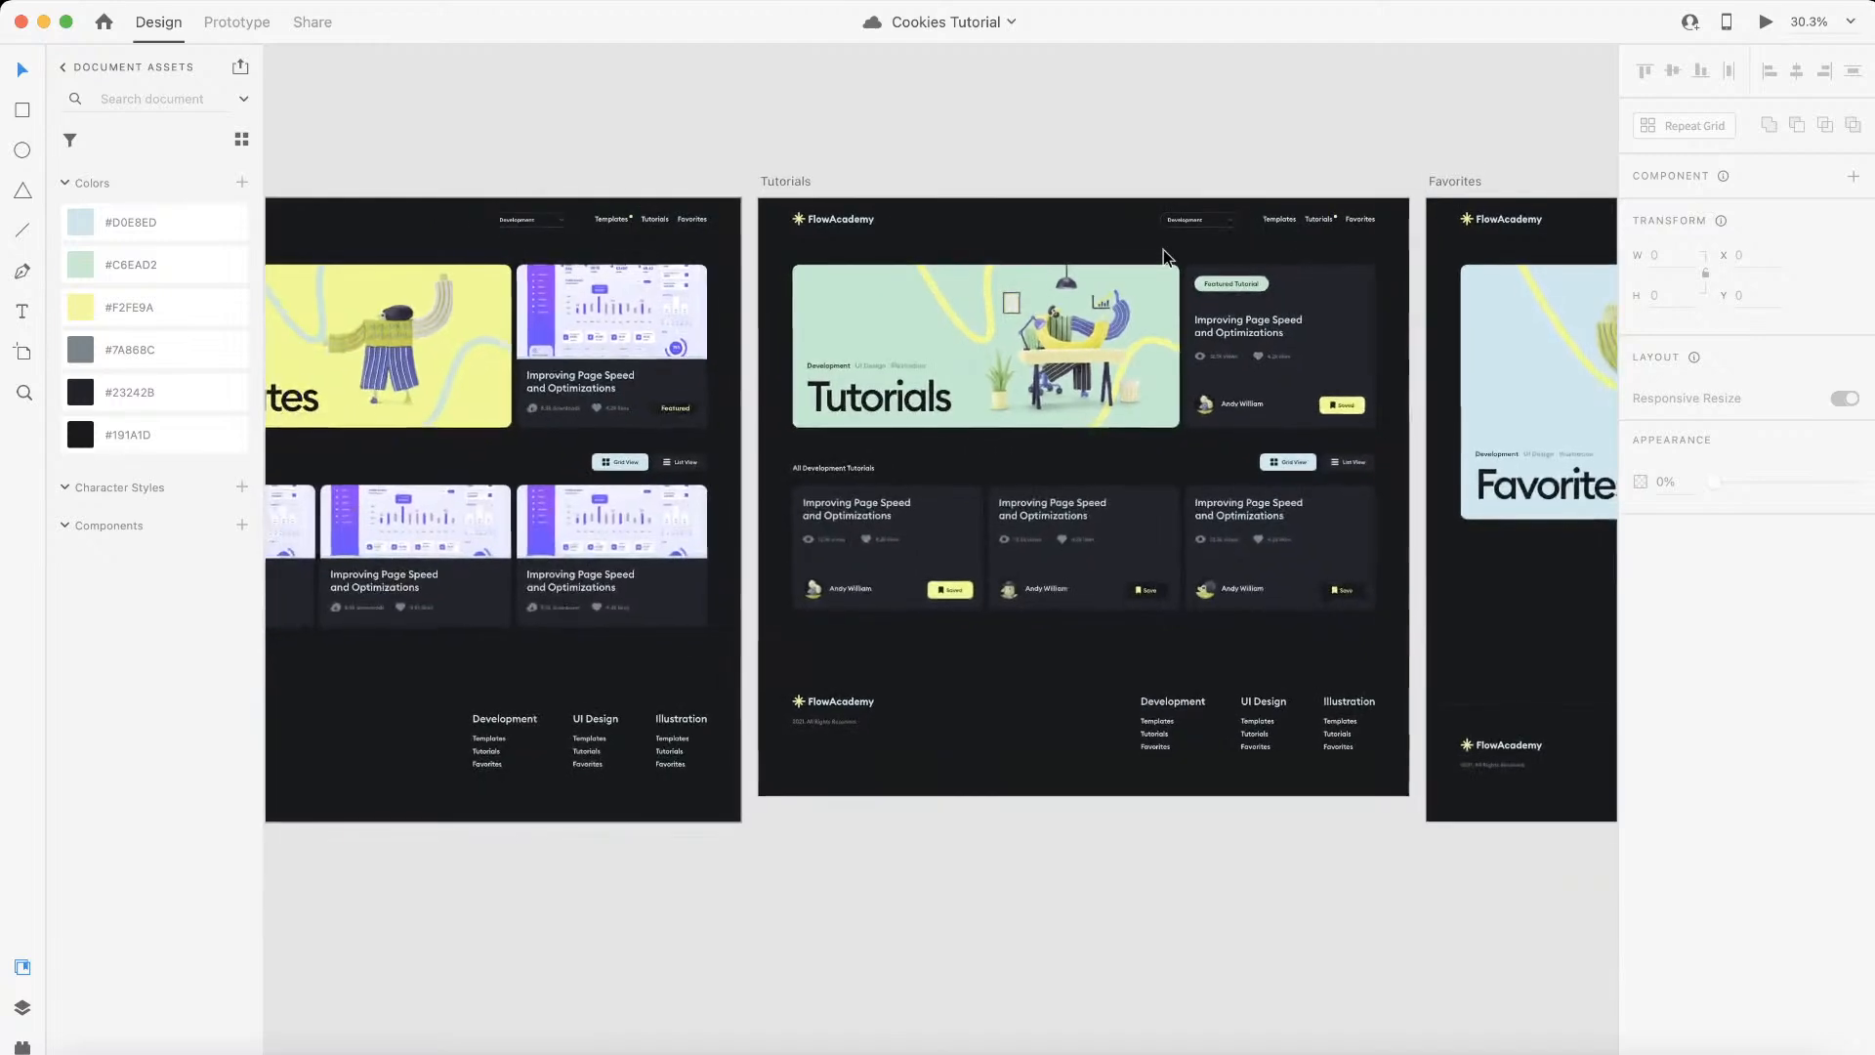
Step: Compare the Templates artboard's footer categories and header links with the current Webflow navigation
scroll(1162, 256, "left", 3)
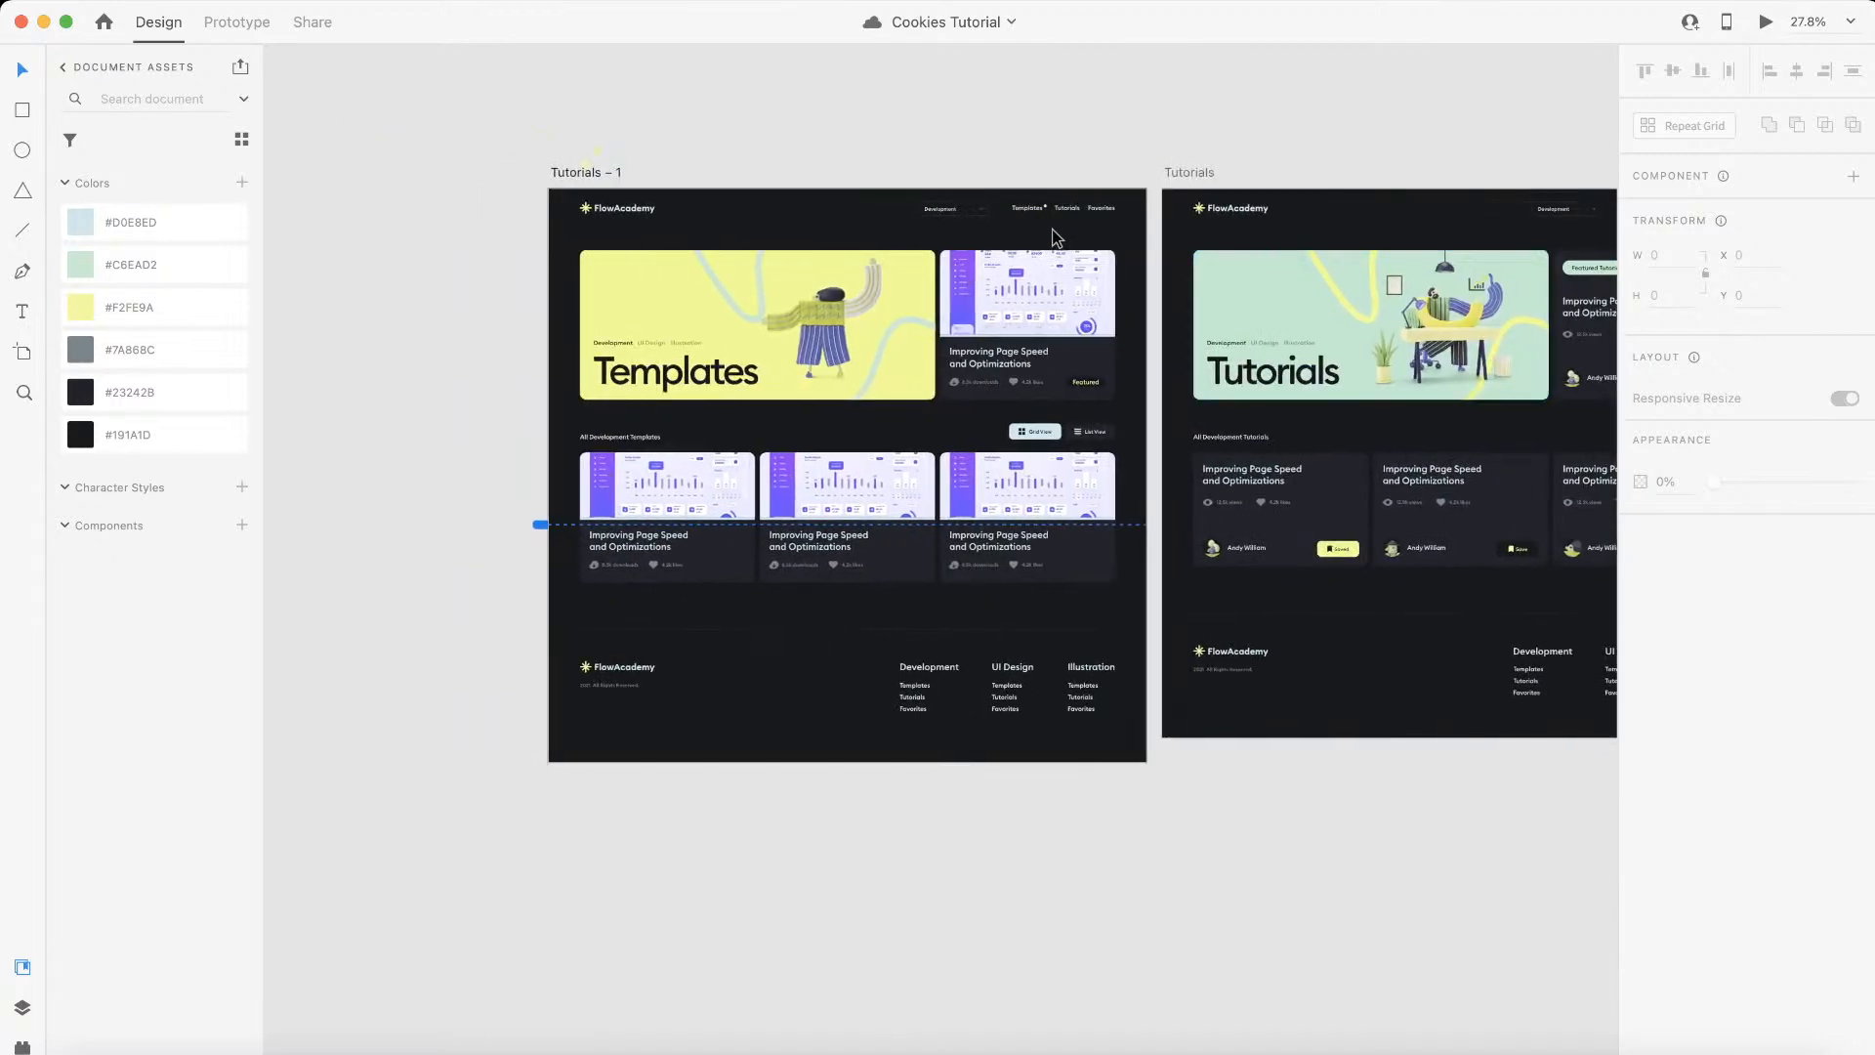
scroll(1133, 657, "up", 3)
scroll(1131, 652, "up", 2)
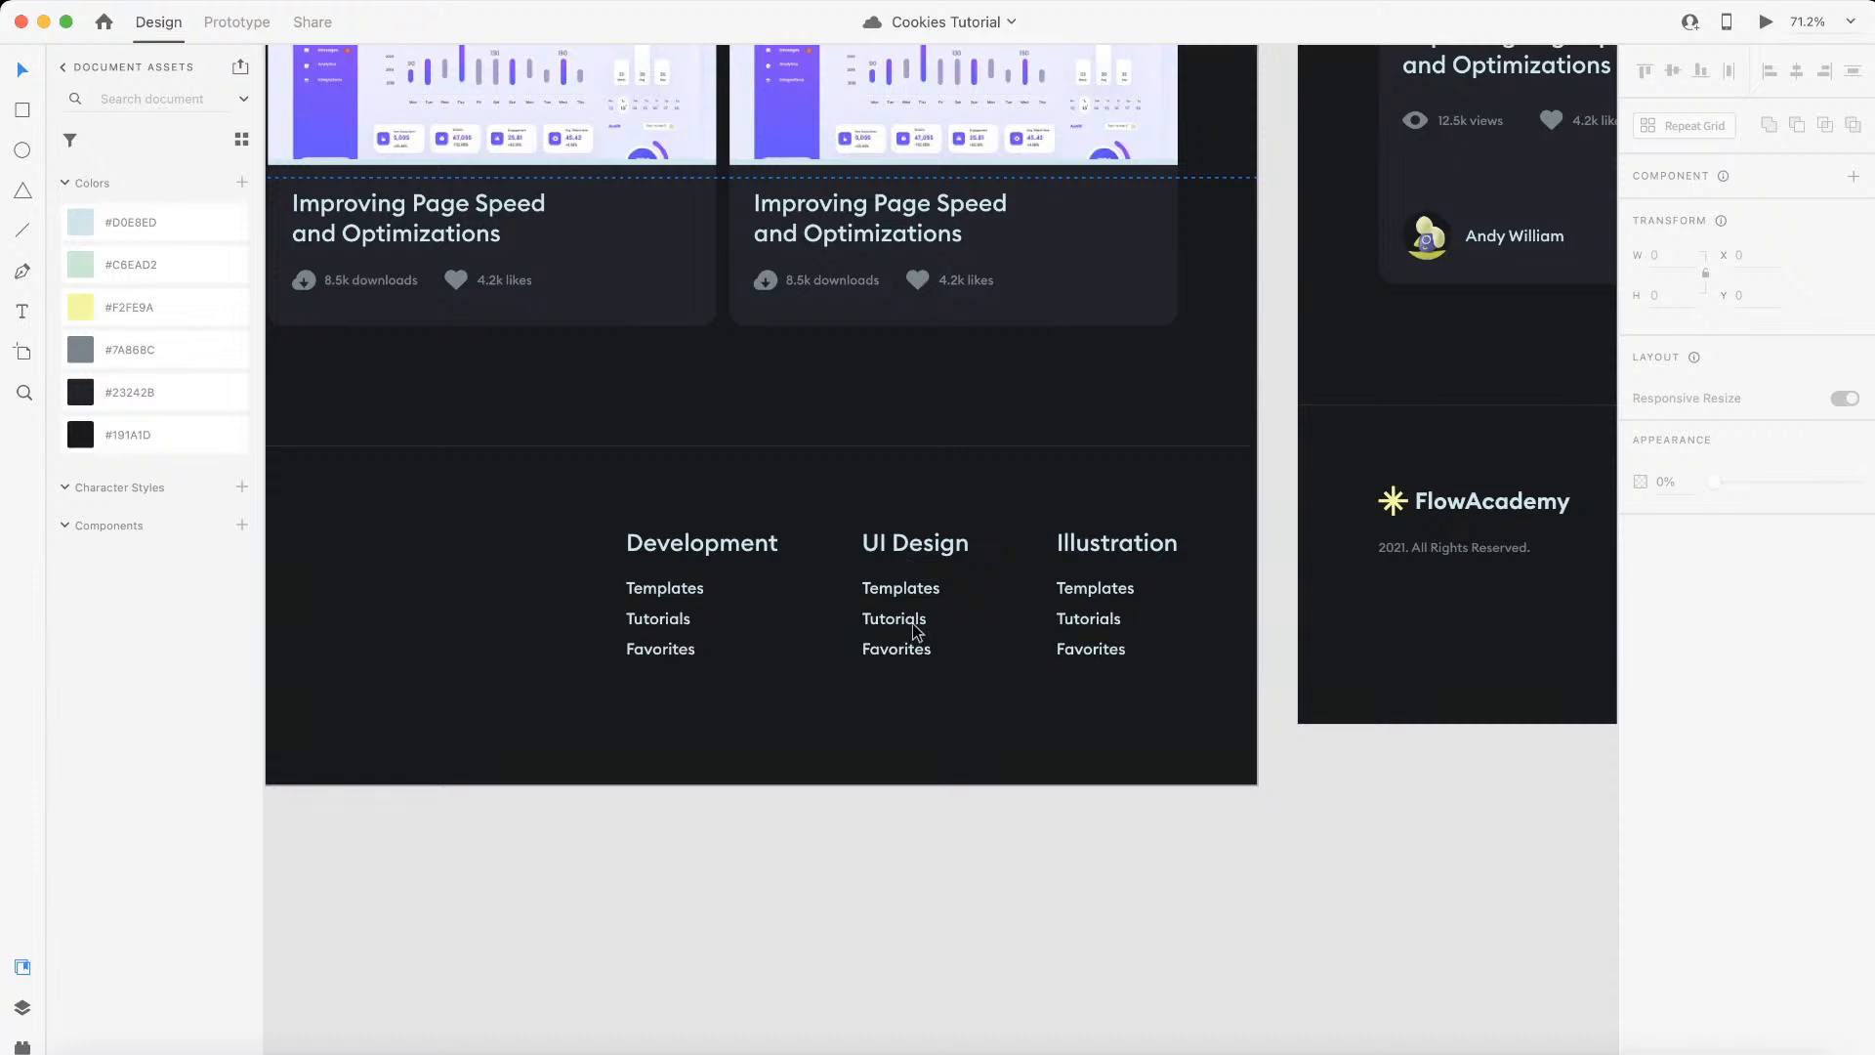
scroll(908, 640, "down", 4)
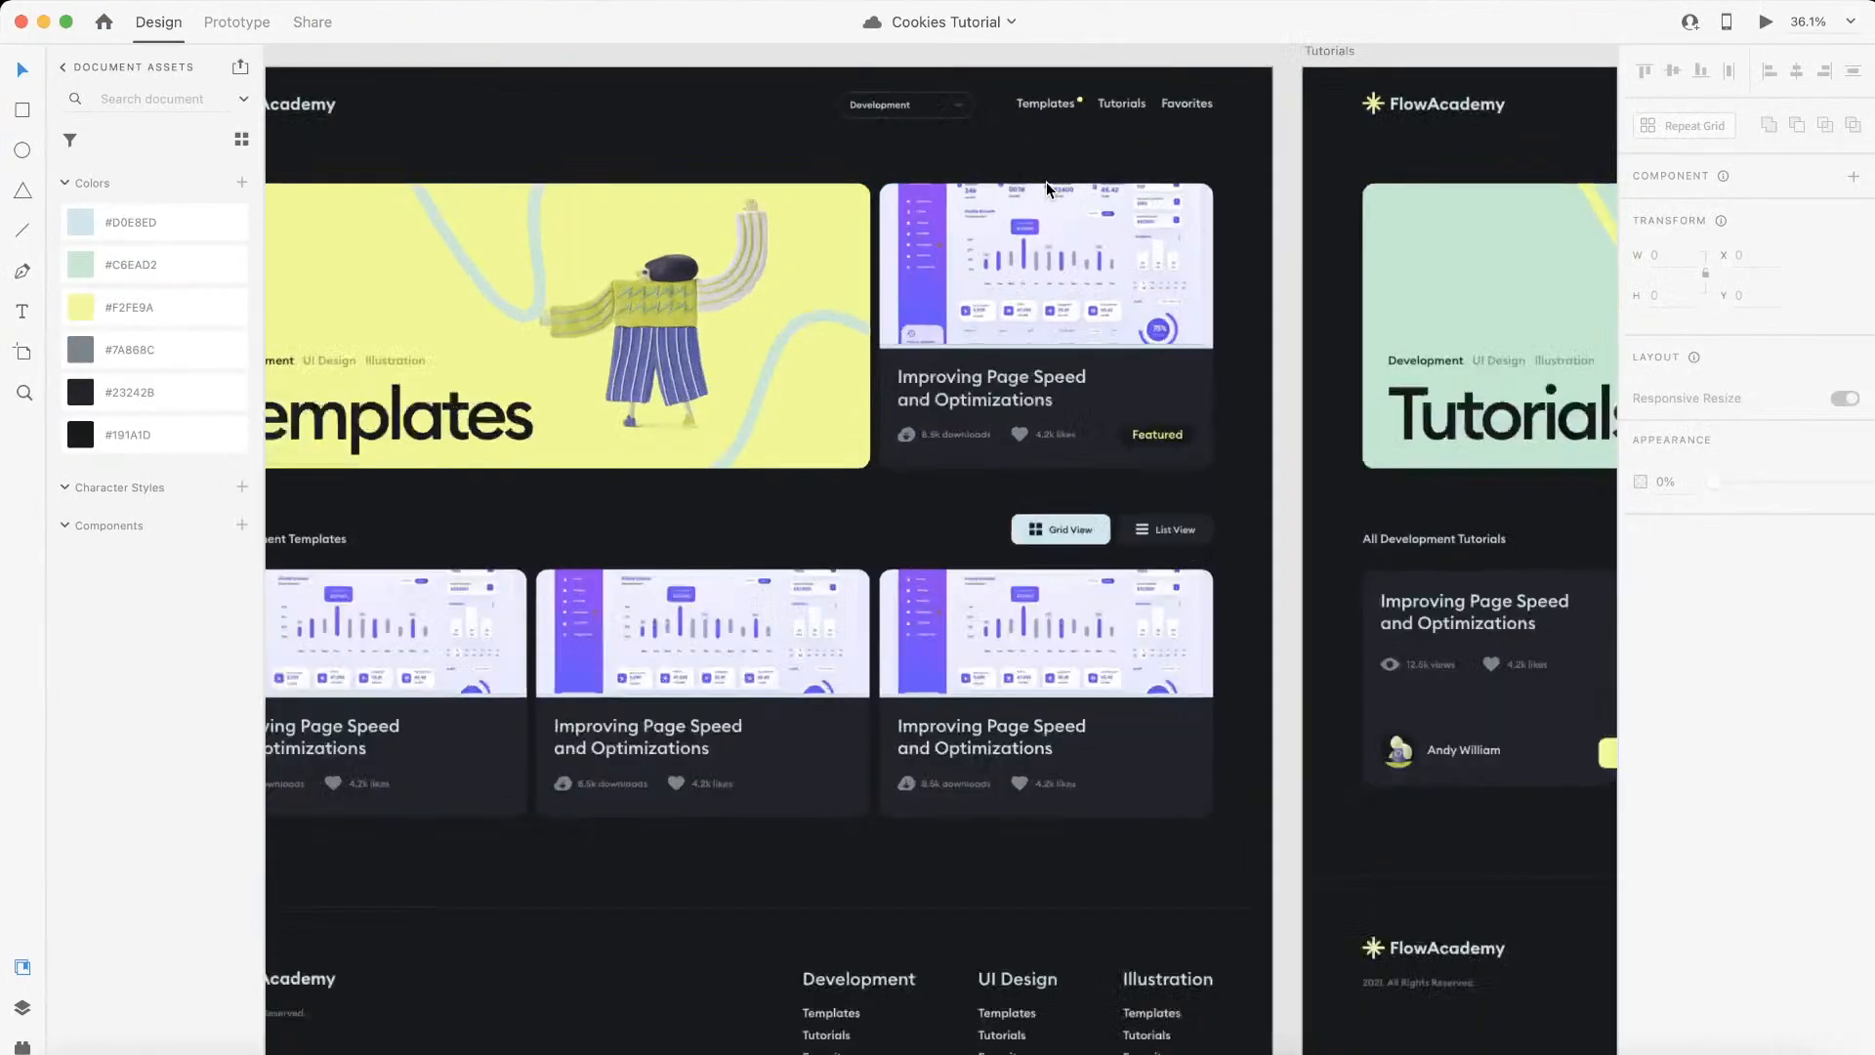
scroll(1046, 182, "up", 10)
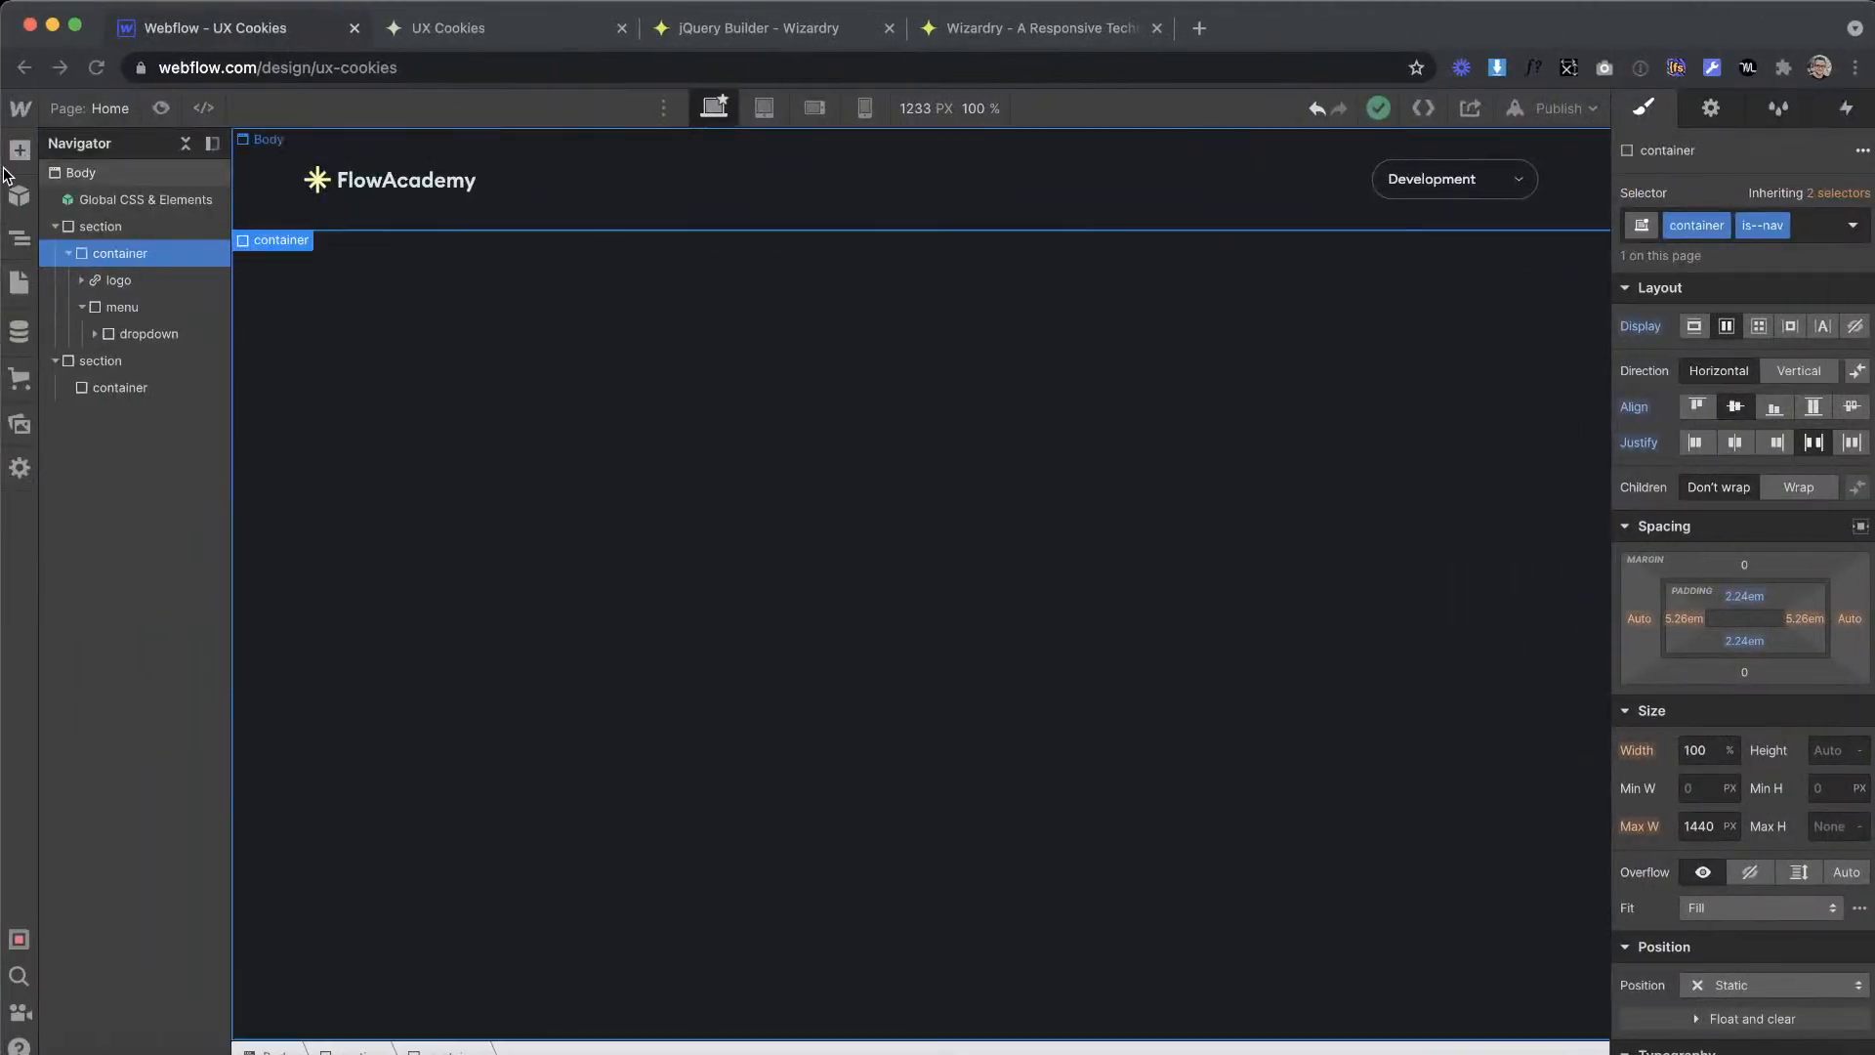
Step: In Webflow, add a div block inside menu directly after the dropdown and give it the class menu_links
left_click(19, 149)
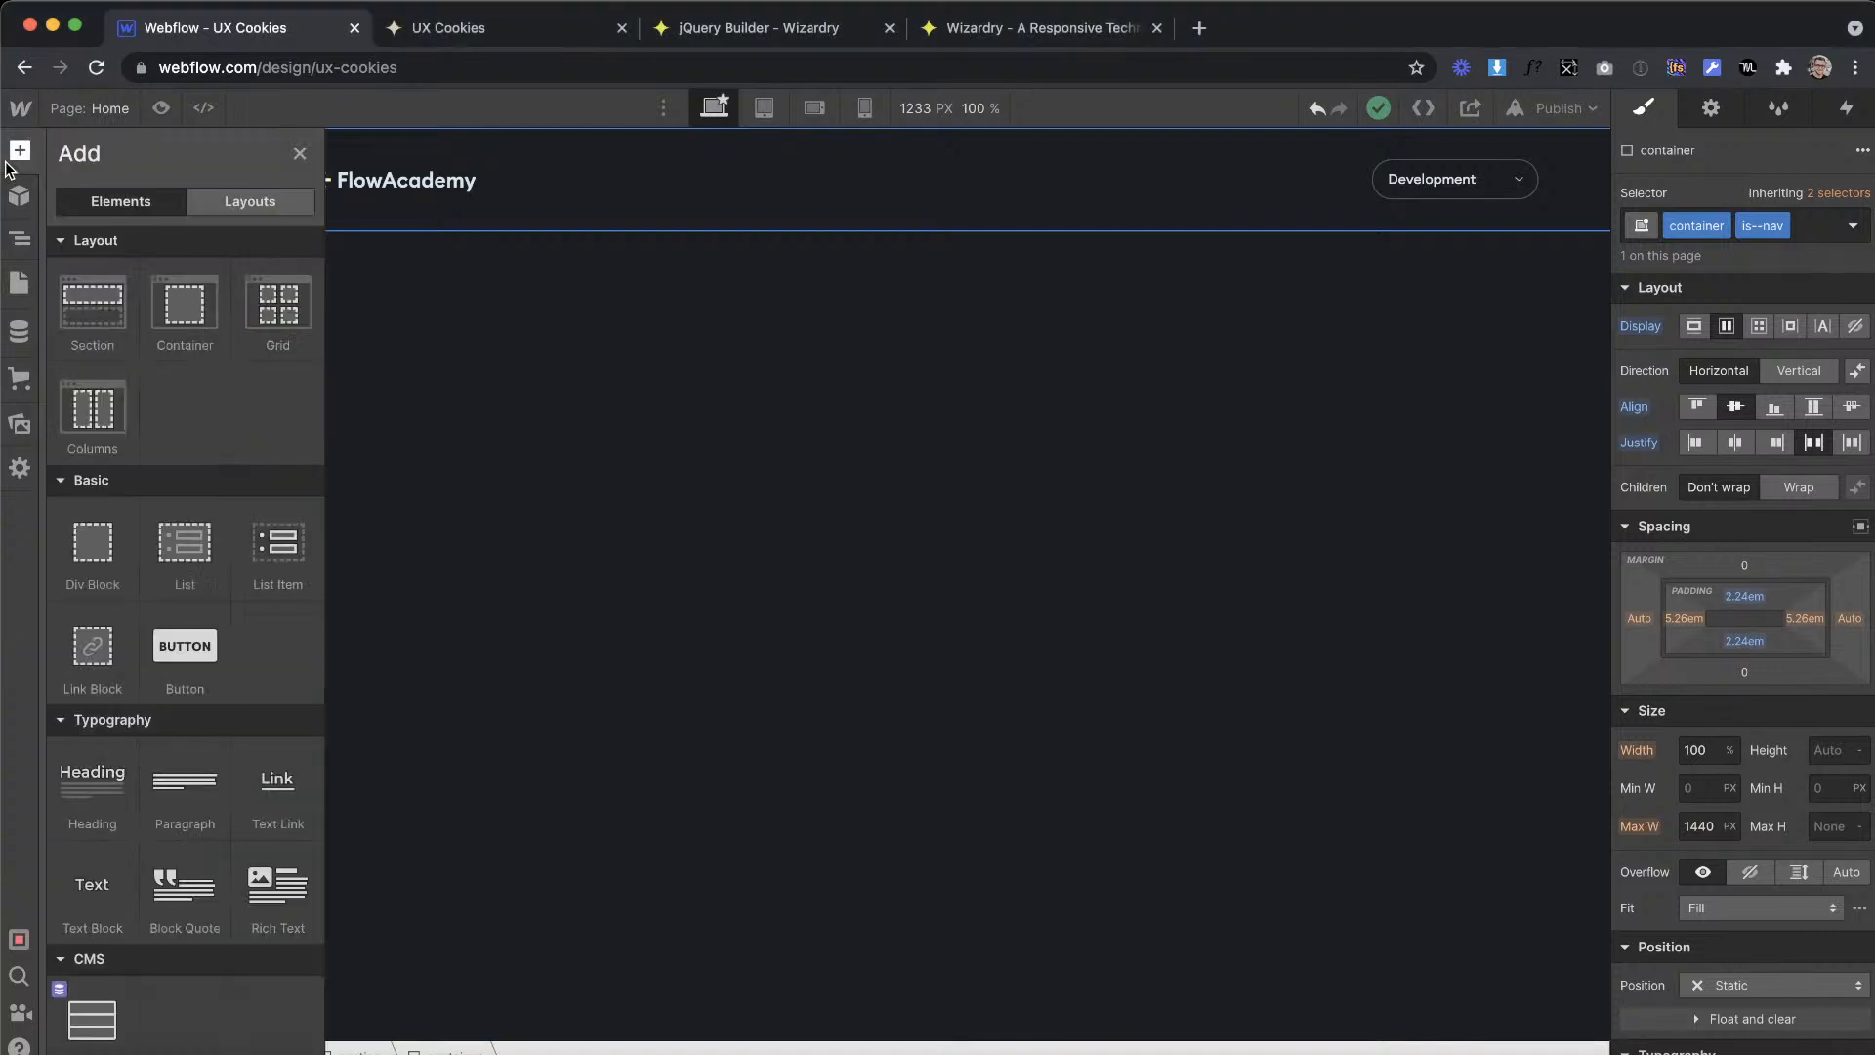
left_click_drag(1541, 191, 1541, 183)
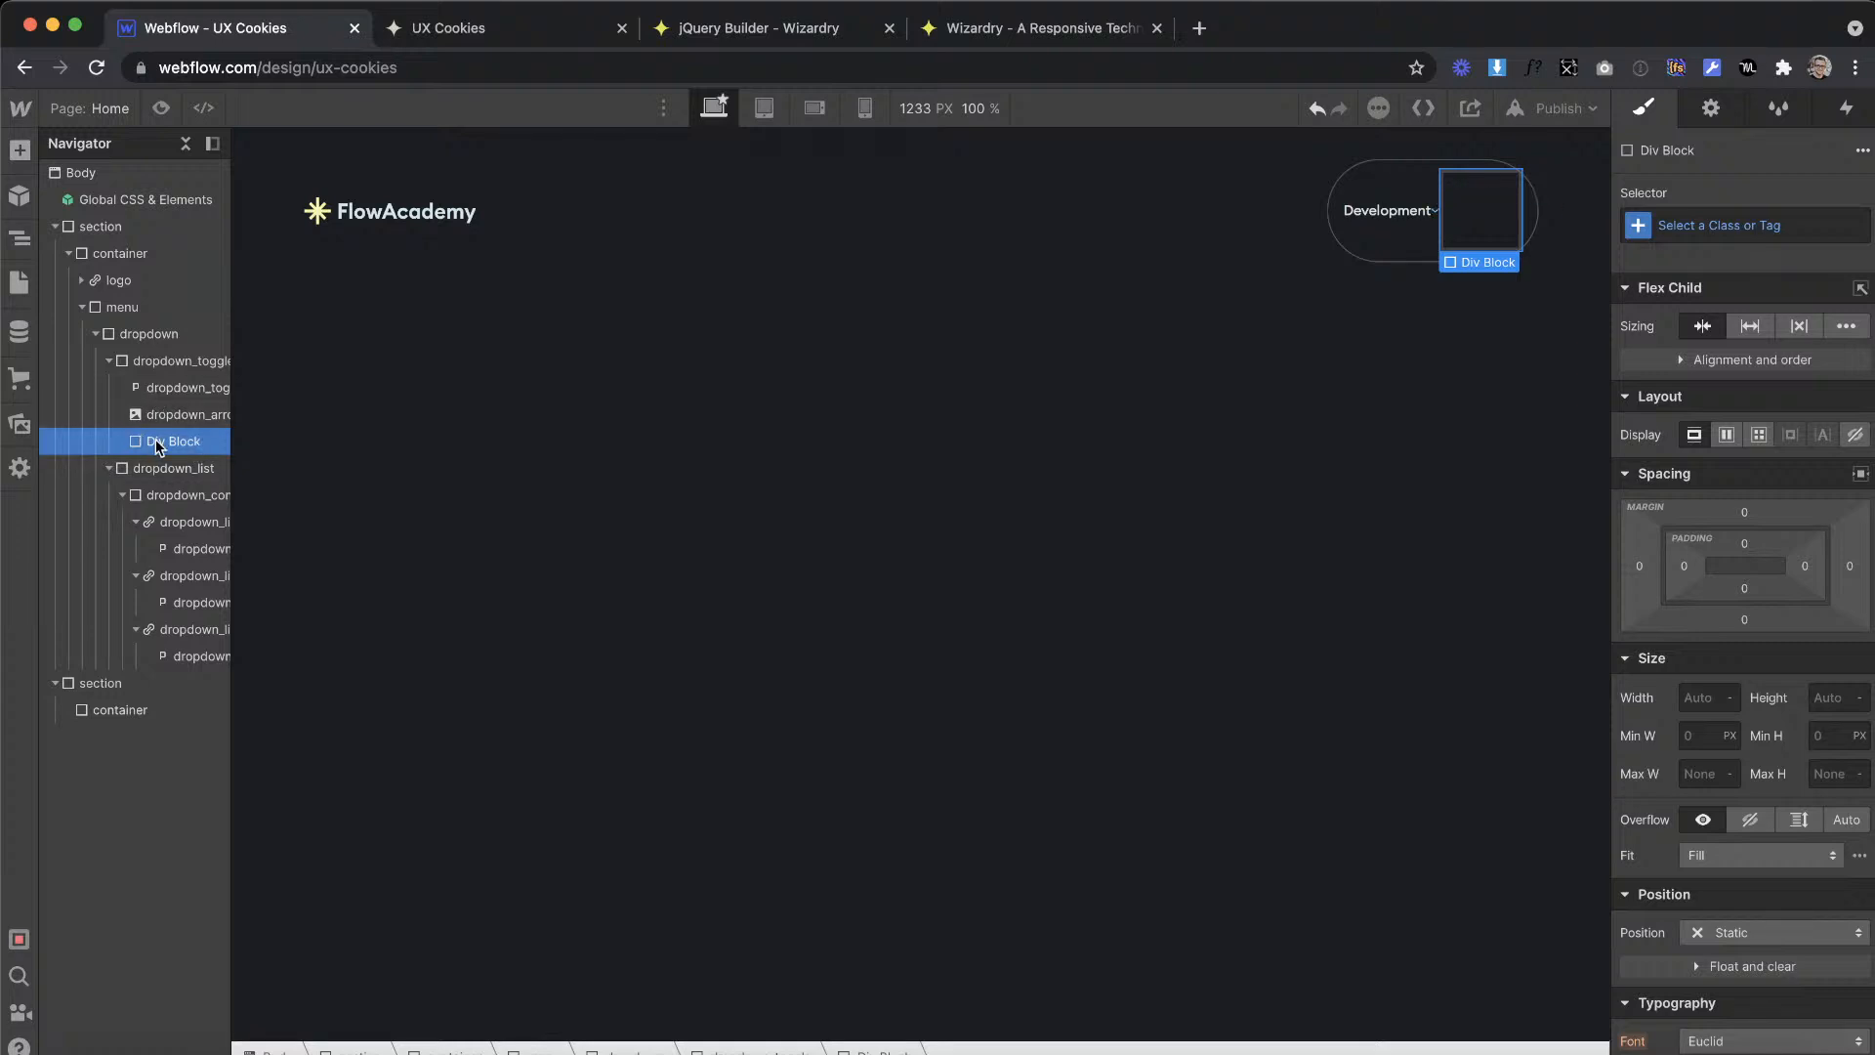
left_click_drag(154, 442, 148, 330)
left_click(152, 361)
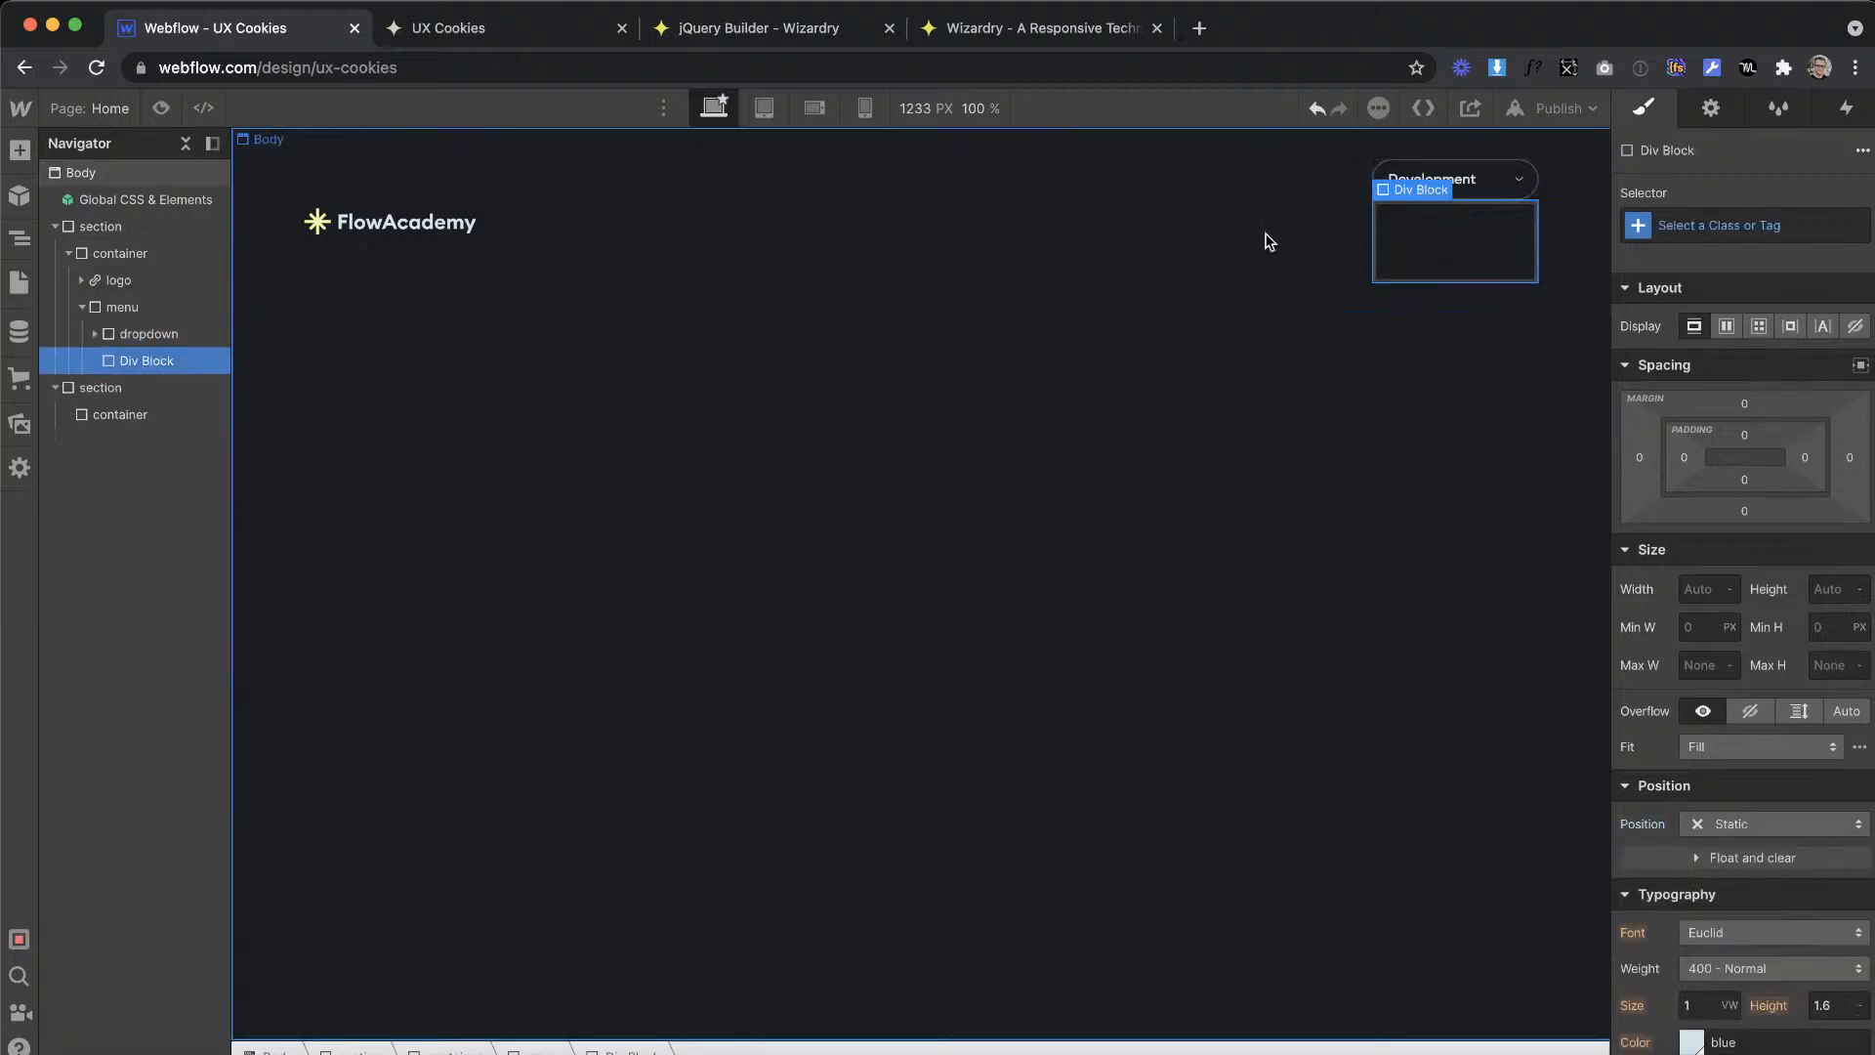
left_click(1687, 223)
type("menu_links")
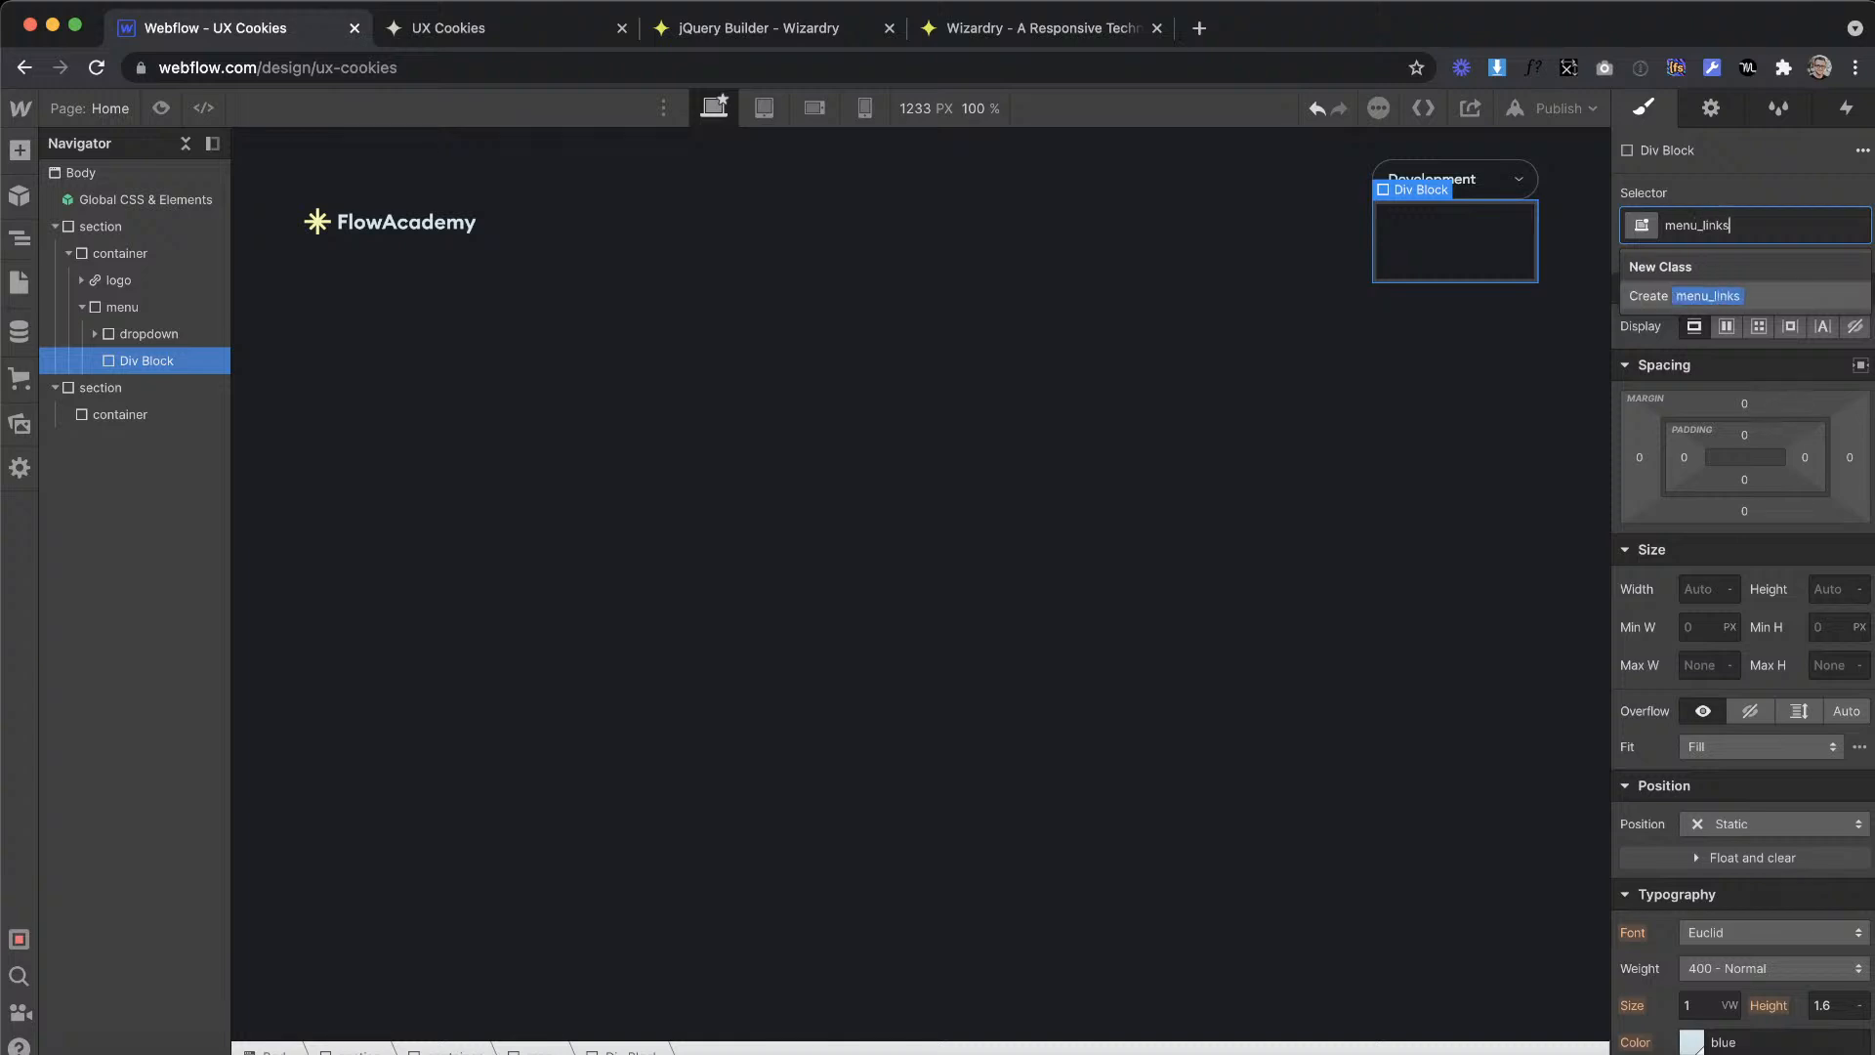
key("Return")
Step: Set the menu element to a horizontal flex layout with centre alignment and space-between justification
left_click(118, 328)
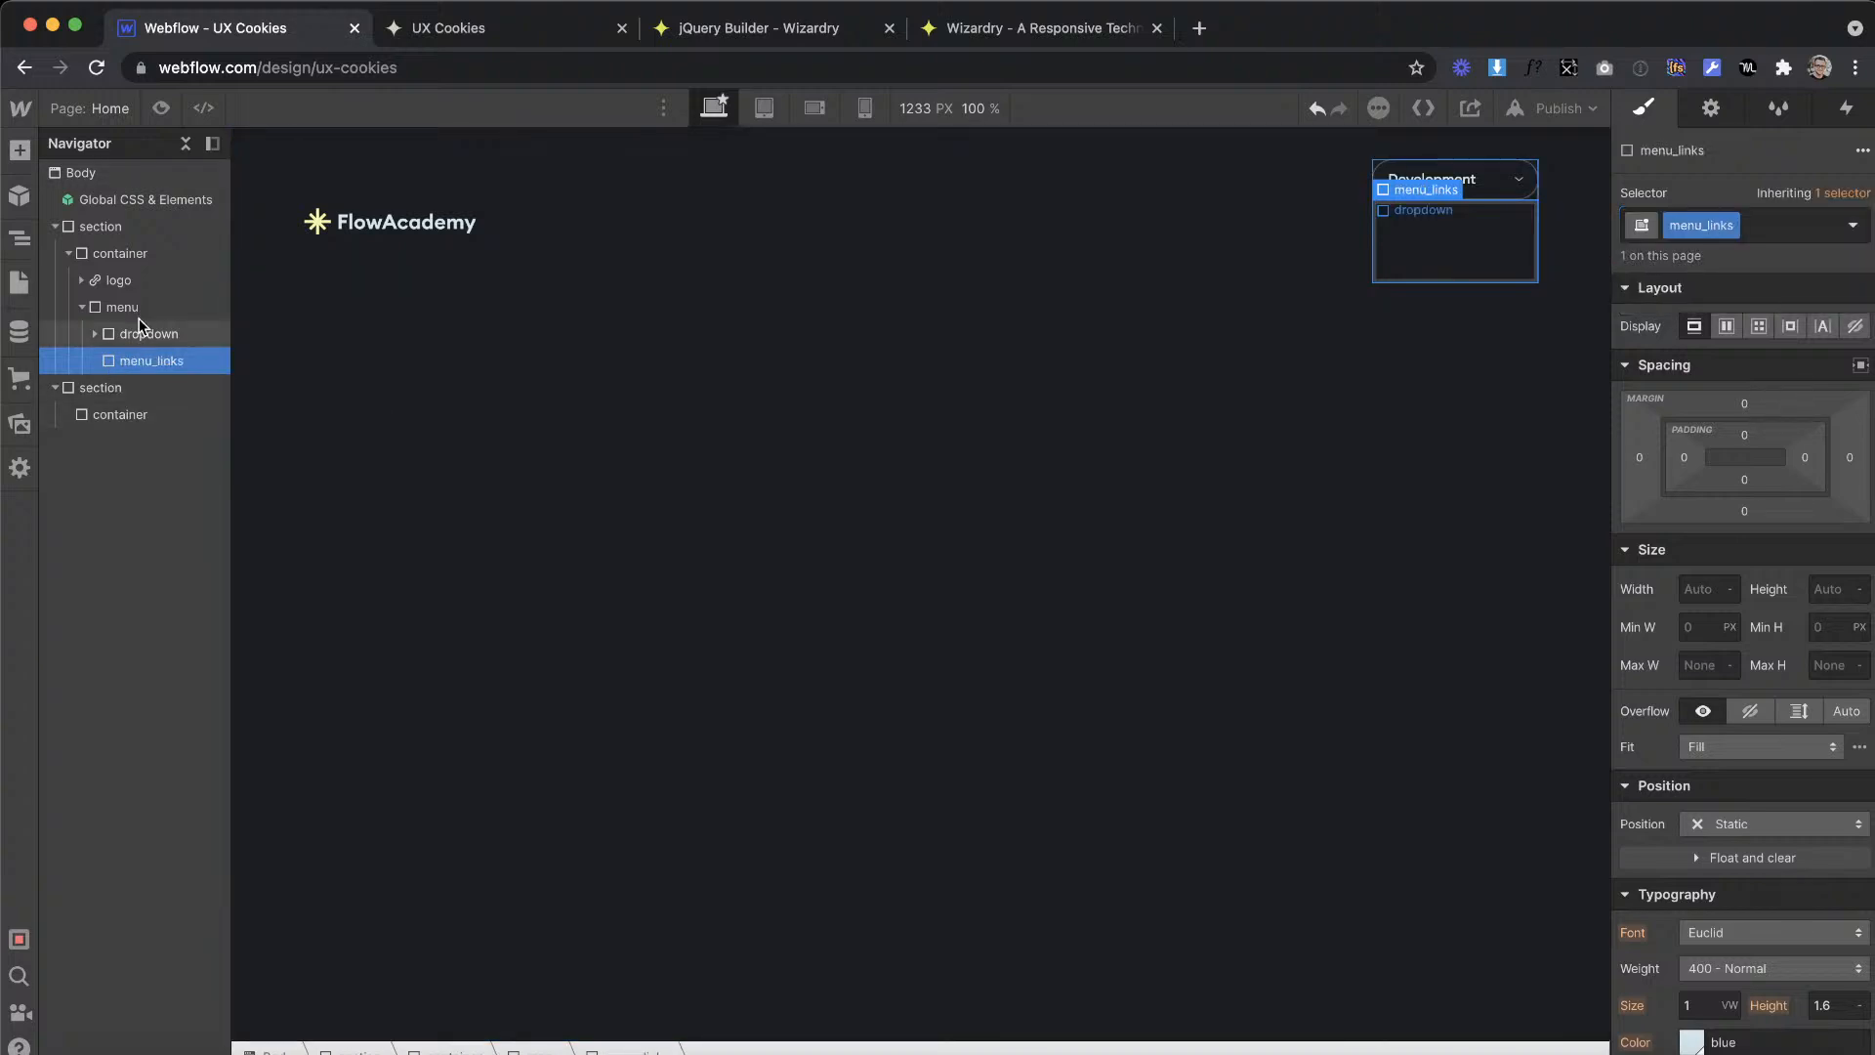
left_click(1409, 293)
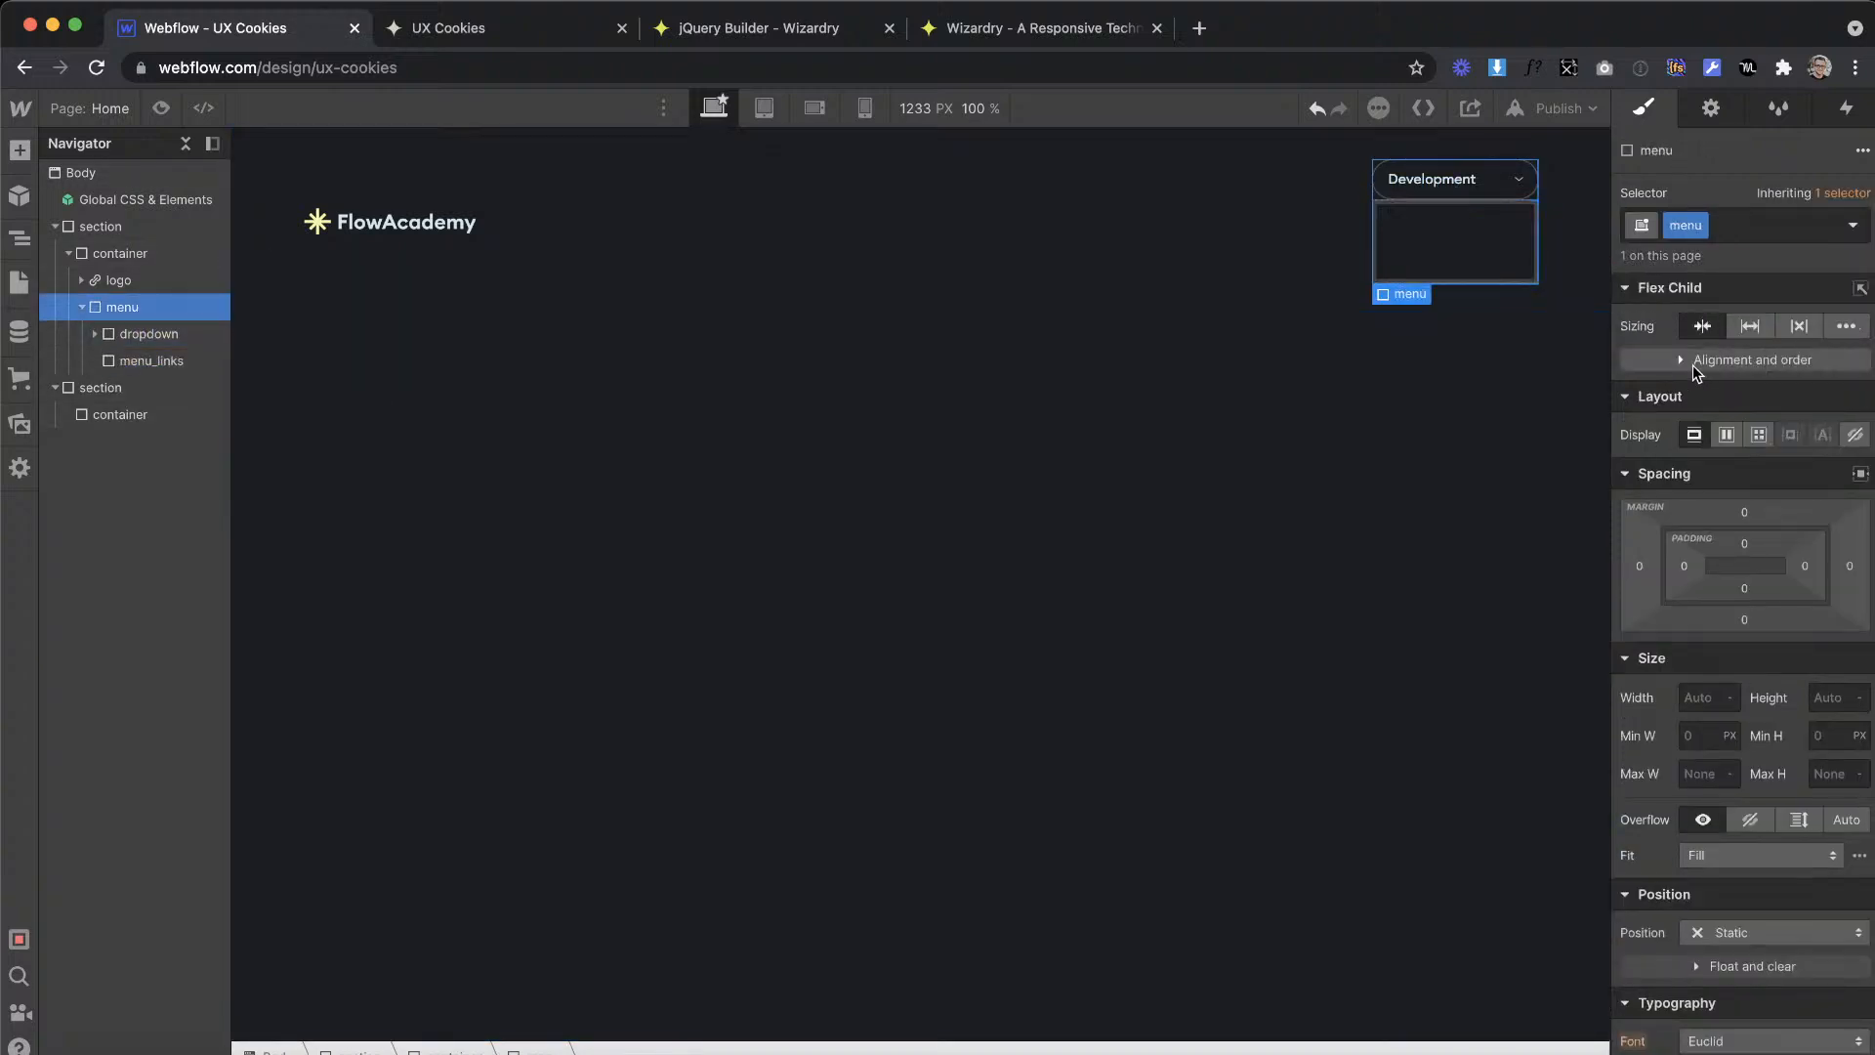
left_click(1727, 435)
left_click(1728, 519)
left_click(1813, 551)
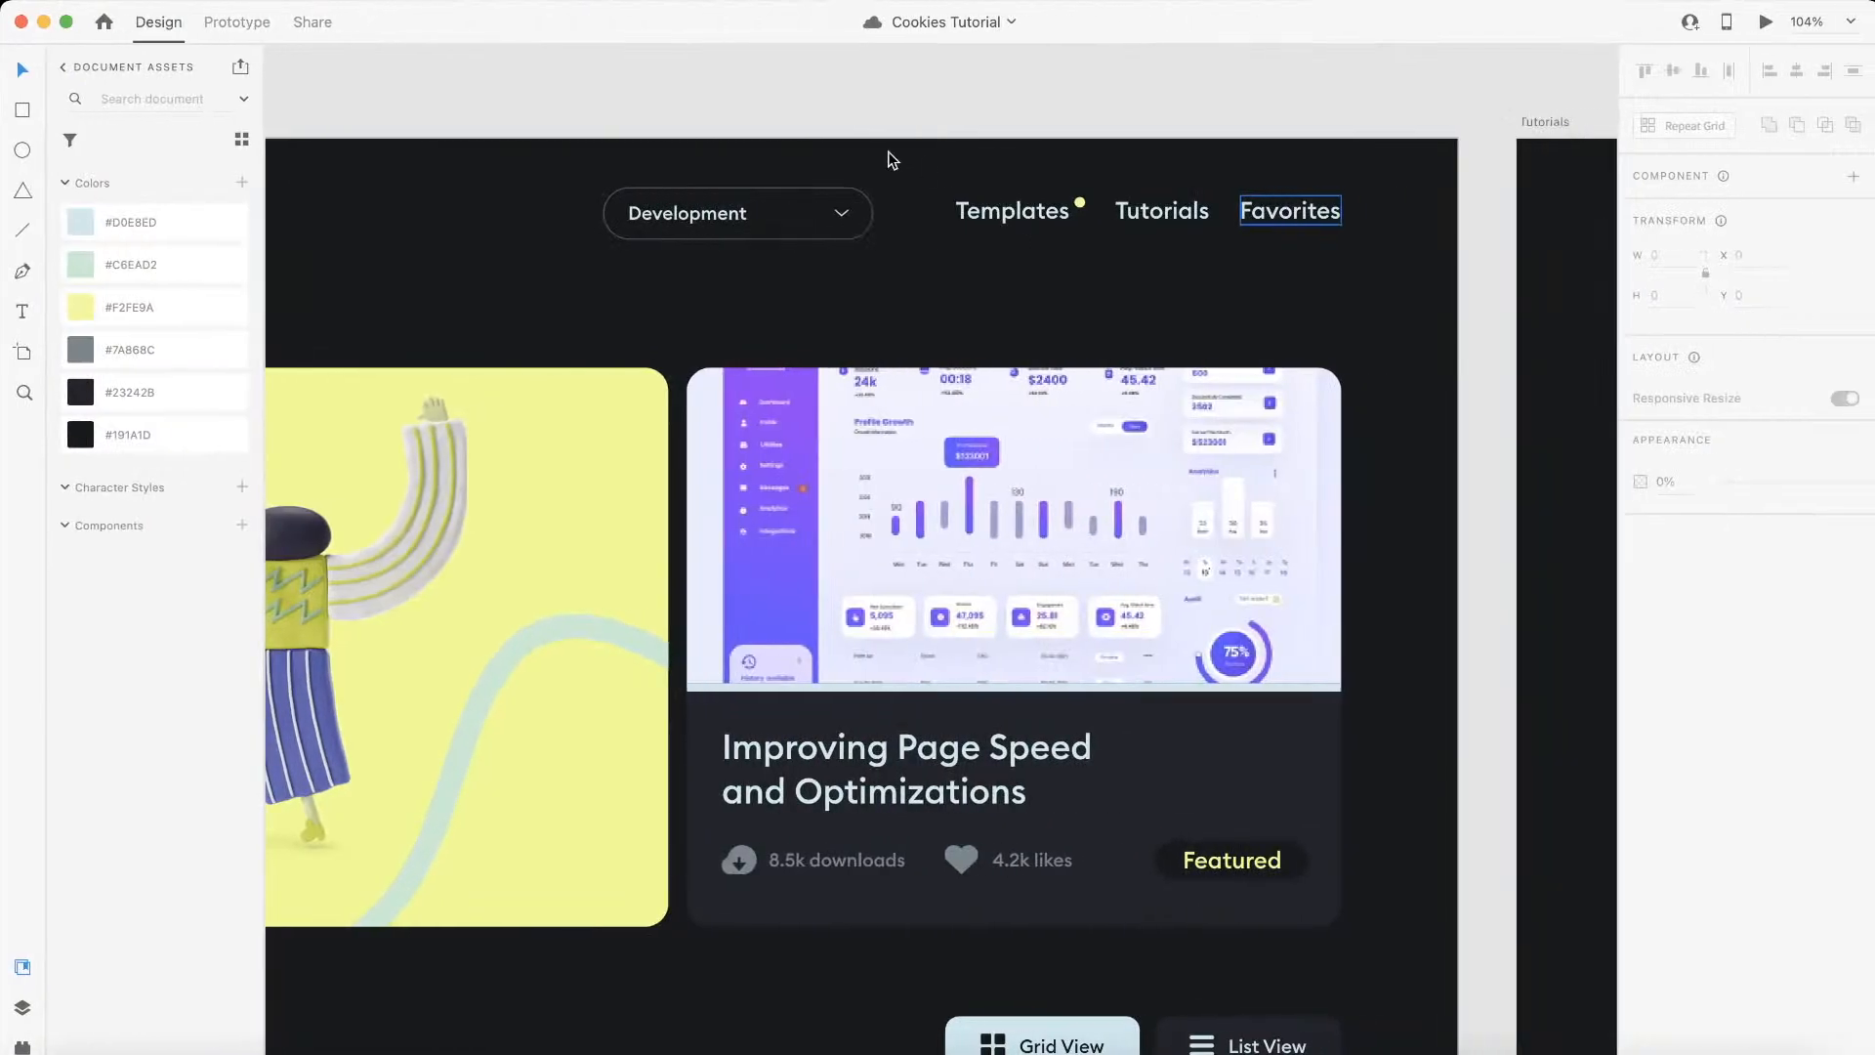
Step: Measure the gap between the dropdown and the Templates link in Adobe XD, and convert 71 px to ems in Wizardry's PX to EM Converter
left_click(872, 222)
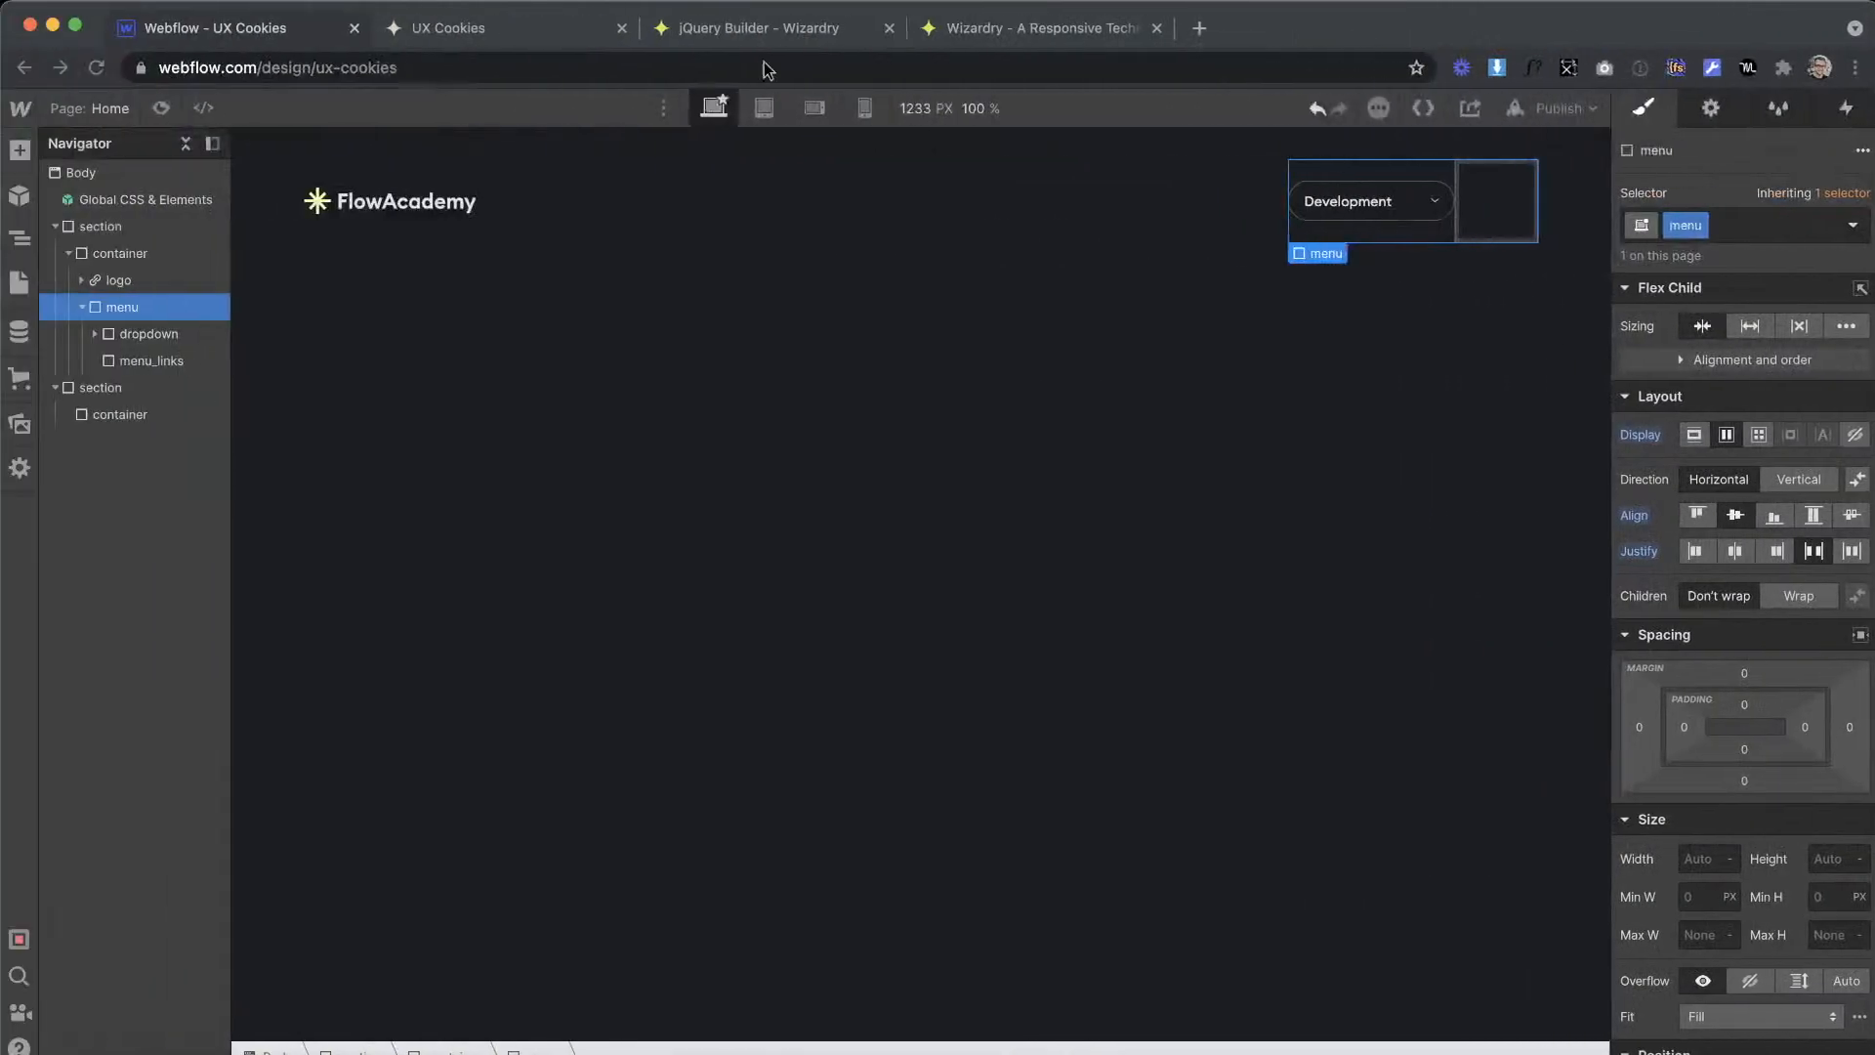
left_click(1019, 39)
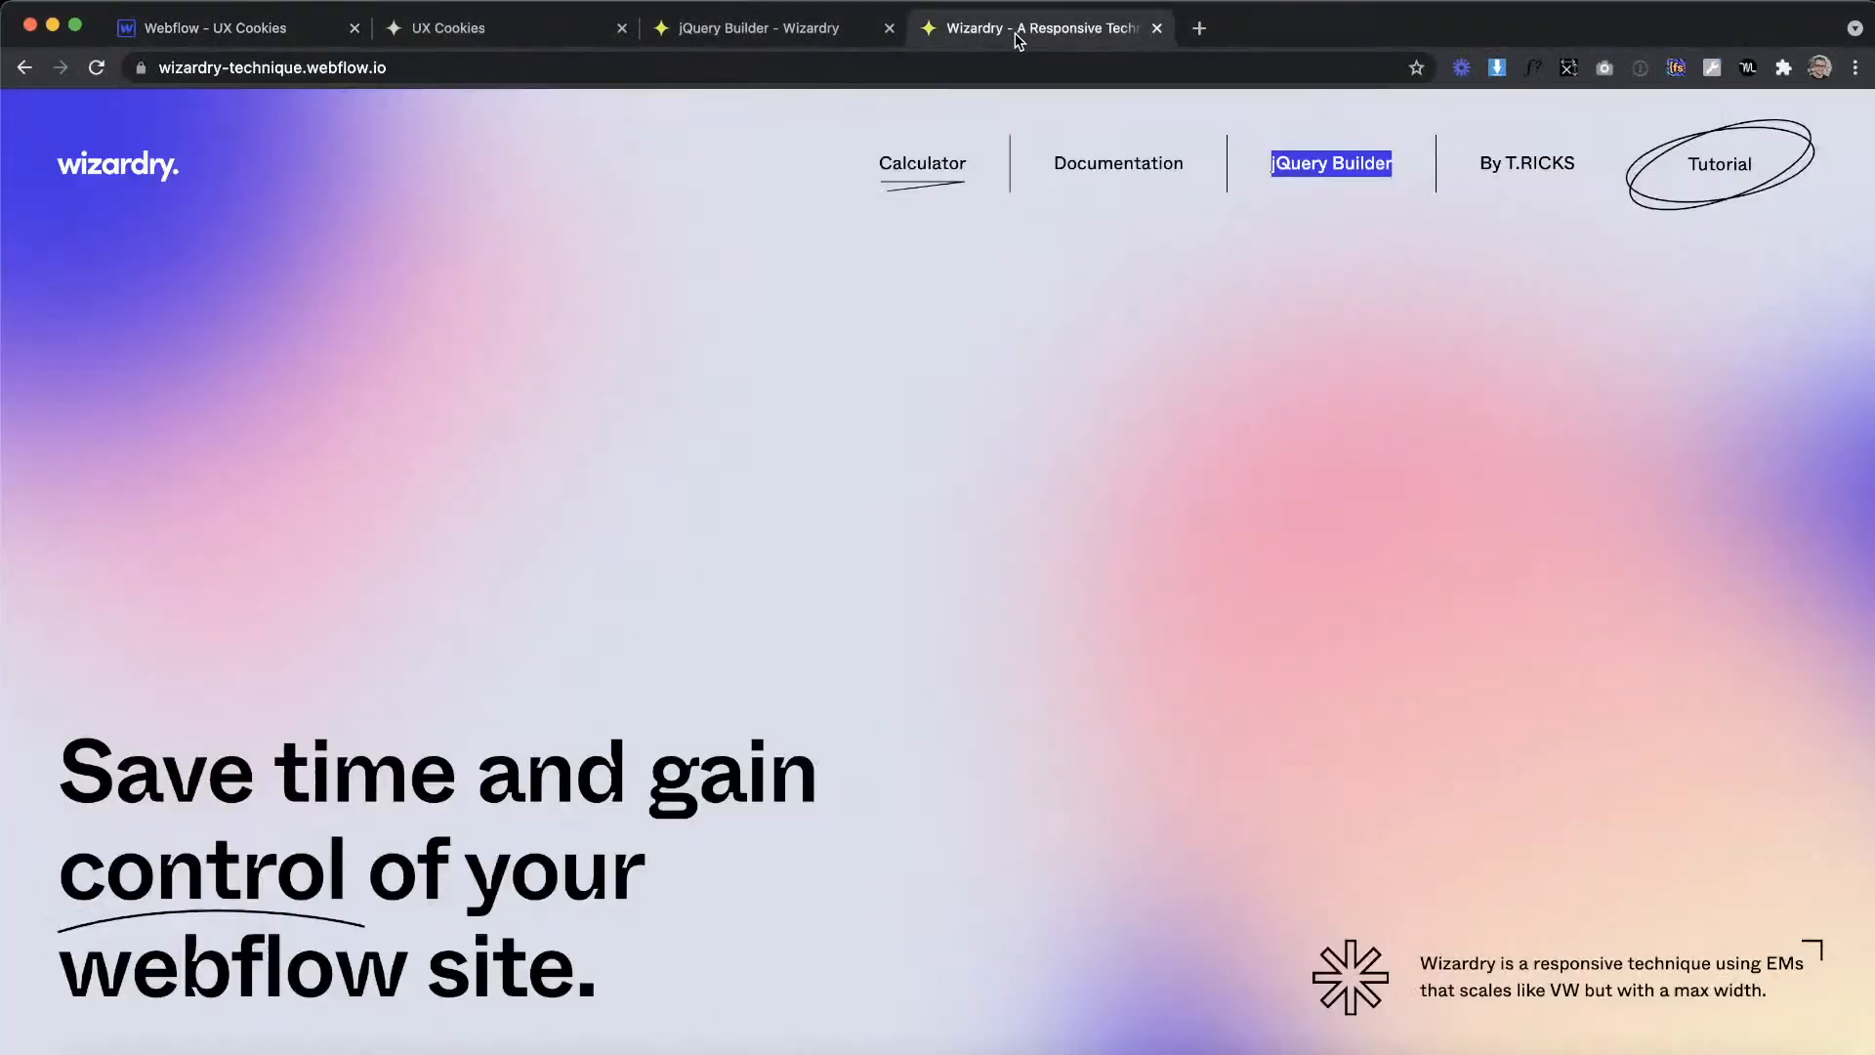
scroll(614, 708, "down", 10)
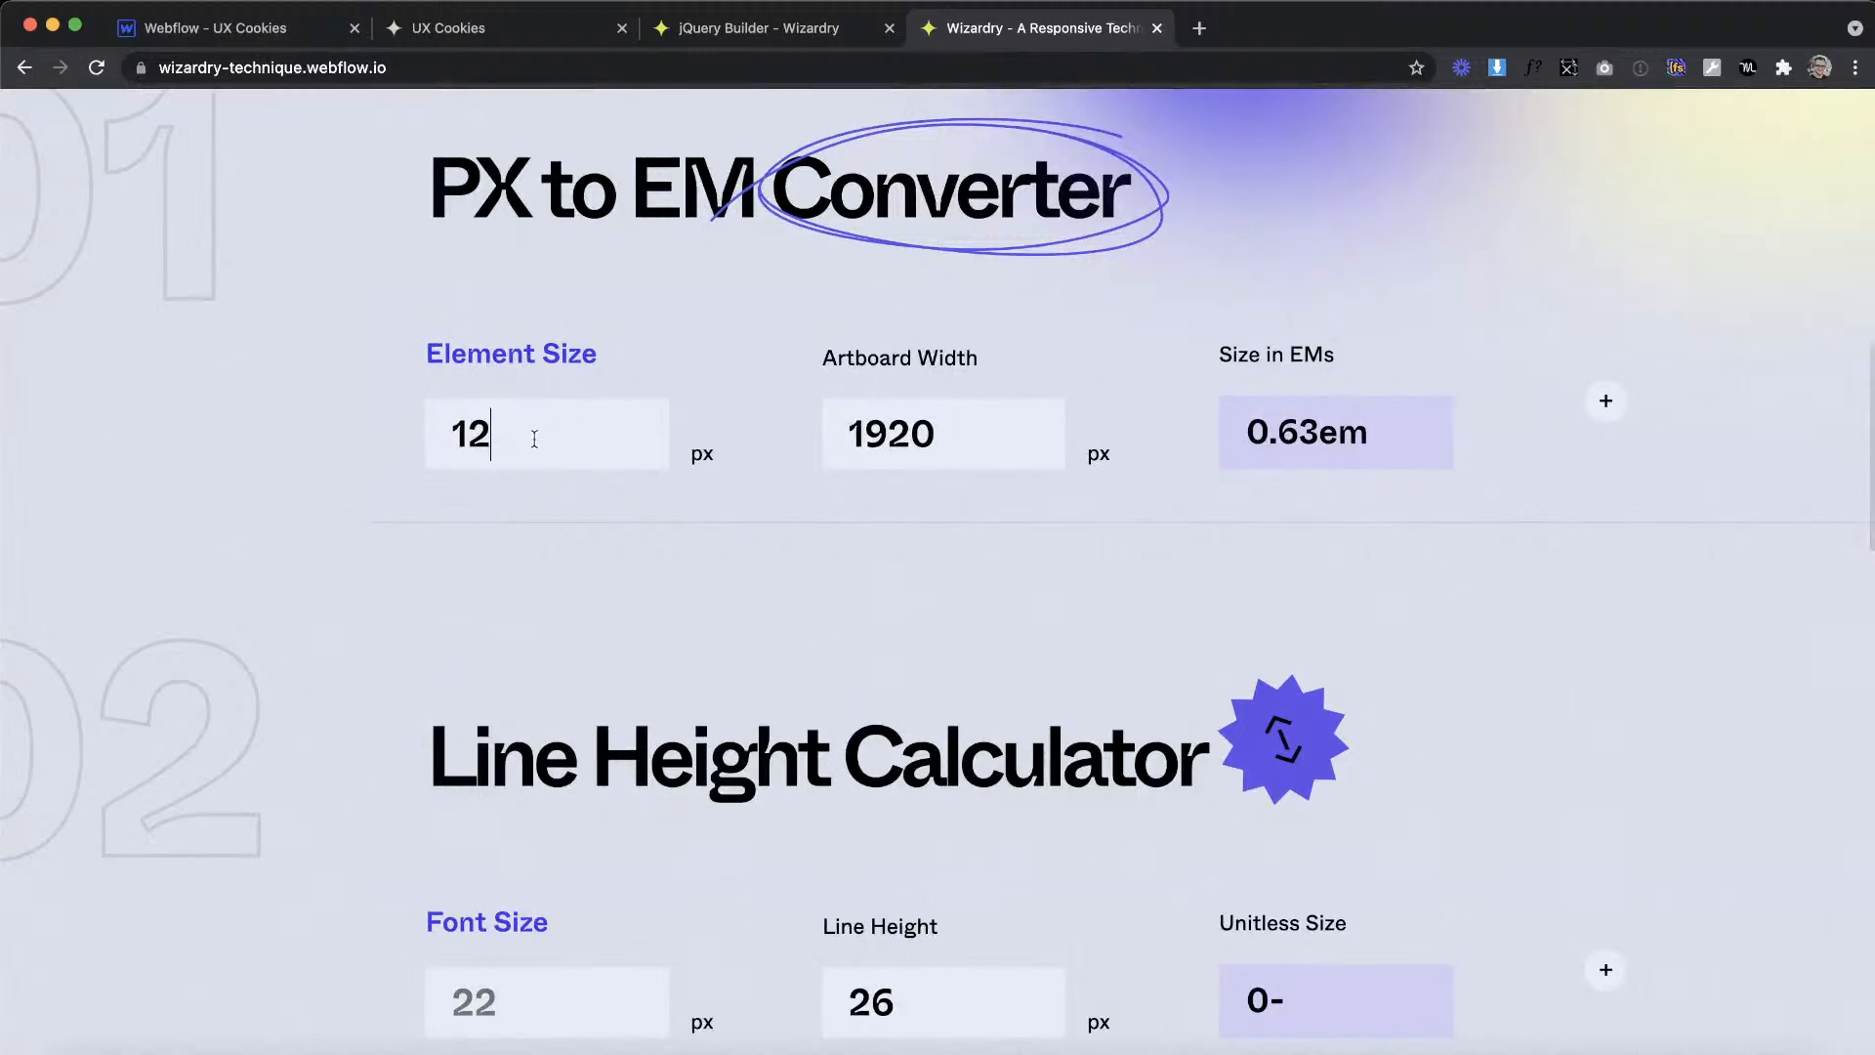
left_click_drag(491, 435, 325, 420)
type("71")
key("Return")
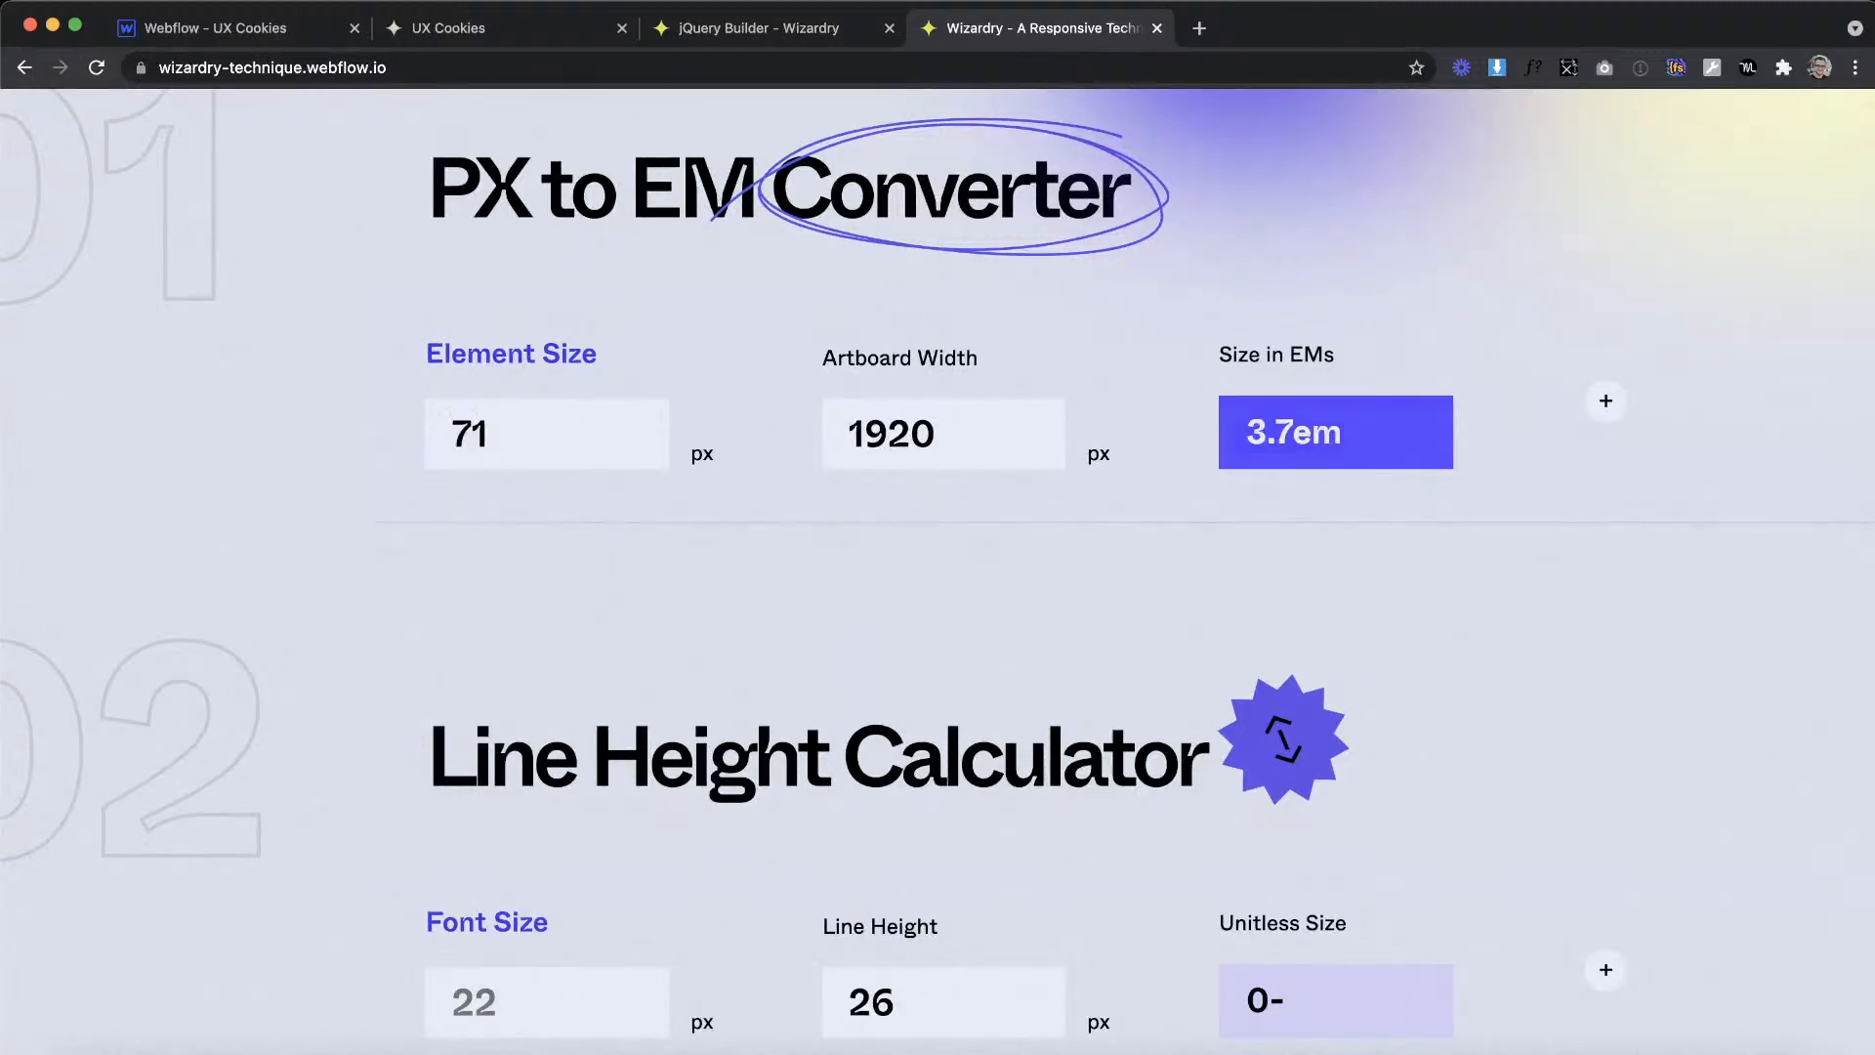
Step: Back in the Webflow Designer, set the menu_links left padding to 3.7em
left_click(167, 29)
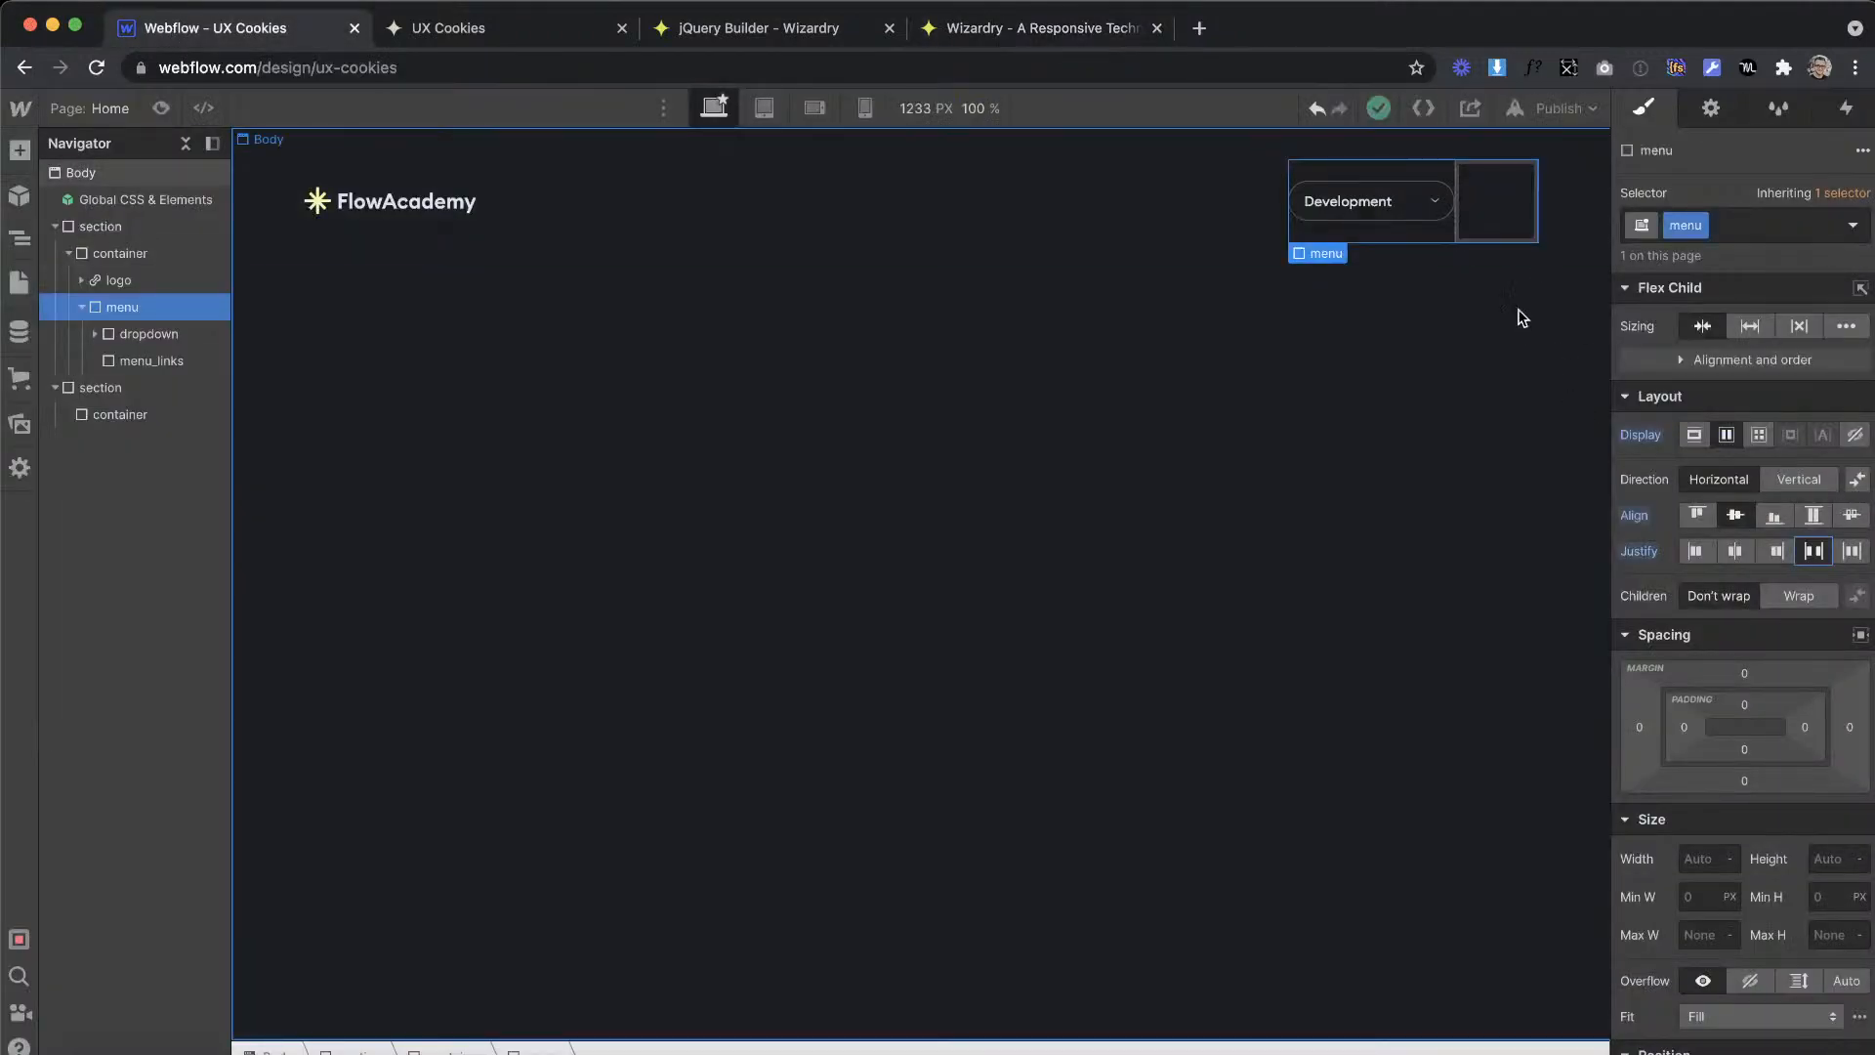
left_click(1468, 223)
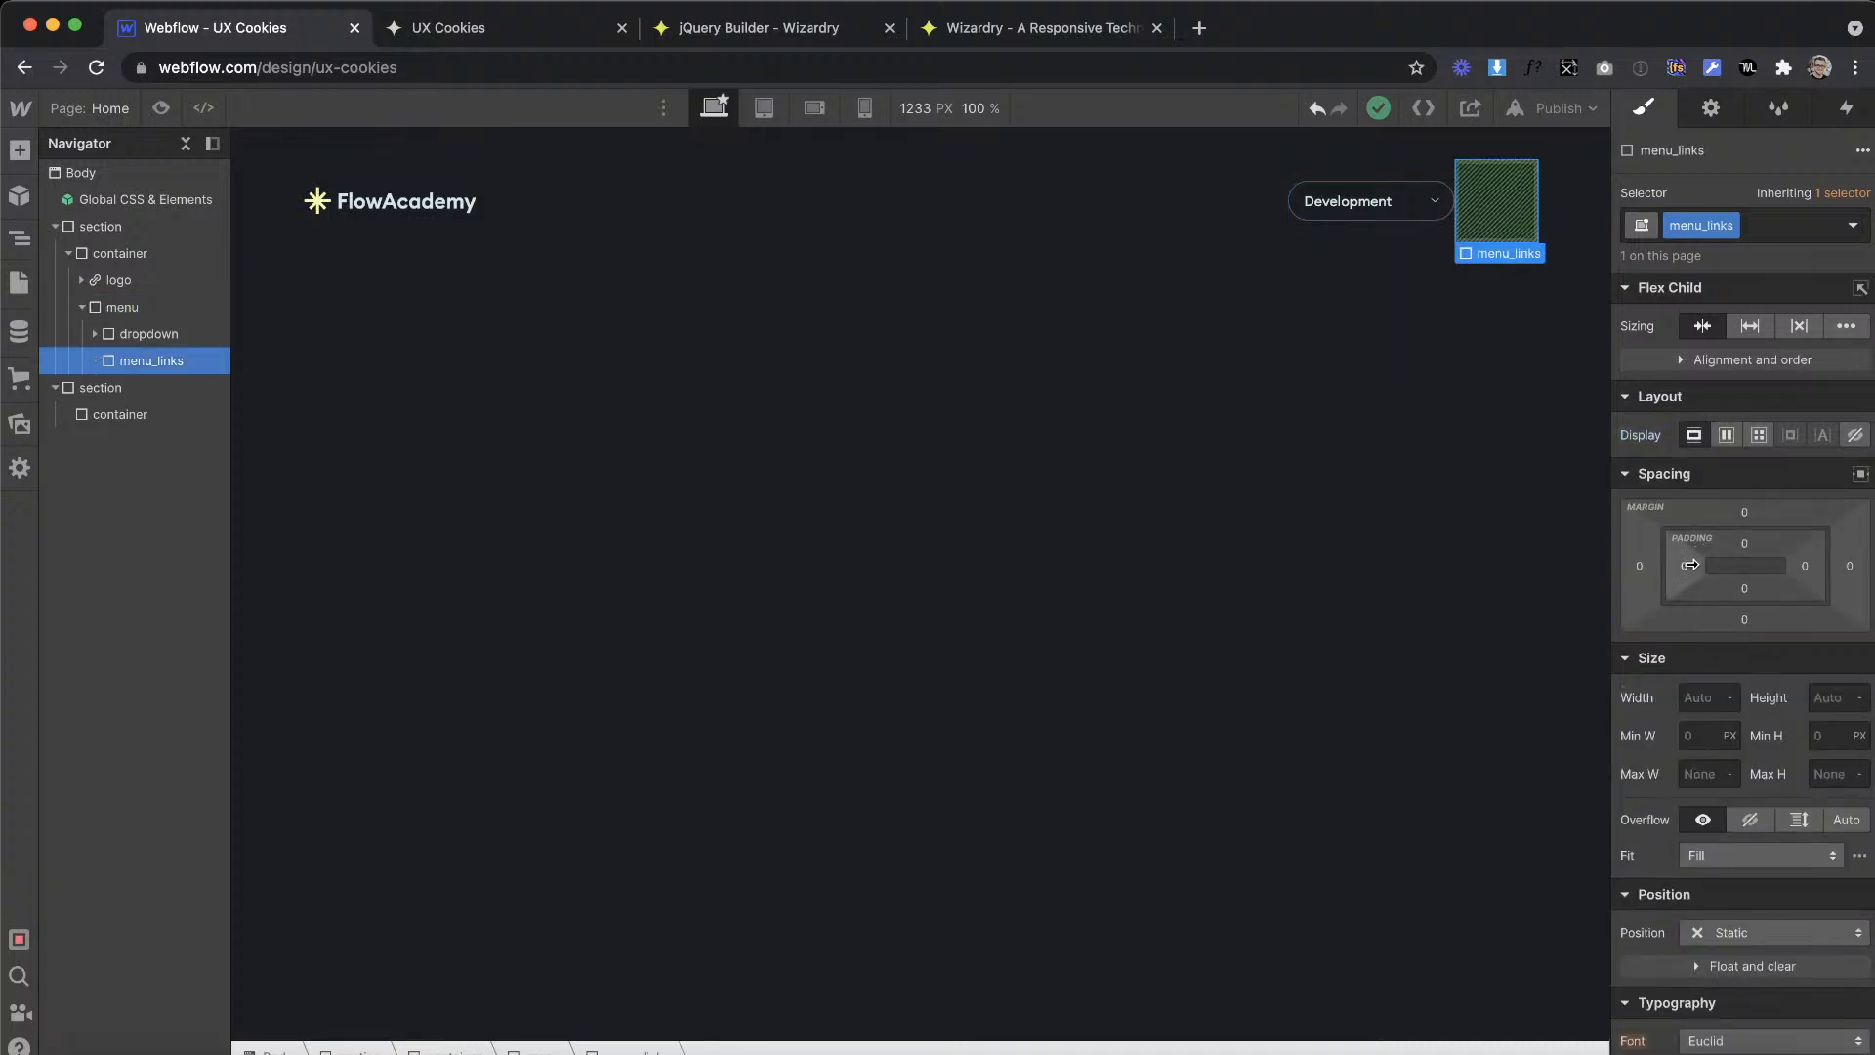
left_click(1685, 565)
key("Return")
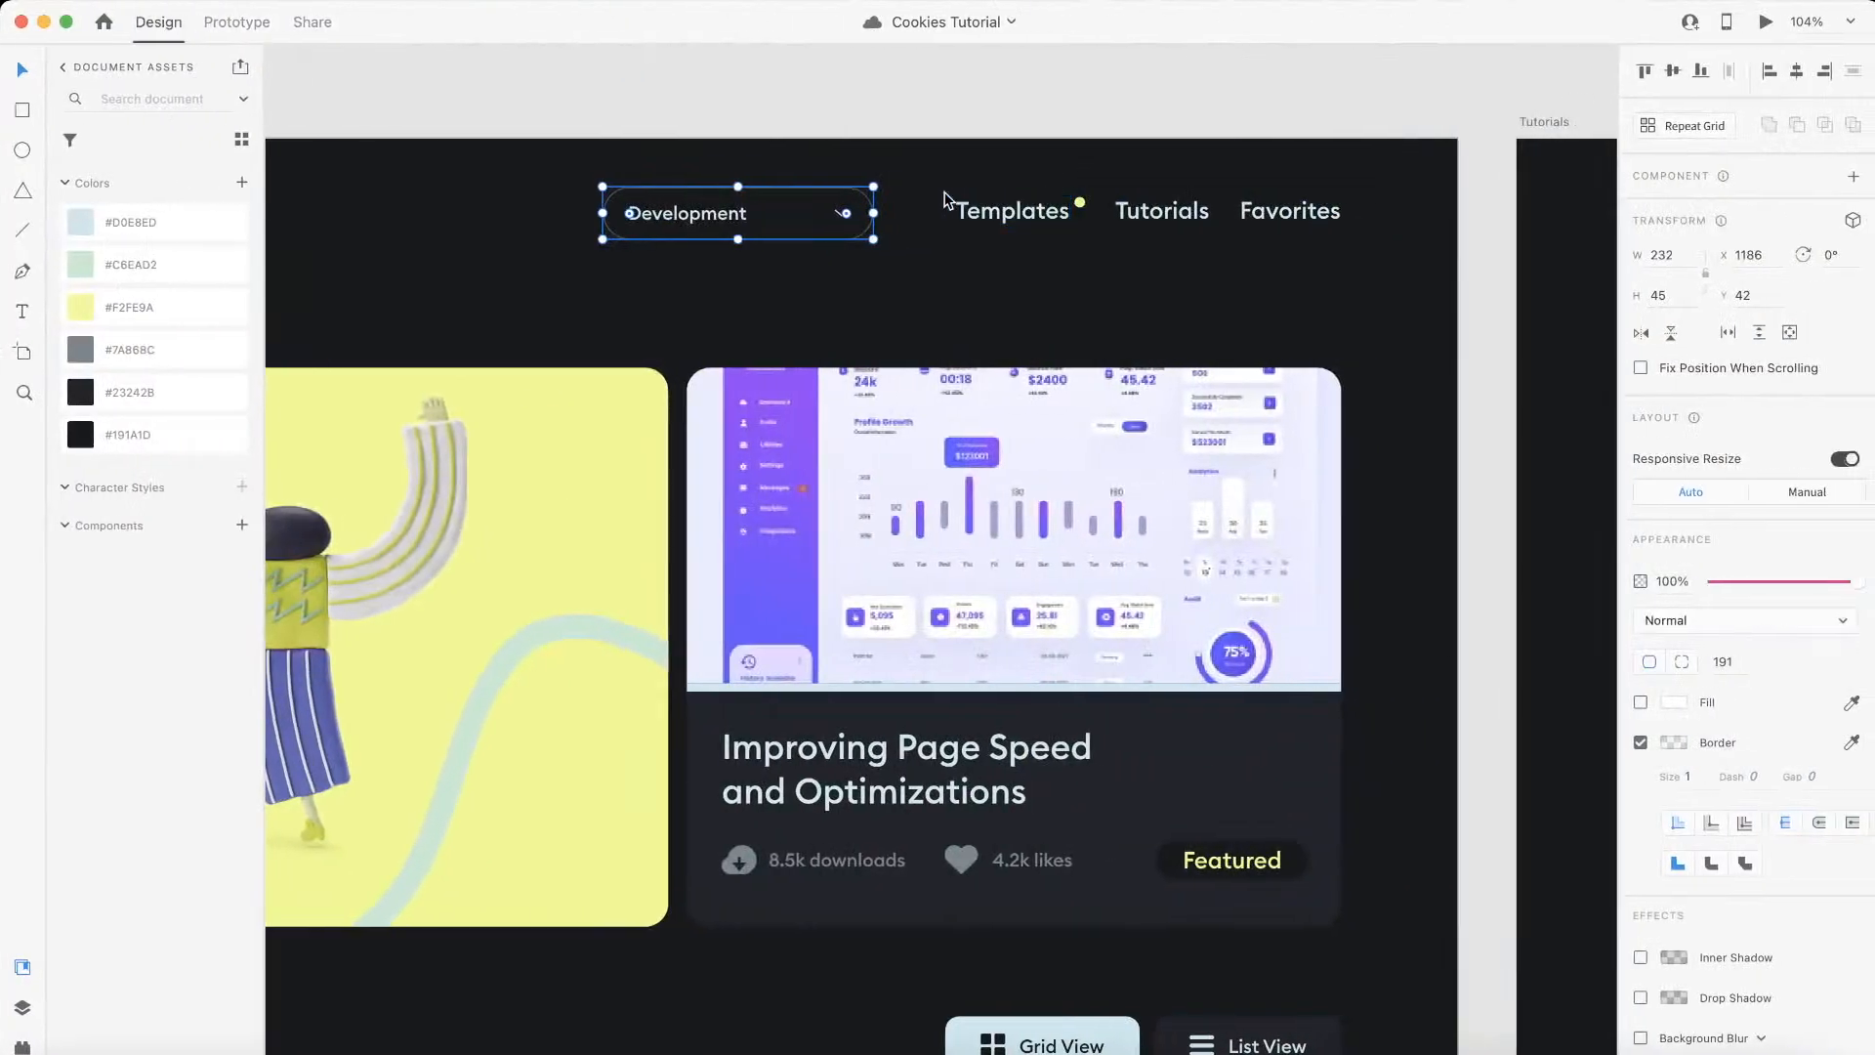
Step: Check the Templates link in the Adobe XD design, and add a link block with the class menu_link inside menu_links in Webflow
left_click(996, 216)
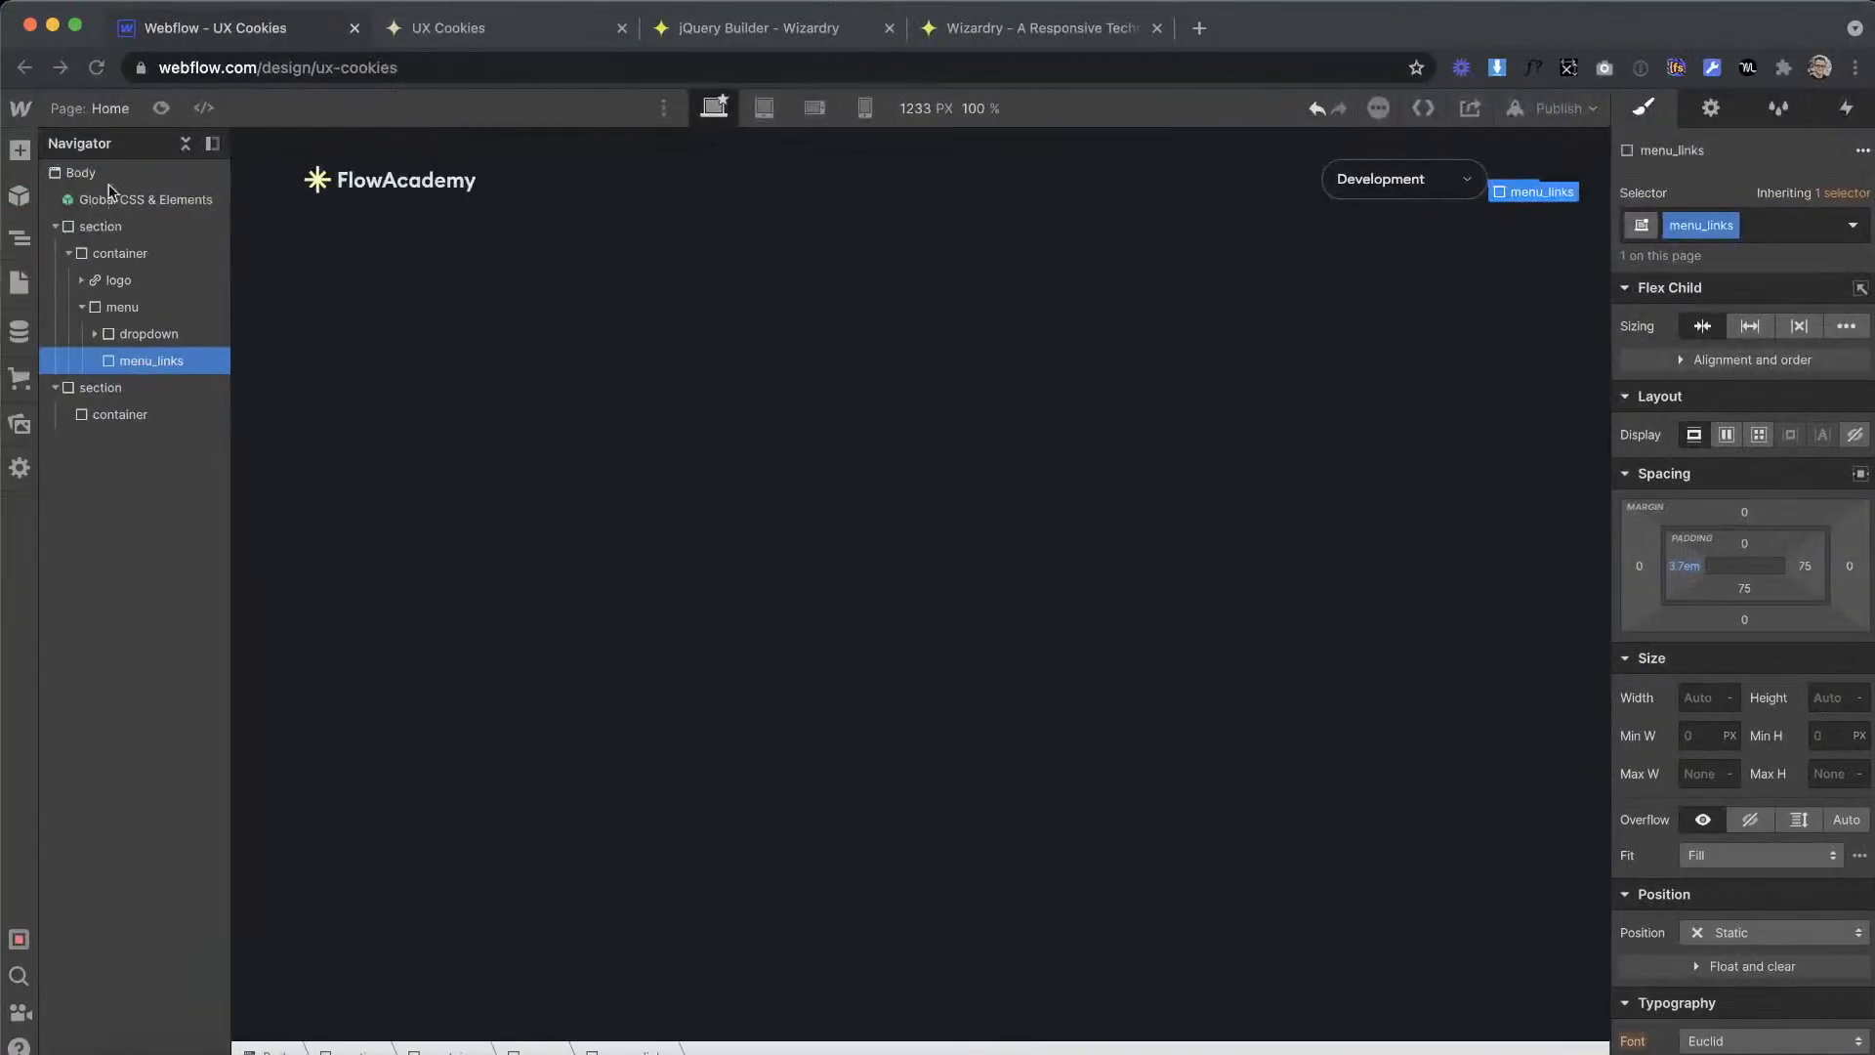
left_click(19, 148)
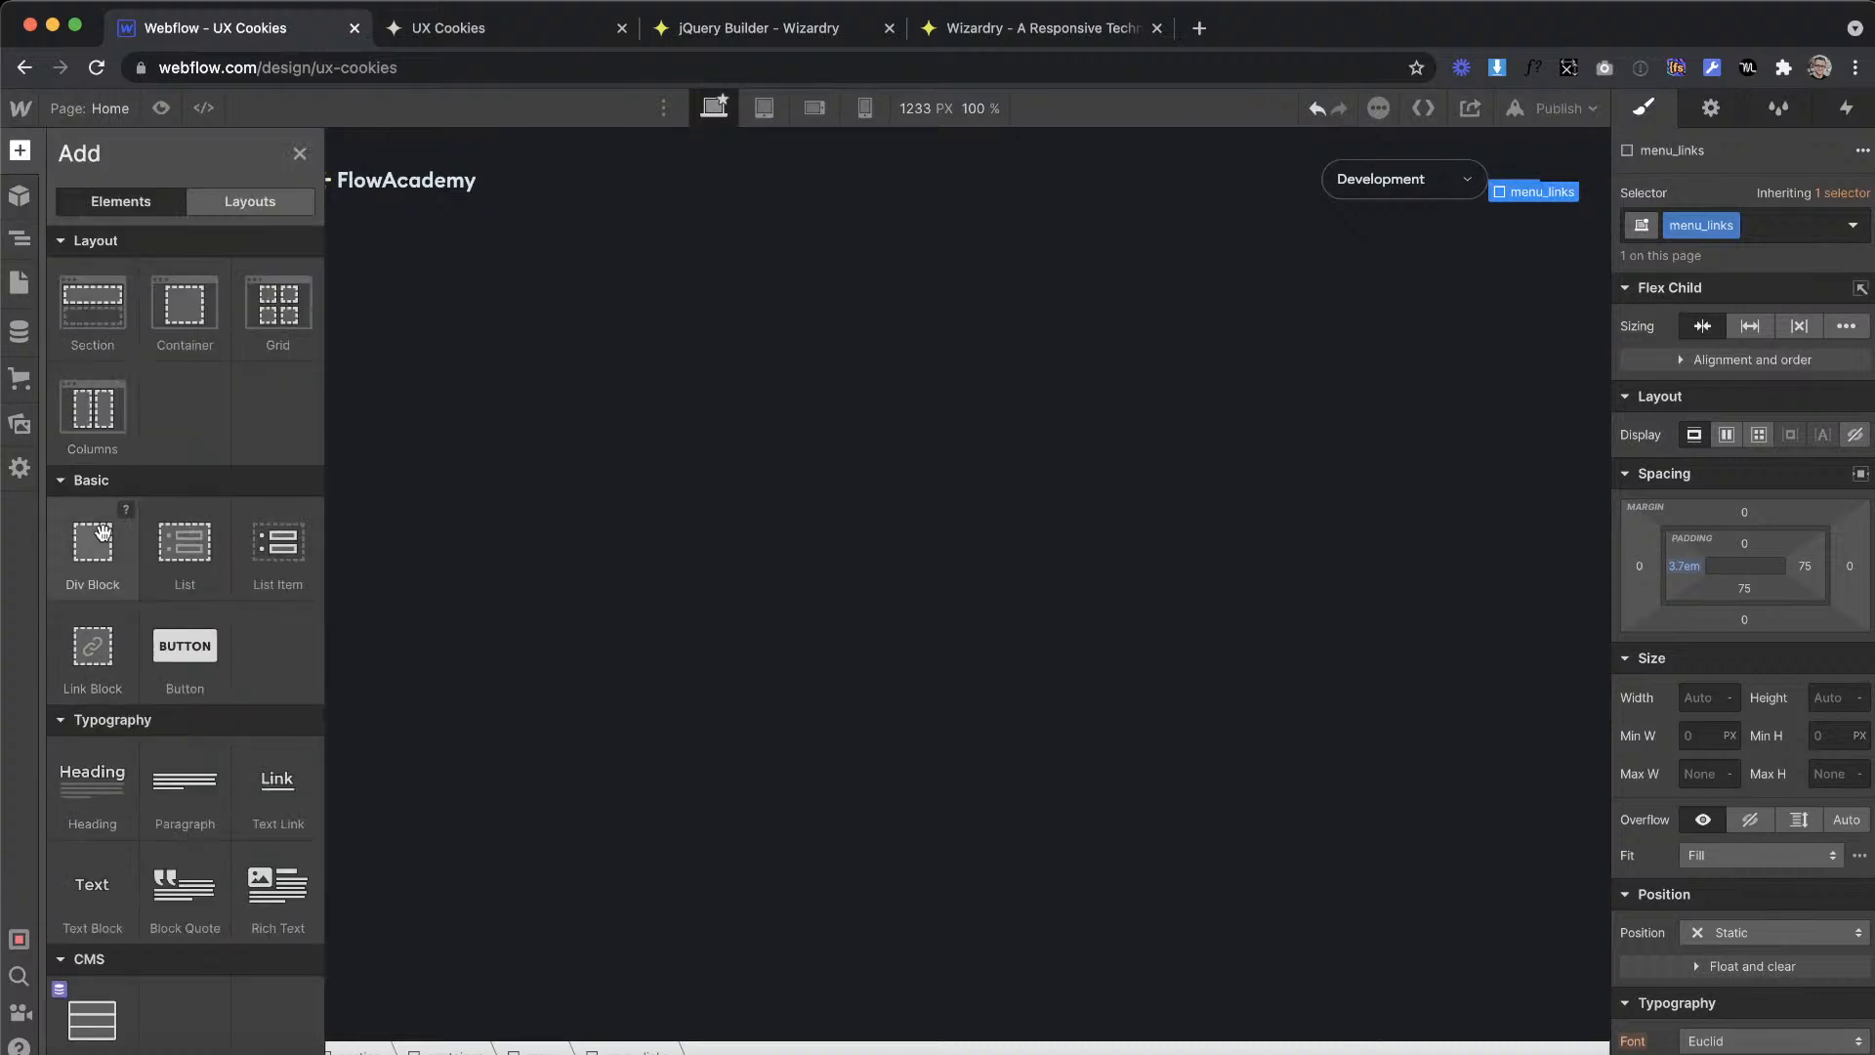
left_click_drag(167, 454, 168, 384)
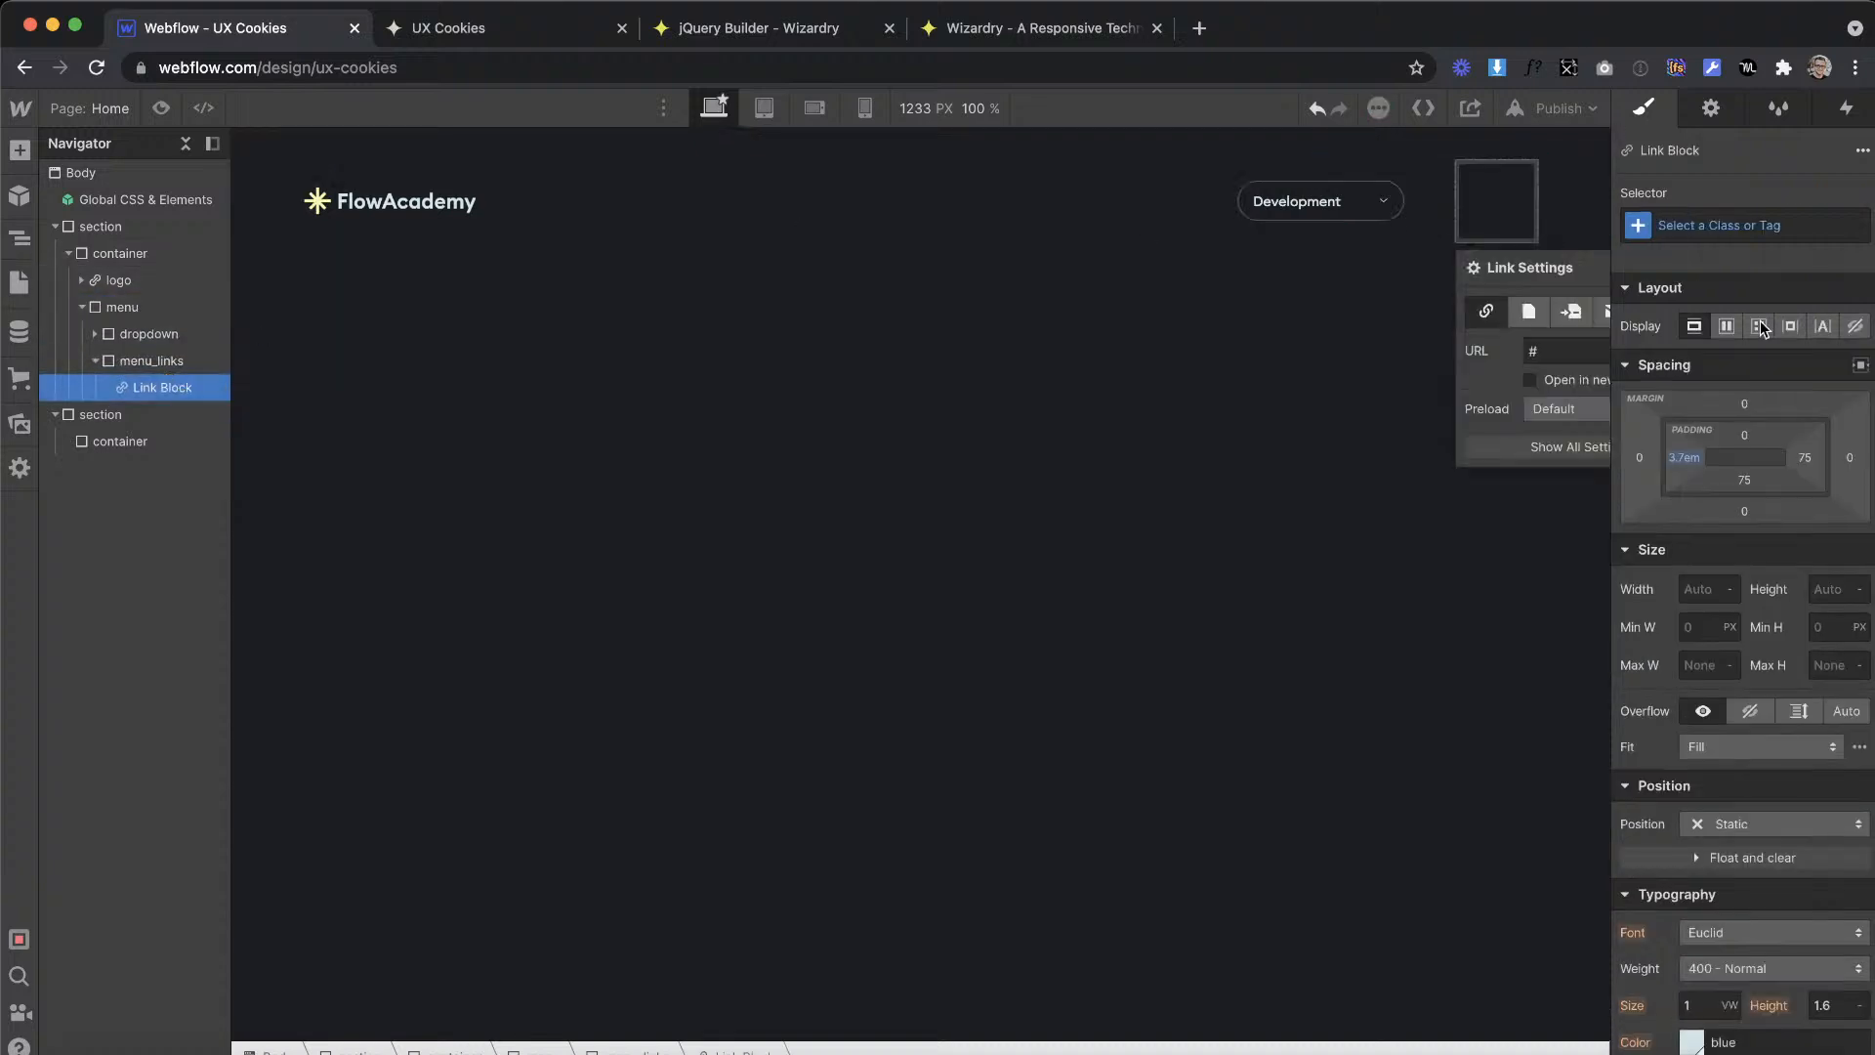
left_click(1720, 223)
type("menu_link")
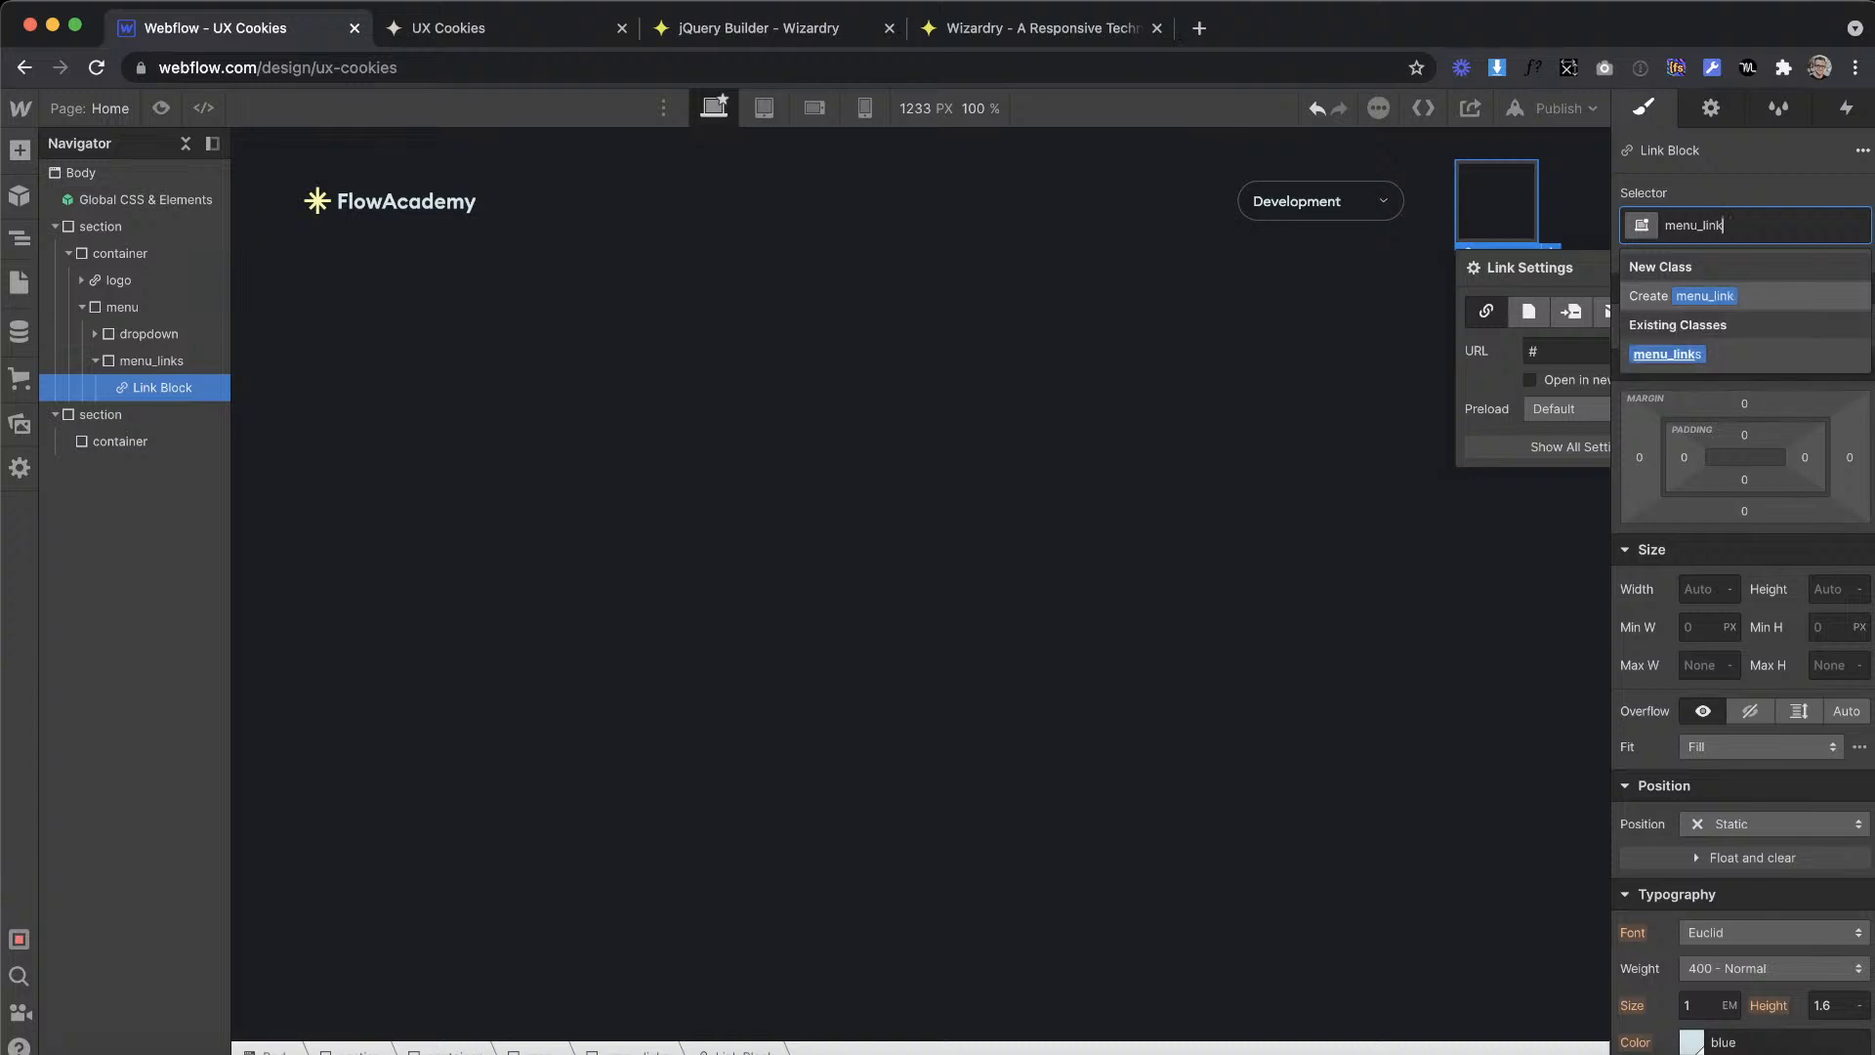
key("Return")
Step: Add a paragraph inside the menu_link block and give it the class menu_link-text
left_click(19, 151)
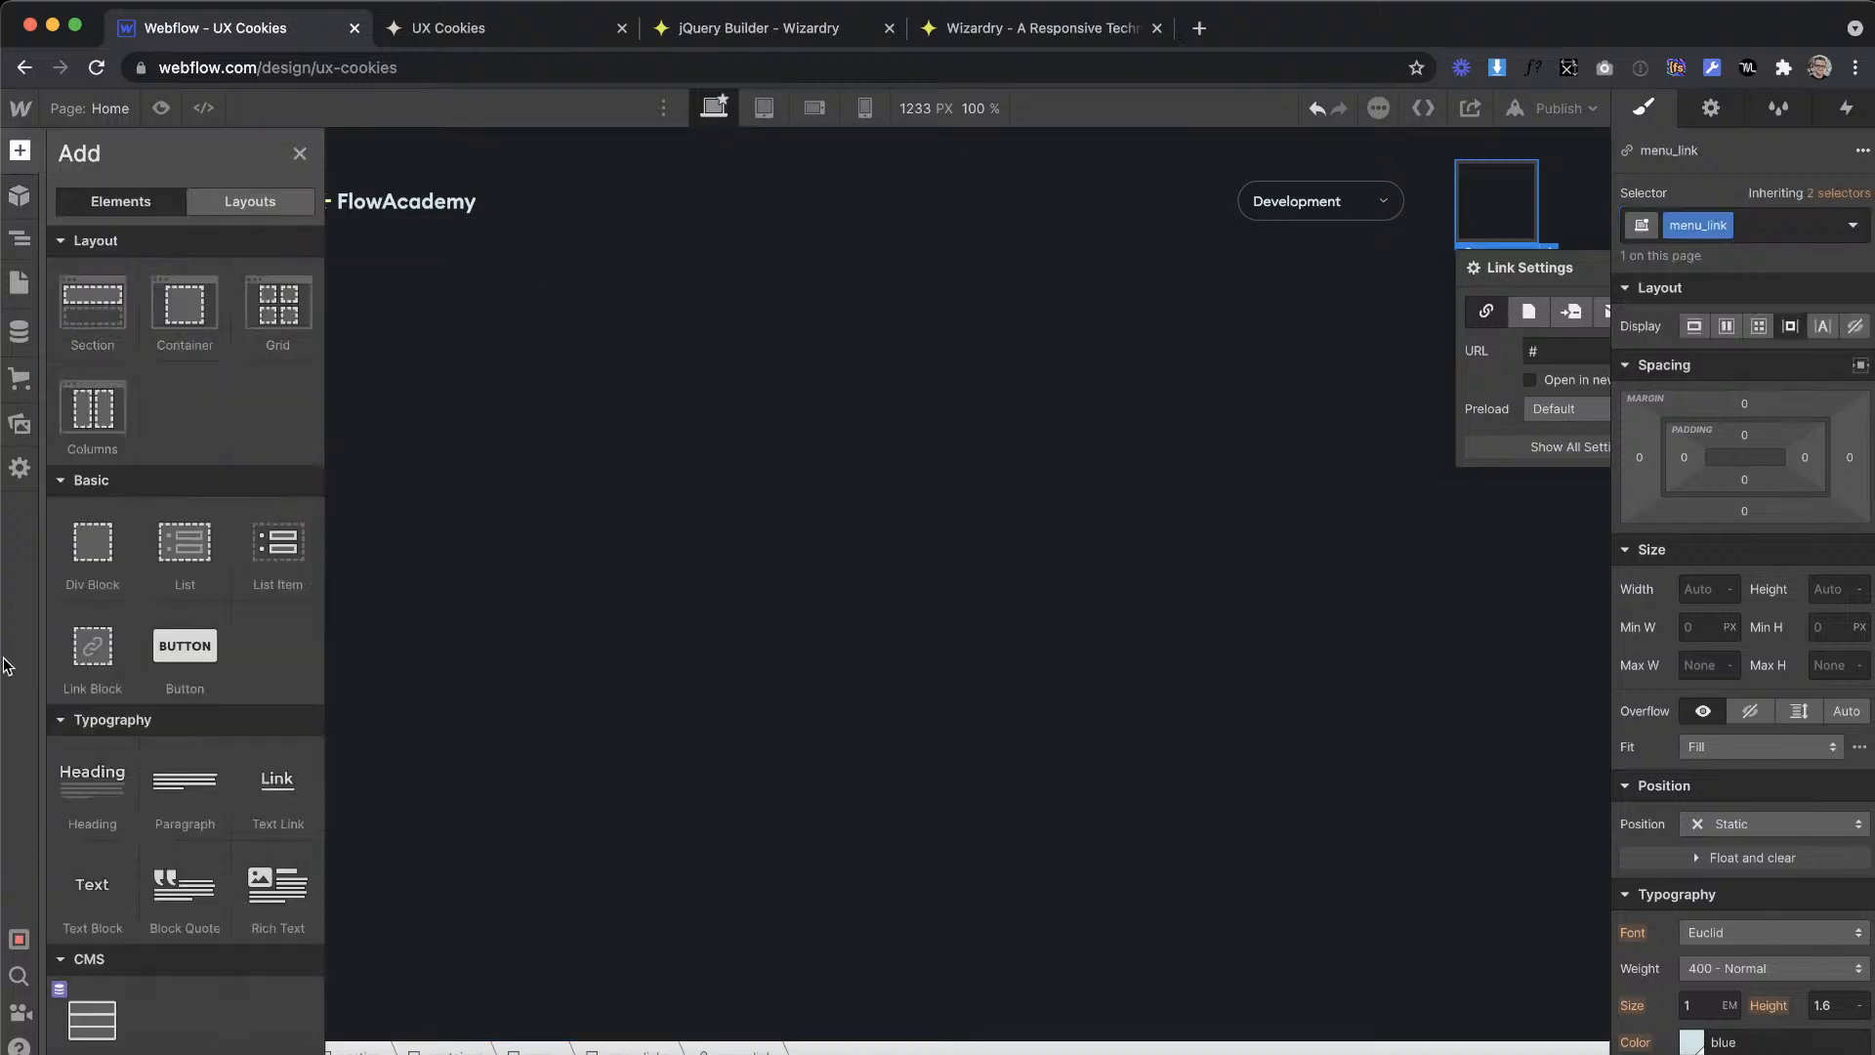
left_click_drag(1525, 193, 1526, 192)
left_click(1796, 213)
type("meu")
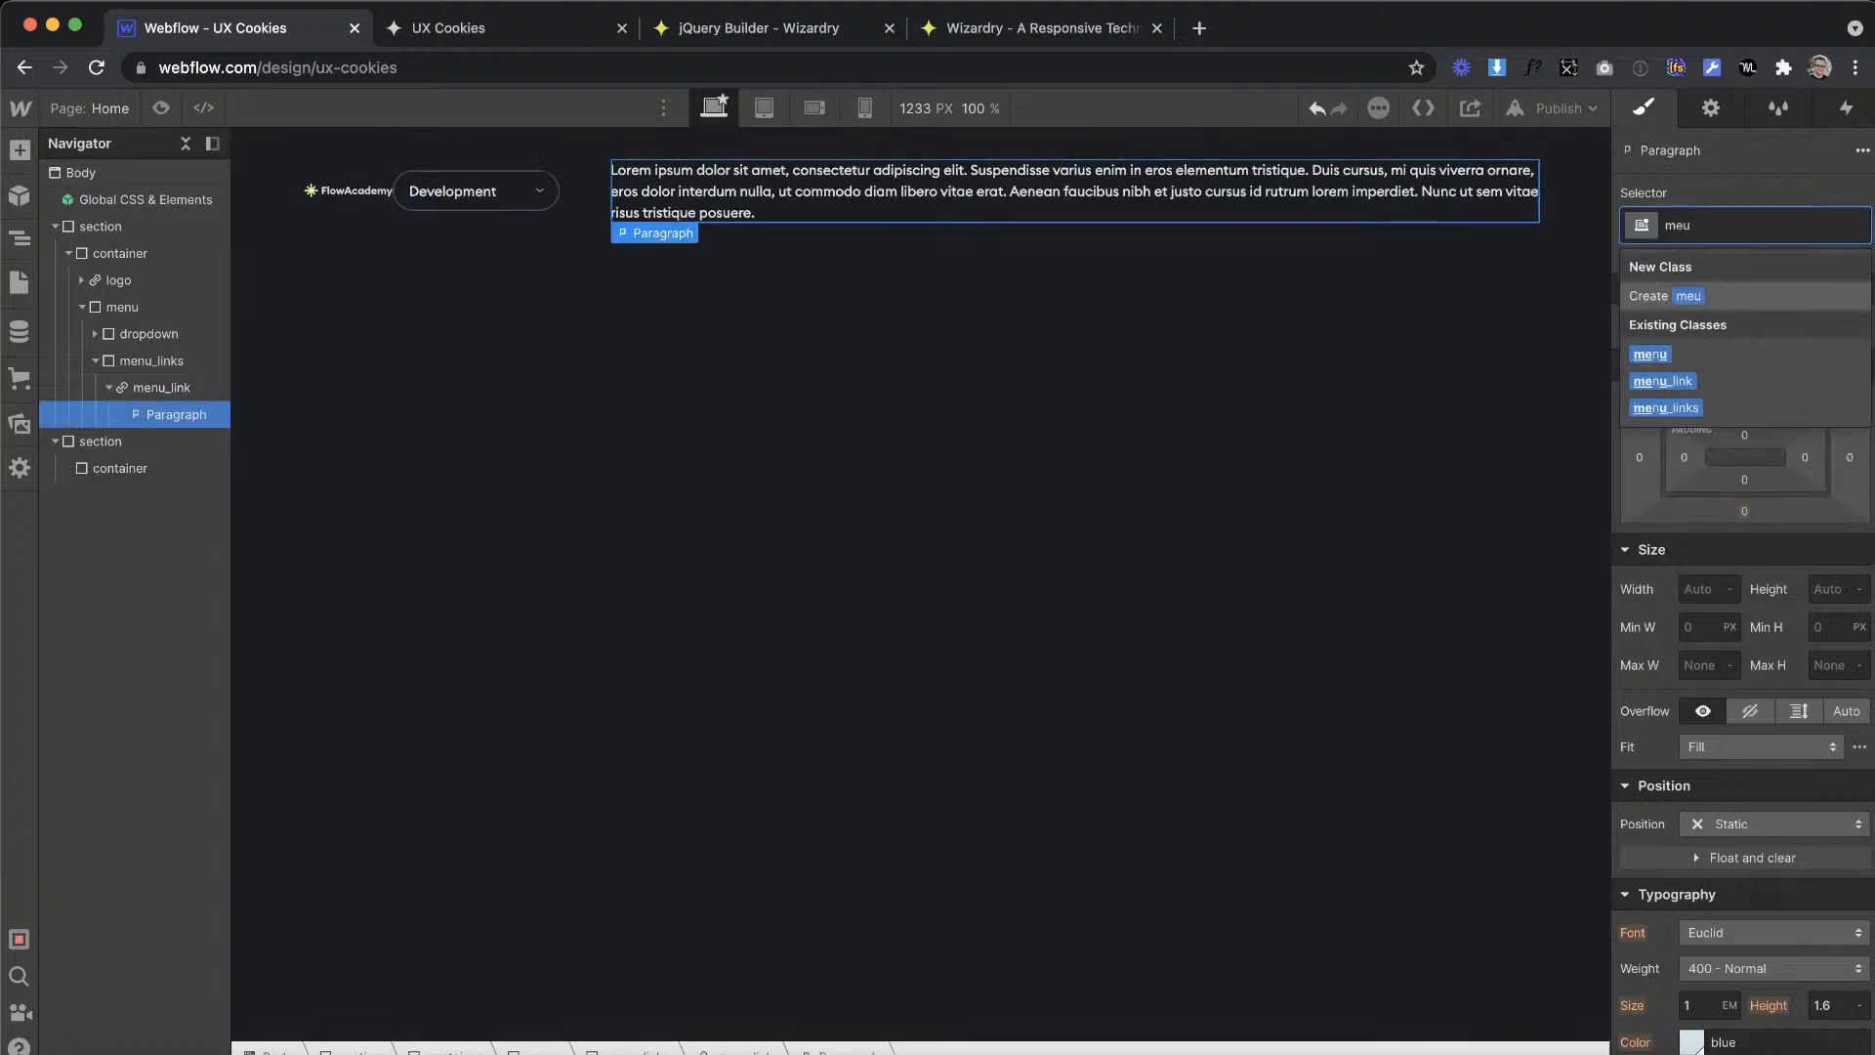
key("BackSpace")
type("nu")
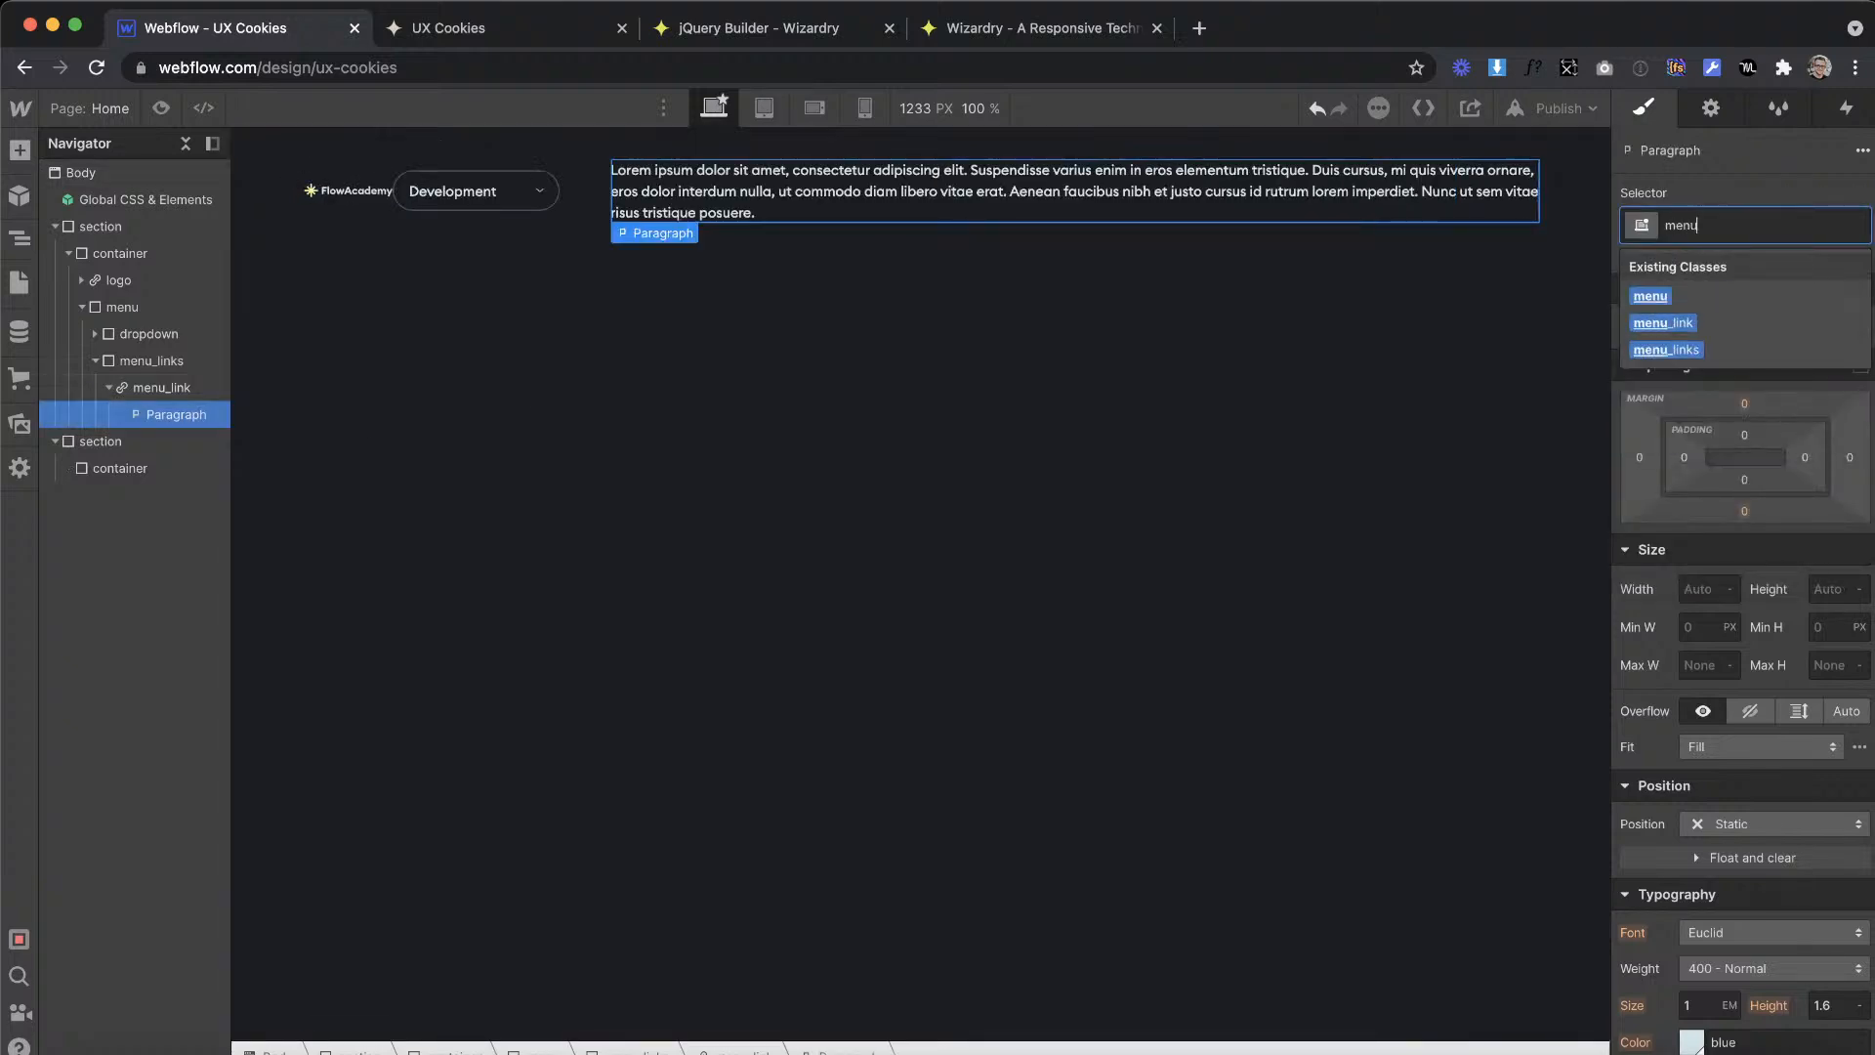
type("_link")
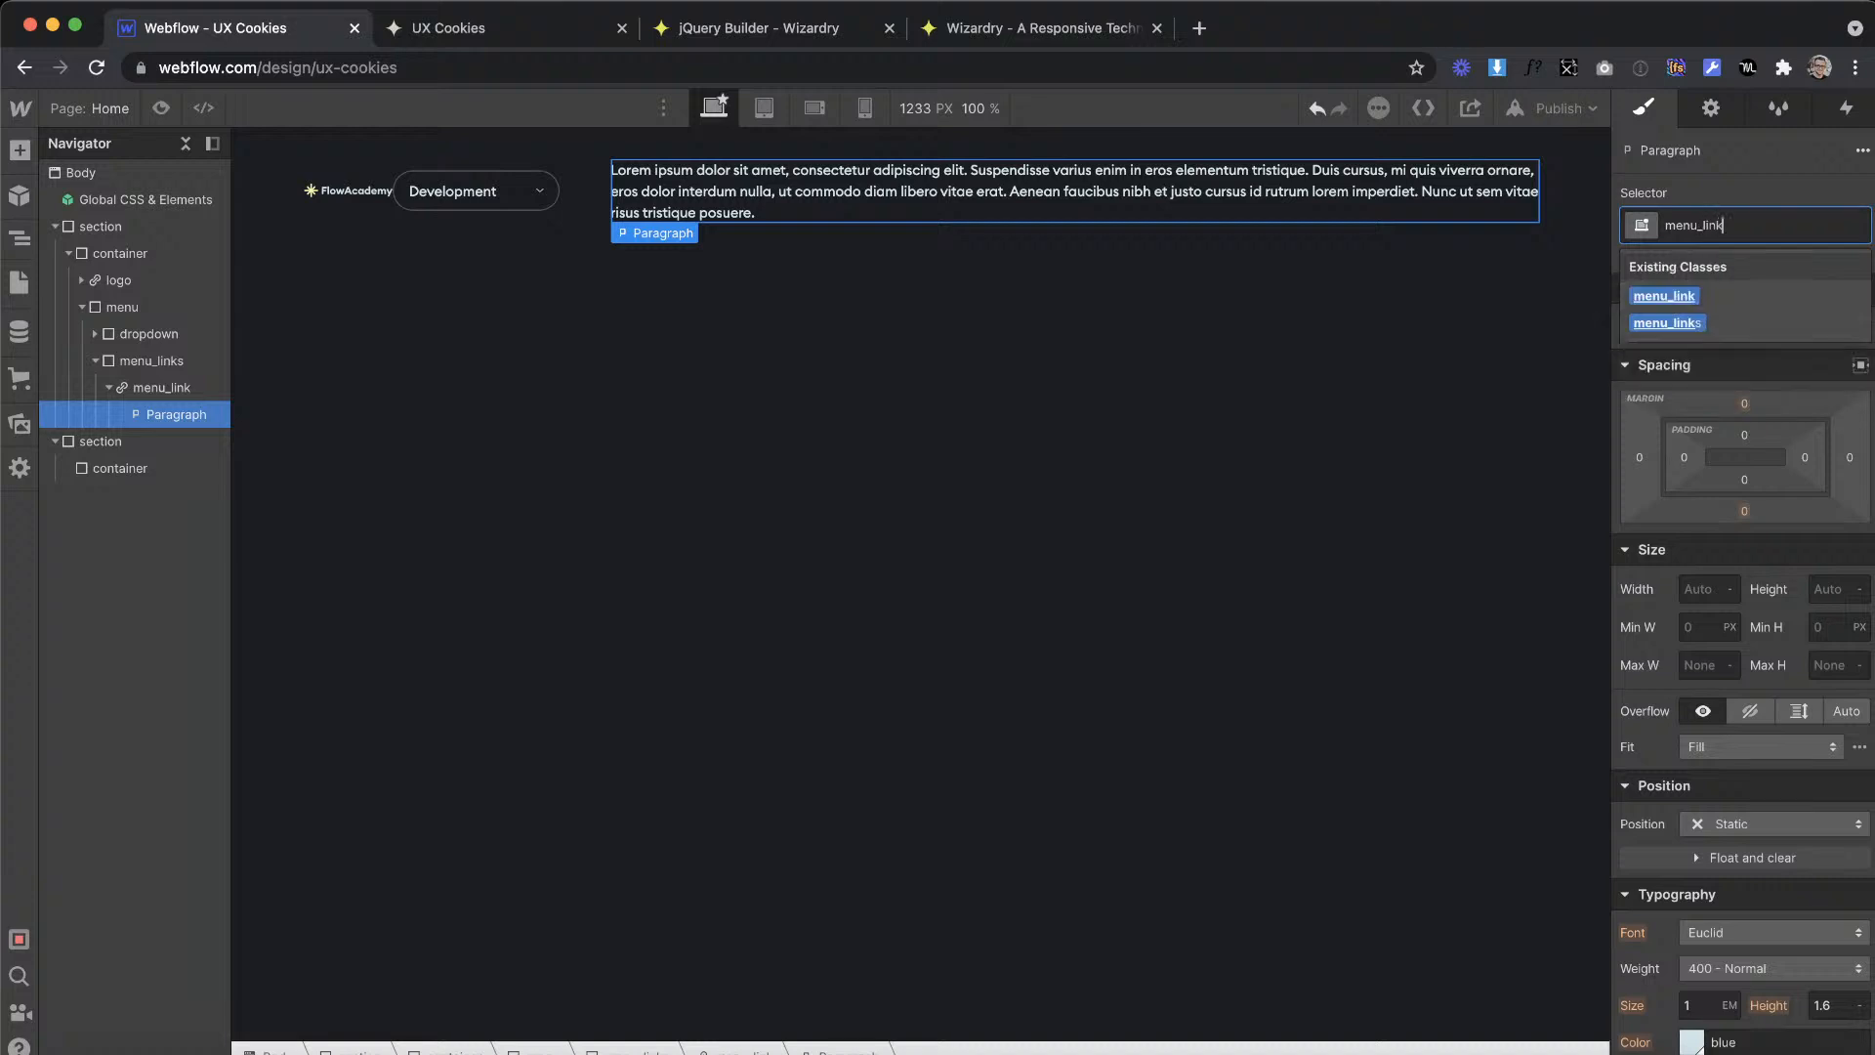
type("-text")
key("Return")
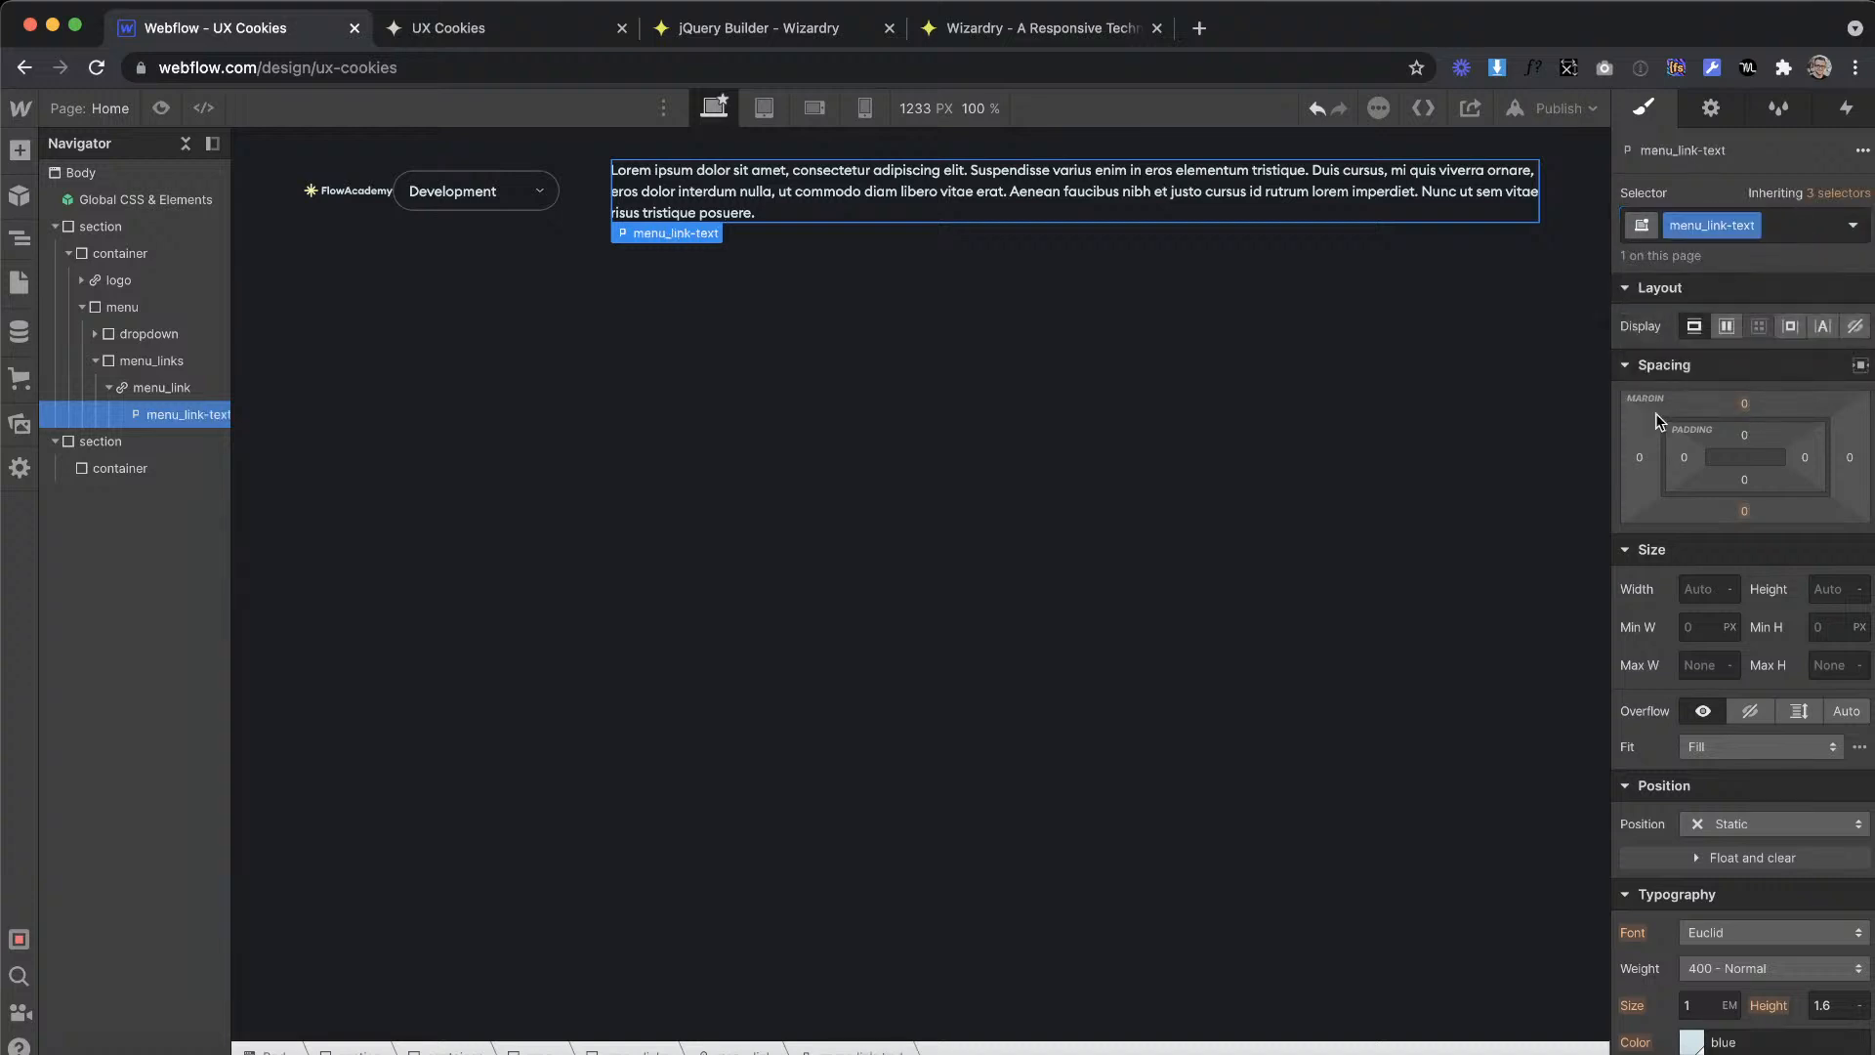
Step: Check the first link's label in the Adobe XD design, and replace the menu_link-text placeholder in Webflow with "Templates"
key("ctrl+Right")
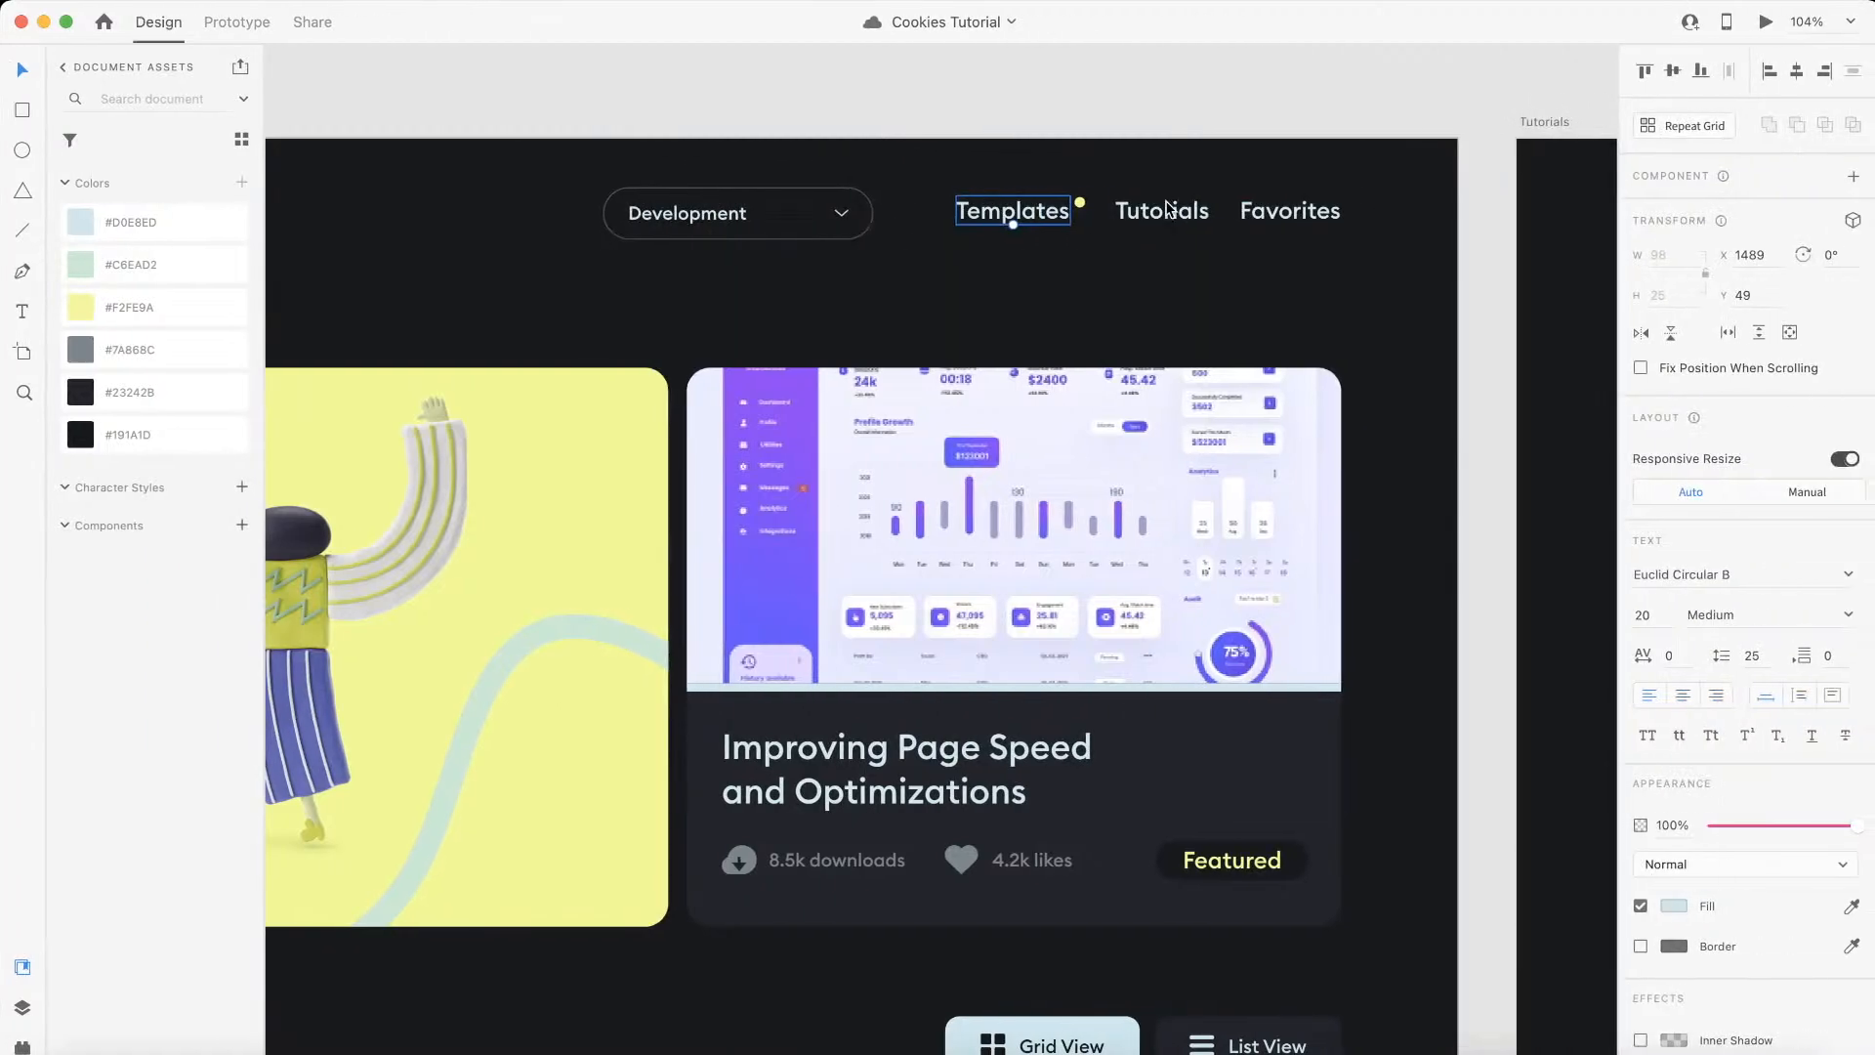
key("ctrl+Left")
double_click(725, 198)
key("super+shift+Down")
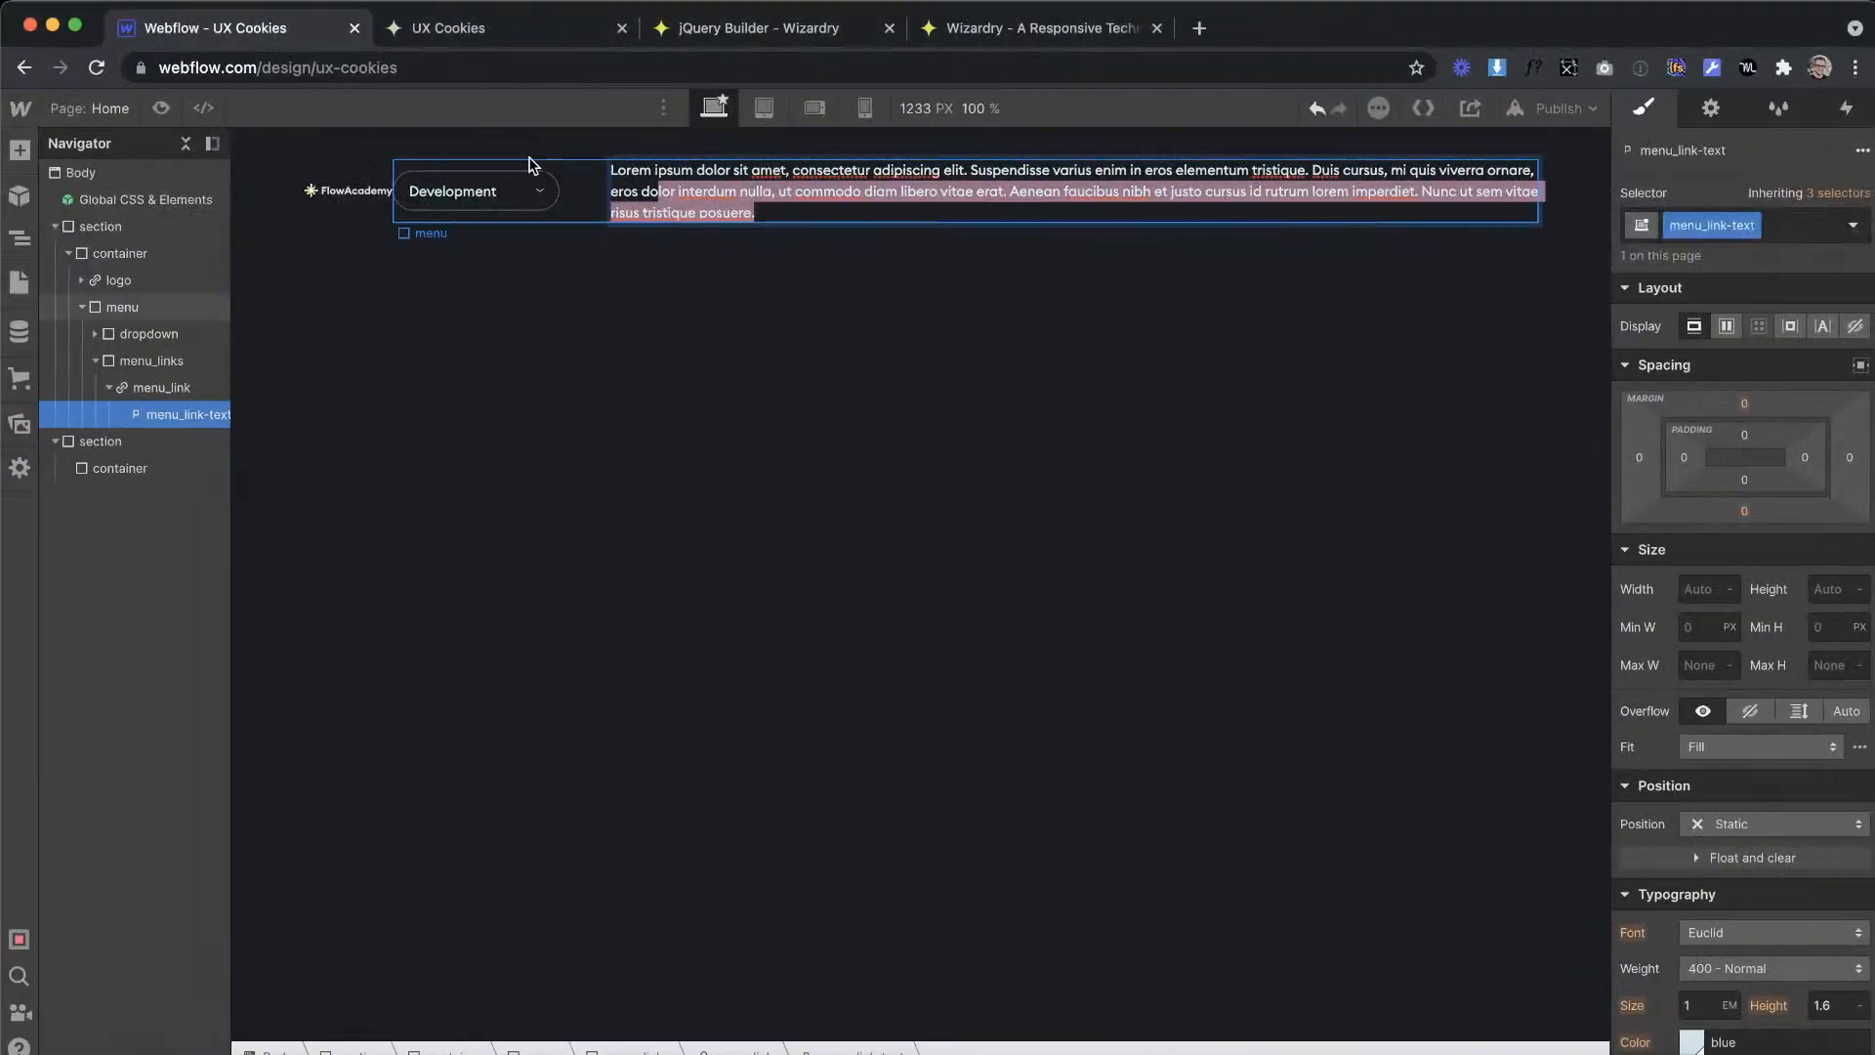
key("super+a")
type("Templates")
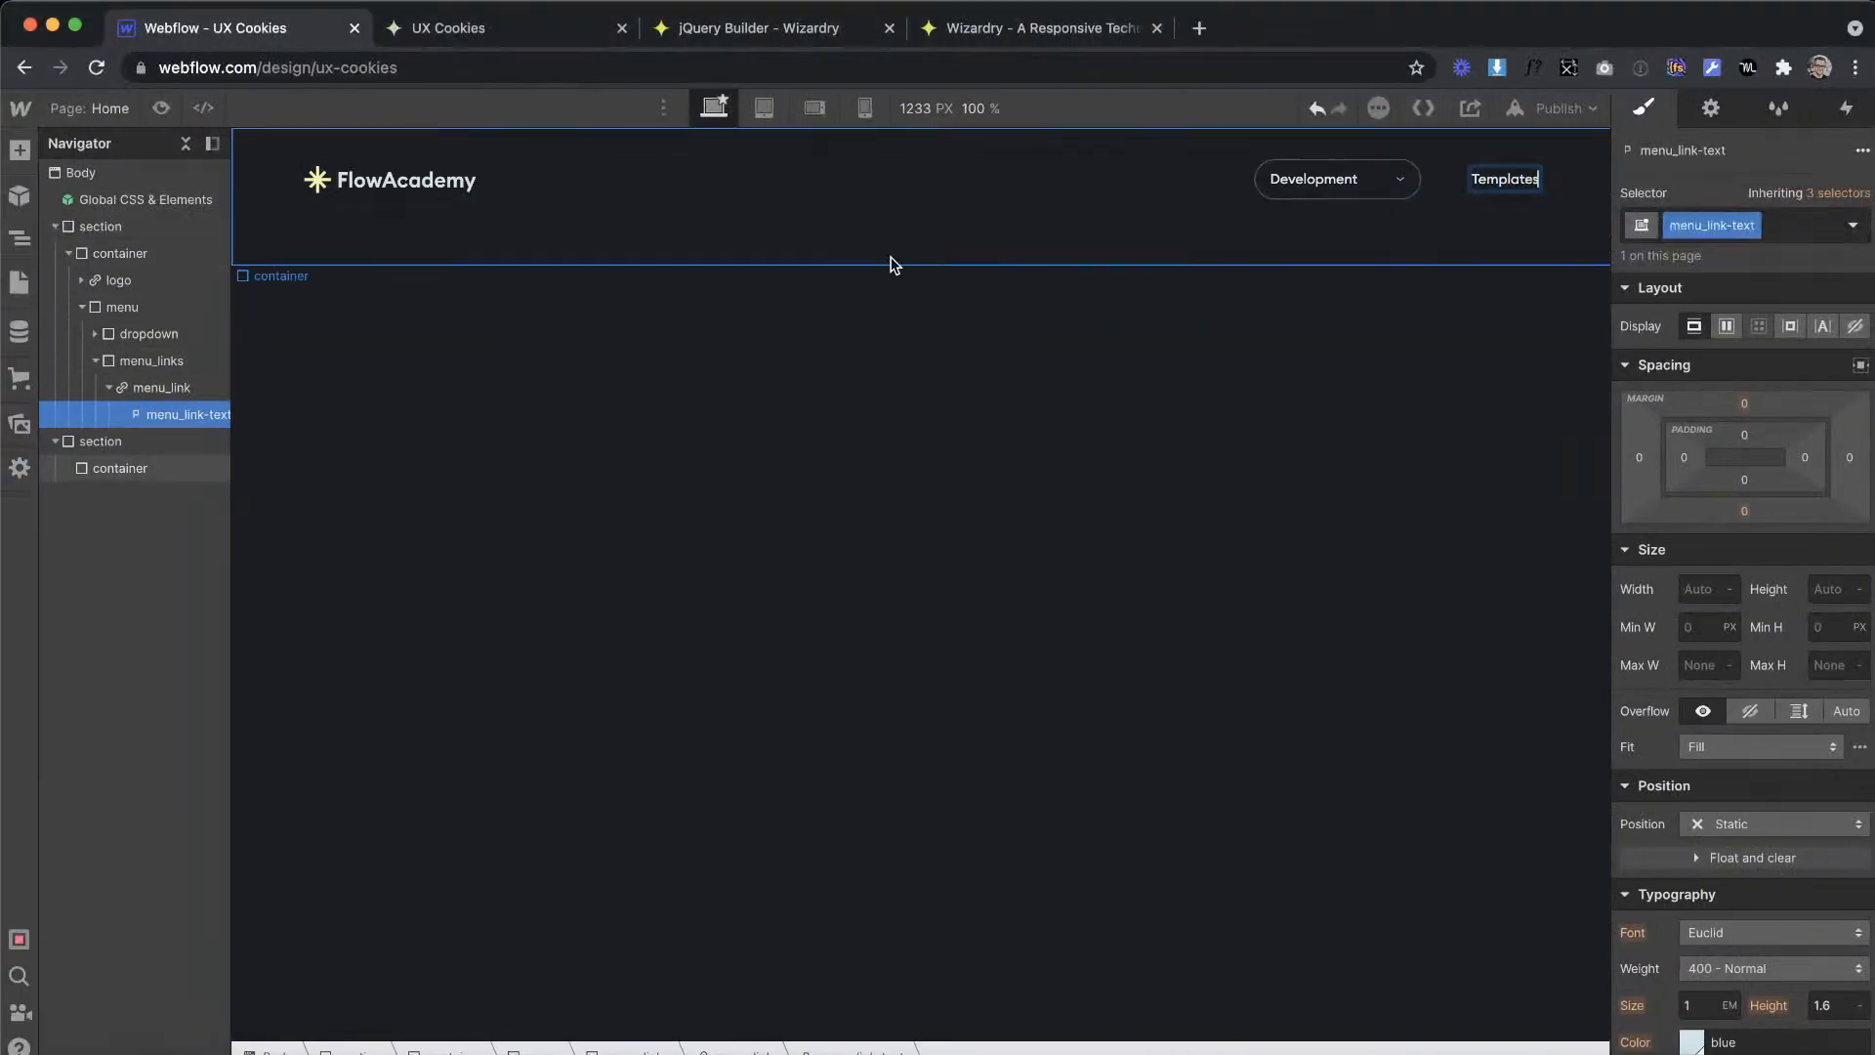
left_click(423, 284)
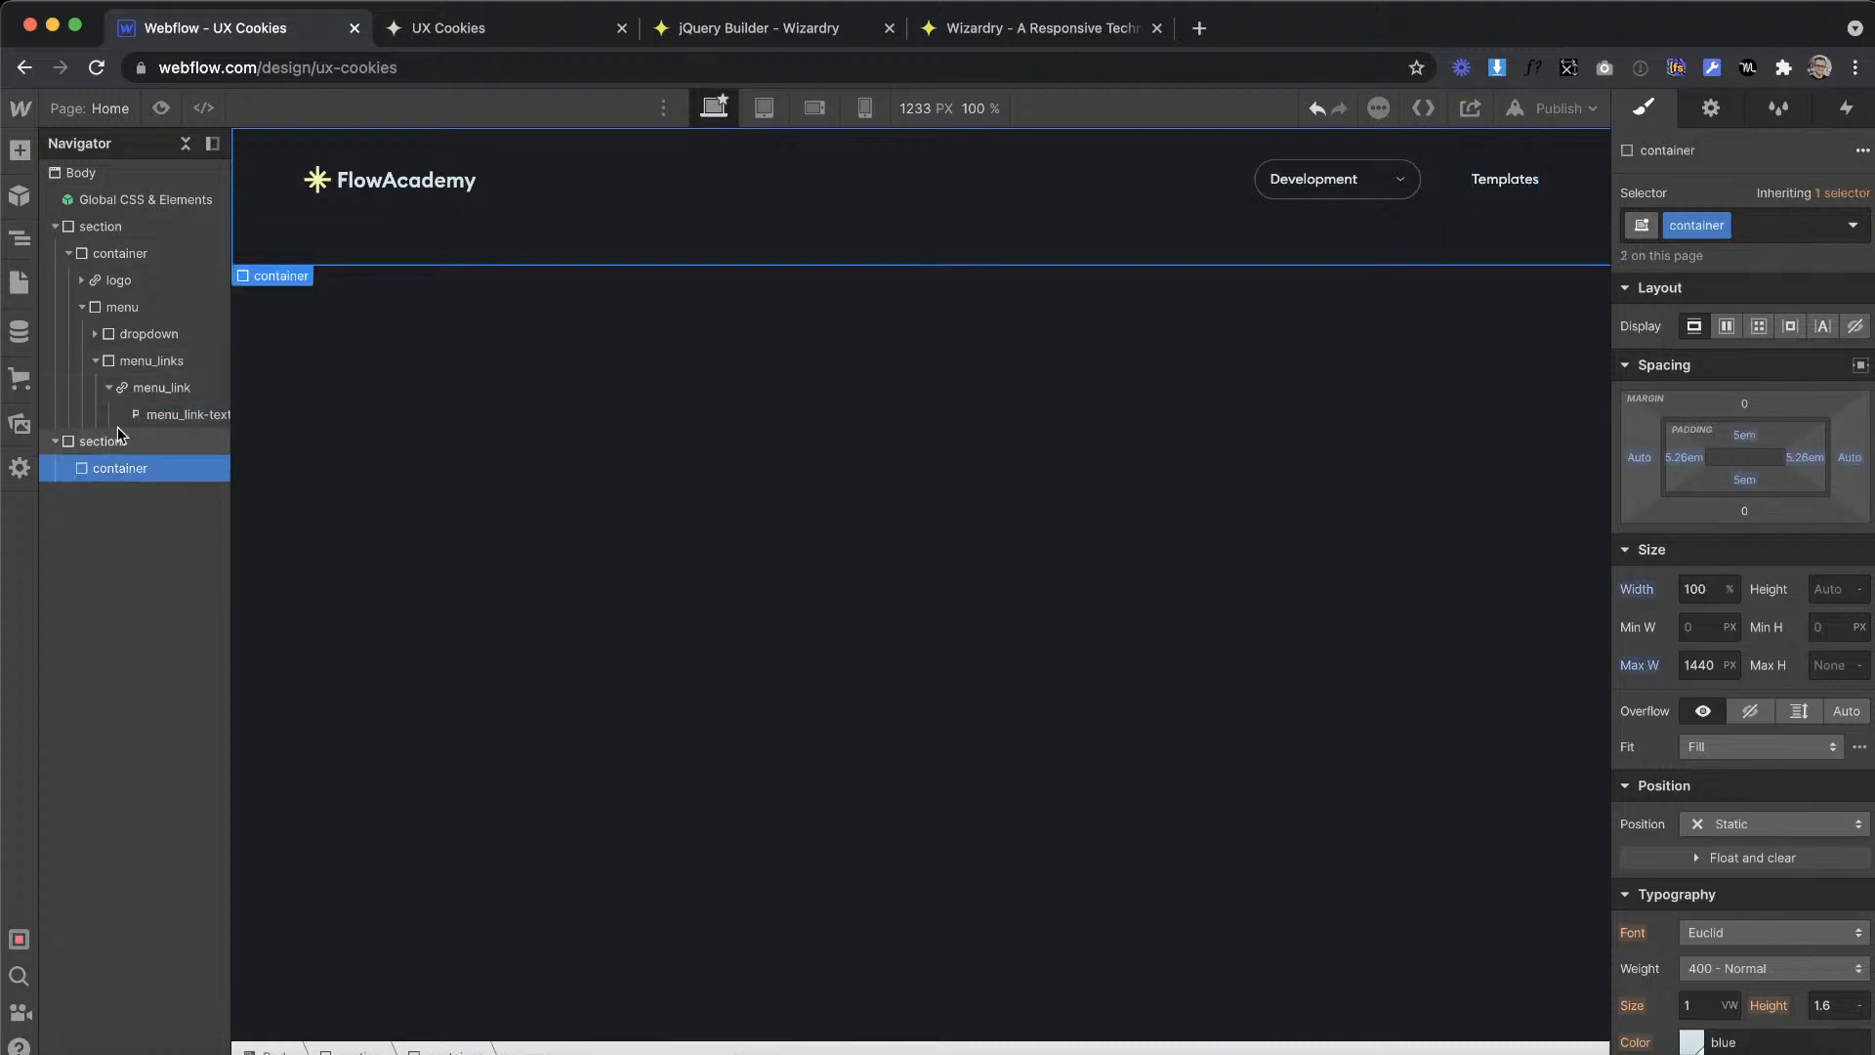
Step: Add a div block inside menu_link, directly after the Templates text
left_click(161, 388)
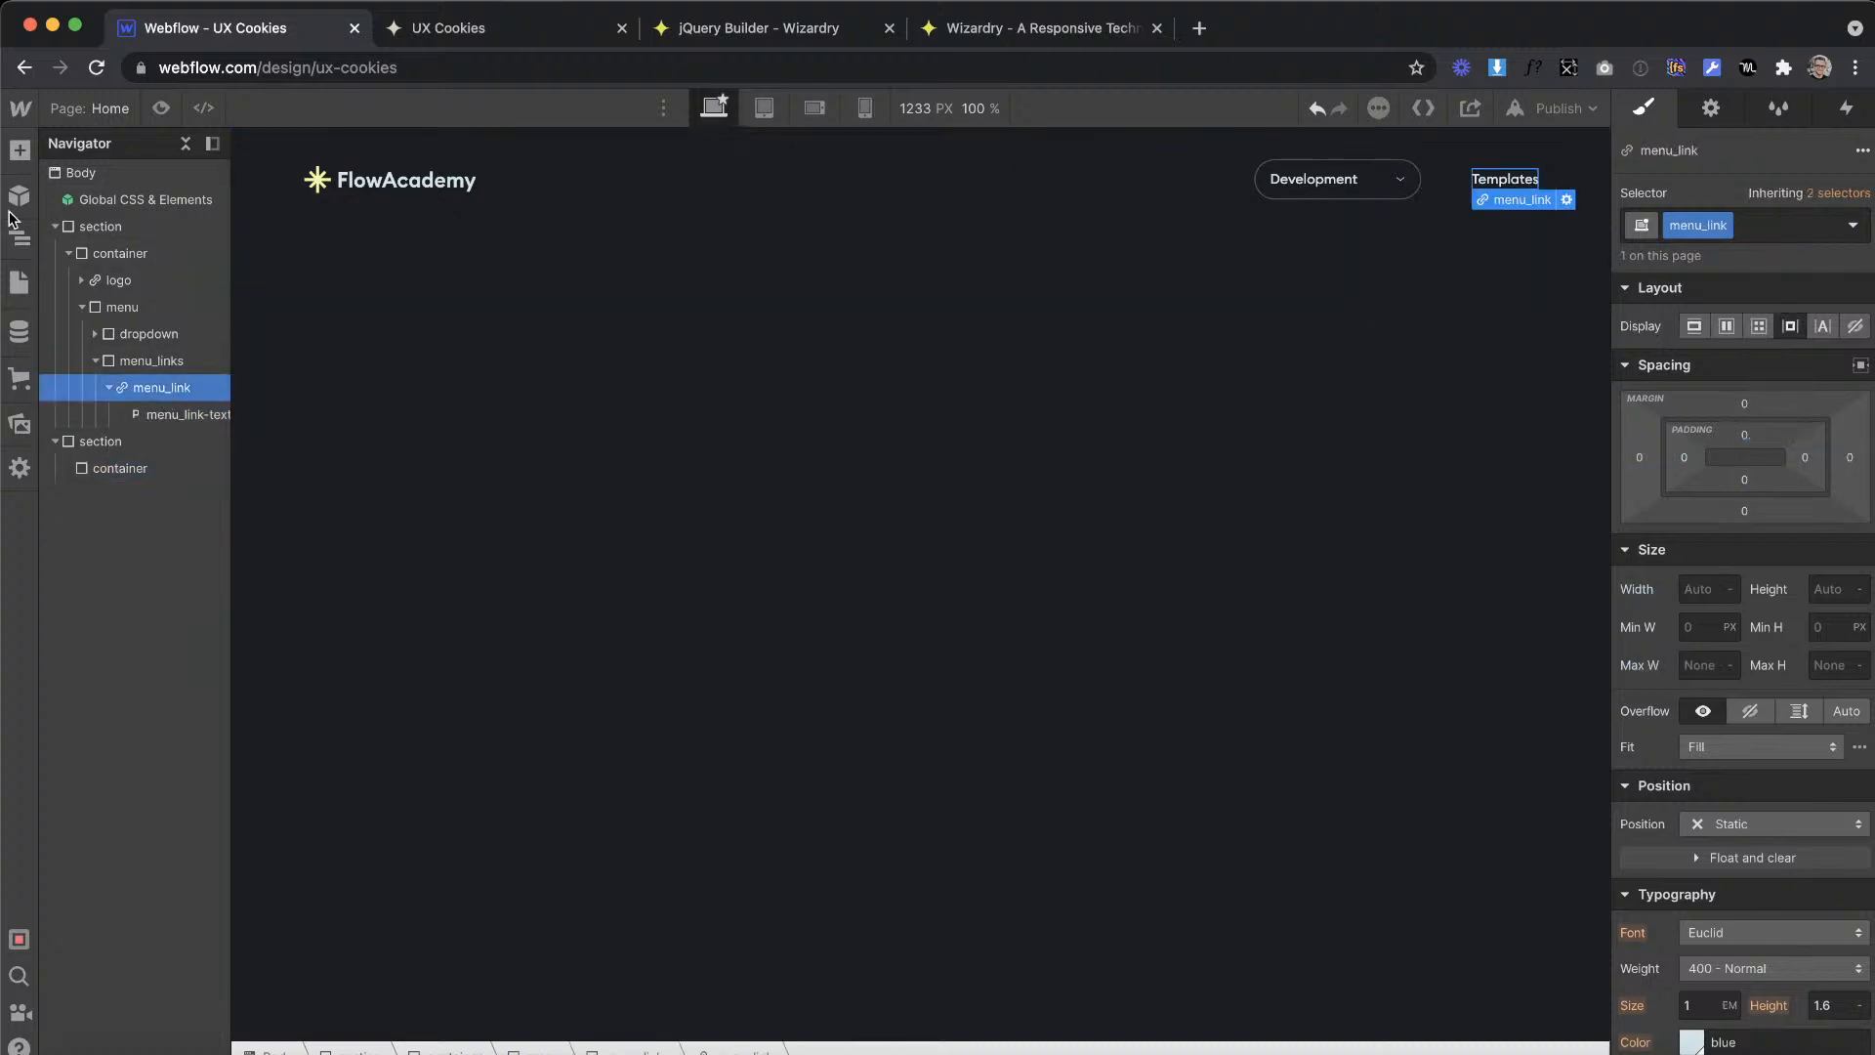
left_click(19, 152)
left_click_drag(1593, 431, 1529, 187)
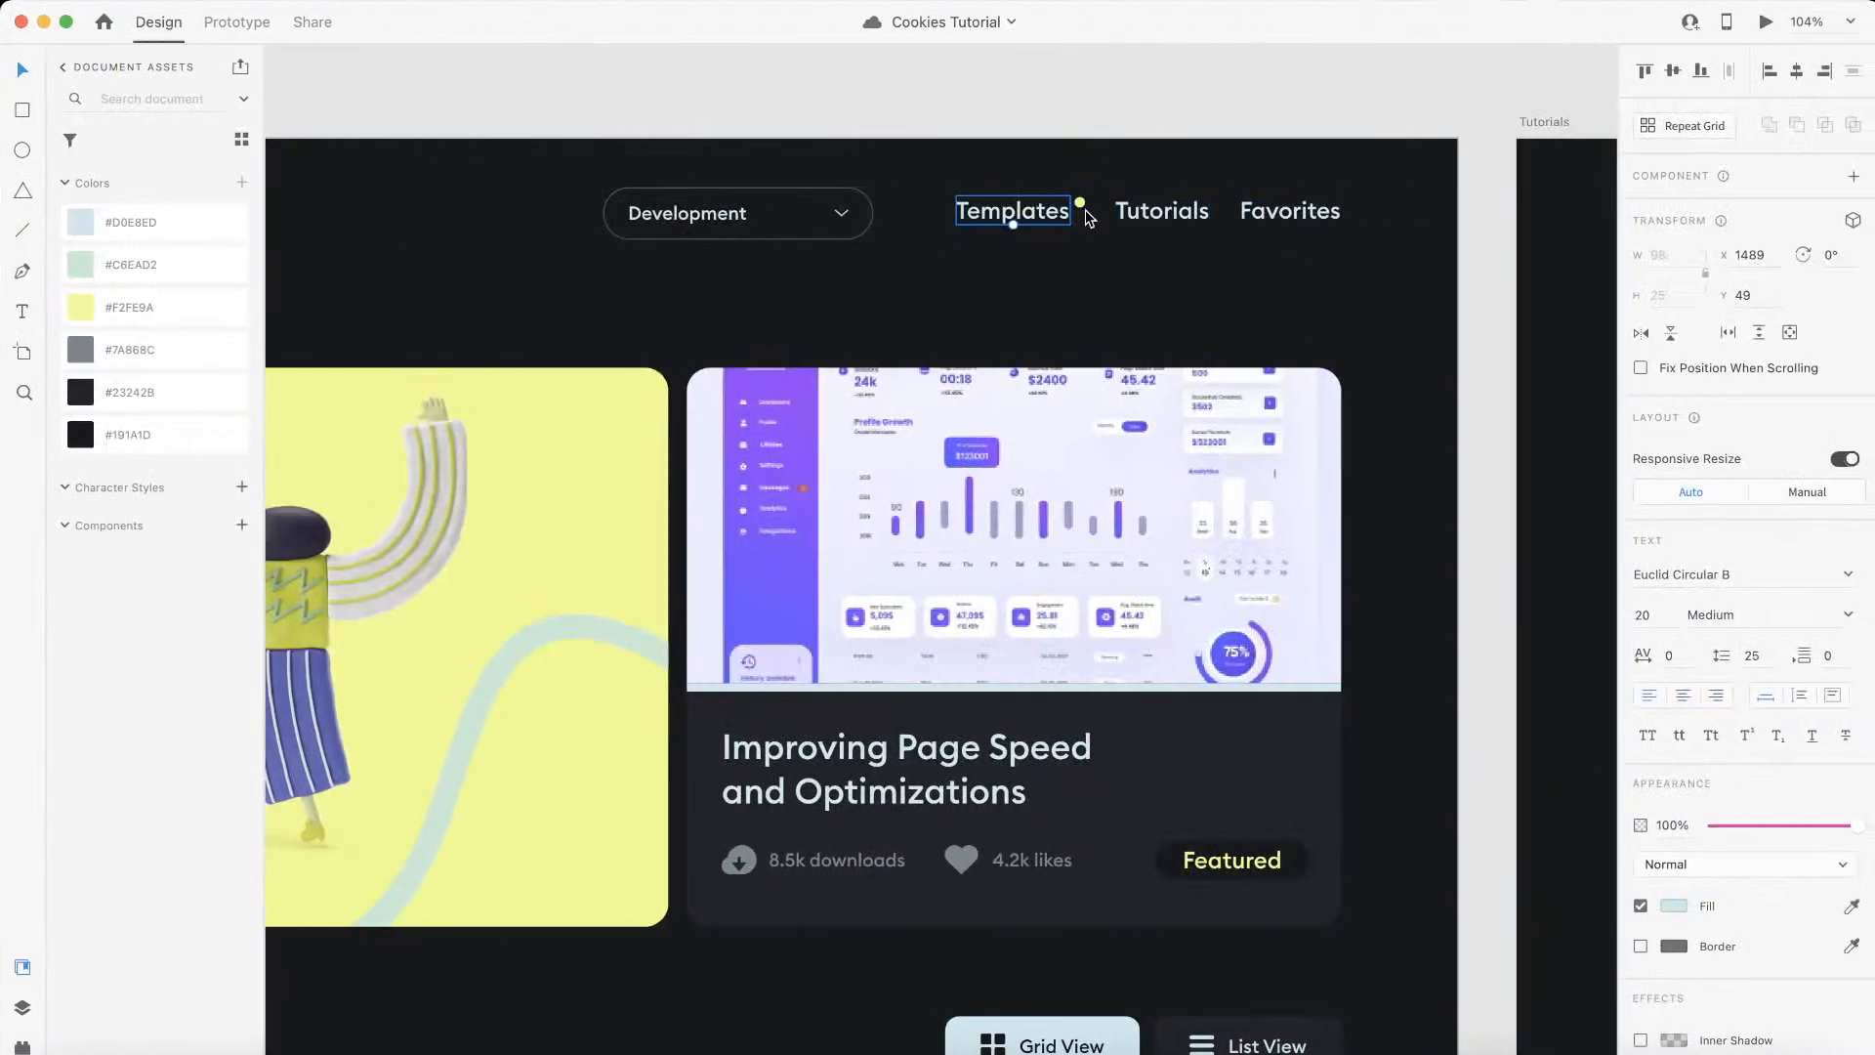
Step: Check the size of the yellow dot beside Templates in Adobe XD, and convert 9 px to ems in Wizardry's PX to EM Converter
left_click(1080, 202)
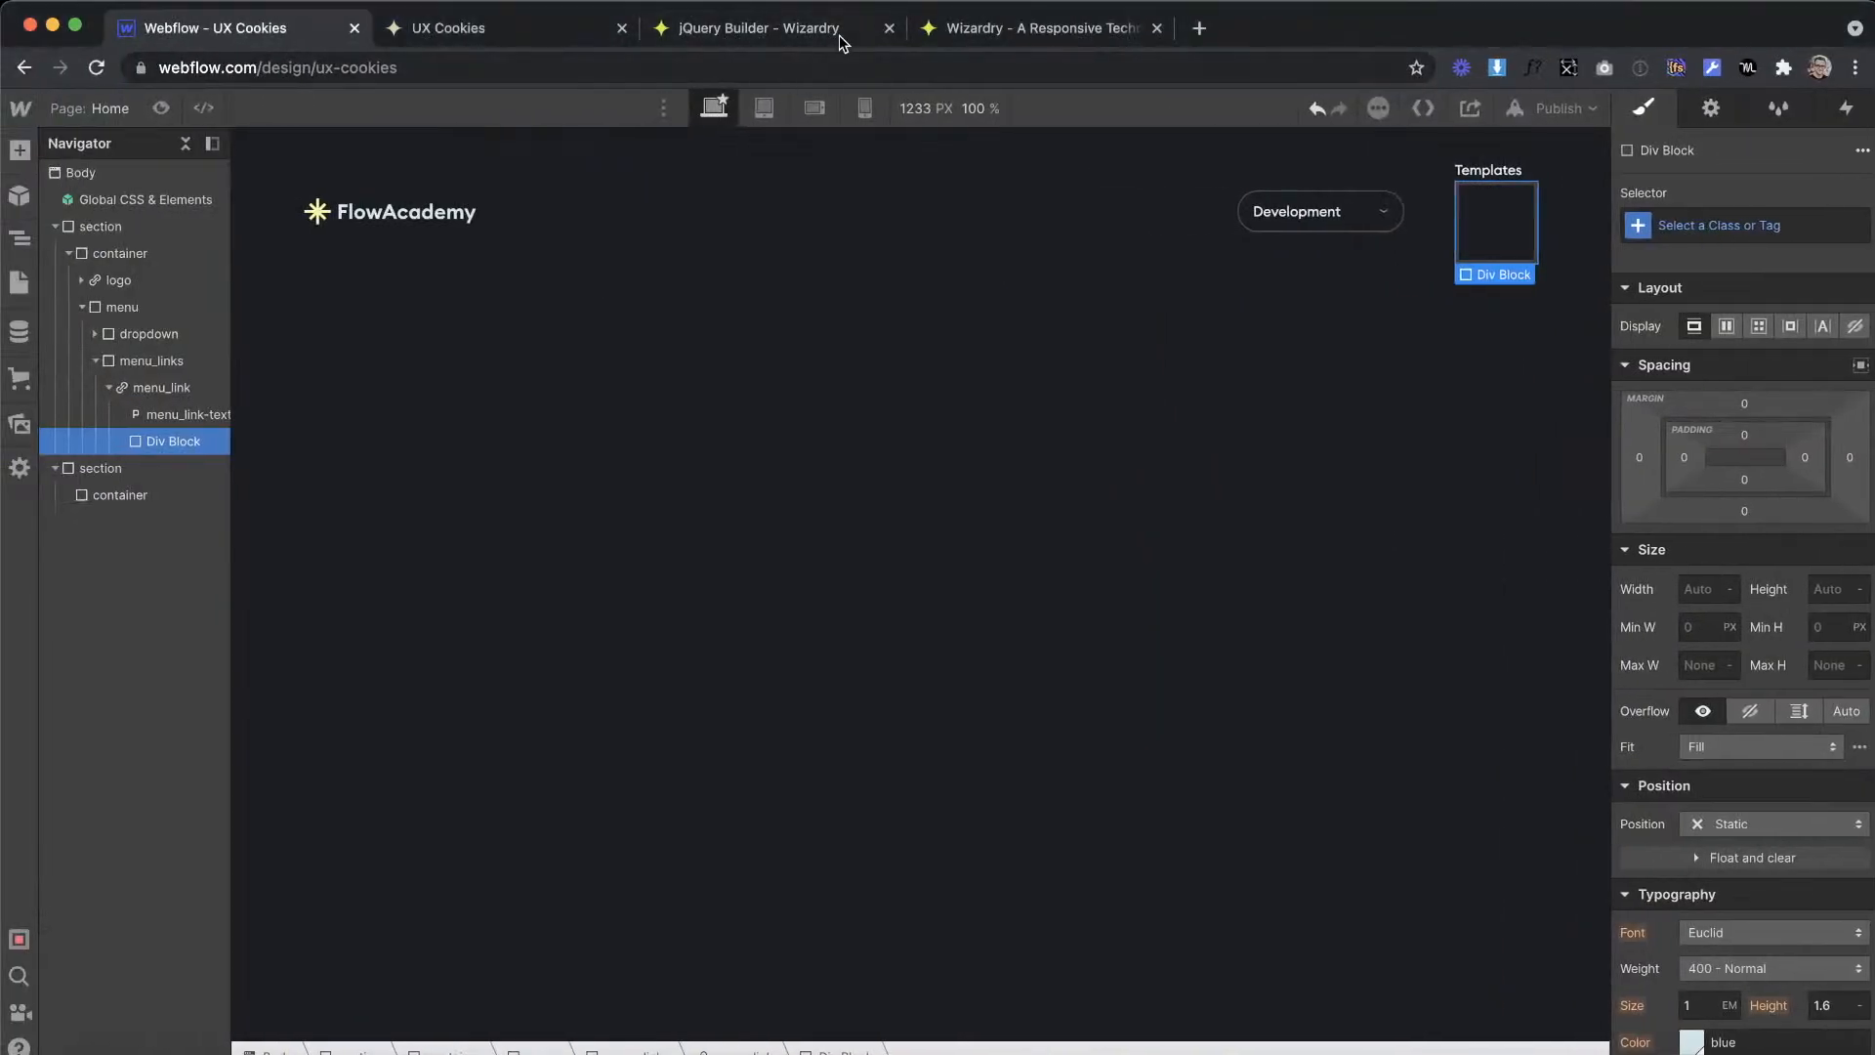
left_click(787, 29)
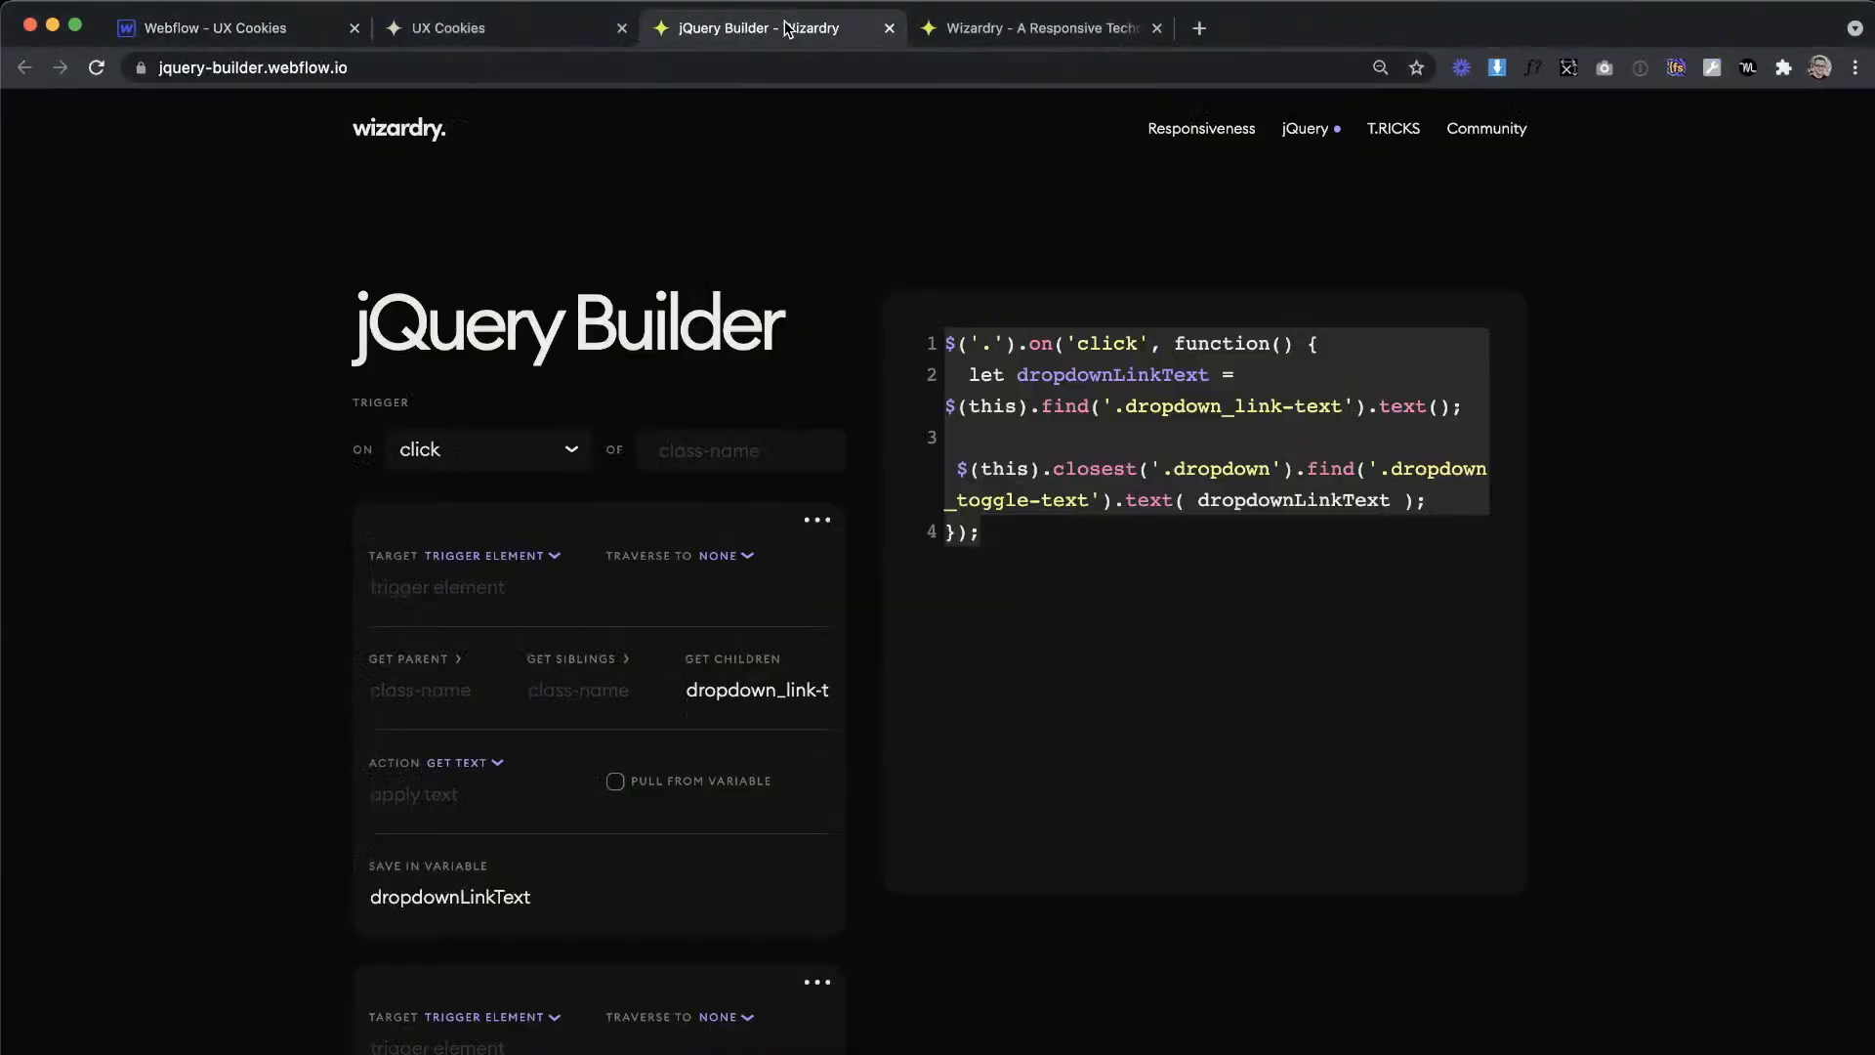
left_click(1016, 33)
left_click_drag(1050, 33, 524, 51)
left_click_drag(556, 452, 377, 418)
type("9")
Step: Back in the Webflow Designer, set the new div block's width and height to 0.47em
left_click(231, 30)
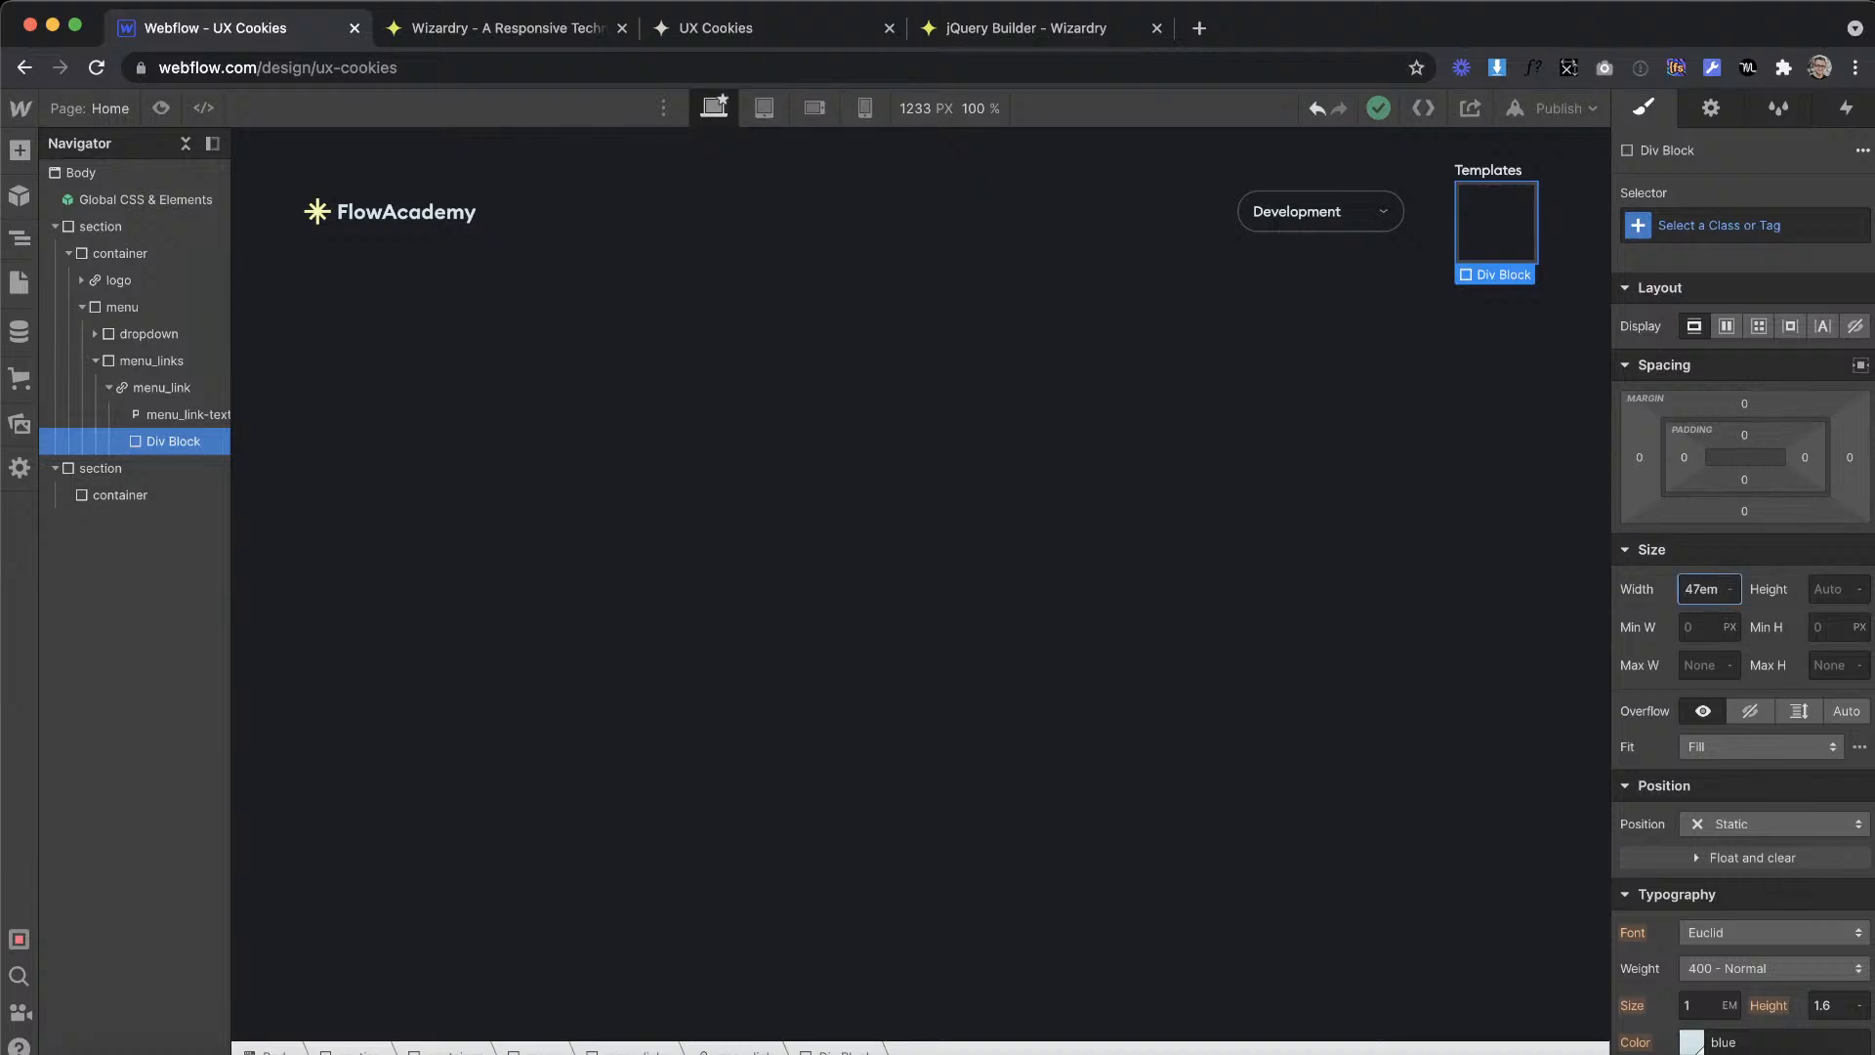
key("Return")
left_click(1831, 593)
type("0.47em")
key("Return")
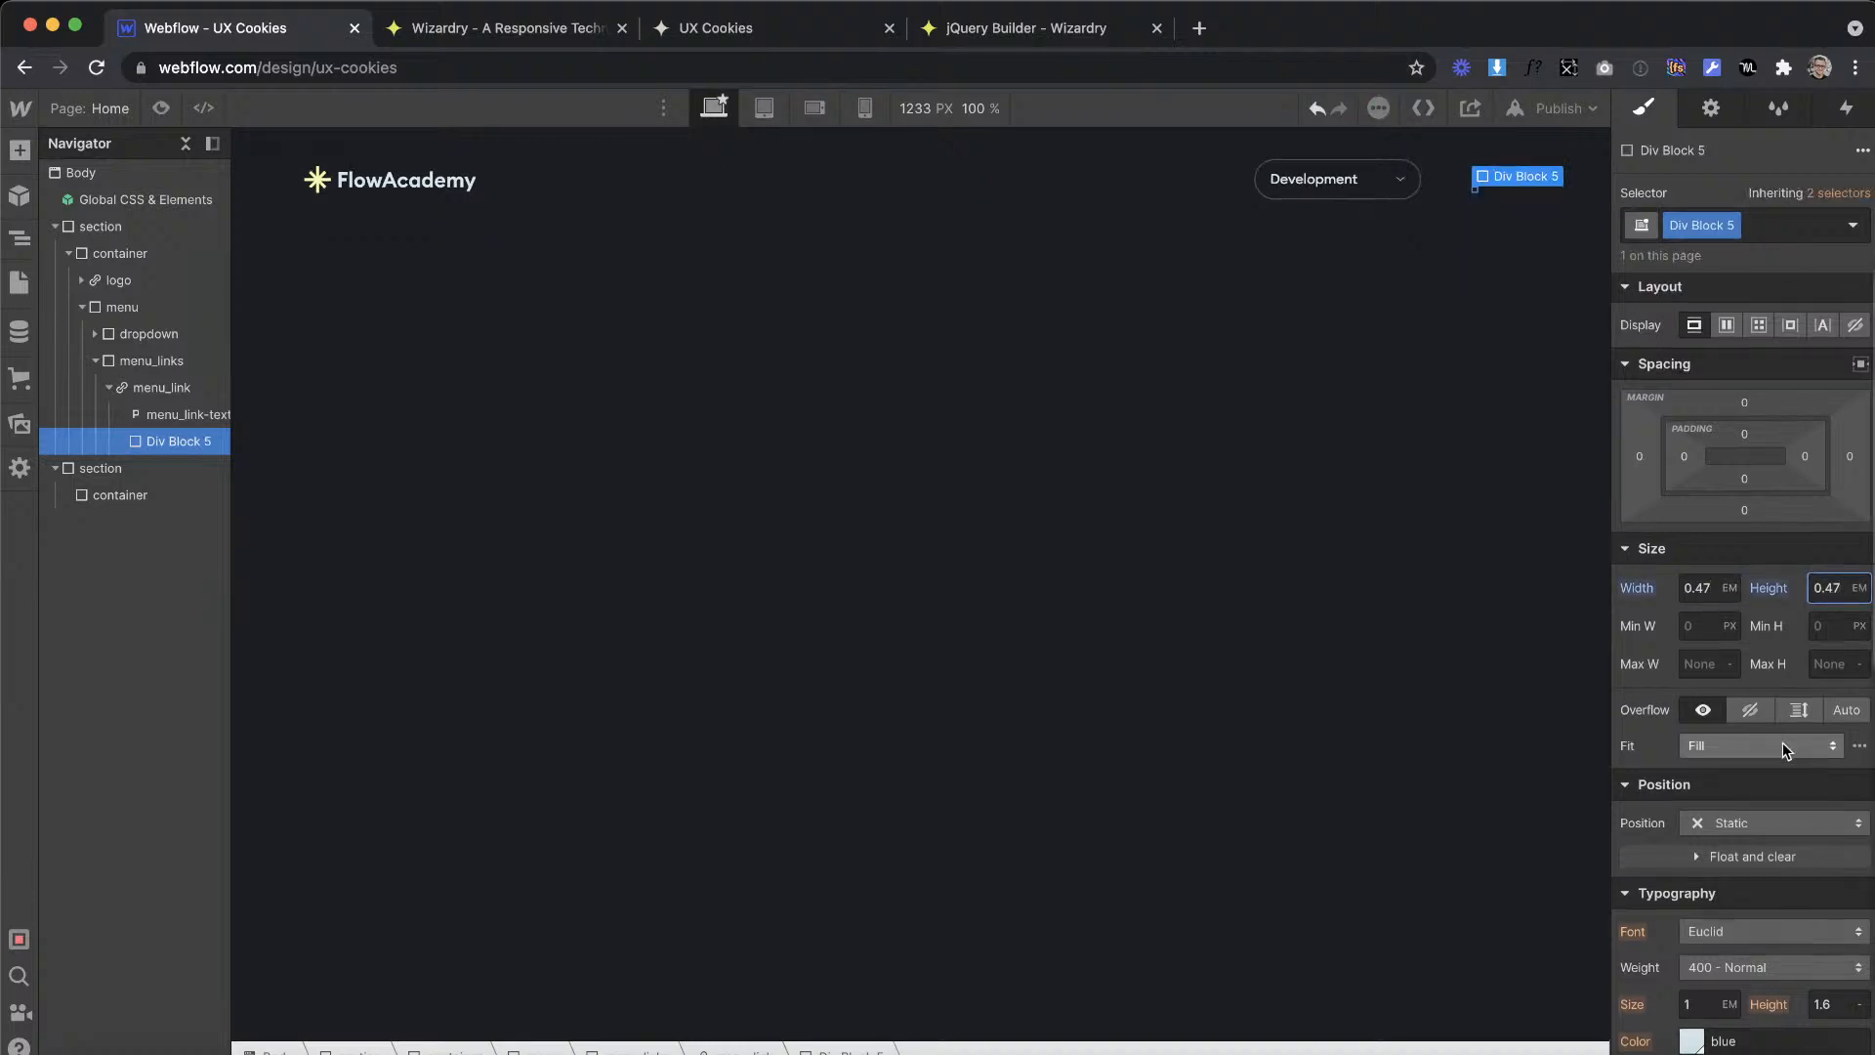
Step: Give the small div block a 100vw border radius and the Yellow swatch as background colour
scroll(1783, 742, "down", 6)
scroll(1783, 725, "down", 3)
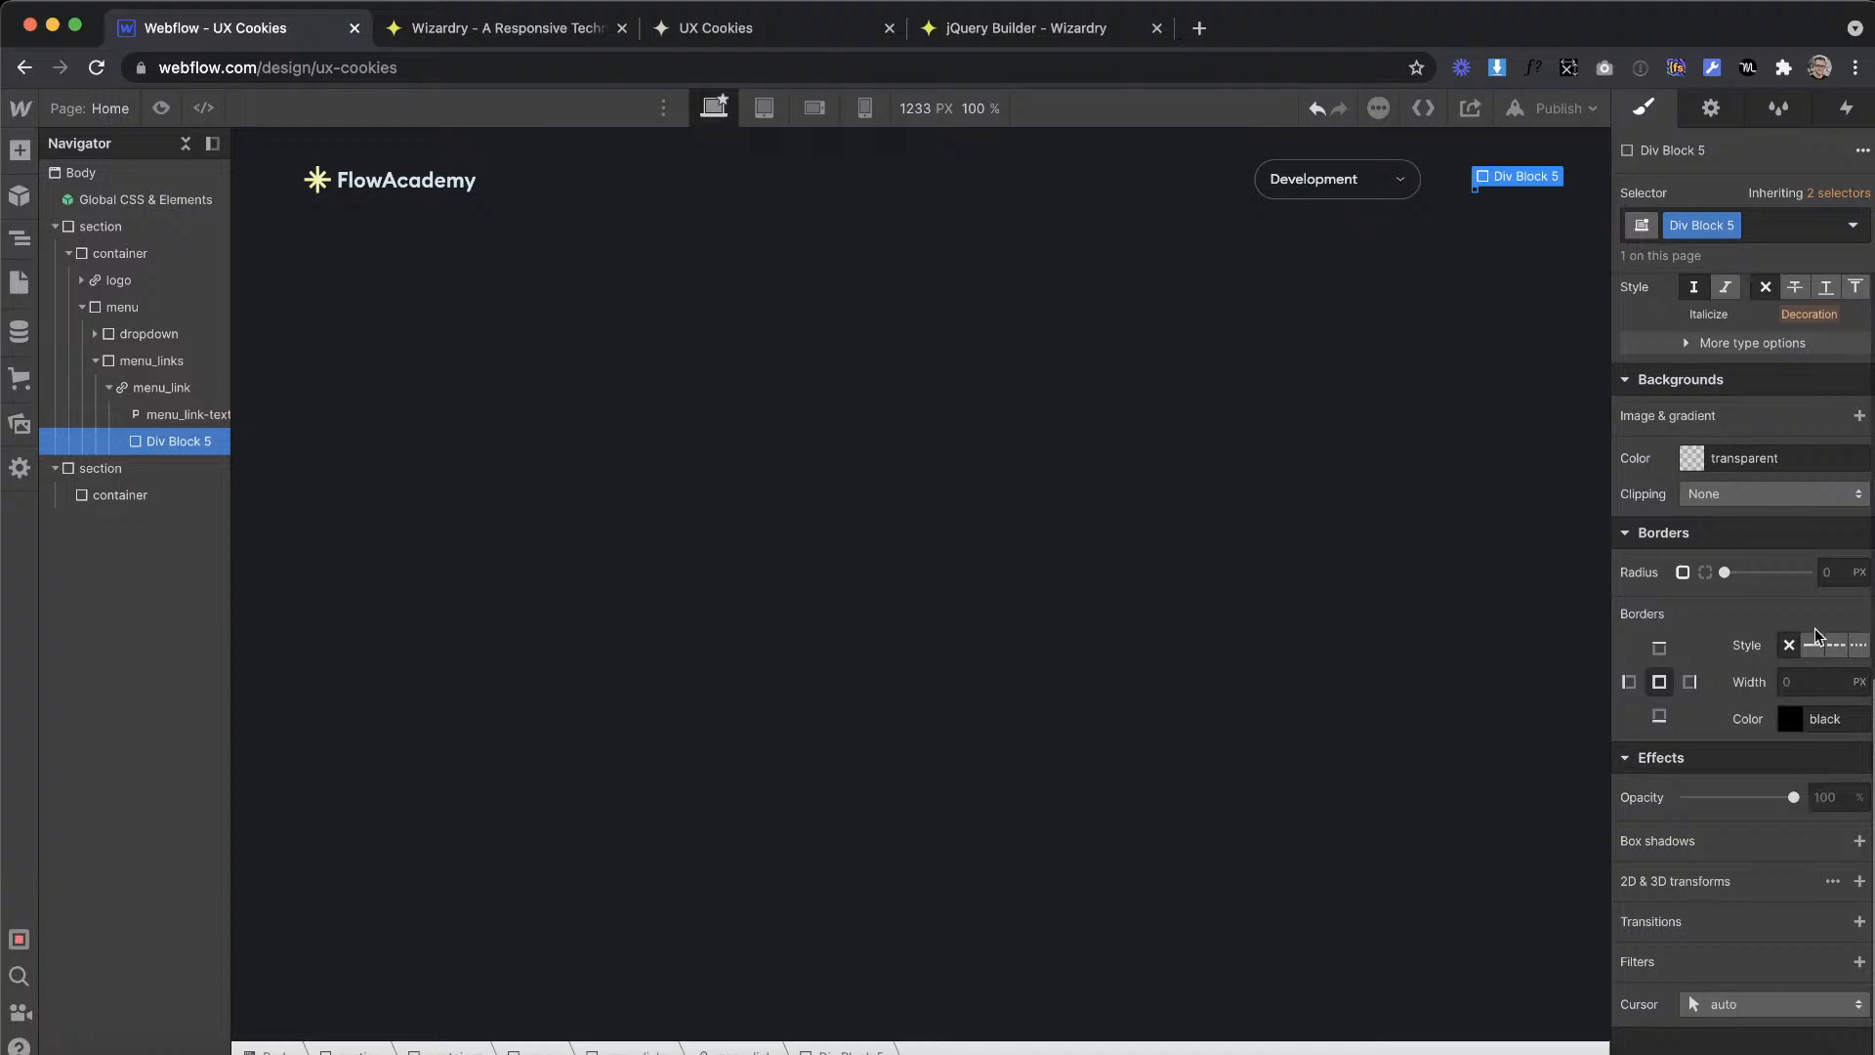
type("0vw")
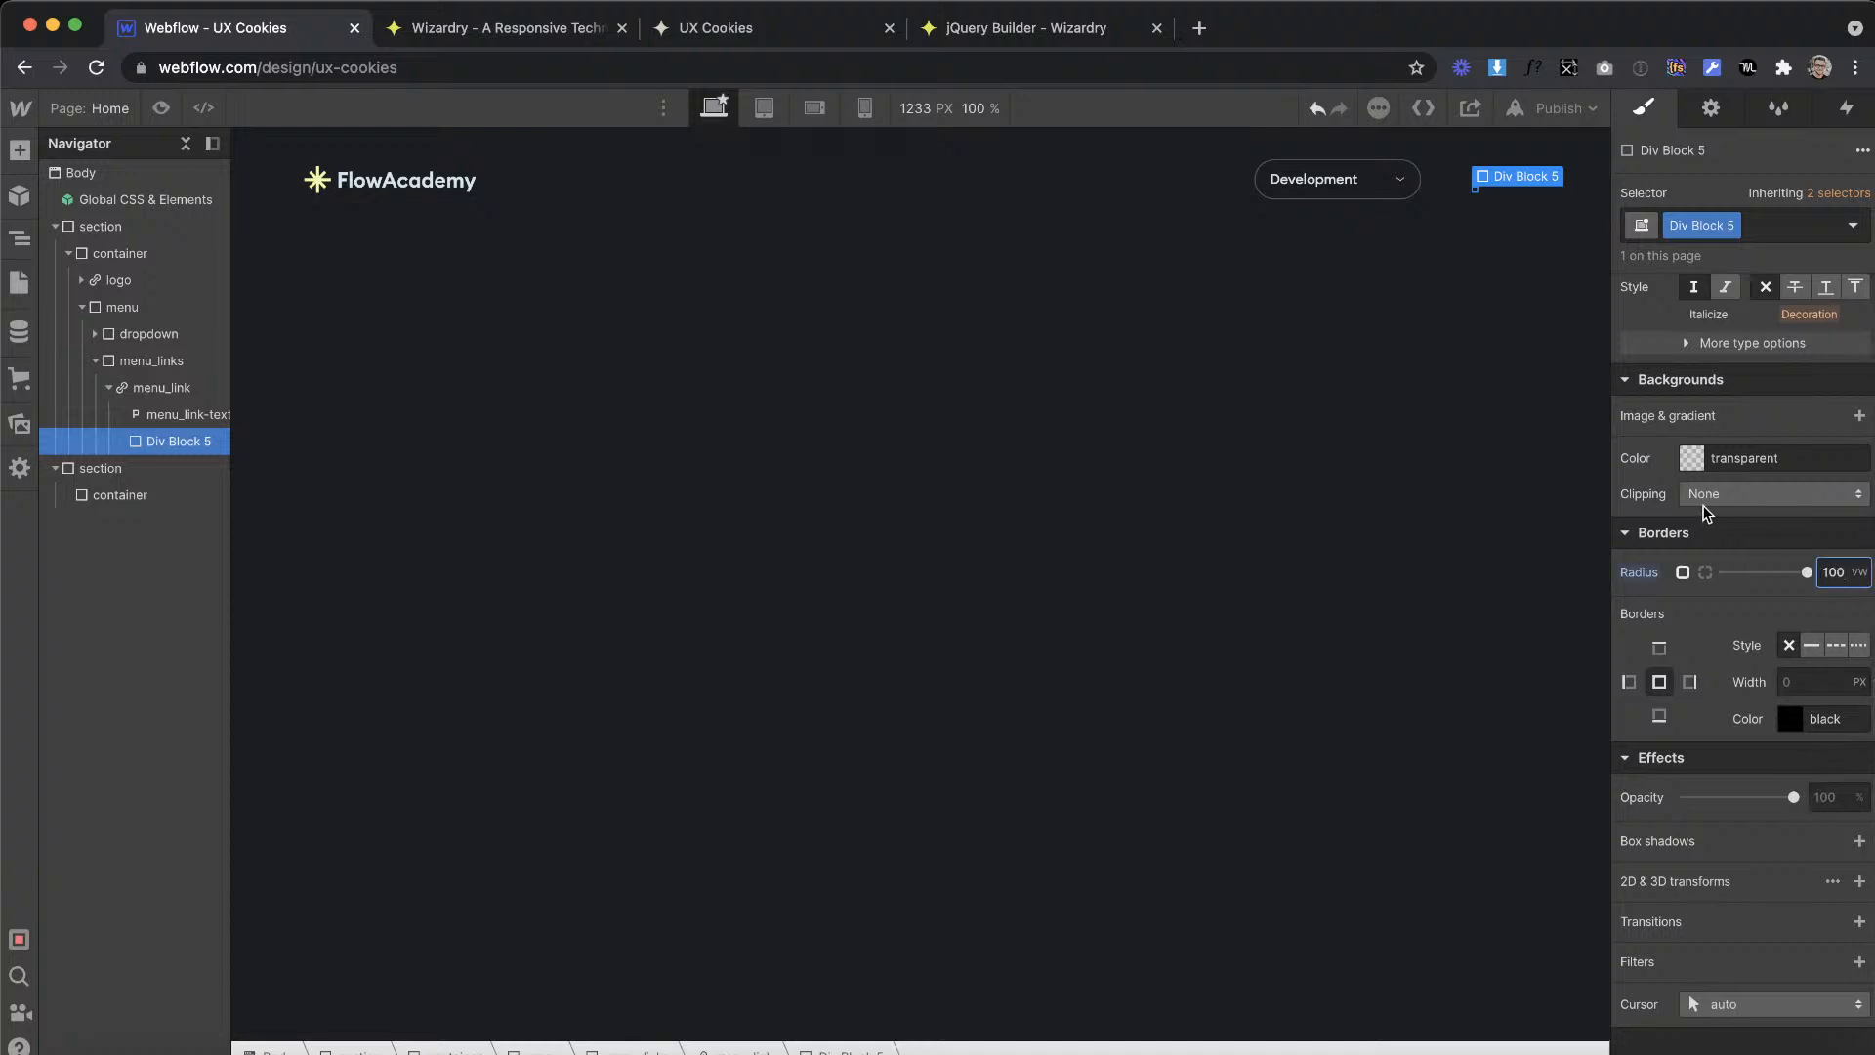
left_click(1691, 458)
left_click(1730, 806)
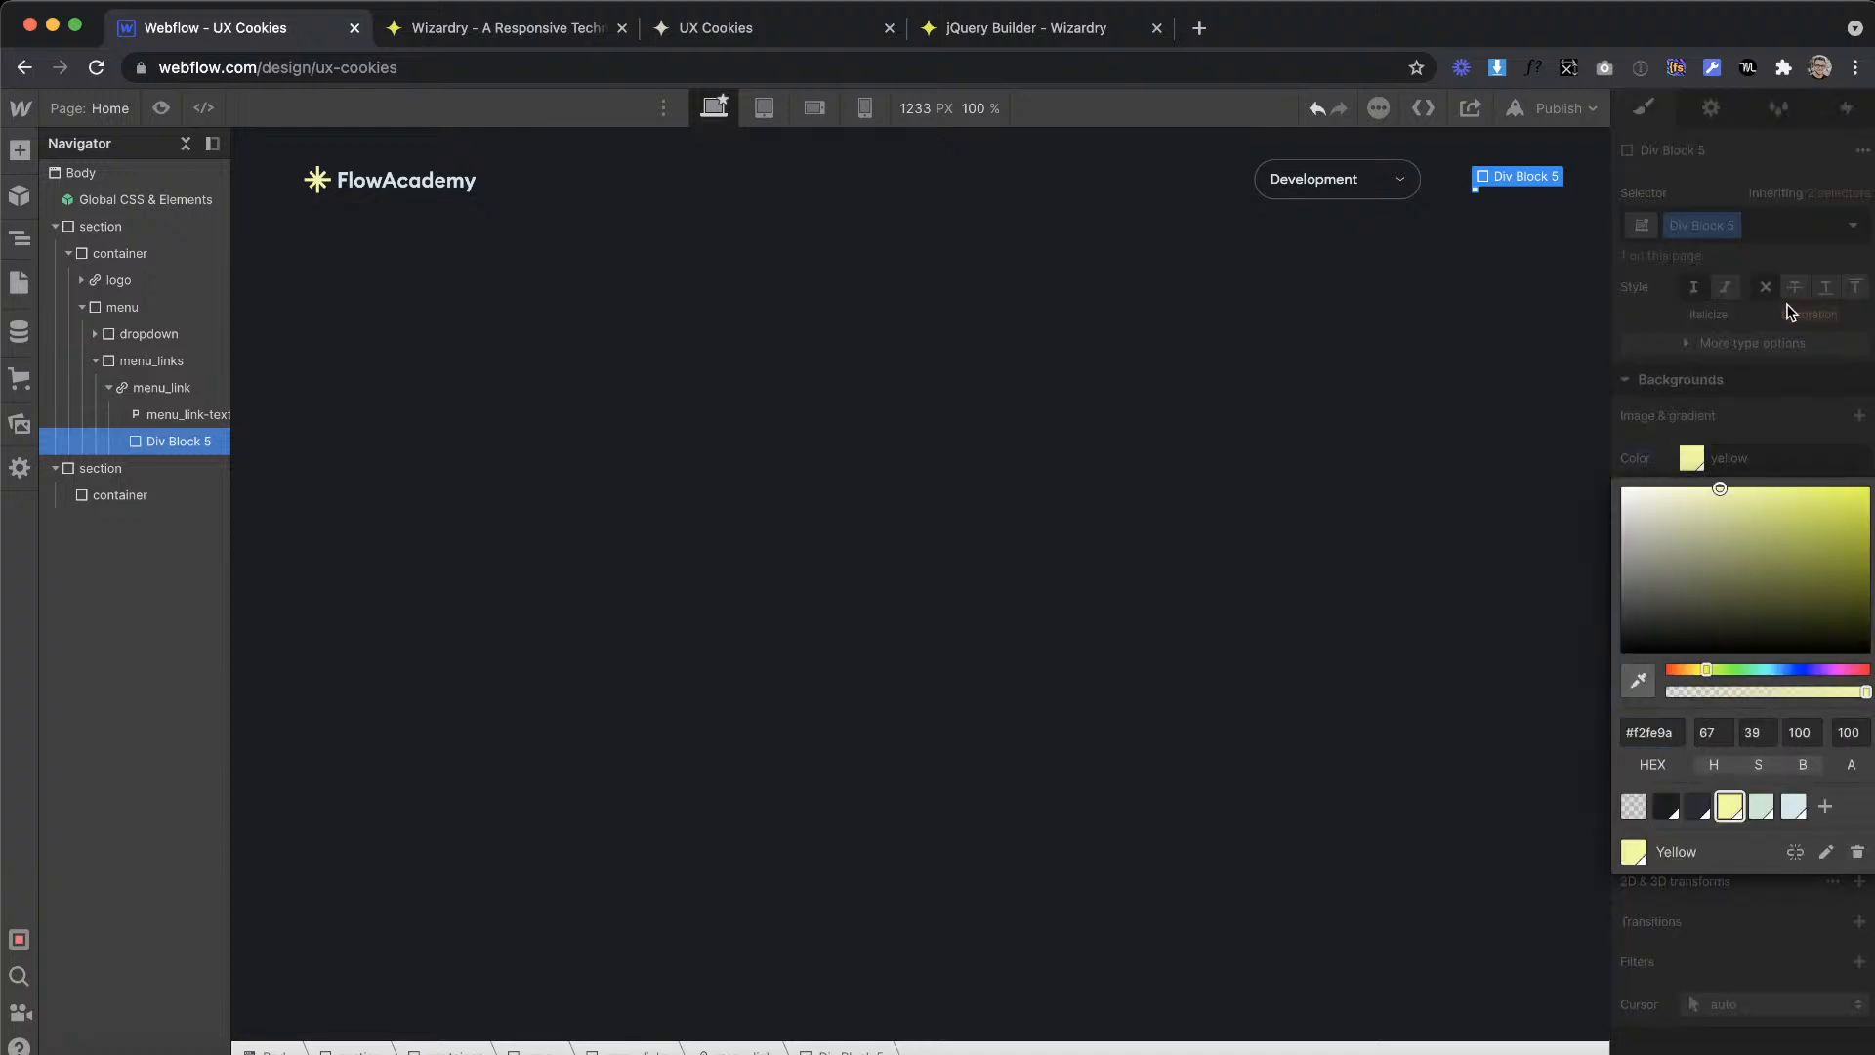
left_click(1769, 299)
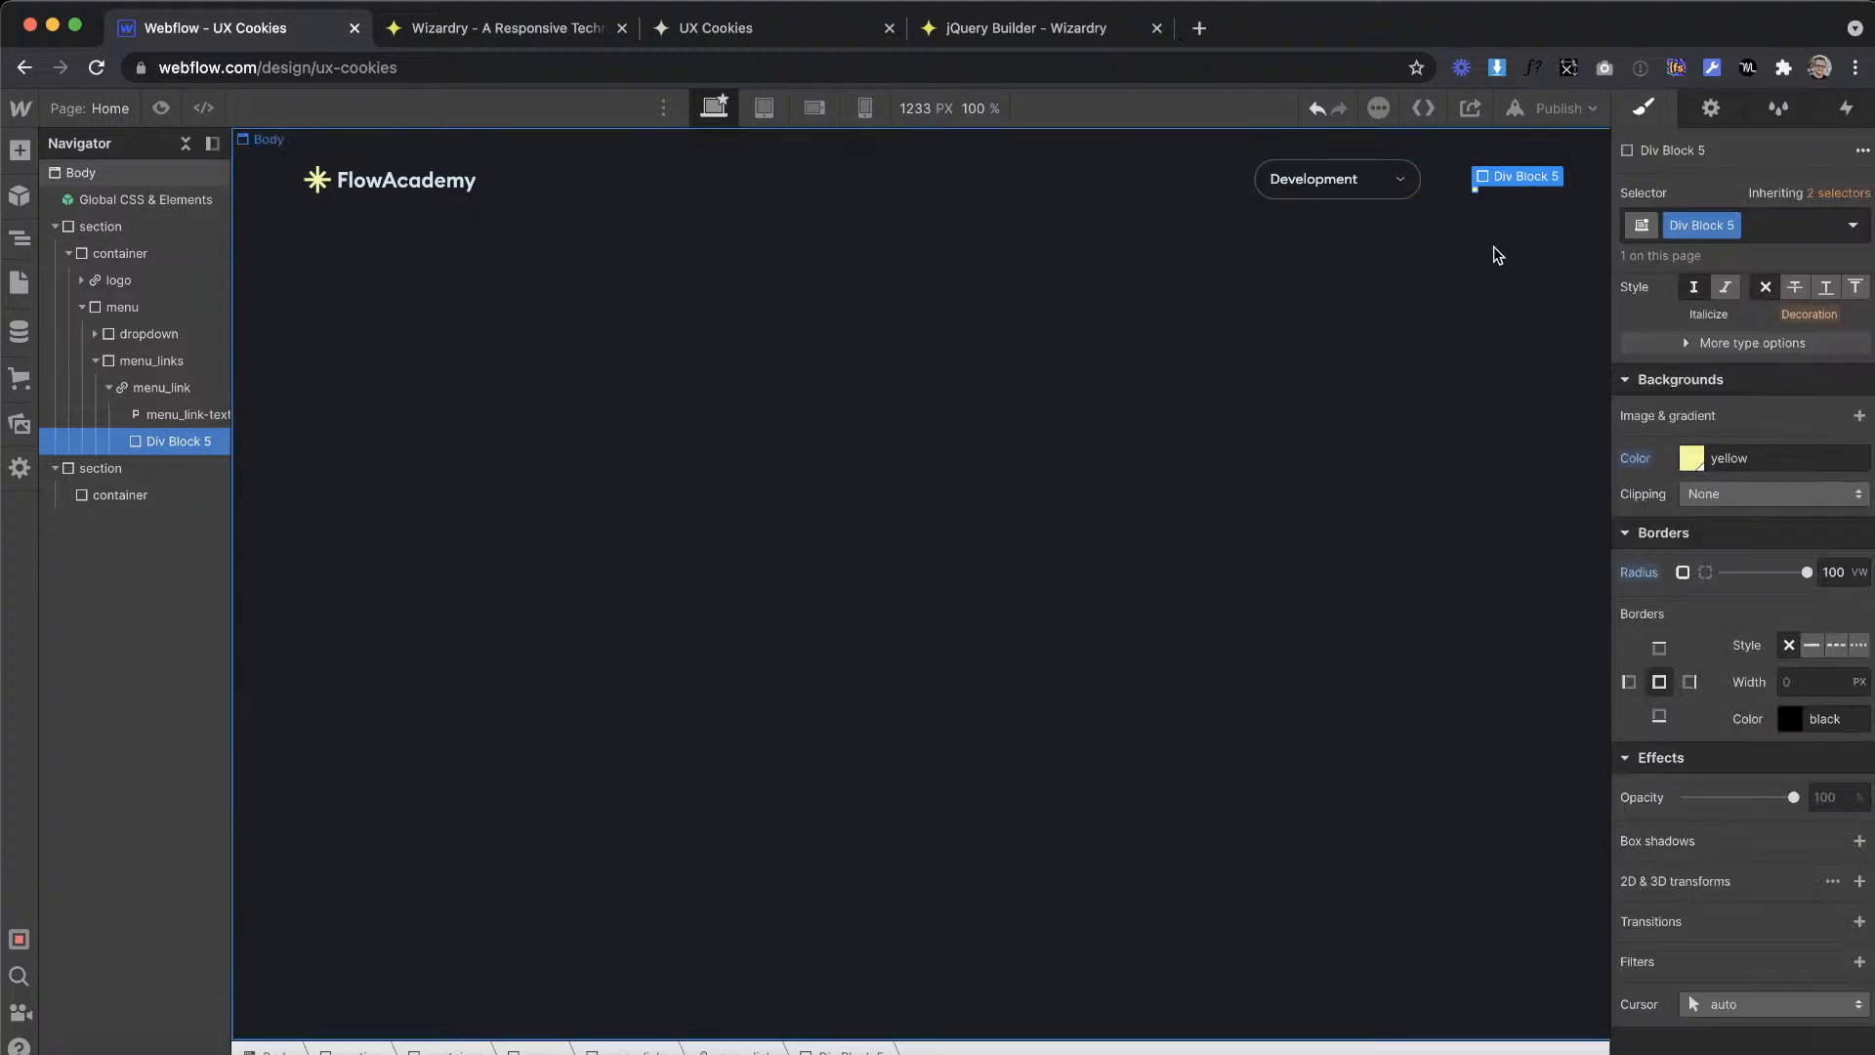
Step: Rename the dot div's class to menu_link-active
double_click(1694, 226)
type("menu_link-")
type("ad")
key("Return")
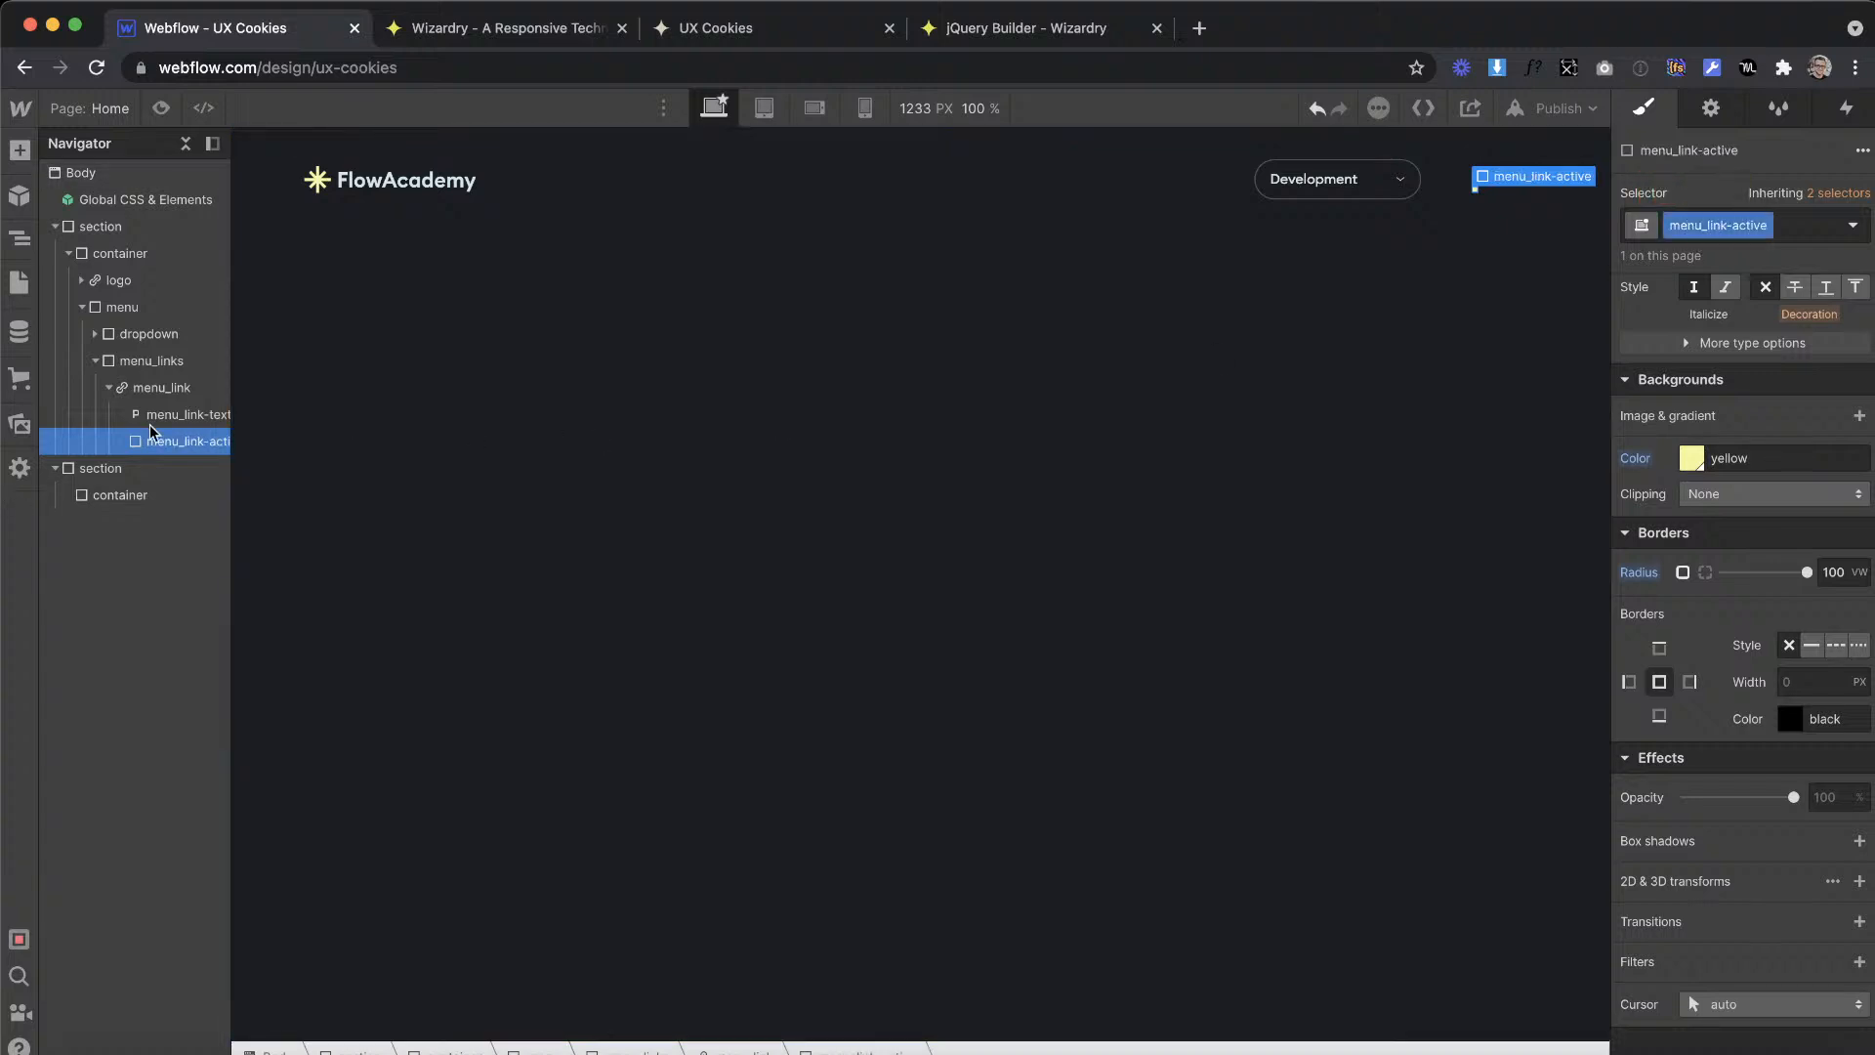
Step: Set menu_link to a horizontal flex layout with start alignment and start justification
left_click(161, 387)
scroll(1737, 420, "up", 10)
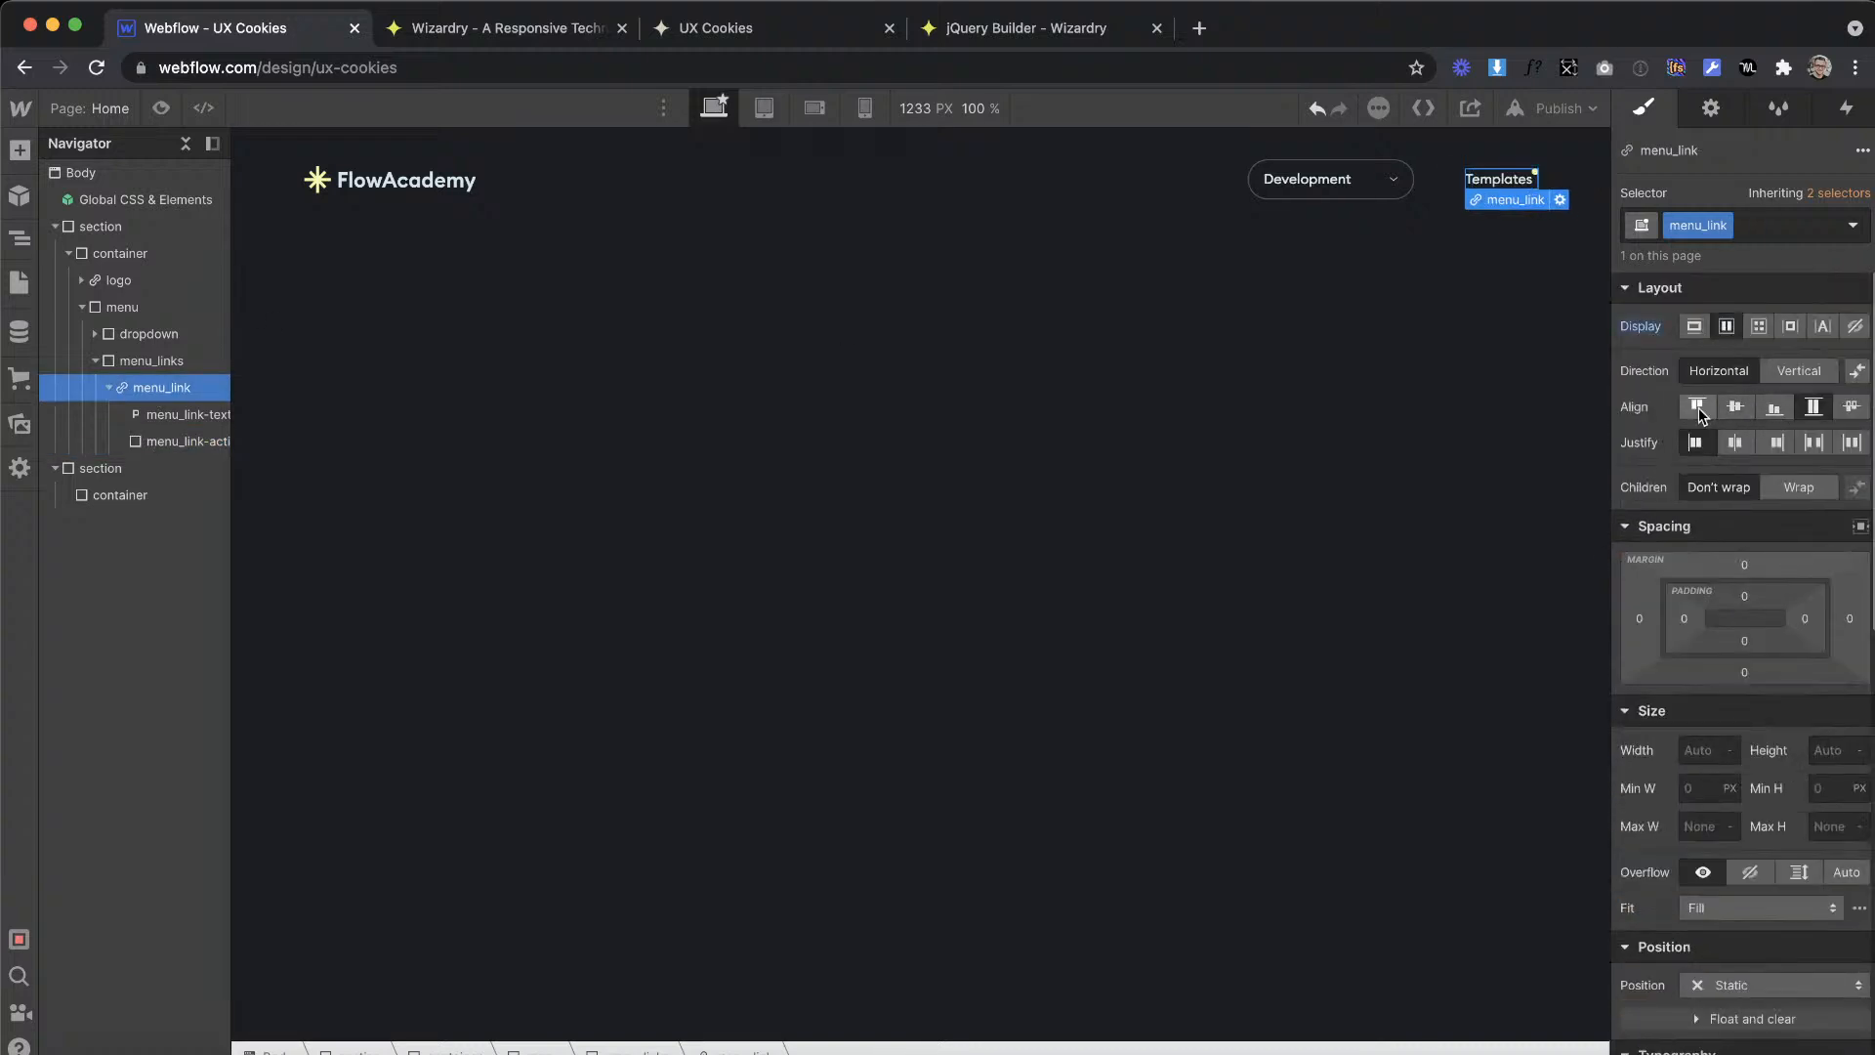
left_click(1697, 441)
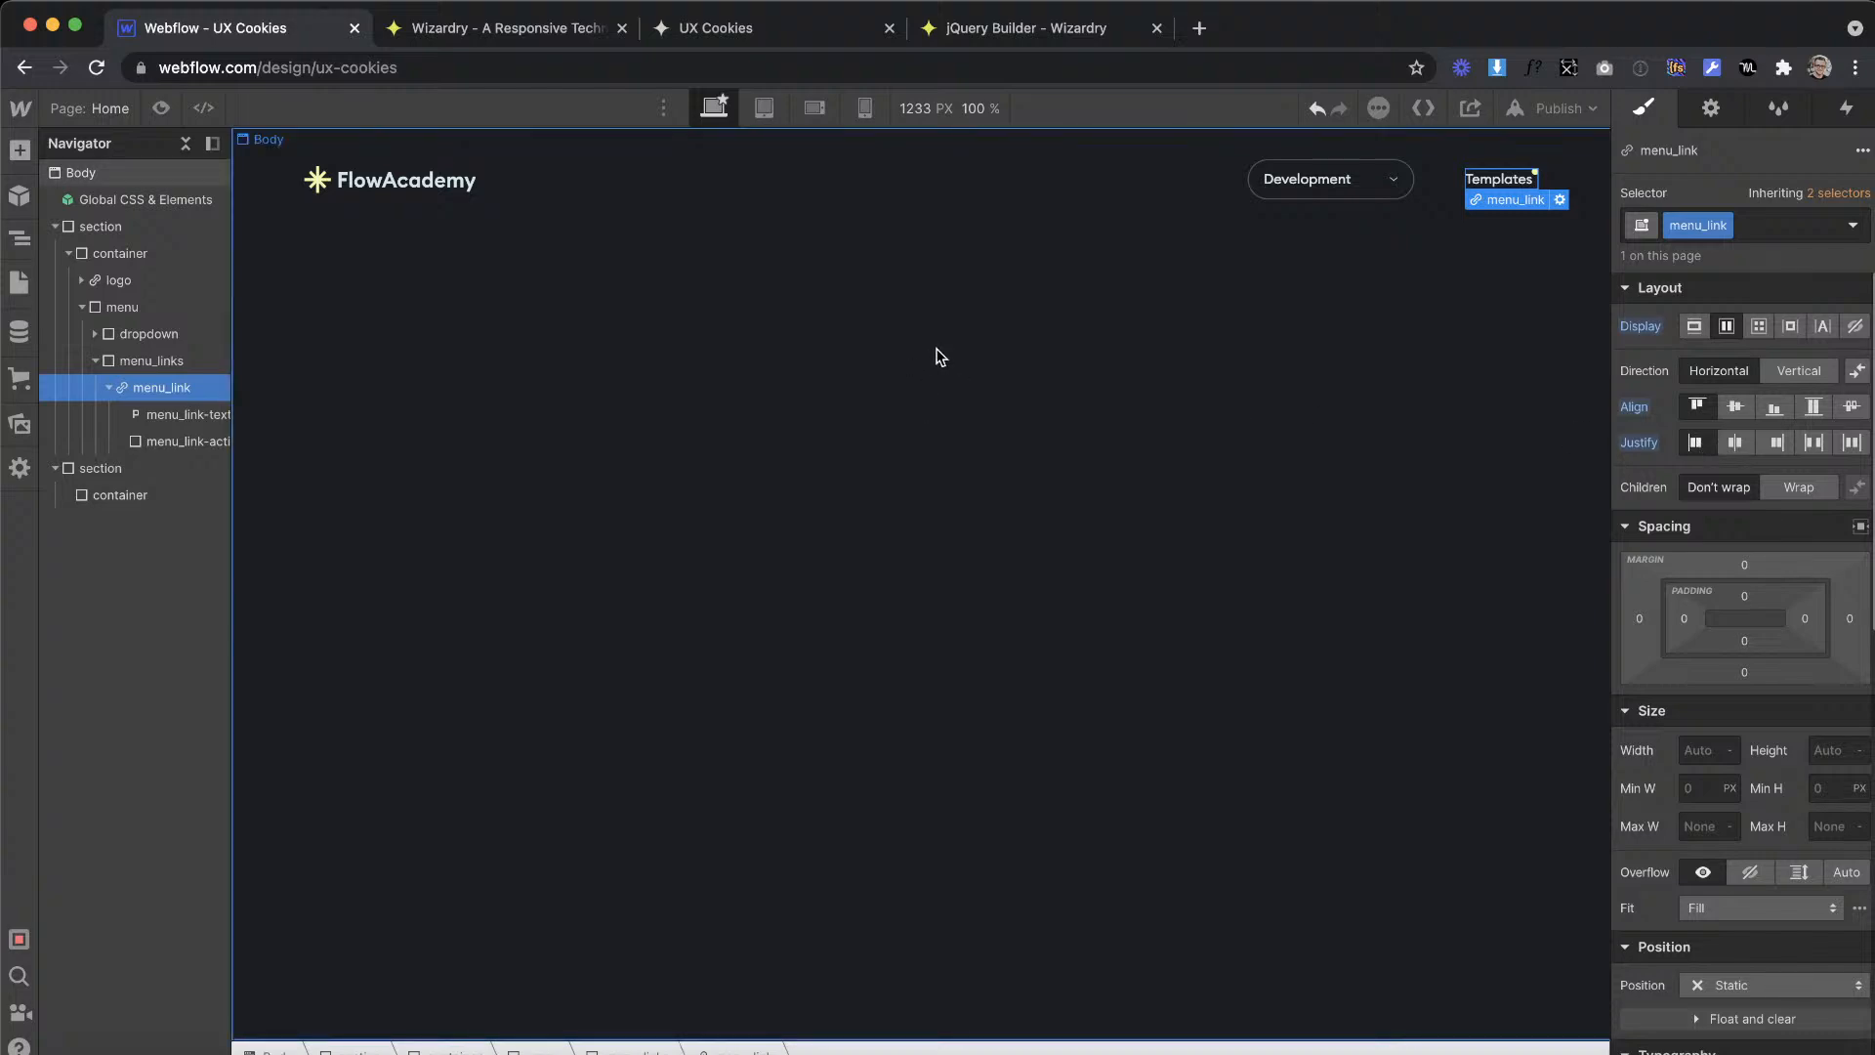
Step: Measure the gap between the Templates text and its dot in Adobe XD, and convert 4 px to ems in Wizardry's converter
left_click(1531, 176)
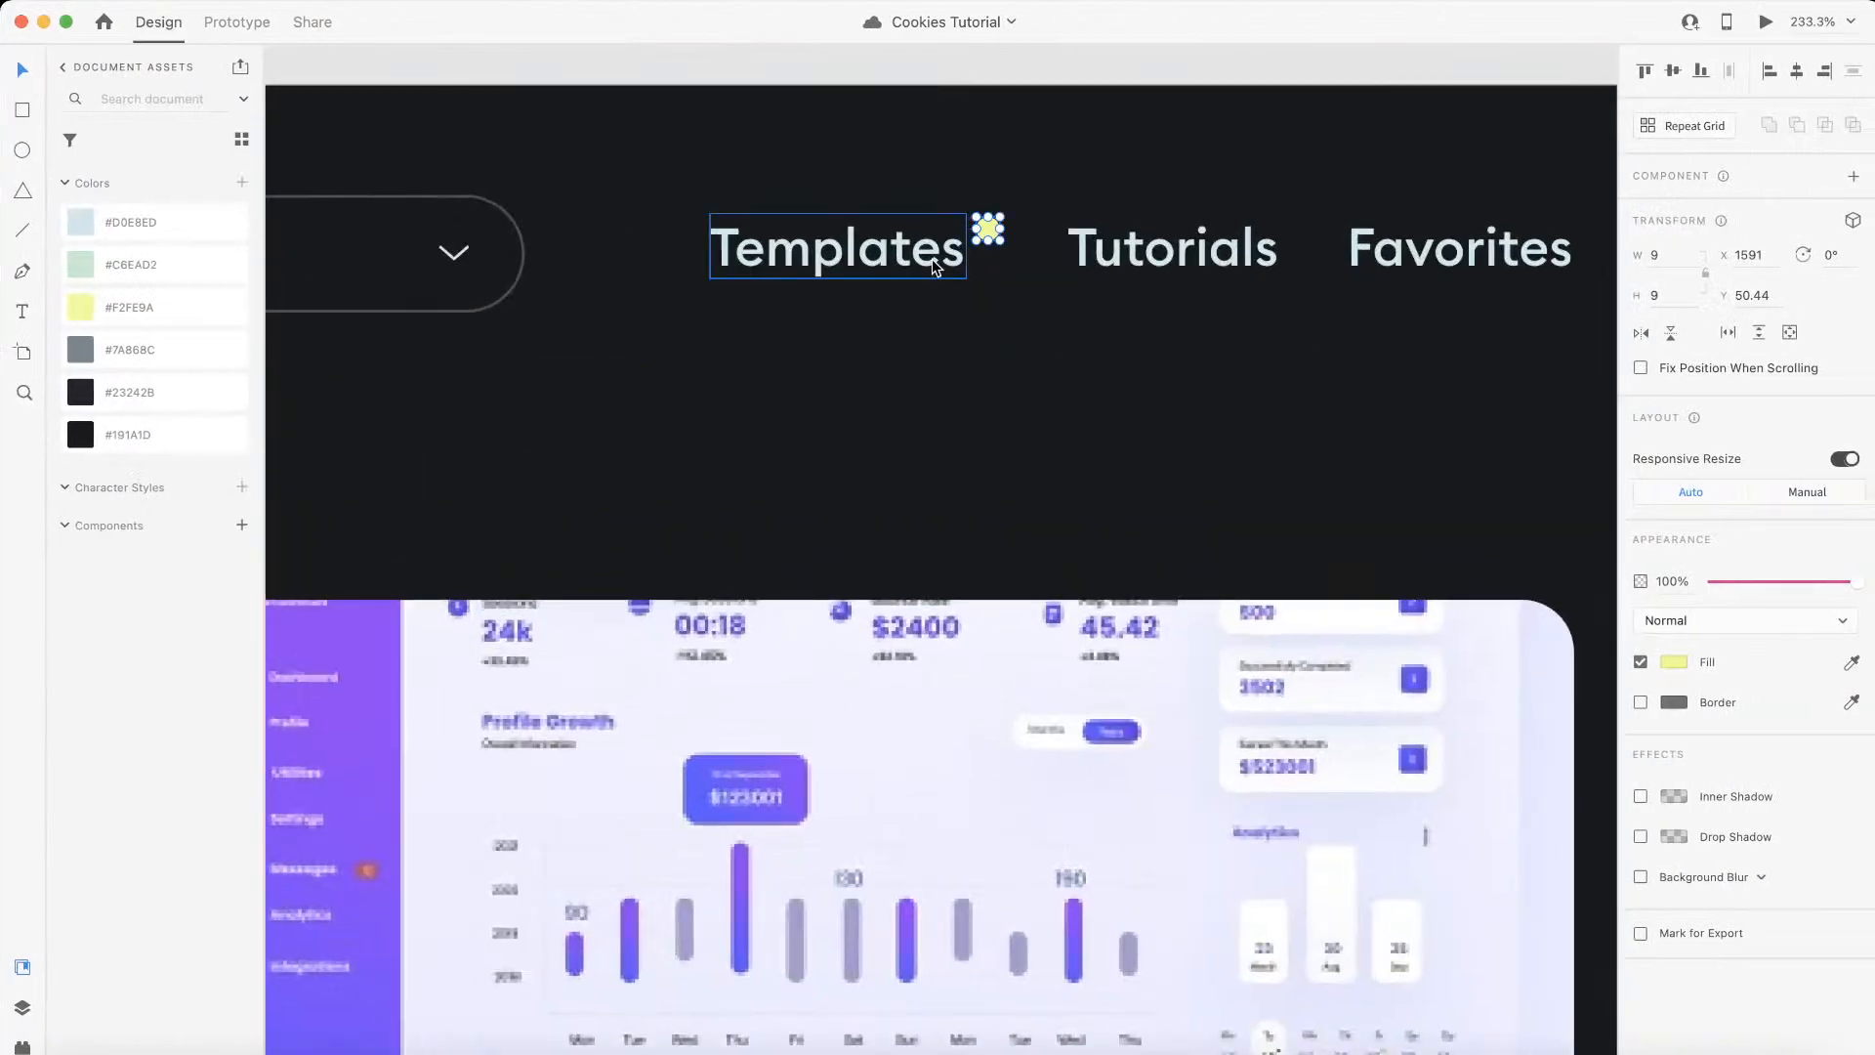
scroll(934, 260, "up", 5)
scroll(952, 230, "left", 2)
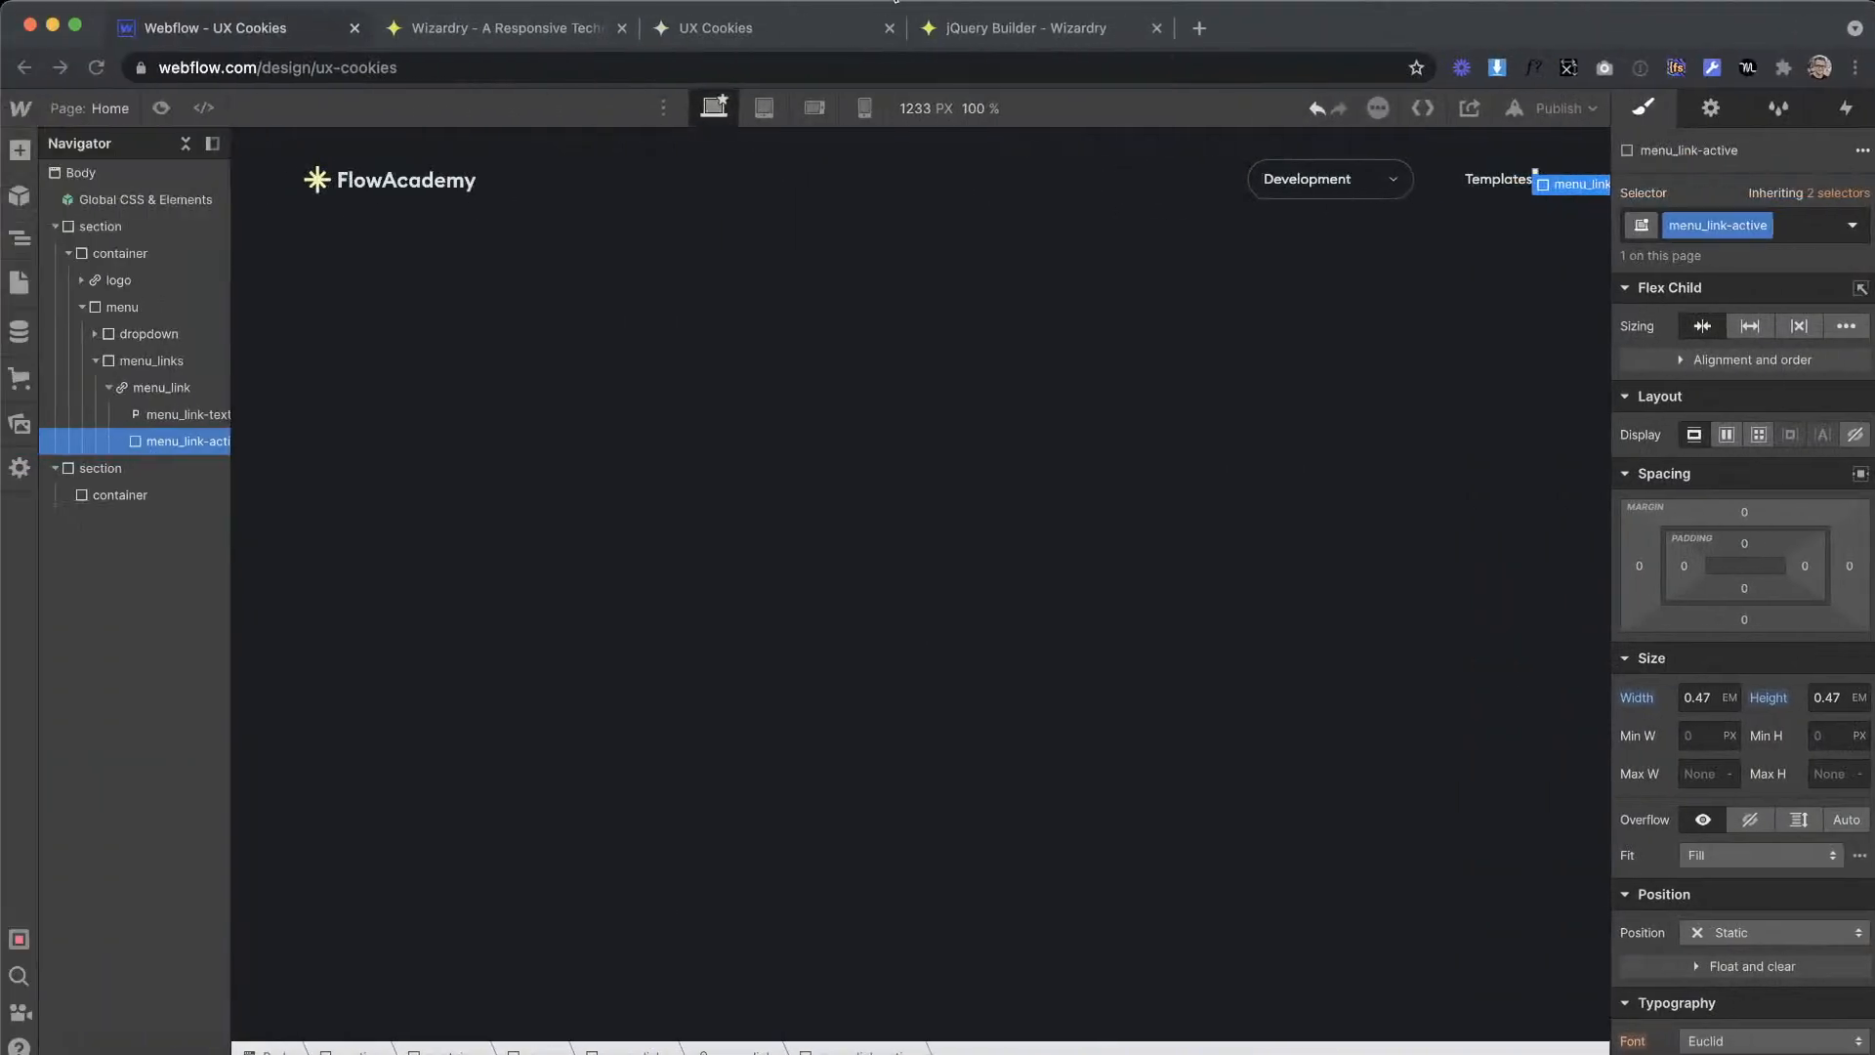
left_click(523, 34)
type("4")
Step: Back in the Webflow Designer, set the left margin of menu_link-active to 0.21em
left_click(234, 28)
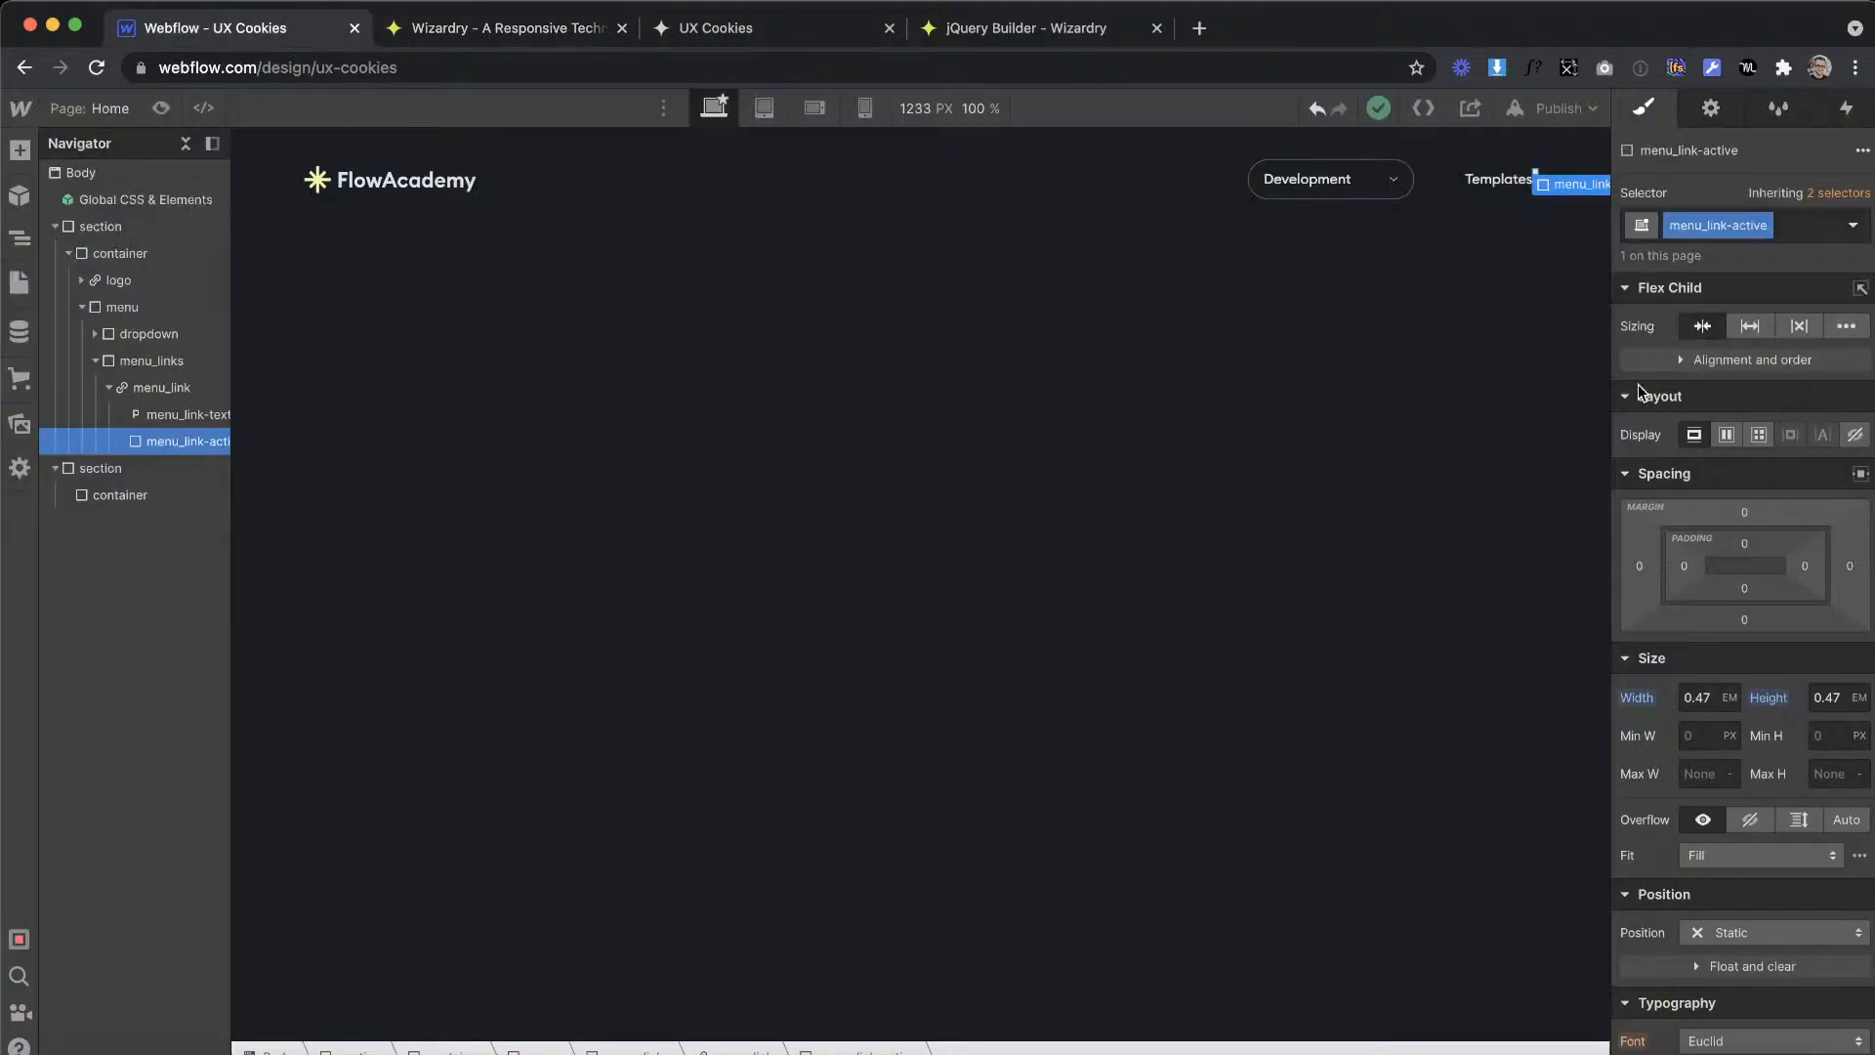
left_click(1639, 565)
type("0.21em")
key("Return")
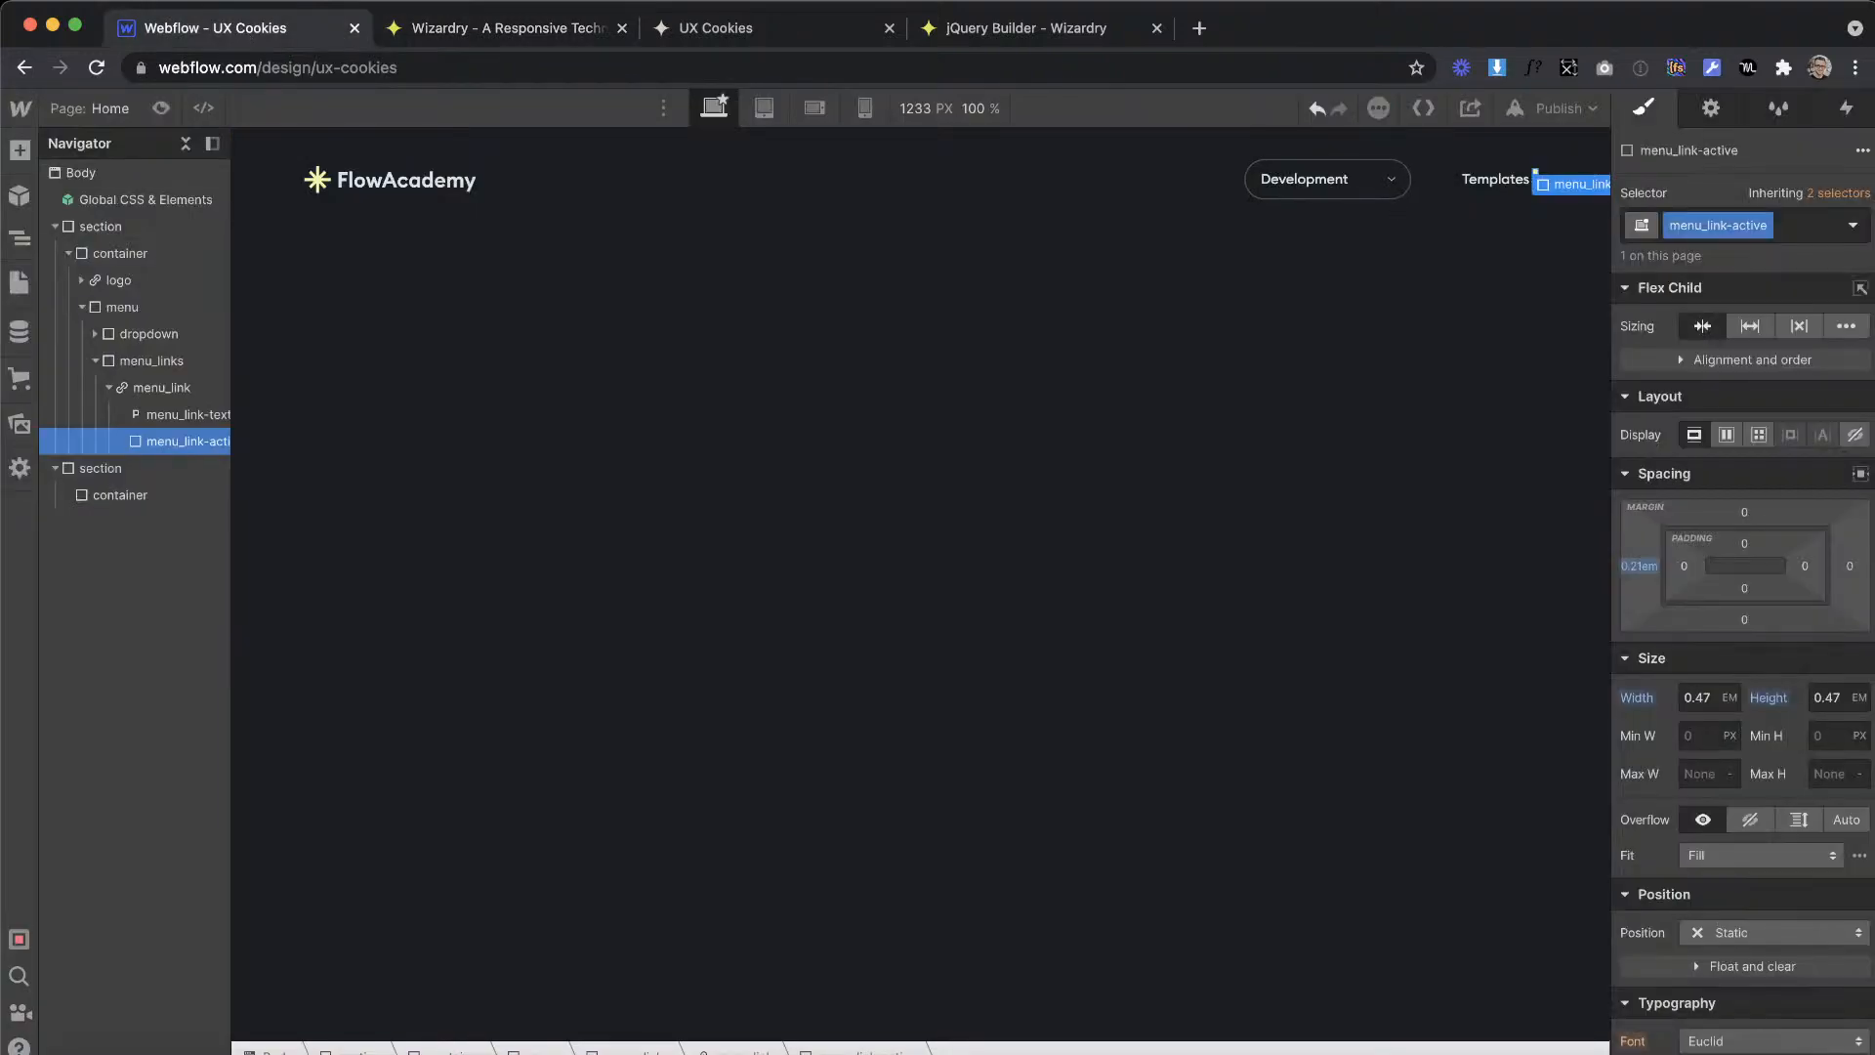
Step: Duplicate the menu_link block twice inside menu_links
left_click(161, 393)
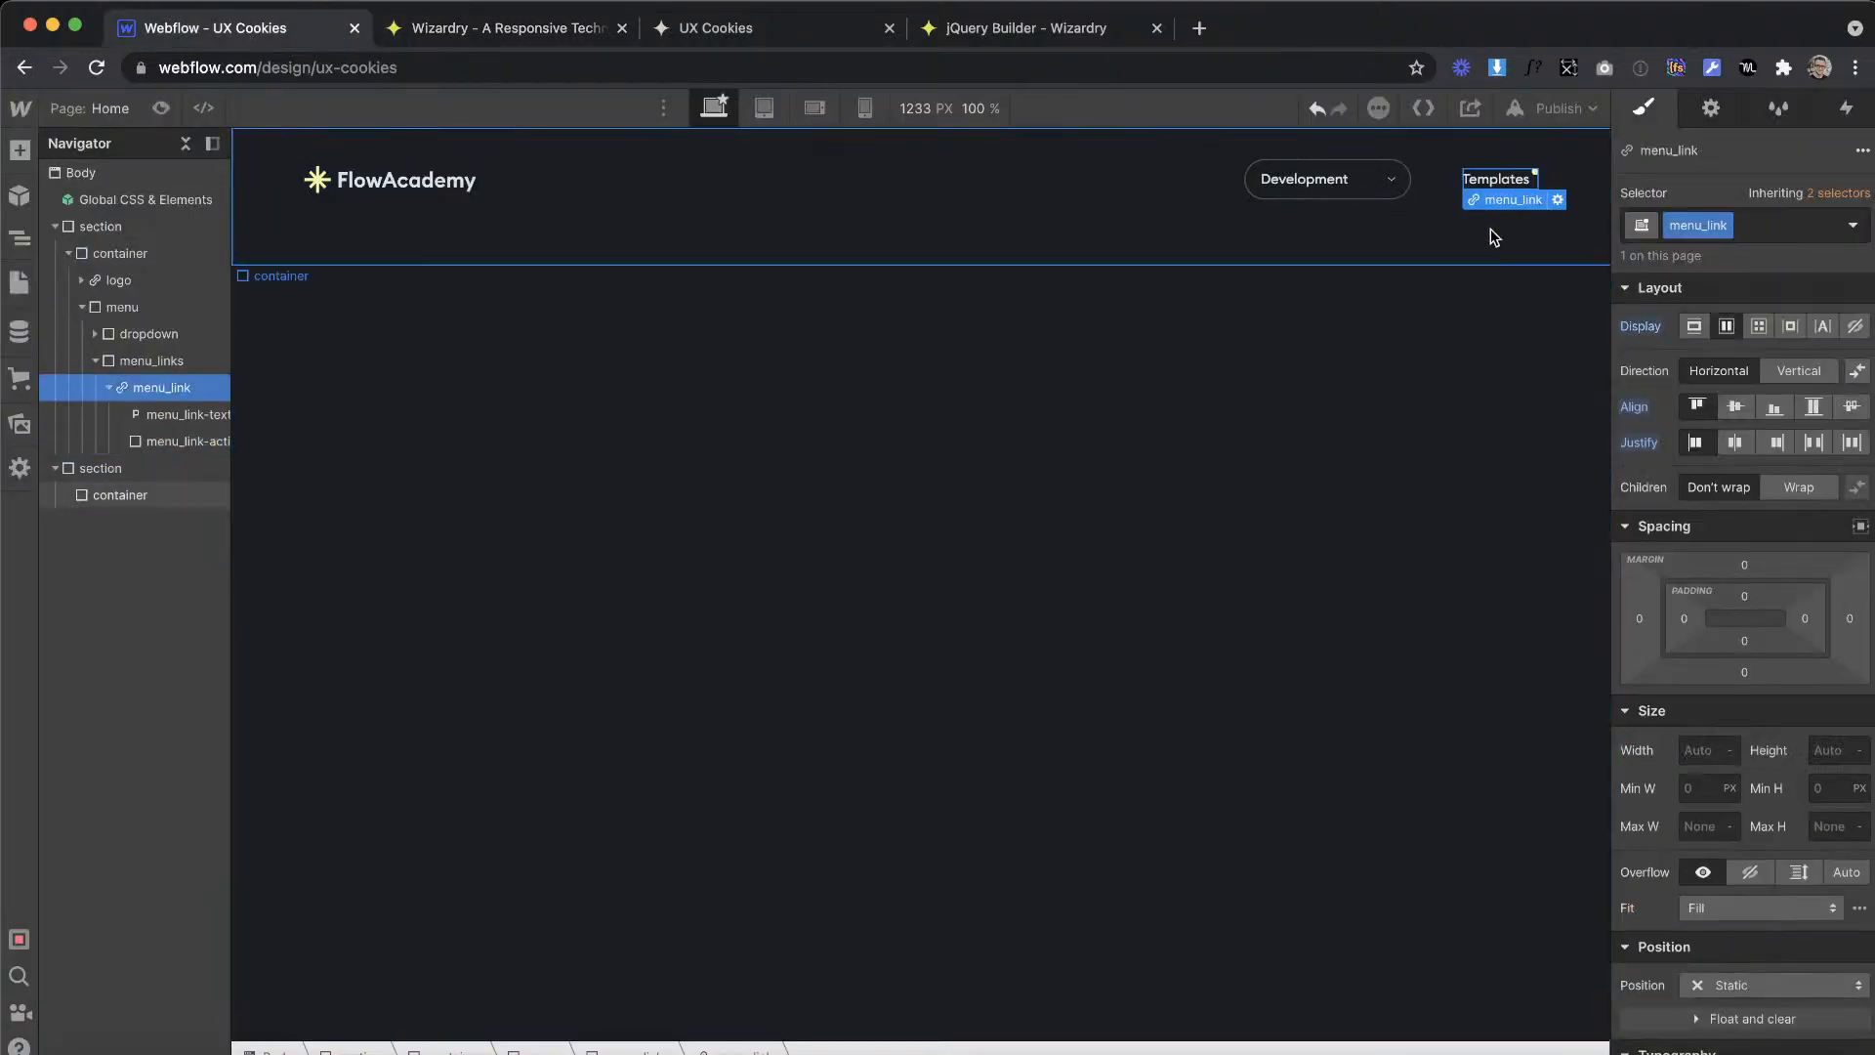
right_click(1497, 190)
left_click(1334, 455)
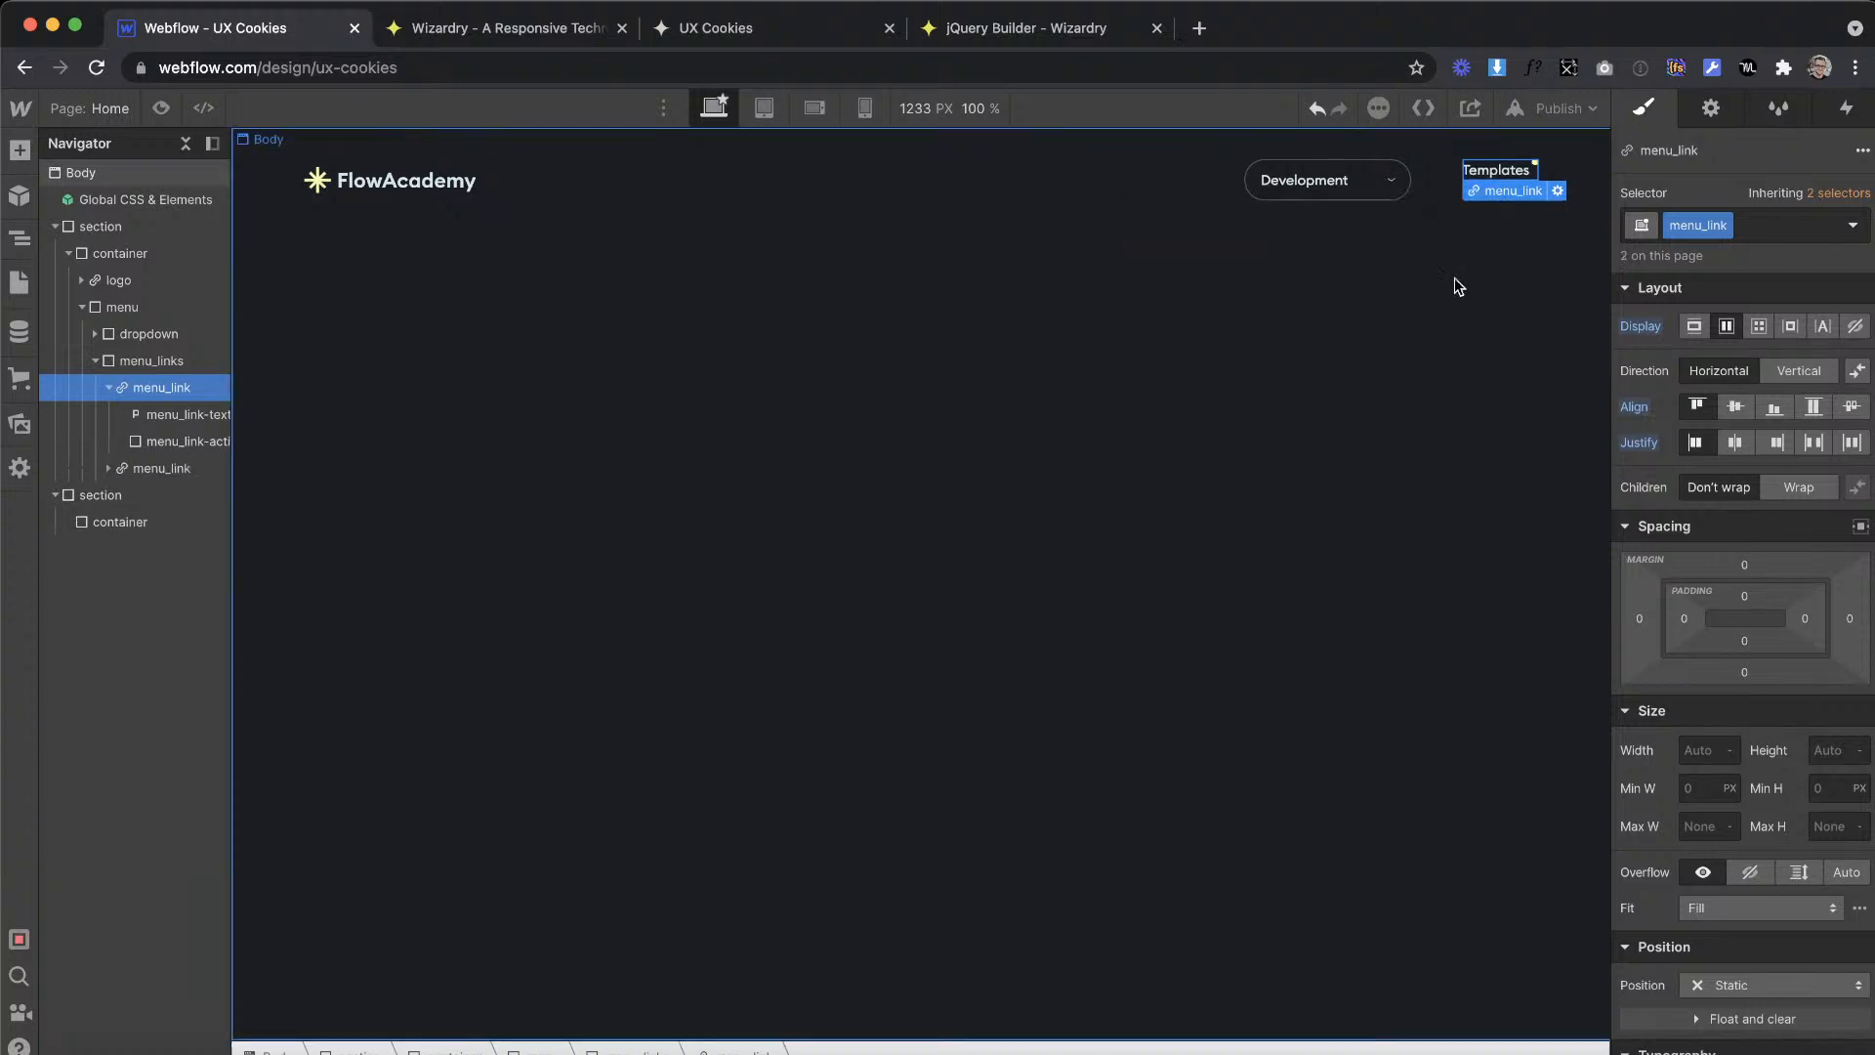
right_click(1501, 198)
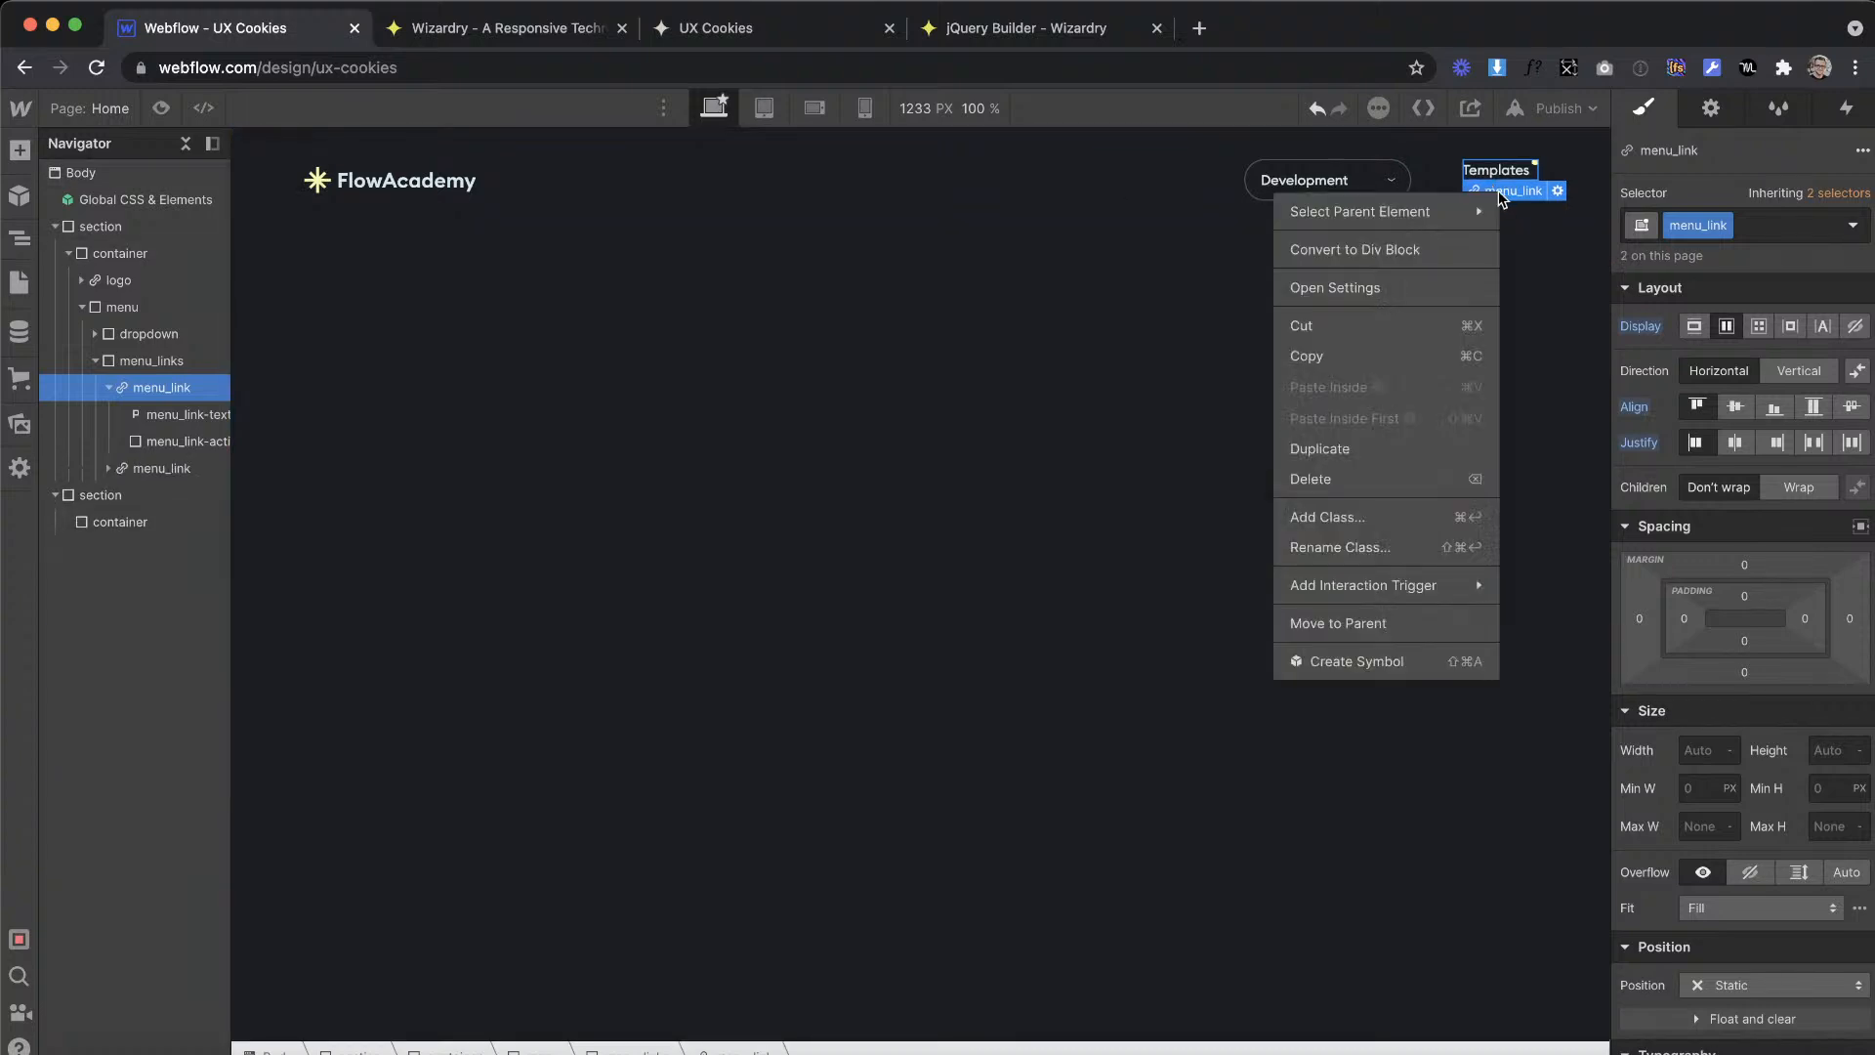
left_click(1369, 441)
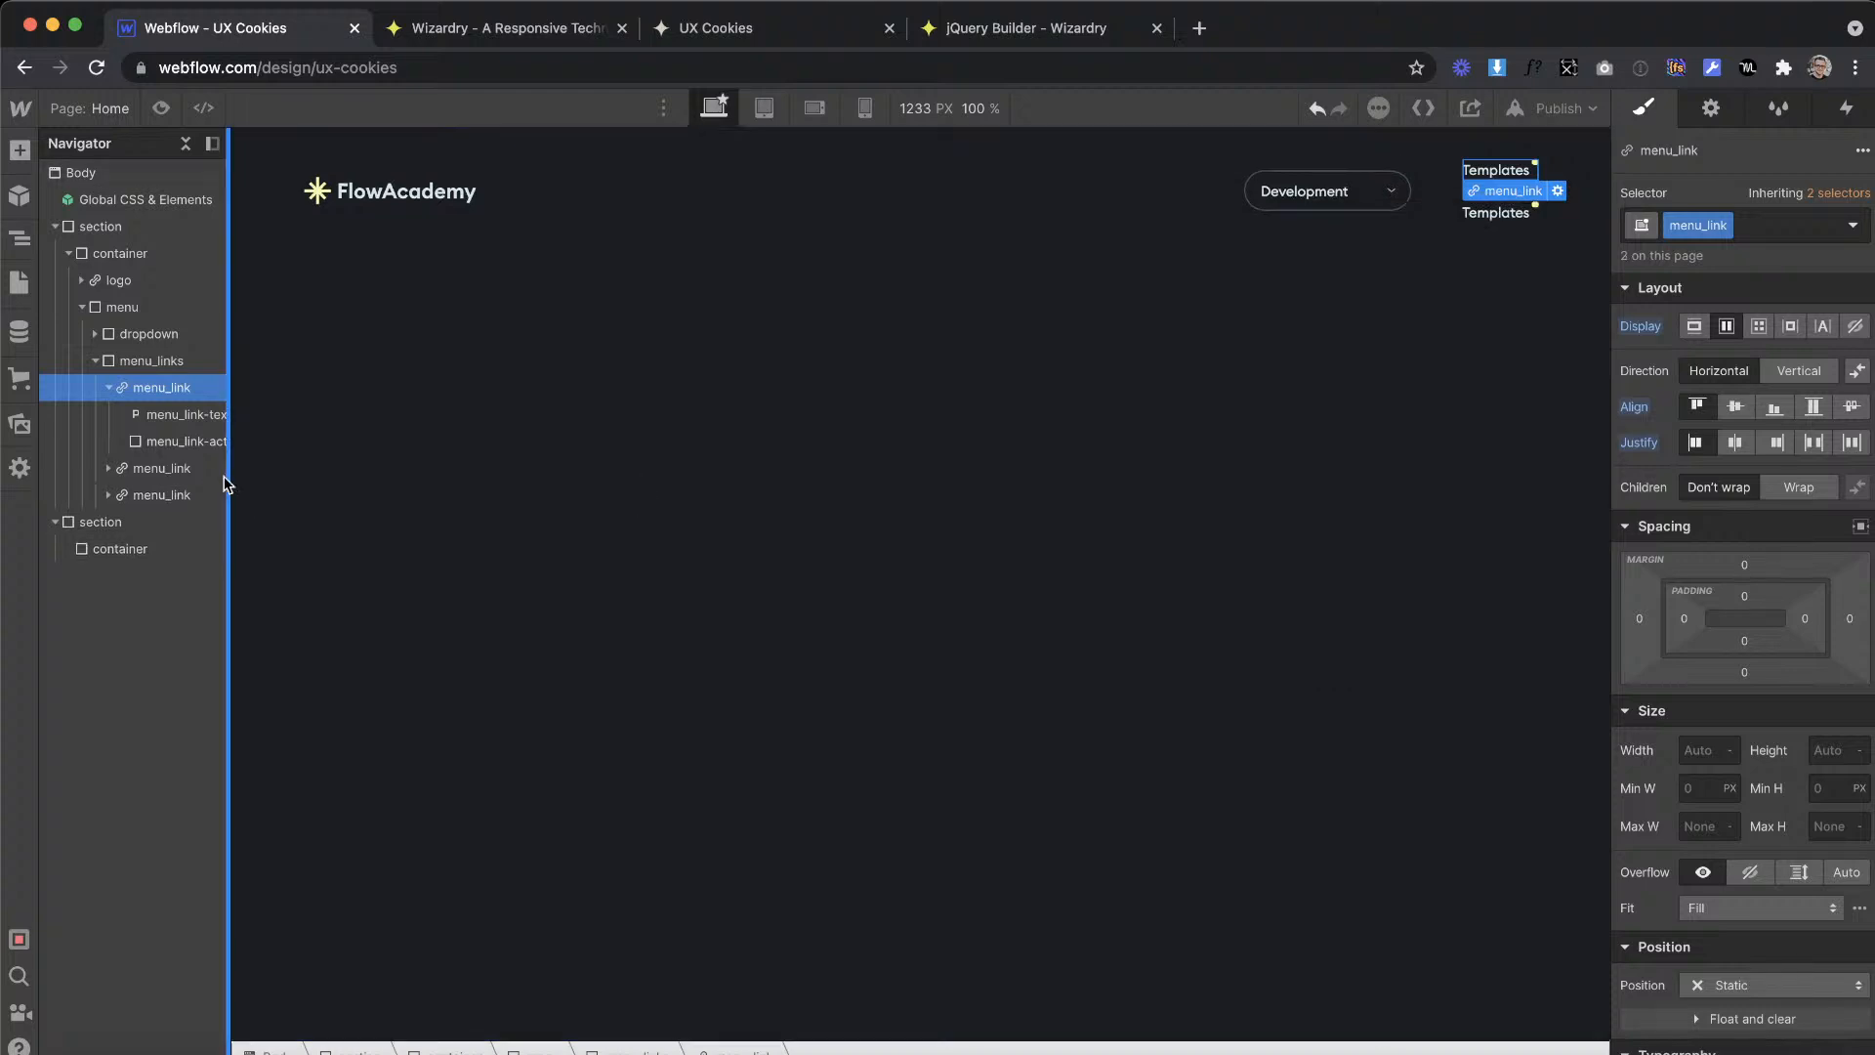
Step: Set menu_links to a horizontal flex layout with centre alignment and end justification
left_click(137, 363)
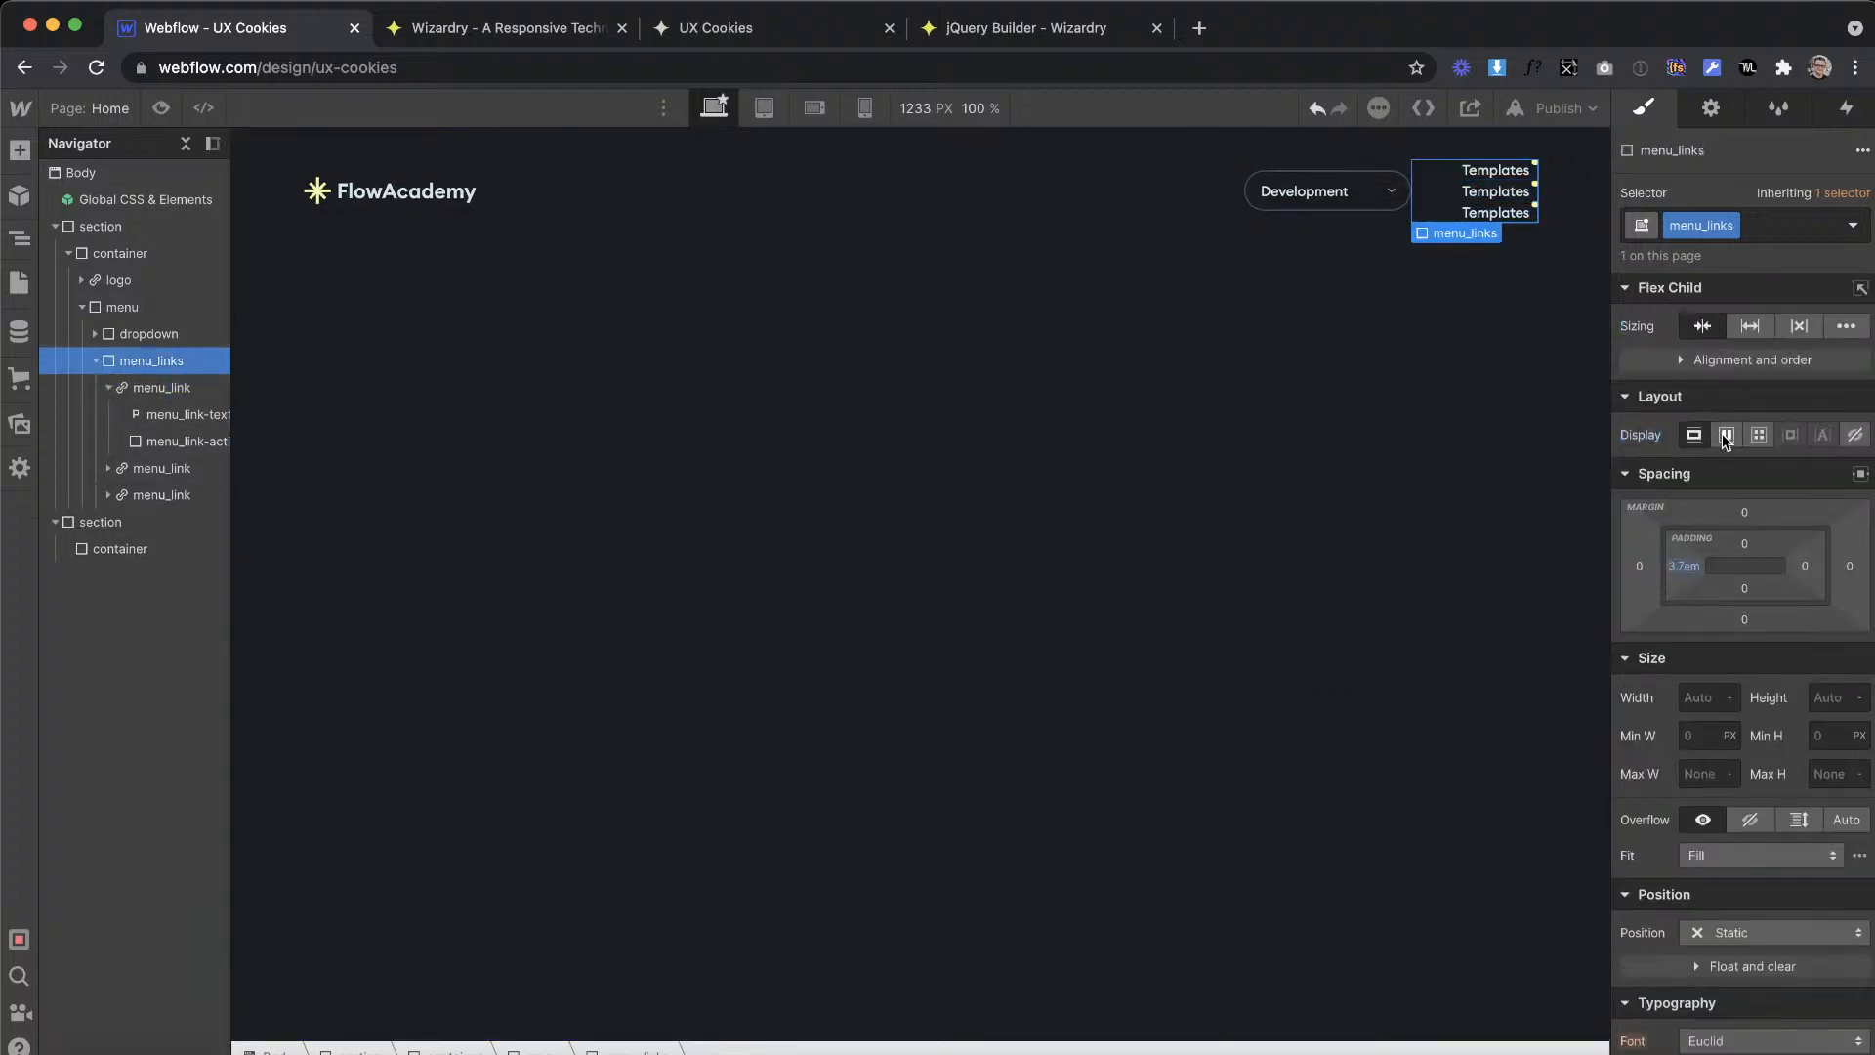
left_click(1725, 435)
left_click(1735, 515)
left_click(1775, 551)
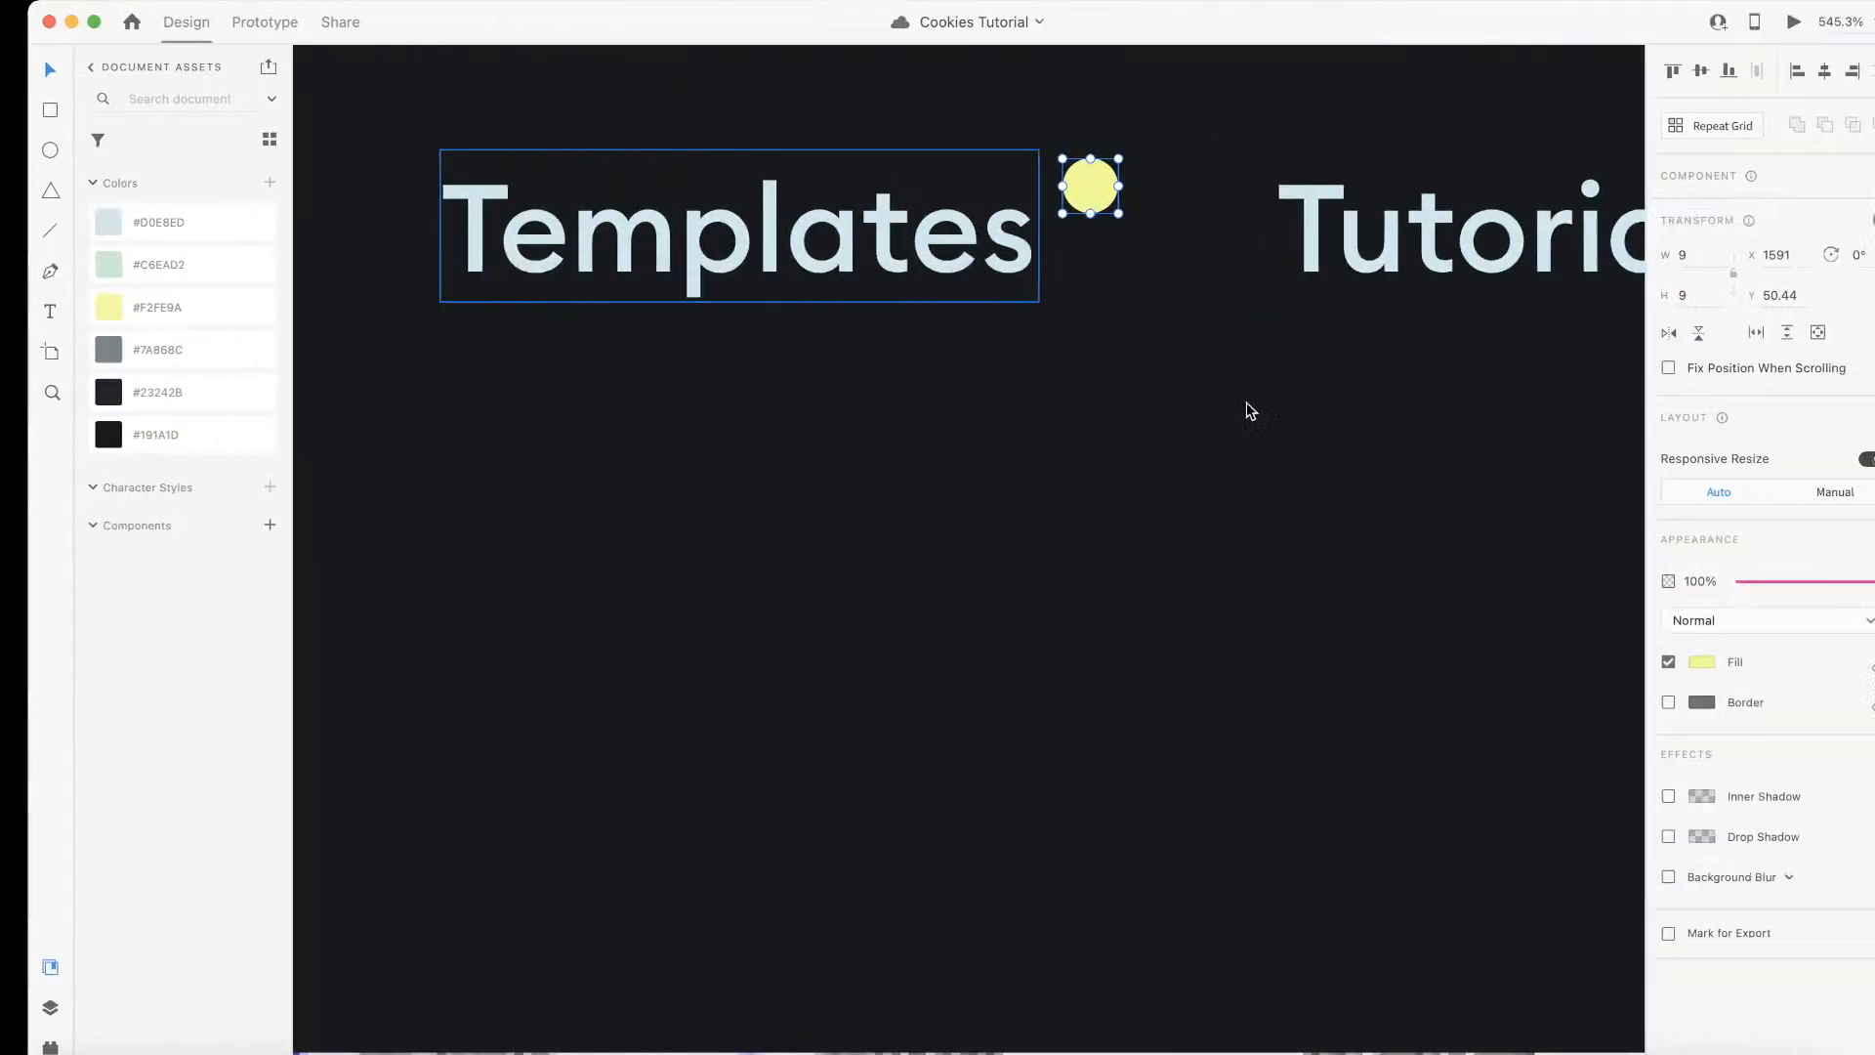
Step: Measure the gap between the Templates and Tutorials links in Adobe XD, and convert 26 px to ems in Wizardry's converter
scroll(1247, 407, "down", 3)
left_click(1280, 238)
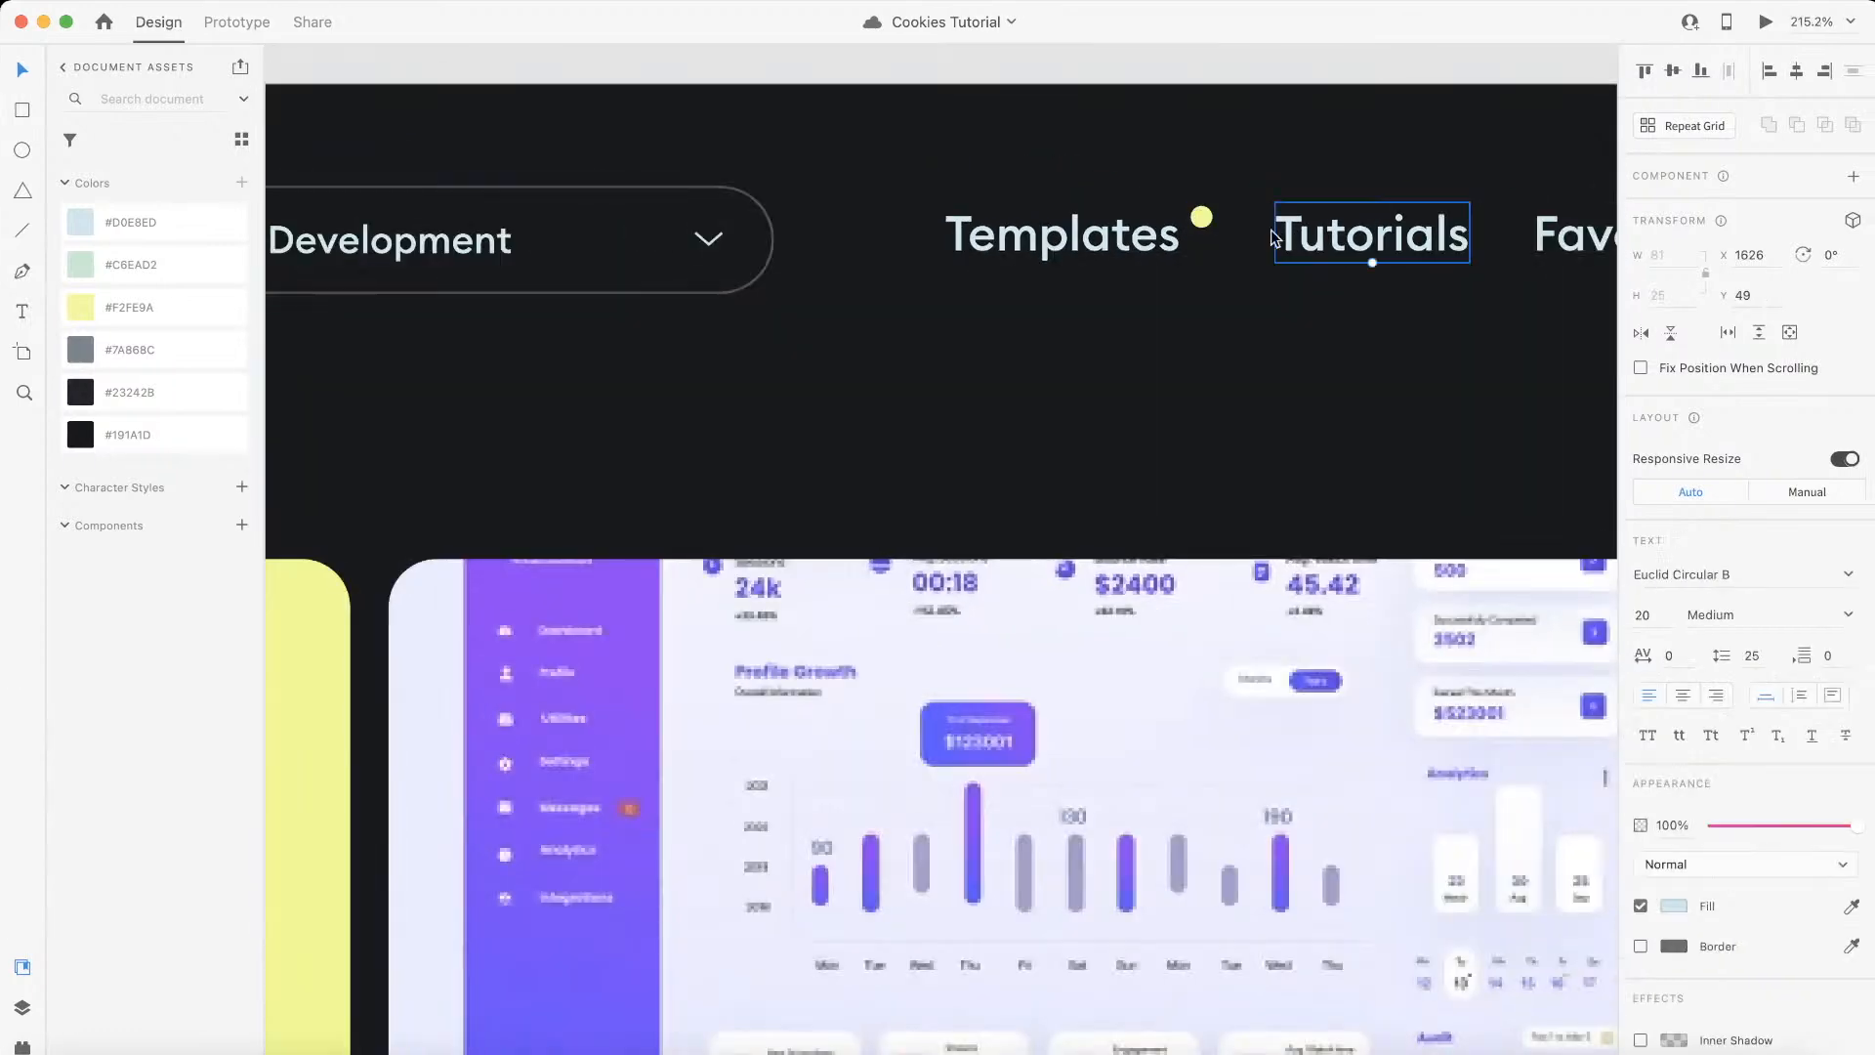
scroll(1280, 238, "right", 3)
left_click(1406, 259, "shift")
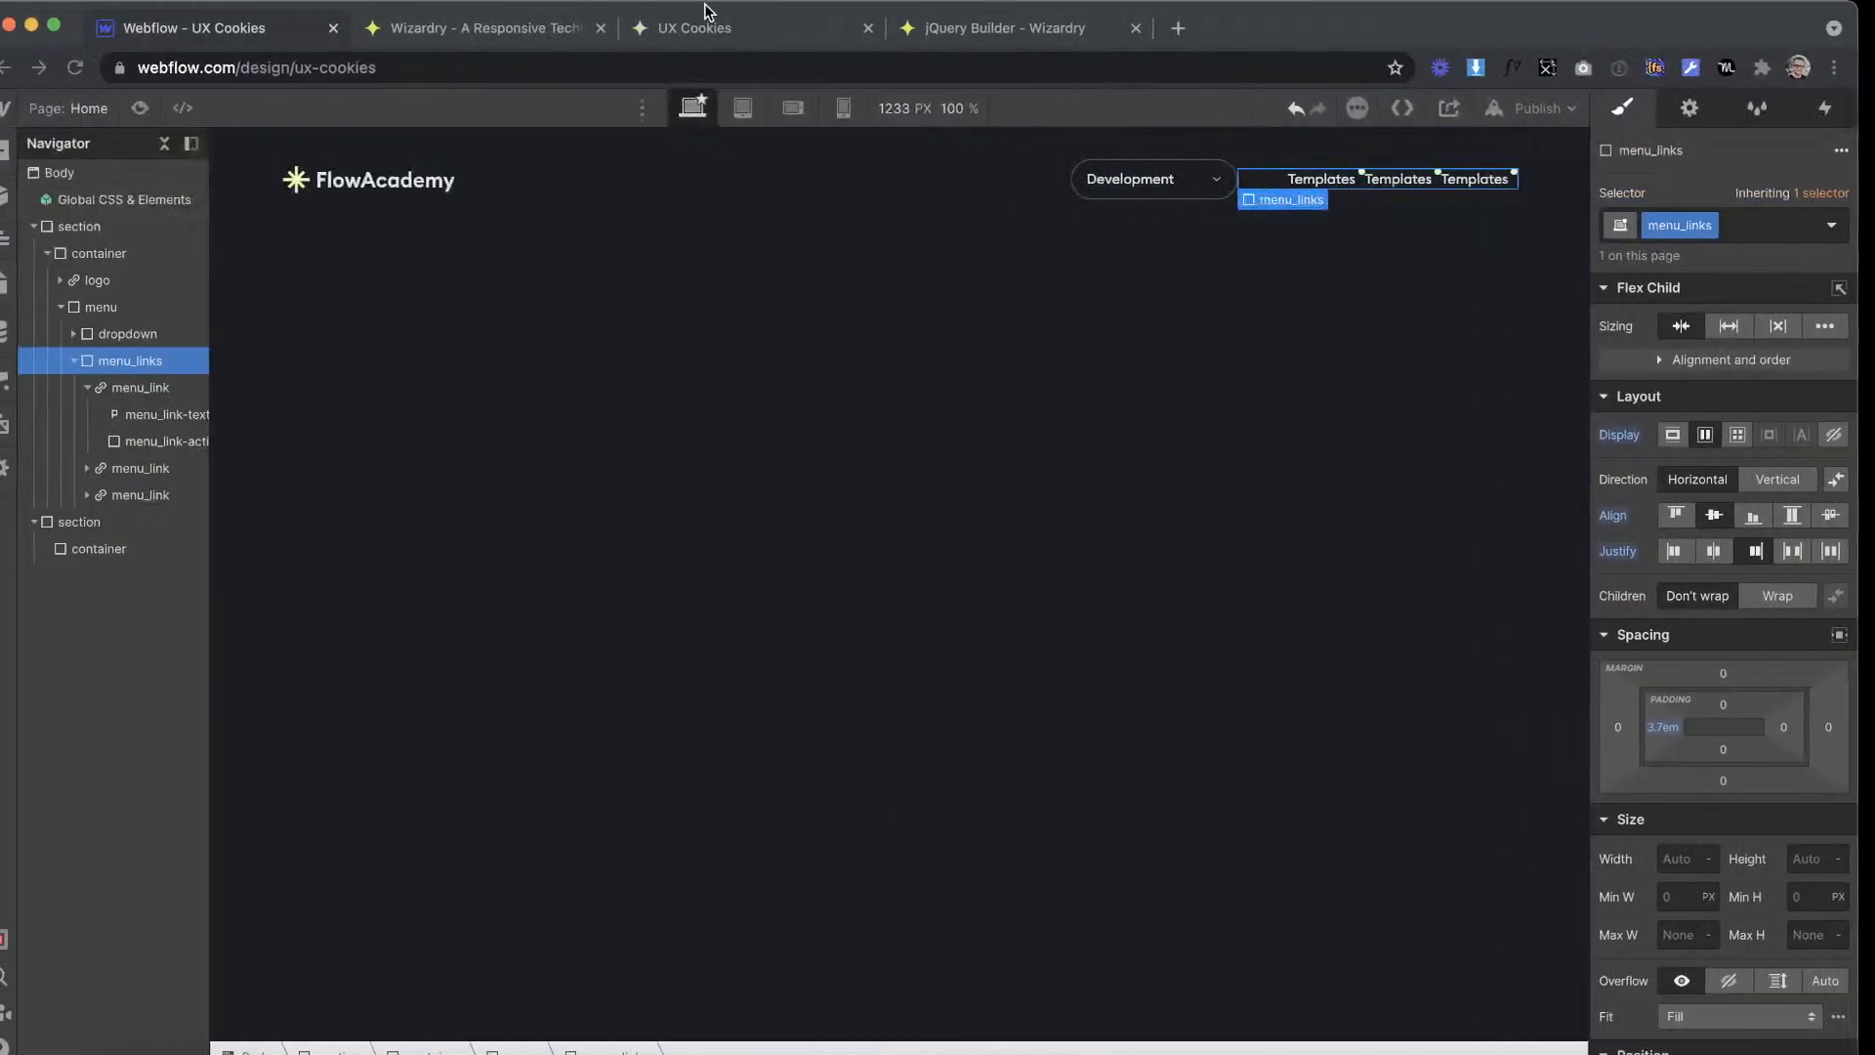
left_click(511, 32)
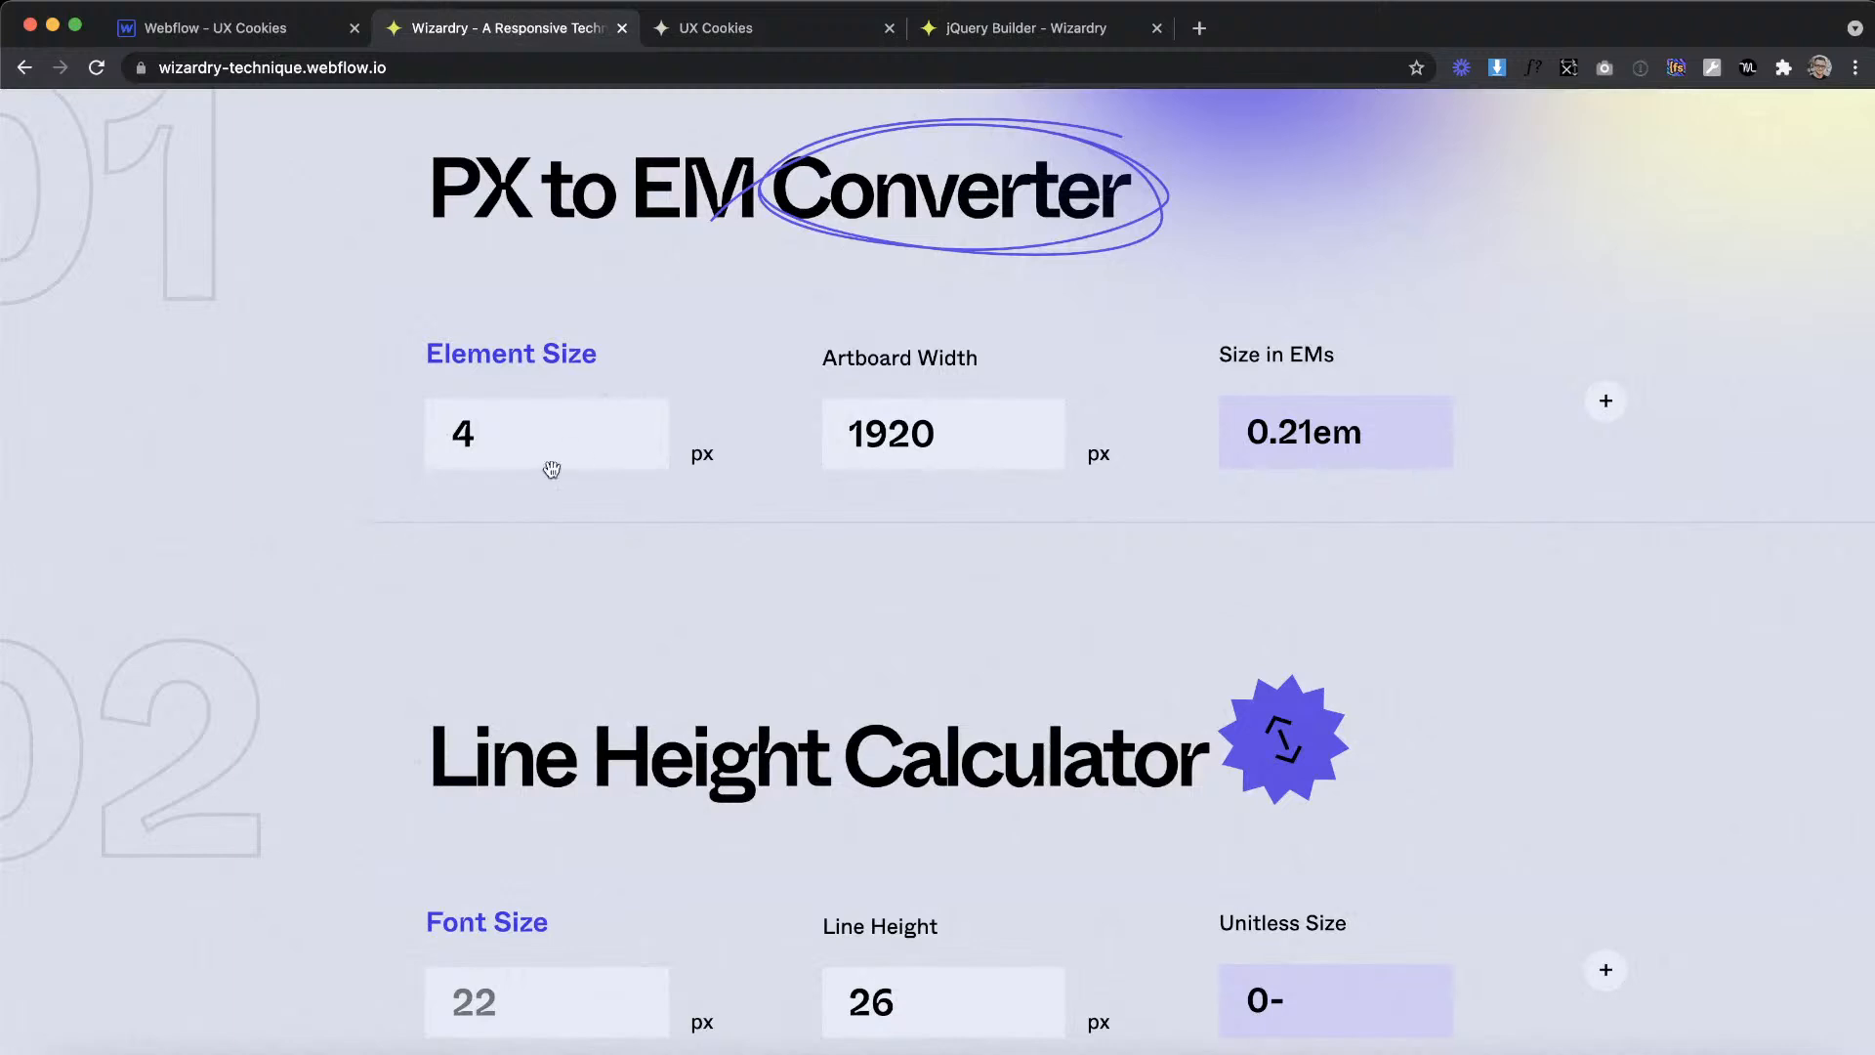
key("super+a")
type("26")
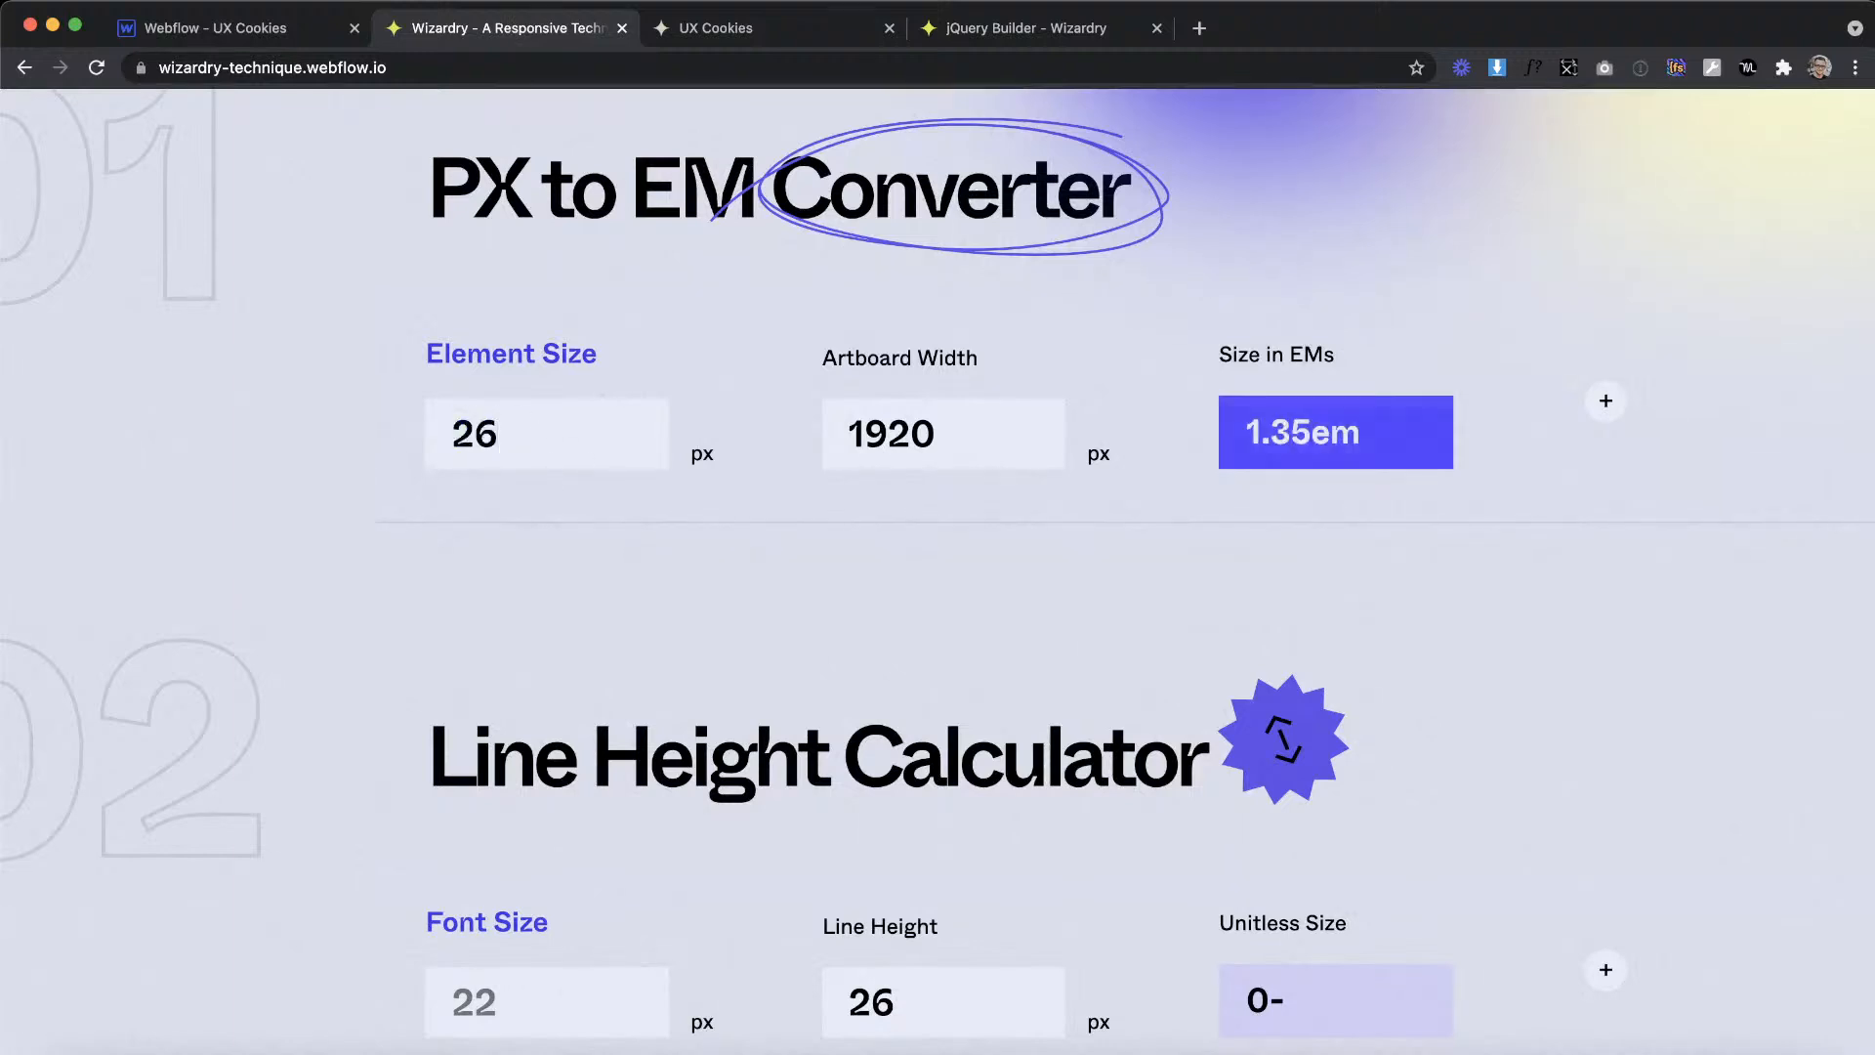
Step: Back in the Webflow Designer, set the left margin of menu_link to 1.35em
left_click(242, 15)
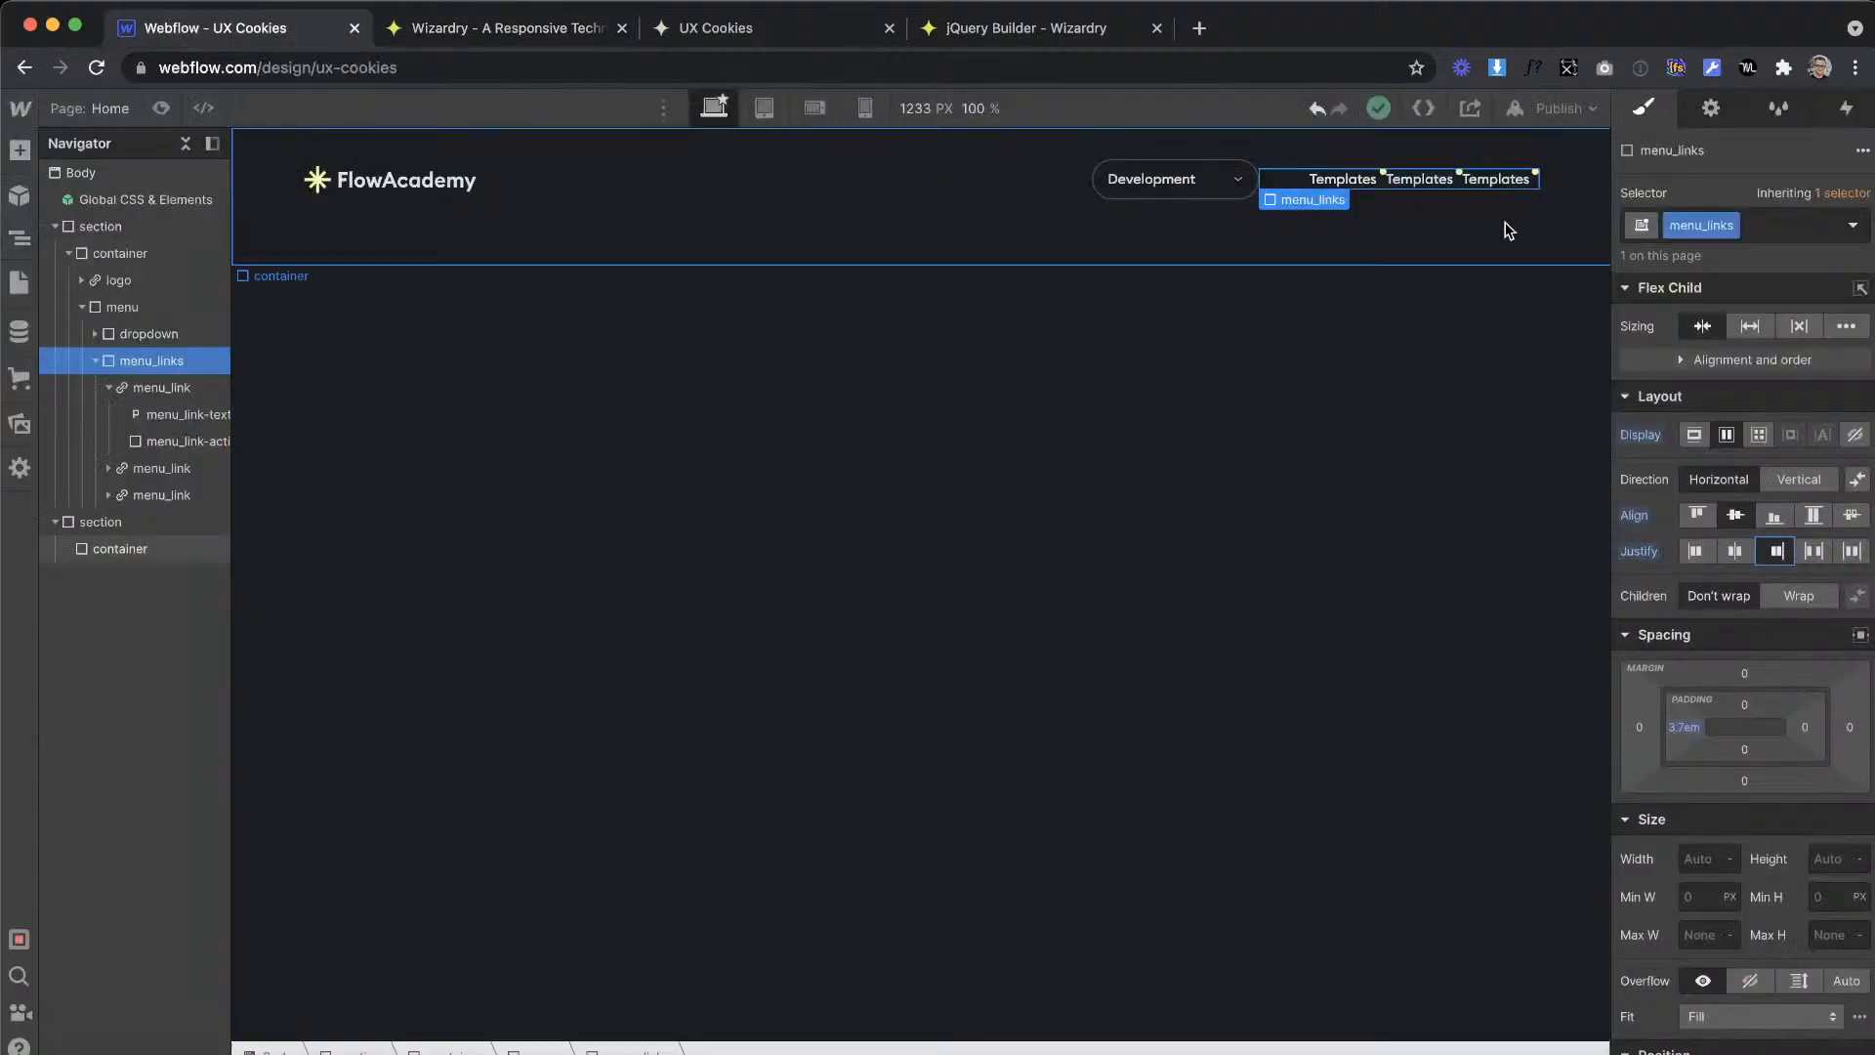
left_click(1509, 176)
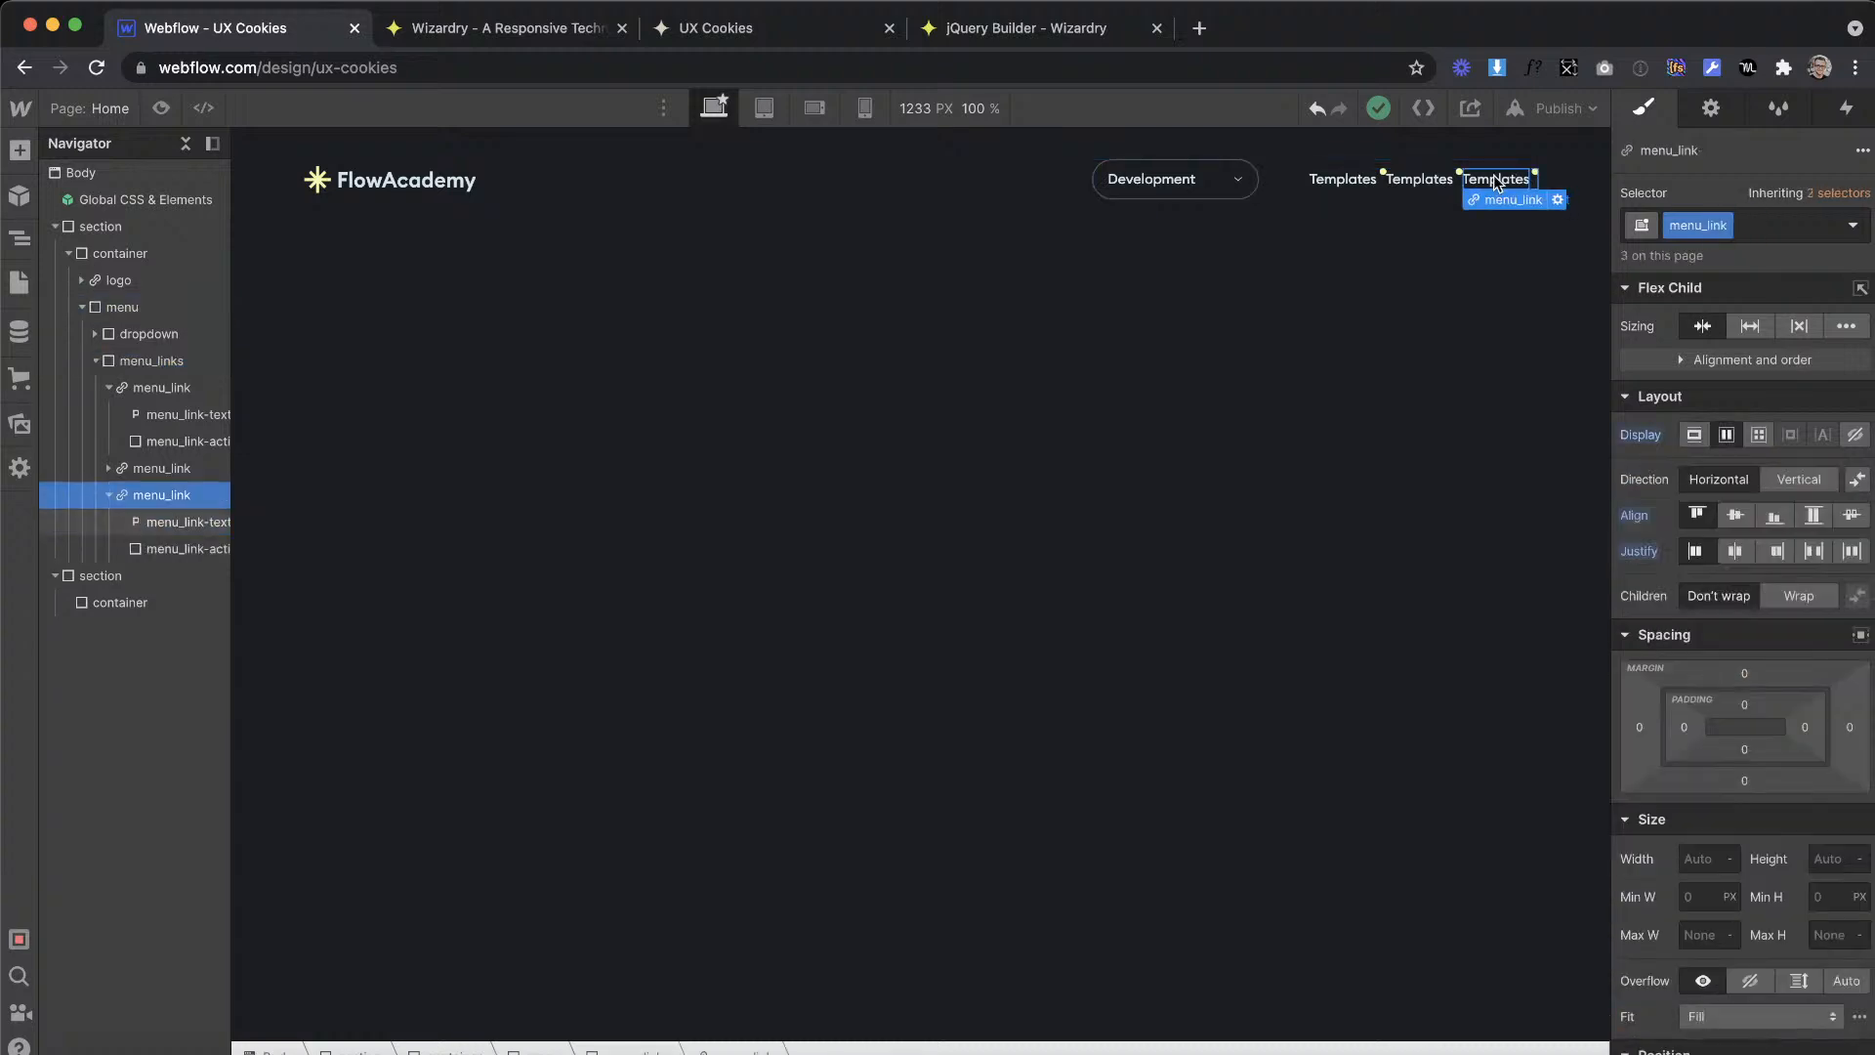
left_click(1643, 729)
type("35em")
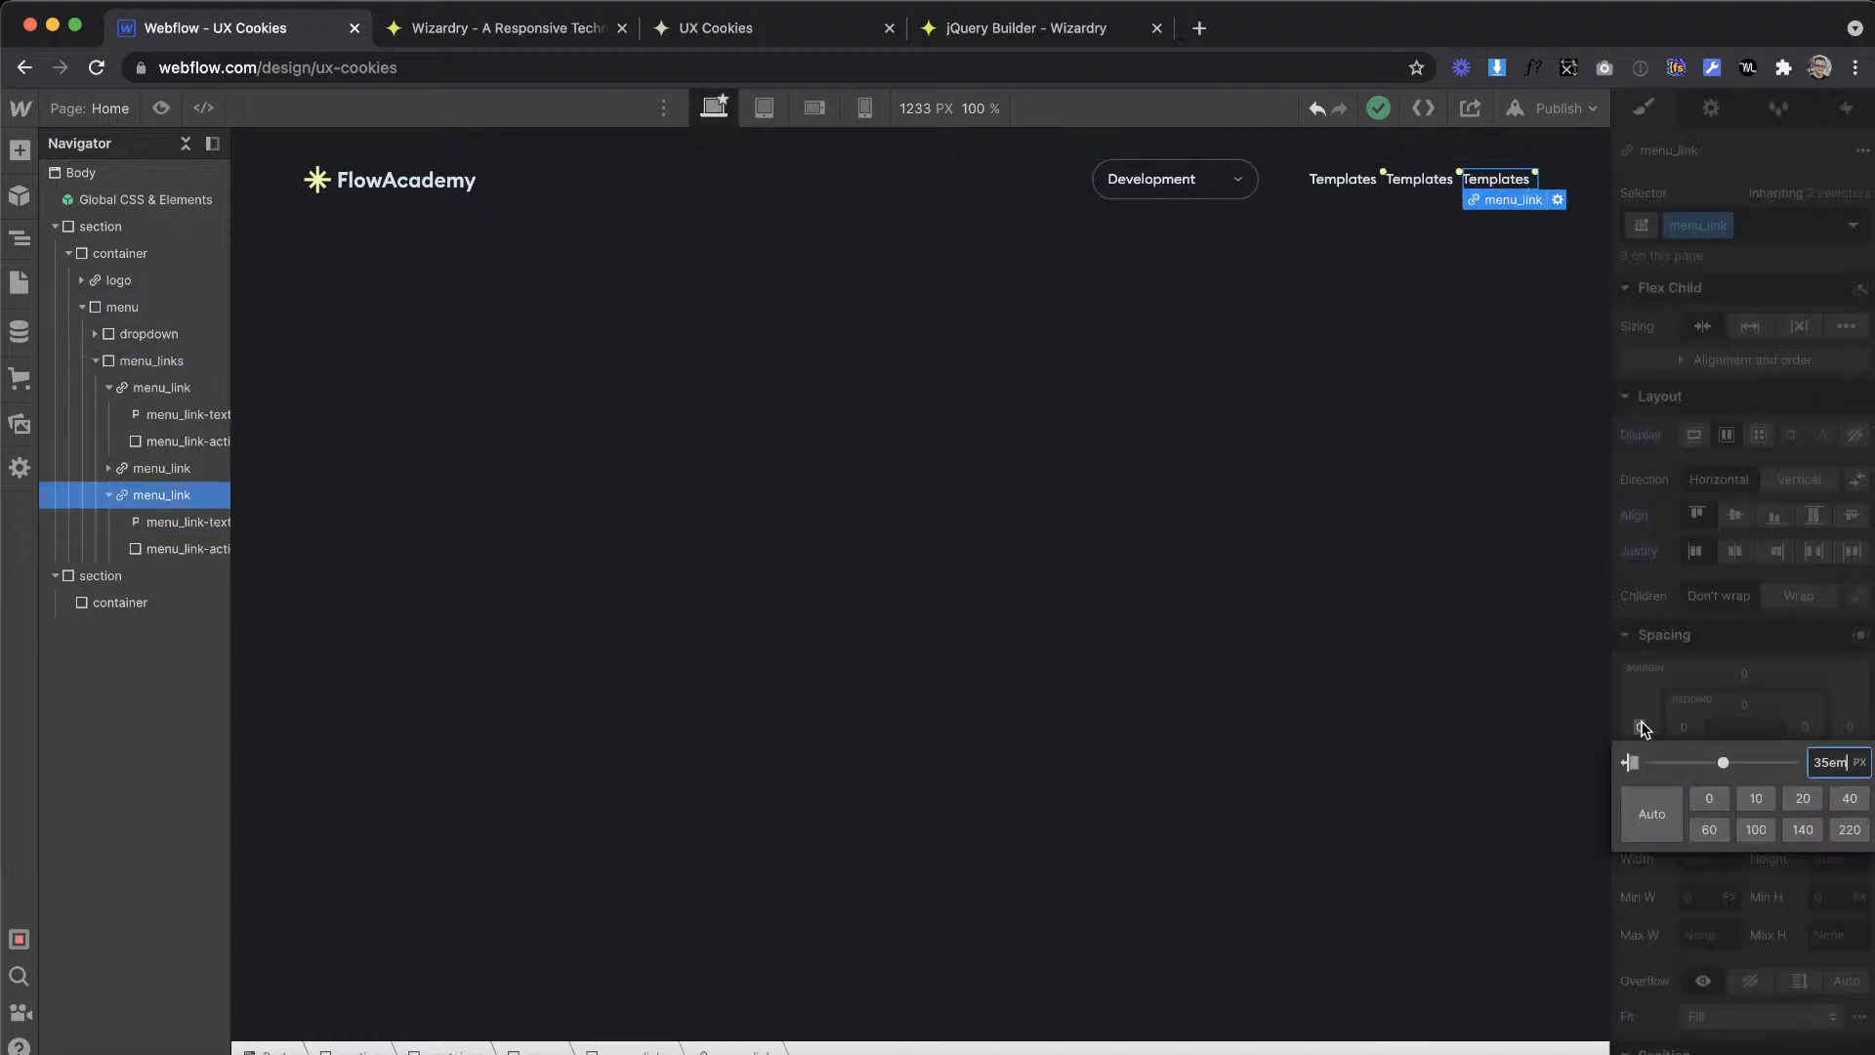
key("Return")
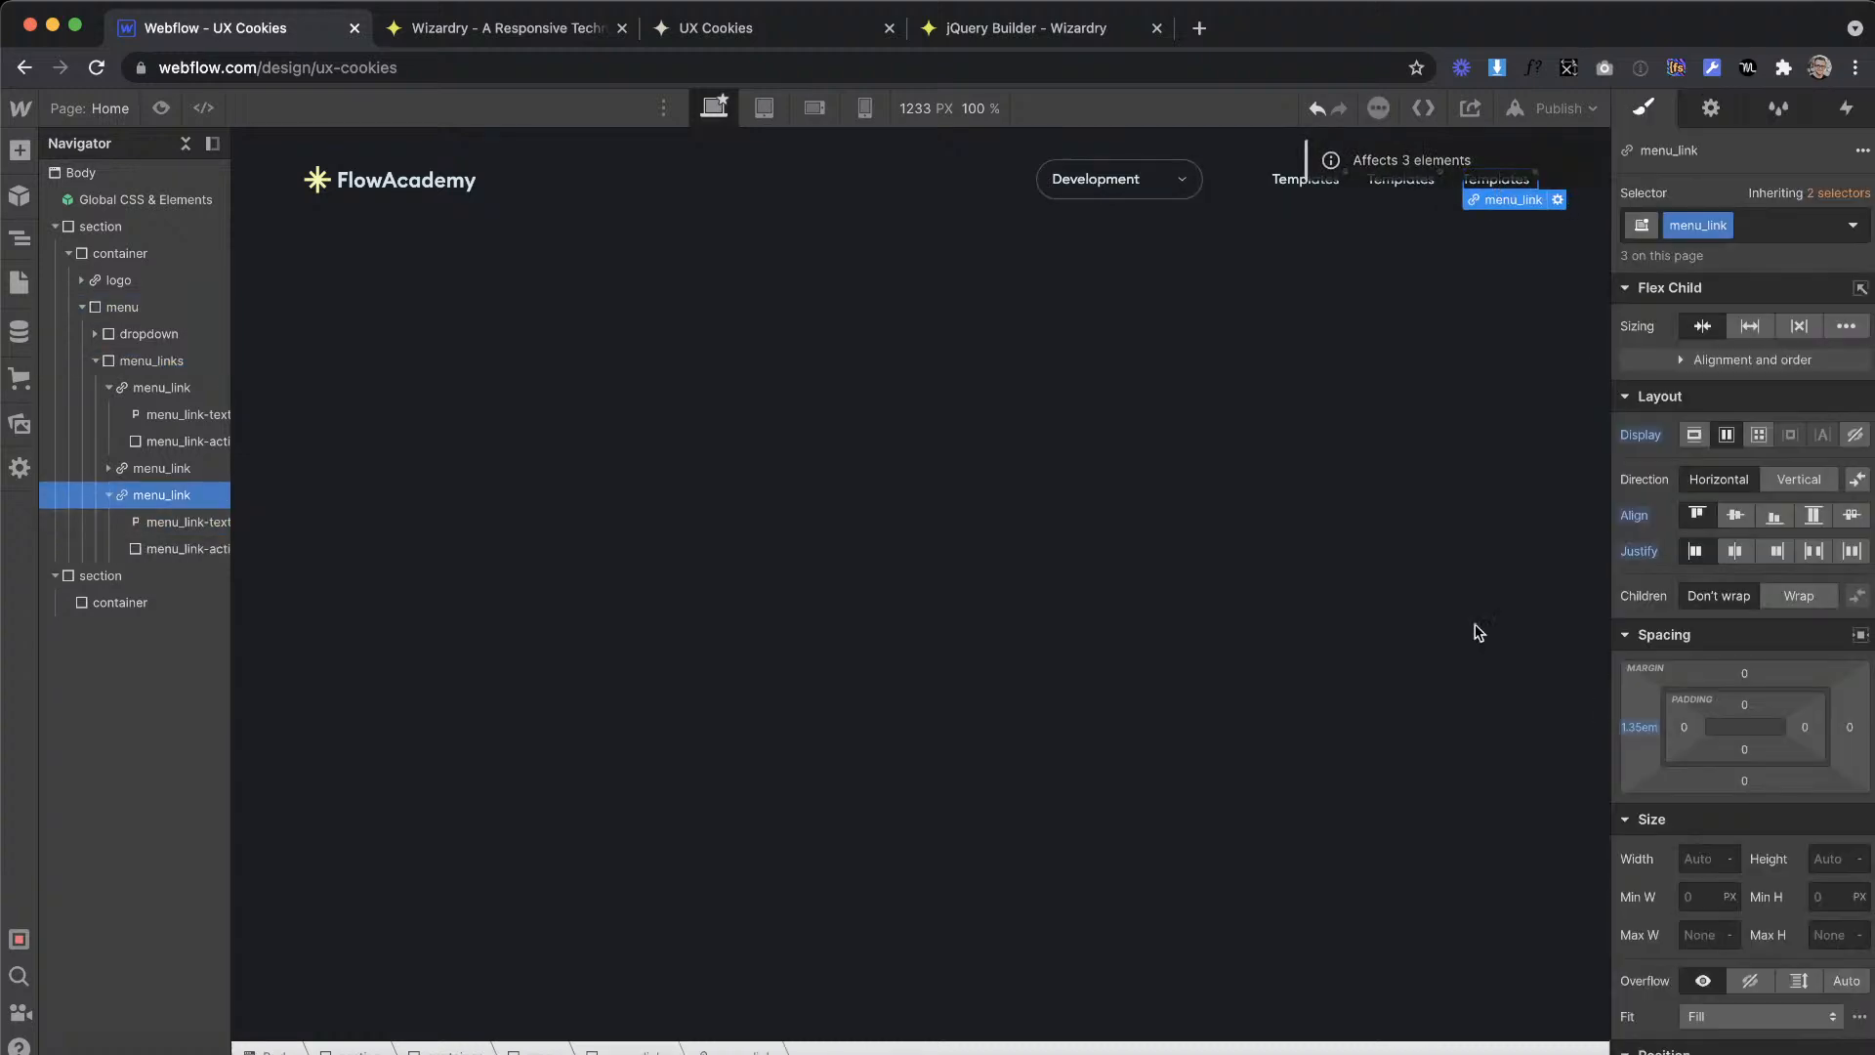
Step: Measure the gap between the Development dropdown and the Templates link in Adobe XD, and convert 50 px to ems in Wizardry's converter
left_click(1223, 182)
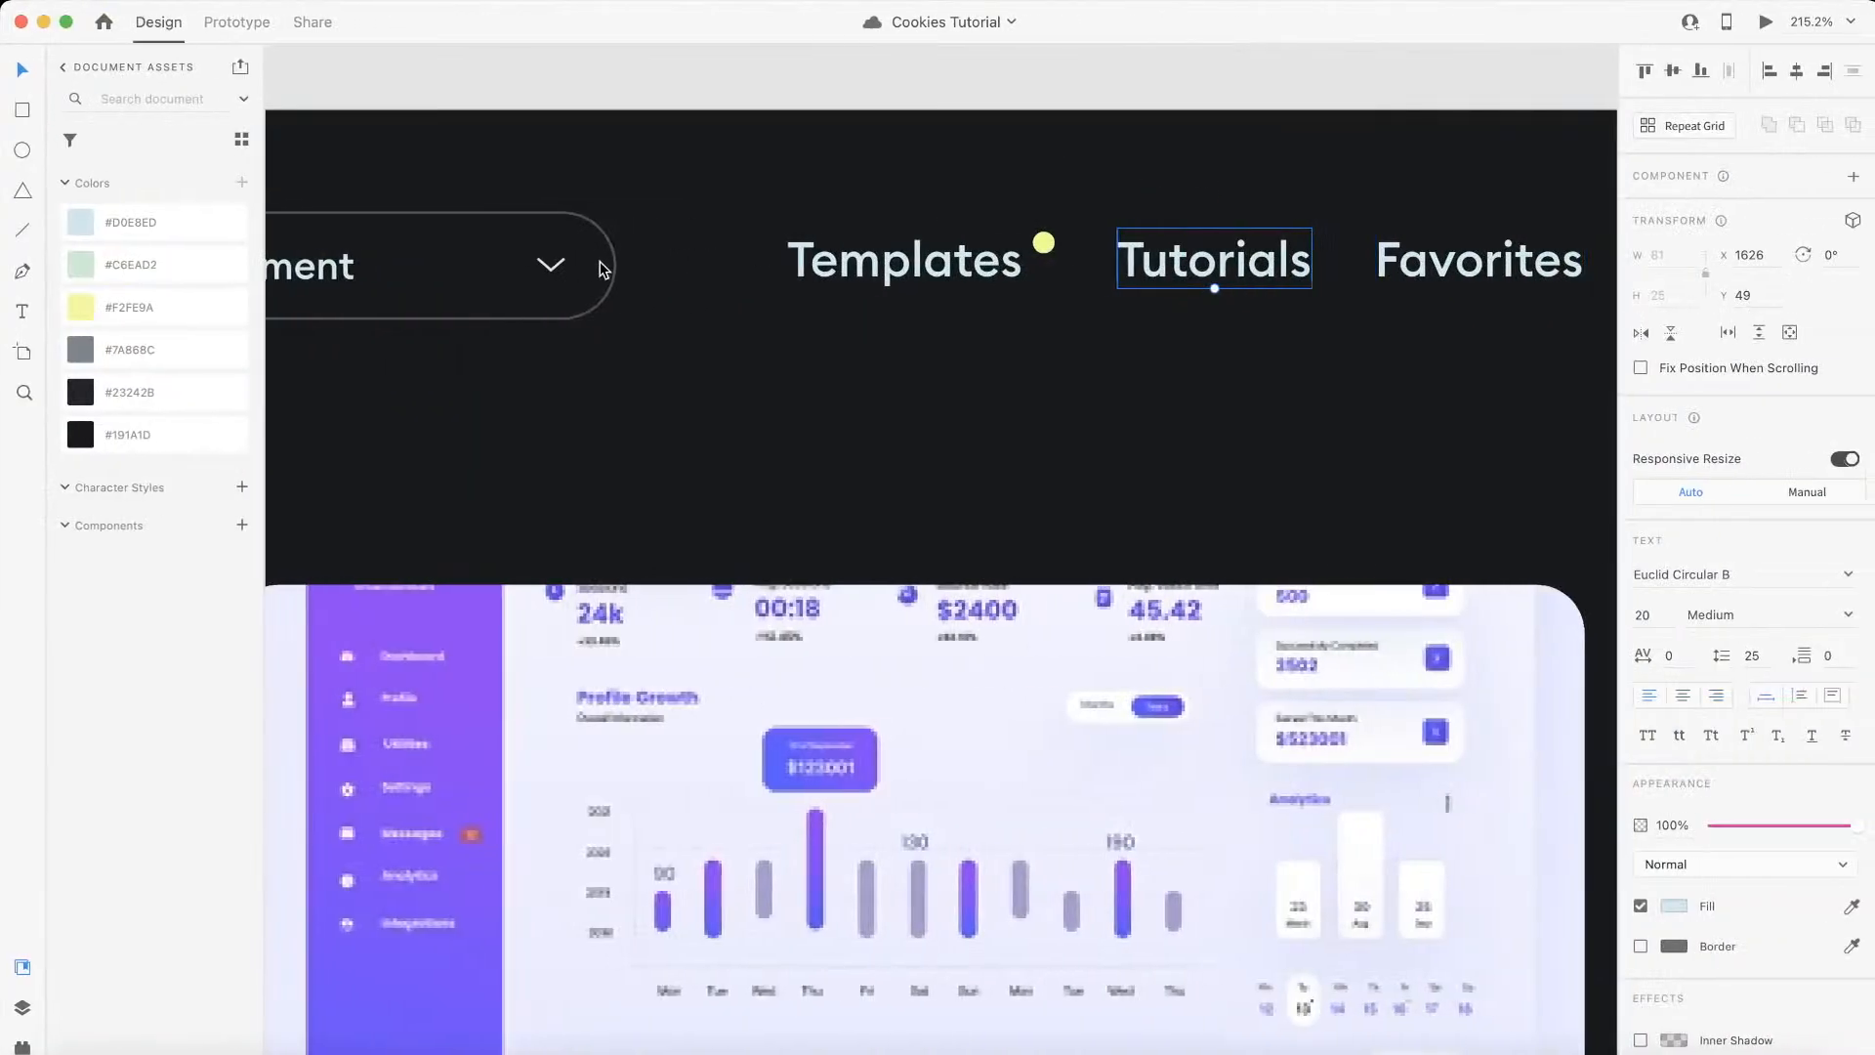
left_click(602, 267)
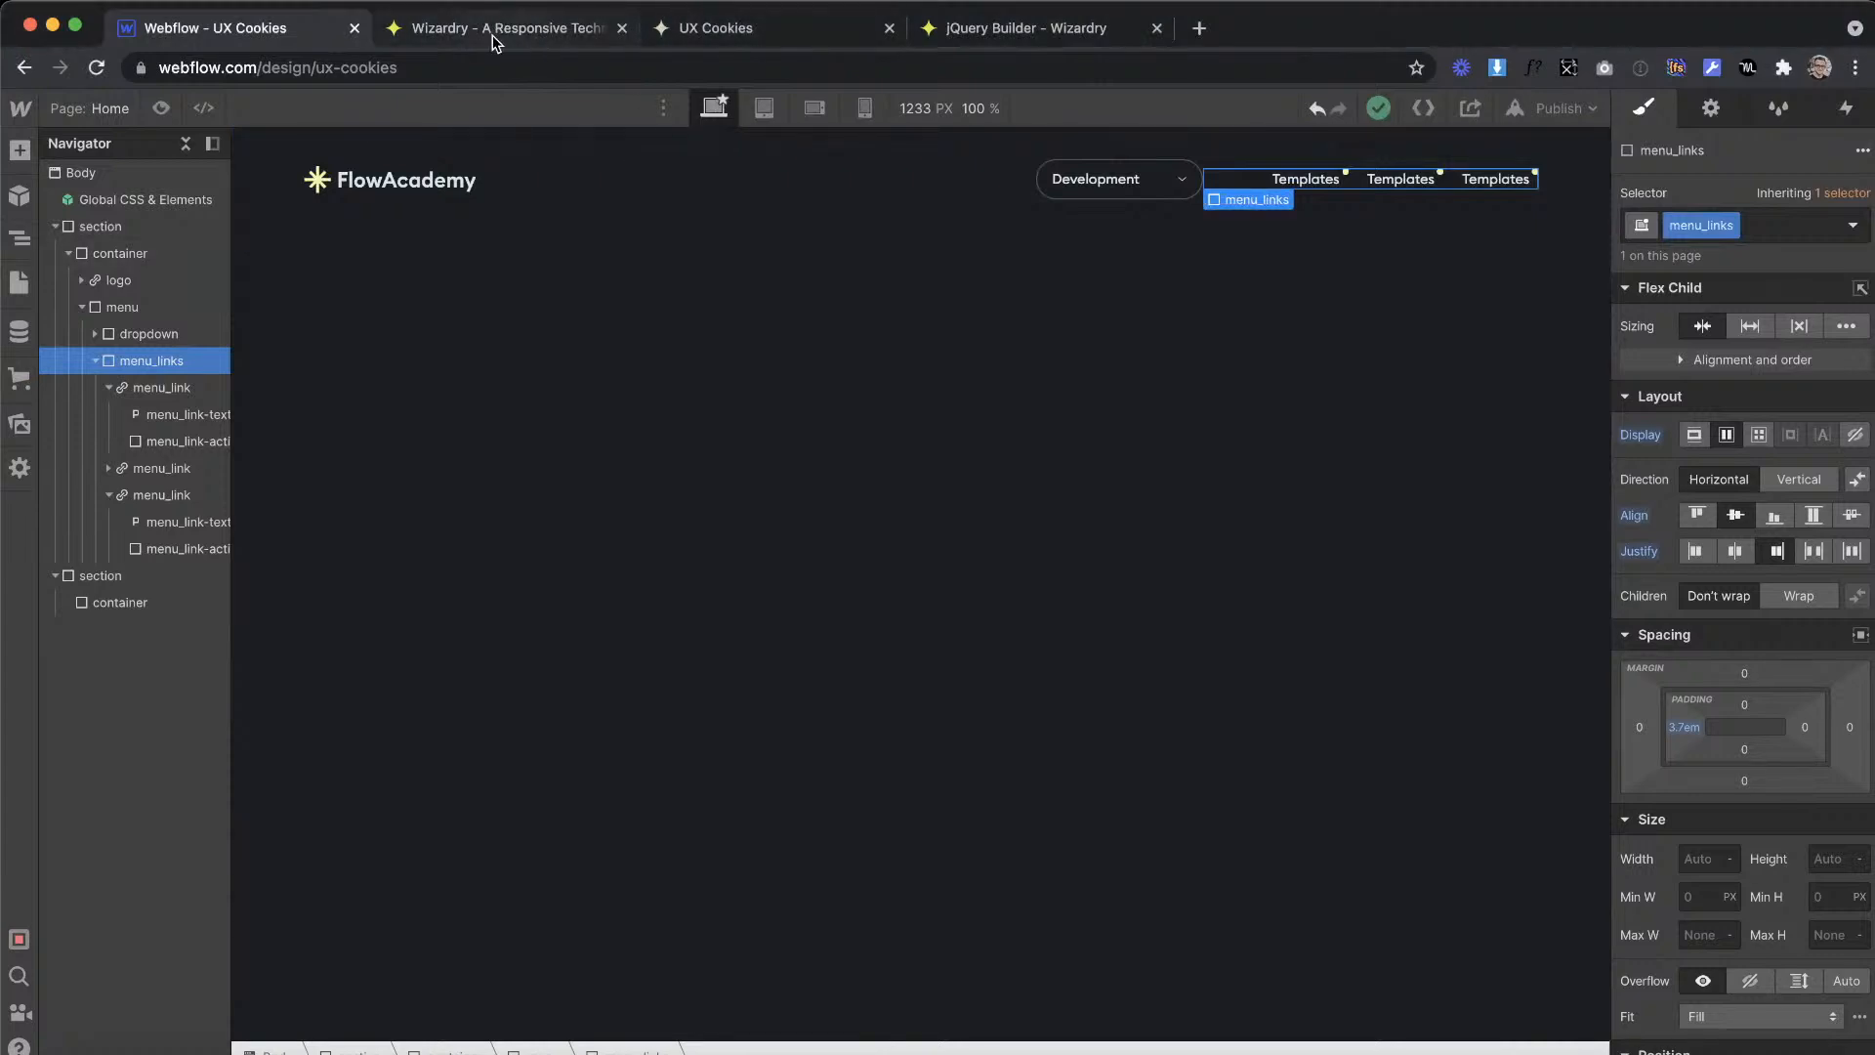
left_click(495, 35)
left_click_drag(528, 456, 364, 418)
type("50")
Step: Back in the Webflow Designer, set the left padding of menu_links to 2.6em
left_click(226, 26)
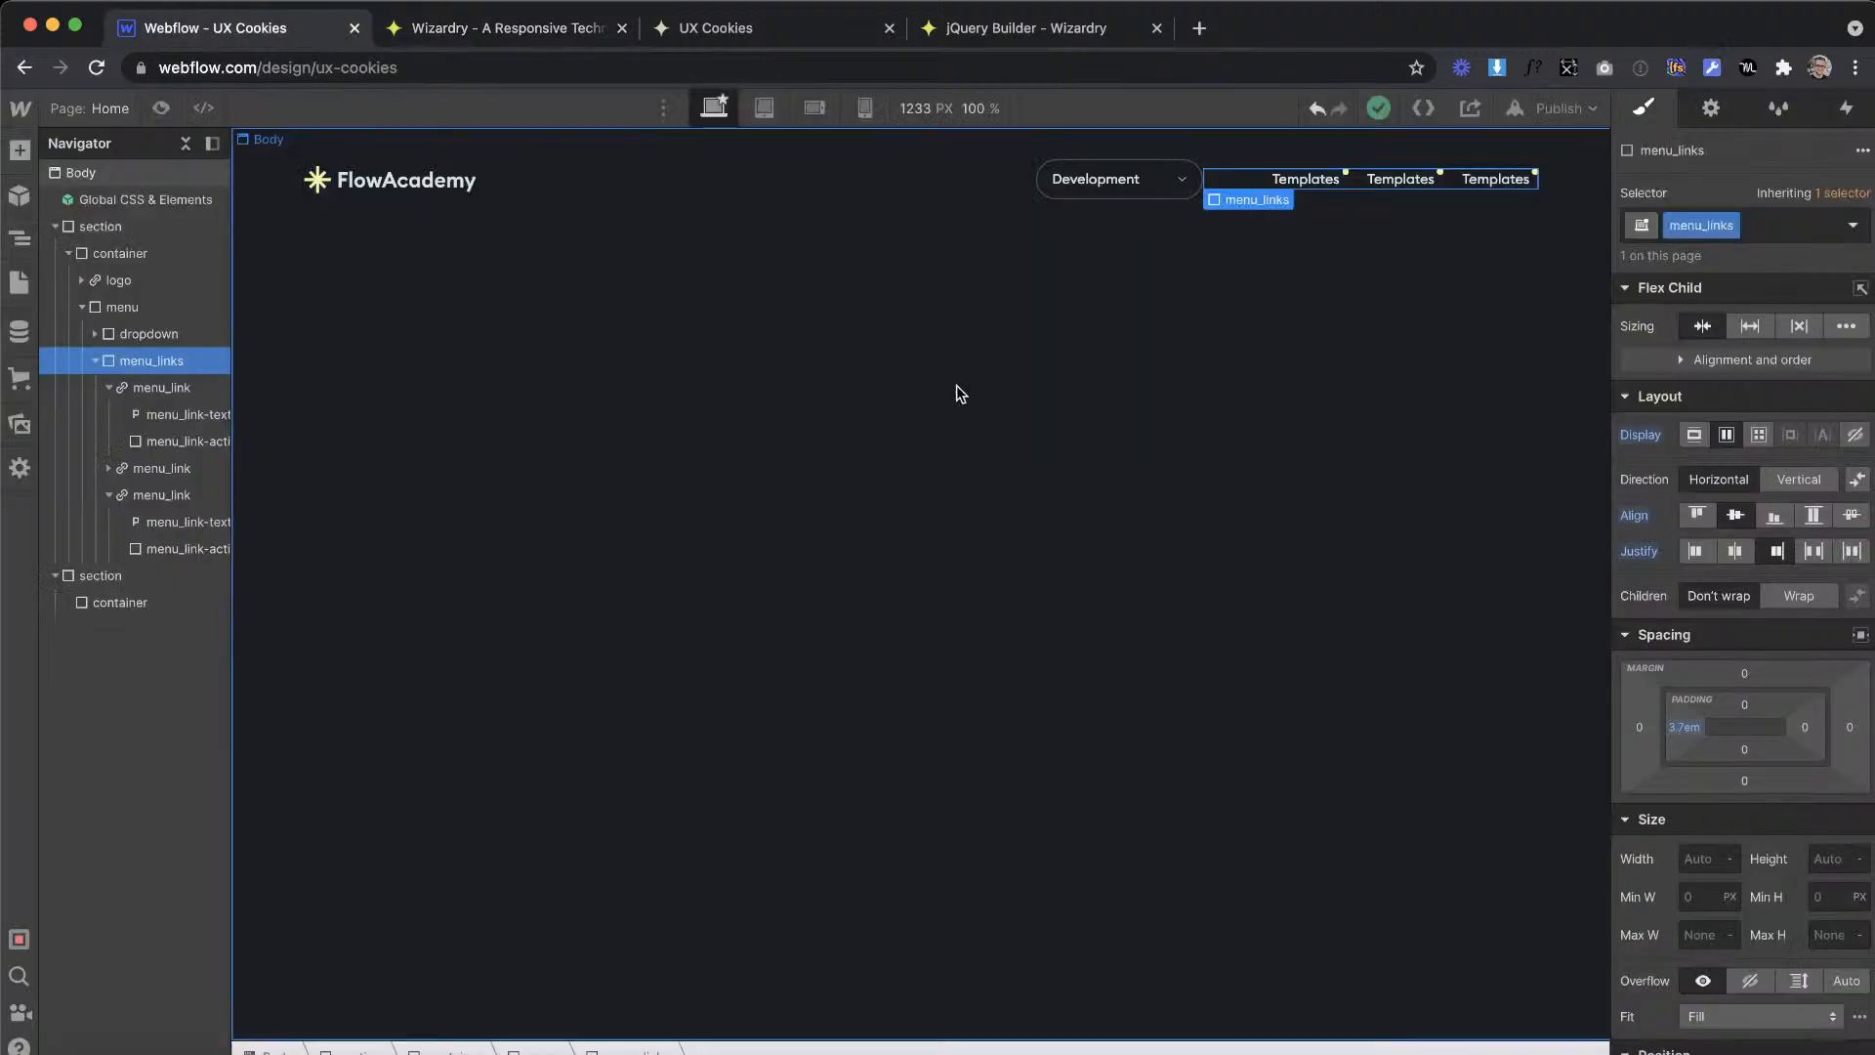
left_click(1676, 731)
type("2.6")
key("Return")
left_click(1122, 420)
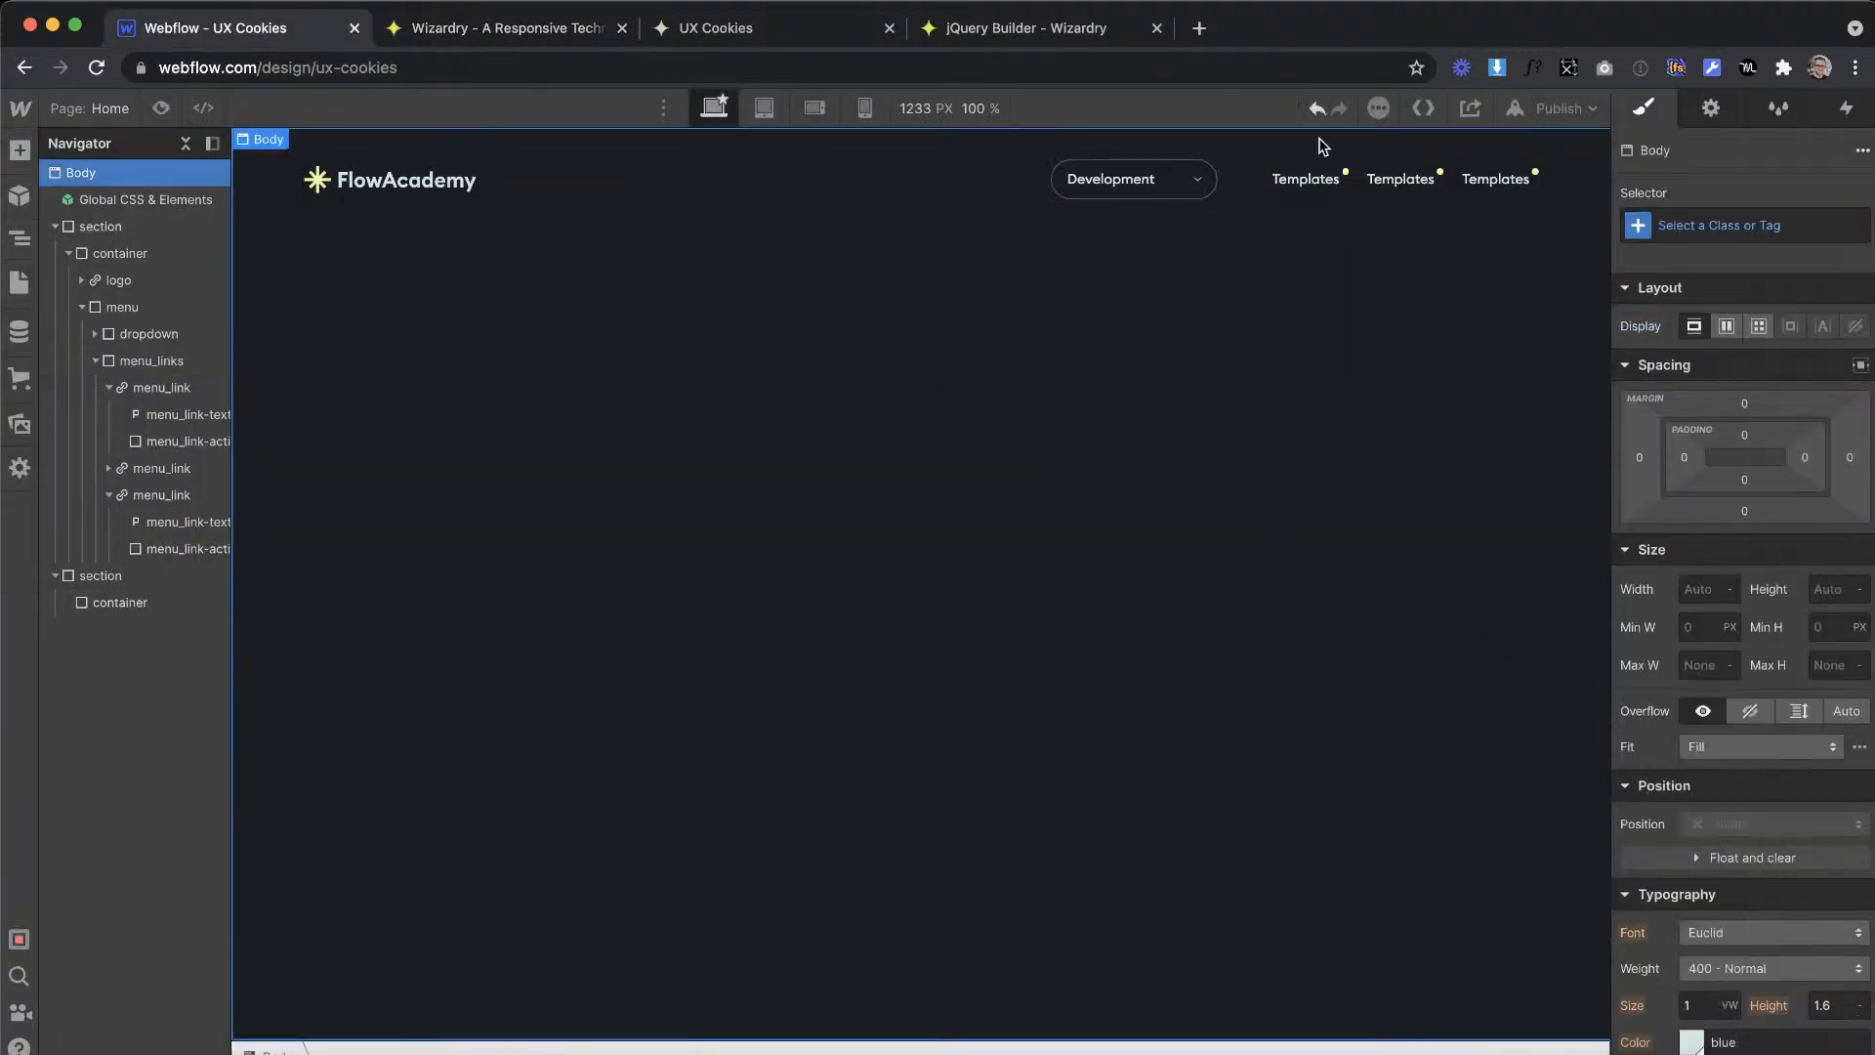
Step: Copy the Tutorials label from the Adobe XD design and paste it over the second menu link's text in Webflow
key("ctrl+Right")
left_click(1197, 256)
double_click(1197, 256)
key("ctrl+c")
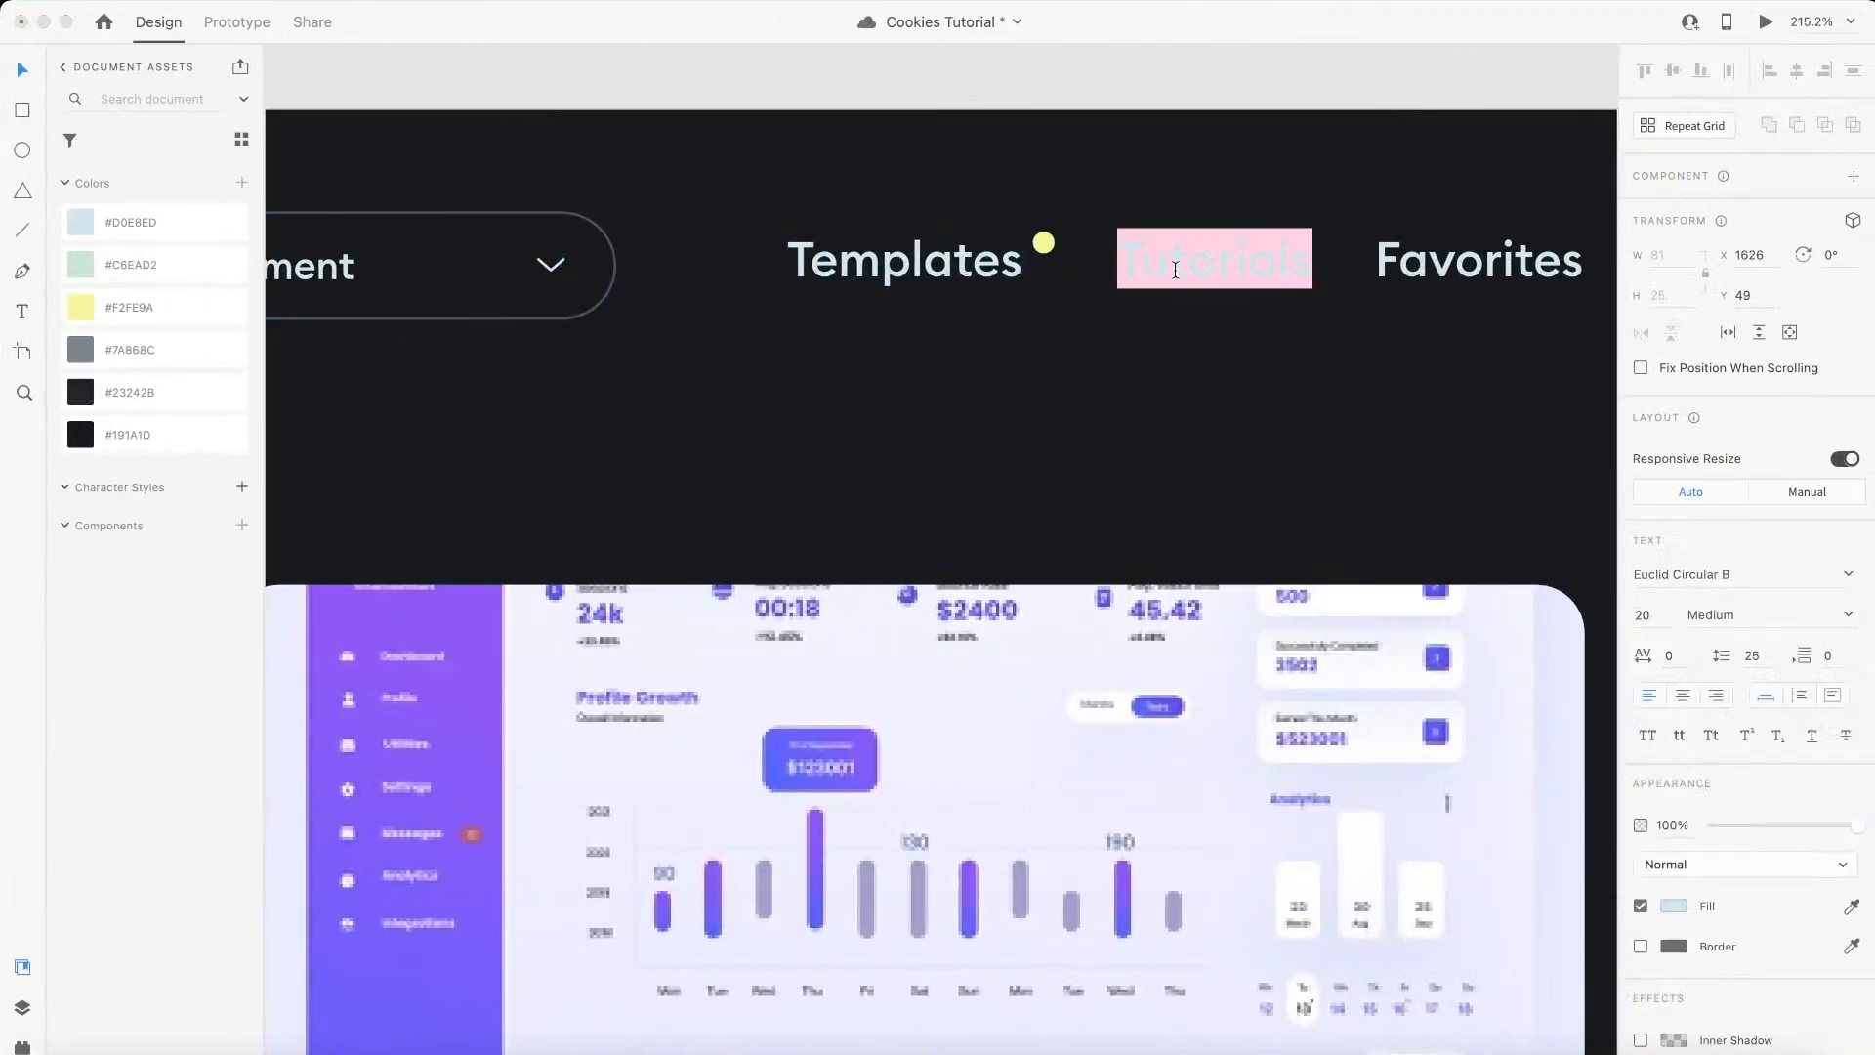
key("ctrl+Left")
double_click(1442, 181)
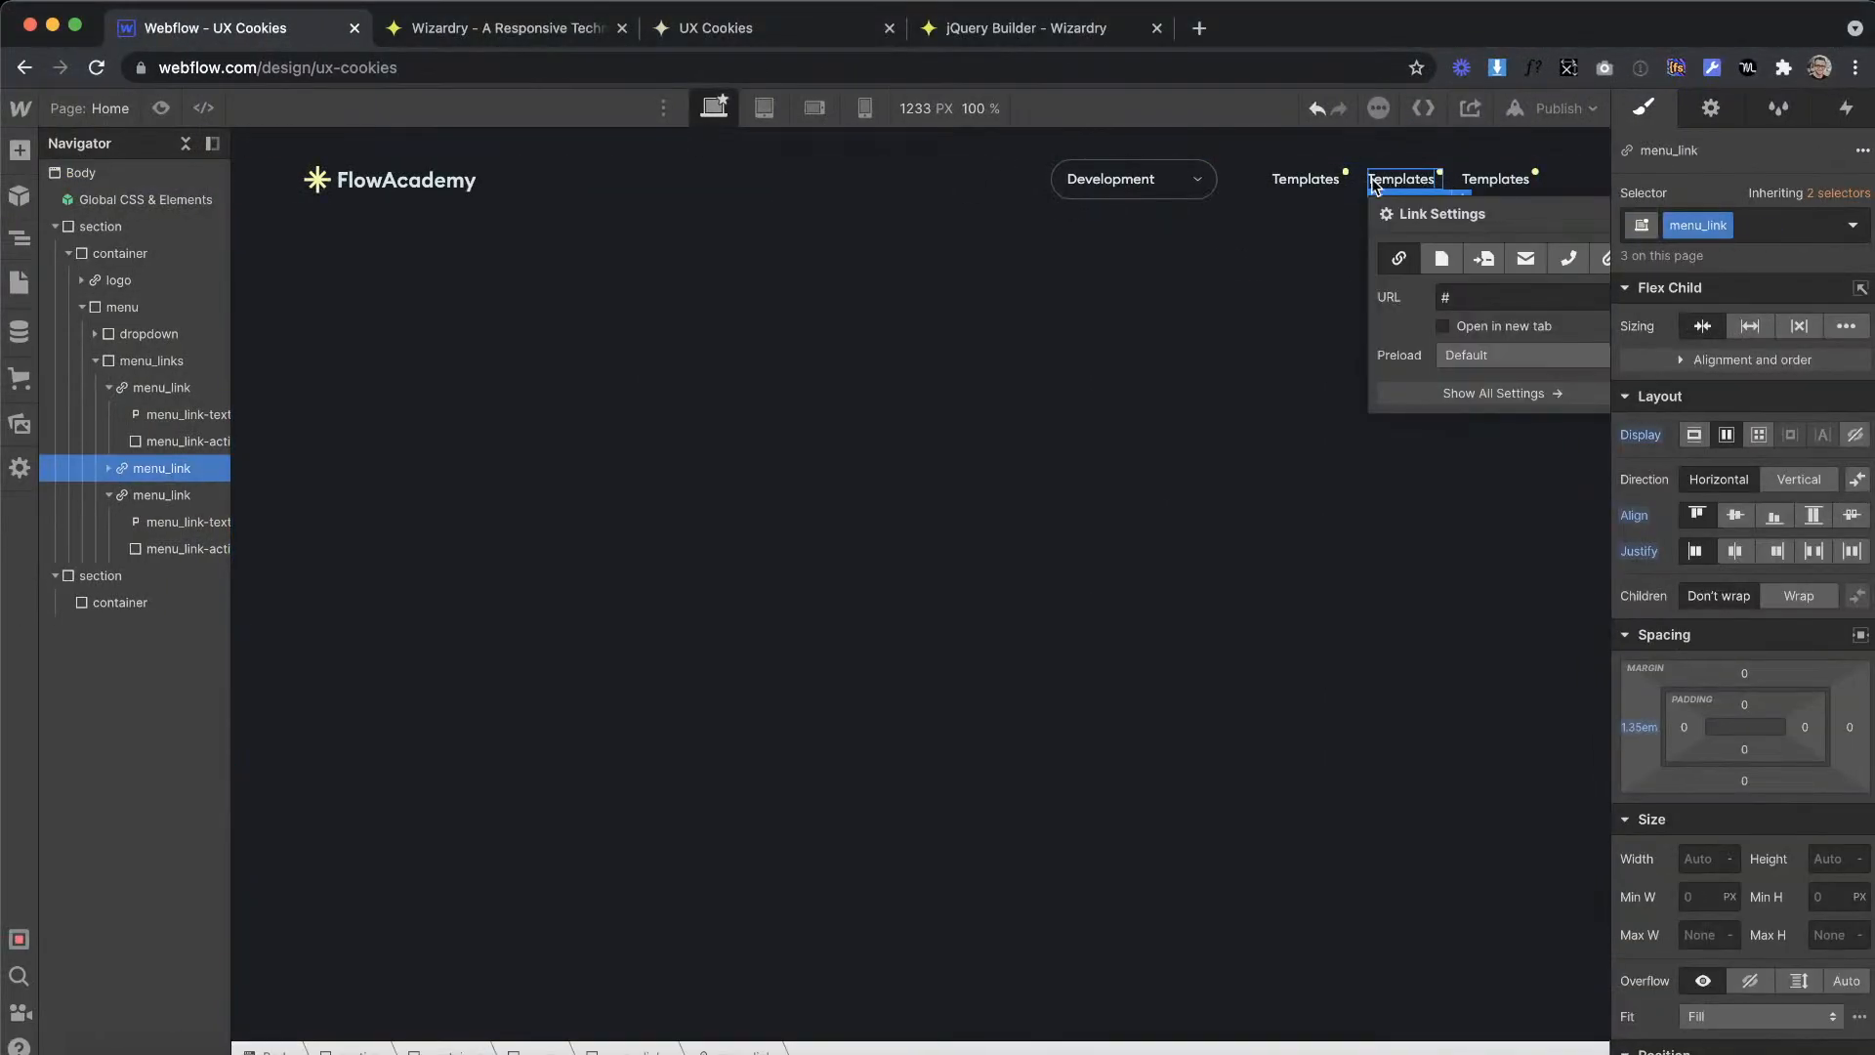
double_click(1377, 181)
left_click_drag(1432, 182, 1363, 182)
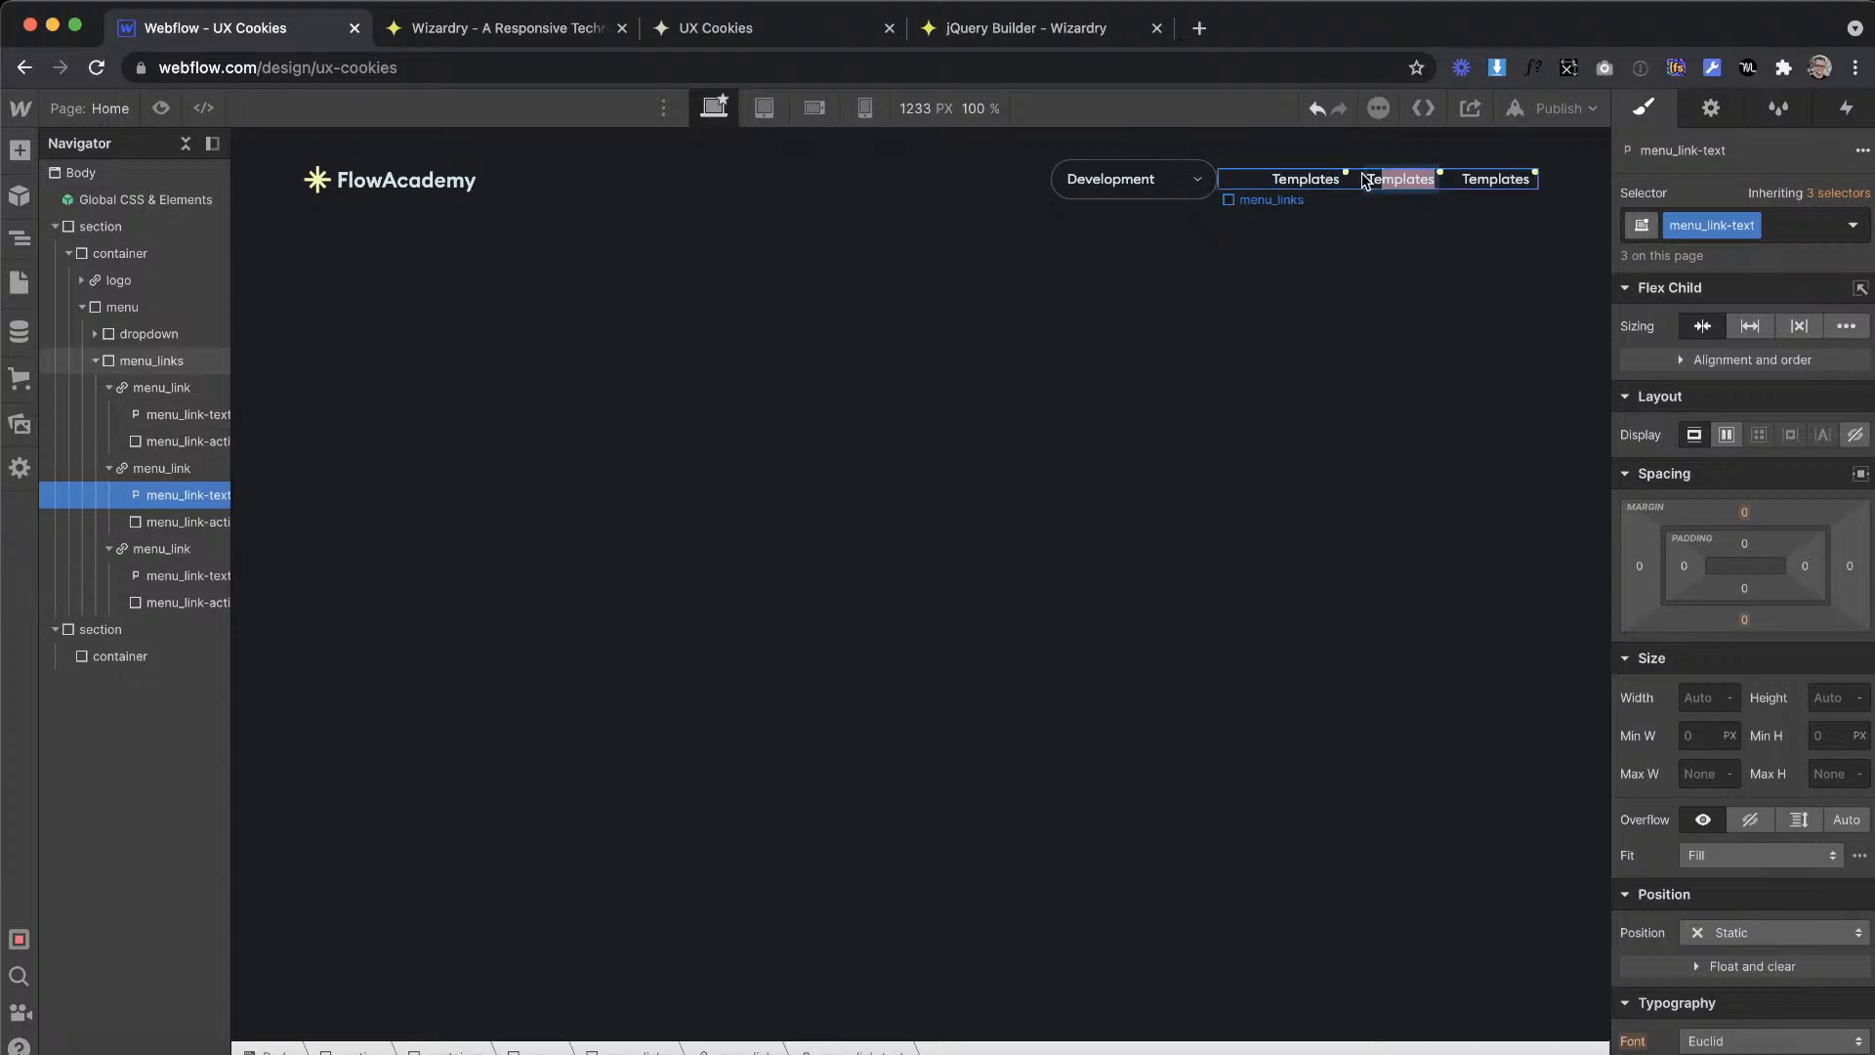
key("ctrl+v")
Step: Copy the Favorites label from the Adobe XD design and replace the third menu link's text with it in Webflow
key("ctrl+Right")
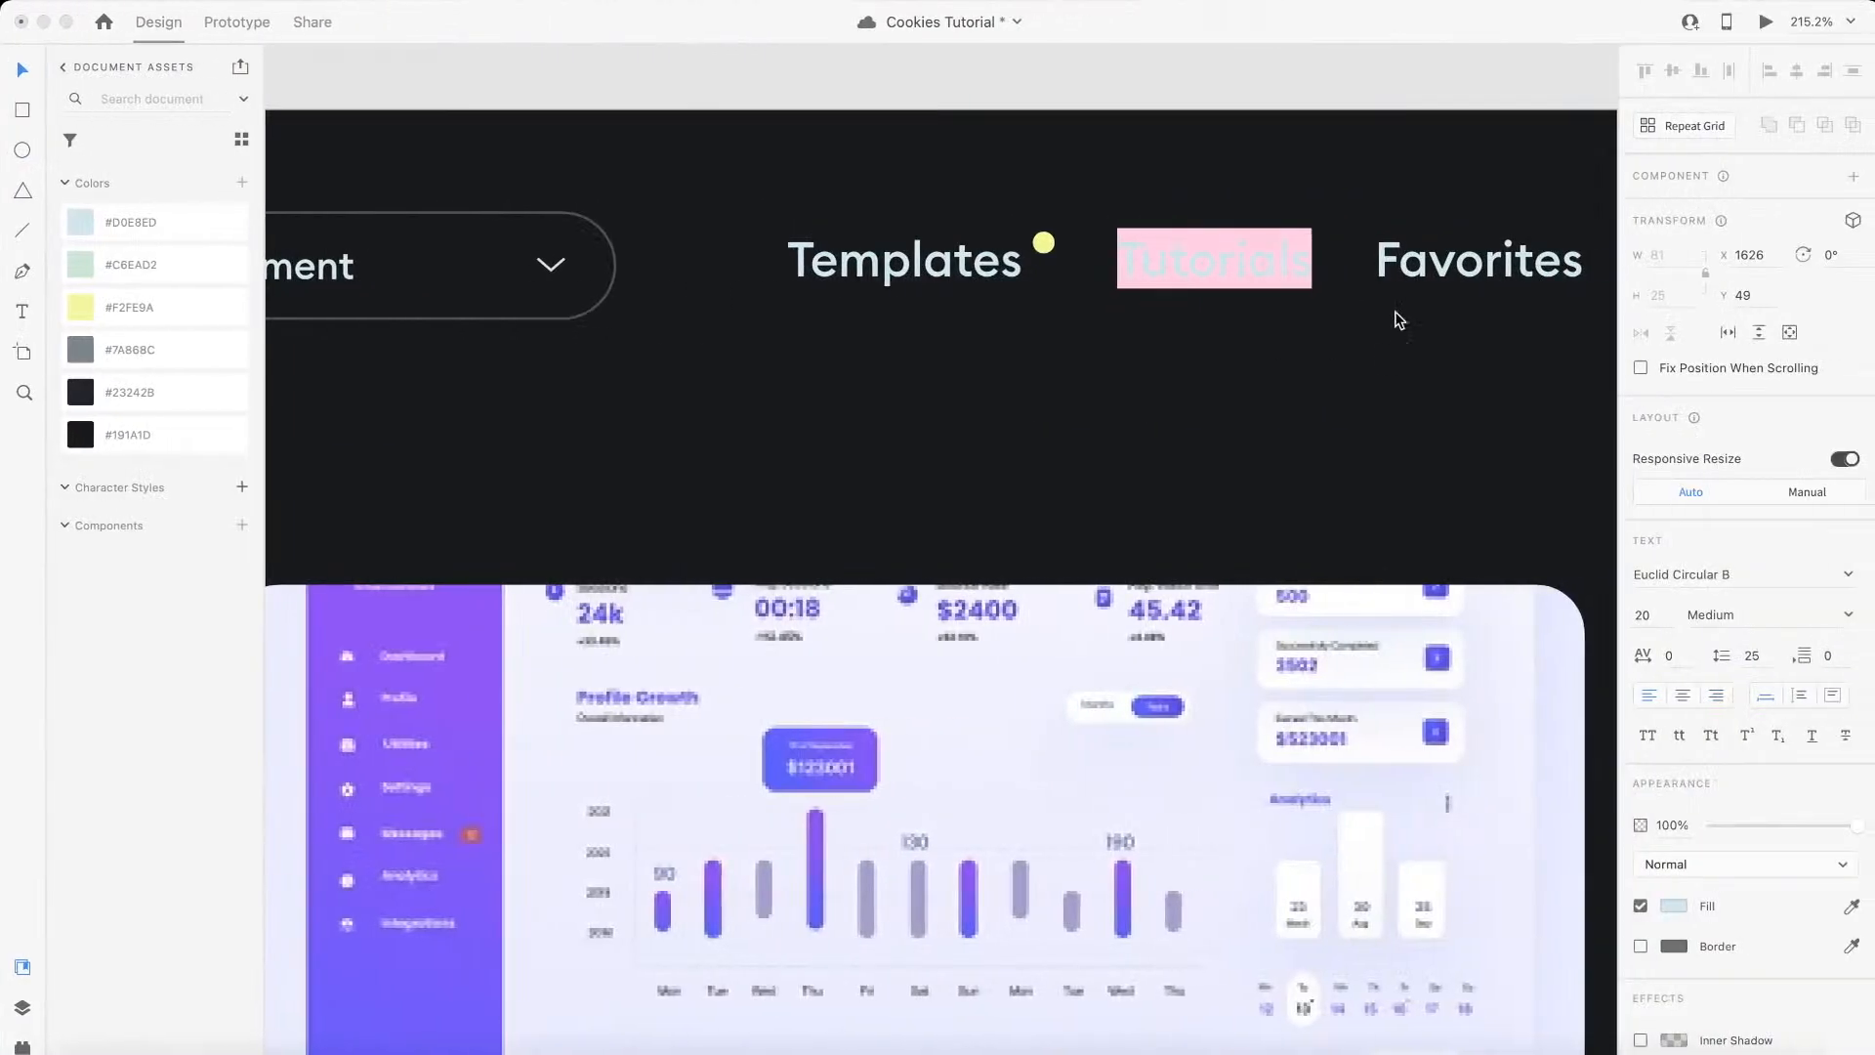
left_click(1433, 286)
double_click(1445, 283)
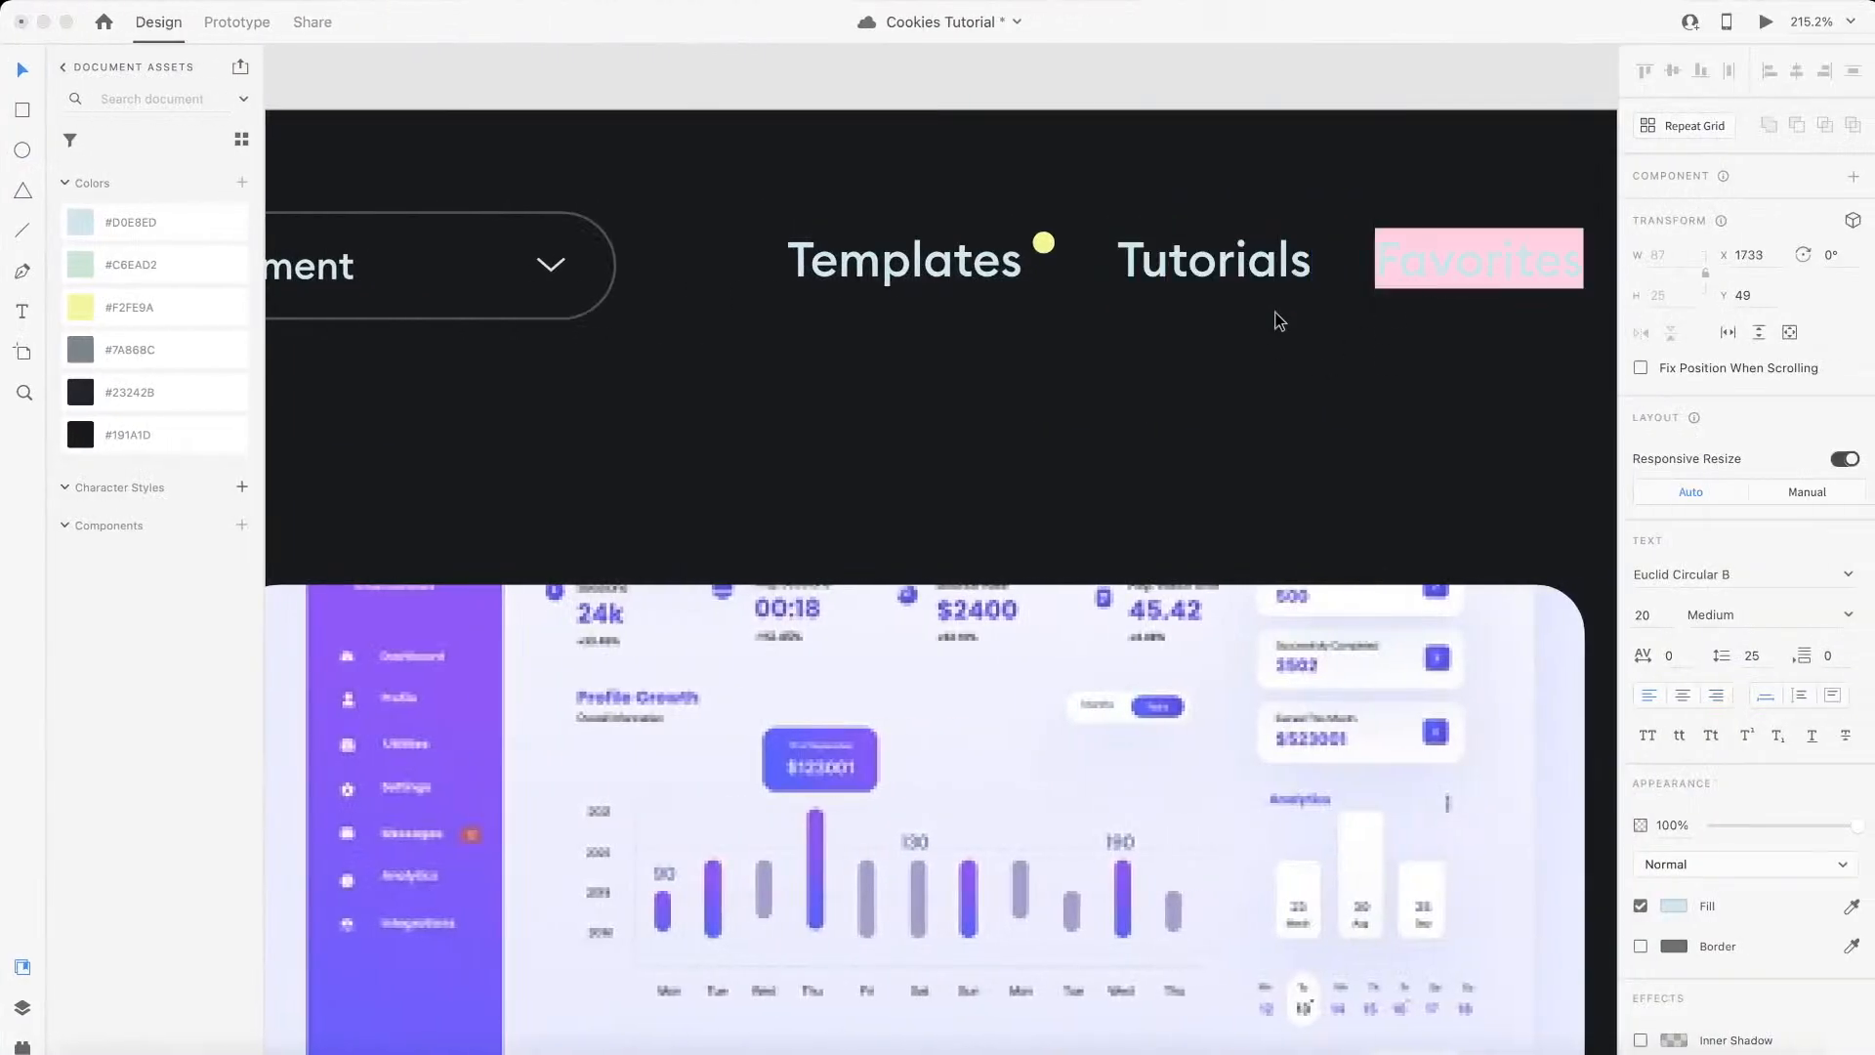
key("ctrl+Left")
left_click(1508, 175)
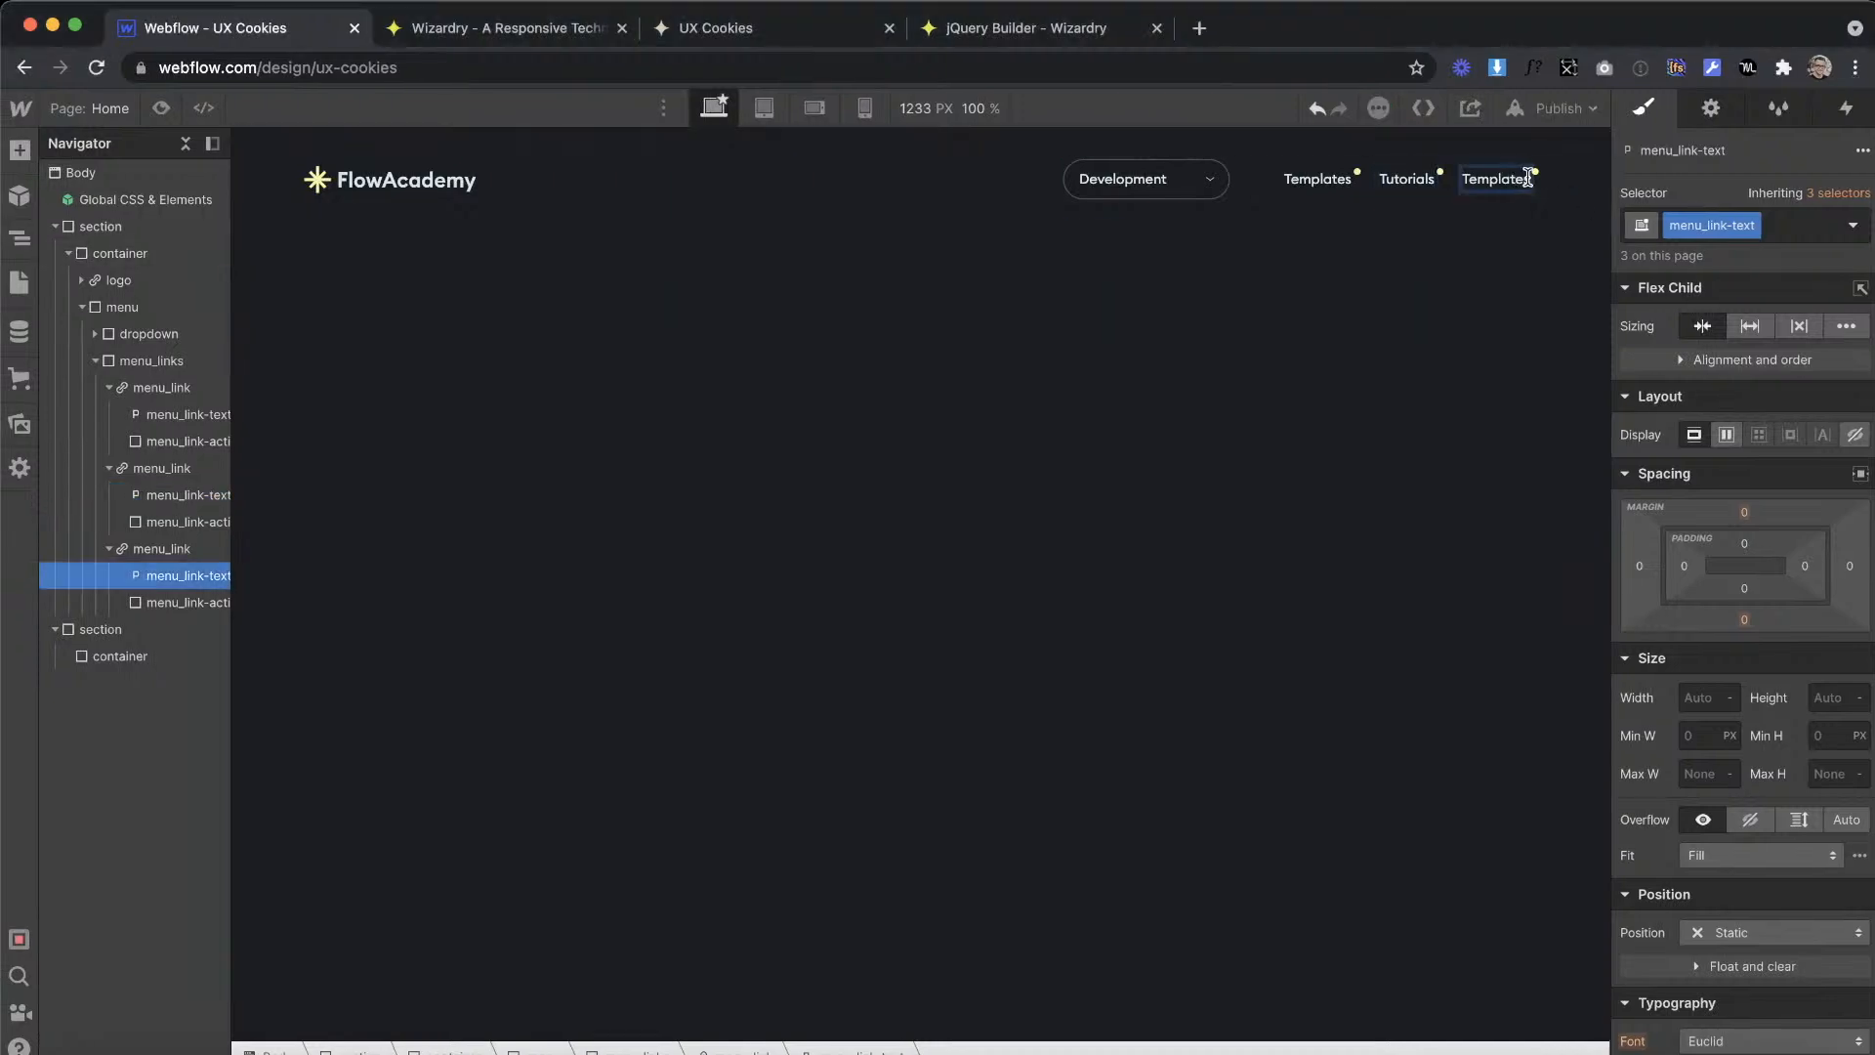
double_click(1461, 181)
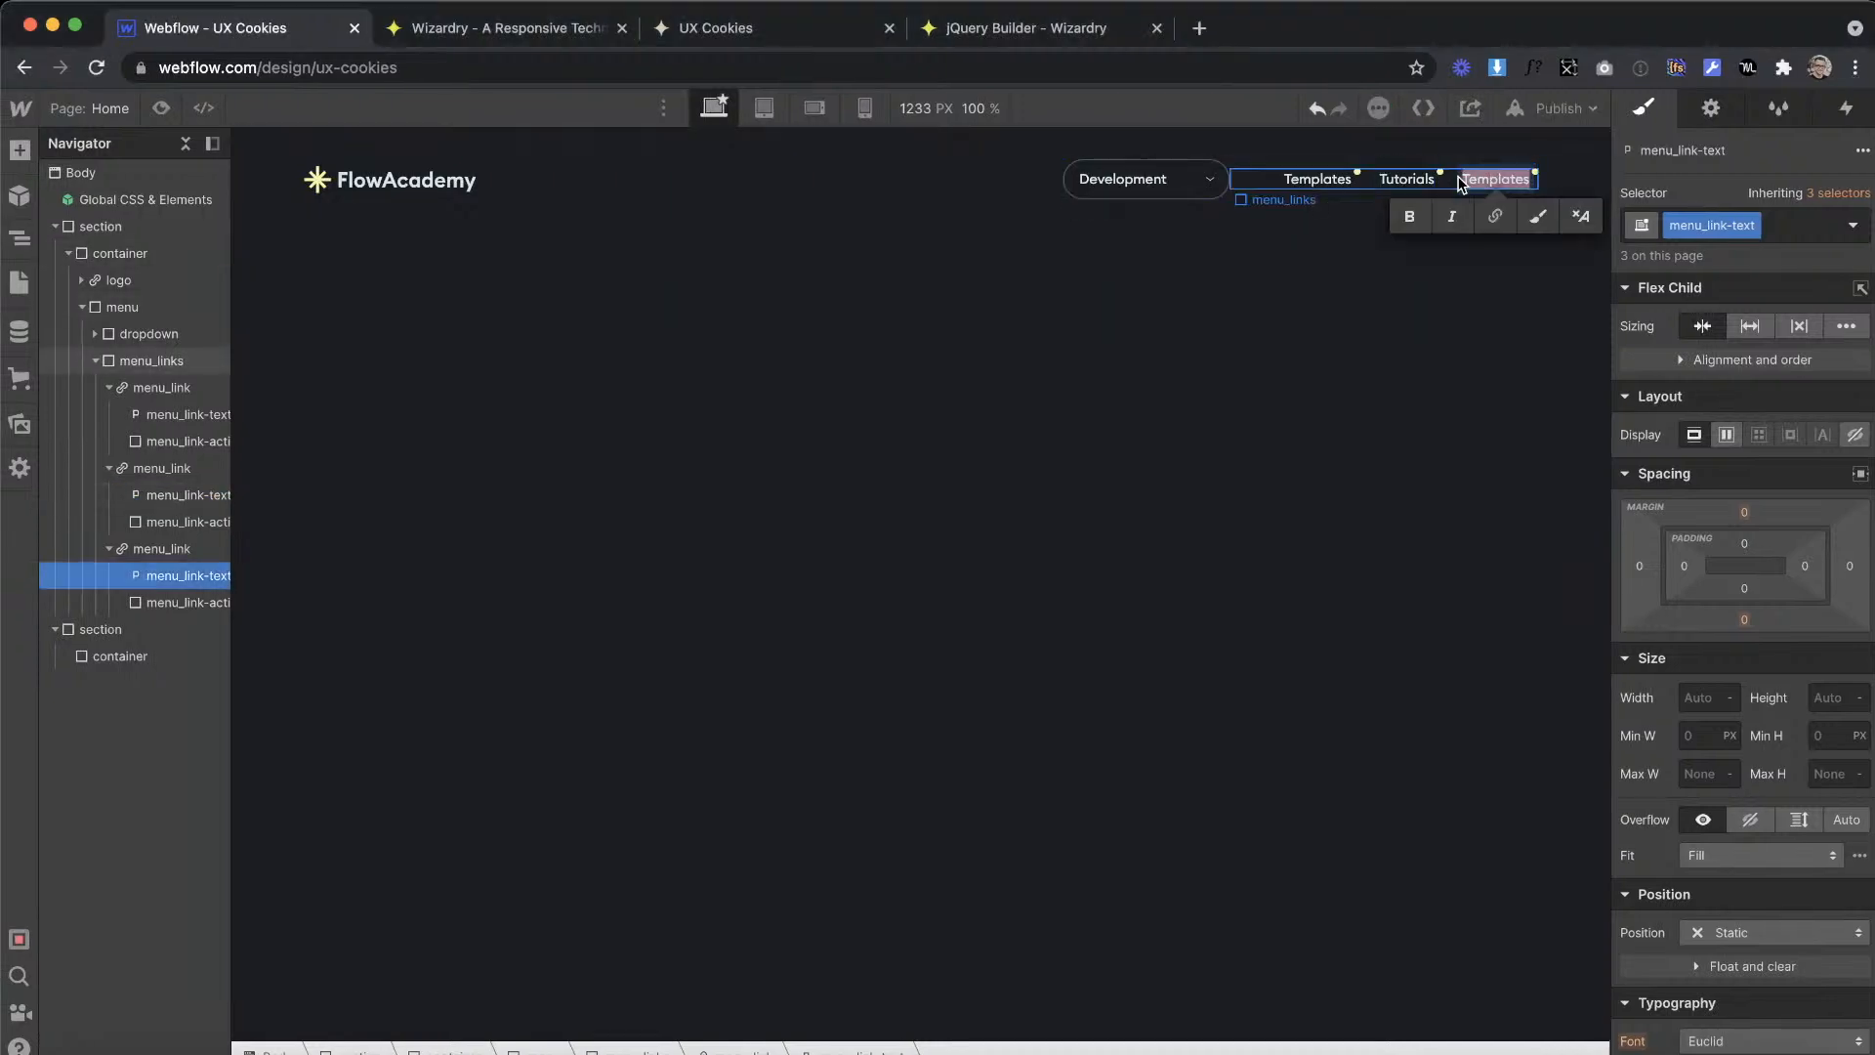
left_click(1338, 291)
Step: Set the display of the menu_link-active dots to none
left_click(1449, 174)
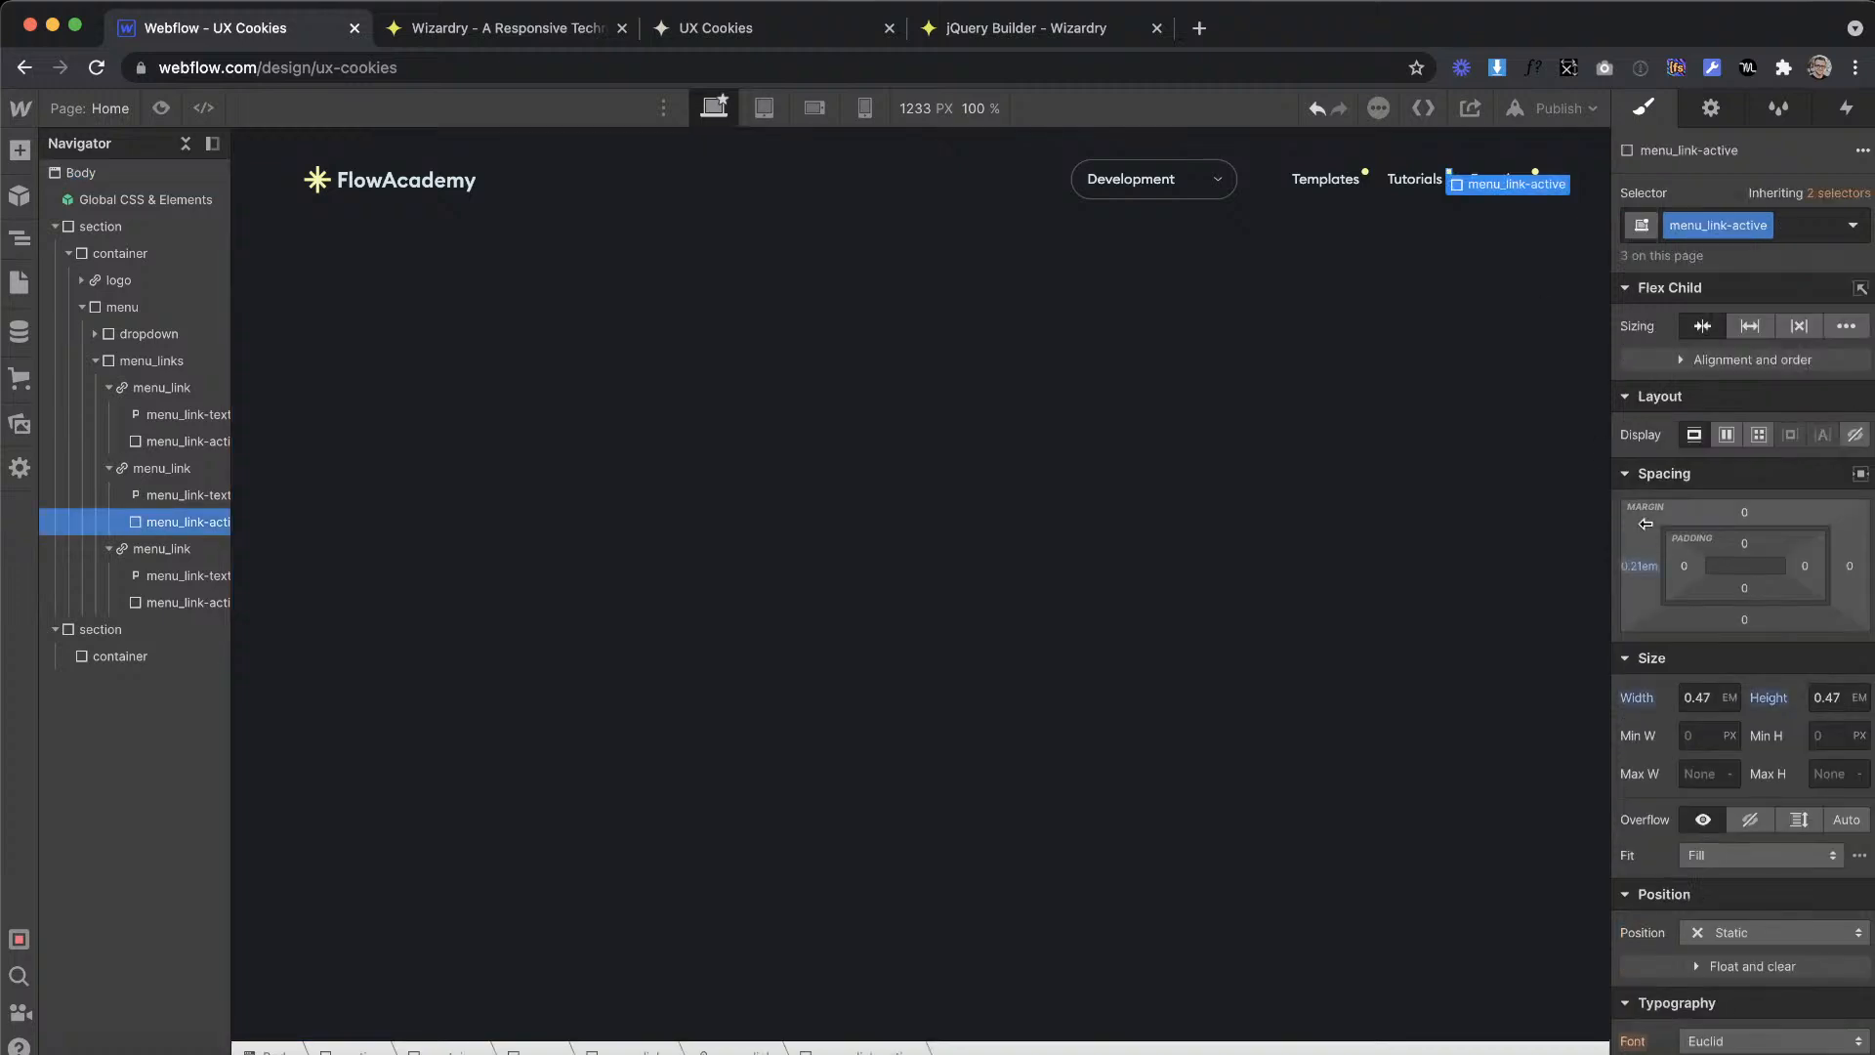
left_click(1854, 435)
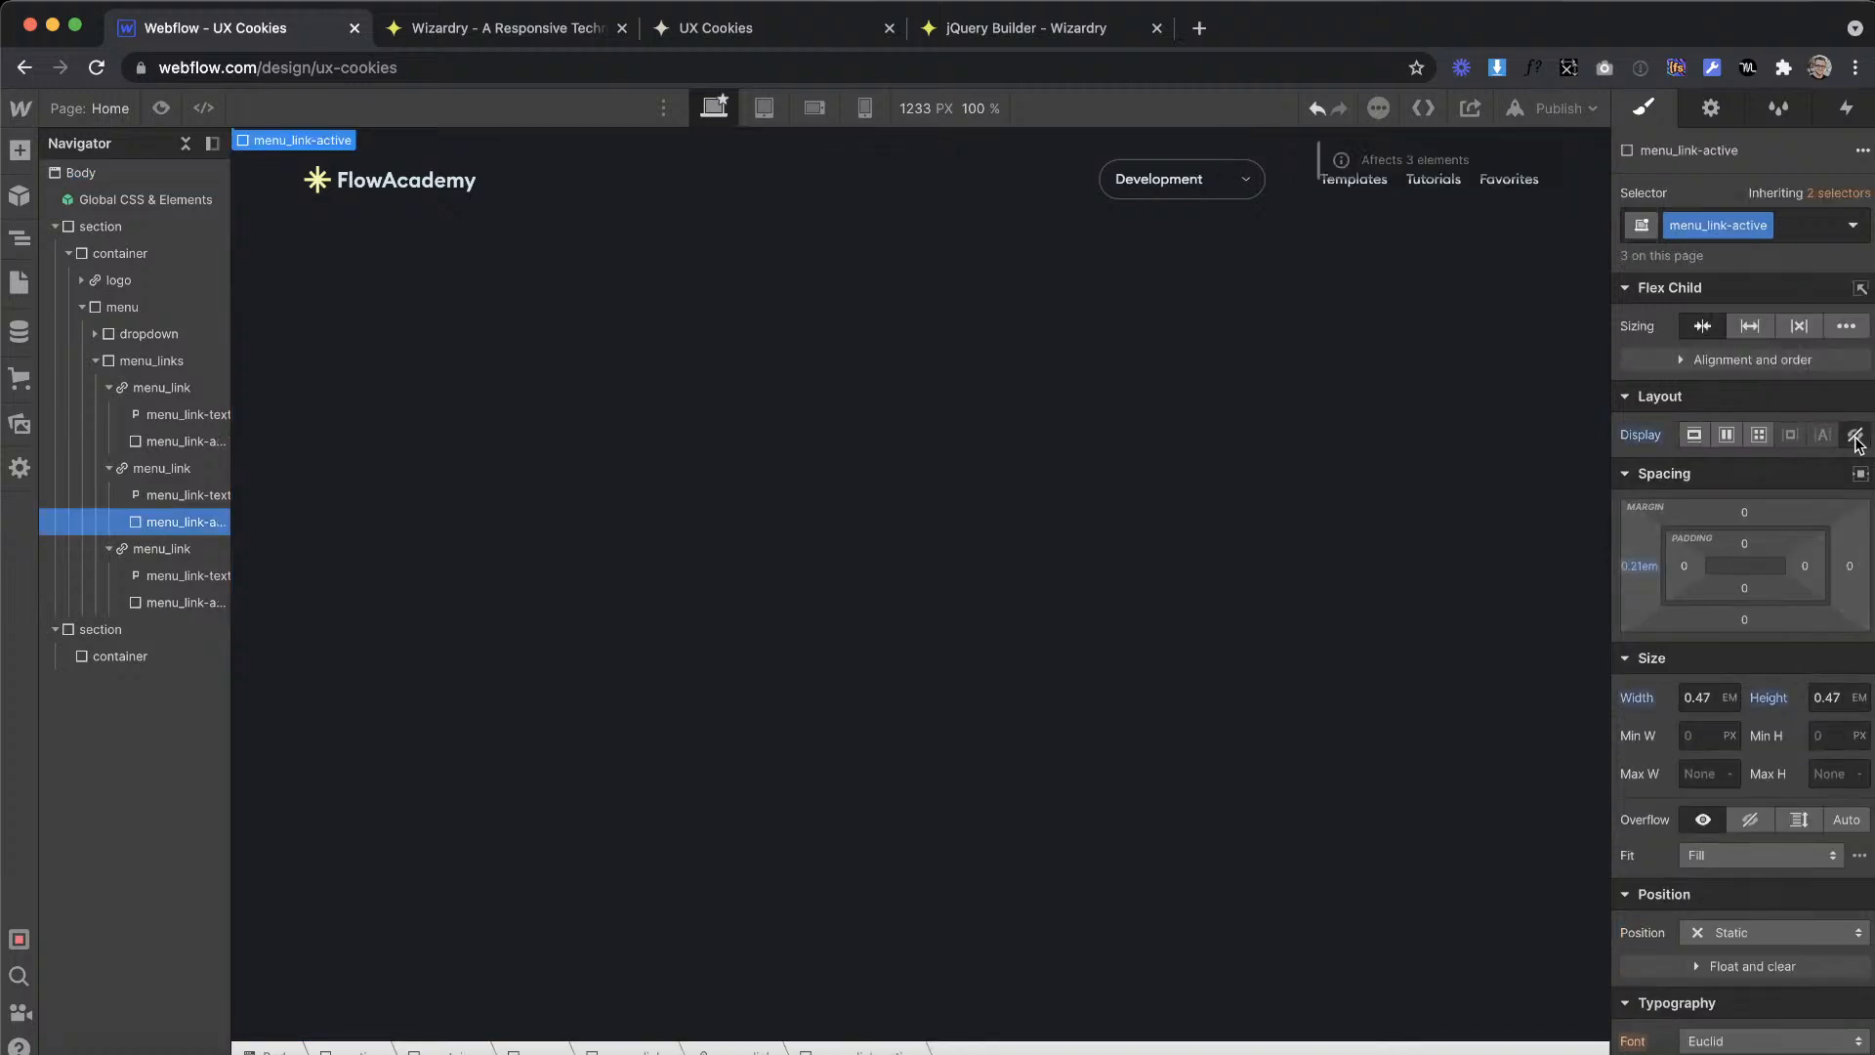
Step: Link the Templates link block to the Home page and return to its style settings
left_click(1331, 185)
left_click(1331, 185)
left_click(1710, 107)
left_click(1683, 263)
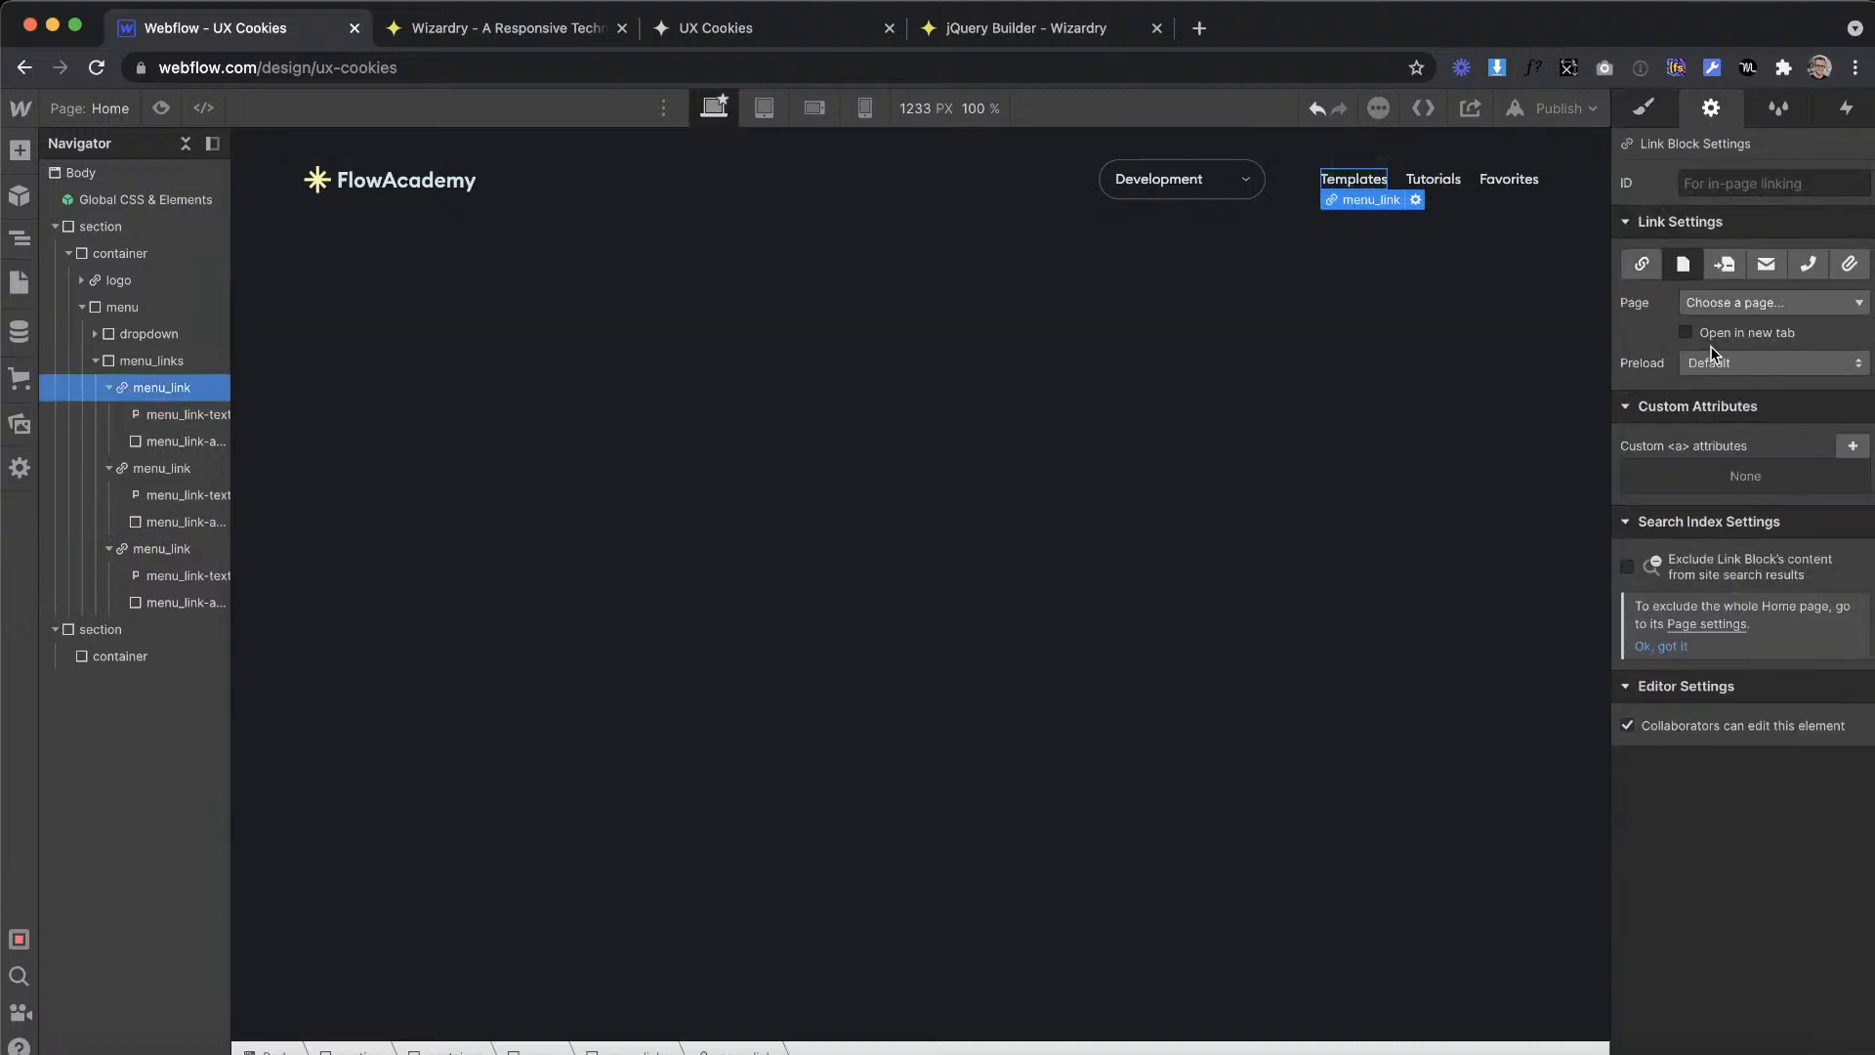
left_click(1704, 302)
left_click(1714, 344)
left_click(1658, 119)
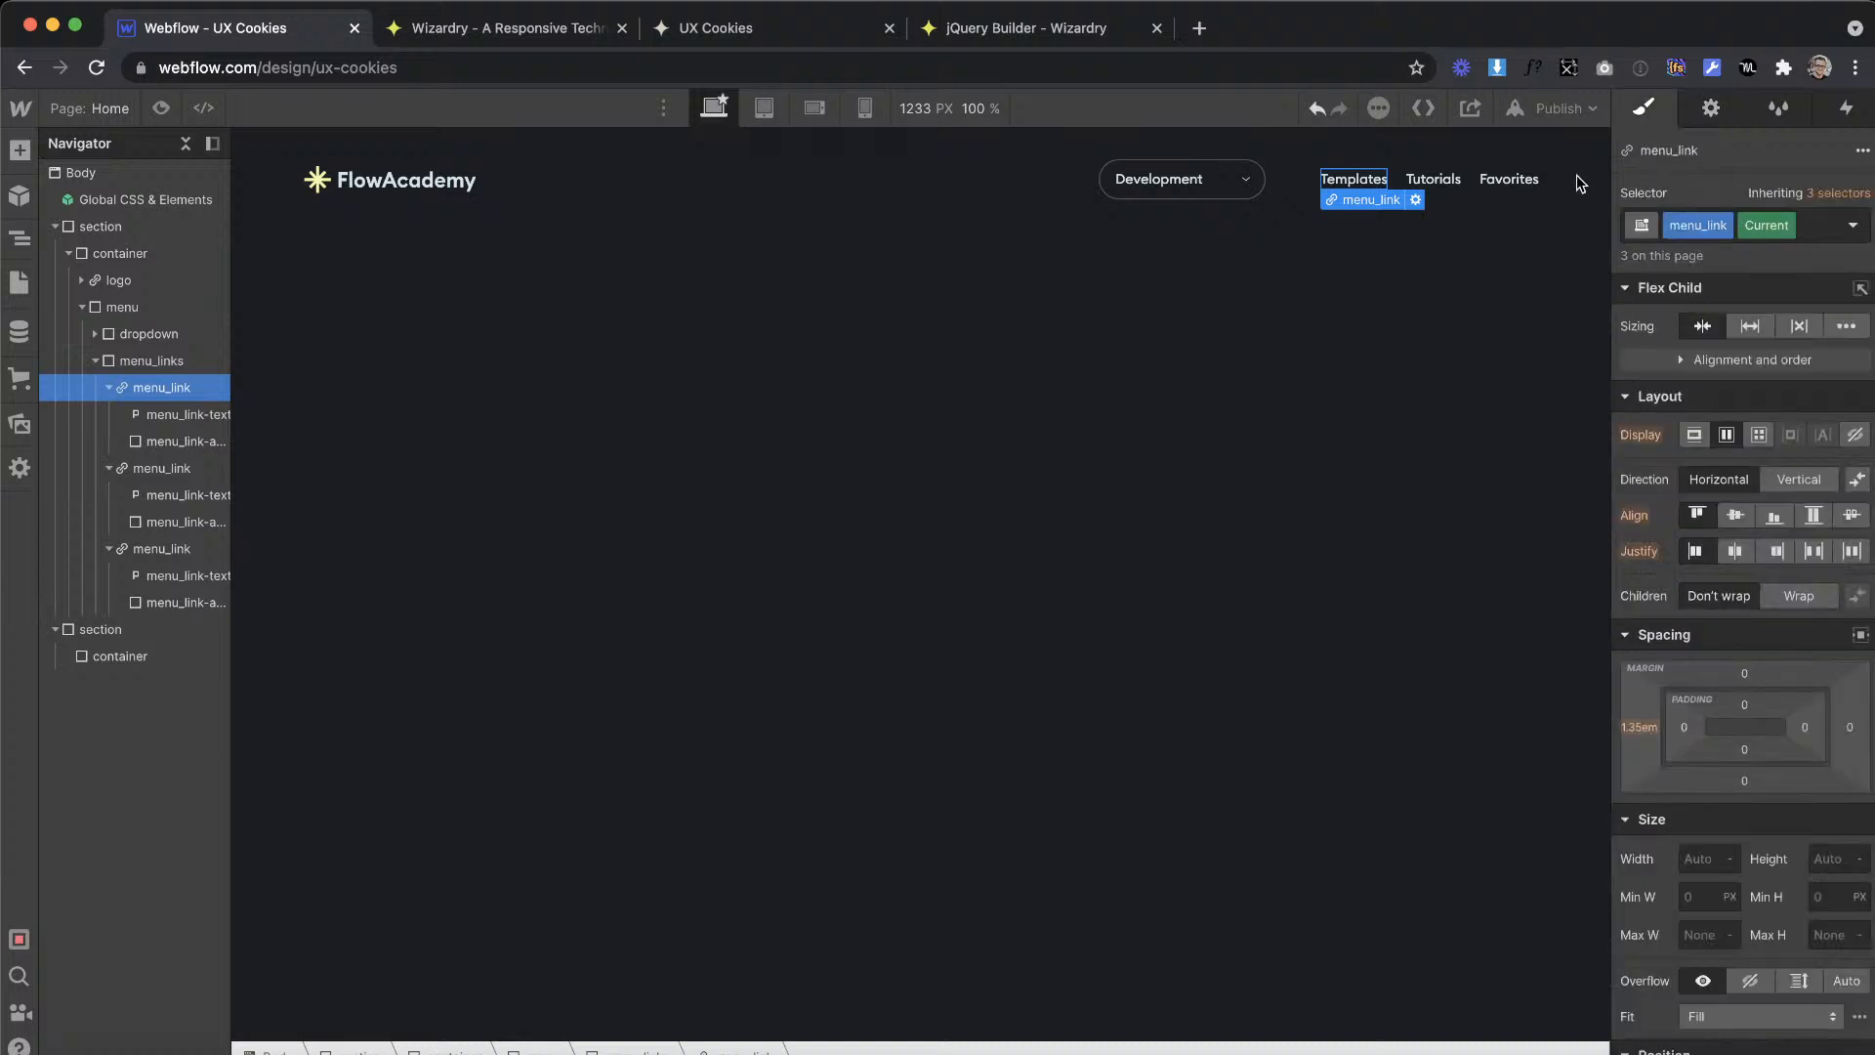
Step: In the html embed of Global CSS & Elements, add a .menu_link.w--current rule with background-color: red and save it
left_click(115, 200)
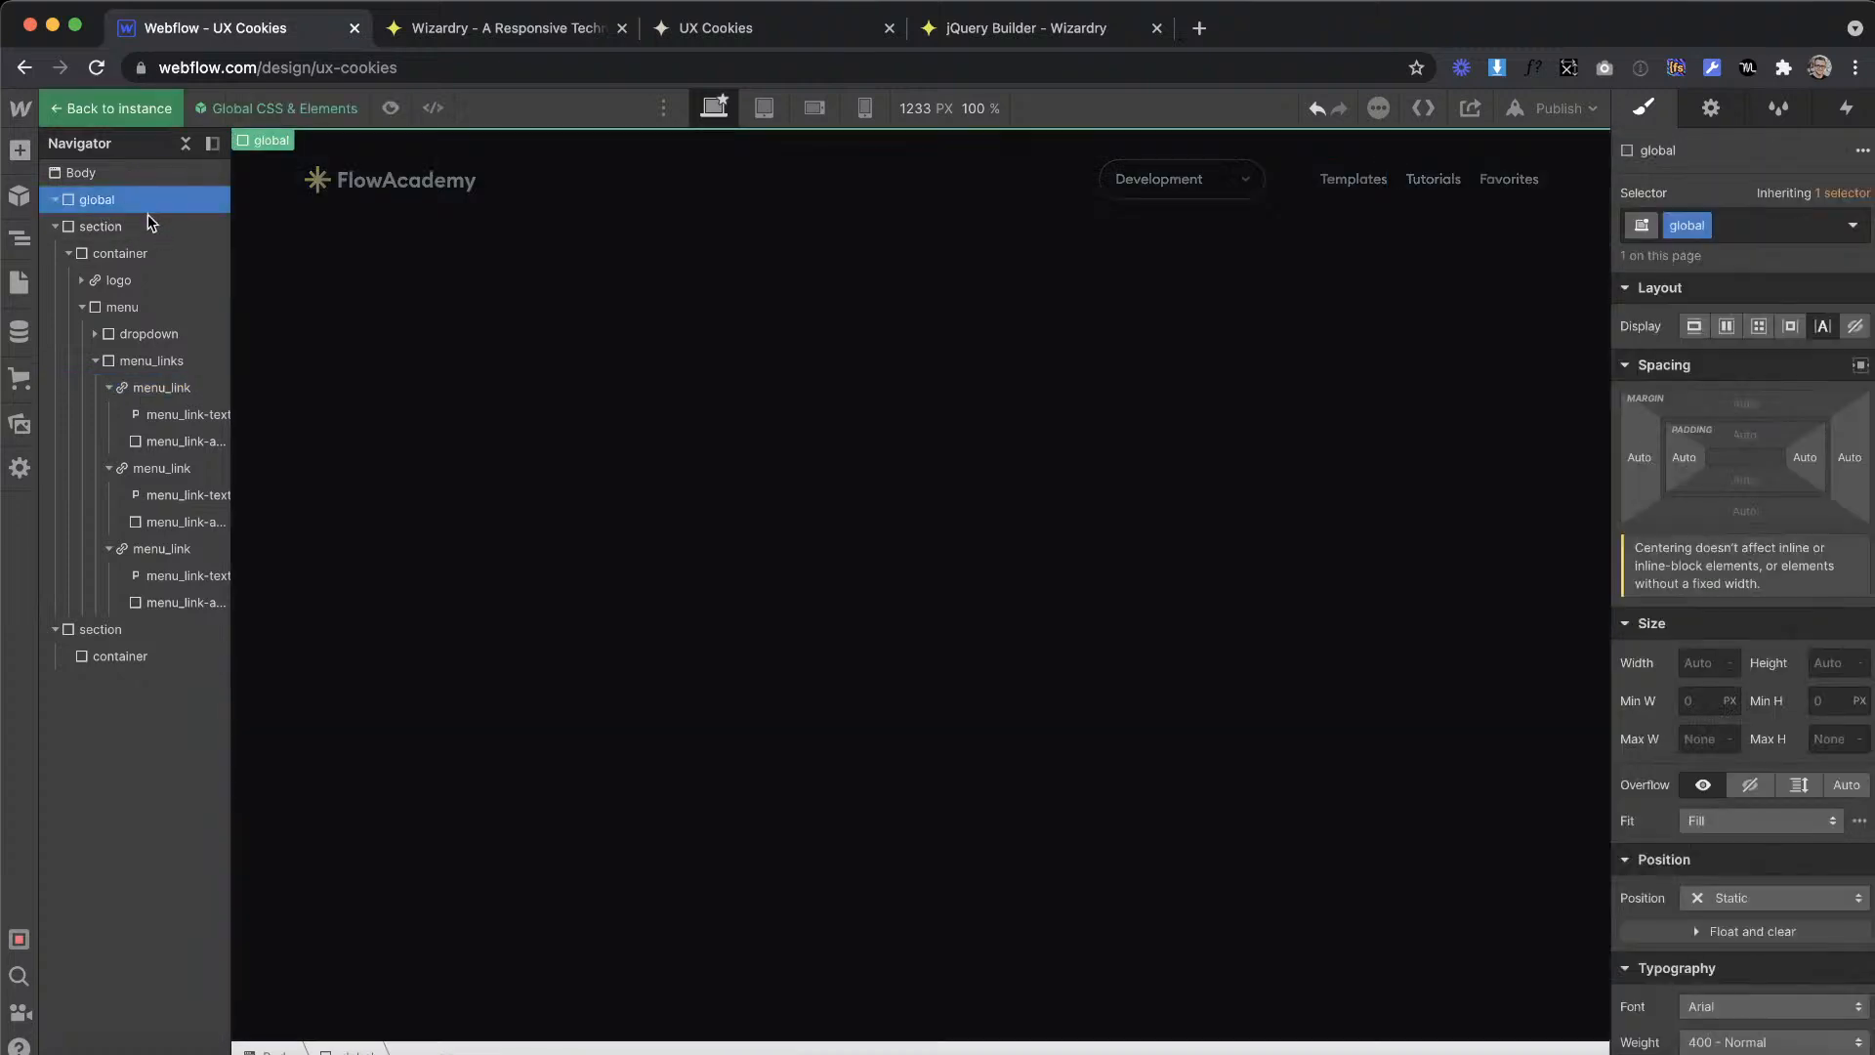
left_click(137, 221)
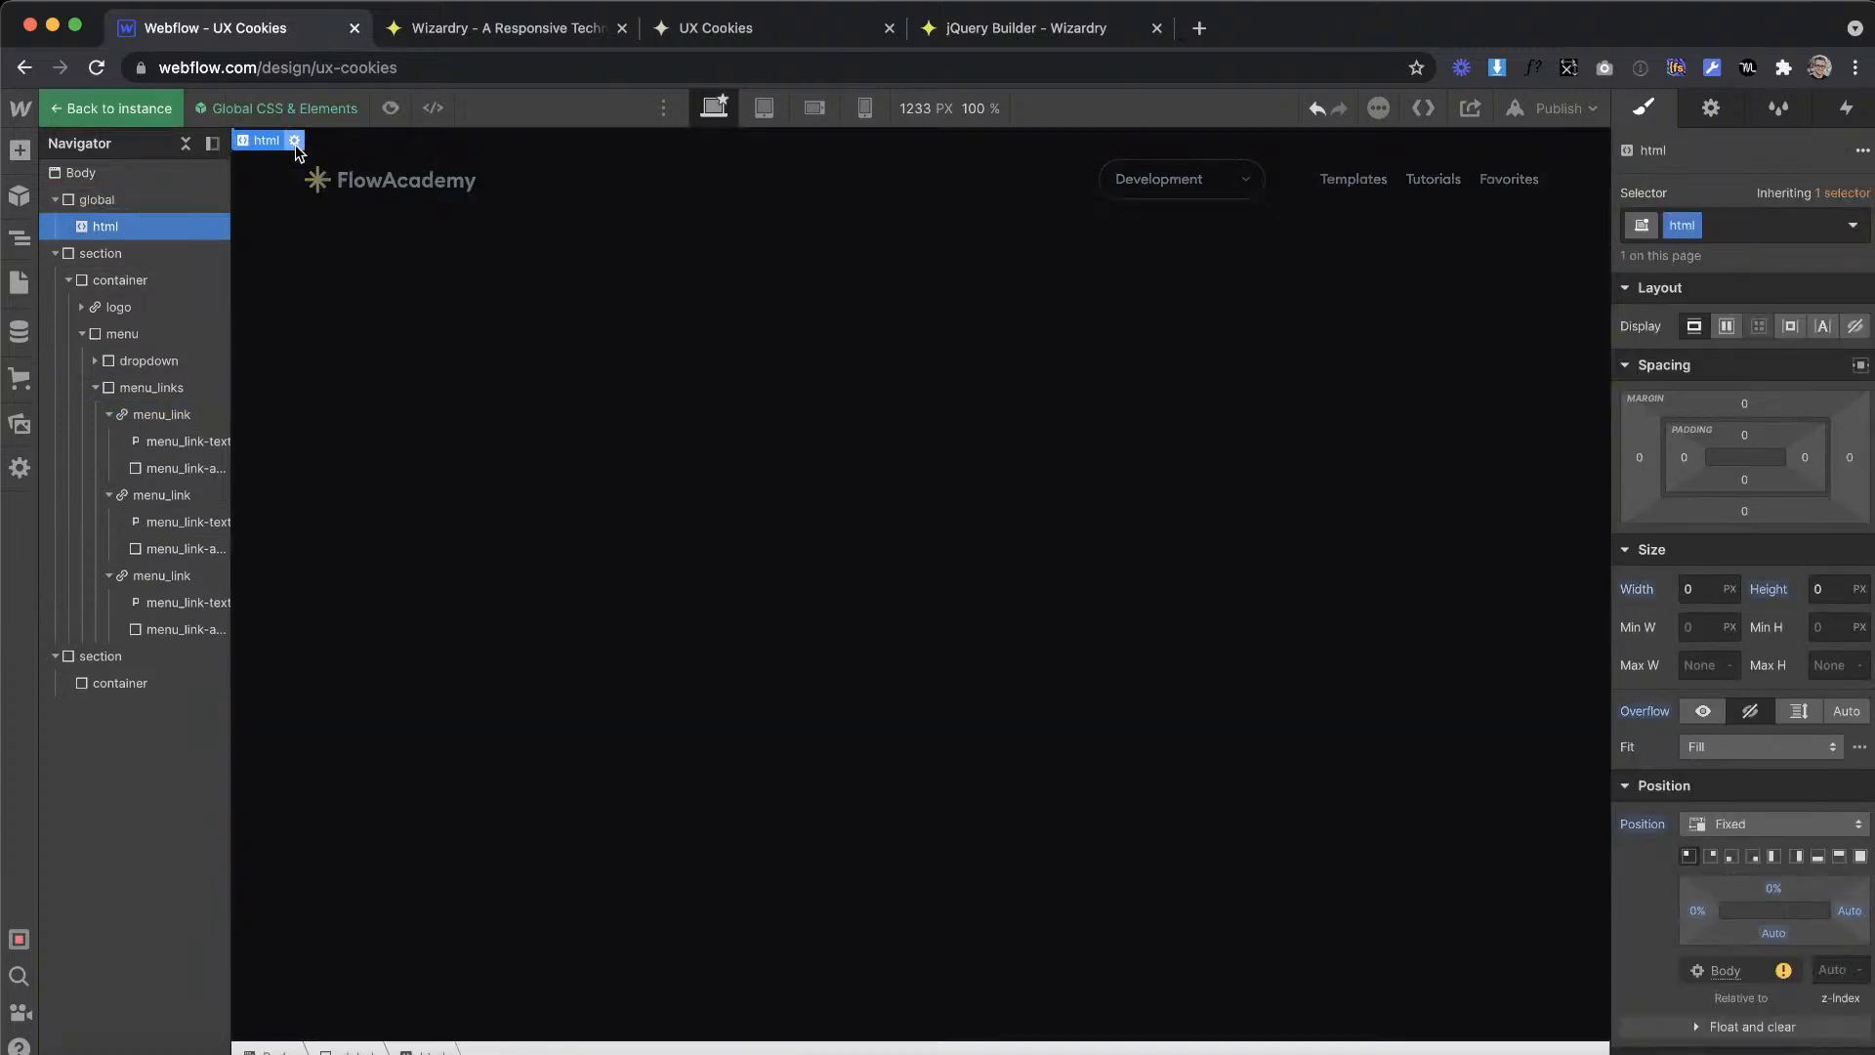
left_click(295, 141)
key("Return")
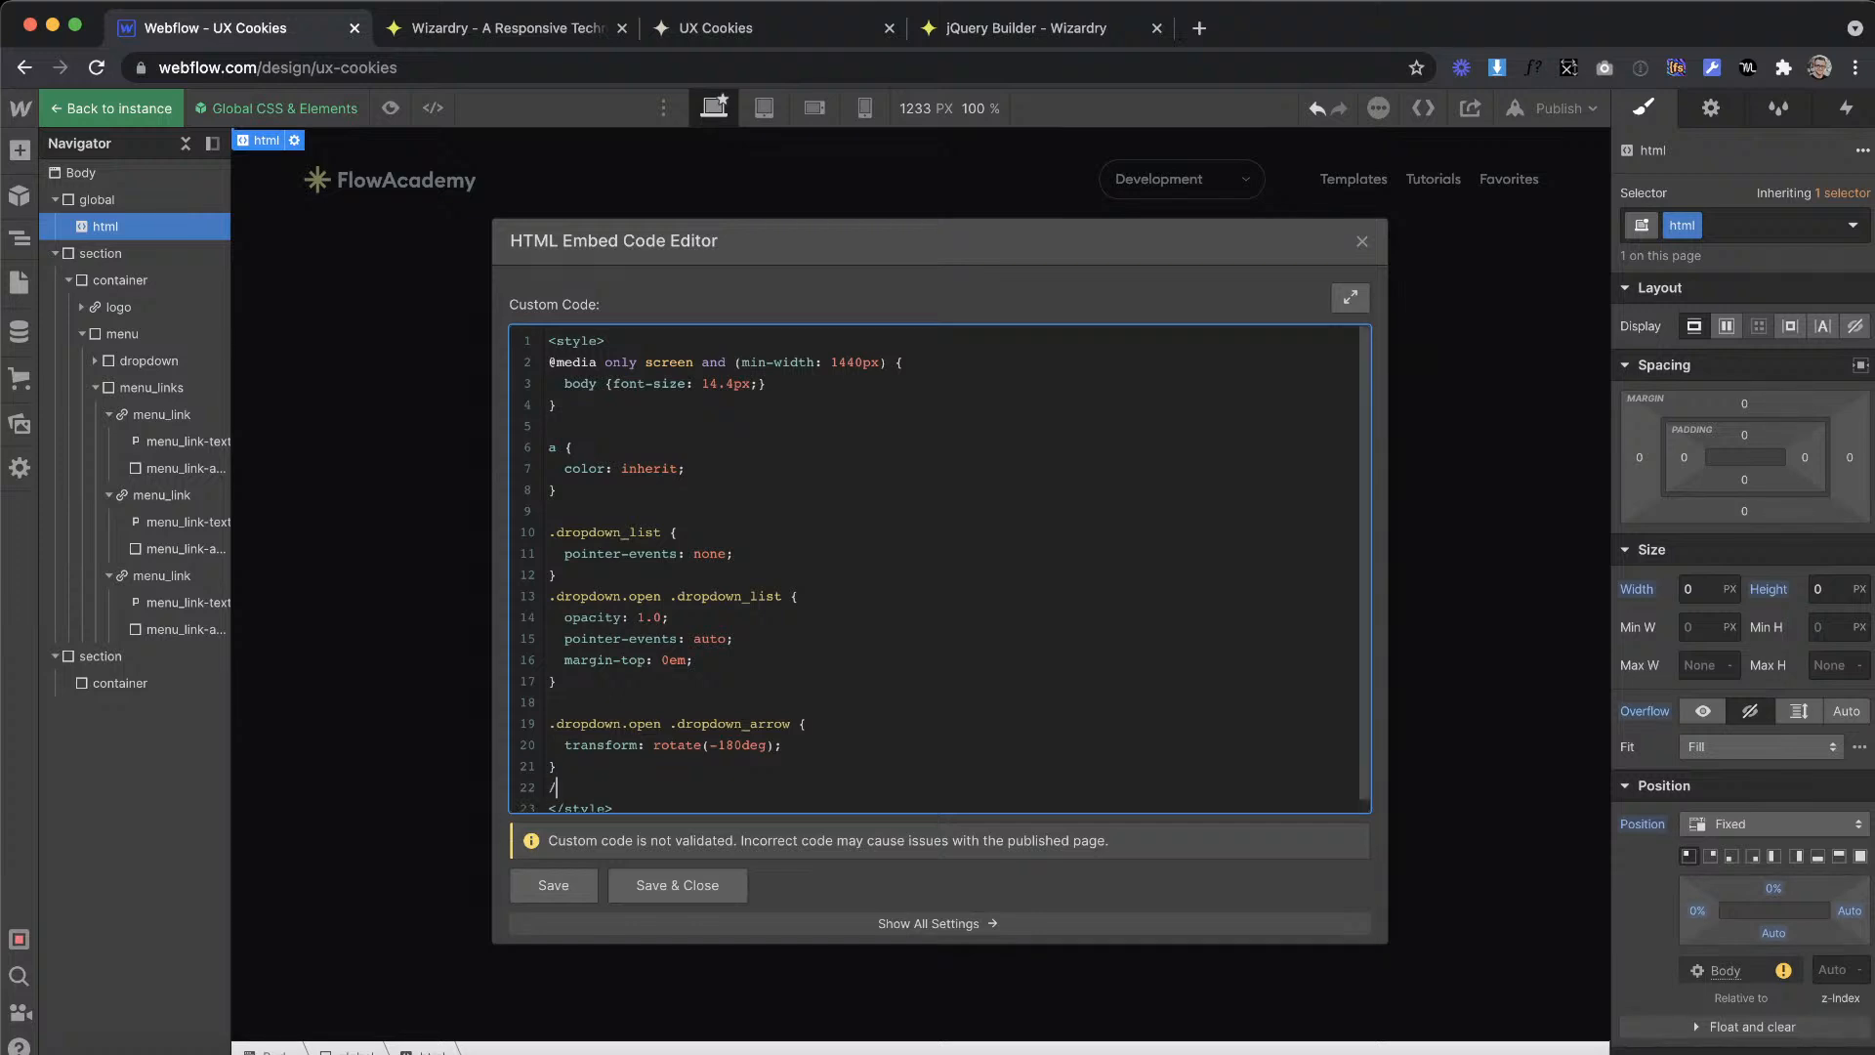
key("Return")
type("/")
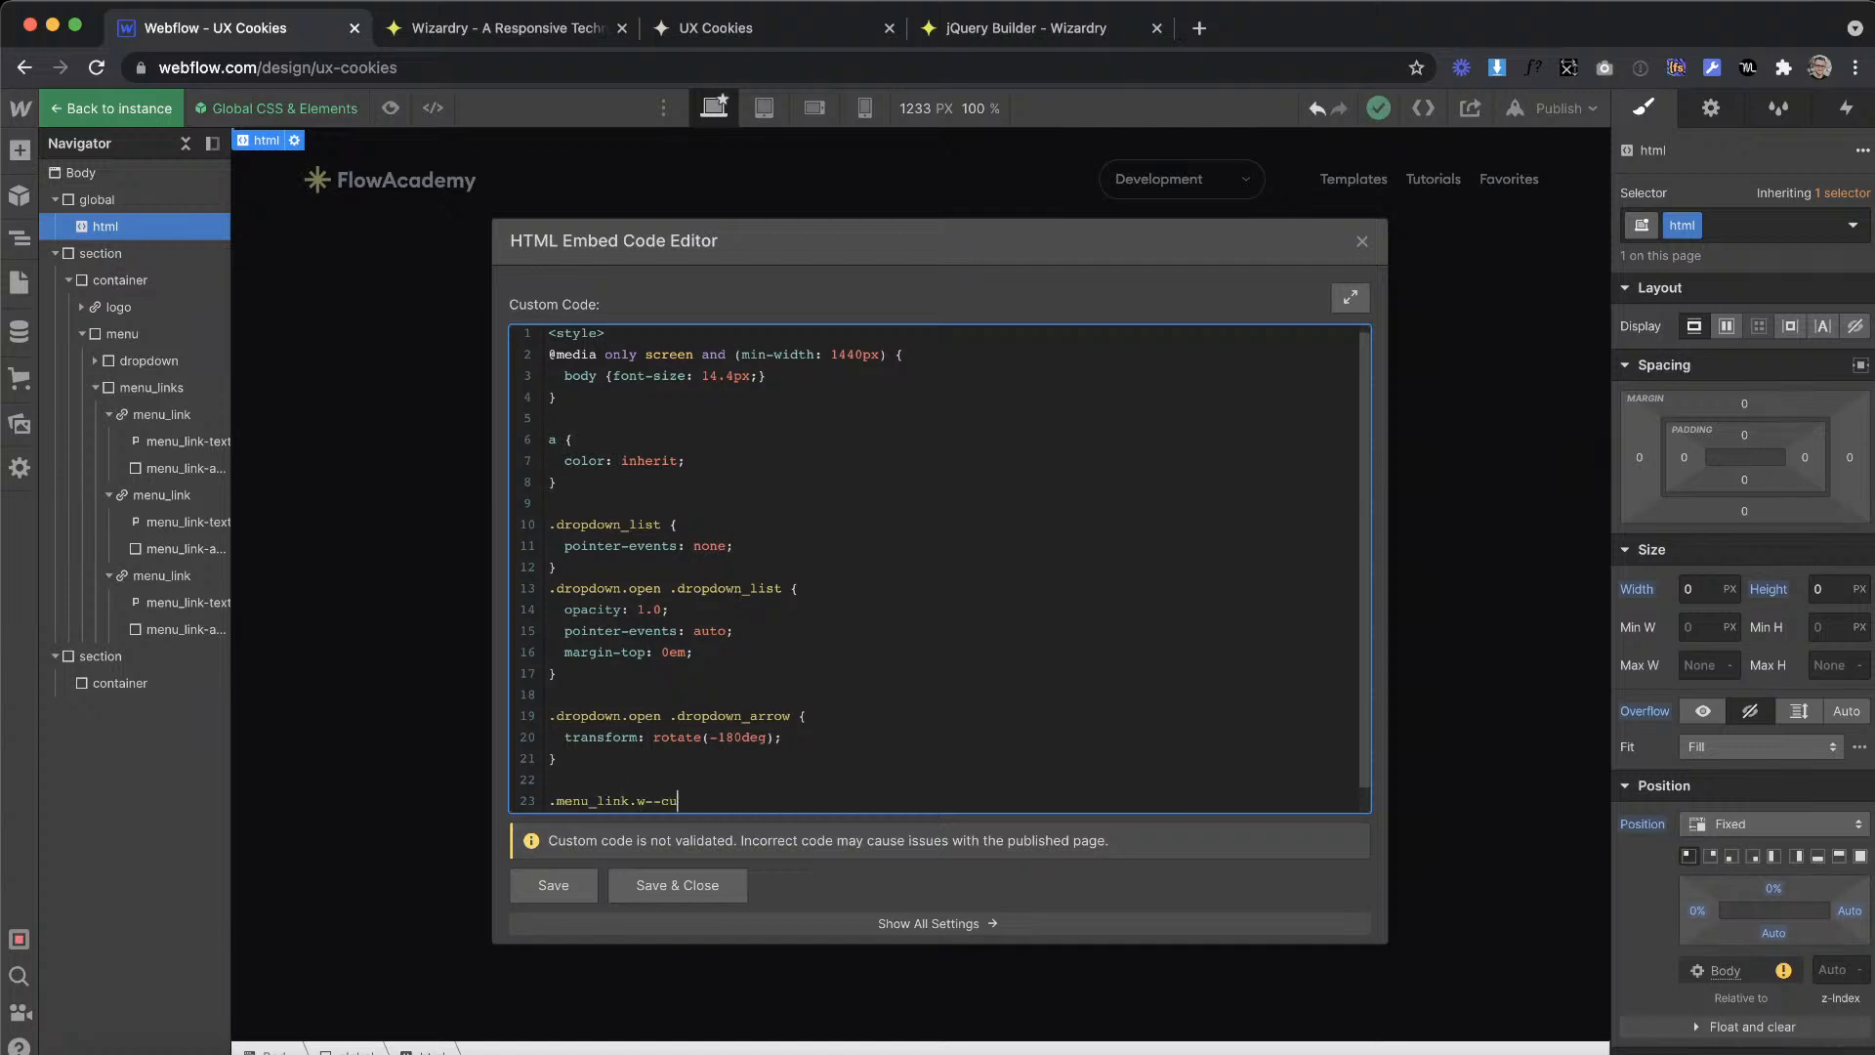
type("{")
key("Return")
key("Return")
type("}")
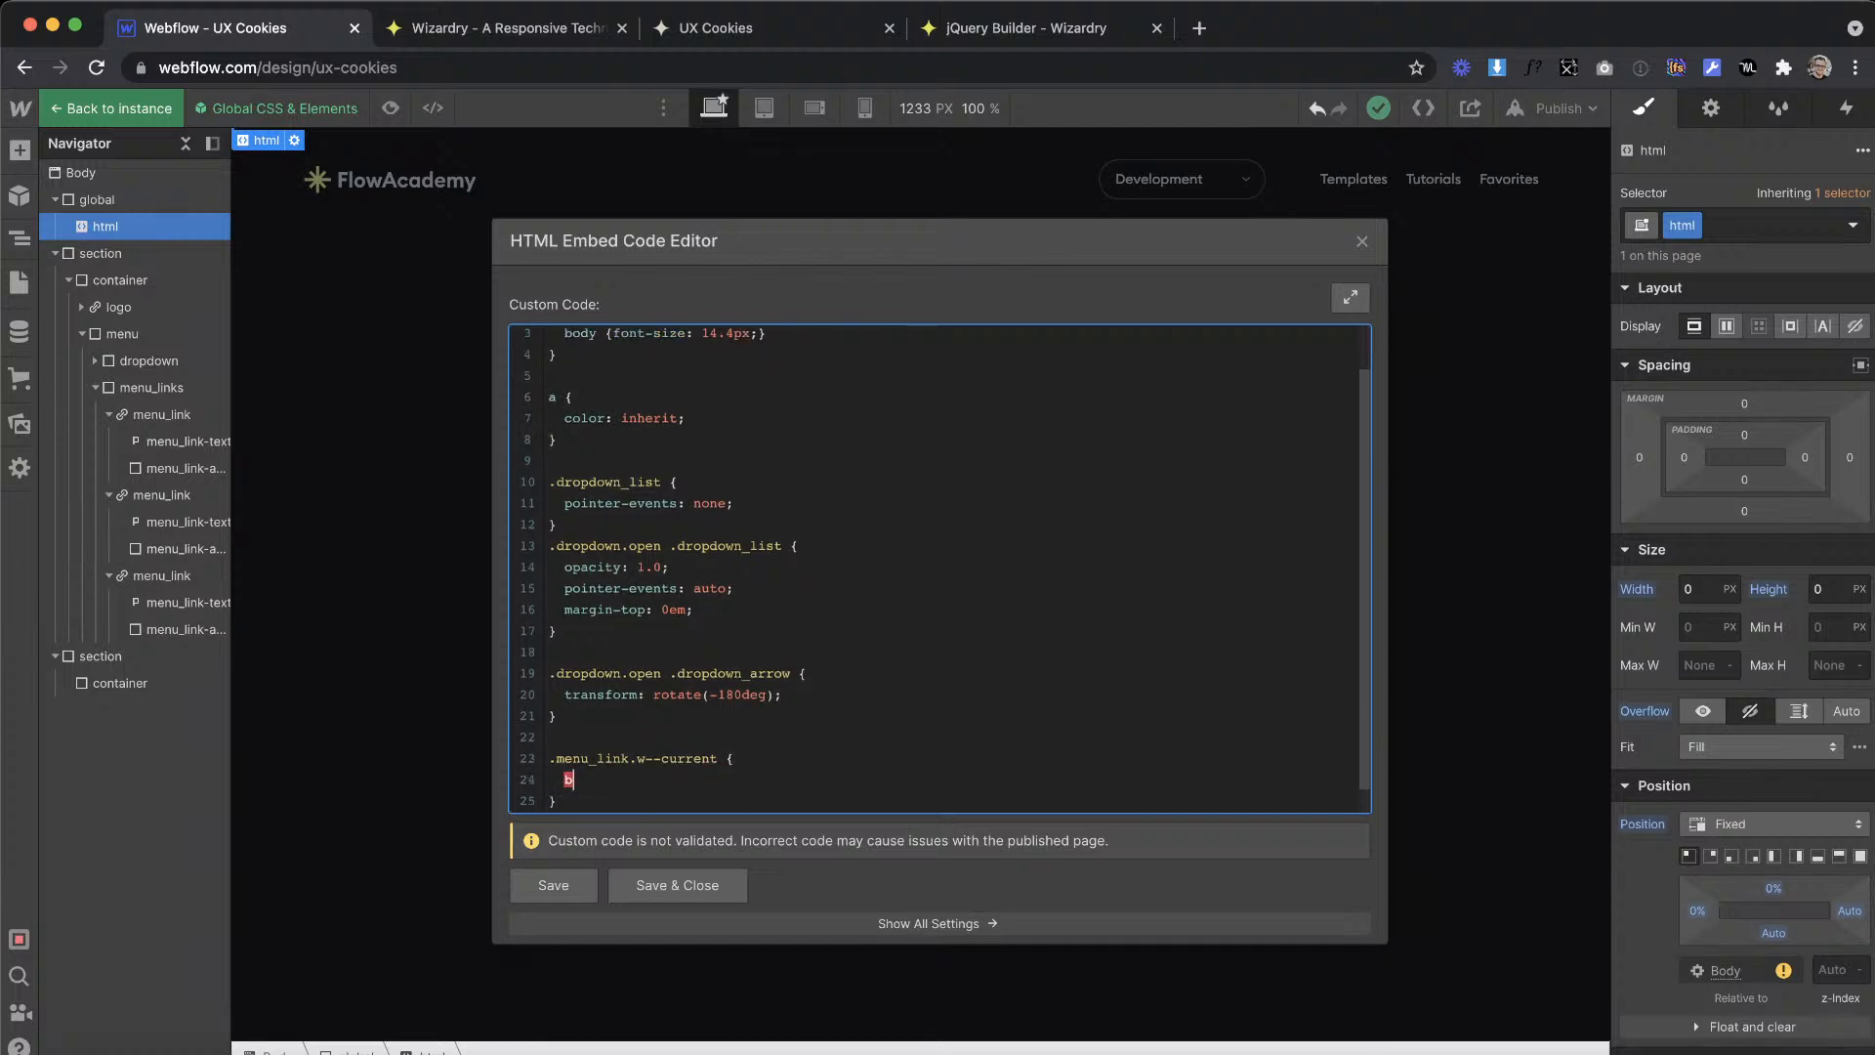
type("background-color: red;")
left_click(649, 881)
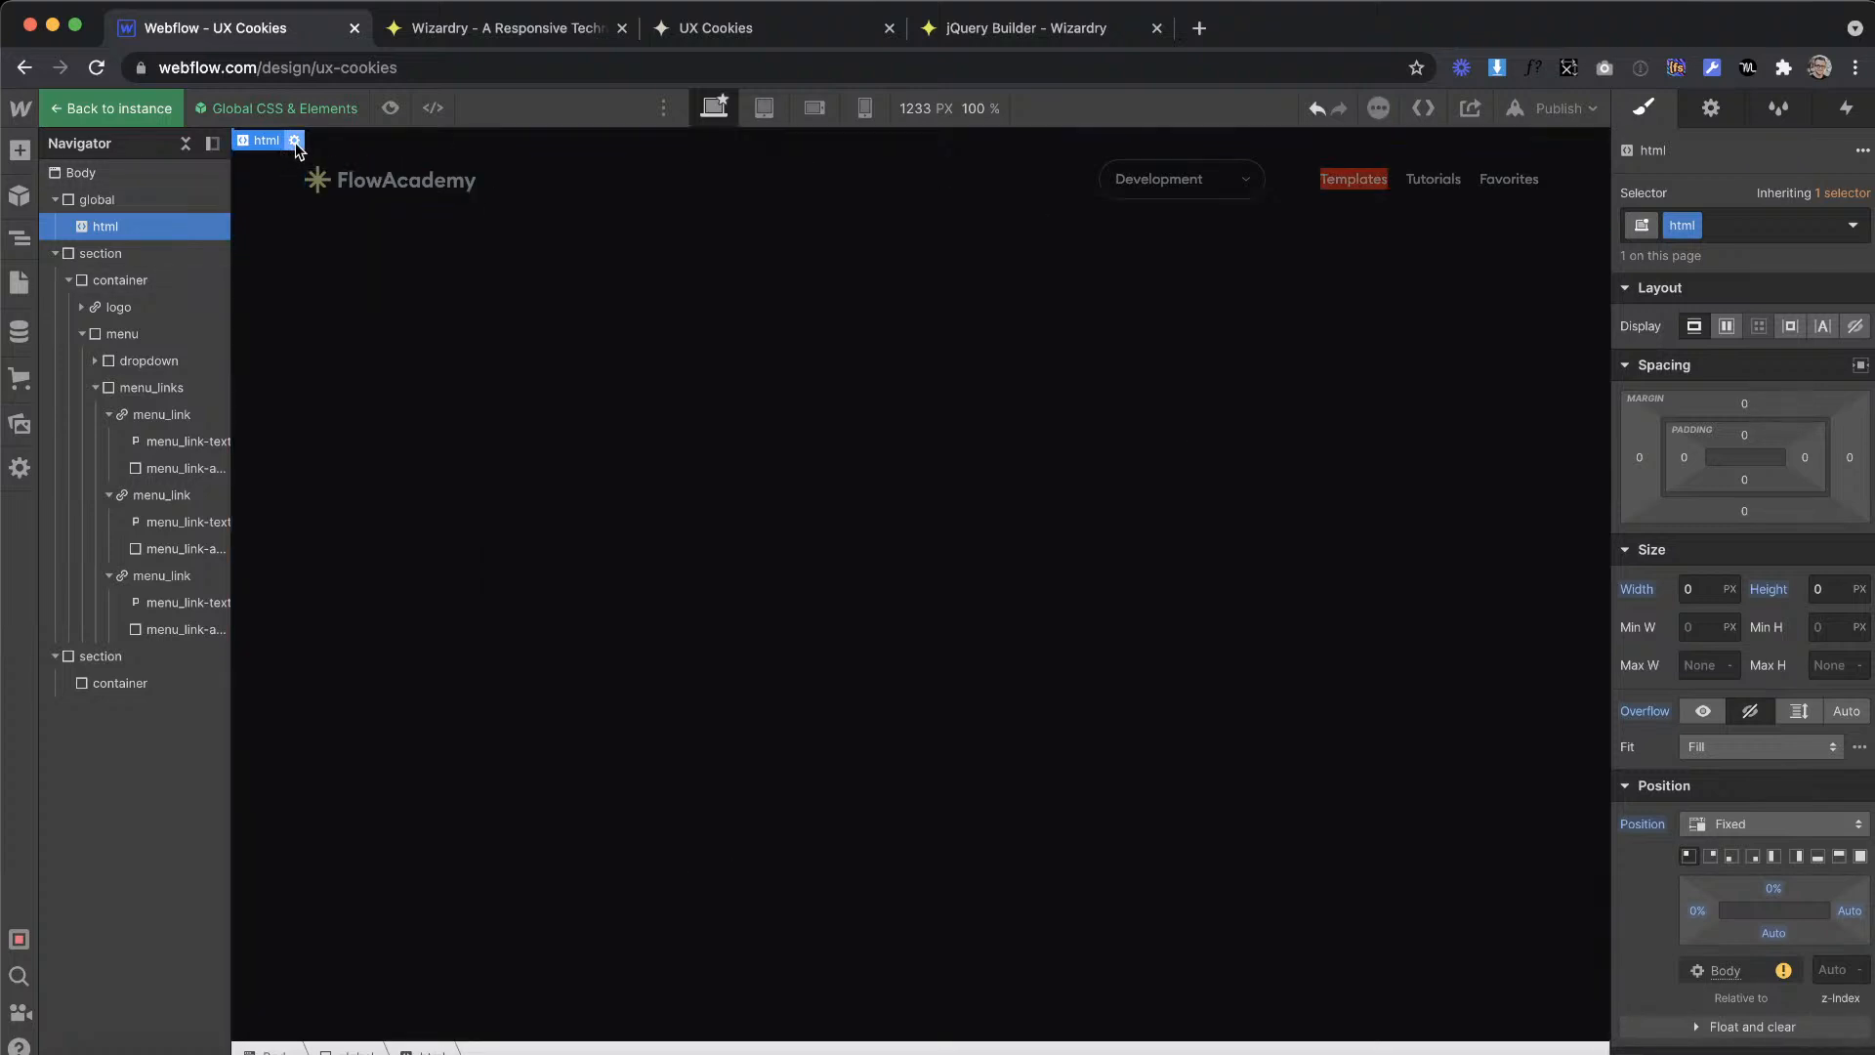
Step: Change the embed's rule to .menu_link.w--current .menu_link-active with display: block, save it and leave the symbol
left_click(188, 626)
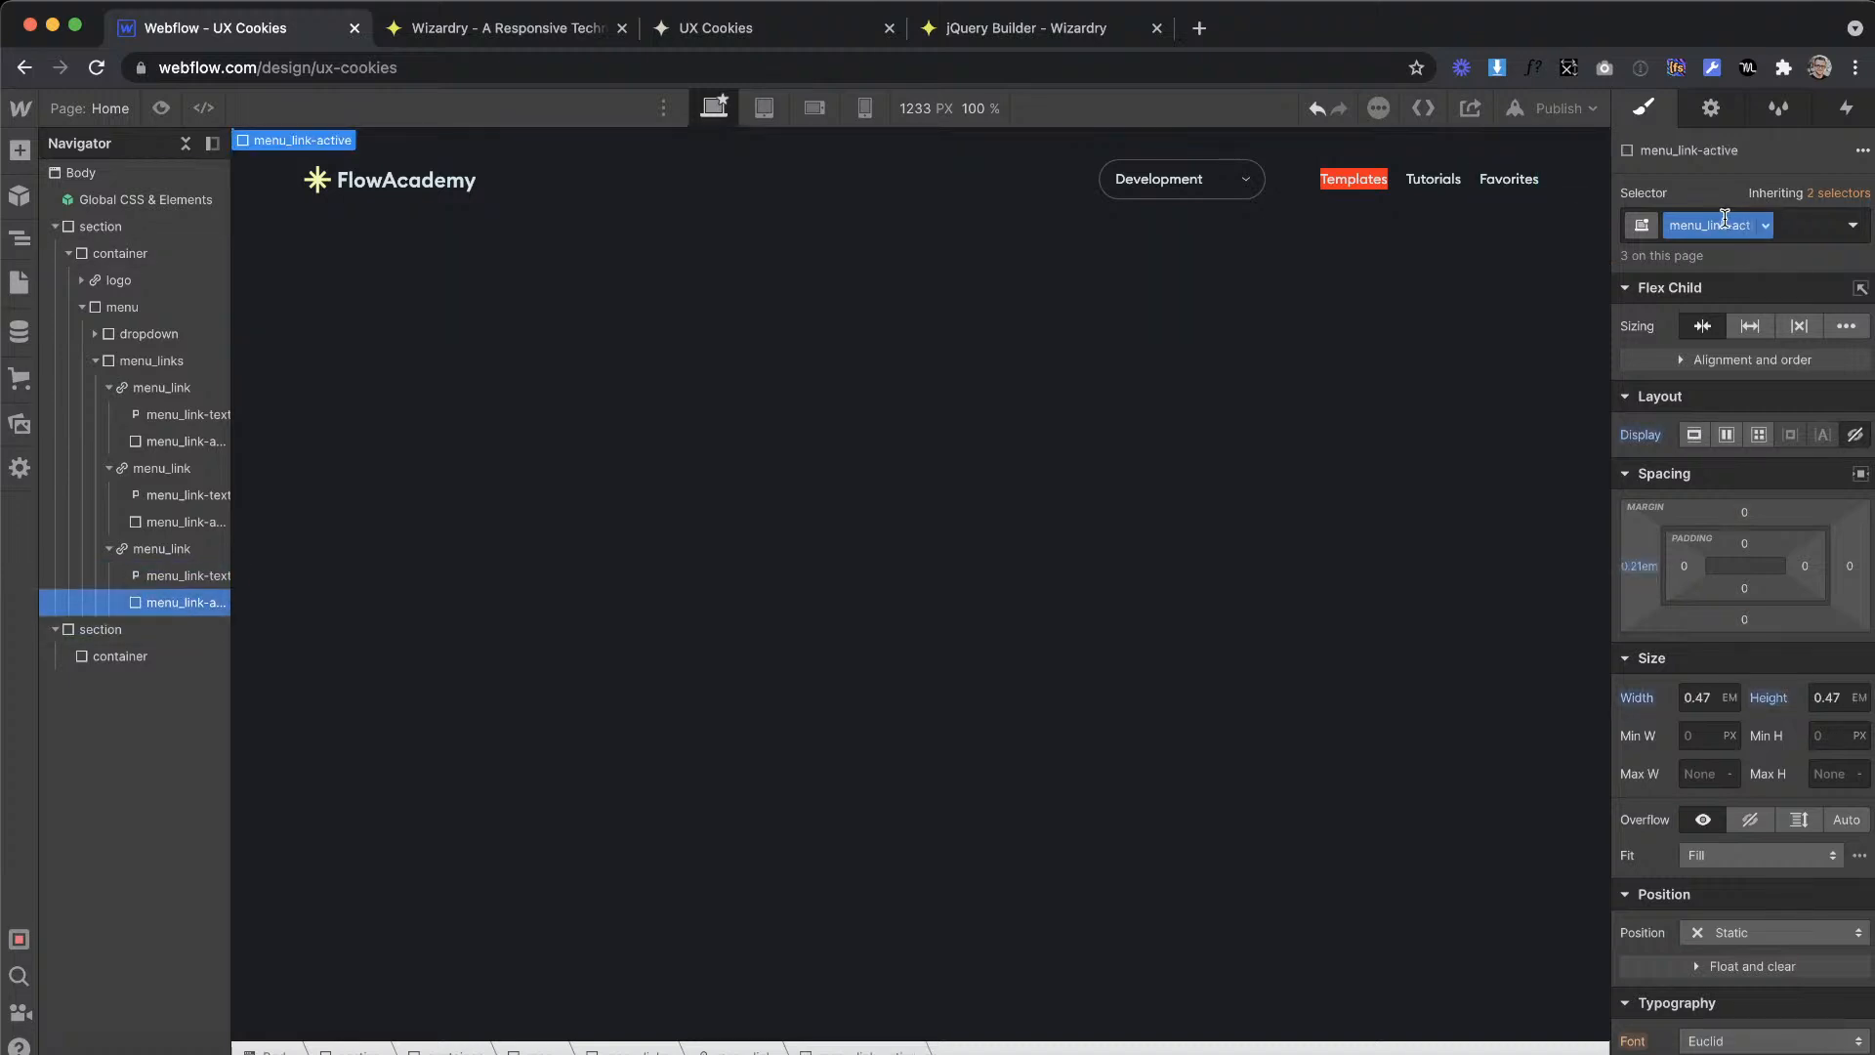
left_click(180, 198)
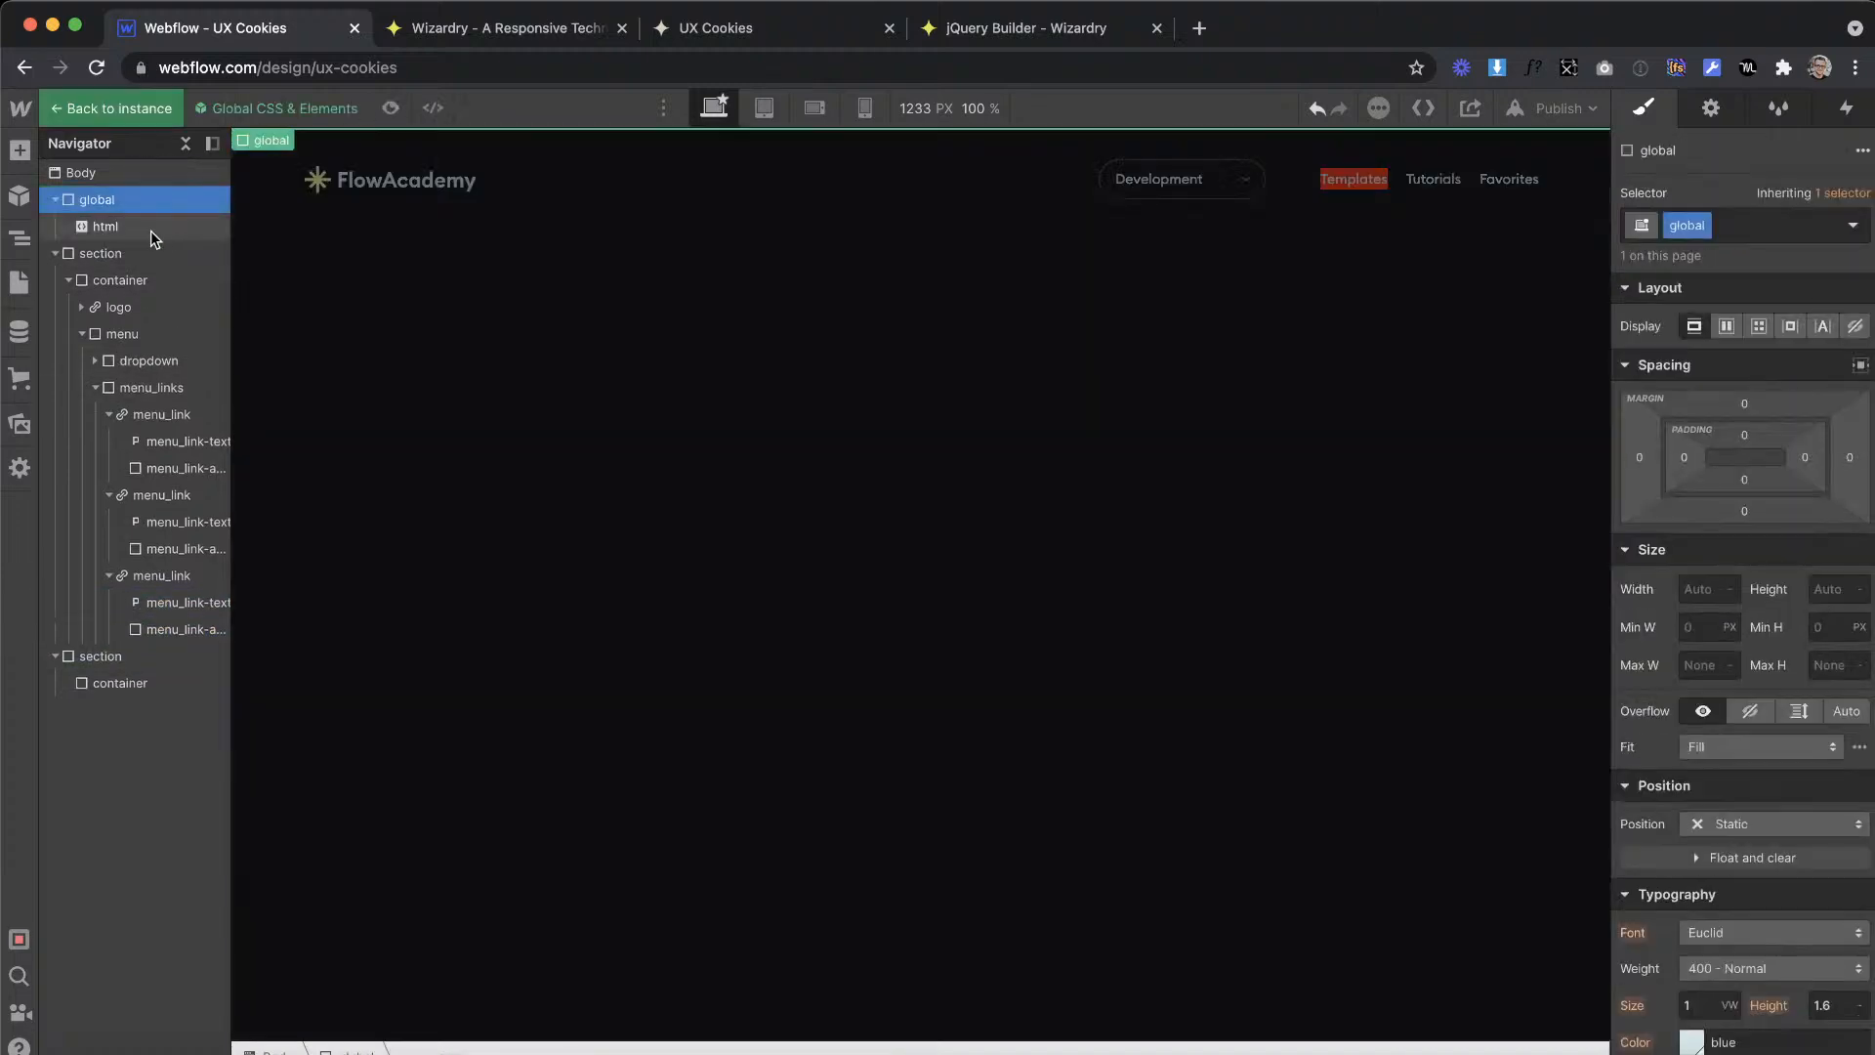
left_click(153, 235)
left_click(295, 141)
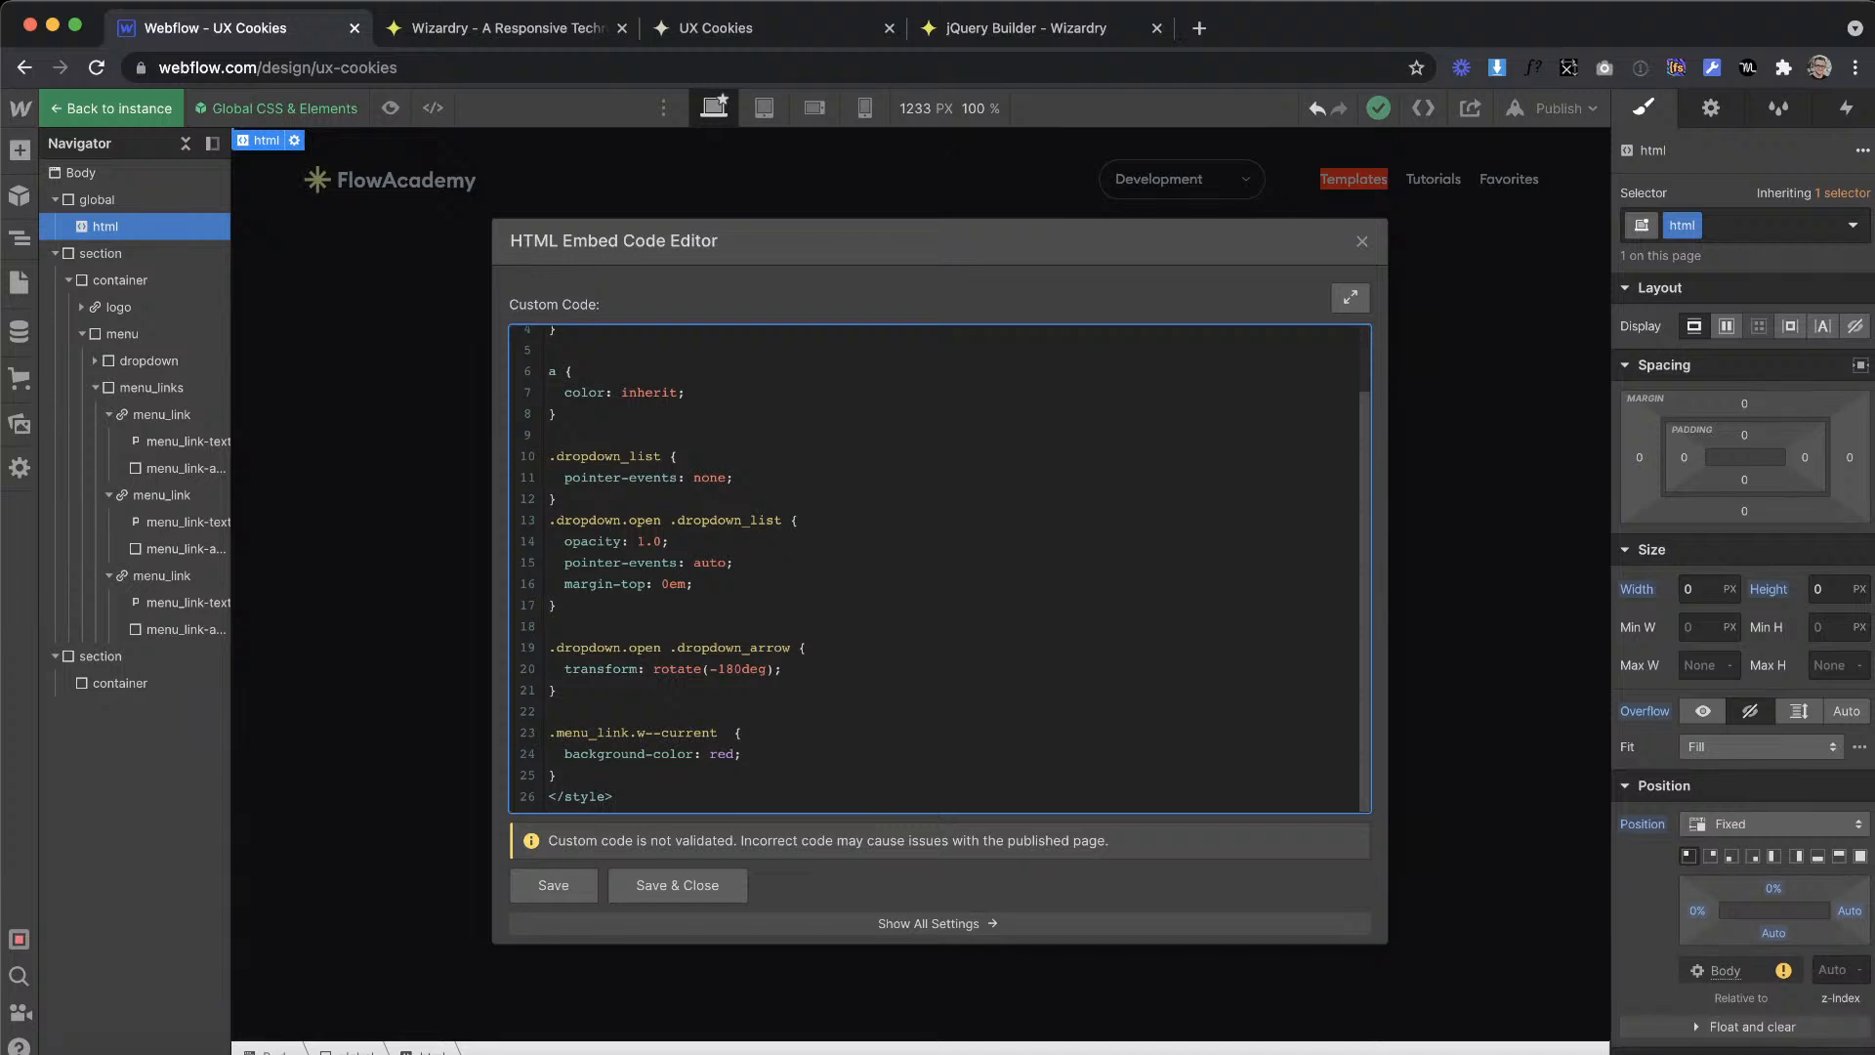
left_click_drag(764, 753, 562, 761)
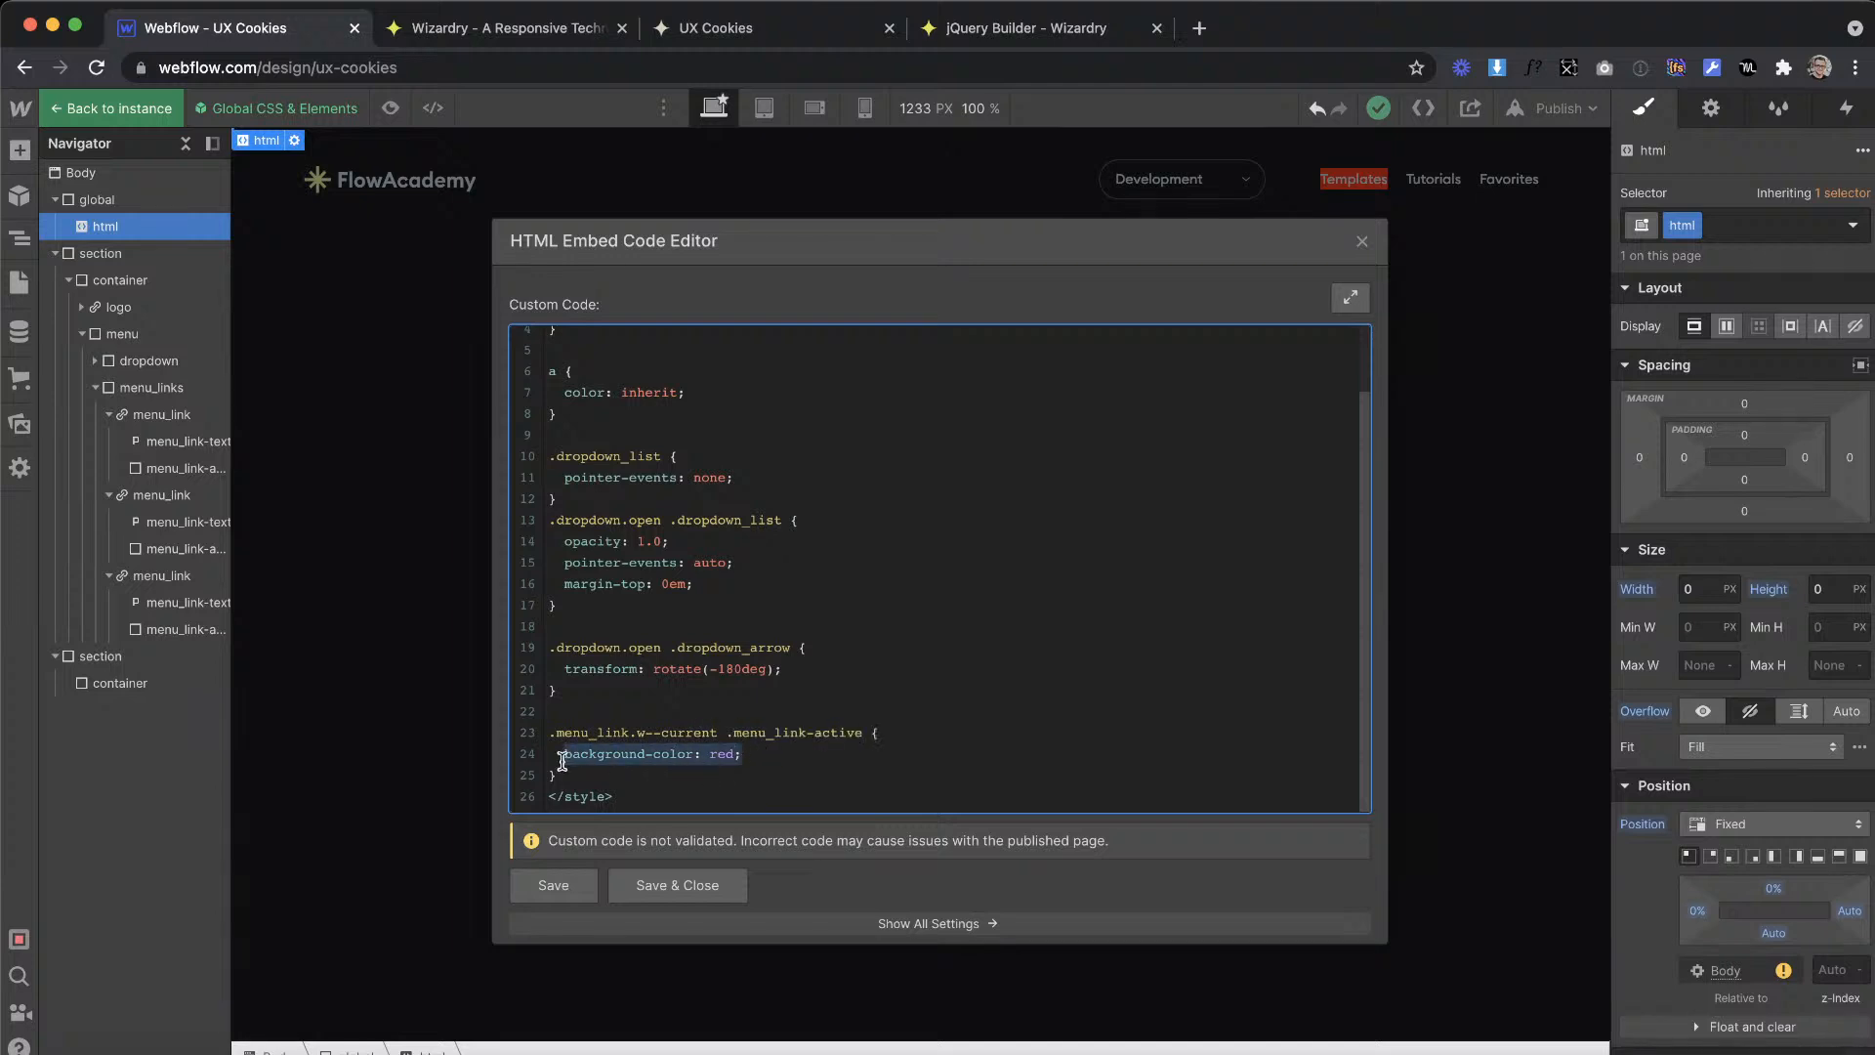
type("display: block;")
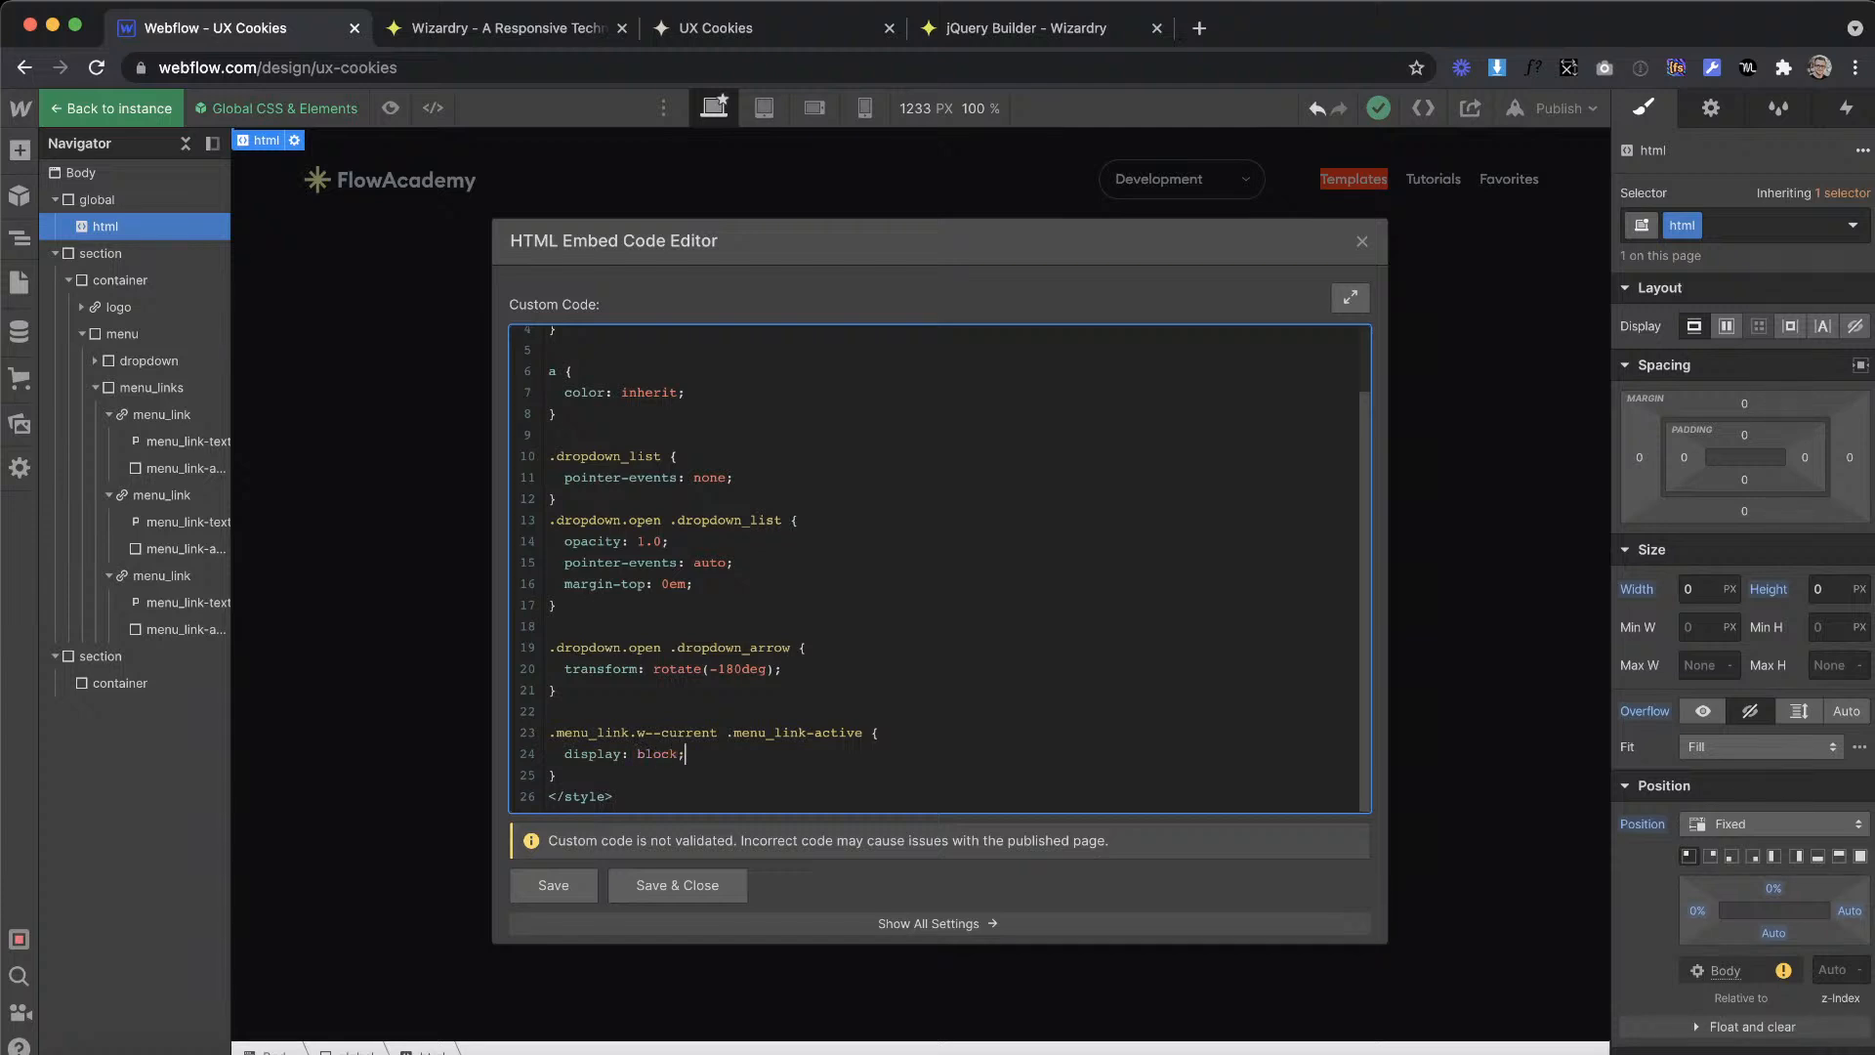
left_click(679, 888)
double_click(1136, 467)
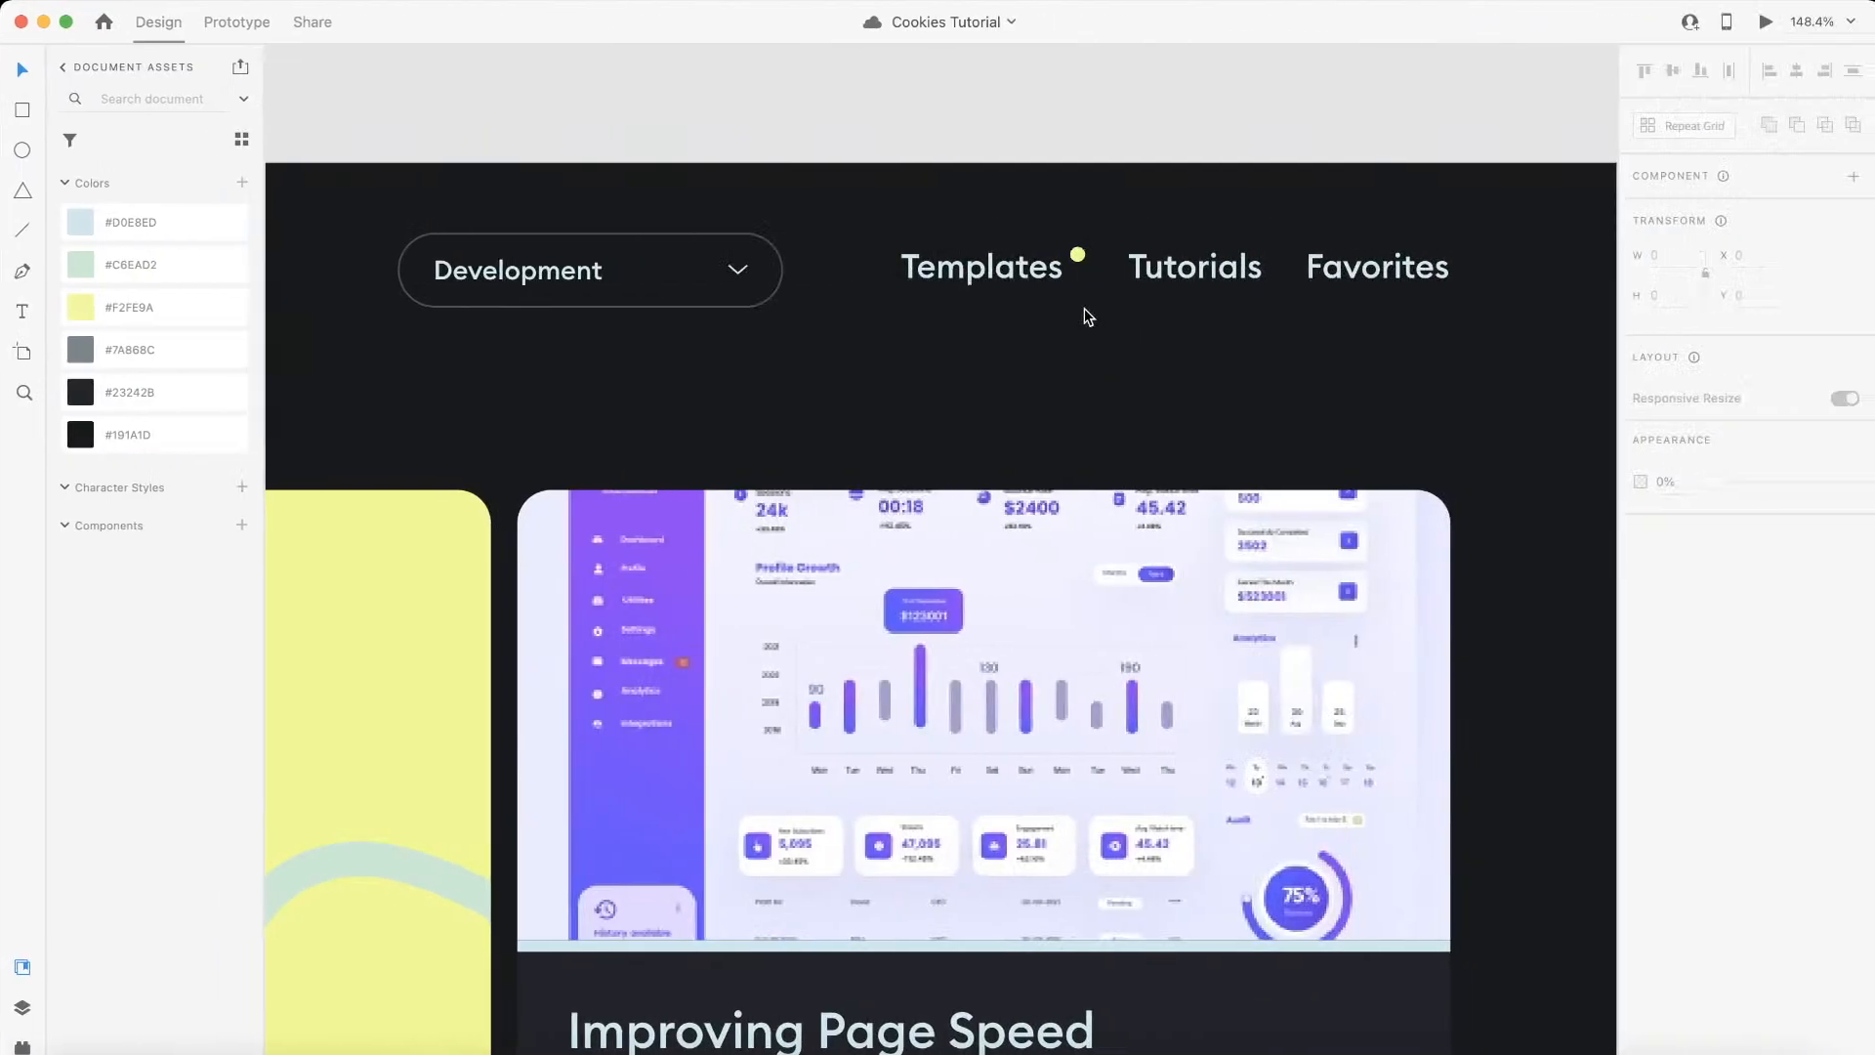
Step: Collapse the navigation section in the Navigator and select the second section on the Home page
scroll(1084, 309, "down", 5)
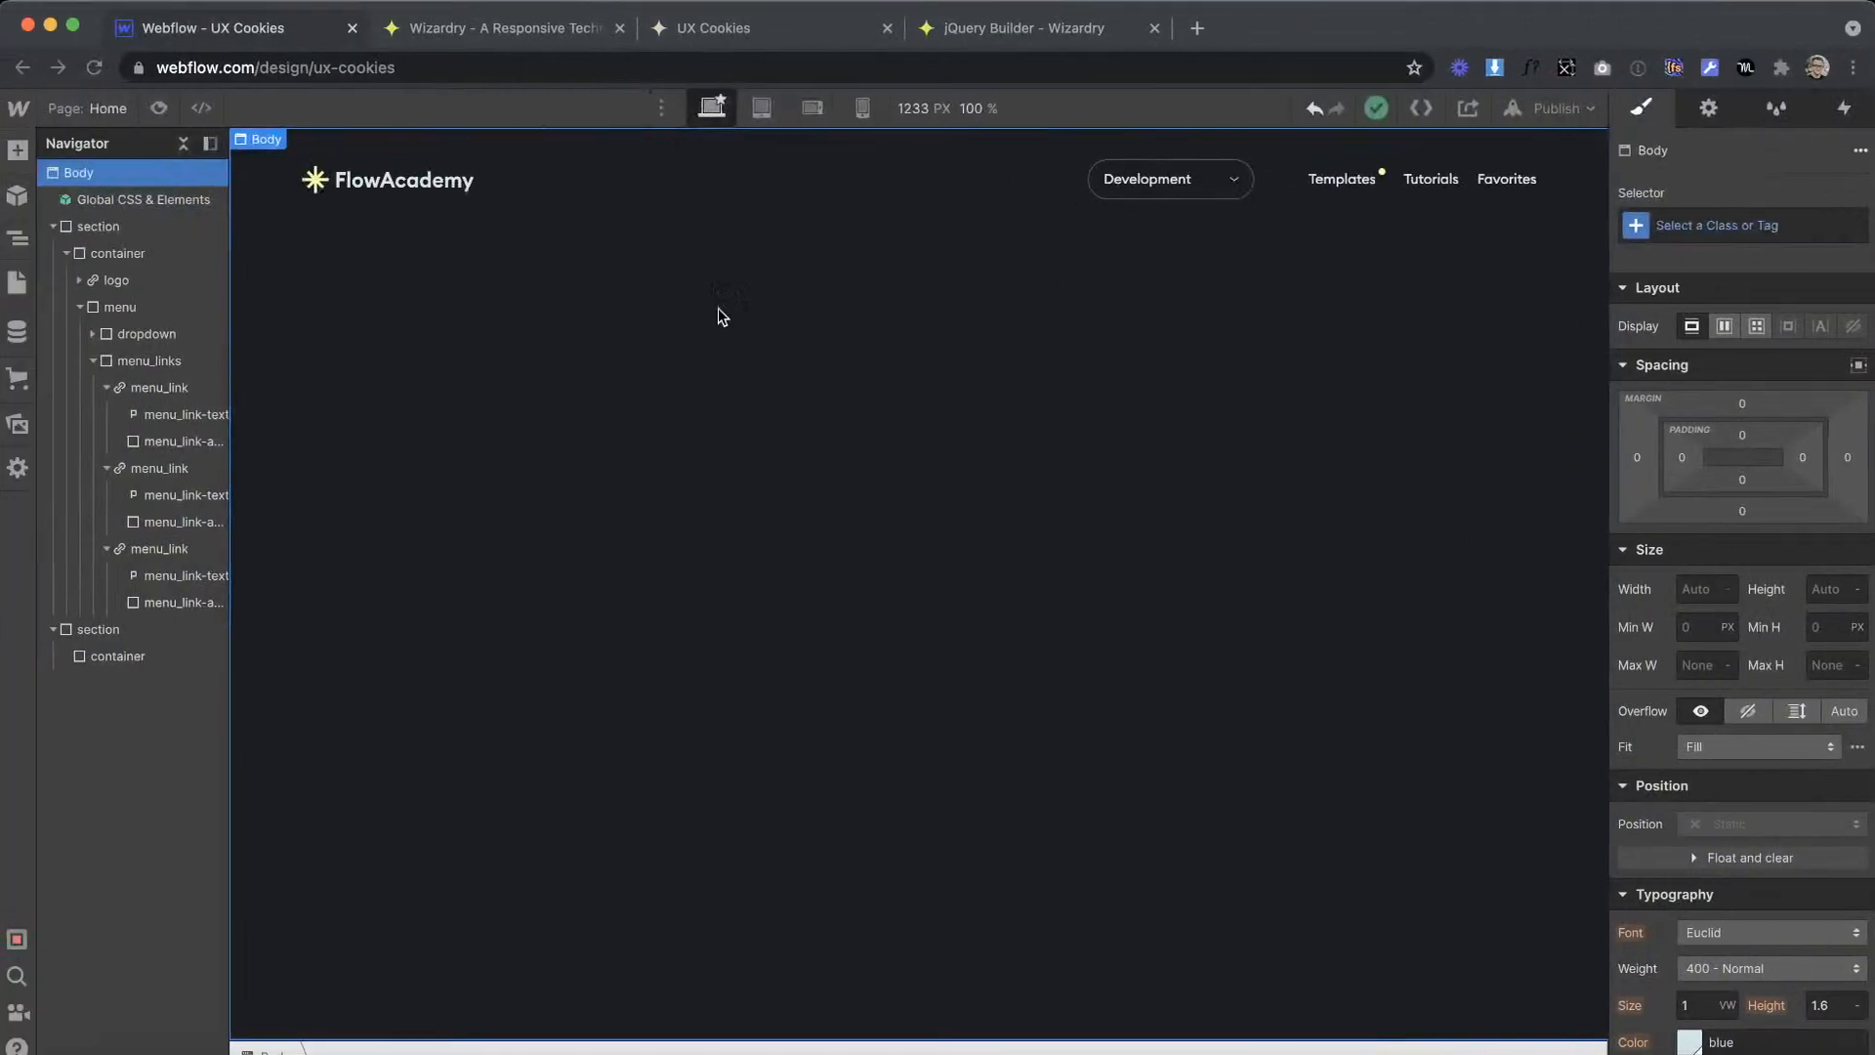
left_click(721, 188)
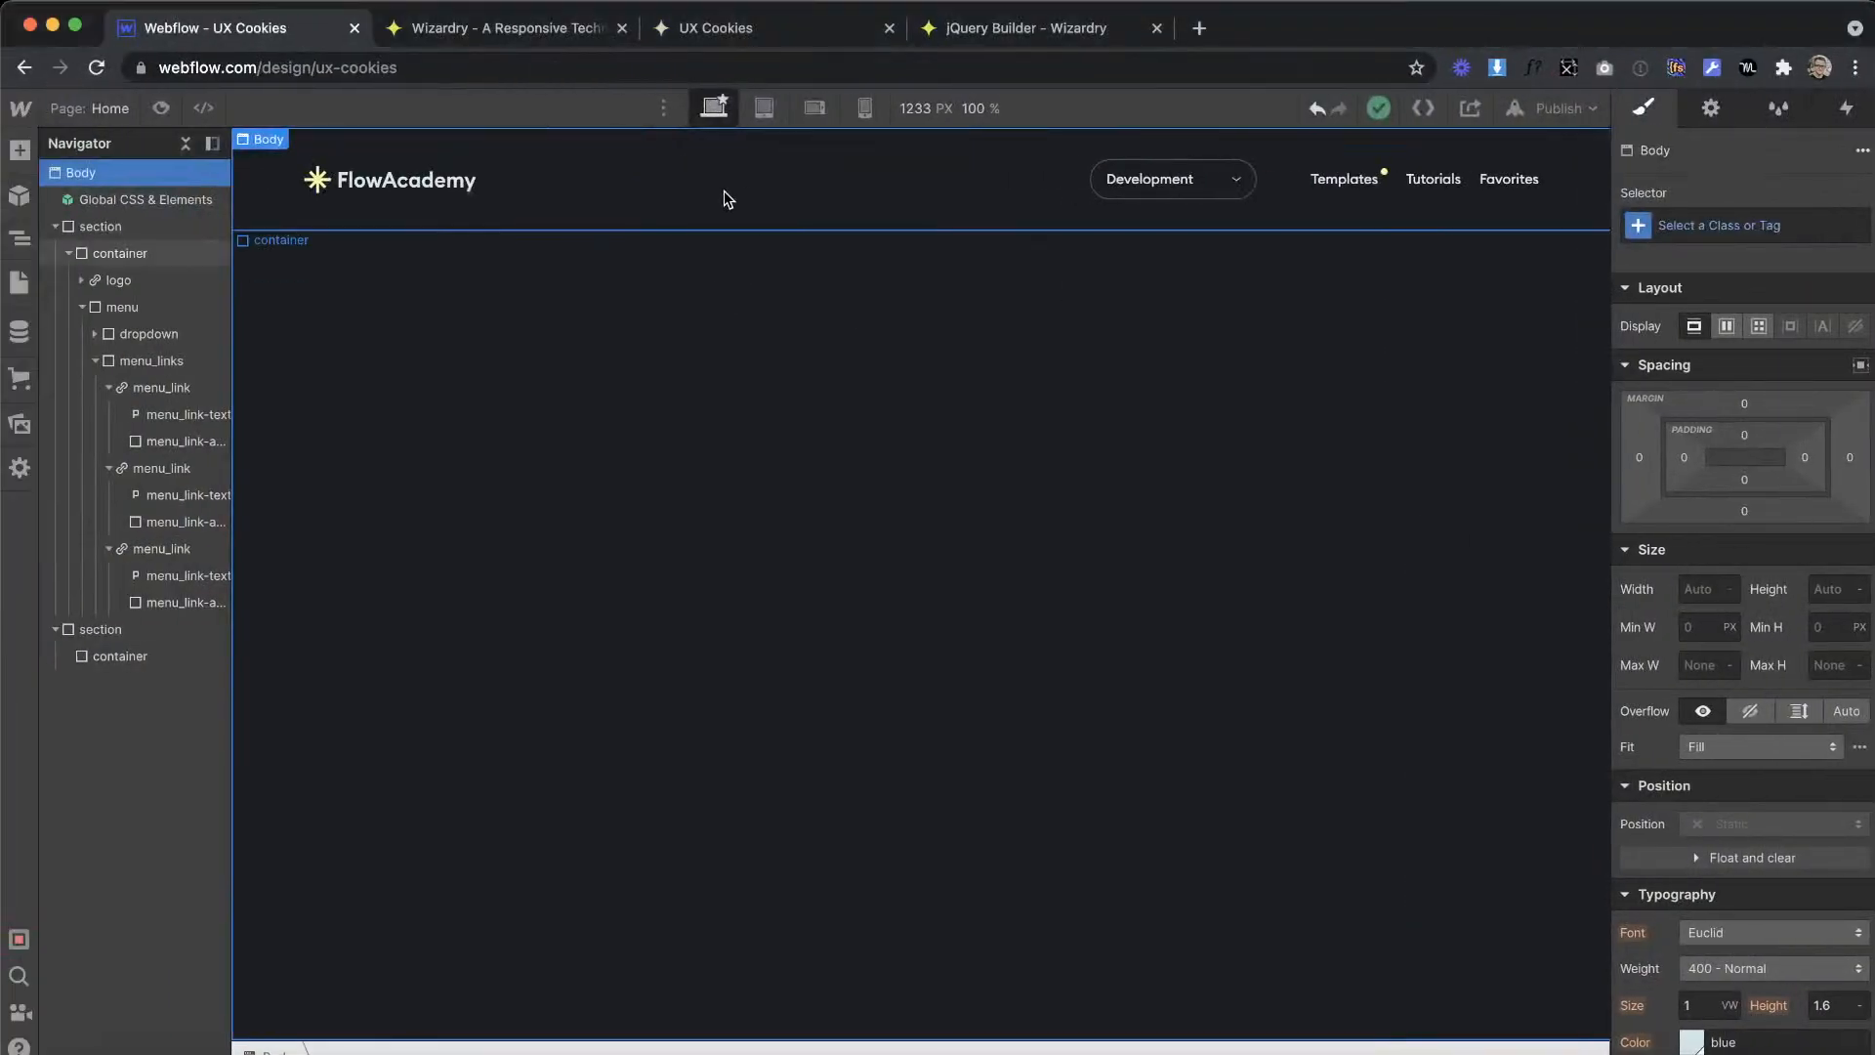
left_click(55, 226)
left_click(101, 253)
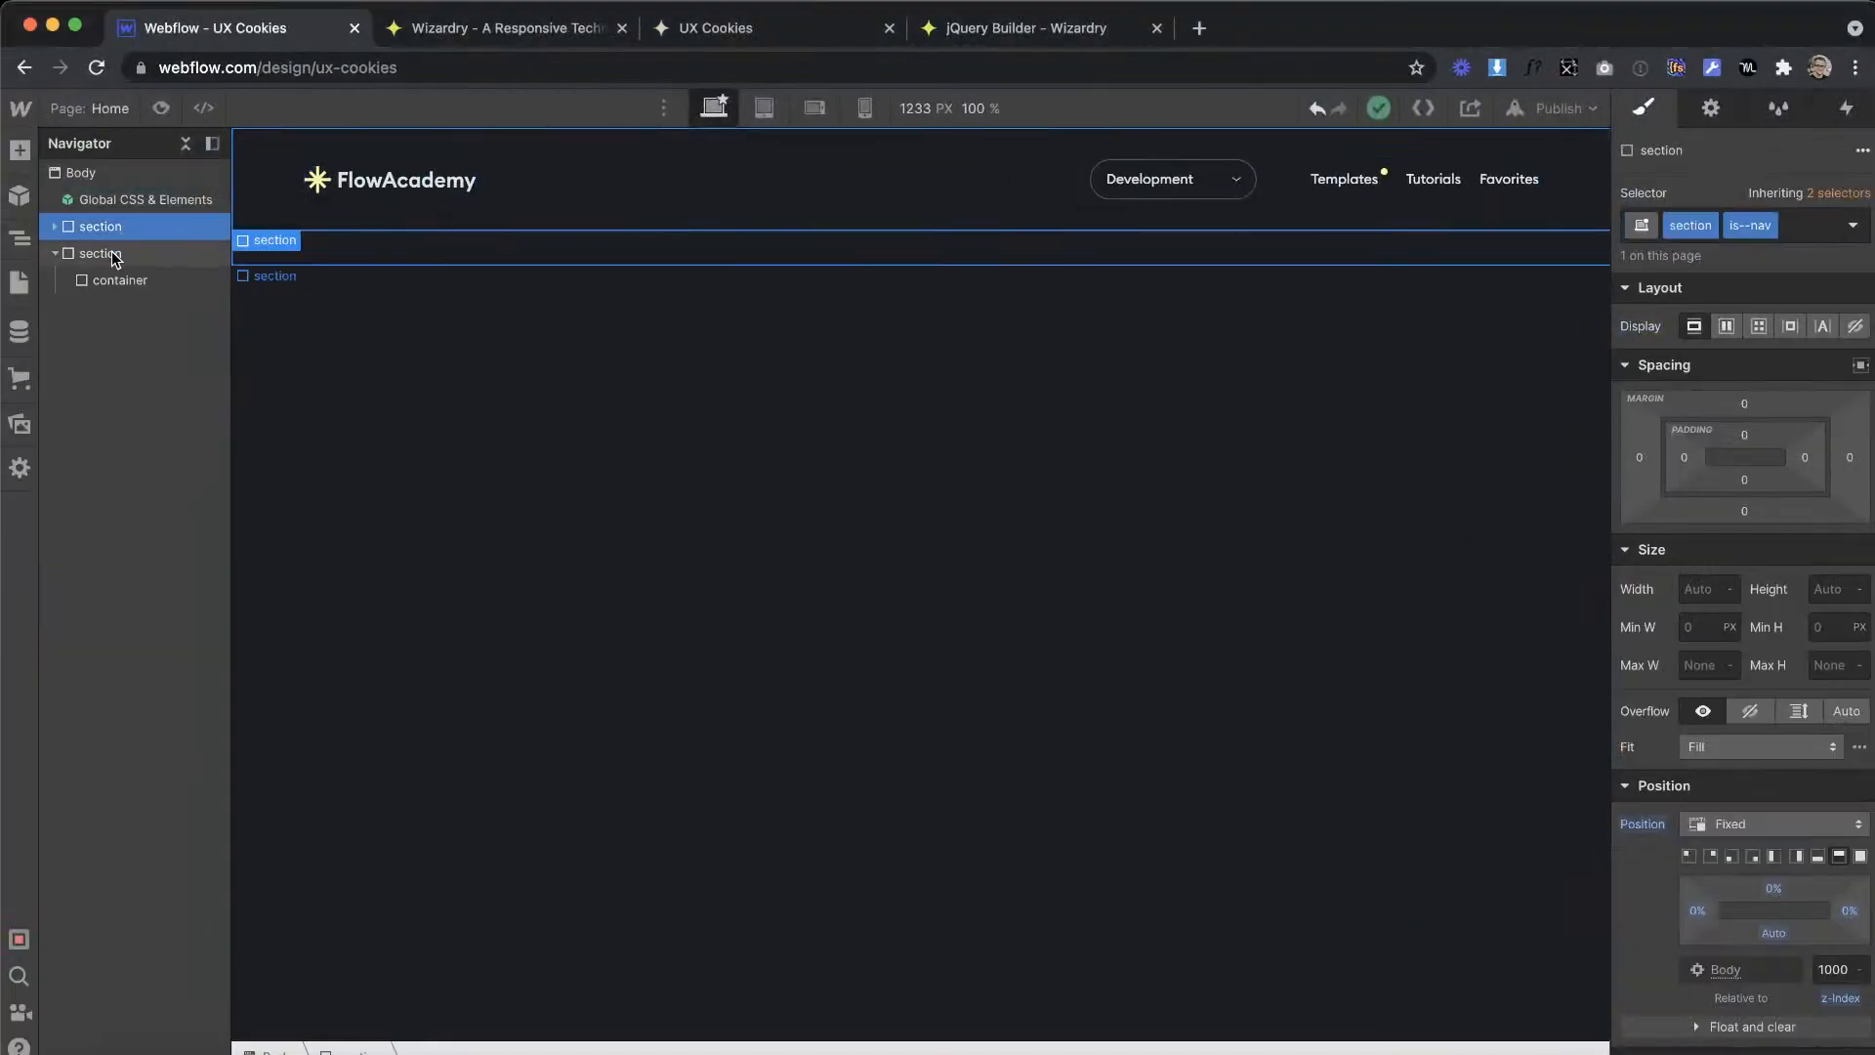
Step: Switch to the Adobe XD design, review the page artboards and select the Templates banner to read its vertical position
key("ctrl+Right")
scroll(873, 434, "down", 5)
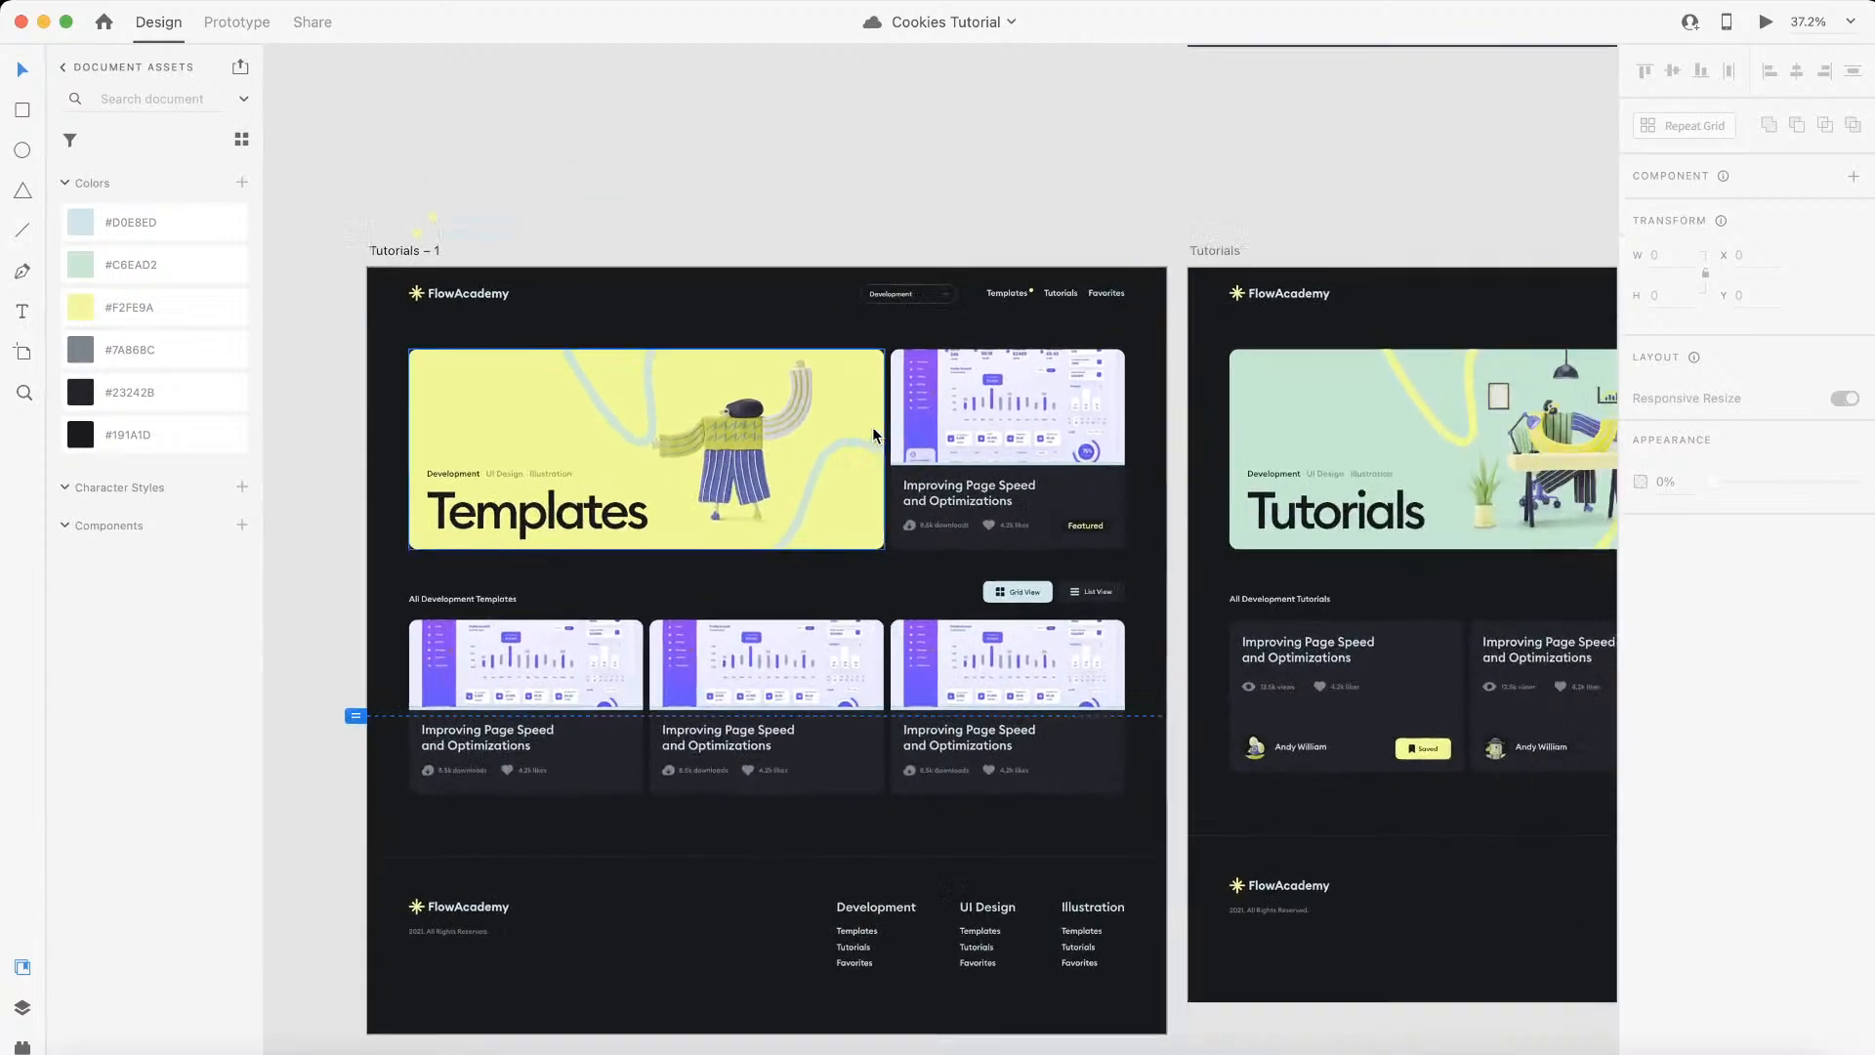
scroll(872, 433, "right", 4)
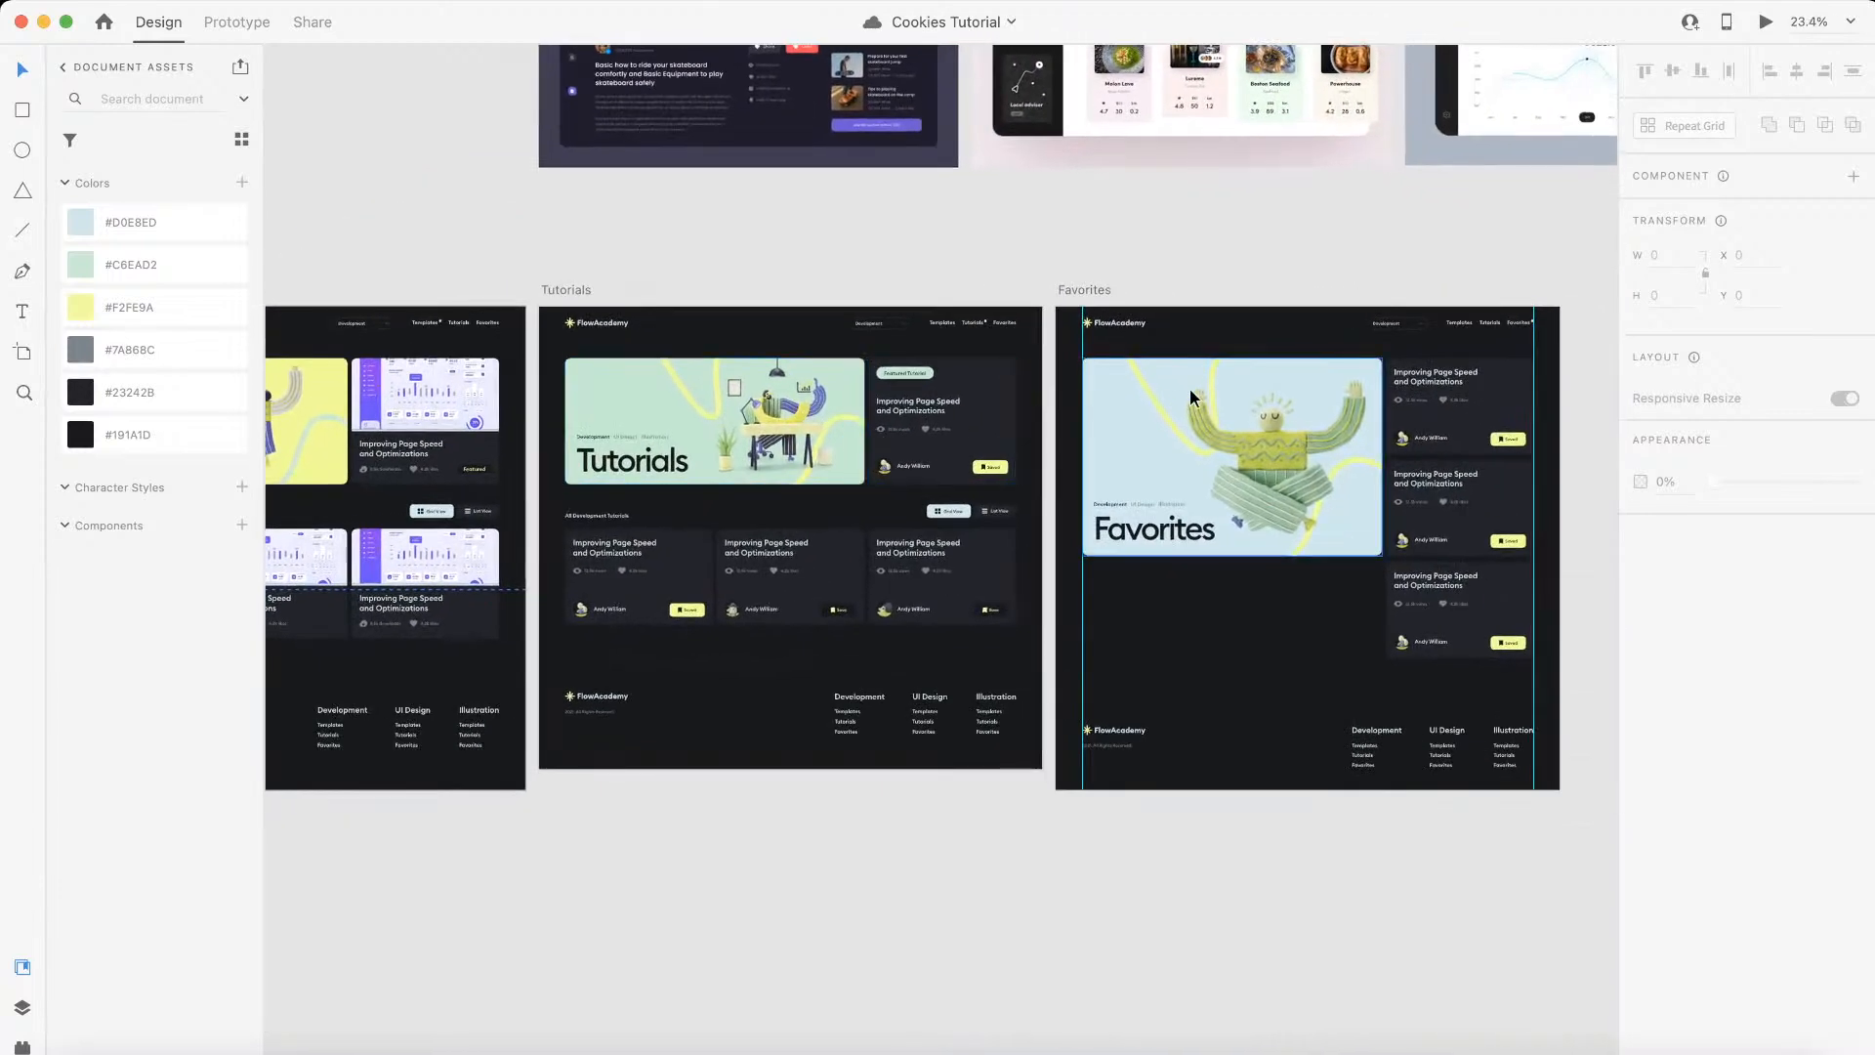
scroll(872, 434, "left", 8)
scroll(1070, 377, "up", 5)
left_click(990, 397)
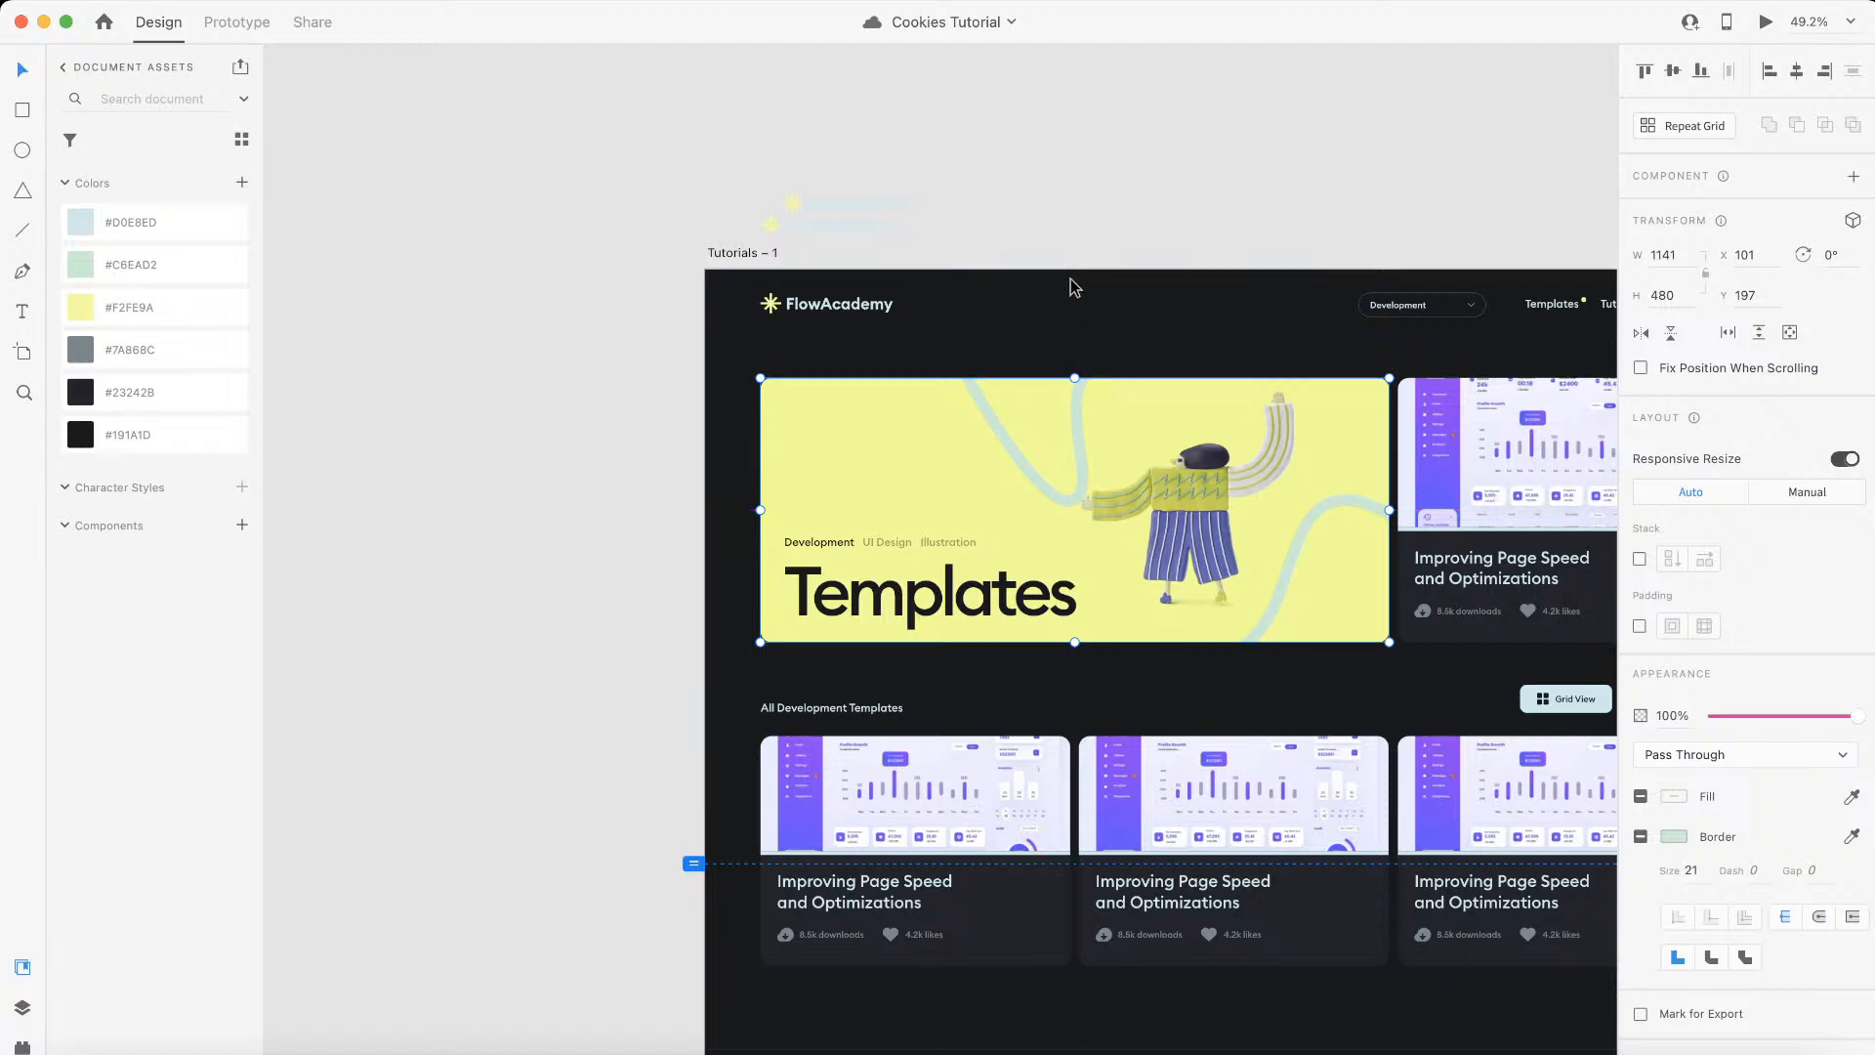
Step: Switch to the PX to EM converter in the browser and convert an element size of 197 px to em
key("ctrl+Left")
left_click(493, 29)
left_click_drag(535, 442, 347, 430)
type("197")
Step: Return to the Webflow project and add the combo class is--main to the container in the second section
left_click(200, 27)
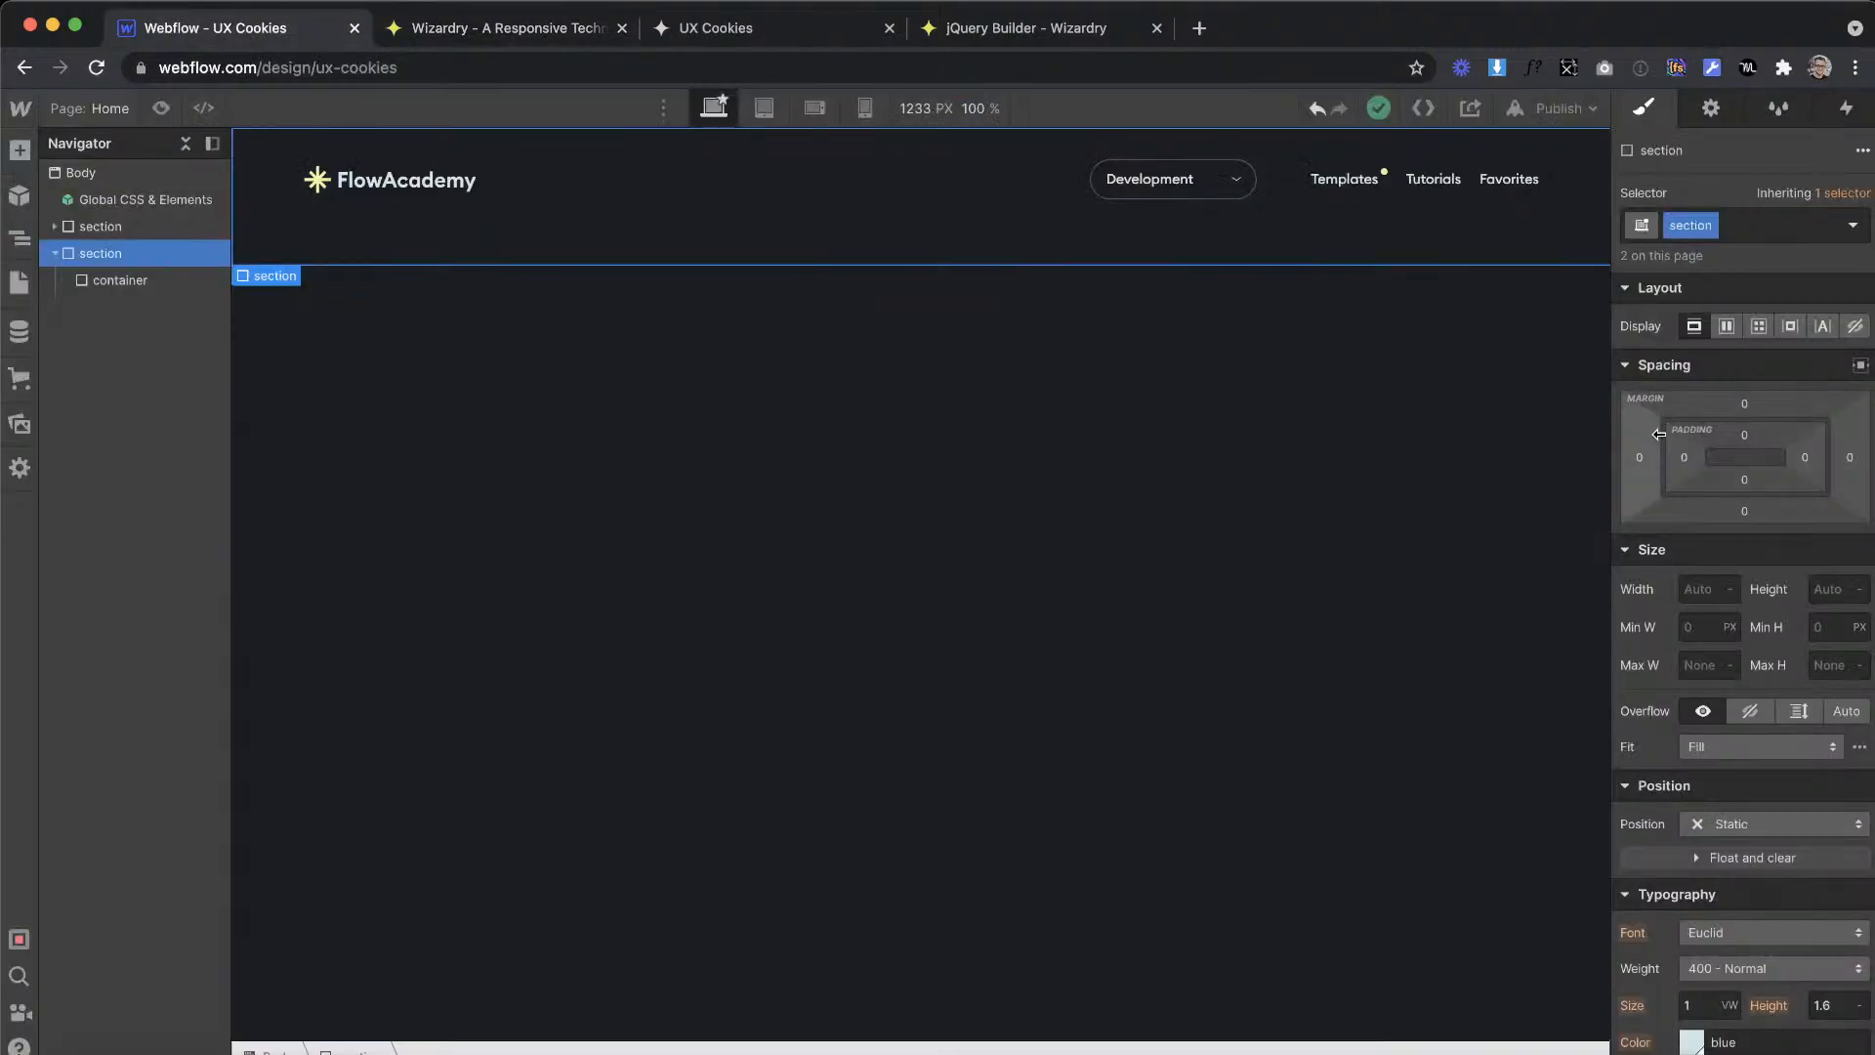
left_click(1793, 227)
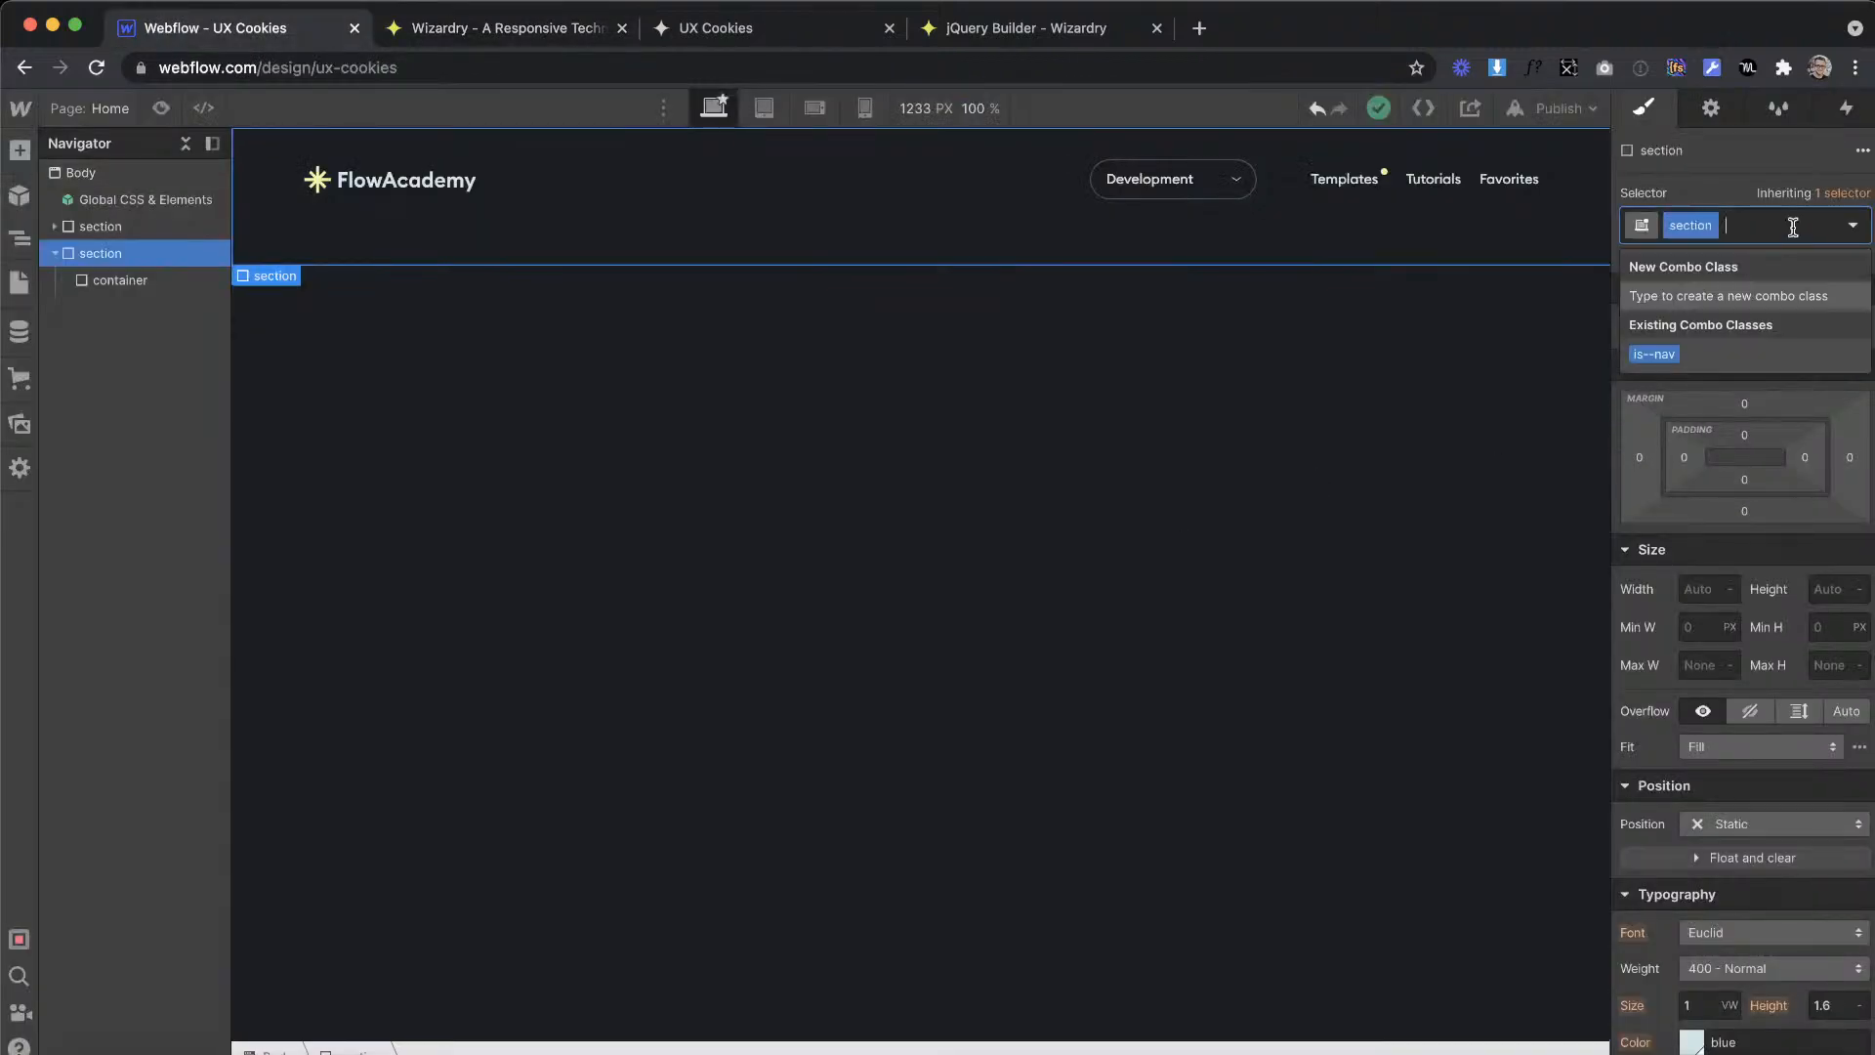
left_click(98, 281)
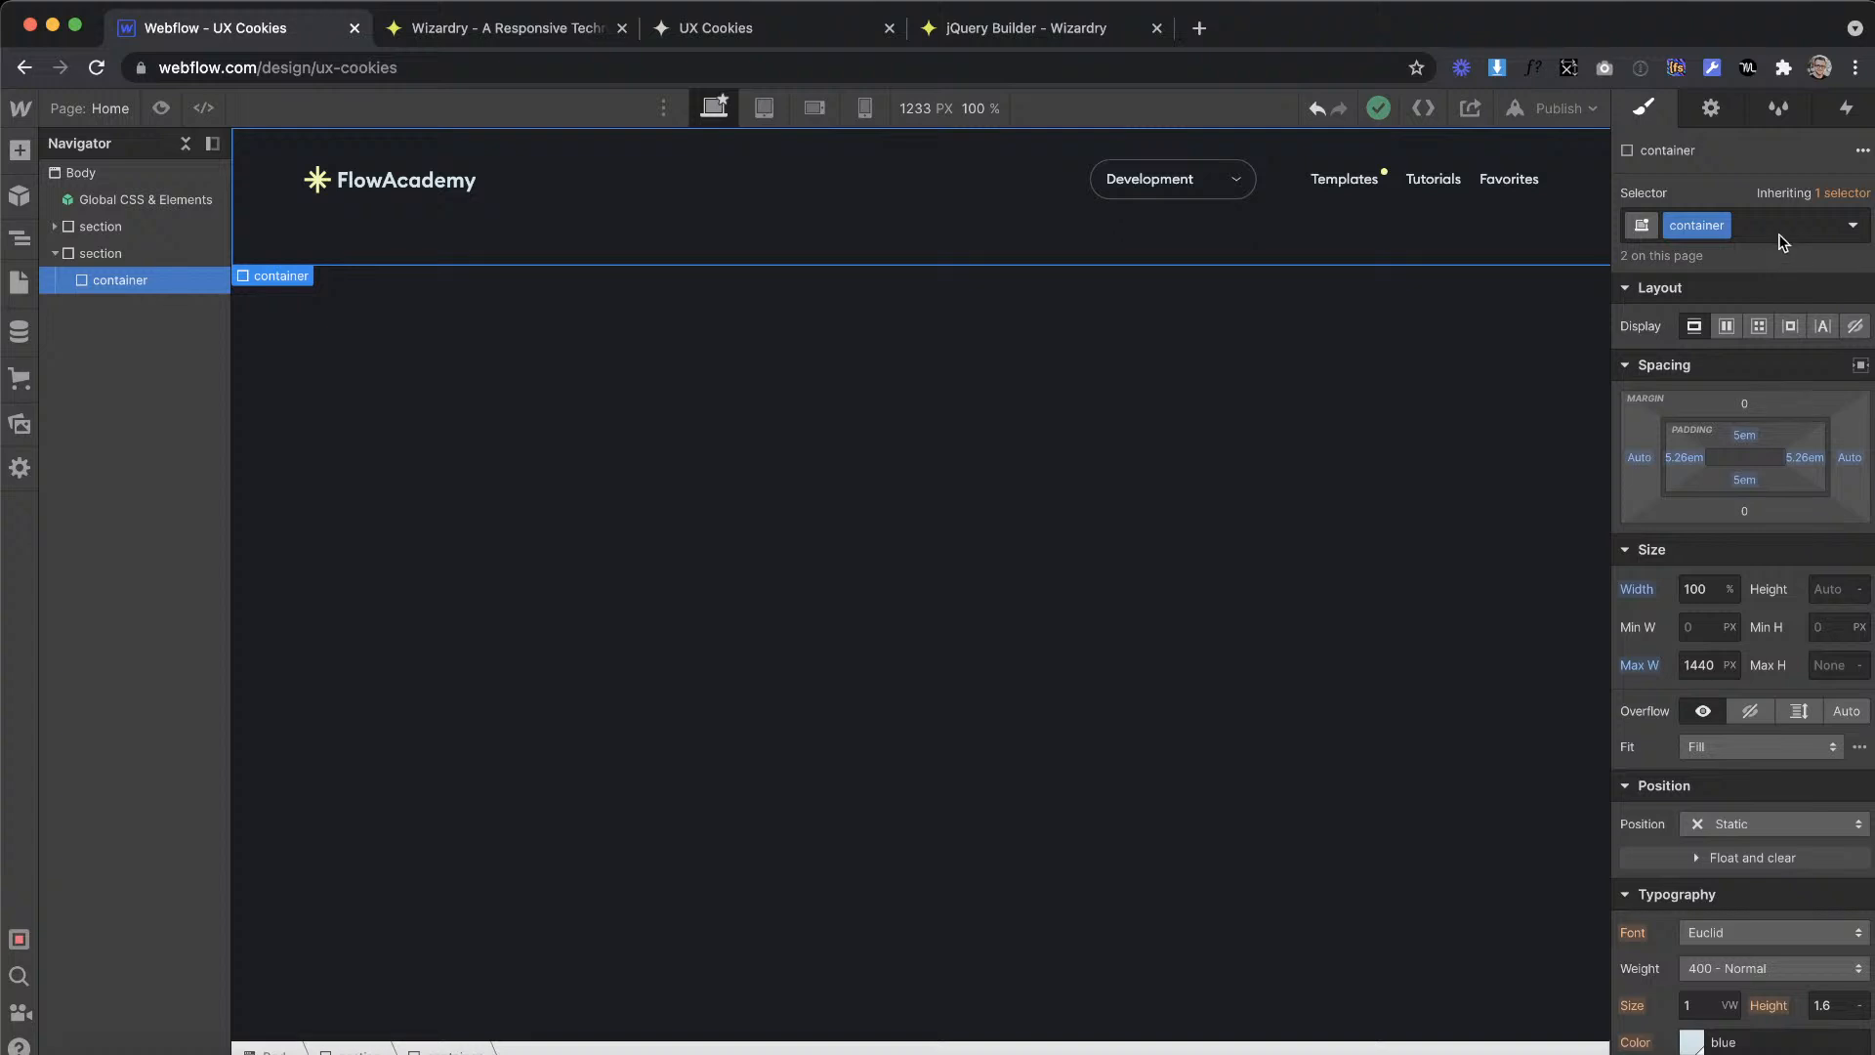
left_click(1767, 226)
type("is--")
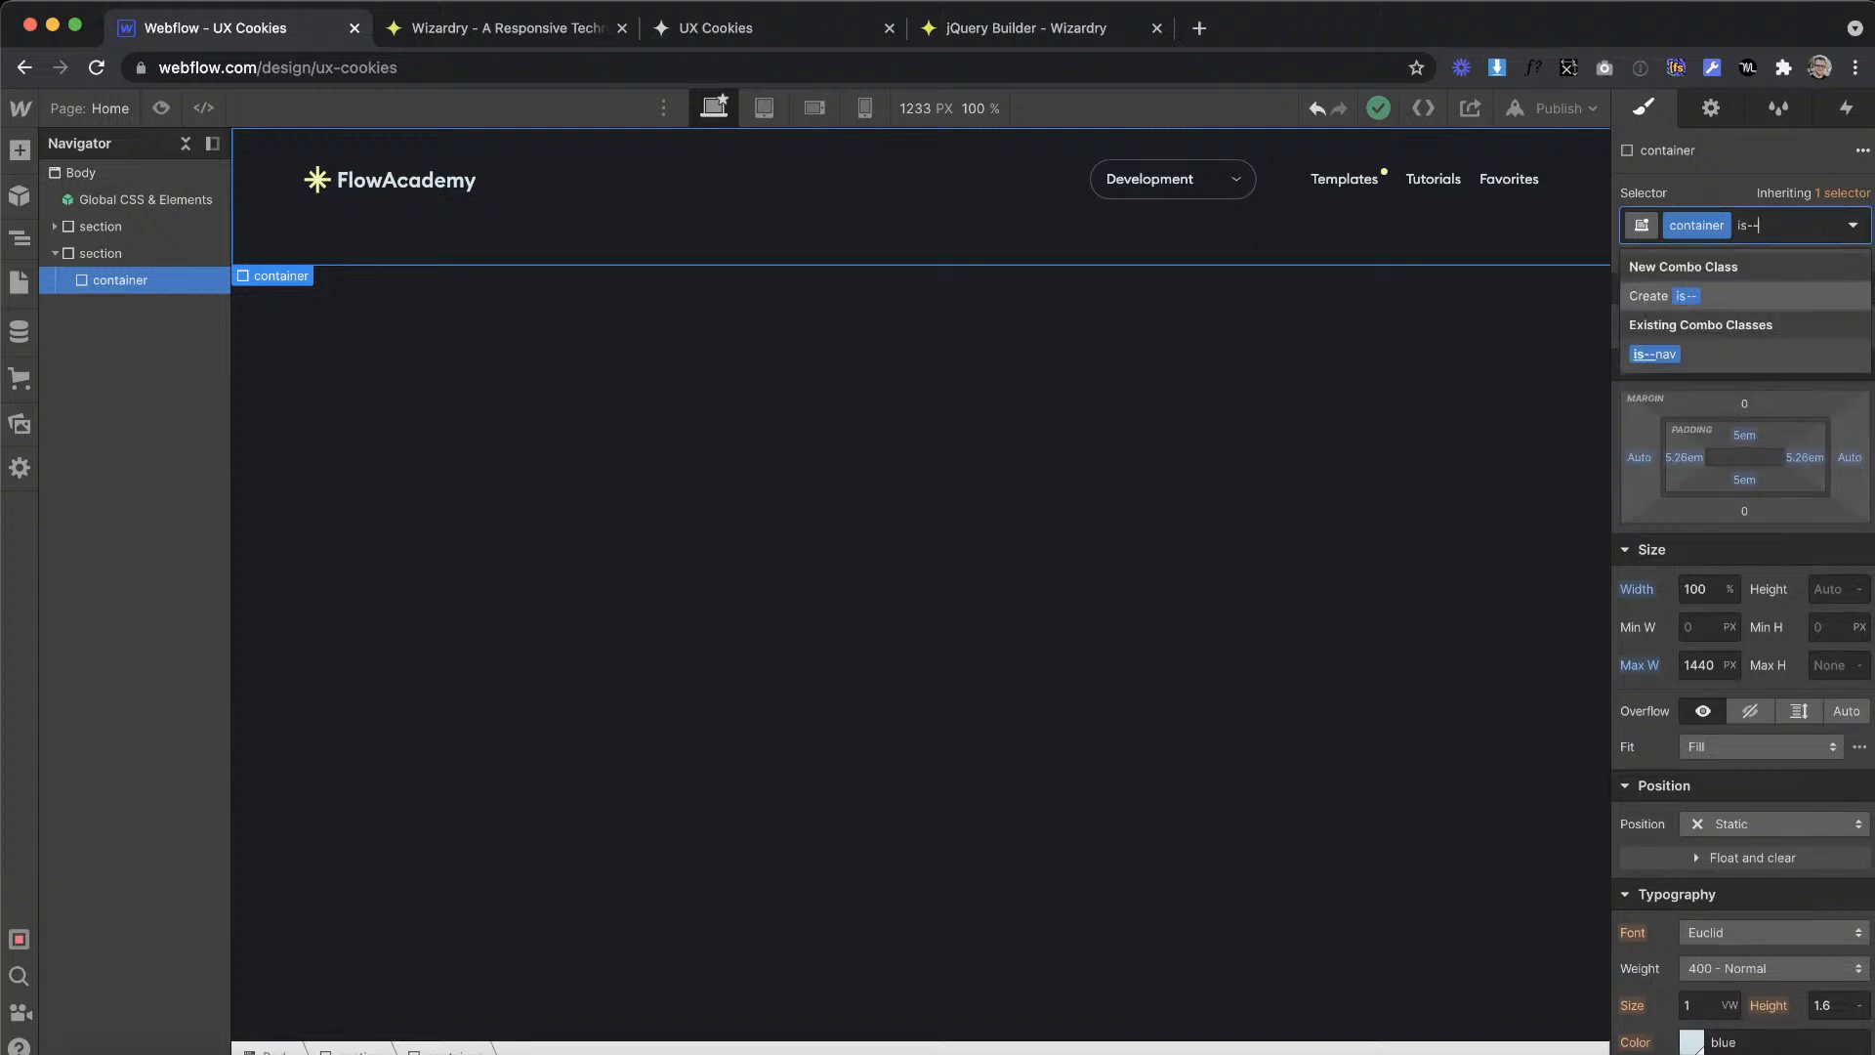
key("ctrl+Right")
key("ctrl+Left")
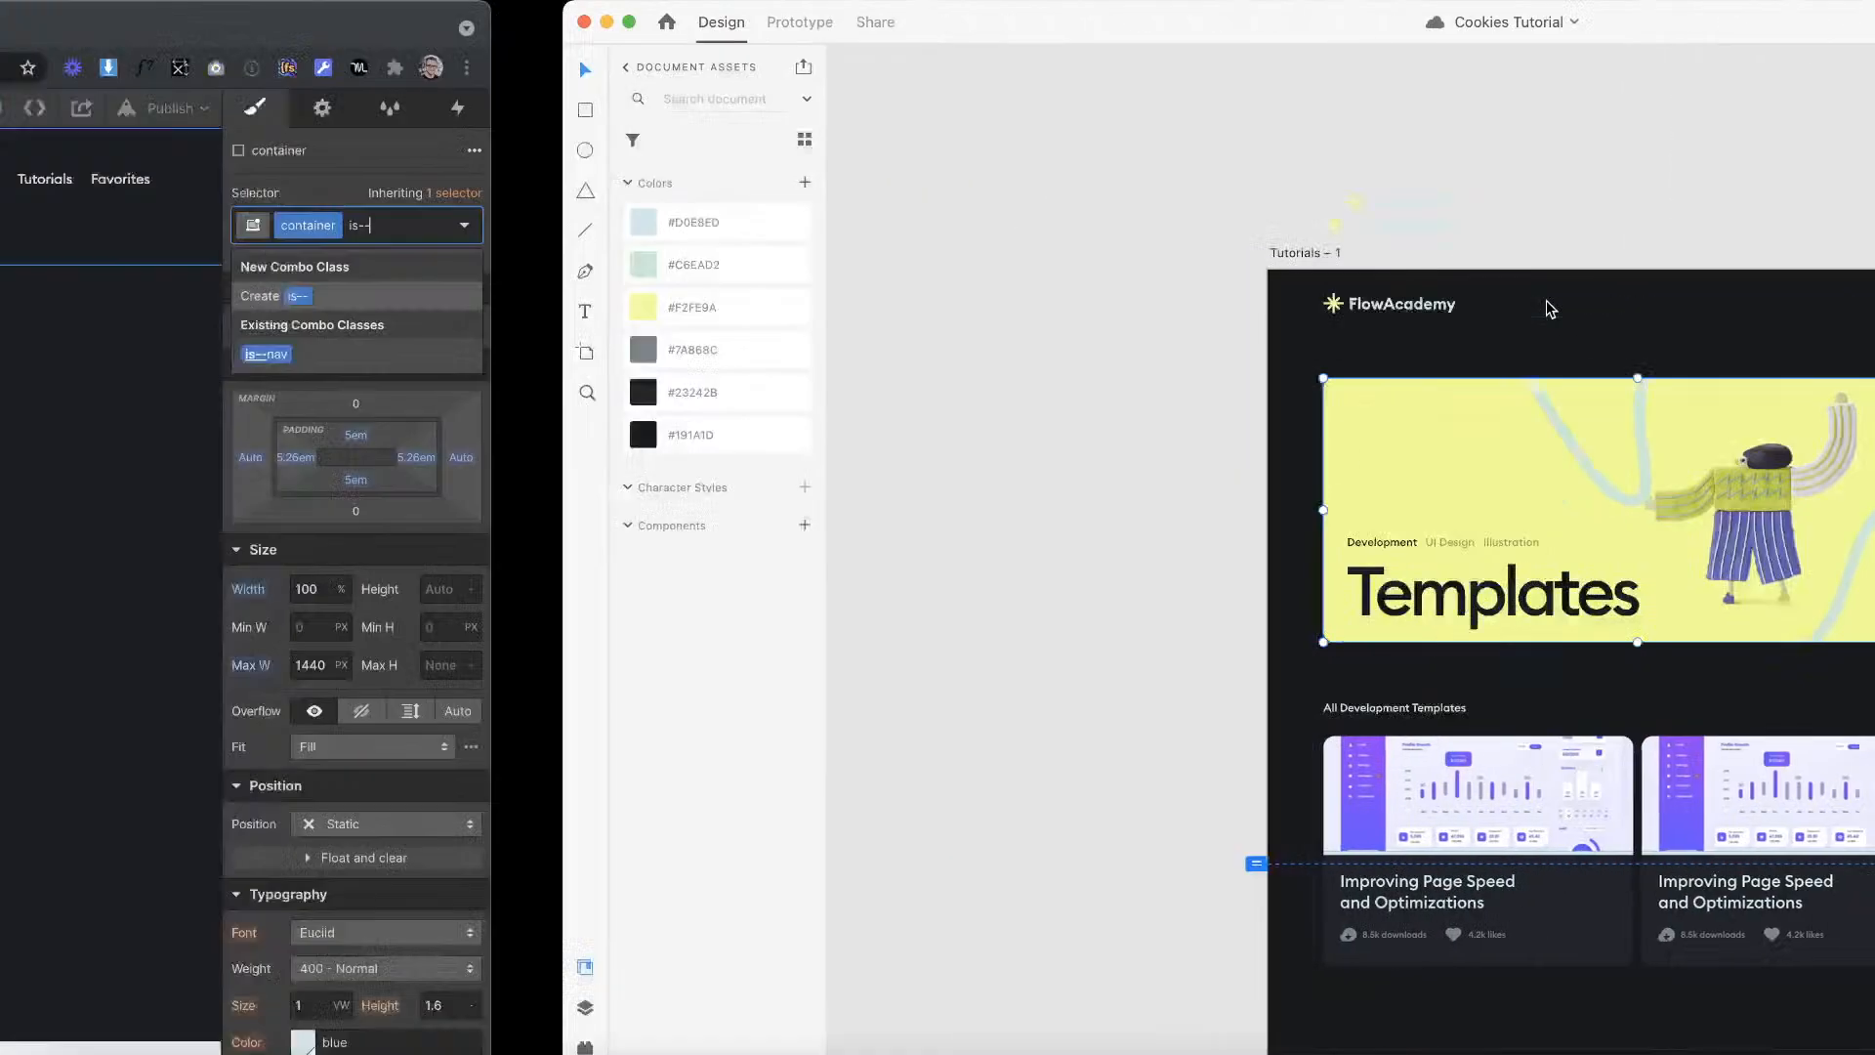
left_click(1779, 230)
type("is--")
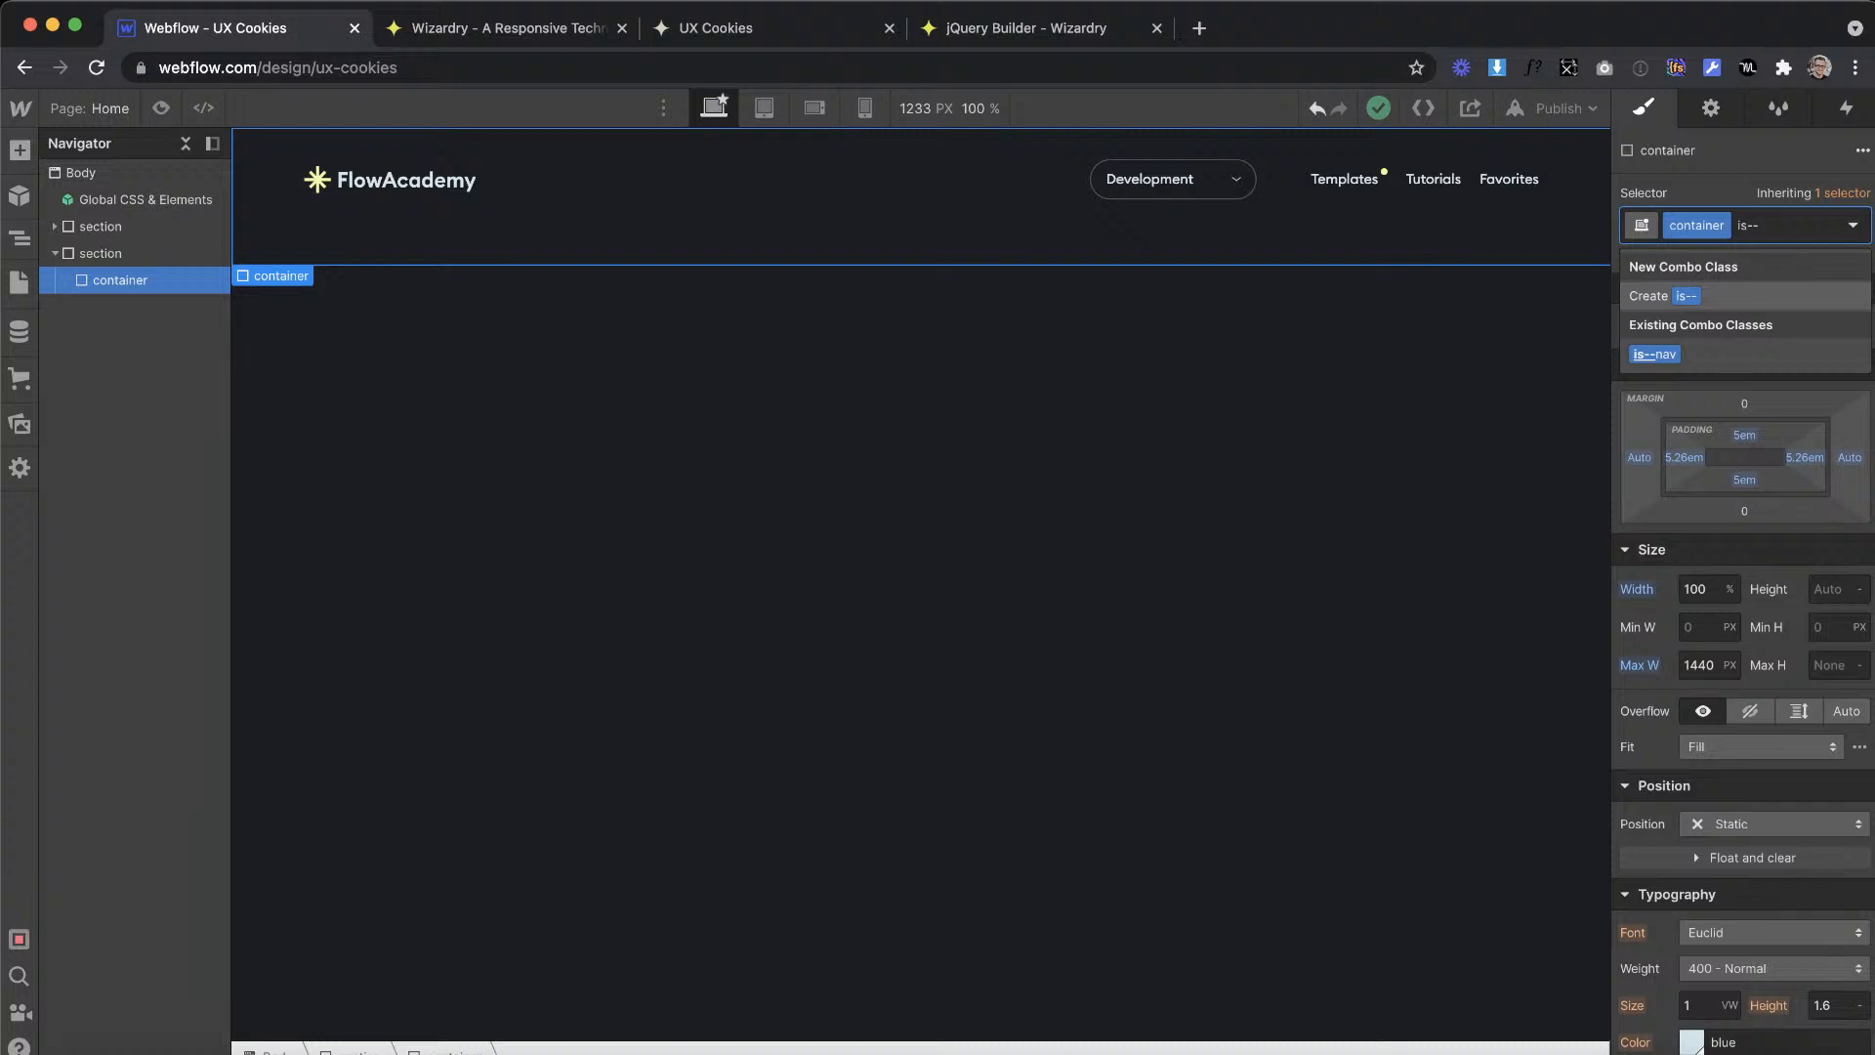
type("main")
key("Return")
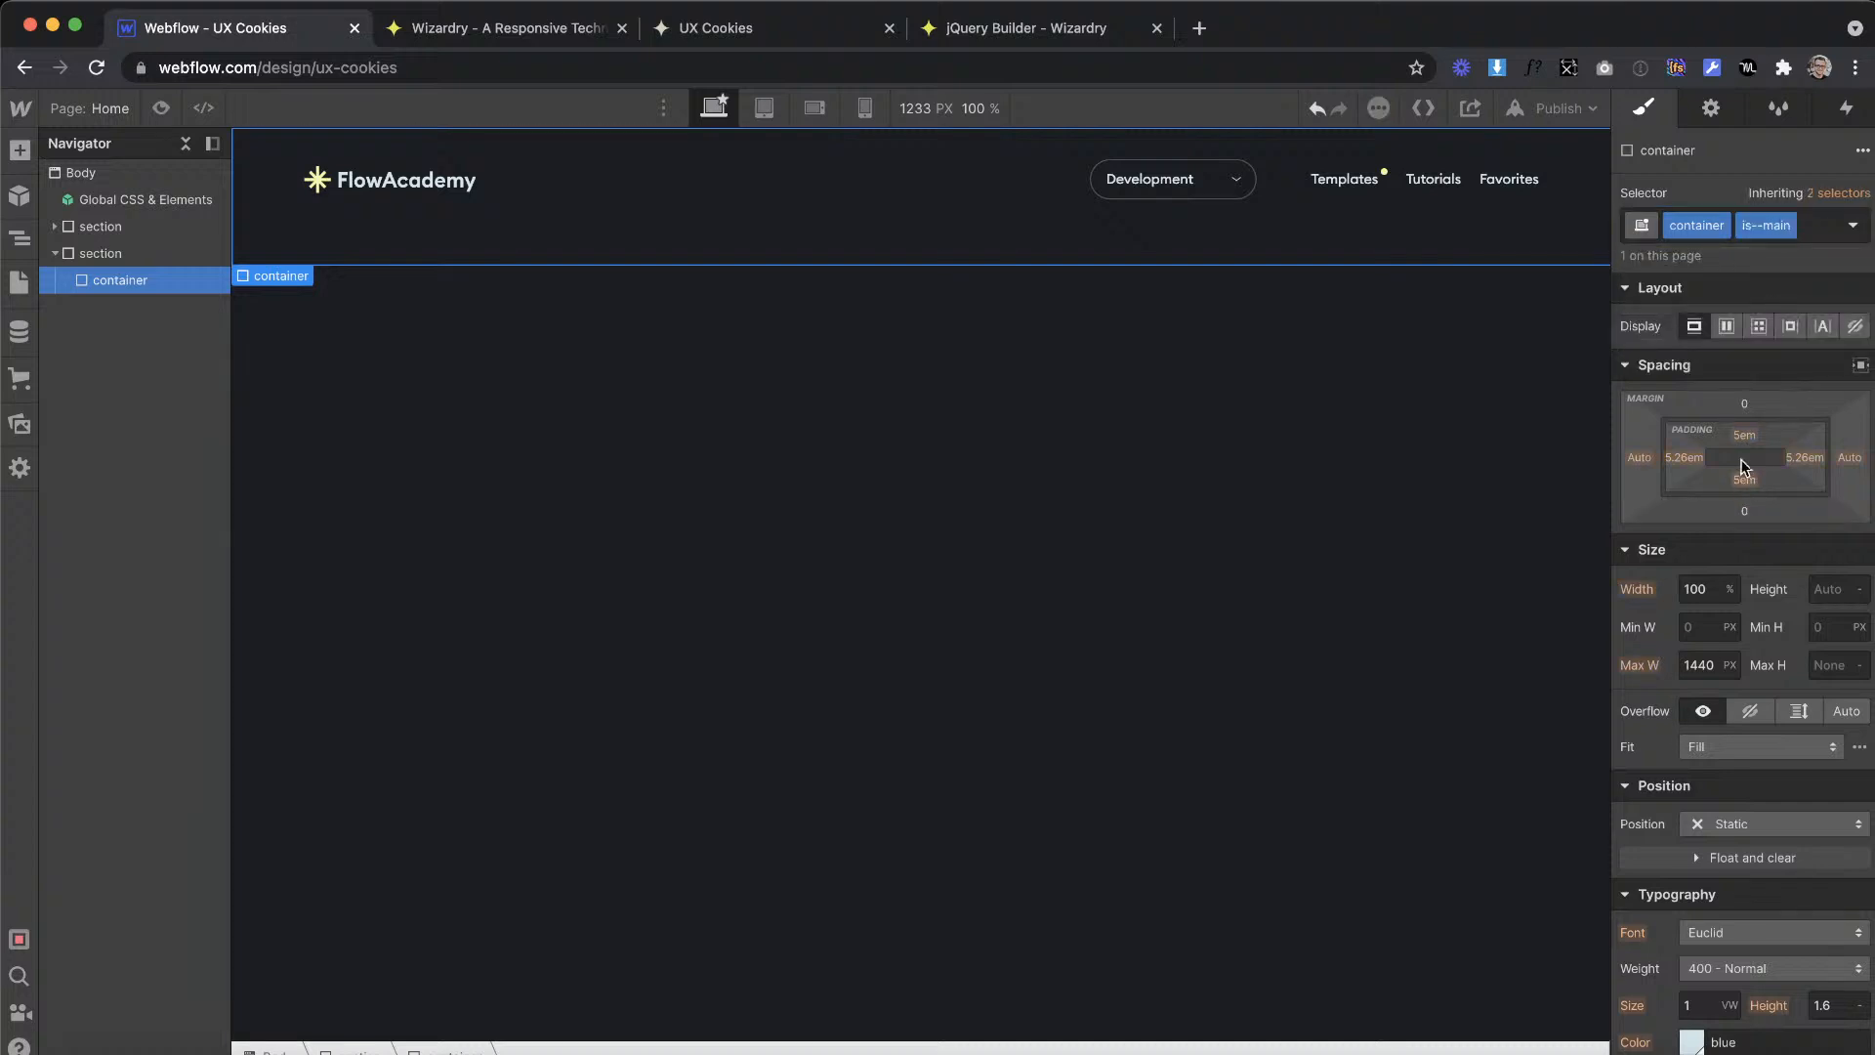
Step: Set the top padding of the is--main container to 10.26em
left_click(1744, 436)
type("26em")
key("Return")
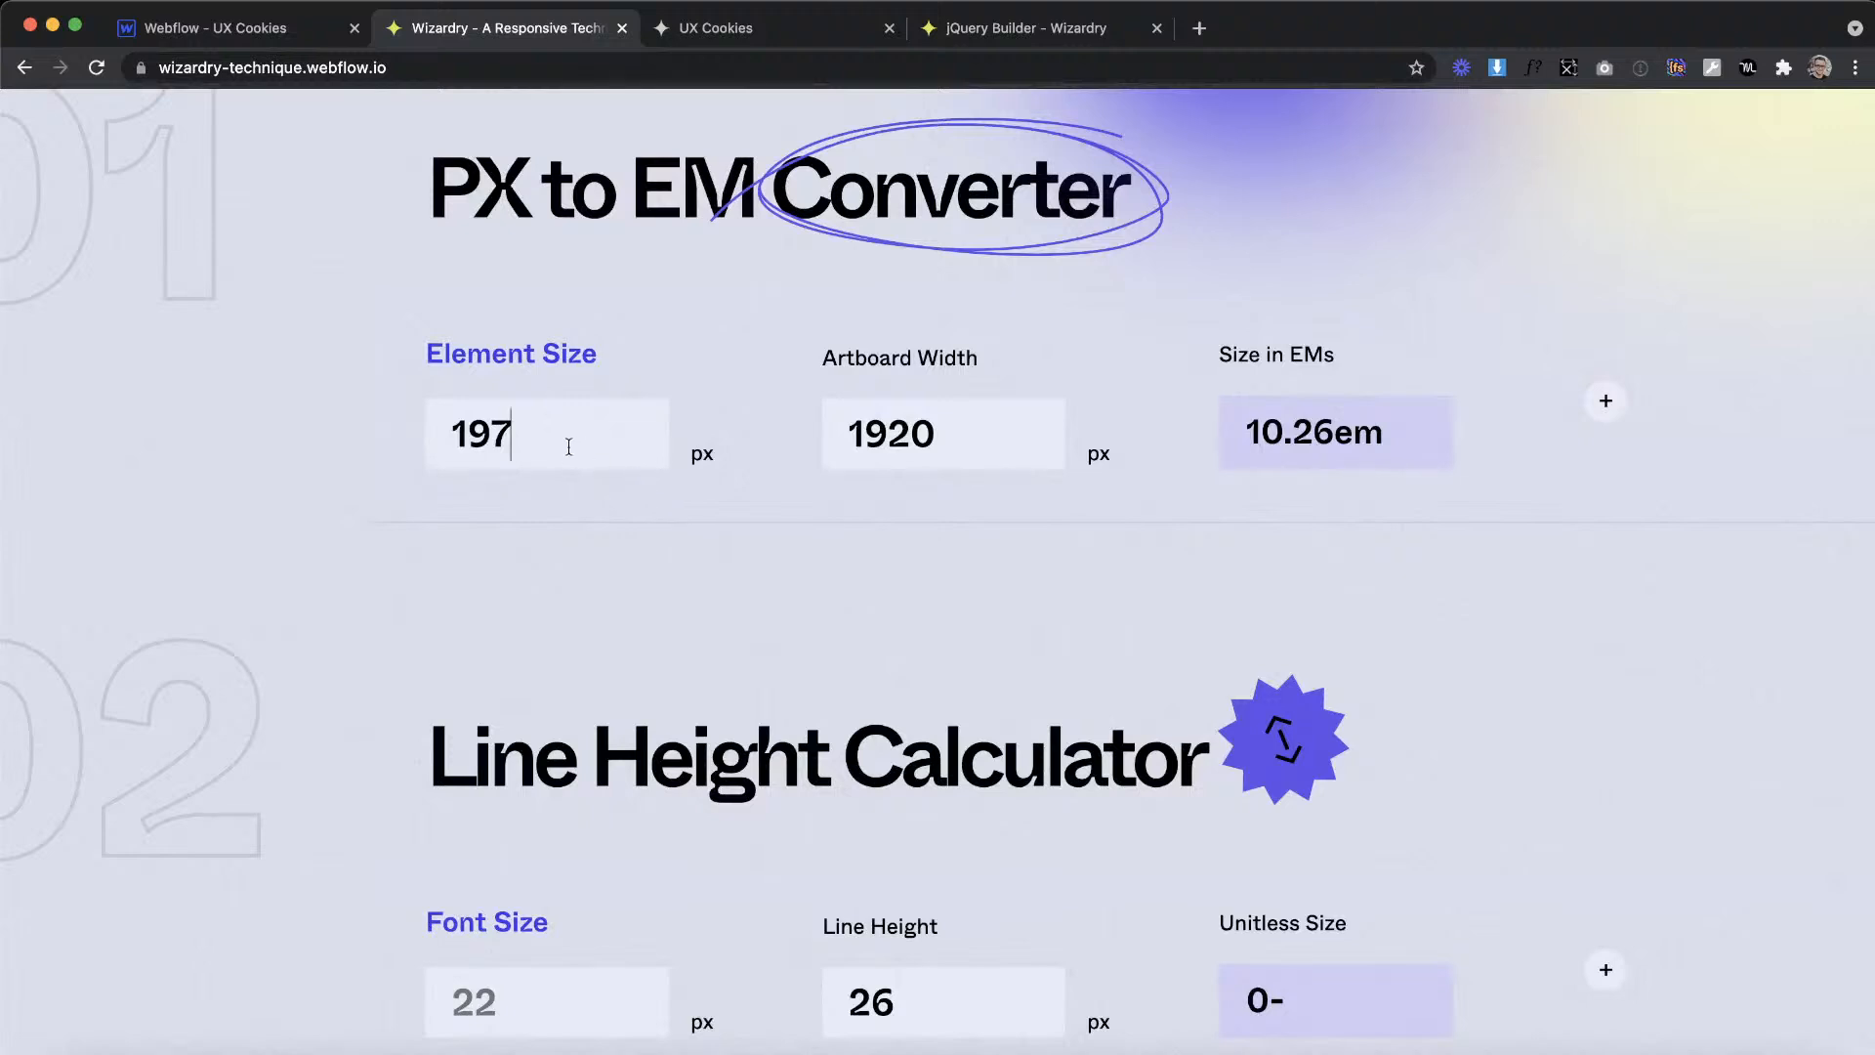
left_click(246, 30)
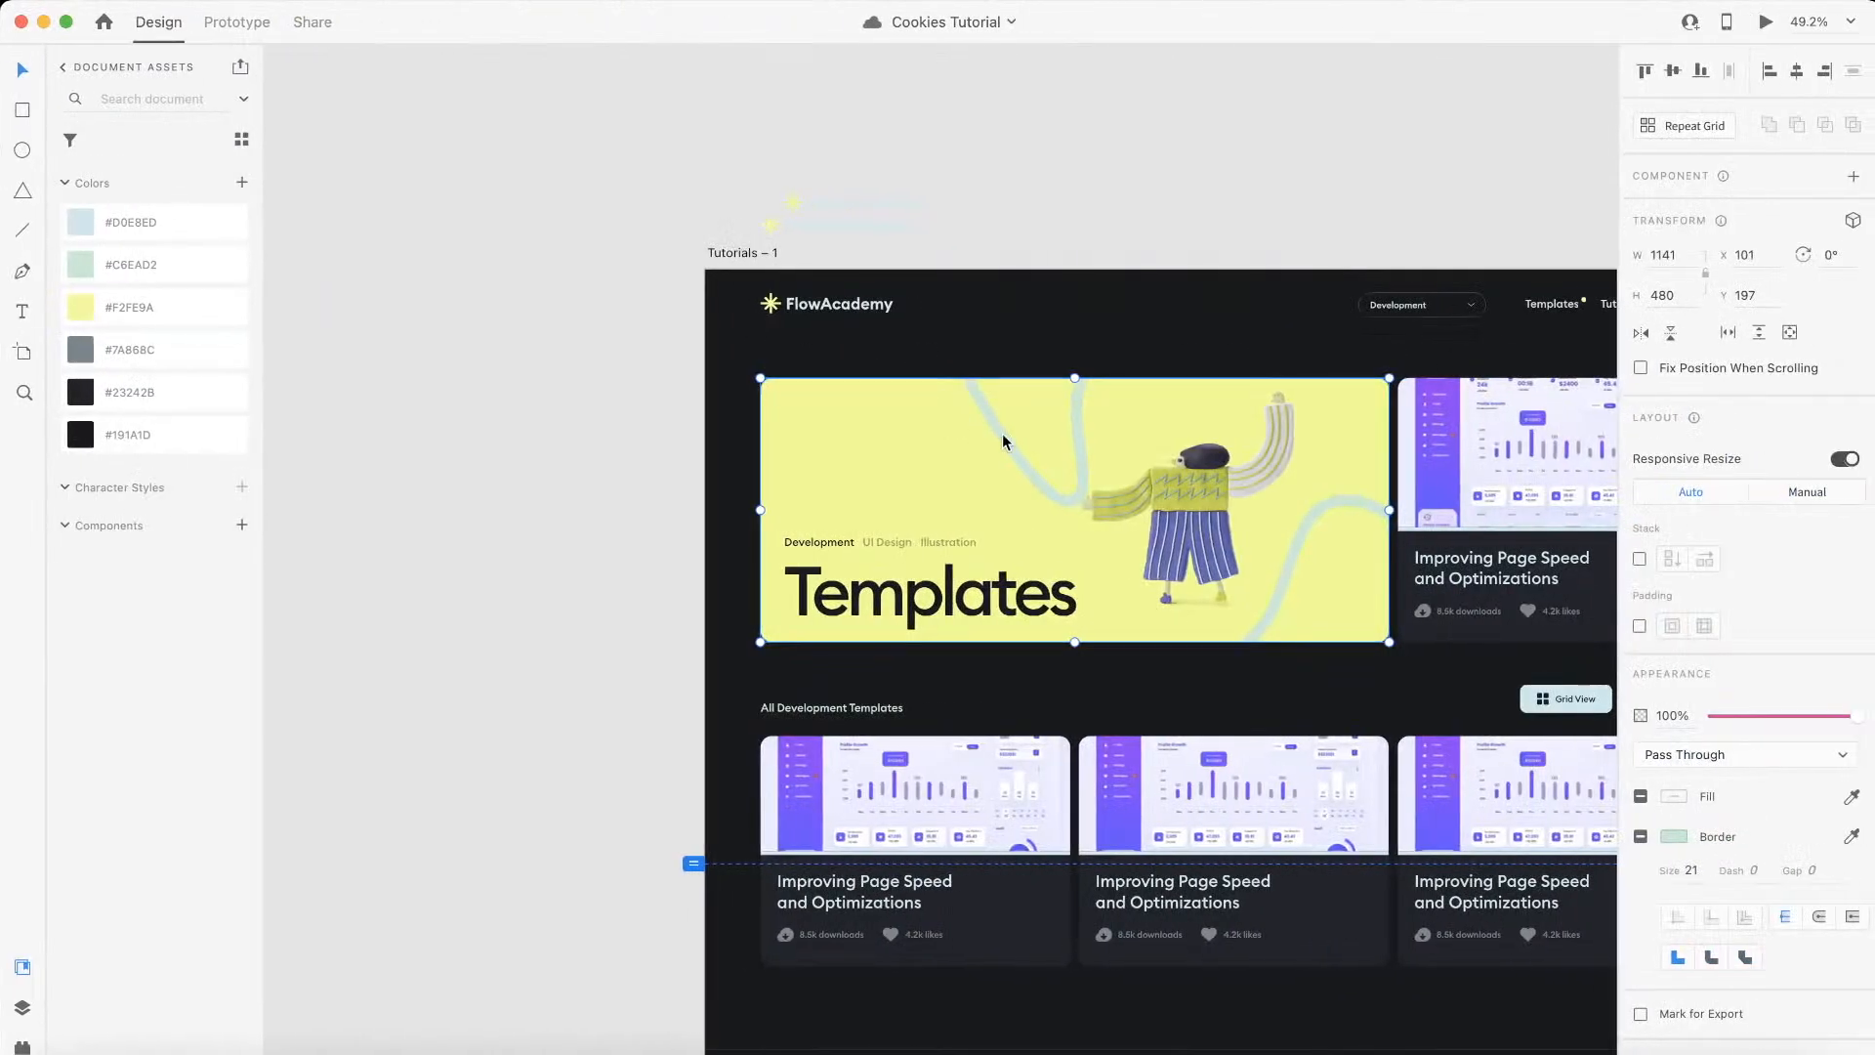
Step: Compare the header layouts in the Adobe XD design and add a div block with the class header inside the is--main container
scroll(1002, 431, "right", 5)
scroll(1002, 432, "down", 5)
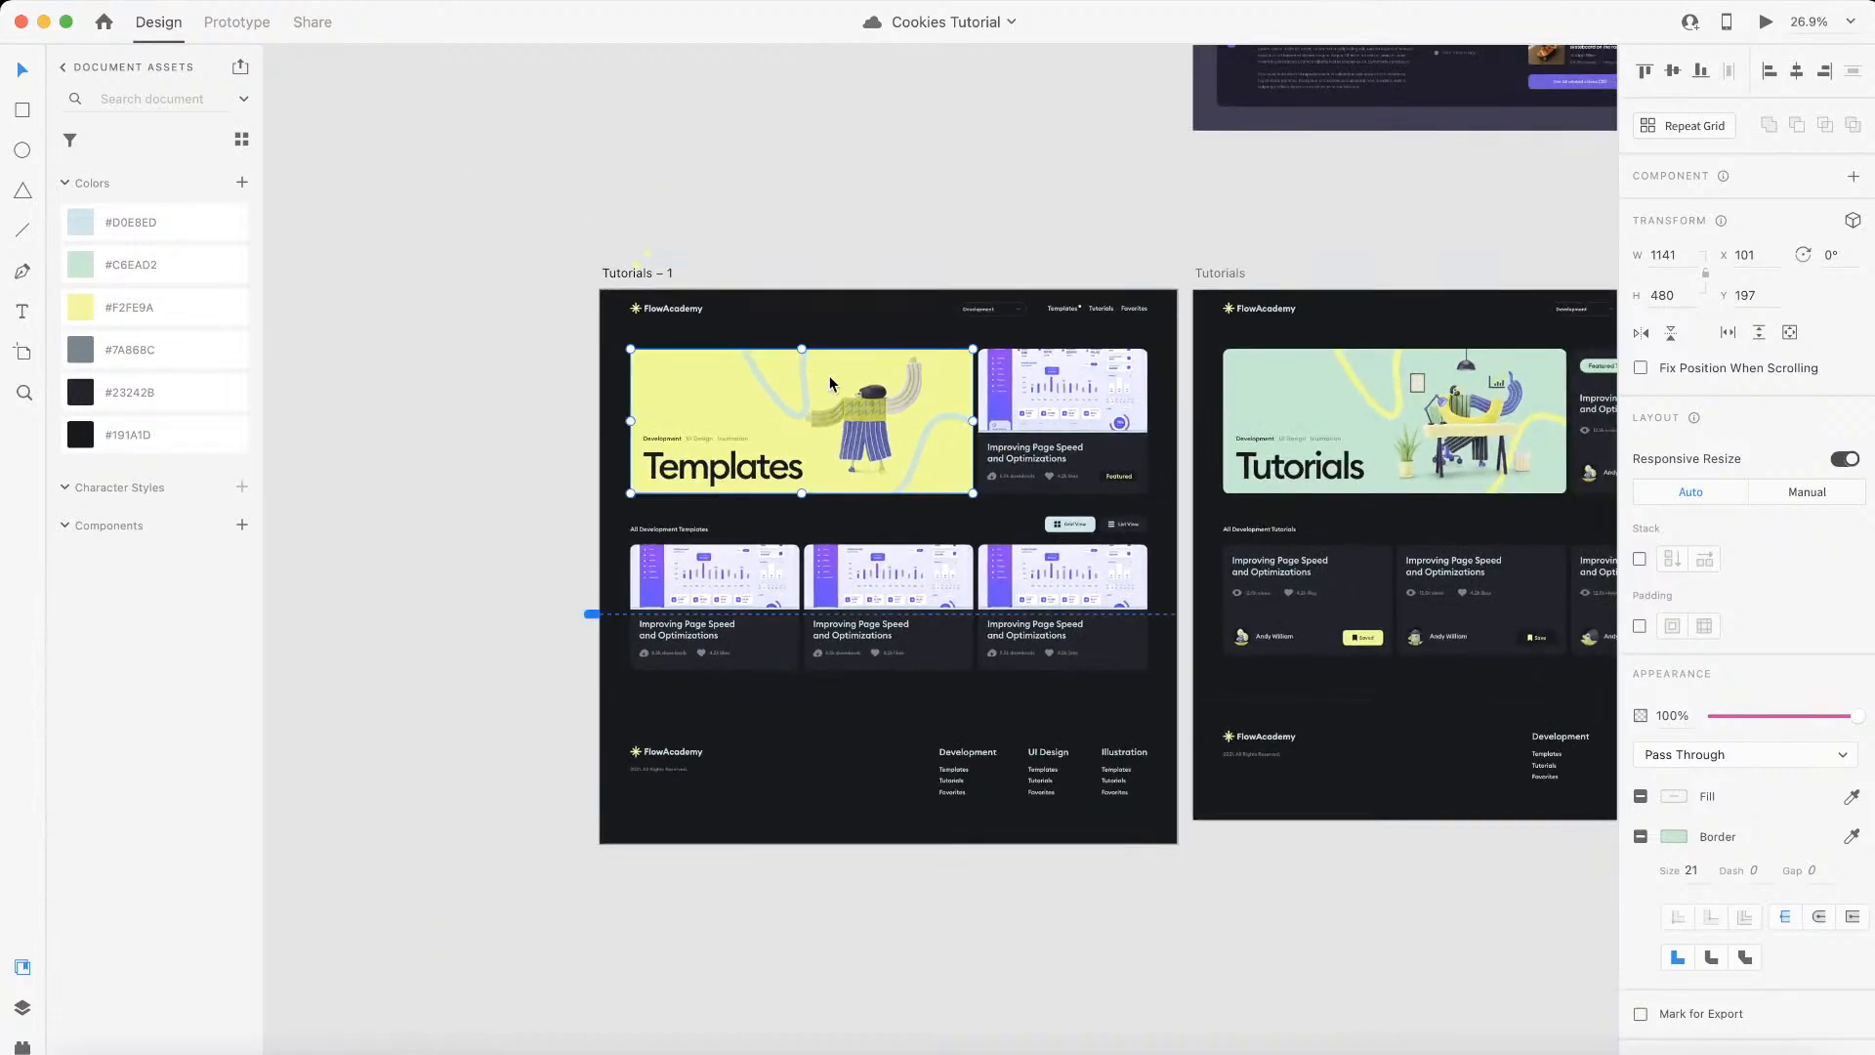
scroll(1115, 431, "right", 3)
scroll(1115, 432, "left", 3)
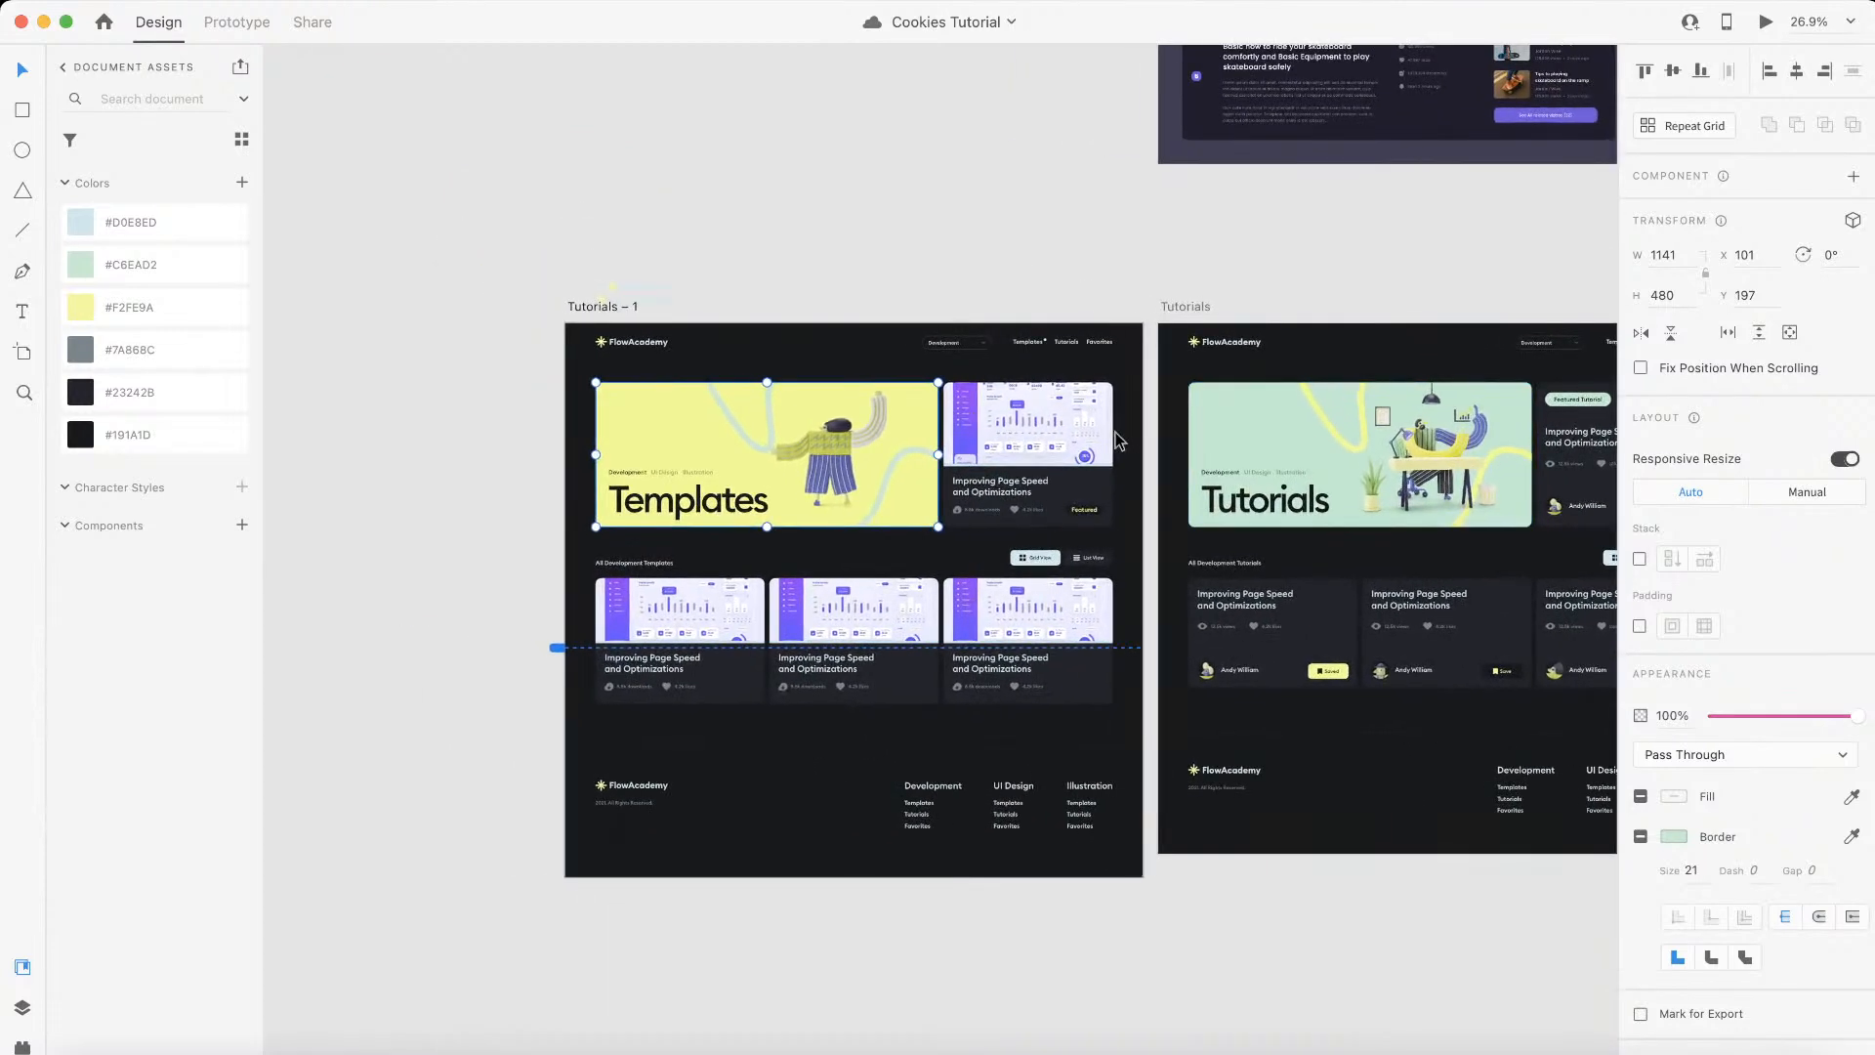
key("ctrl+Left")
left_click(20, 149)
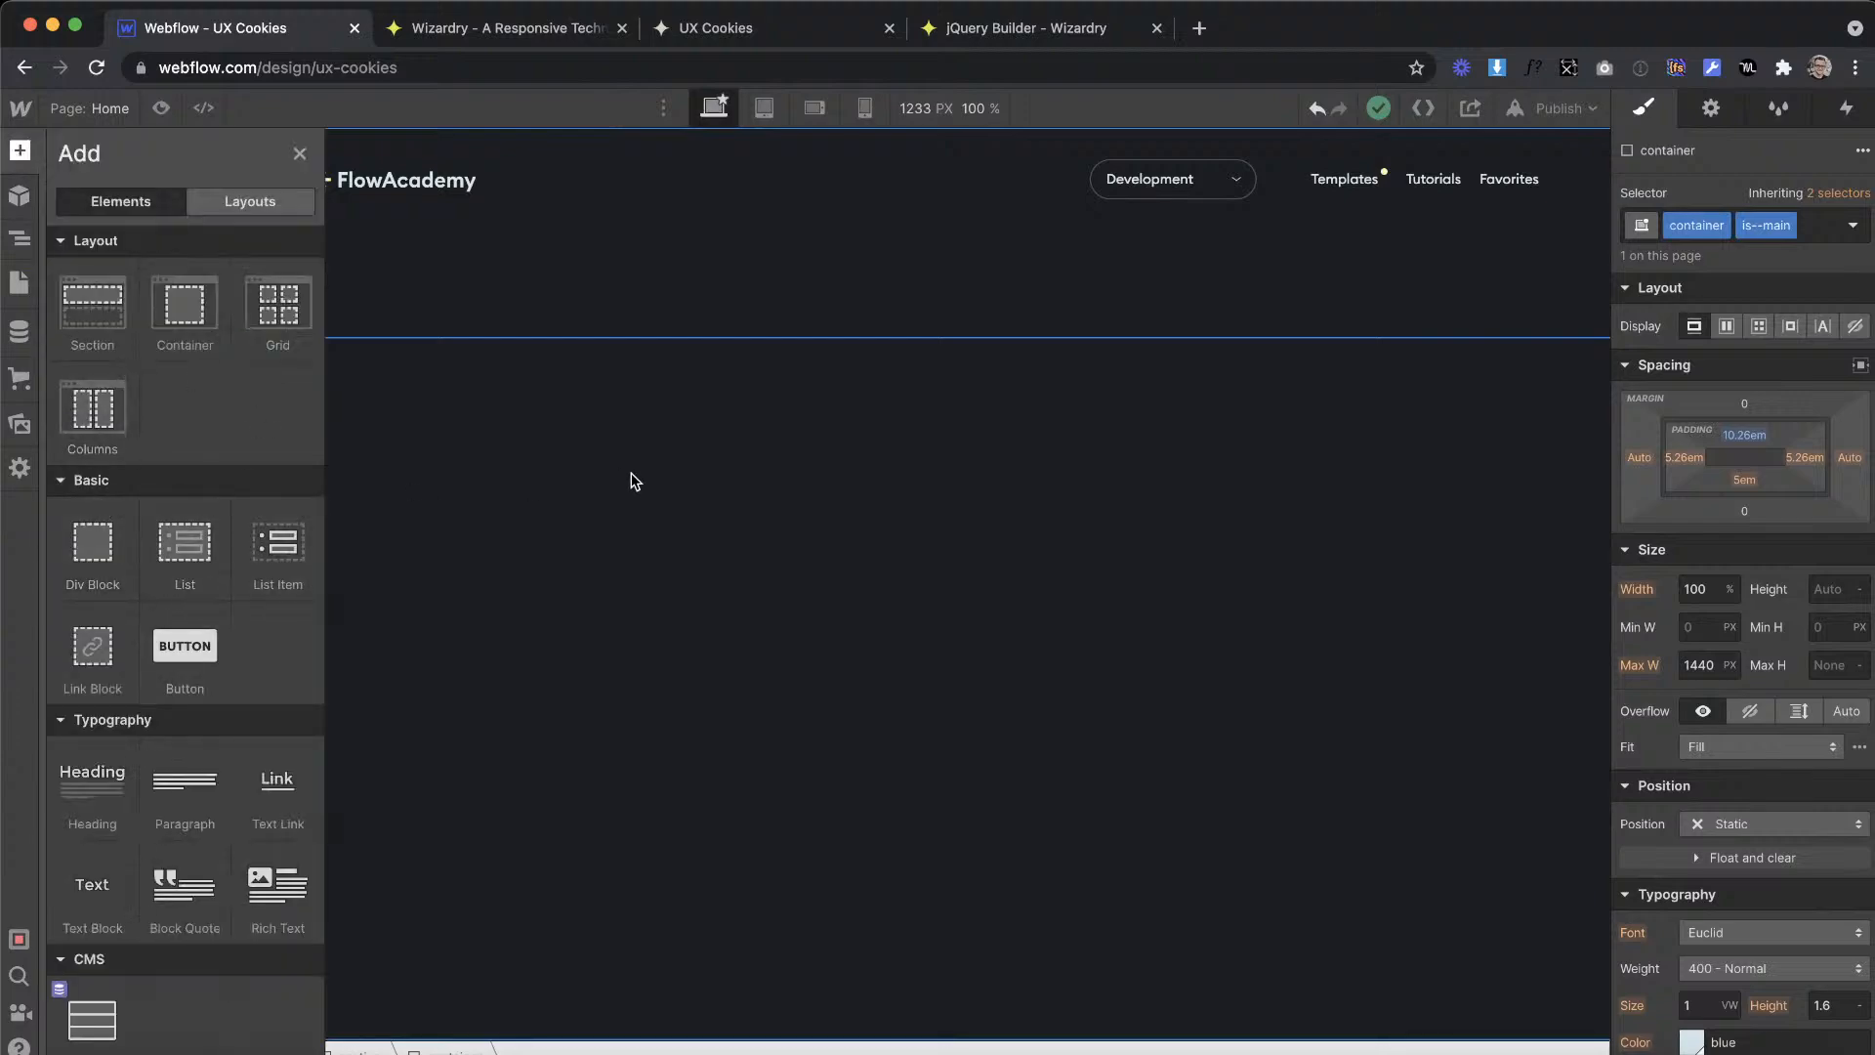
key("ctrl+Right")
key("ctrl+Left")
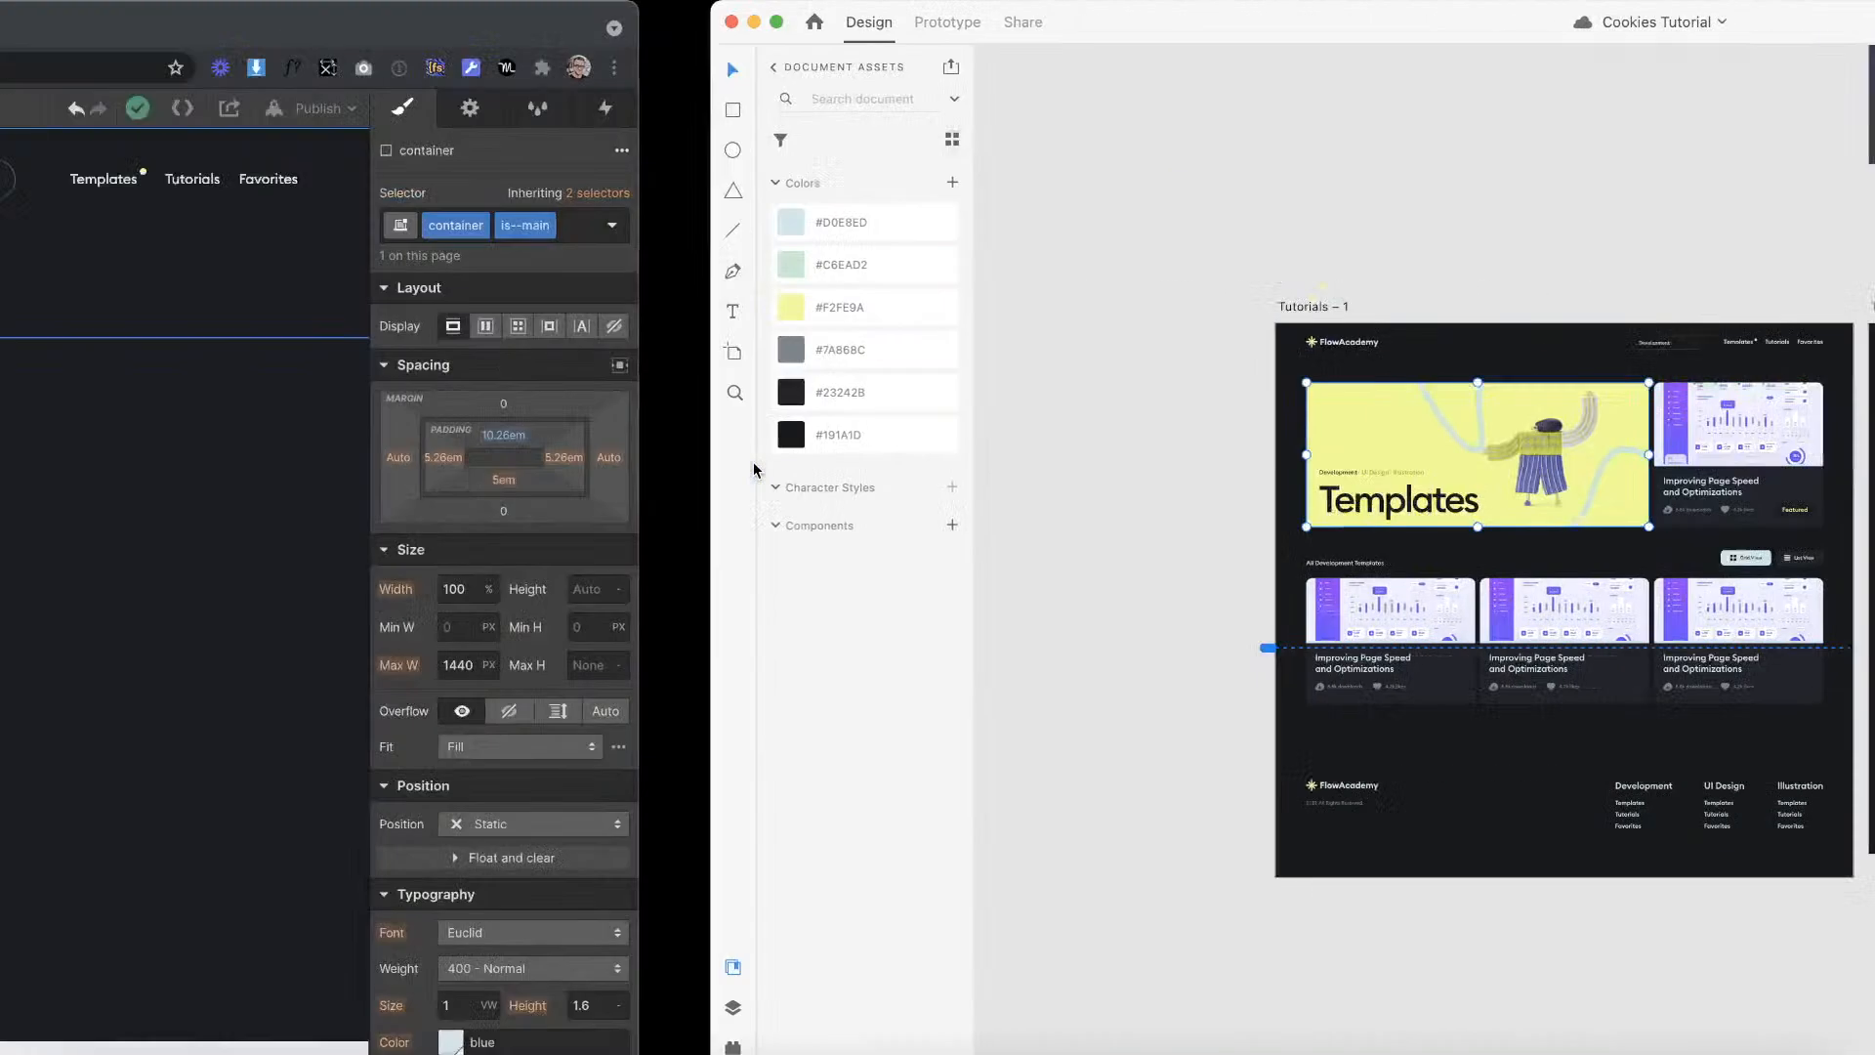
left_click_drag(88, 538, 685, 314)
left_click(1699, 210)
type("header")
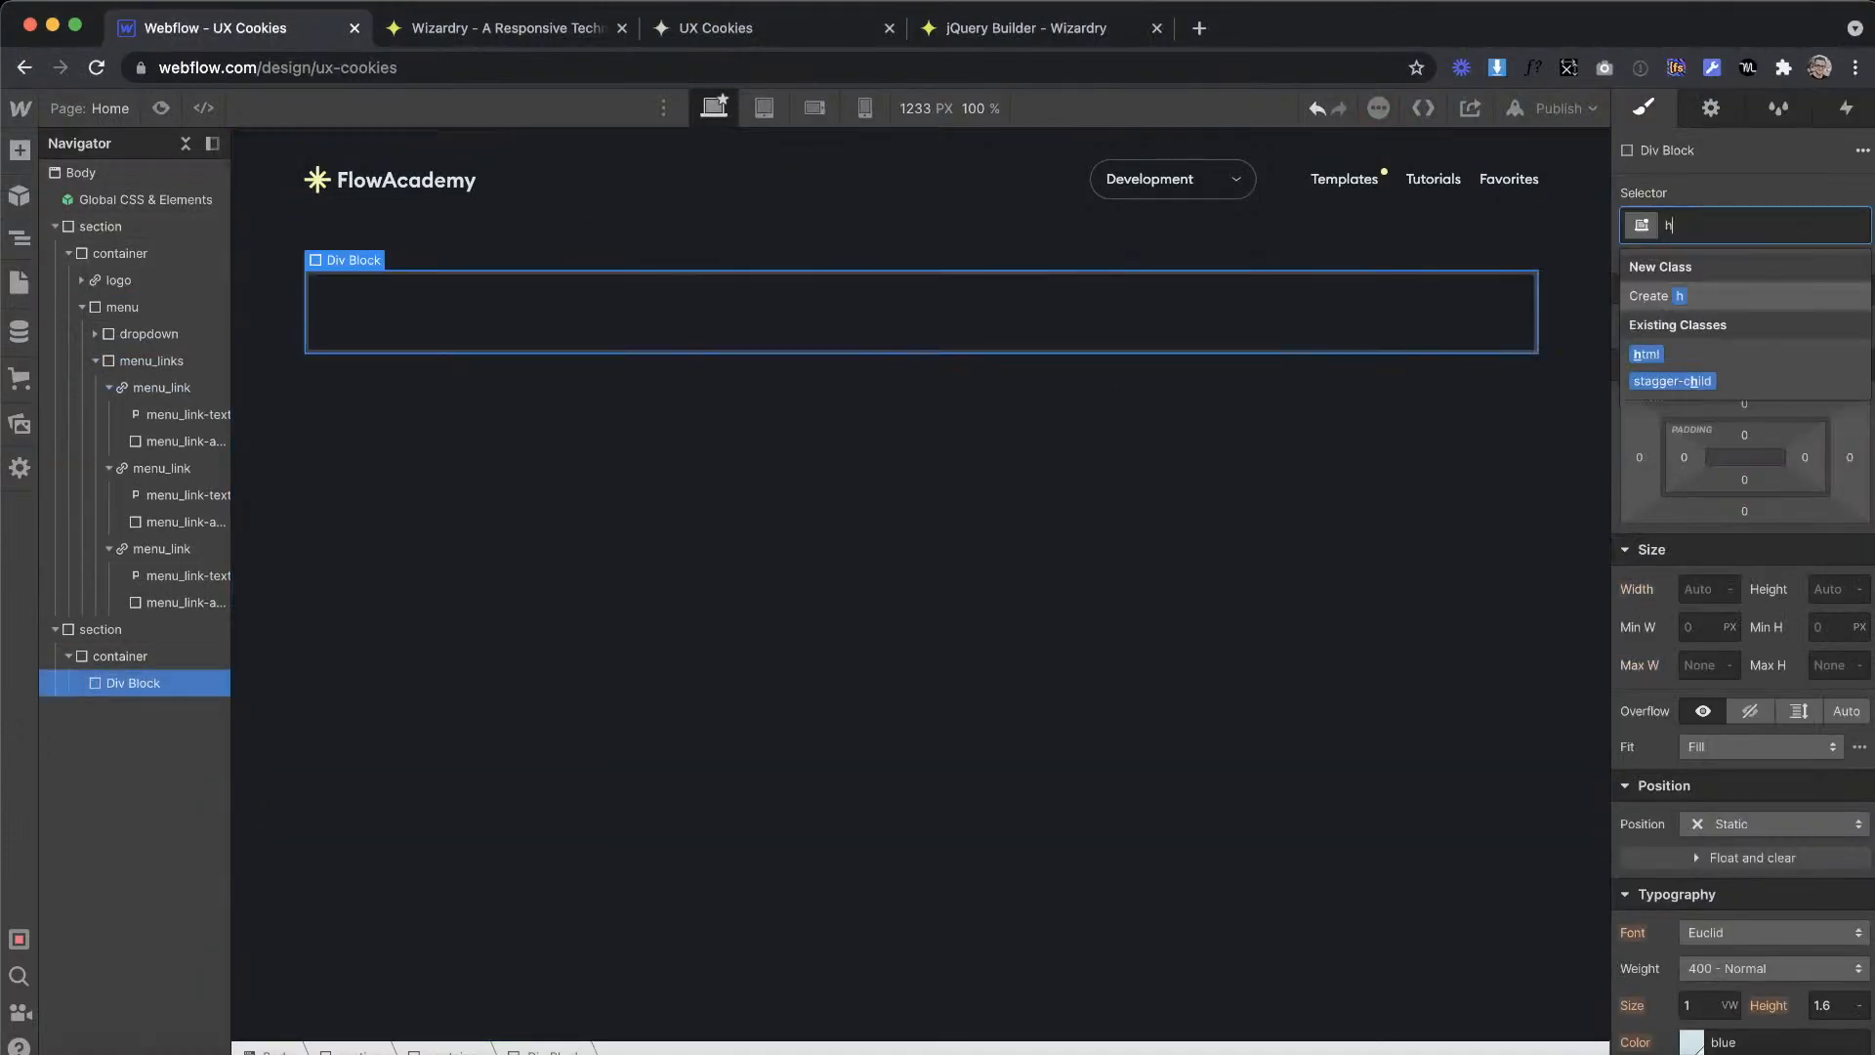
key("Return")
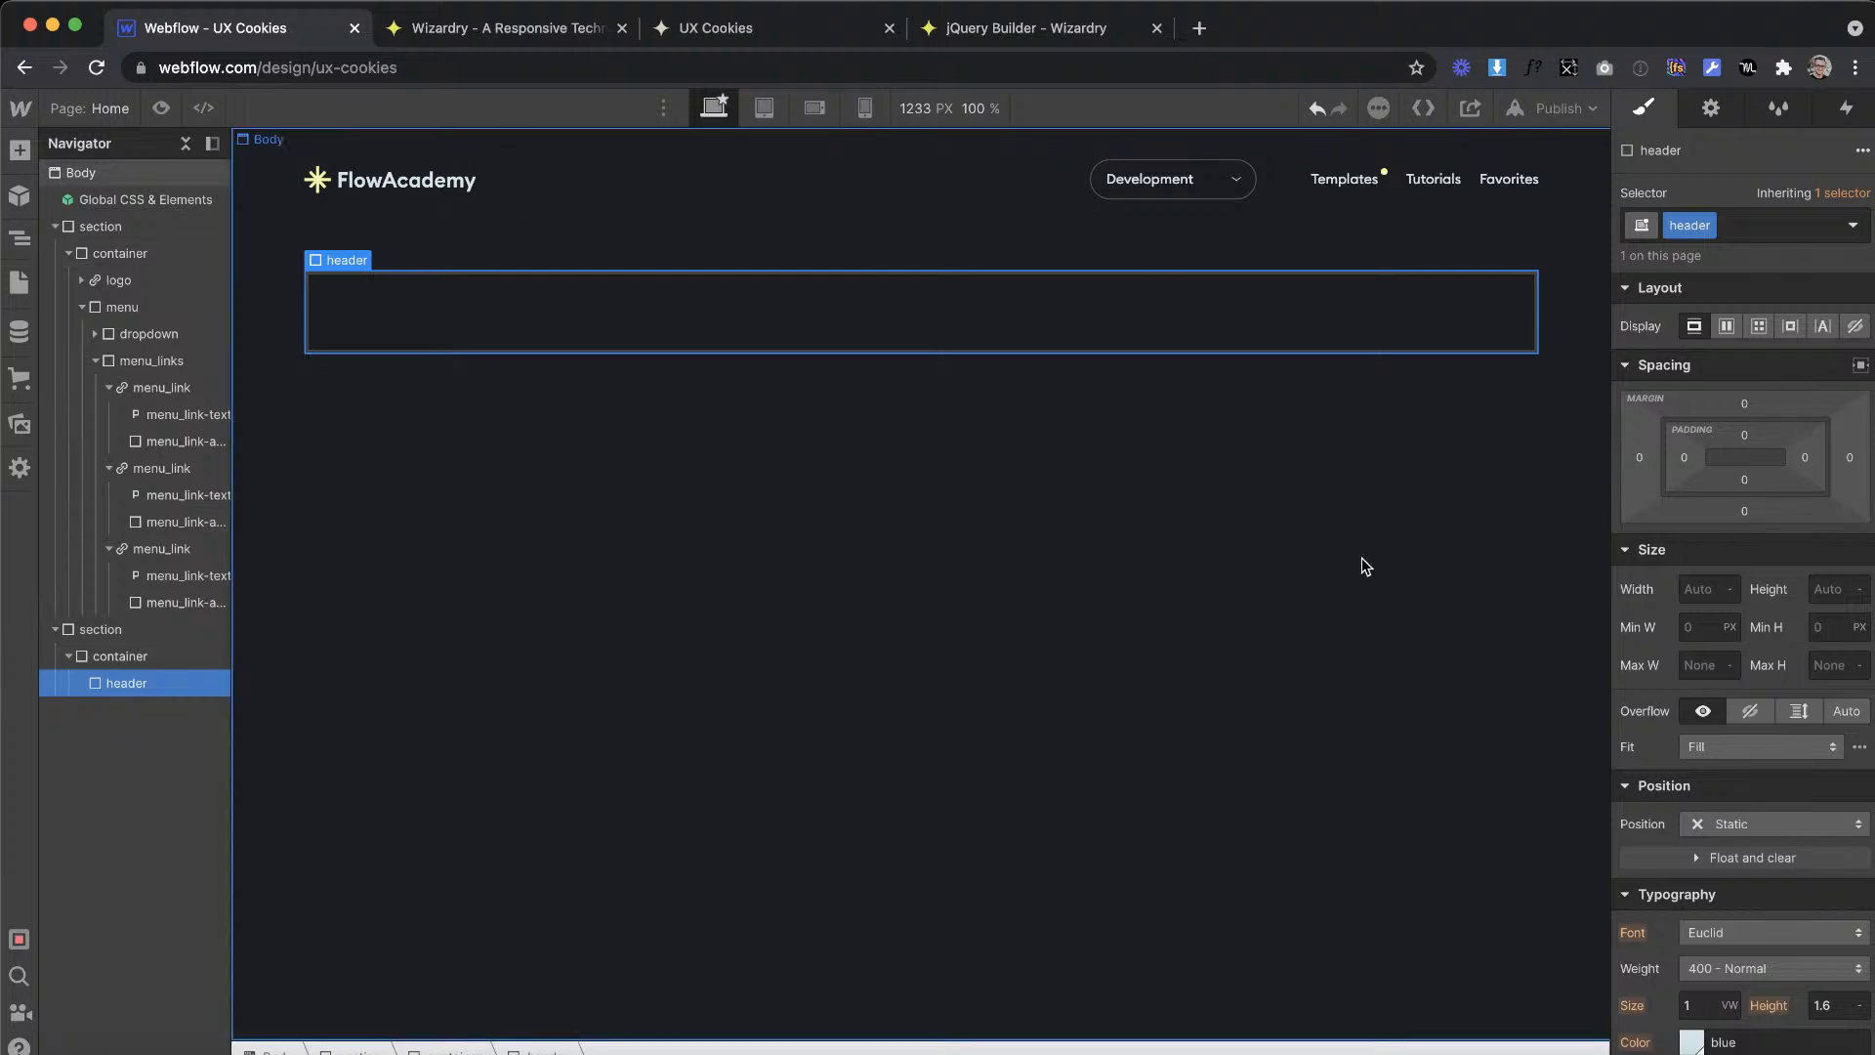
Step: Nest a div block inside header and compare the banners on the Templates, Tutorials and Favorites artboards in the Adobe XD design
left_click(19, 149)
left_click_drag(108, 563, 502, 307)
key("ctrl+Right")
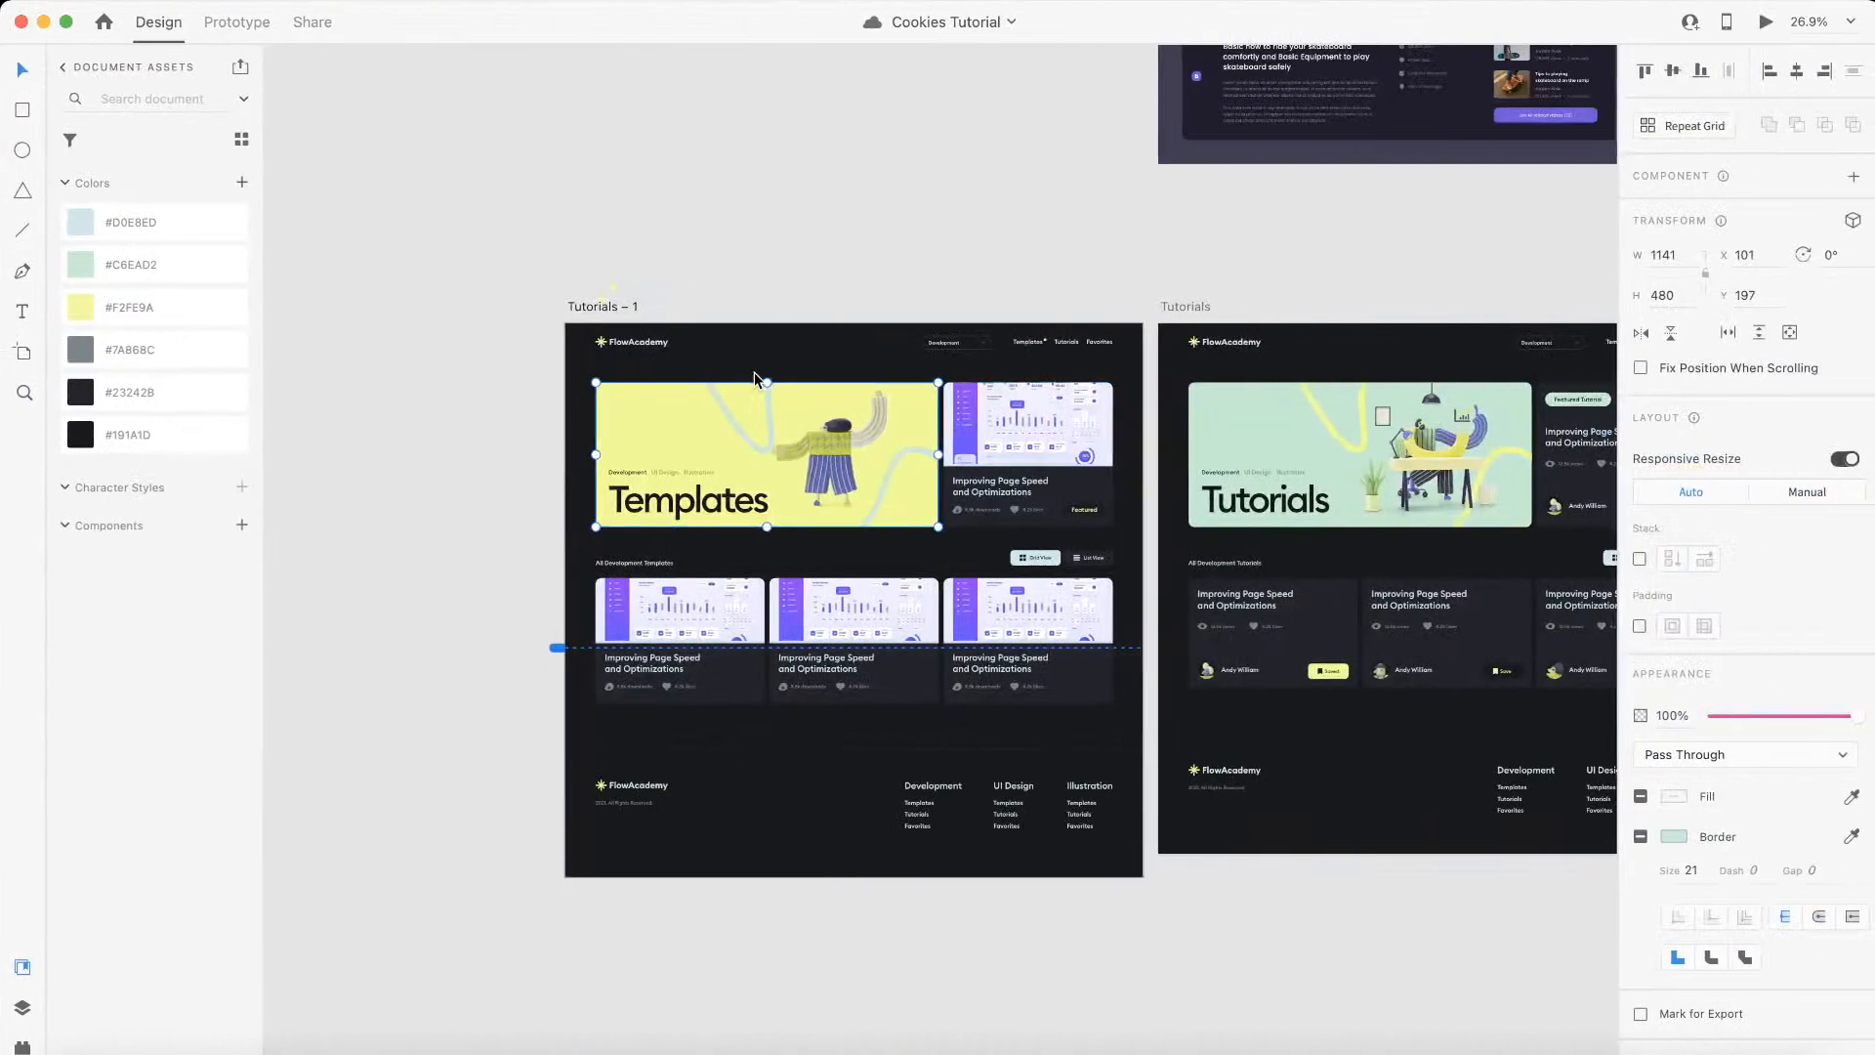
scroll(753, 372, "up", 5)
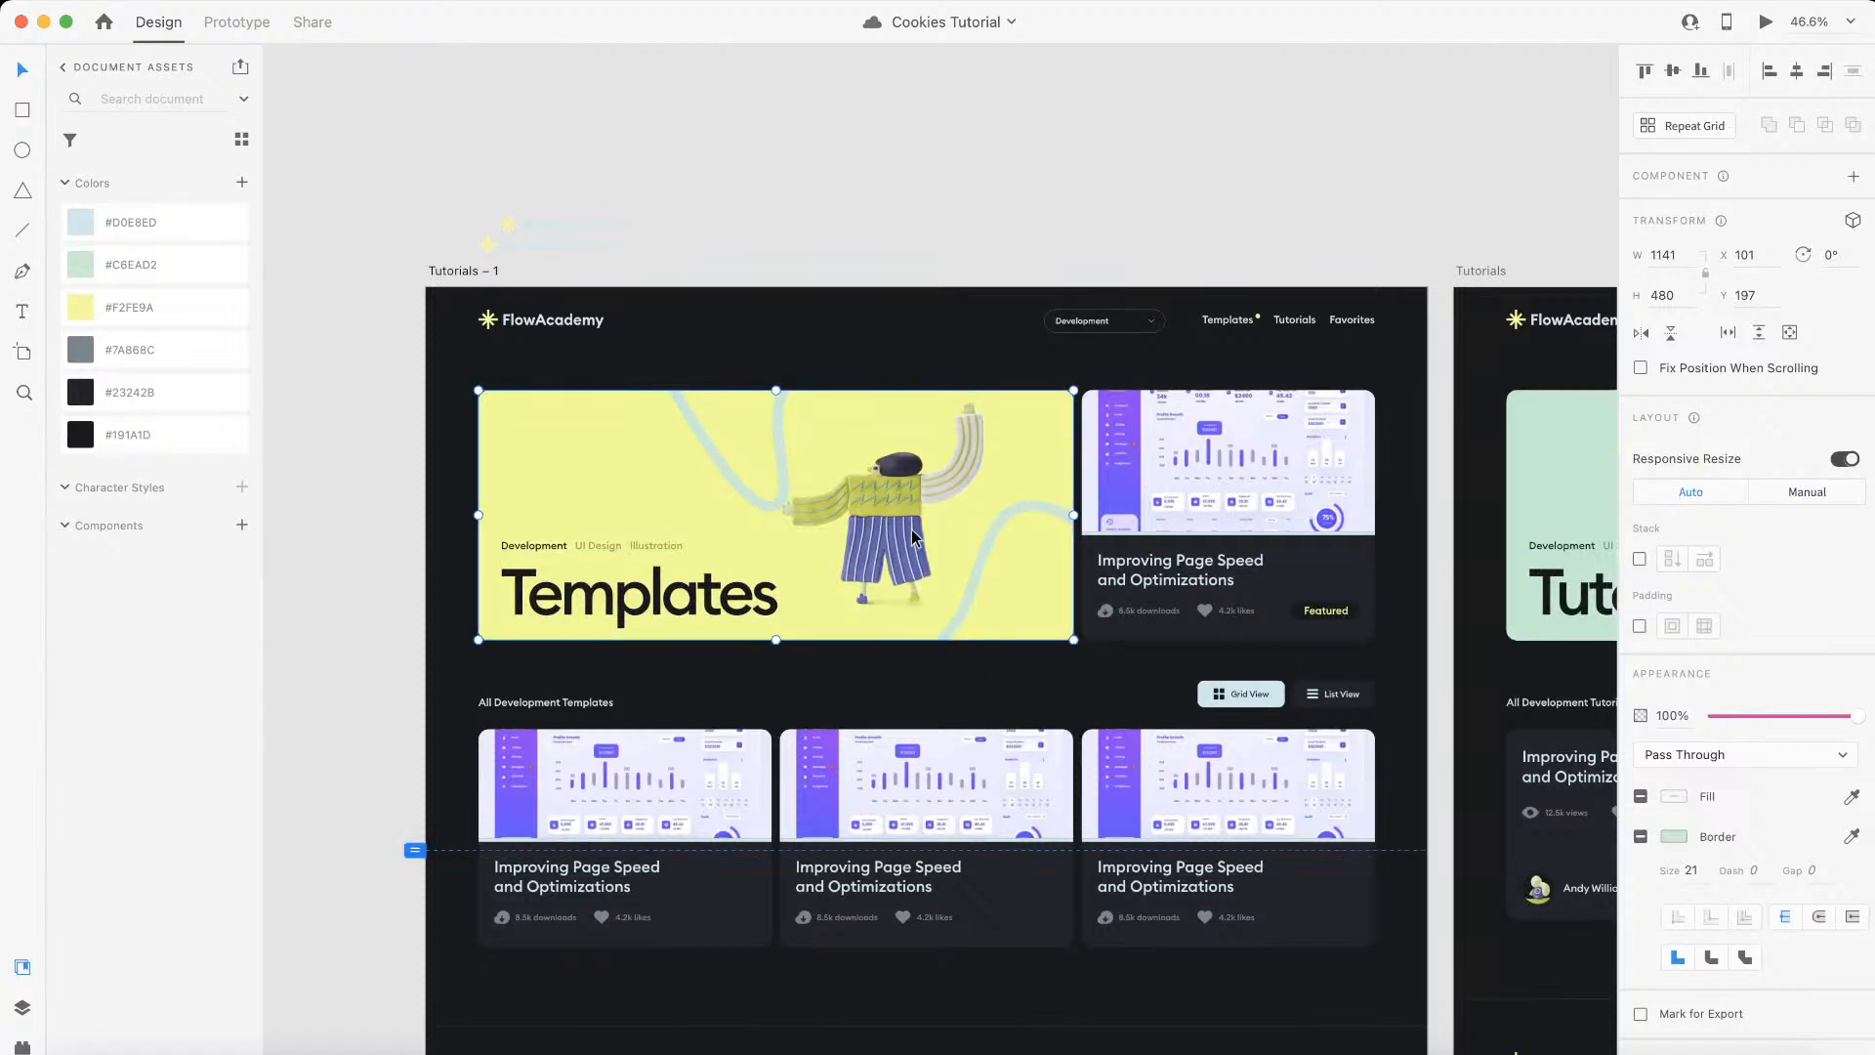
scroll(870, 520, "right", 2)
scroll(870, 519, "down", 5)
scroll(870, 519, "right", 4)
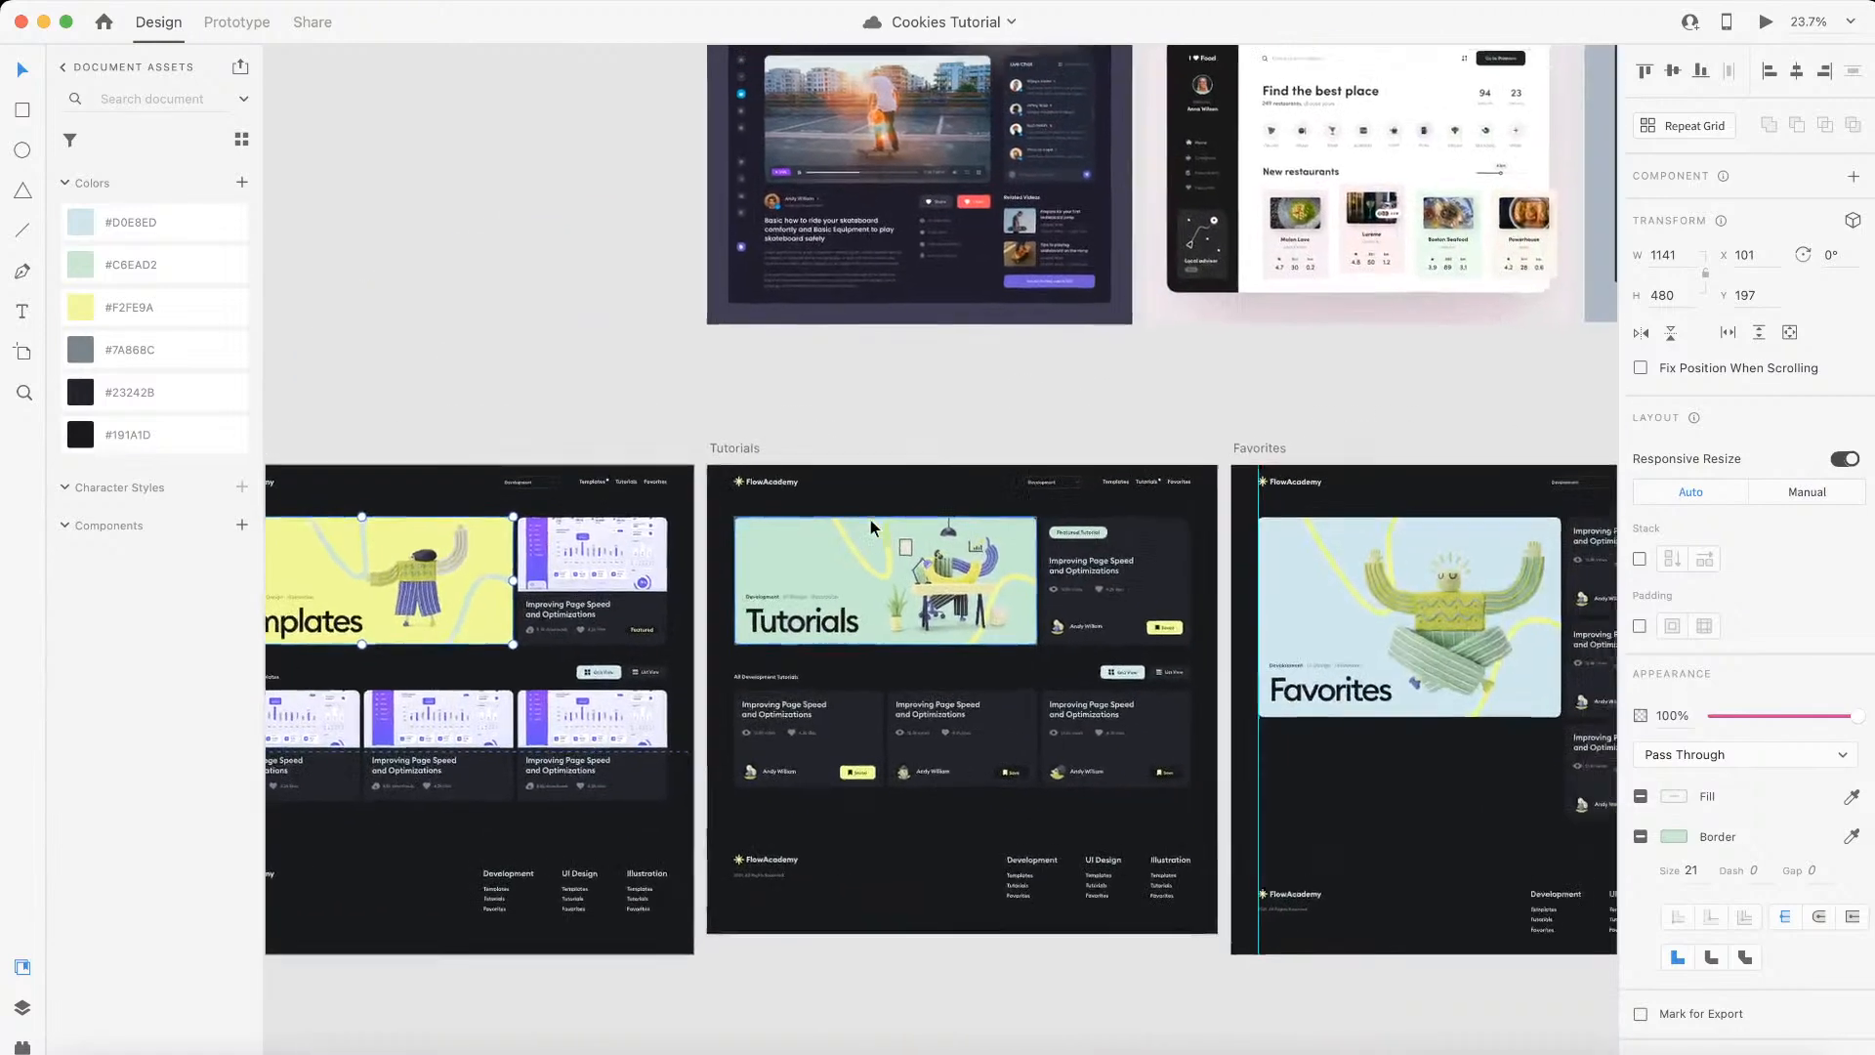
scroll(870, 519, "left", 4)
scroll(594, 581, "up", 3)
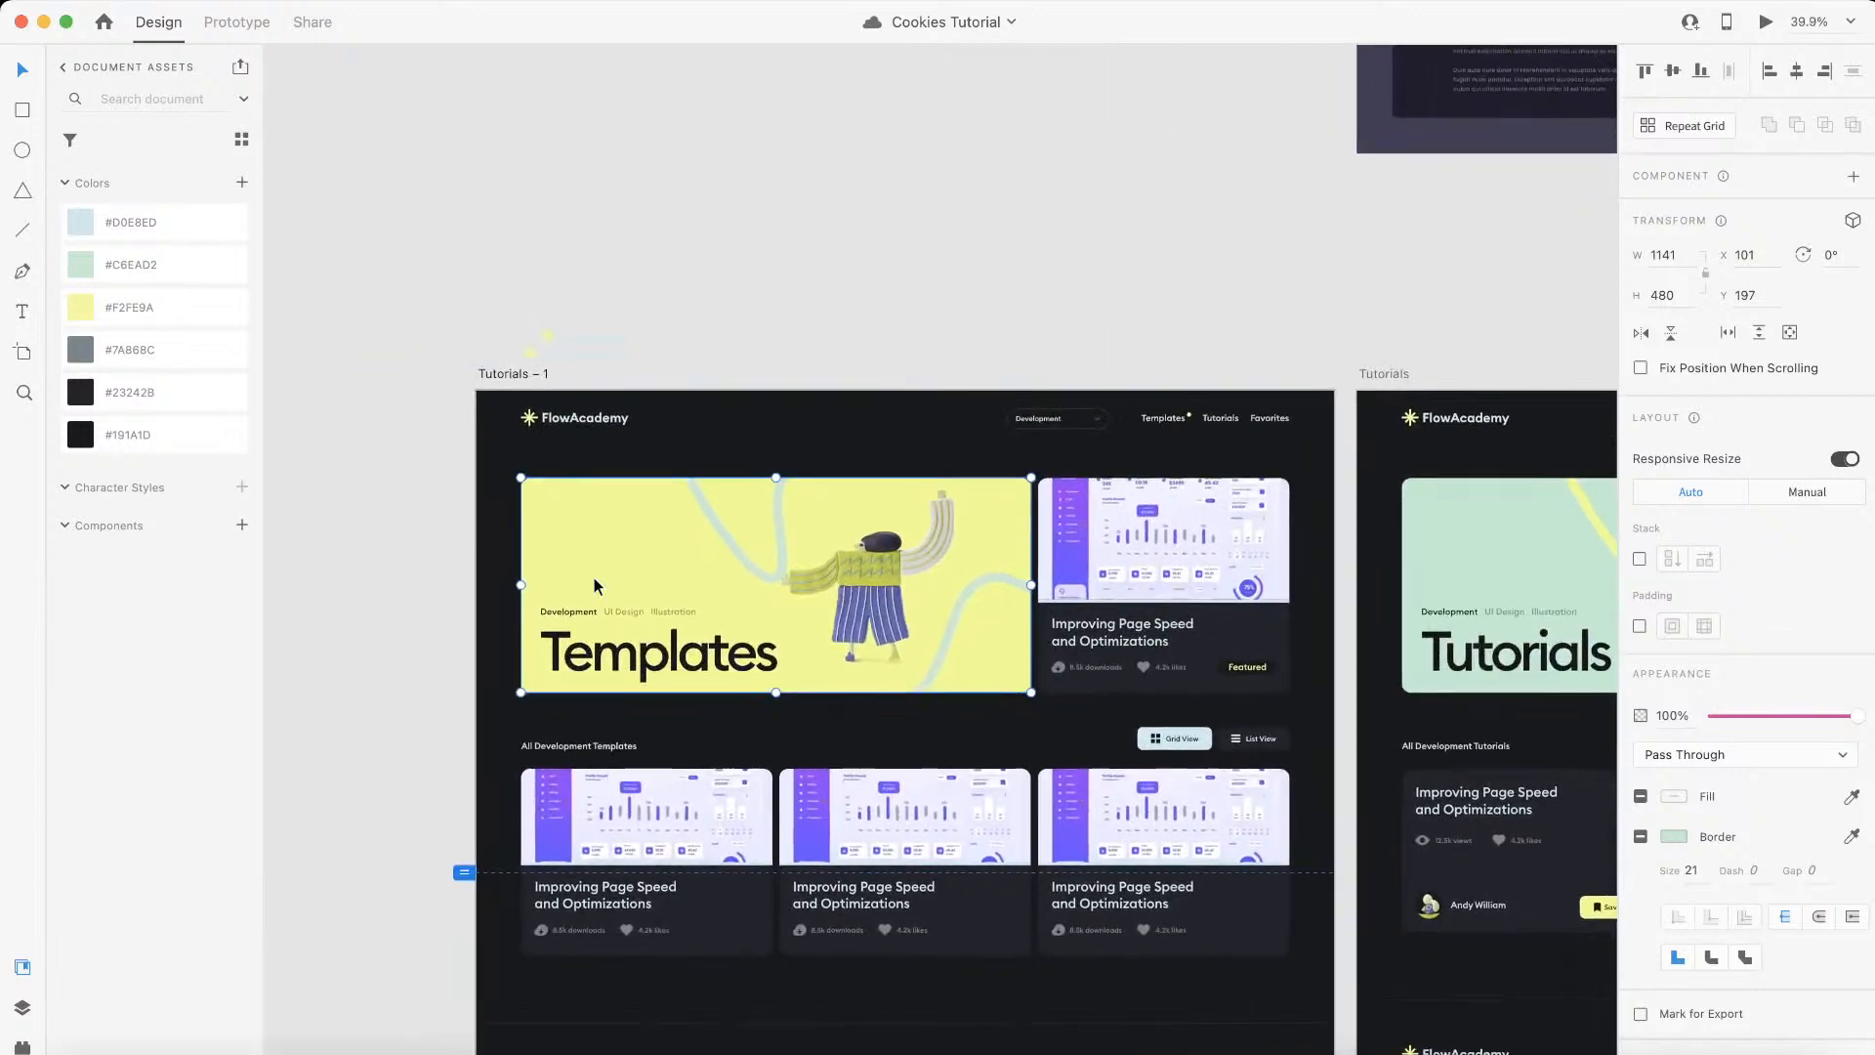
key("ctrl+Left")
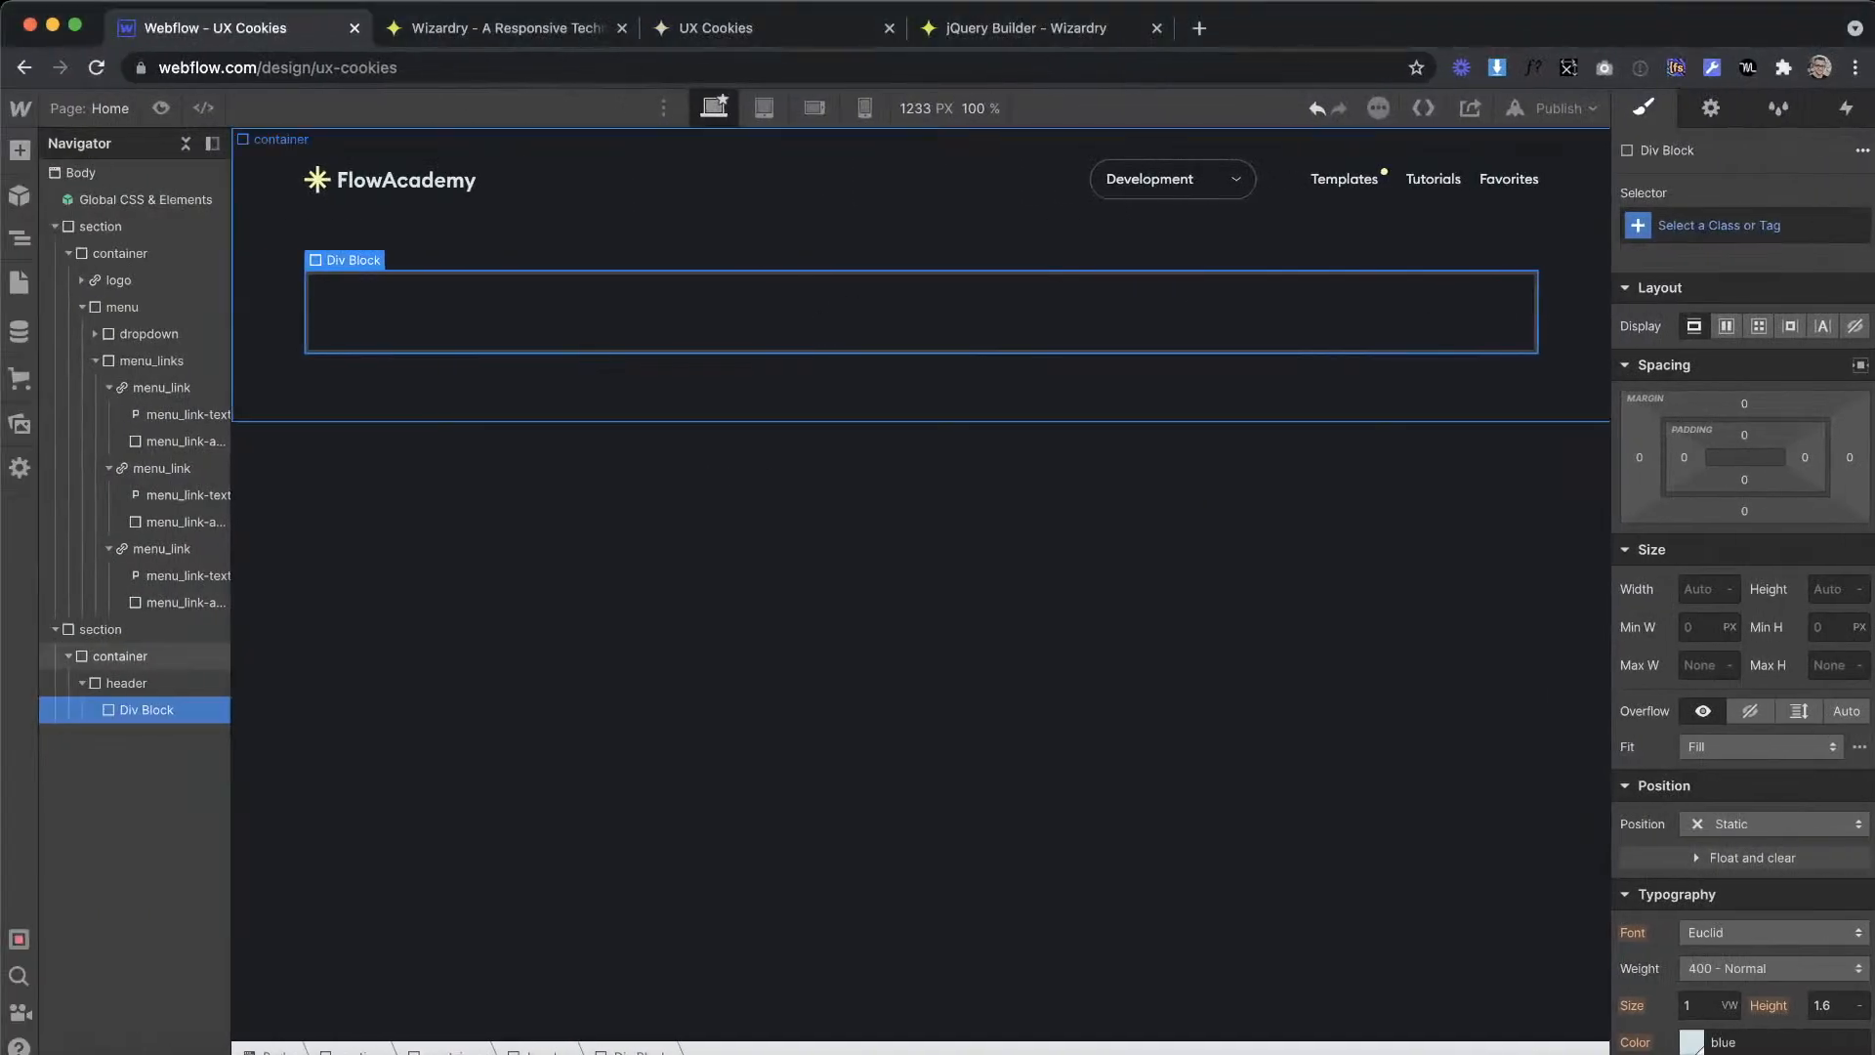
Step: Give the div block nested inside header the class header_left
left_click(1735, 225)
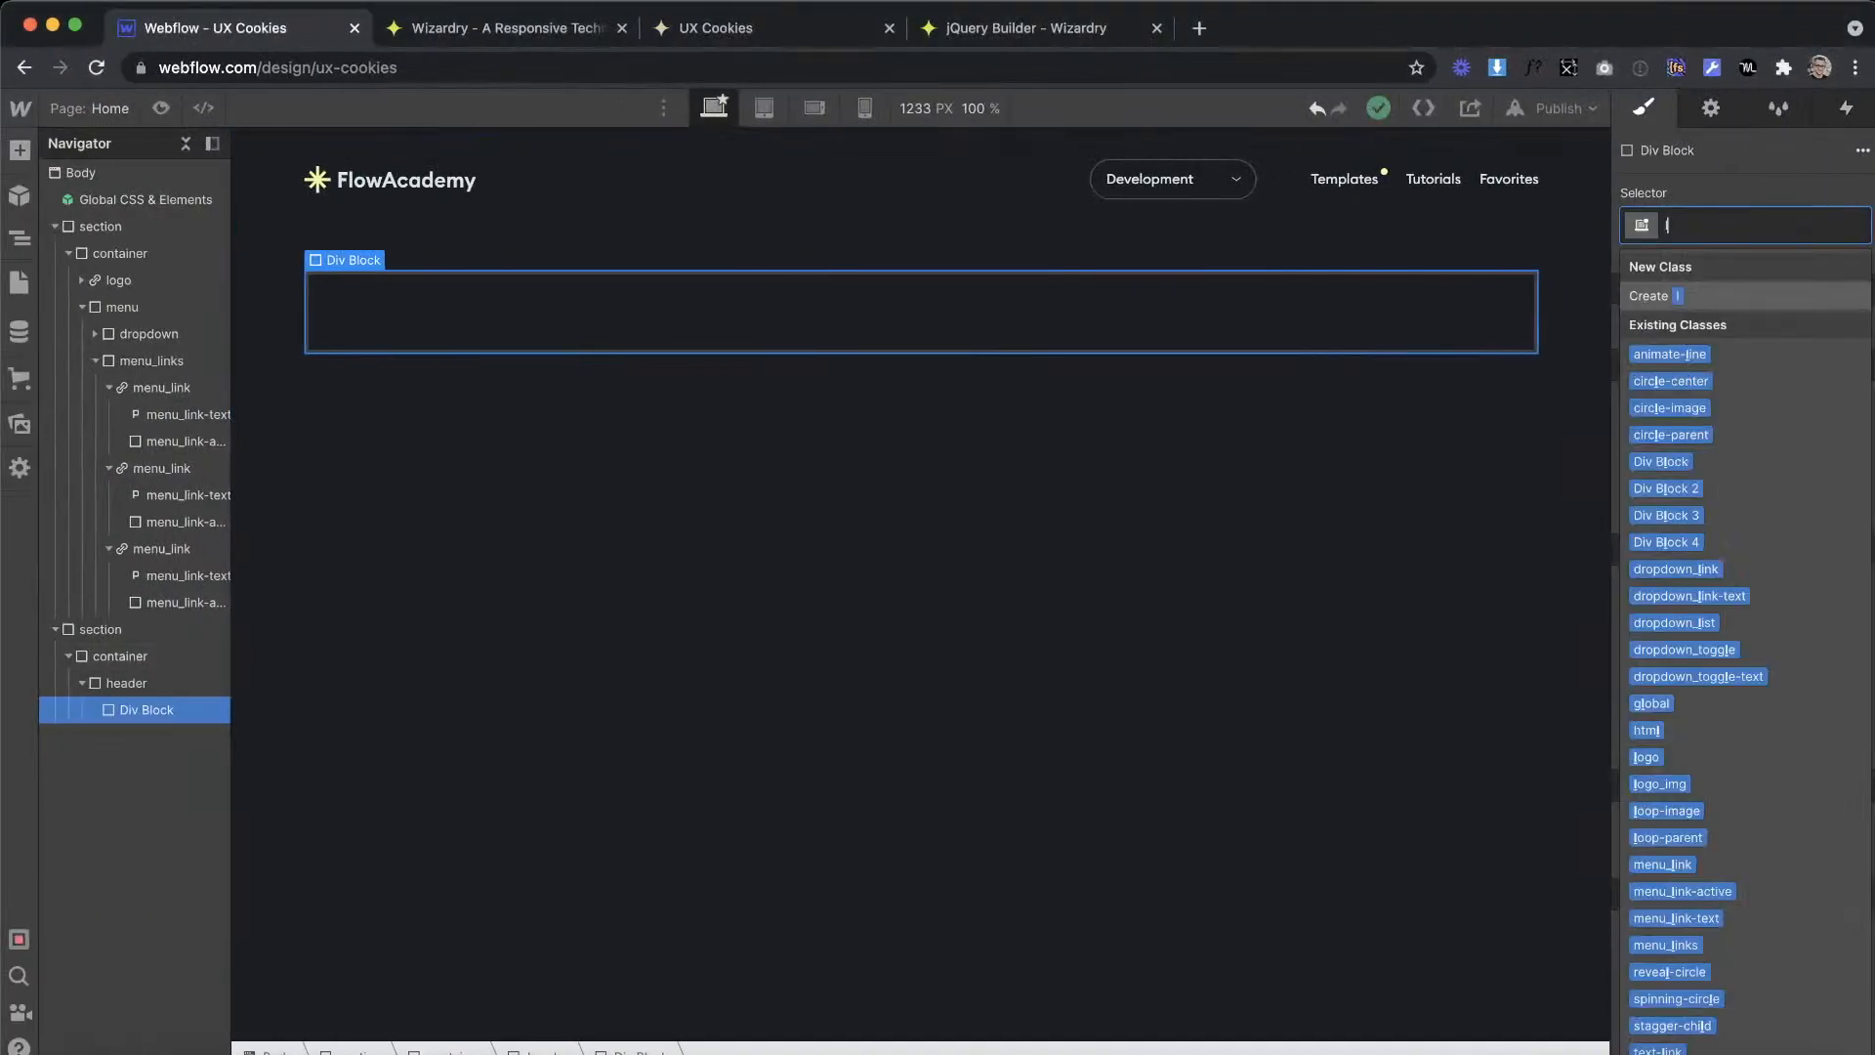
type("header_")
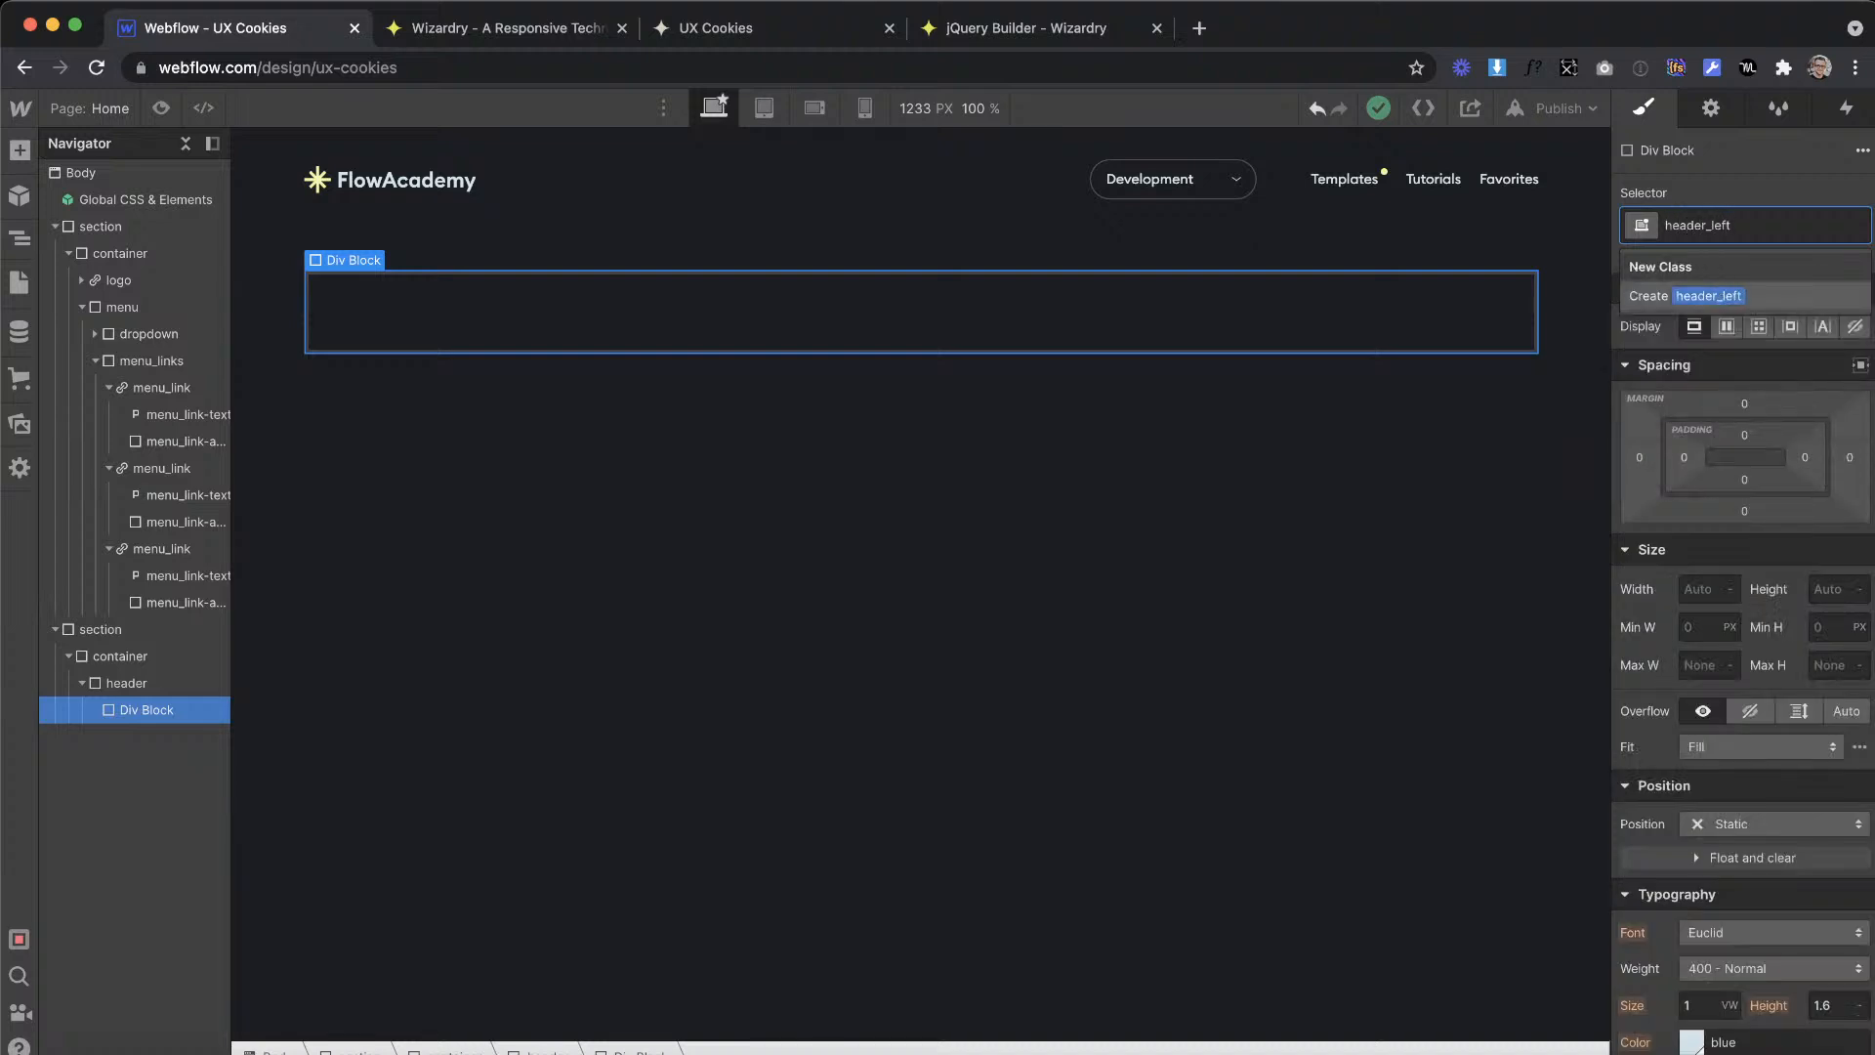
type("left")
key("Return")
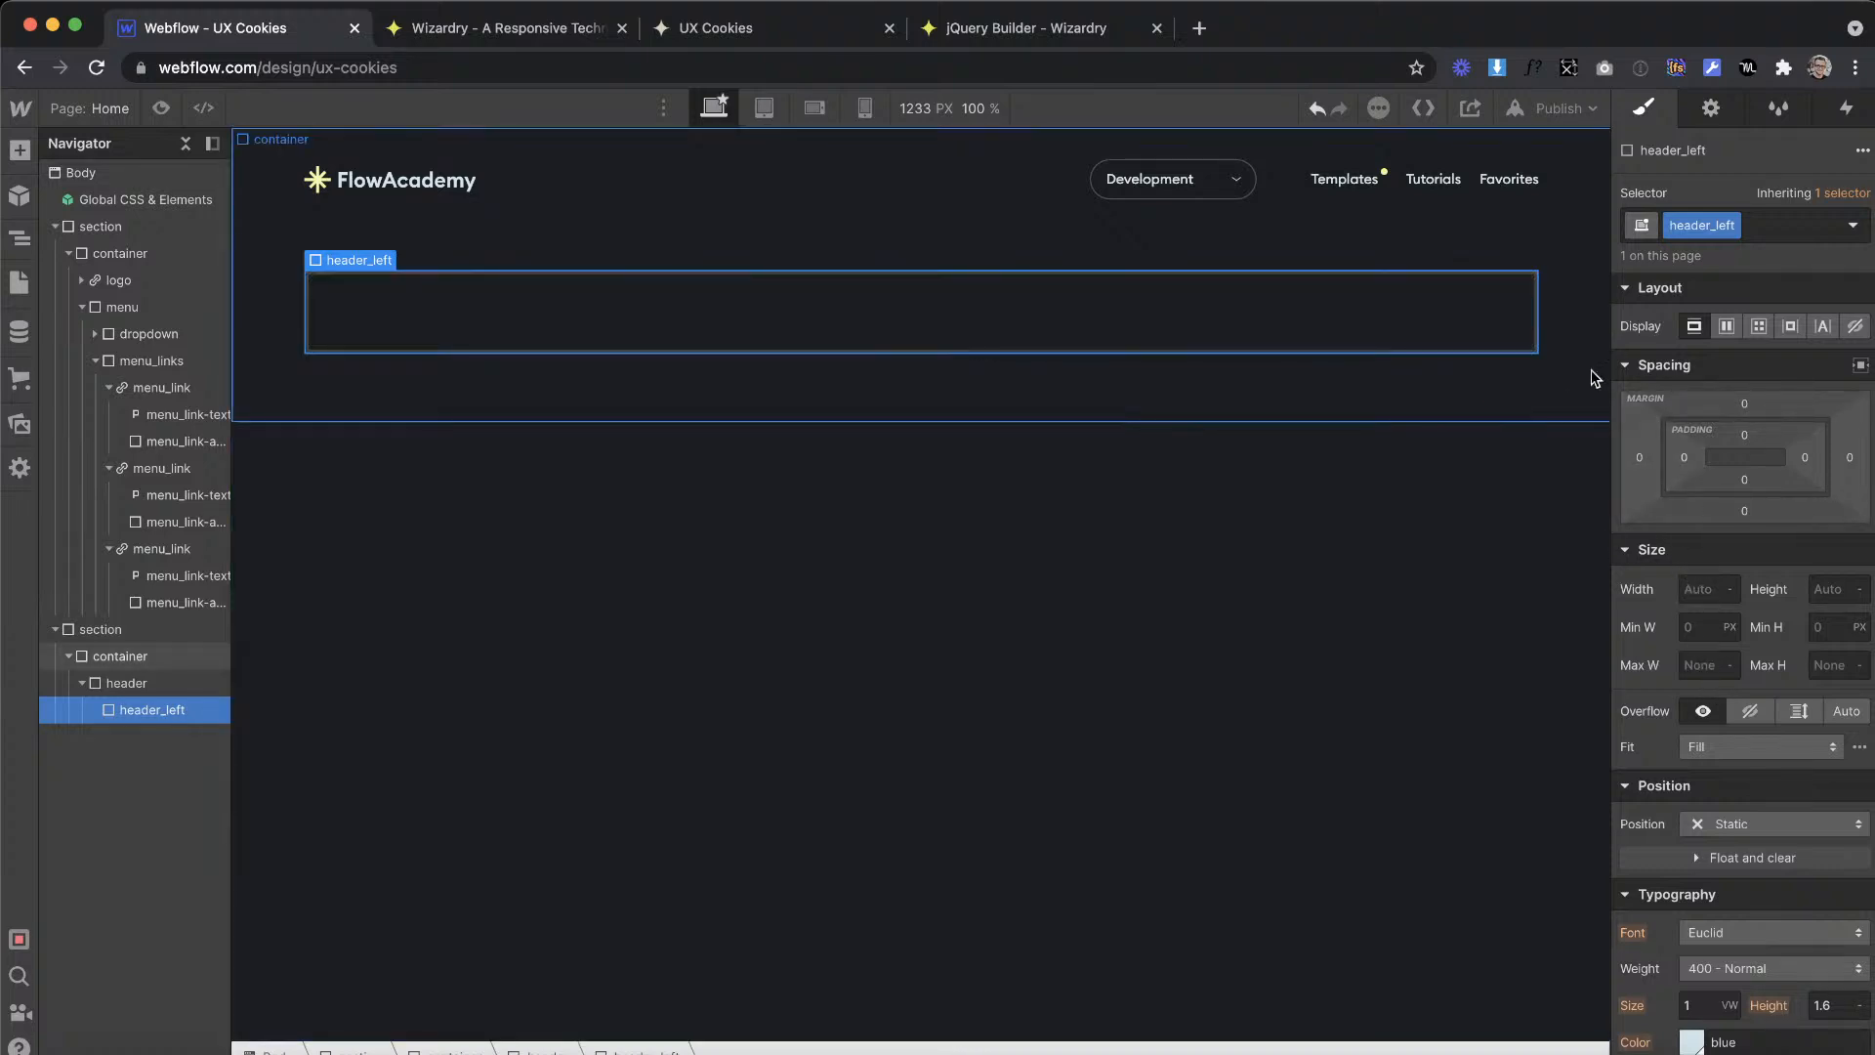
Step: Switch to the Adobe XD design and inspect the corner radius of the Templates banner and the featured card beside it
key("ctrl+Right")
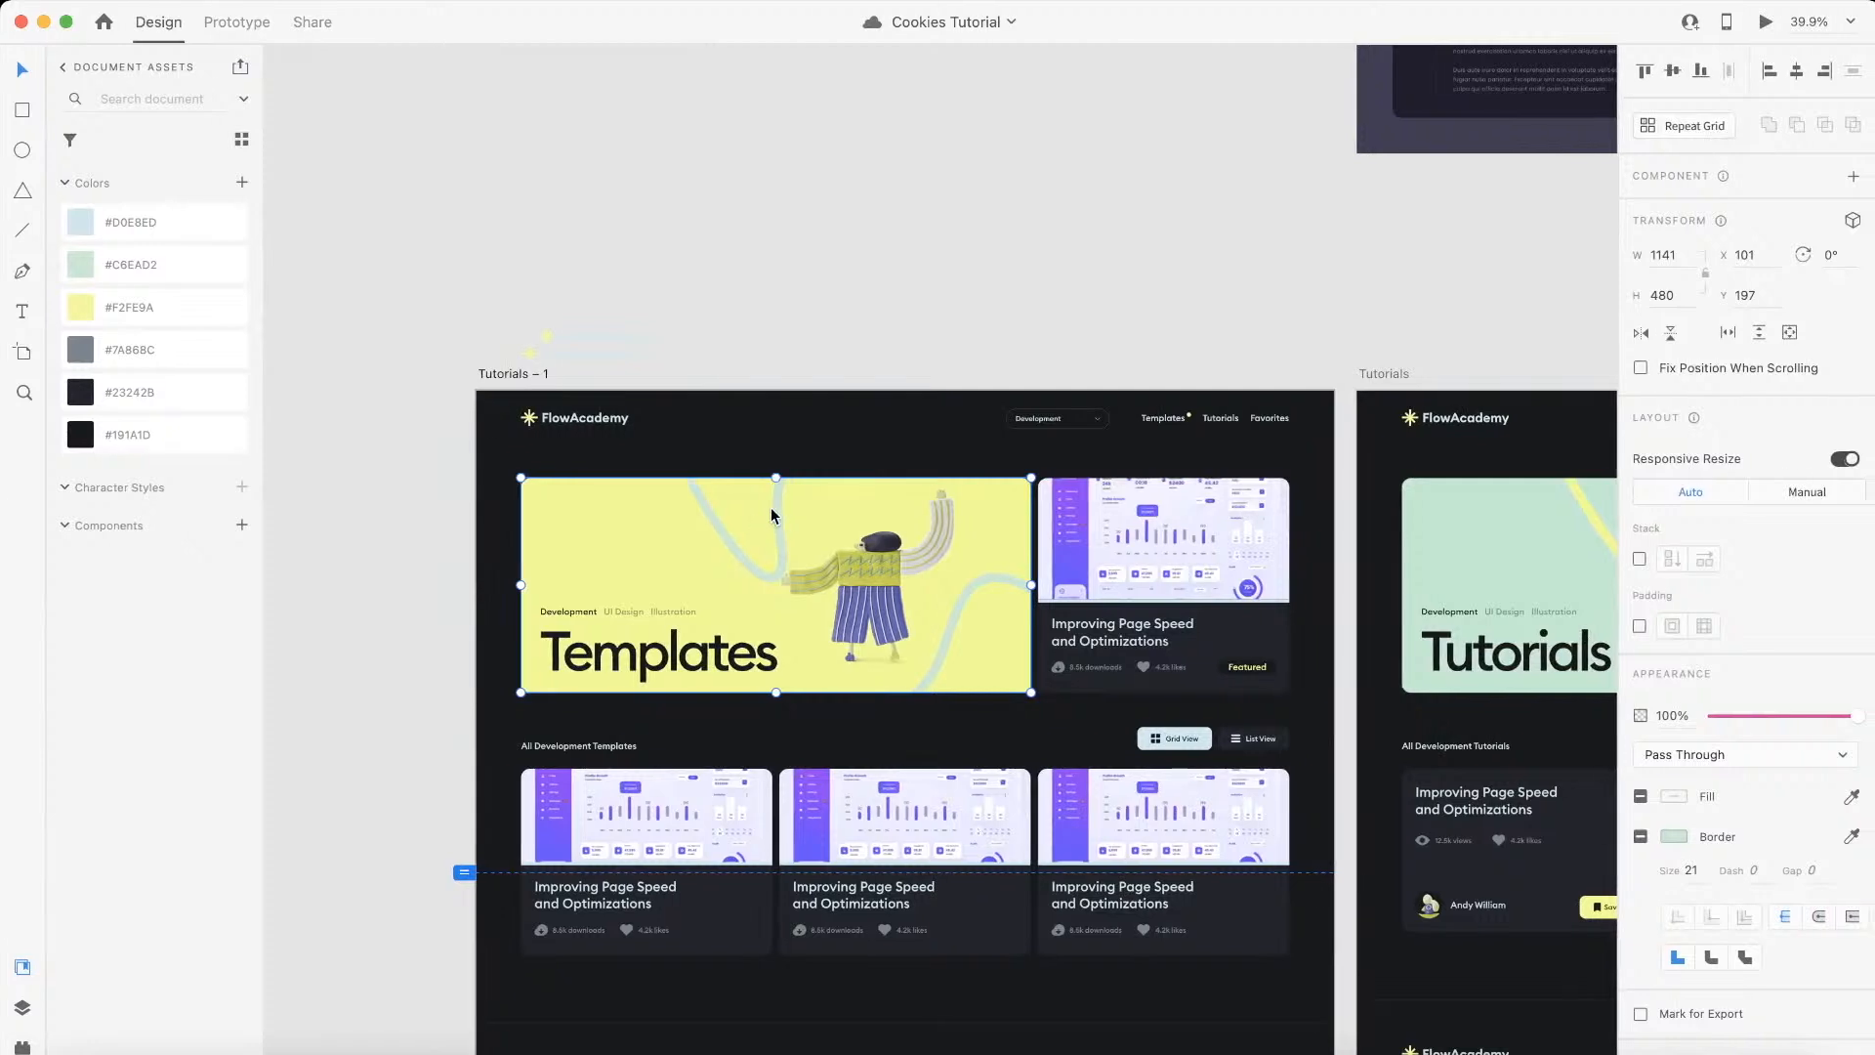
double_click(1017, 528)
left_click(991, 477)
left_click(980, 349)
double_click(985, 476)
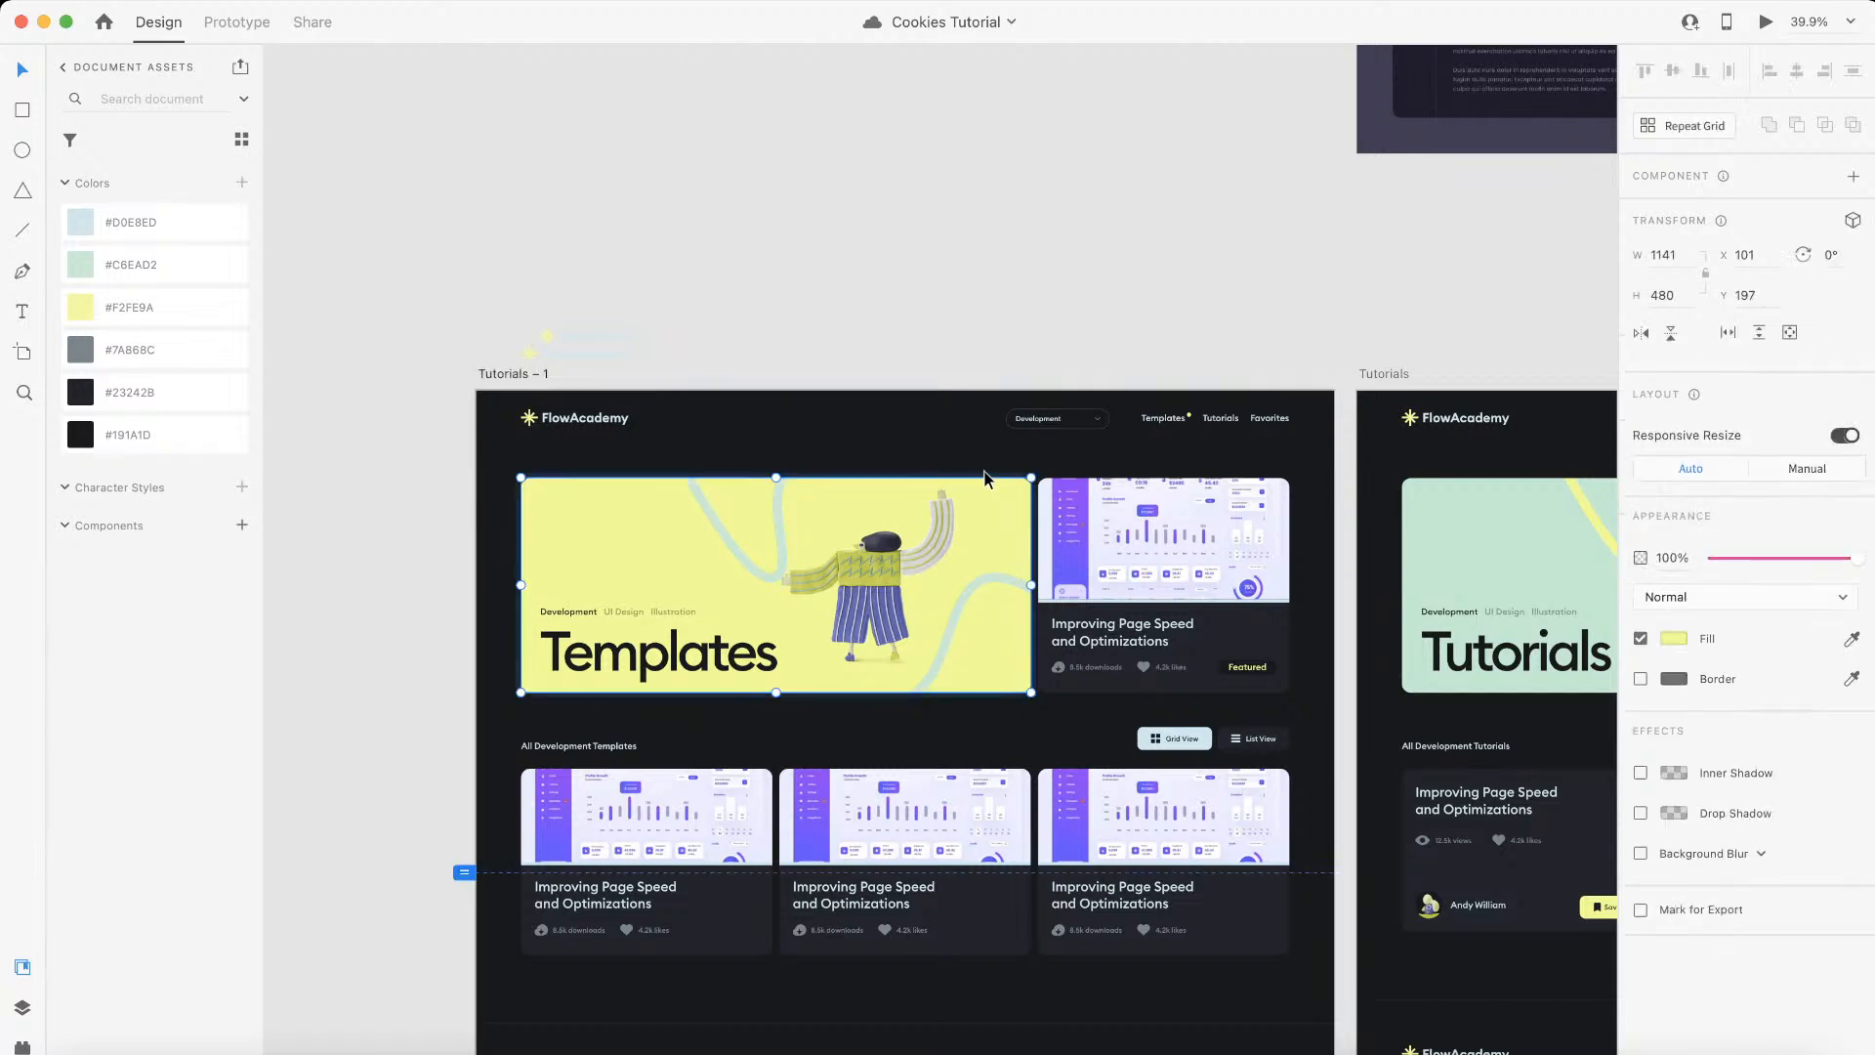
scroll(986, 468, "up", 5)
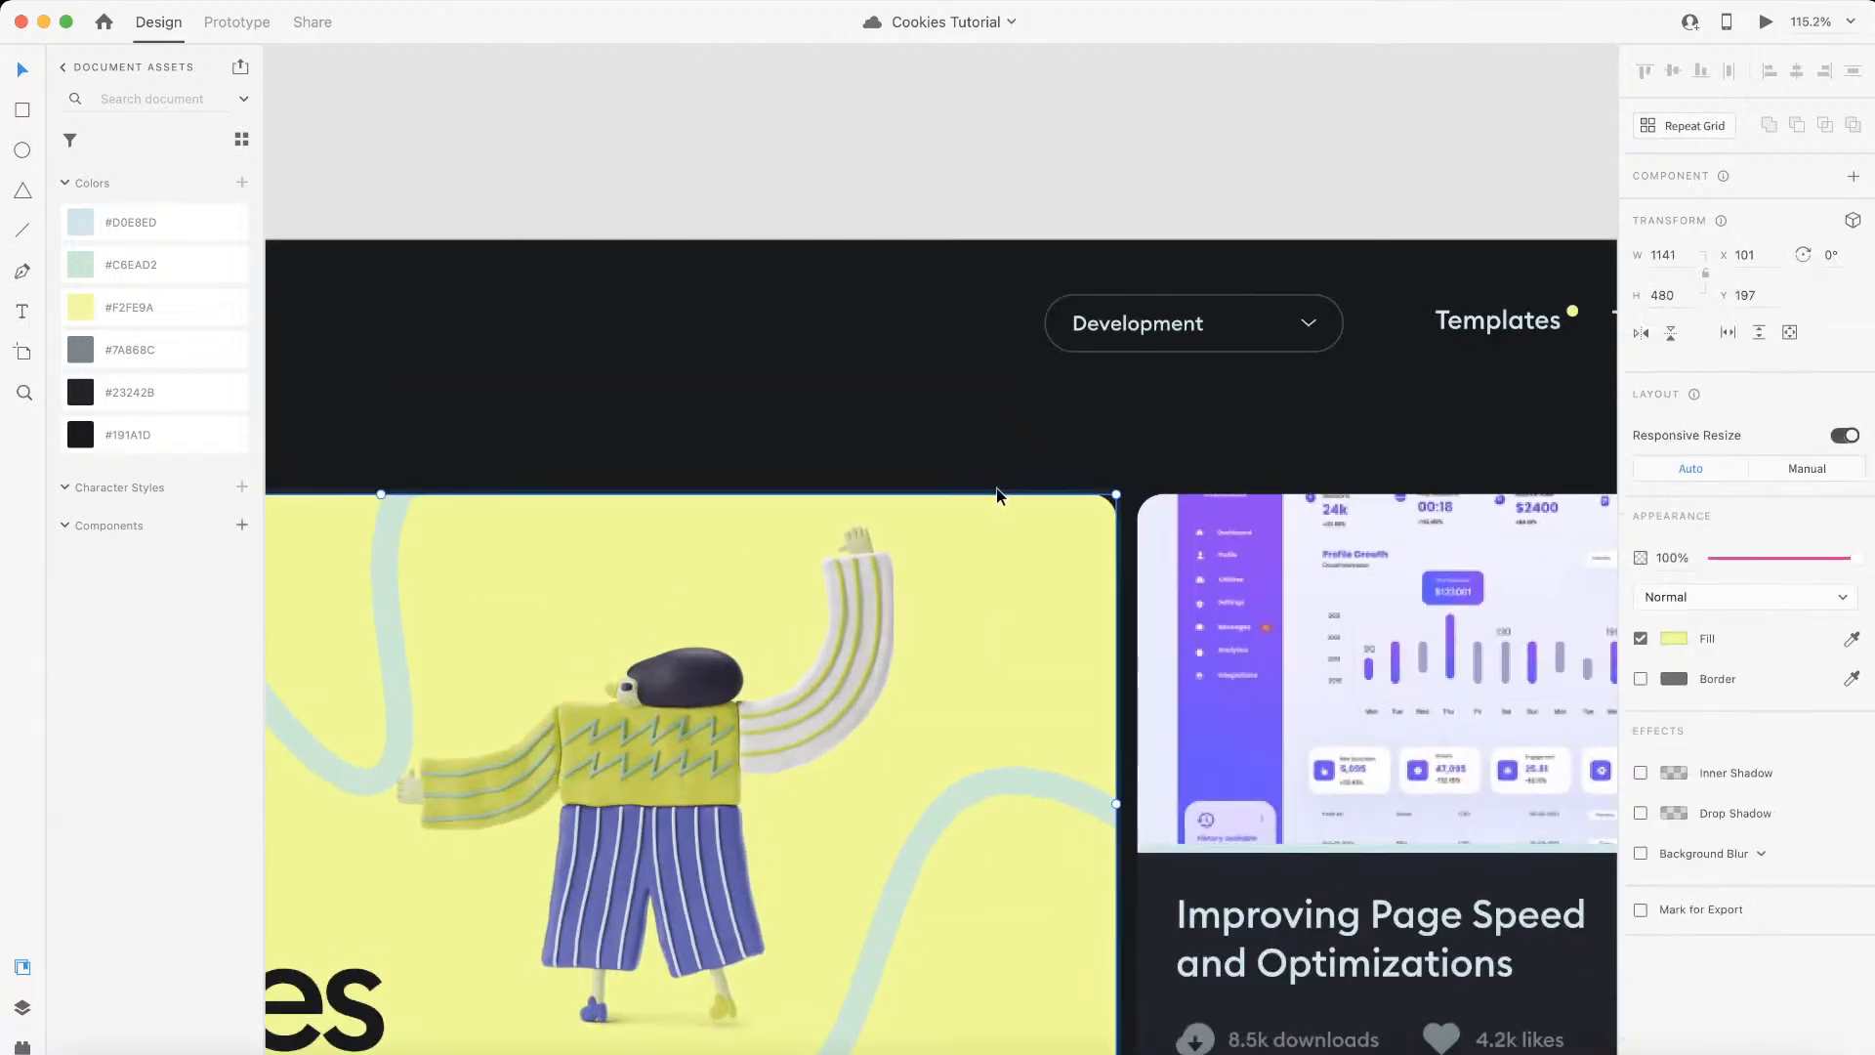
scroll(996, 490, "down", 3)
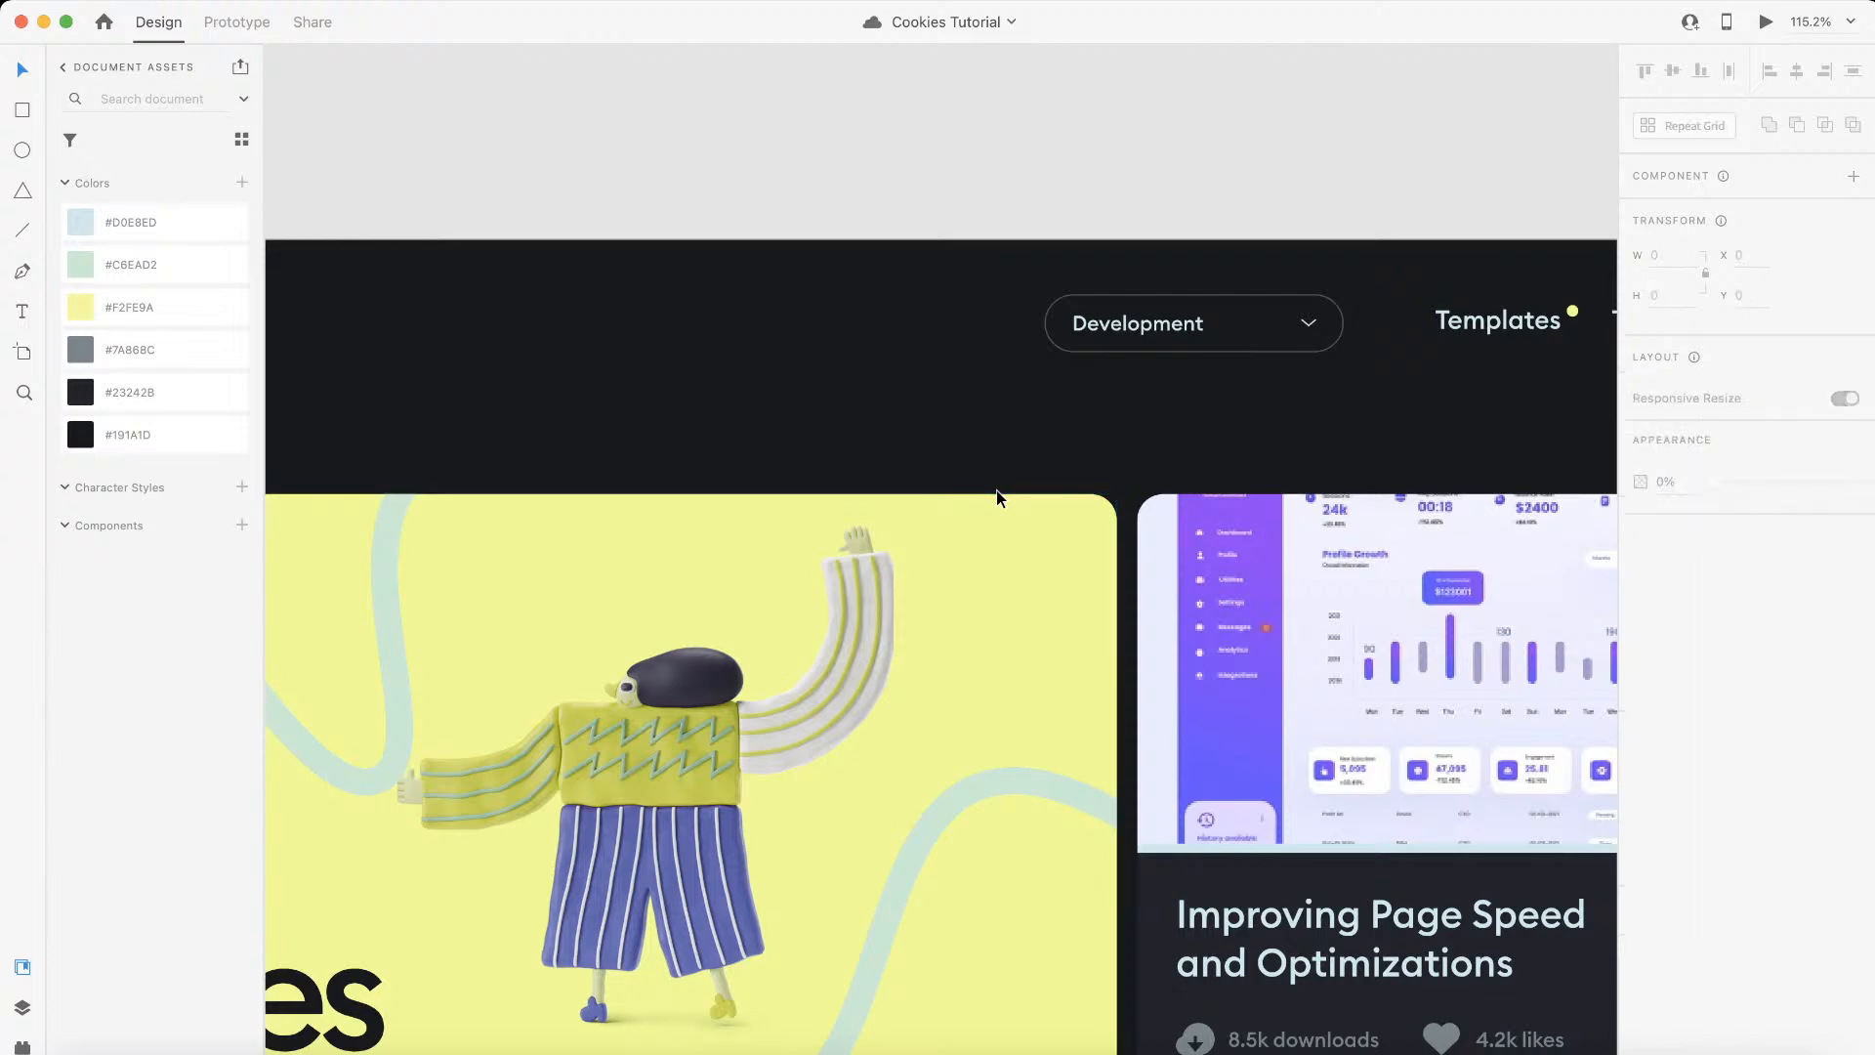
scroll(1051, 528, "down", 5)
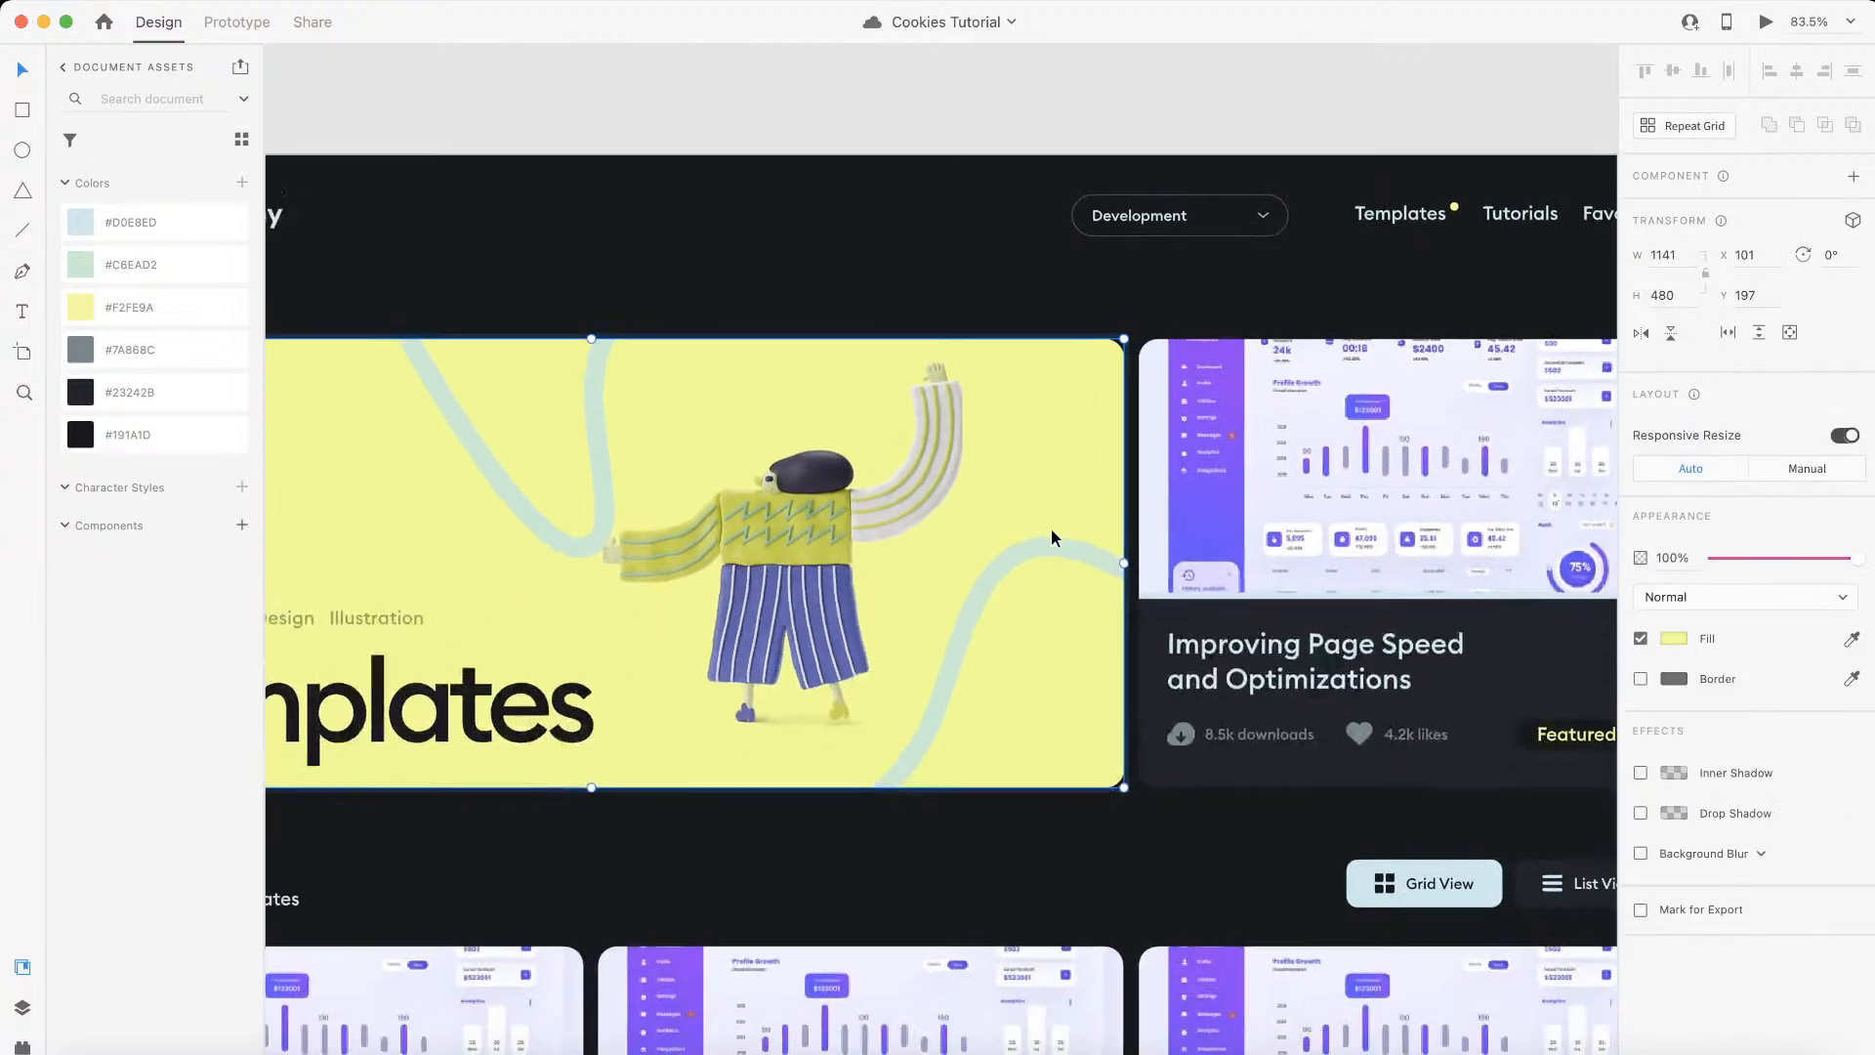
scroll(1079, 527, "up", 3)
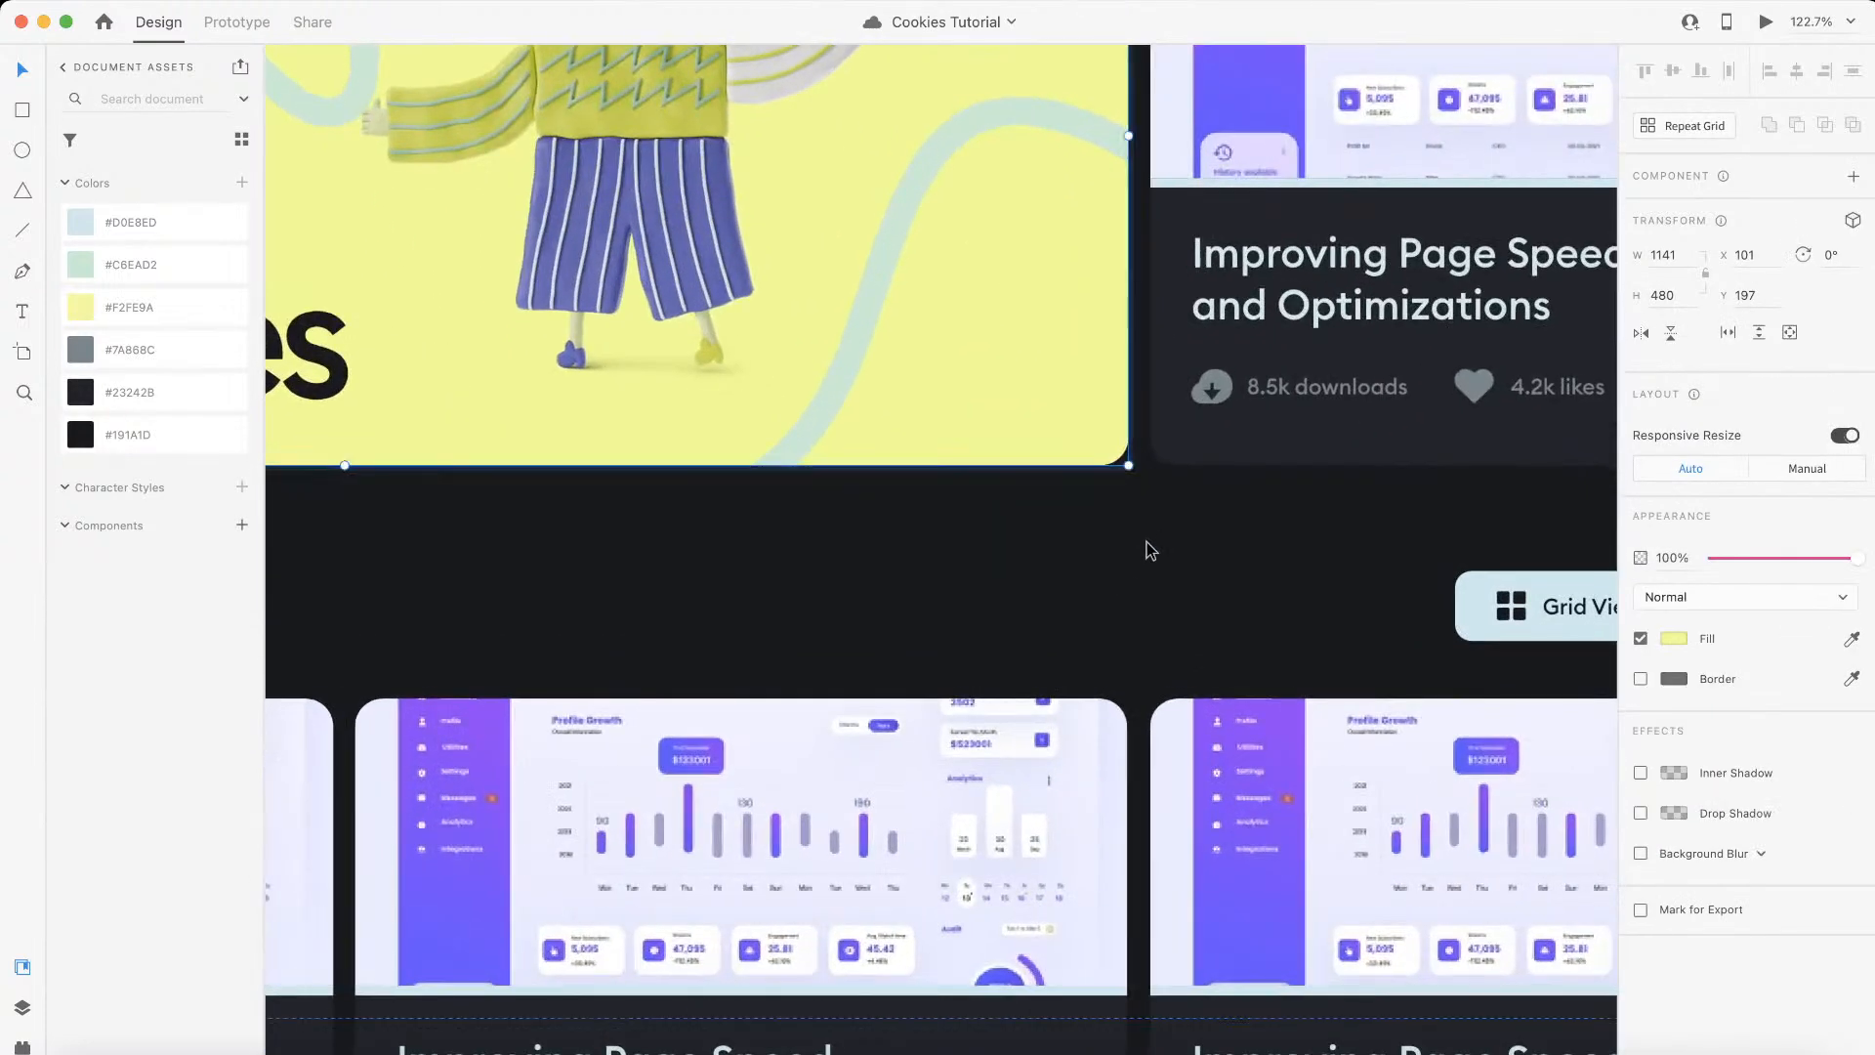
left_click(1193, 447)
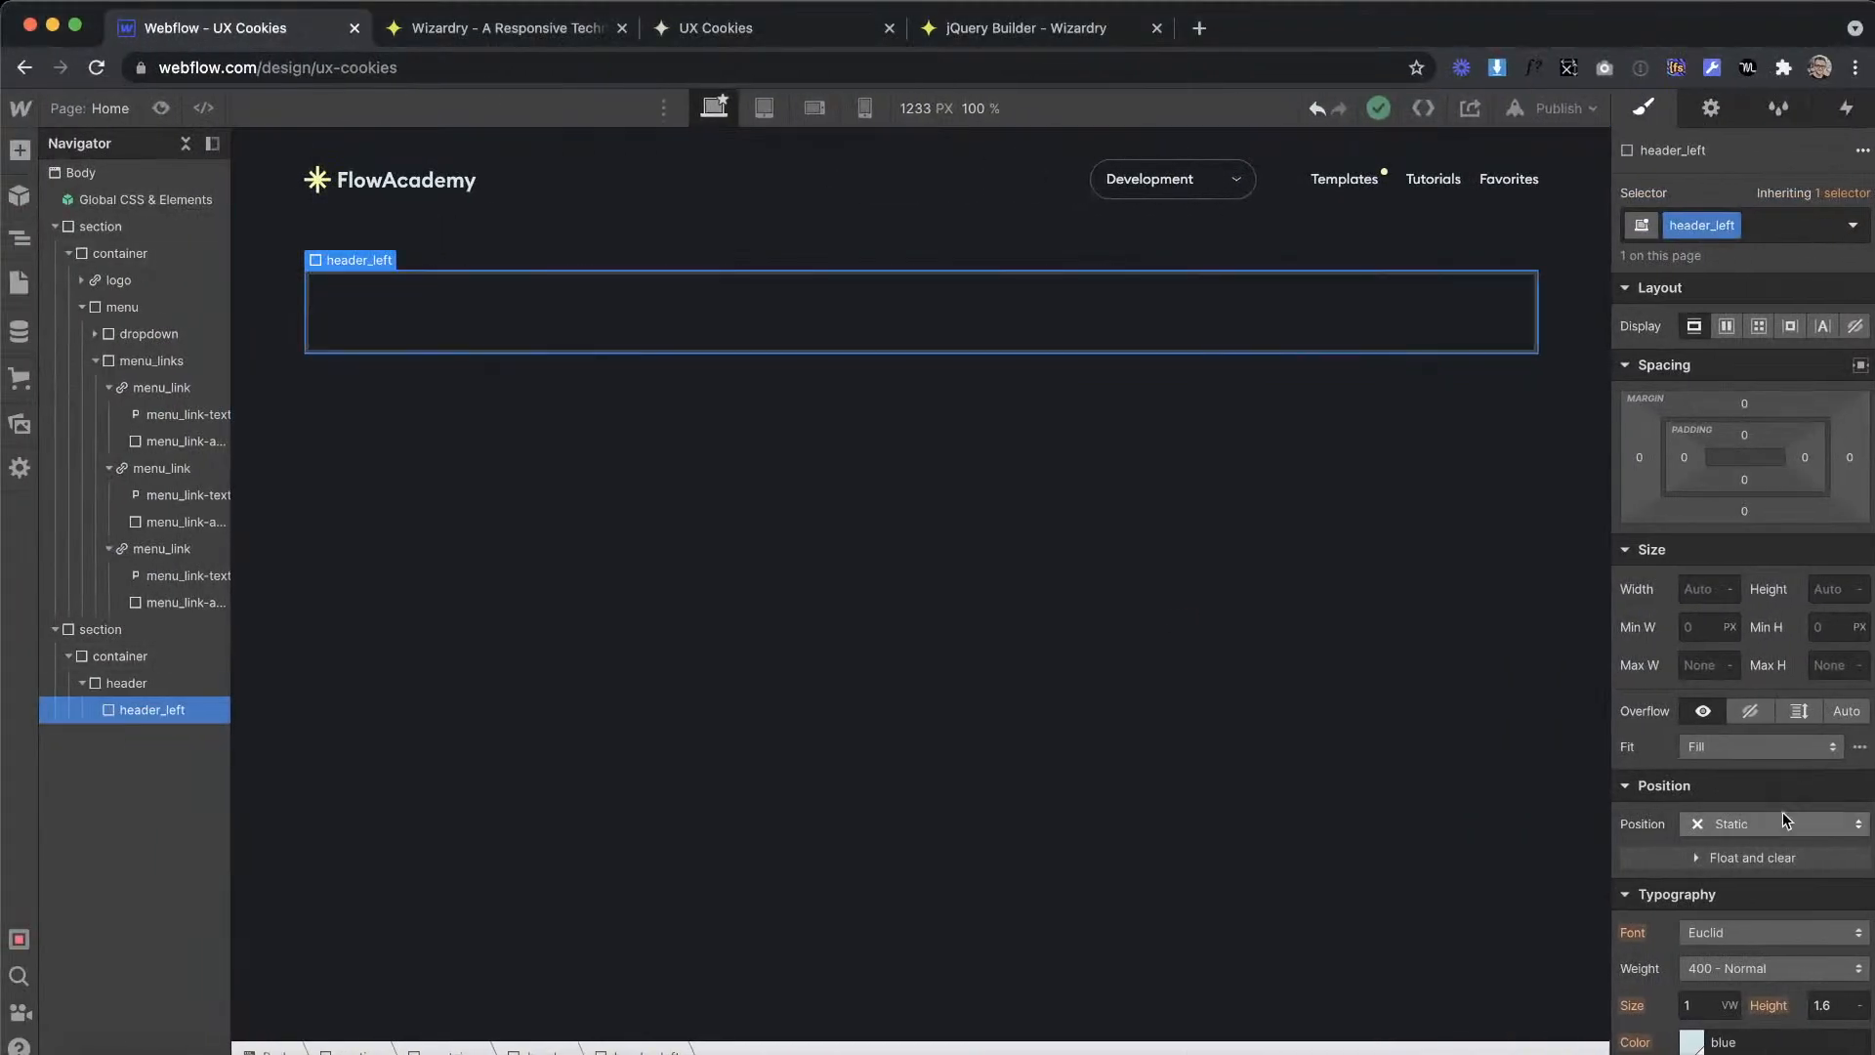
Step: Convert 20 px at a 1920 px artboard width to em on the Wizardry site and set header_left's border radius to 1.04em in Webflow
left_click(532, 35)
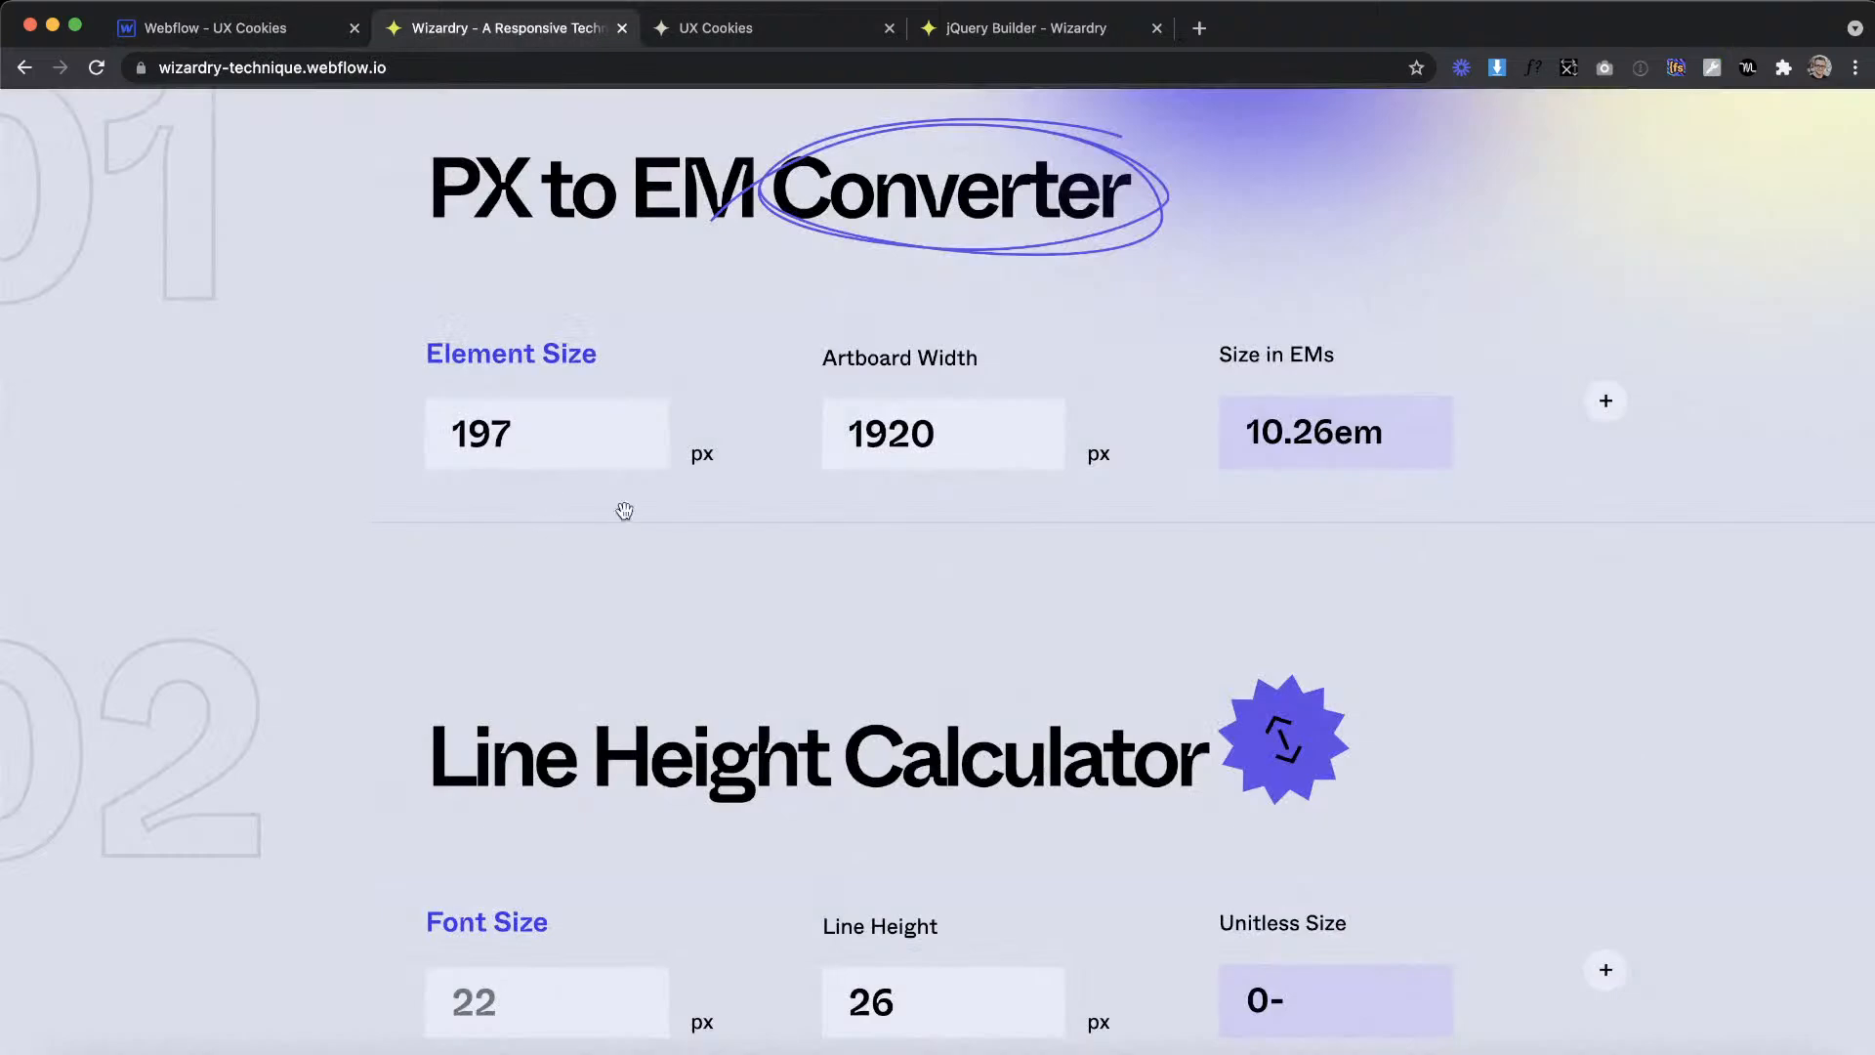
left_click_drag(545, 417, 364, 376)
type("20")
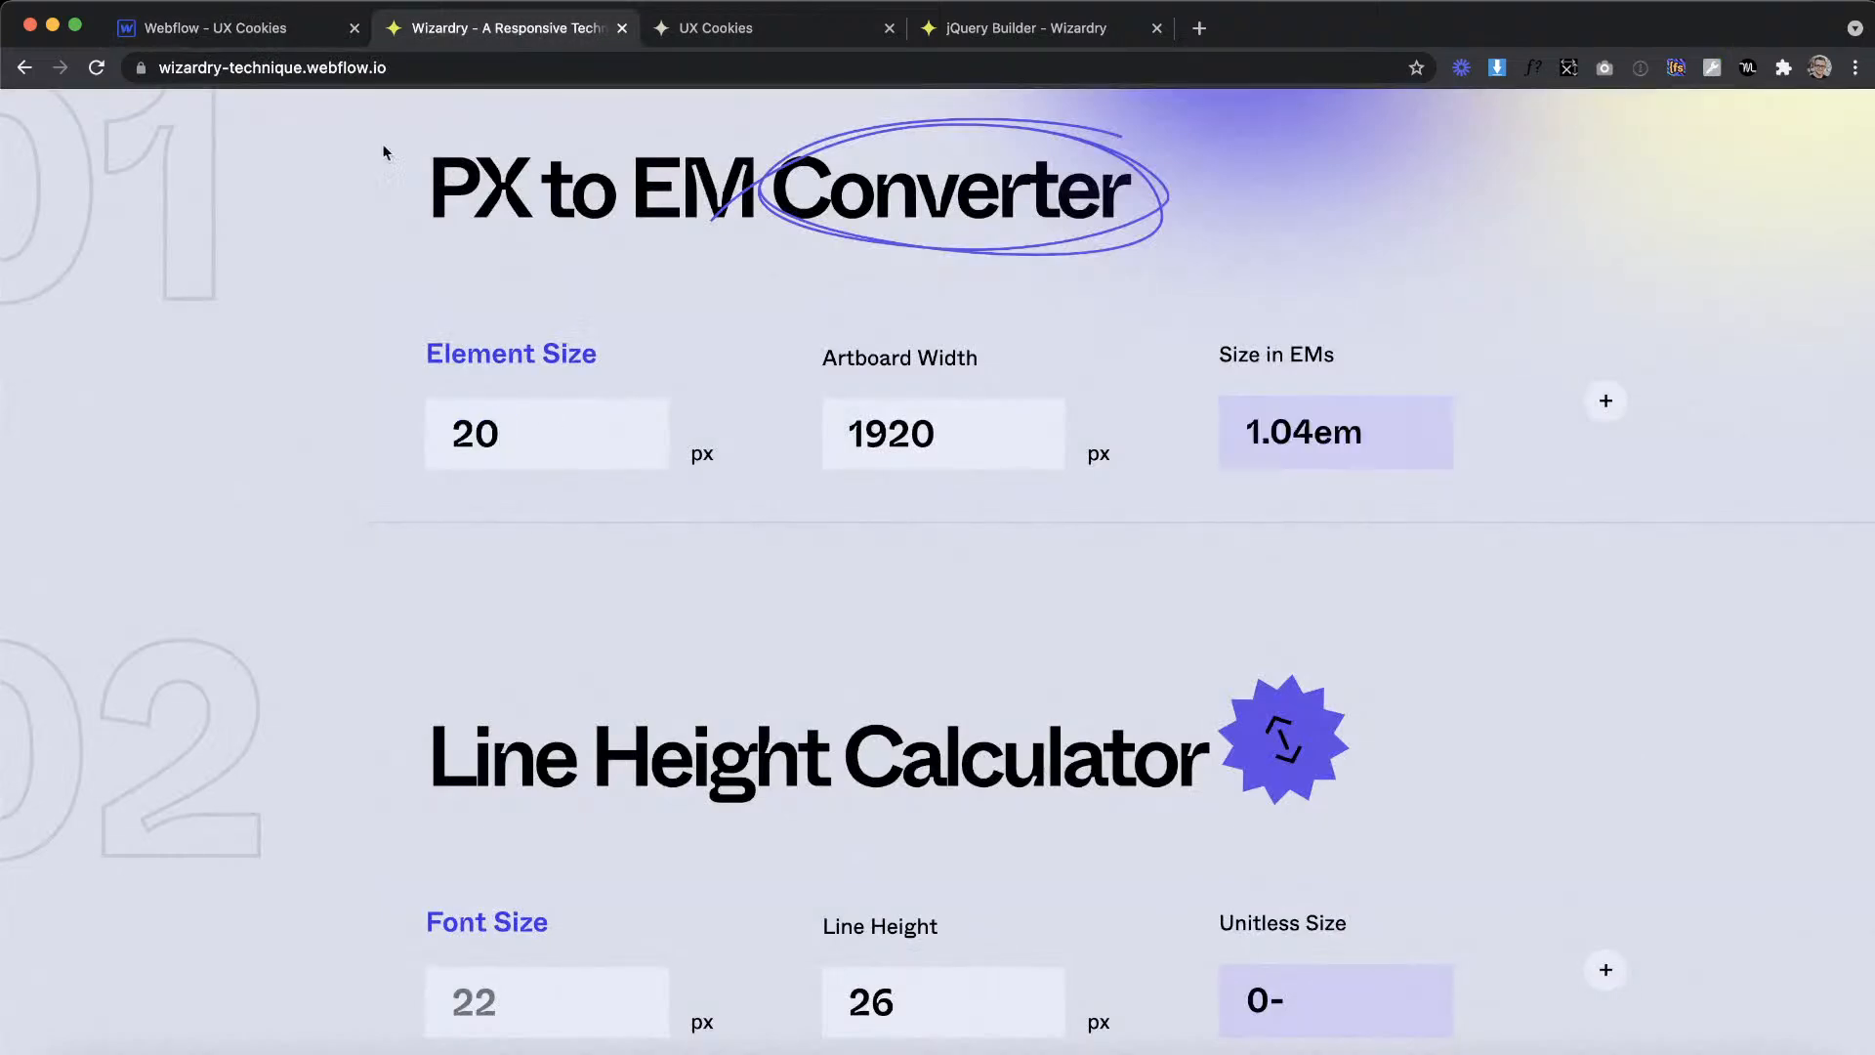
left_click(237, 32)
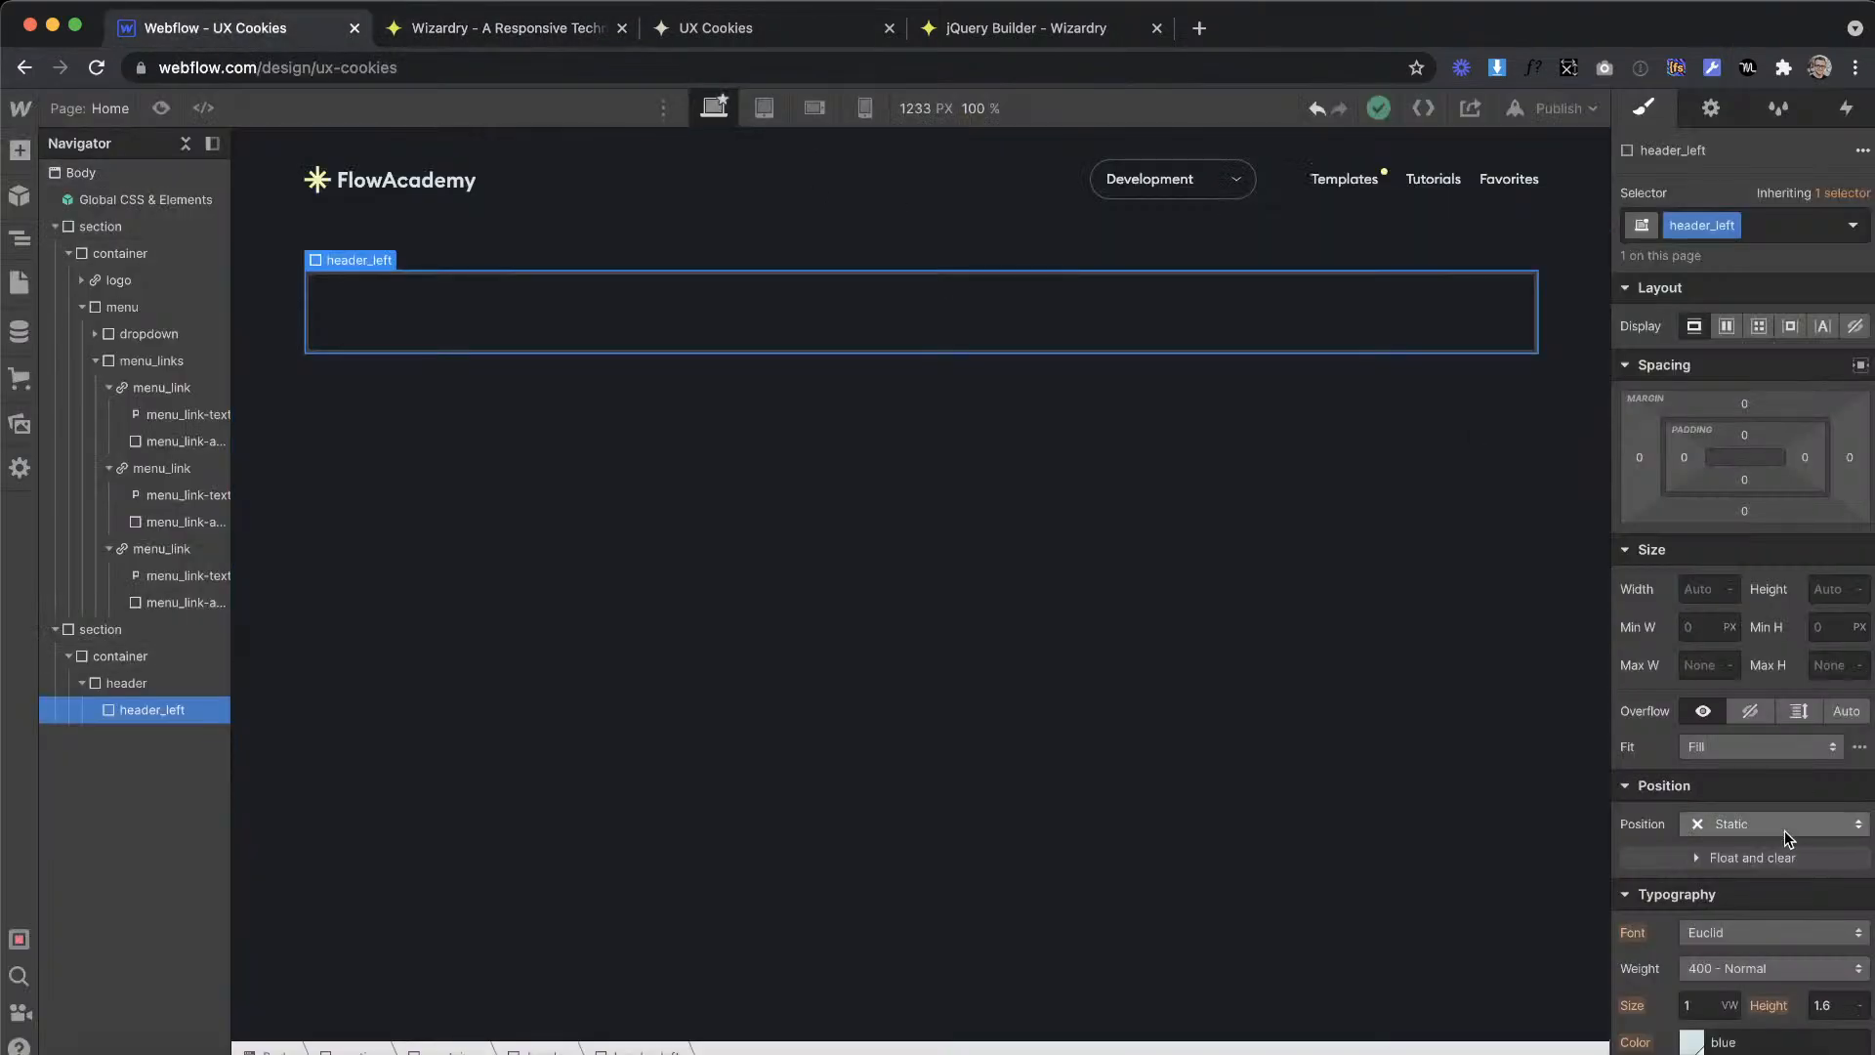
scroll(1784, 830, "down", 5)
key("Return")
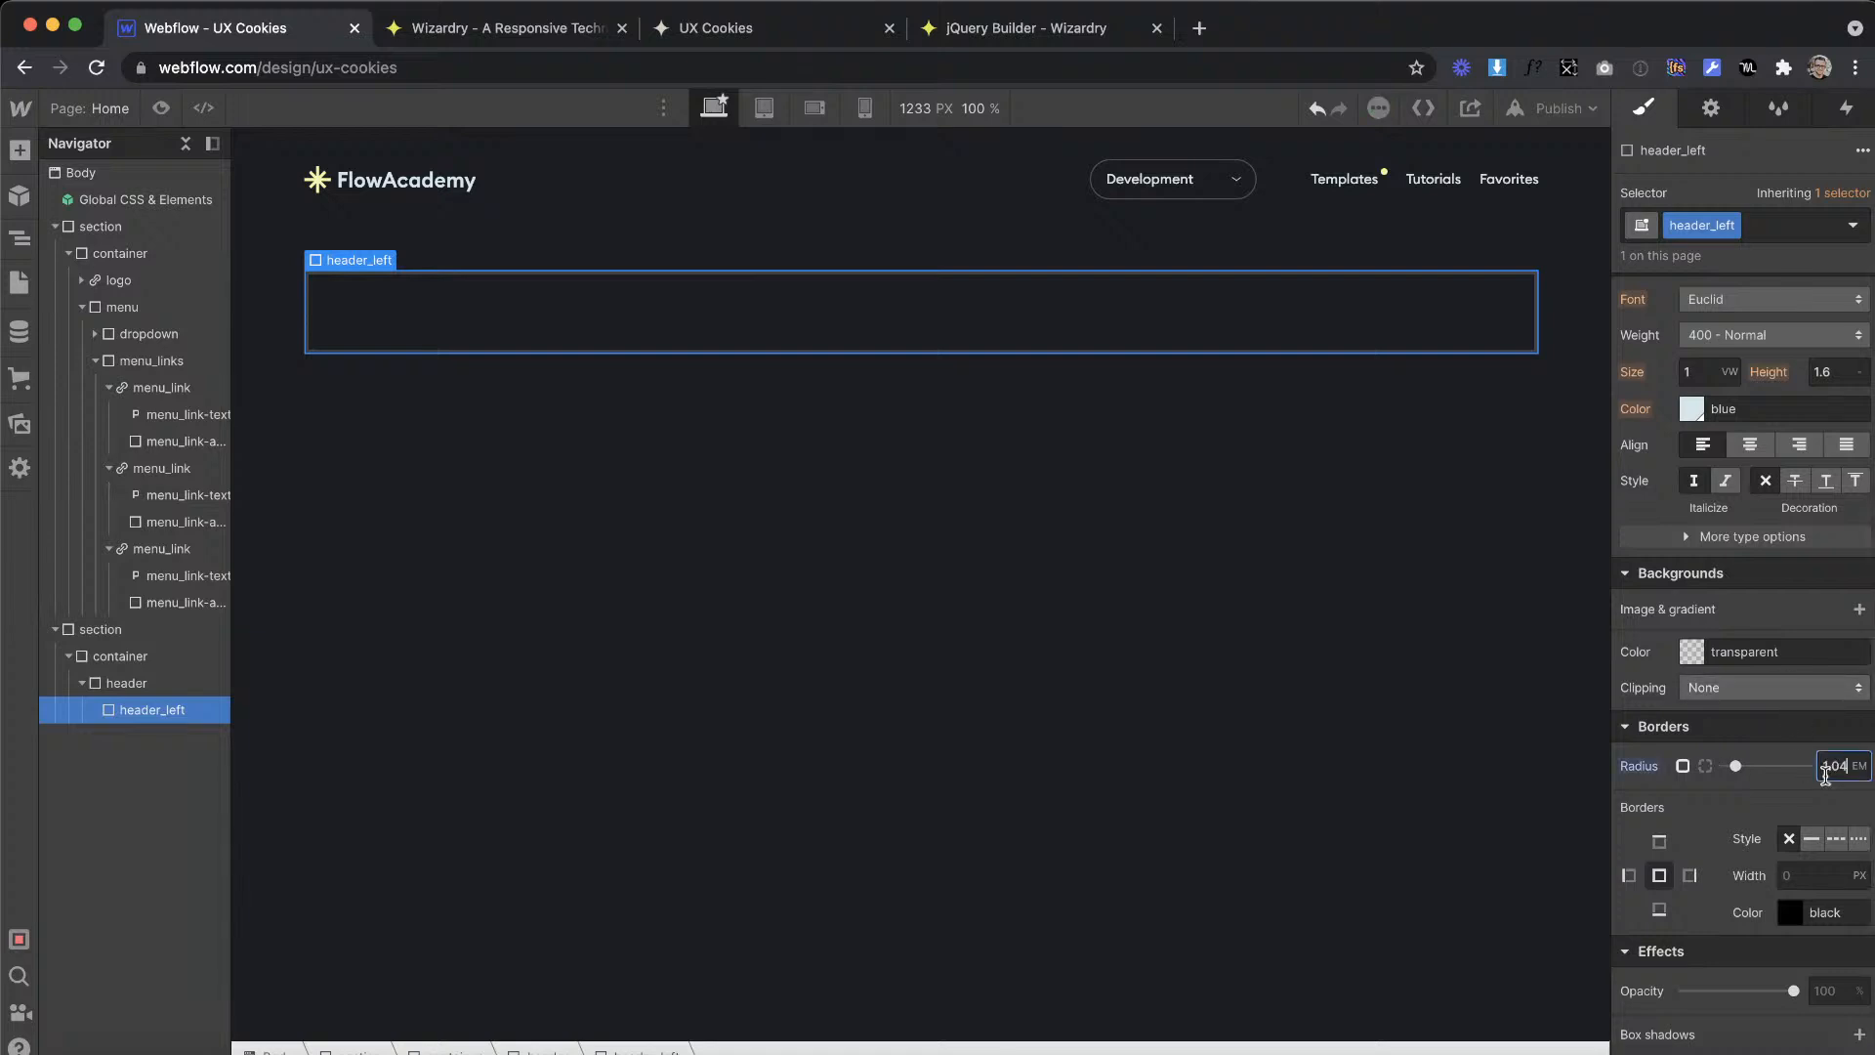
Step: Set the background color of header_left to the yellow global swatch
left_click(1693, 651)
left_click(1733, 999)
left_click(1775, 574)
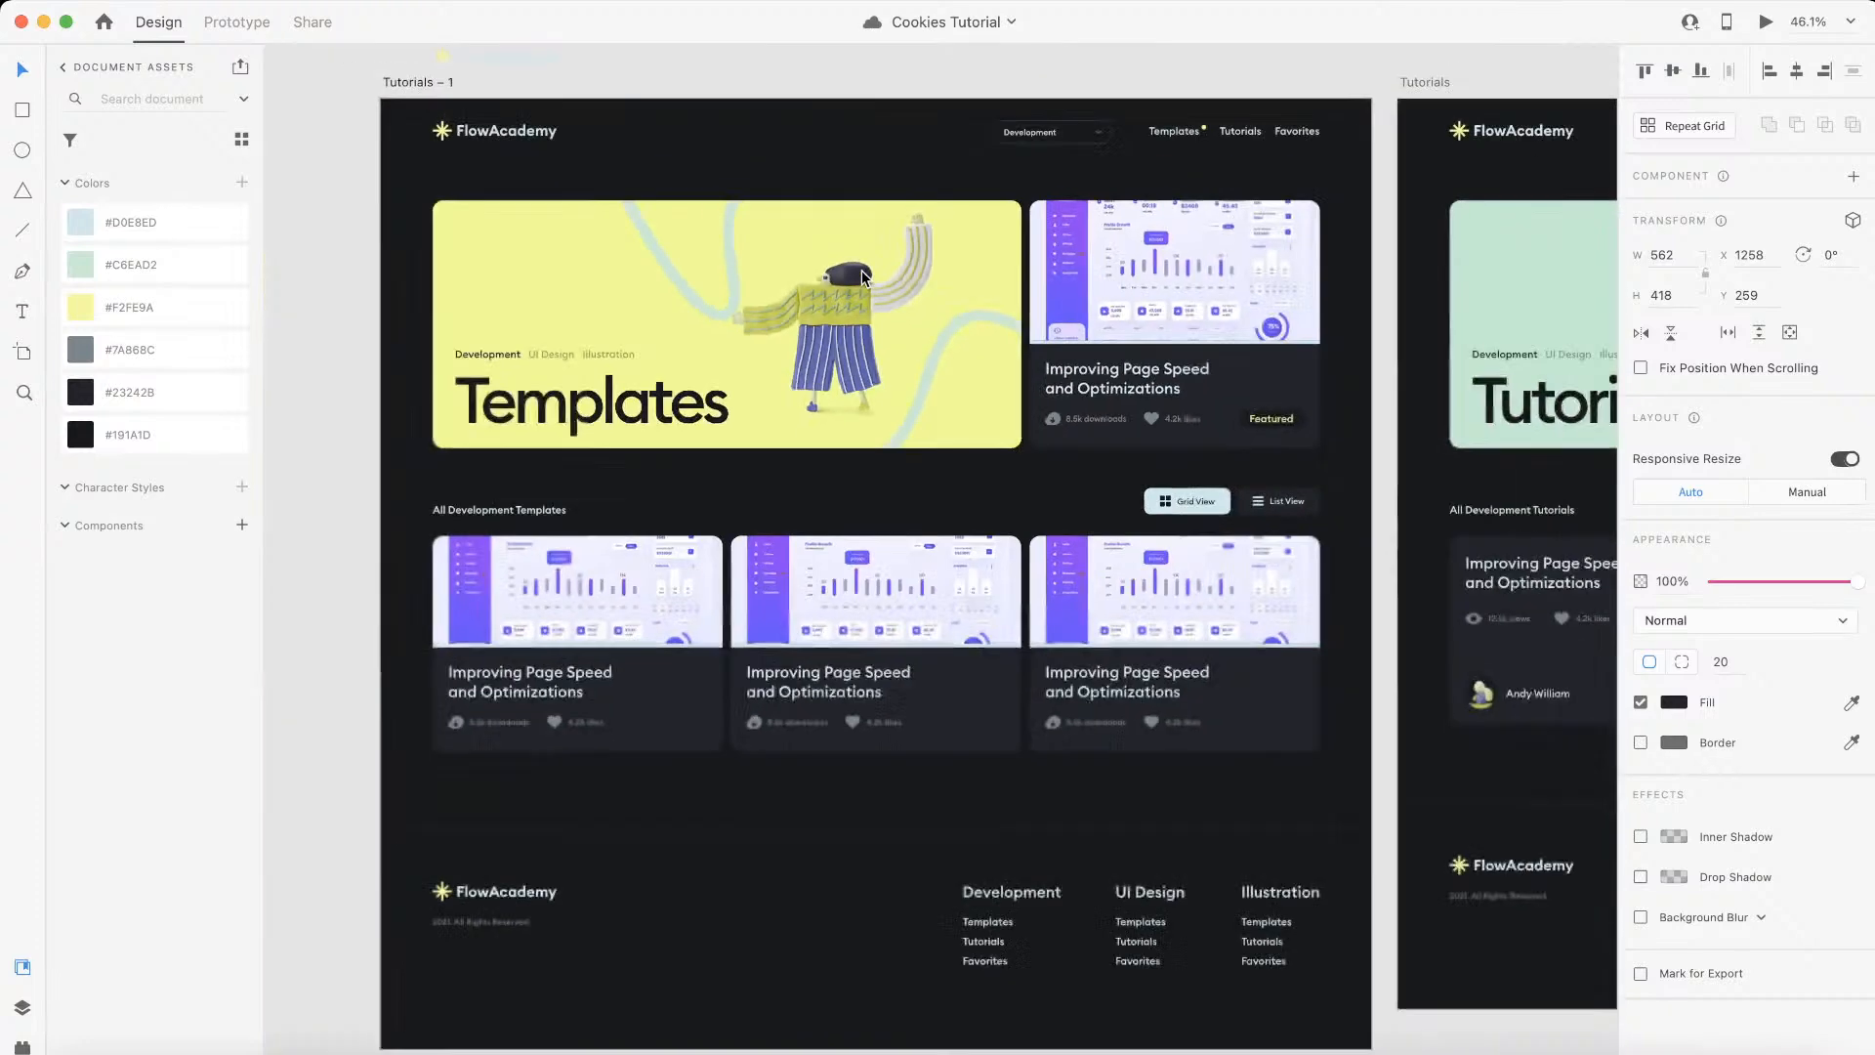
Step: Measure the spacing between the Development label and the edge of the Templates banner in the Adobe XD design
scroll(840, 284, "left", 4)
scroll(583, 473, "up", 5)
left_click(766, 405)
left_click(749, 328)
key("alt")
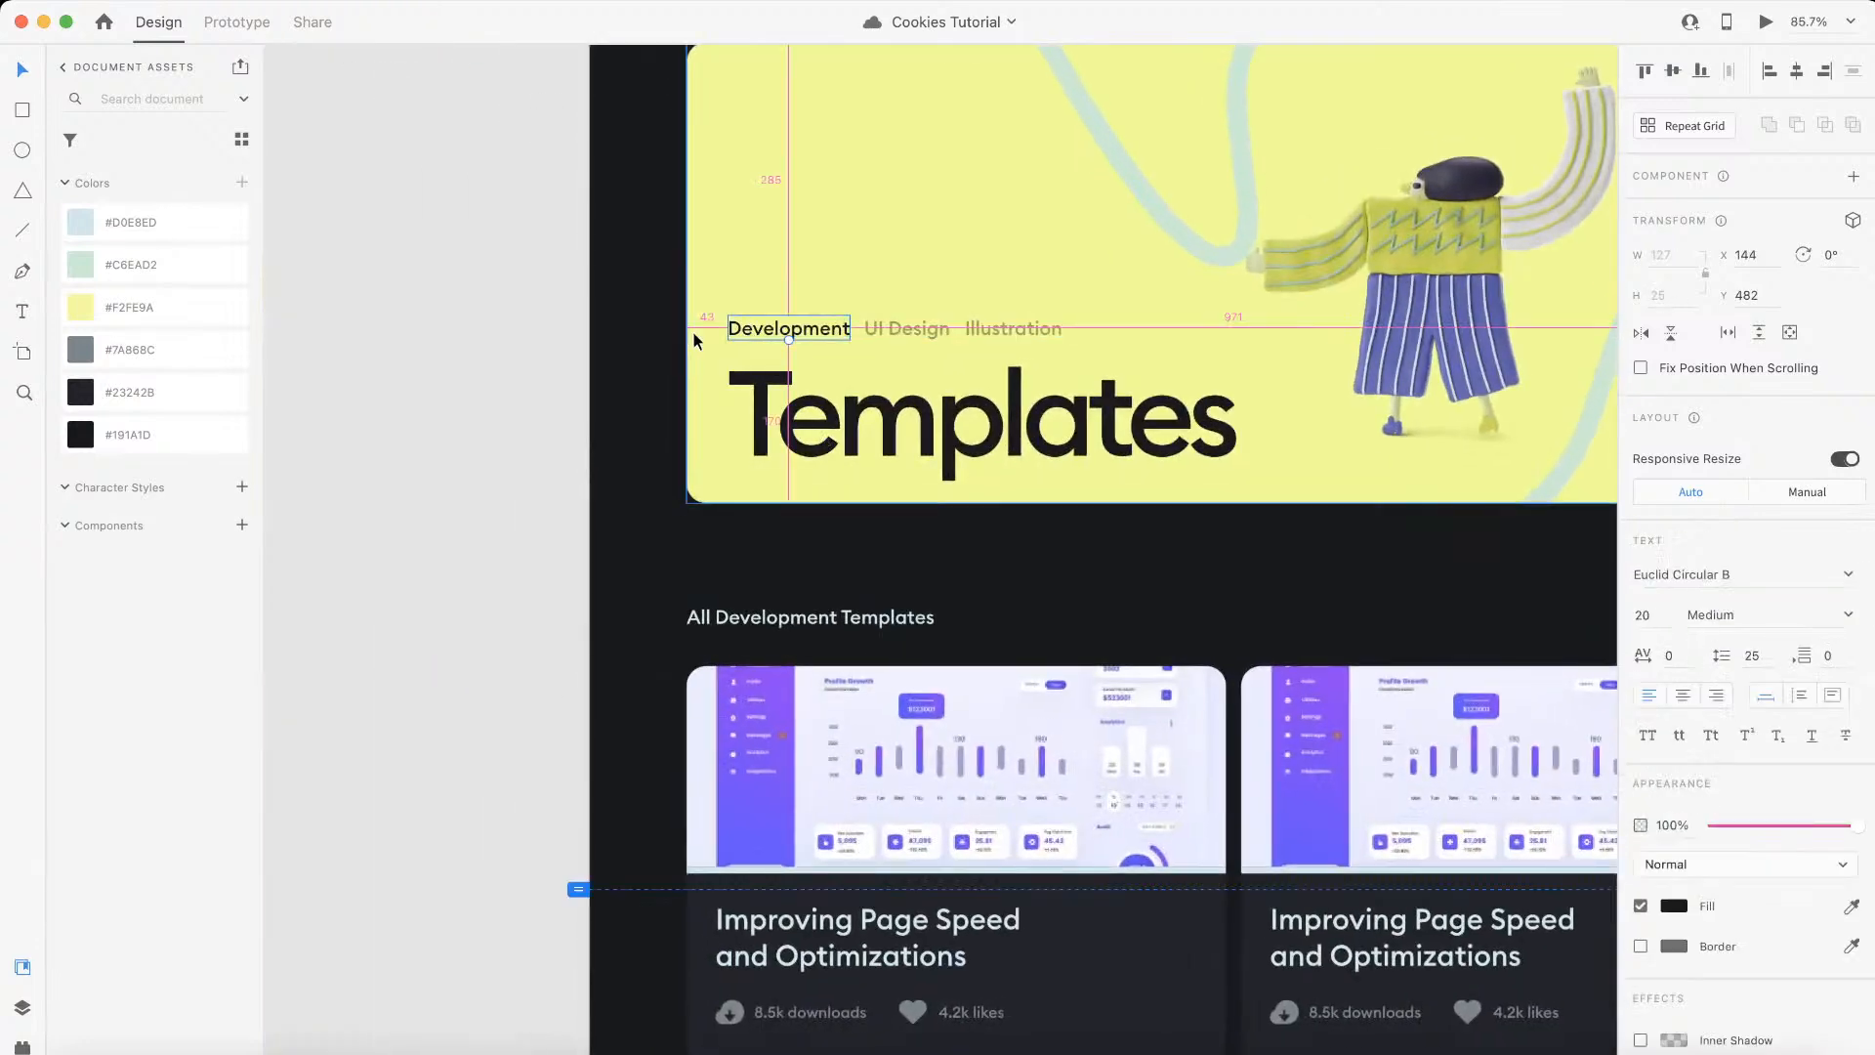
key("ctrl+Left")
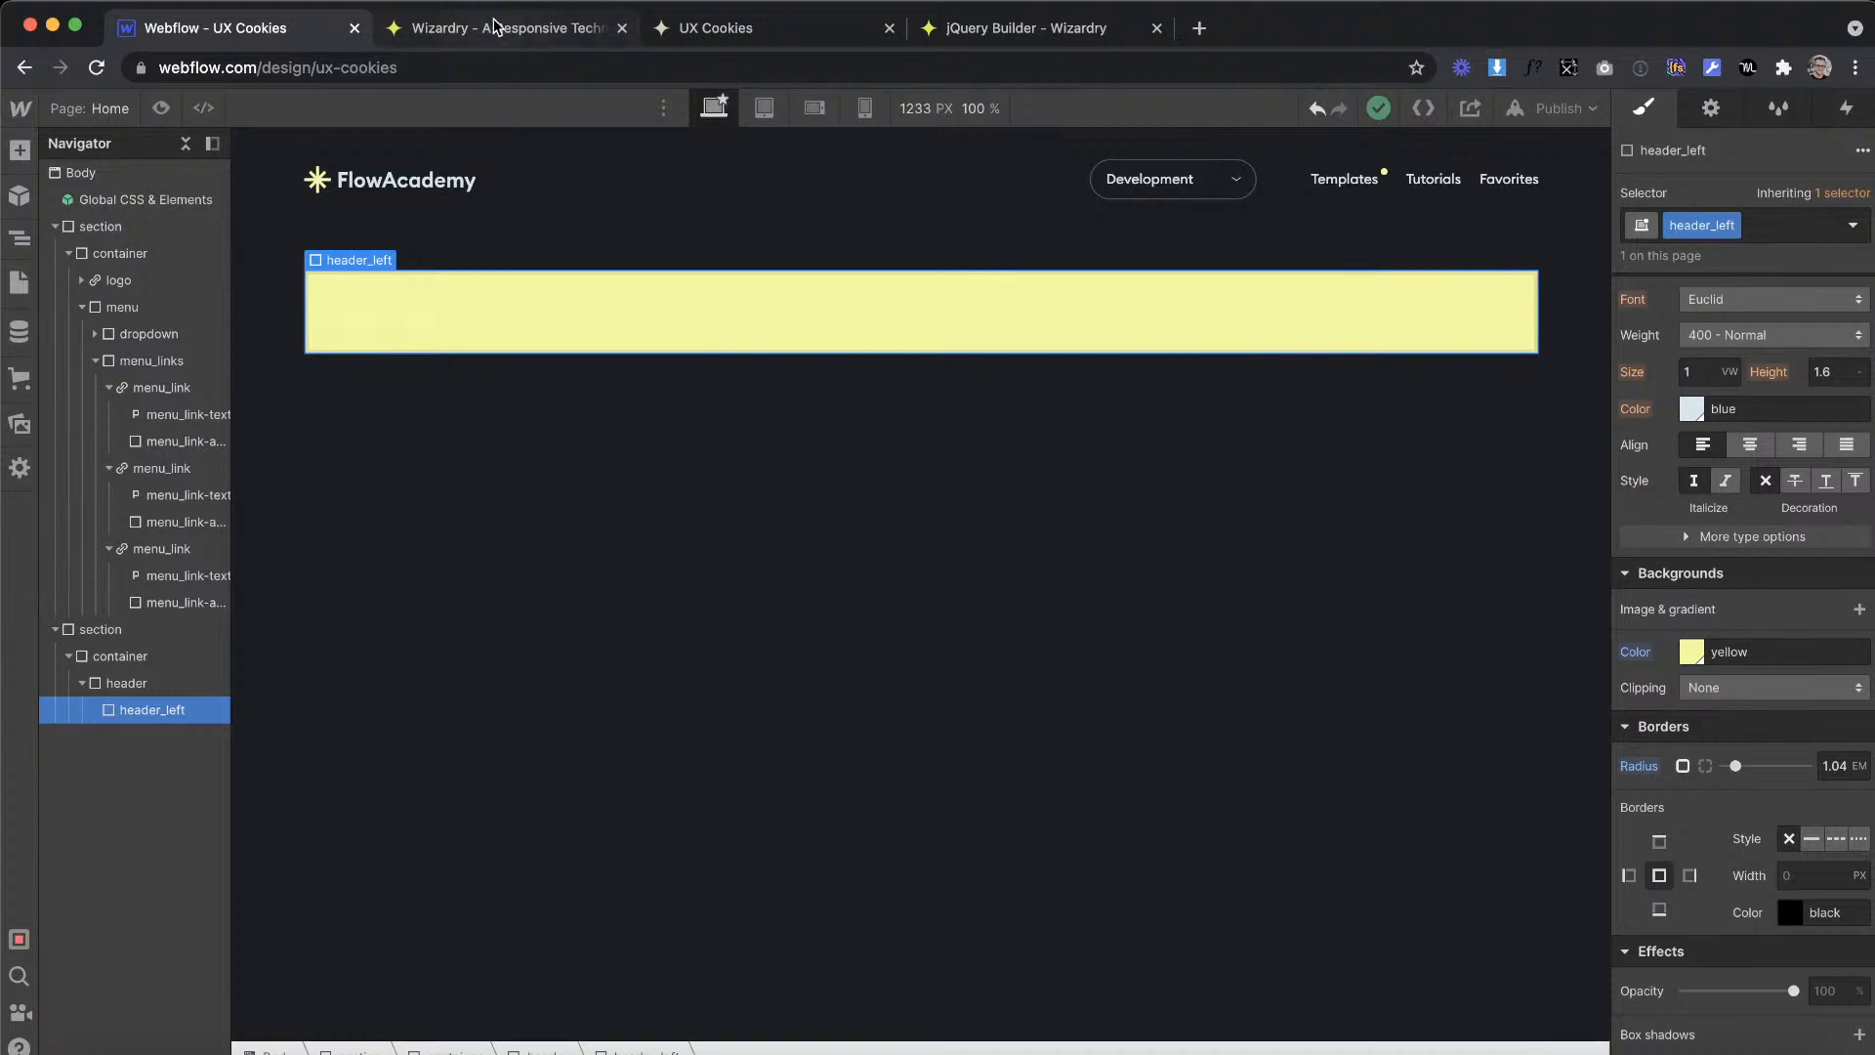
Step: Convert an element size of 43 px at a 1920 px artboard width to em with the Wizardry converter and return to Webflow
left_click(495, 27)
left_click_drag(535, 420, 343, 414)
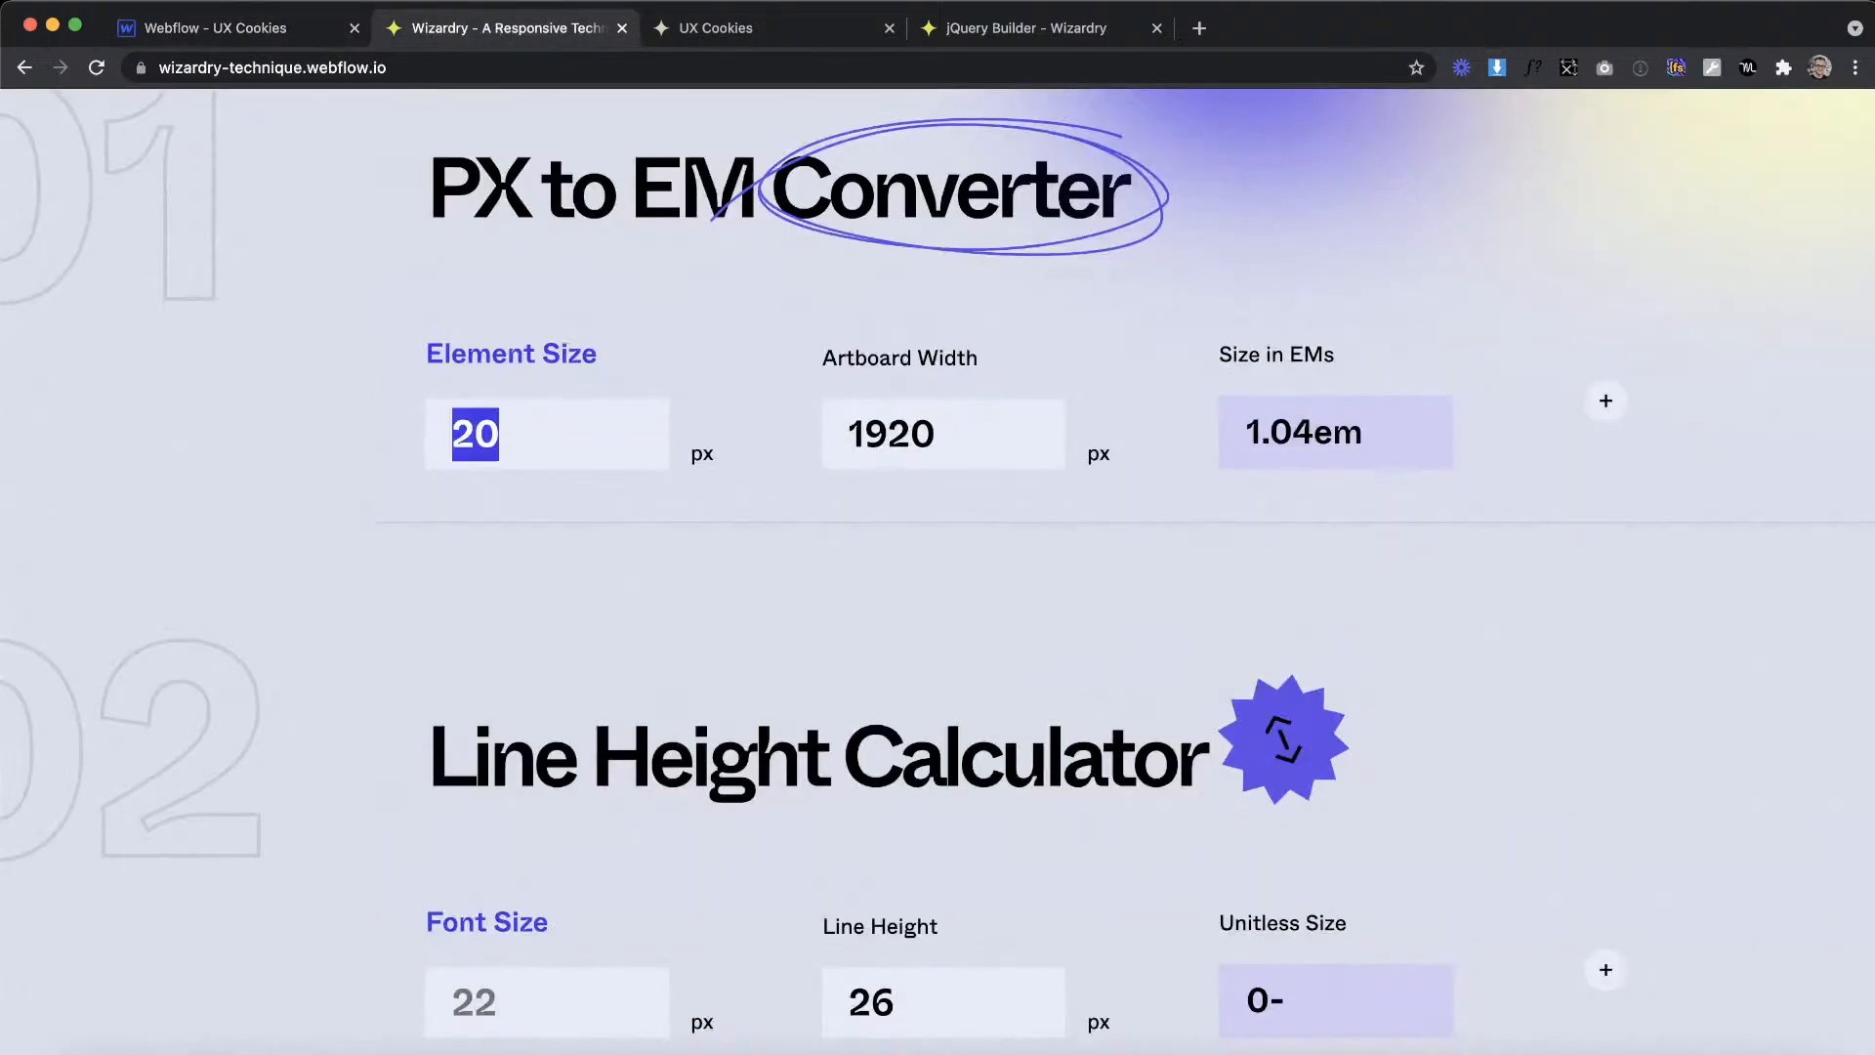
type("43")
left_click(289, 15)
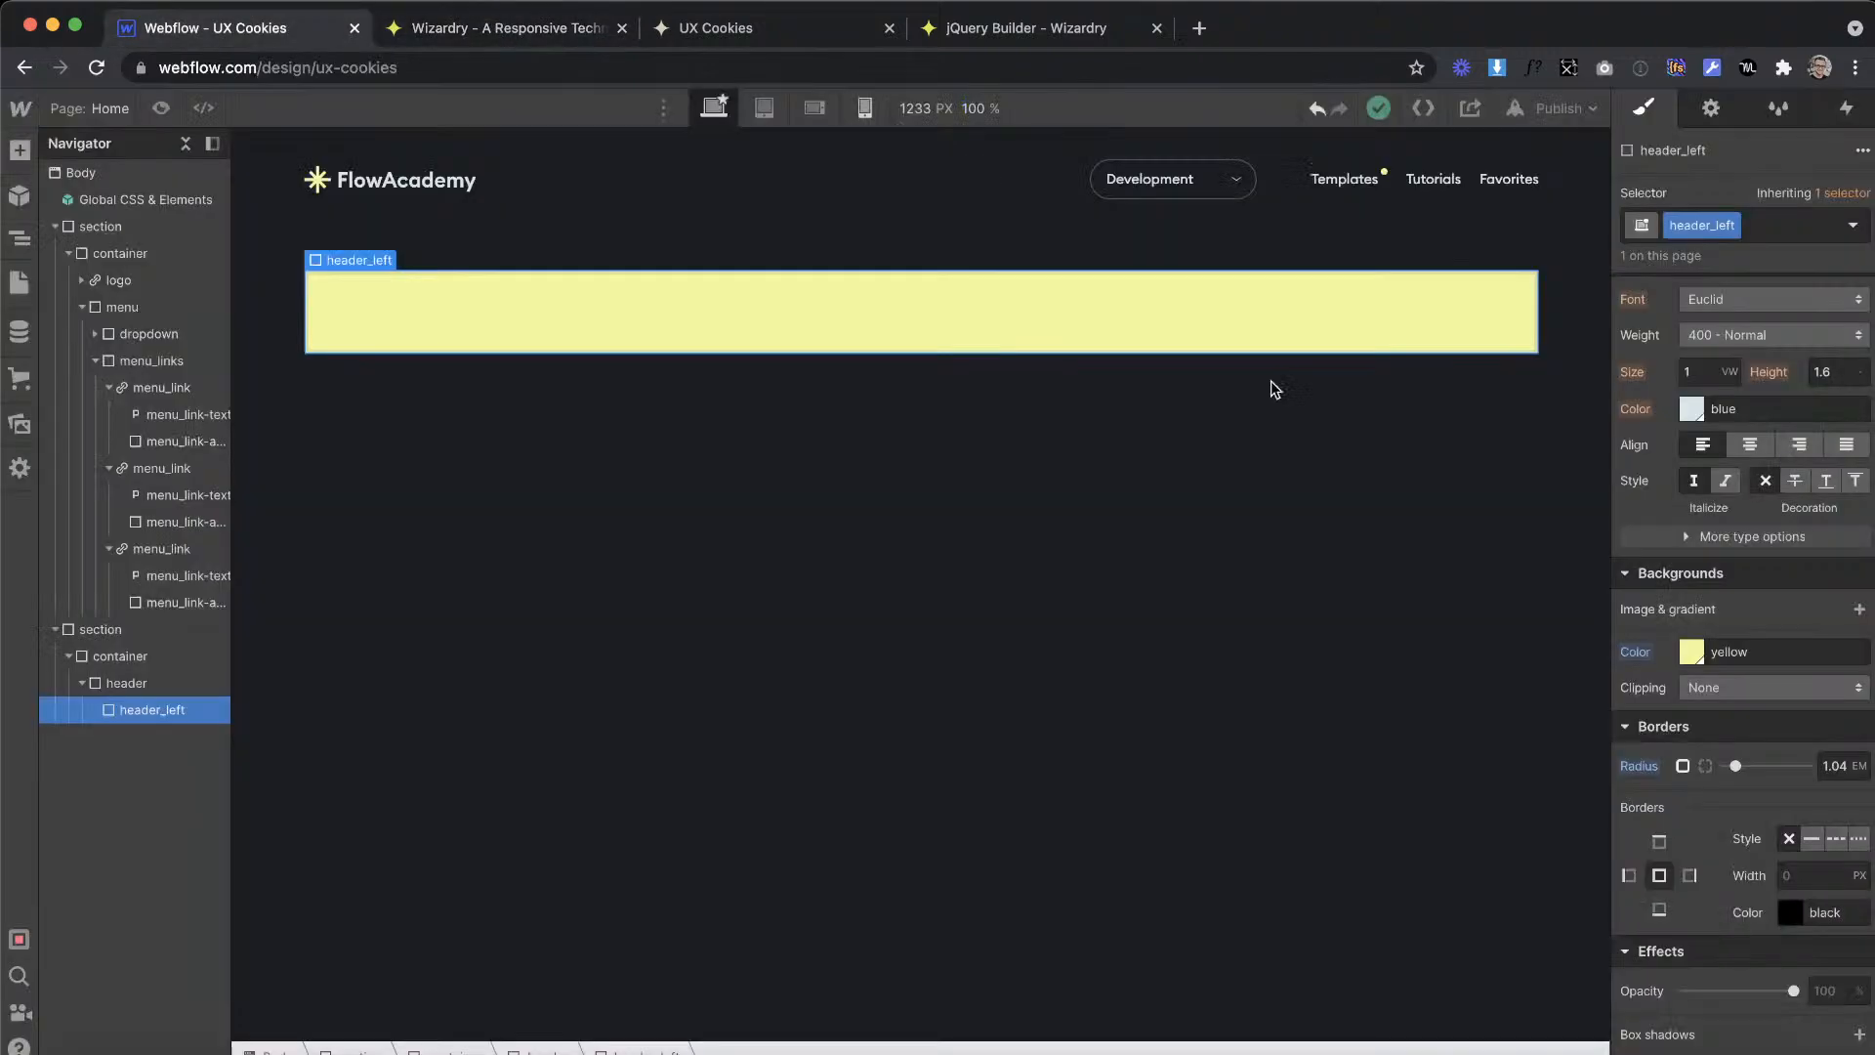
Step: Set header_left's padding to 2.24em on all sides, and raise its top and bottom padding to 4.34em
scroll(1702, 523, "up", 7)
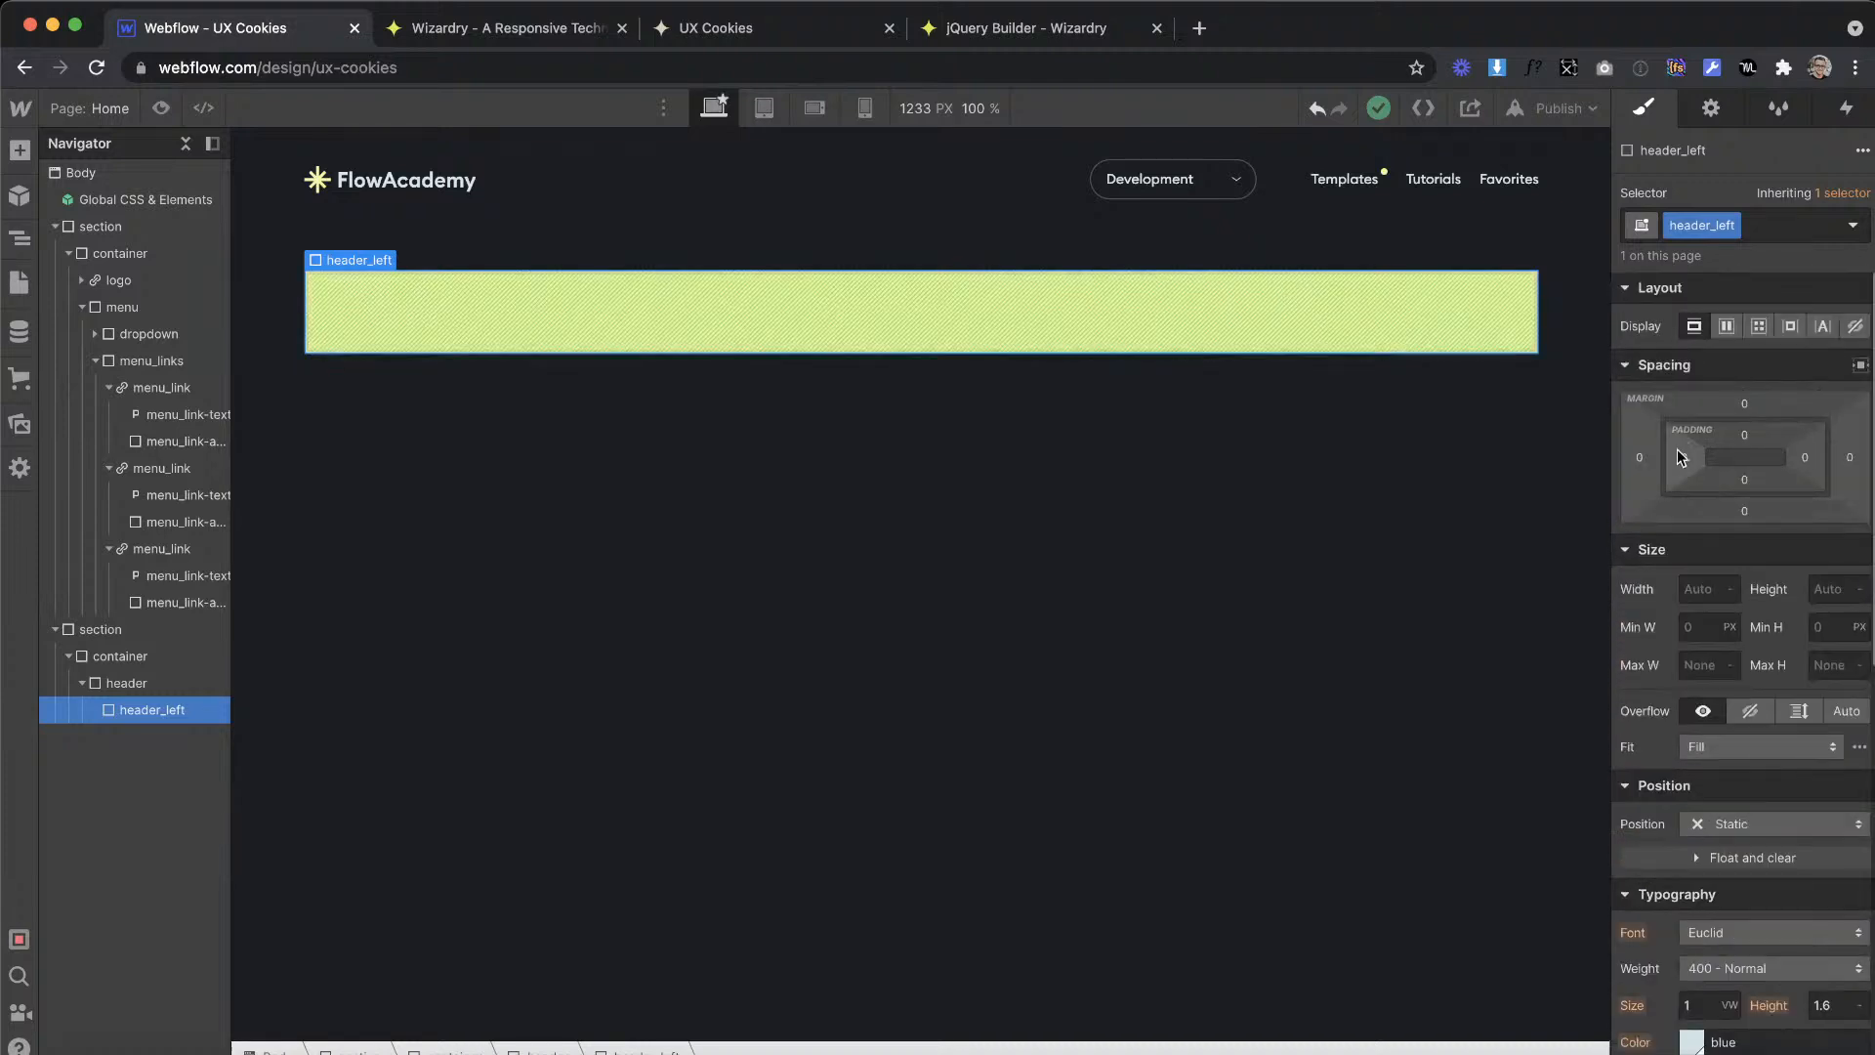
left_click(1681, 459)
type("2.24em")
key("Return")
left_click(1807, 459)
type("2.24em")
key("Return")
left_click(1744, 479)
type("2.24em")
key("Return")
left_click(1745, 436)
type("2.24em")
key("Return")
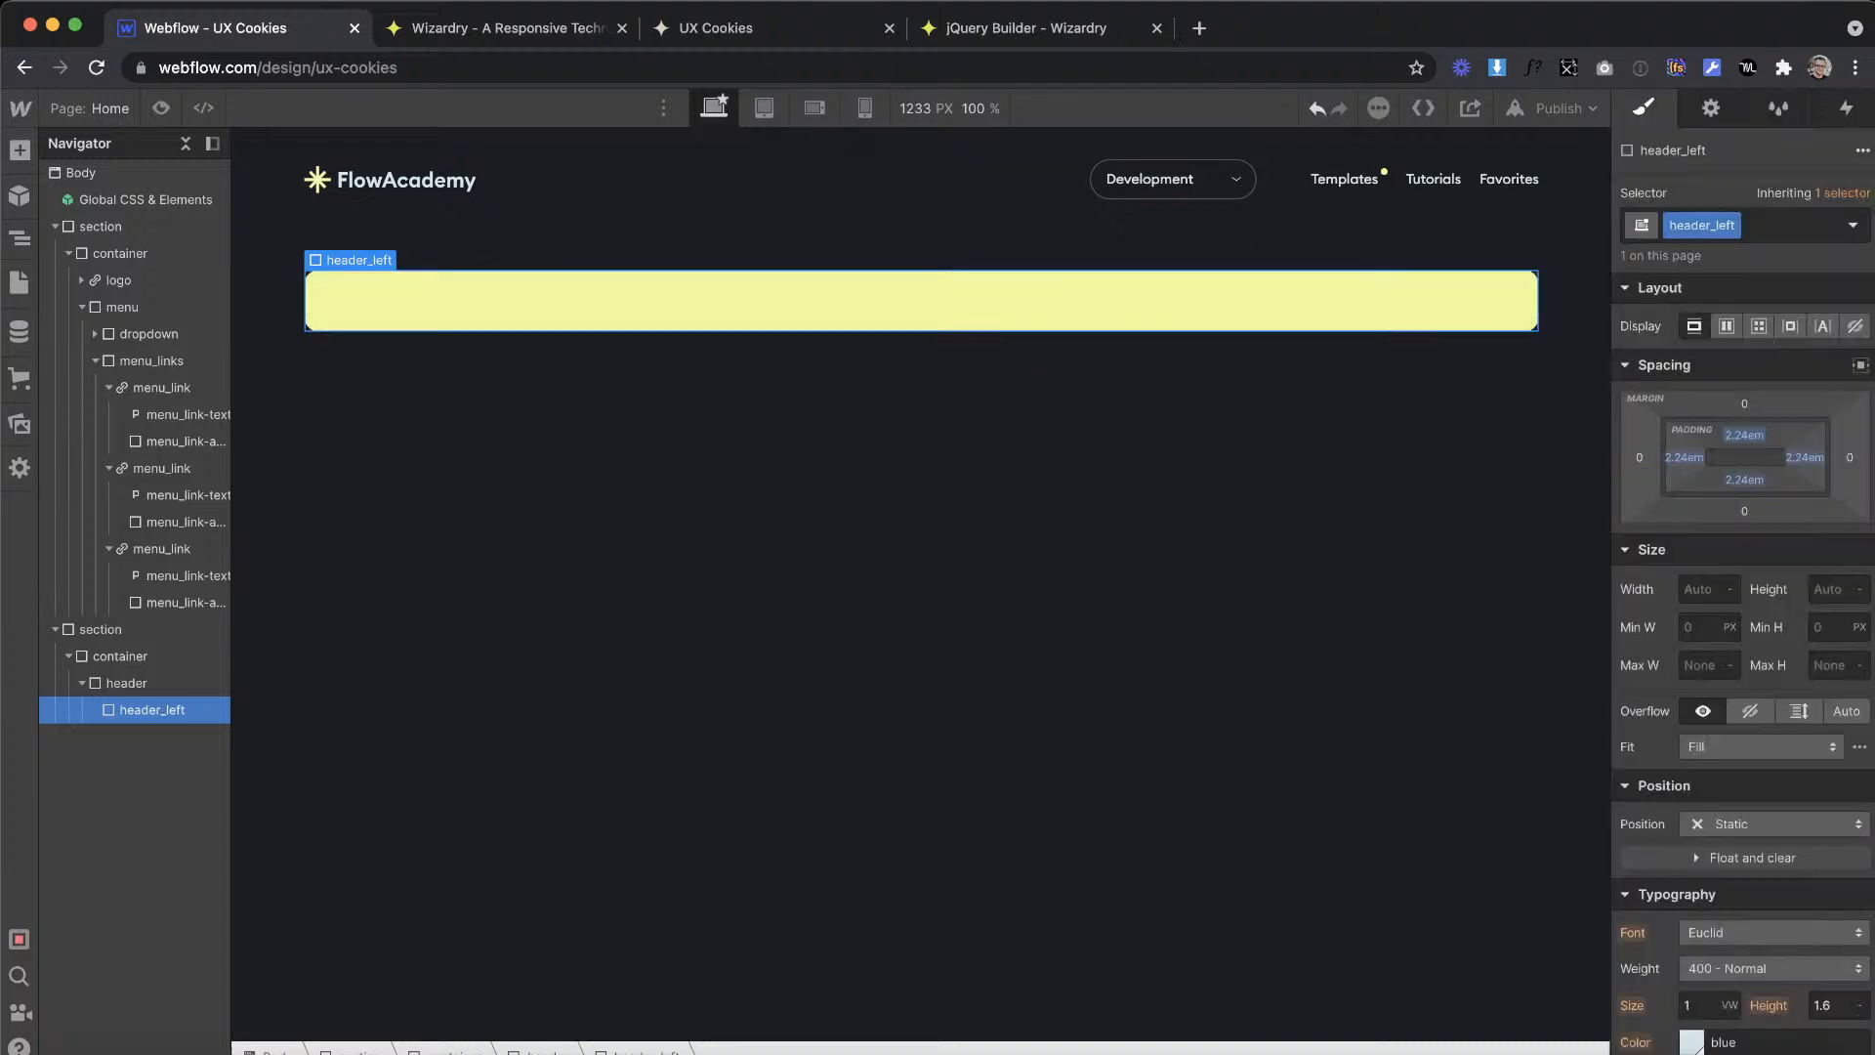
left_click_drag(1745, 435, 1446, 436)
Step: Compare the header_left block with the proportions of the Templates banner in the Adobe XD design
key("ctrl+Right")
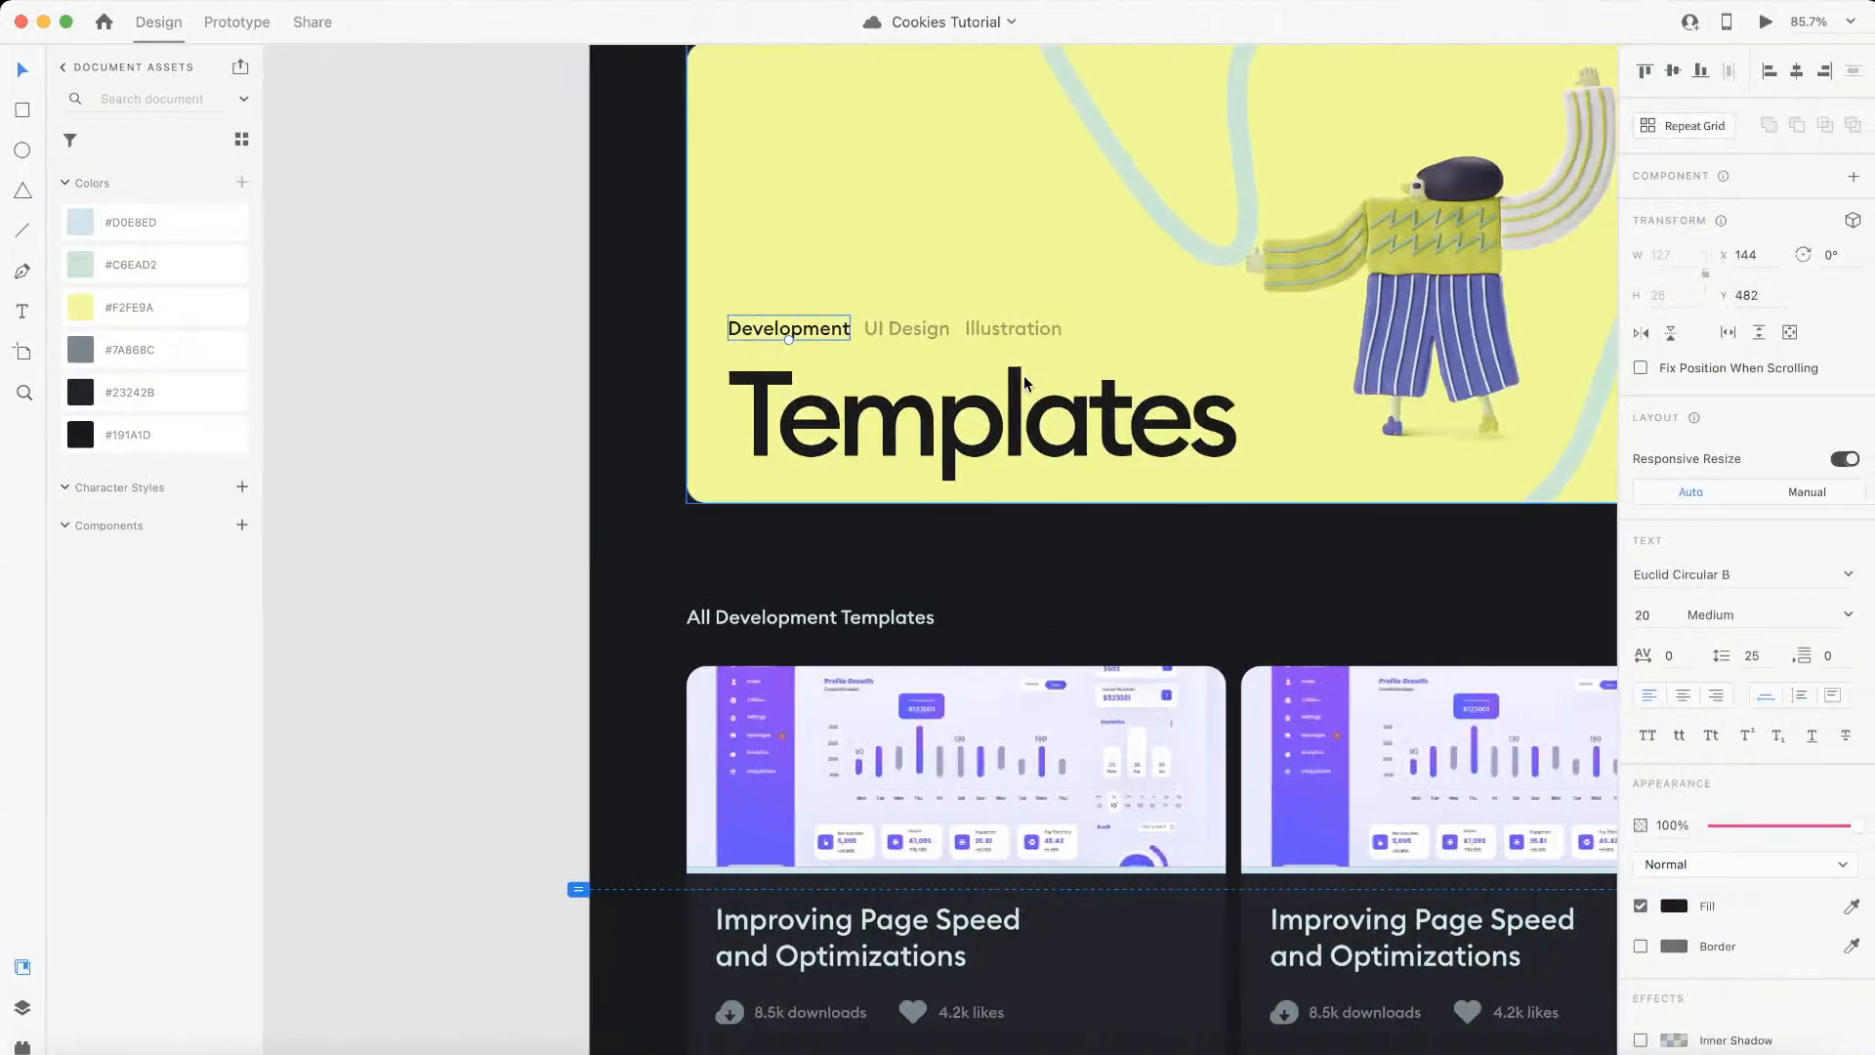
scroll(1024, 381, "down", 2)
scroll(1023, 381, "up", 6)
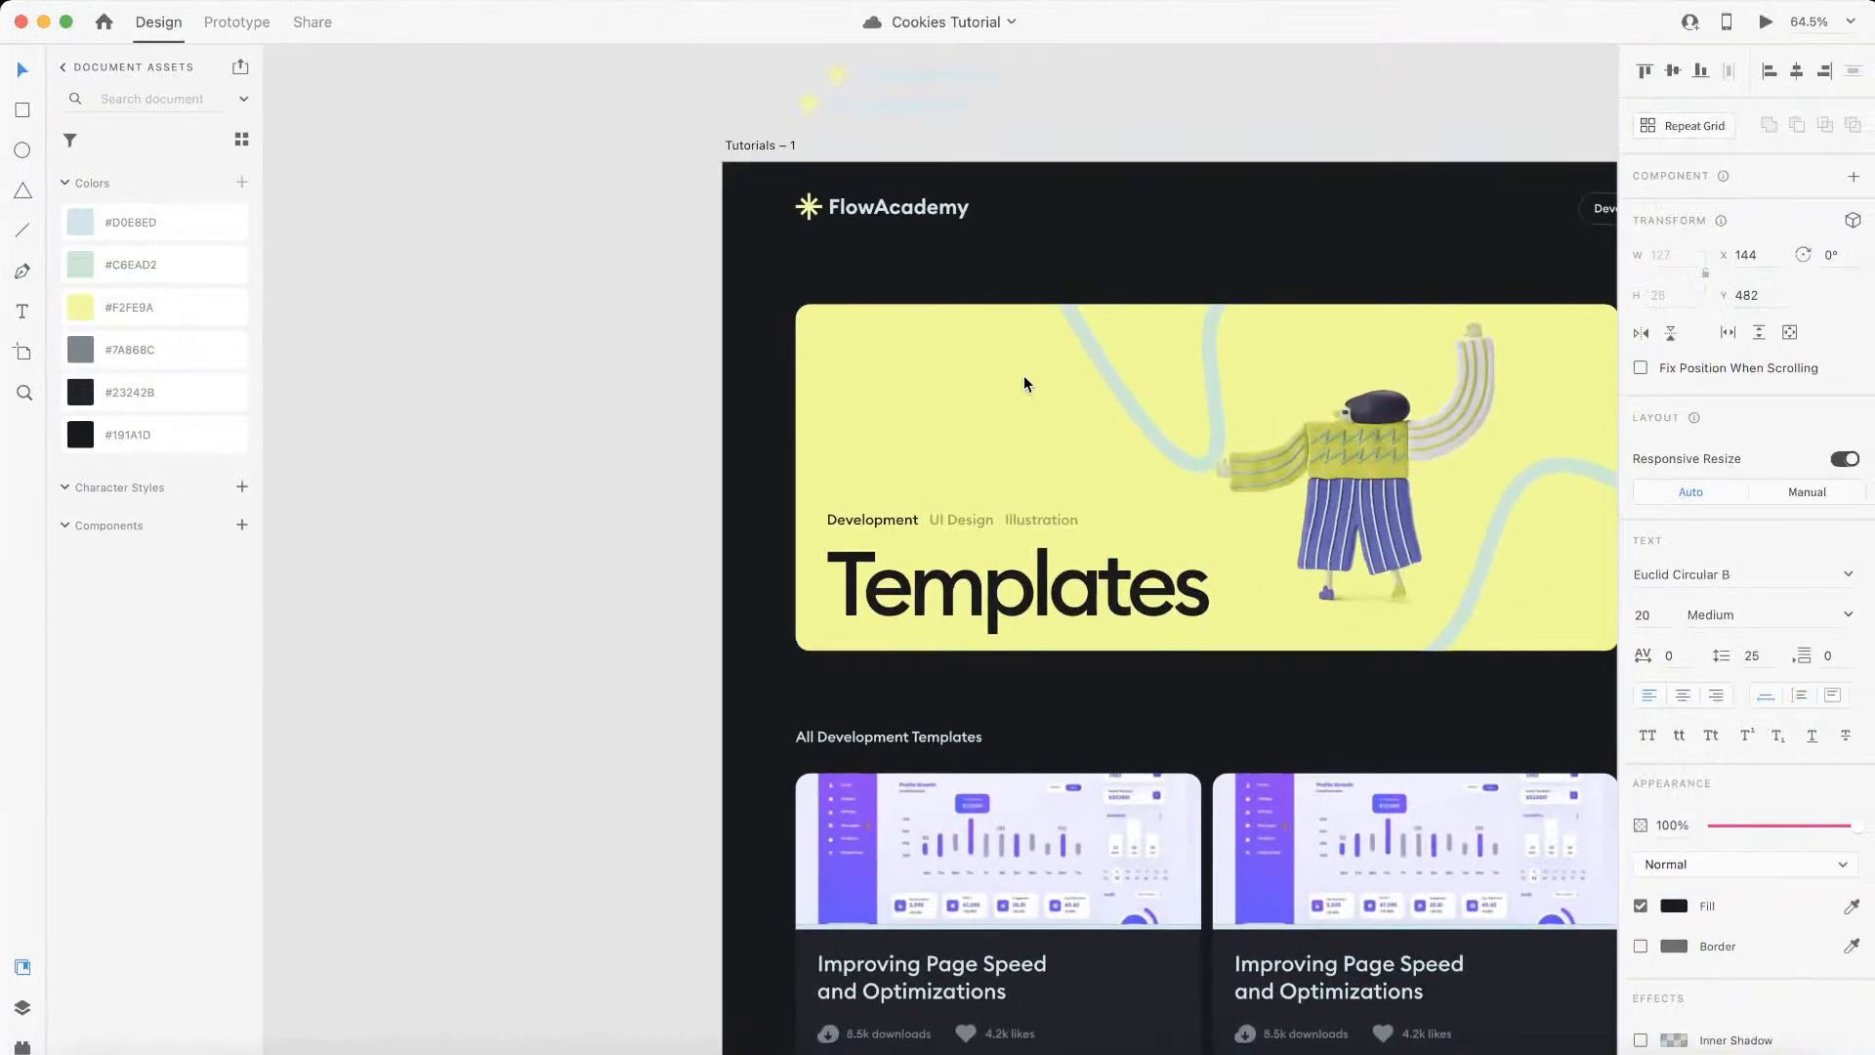
scroll(860, 459, "up", 5)
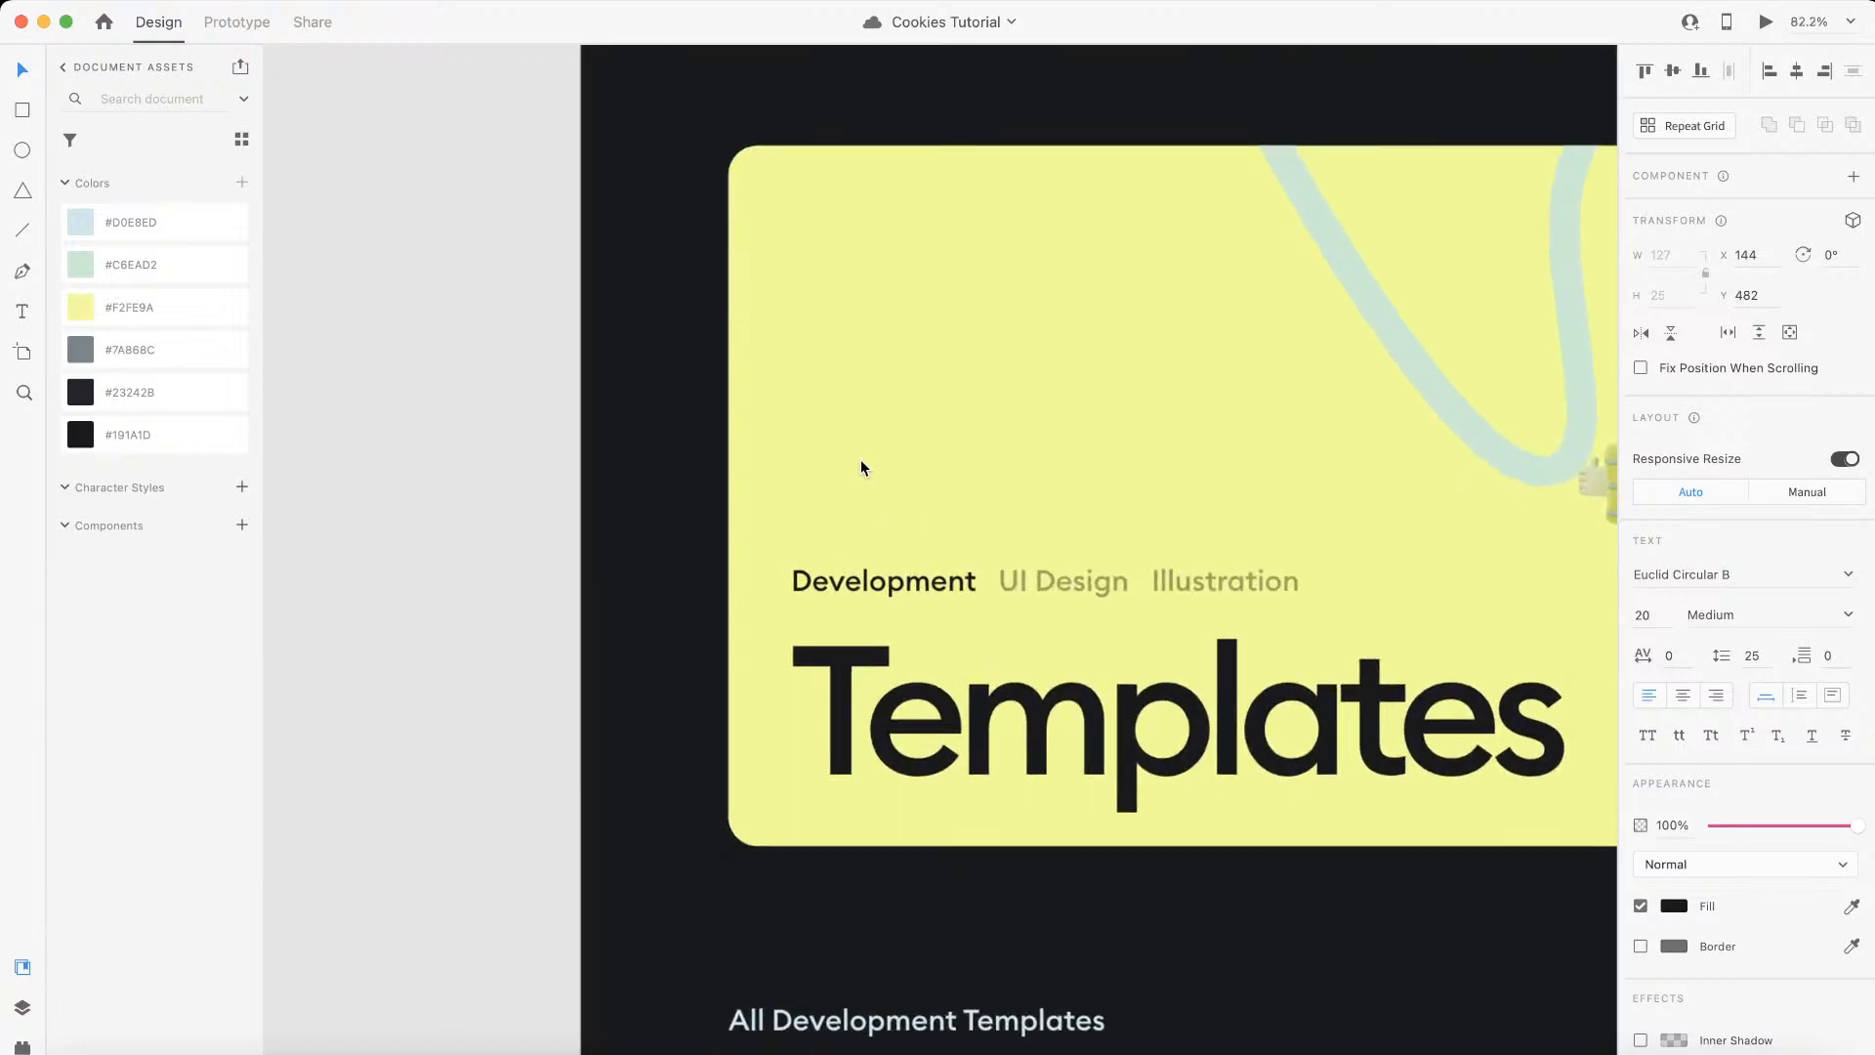
key("ctrl+Left")
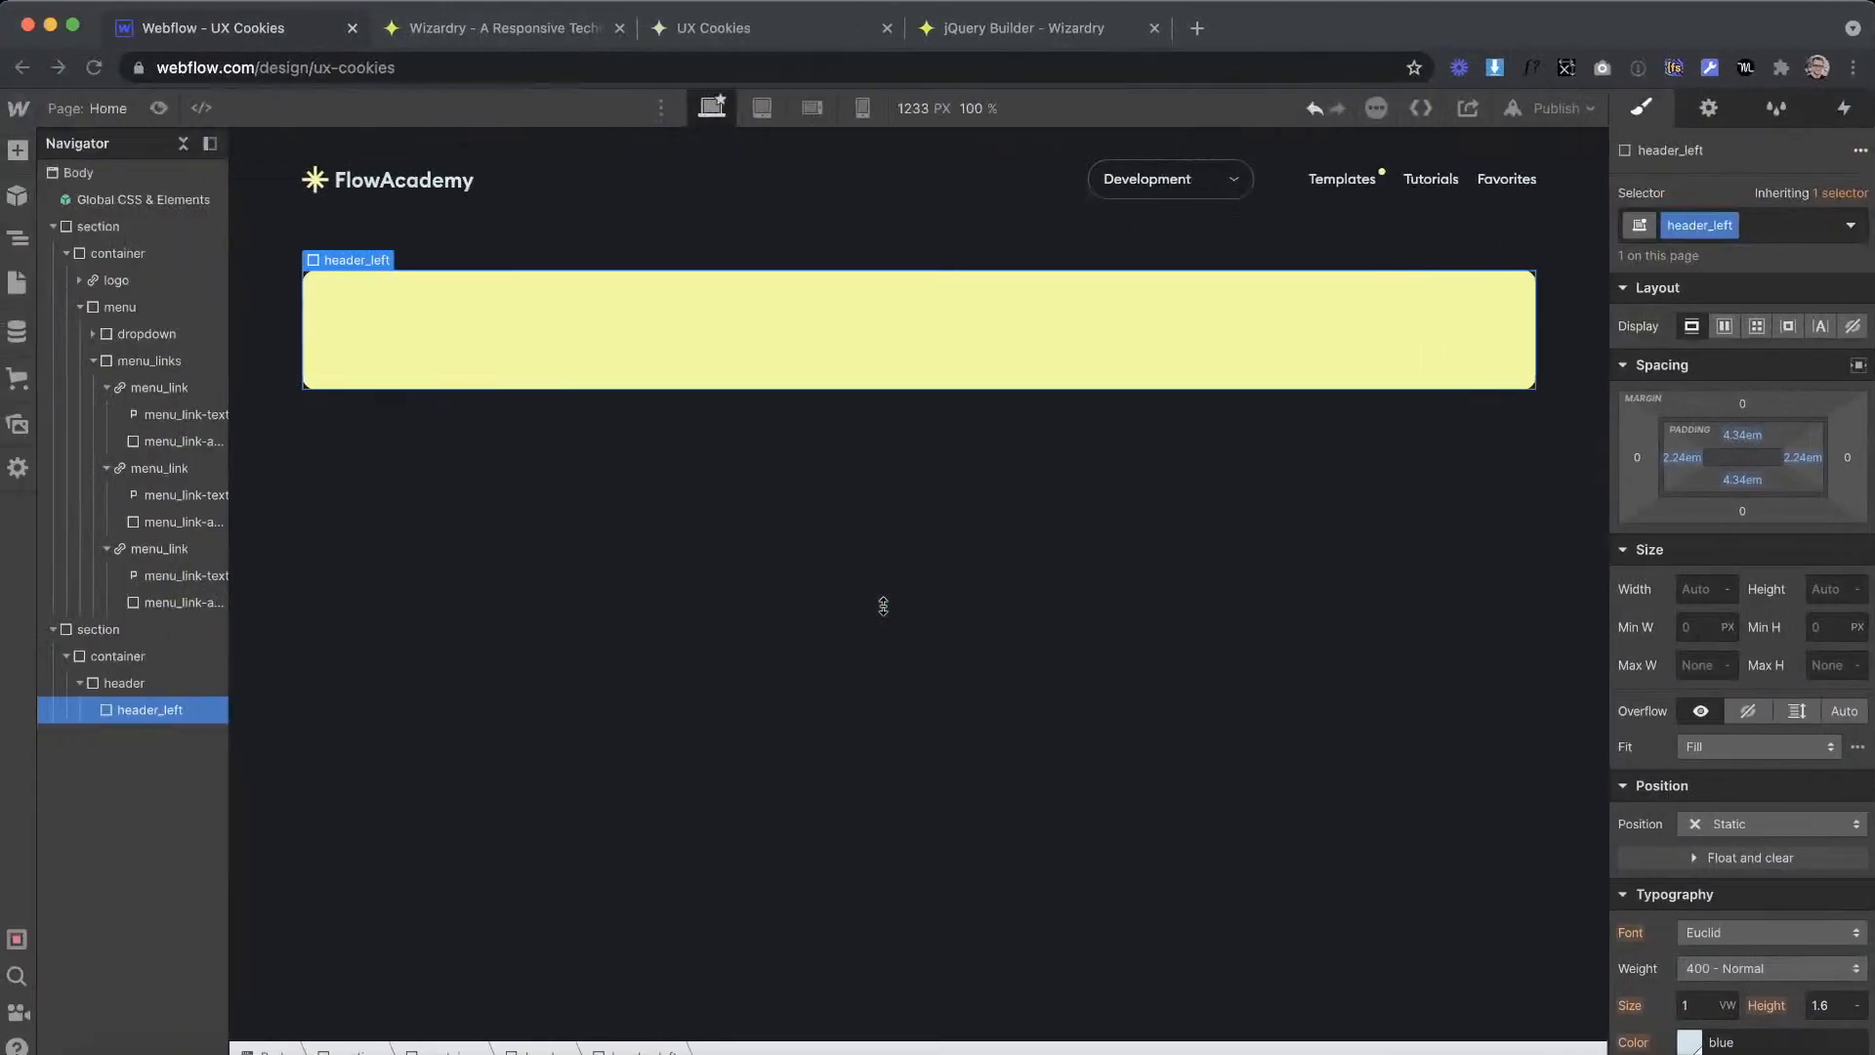
Step: Inspect the text settings of the category labels and the Templates title on the Adobe XD banner
key("ctrl+Right")
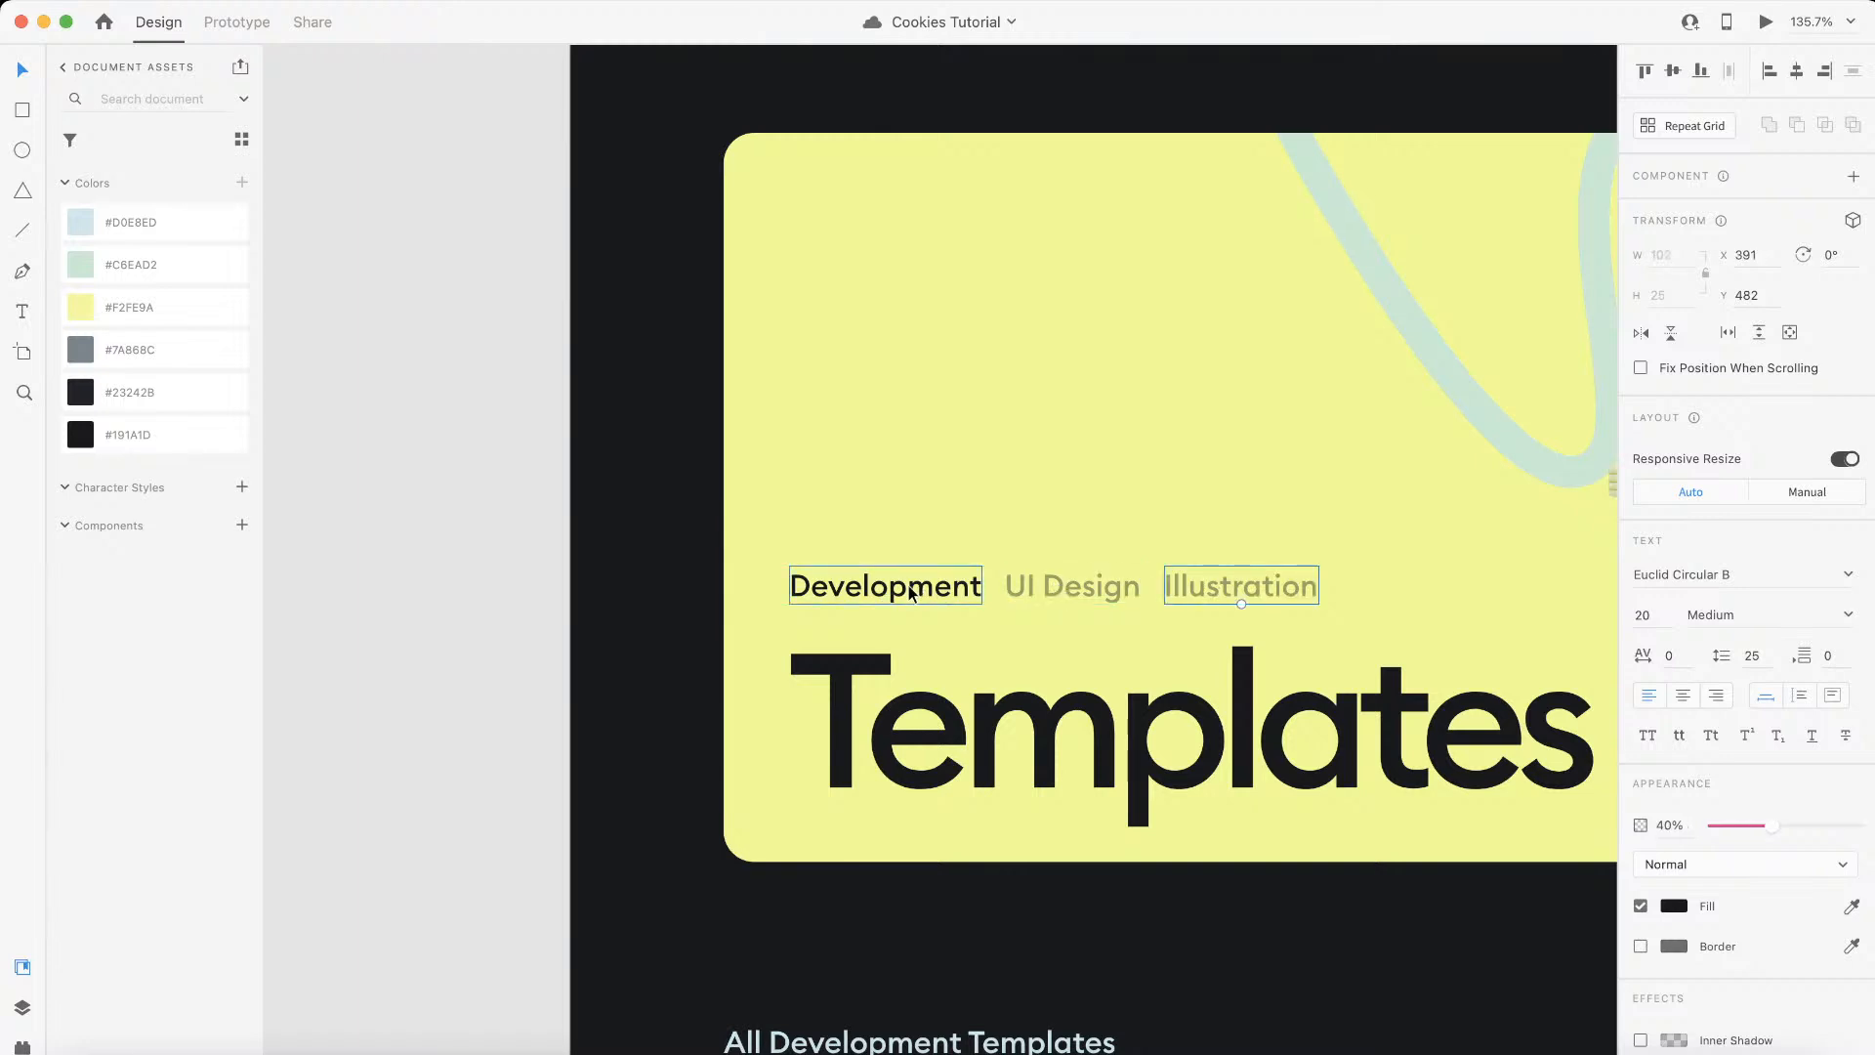
left_click(1059, 753)
left_click(923, 589)
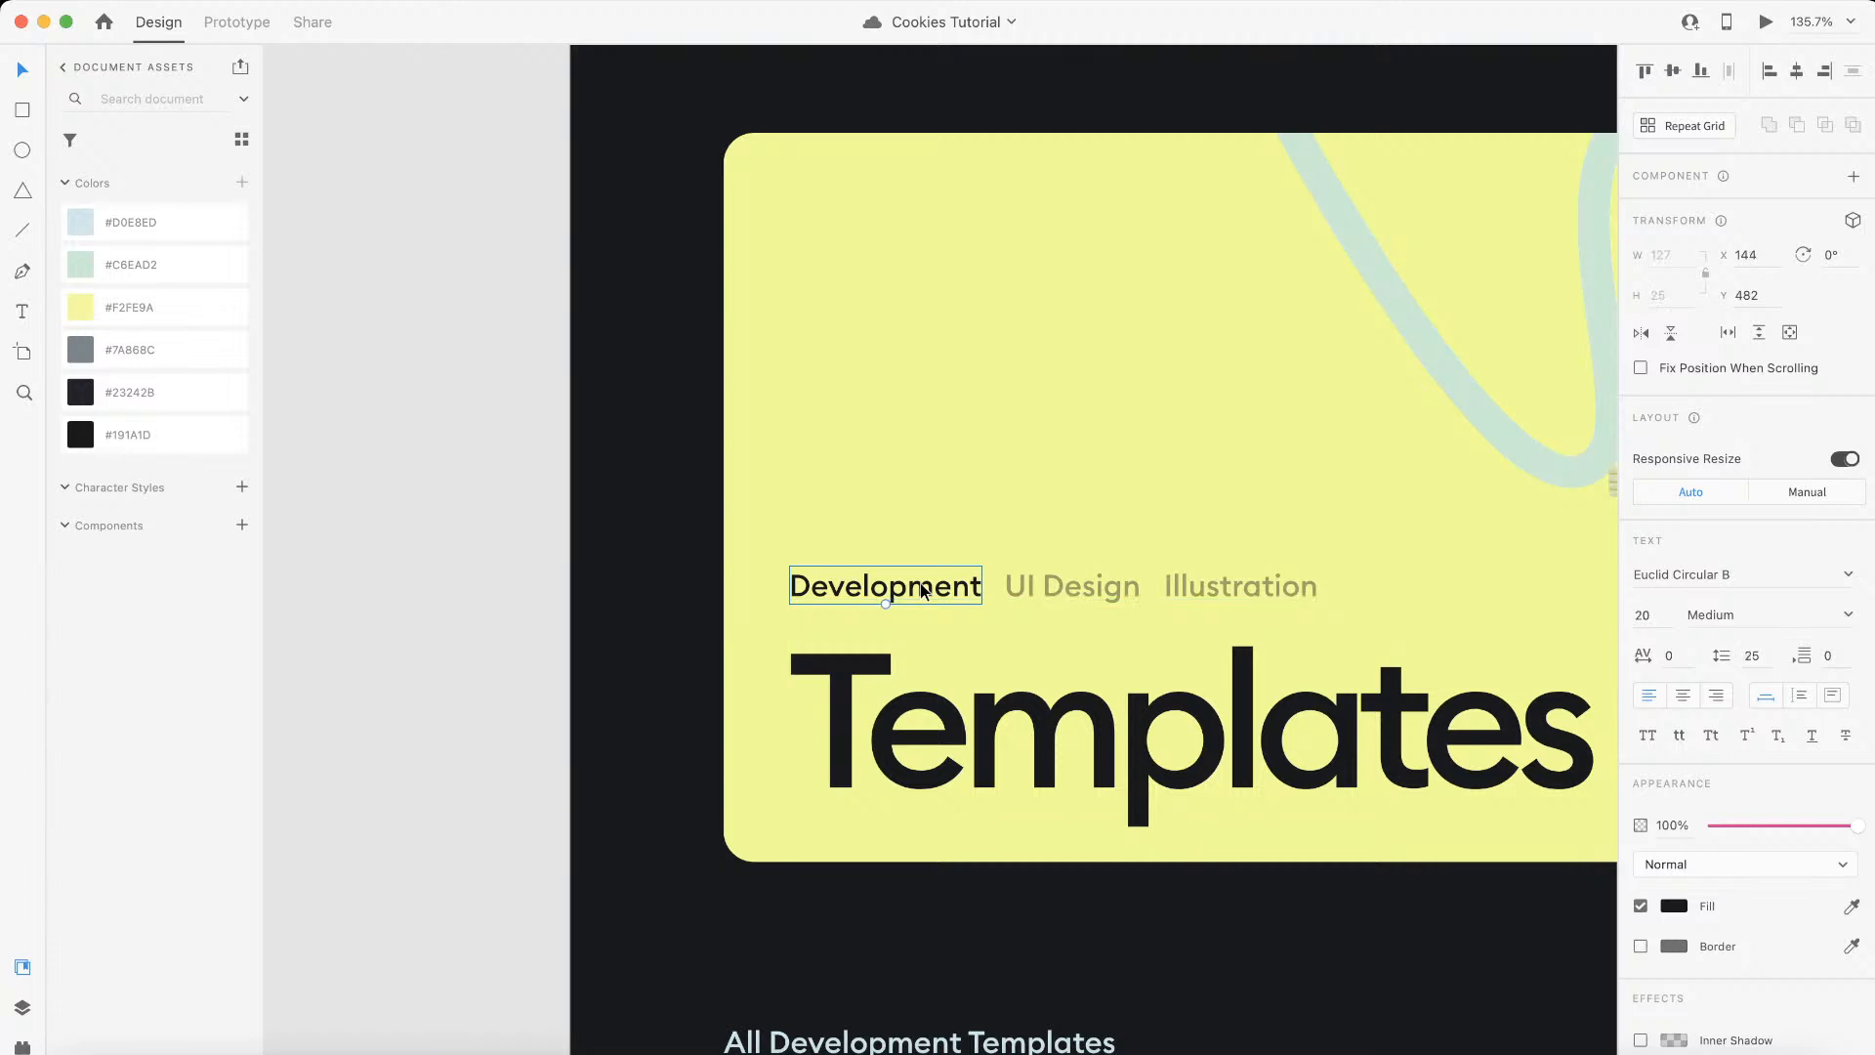
scroll(922, 588, "down", 5)
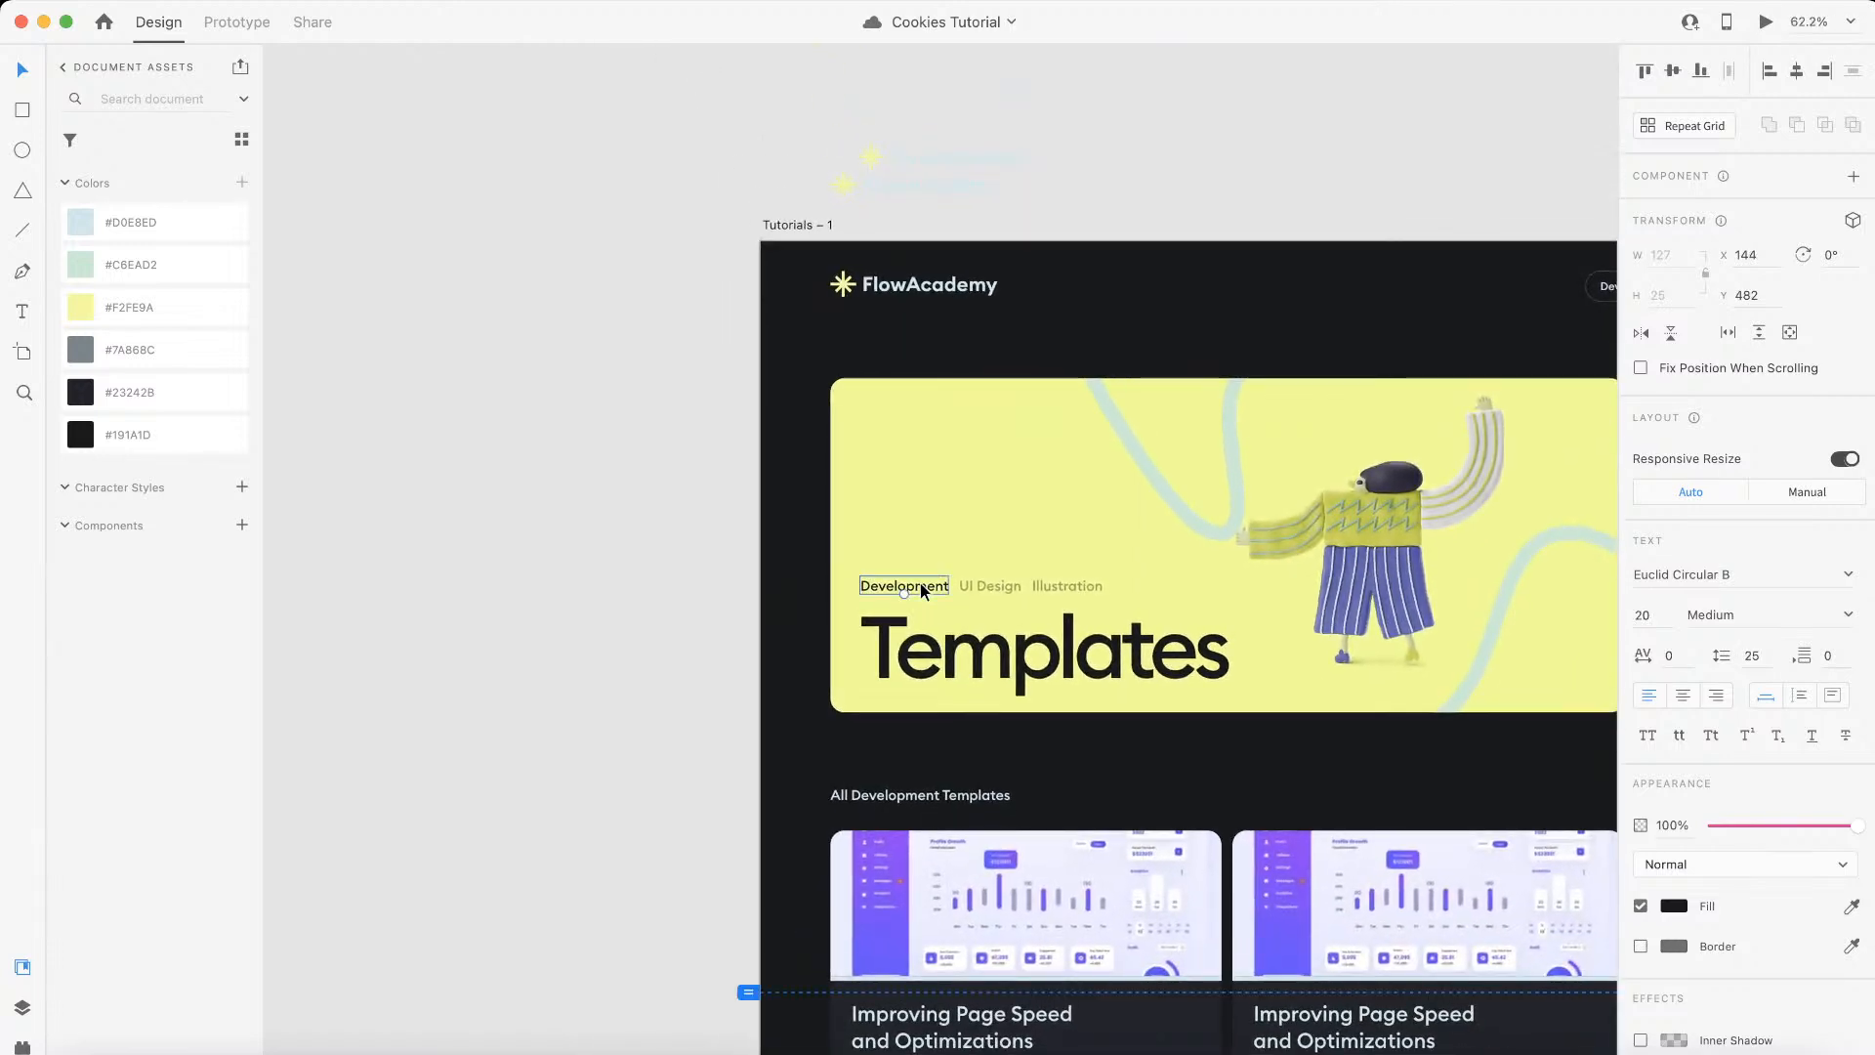
left_click(981, 654)
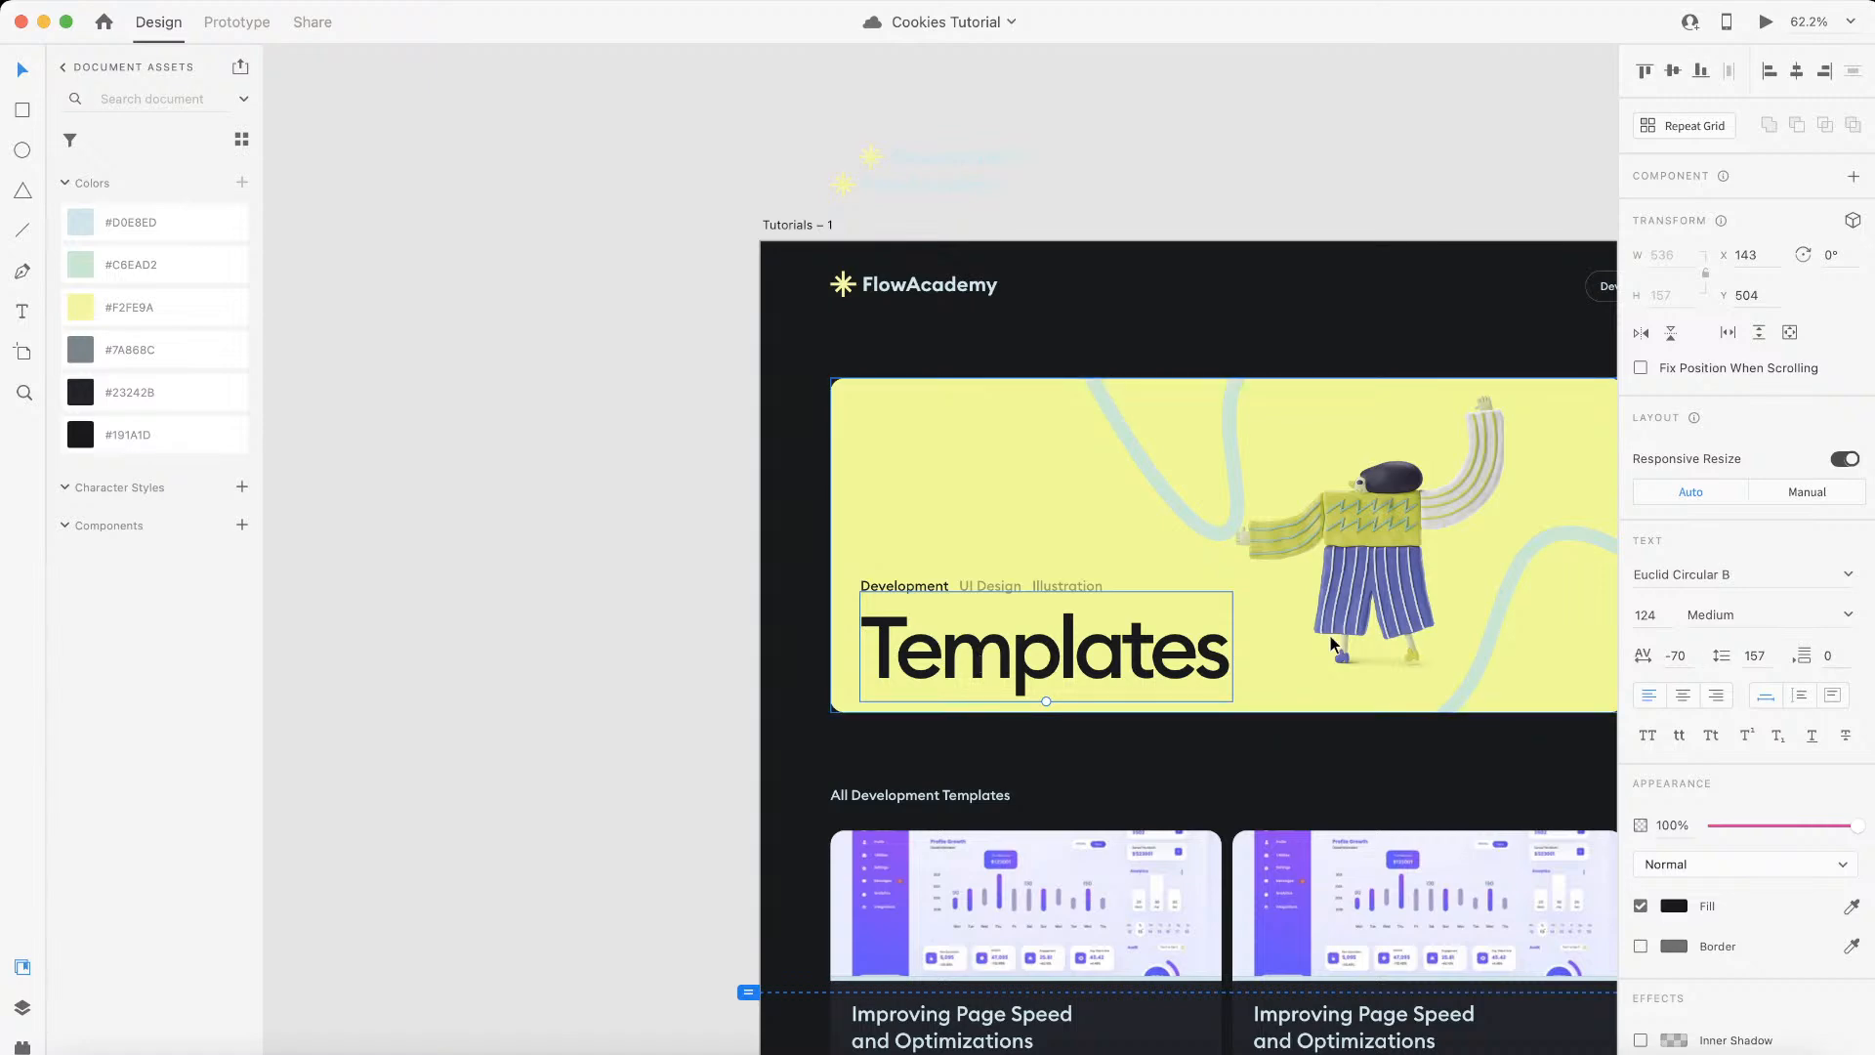
scroll(1331, 640, "down", 5)
scroll(1331, 640, "right", 4)
scroll(1331, 640, "left", 2)
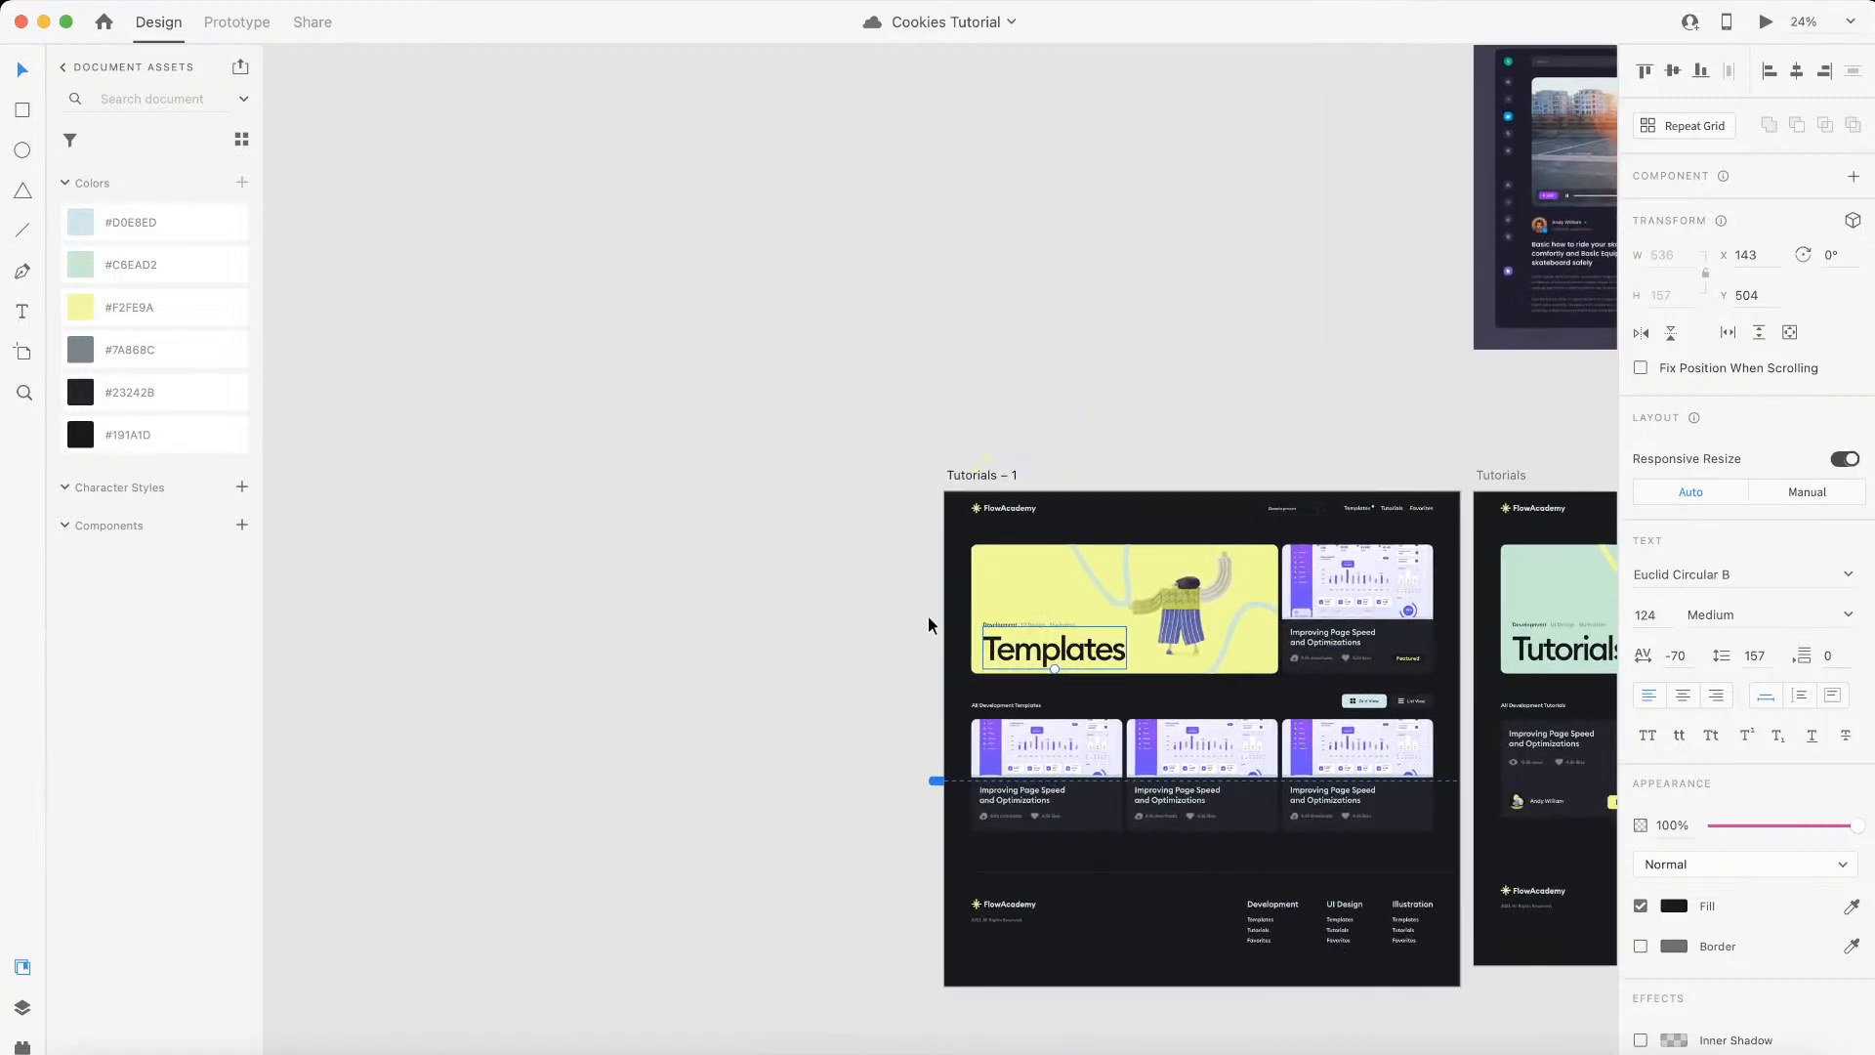
scroll(928, 617, "up", 3)
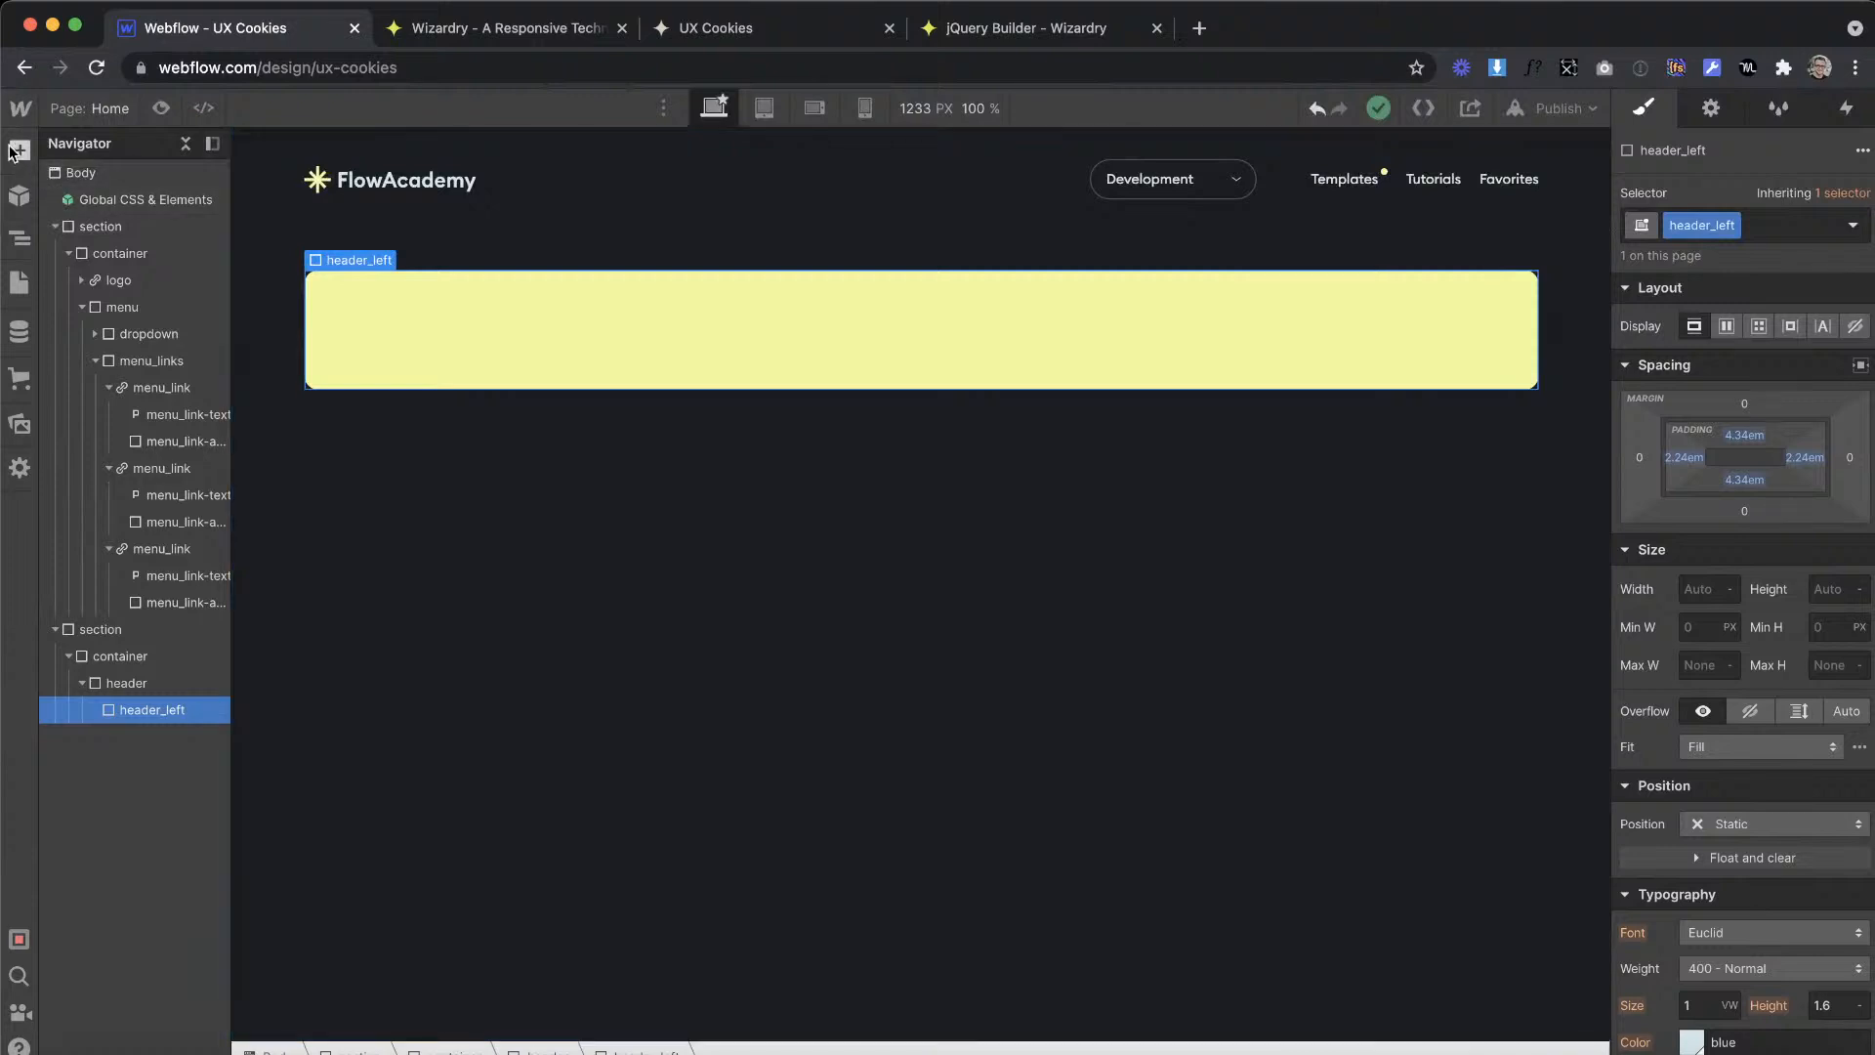
Step: Add an H1 heading inside header_left in Webflow and set the text color of header_left to the black global swatch
left_click(19, 149)
left_click_drag(88, 771, 495, 337)
left_click(704, 272)
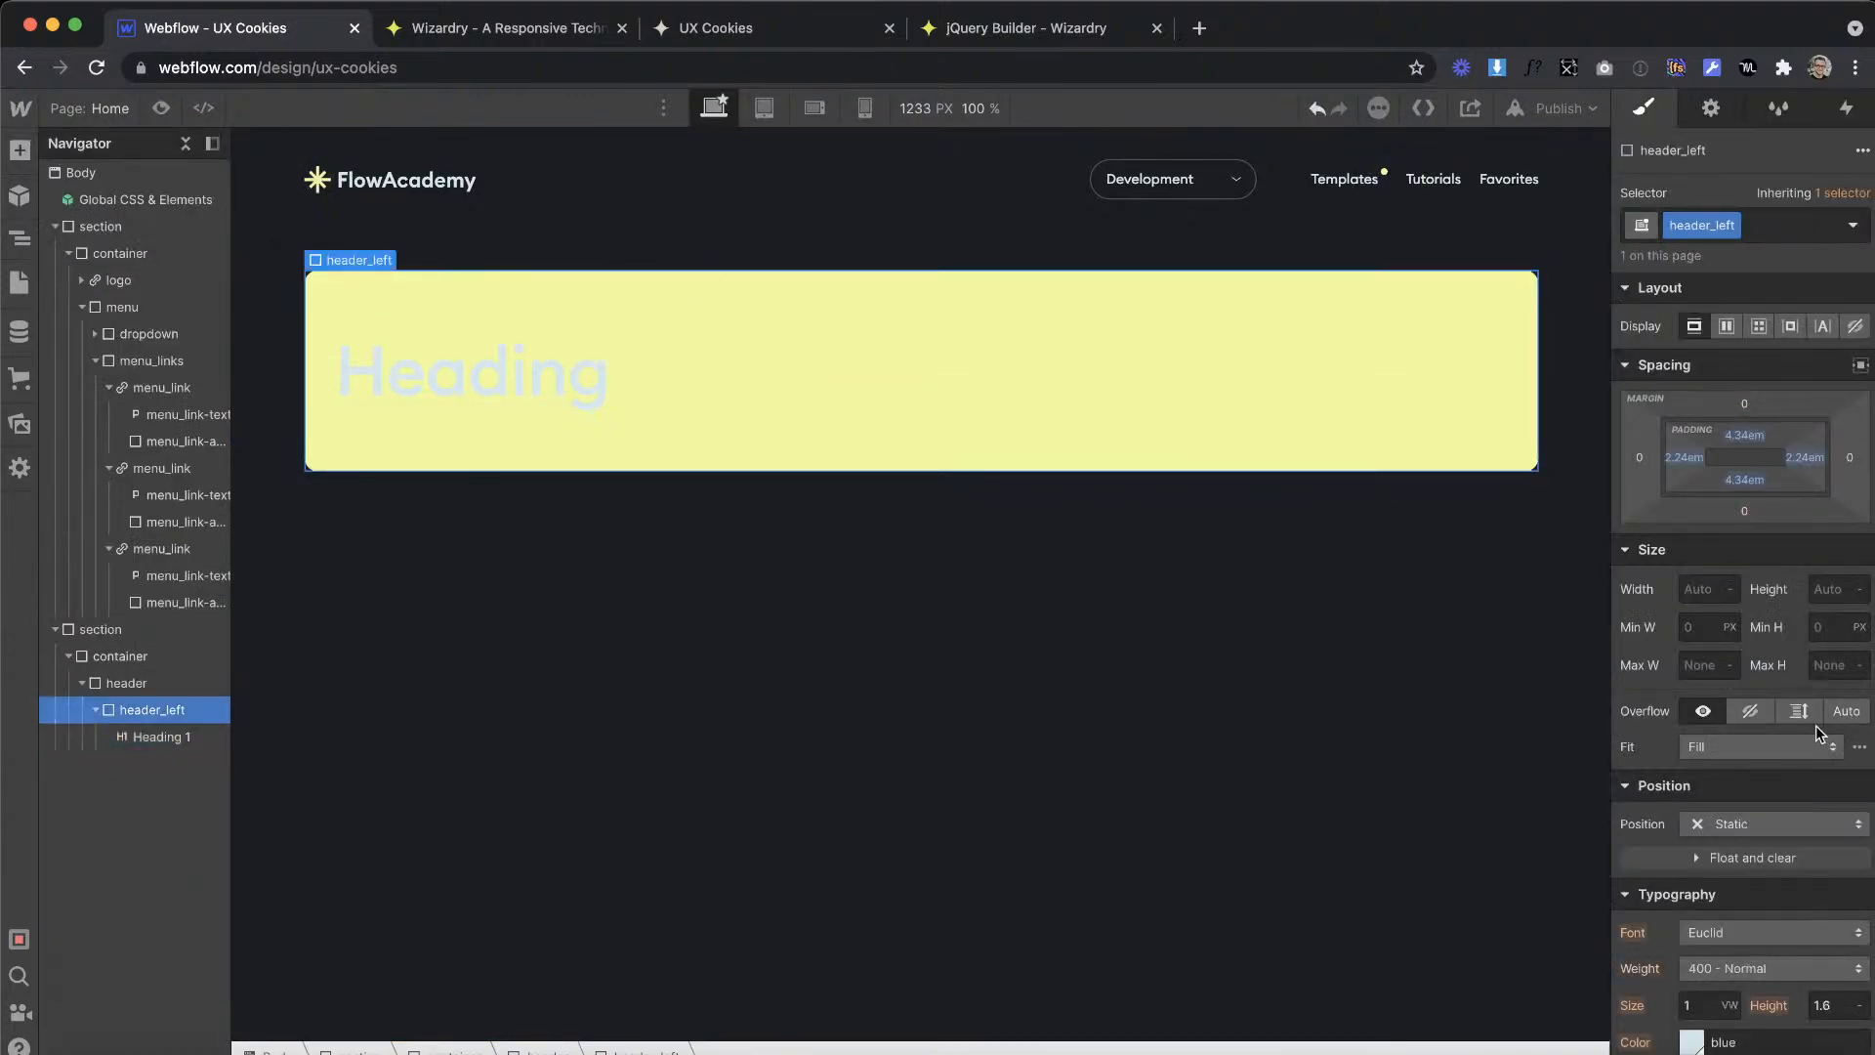
left_click(1692, 1042)
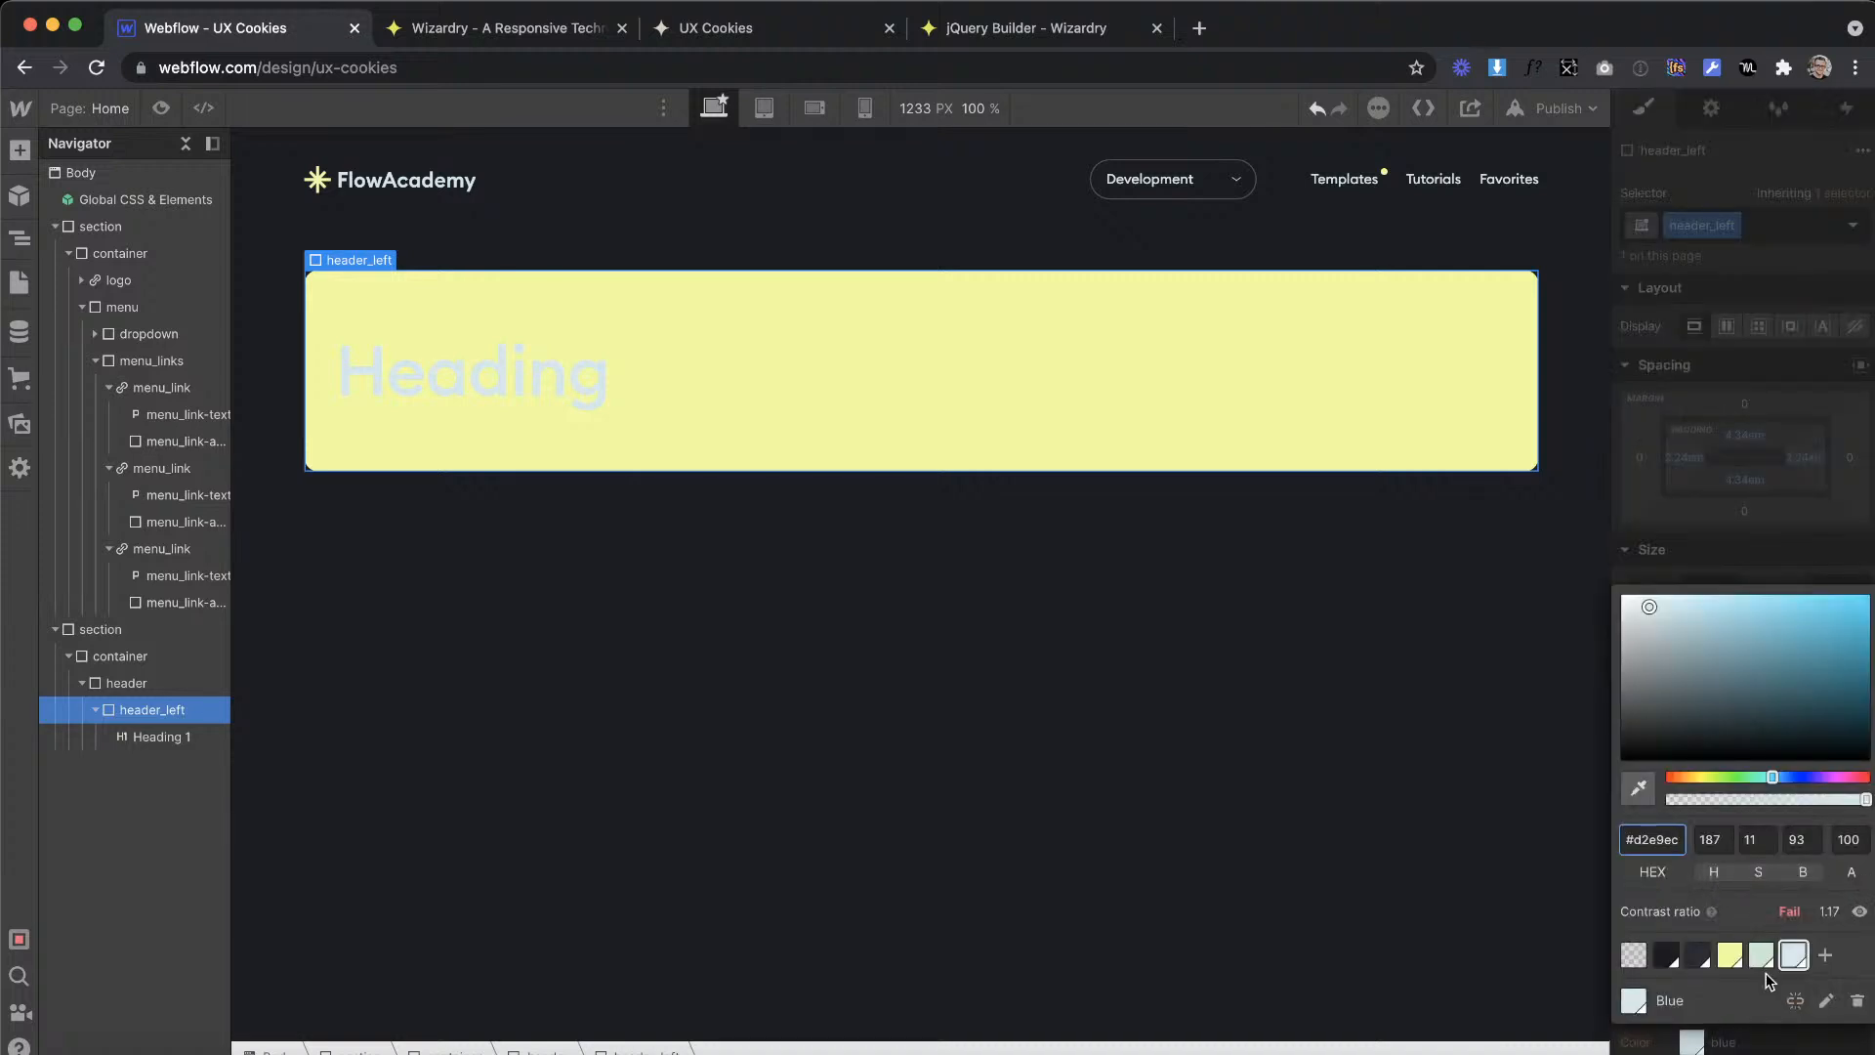
left_click(1667, 955)
Step: Check the banner title in the Adobe XD design and replace the heading's text in Webflow with Templates
key("ctrl+Right")
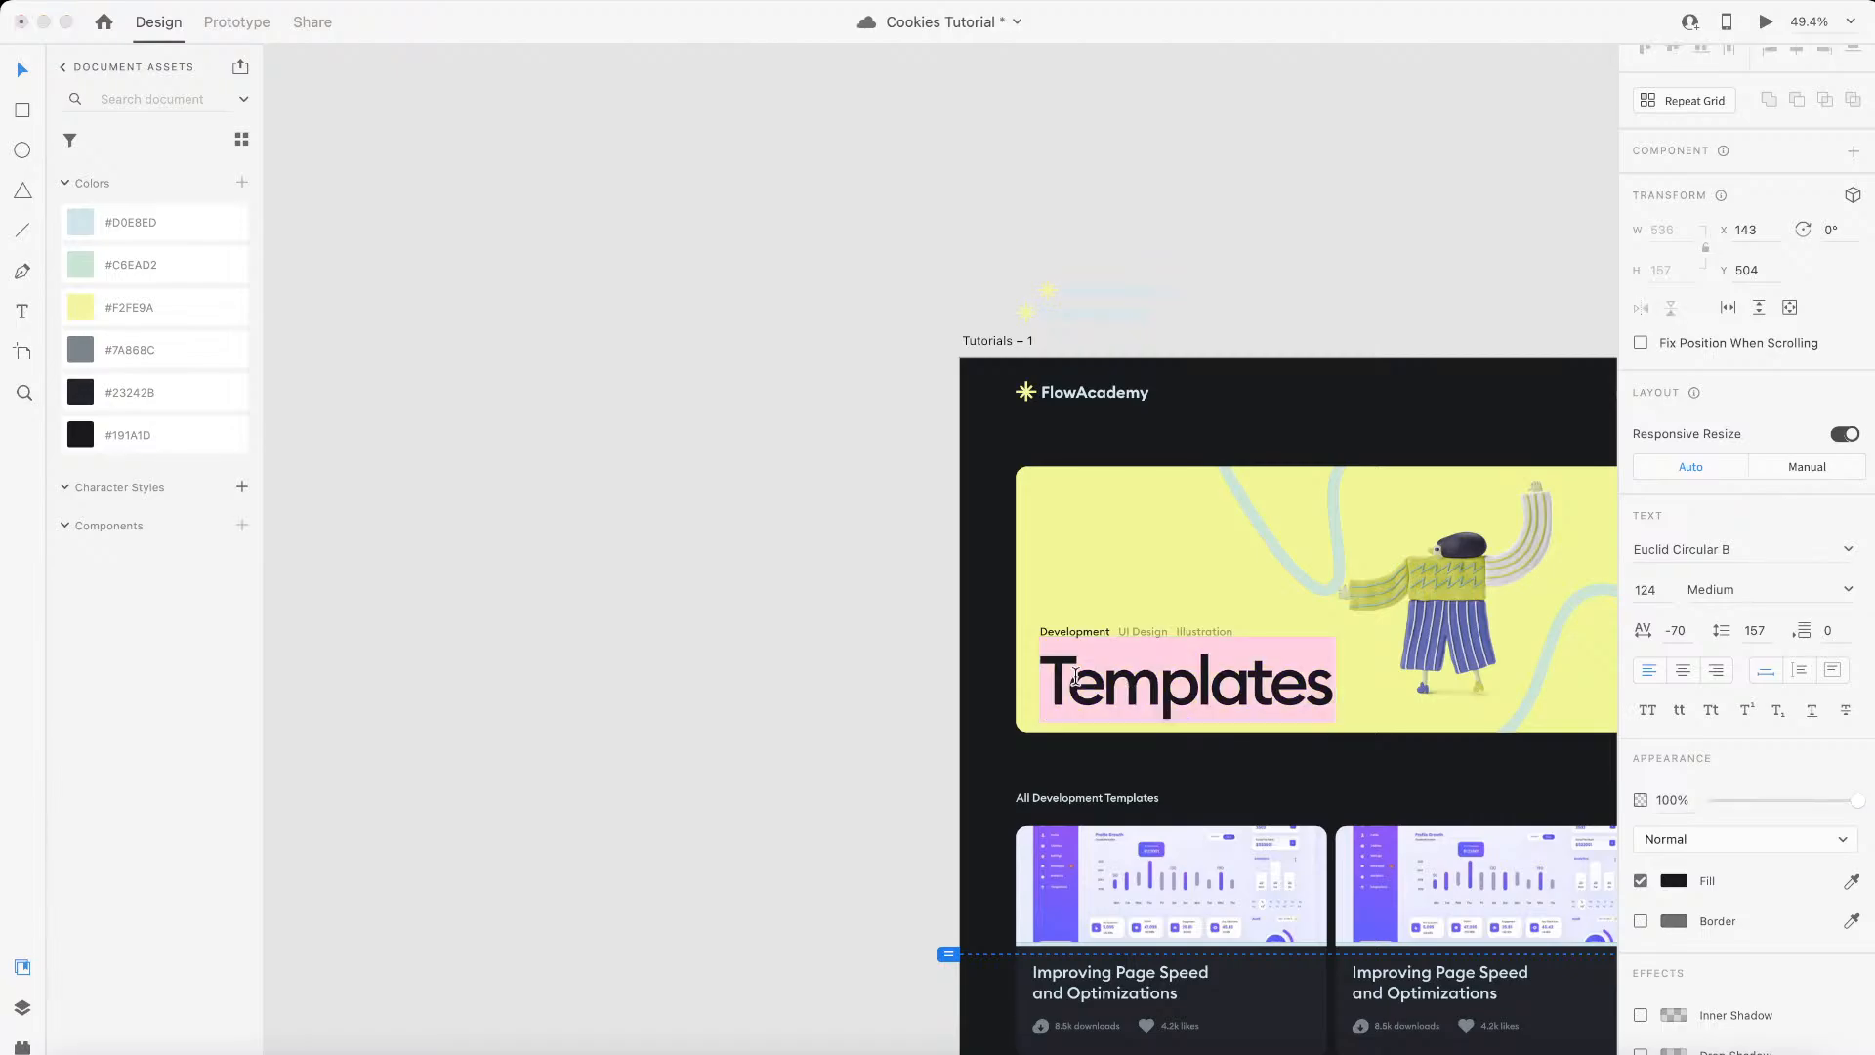
key("ctrl+Left")
double_click(512, 364)
left_click_drag(615, 376, 280, 355)
type("Templates")
left_click(762, 538)
Step: Check the Templates title's character spacing in Adobe XD and set the All H1 Headings tag's letter spacing to -0.07em in Webflow
key("ctrl+Right")
left_click(1229, 750)
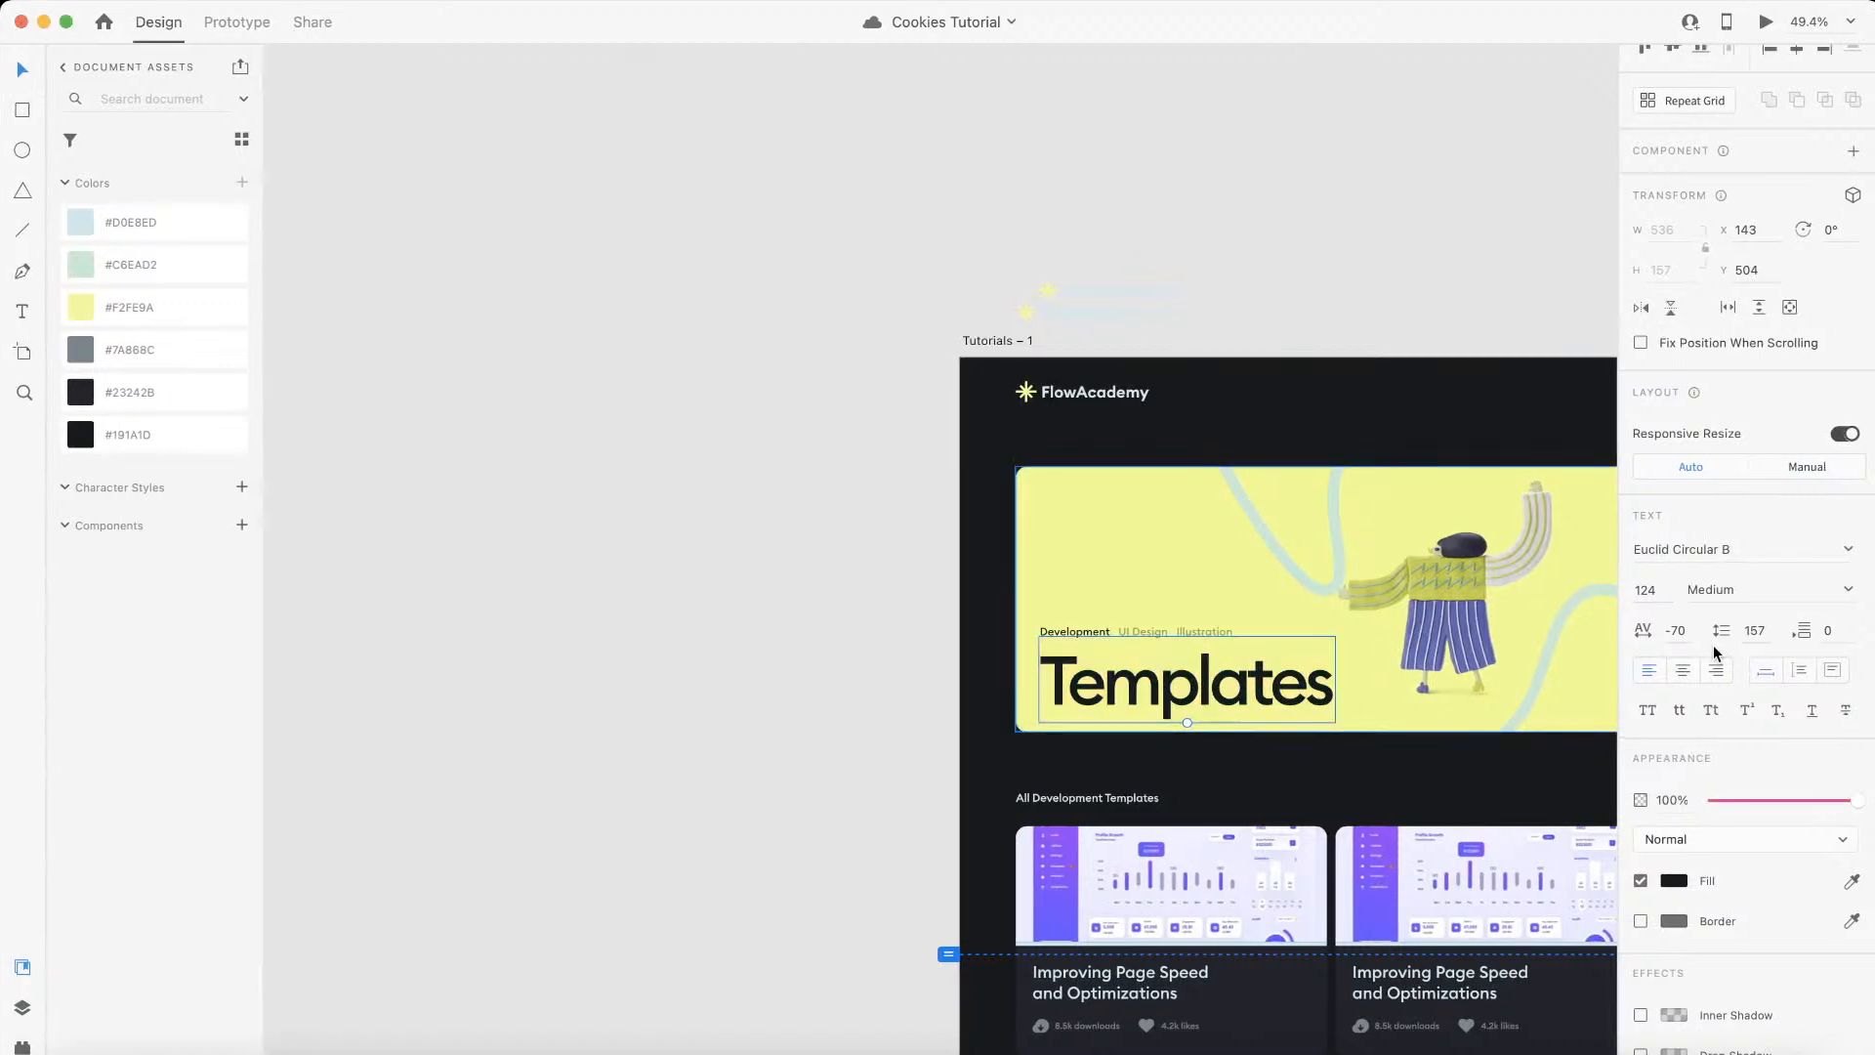
key("ctrl+Left")
left_click(507, 380)
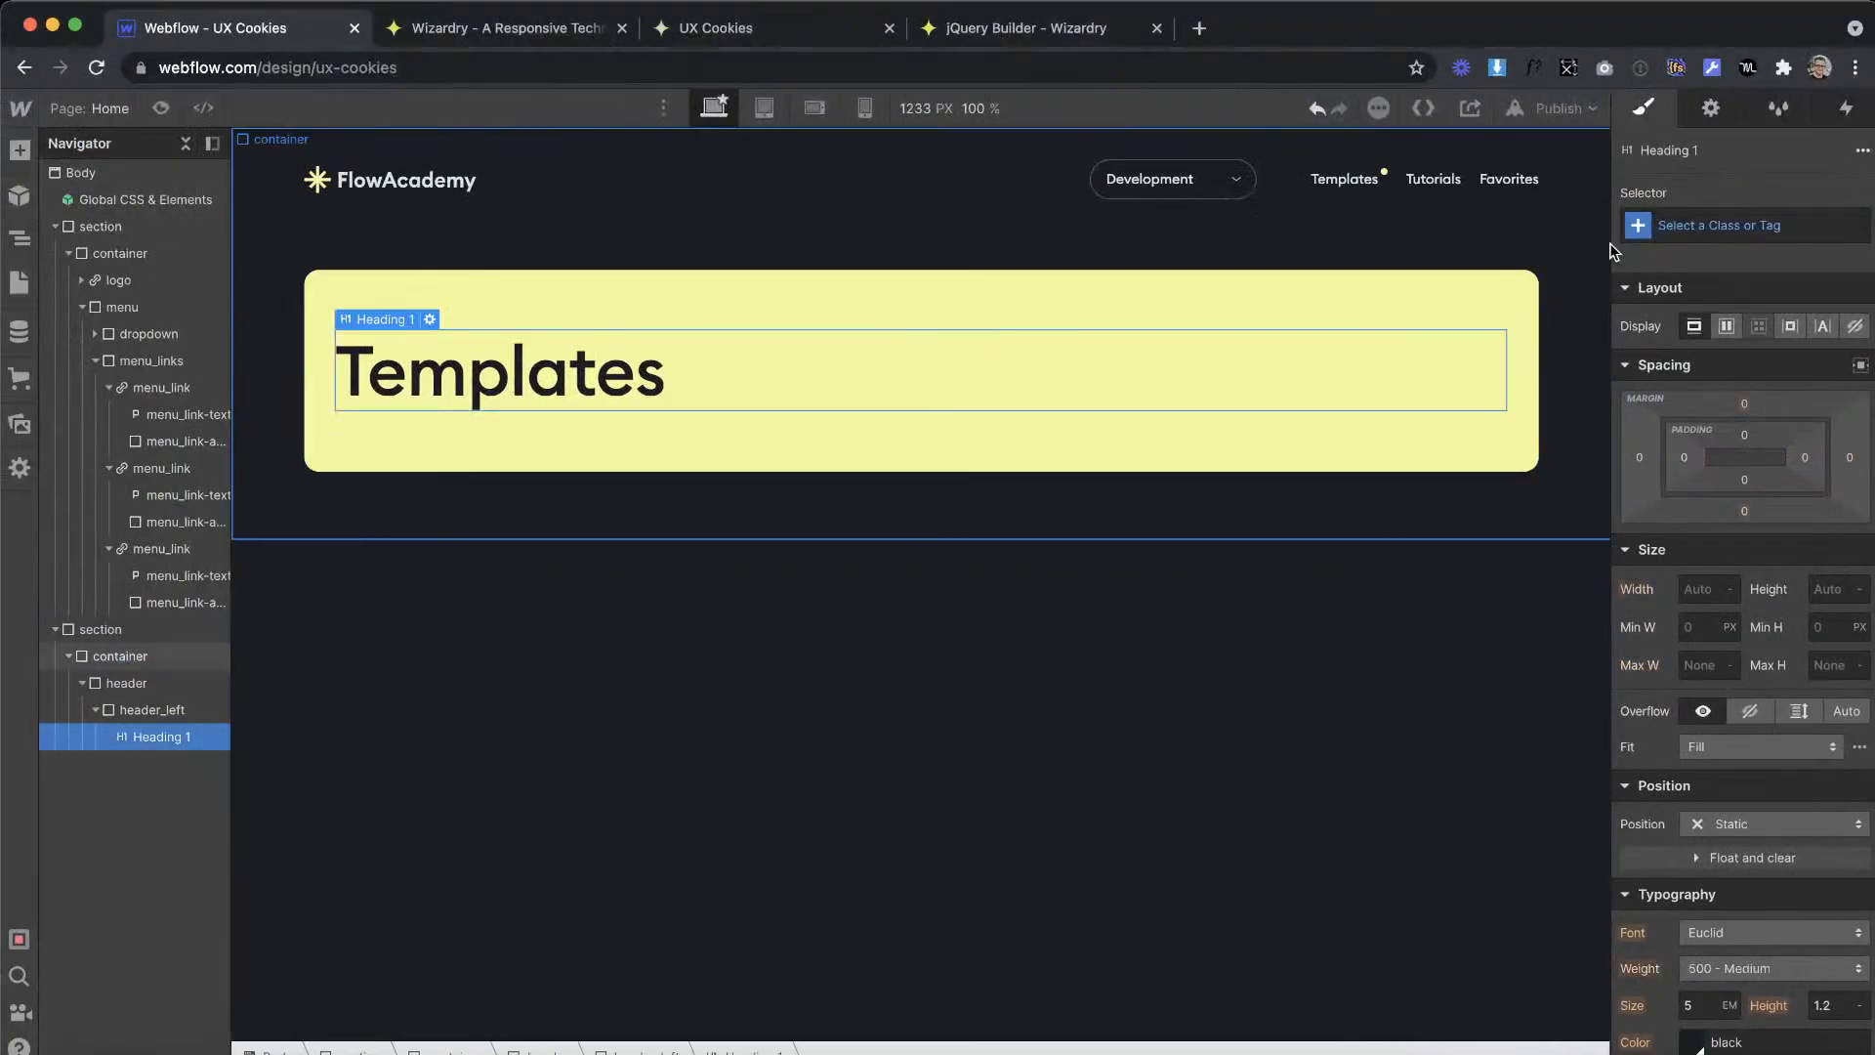
left_click(1679, 226)
left_click(1698, 353)
scroll(1760, 723, "down", 3)
left_click(1695, 708)
type("-0.01")
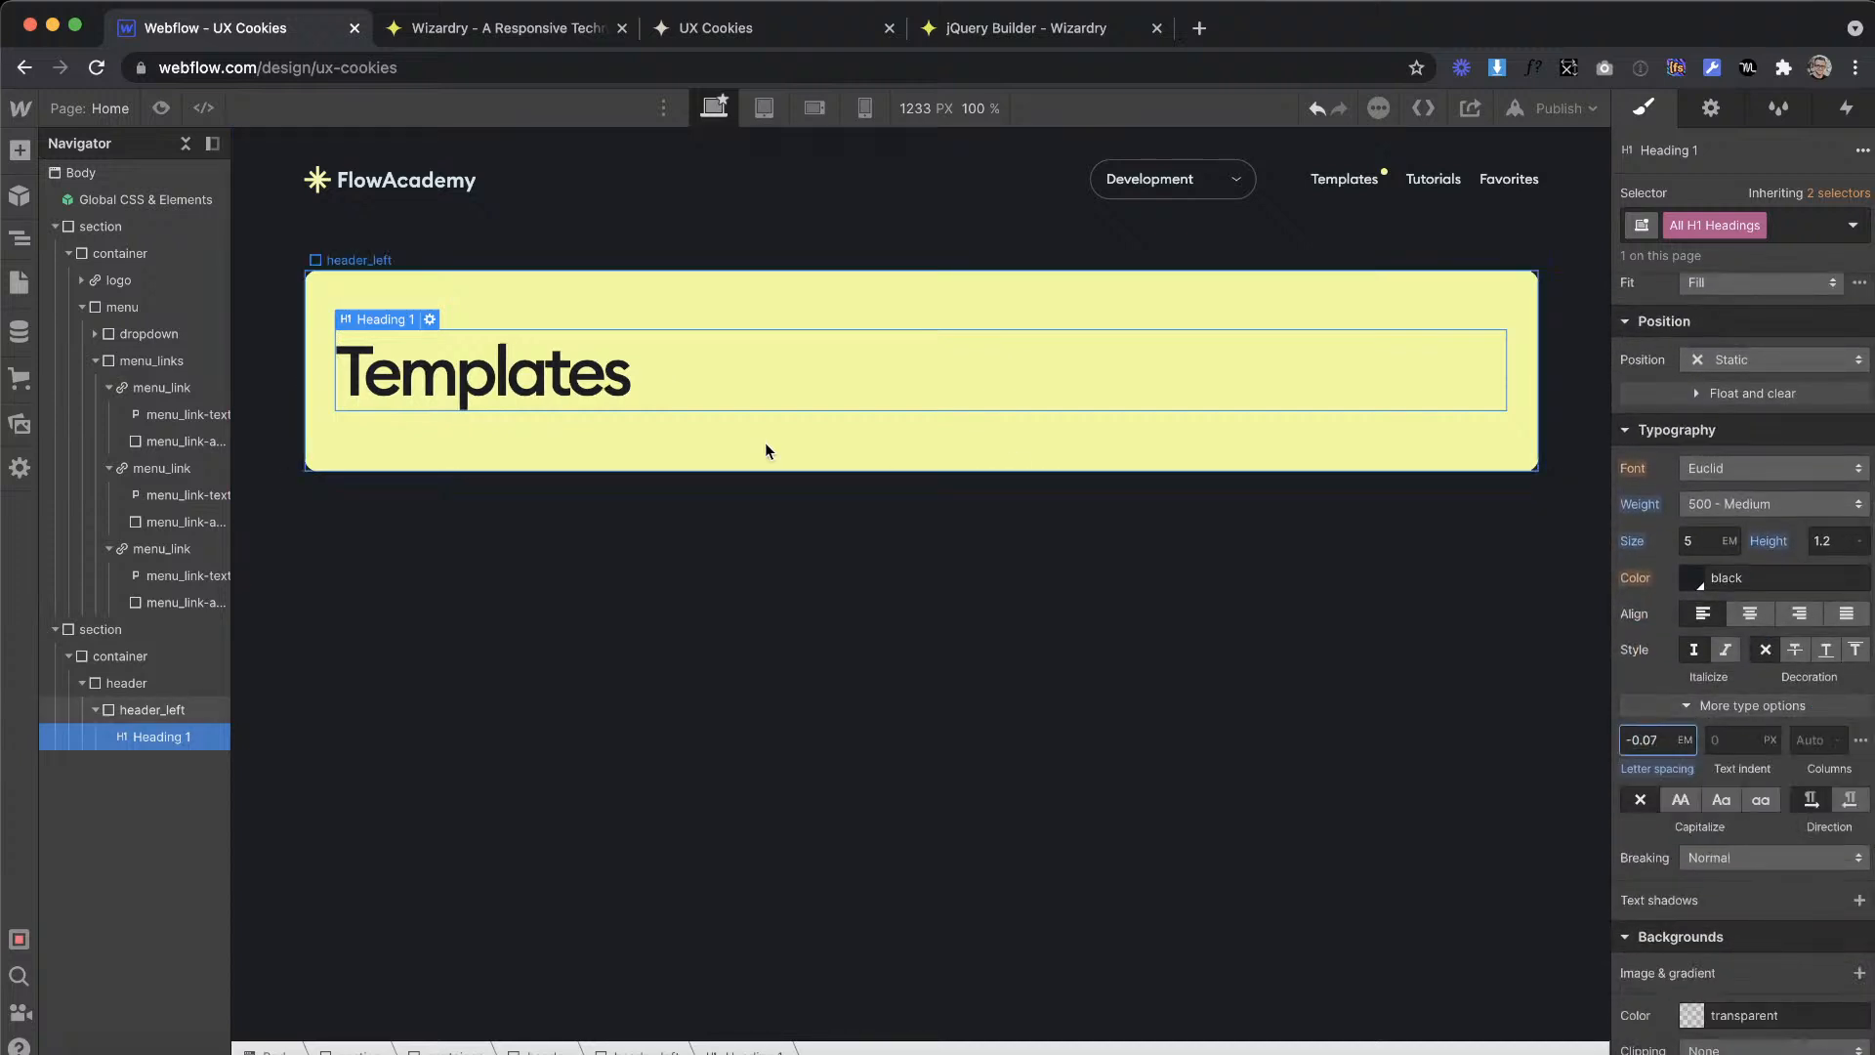
left_click(748, 584)
key("ctrl+Right")
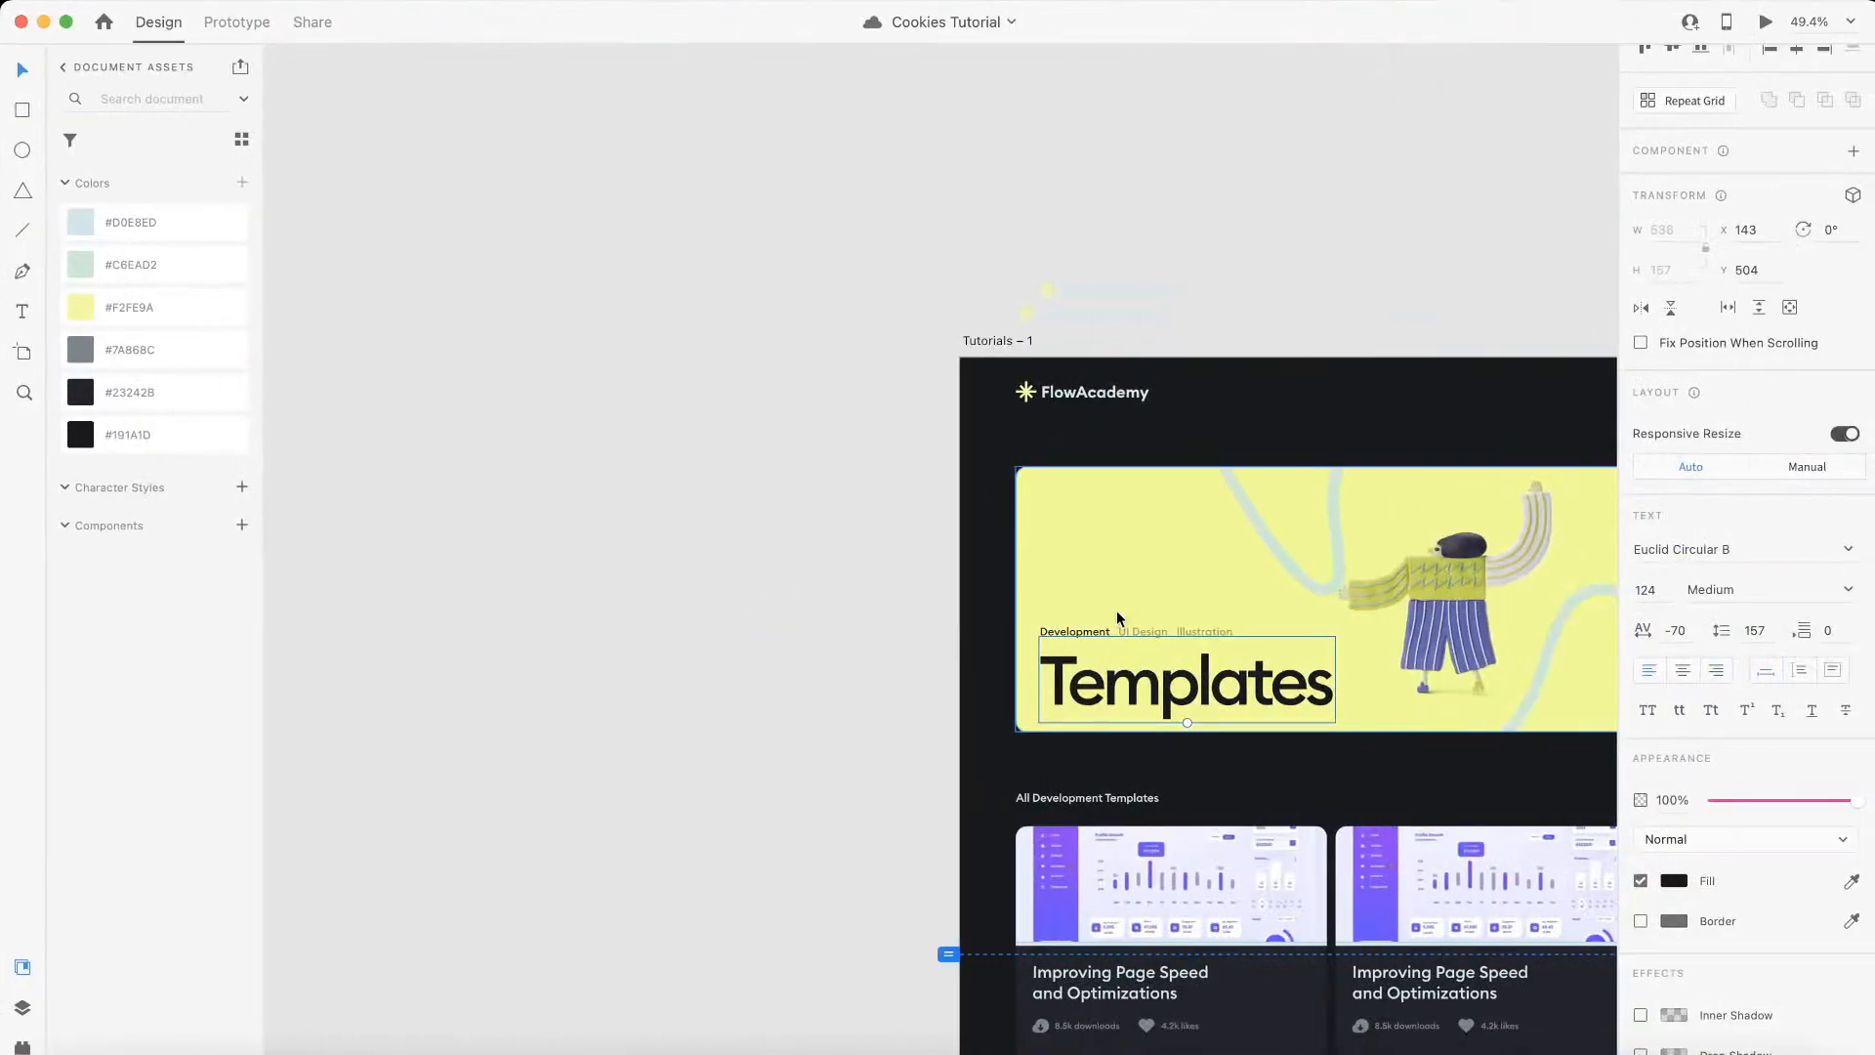
Step: Check the banner layout in Adobe XD, then add a div block with the class tabs above the Templates heading in Webflow
scroll(1116, 612, "up", 6)
left_click_drag(1116, 611, 707, 590)
scroll(683, 596, "down", 4)
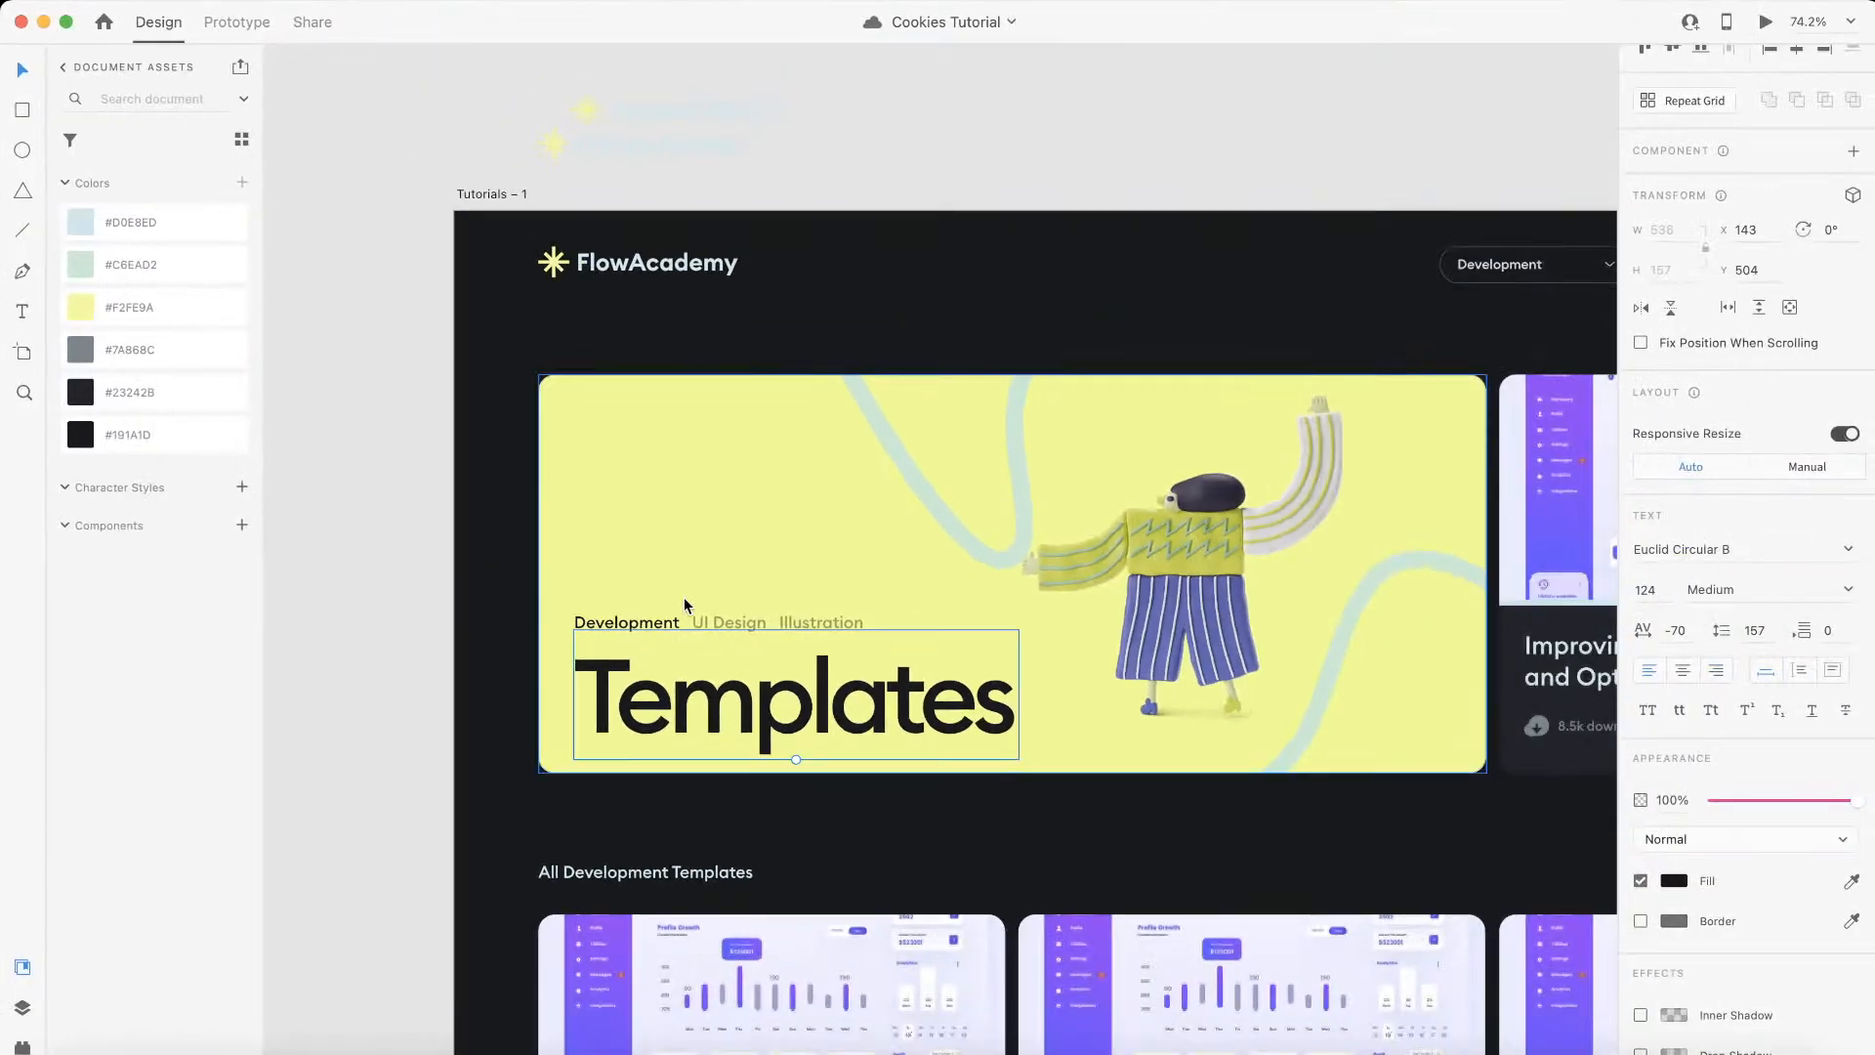
key("ctrl+Left")
left_click(19, 148)
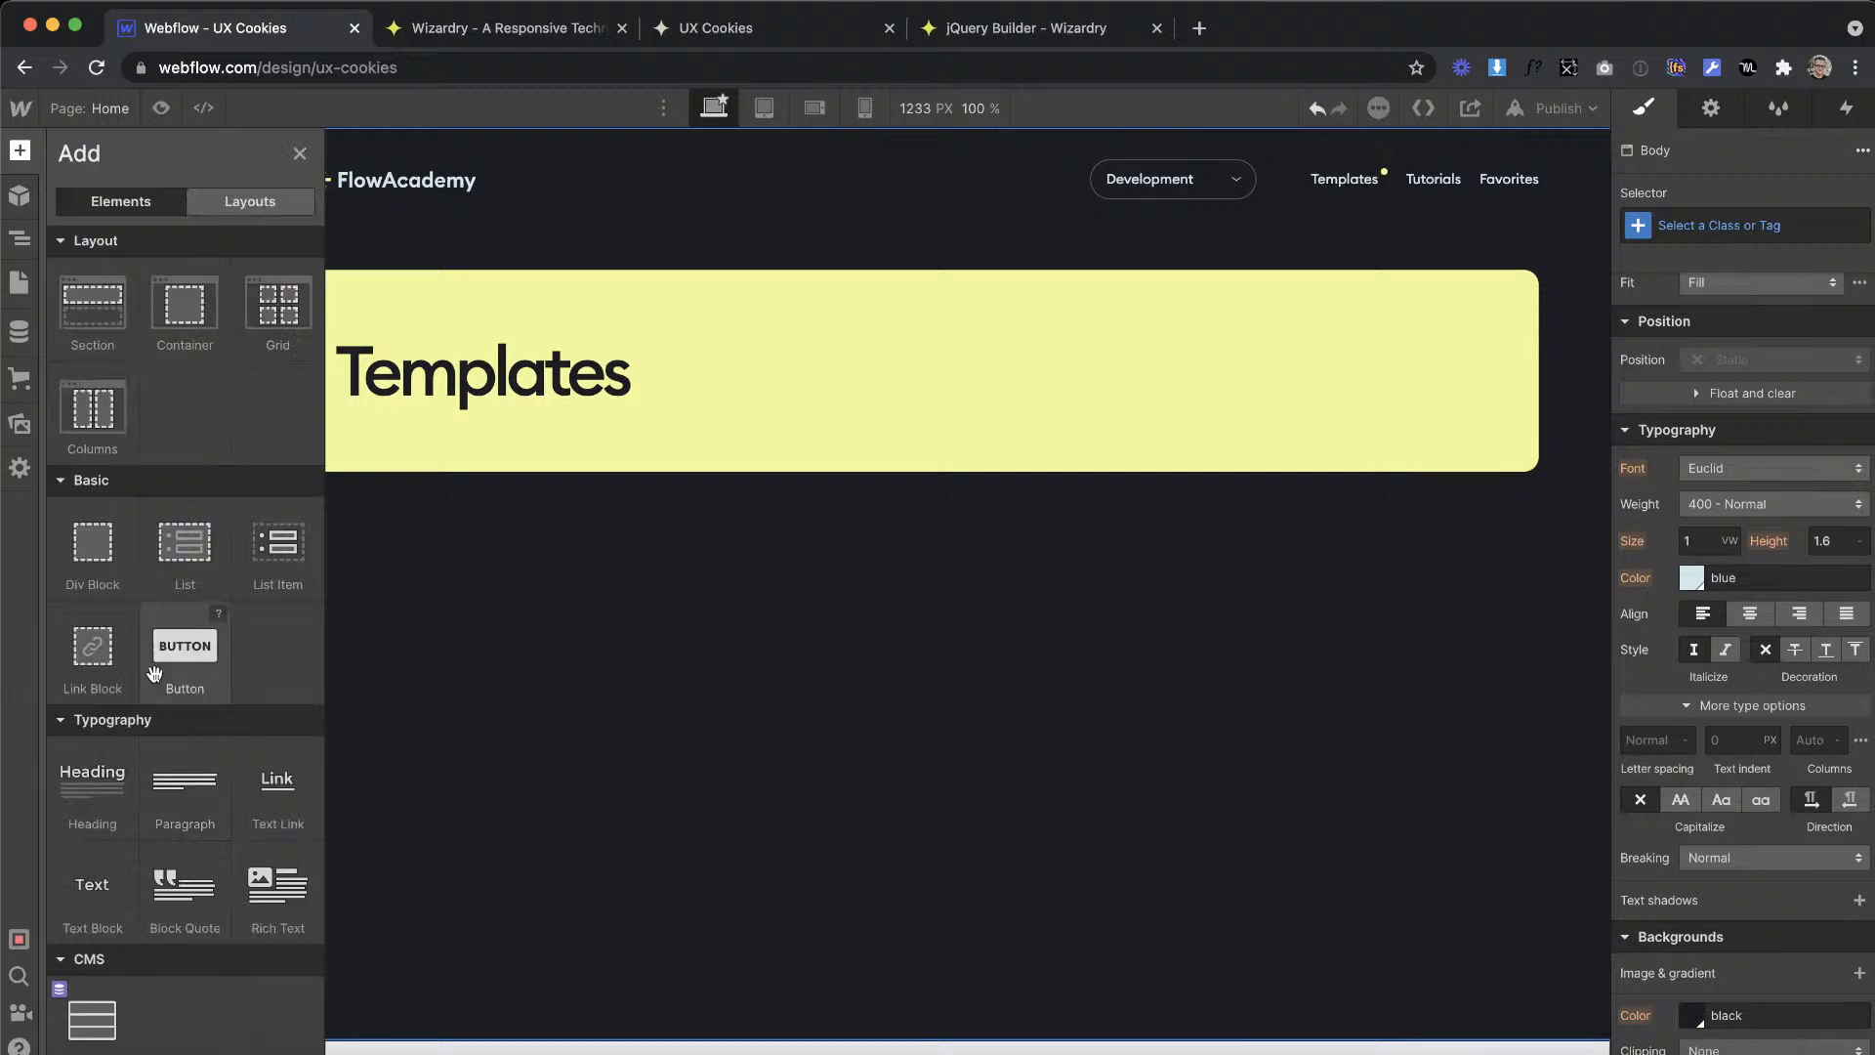
left_click_drag(75, 561, 428, 319)
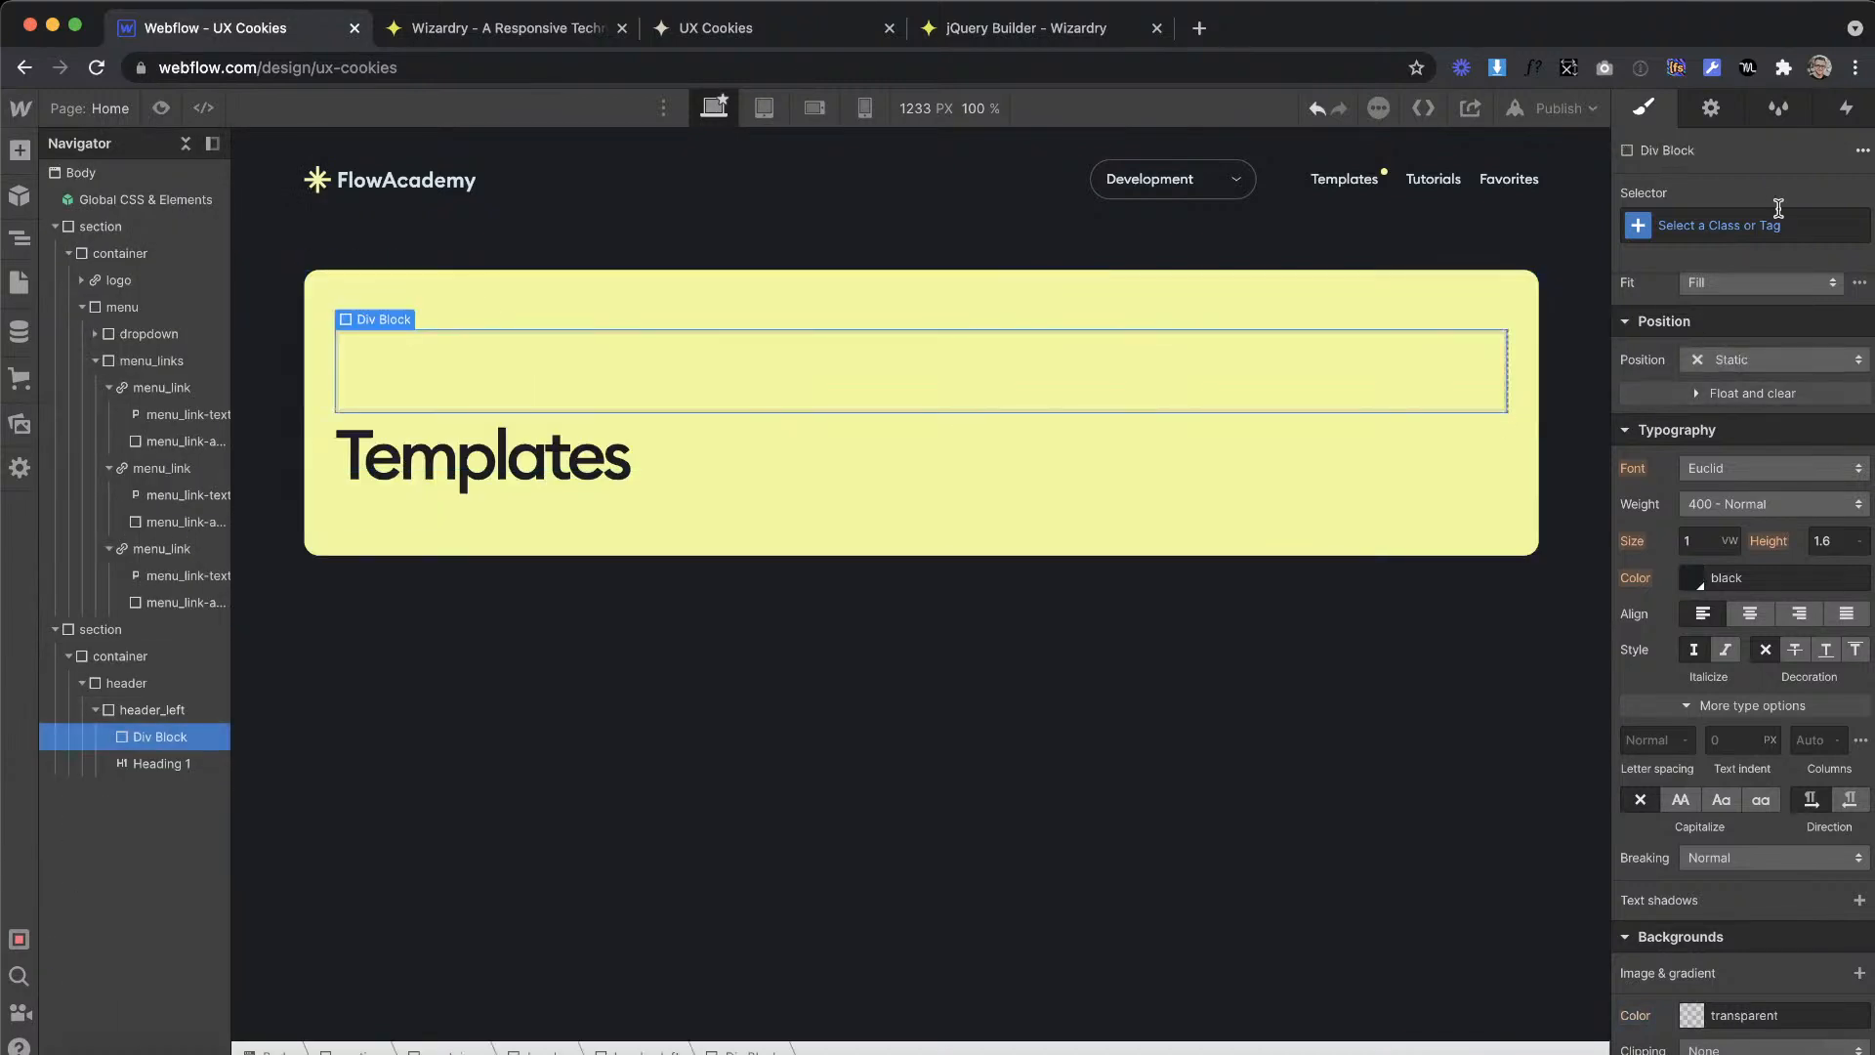
left_click(1771, 219)
type("tab")
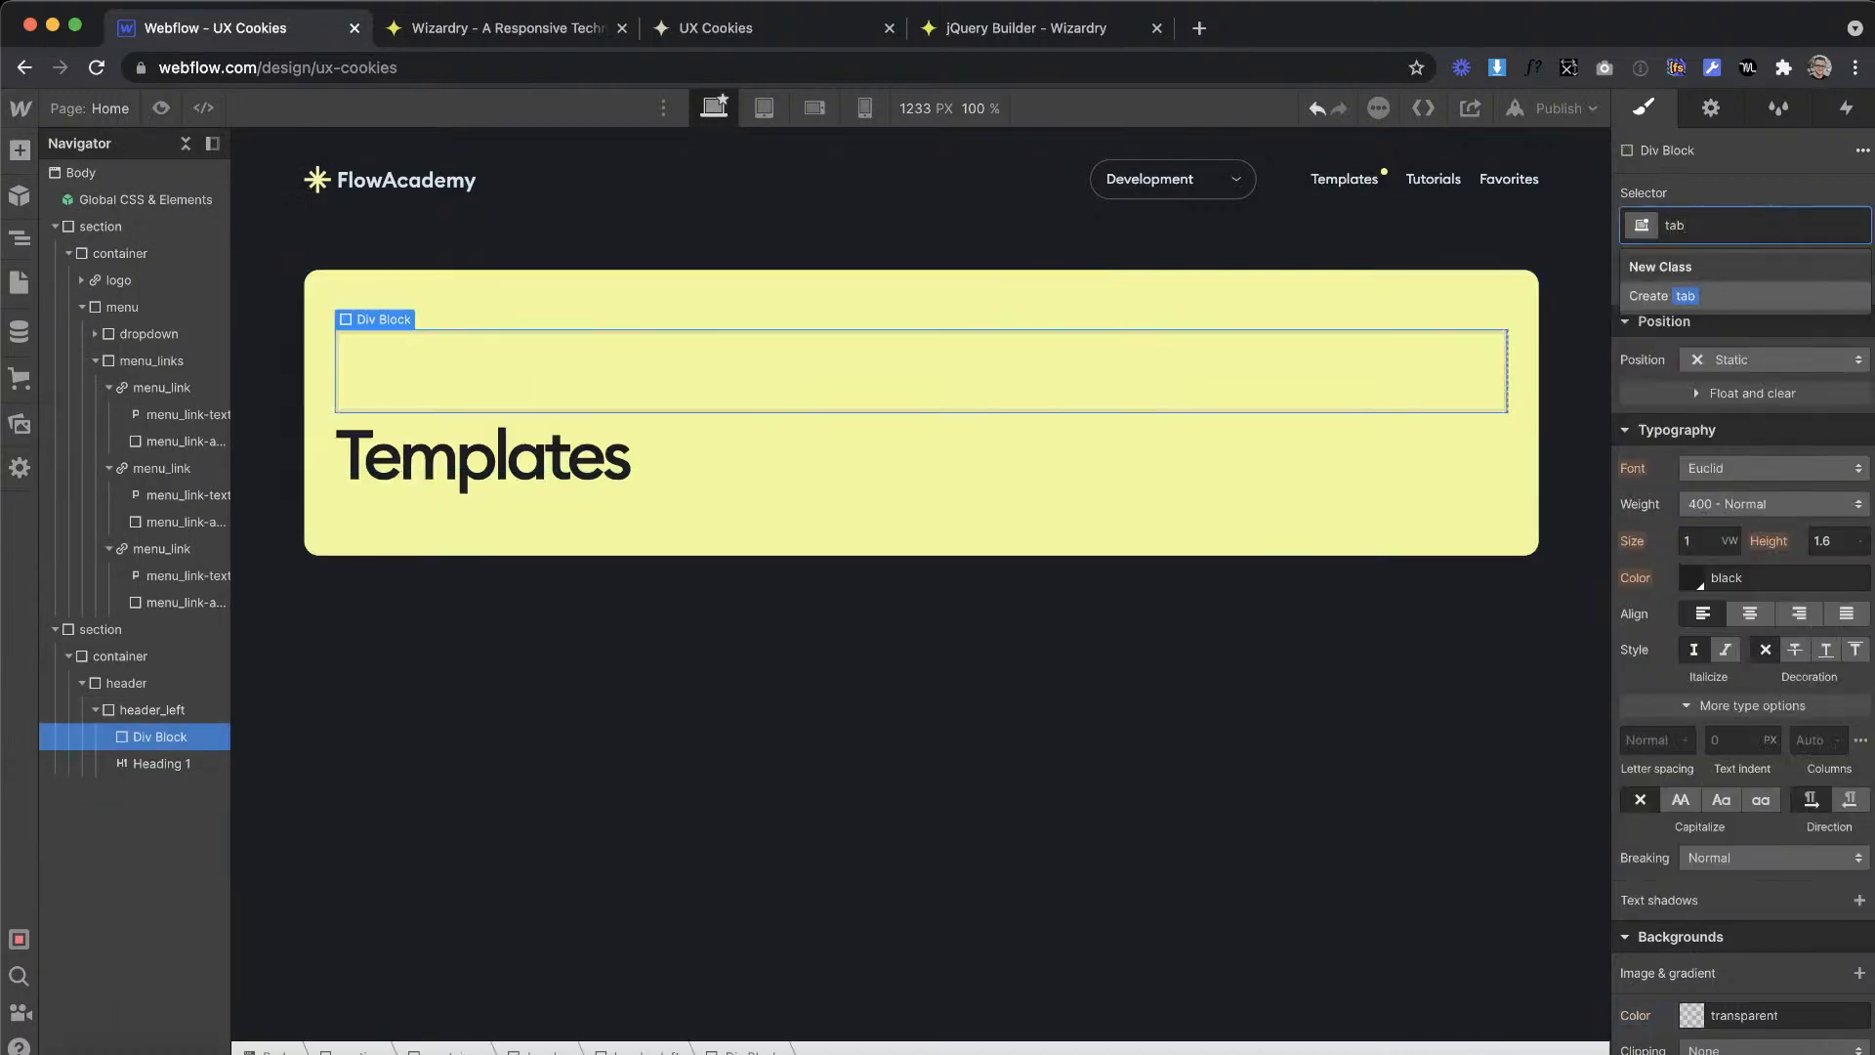
type("s")
key("Return")
Step: Add a link block inside the tabs div and give it the class tabs_link
left_click(18, 148)
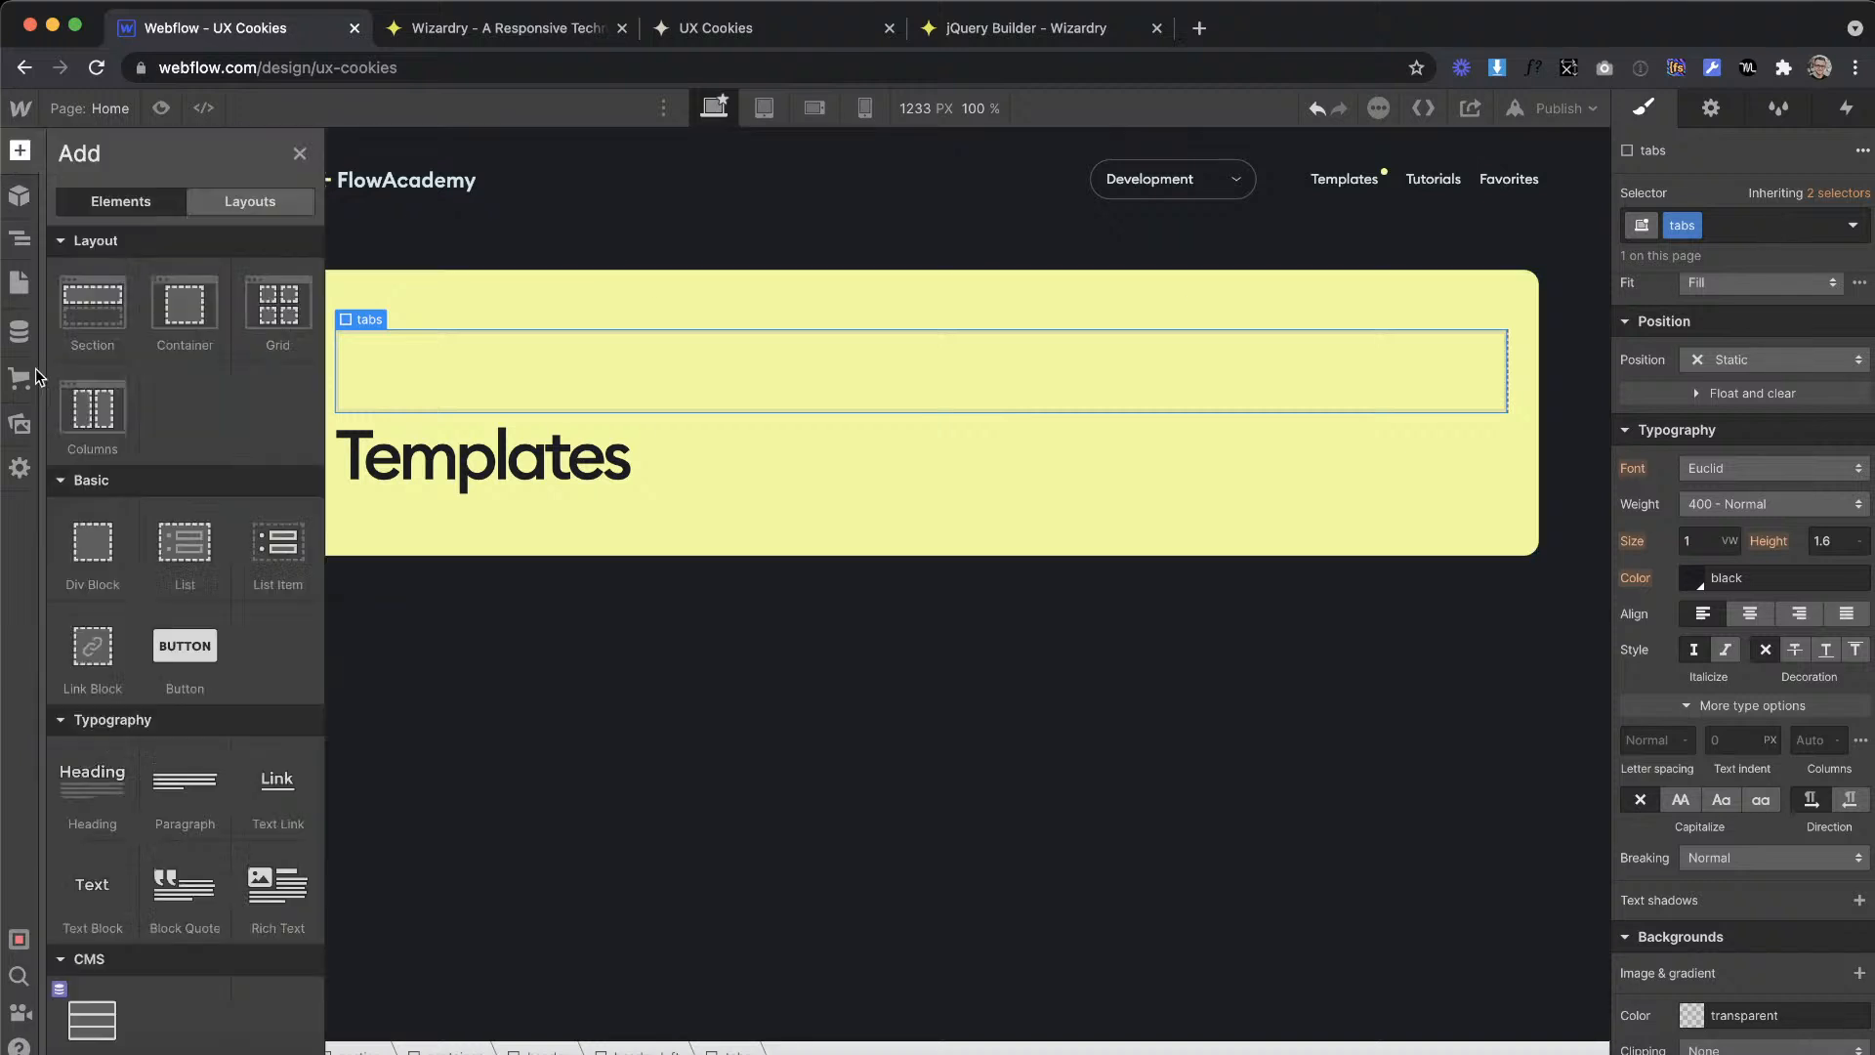
left_click_drag(86, 635, 455, 359)
left_click(1753, 227)
type("tab")
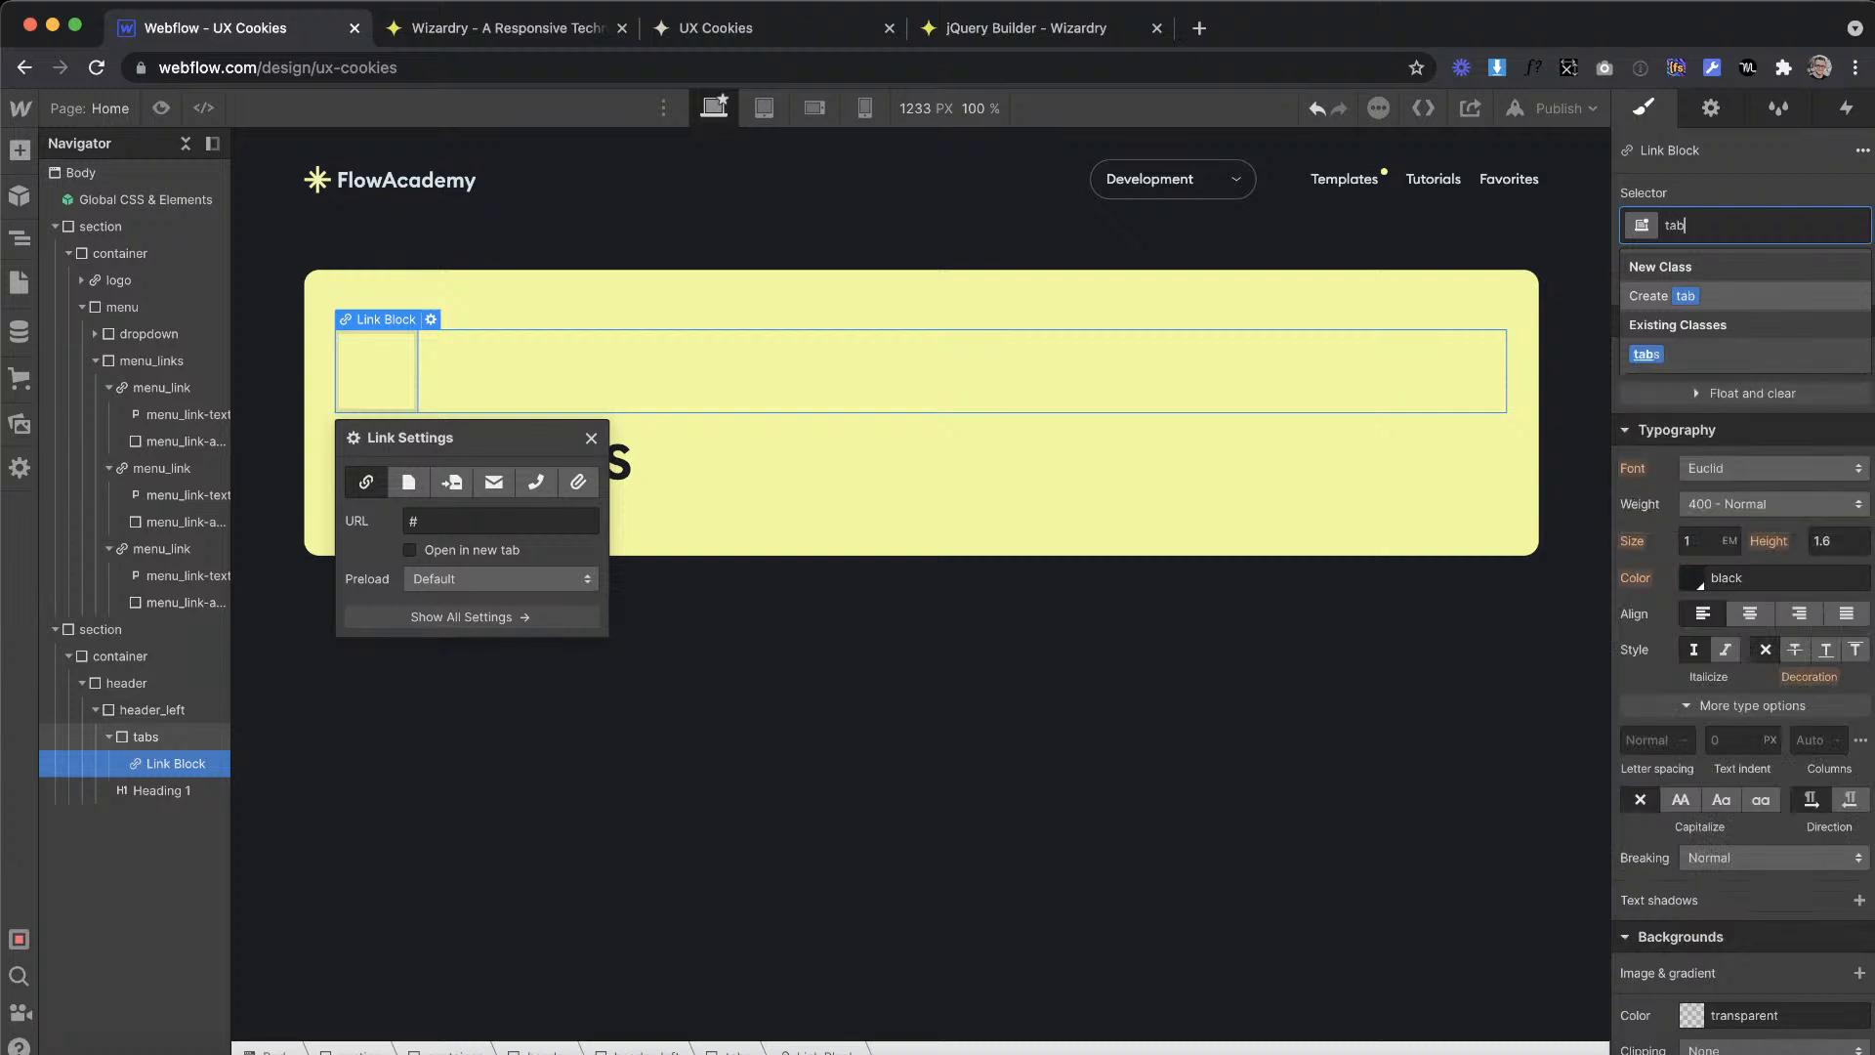
type("_l")
key("BackSpace")
type("s_")
key("Return")
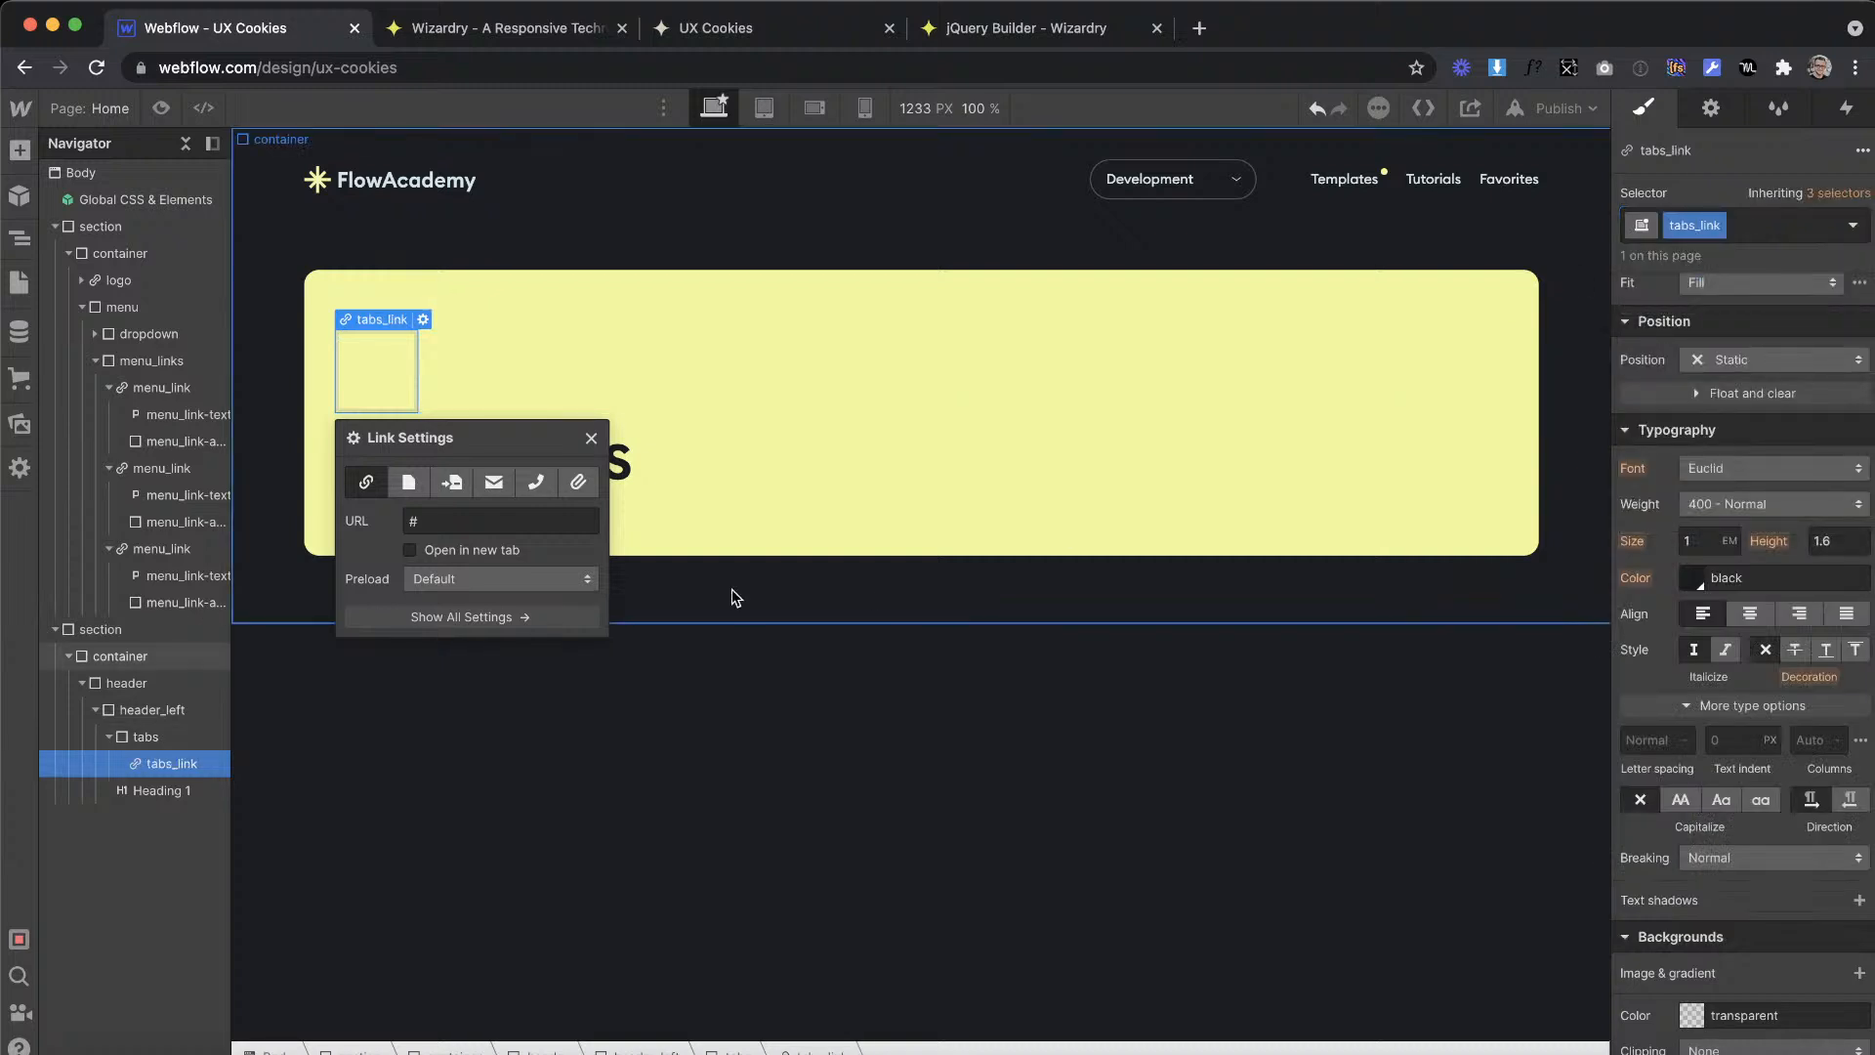
Step: Add a paragraph inside tabs_link and give it the class tabs_link-text
left_click(20, 149)
left_click_drag(185, 782, 400, 361)
left_click(1722, 226)
type("tabs_link-text")
key("Return")
Step: Copy the Development label from the Adobe XD banner and replace the tabs_link-text placeholder paragraph in Webflow with it
key("ctrl+Right")
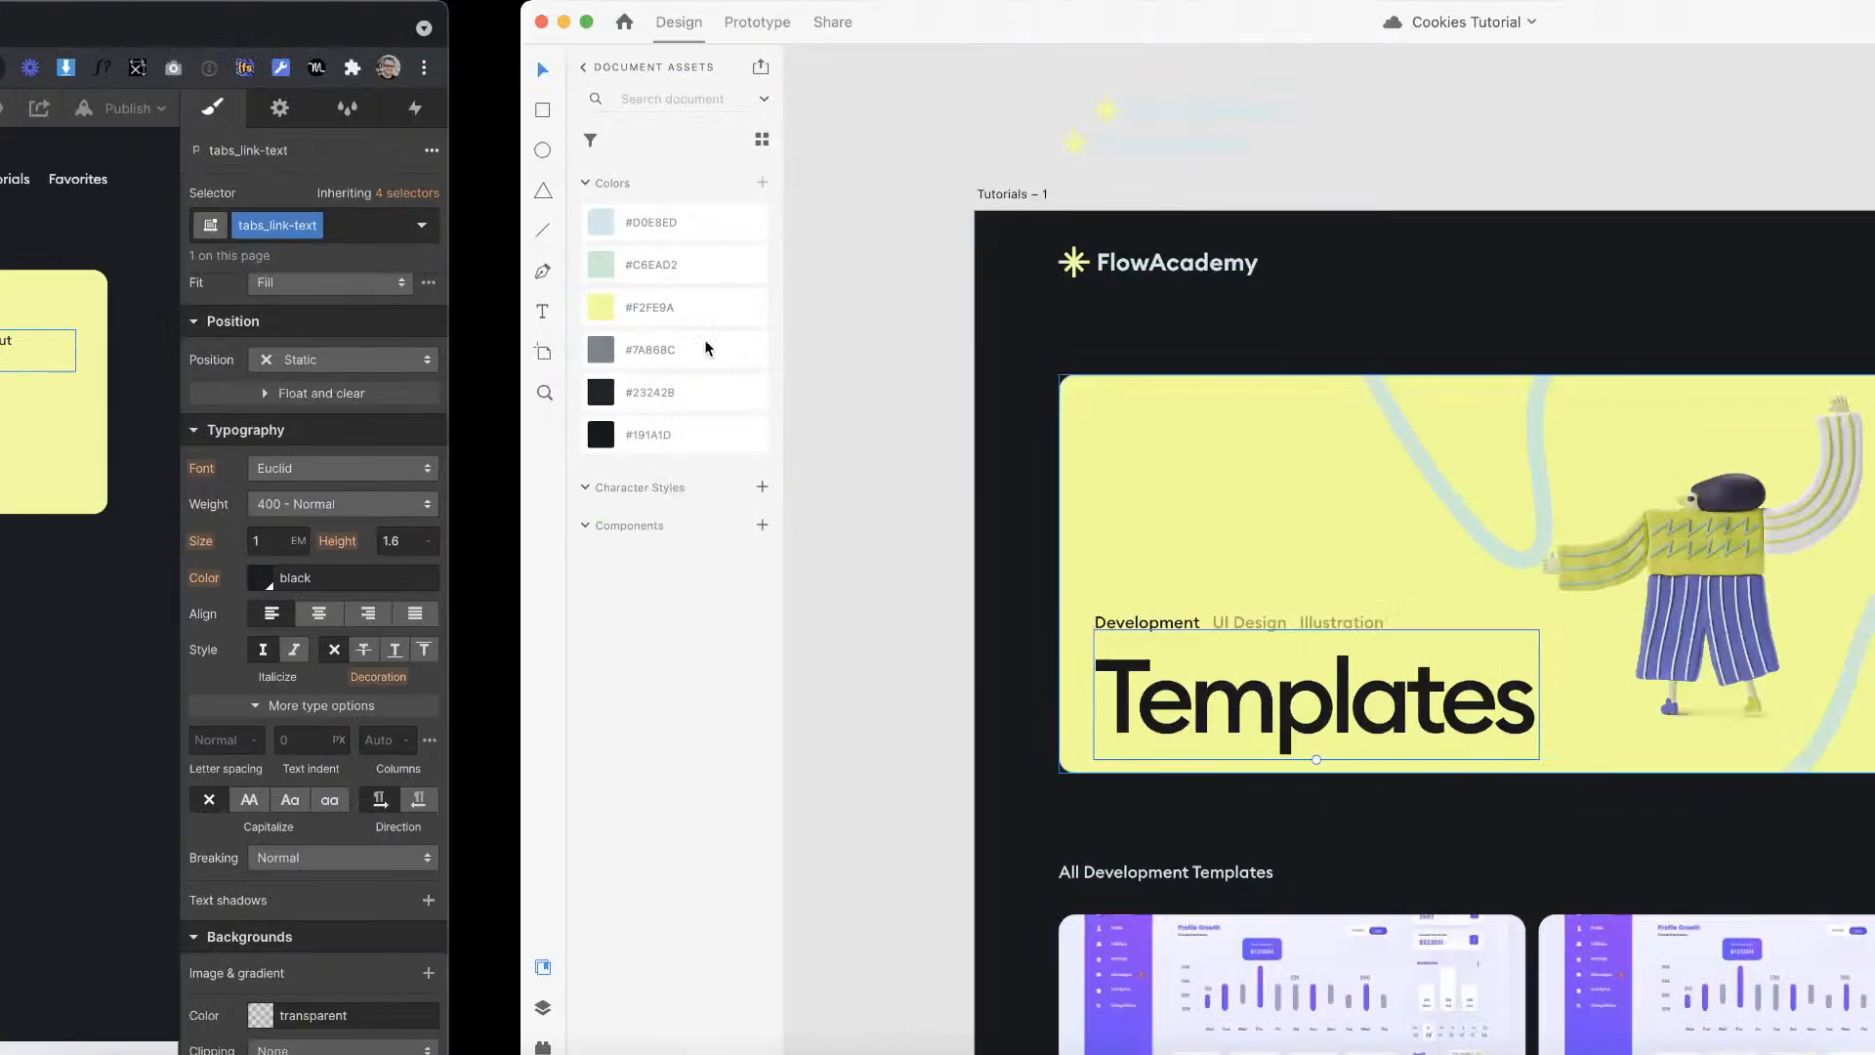
double_click(634, 622)
key("ctrl+c")
key("ctrl+Left")
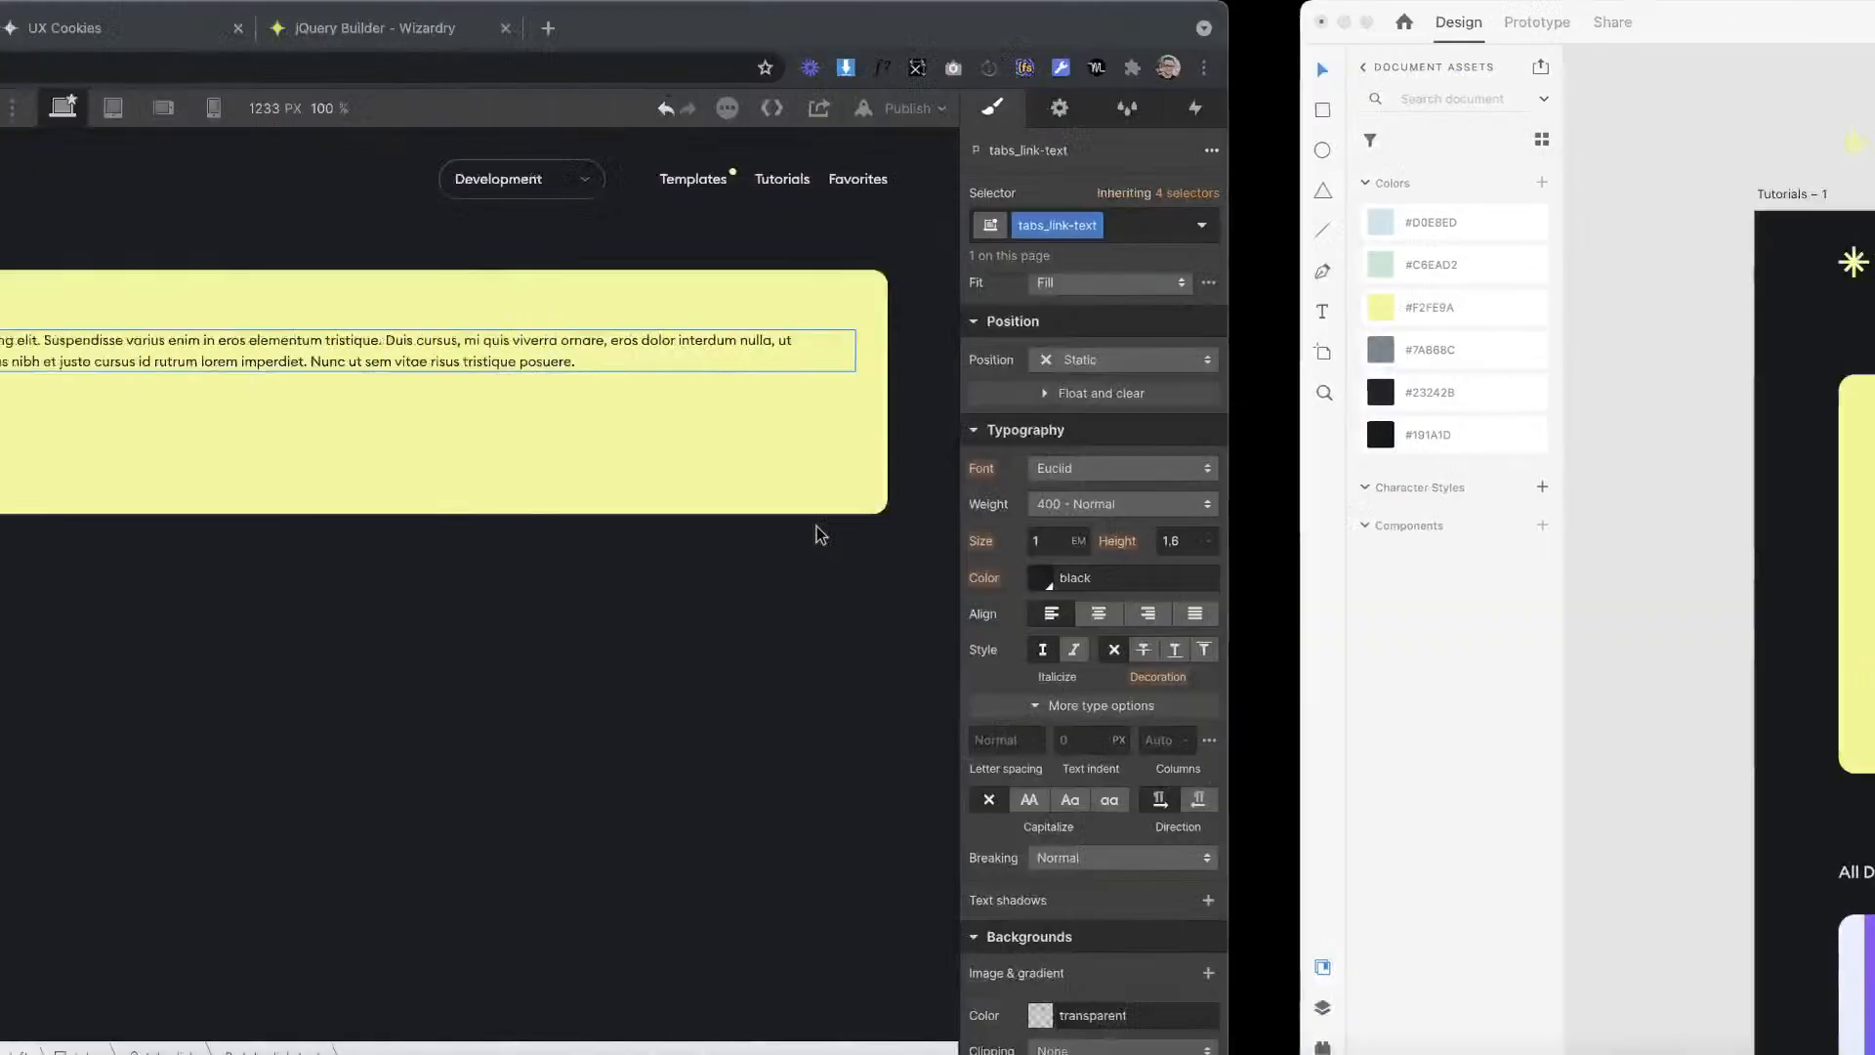
double_click(676, 324)
double_click(1271, 343)
left_click_drag(1272, 358, 208, 312)
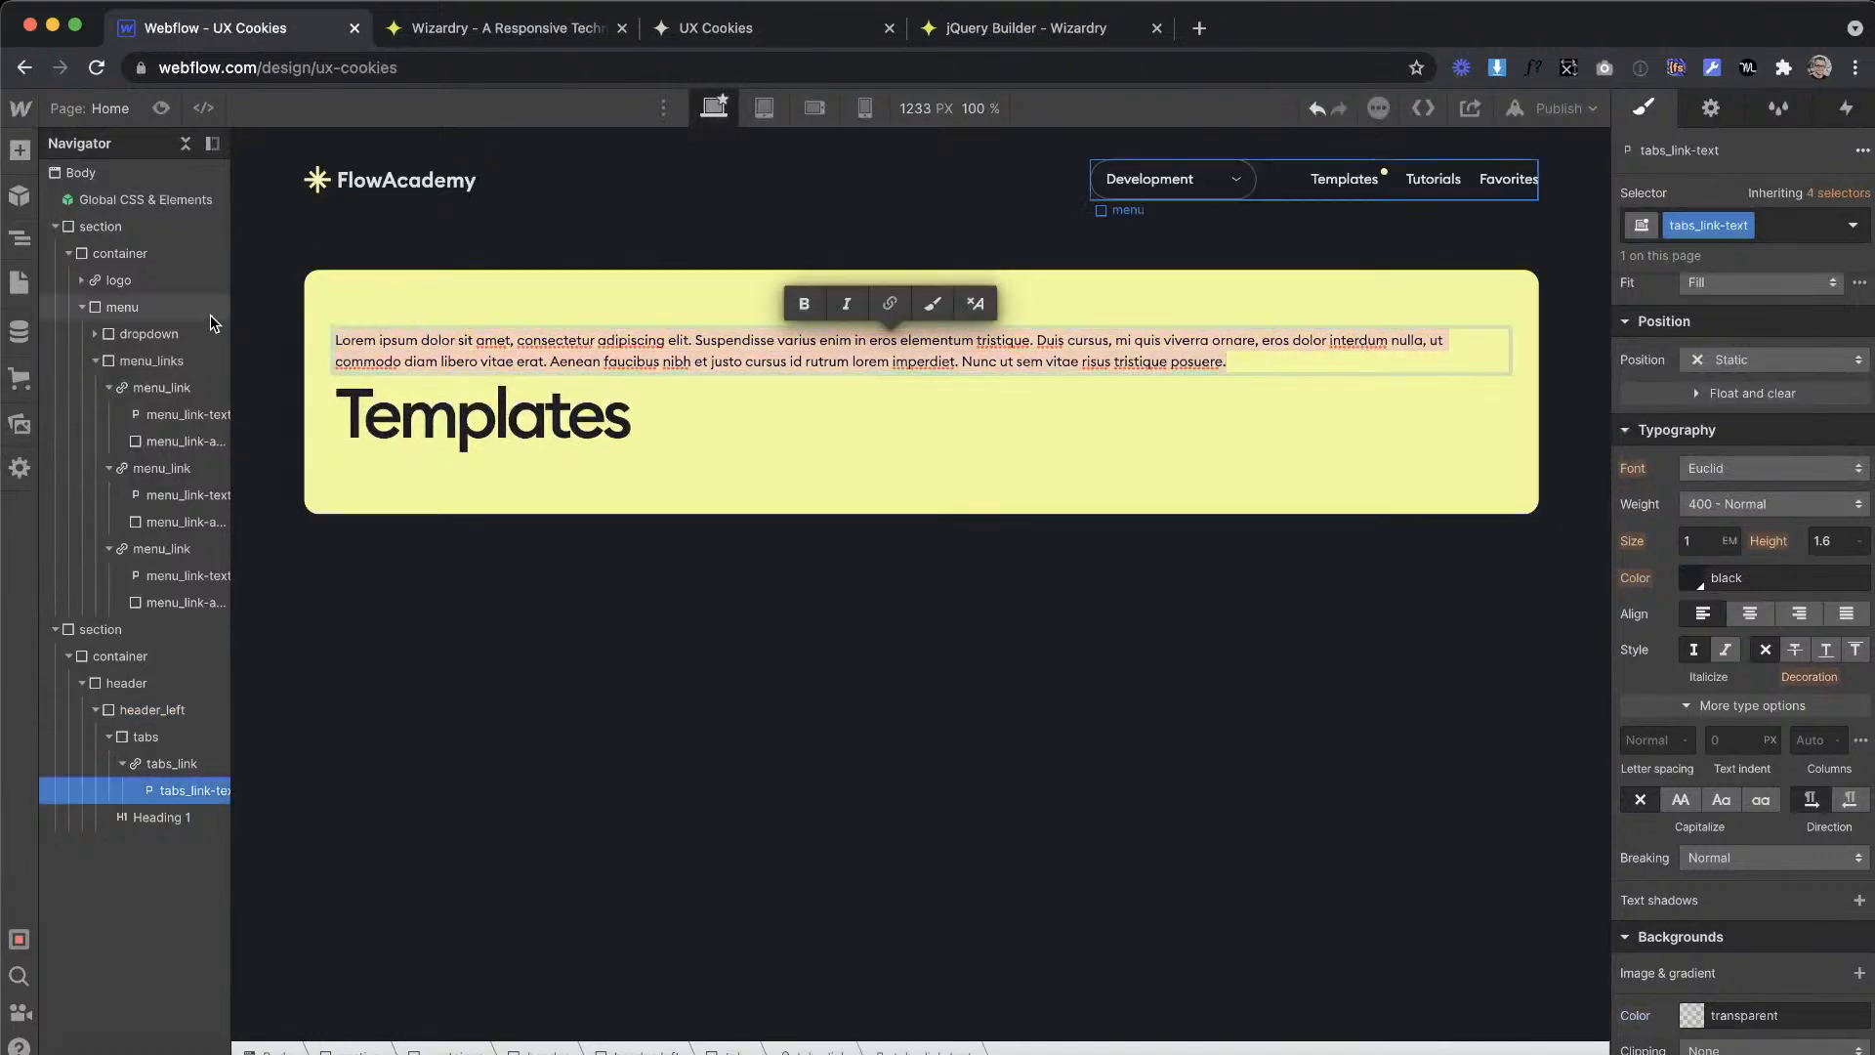
key("ctrl+v")
left_click(525, 460)
Step: Duplicate the tabs_link block twice so the tabs div holds three links
left_click(408, 335)
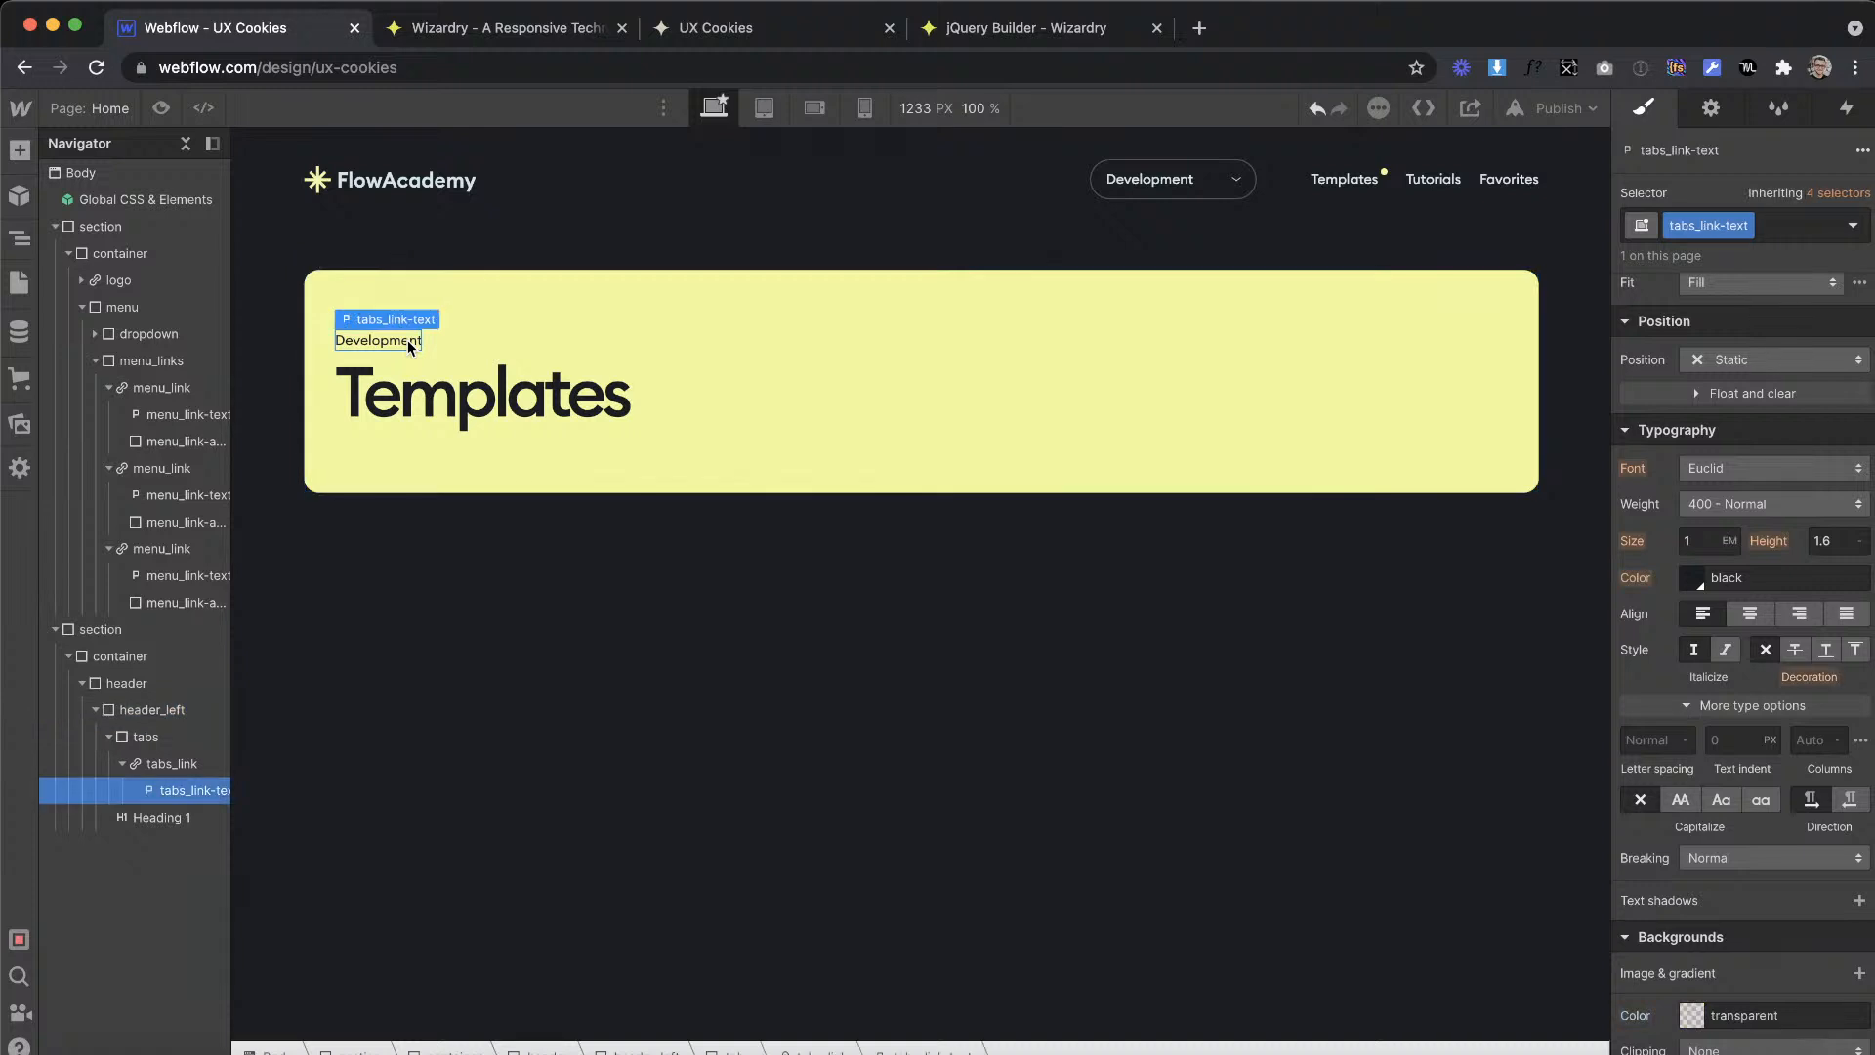
key("Up")
right_click(407, 334)
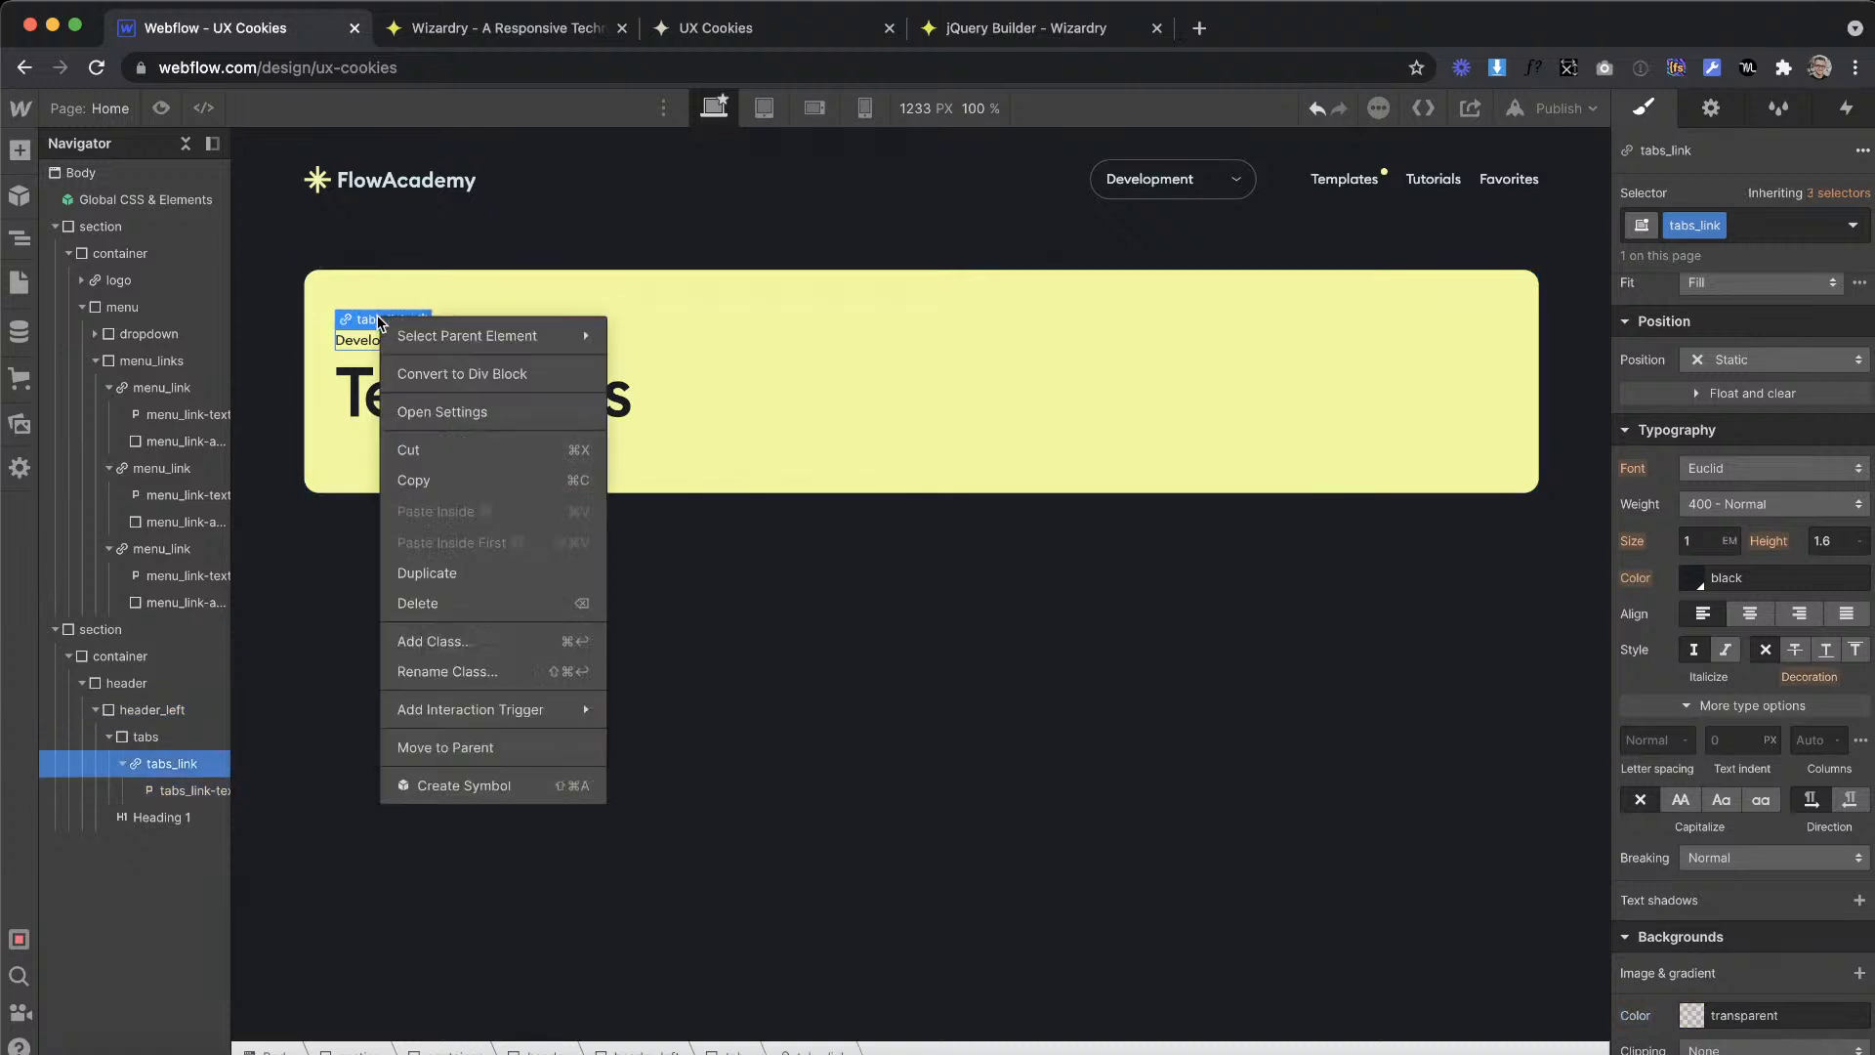
left_click(439, 573)
right_click(390, 320)
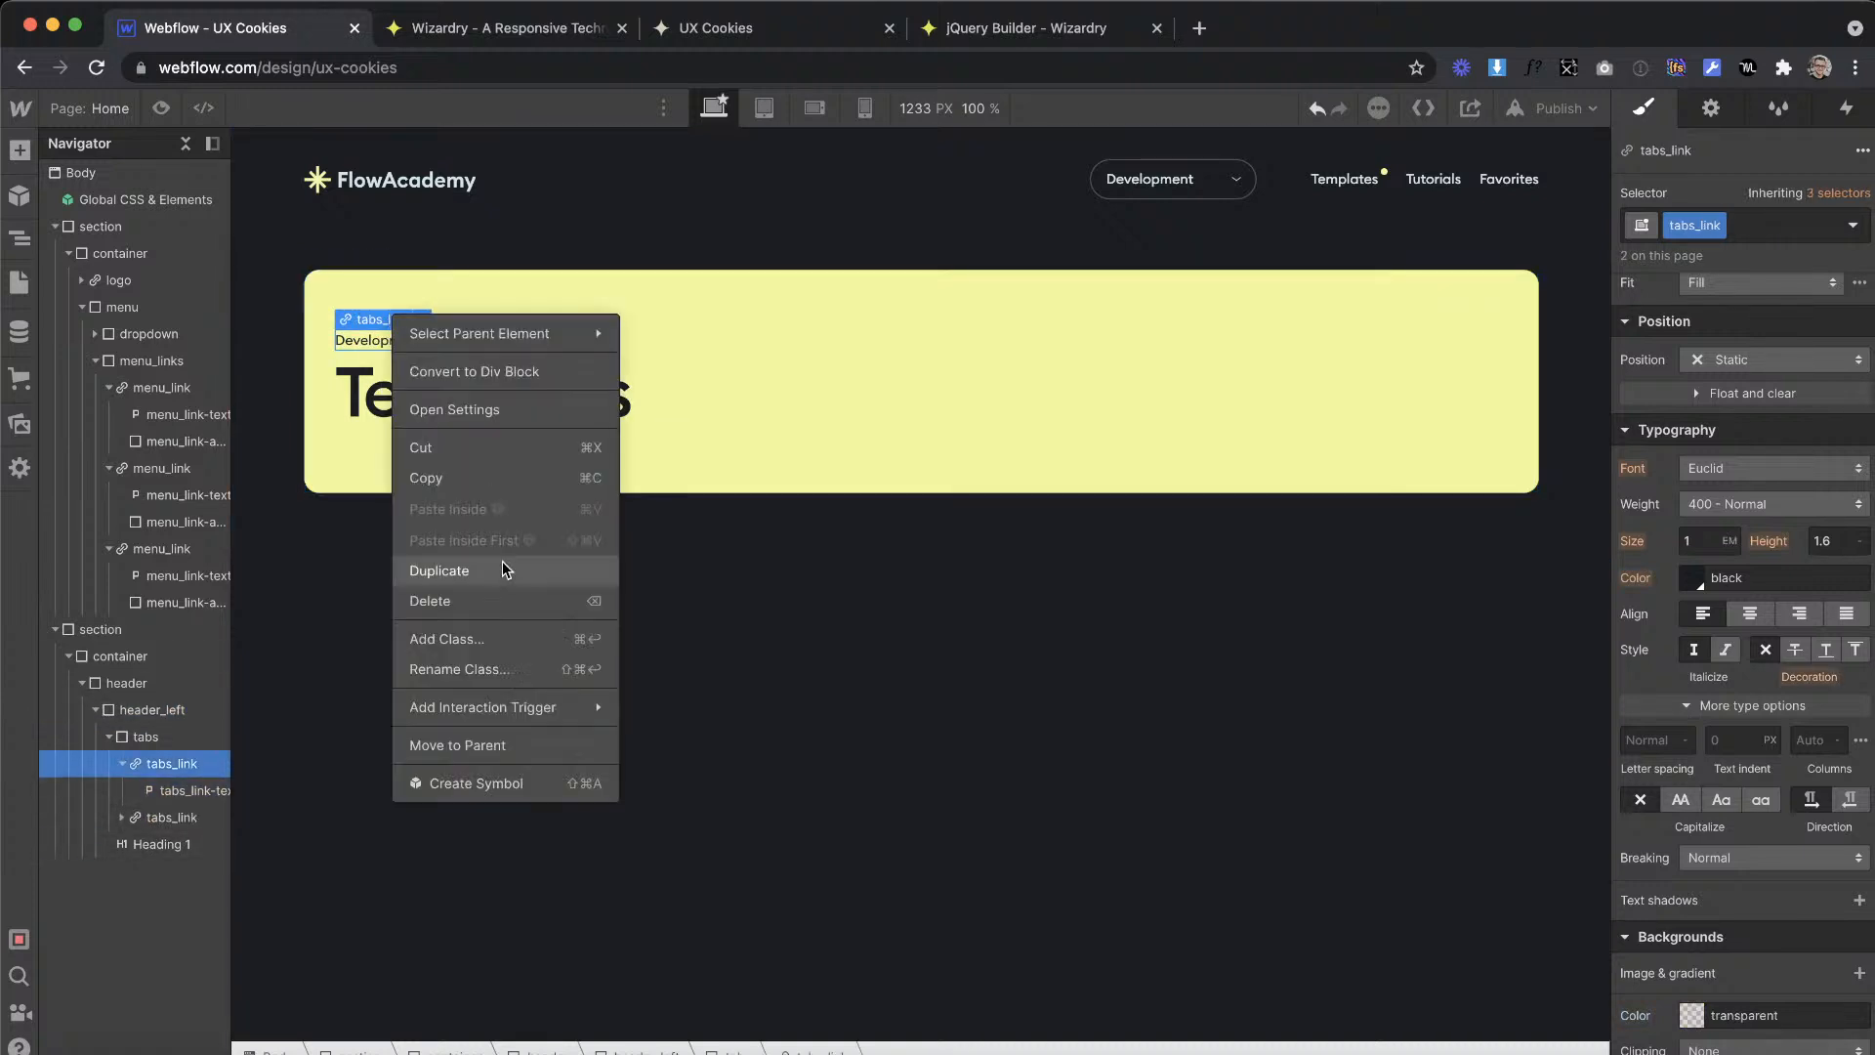
left_click(489, 575)
Step: Measure the gap between the category labels in Adobe XD, convert 15 px to em, and set tabs_link's right margin to 0.78em in Webflow
key("ctrl+Right")
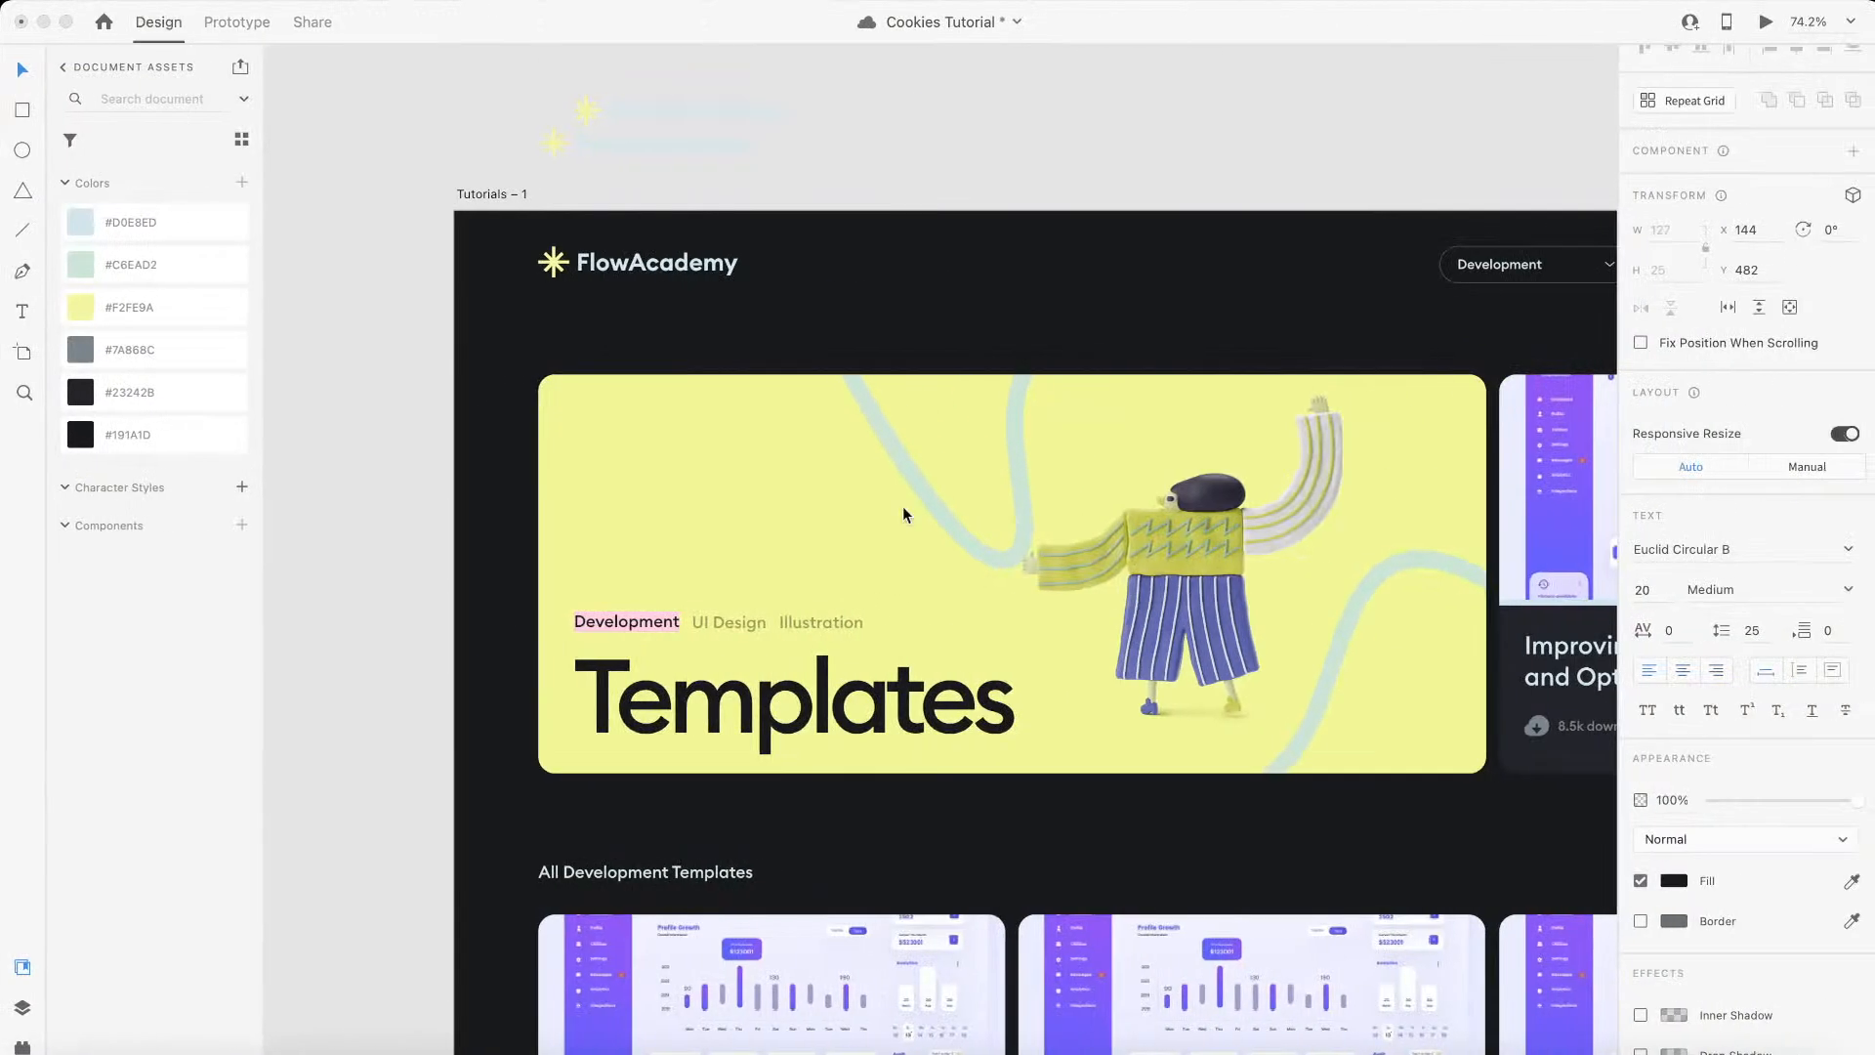
scroll(728, 582, "up", 5)
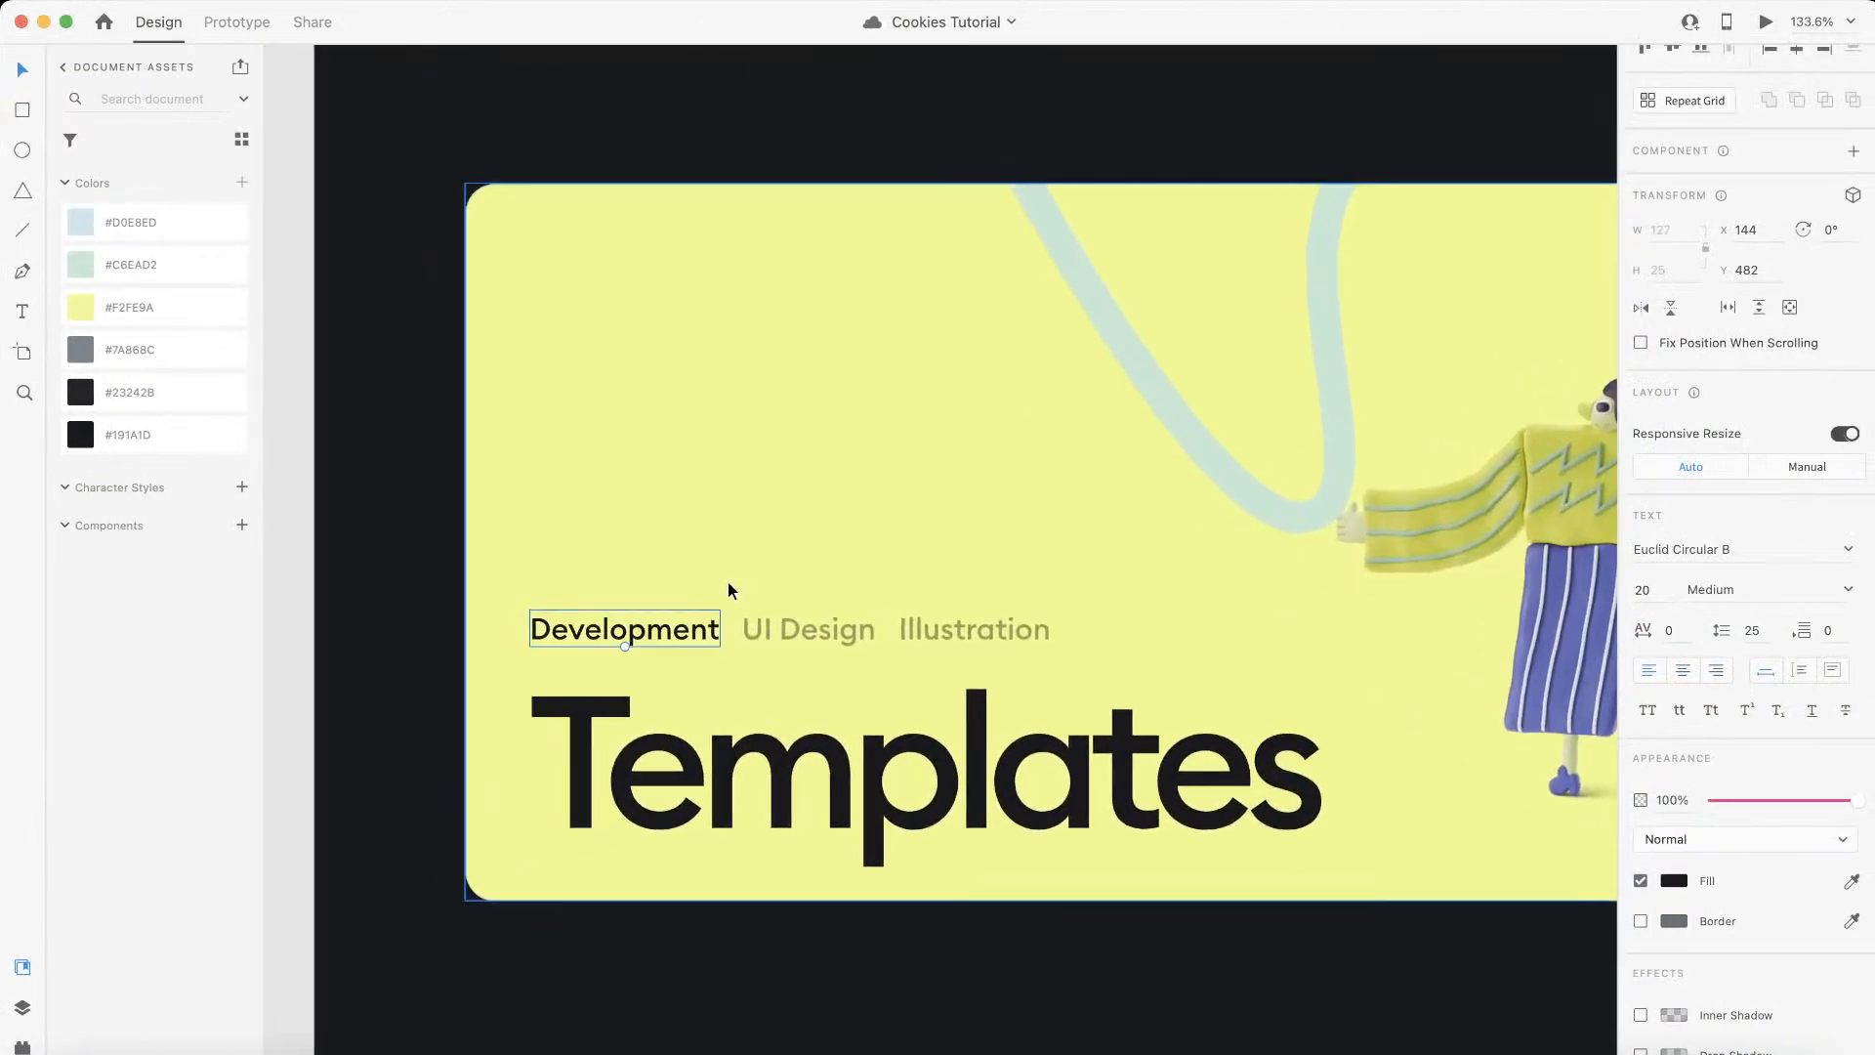
scroll(765, 578, "up", 2)
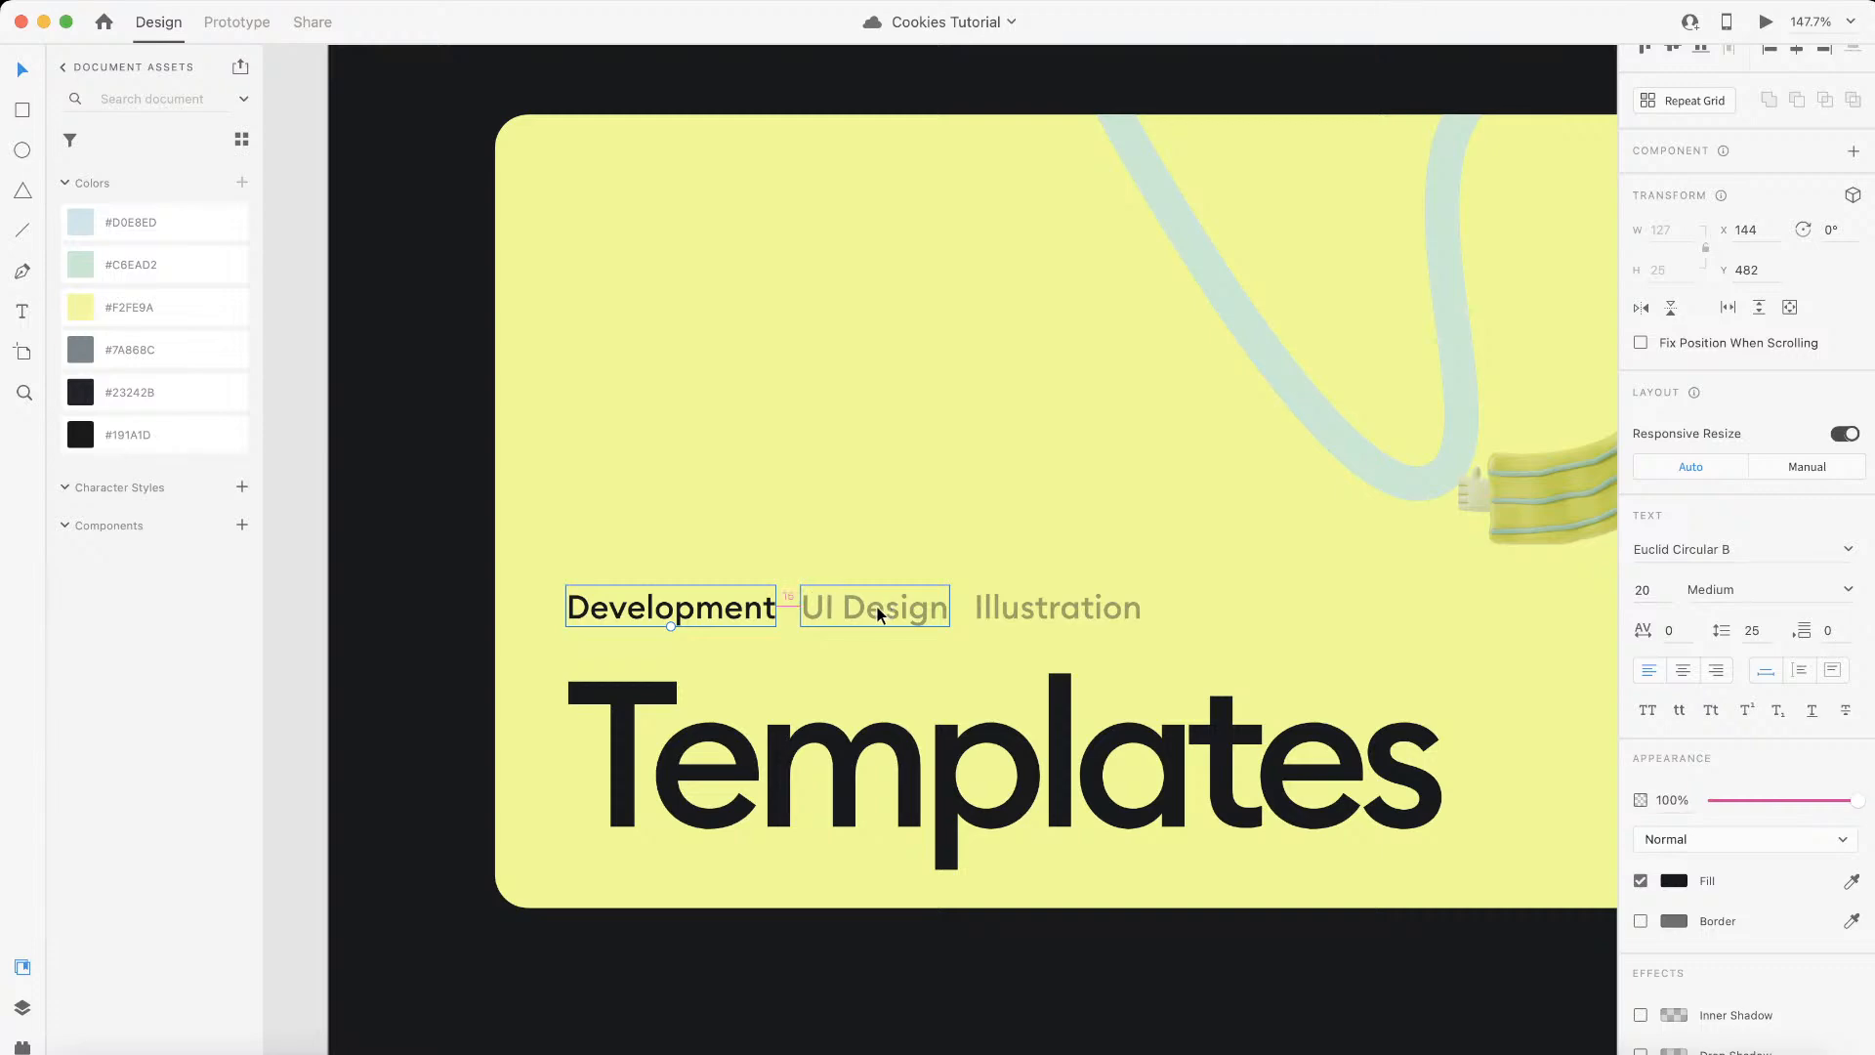
key("ctrl+Left")
left_click(495, 45)
left_click_drag(552, 421, 368, 427)
type("15")
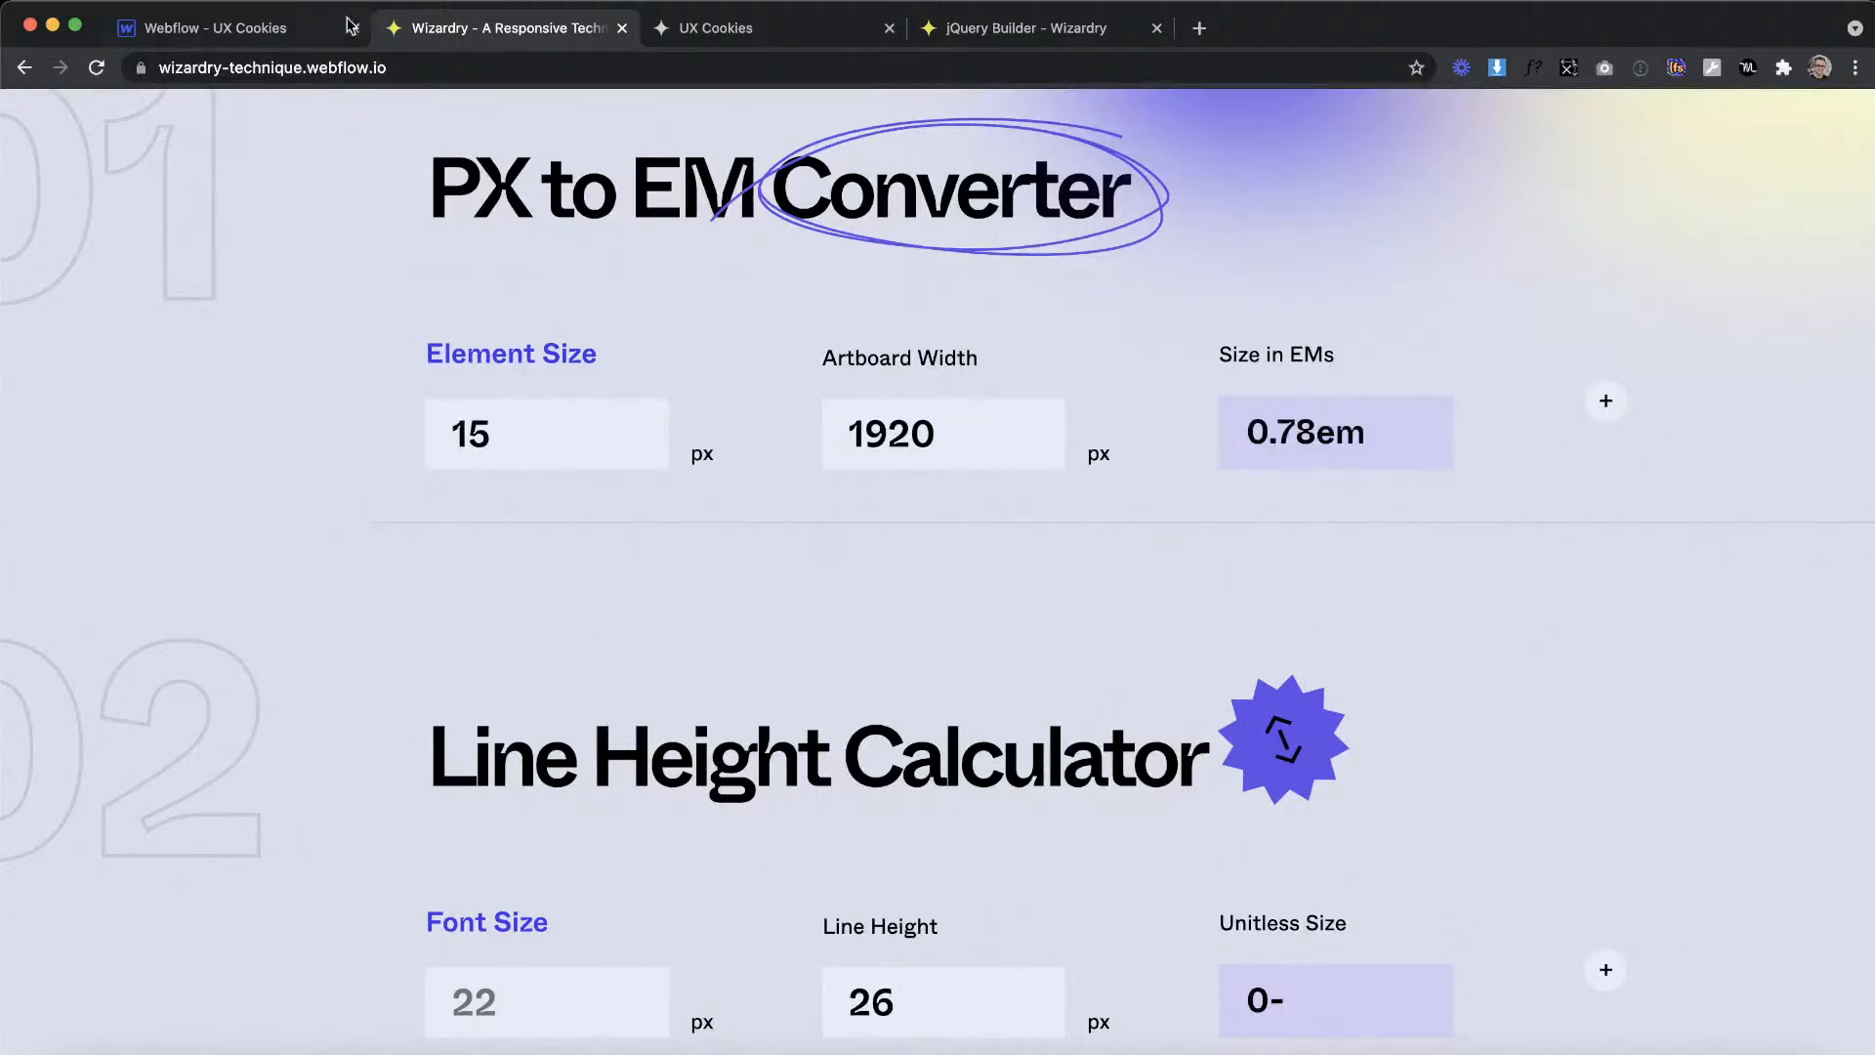
left_click(280, 29)
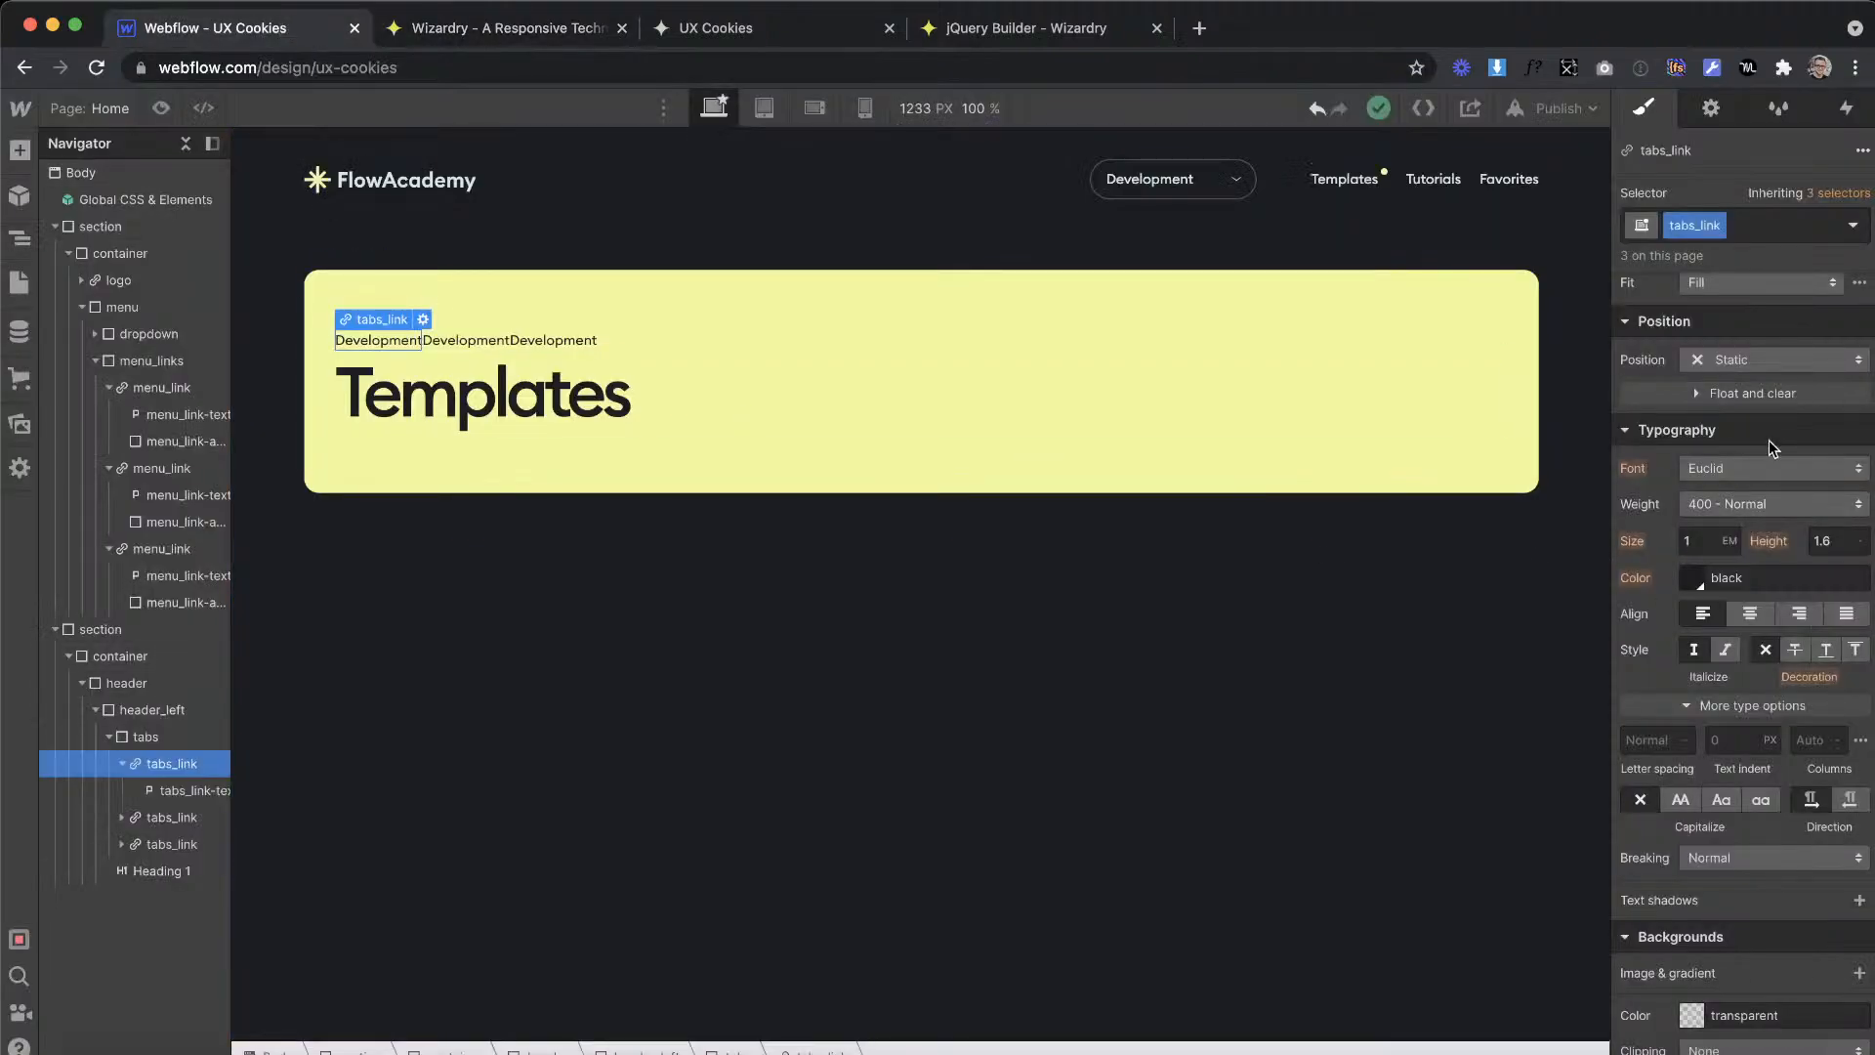
scroll(1768, 439, "up", 4)
left_click(1851, 439)
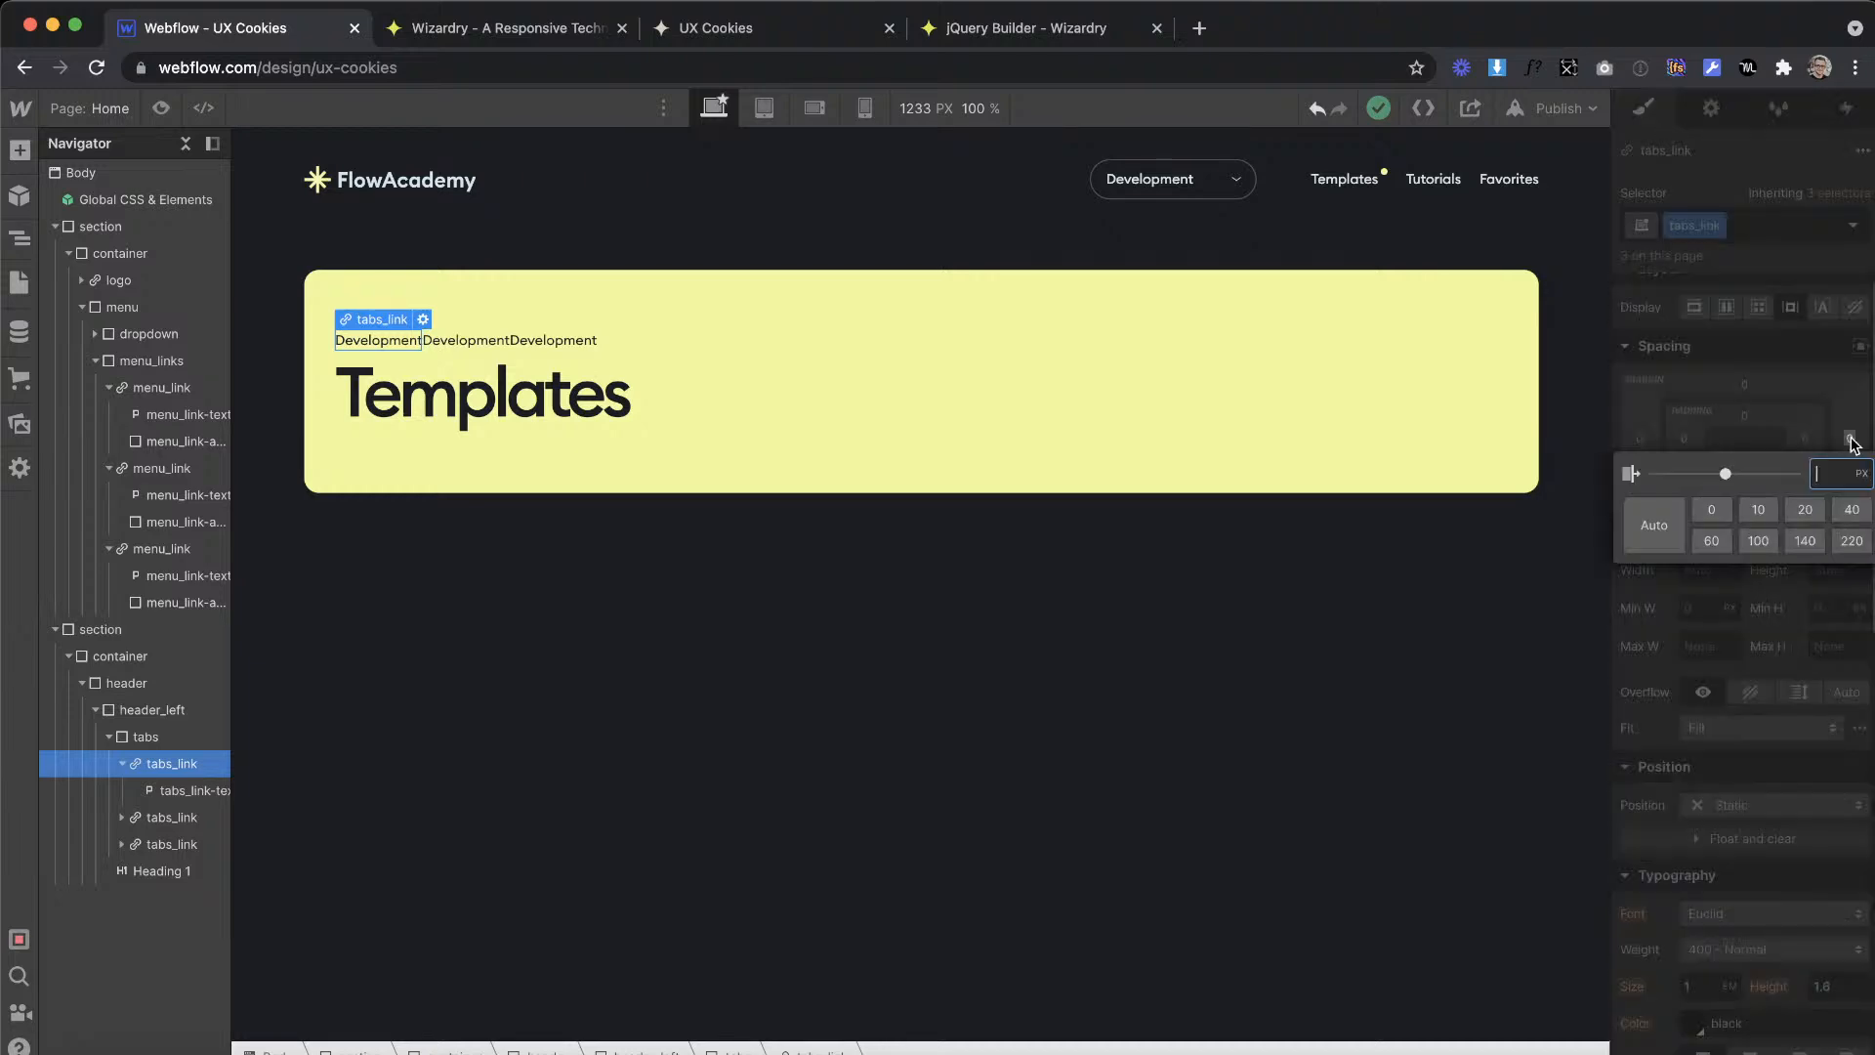
key("Return")
Step: Replace the second and third tab link texts in Webflow with UI Design and Illustration, copied from the Adobe XD banner
key("ctrl+Right")
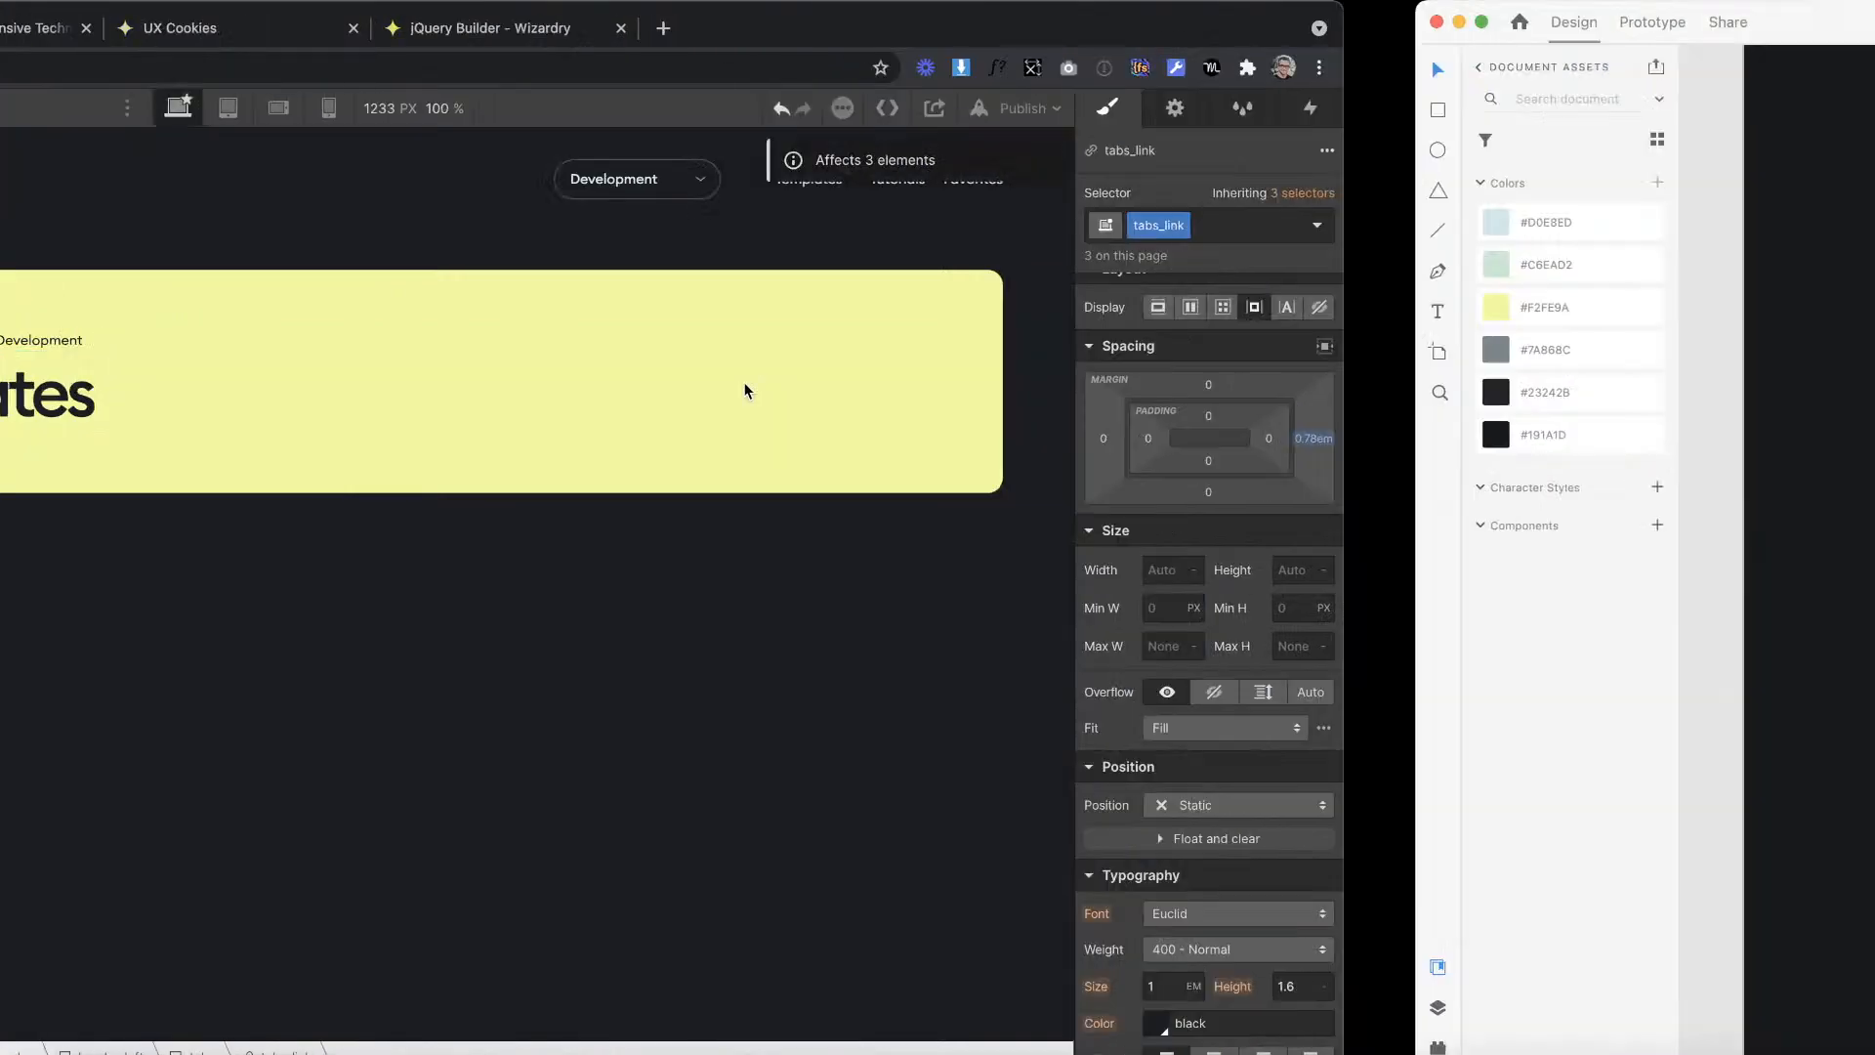
double_click(882, 611)
key("ctrl+Left")
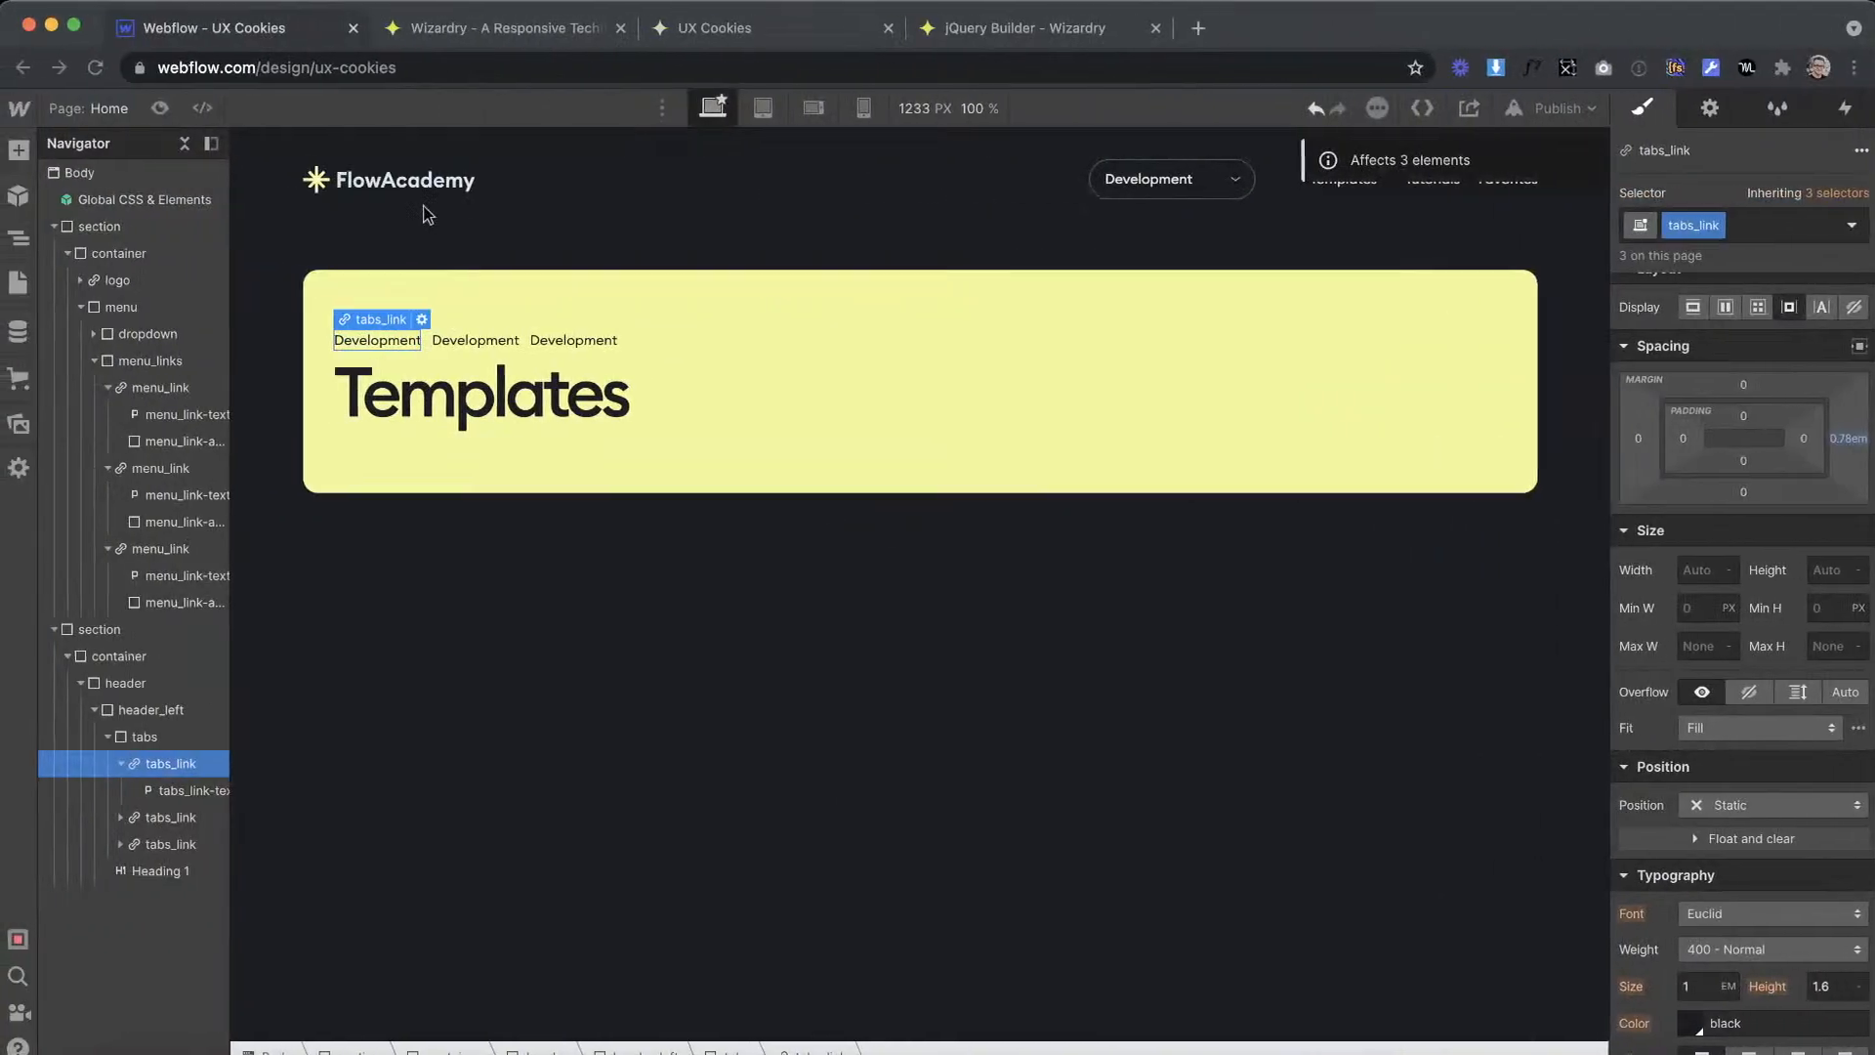
left_click(463, 344)
double_click(451, 337)
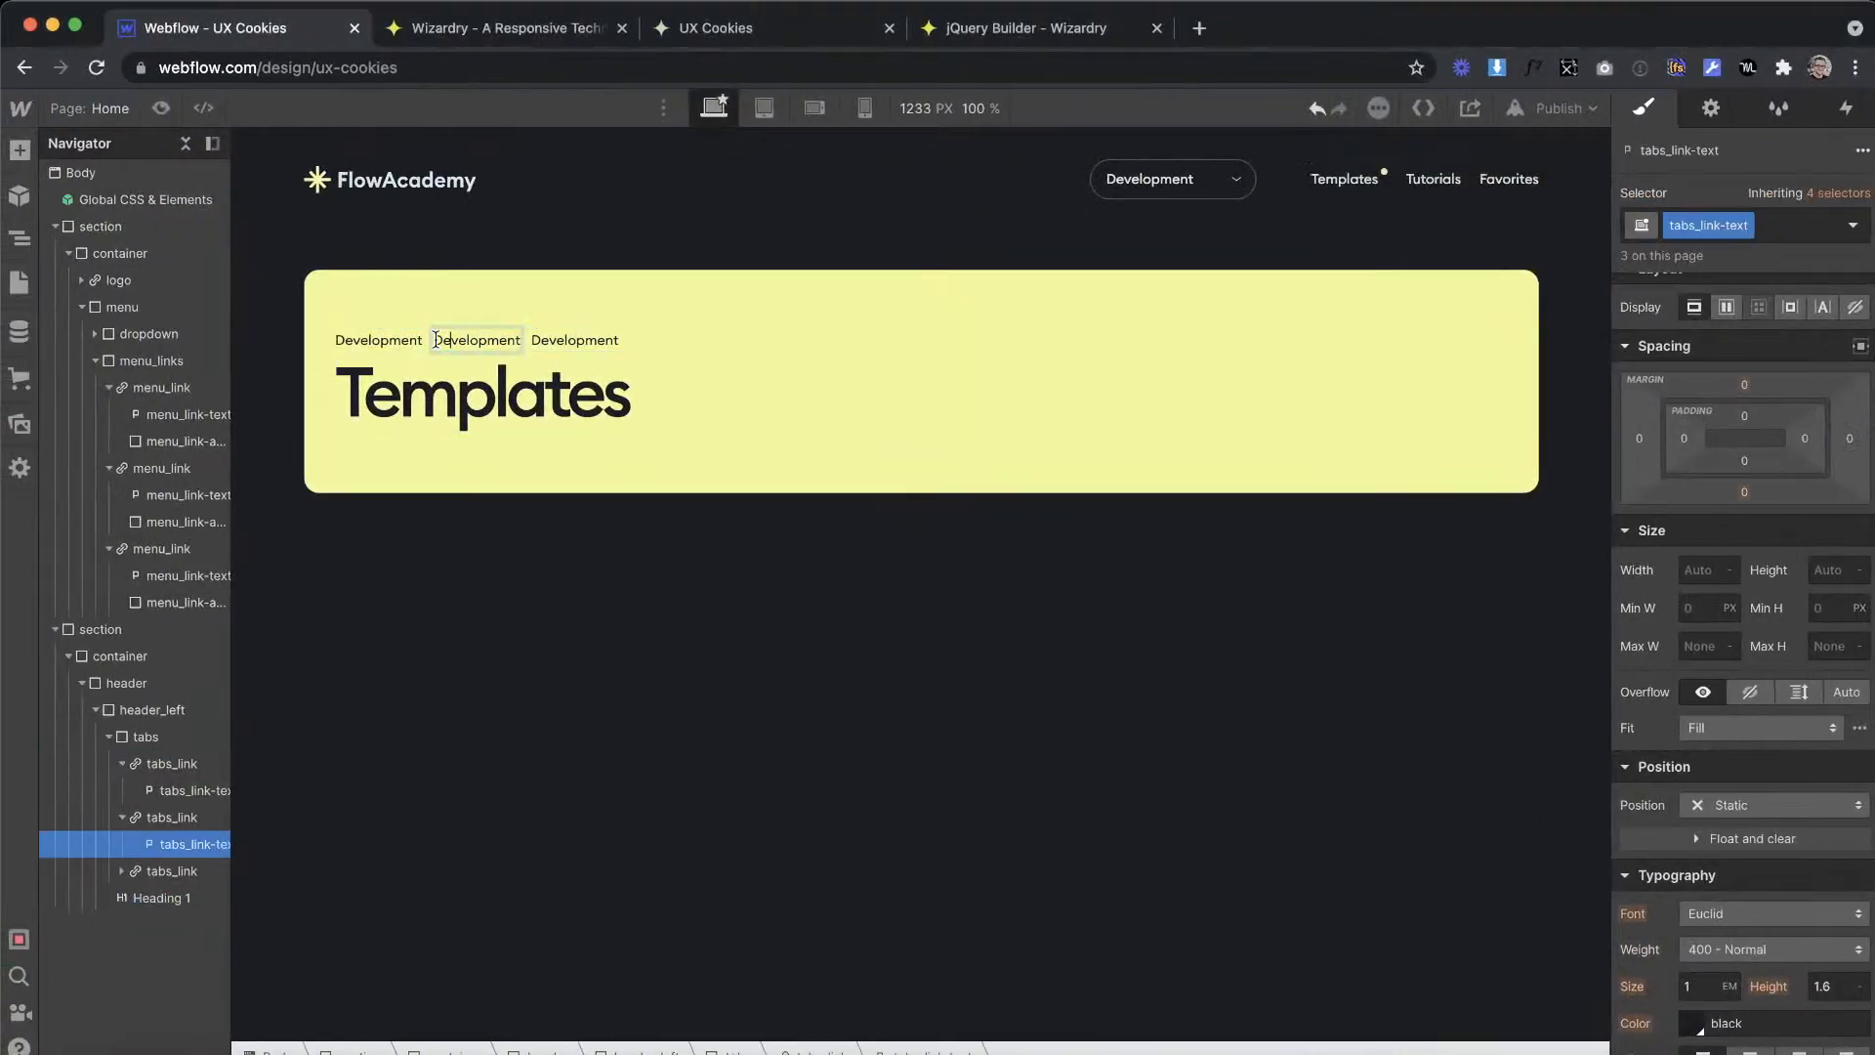
double_click(523, 336)
key("ctrl+Right")
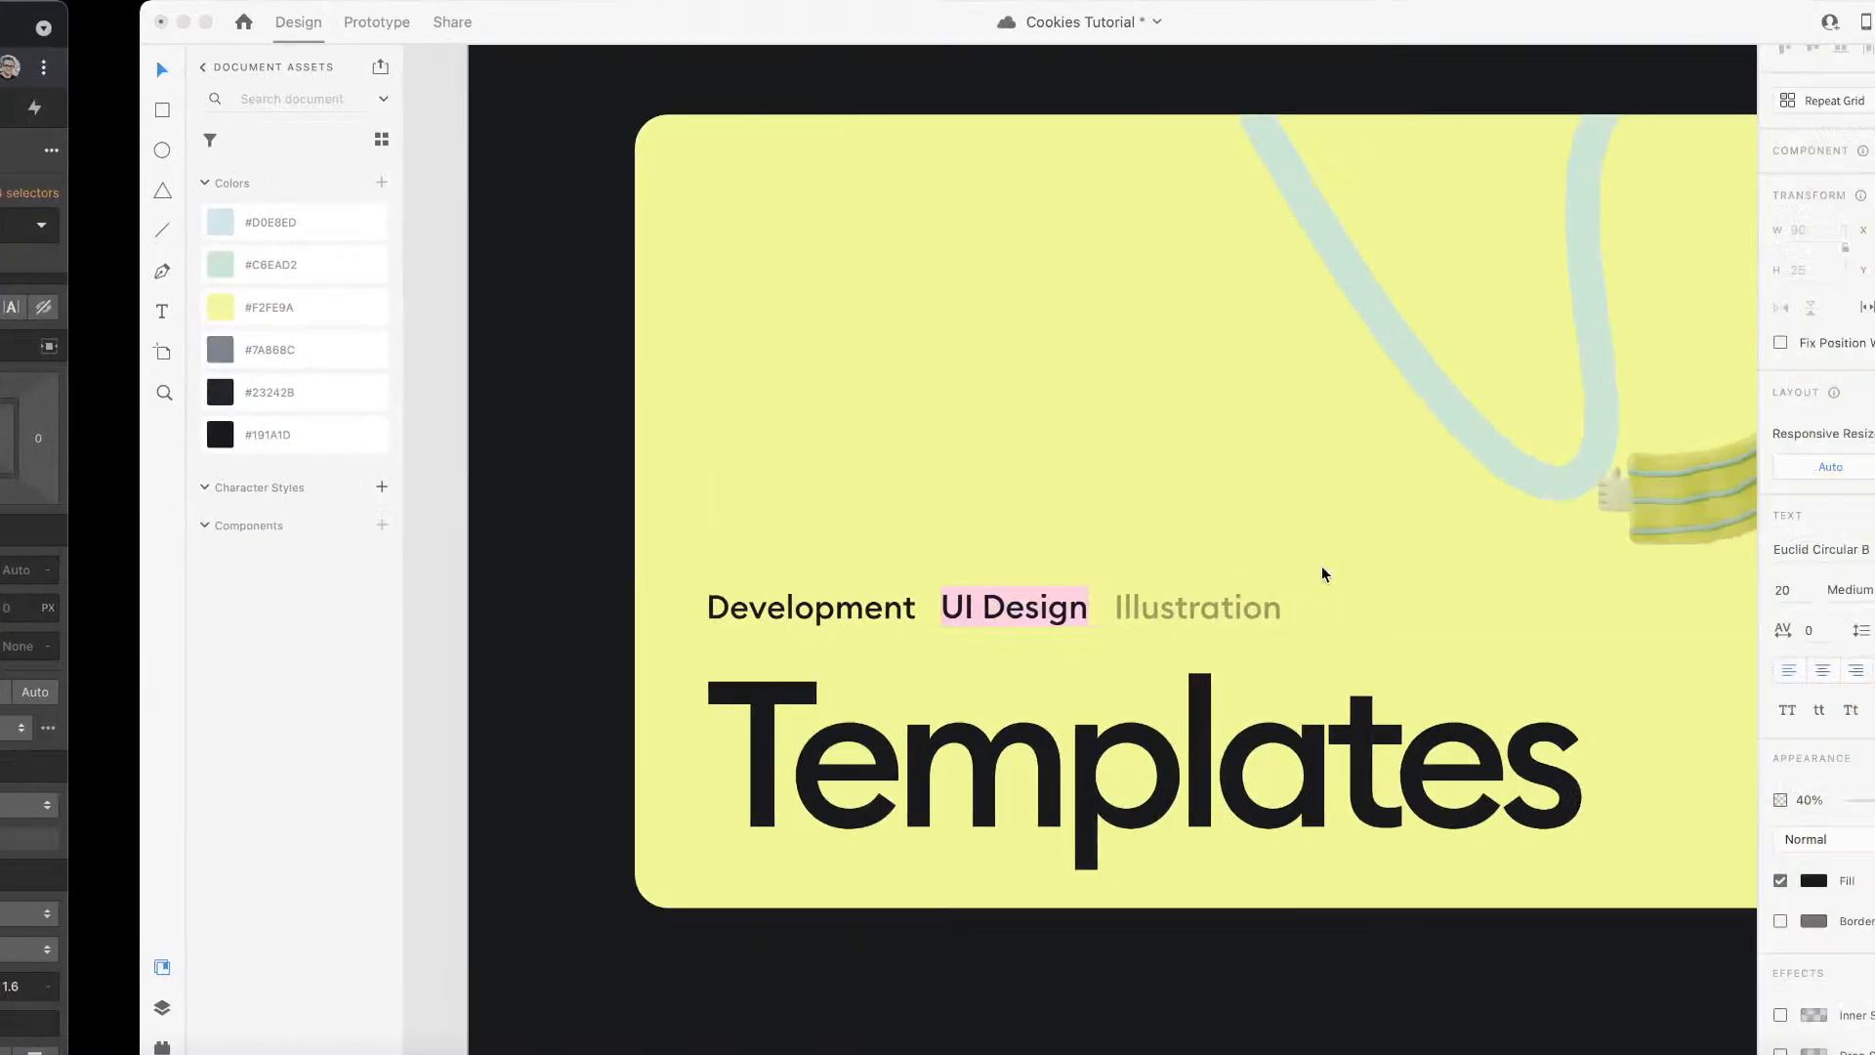
double_click(1076, 609)
key("ctrl+Left")
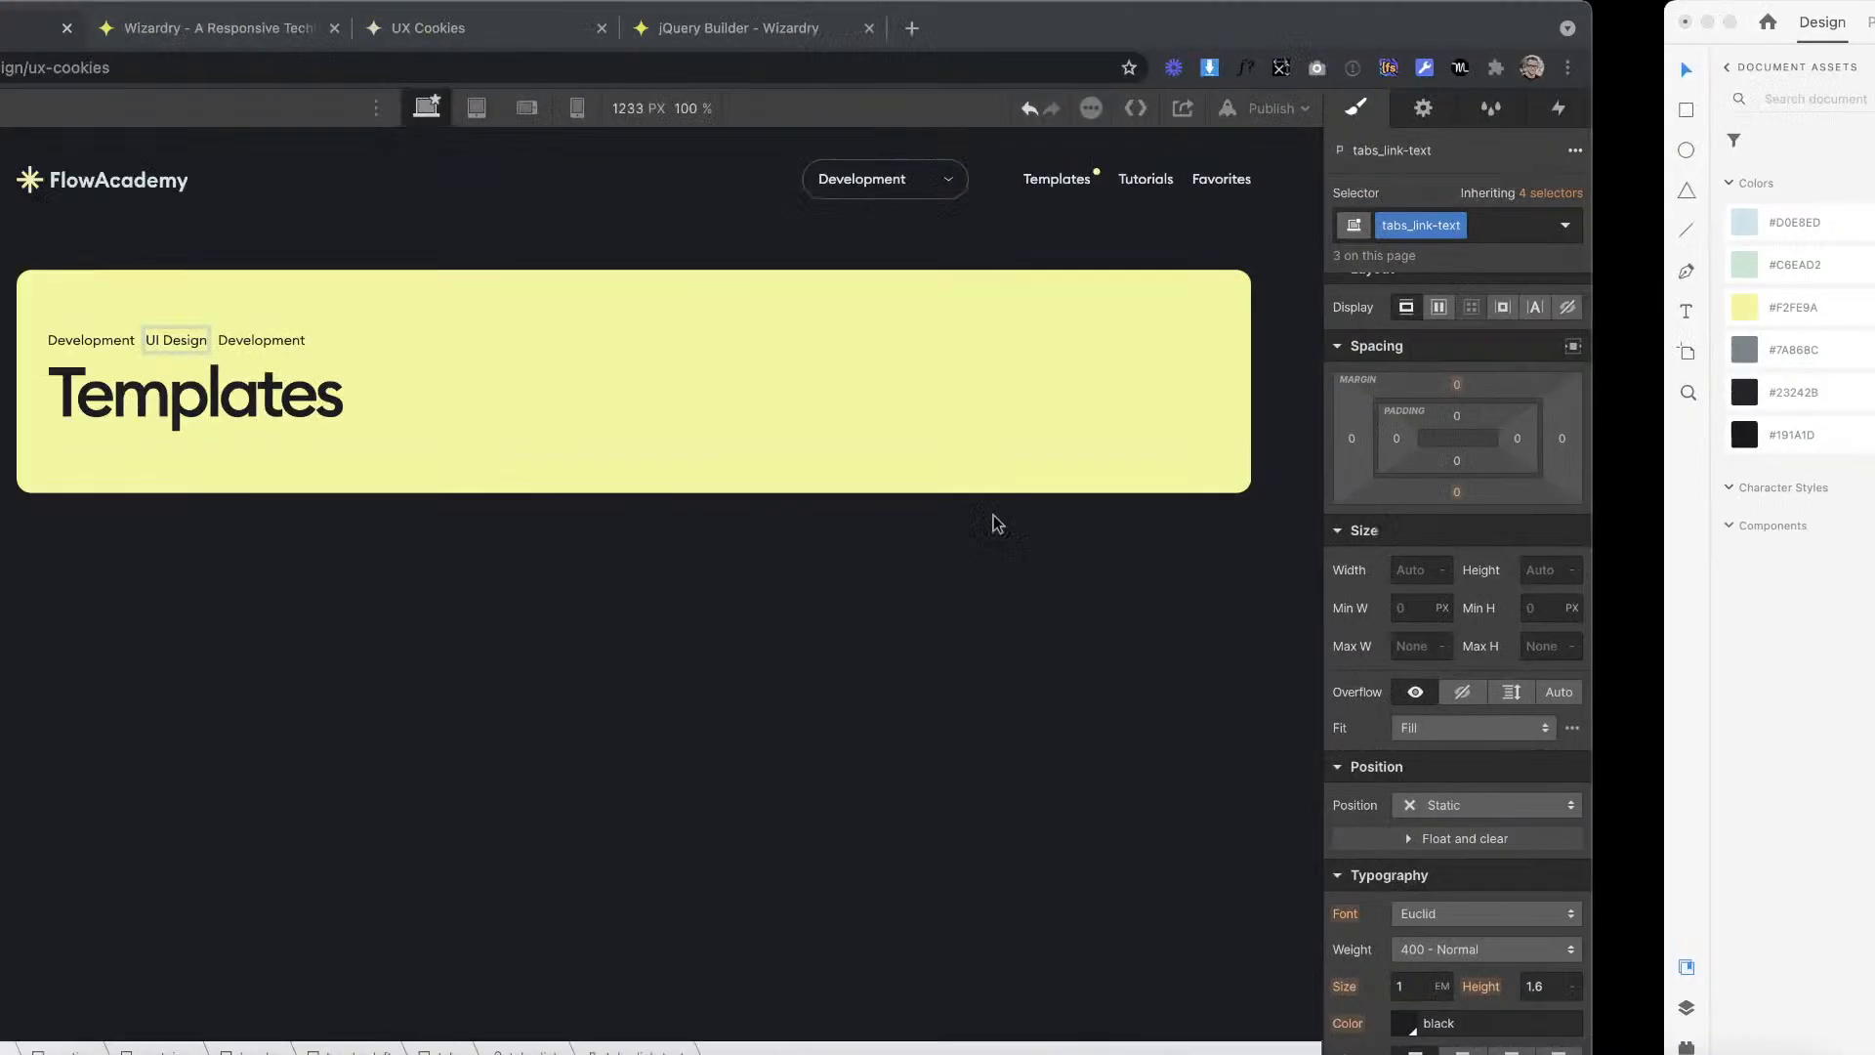
double_click(509, 338)
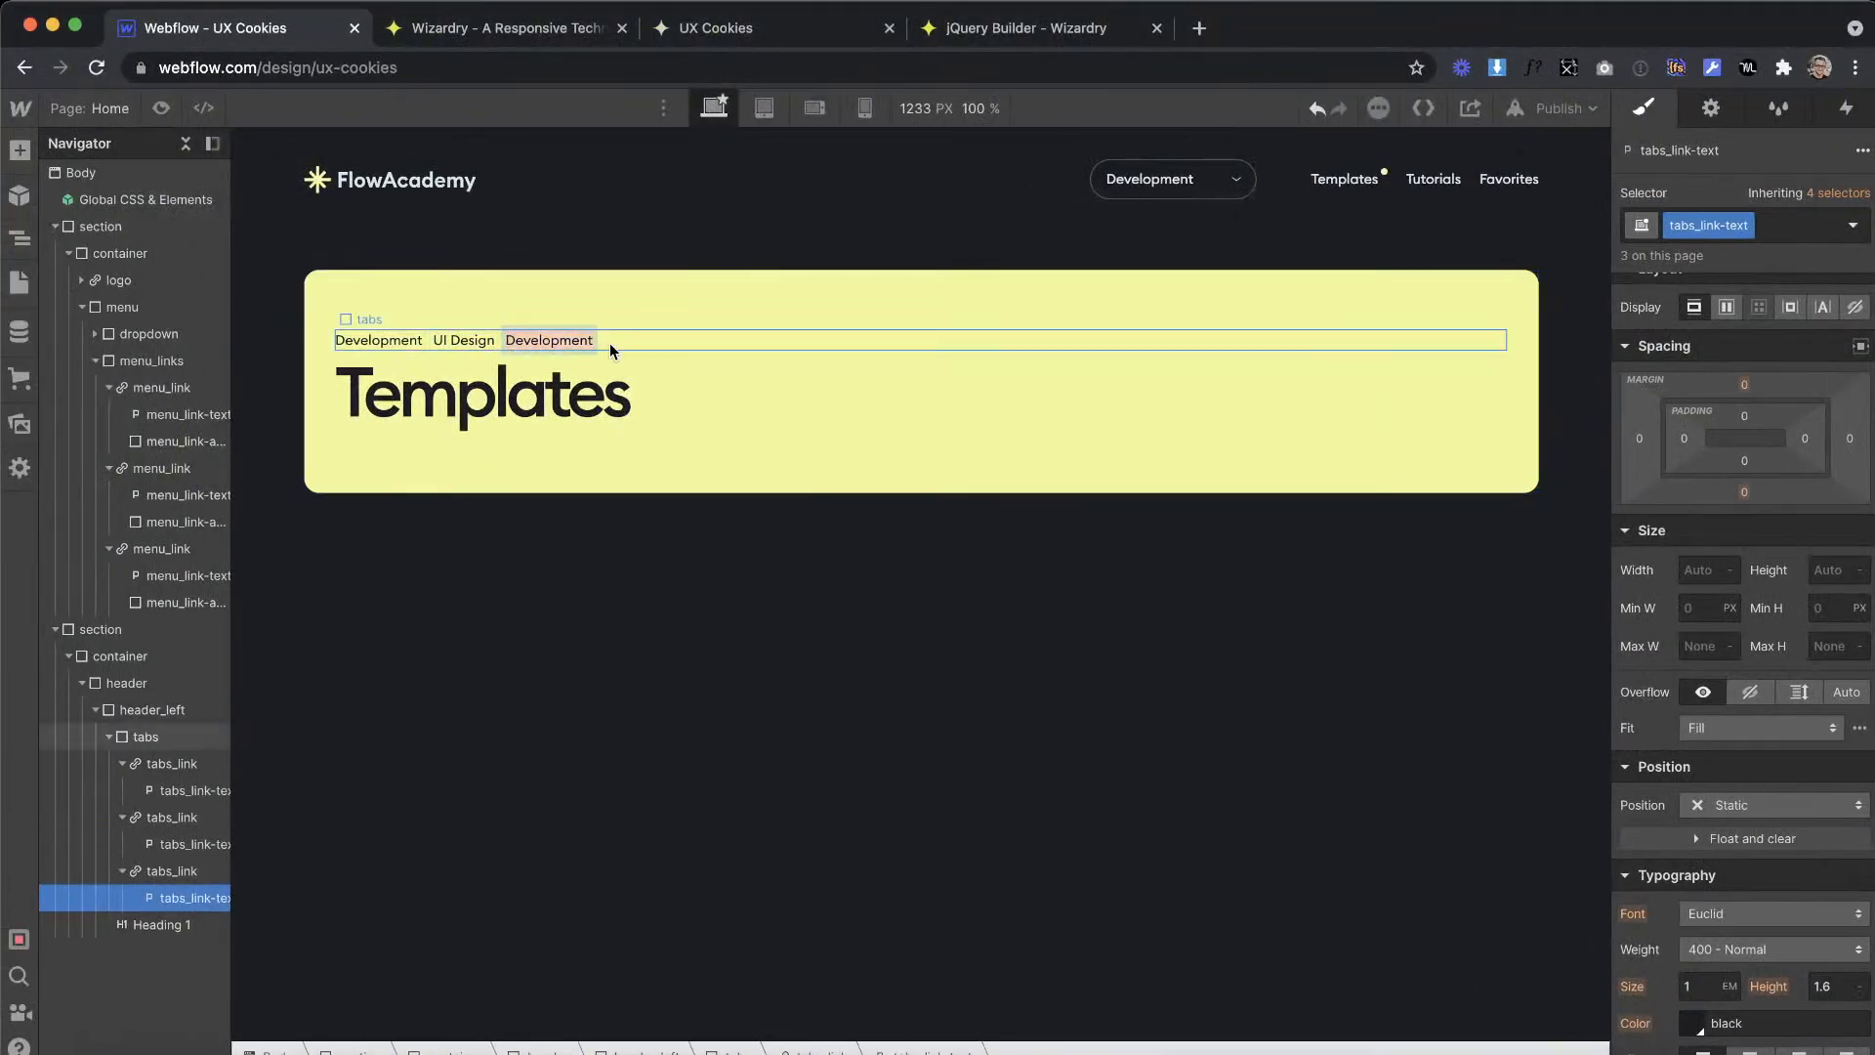
left_click(599, 645)
Step: Measure the gap between the Illustration label and the Templates title in Adobe XD with a temporary rectangle, and delete the rectangle
key("ctrl+Right")
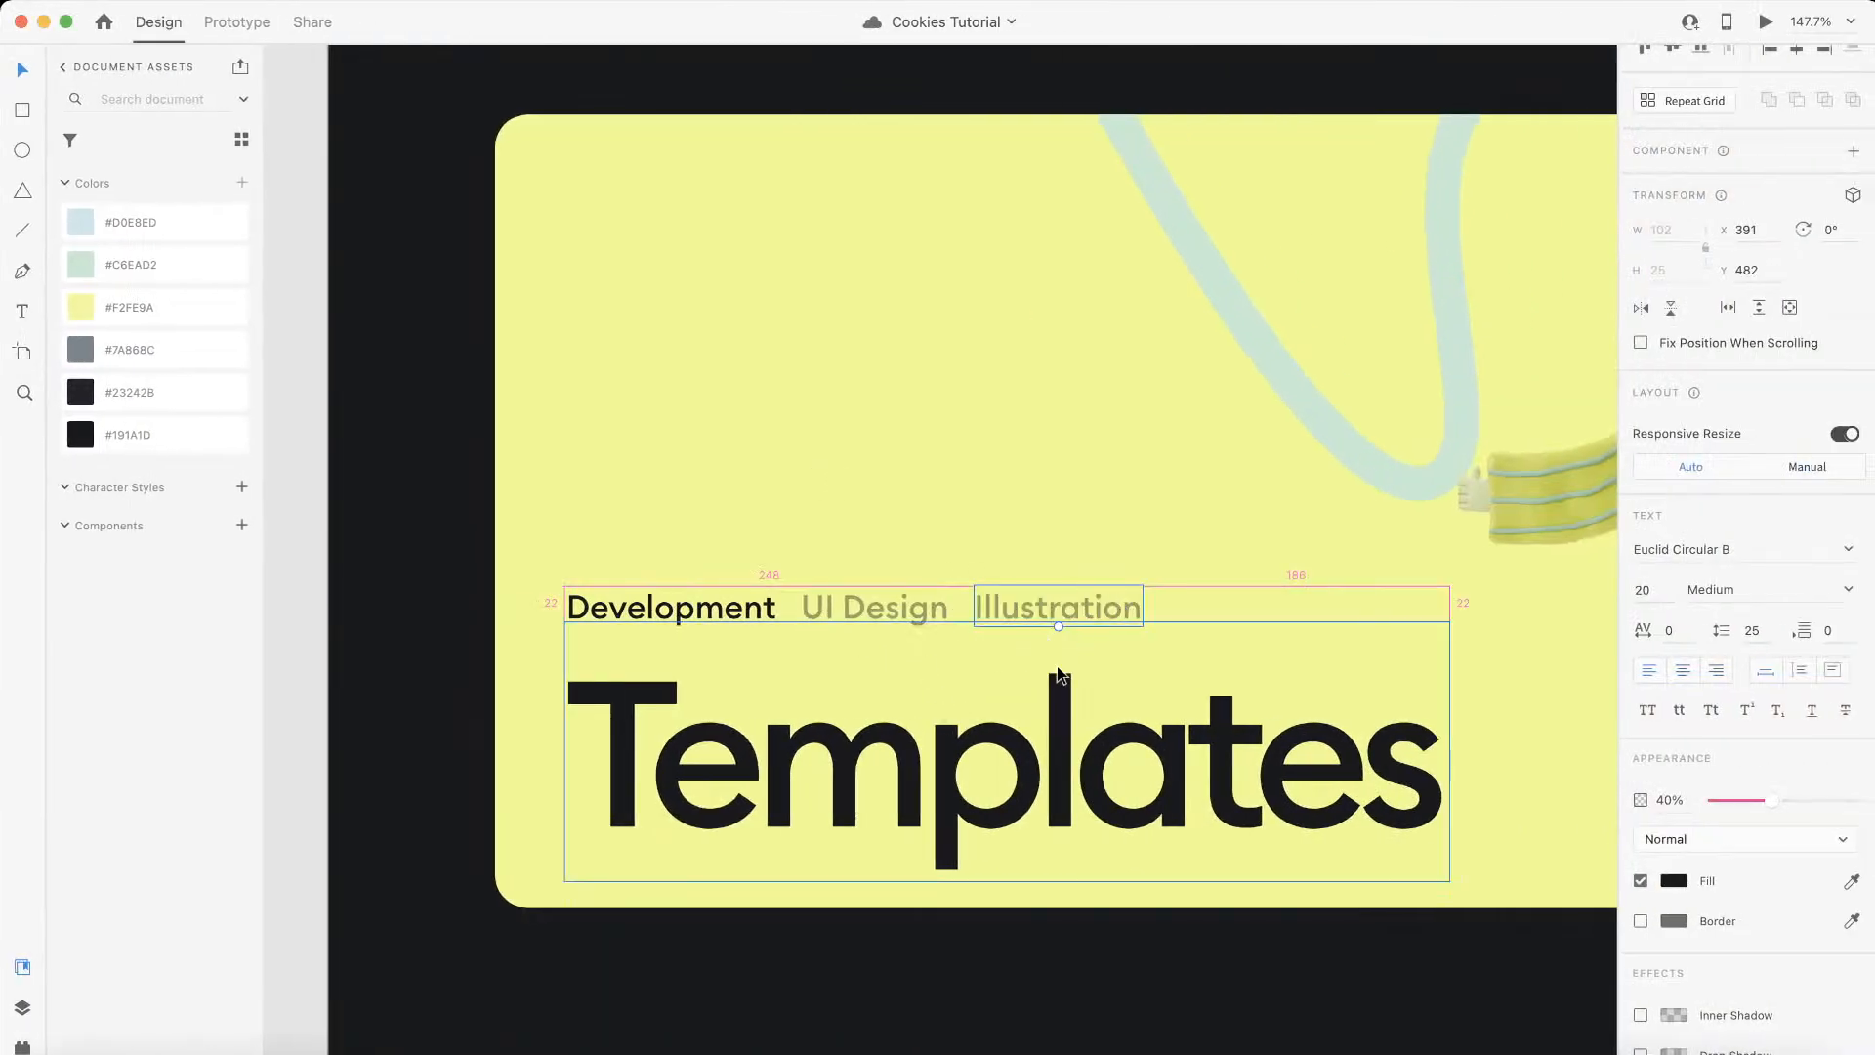
key("r")
left_click_drag(1069, 628, 1123, 681)
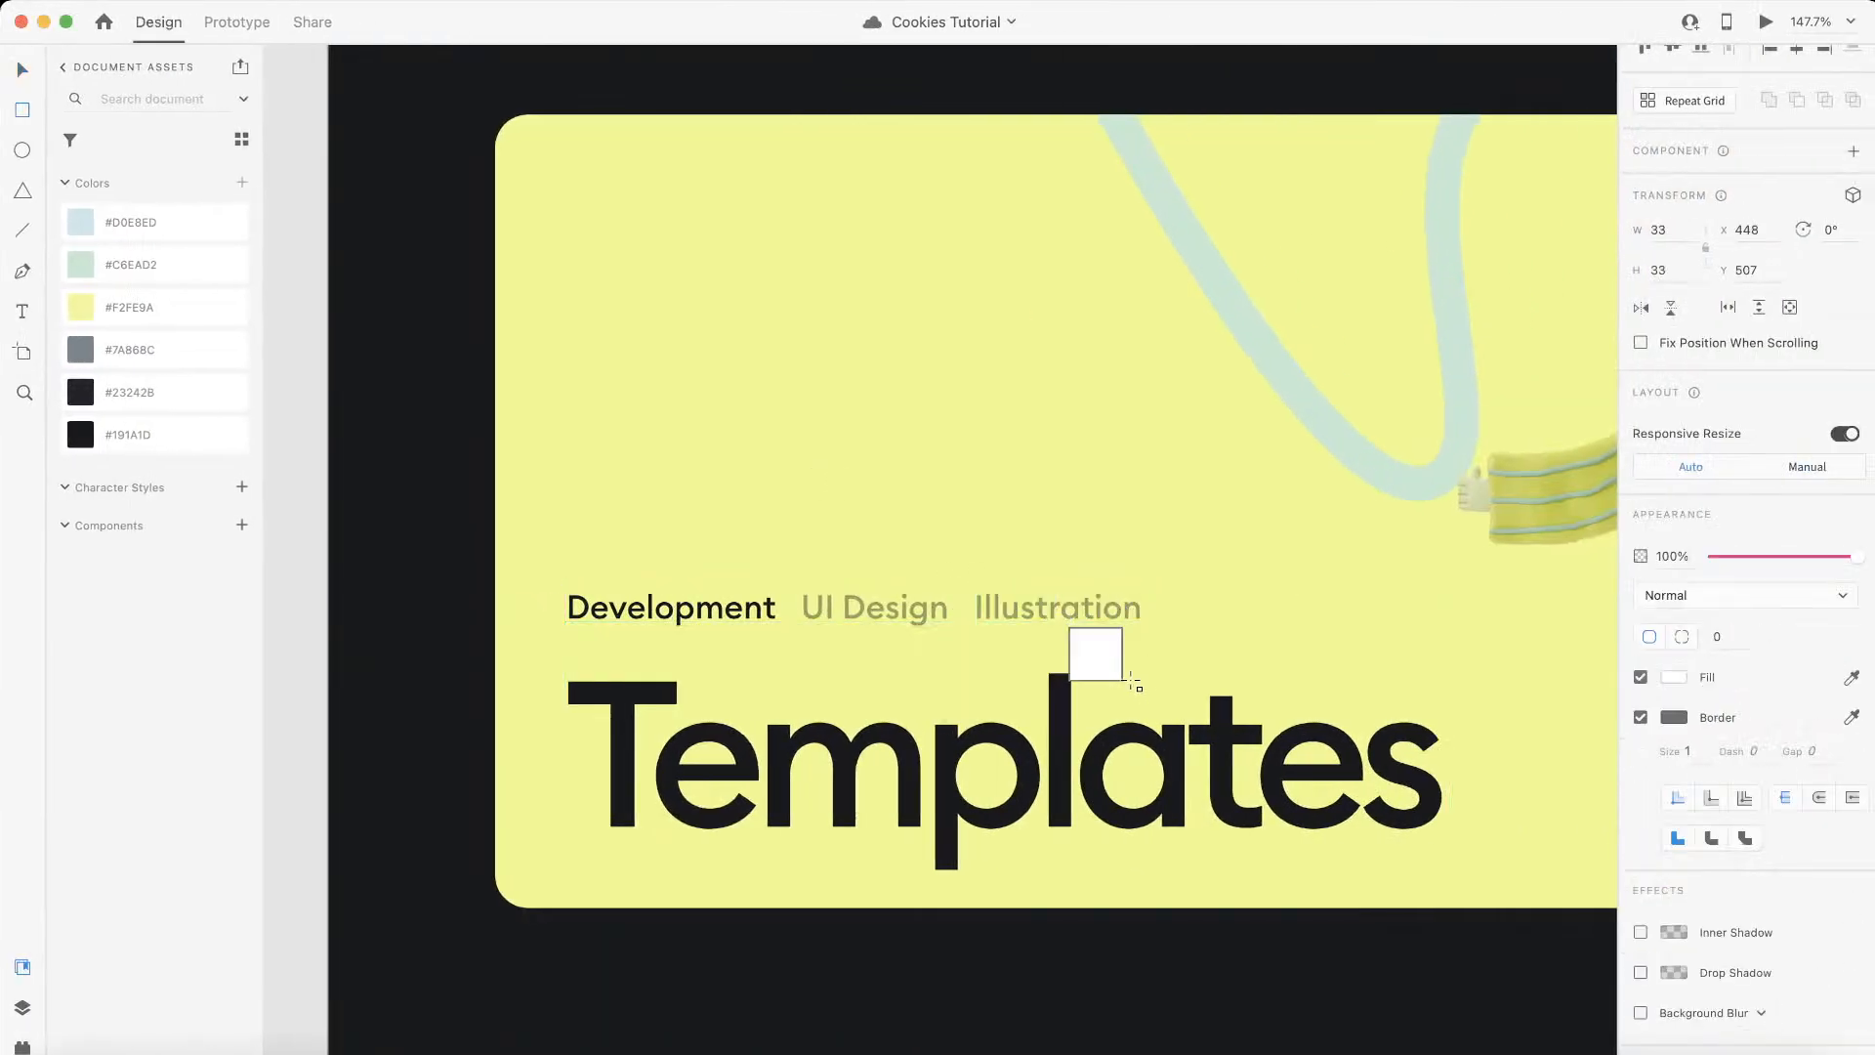
key("BackSpace")
key("ctrl+Left")
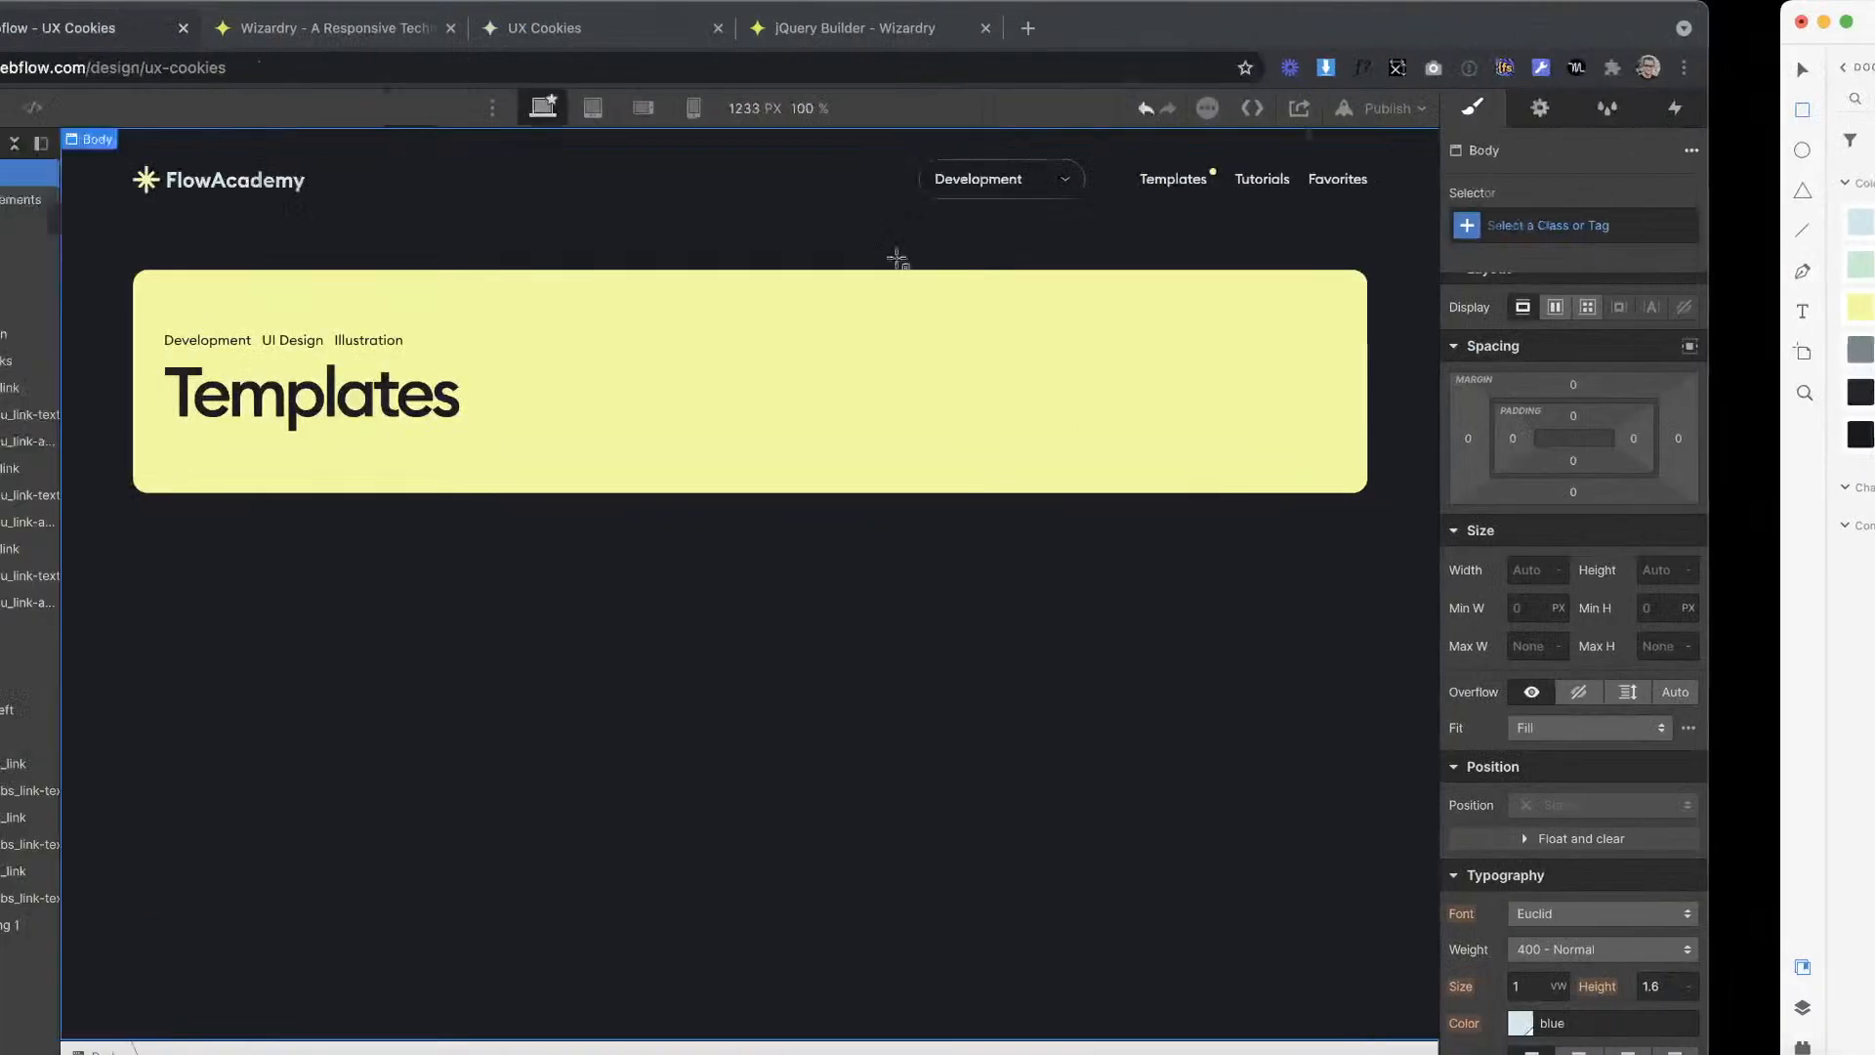
Step: Convert 29 px to em in the PX to EM Converter and set the tabs div's bottom padding to 1.51em in Webflow
left_click(485, 29)
type("29")
left_click(152, 36)
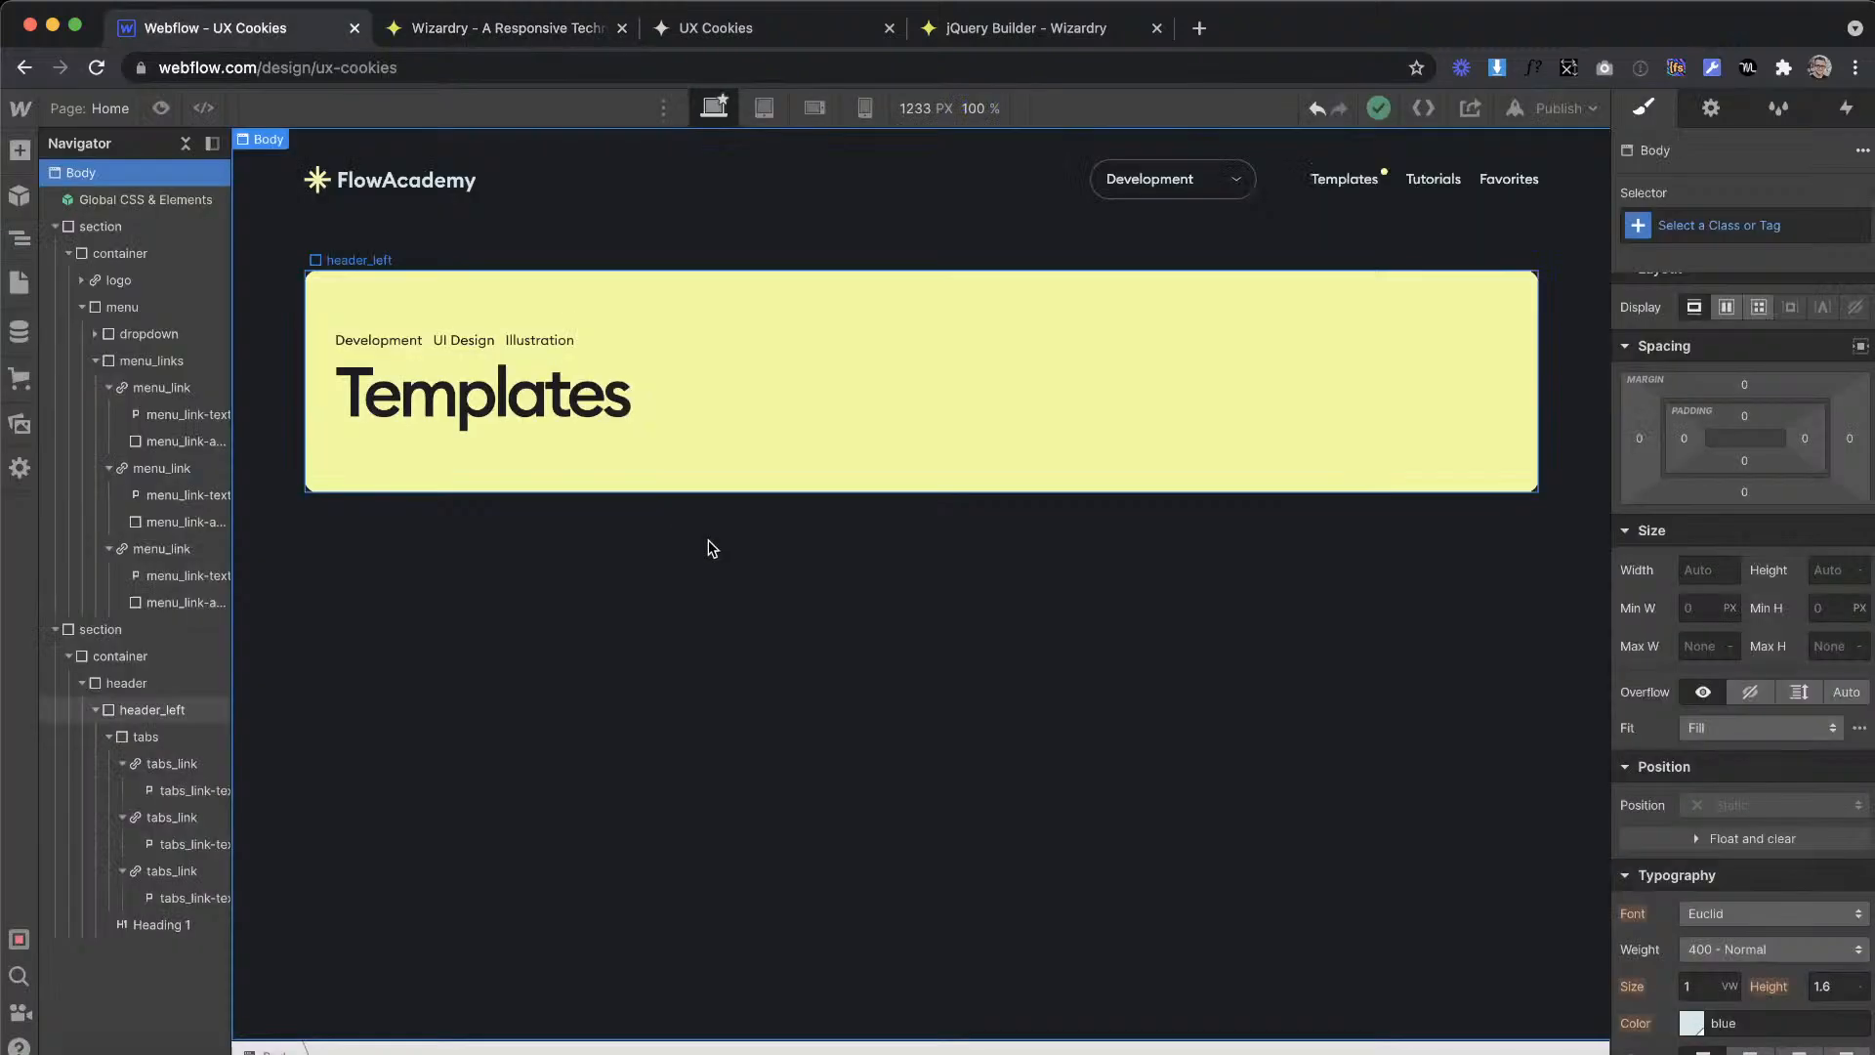
left_click(637, 337)
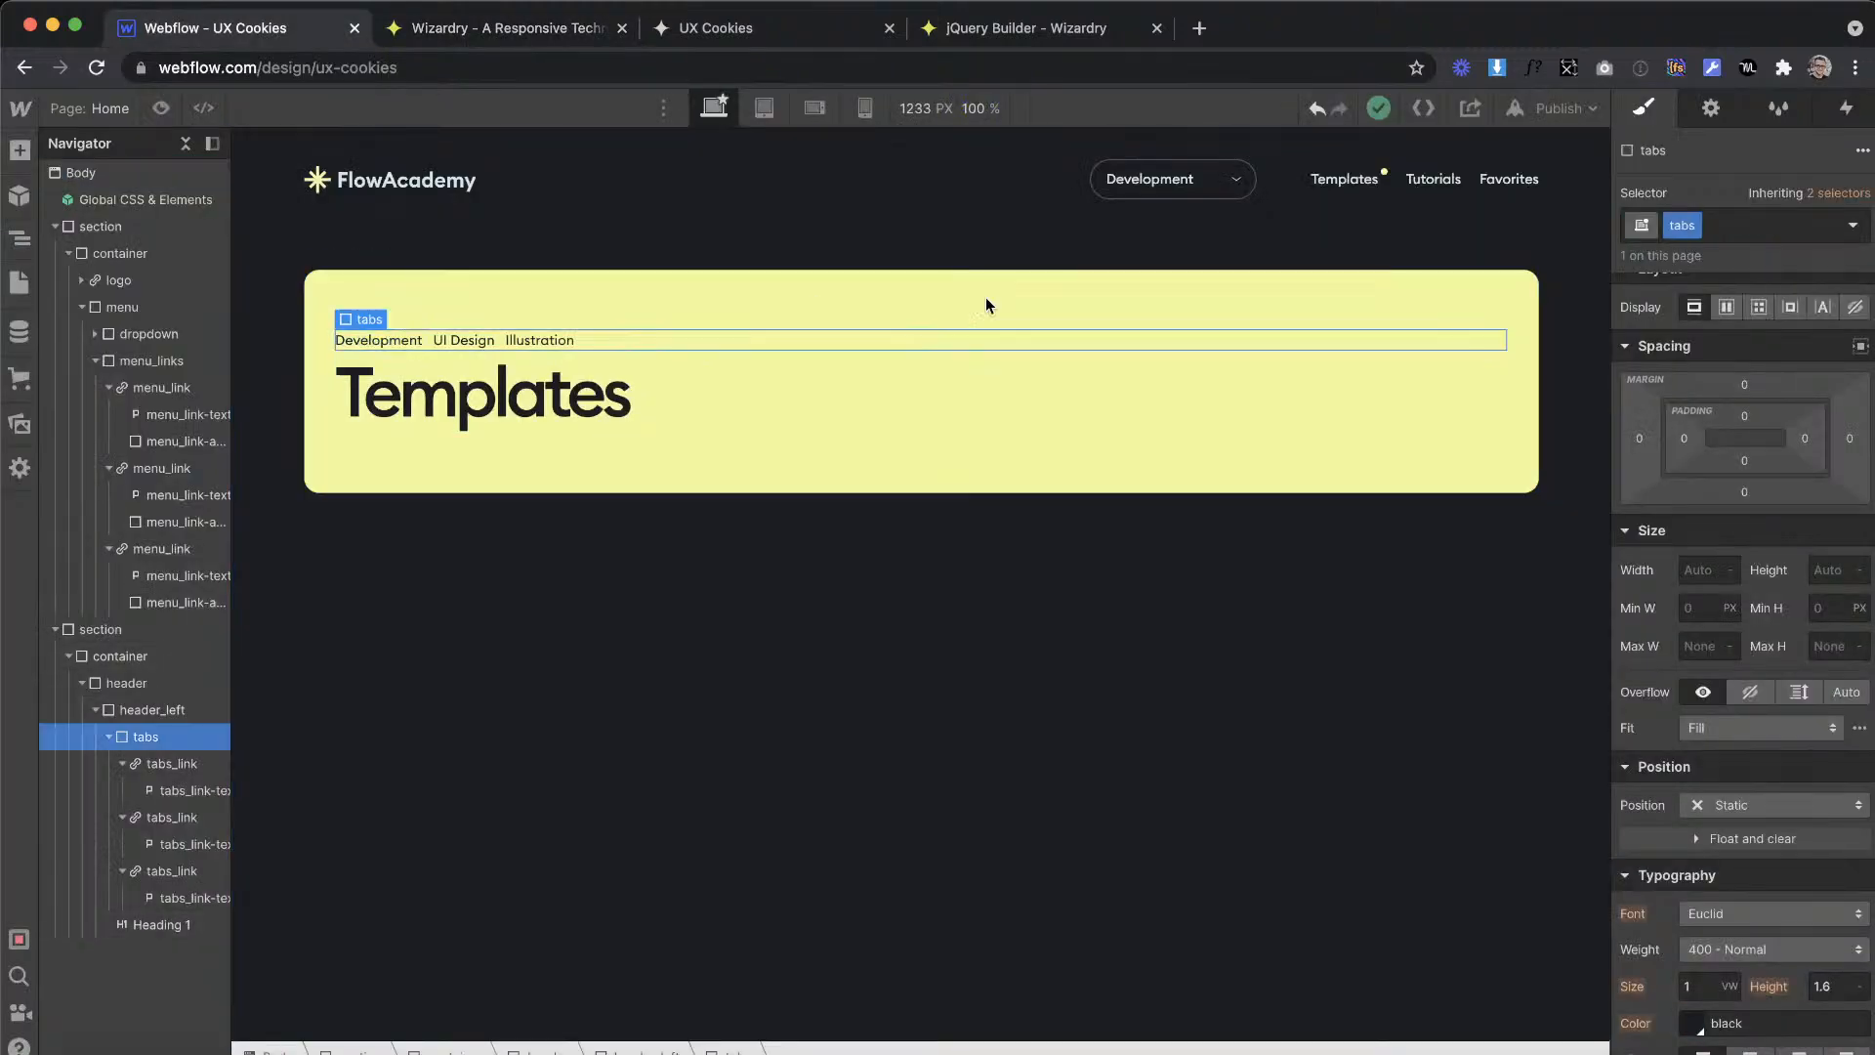
left_click(1746, 463)
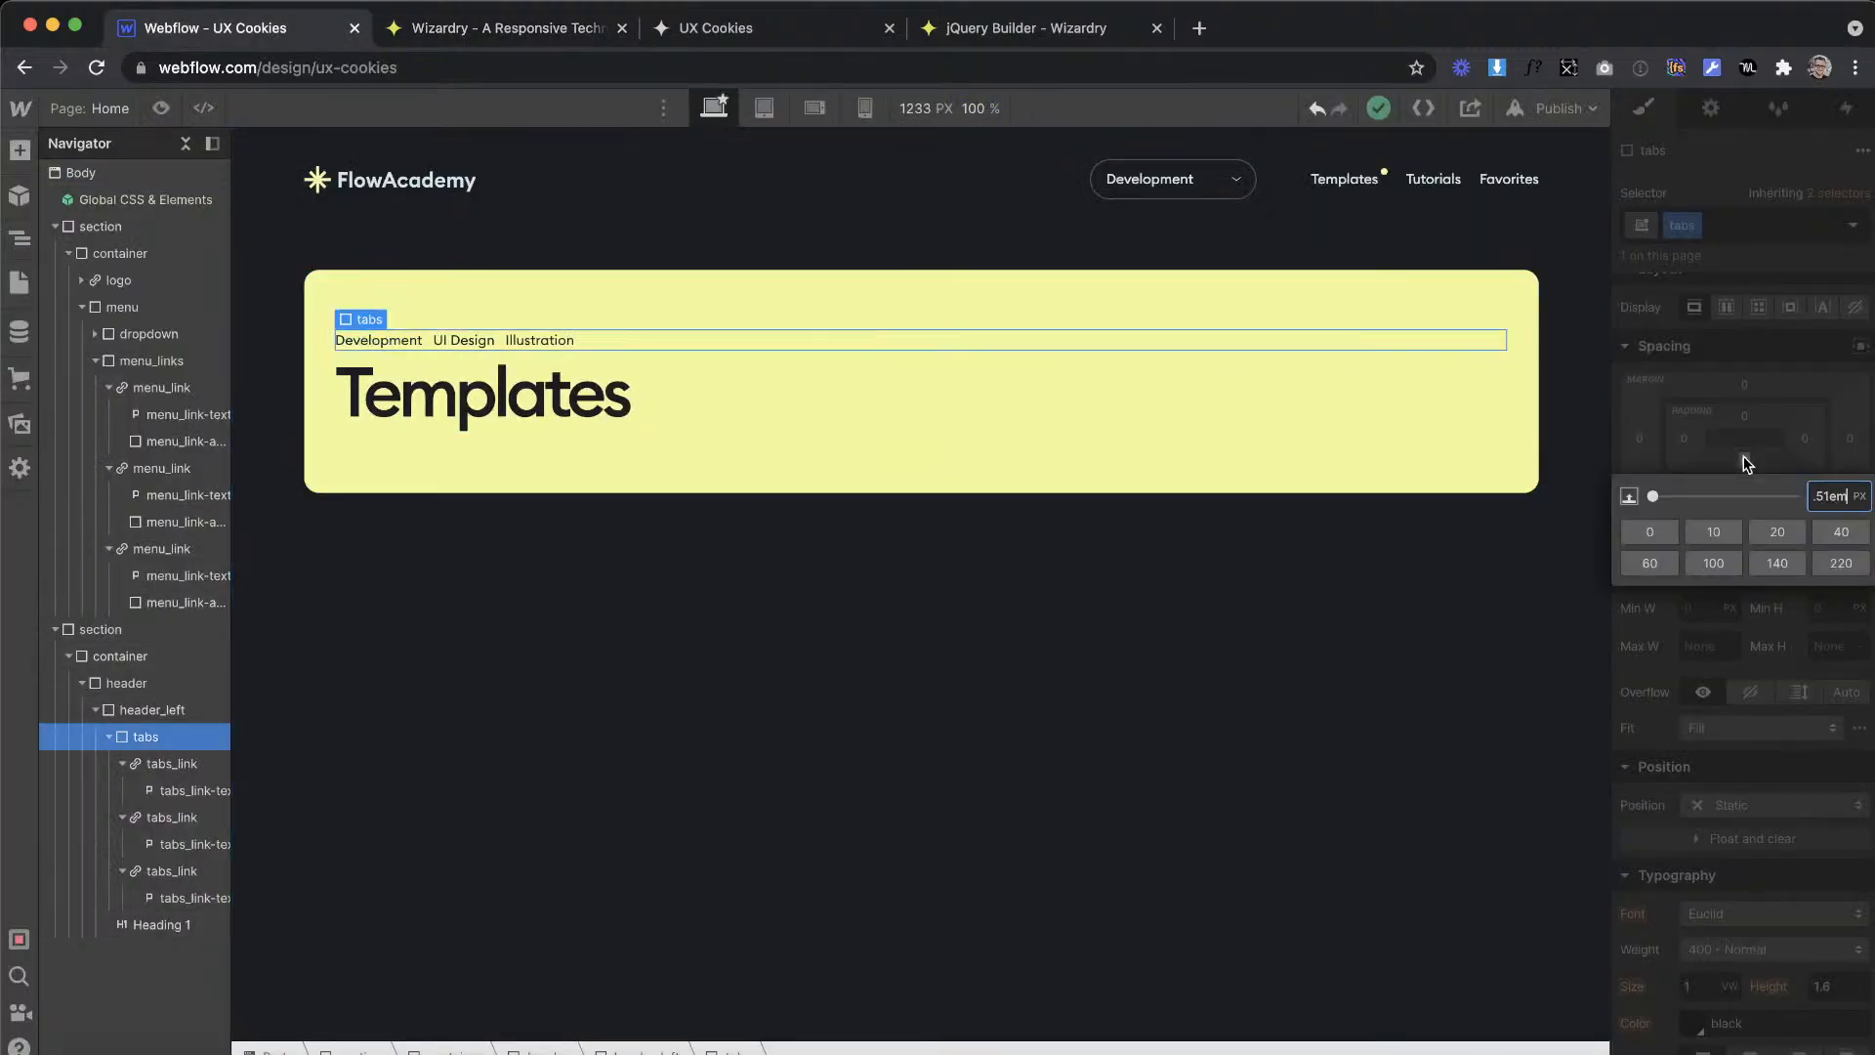
key("Return")
left_click(578, 665)
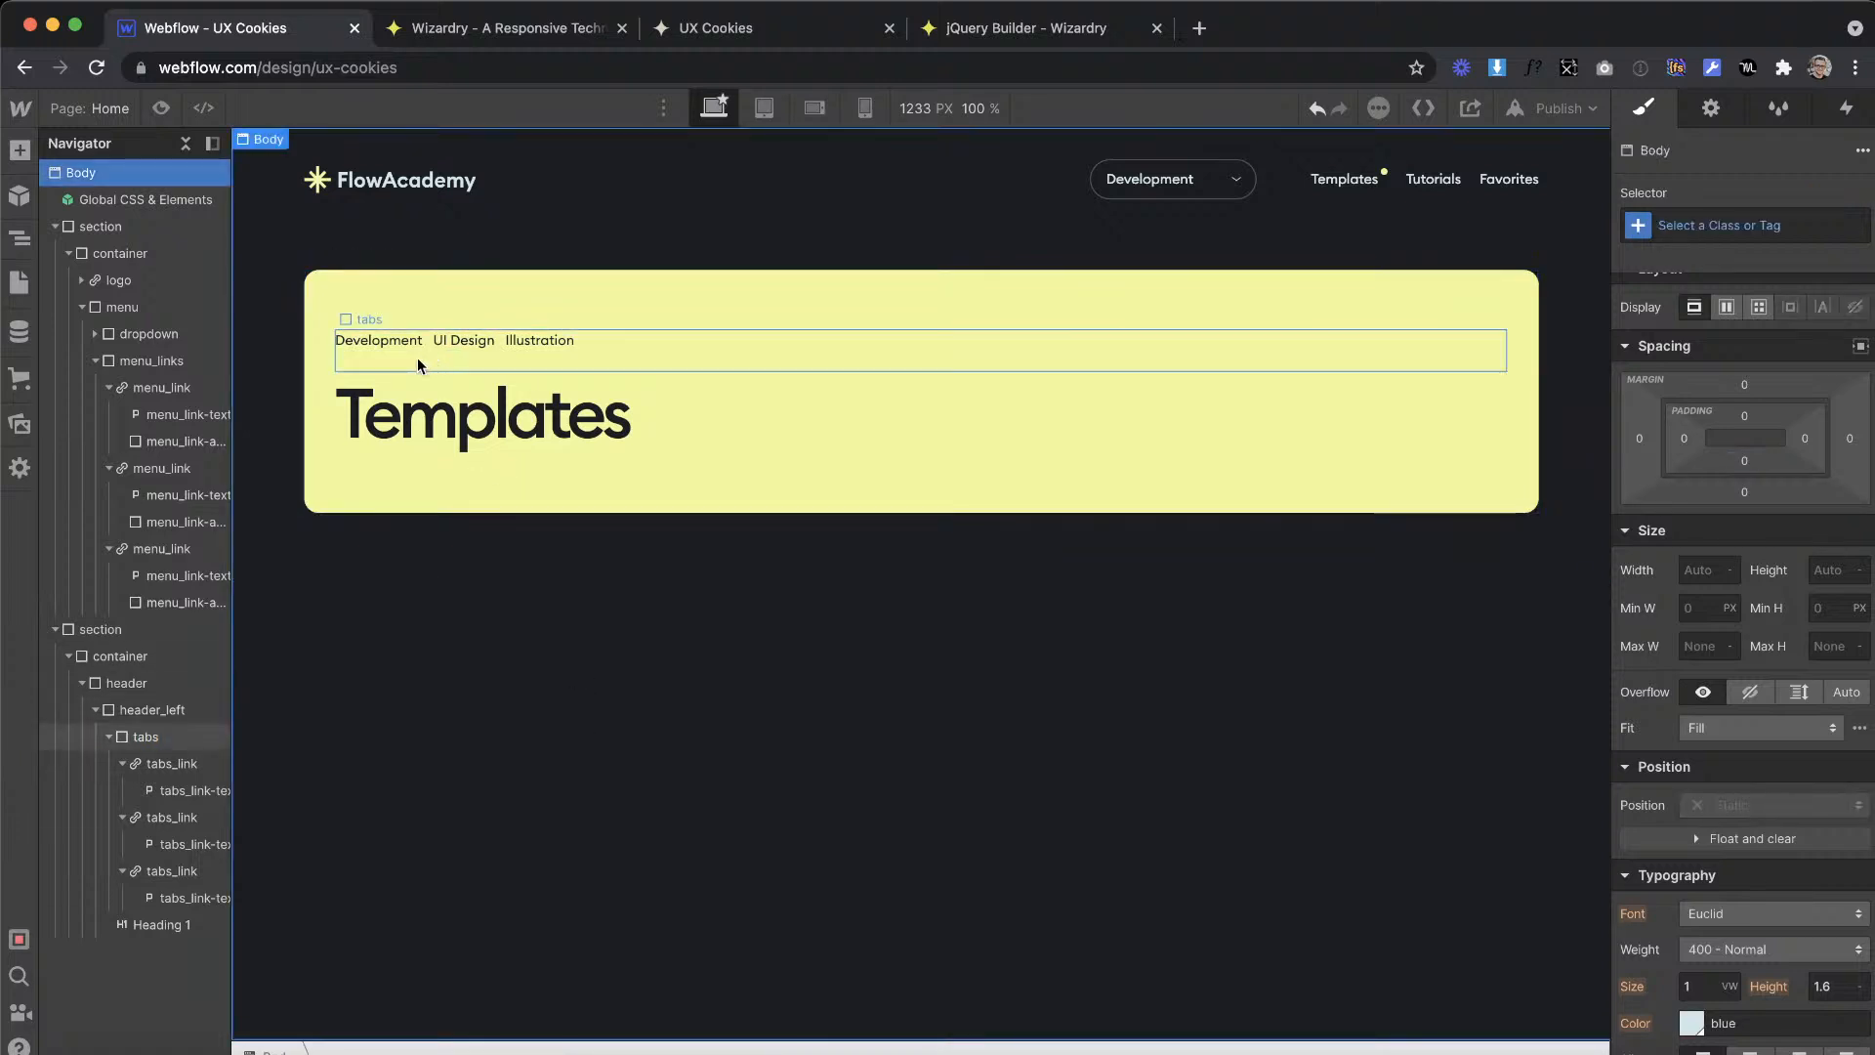
Step: Compare the spacing of the tabs div and the Templates heading, and adjust the bottom padding of the tabs div
left_click(371, 390)
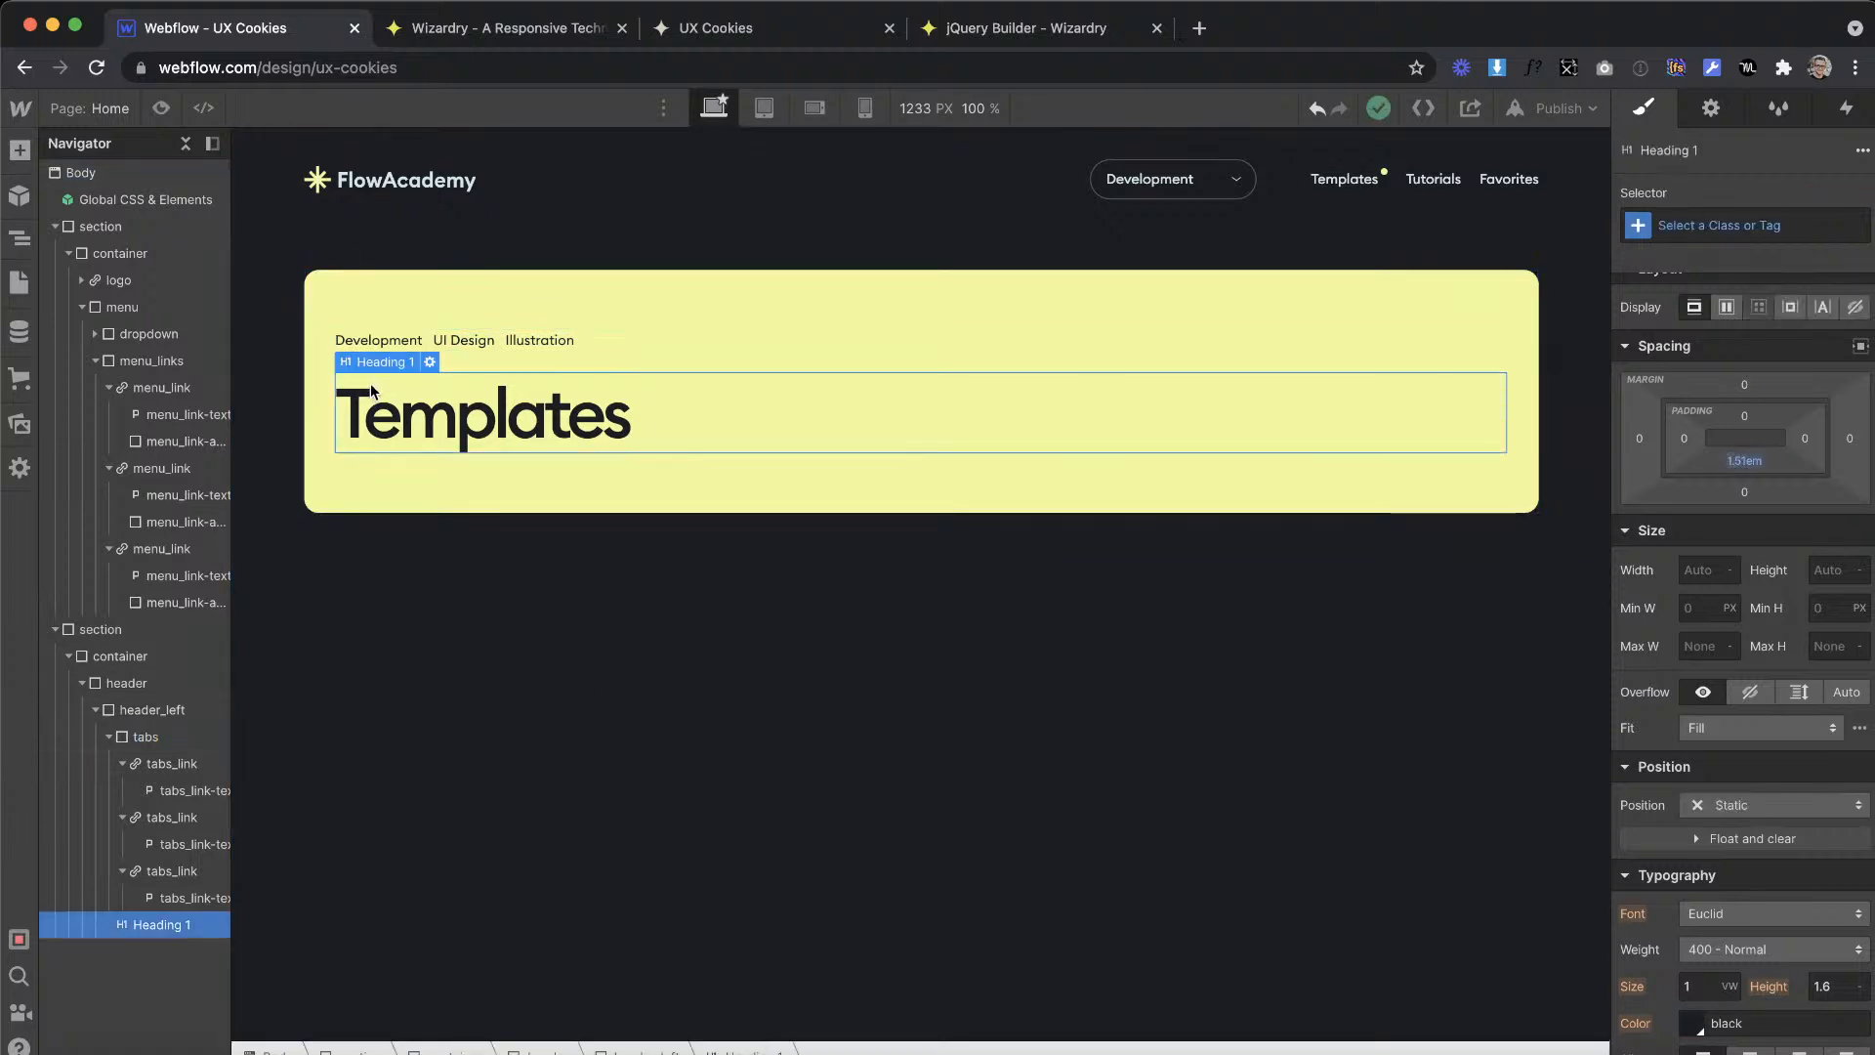
left_click(586, 344)
left_click(547, 393)
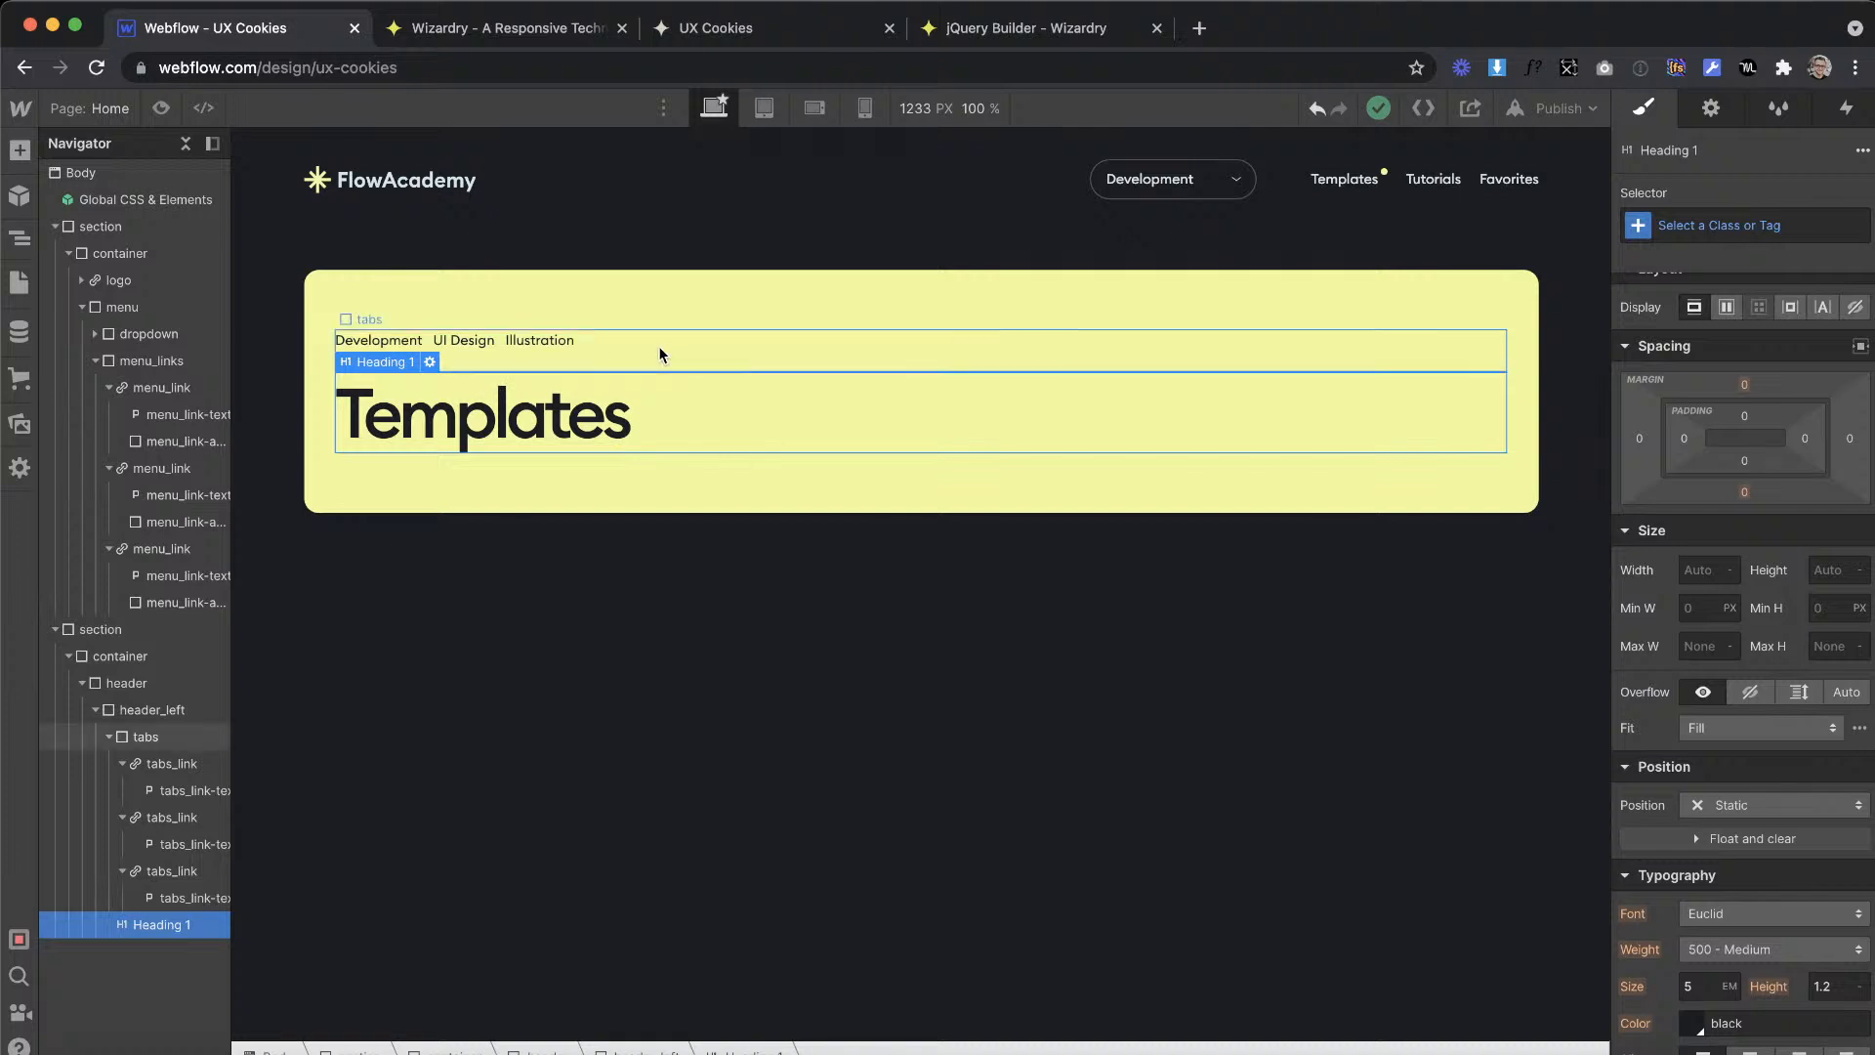
left_click(1157, 344)
left_click_drag(1746, 462, 1744, 472)
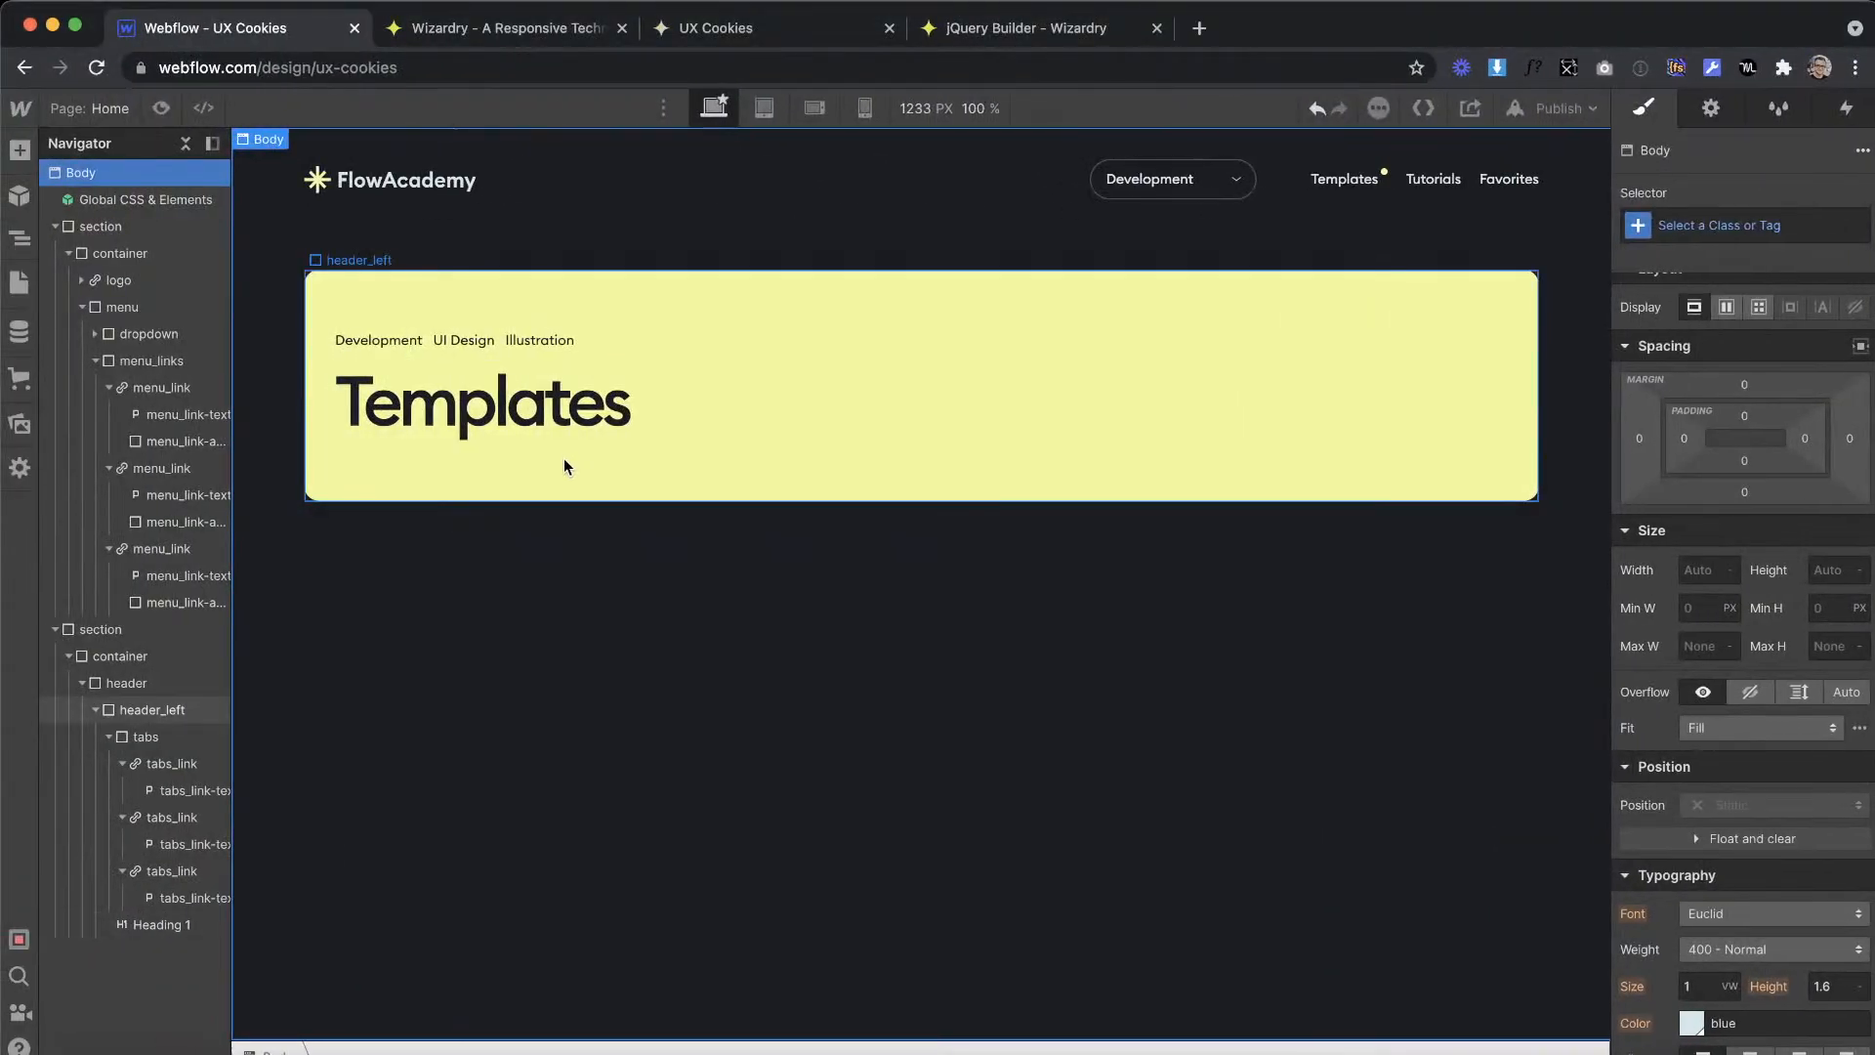
Step: Check the yellow banner's height in Adobe XD, convert 480 px to em, and set header_left's minimum height to 25em in Webflow
left_click(564, 466)
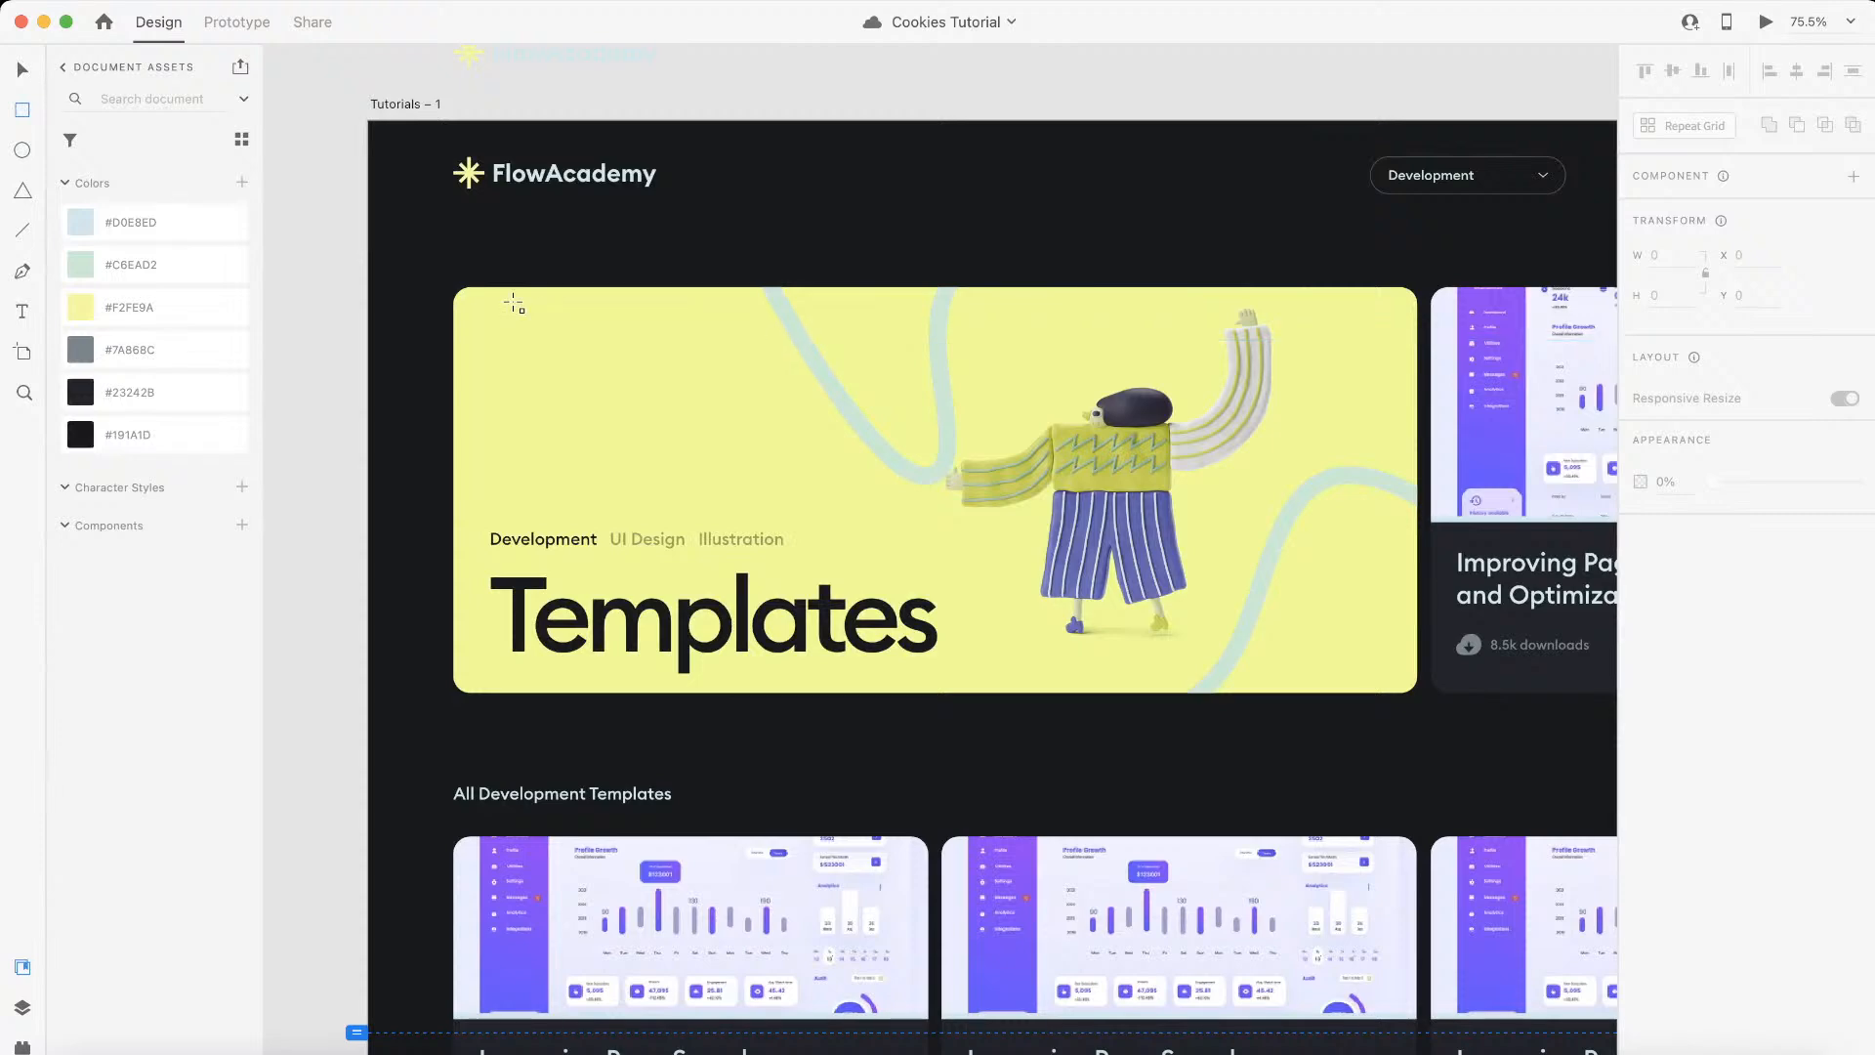
left_click(21, 71)
left_click(882, 422)
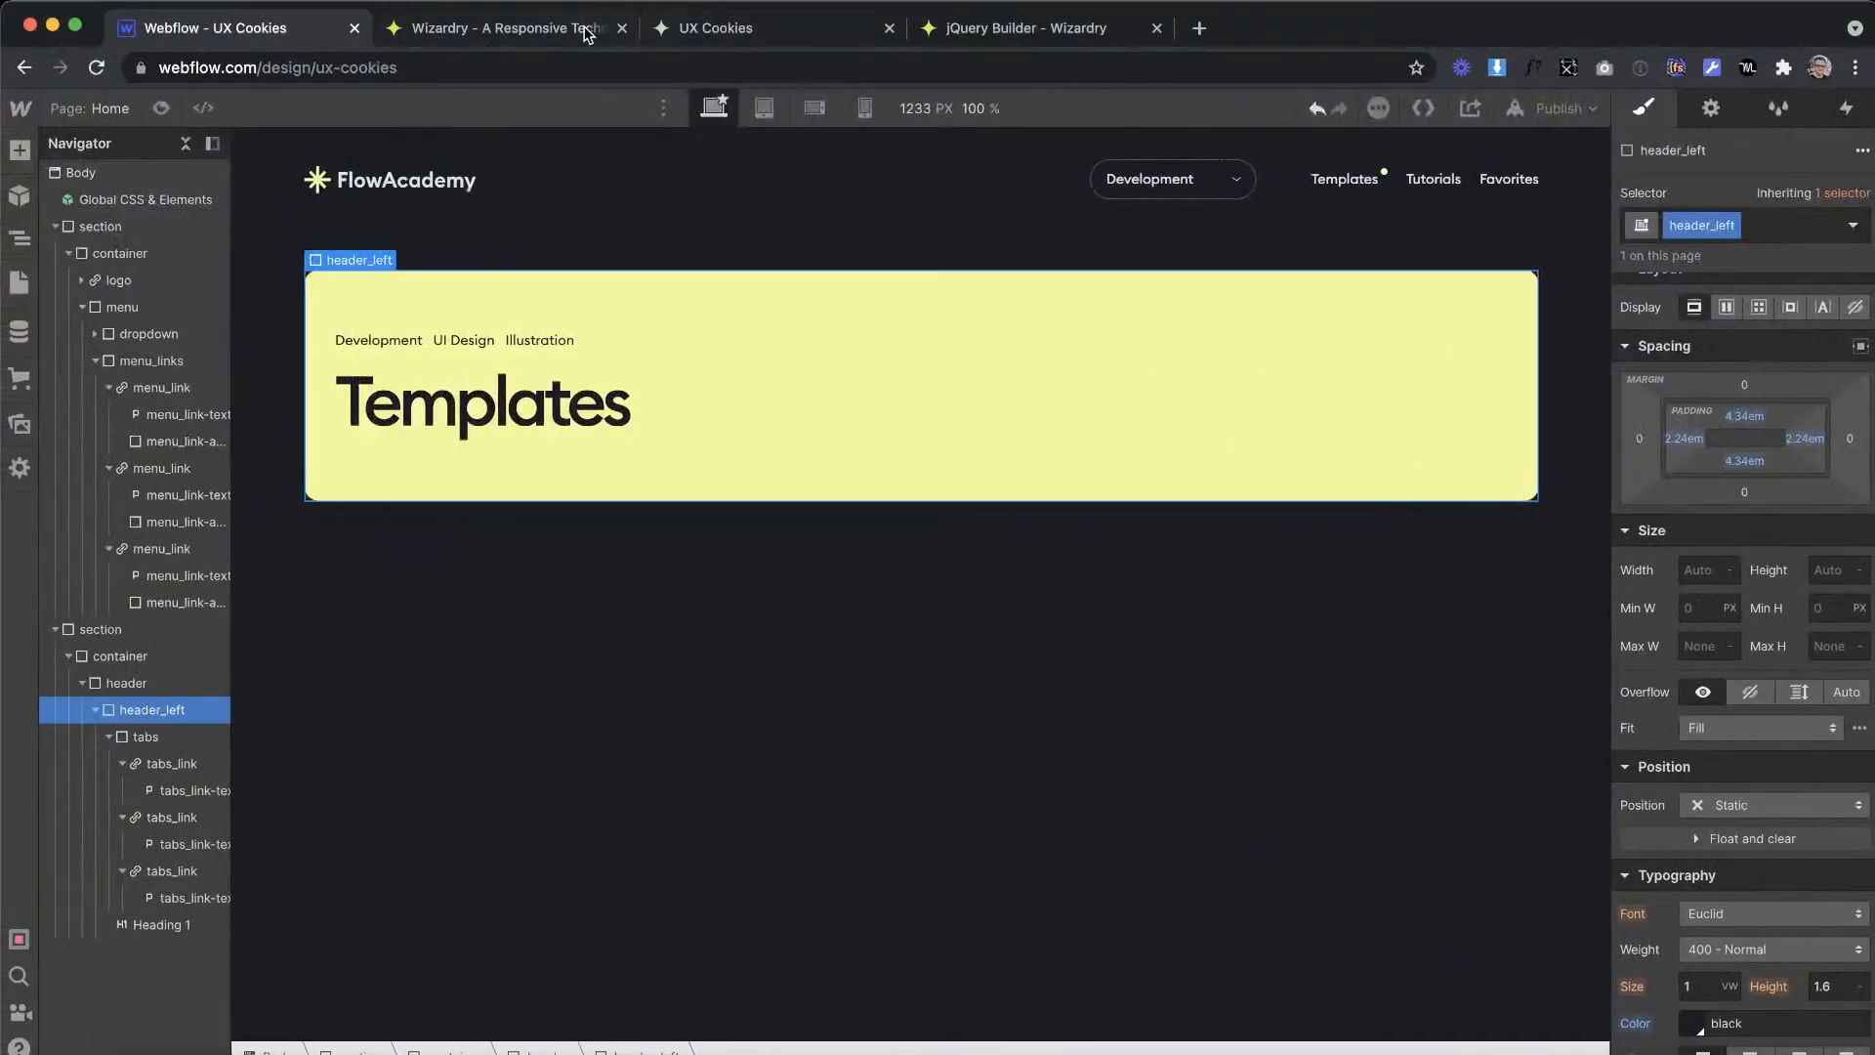
left_click(535, 28)
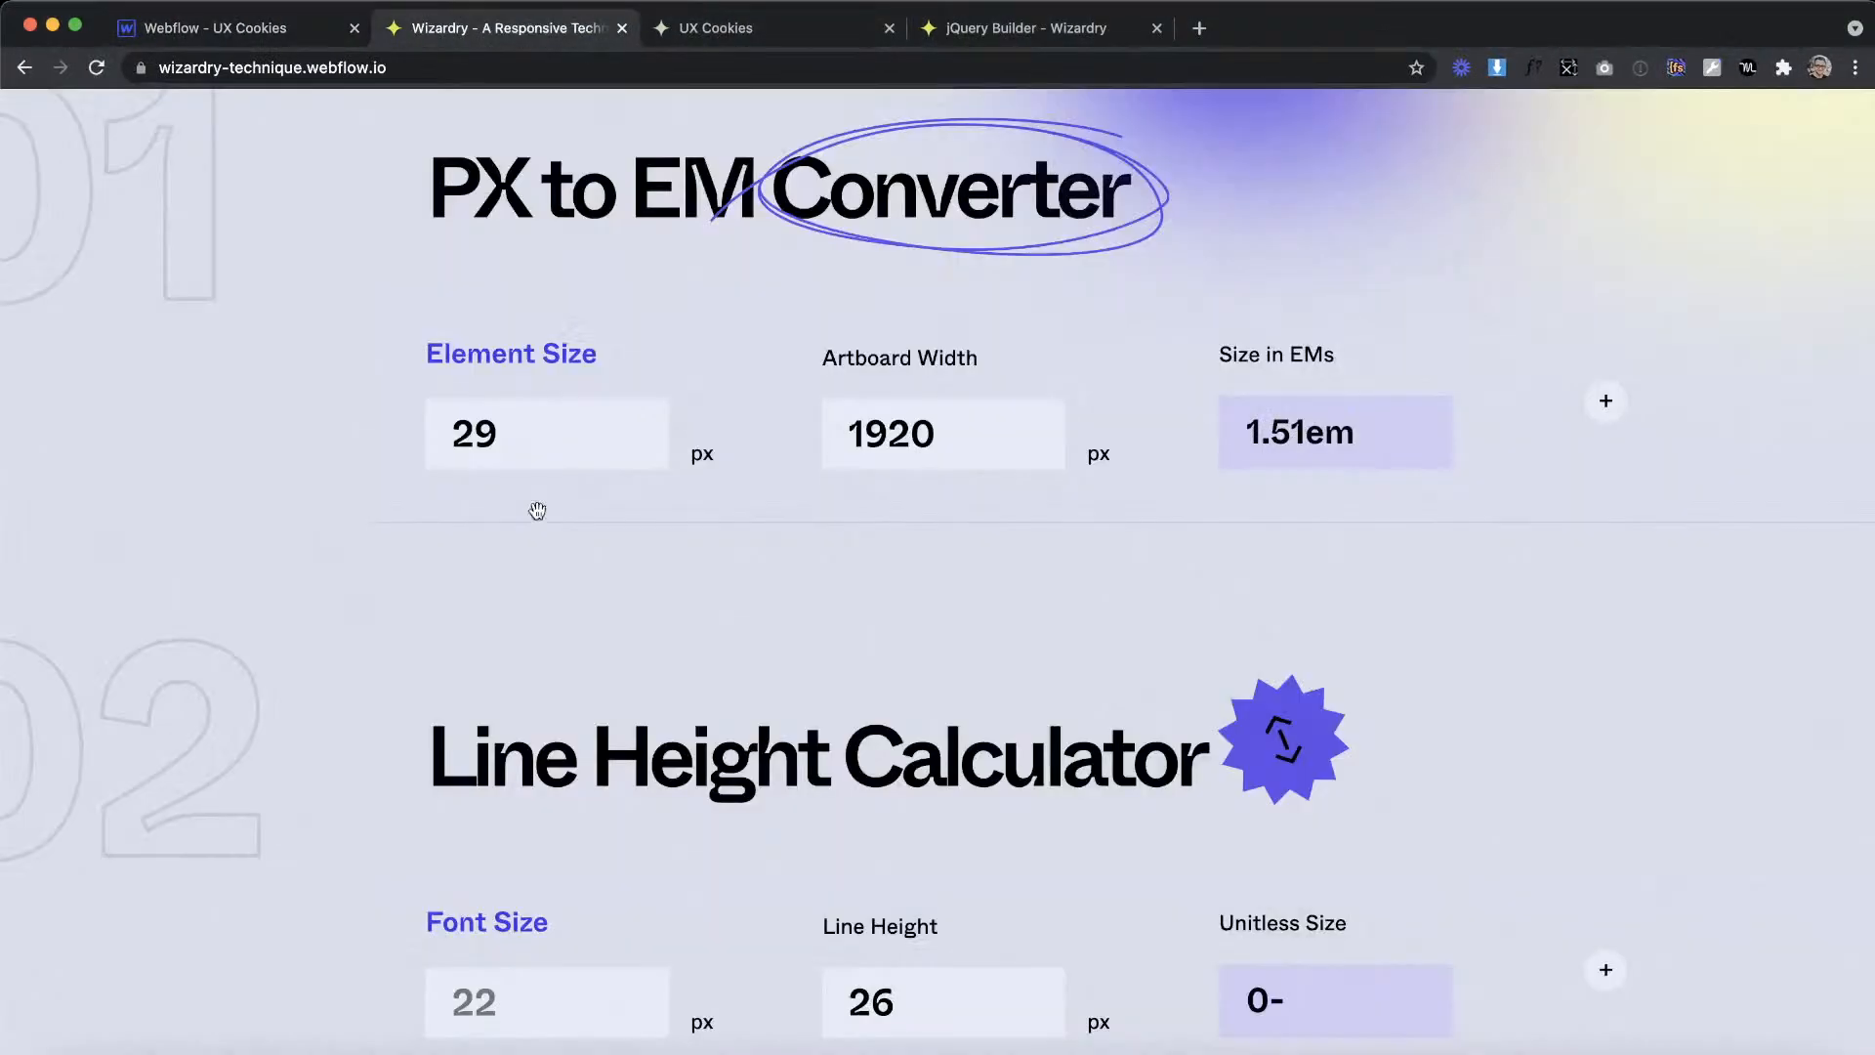
type("480")
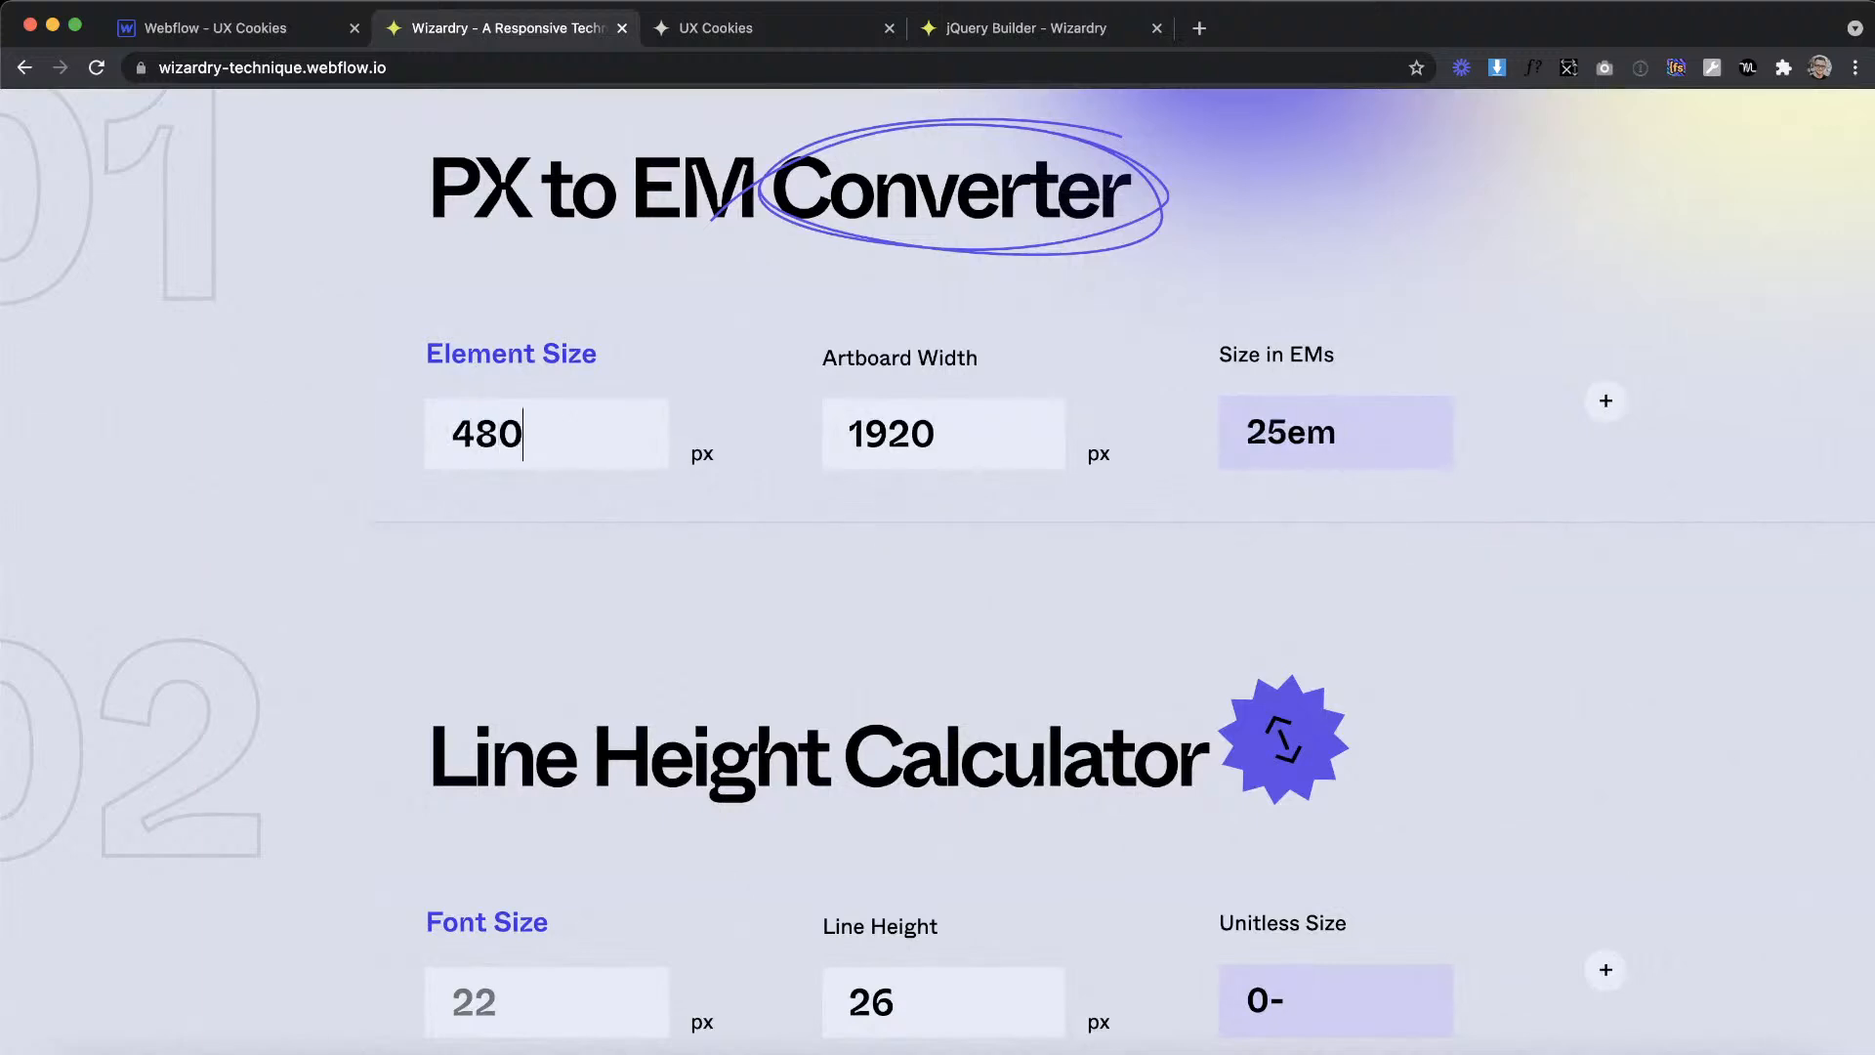
left_click(227, 29)
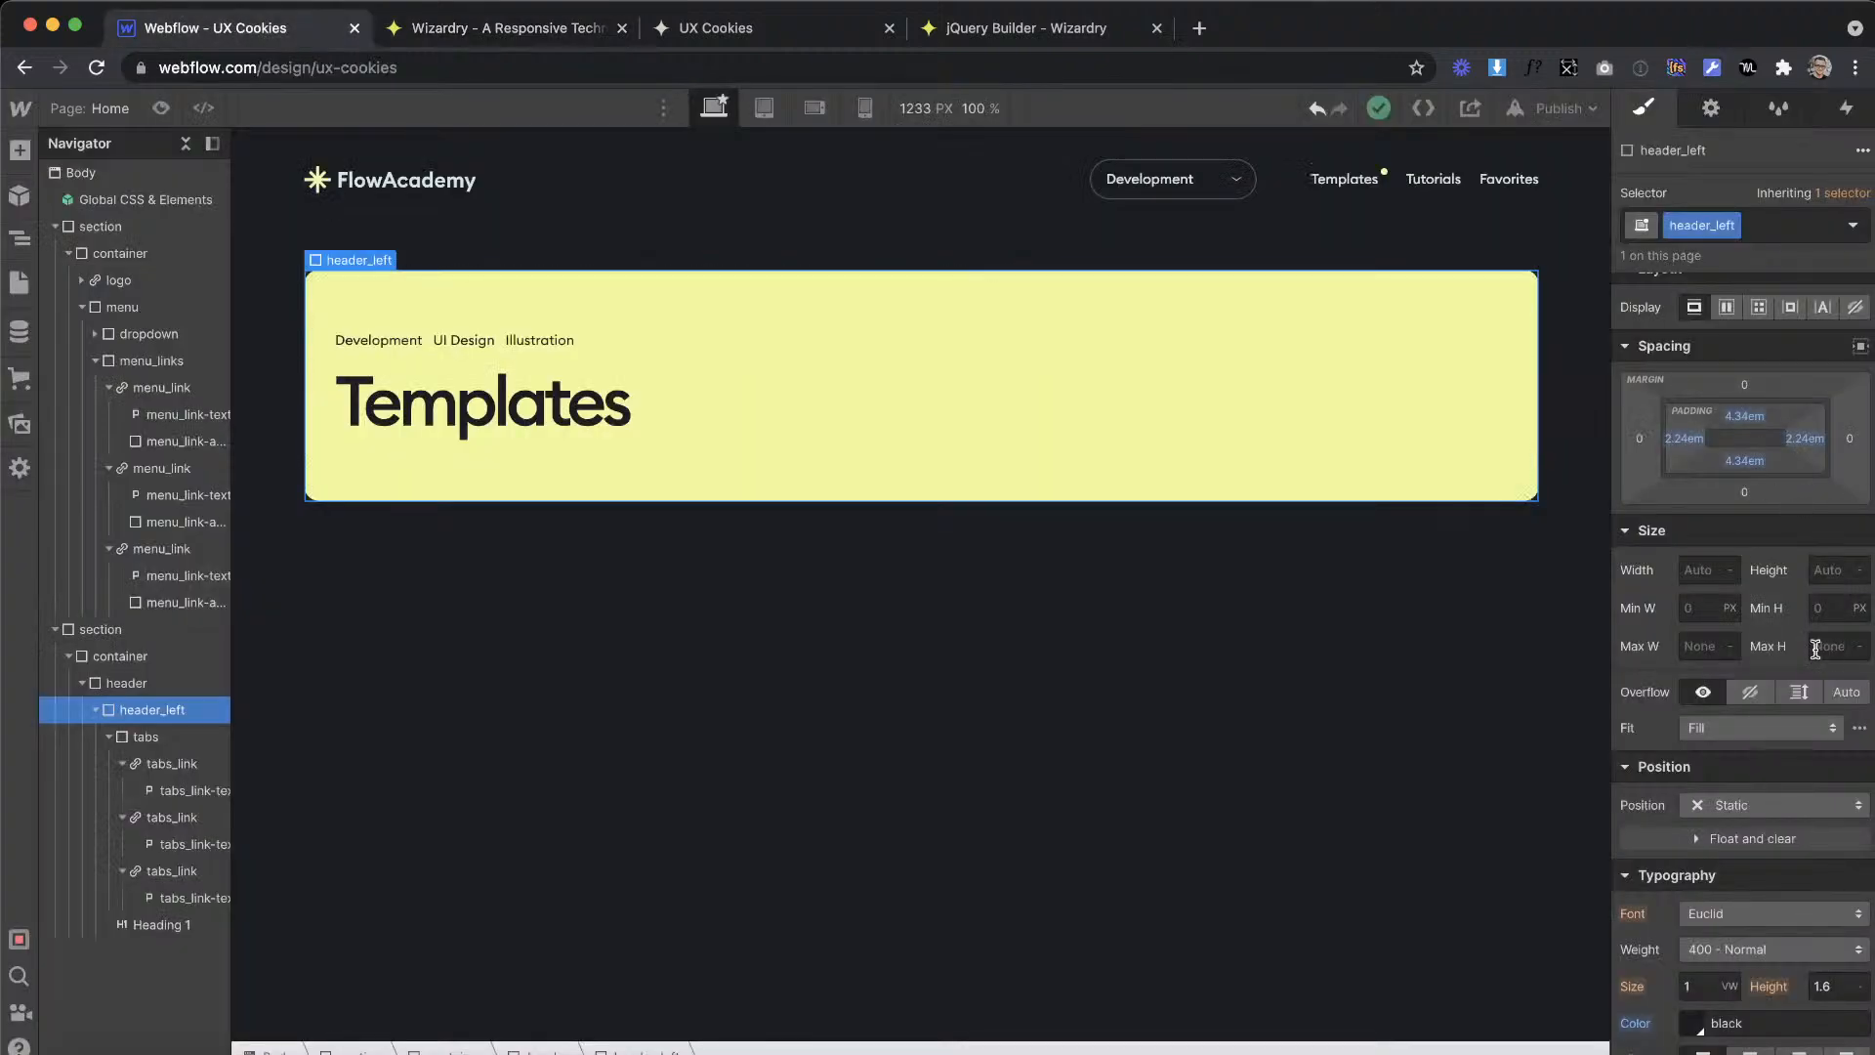
type("25em")
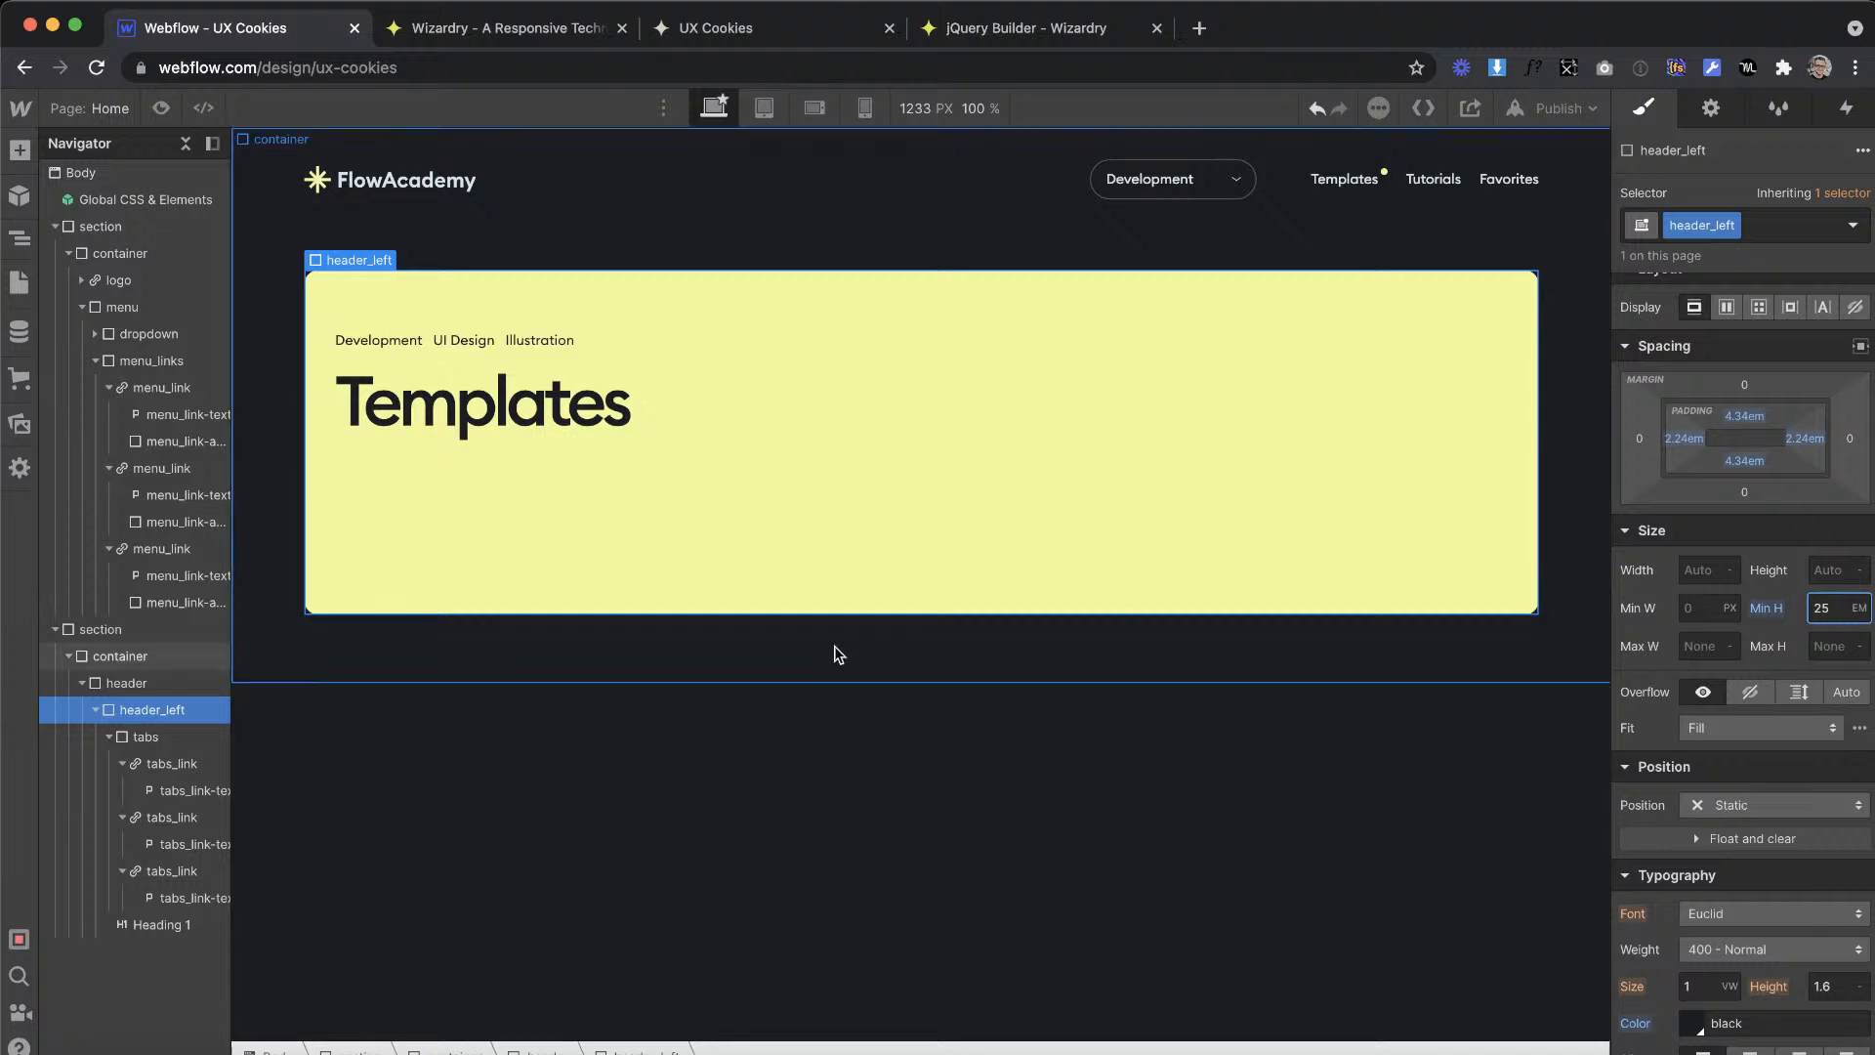
Step: Make header_left a vertical flex layout justified to the end, with 1.94em top and bottom padding
left_click(1726, 308)
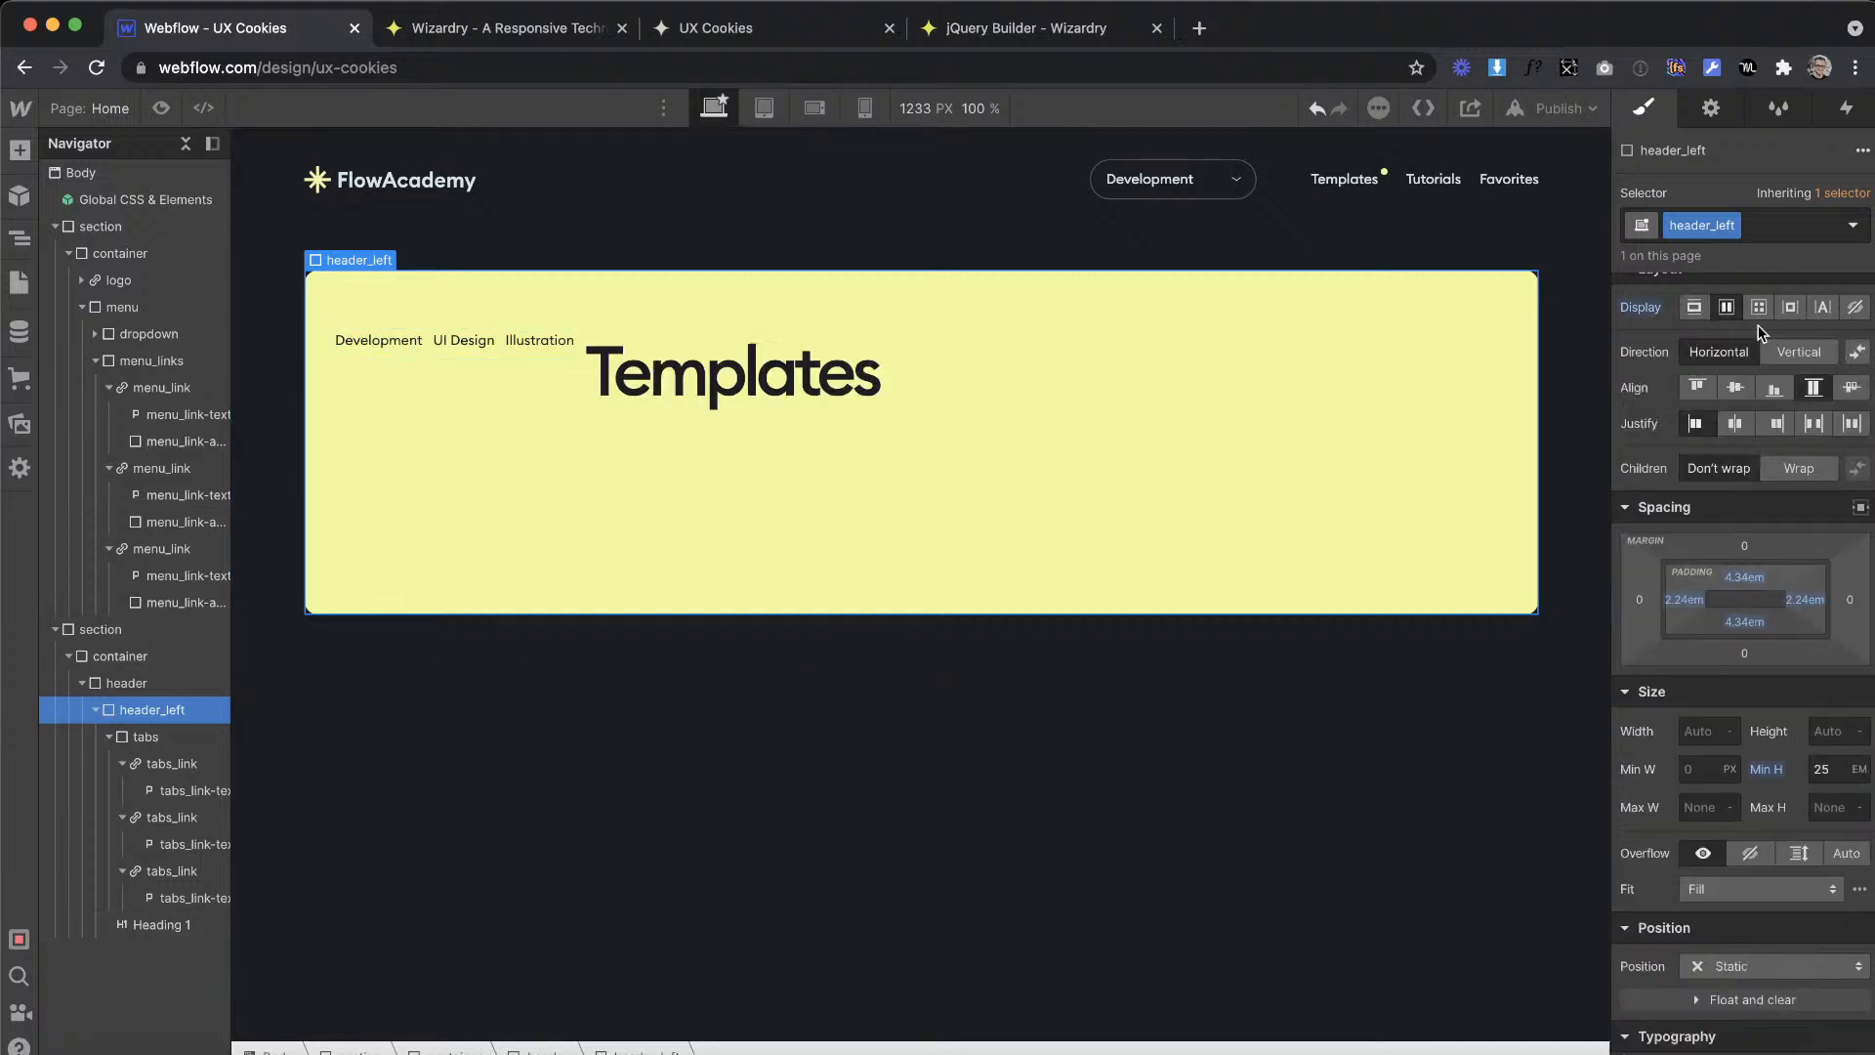
left_click(1791, 355)
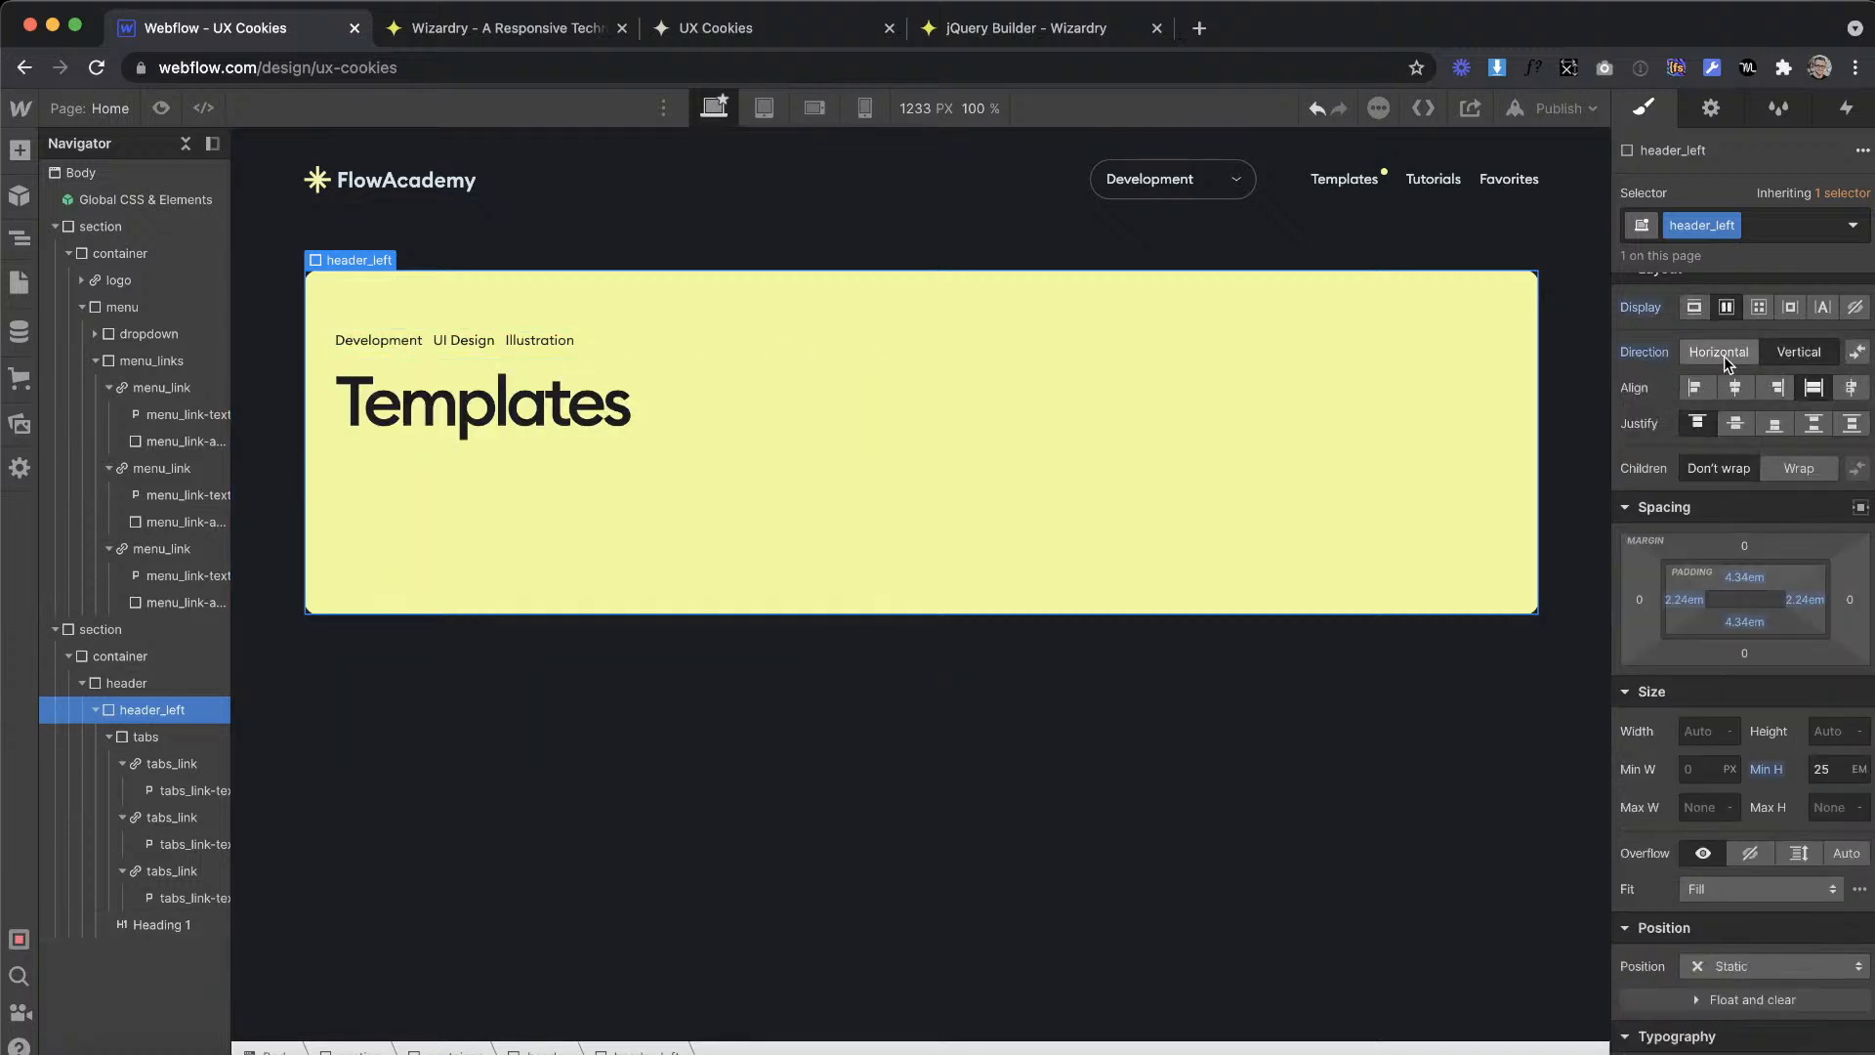
left_click(1771, 423)
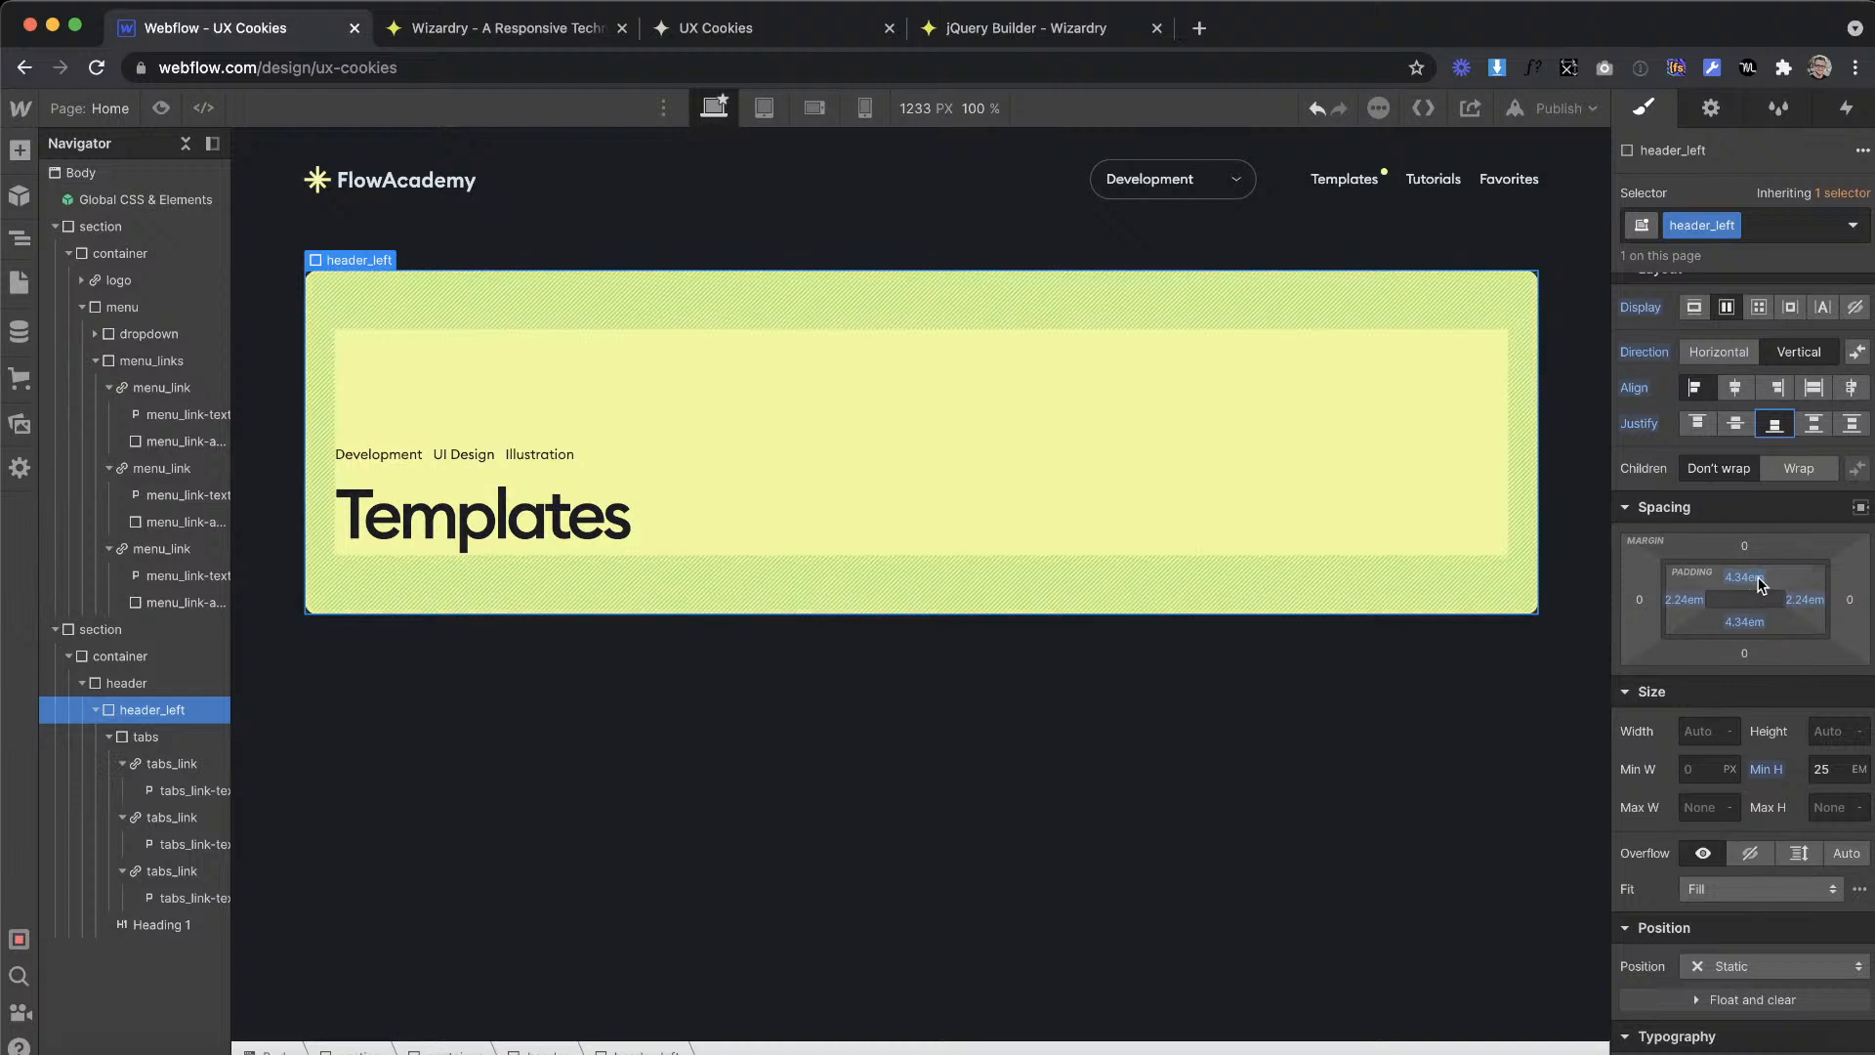
left_click_drag(1760, 584, 1757, 555)
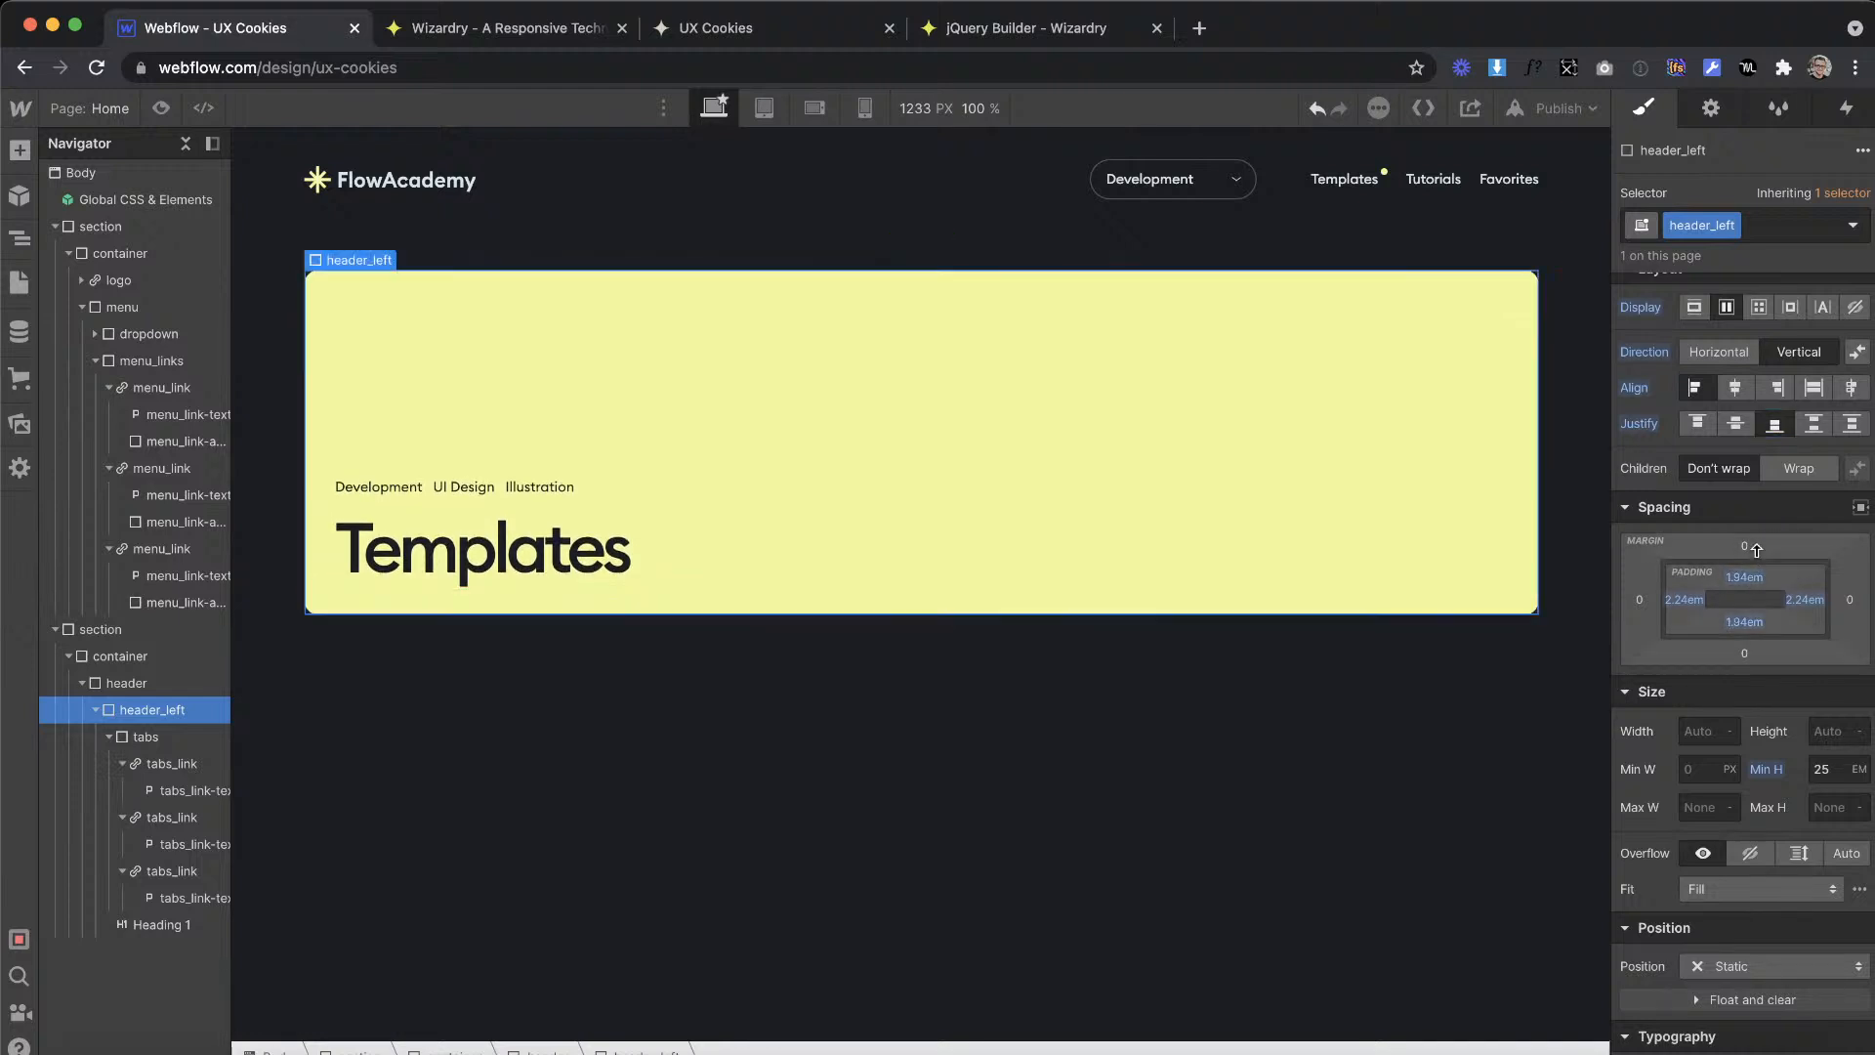
left_click(1226, 752)
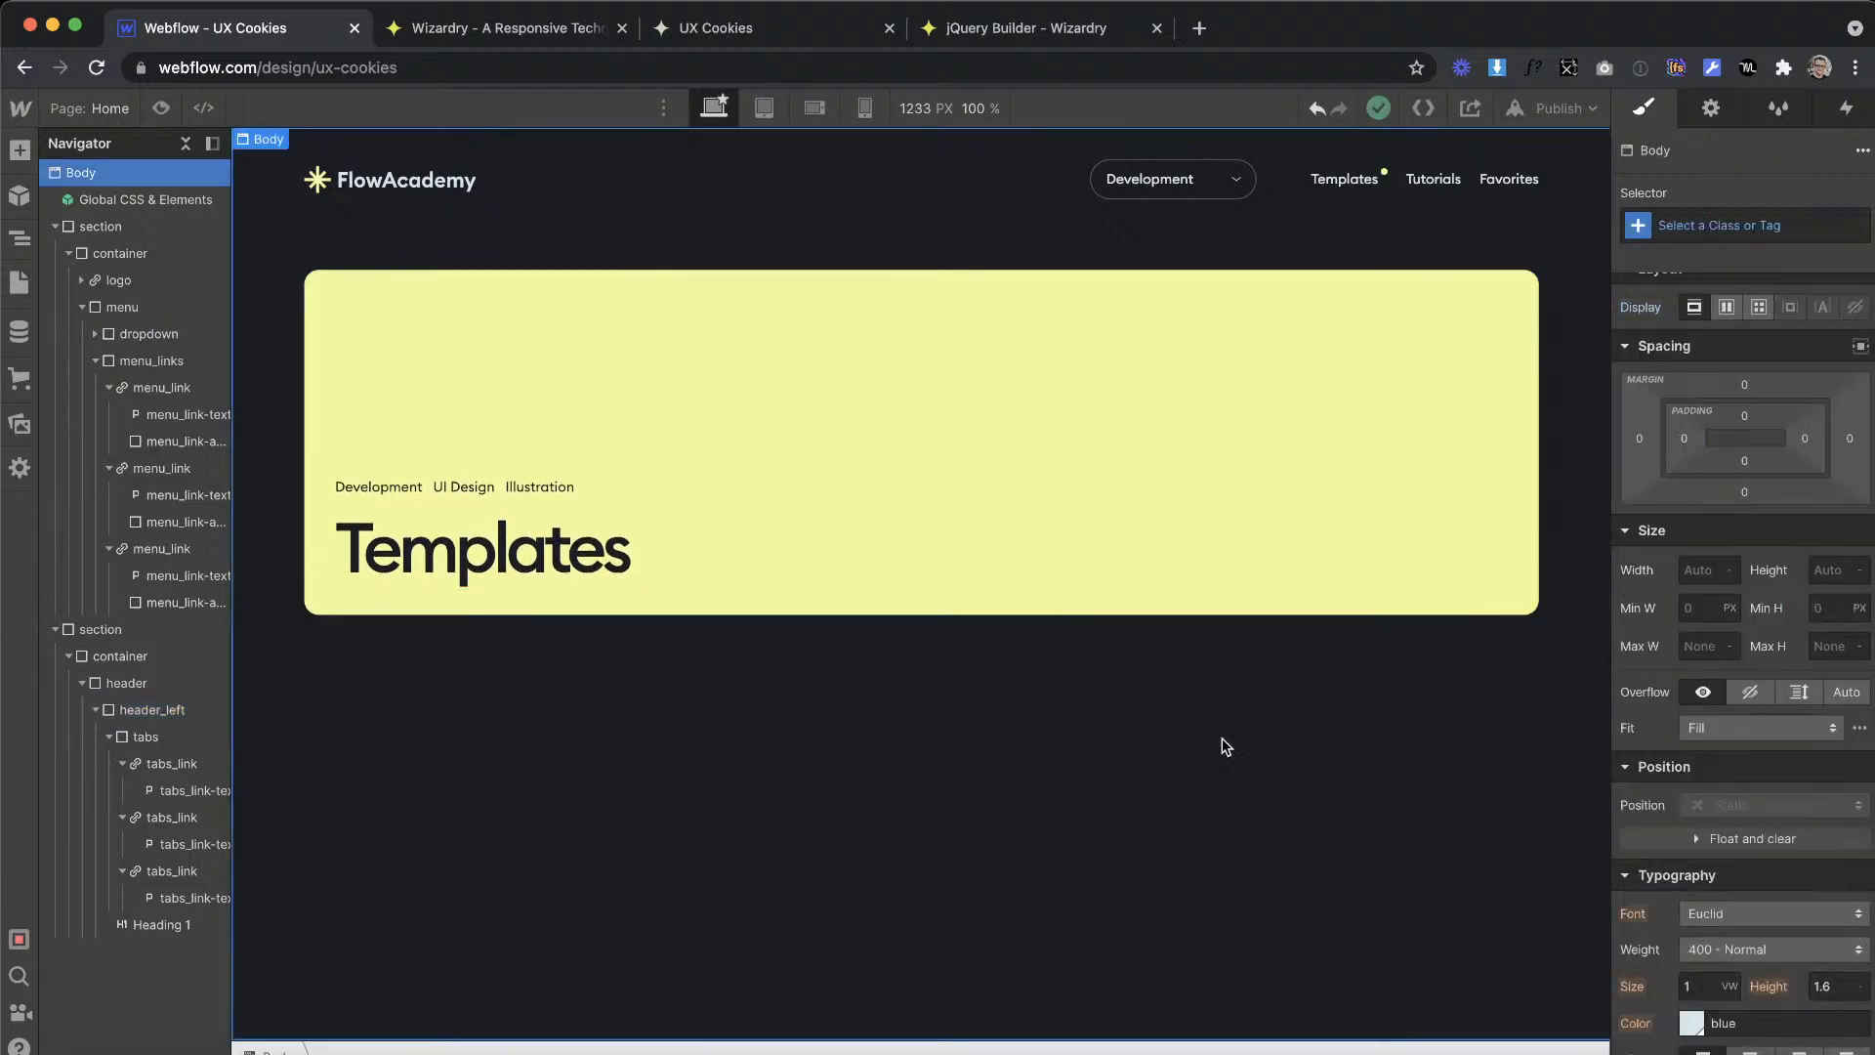
Step: Select the striped woman illustration inside the Adobe XD banner and look up the available export options
left_click(1003, 599)
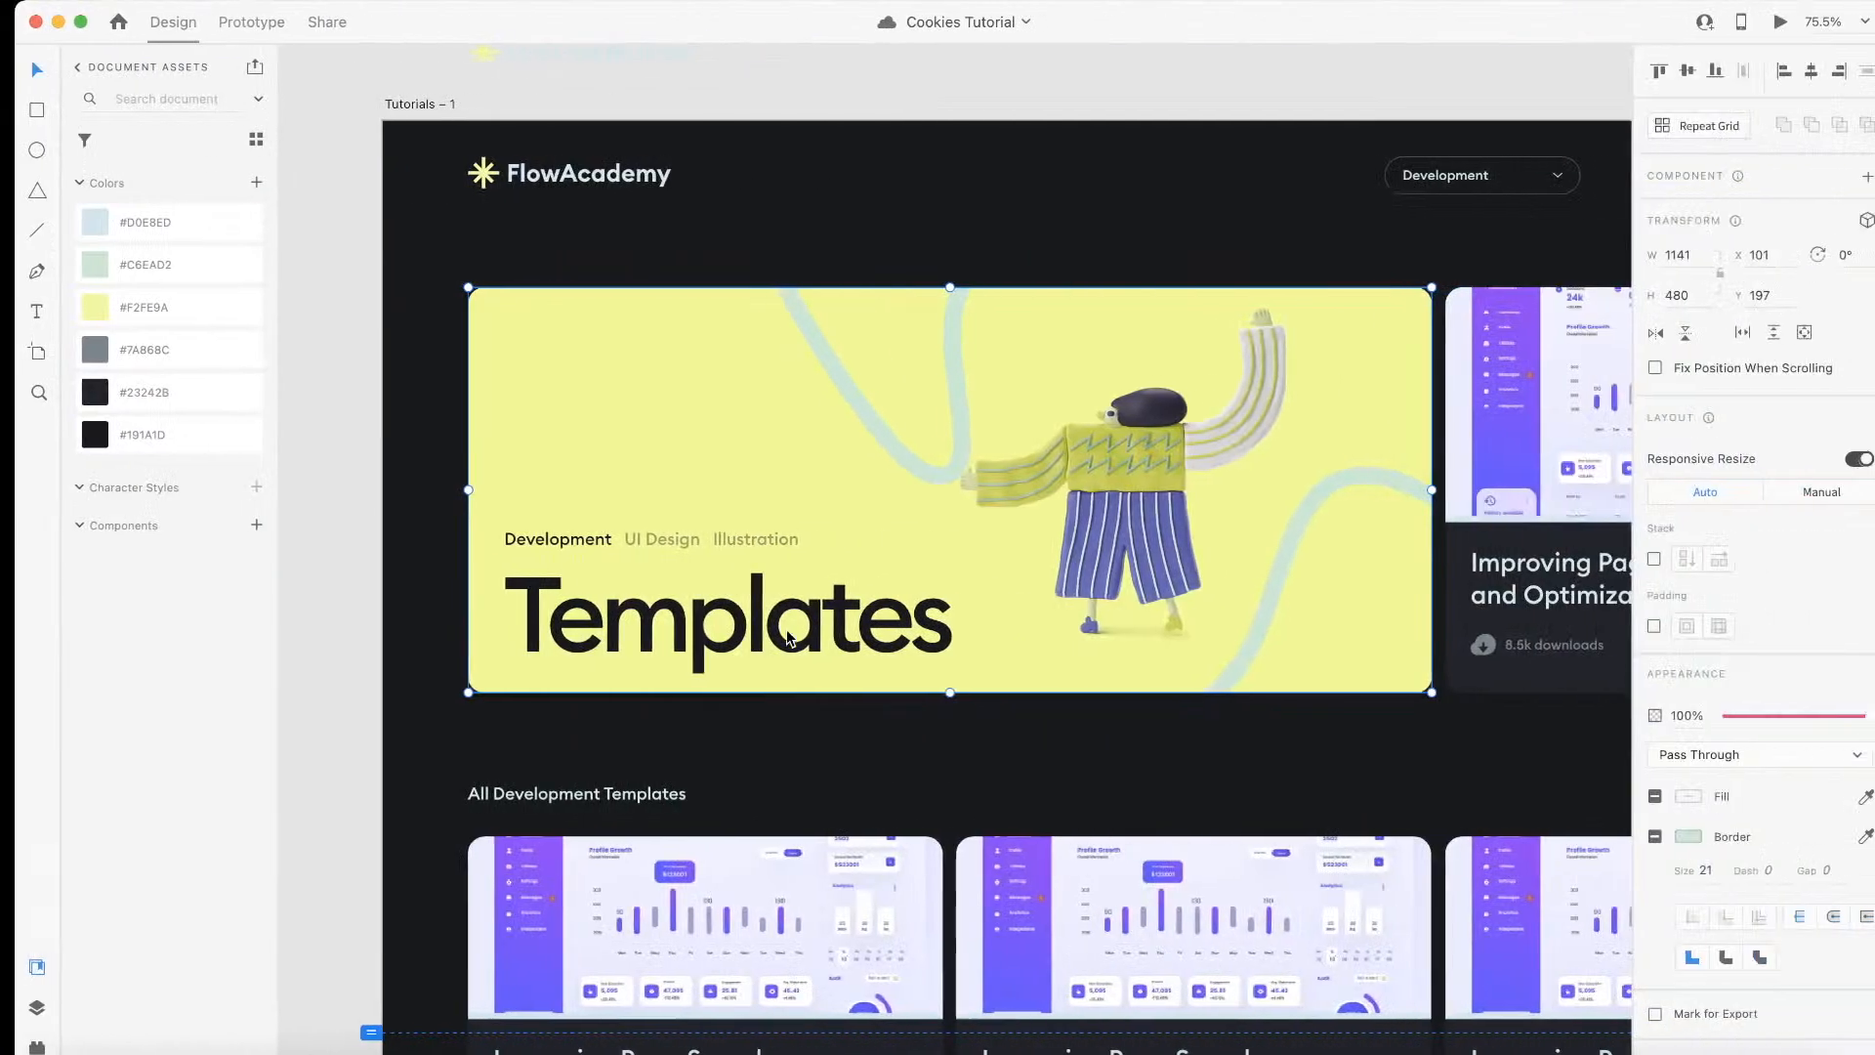
scroll(1155, 485, "down", 4)
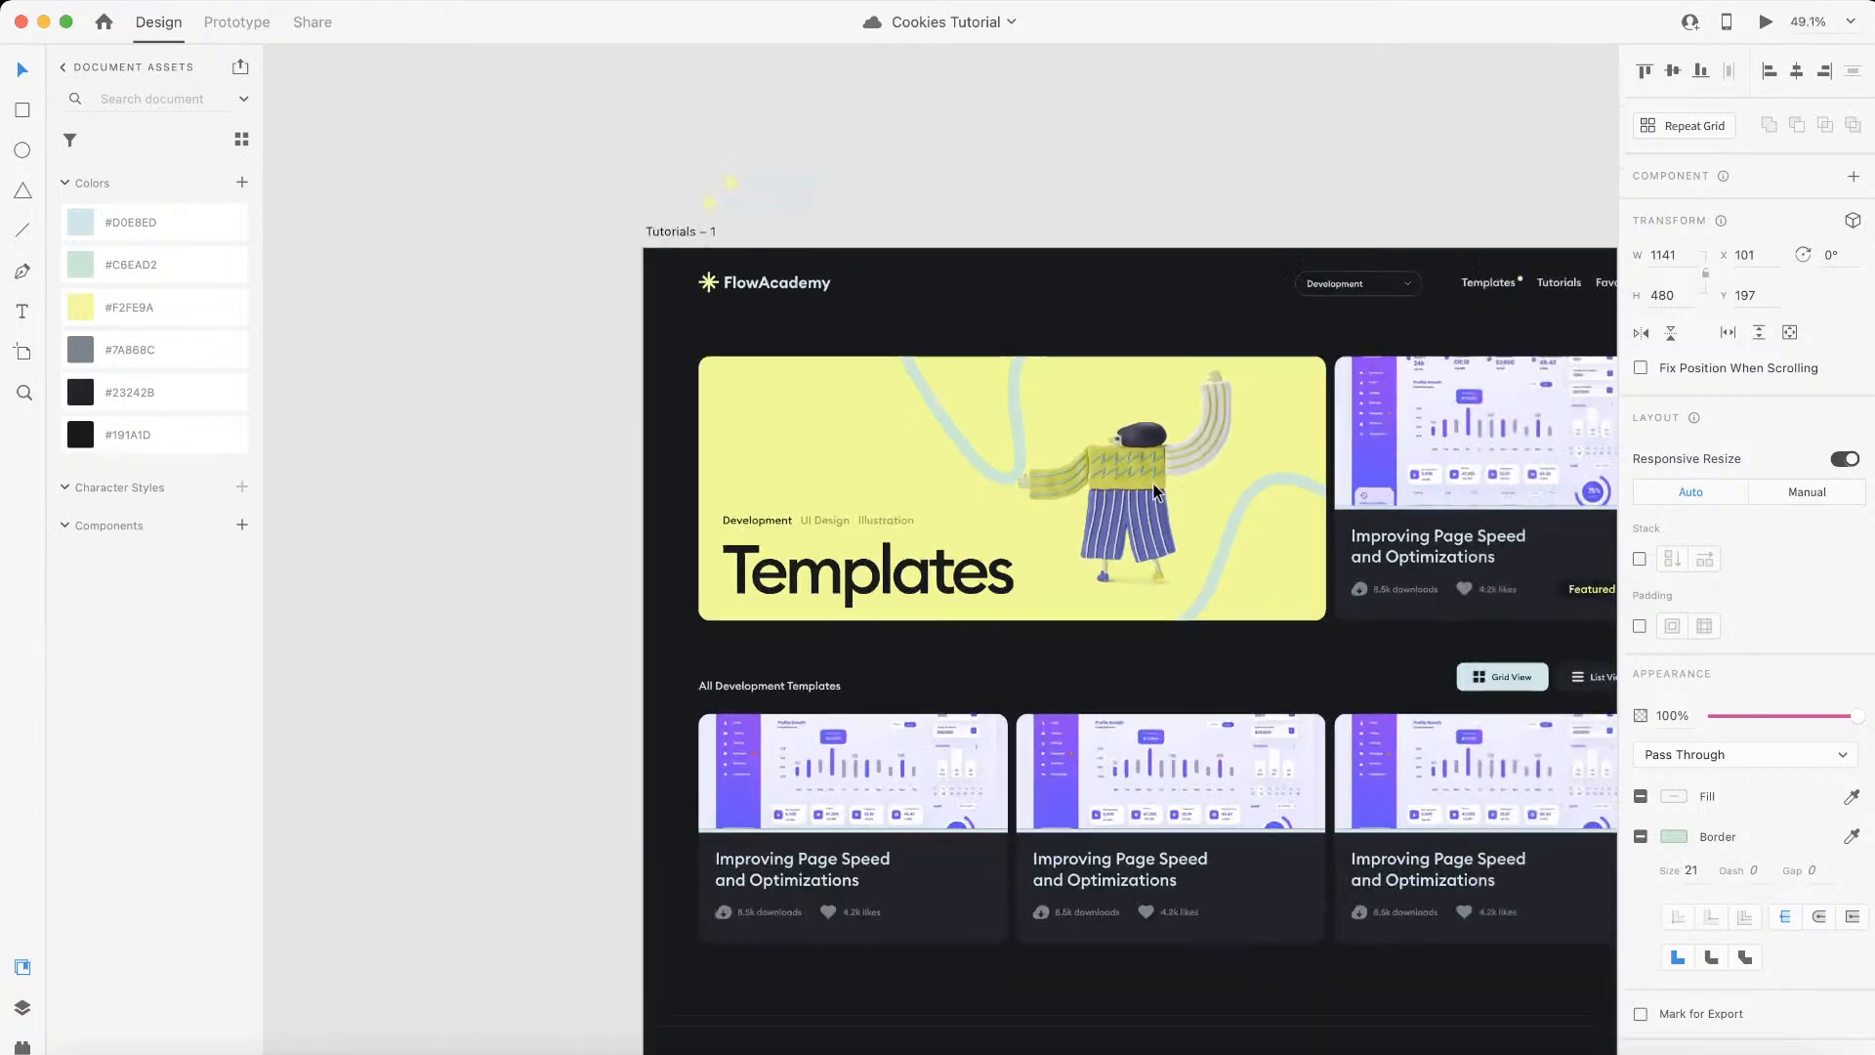
double_click(1118, 473)
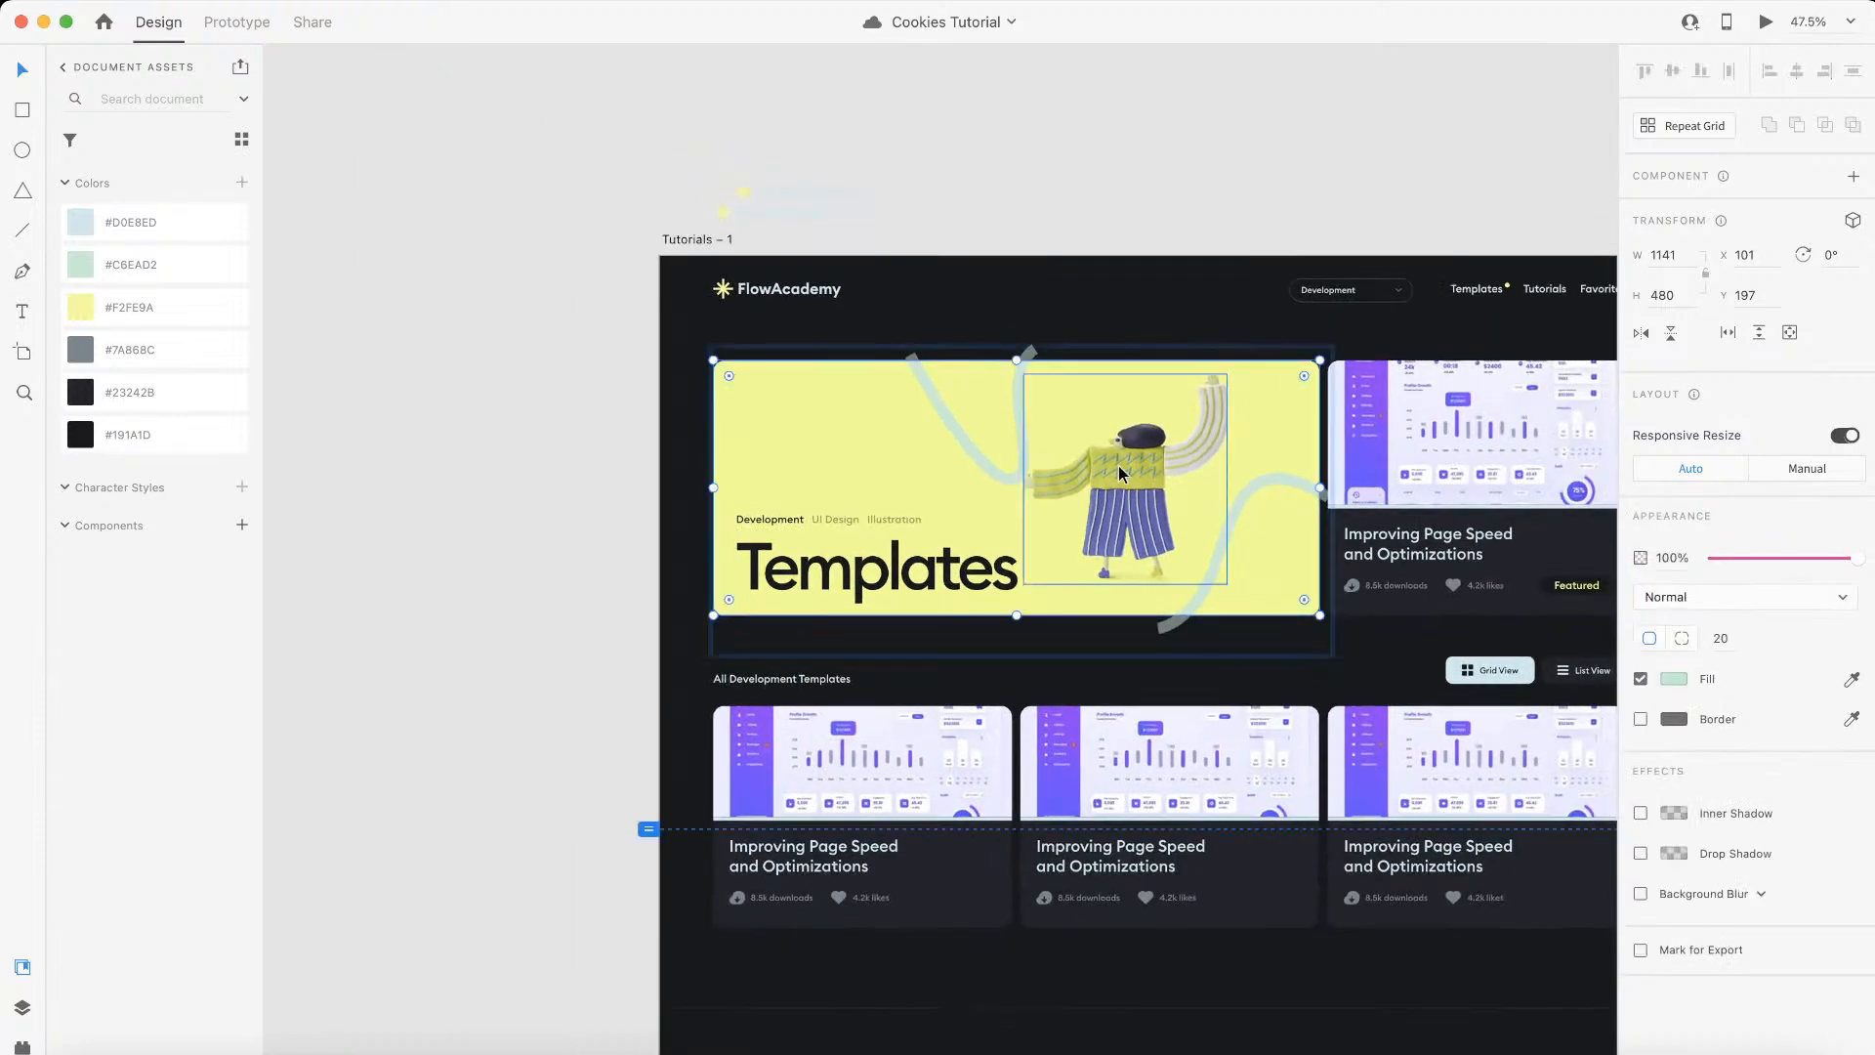
scroll(1117, 465, "up", 5)
left_click(1127, 464)
left_click(111, 1)
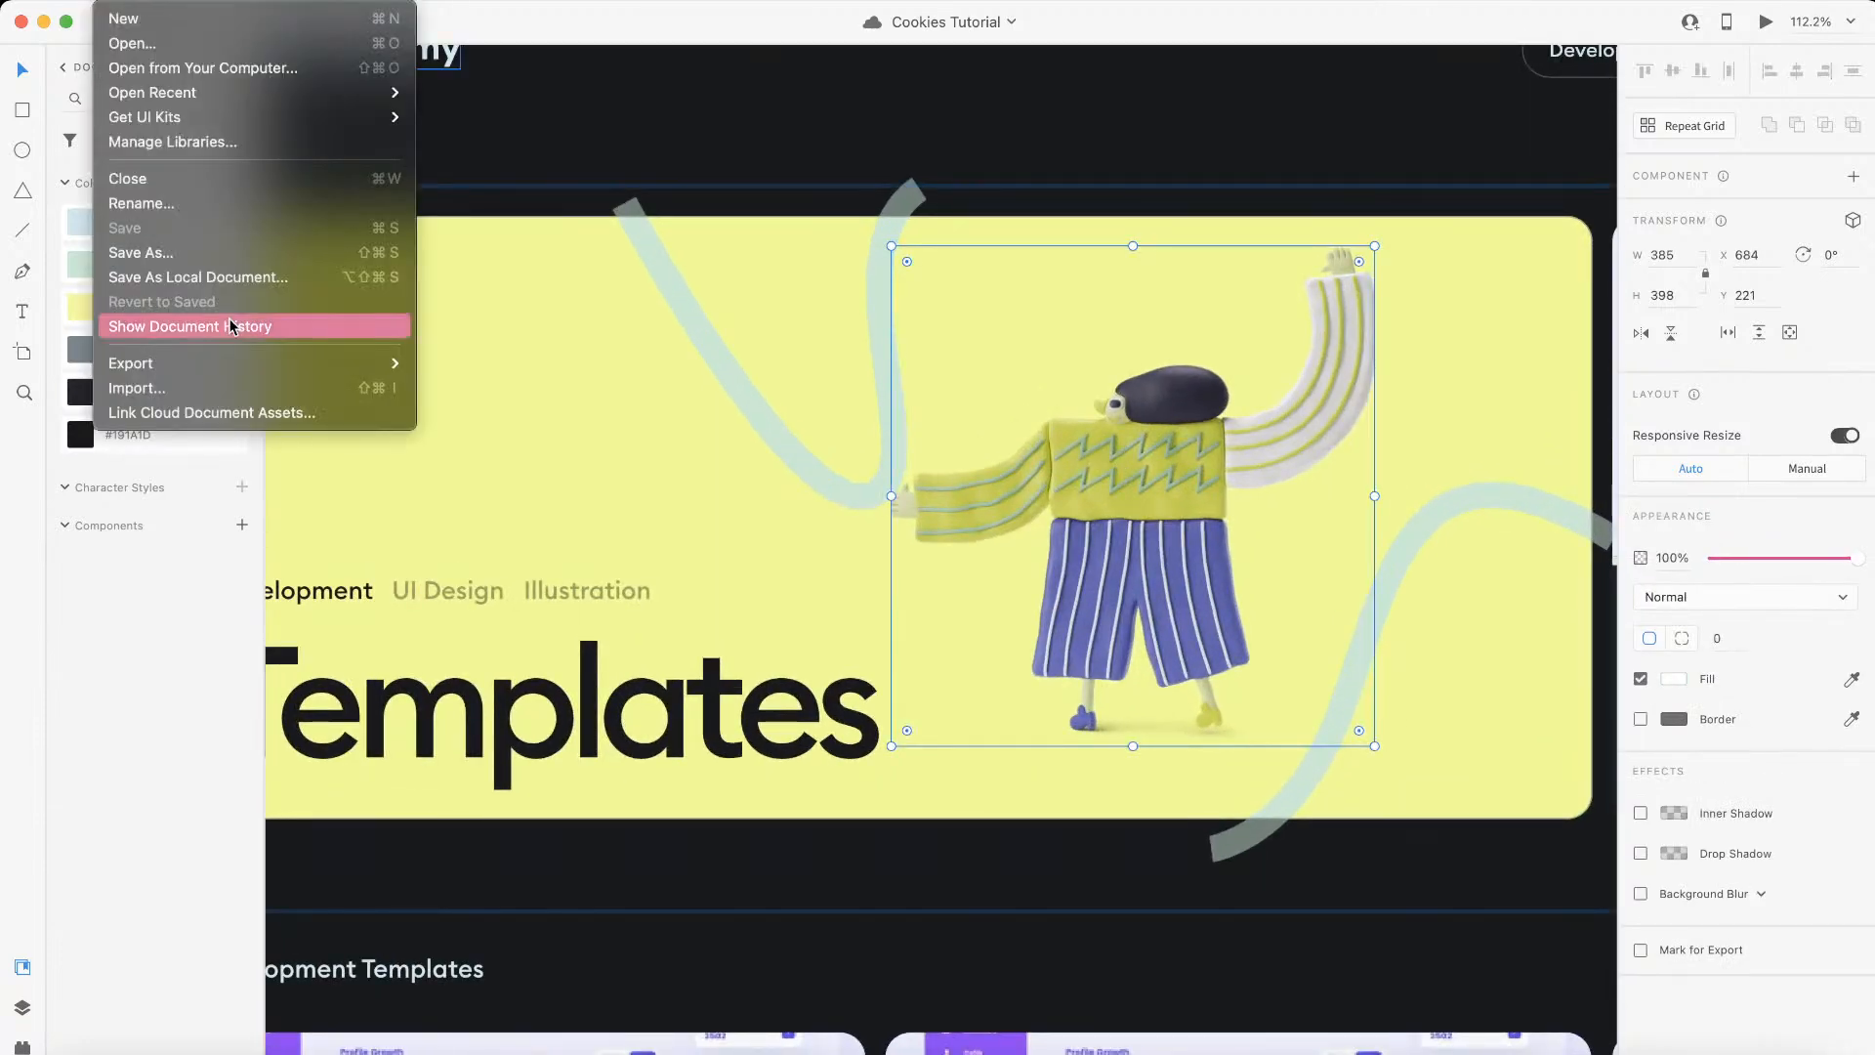
mouse_move(294, 354)
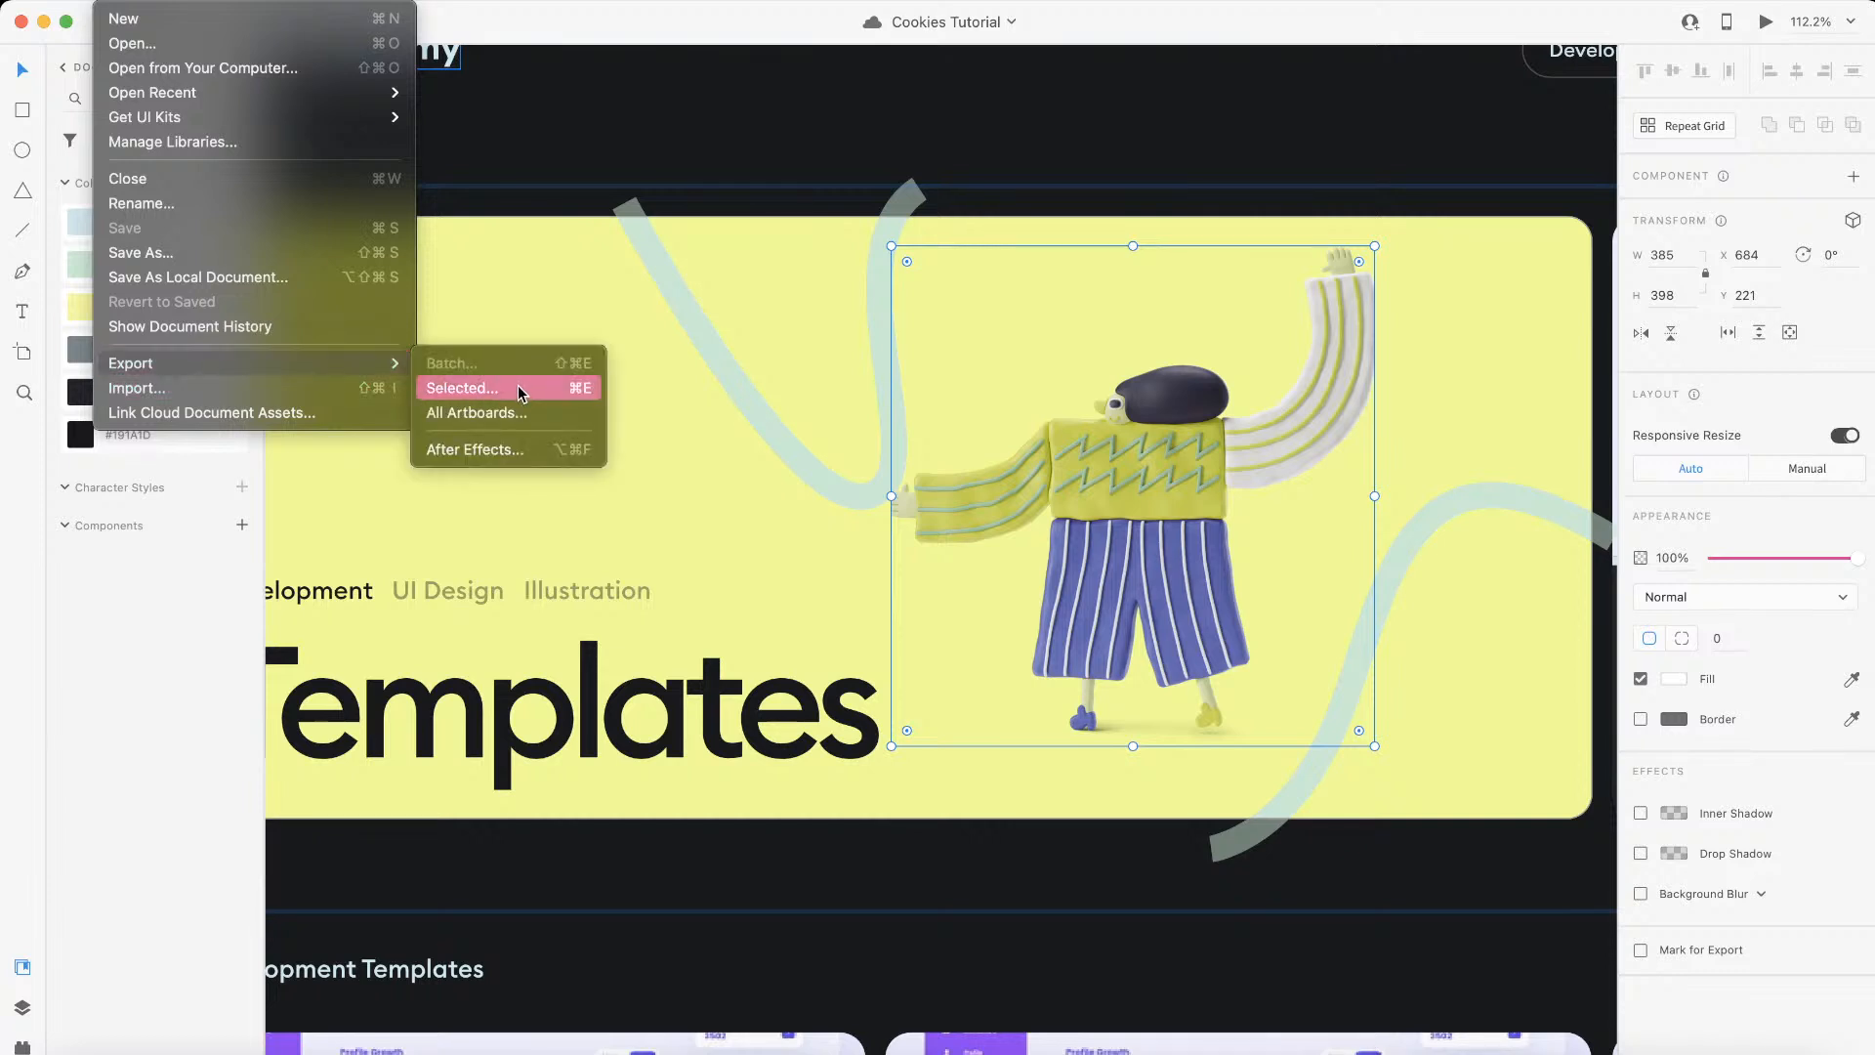
left_click(642, 825)
Step: Find the banner's woman illustration among the 3d-stripy images in Downloads and upload 3d-stripy-simple-woman.png to the Webflow assets
key("ctrl+Left")
key("j")
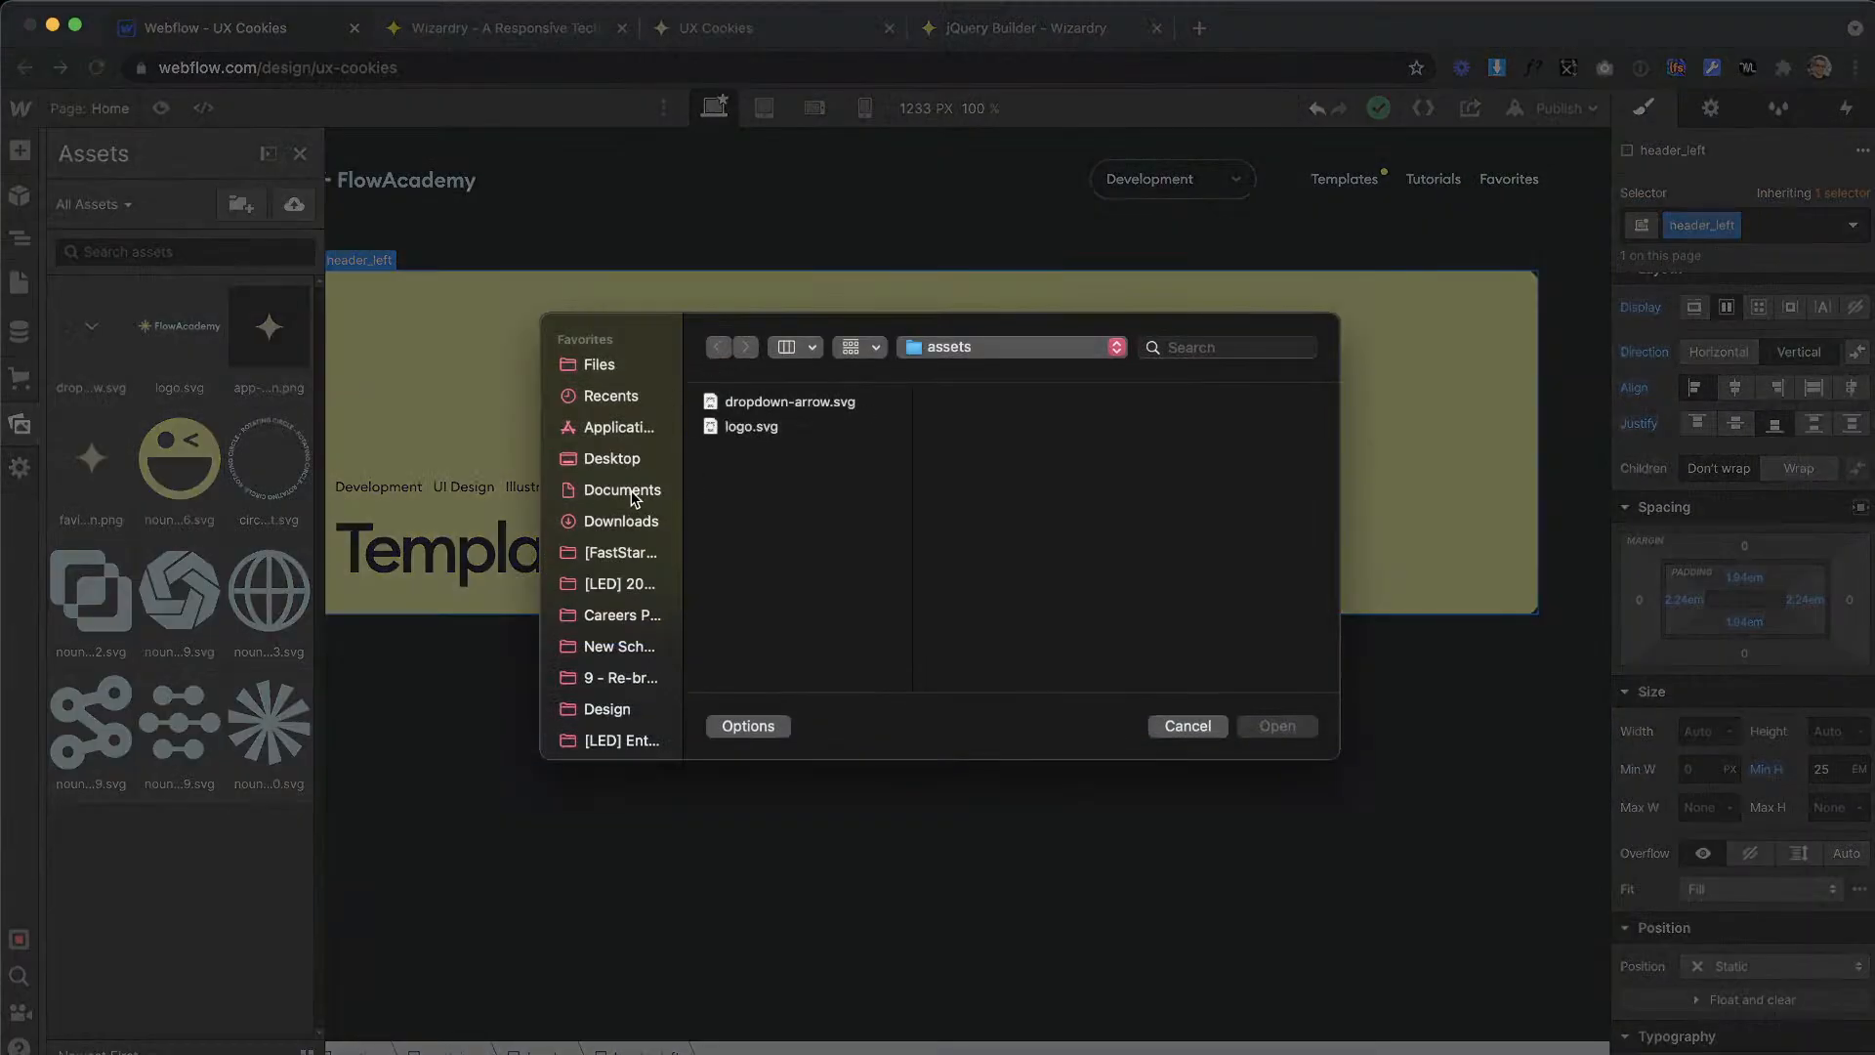
left_click(609, 518)
left_click(801, 403)
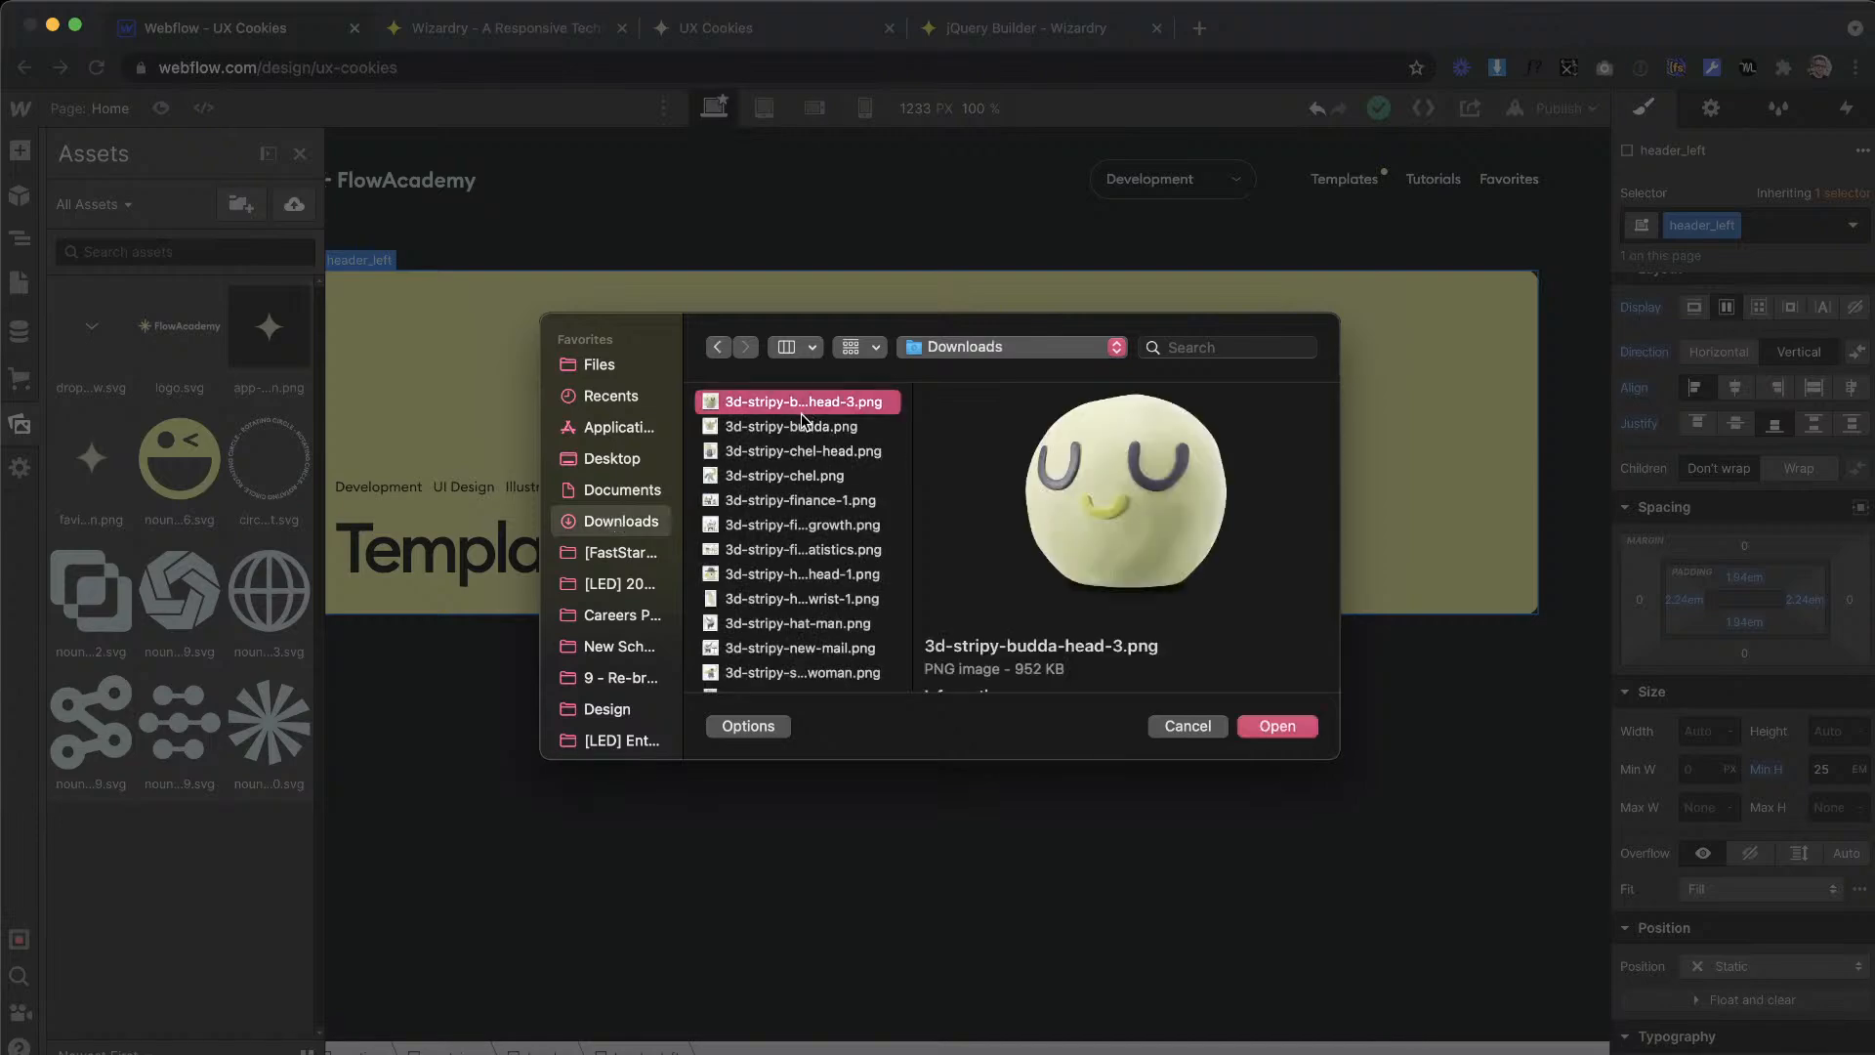
key("Down")
key("Down")
key("Down")
key("Down")
key("Up")
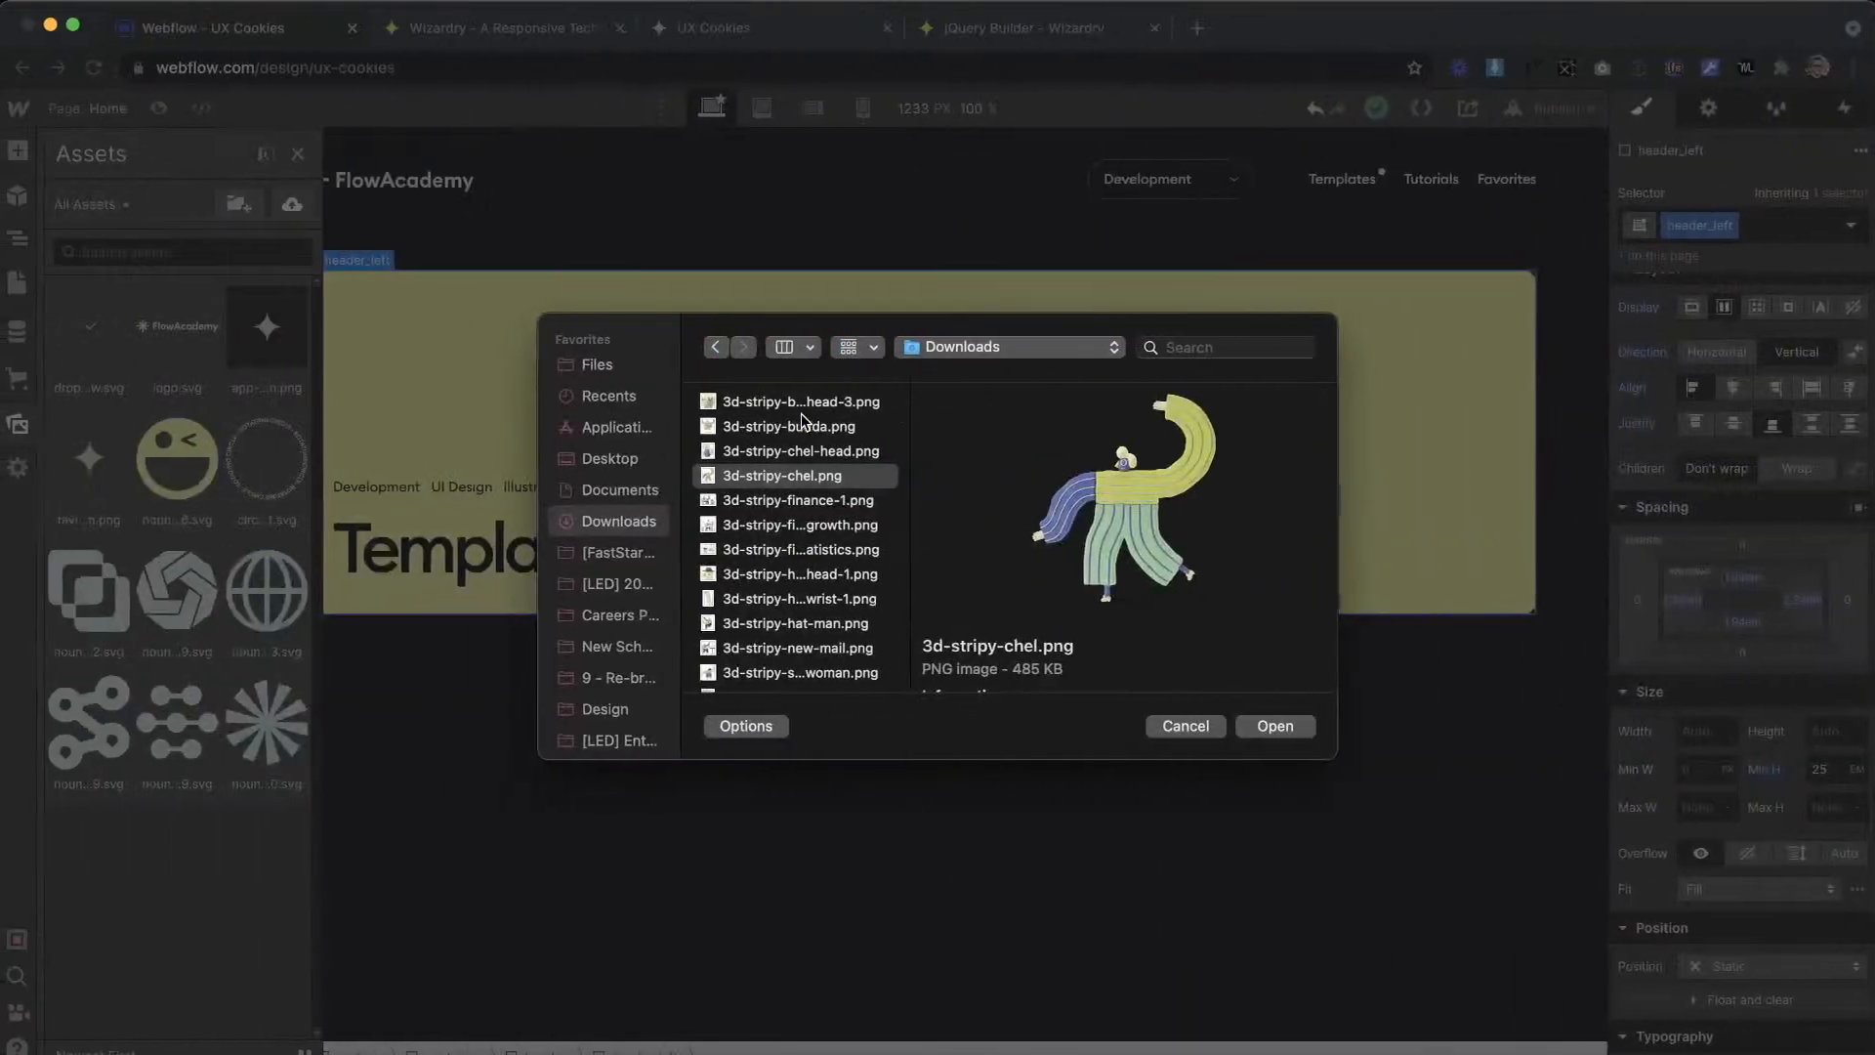
key("Down")
key("Down")
key("Down")
key("Down")
key("Down")
key("Down")
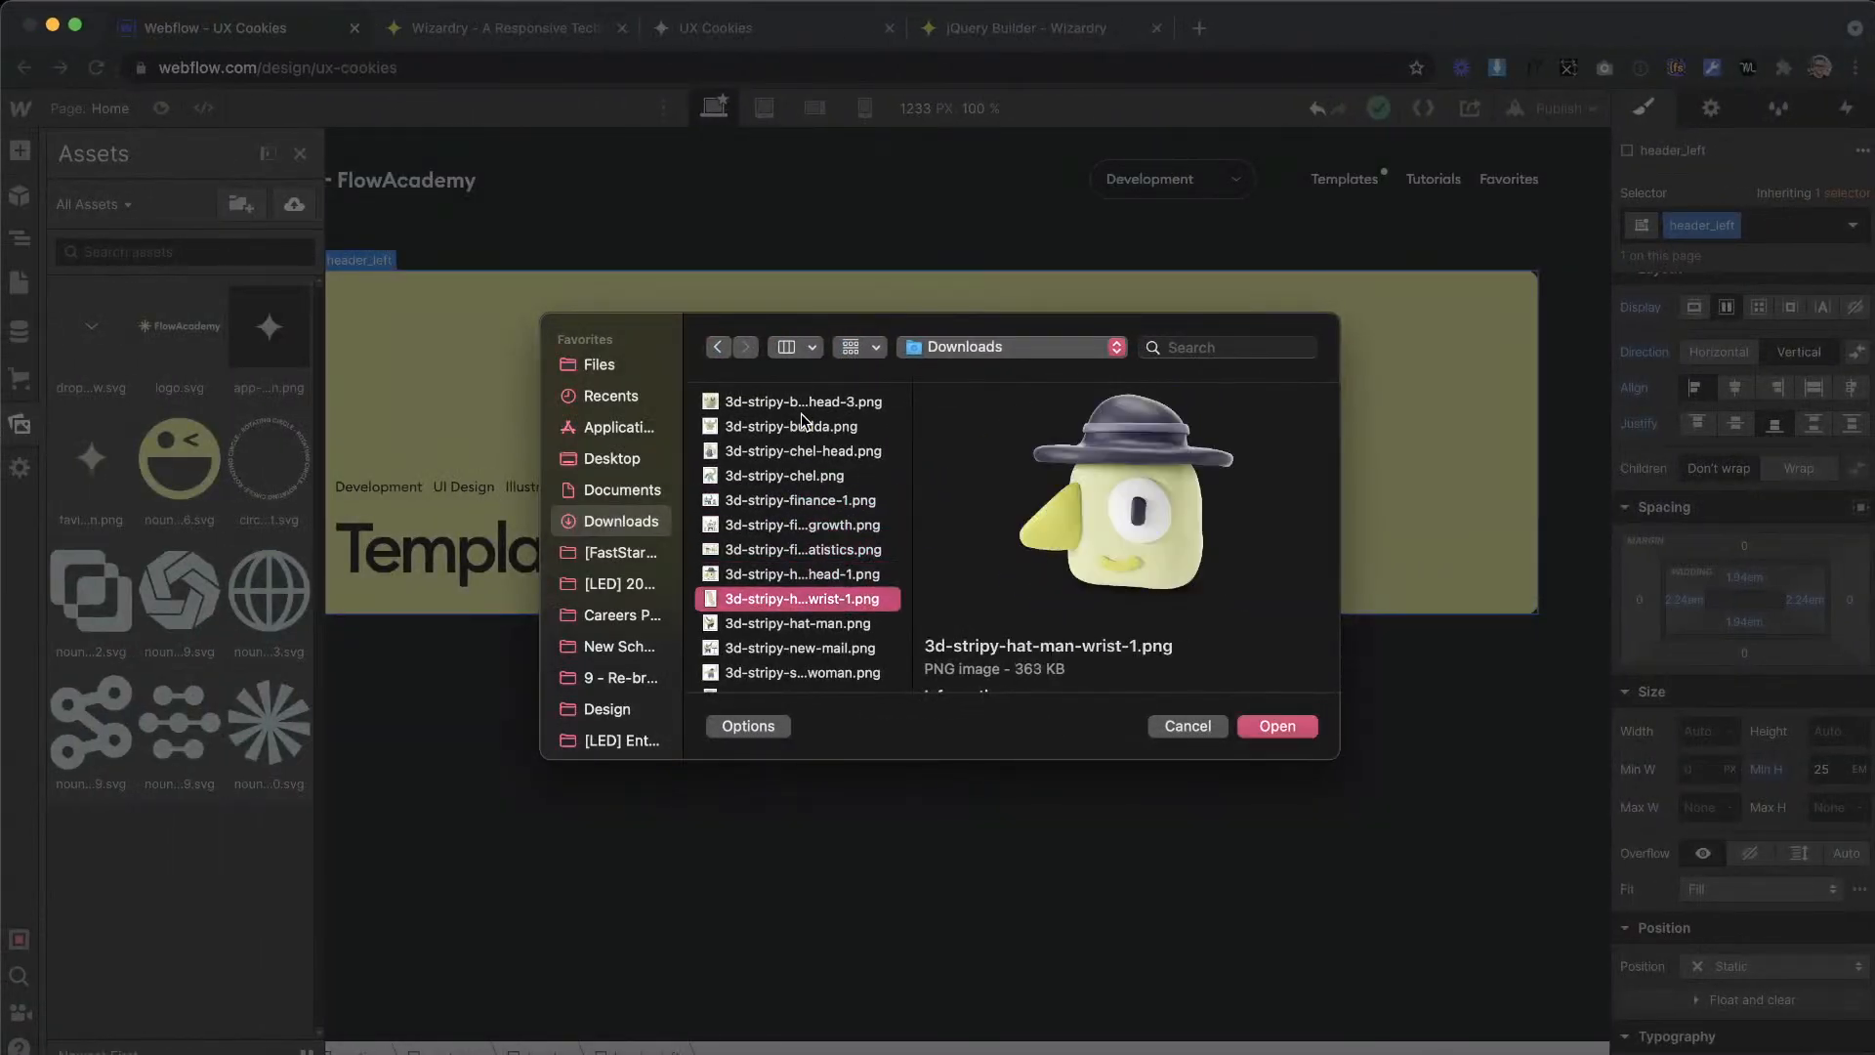
key("Down")
key("Up")
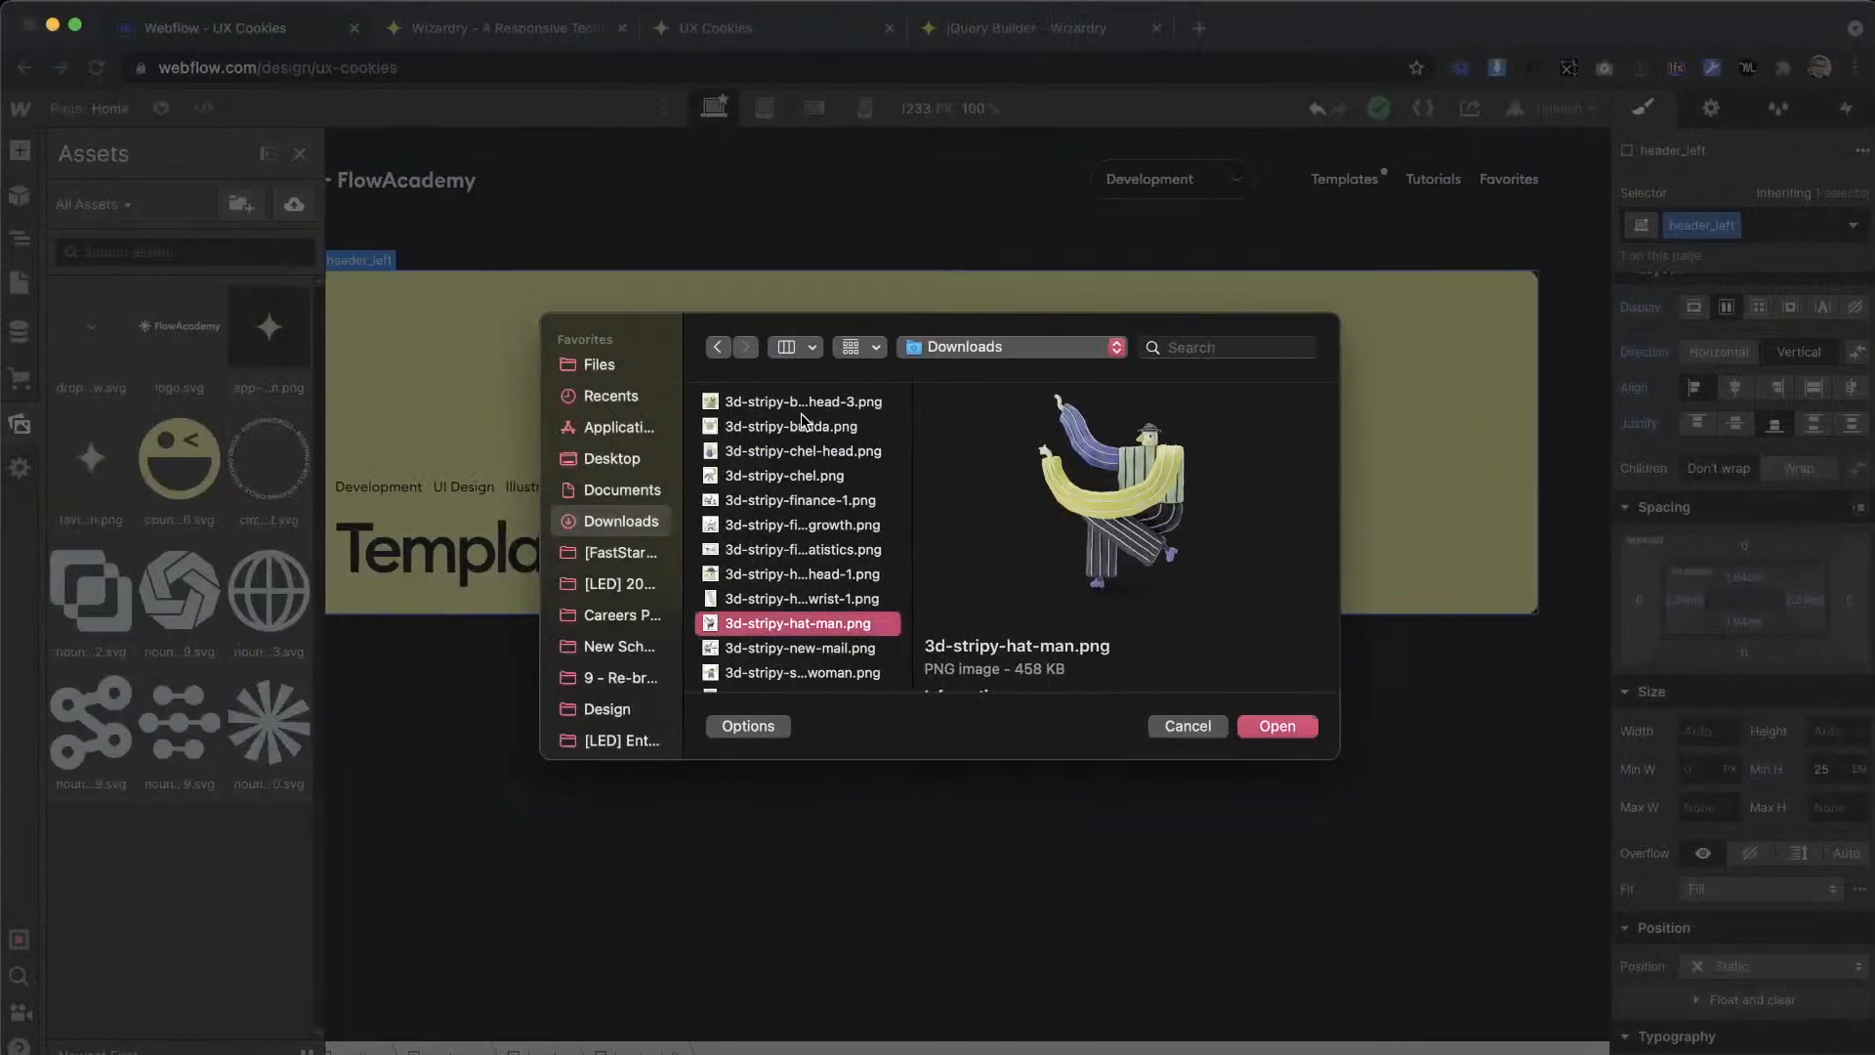
key("Down")
key("Down")
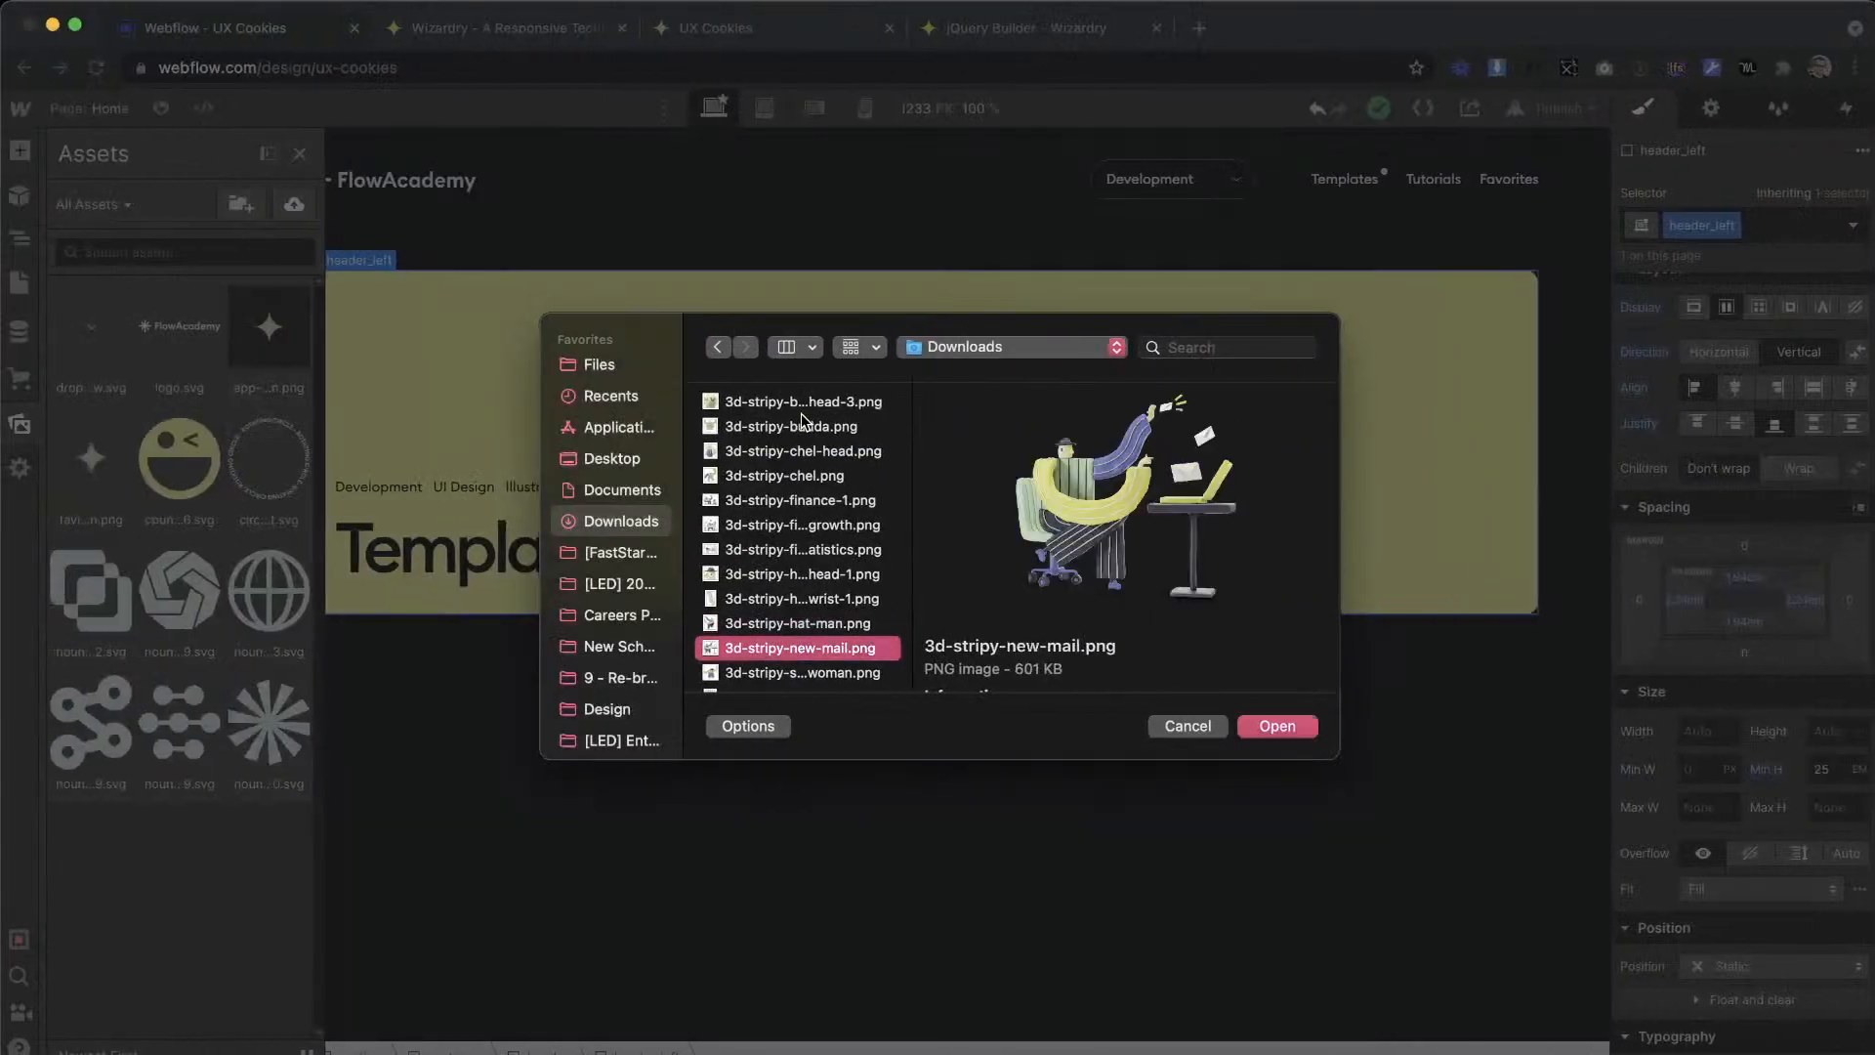
key("Down")
key("Up")
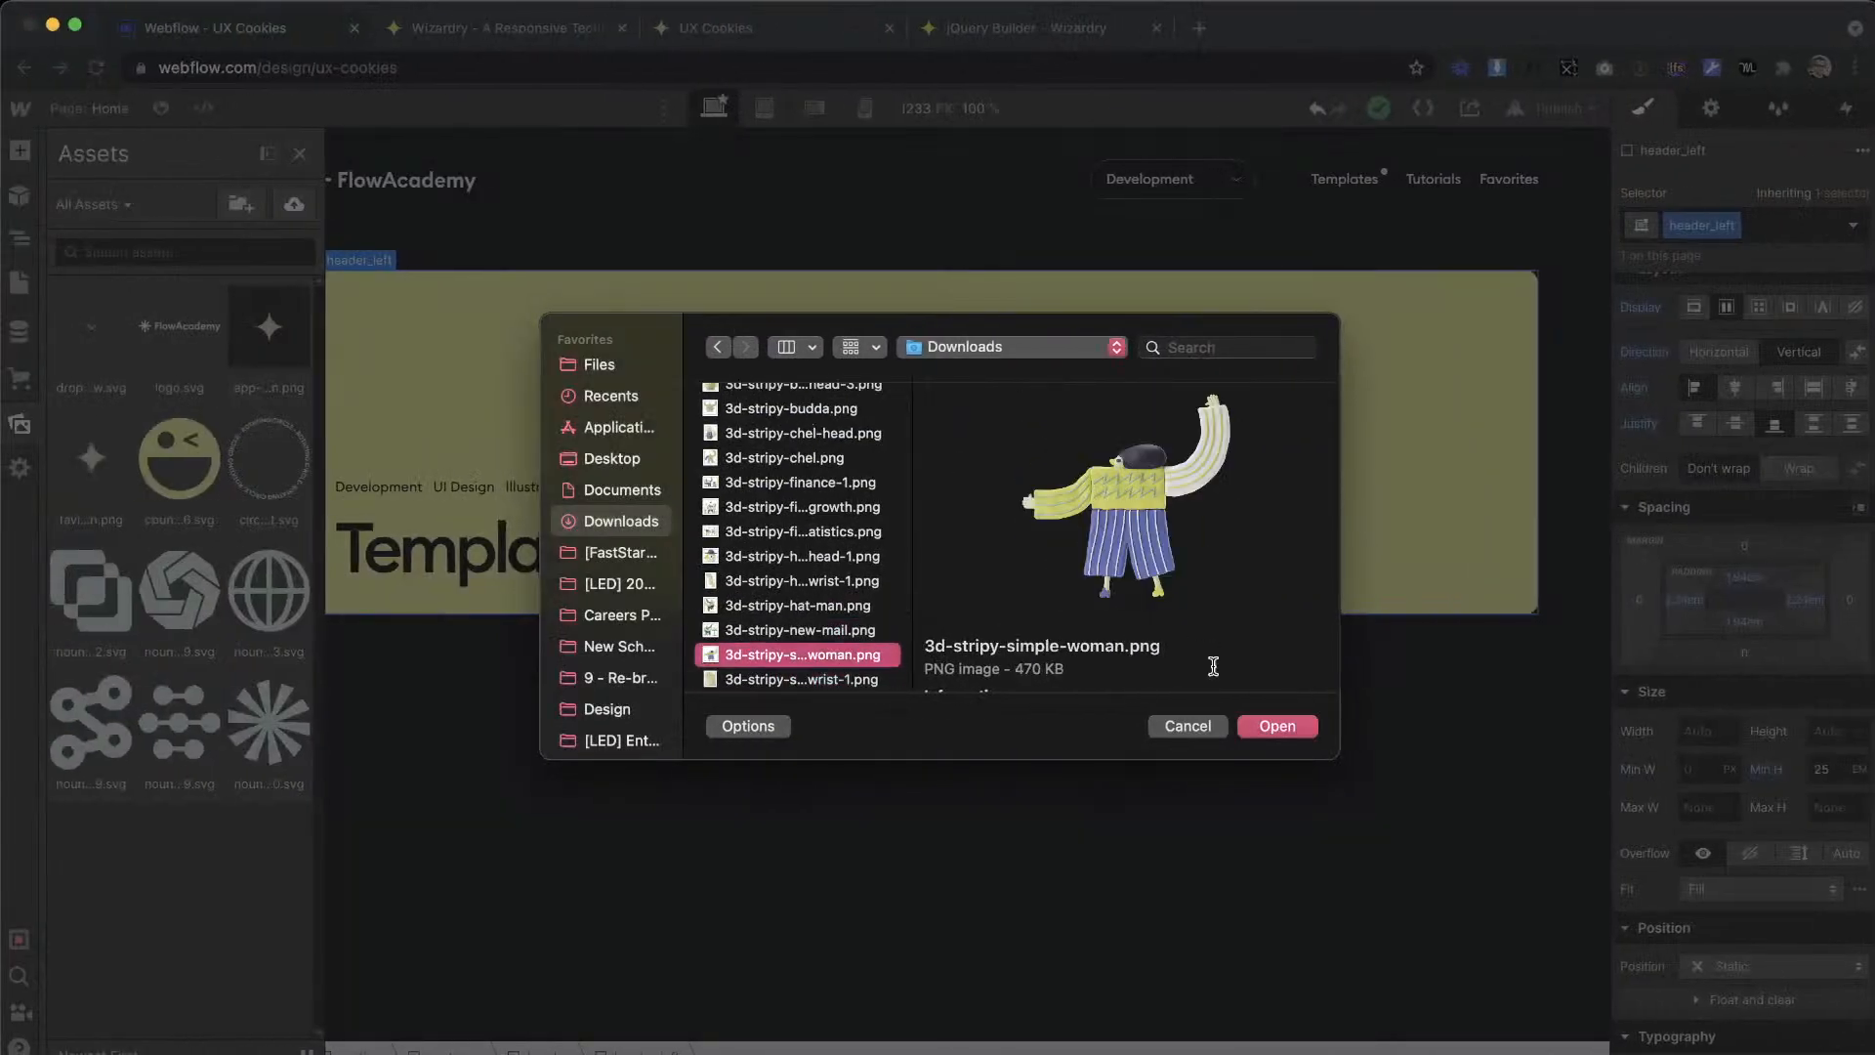
left_click(1274, 732)
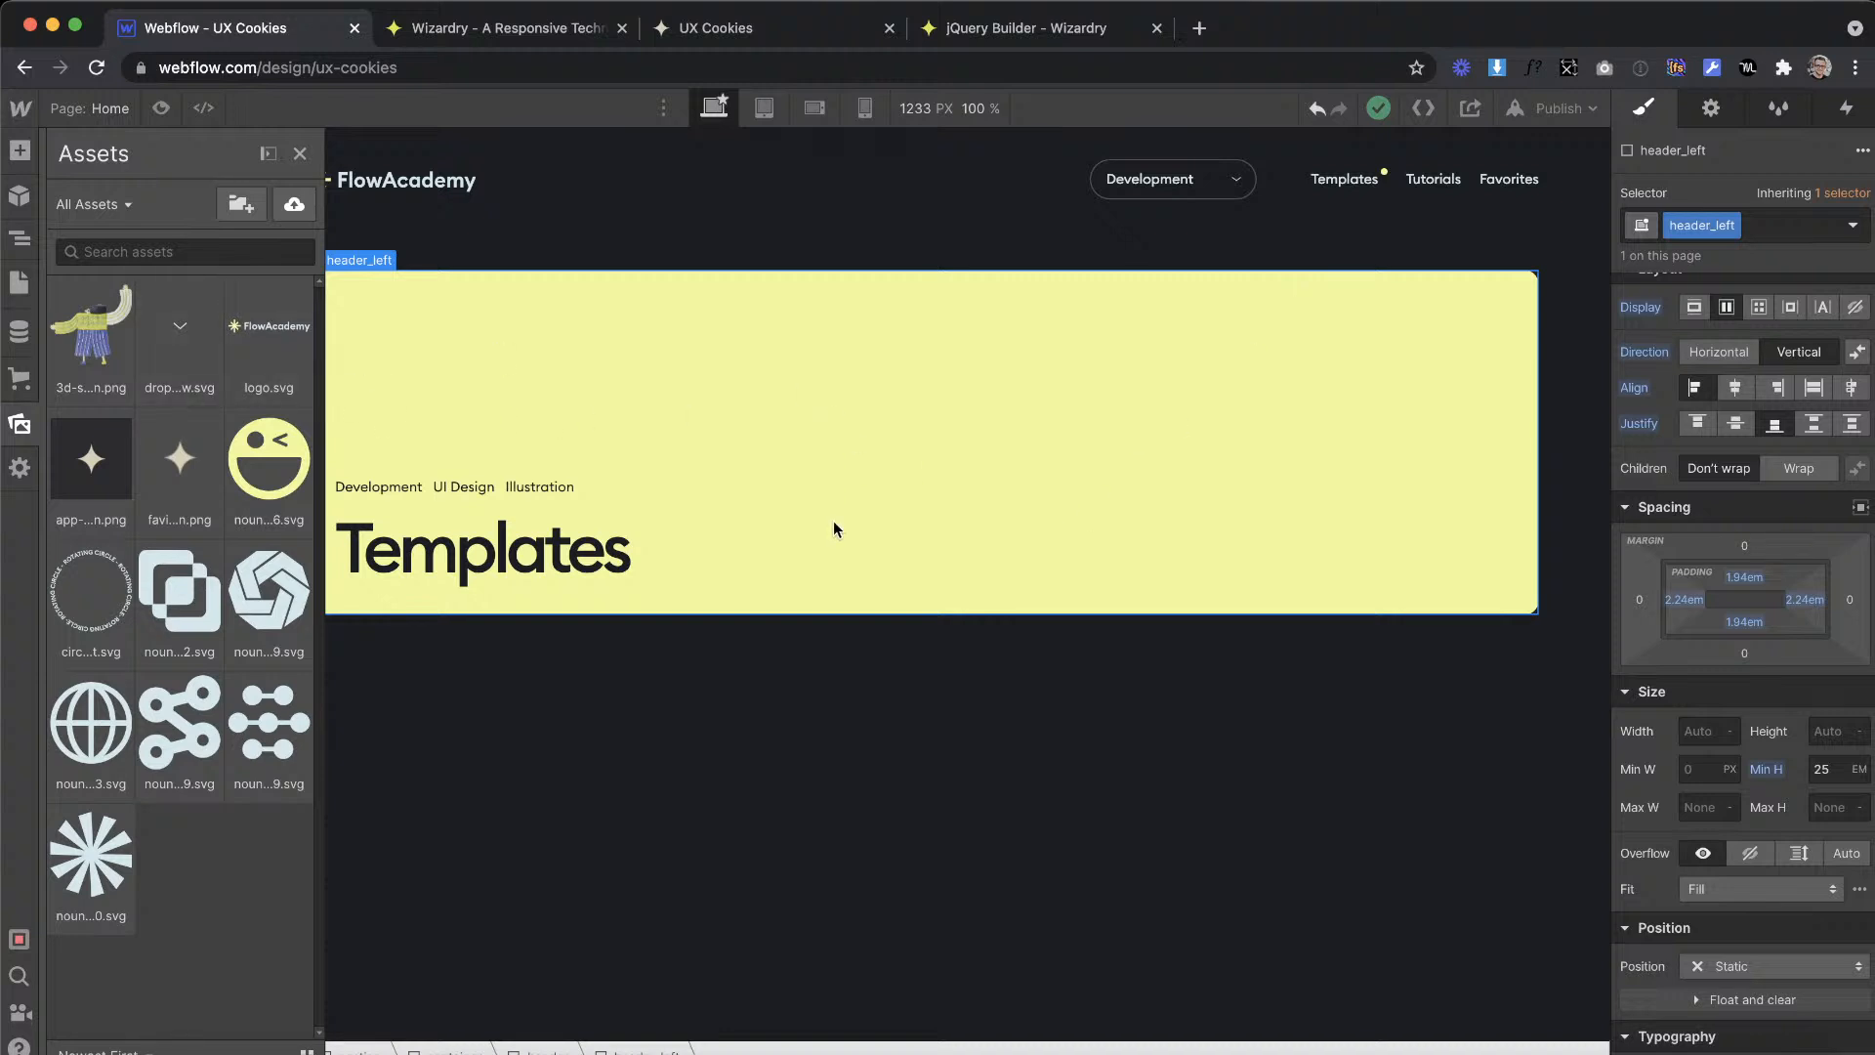
Step: Narrow the Webflow canvas to 992 px to check how the banner scales, and view the header_left block's element settings
left_click(577, 209)
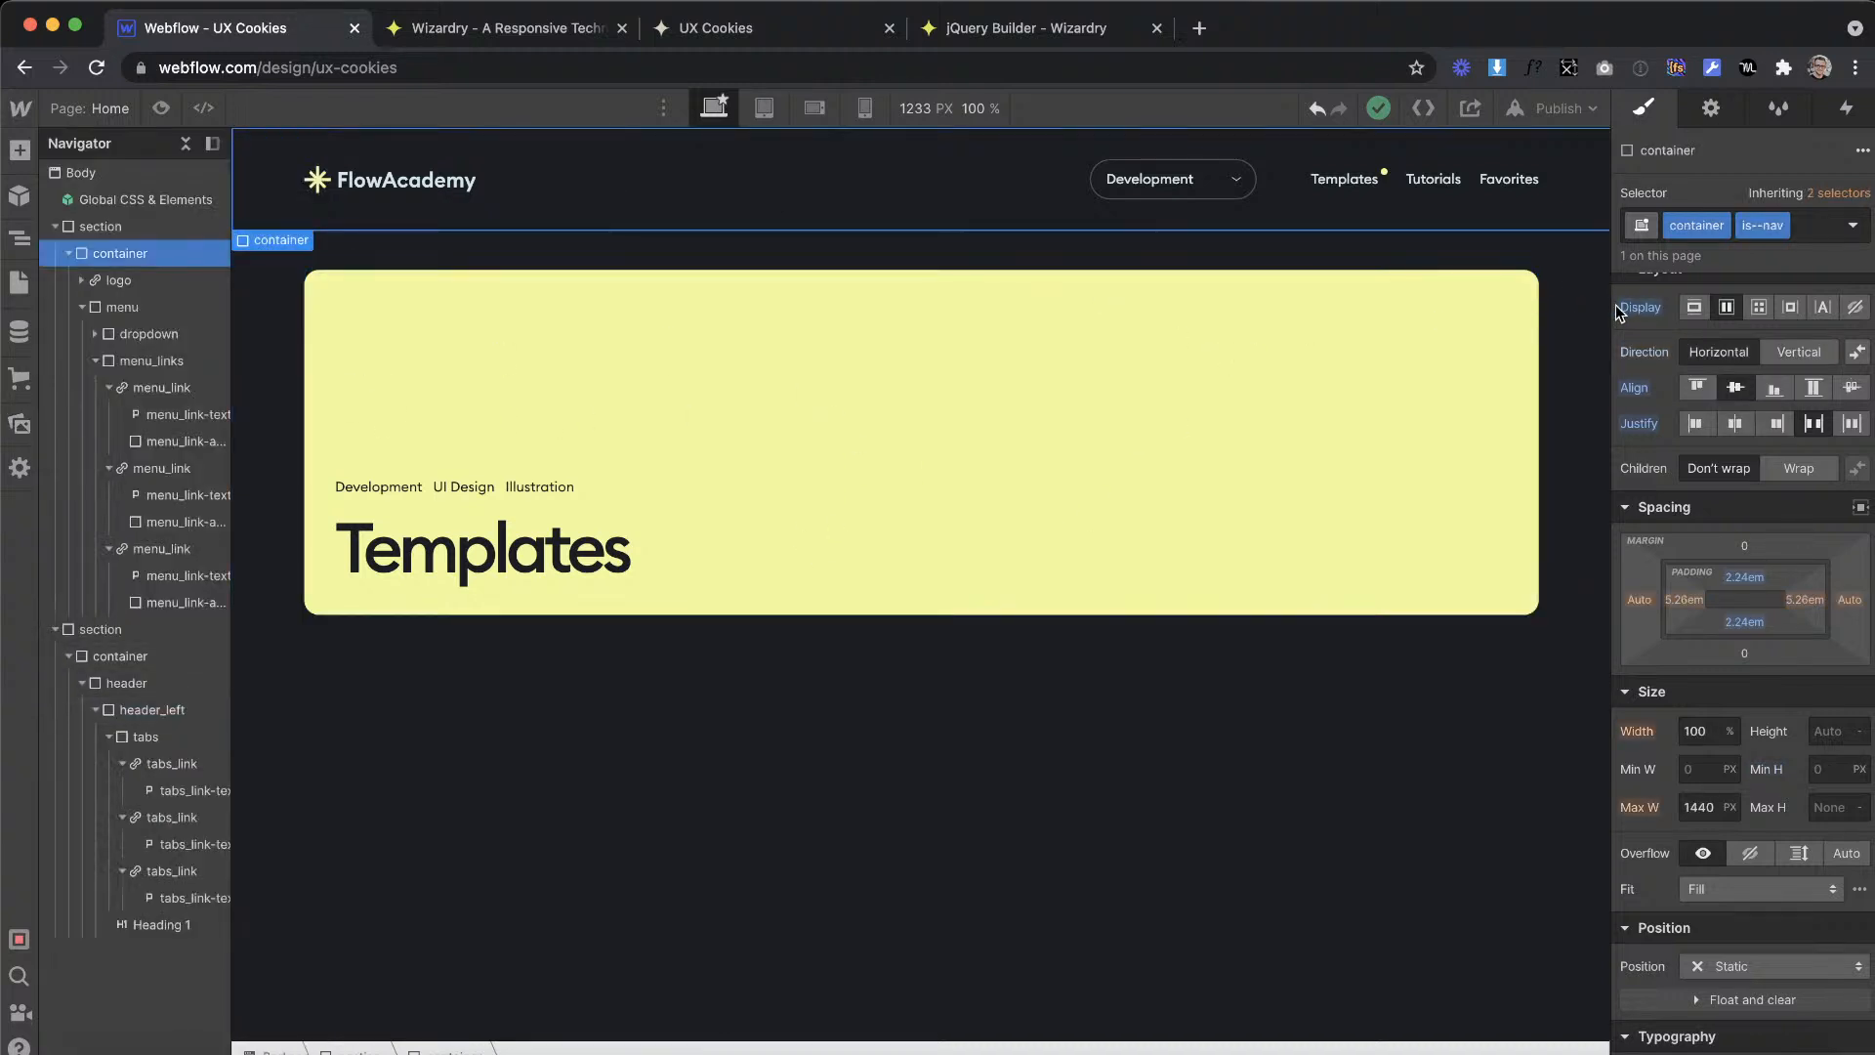
left_click_drag(1602, 309, 1345, 359)
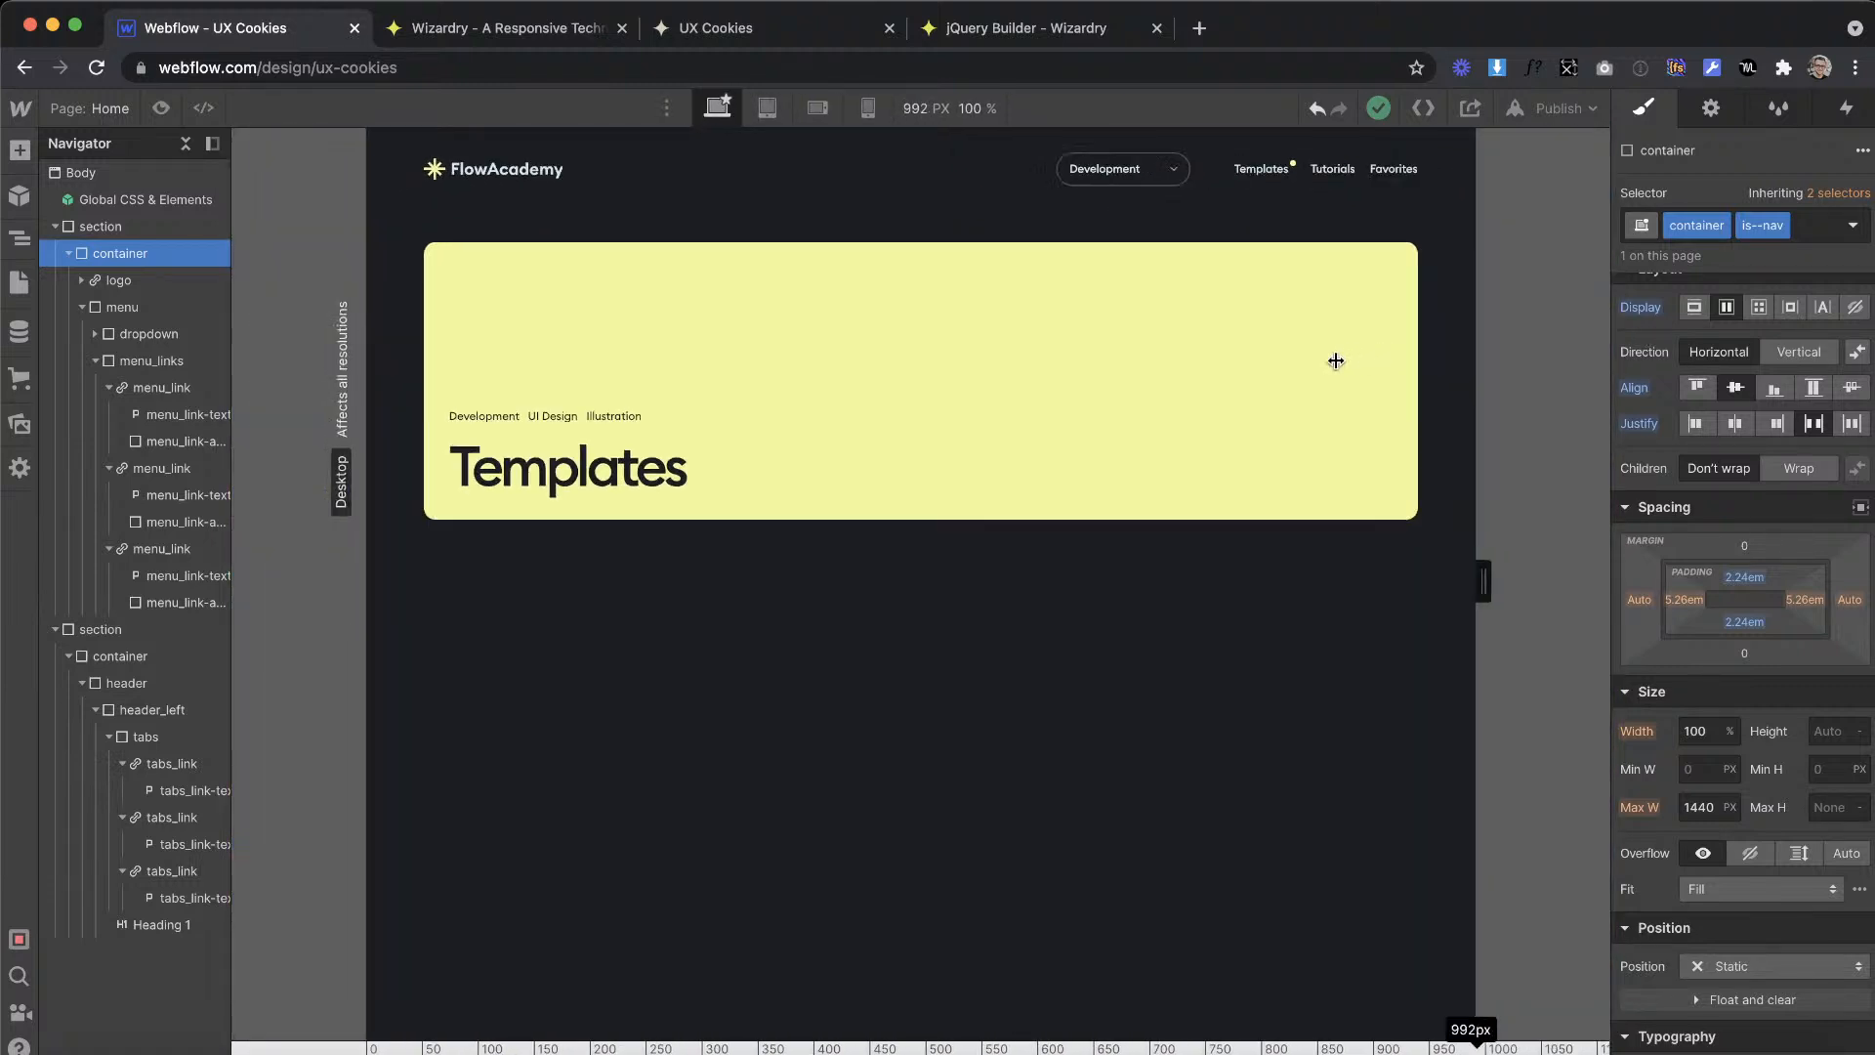
left_click_drag(1509, 349, 1354, 375)
left_click_drag(1472, 345, 1390, 489)
left_click(933, 309)
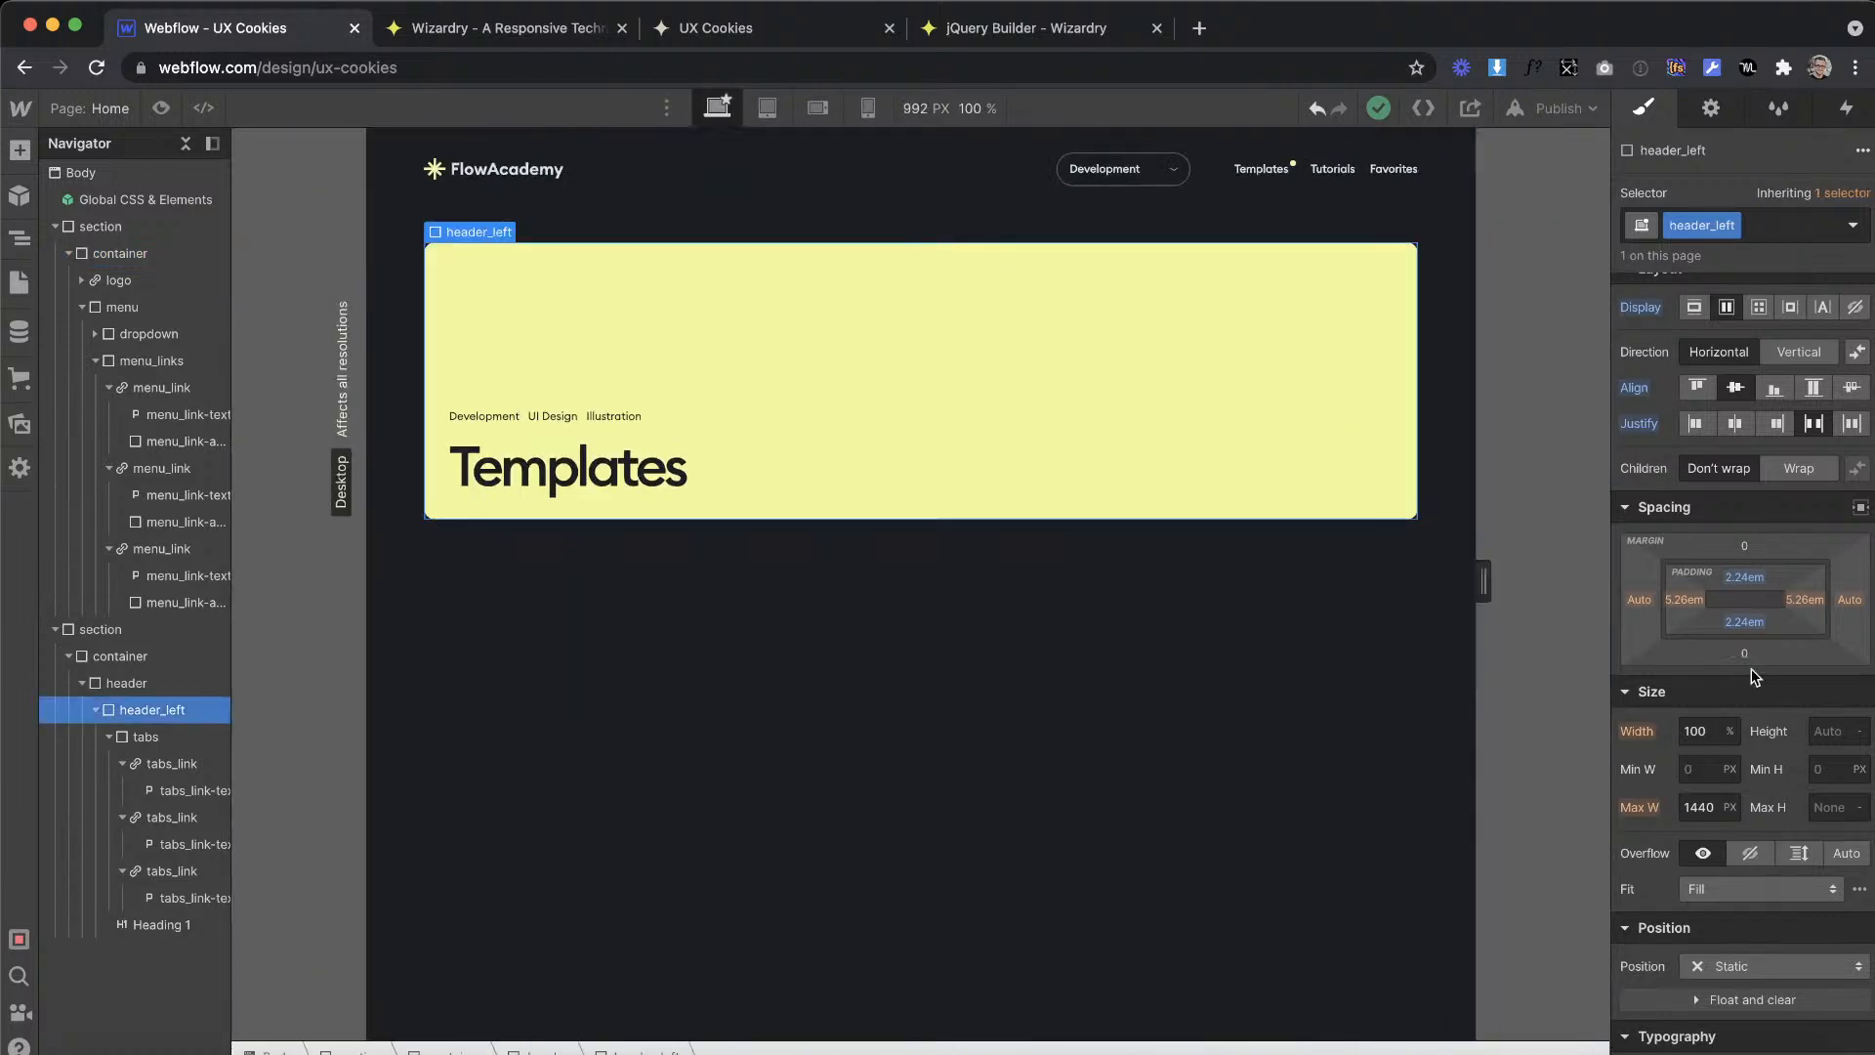
key("d")
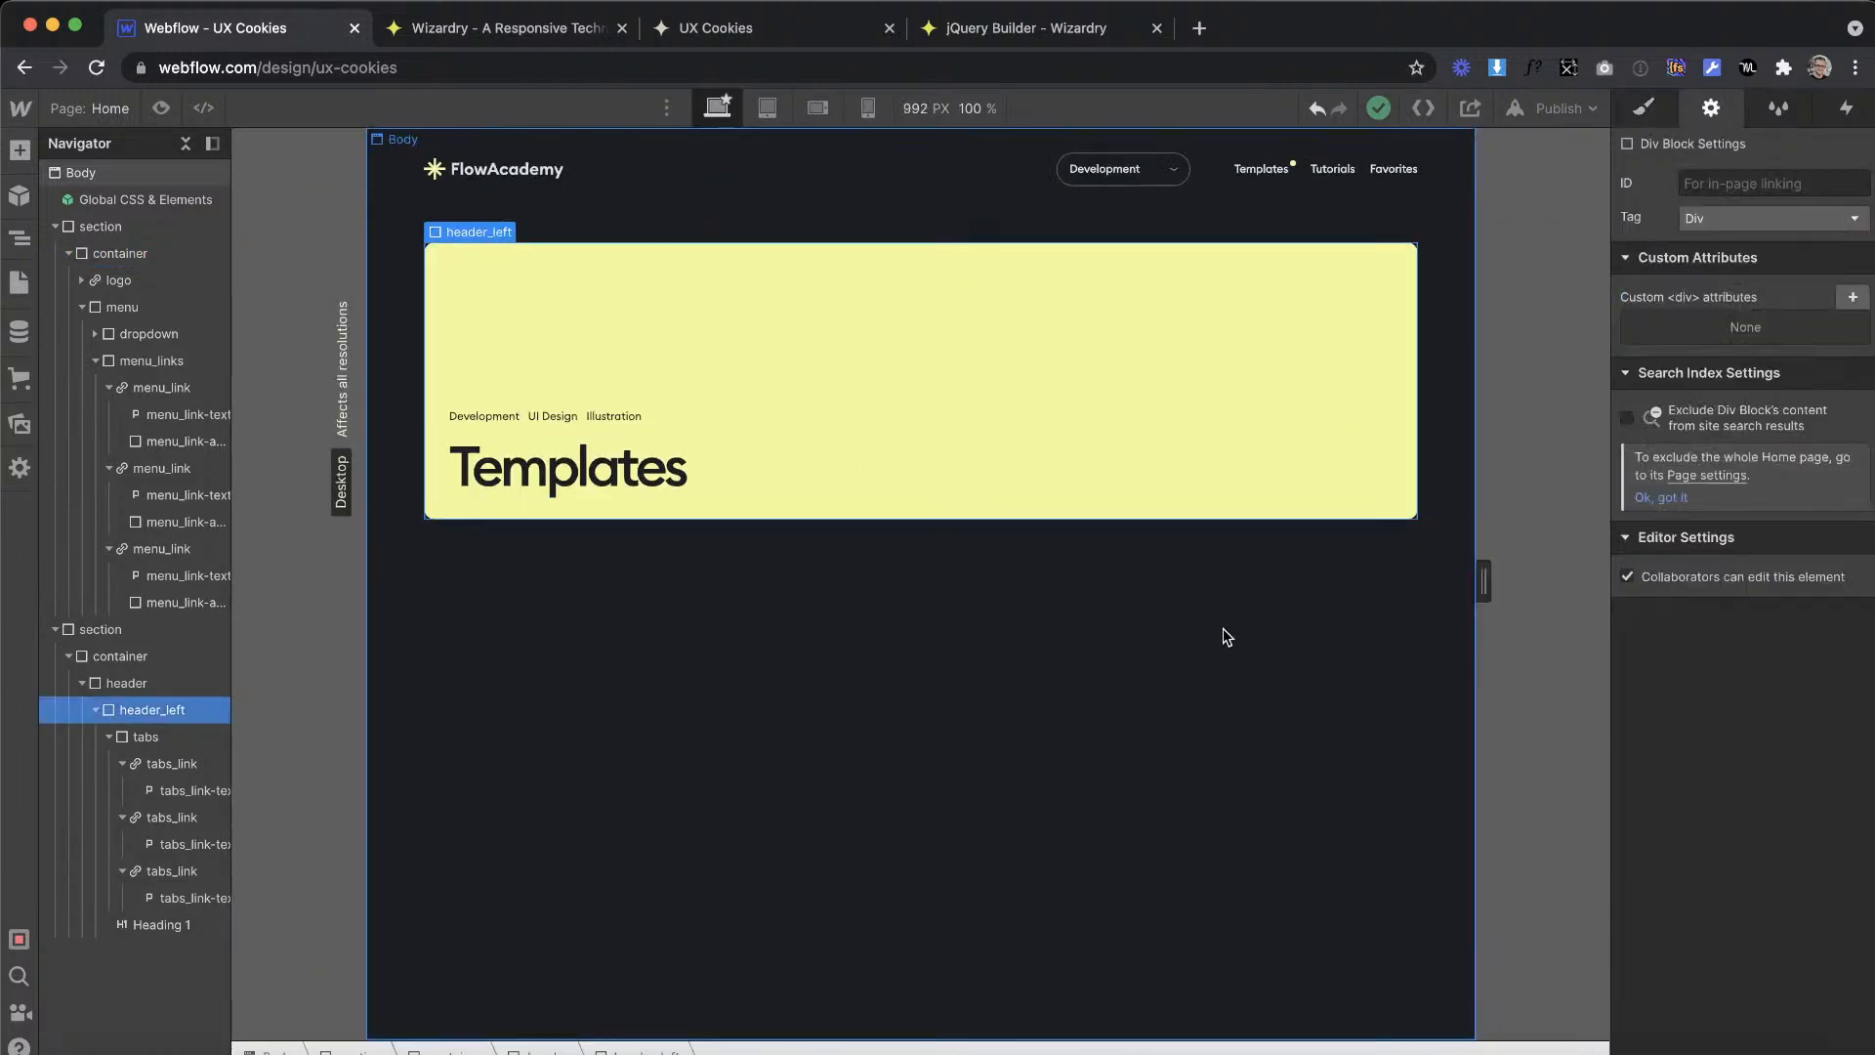
left_click(1228, 636)
Step: Set the canvas width to 3000 px to check the layout on a very wide screen
double_click(1508, 614)
left_click(940, 111)
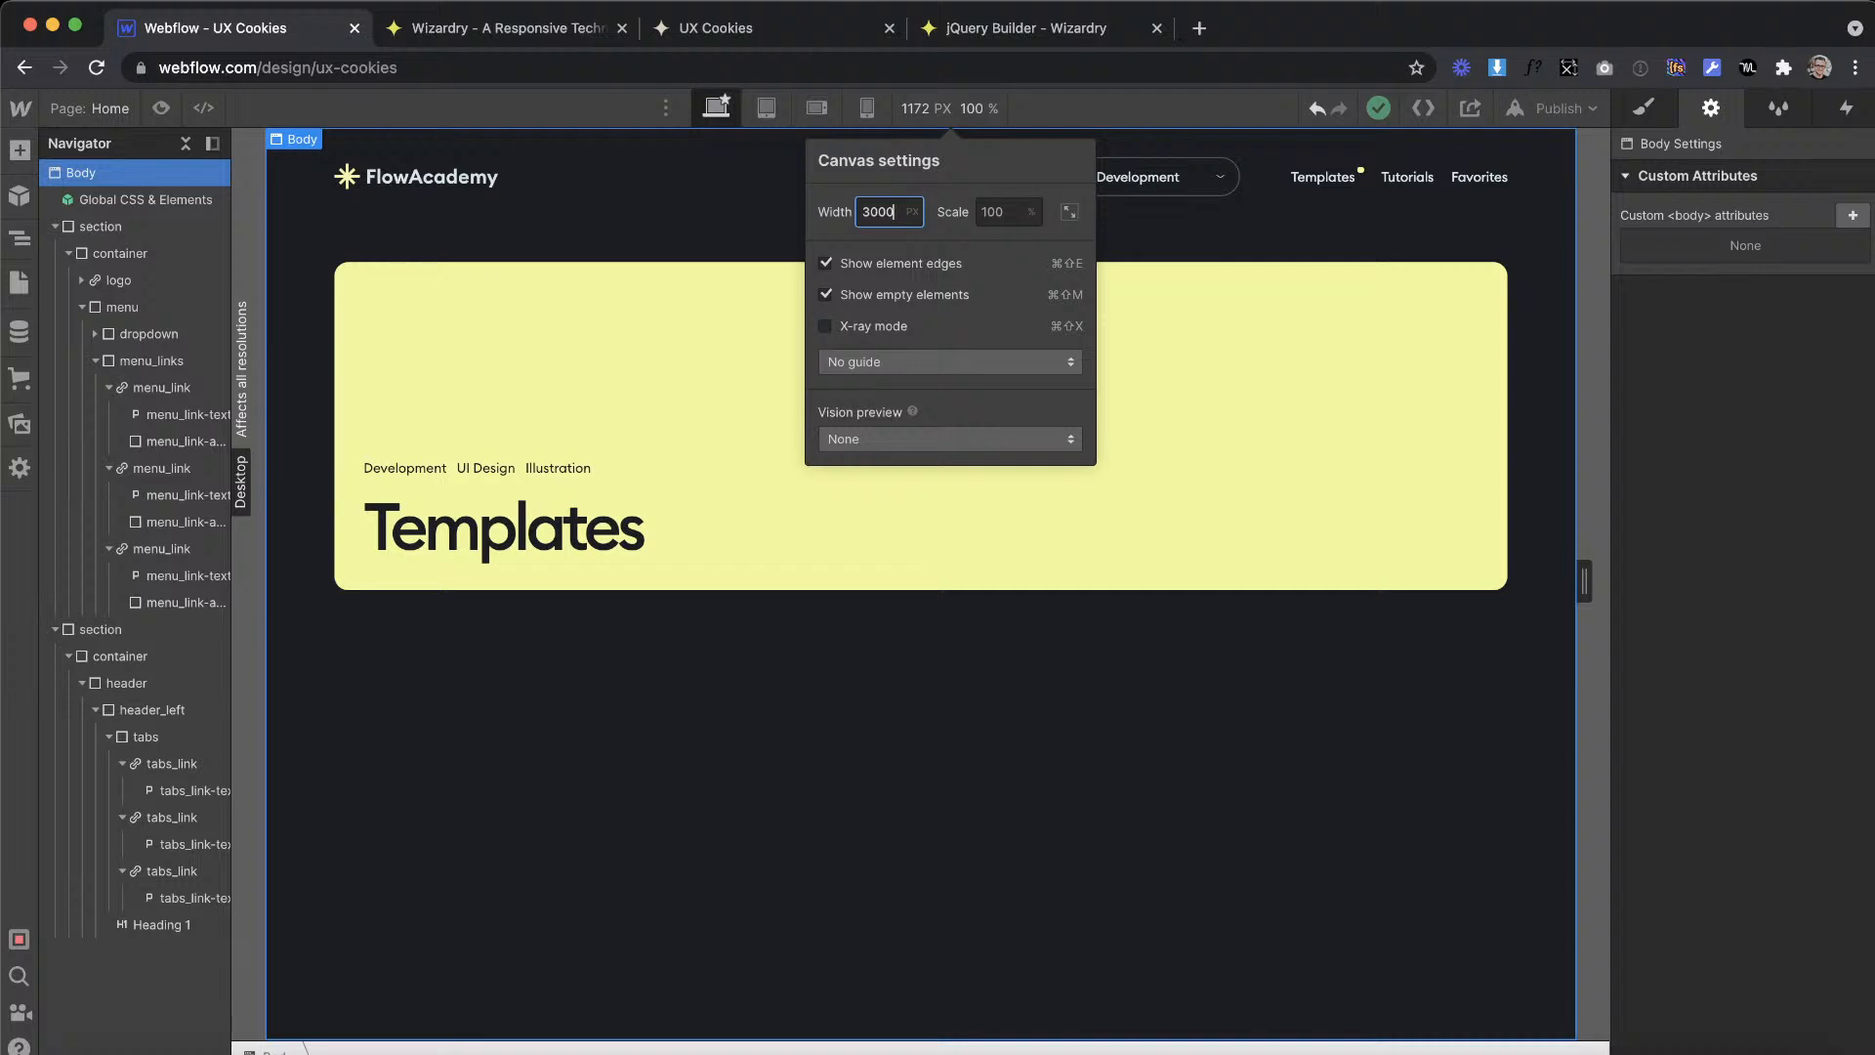
key("Return")
left_click(1111, 532)
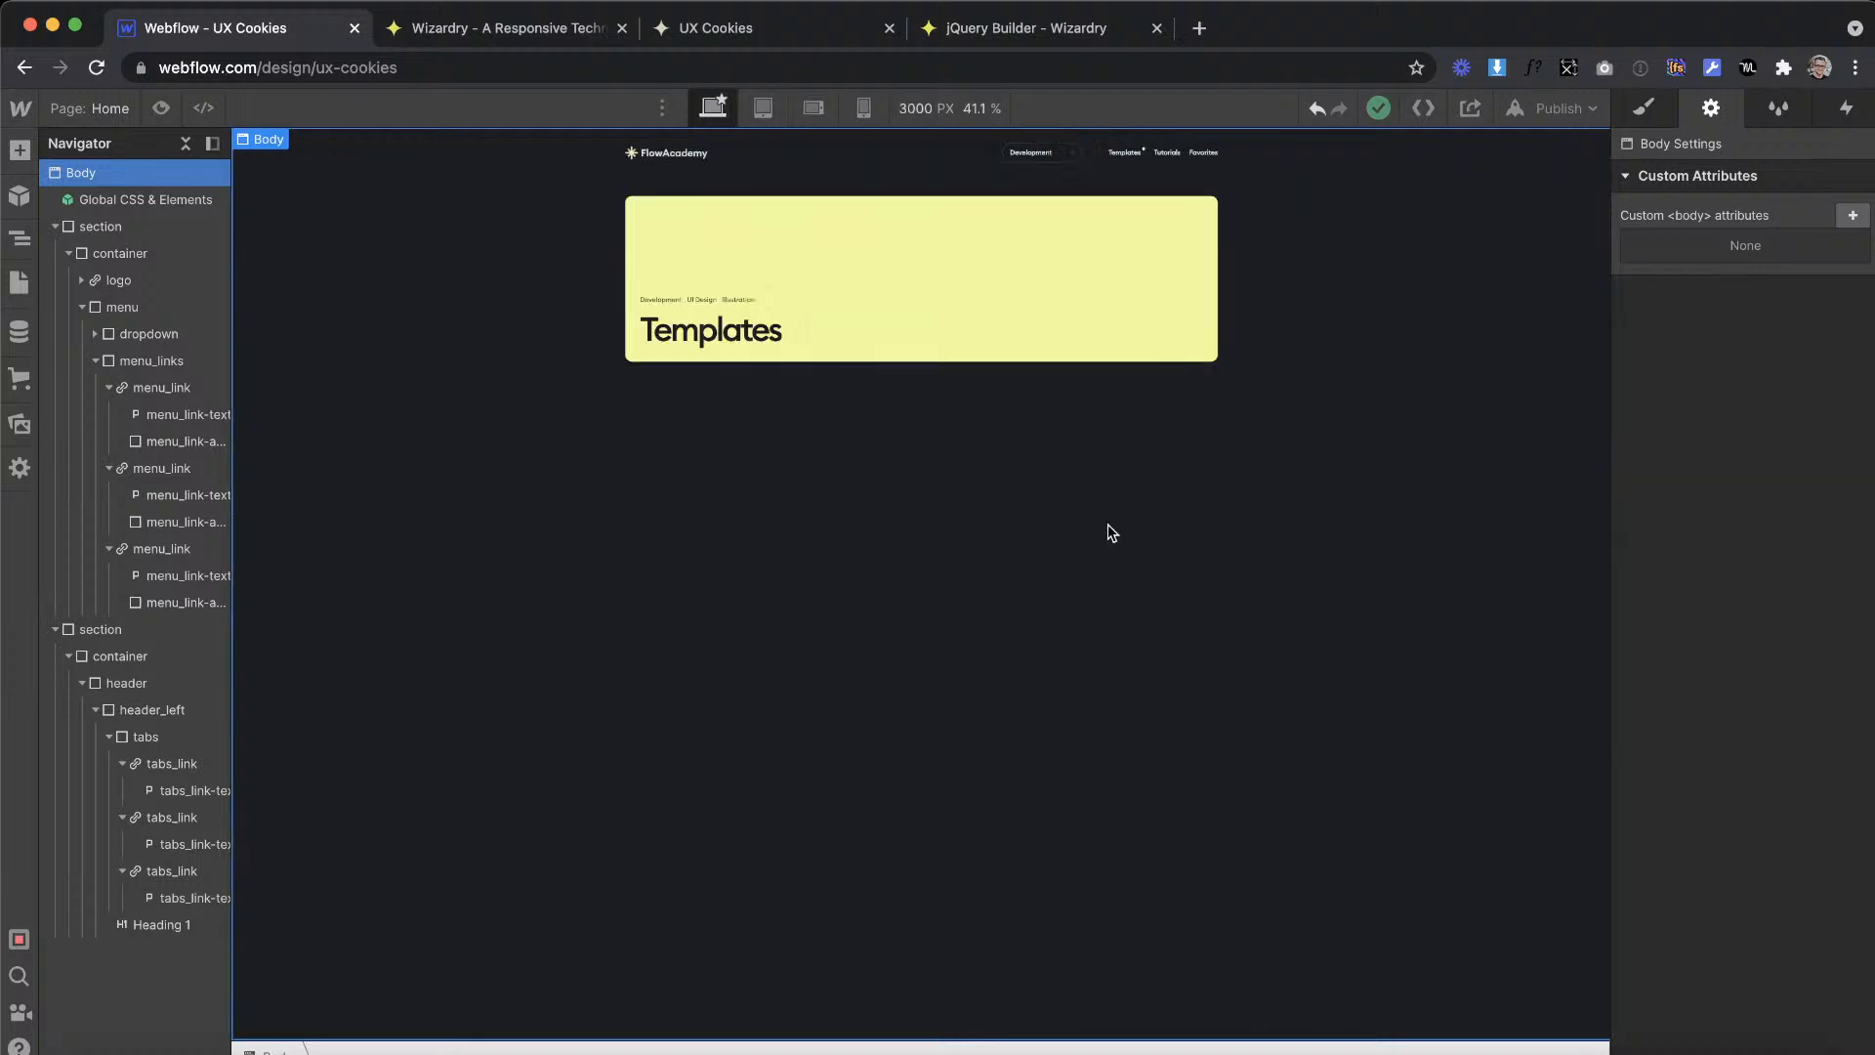
Step: Reduce the canvas width in stages from 3000 px to 992 px to compare how the layout scales
left_click_drag(1609, 369, 1458, 369)
left_click_drag(1609, 381, 1514, 369)
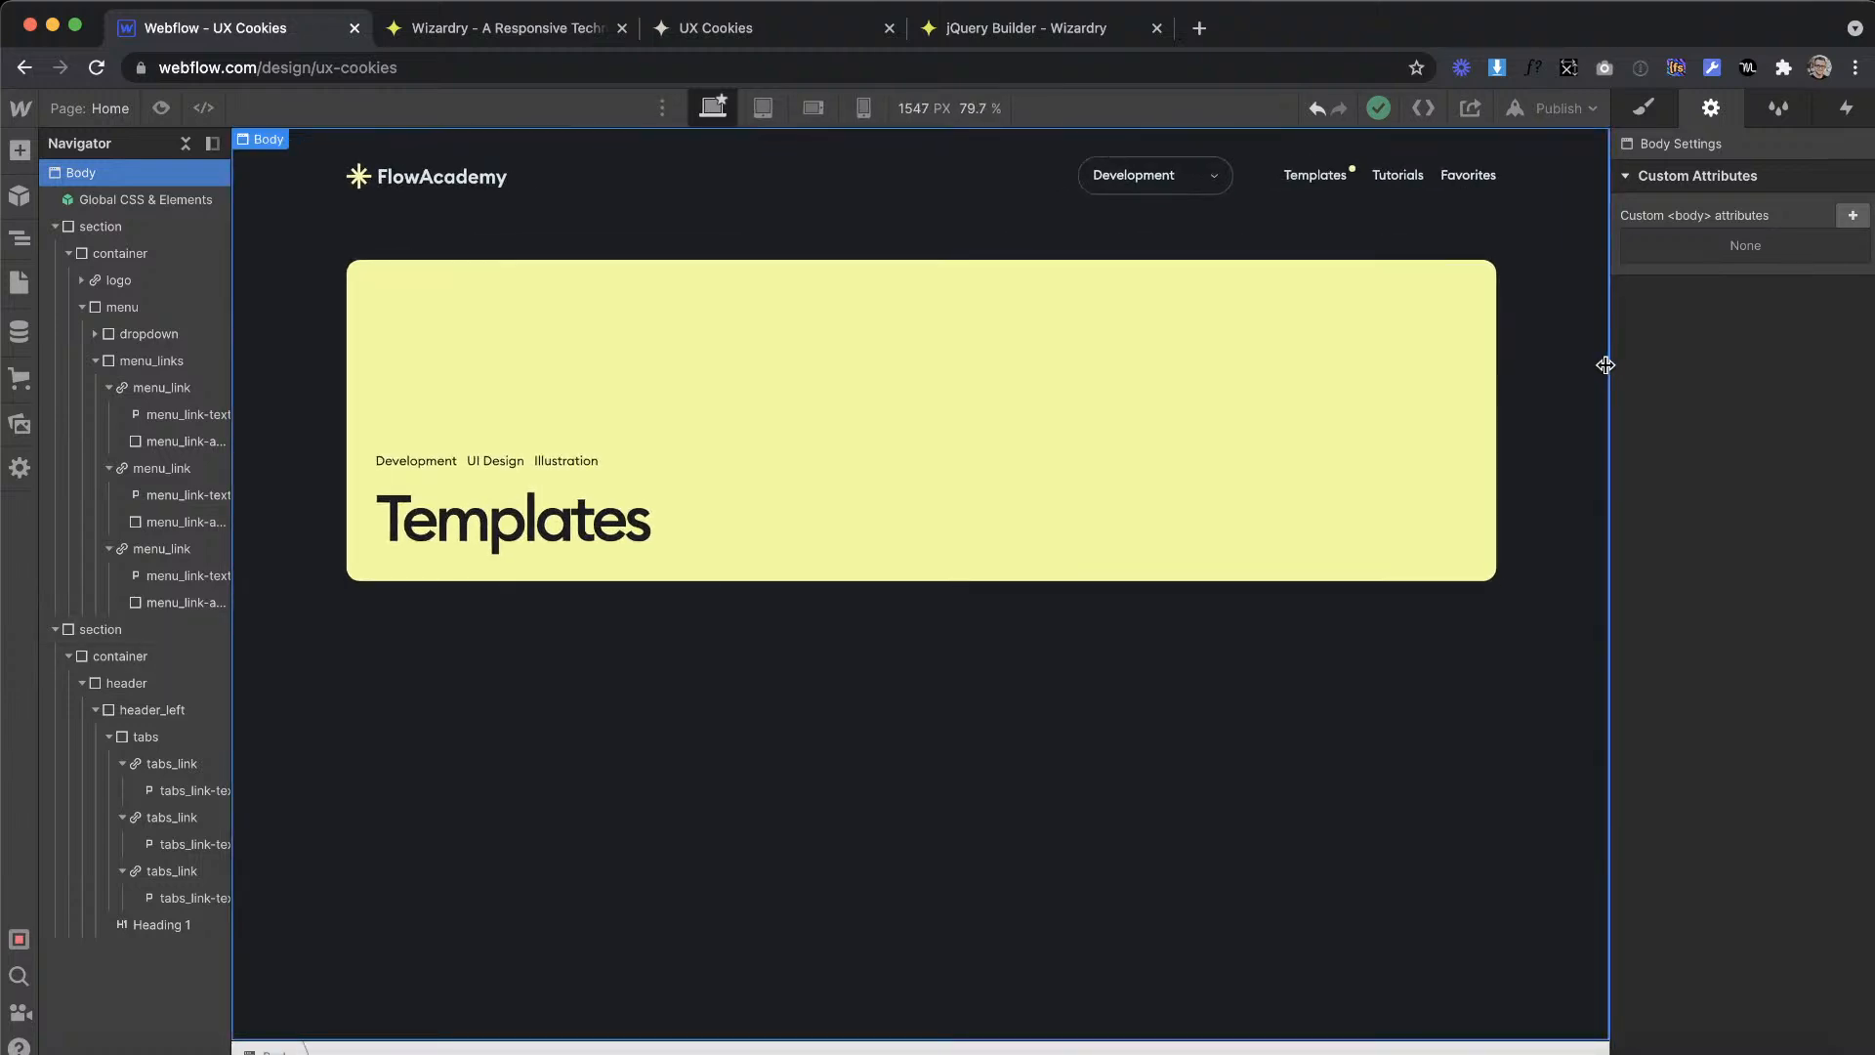
left_click(1608, 364)
left_click_drag(1609, 365, 1406, 365)
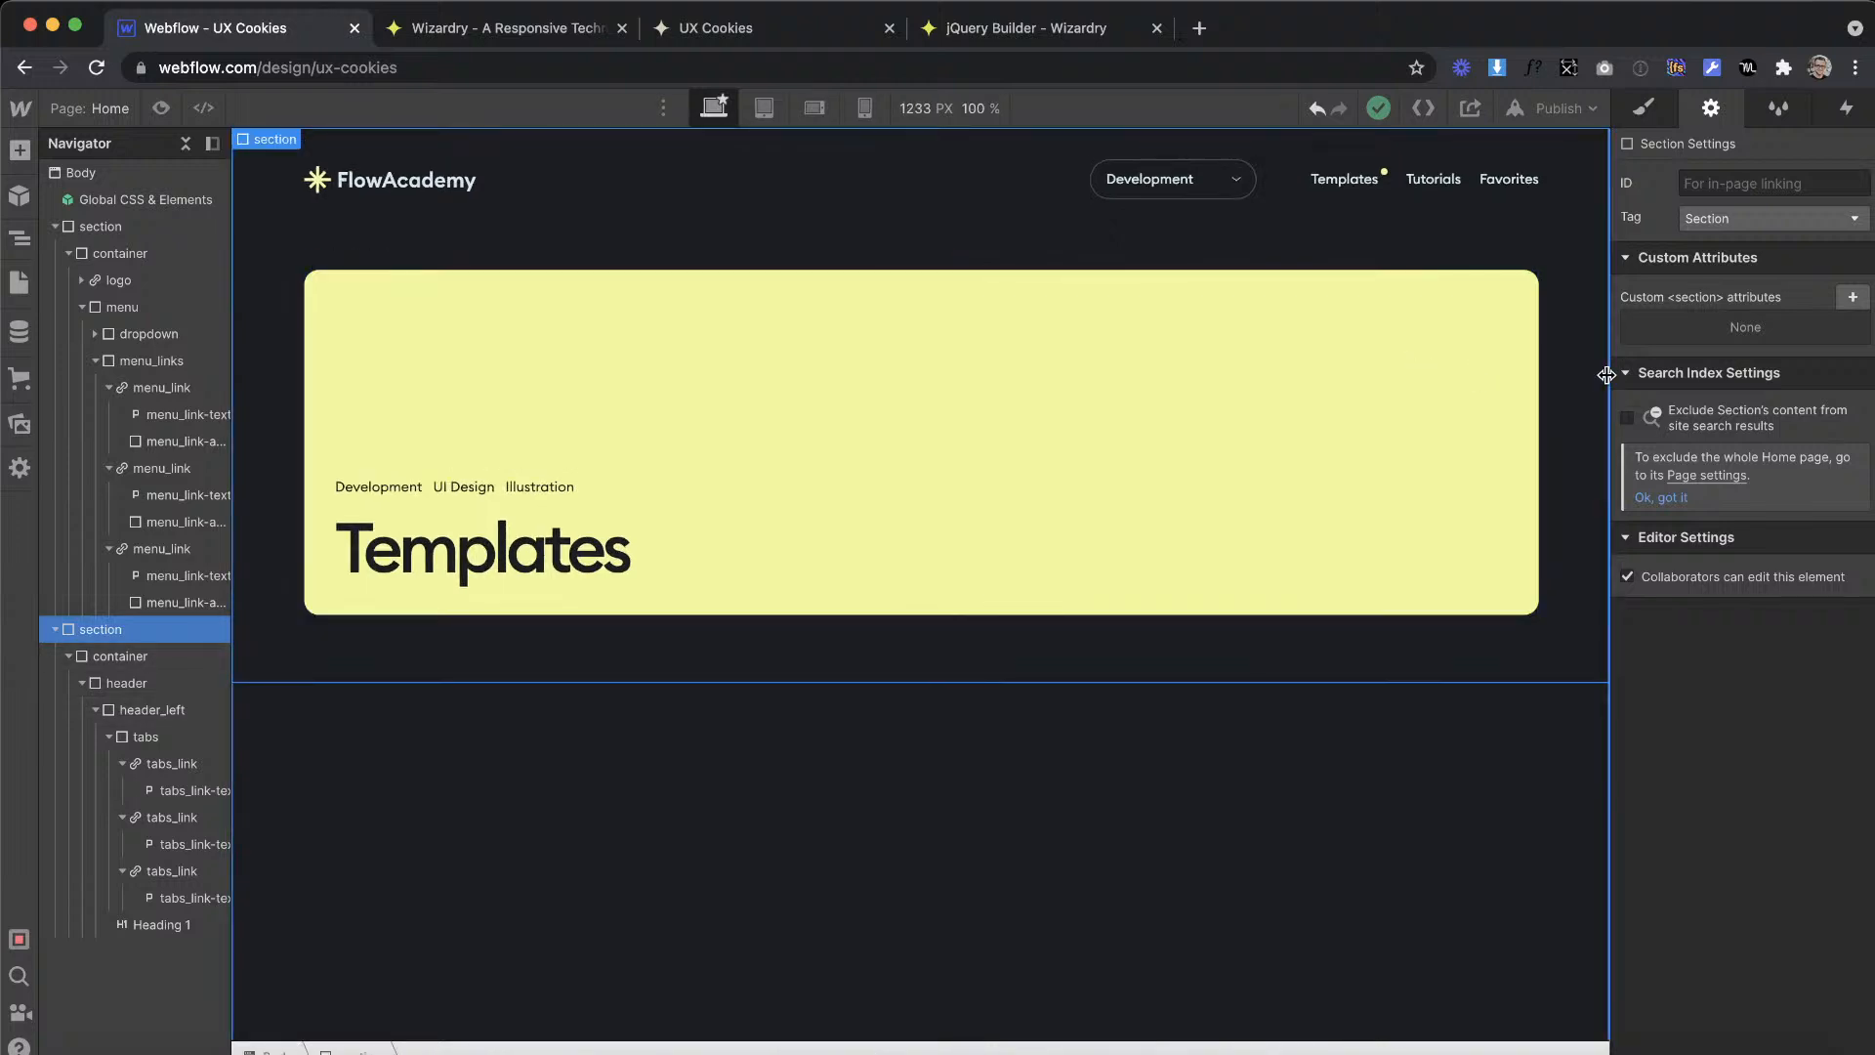
left_click_drag(1606, 375, 1373, 381)
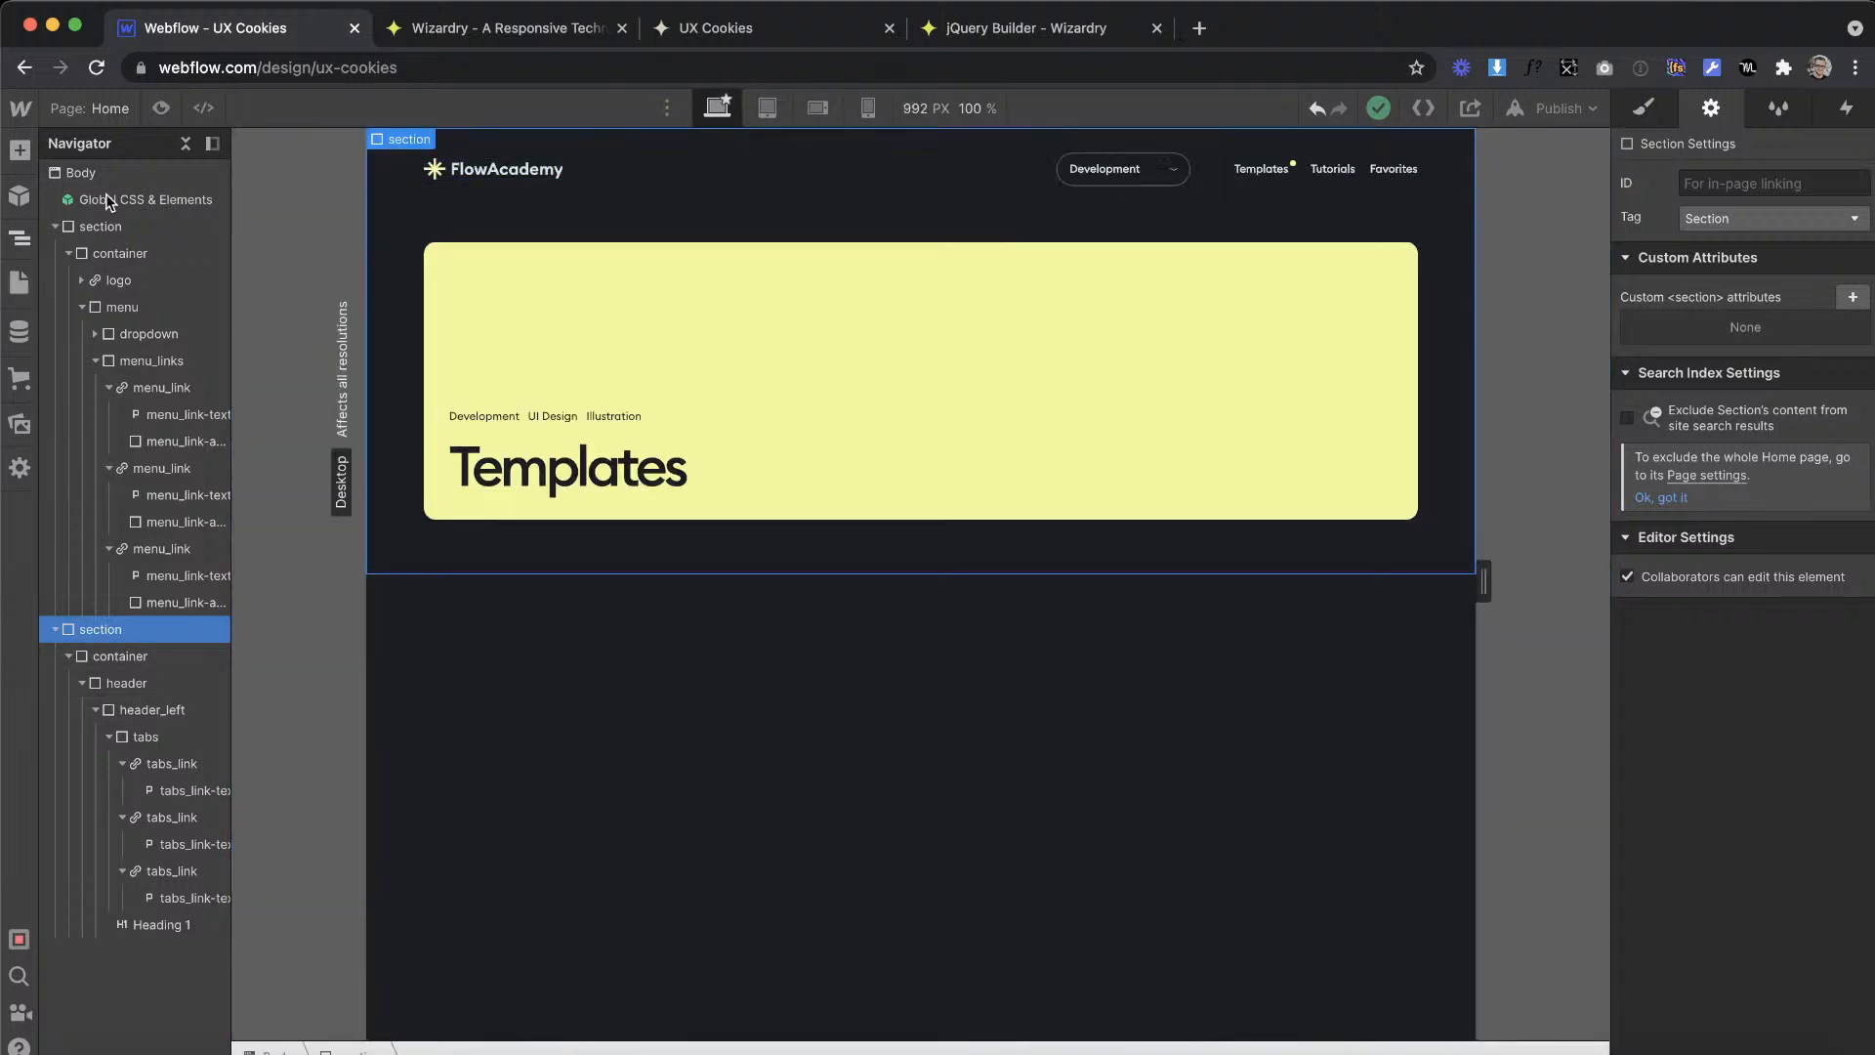
Step: Review the Body element's style settings and open the maximum width value of the is--main container
left_click(115, 176)
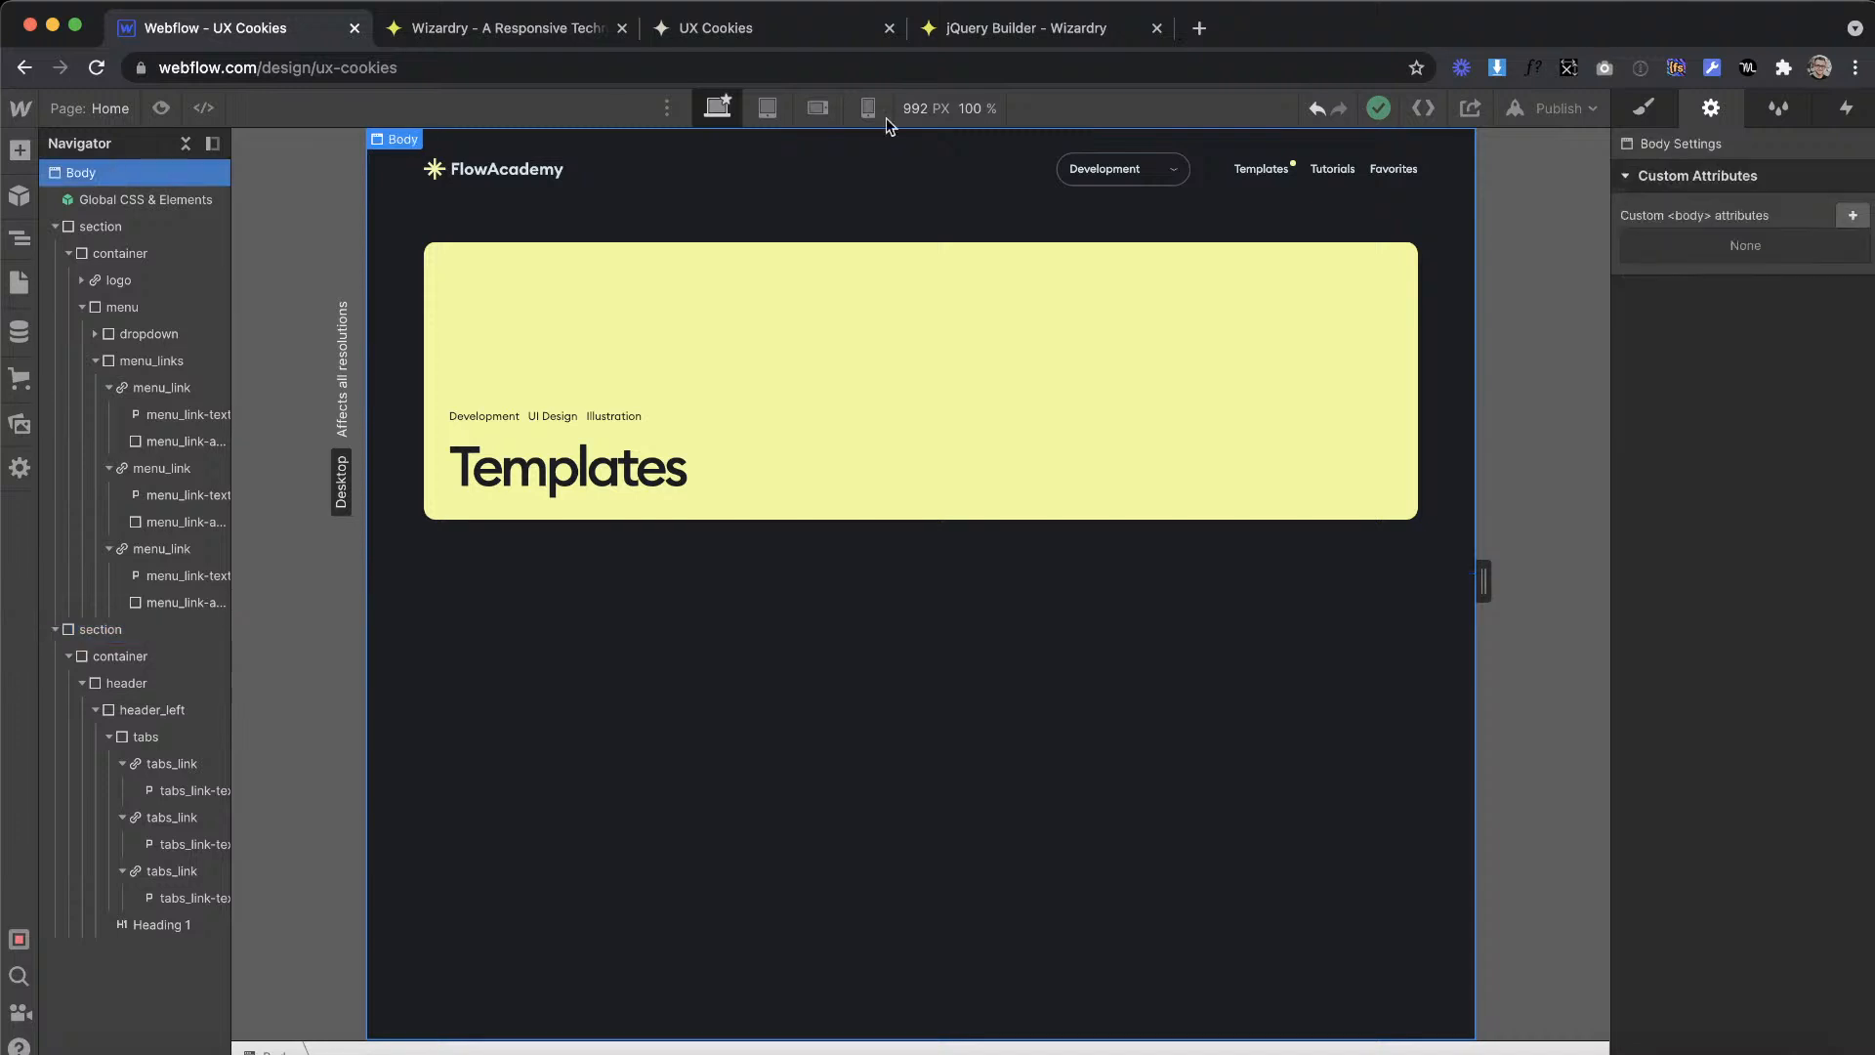
left_click(1644, 111)
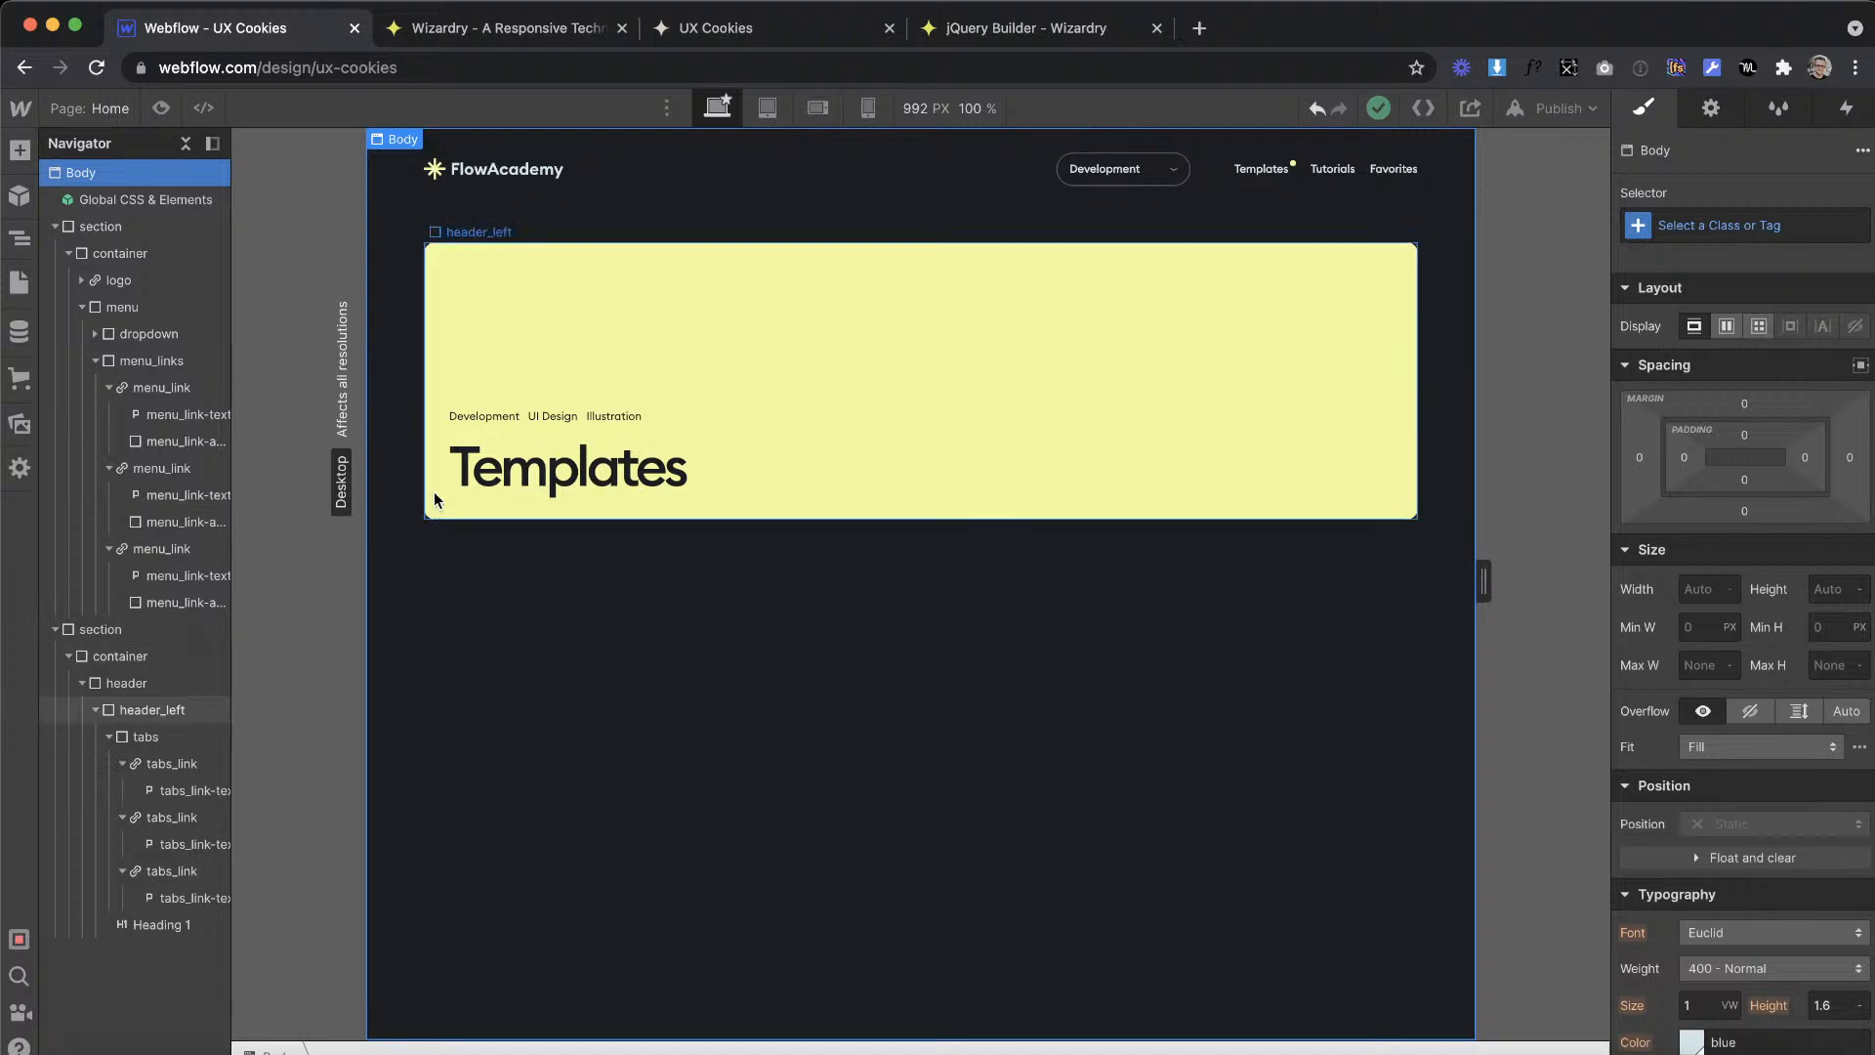
left_click(408, 508)
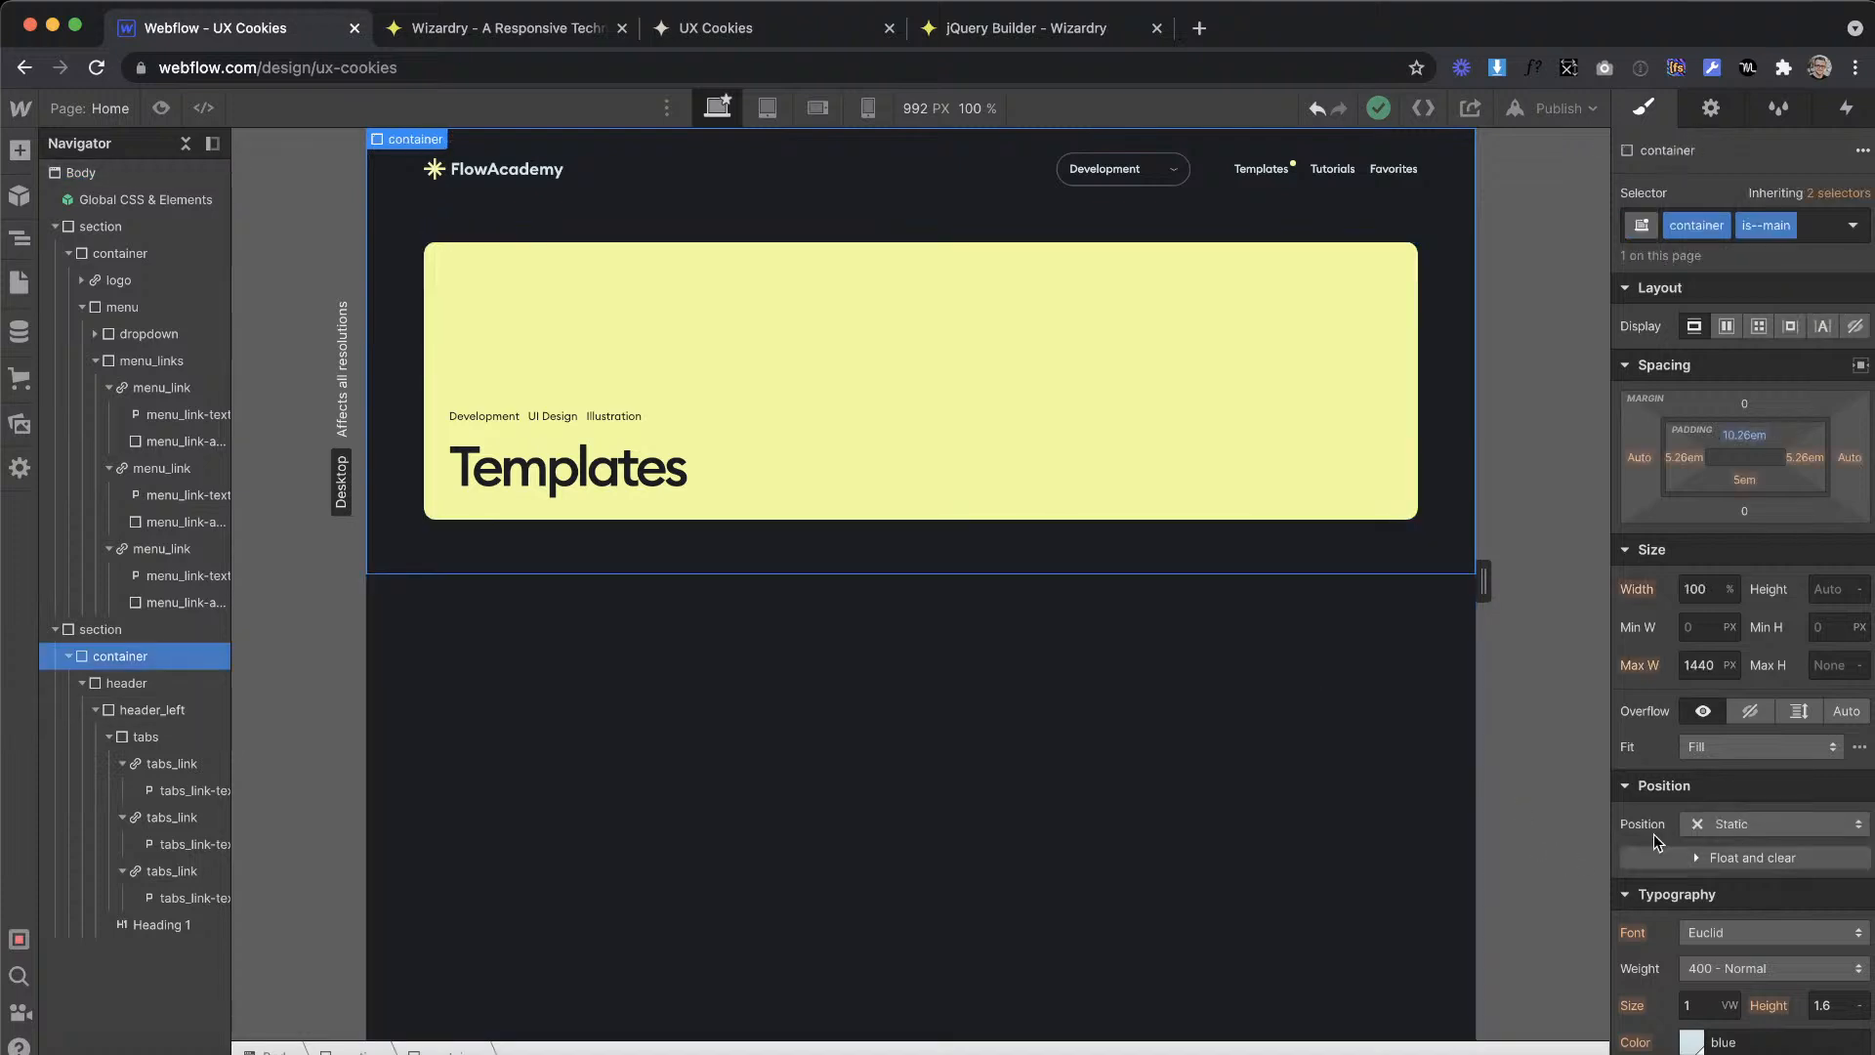
left_click(1707, 665)
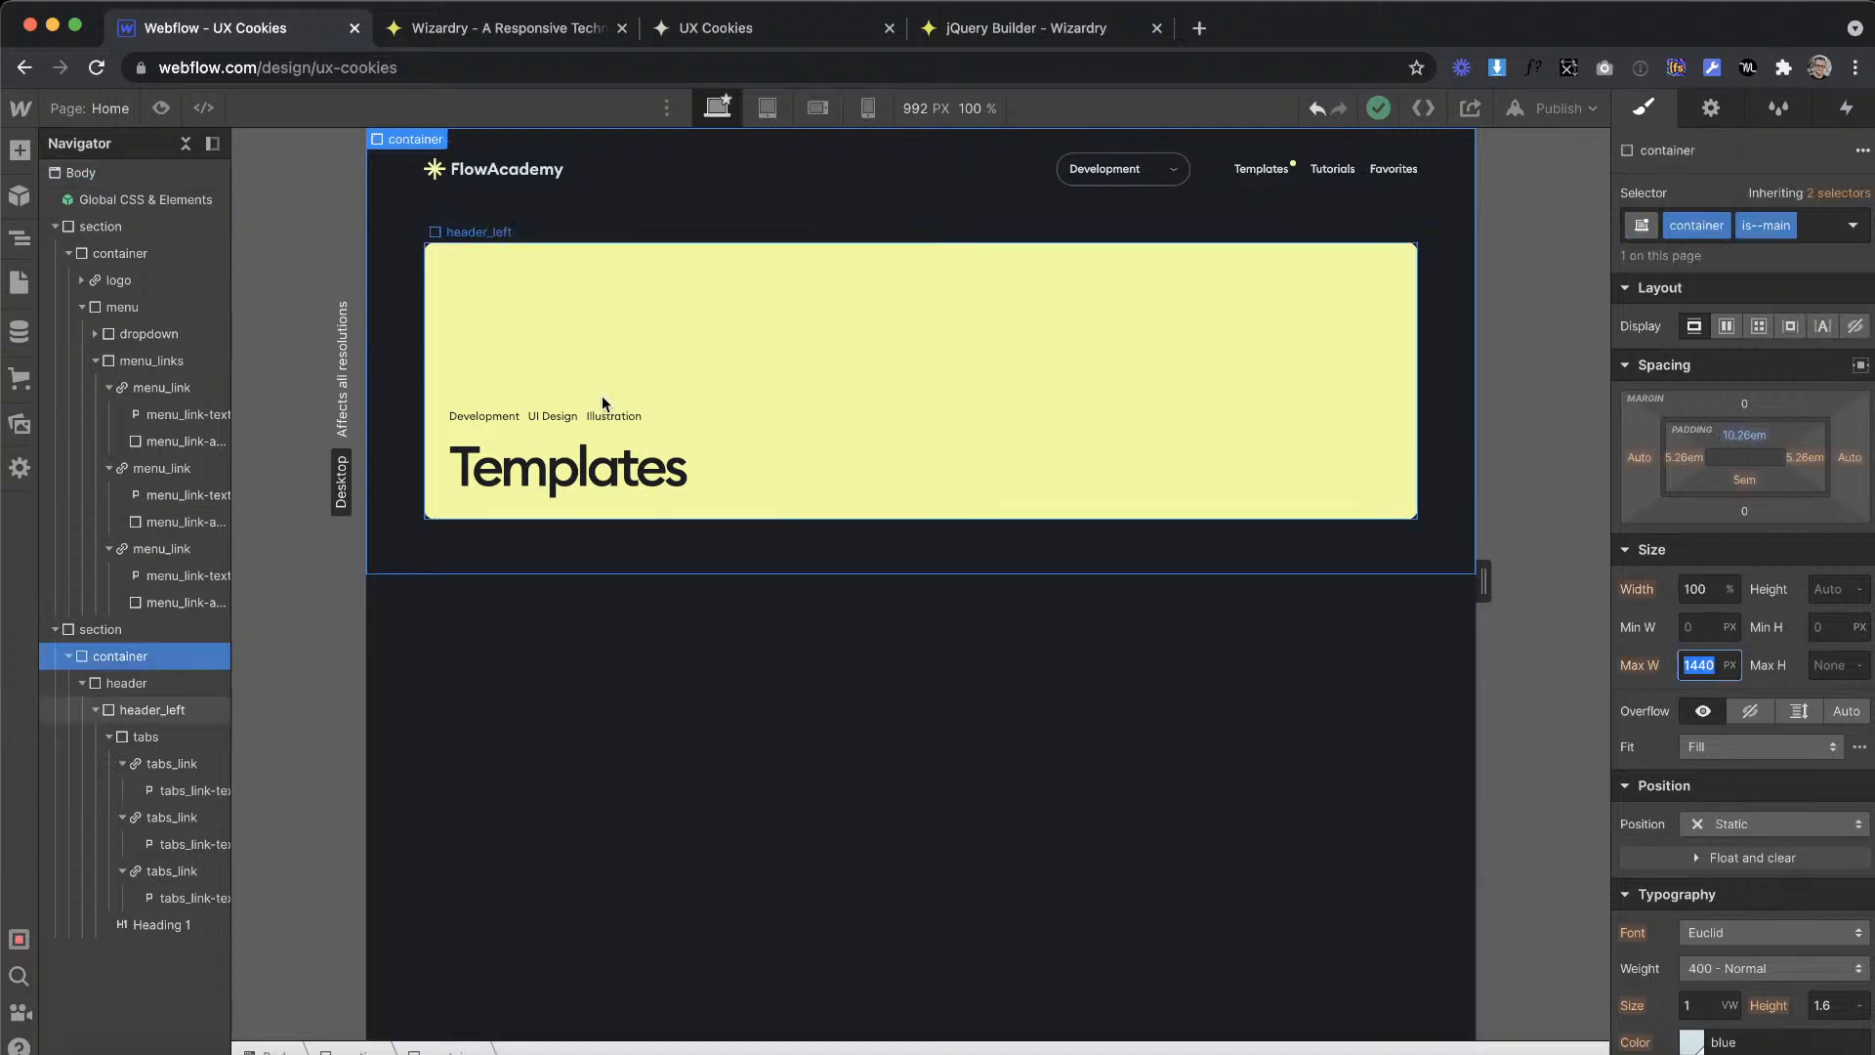
Step: Open the code of the html embed inside the Global CSS & Elements component
left_click(114, 198)
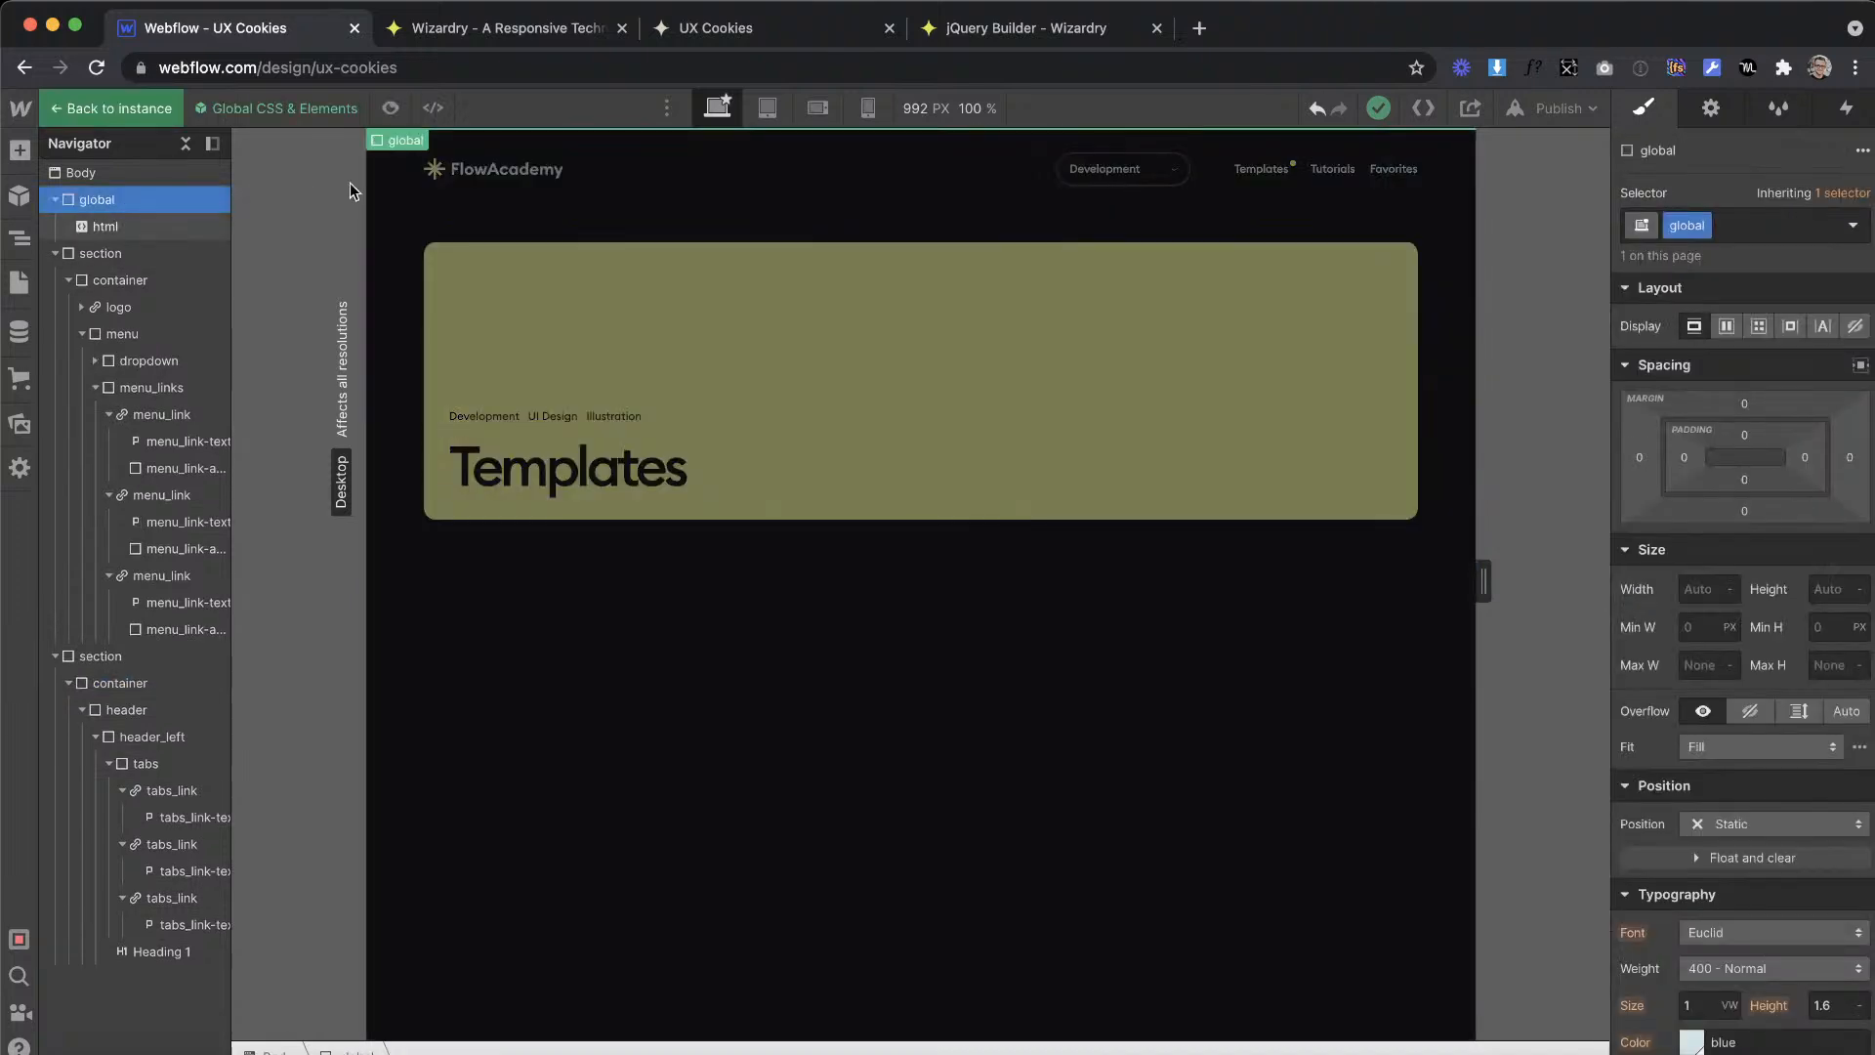
left_click(126, 225)
left_click(428, 140)
Step: In Wizardry's Max Width Calculator, set the container max width to 1440 px and select the generated media query
left_click(484, 30)
scroll(614, 505, "down", 5)
scroll(614, 505, "down", 7)
left_click_drag(234, 673, 25, 677)
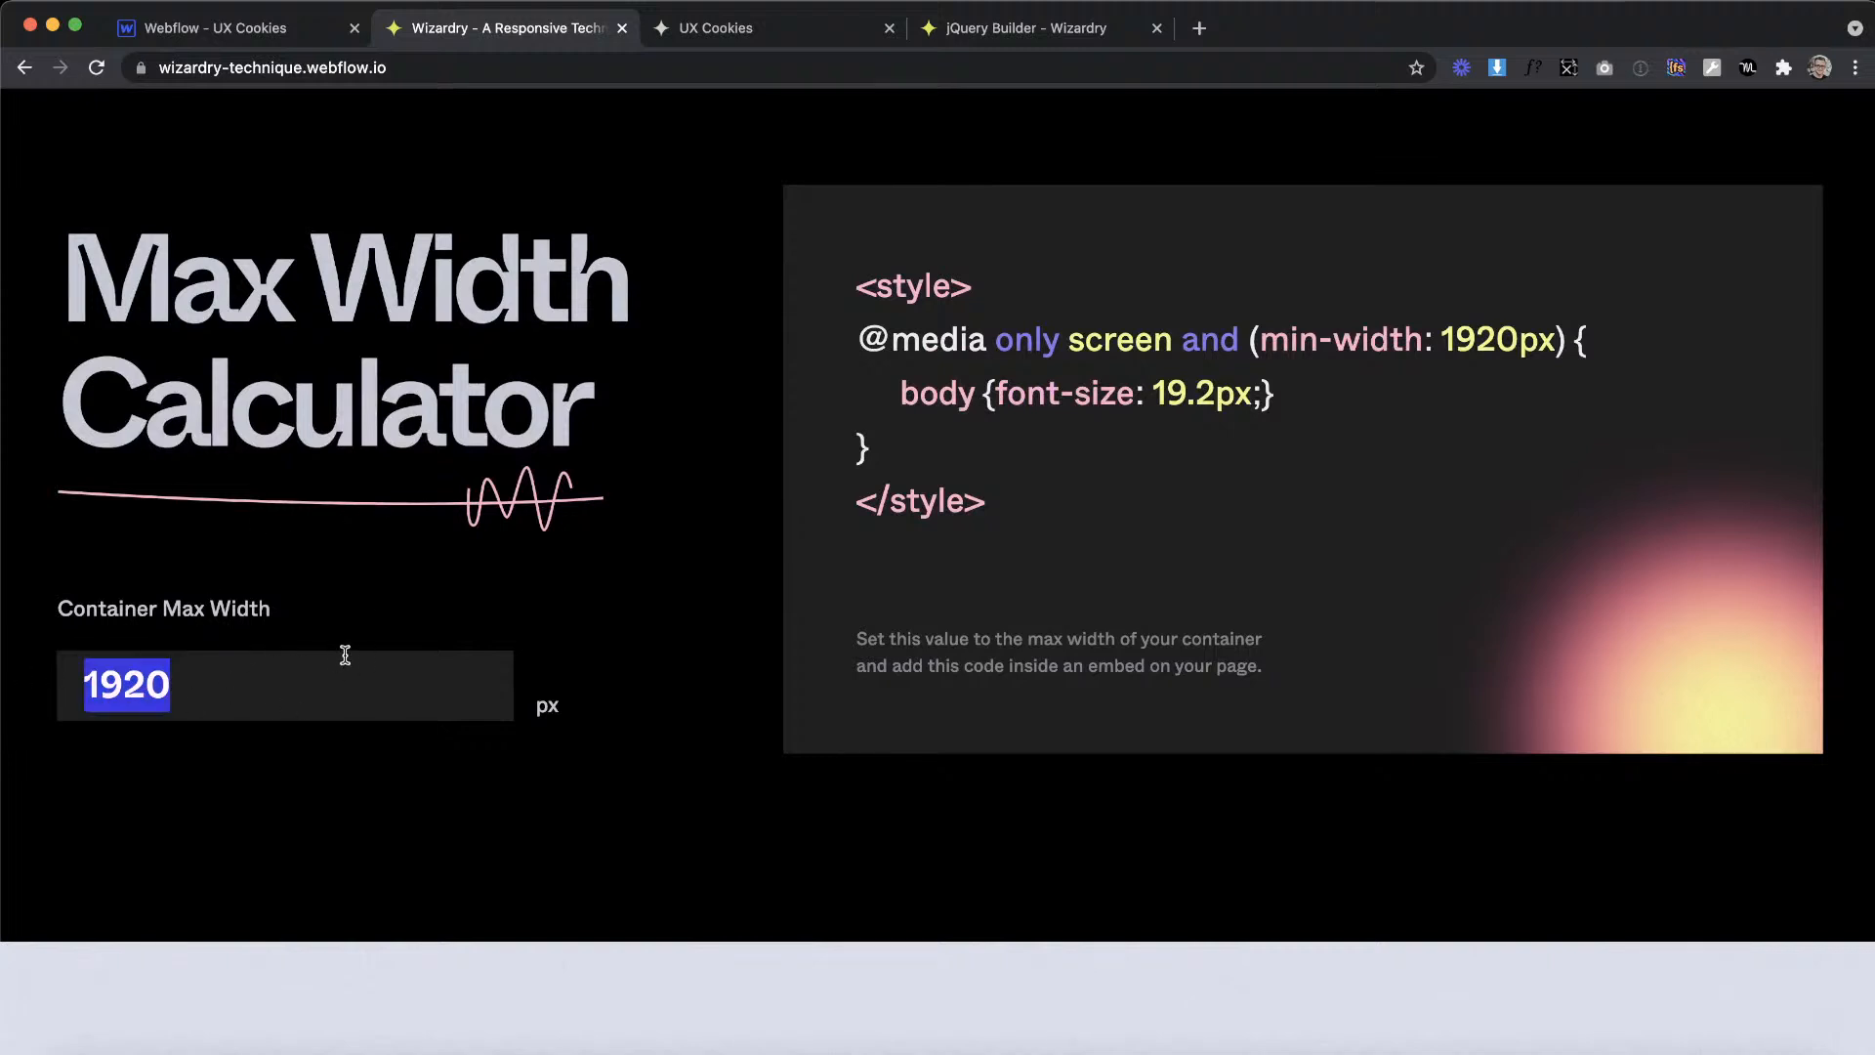
type("14")
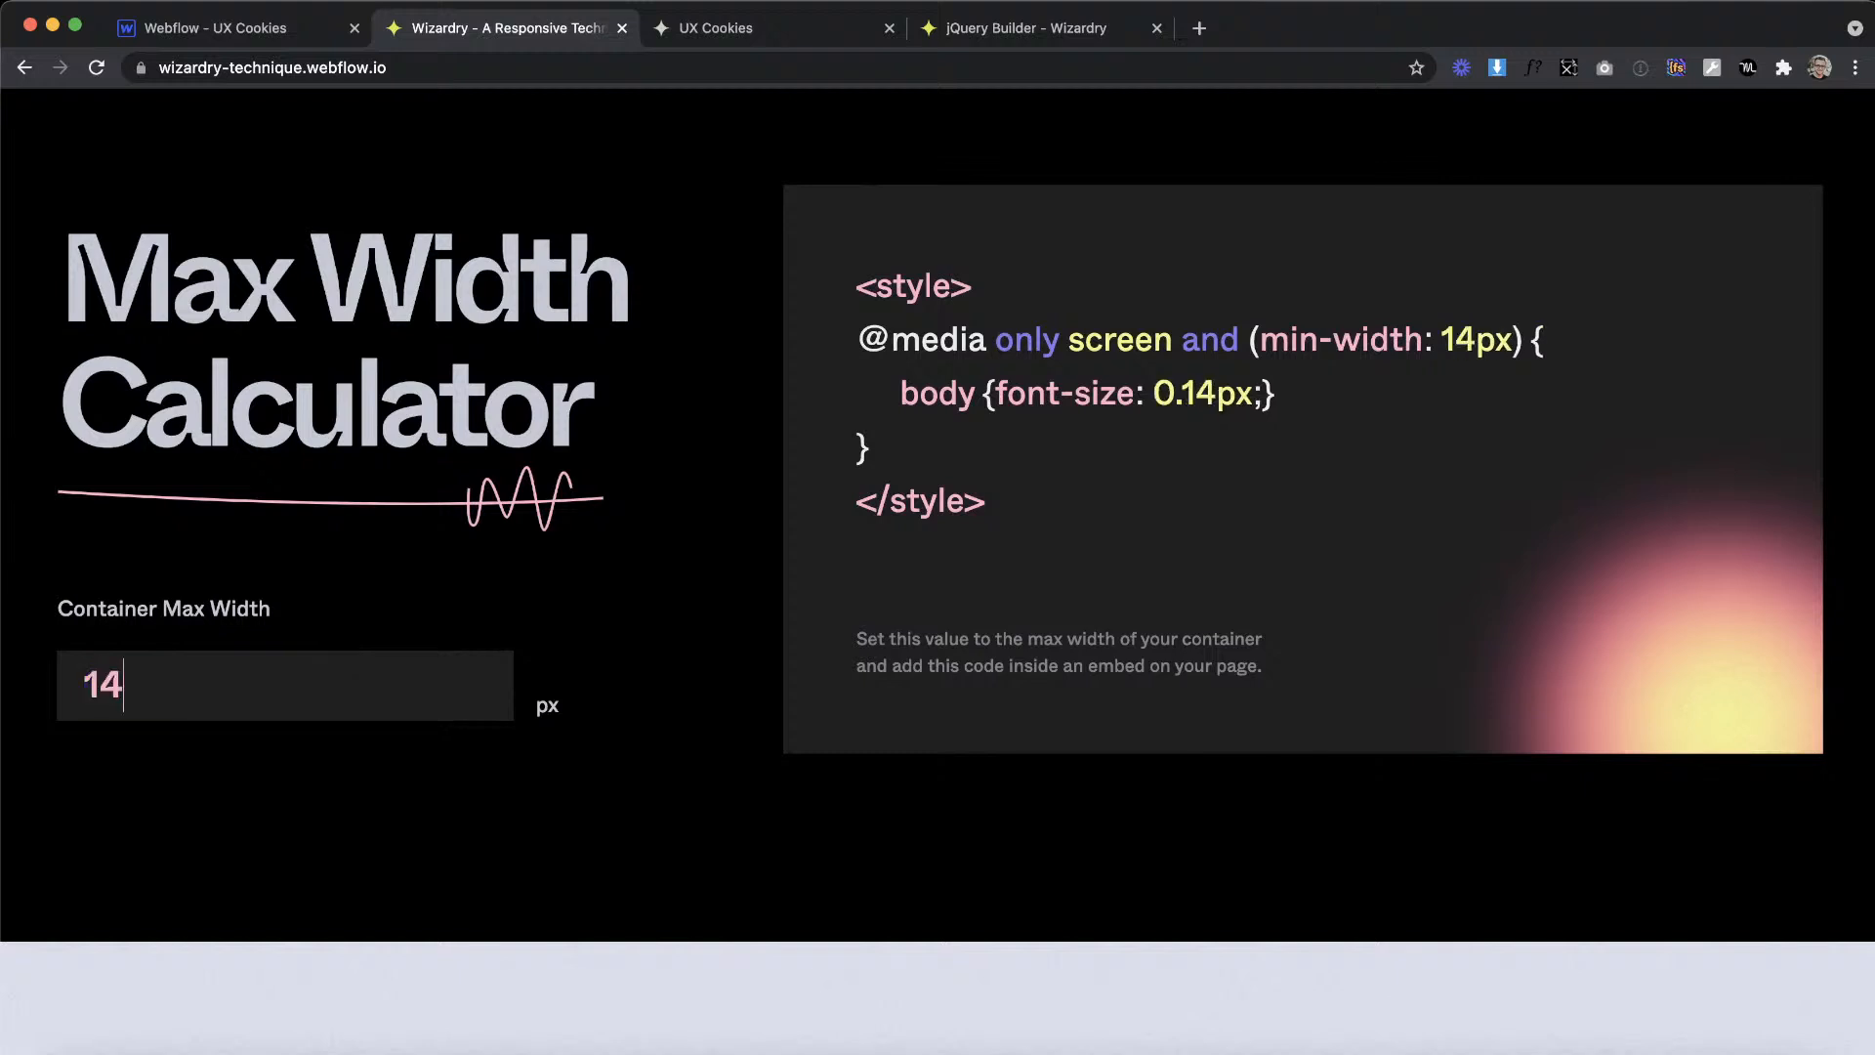
type("40")
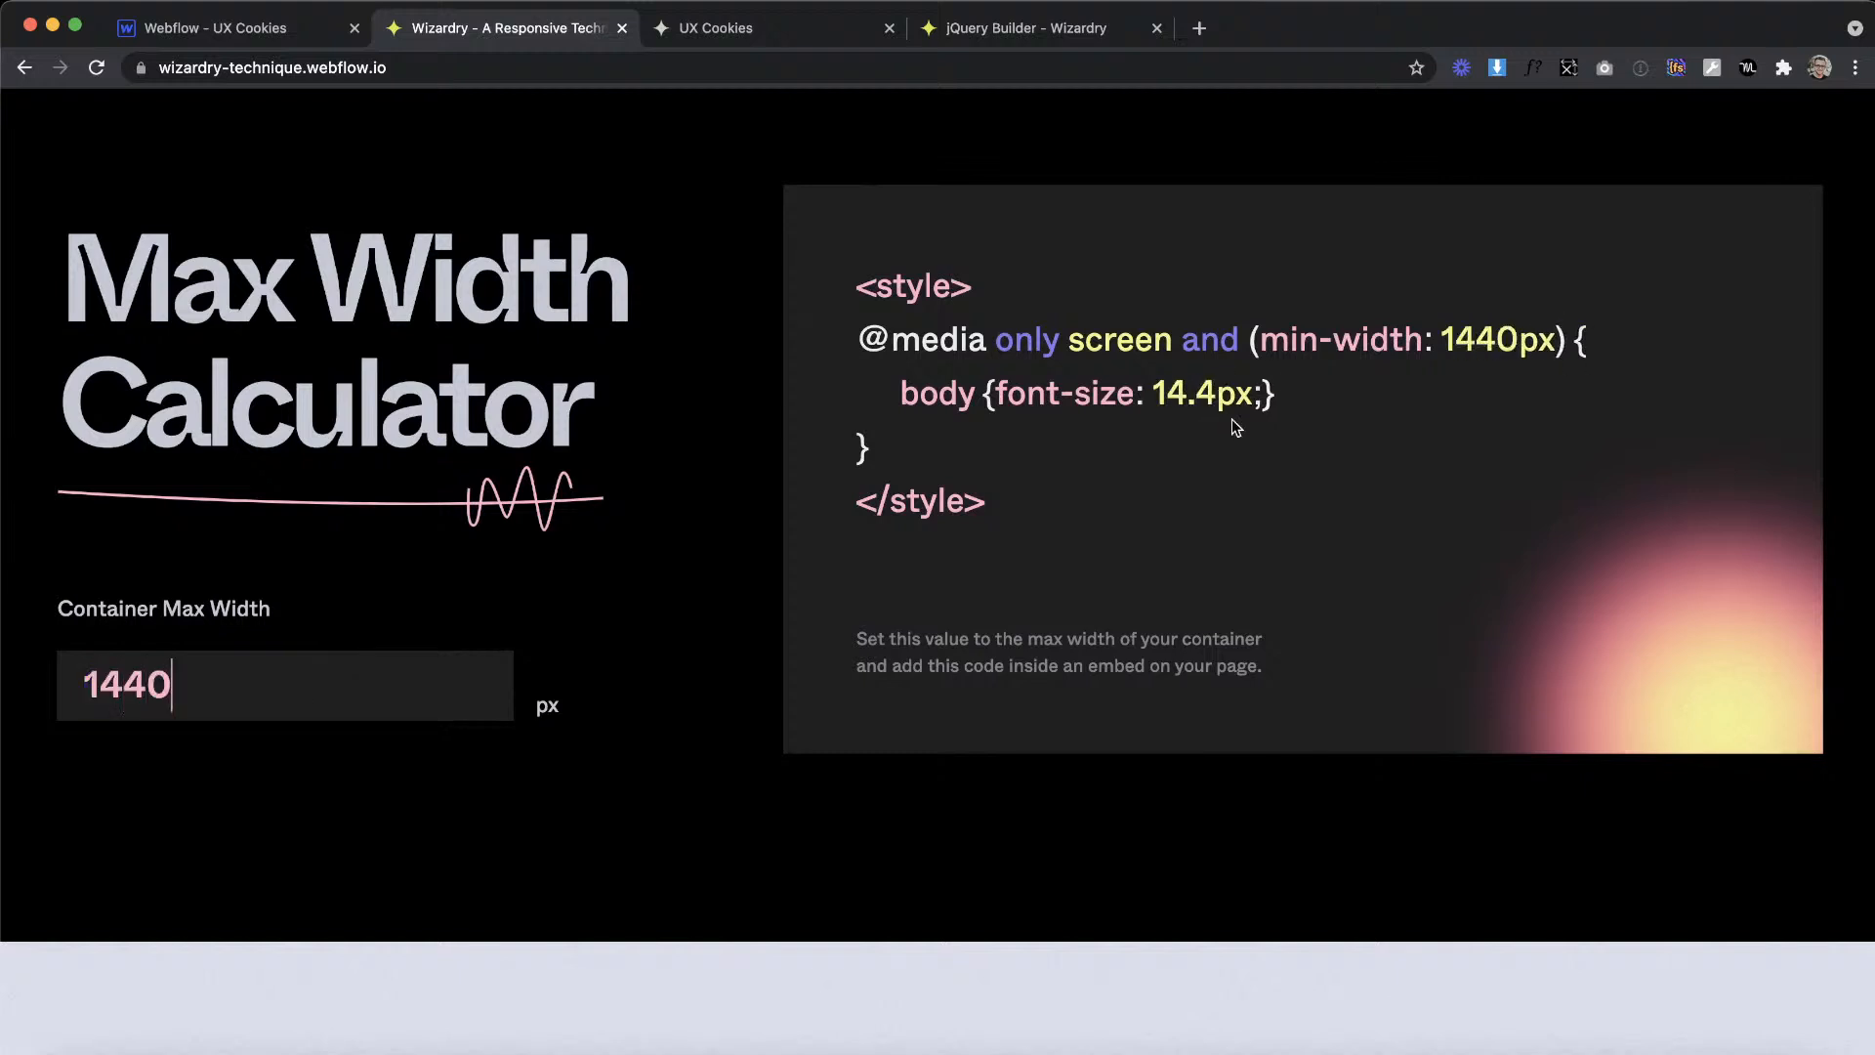
left_click_drag(966, 465, 823, 348)
key("super+c")
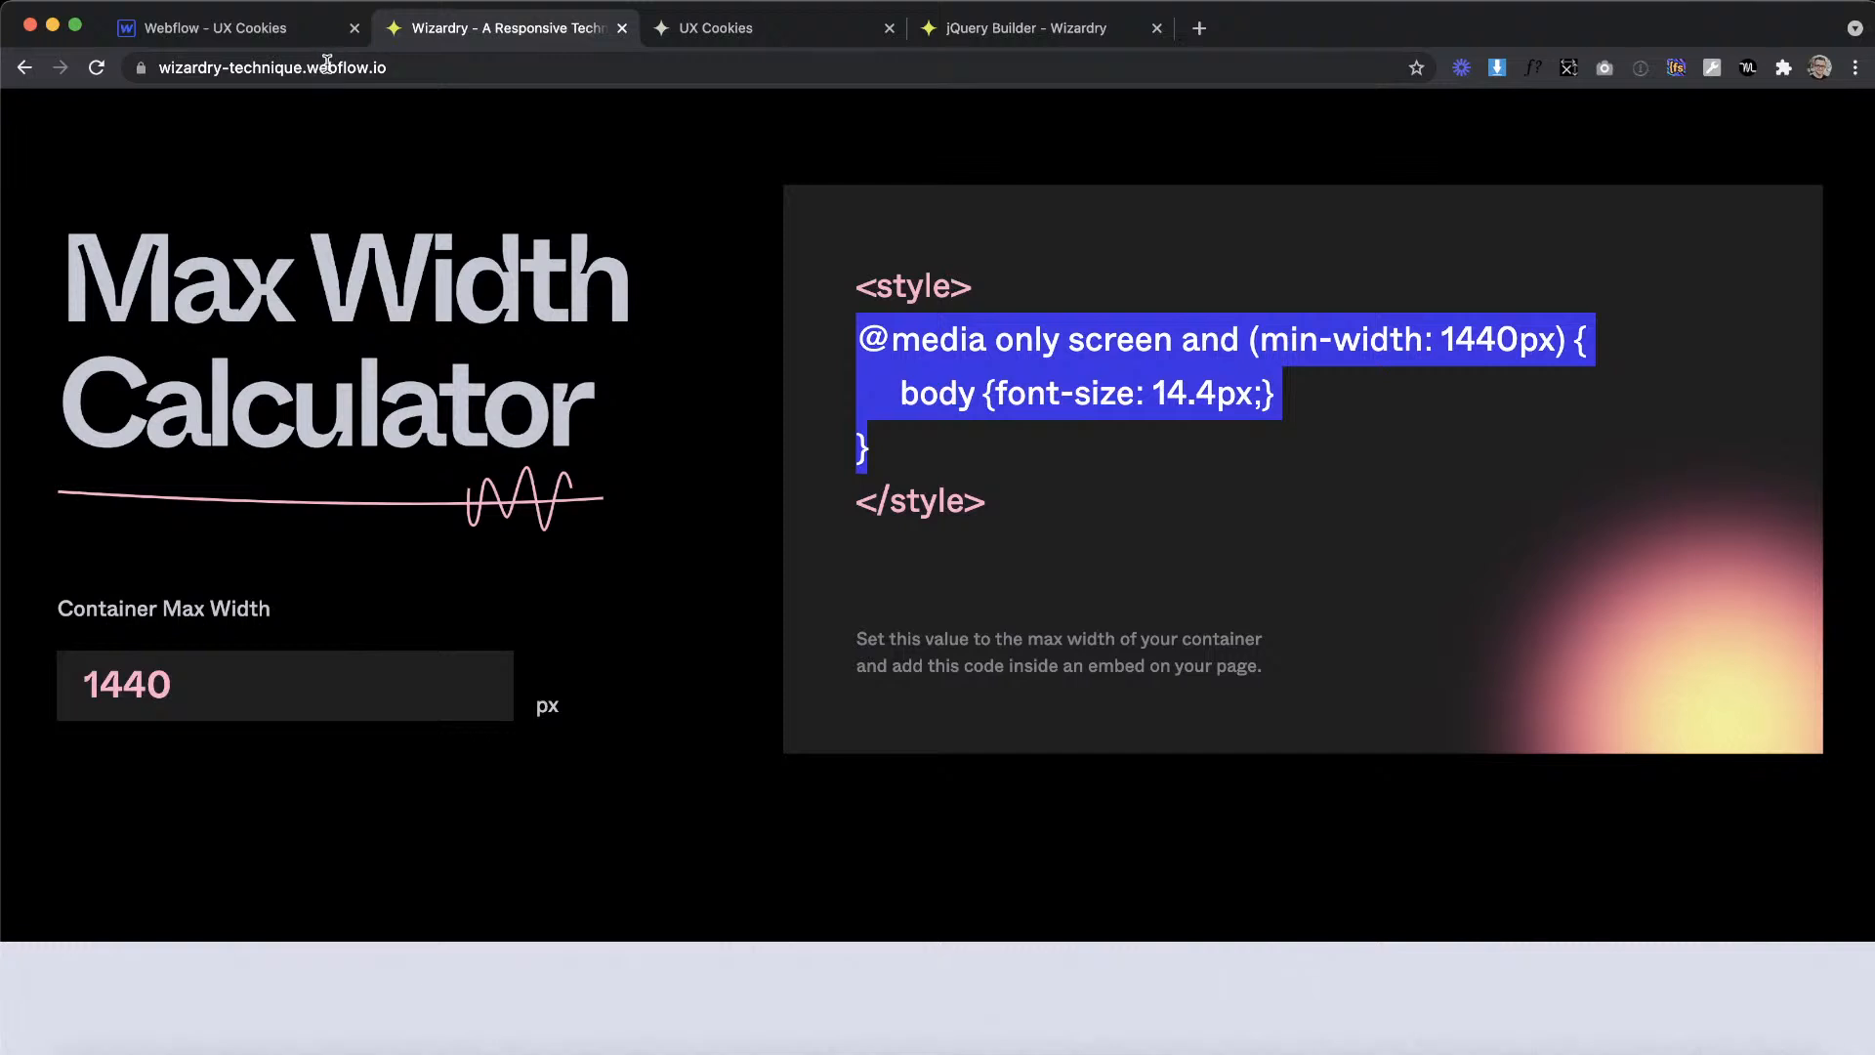
Step: Back in Webflow, review the 1440px min-width media query in the html embed and close the code editor
left_click(295, 45)
key("super+v")
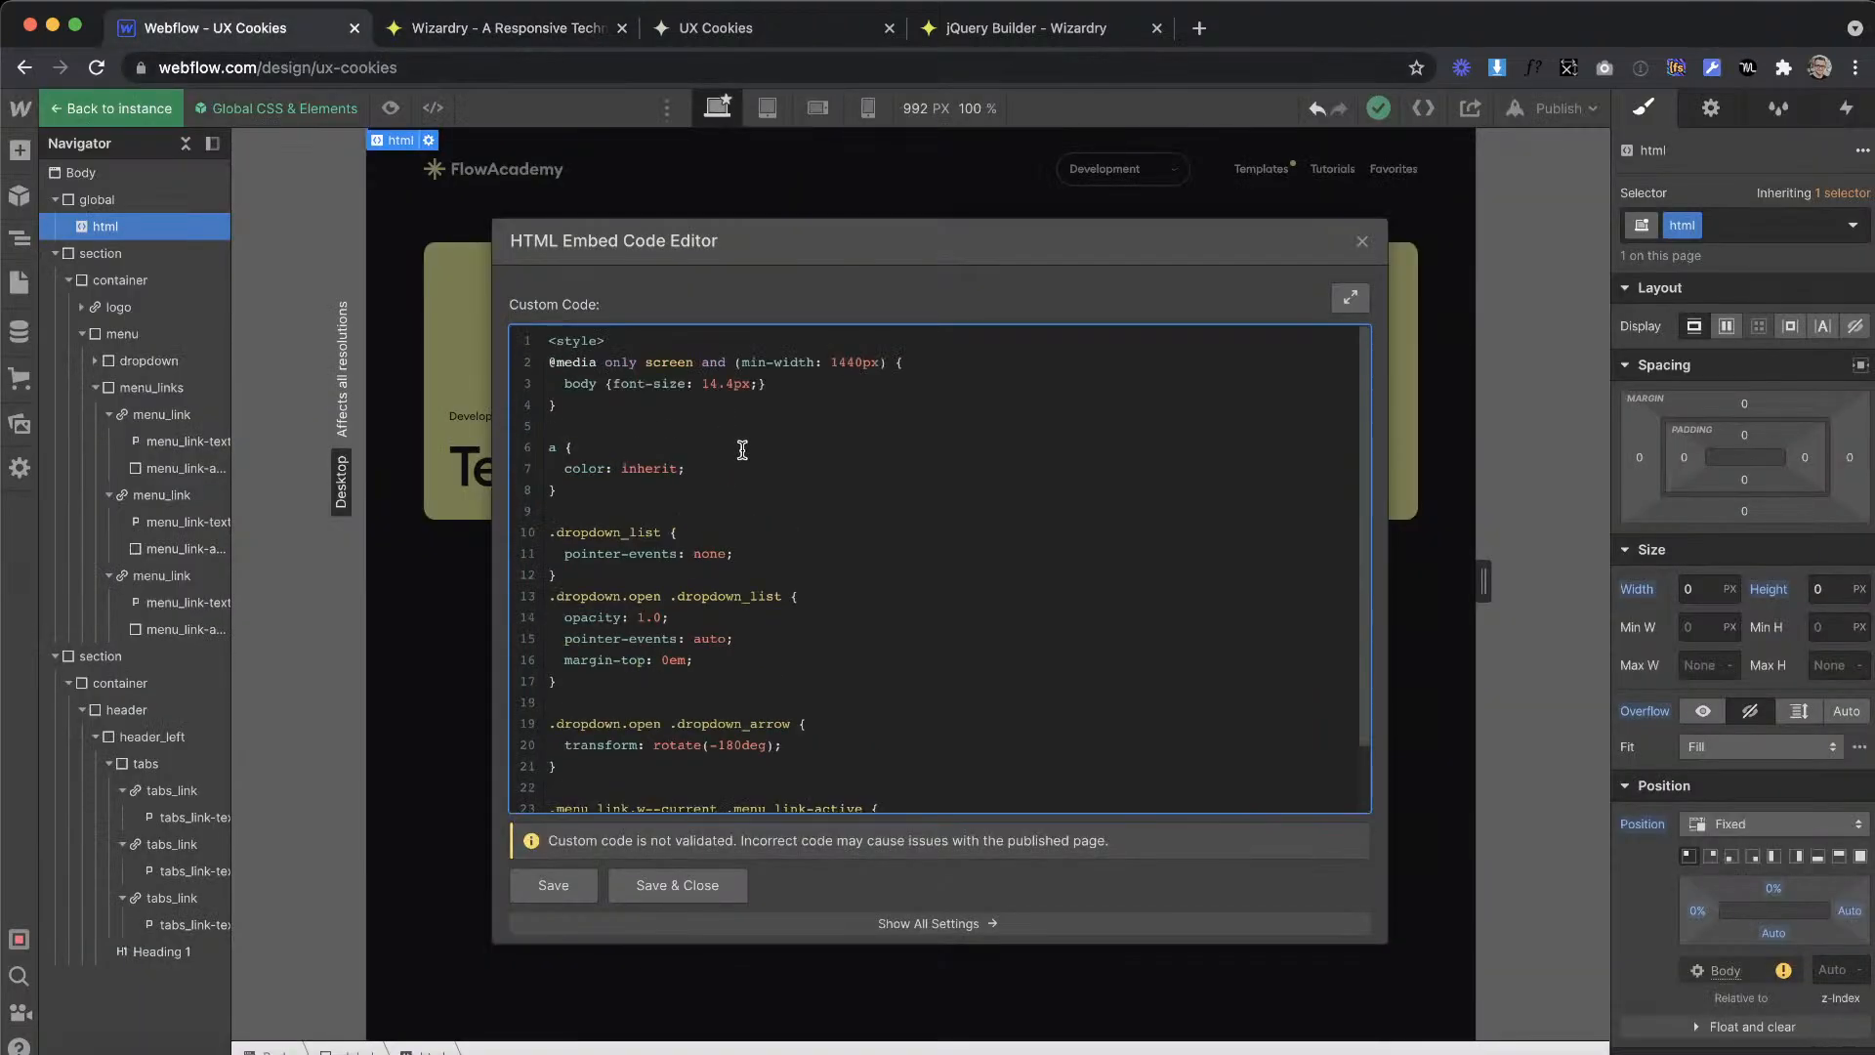
left_click_drag(635, 406, 509, 361)
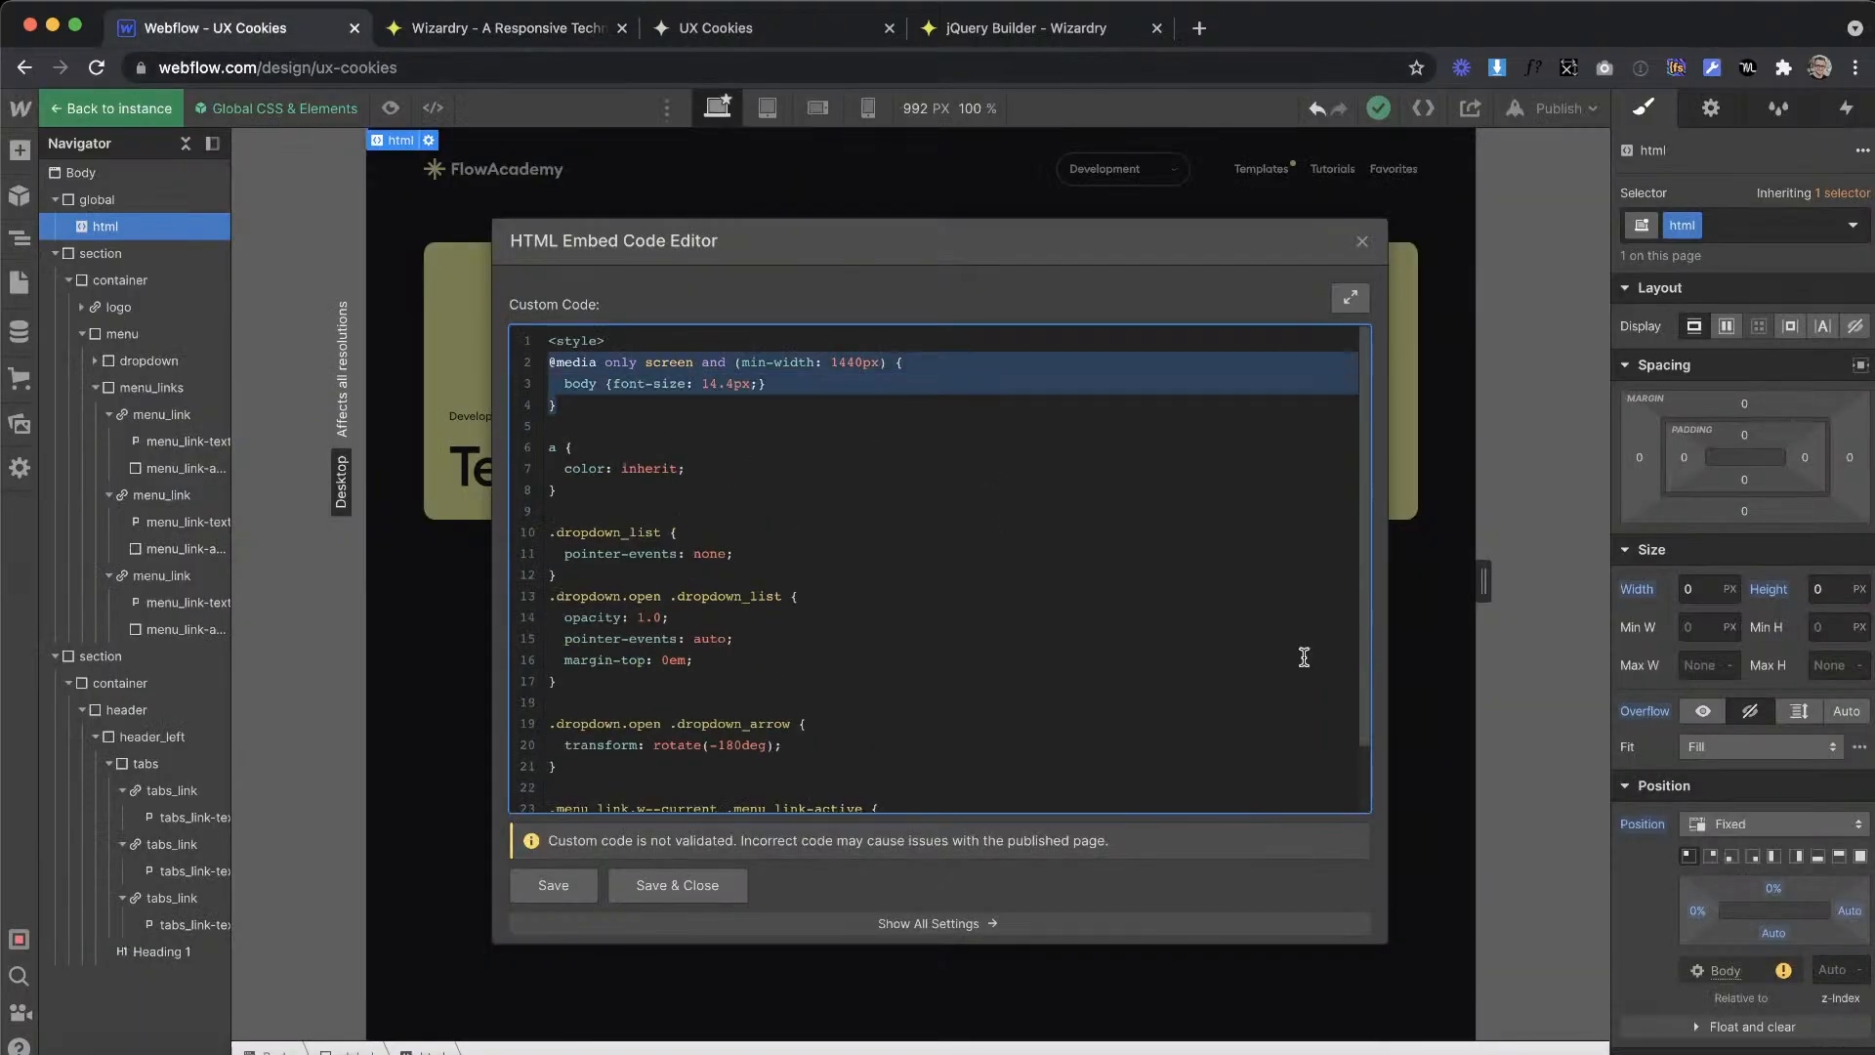
left_click(1362, 242)
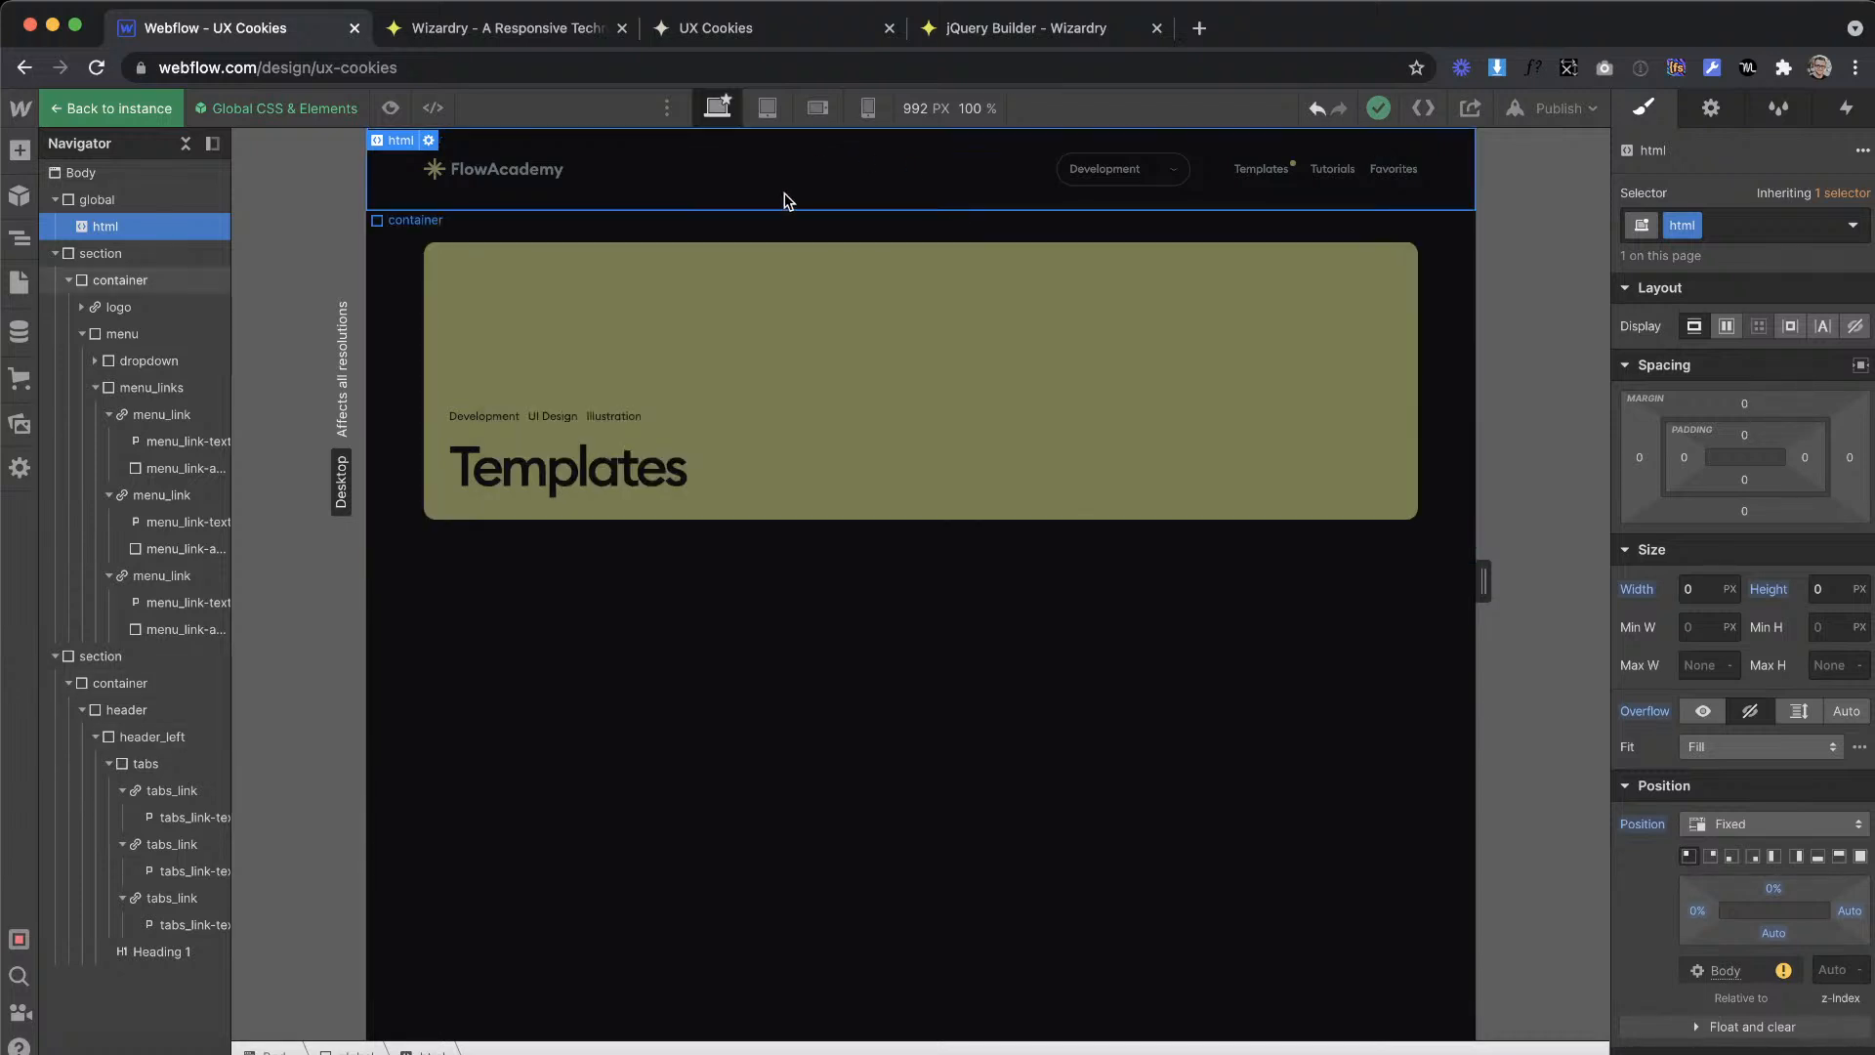
Step: On the tablet breakpoint, reset the font size of the Body (All Pages) tag to its inherited value
left_click(768, 107)
double_click(1272, 239)
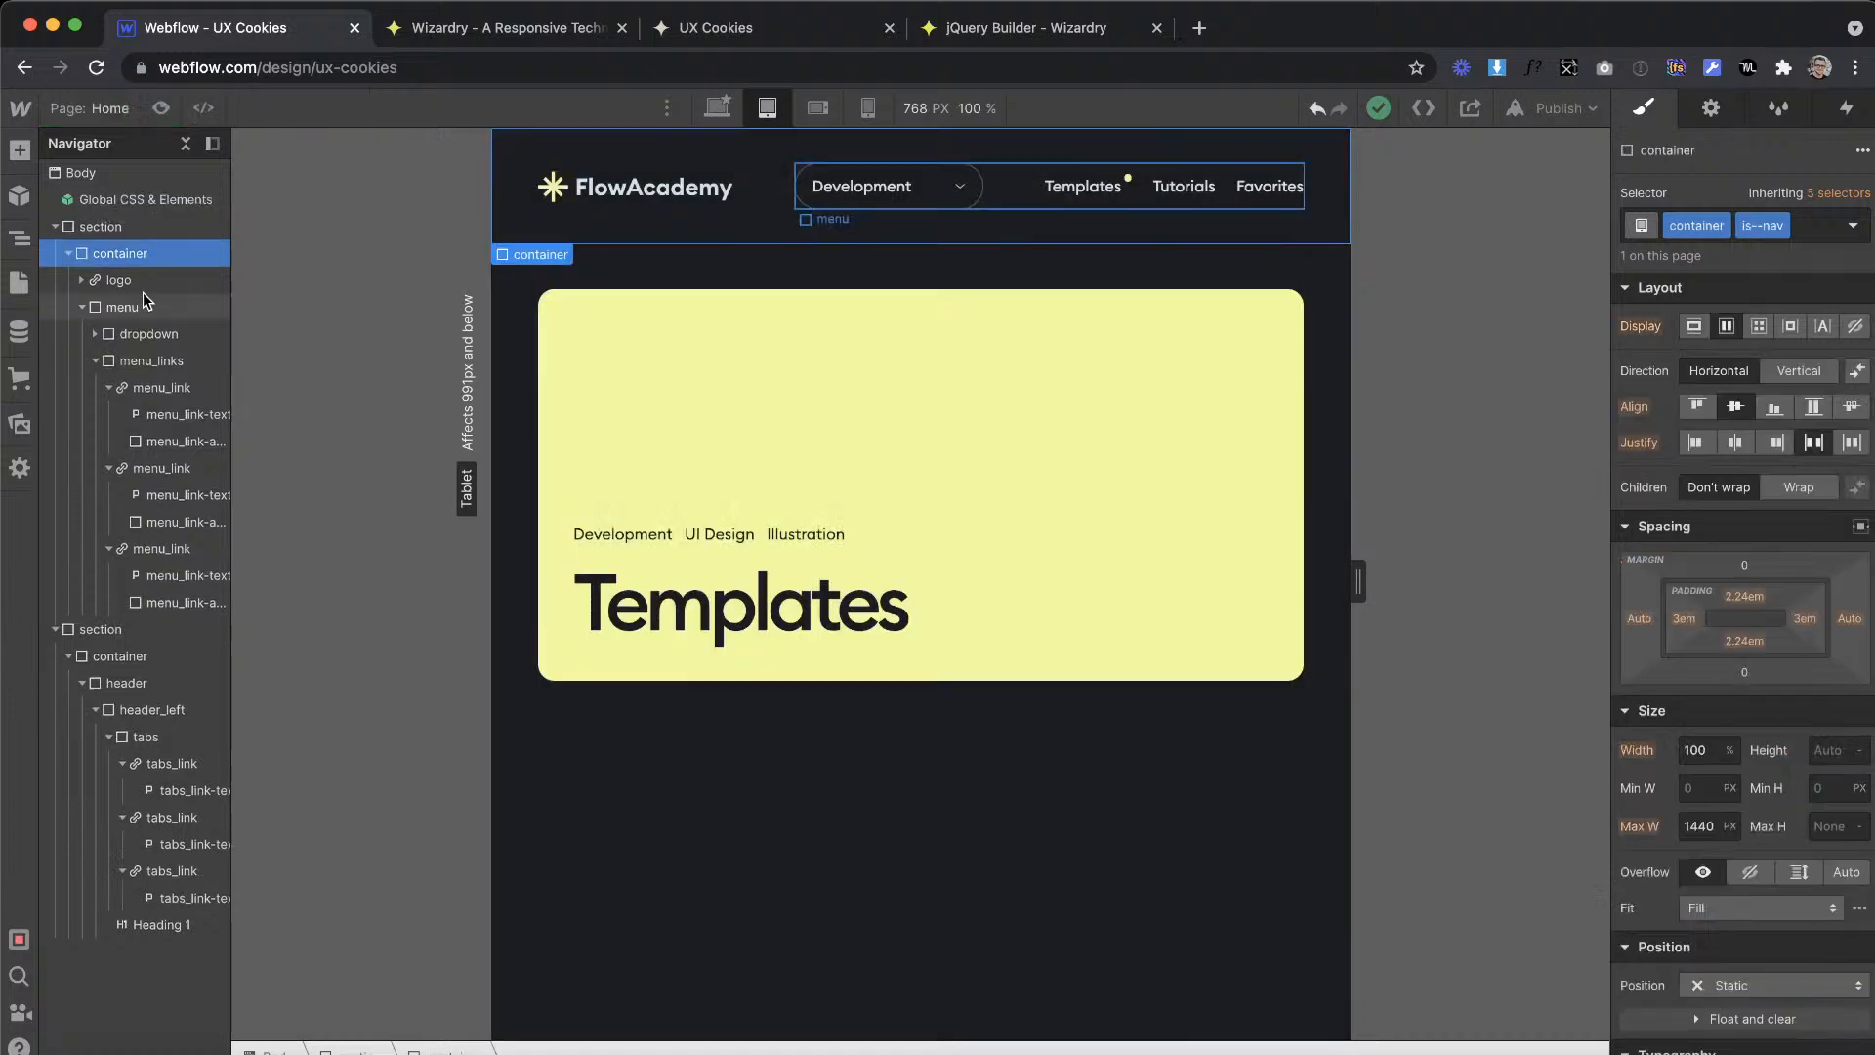
left_click(146, 174)
left_click(1650, 235)
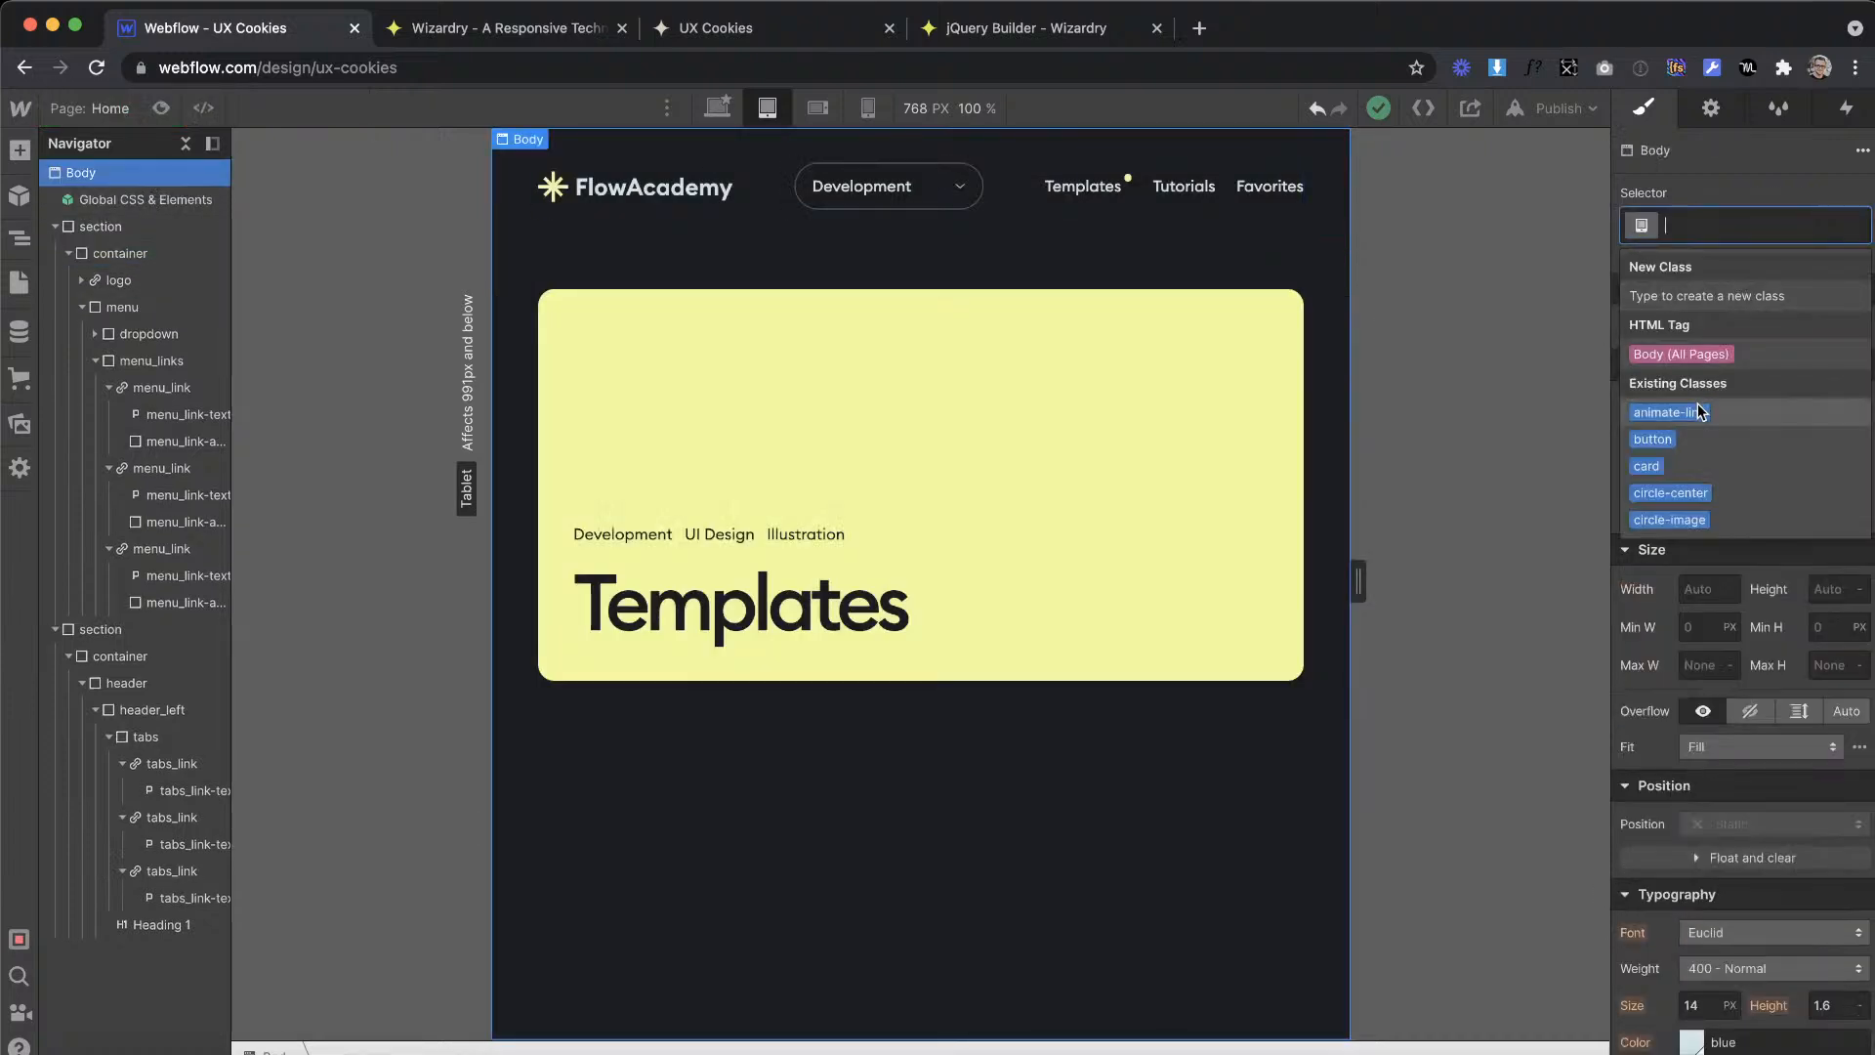
left_click(1680, 354)
left_click(1631, 1005)
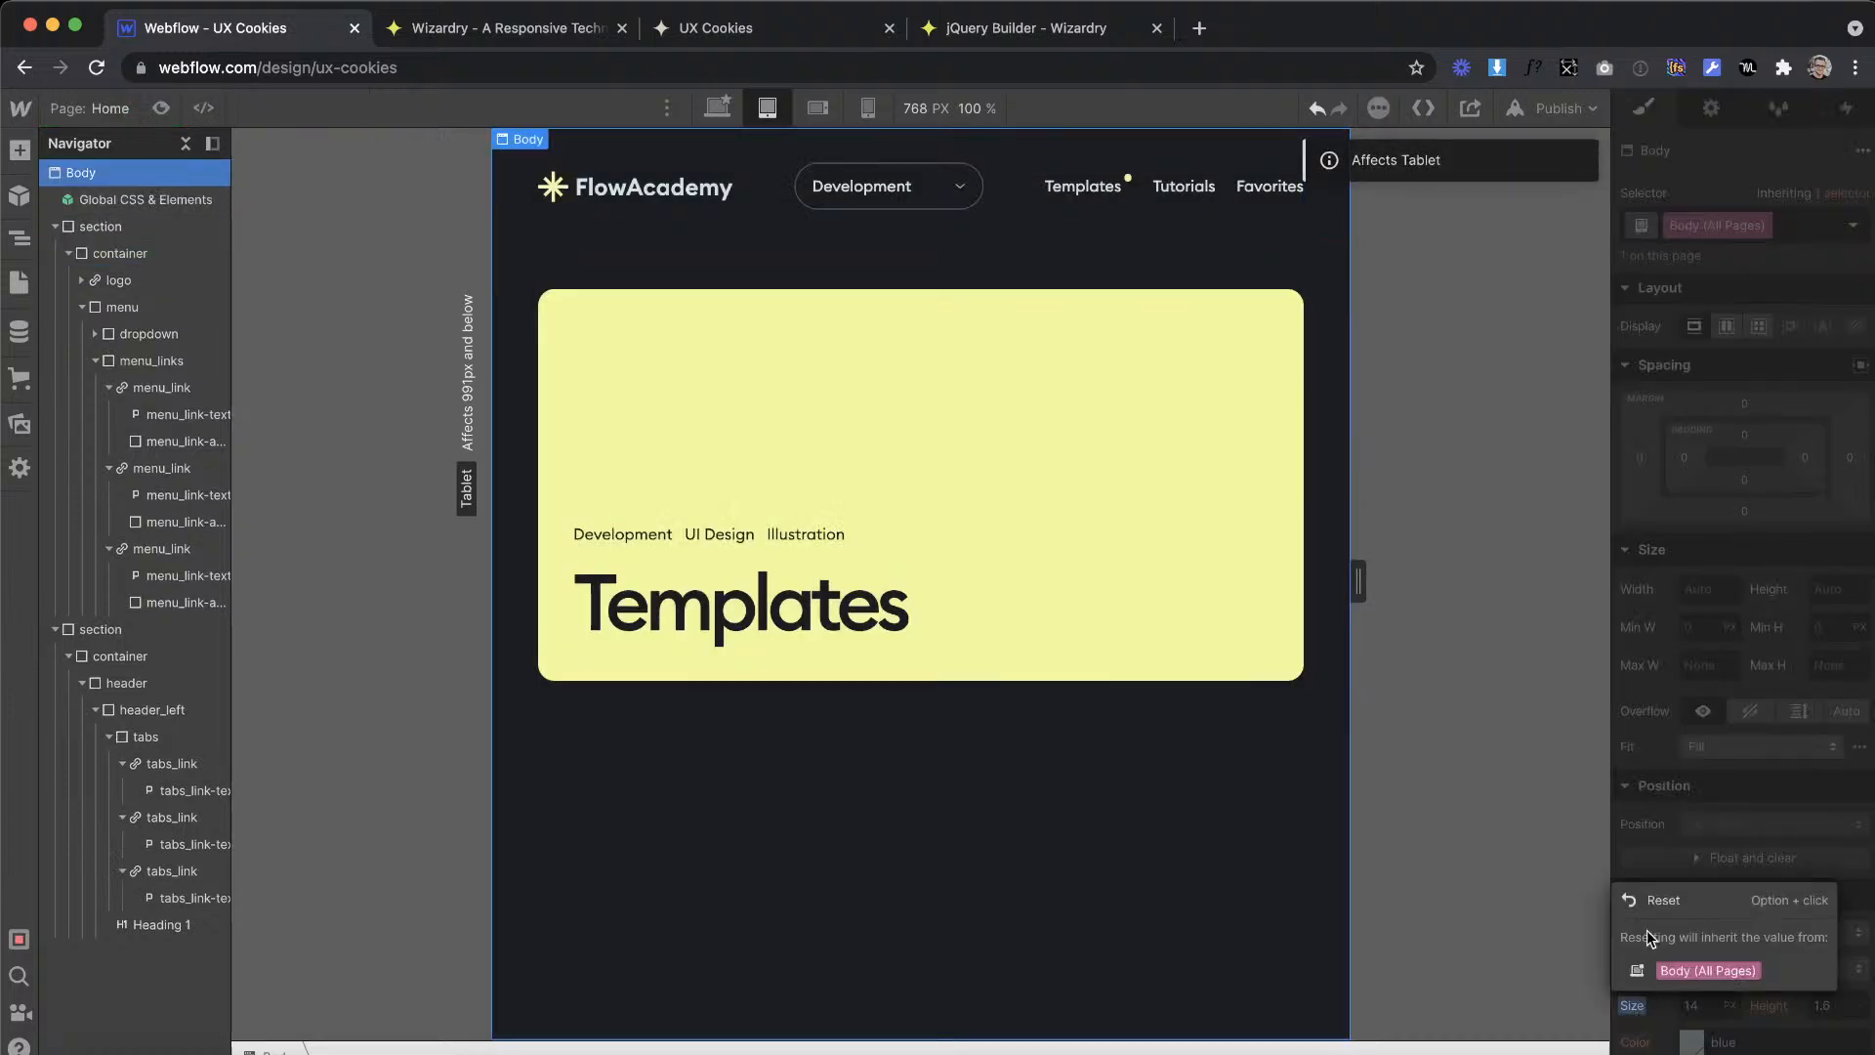
left_click(1652, 899)
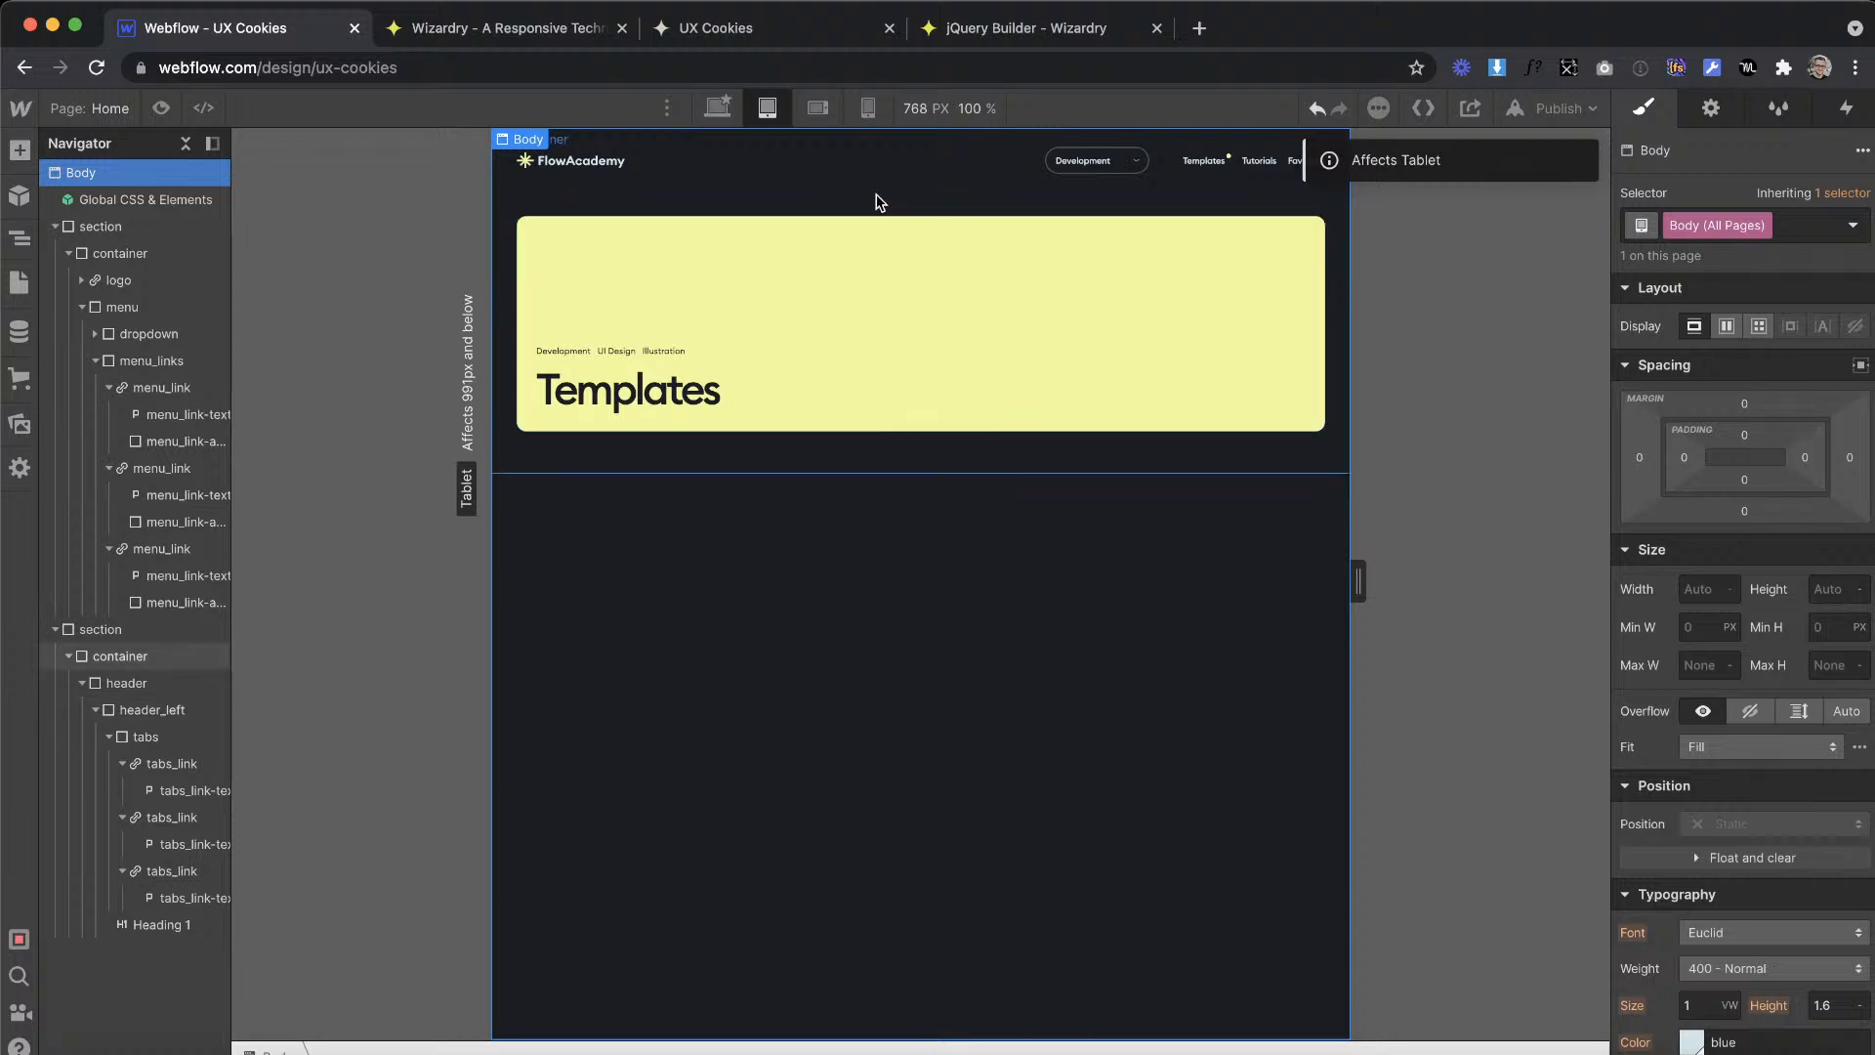
Step: Check the mobile portrait layout down to 240 px wide, and undo the tablet font size reset
left_click(865, 108)
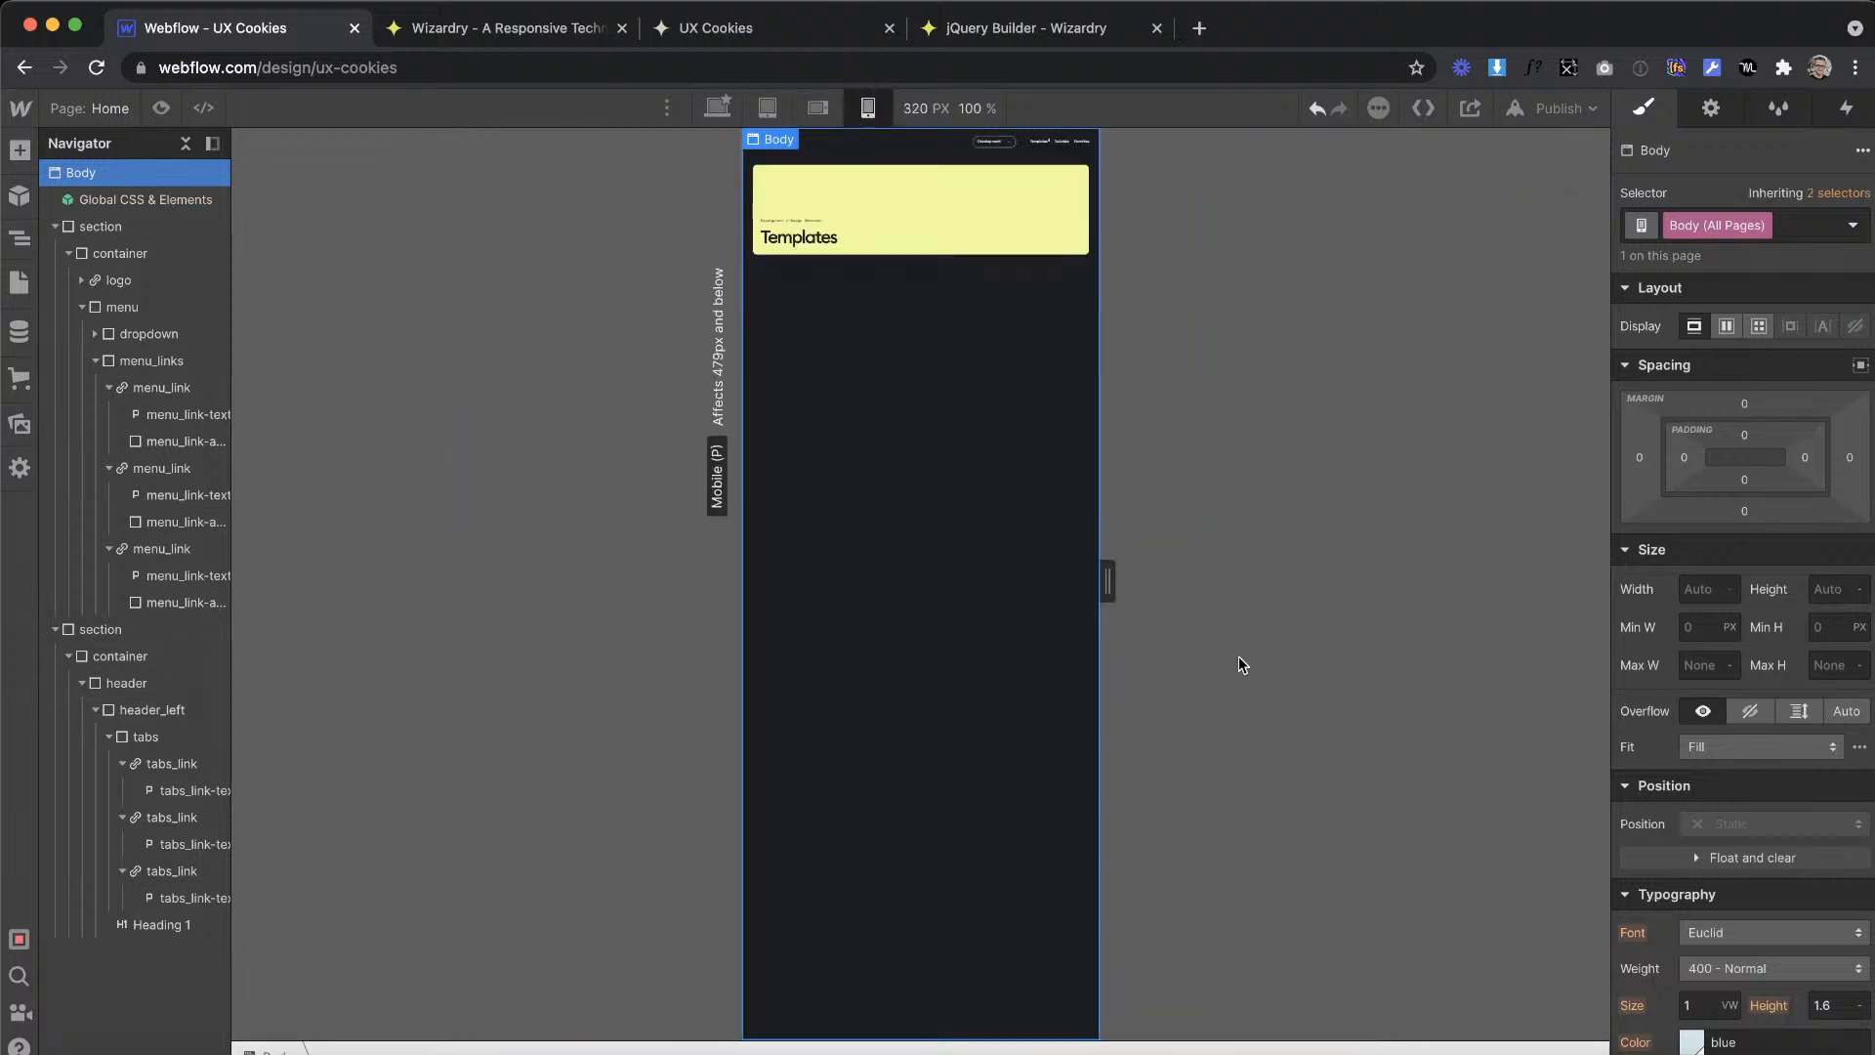
left_click_drag(1108, 582, 1059, 582)
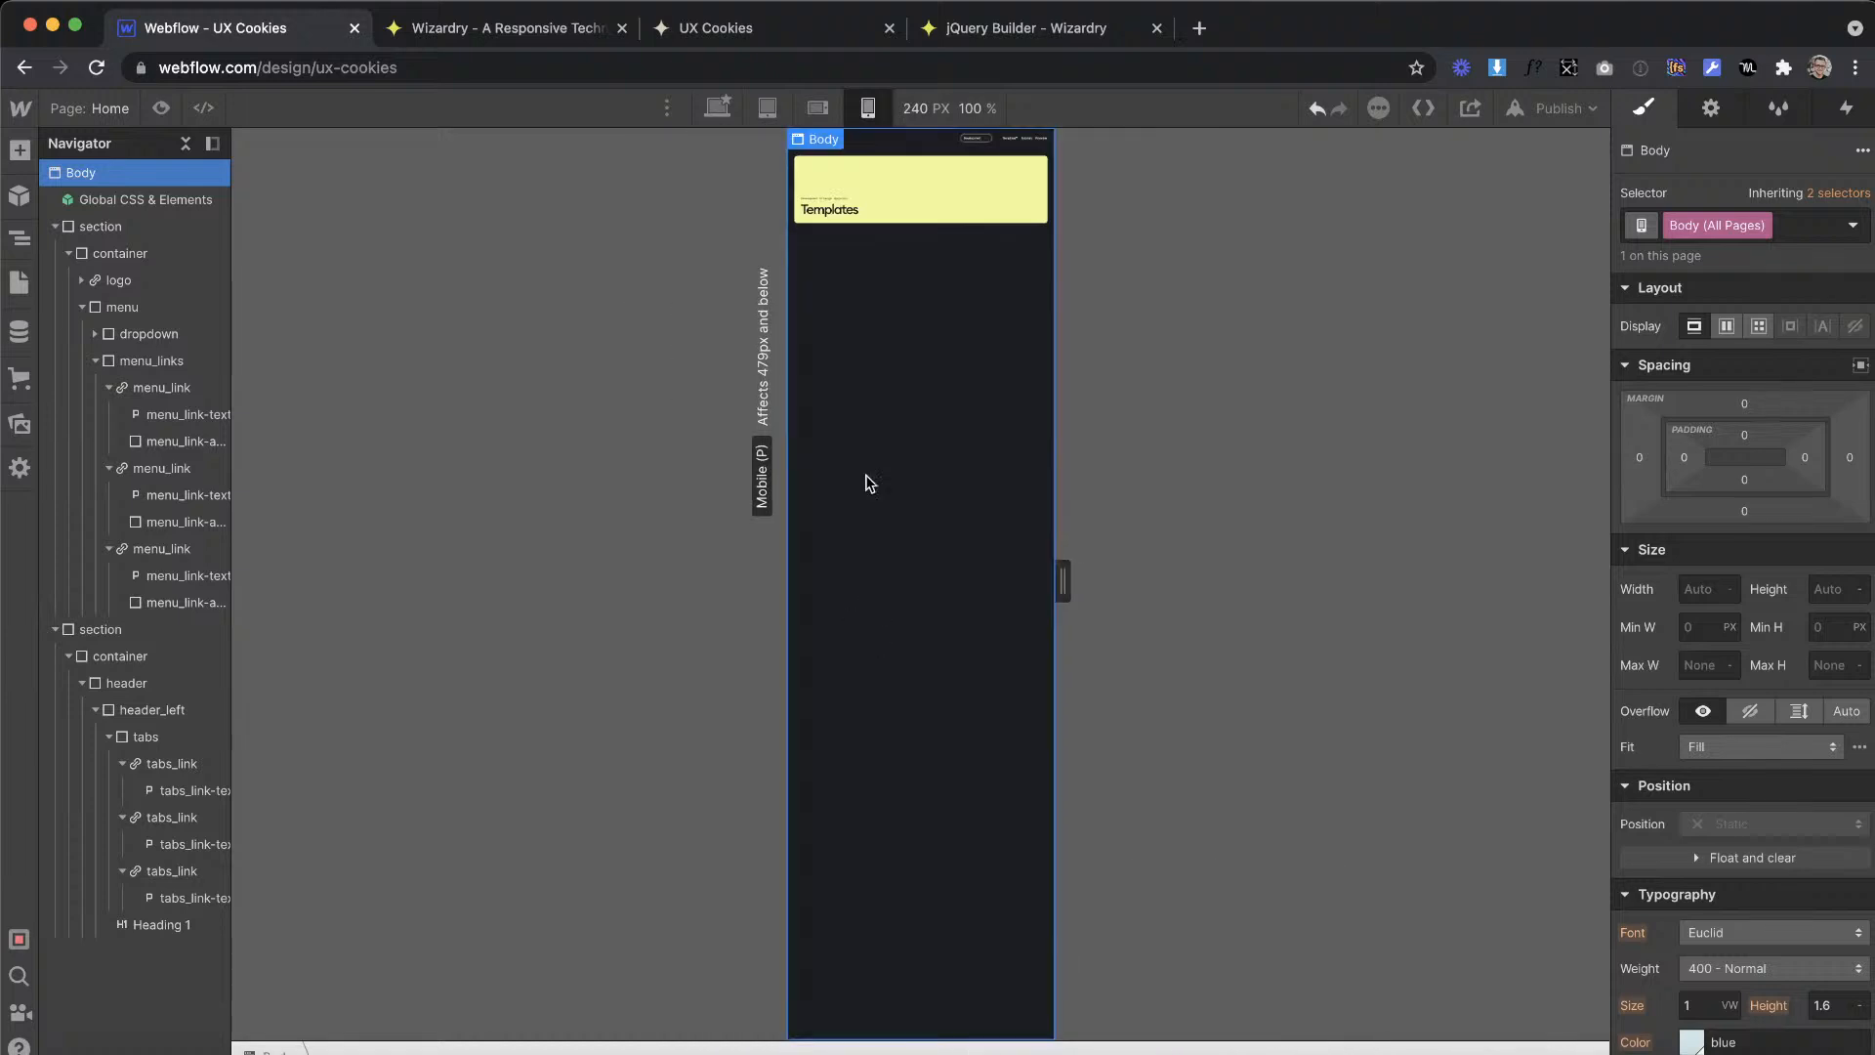
left_click(768, 108)
left_click_drag(1358, 582, 1097, 586)
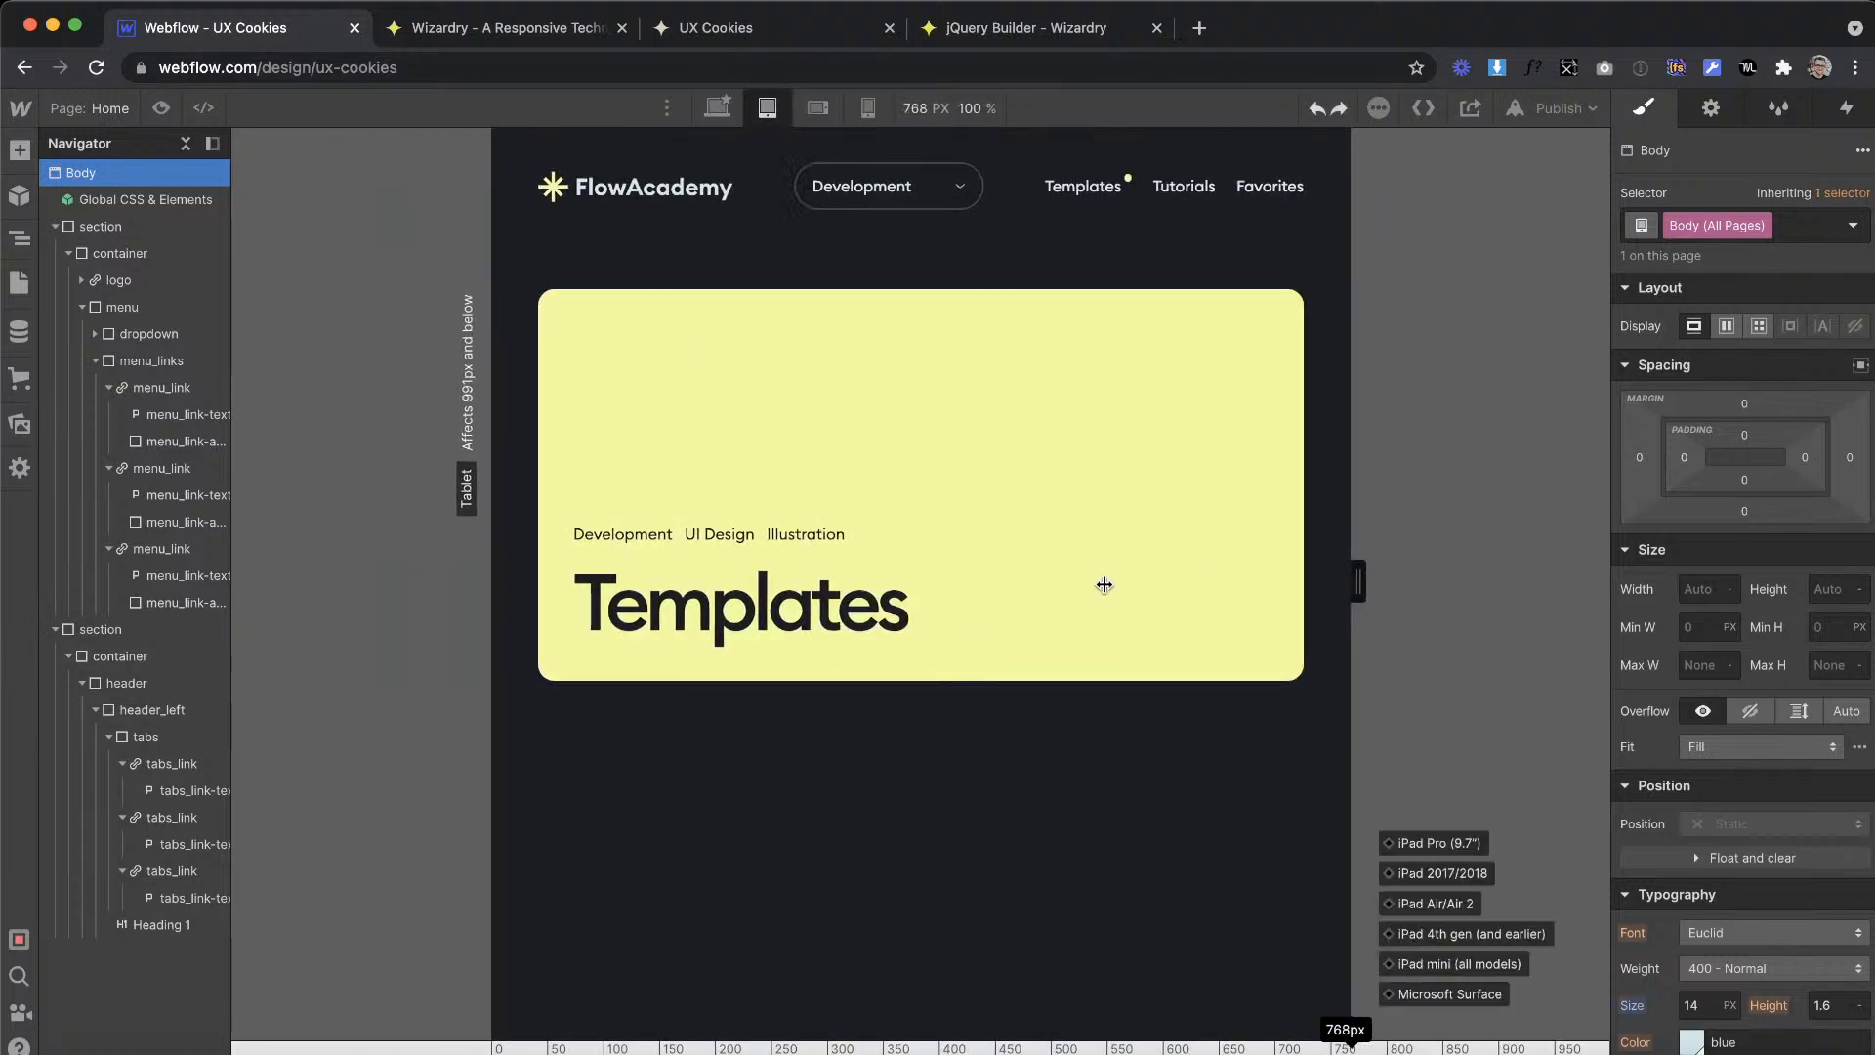
Step: Return to the desktop breakpoint and select the header_left block of the Templates banner
left_click(718, 108)
left_click(1368, 746)
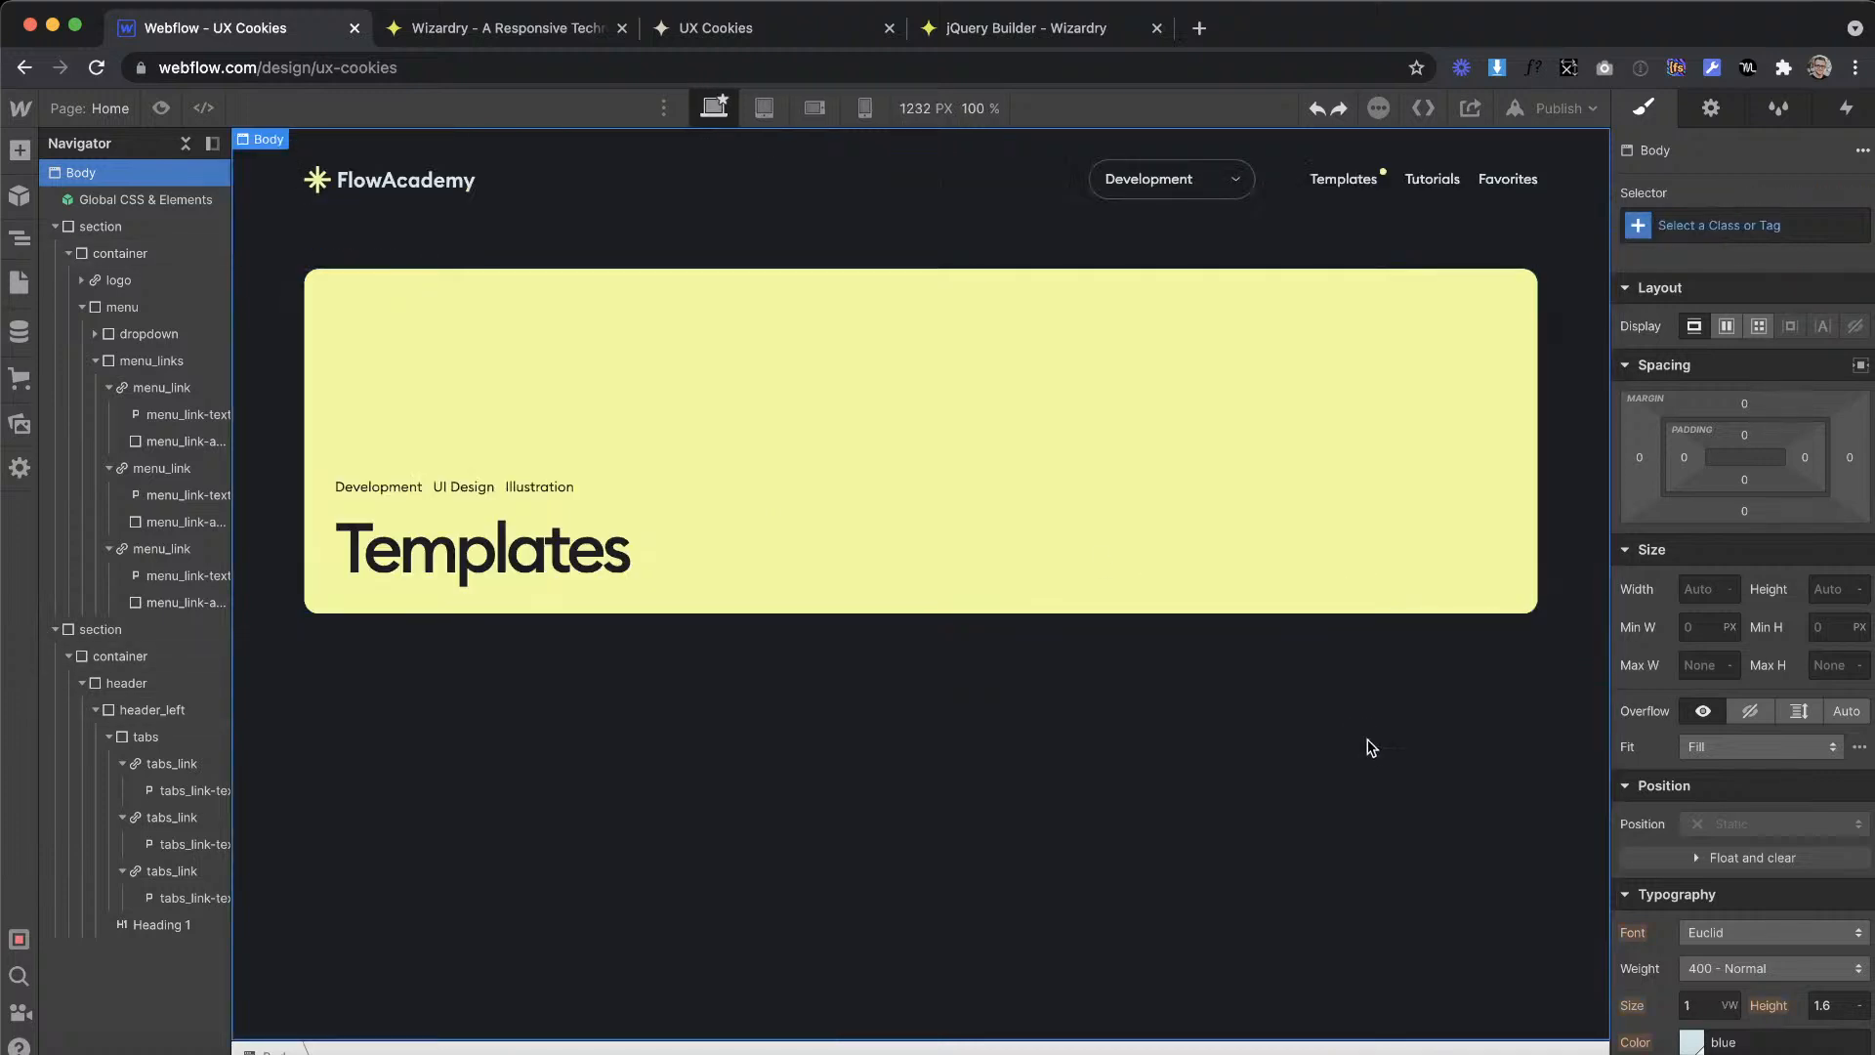
left_click(395, 566)
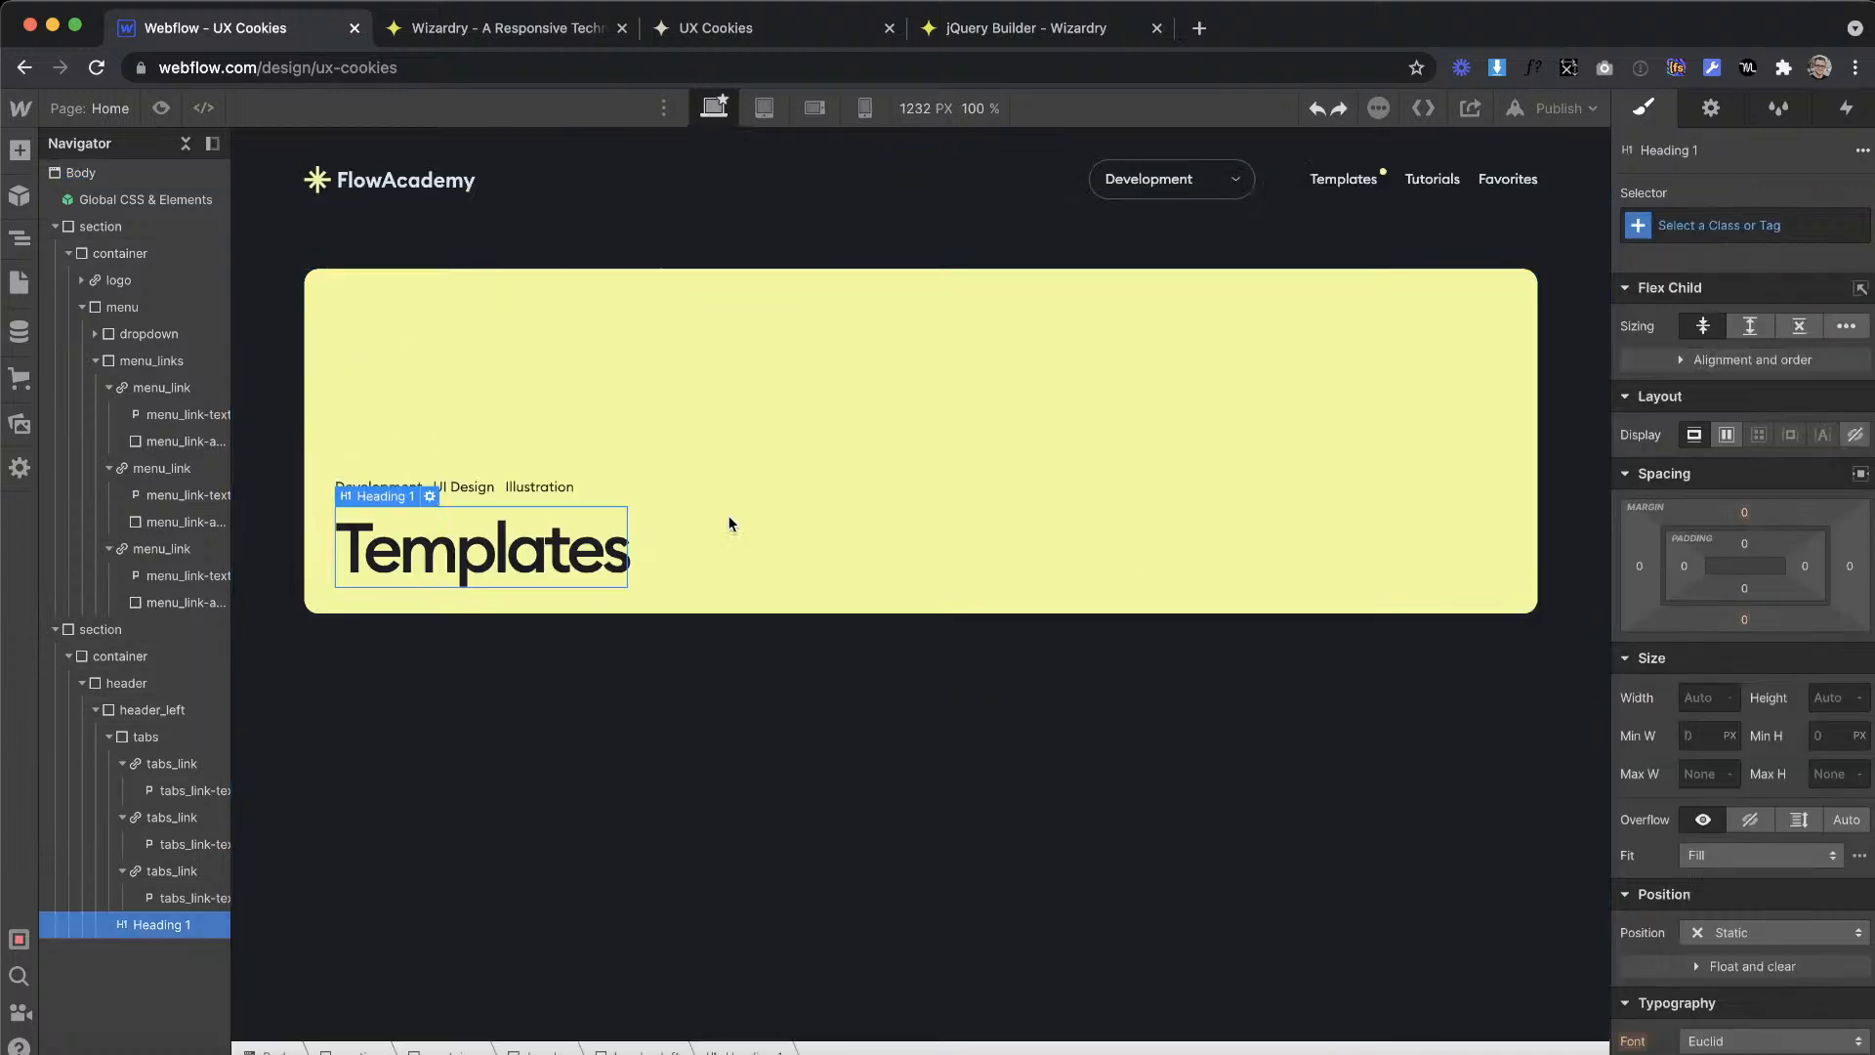
left_click(881, 396)
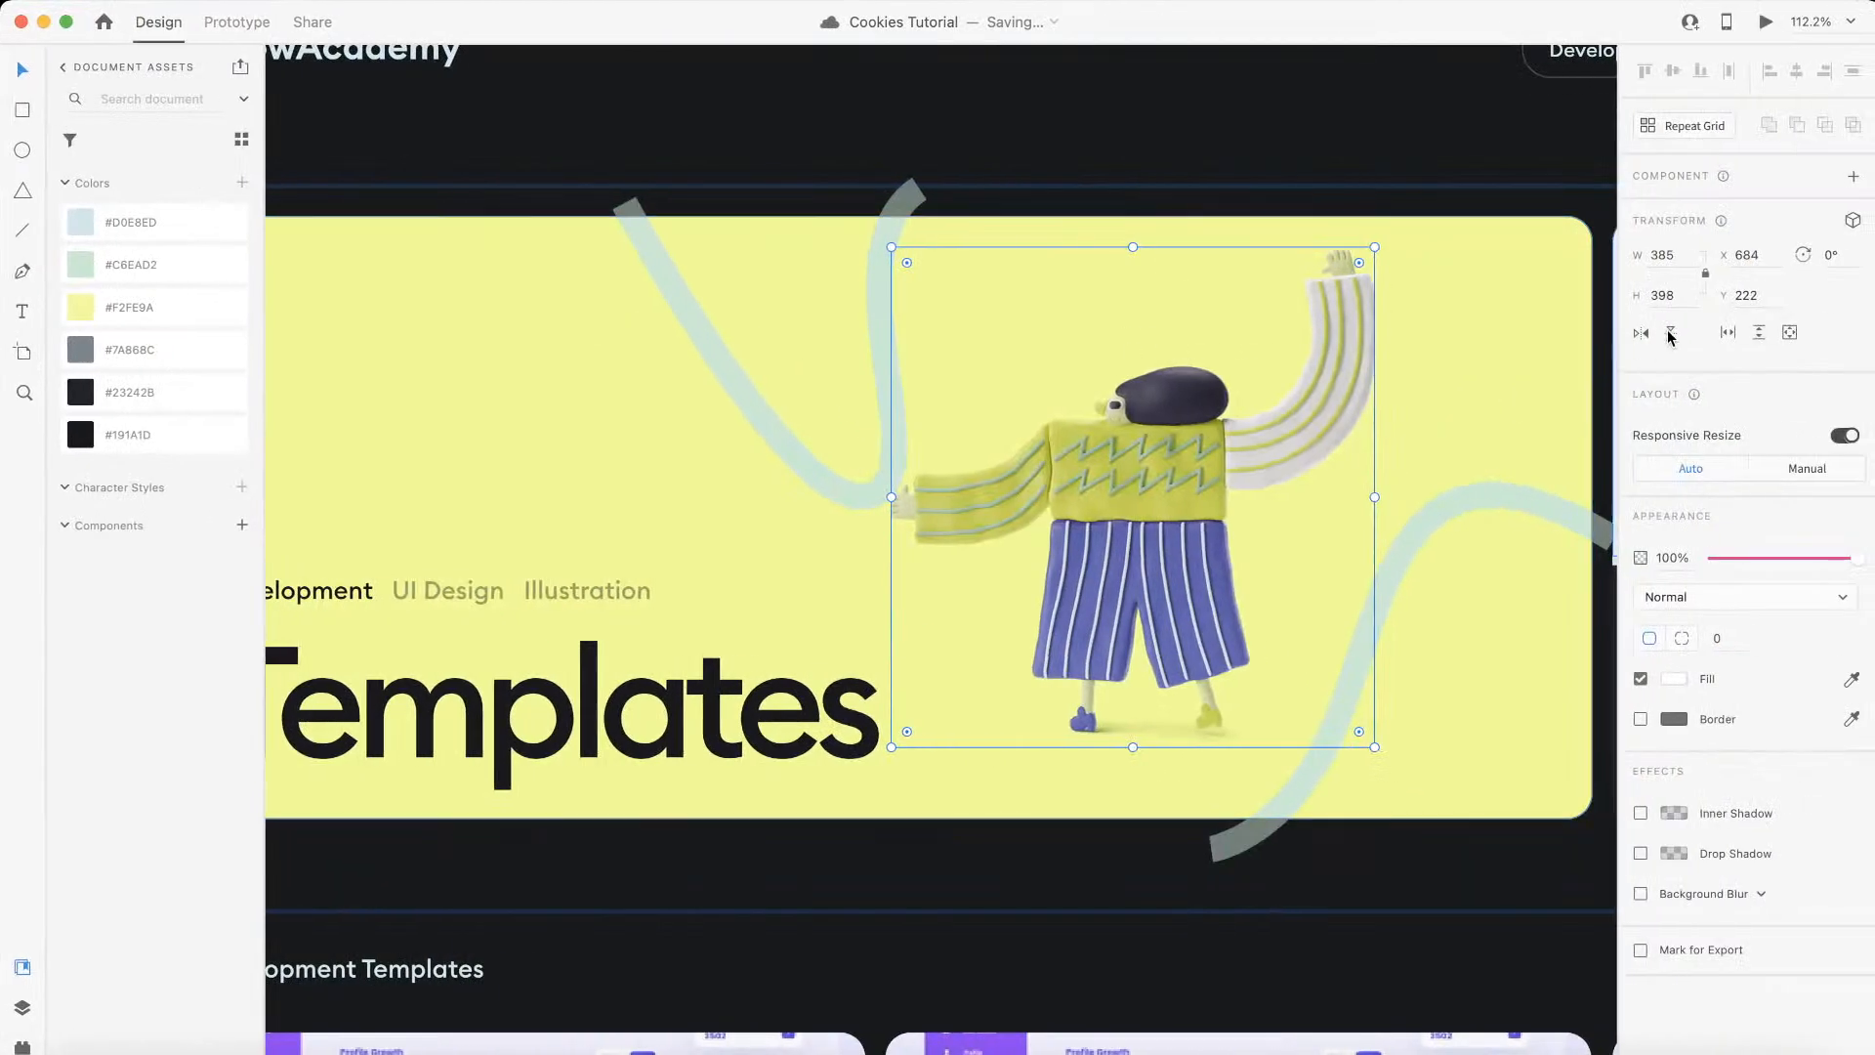
Step: In Adobe XD, check the widths of the banner illustration and the Tutorials – 1 artboard
left_click(1675, 256)
scroll(1063, 348, "down", 5)
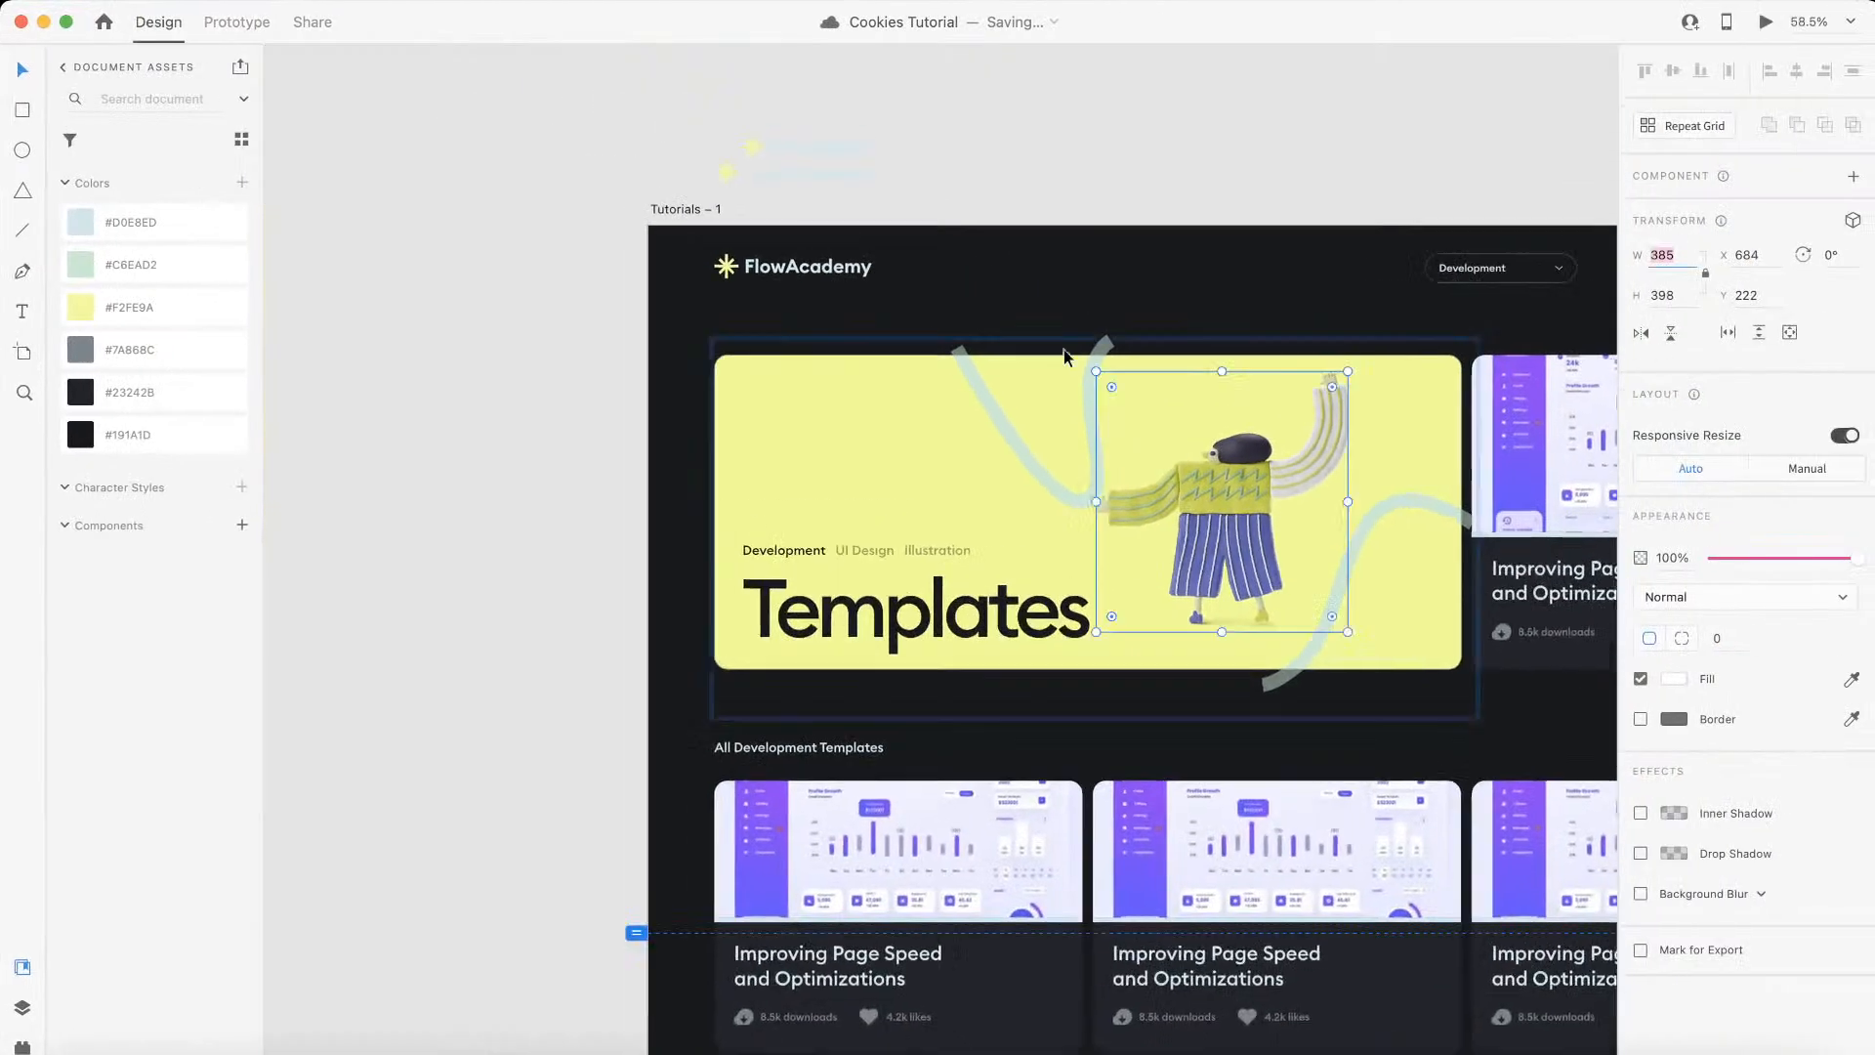
left_click(575, 157)
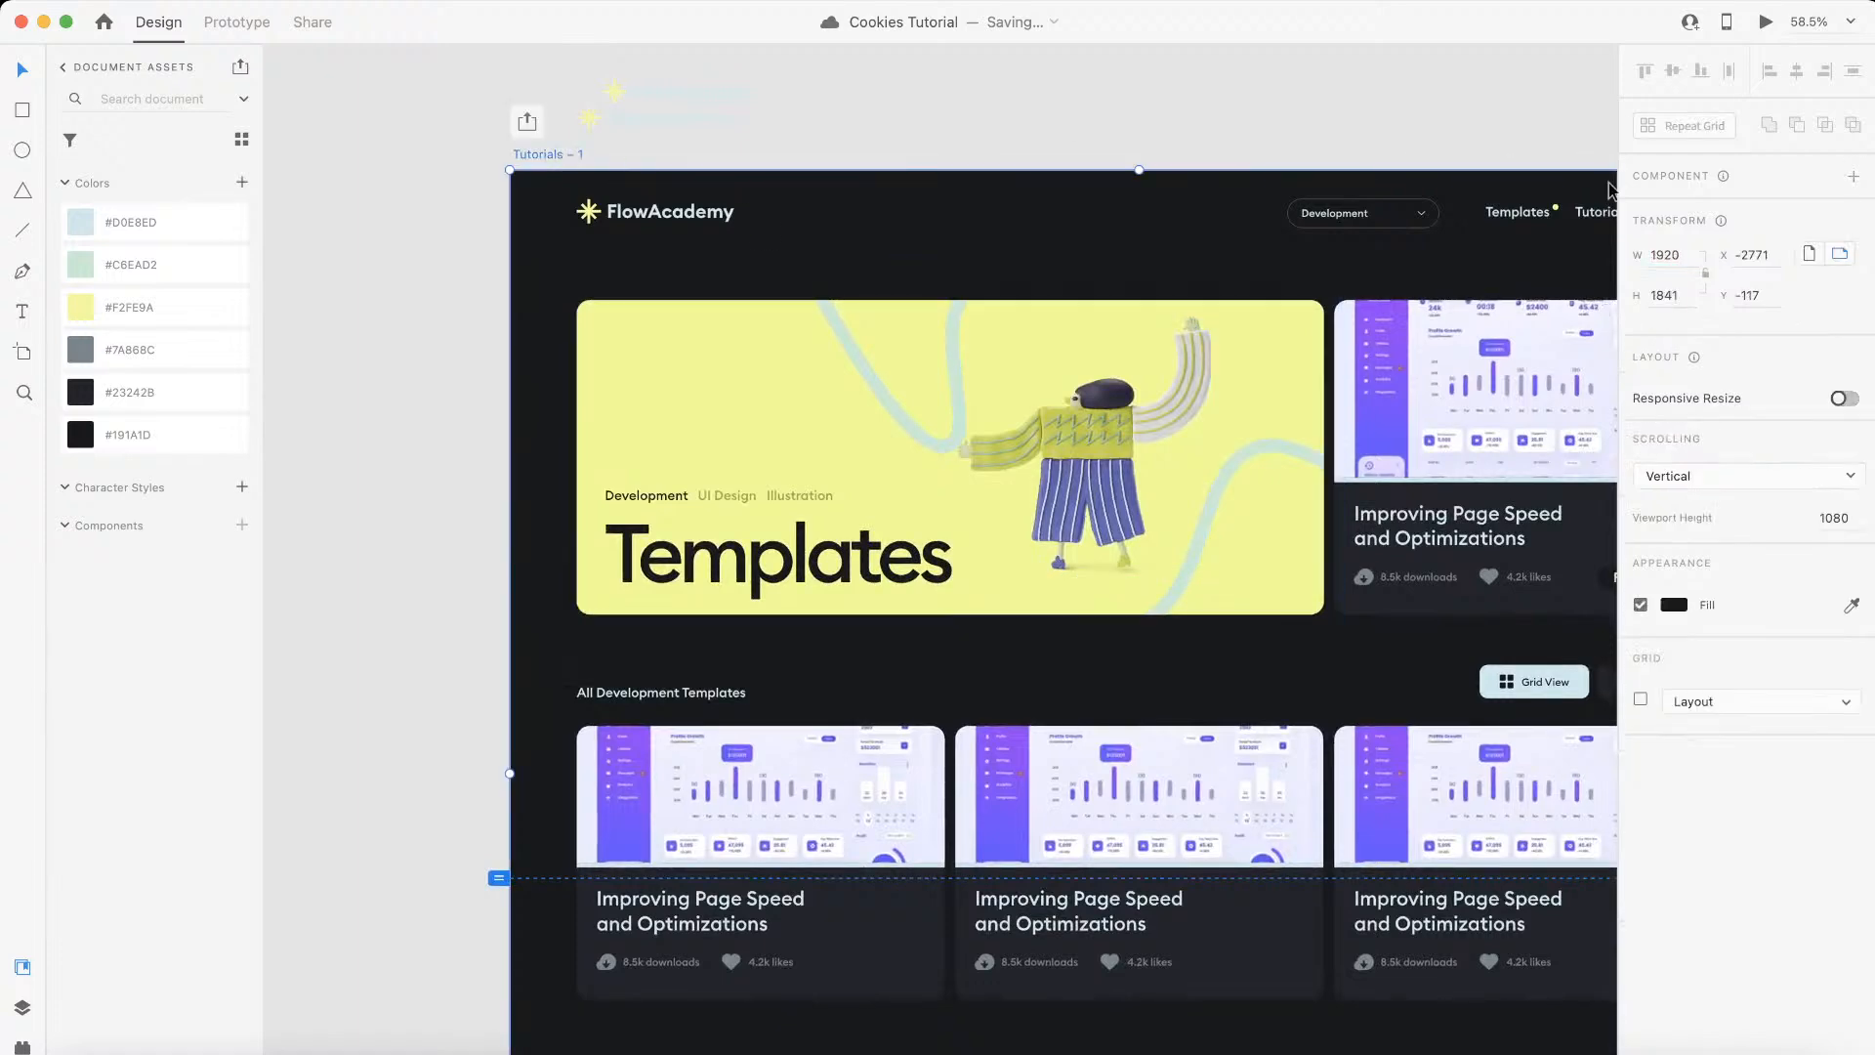
left_click(1690, 254)
scroll(988, 297, "down", 4)
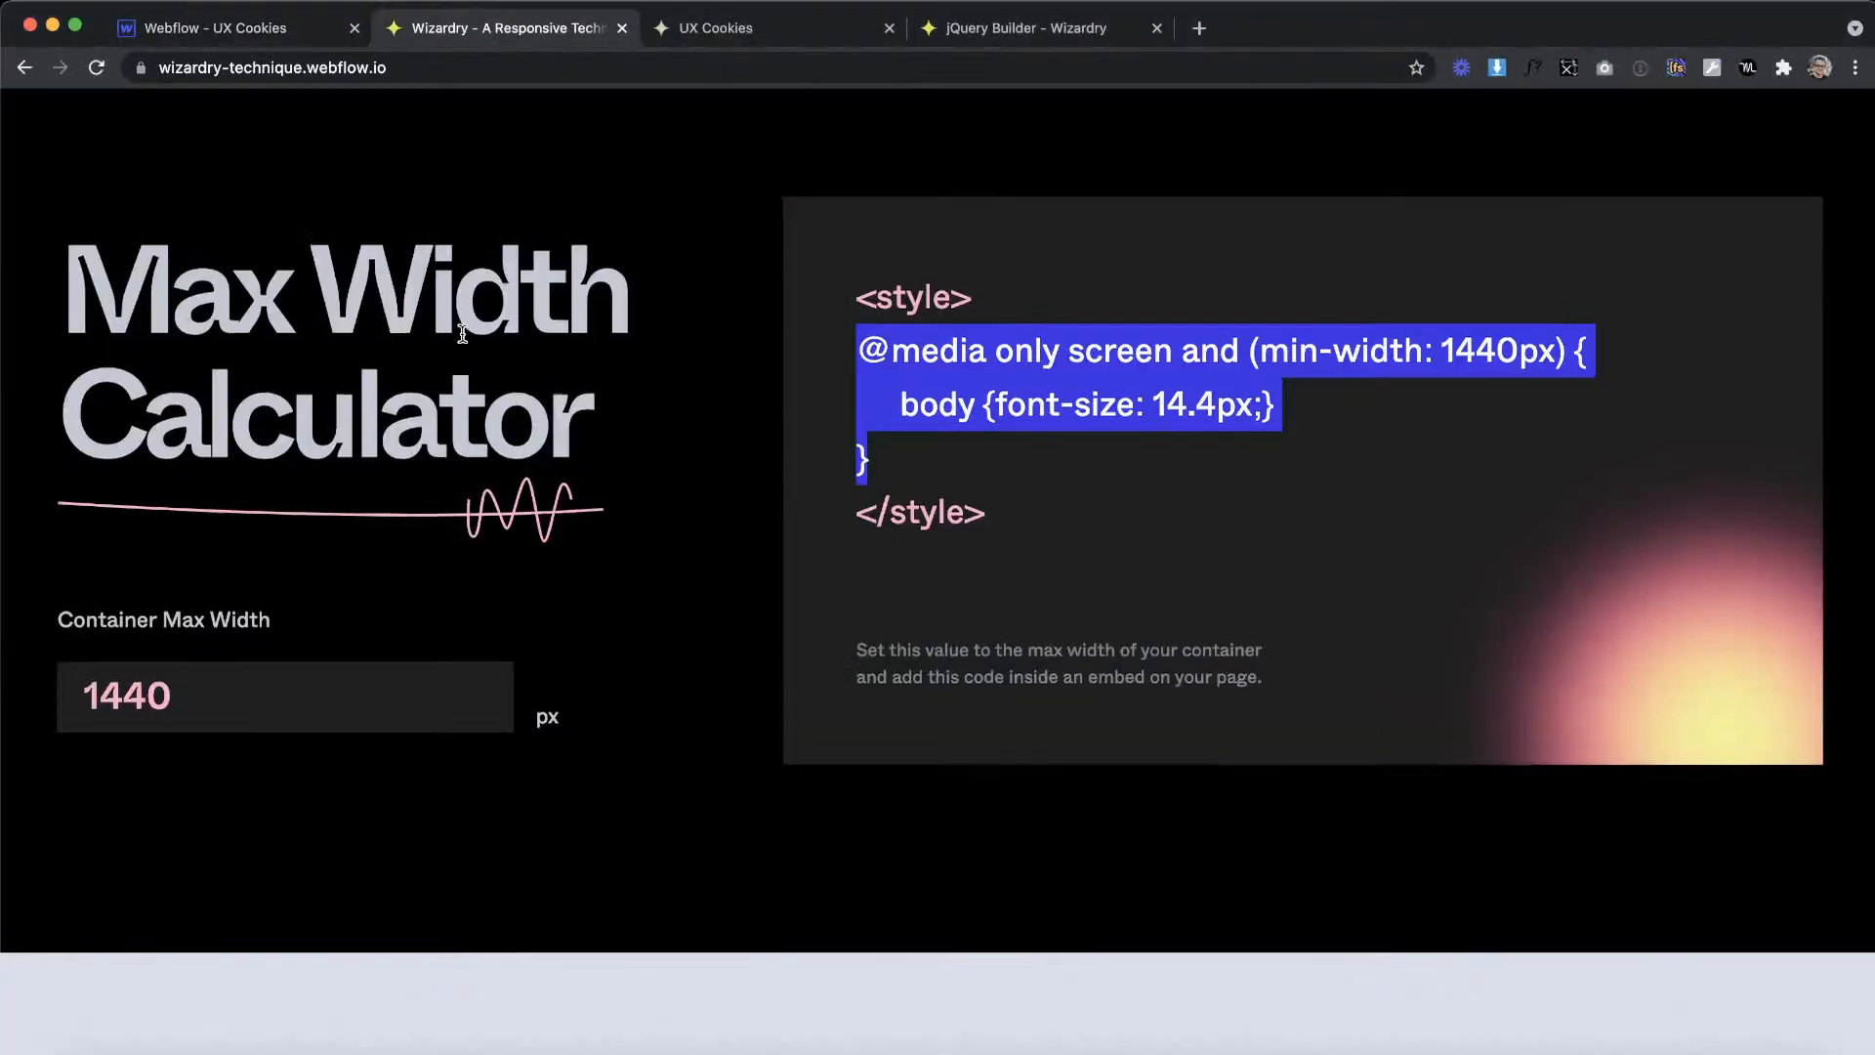
Step: Check the artboard width in Wizardry's PX to EM Converter and the Templates banner's height in Adobe XD
scroll(461, 337, "up", 15)
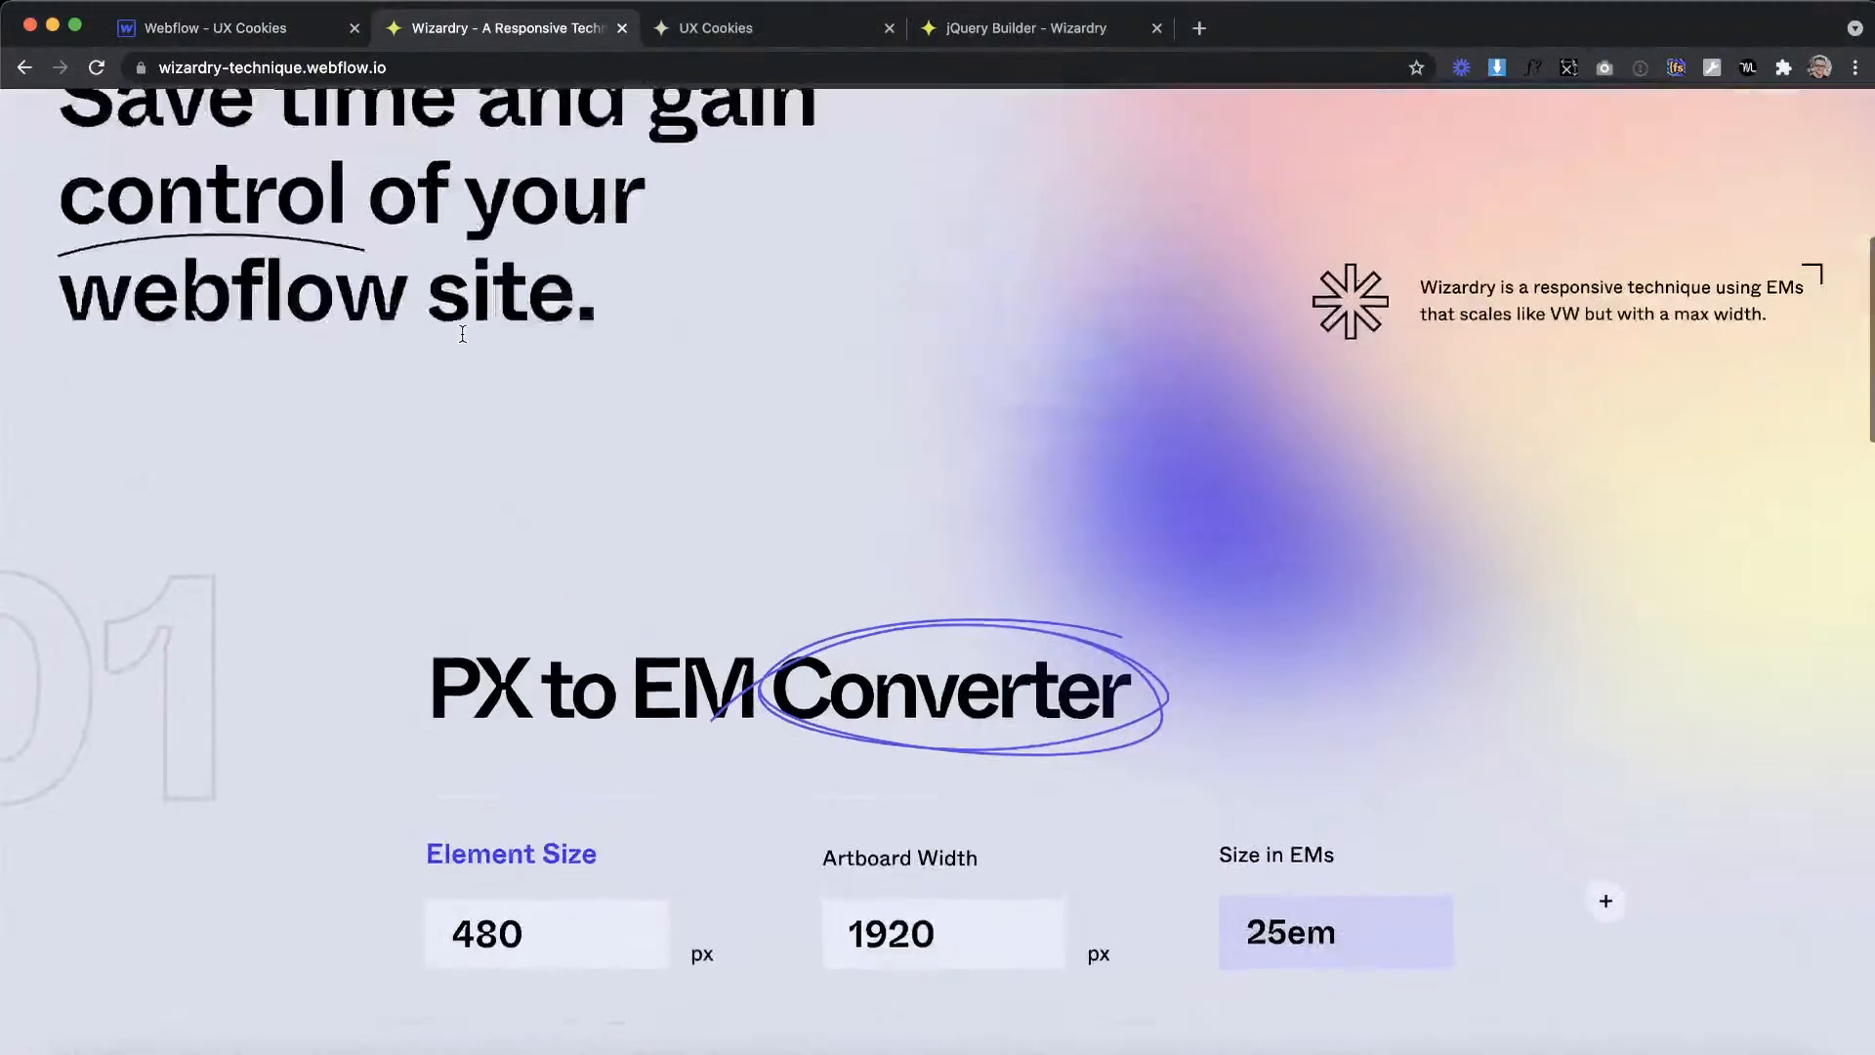
scroll(858, 632, "down", 1)
double_click(944, 821)
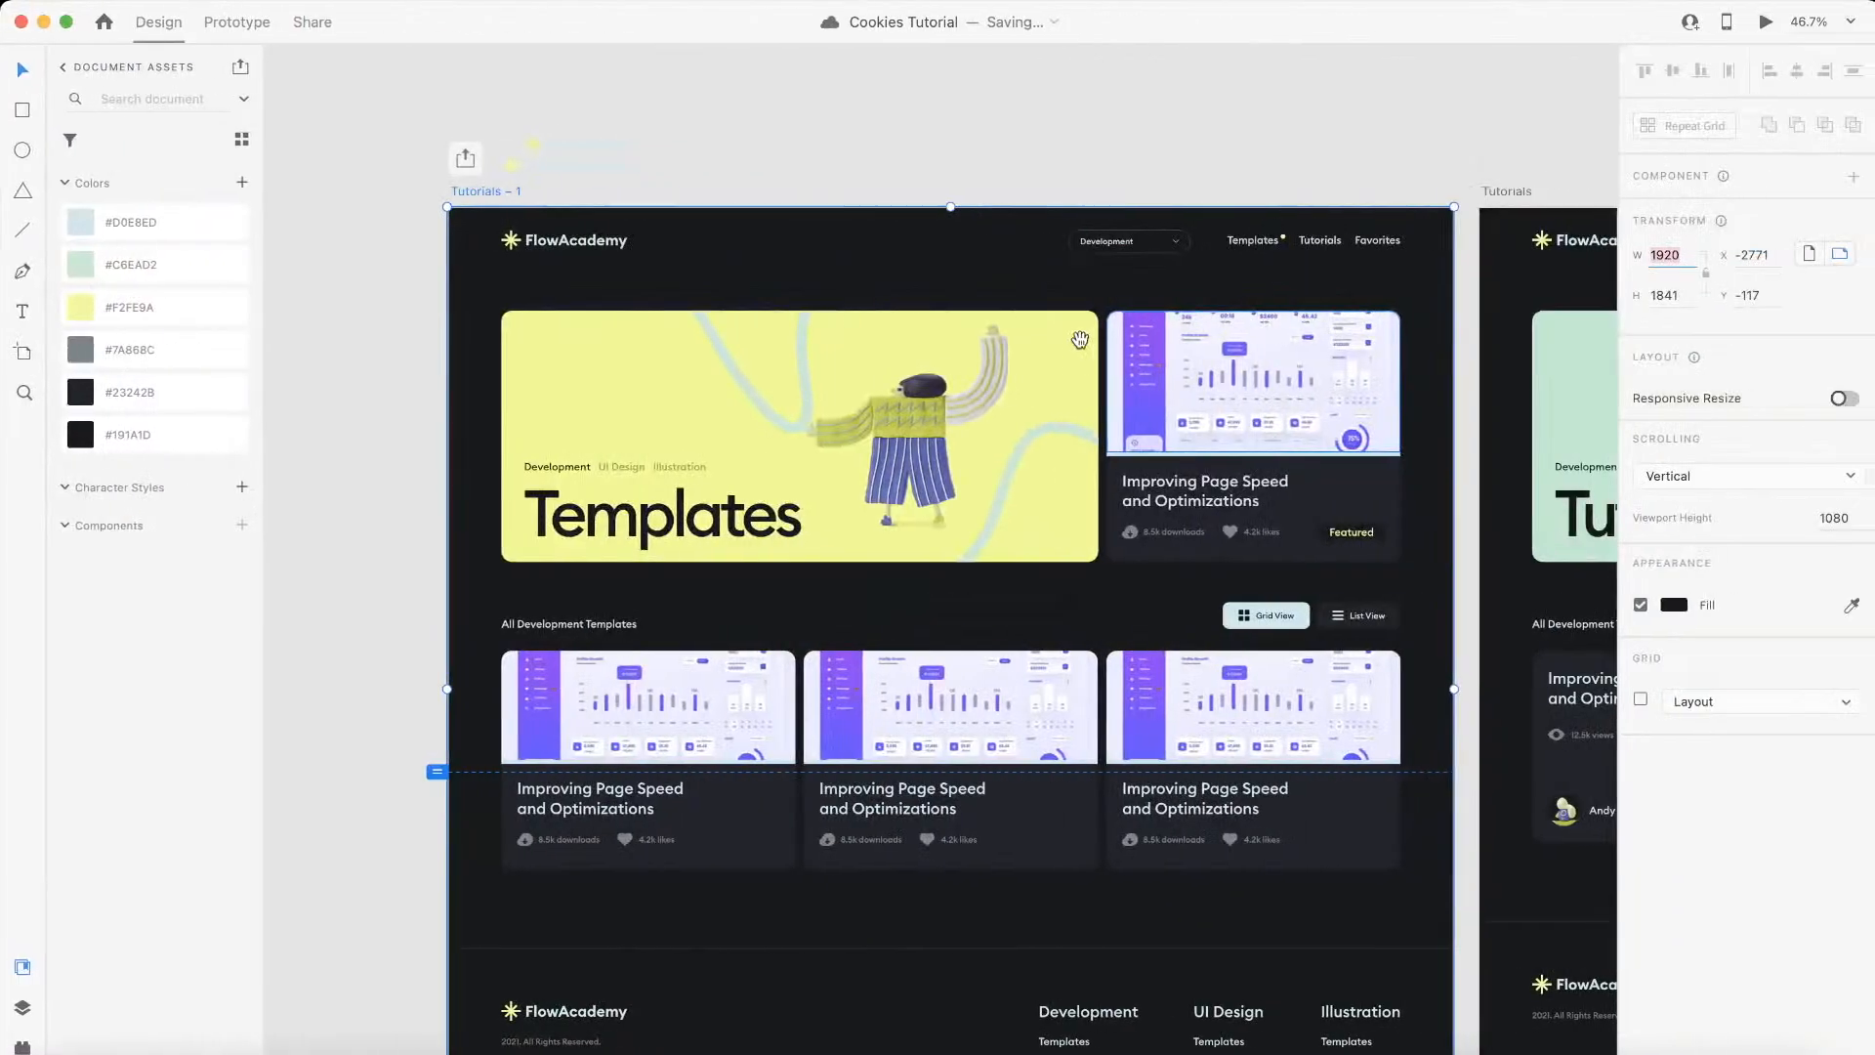
left_click(1043, 345)
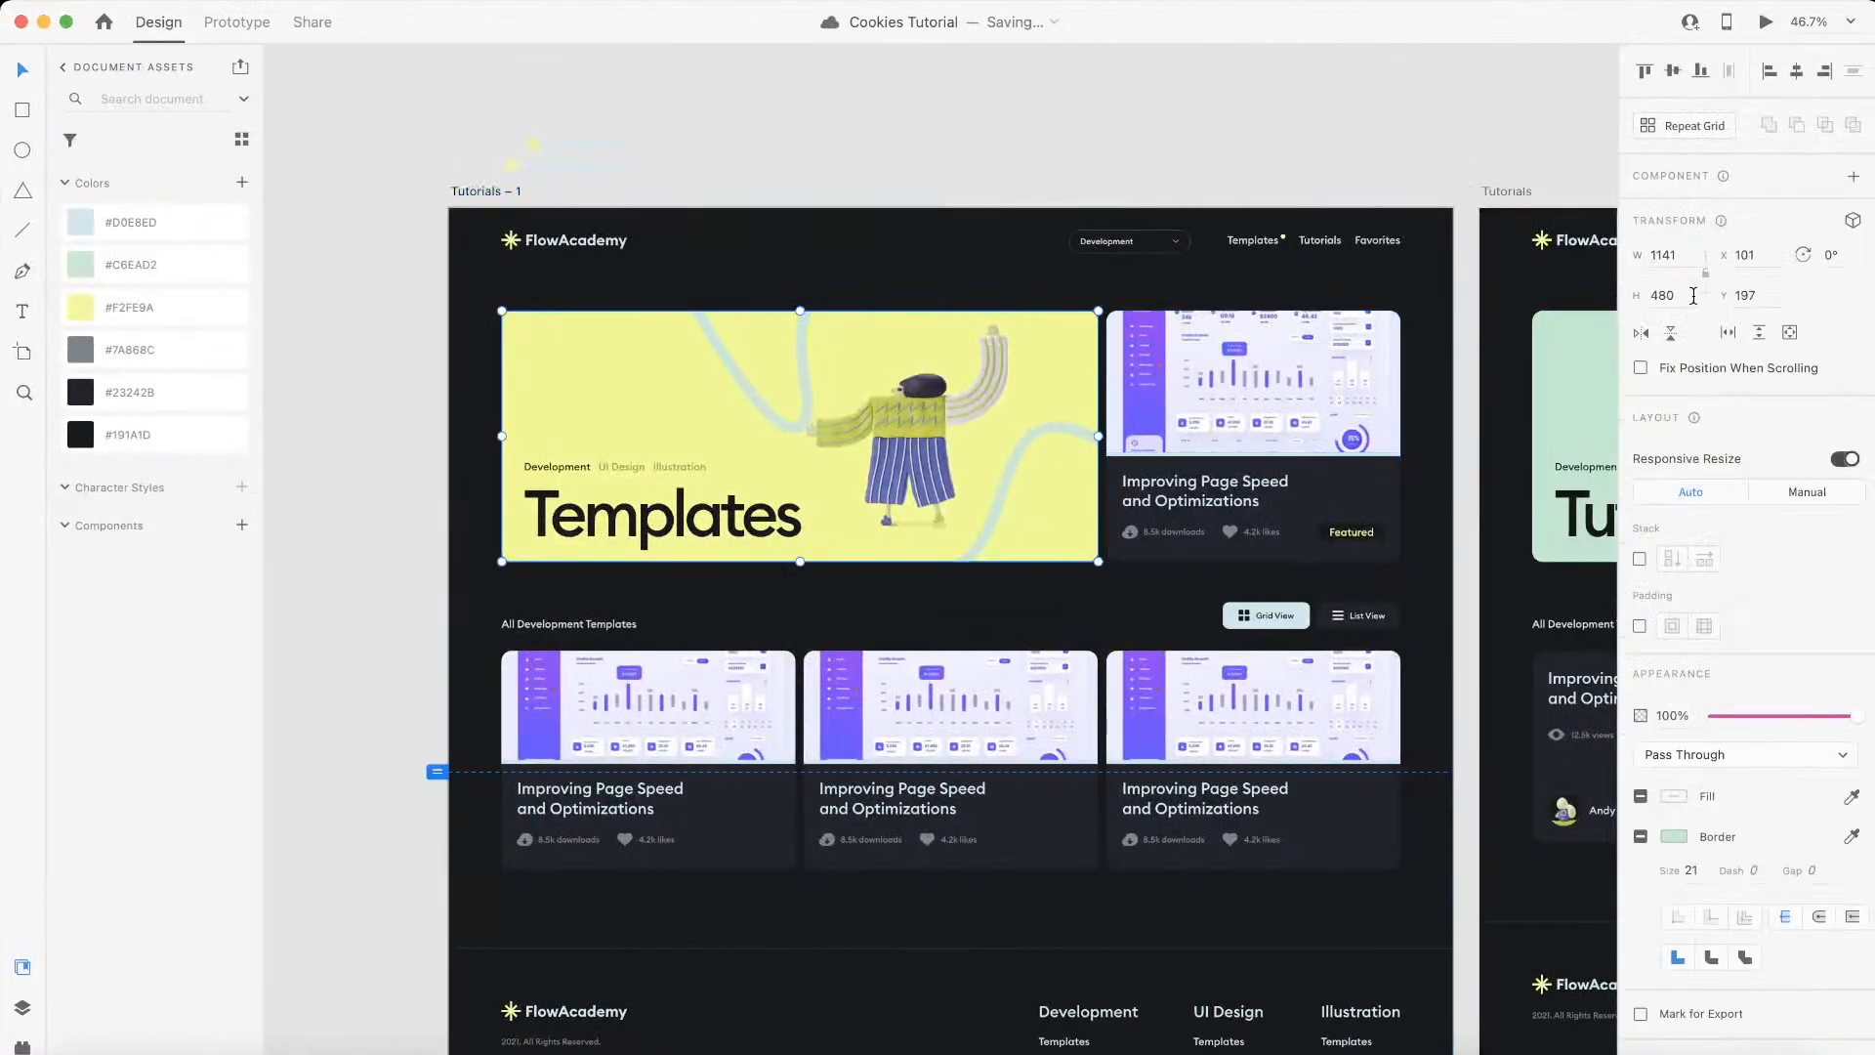
key("ctrl+Left")
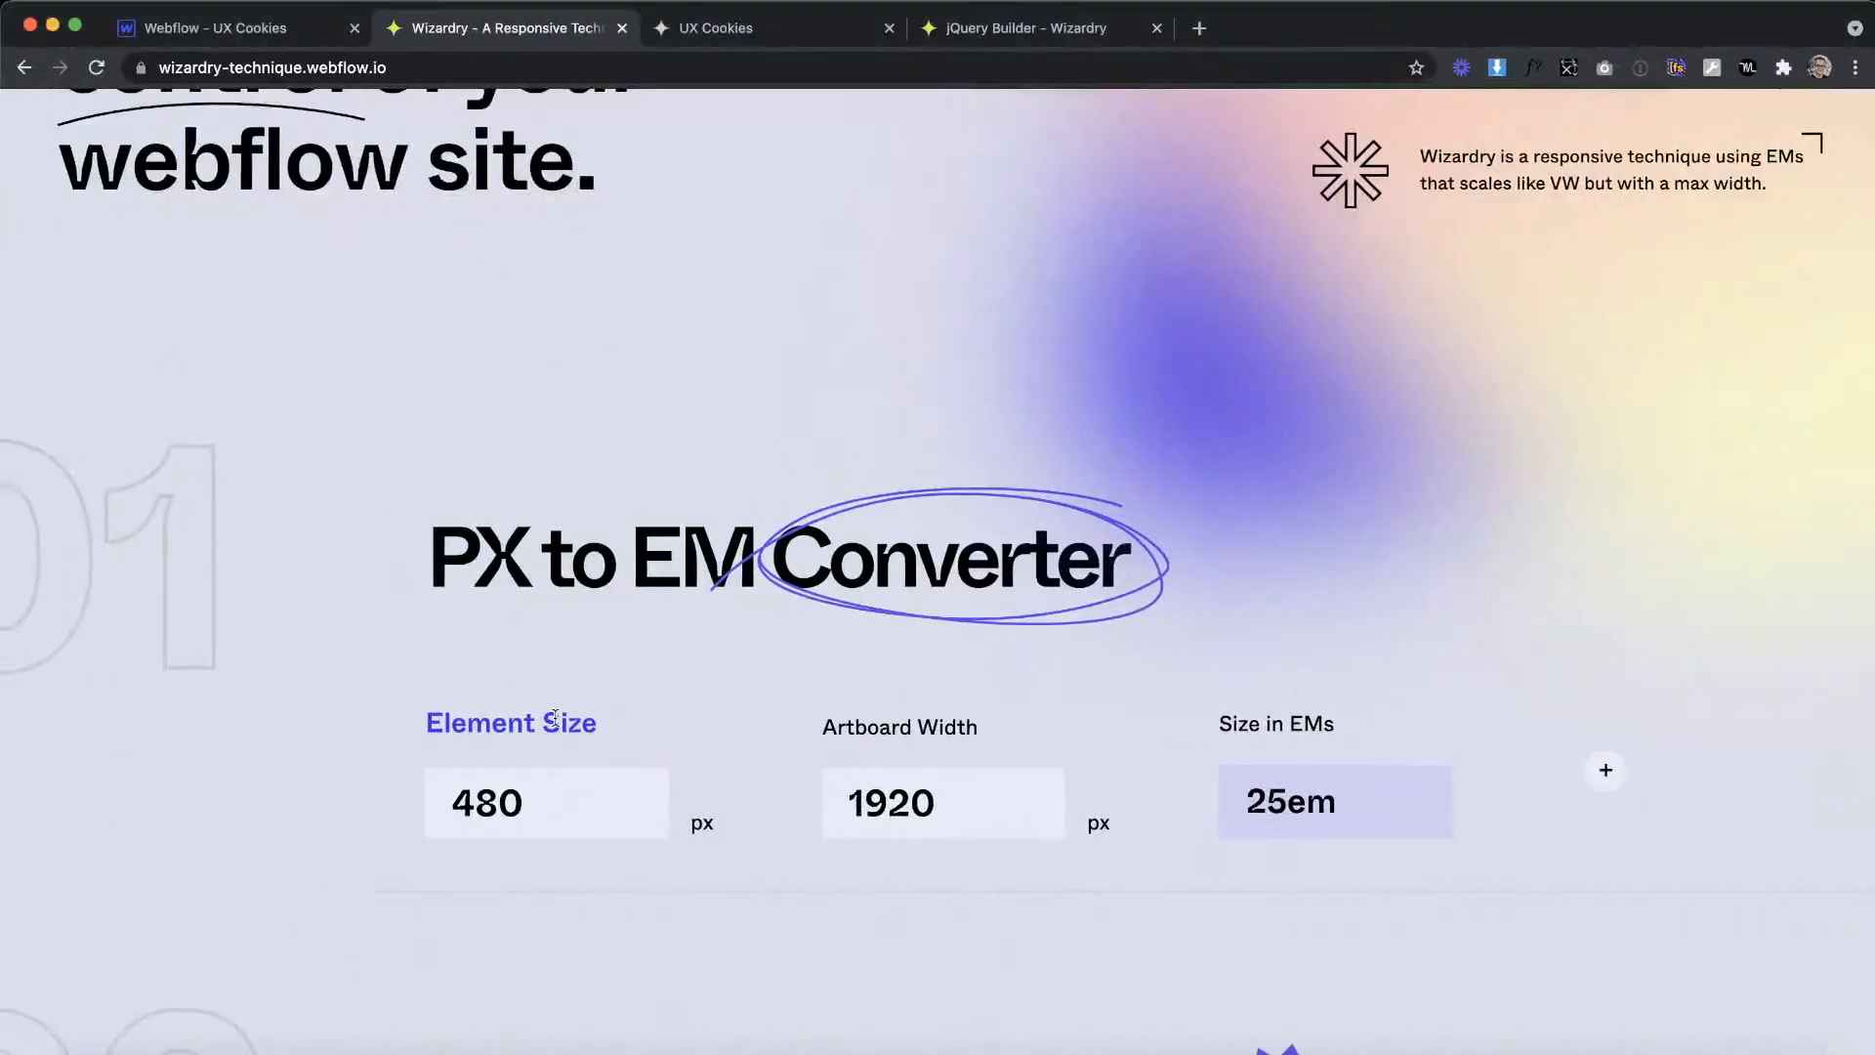
Step: Review the converter's element size and EM result, and compare them with header_left's minimum height in Webflow
double_click(537, 799)
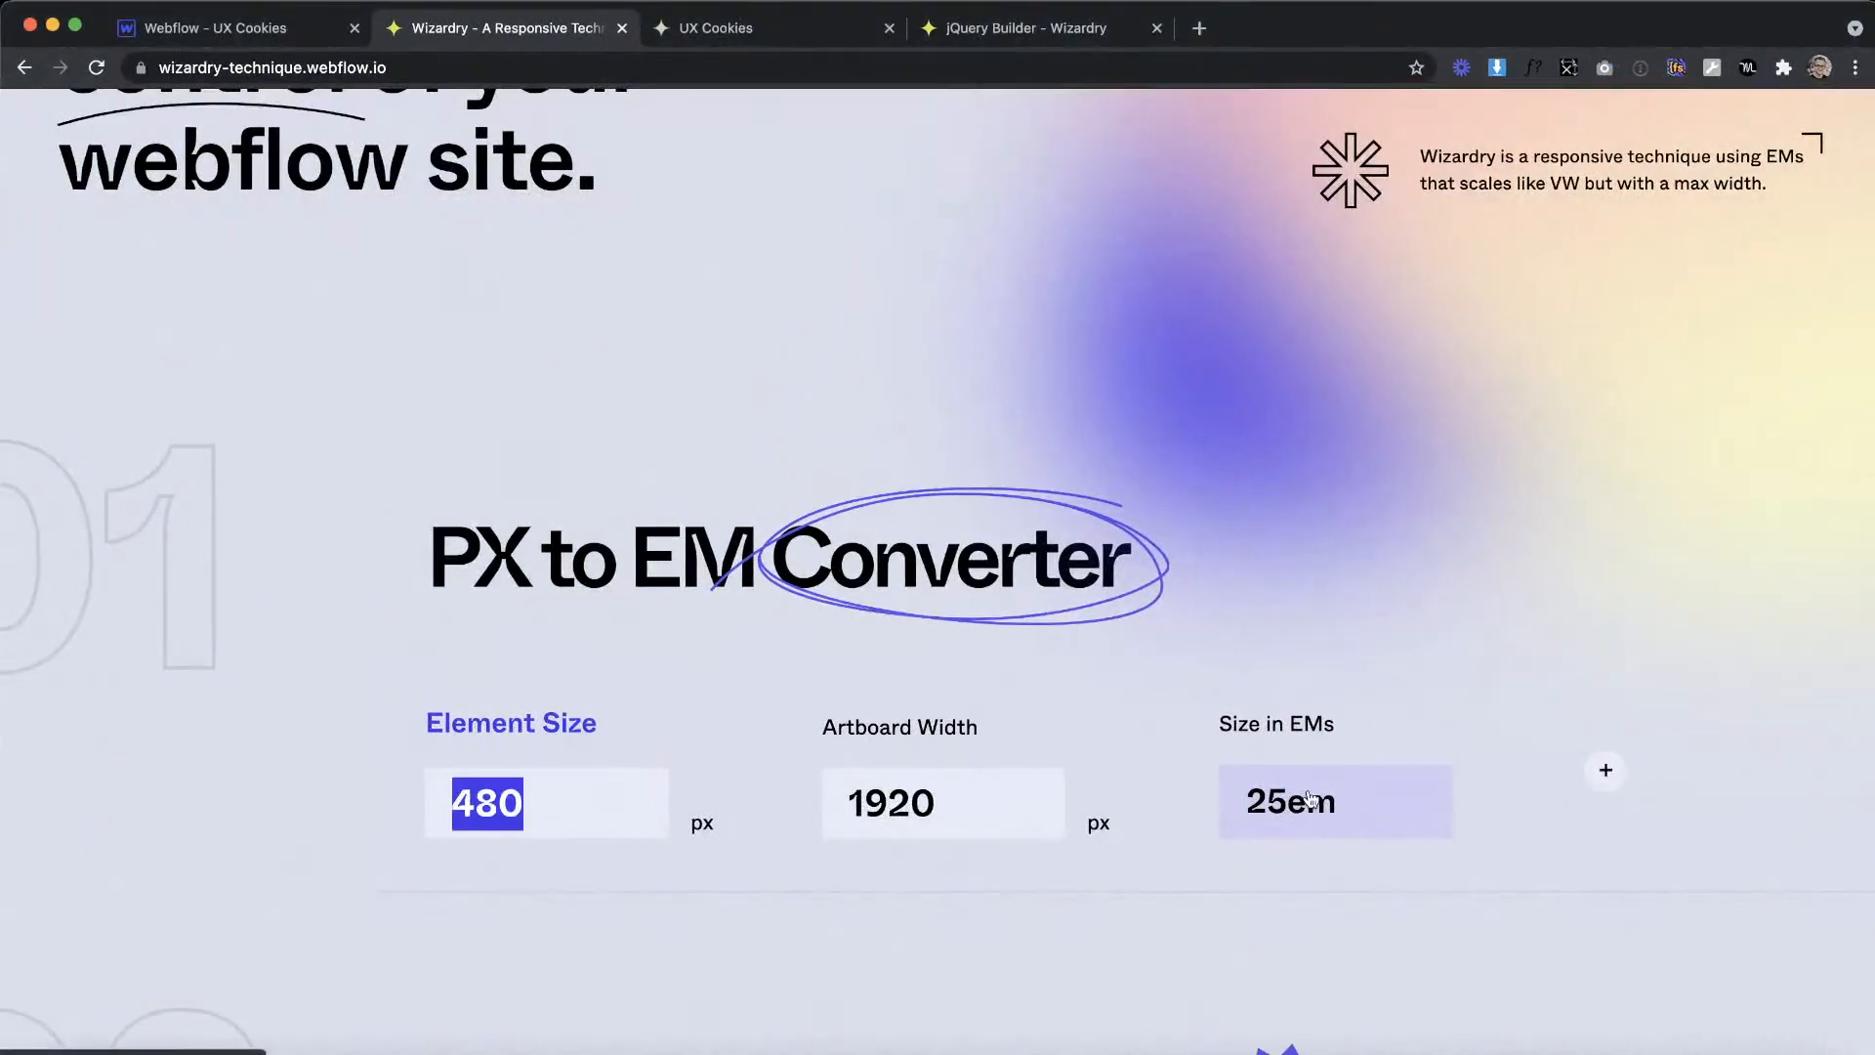
left_click(1261, 809)
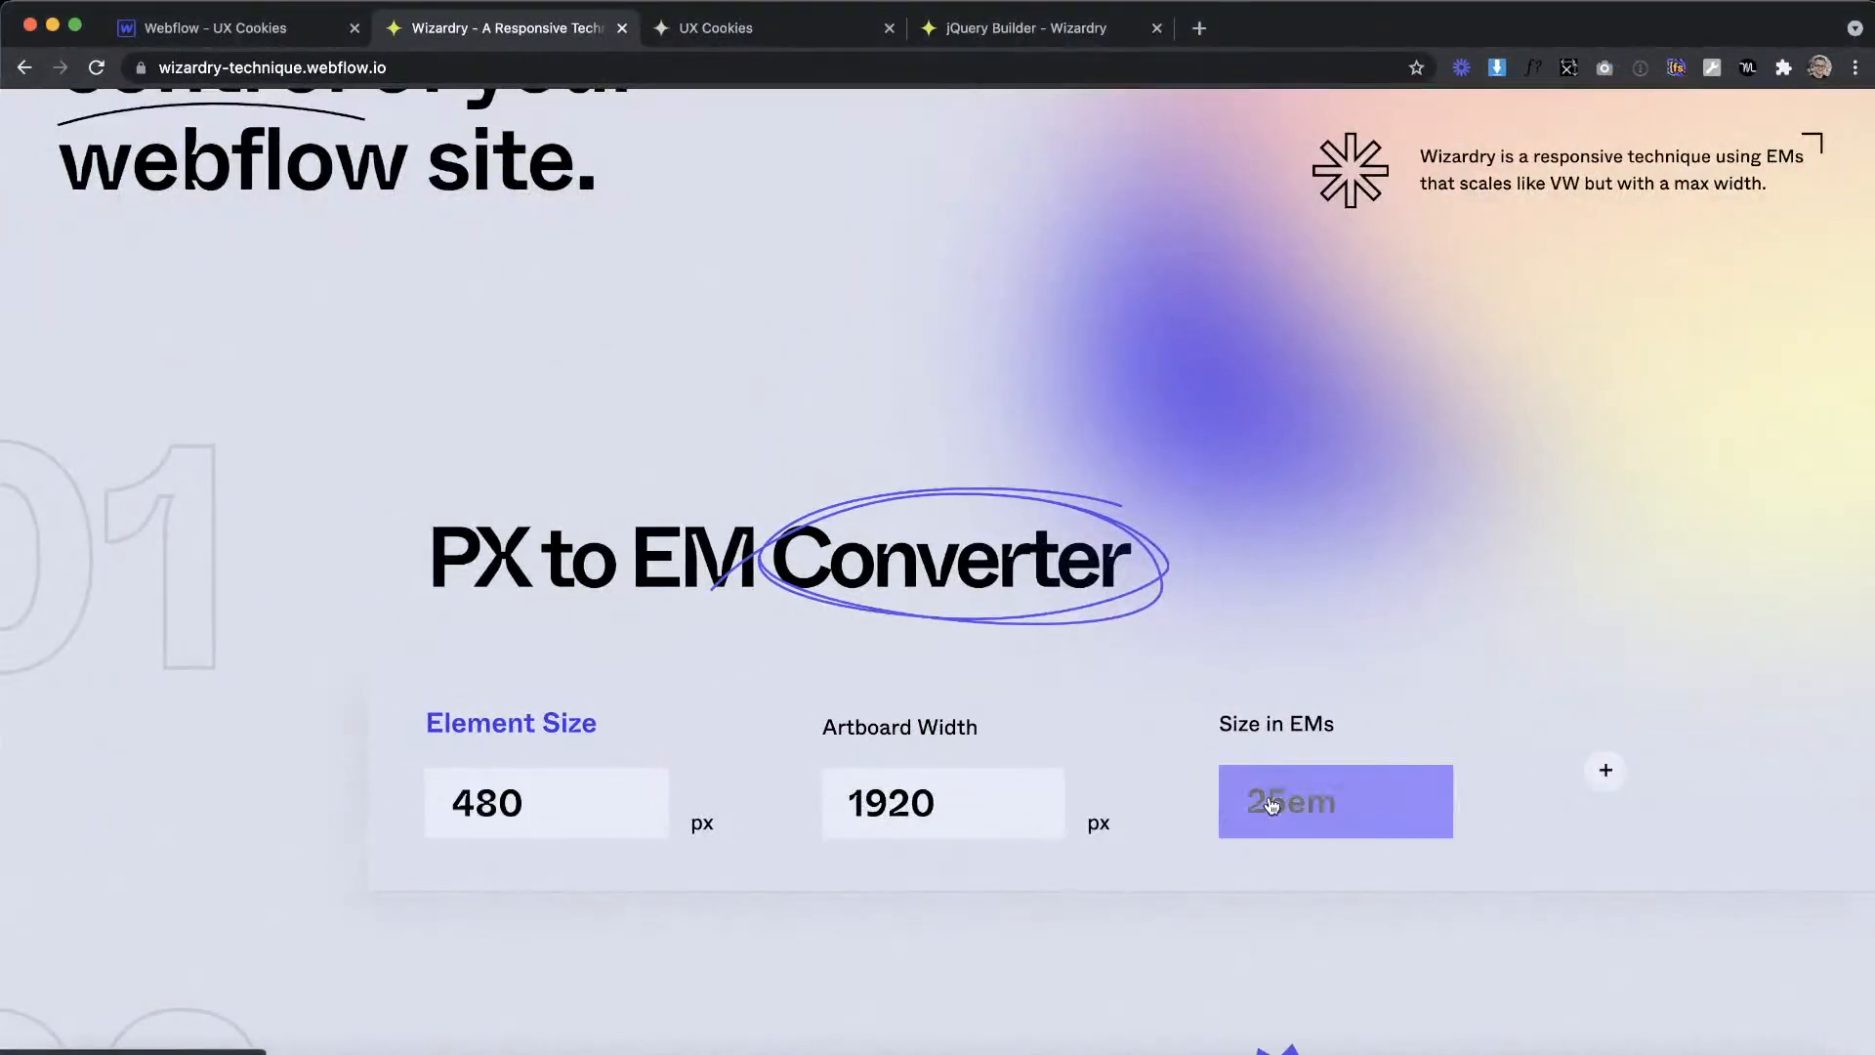
left_click(242, 37)
left_click(1832, 788)
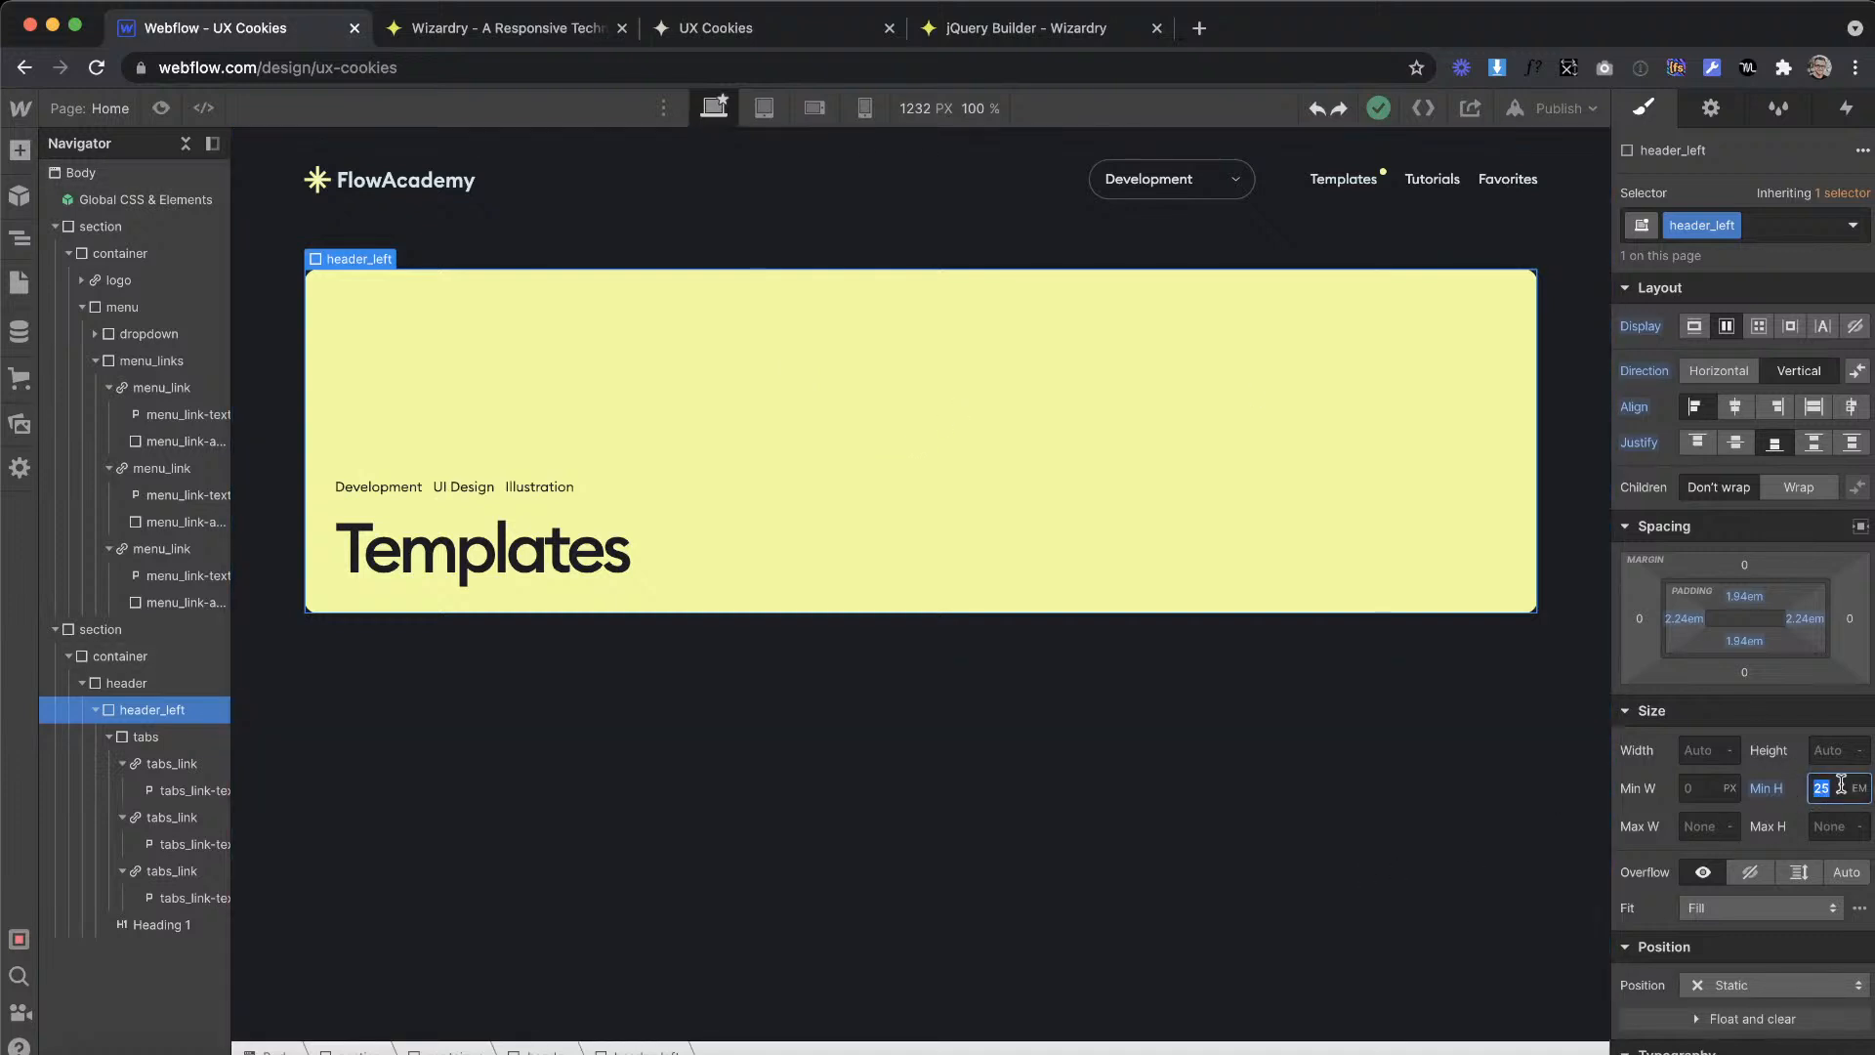
left_click(844, 544)
left_click(1372, 630)
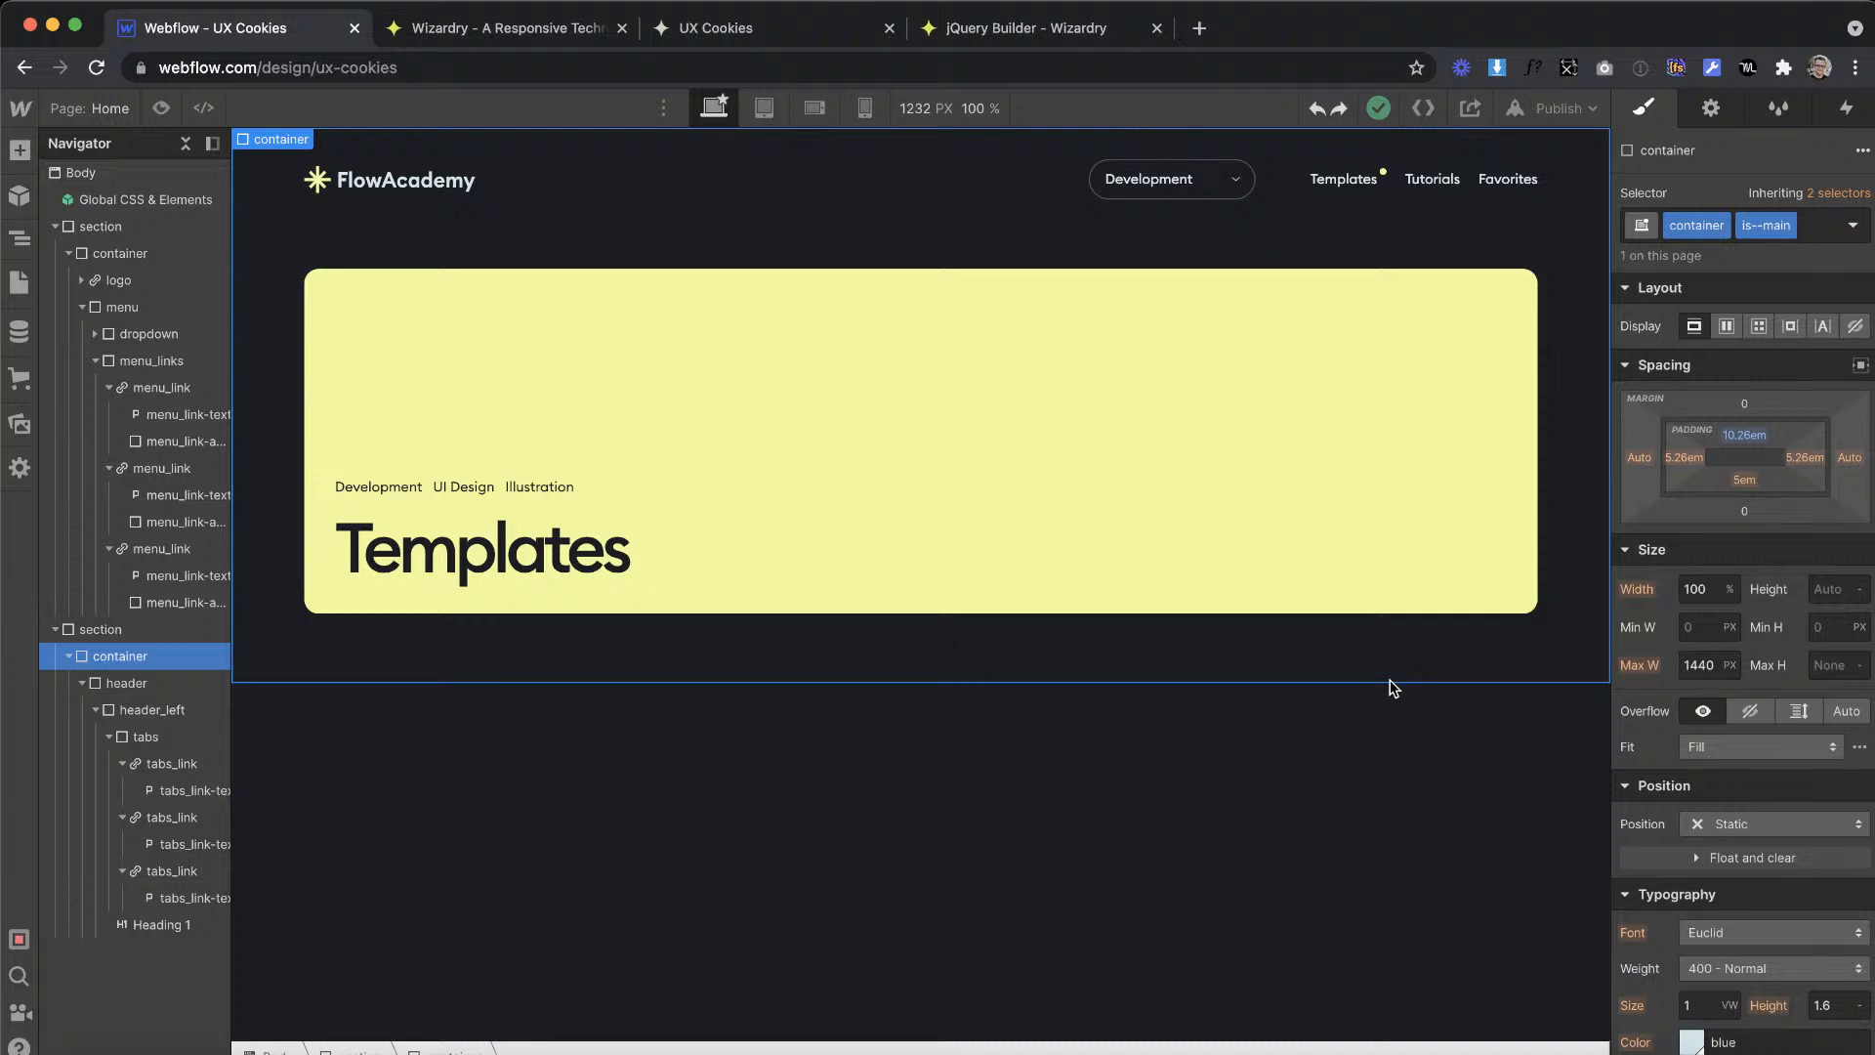
left_click(1171, 727)
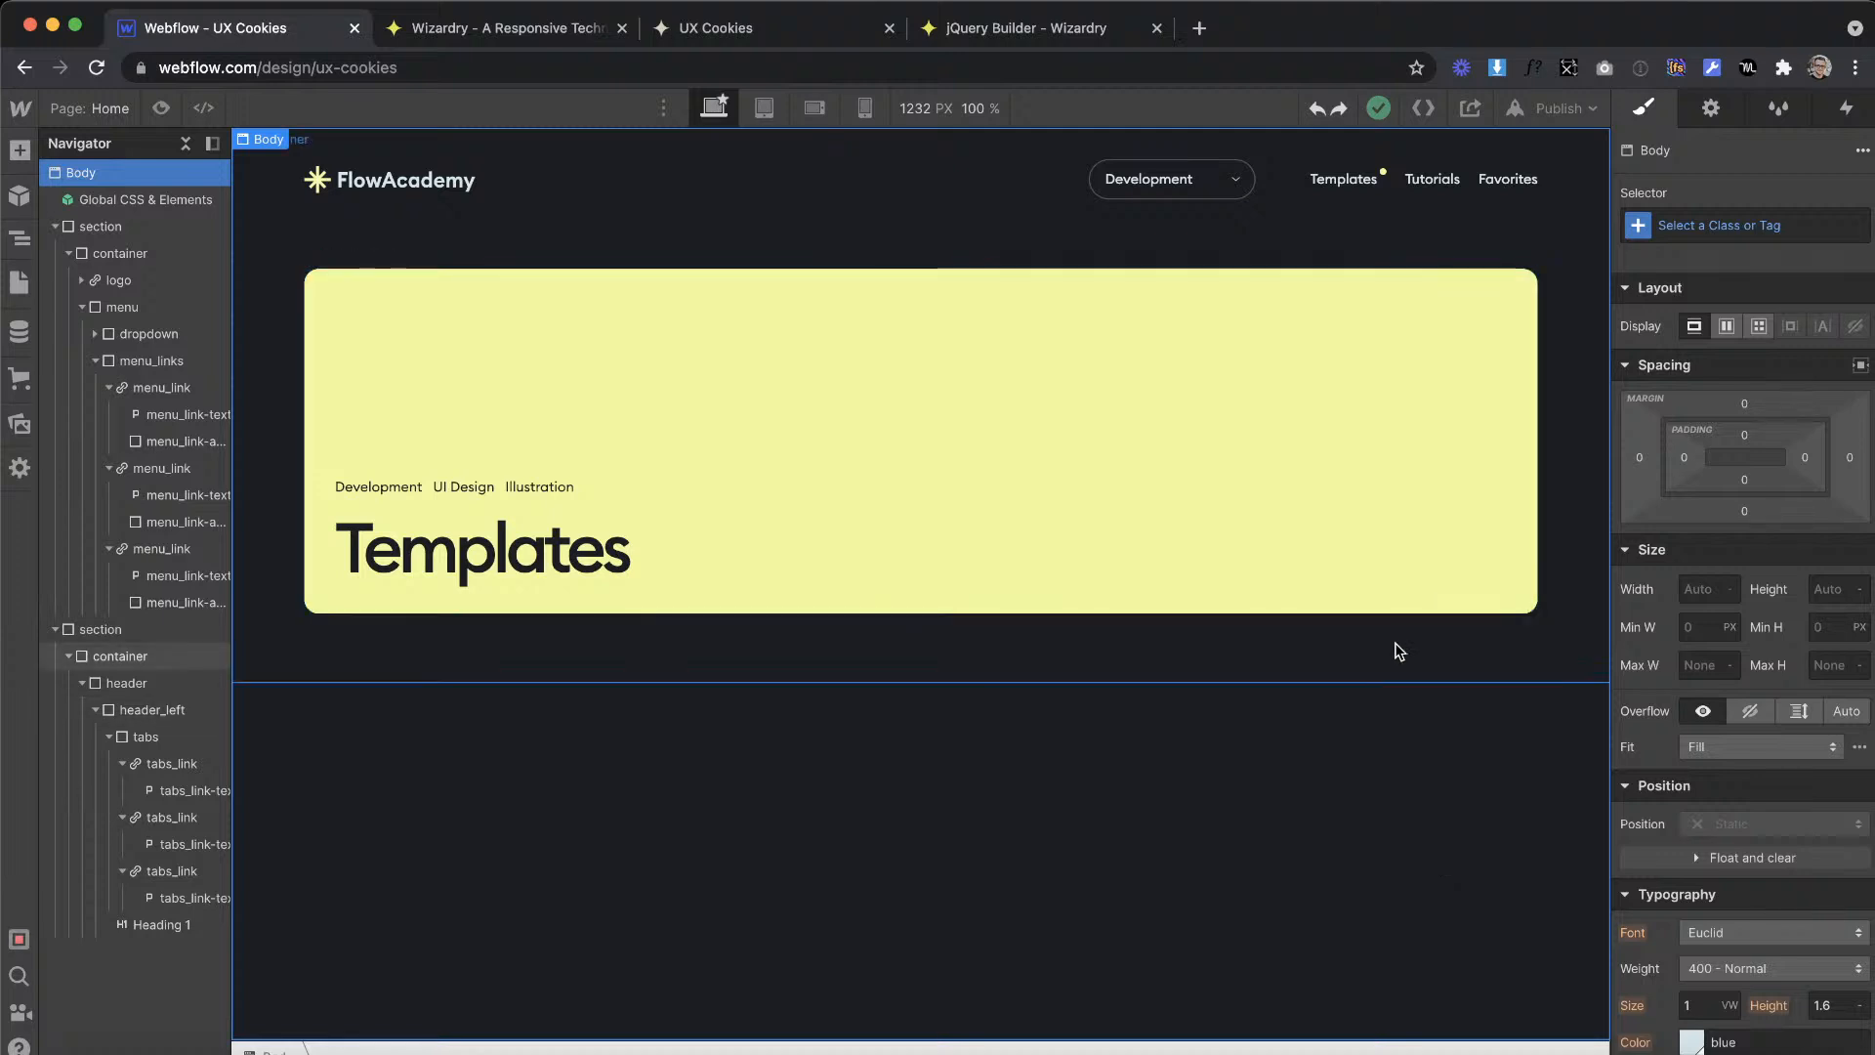
Step: Reopen the global html embed to review the body font-size media query, and return to the page without editing
double_click(82, 199)
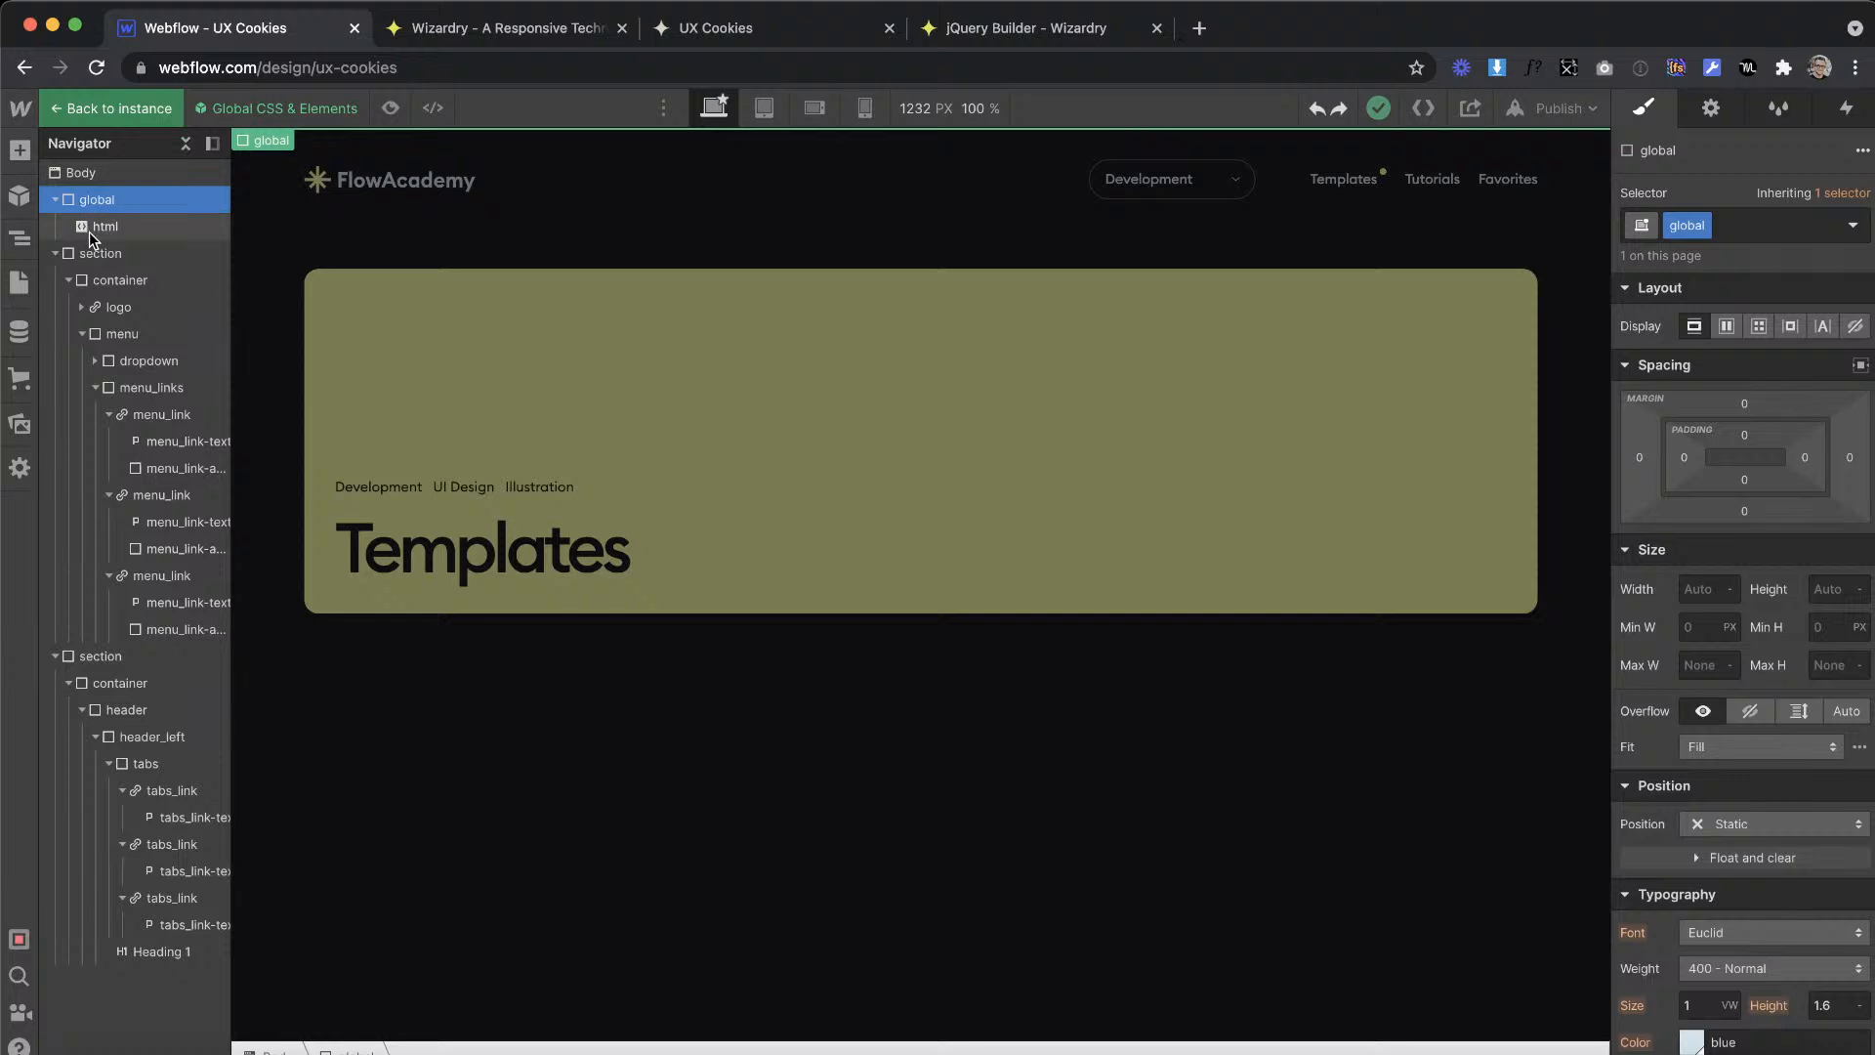
left_click(92, 226)
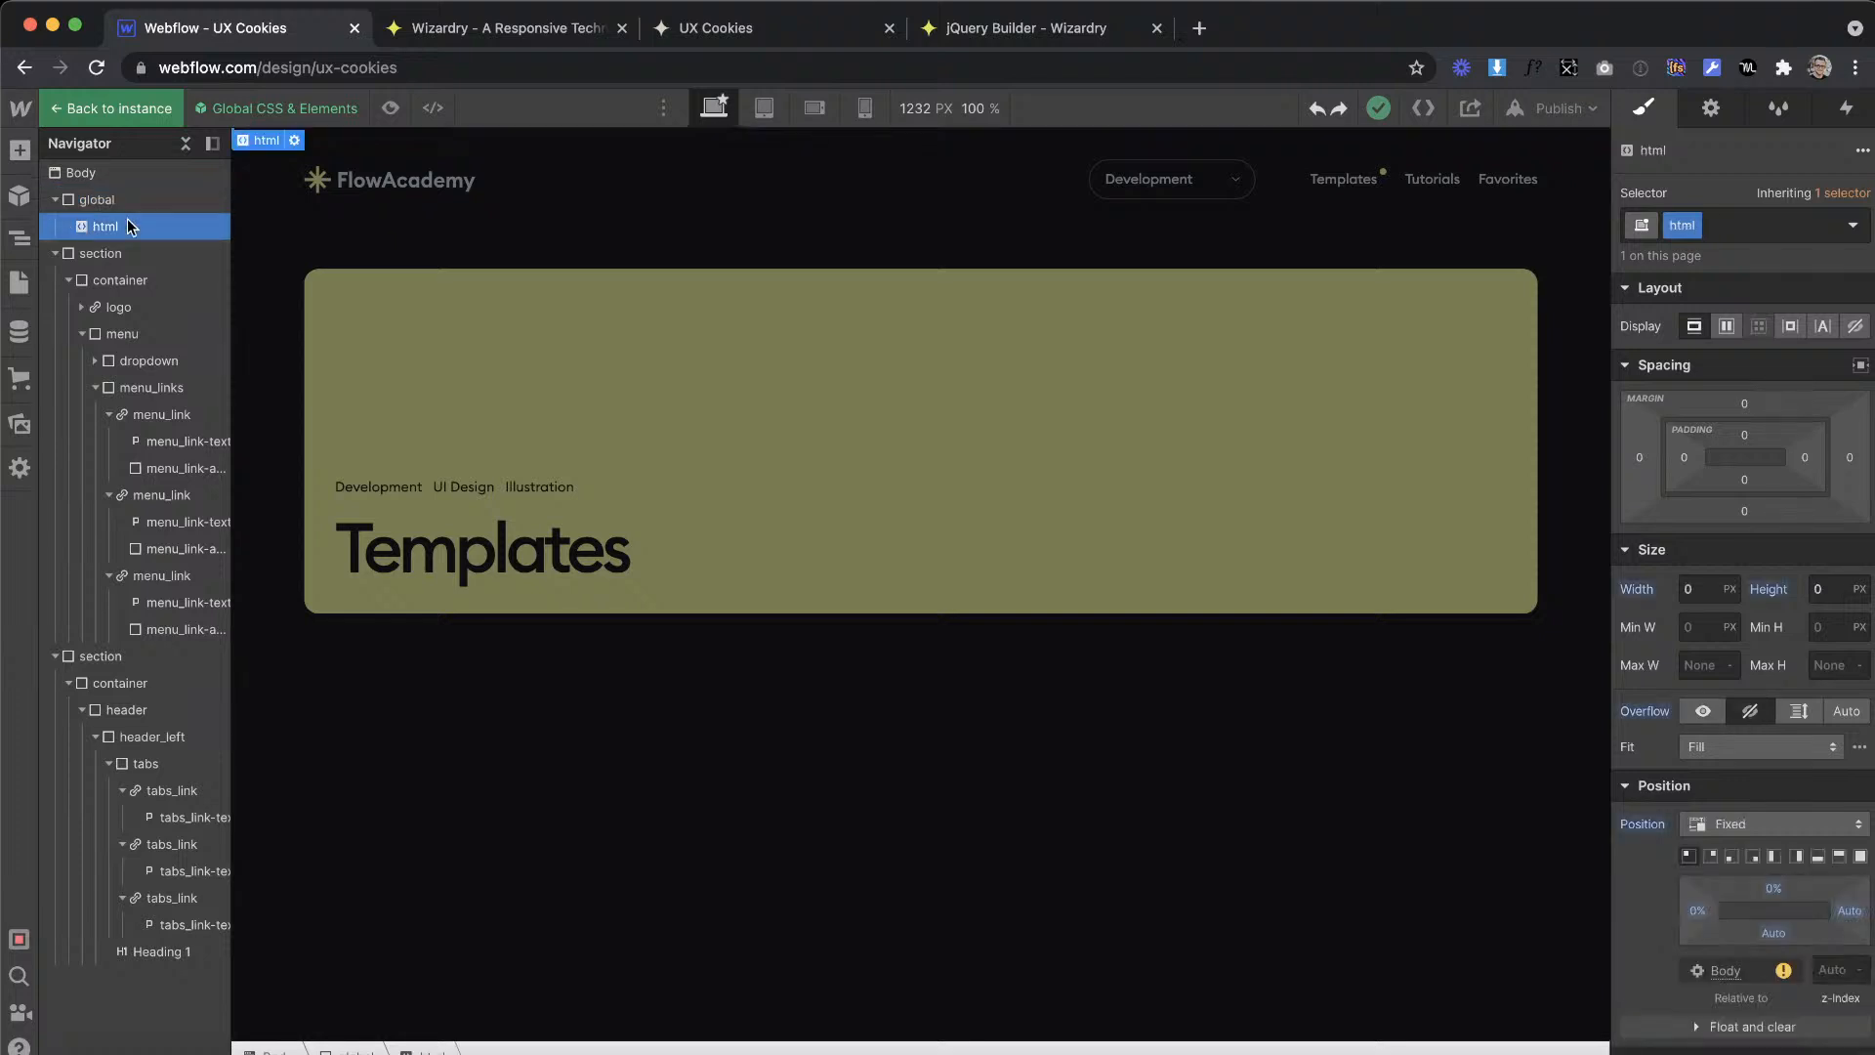
left_click(295, 144)
scroll(665, 452, "up", 2)
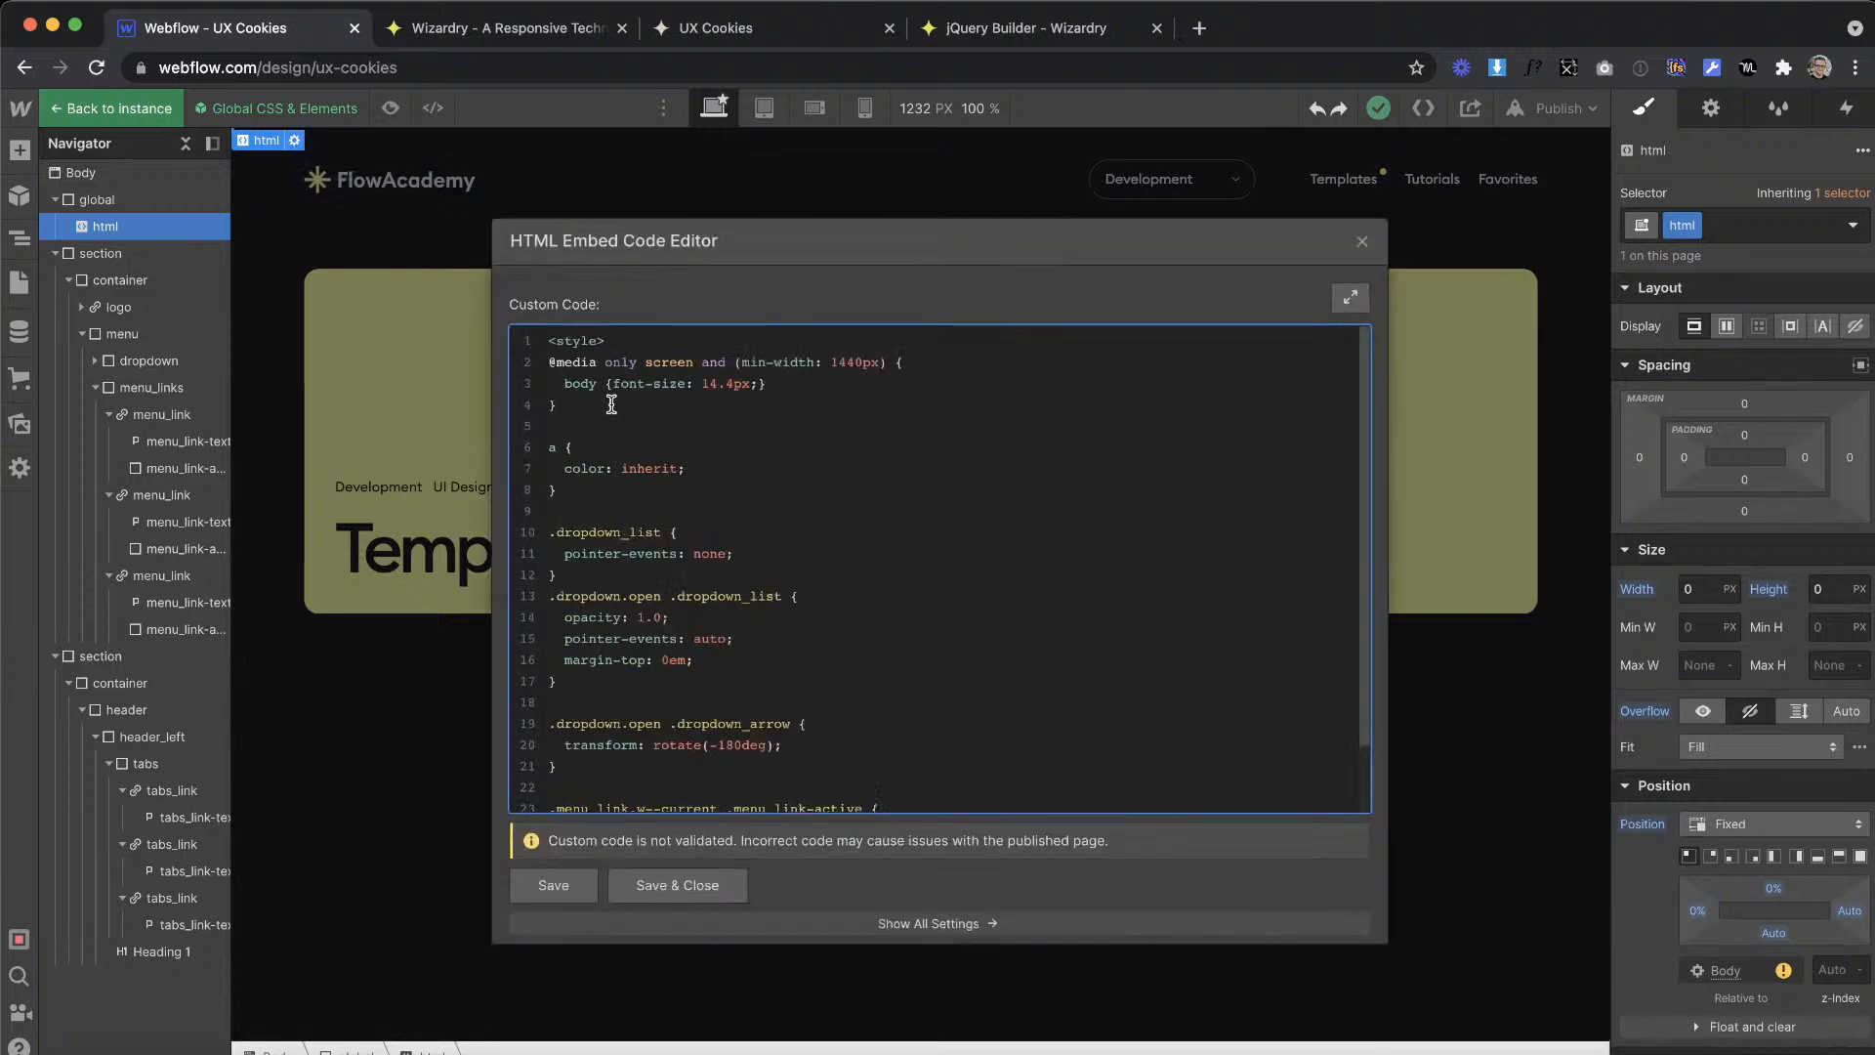
left_click_drag(611, 405, 502, 360)
left_click(1362, 242)
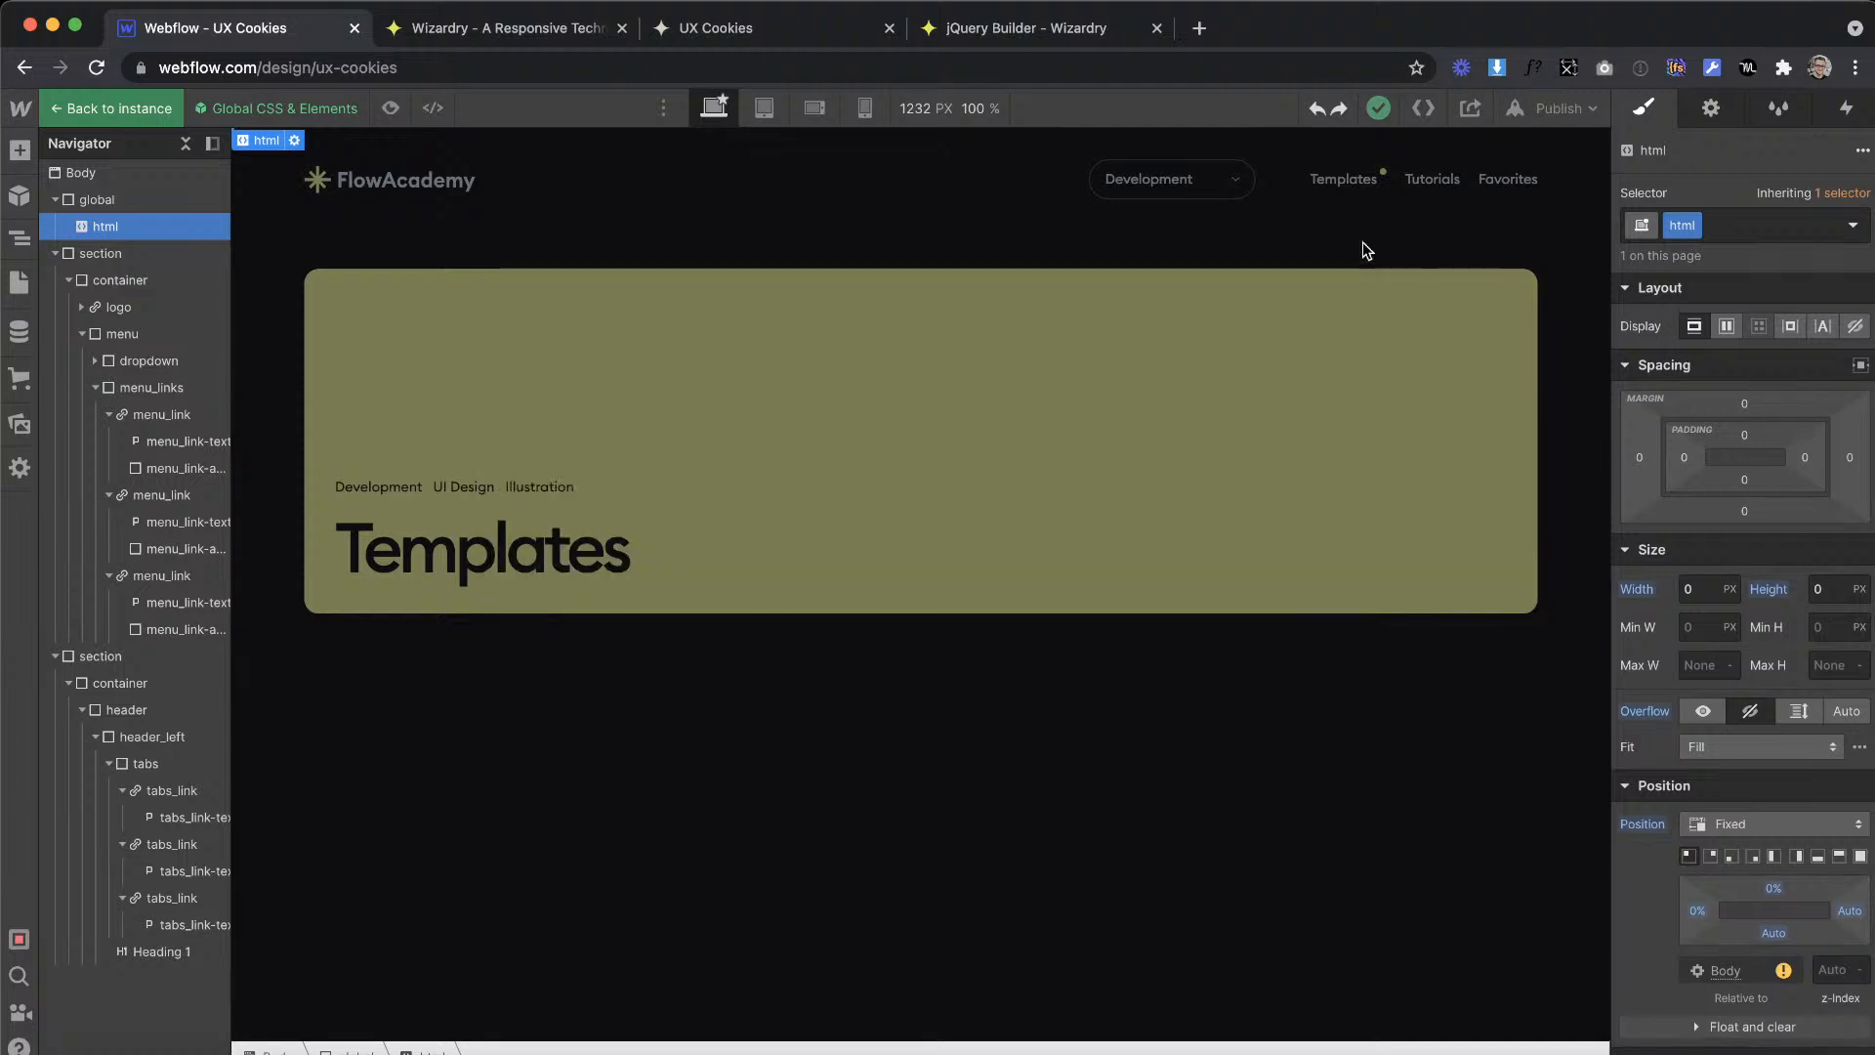
double_click(1568, 334)
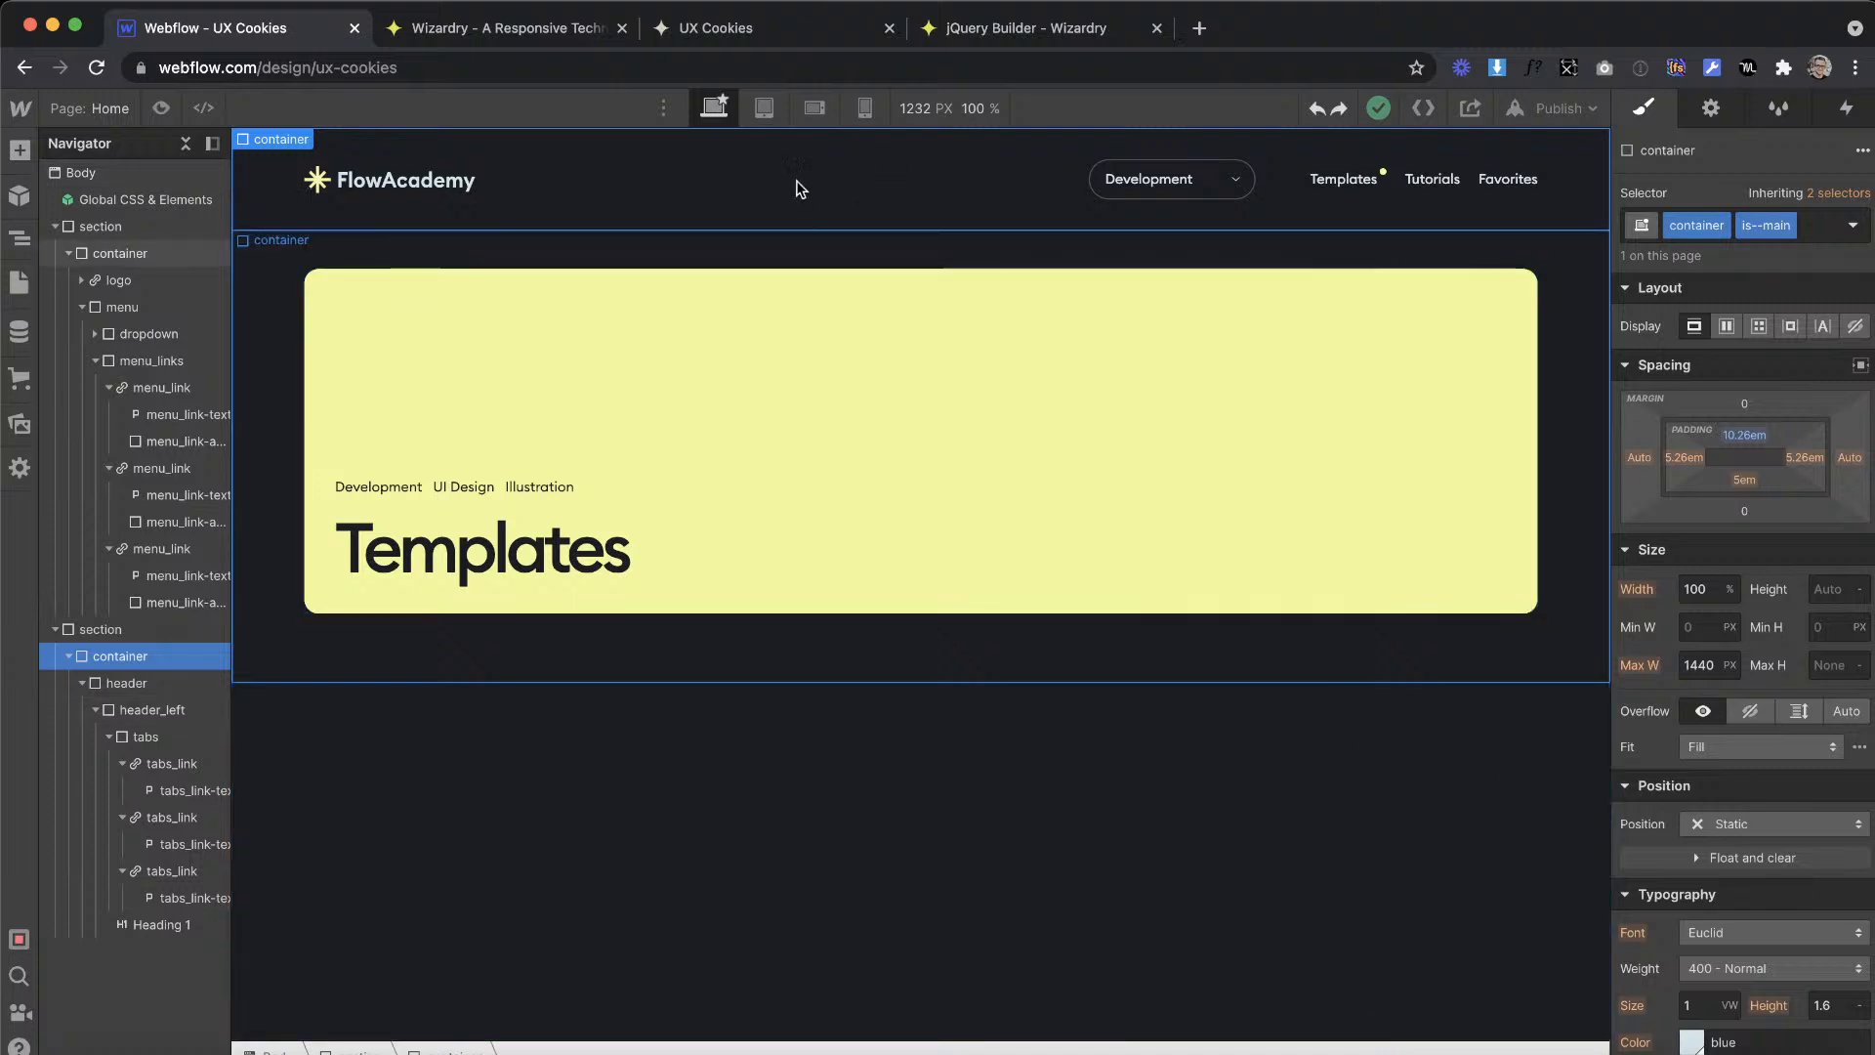
Step: Compare the Templates heading and the header_left banner between the desktop and tablet breakpoints
left_click(764, 107)
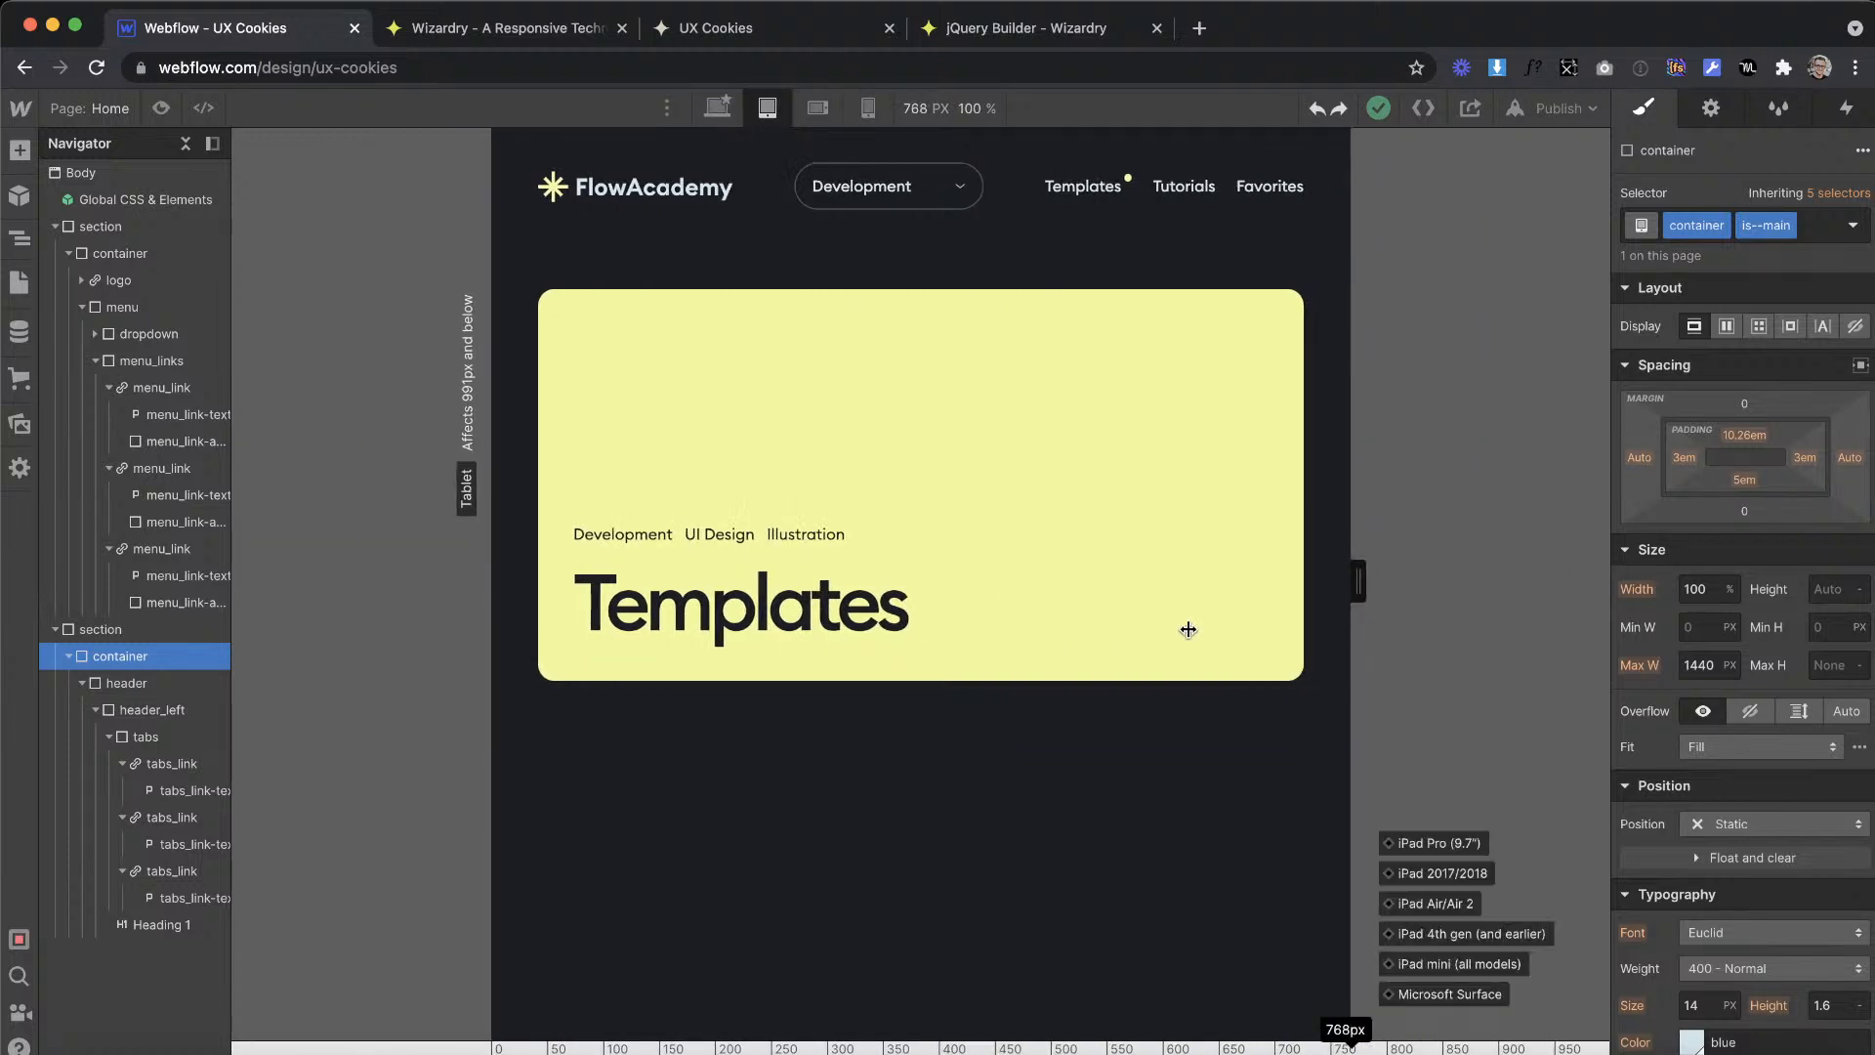
left_click(717, 107)
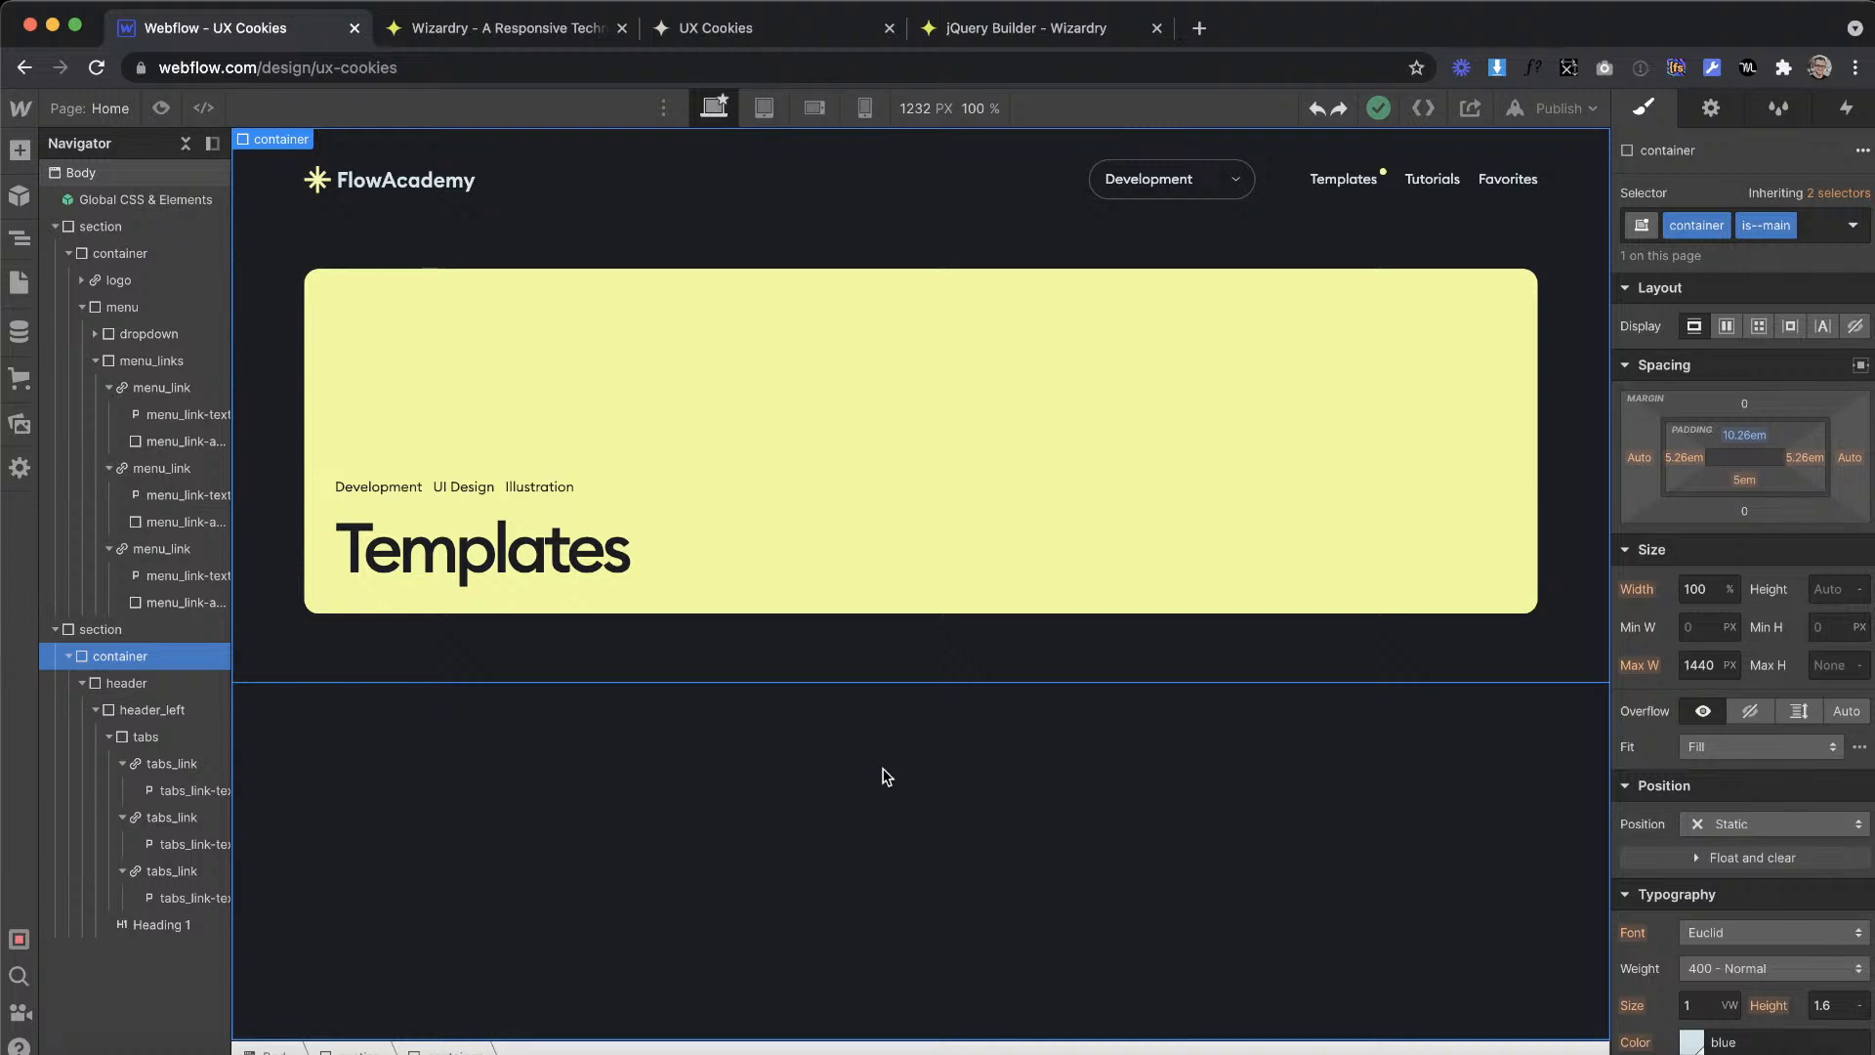
left_click(539, 552)
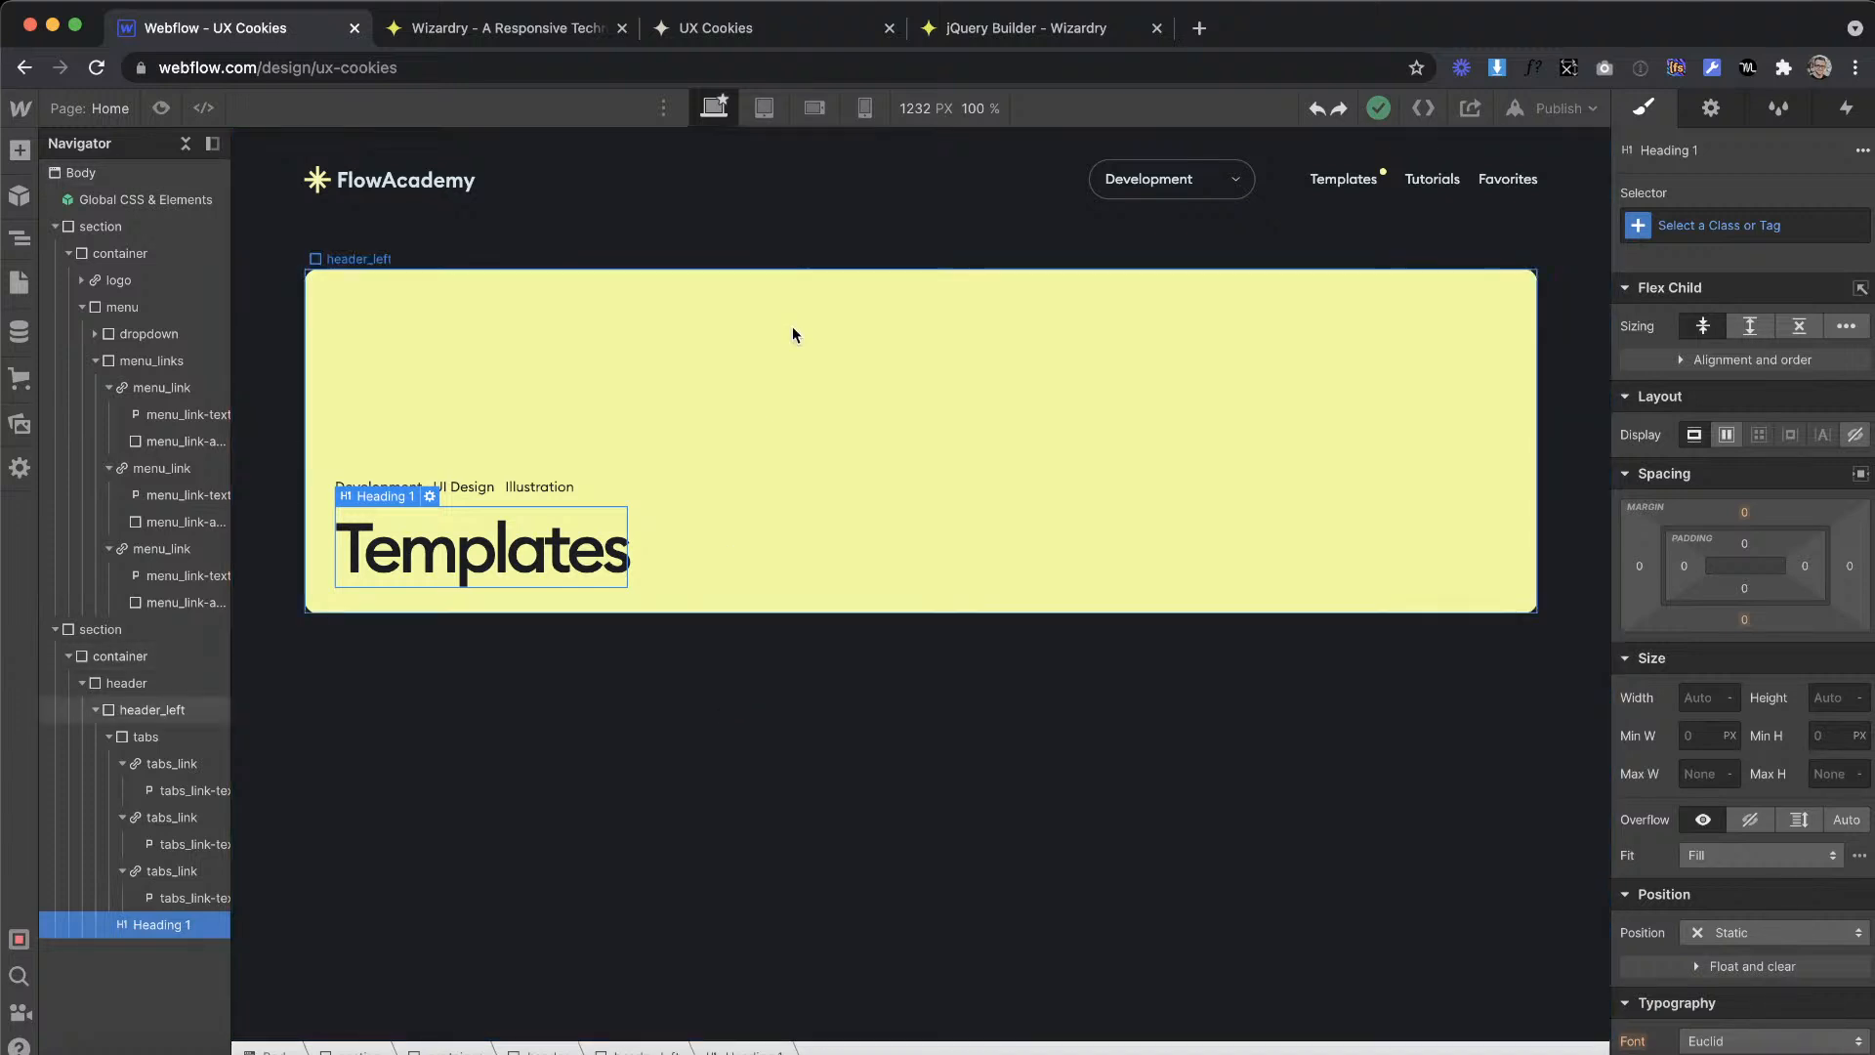
left_click(762, 109)
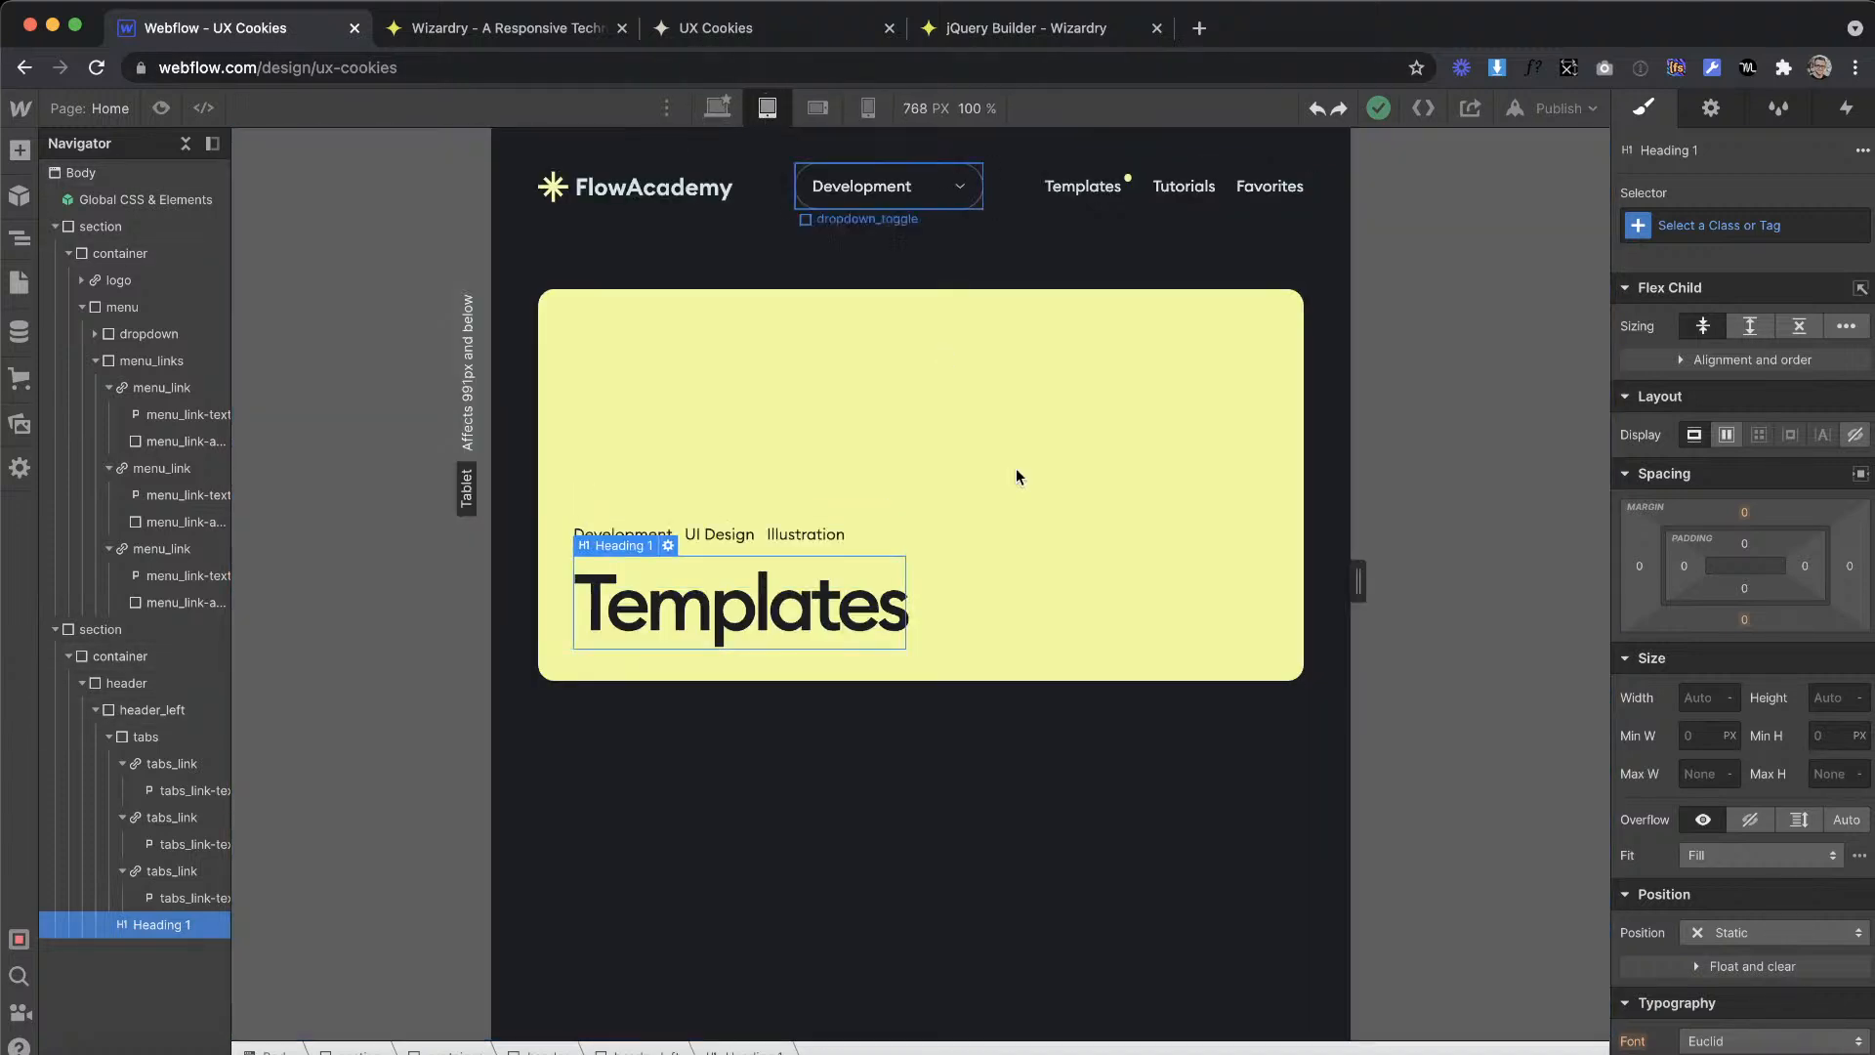
left_click_drag(1359, 587, 1304, 586)
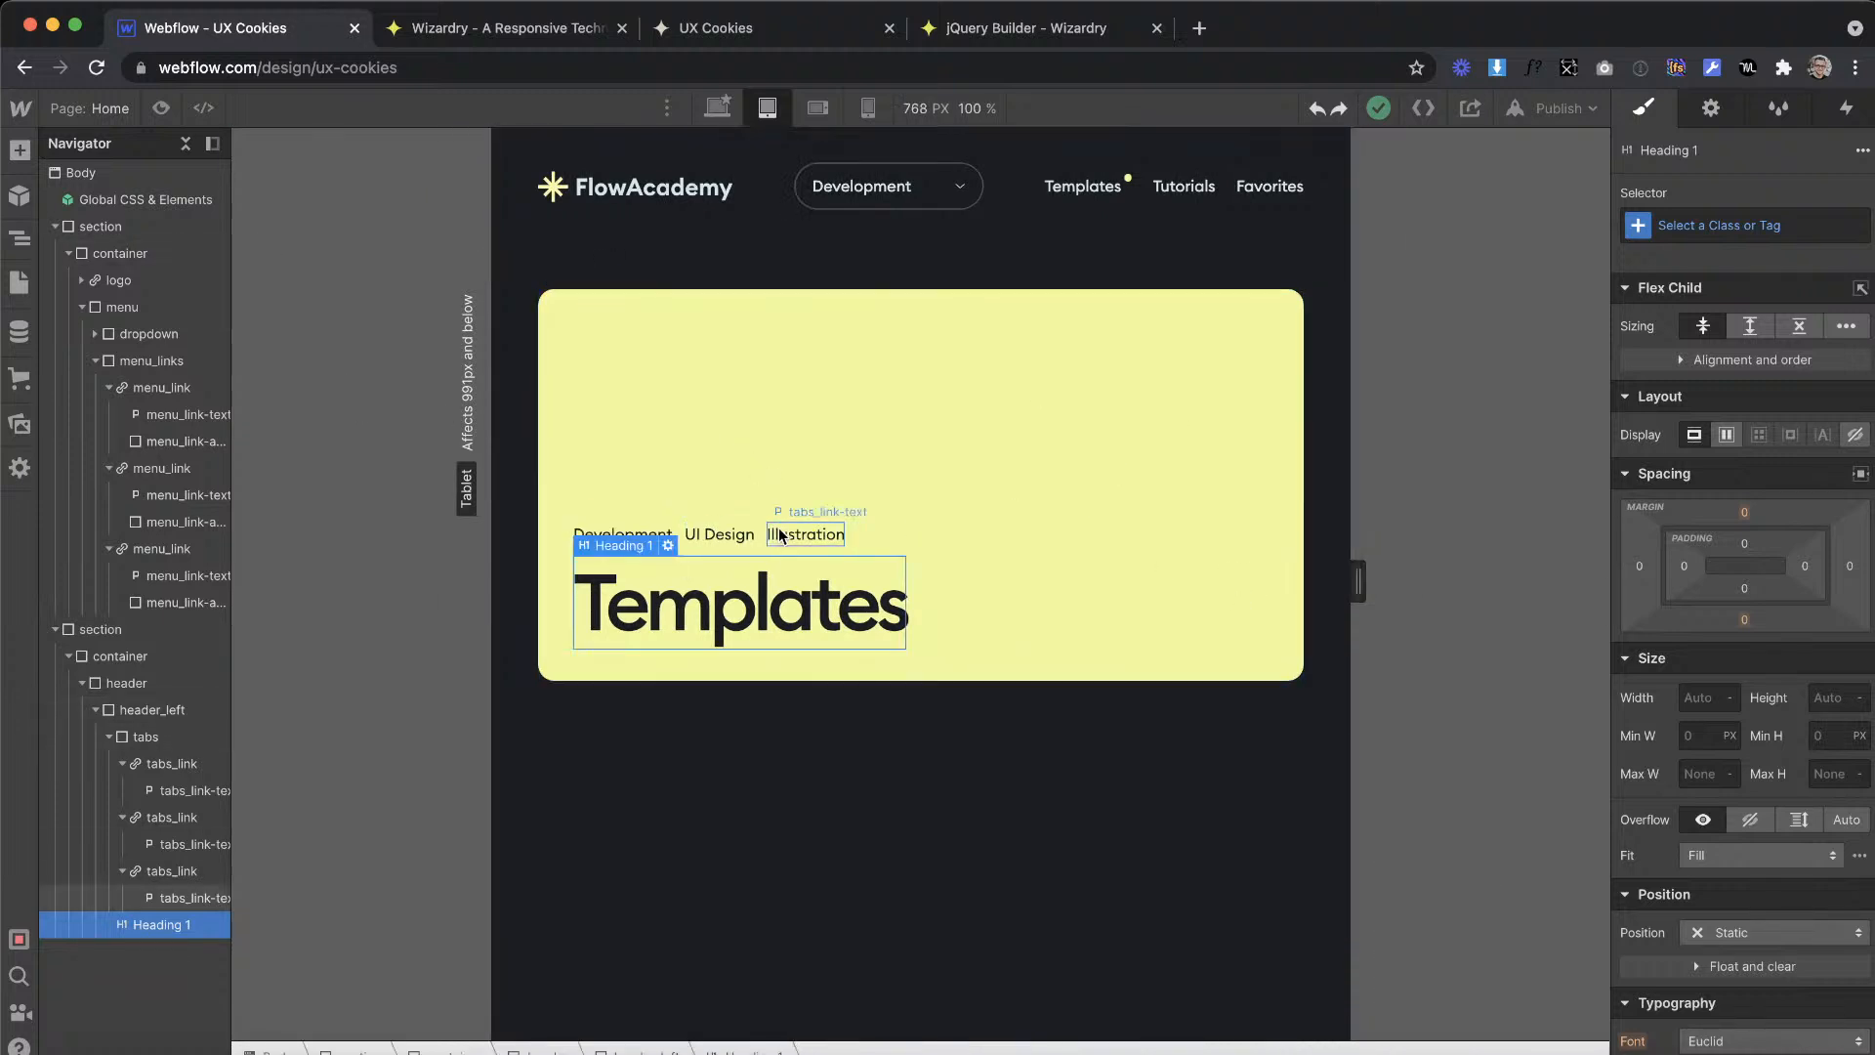
left_click(793, 377)
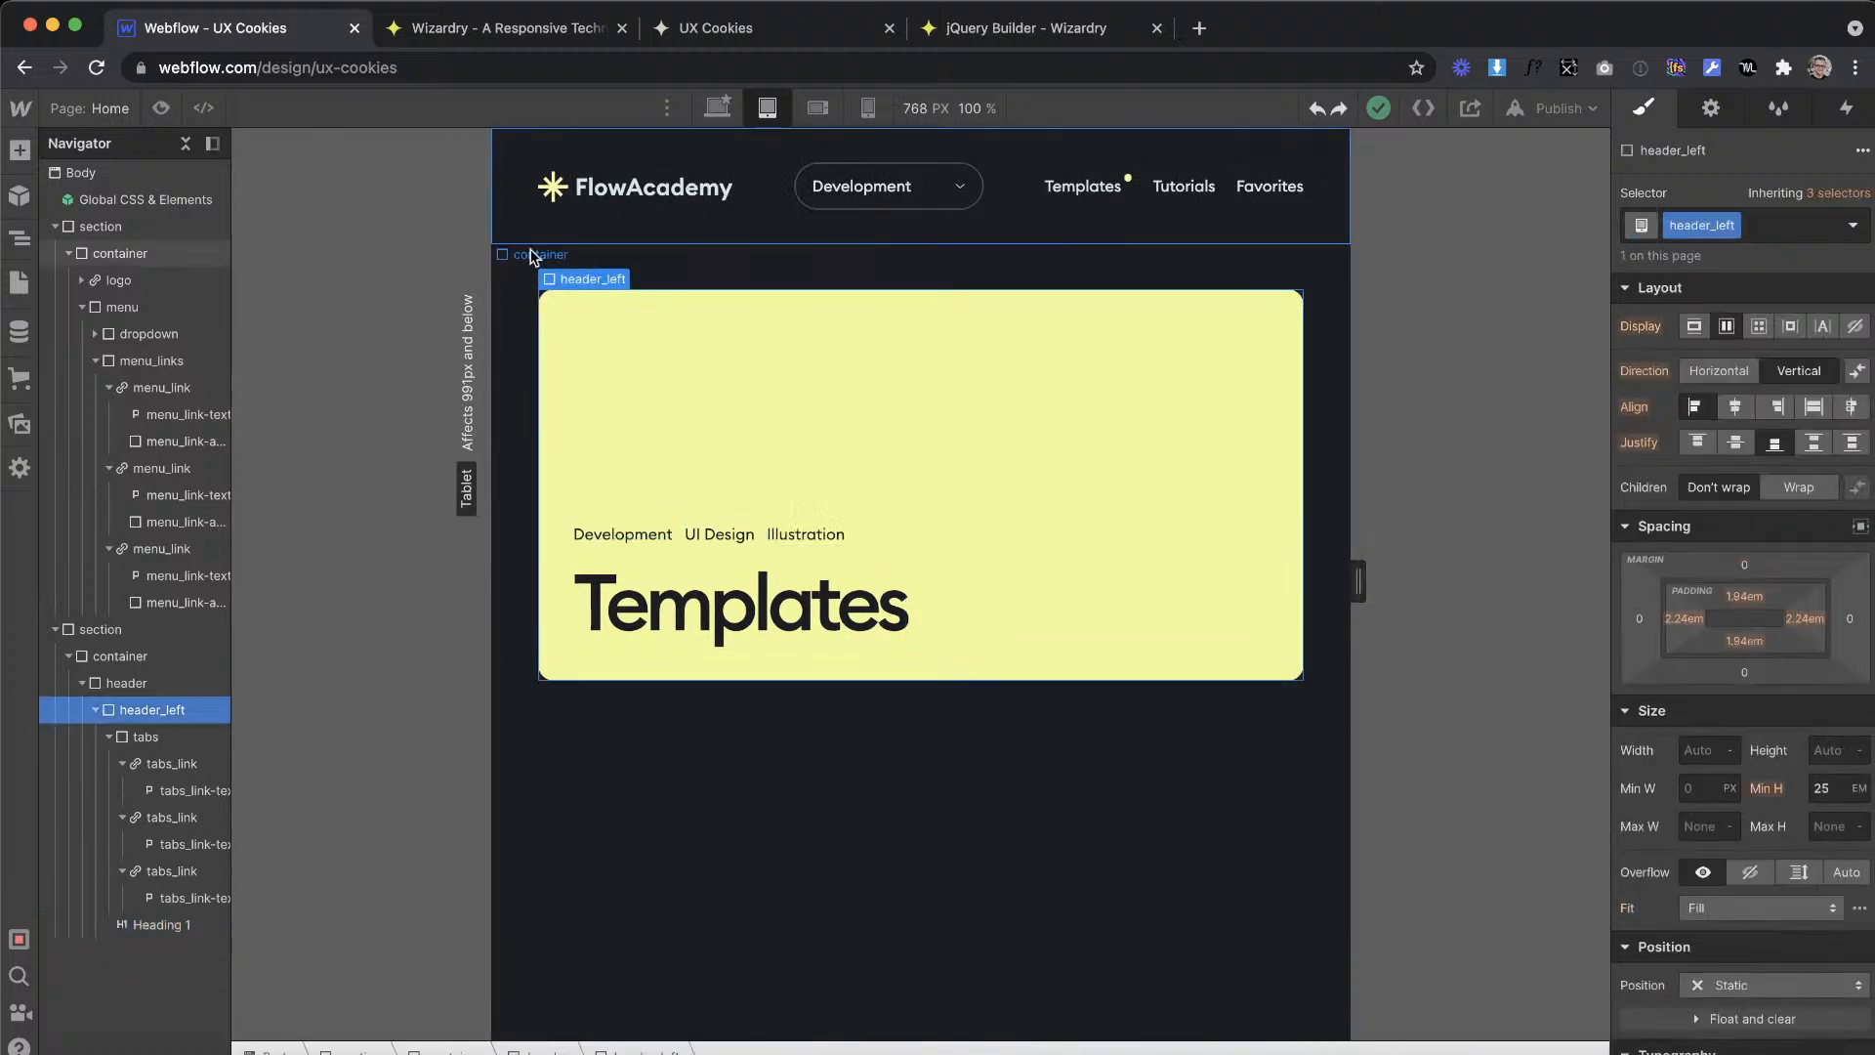
Step: Select the Body (All Pages) tag at the tablet breakpoint and try a font size of 15 px
left_click(81, 172)
left_click(1646, 232)
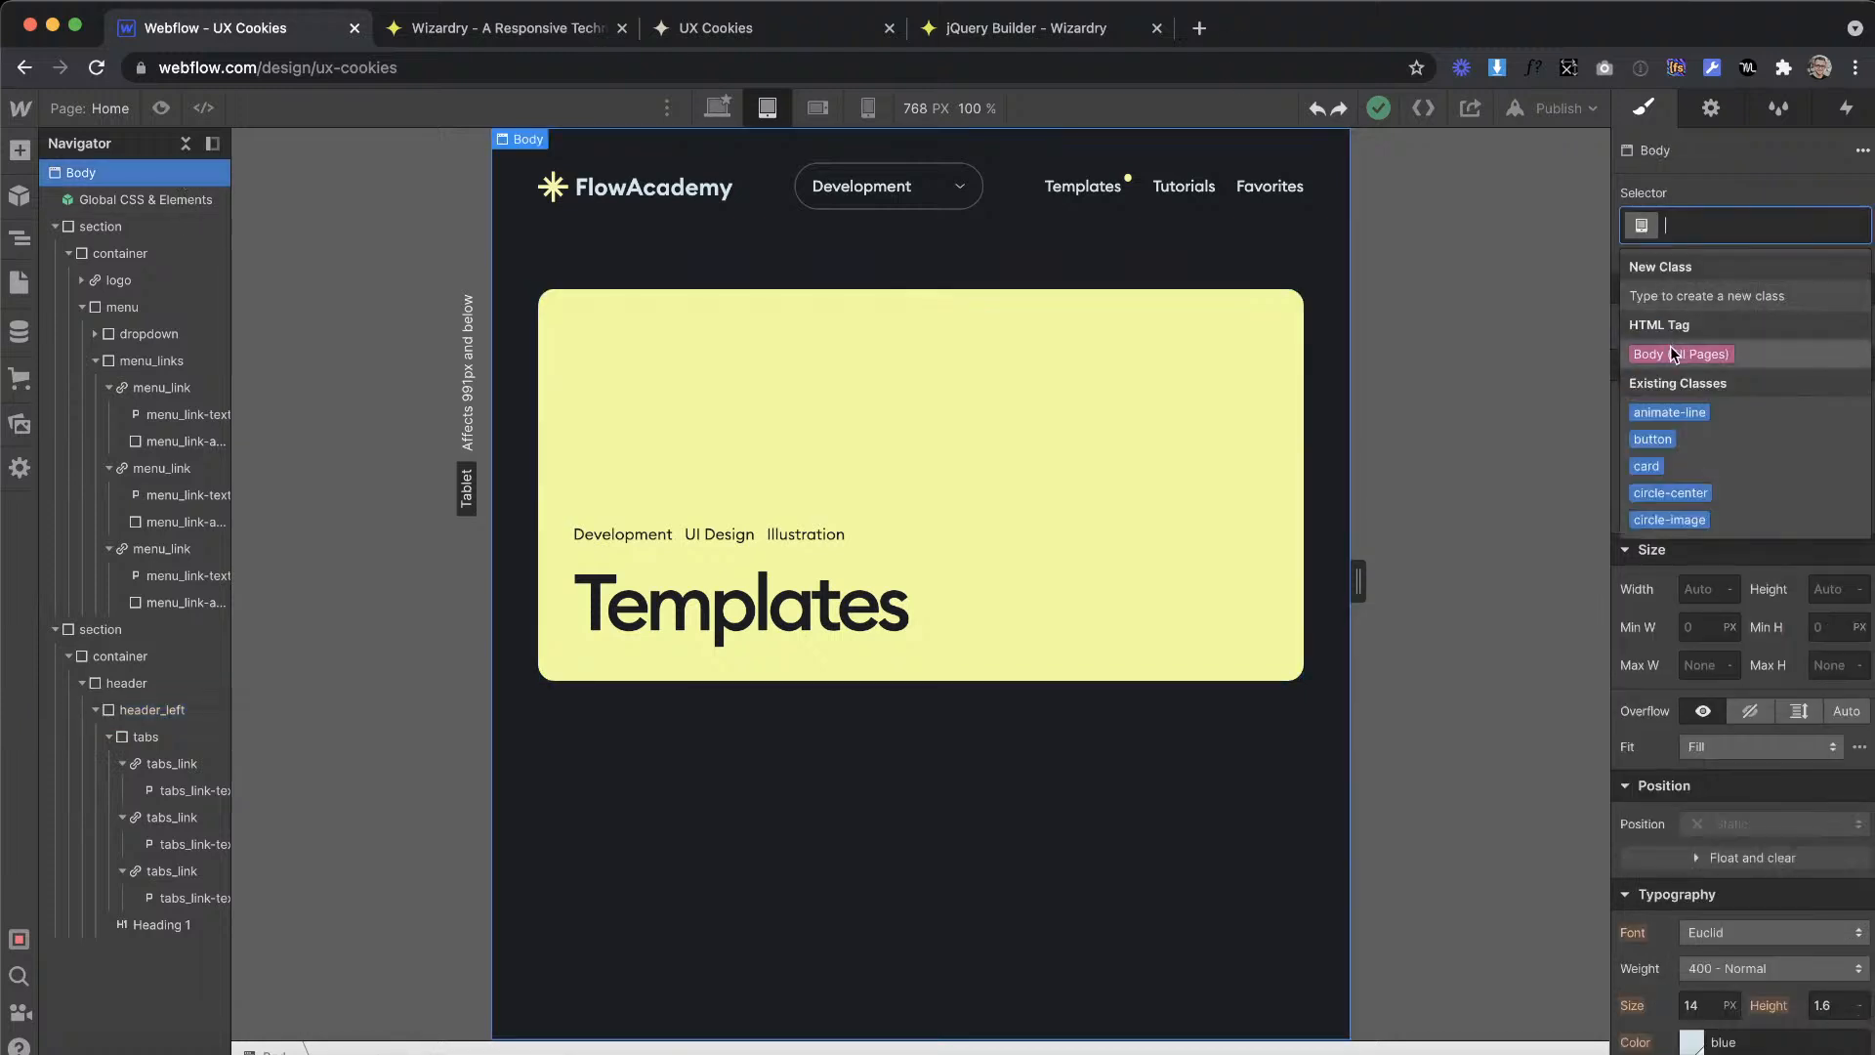
left_click(1669, 349)
scroll(1709, 791, "down", 3)
left_click(1708, 802)
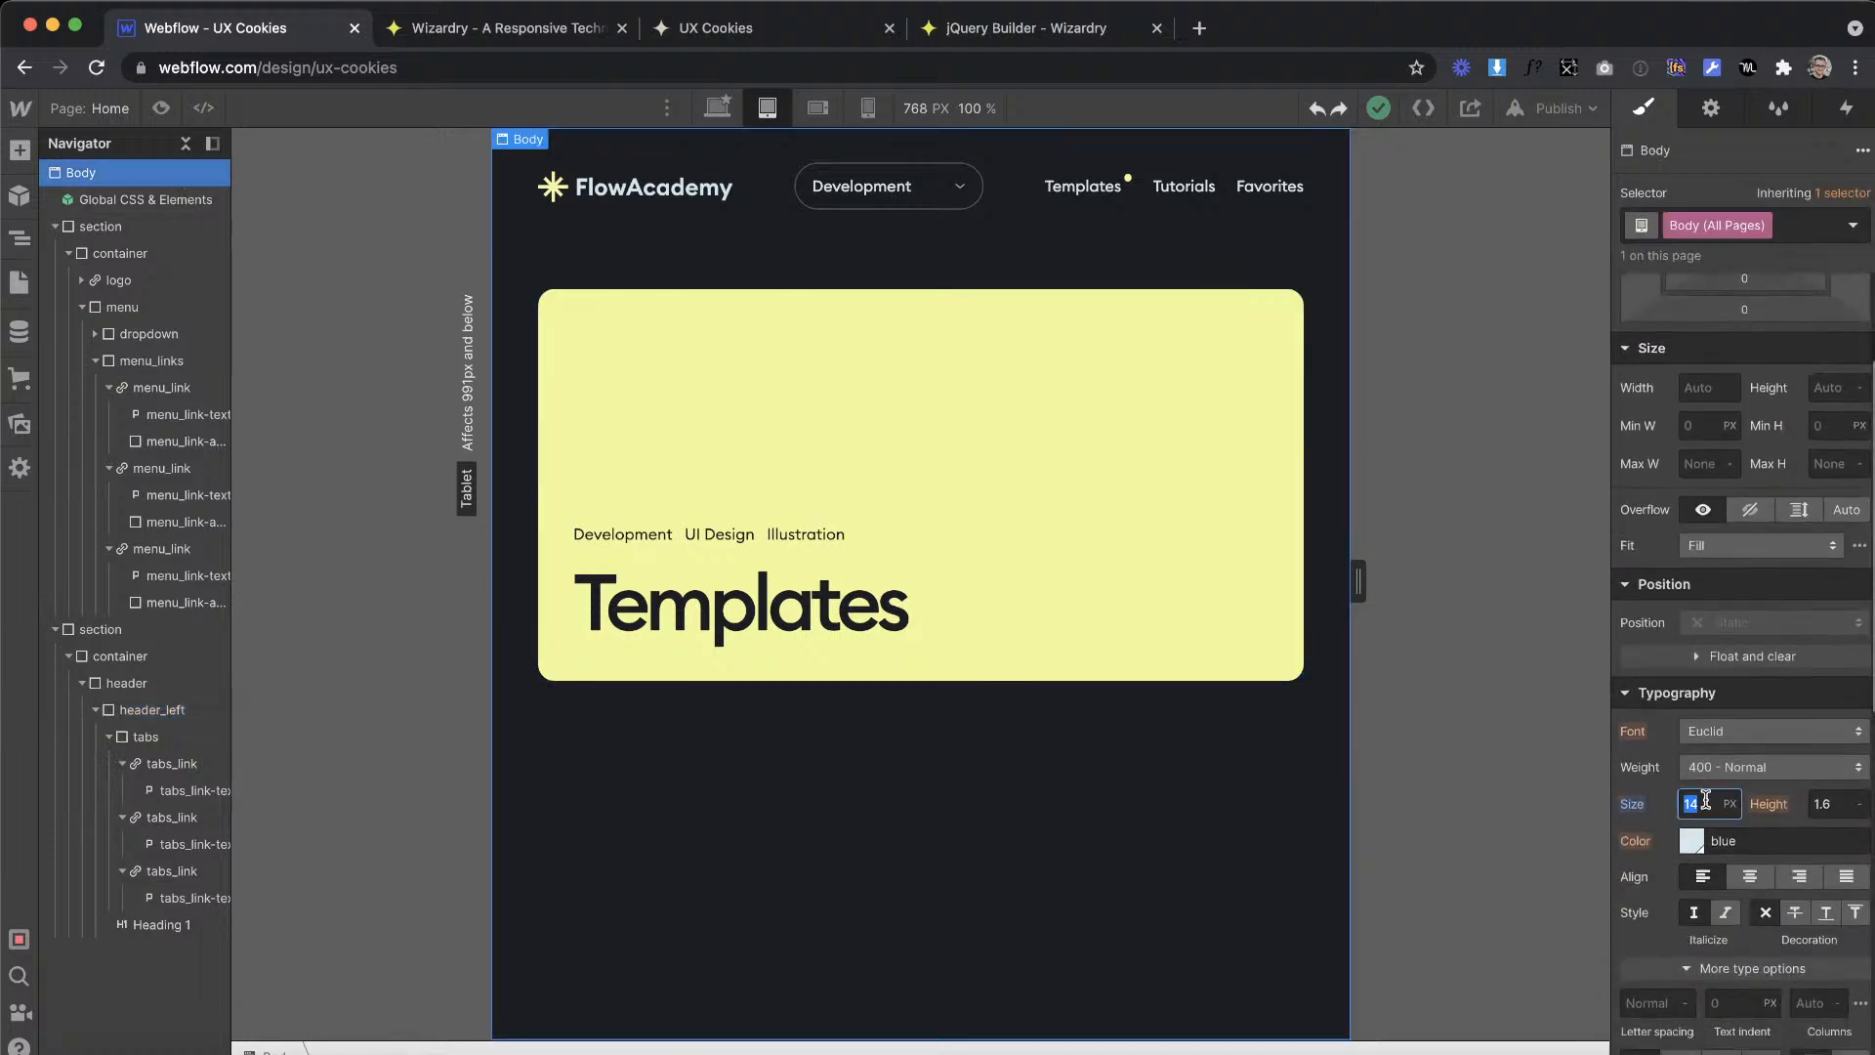
type("11")
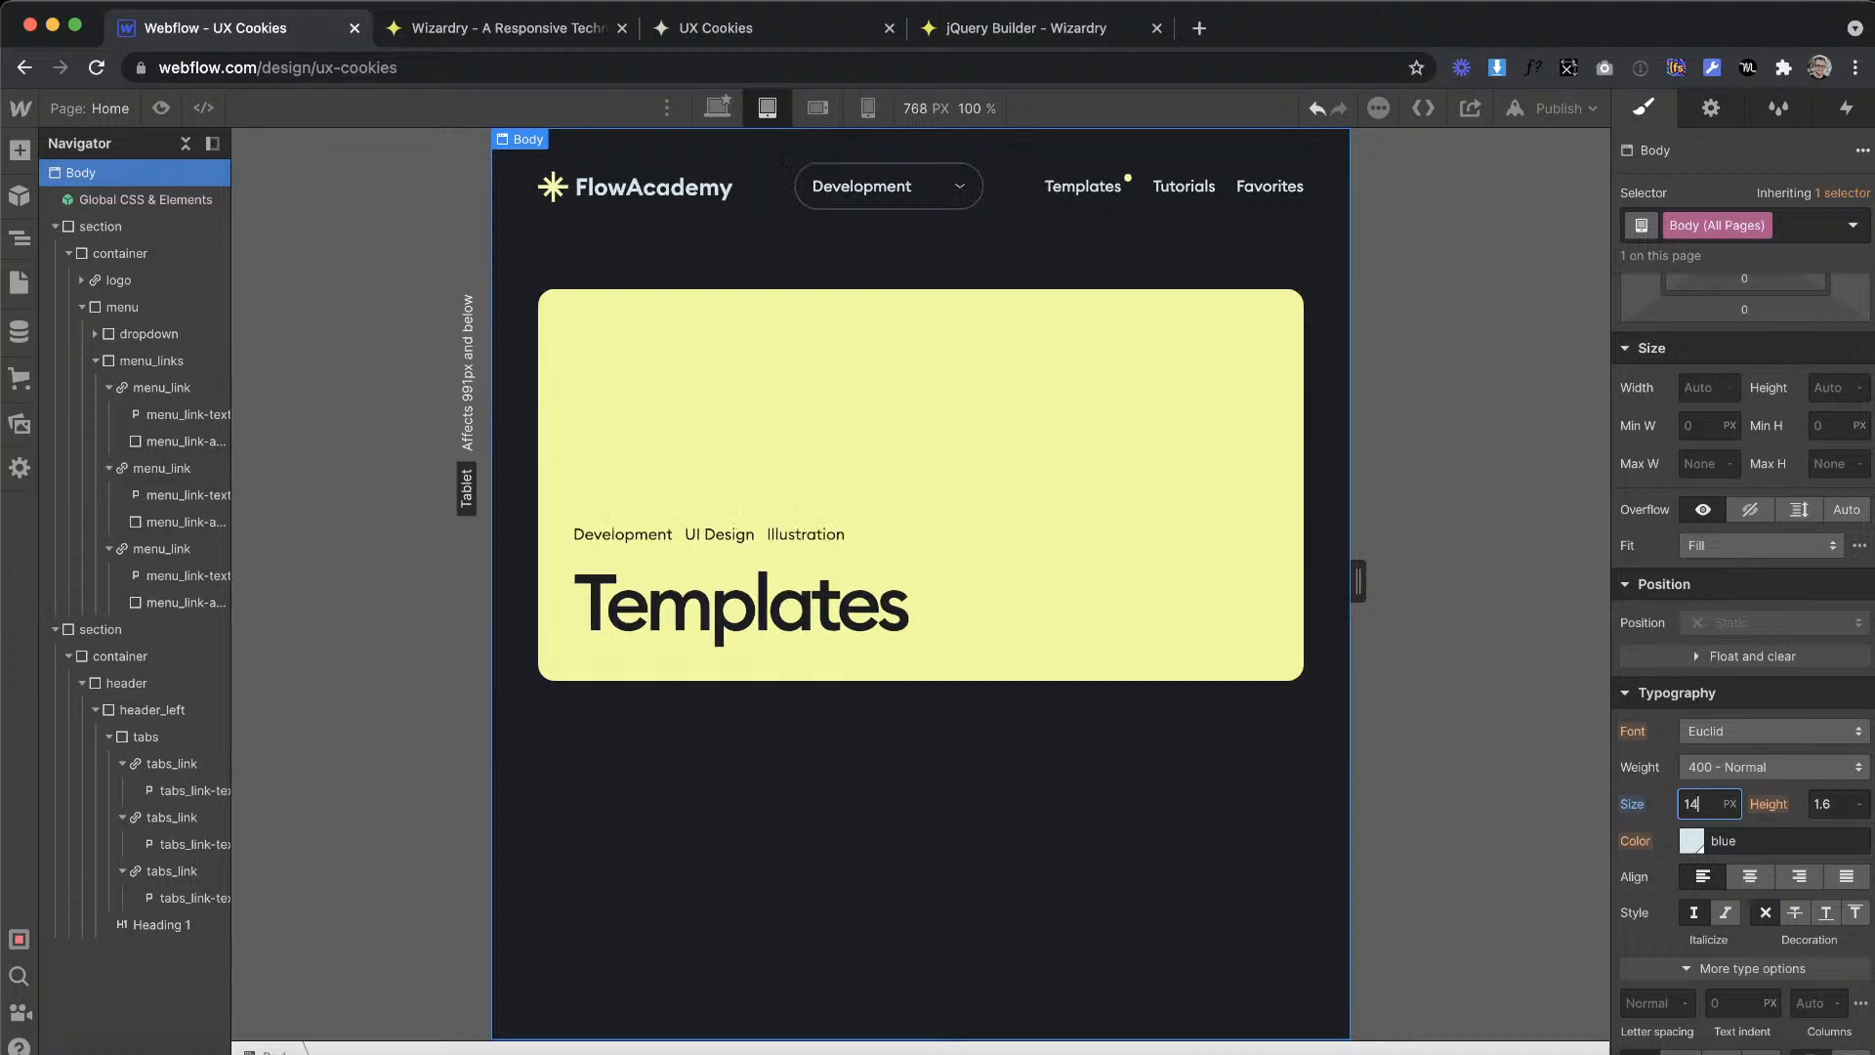
key("Up")
key("Up")
key("Up")
key("Up")
key("Up")
key("Down")
key("Down")
key("Down")
key("Down")
key("Down")
key("Down")
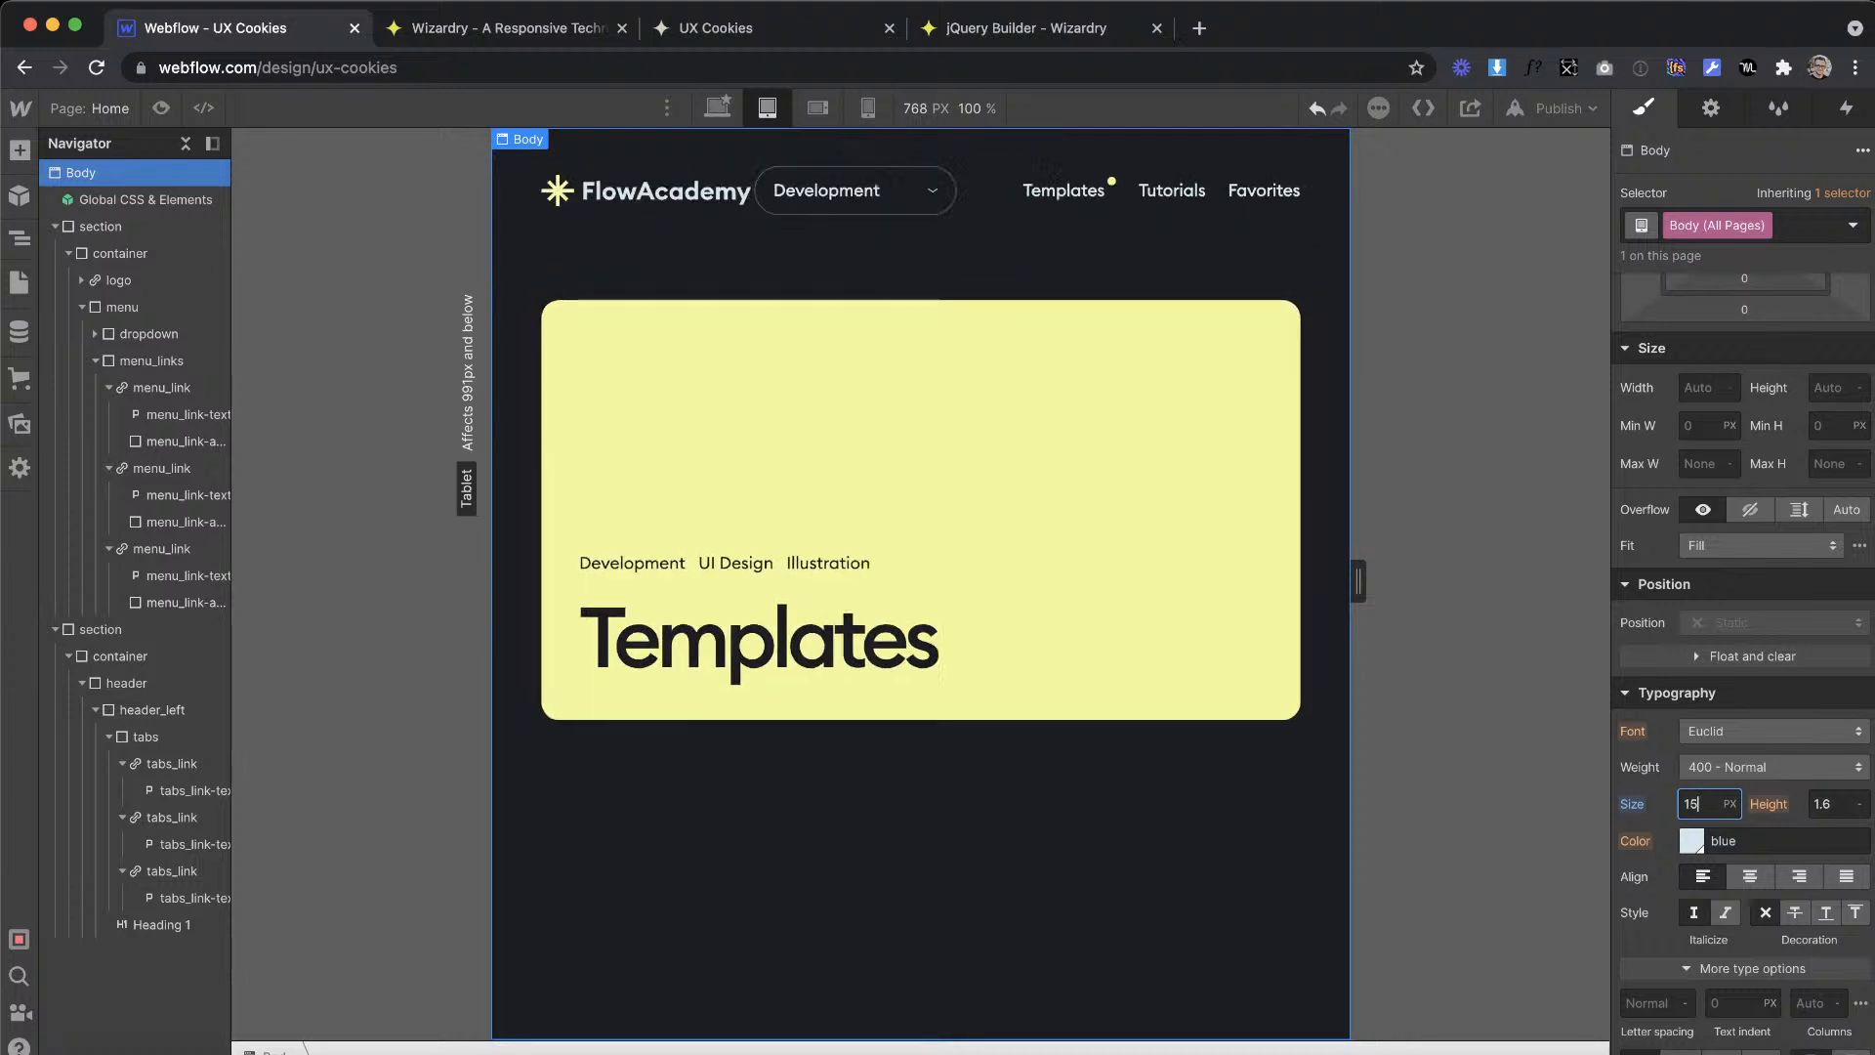
Step: Test the banner's scaling by lowering the tablet body font size to 10 px and raising it to 15 px
key("Up")
key("Up")
key("Up")
key("Up")
key("Up")
key("Down")
key("Down")
key("Down")
key("Down")
key("Down")
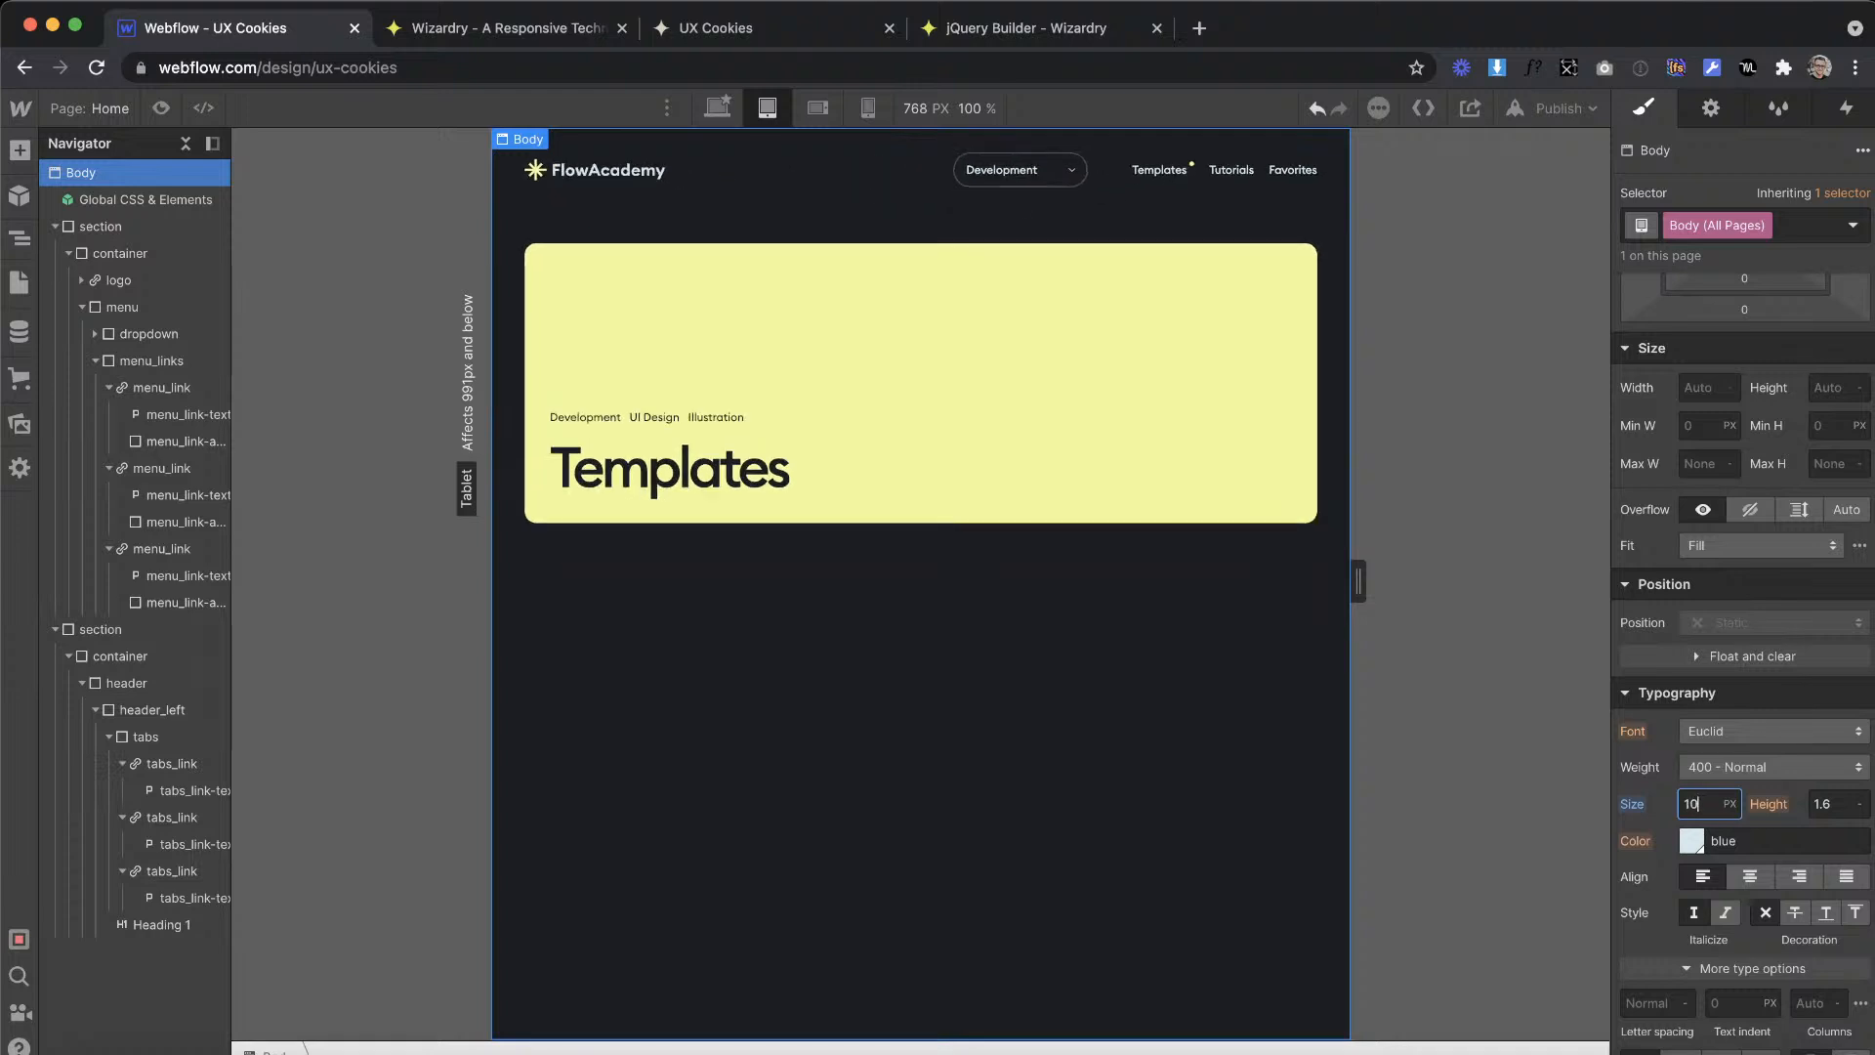
key("Up")
key("Up")
key("Up")
key("Up")
key("Up")
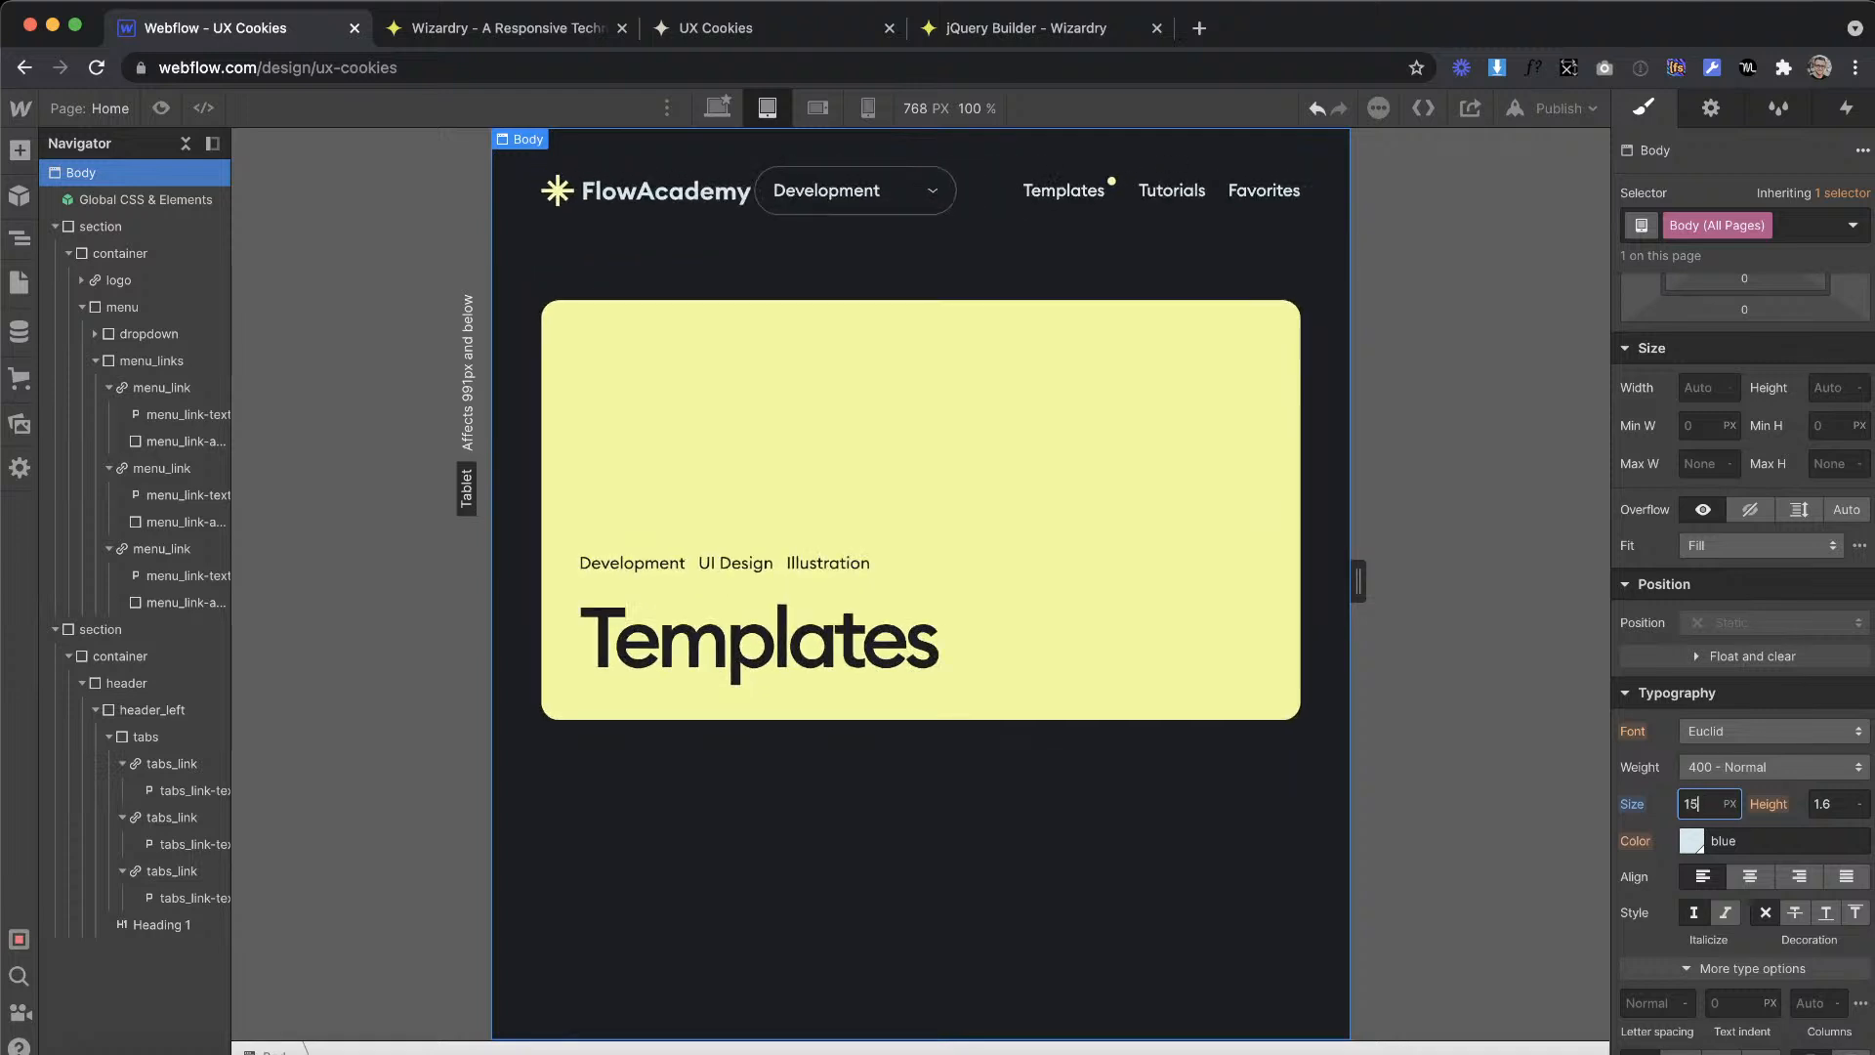
Step: Restore the tablet body font size to 14 px, and select header_left at the desktop breakpoint
key("Down")
key("Down")
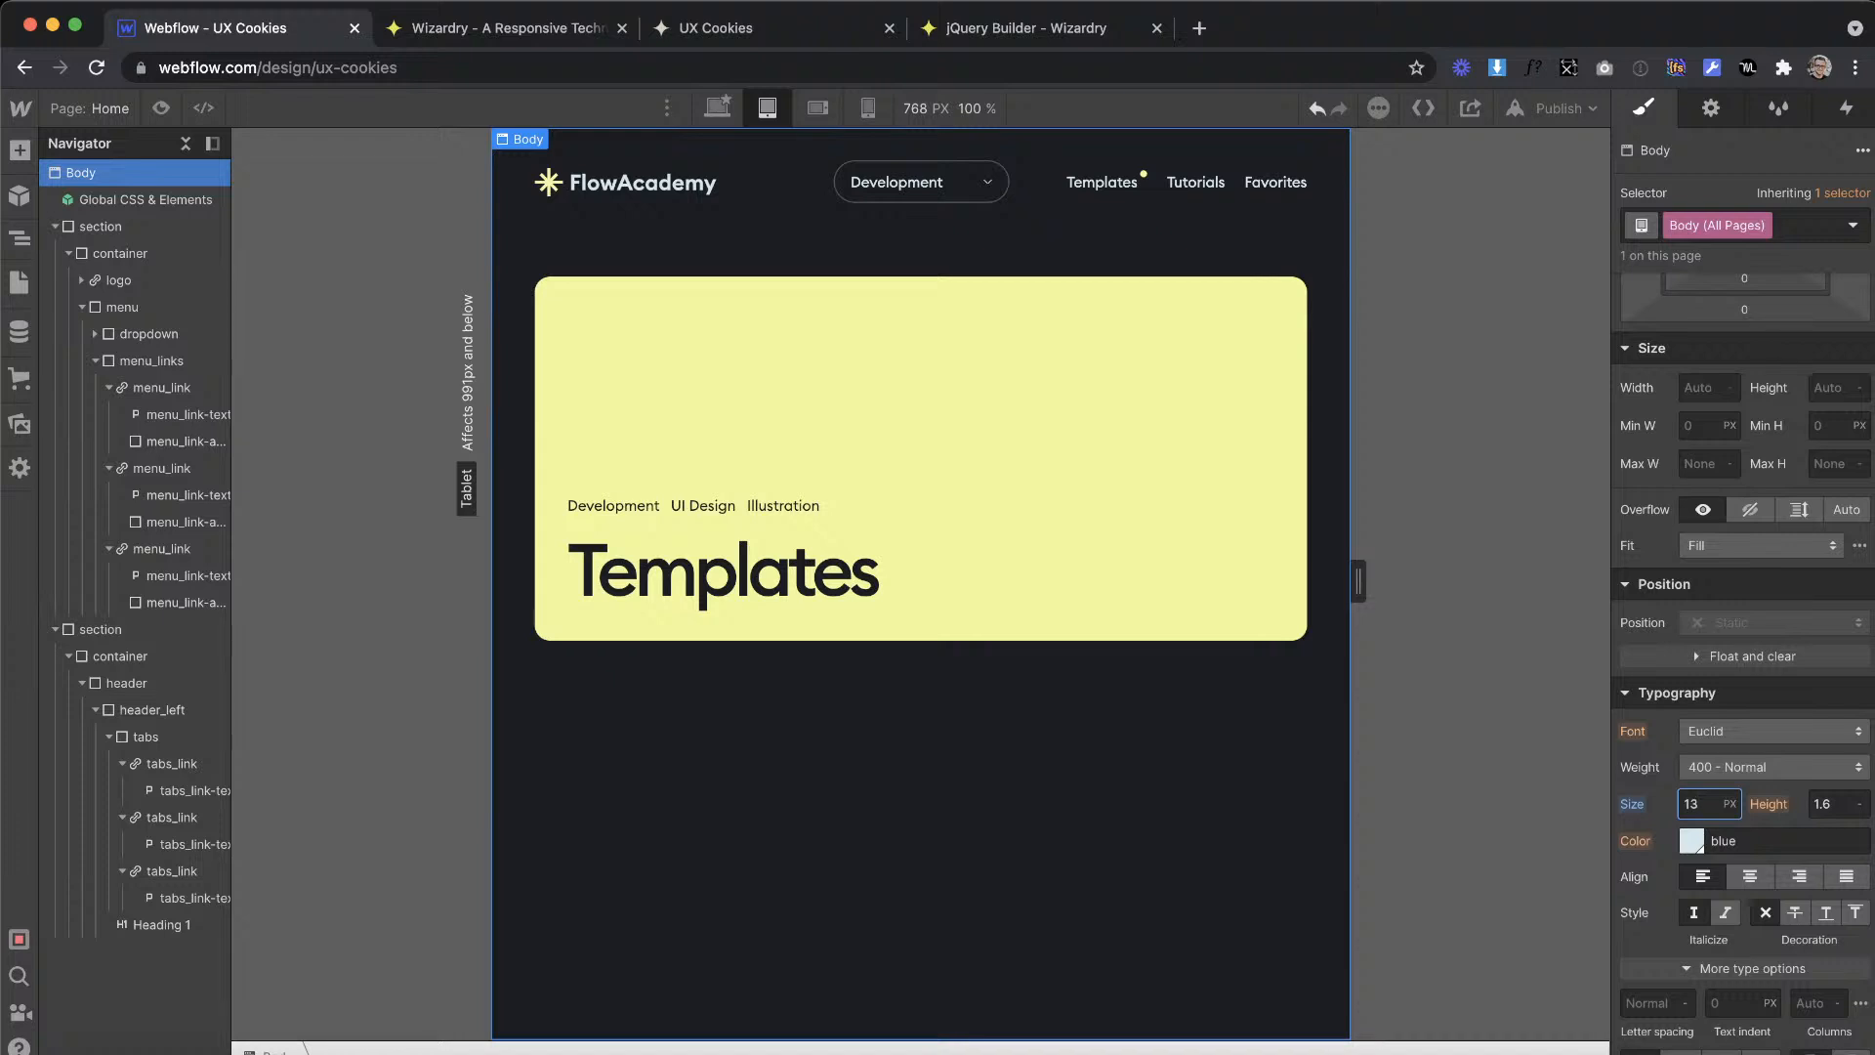
key("Up")
left_click(717, 108)
left_click(955, 597)
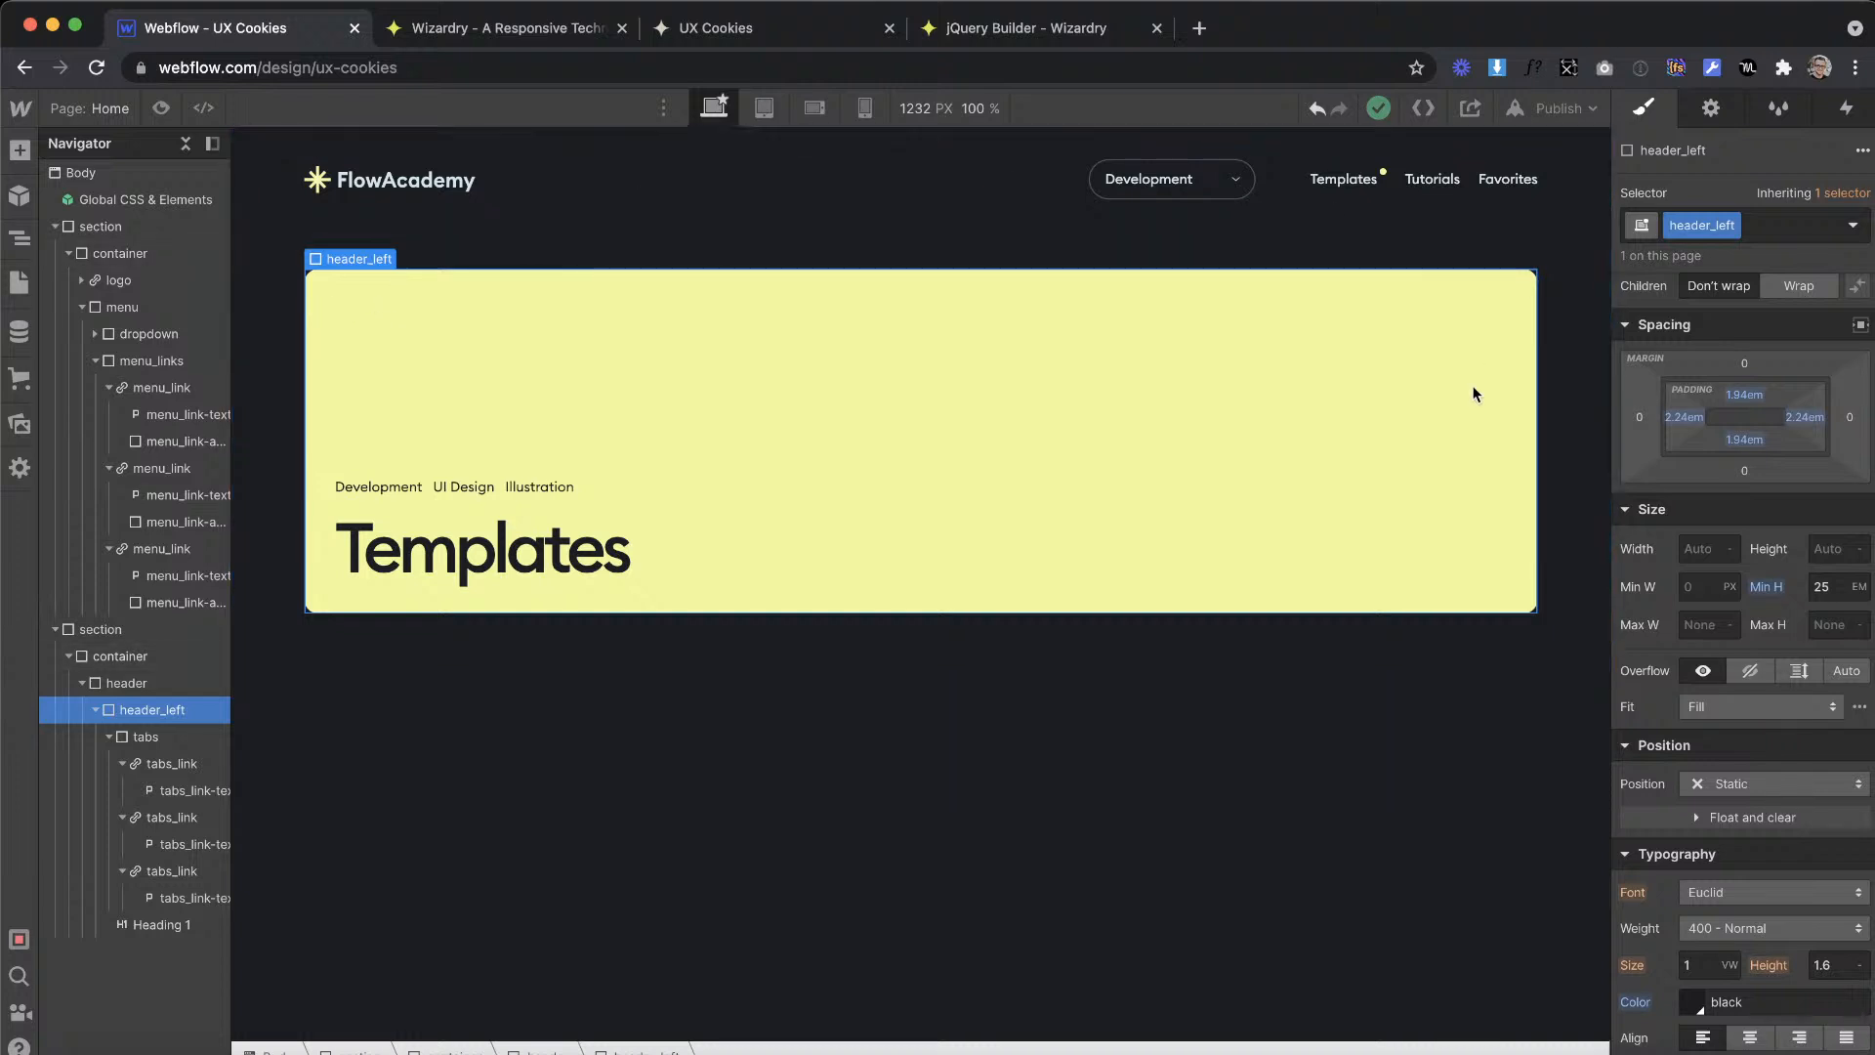
Step: Switch to the Cookies Tutorial design in Adobe XD and examine the illustration in the Templates banner
left_click(1470, 644)
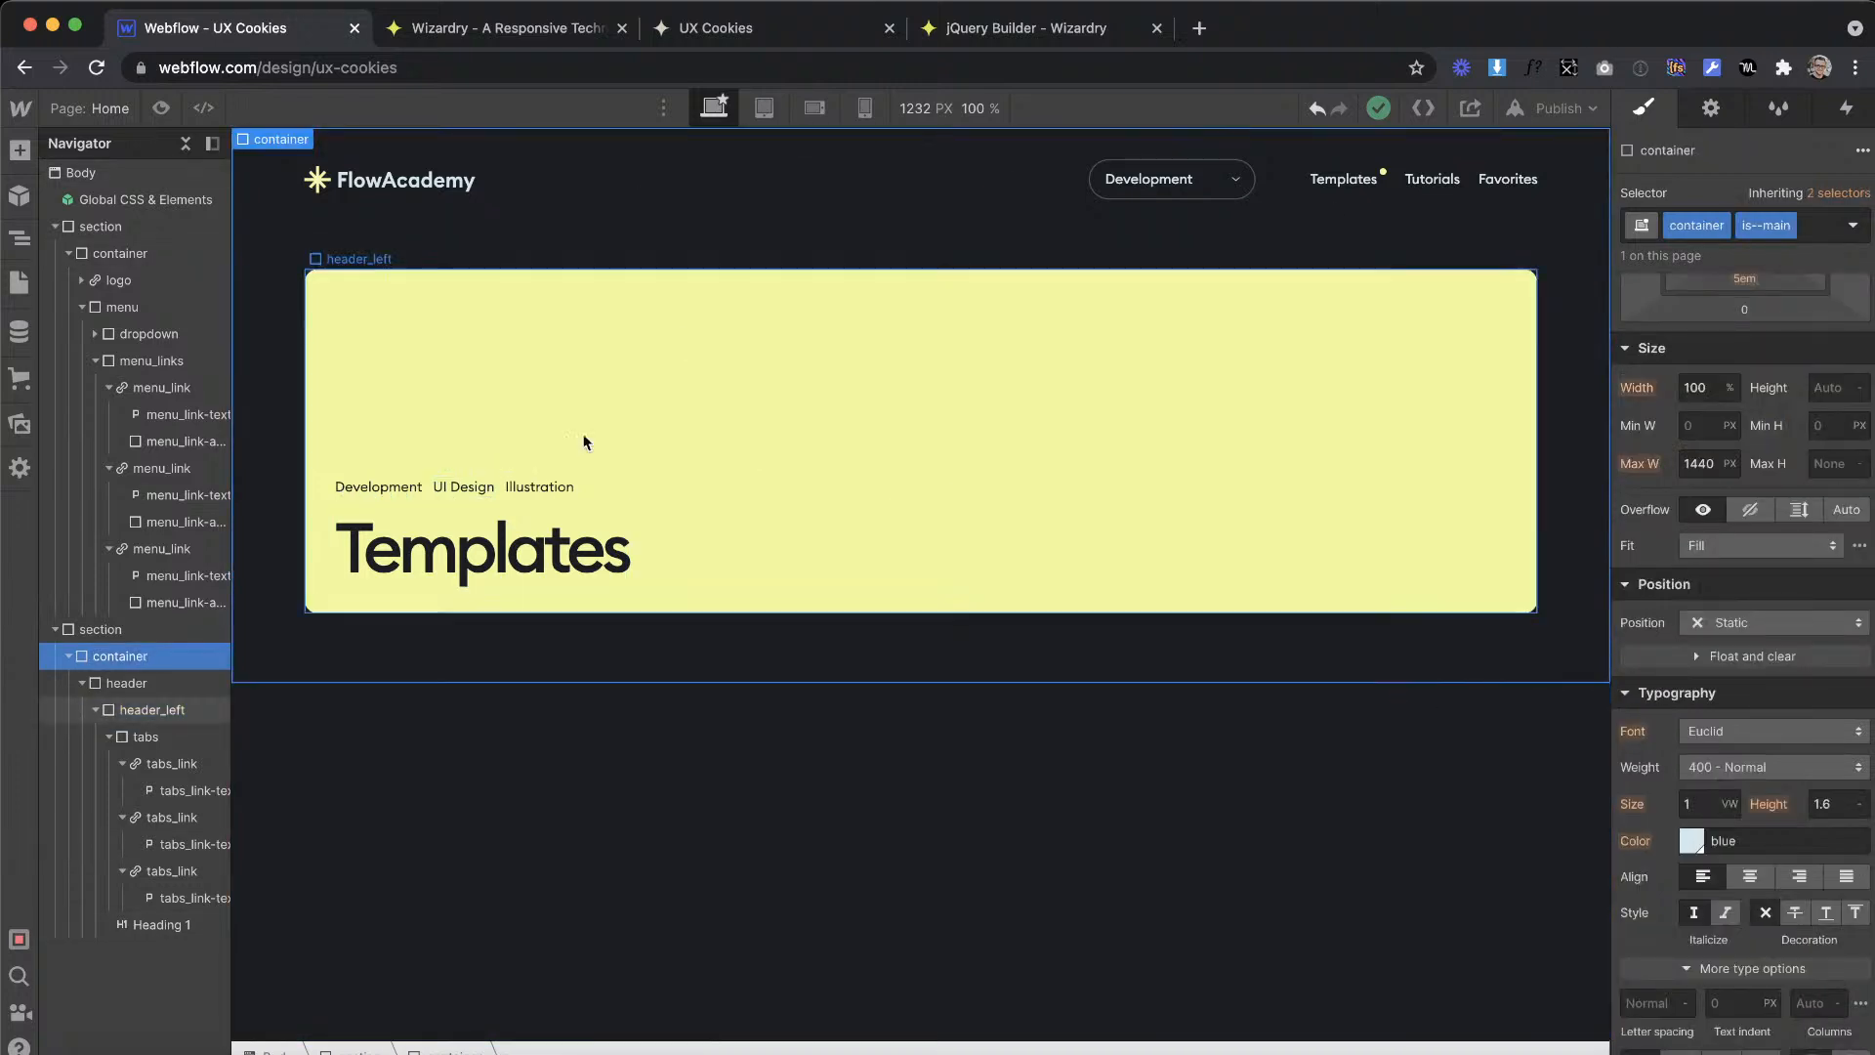
key("ctrl+Right")
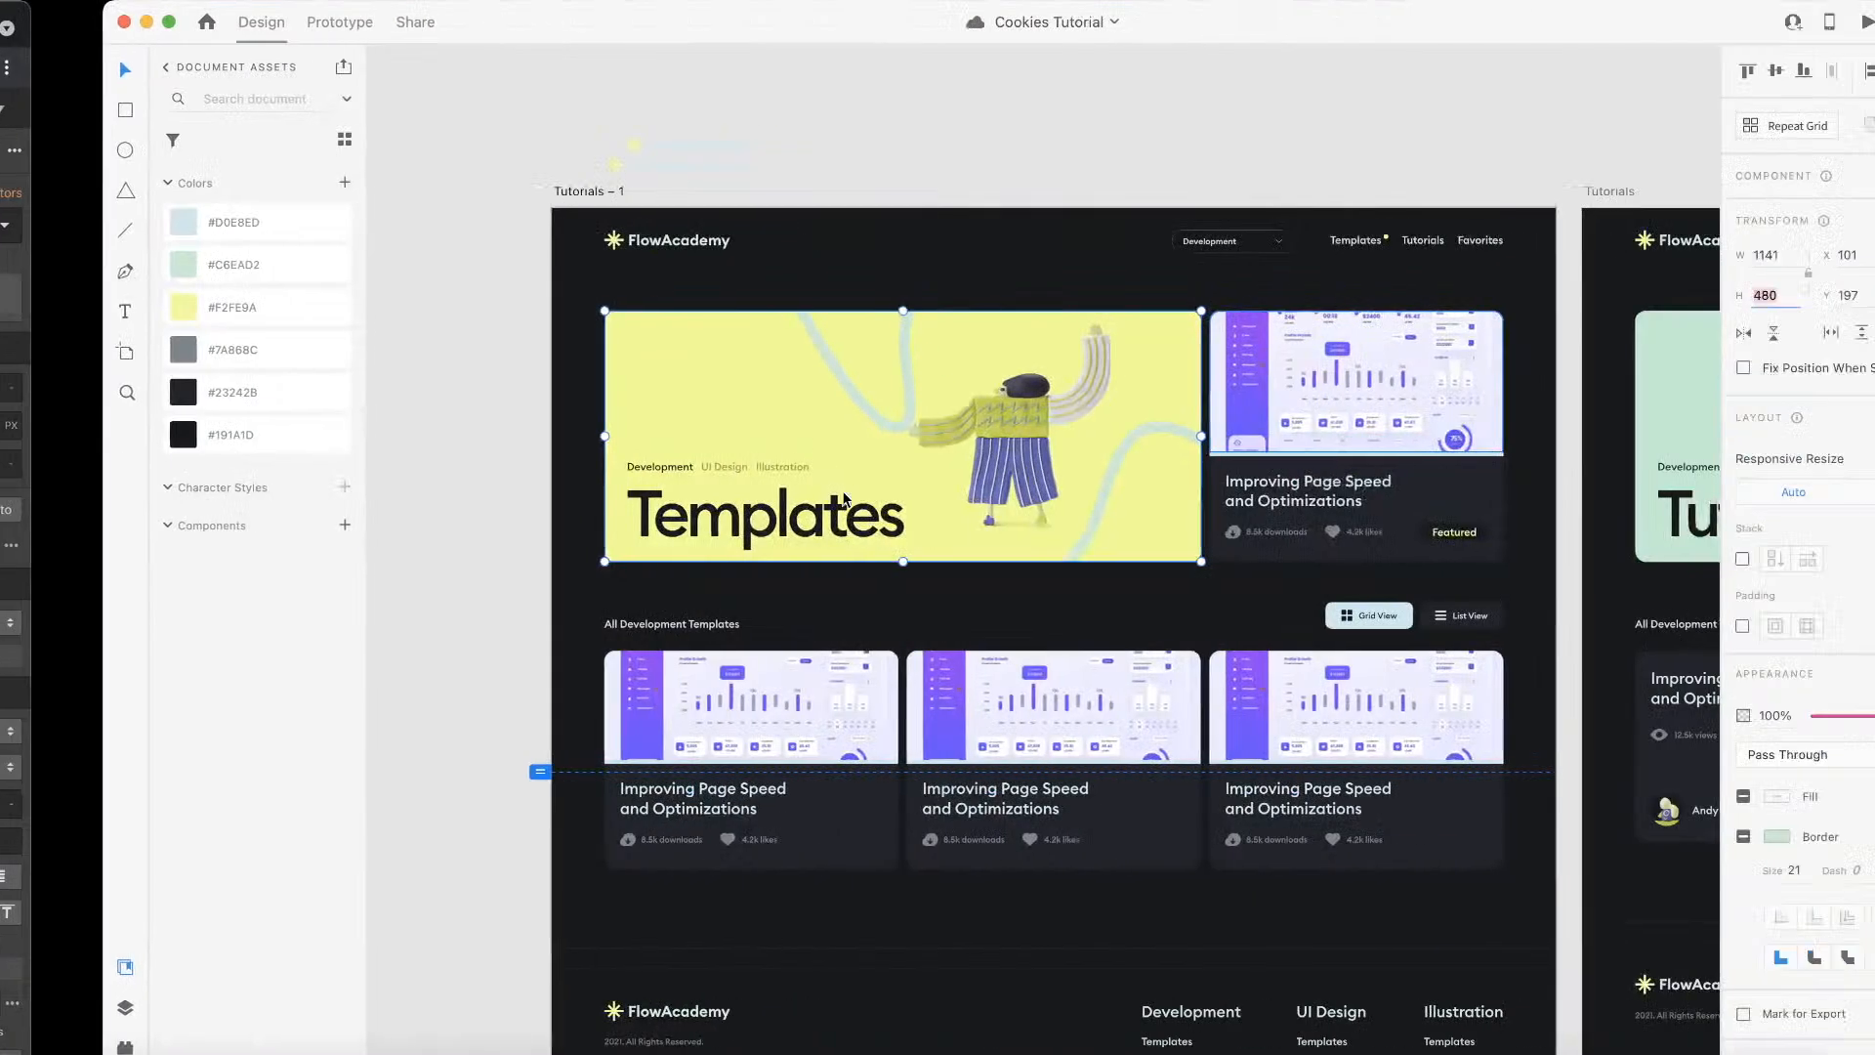
scroll(809, 403, "down", 2)
scroll(809, 403, "left", 2)
scroll(809, 404, "down", 3)
scroll(810, 404, "left", 3)
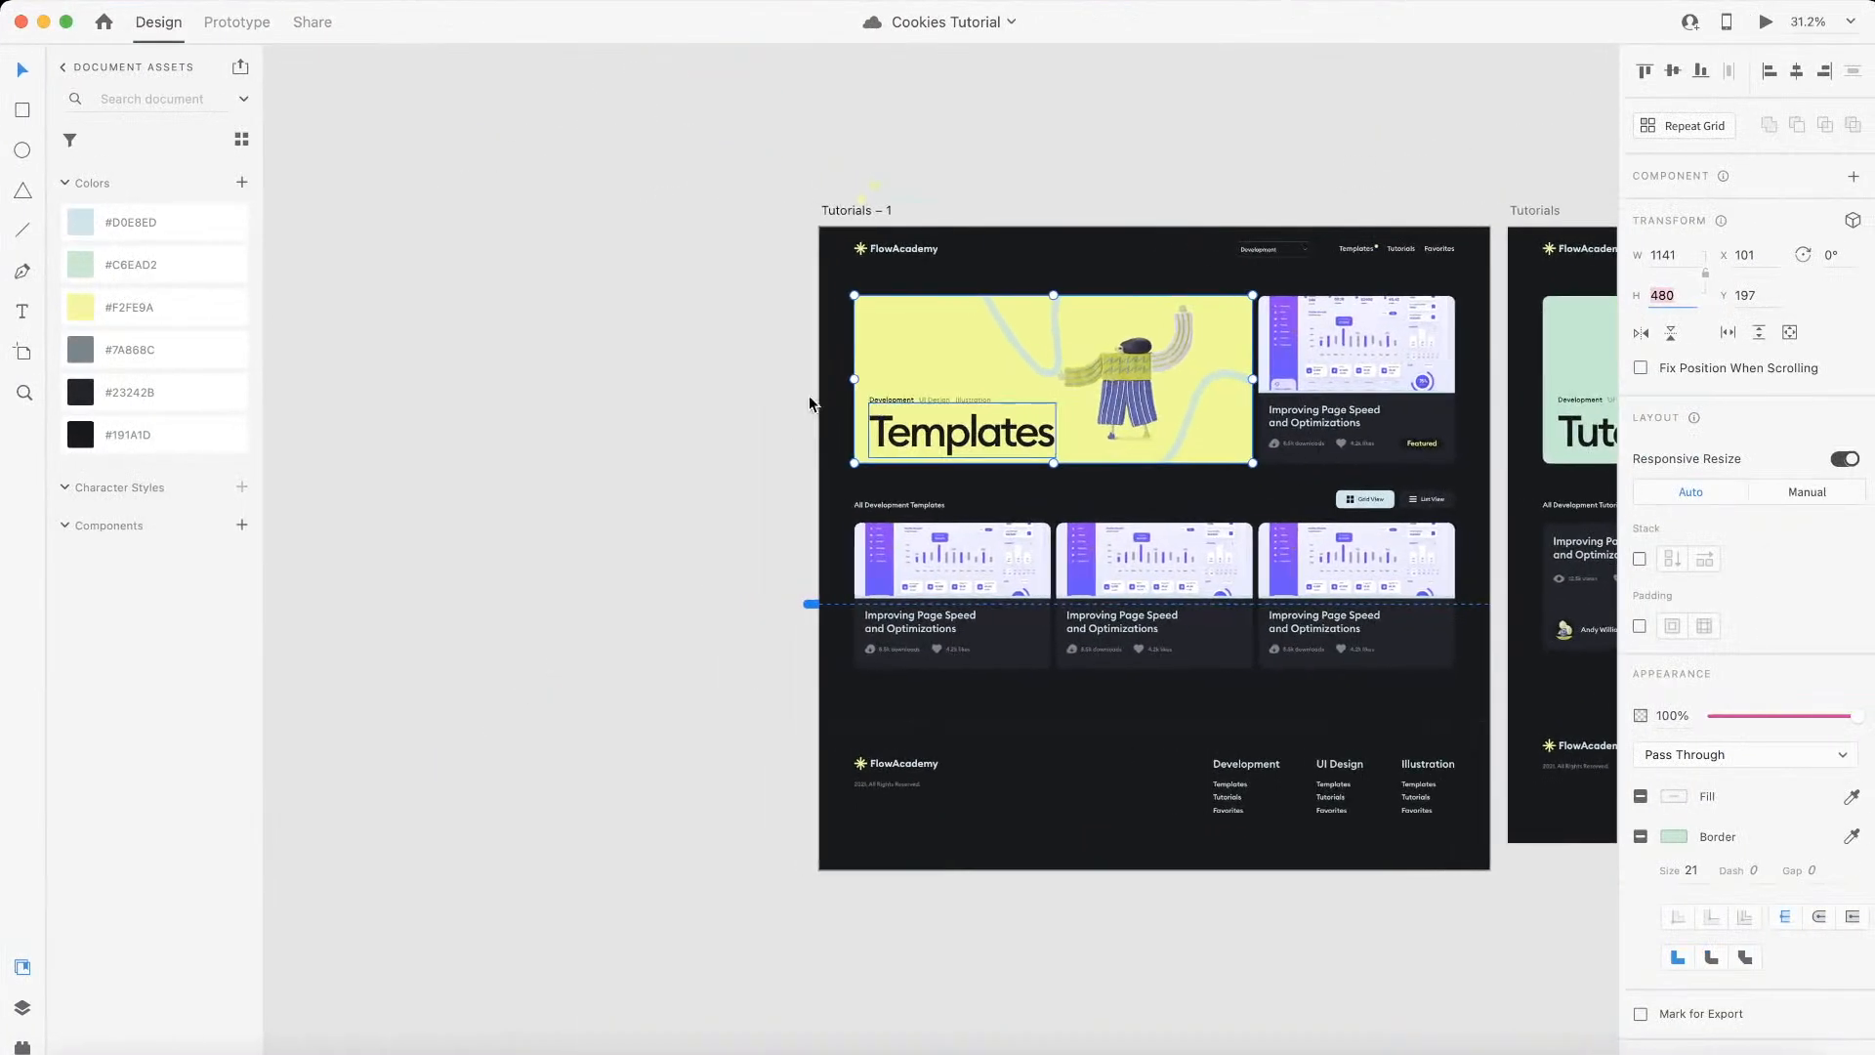
scroll(1016, 381, "up", 4)
scroll(1016, 378, "down", 3)
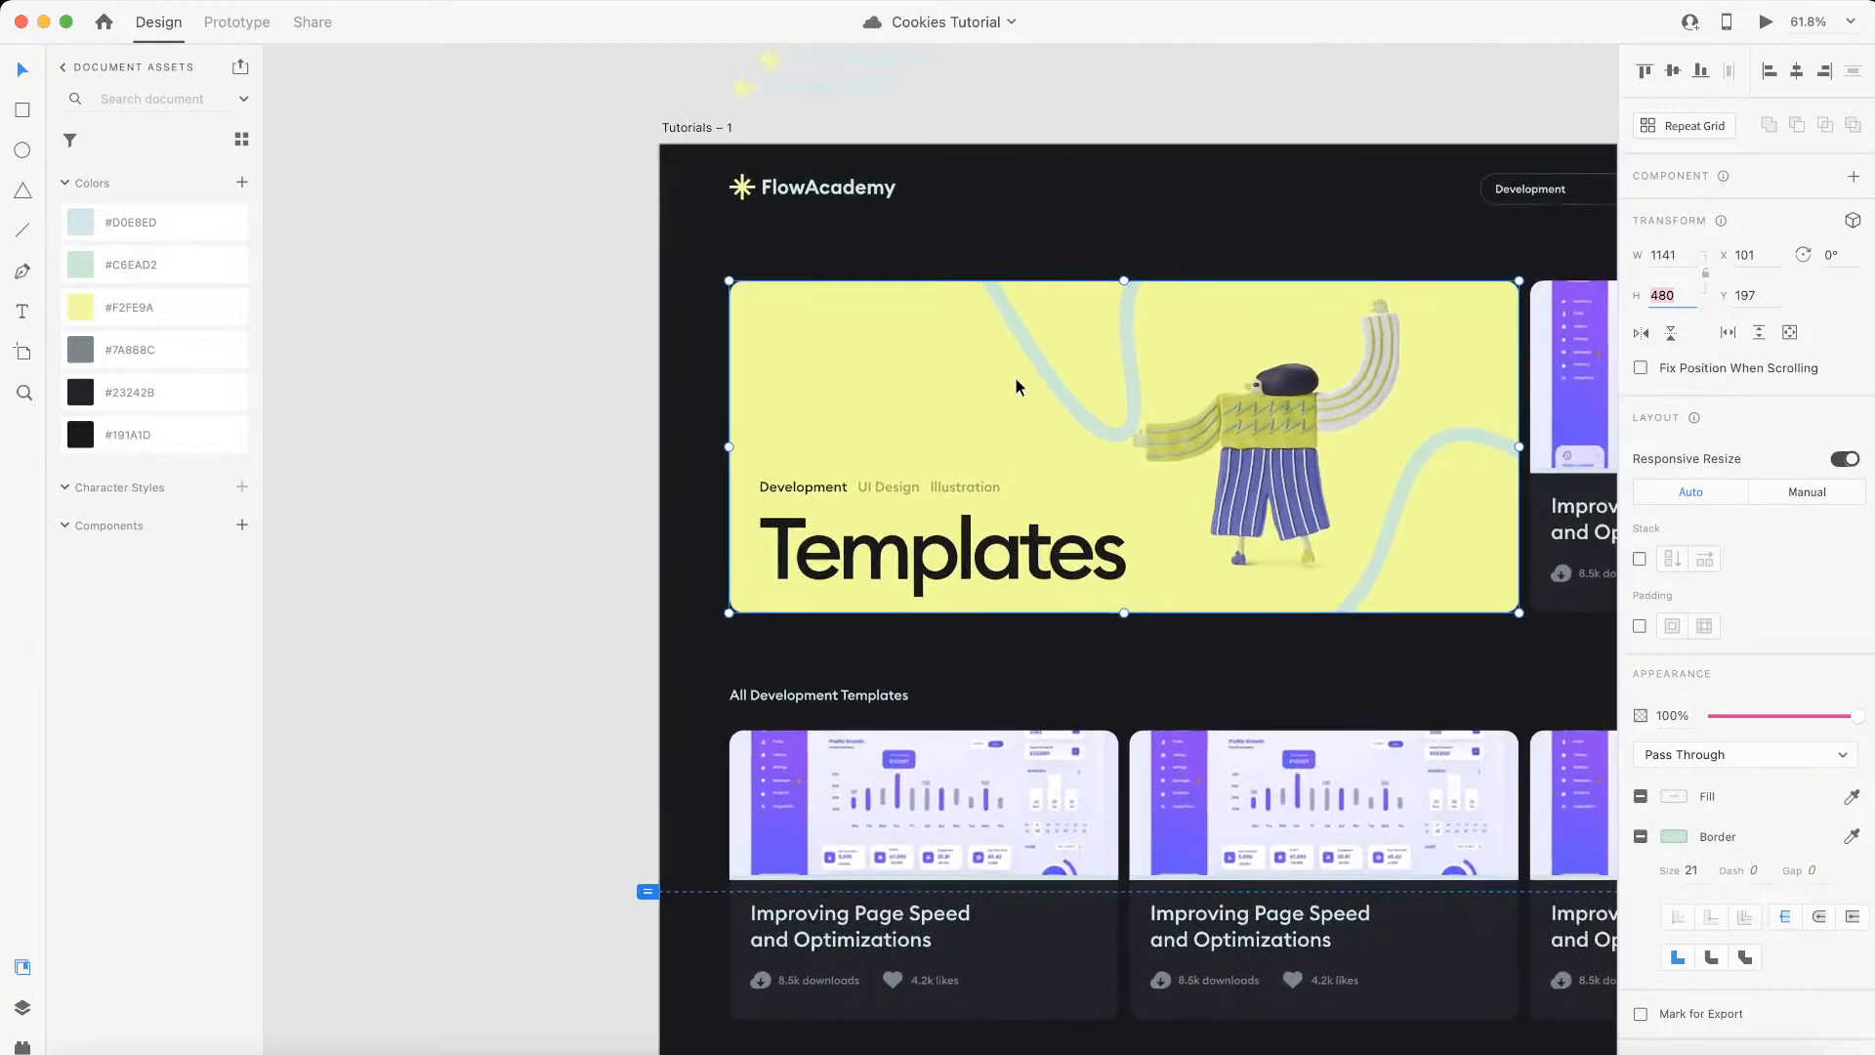
Step: Return to Webflow and insert the 3D character image from the site assets into header_left
key("ctrl+Left")
left_click(18, 424)
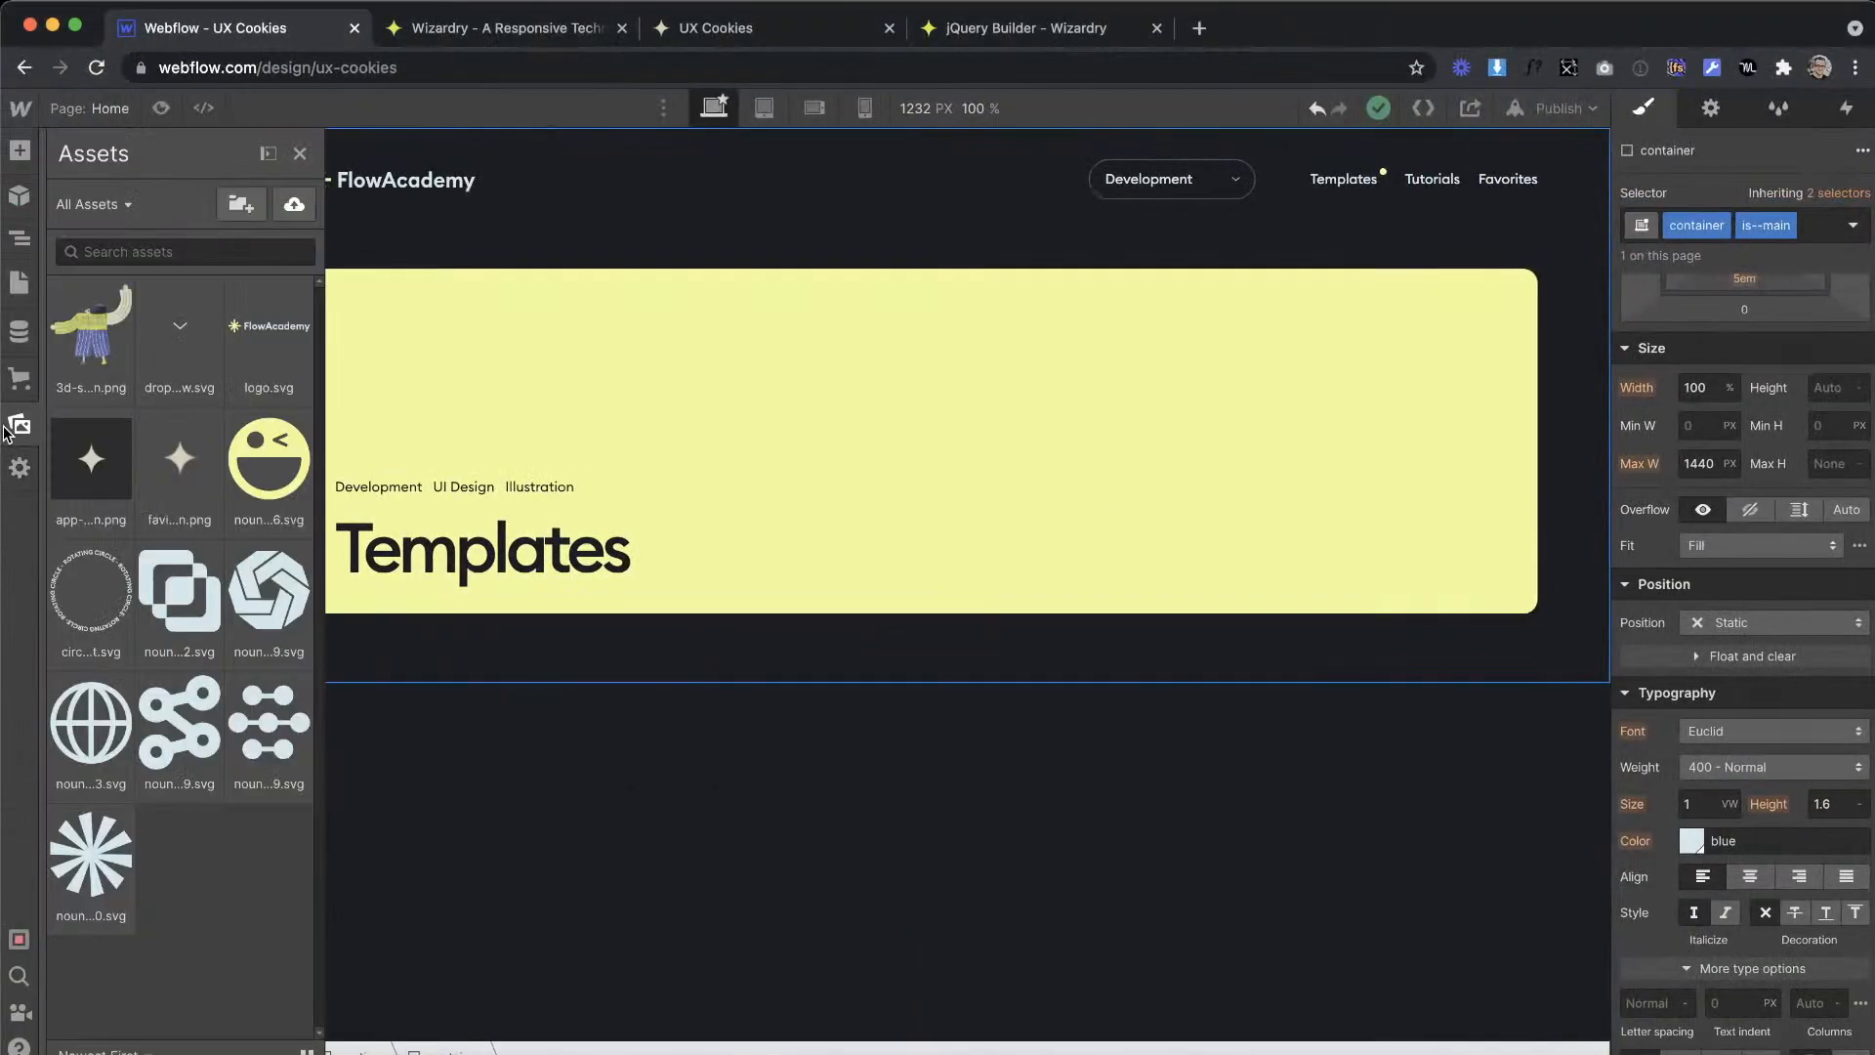
left_click_drag(78, 339, 1009, 494)
left_click_drag(162, 898, 146, 802)
left_click(101, 765)
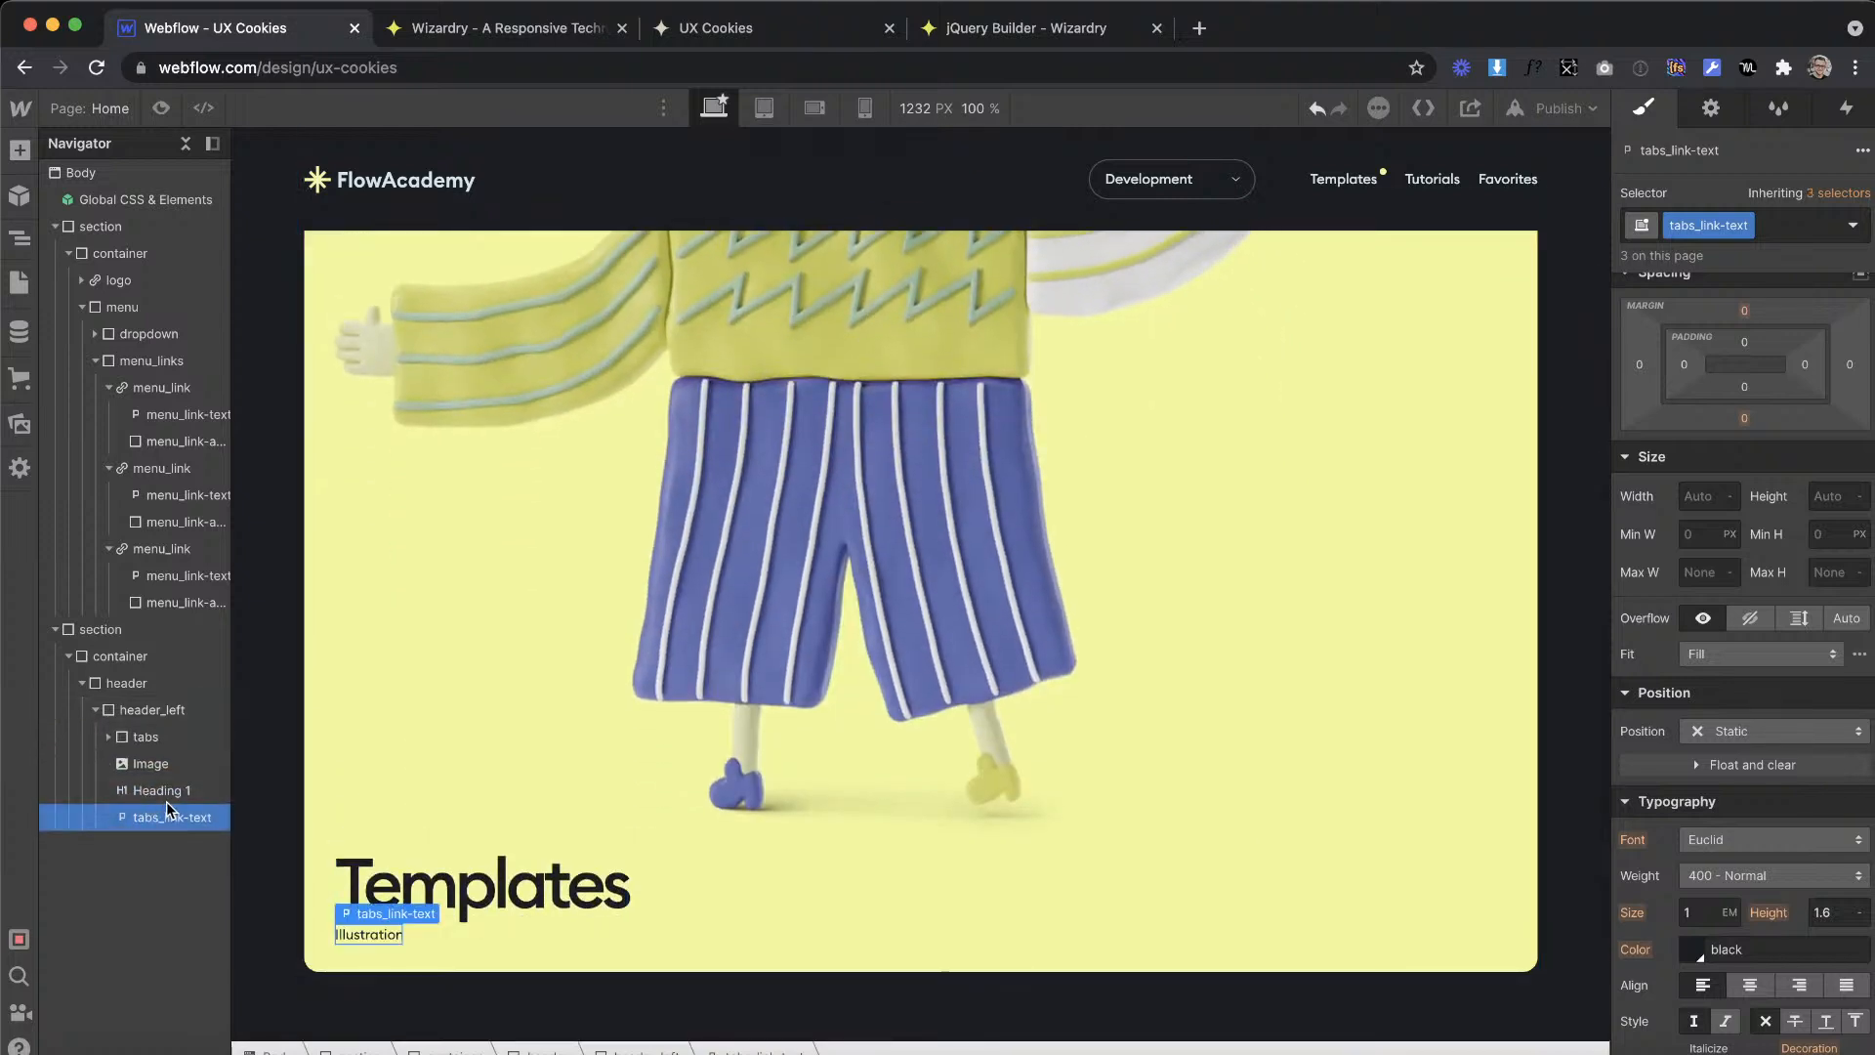
left_click(176, 789)
key("super+z")
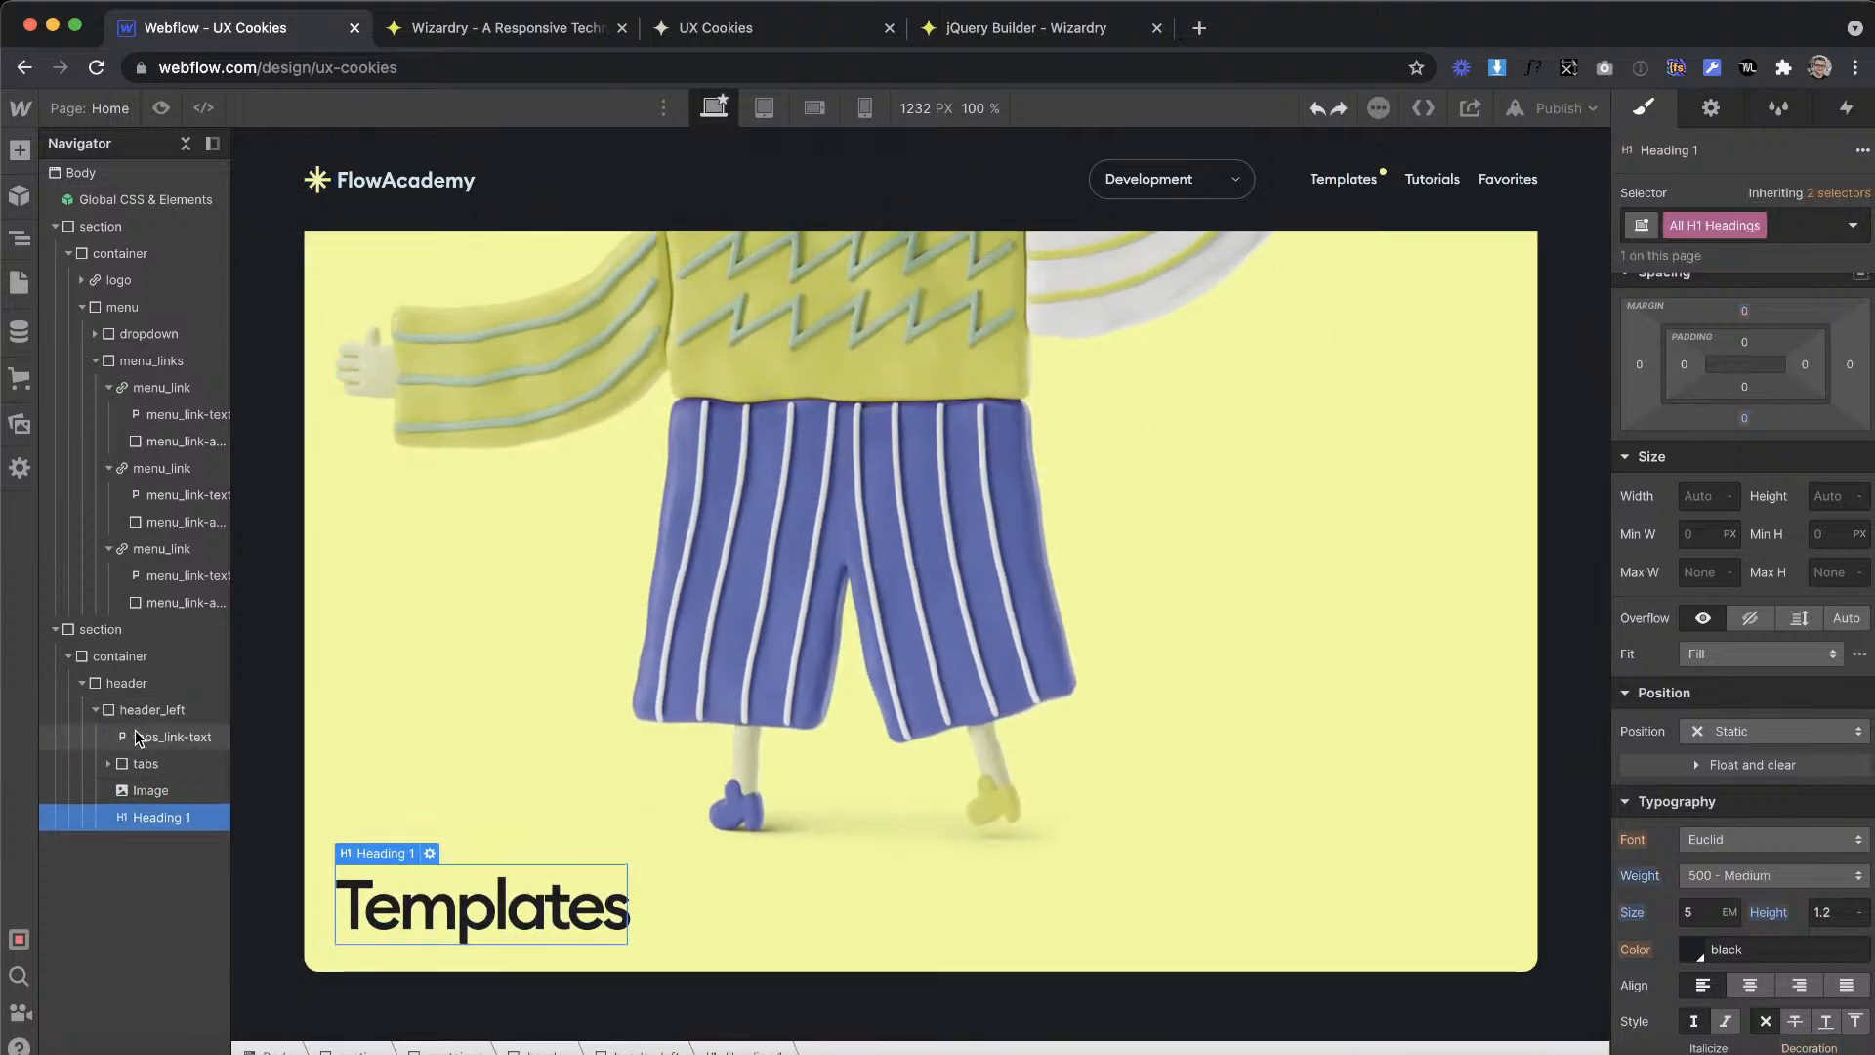
key("super+z")
Step: Reorder header_left so that the character image comes after the Templates heading
mouse_move(148, 761)
left_mouse_down()
mouse_move(154, 728)
mouse_move(166, 789)
left_mouse_up()
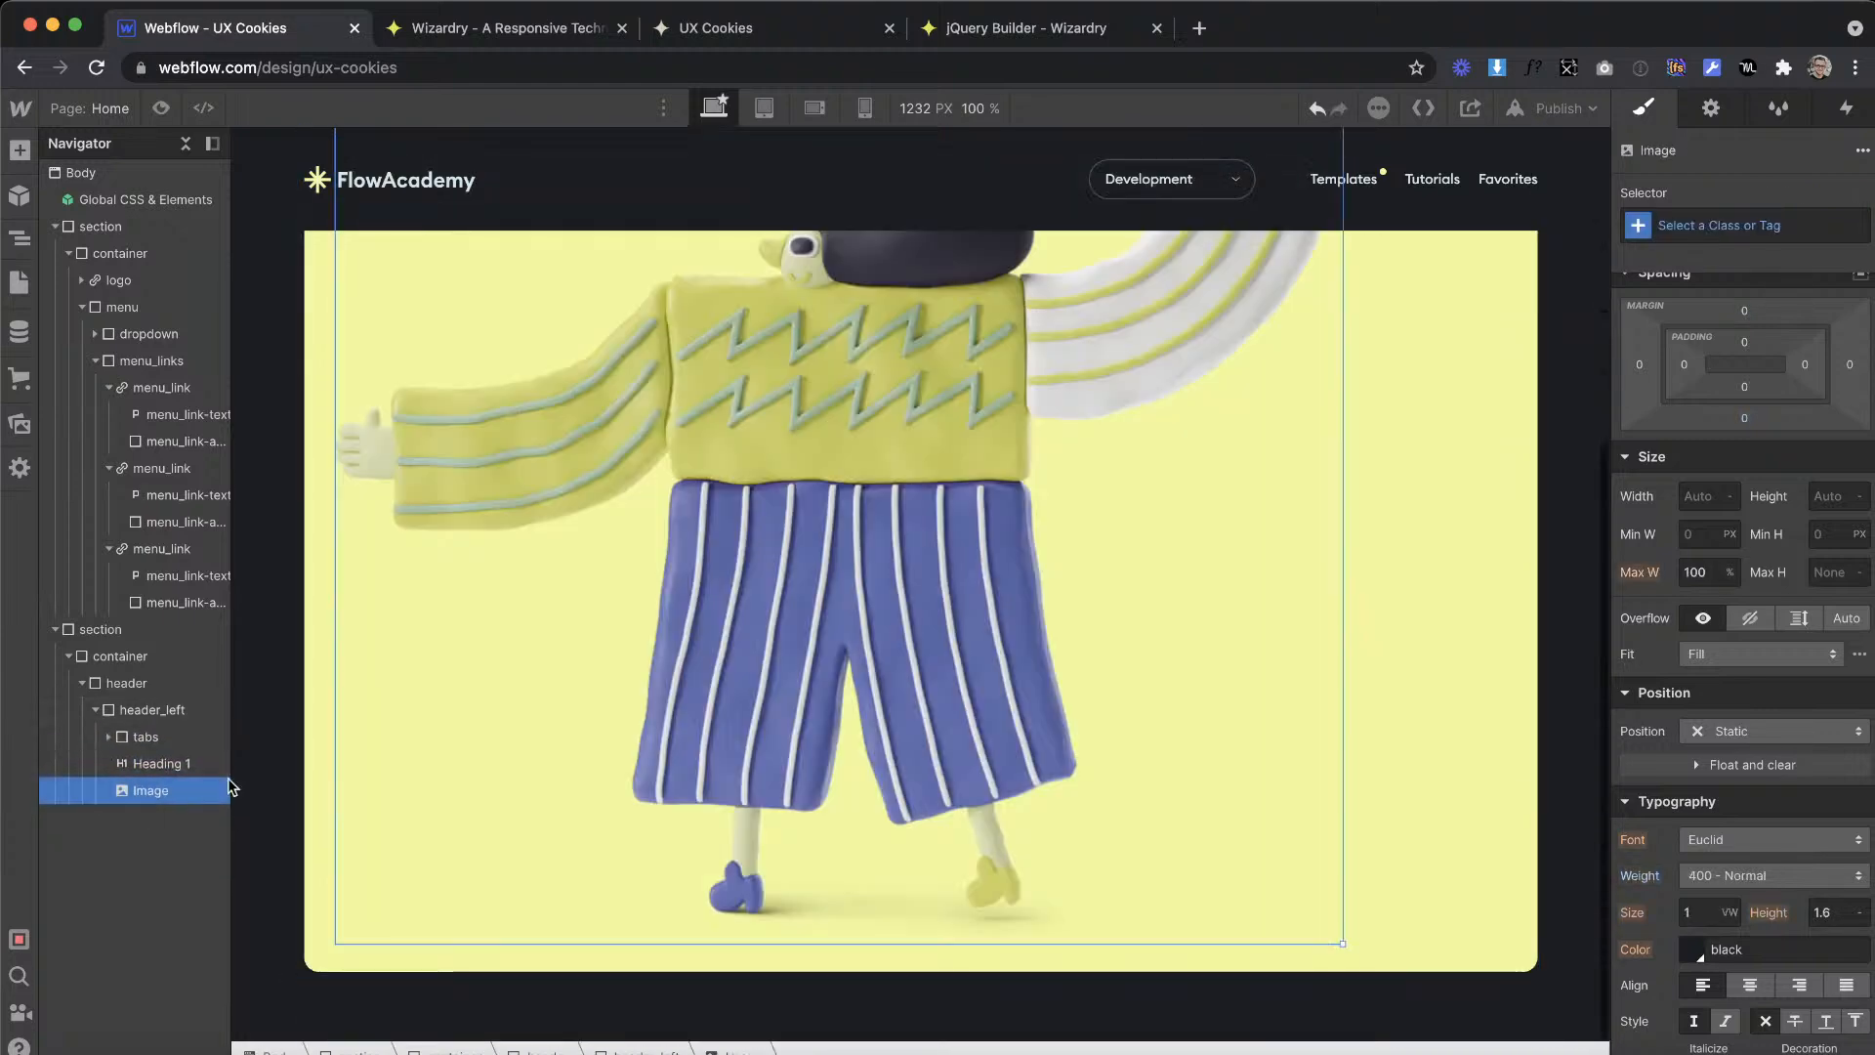
scroll(960, 539, "down", 1)
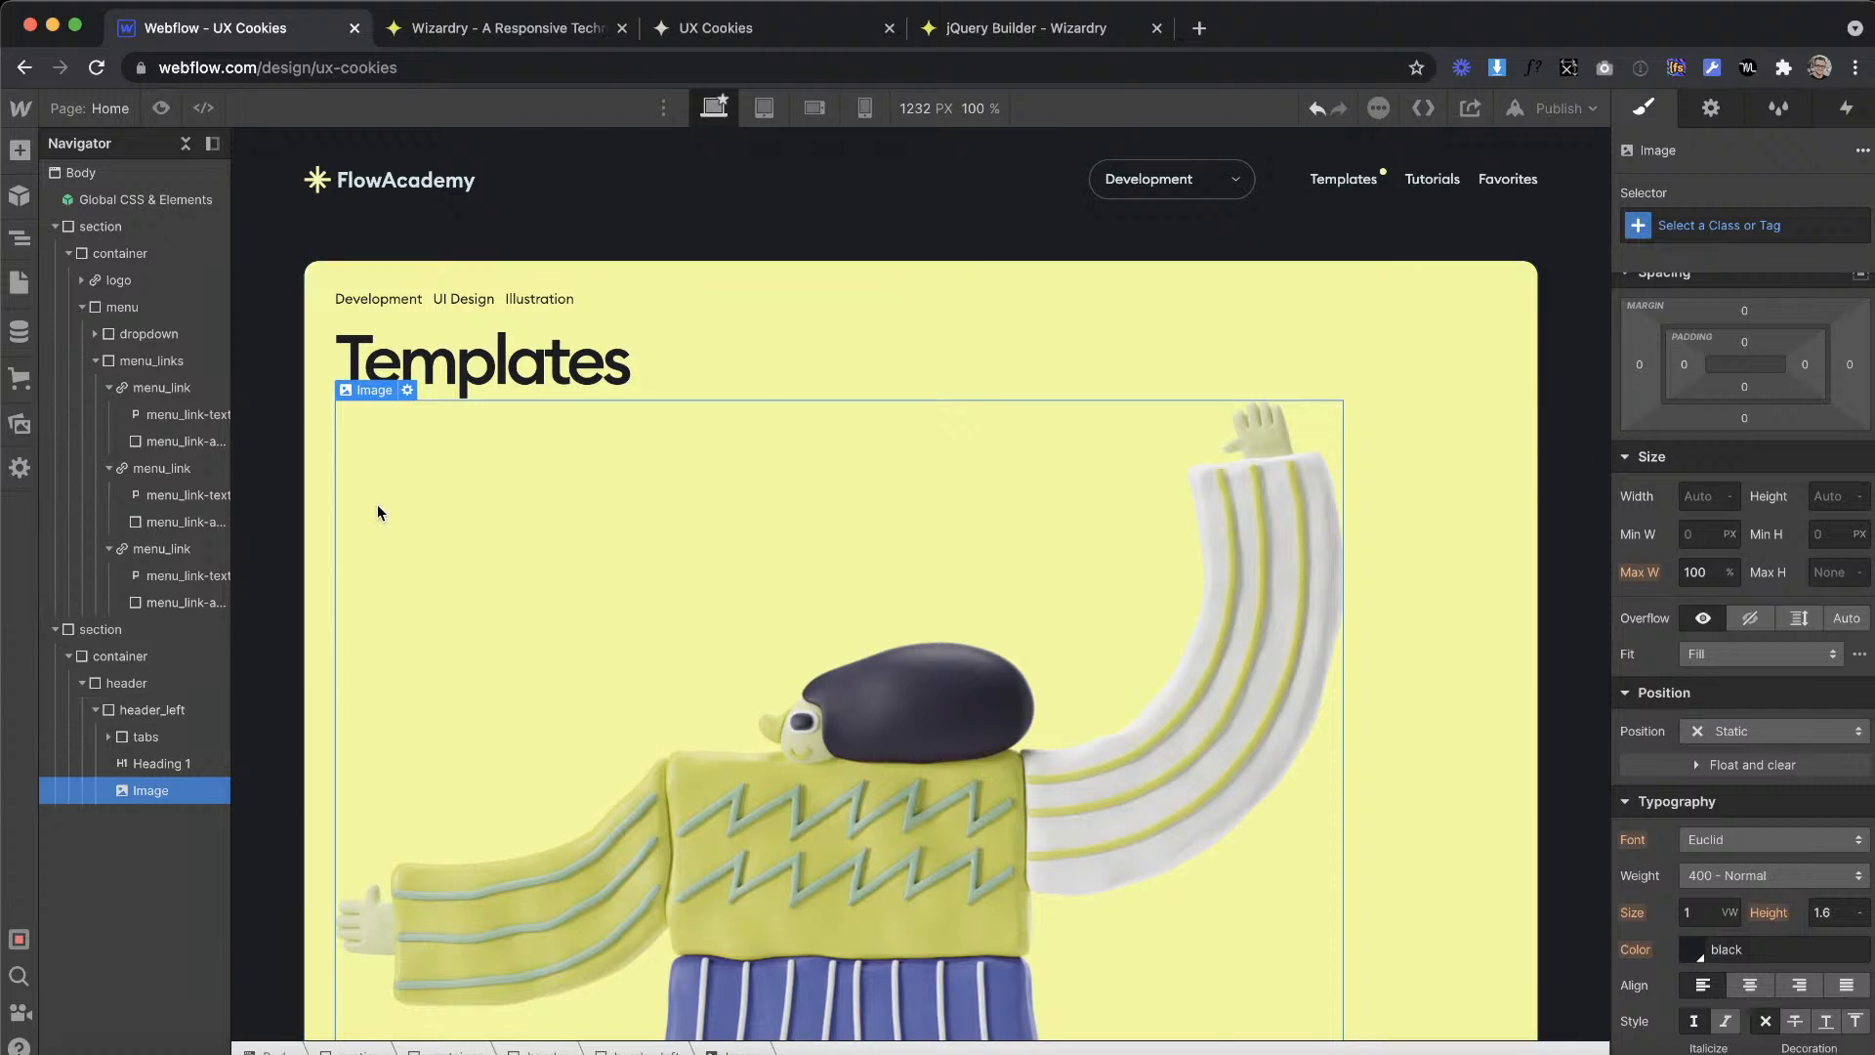
Step: Add a div block as the first child of header_left and give it the new class header_left-contain
left_click(19, 149)
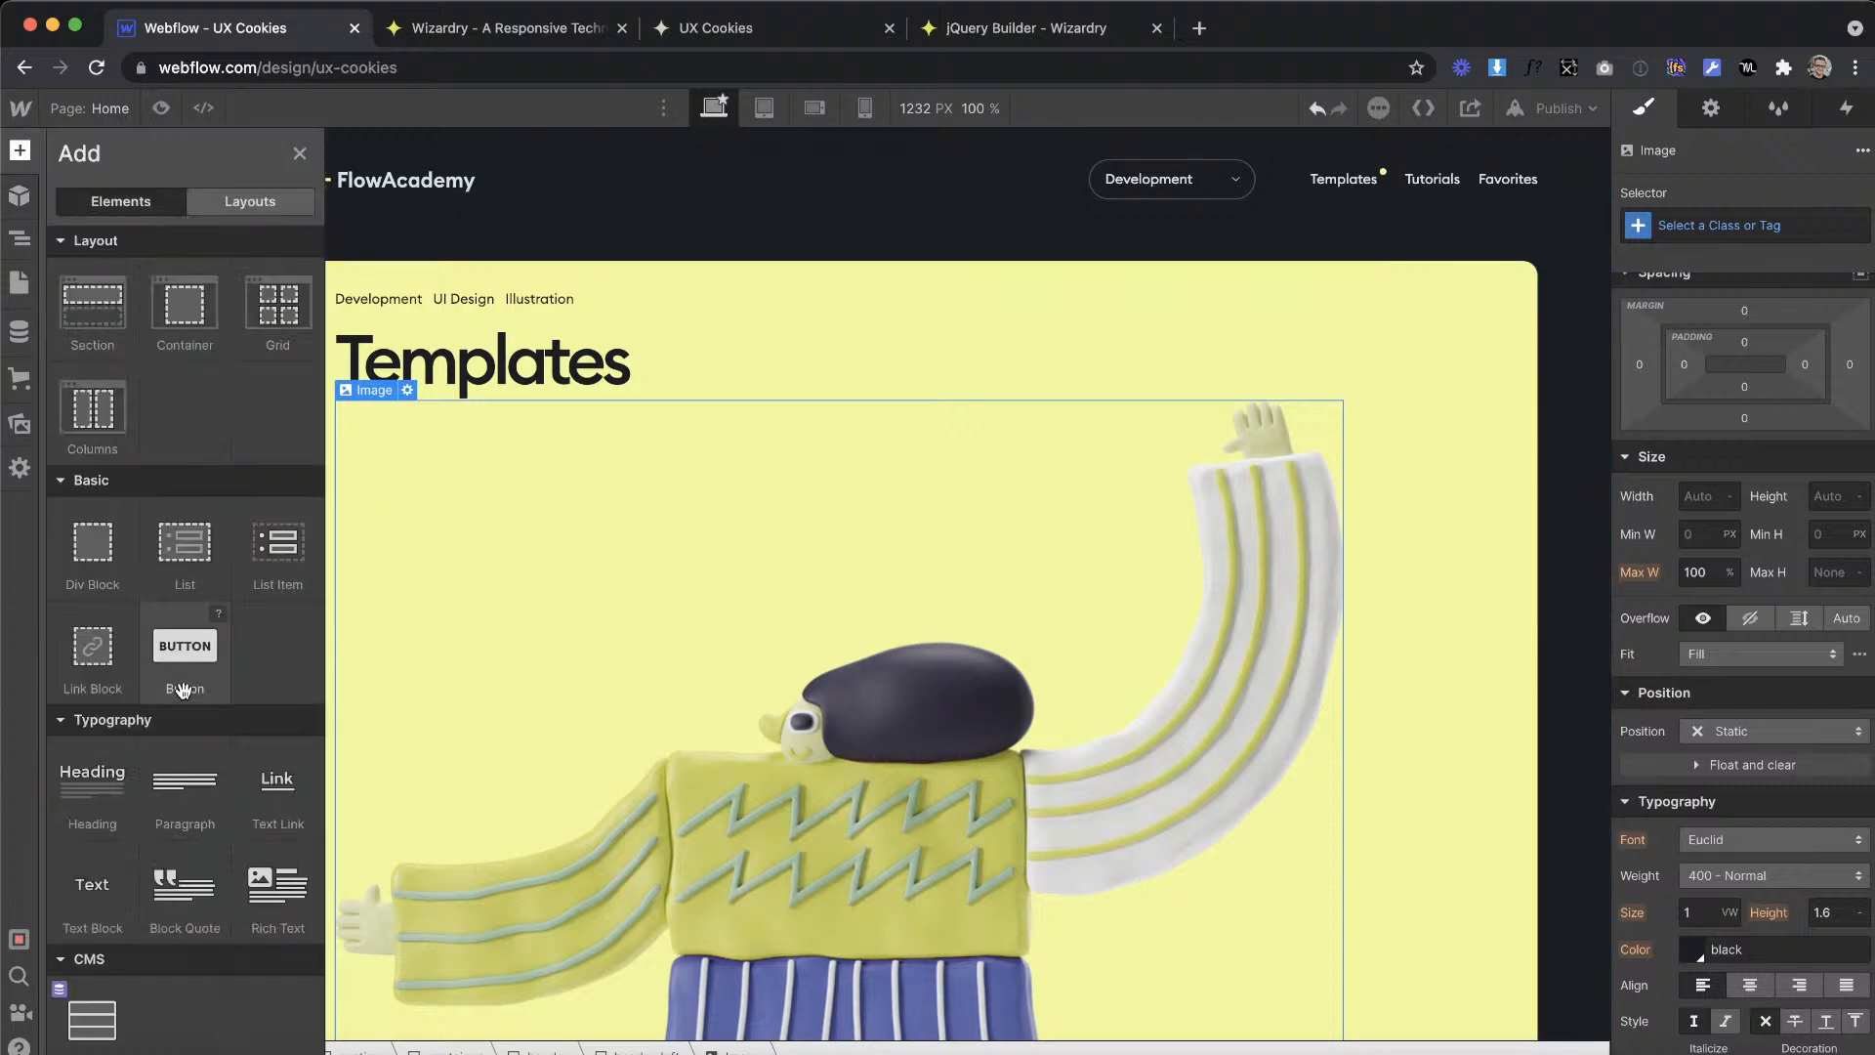
left_click_drag(90, 515, 239, 718)
left_click(1782, 226)
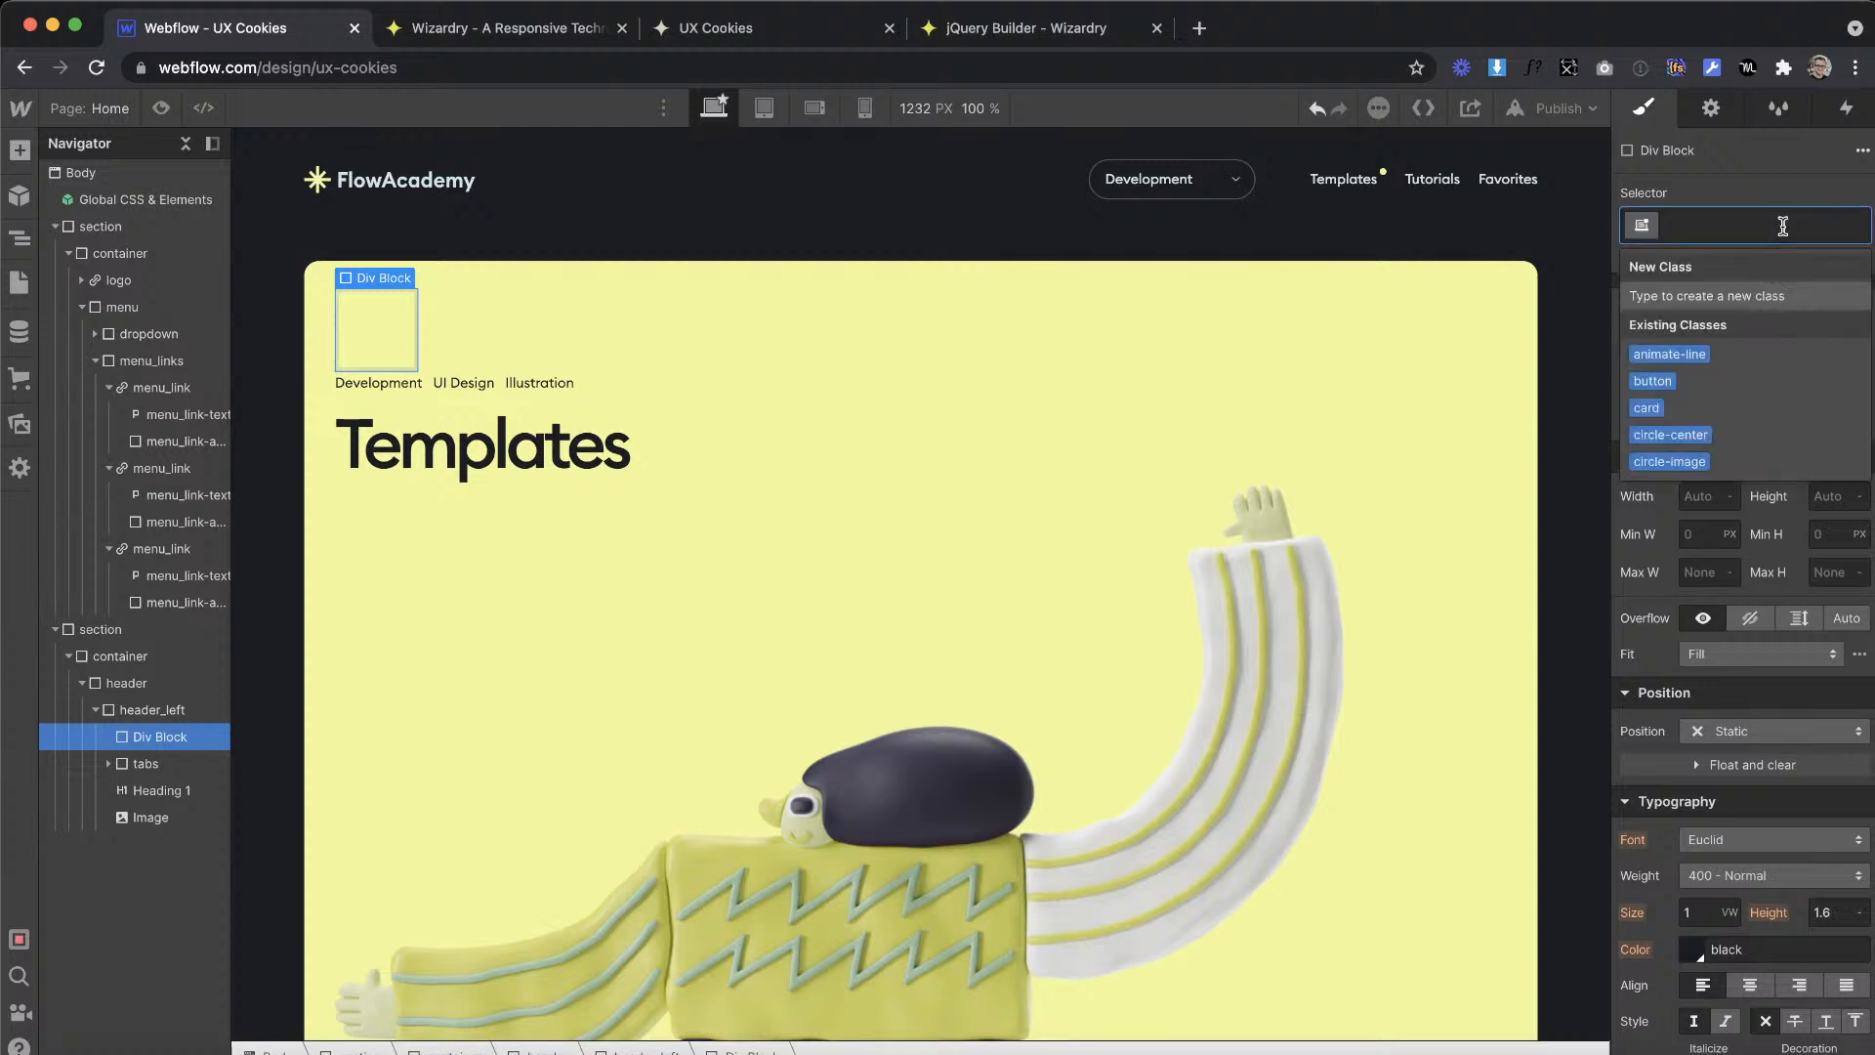
type("hero_")
key("BackSpace")
key("BackSpace")
key("BackSpace")
key("BackSpace")
key("BackSpace")
type("h")
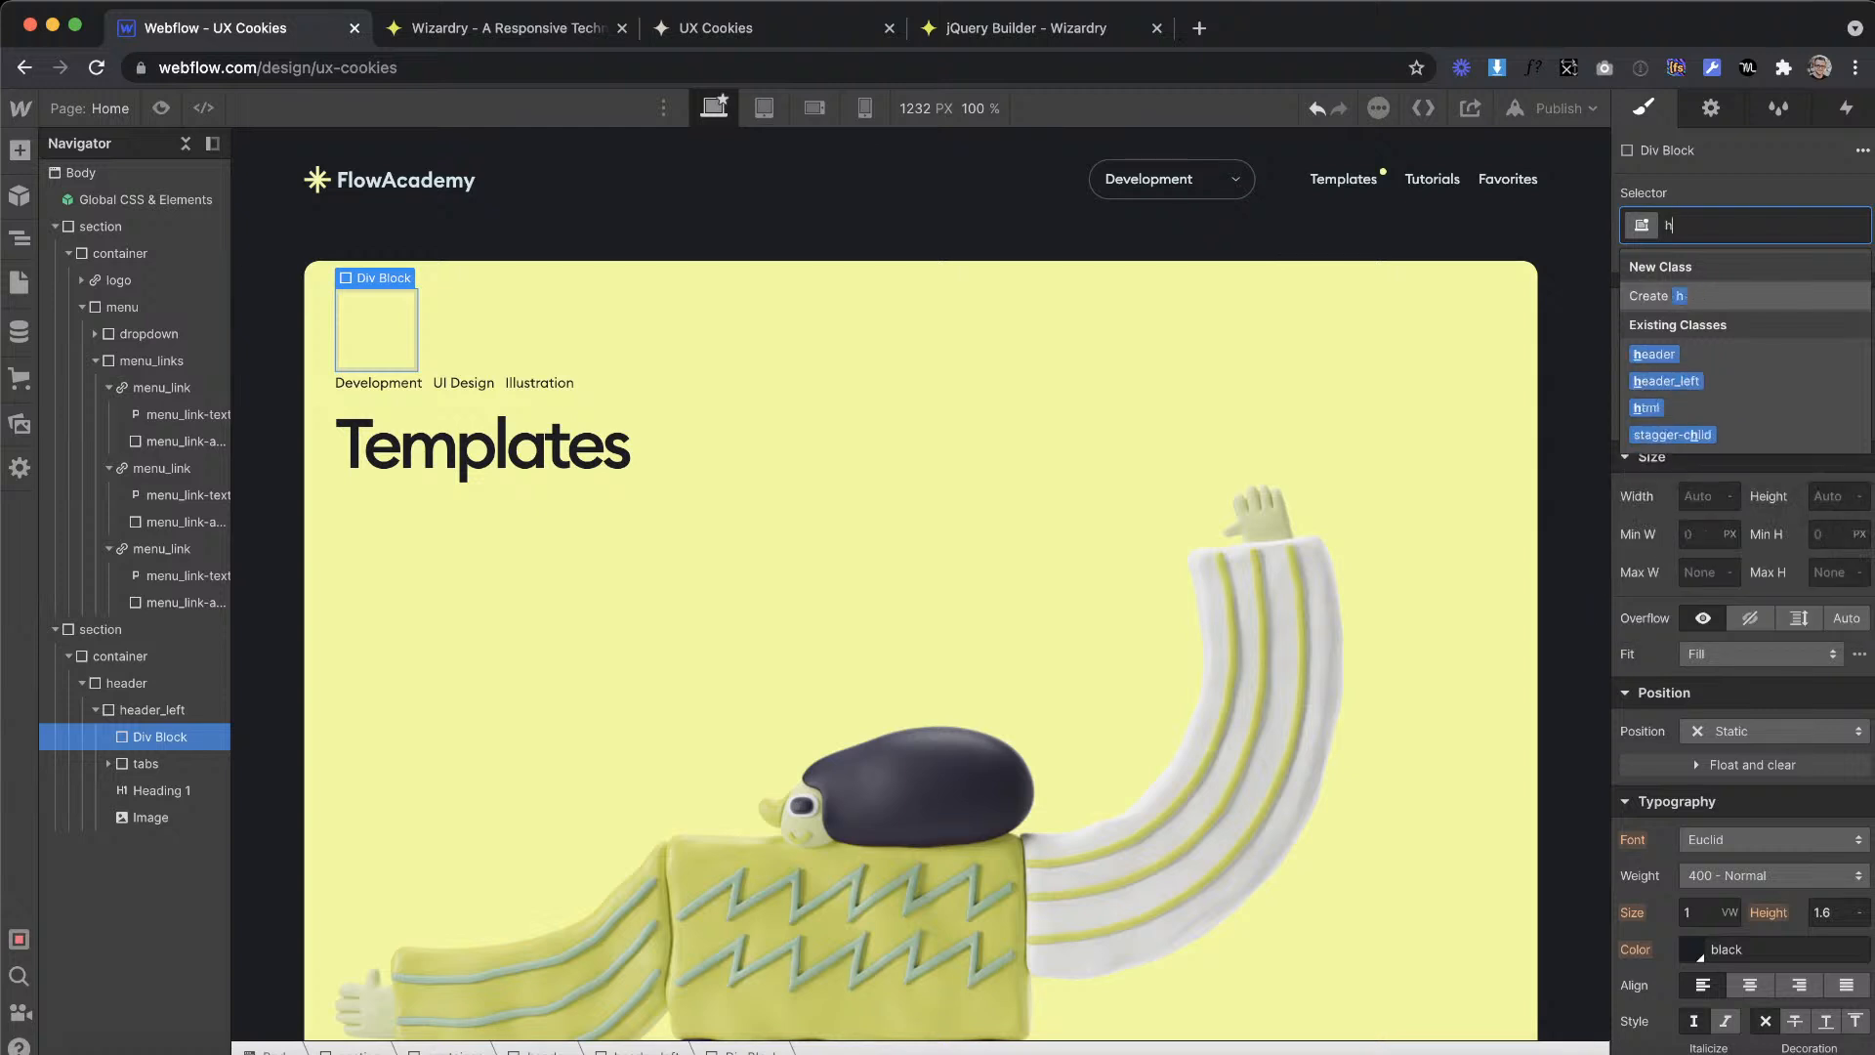
type("eader")
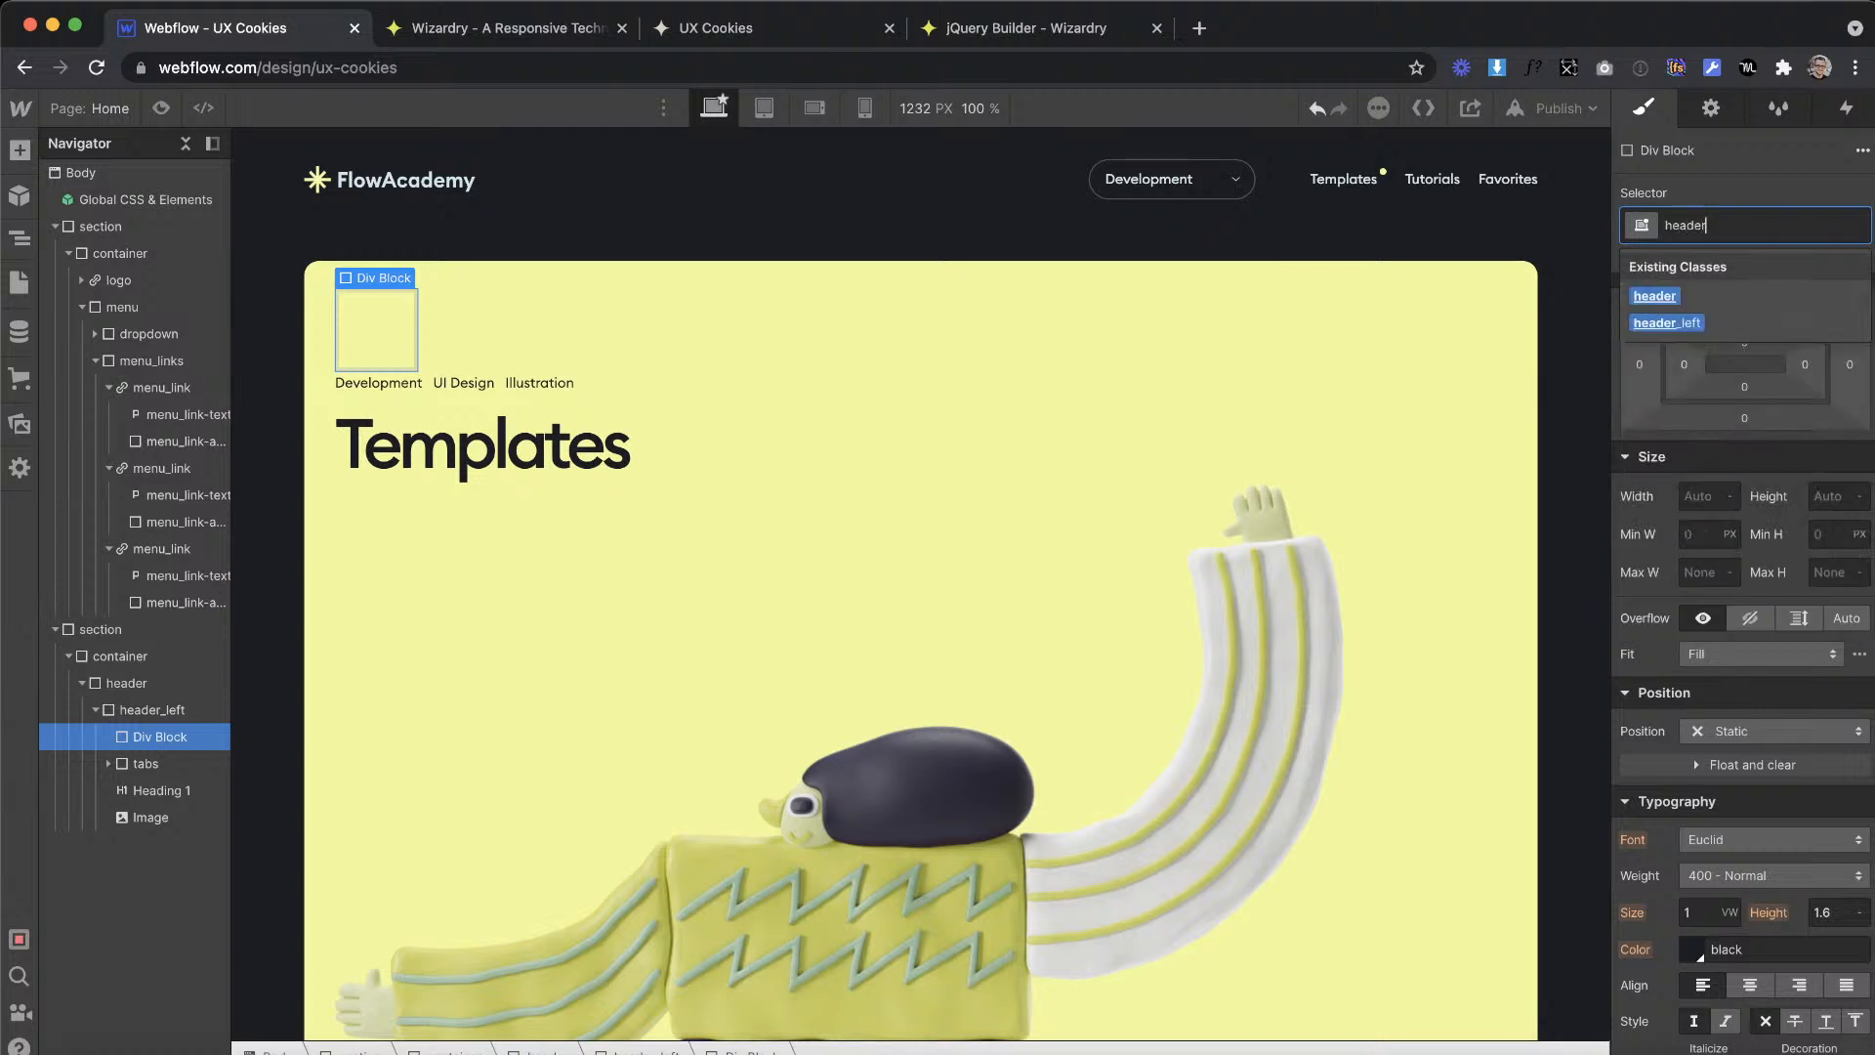
type("_lef")
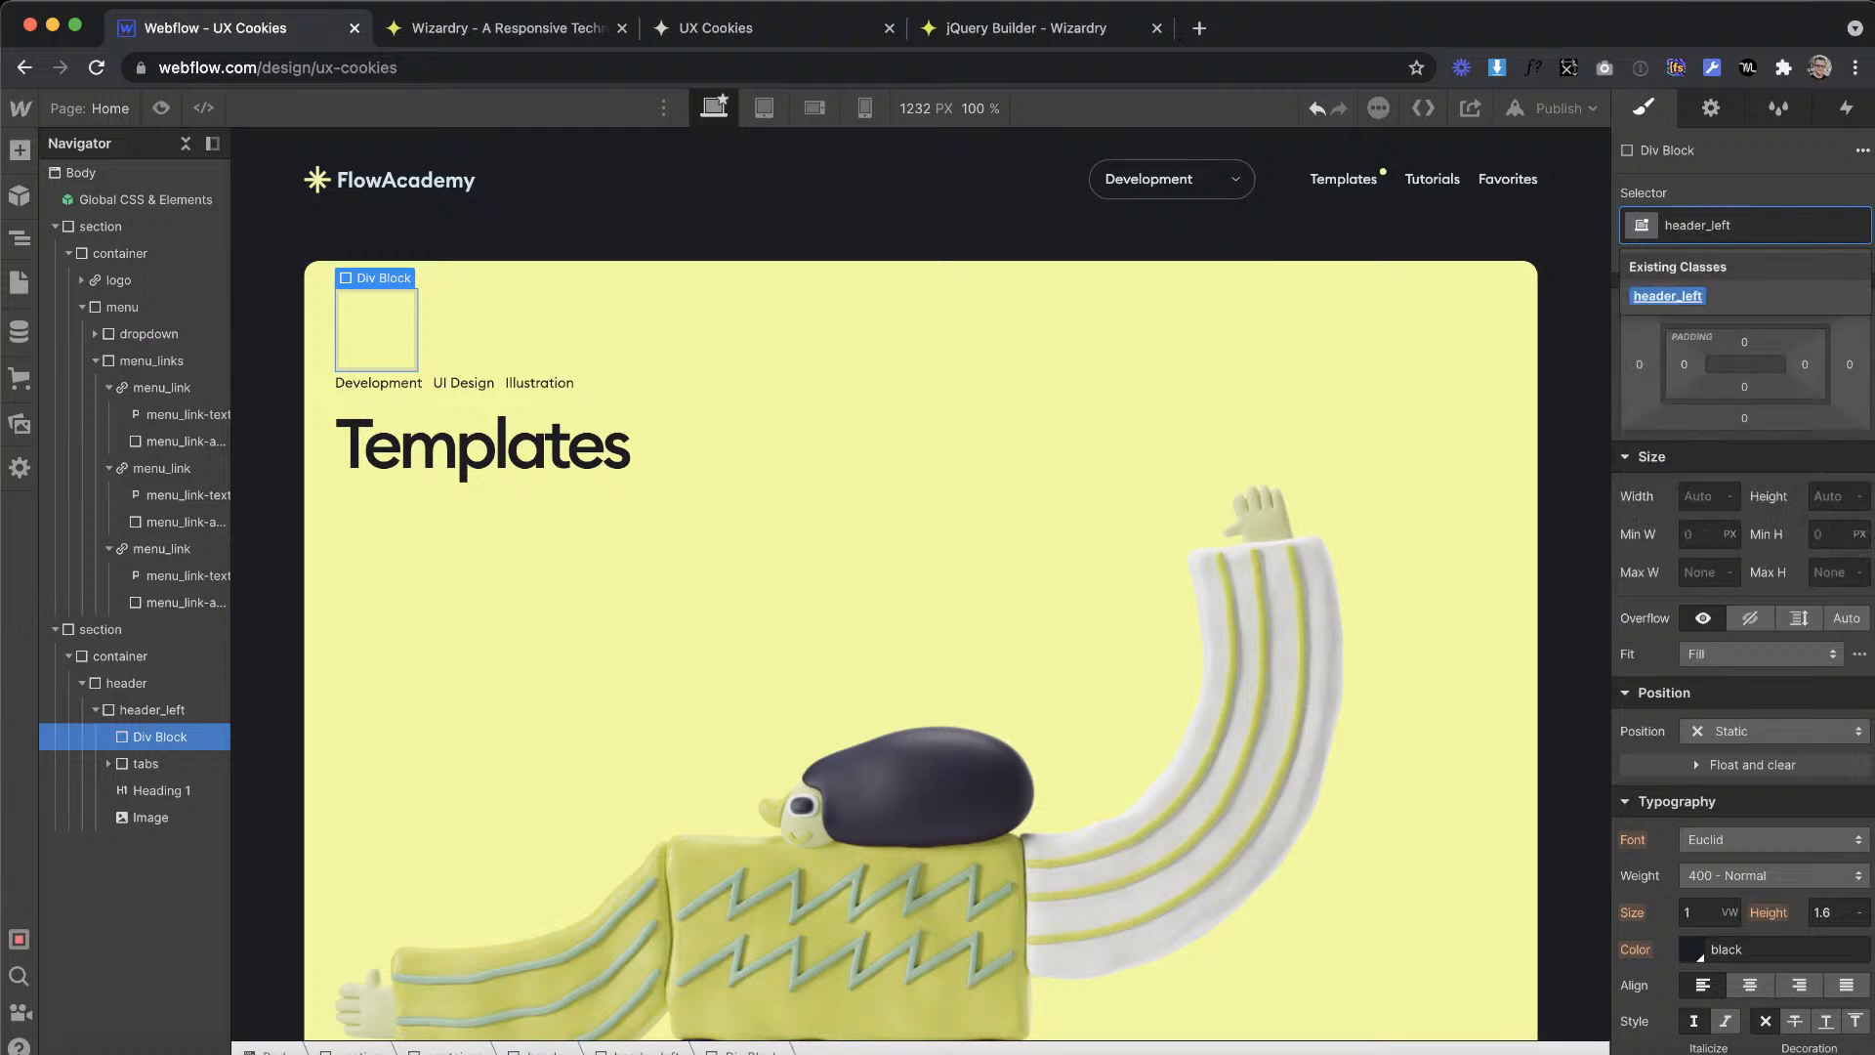
type("t-c")
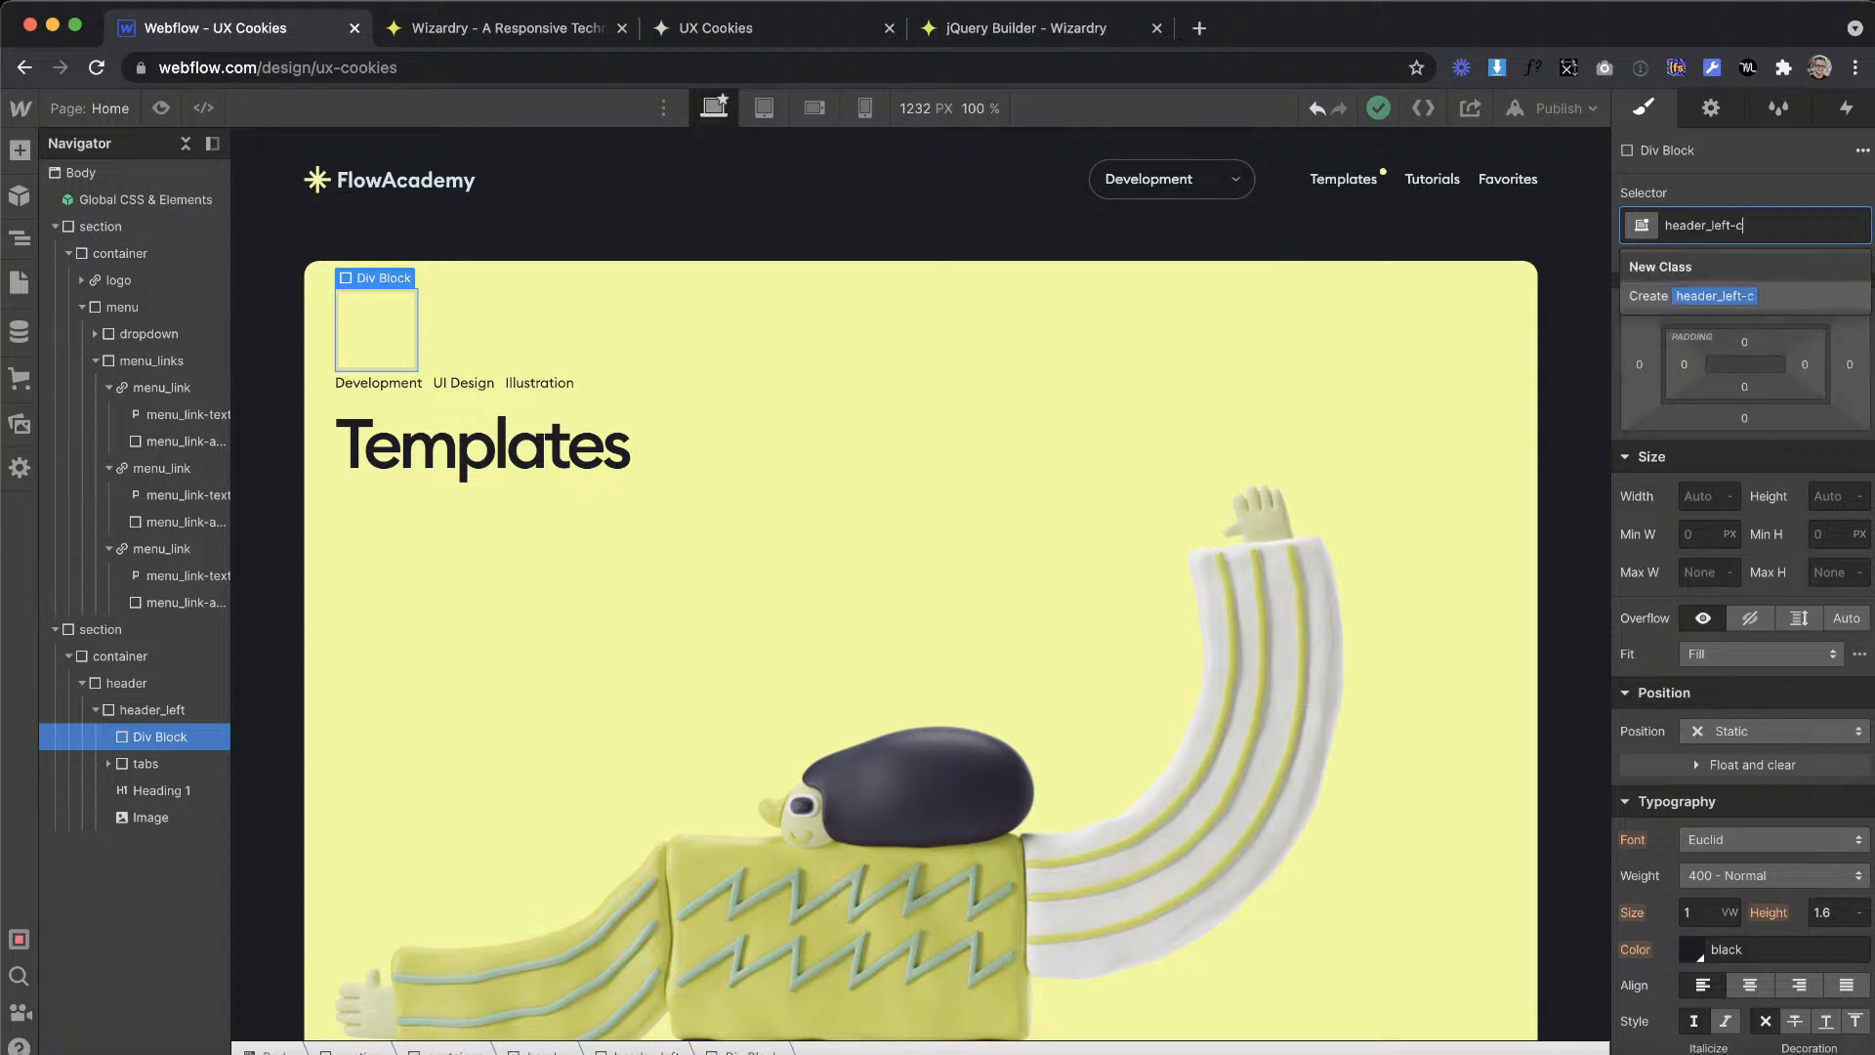
key("Return")
Step: Nest the tabs block and the Templates heading inside header_left-contain, with the heading below the tabs
left_click(134, 754)
left_click_drag(136, 738, 138, 740)
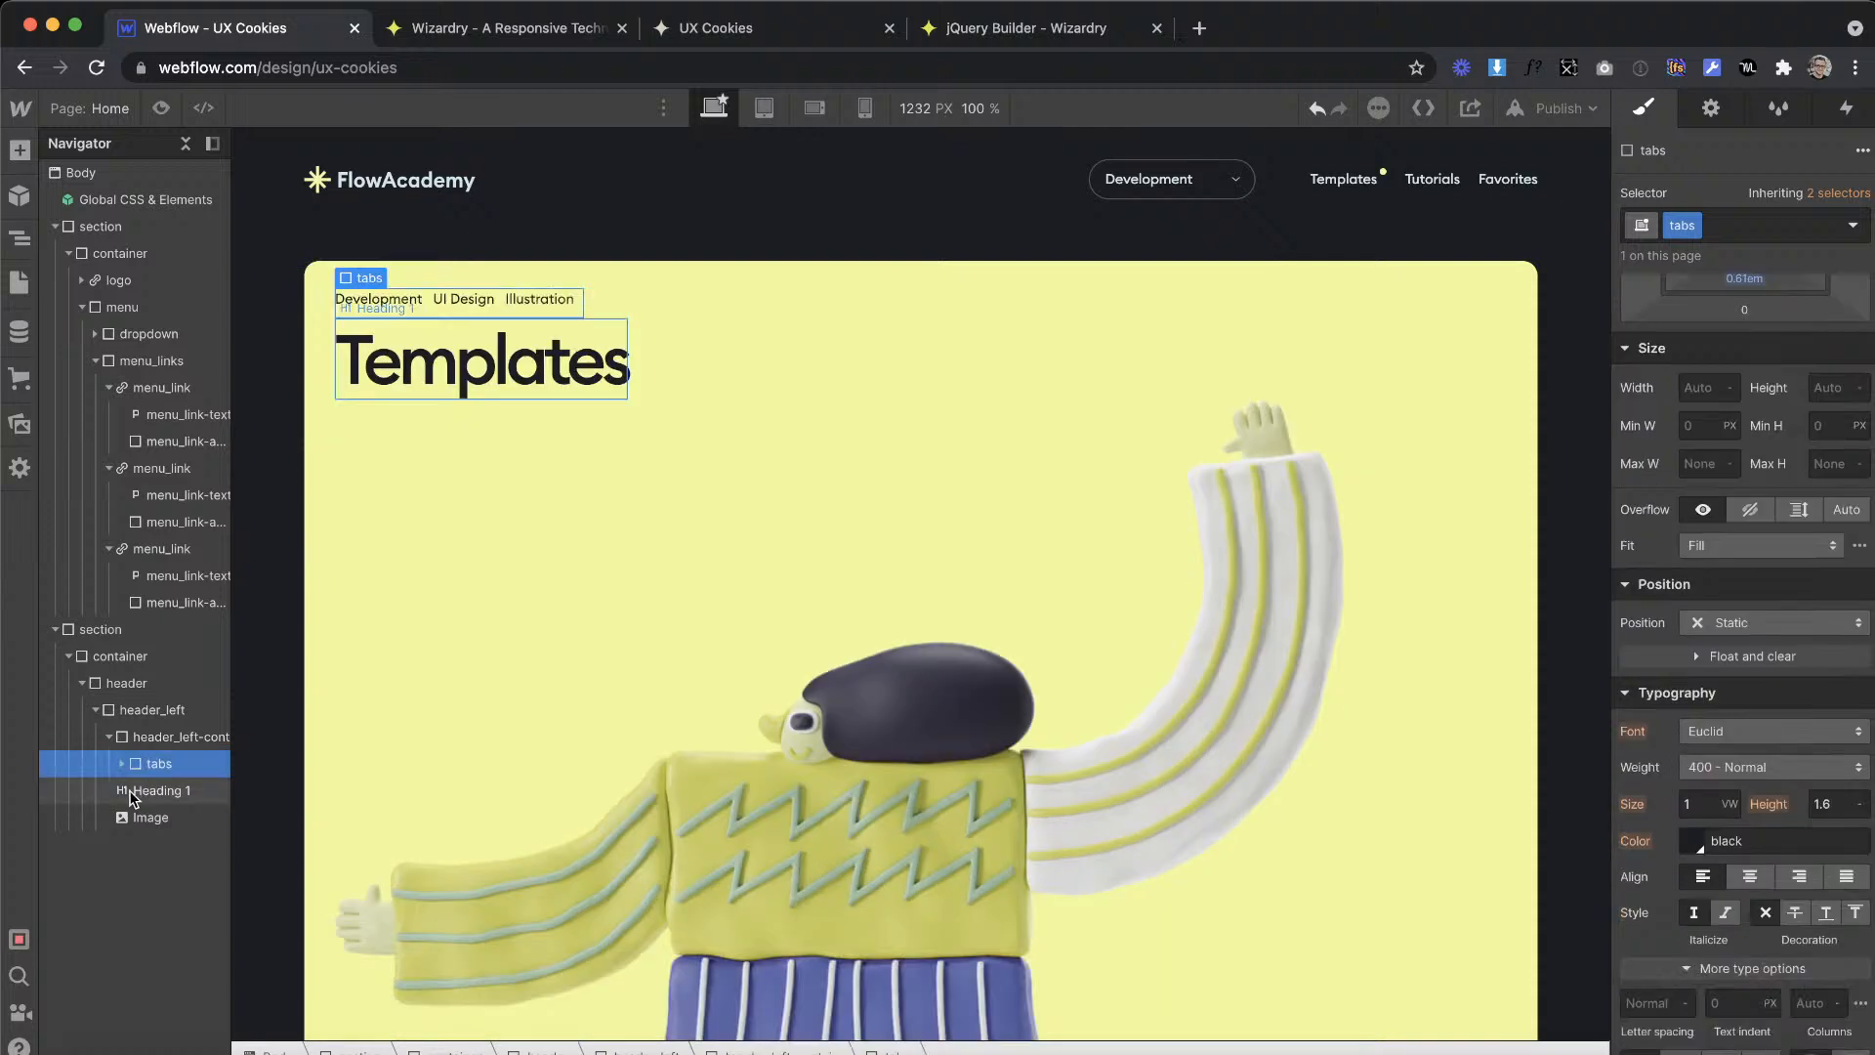
left_click(192, 790)
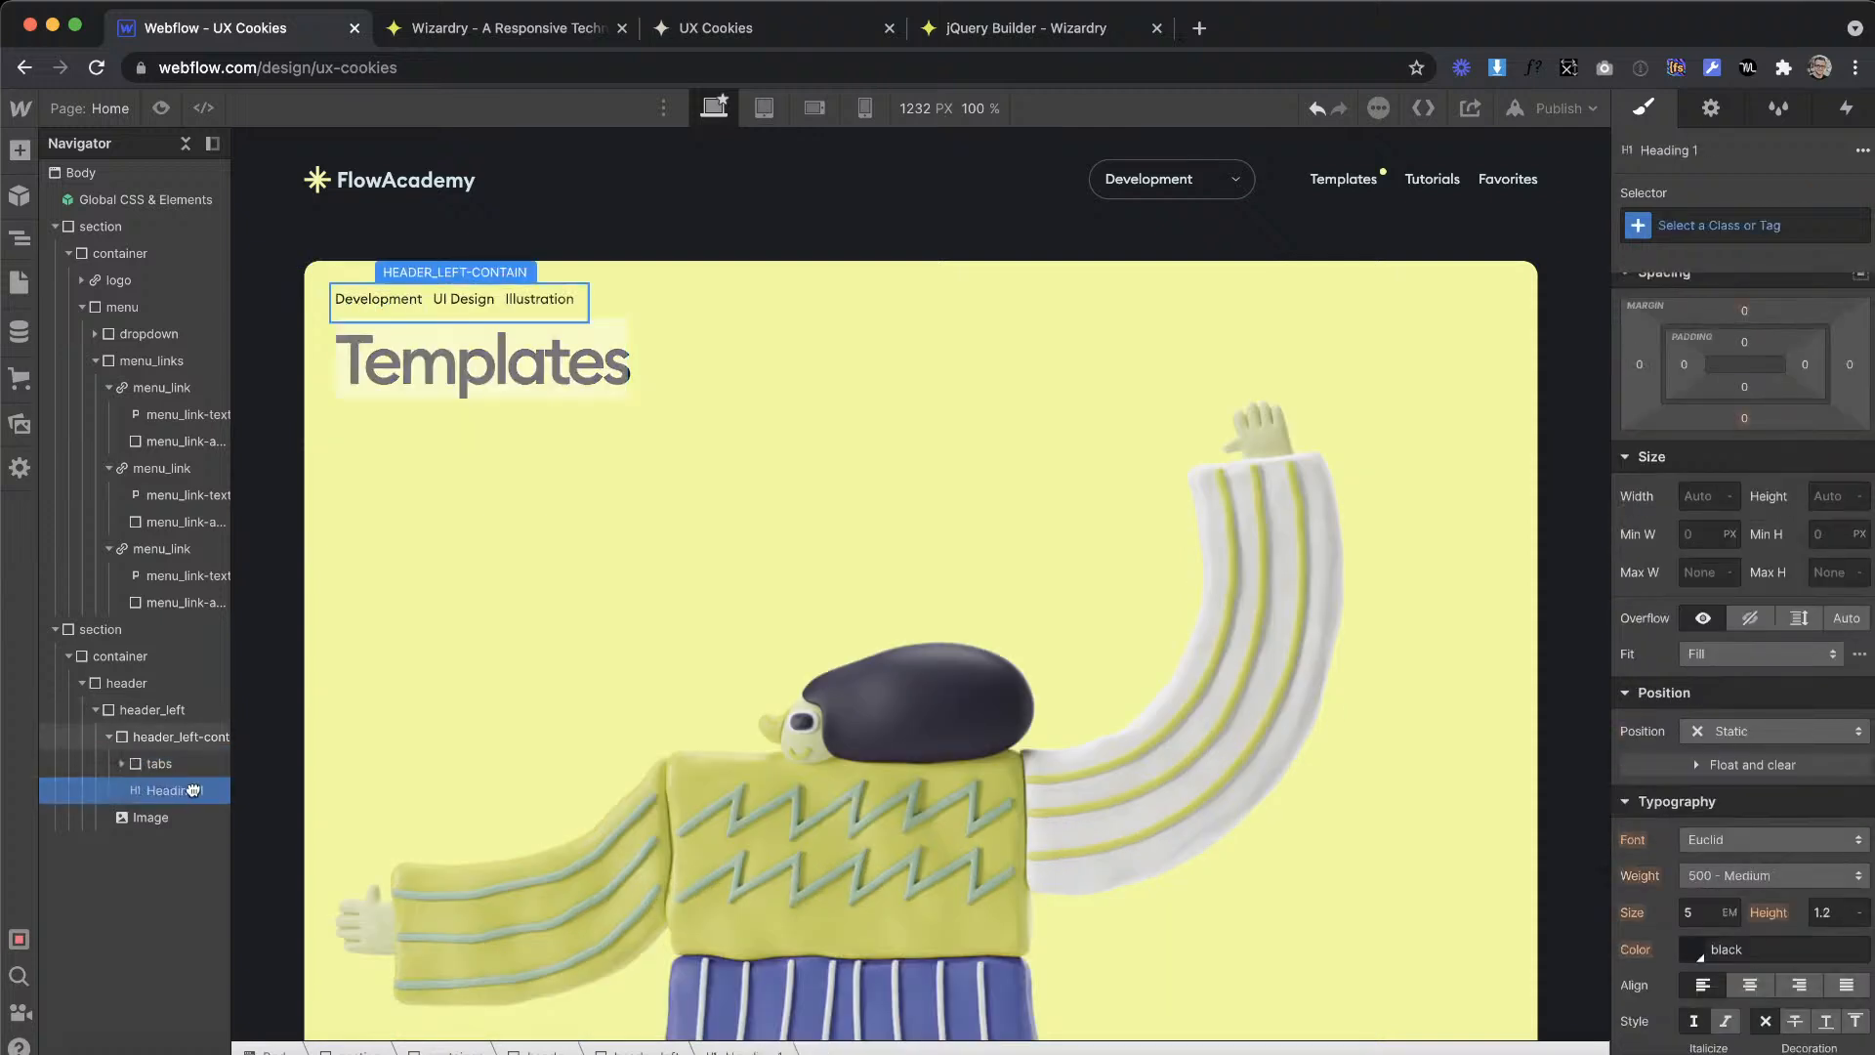
Step: Set header_left's flex layout to horizontal, with its children aligned to the end and justified with space between
left_click(146, 710)
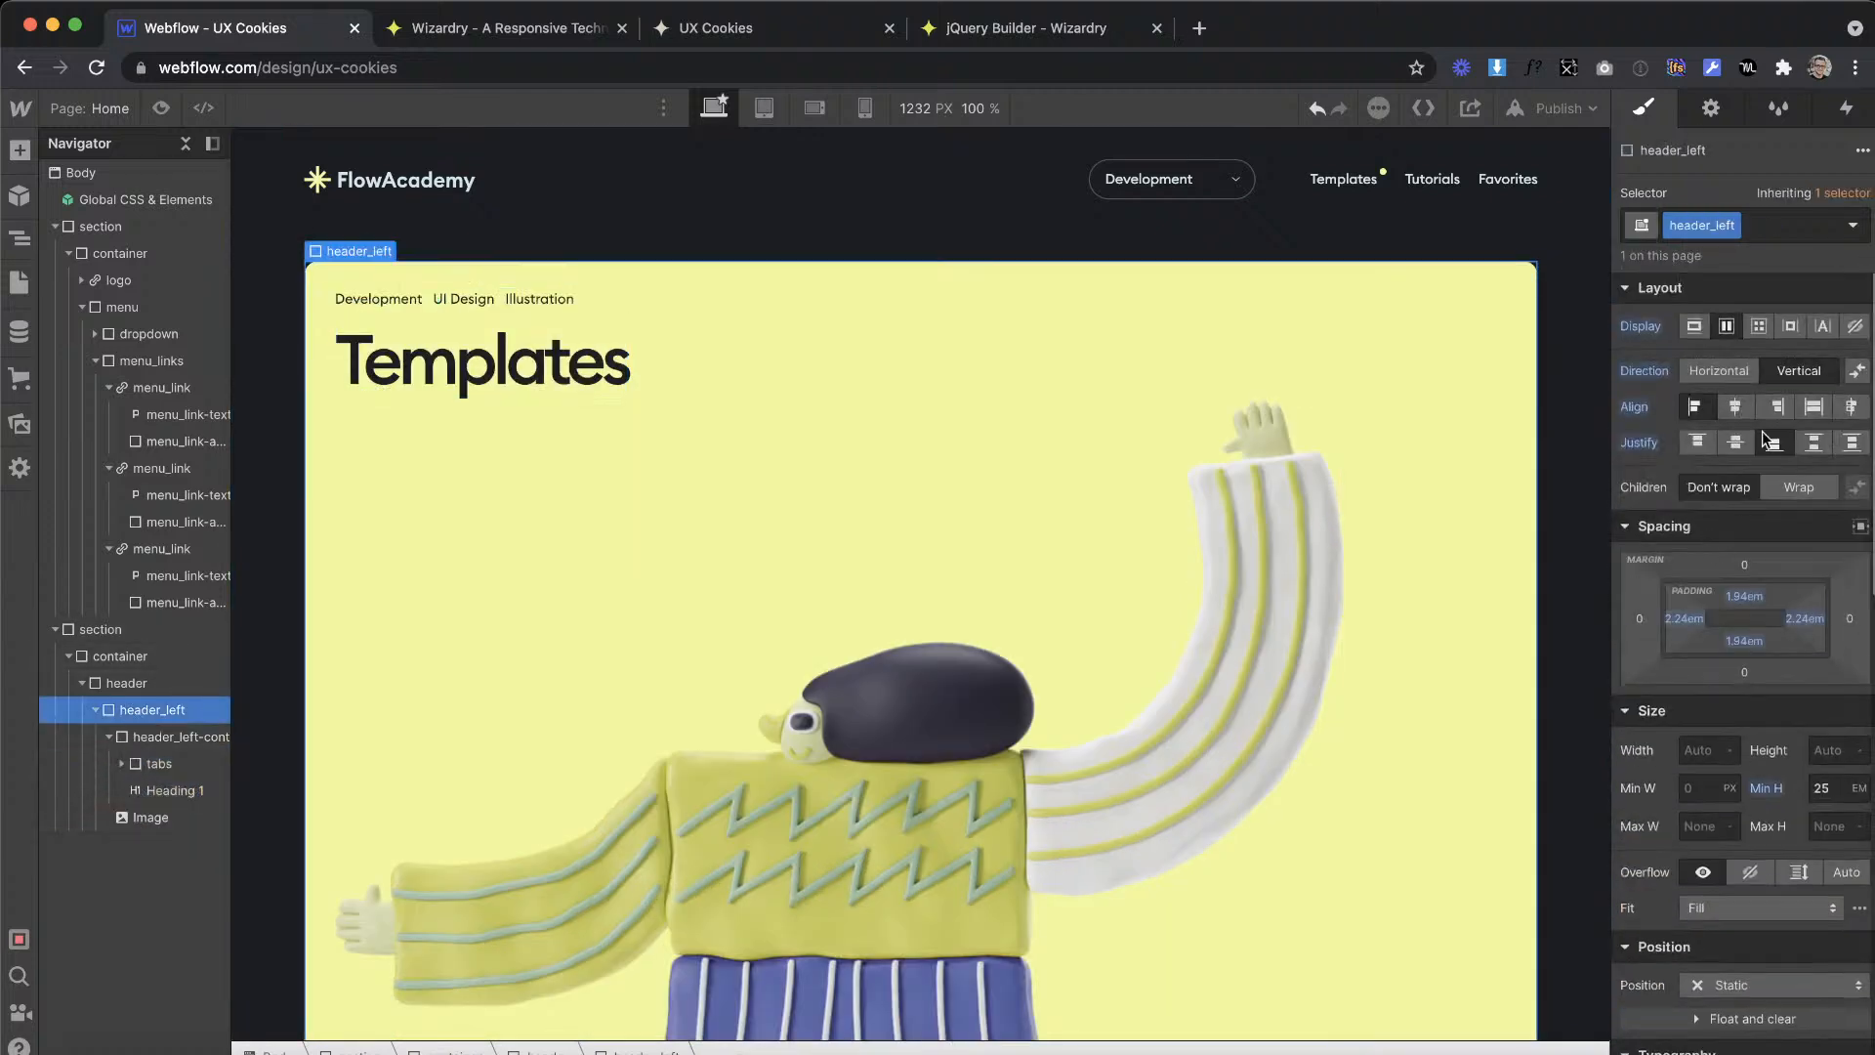
left_click(1724, 377)
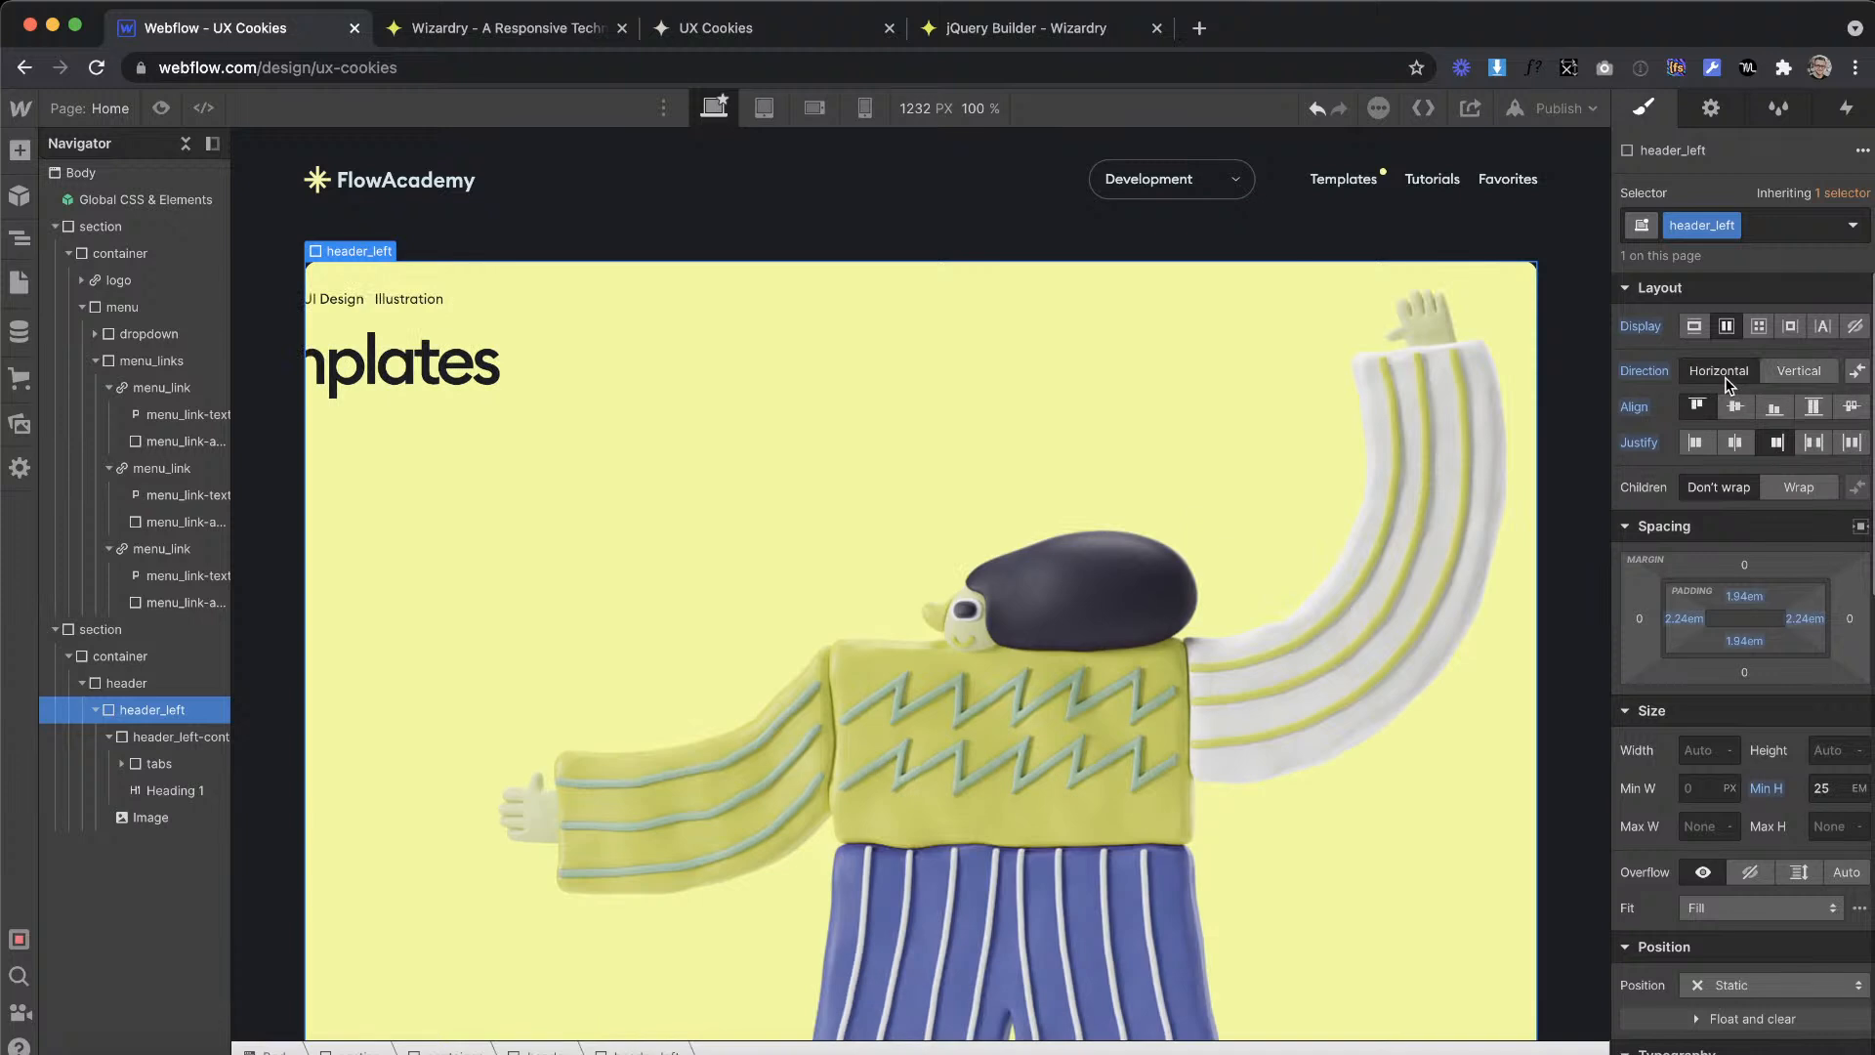
left_click(1770, 411)
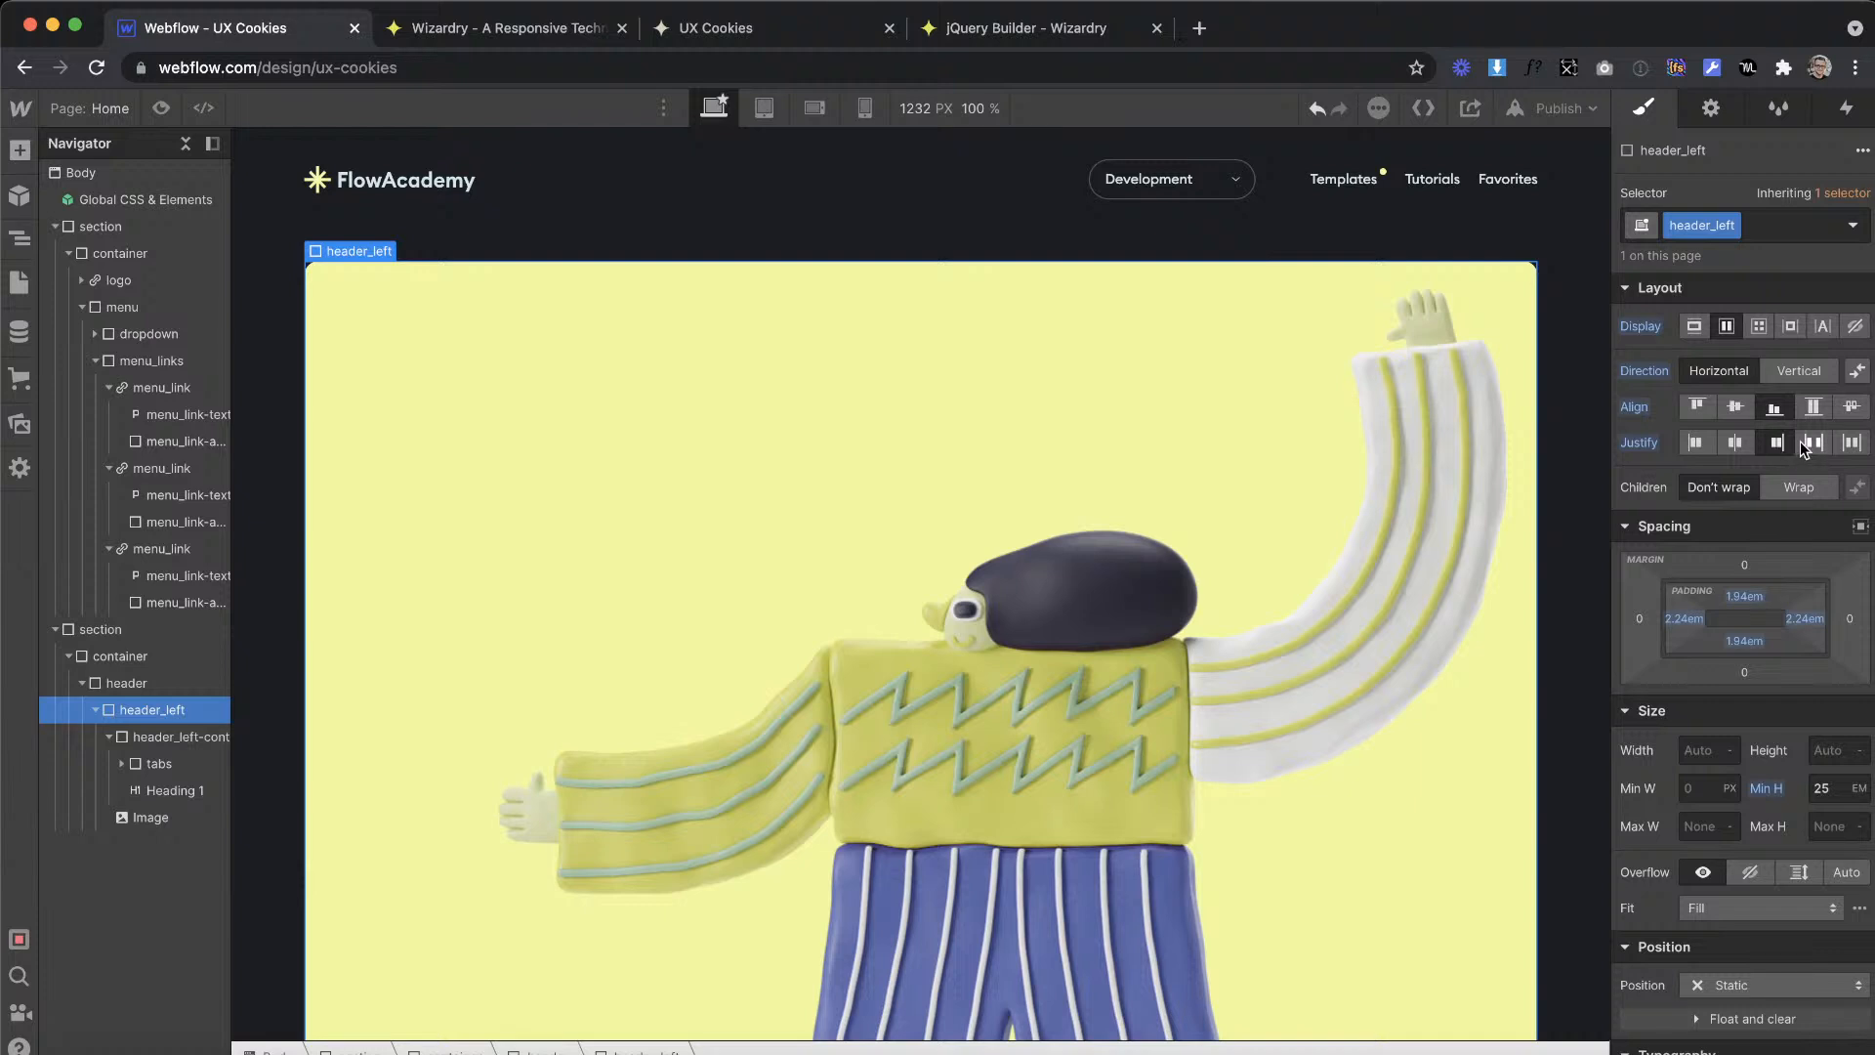
left_click(1803, 441)
Step: Set the character image's width to 19 EM, trying nearby sizes and comparing it with the Adobe XD design
left_click(151, 817)
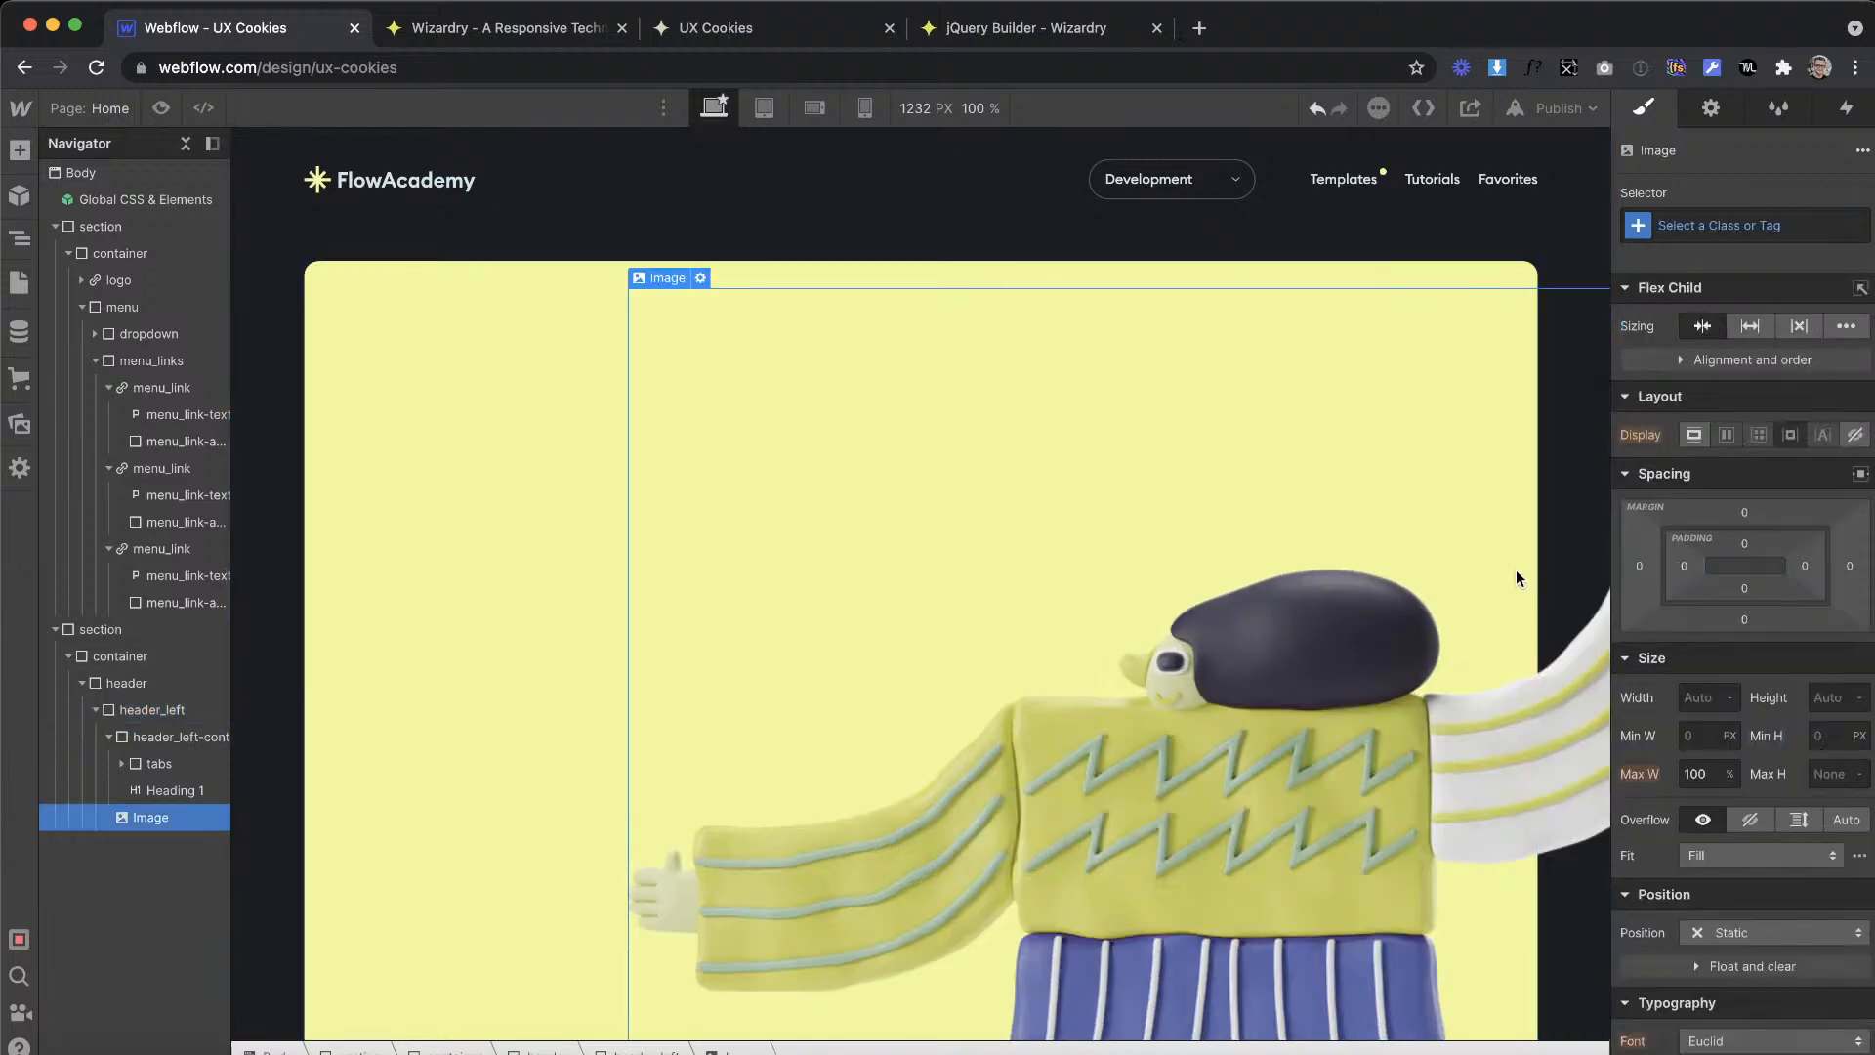
left_click(1712, 694)
type("20em")
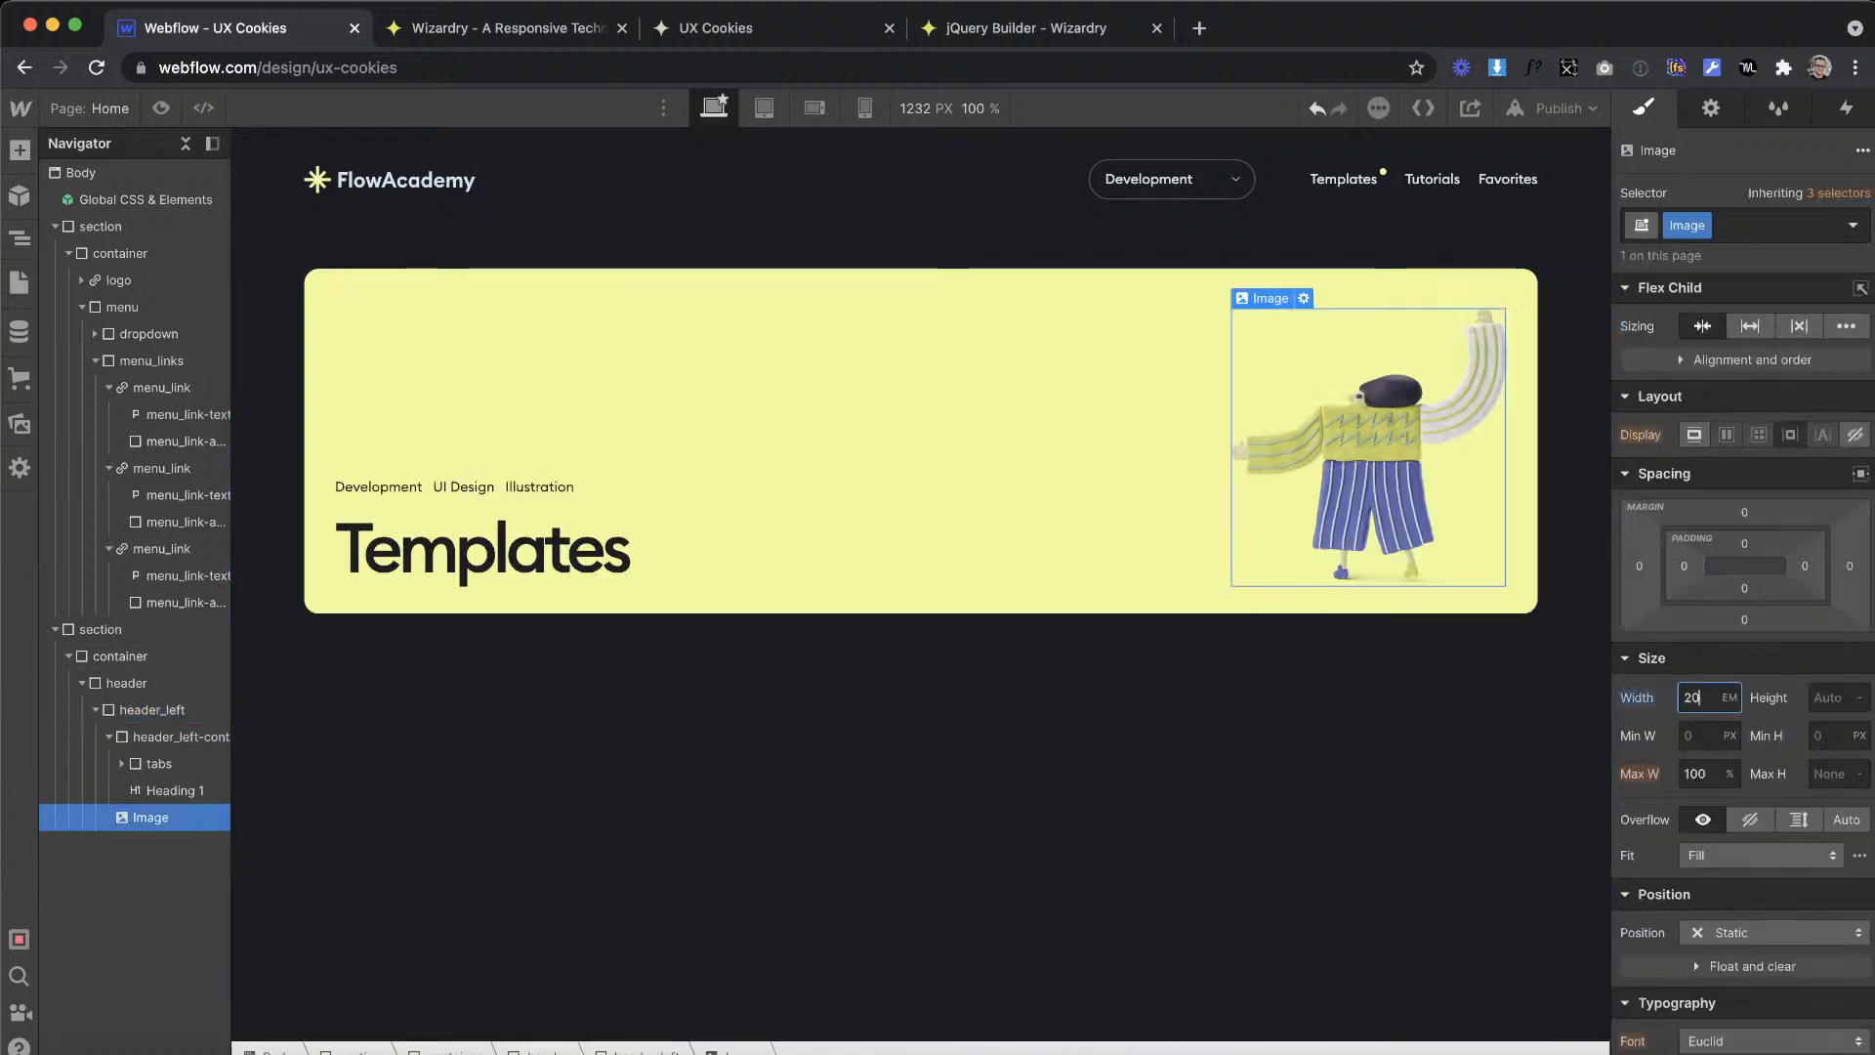
key("Up")
key("Up")
key("Up")
key("Up")
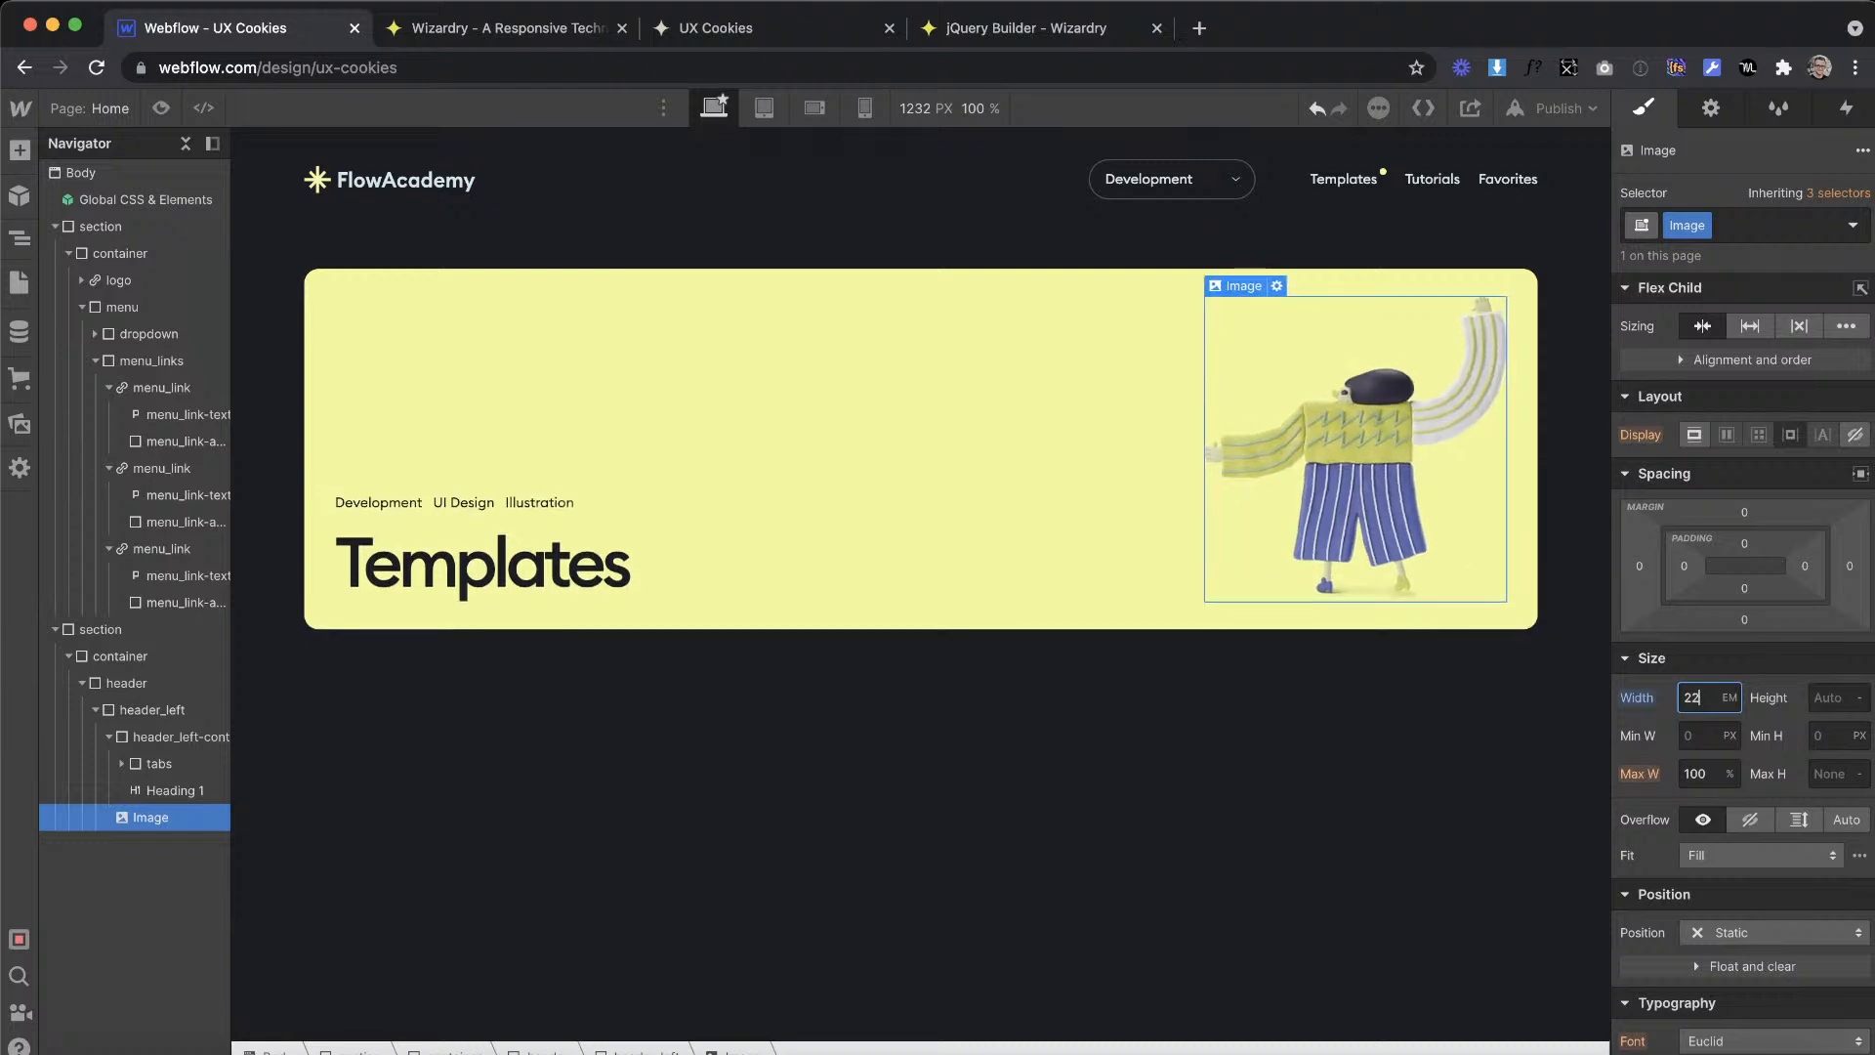
key("Down")
key("Down")
key("Down")
key("Down")
key("Down")
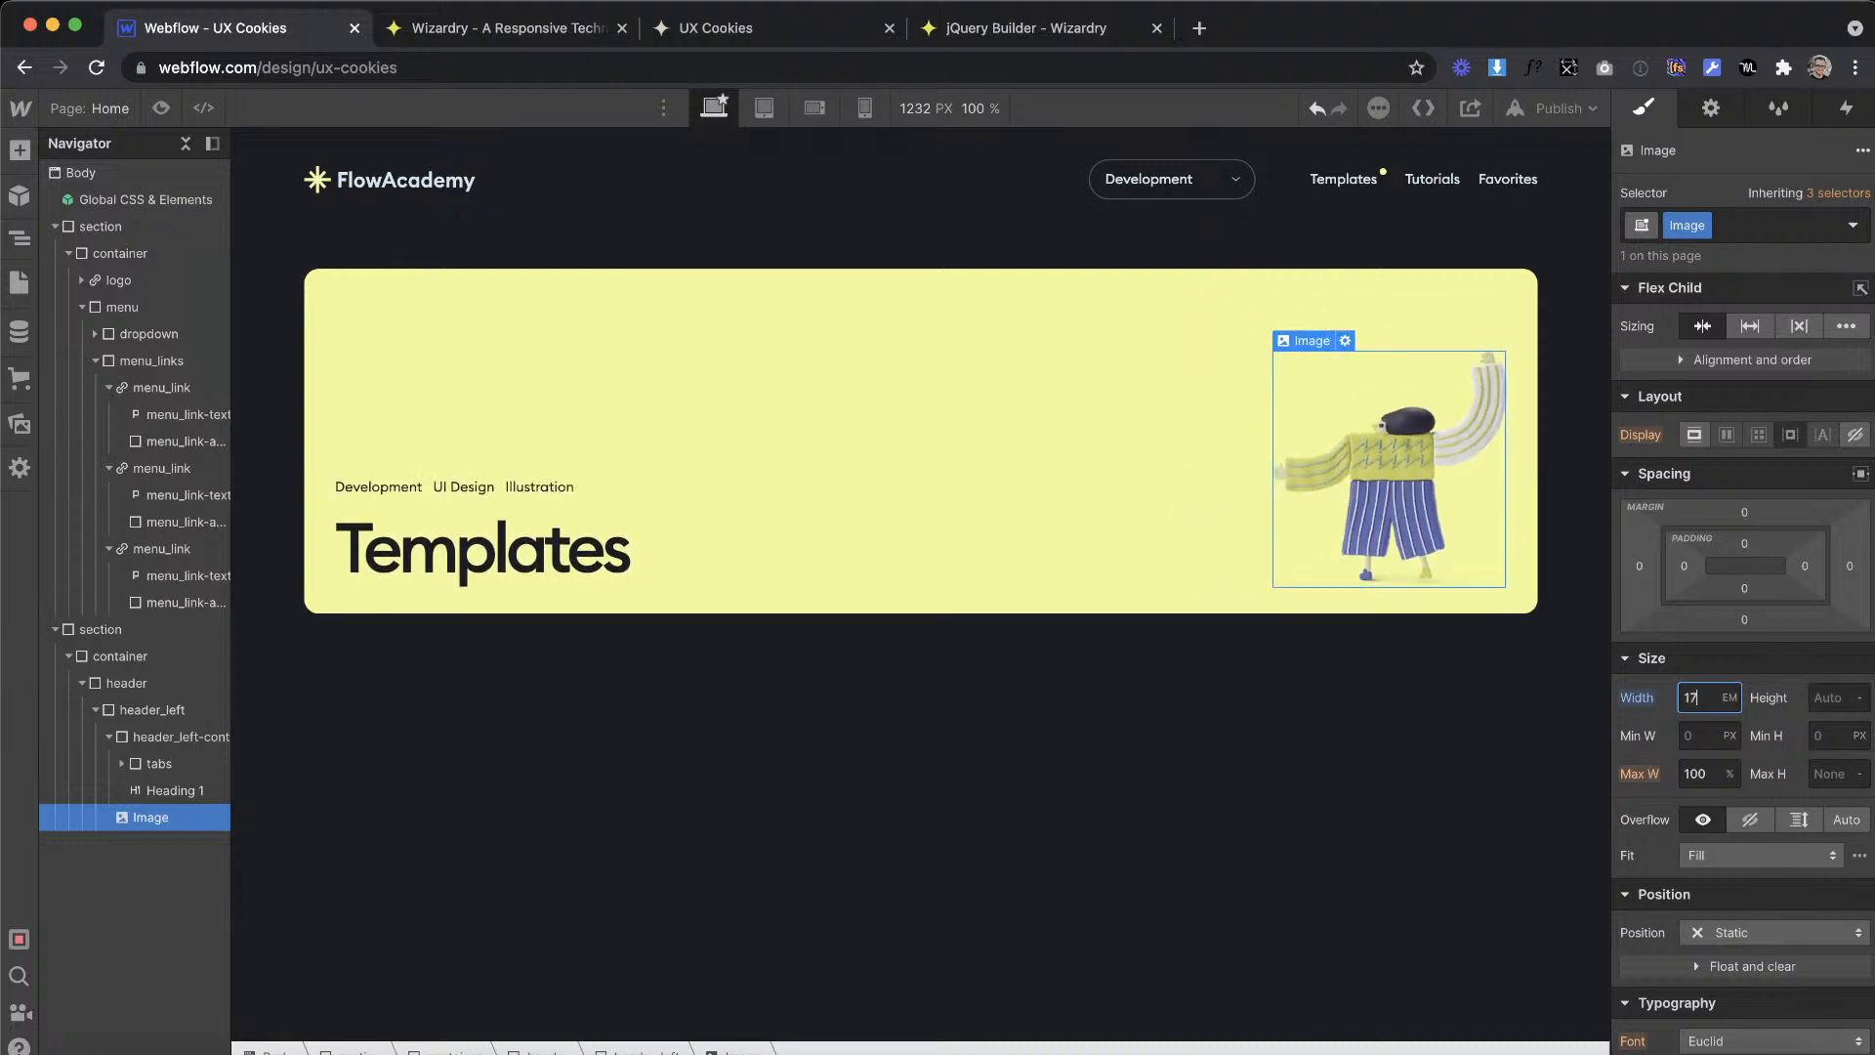
key("Up")
key("Down")
key("ctrl+Right")
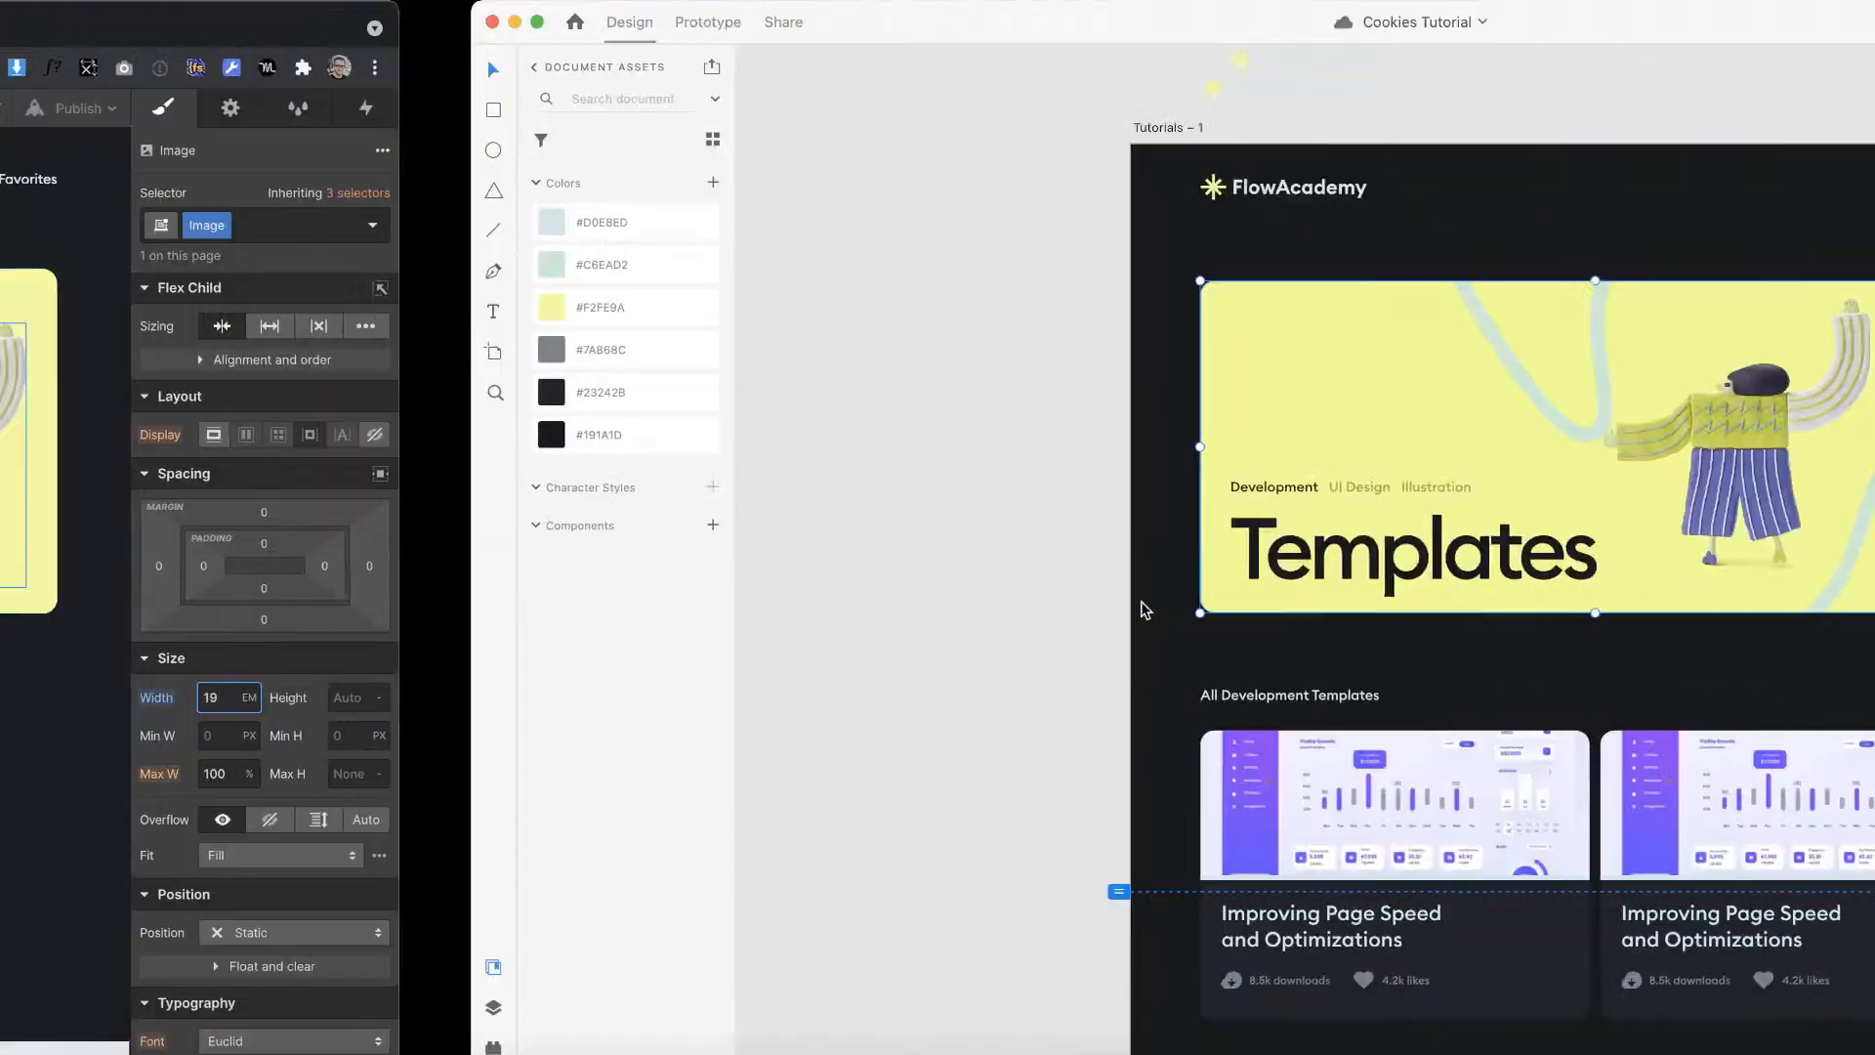
key("ctrl+Left")
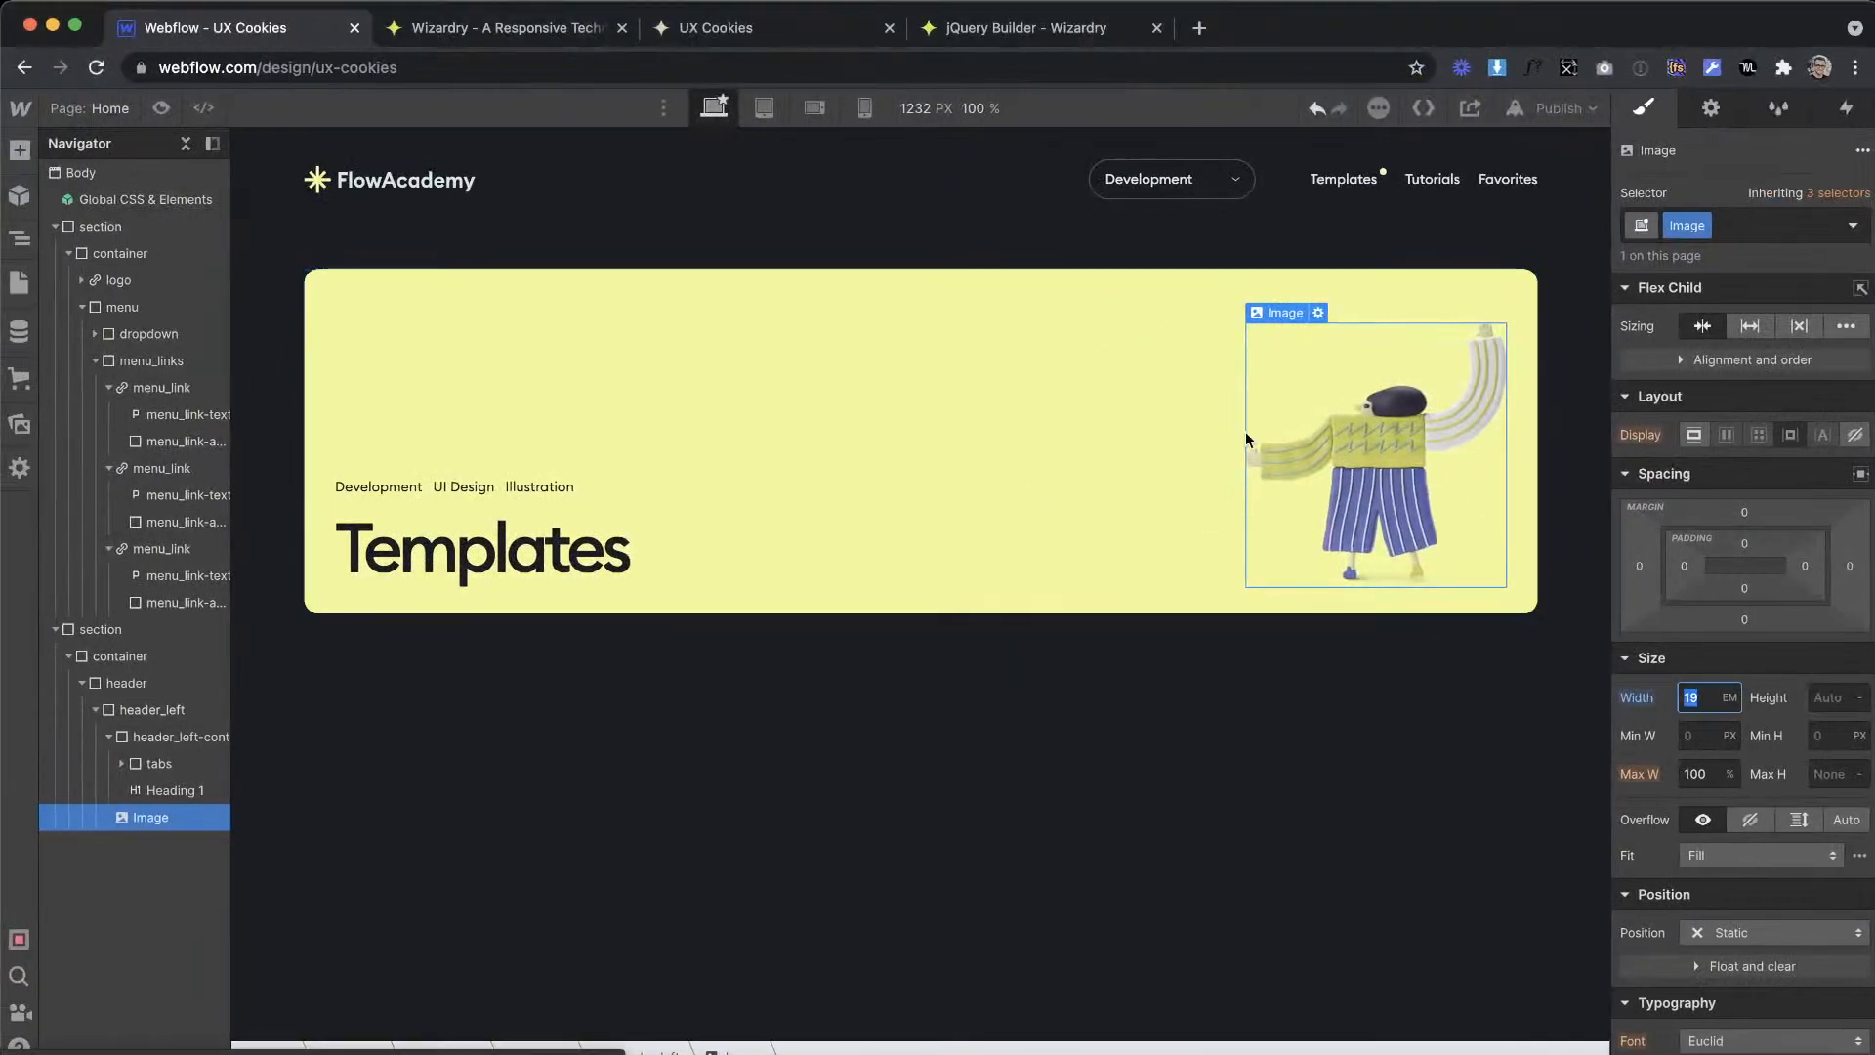
Step: Try centring header_left's children vertically and giving header_left-contain a height of 100%
left_click(1155, 438)
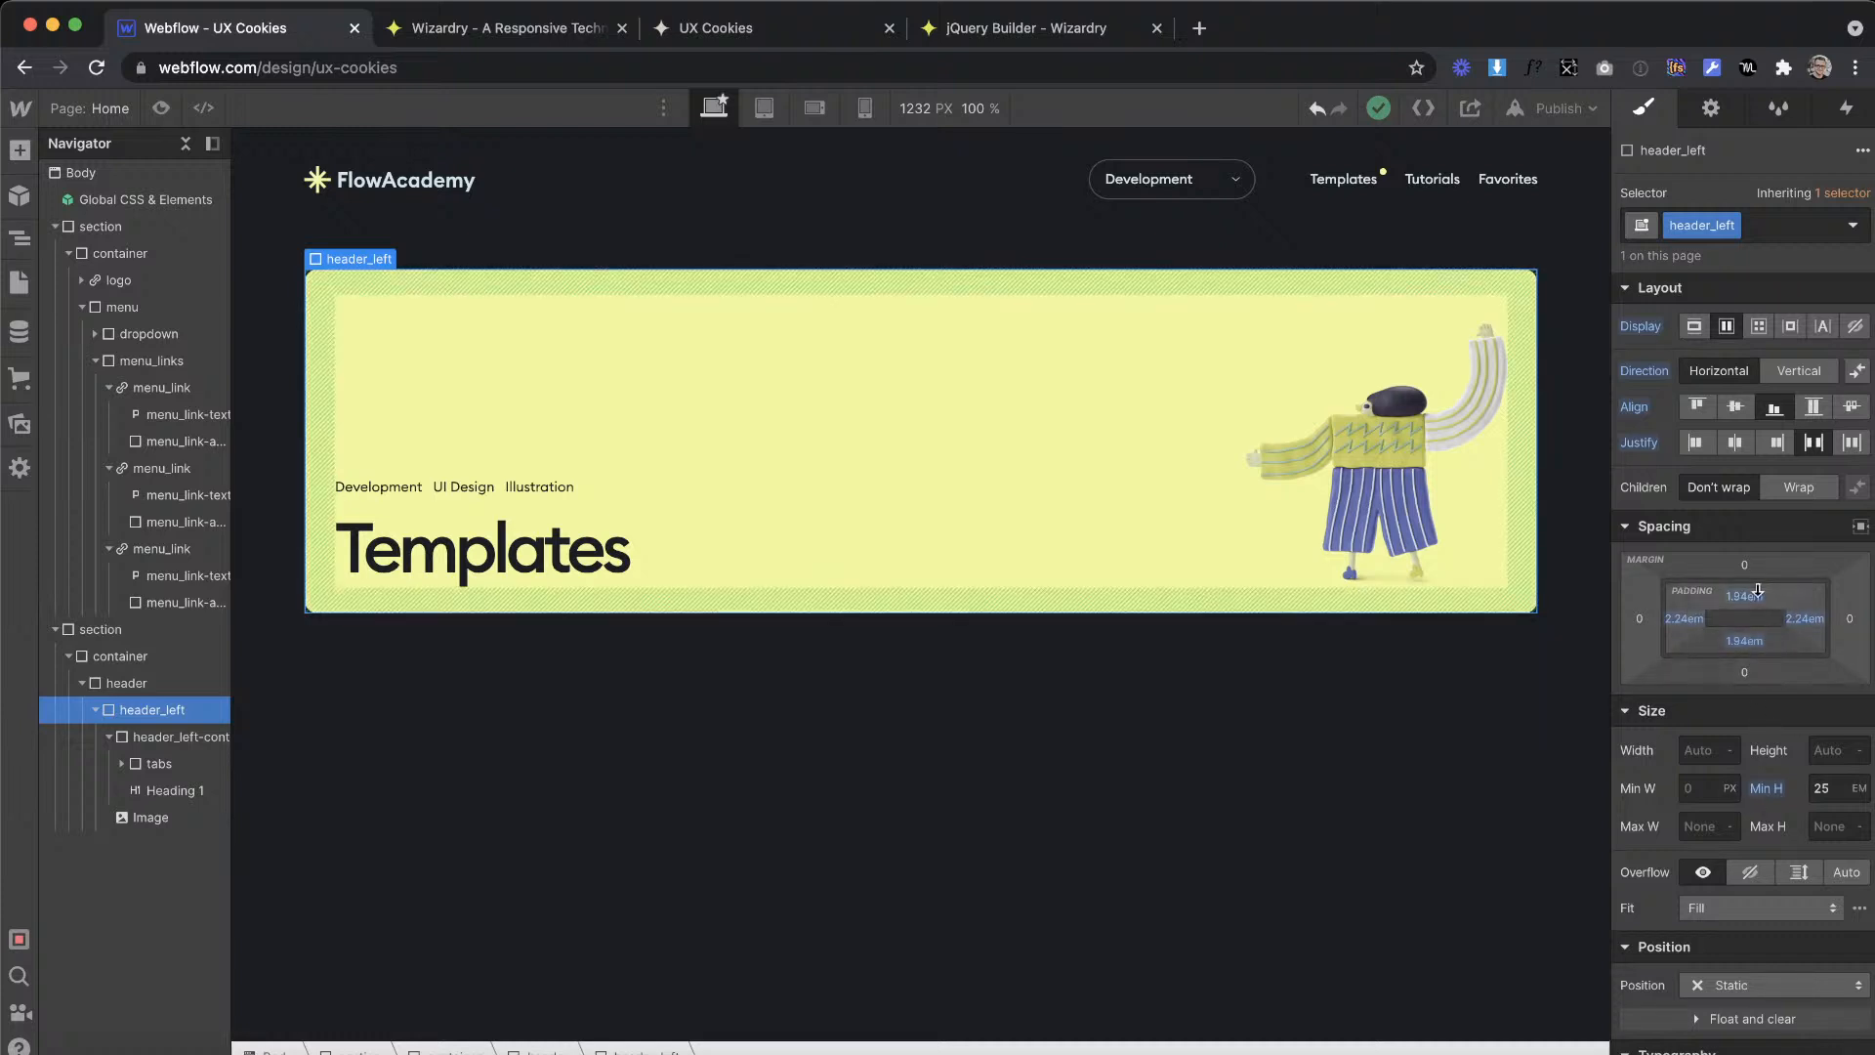
left_click(1737, 404)
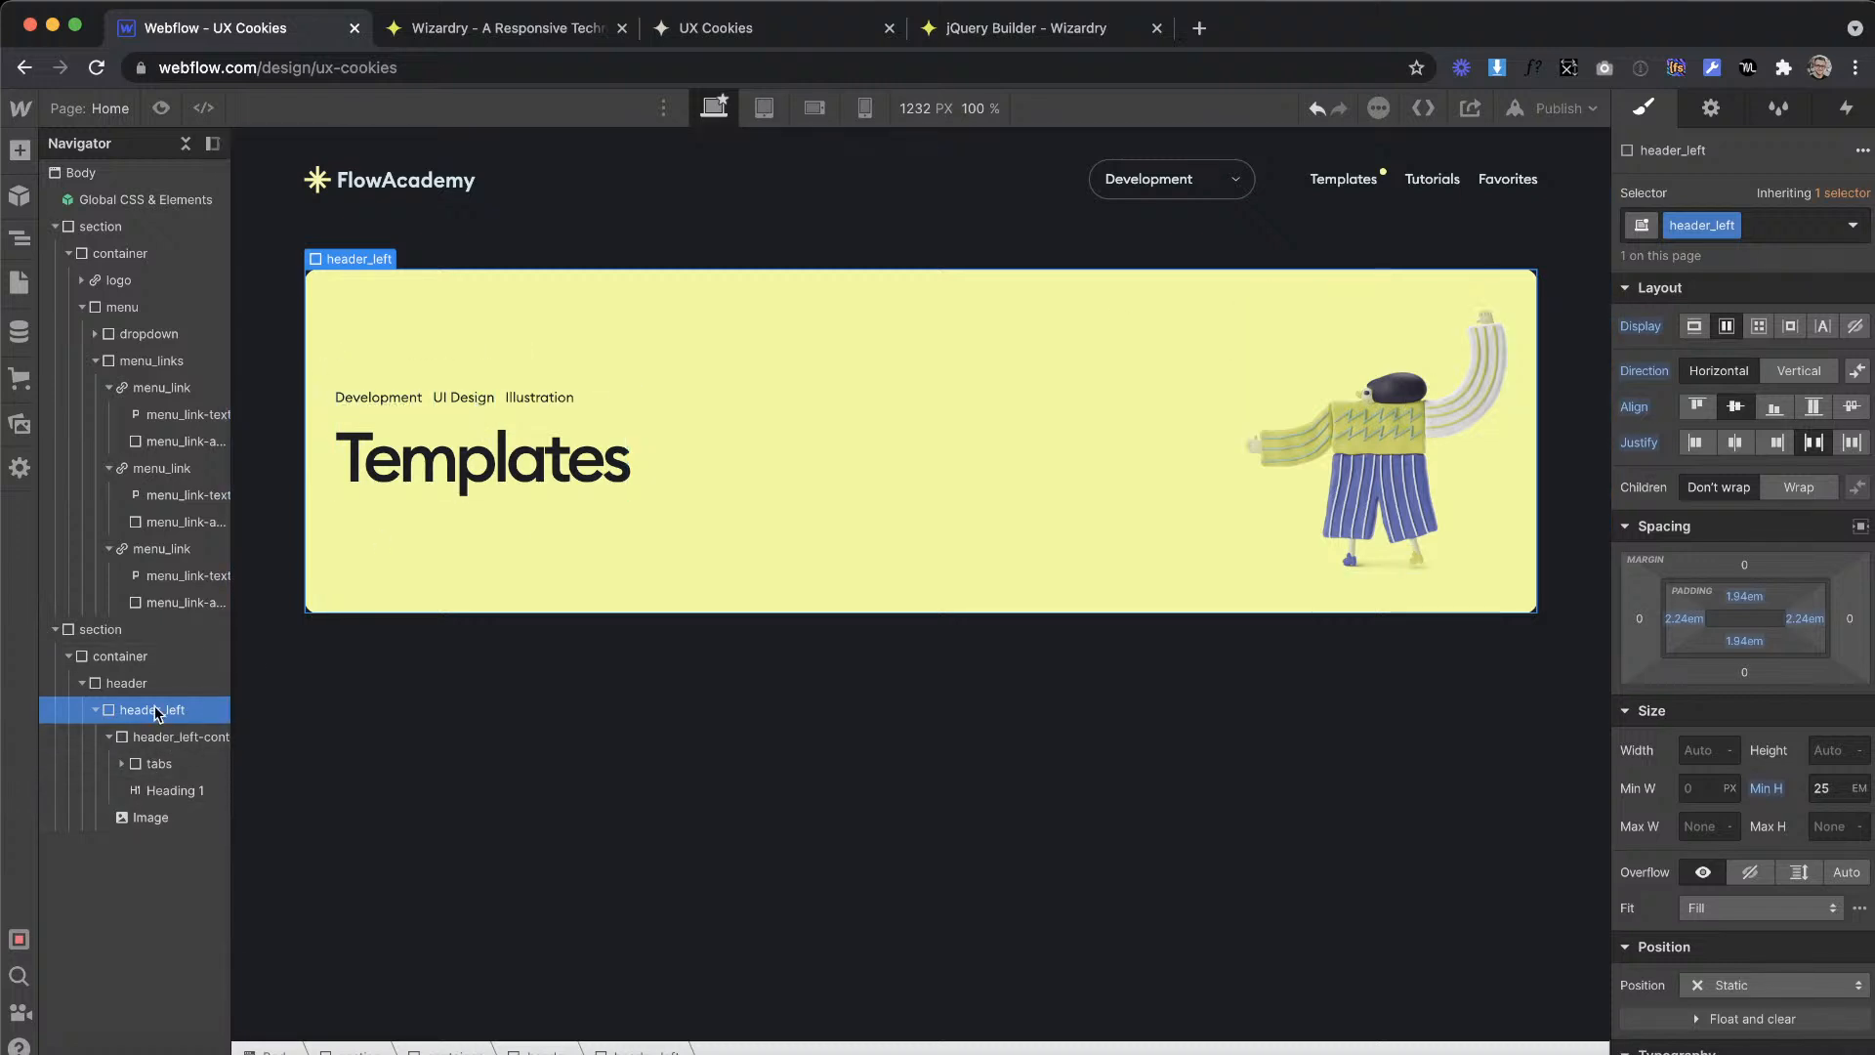
left_click(145, 738)
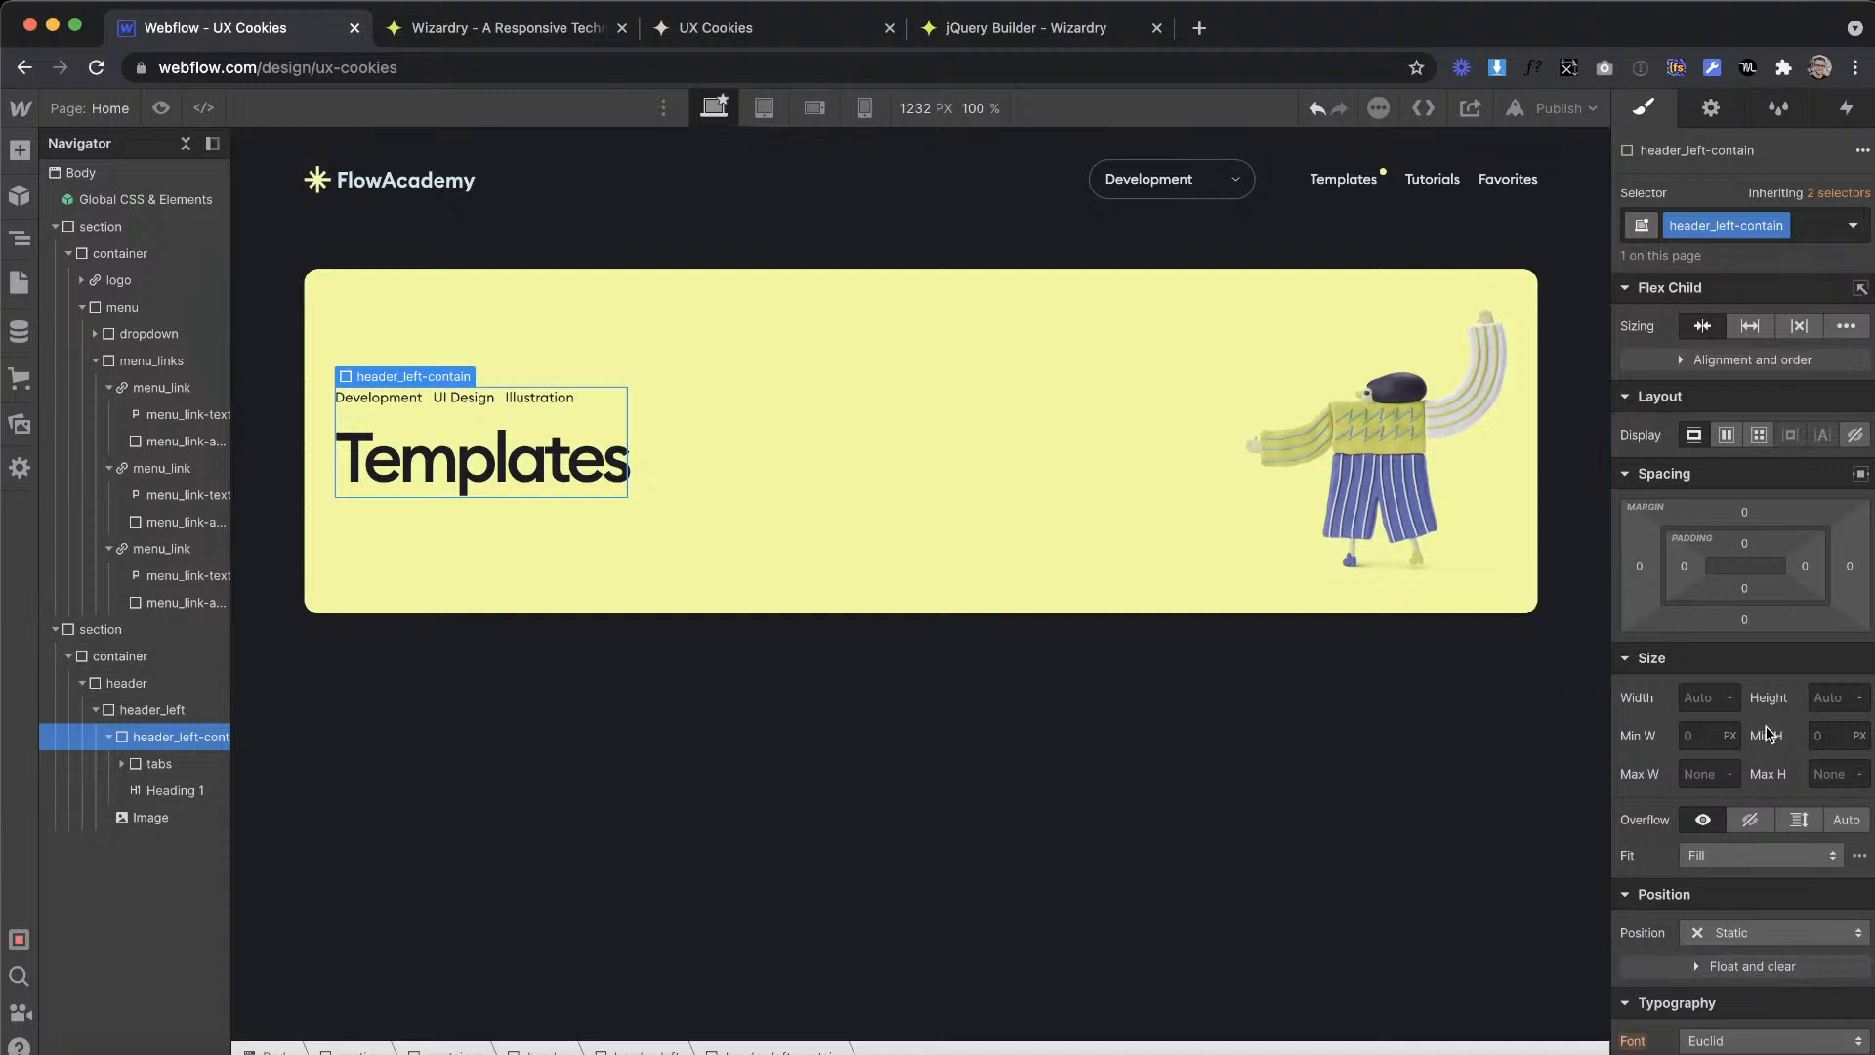
left_click(1819, 697)
type("100")
Step: Set header_left's child alignment to stretch and reset the height of header_left-contain
left_click(1169, 488)
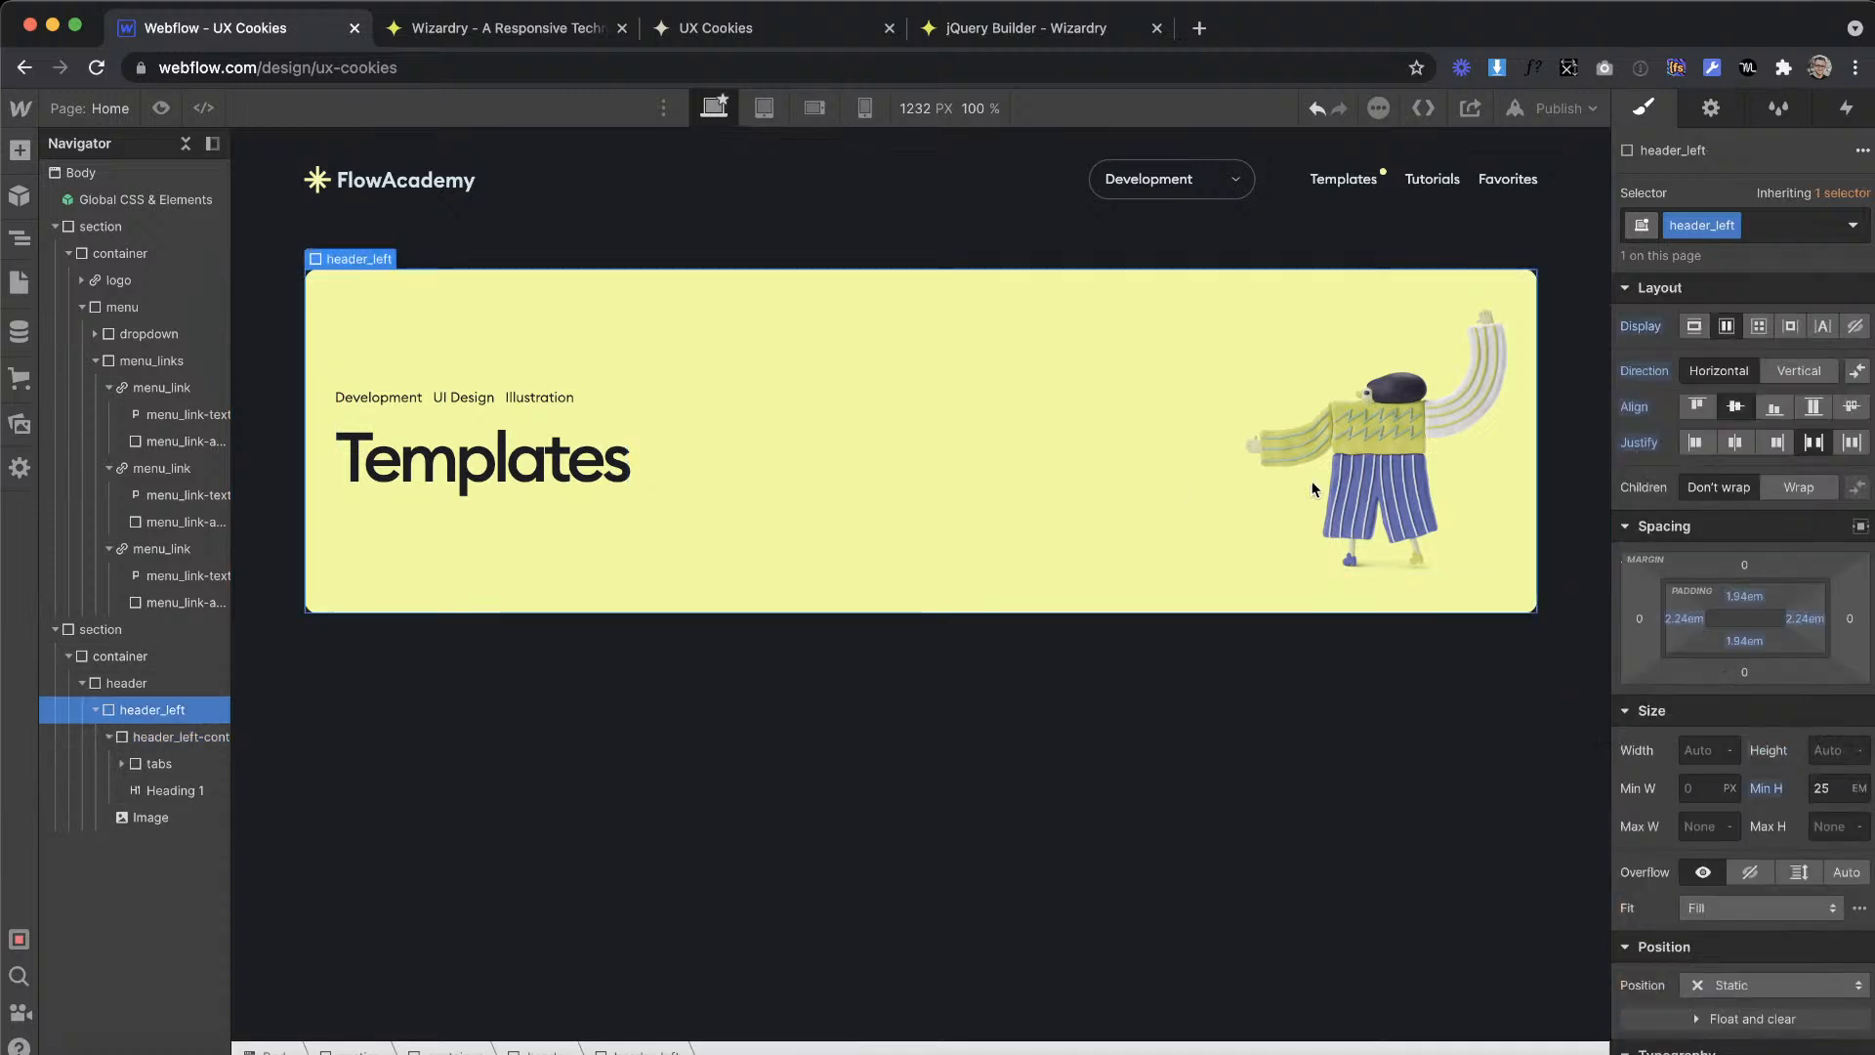
left_click(1811, 408)
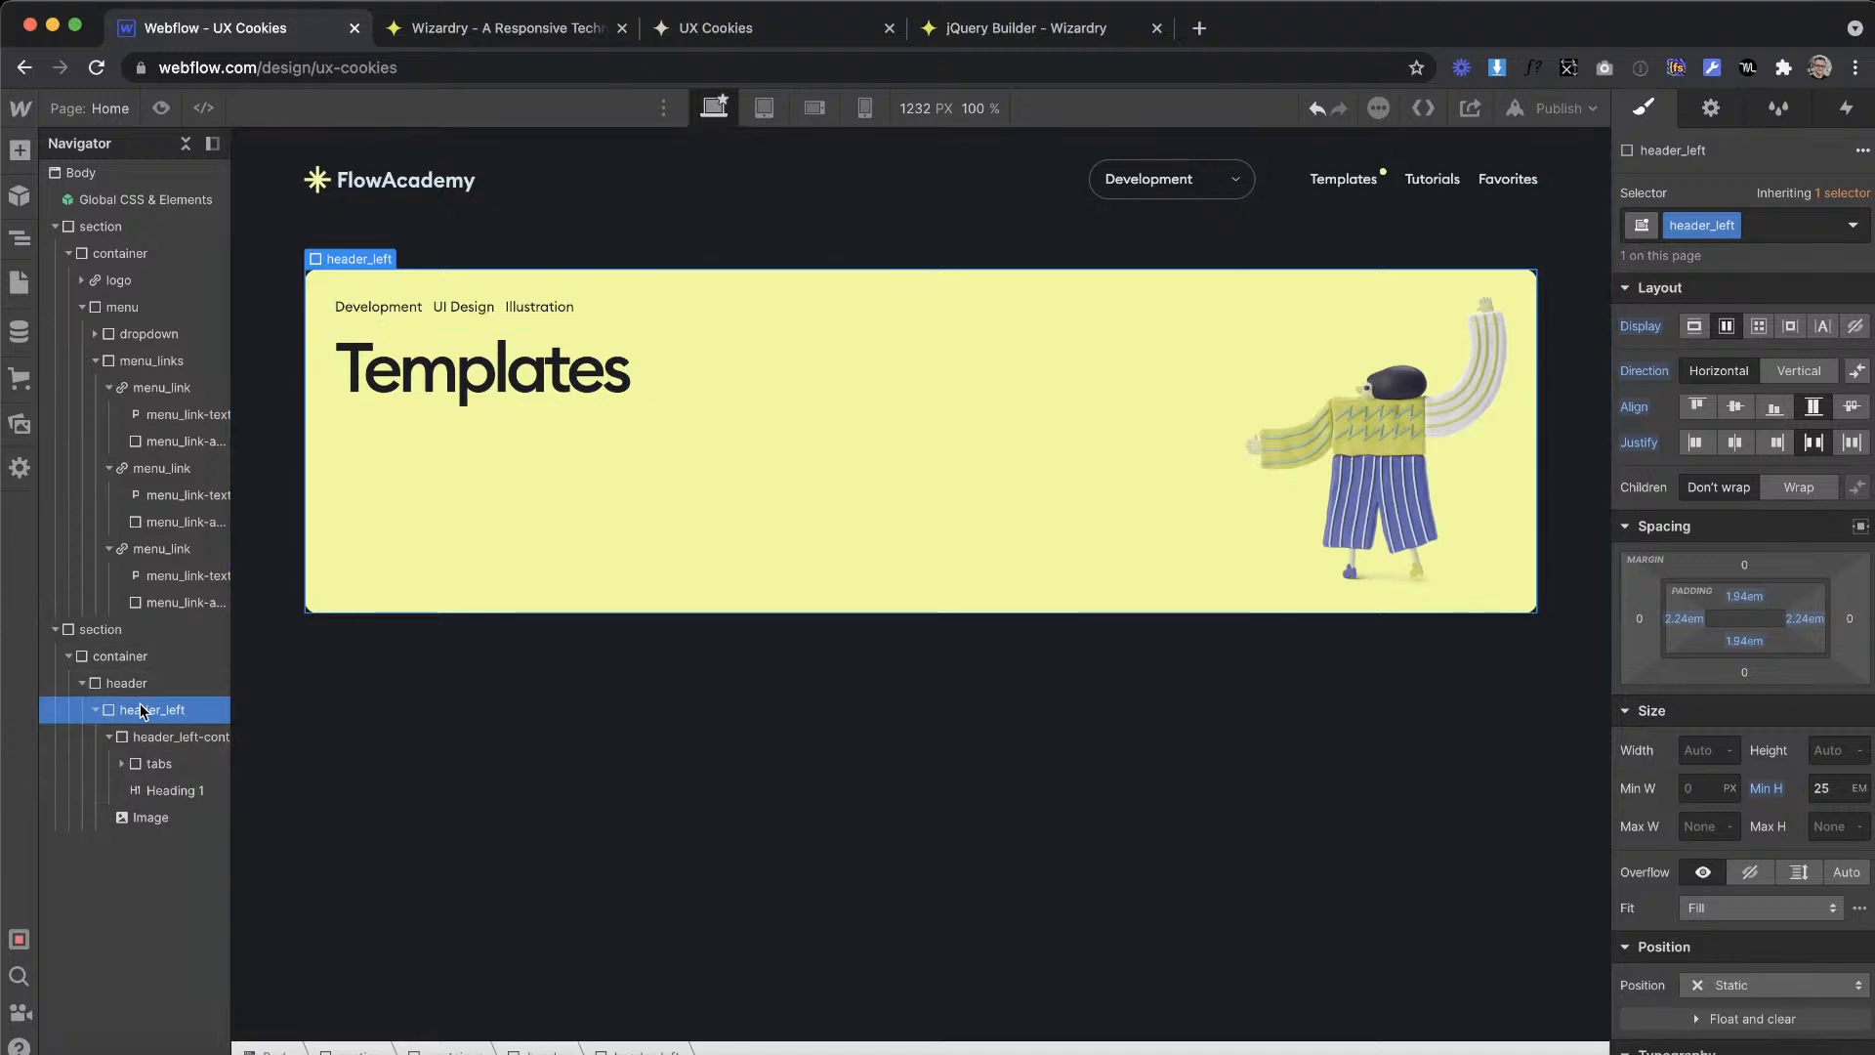
left_click(156, 746)
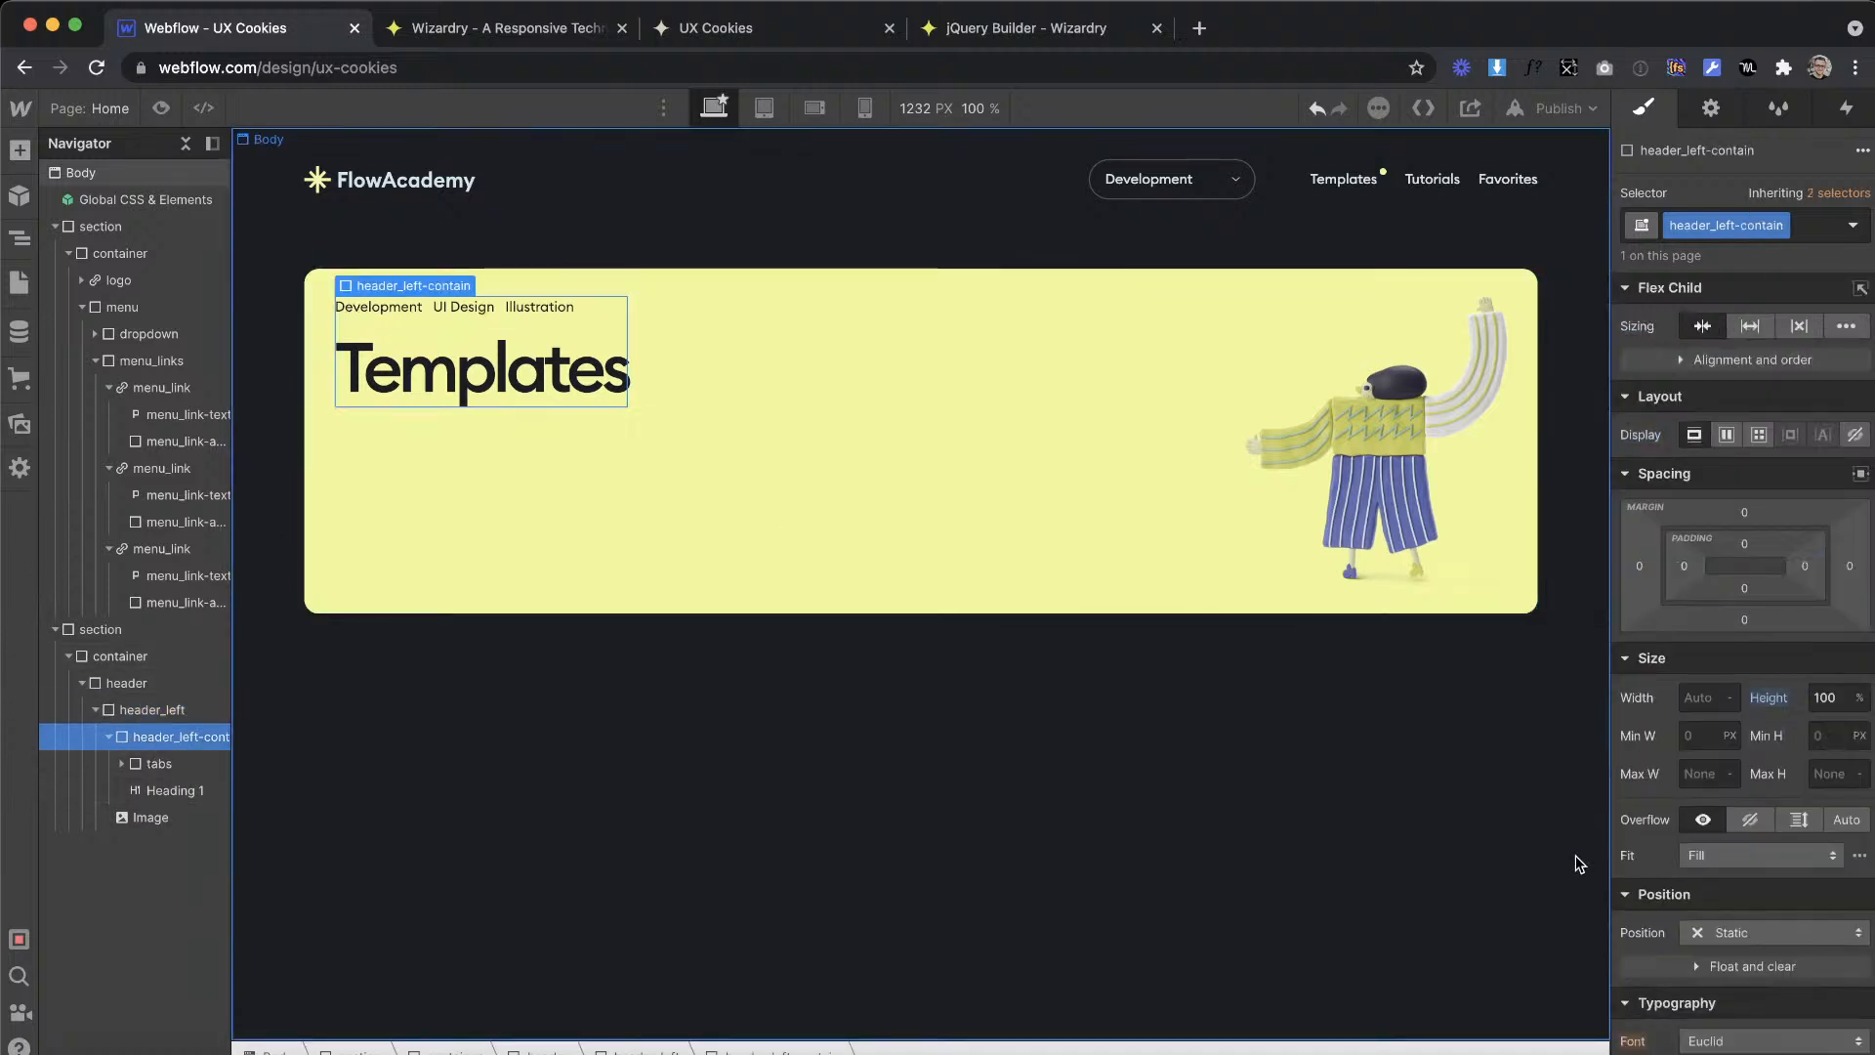
left_click(1770, 699)
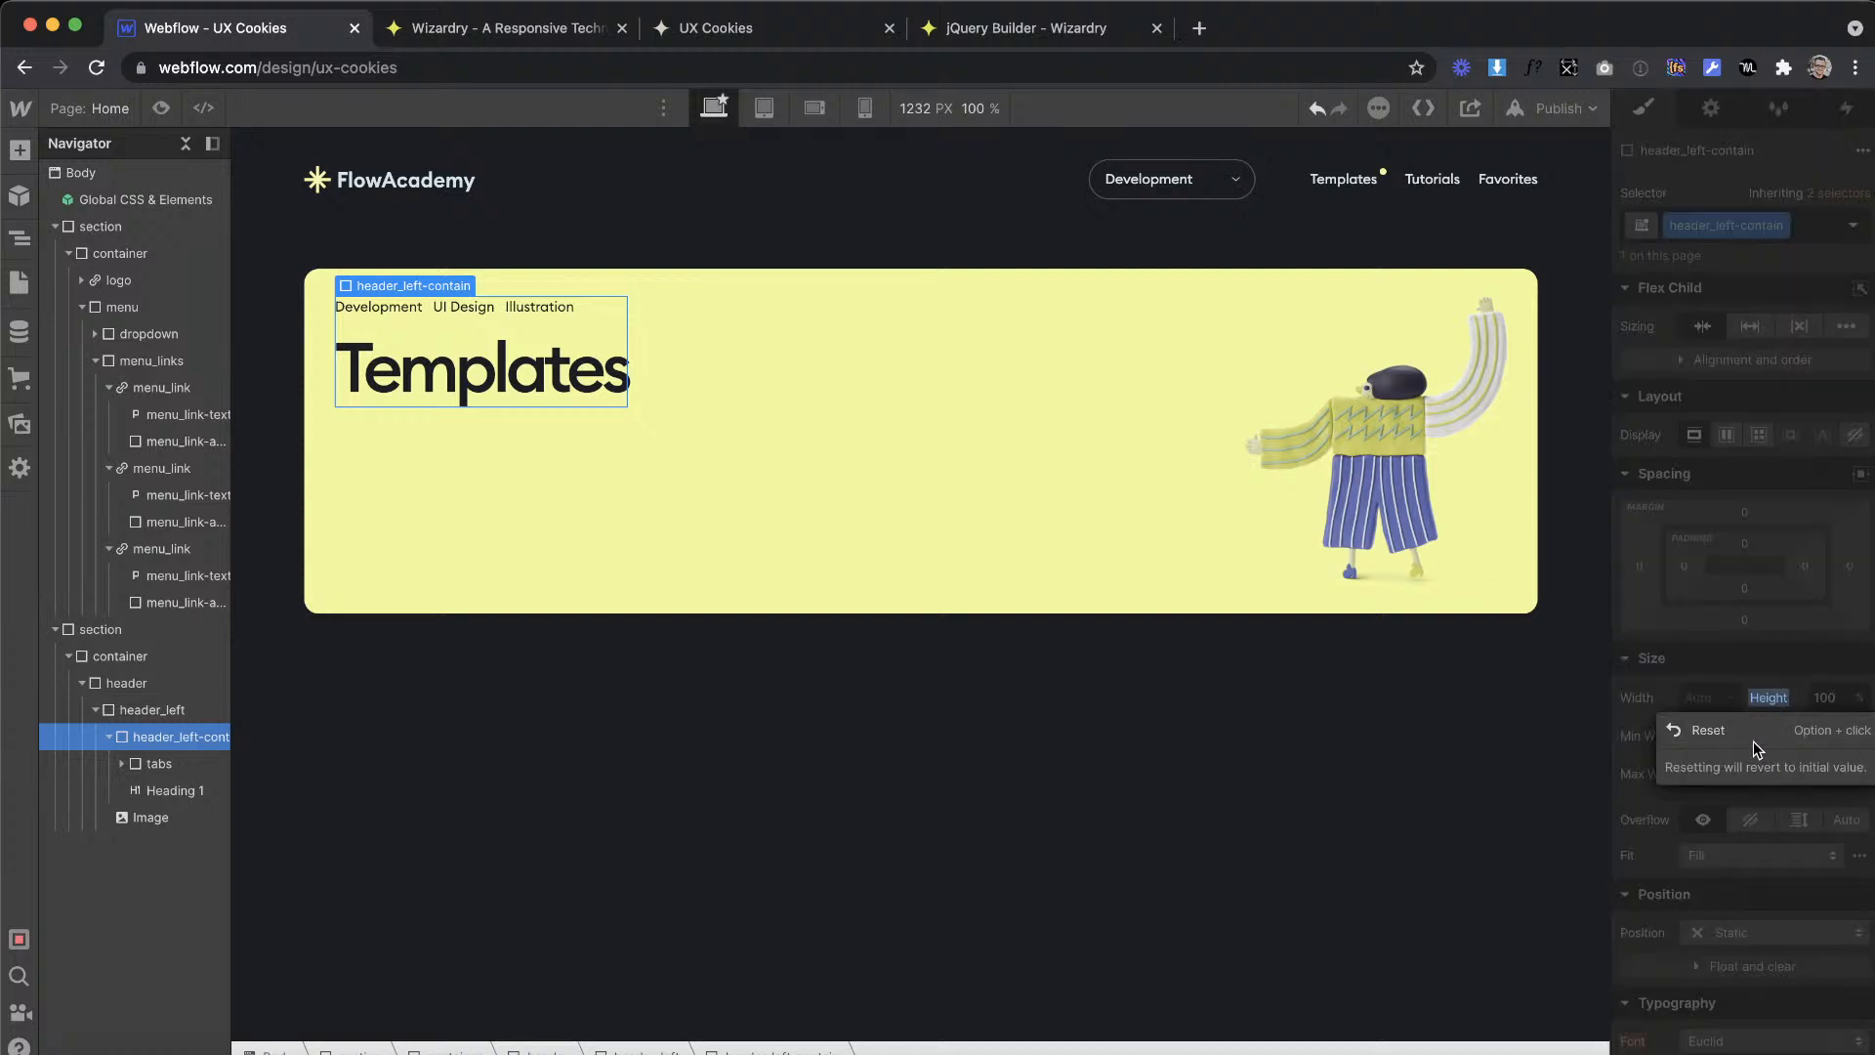
left_click(1754, 728)
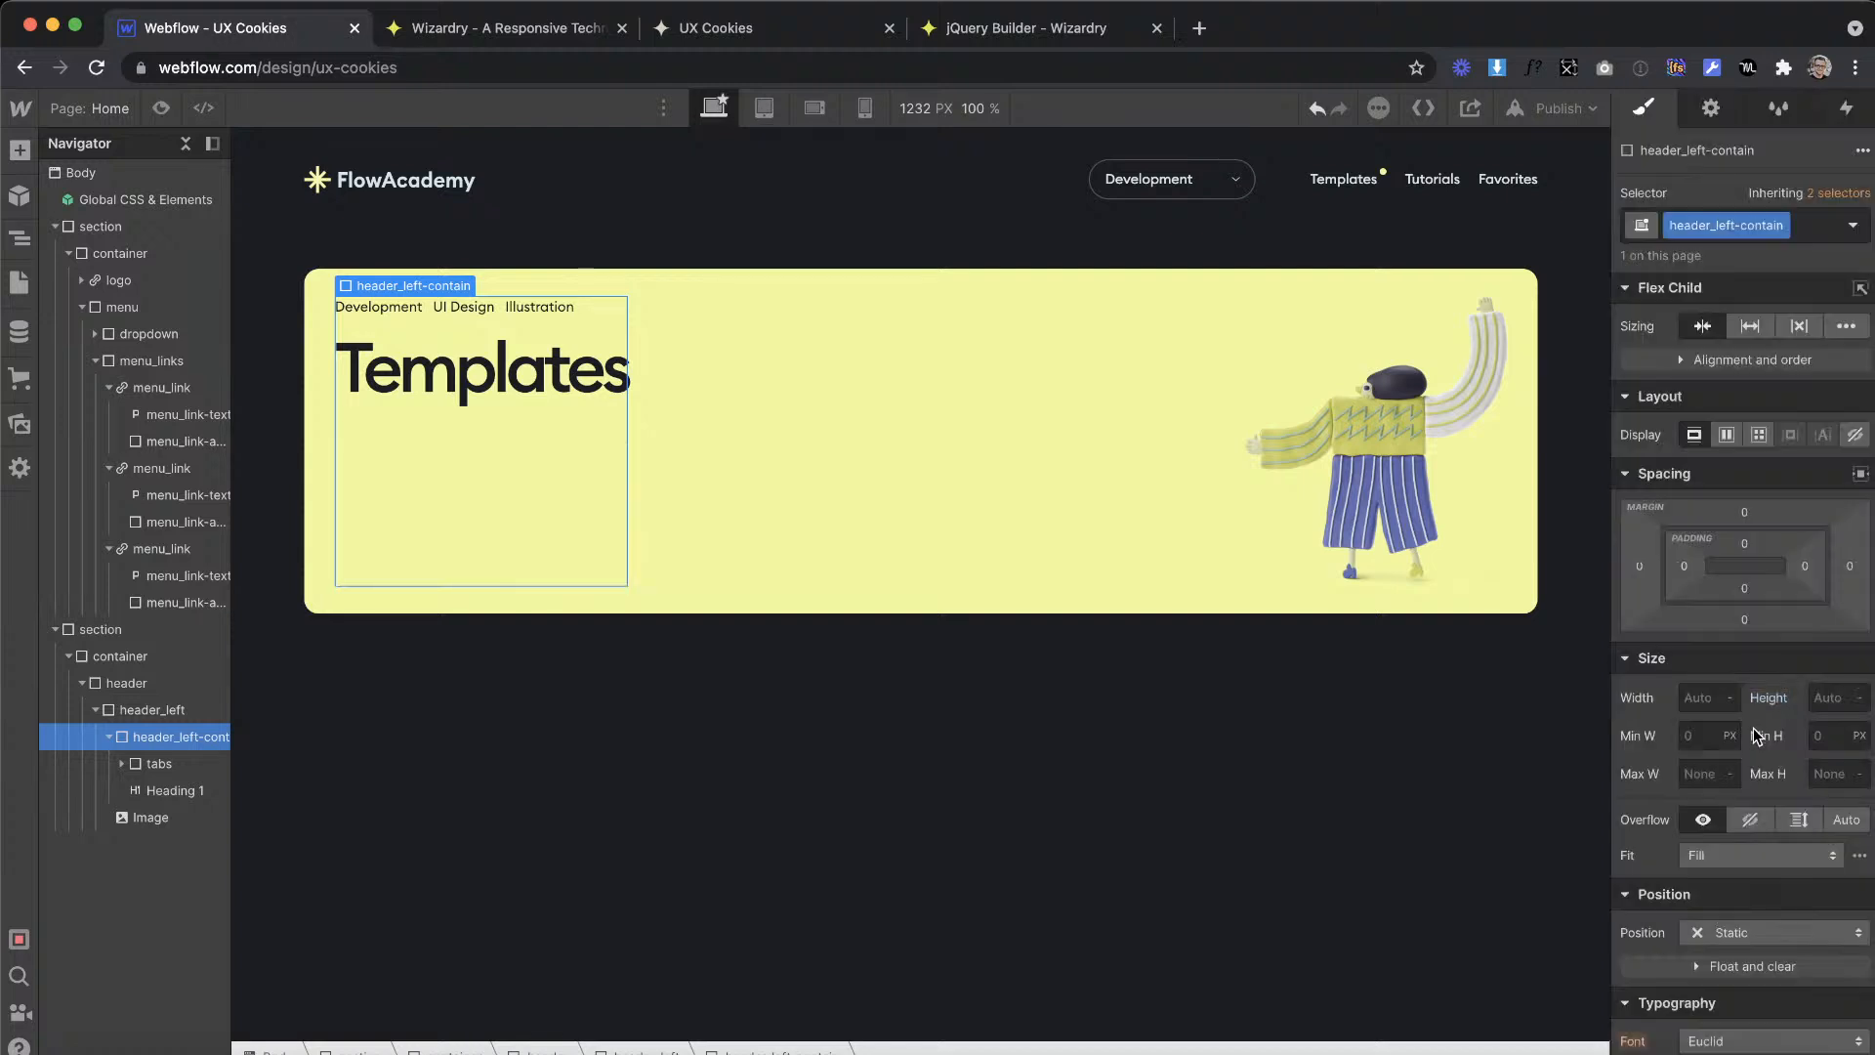
Step: Make header_left-contain a vertical flex layout with its children aligned to the start and justified to the end
left_click(1726, 434)
left_click(1804, 480)
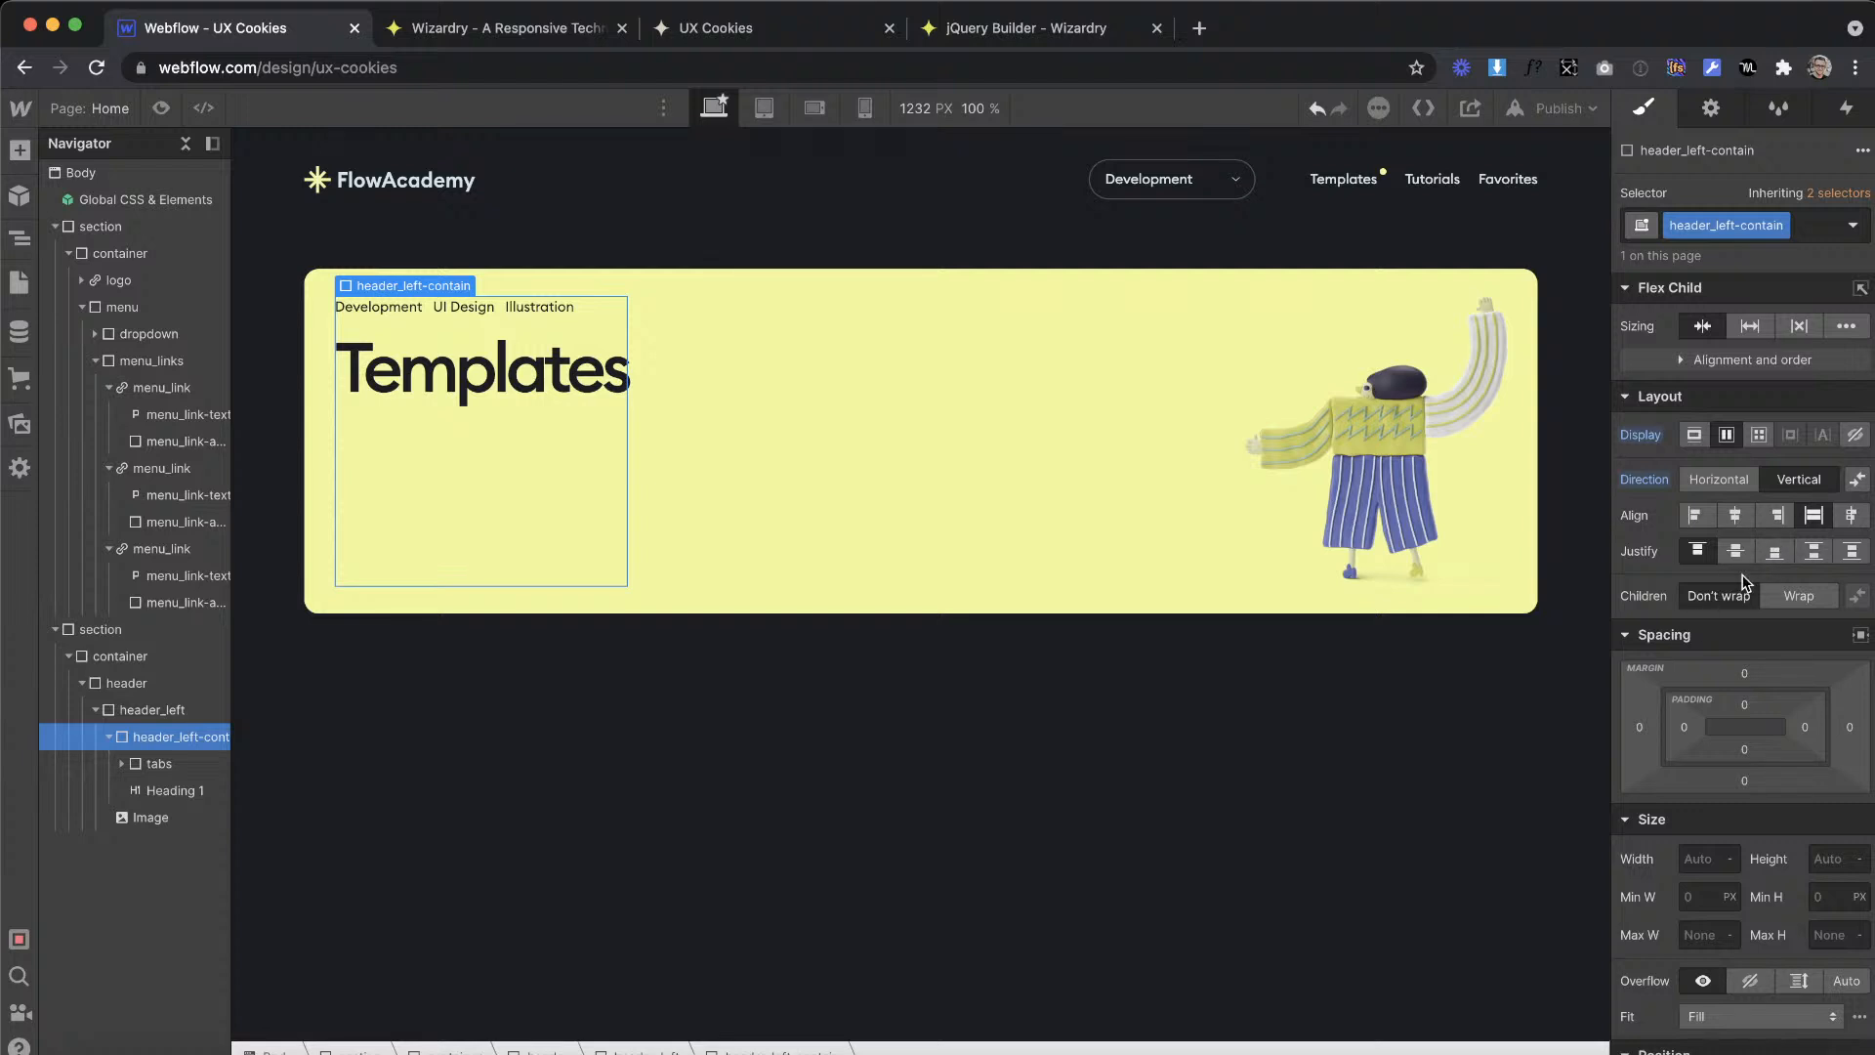
left_click(1775, 551)
left_click(1696, 517)
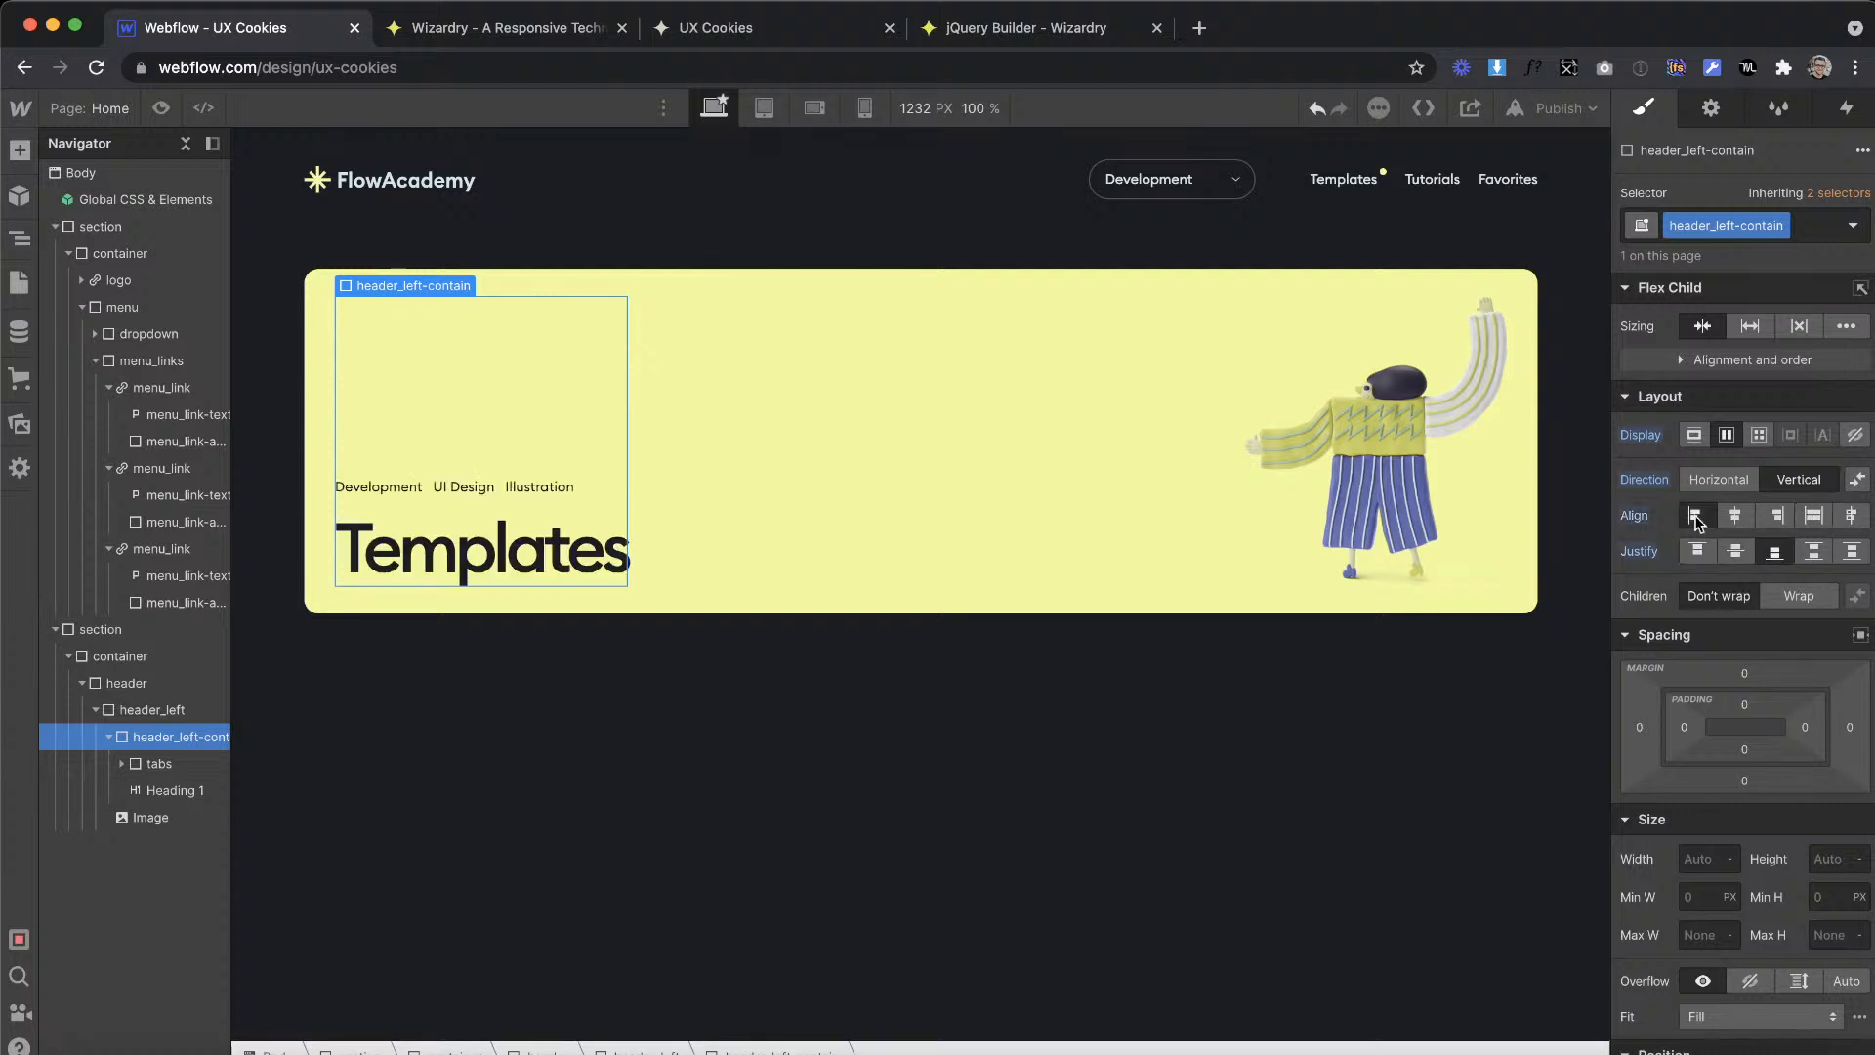
Step: Try a width of 15 EM for the character image and set its fit to Contain
left_click(1316, 459)
left_click(1701, 692)
key("Down")
key("Down")
key("Down")
key("Down")
scroll(1747, 846, "down", 1)
scroll(1744, 840, "down", 1)
left_click(1725, 752)
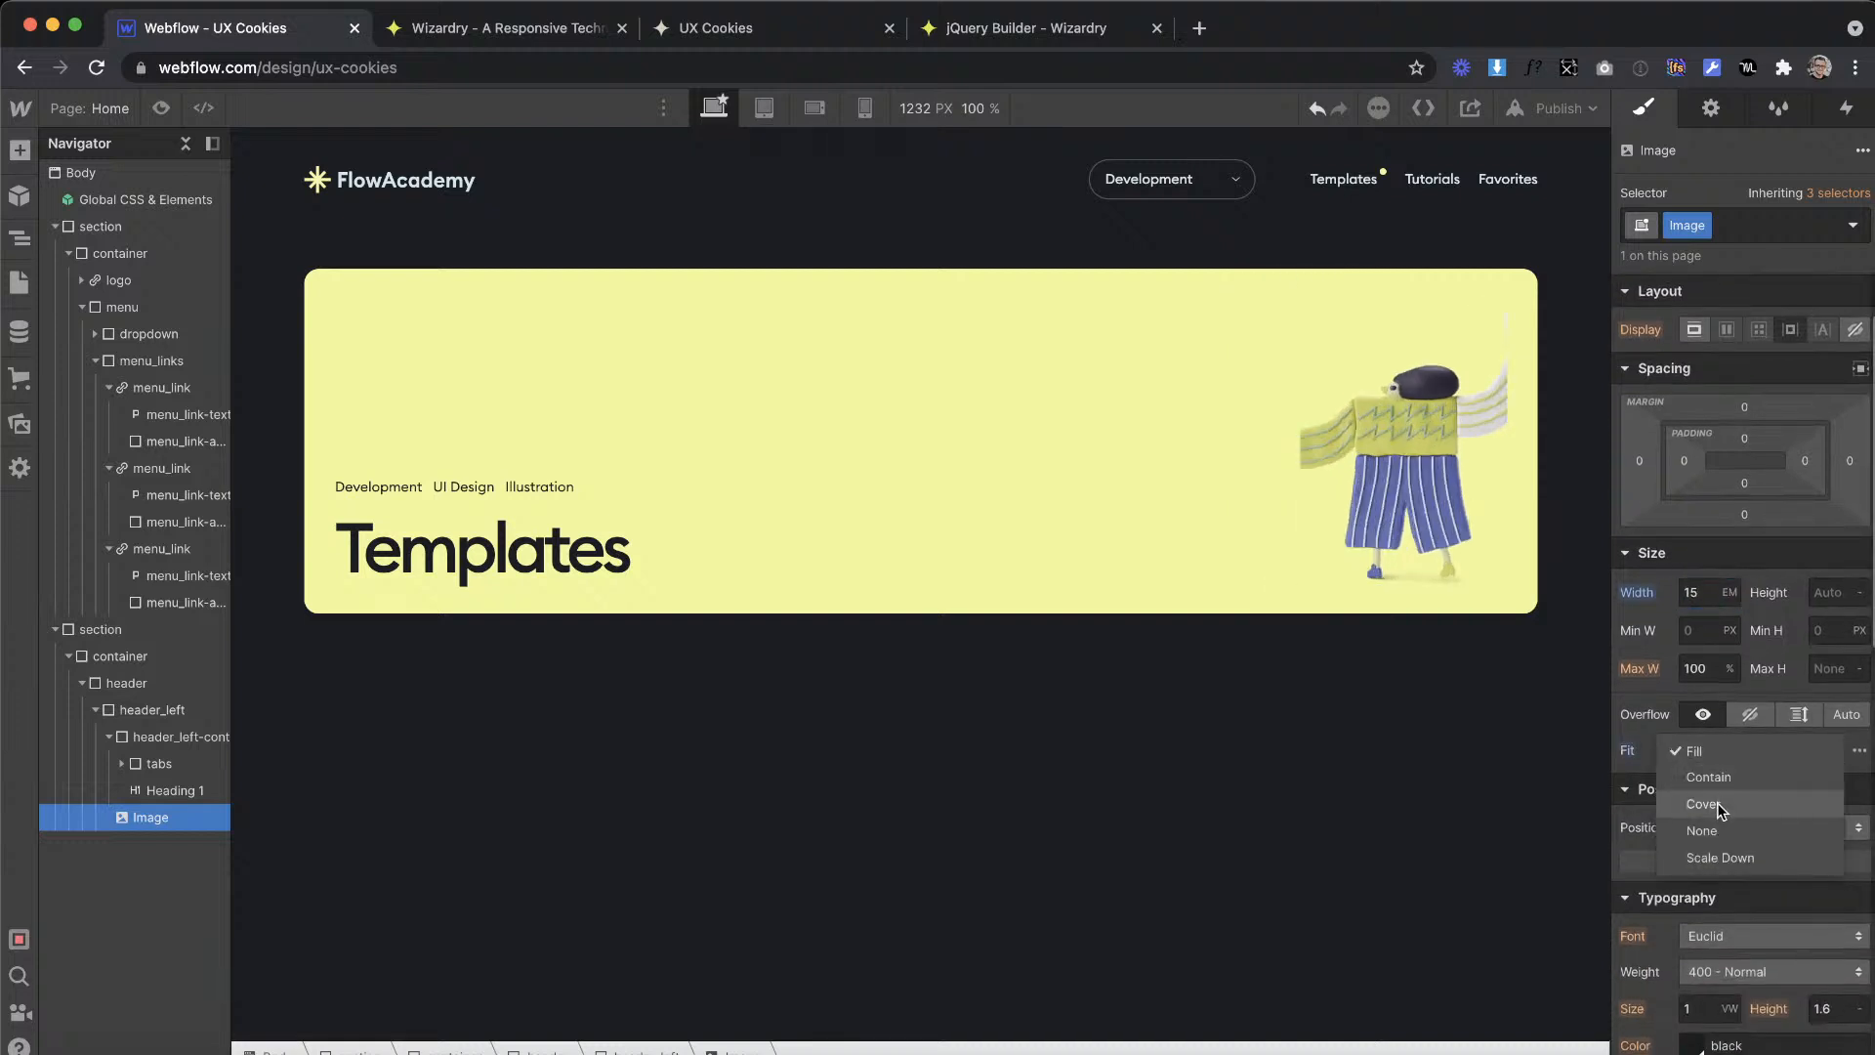
left_click(1729, 778)
Step: Set the character image's width to 20 EM
left_click(1698, 591)
key("Up")
key("Up")
key("Up")
key("Up")
key("Up")
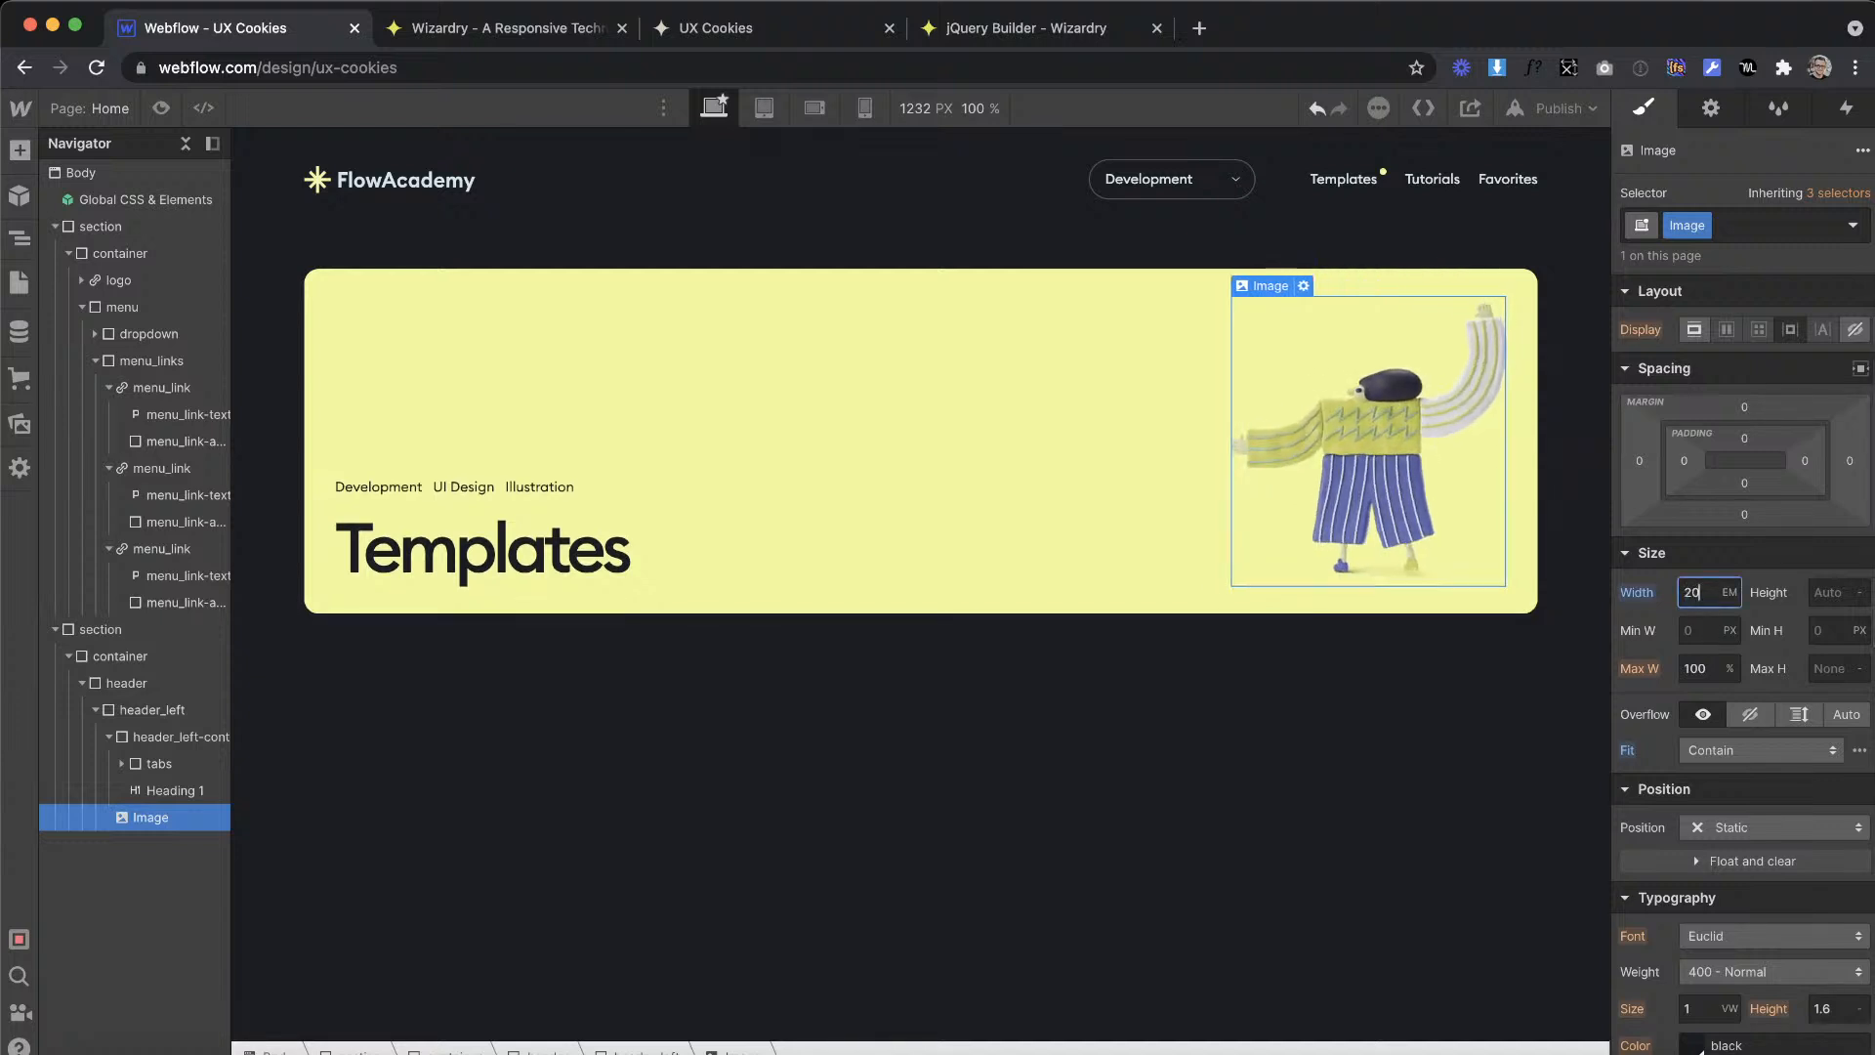
key("Down")
key("Up")
Step: Switch to Adobe XD and copy the Templates banner's background artwork onto the empty canvas beside the Tutorials – 1 artboard
key("ctrl+Right")
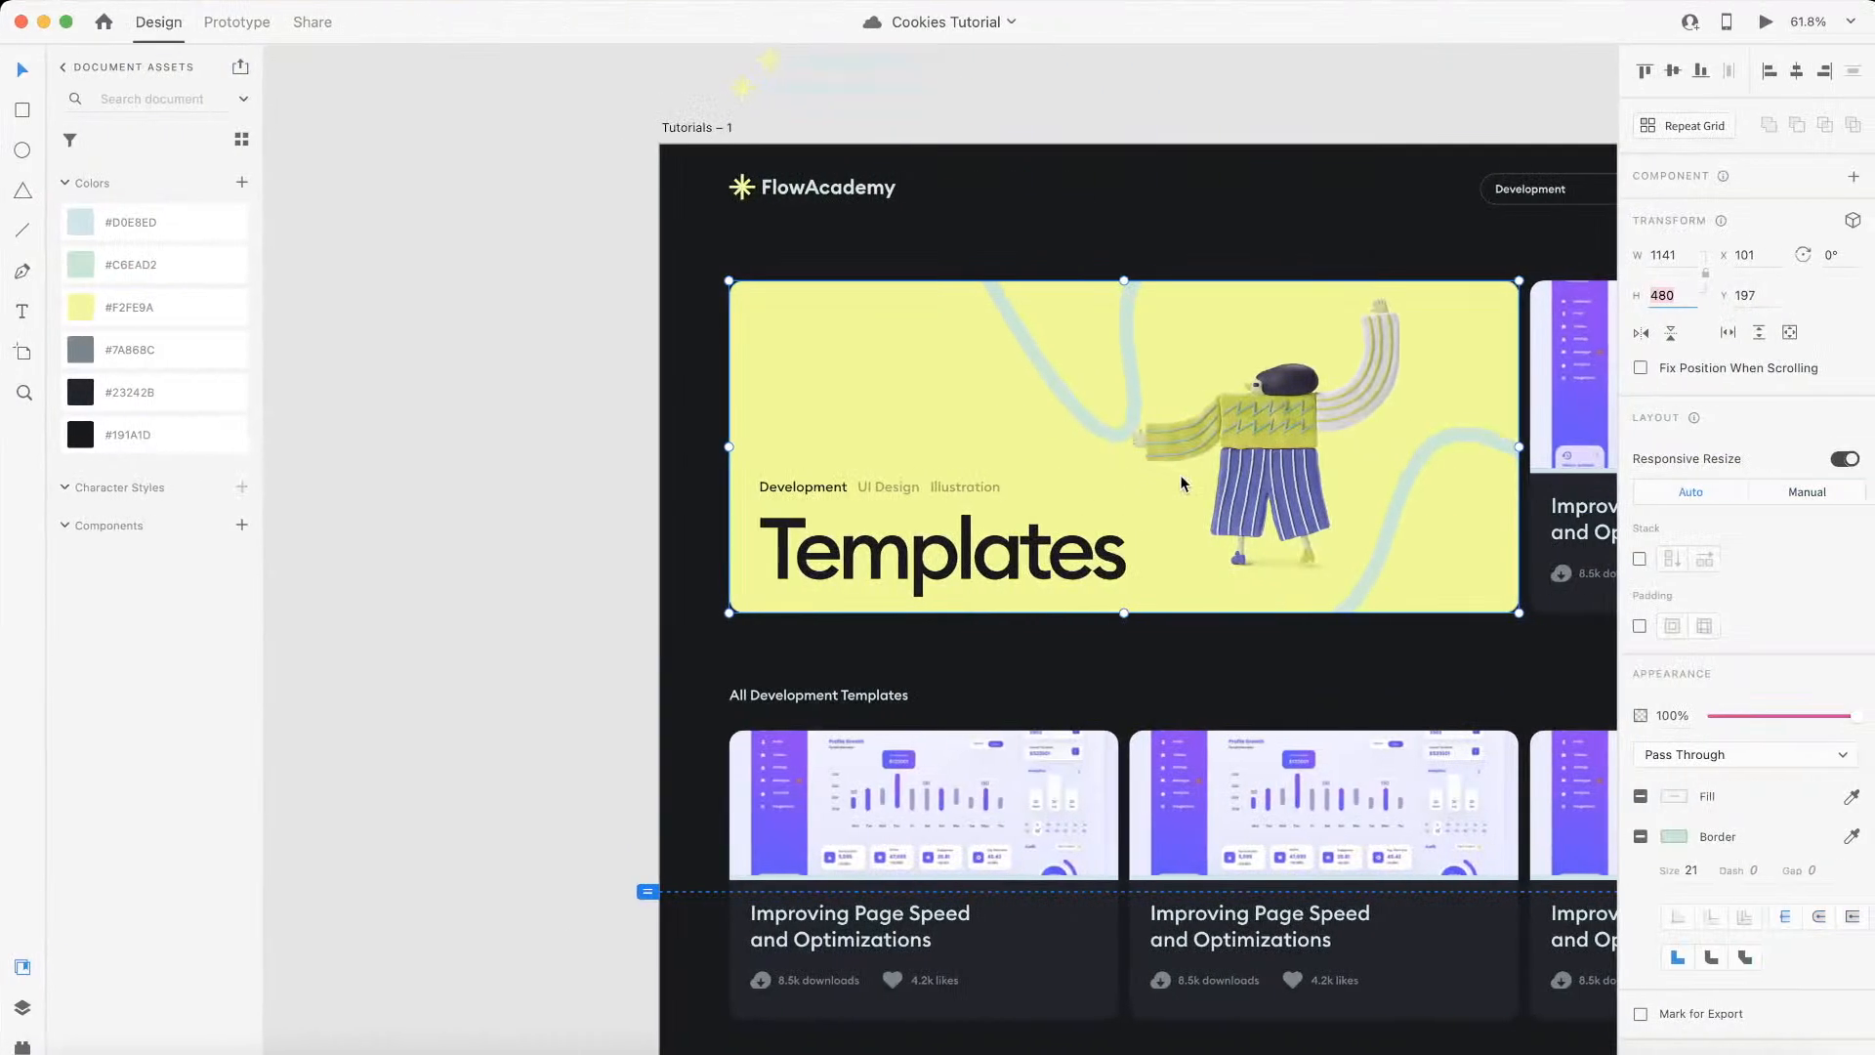
left_click(1127, 334)
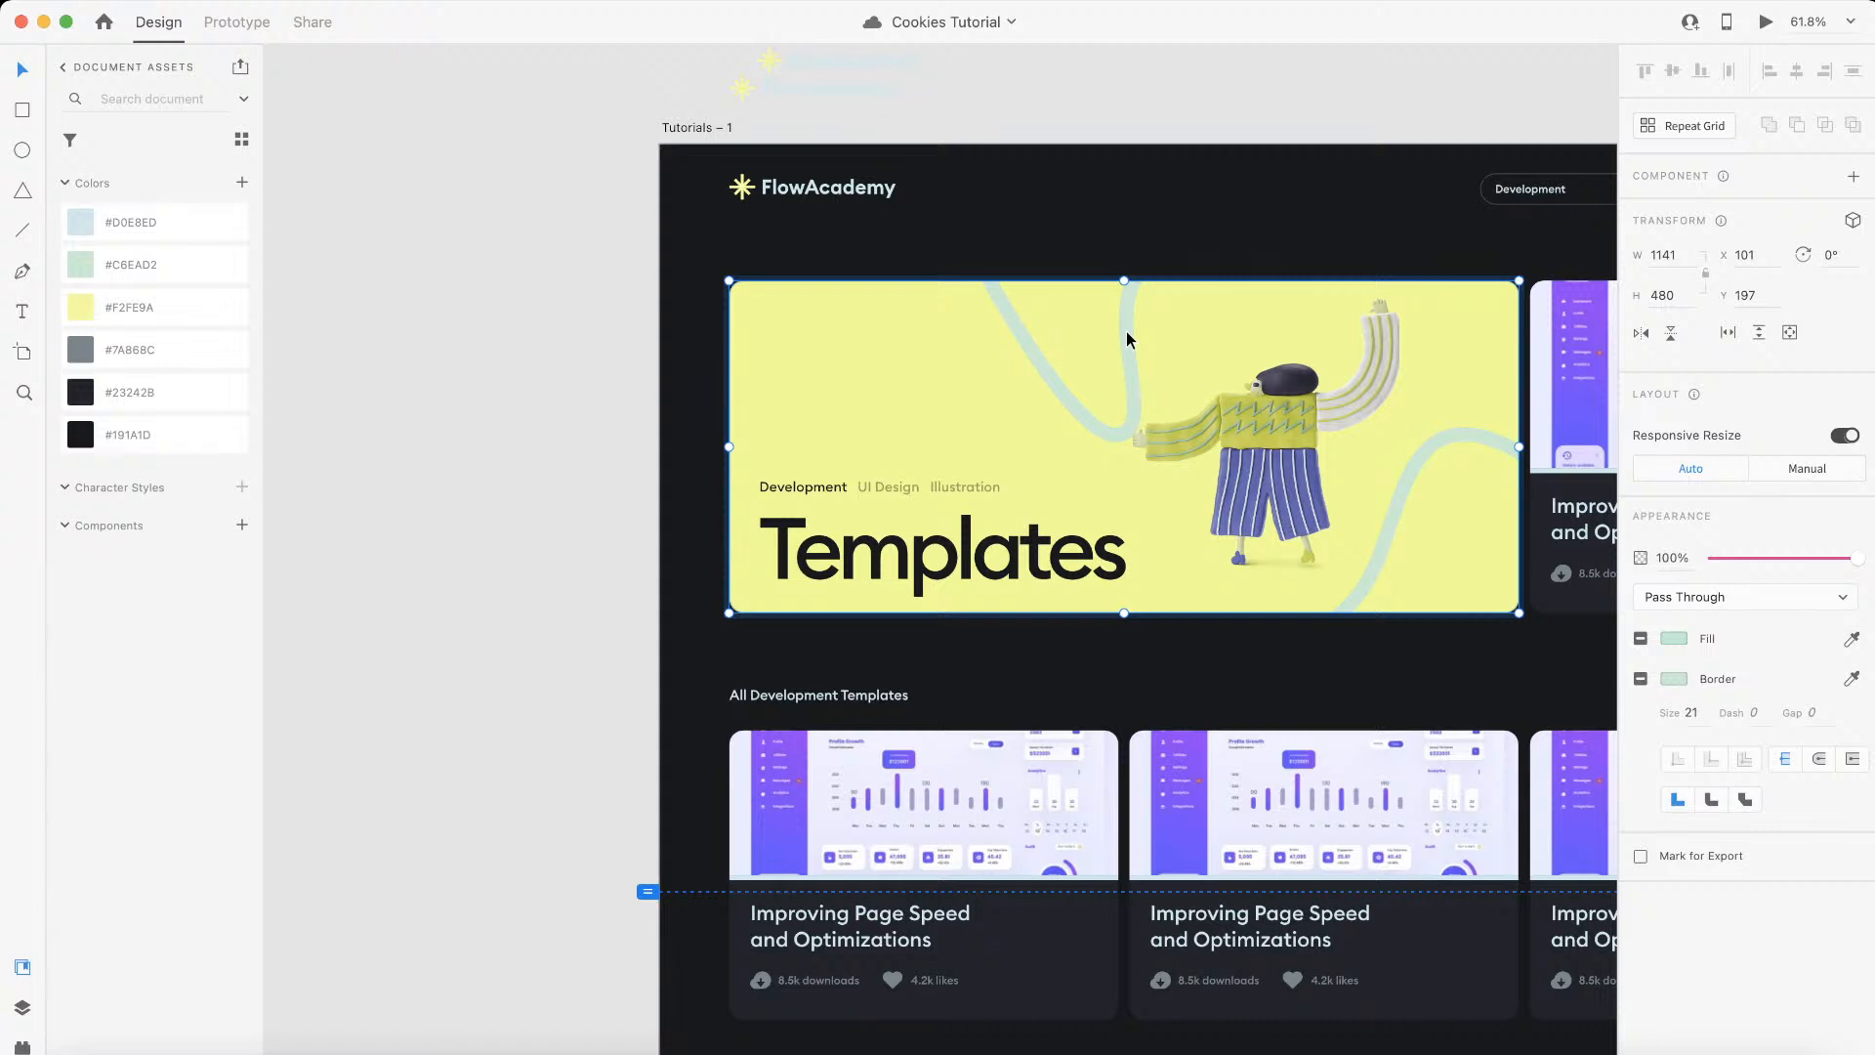
double_click(1127, 332)
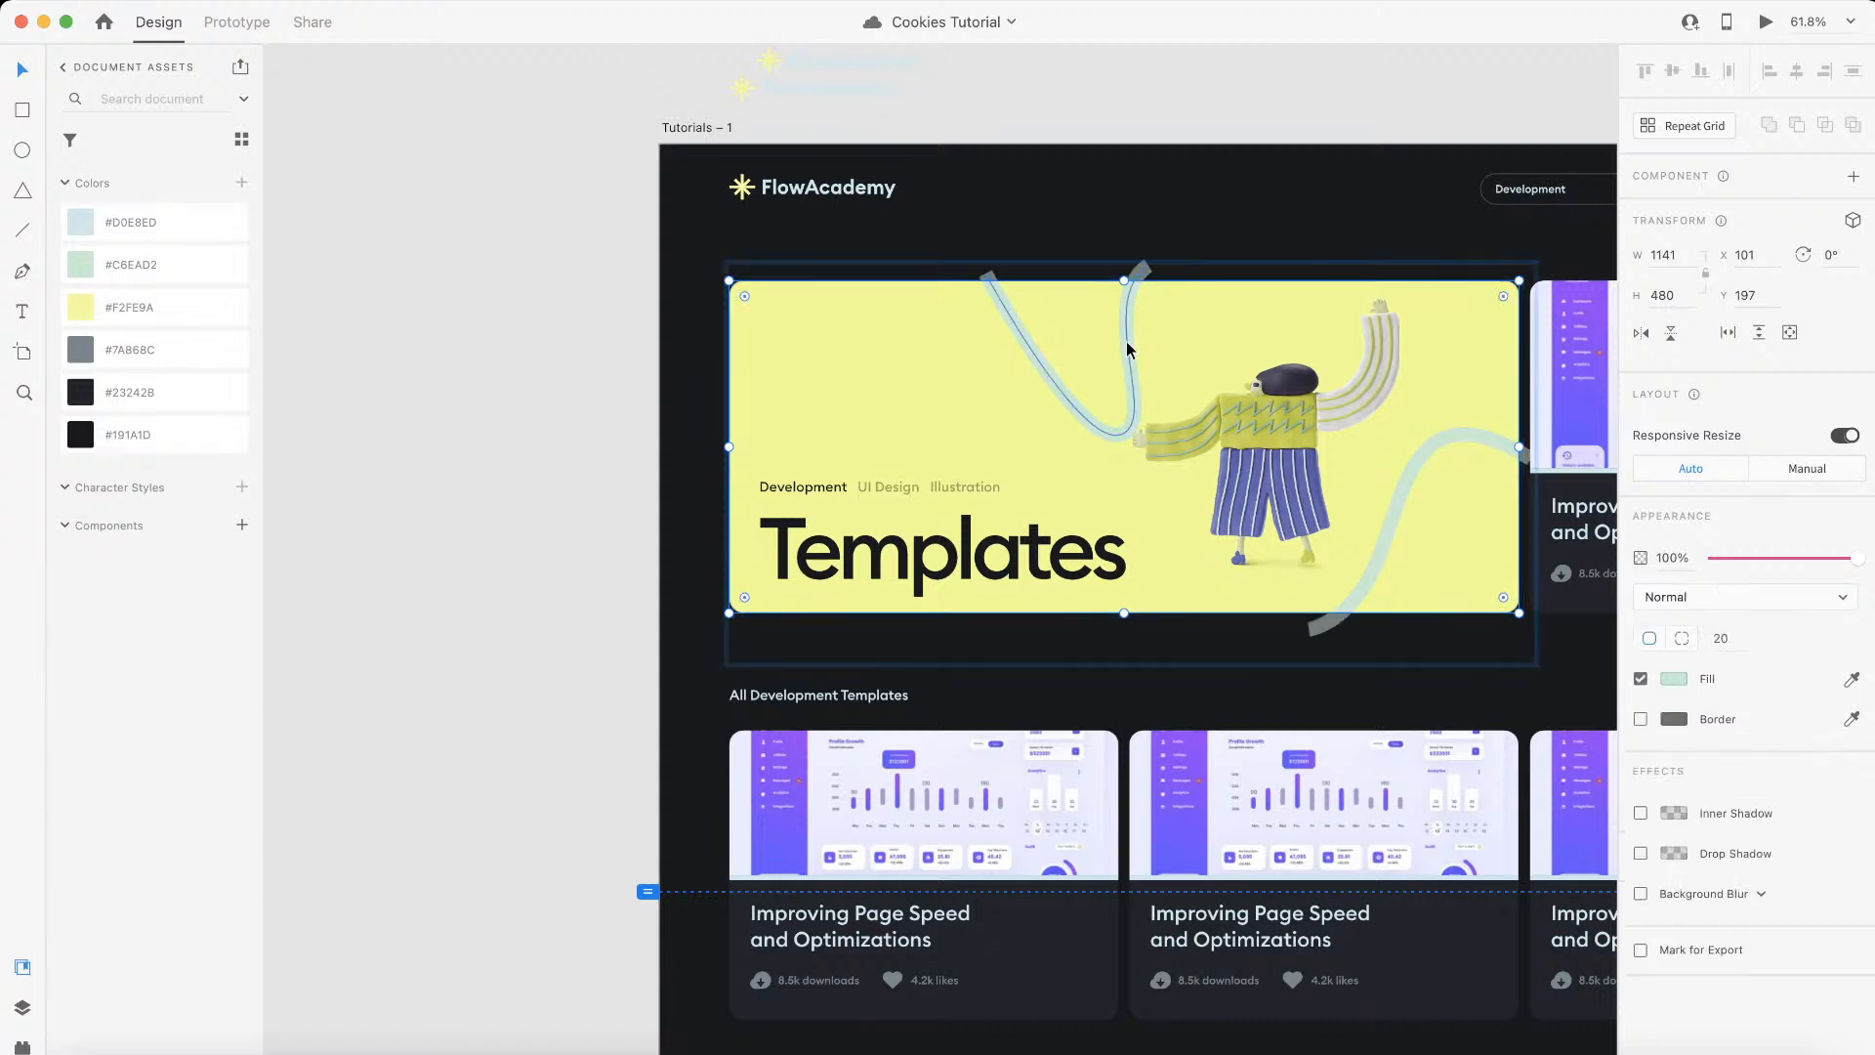
left_click(1361, 596)
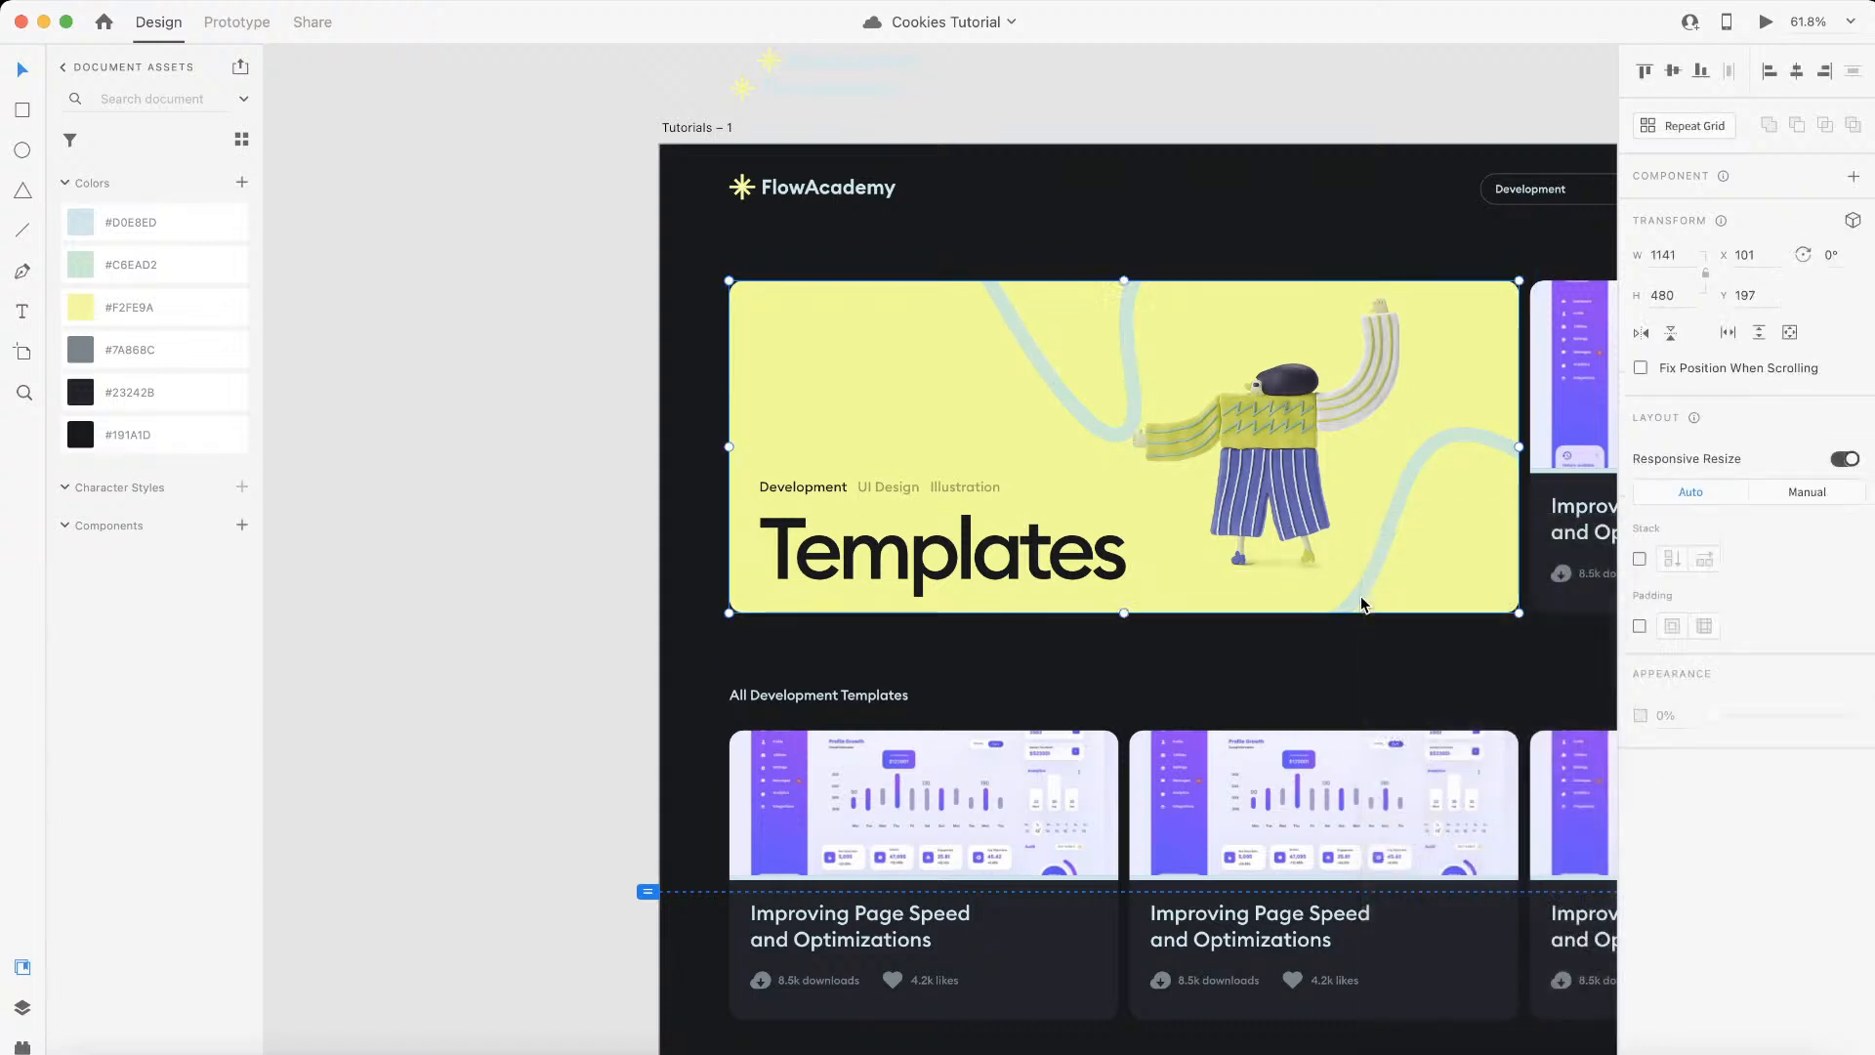
scroll(1358, 588, "down", 5)
left_click_drag(1354, 590, 677, 583)
scroll(677, 584, "left", 3)
Step: Delete the character illustration from the copied banner artwork
double_click(820, 499)
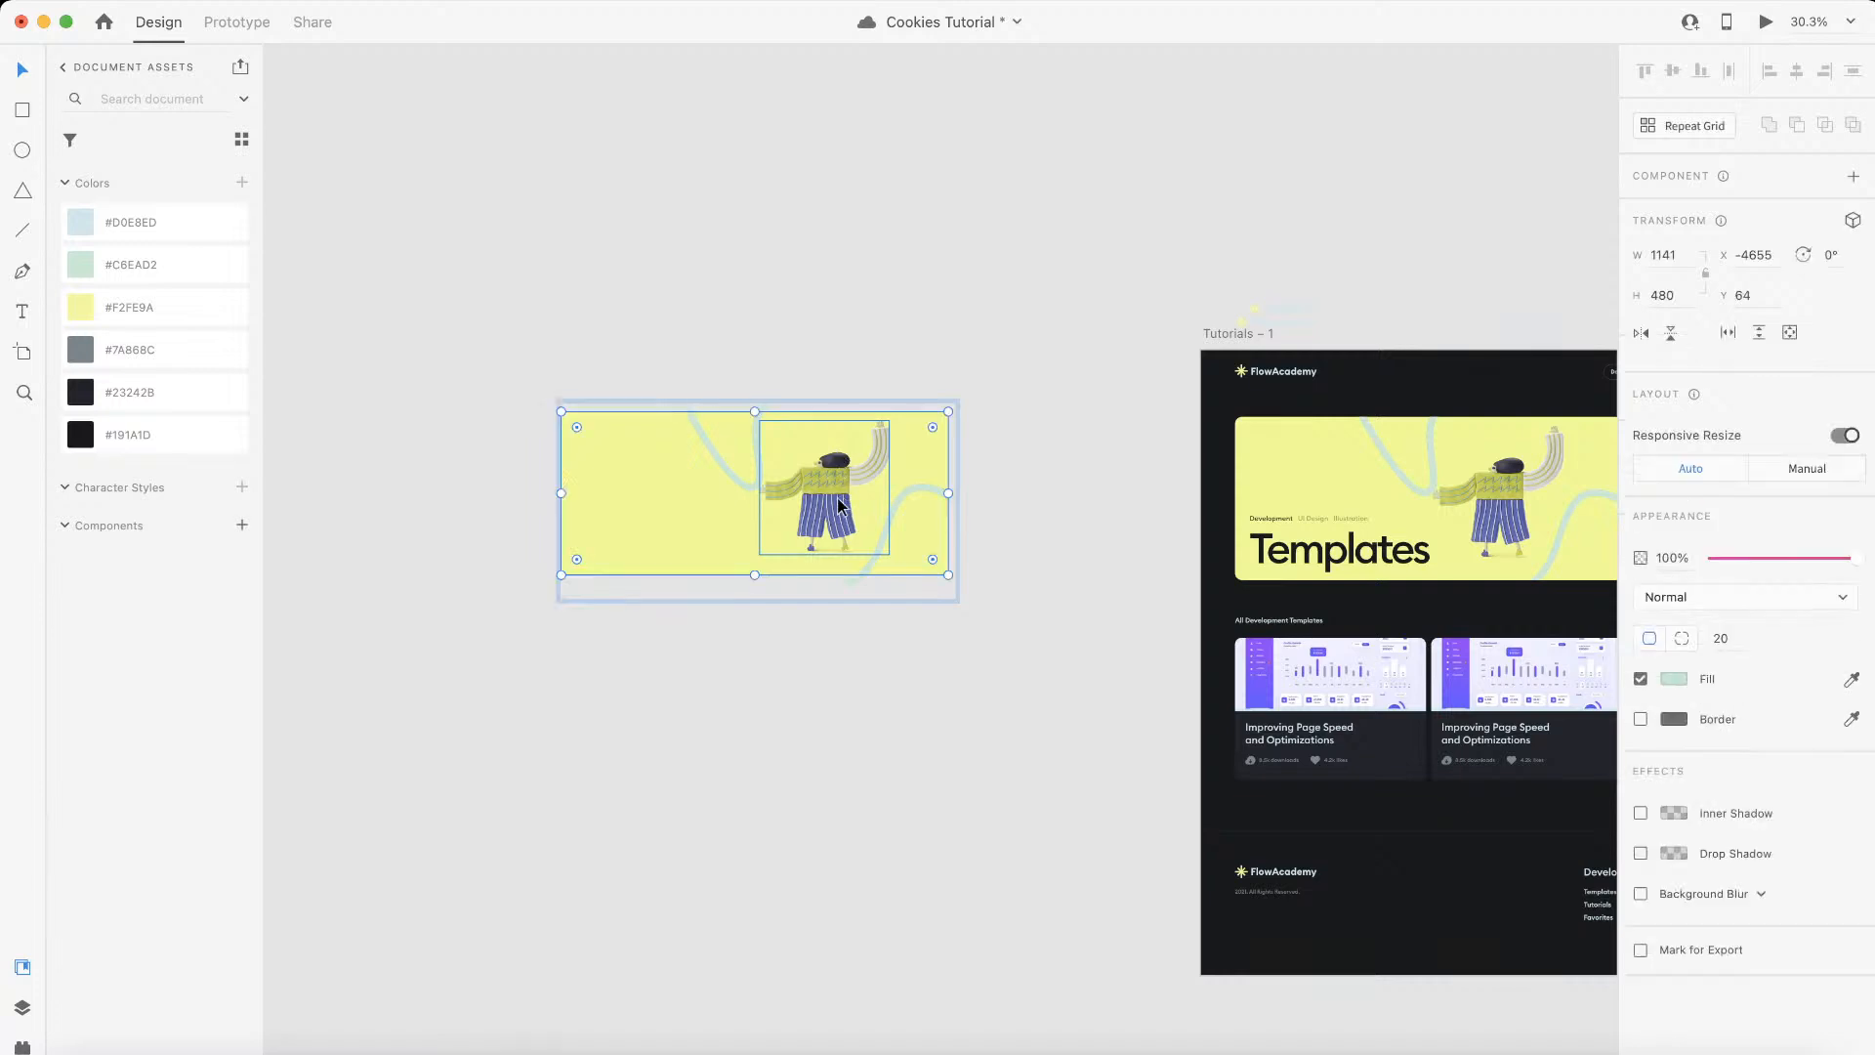
left_click(858, 687)
left_click(814, 474)
double_click(813, 473)
key("Delete")
Step: Delete the yellow background rectangle from the copied banner, keeping only the masked wavy lines
left_click(670, 492)
double_click(670, 492)
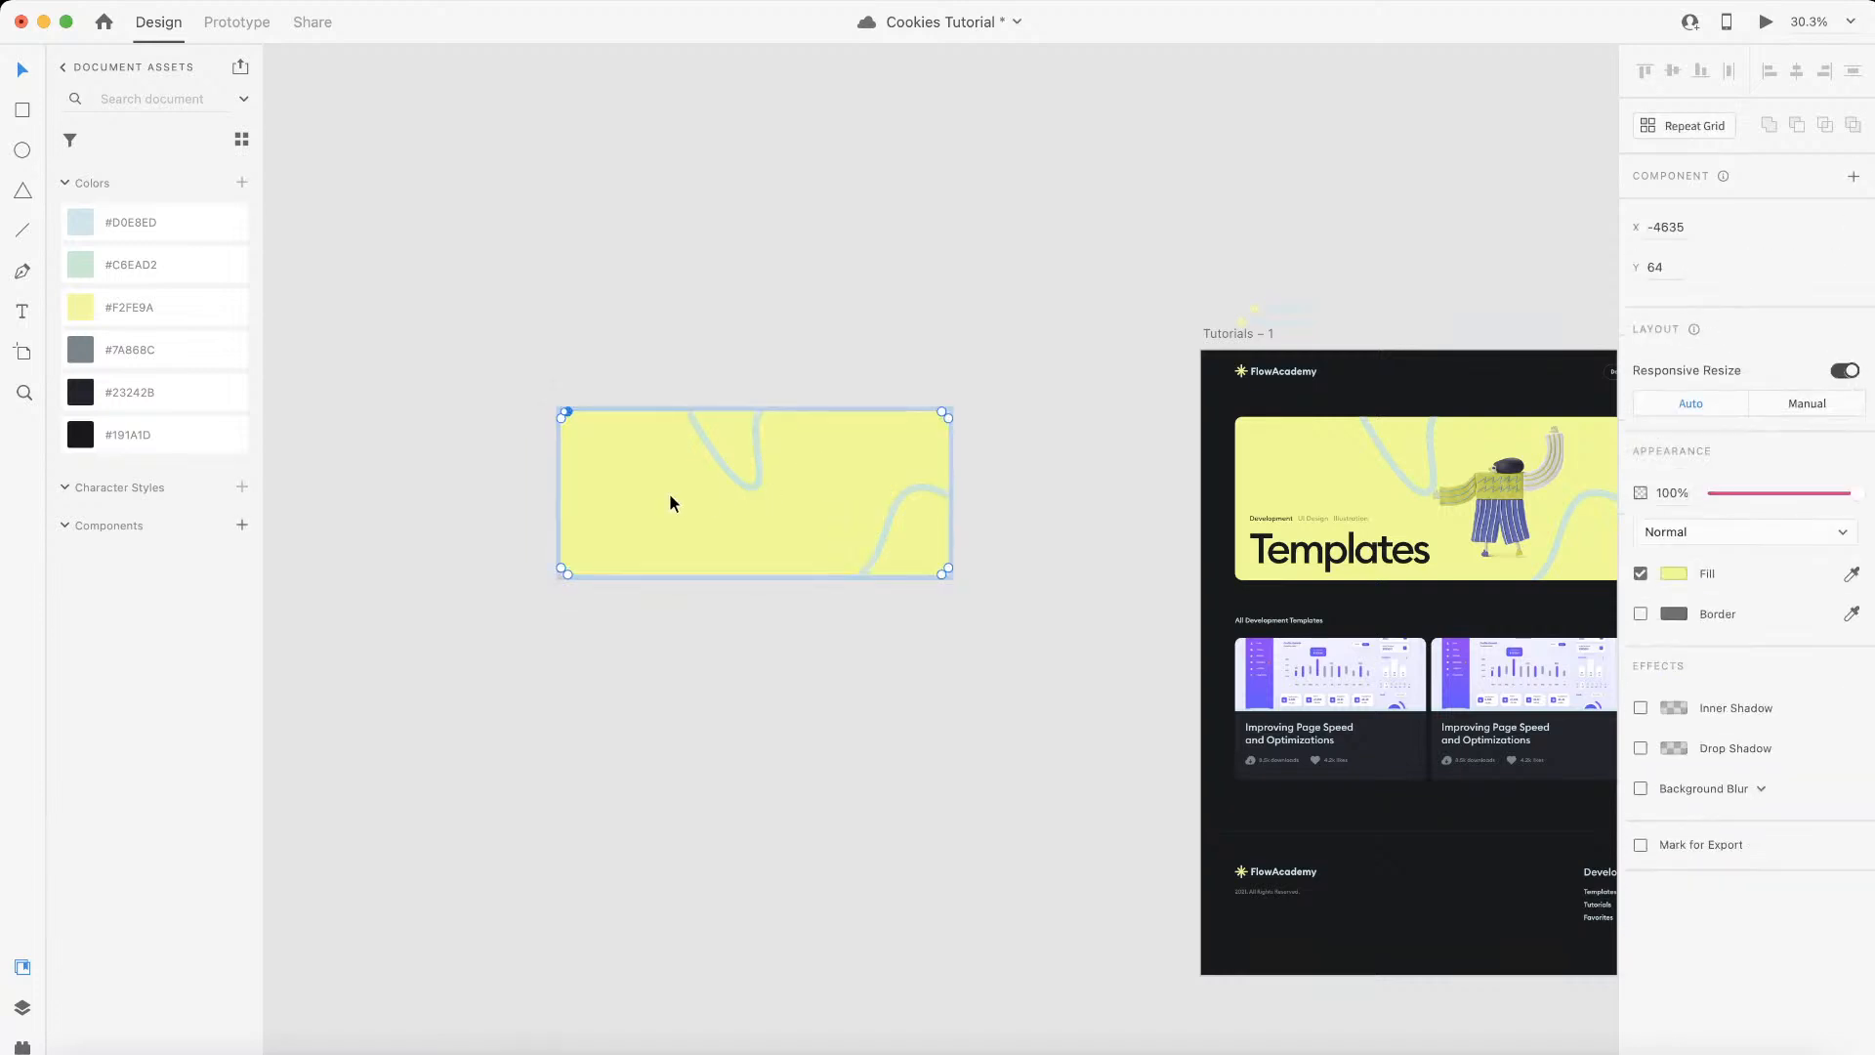
left_click(739, 730)
double_click(684, 425)
left_click(648, 625)
left_click(648, 503)
double_click(647, 502)
left_click(658, 589)
left_click(655, 537)
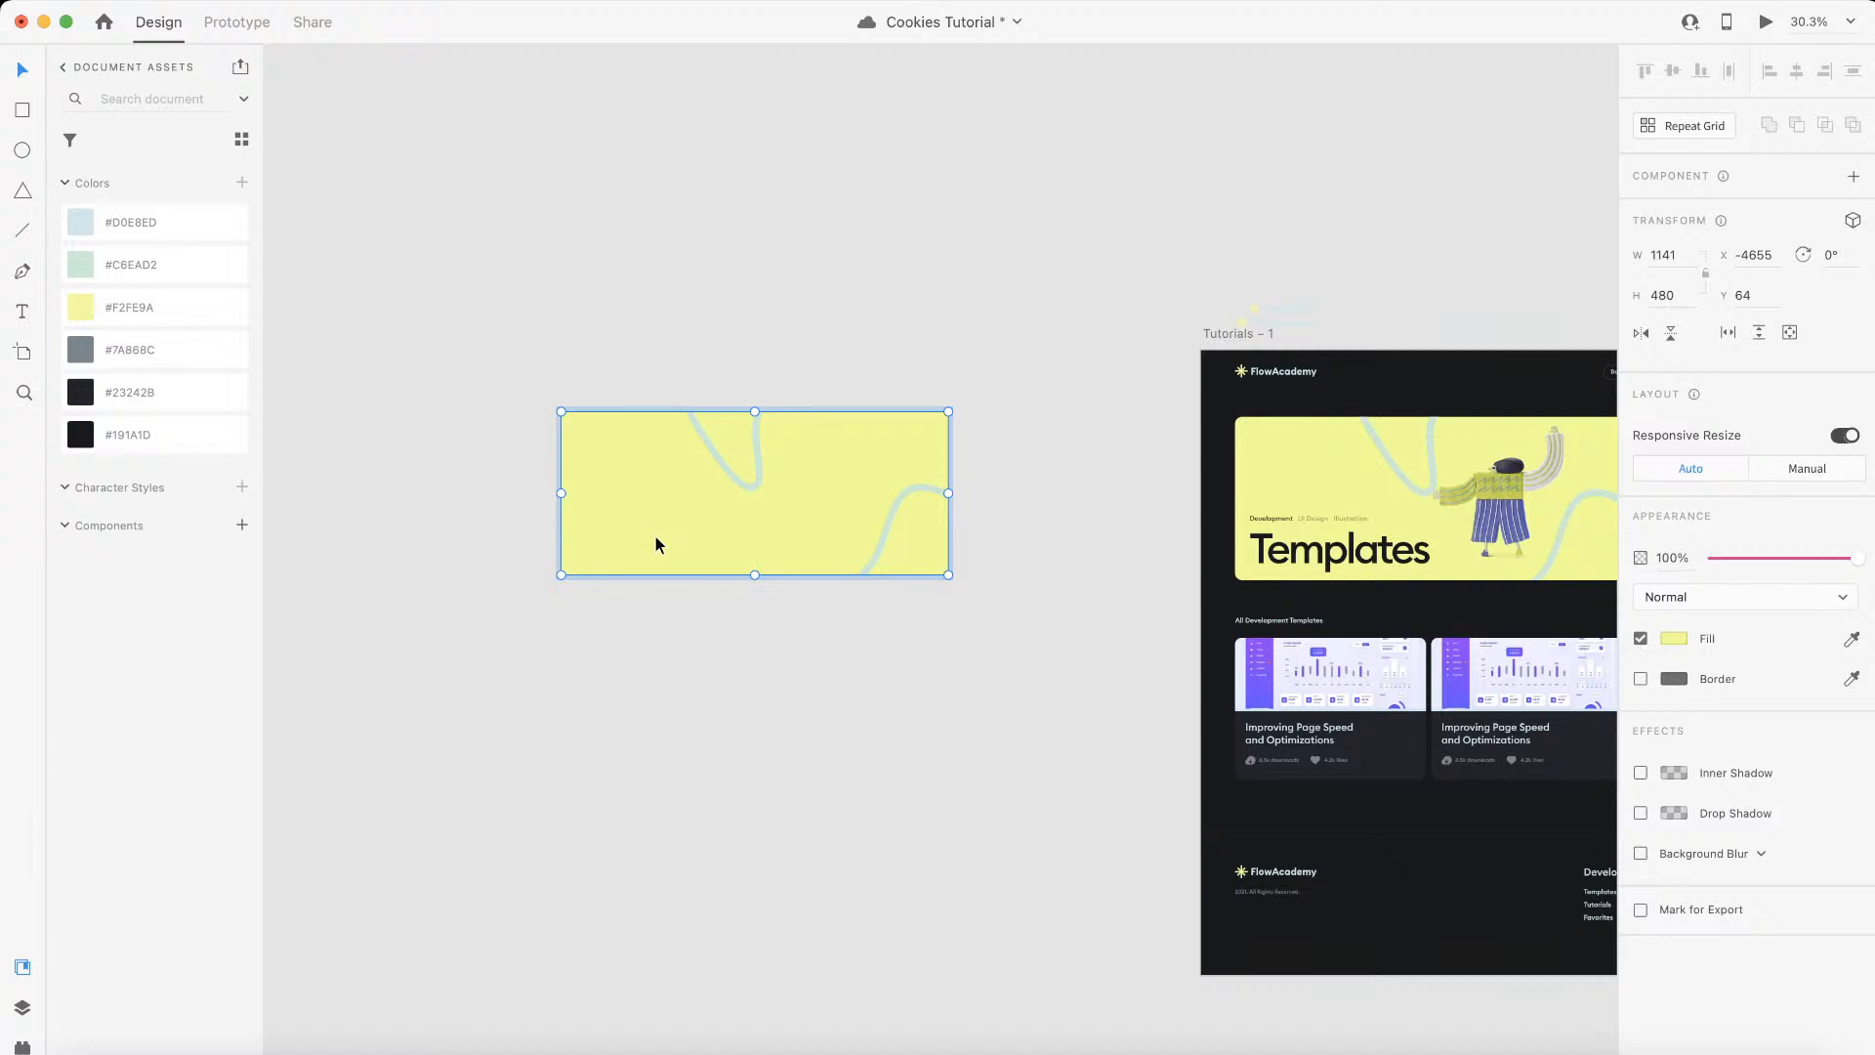
key("Delete")
Step: Export the remaining wavy-line group as an SVG named background-svg-1 into the assets folder
left_click_drag(510, 703, 1170, 265)
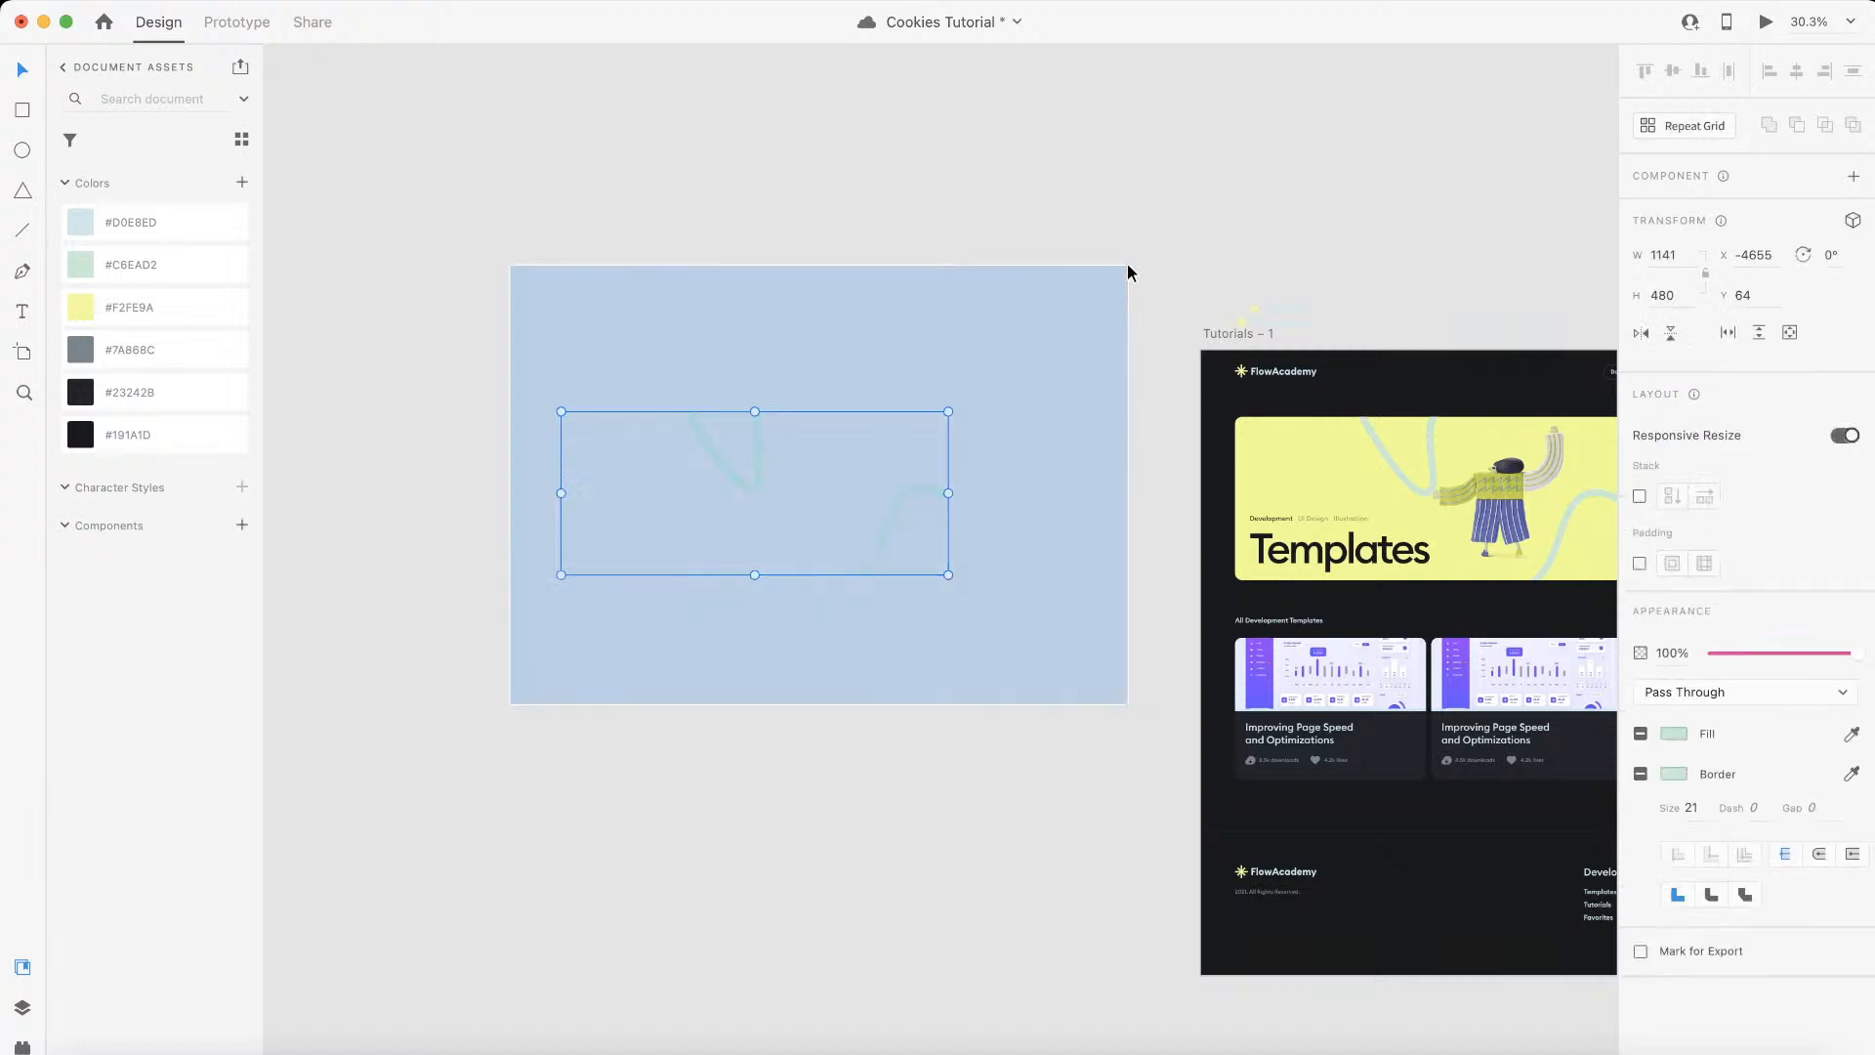
left_click(946, 451)
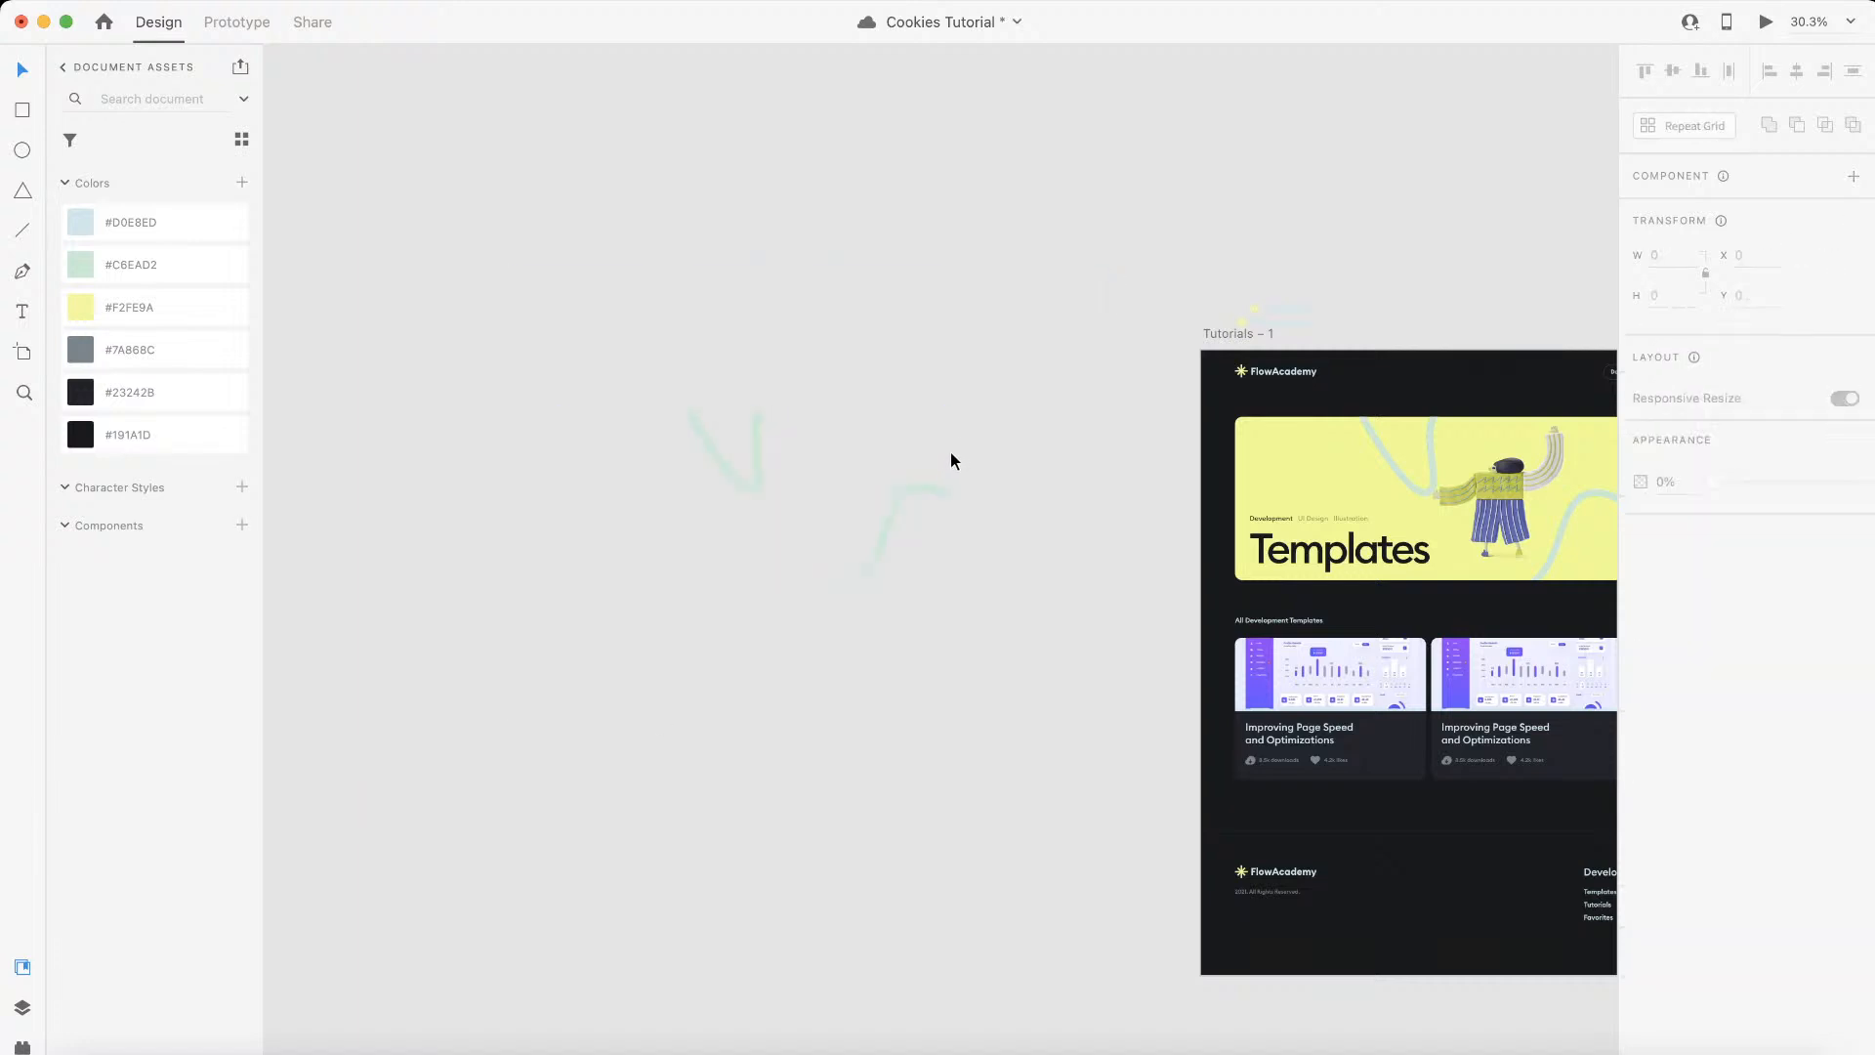
left_click(920, 488)
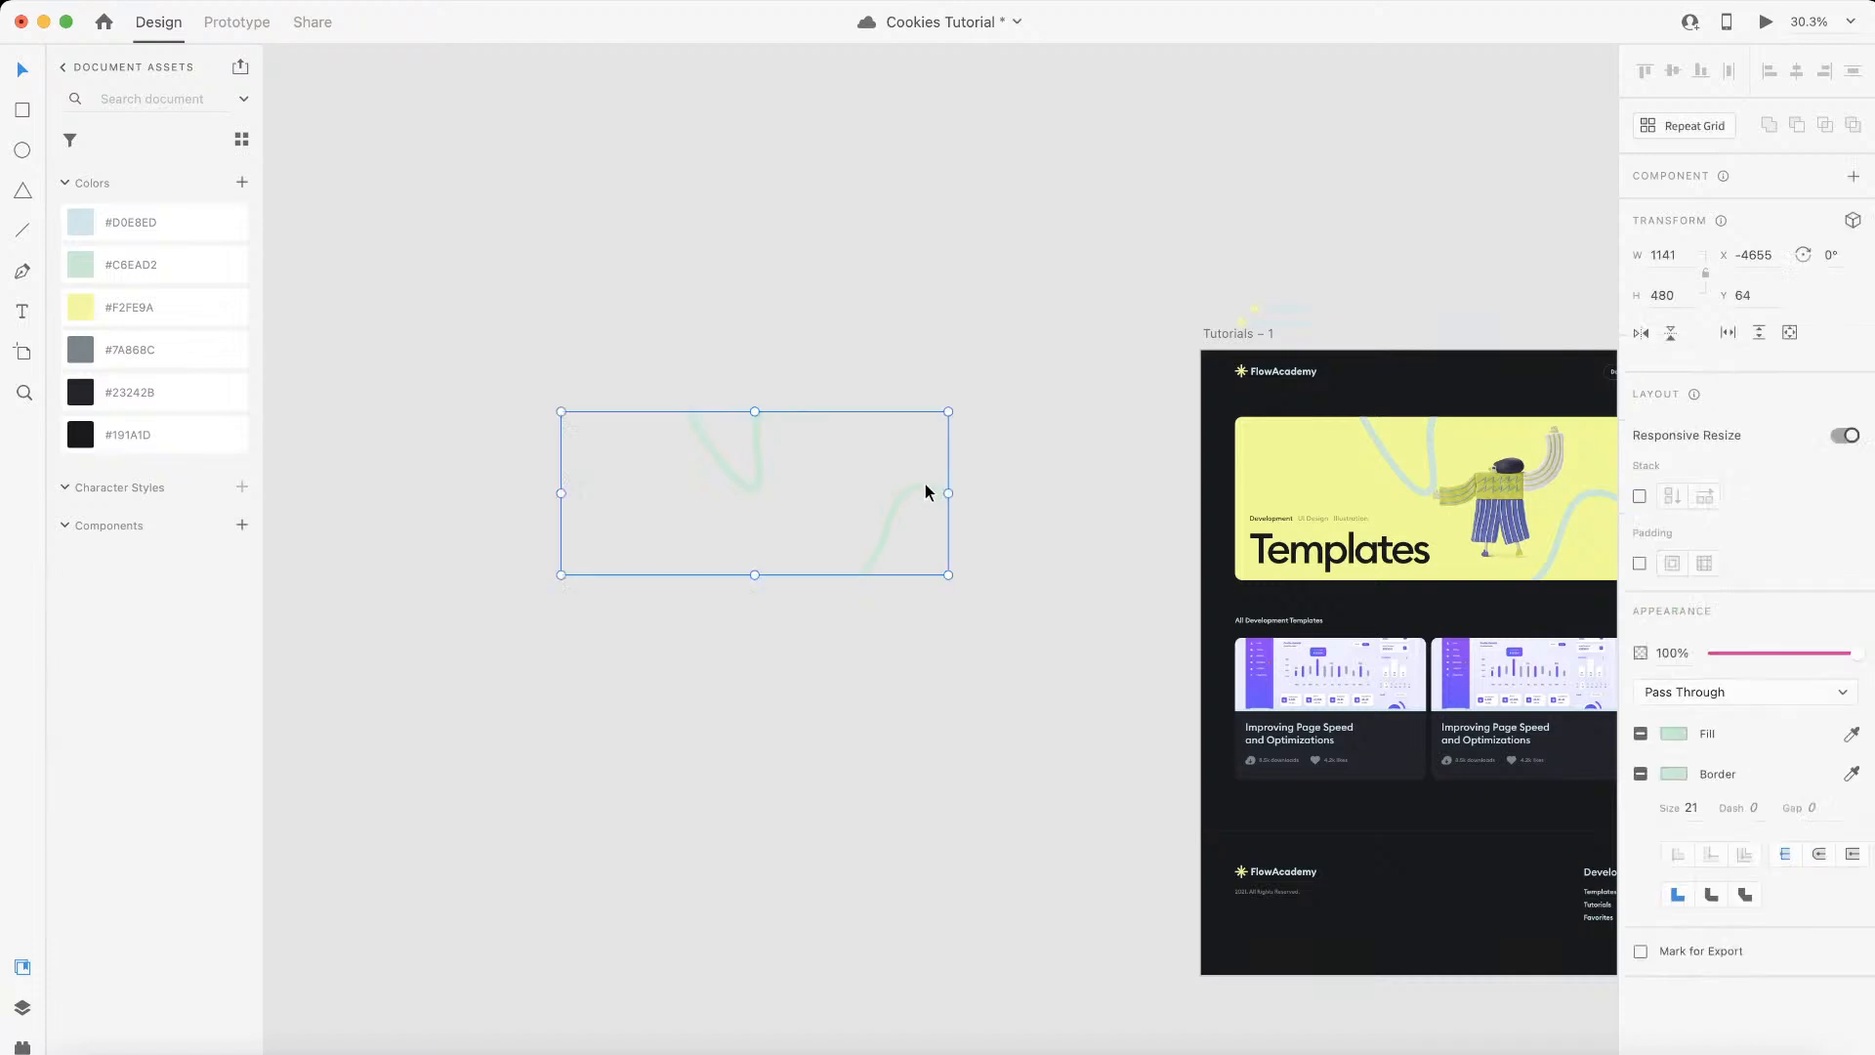
left_click(952, 475)
left_click(935, 492)
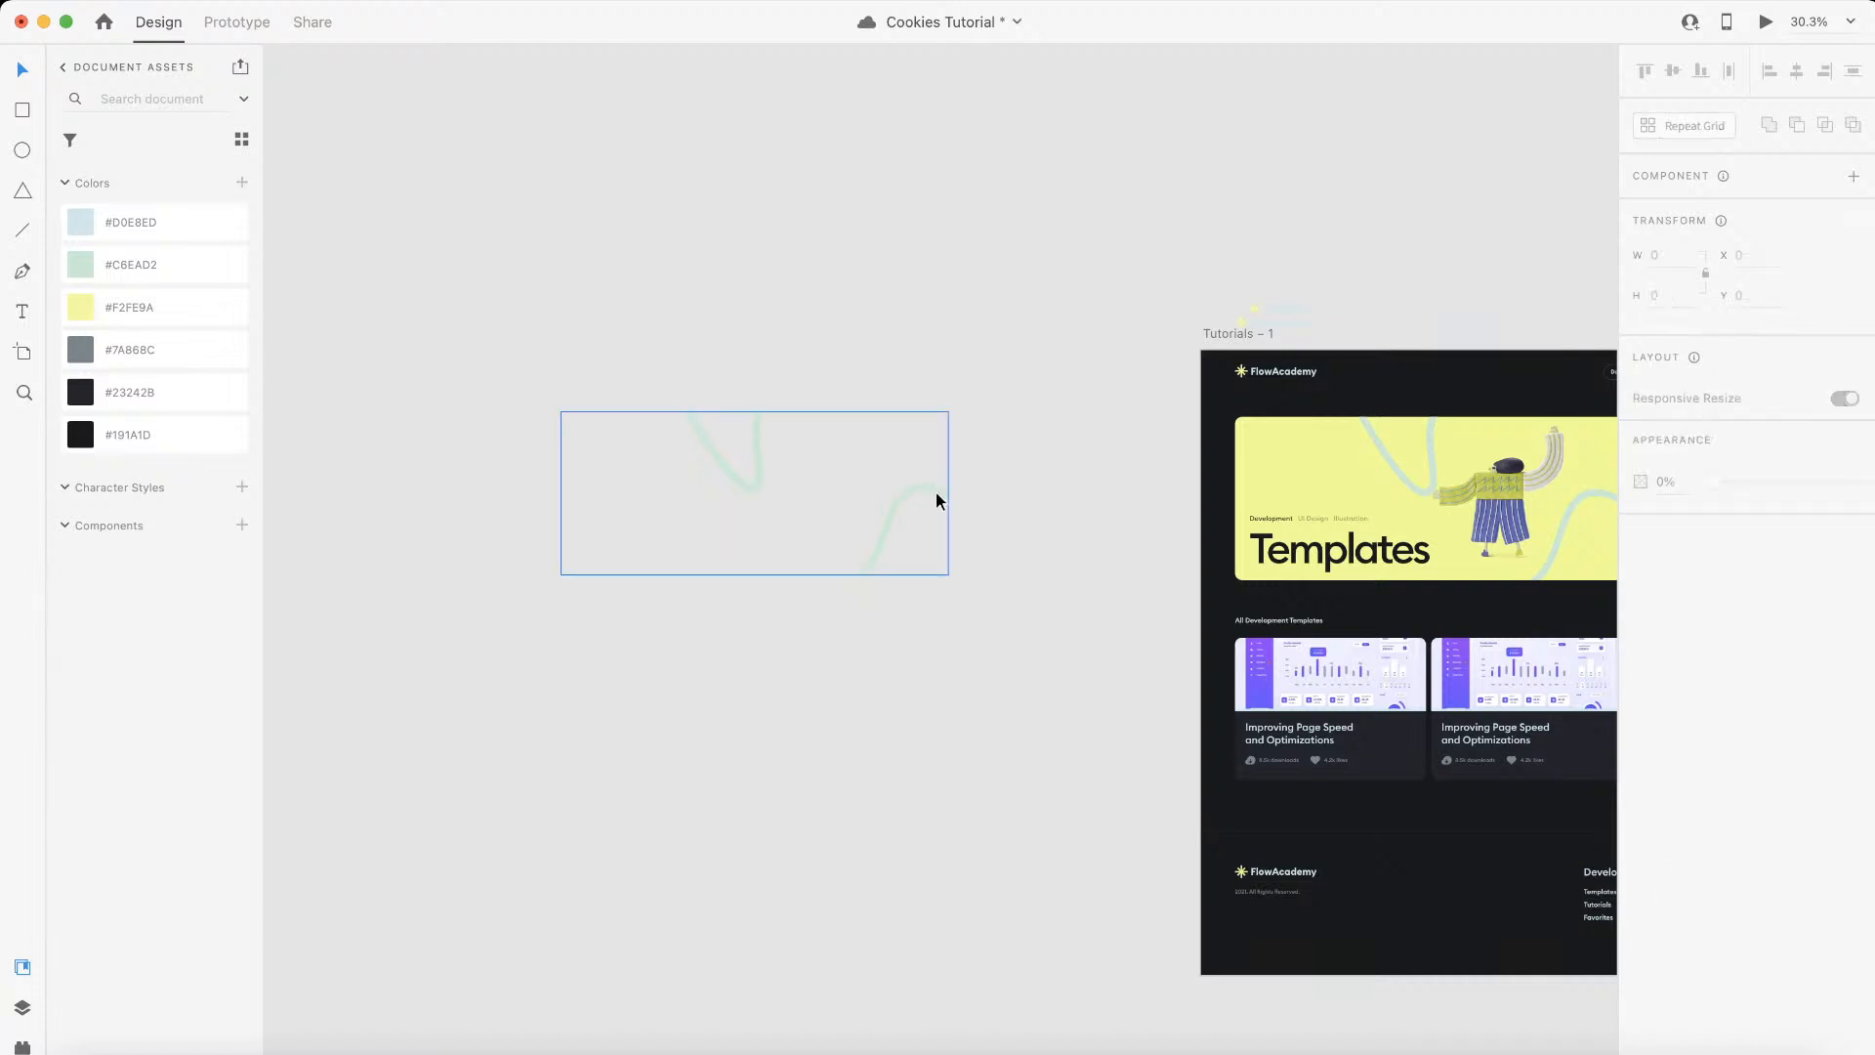
left_click(947, 478)
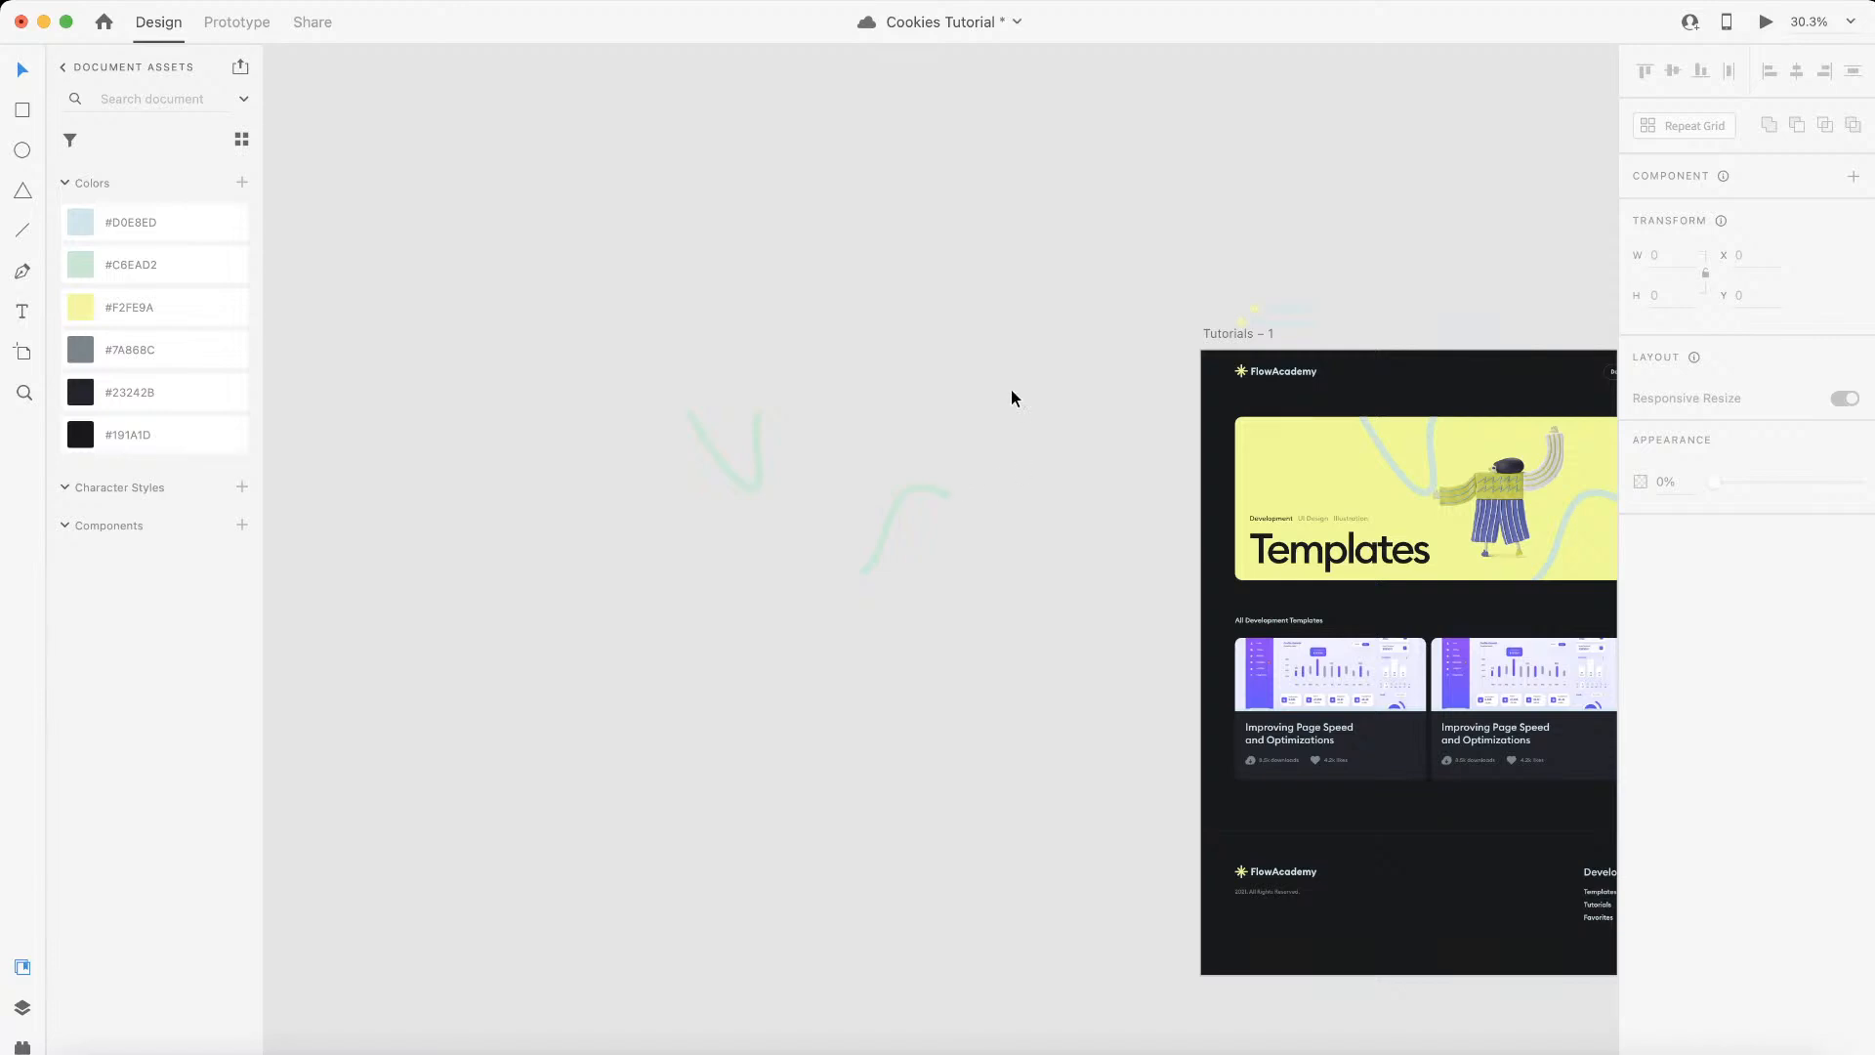
left_click_drag(1012, 394, 371, 856)
left_click(203, 1)
mouse_move(113, 1)
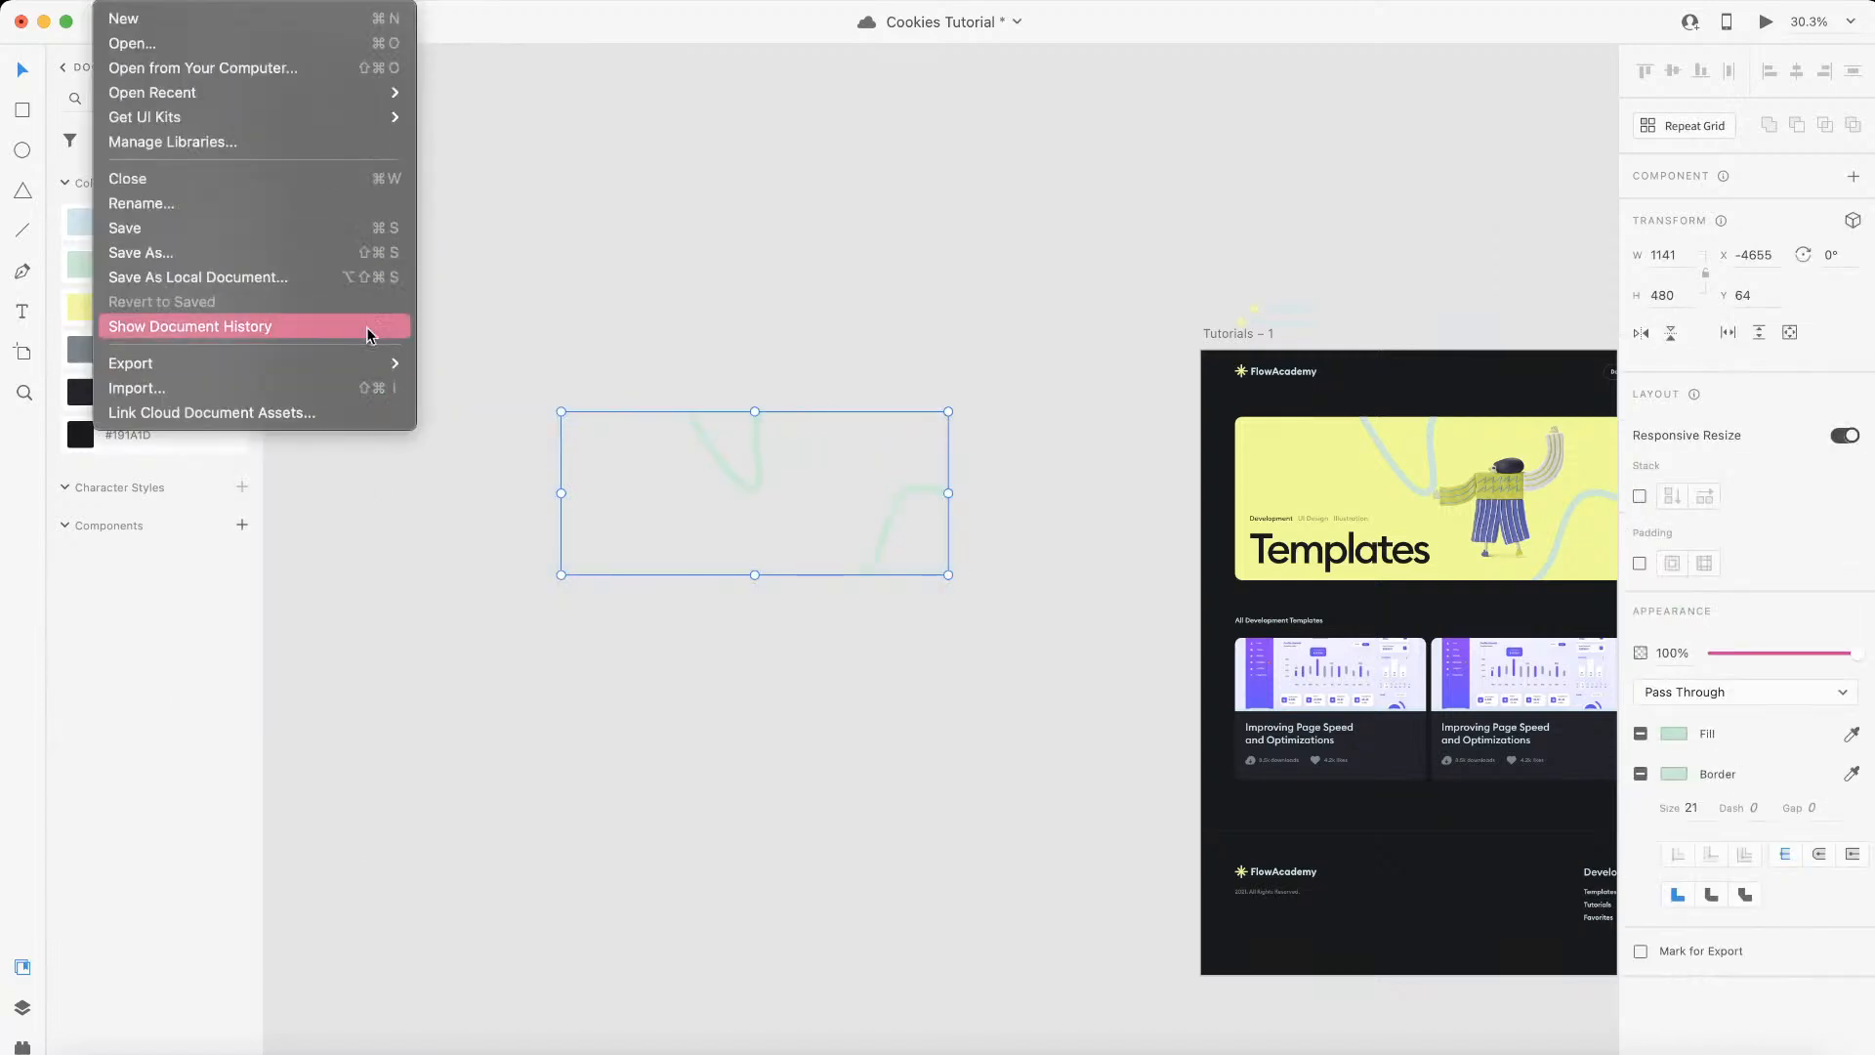
mouse_move(371, 374)
left_click(555, 393)
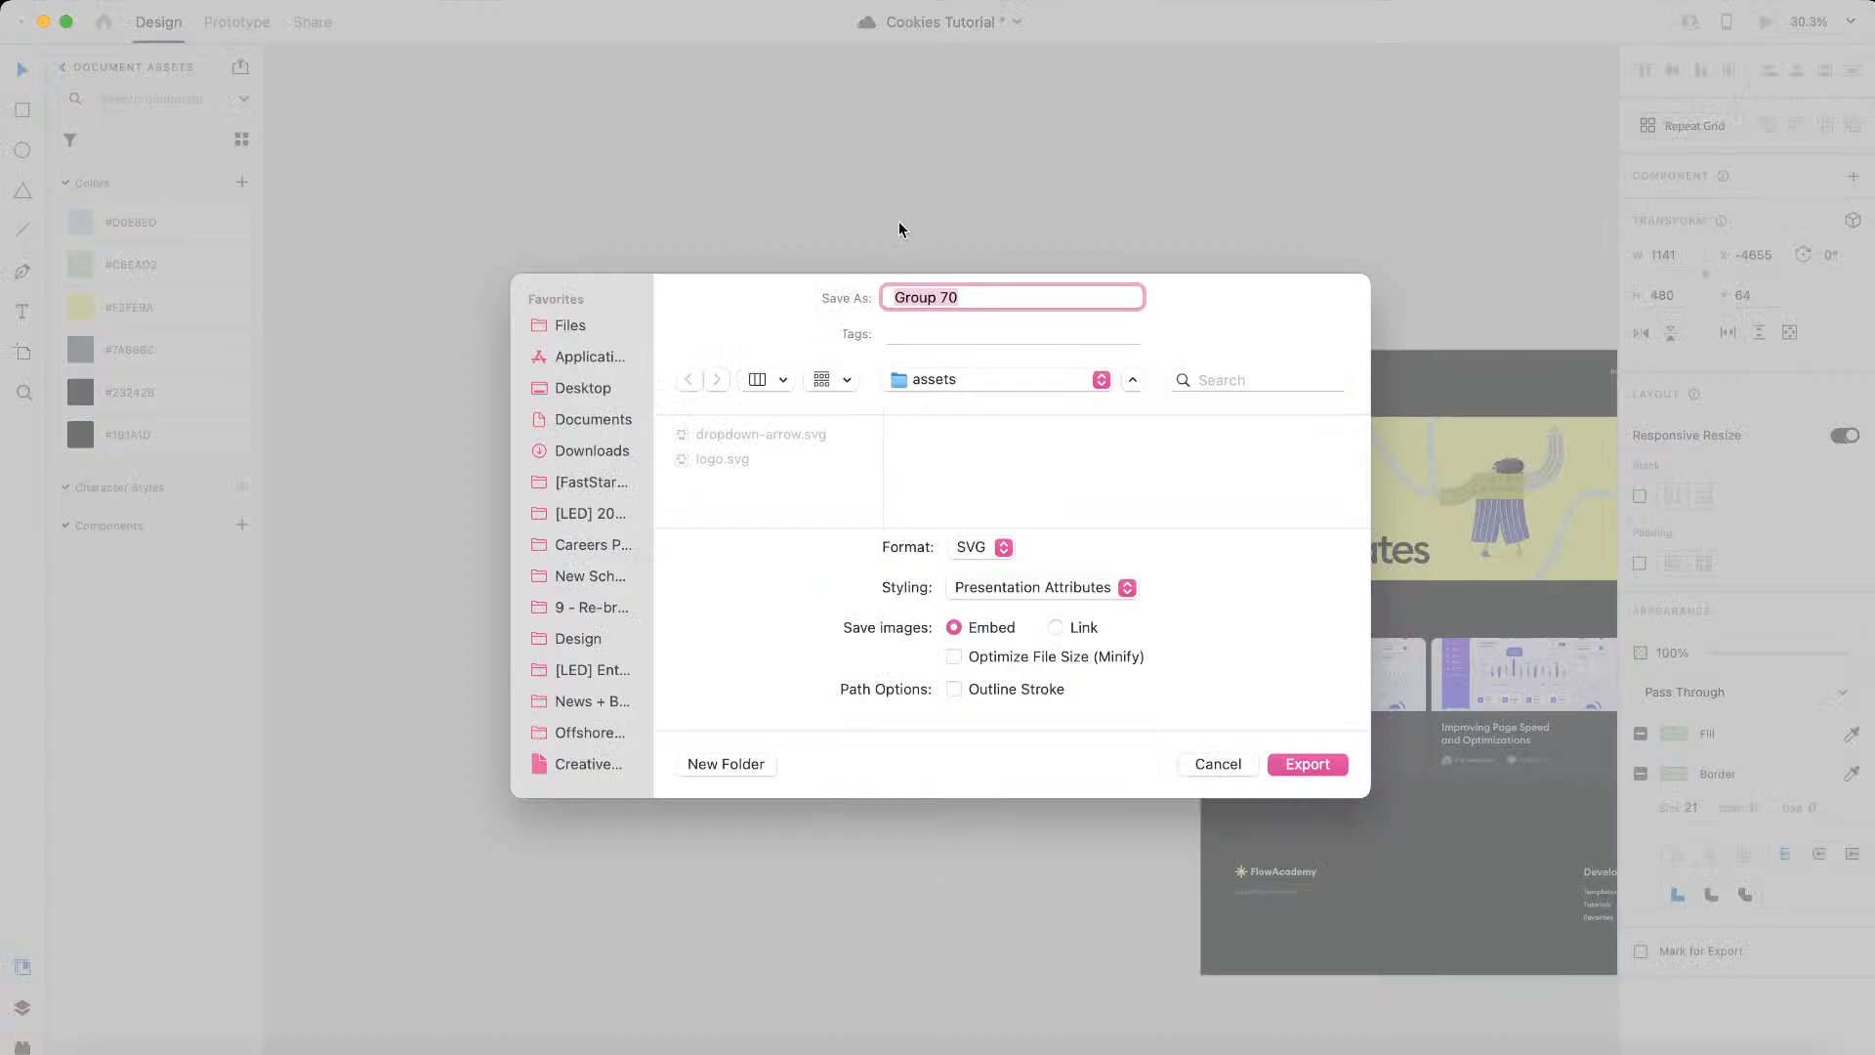
type("backg")
key("Return")
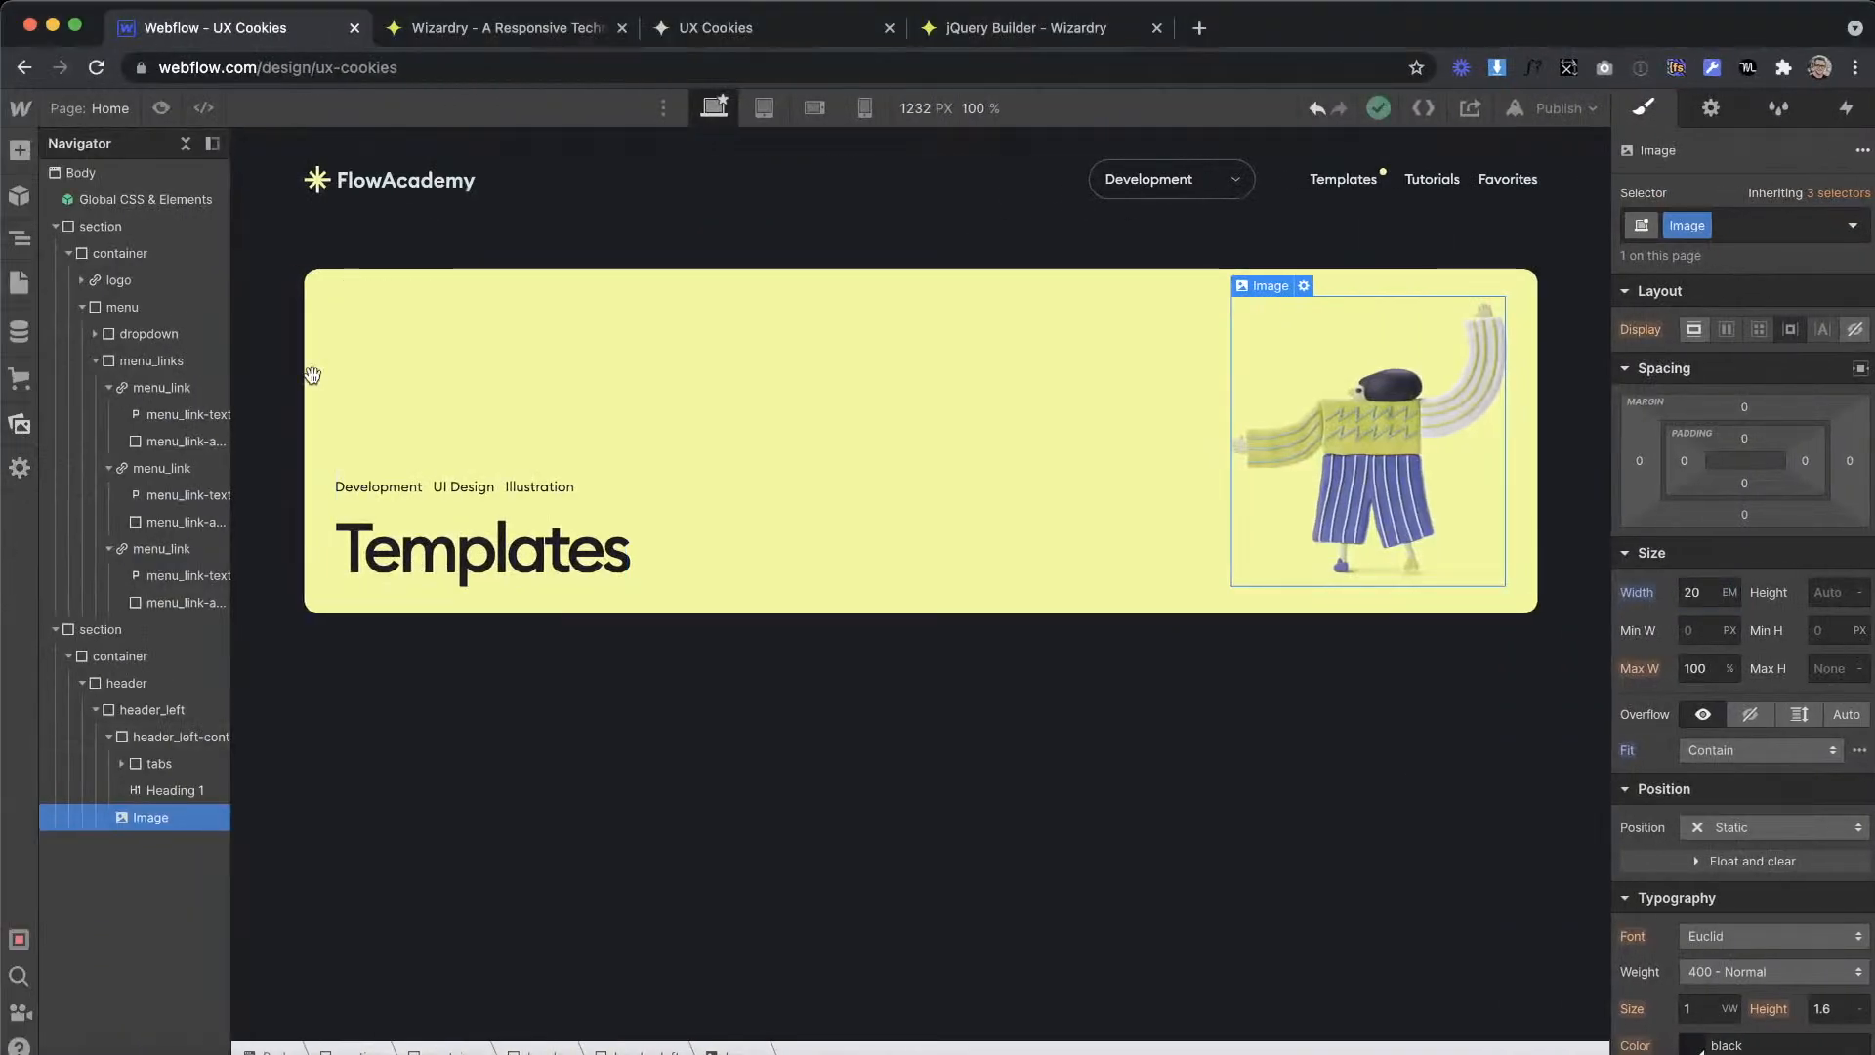
Step: Switch to Webflow and upload background-svg-1.svg from the Desktop's assets folder to the site's assets
left_click(20, 422)
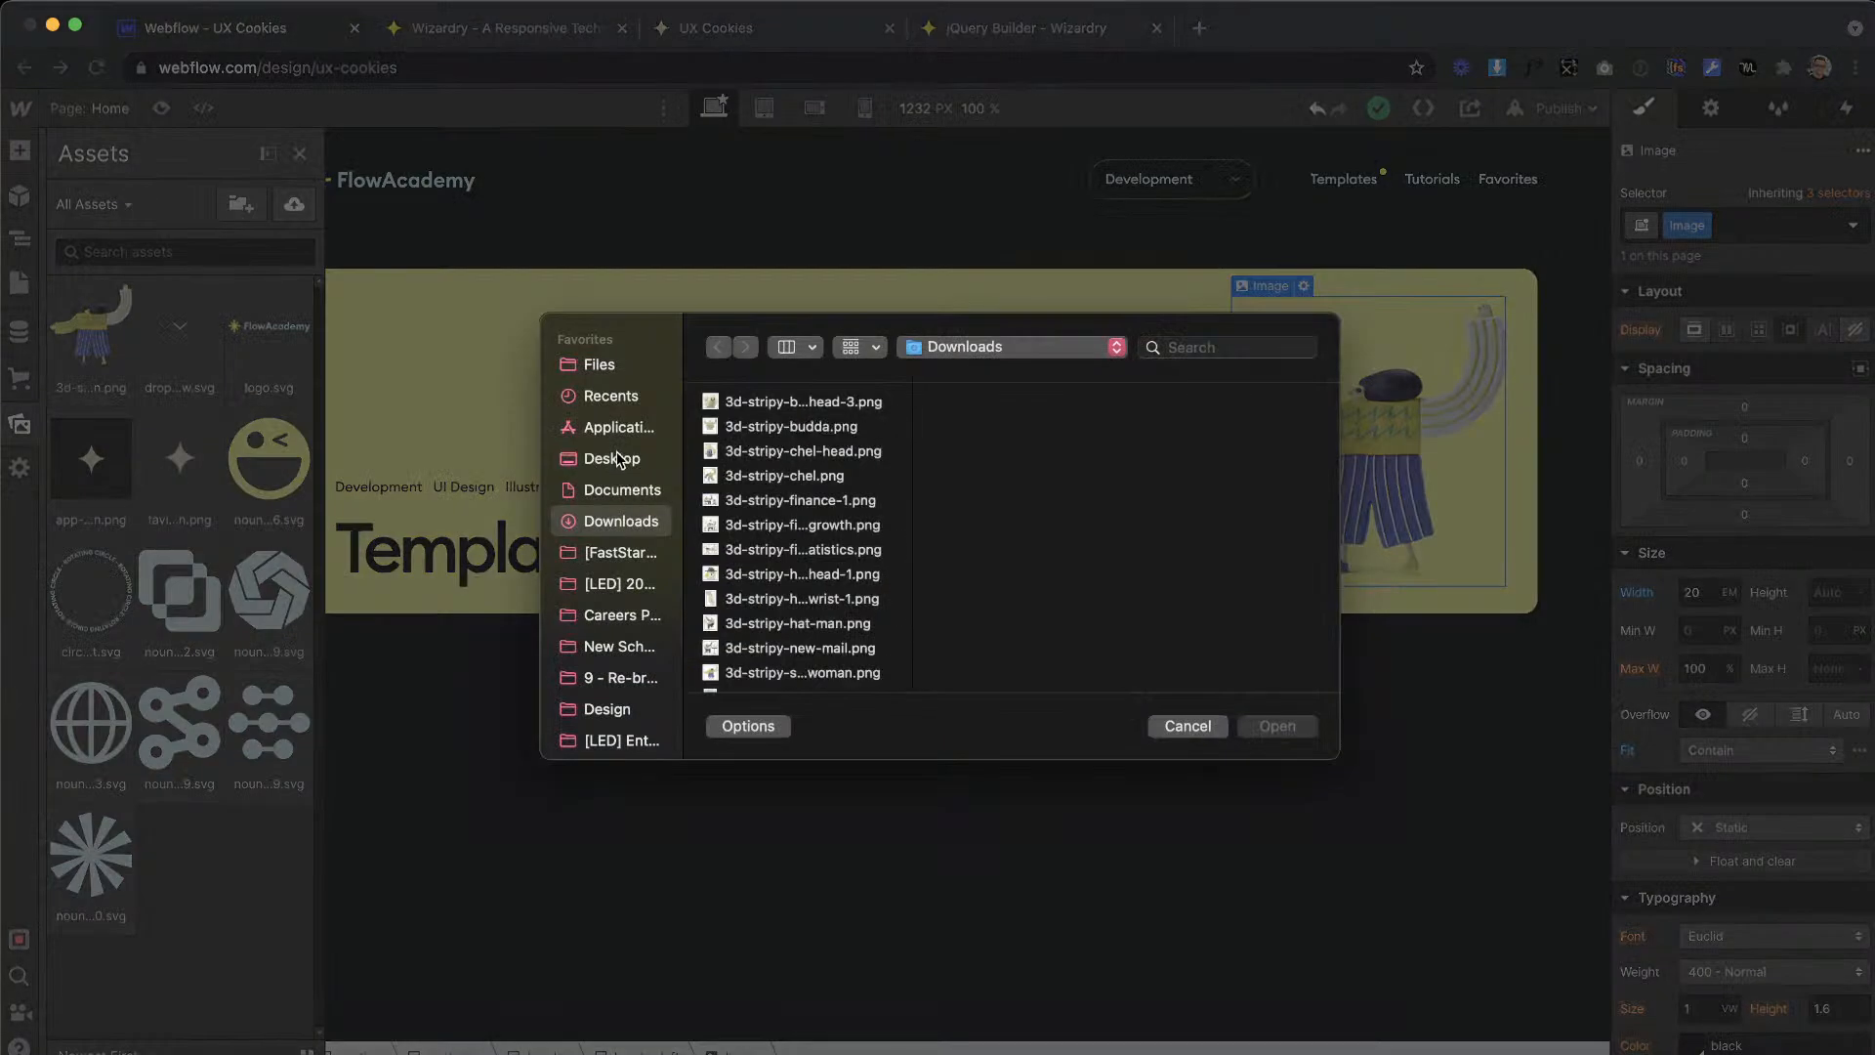
left_click(617, 459)
left_click(763, 424)
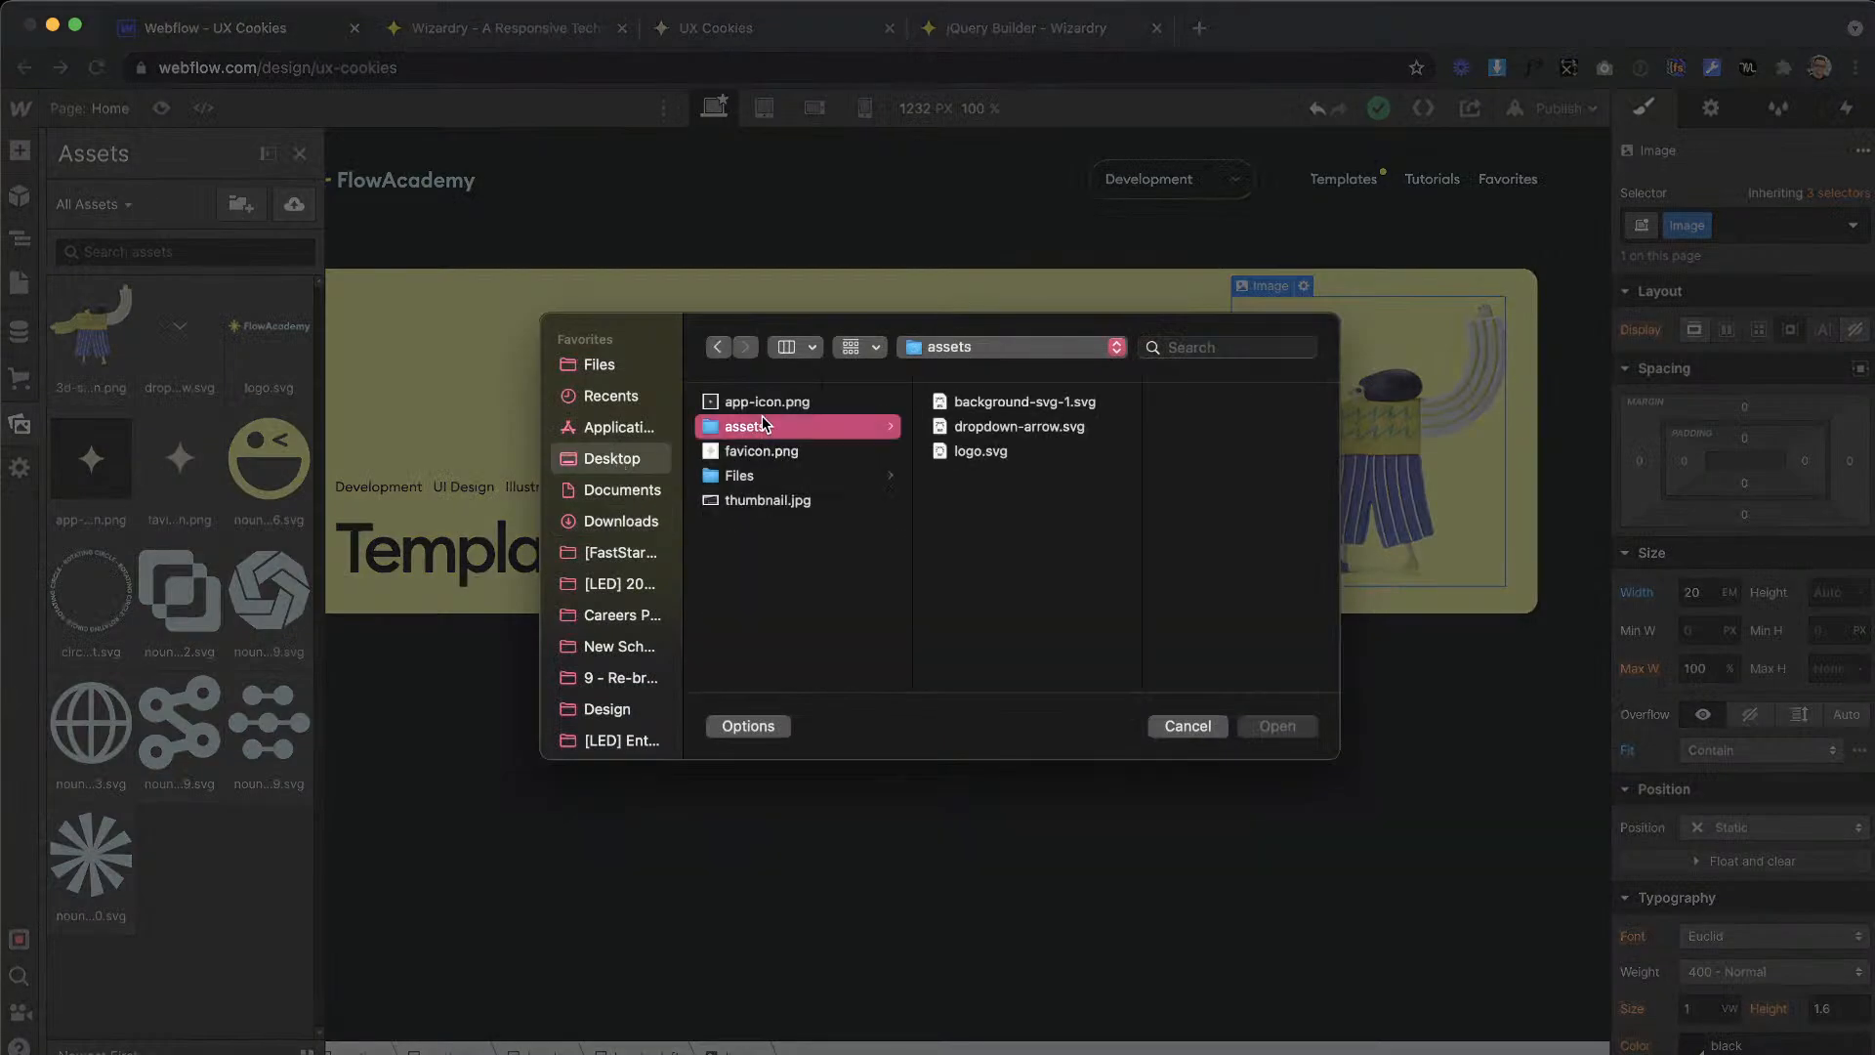
left_click(1015, 402)
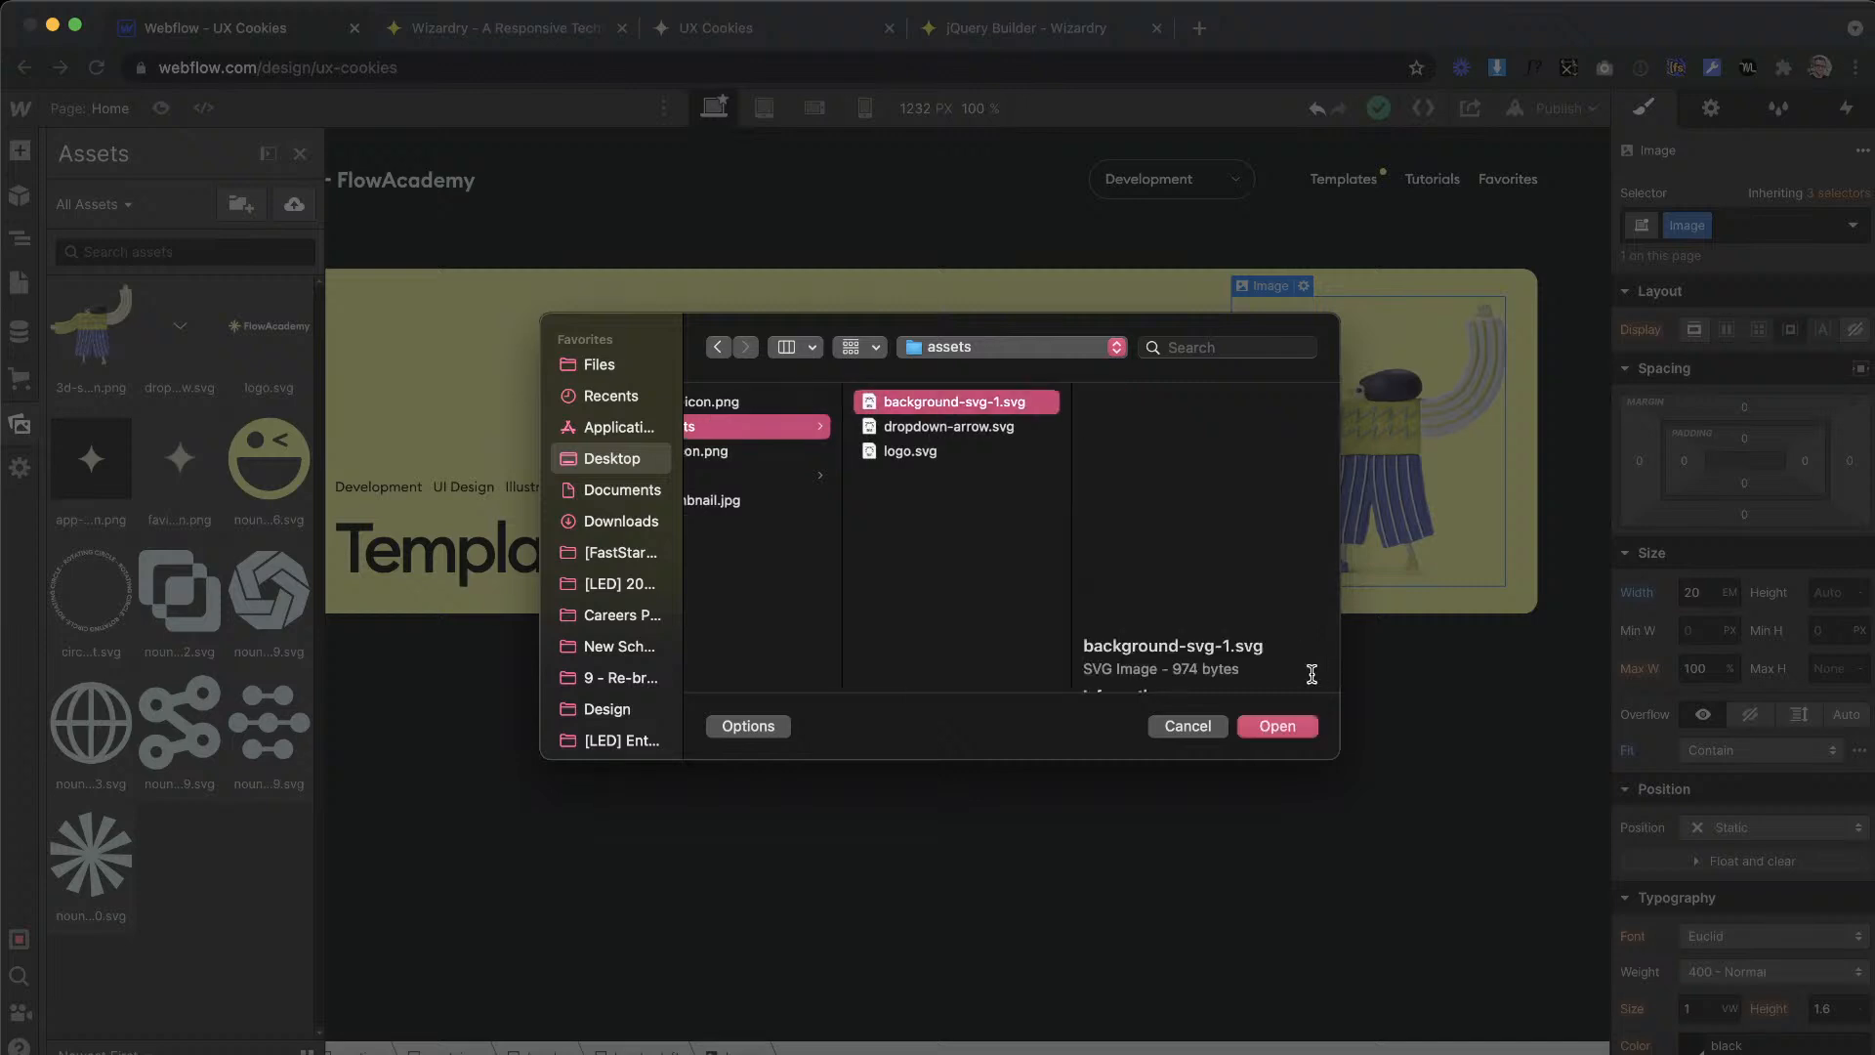
left_click(1277, 726)
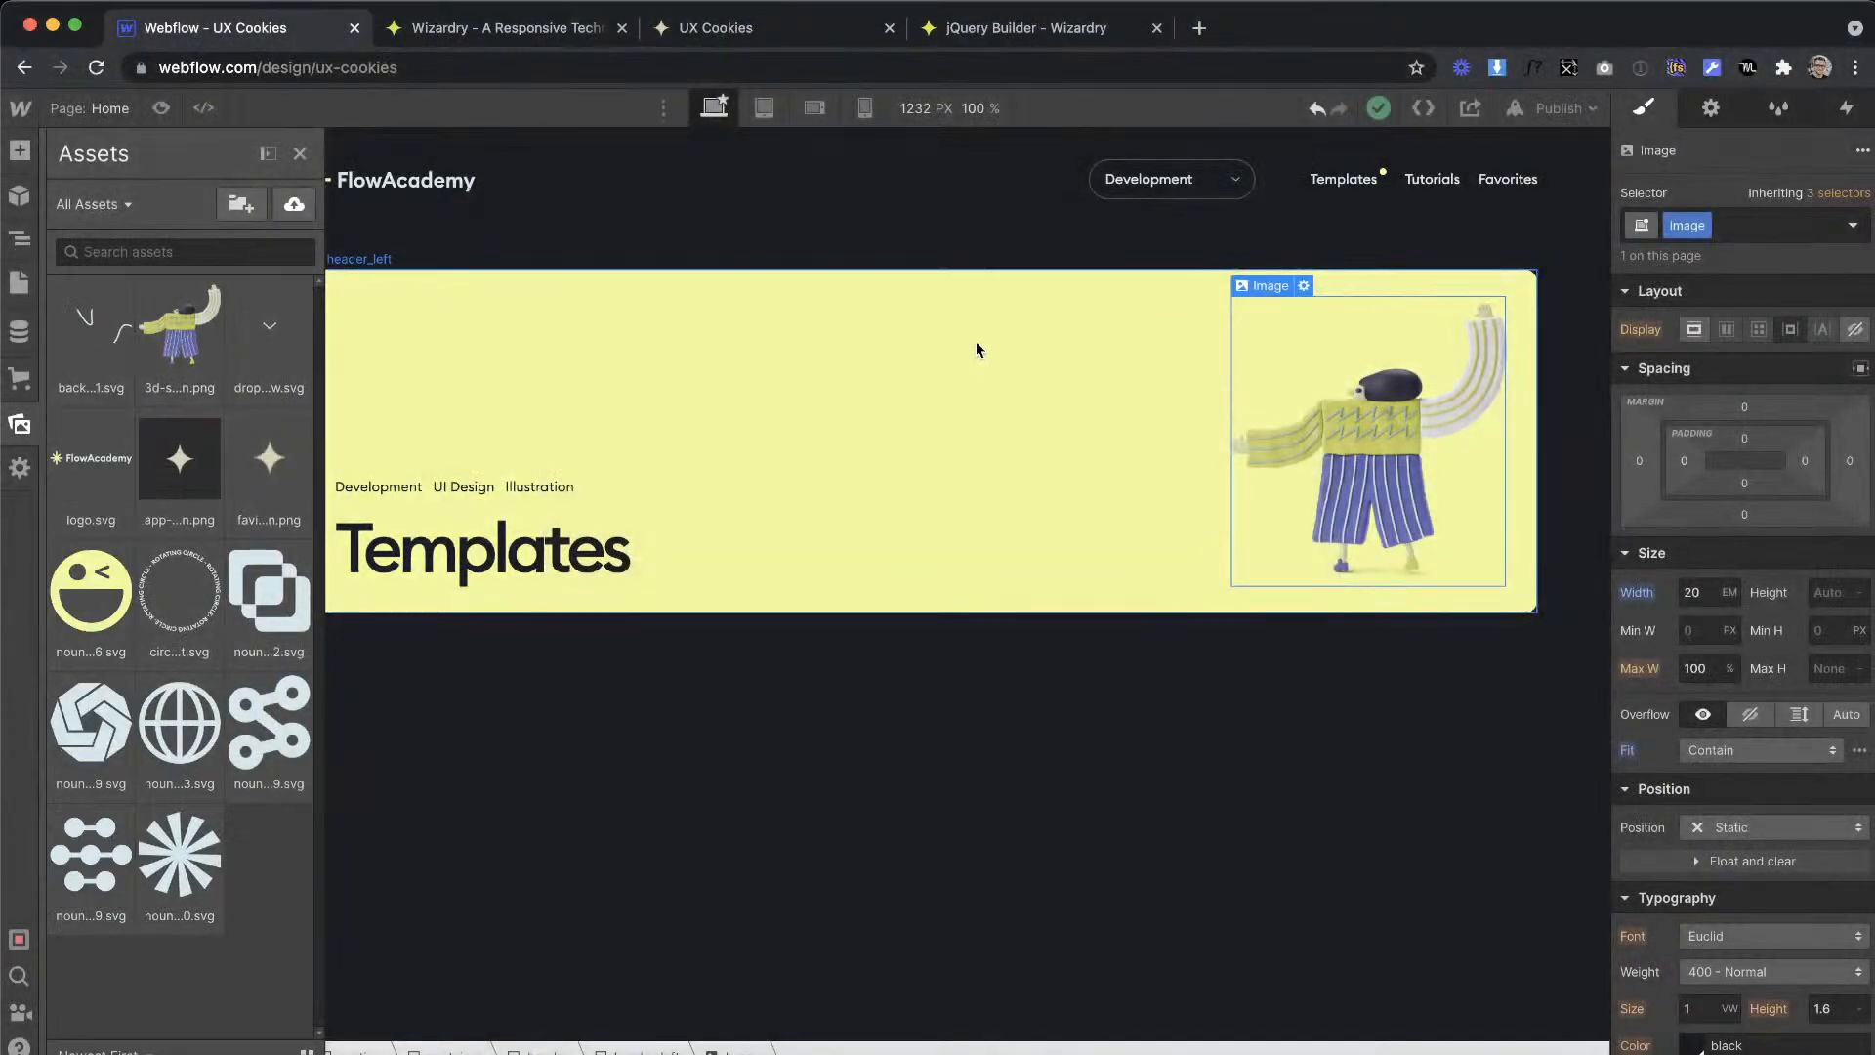
Step: Add background-svg-1.svg as the background image of header_left
left_click(977, 348)
scroll(1728, 742, "down", 10)
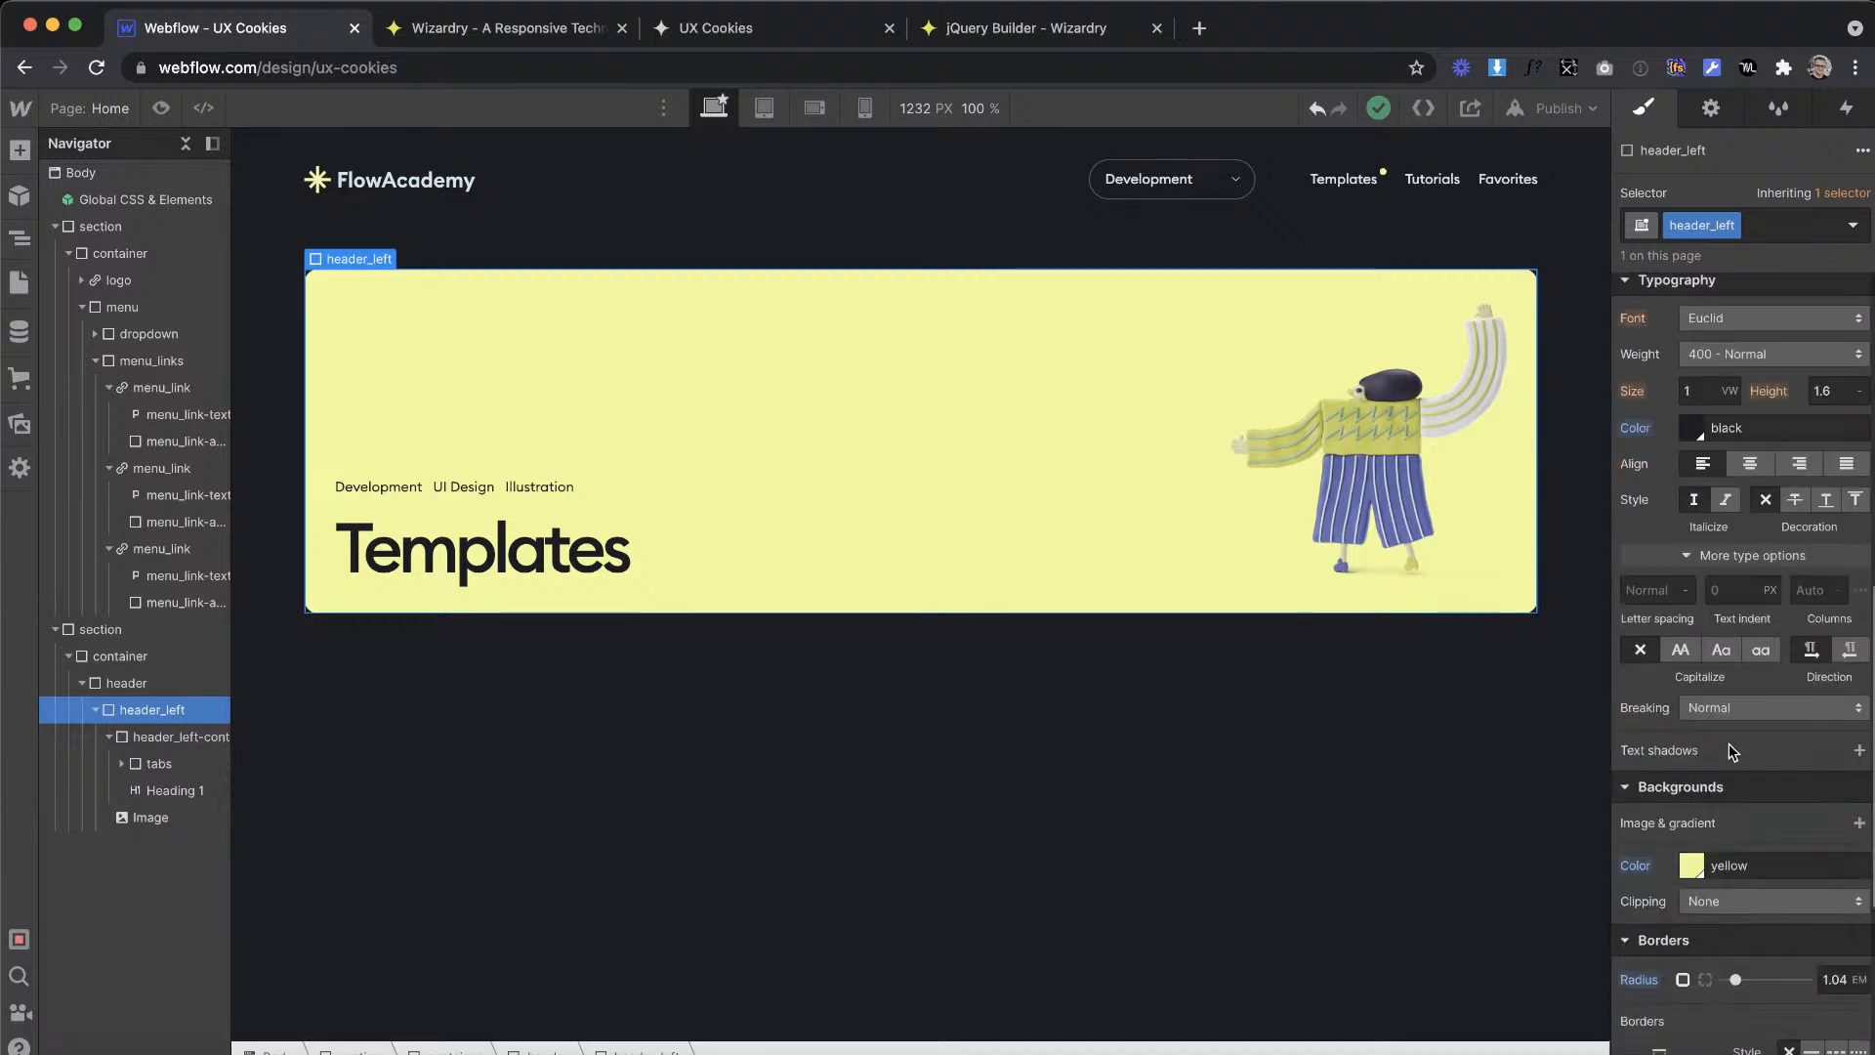
right_click(1853, 771)
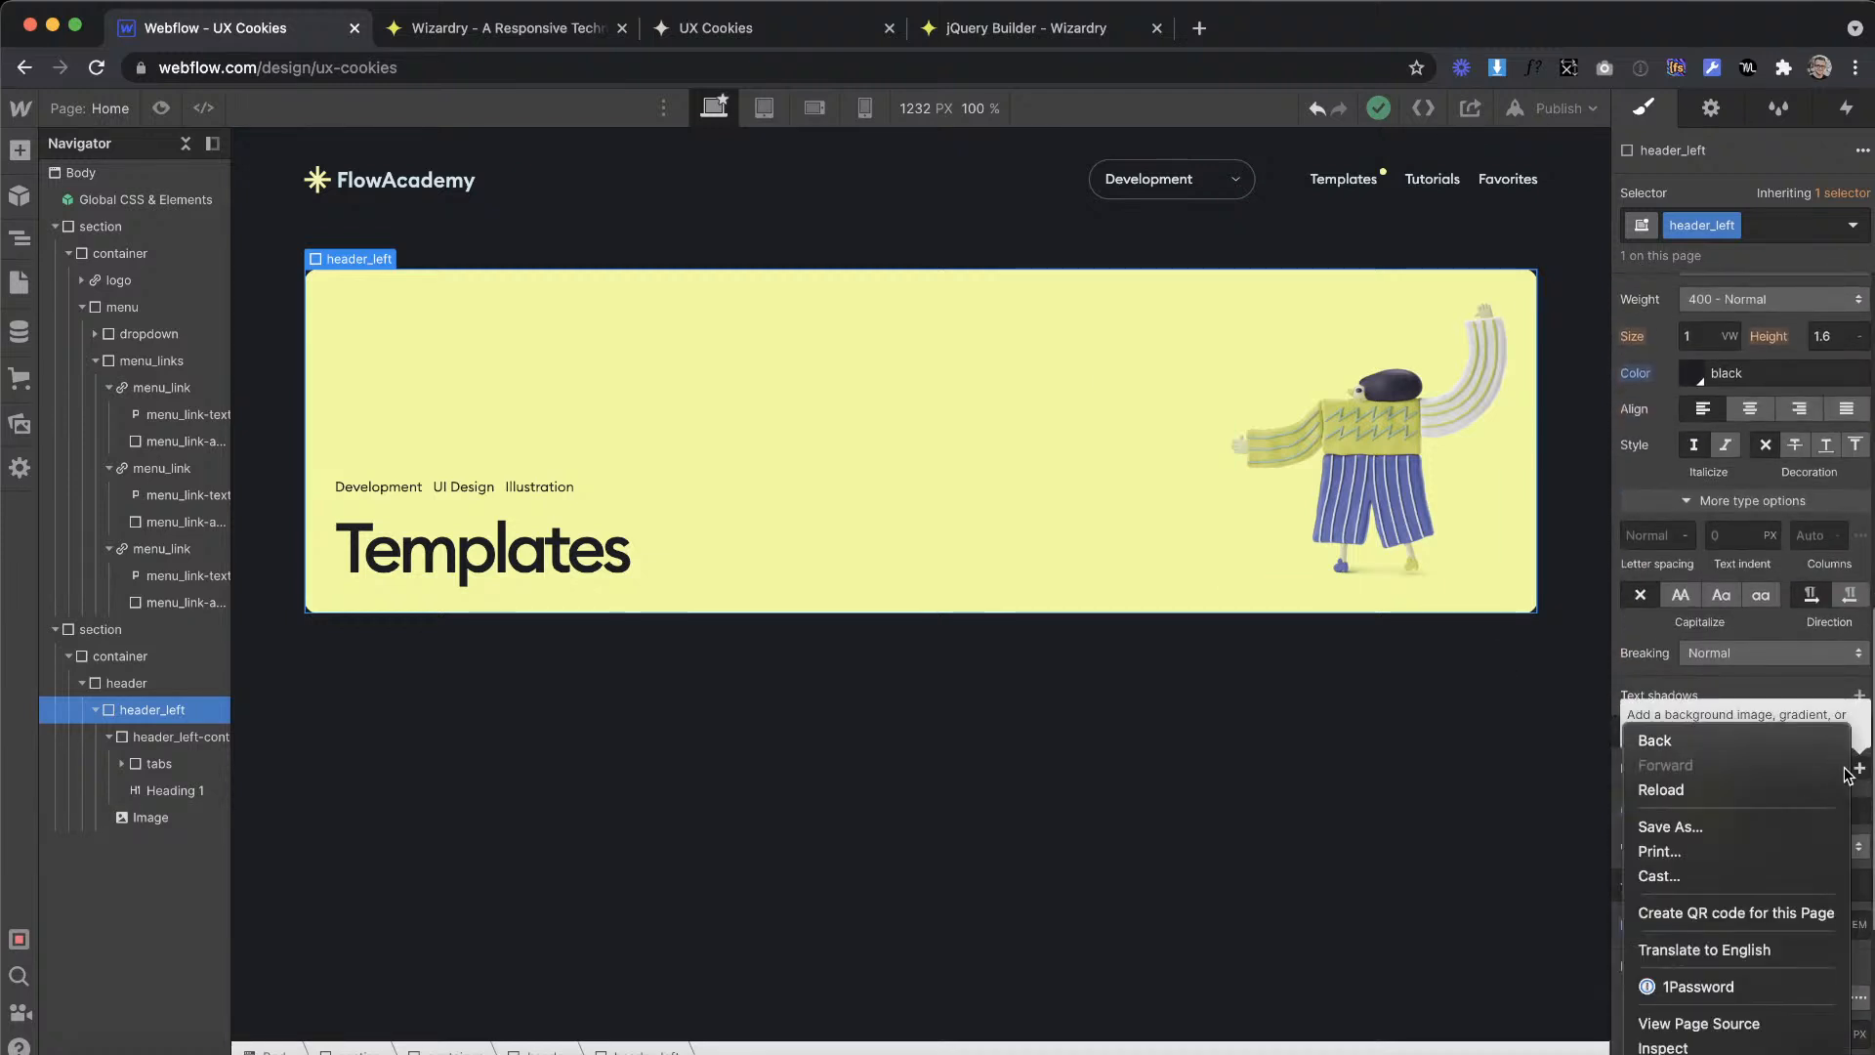
key("Escape")
left_click(1859, 768)
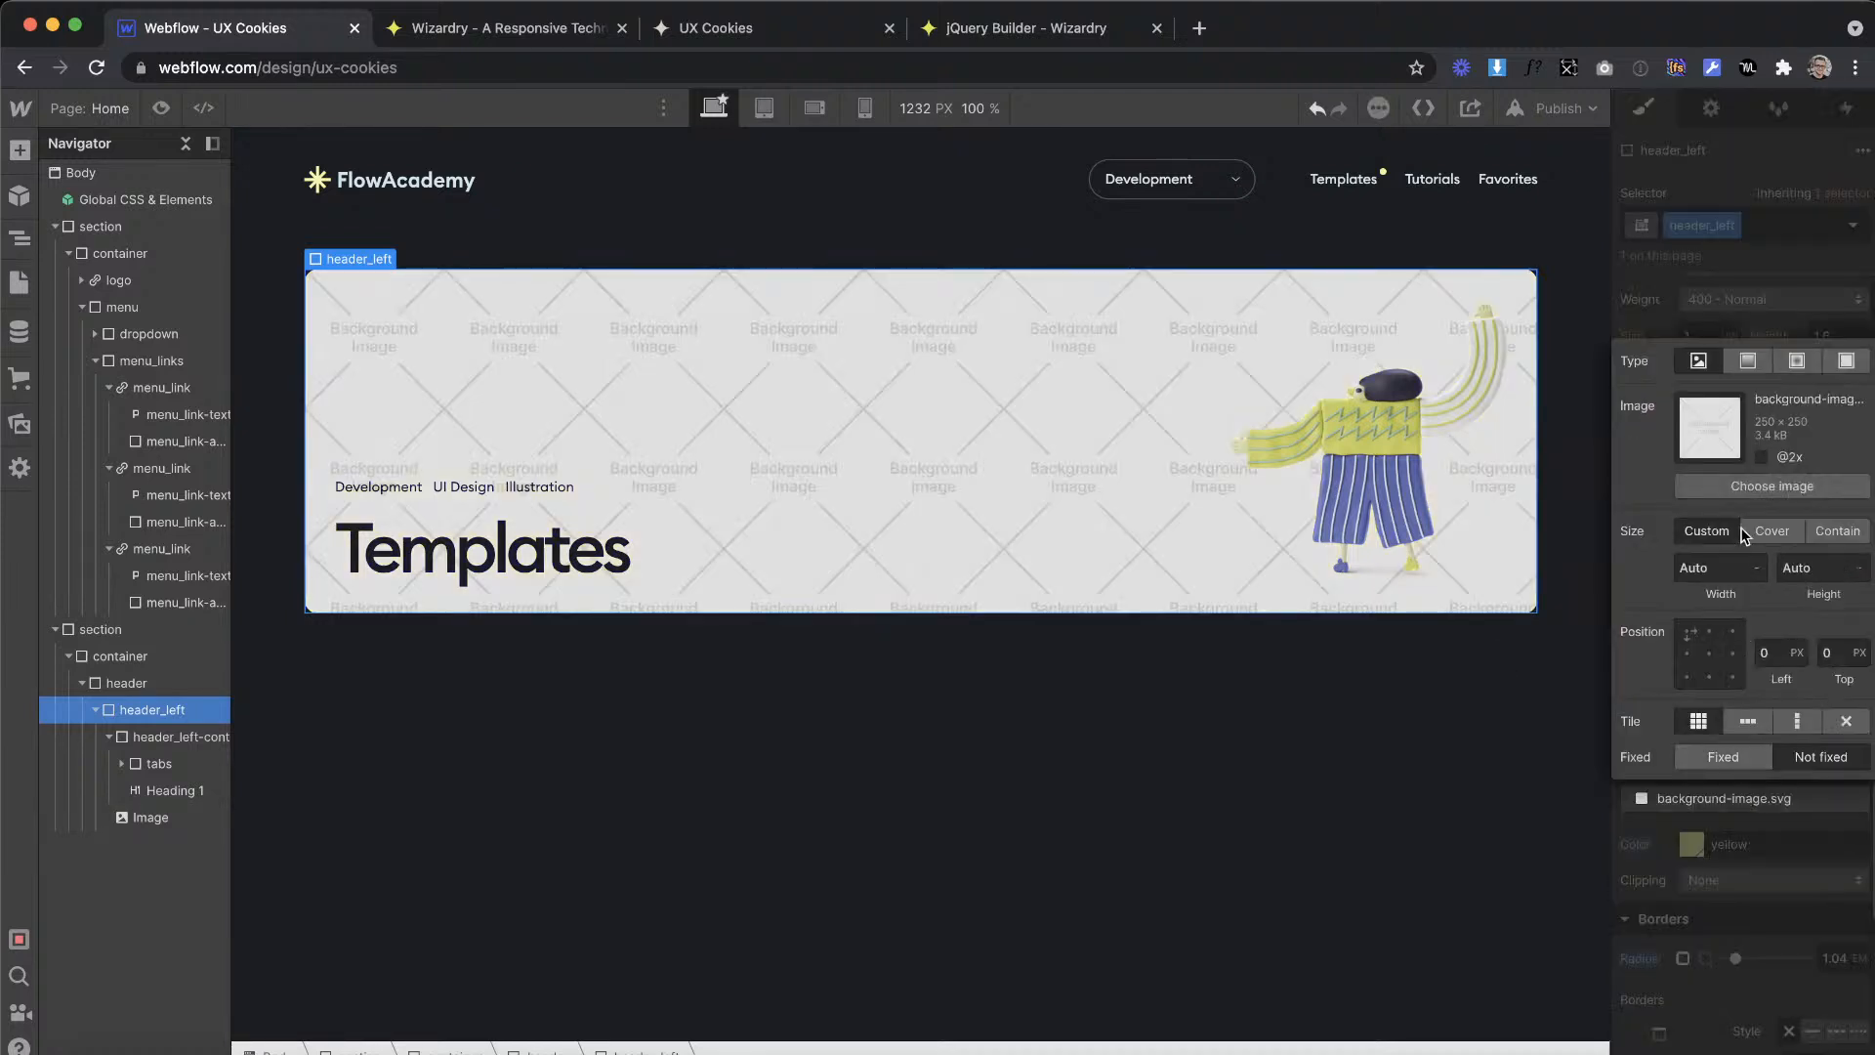
left_click(1773, 485)
left_click(106, 348)
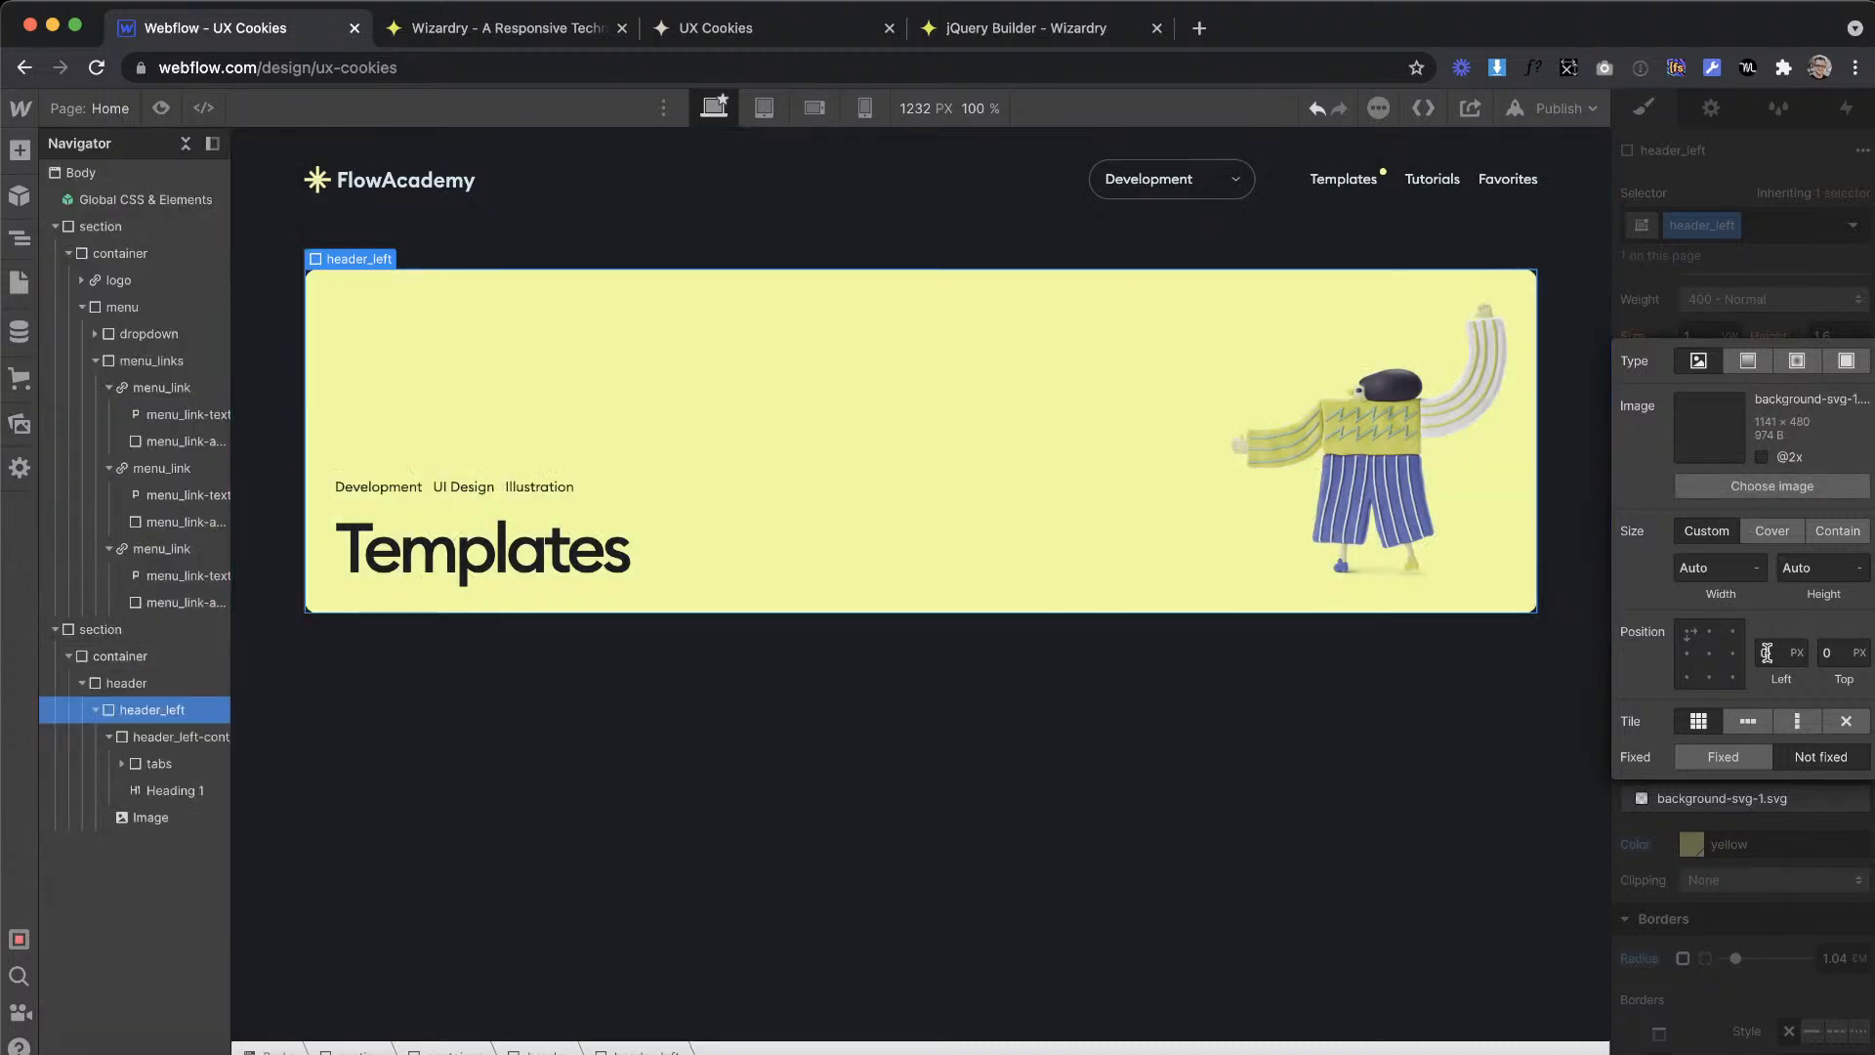
Step: Set header_left's background image size to Cover and turn off its tiling
left_click(1791, 533)
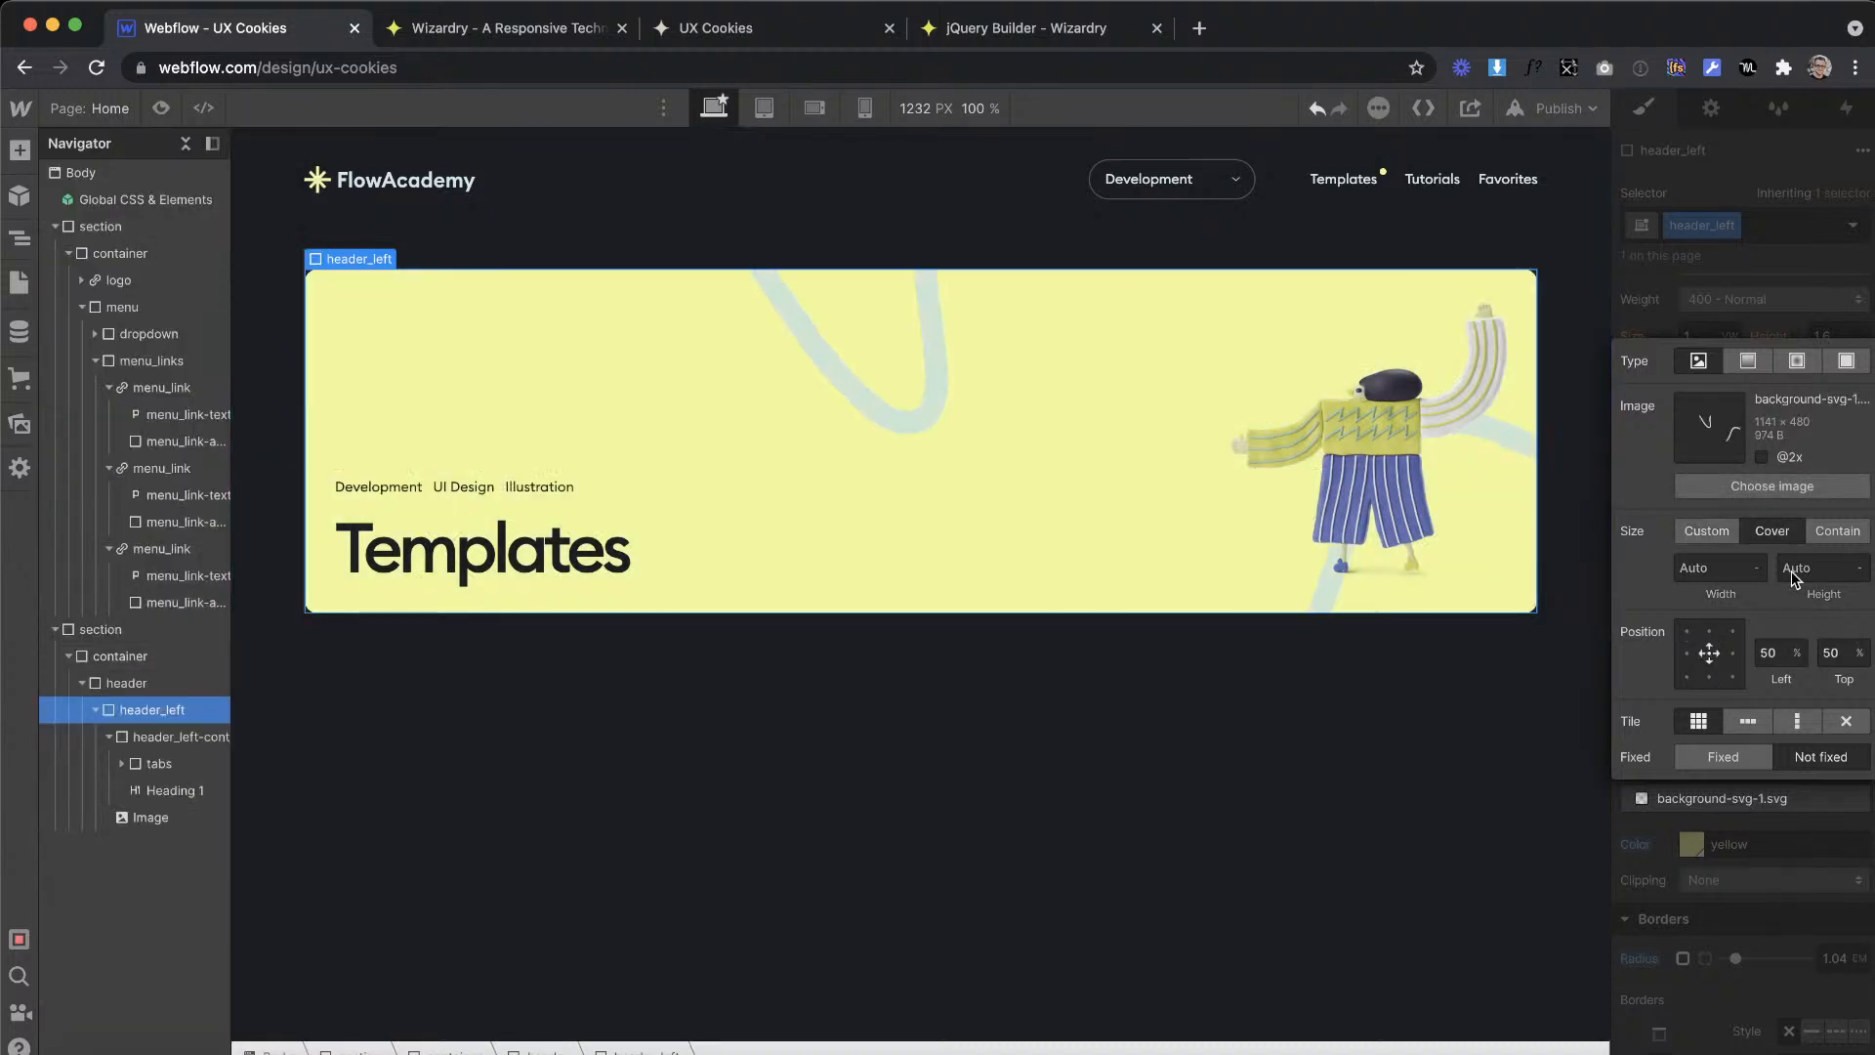
left_click(1840, 724)
left_click(1750, 913)
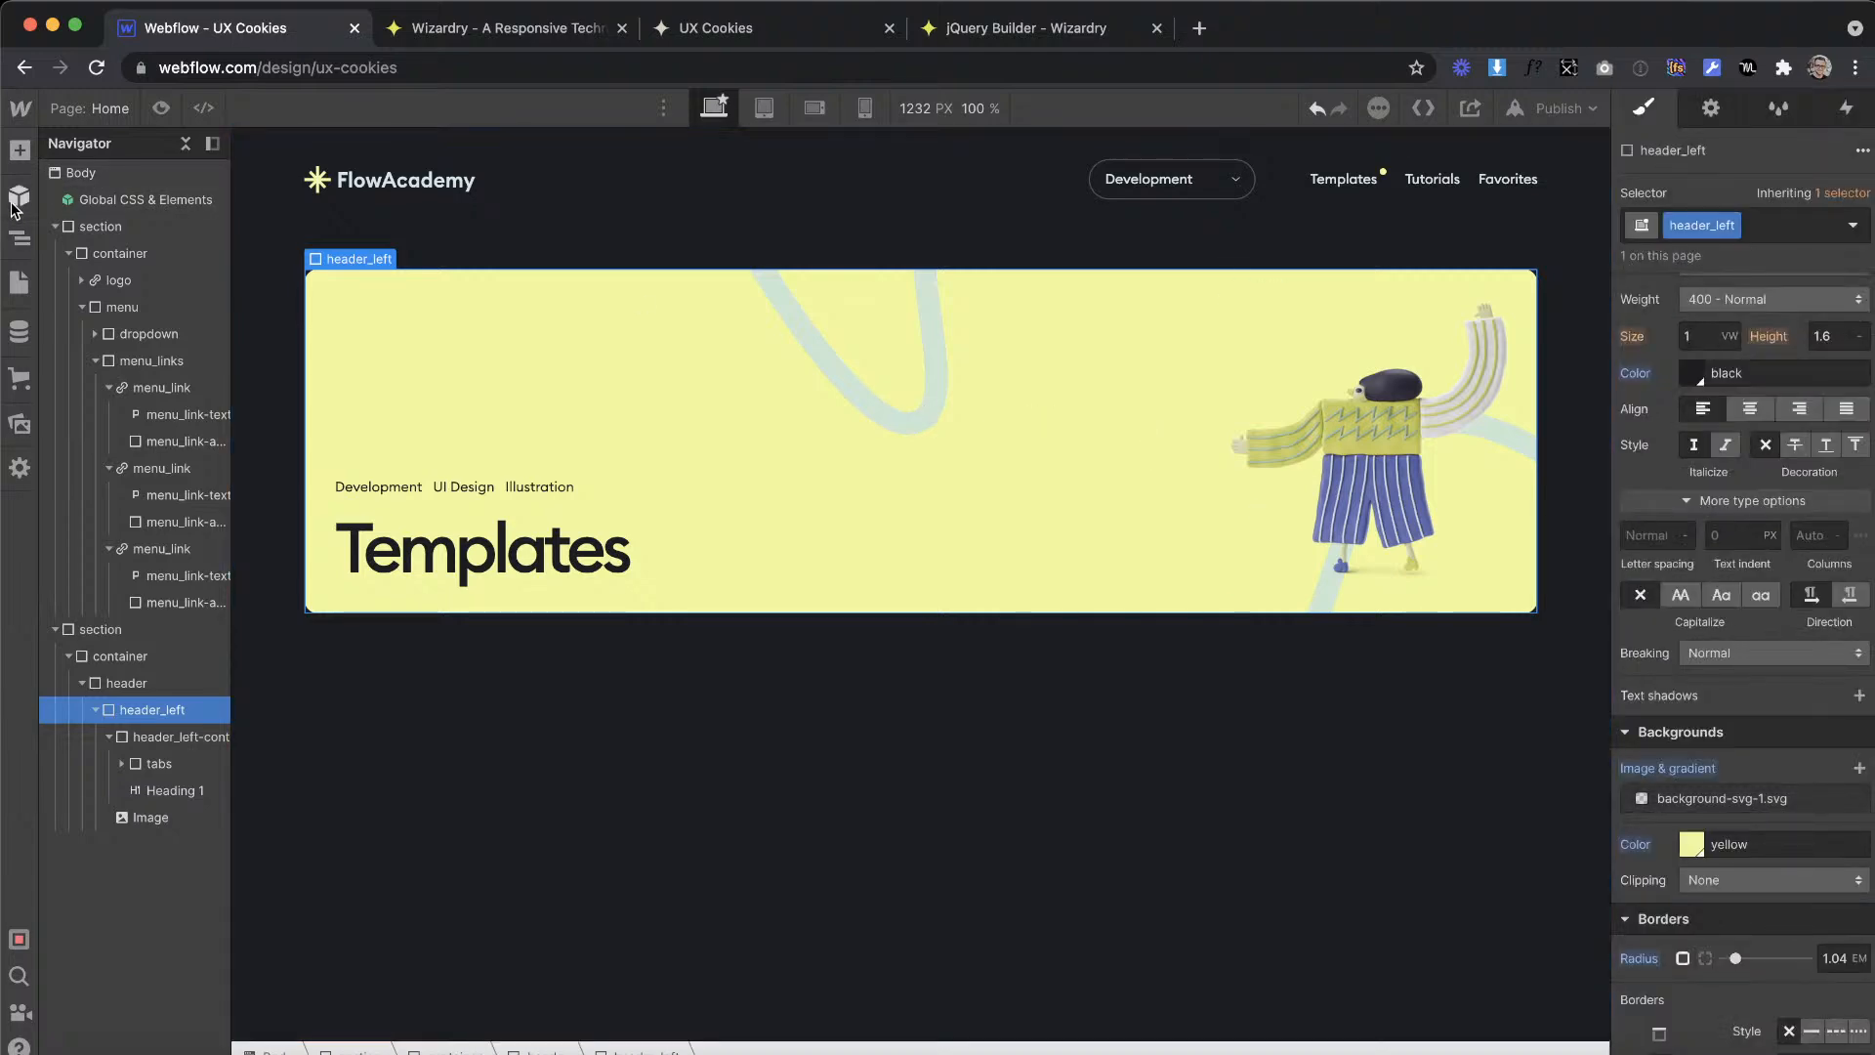
Step: Check the Templates page layout in Adobe XD, and in Webflow add a Div Block above header in the second section's container
key("ctrl+Right")
scroll(652, 516, "right", 5)
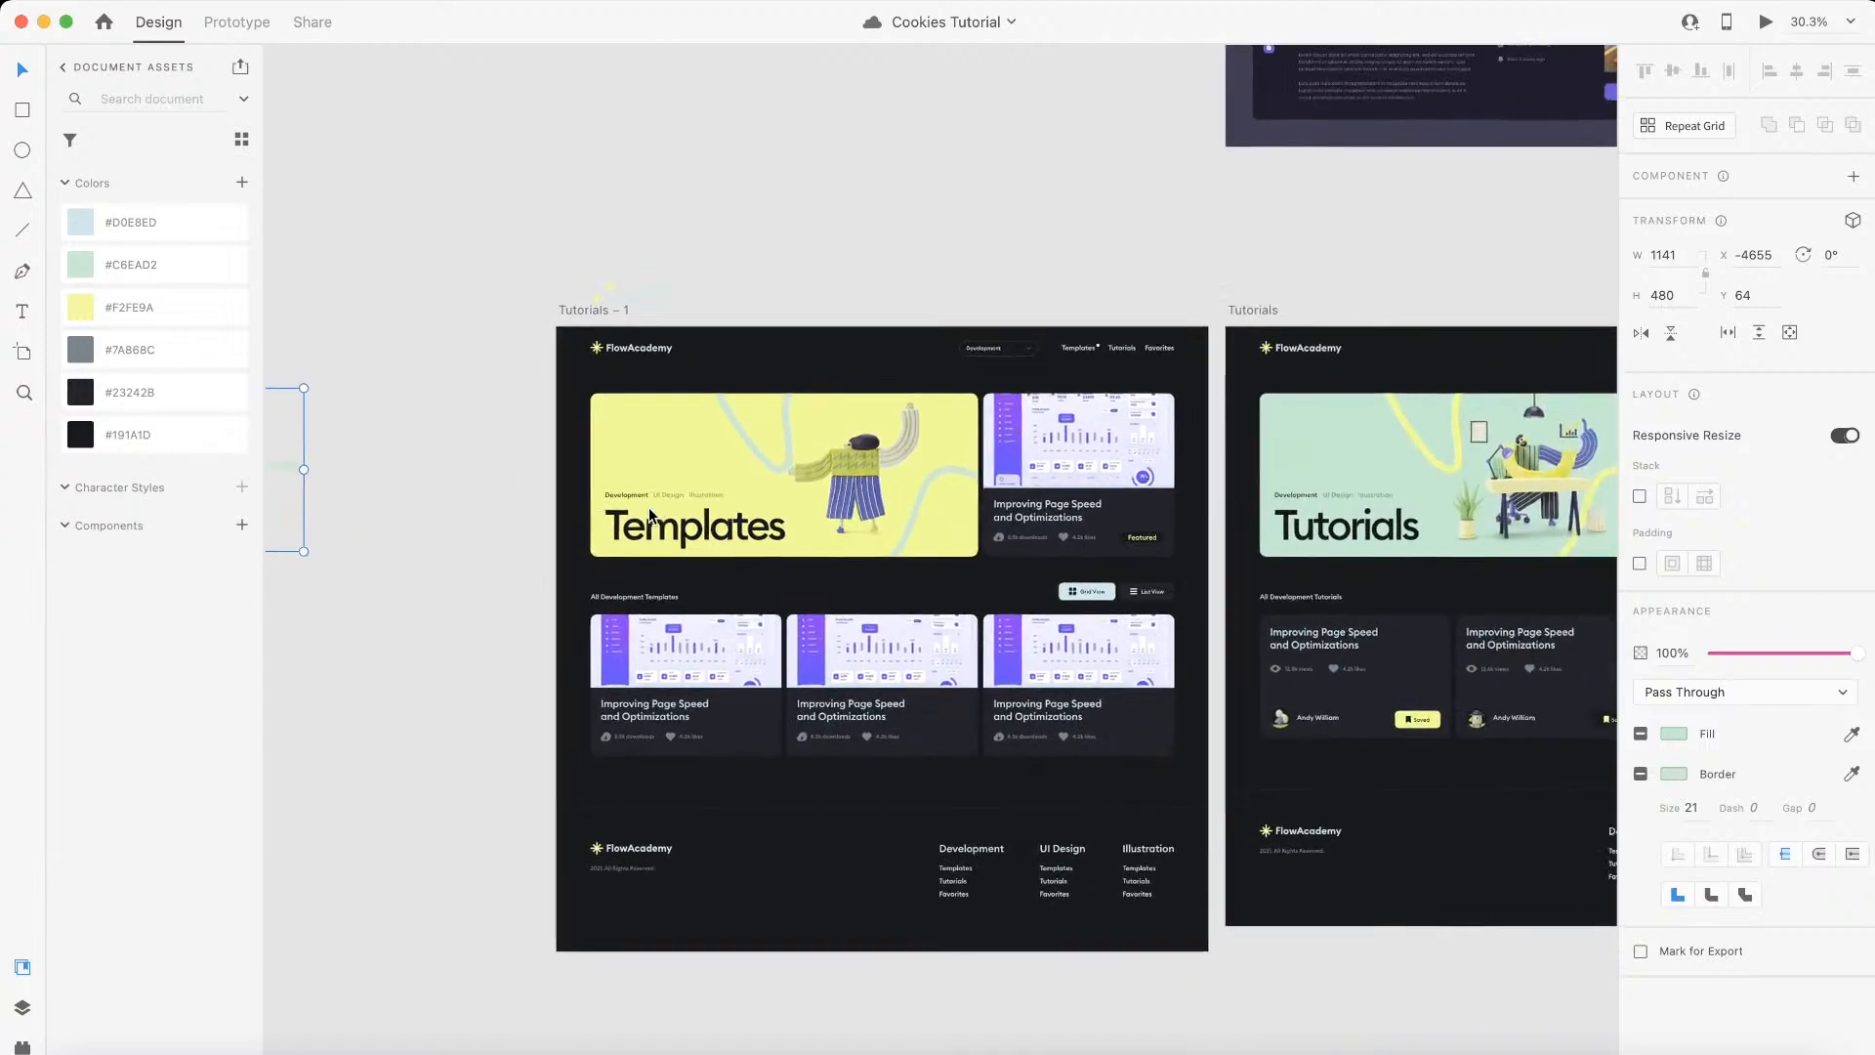
scroll(653, 516, "left", 1)
key("ctrl+Left")
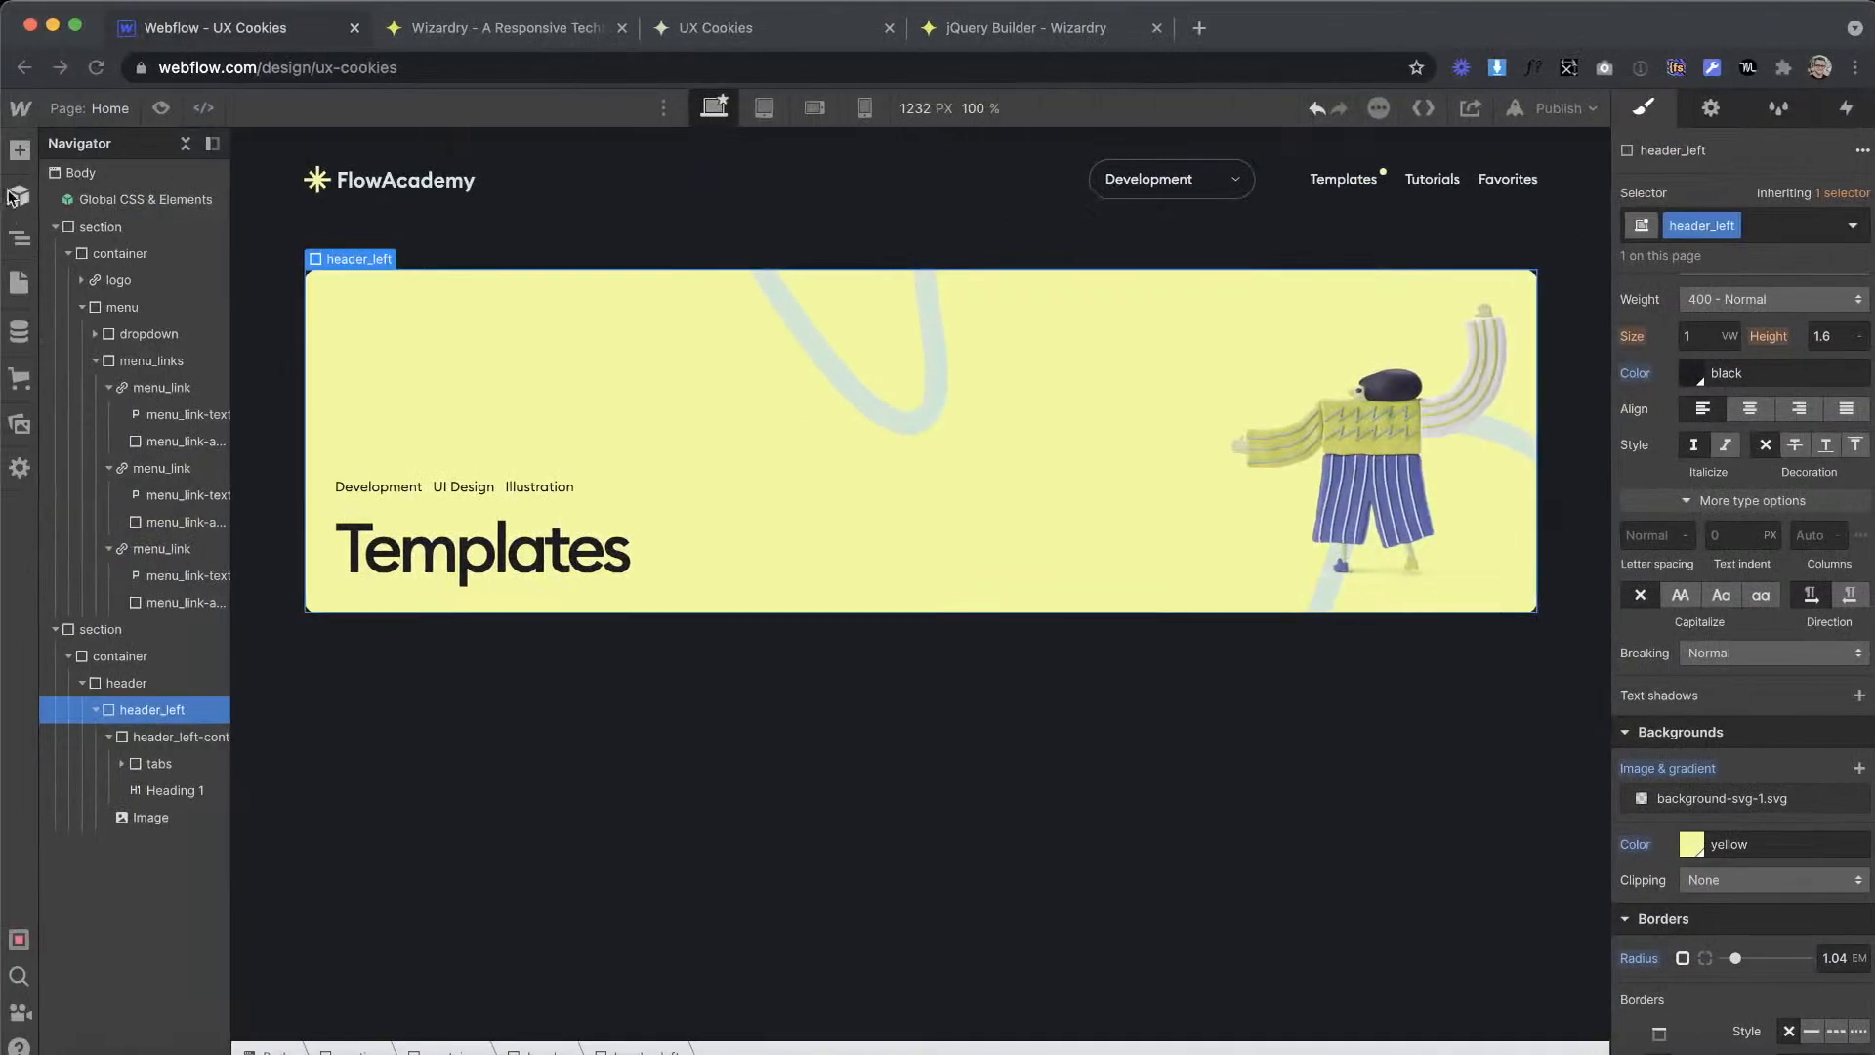
left_click(19, 149)
left_click_drag(62, 555, 437, 259)
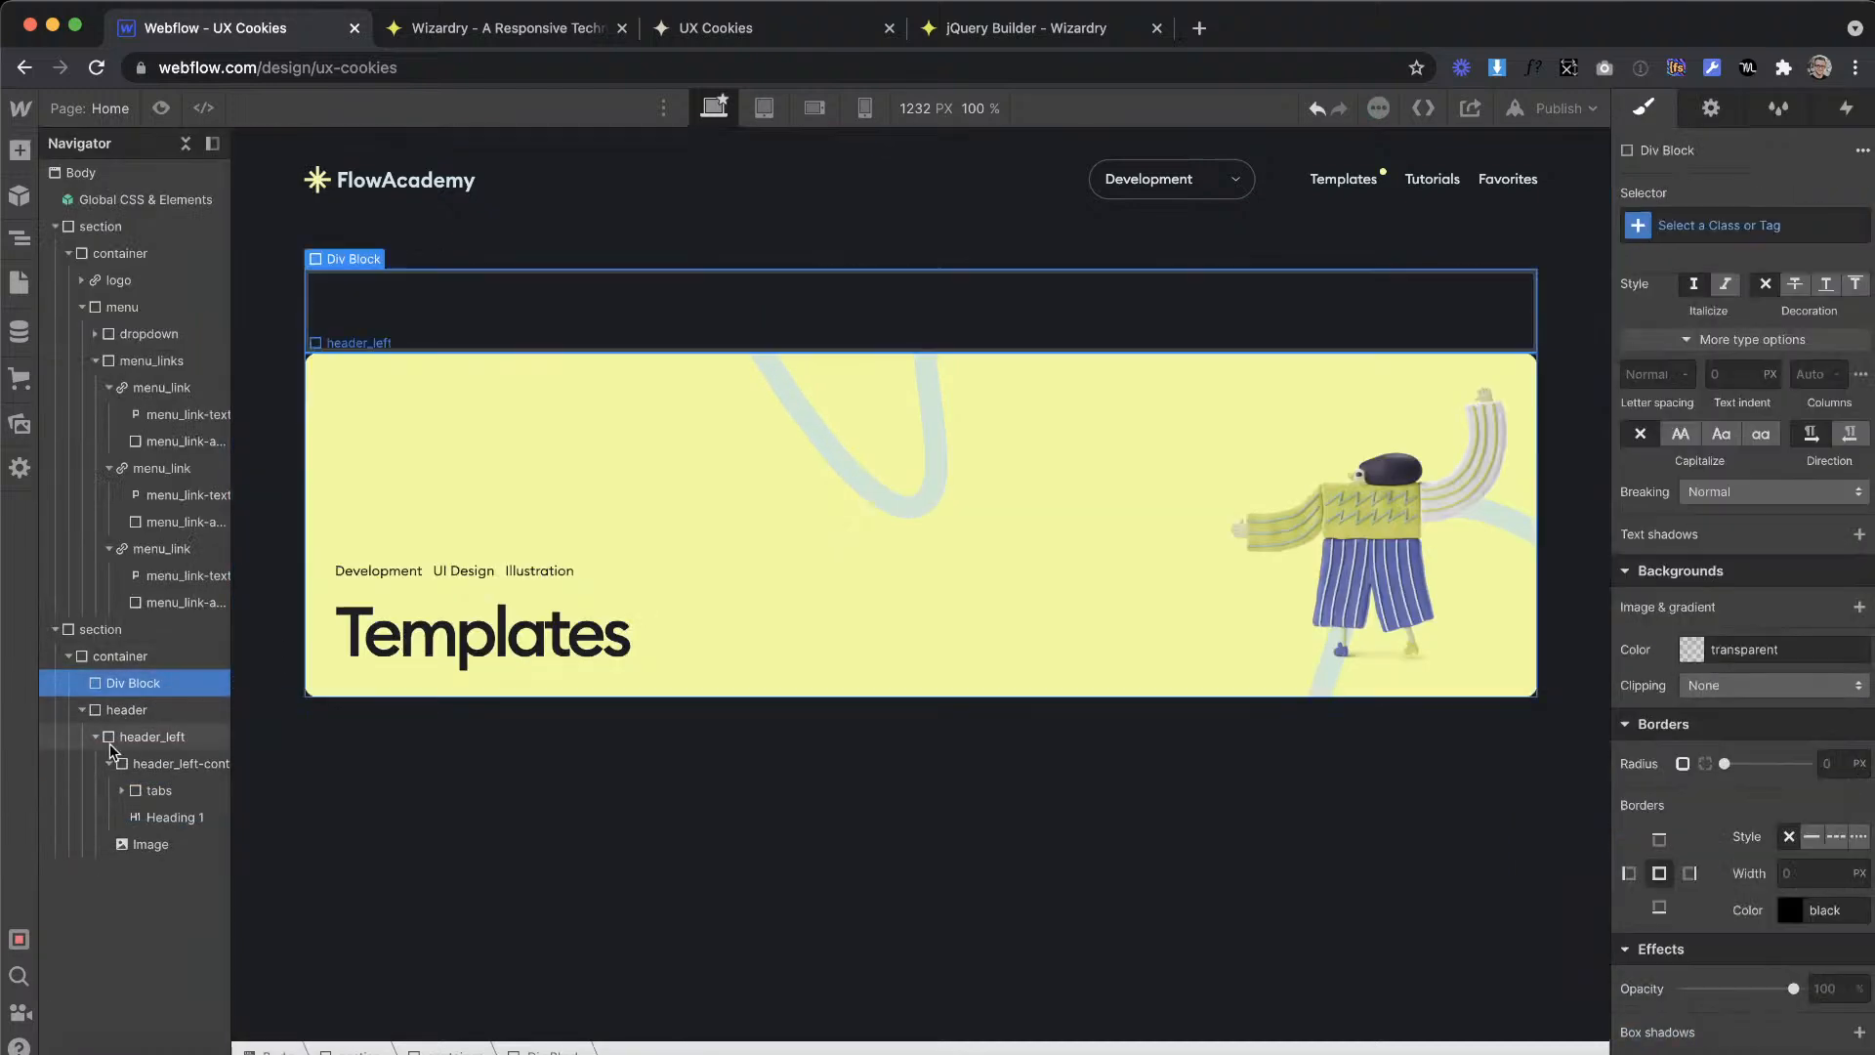
Step: Give the new Div Block the class hero-grid
left_click(1740, 218)
type("hero_")
key("BackSpace")
key("BackSpace")
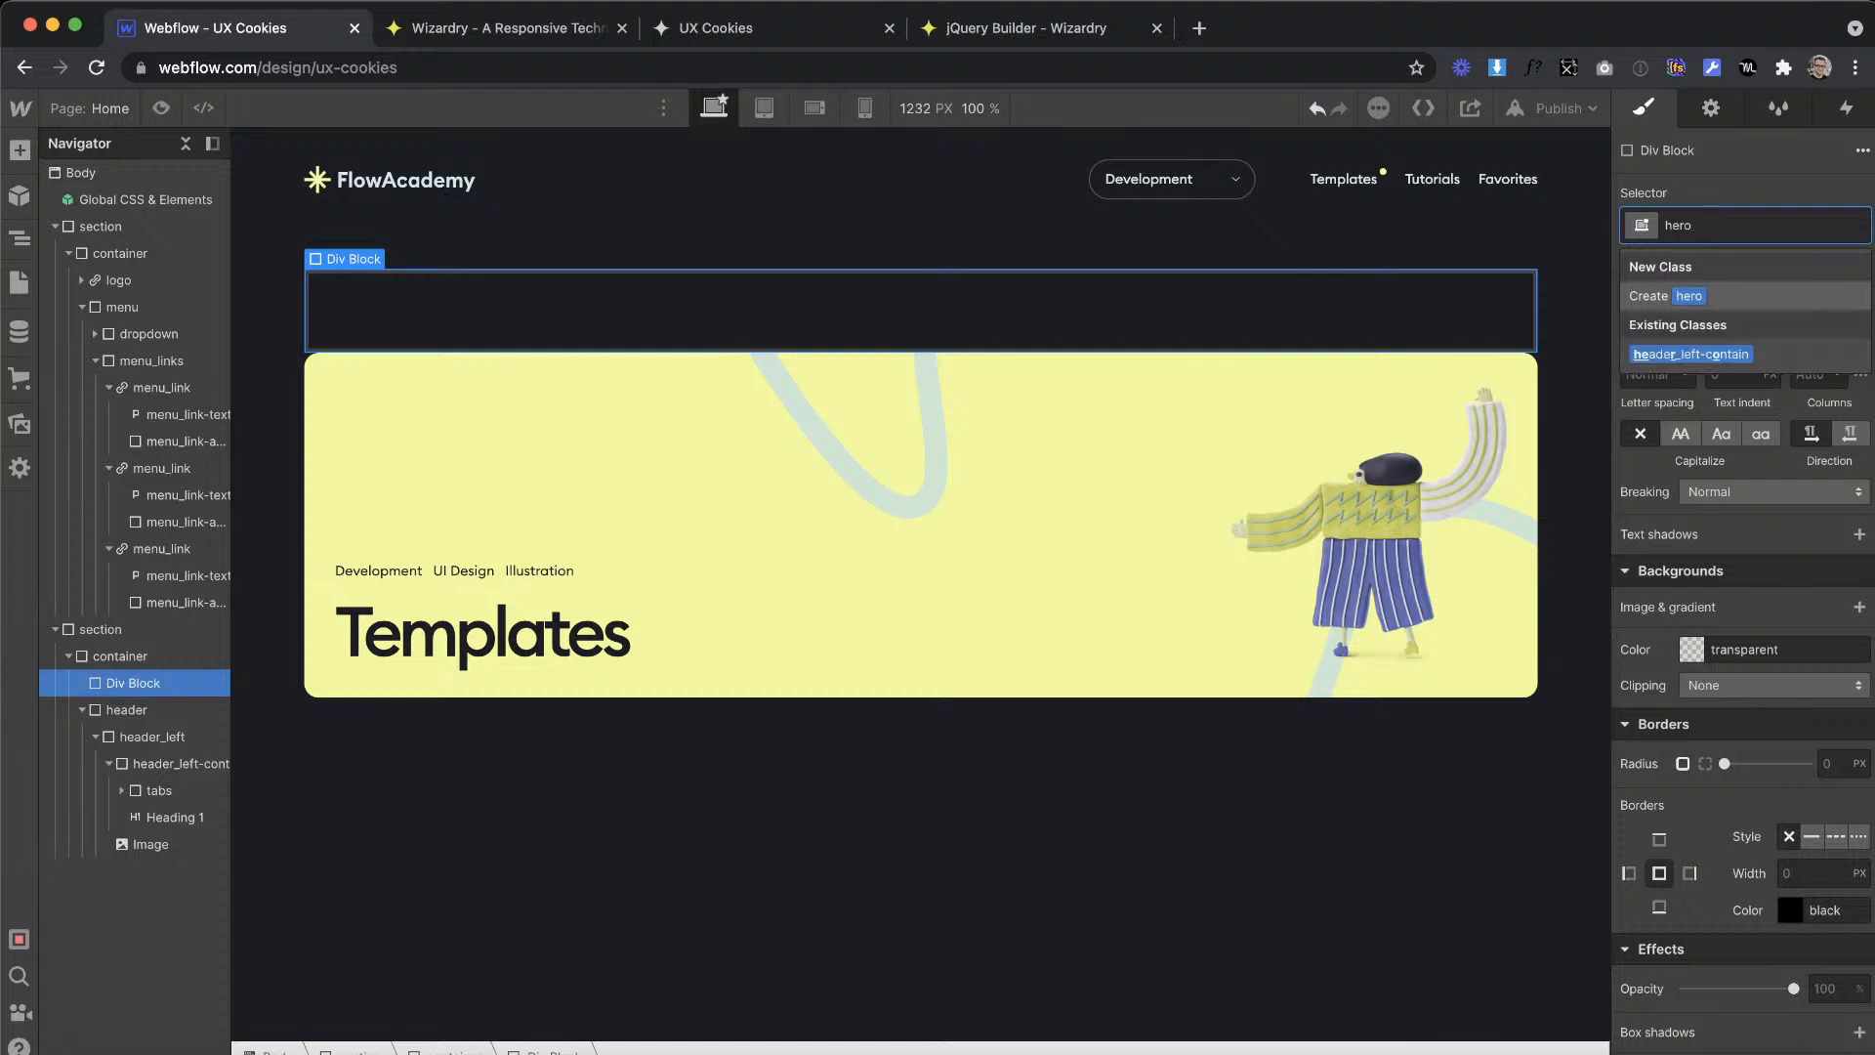
type("-g")
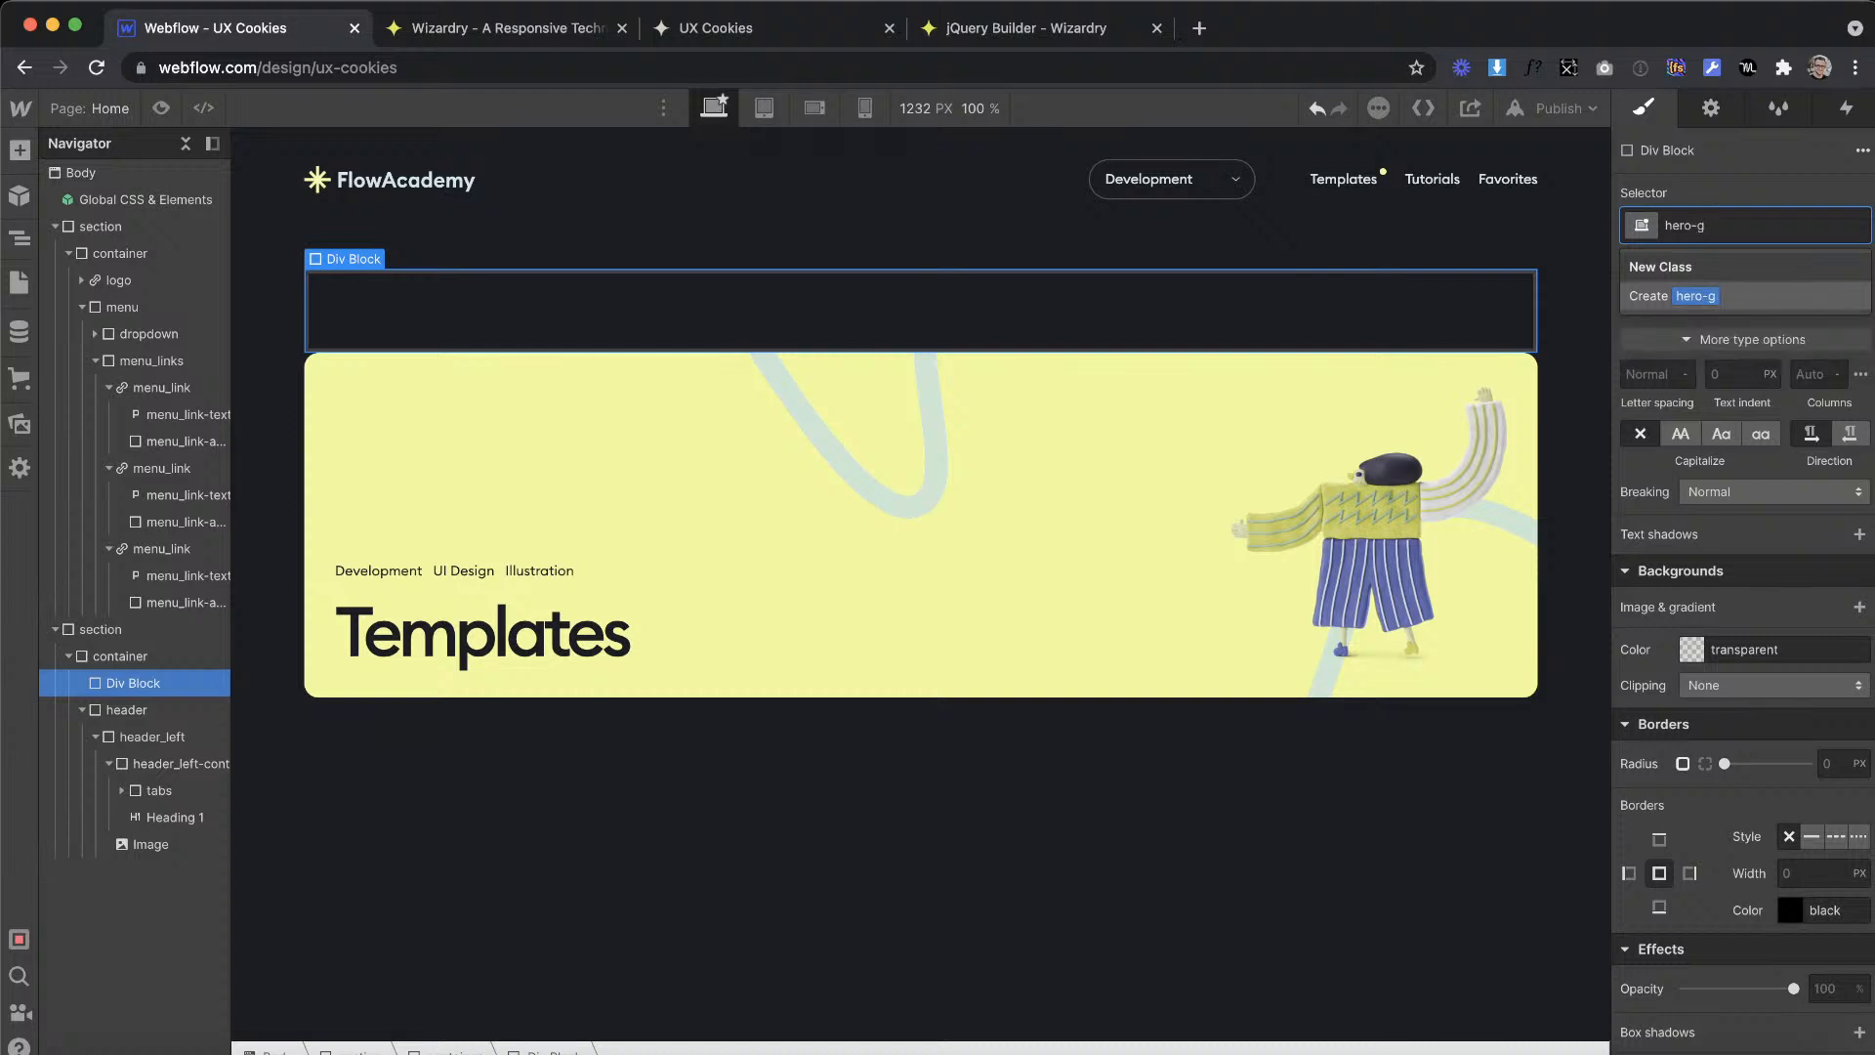
type("rid")
key("Return")
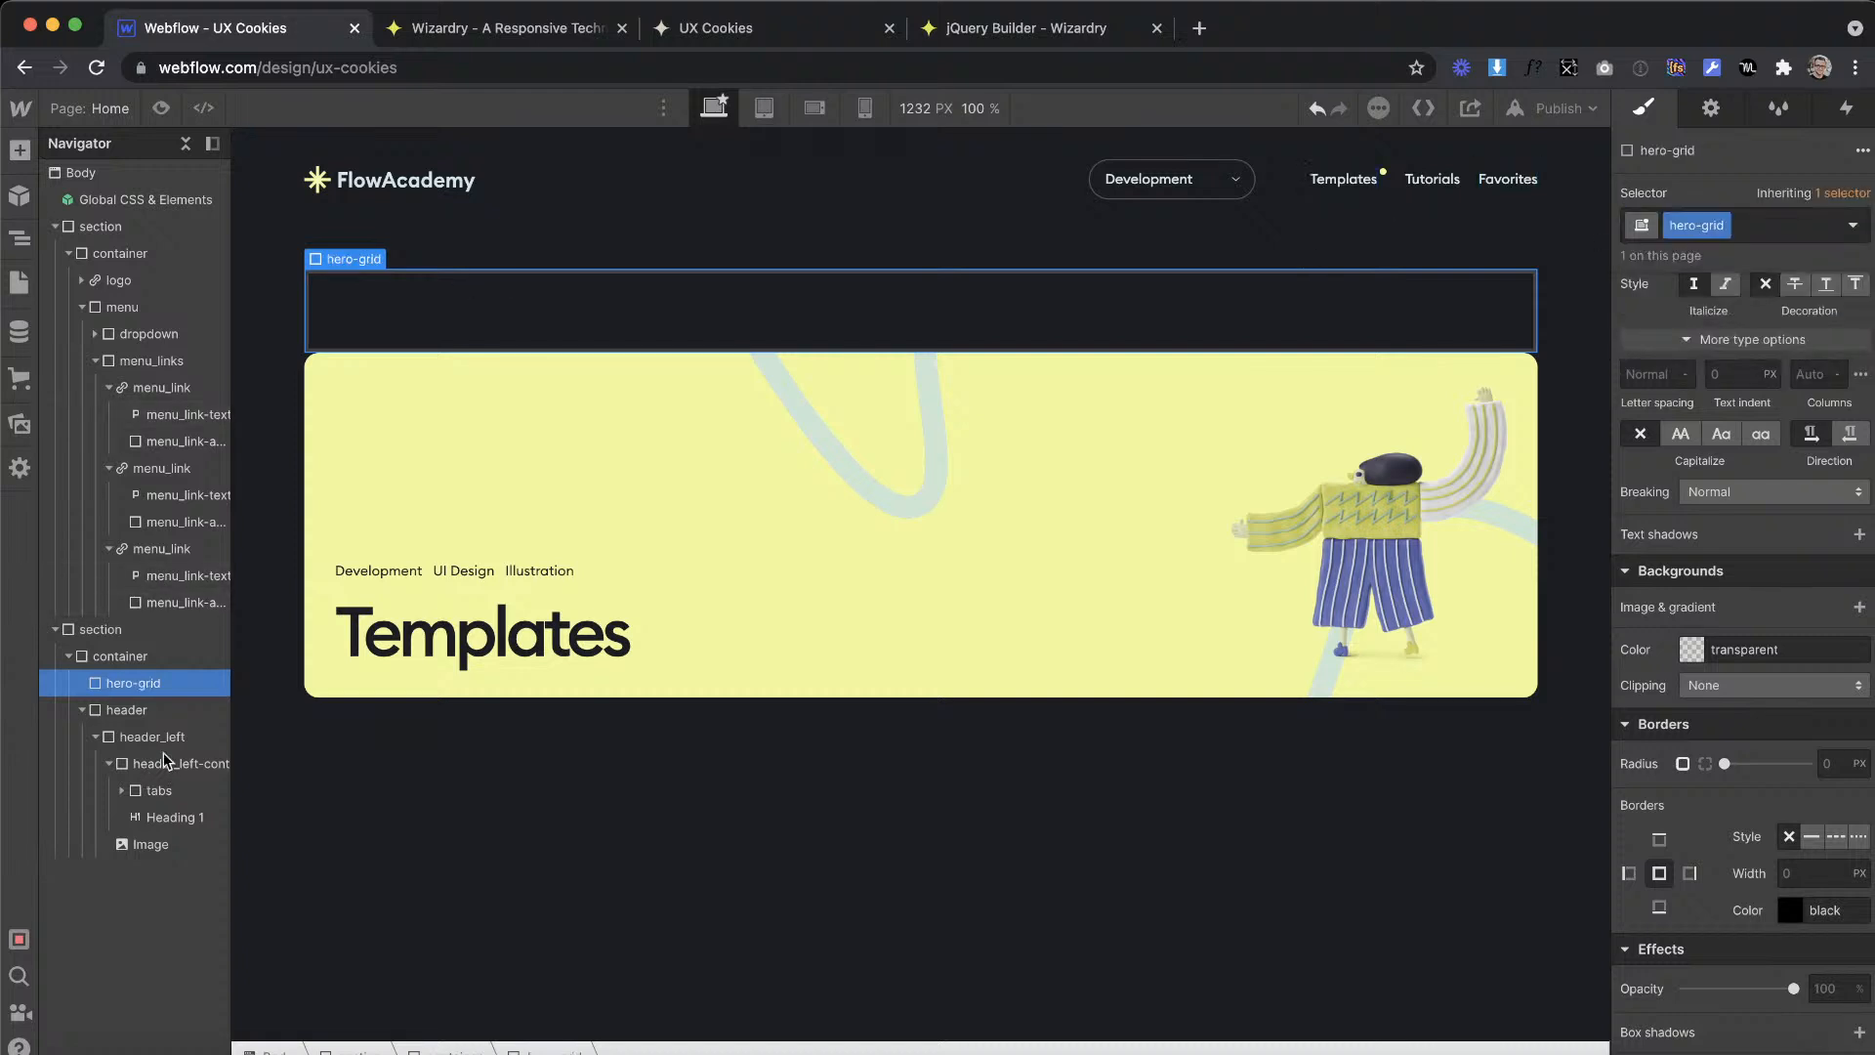
Step: Nest the header block inside hero-grid and select hero-grid
left_click(149, 712)
left_click_drag(150, 694, 151, 686)
left_click(150, 686)
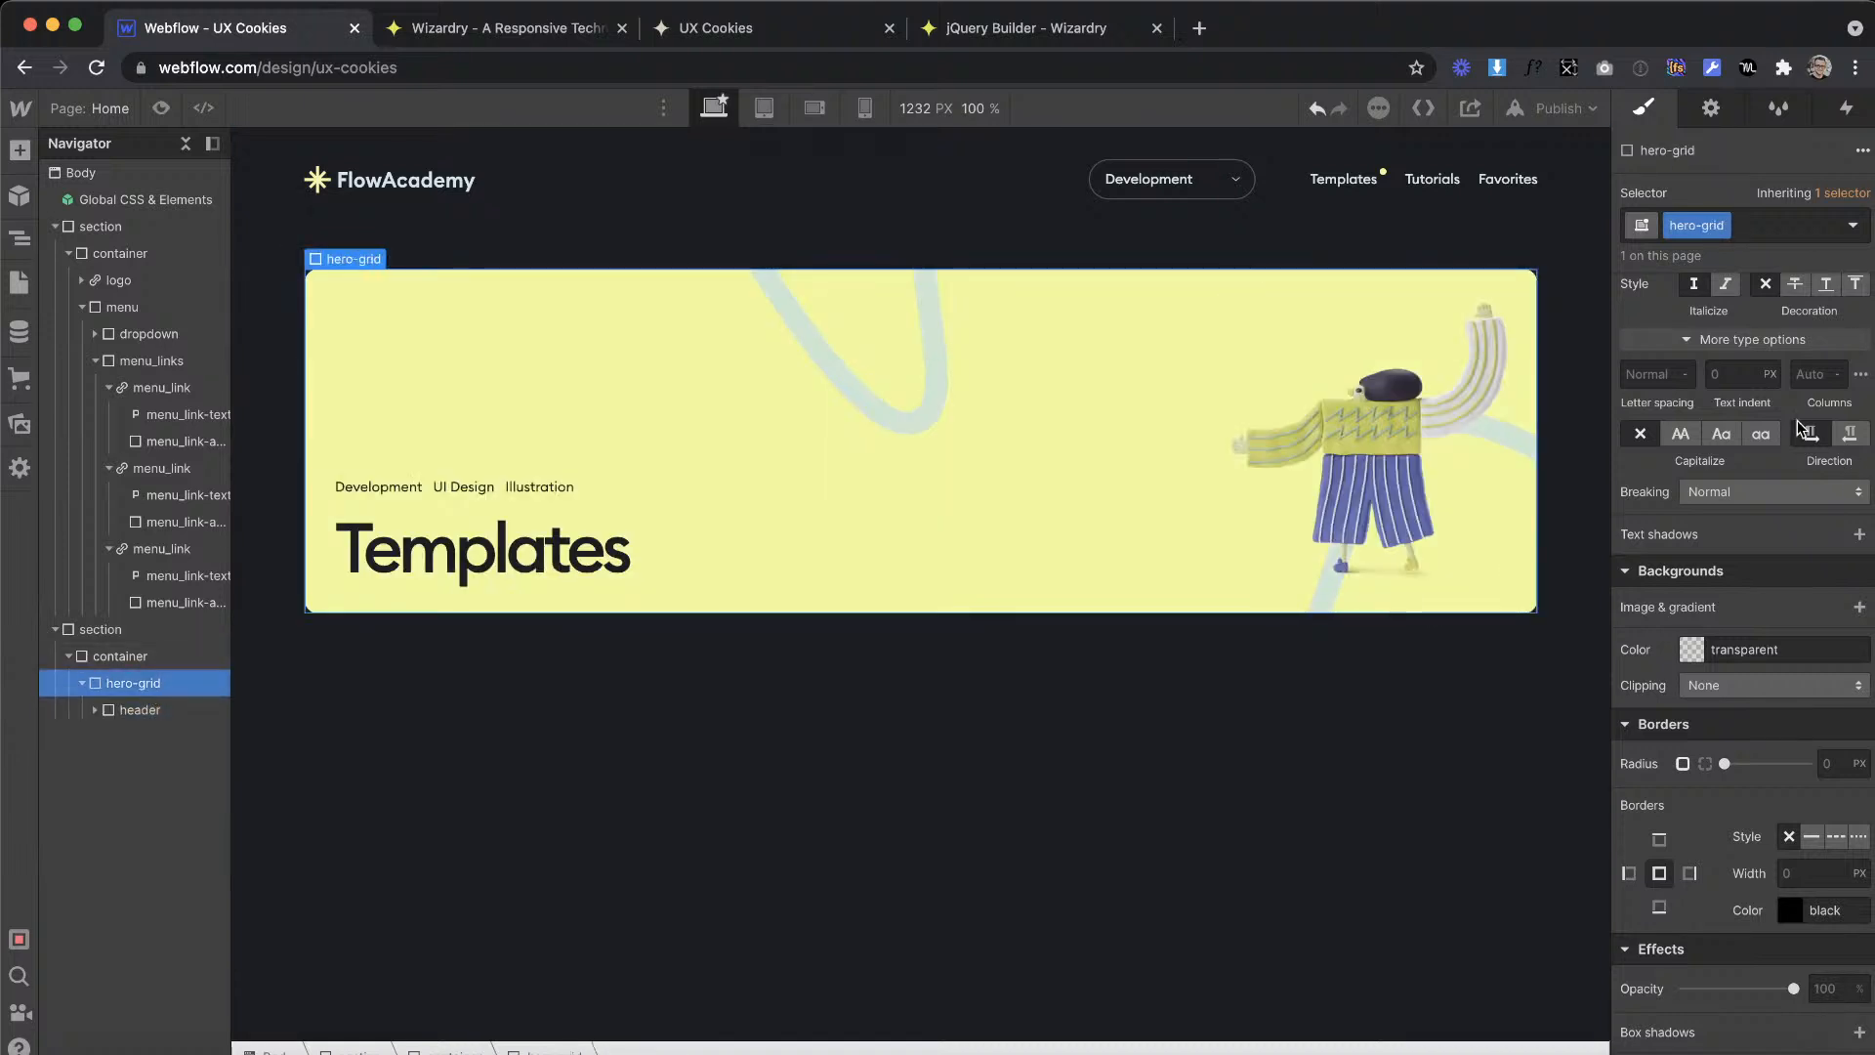
Step: Set hero-grid's display to Grid with columns of 2fr and 1fr and a single Auto row
scroll(1797, 420, "up", 10)
left_click(1757, 326)
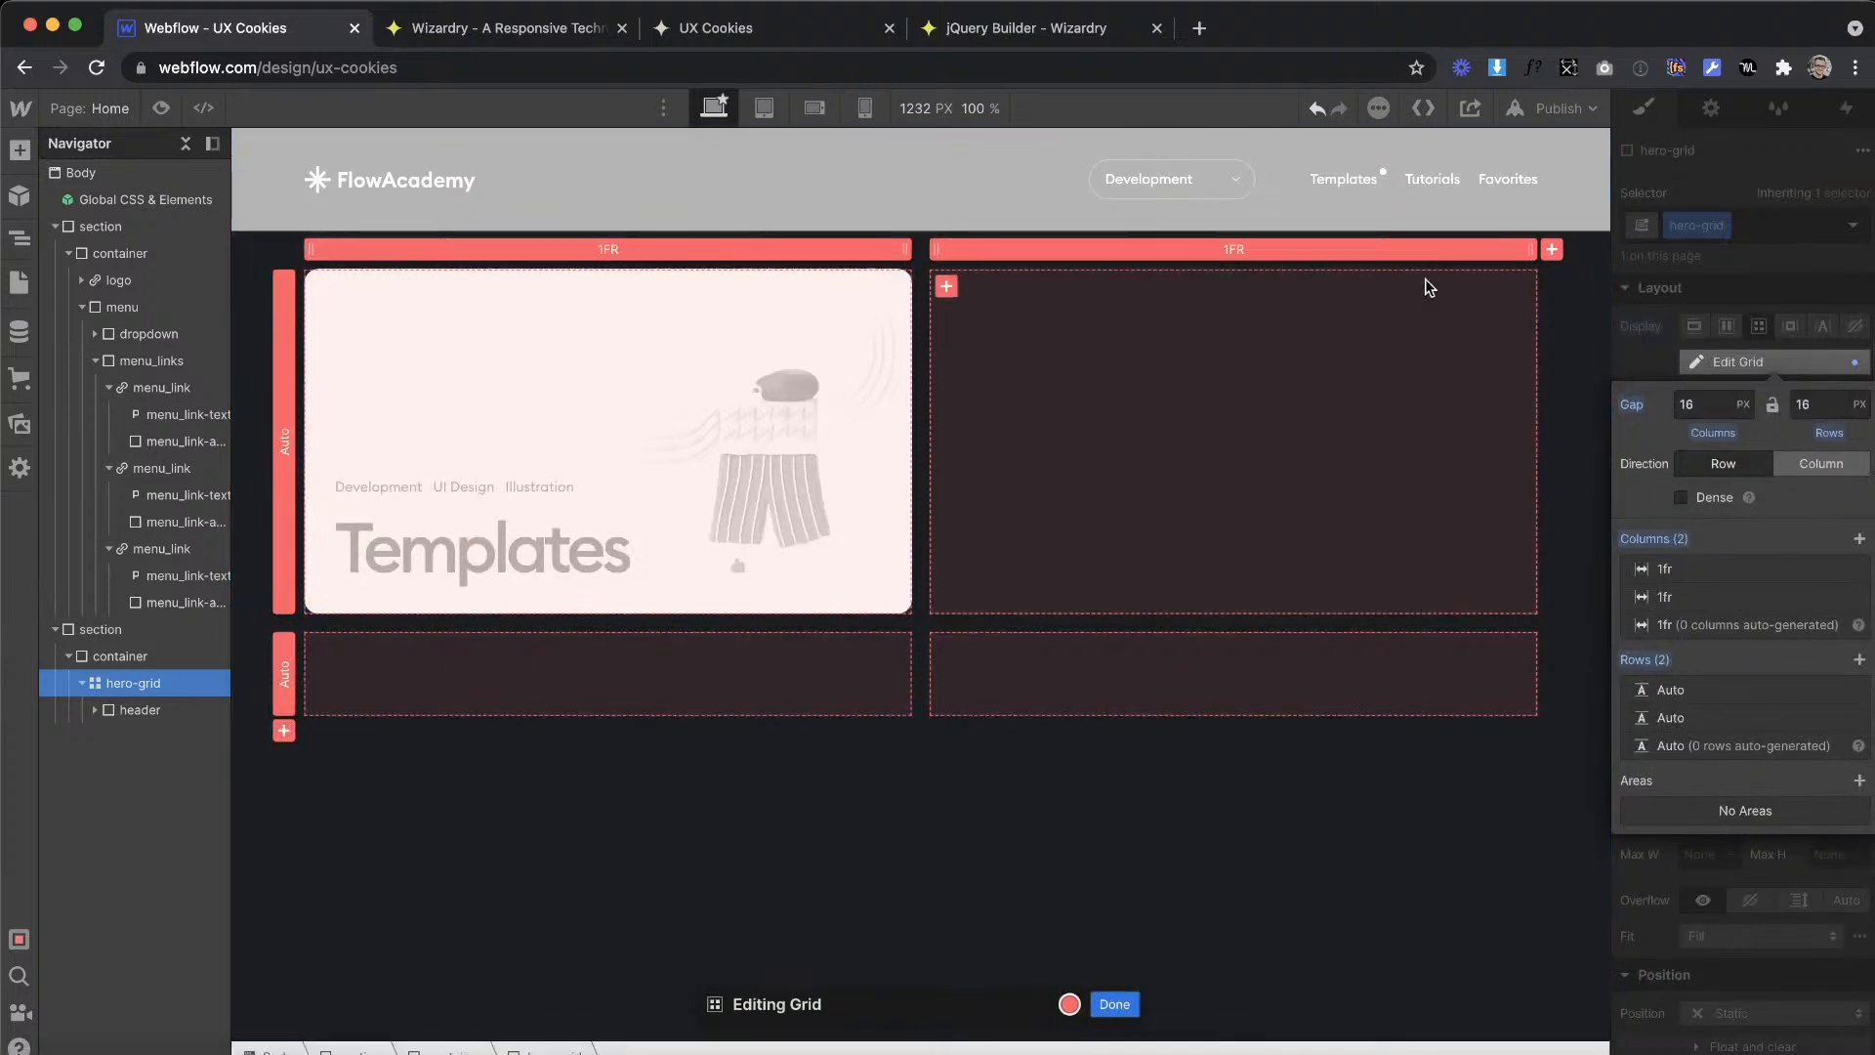
left_click(678, 249)
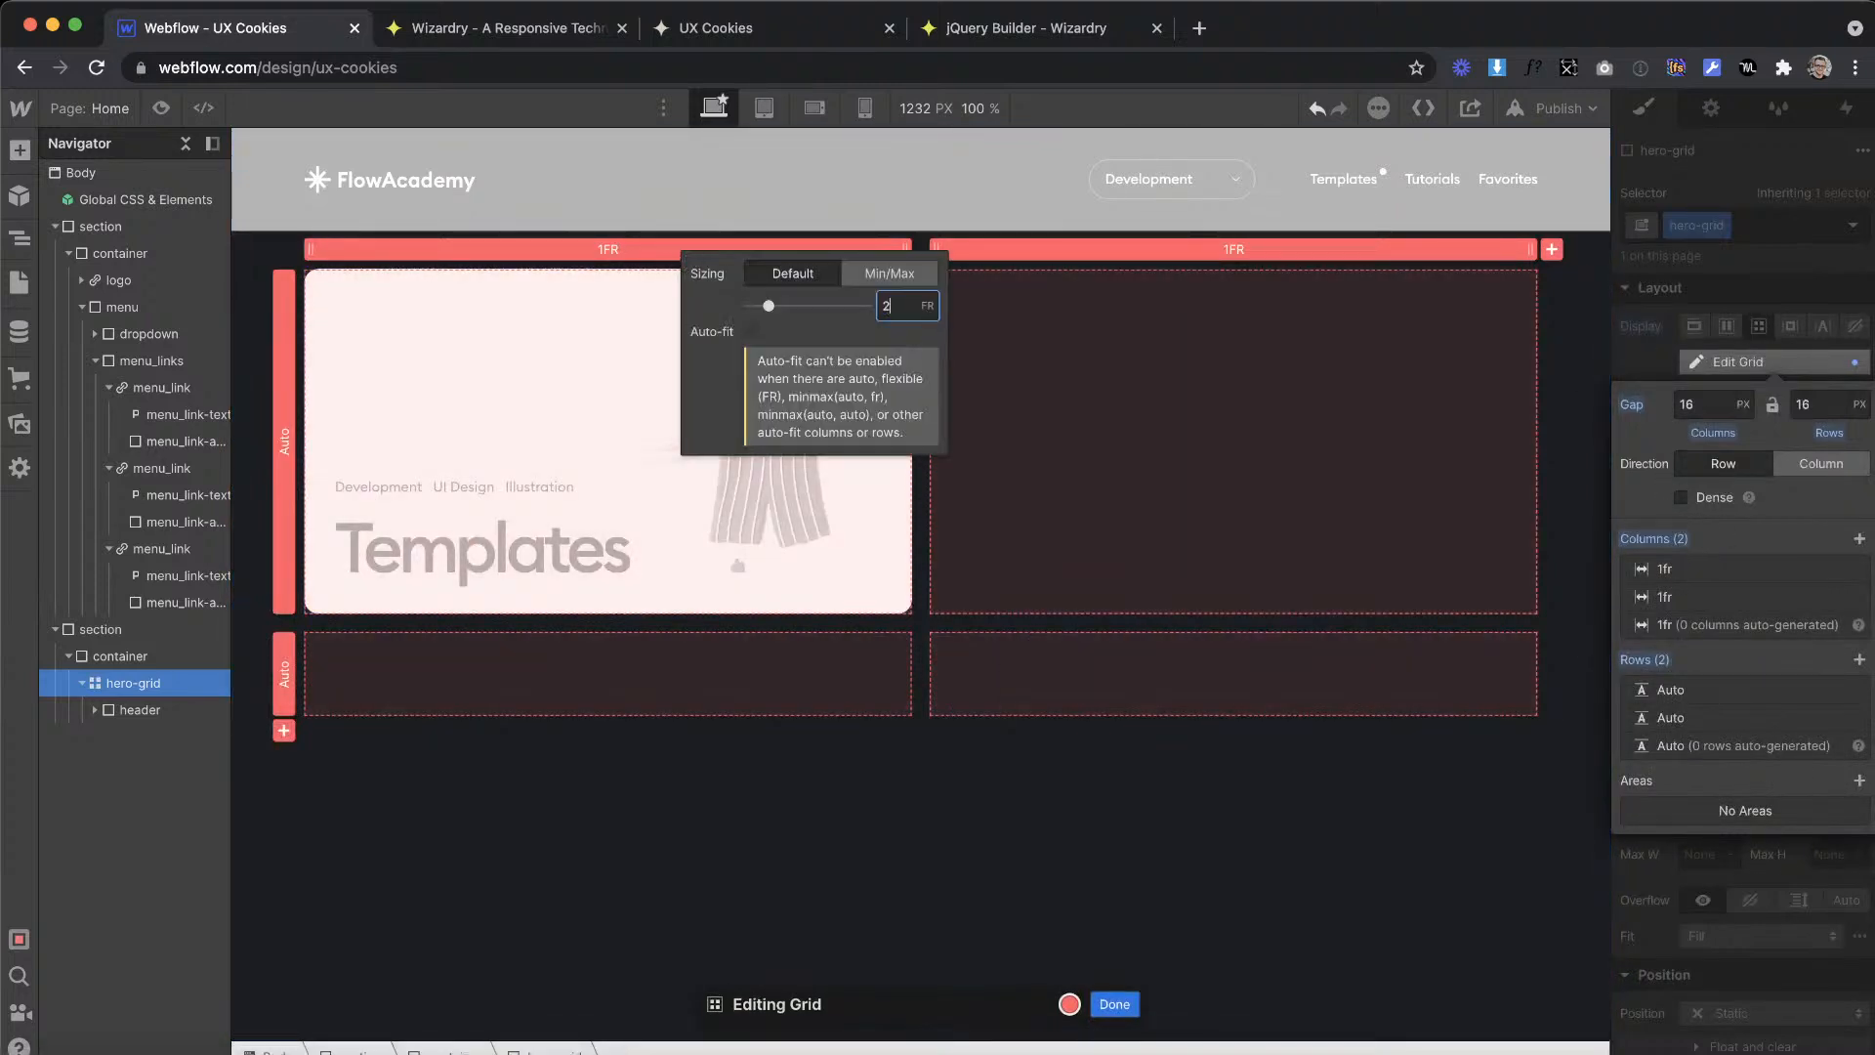
left_click(1755, 331)
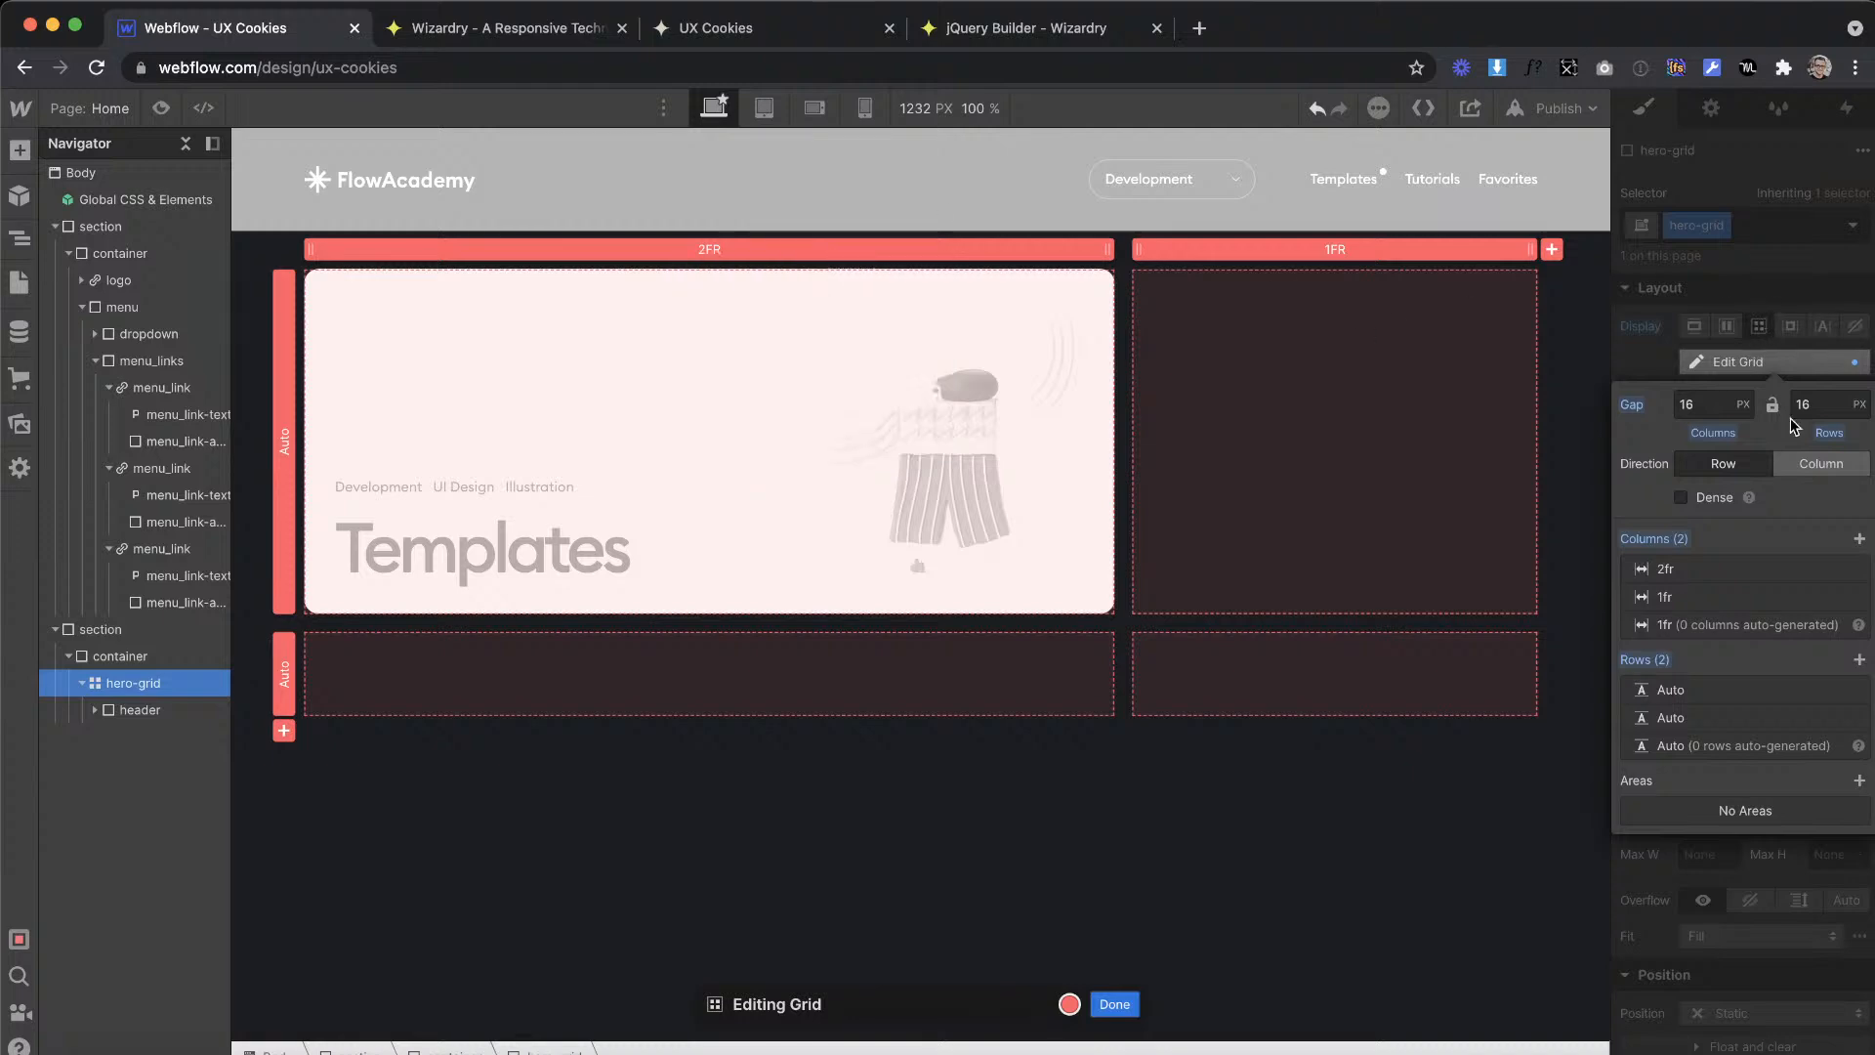
left_click(1859, 689)
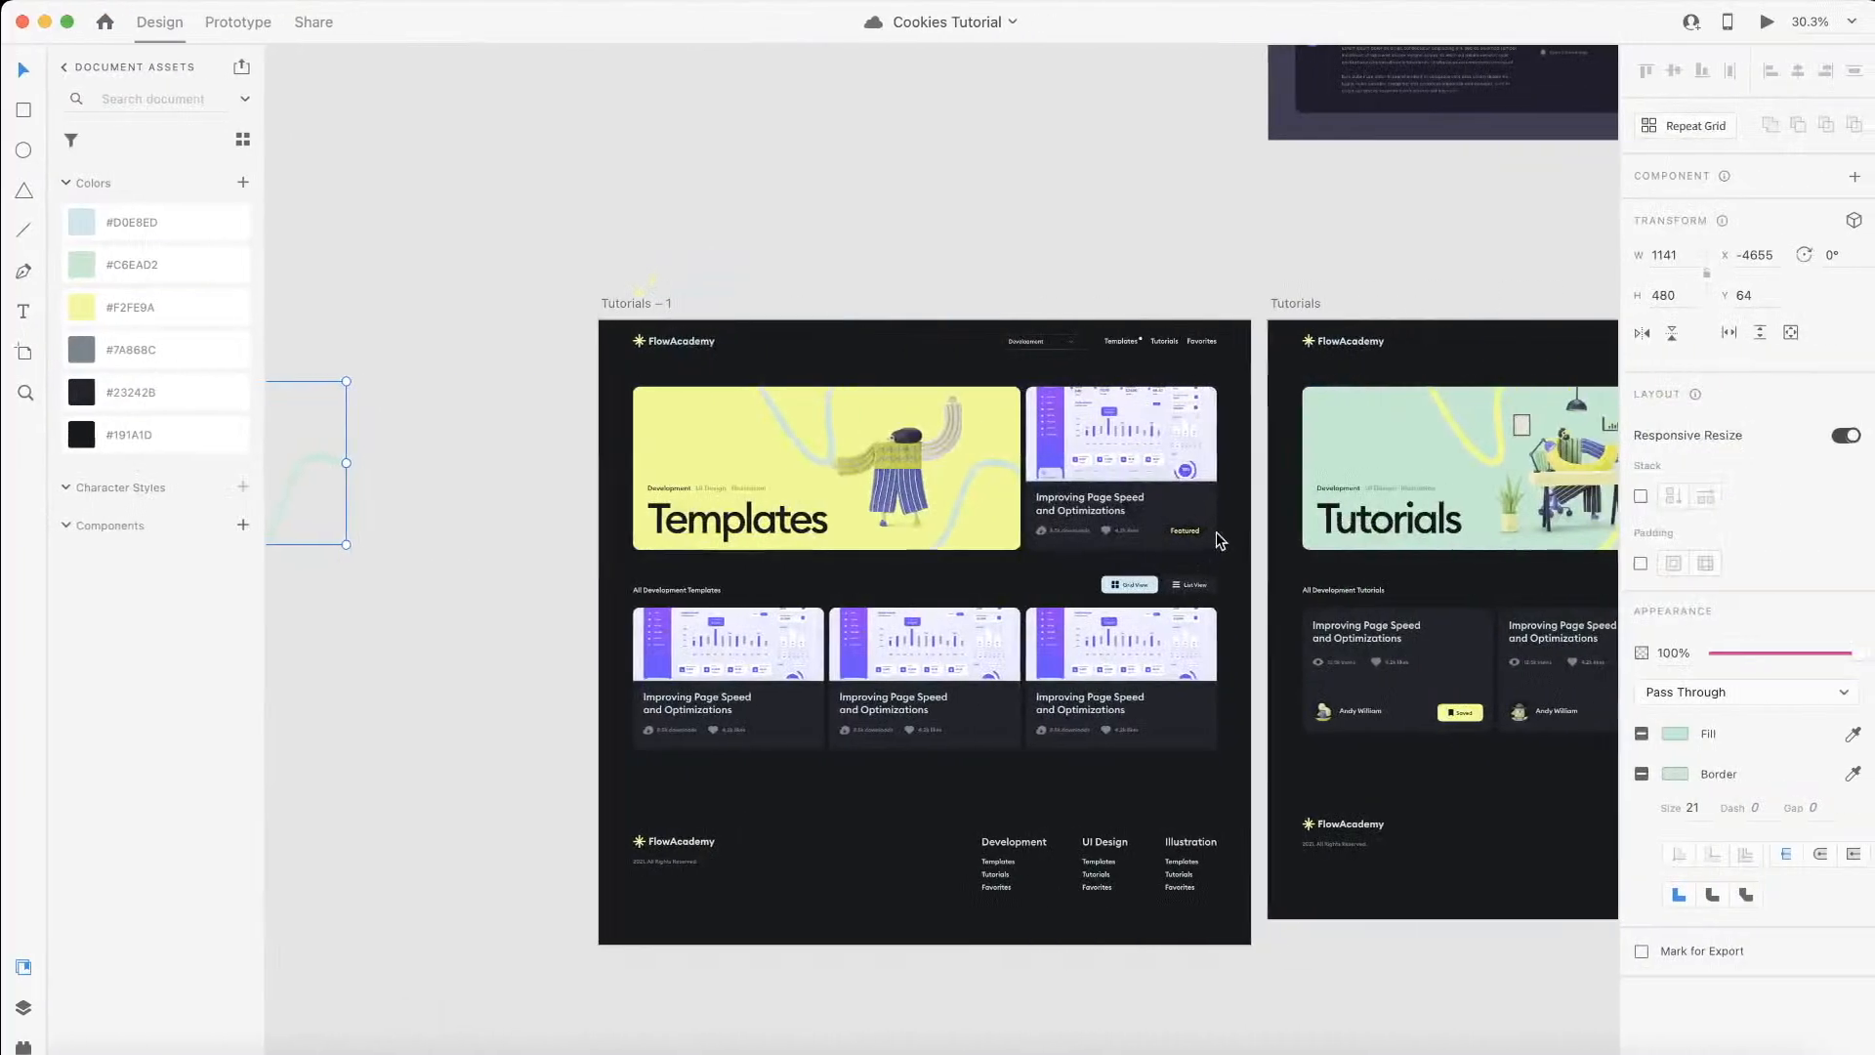
Step: Check the gap between the banner and the featured card in Adobe XD, and convert 16 px to EMs in the Wizardry converter
scroll(952, 494, "up", 5)
left_click(1063, 436)
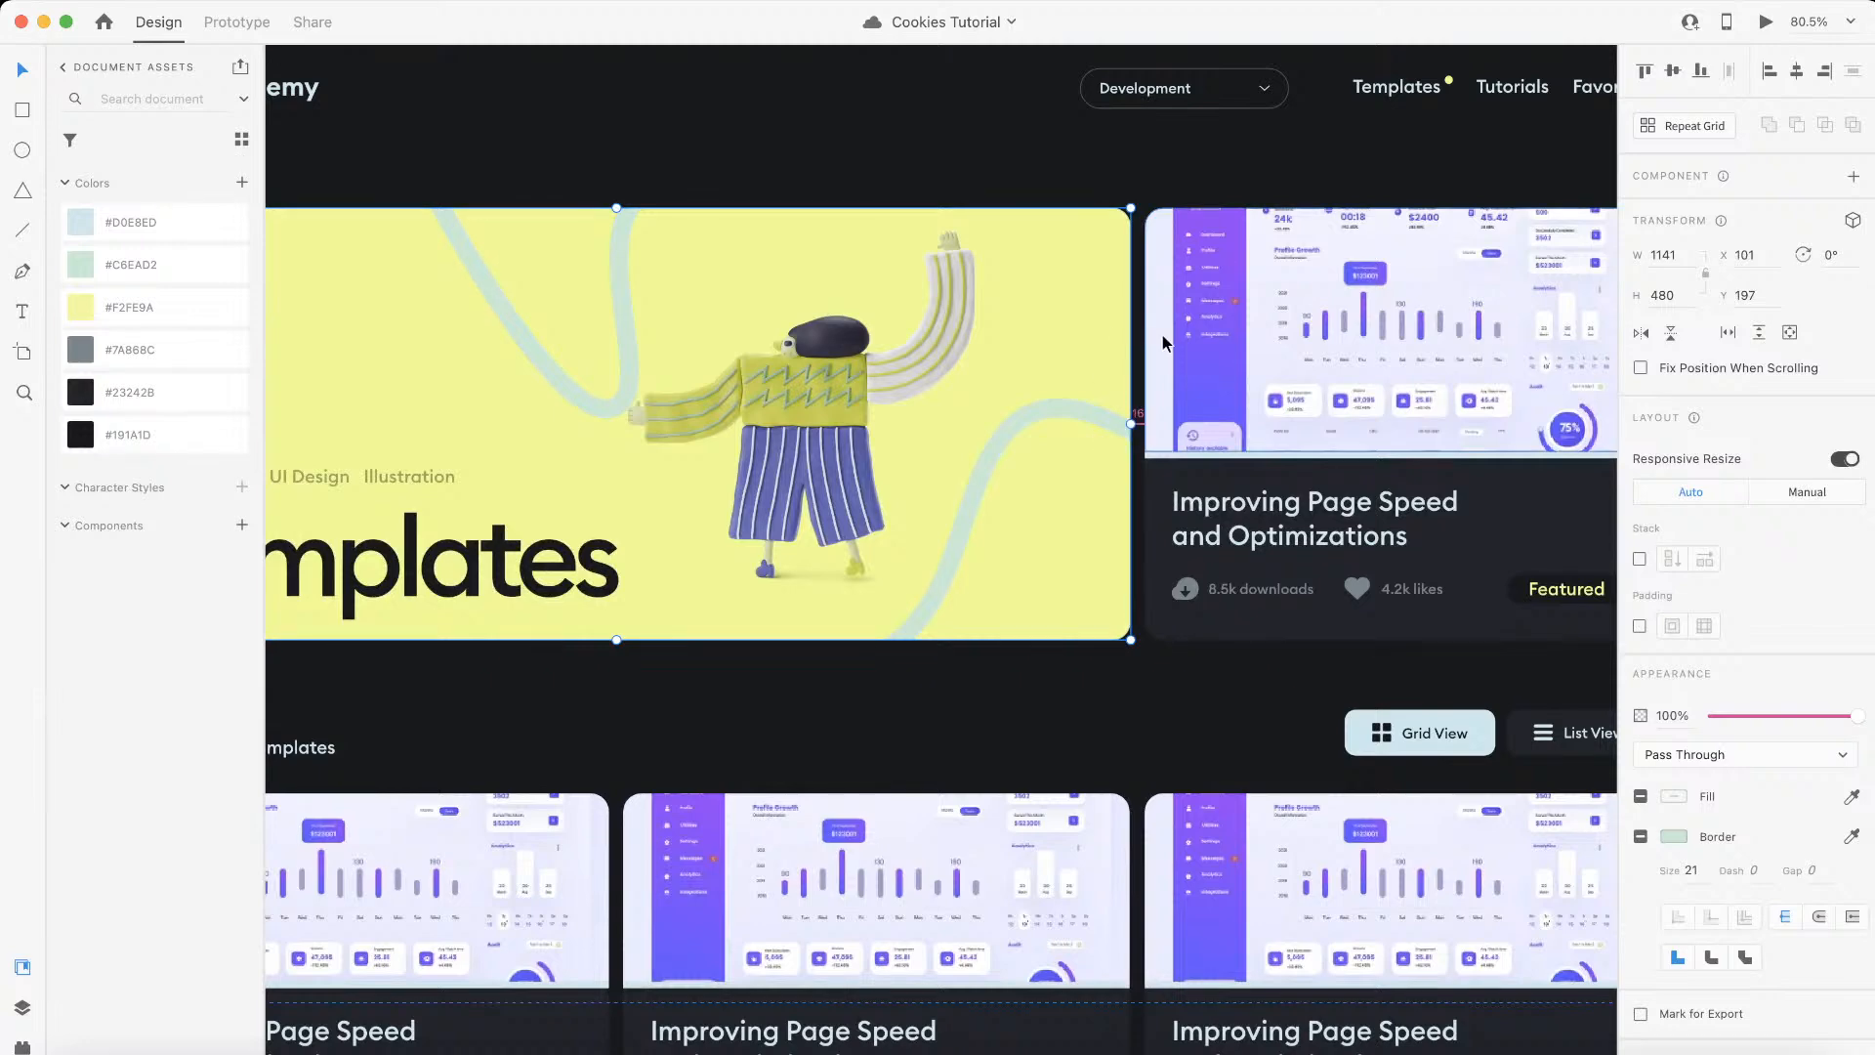
key("ctrl+Left")
left_click(465, 22)
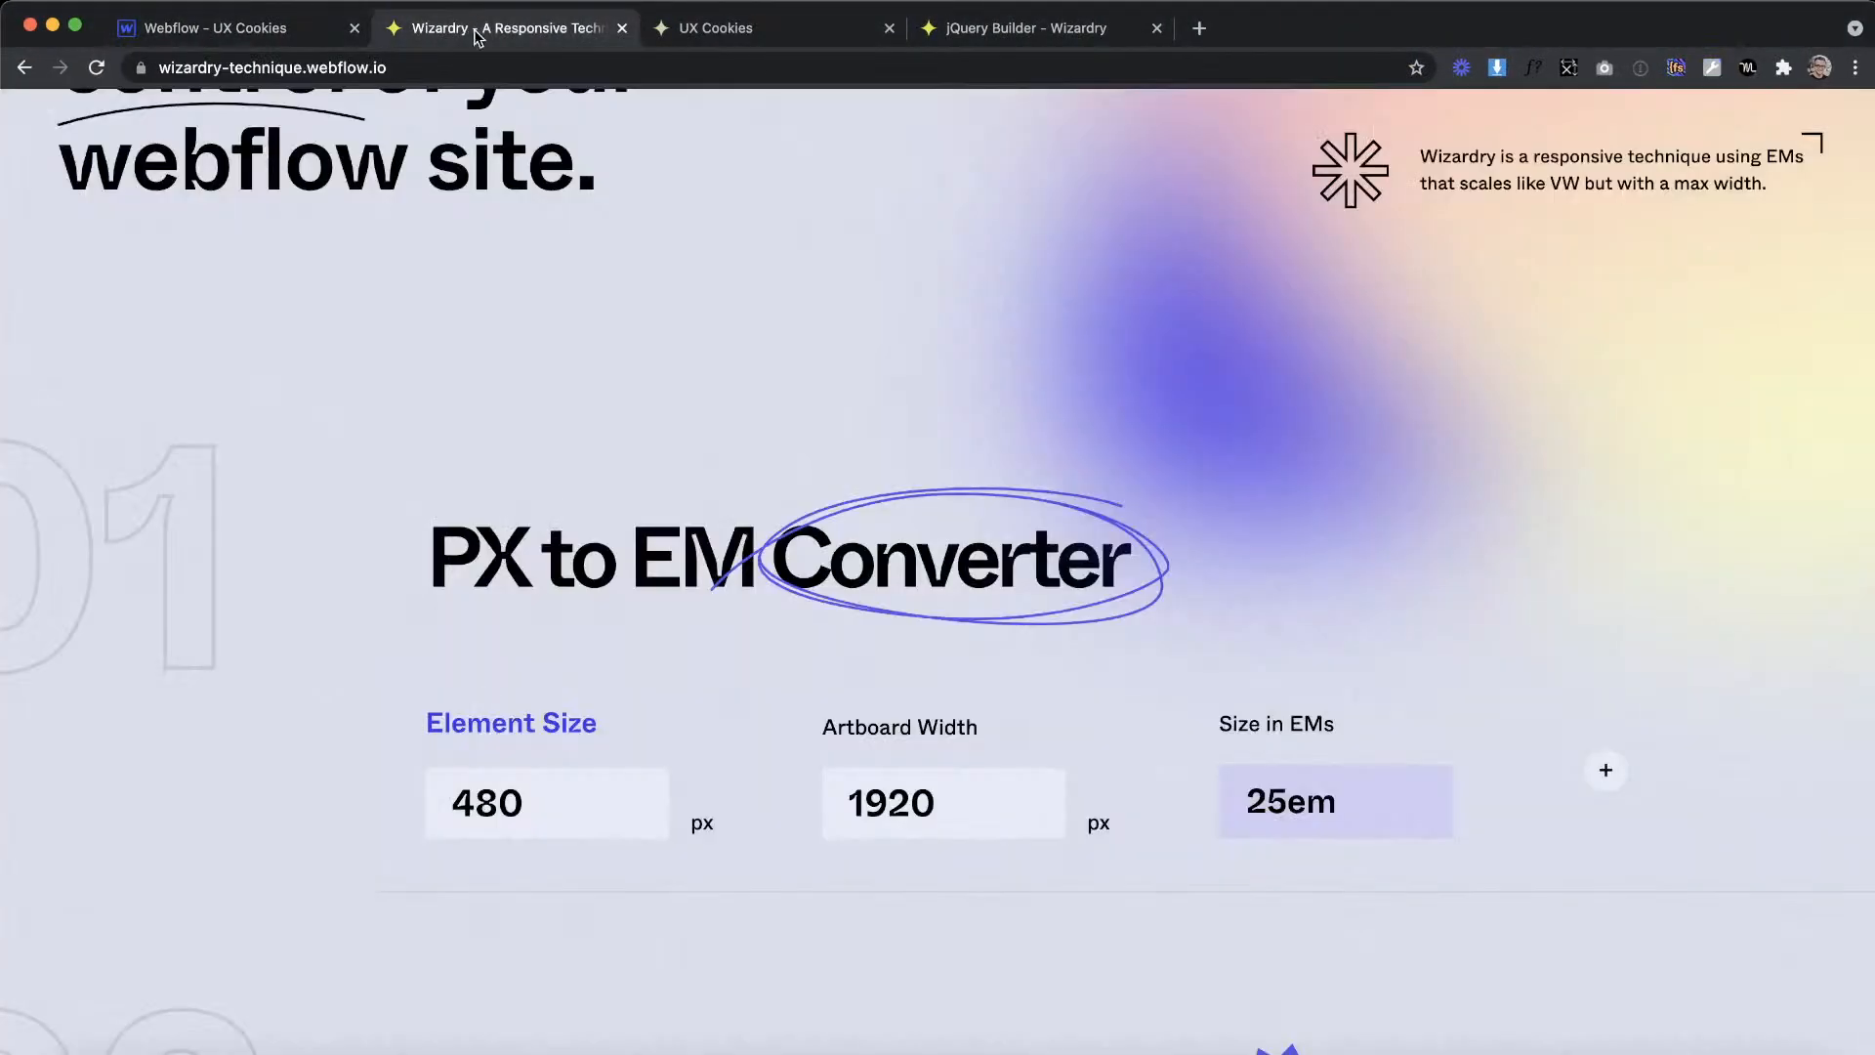
left_click_drag(535, 808, 360, 765)
type("16")
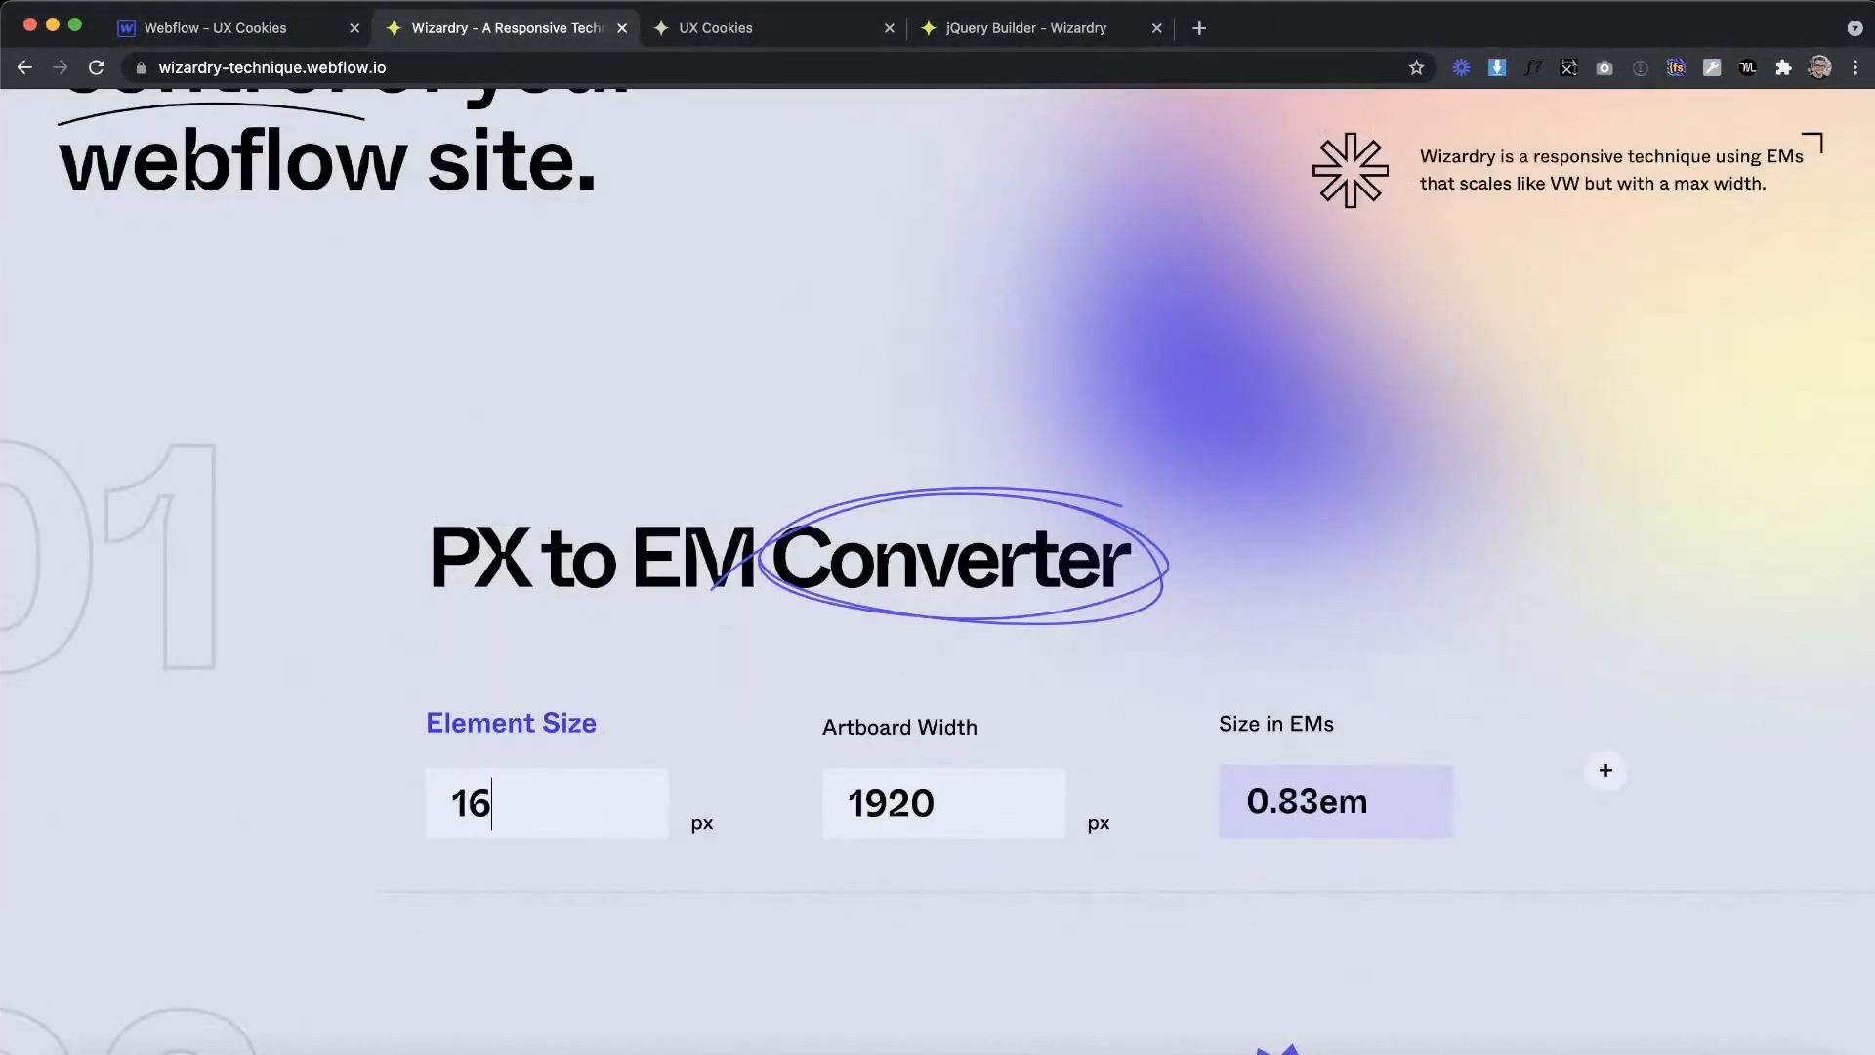
Step: In Webflow, set hero-grid's column and row gaps to 0.83em and finish editing the grid
left_click(251, 27)
left_click(1690, 402)
type("0.83em")
left_click(1828, 410)
type("0.83em")
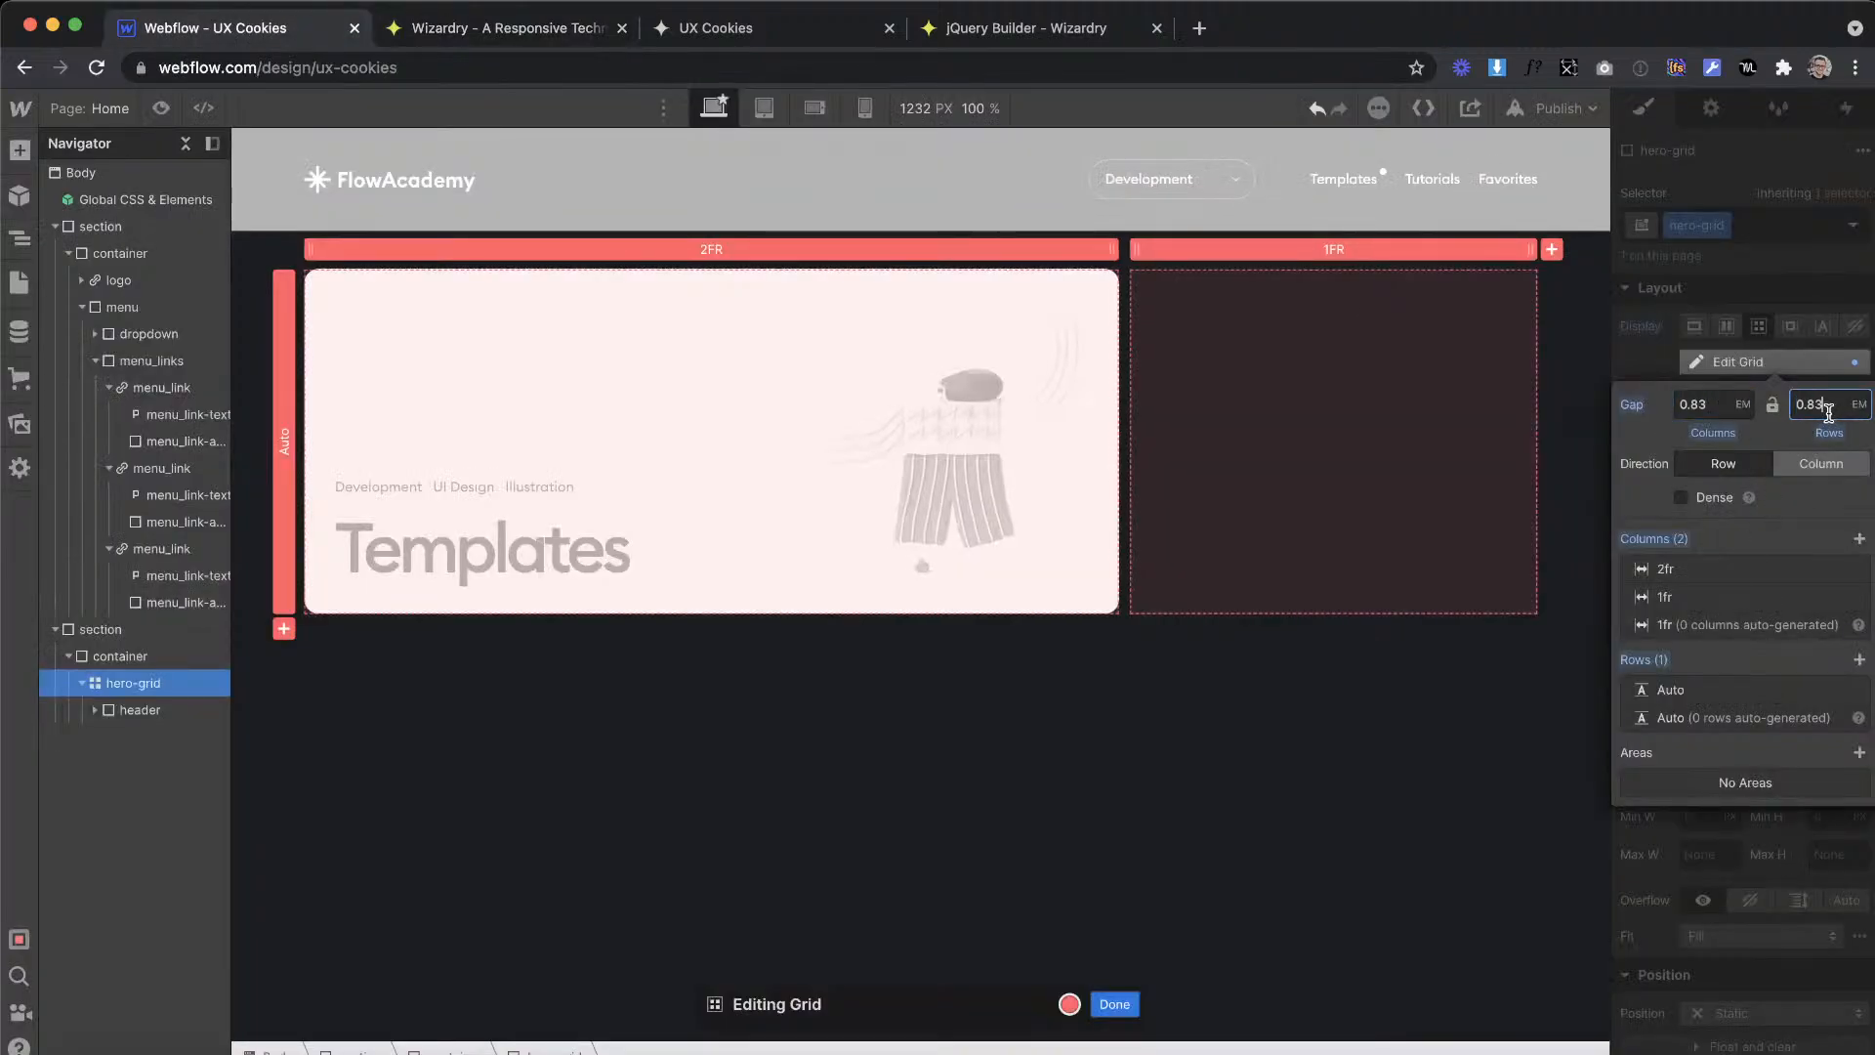
left_click(1271, 774)
key("Escape")
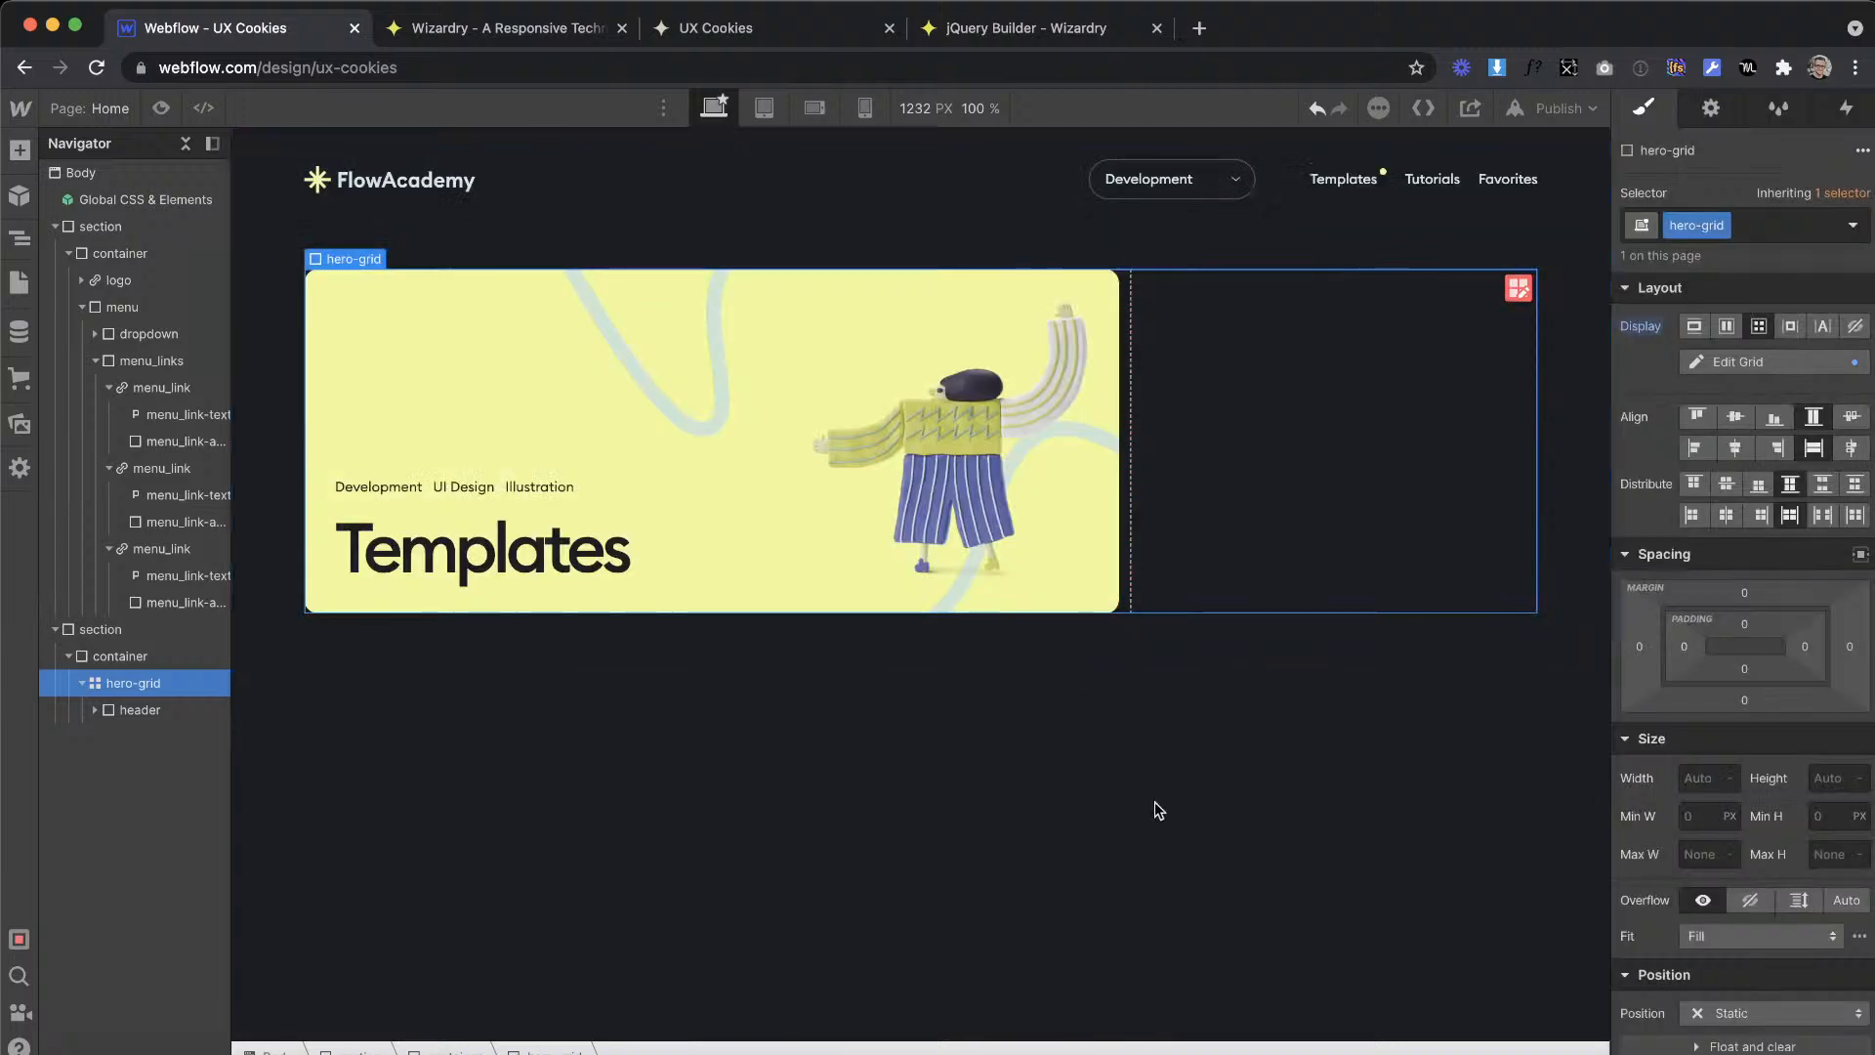
Step: Give the illustration image in header_left the class header_img
left_click(923, 834)
left_click(940, 473)
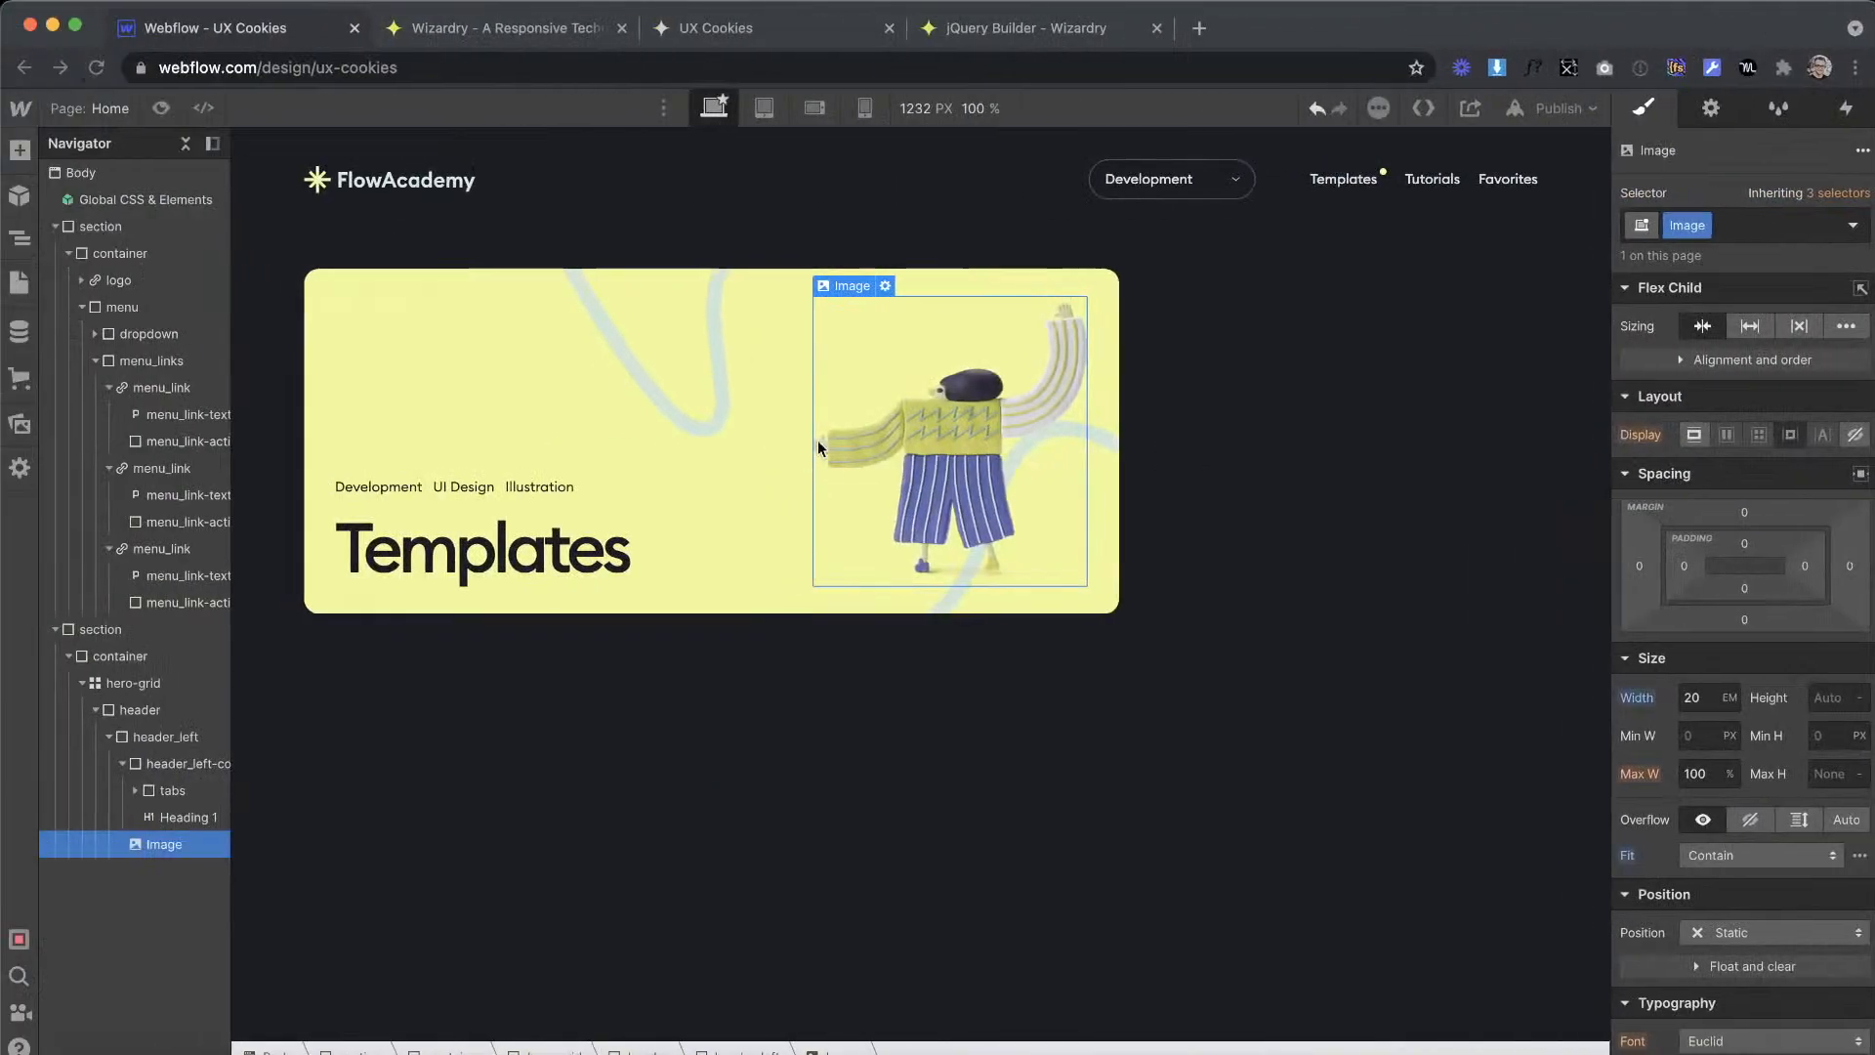
left_click(766, 490)
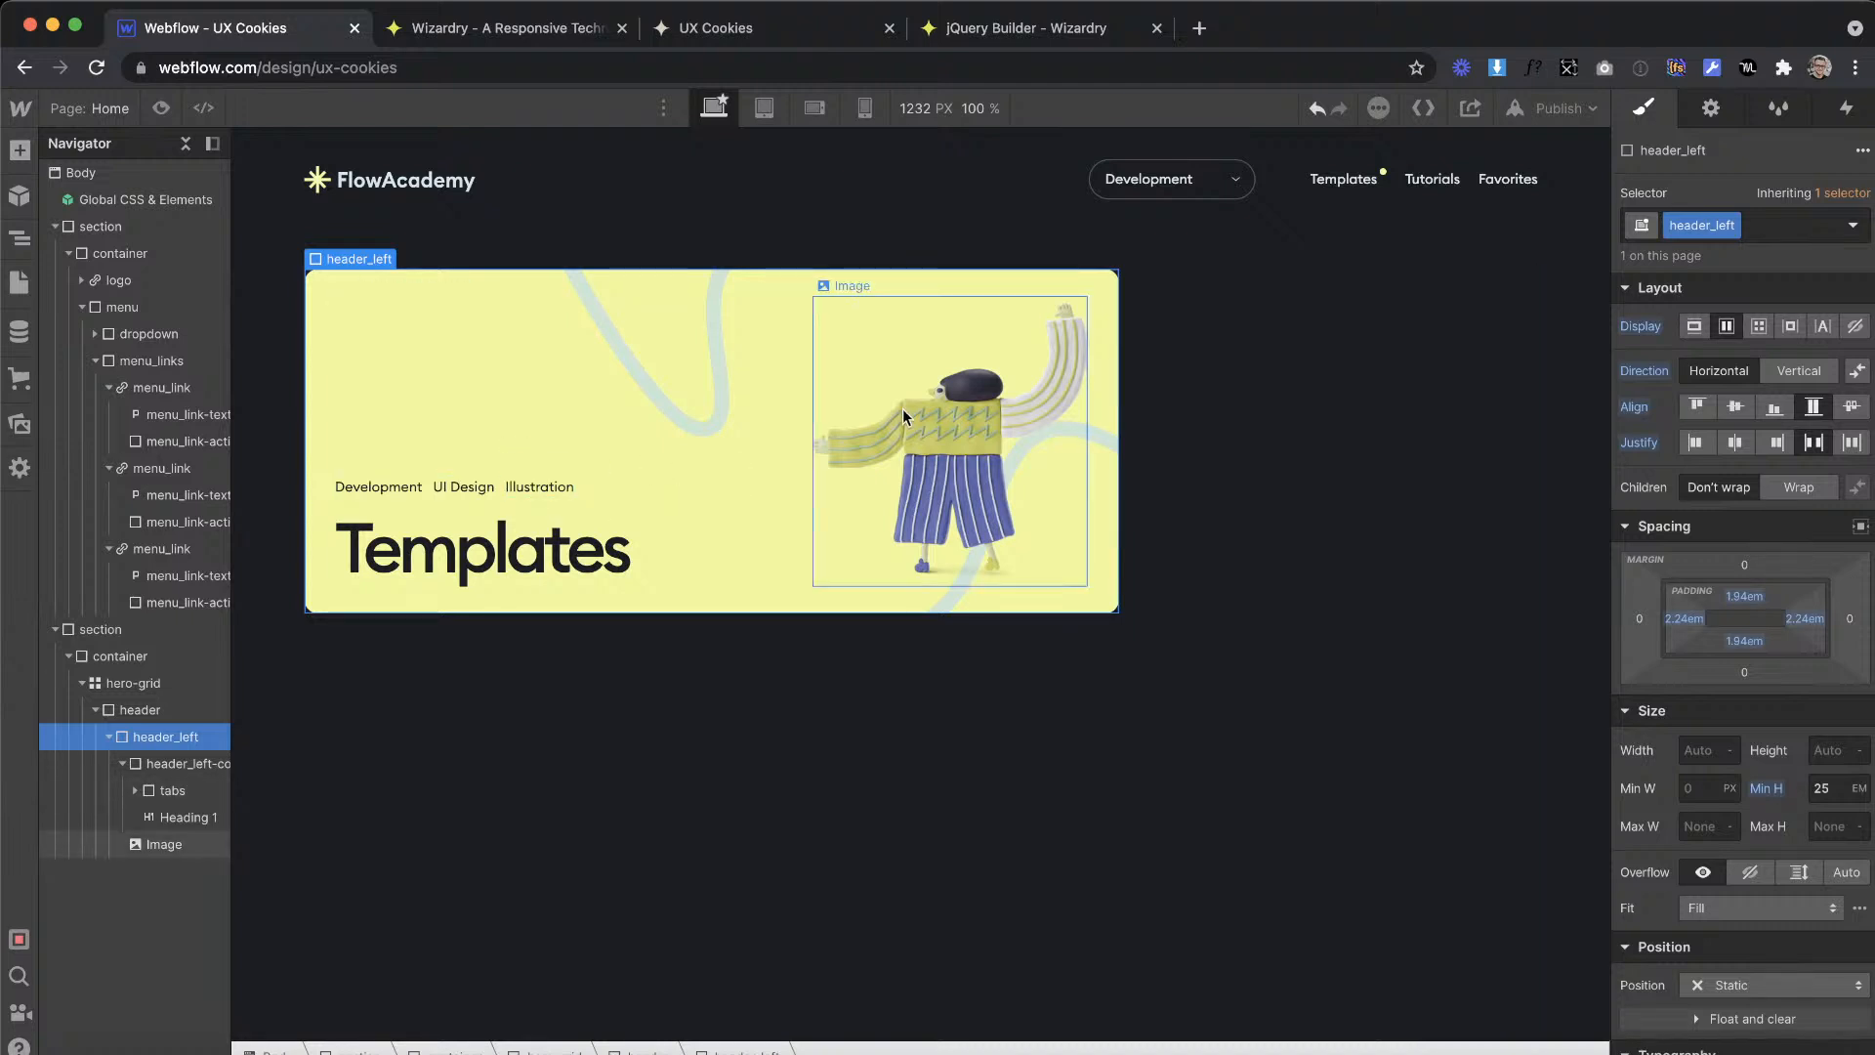
left_click(1079, 390)
type("header_img")
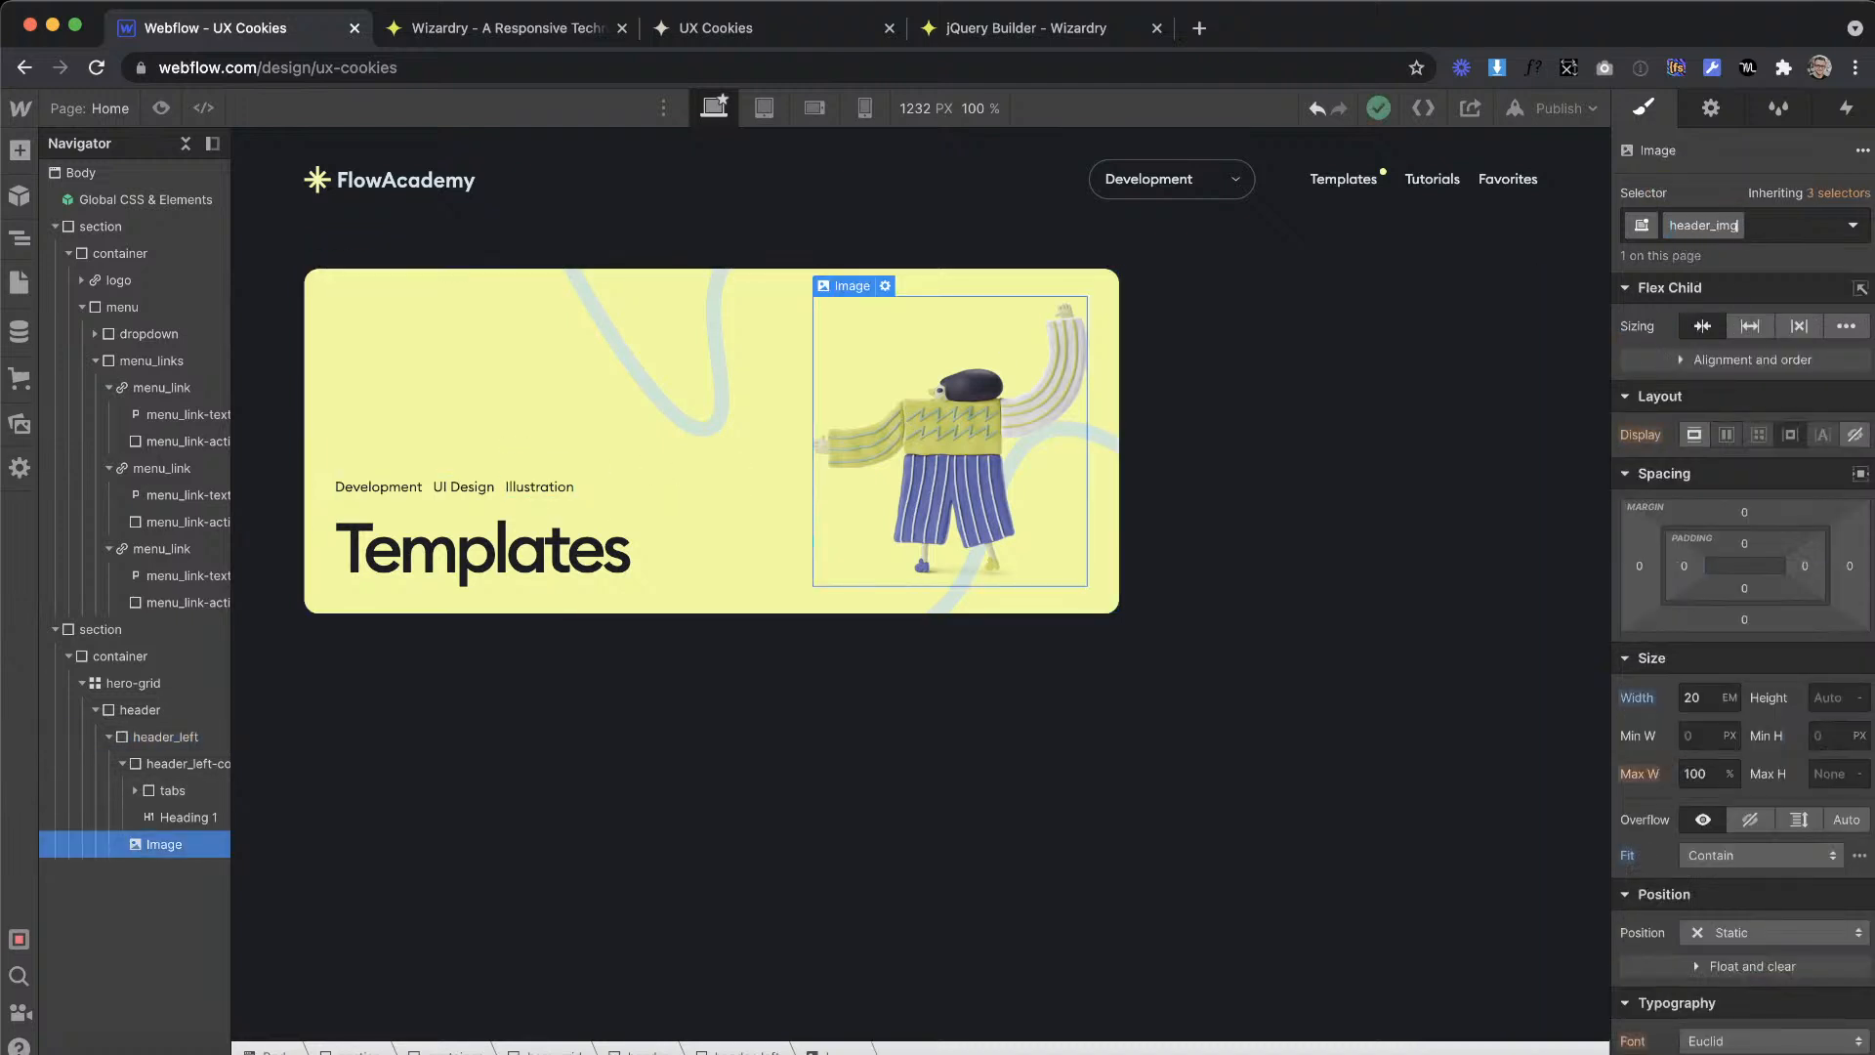
key("Return")
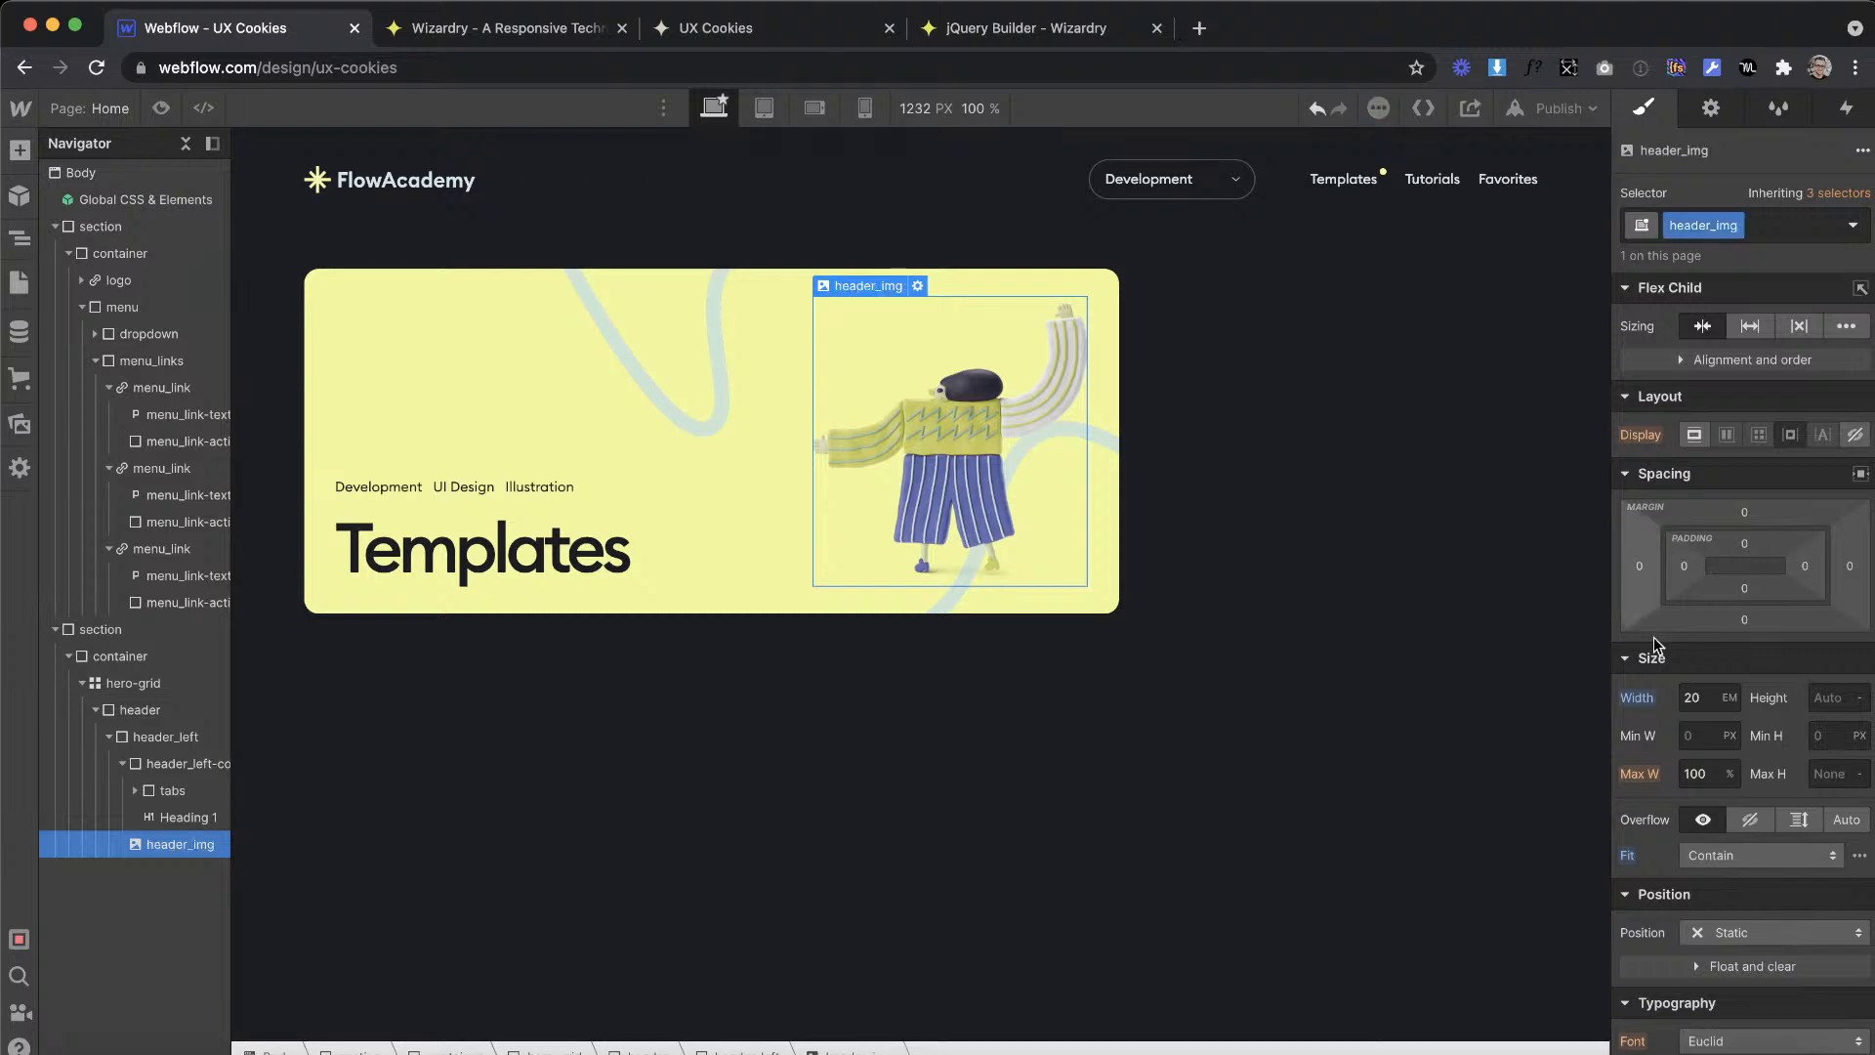
Step: Measure the illustration's distance to the banner's right edge in Adobe XD, and enter 173 px in the Wizardry converter and copy the result
key("ctrl+Right")
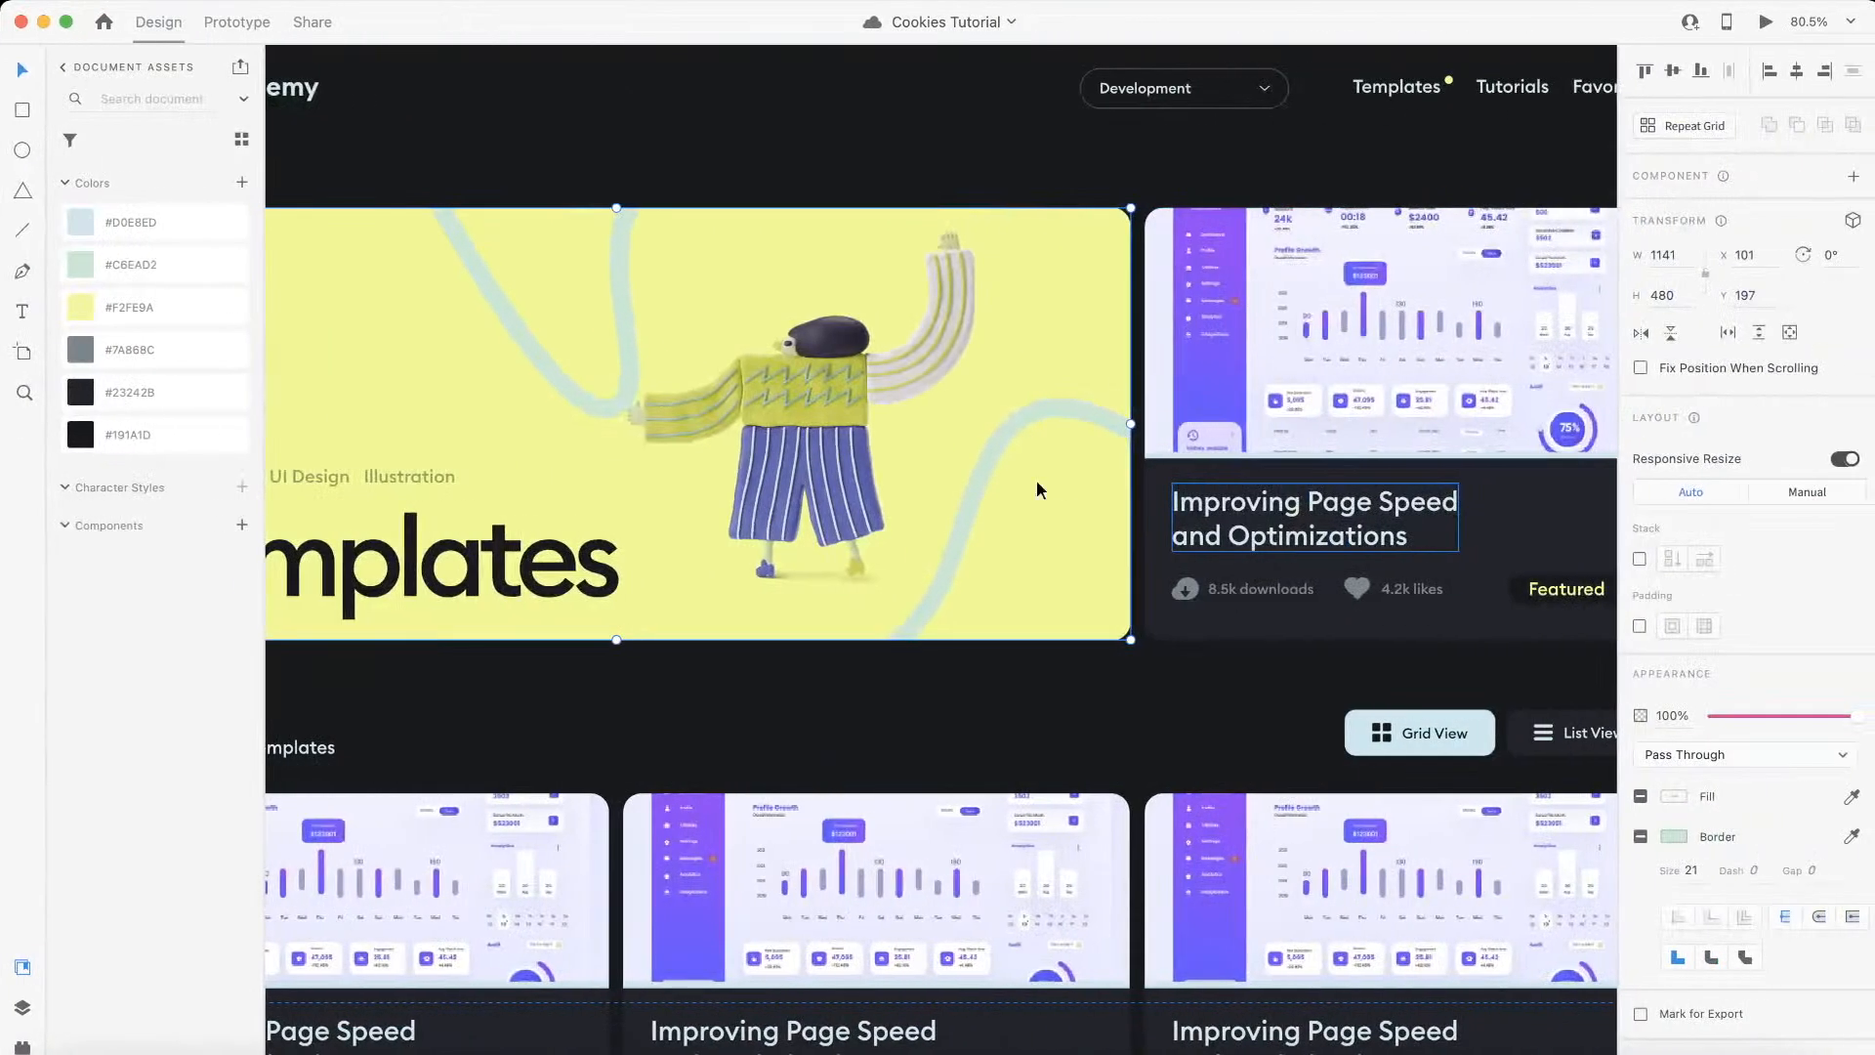
double_click(831, 418)
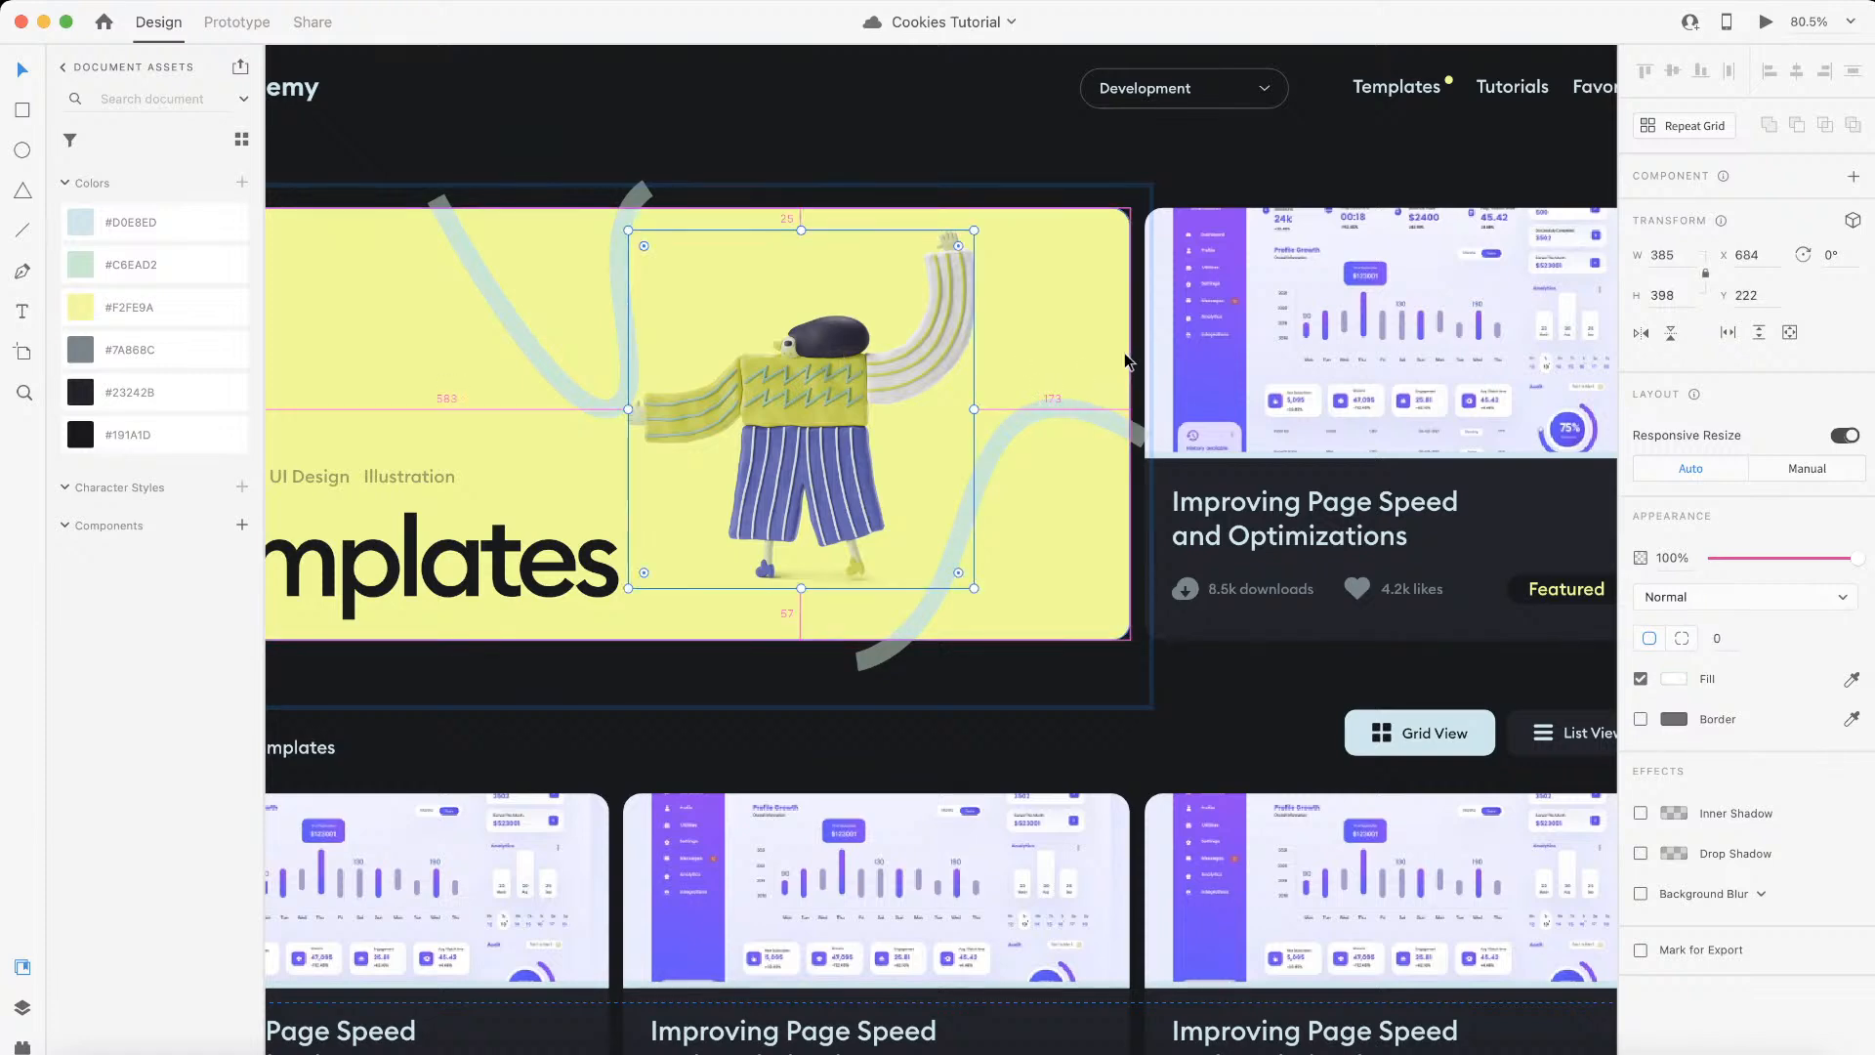
key("ctrl+Left")
left_click(546, 30)
left_click_drag(478, 799, 296, 795)
type("173")
left_click(1336, 801)
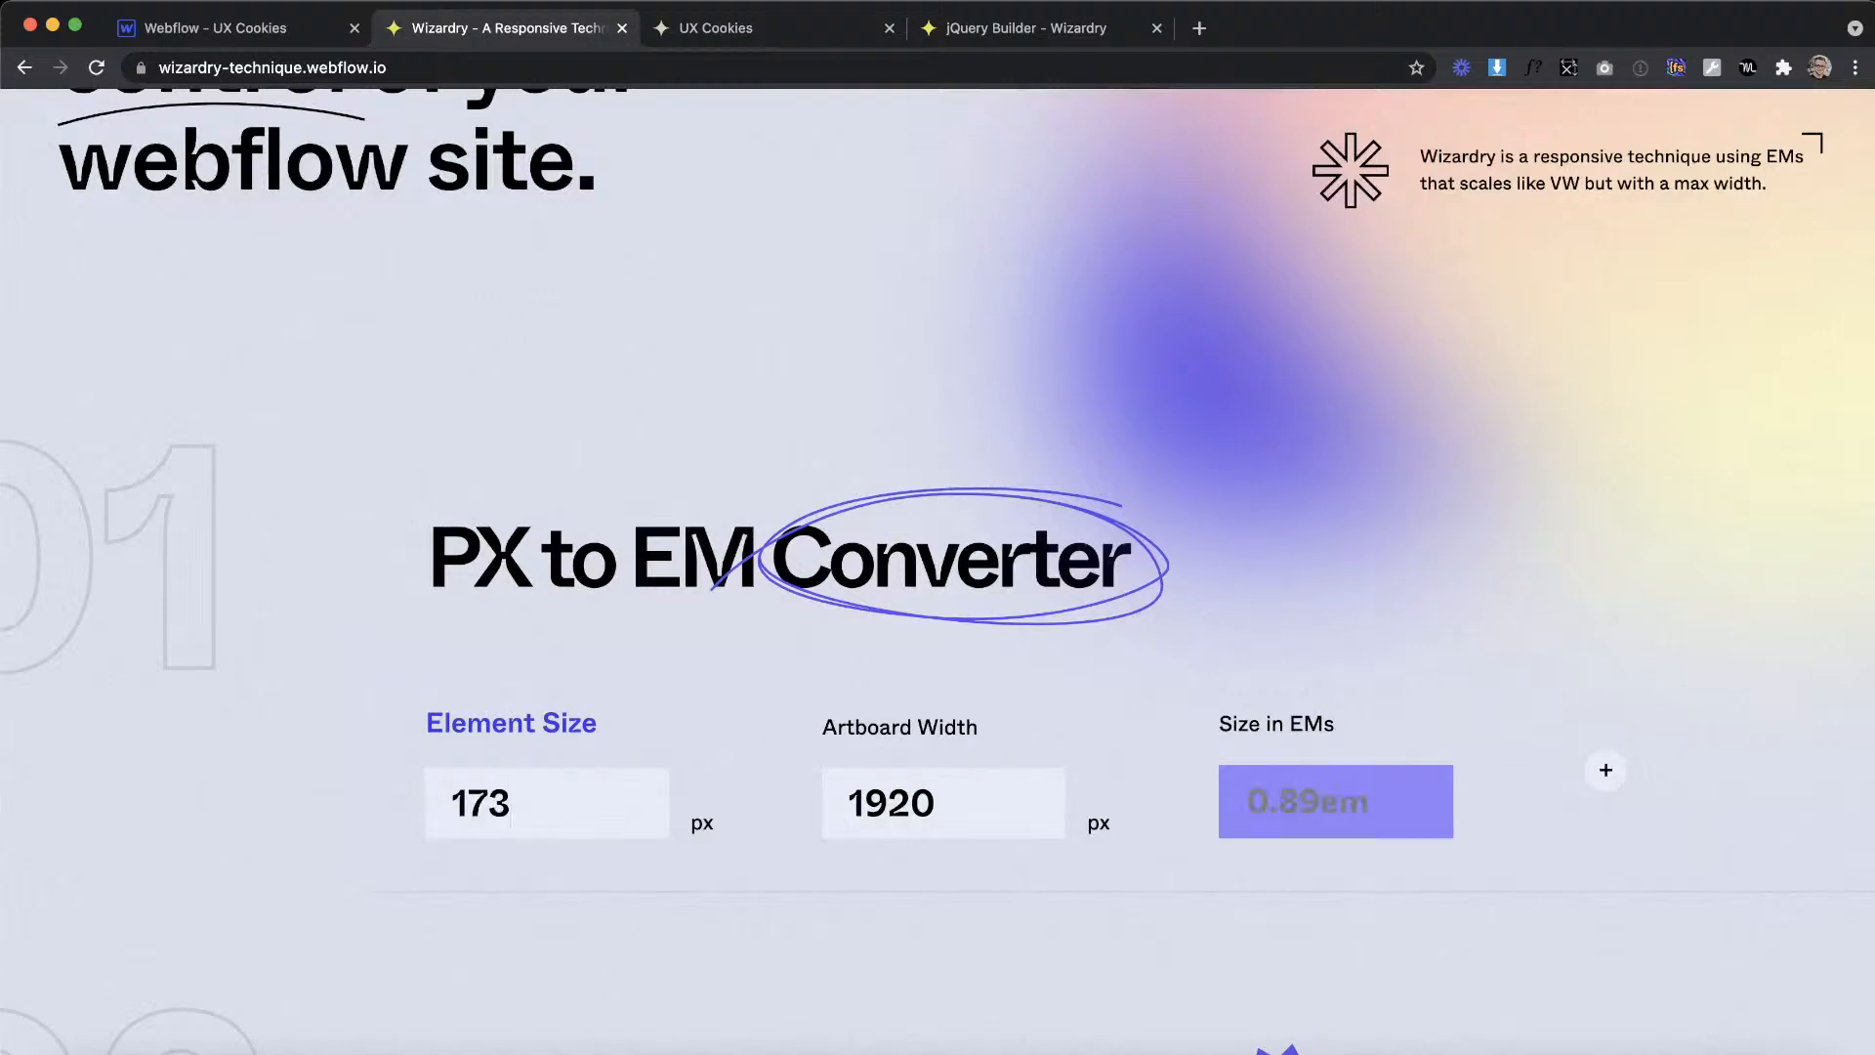
Step: In Webflow, set header_img's right margin to 0.89em
left_click(247, 34)
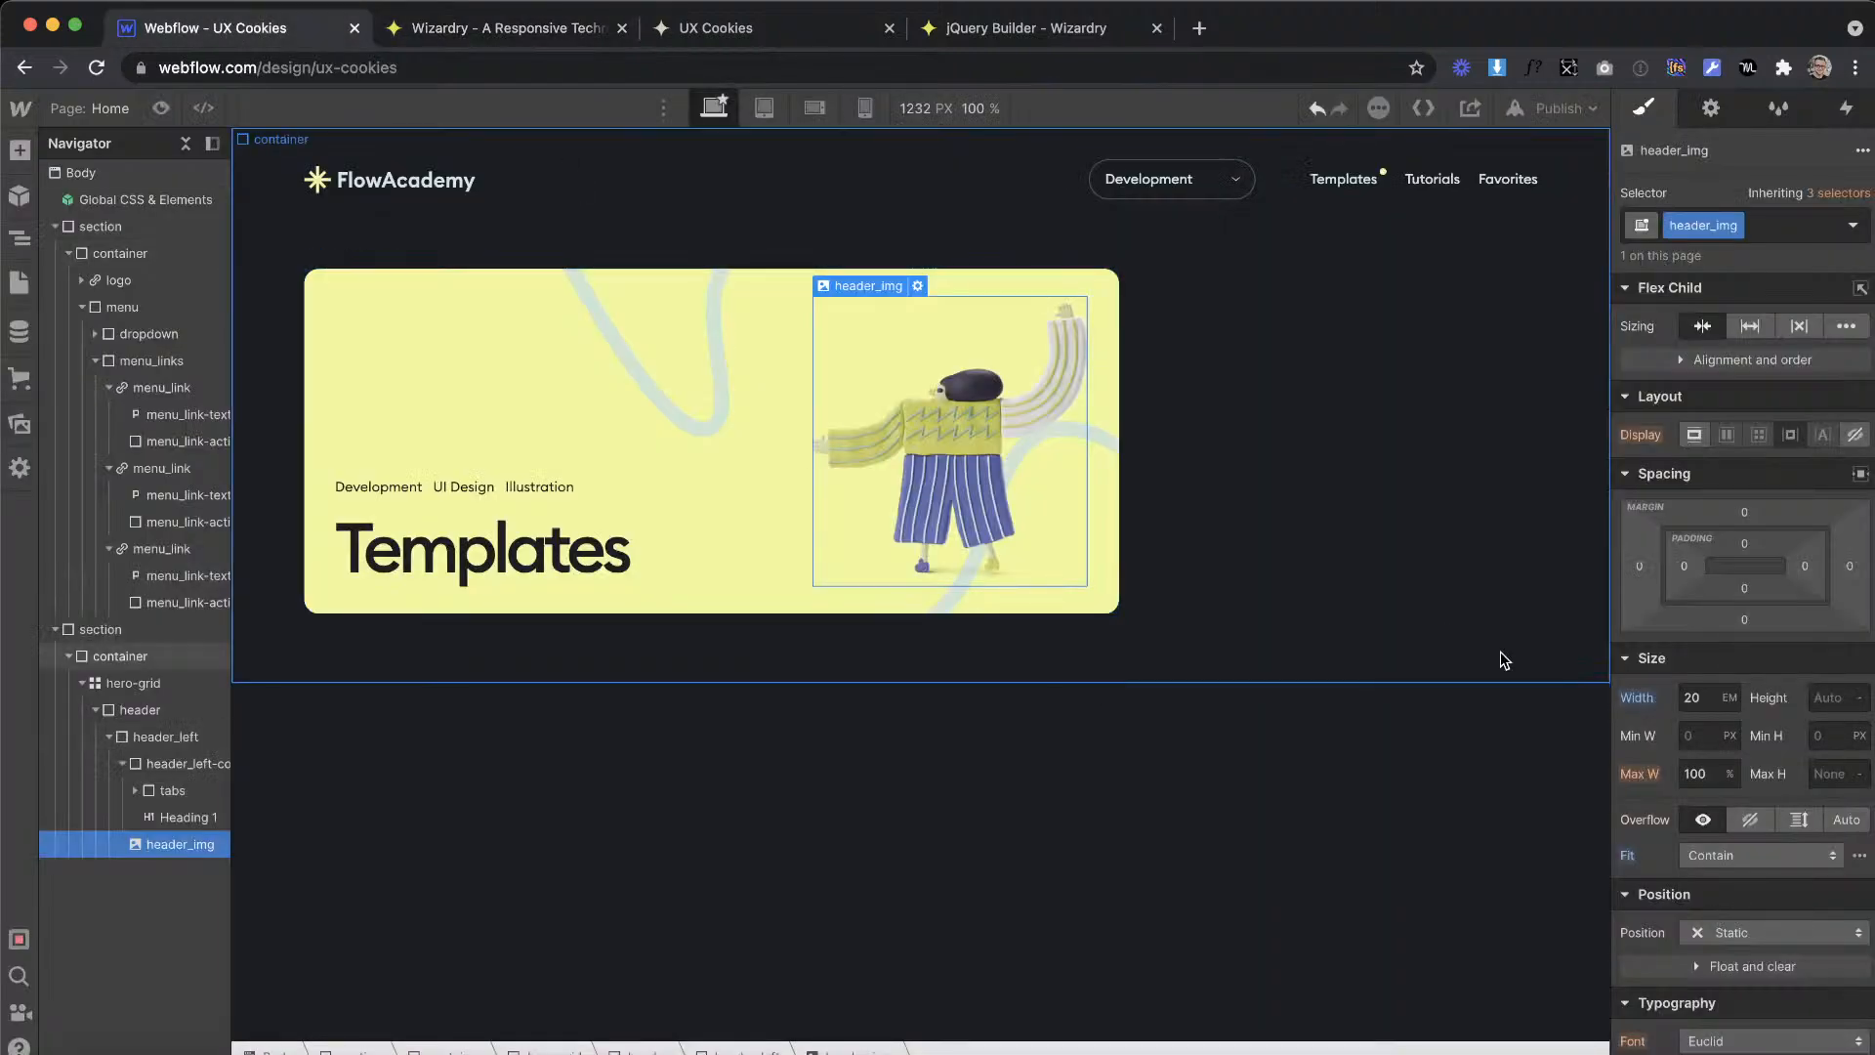
left_click(1849, 567)
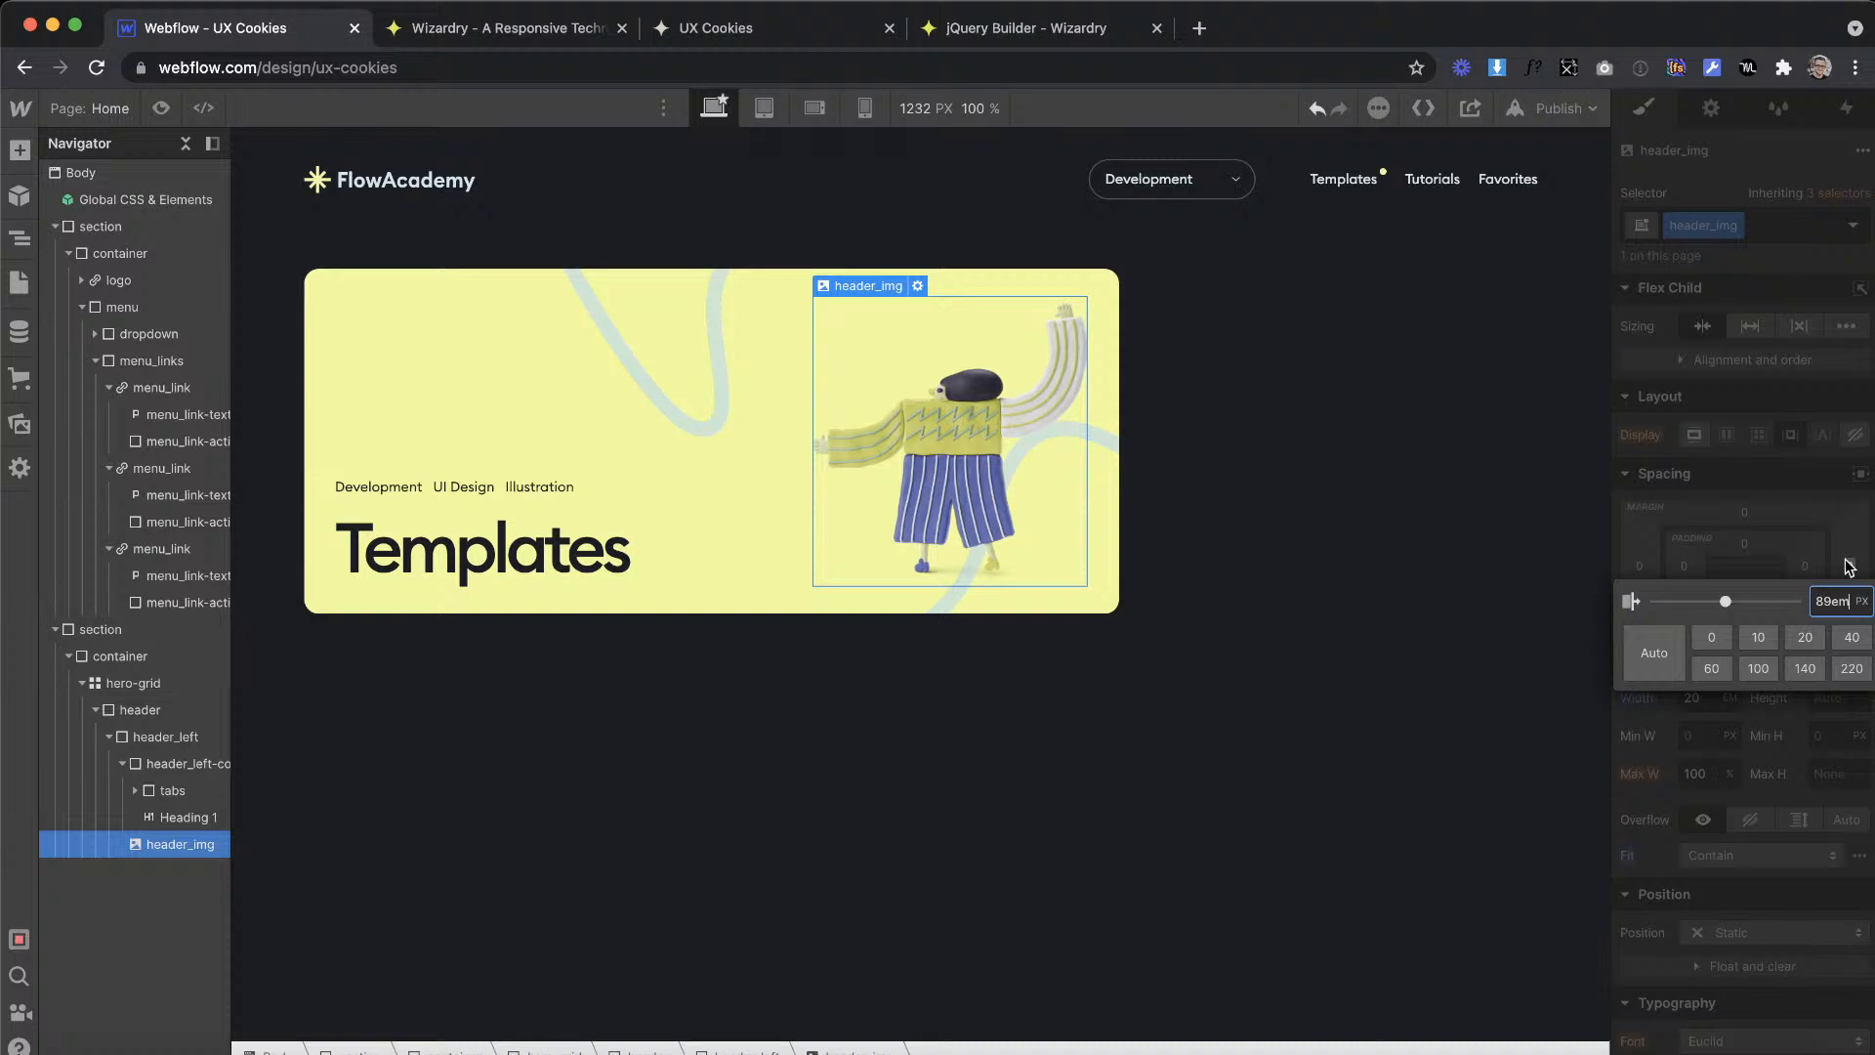
key("Return")
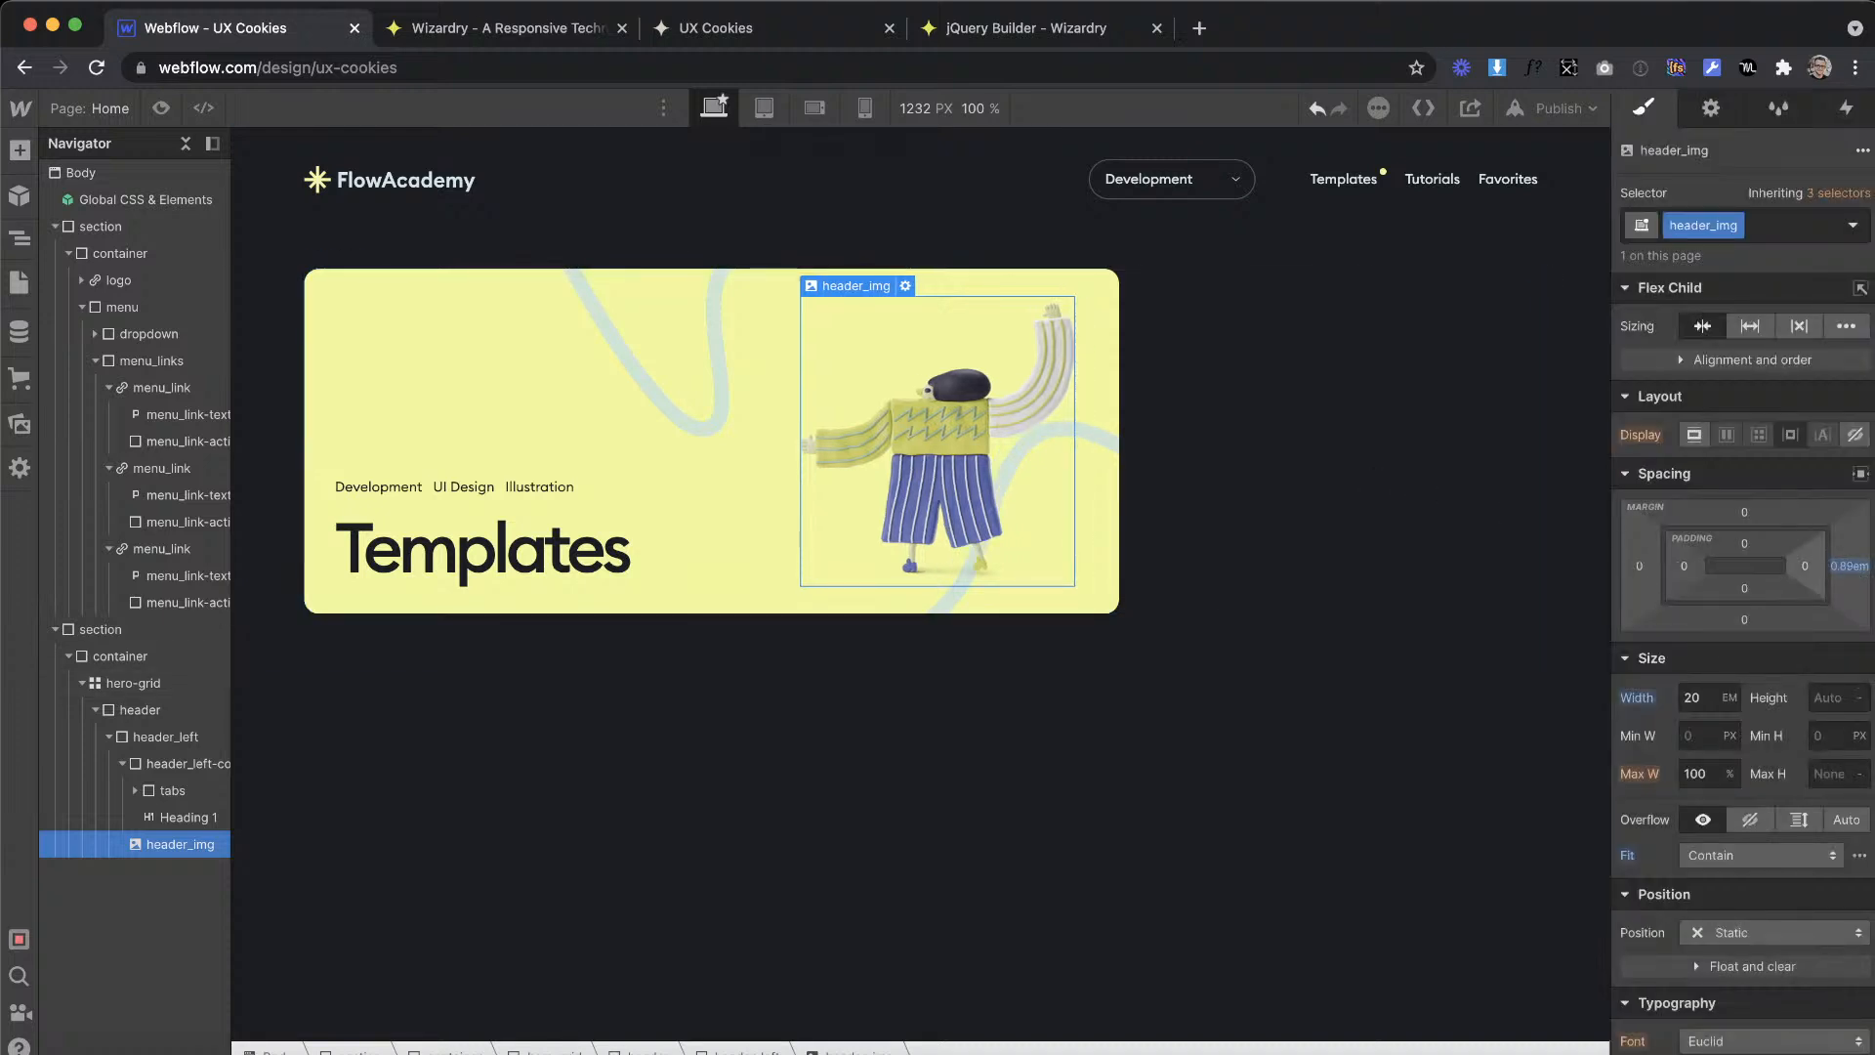
Step: Reconvert 173 px to EMs in the Wizardry converter, and set header_img's right margin to 9.01em in Webflow
left_click(482, 32)
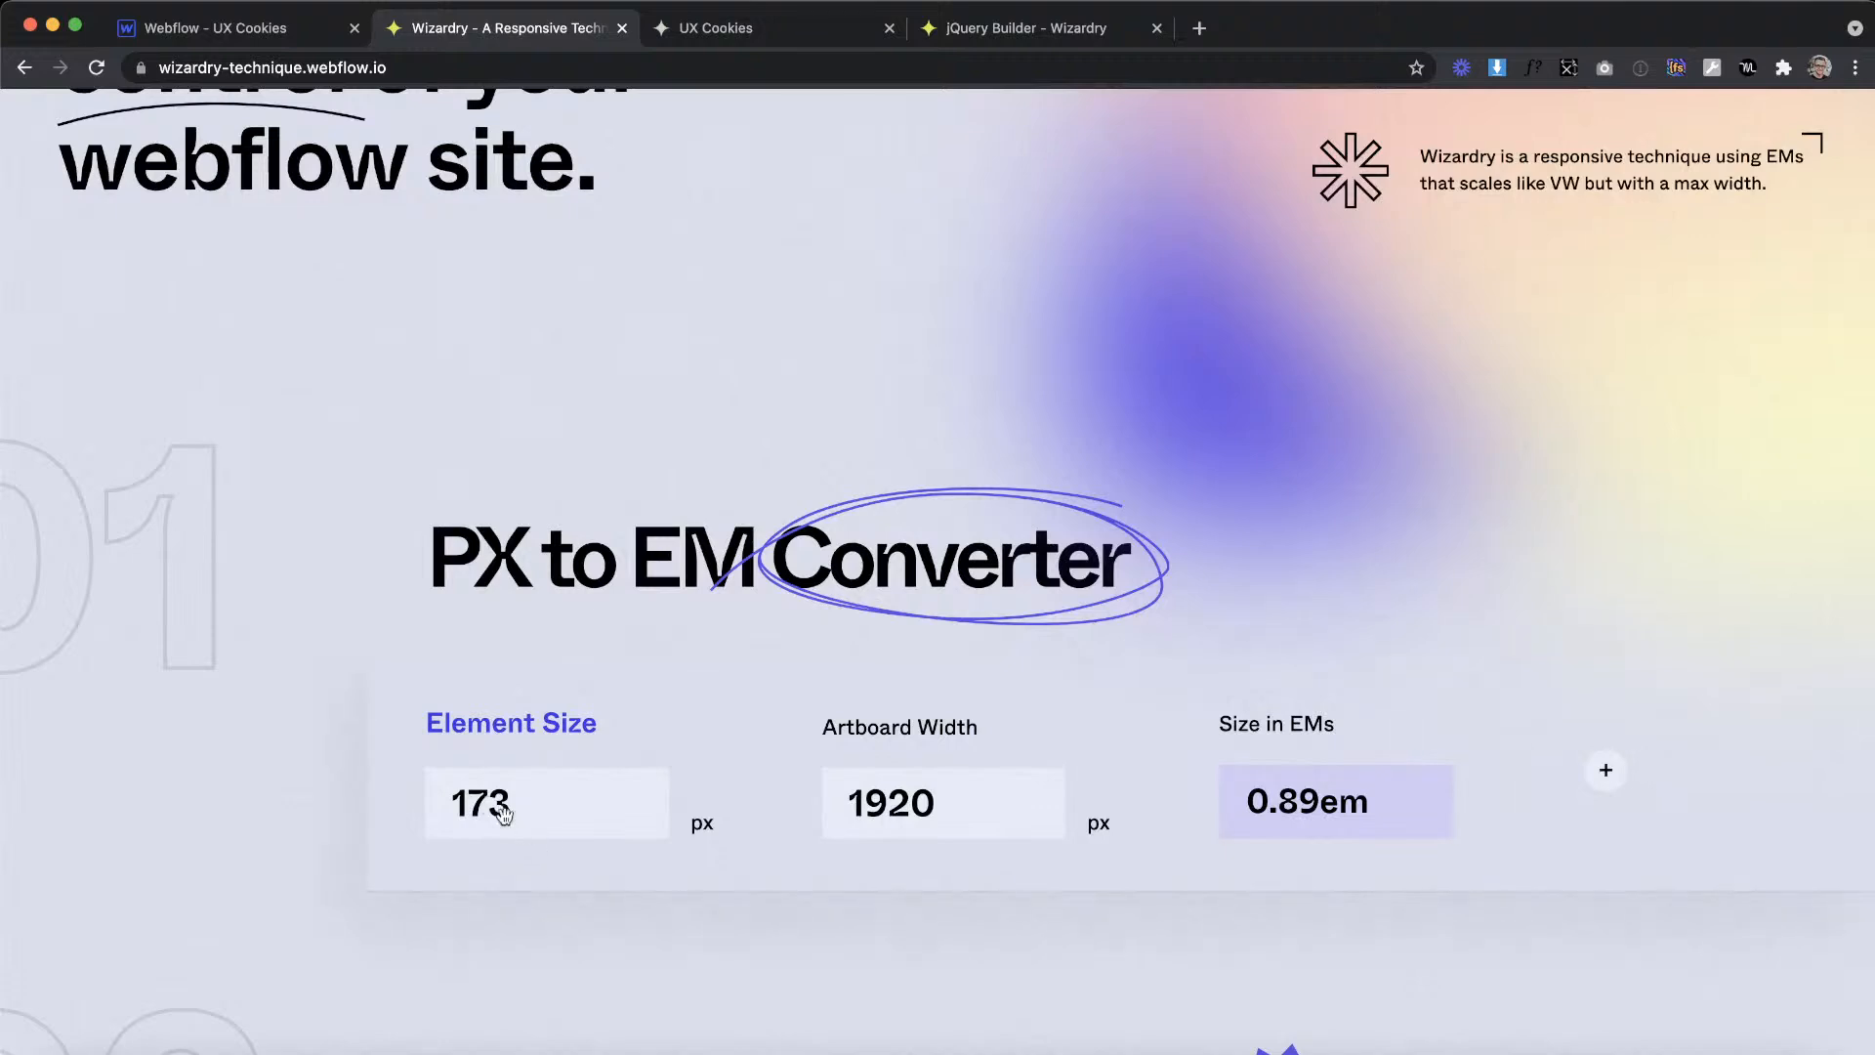
key("BackSpace")
type("3")
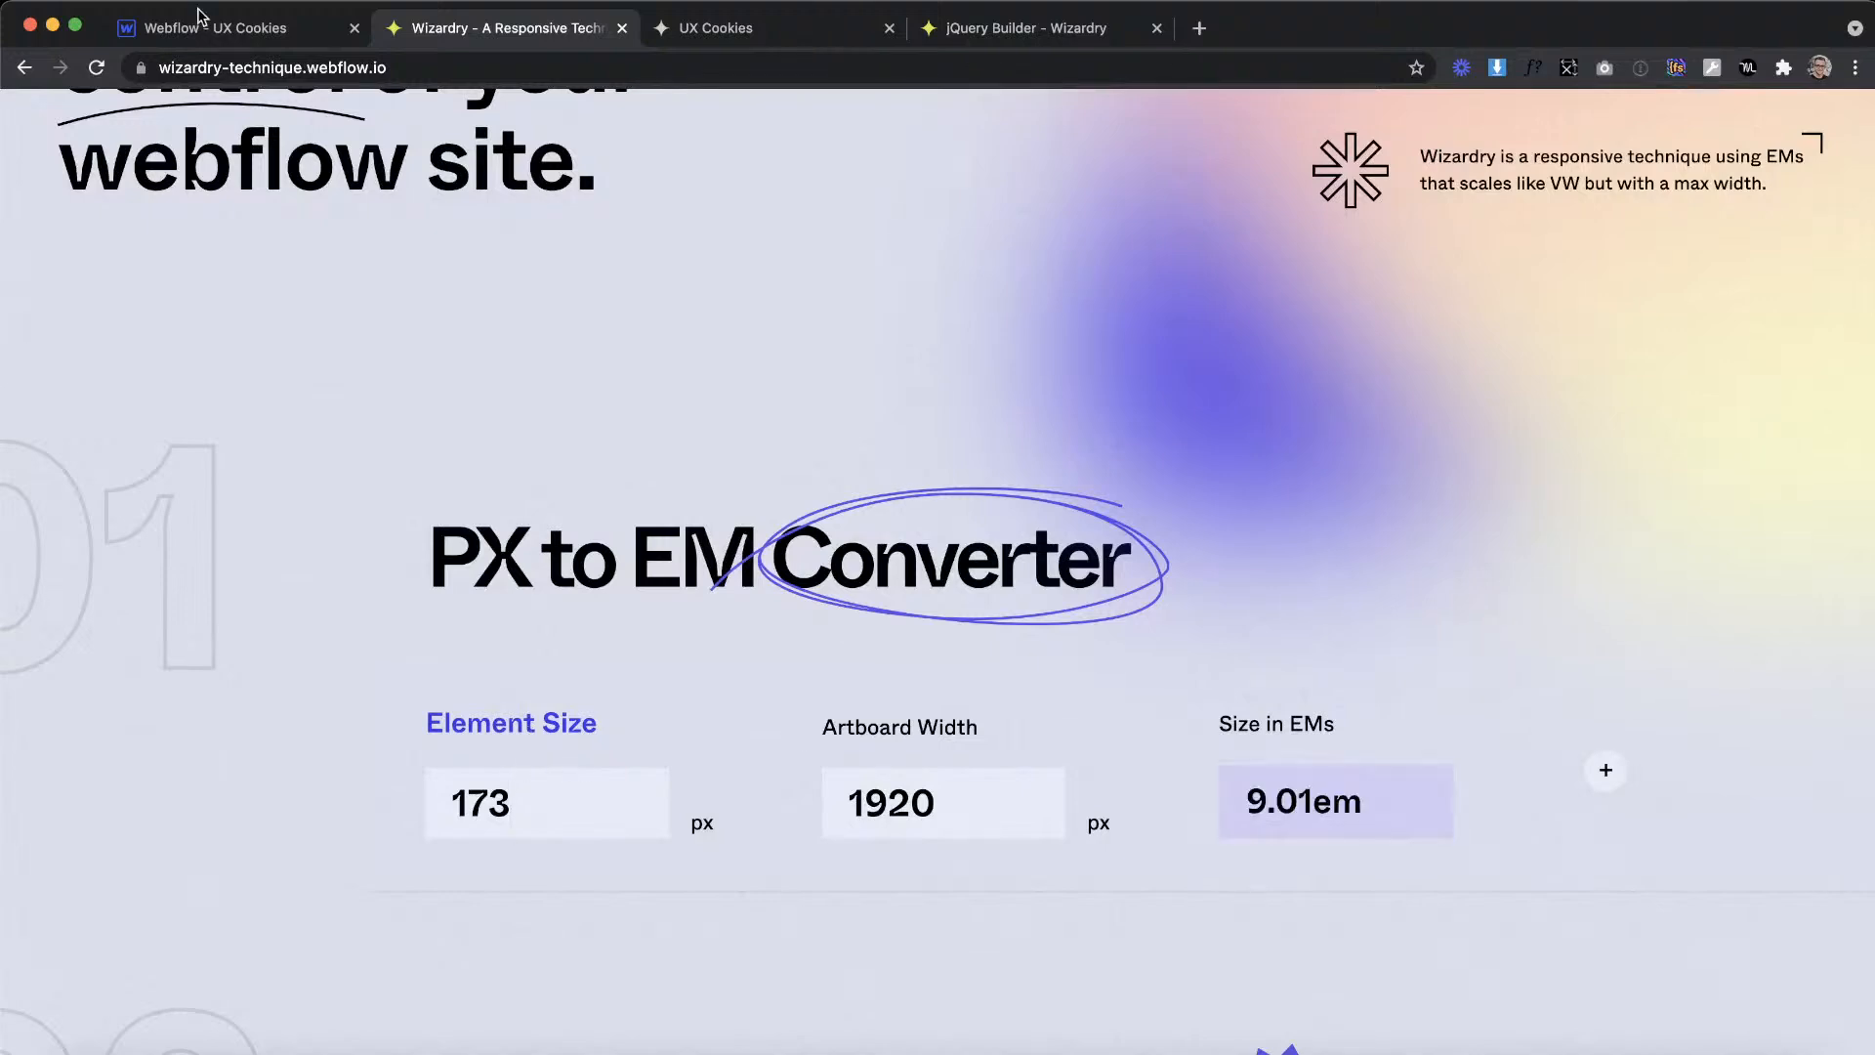
left_click(219, 32)
left_click(1854, 570)
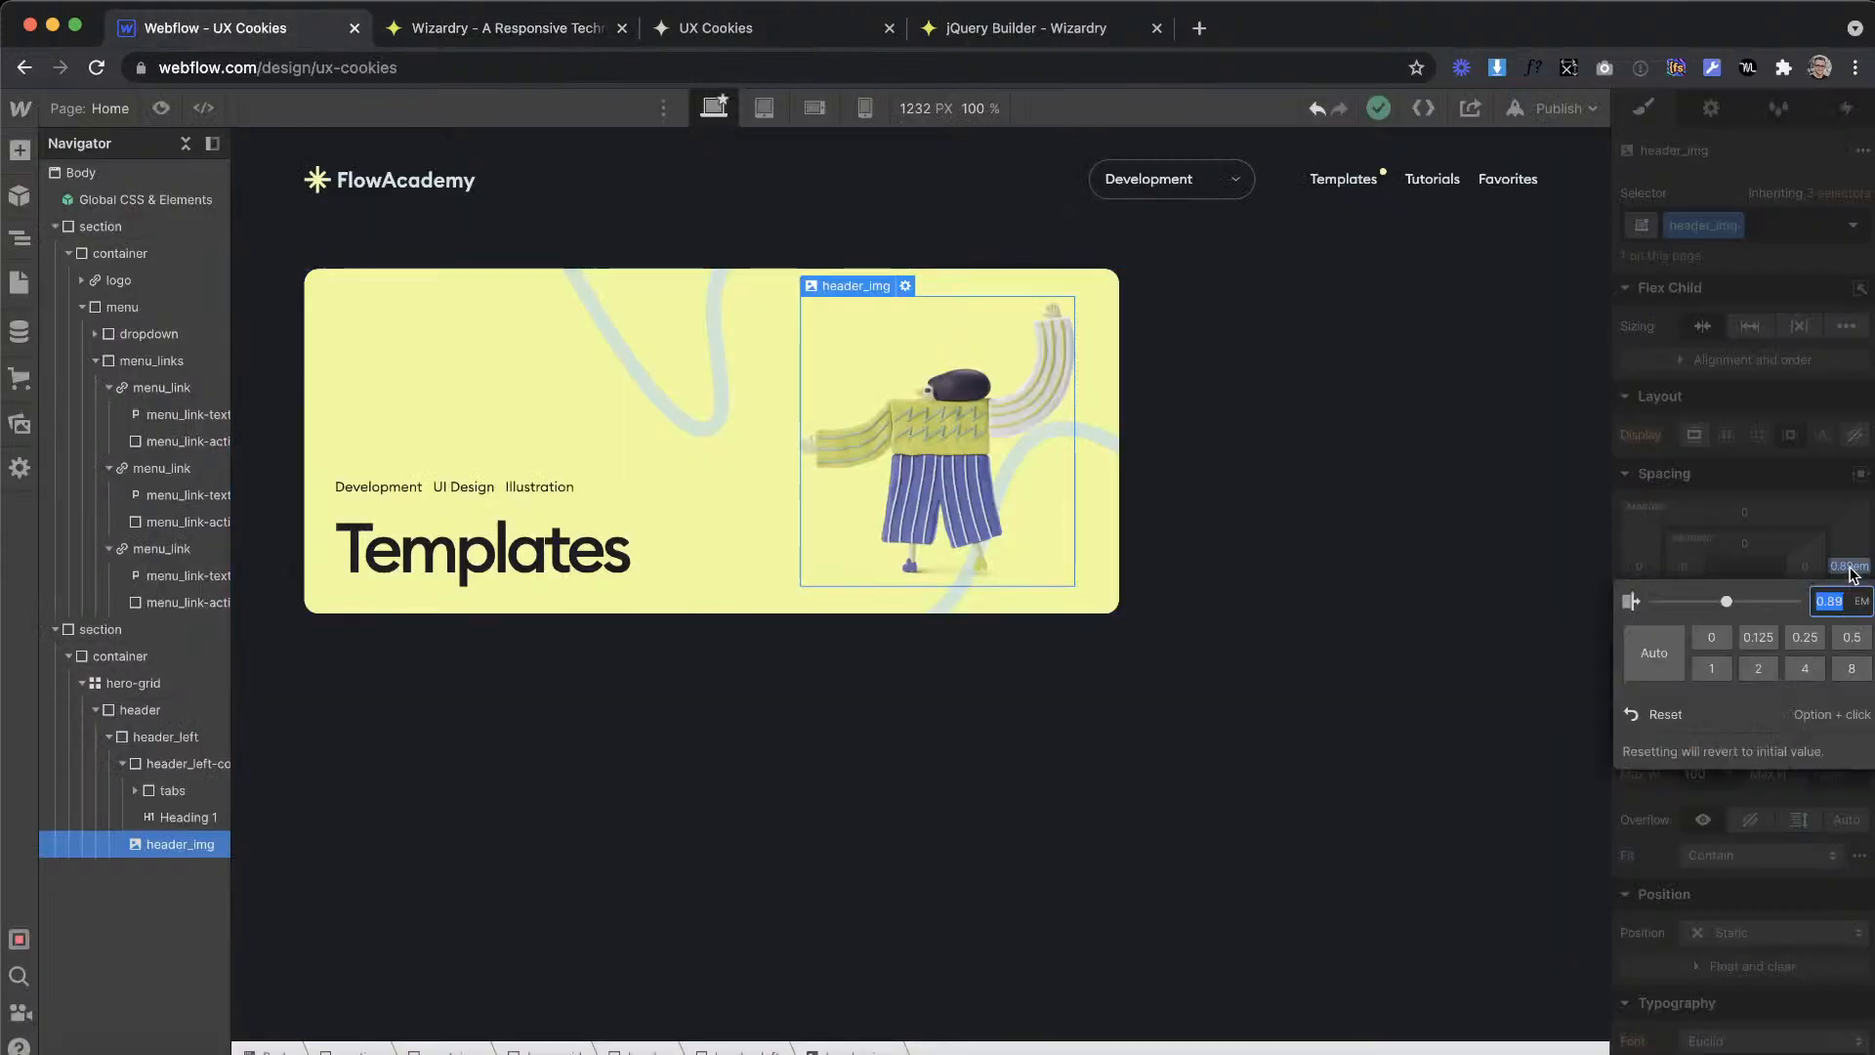
type("9.01em")
key("Return")
left_click(1416, 517)
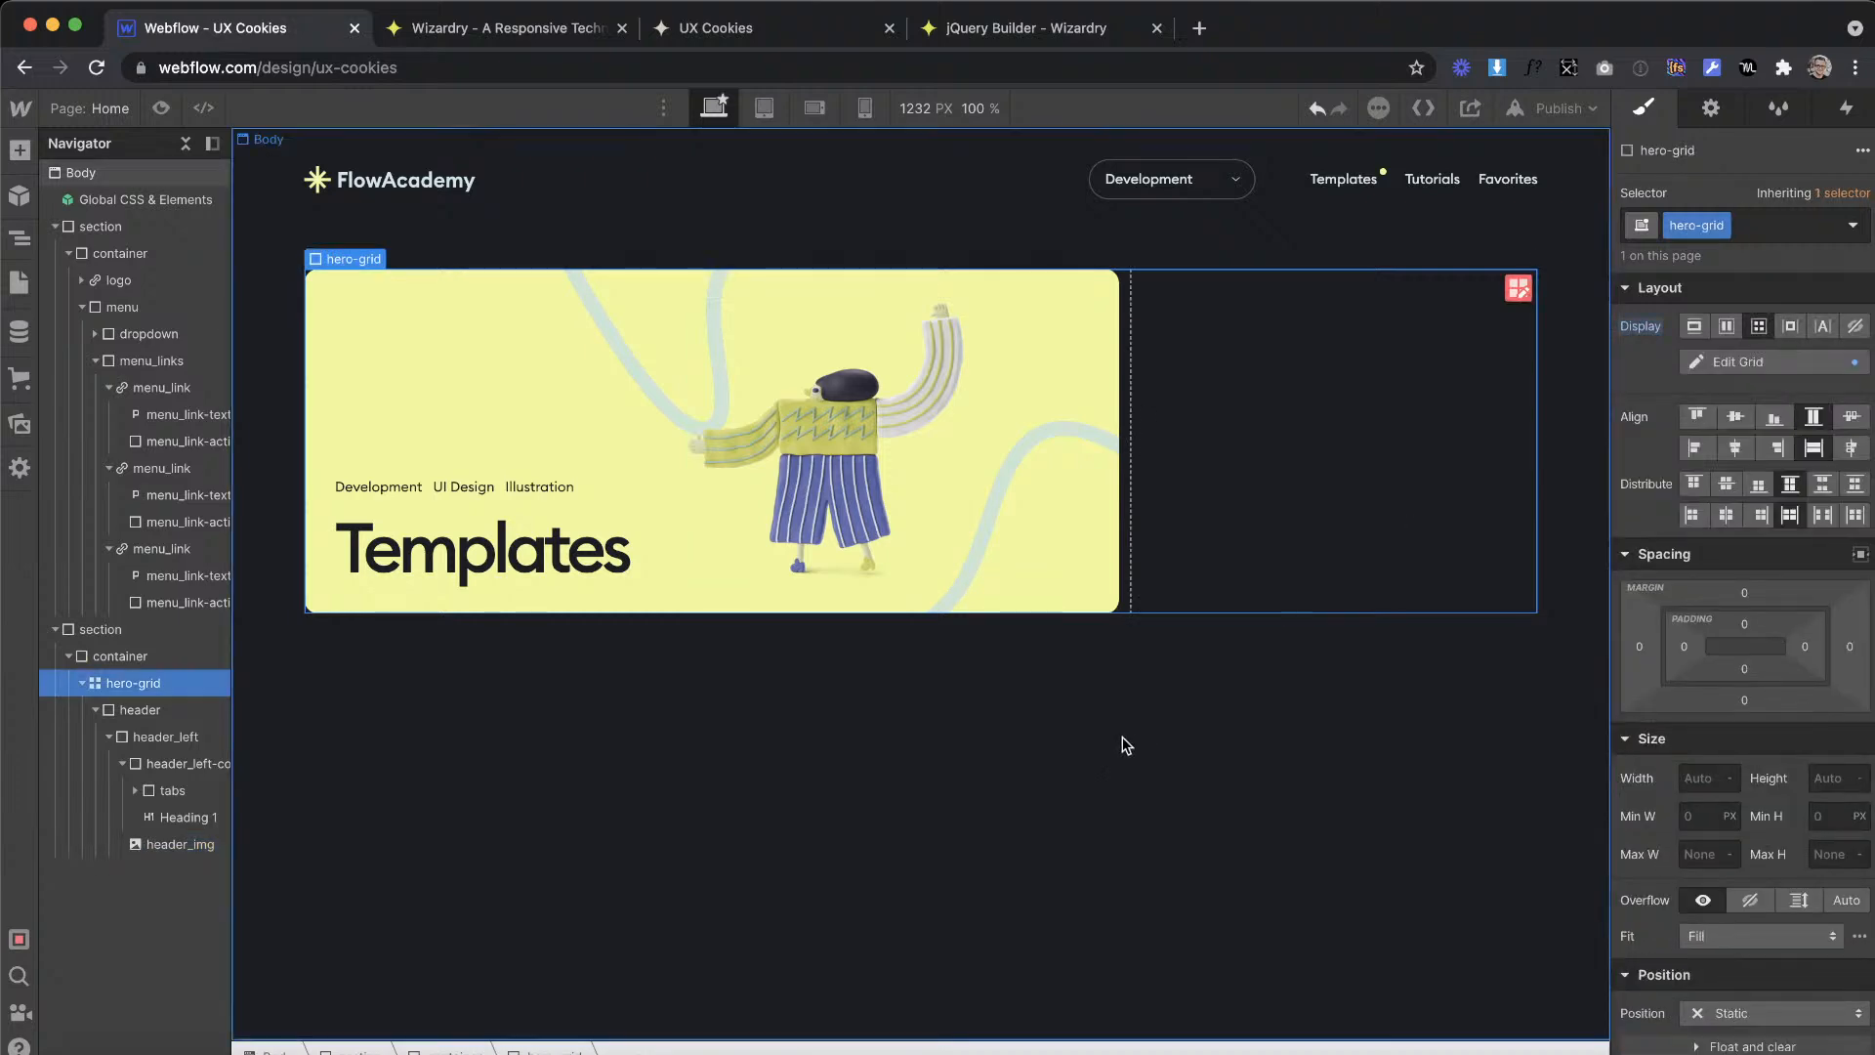
key("ctrl+Right")
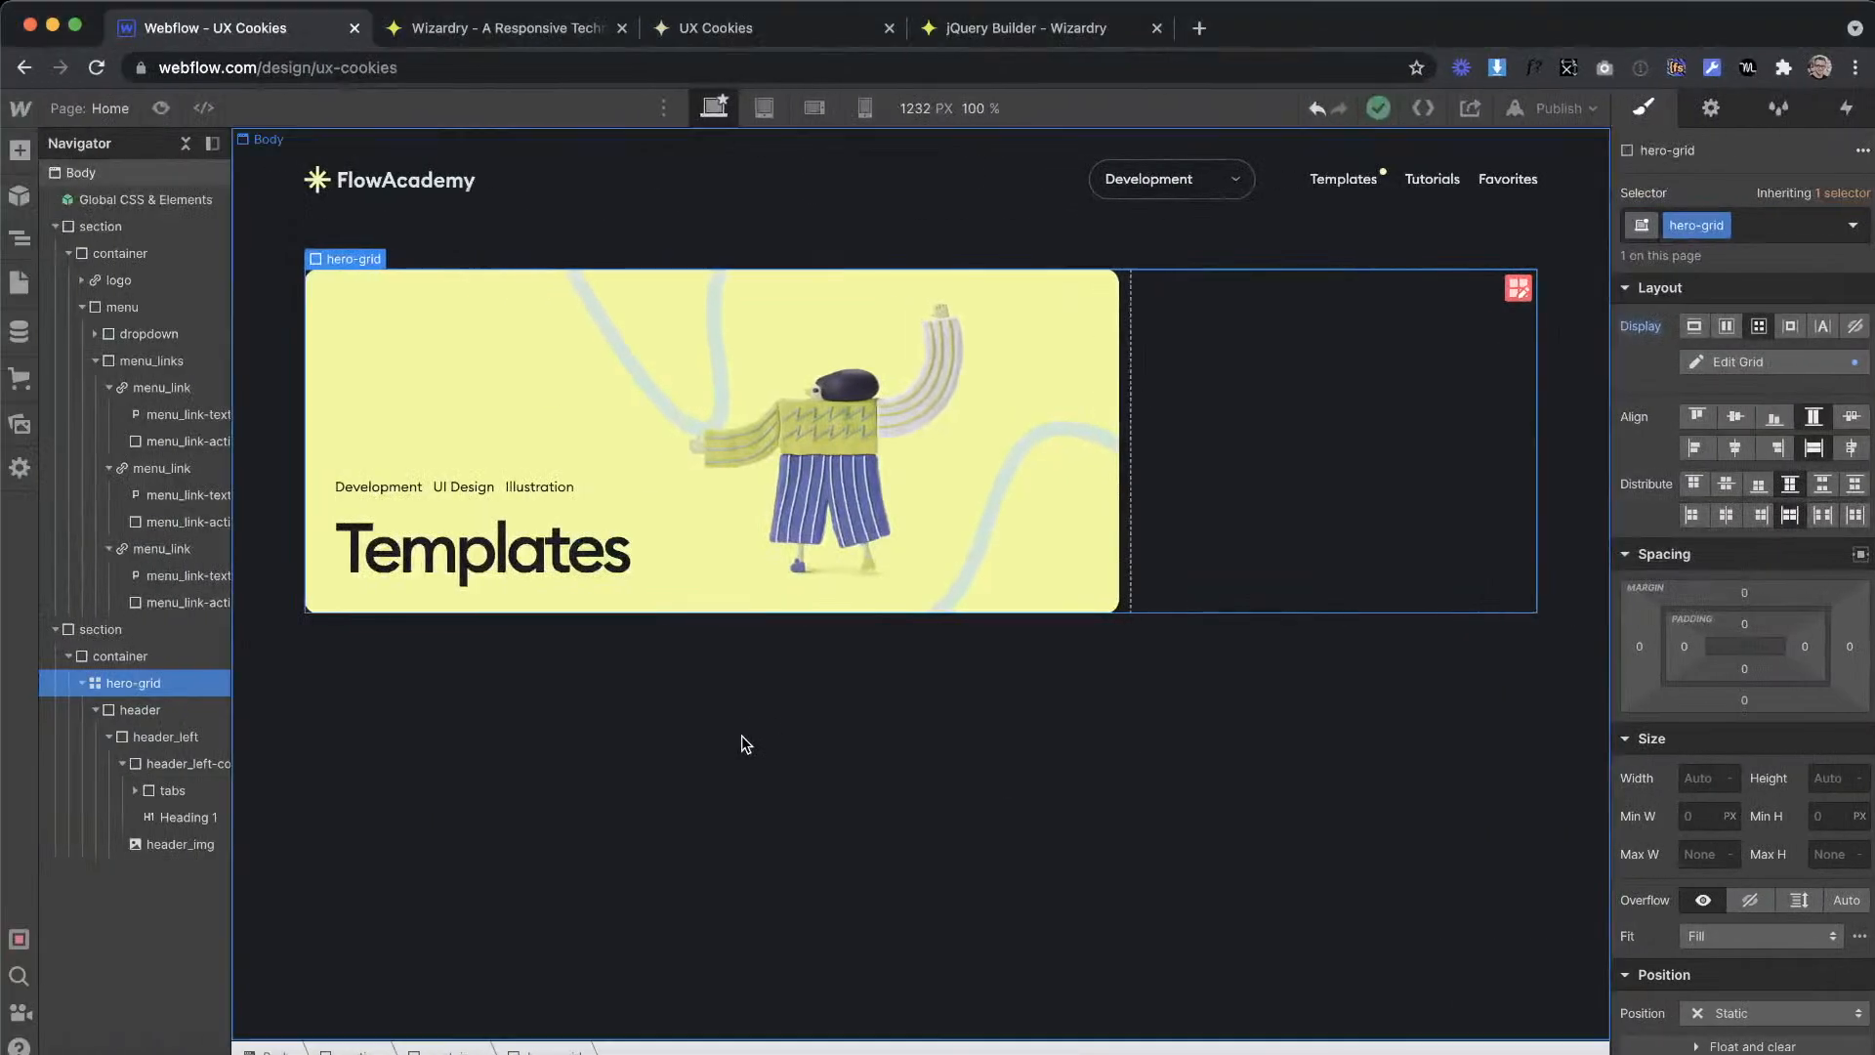
left_click(741, 735)
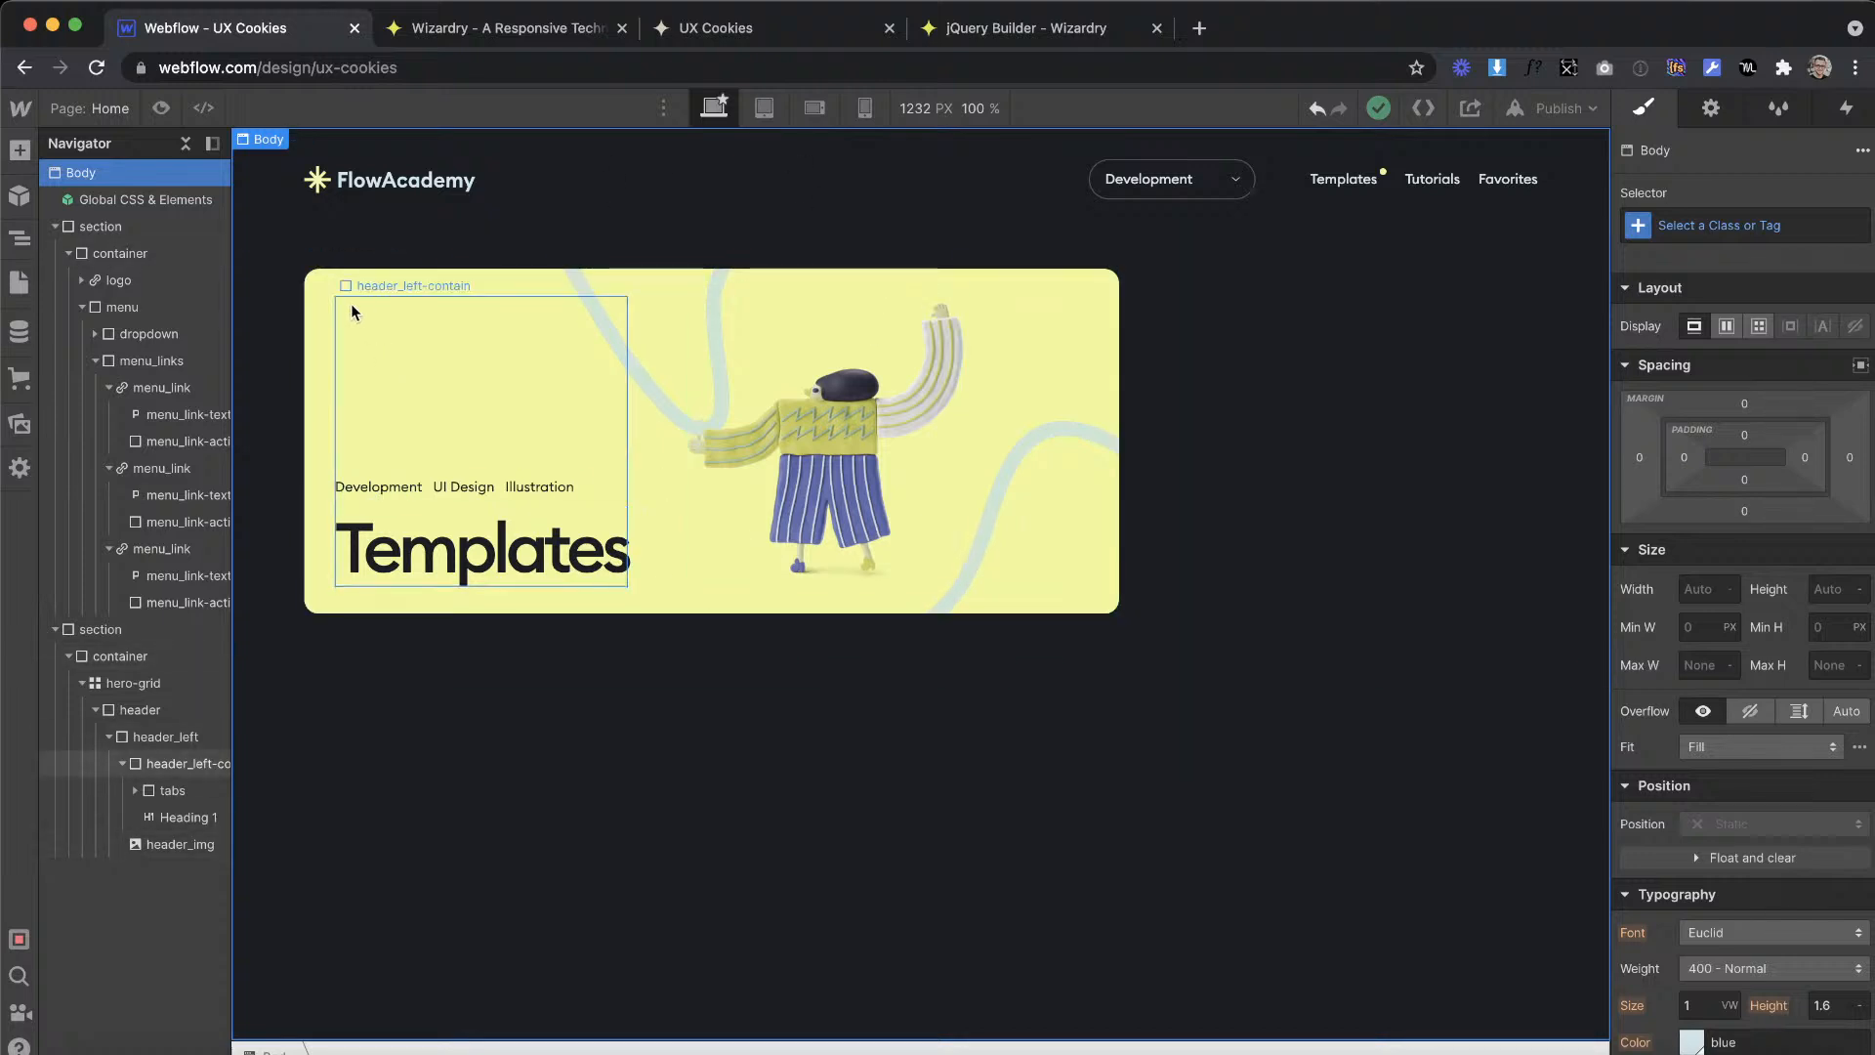
left_click(309, 332)
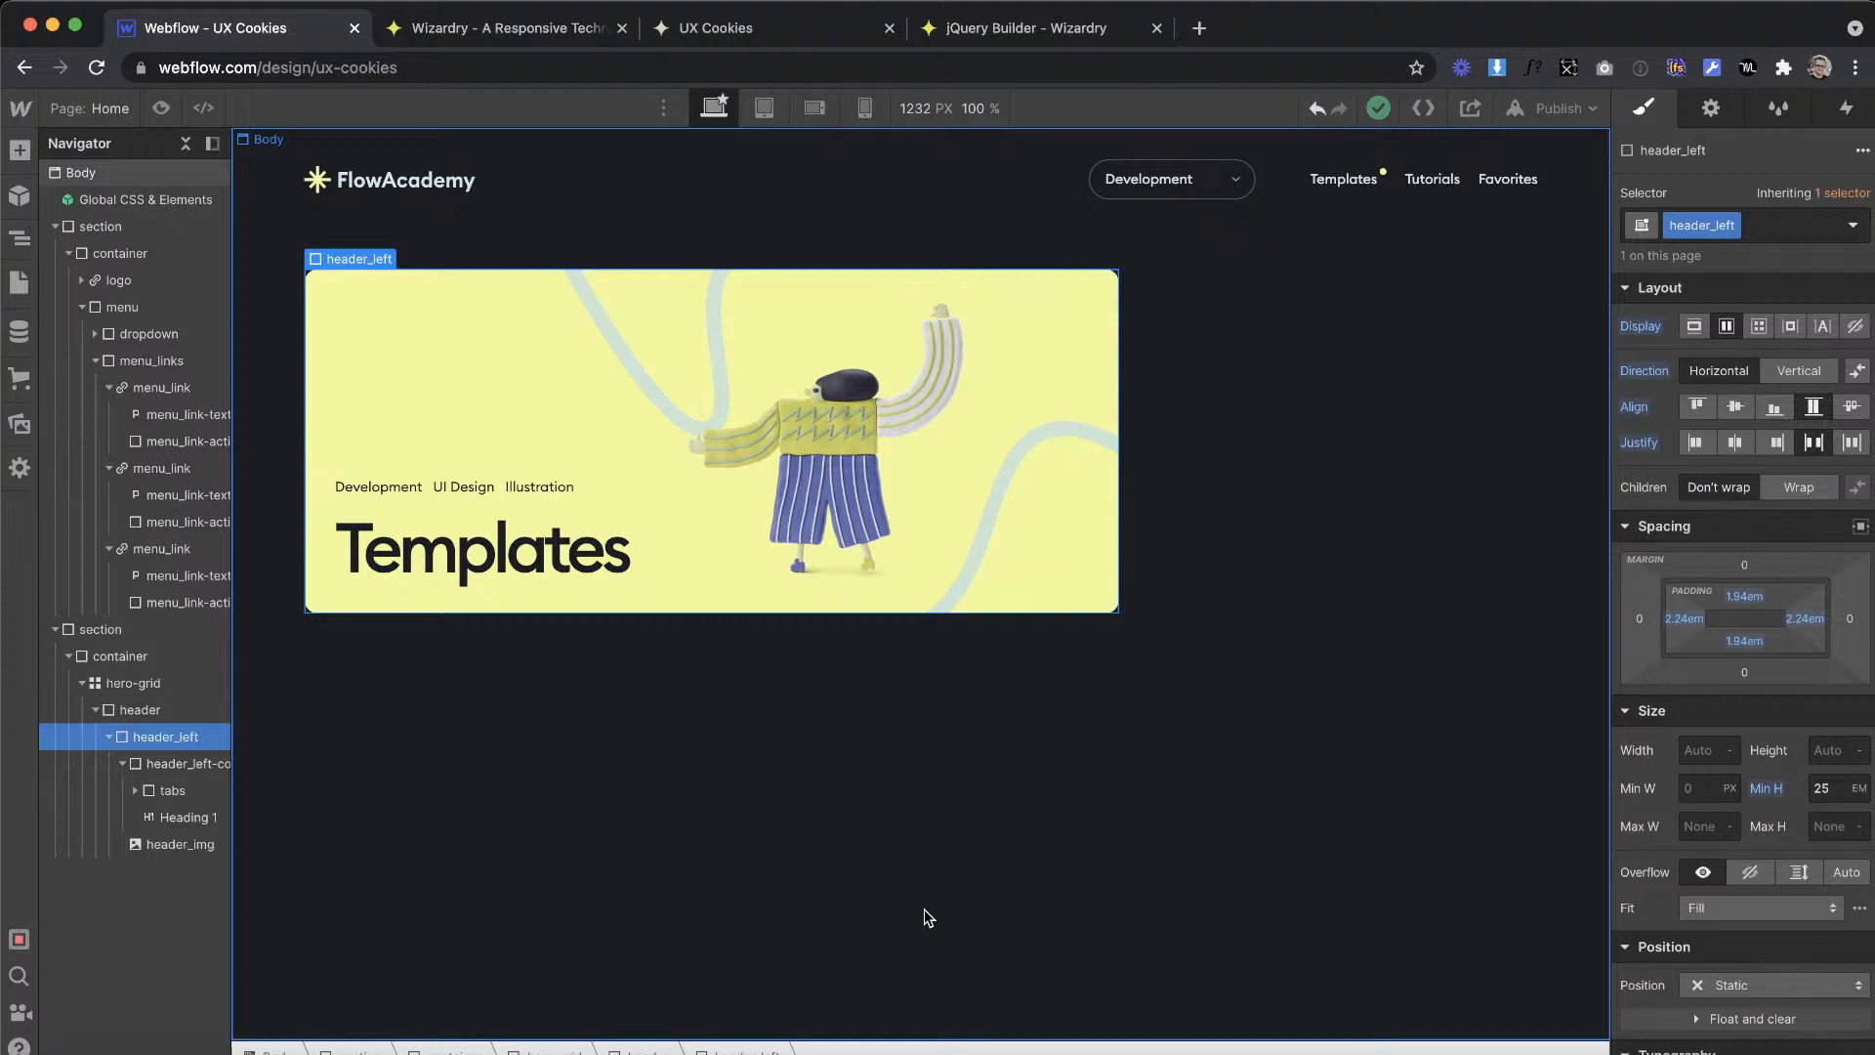
left_click(576, 415)
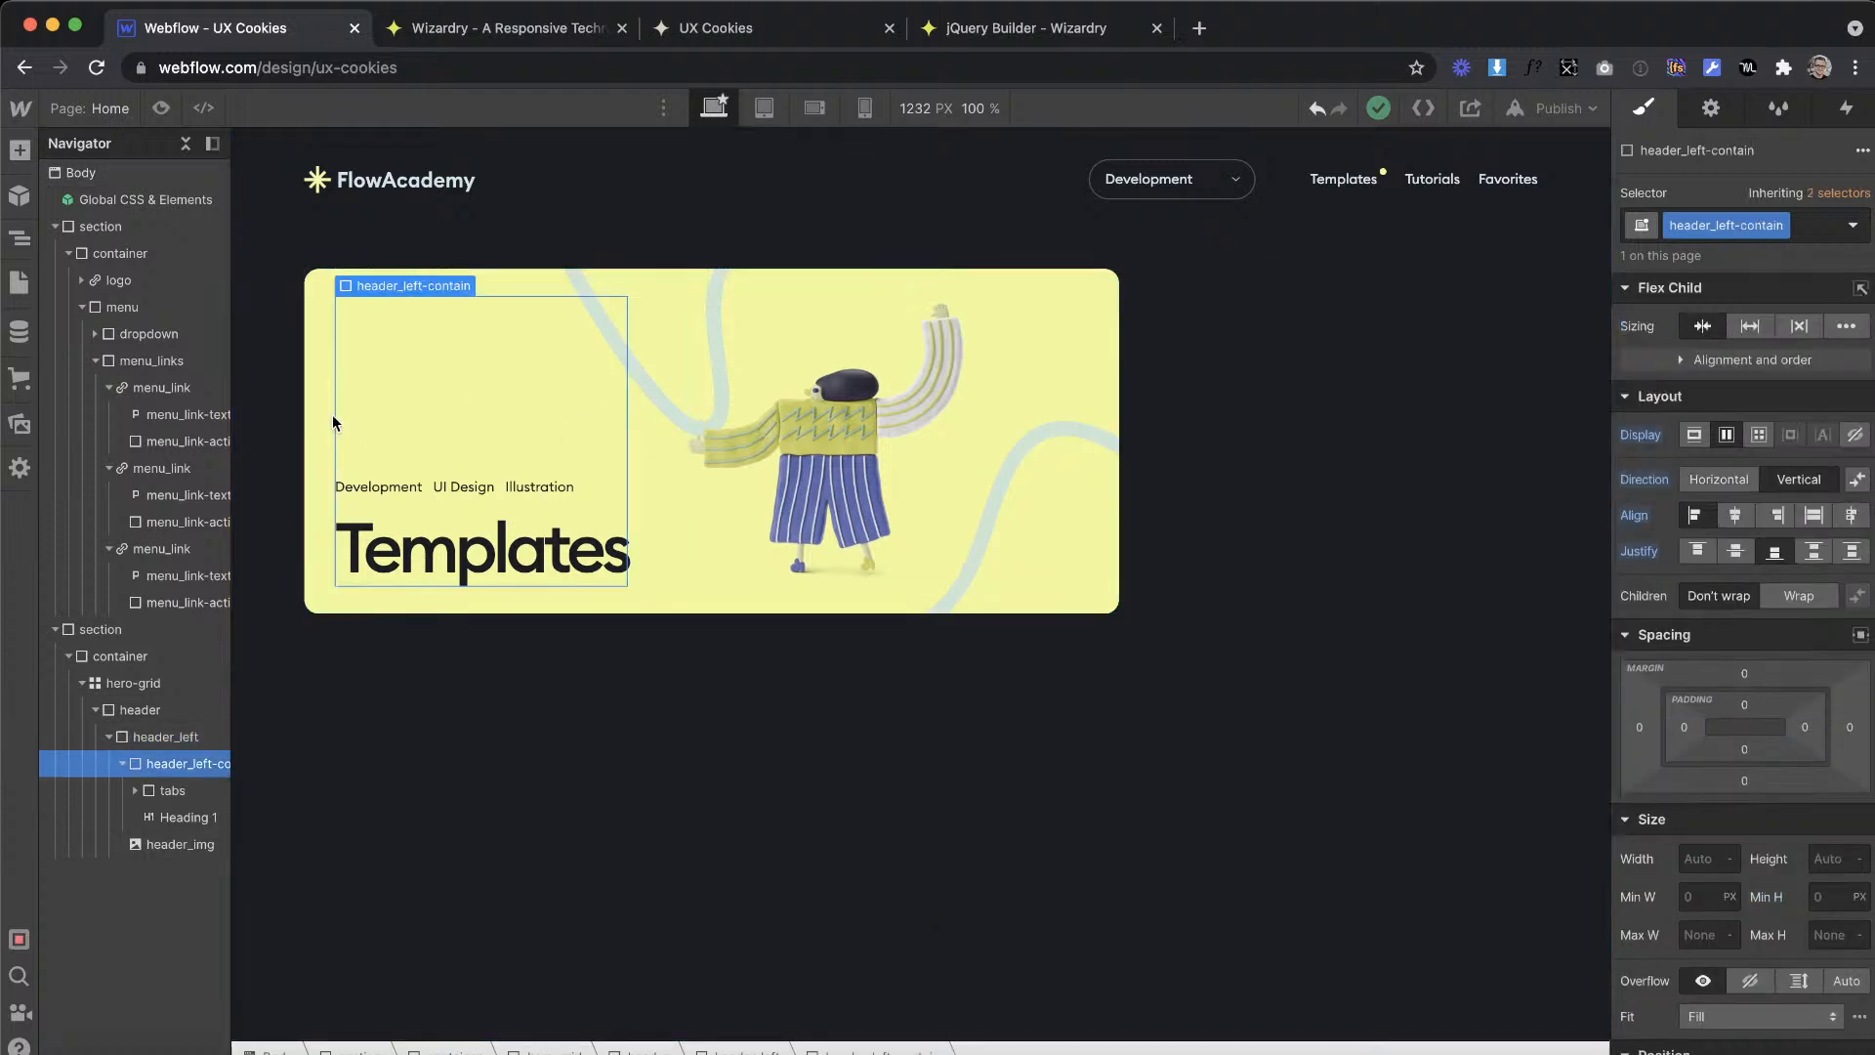
left_click(315, 400)
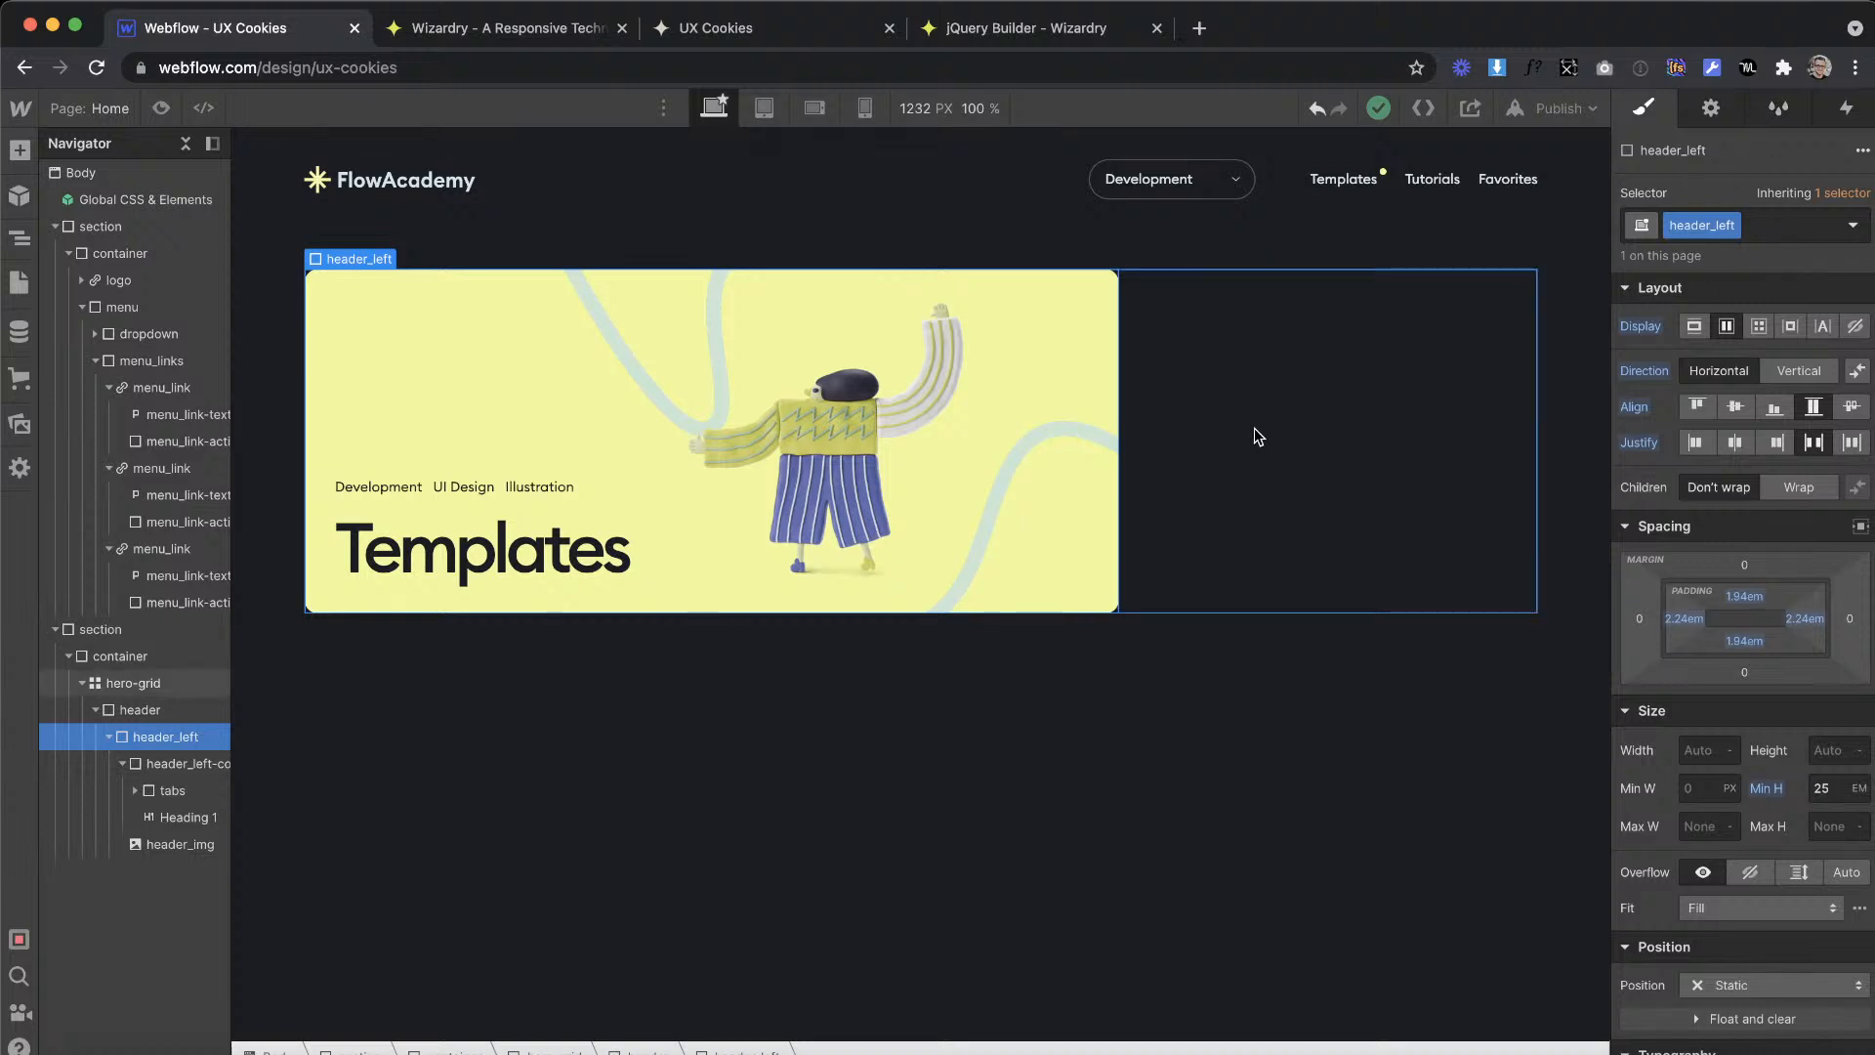
Step: Select hero-grid, examine the featured template card beside the banner in Adobe XD, and return to Webflow
left_click(1207, 429)
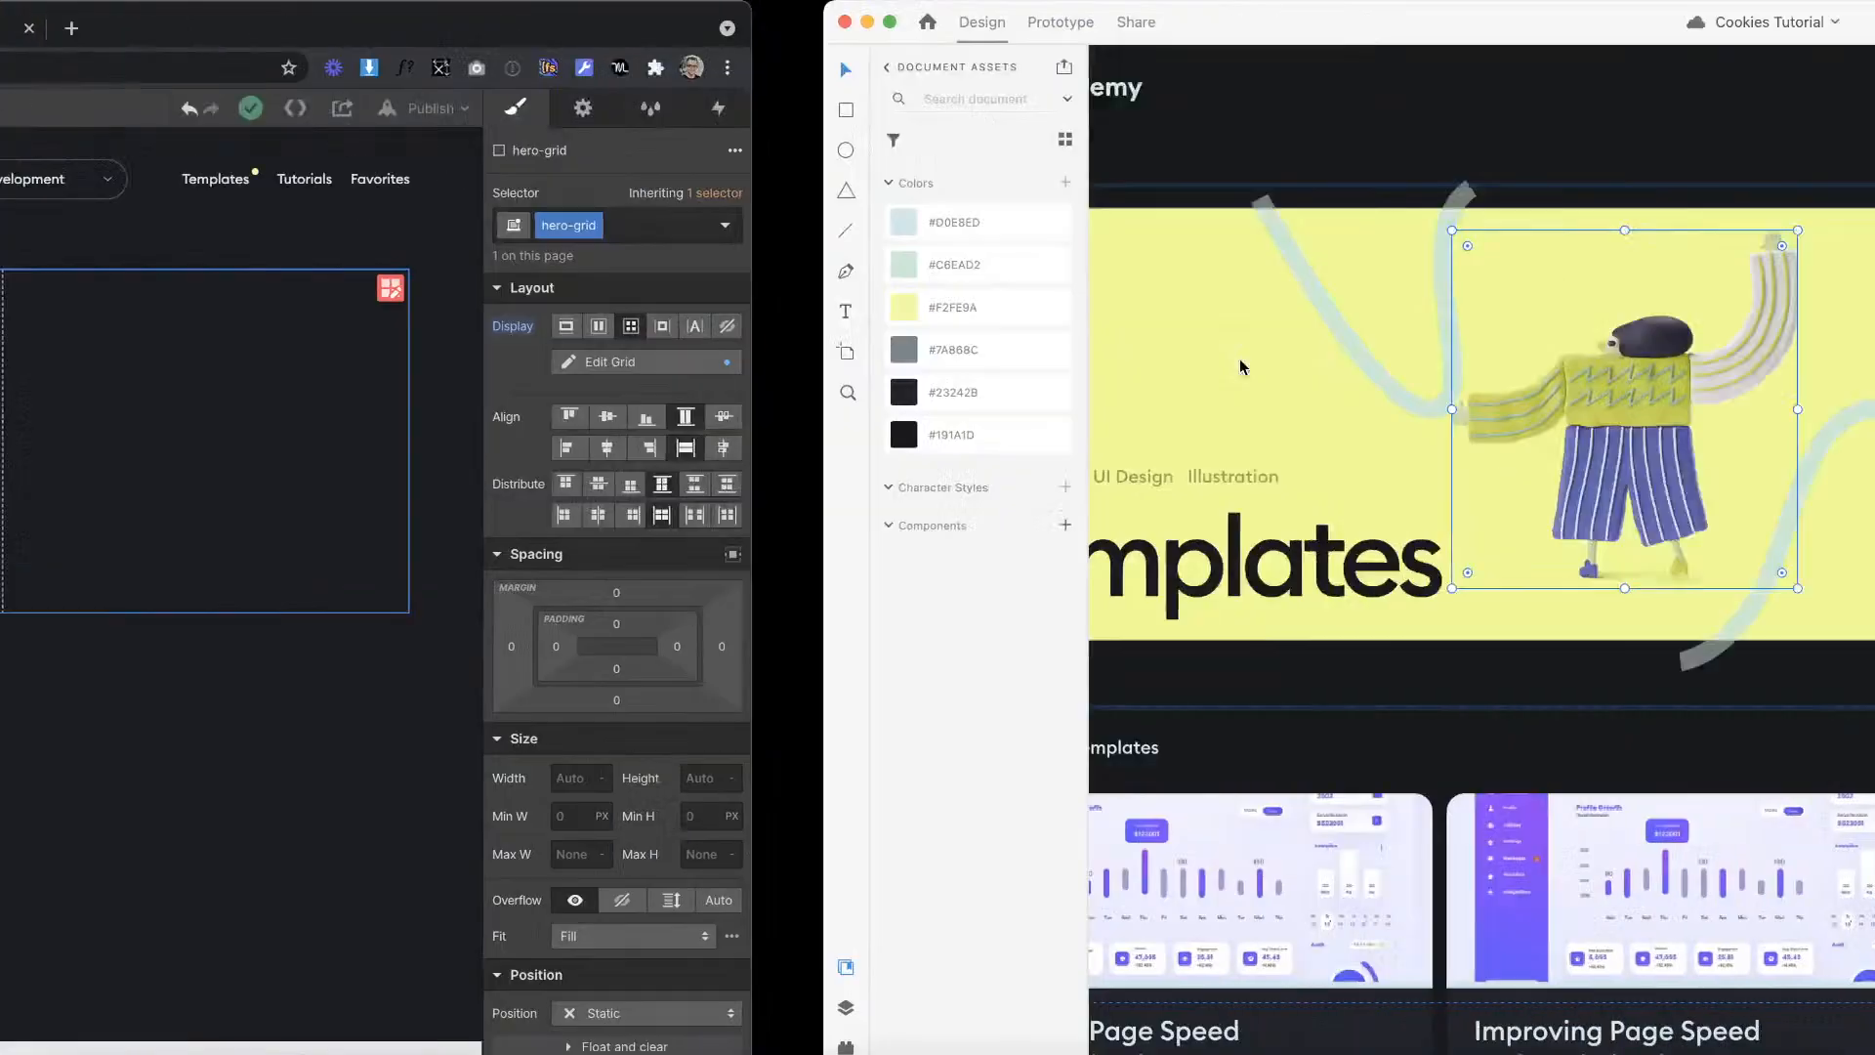
scroll(1080, 435, "up", 5)
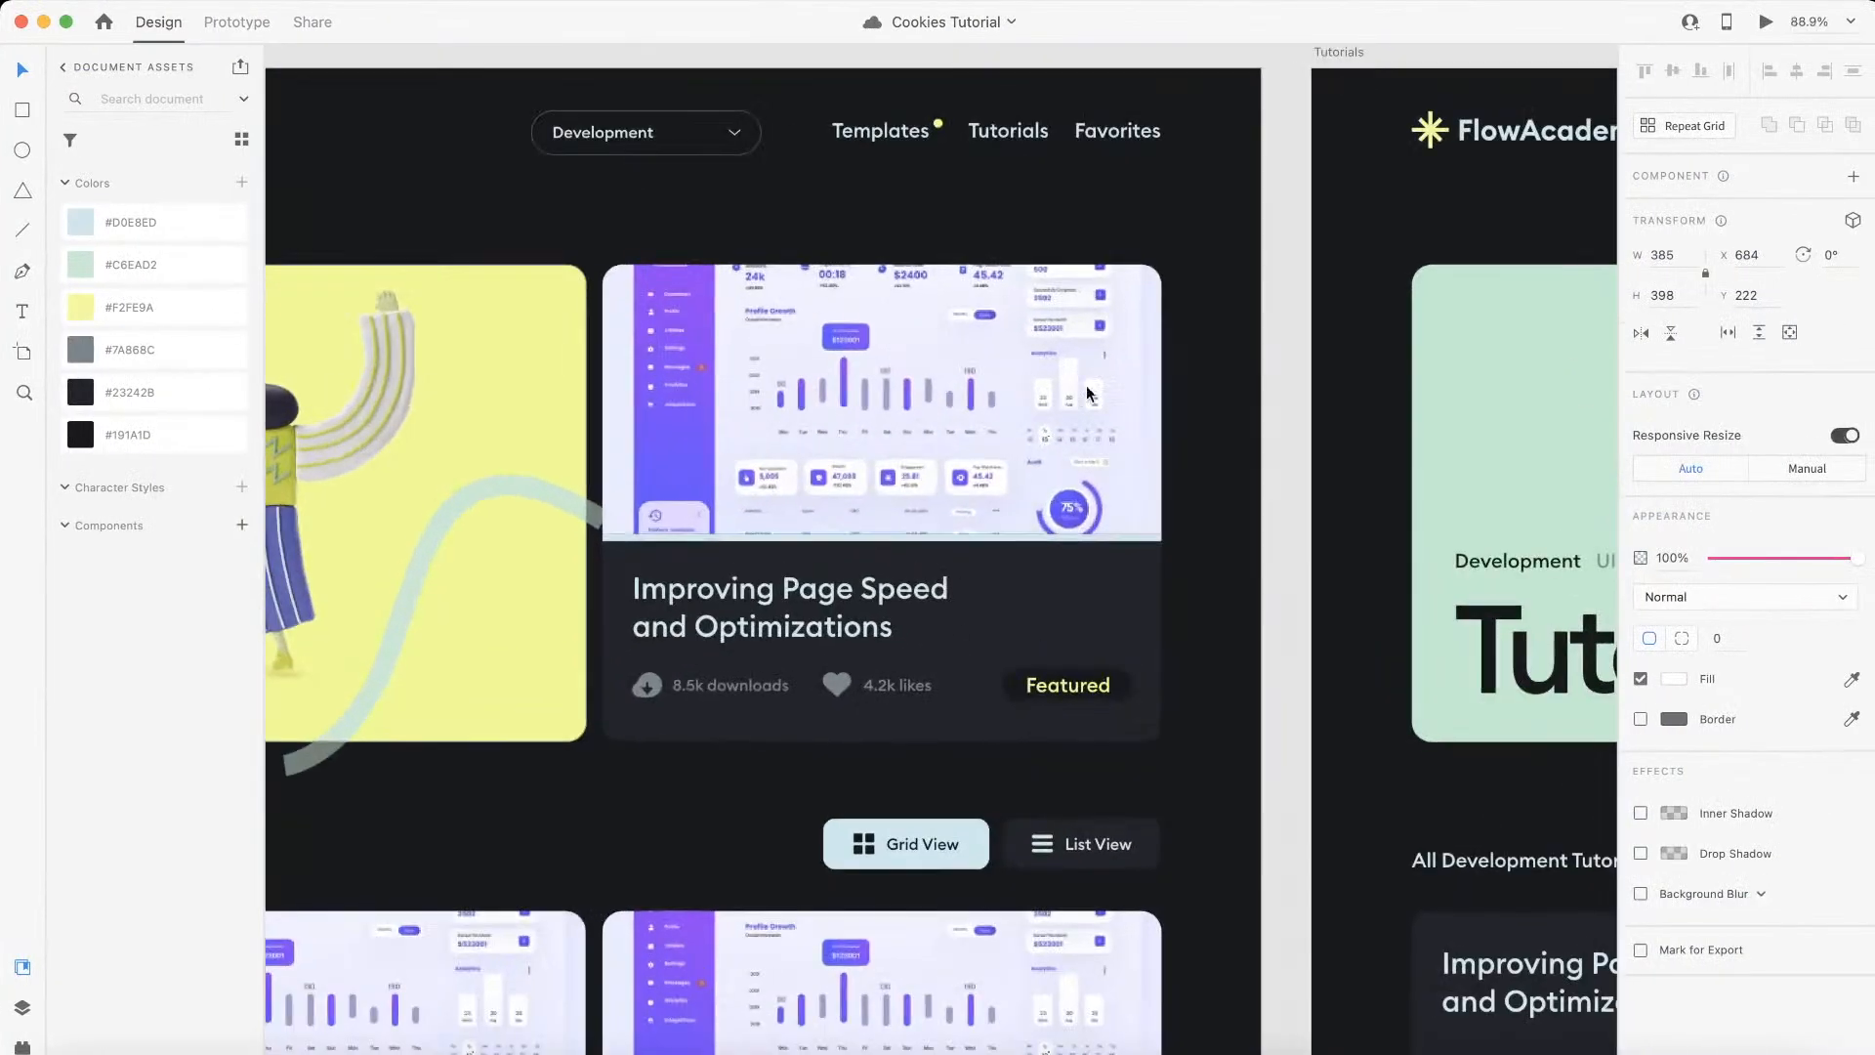
left_click(1217, 314)
scroll(1217, 314, "left", 5)
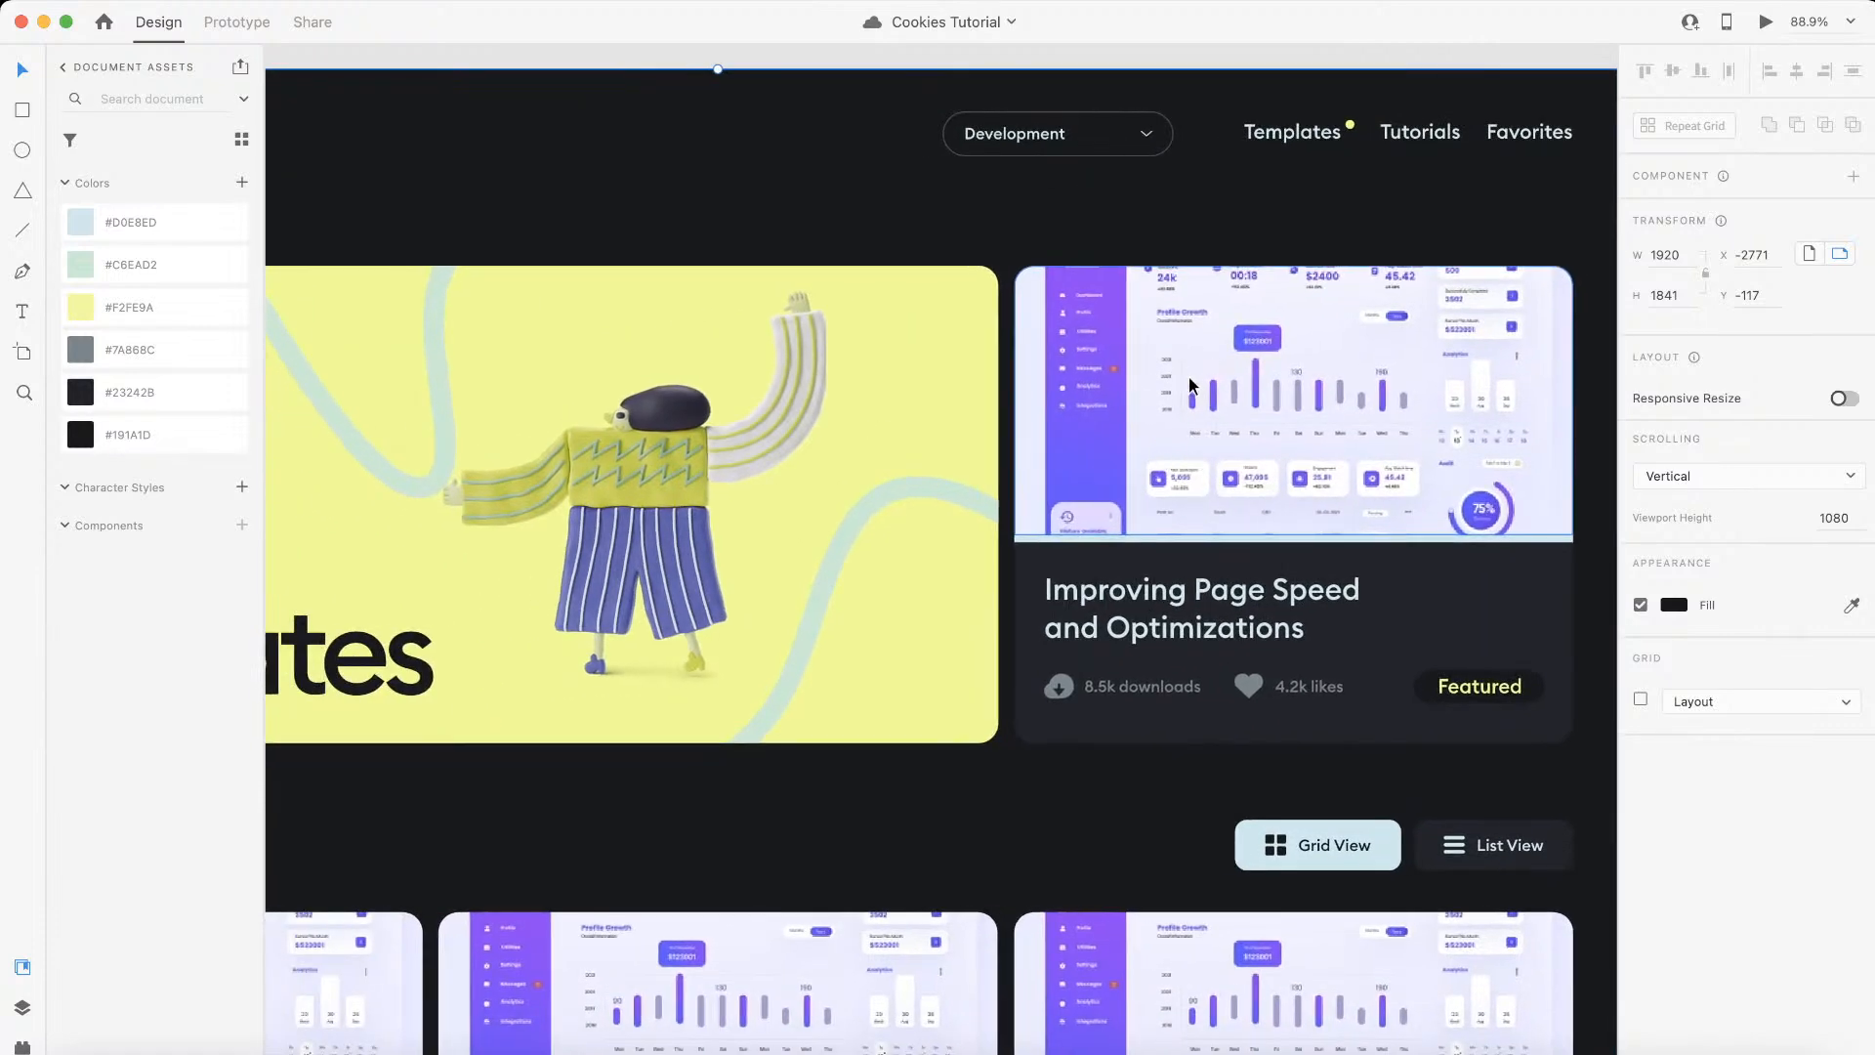
scroll(1189, 384, "up", 3)
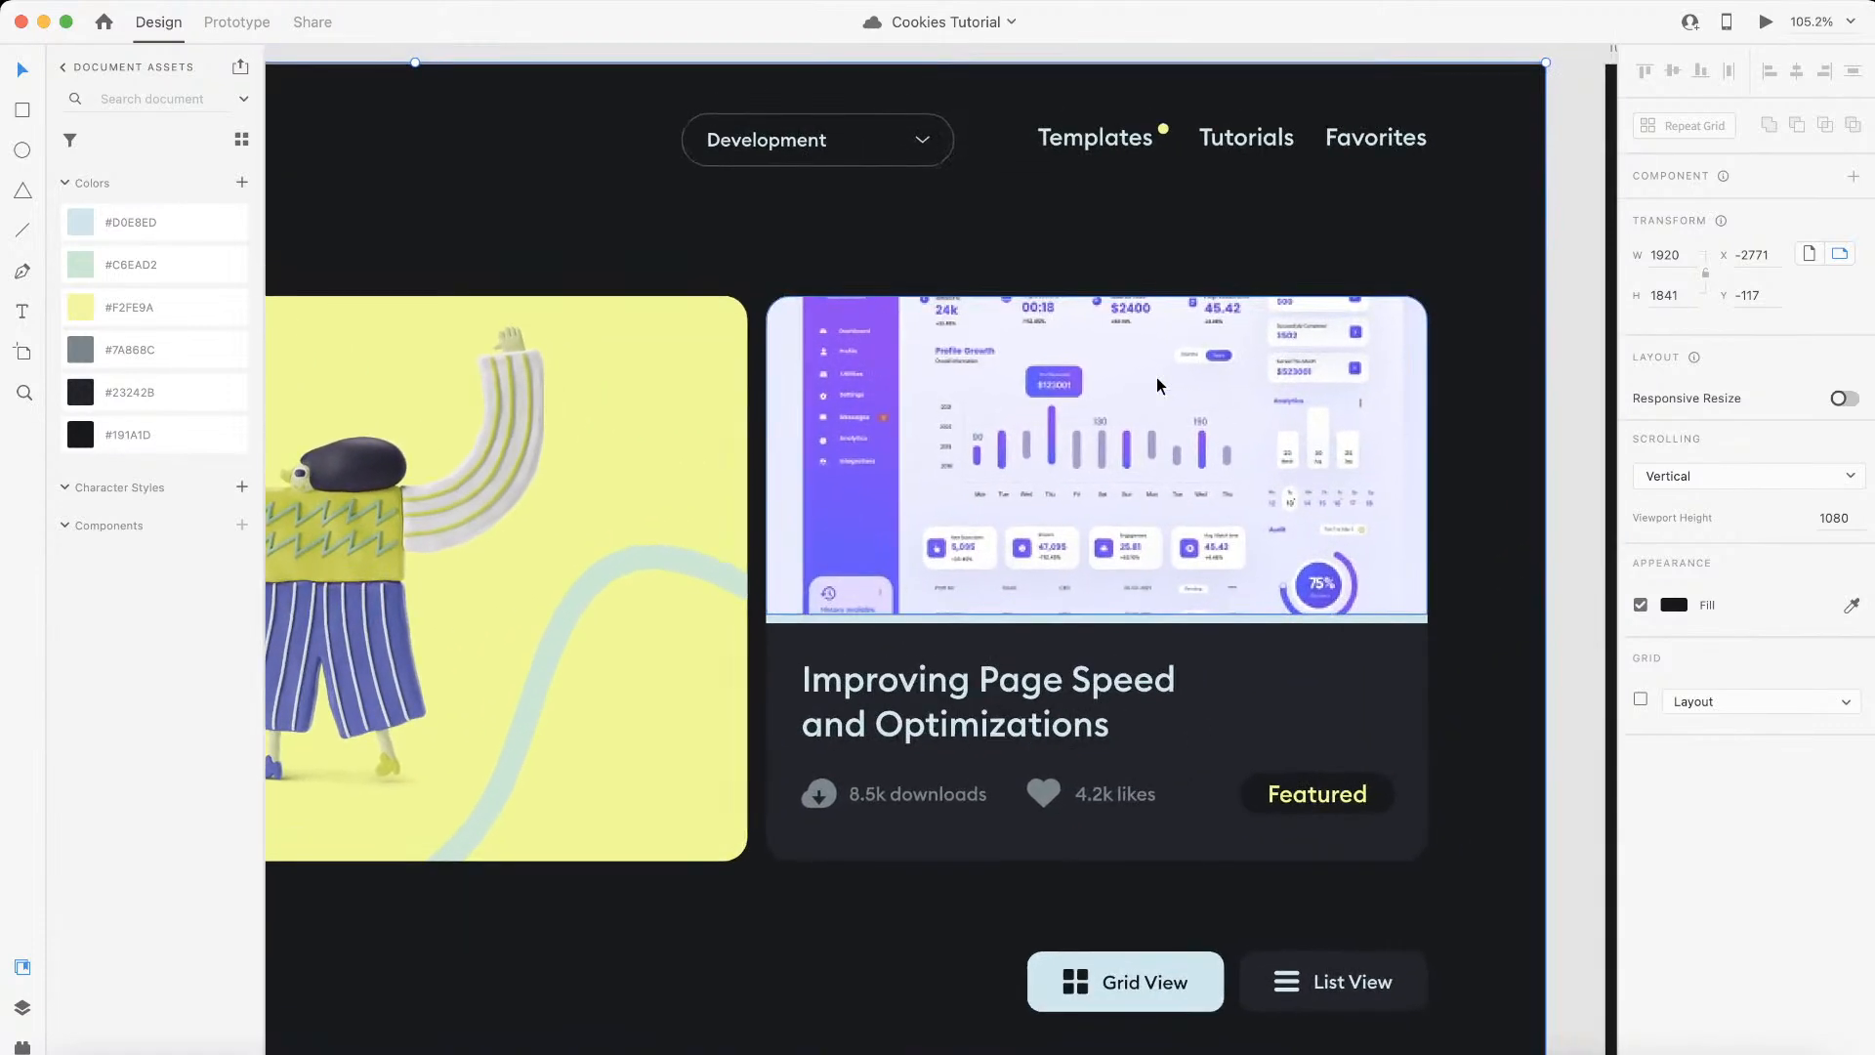
scroll(1154, 381, "down", 3)
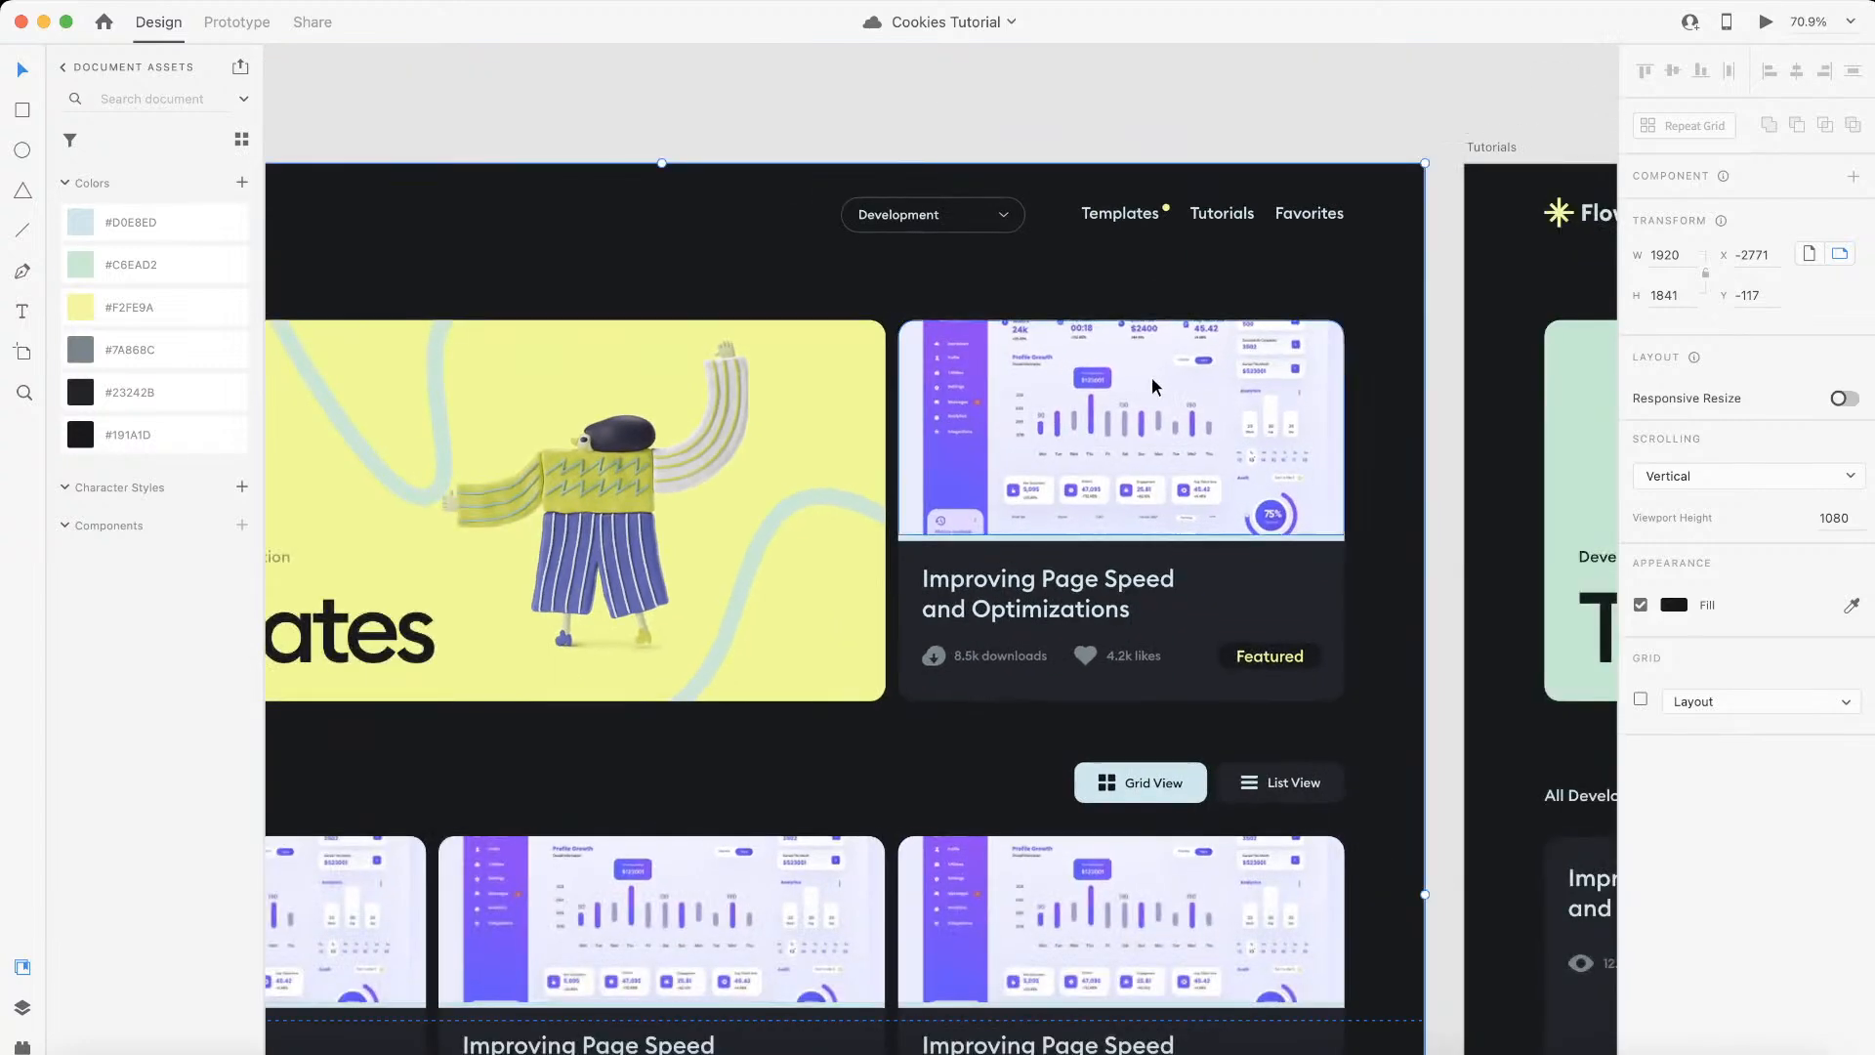
key("ctrl+Left")
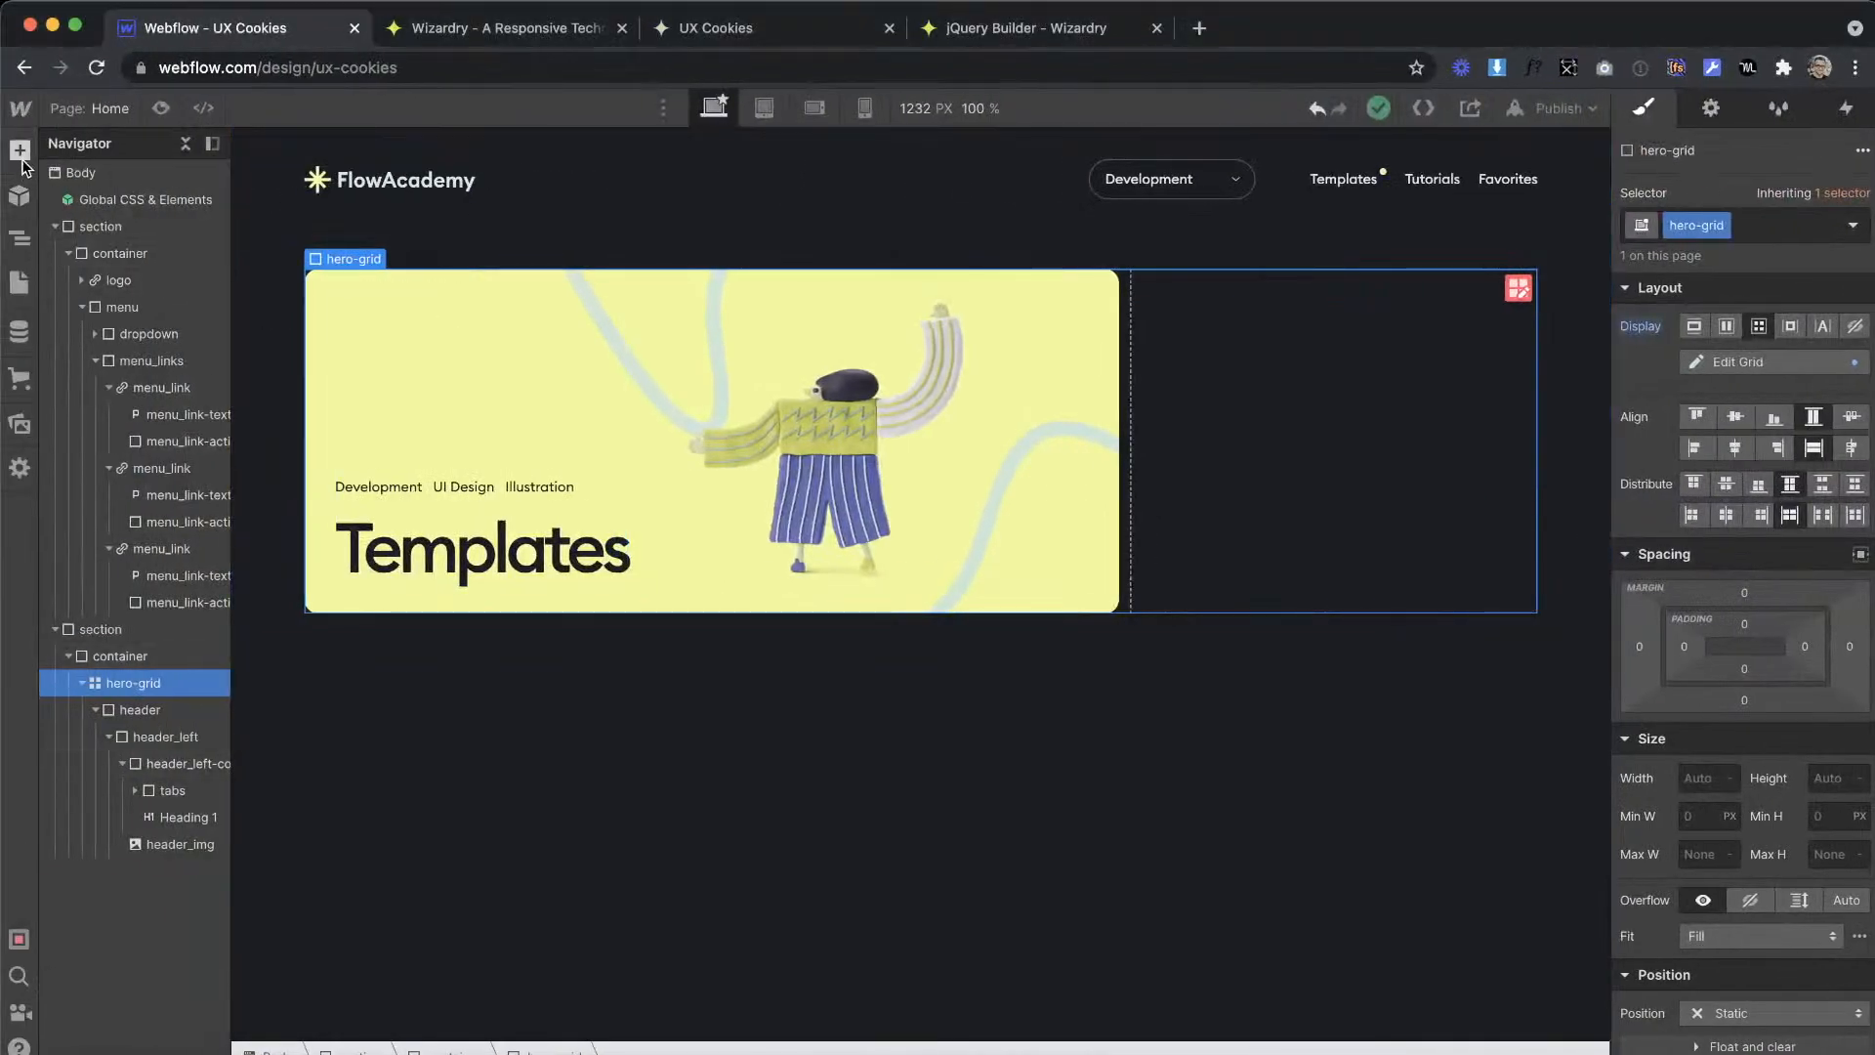
Step: Add a div block in the empty hero-grid cell beside the banner and give it the class header_right
left_click(20, 153)
left_click_drag(93, 537, 1230, 381)
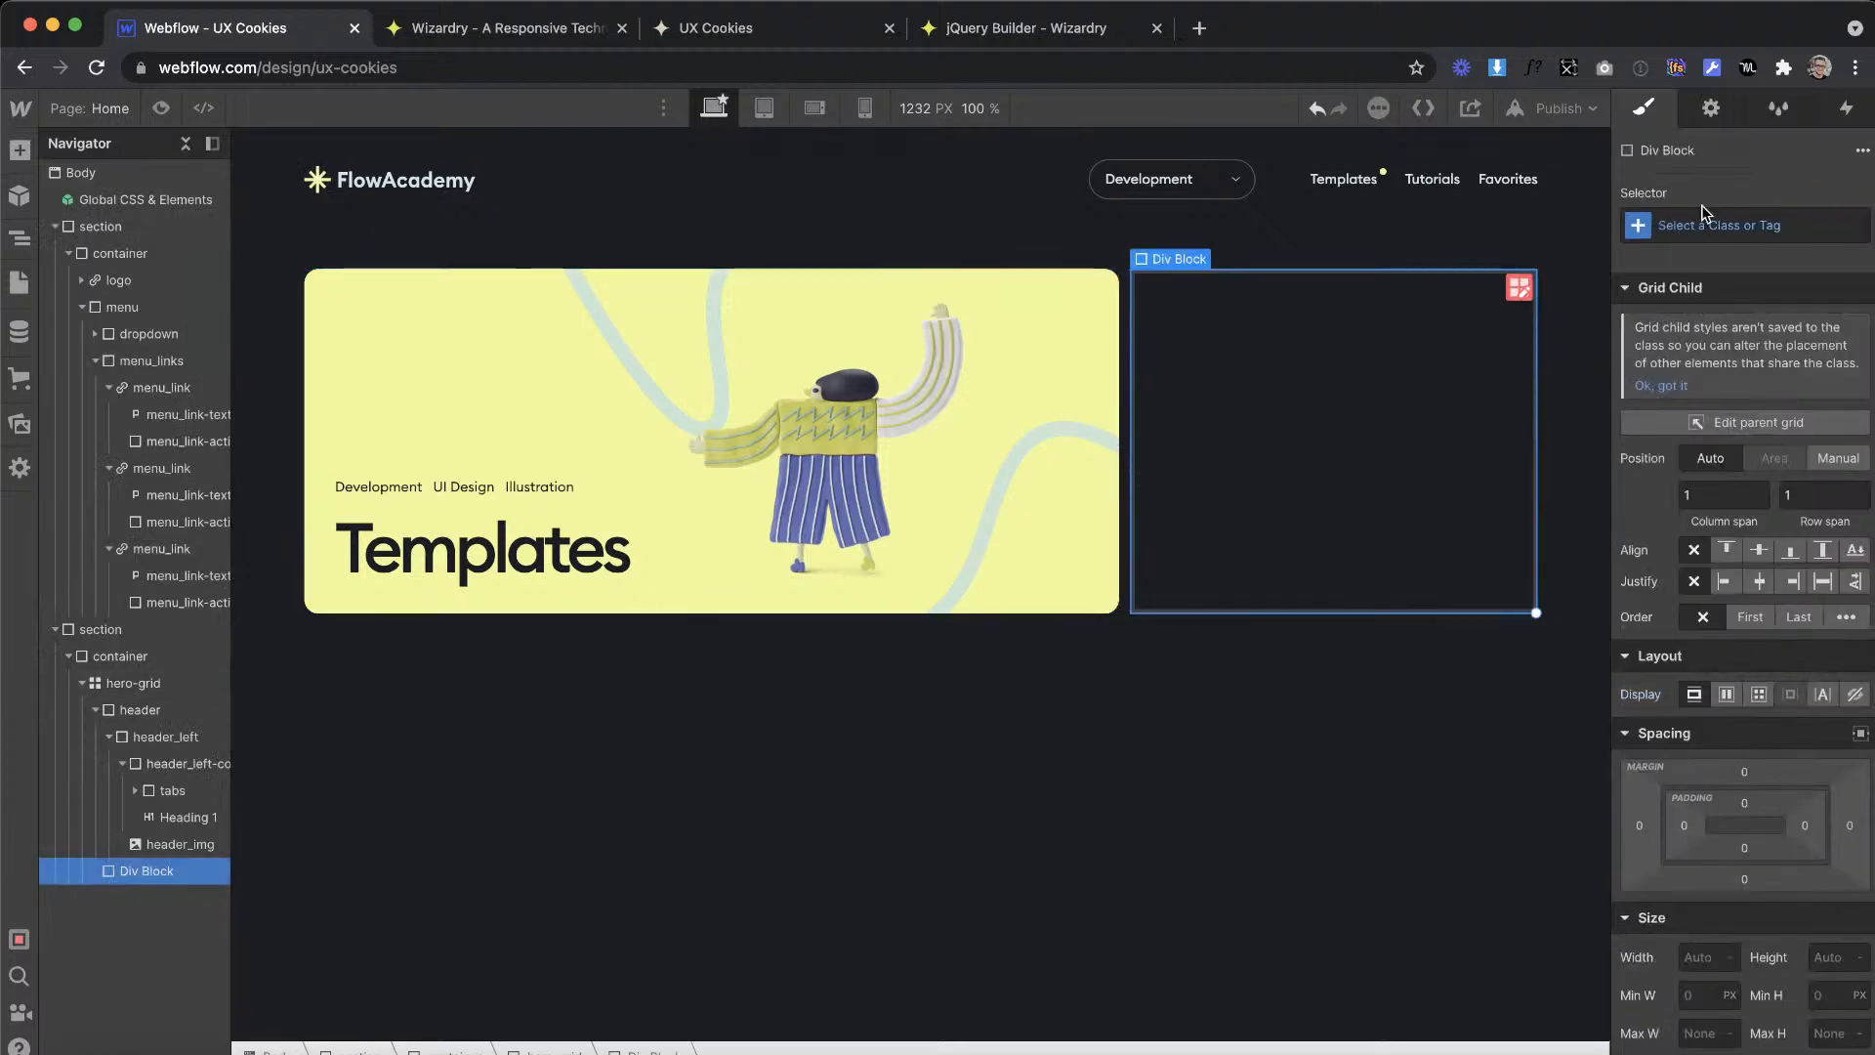
left_click(1706, 226)
type("head")
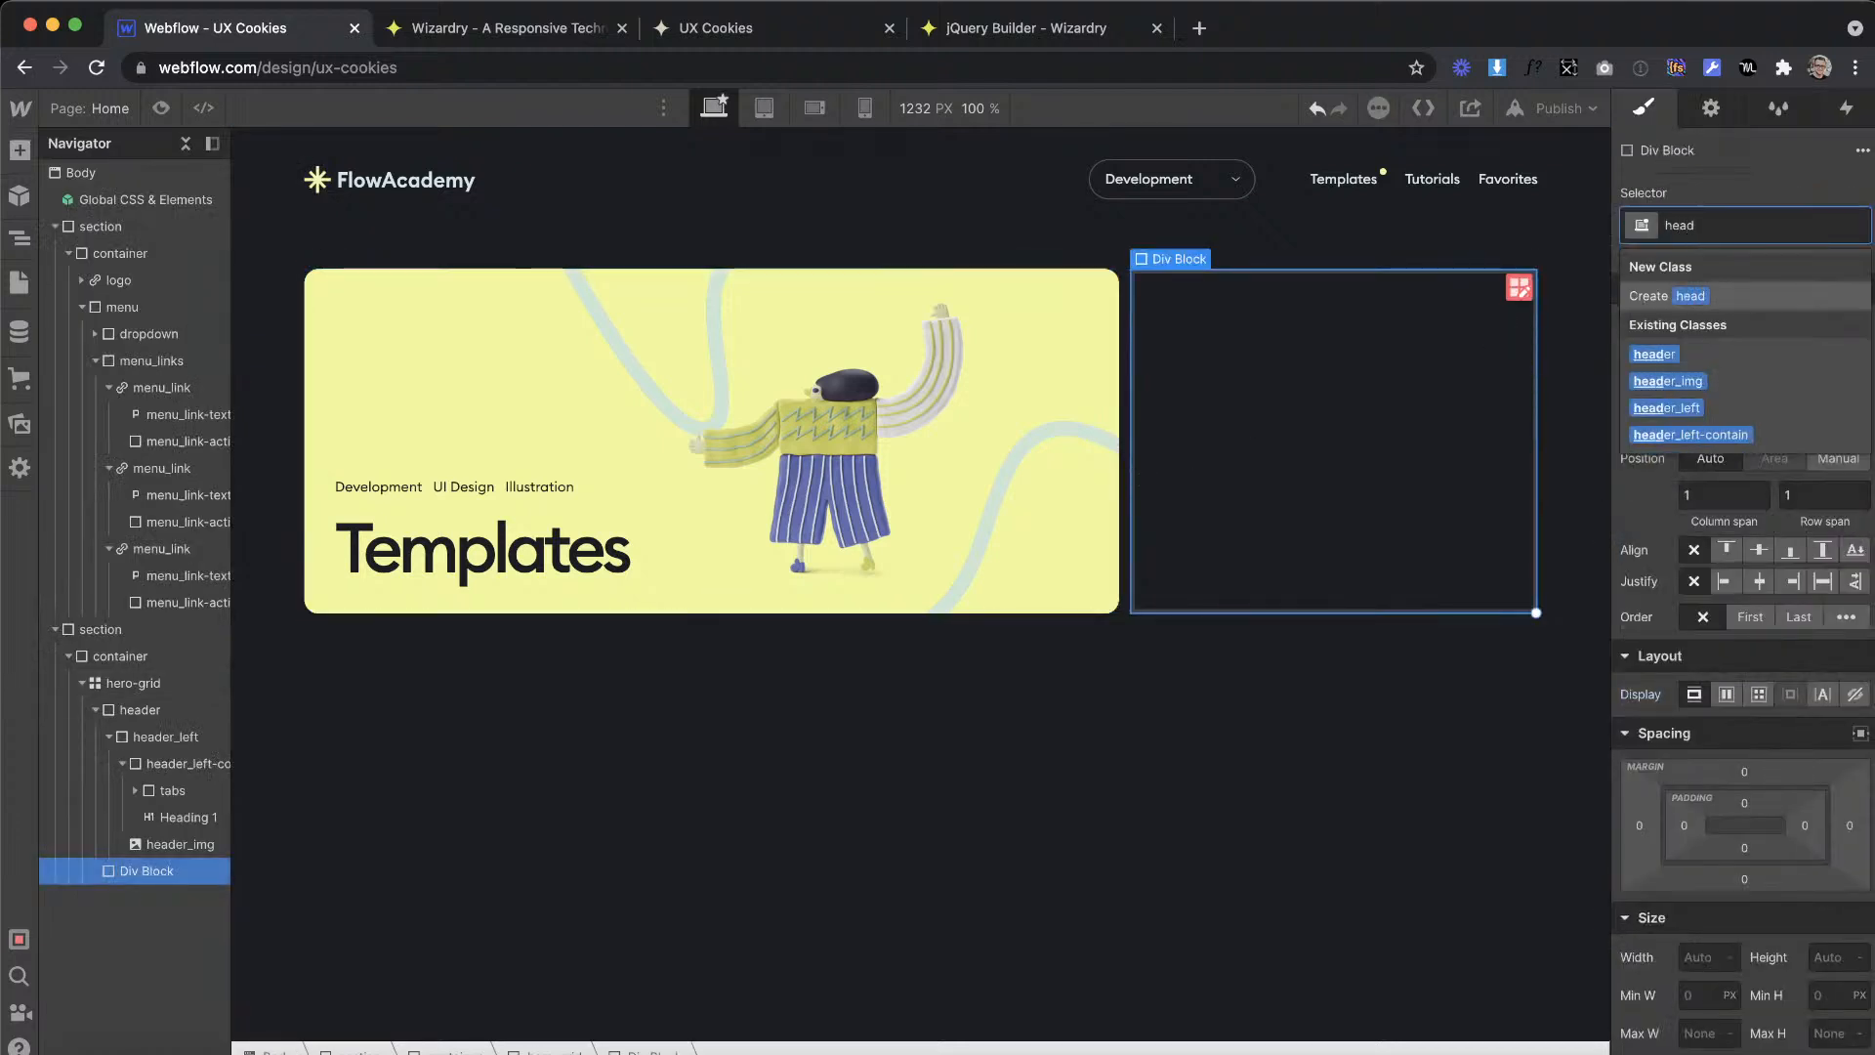
type("er")
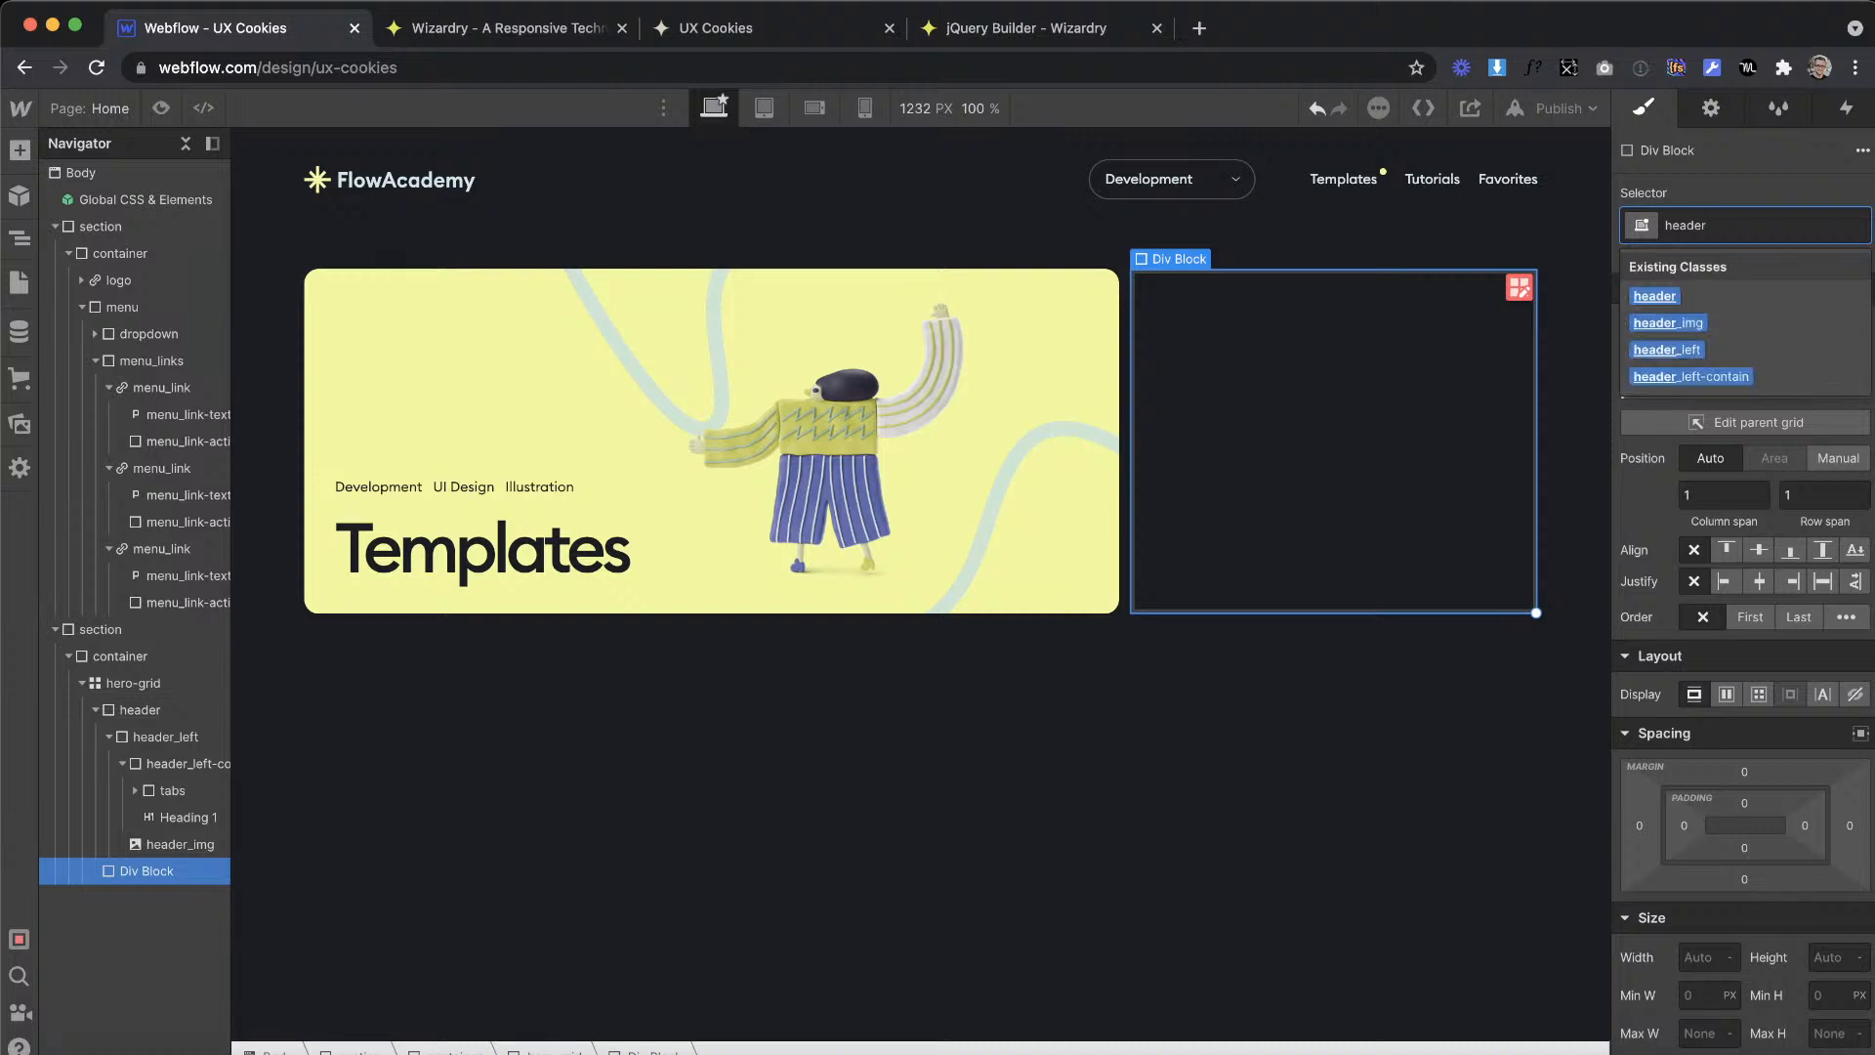
type("_")
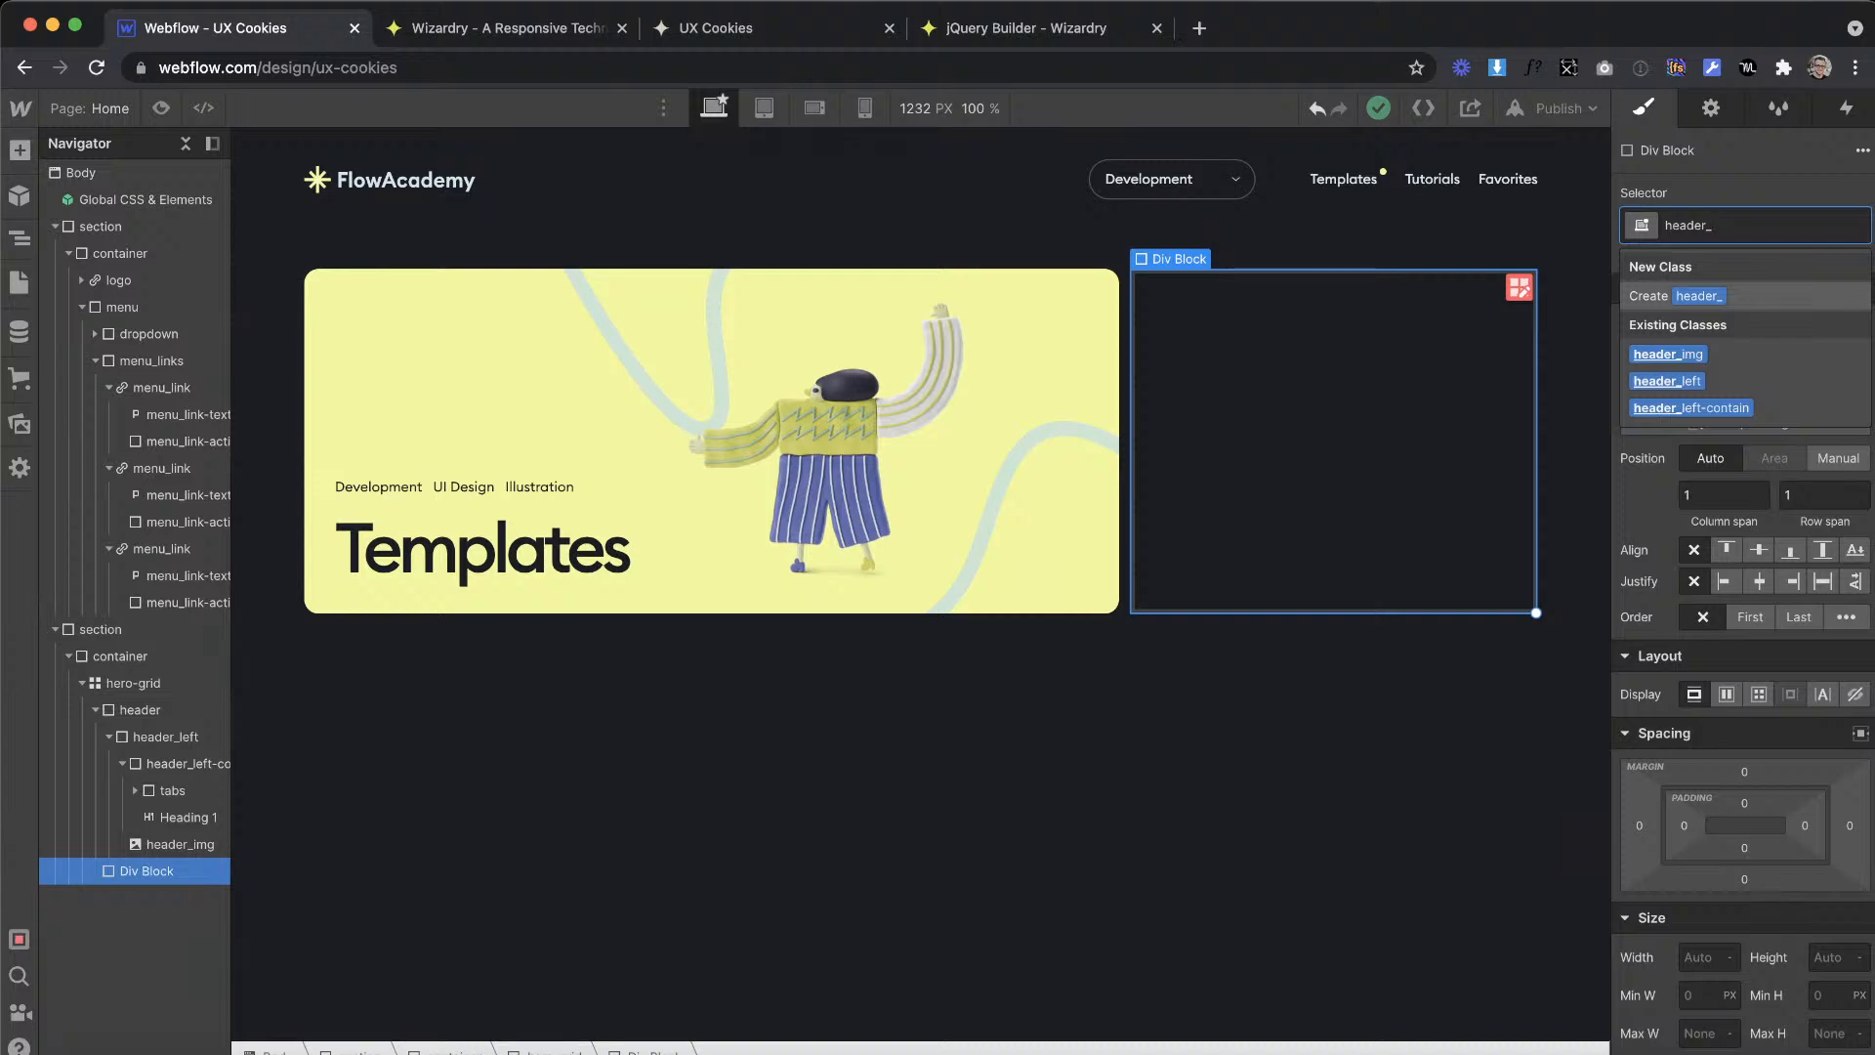
type("right")
key("Return")
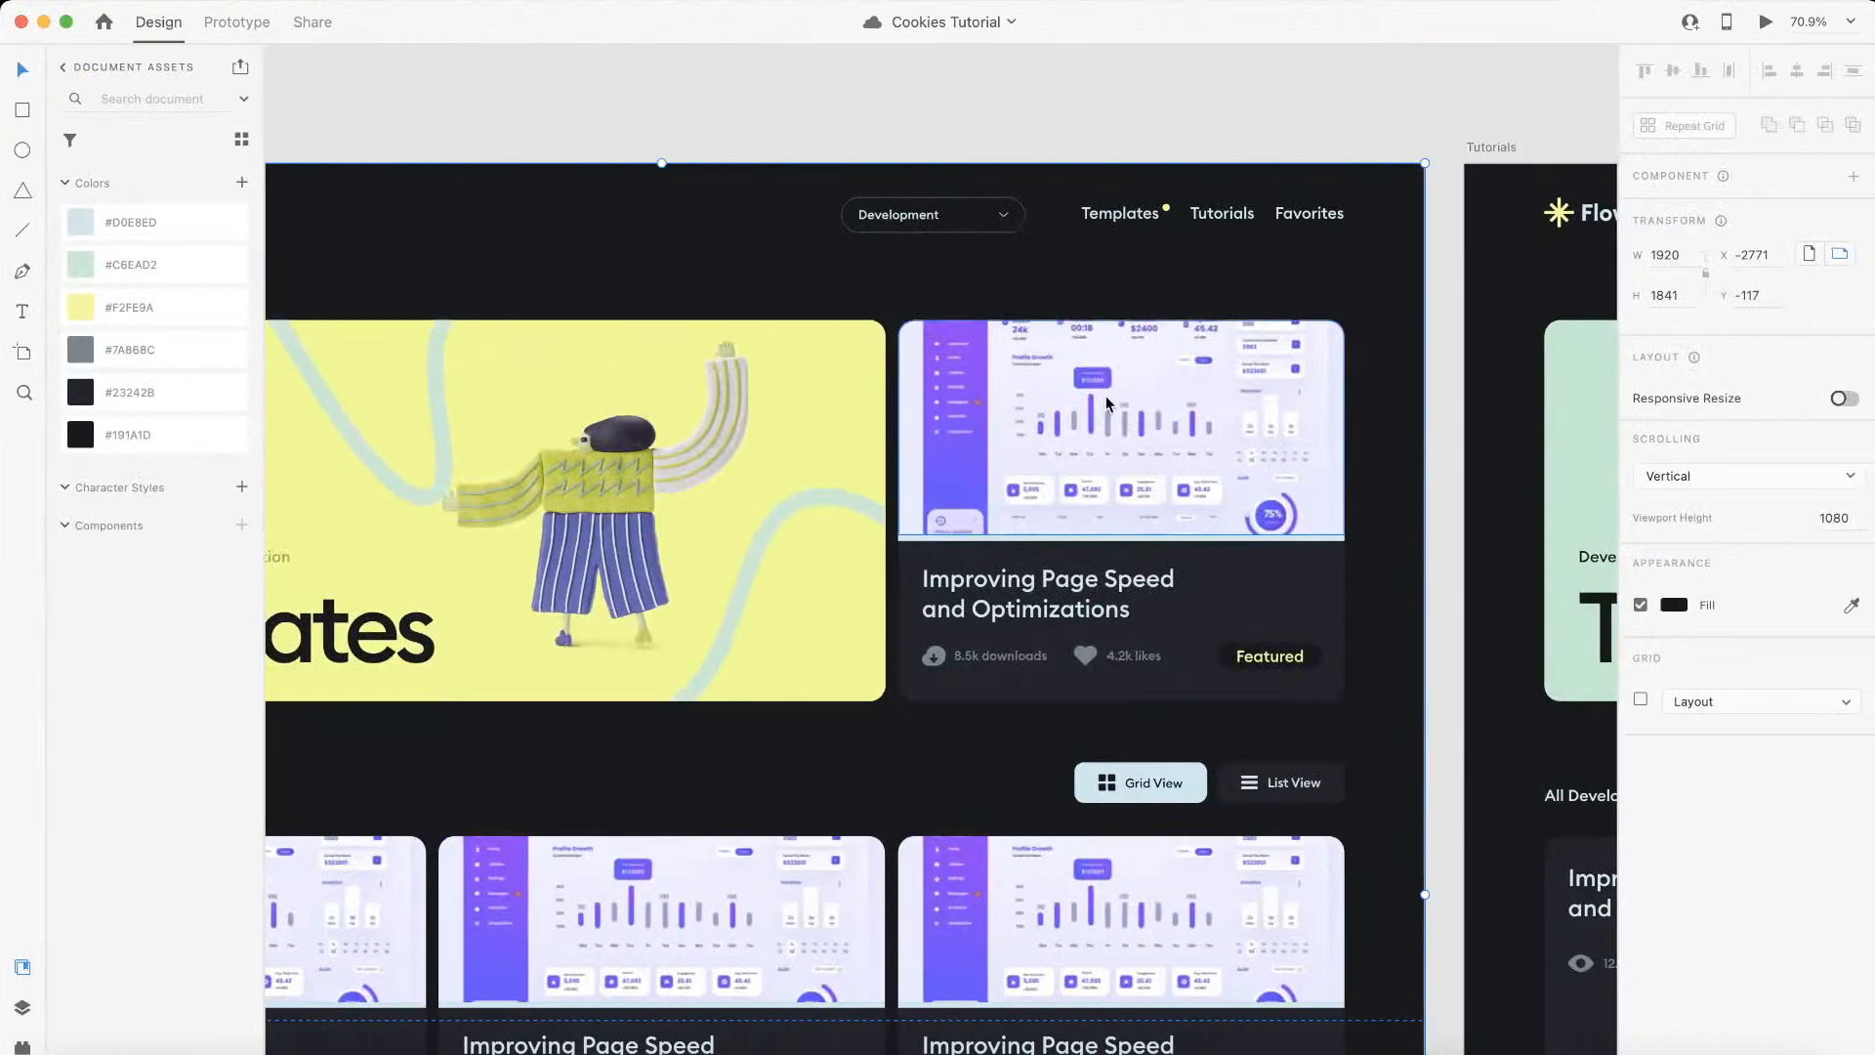
Step: Check the templates section below the banner in Adobe XD, and in Webflow add a div block below hero-grid with the class projects
scroll(998, 398, "up", 3)
scroll(998, 398, "down", 5)
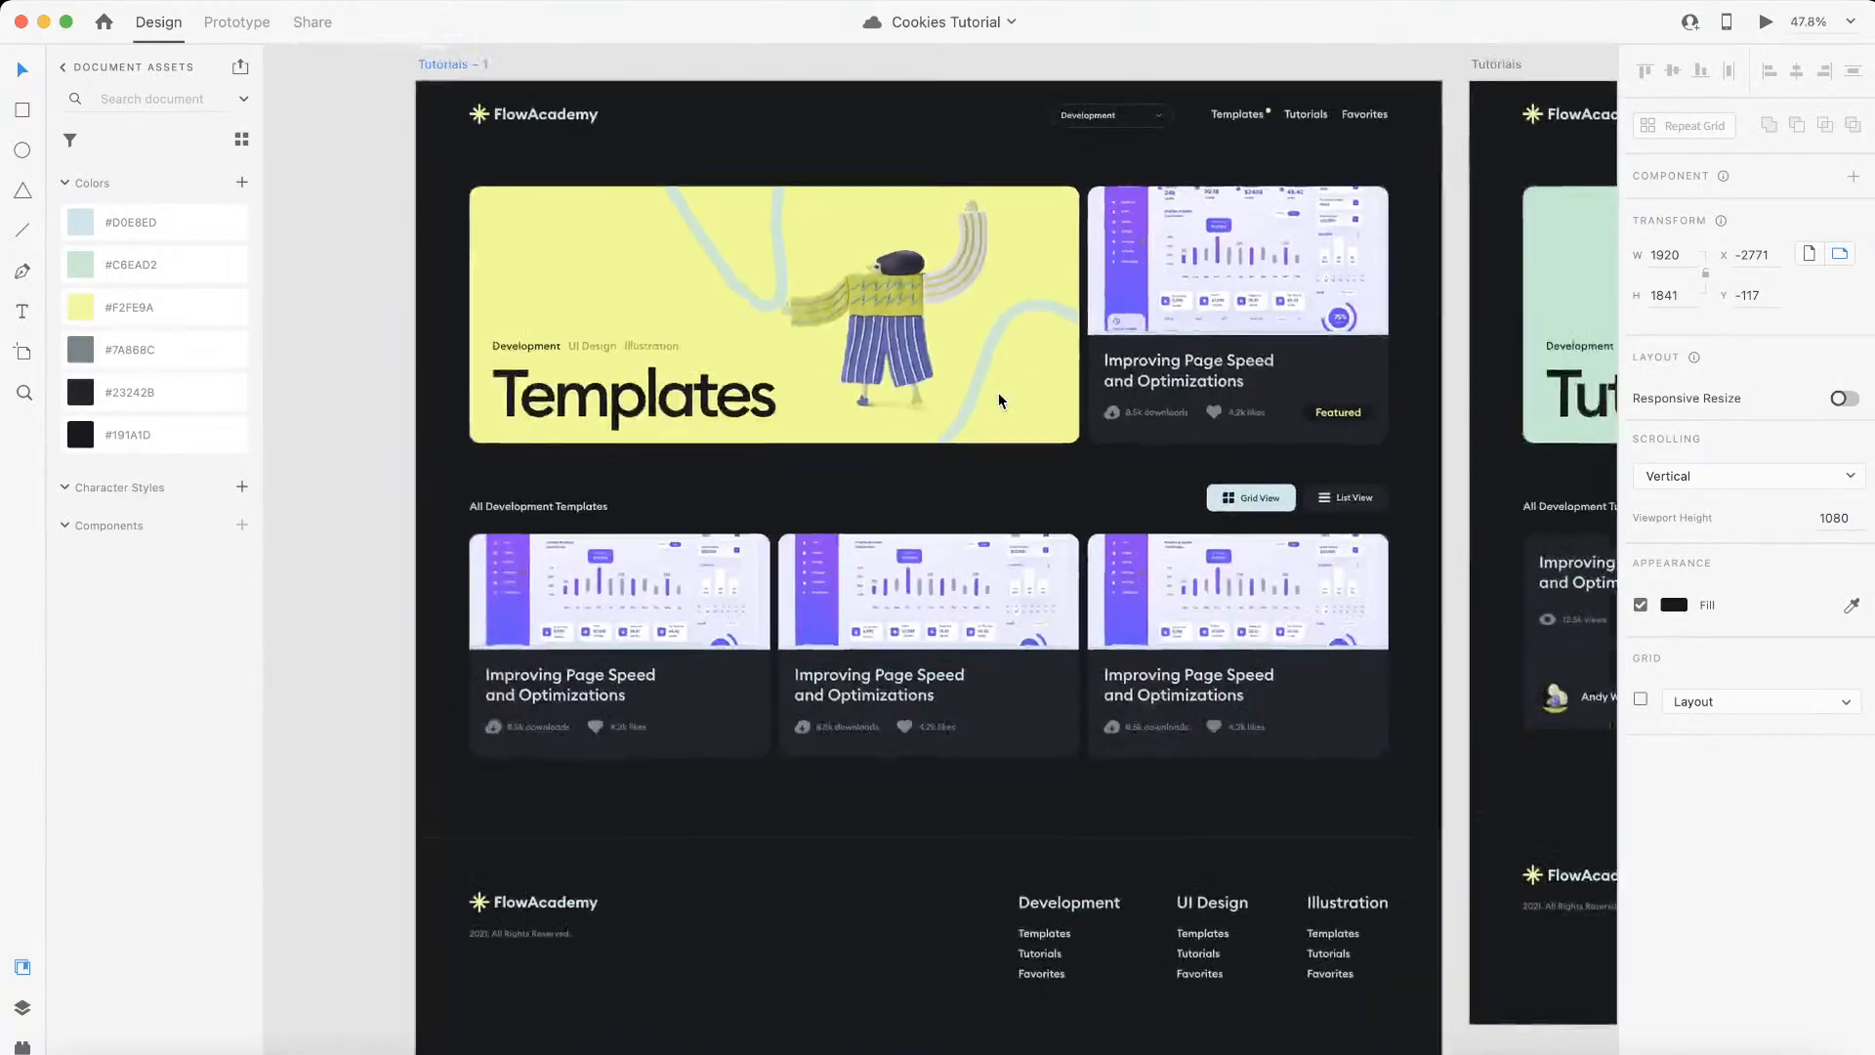
scroll(998, 398, "up", 3)
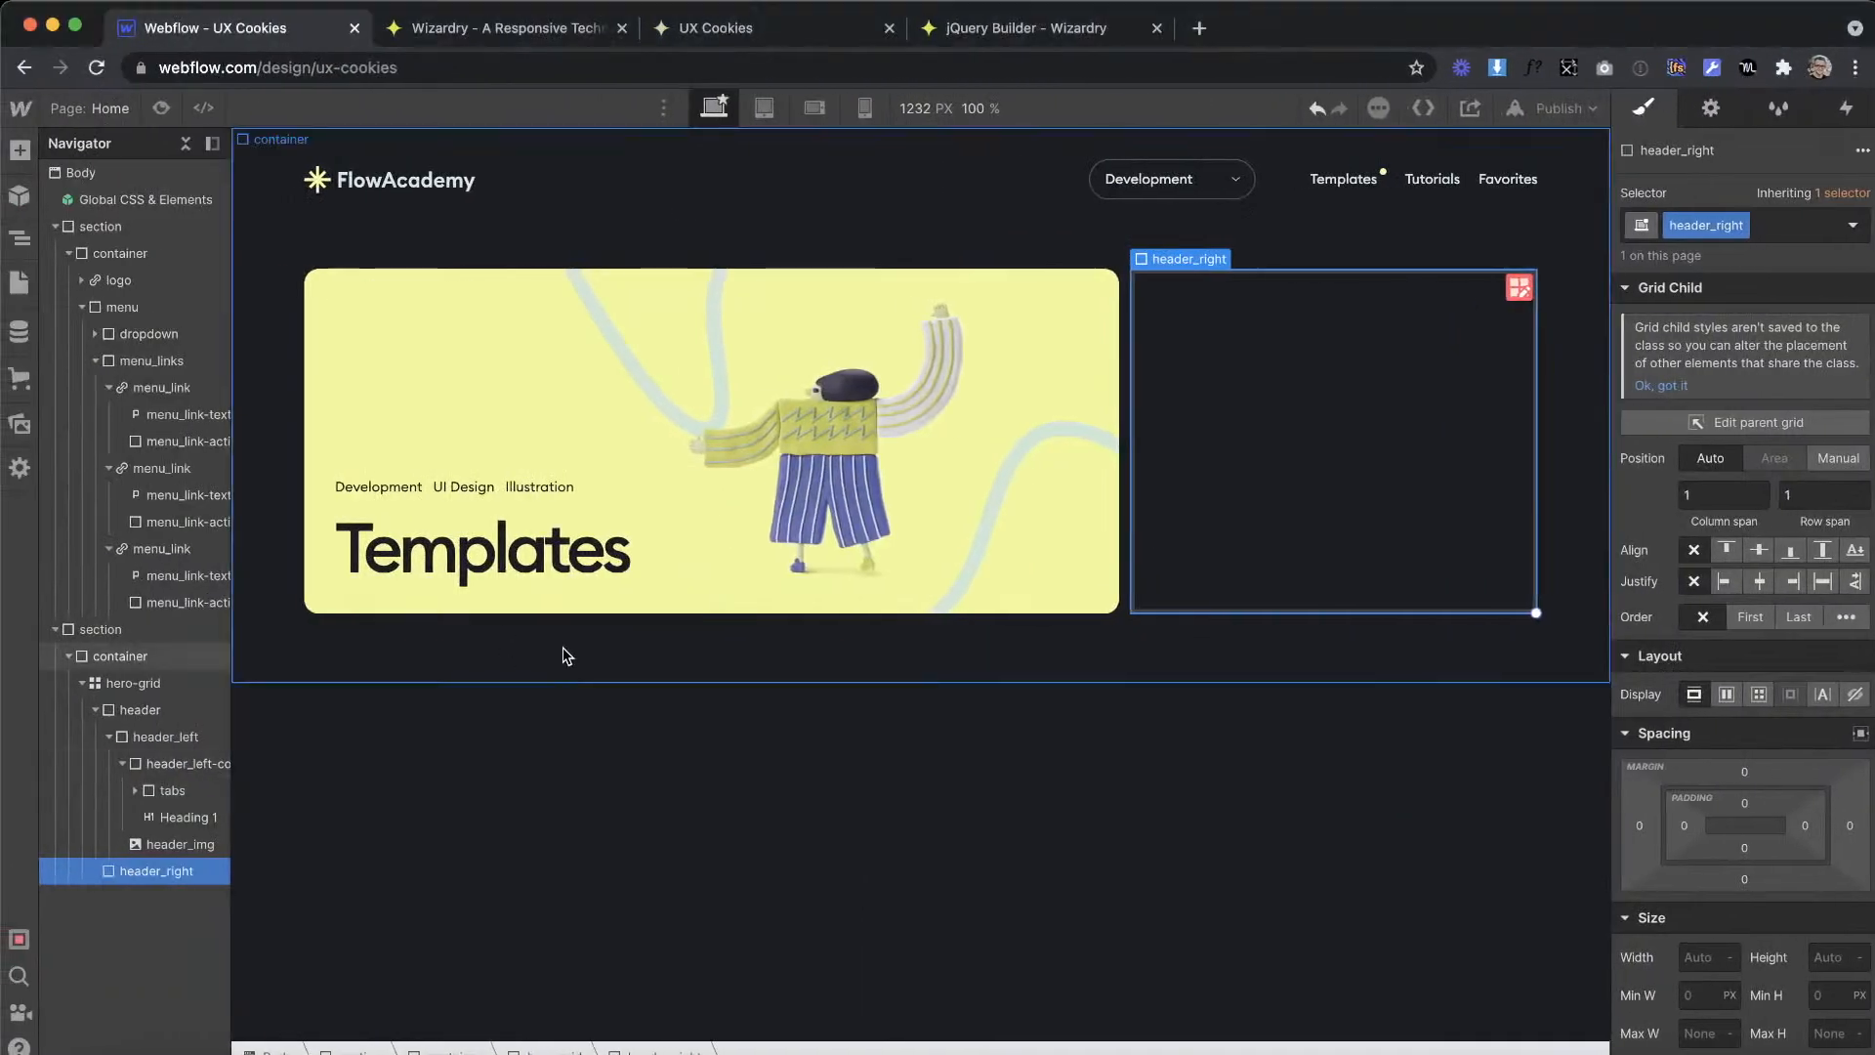
left_click(574, 655)
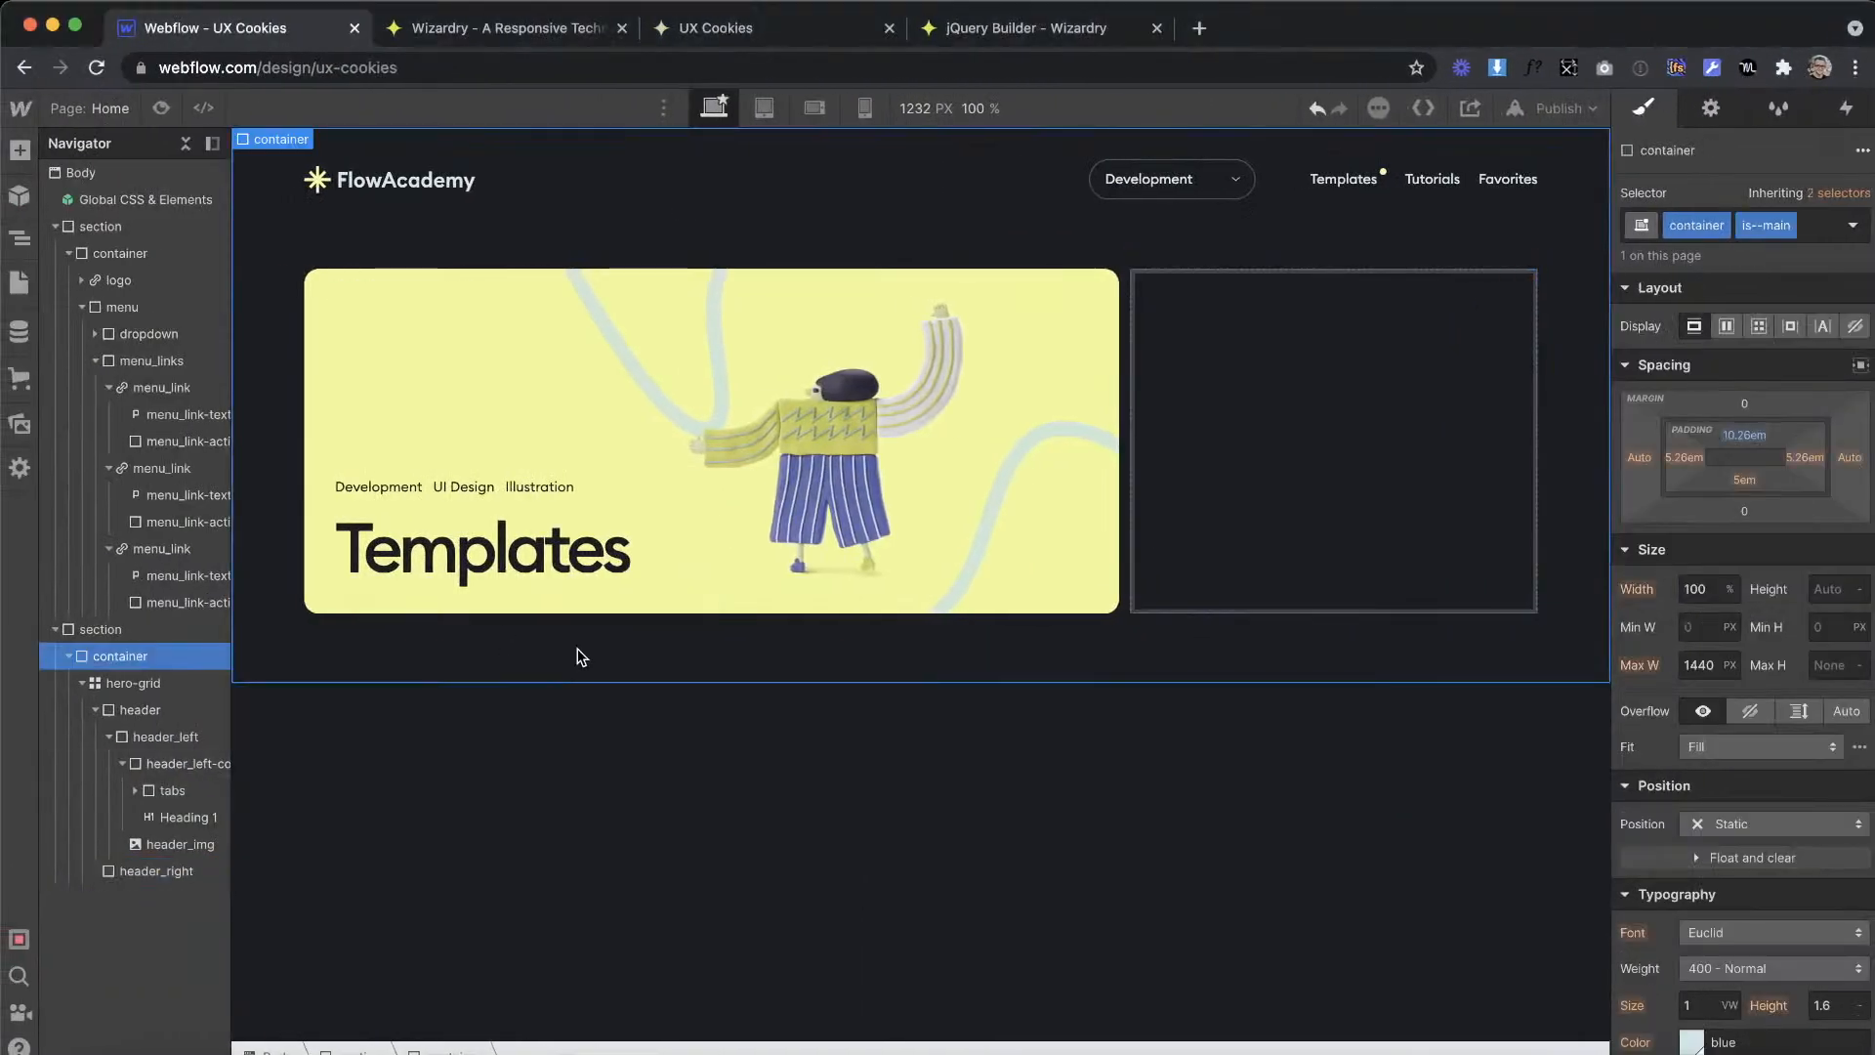
left_click(81, 683)
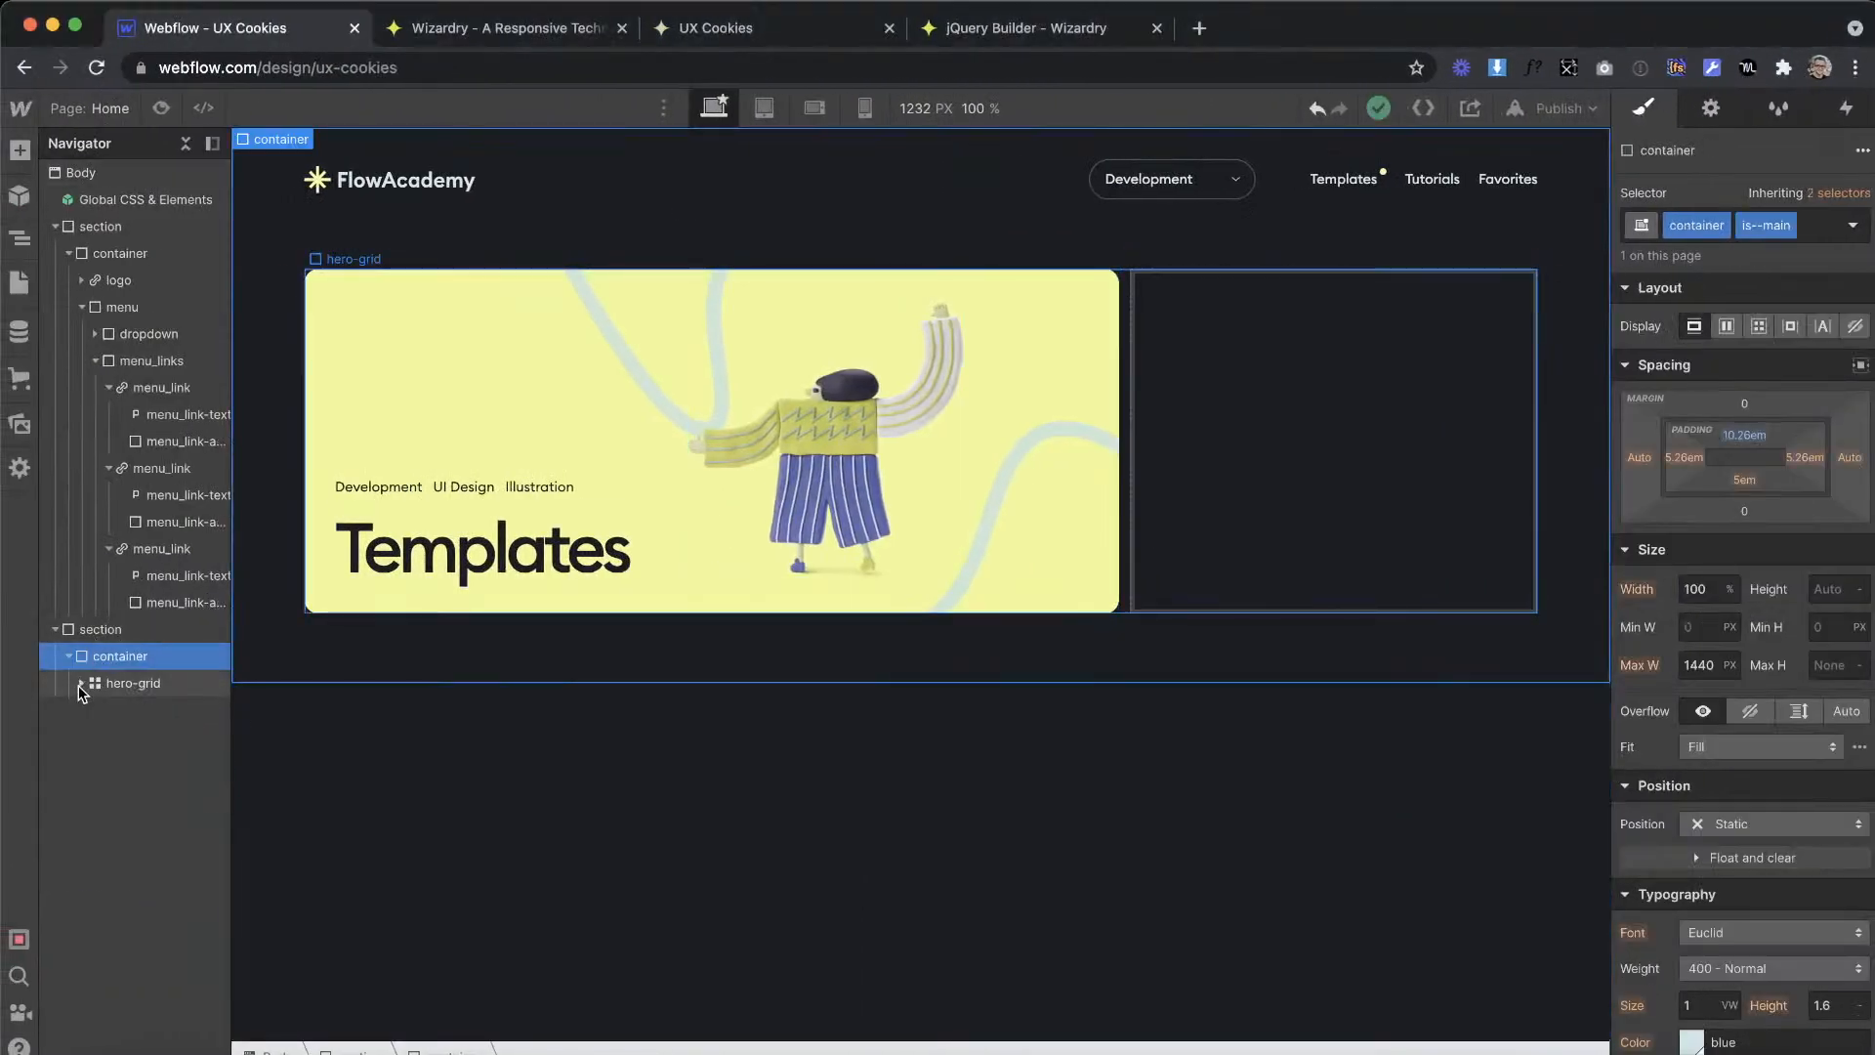
left_click(132, 684)
left_click(20, 149)
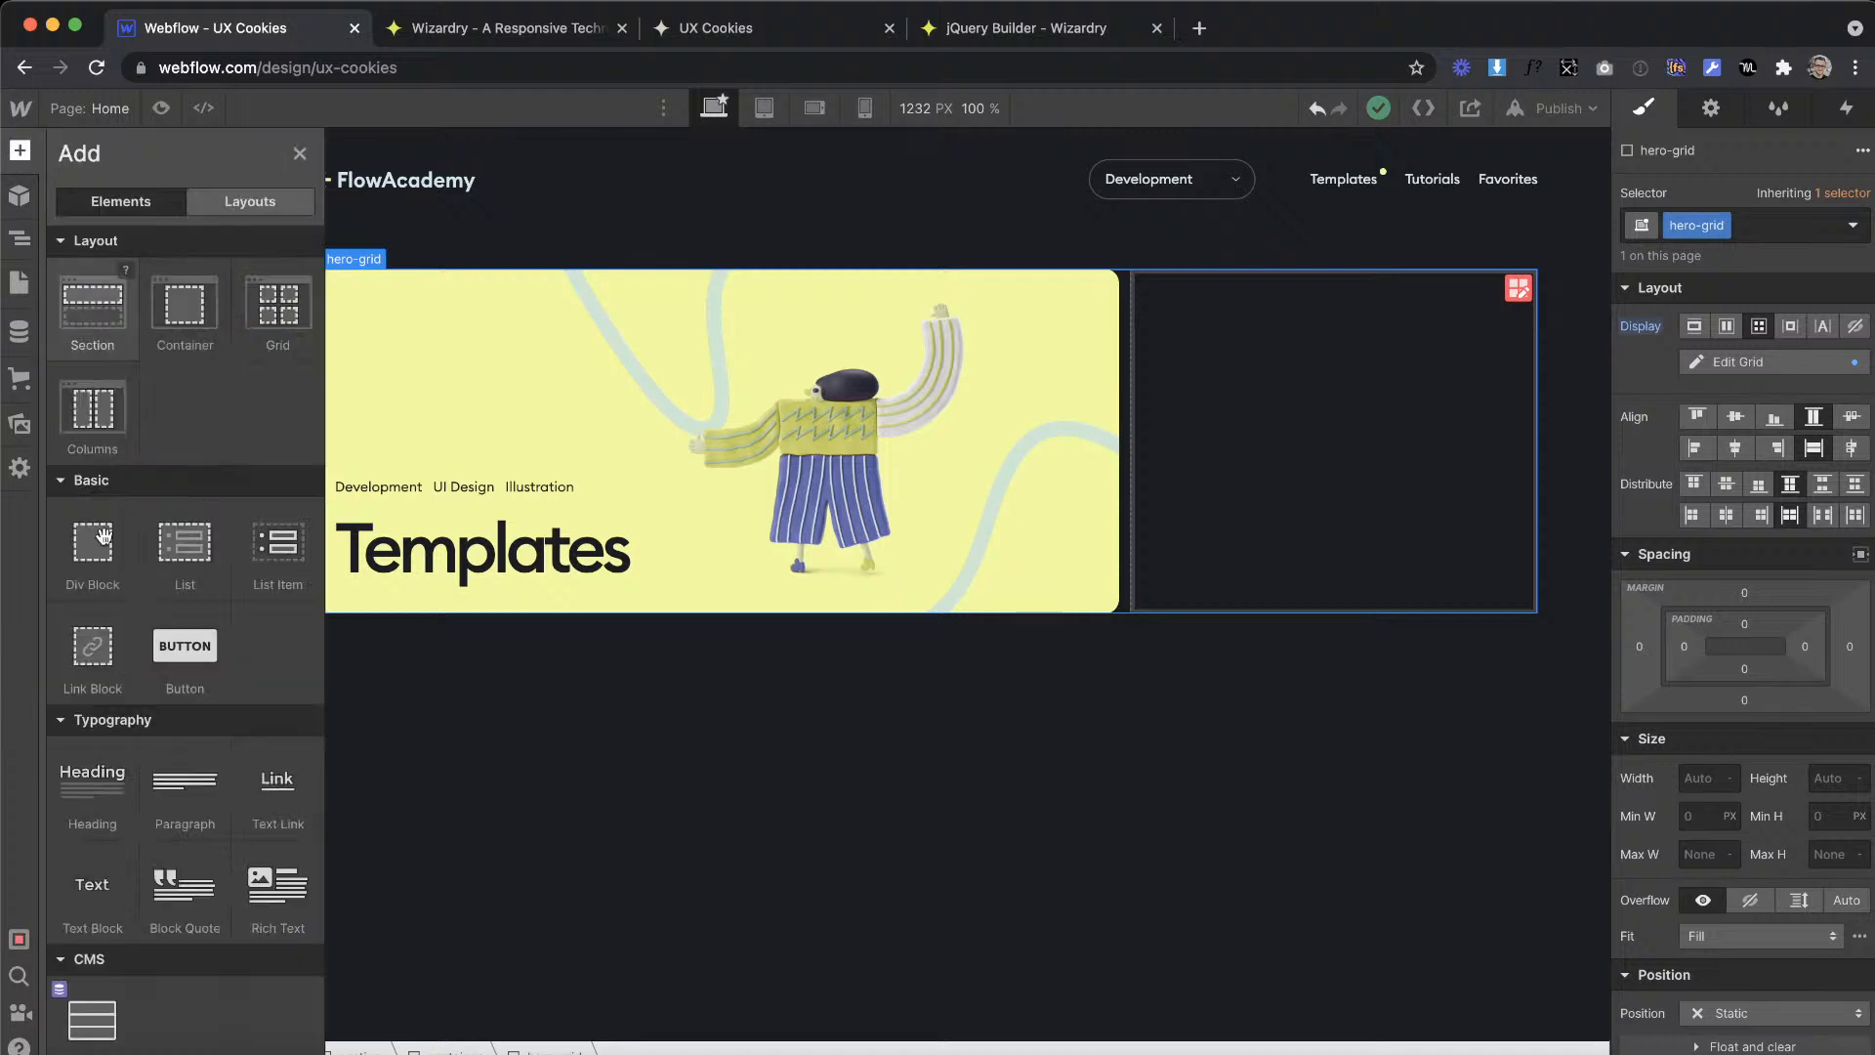
left_click_drag(89, 566, 615, 674)
left_click(1708, 227)
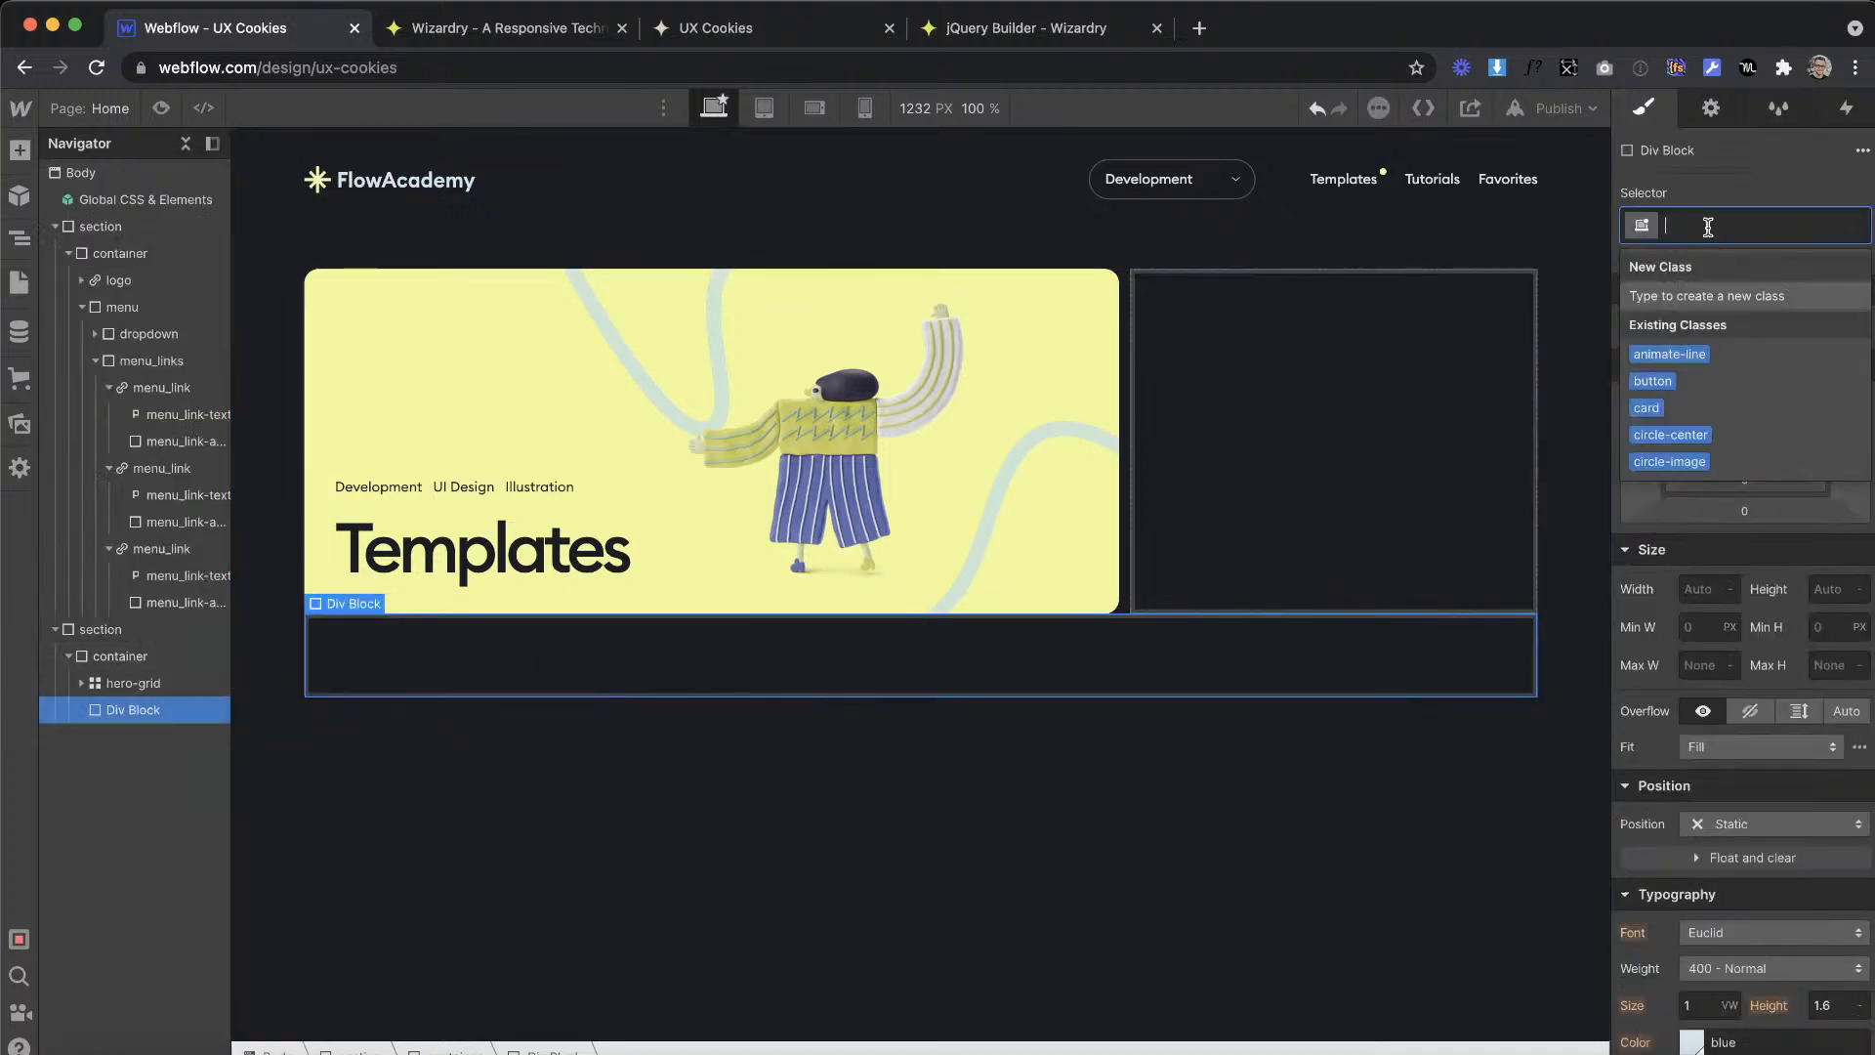
type("project")
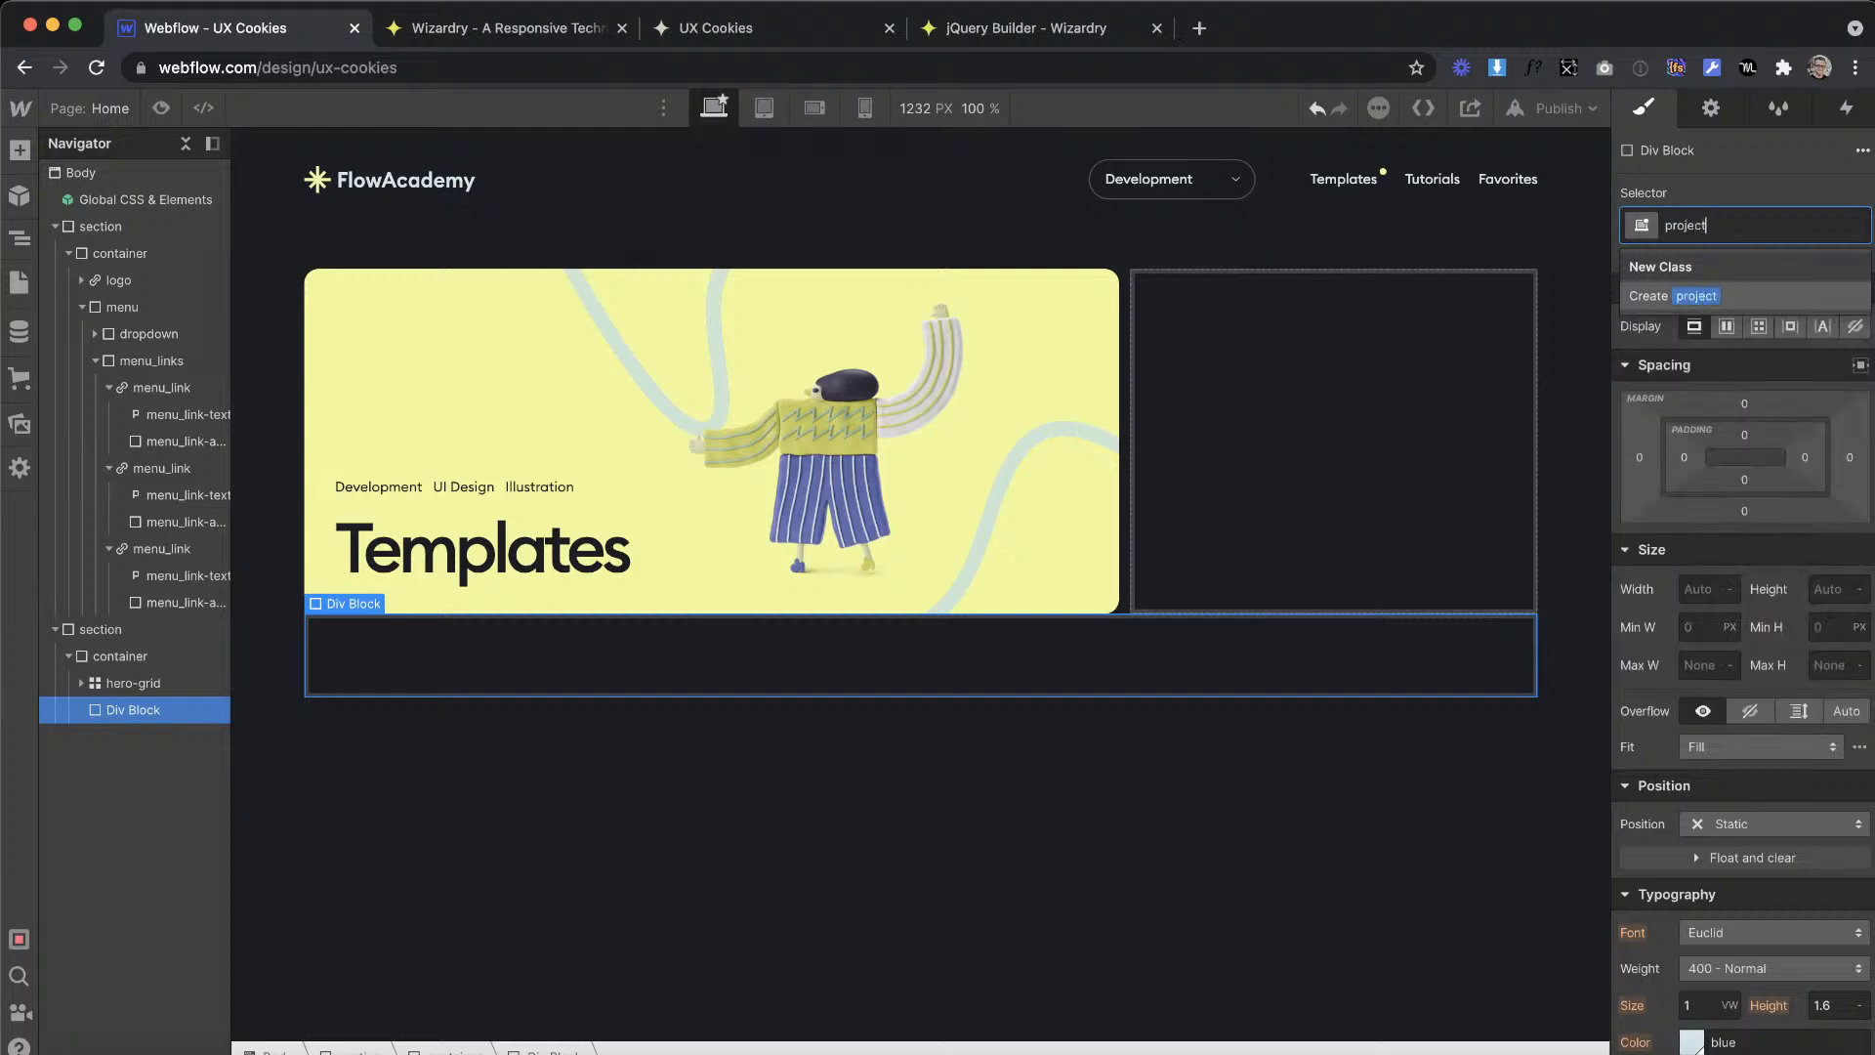
key("Return")
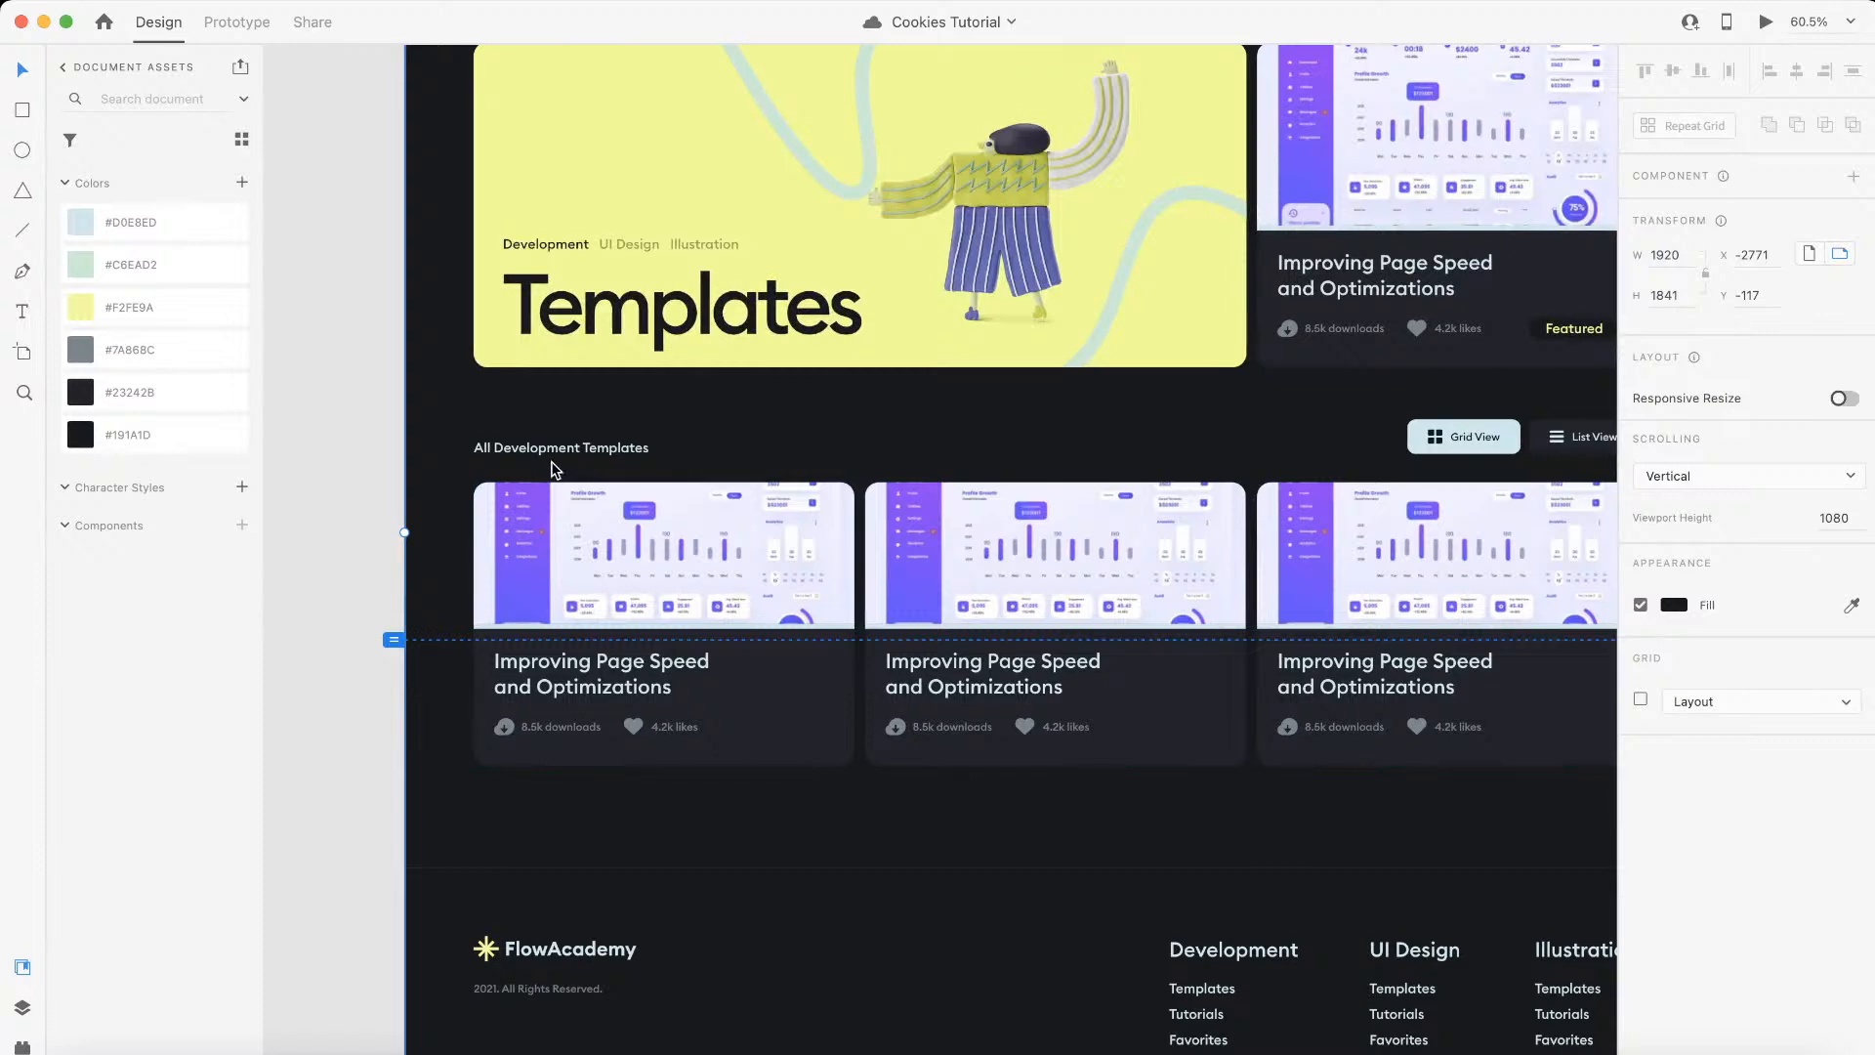
Step: Measure the gap between the Grid View button and the featured card in Adobe XD, and enter 77 px in the Wizardry converter
left_click(1468, 435)
key("alt")
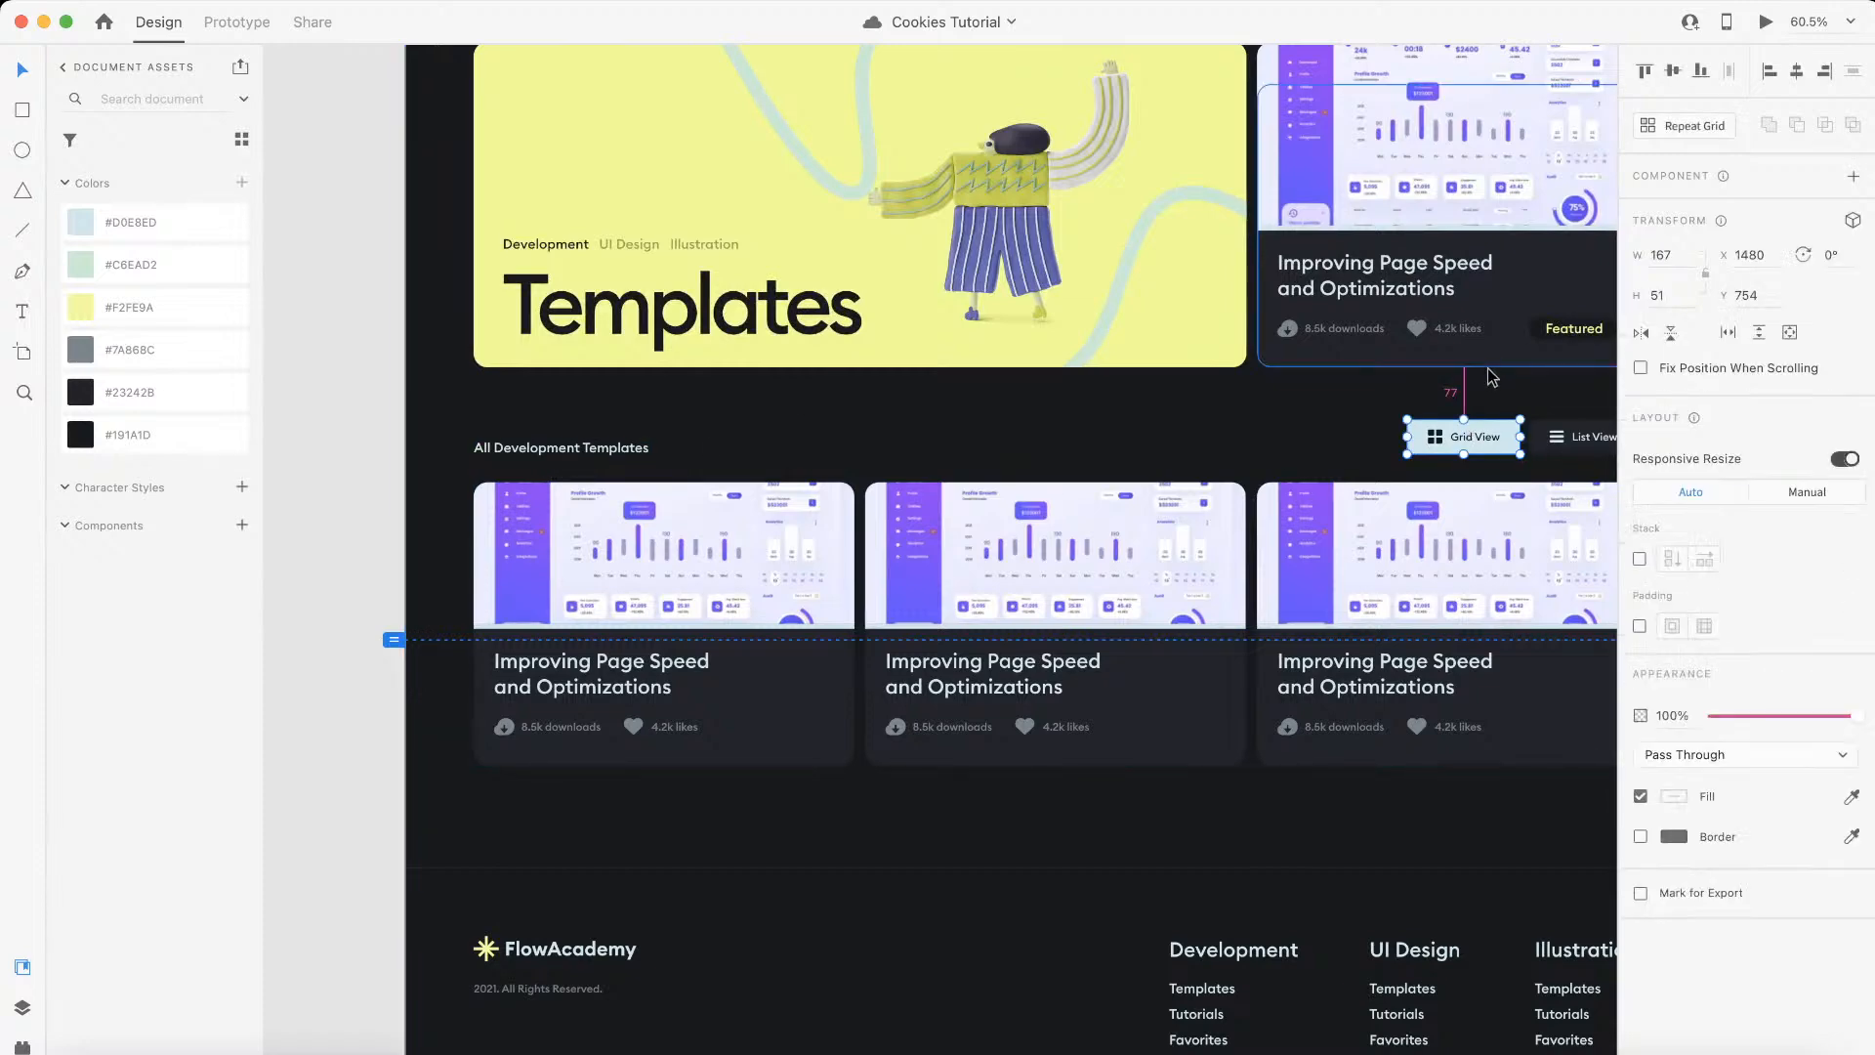
key("ctrl+Left")
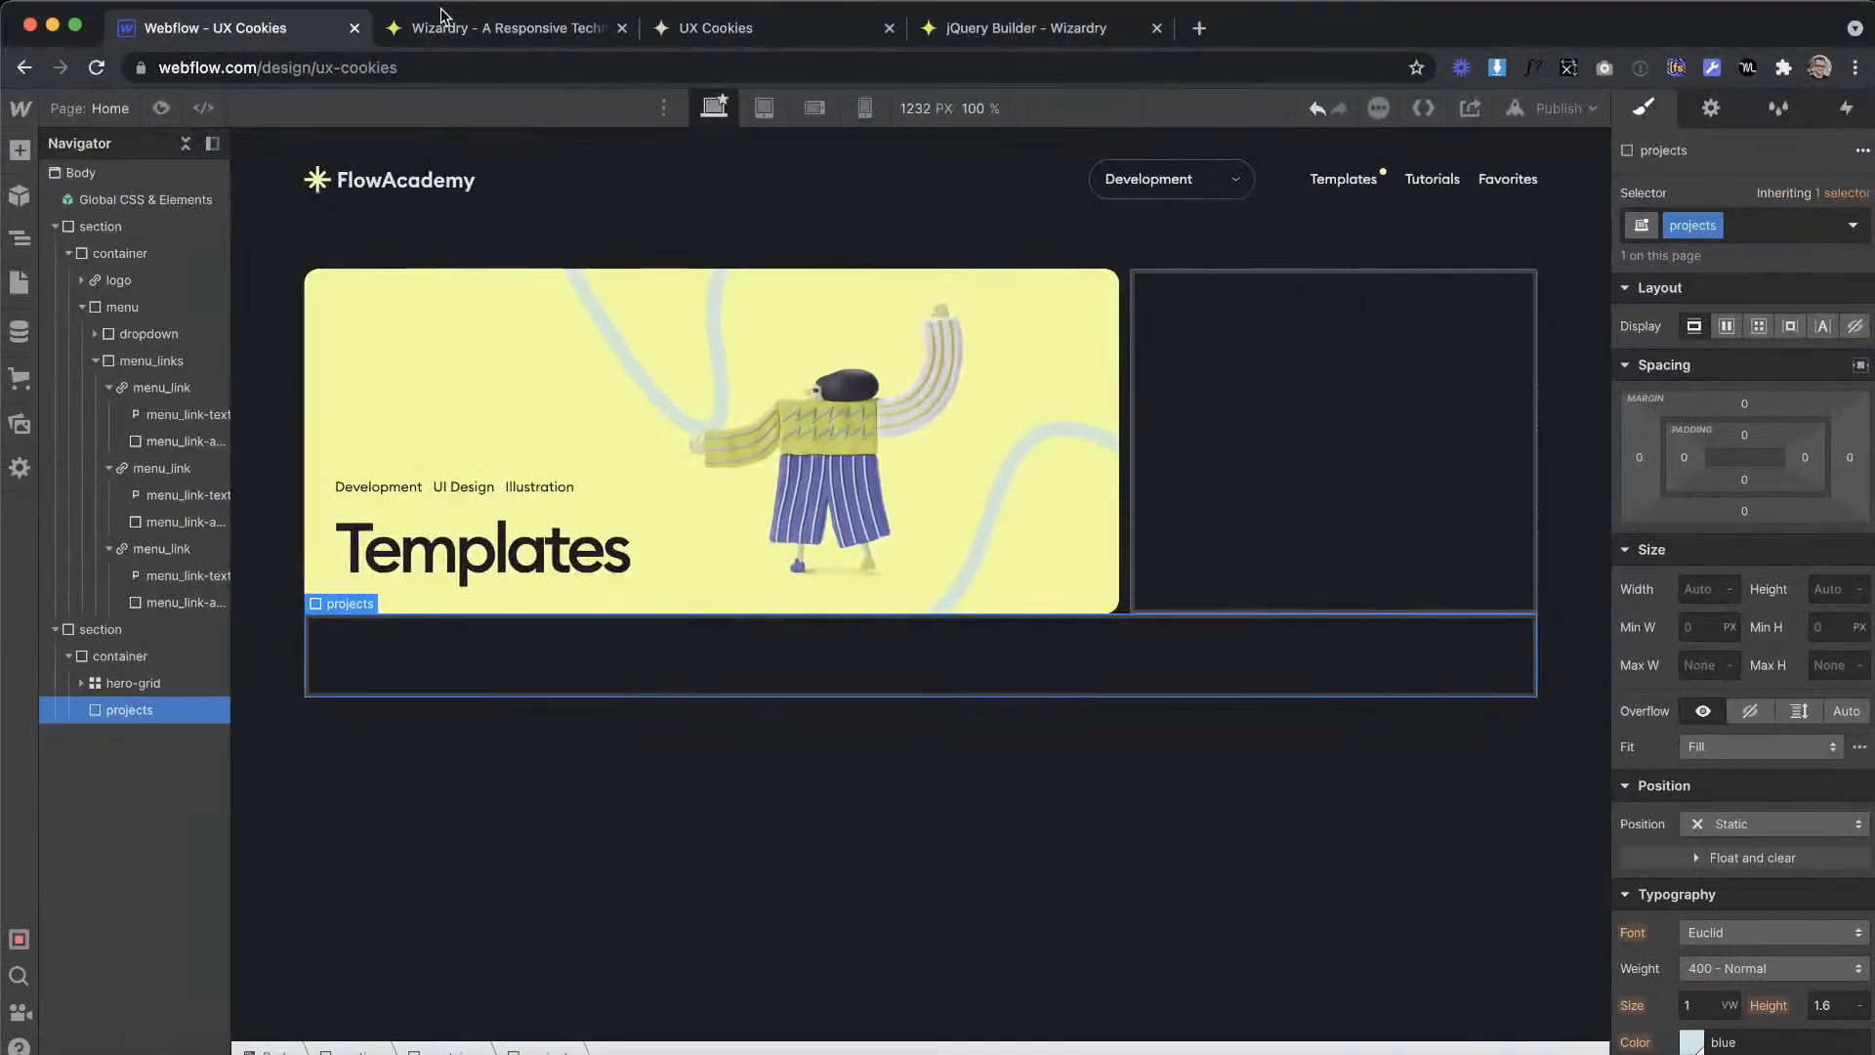
left_click(450, 30)
left_click_drag(512, 807, 386, 772)
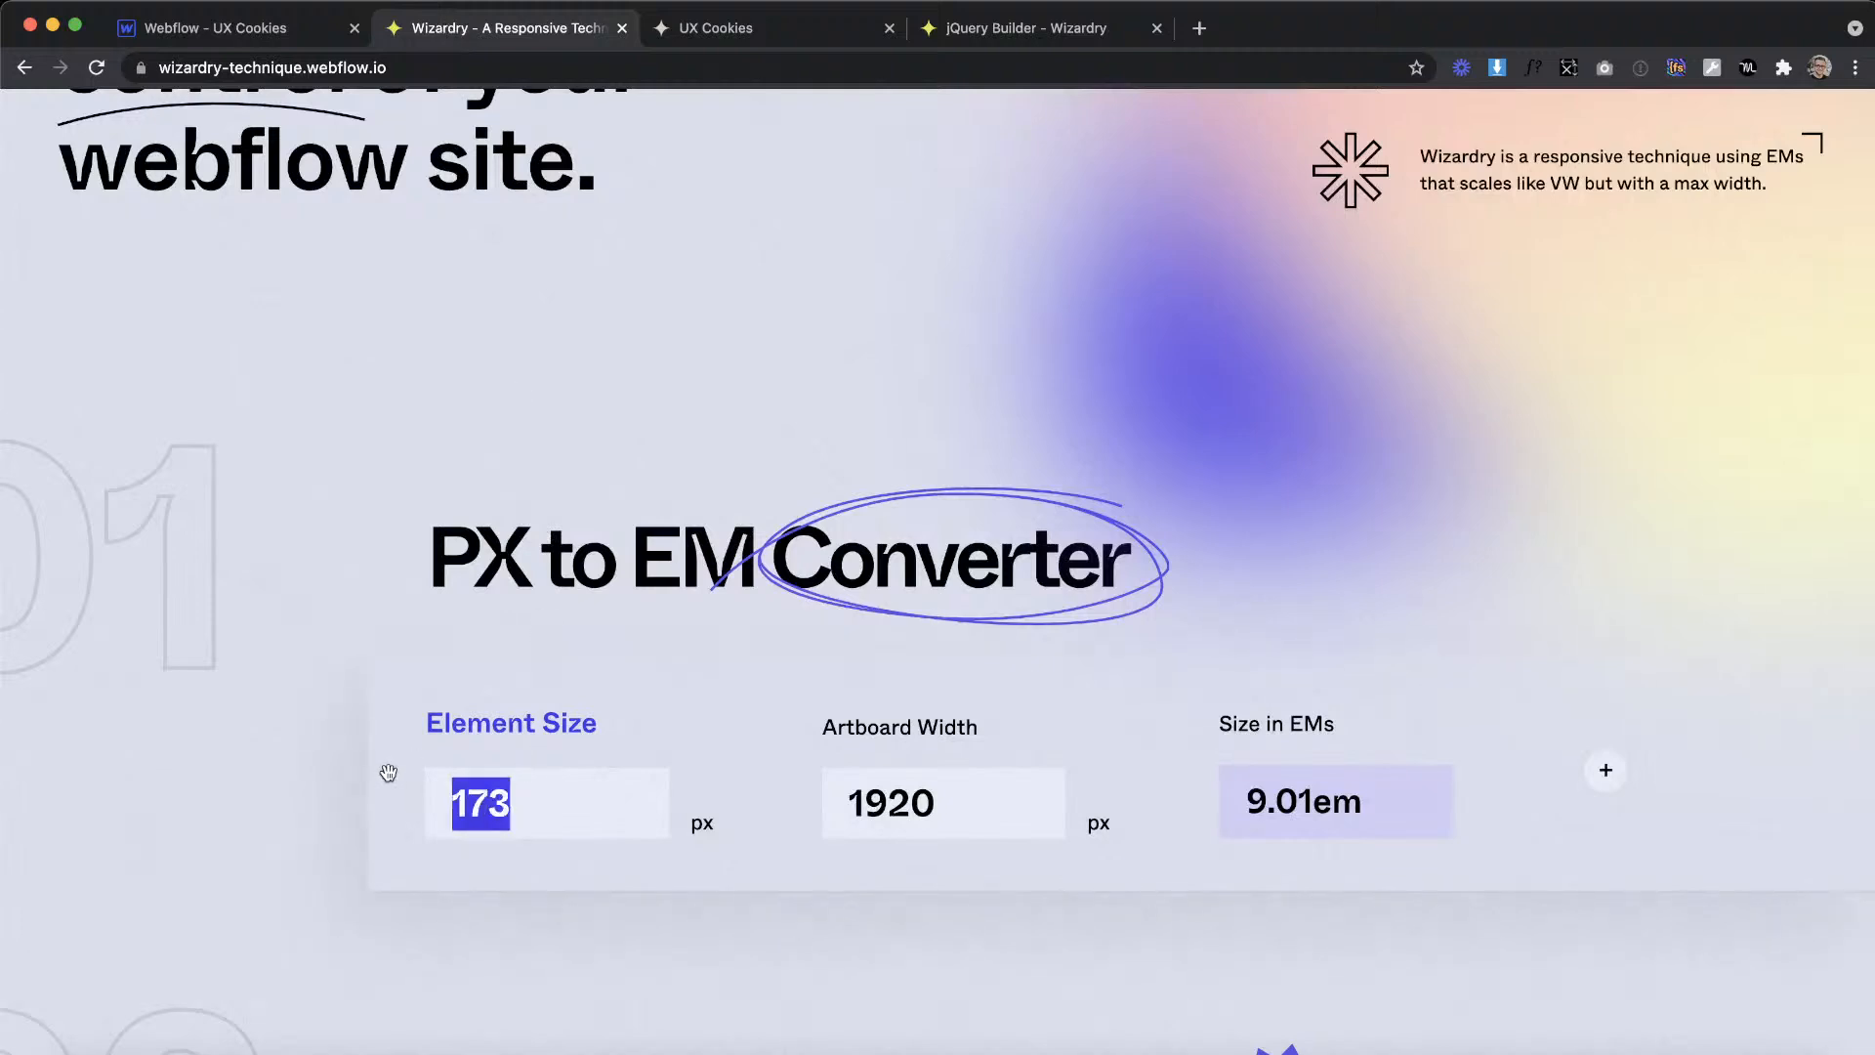
type("77")
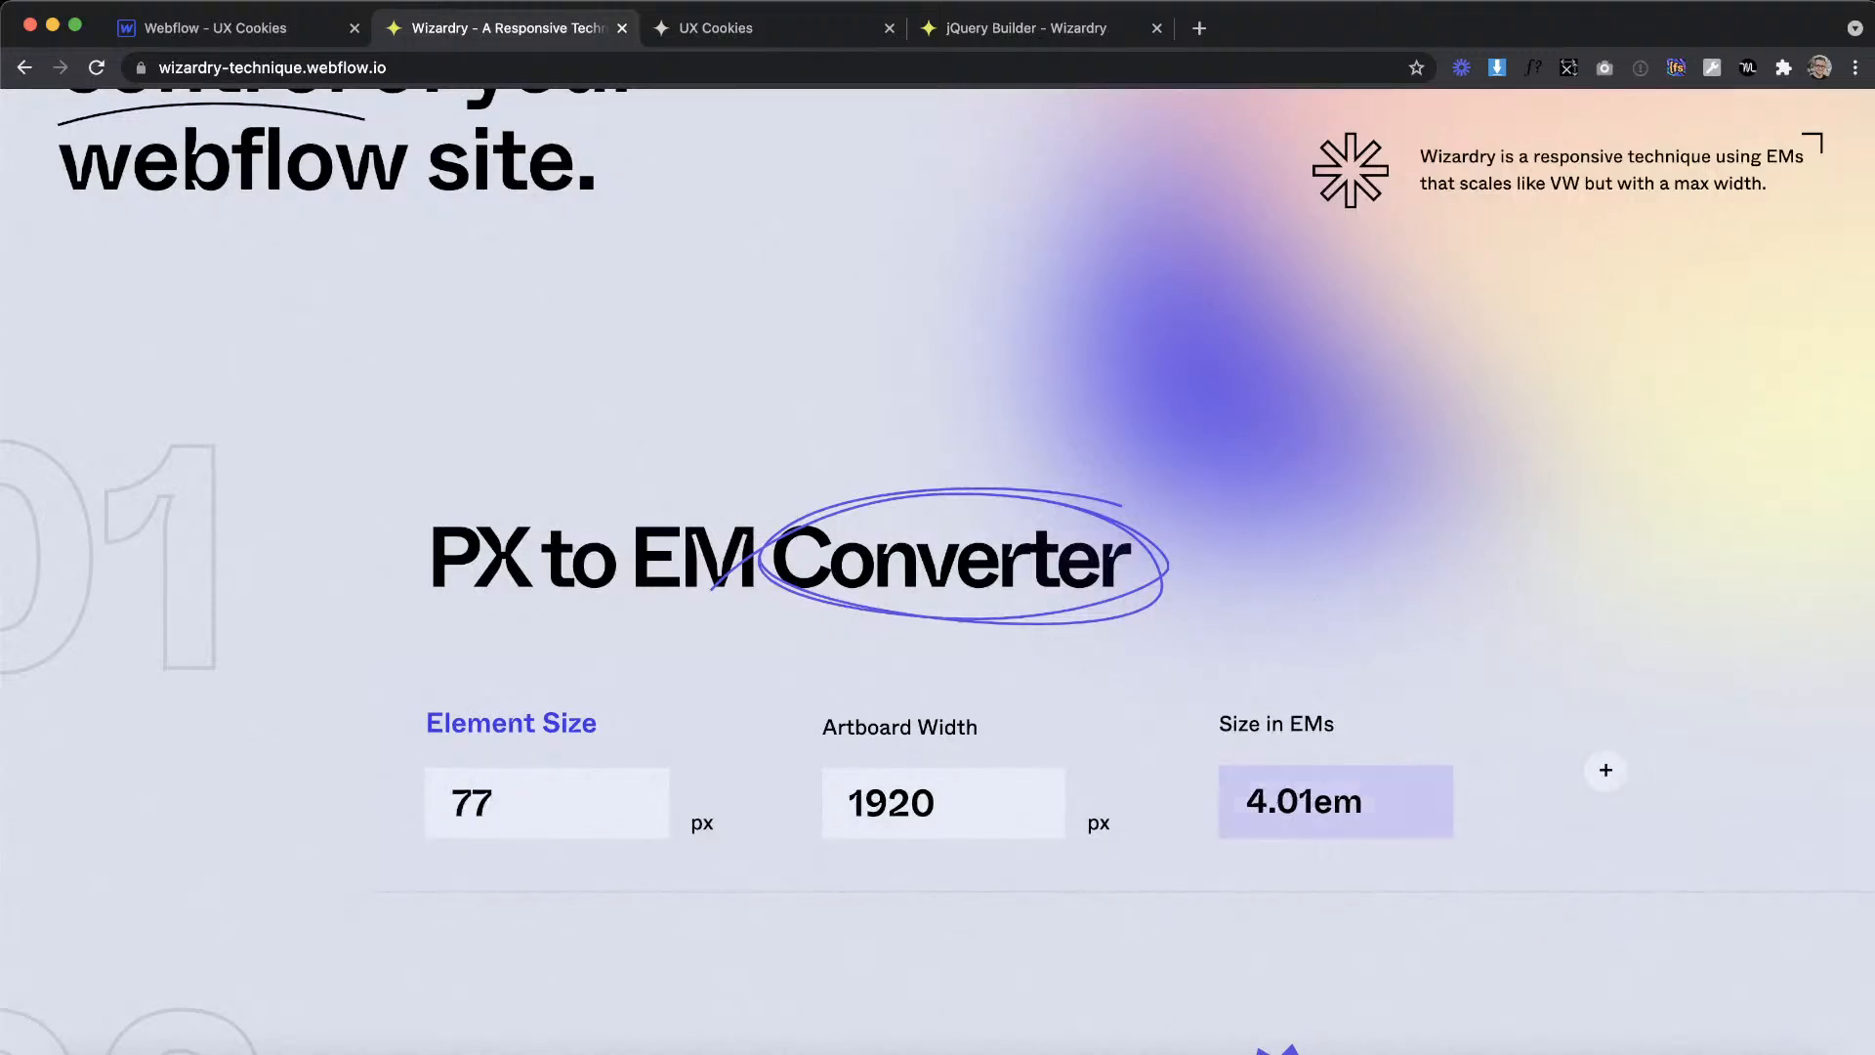
Step: In Webflow, set the projects block's top padding to 4.01em
left_click(210, 29)
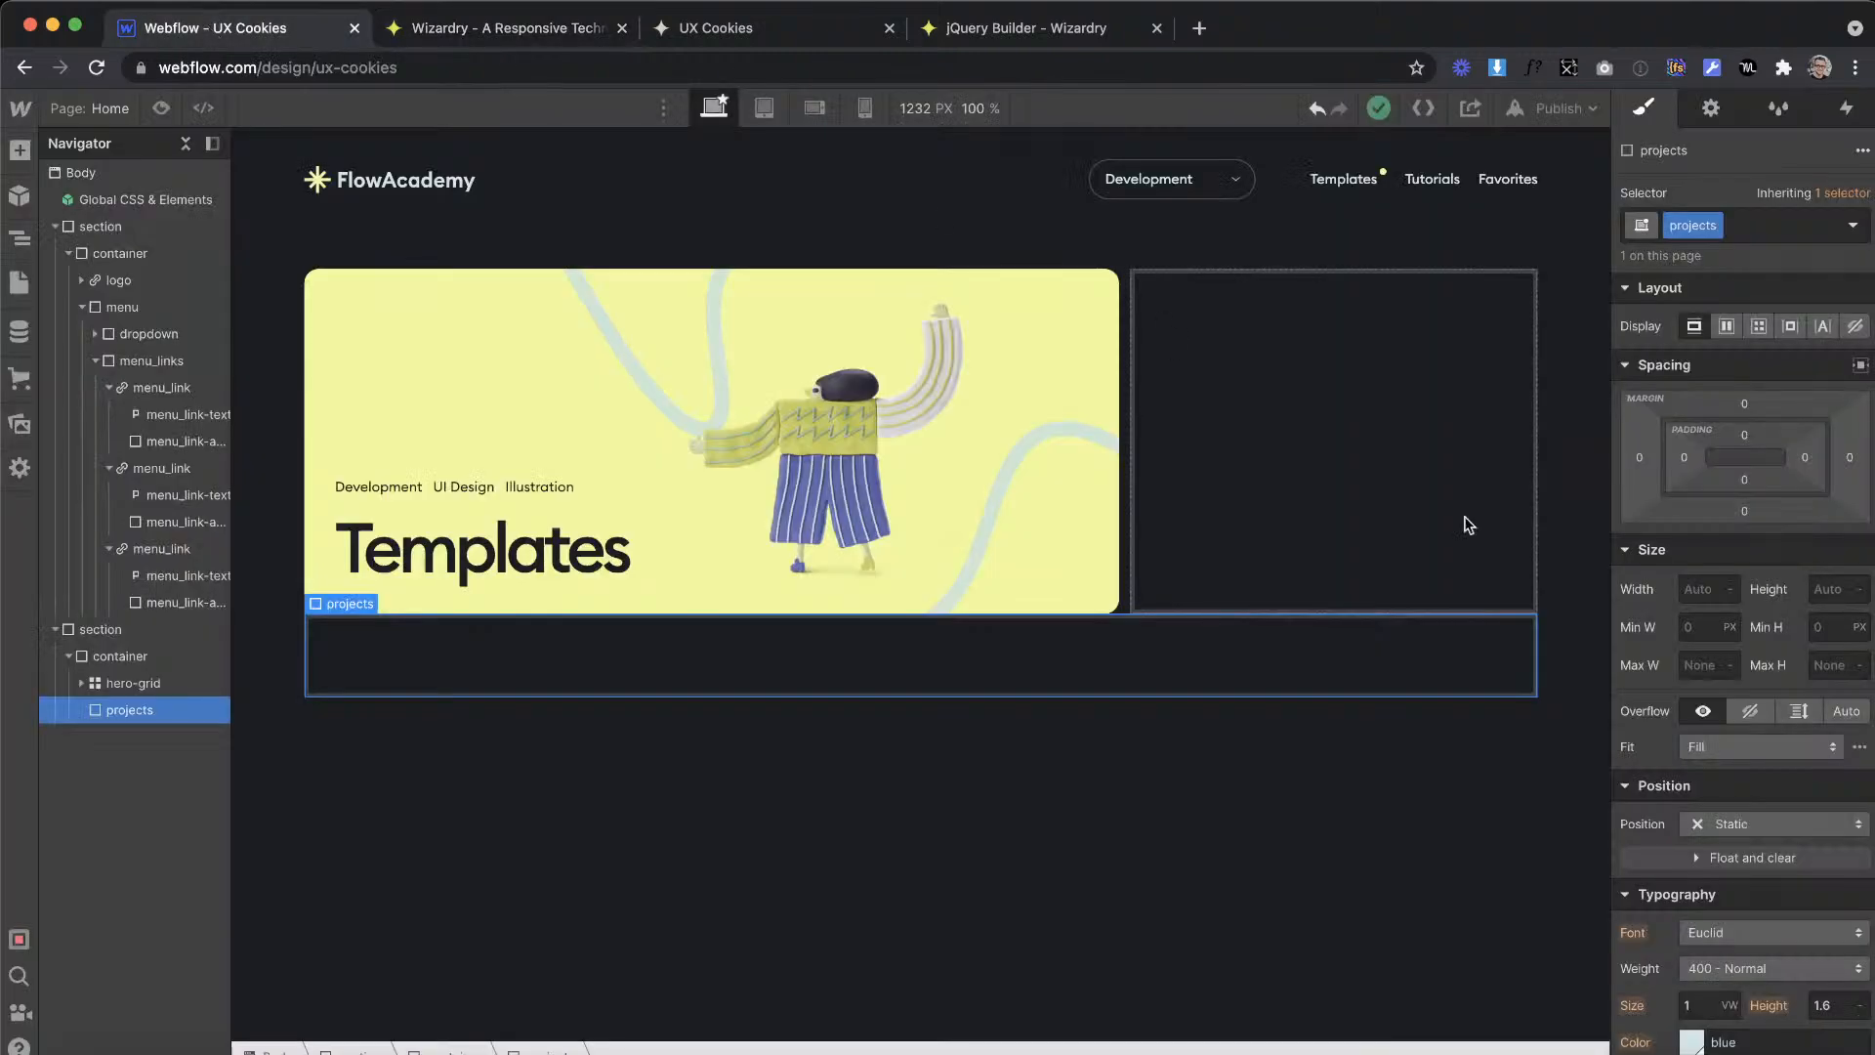
left_click(1745, 428)
type("4.01em")
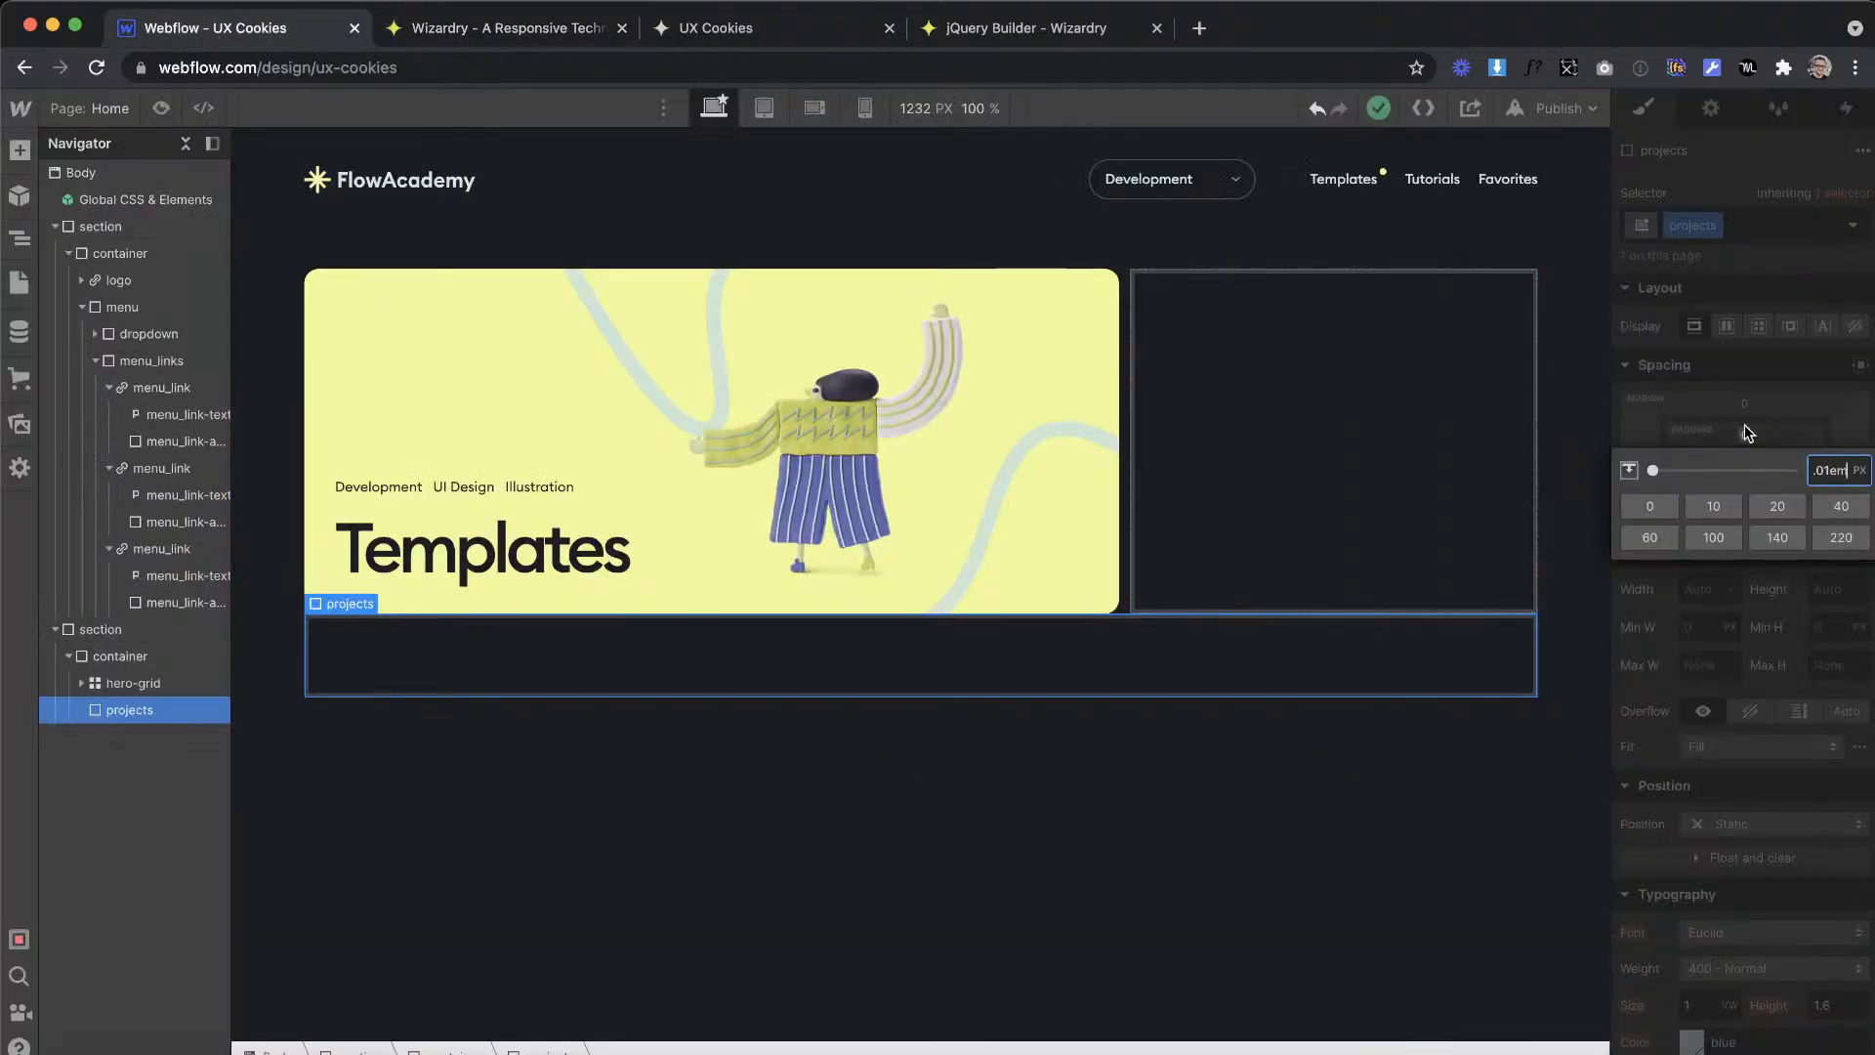
key("Return")
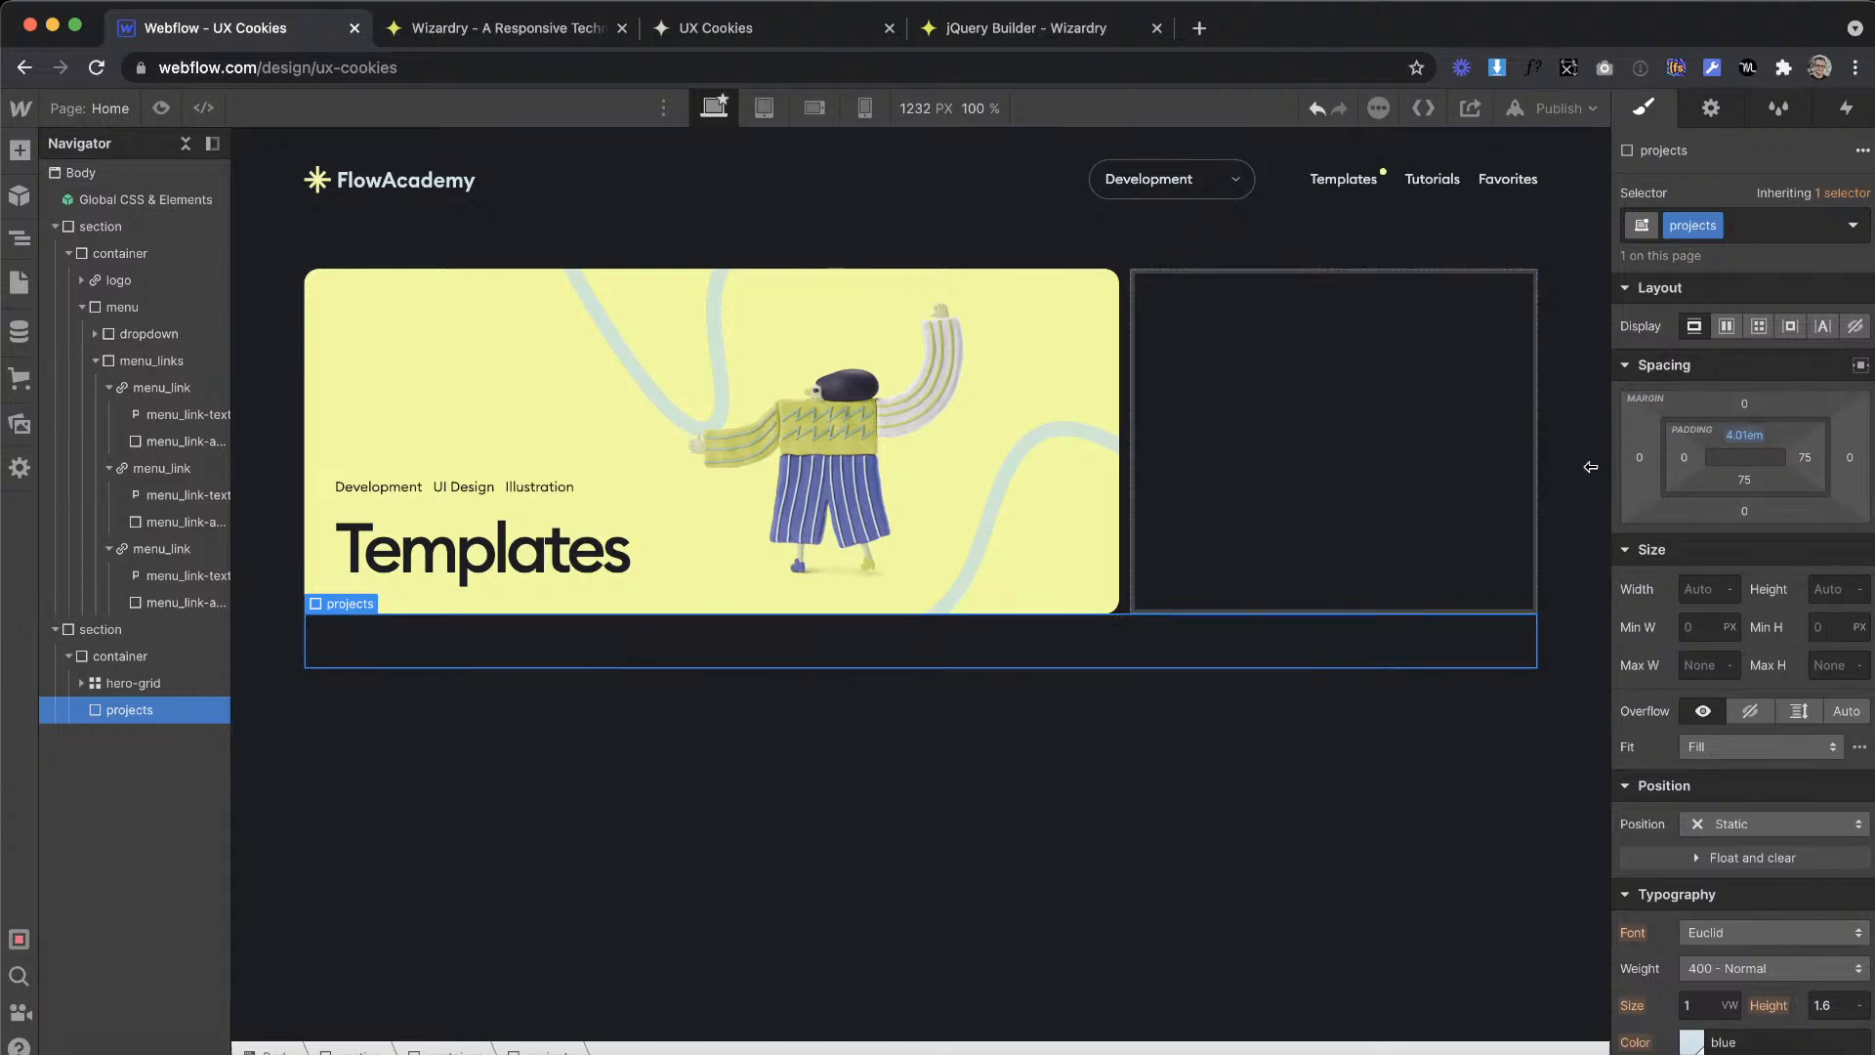
Step: Switch to Adobe XD and examine the templates page layout, including the section heading, view buttons and card grid below the banner
key("ctrl+Right")
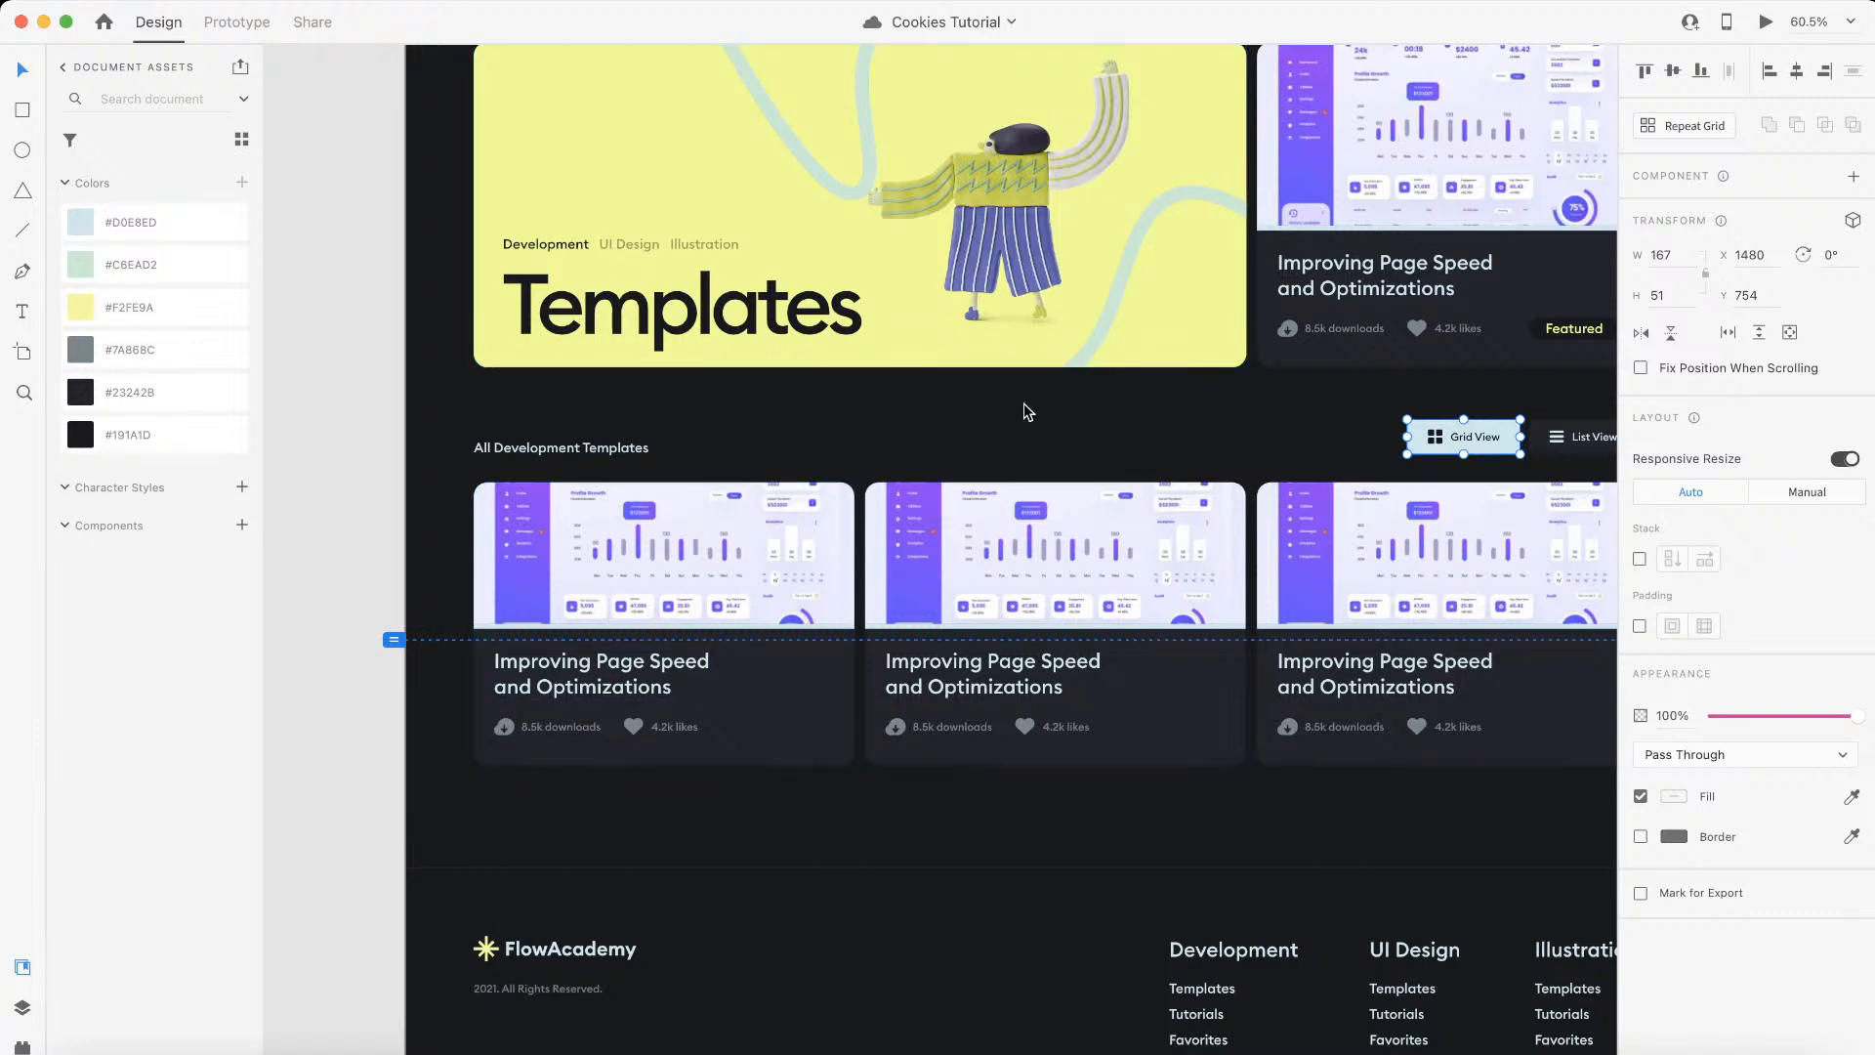
scroll(1019, 404, "right", 2)
scroll(1016, 404, "up", 2)
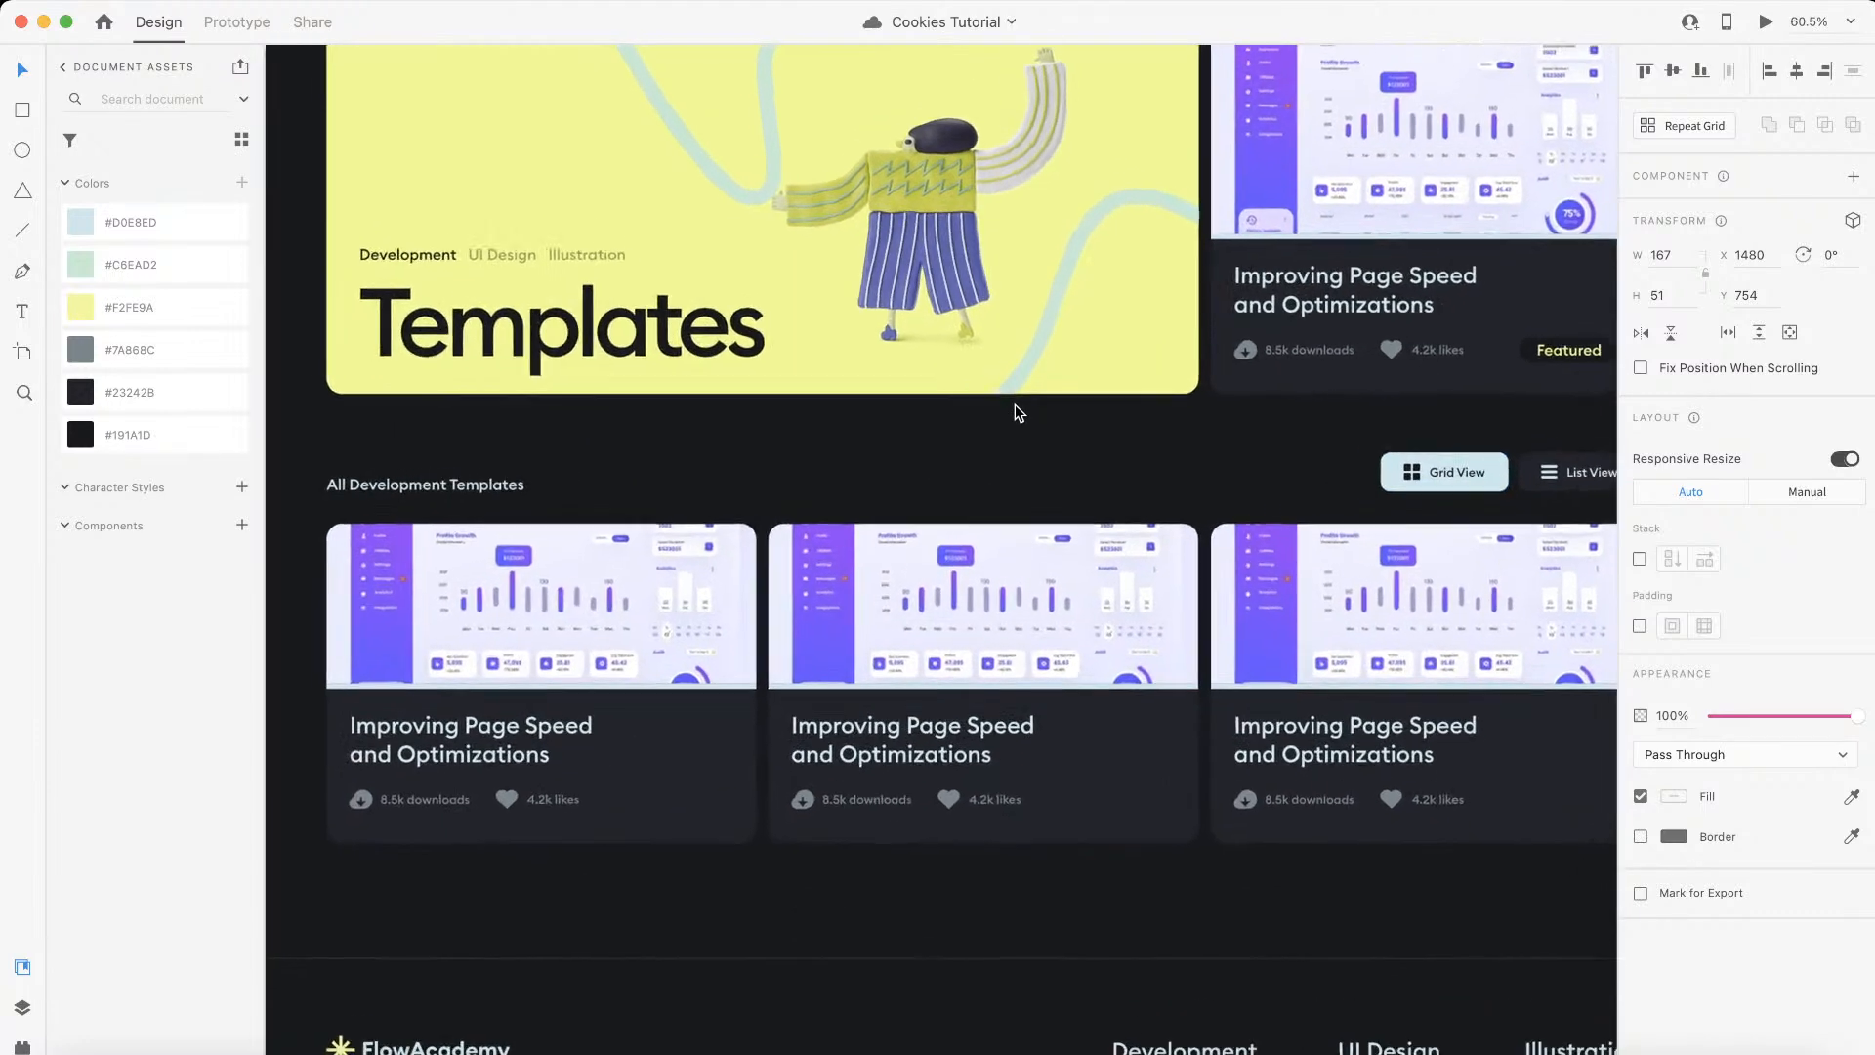
scroll(1016, 405, "down", 5)
scroll(1015, 404, "up", 2)
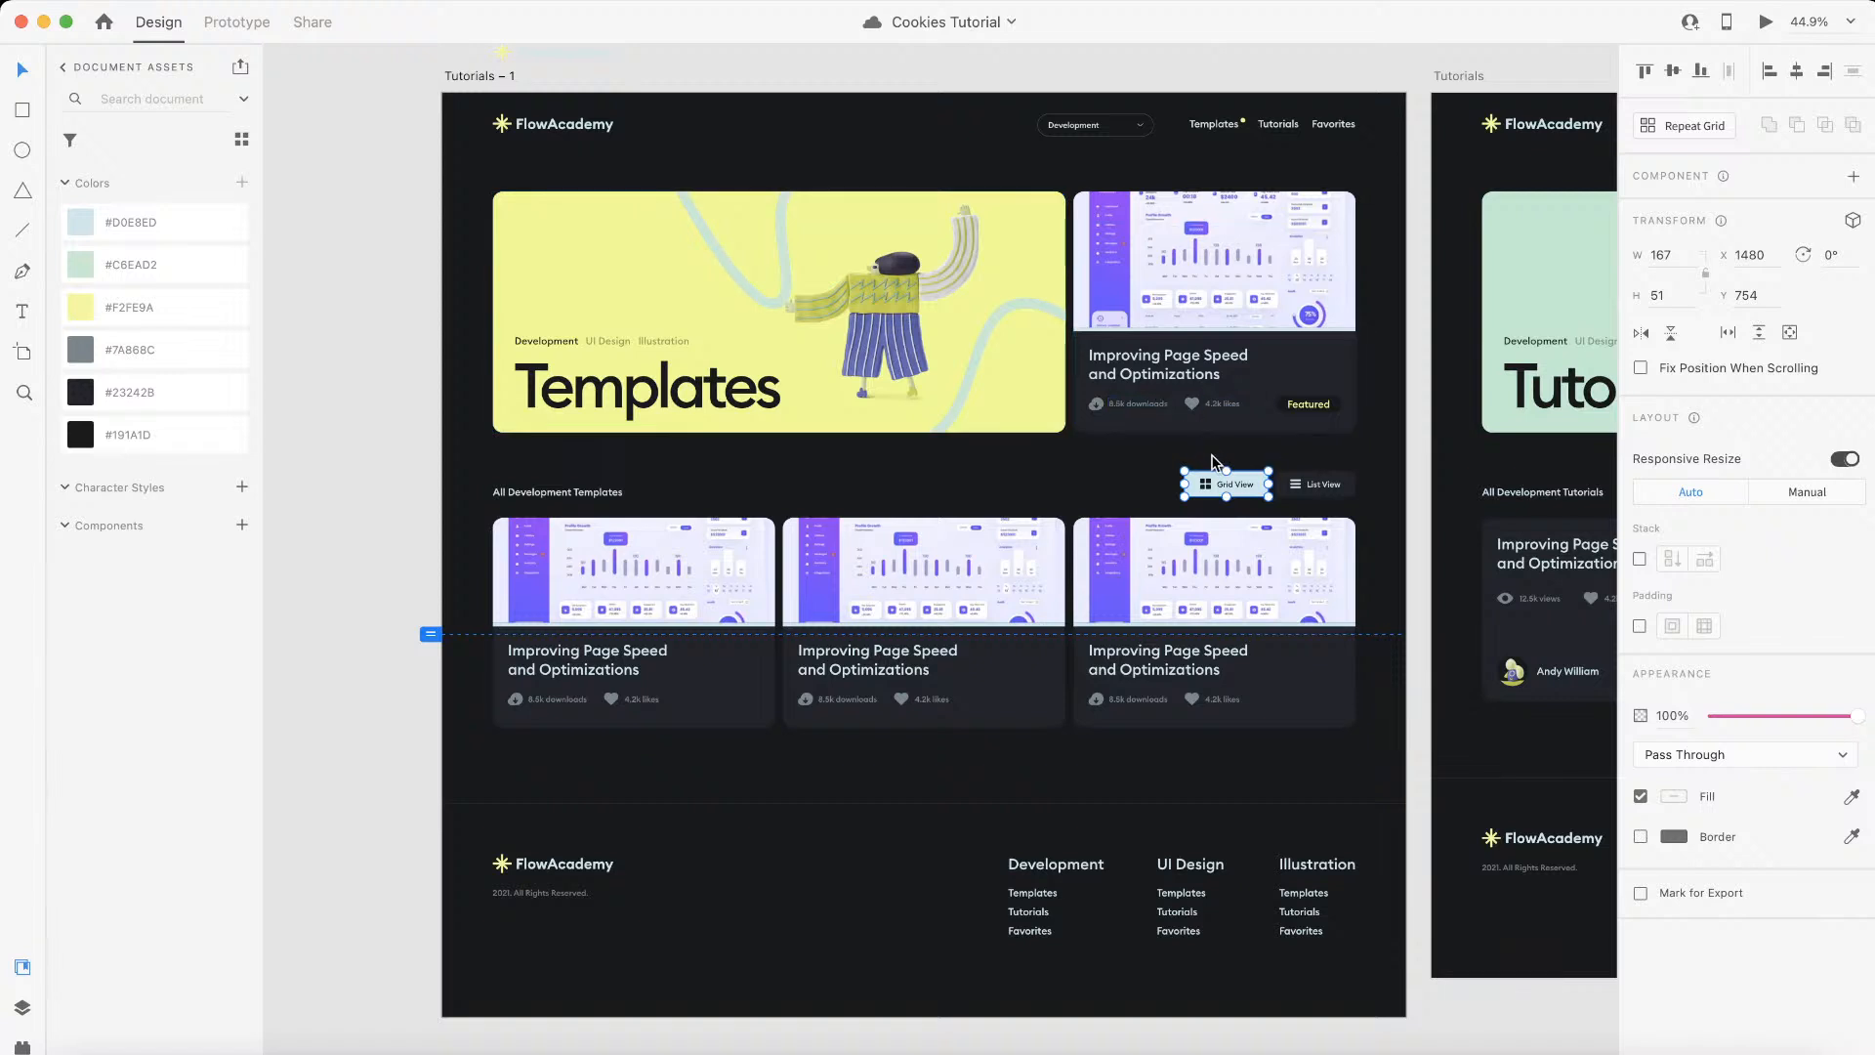
scroll(1214, 462, "up", 2)
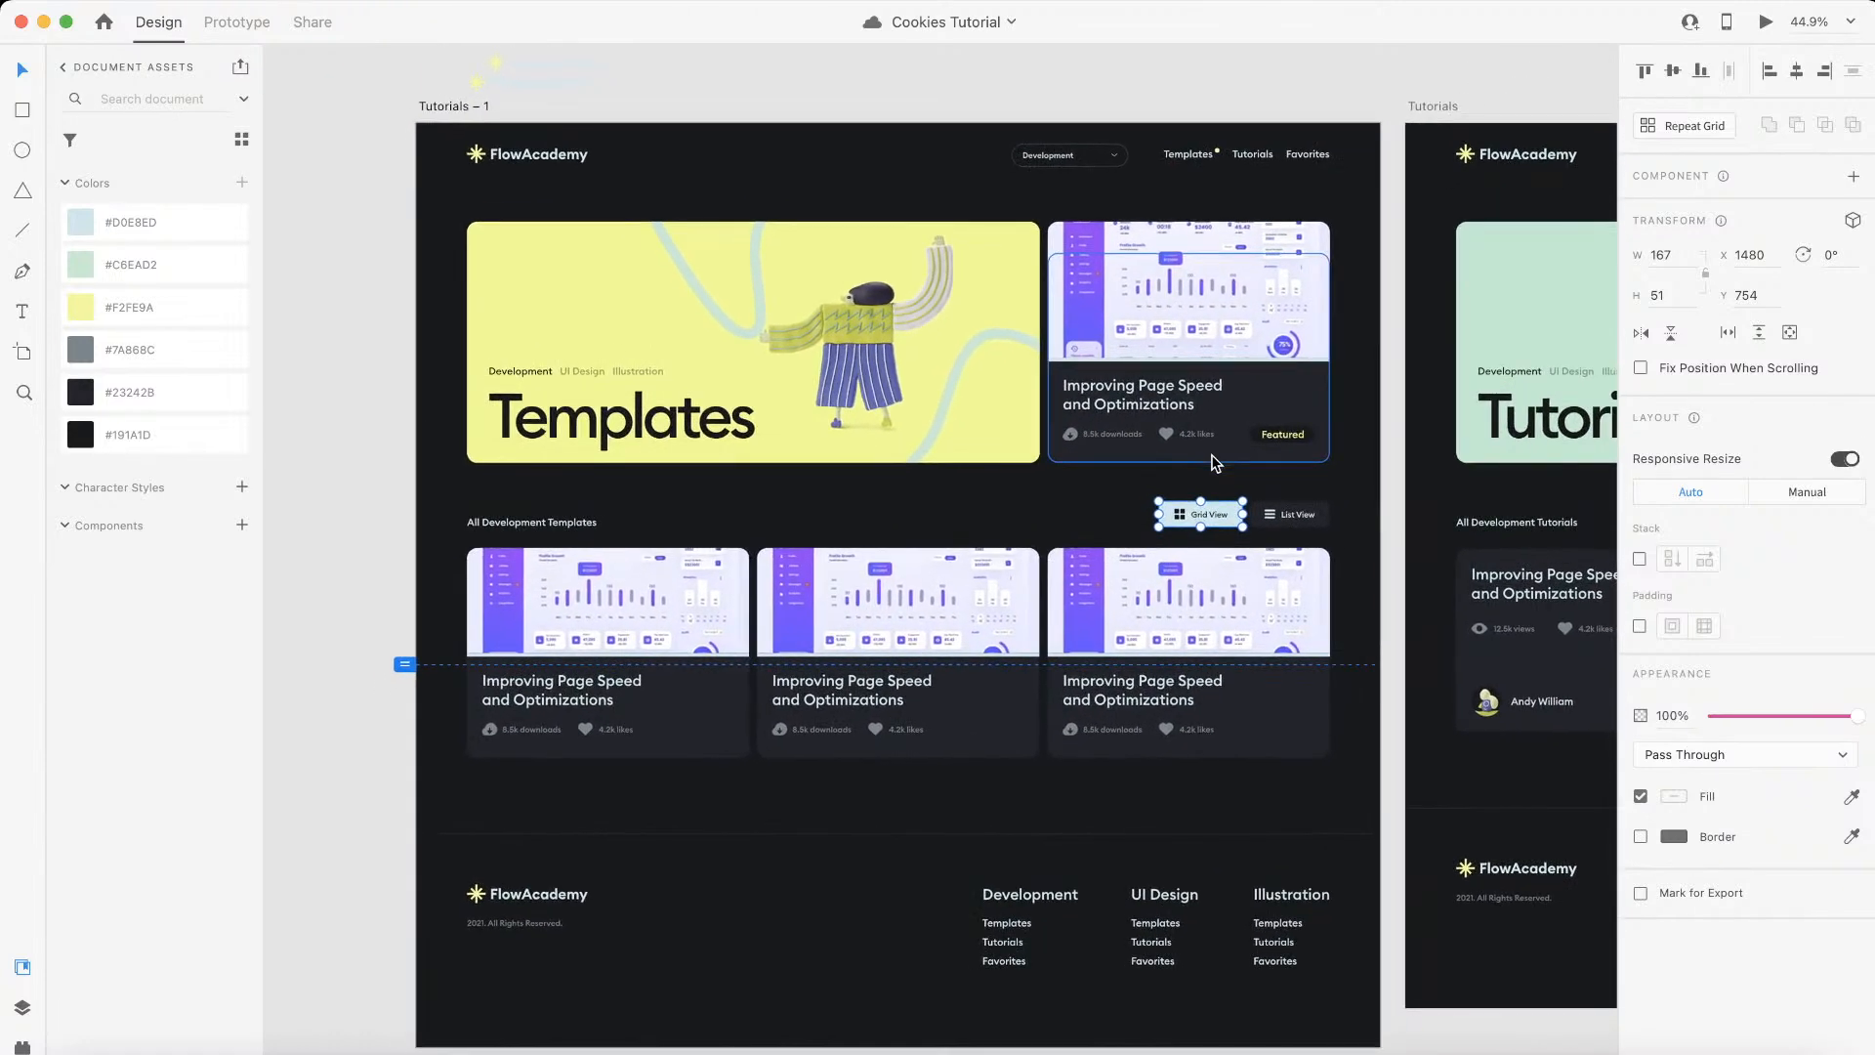
scroll(1213, 462, "down", 3)
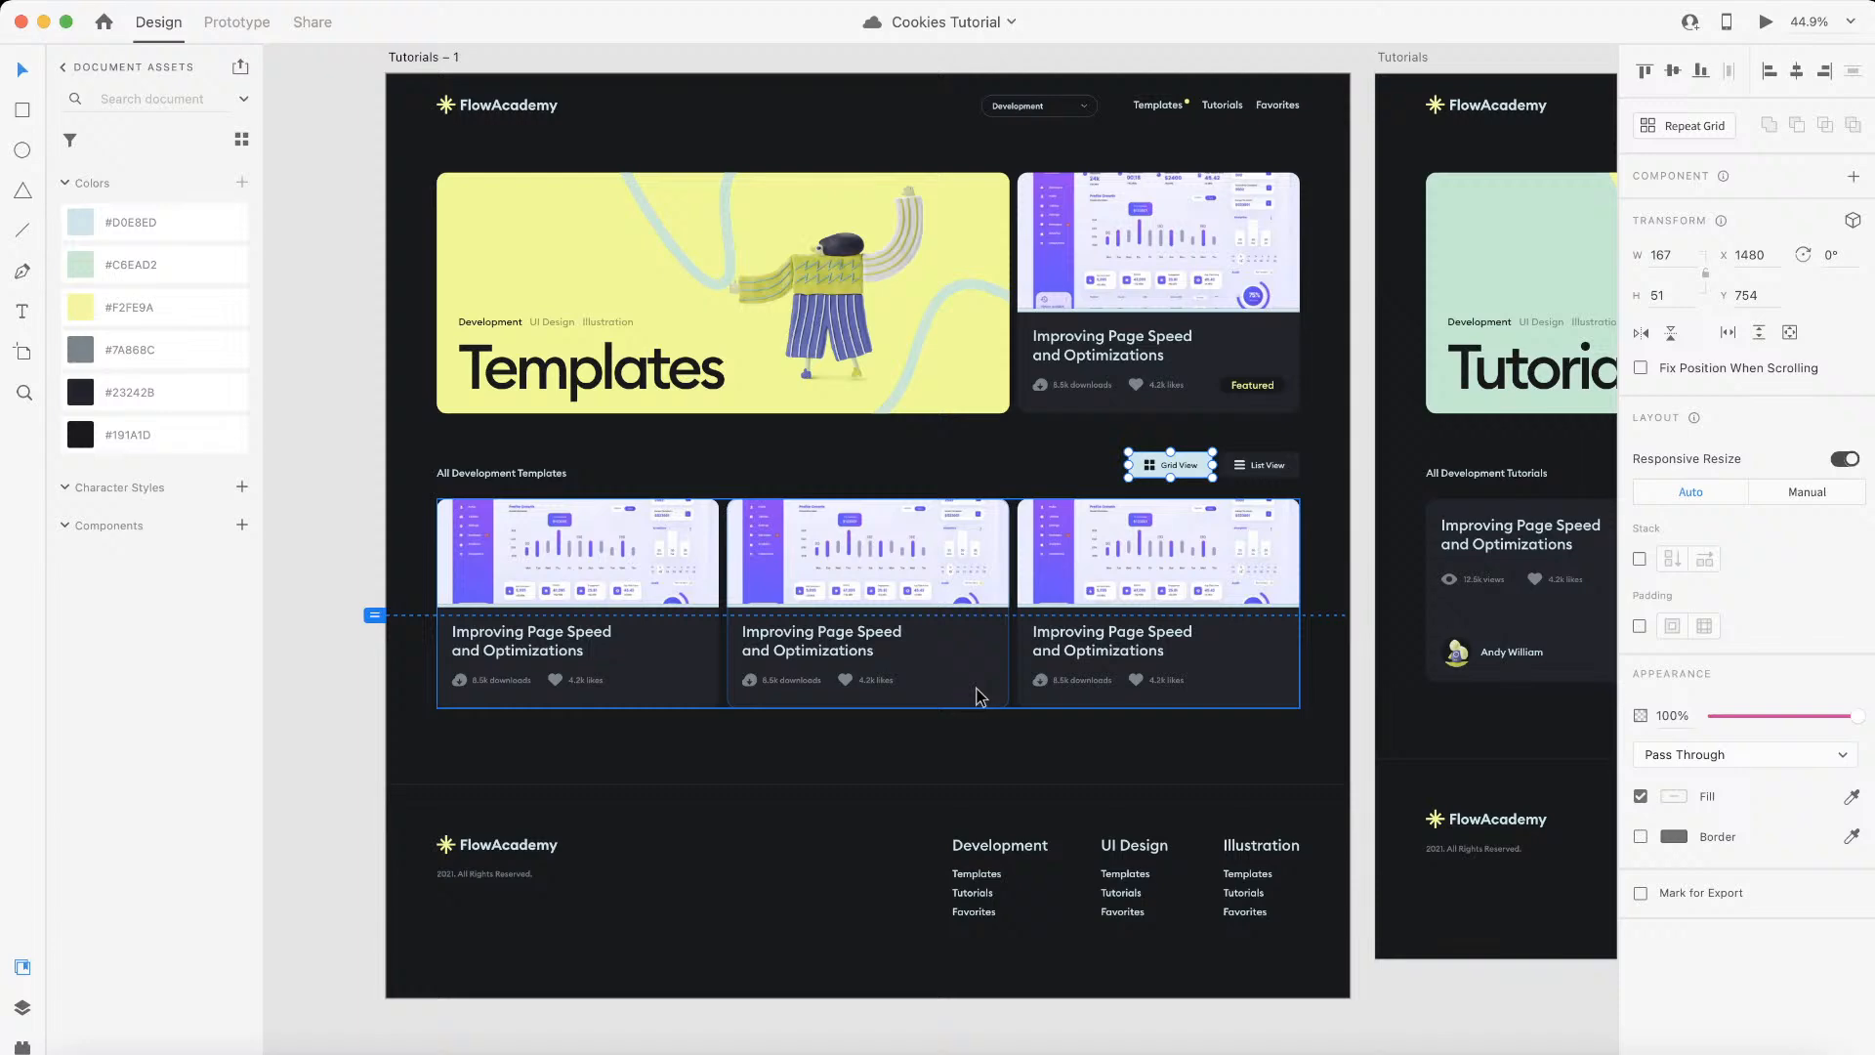
scroll(976, 688, "left", 1)
scroll(976, 689, "up", 1)
scroll(977, 688, "down", 2)
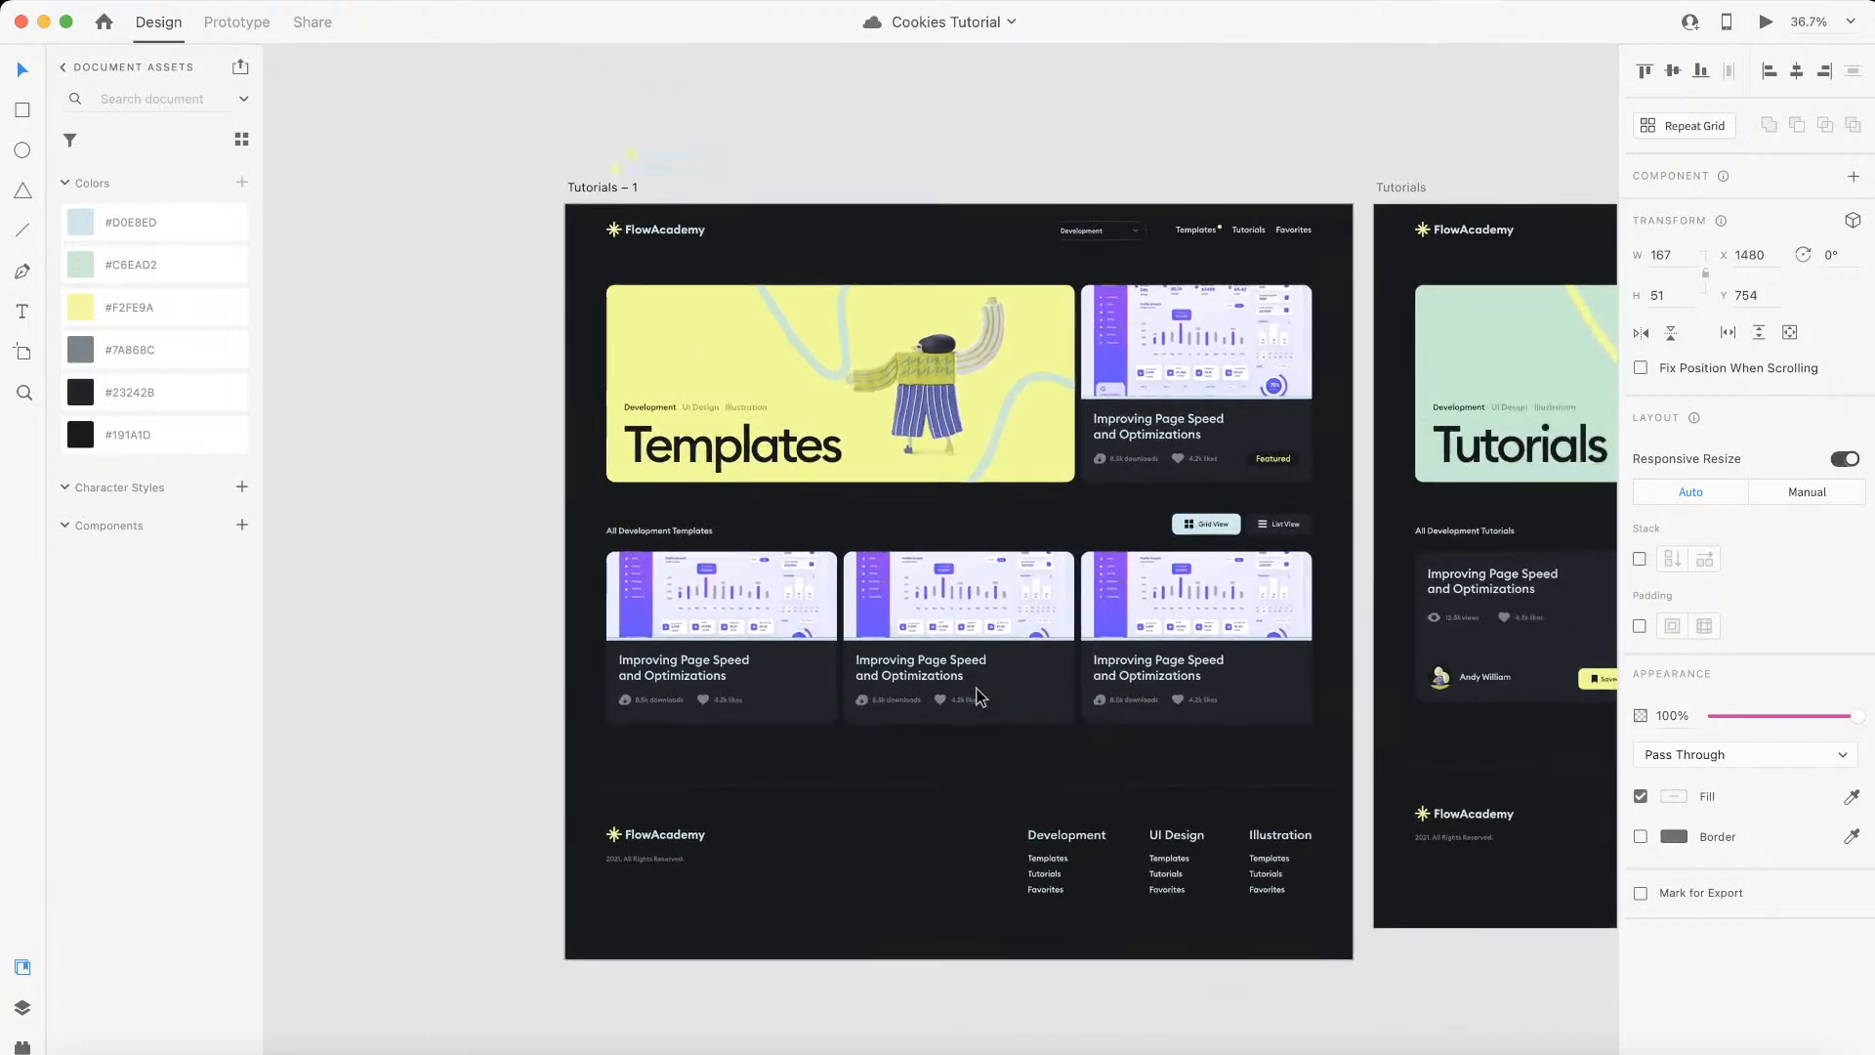
scroll(979, 696, "right", 1)
scroll(980, 696, "up", 1)
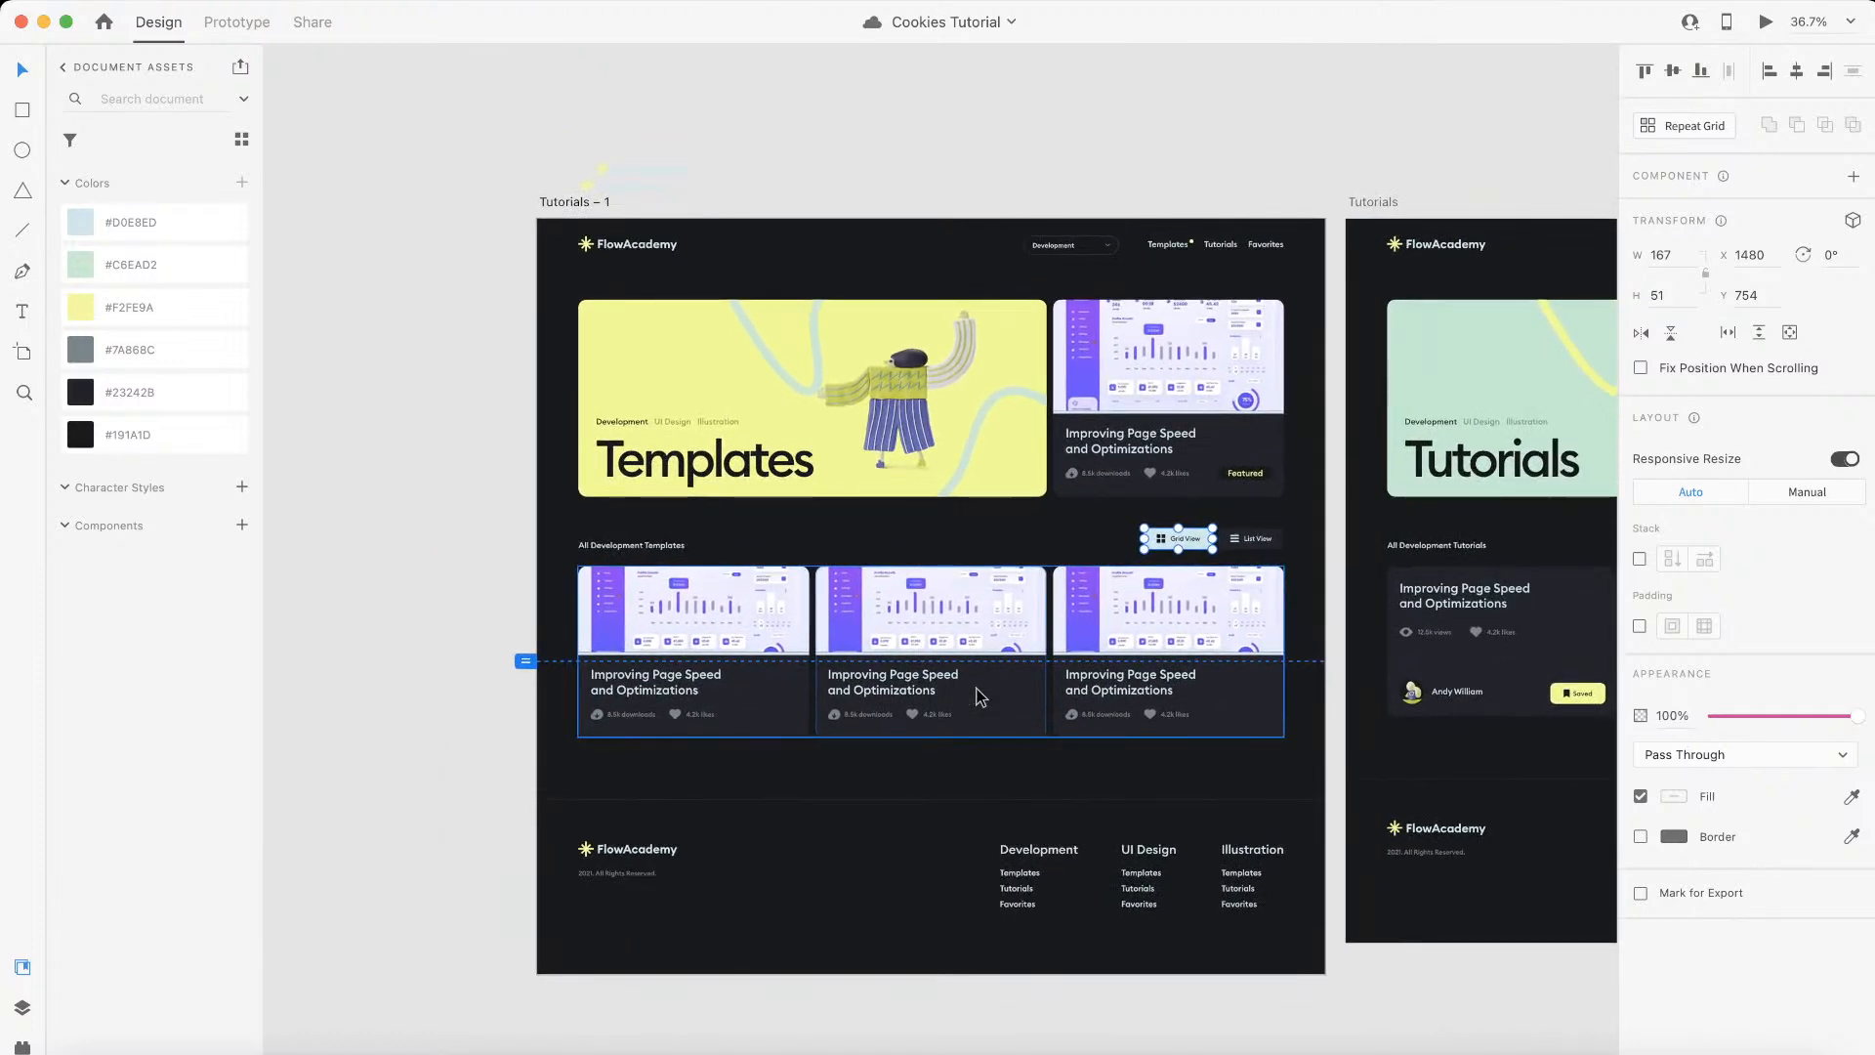
mouse_move(775, 1040)
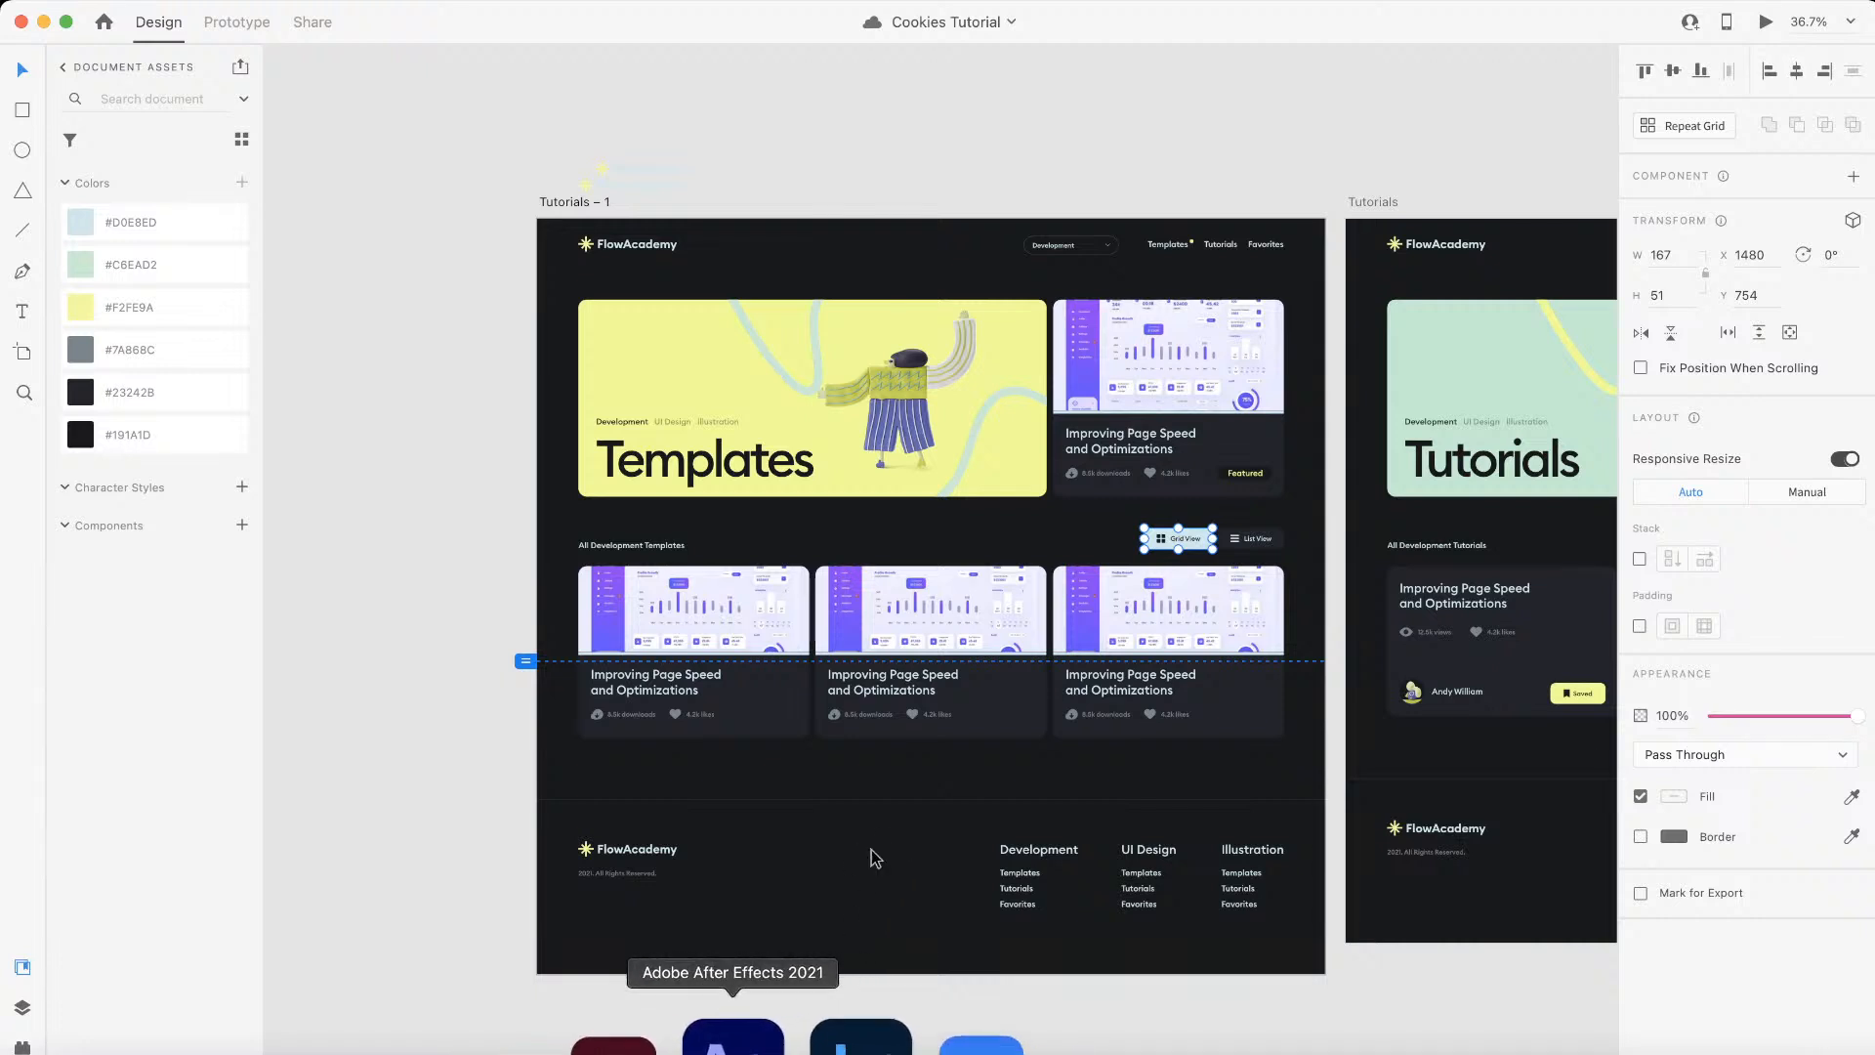
scroll(937, 809, "up", 1)
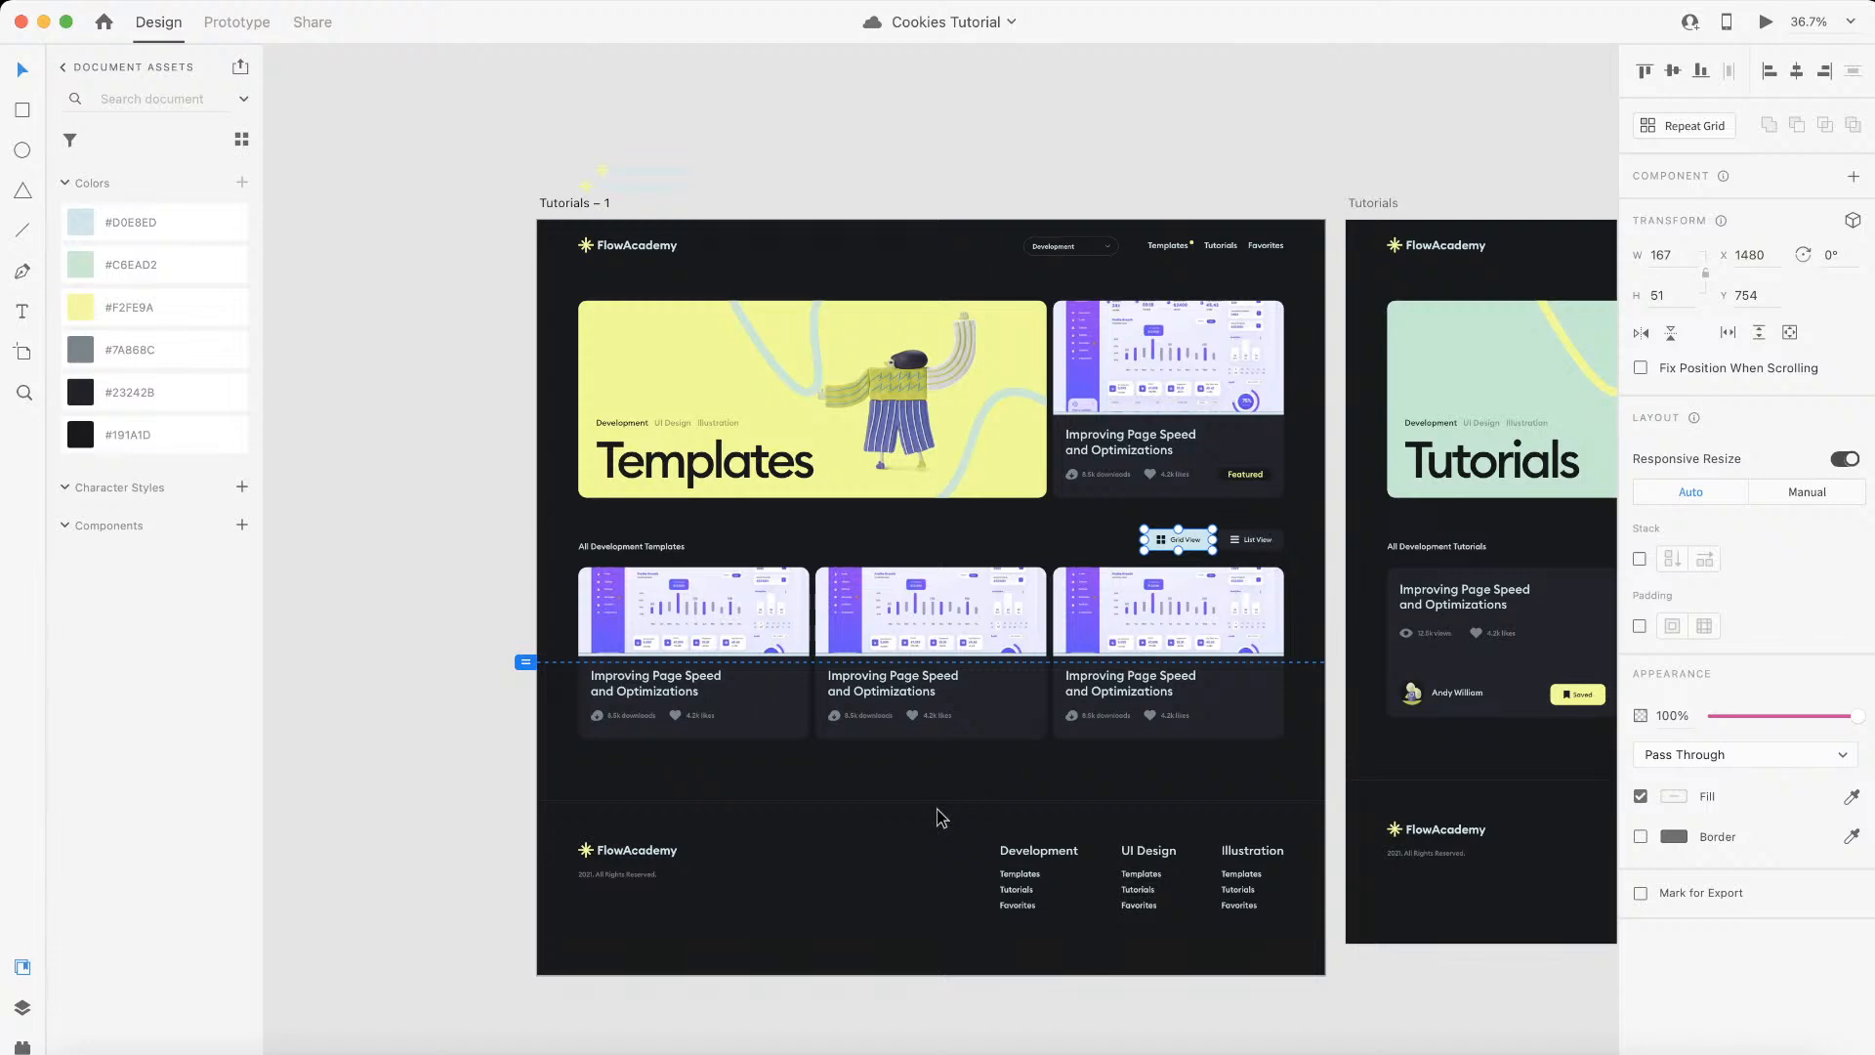
scroll(936, 808, "down", 2)
scroll(935, 808, "up", 3)
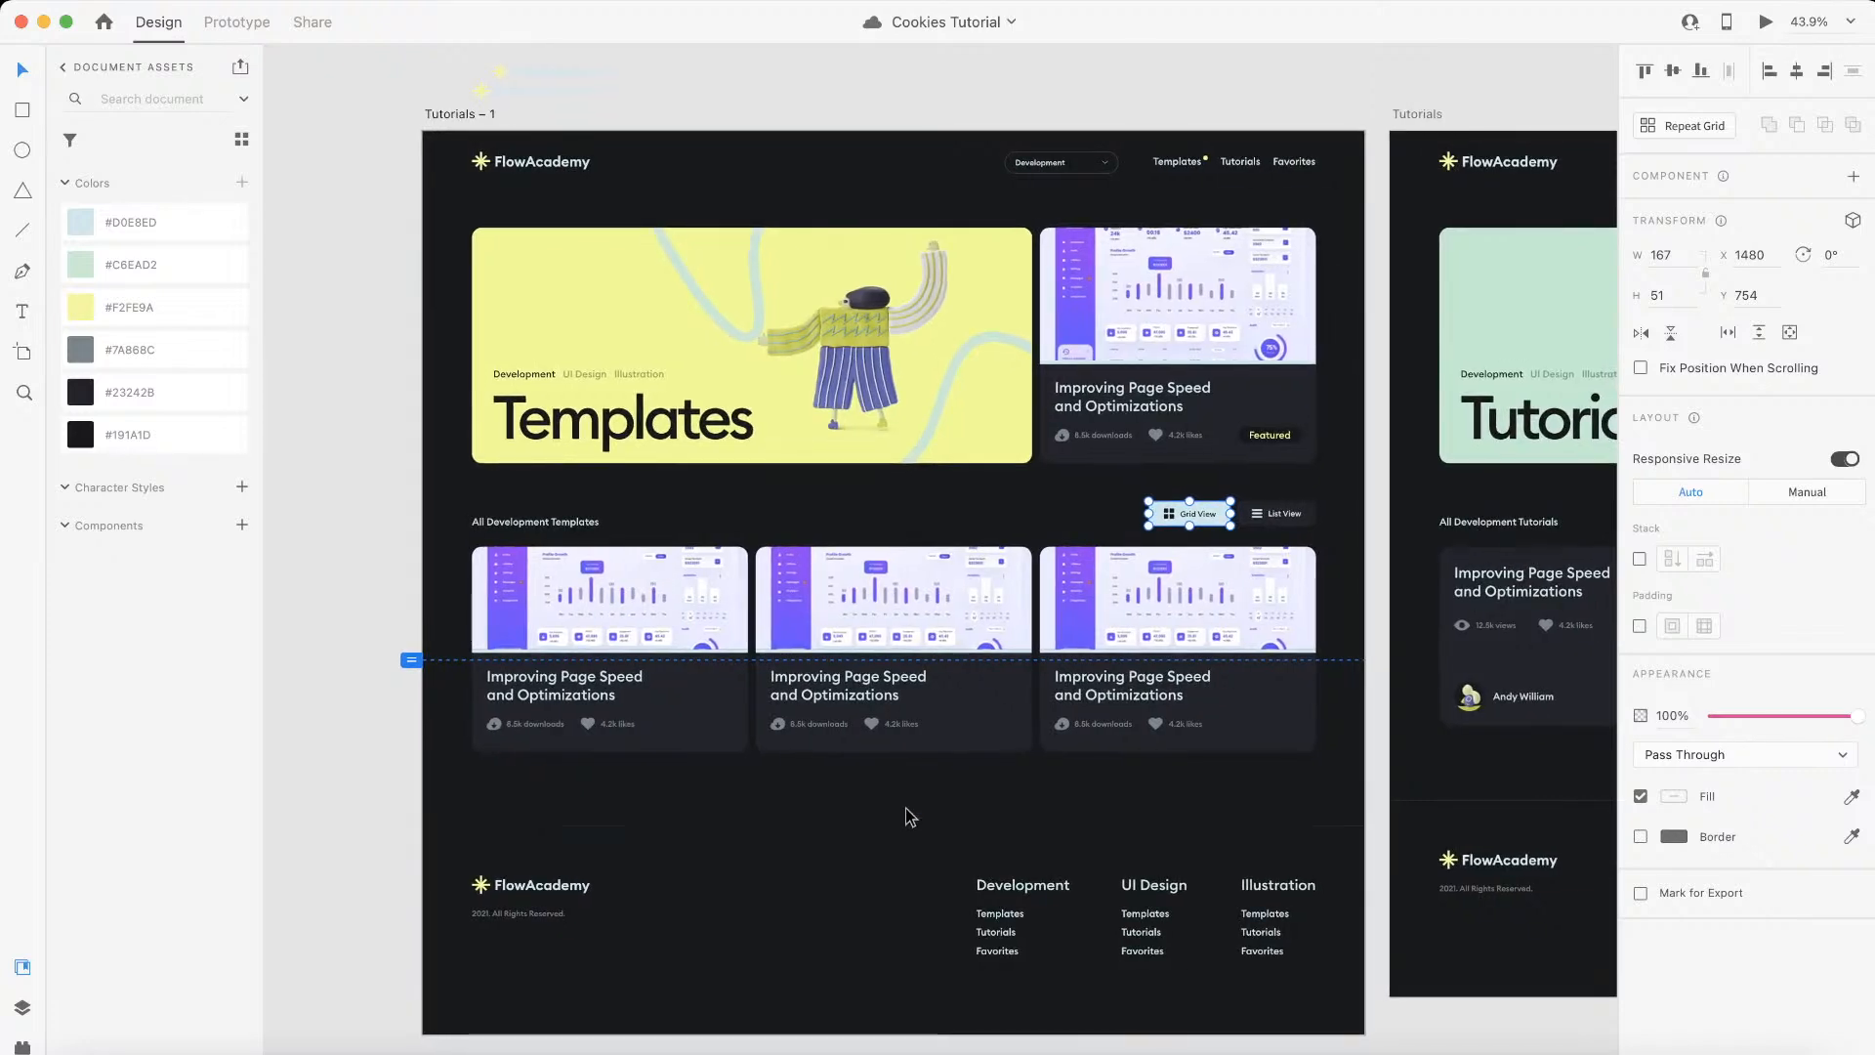
scroll(1196, 437, "up", 5)
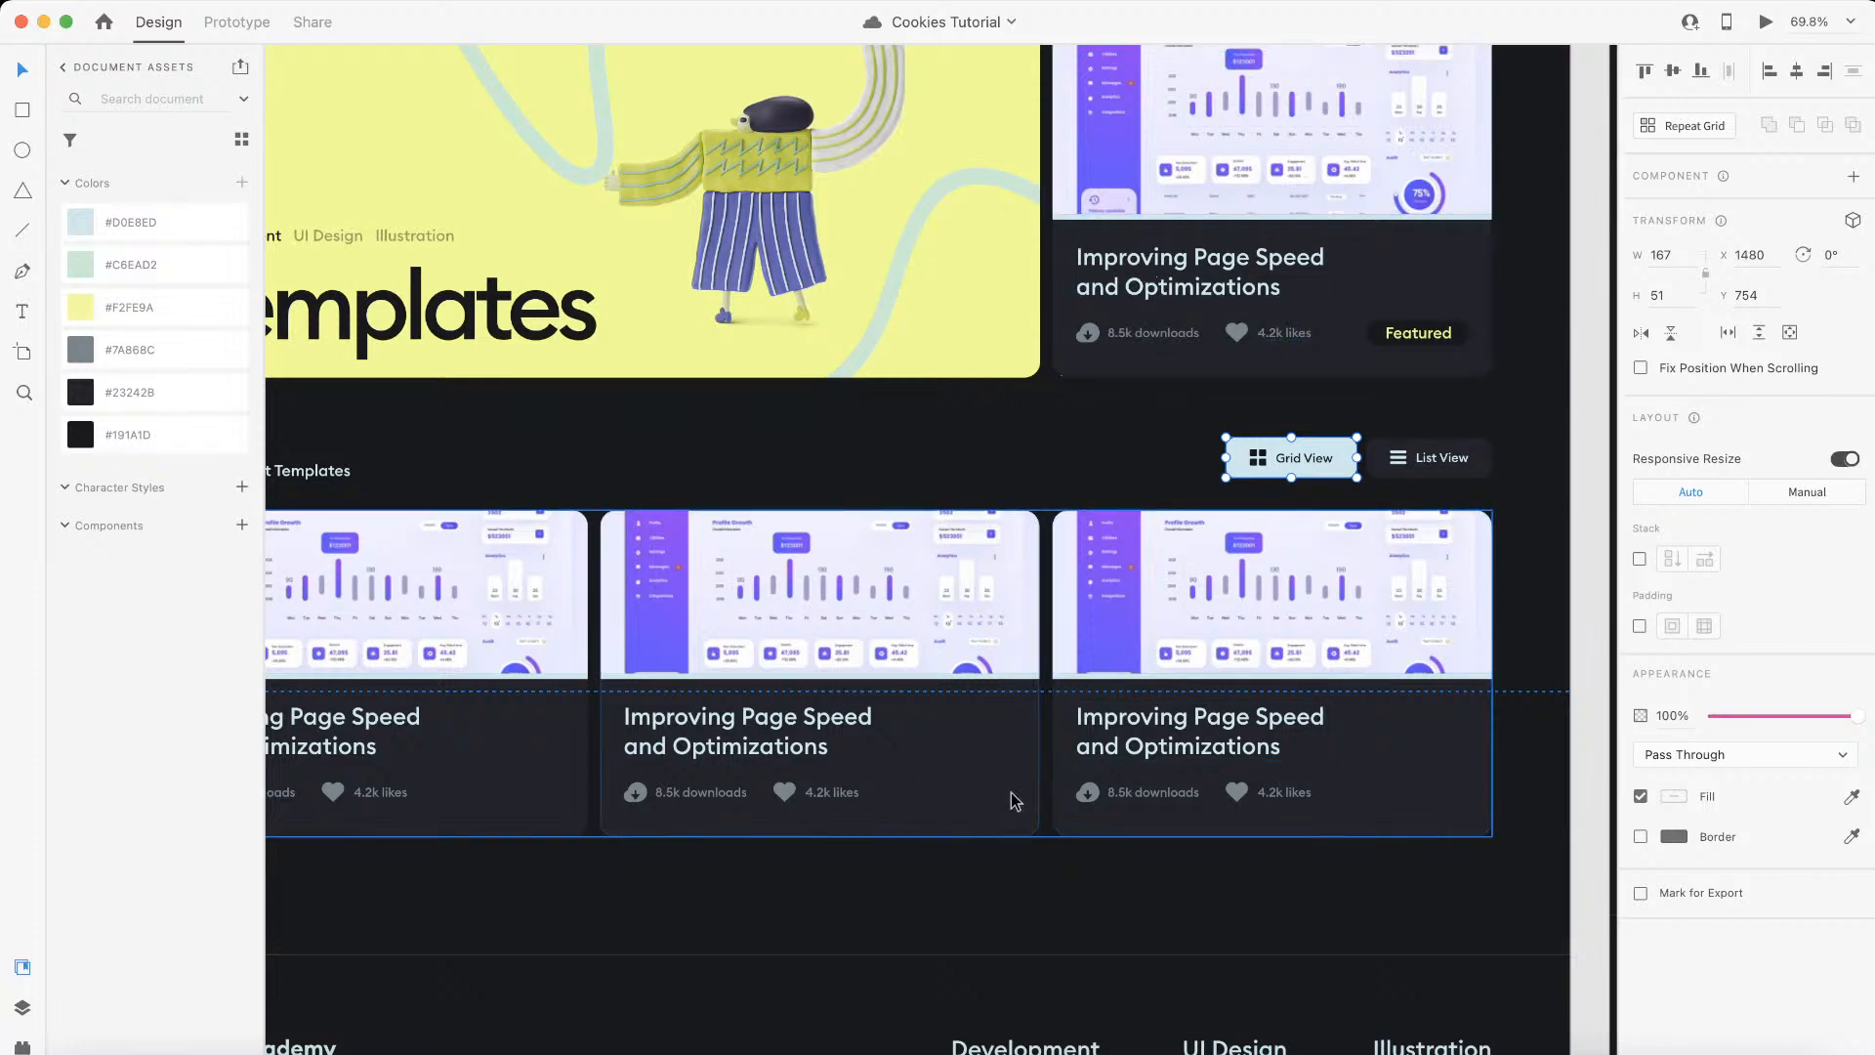
scroll(1024, 520, "left", 2)
scroll(1024, 520, "down", 1)
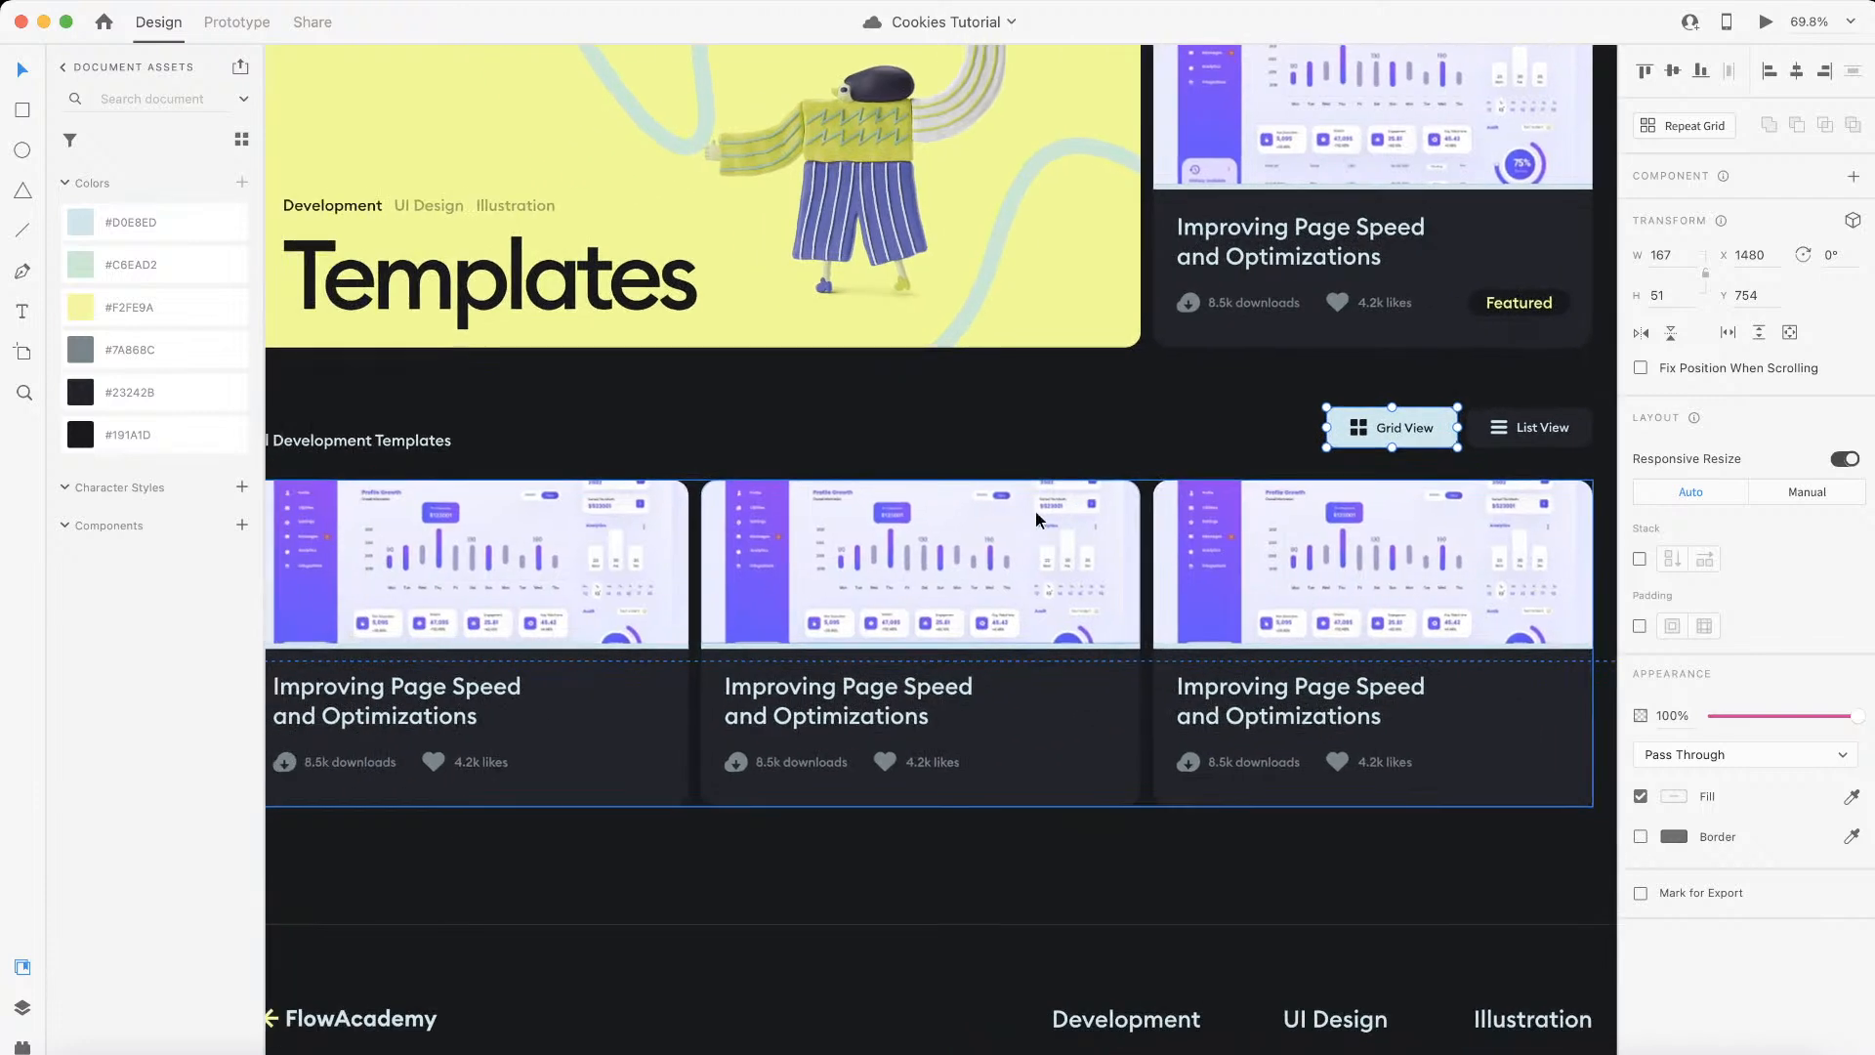
Step: Examine the Grid View and List View buttons below the featured card up close in the Adobe XD design
scroll(1216, 510, "up", 1)
scroll(1217, 510, "down", 1)
scroll(1216, 510, "right", 2)
scroll(1217, 510, "up", 1)
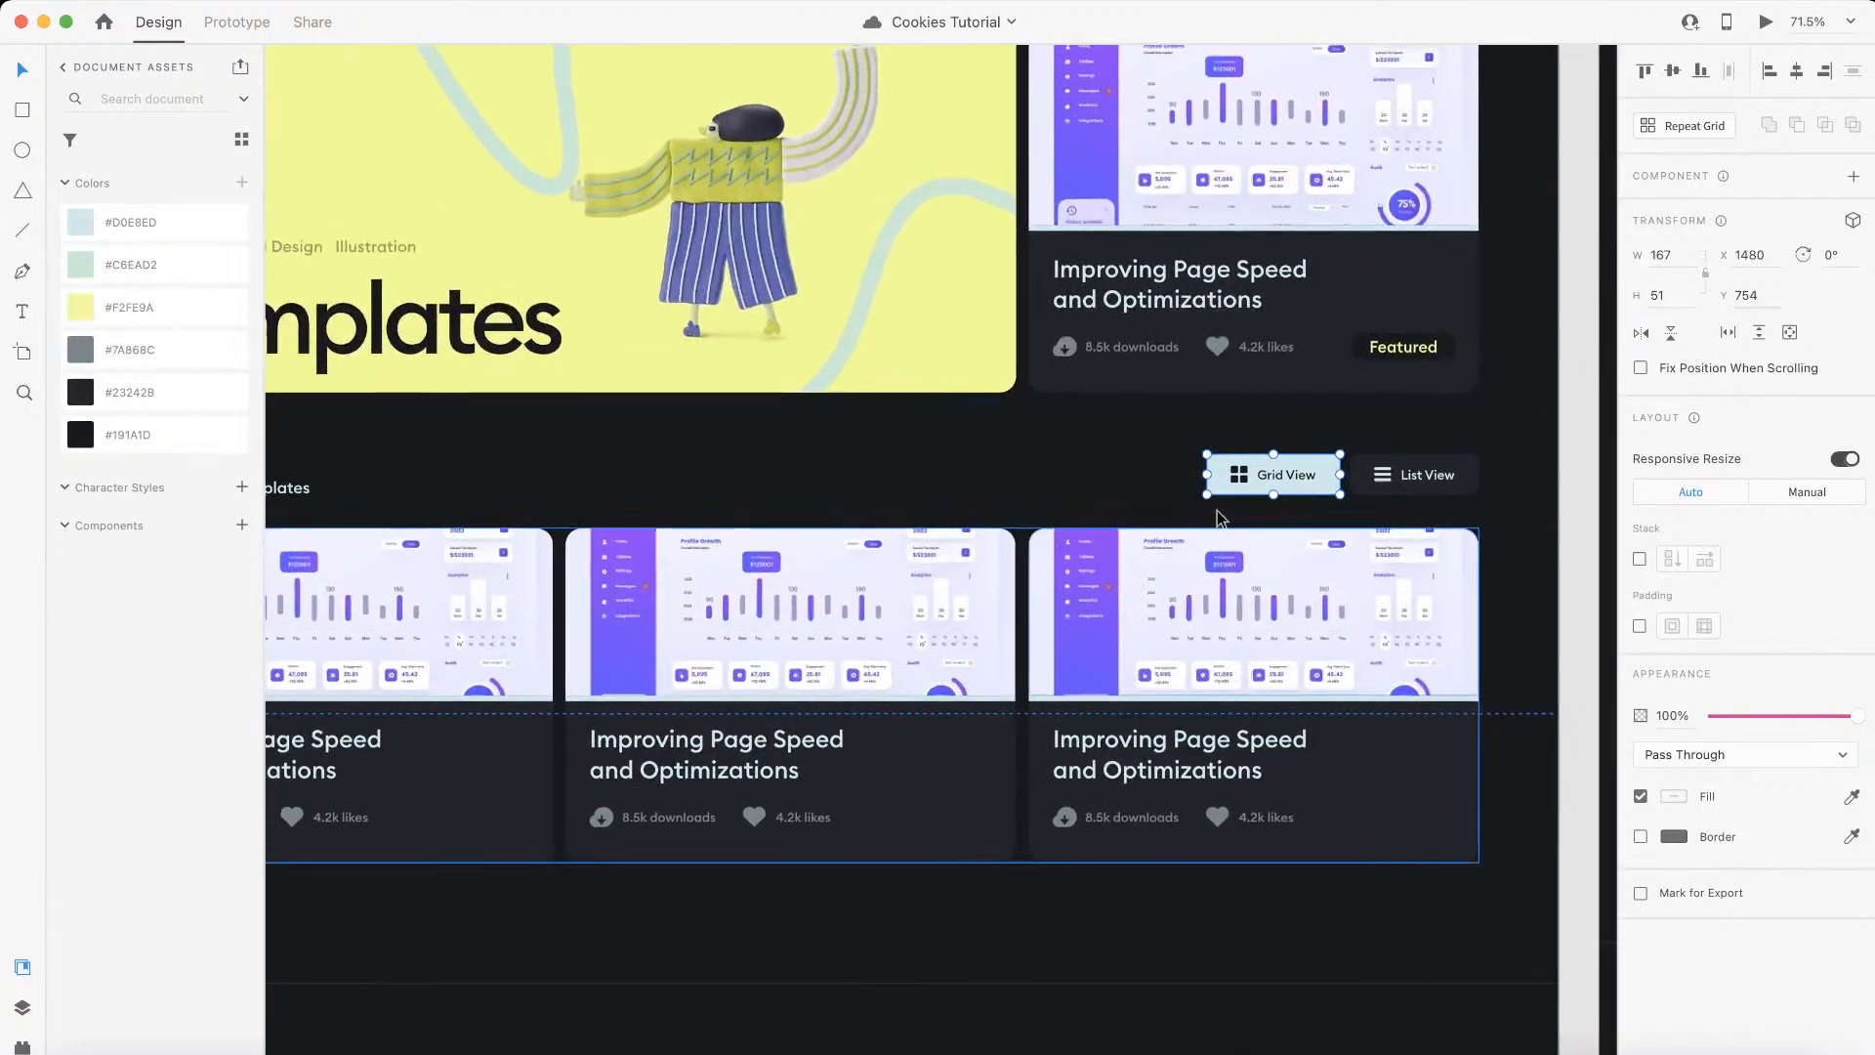
scroll(1246, 438, "up", 5)
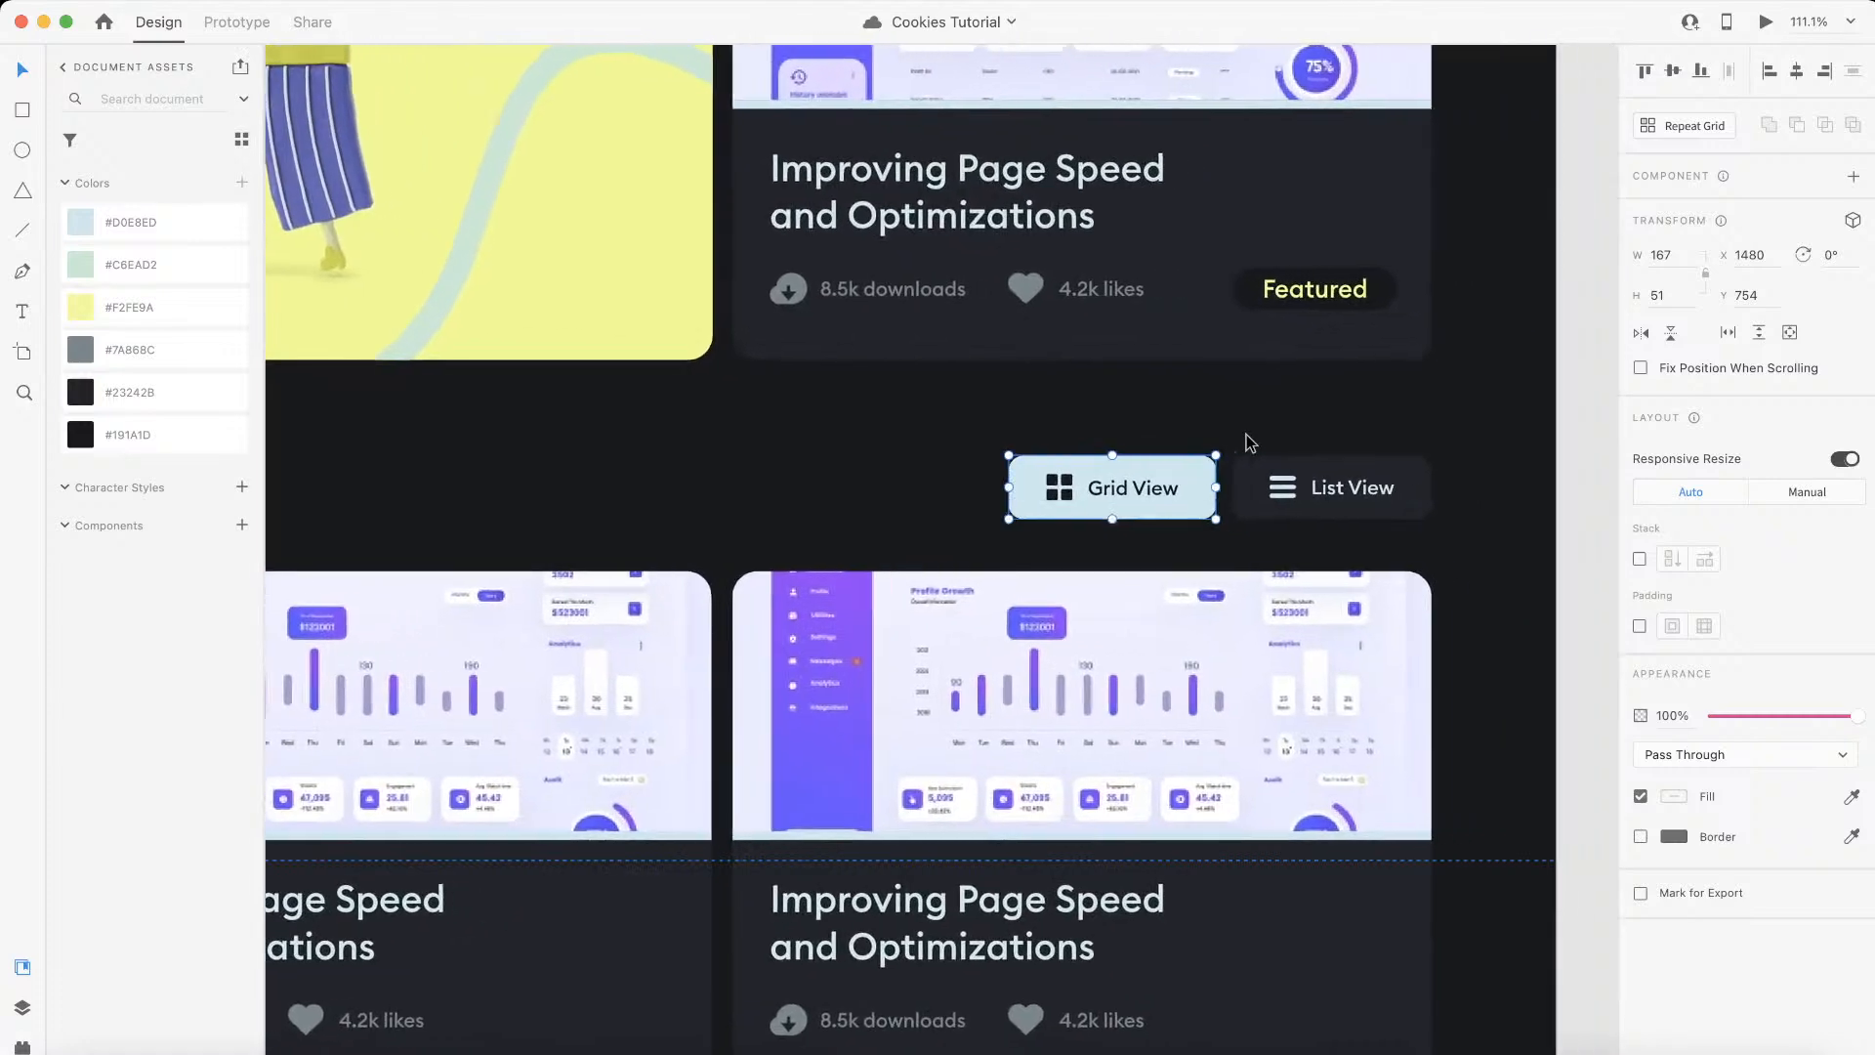
double_click(1095, 496)
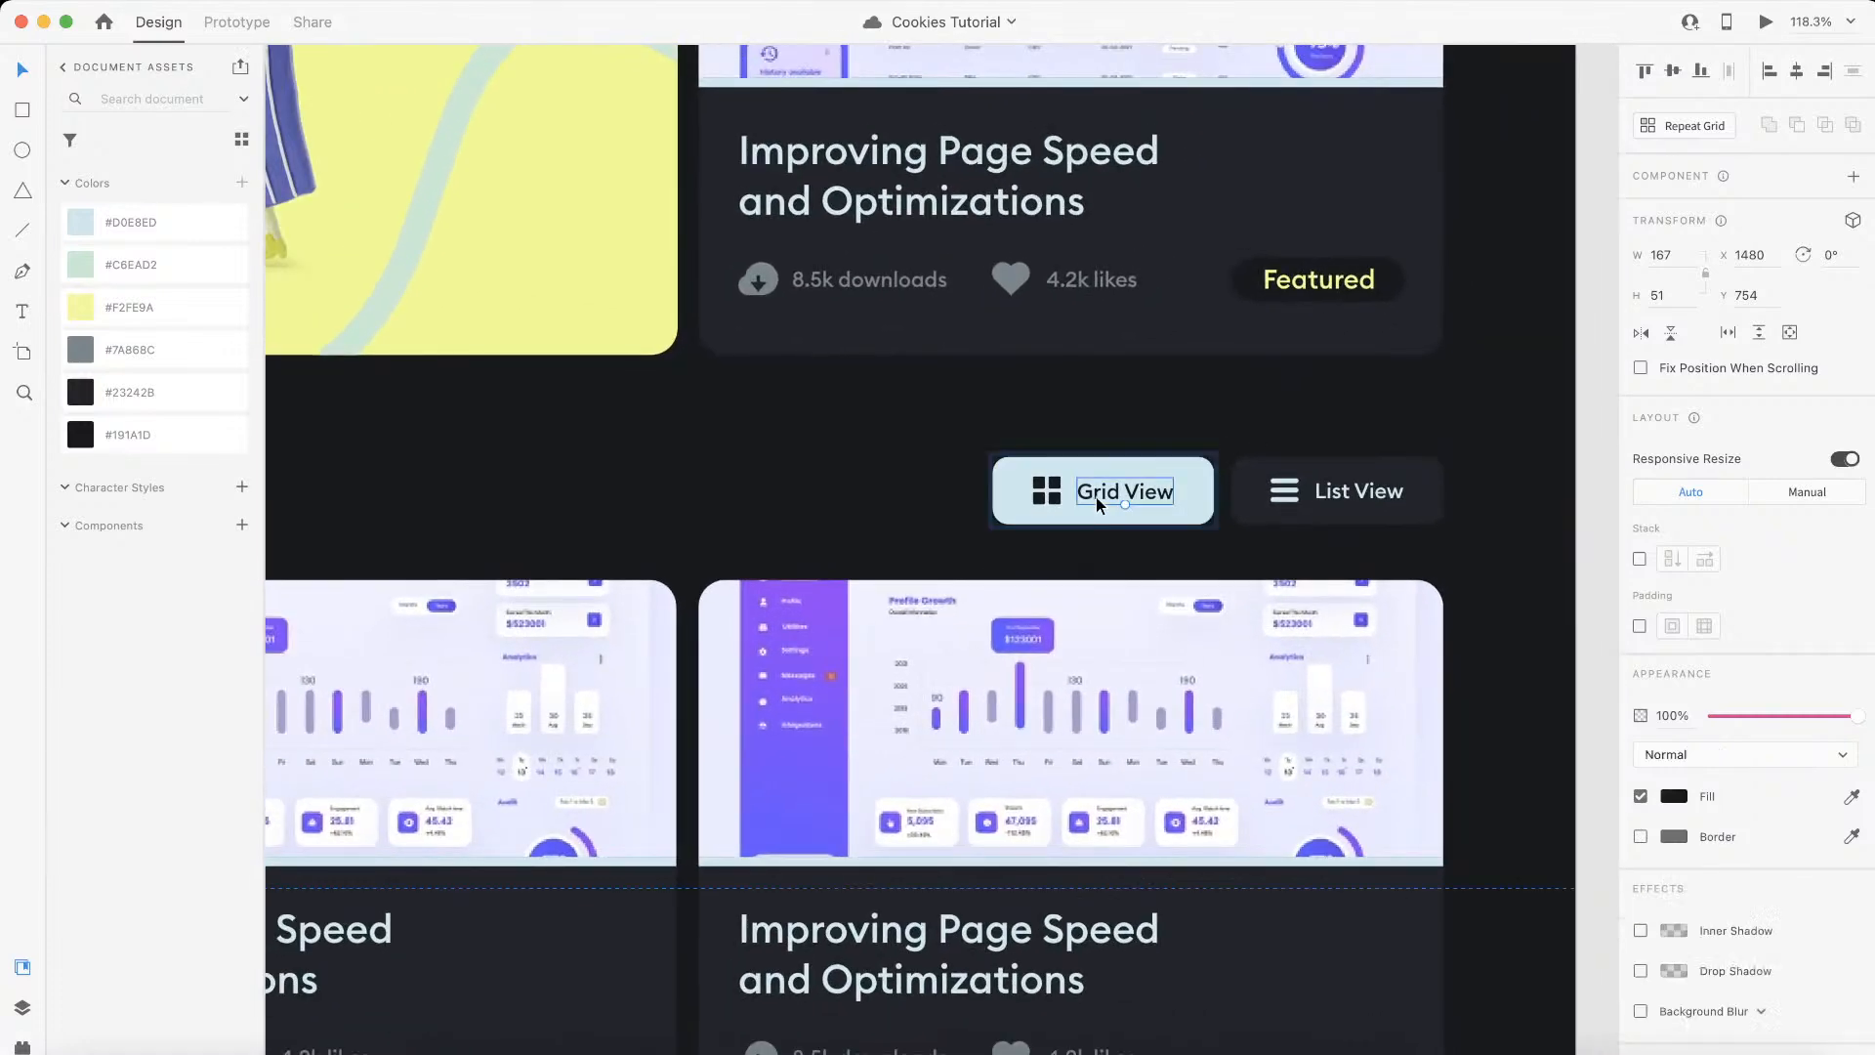
scroll(987, 517, "up", 3)
scroll(986, 516, "down", 4)
scroll(985, 516, "left", 2)
left_click(961, 475)
Step: Look over the row with the section heading and view buttons, and the template card grid beneath it
scroll(962, 476, "down", 1)
scroll(963, 476, "down", 2)
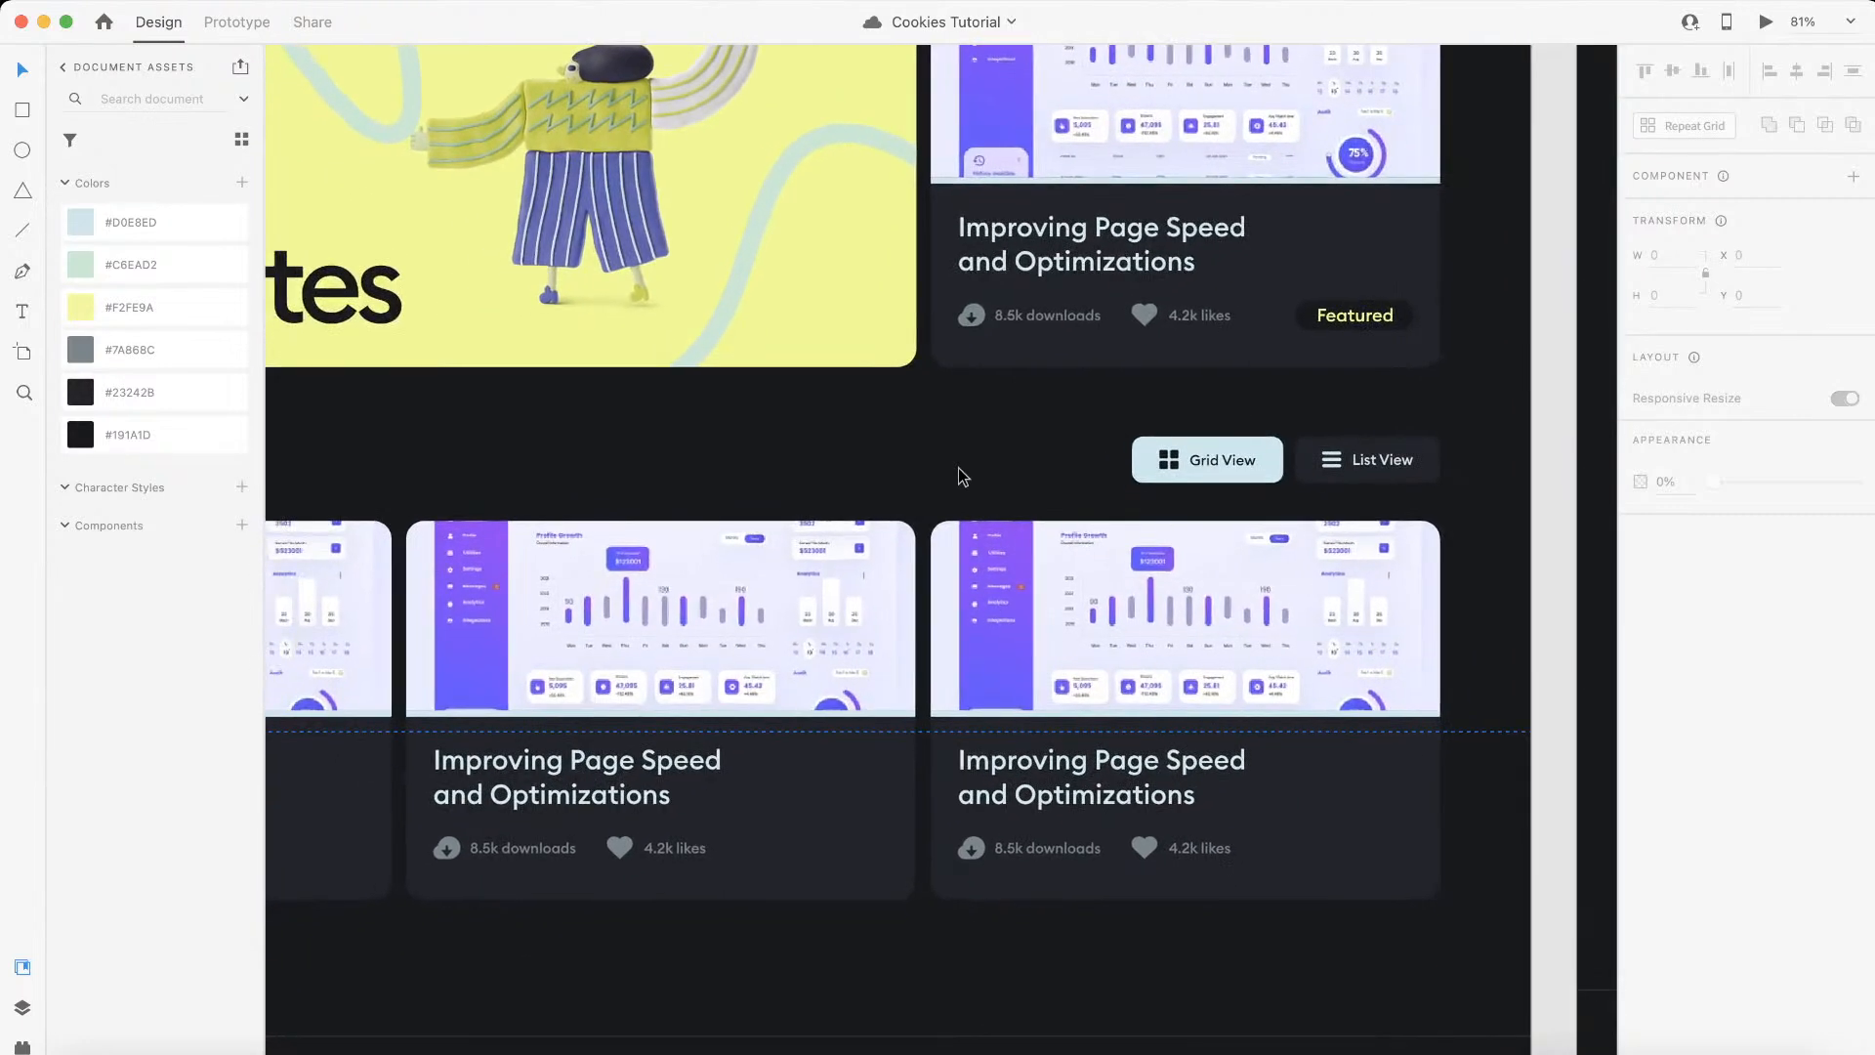
scroll(963, 475, "left", 2)
scroll(962, 477, "left", 3)
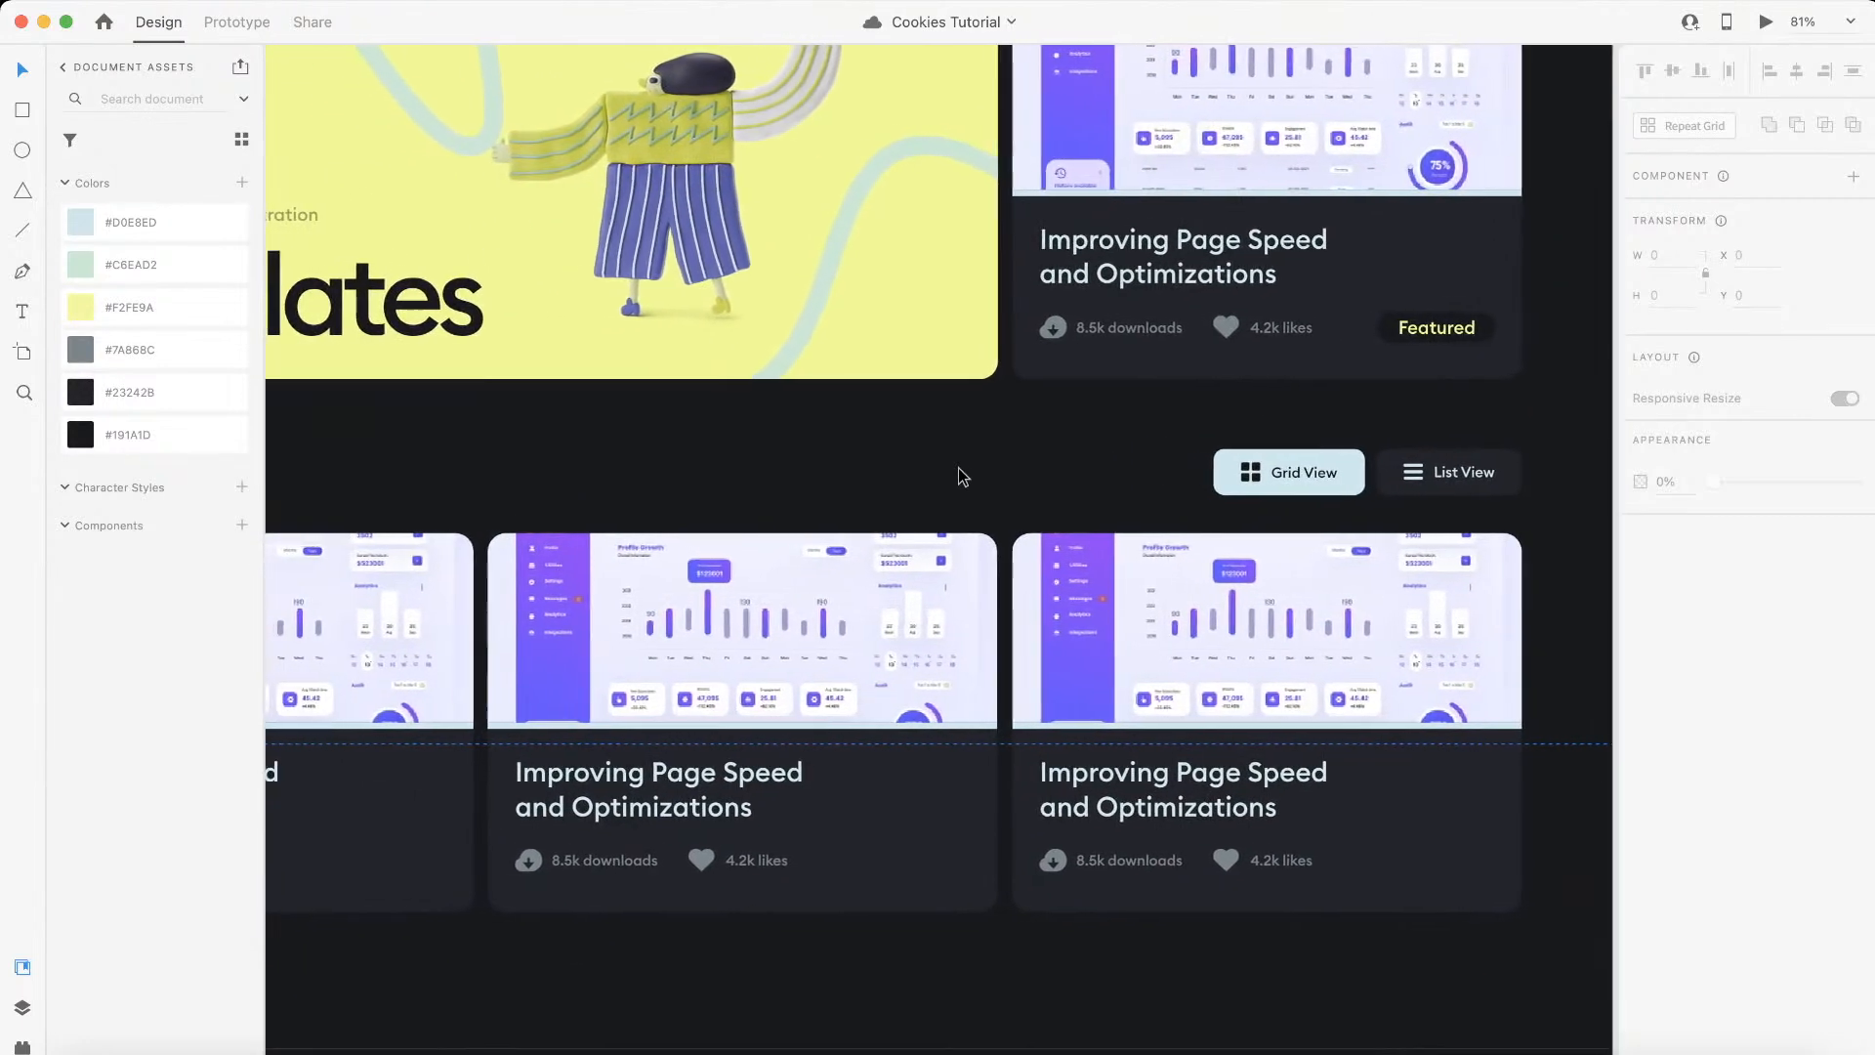
scroll(1089, 458, "down", 3)
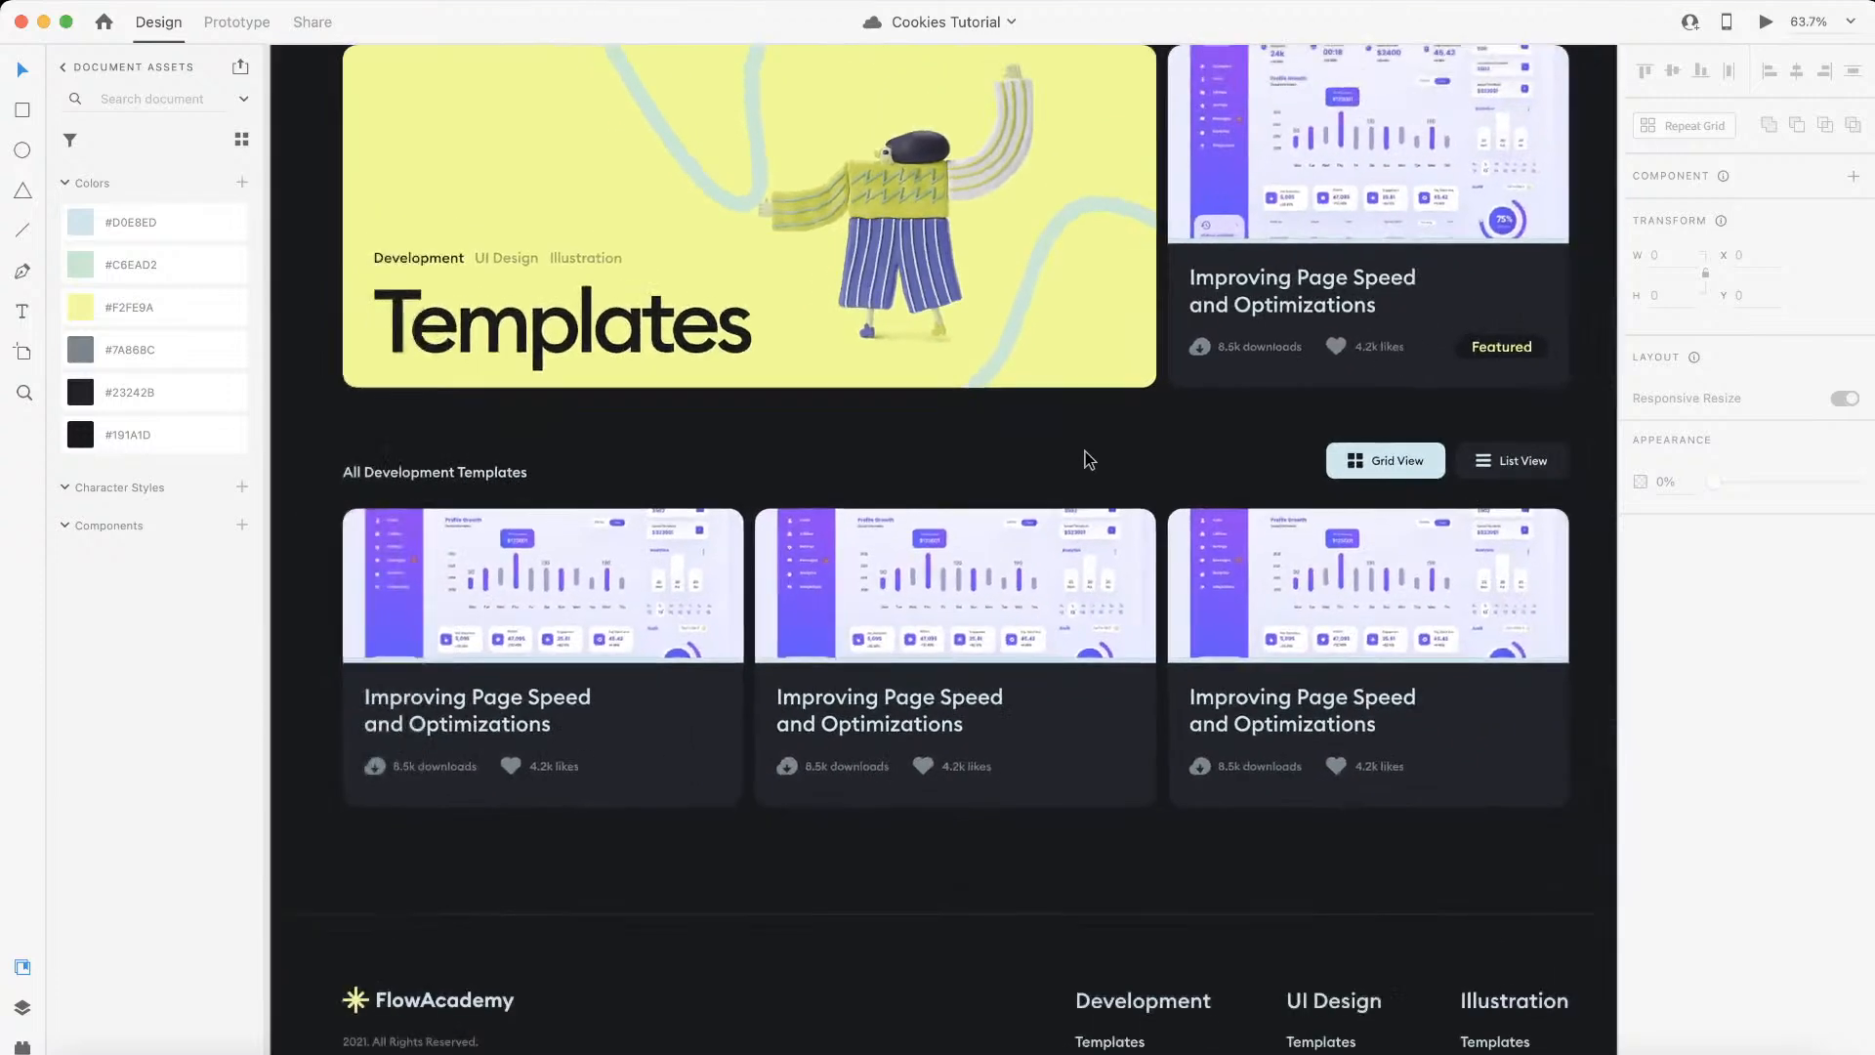
scroll(1089, 459, "left", 5)
scroll(1089, 459, "down", 1)
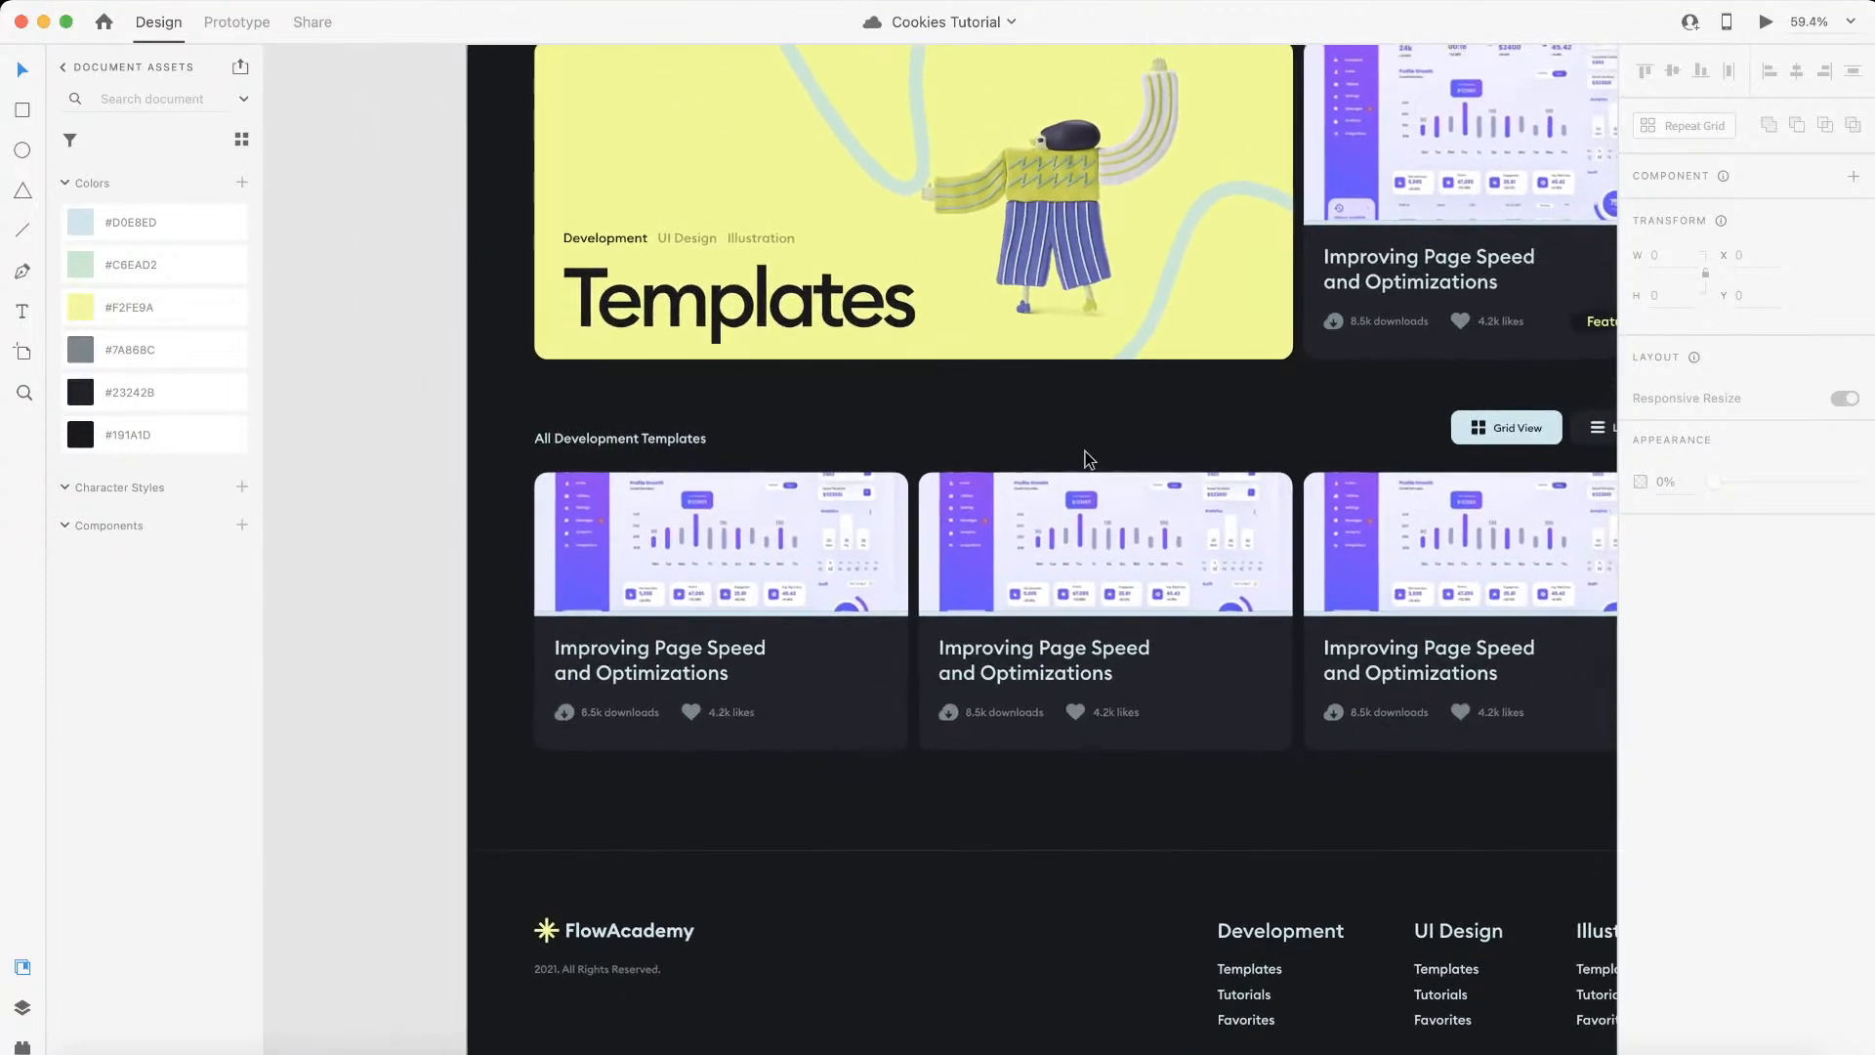
scroll(1089, 459, "down", 2)
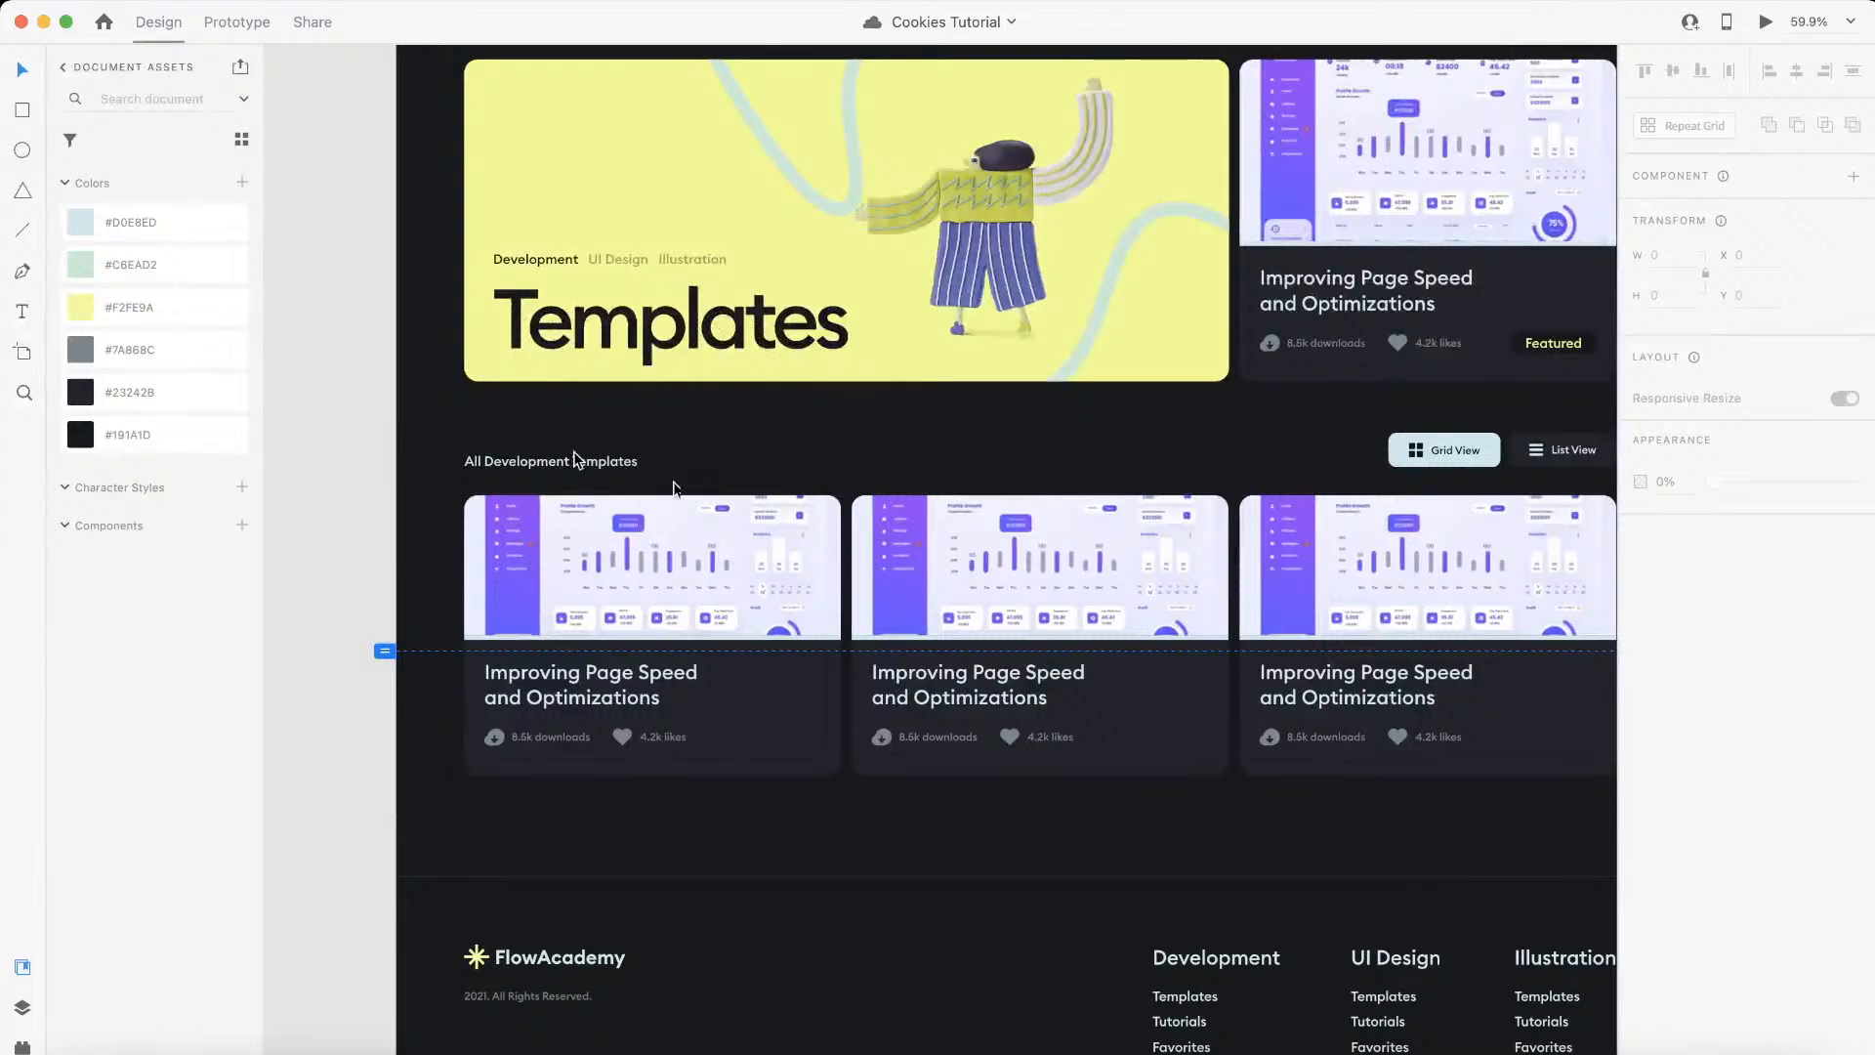
Step: Check the text styles of the "All Development Templates" heading, the Illustration link and the featured card's download count
left_click(578, 471)
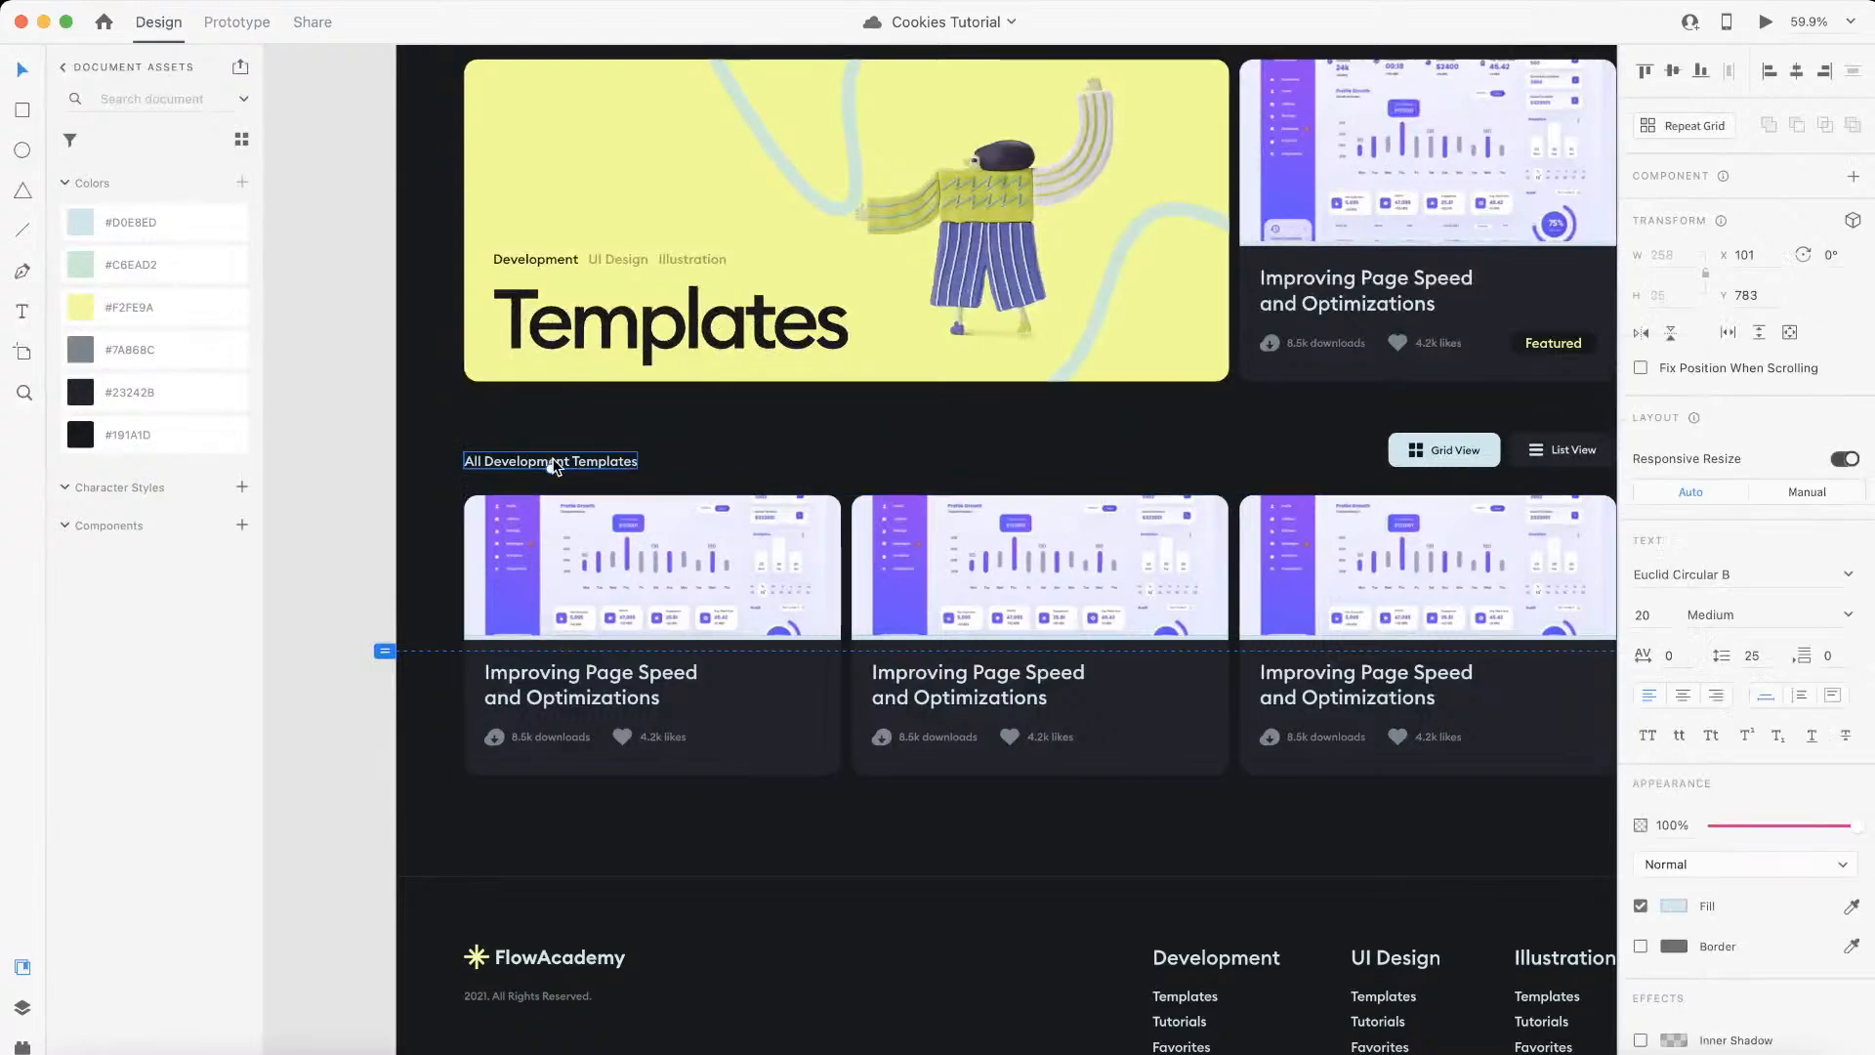
scroll(586, 453, "up", 3)
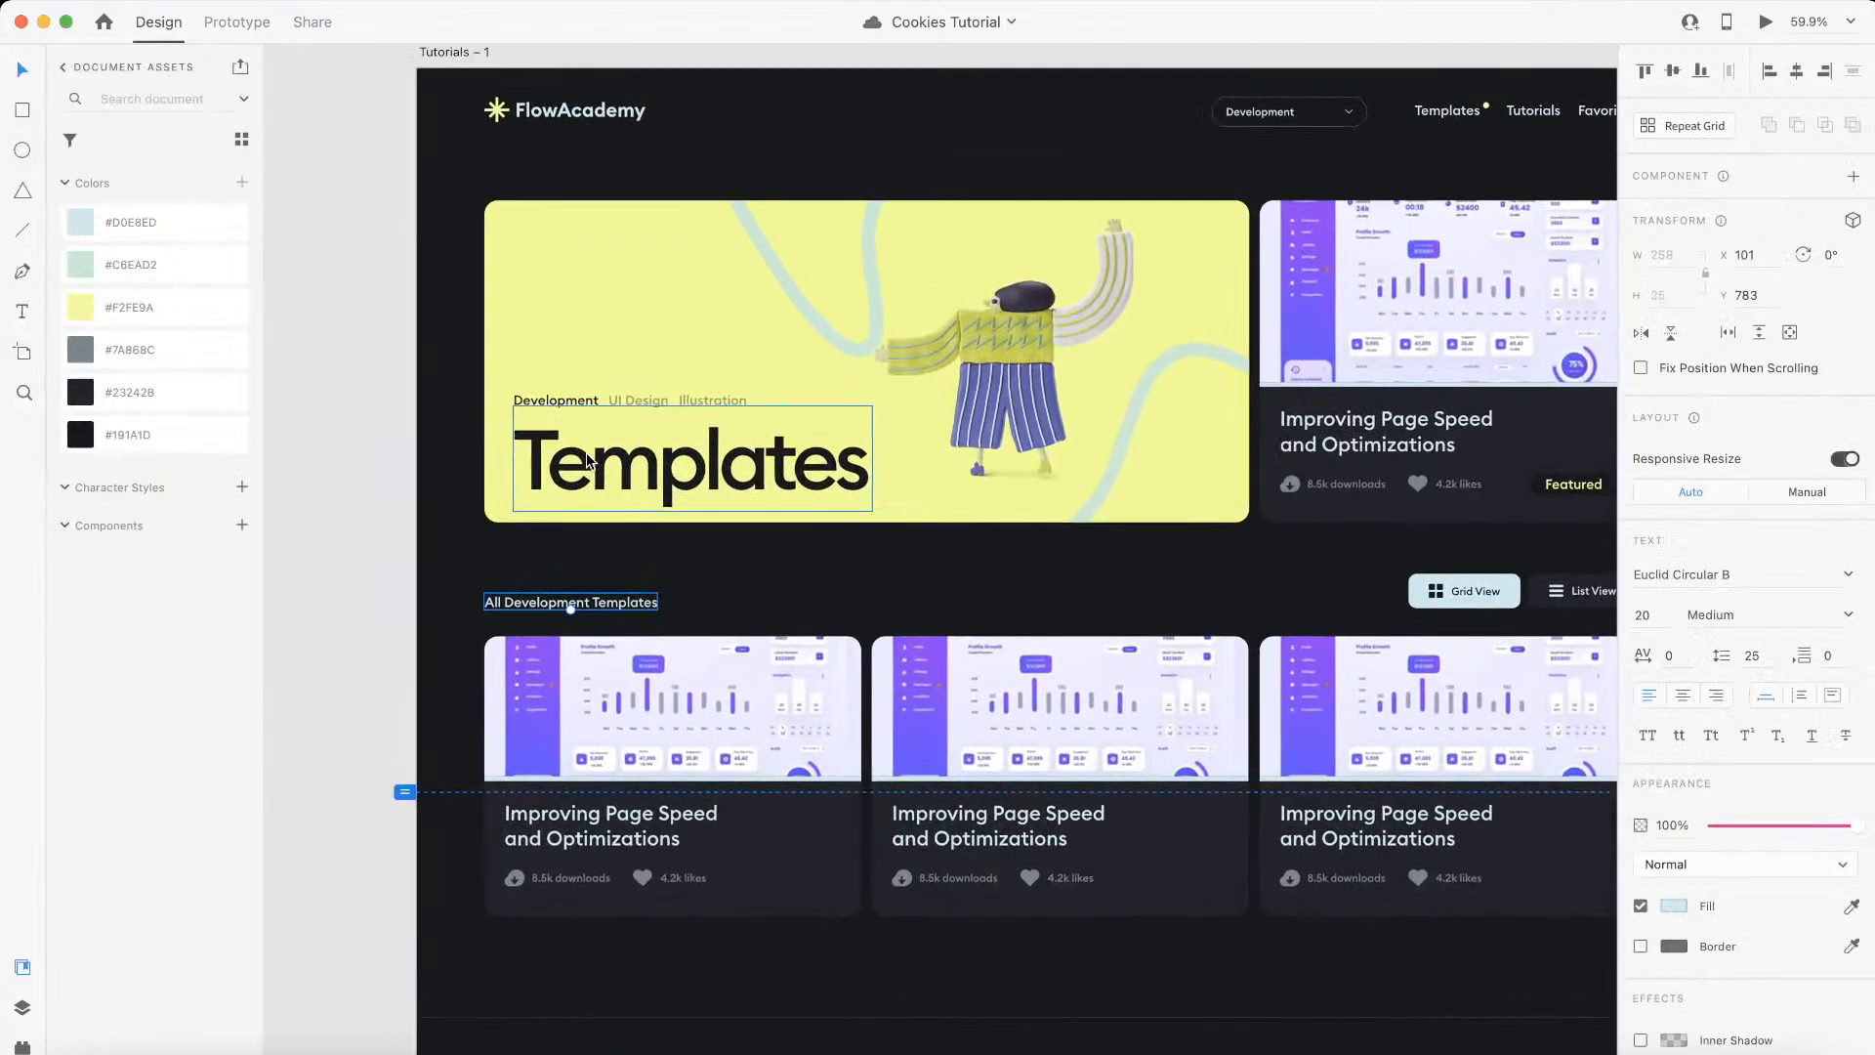
left_click(713, 402)
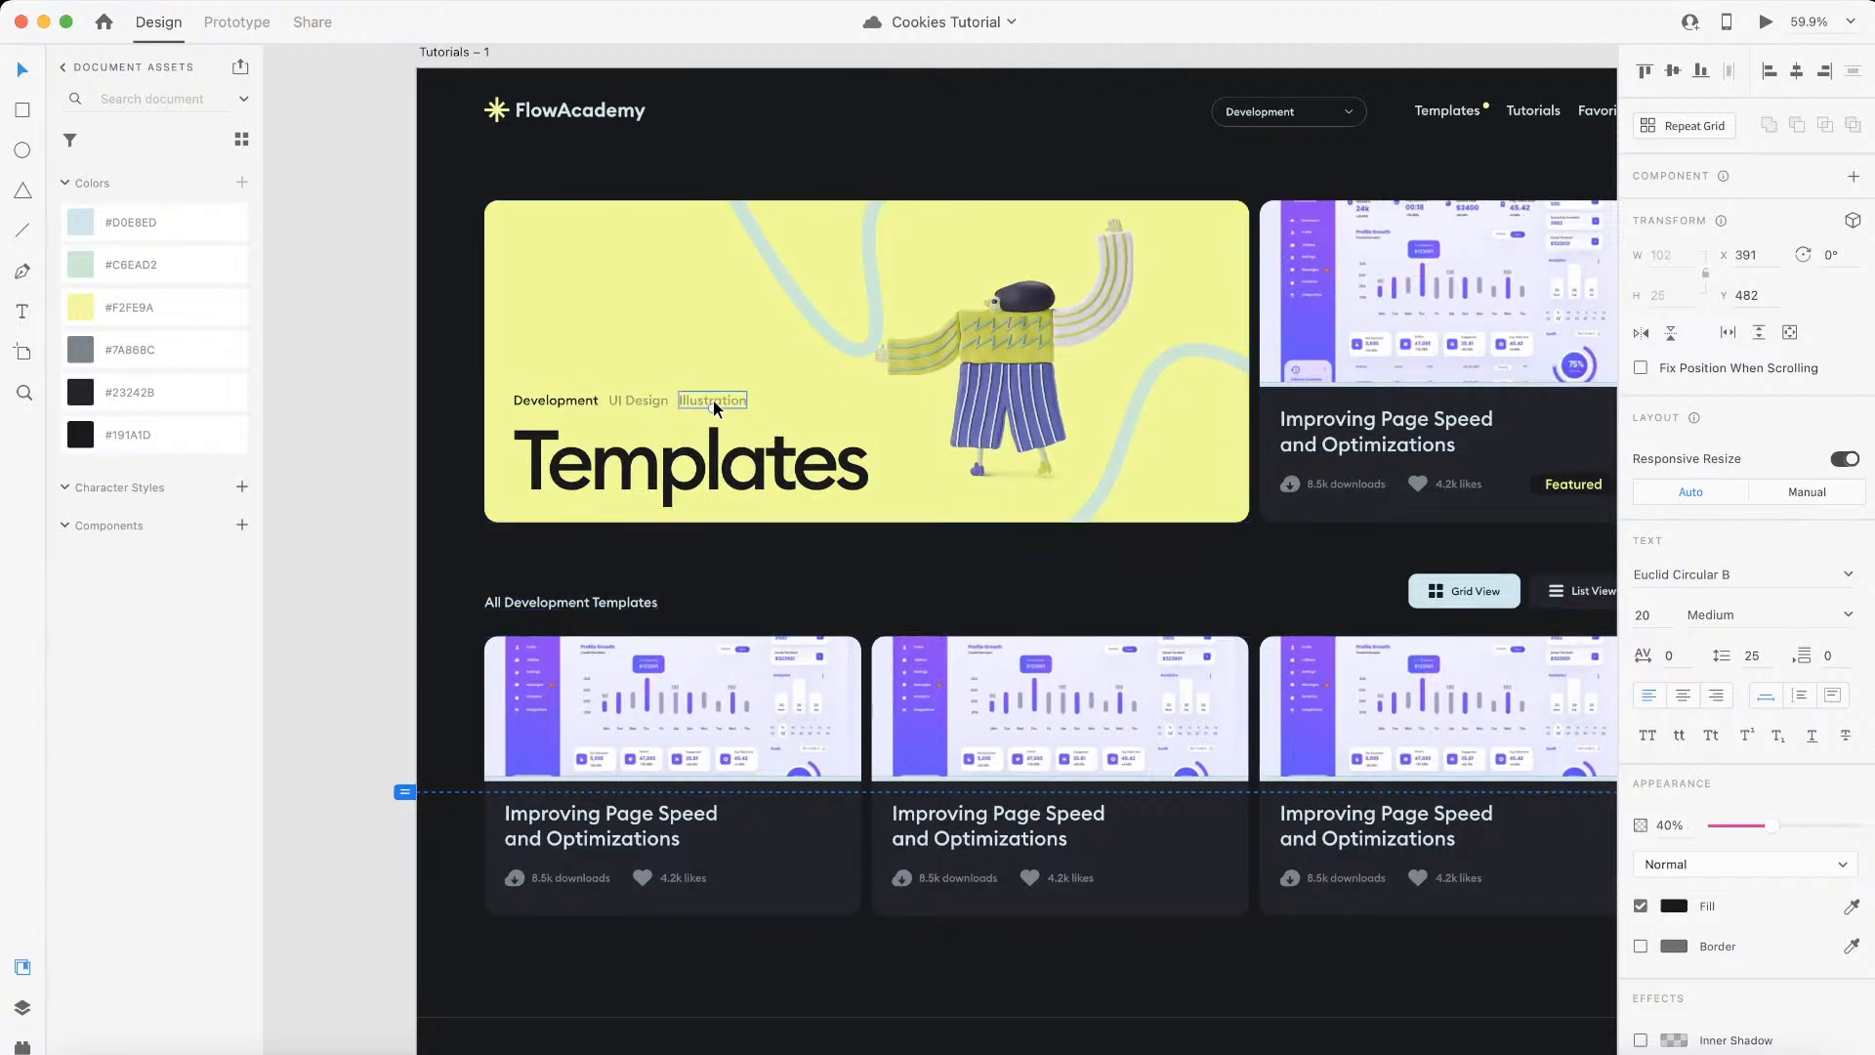
left_click(1336, 479)
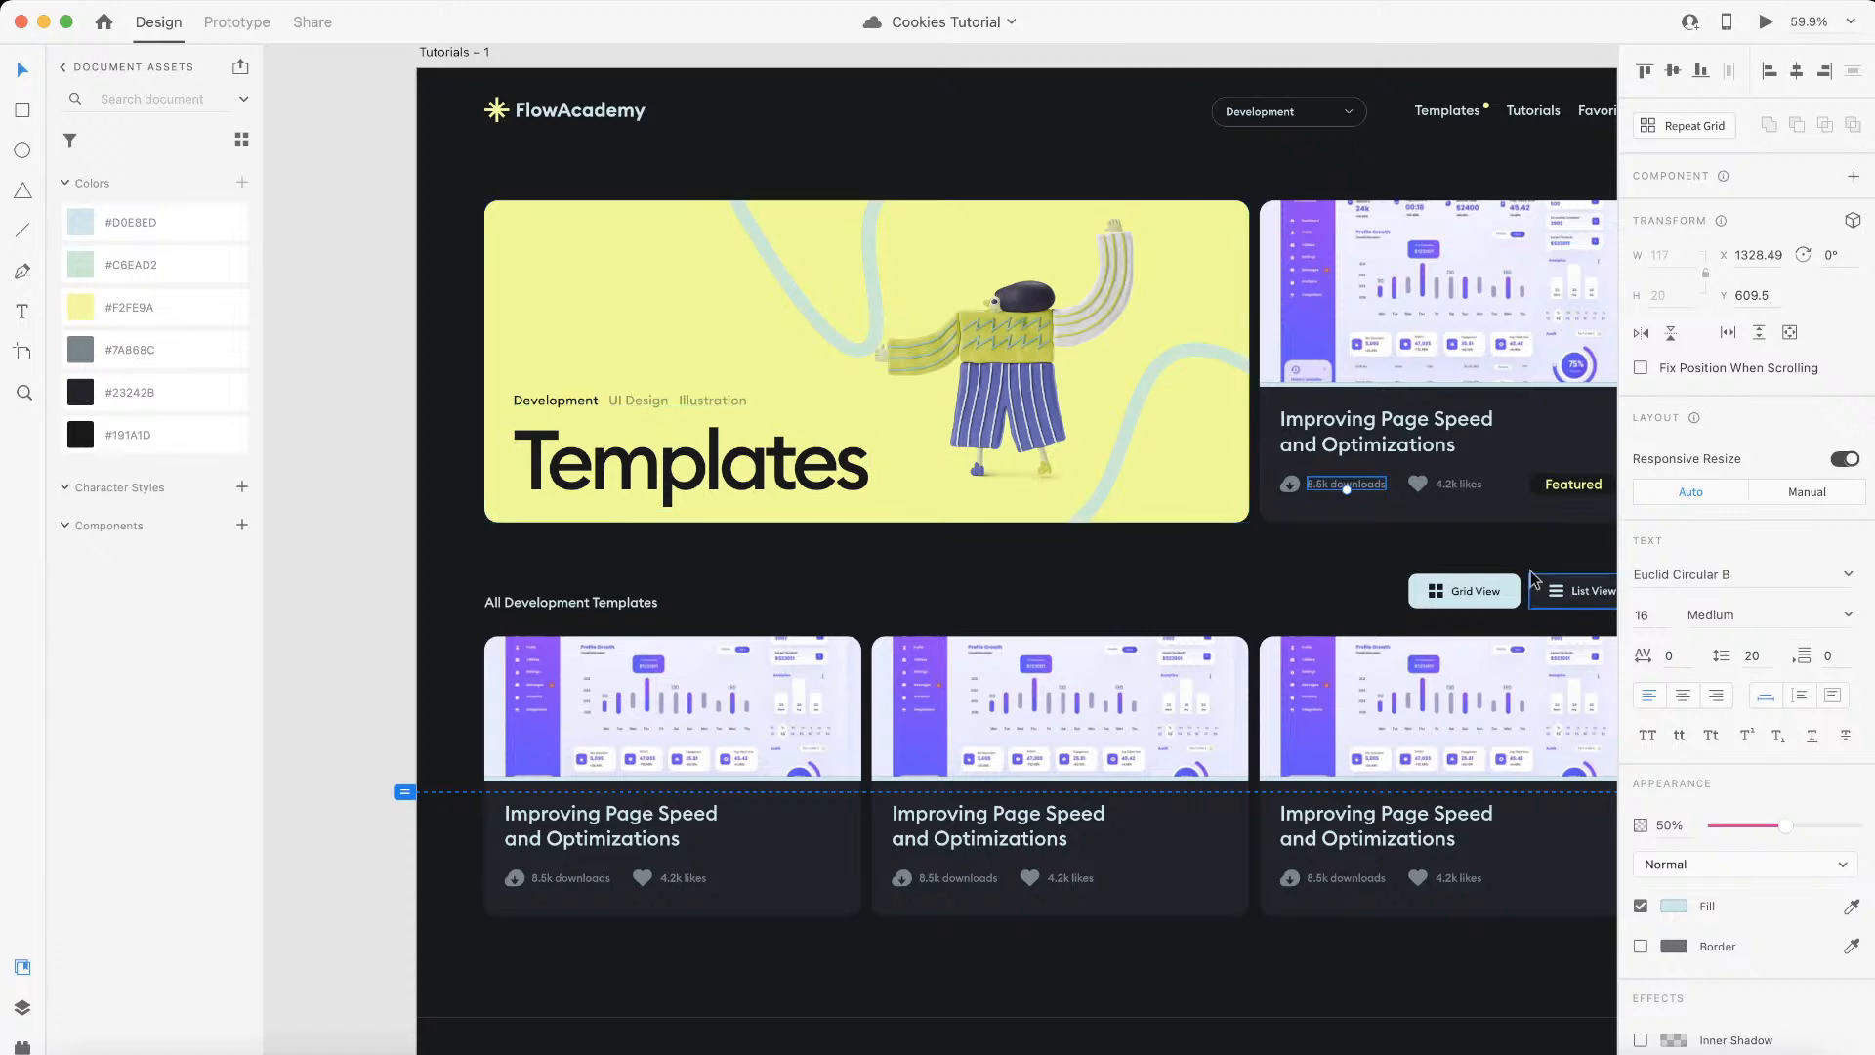
left_click(625, 604)
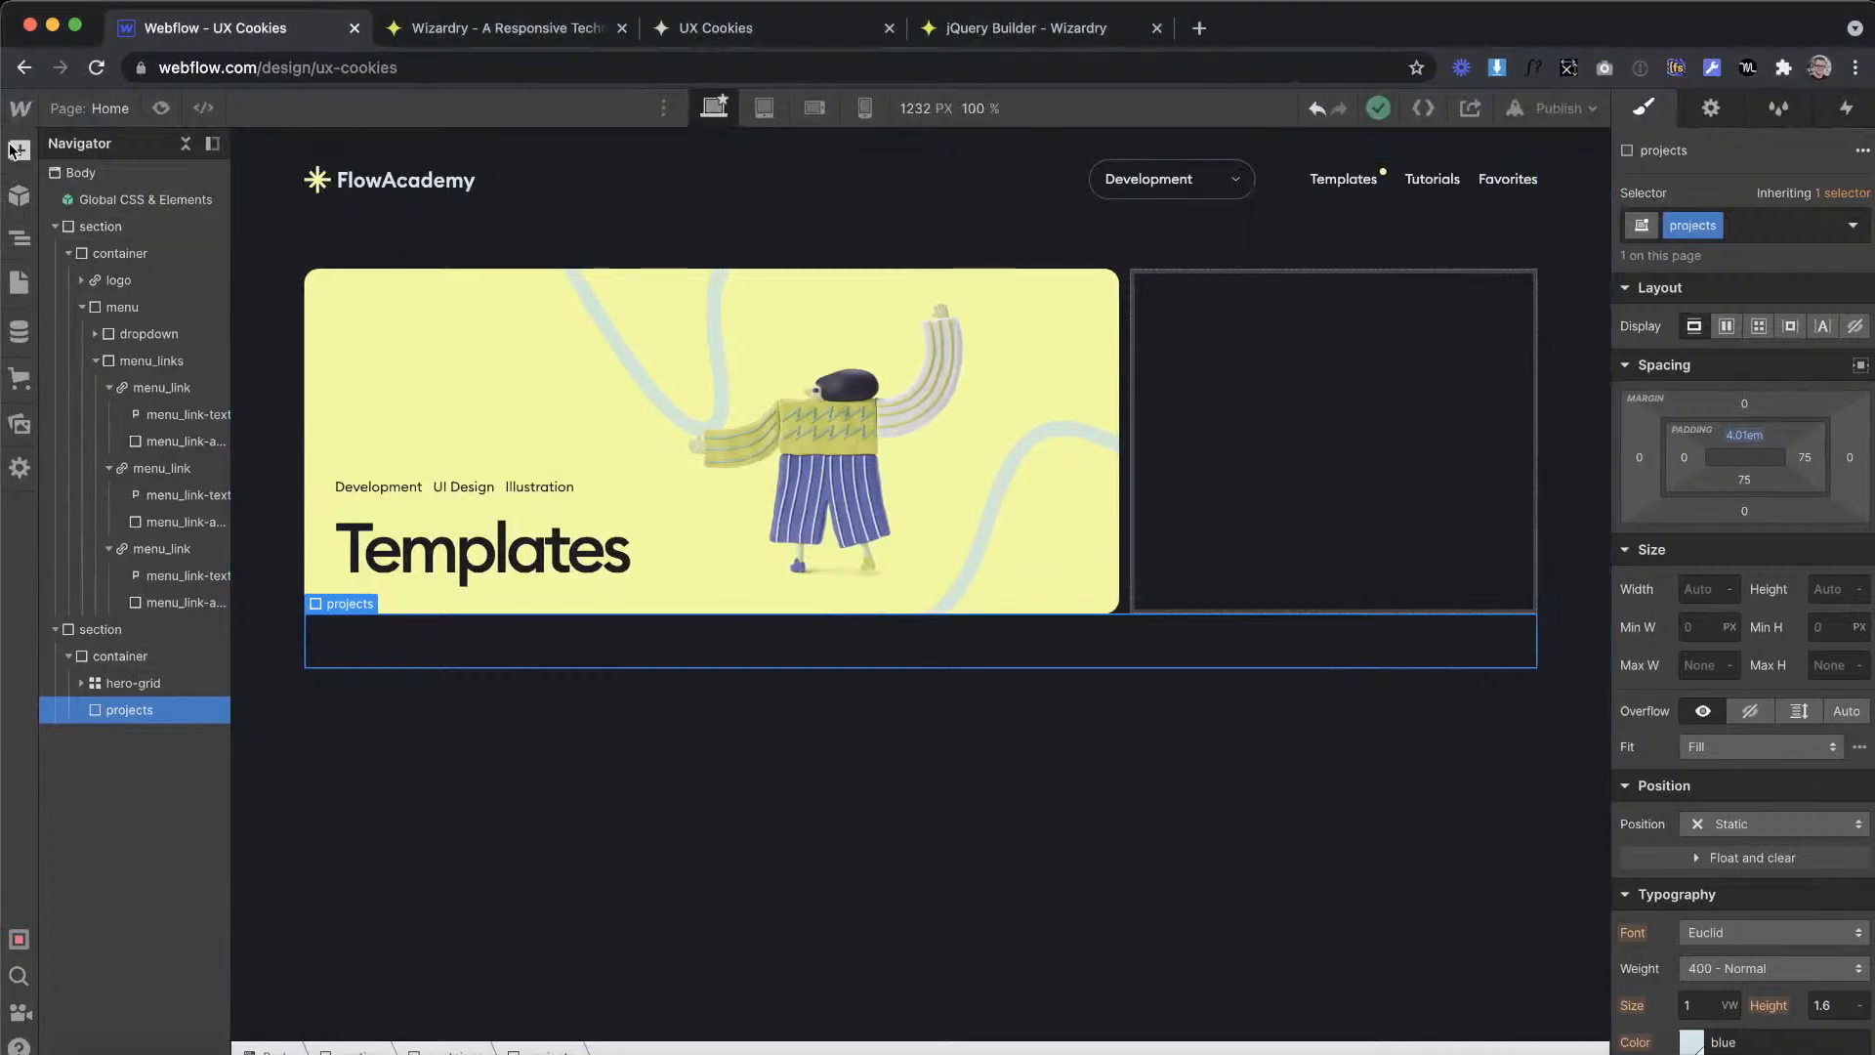
Step: Switch to Webflow, add a heading inside the projects block and set its type to H6
key("a")
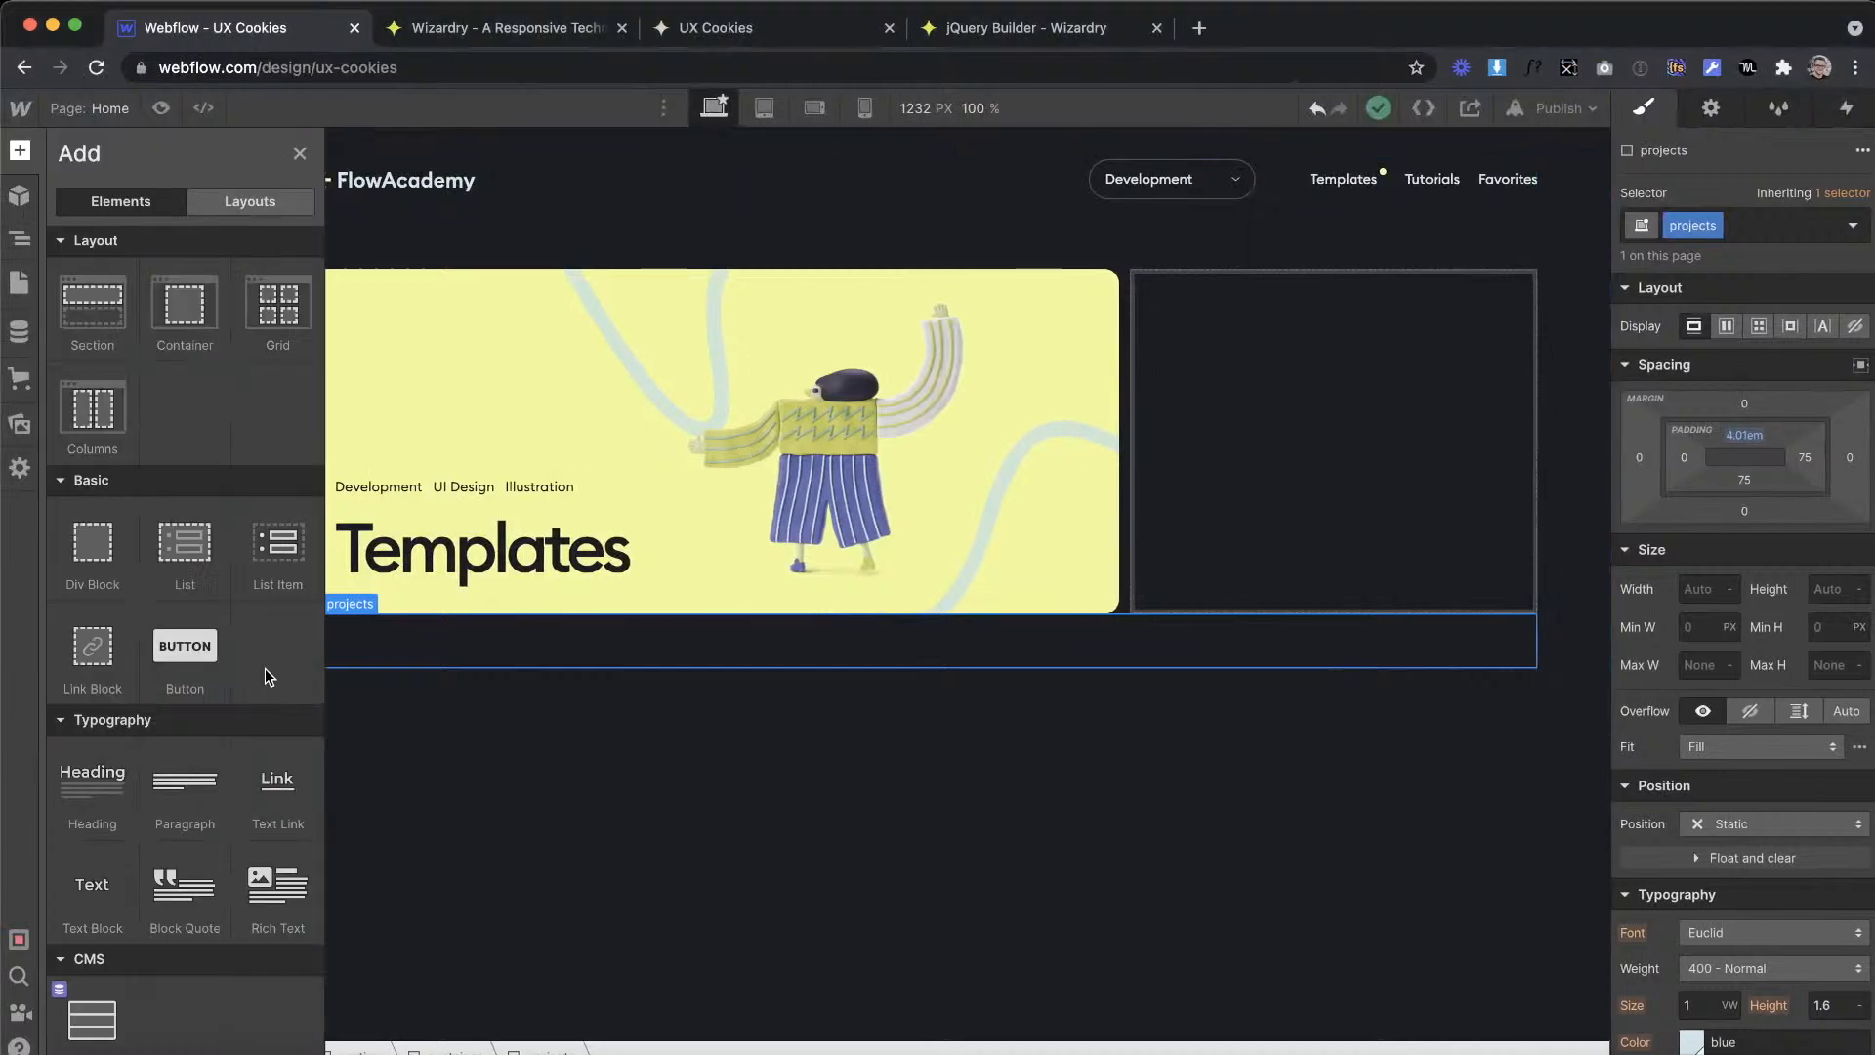
left_click_drag(458, 640, 446, 647)
left_click_drag(659, 762, 509, 715)
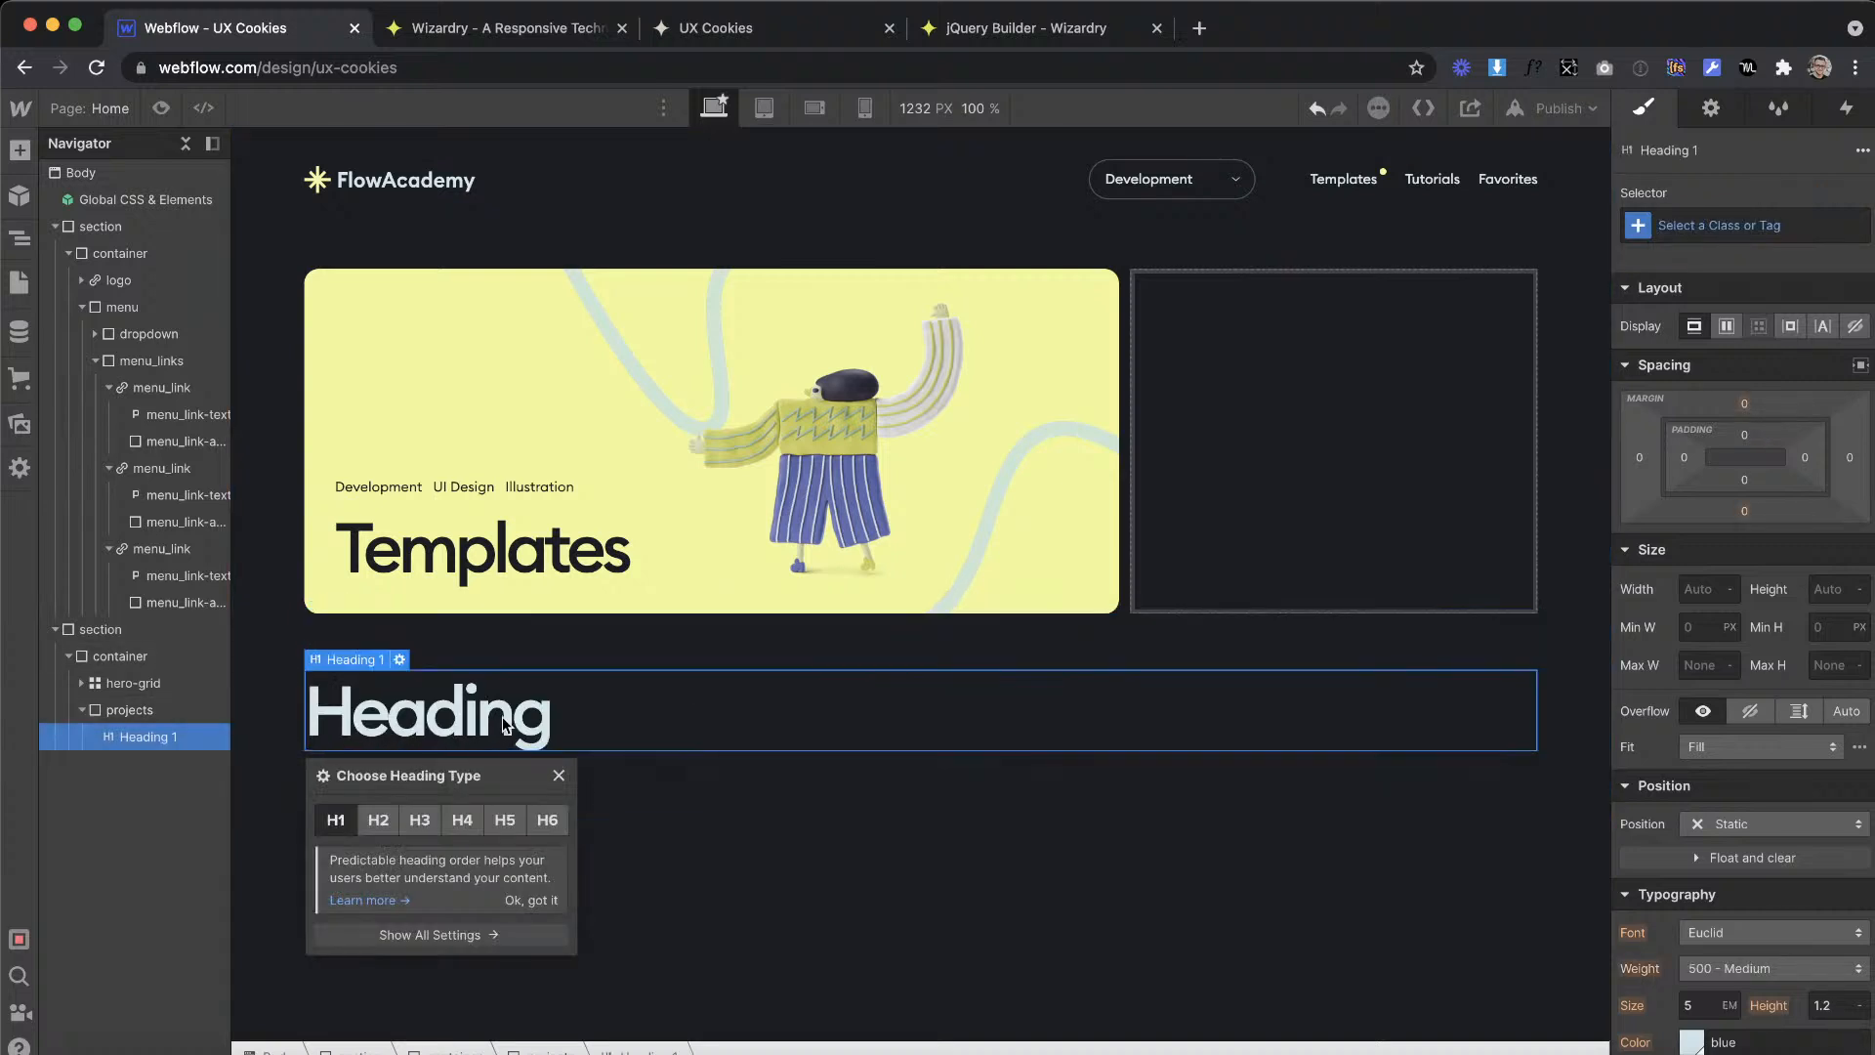
left_click(543, 816)
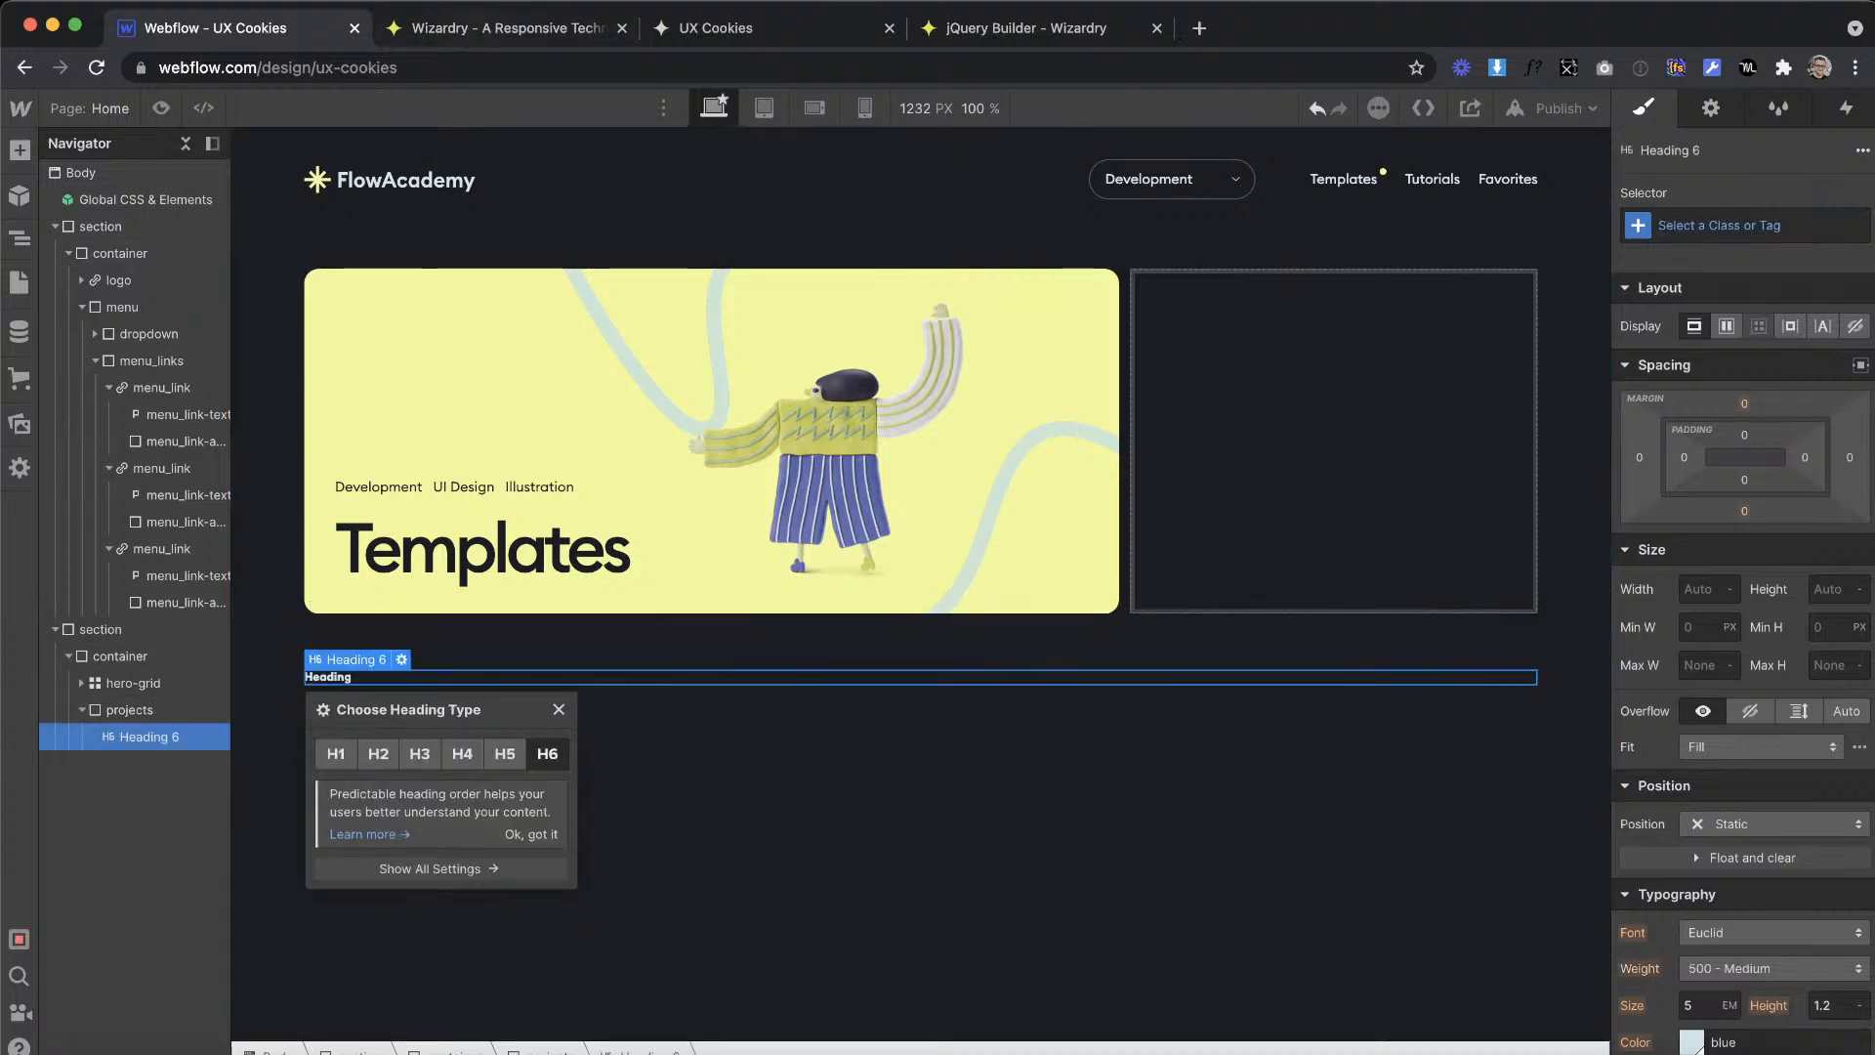
Step: Convert an element size of 20 px to EMs in the Wizardry converter
key("ctrl+Tab")
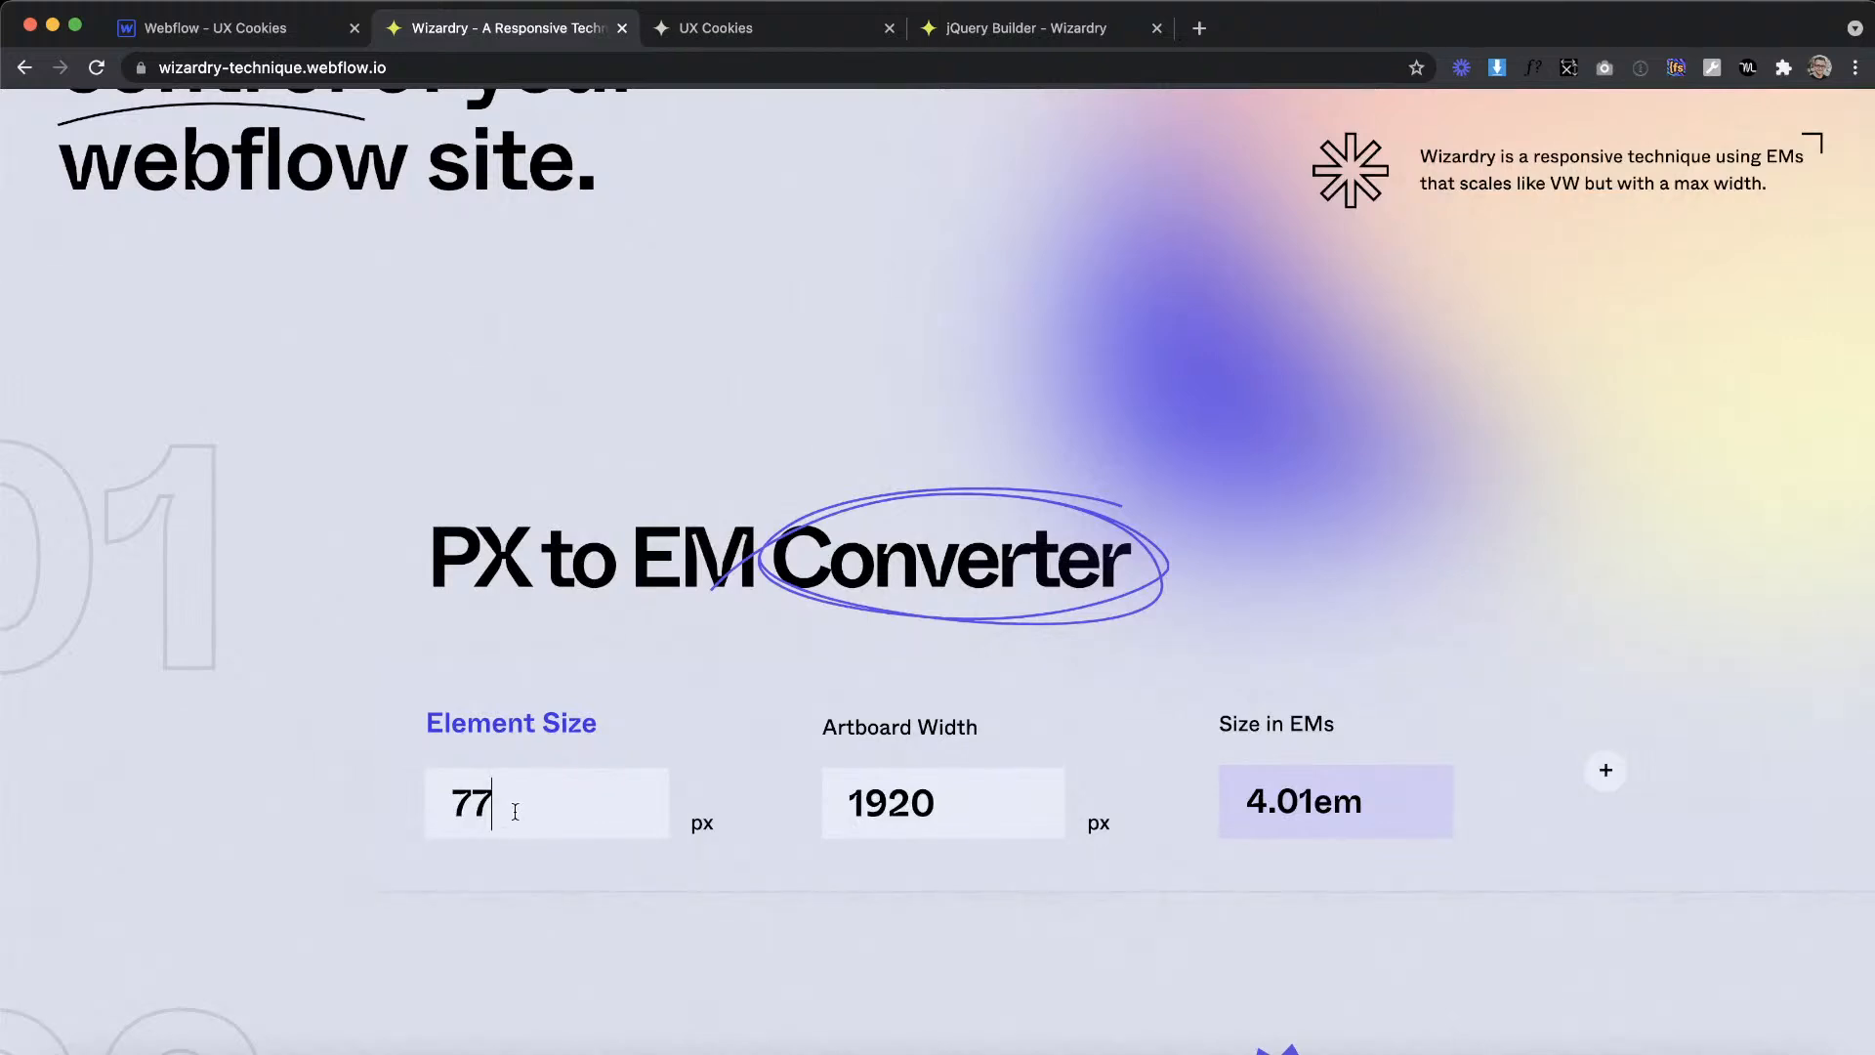
key("BackSpace")
key("BackSpace")
type("20")
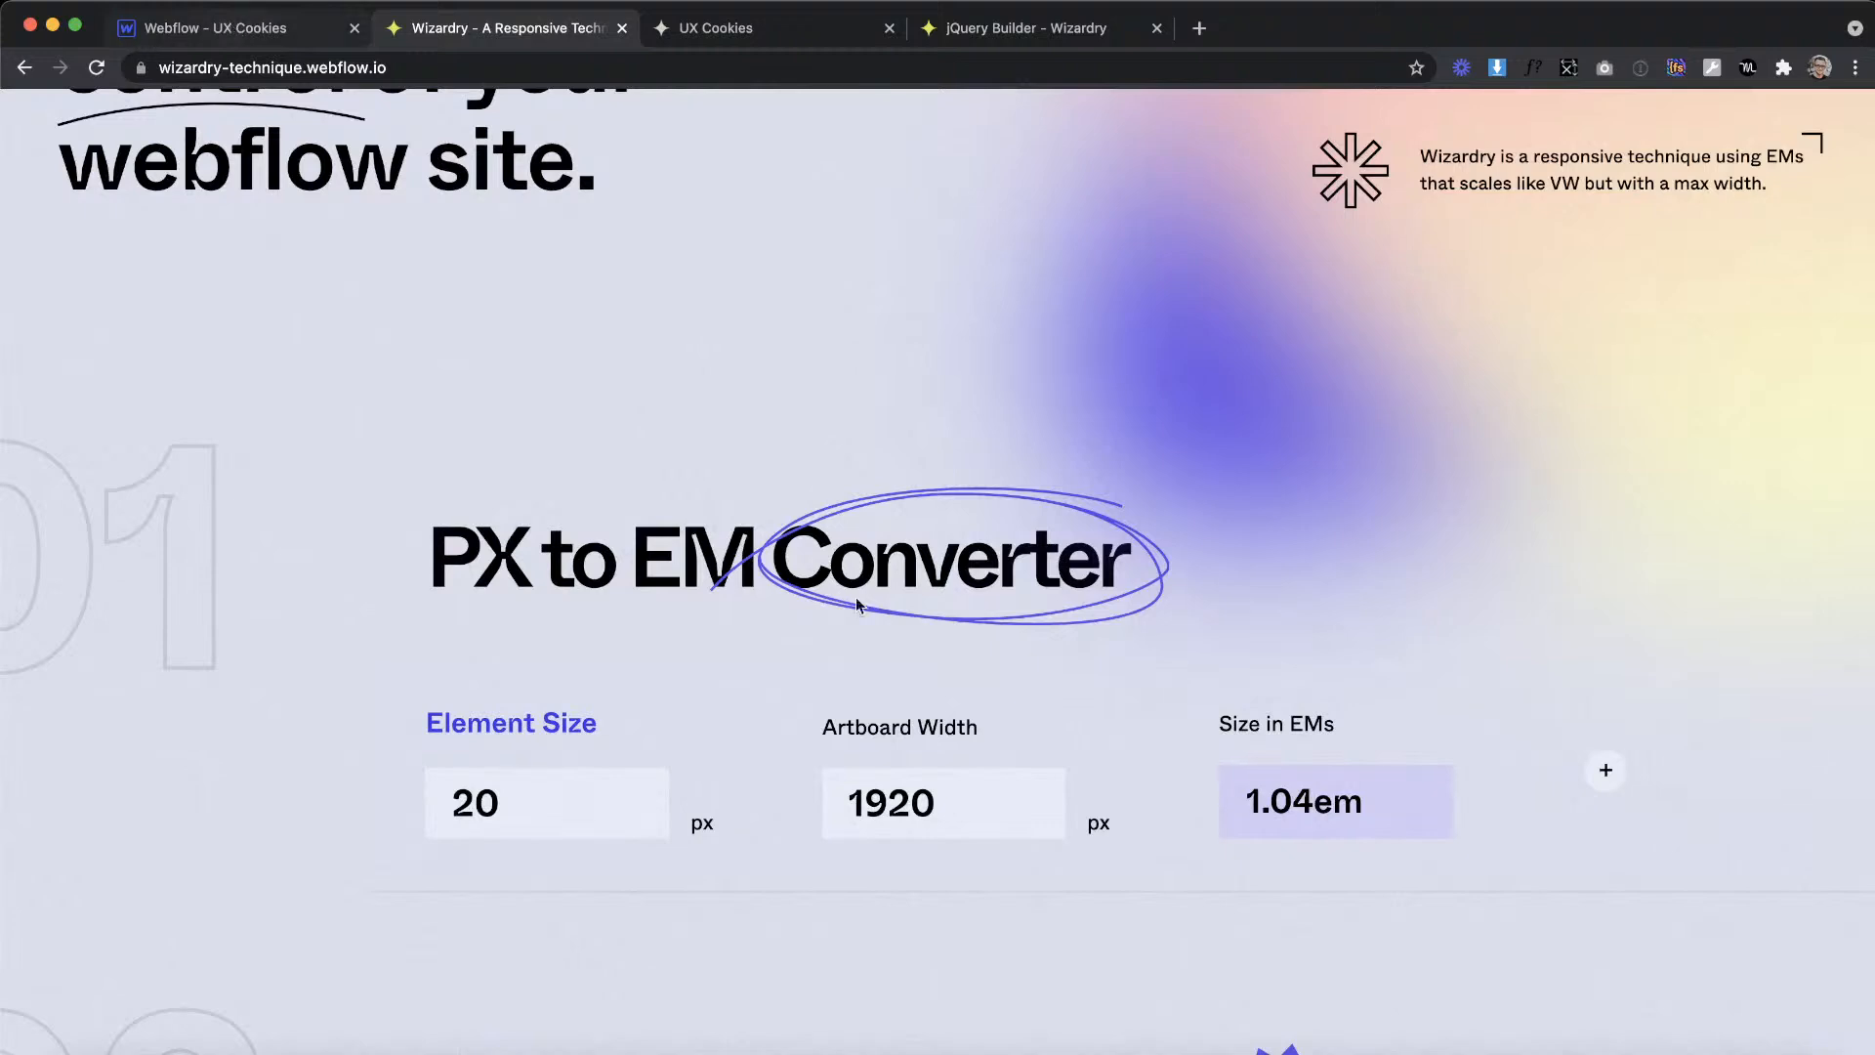
Step: In Webflow, style the All H6 Headings tag with a font size of 1.04em
left_click(254, 30)
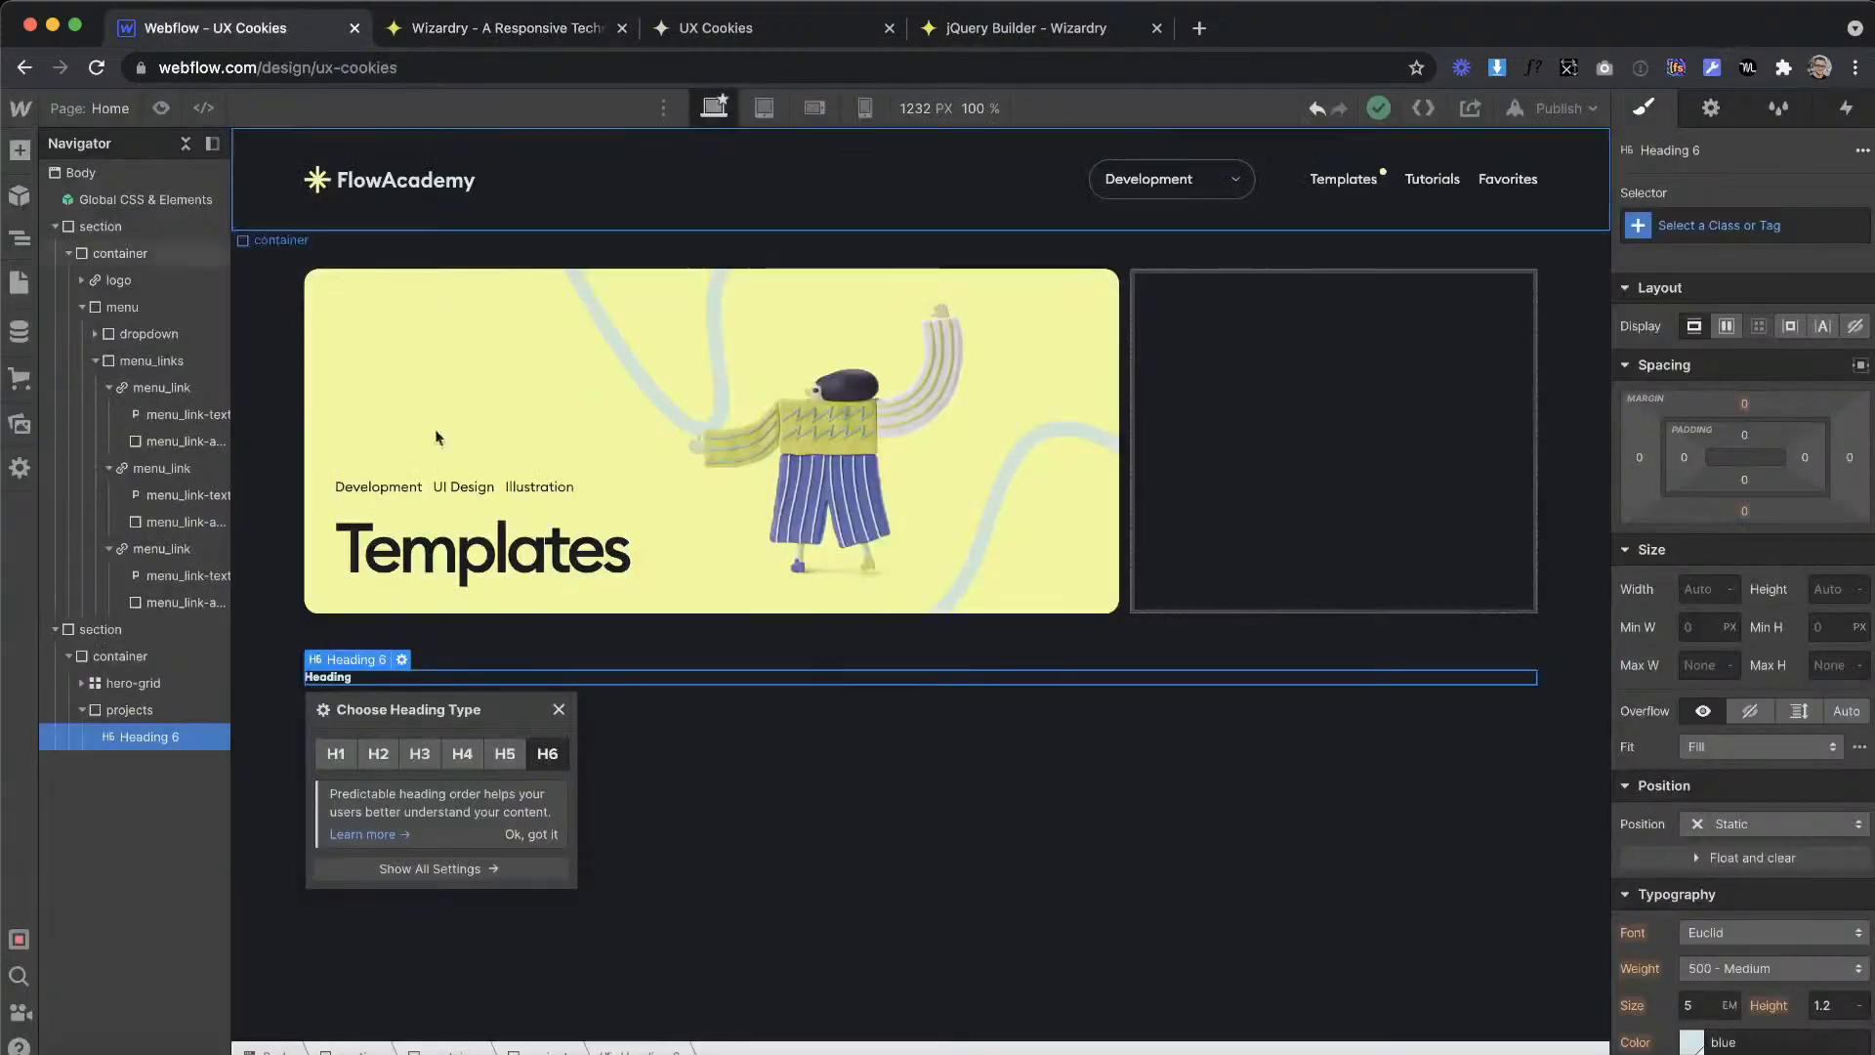
left_click(1650, 225)
left_click(1656, 355)
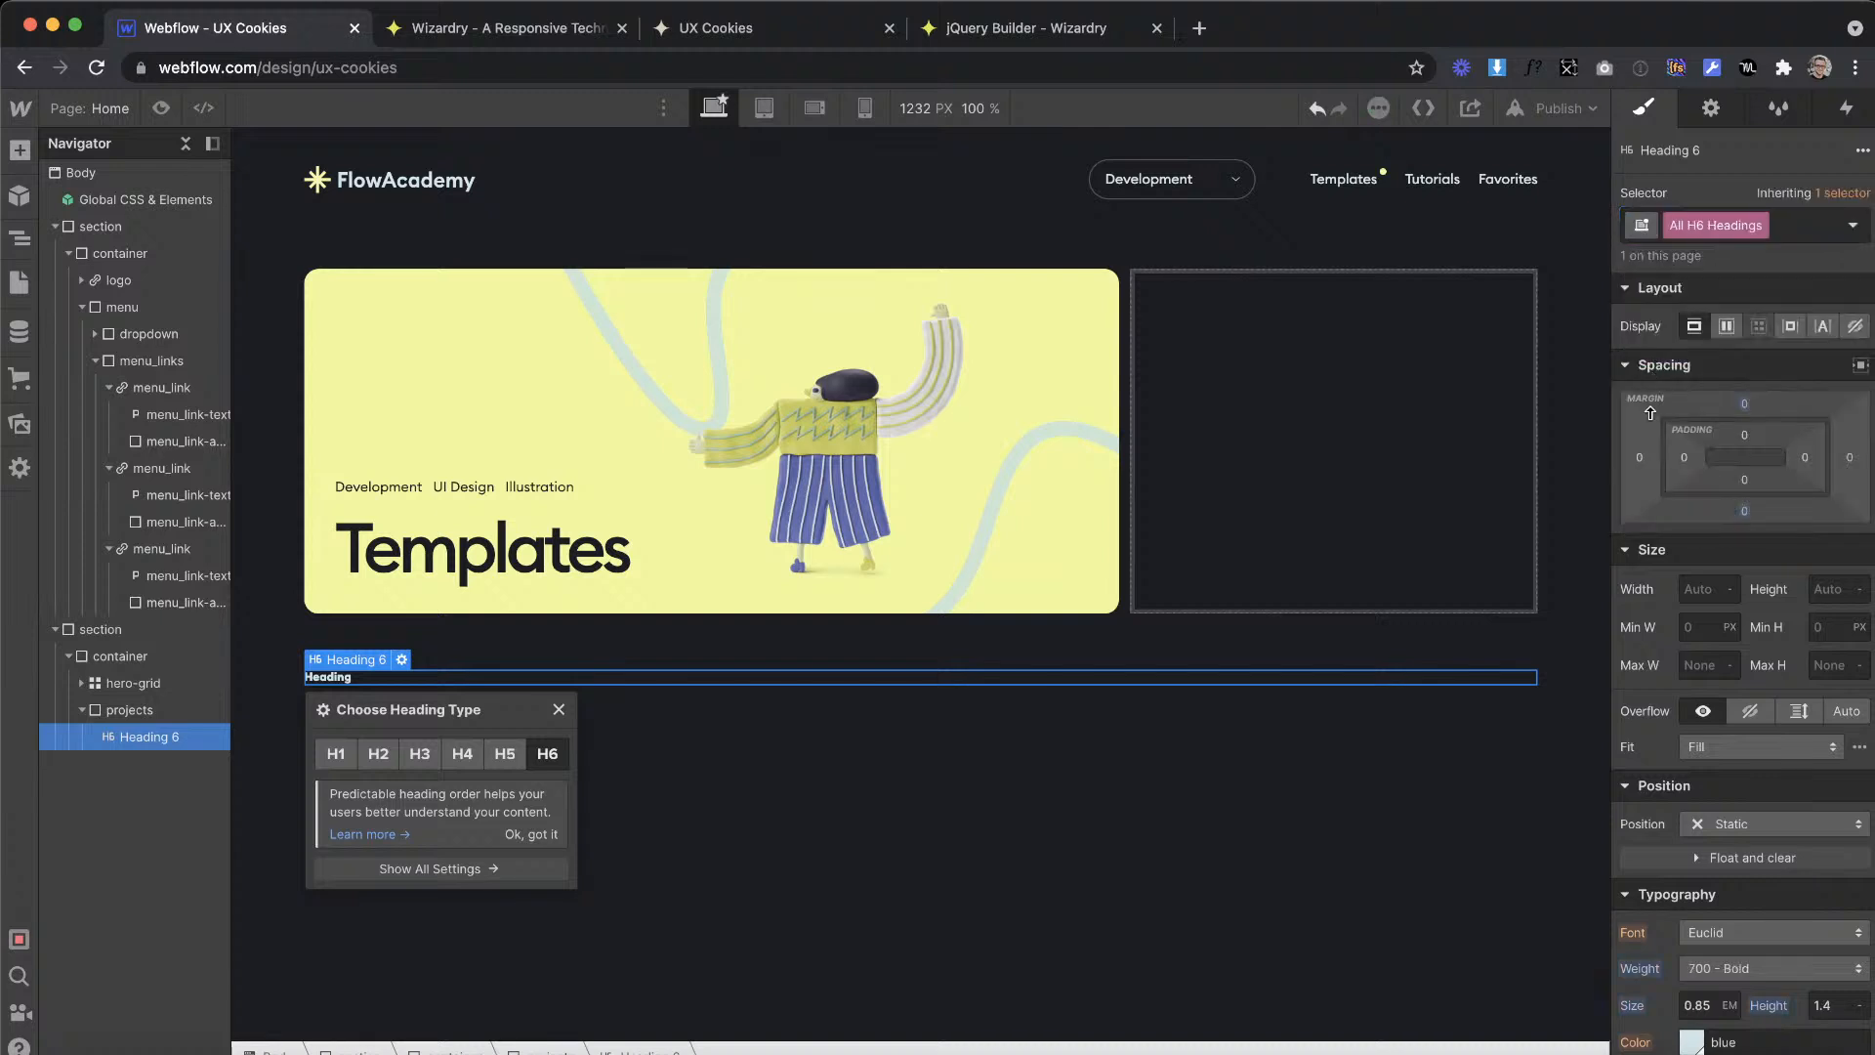
scroll(1667, 762, "down", 3)
left_click(1699, 787)
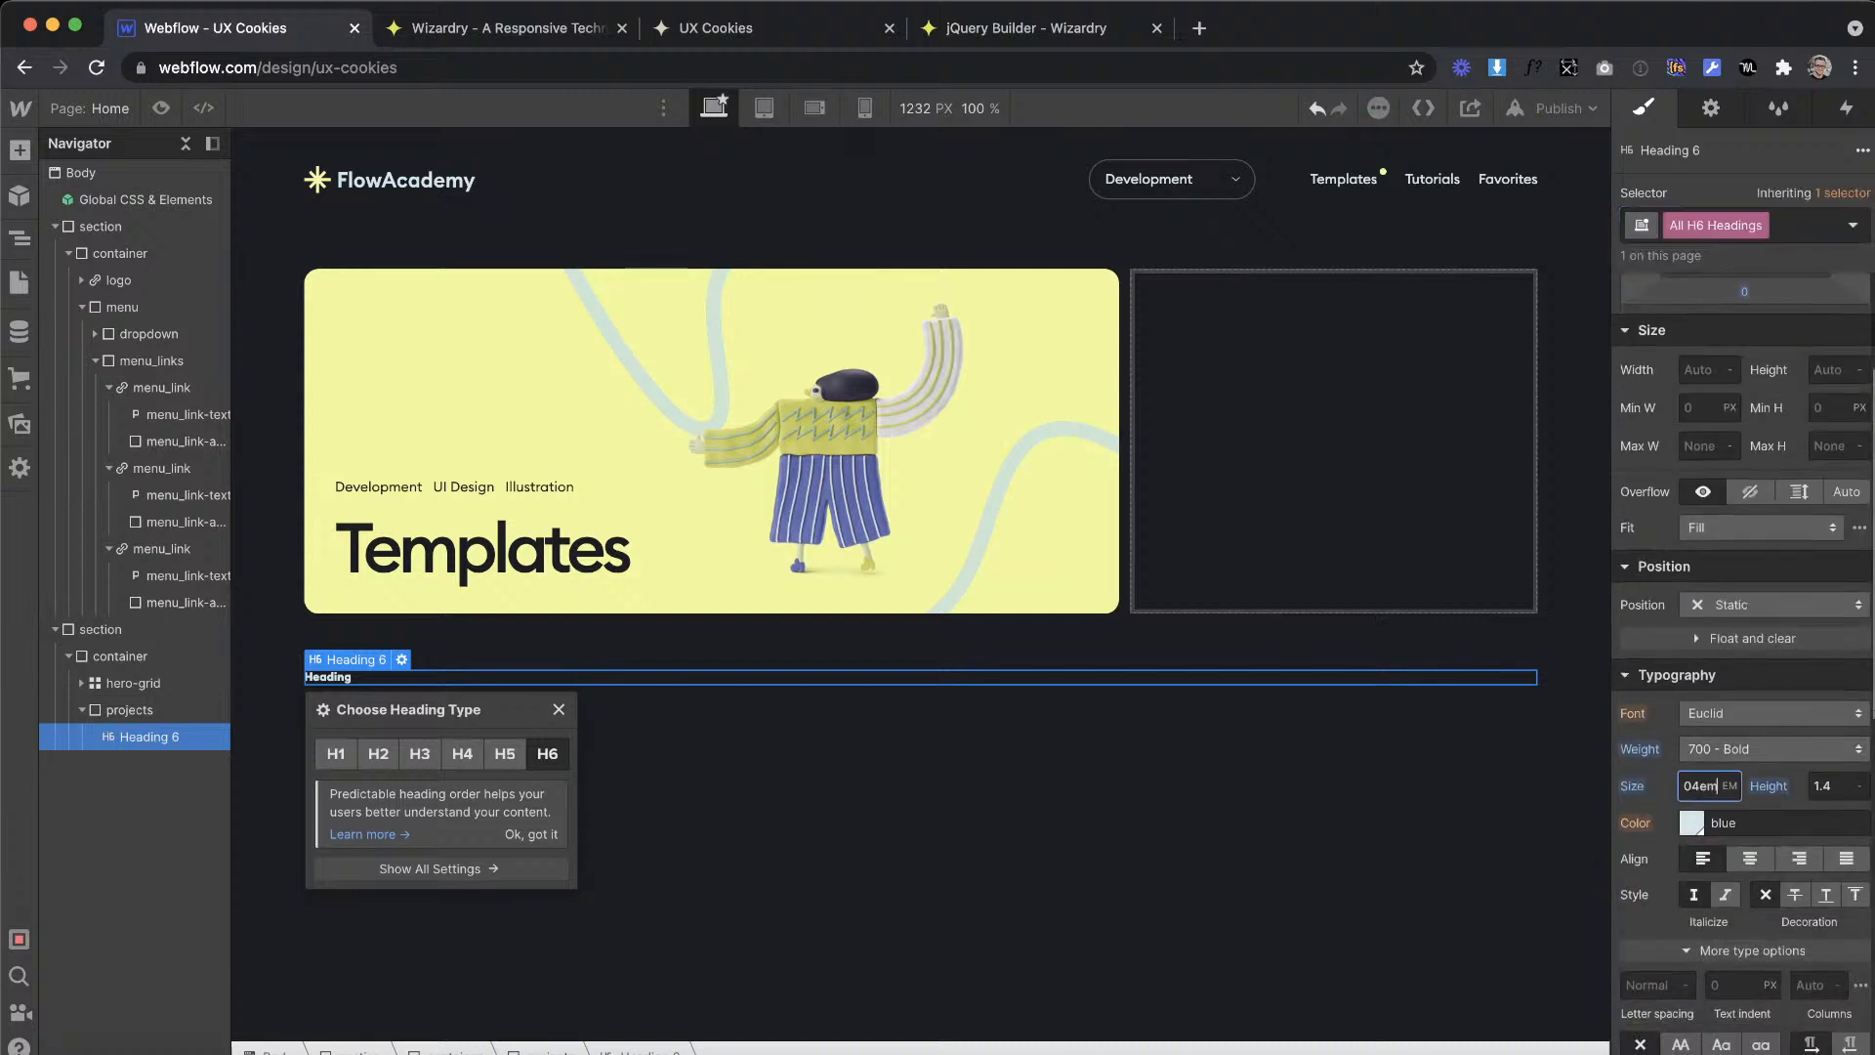
type("1.04em")
key("Return")
Step: Check the heading's font weight in Adobe XD, and set All H6 Headings in Webflow to 500 - Medium
key("ctrl+Right")
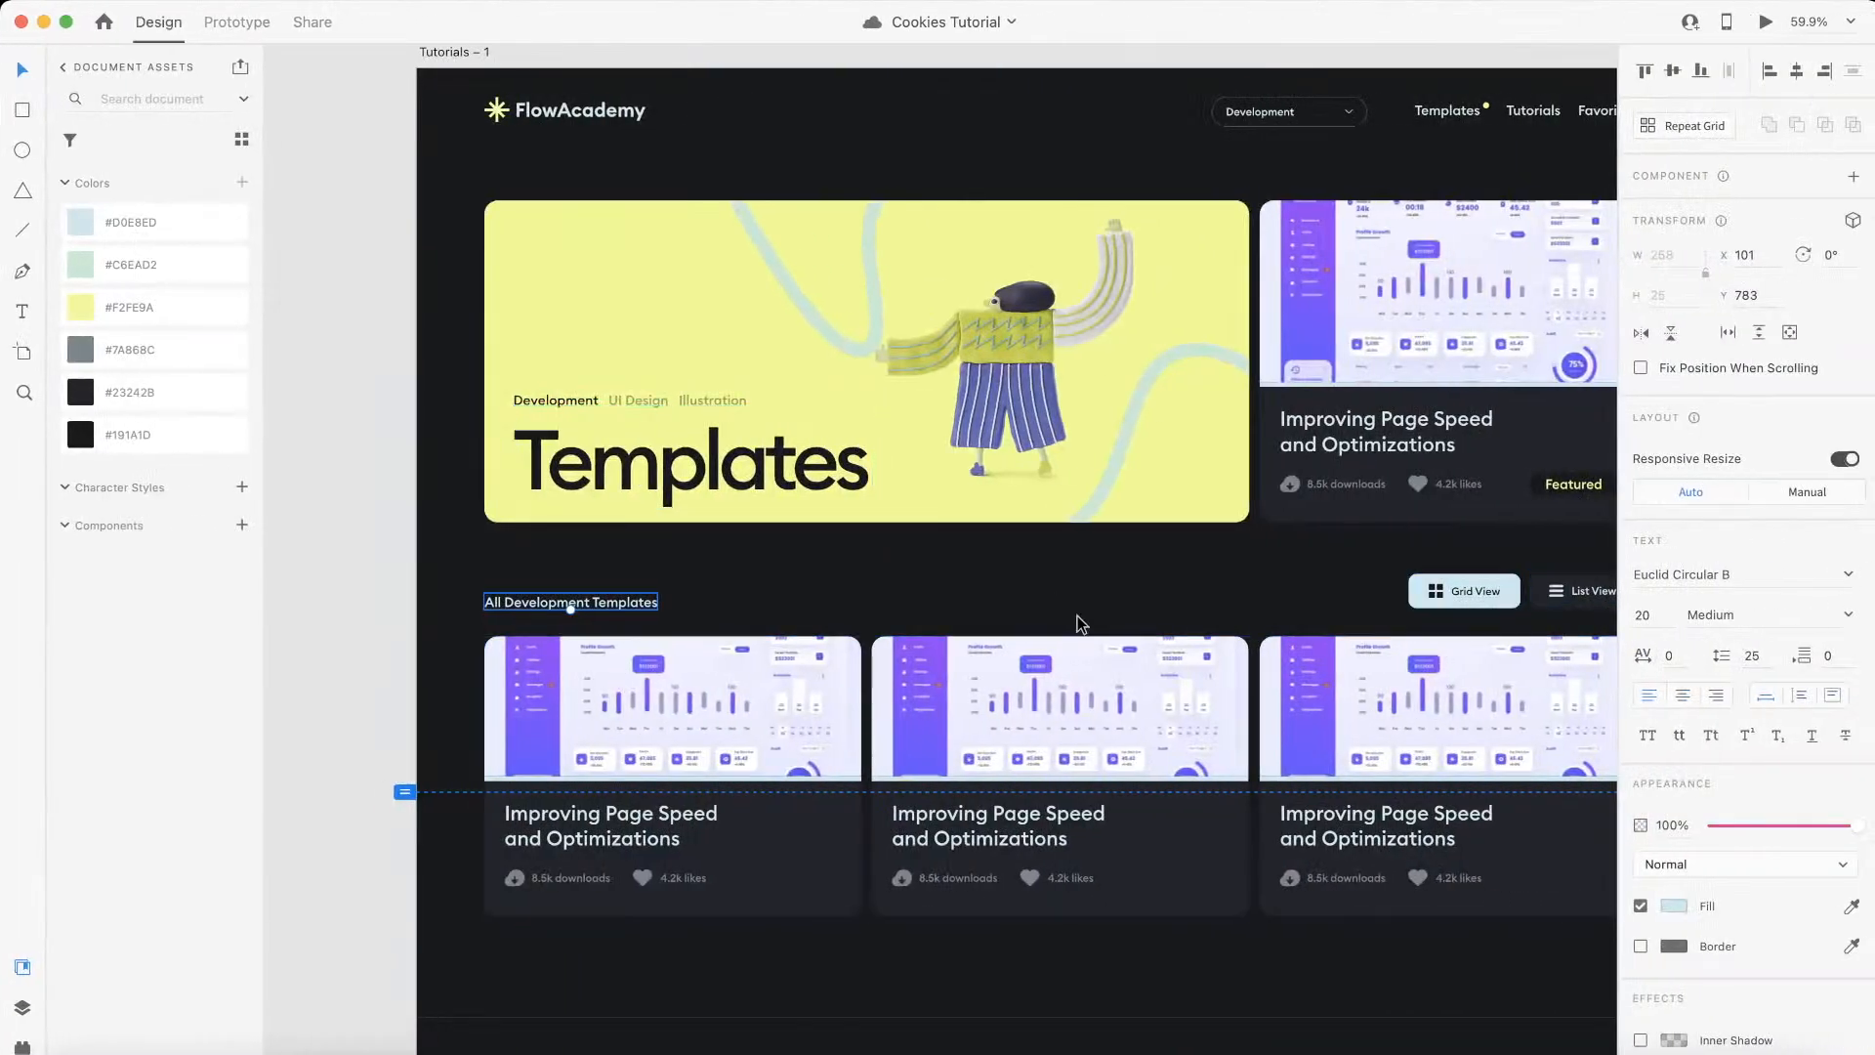
key("ctrl+Left")
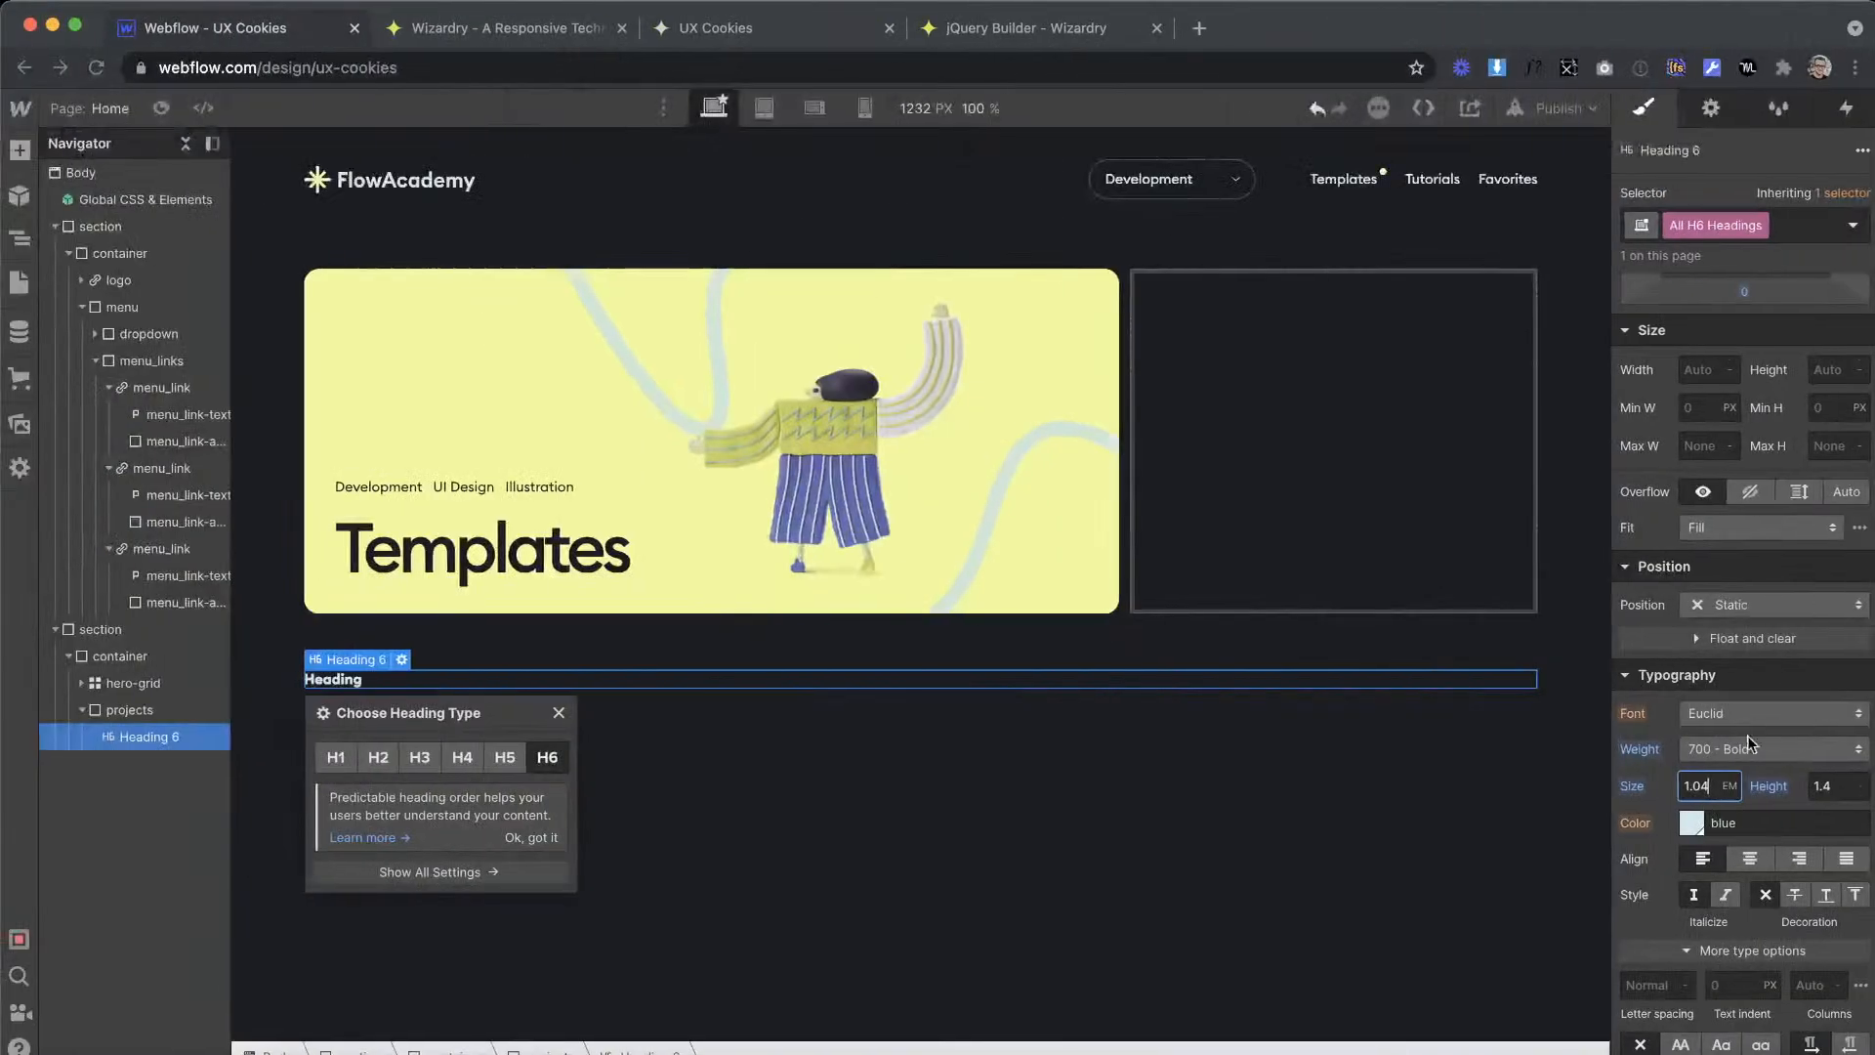
left_click(1744, 746)
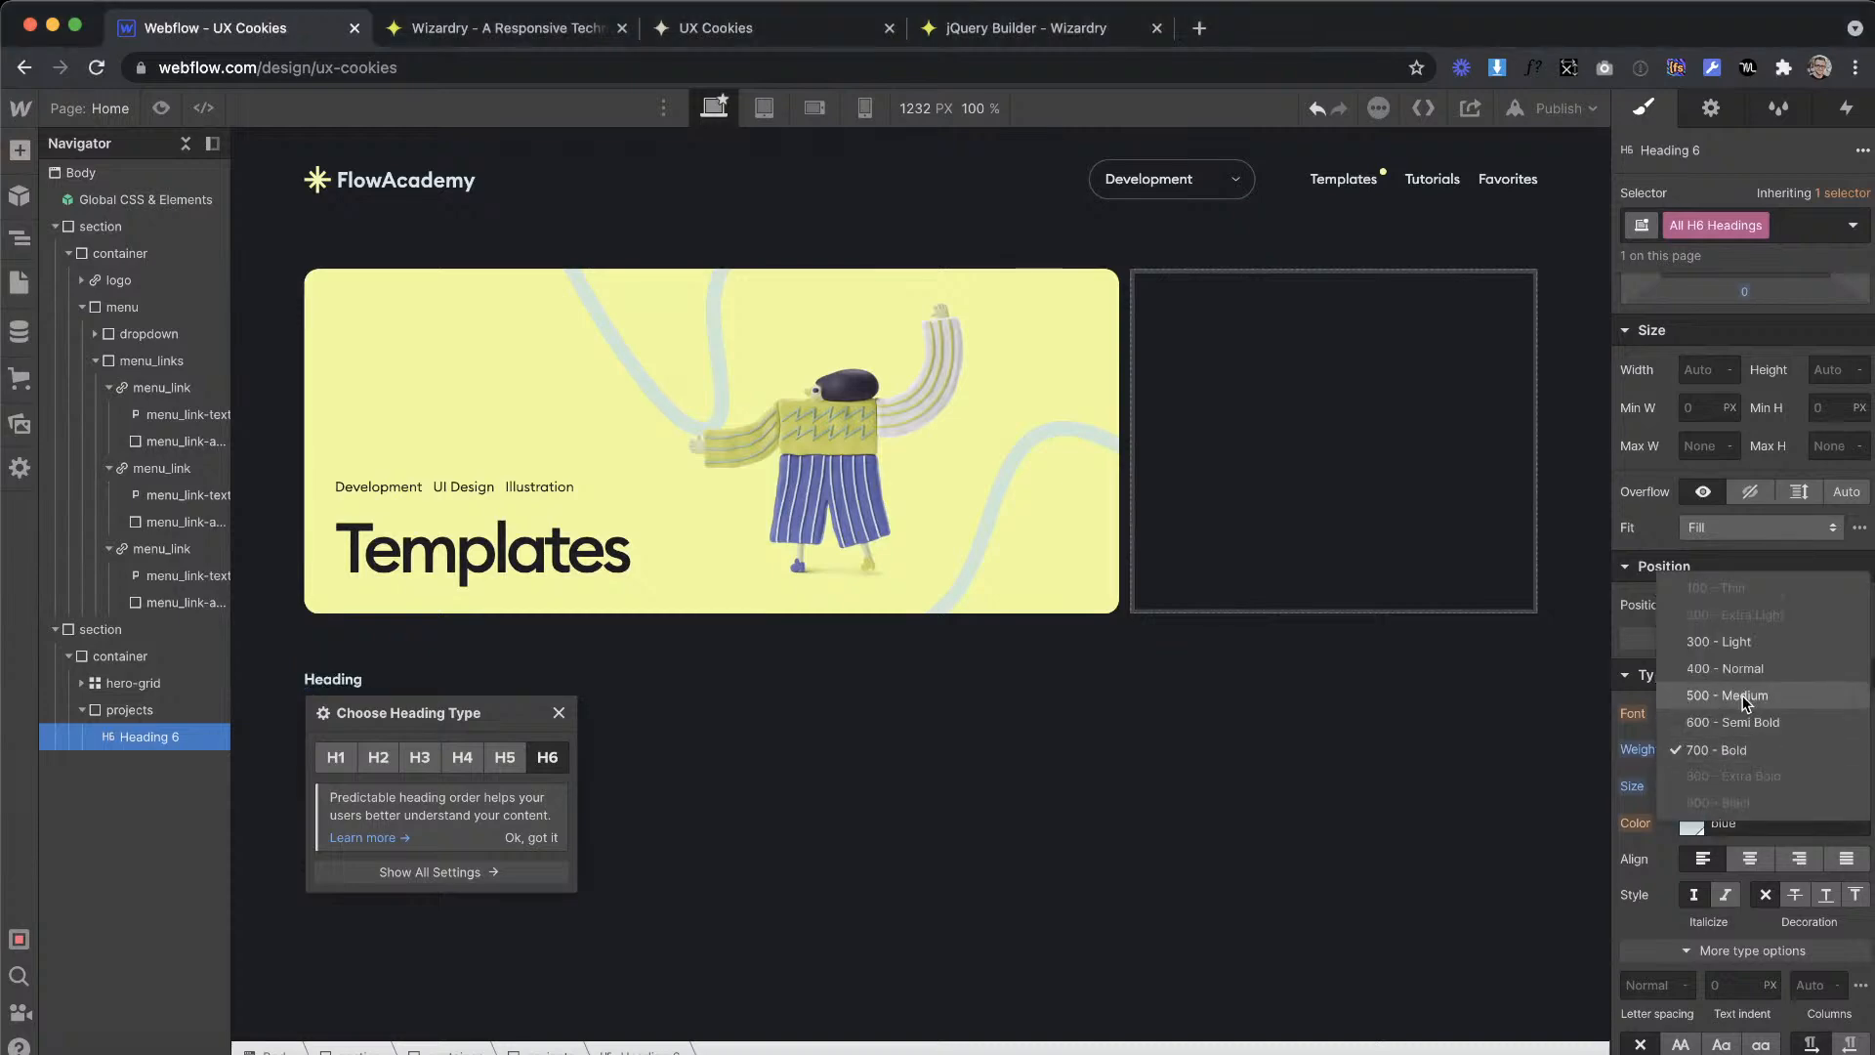
left_click(1746, 703)
Step: Copy the section heading text from Adobe XD and replace the H6 placeholder in Webflow with "All Development Templates"
key("ctrl+Right")
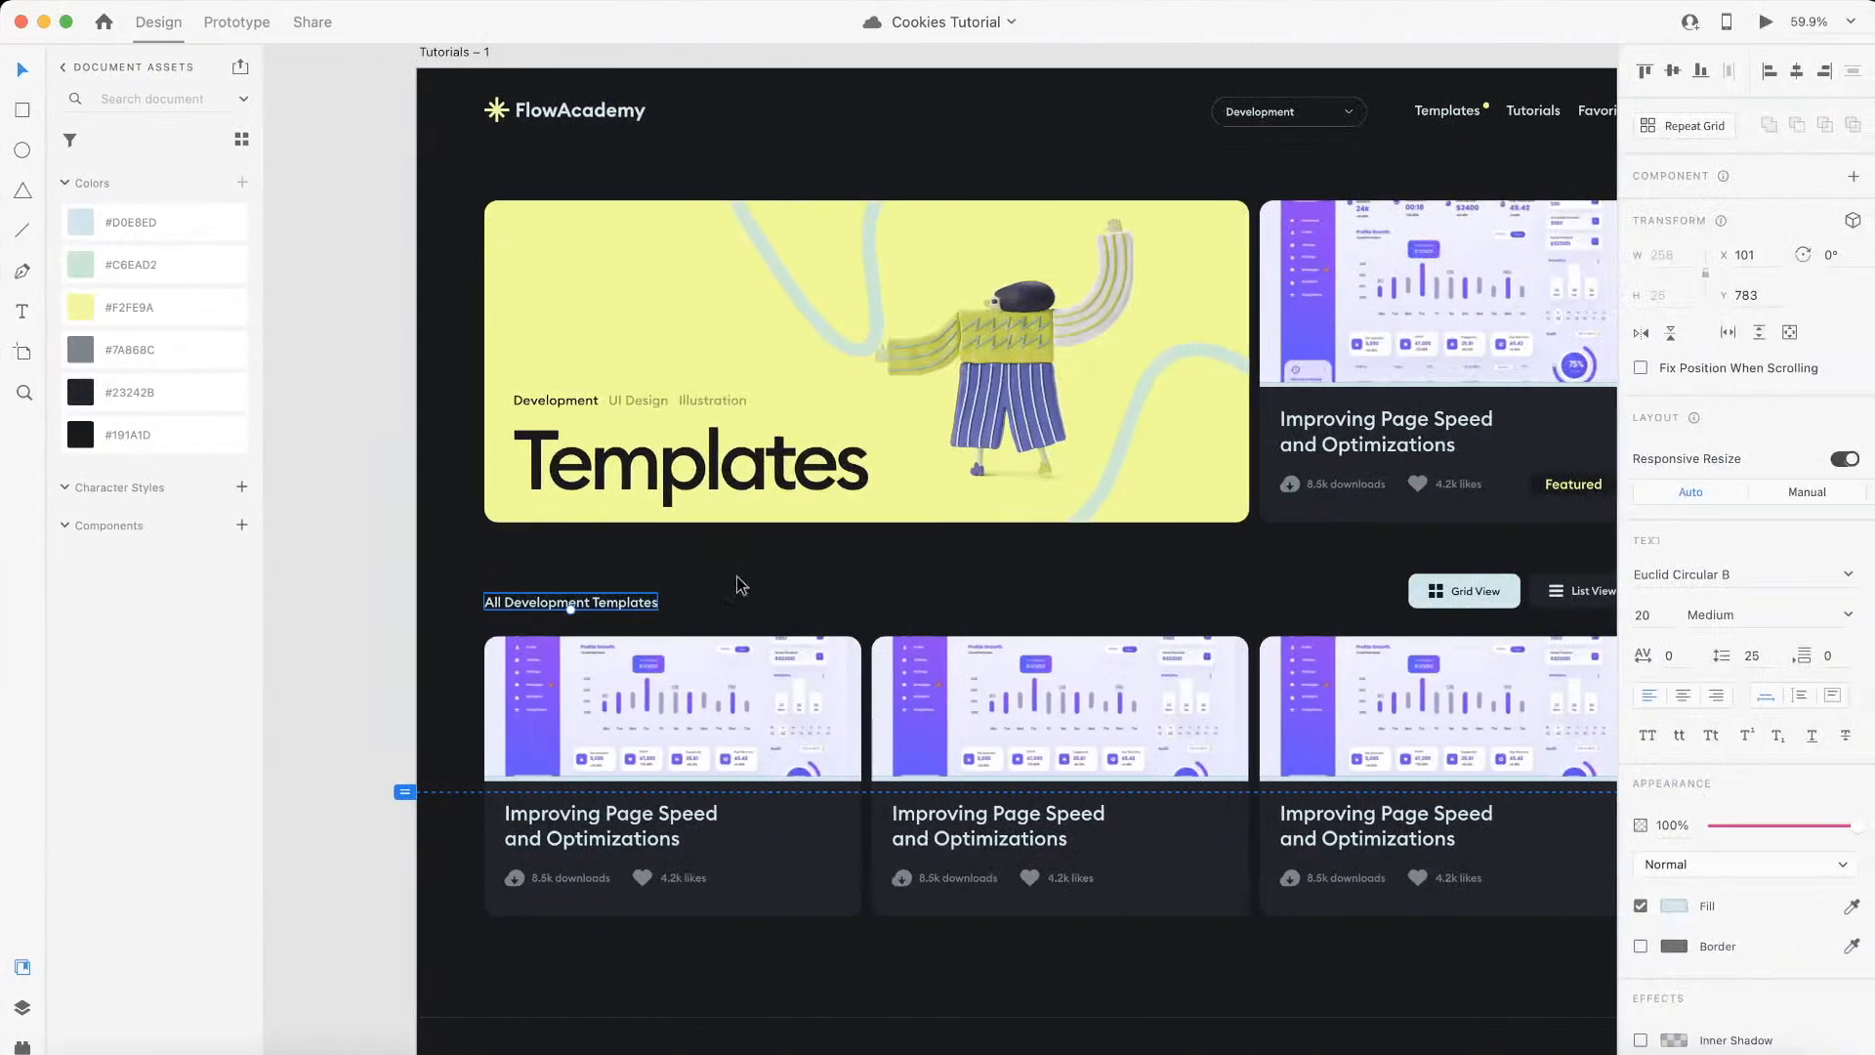
double_click(601, 600)
key("super+a")
key("ctrl+c")
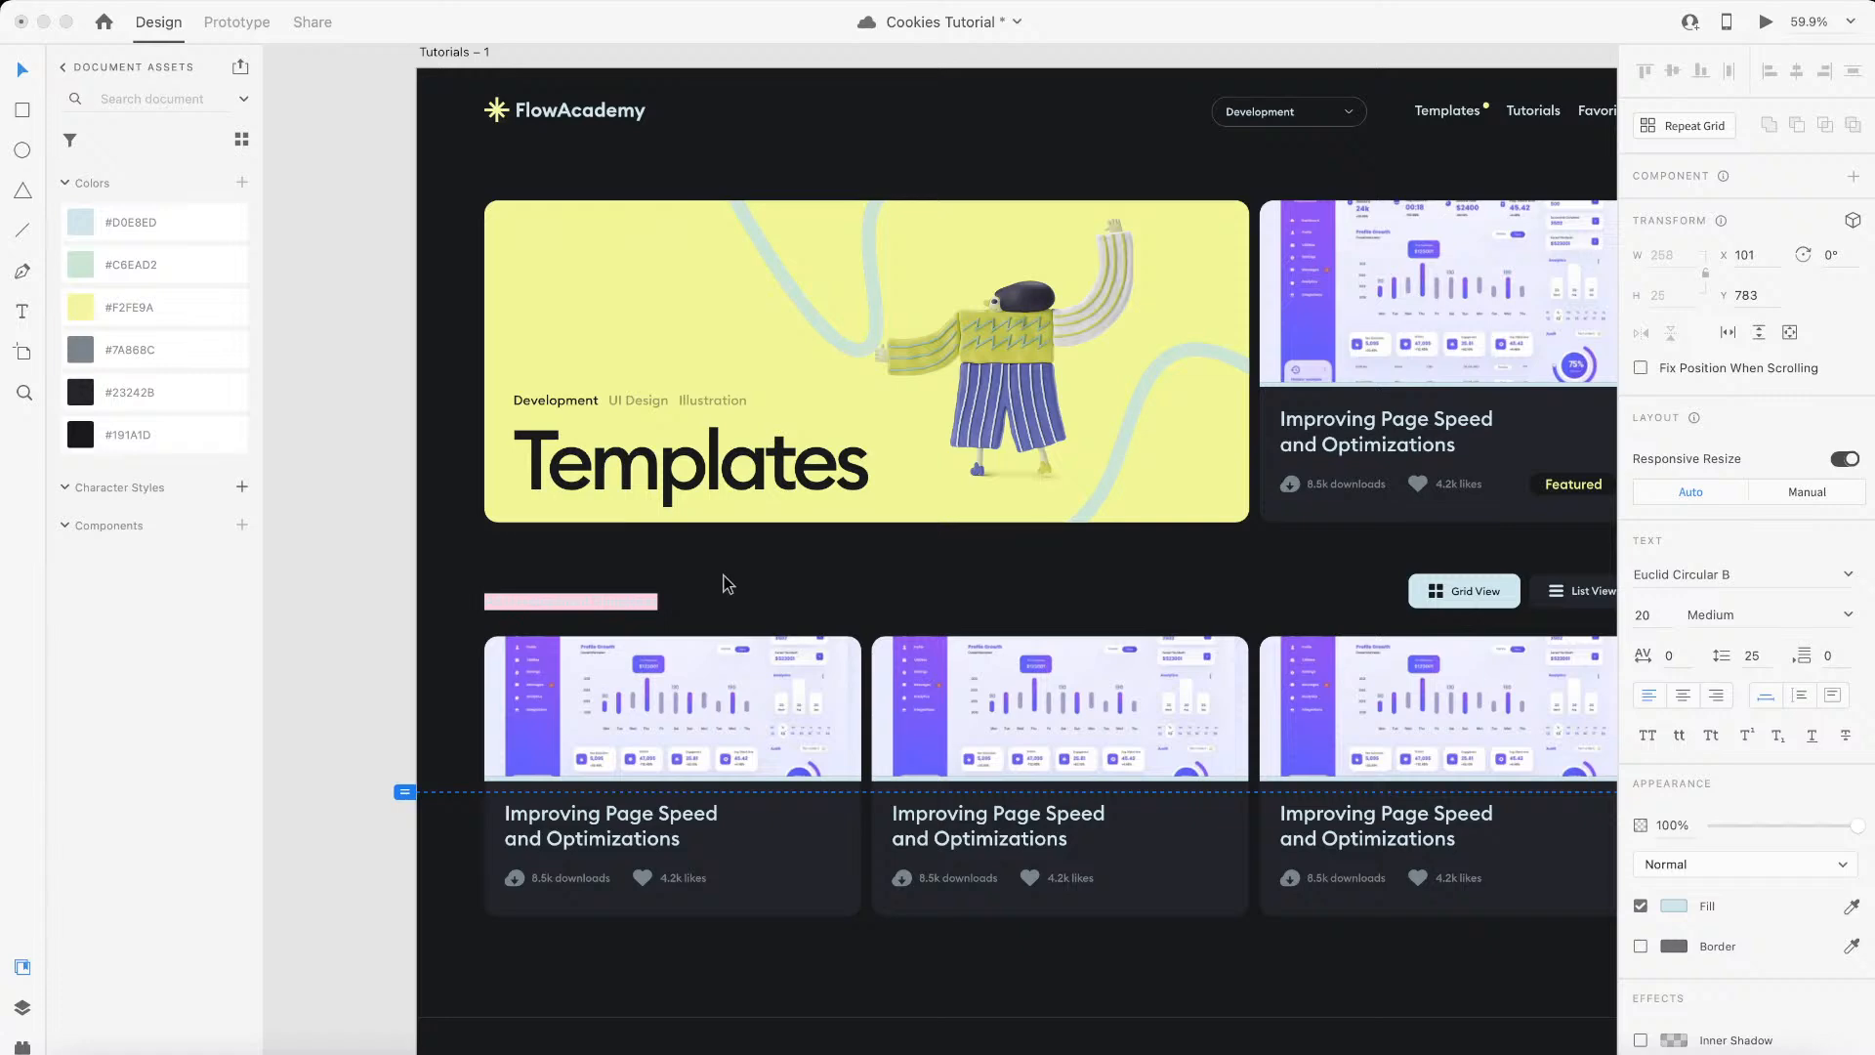
key("ctrl+Left")
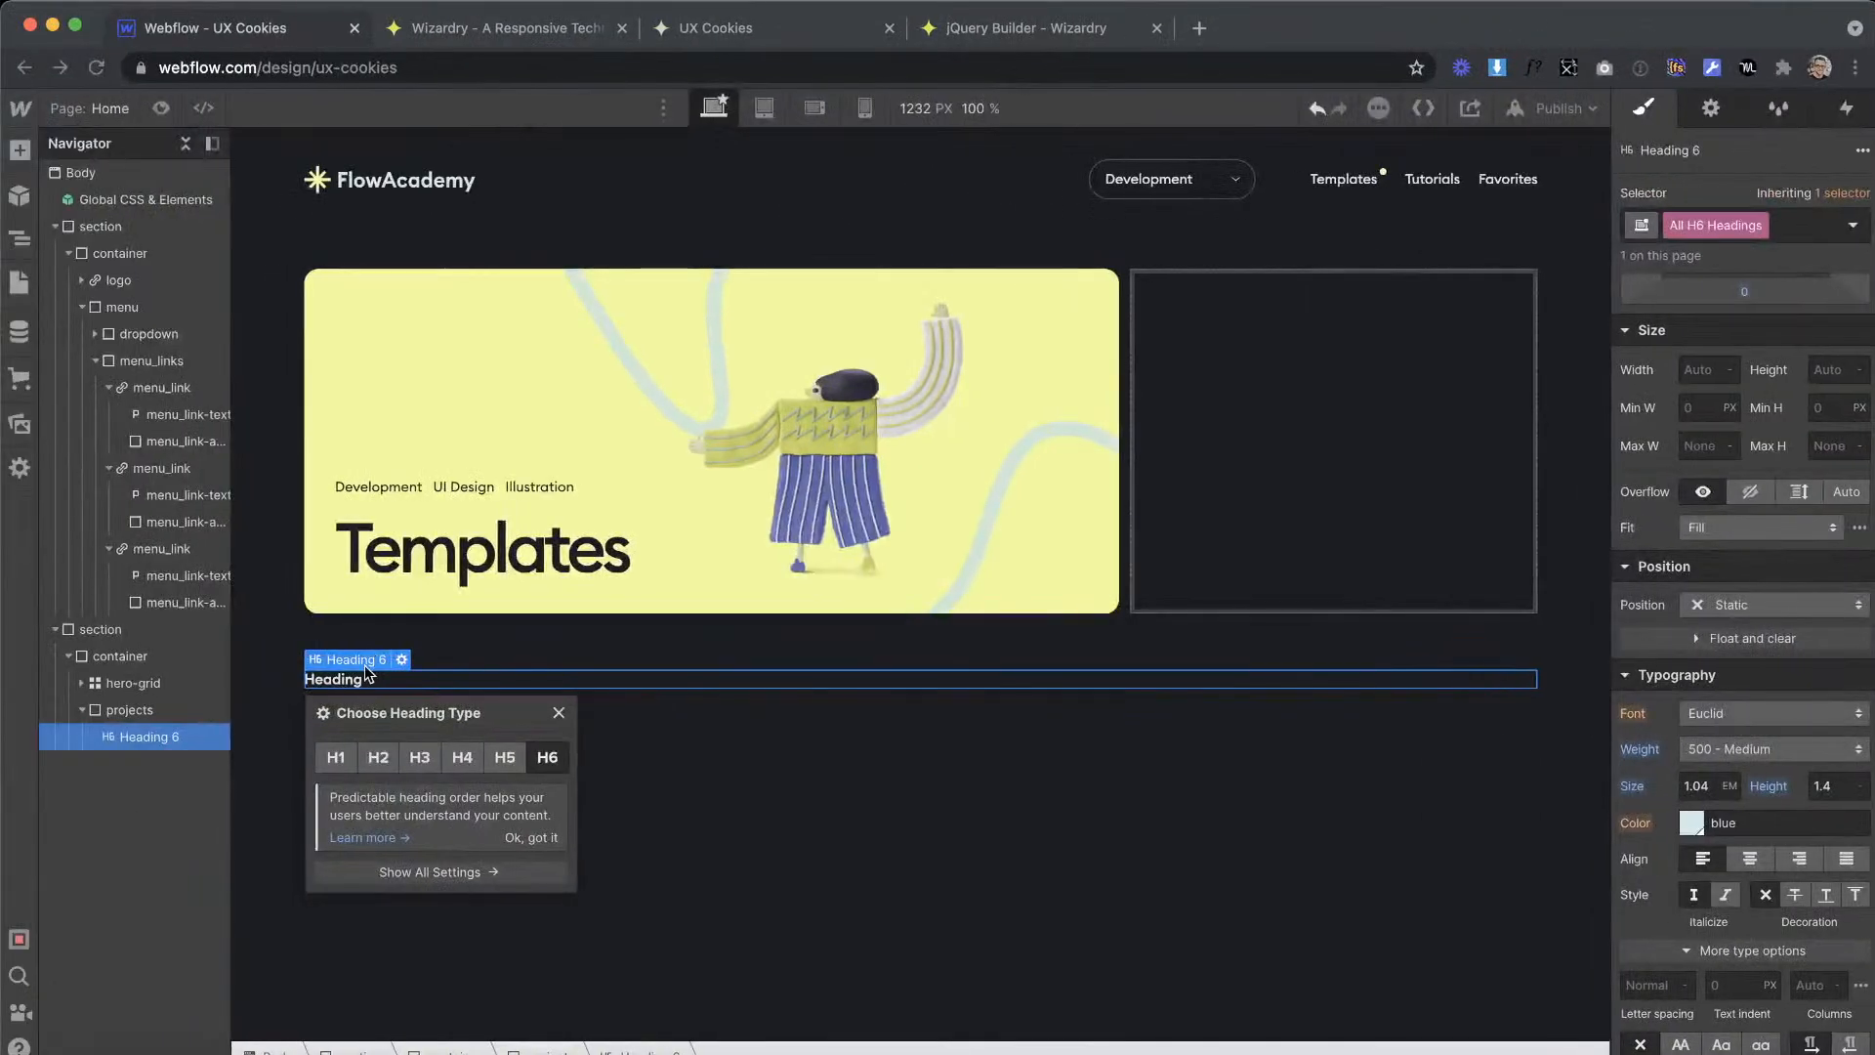
double_click(388, 680)
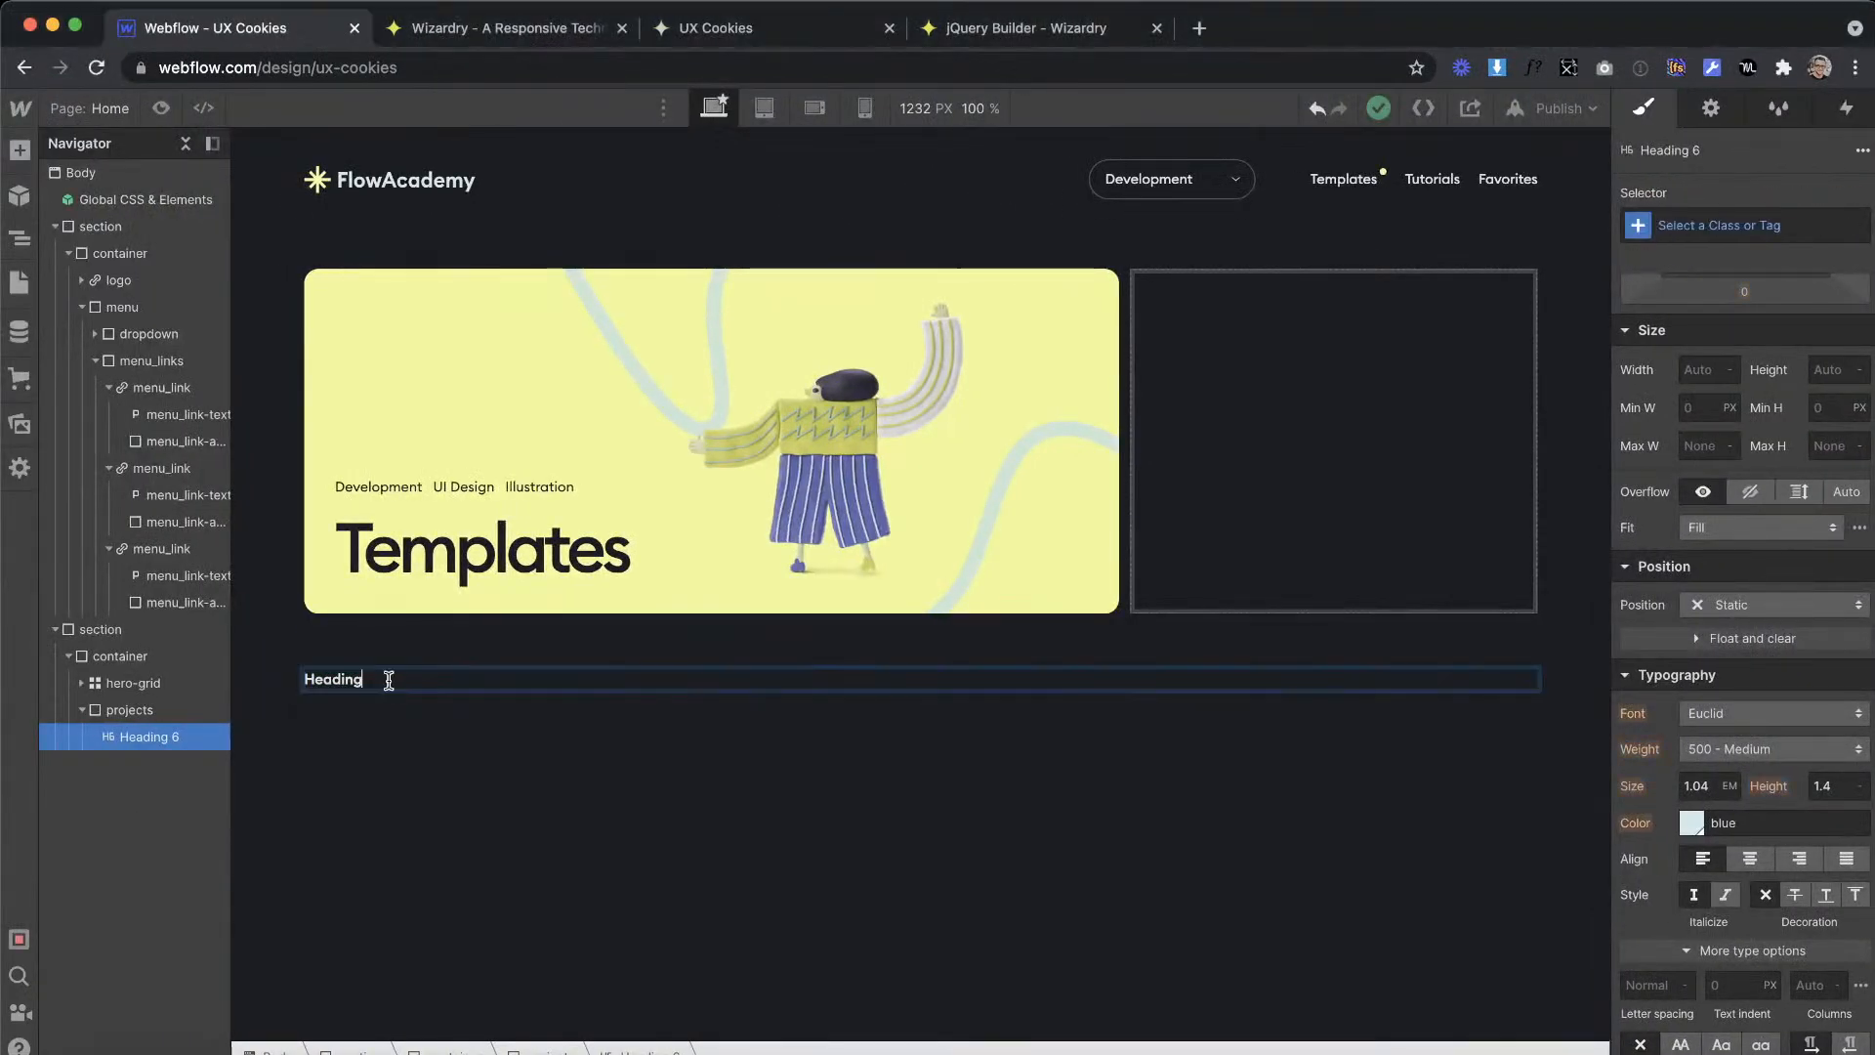
left_click_drag(388, 680, 332, 680)
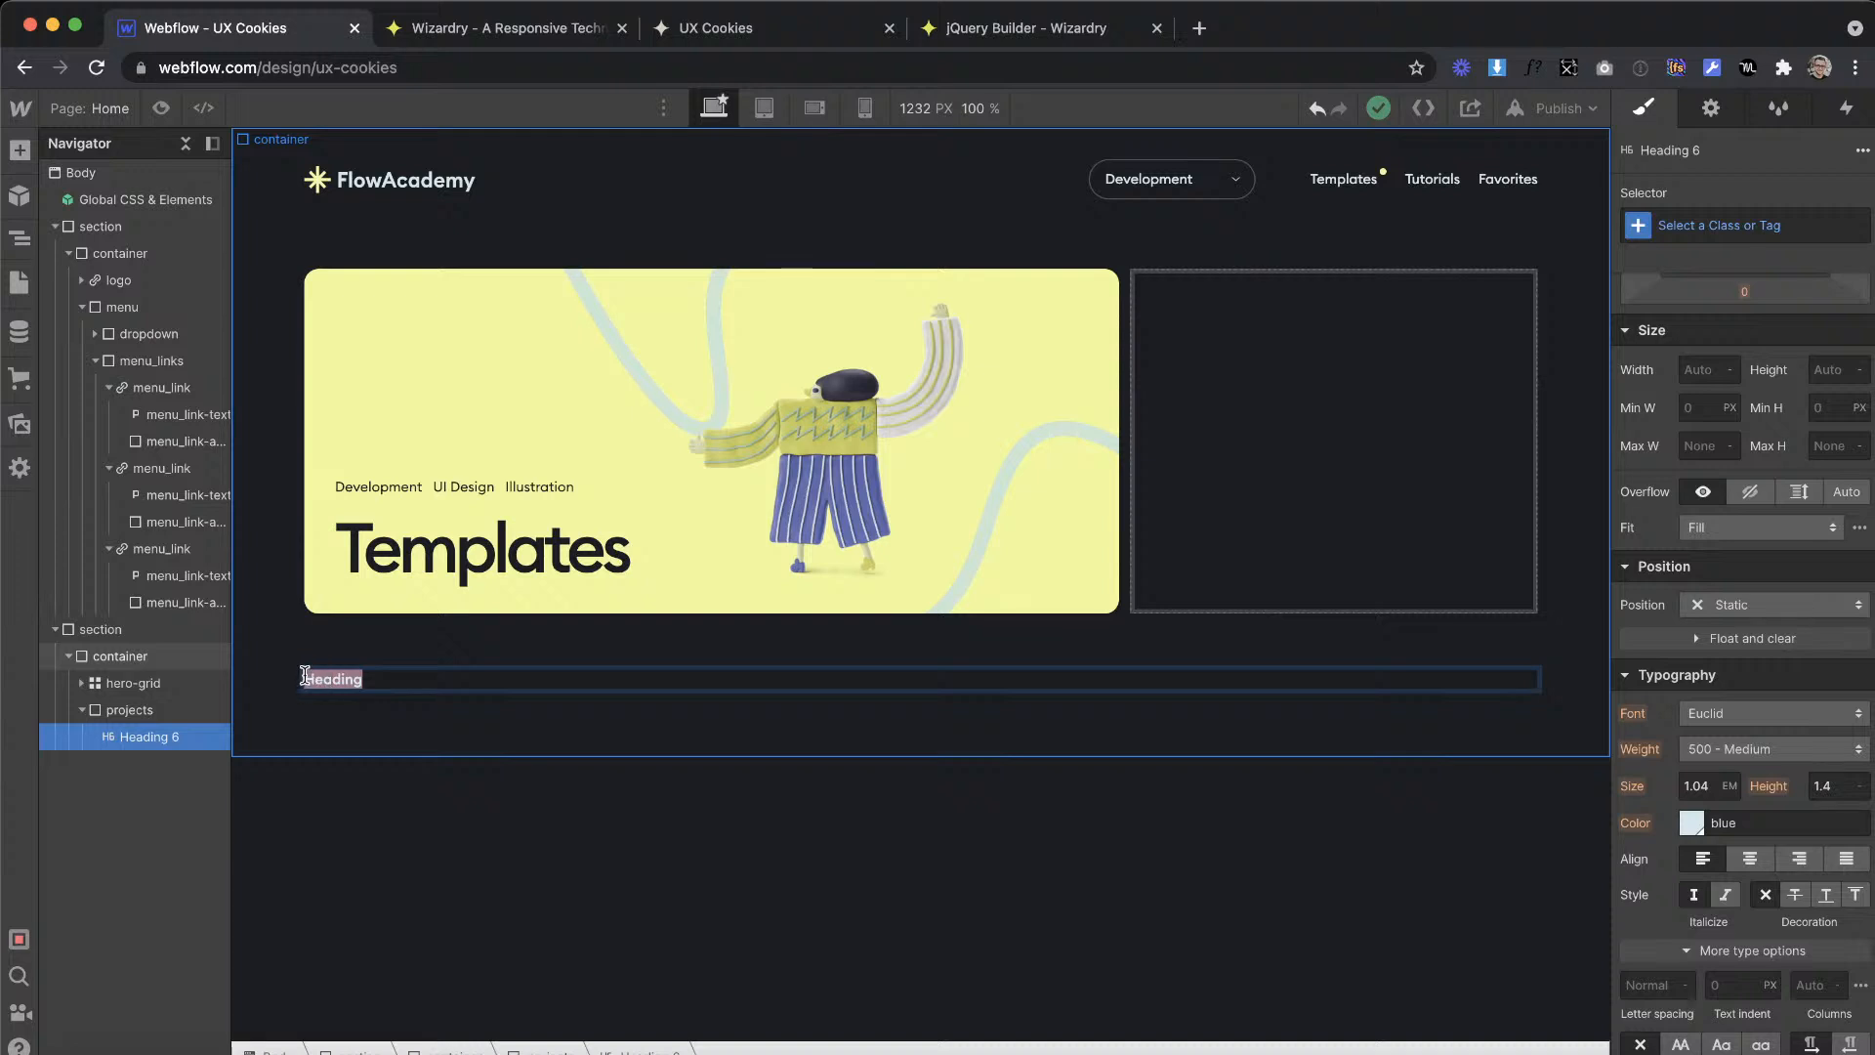
key("ctrl+v")
key("Escape")
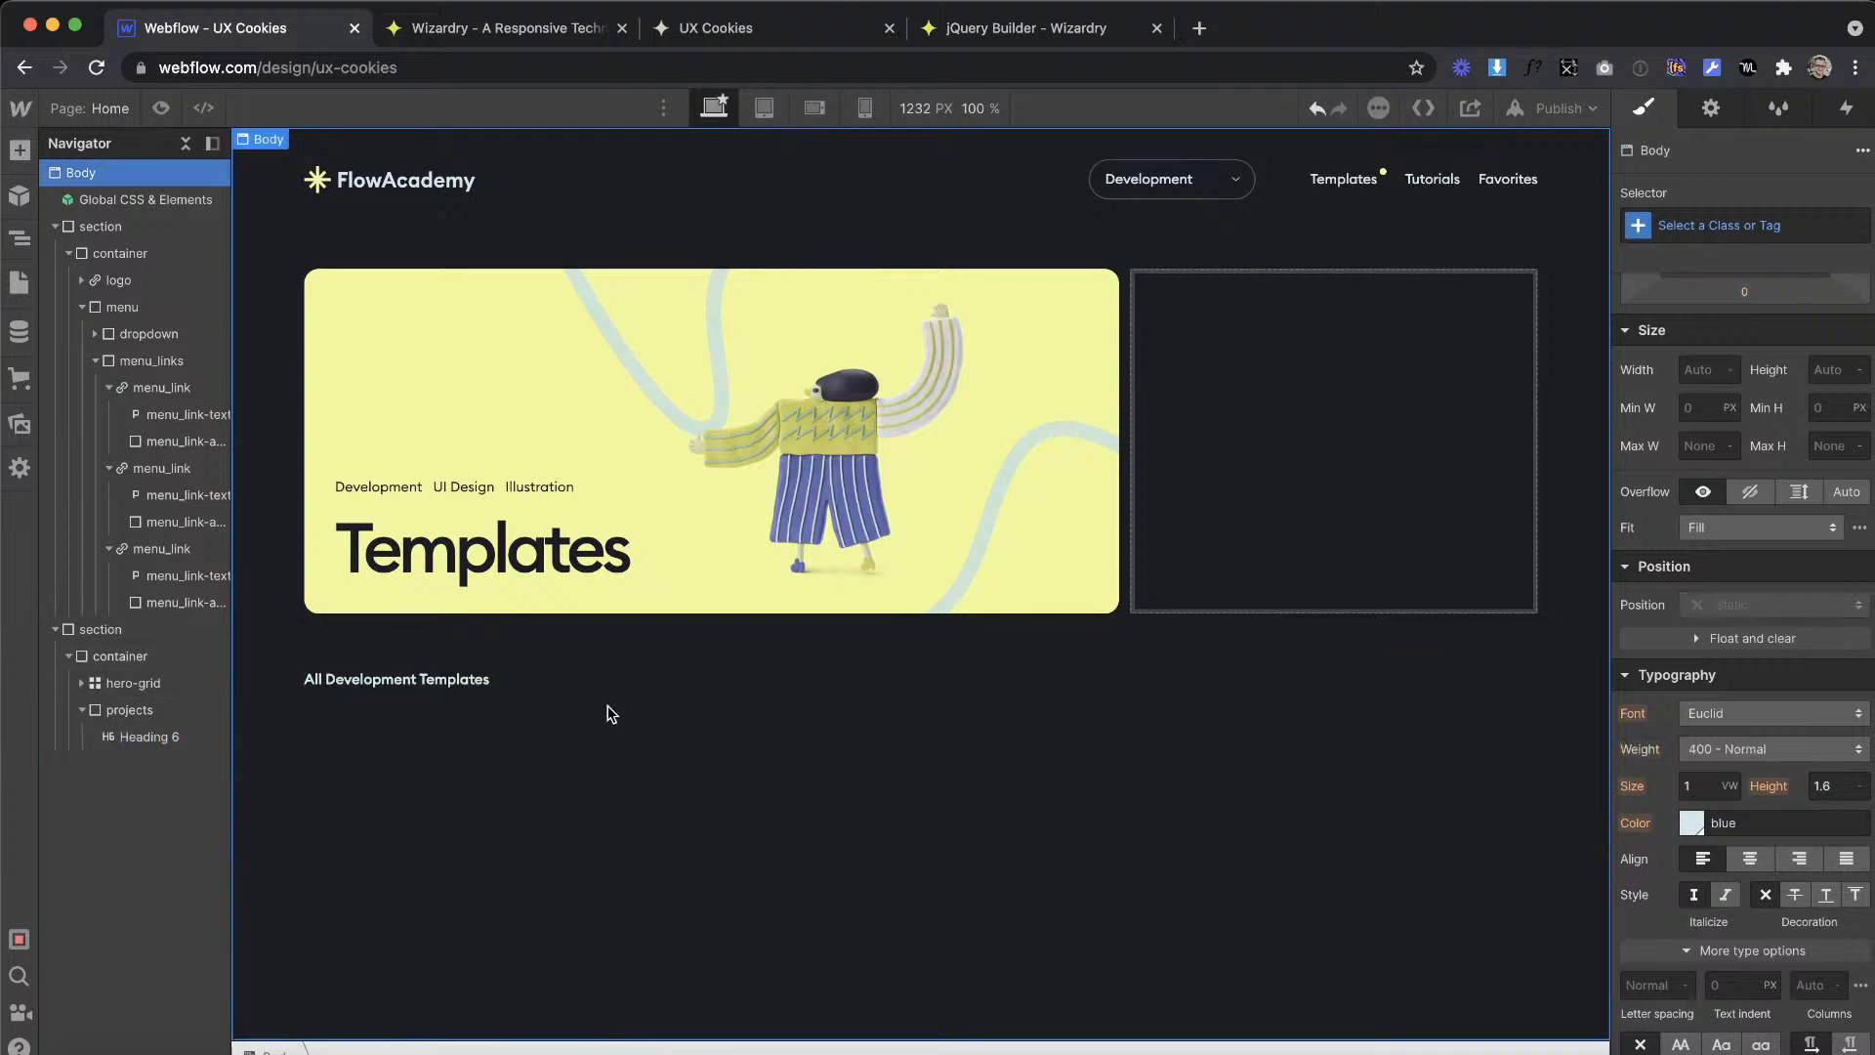
Step: Switch to Adobe XD and examine how the view buttons sit opposite the "All Development Templates" heading
key("ctrl+Right")
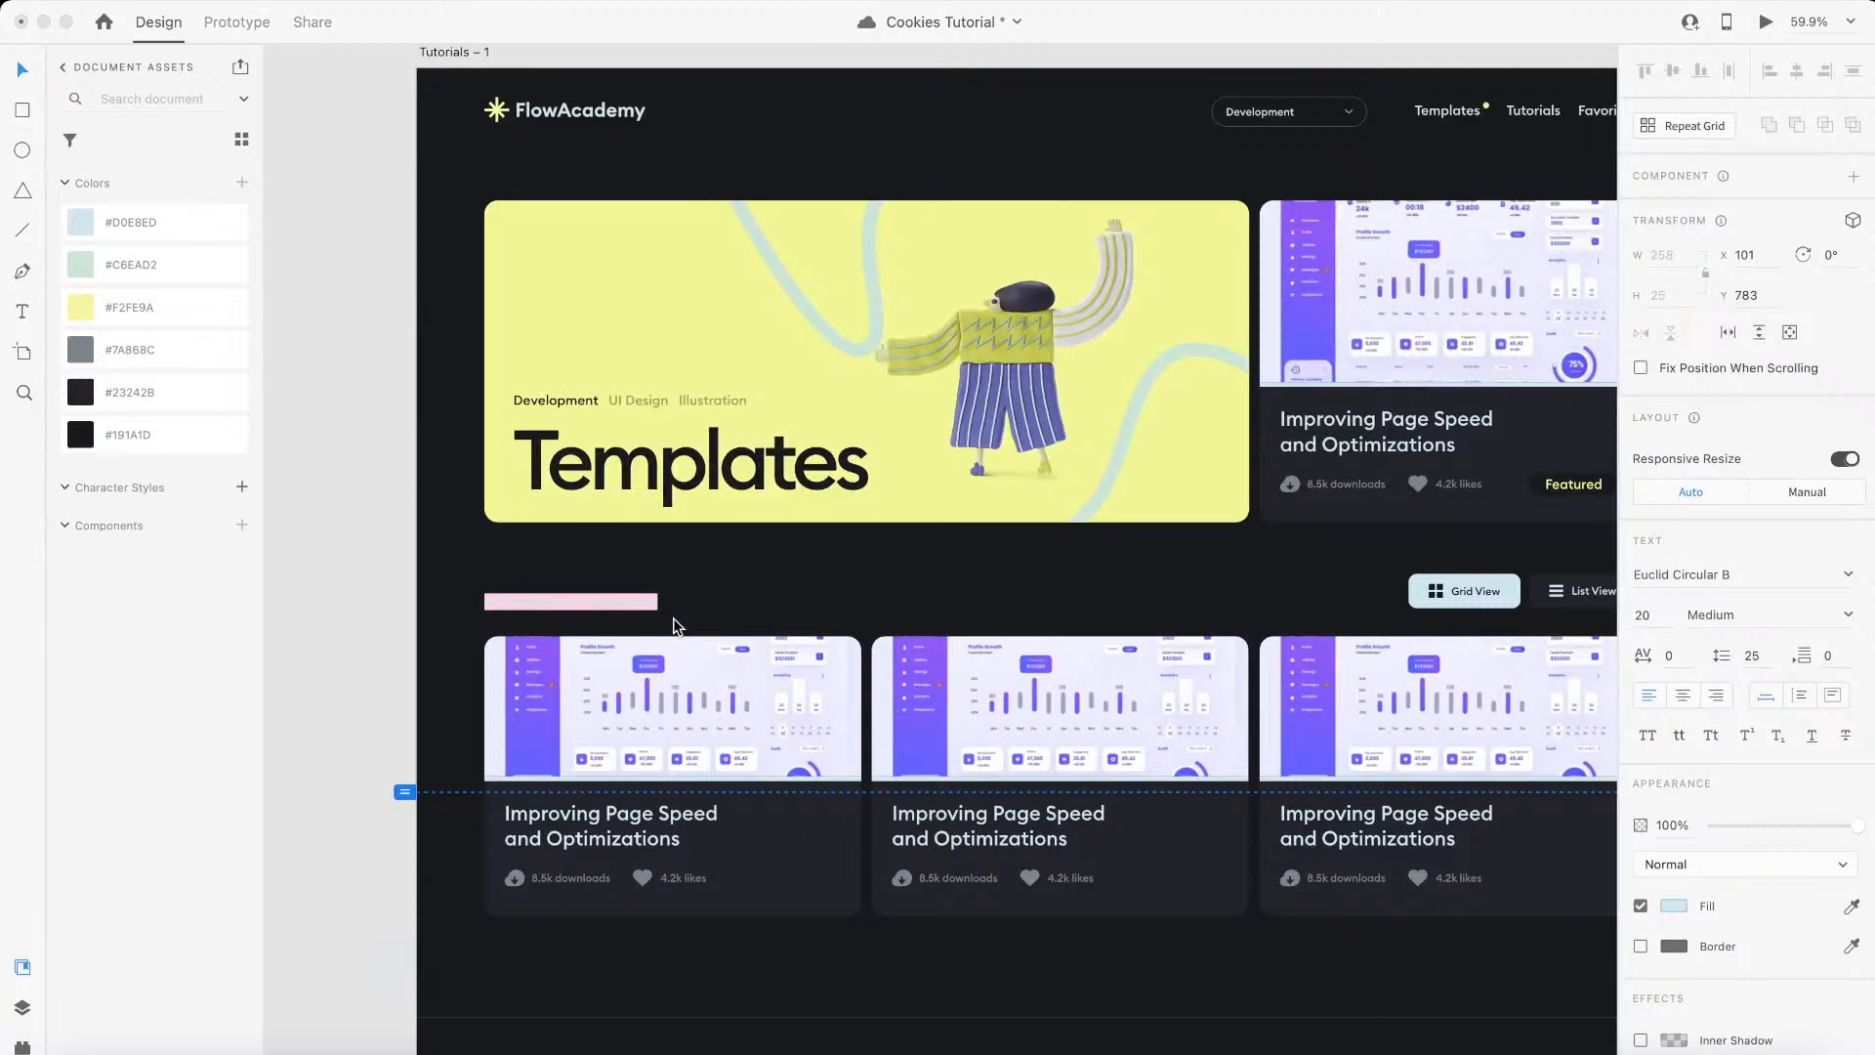
scroll(1080, 545, "right", 3)
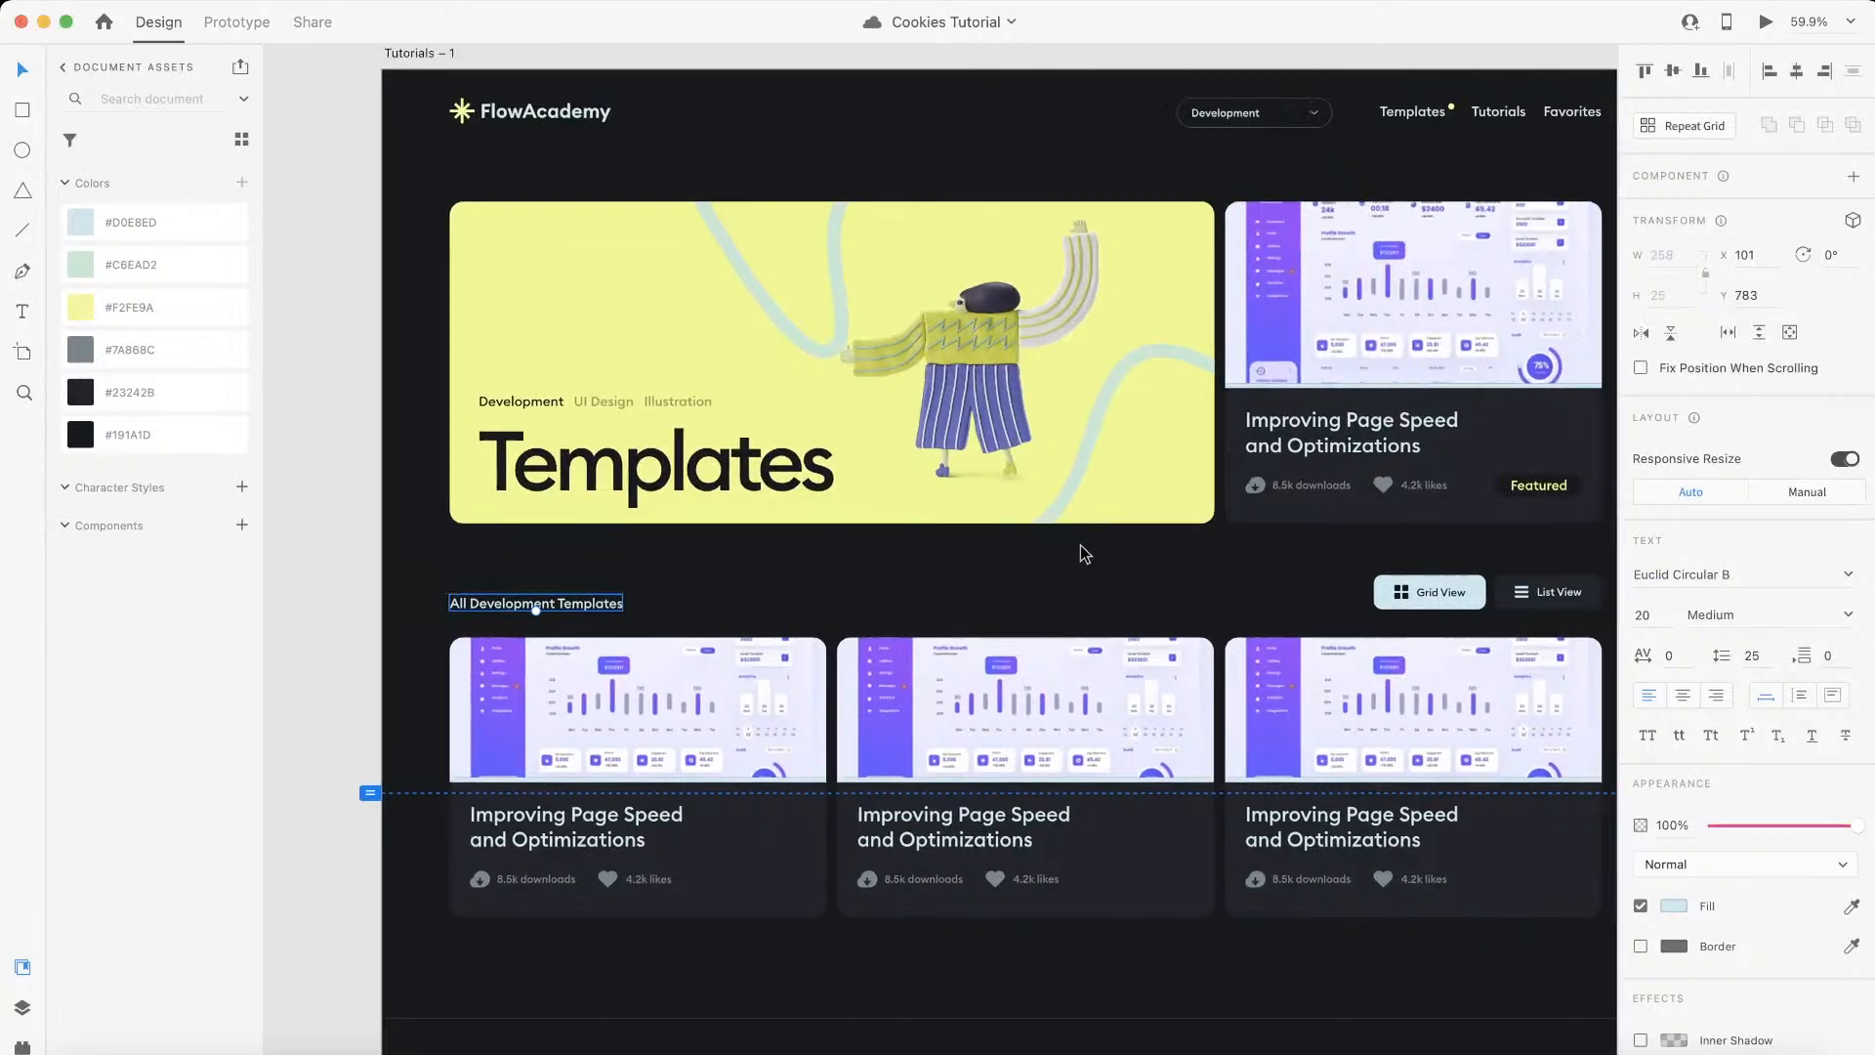
scroll(1206, 582, "up", 5)
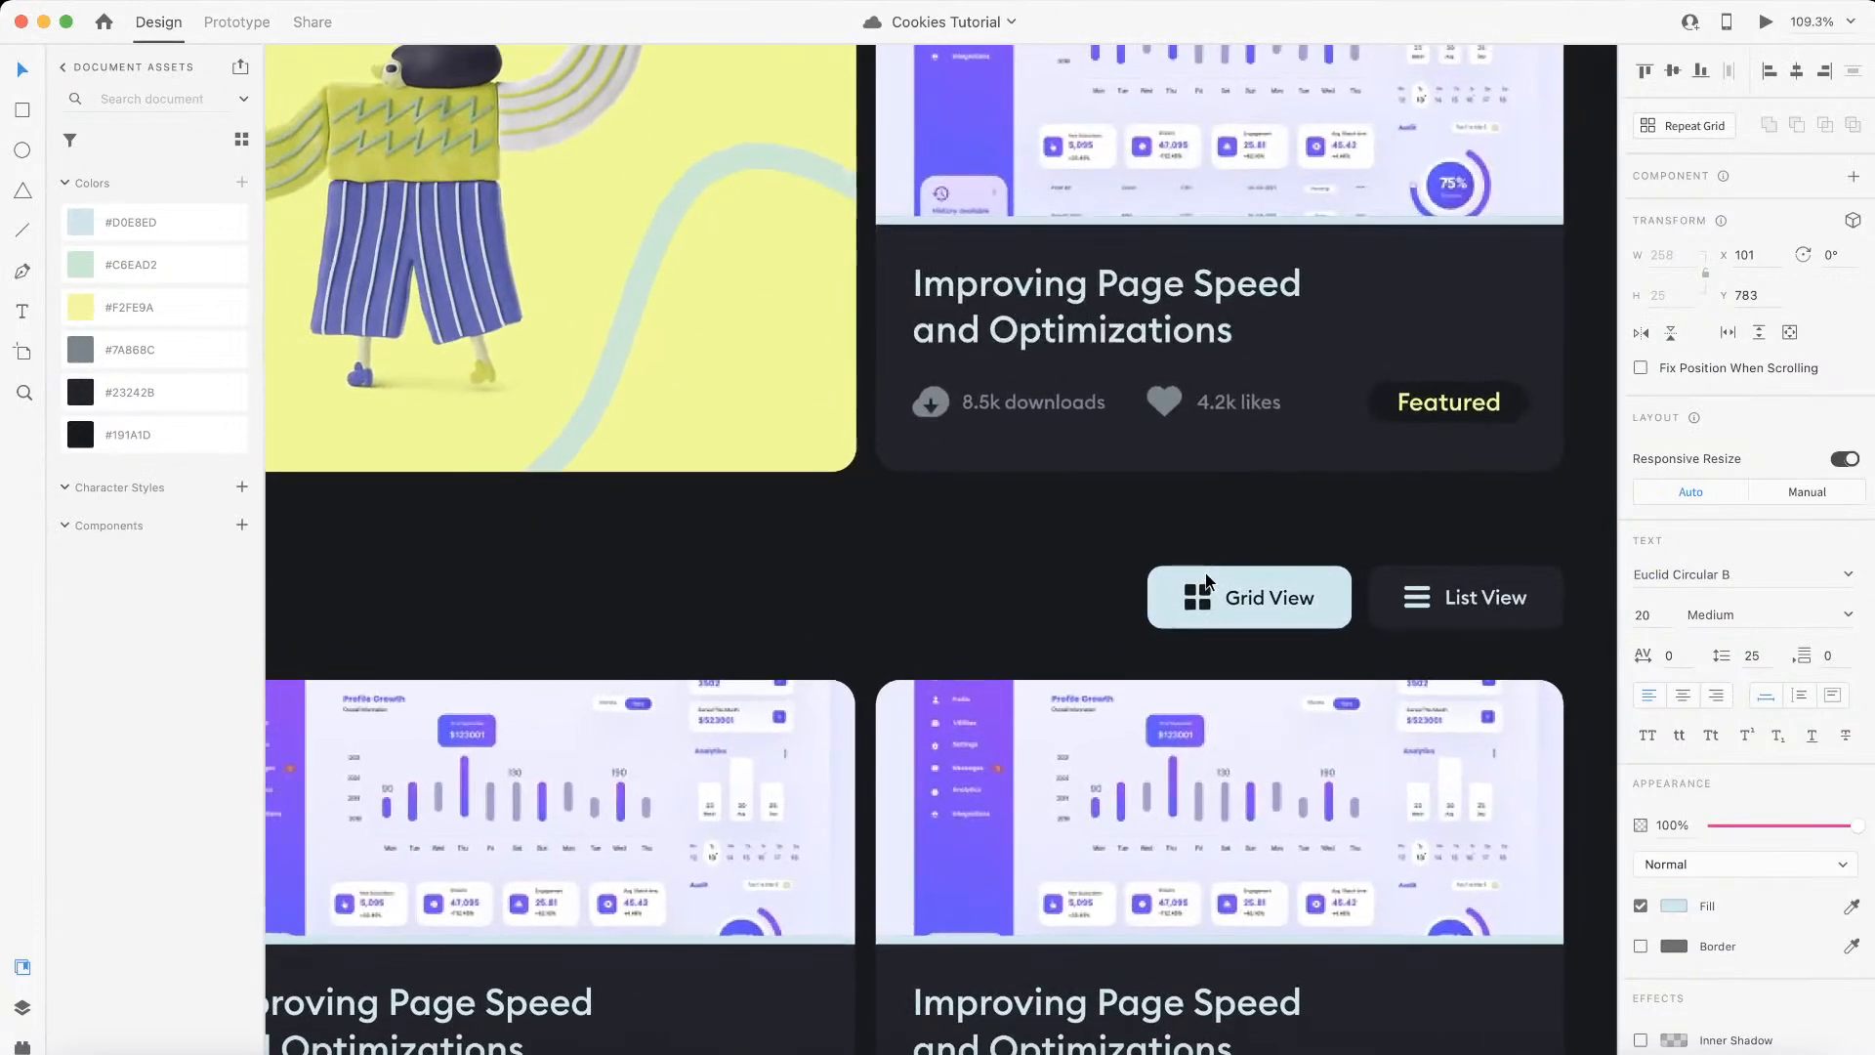
scroll(1206, 582, "down", 5)
Step: Back in Webflow, add a div block with class projects_header inside the projects block and nest the Heading 6 in it
key("ctrl+Left")
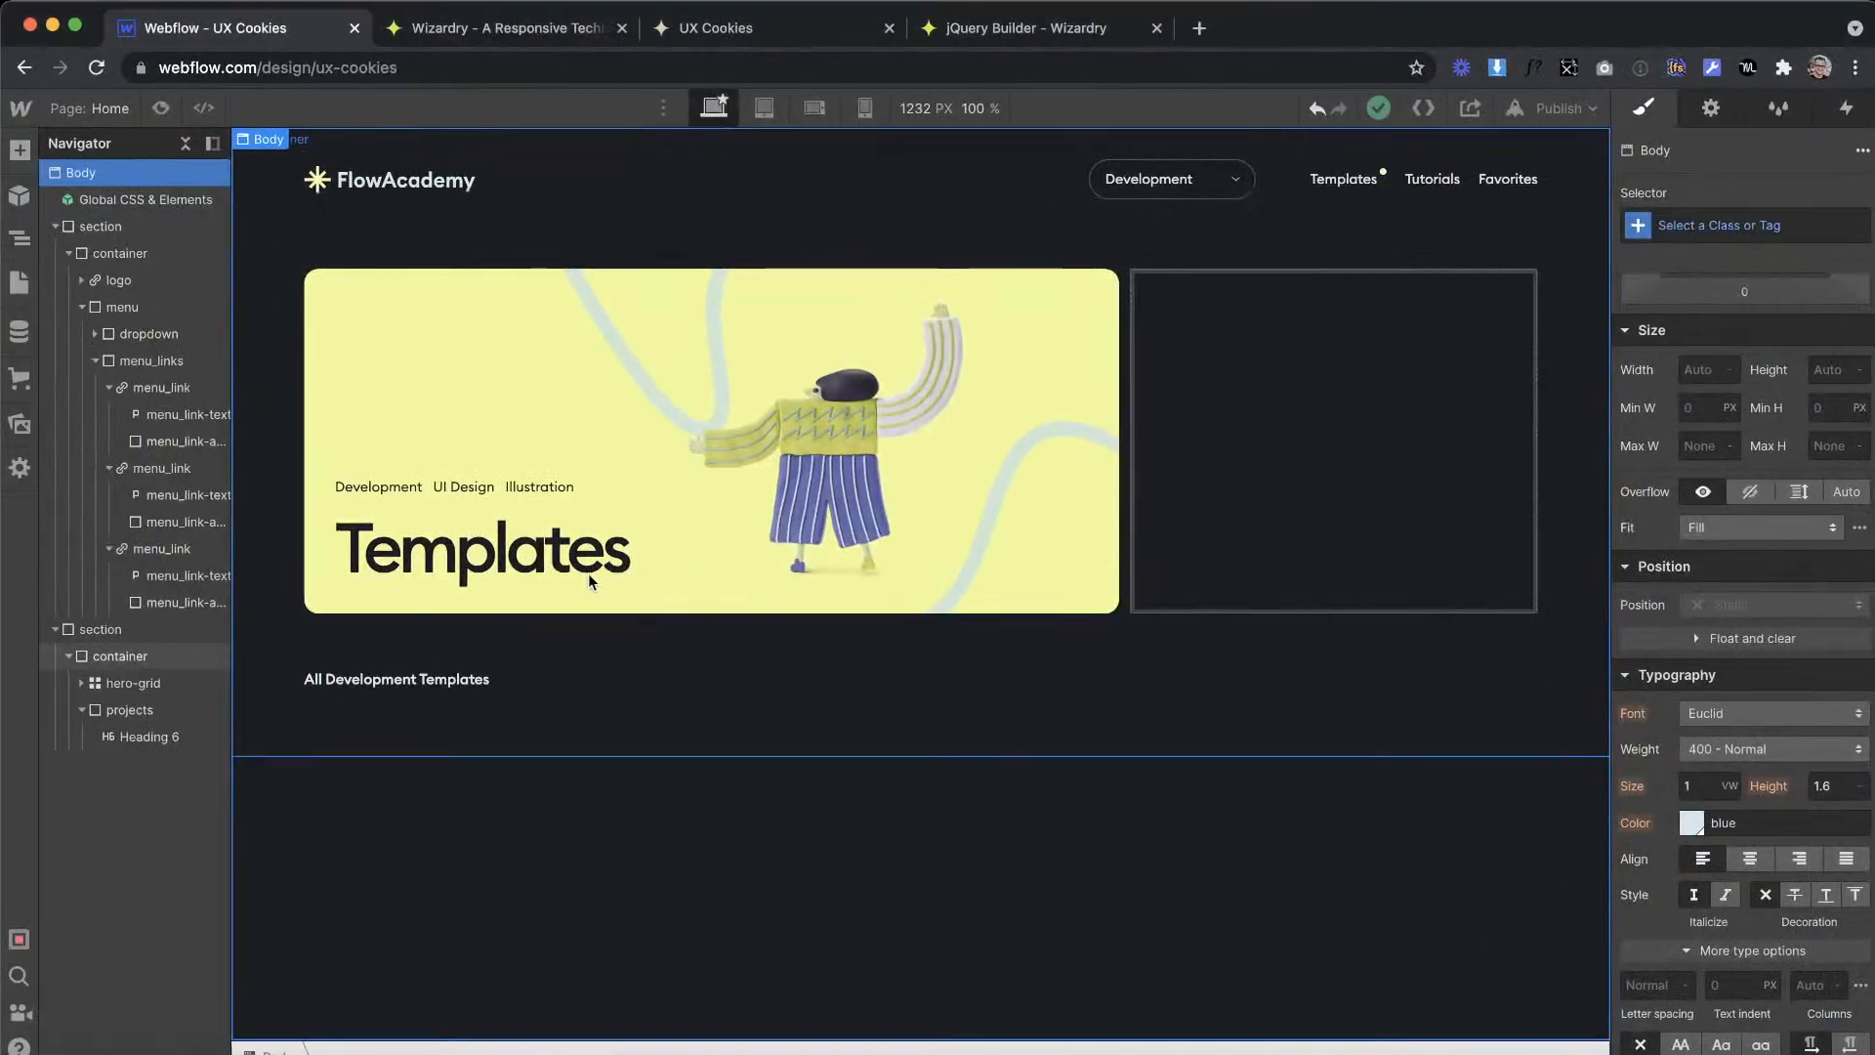
left_click(525, 661)
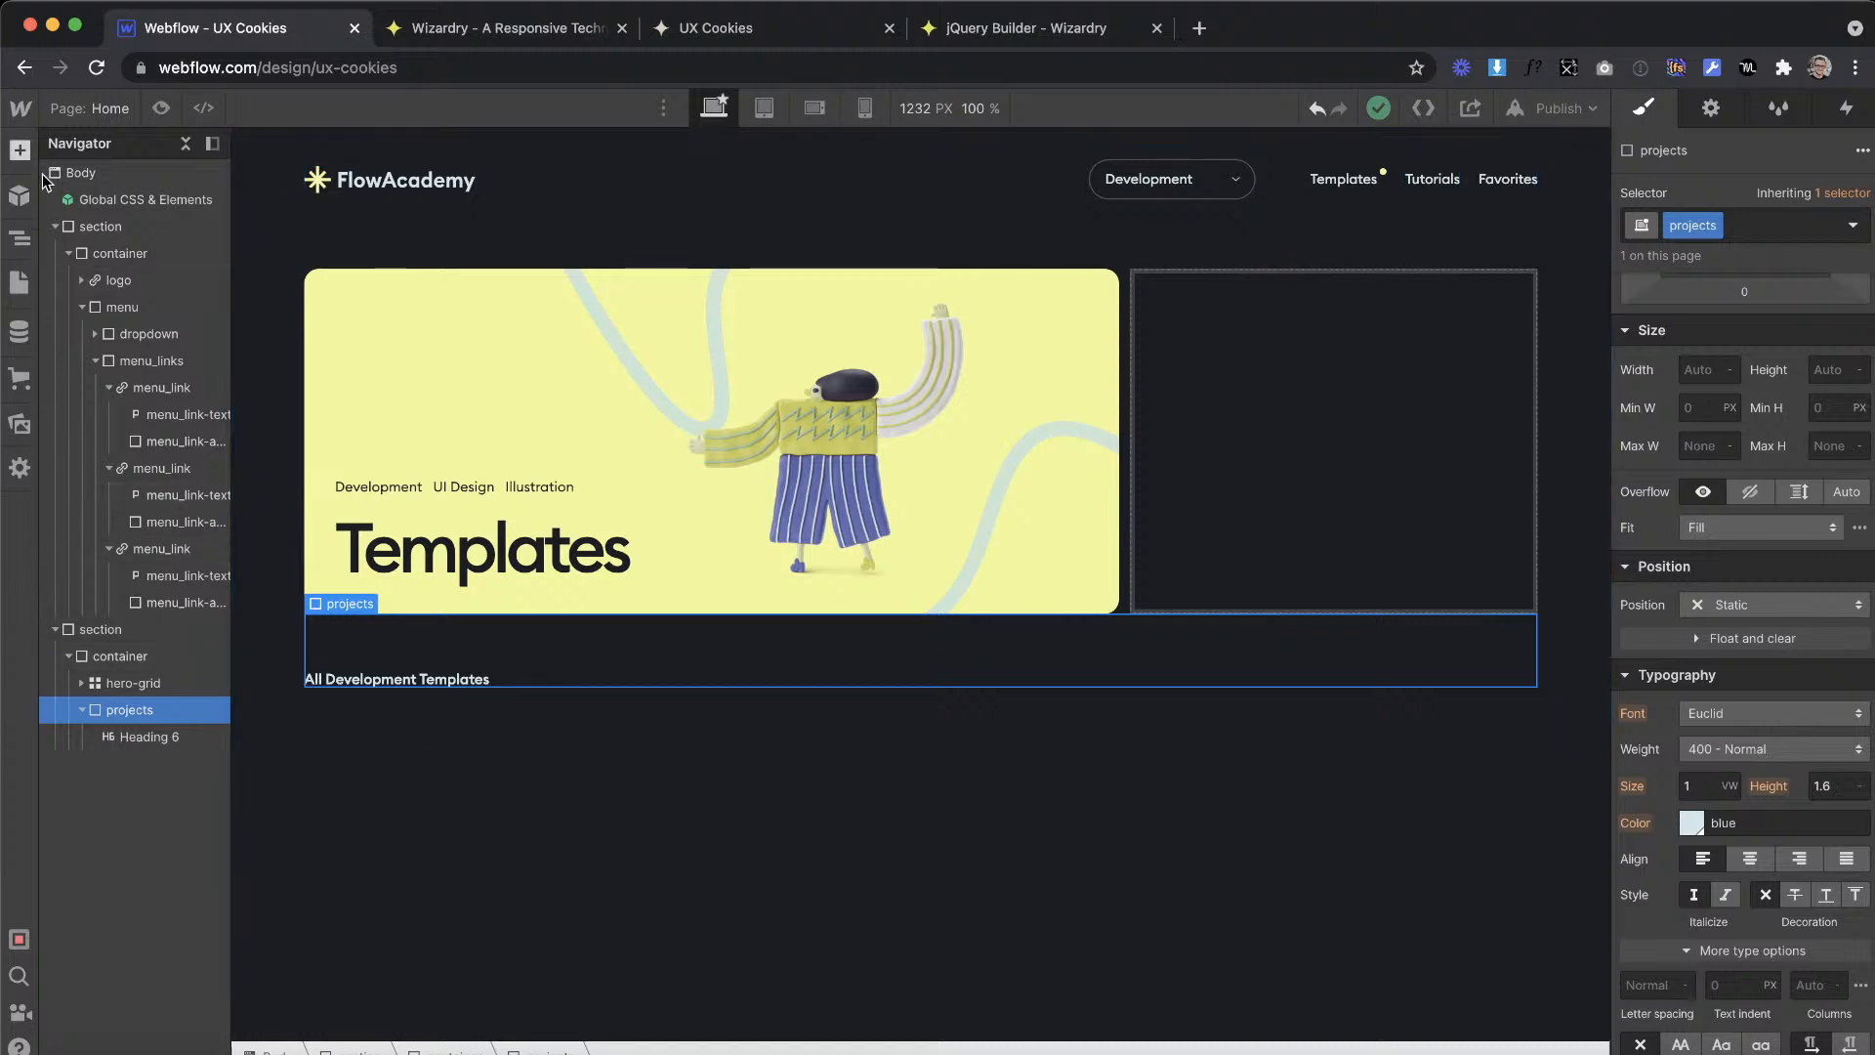
left_click(20, 150)
left_click_drag(519, 653, 449, 642)
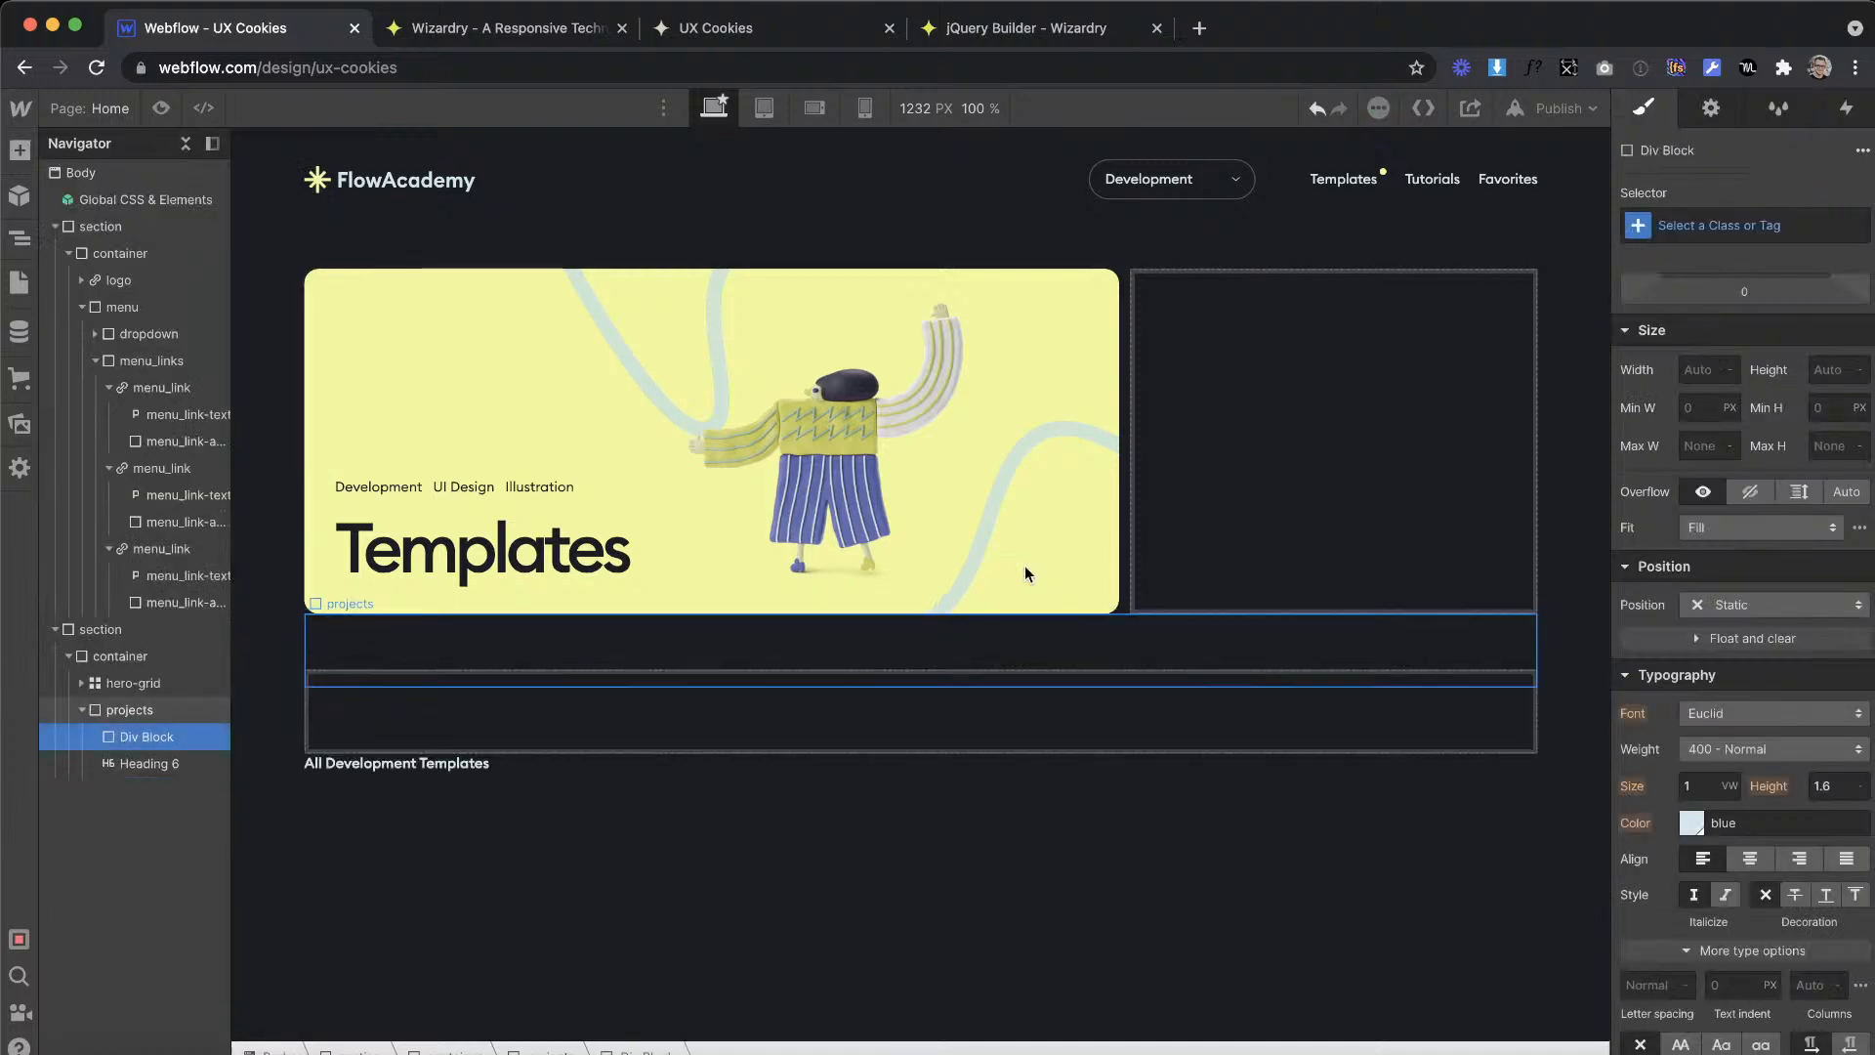
left_click(1734, 226)
type("pr")
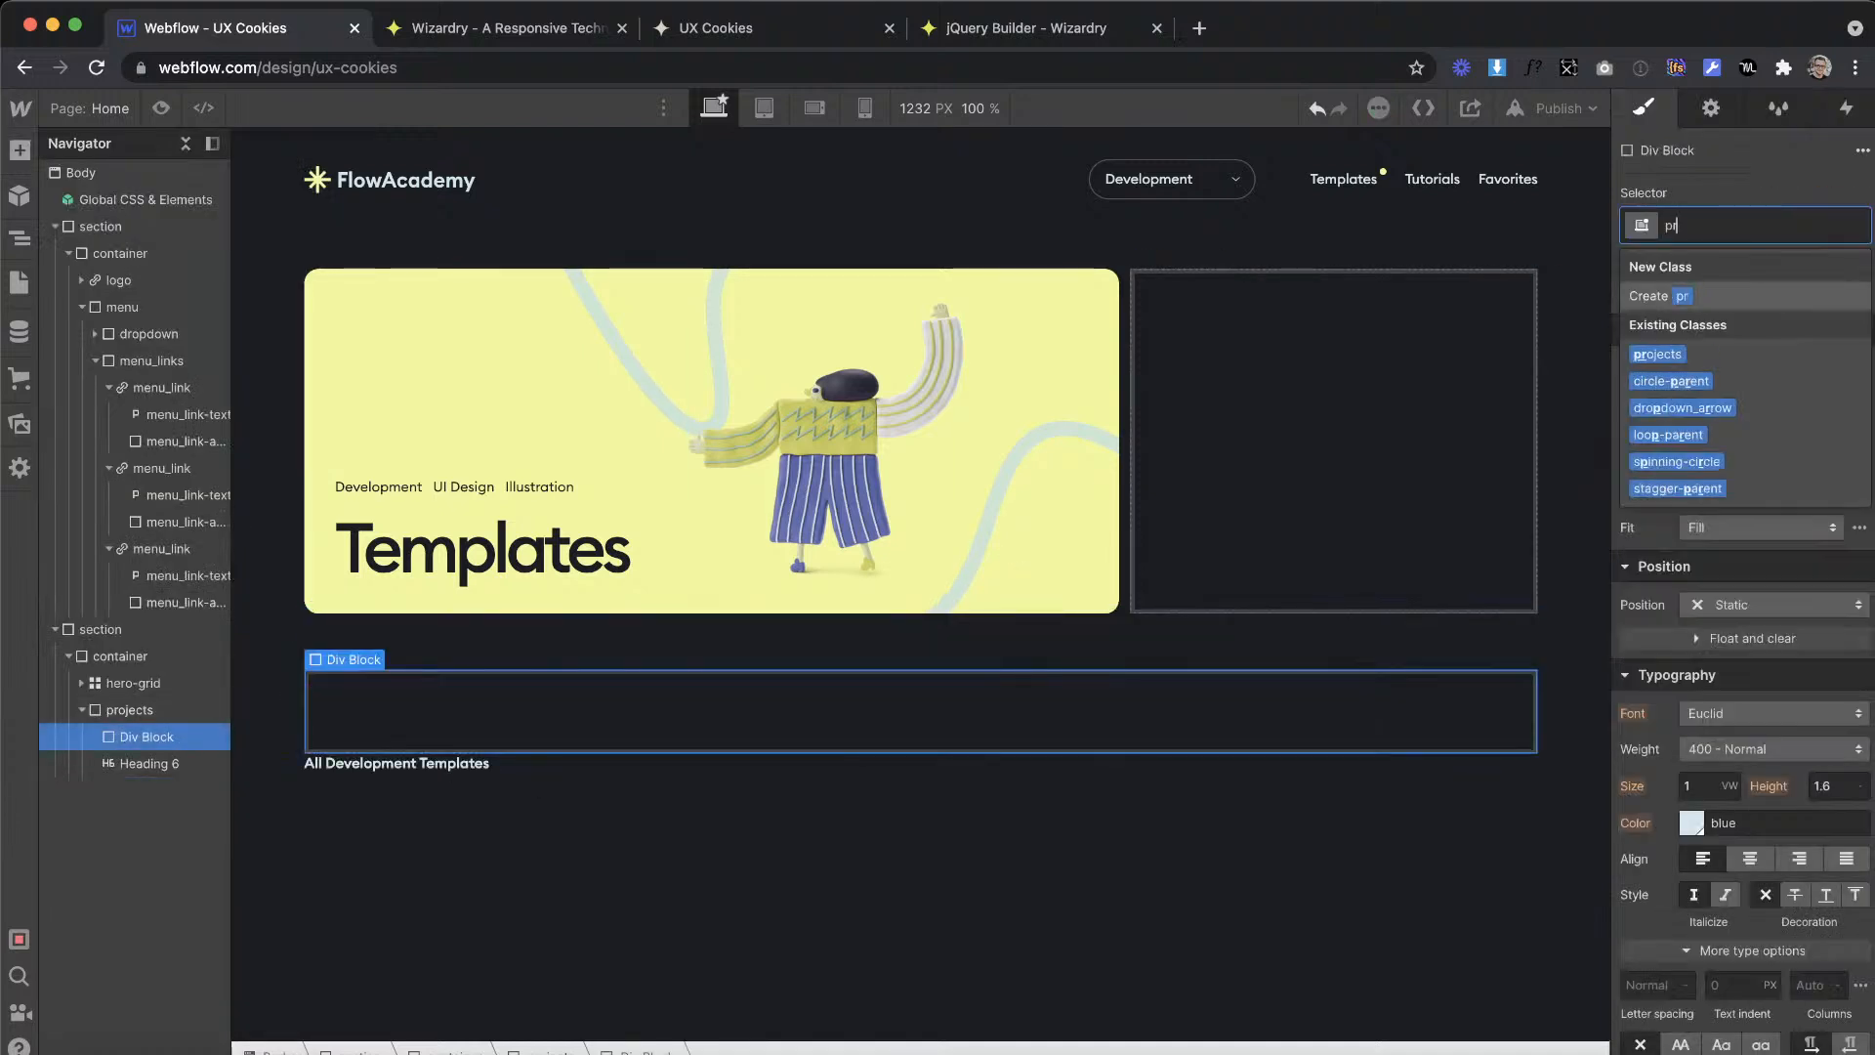
type("ojects_head")
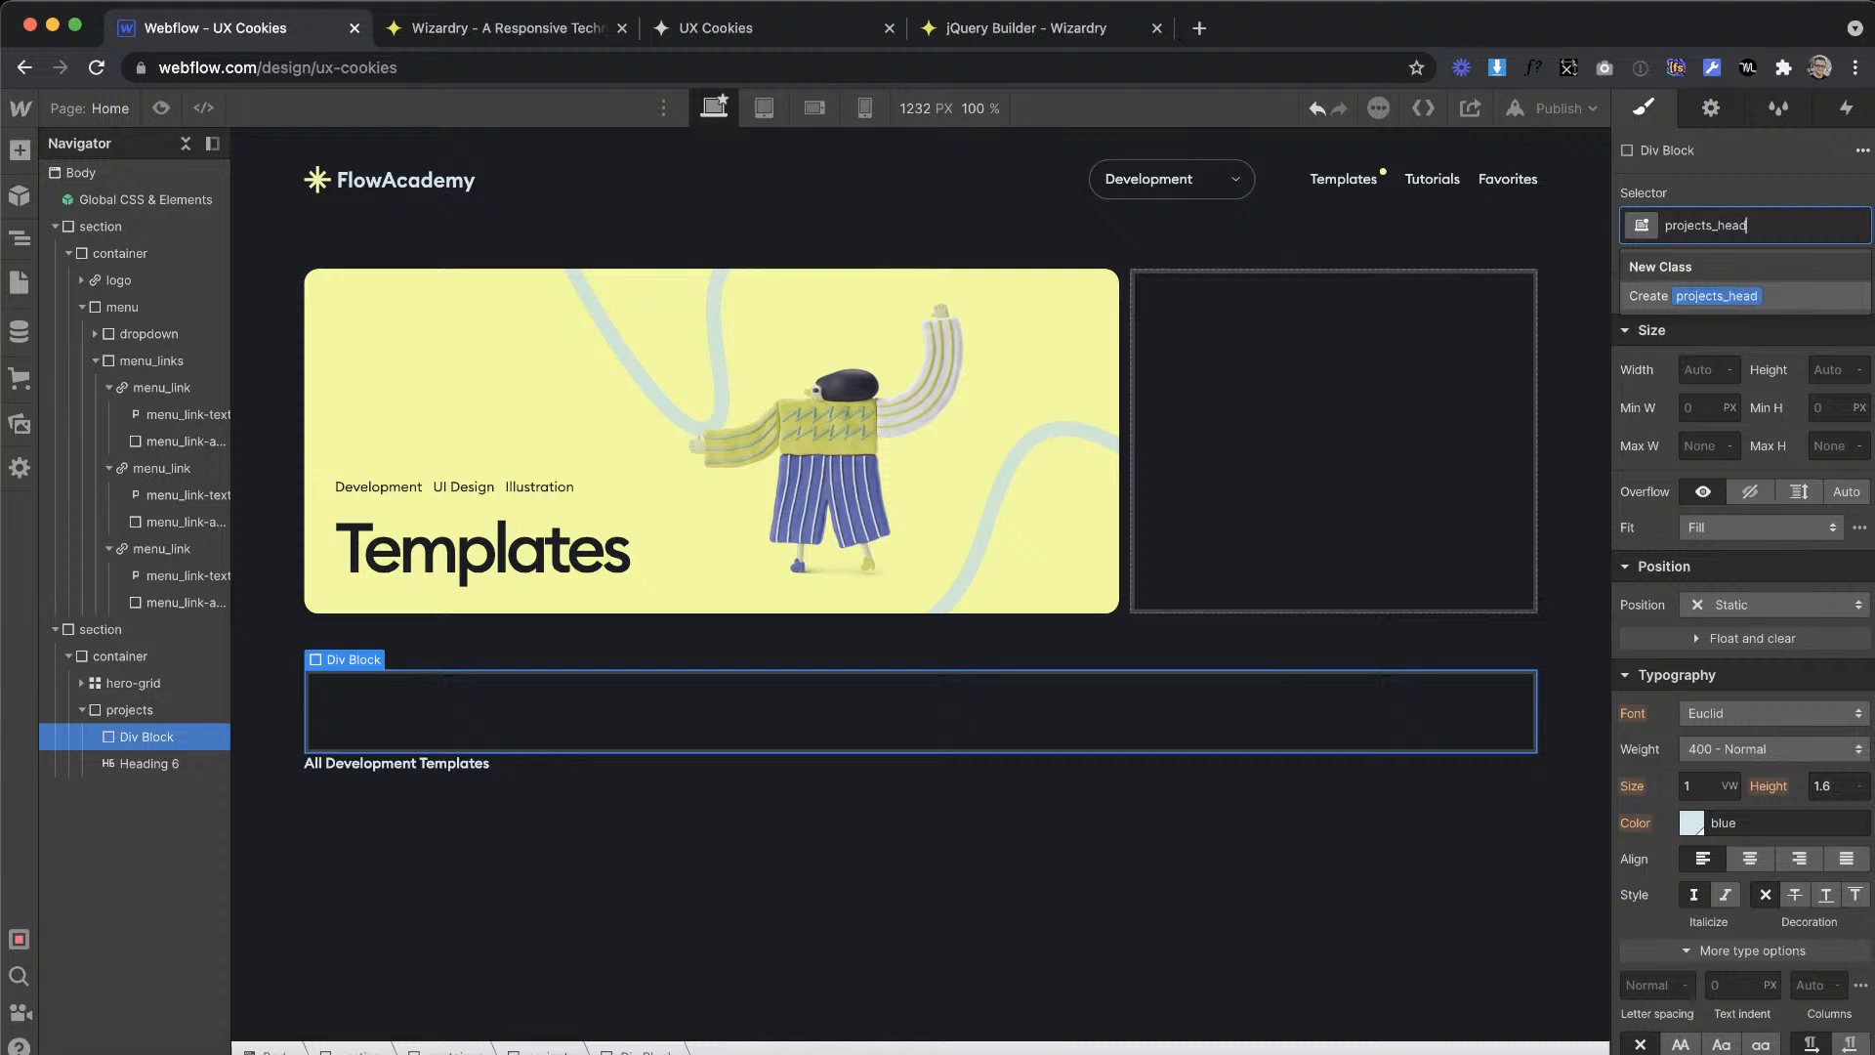
key("Return")
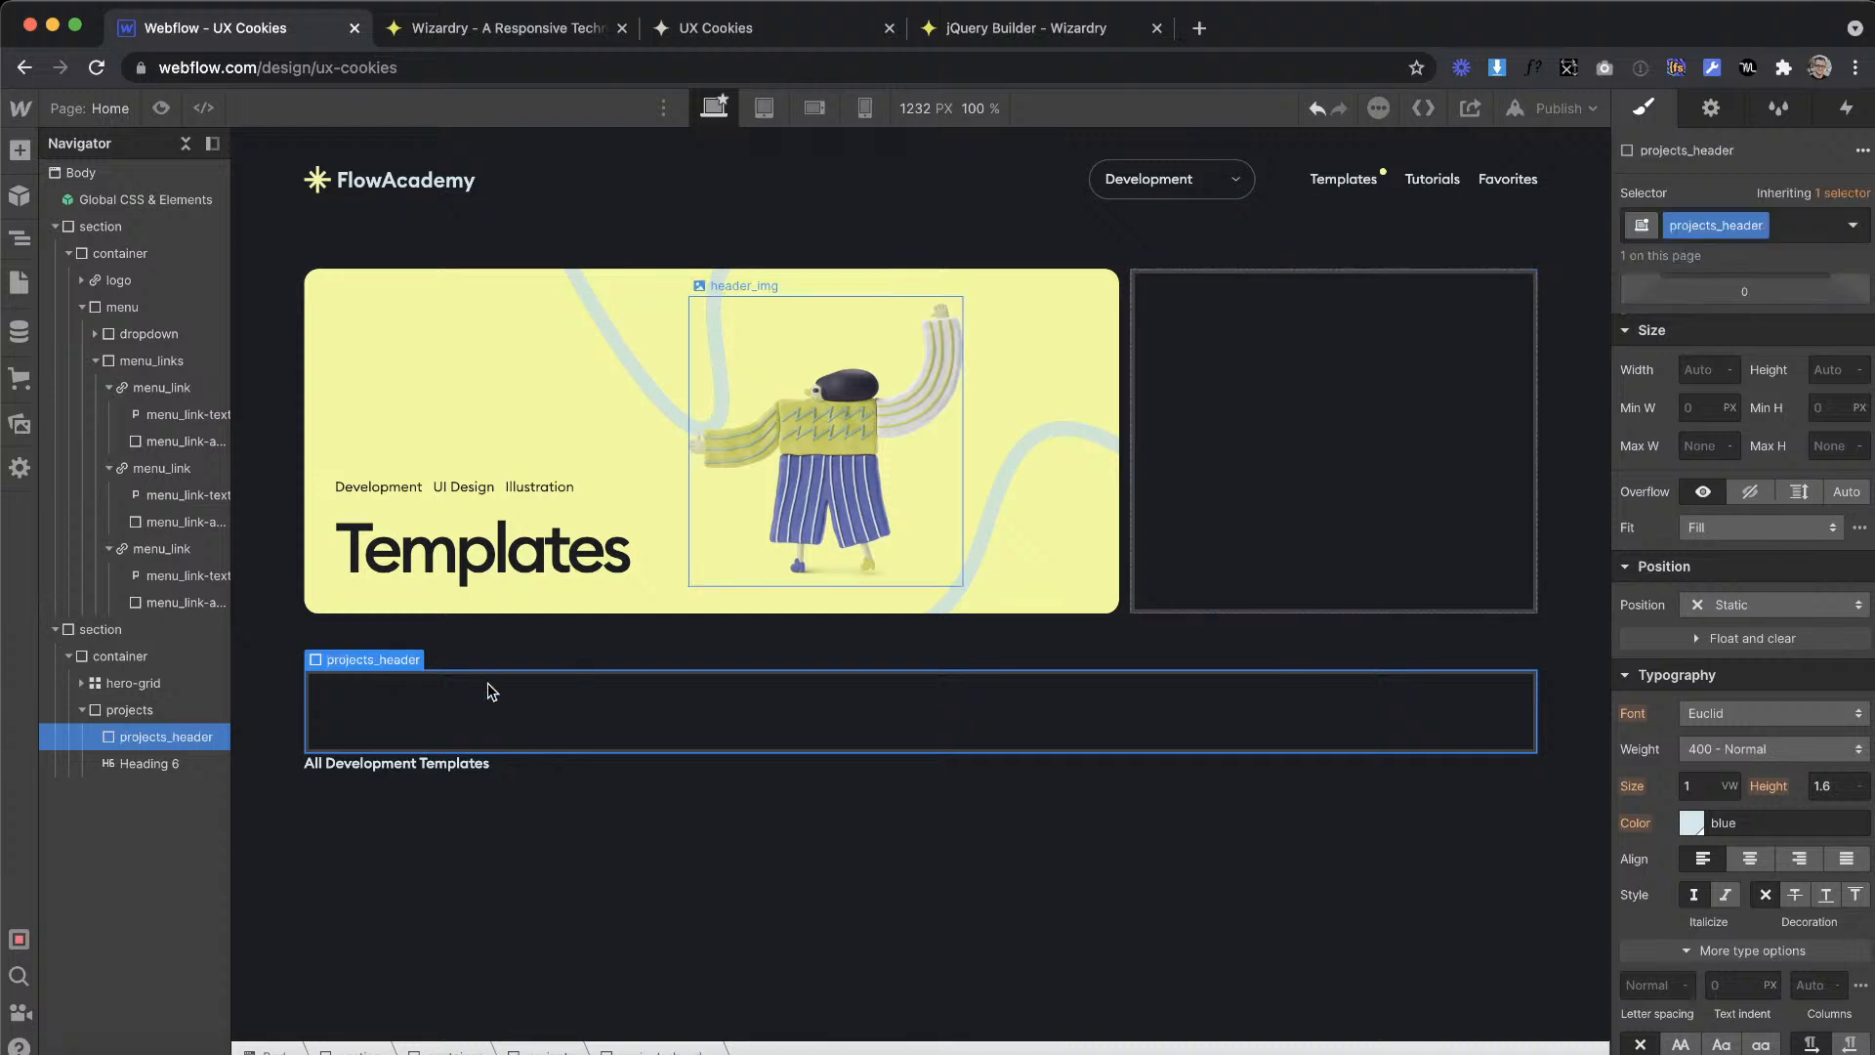
left_click(144, 759)
left_click_drag(144, 739, 145, 738)
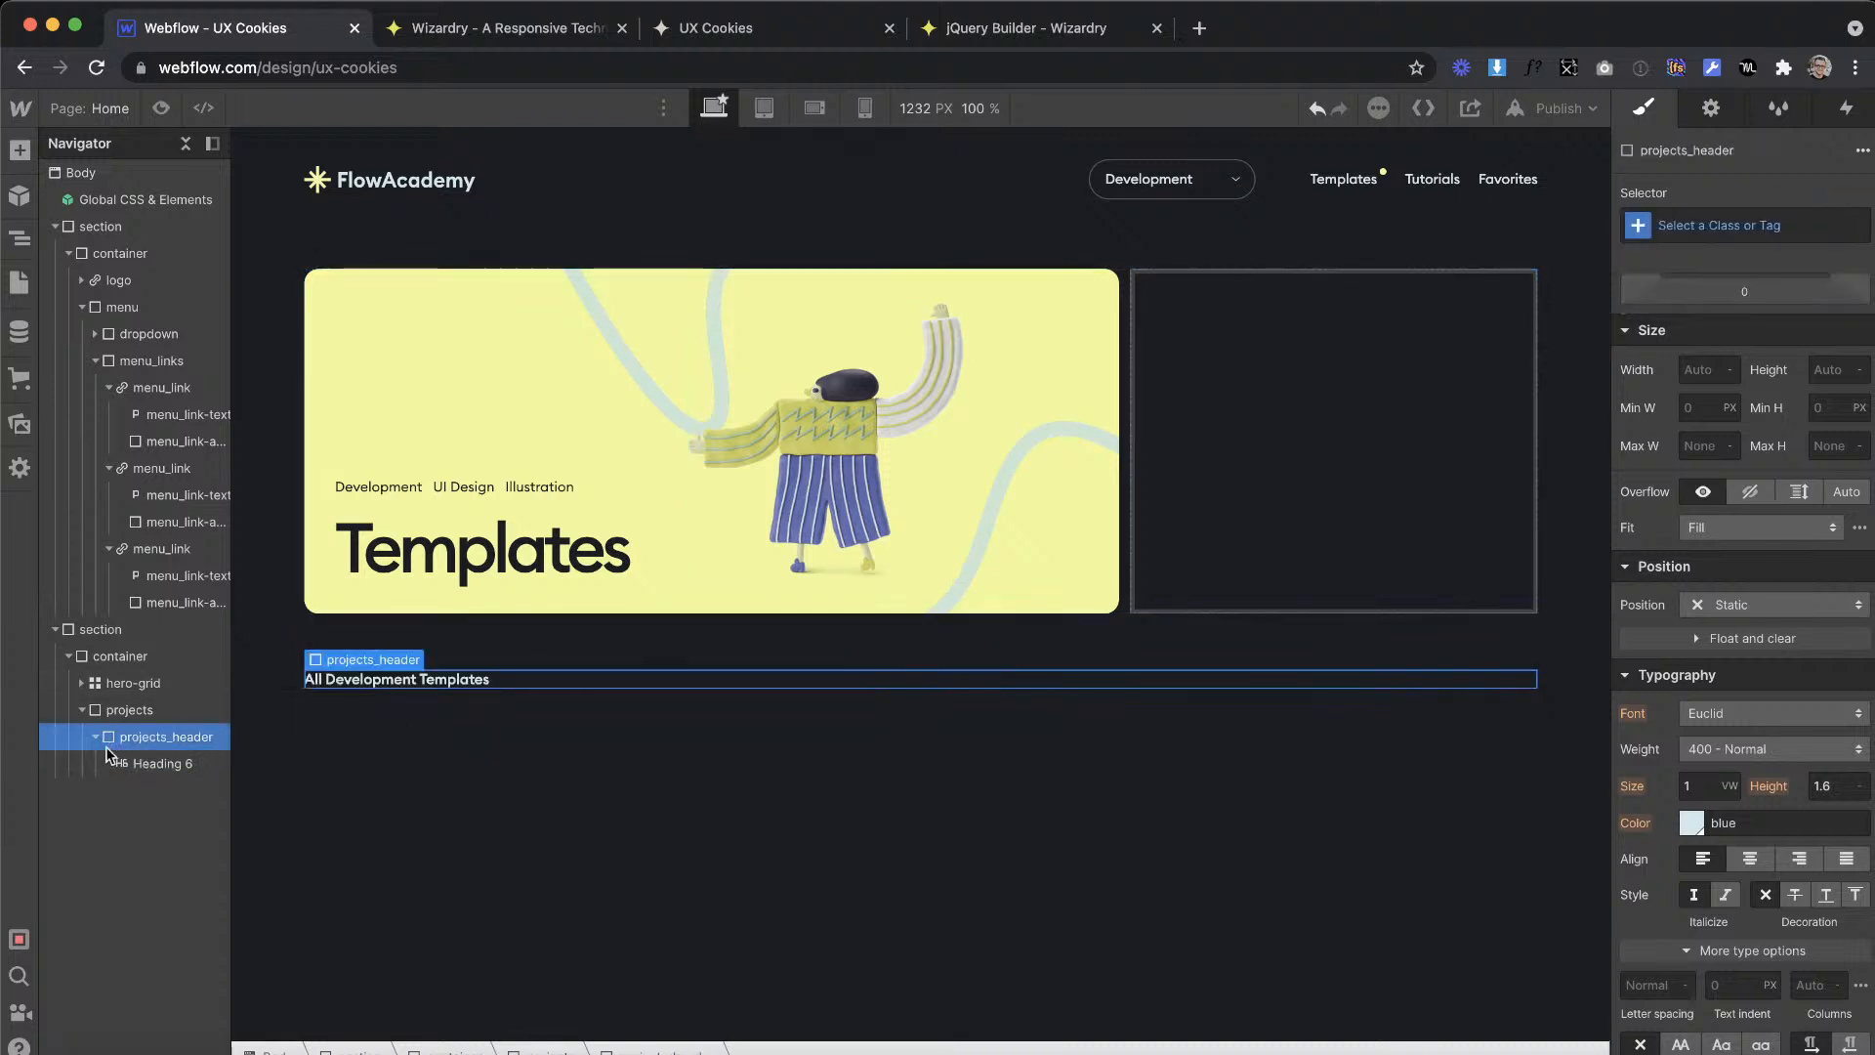
Step: Add a second div block inside projects_header, below the heading, and give it the class projects_buttons
left_click(20, 151)
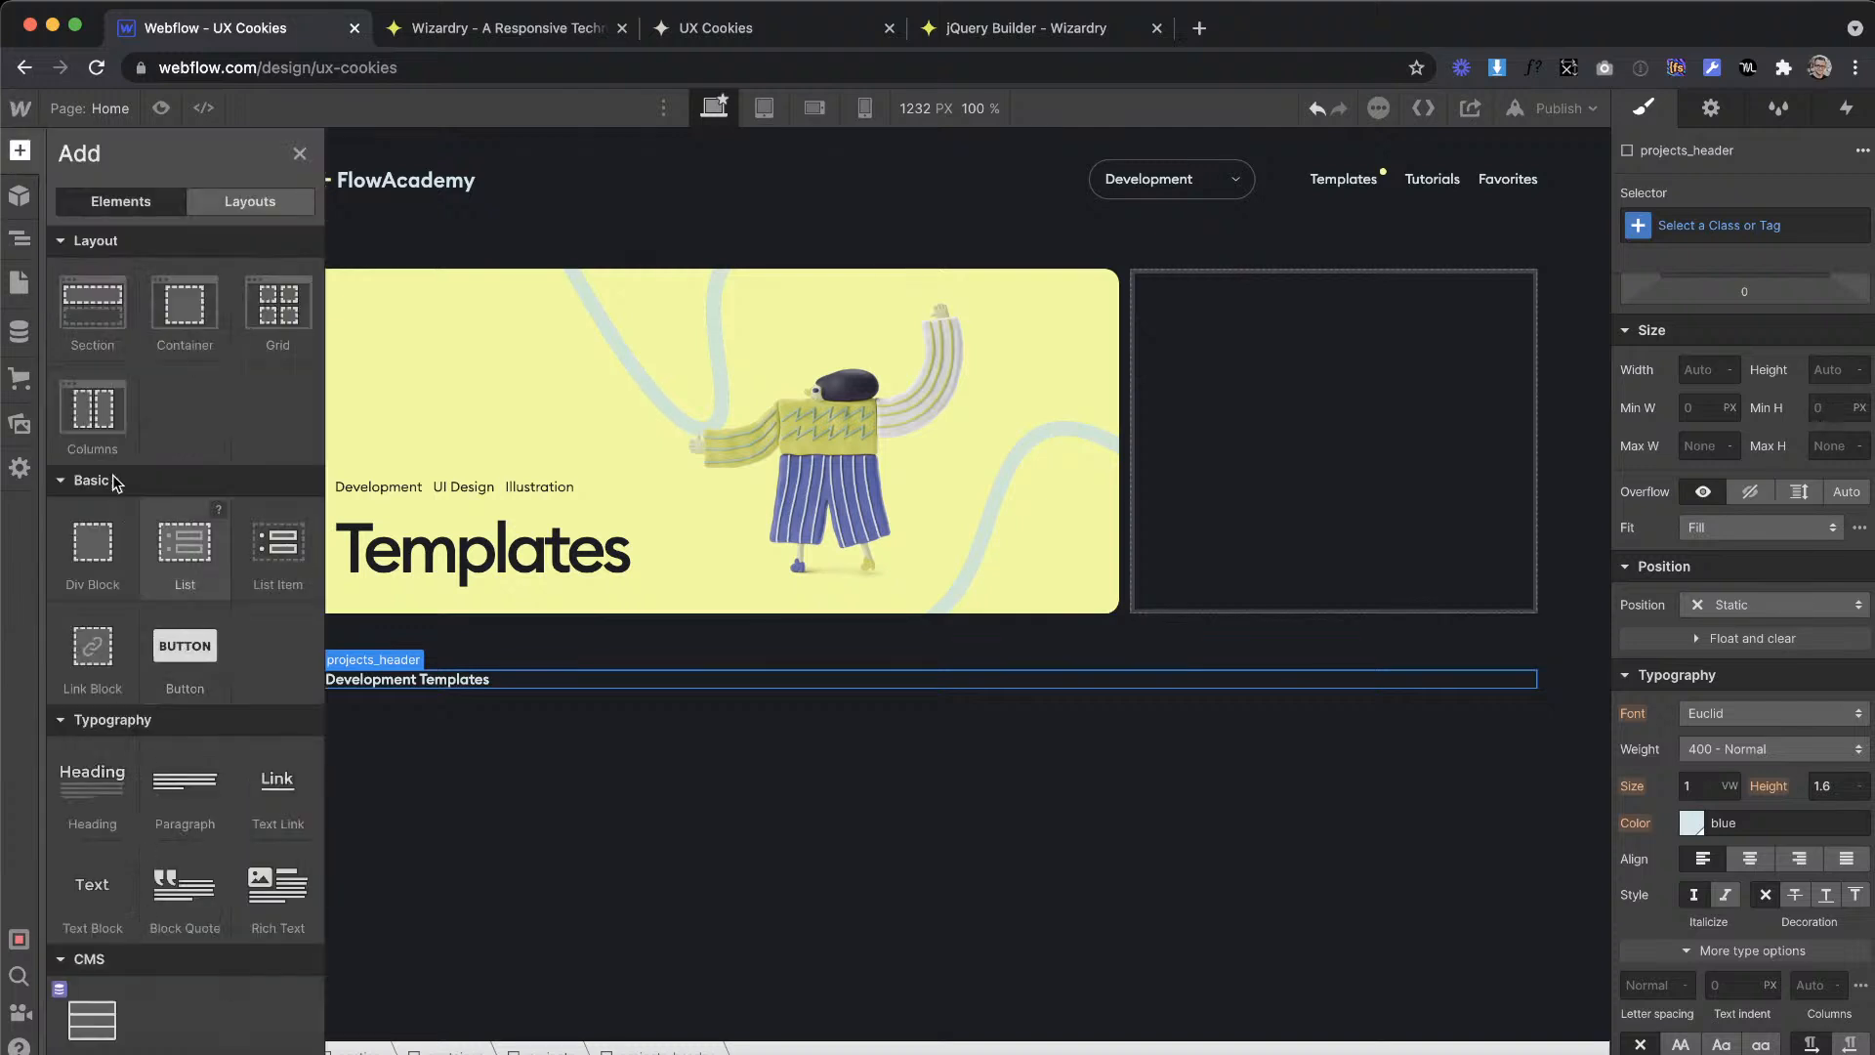
left_click_drag(538, 678, 508, 680)
left_click(1746, 228)
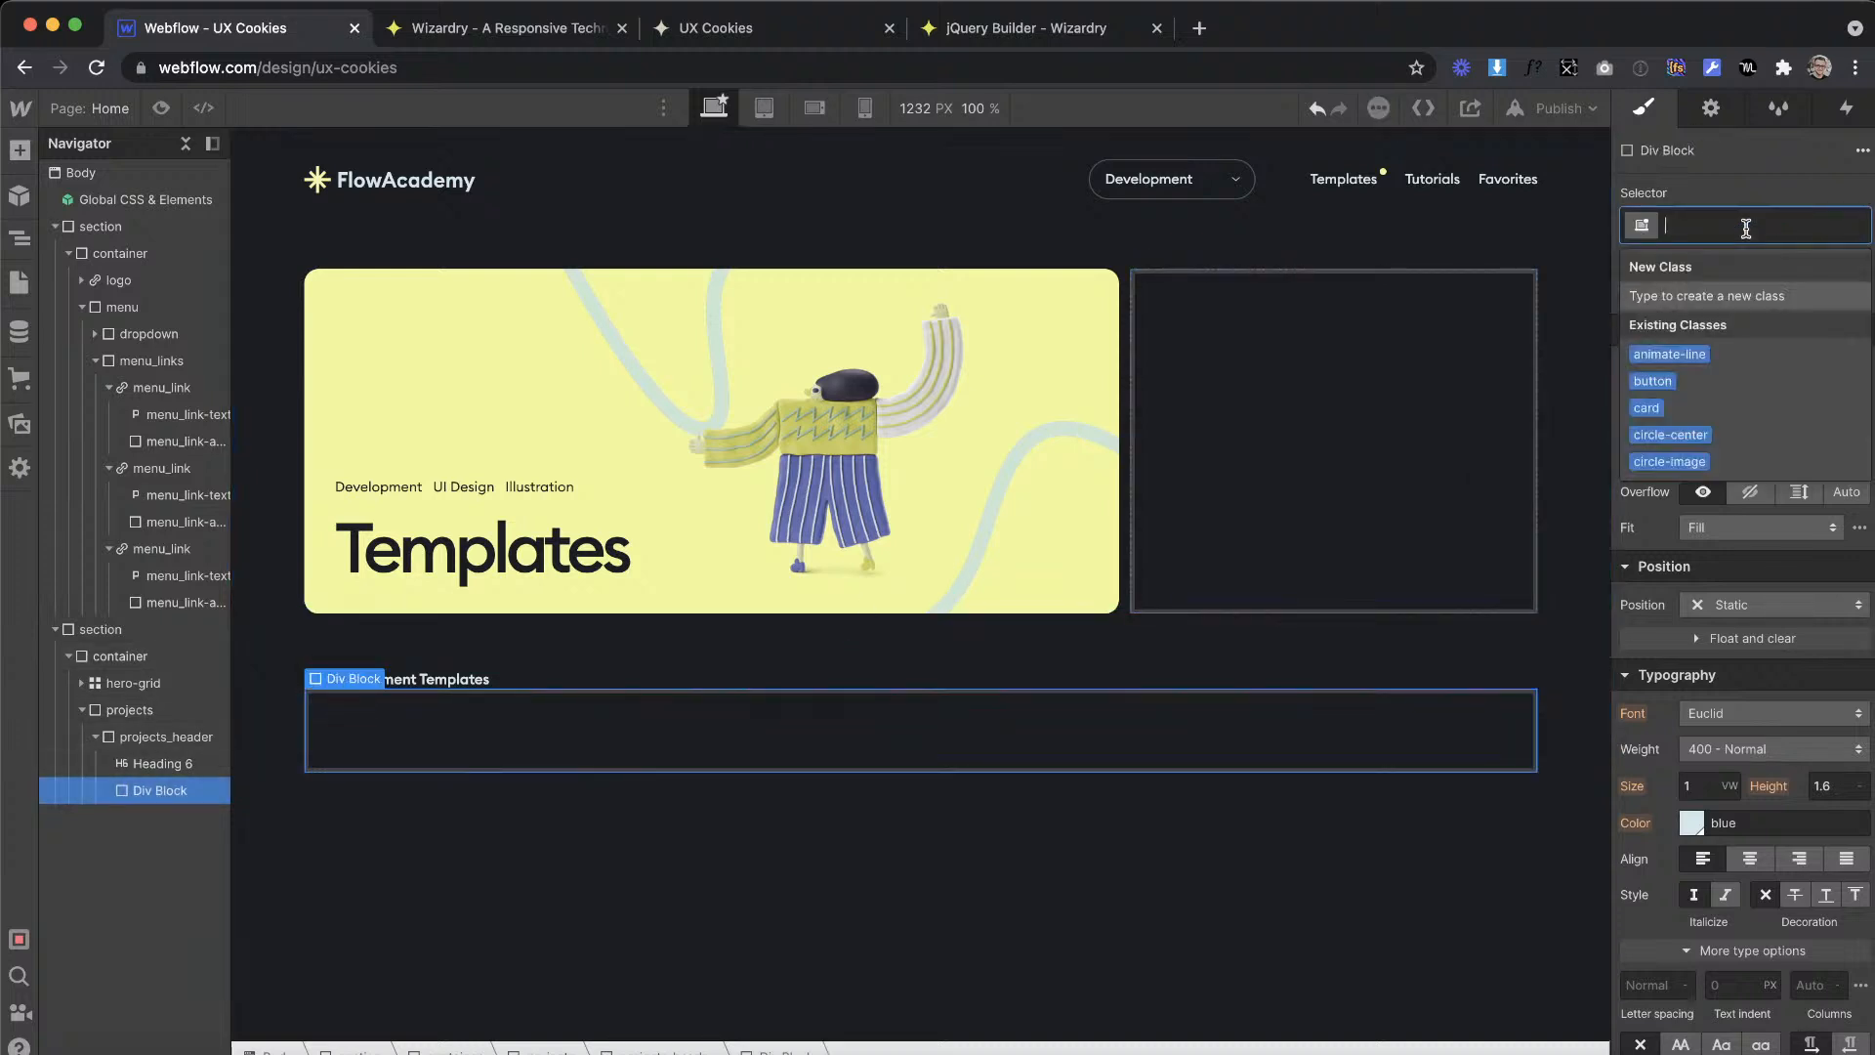
type("projects_buttons")
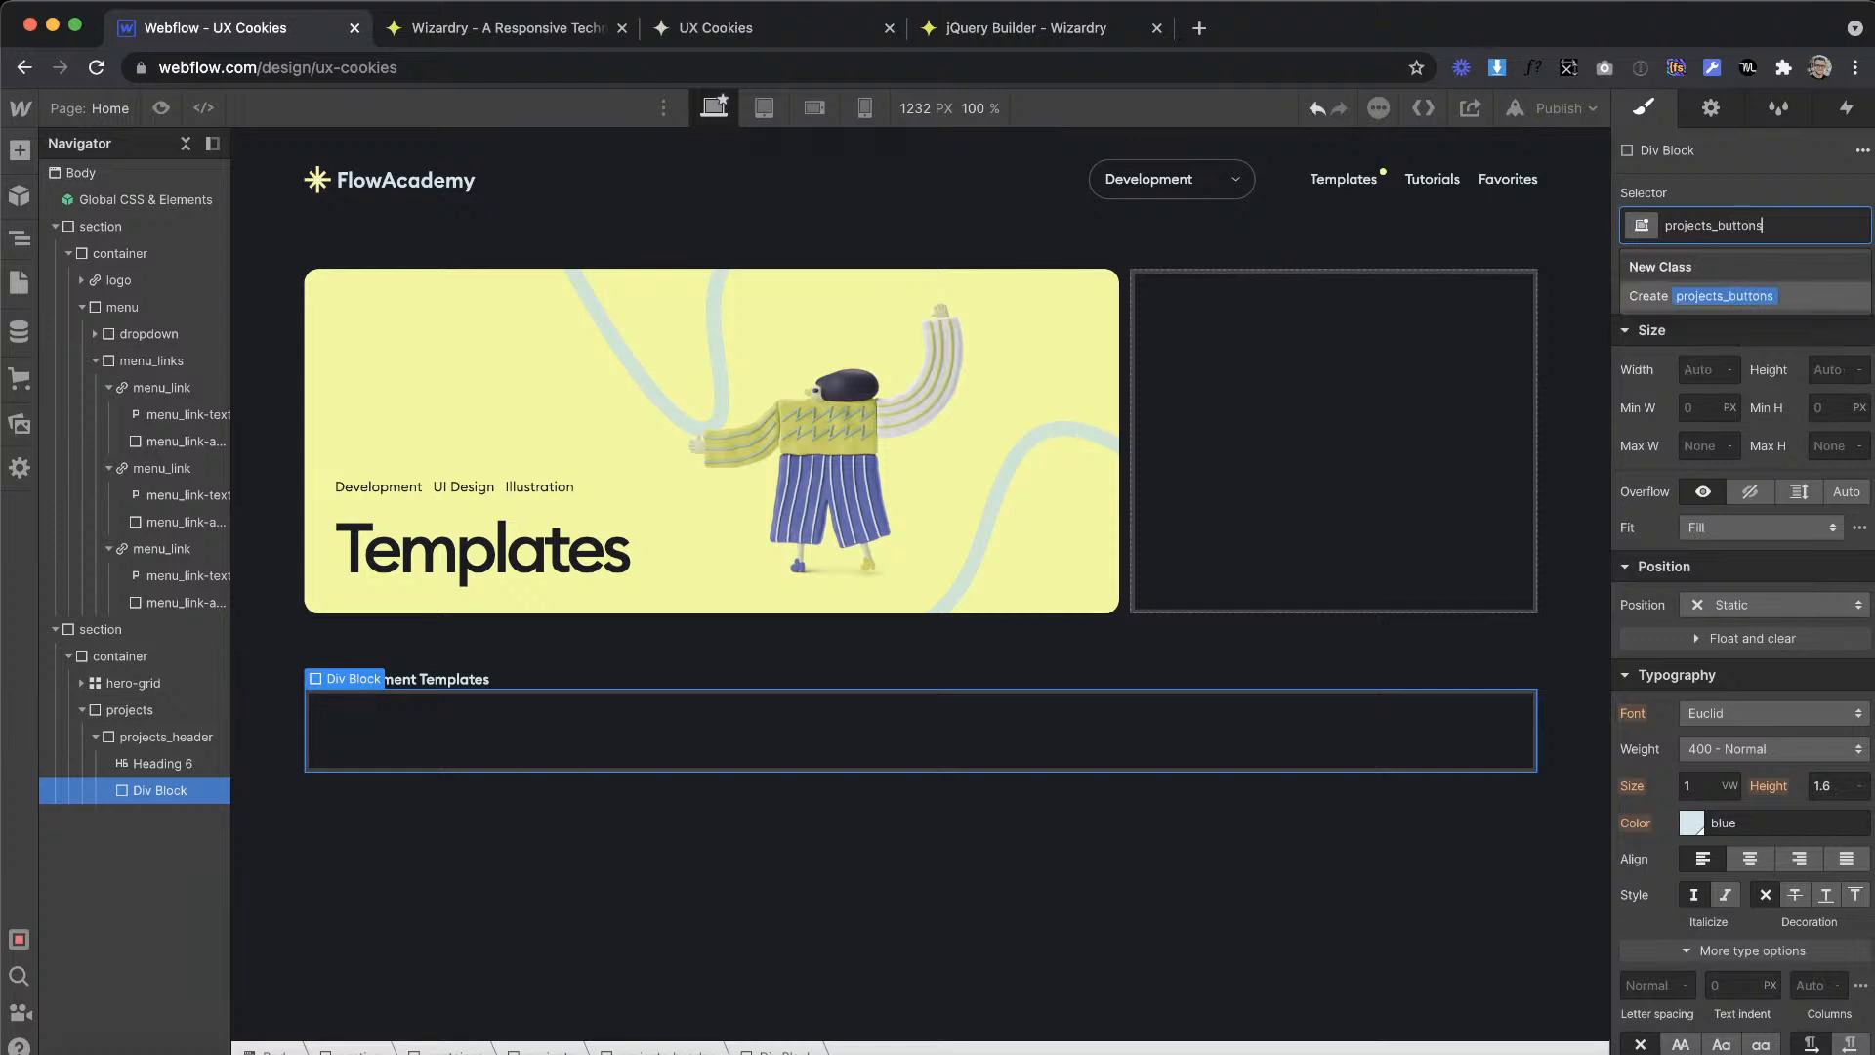
key("Return")
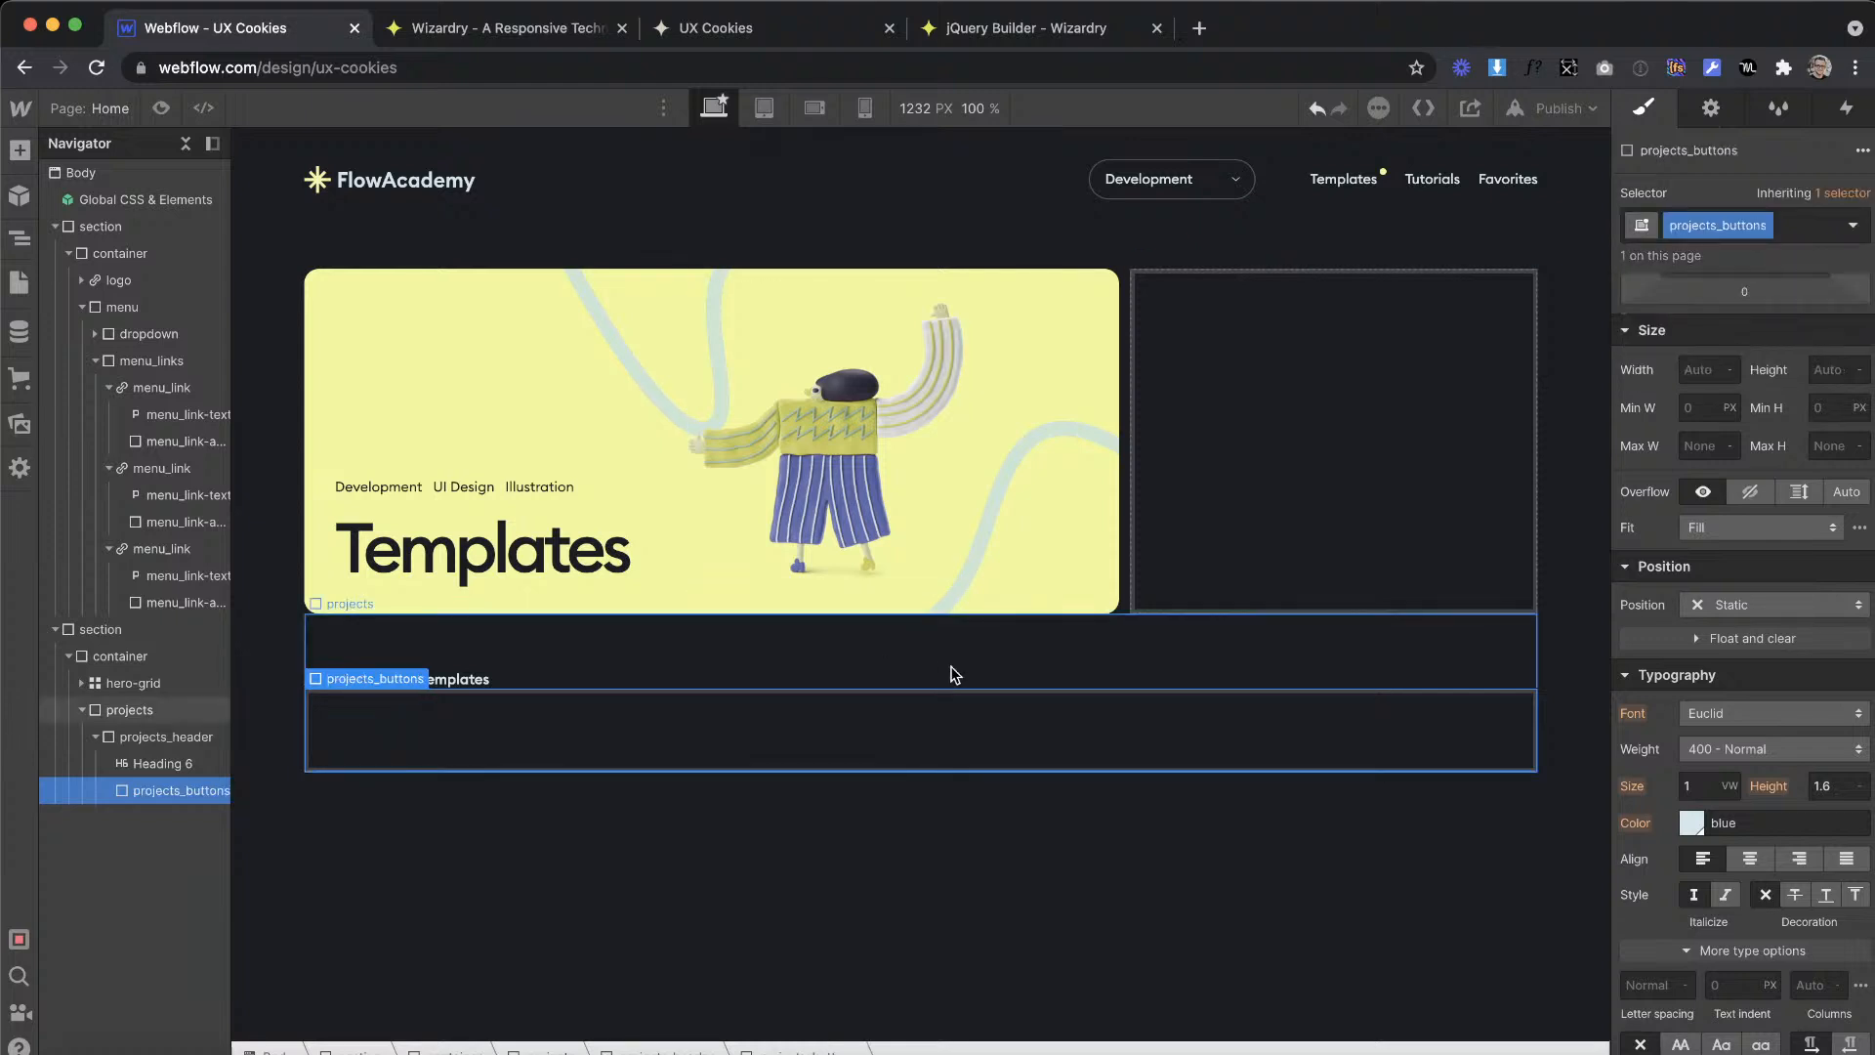
Step: Set projects_header to a horizontal flex layout with items aligned to the end and justified with space between
left_click(182, 734)
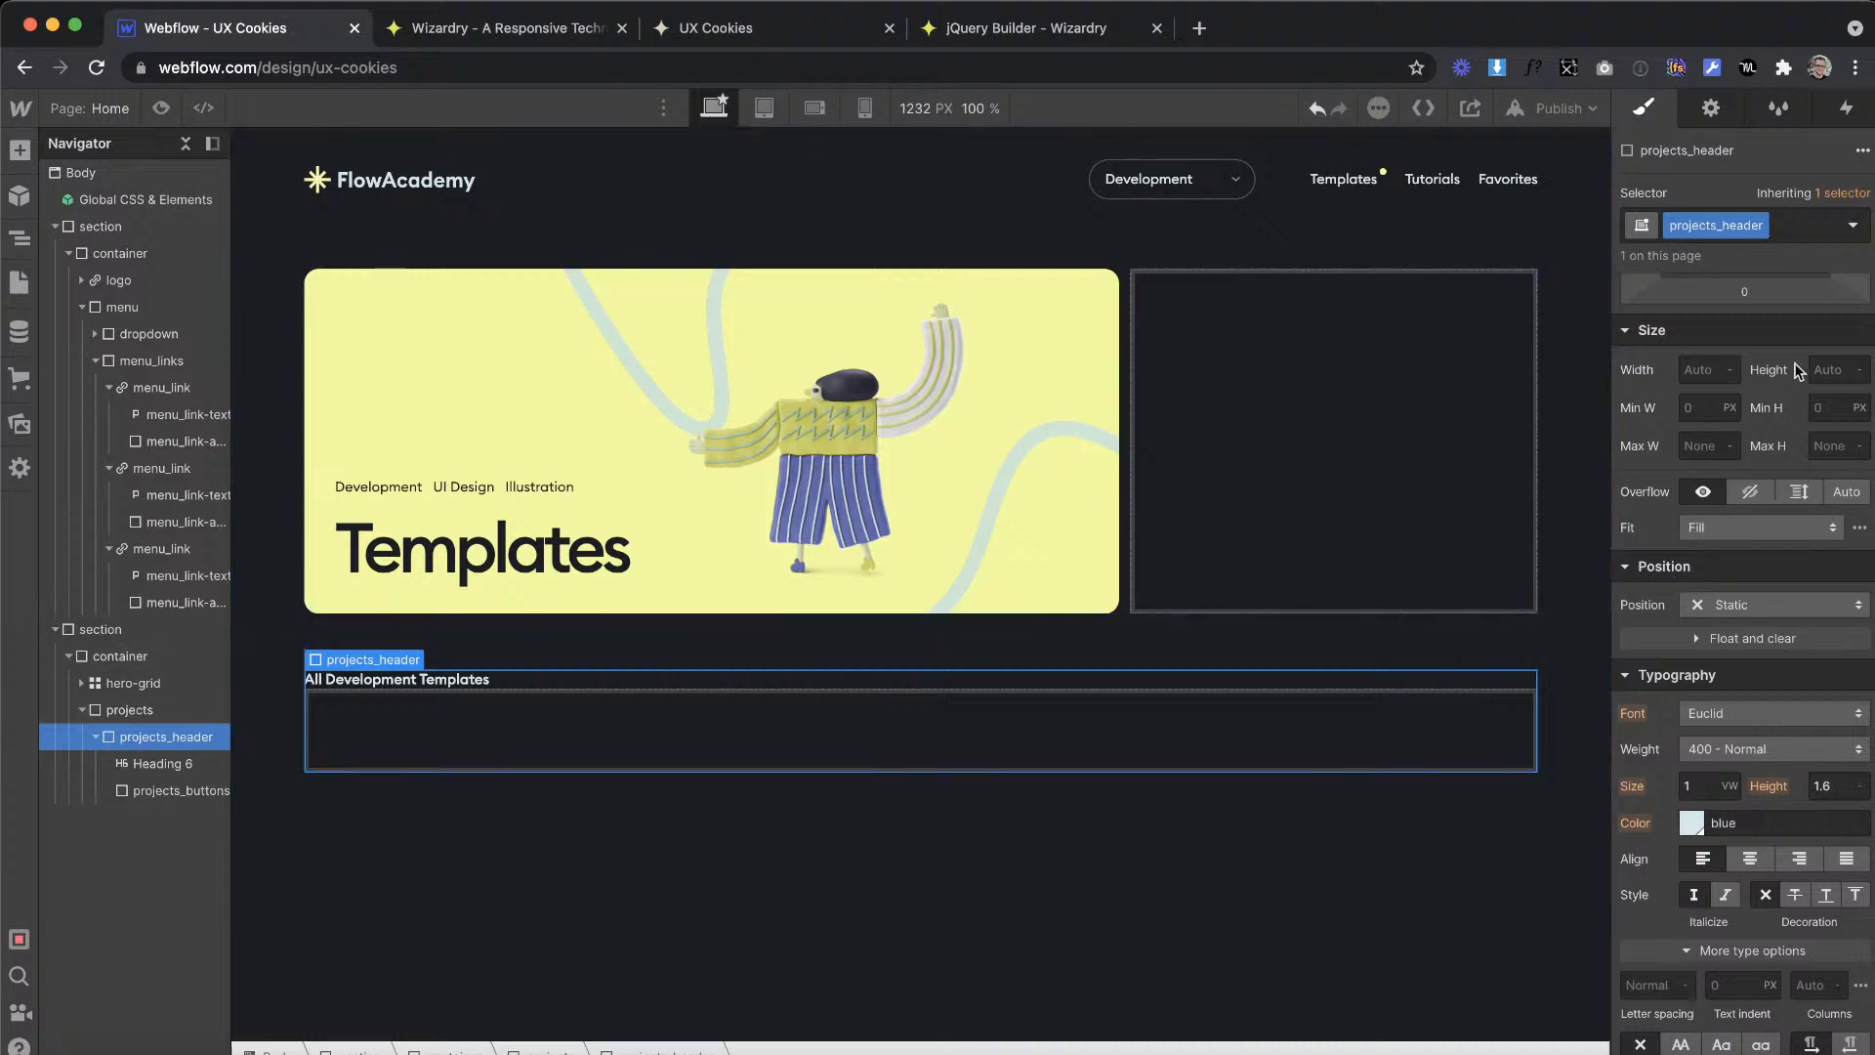
scroll(1748, 352, "up", 3)
left_click(1726, 325)
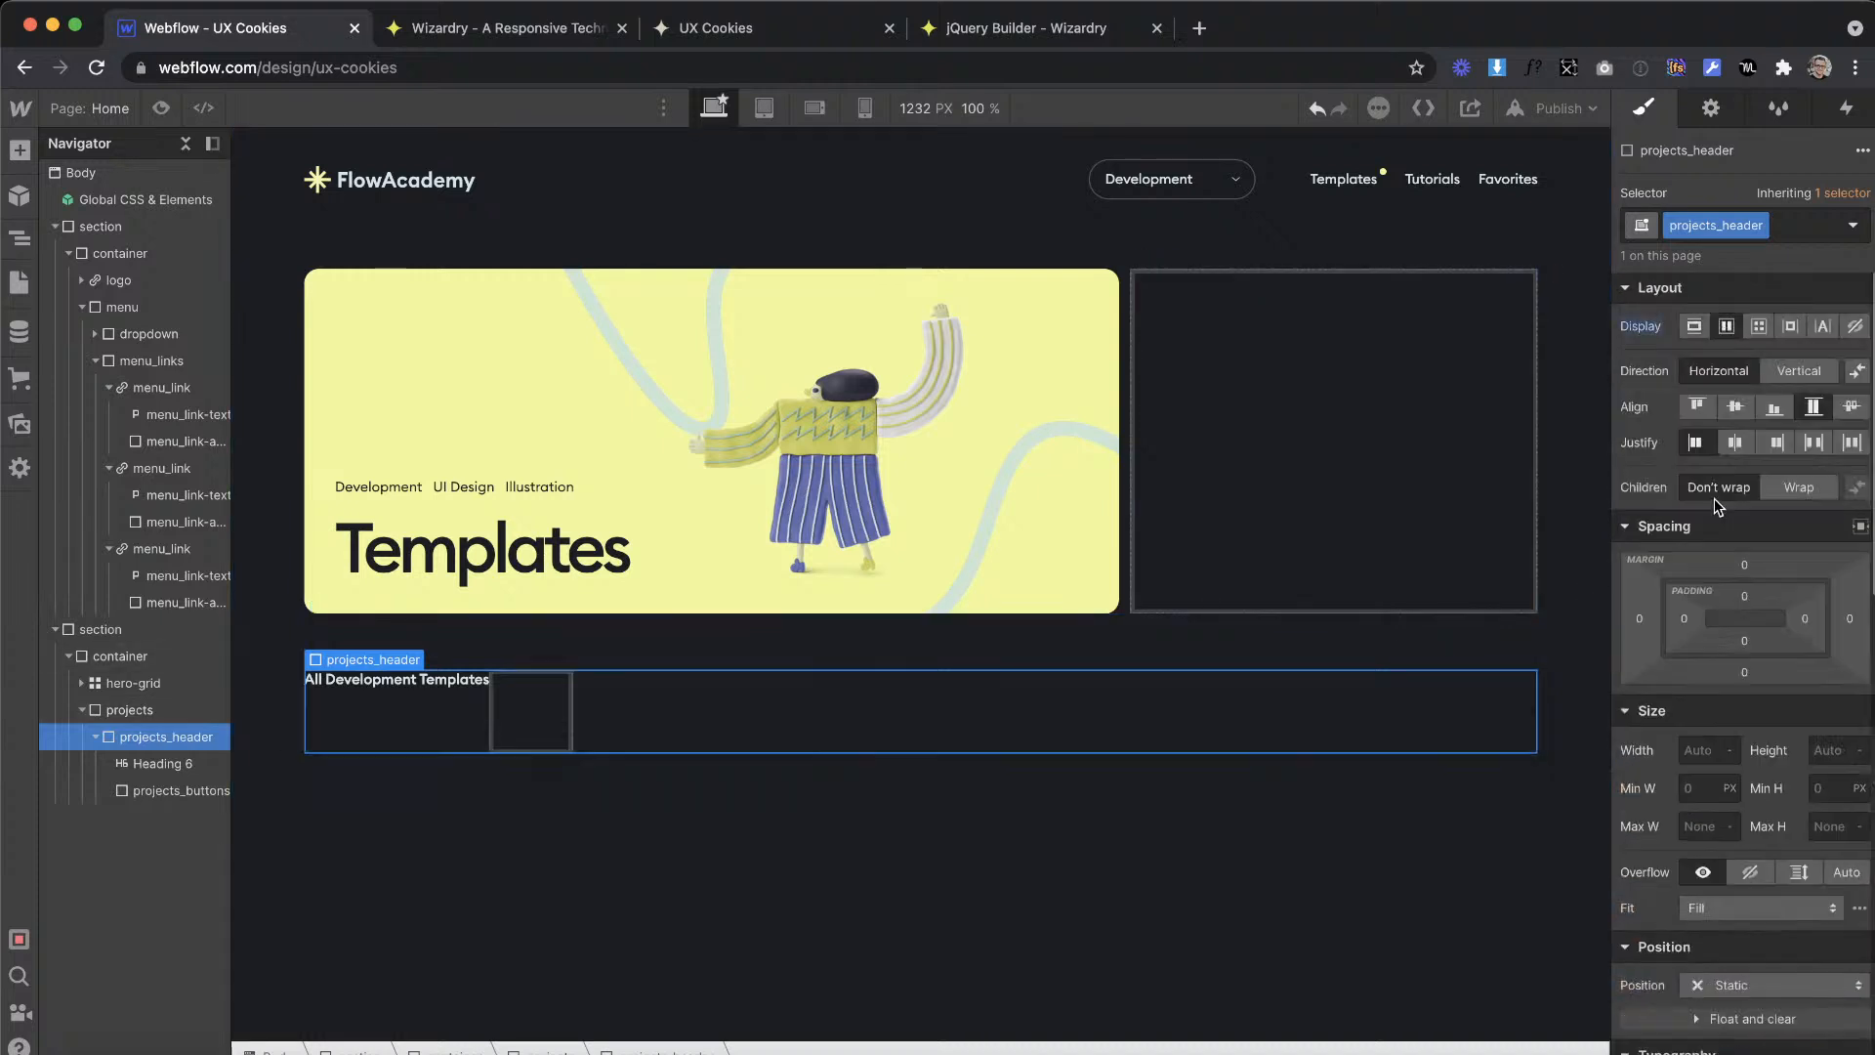
left_click(1774, 406)
left_click(1812, 444)
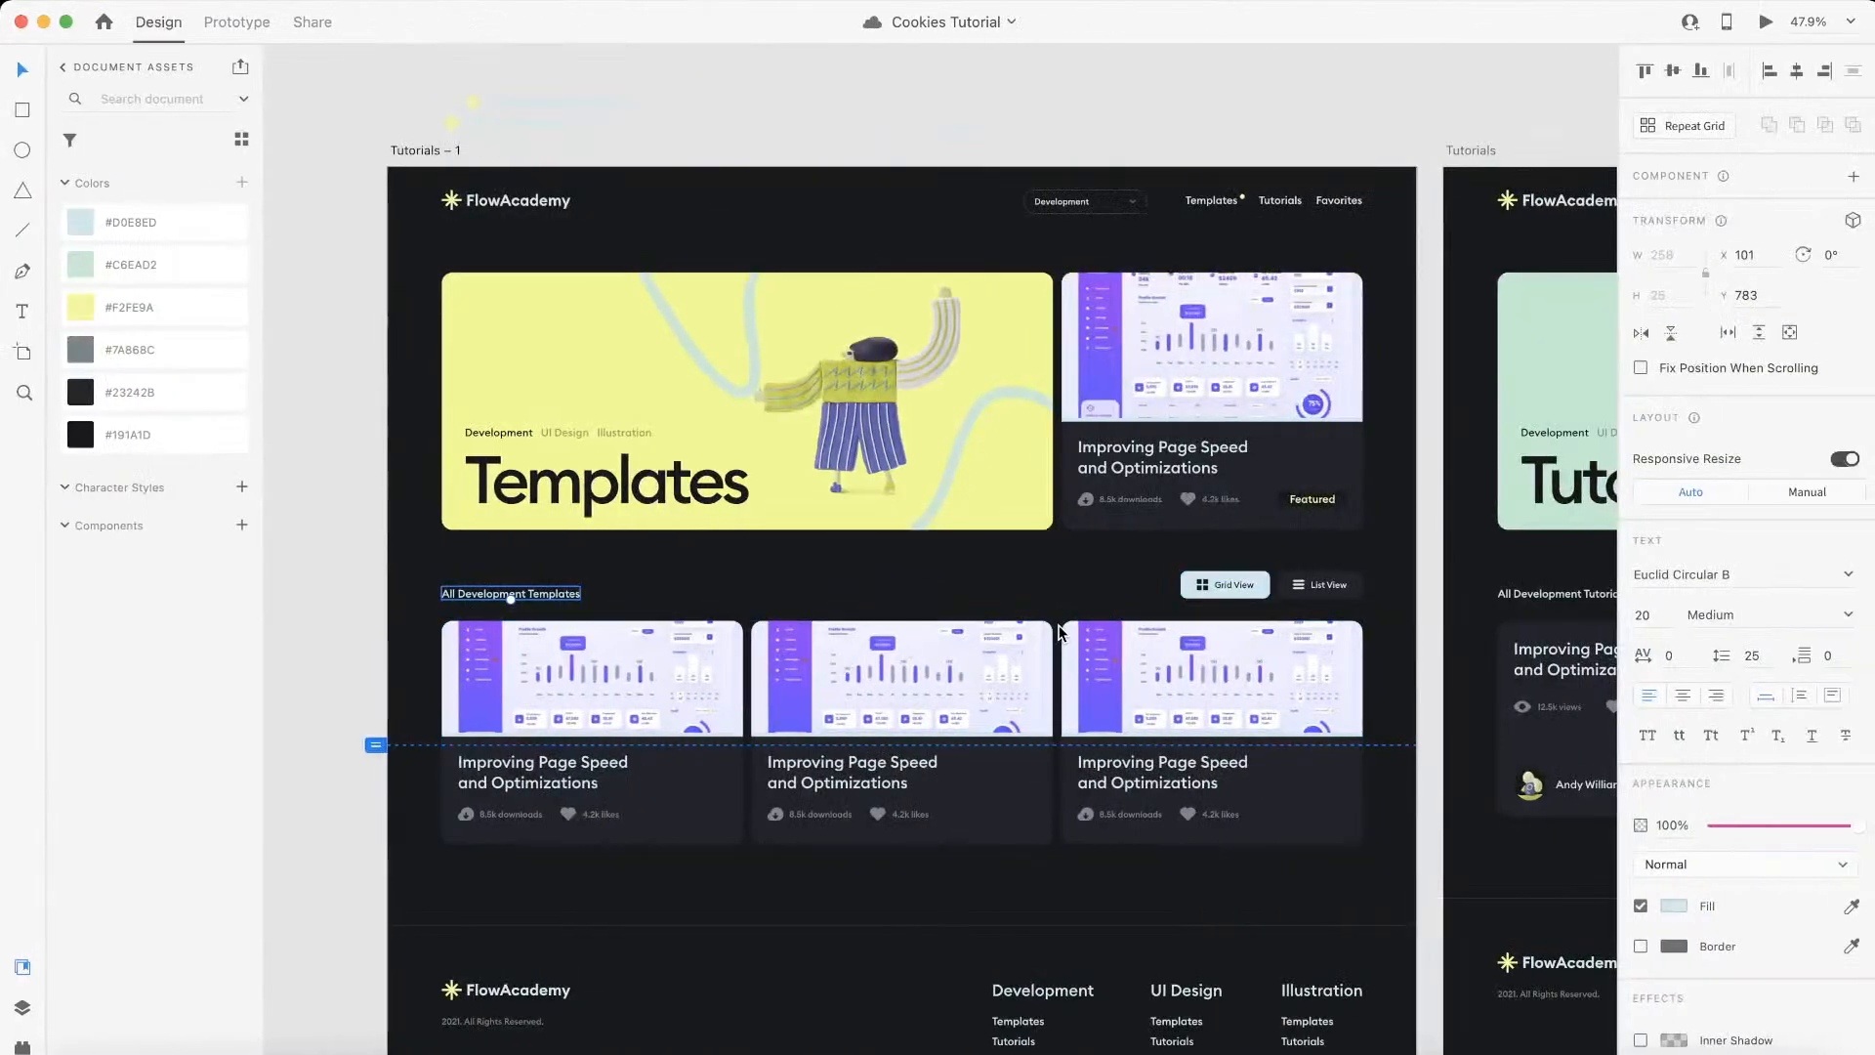
Step: Select the Grid View button in Adobe XD, and in Webflow add a link block with class projects_button inside projects_buttons
scroll(1231, 590, "up", 5)
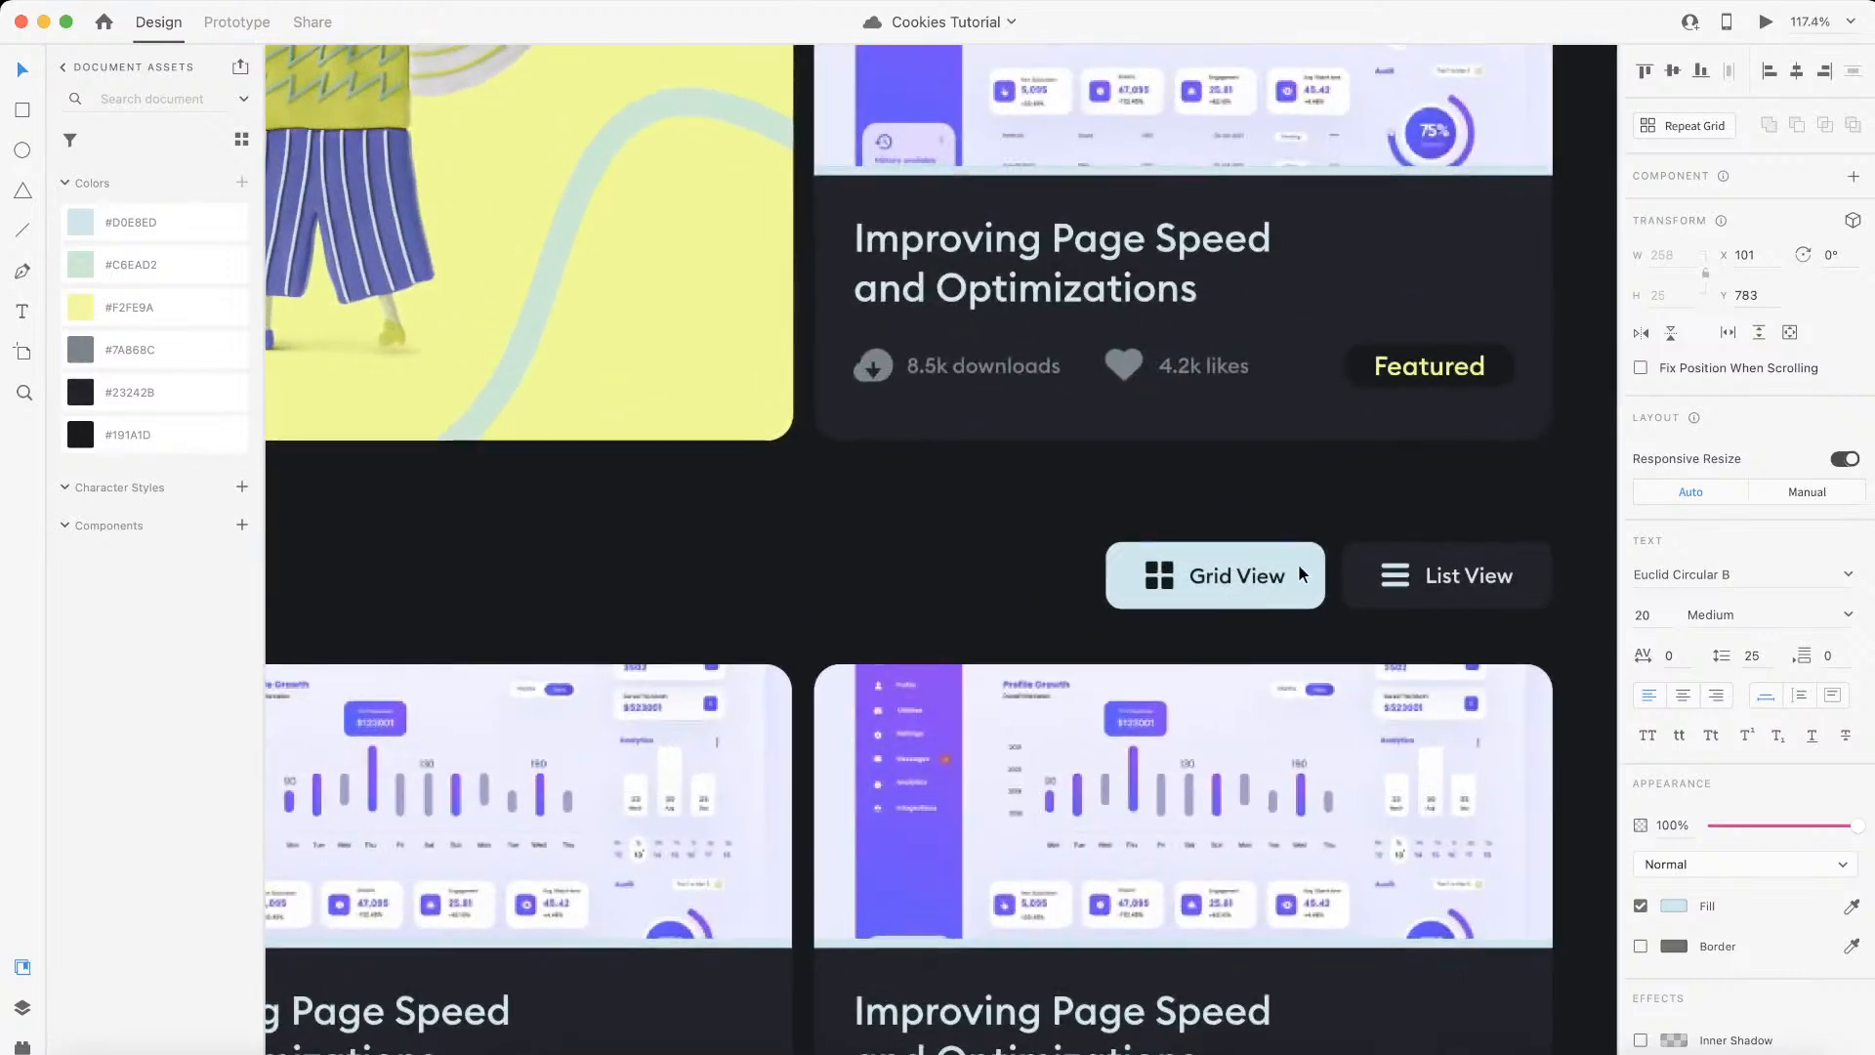
left_click(1297, 566)
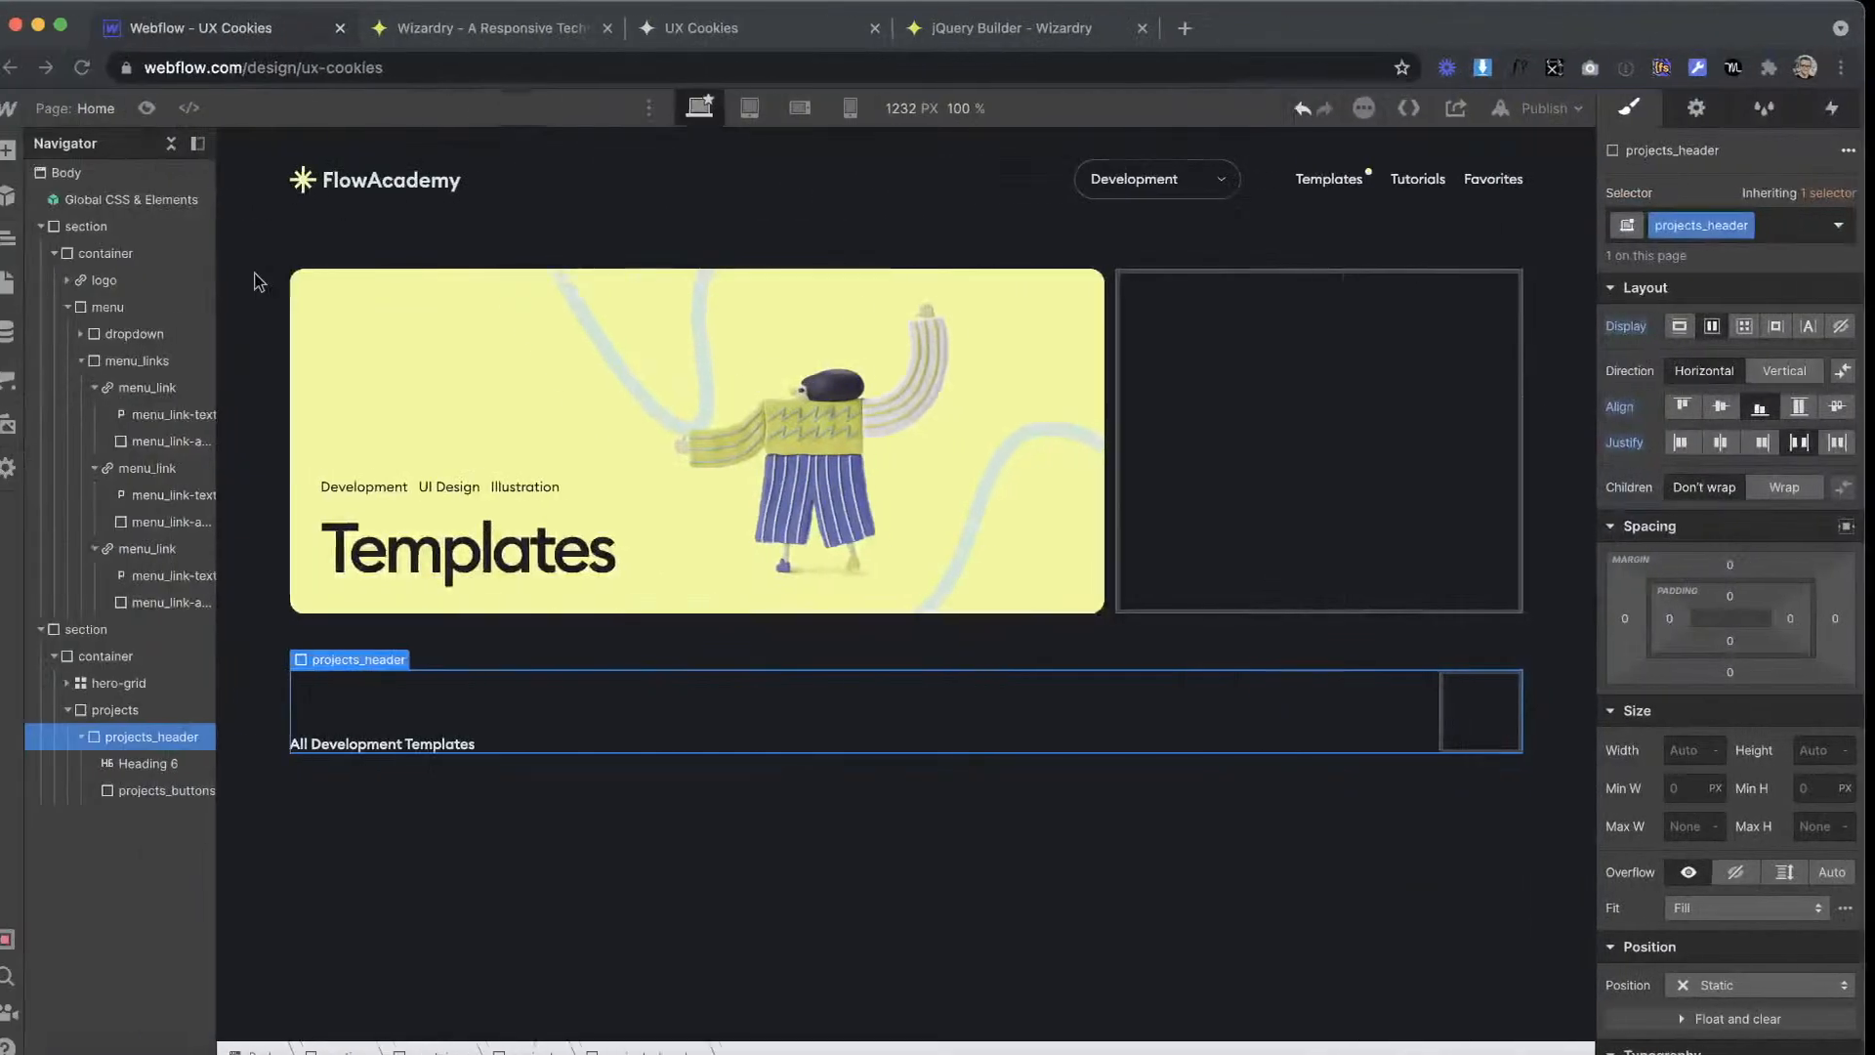
left_click(20, 151)
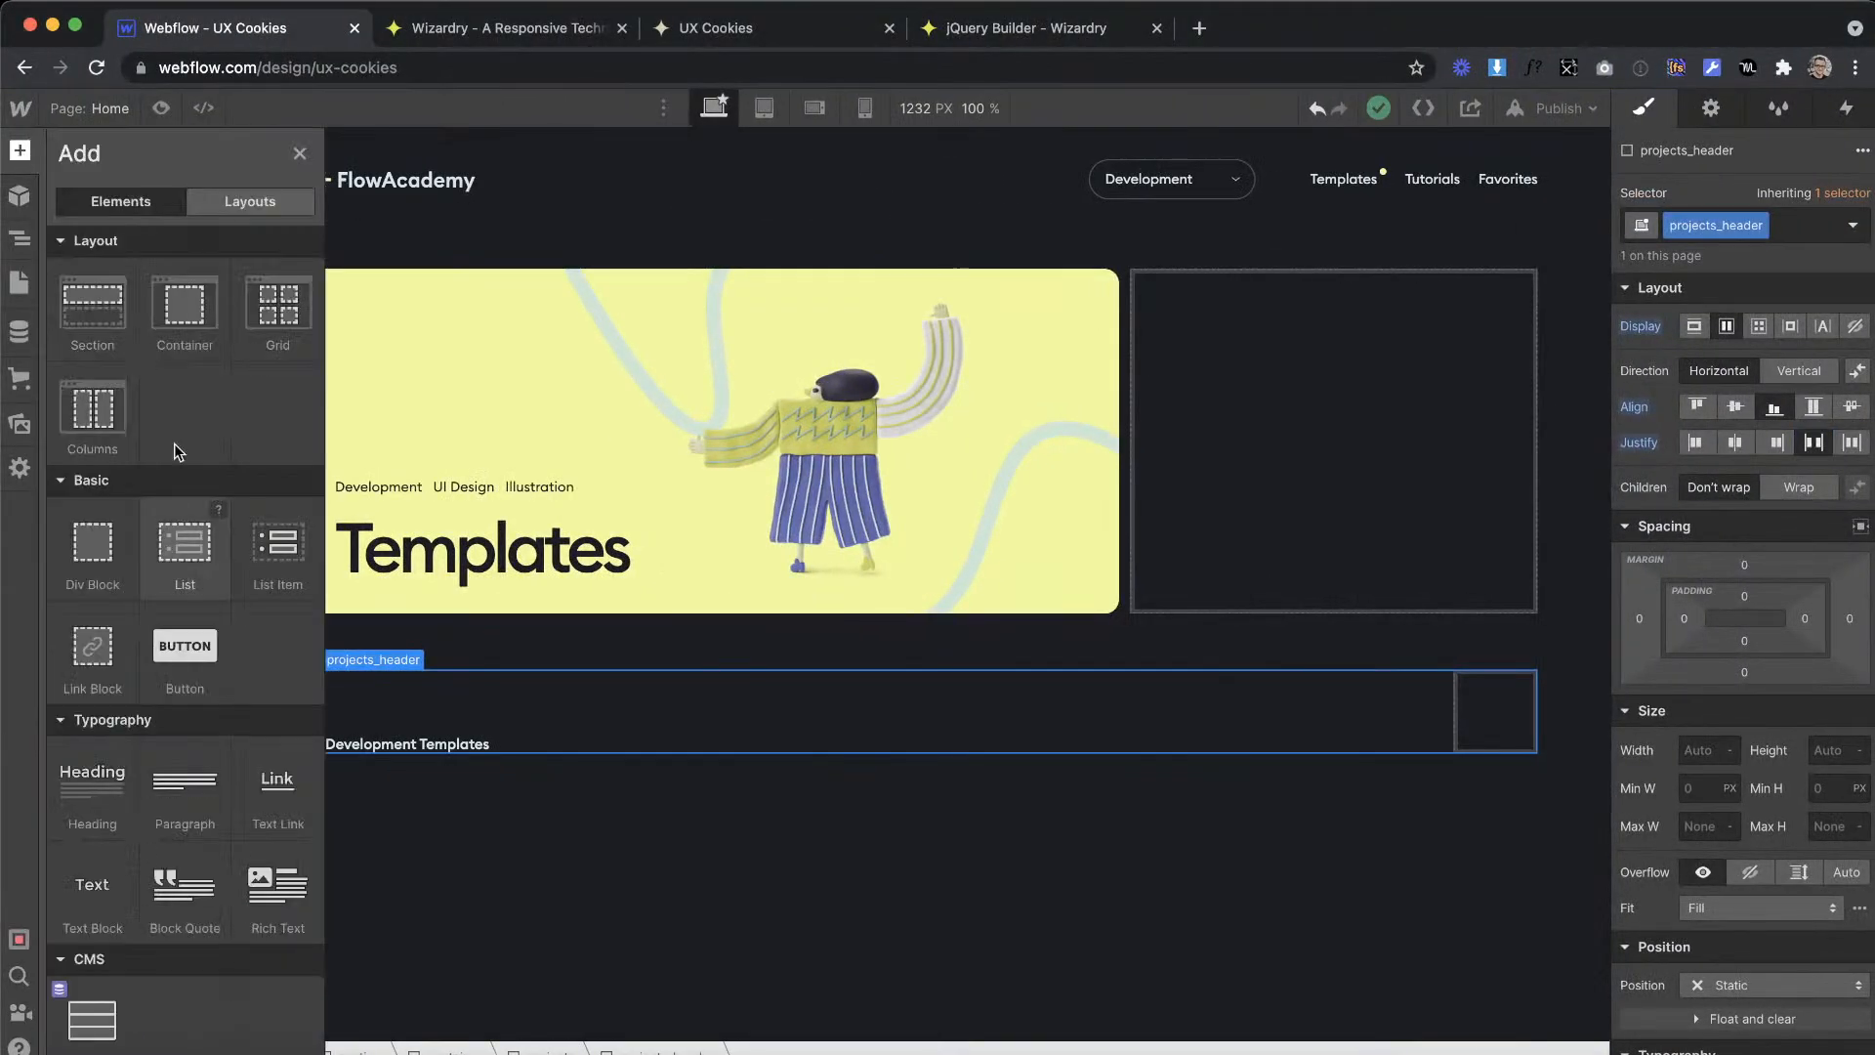
left_click_drag(1498, 714, 1494, 711)
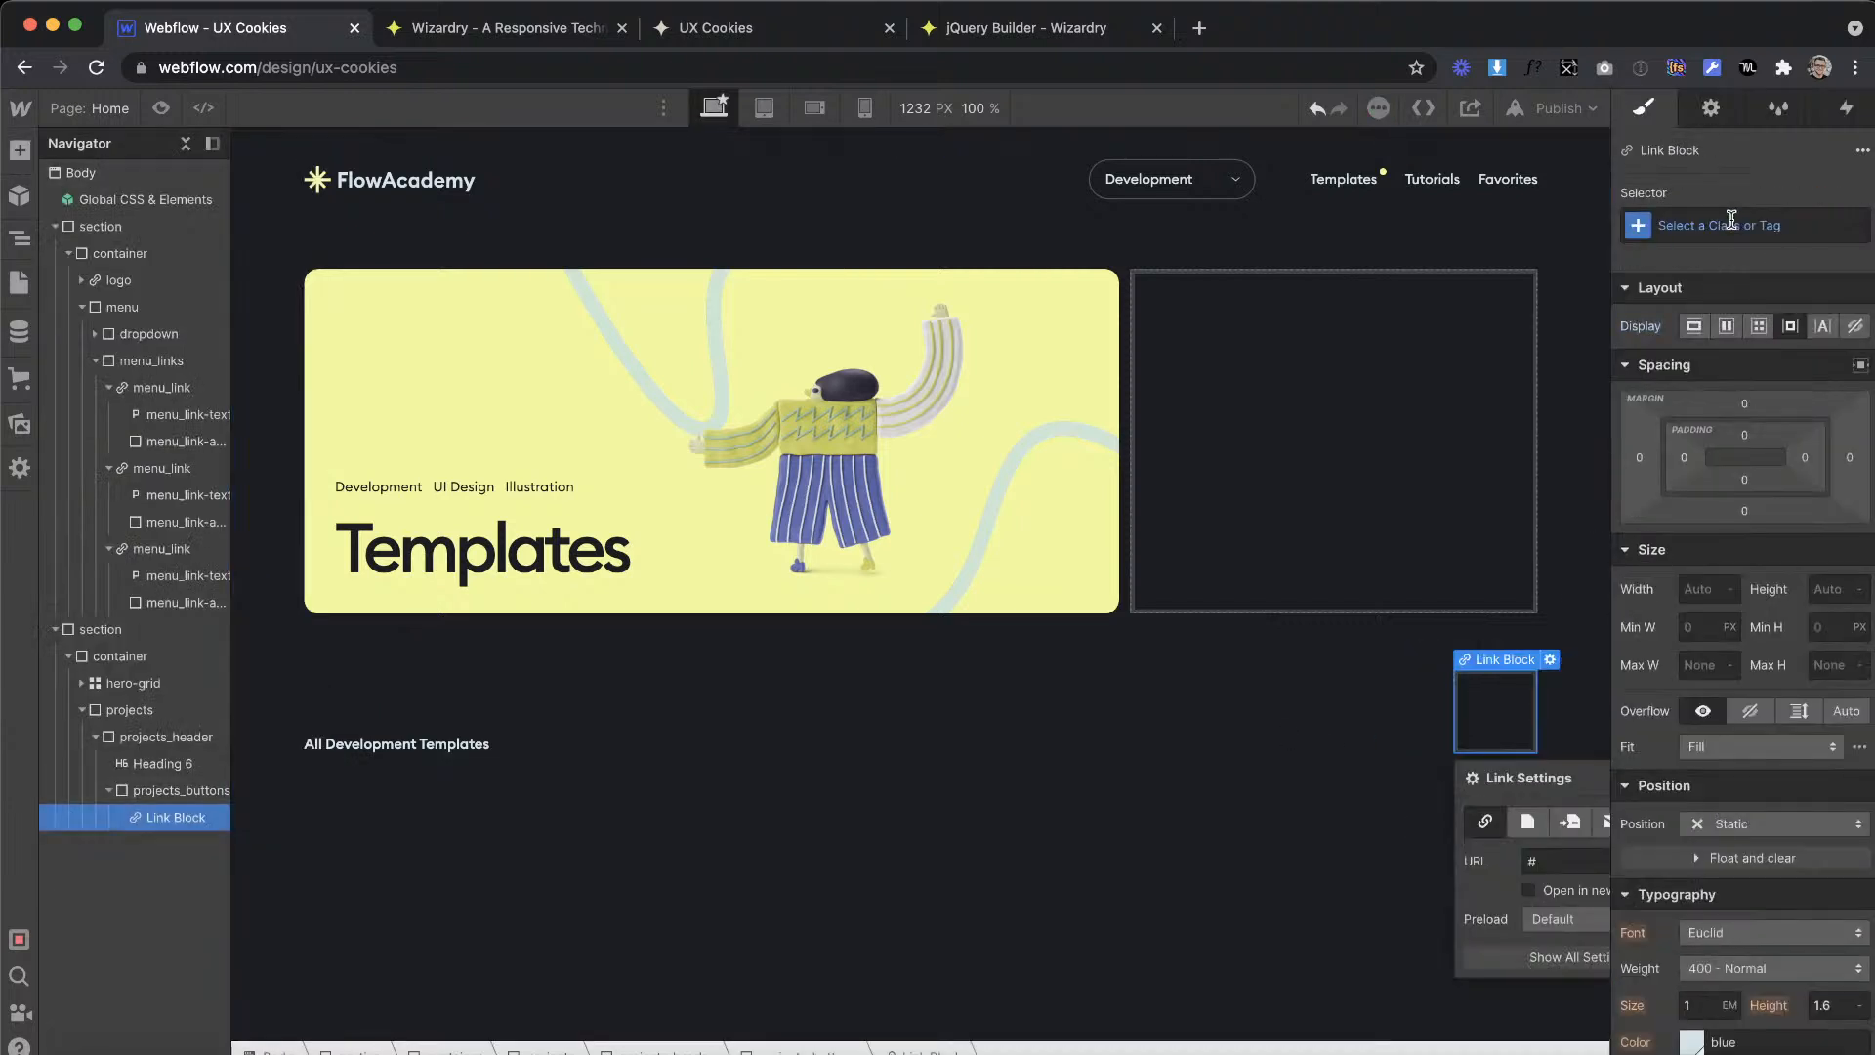
left_click(1716, 217)
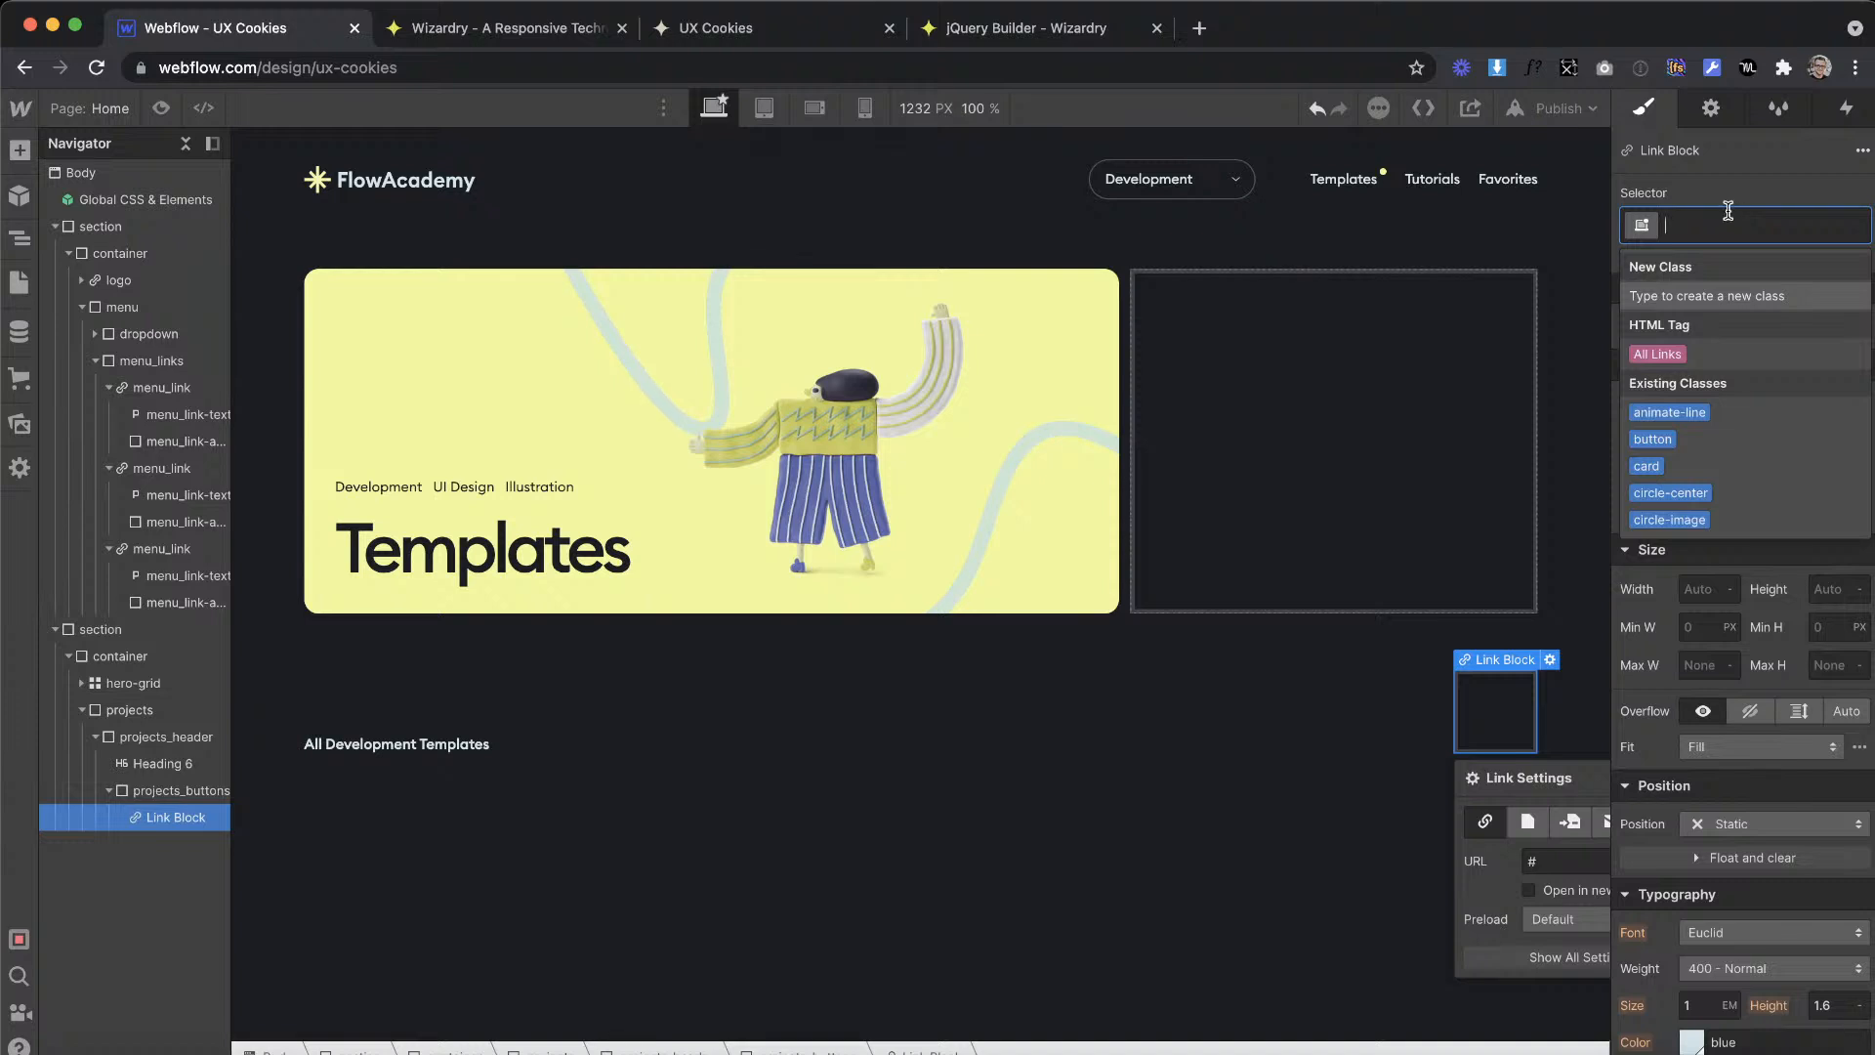
key("BackSpace")
type("projec")
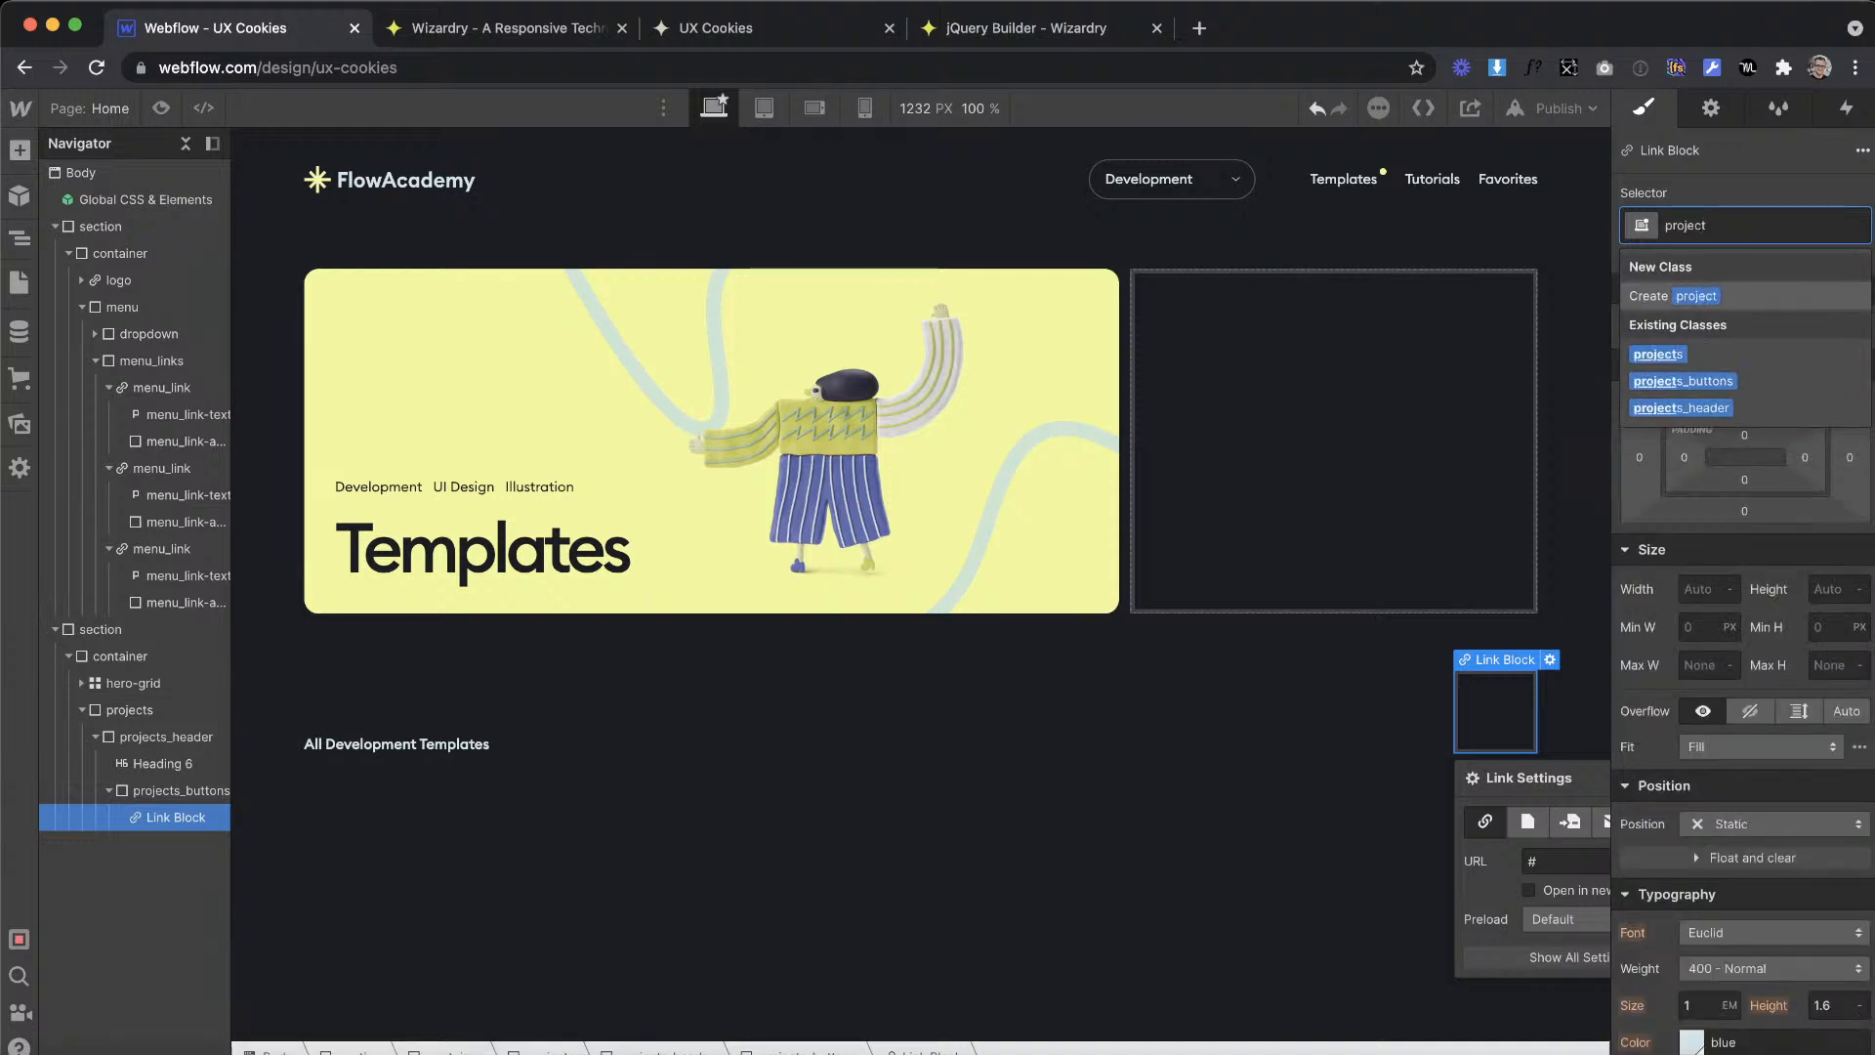
type("ts_button")
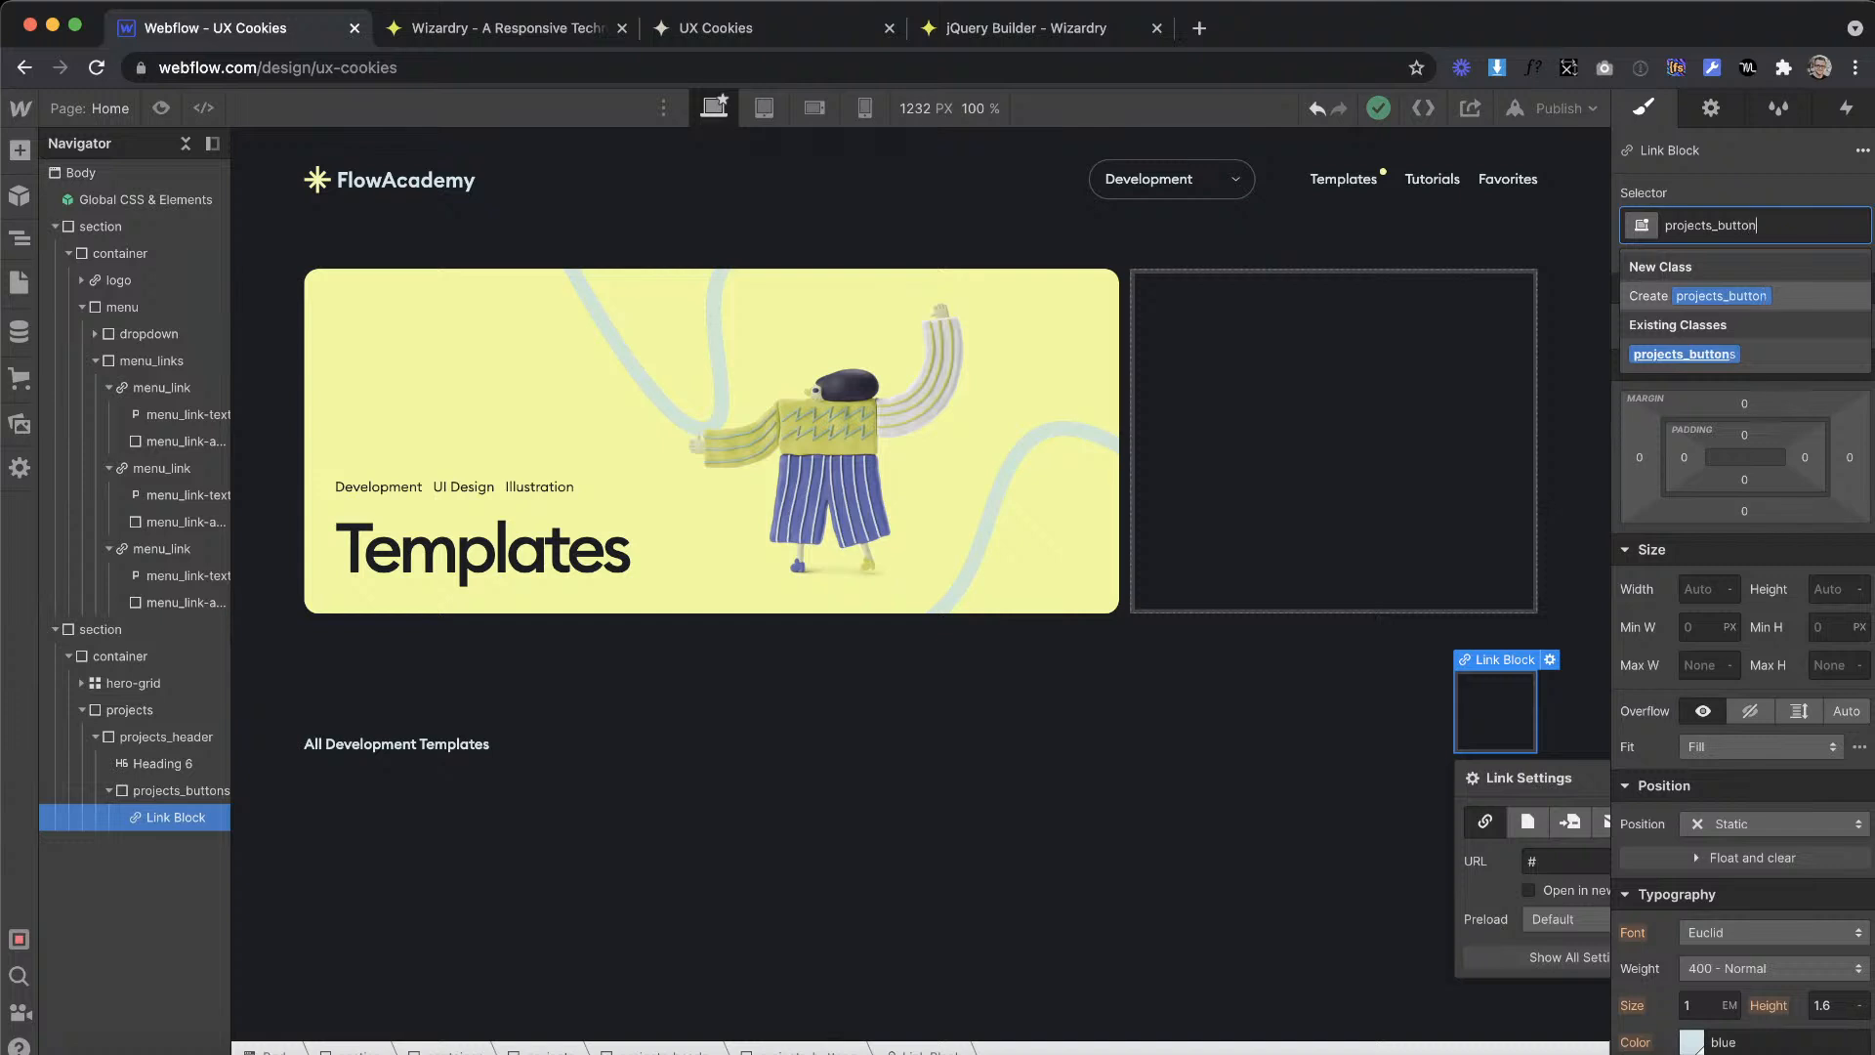
key("Return")
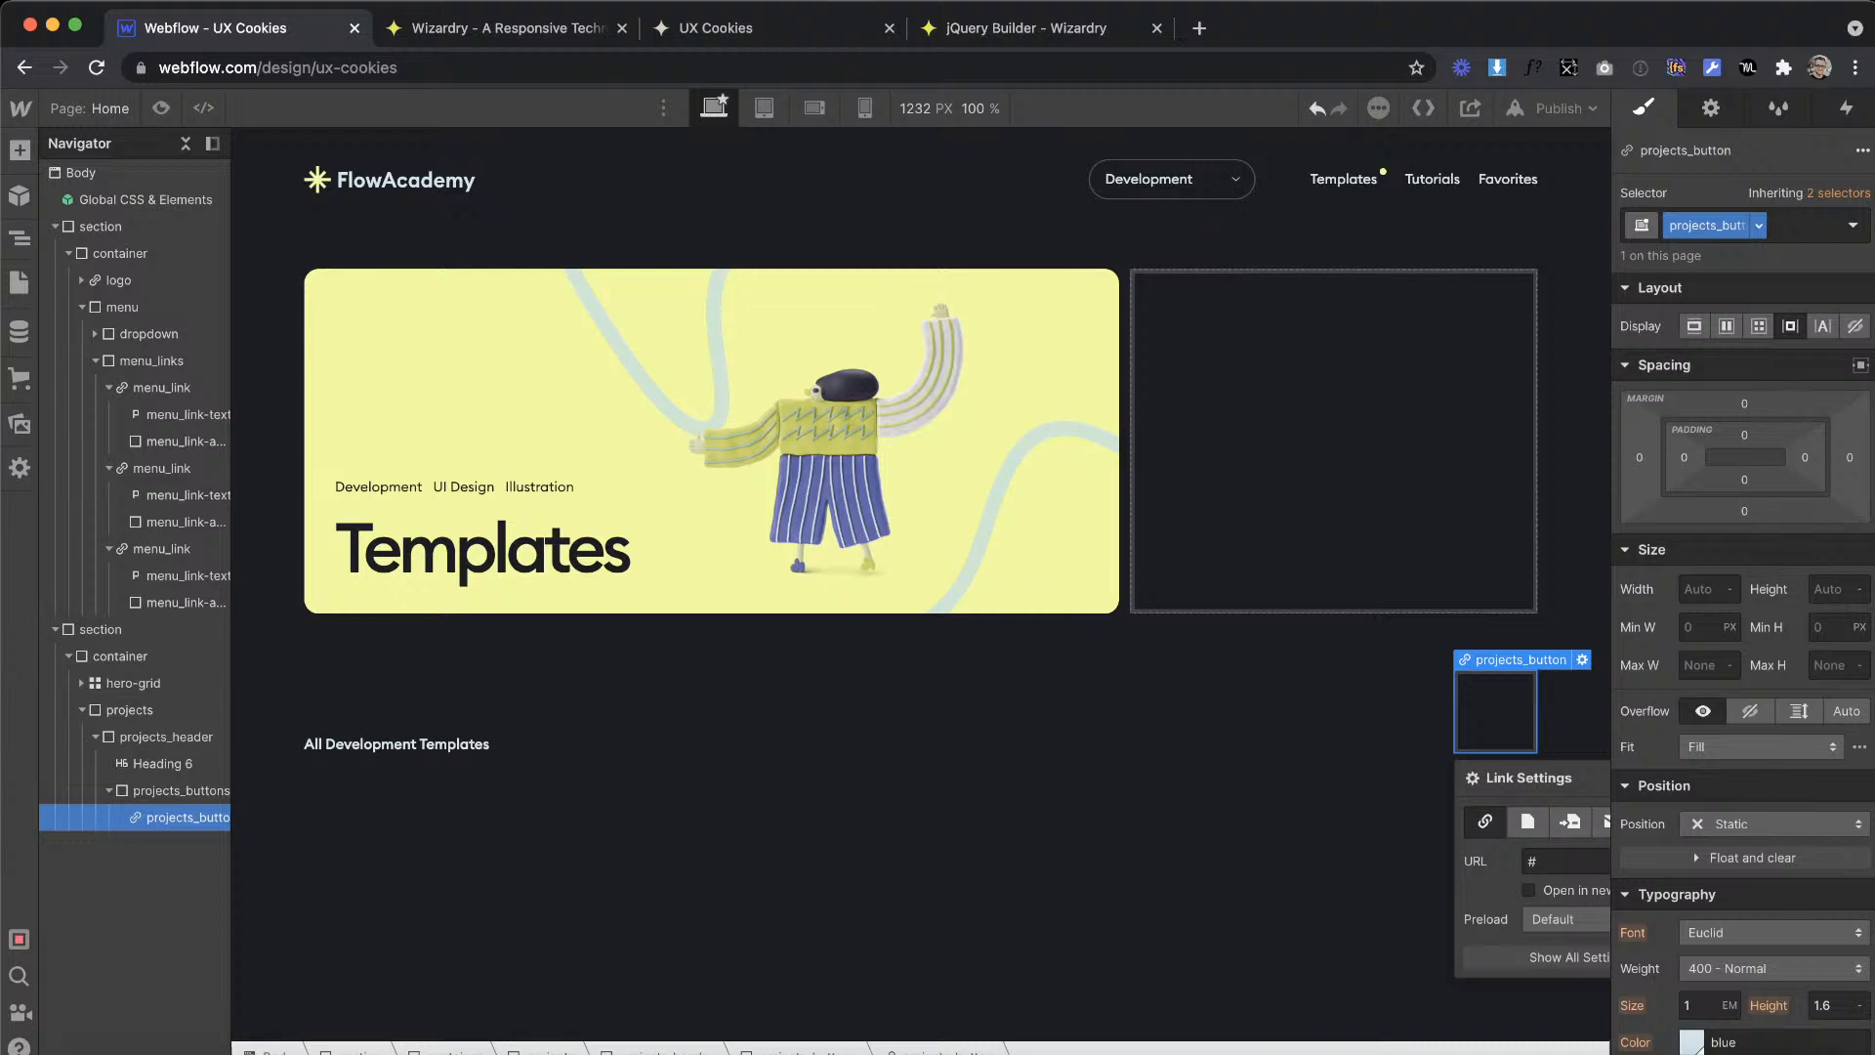
Step: In Adobe XD, measure the Grid View button's spacing to the List View button and the card above, and select the Tutorials – 1 artboard
key("ctrl+Right")
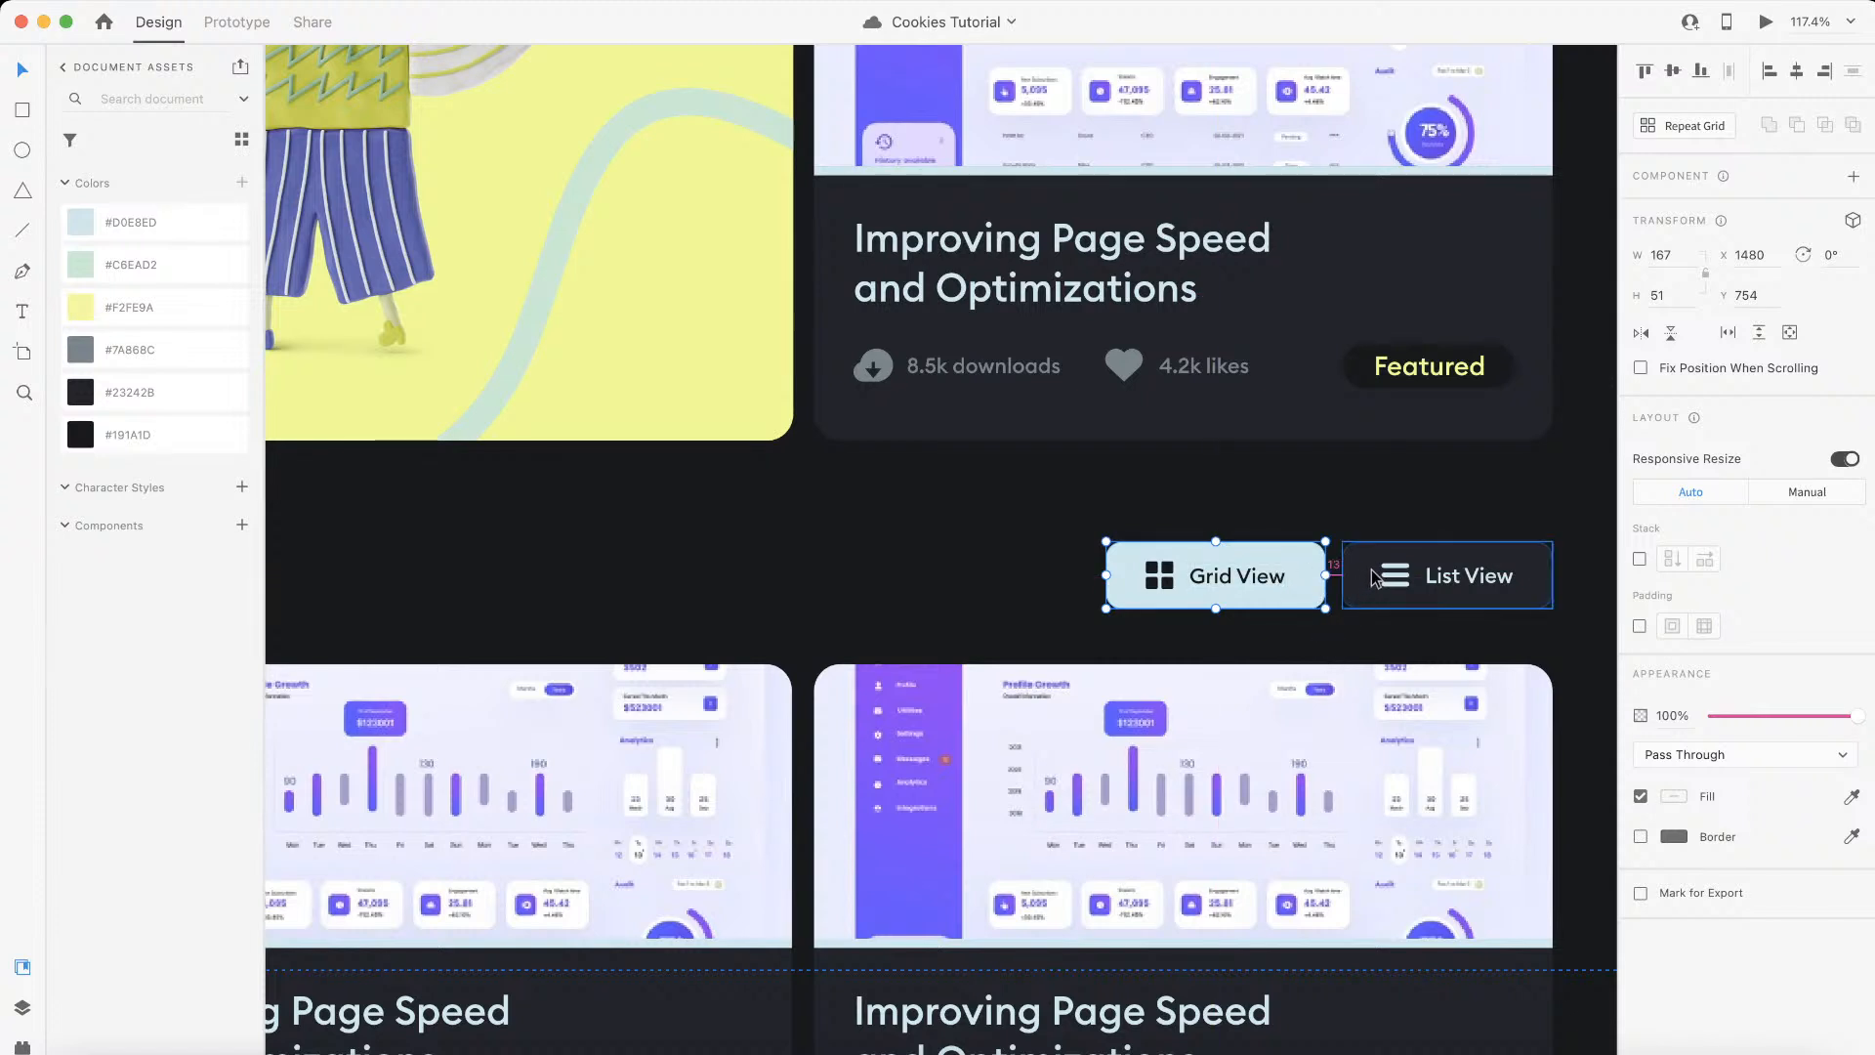
scroll(1377, 576, "up", 5)
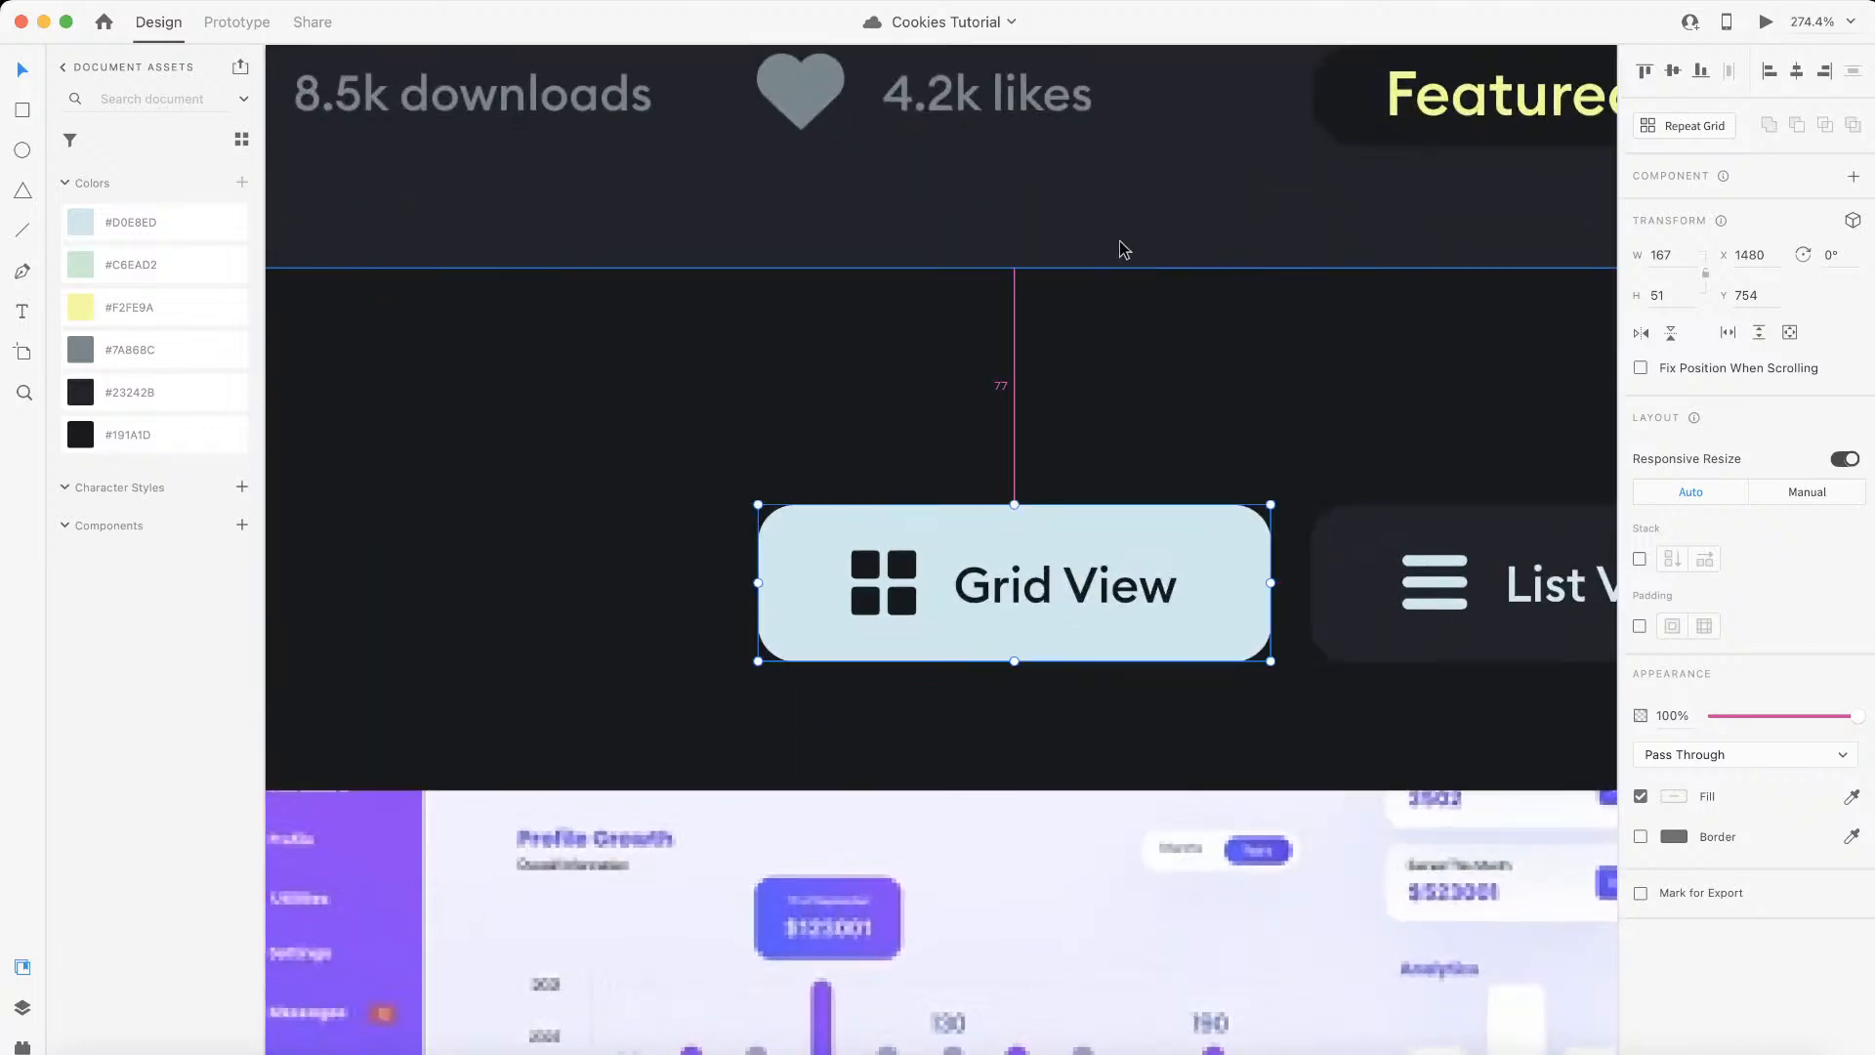
scroll(1120, 249, "down", 5)
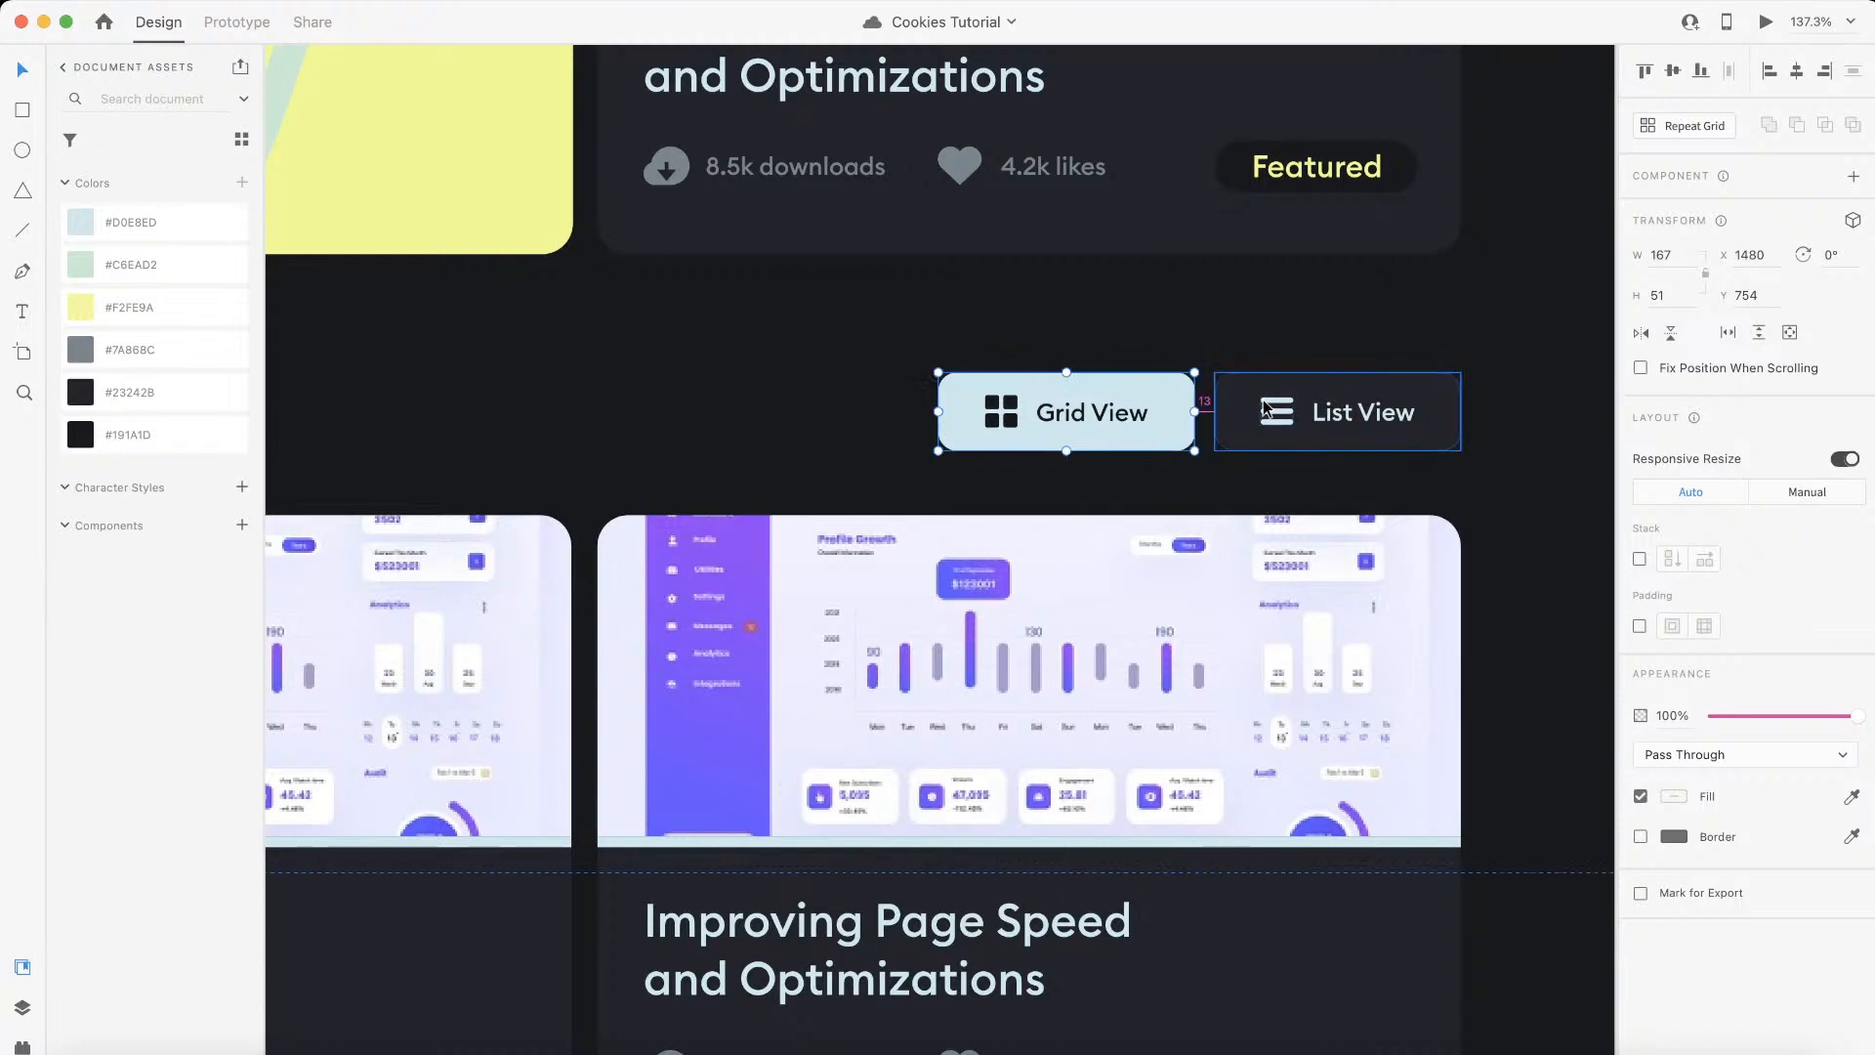
scroll(1267, 409, "down", 4)
scroll(1268, 408, "up", 3)
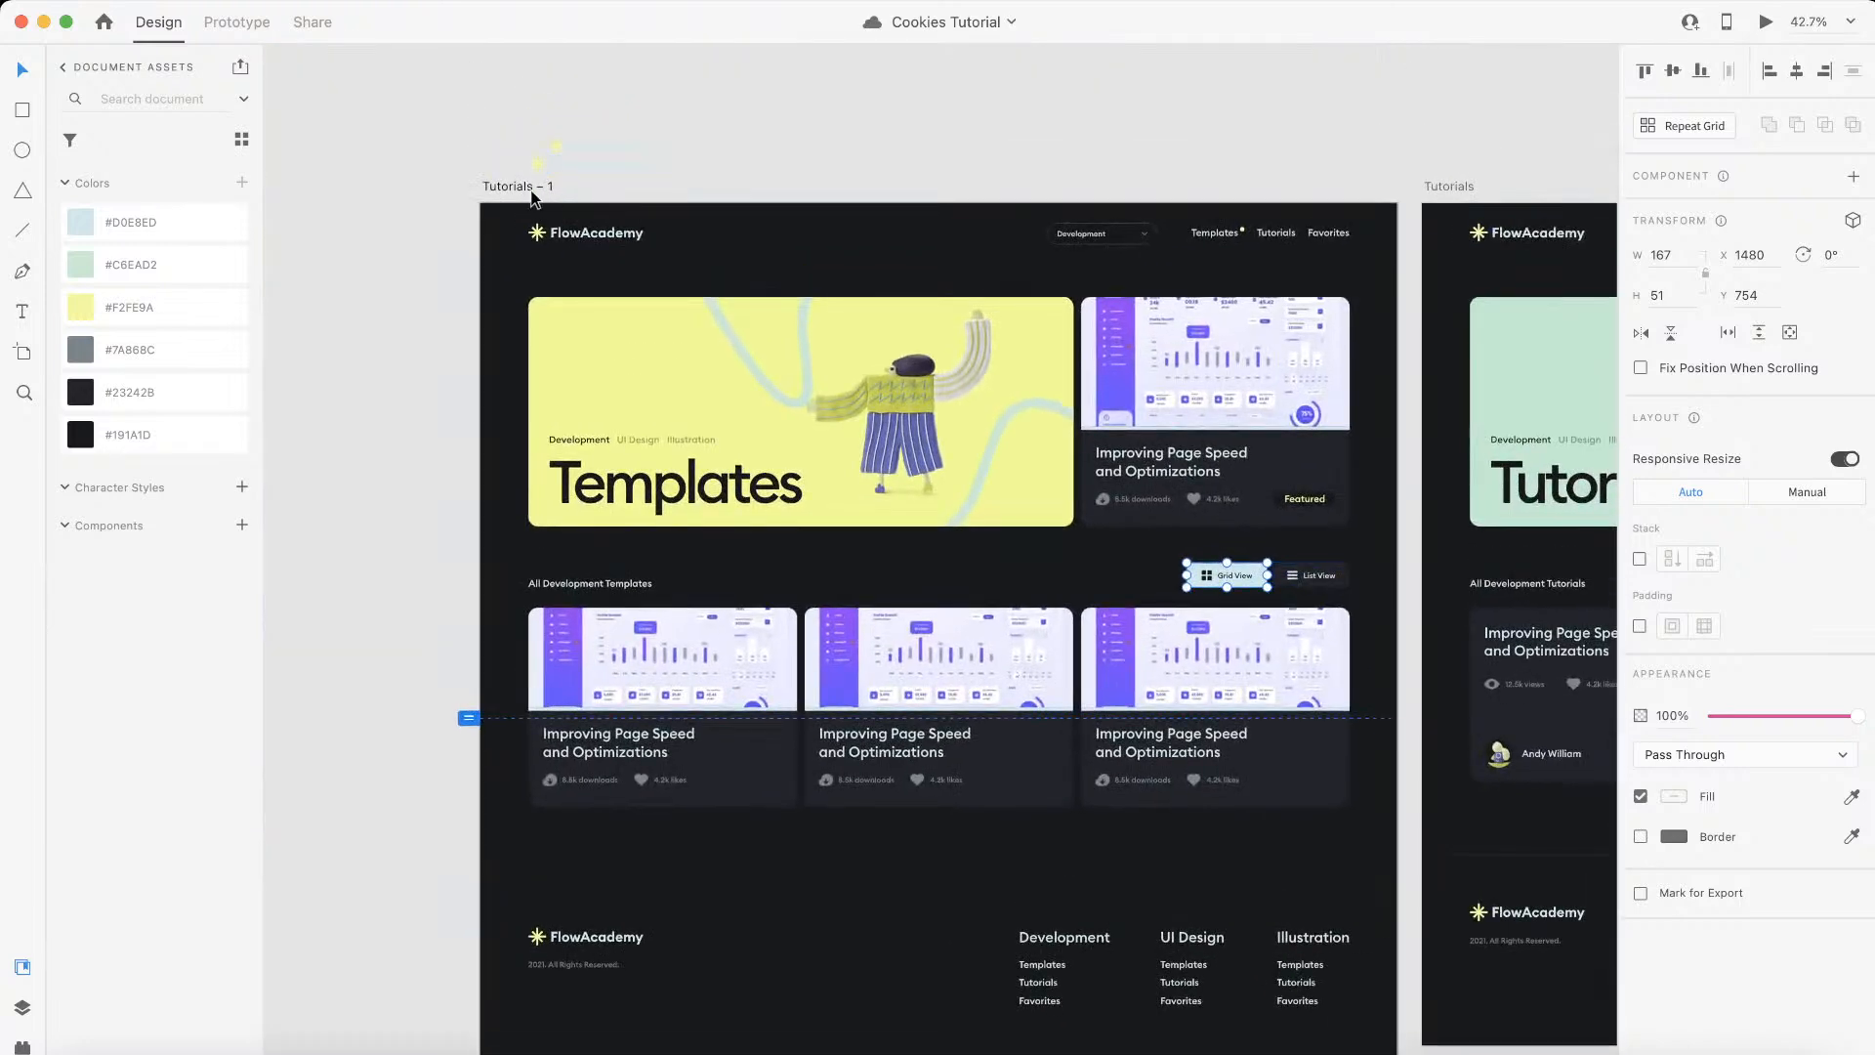
left_click(533, 191)
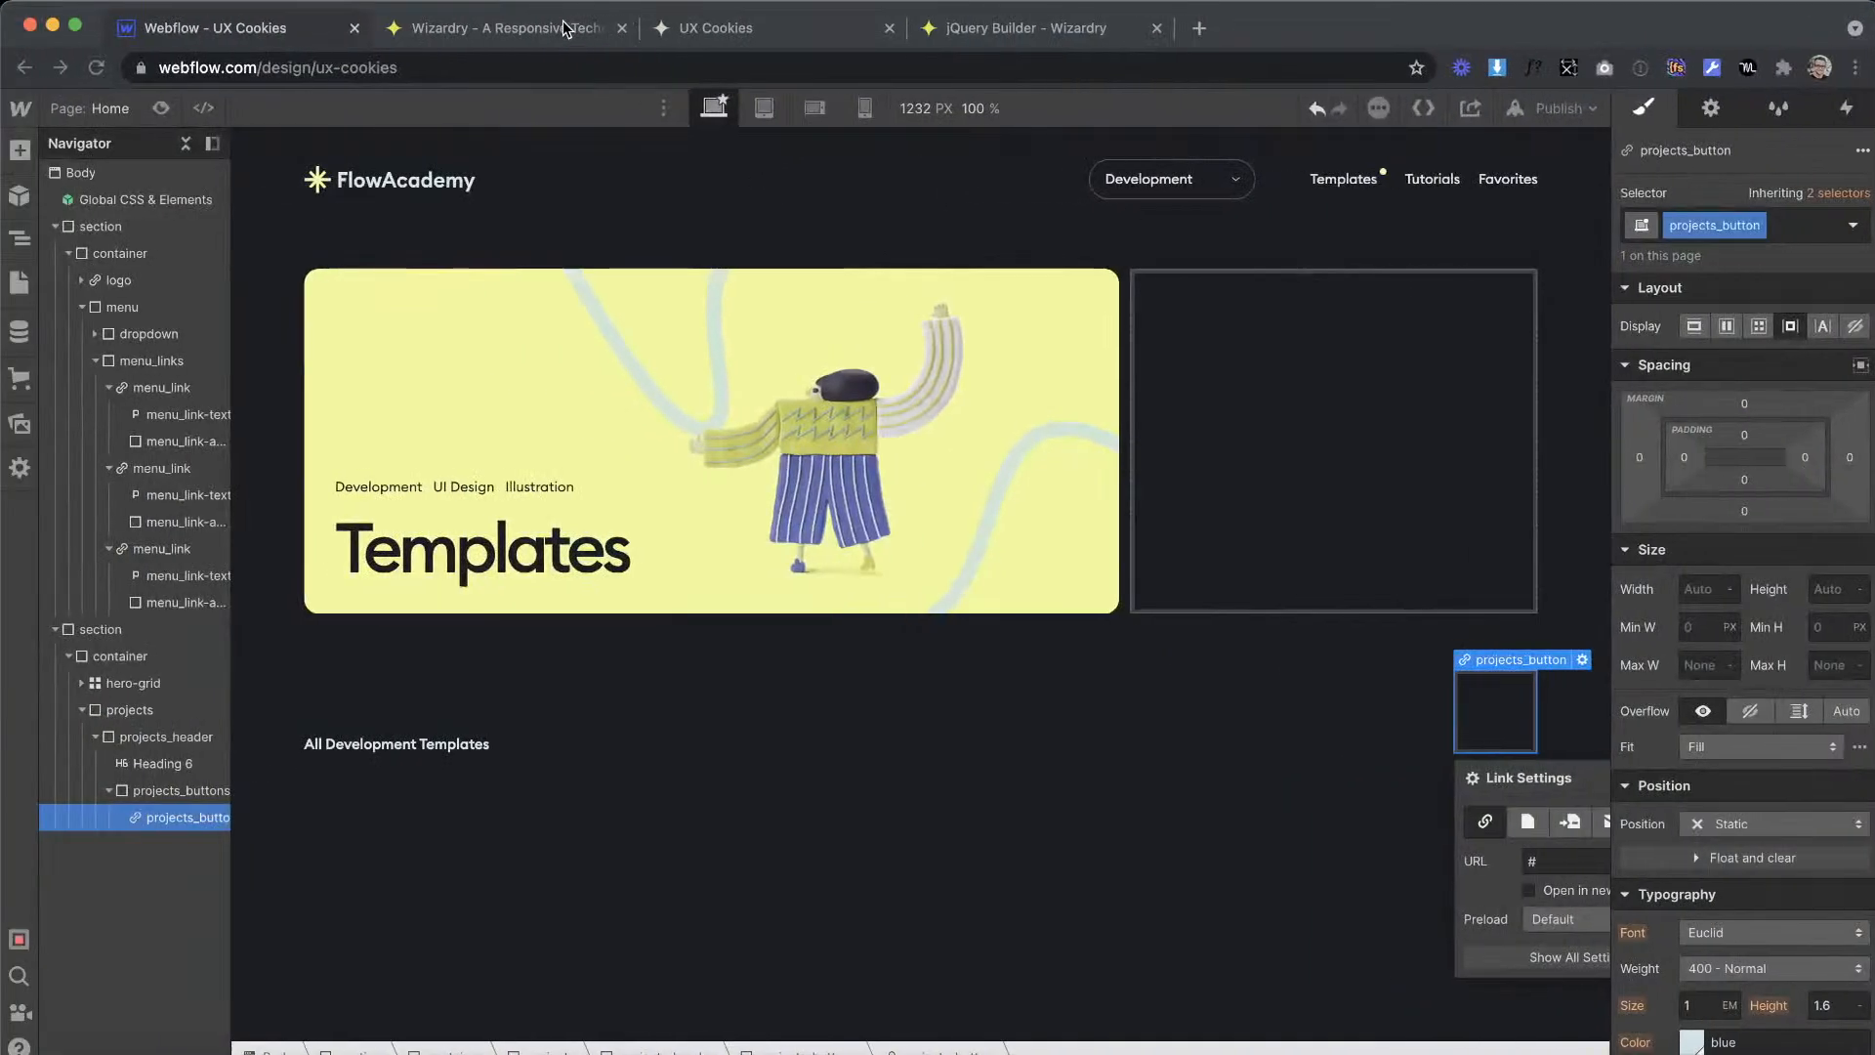
Step: Convert an element size of 77 px to EMs in the Wizardry PX to EM Converter, copy the result, and return to Webflow
left_click(507, 26)
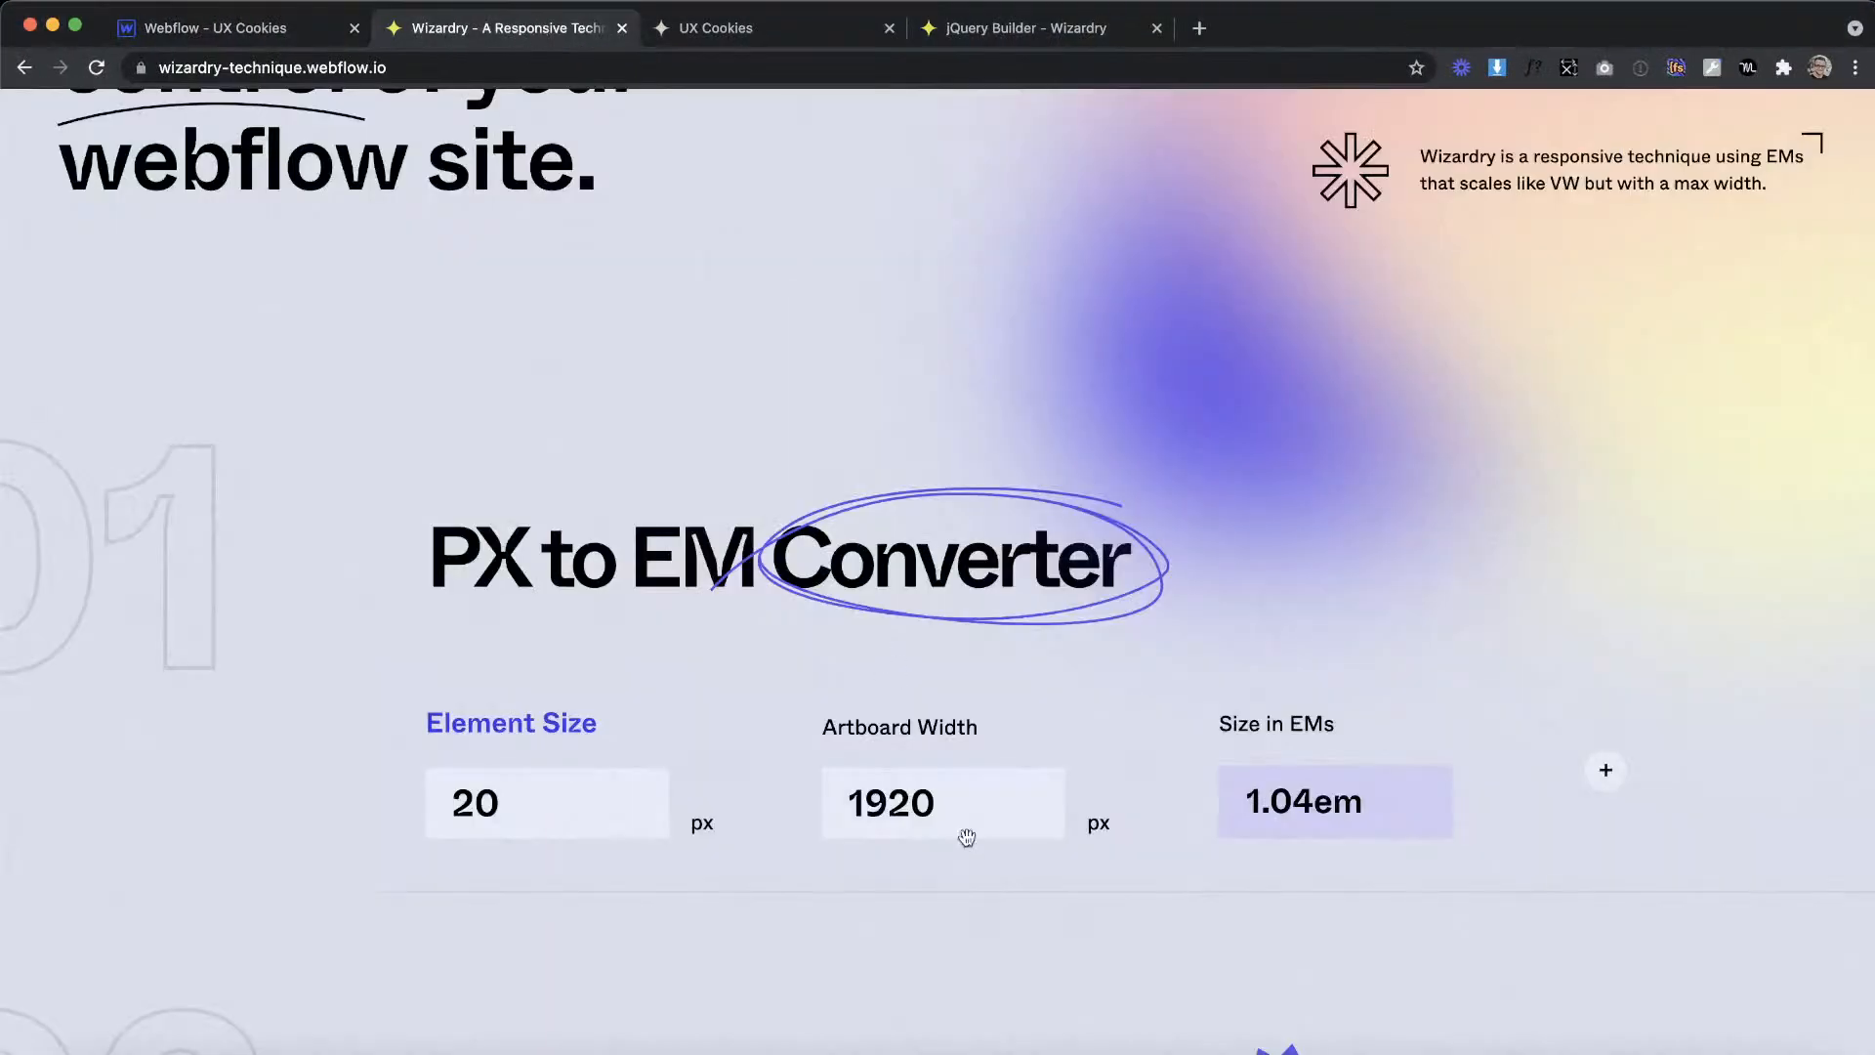
double_click(899, 823)
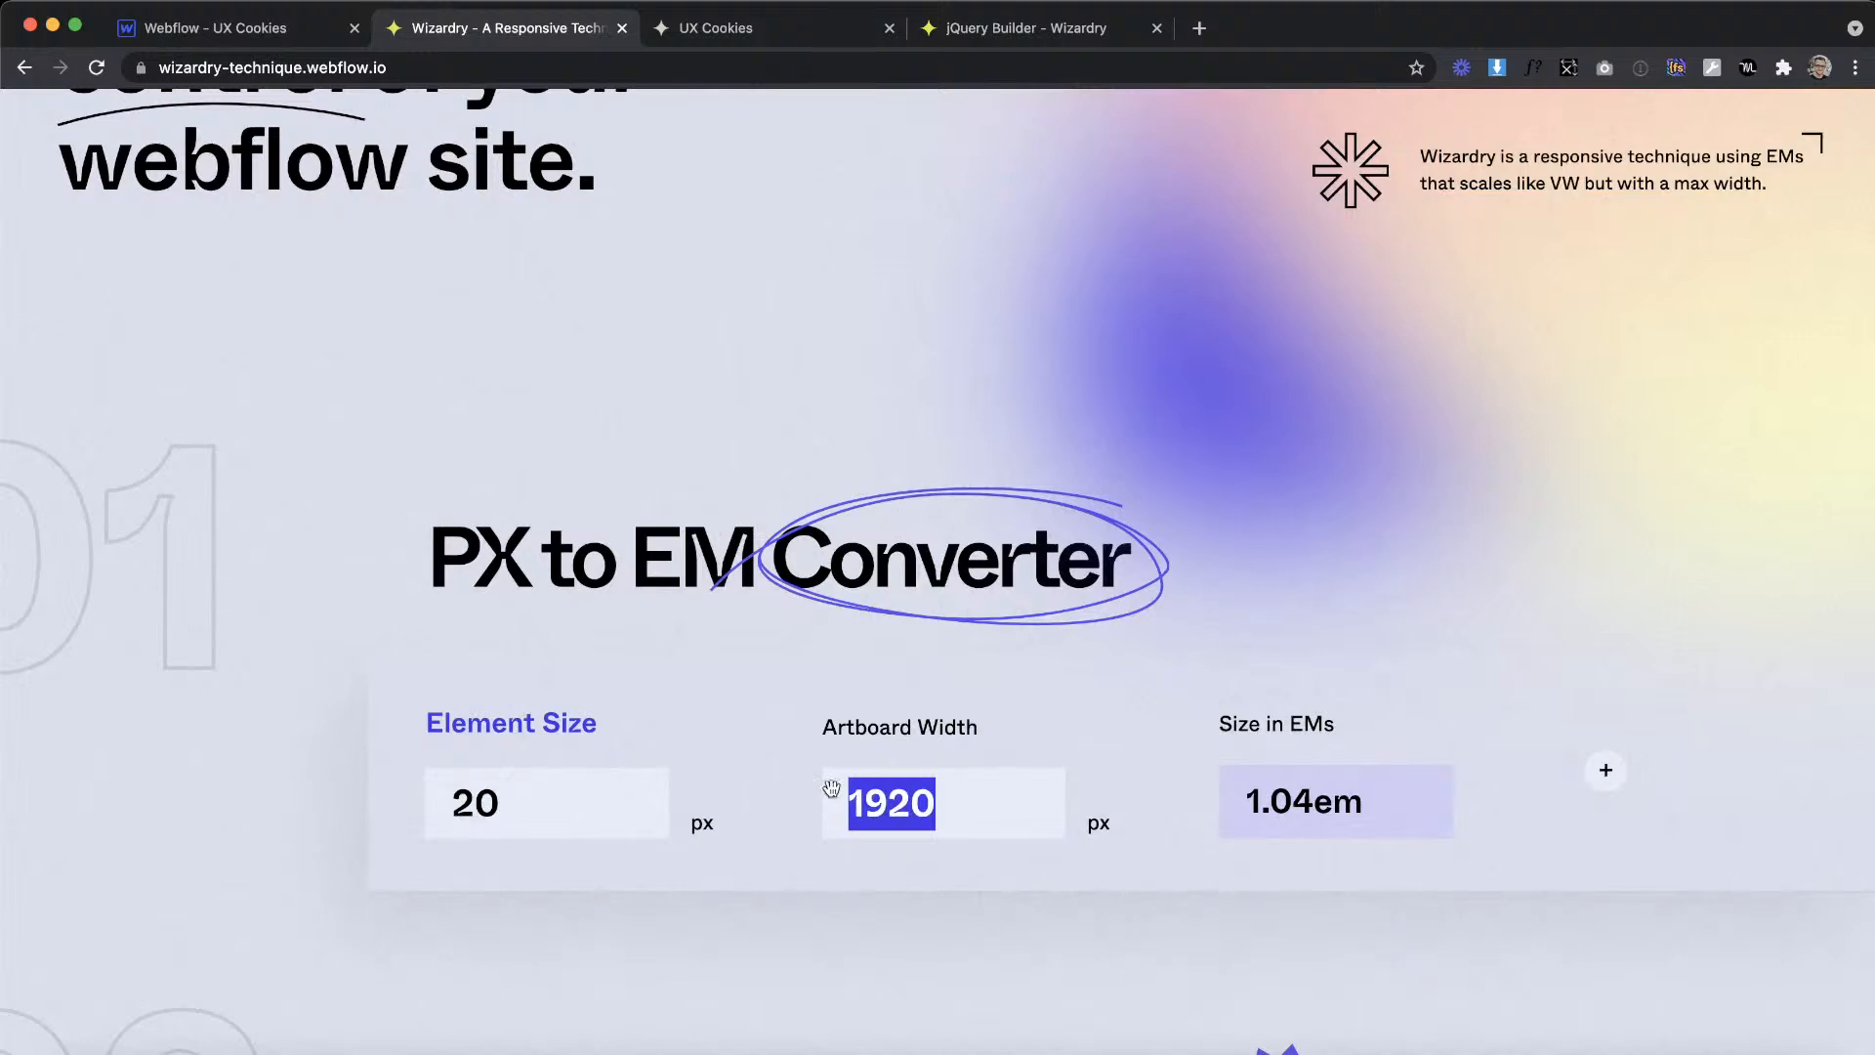
left_click(536, 793)
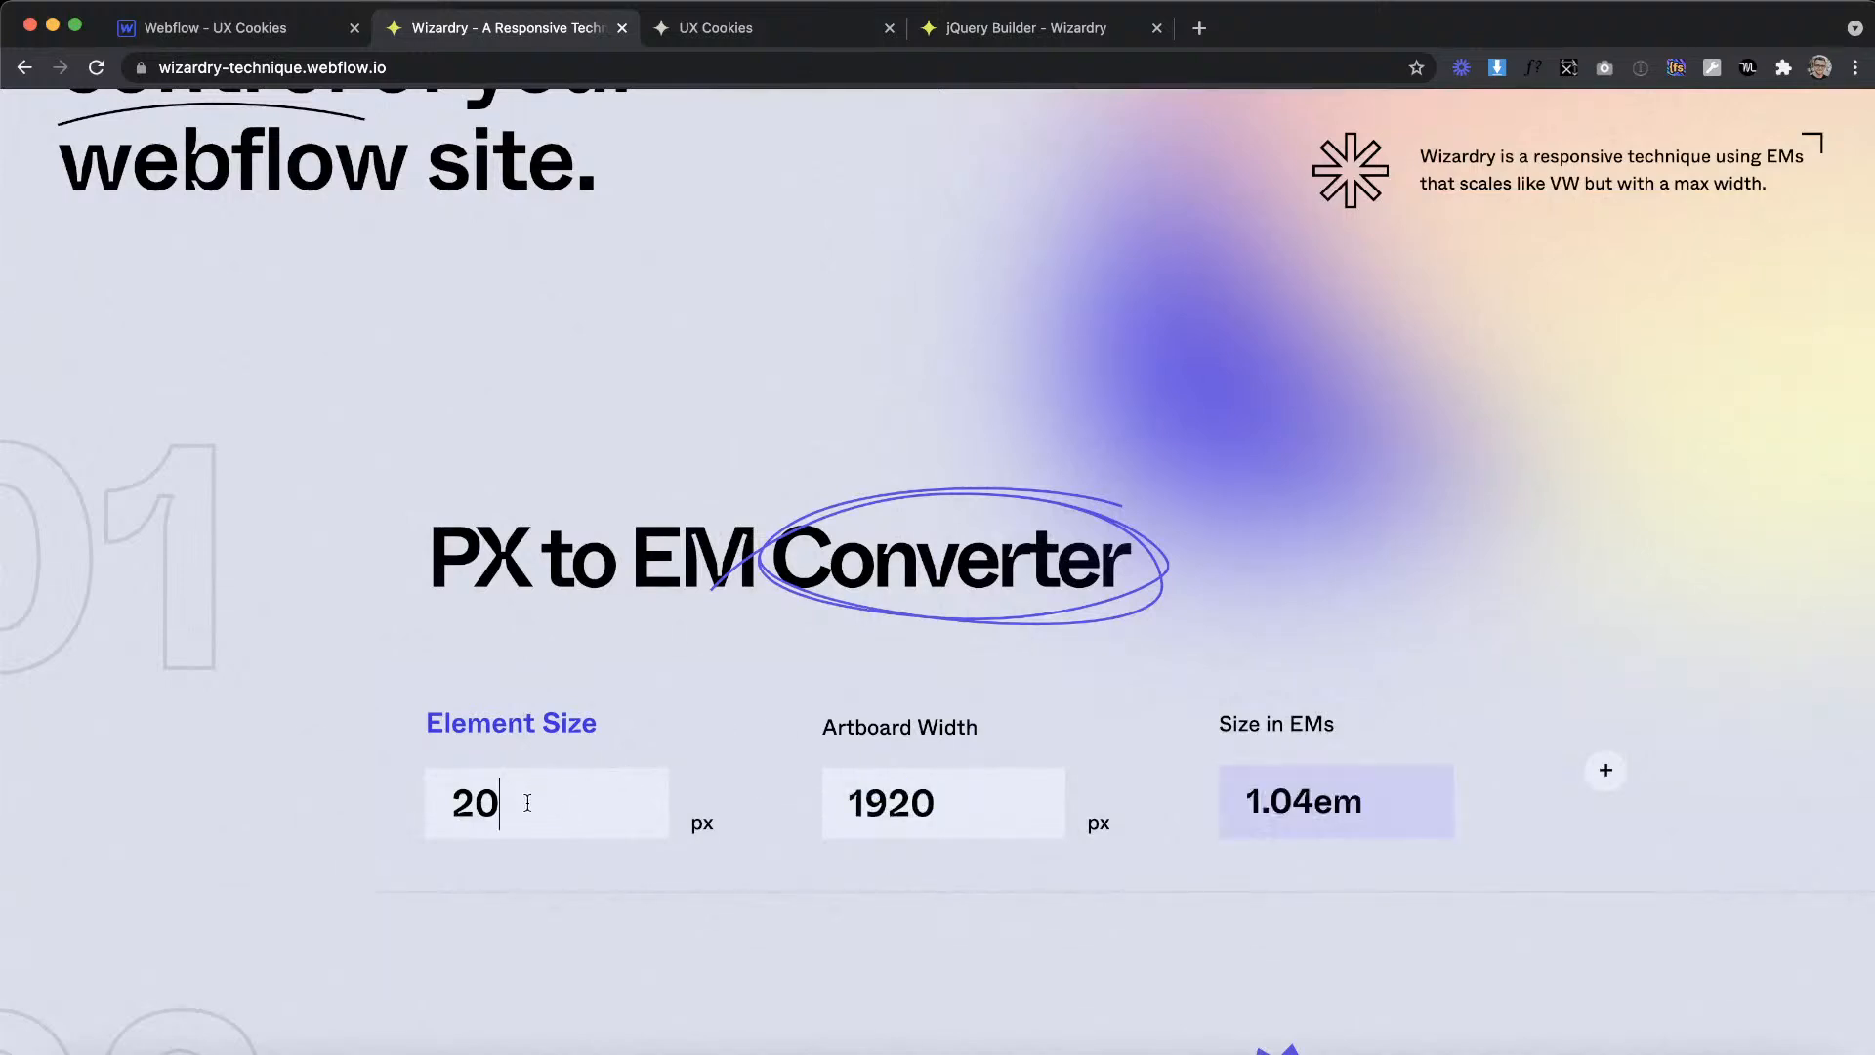
key("BackSpace")
key("BackSpace")
type("77")
left_click(1364, 749)
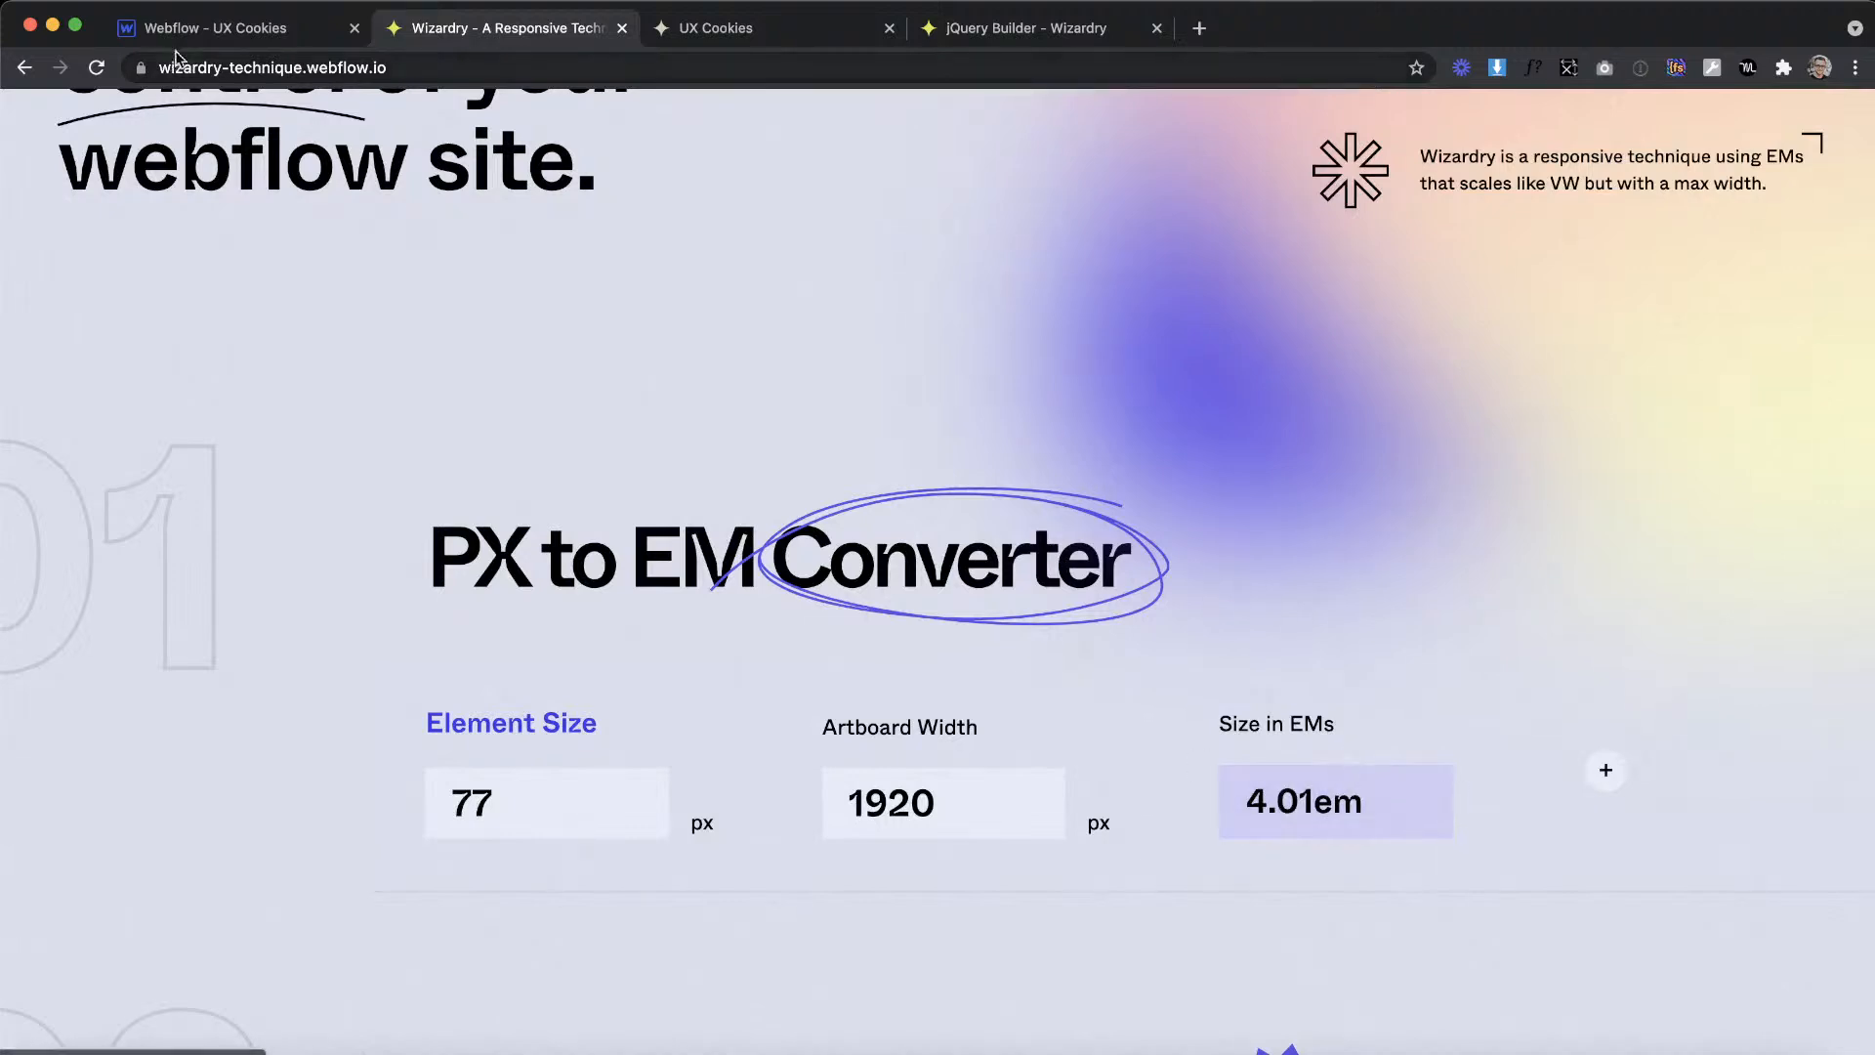
left_click(210, 38)
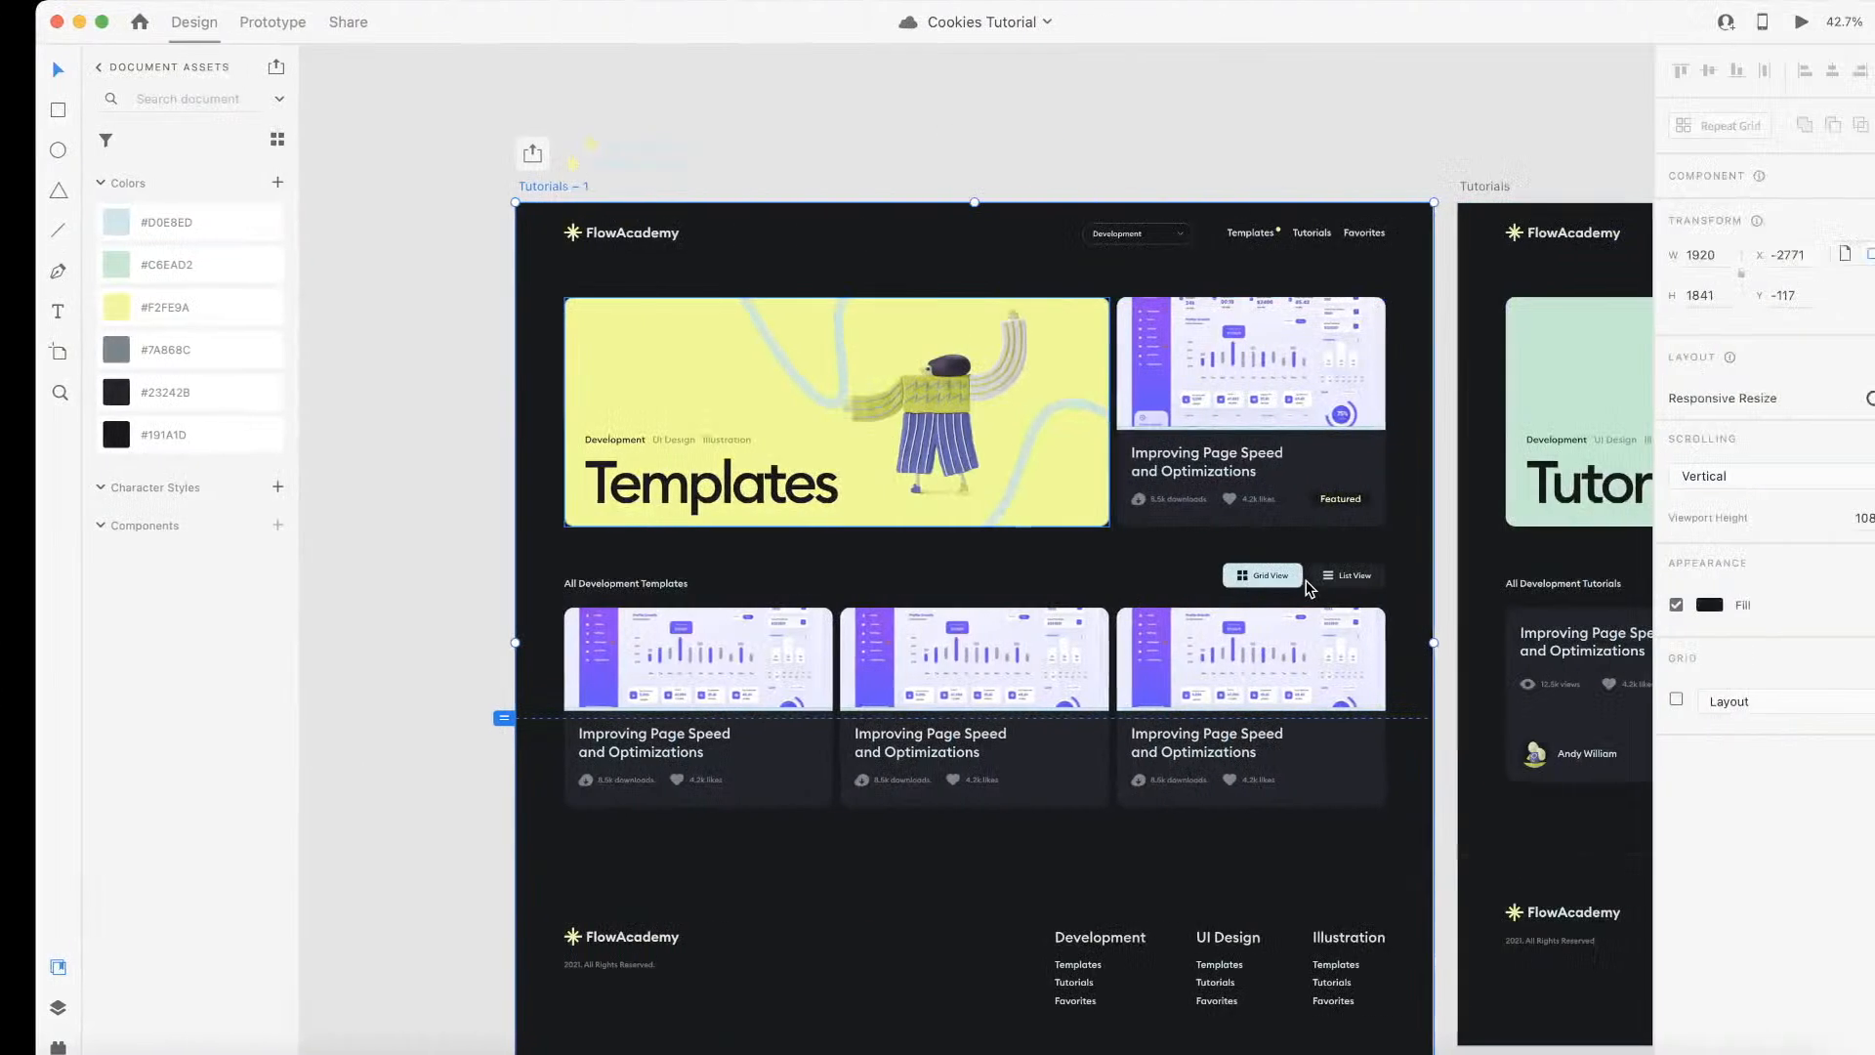
Step: Select the Grid View button's label in Adobe XD, and in Webflow add a paragraph inside the projects_button link block
scroll(1308, 586, "up", 5)
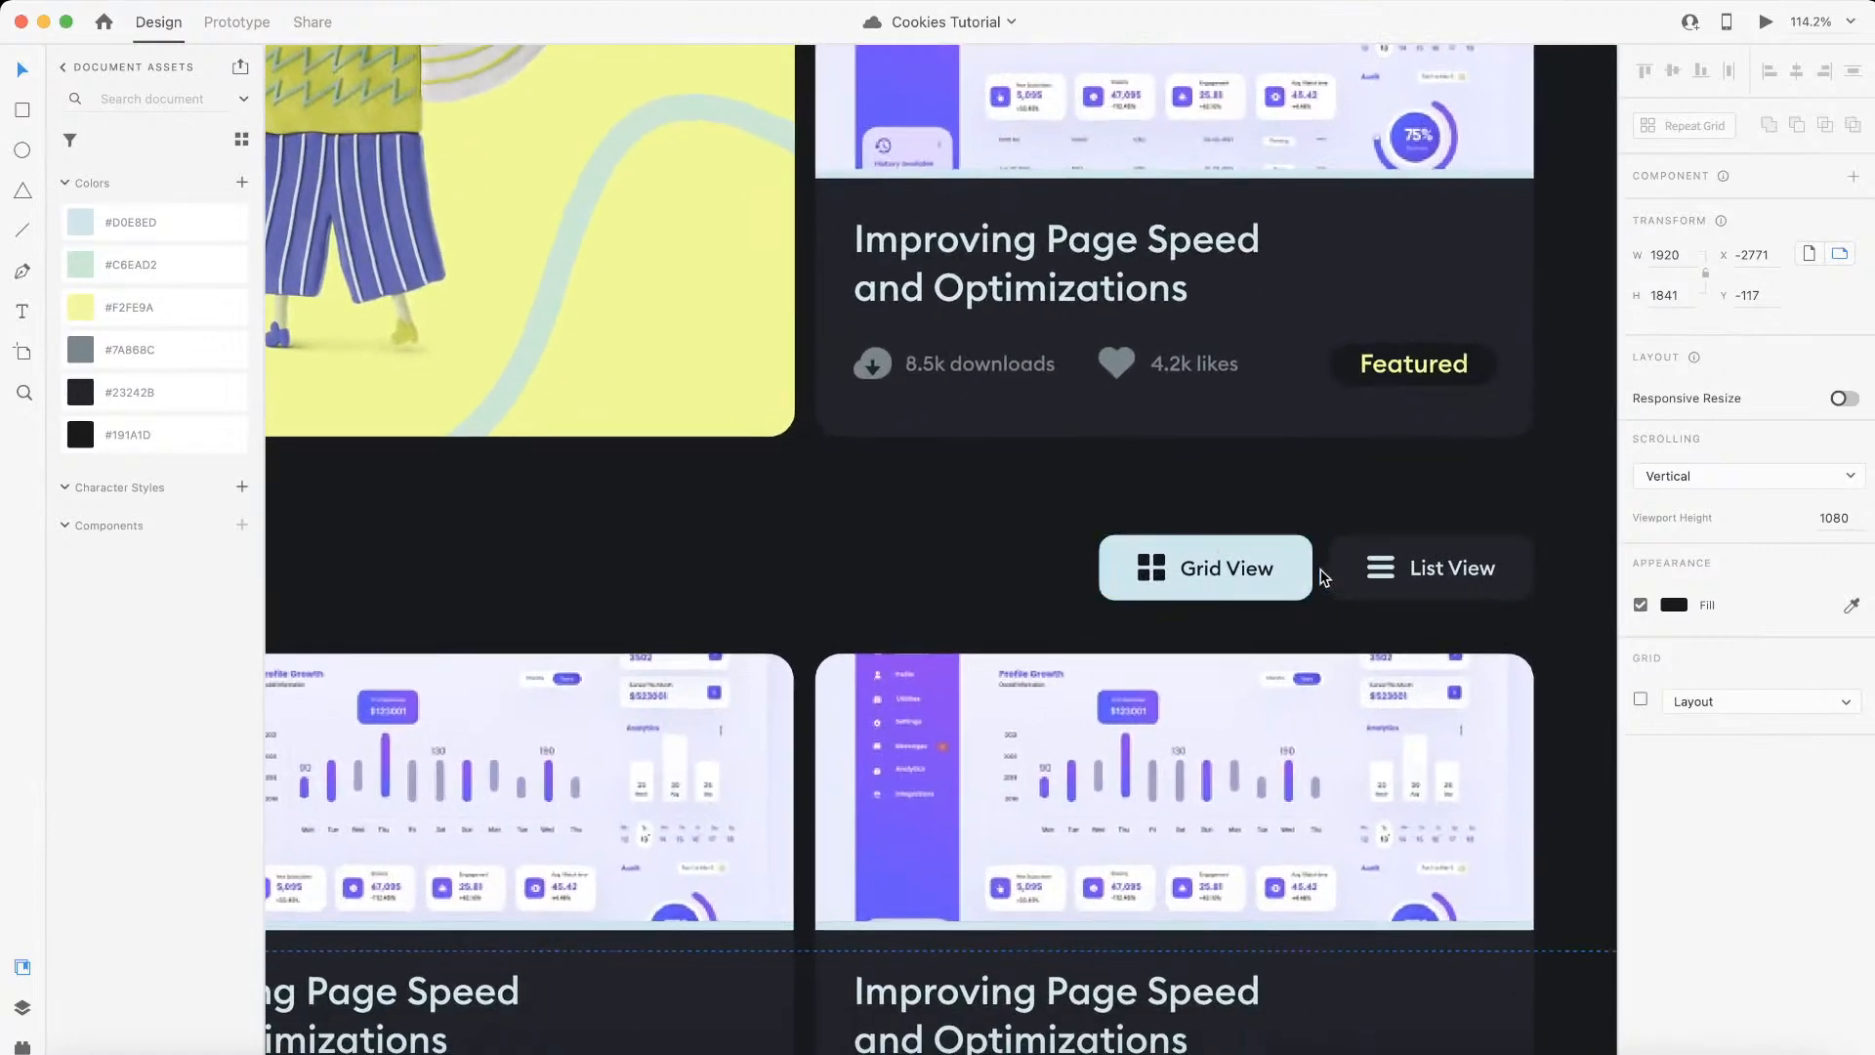
scroll(1245, 571, "up", 5)
left_click(1248, 571)
double_click(1248, 571)
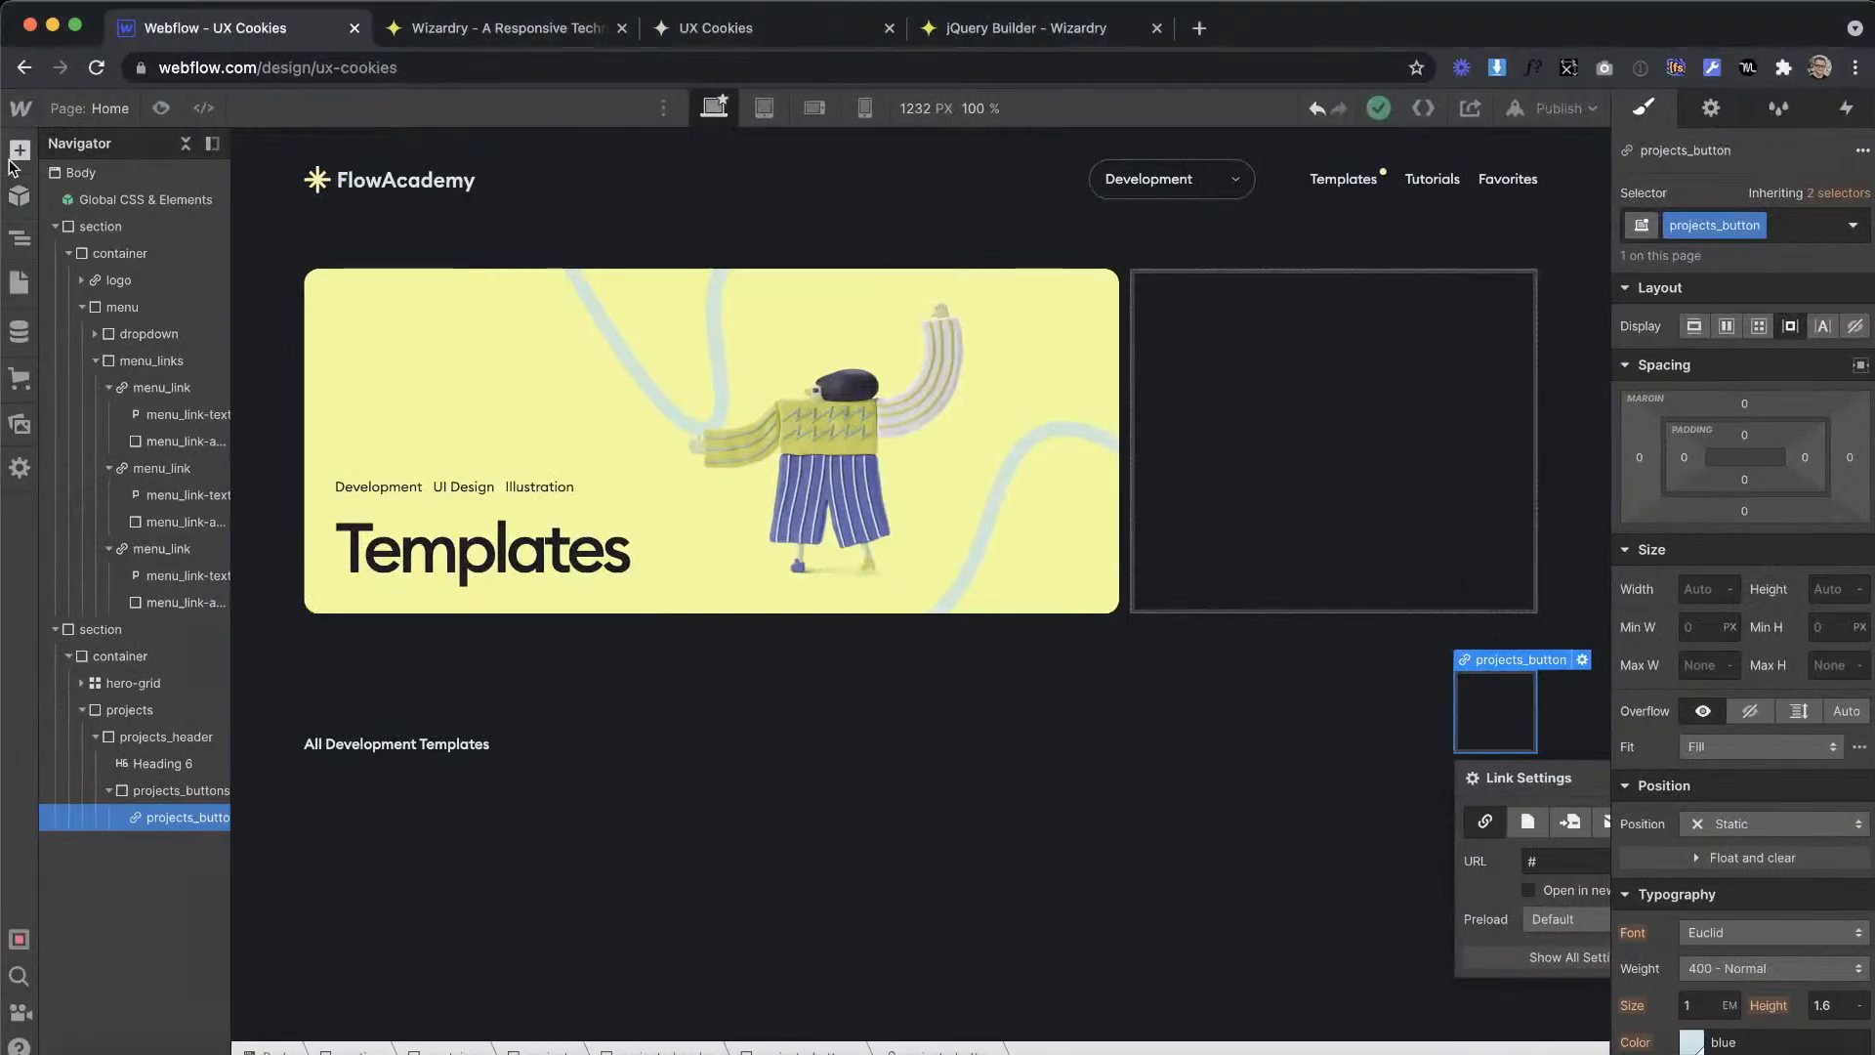
left_click(12, 154)
left_click_drag(1483, 695, 1510, 699)
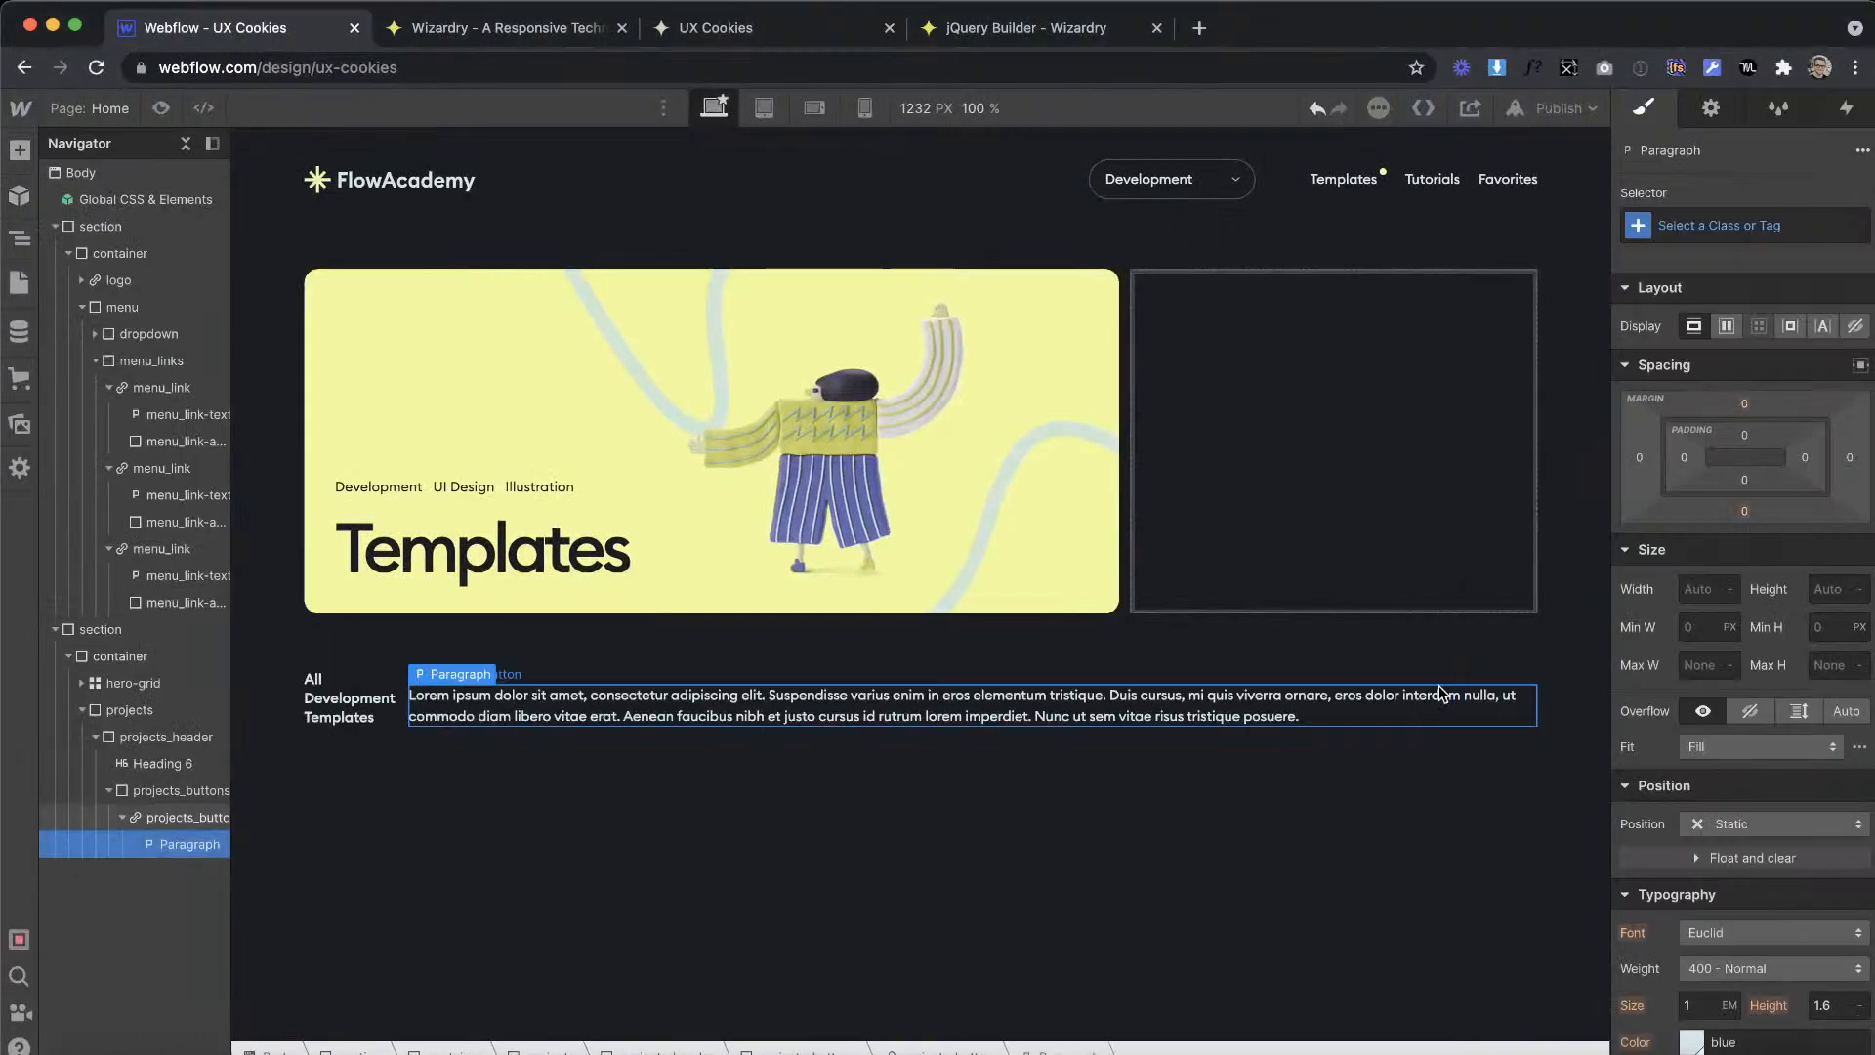
Step: Give the projects_button link block the Dark Grey background color
left_click(178, 818)
scroll(1702, 823, "down", 1)
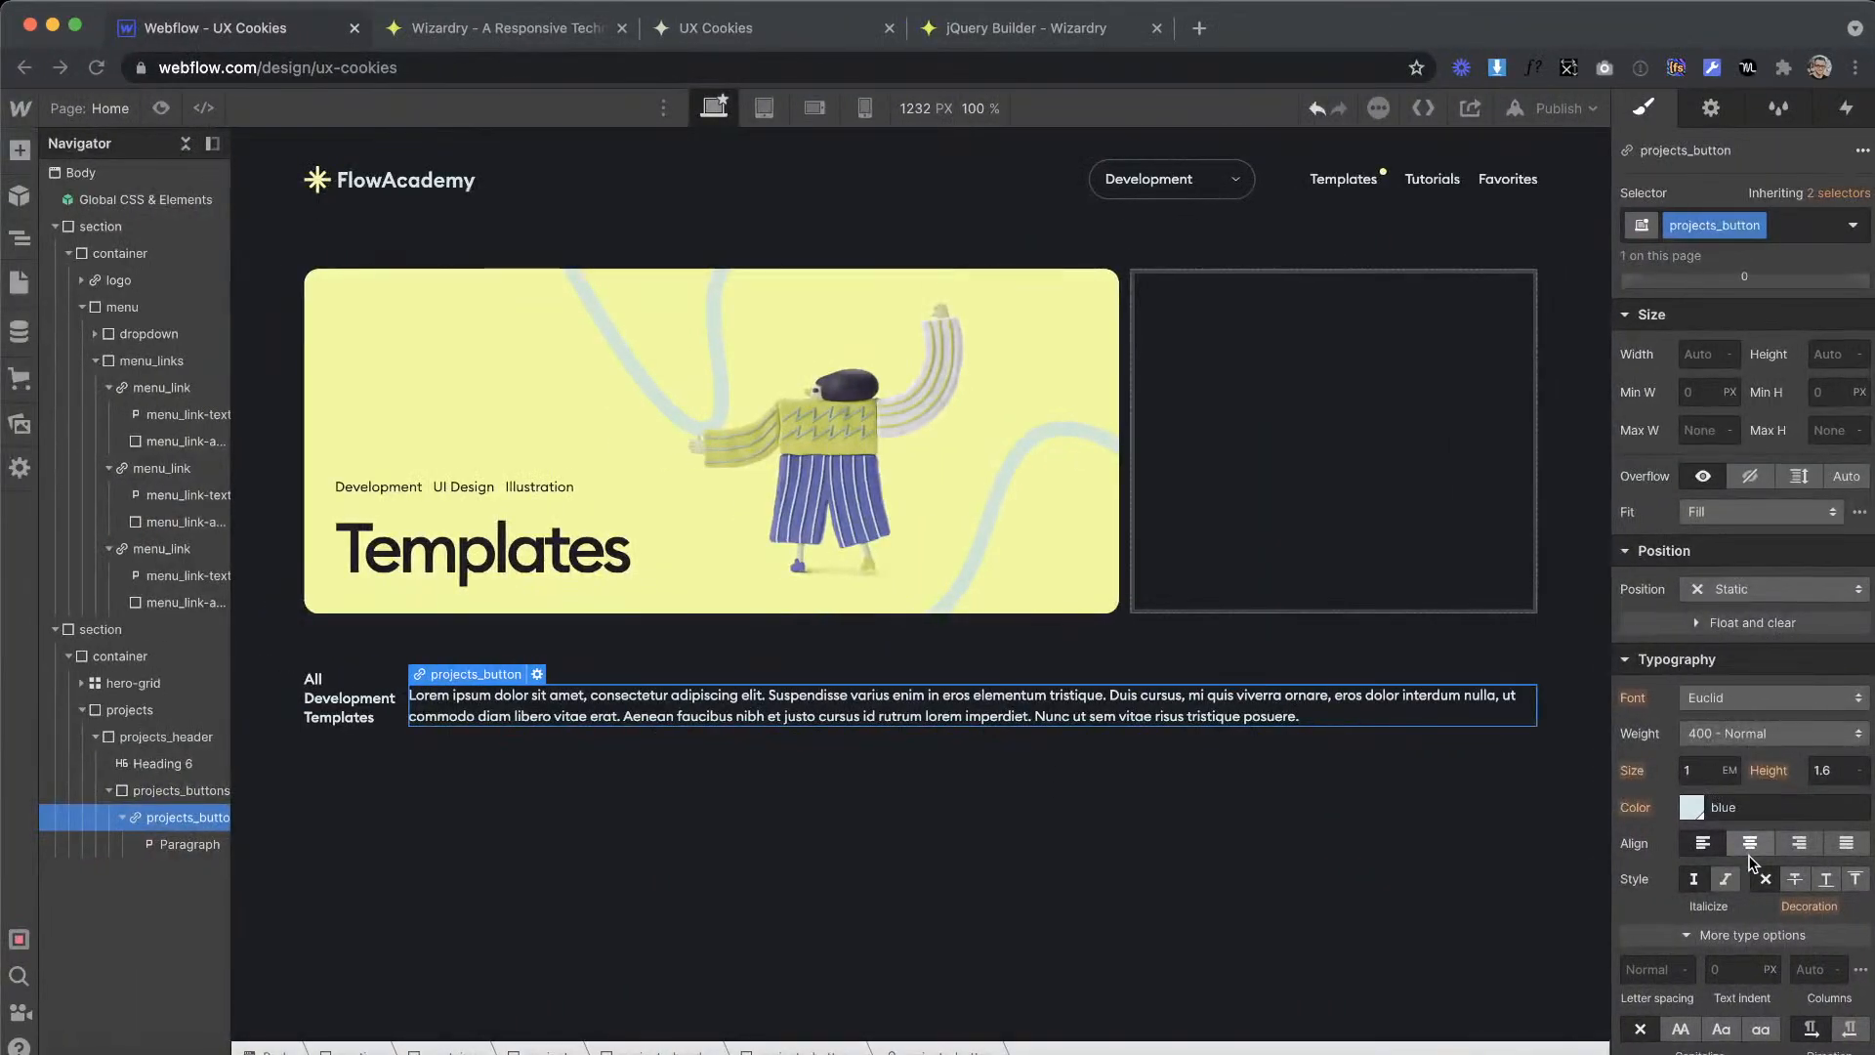
scroll(1721, 739, "down", 5)
left_click(1691, 701)
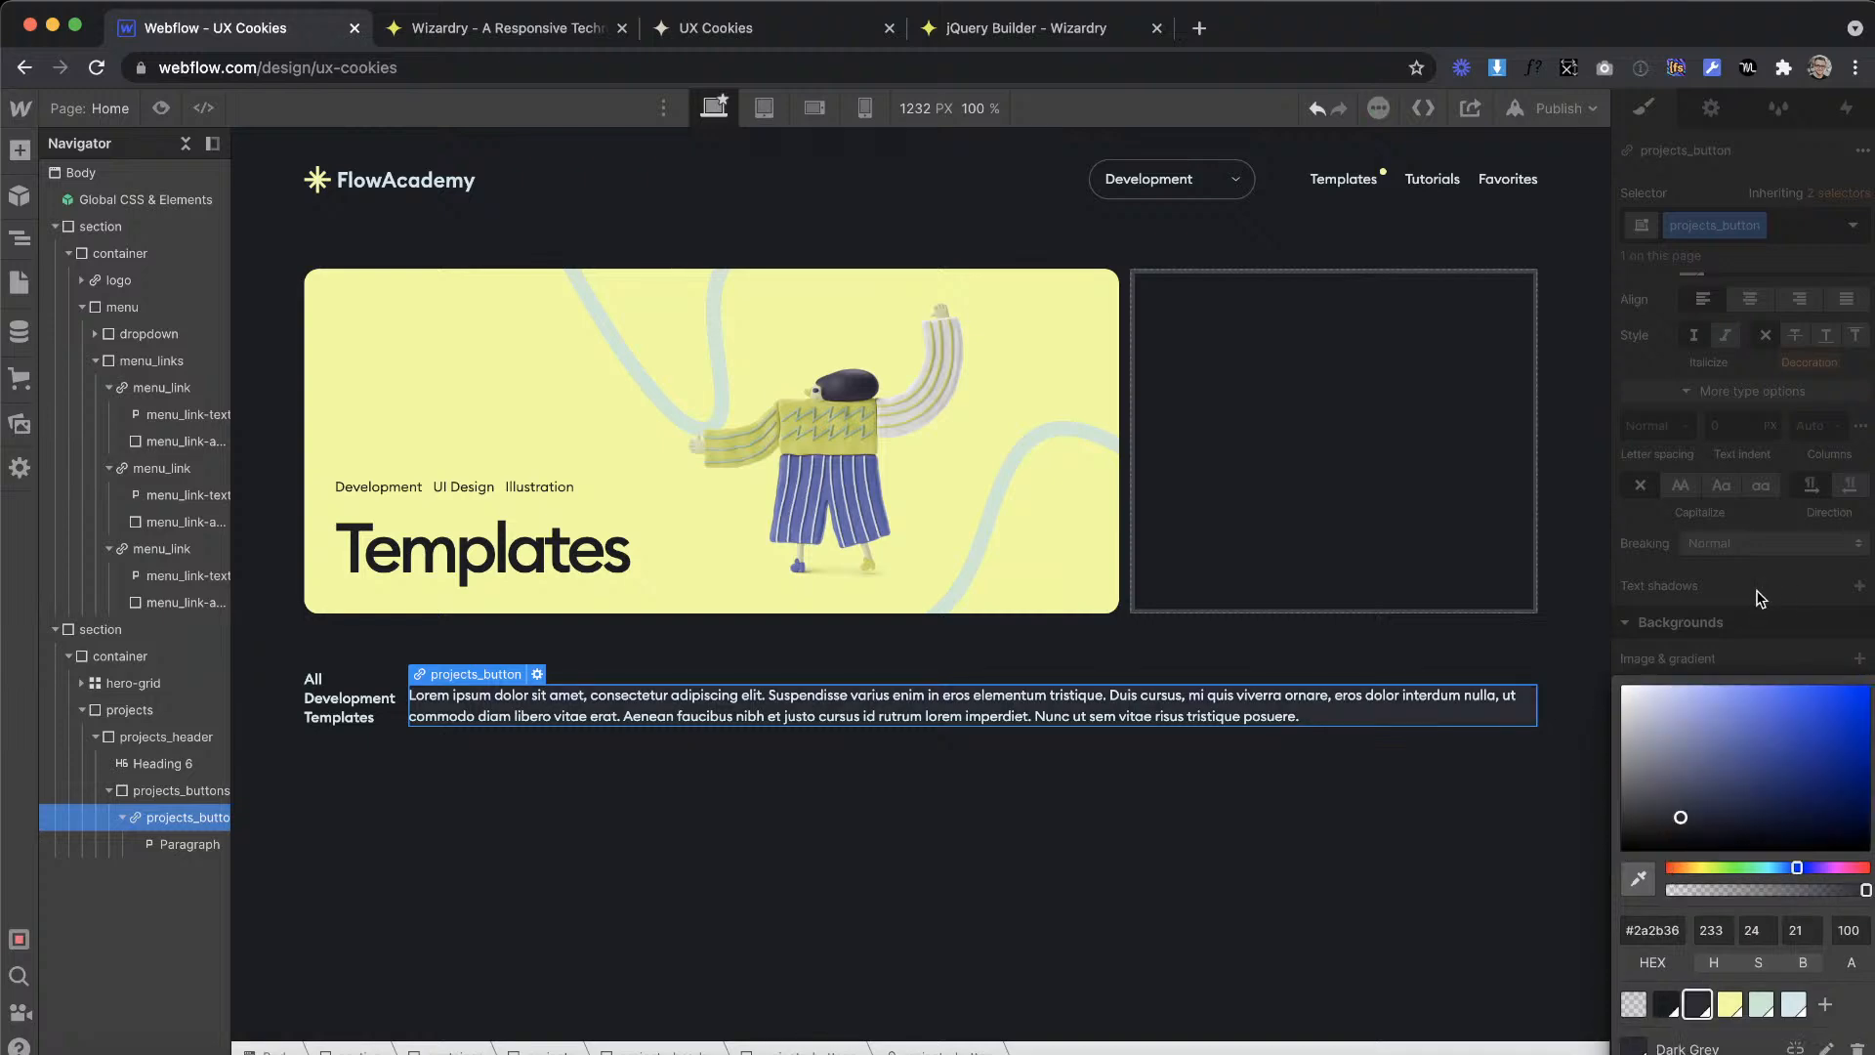
key("Escape")
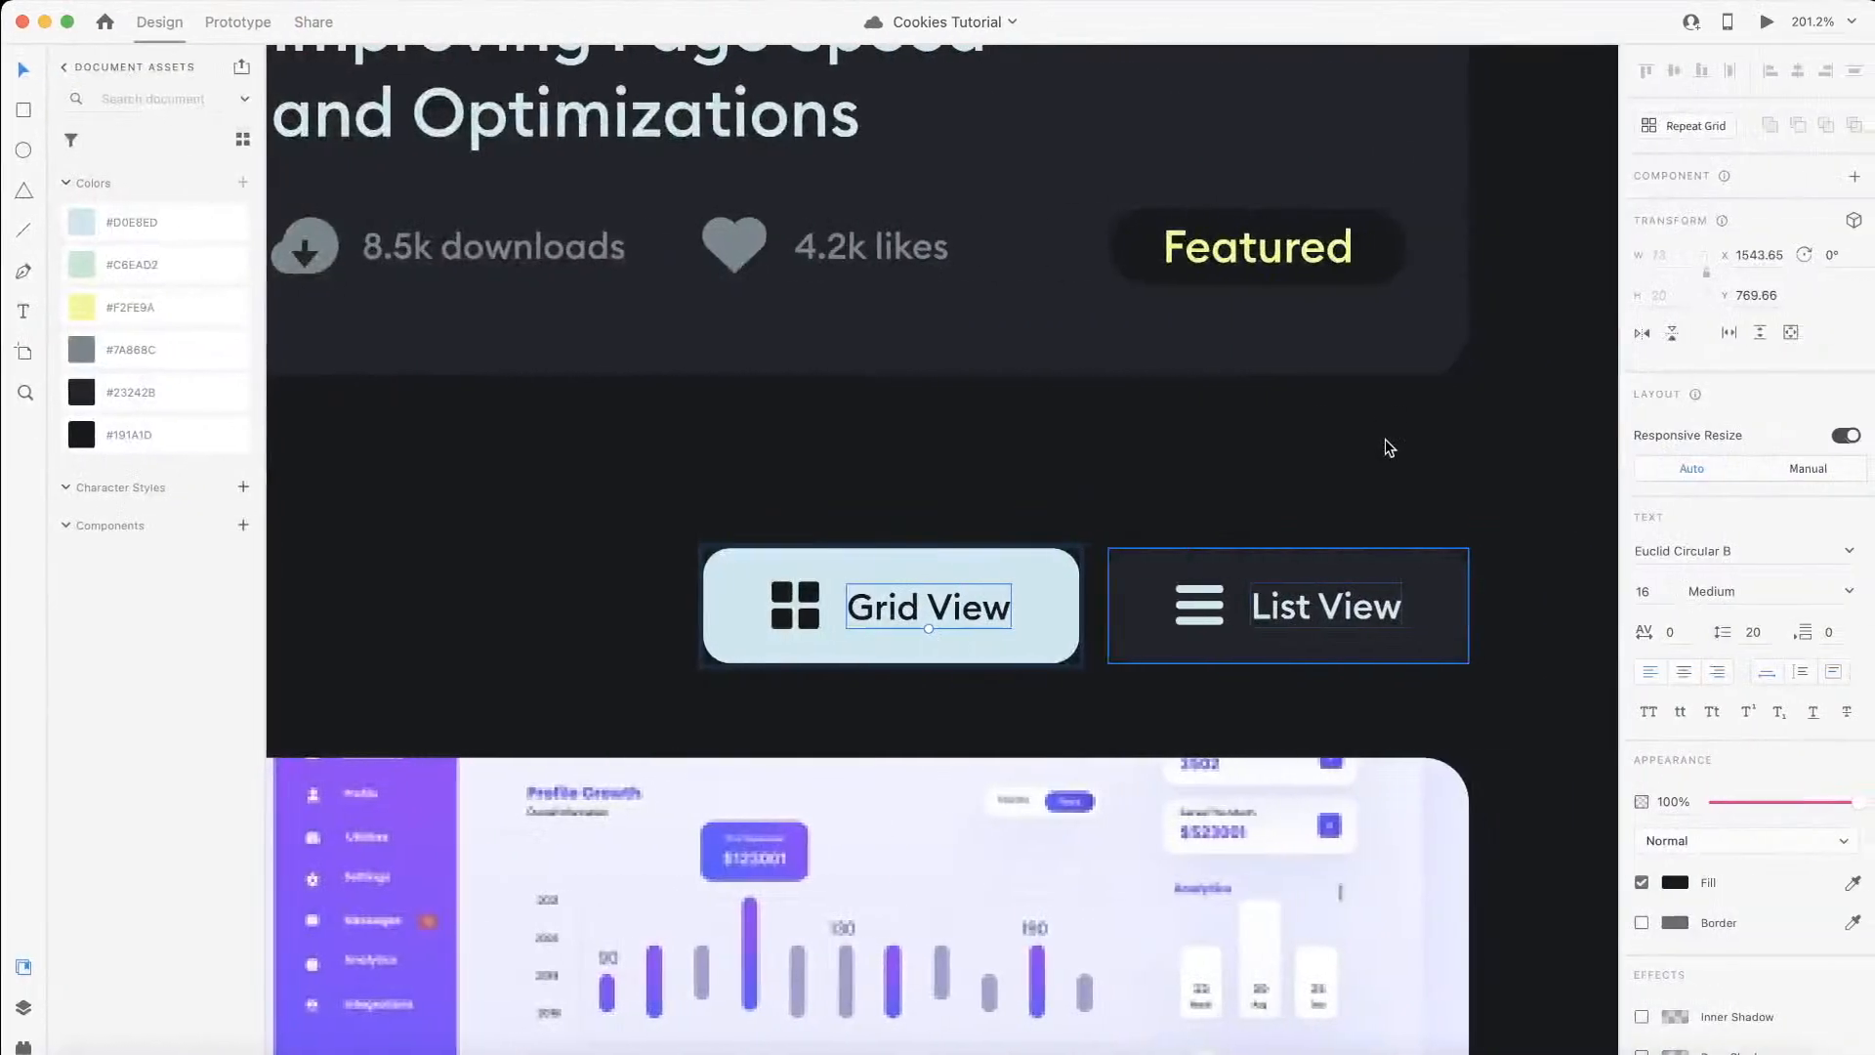
Step: In Adobe XD, select the List View button's icon and measure its spacing to the button edges
left_click(1304, 605)
double_click(1303, 600)
left_click(1191, 584)
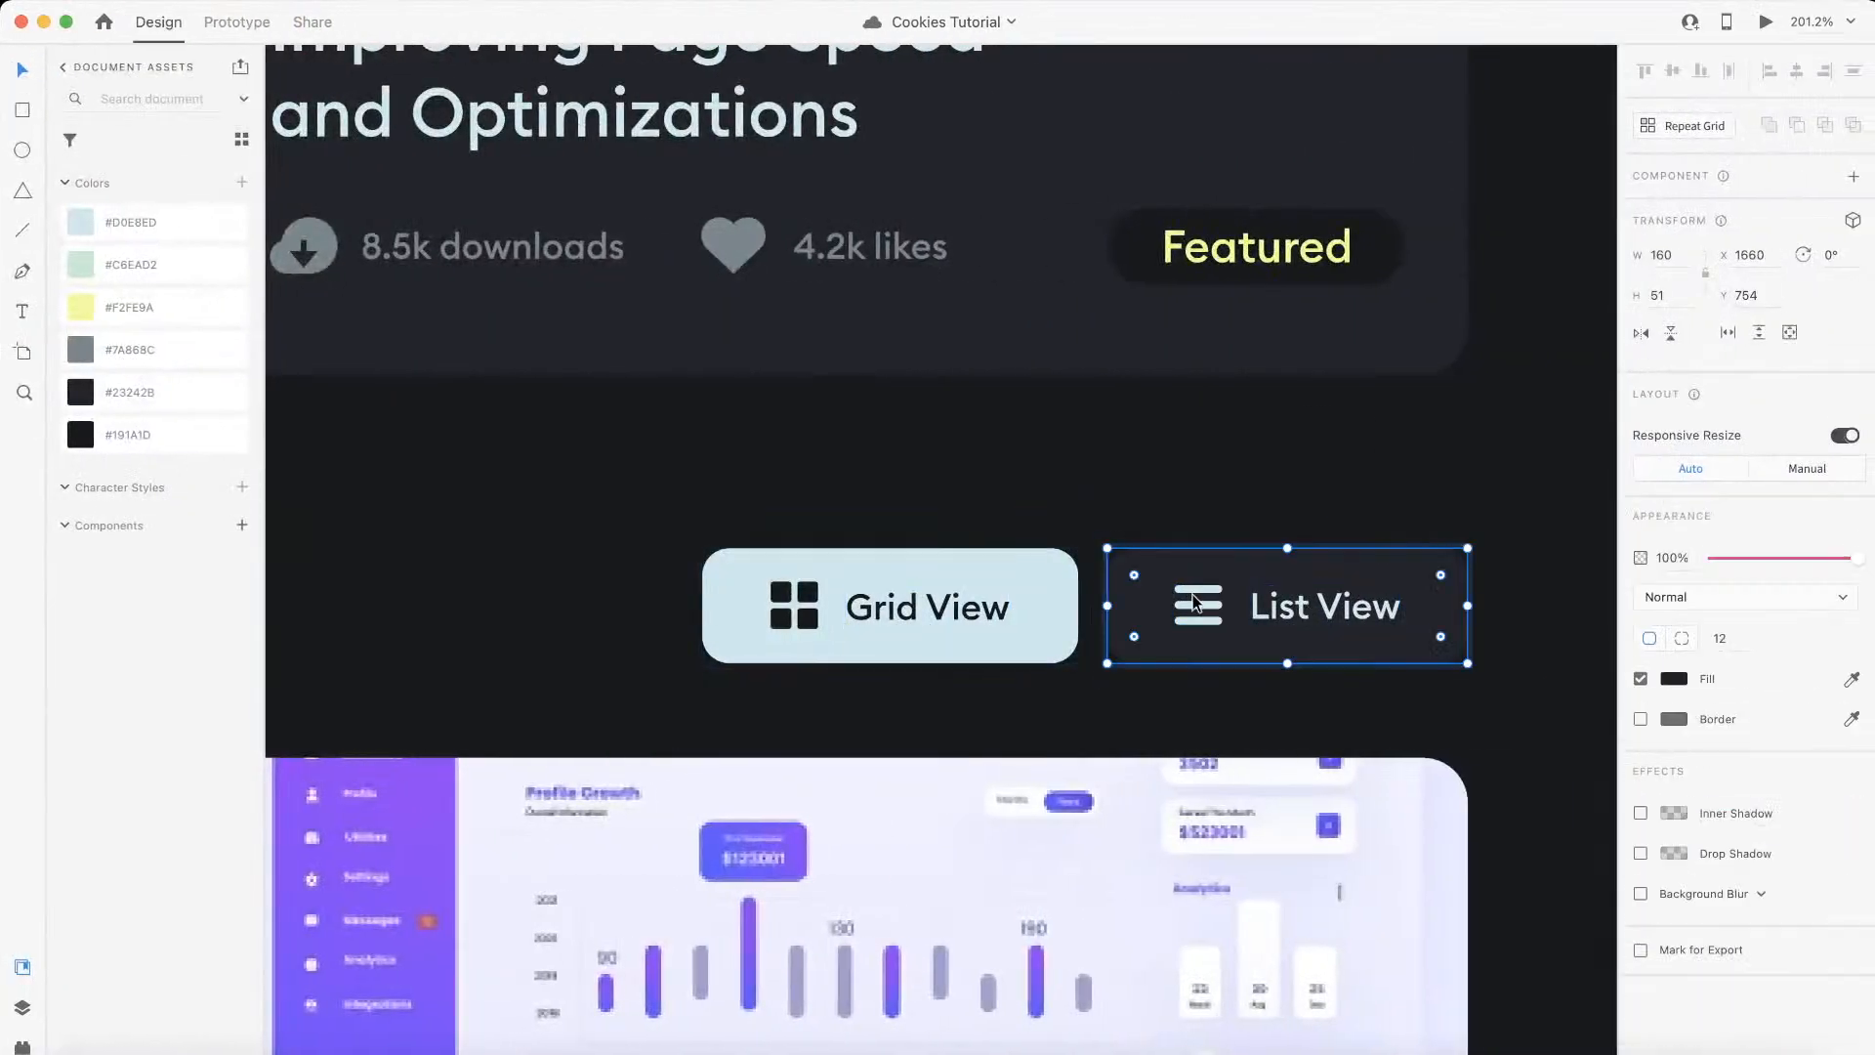
double_click(1195, 583)
key("alt")
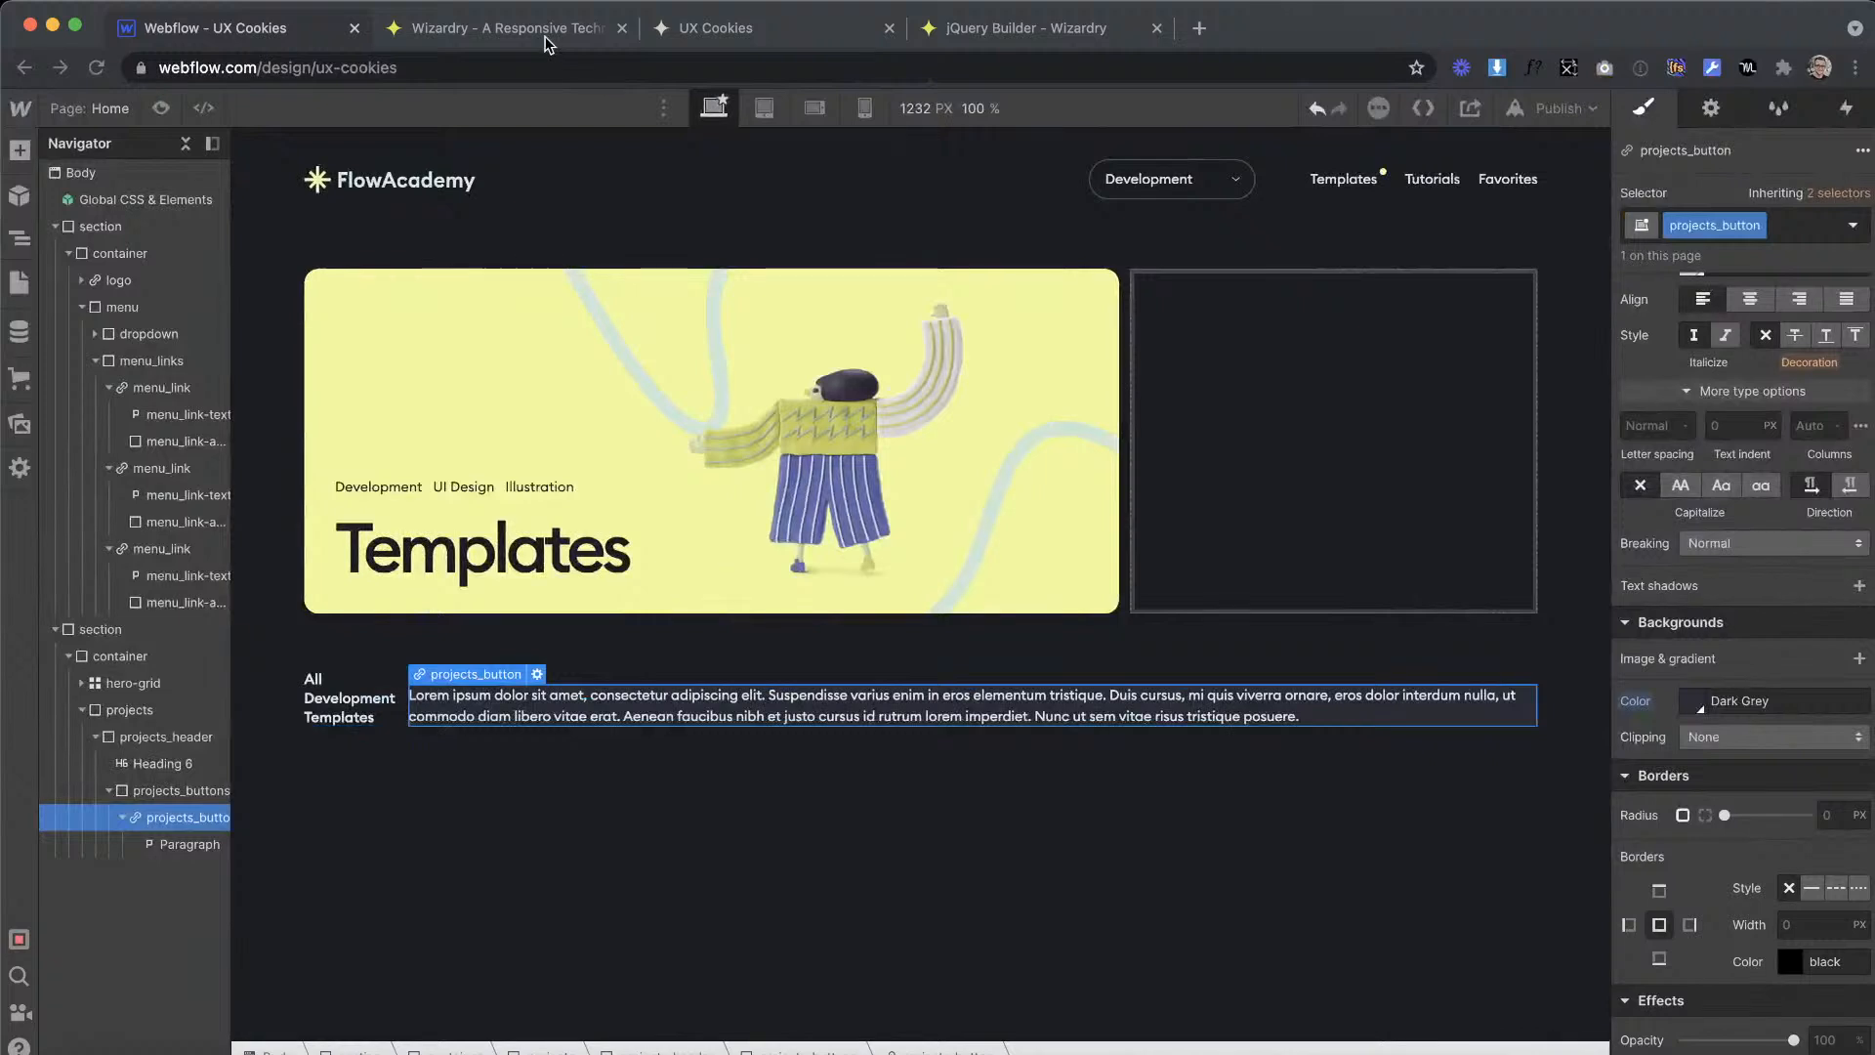
Step: Convert an element size of 16 px to EMs in the Wizardry PX to EM Converter, copy the result, and return to Webflow
left_click(537, 29)
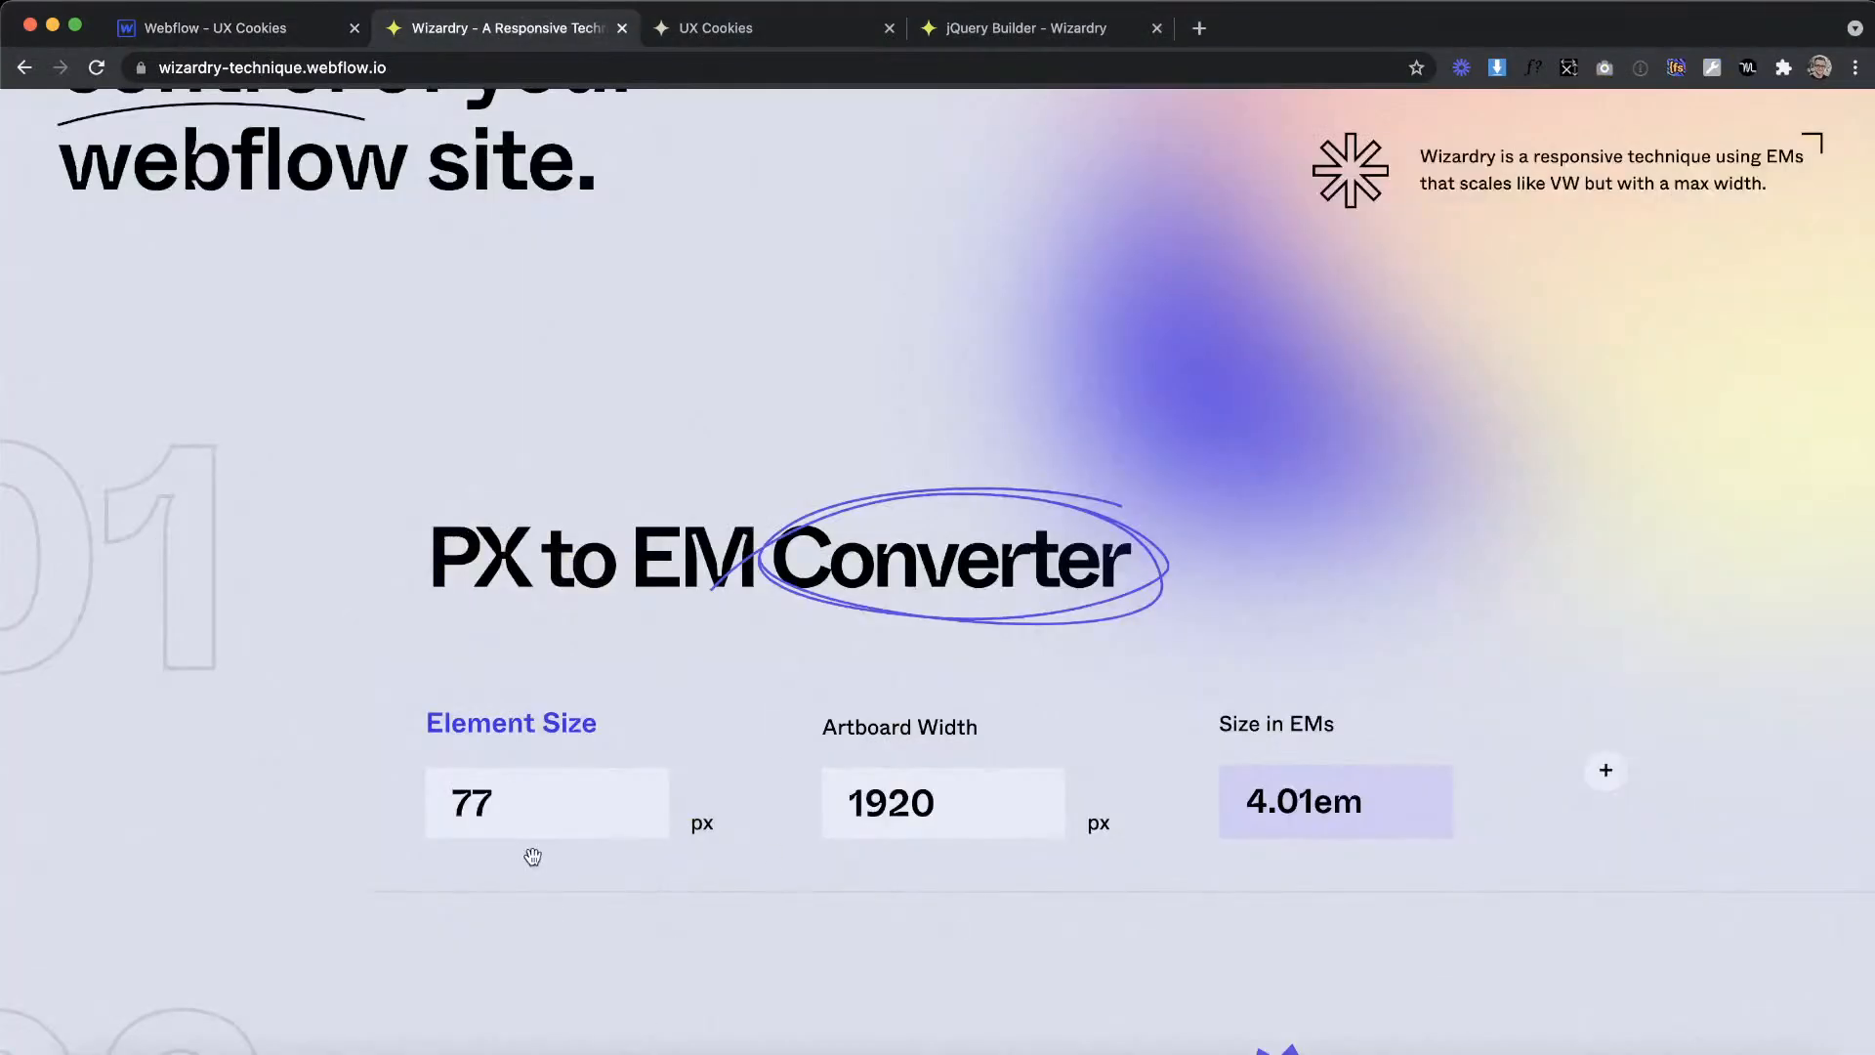
key("BackSpace")
key("BackSpace")
type("16")
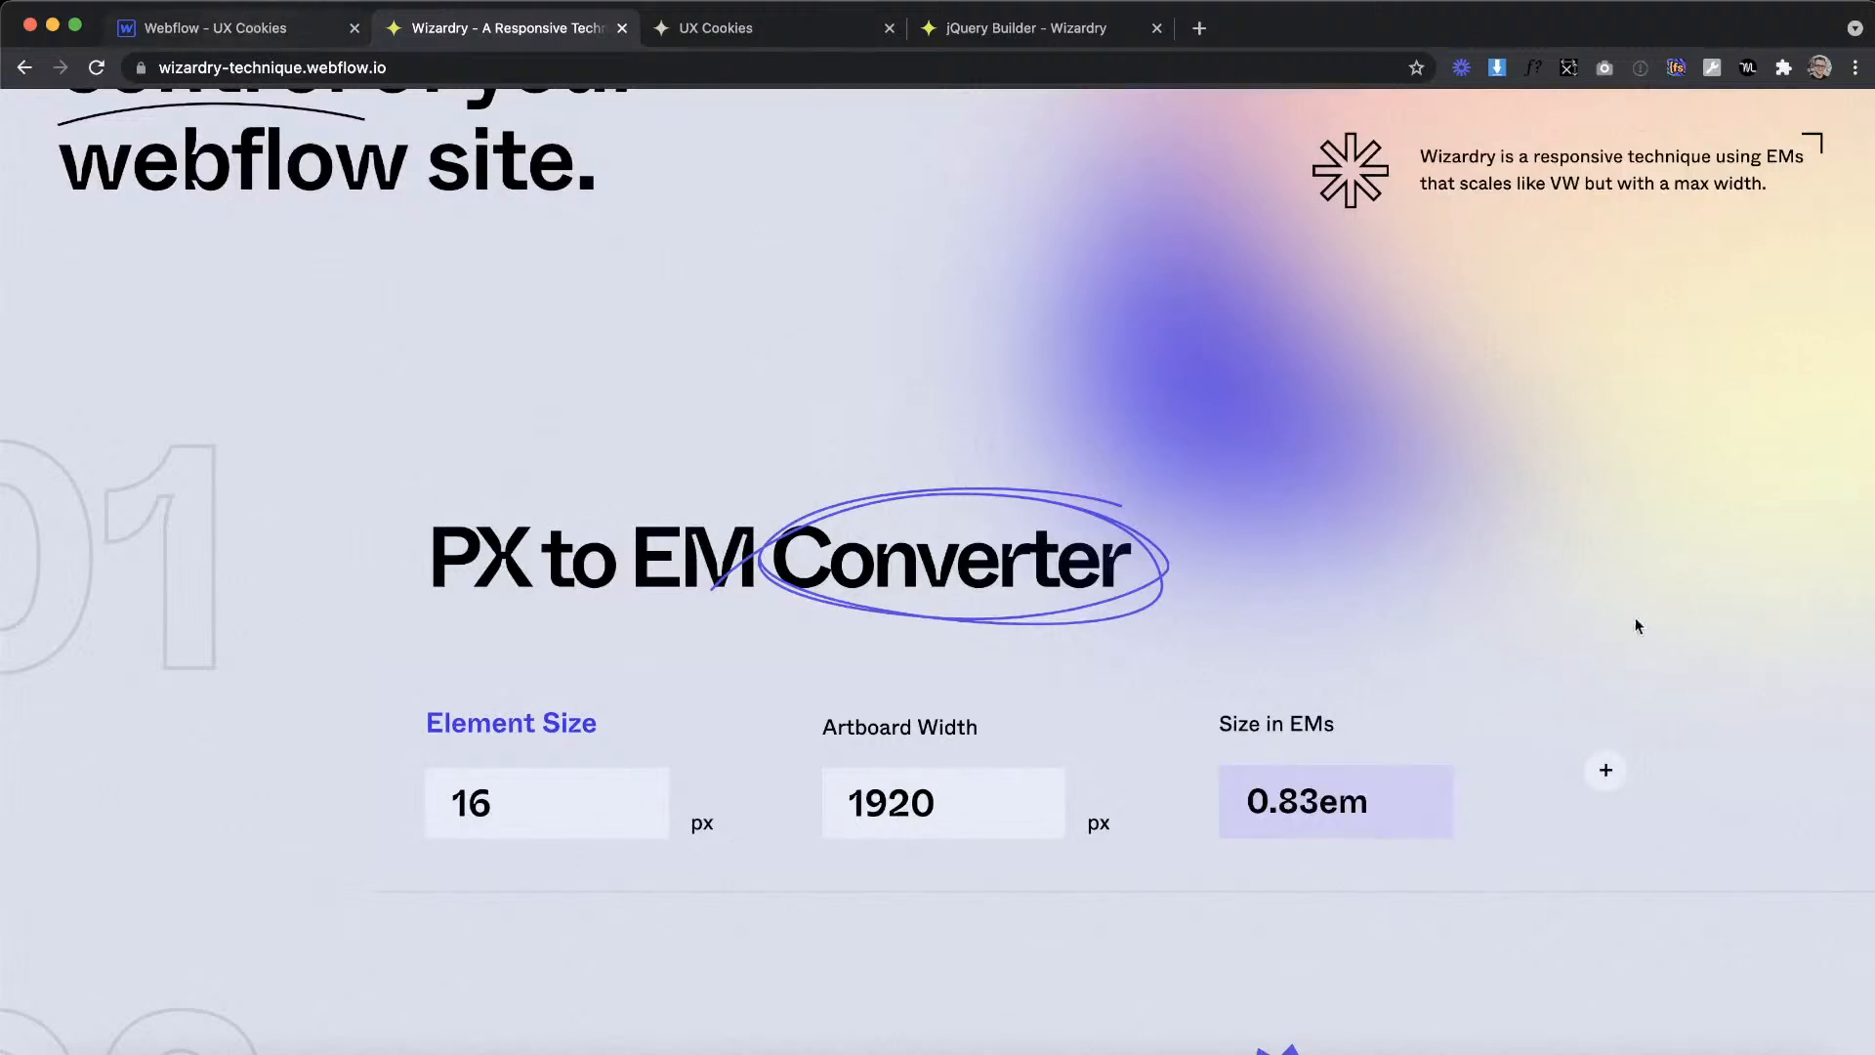
key("ctrl+shift+Tab")
Step: Set the projects_button top and bottom padding to 0.83em
scroll(1744, 496, "up", 5)
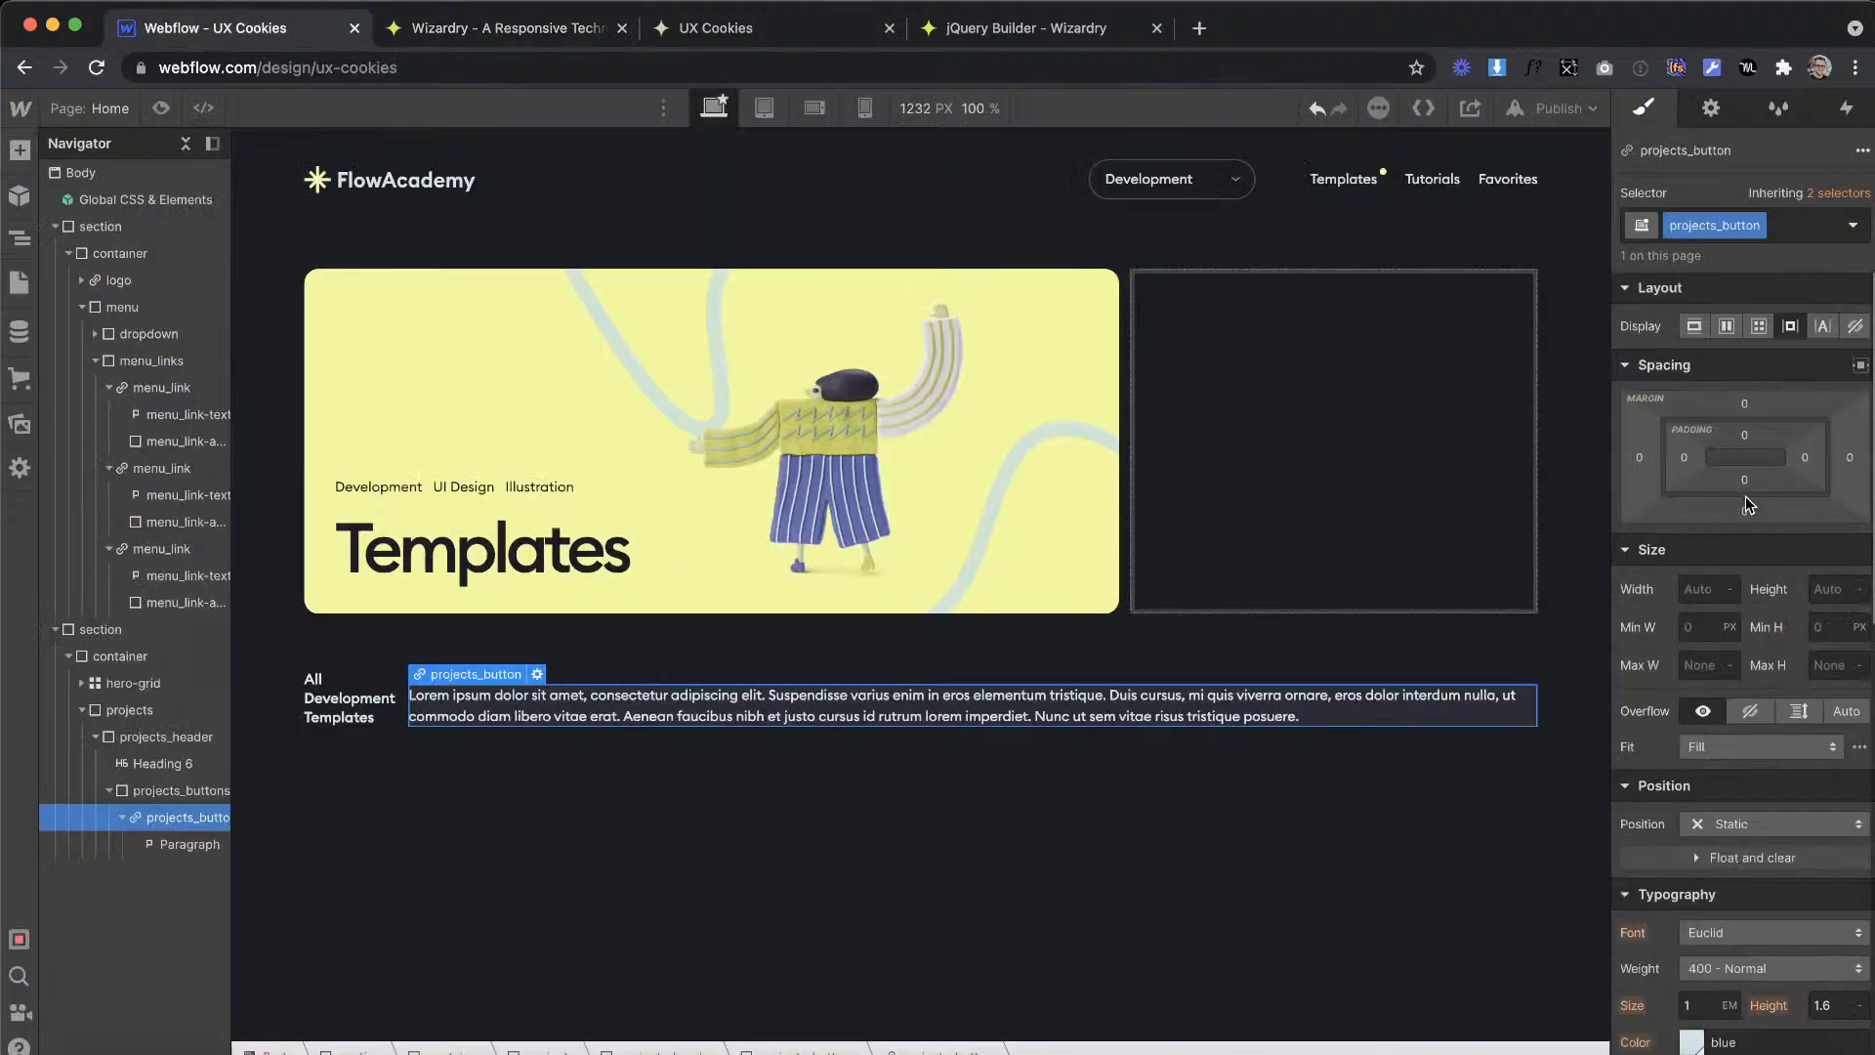
left_click(1744, 431)
type("0.83em")
key("Return")
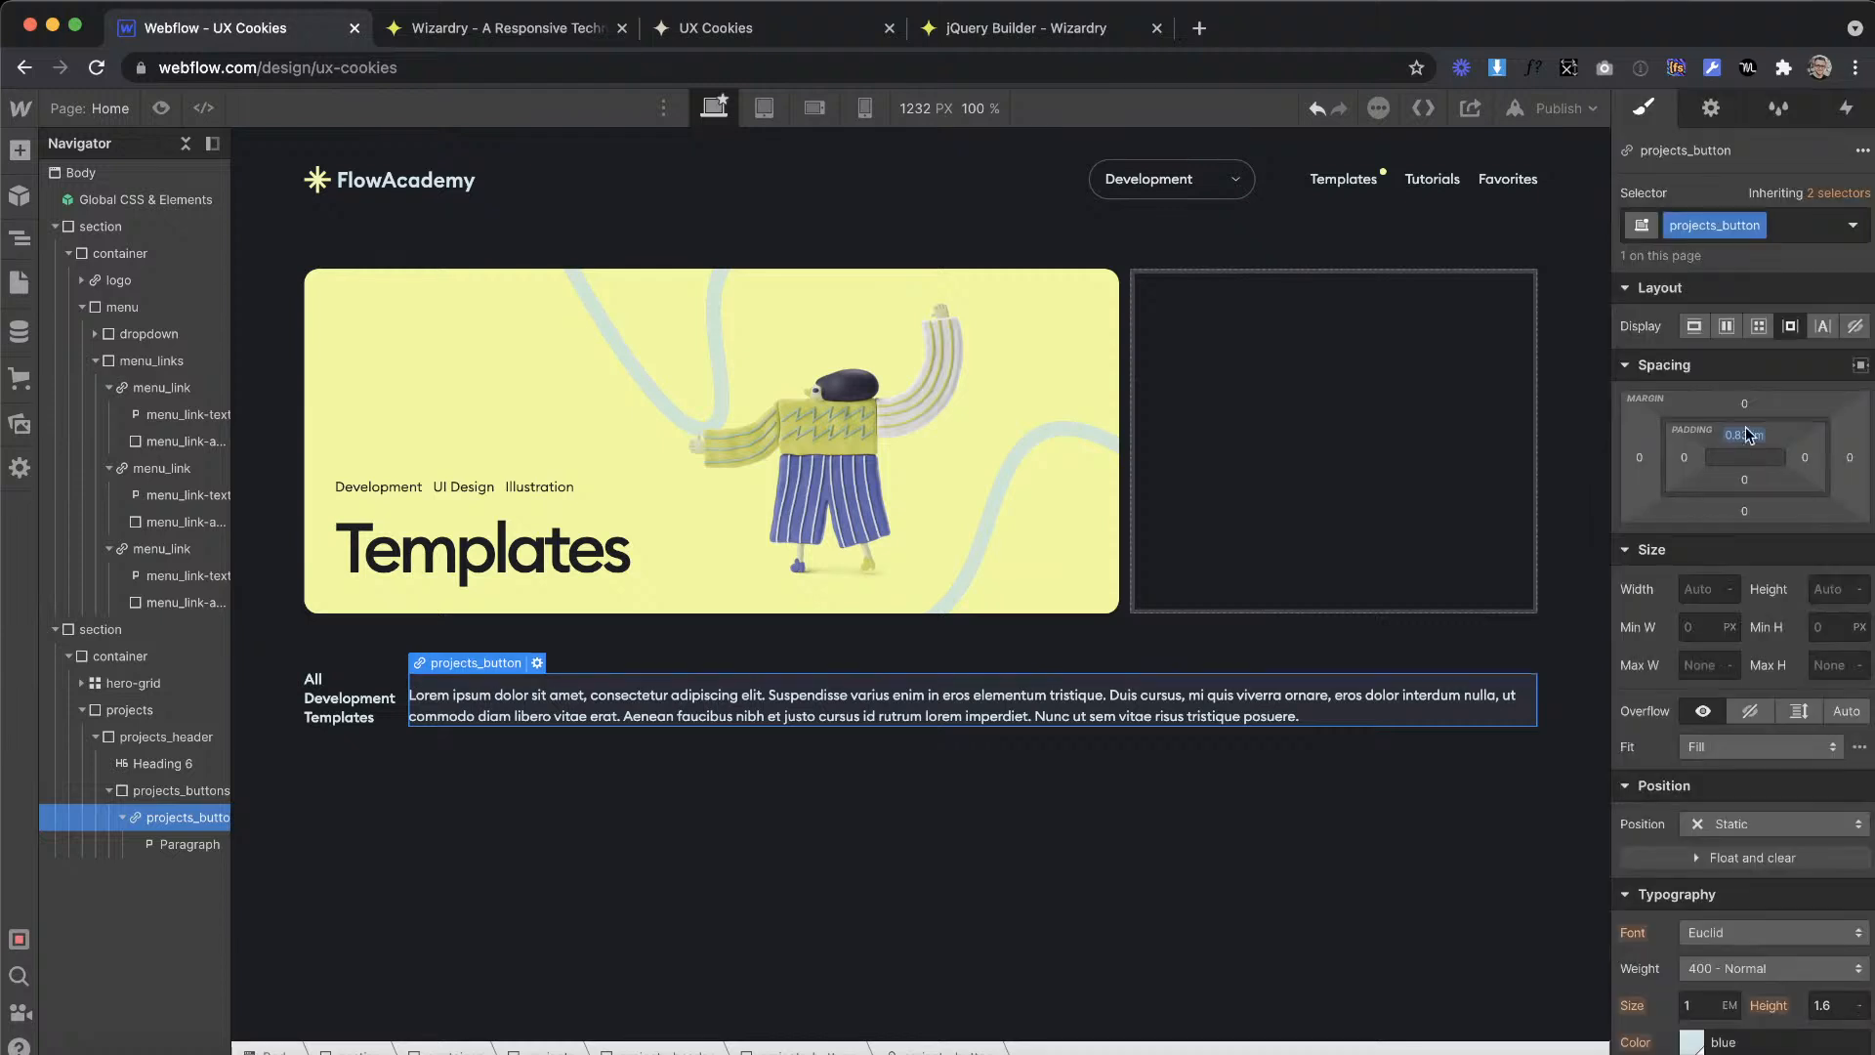
left_click(1744, 475)
type("0.83em")
key("Return")
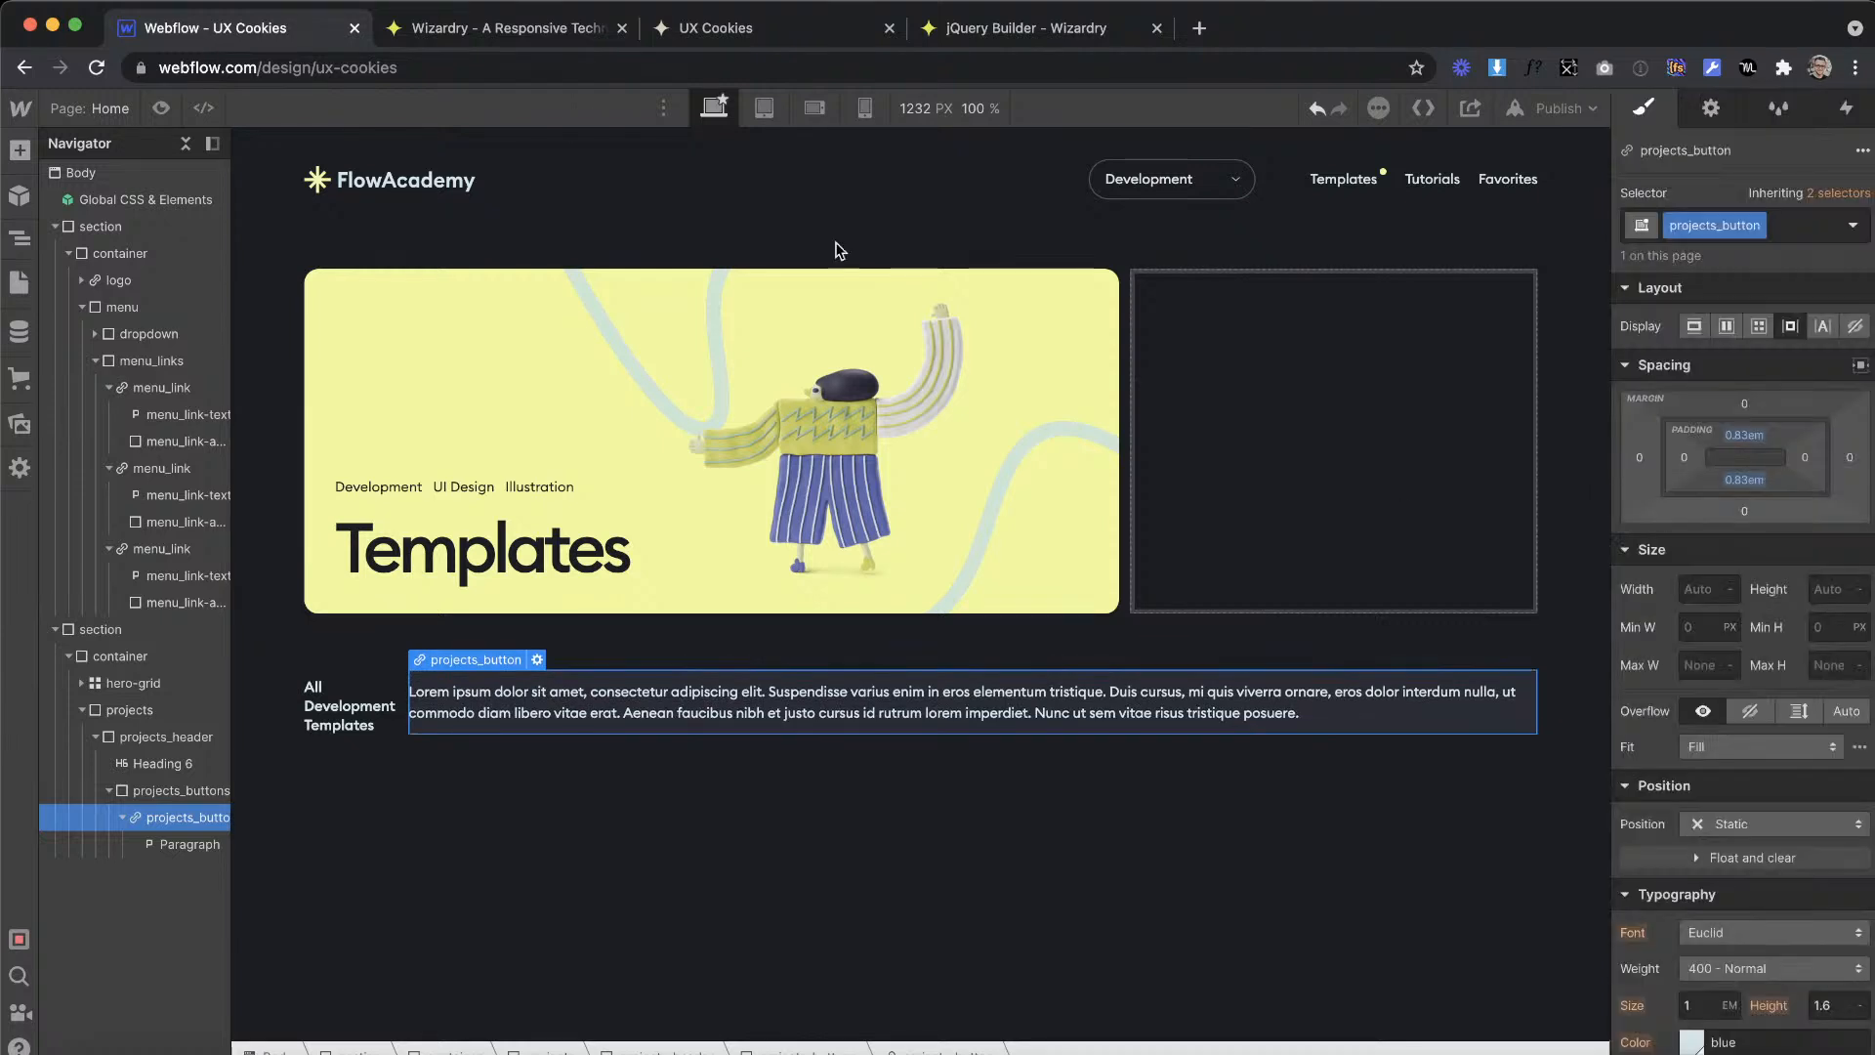
Step: Convert an element size of 30 px to EMs in the Wizardry converter, copy the result, and return to Webflow
key("ctrl+Tab")
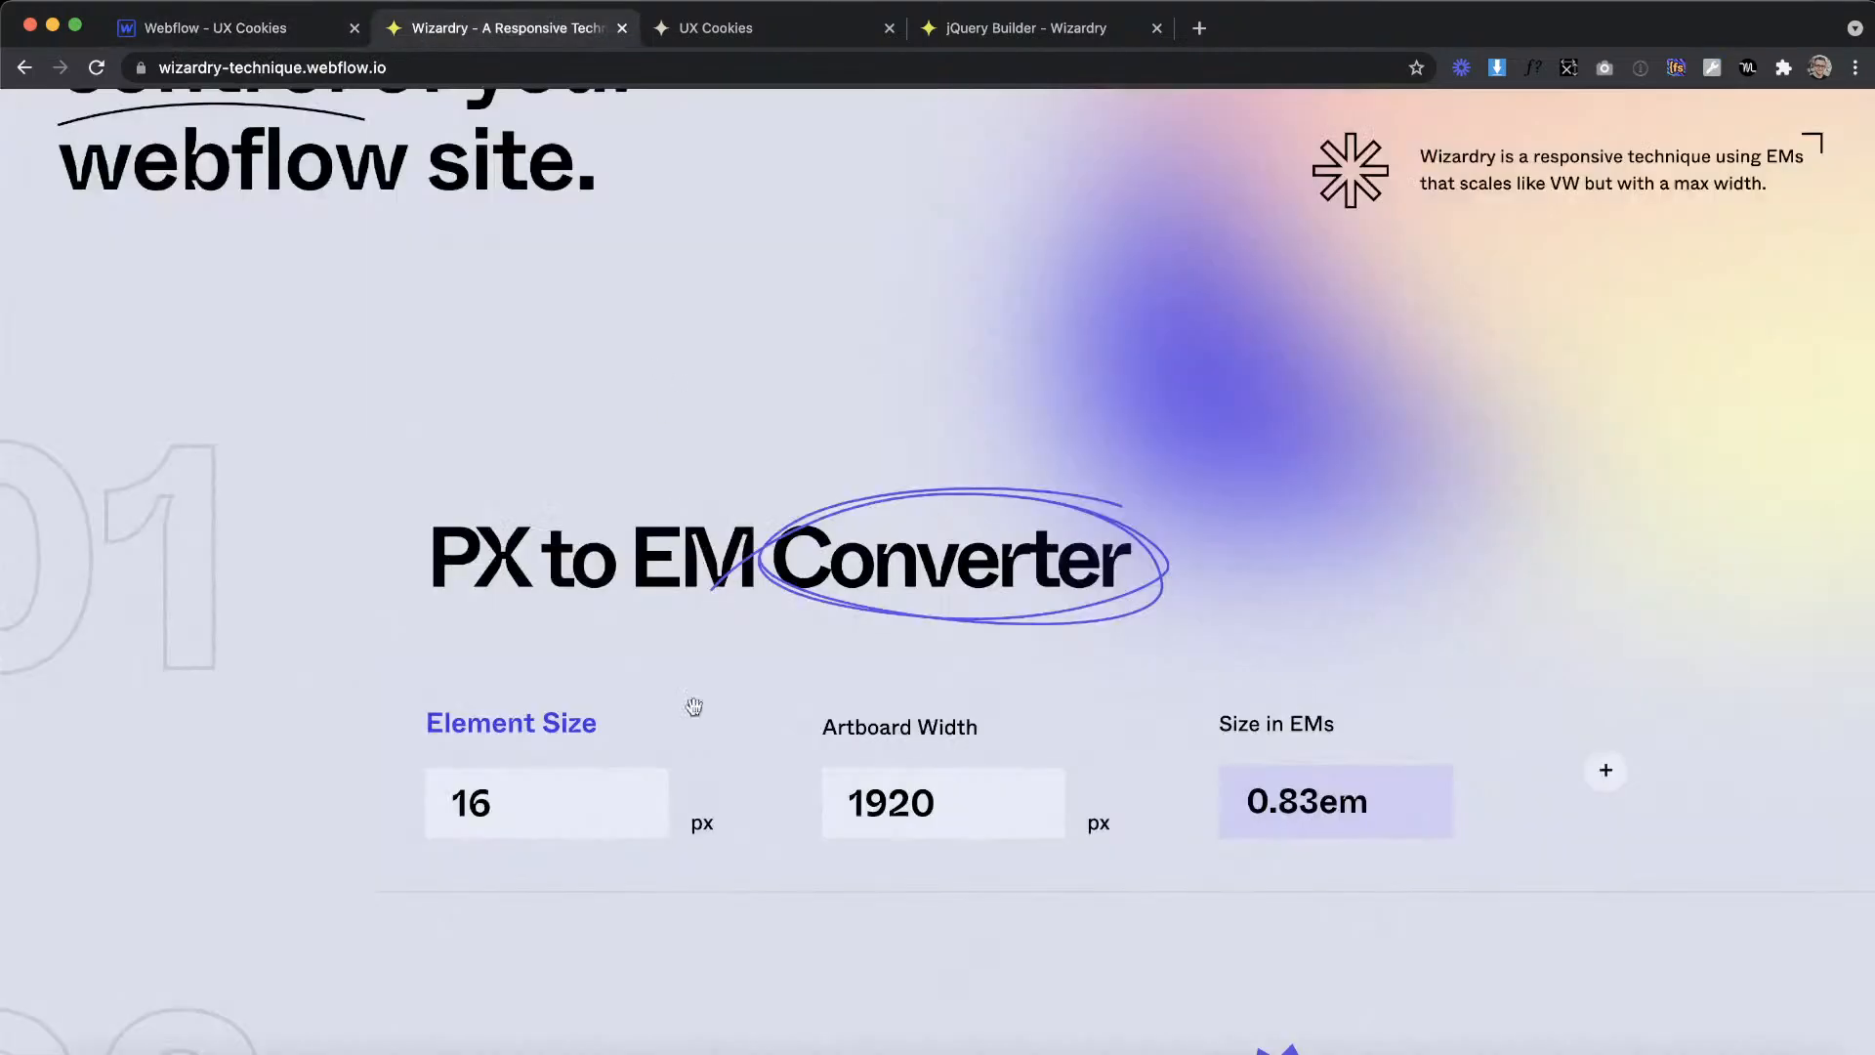
left_click_drag(558, 791, 433, 777)
type("30")
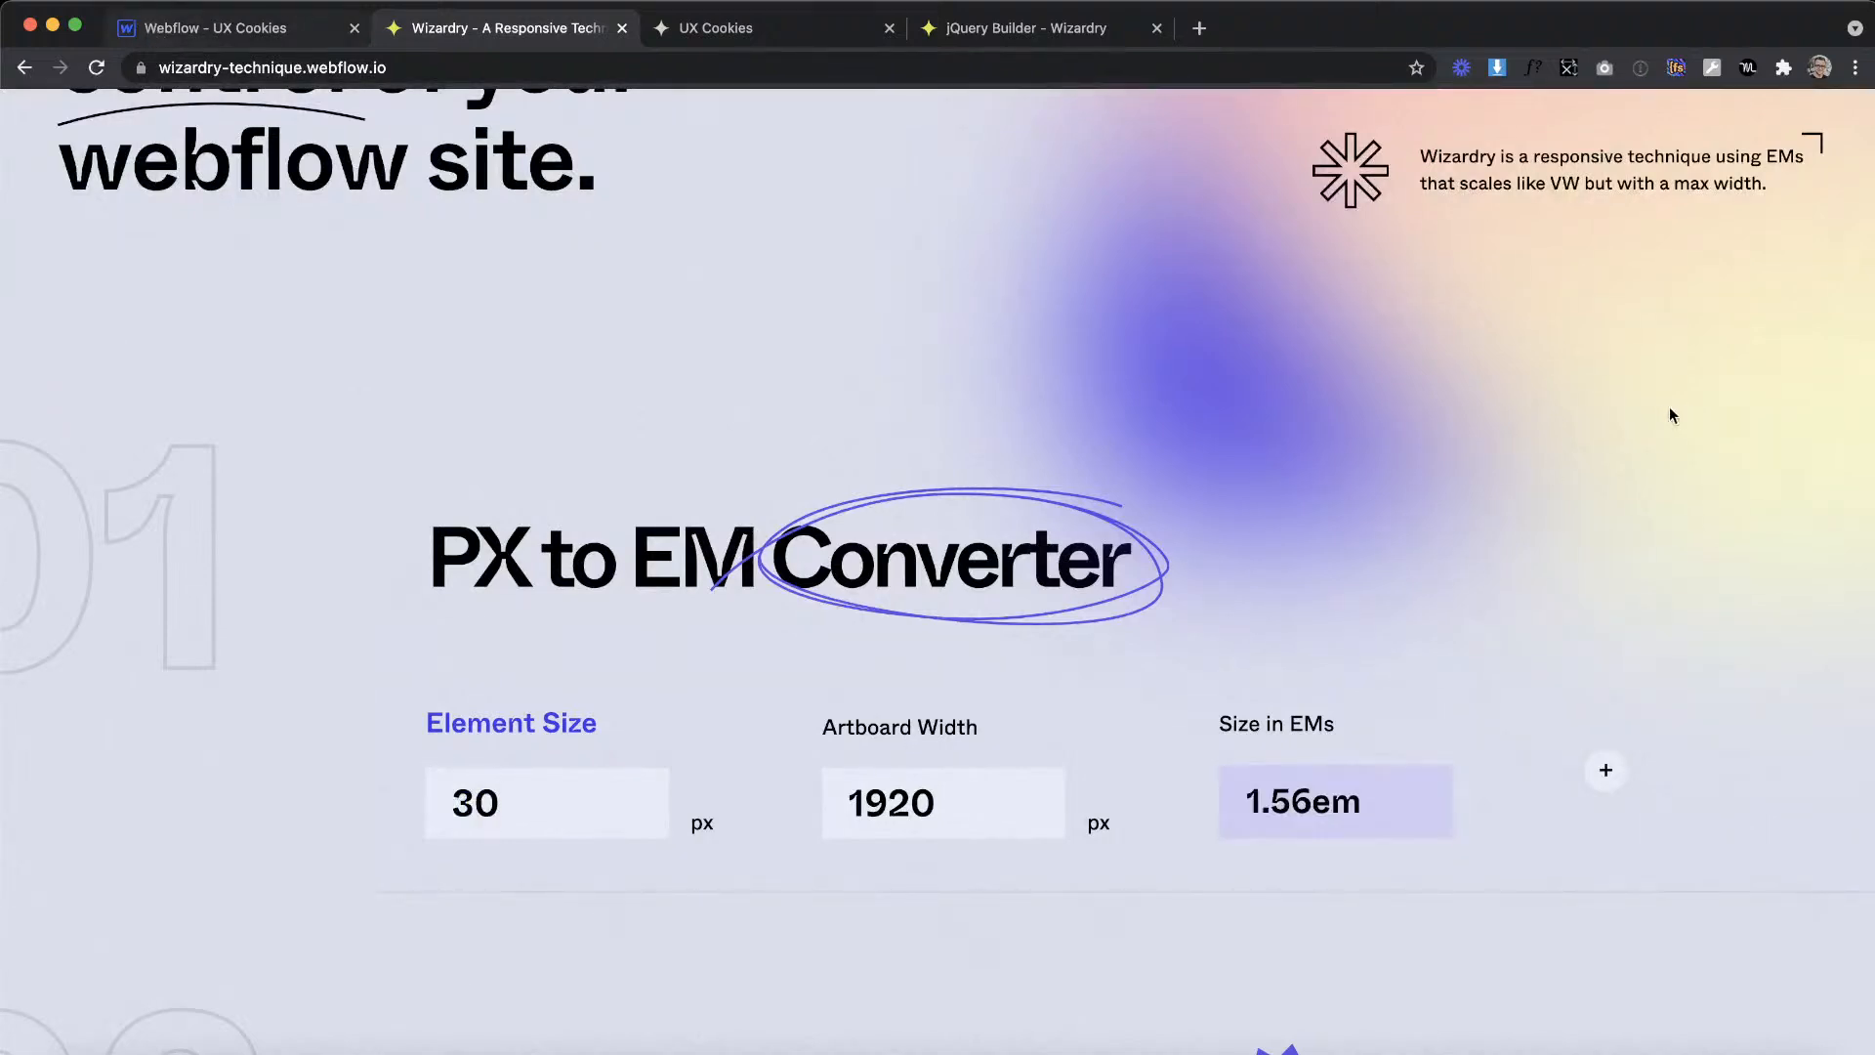
key("ctrl+shift+Tab")
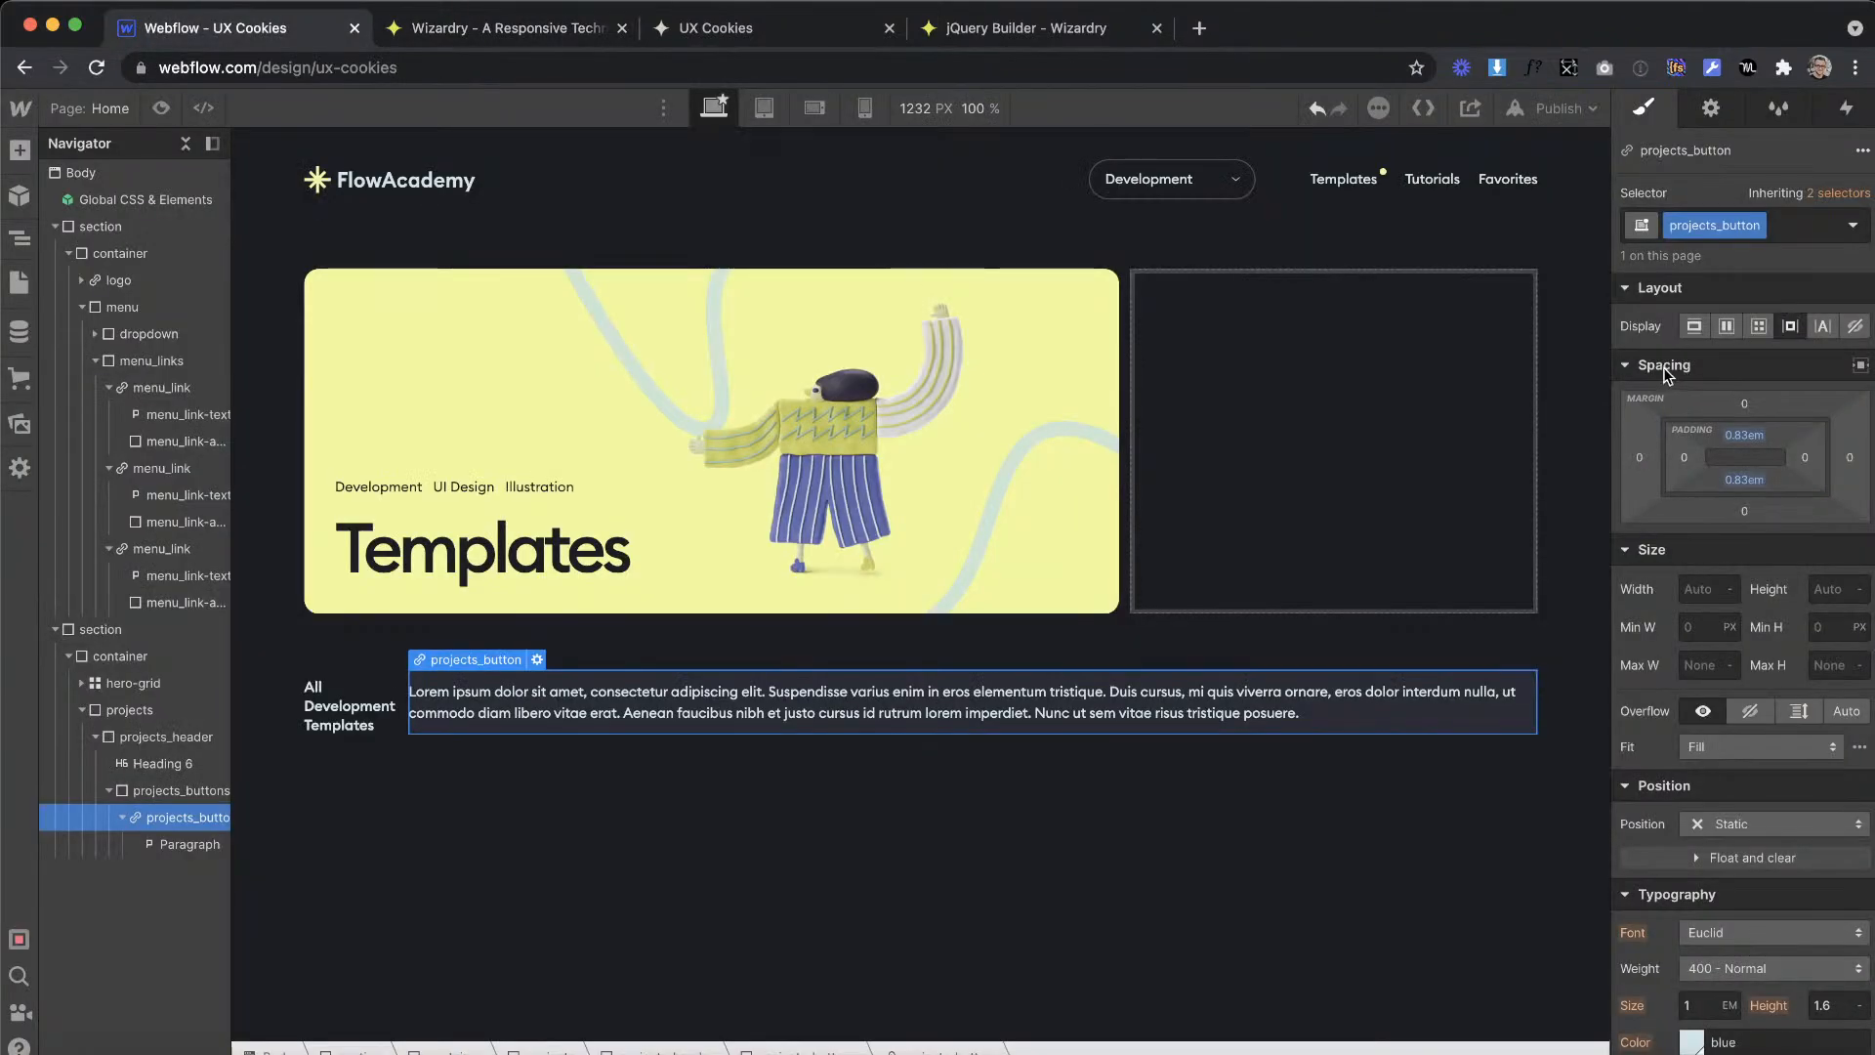
Step: Set the projects_button left and right padding to 1.56em
left_click(1680, 459)
type("1.56em")
key("Return")
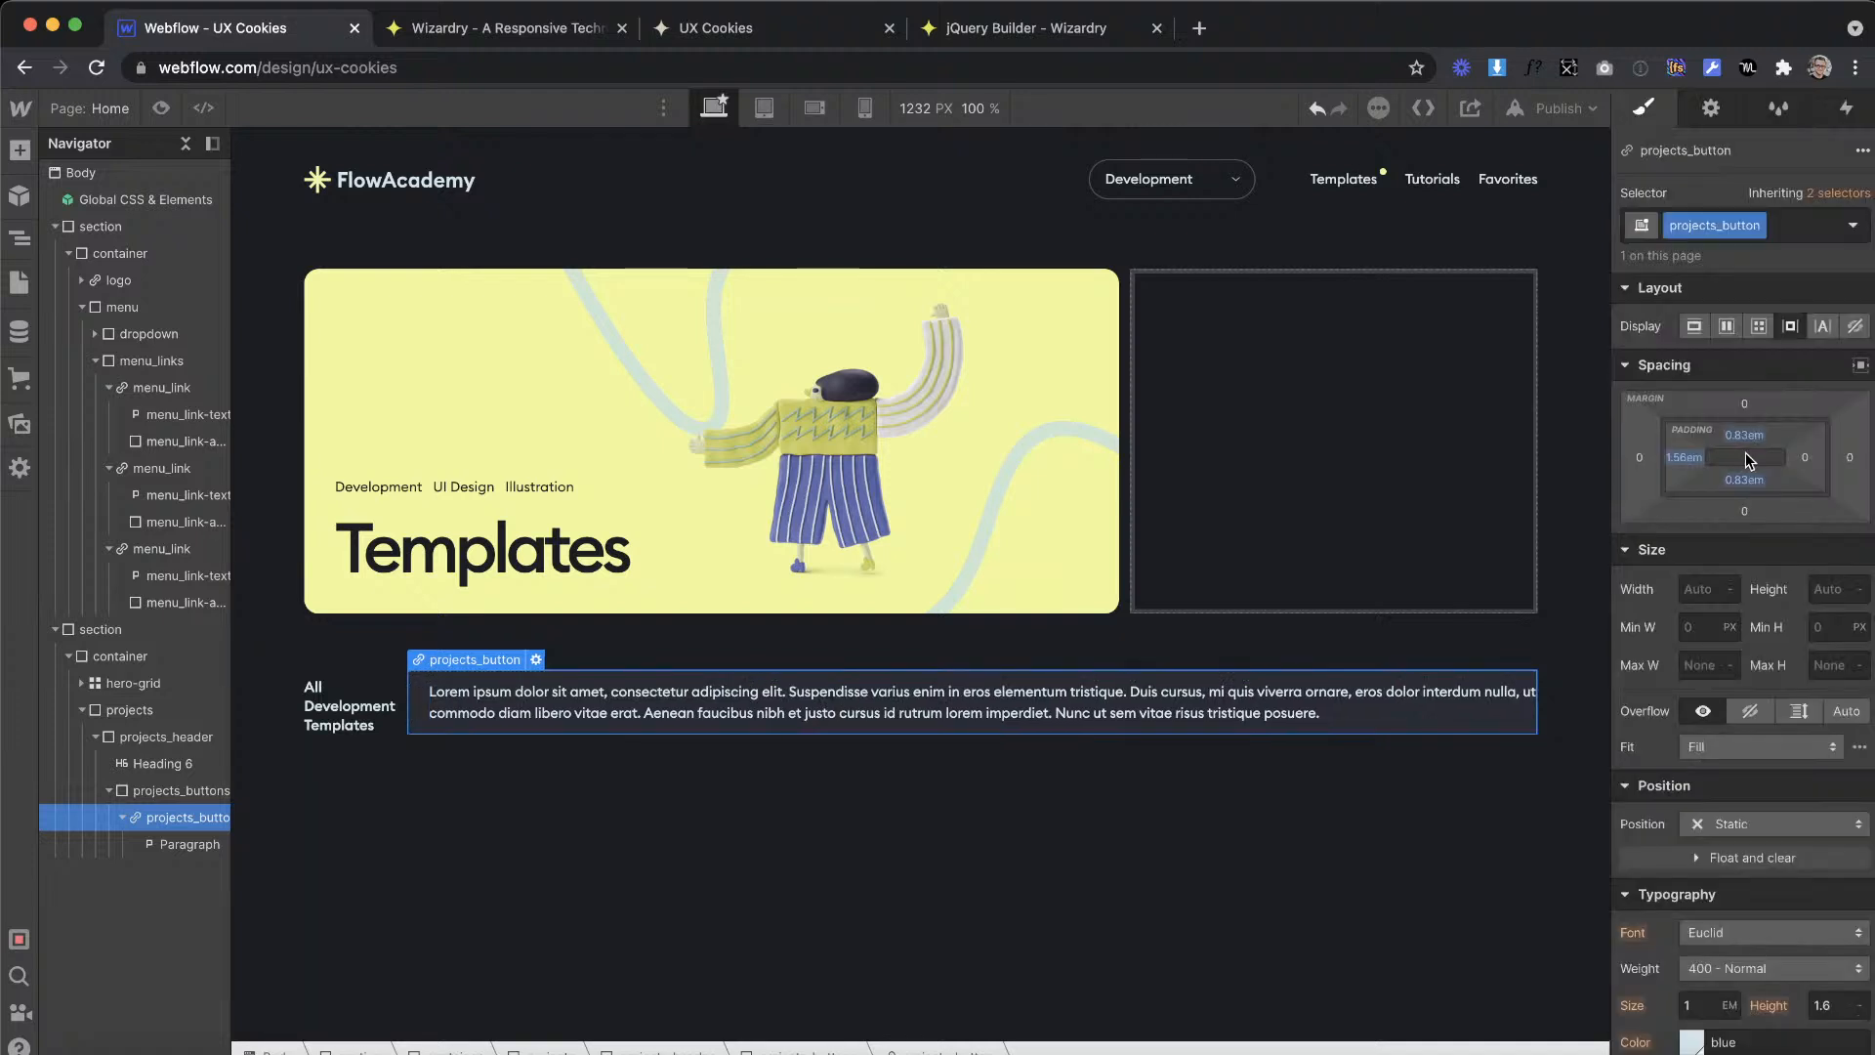
left_click(1802, 459)
type("1.56em")
key("Return")
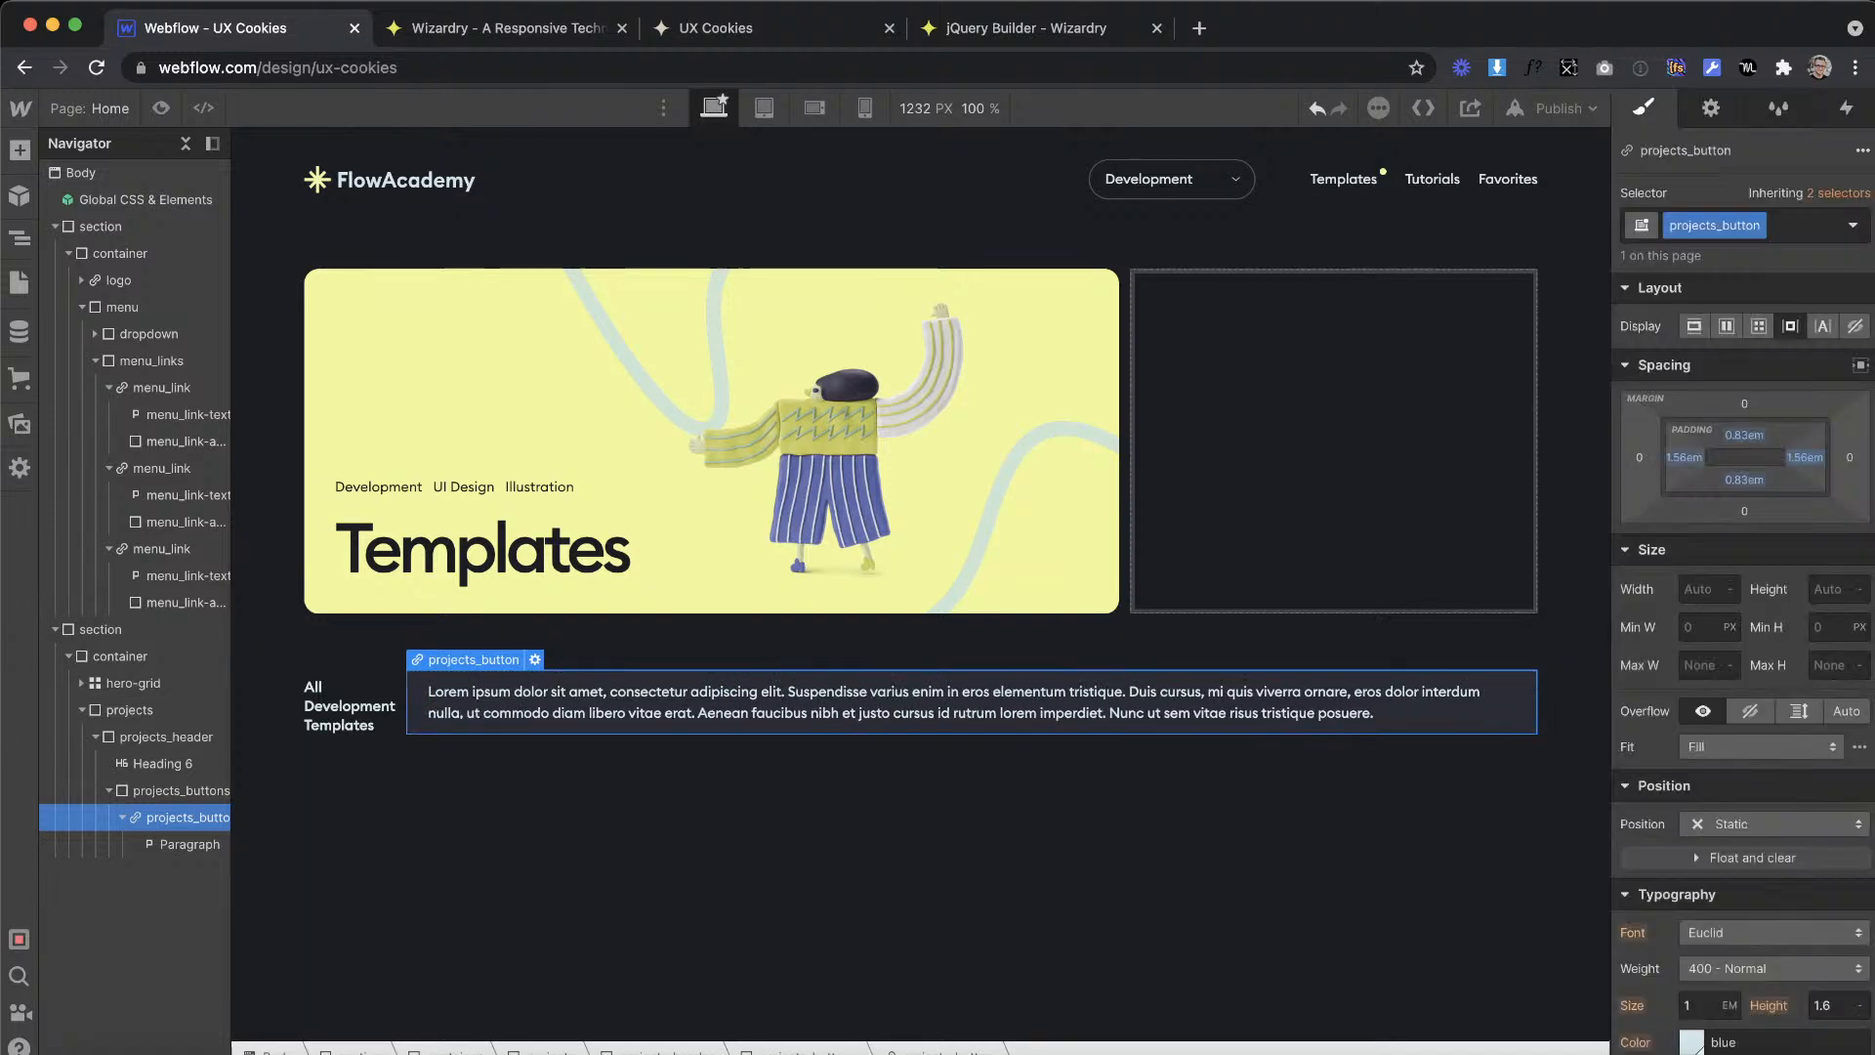
Step: Replace the placeholder paragraph text inside projects_button with "Grid View", checking the label in Adobe XD
double_click(1357, 707)
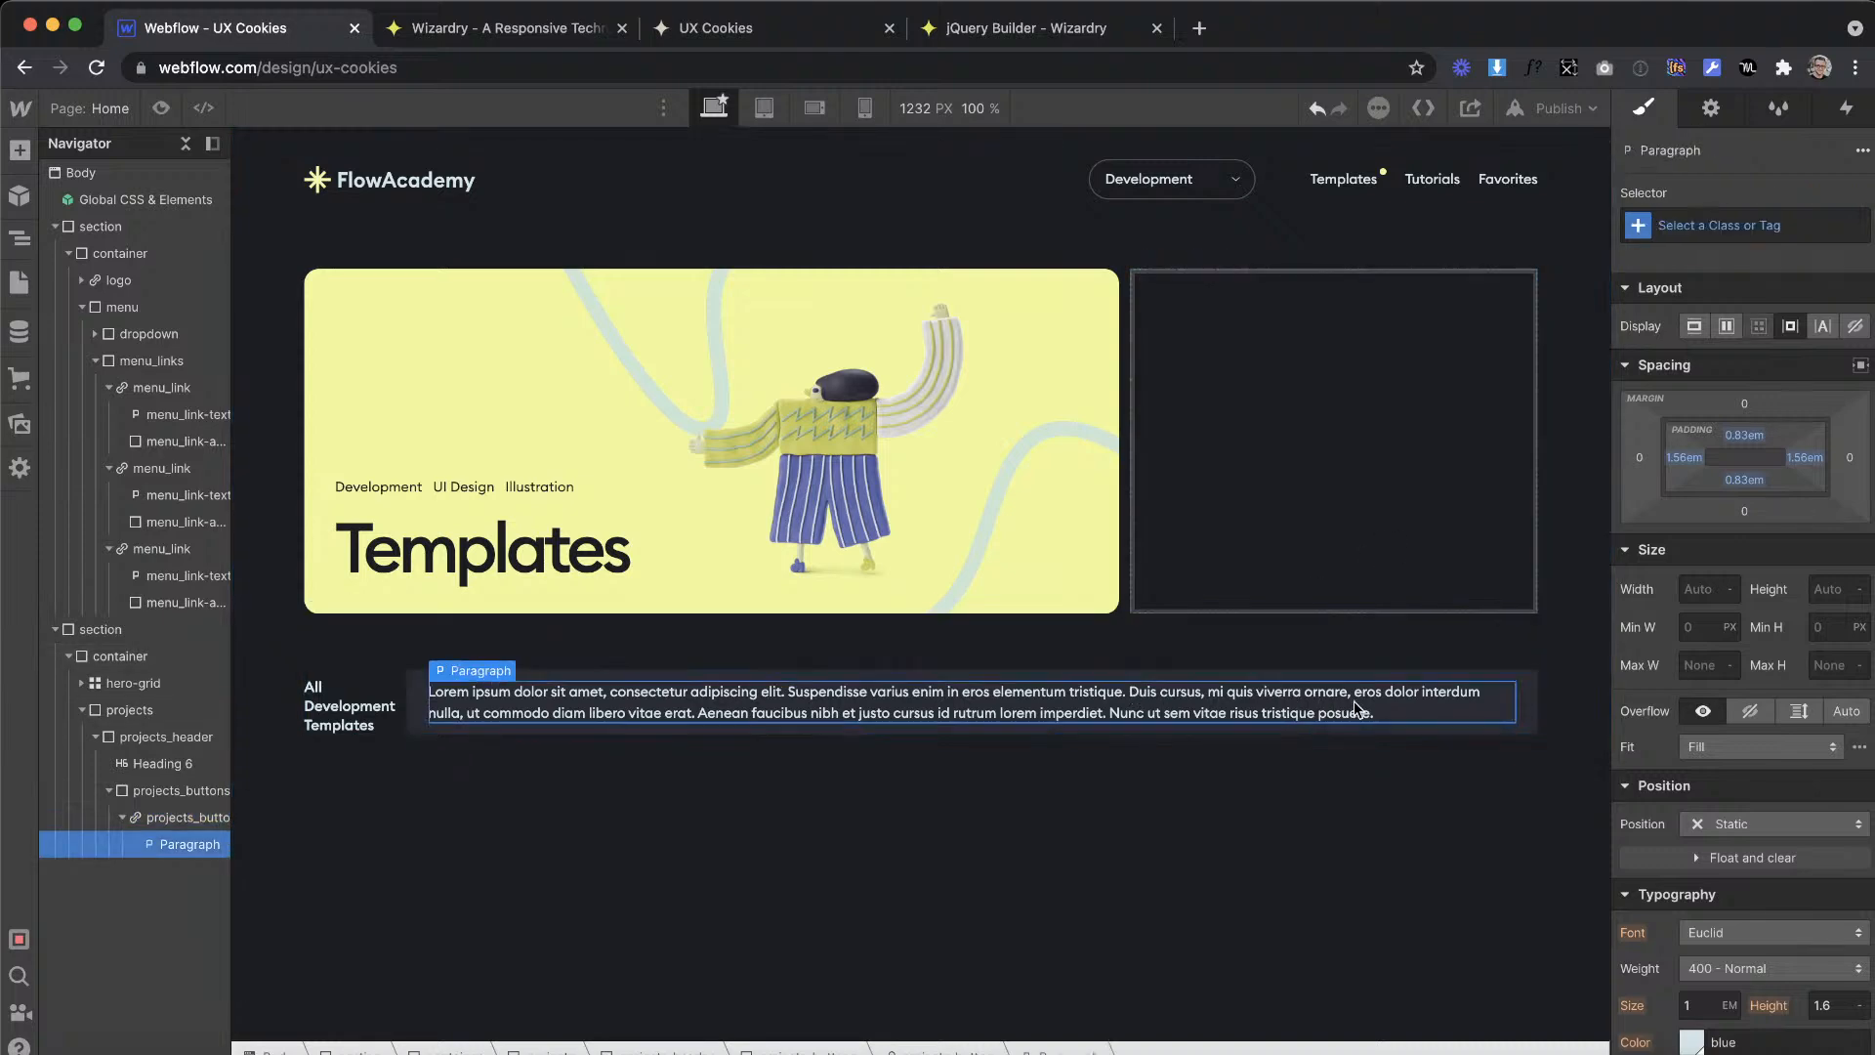
left_click_drag(1393, 710, 420, 689)
key("ctrl+Right")
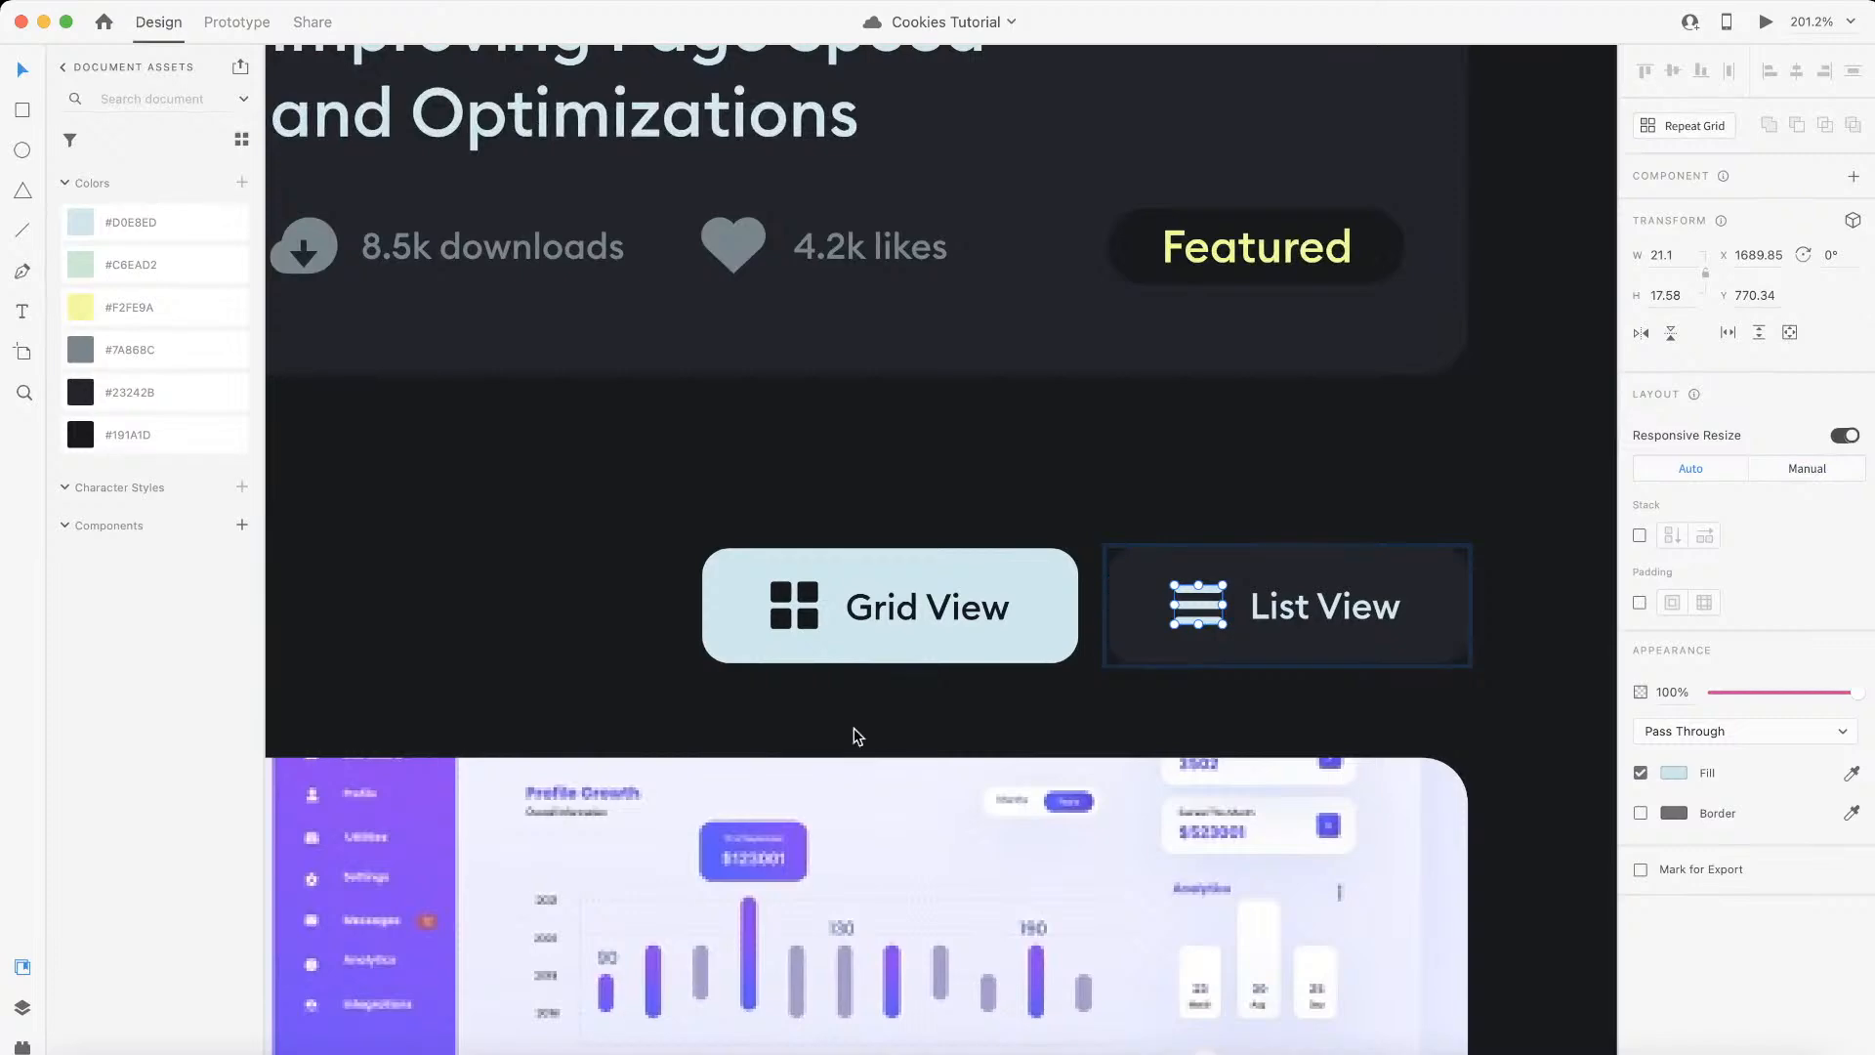
key("ctrl+Left")
type("G")
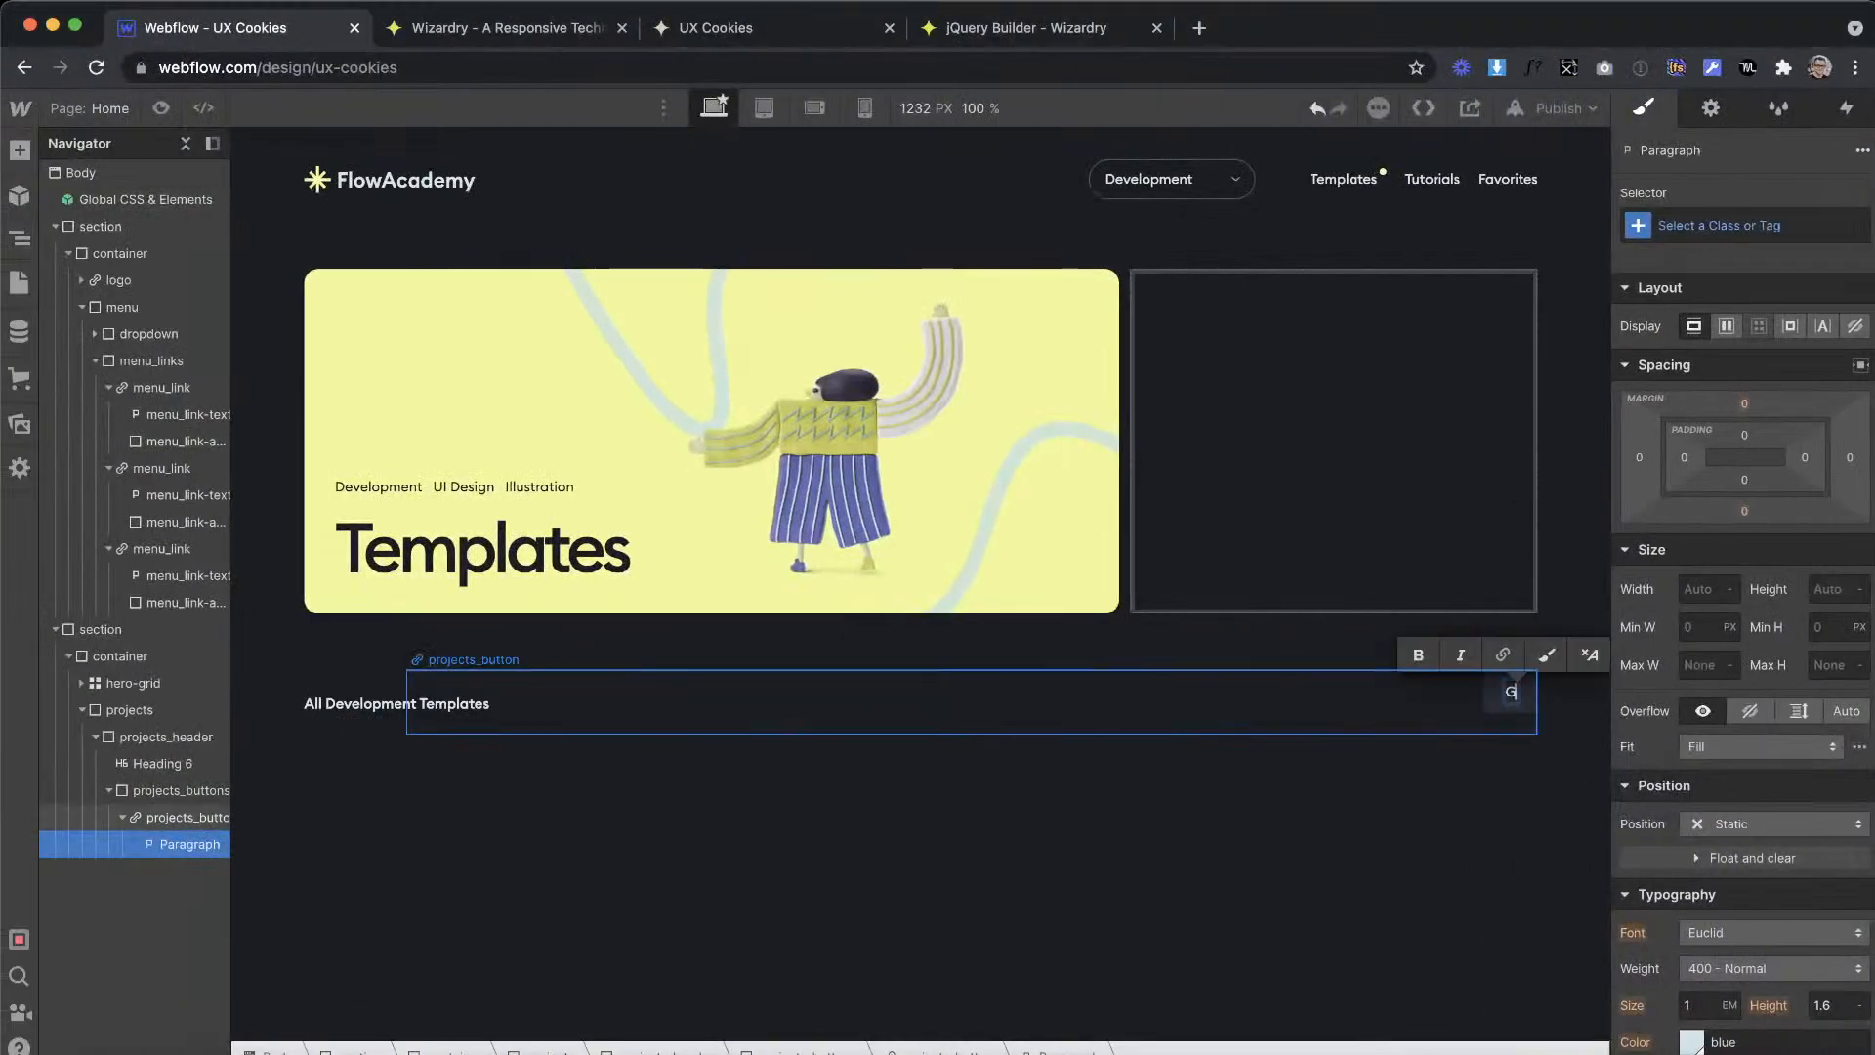
type("rid View")
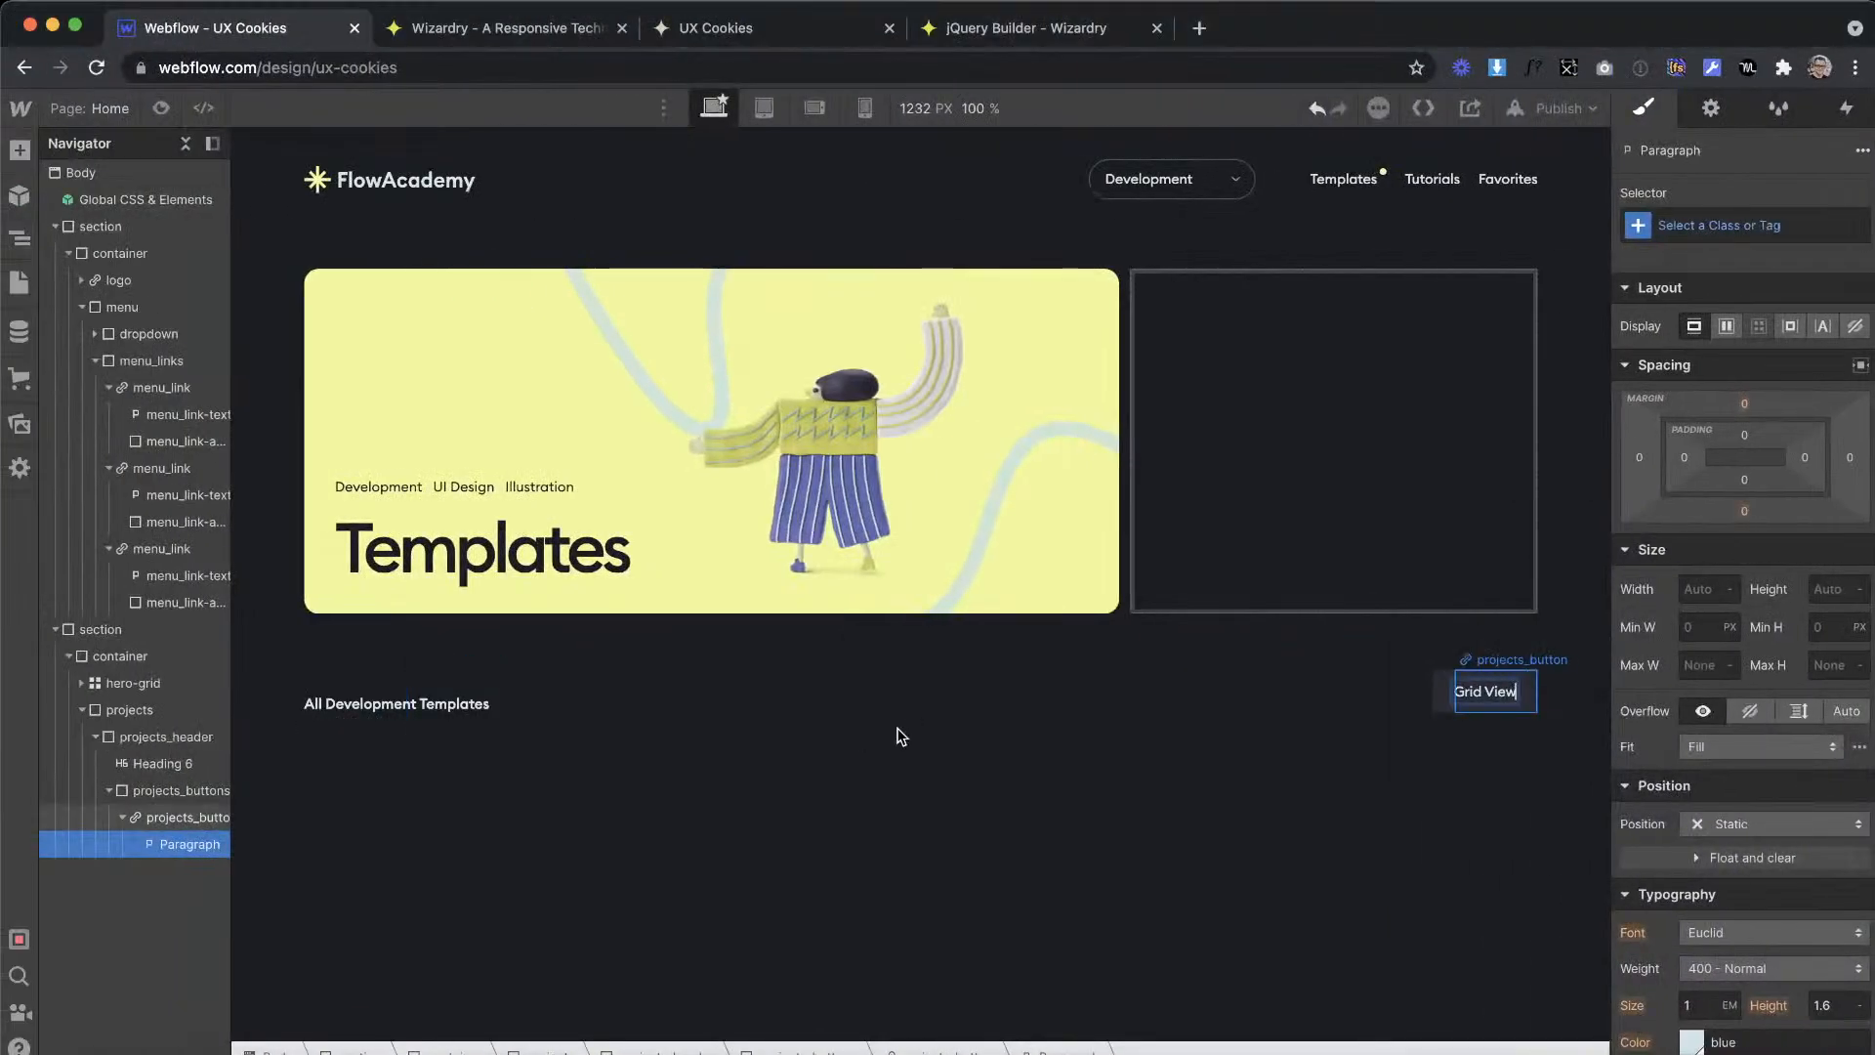
left_click(1093, 703)
Step: In Adobe XD, select the Grid View button's background shape to check its corner radius, and return to Webflow
key("ctrl+Right")
left_click(1054, 621)
double_click(1039, 633)
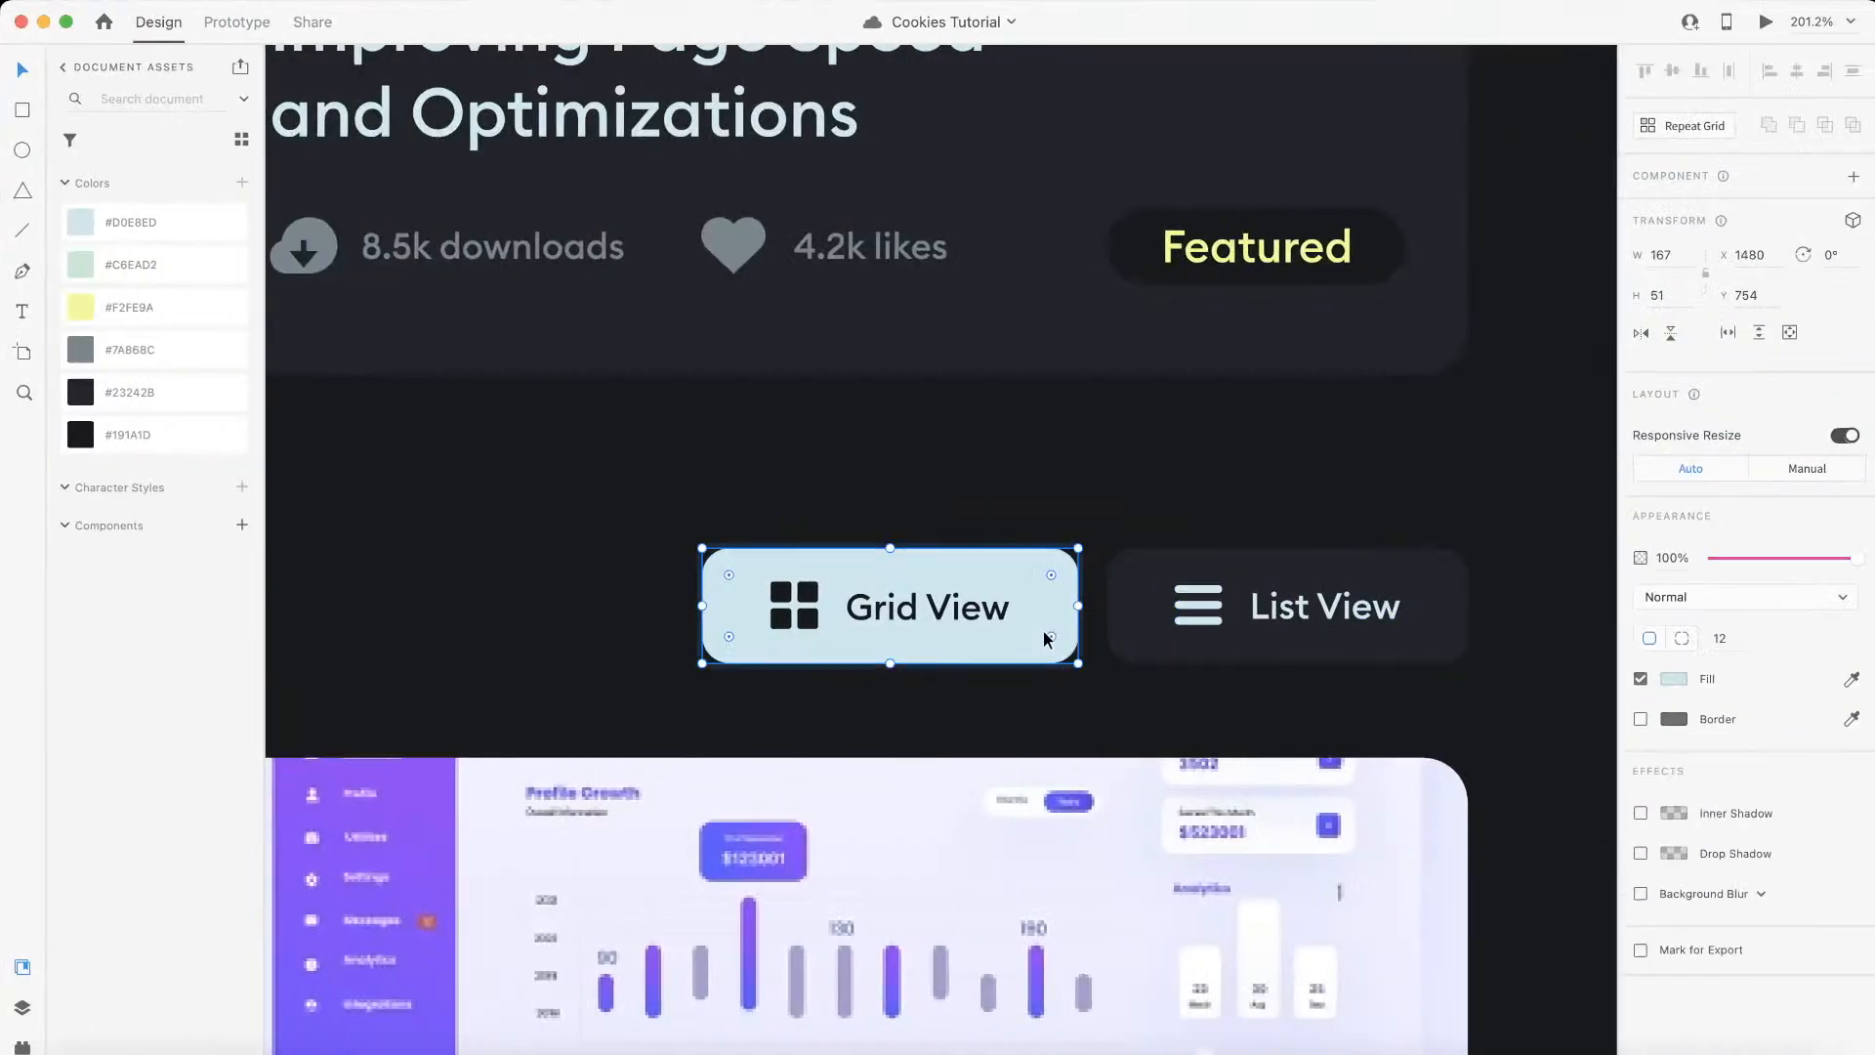
key("ctrl+Left")
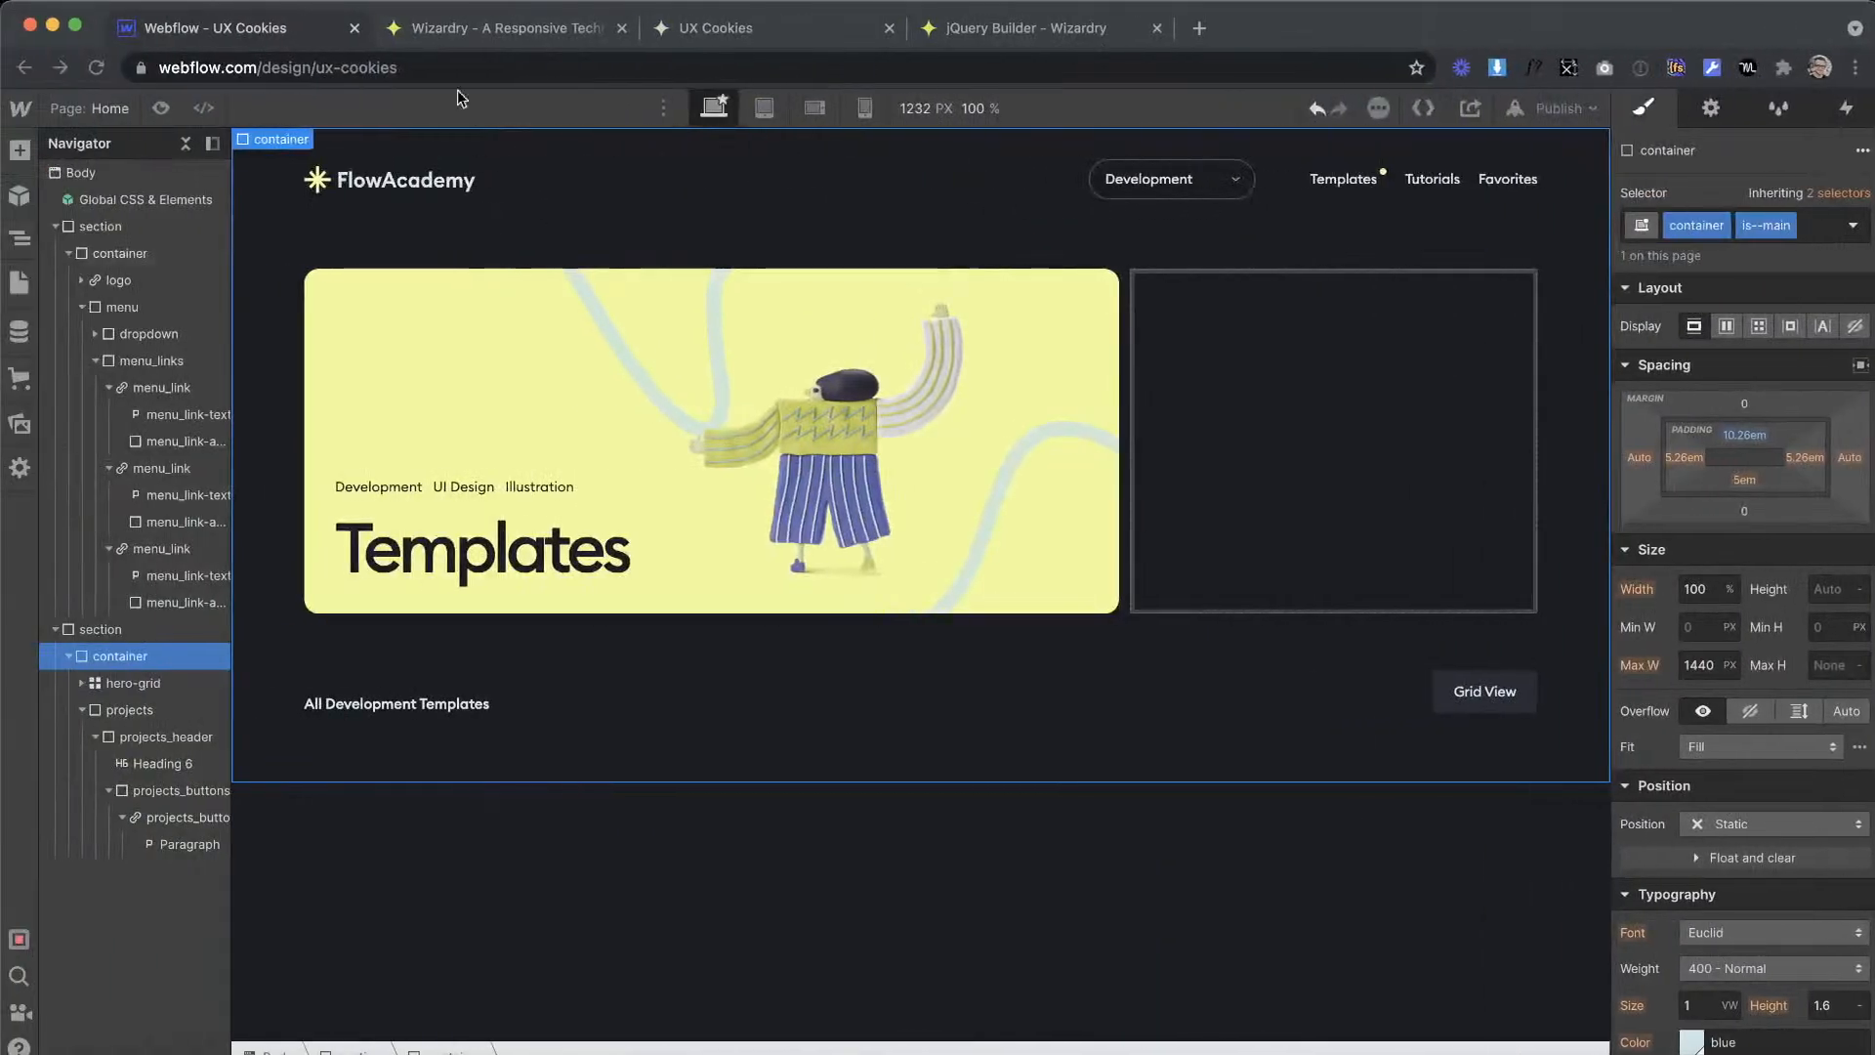
Step: Convert an element size of 12 px to EMs in the Wizardry converter, copy the result, and return to Webflow
left_click(473, 27)
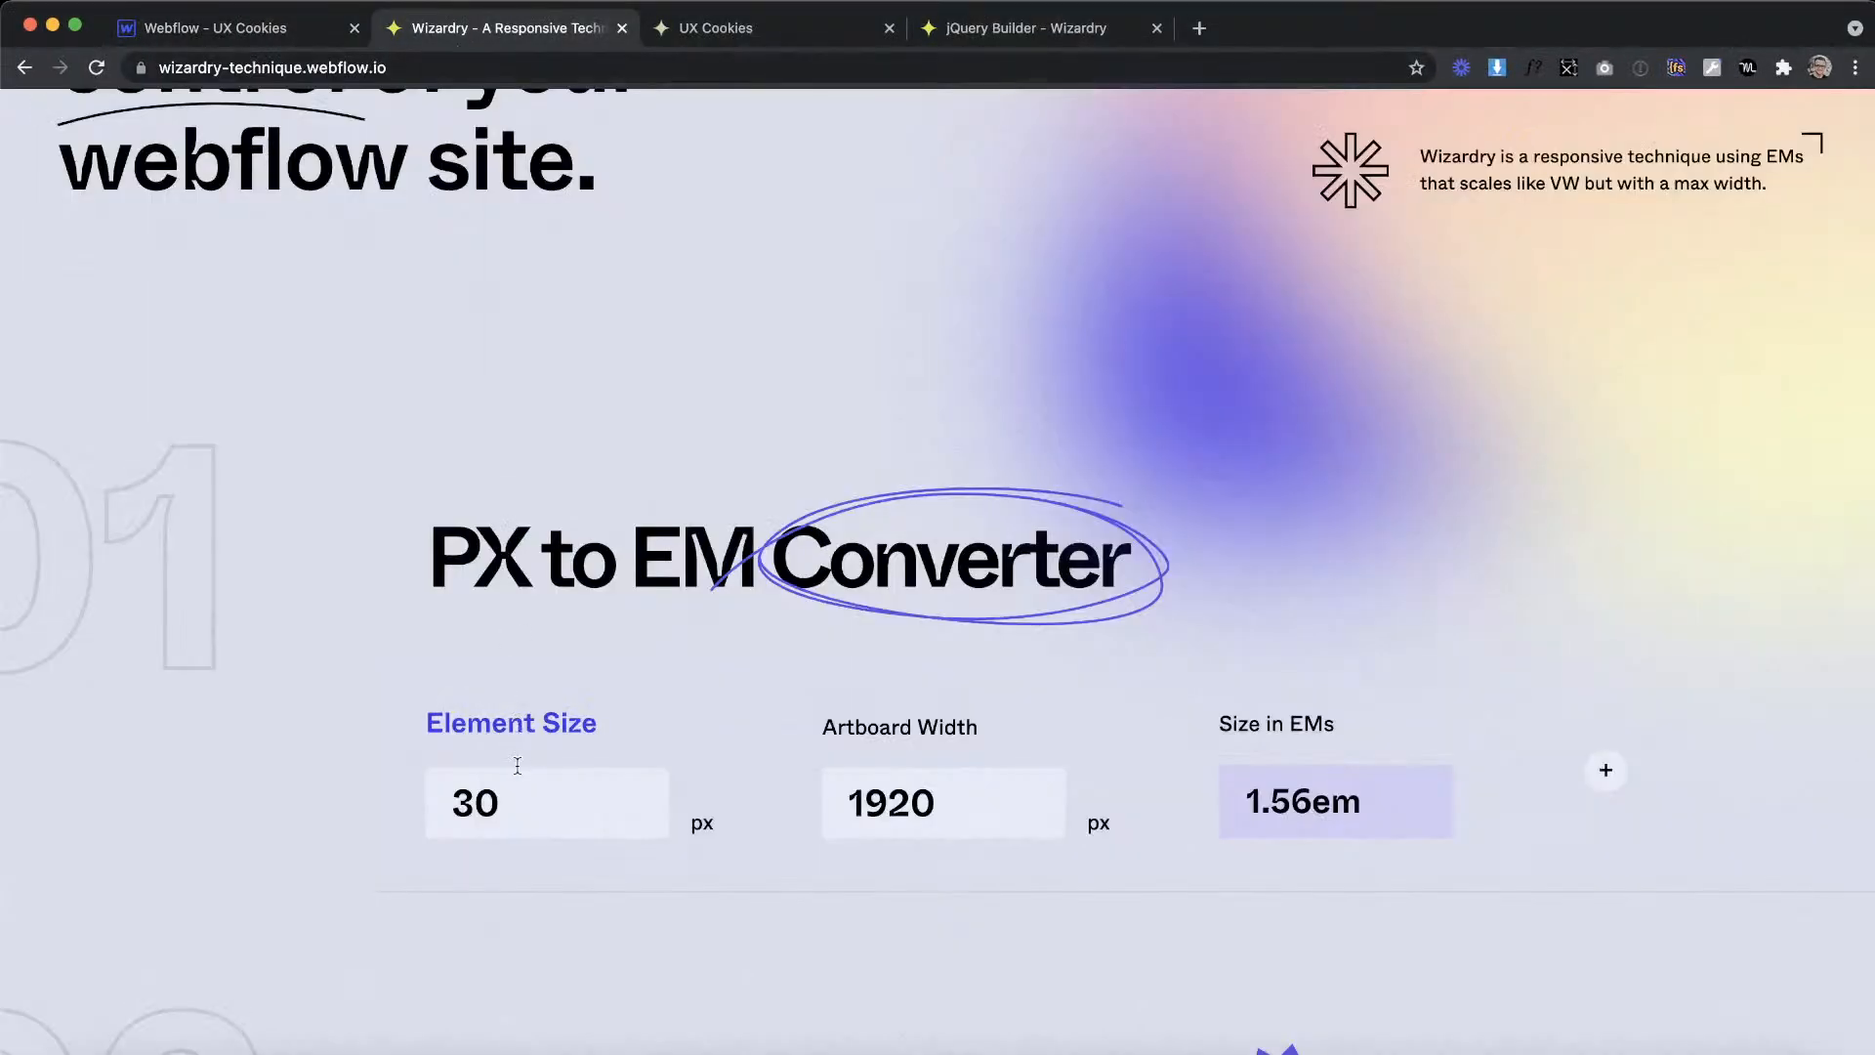
key("super+a")
type("12")
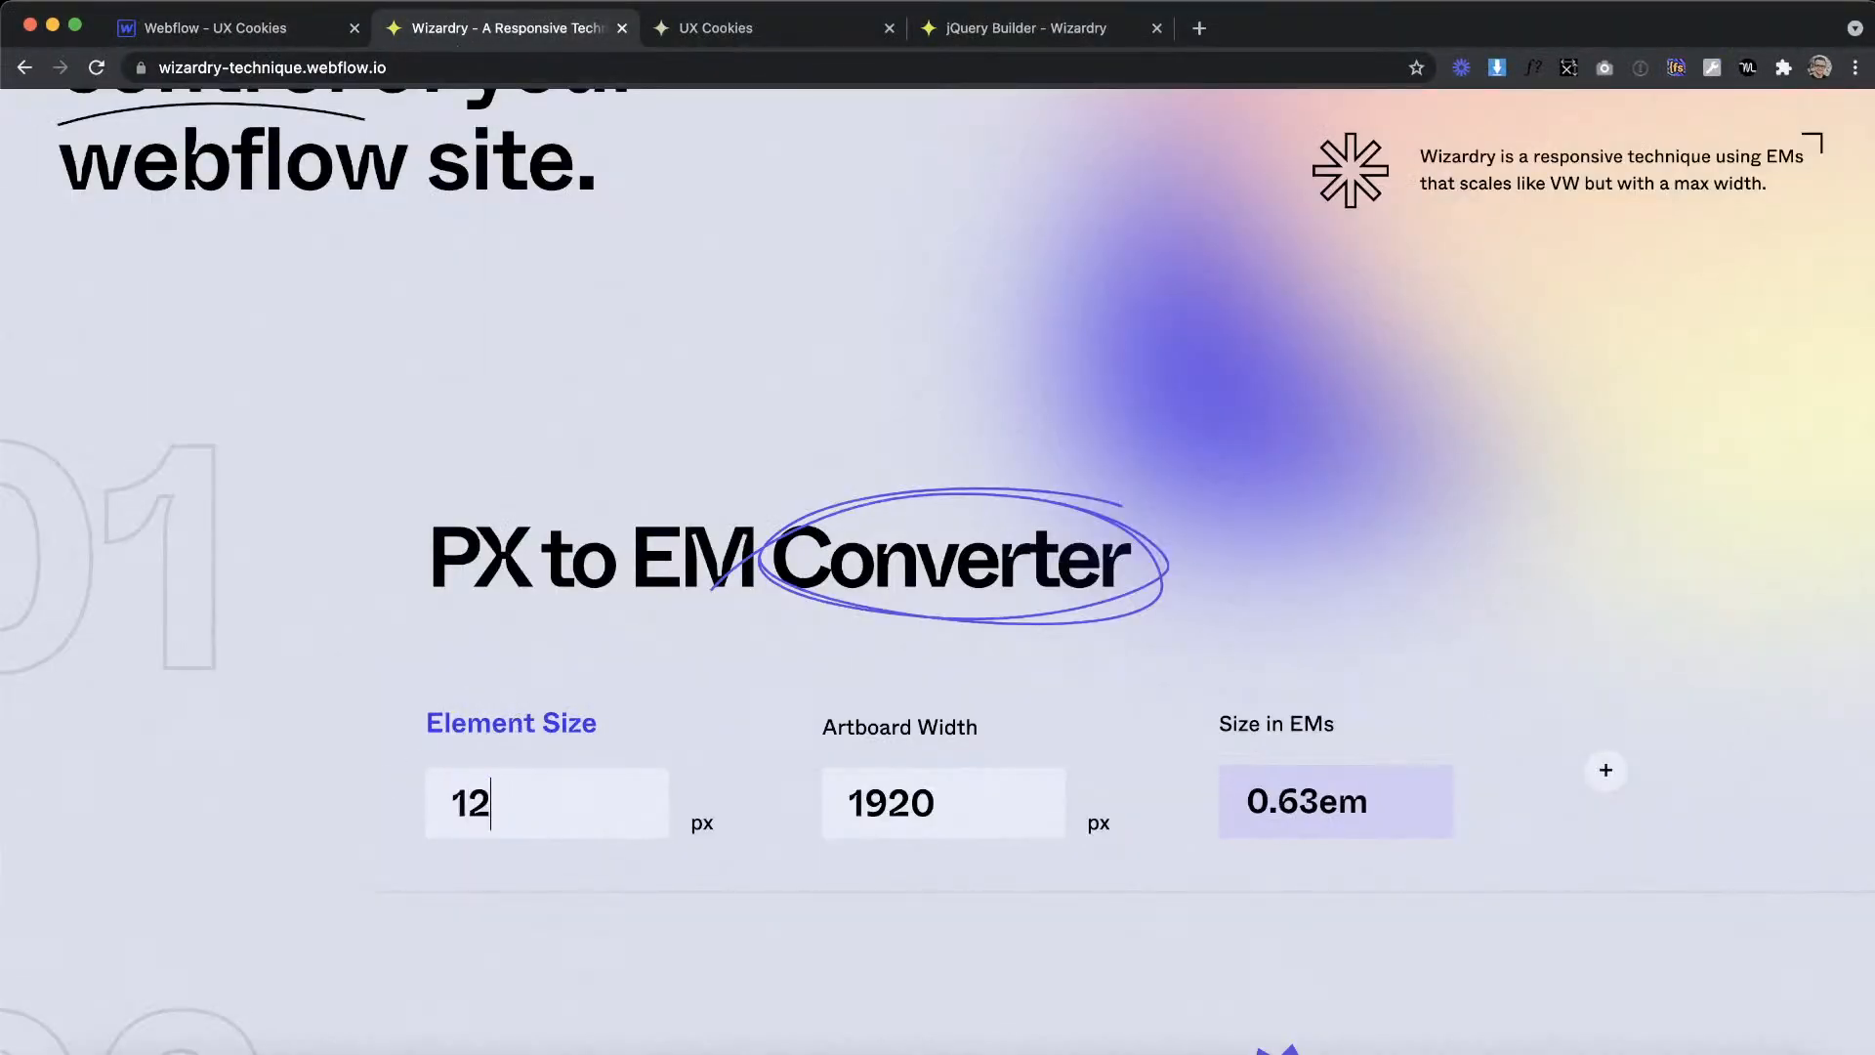
left_click(282, 20)
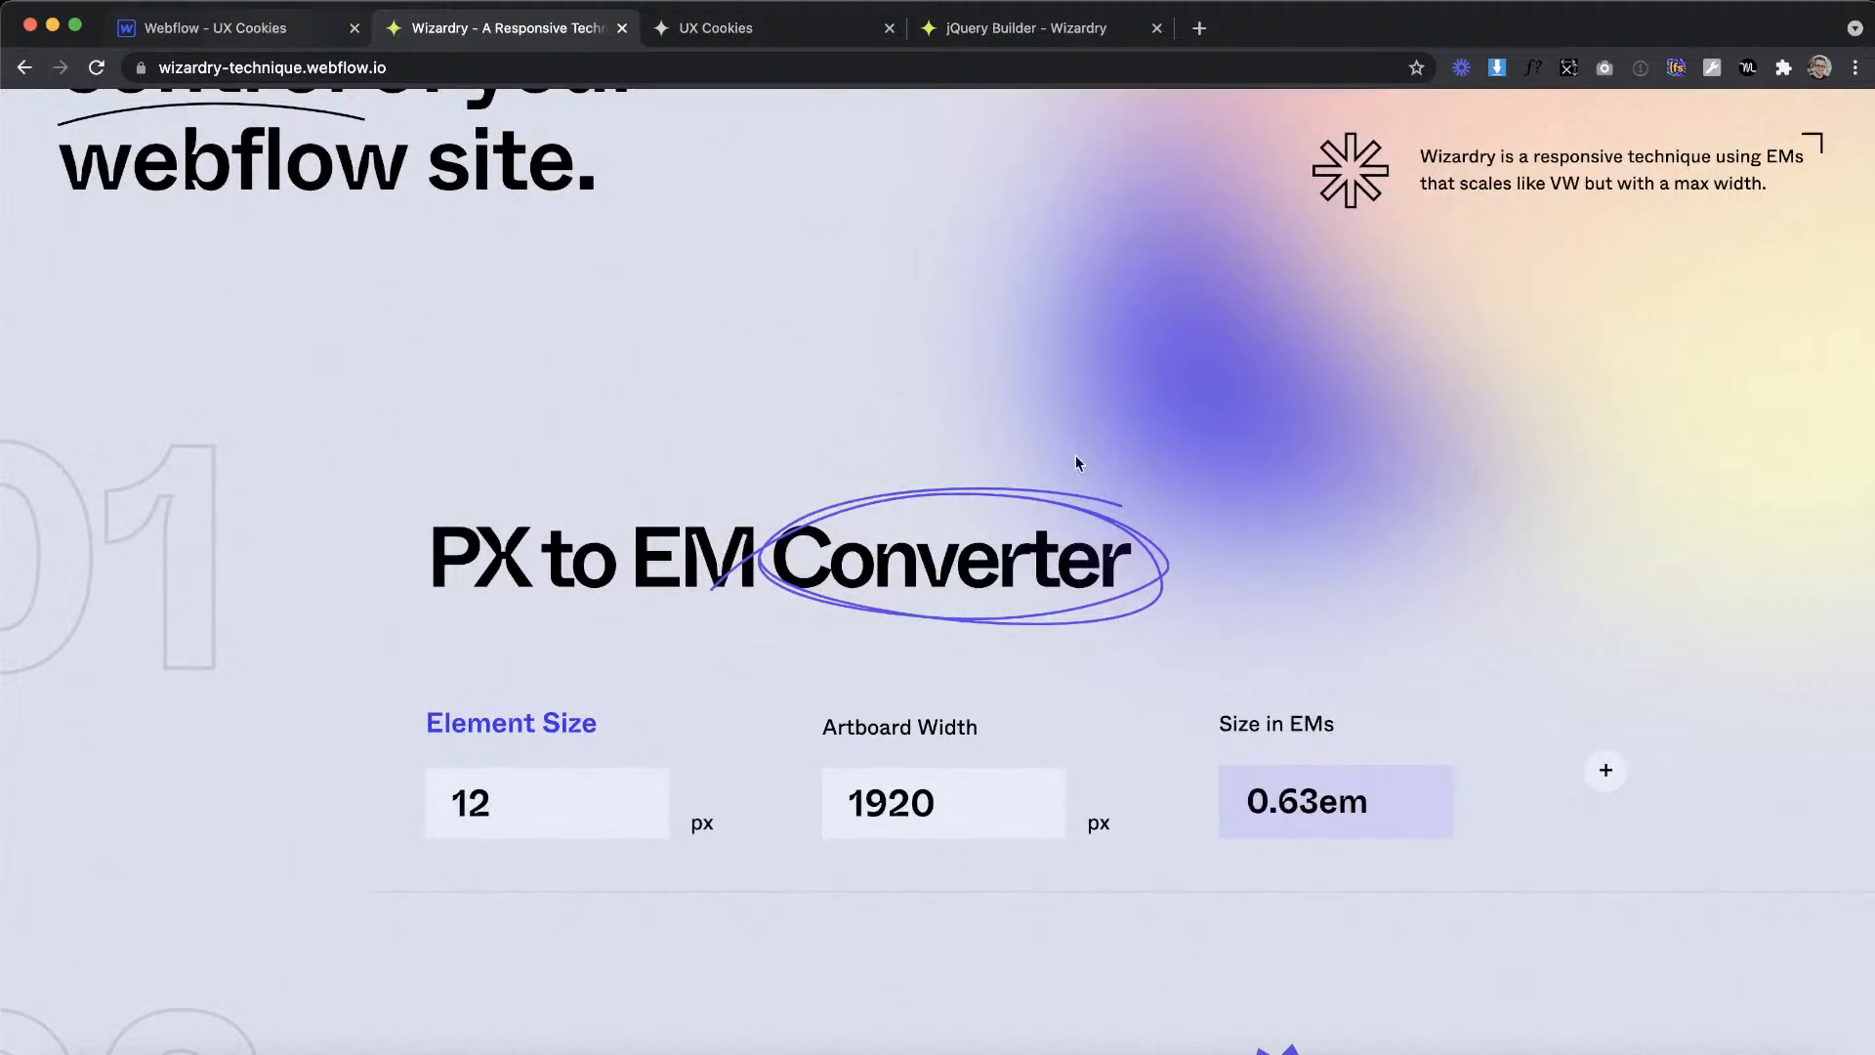
Step: Set the projects_button border radius to 0.63em
left_click(1432, 688)
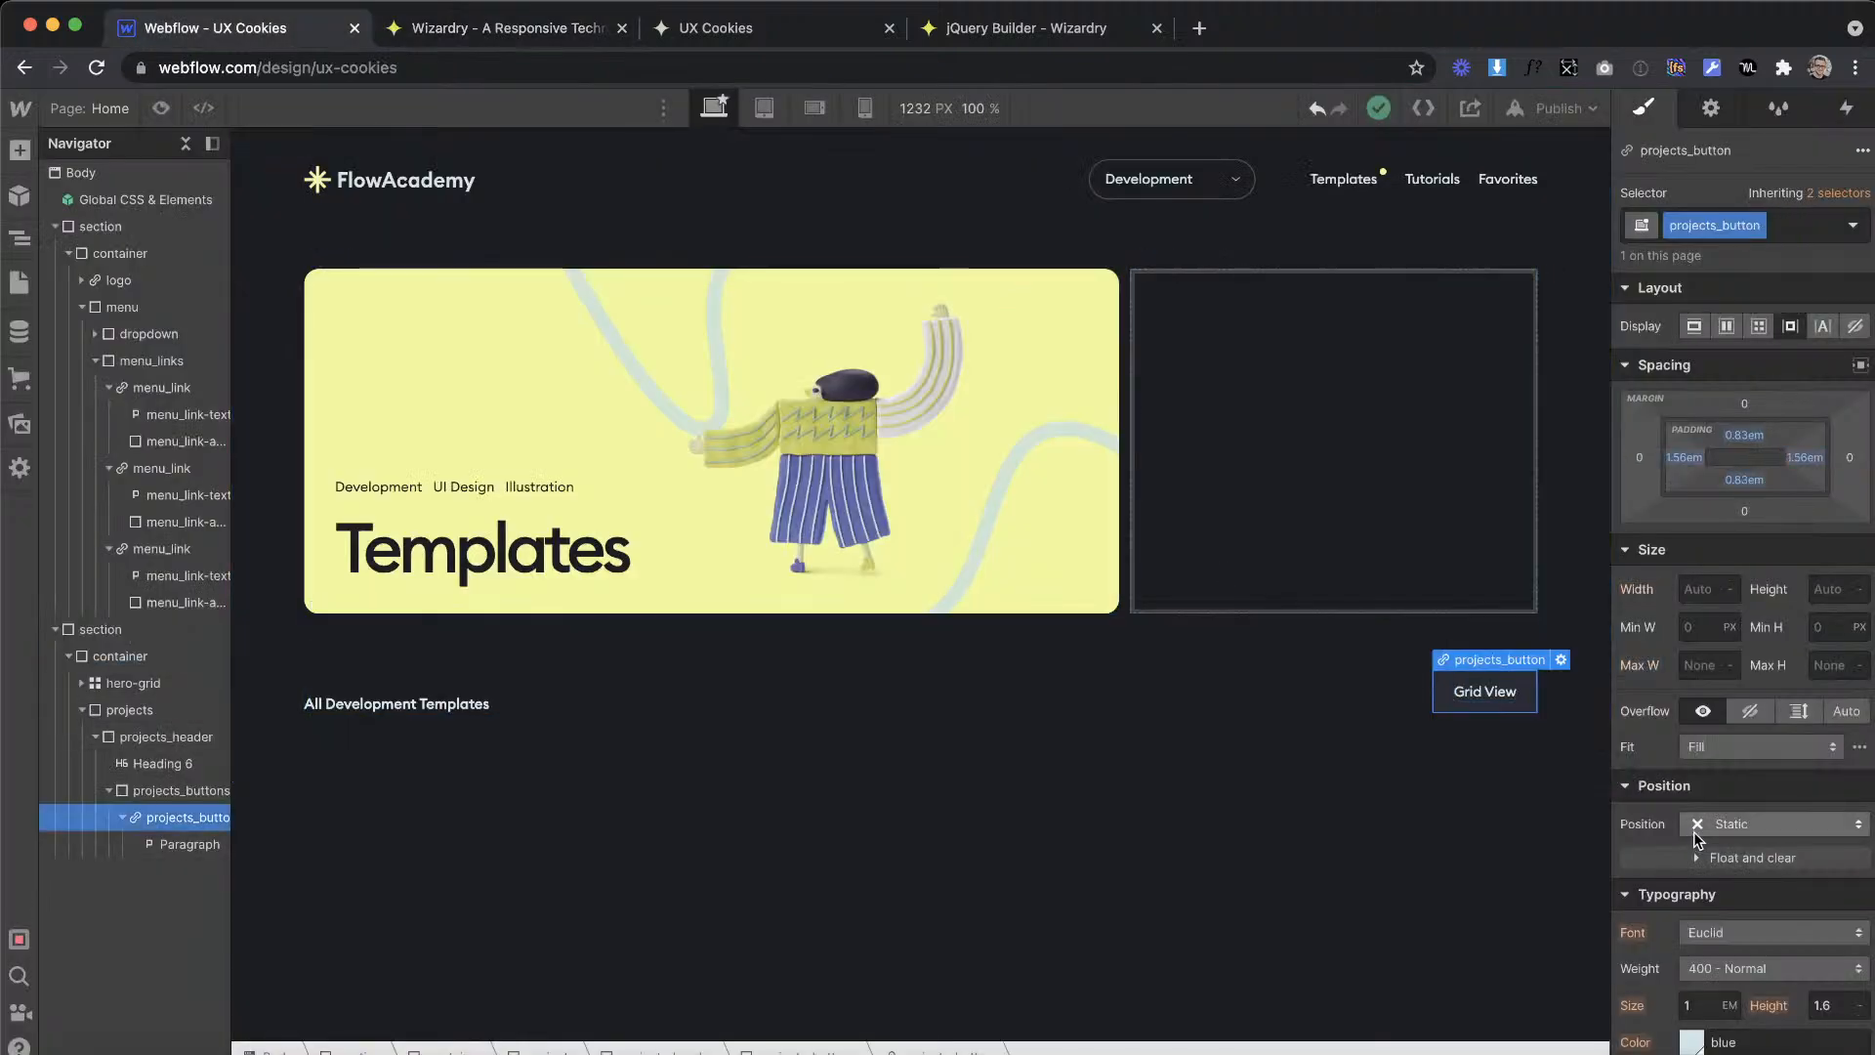
scroll(1697, 830, "down", 10)
left_click(1824, 570)
type("0.625em")
key("Return")
Step: Duplicate the projects_button link block, and convert an element size of 13 px to EMs in the Wizardry converter
right_click(1452, 668)
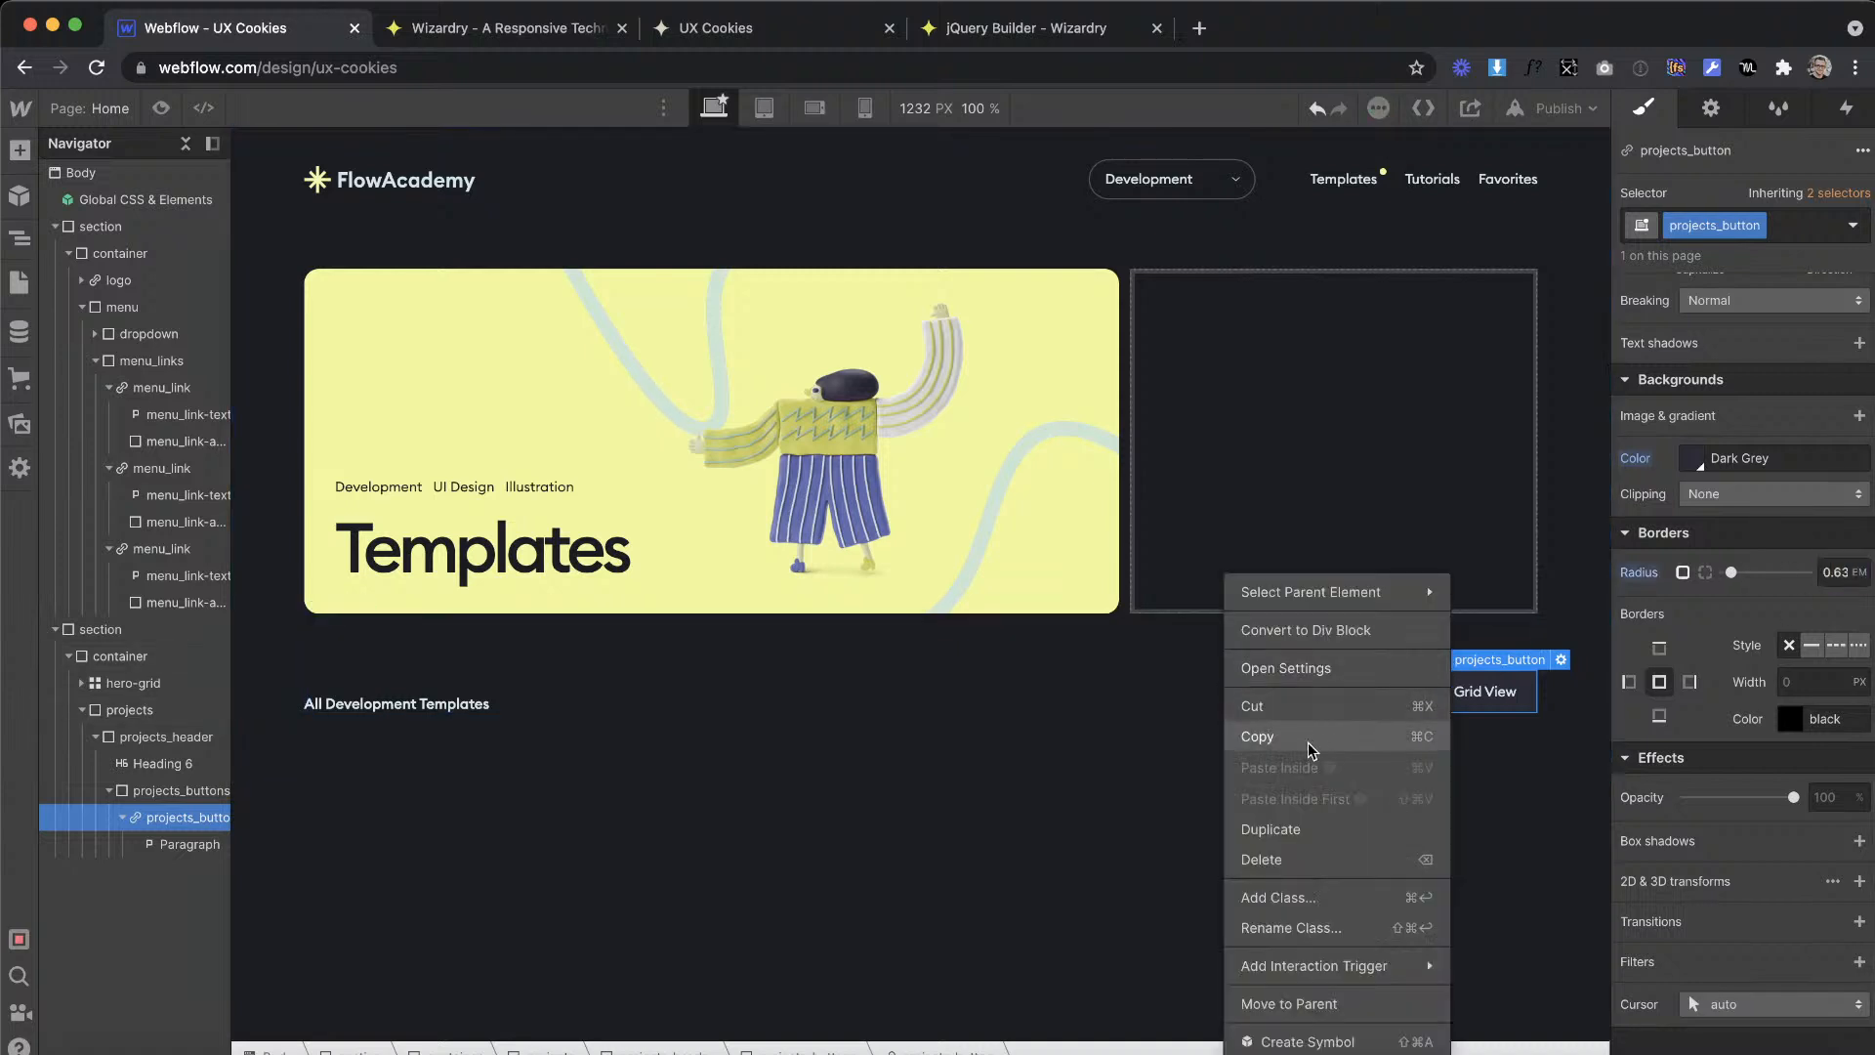
left_click(1265, 828)
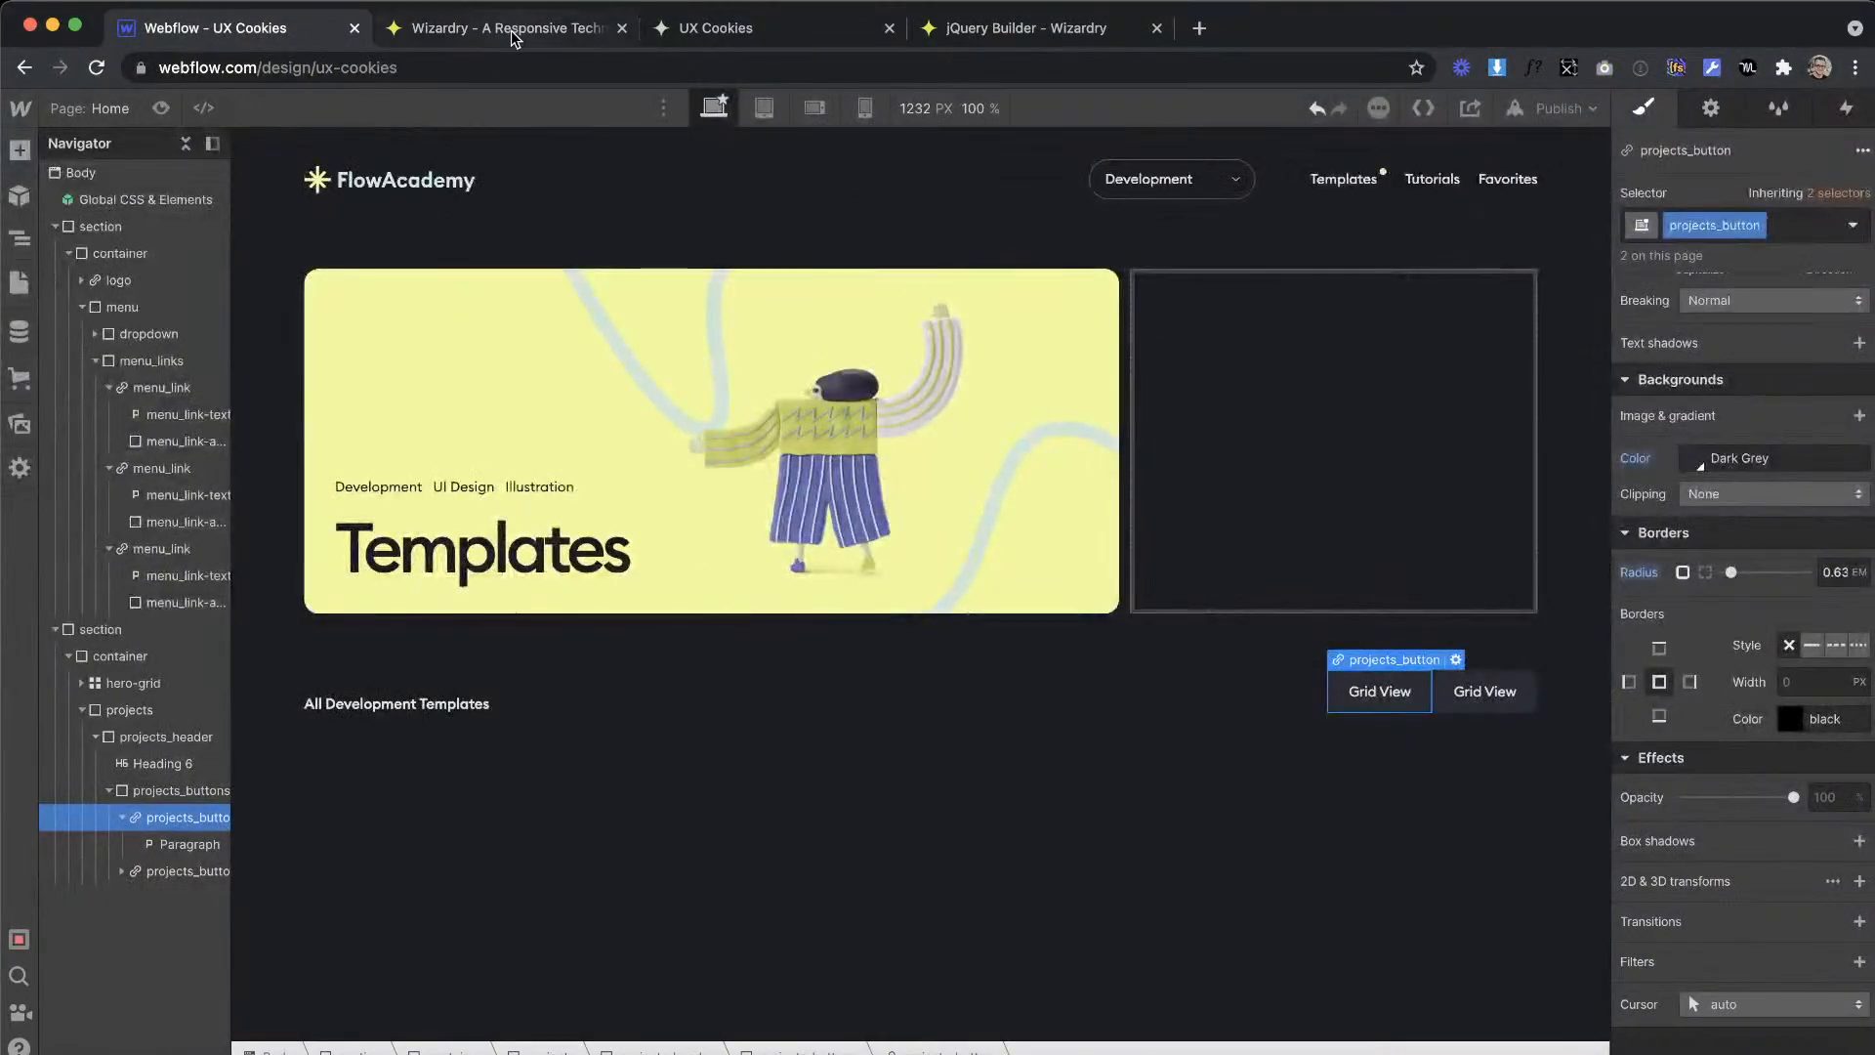
left_click(503, 28)
left_click_drag(551, 791, 316, 771)
type("13")
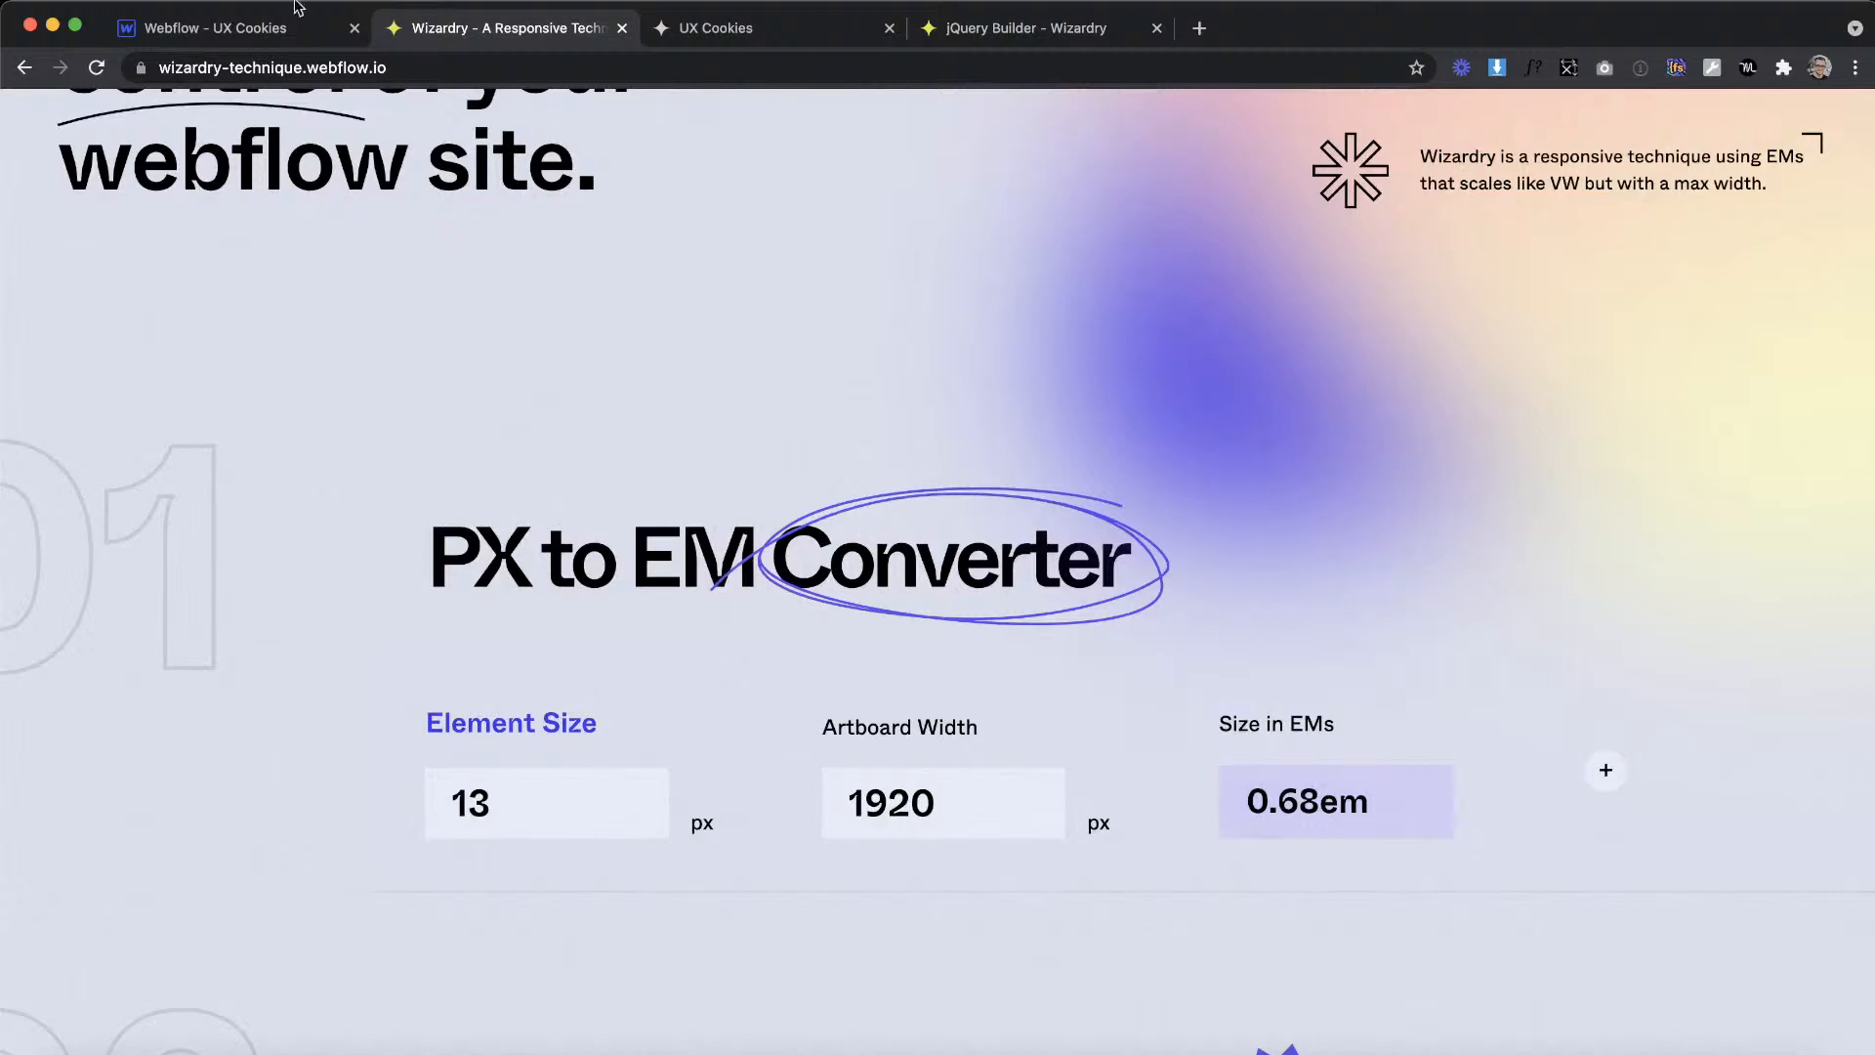
Step: Return to Webflow and set the projects_button left margin to 0.68em
left_click(256, 39)
scroll(1639, 465, "up", 6)
left_click(1639, 456)
type("0.68em")
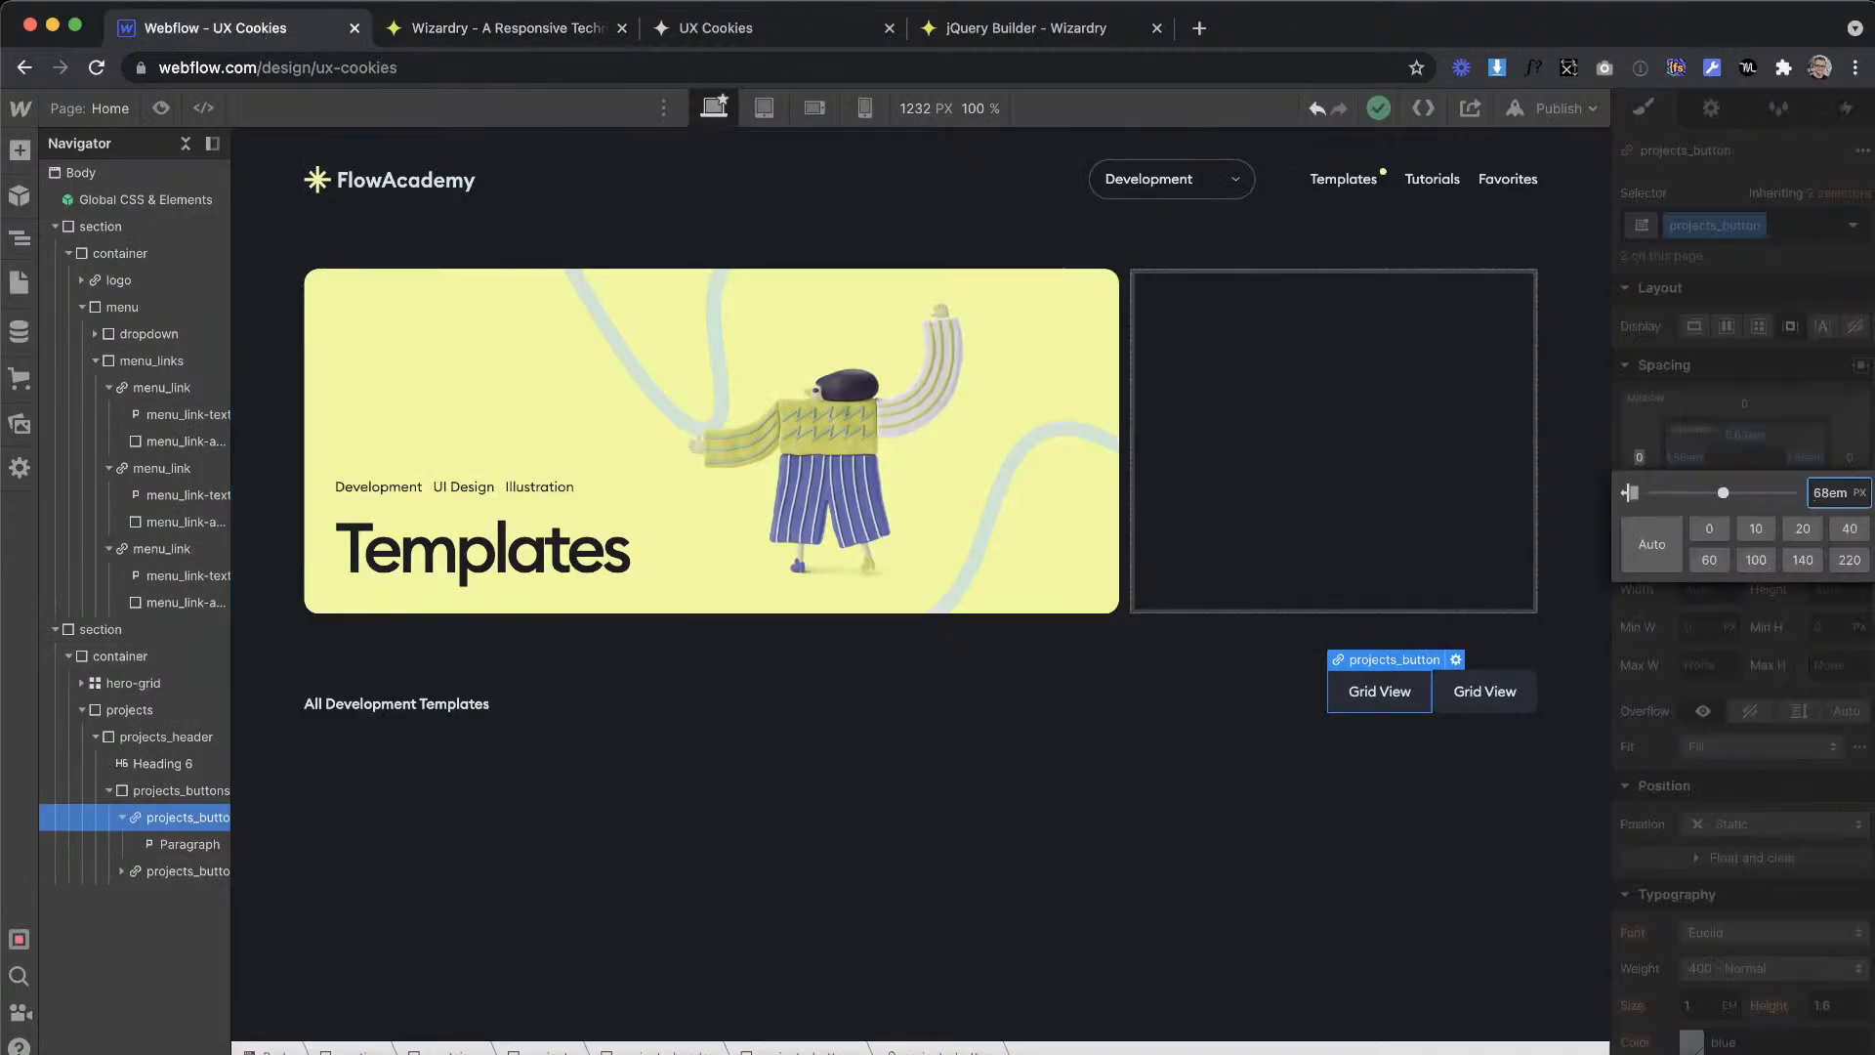
key("Return")
Step: Change the second button's label to "List View"
double_click(1485, 696)
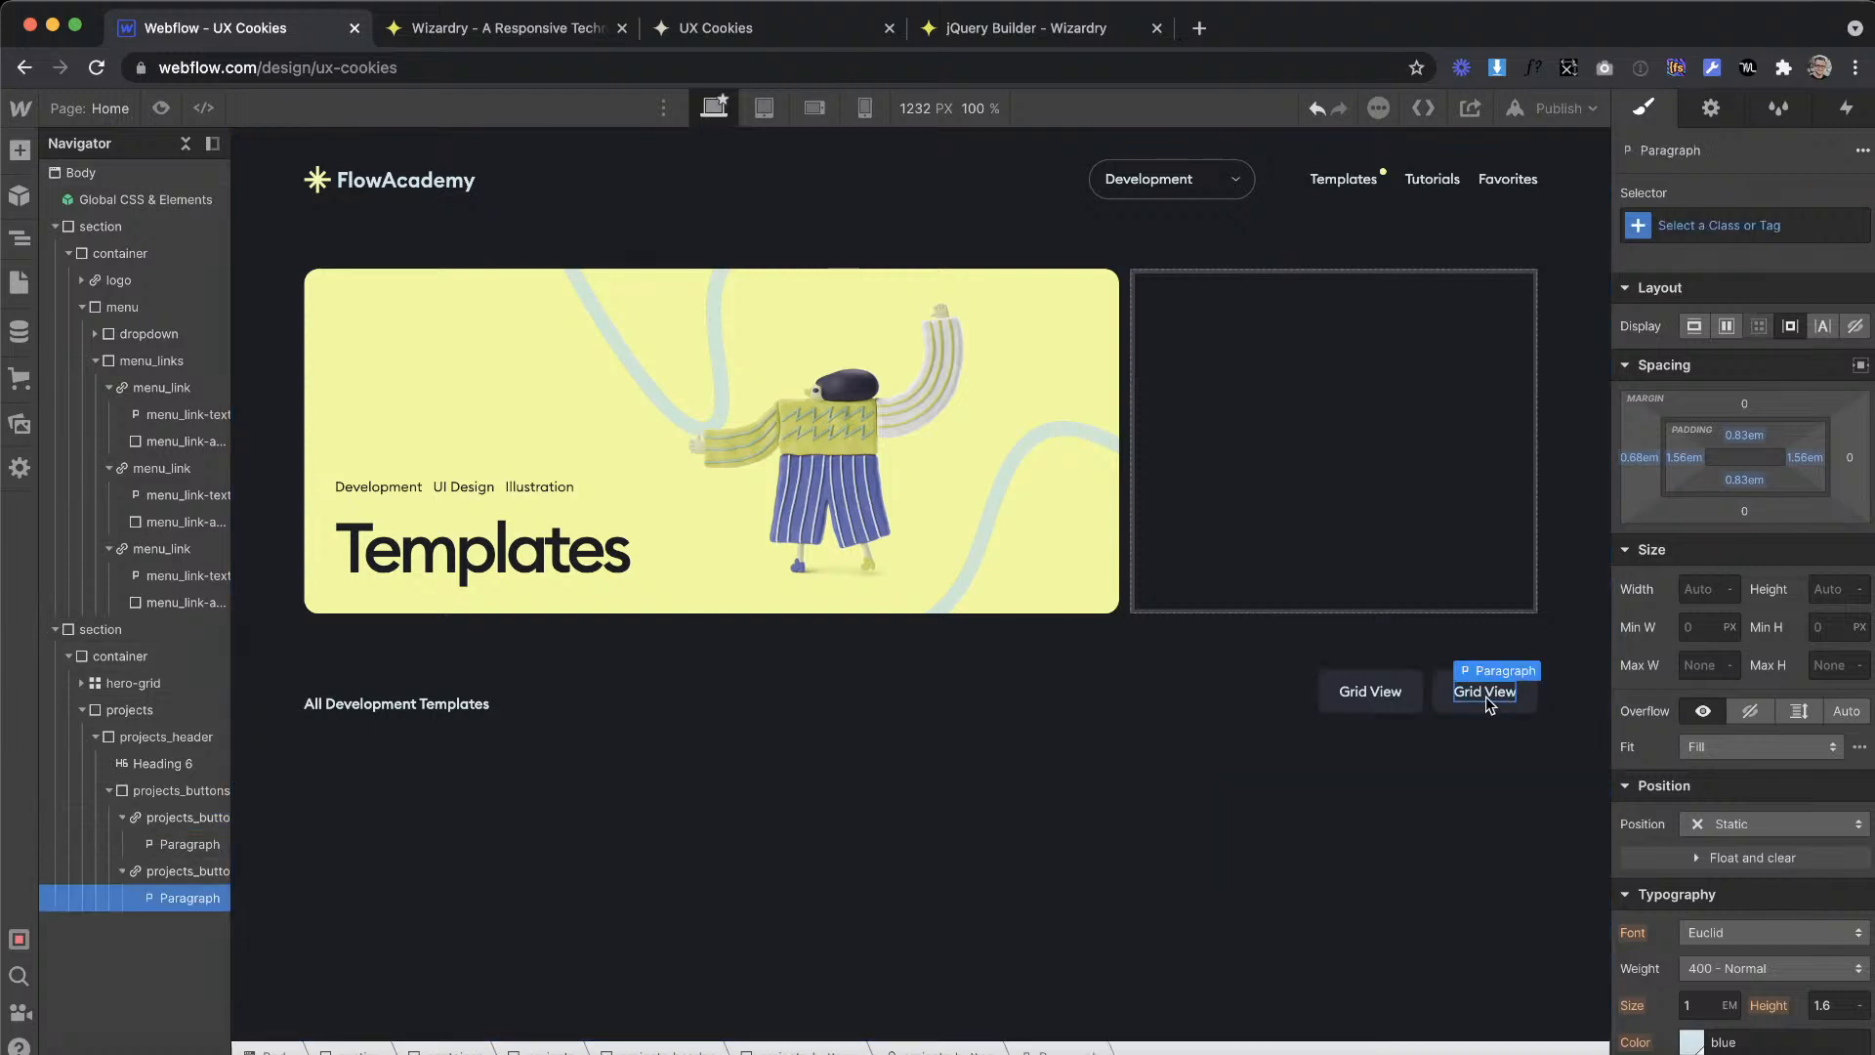
left_click_drag(1482, 693, 1476, 691)
key("BackSpace")
key("BackSpace")
key("BackSpace")
key("BackSpace")
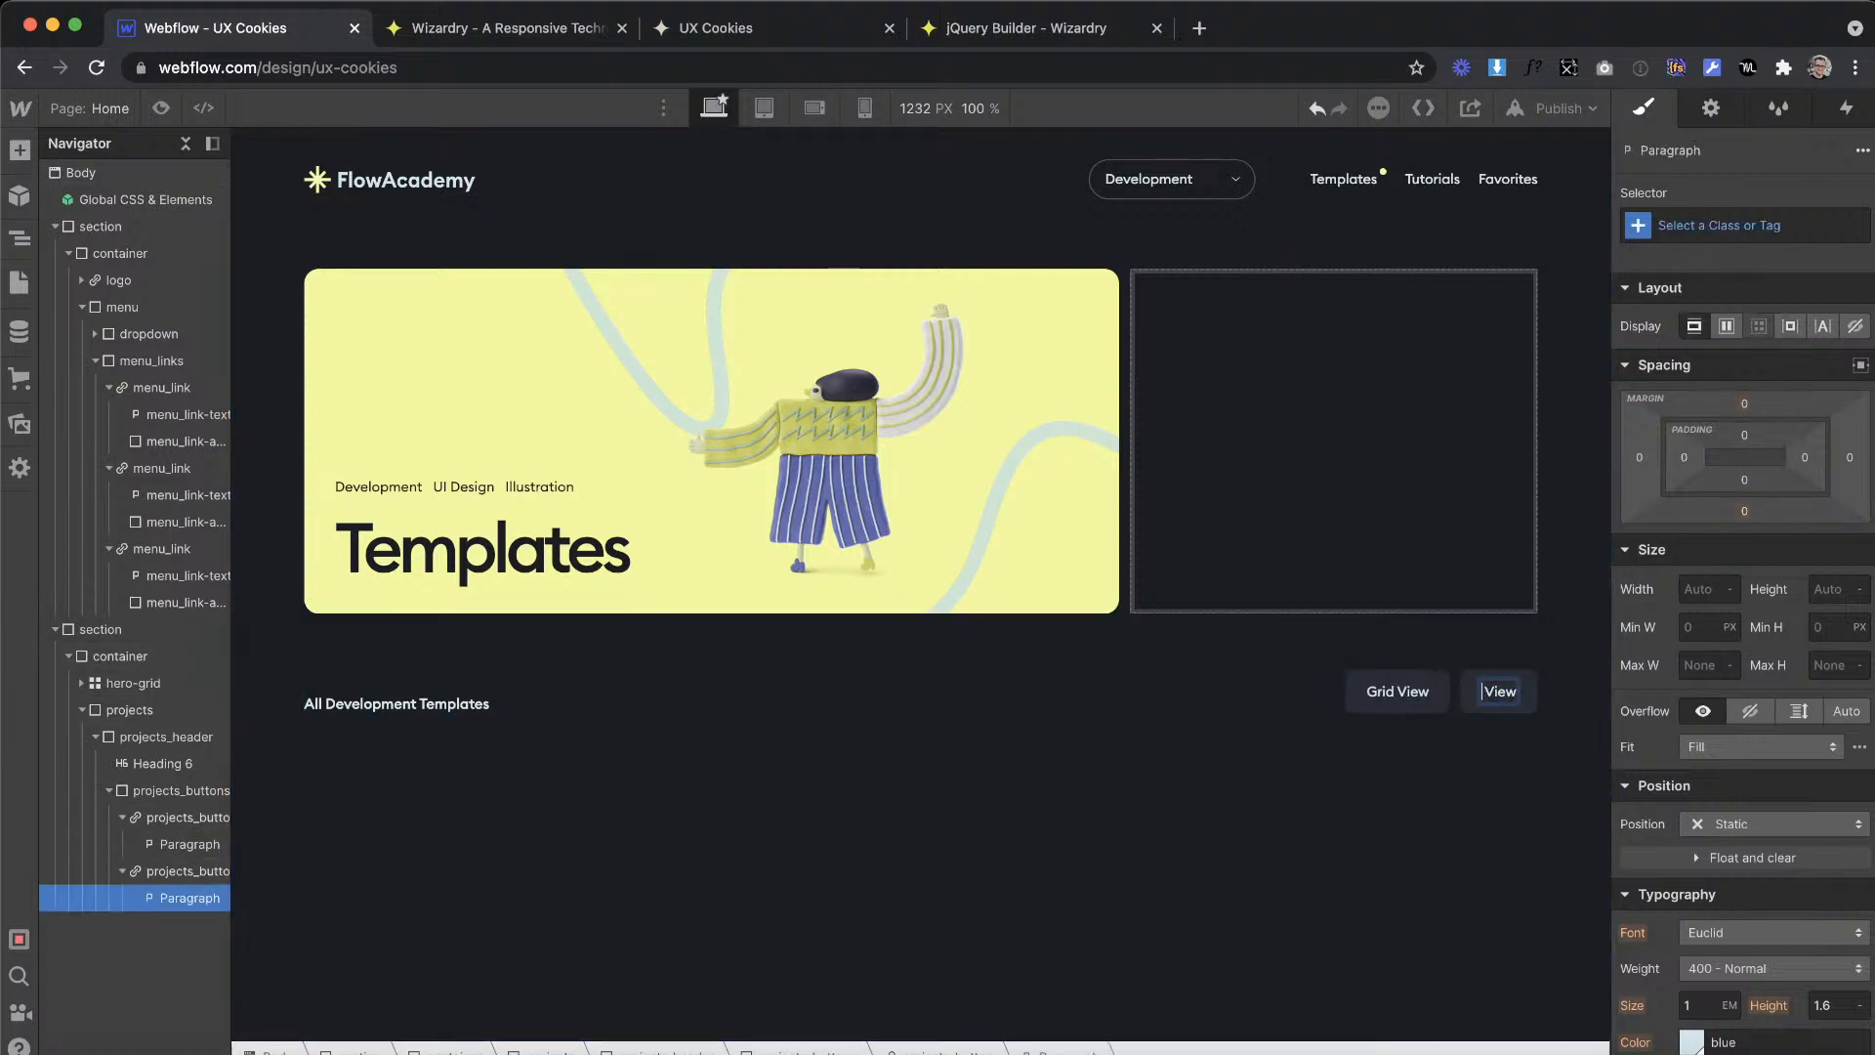
type("List")
left_click(1394, 720)
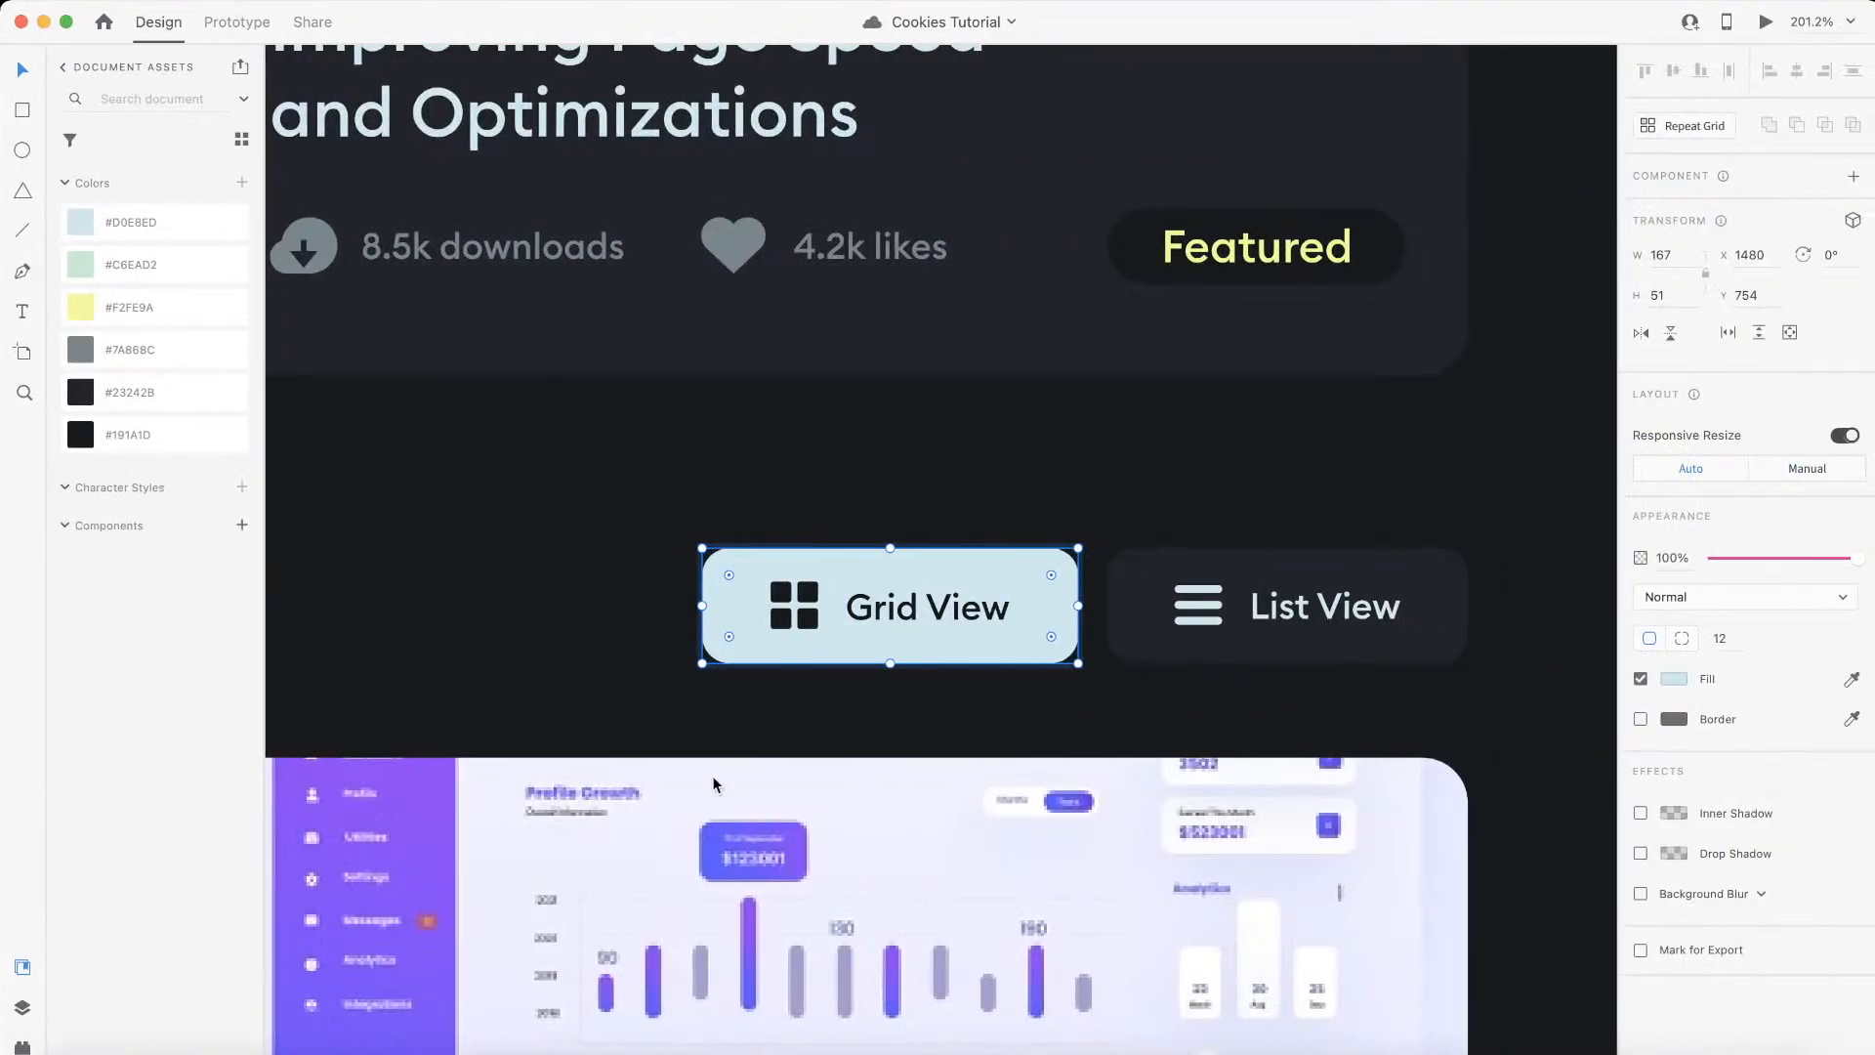
Step: In Adobe XD, select the four-square icon in the Grid View button and examine it up close
double_click(808, 613)
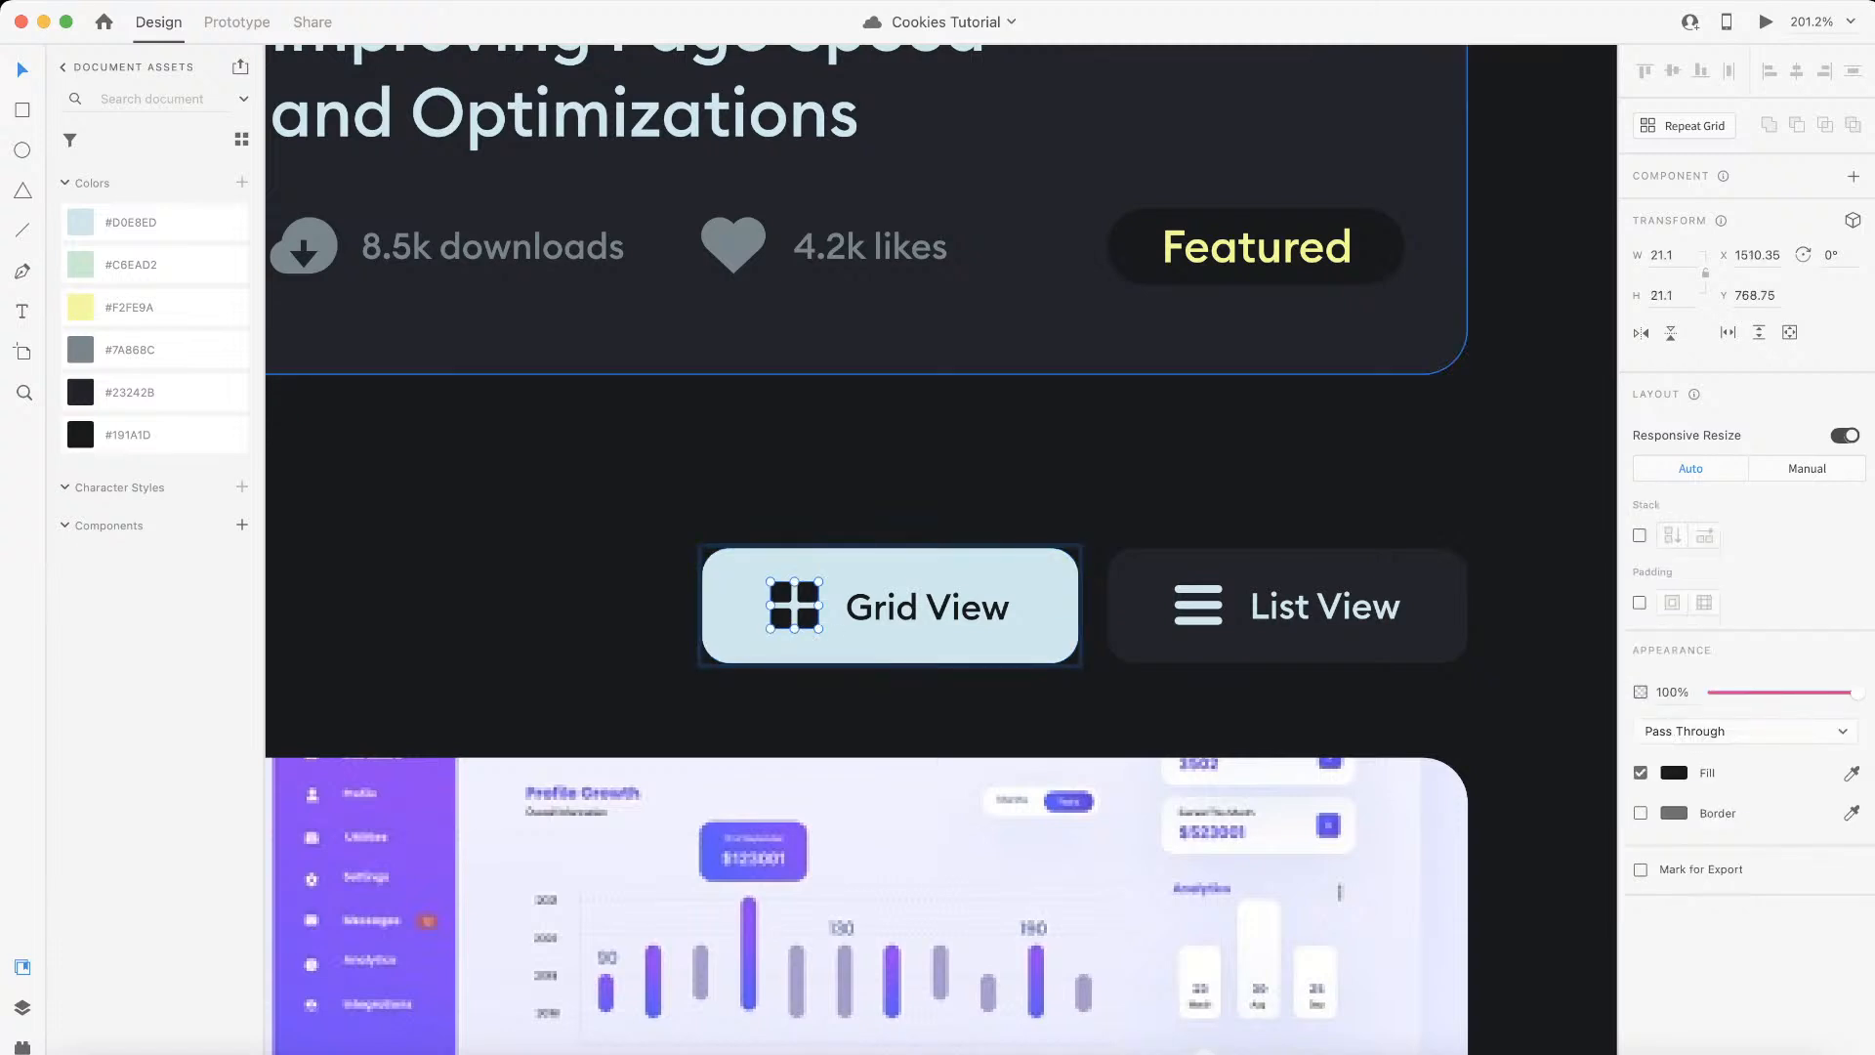
scroll(778, 642, "up", 5)
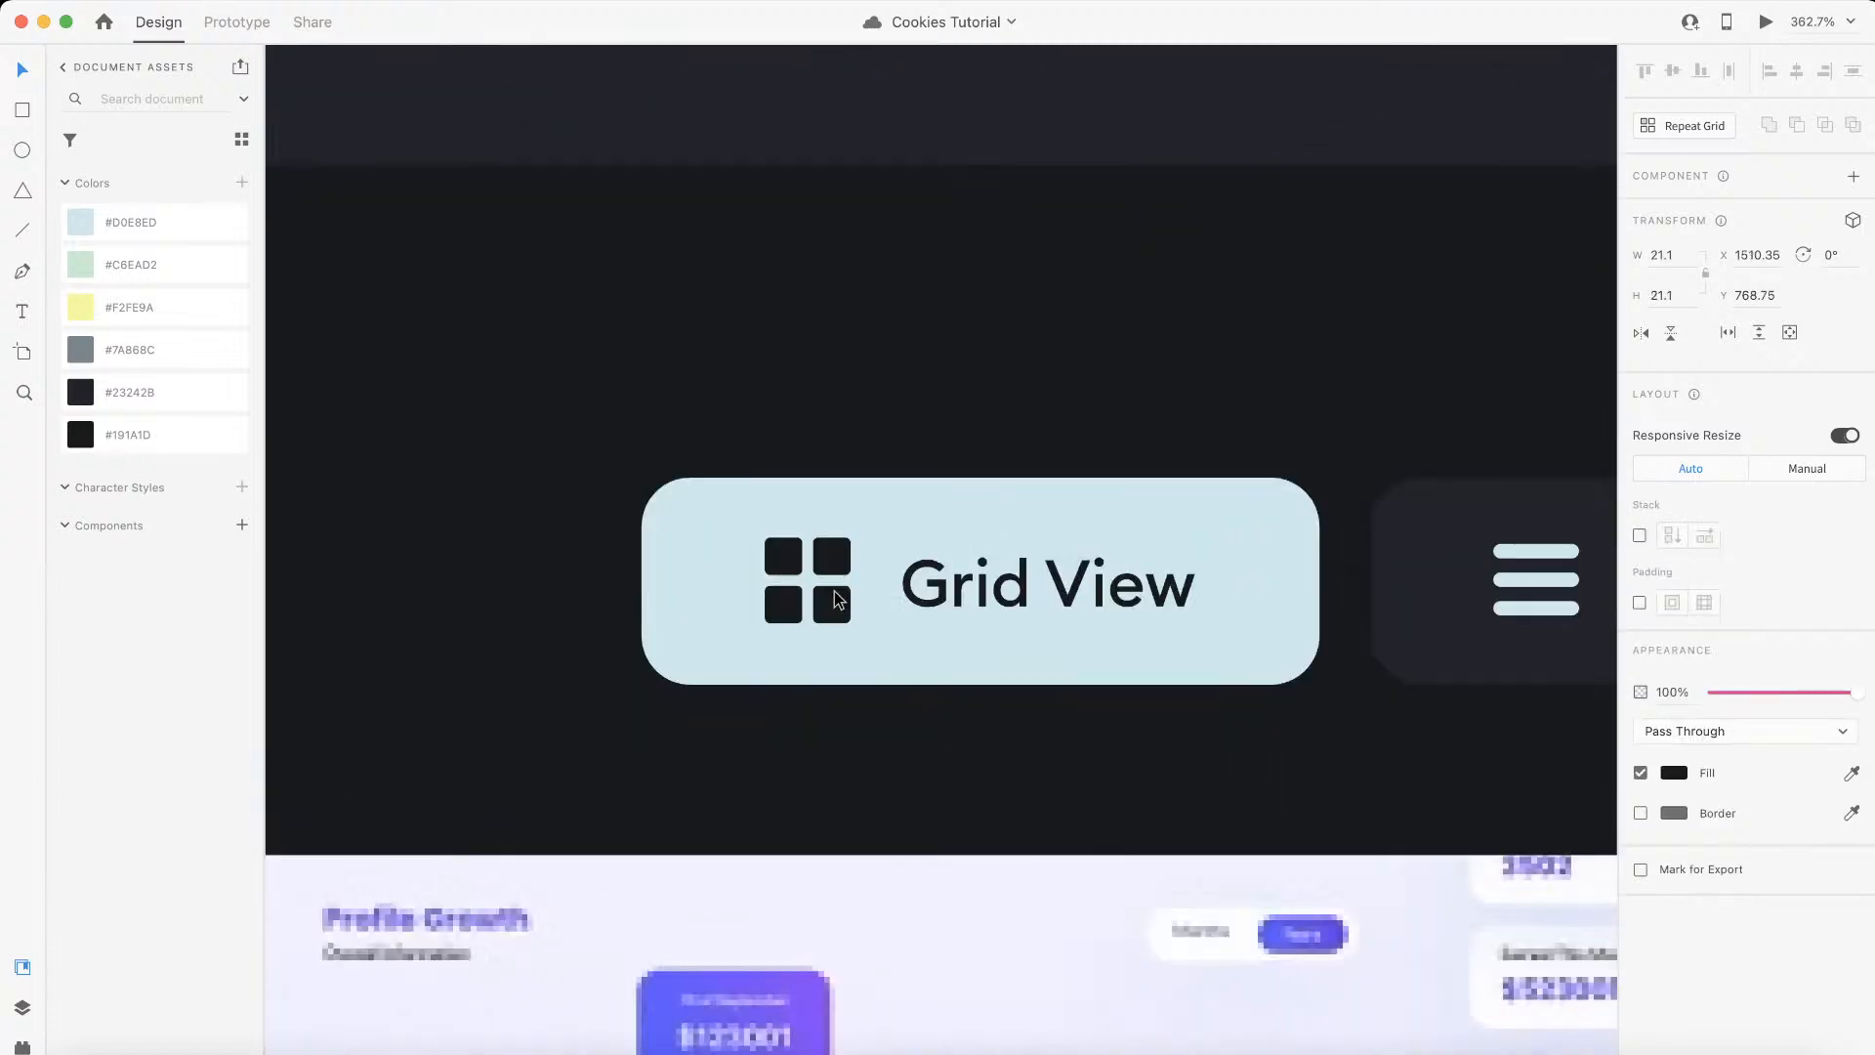
scroll(846, 596, "down", 2)
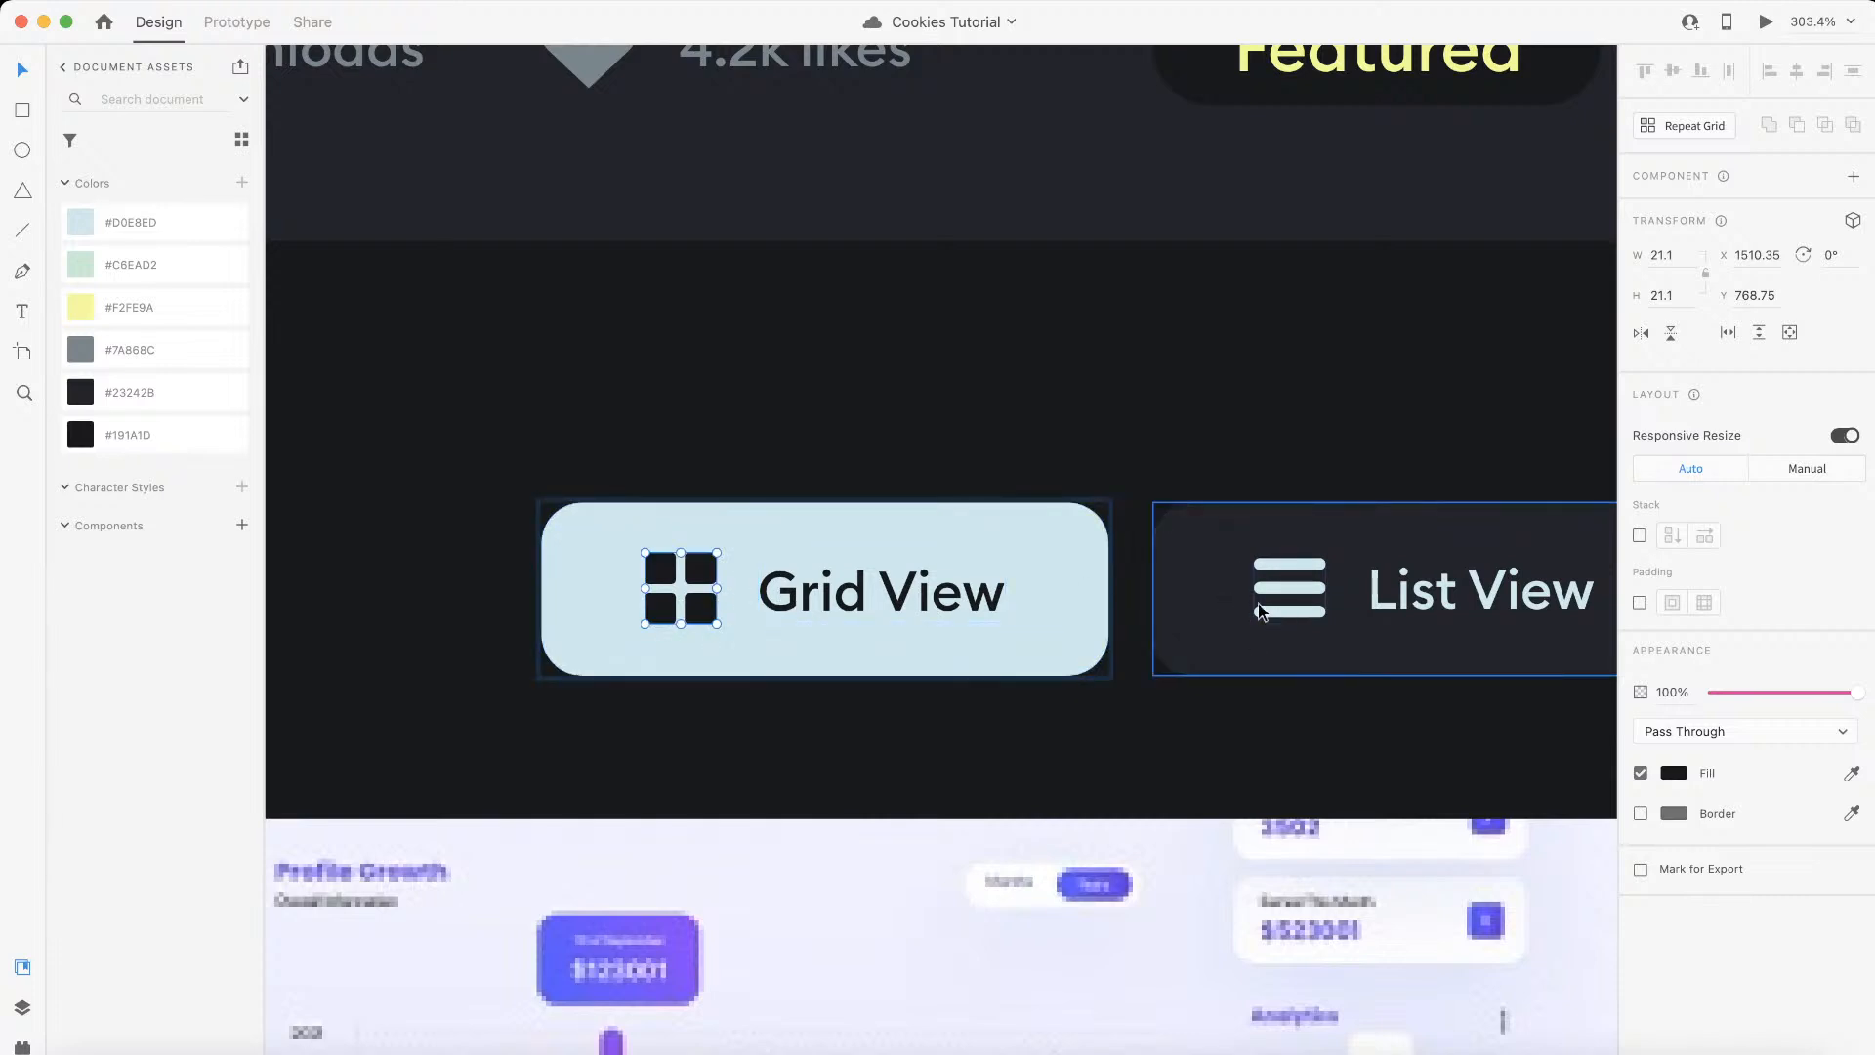
Step: Select the three-line icon in the List View button, check its fill colour, and copy it as SVG code
left_click(1305, 612)
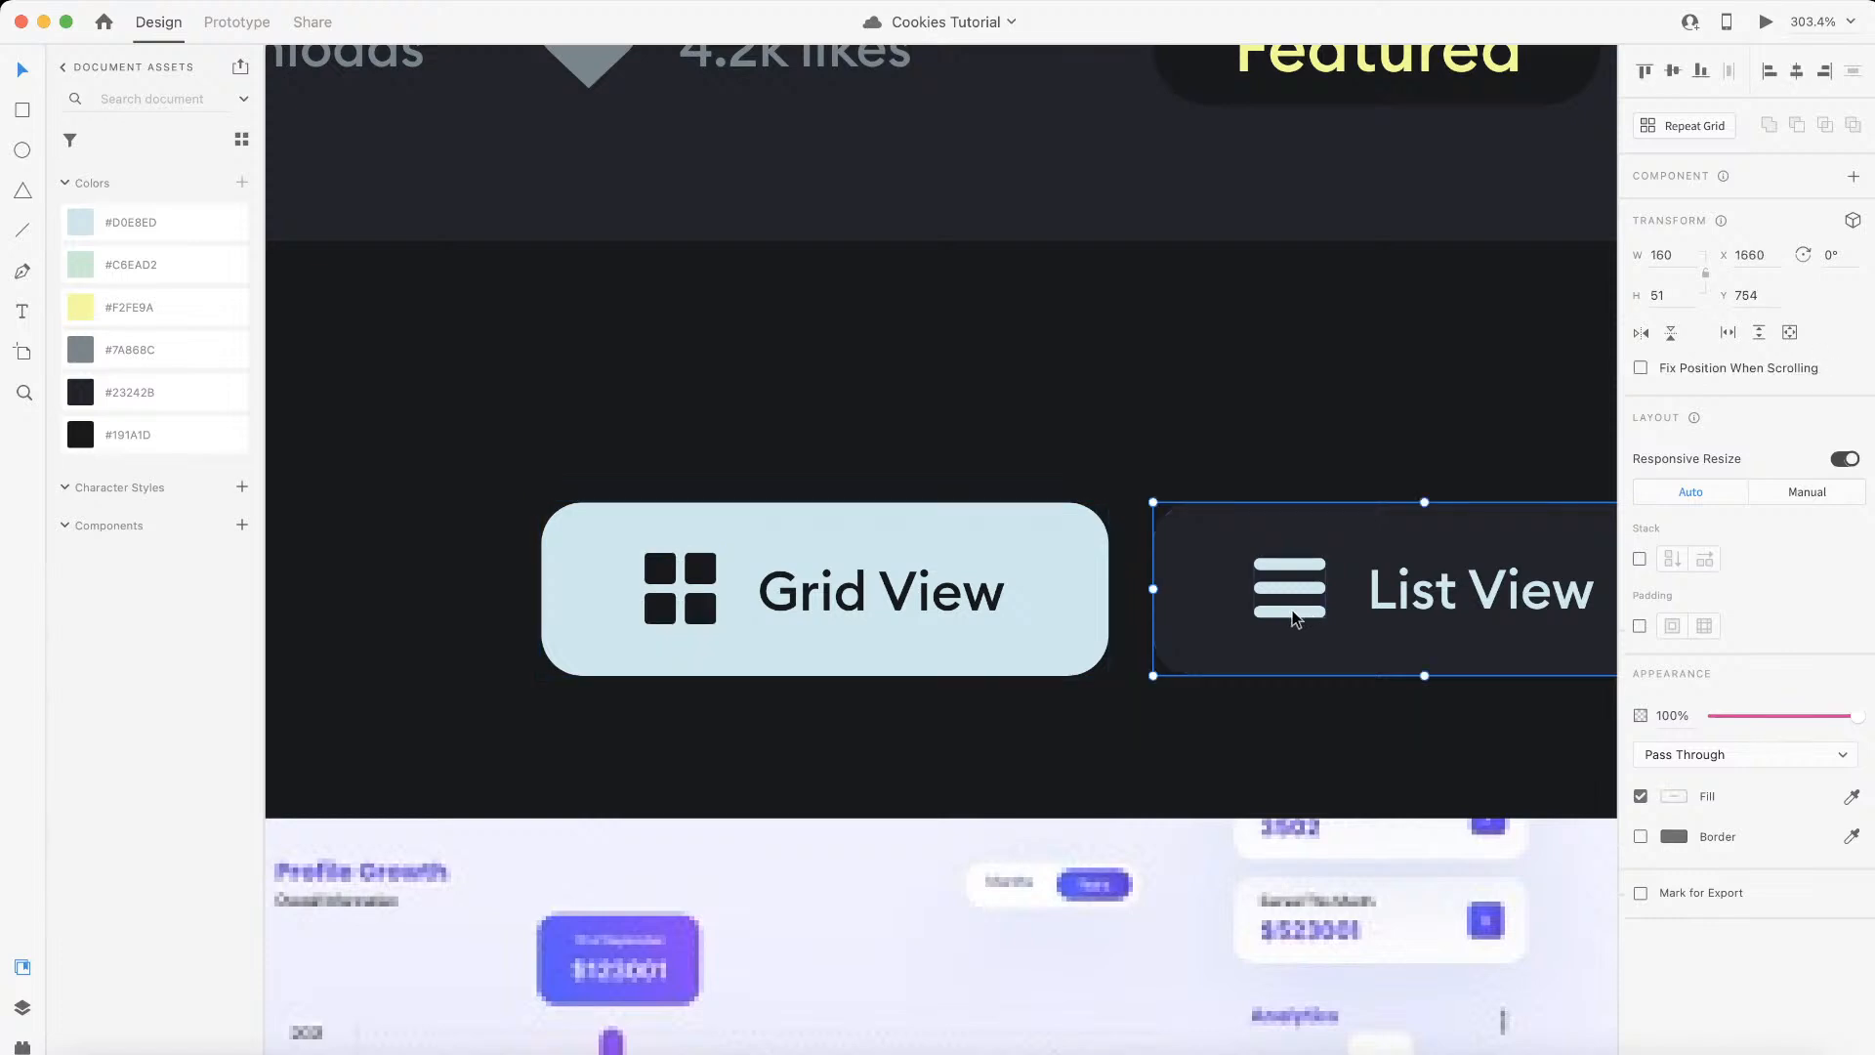
double_click(1292, 618)
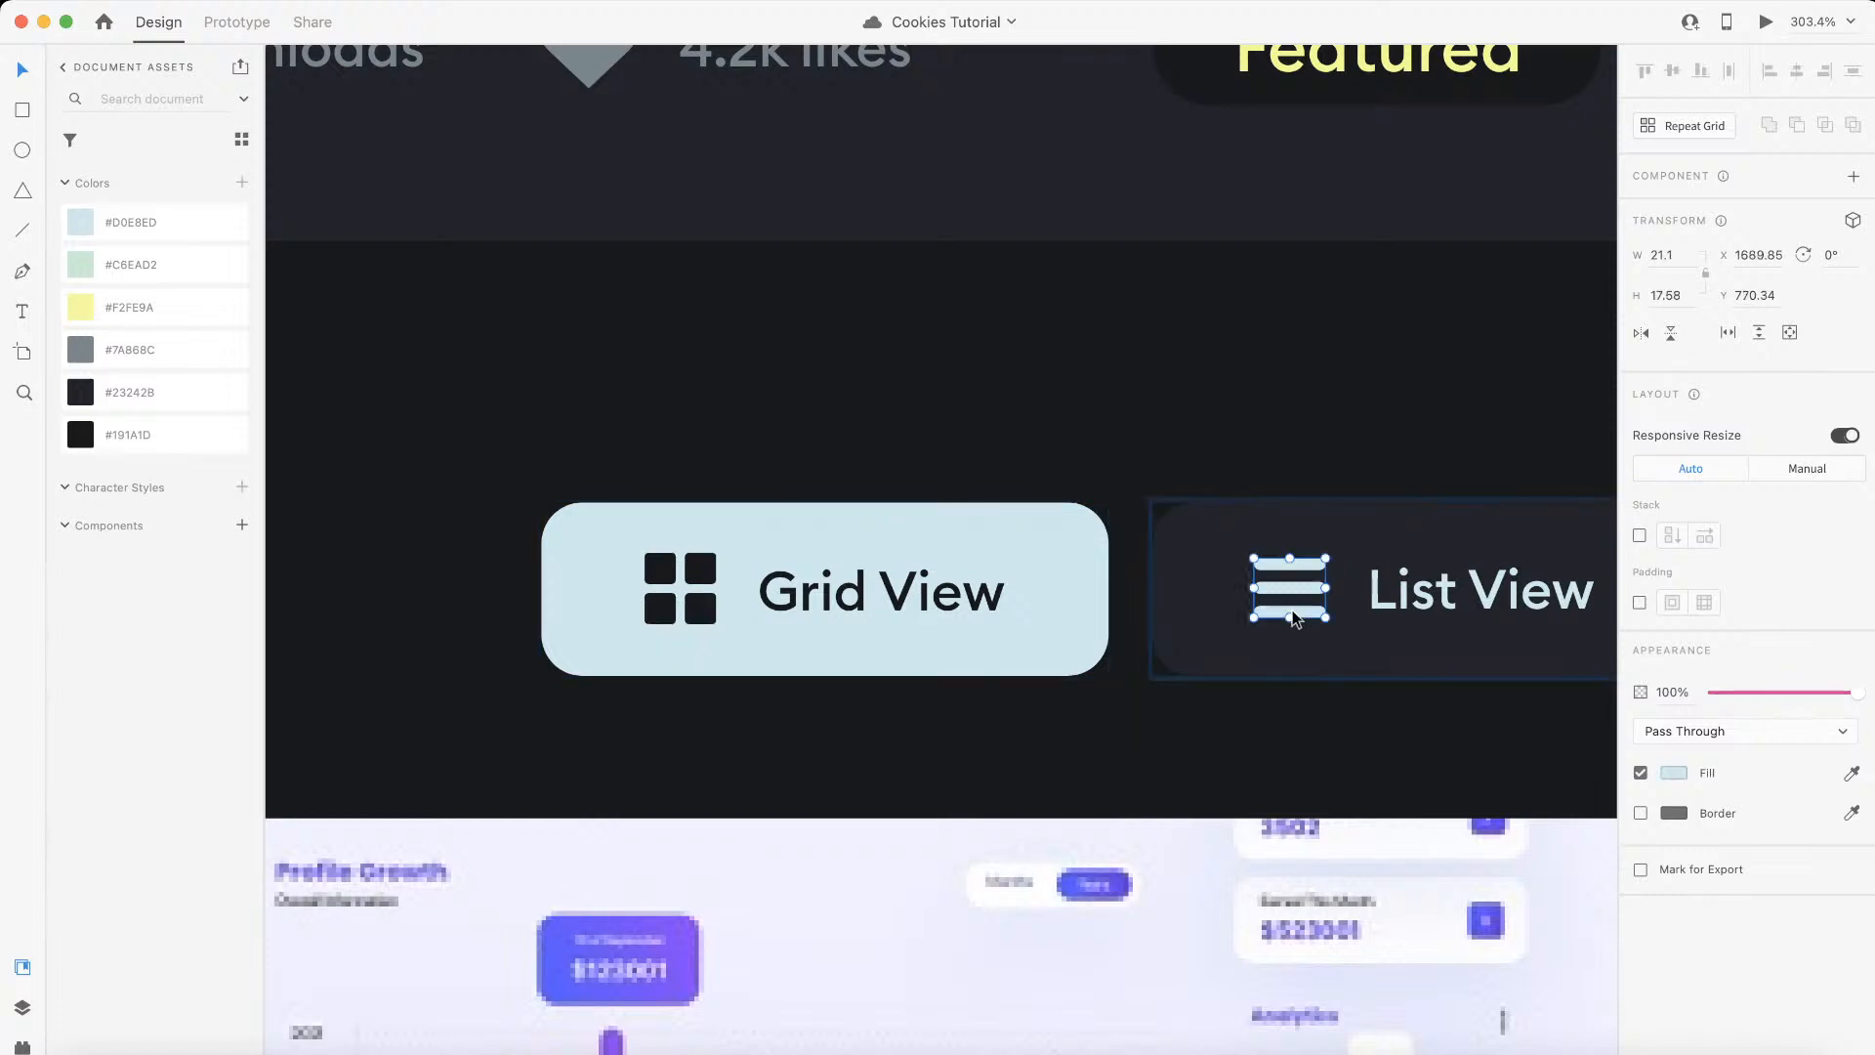
left_click(1672, 773)
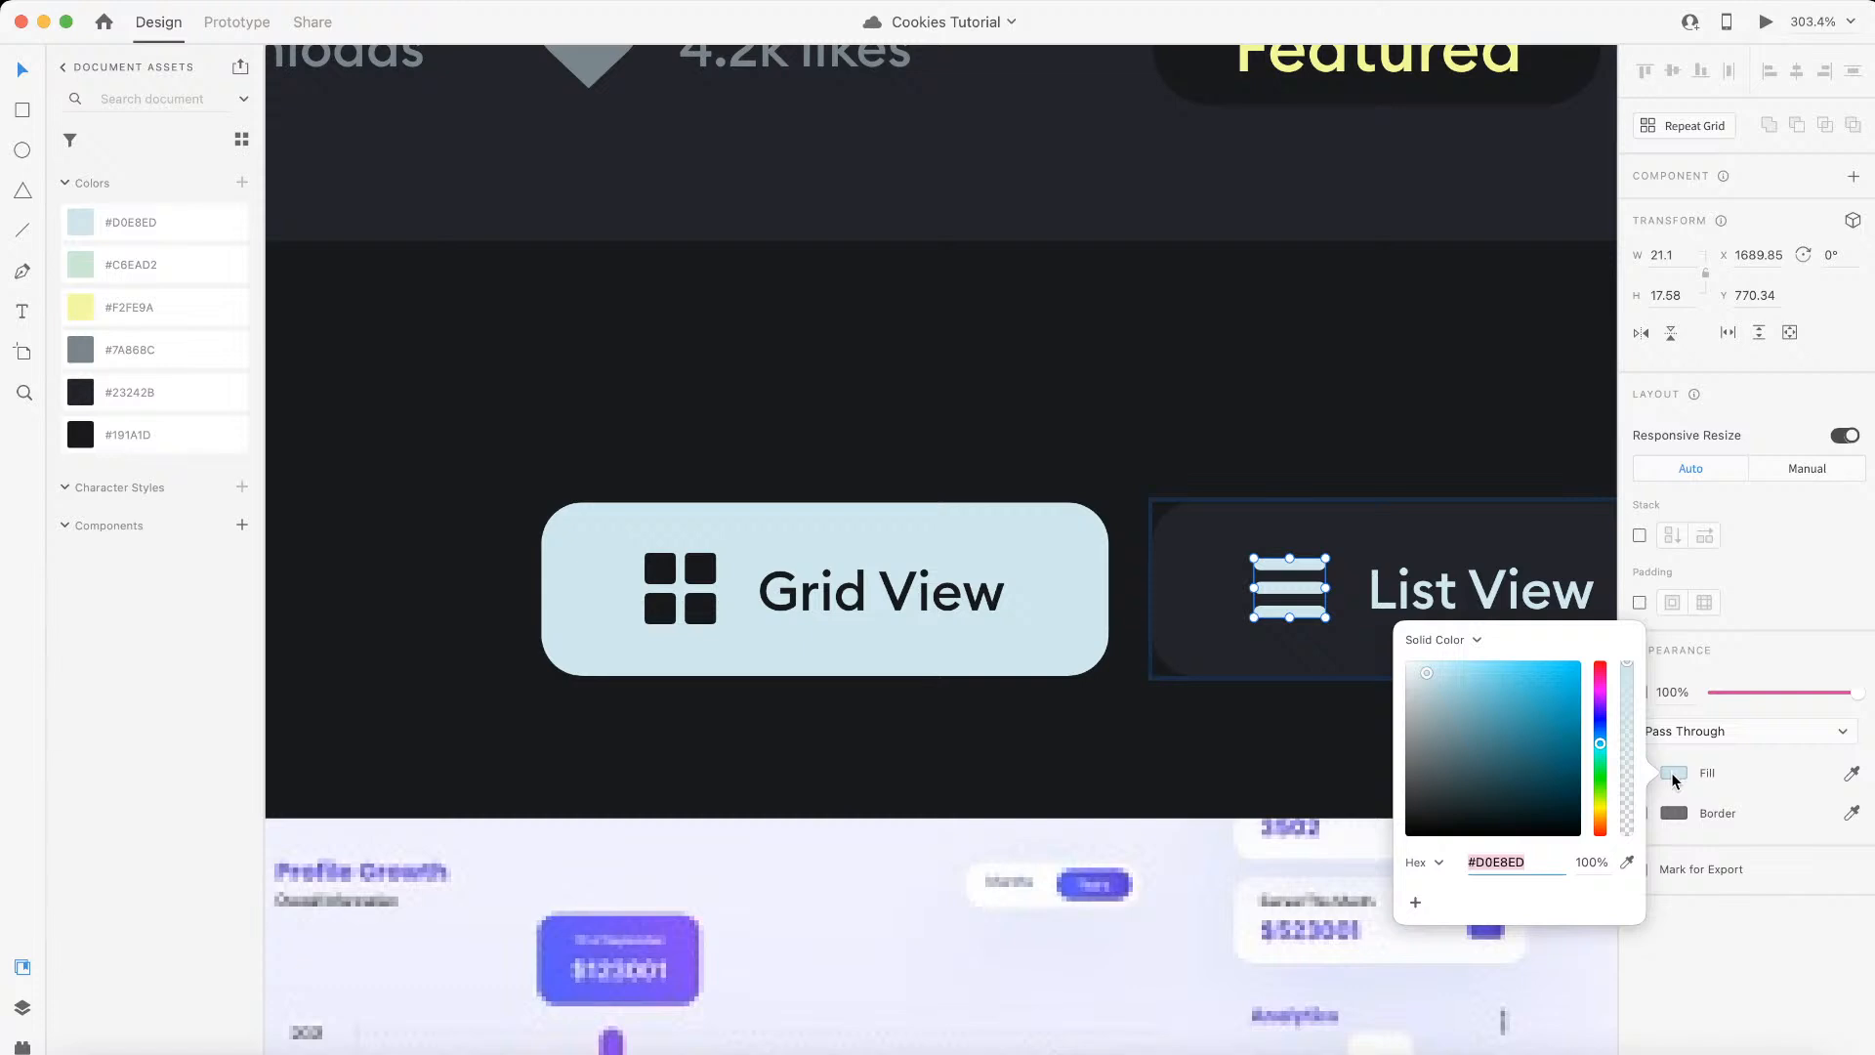
left_click(1673, 774)
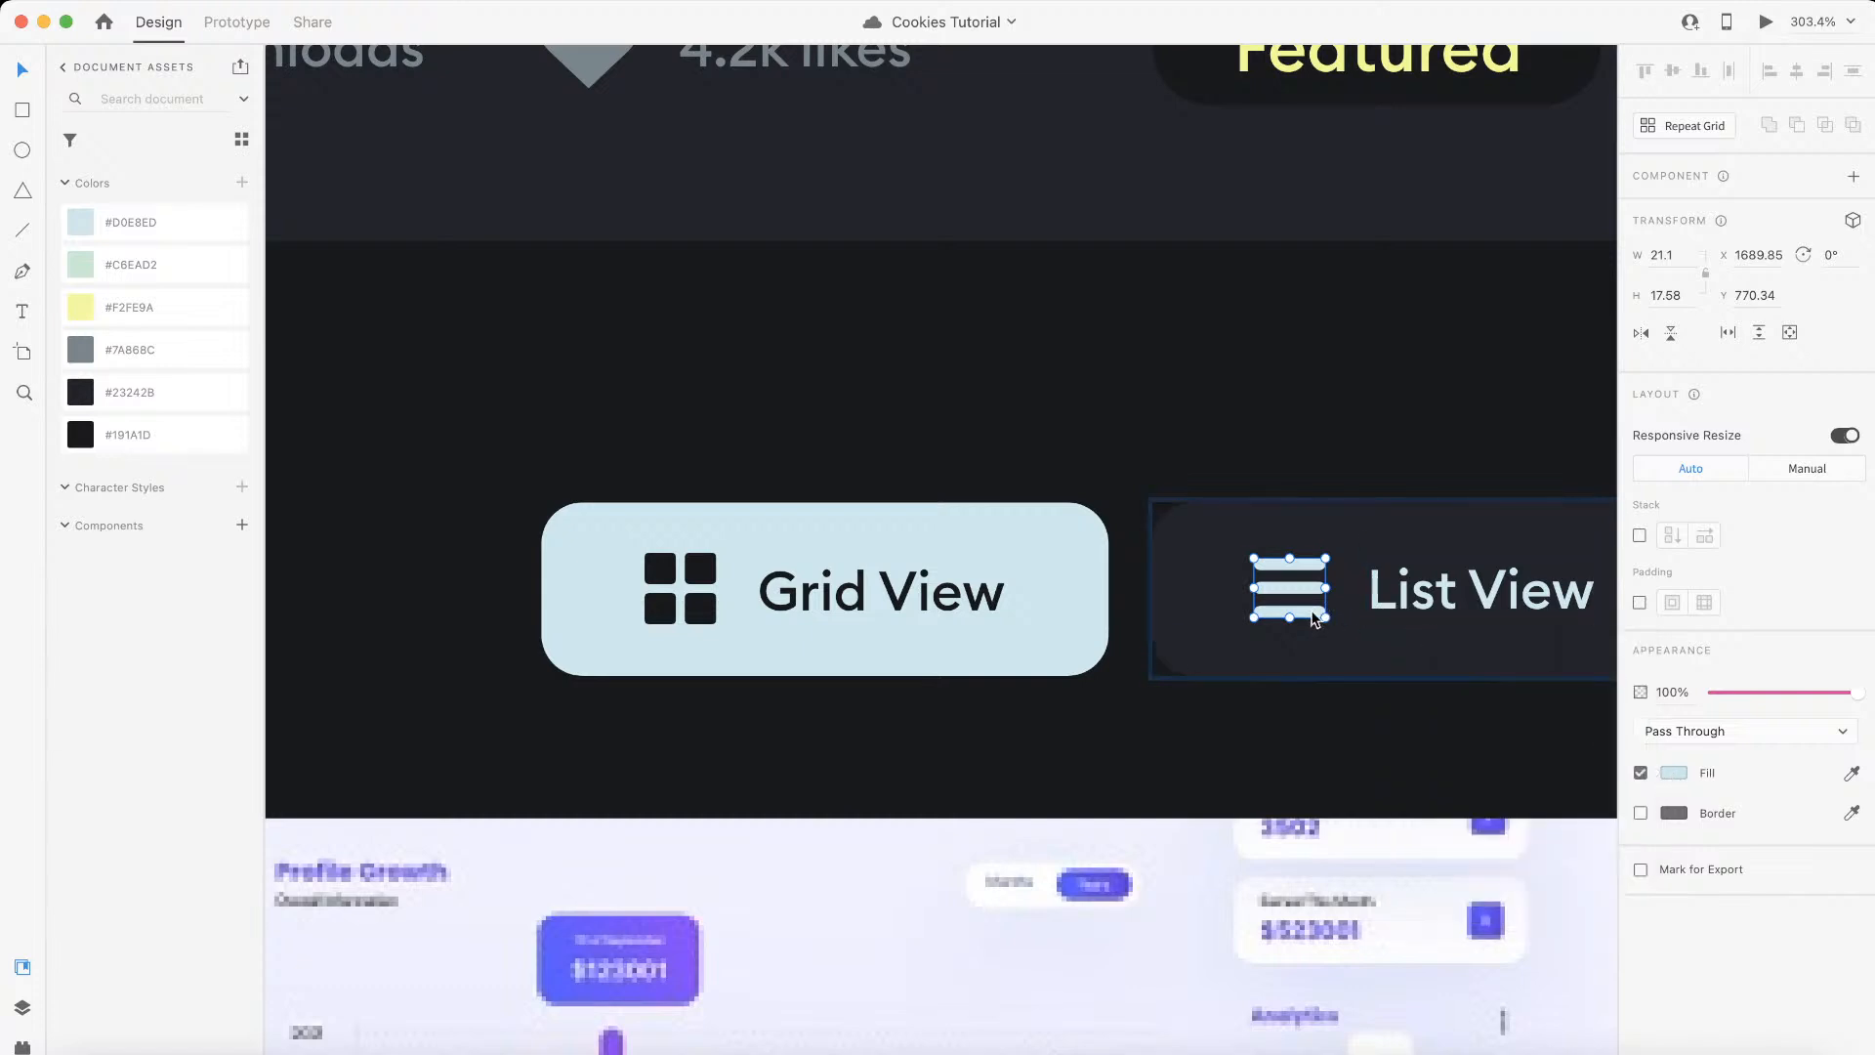
right_click(1313, 619)
left_click(1430, 599)
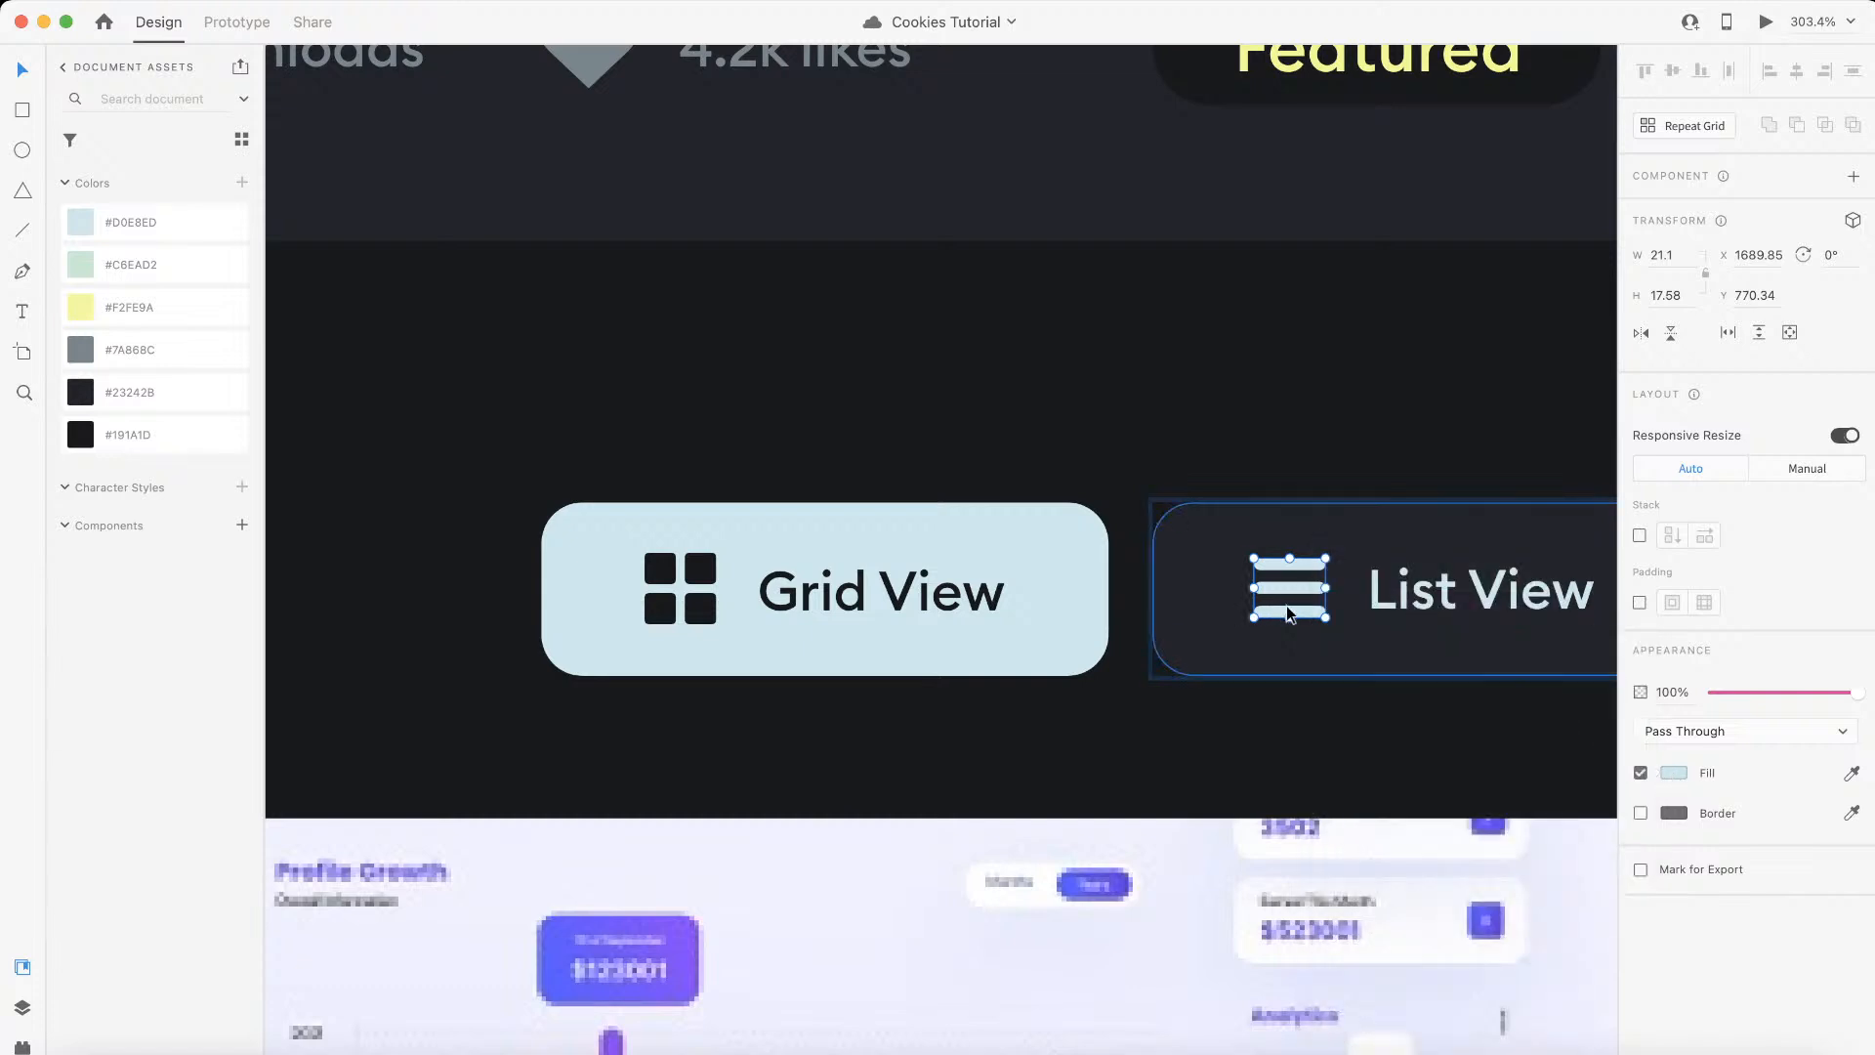
Step: Switch to Webflow and add an HTML Embed above the List View label, containing the copied icon's SVG code
key("ctrl+Left")
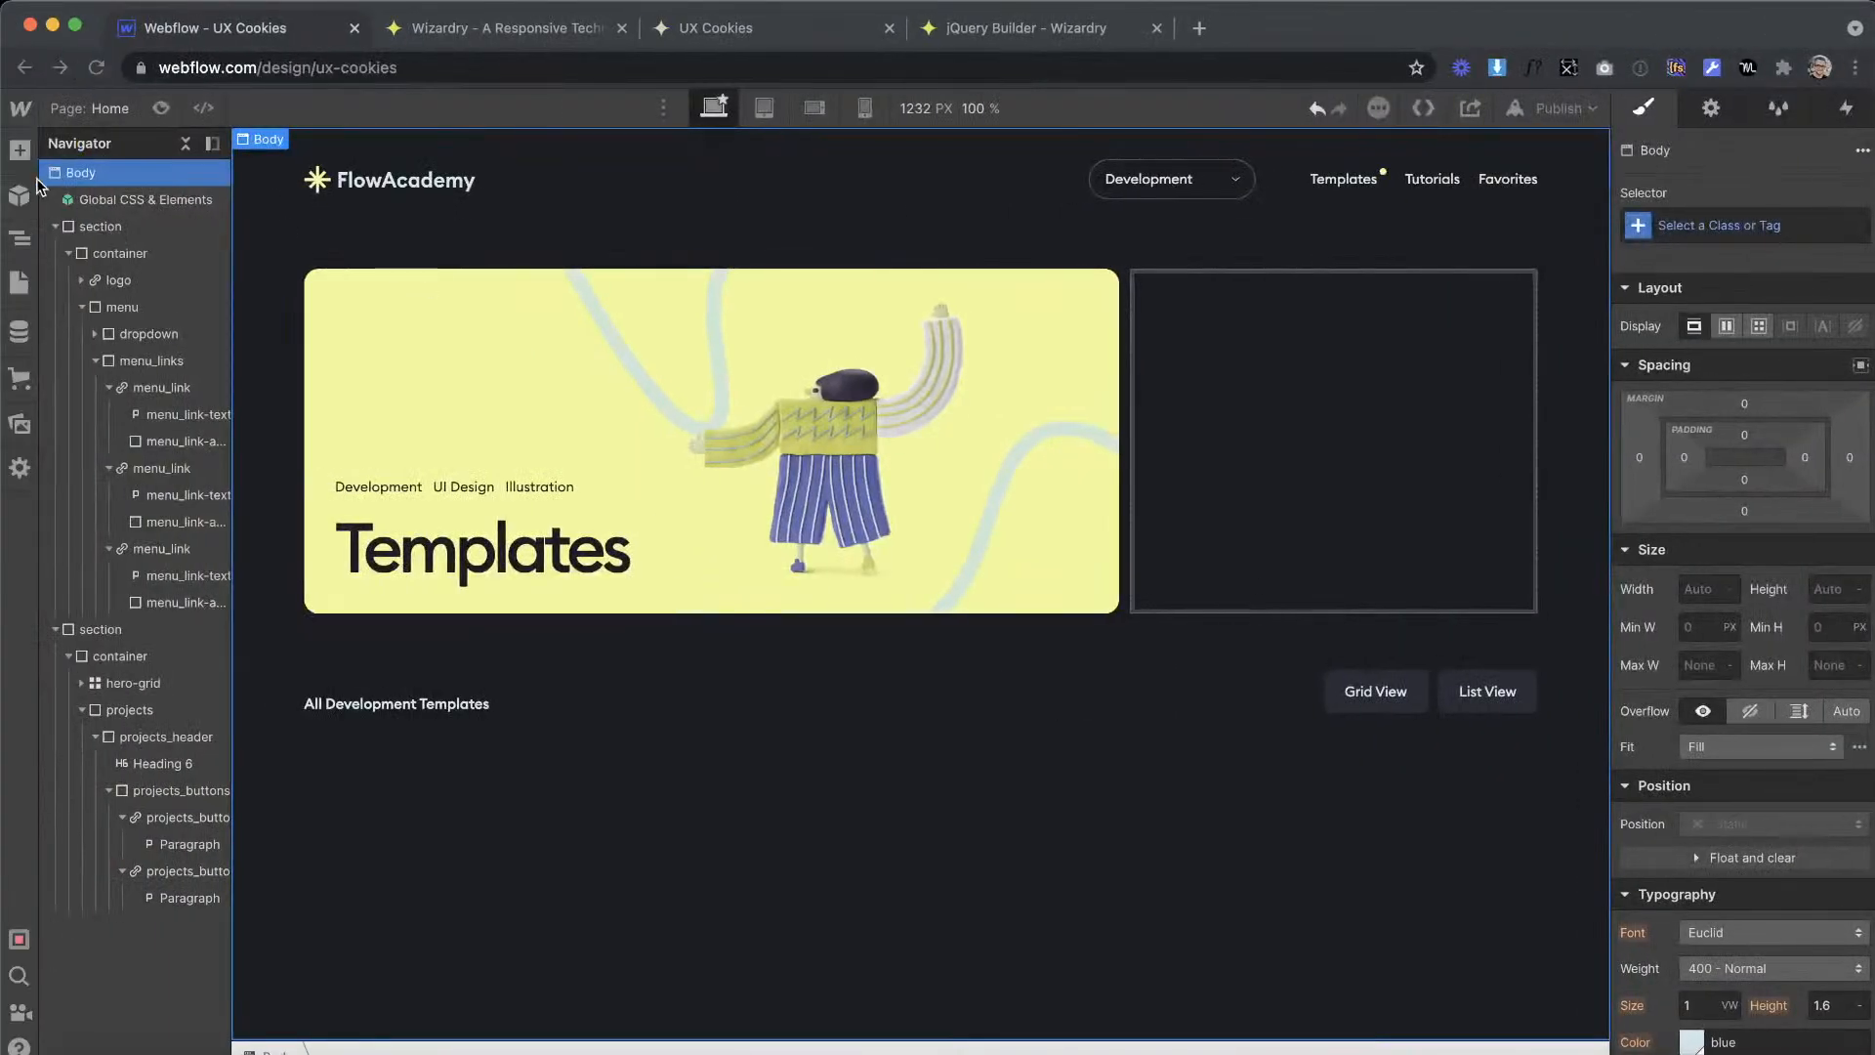
left_click(21, 151)
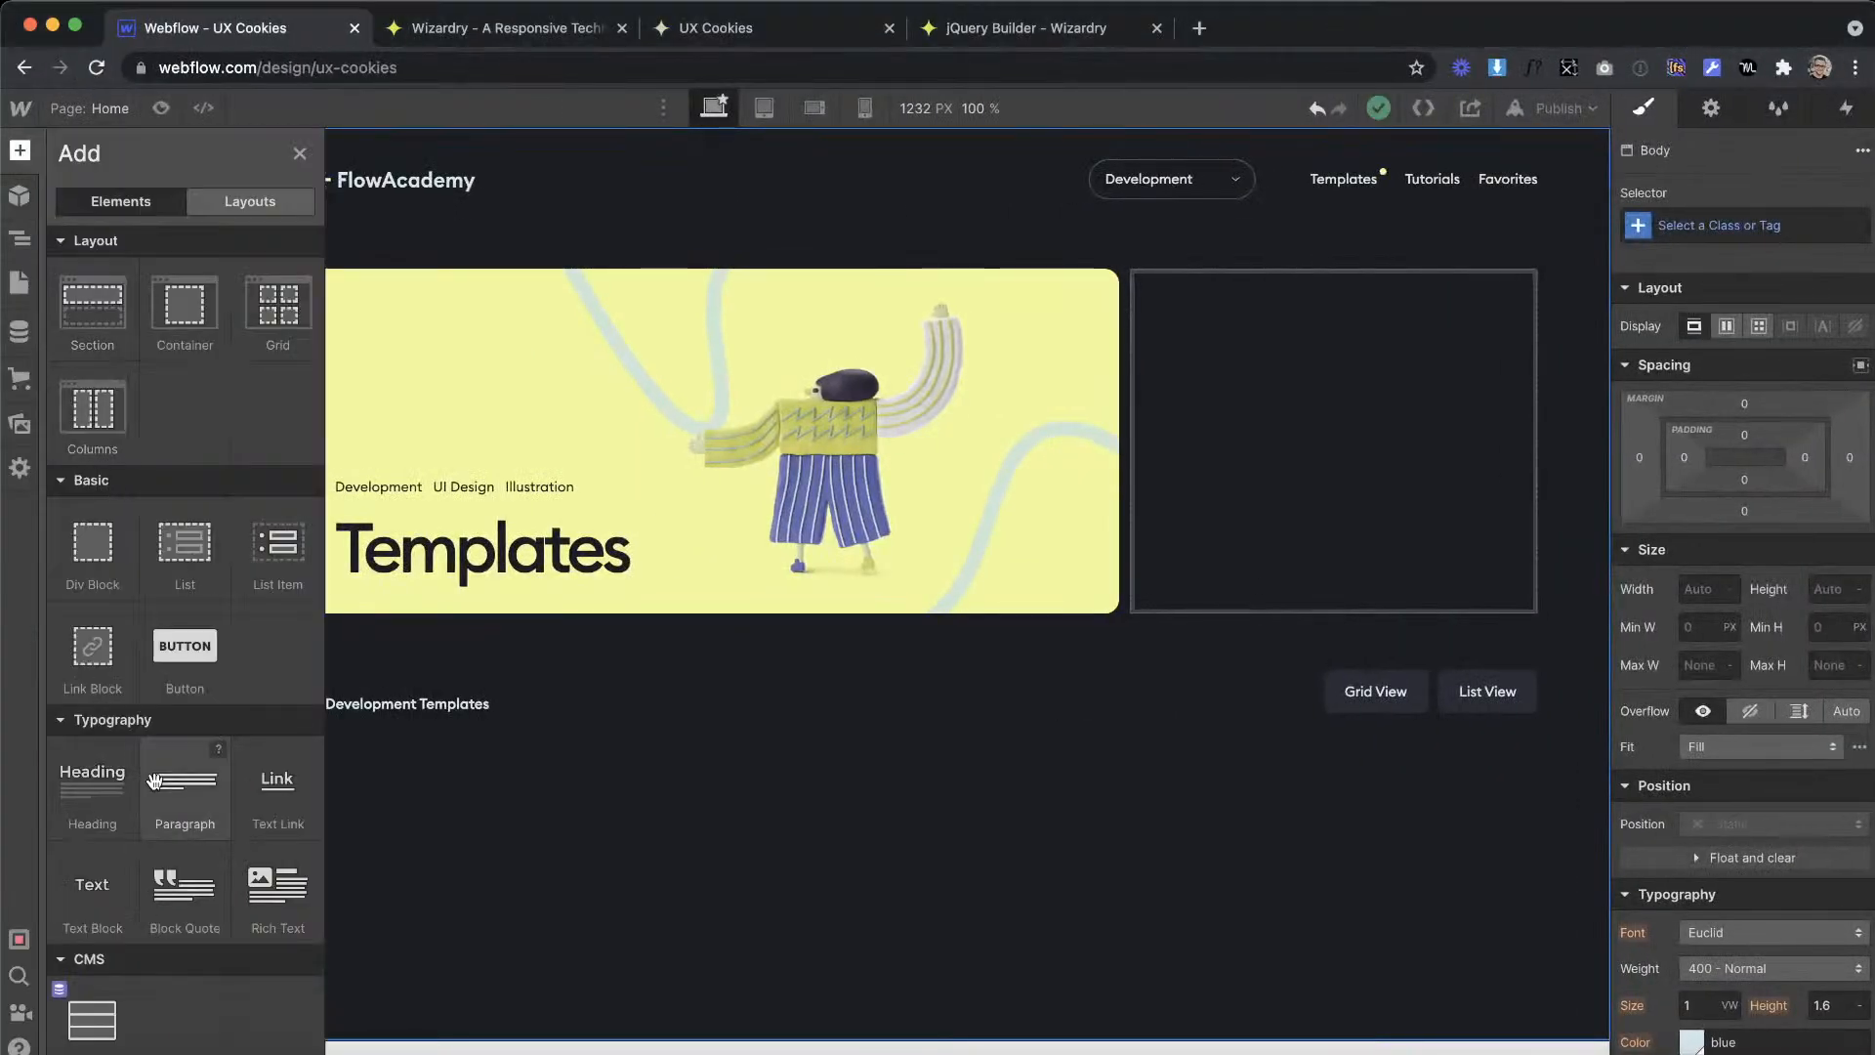
scroll(154, 781, "down", 15)
left_click_drag(279, 714, 1115, 758)
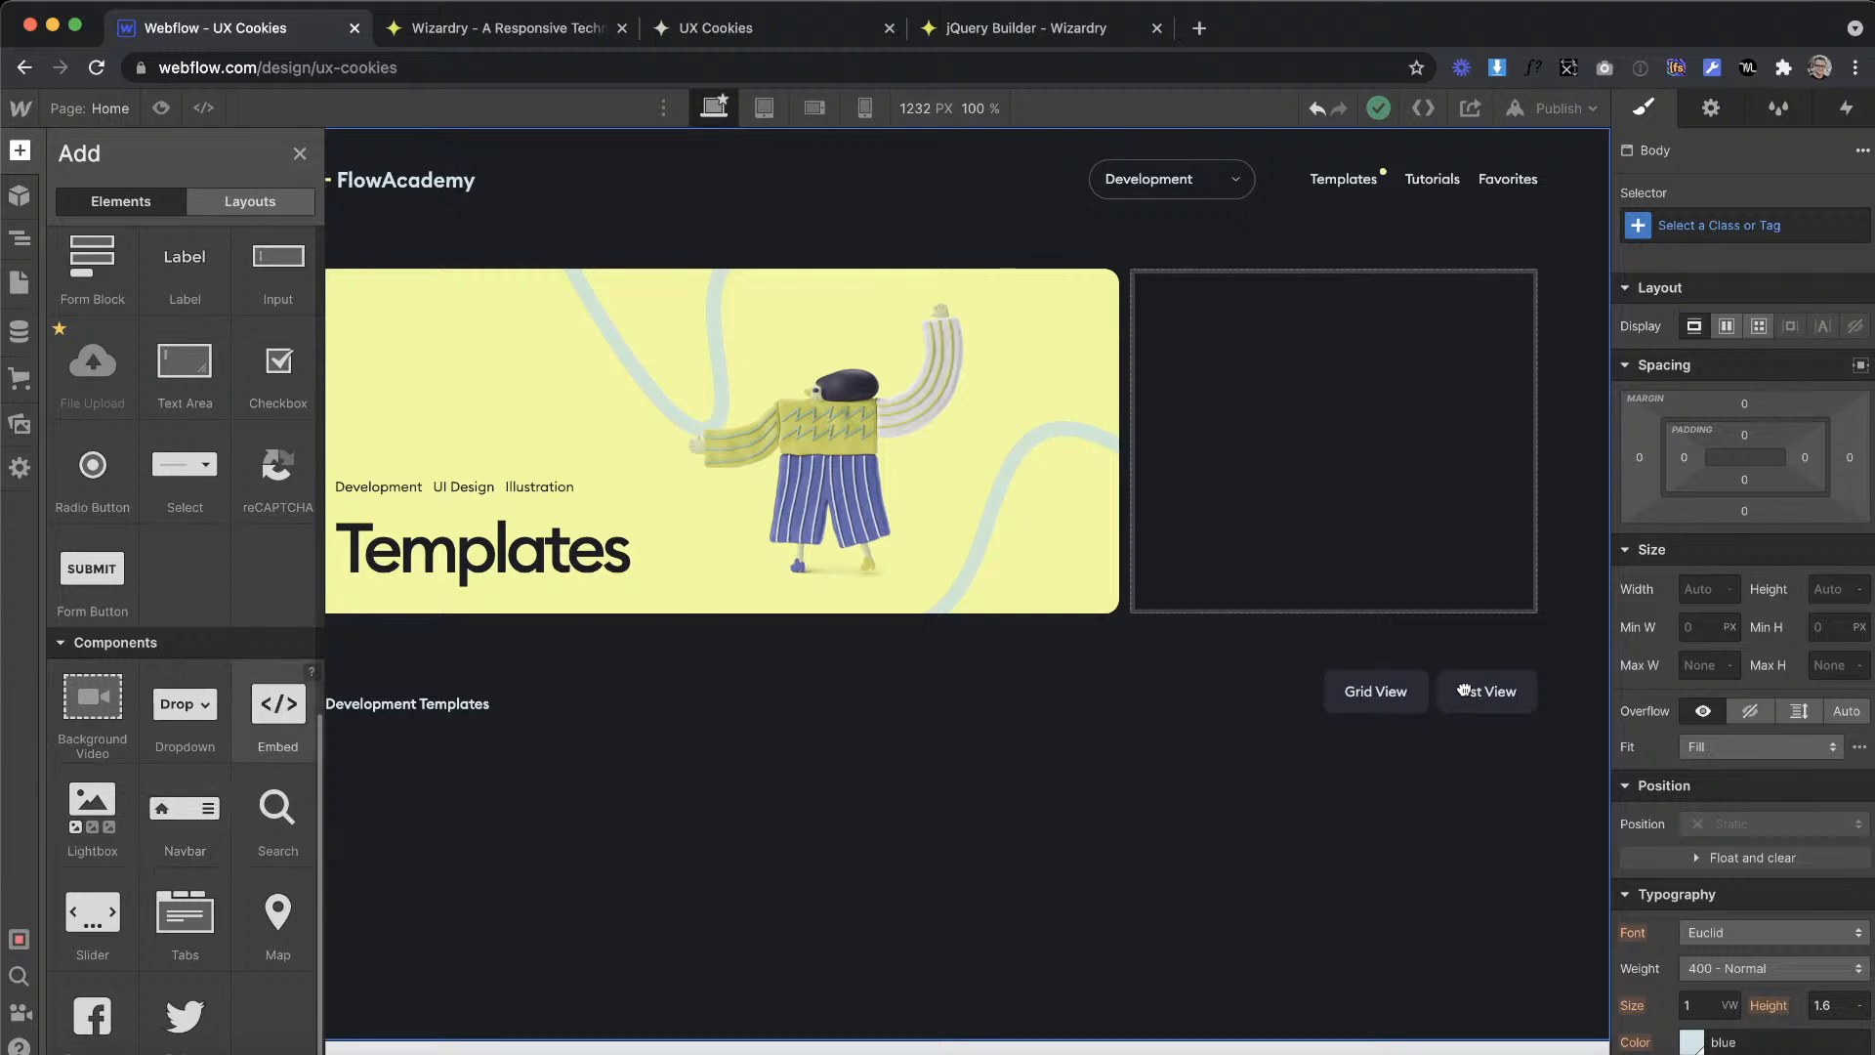
left_click_drag(1464, 689, 1520, 714)
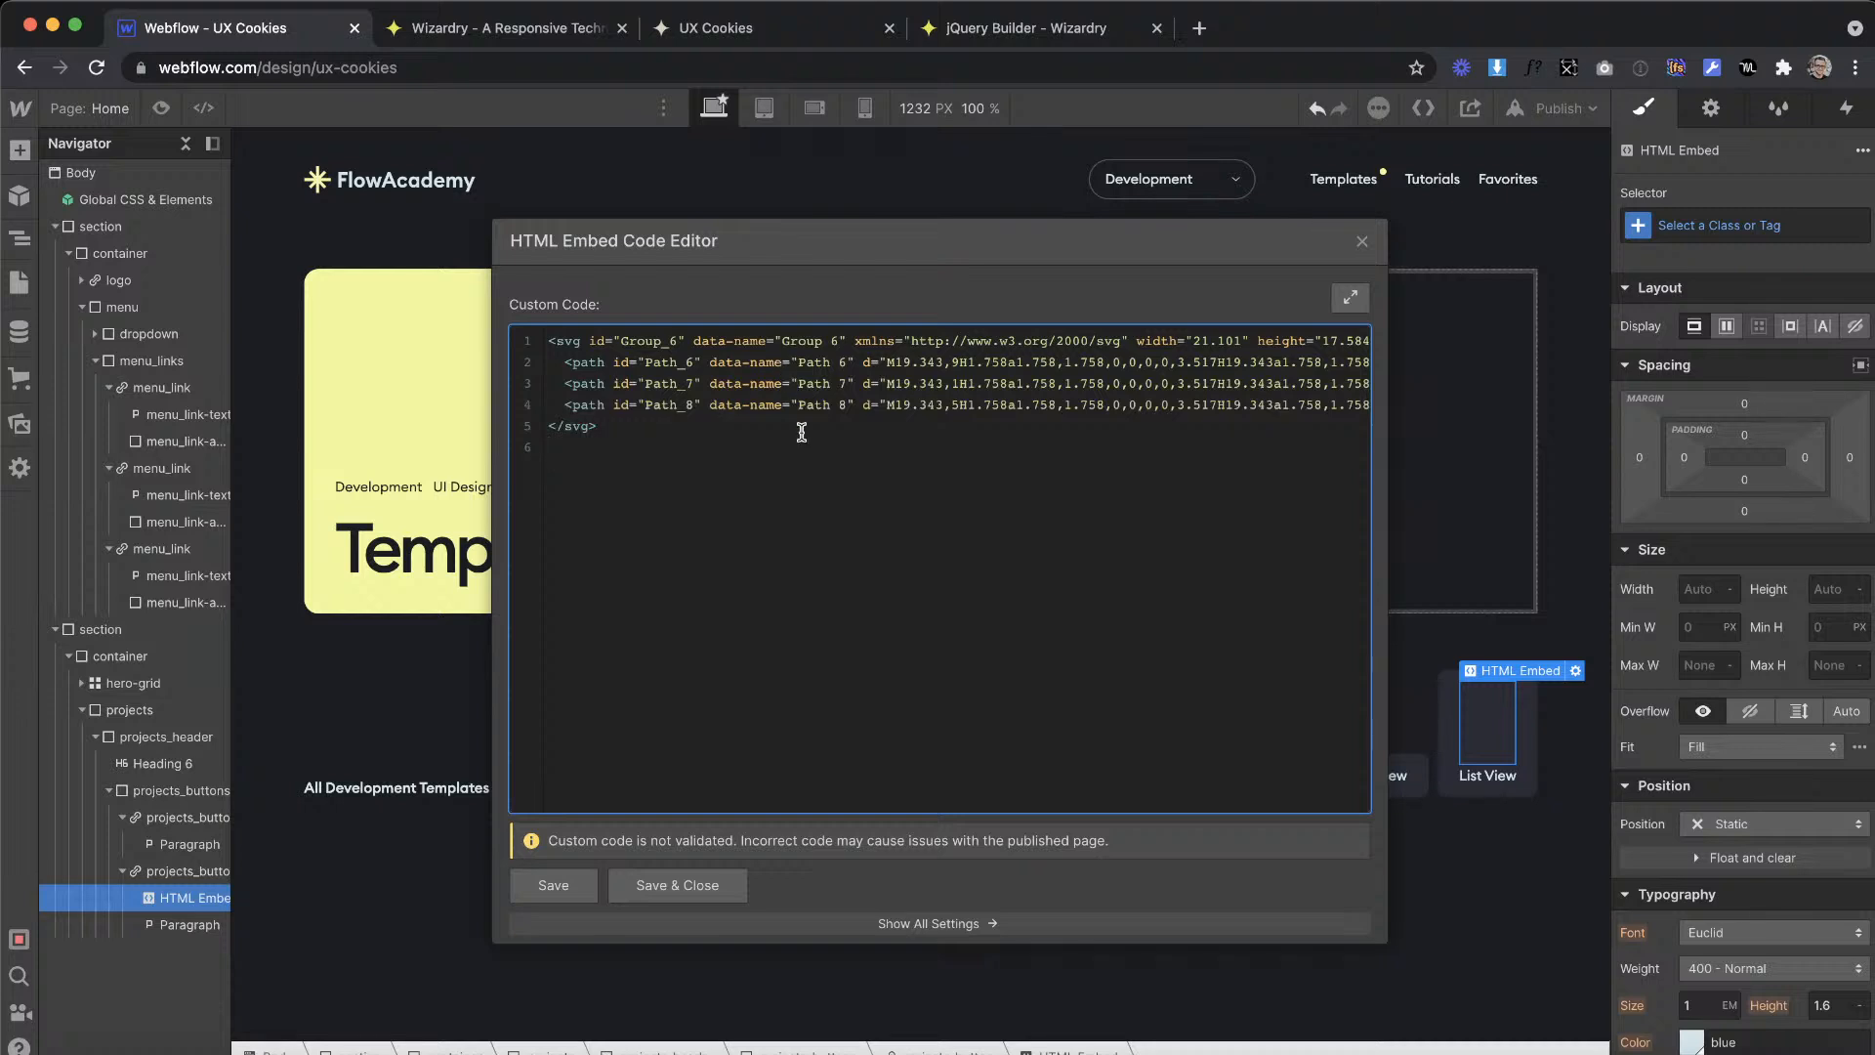
Step: Set the width and height attributes of the embedded SVG to 100%
scroll(969, 419, "right", 2)
scroll(969, 419, "left", 2)
left_click(1247, 340)
key("BackSpace")
key("BackSpace")
key("BackSpace")
key("BackSpace")
key("BackSpace")
key("BackSpace")
type("100%")
key("BackSpace")
key("BackSpace")
key("BackSpace")
key("BackSpace")
key("BackSpace")
type("100%")
Step: Change the fill of the SVG's third path to currentColor
scroll(1237, 392, "right", 5)
left_click(1328, 402)
key("Right")
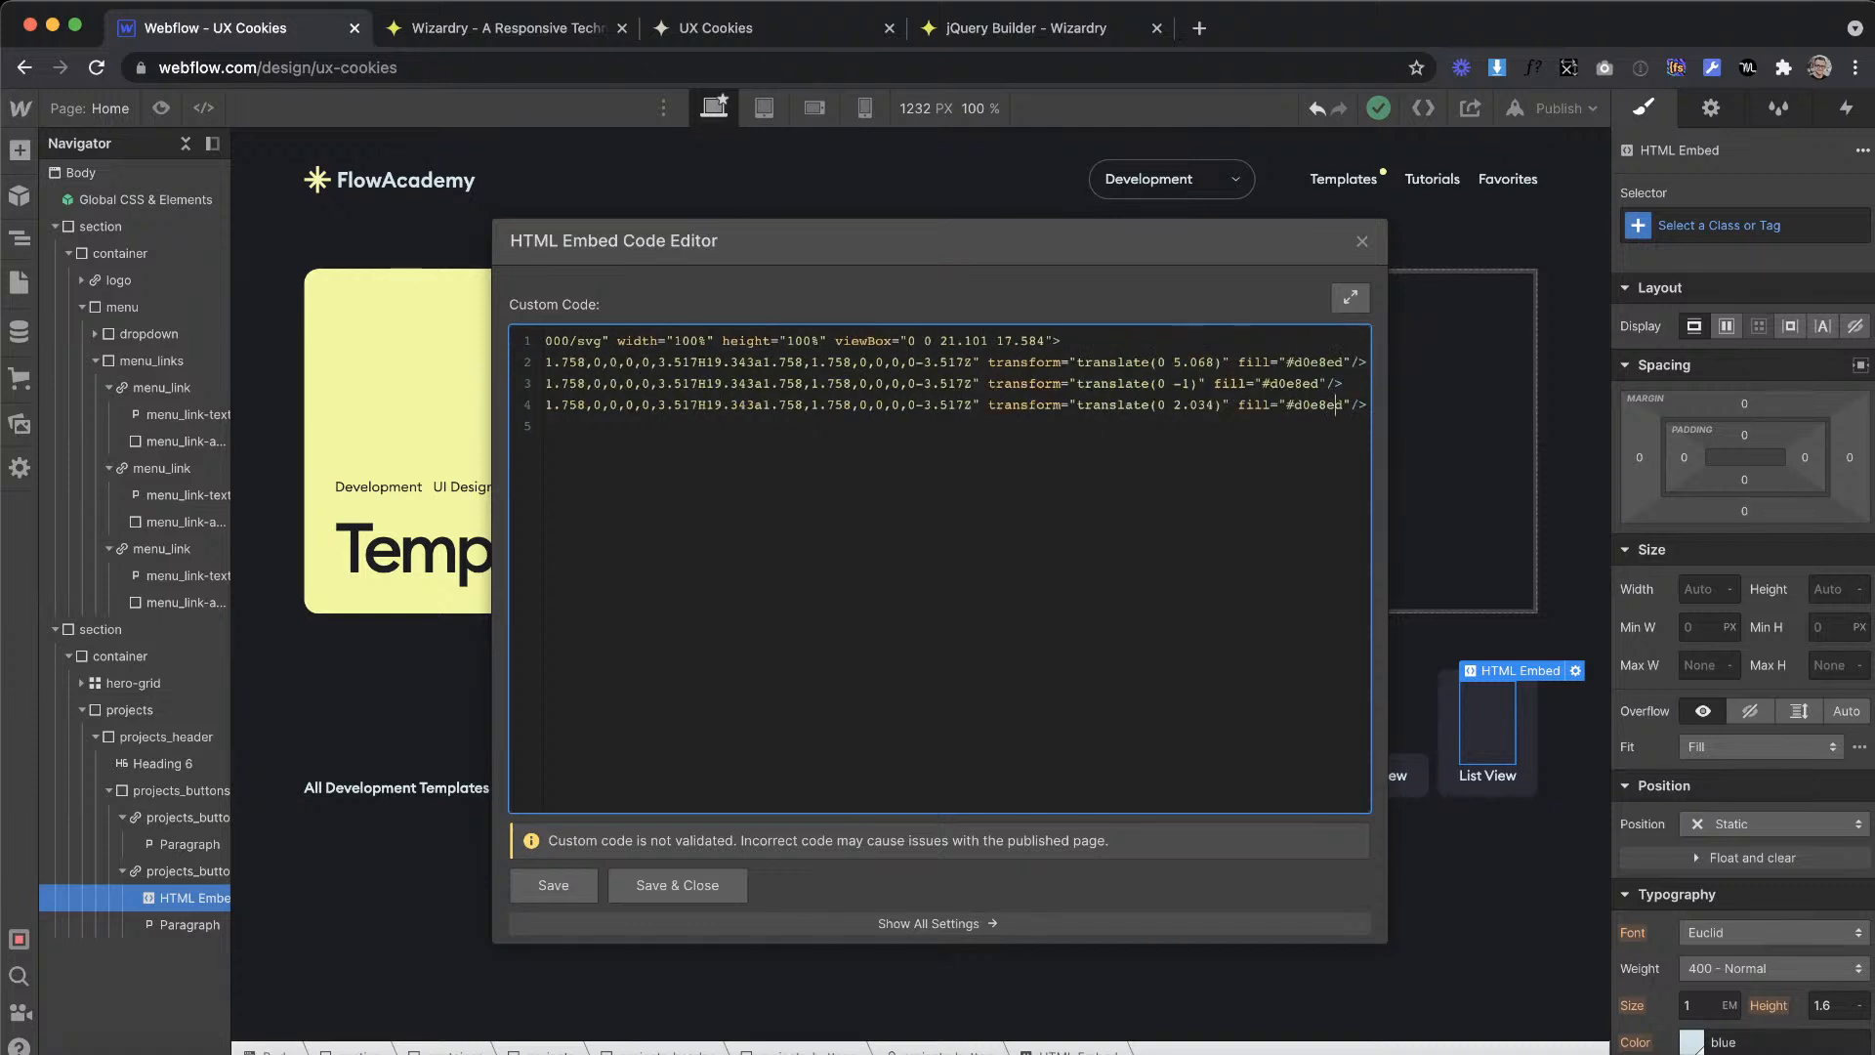
key("BackSpace")
key("BackSpace")
key("BackSpace")
key("BackSpace")
type("currentColor")
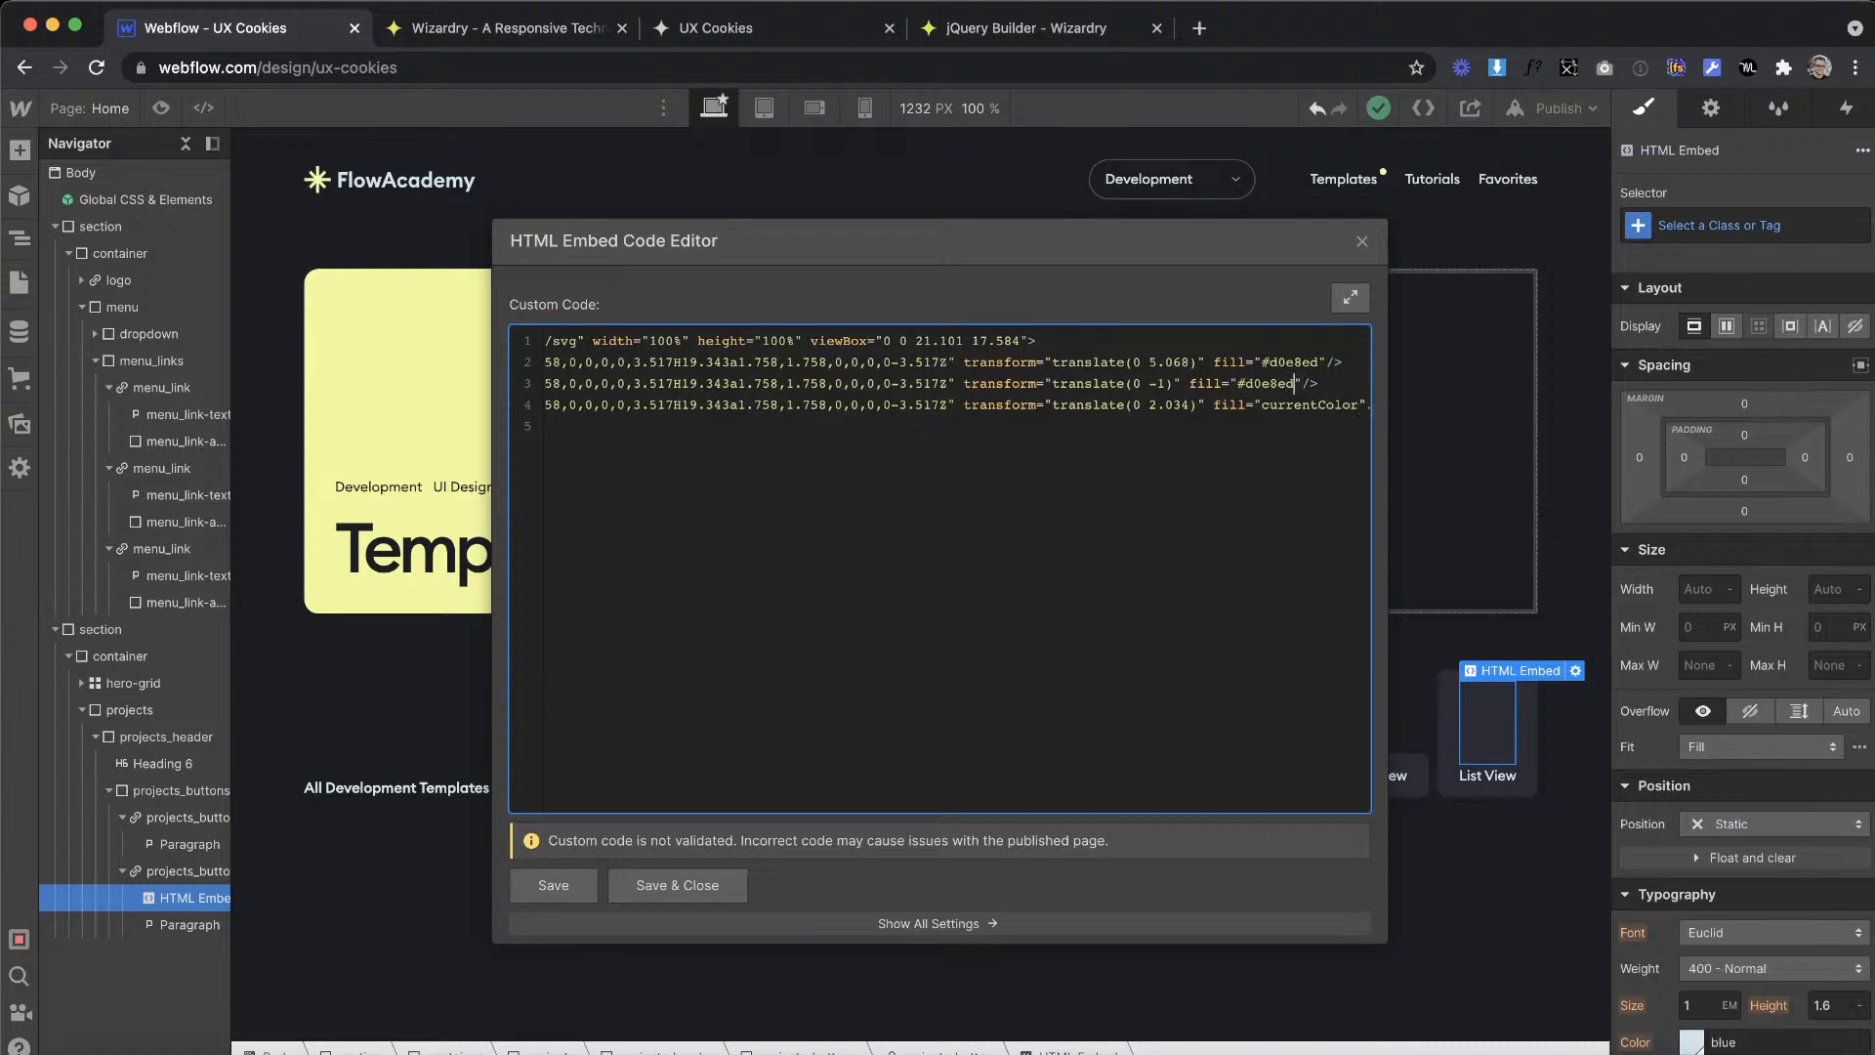
Step: Change the fill of the SVG's other two paths to currentColor, then save and close the embed code
key("BackSpace")
key("BackSpace")
key("BackSpace")
key("BackSpace")
key("BackSpace")
type("currentColor")
left_click(1318, 358)
key("BackSpace")
key("BackSpace")
key("BackSpace")
key("BackSpace")
key("BackSpace")
key("BackSpace")
key("BackSpace")
type("curre")
left_click(724, 882)
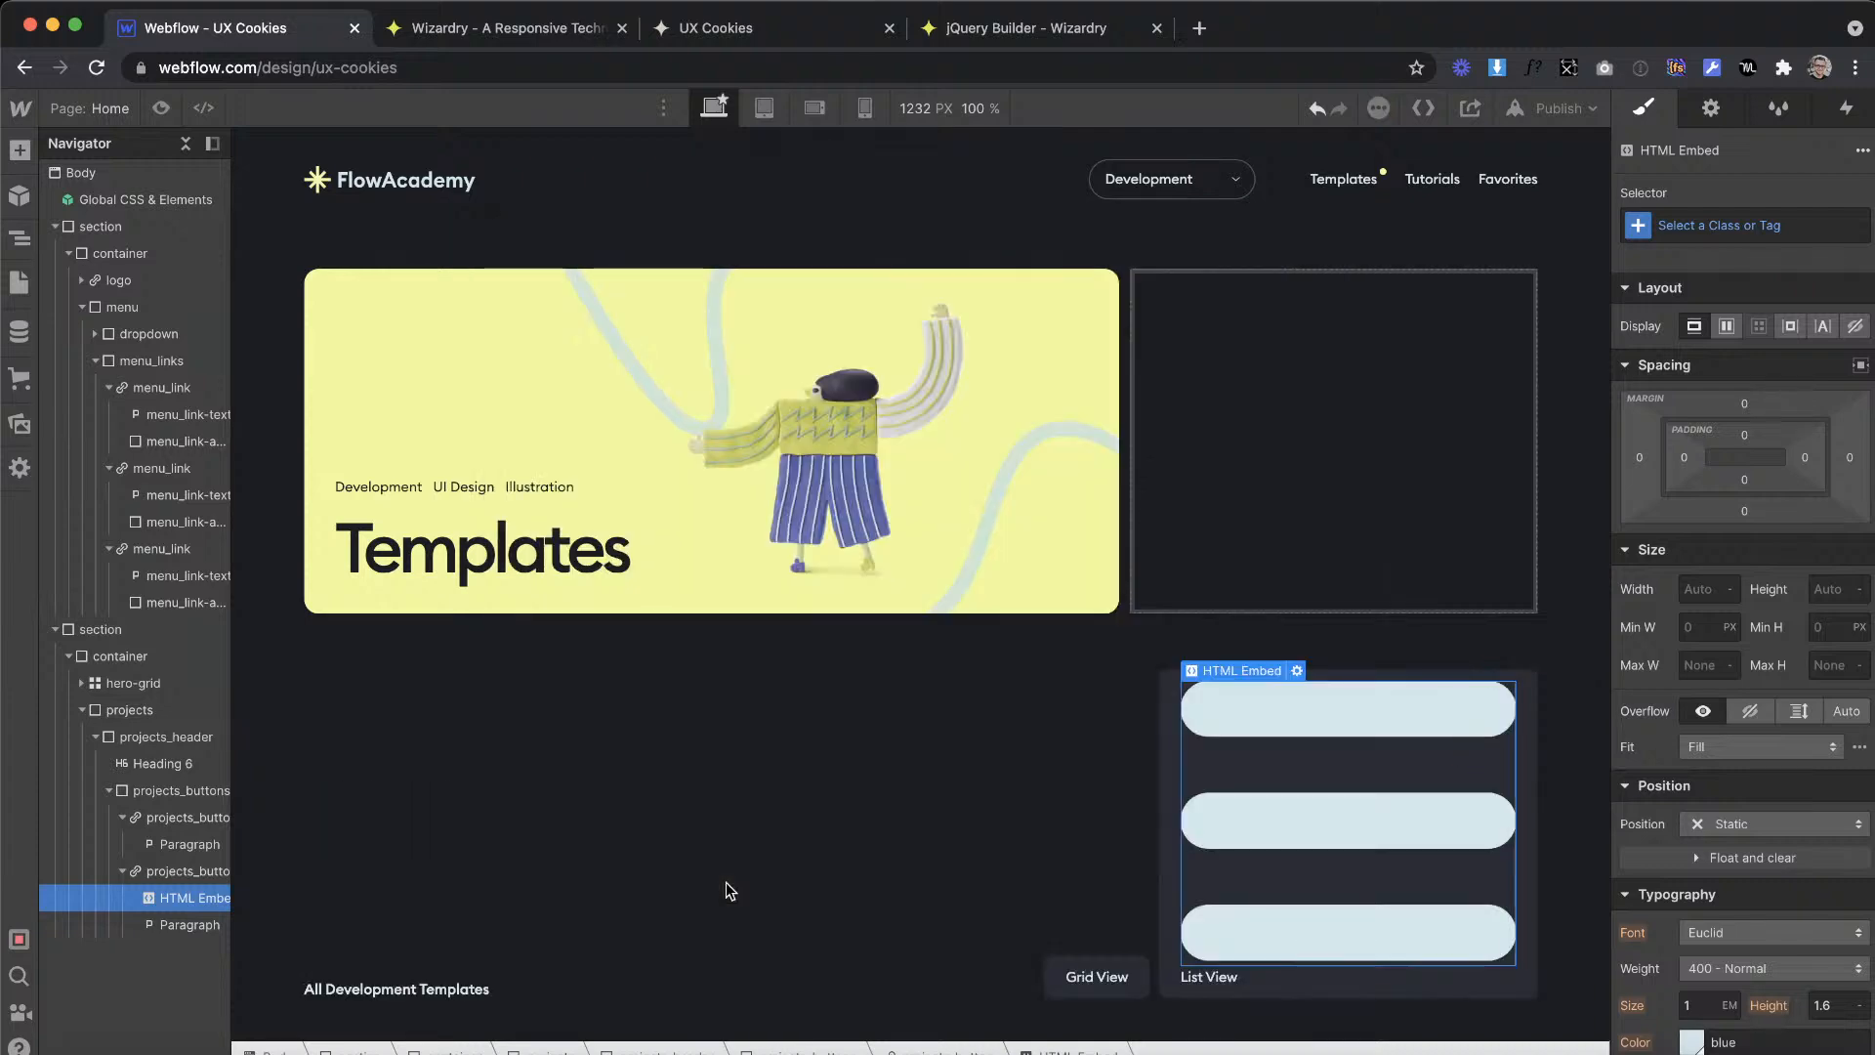
Step: Check the icon's size in Adobe XD and convert an element size of 21 px to EMs in the Wizardry converter
key("ctrl+Right")
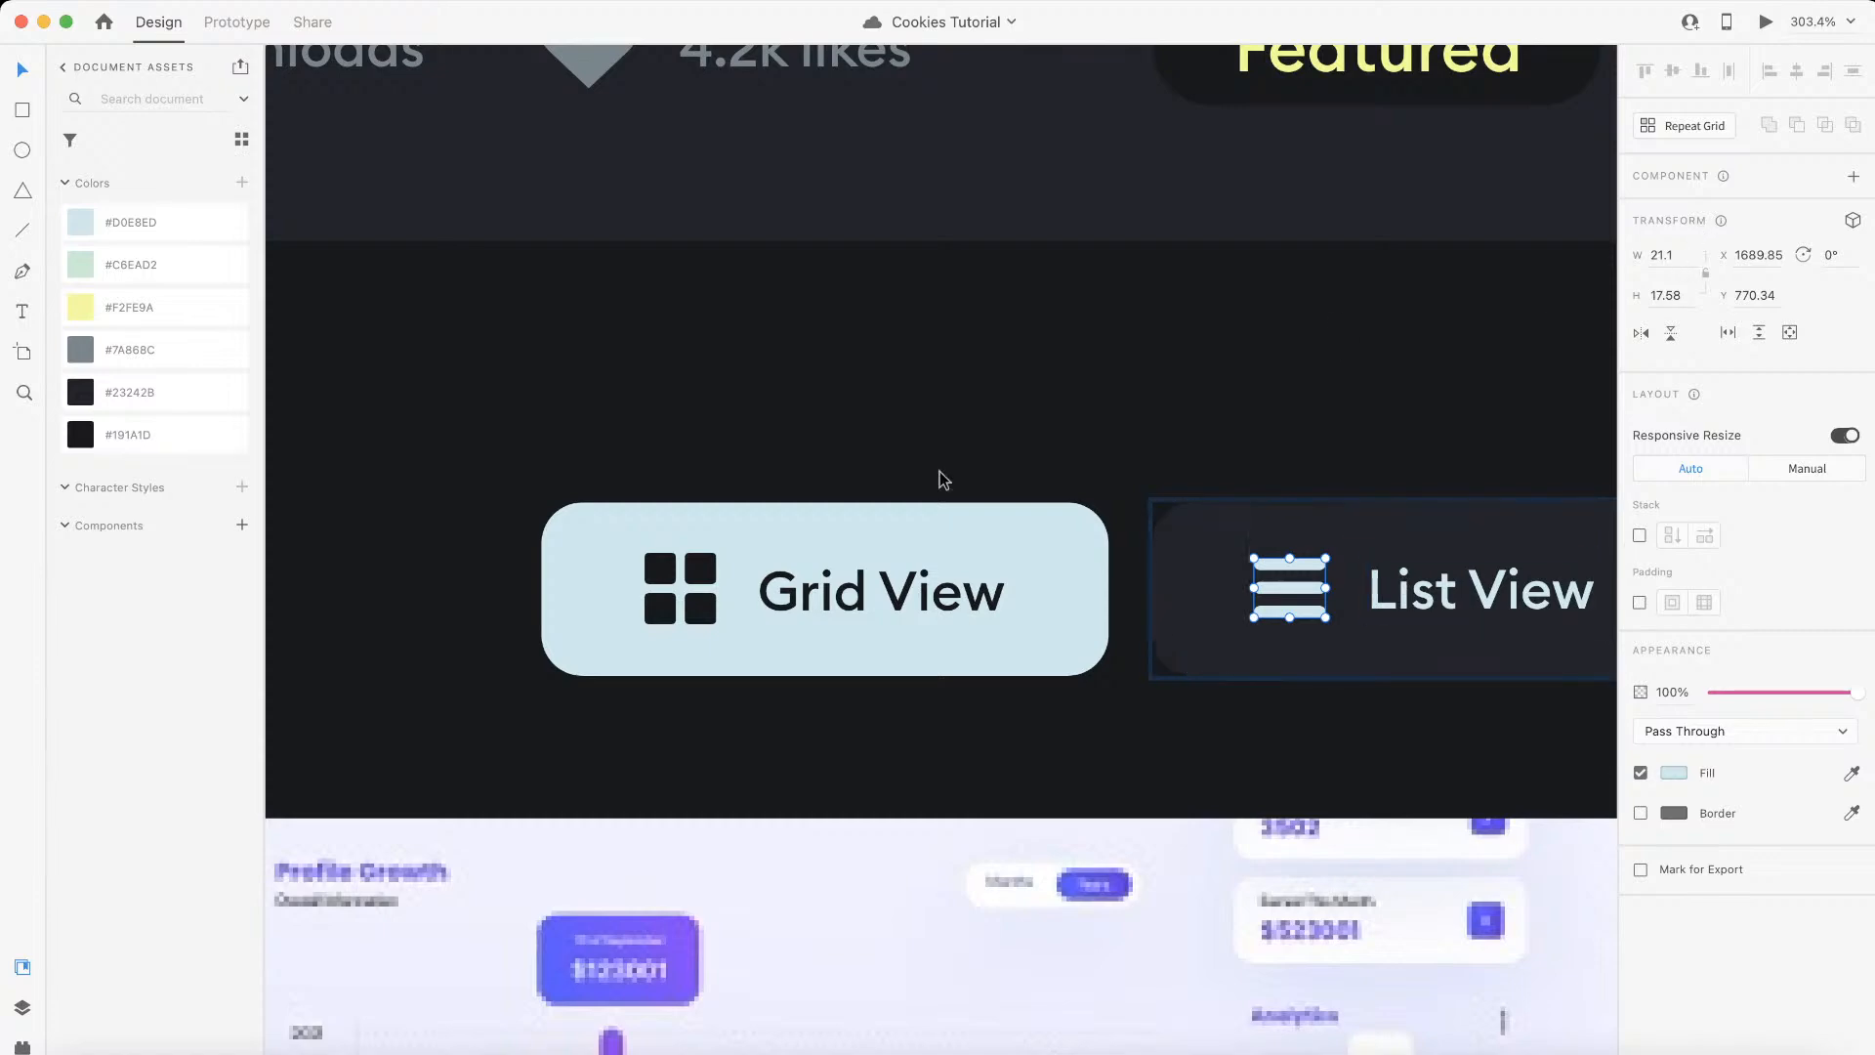
key("ctrl+Left")
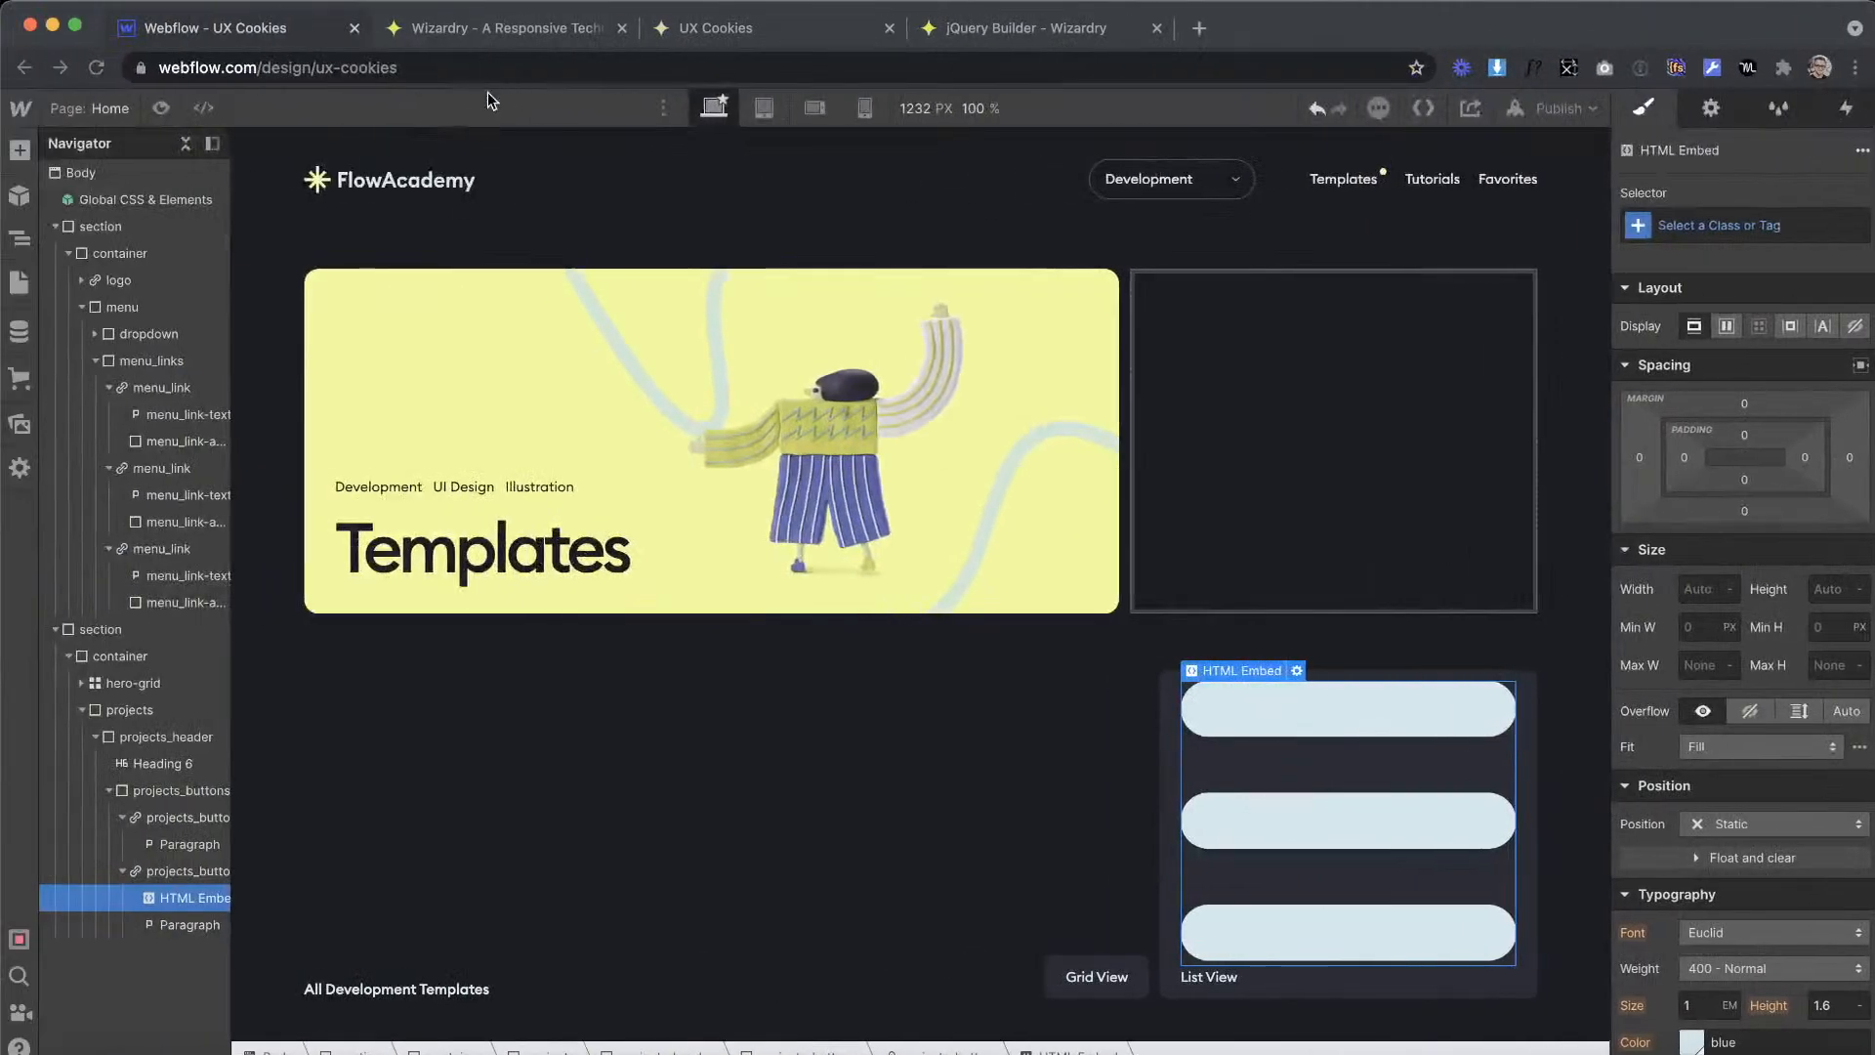
left_click(483, 32)
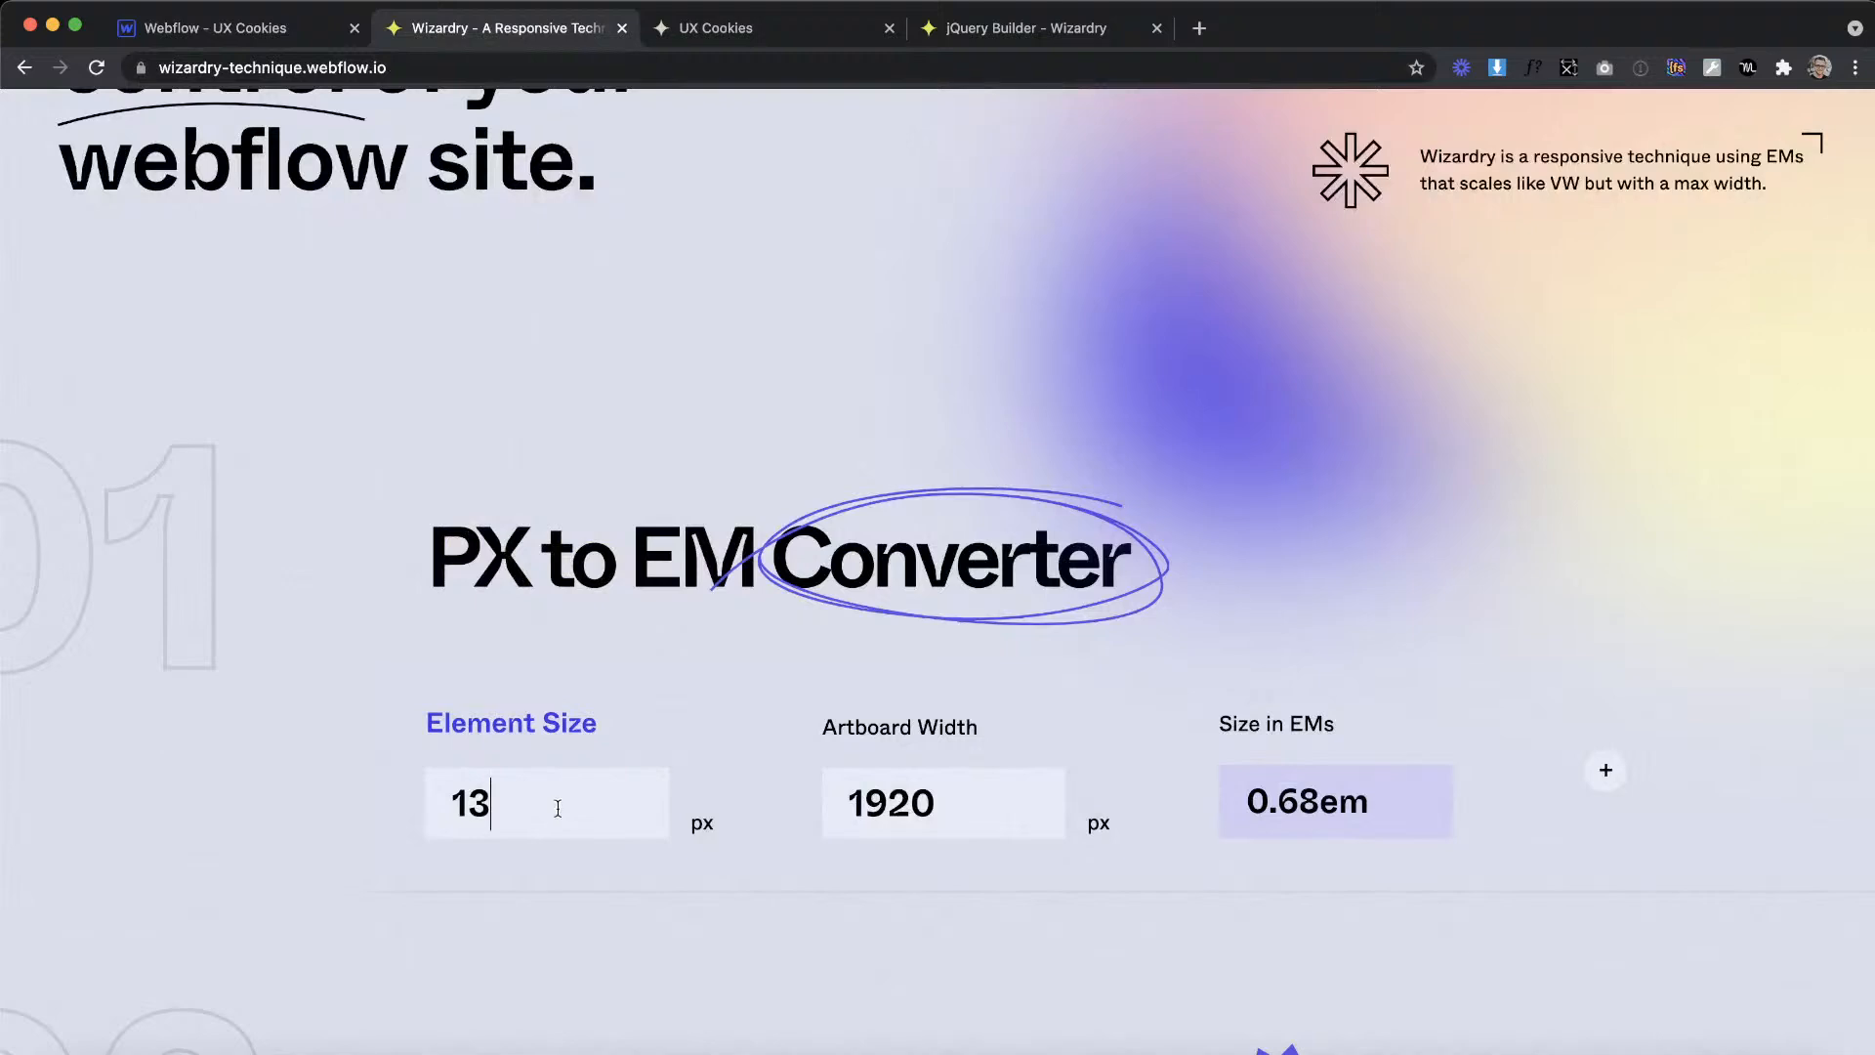
key("BackSpace")
key("BackSpace")
type("32")
key("BackSpace")
key("BackSpace")
type("21")
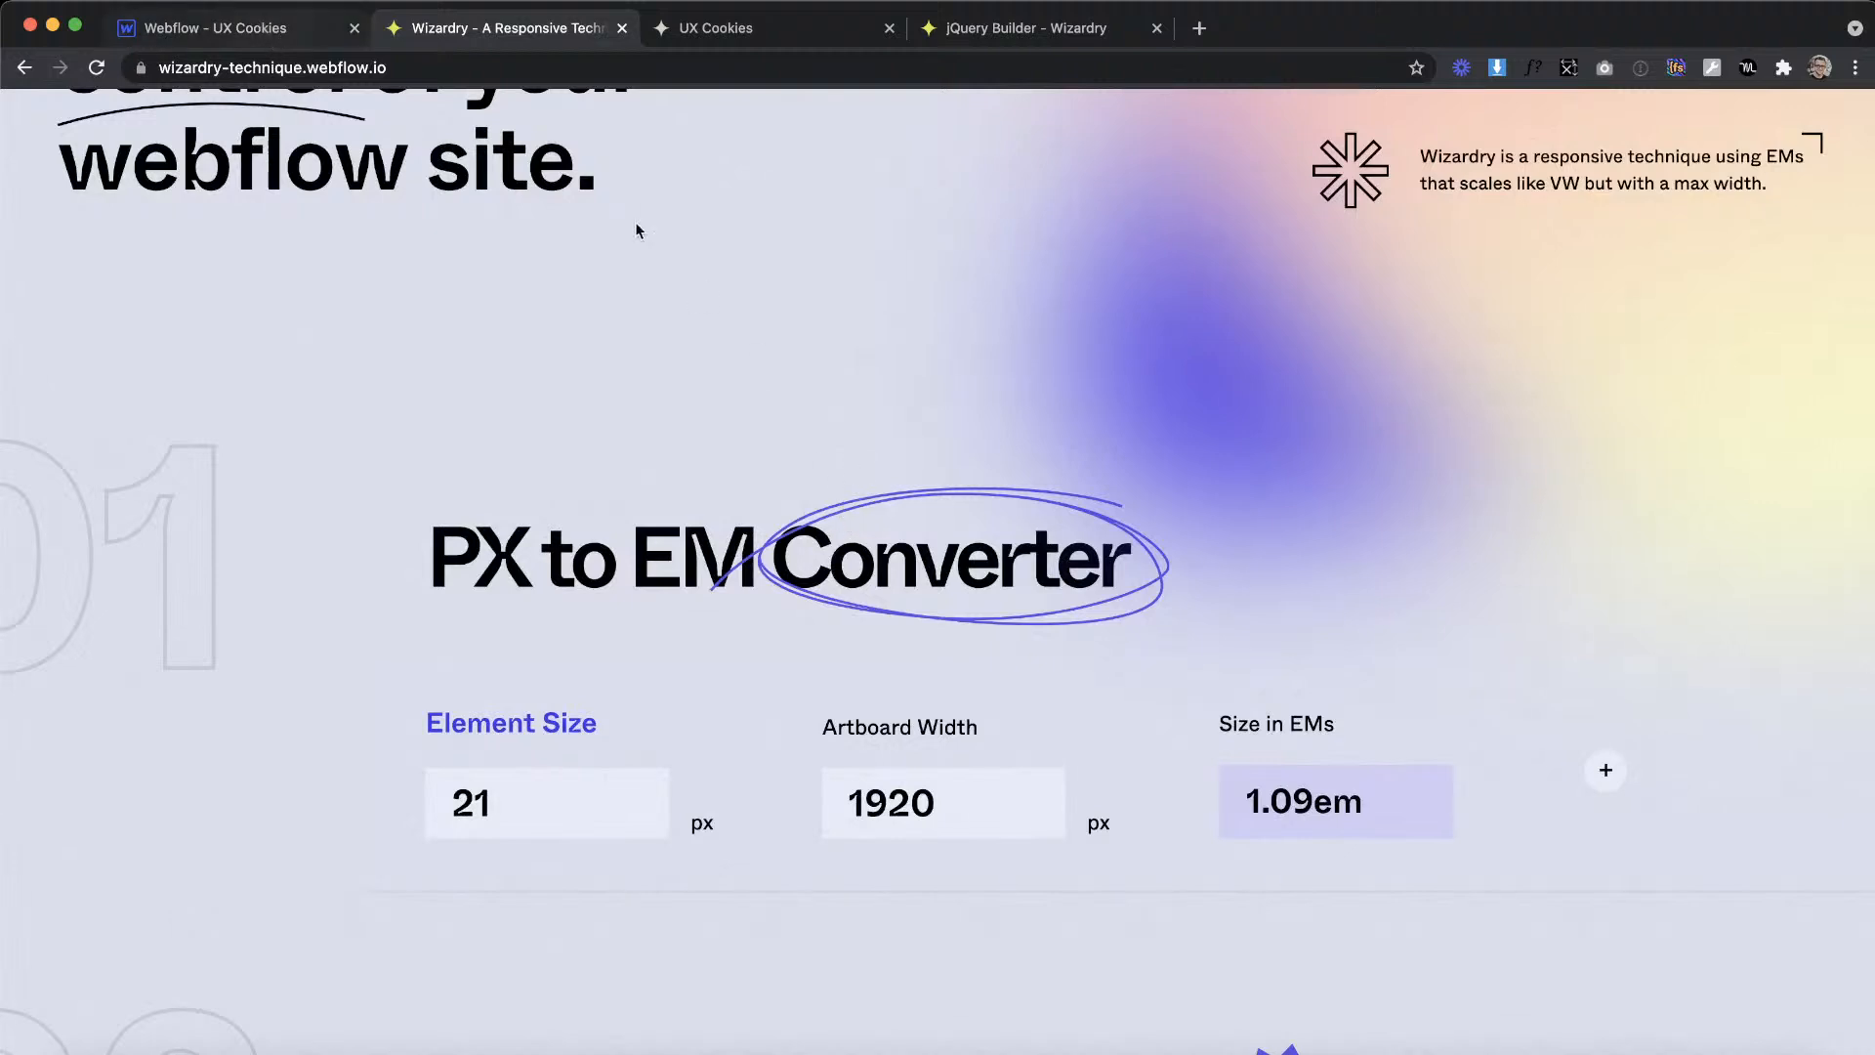
Step: Return to Webflow and give the HTML Embed the new class projects_button-icon
left_click(306, 32)
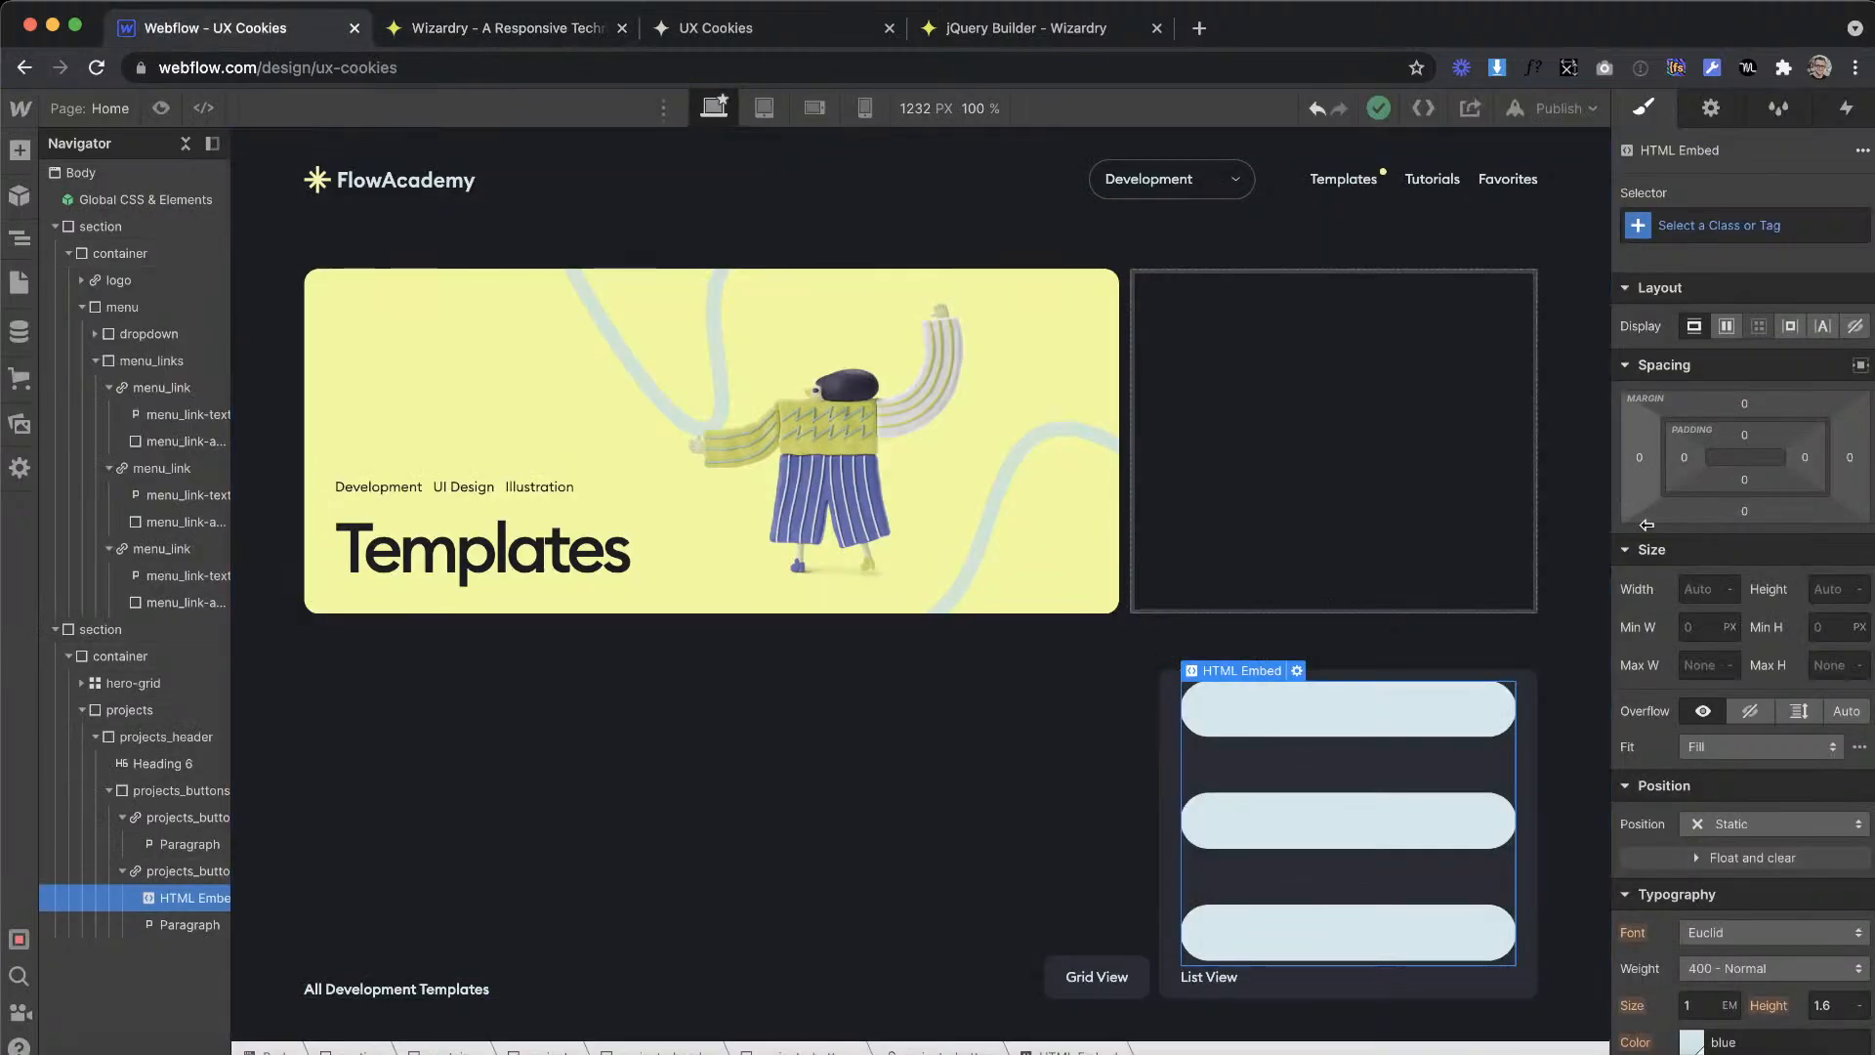
left_click(1700, 230)
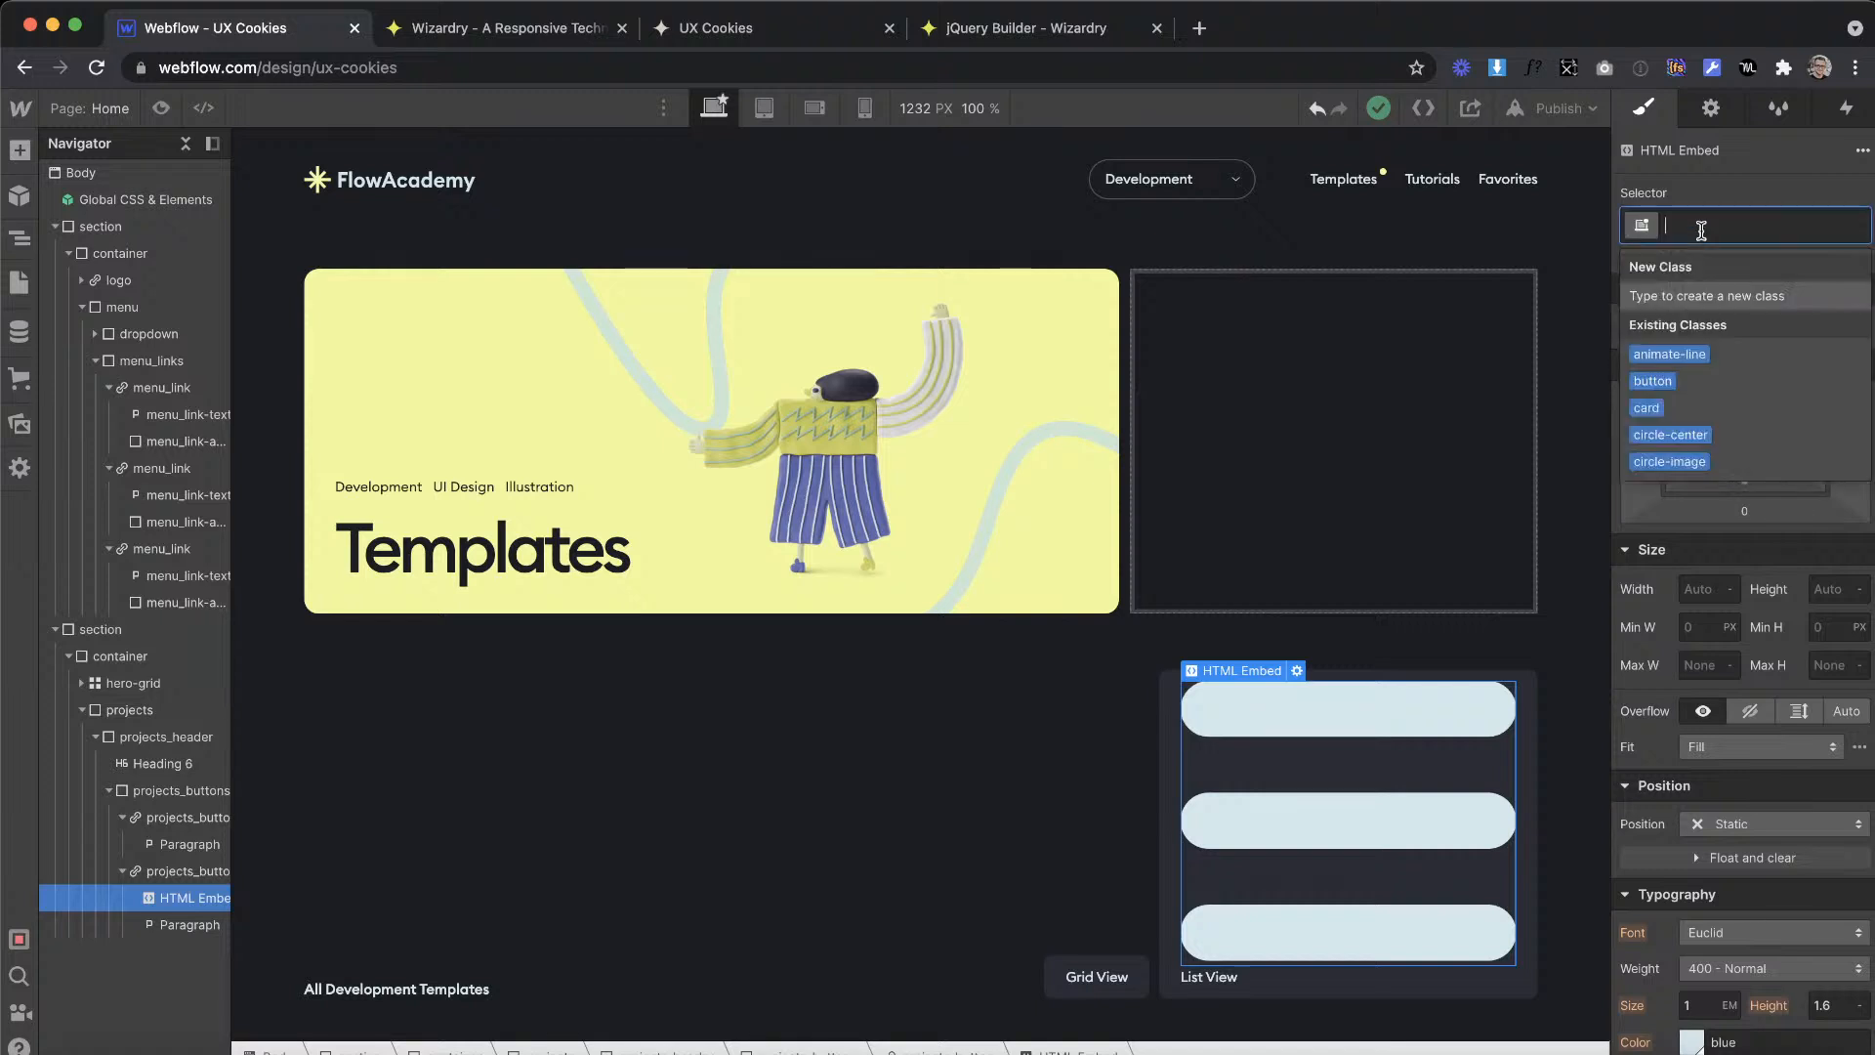
type("projects")
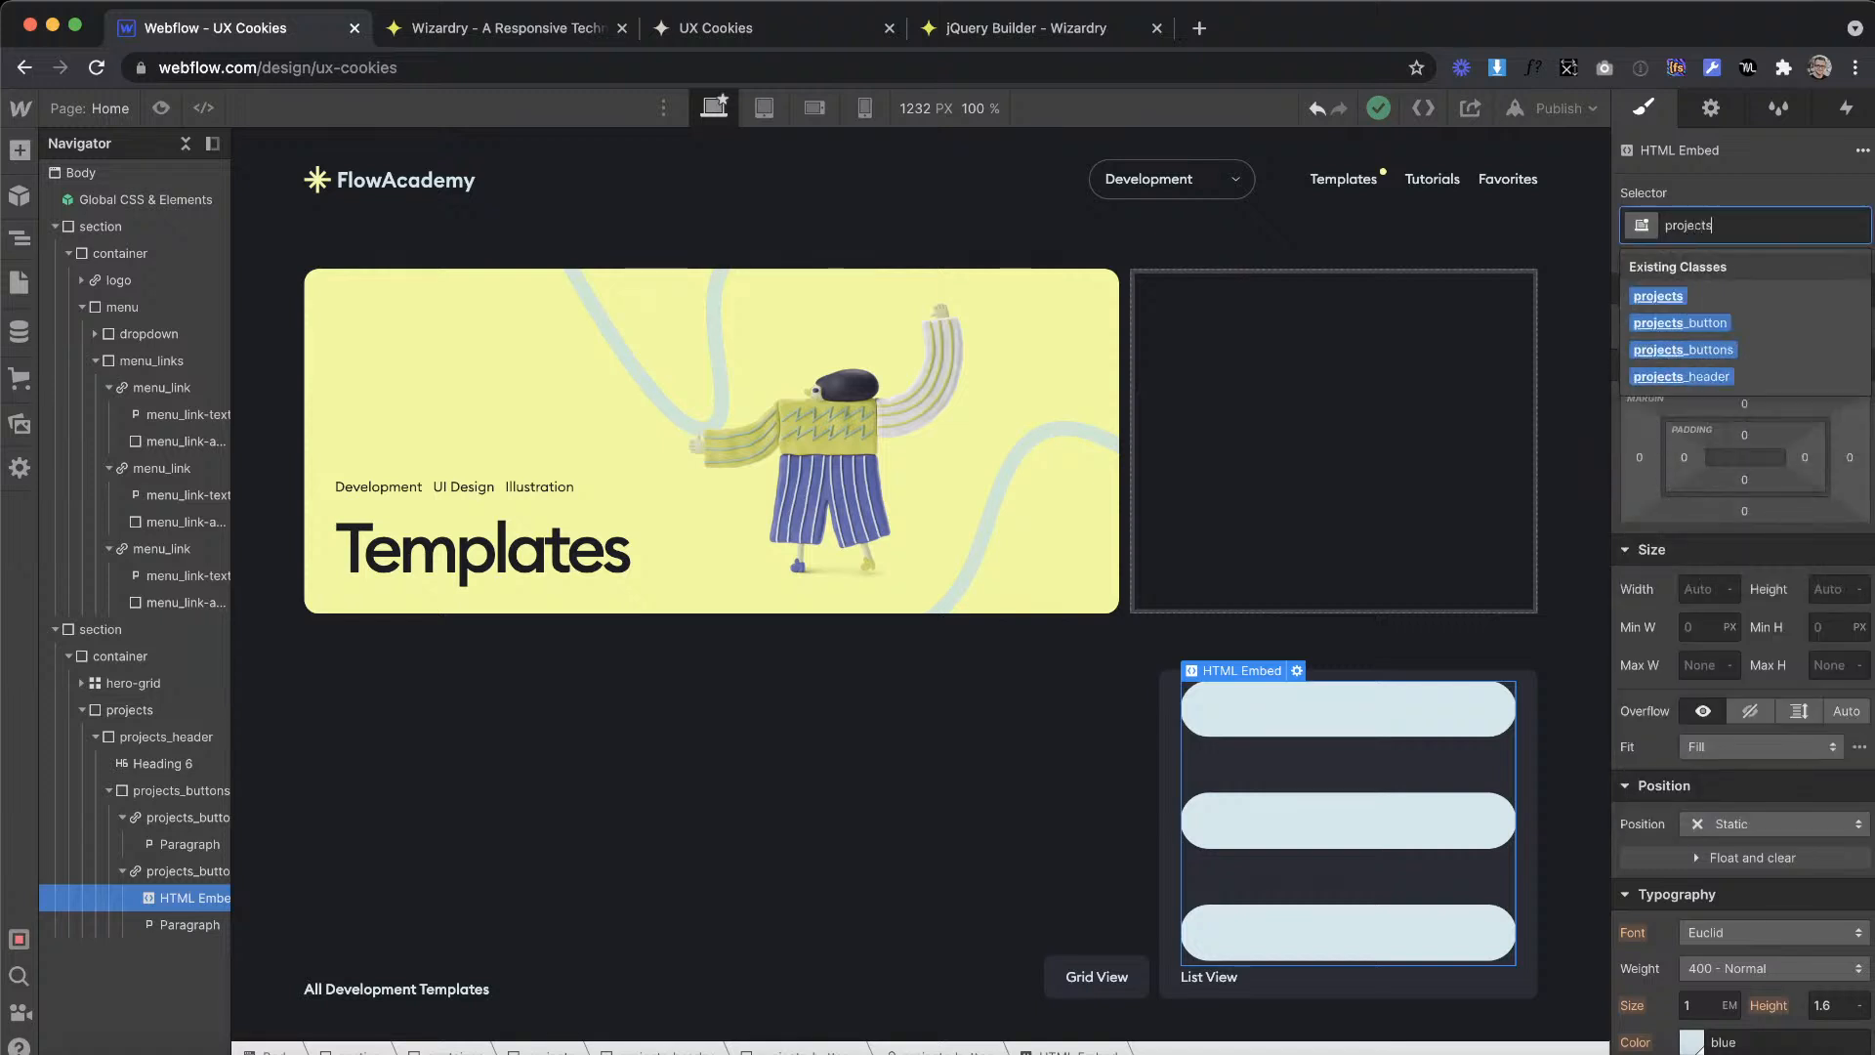
type("_button-icon")
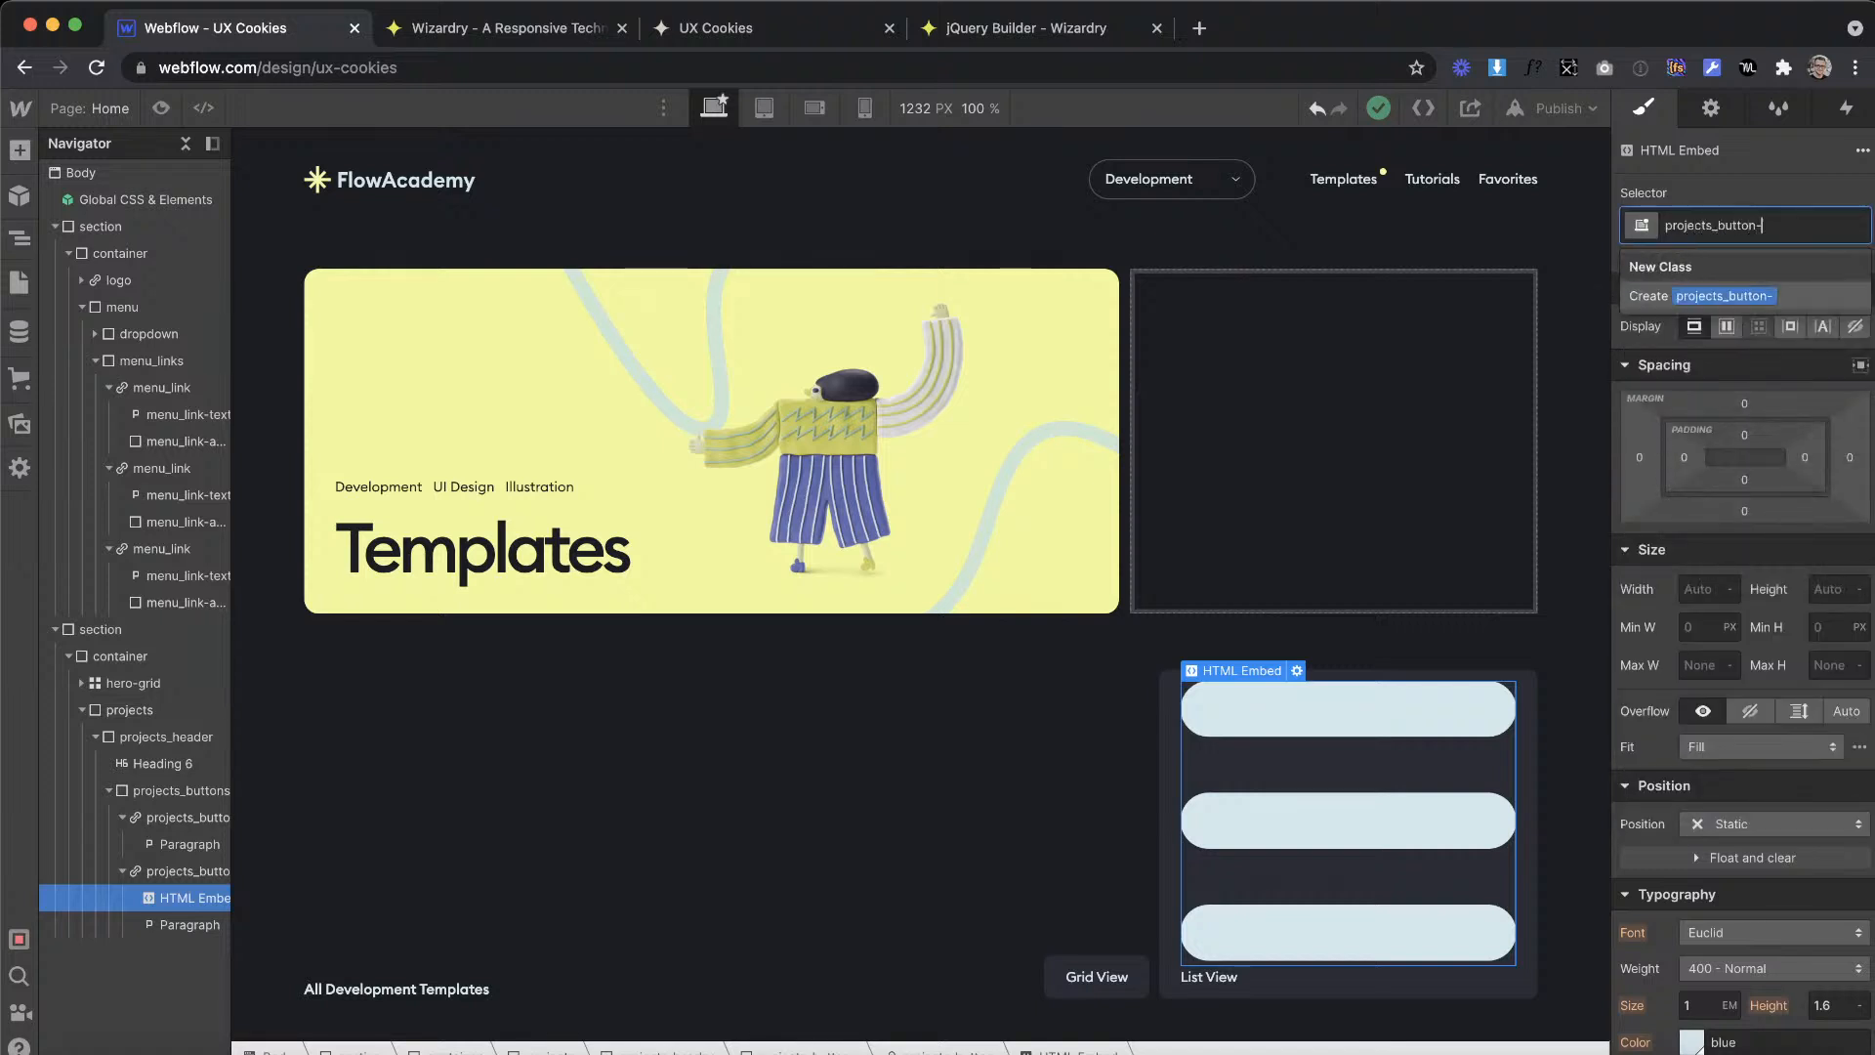
key("Return")
Step: Set the projects_button-icon width and height to 1.09em
left_click(1699, 589)
type("1.09em")
key("Return")
left_click(1809, 593)
type("1.09em")
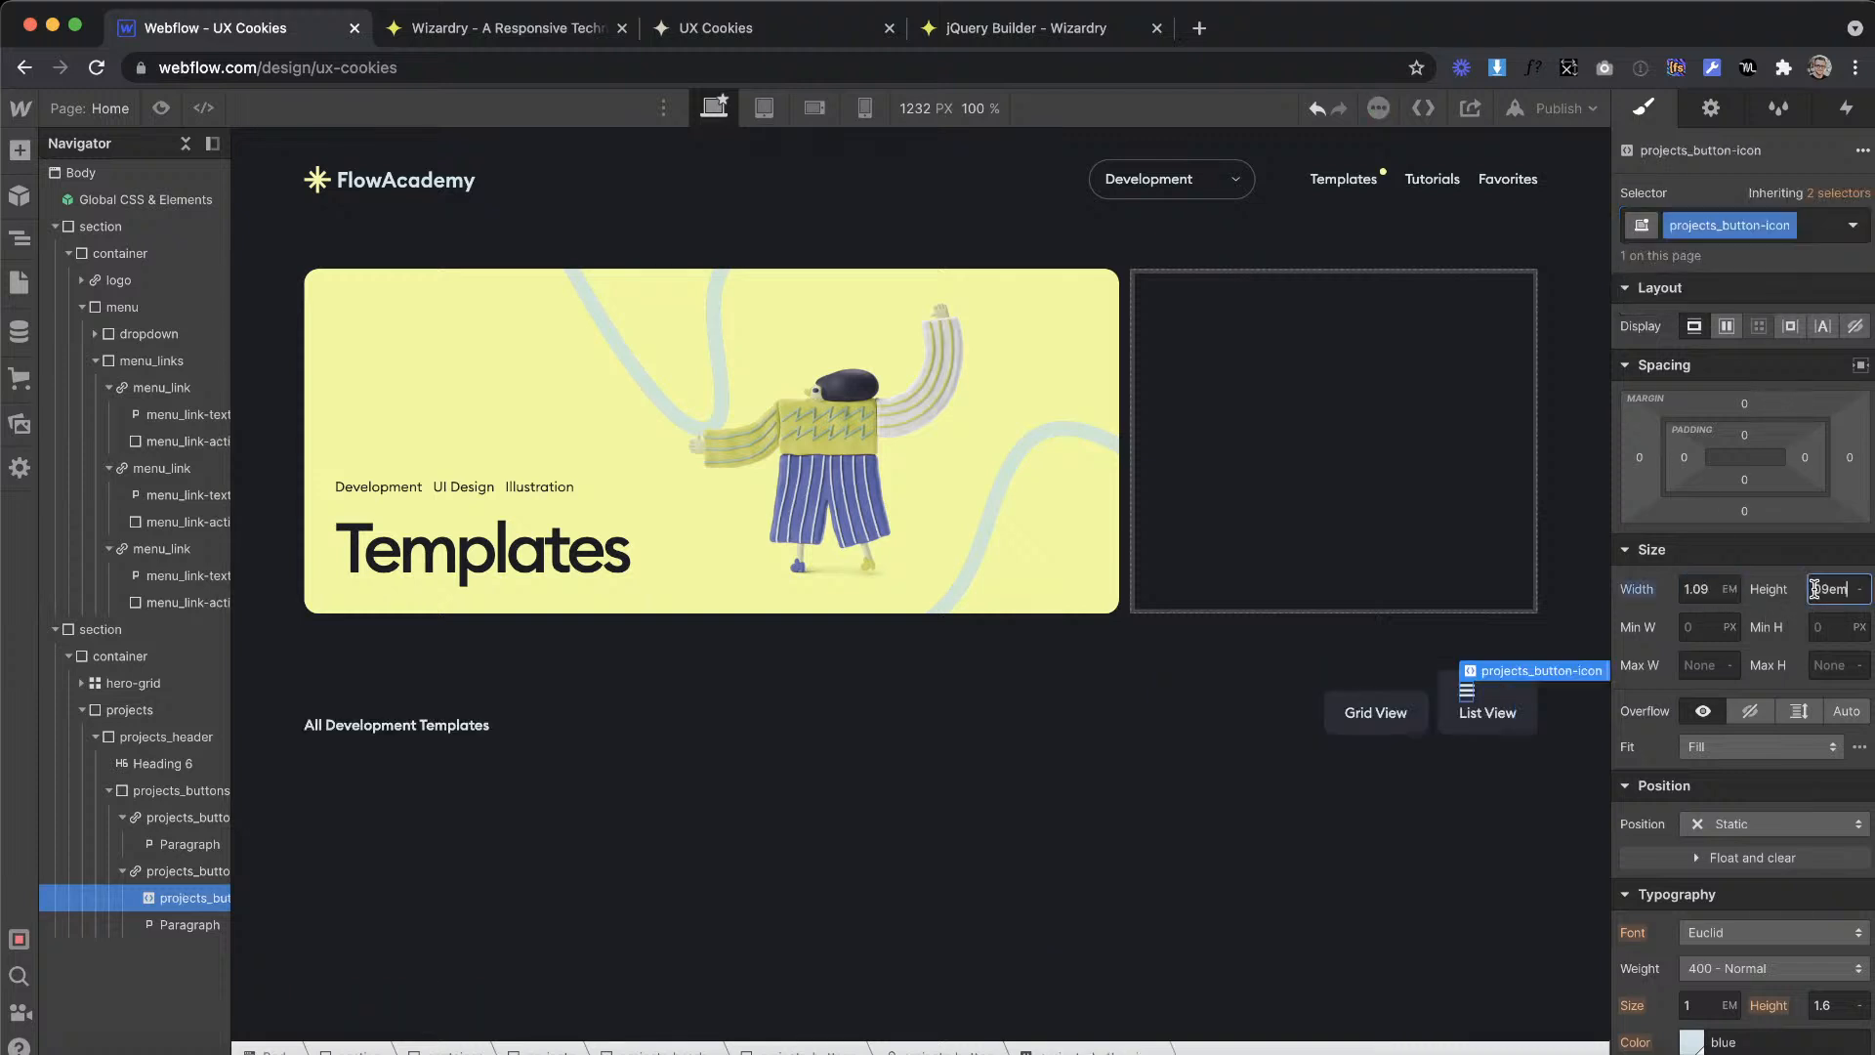
key("Return")
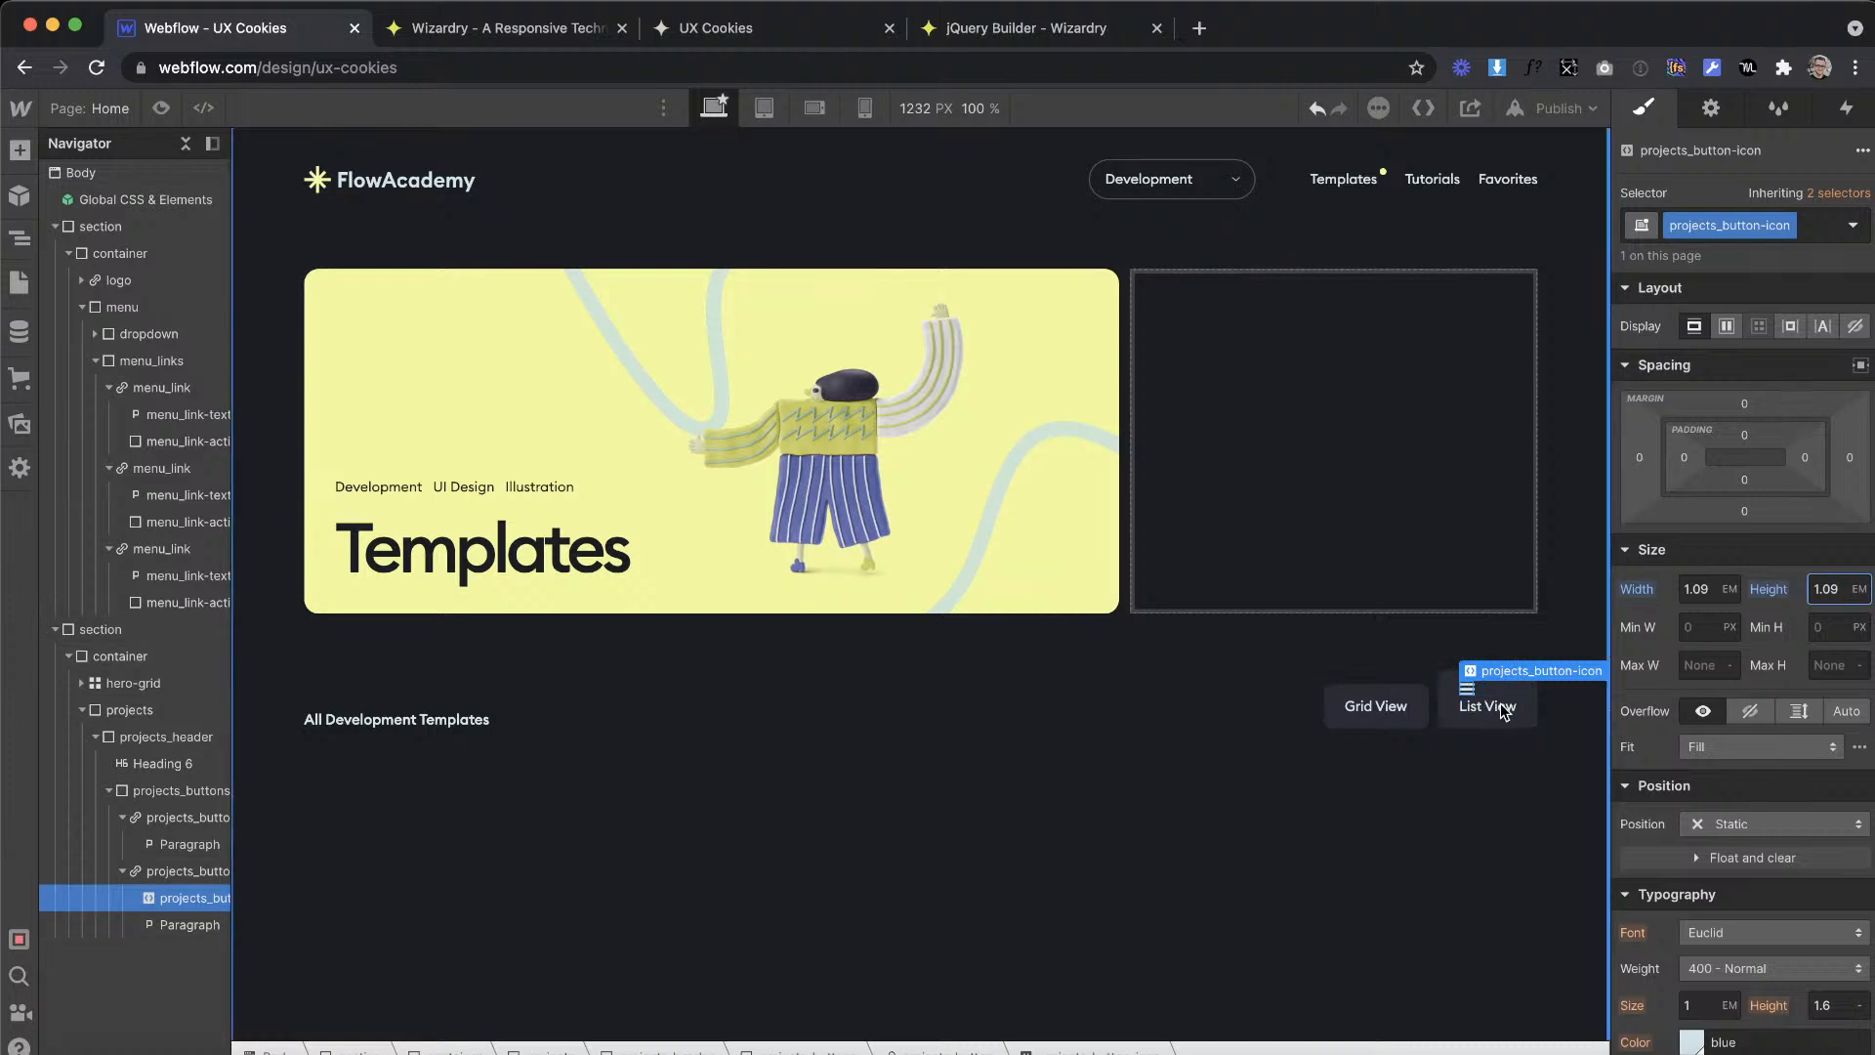
Step: Make projects_button a horizontal flex container with centred alignment and justification, and centre-align its text
left_click(1446, 722)
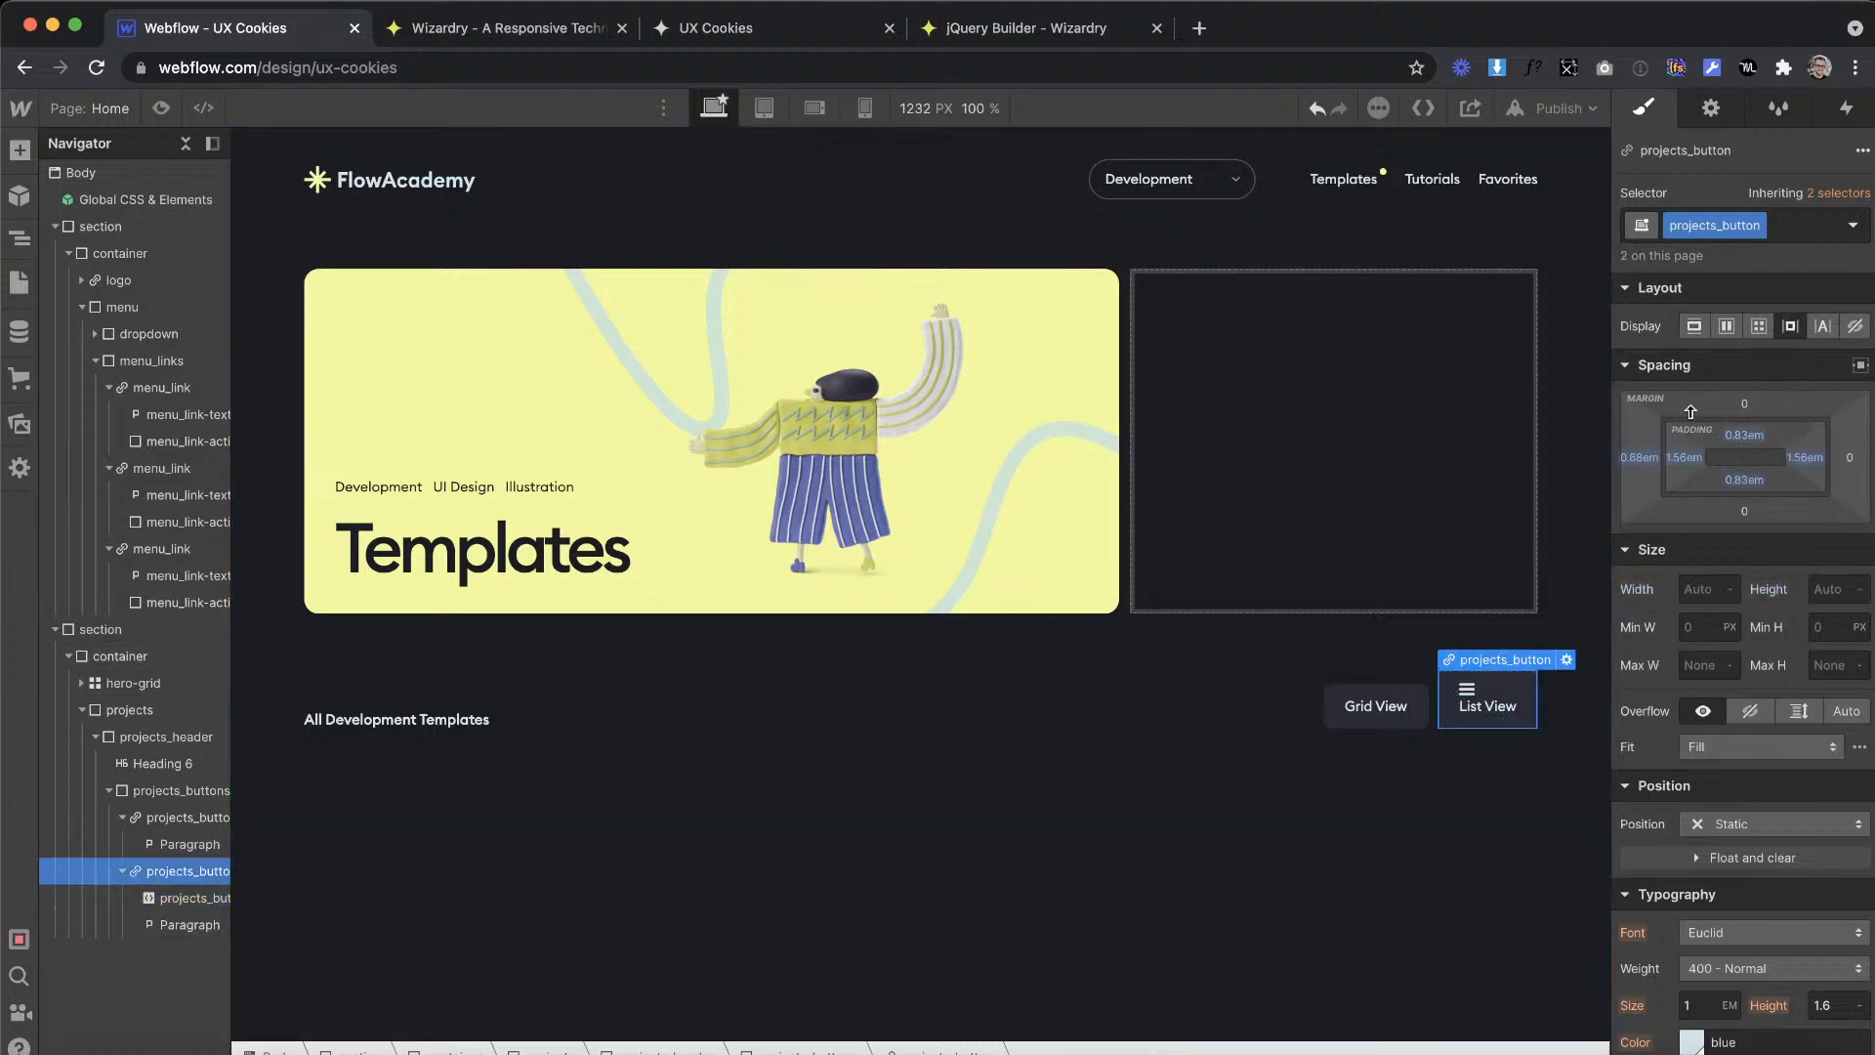
left_click(1723, 359)
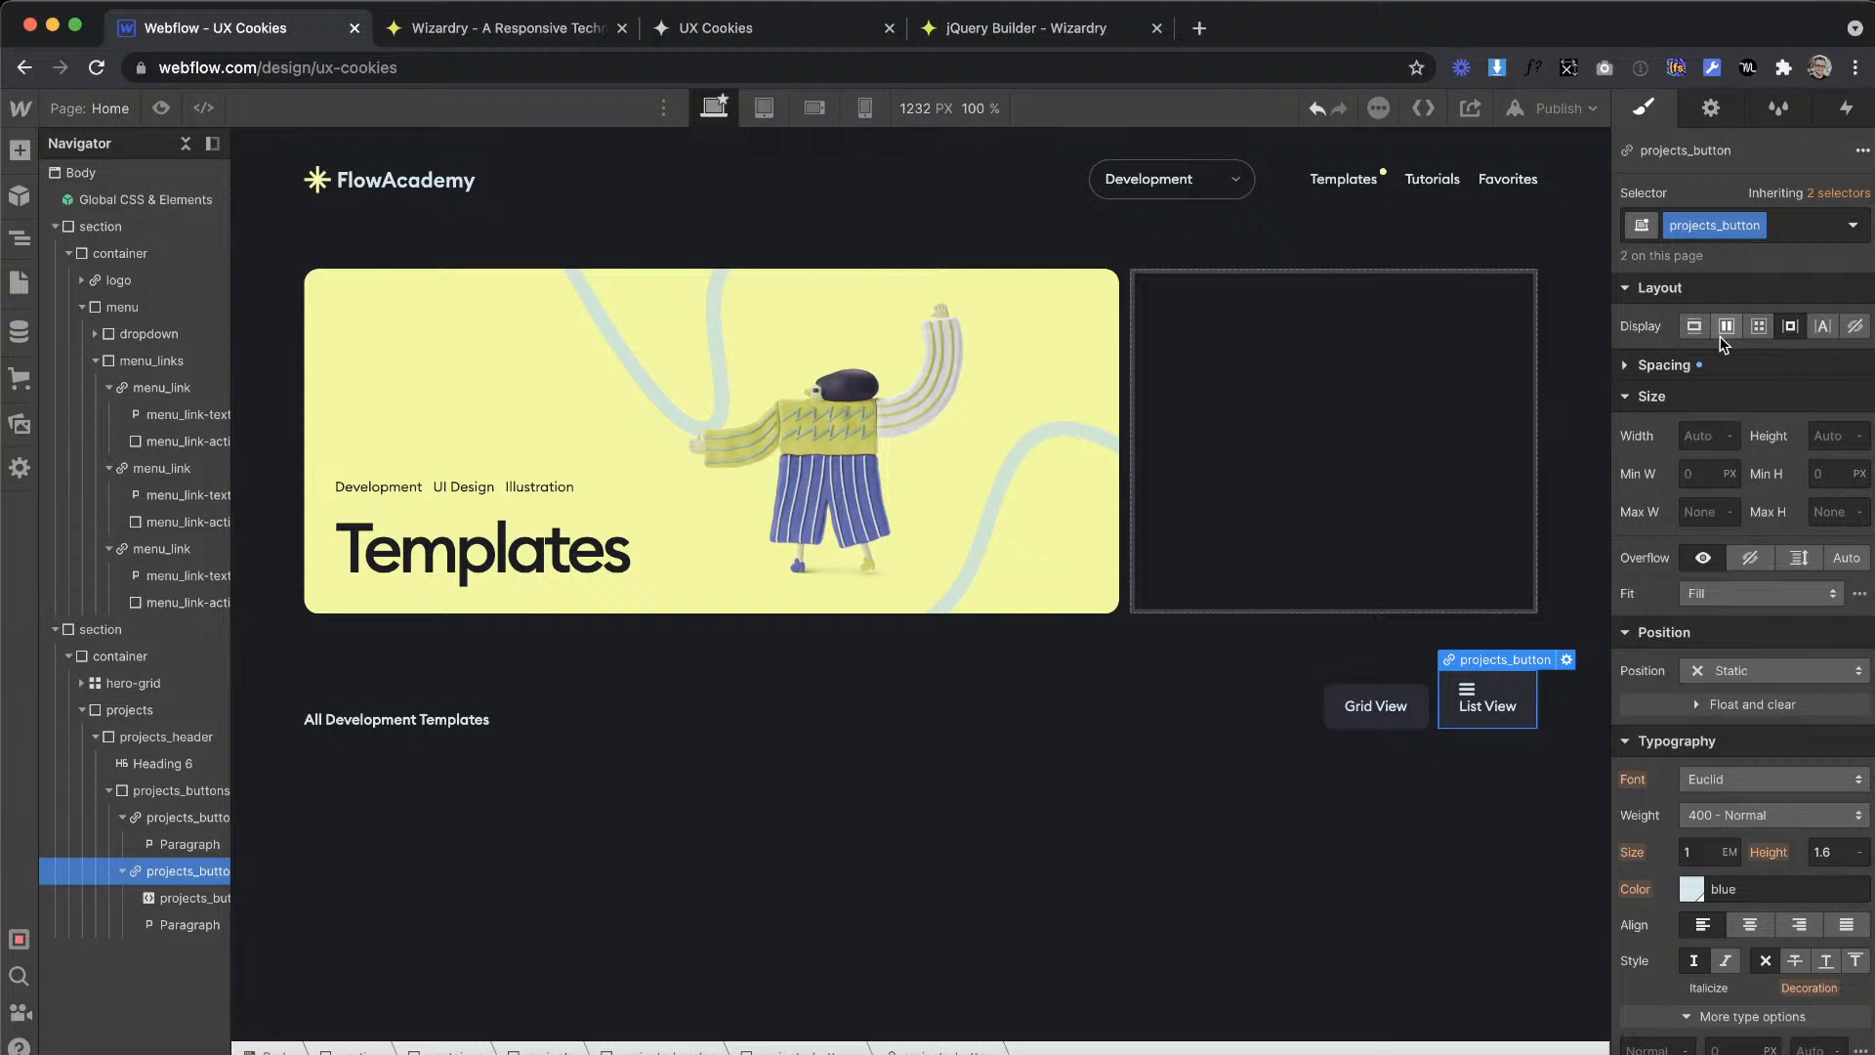
left_click(1658, 361)
left_click(1726, 326)
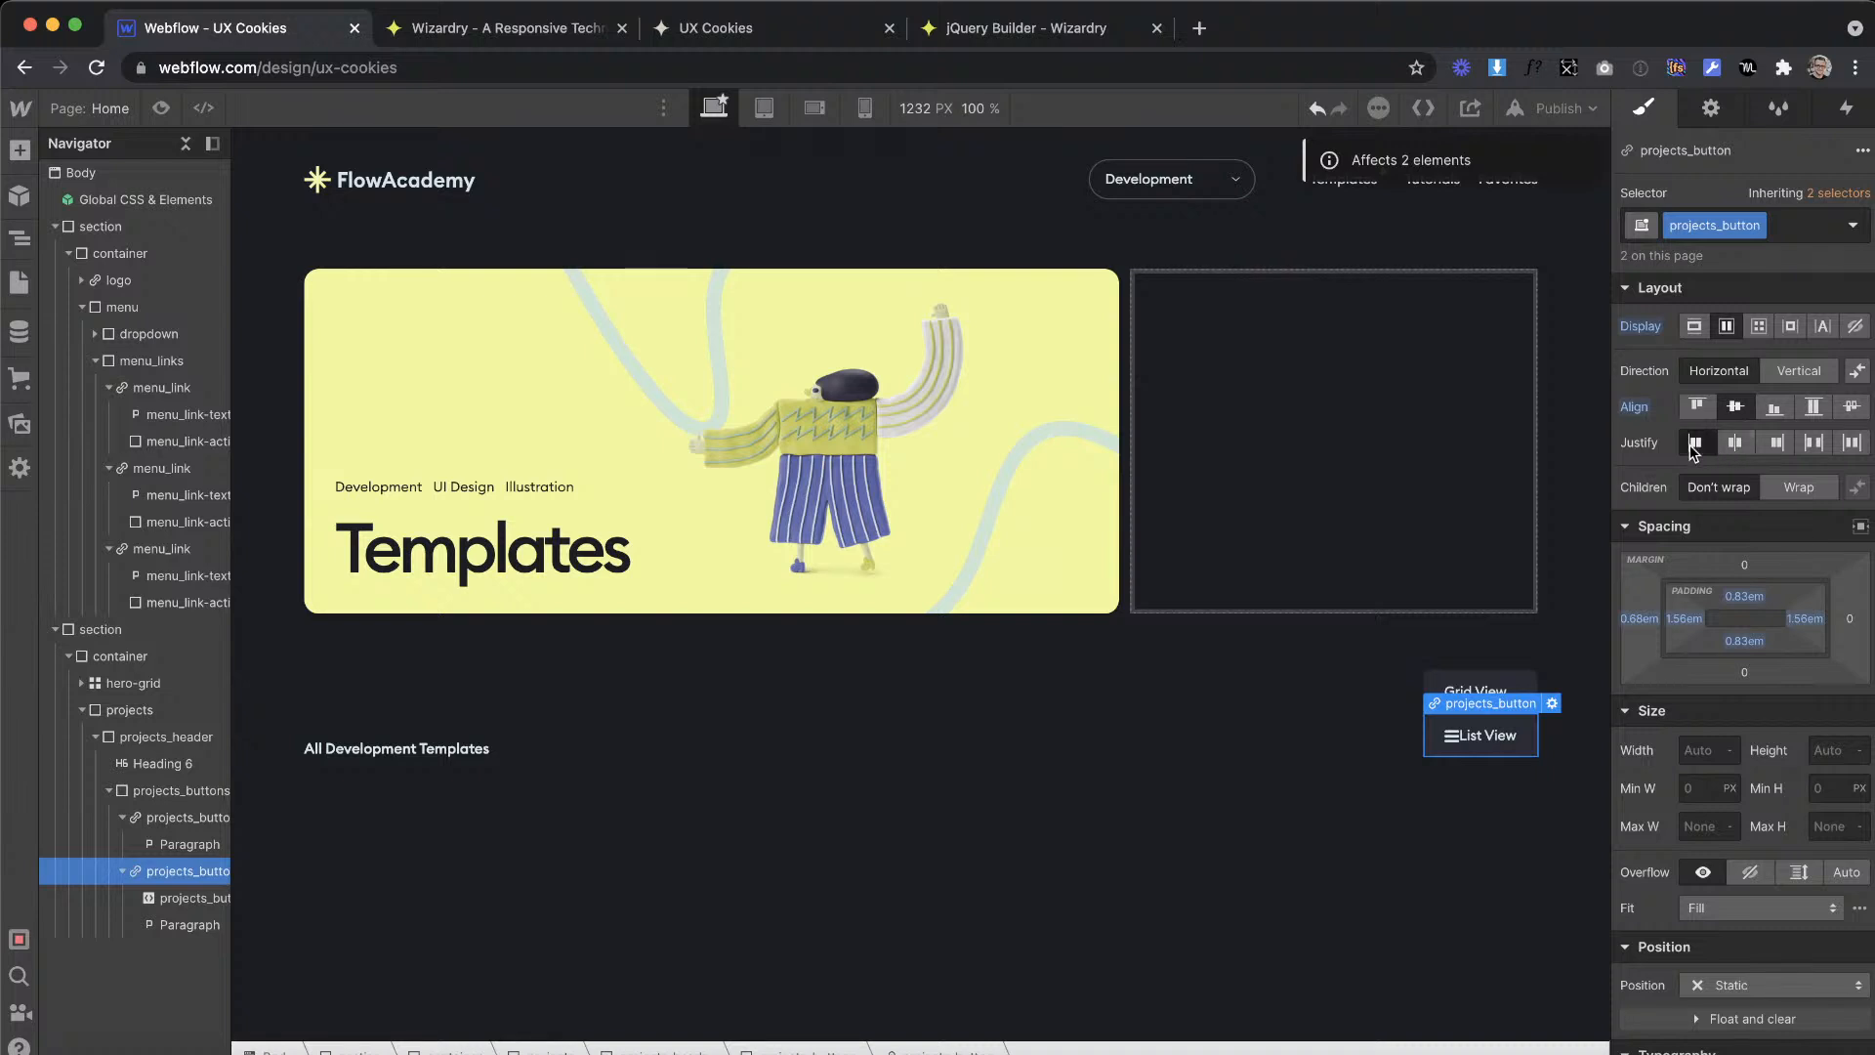
left_click(1734, 443)
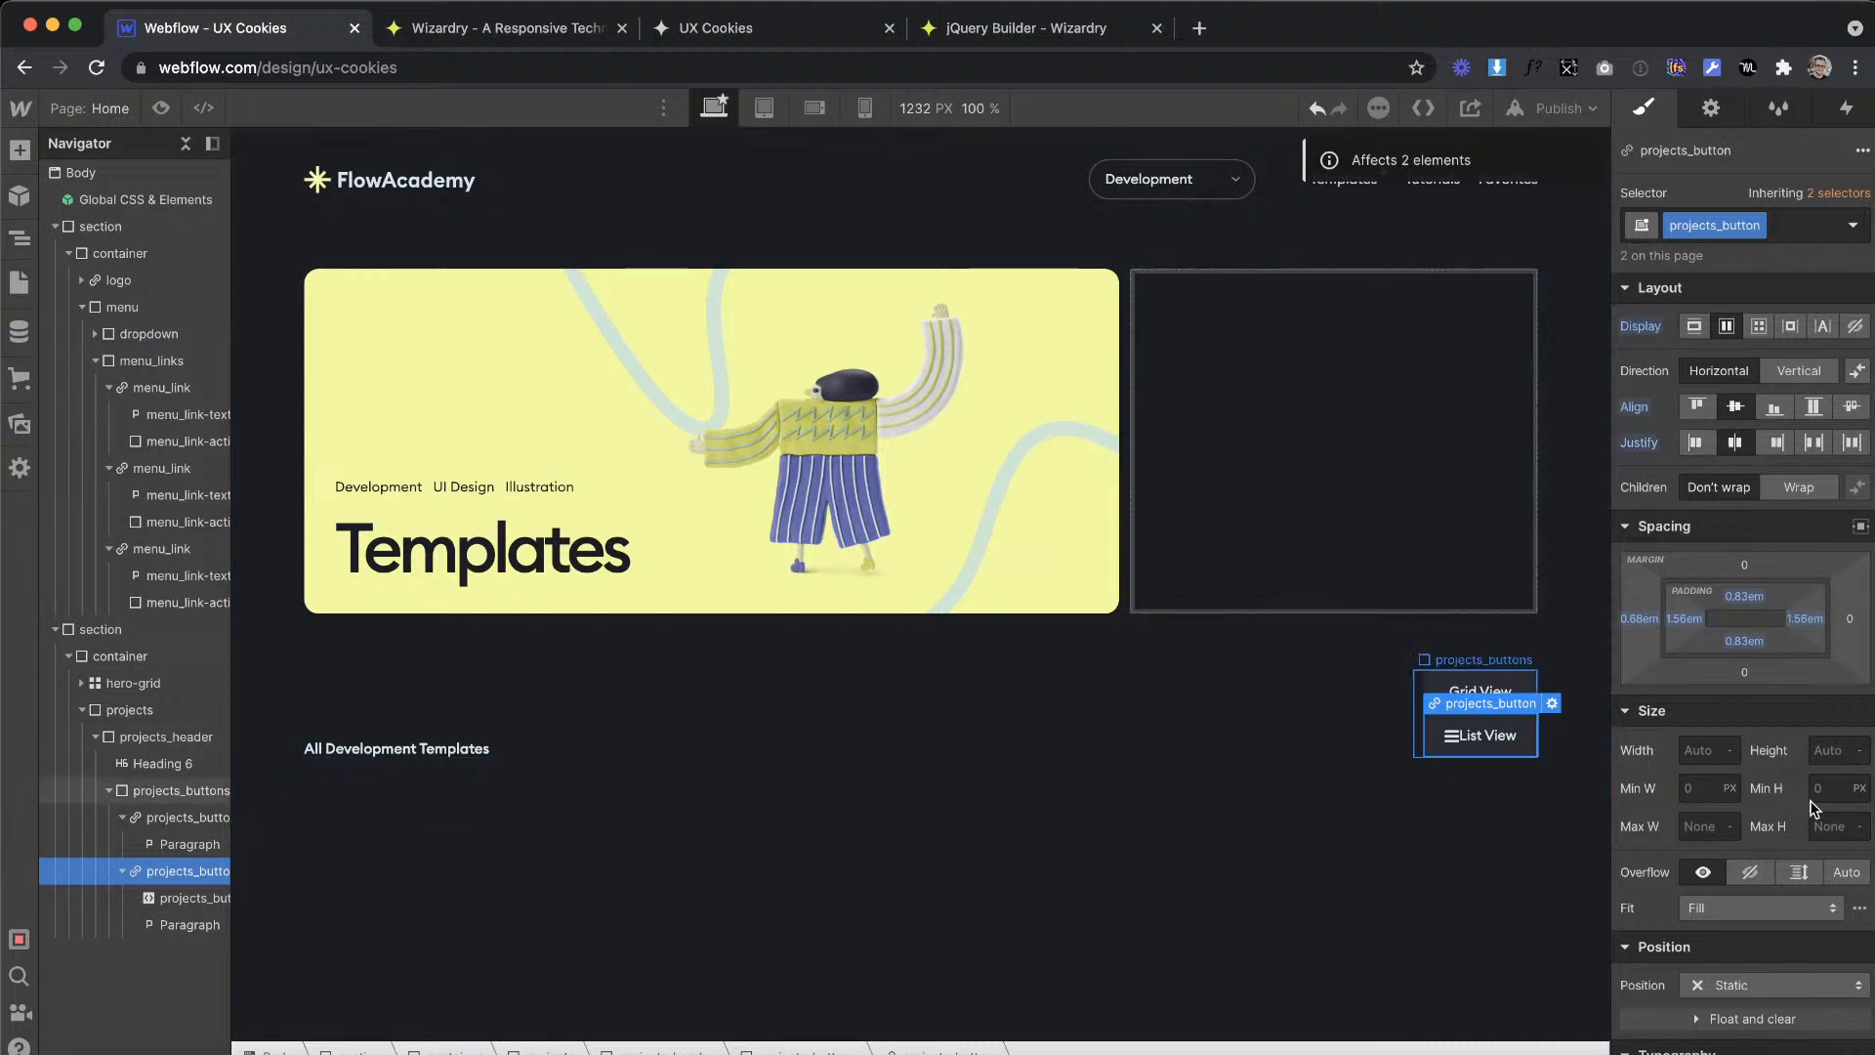
scroll(1758, 762, "down", 5)
left_click(1749, 729)
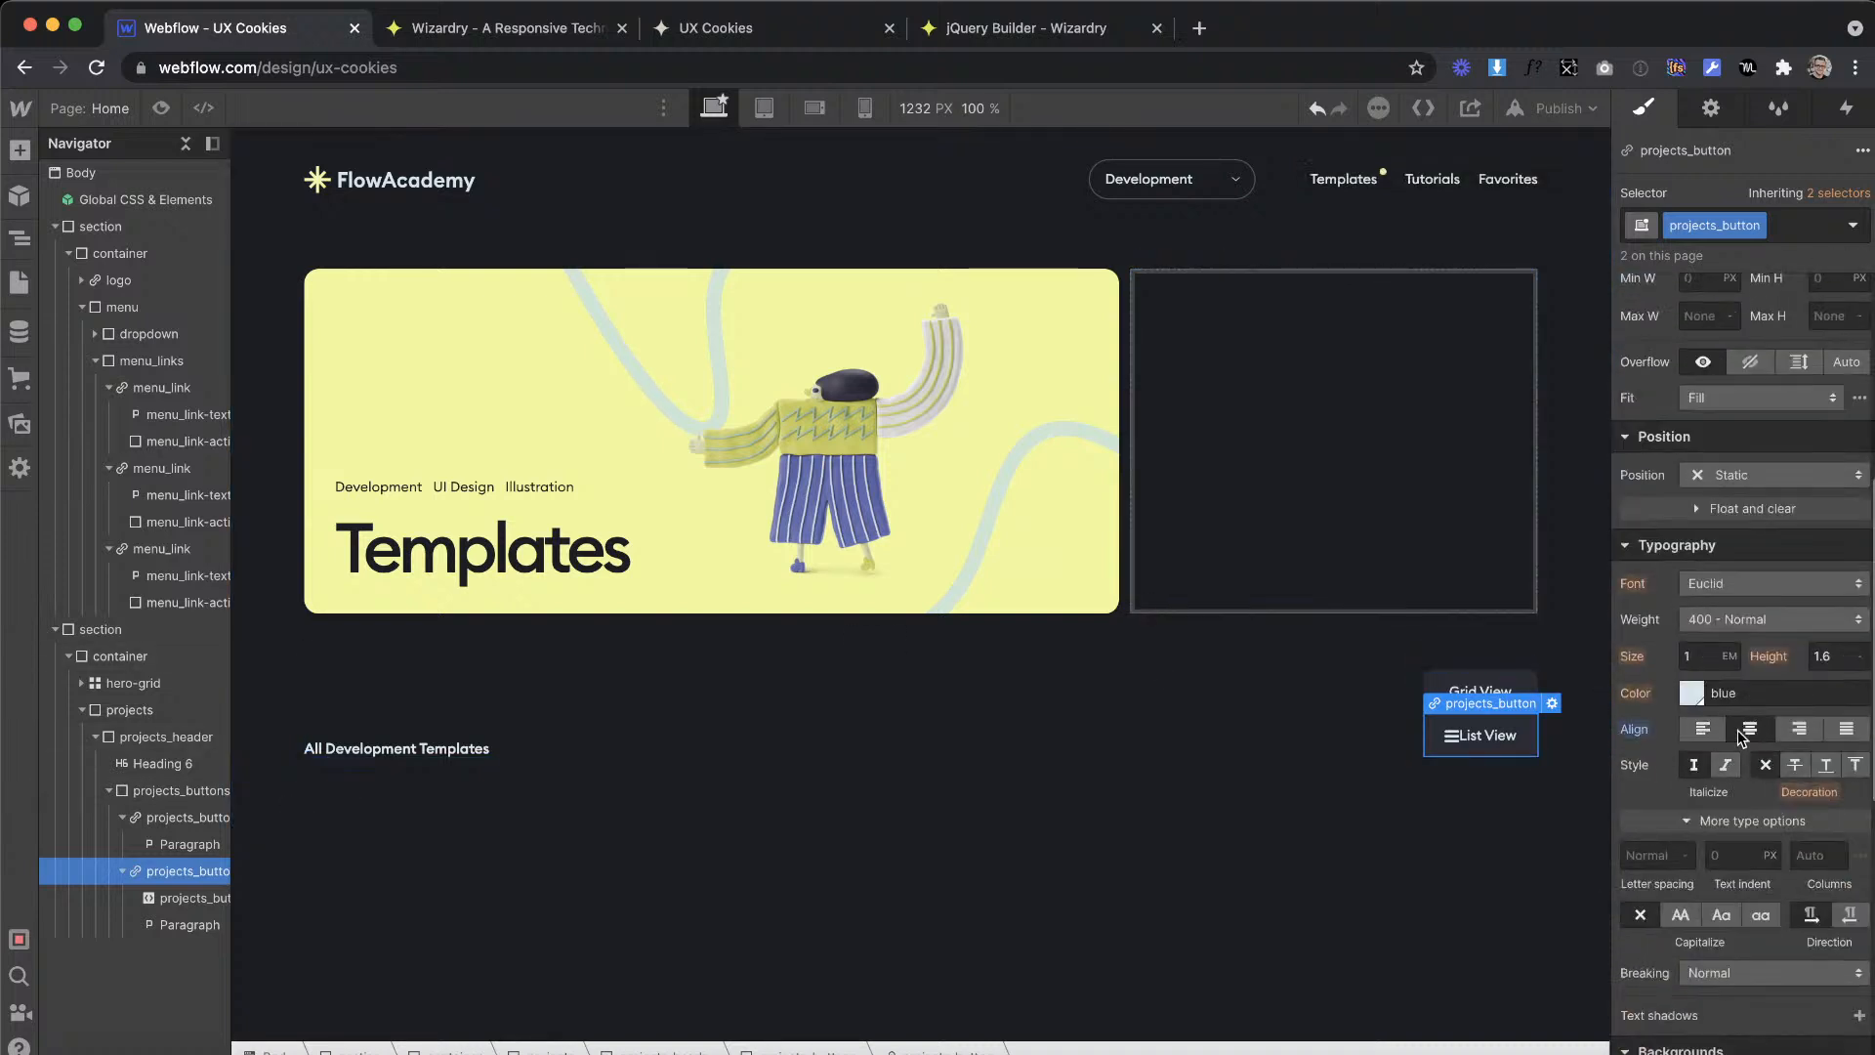
Step: Set the projects_buttons wrapper's display to flex in a horizontal direction
left_click(171, 801)
scroll(1646, 583, "up", 5)
left_click(1725, 434)
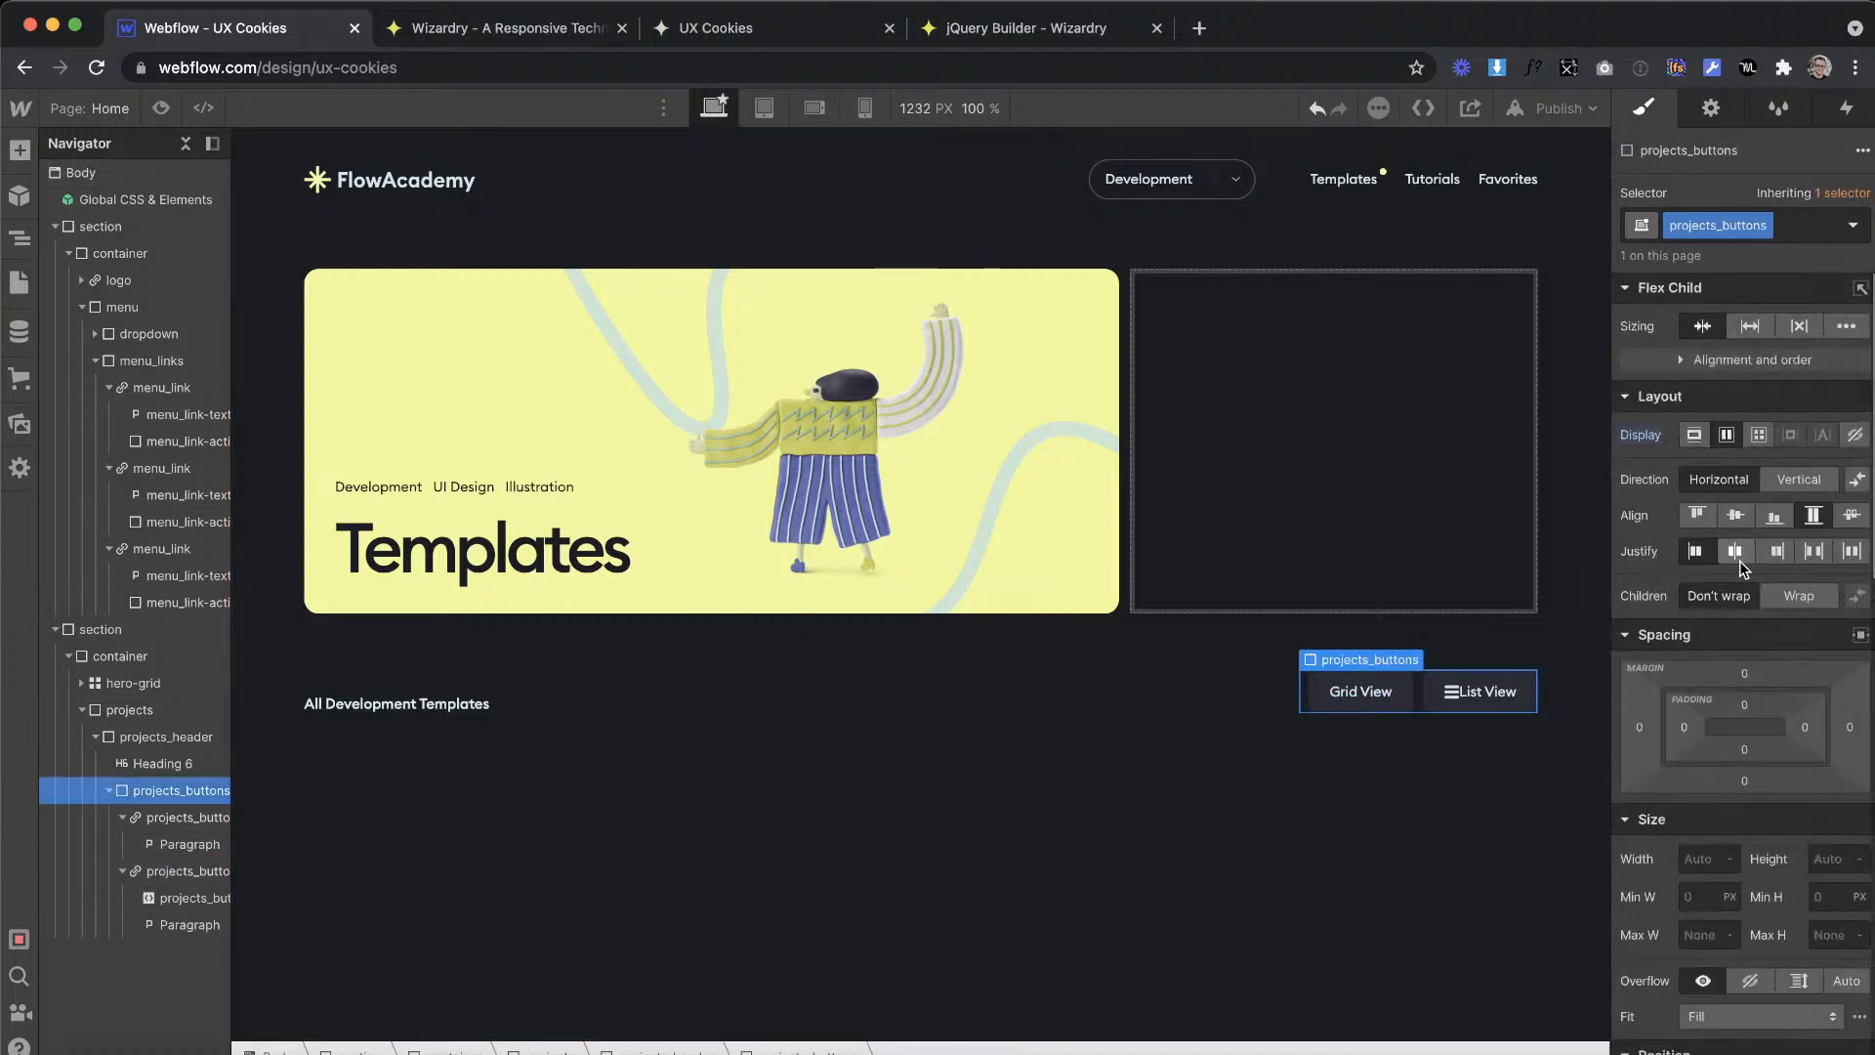
Step: Check the icon-to-label gap in the Adobe XD List View button and convert 12 px to EMs in the Wizardry converter
left_click(1451, 691)
key("ctrl+Right")
double_click(1396, 592)
key("ctrl+Left")
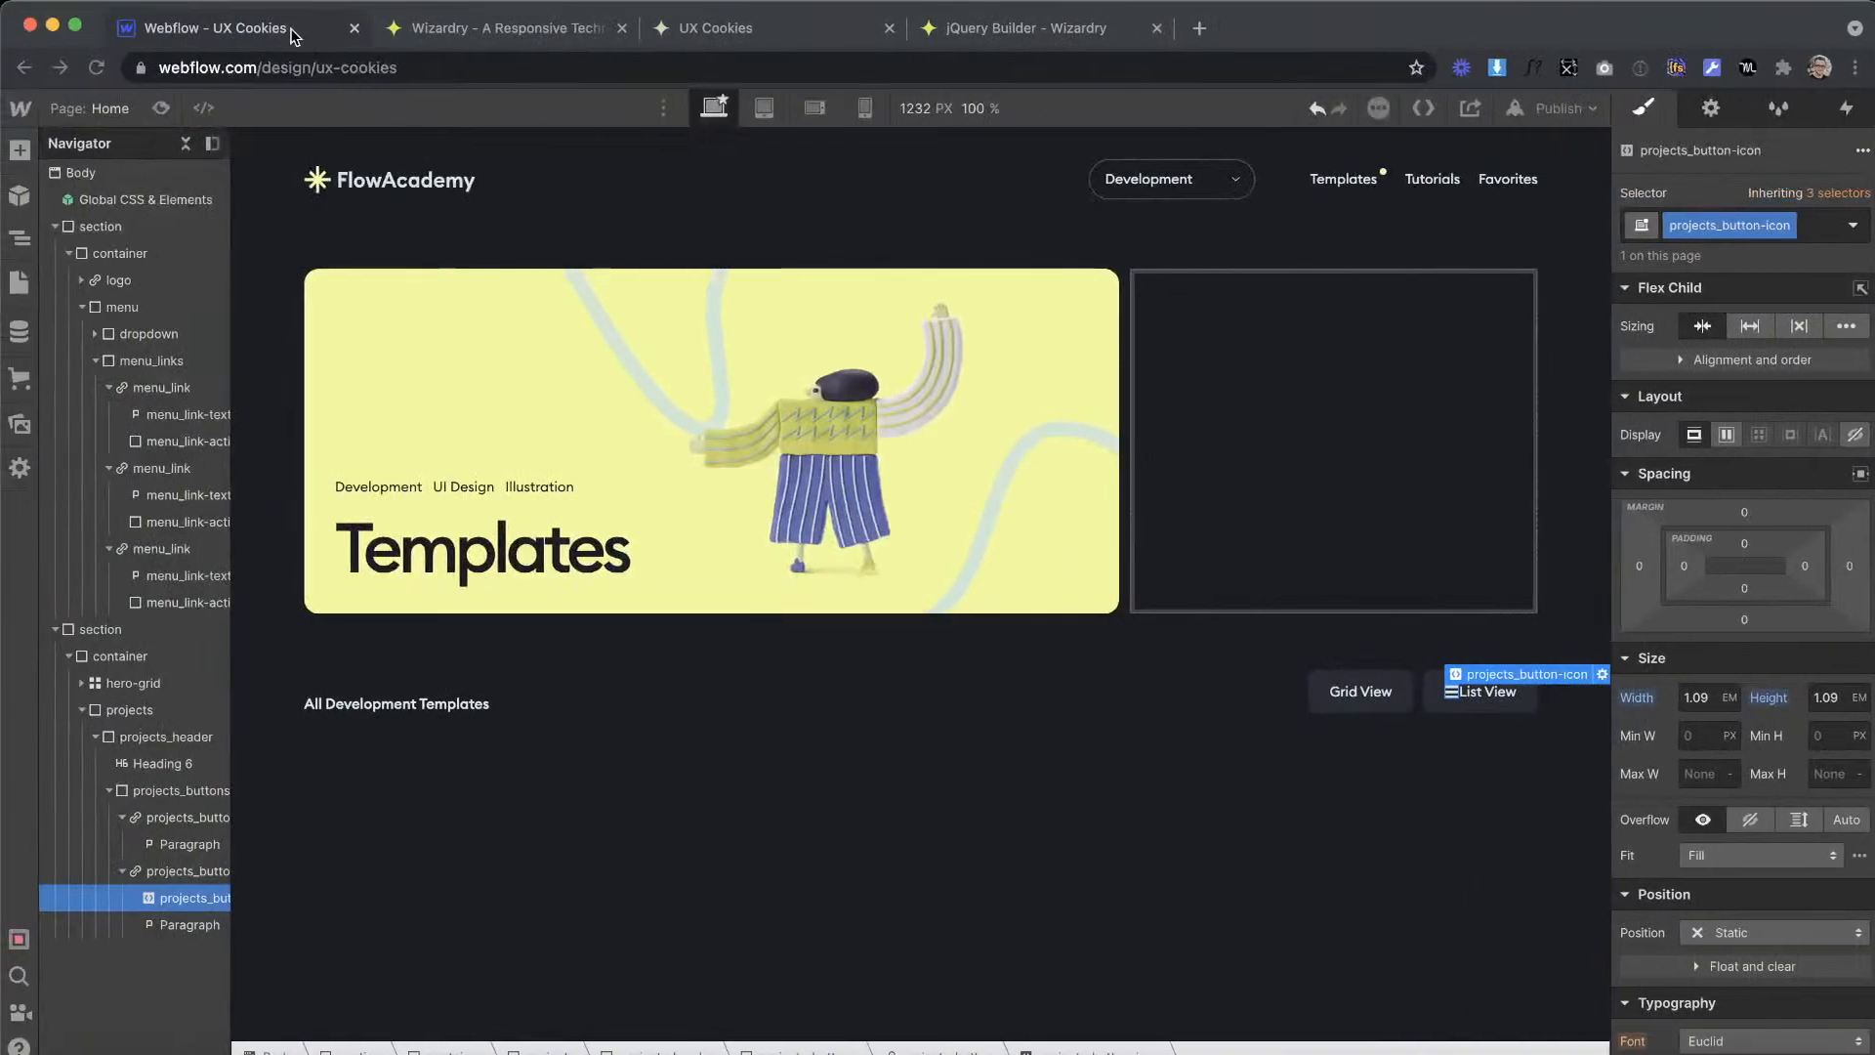
left_click(481, 32)
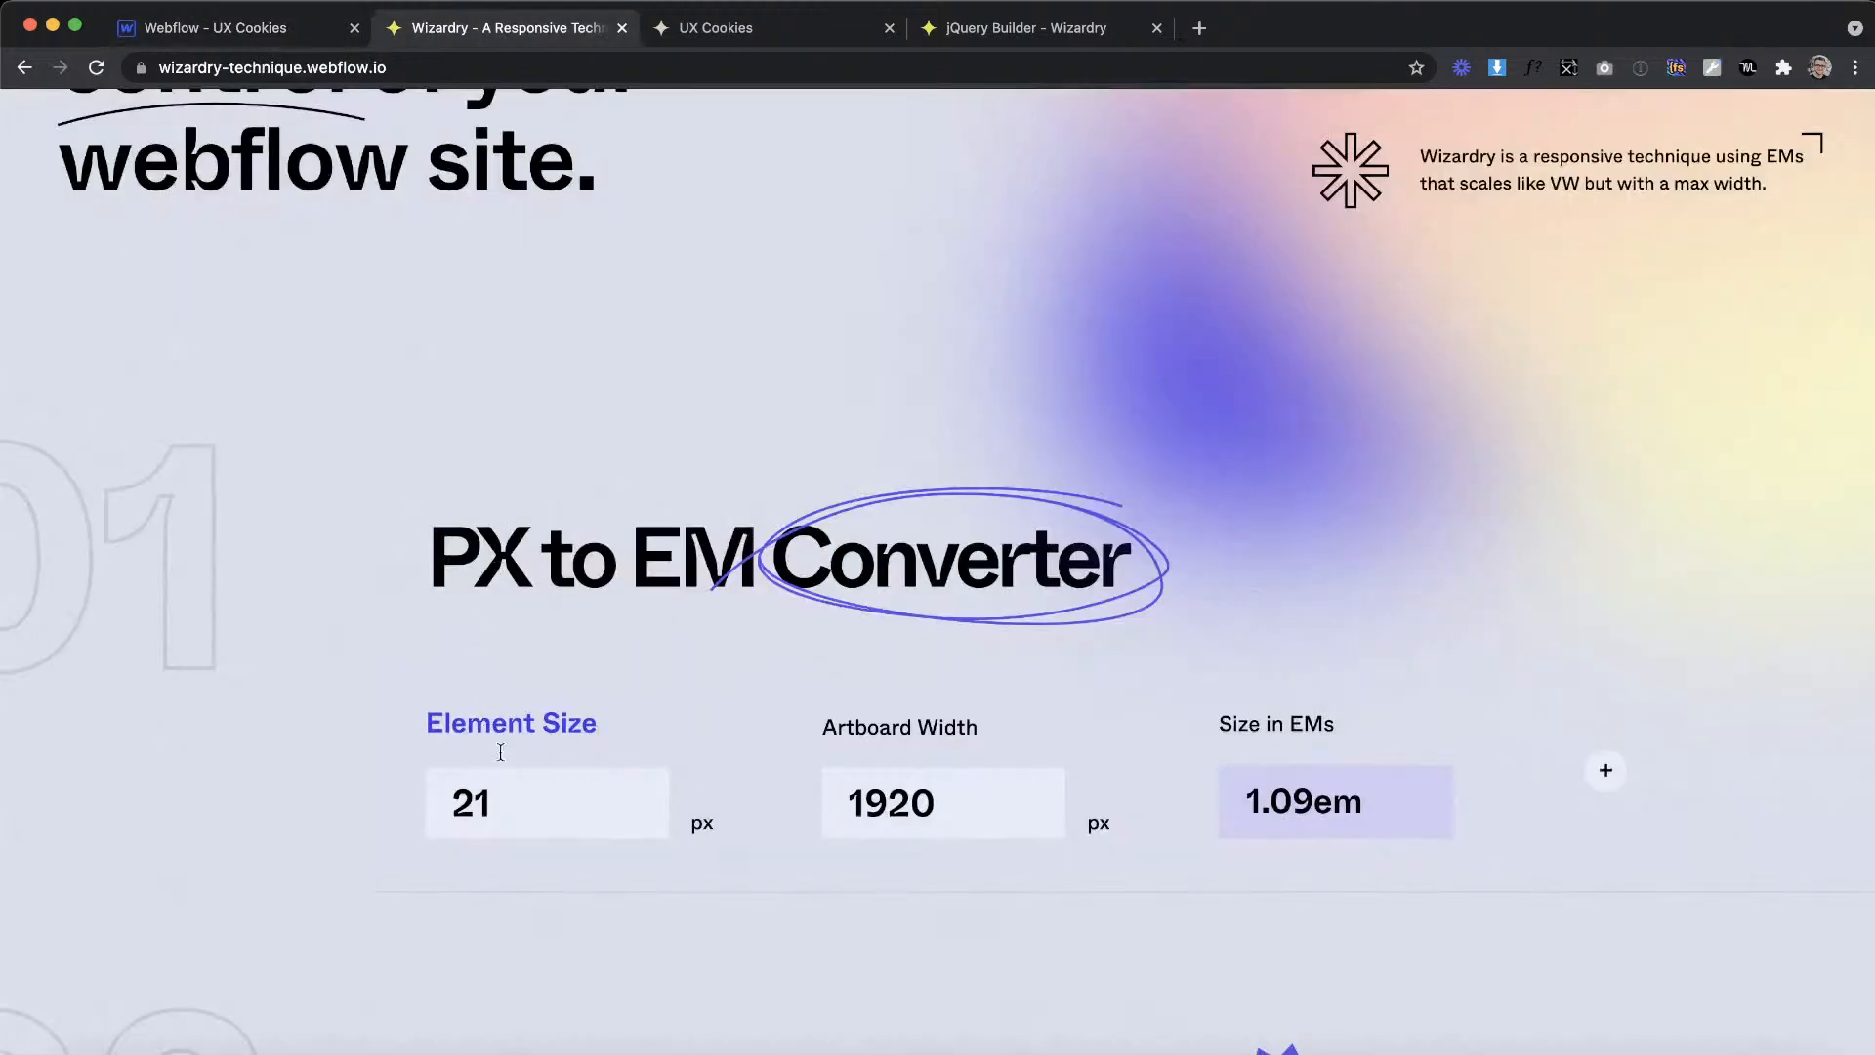
key("BackSpace")
key("BackSpace")
type("12")
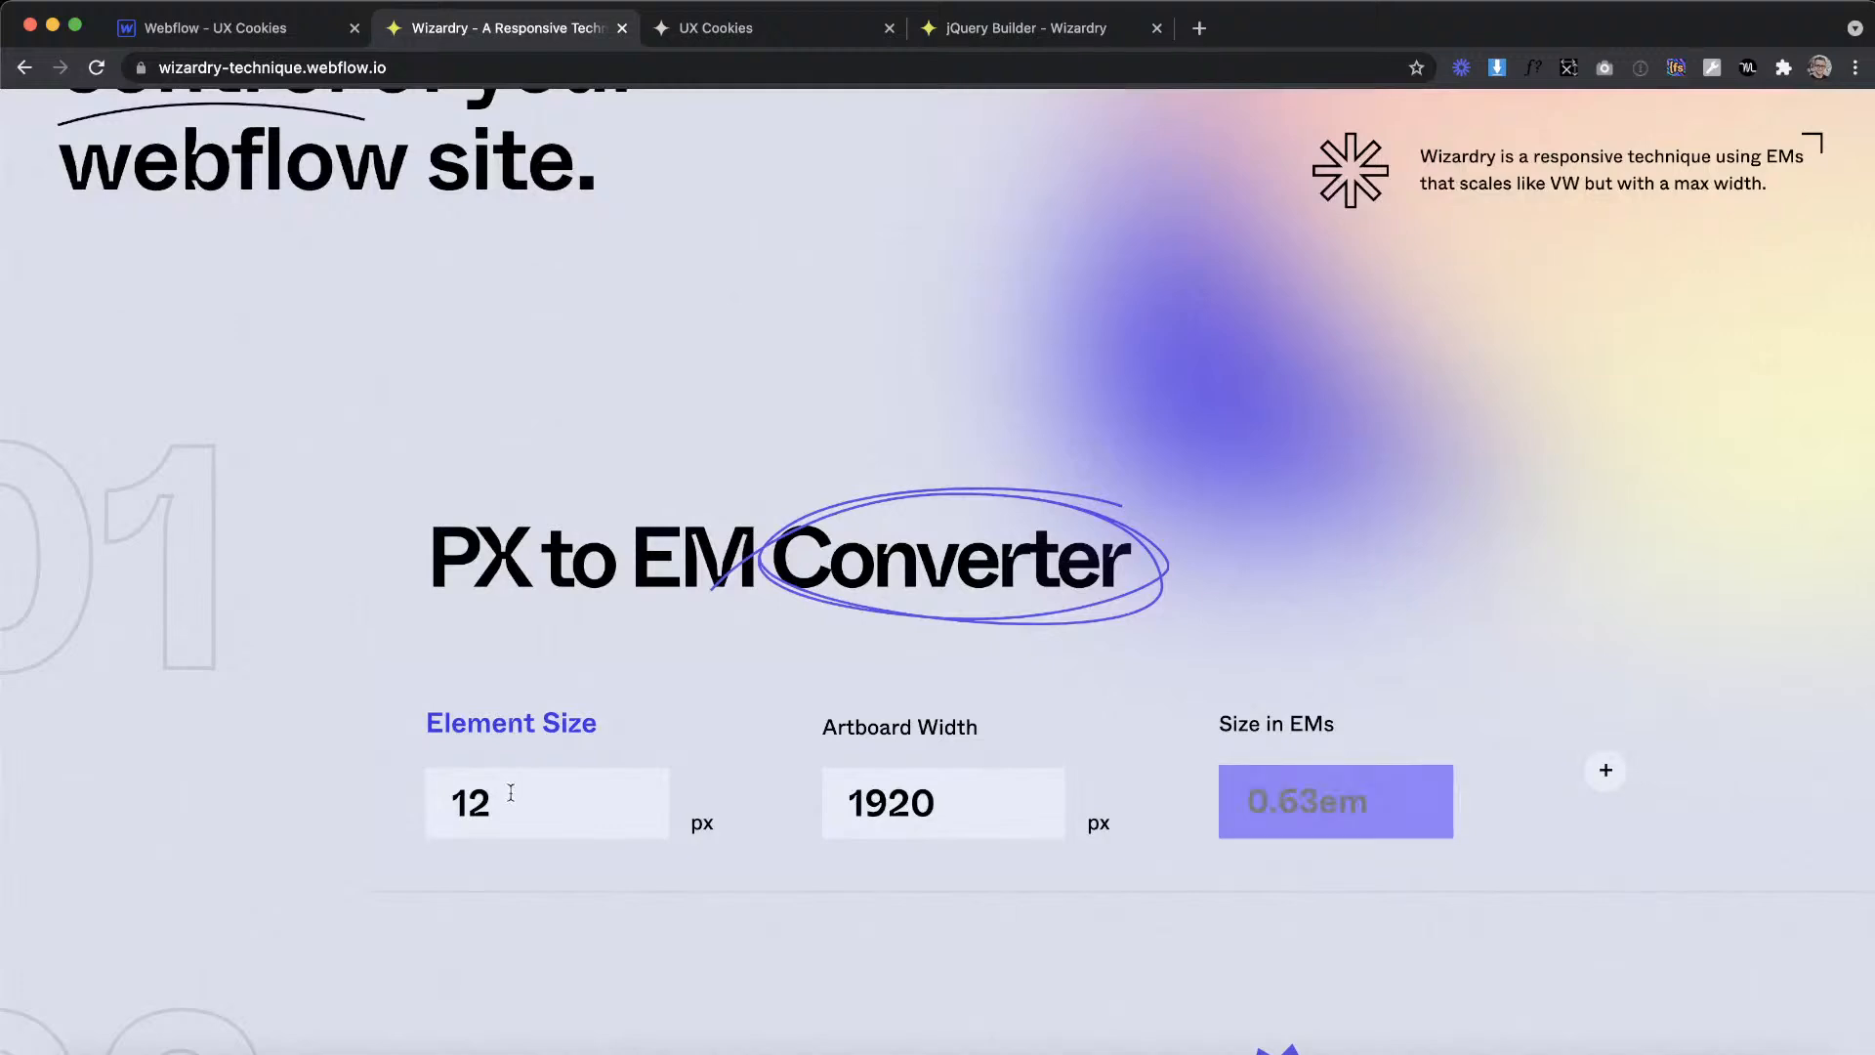
Step: Return to Webflow and set the projects_button-icon right margin to 0.63em
key("ctrl+shift+Tab")
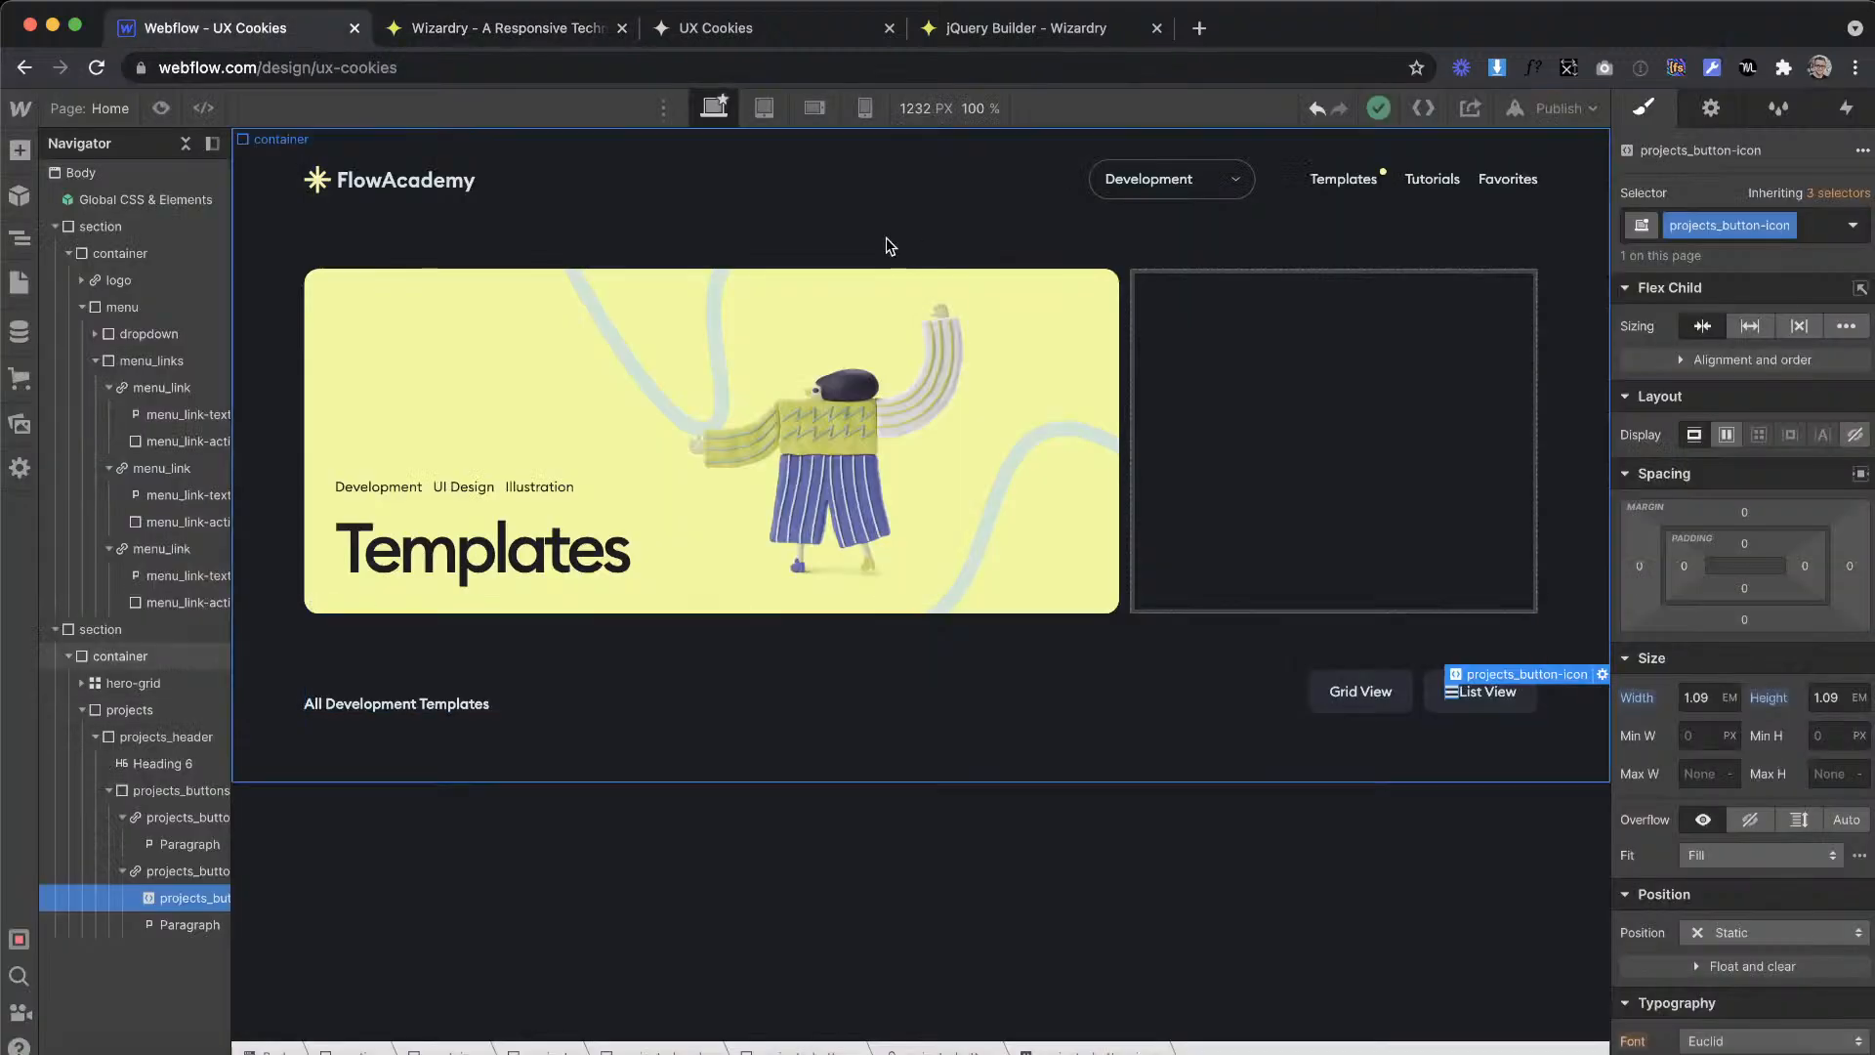
left_click(1848, 566)
type("0.63em")
key("Return")
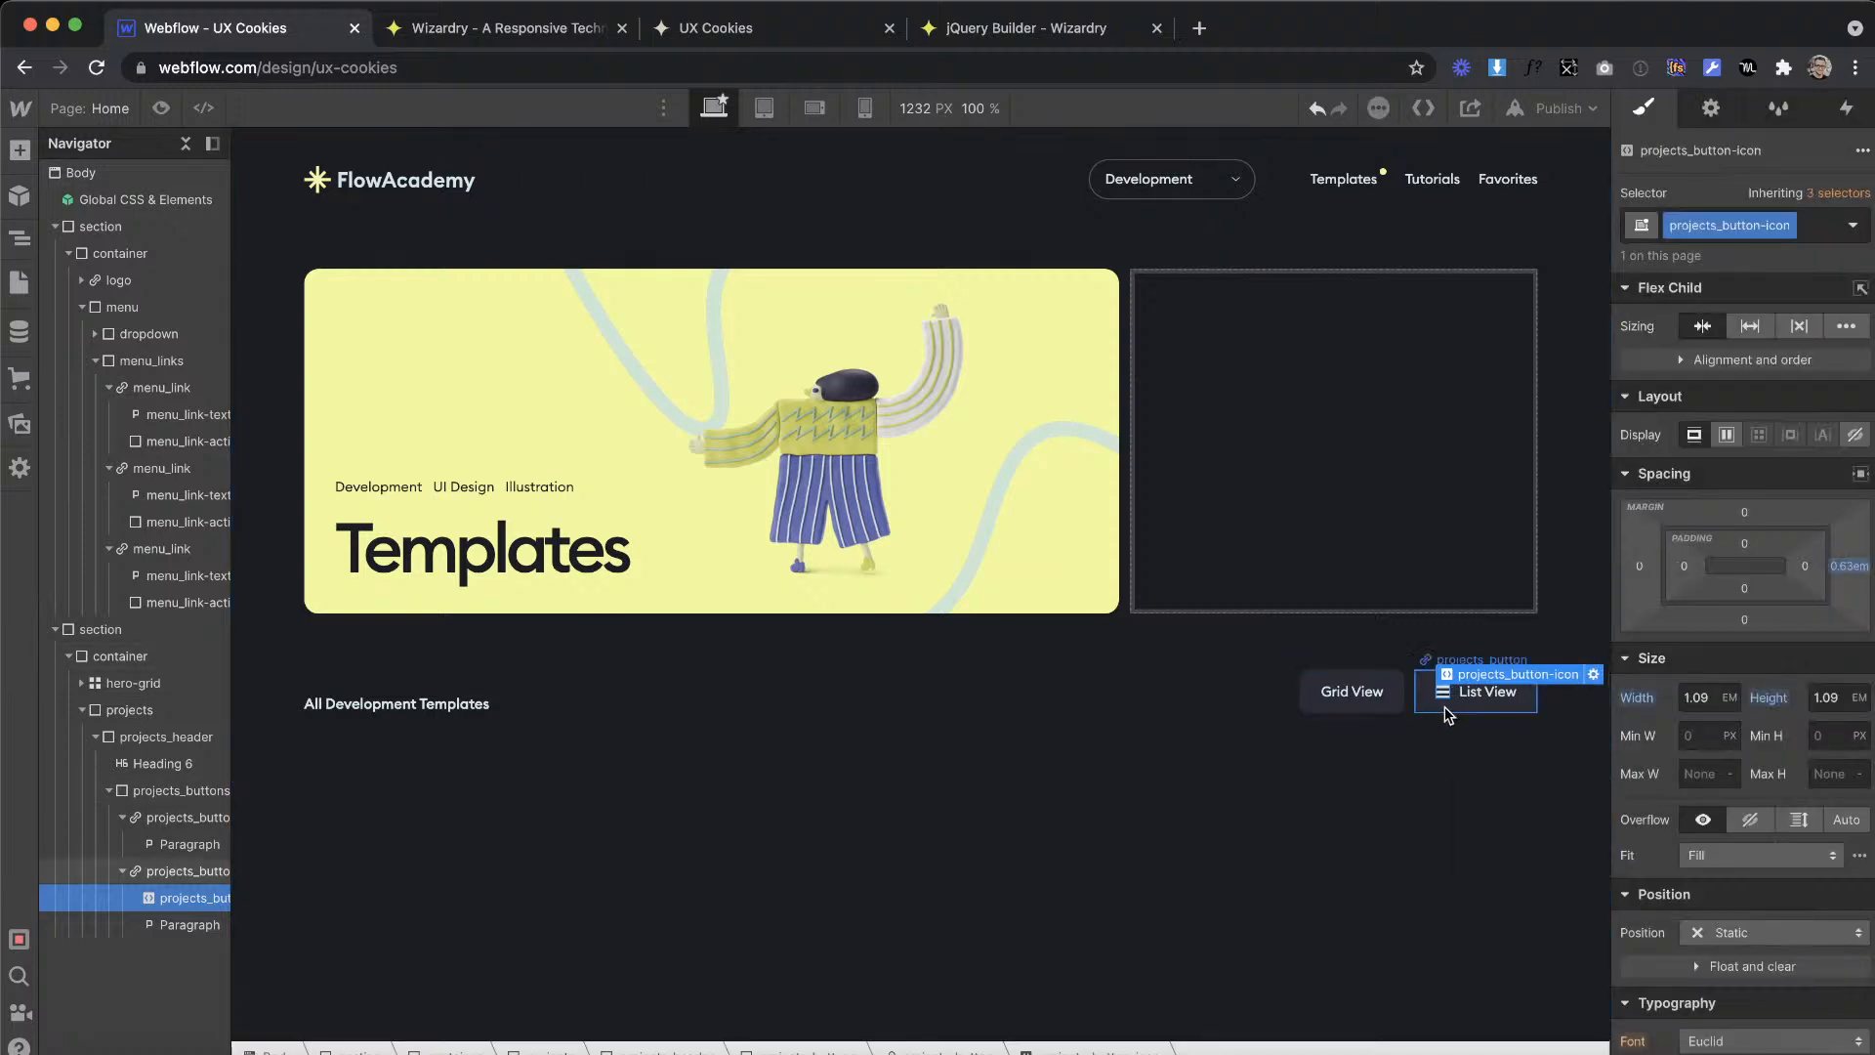
Step: Paste a copy of the icon embed into the Grid View button and move it before the label
left_click(1352, 693)
key("super+v")
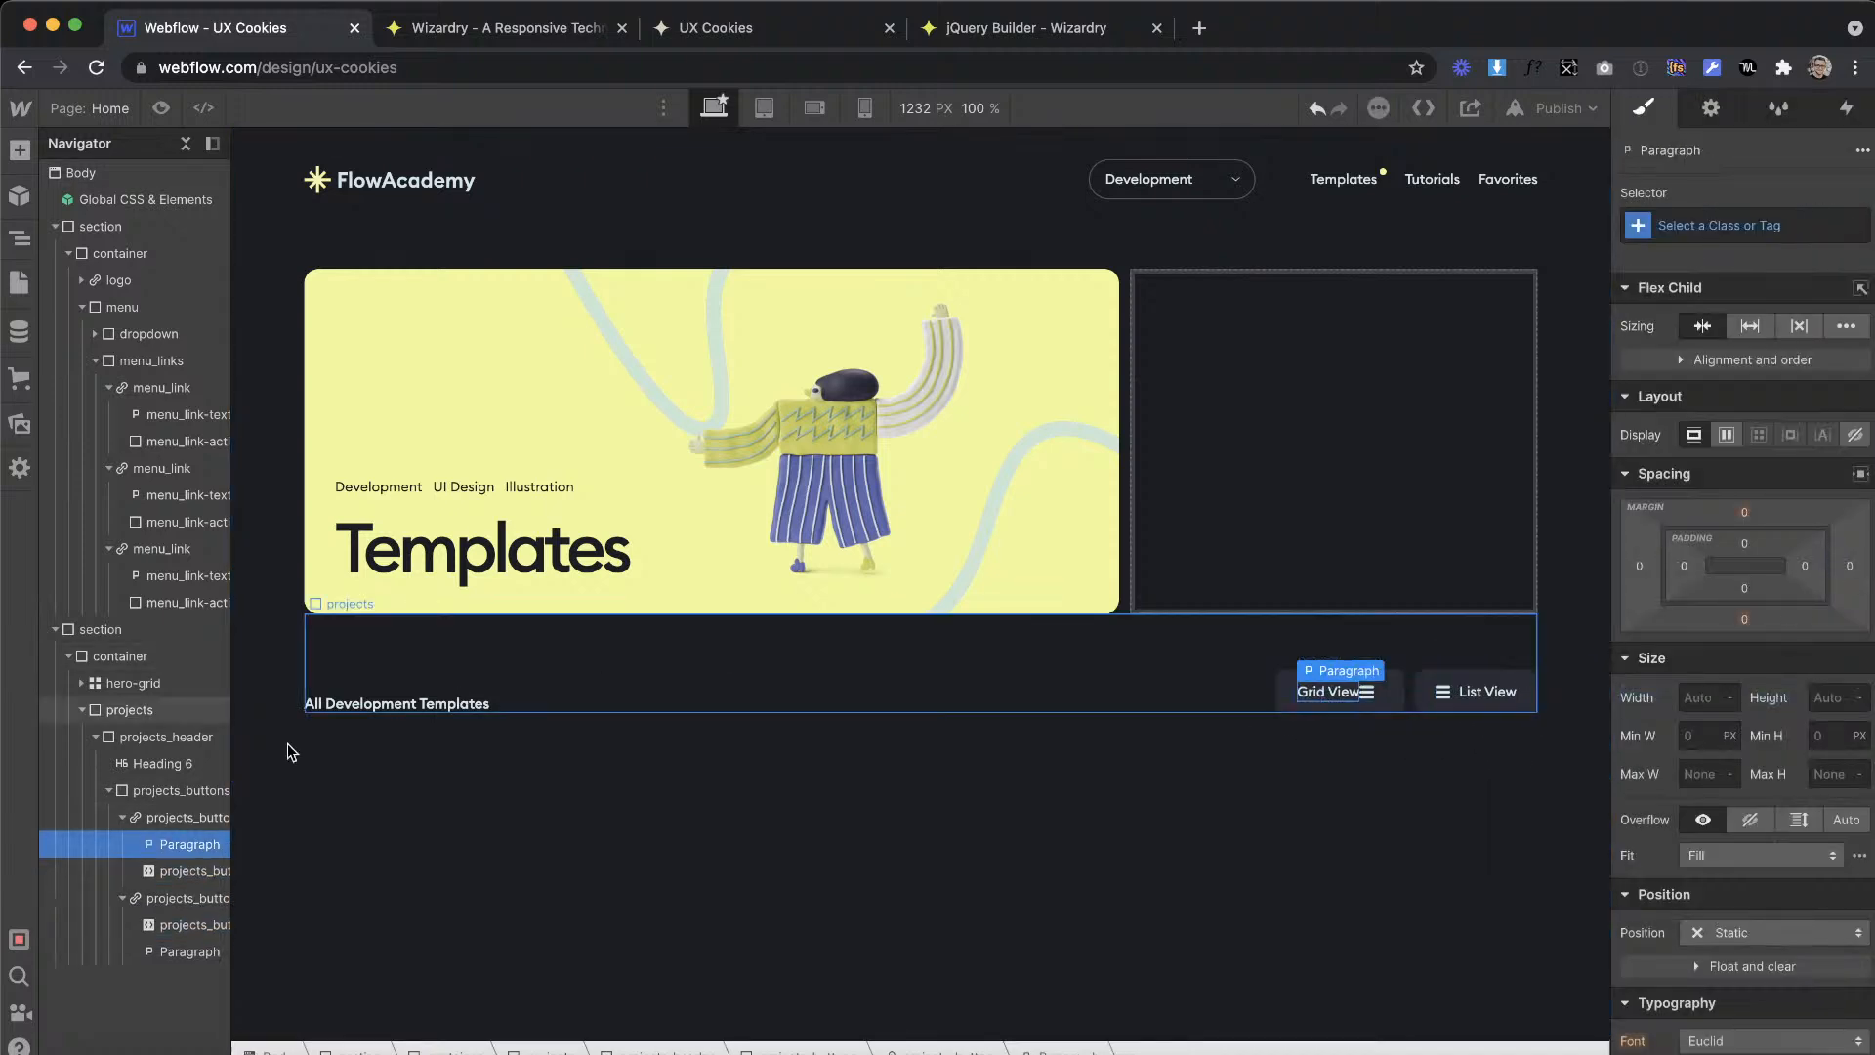
left_click_drag(159, 870, 156, 836)
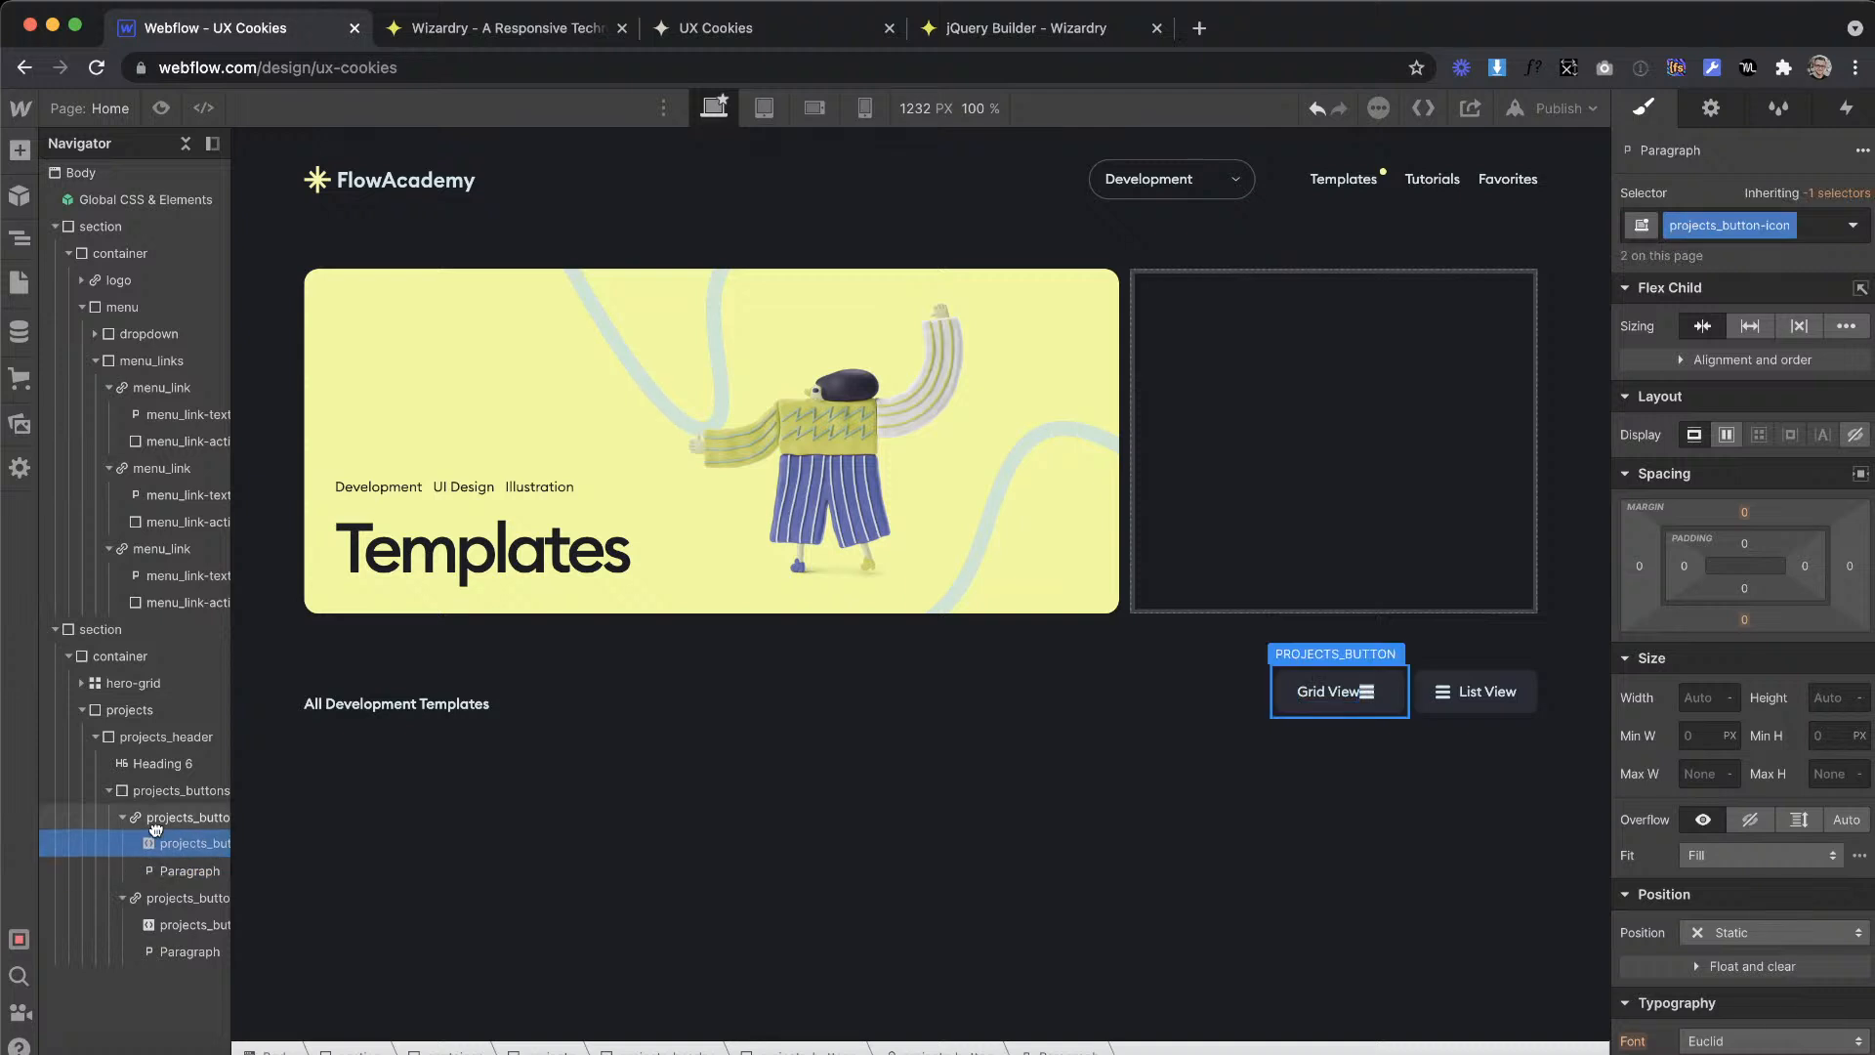
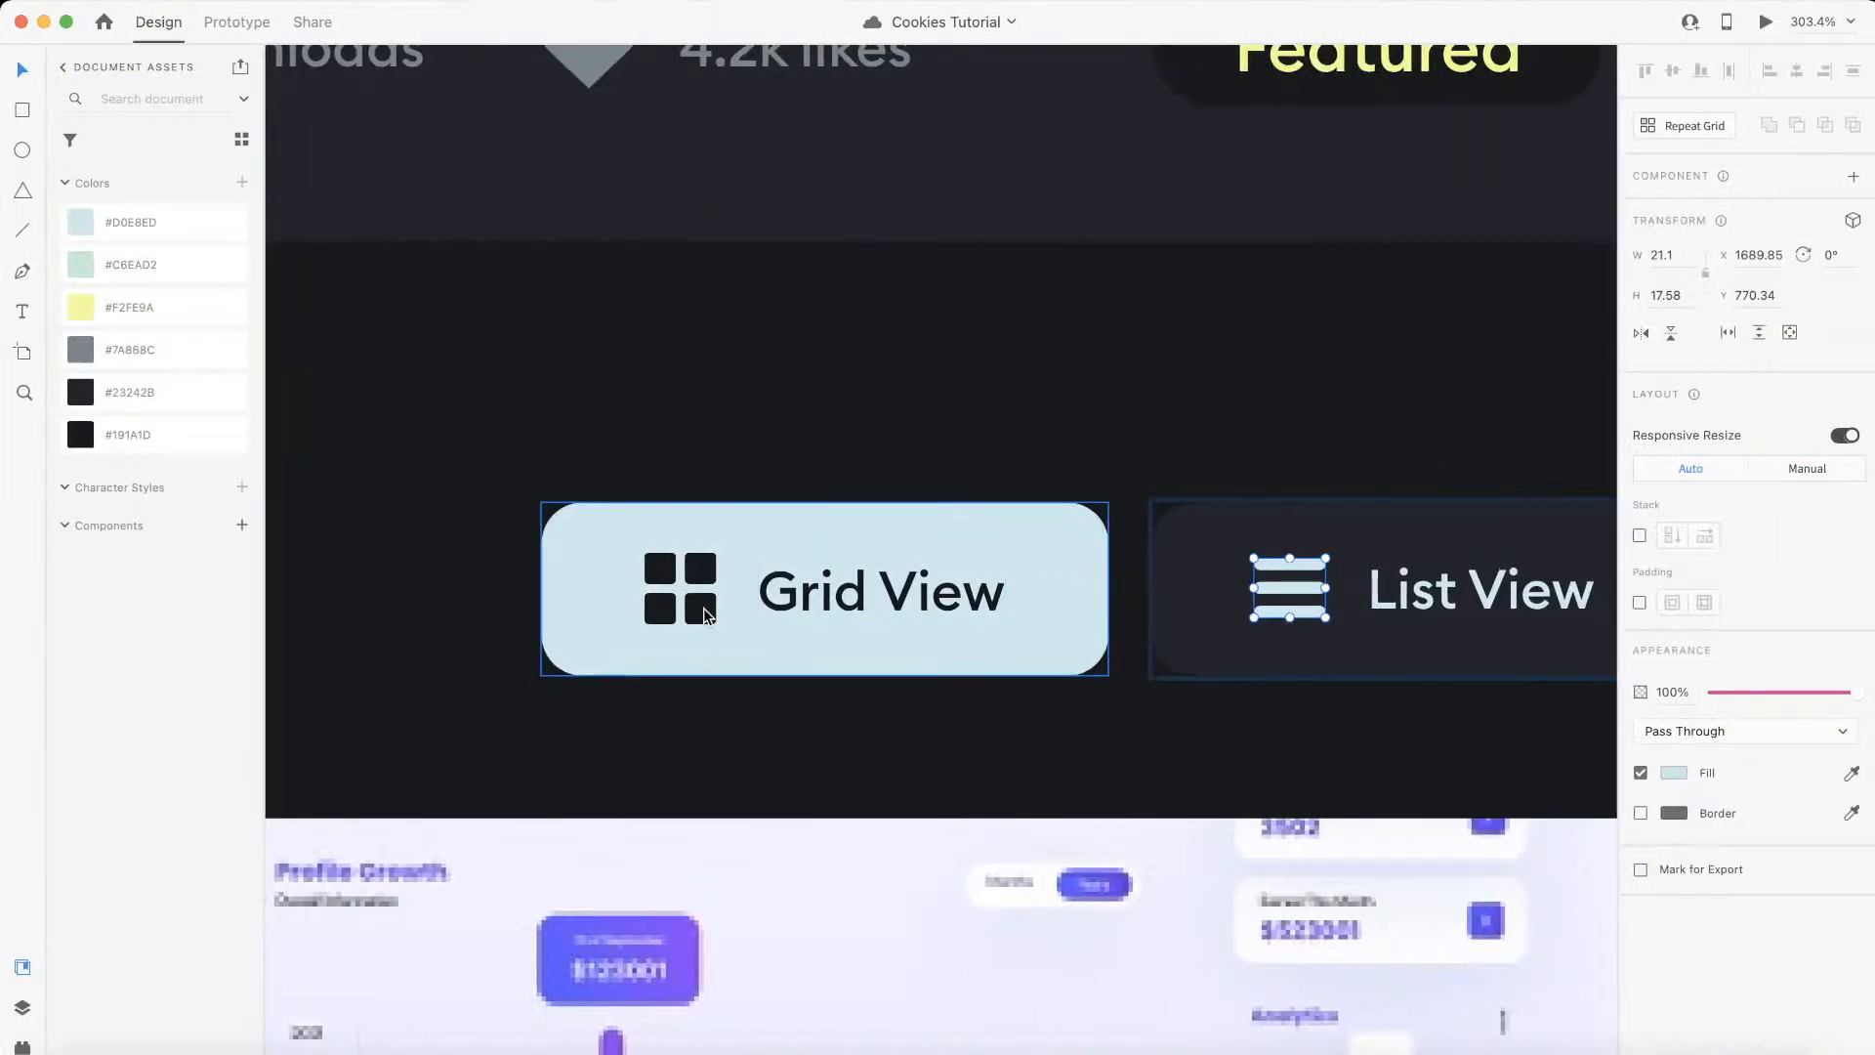
Step: Copy the SVG code of the grid icon inside the Grid View button in the Adobe XD design
left_click(703, 607)
left_click(704, 609)
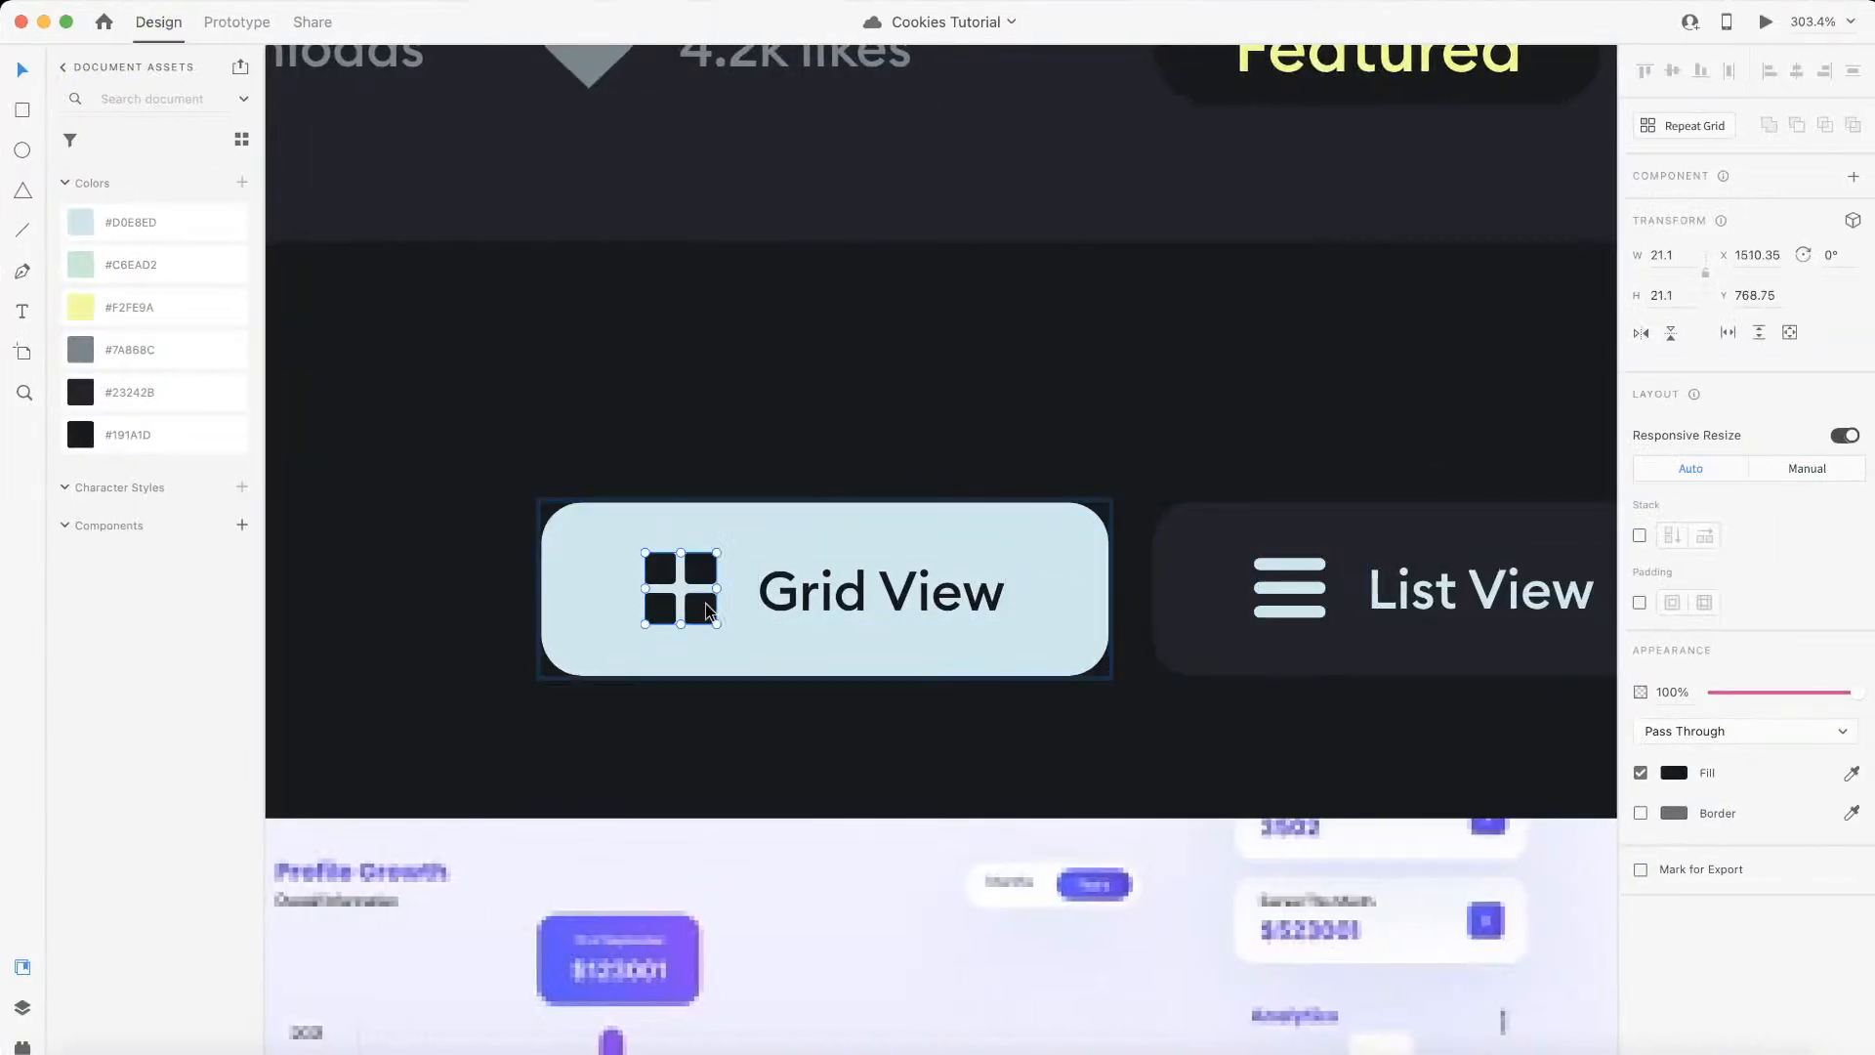
right_click(709, 612)
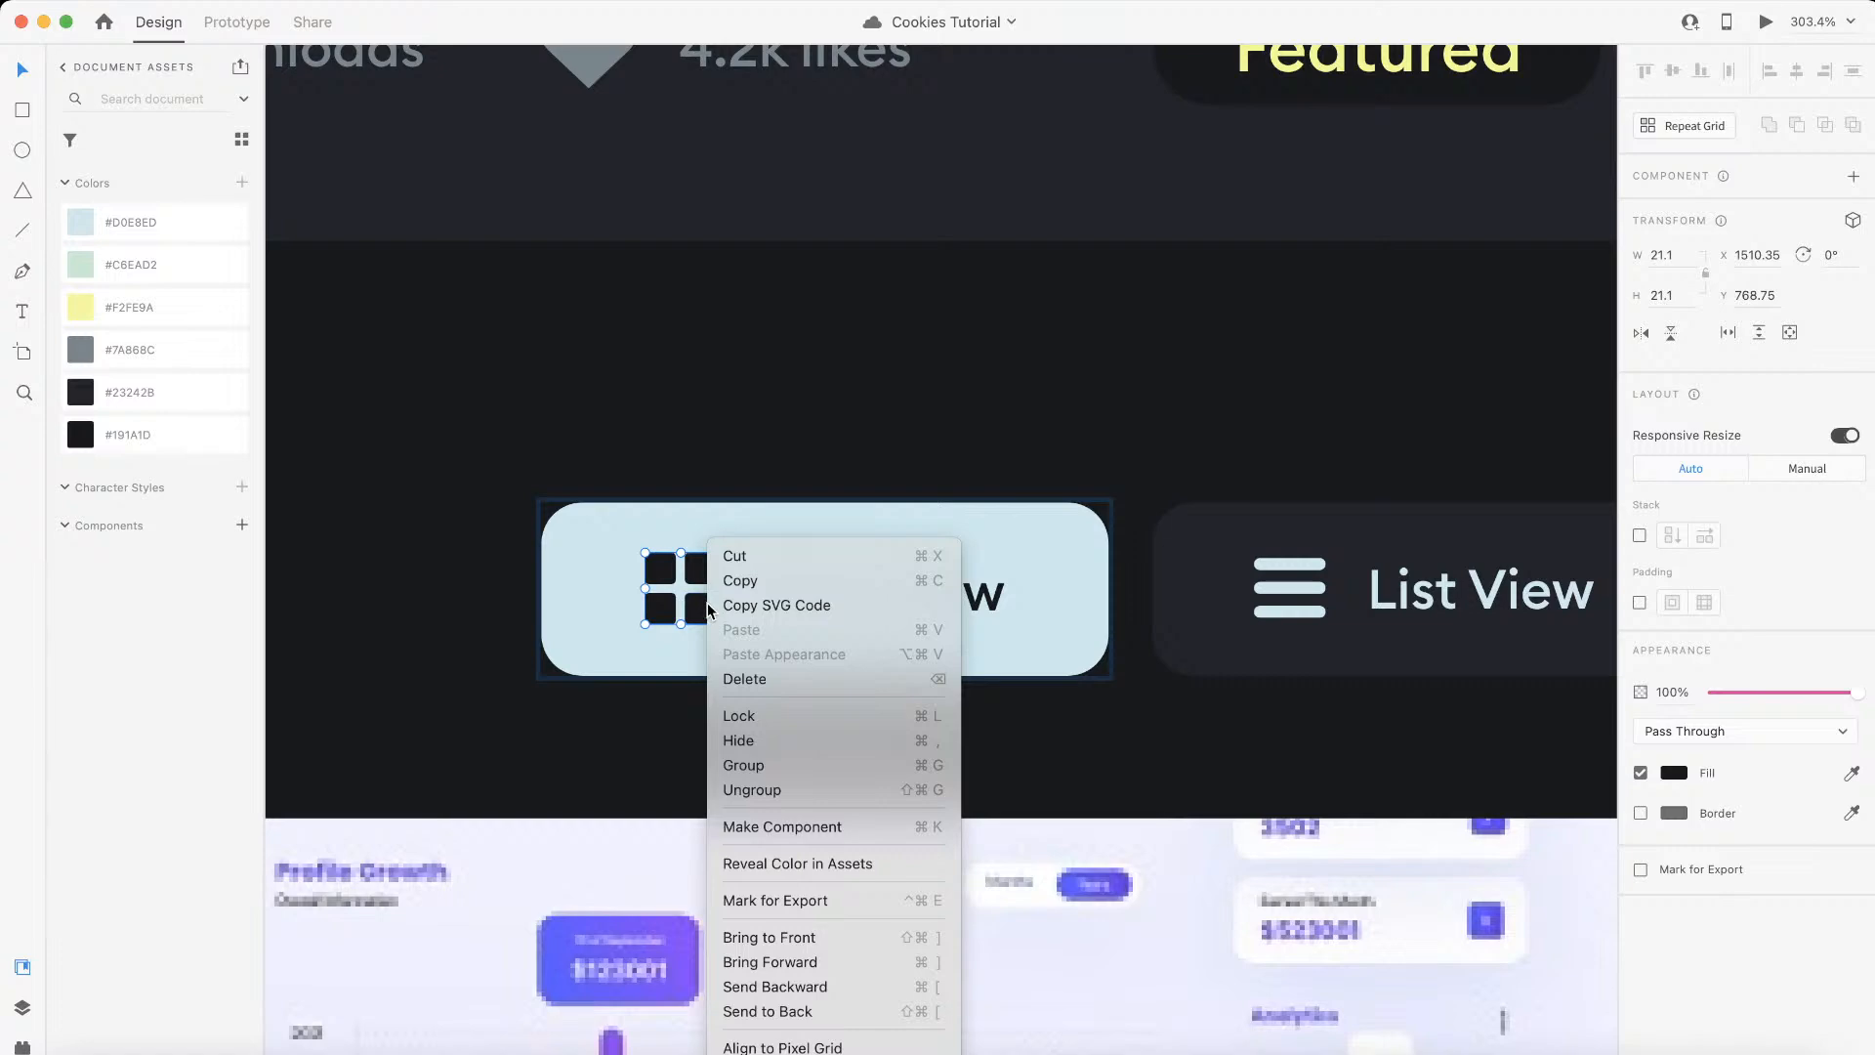
left_click(842, 604)
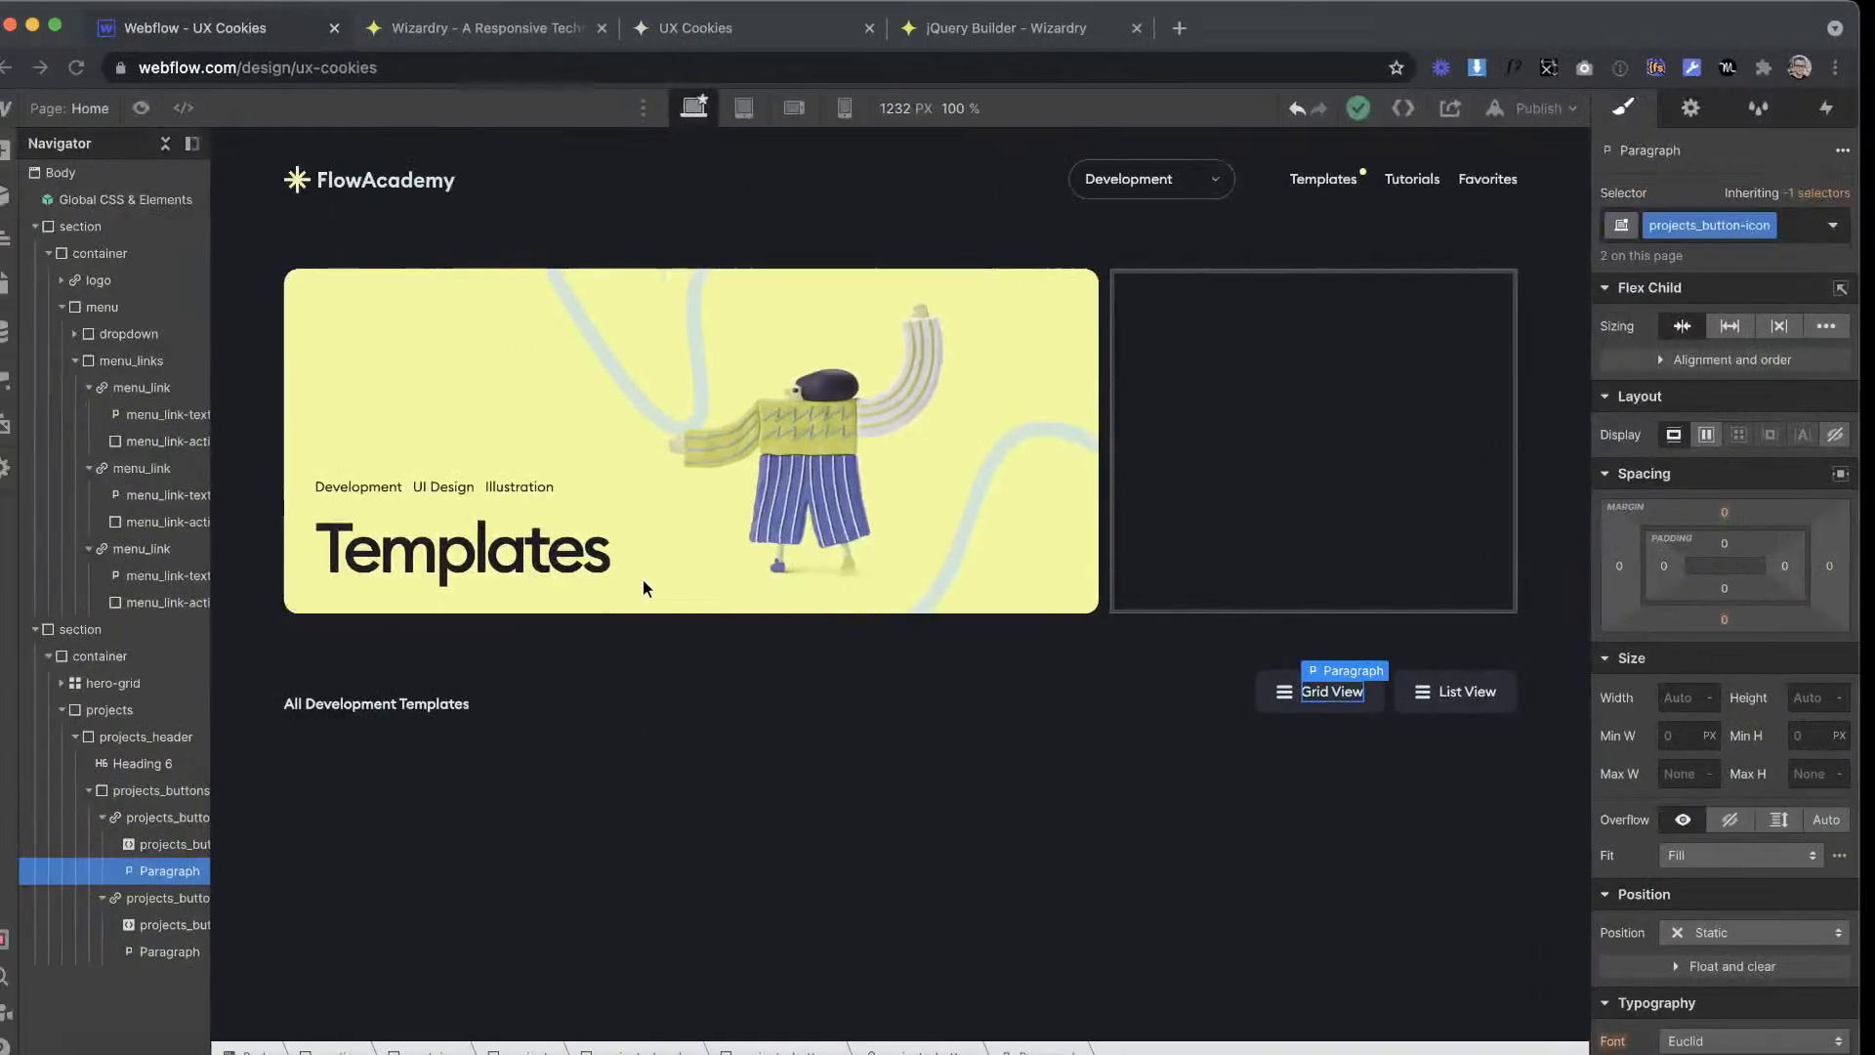
Step: Switch to Webflow and replace the Grid View button's icon embed code with the copied grid icon SVG
left_click(1307, 694)
left_click(1455, 673)
left_click_drag(1033, 553, 465, 237)
key("ctrl+v")
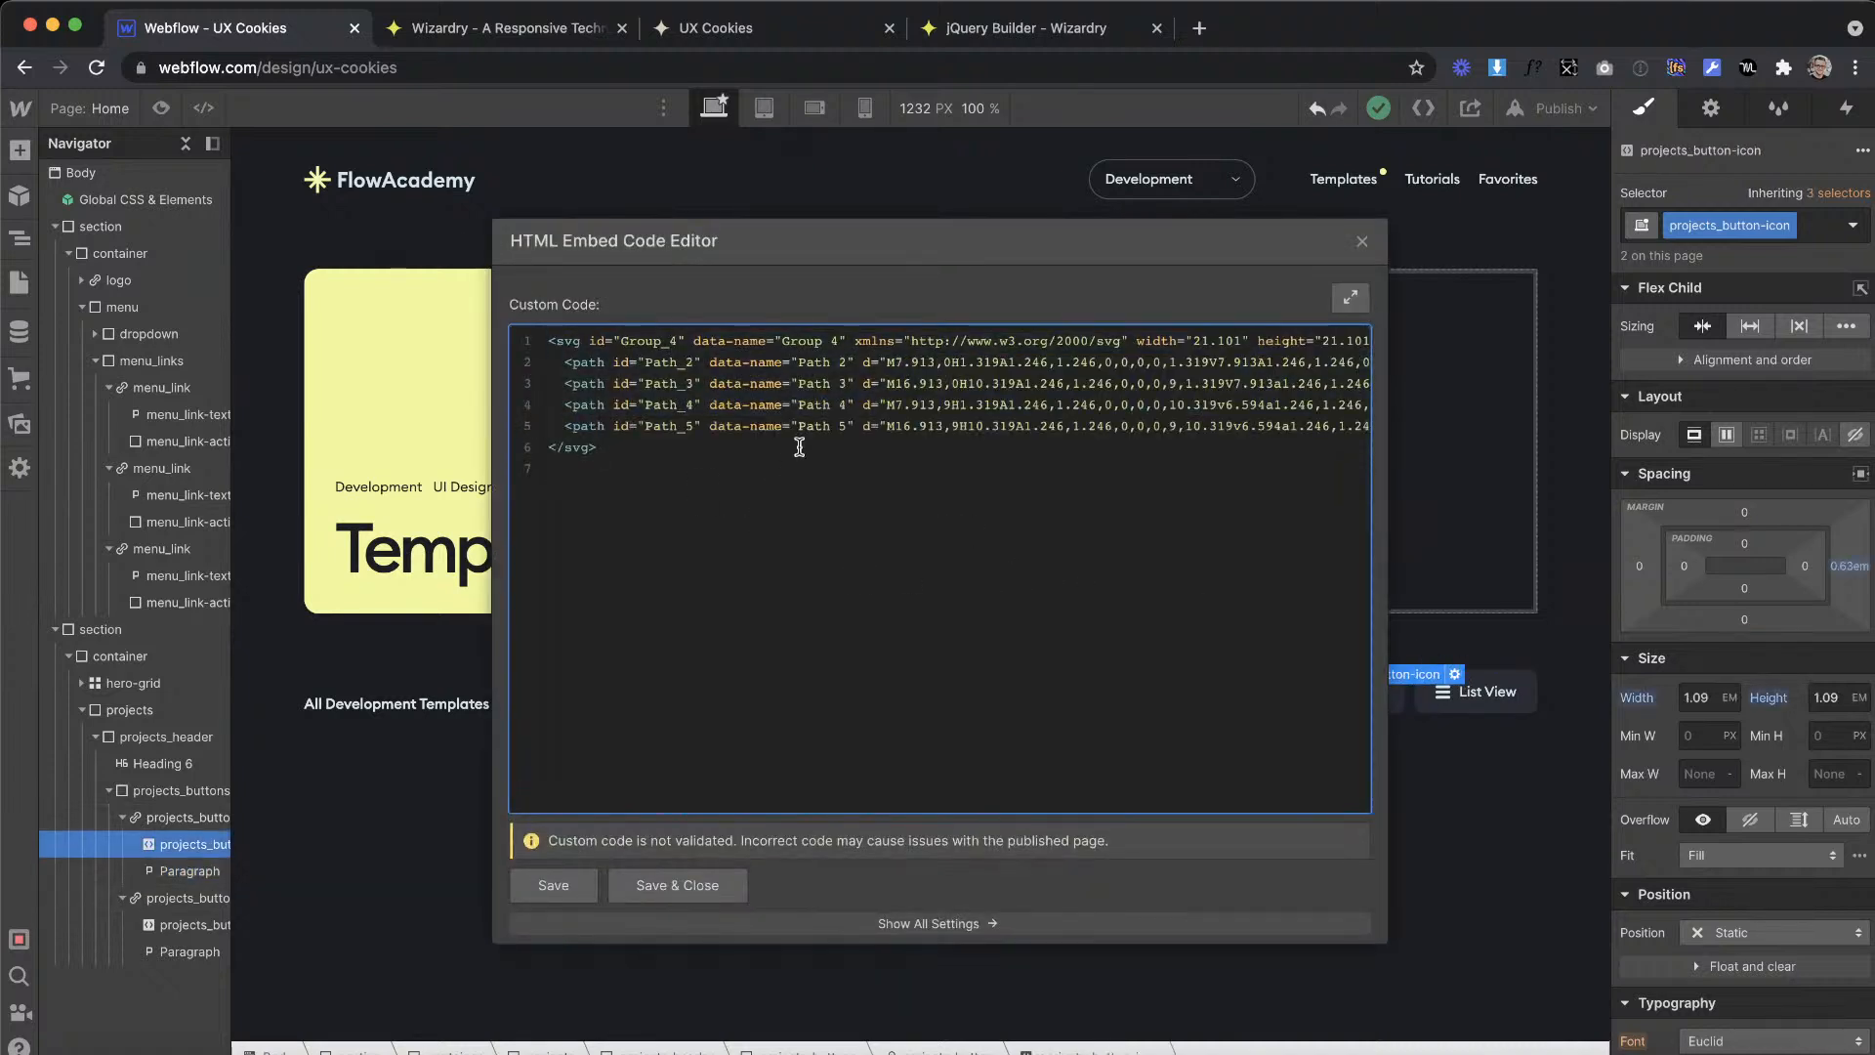
Step: Set the width and height attributes of the embedded grid icon SVG to 100%
scroll(1088, 381, "right", 3)
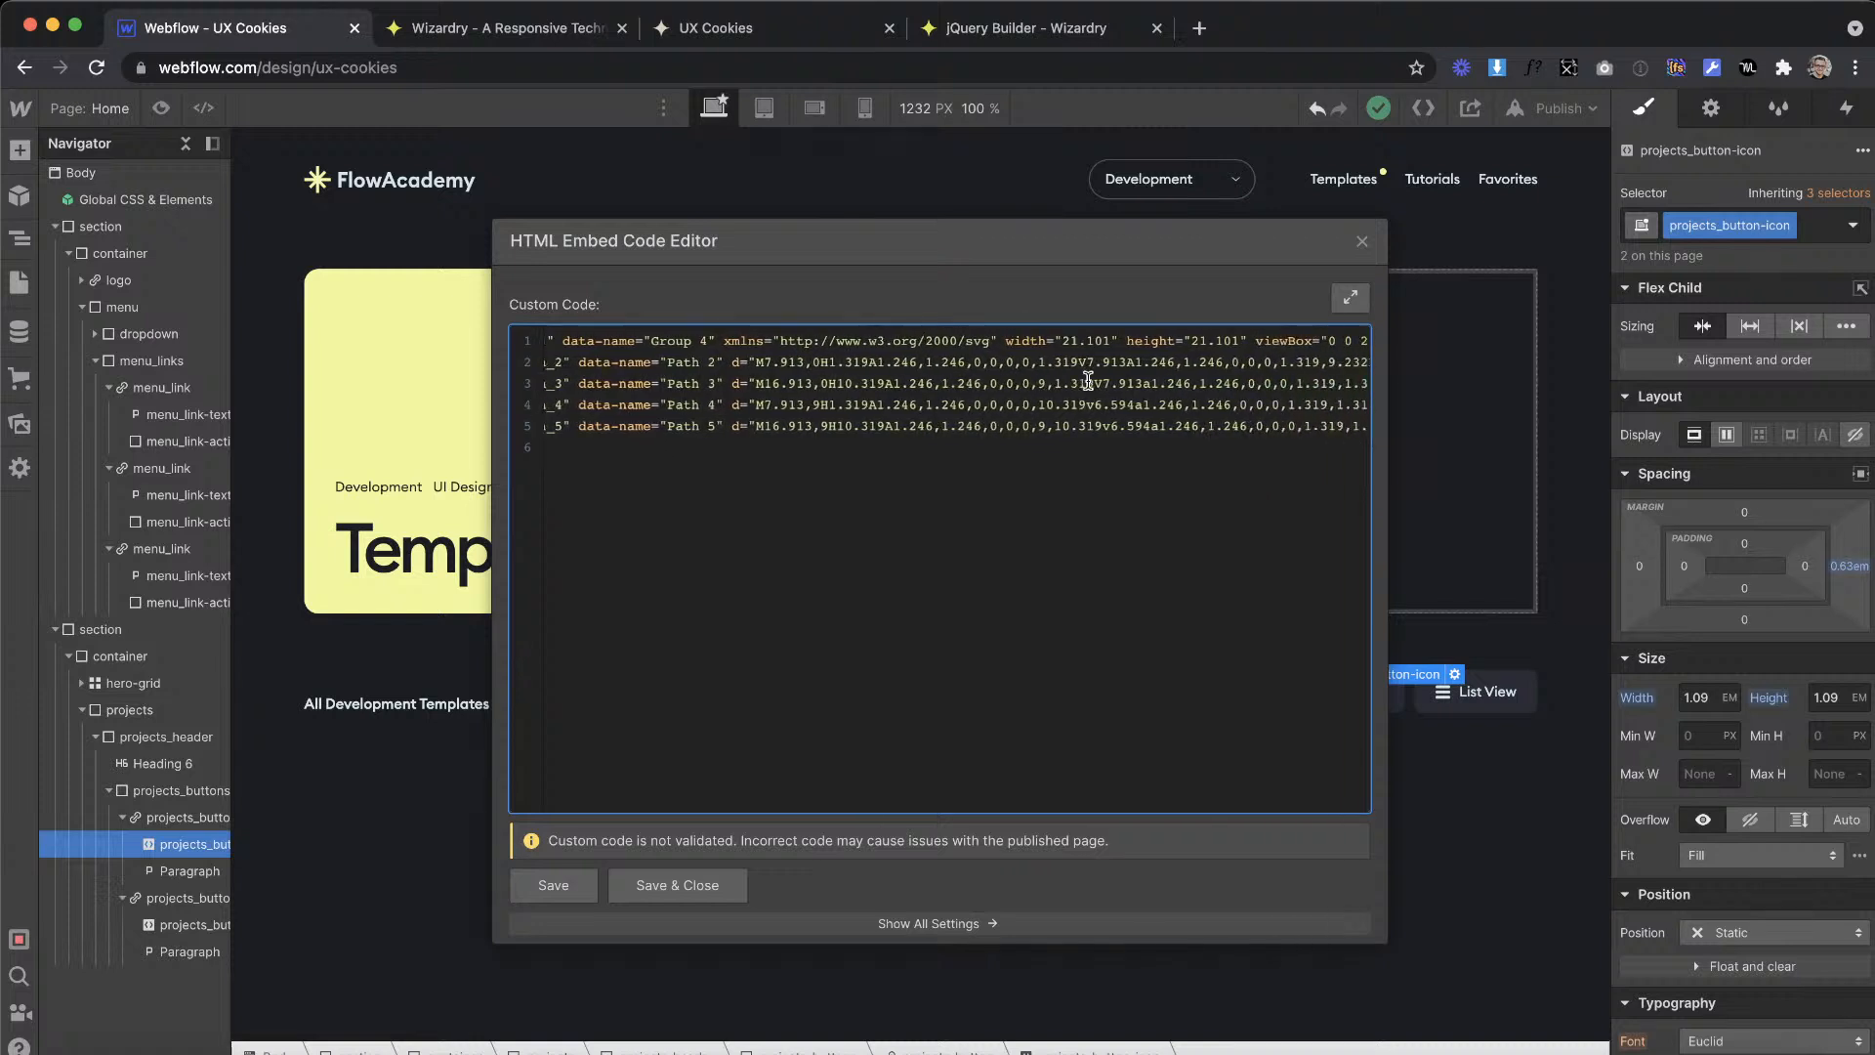
key("BackSpace")
key("BackSpace")
key("BackSpace")
key("BackSpace")
key("BackSpace")
key("BackSpace")
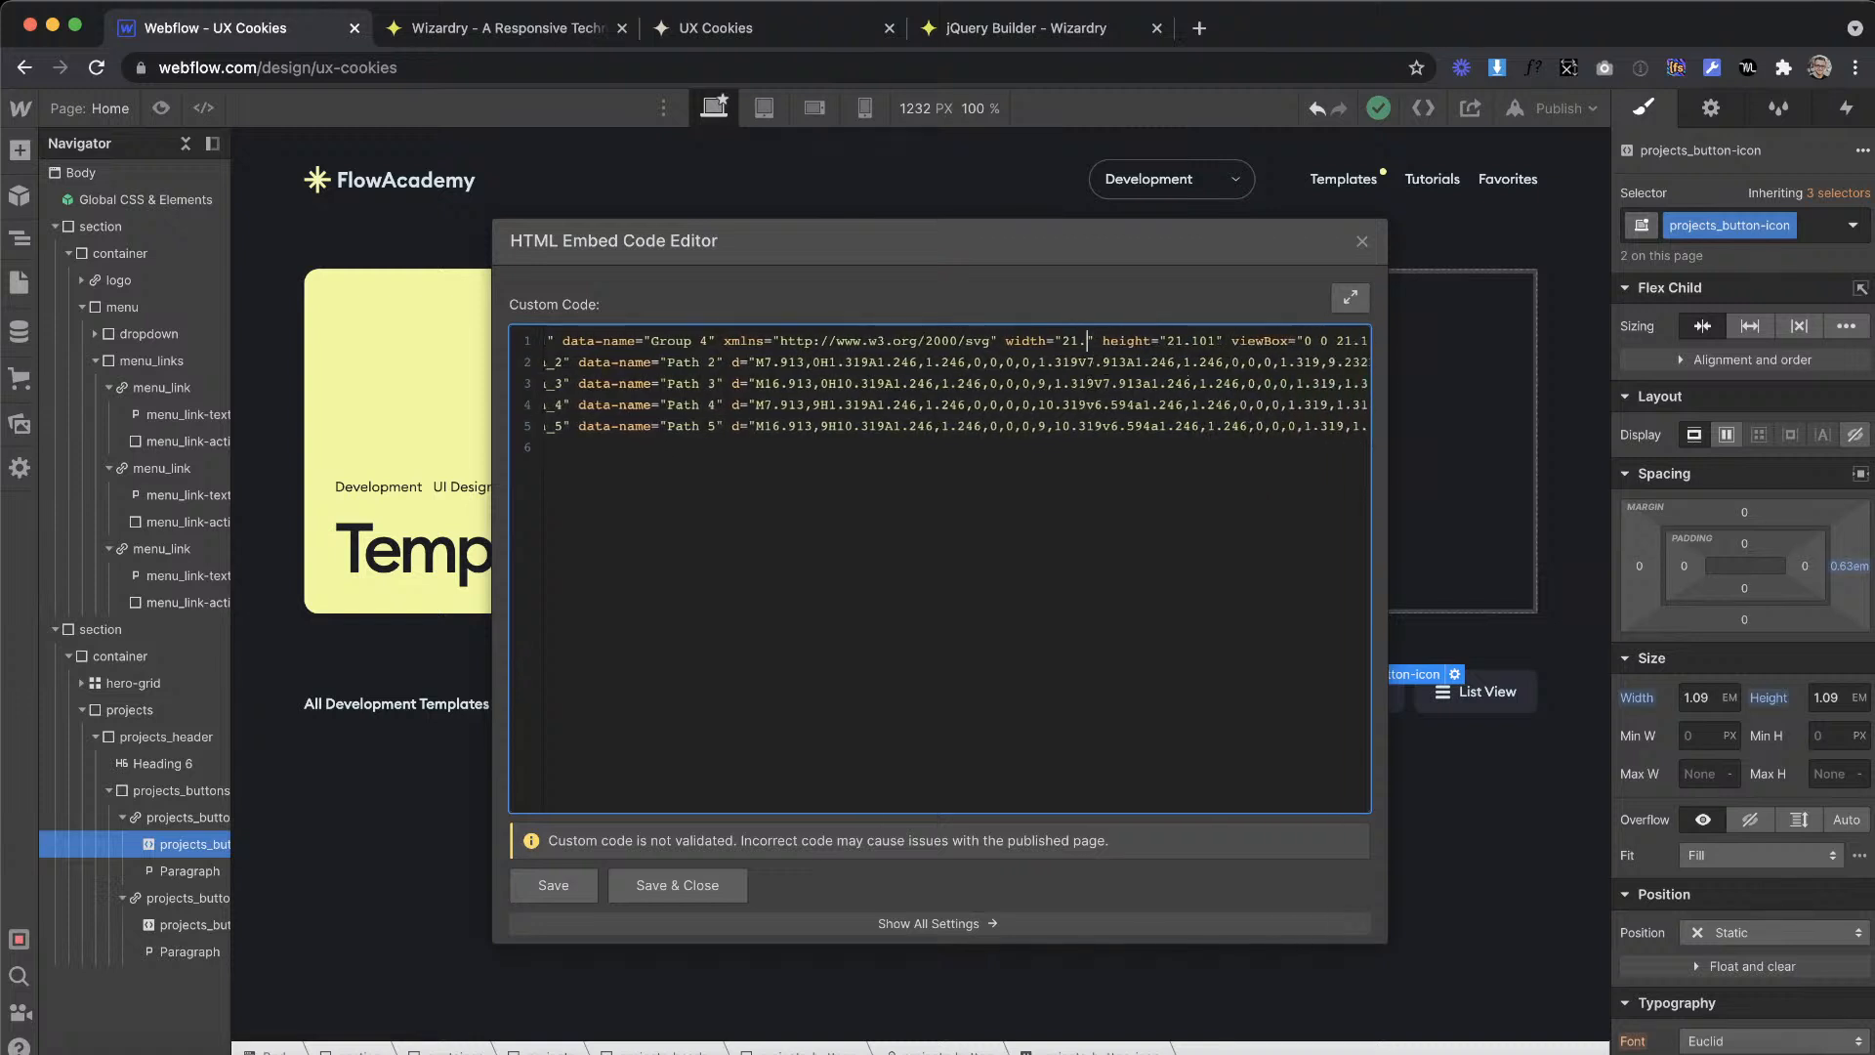
type("100%")
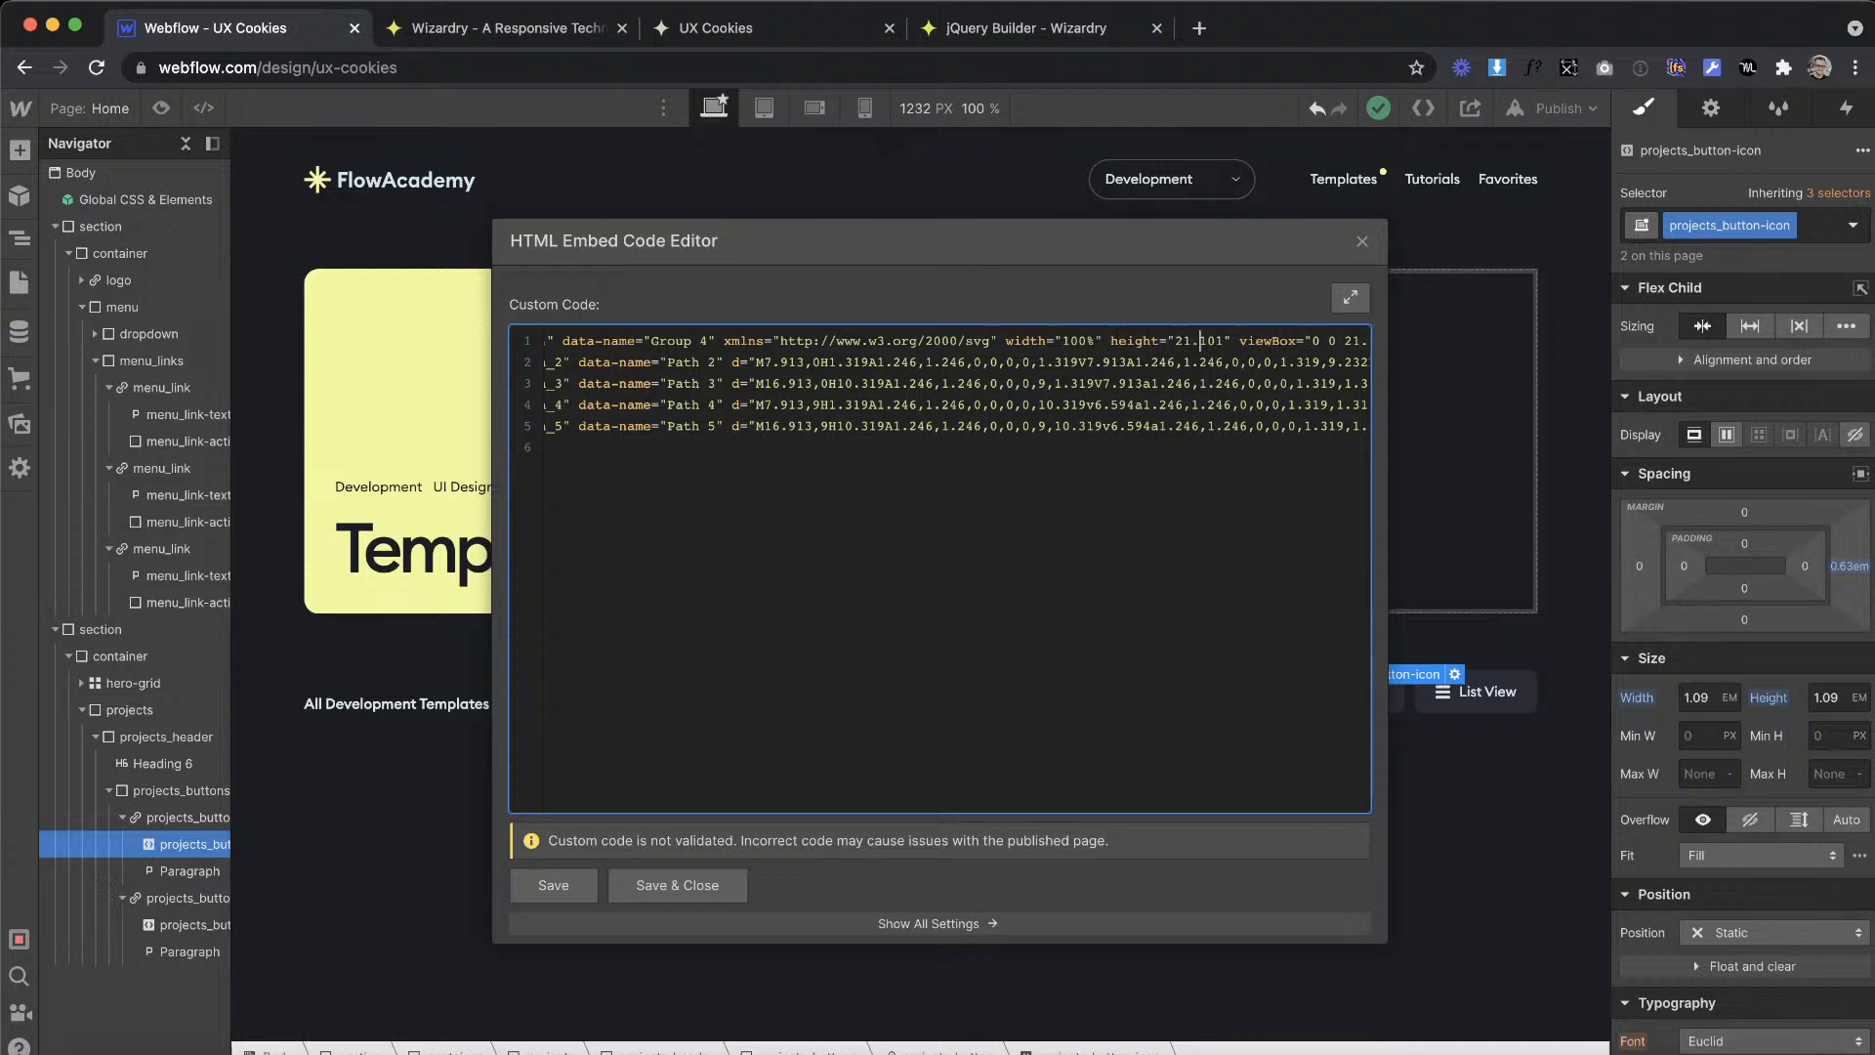
key("BackSpace")
key("BackSpace")
key("BackSpace")
key("BackSpace")
key("BackSpace")
key("BackSpace")
type("100%")
Step: Replace the fill values of the first two paths, Path 2 and Path 3, with currentColor
scroll(1125, 408, "right", 10)
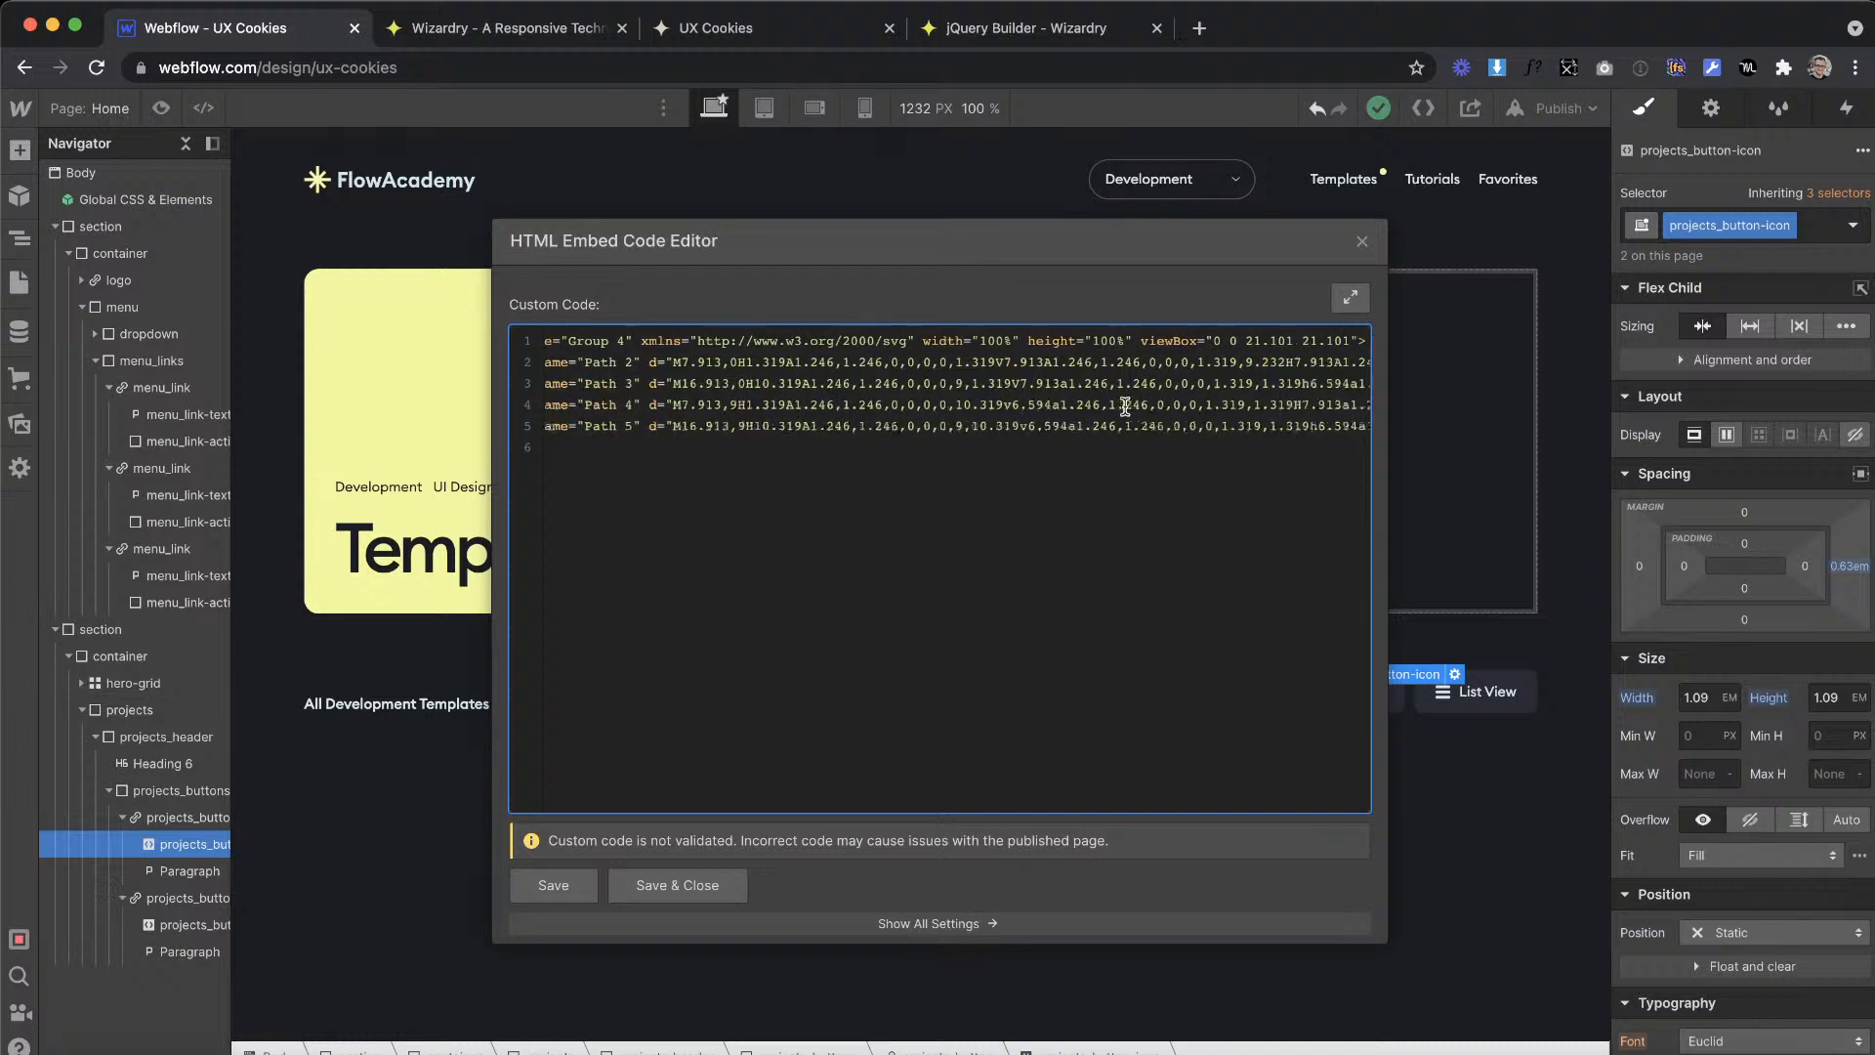
left_click(1298, 361)
key("BackSpace")
key("BackSpace")
key("BackSpace")
key("BackSpace")
key("BackSpace")
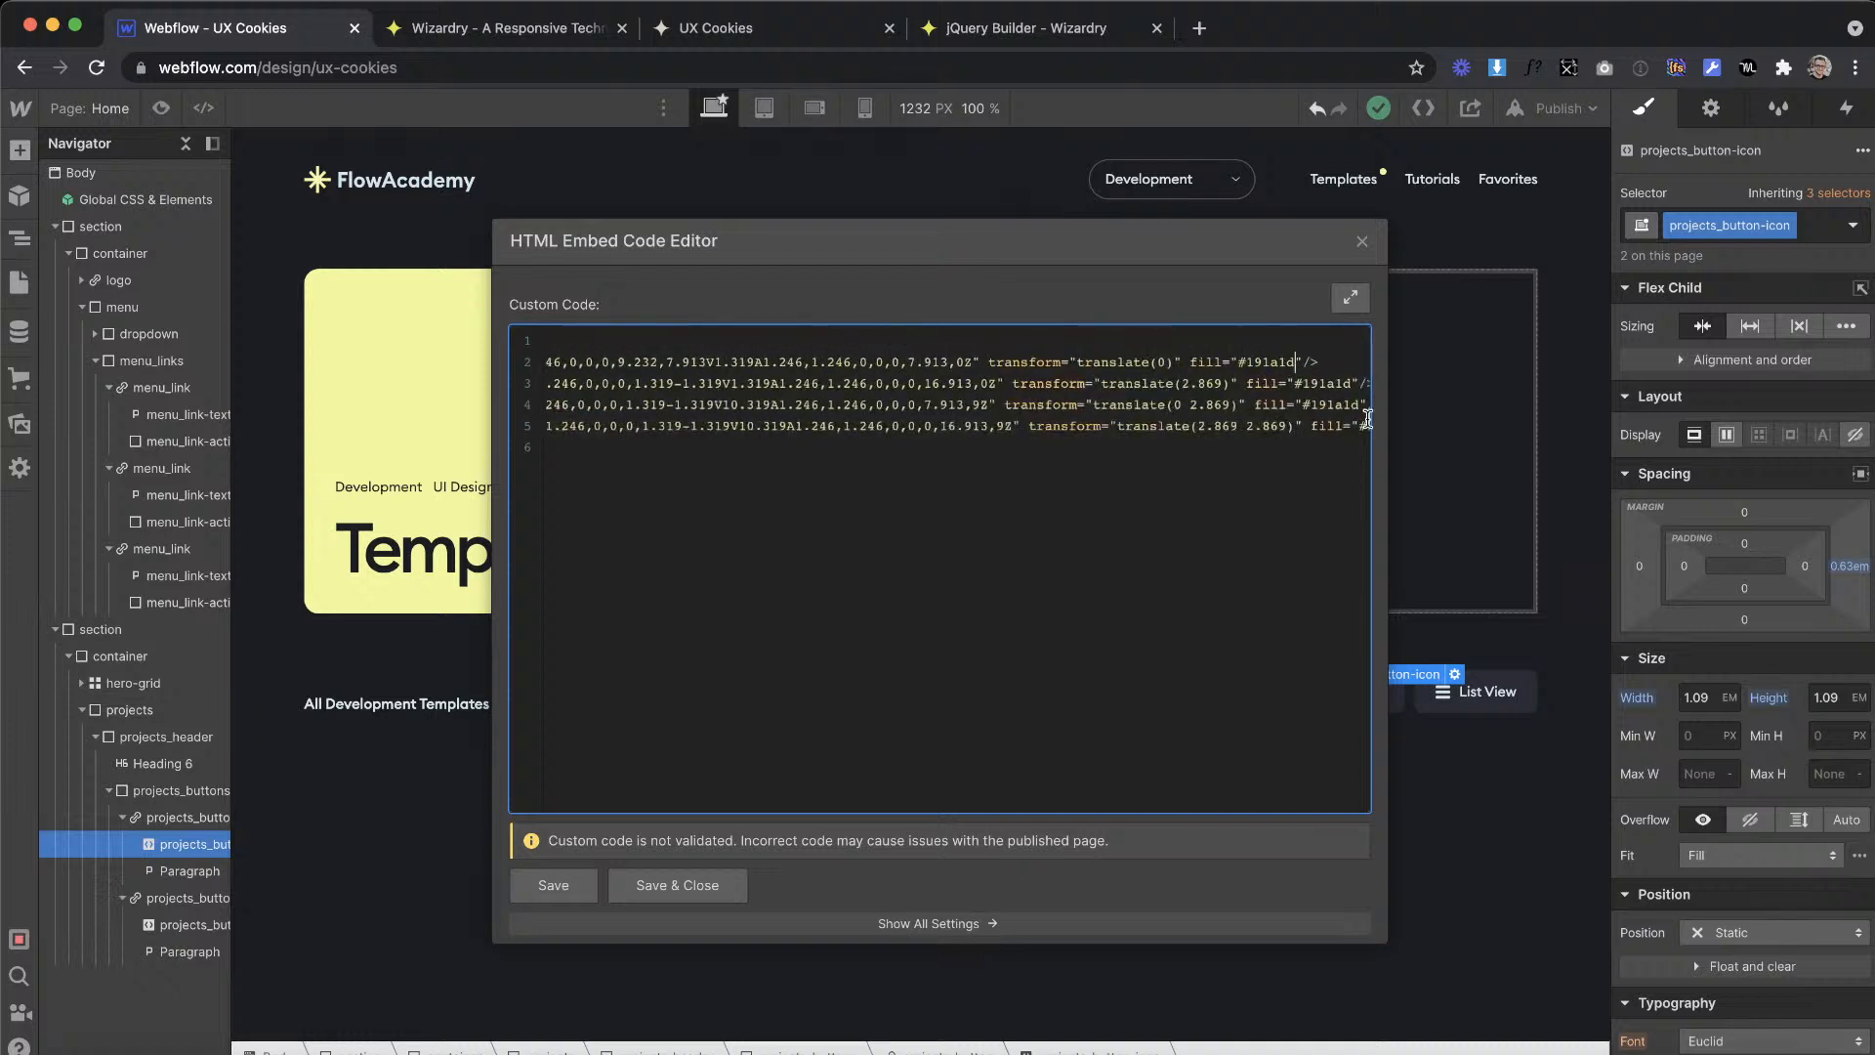
type("currentColor")
left_click(1306, 385)
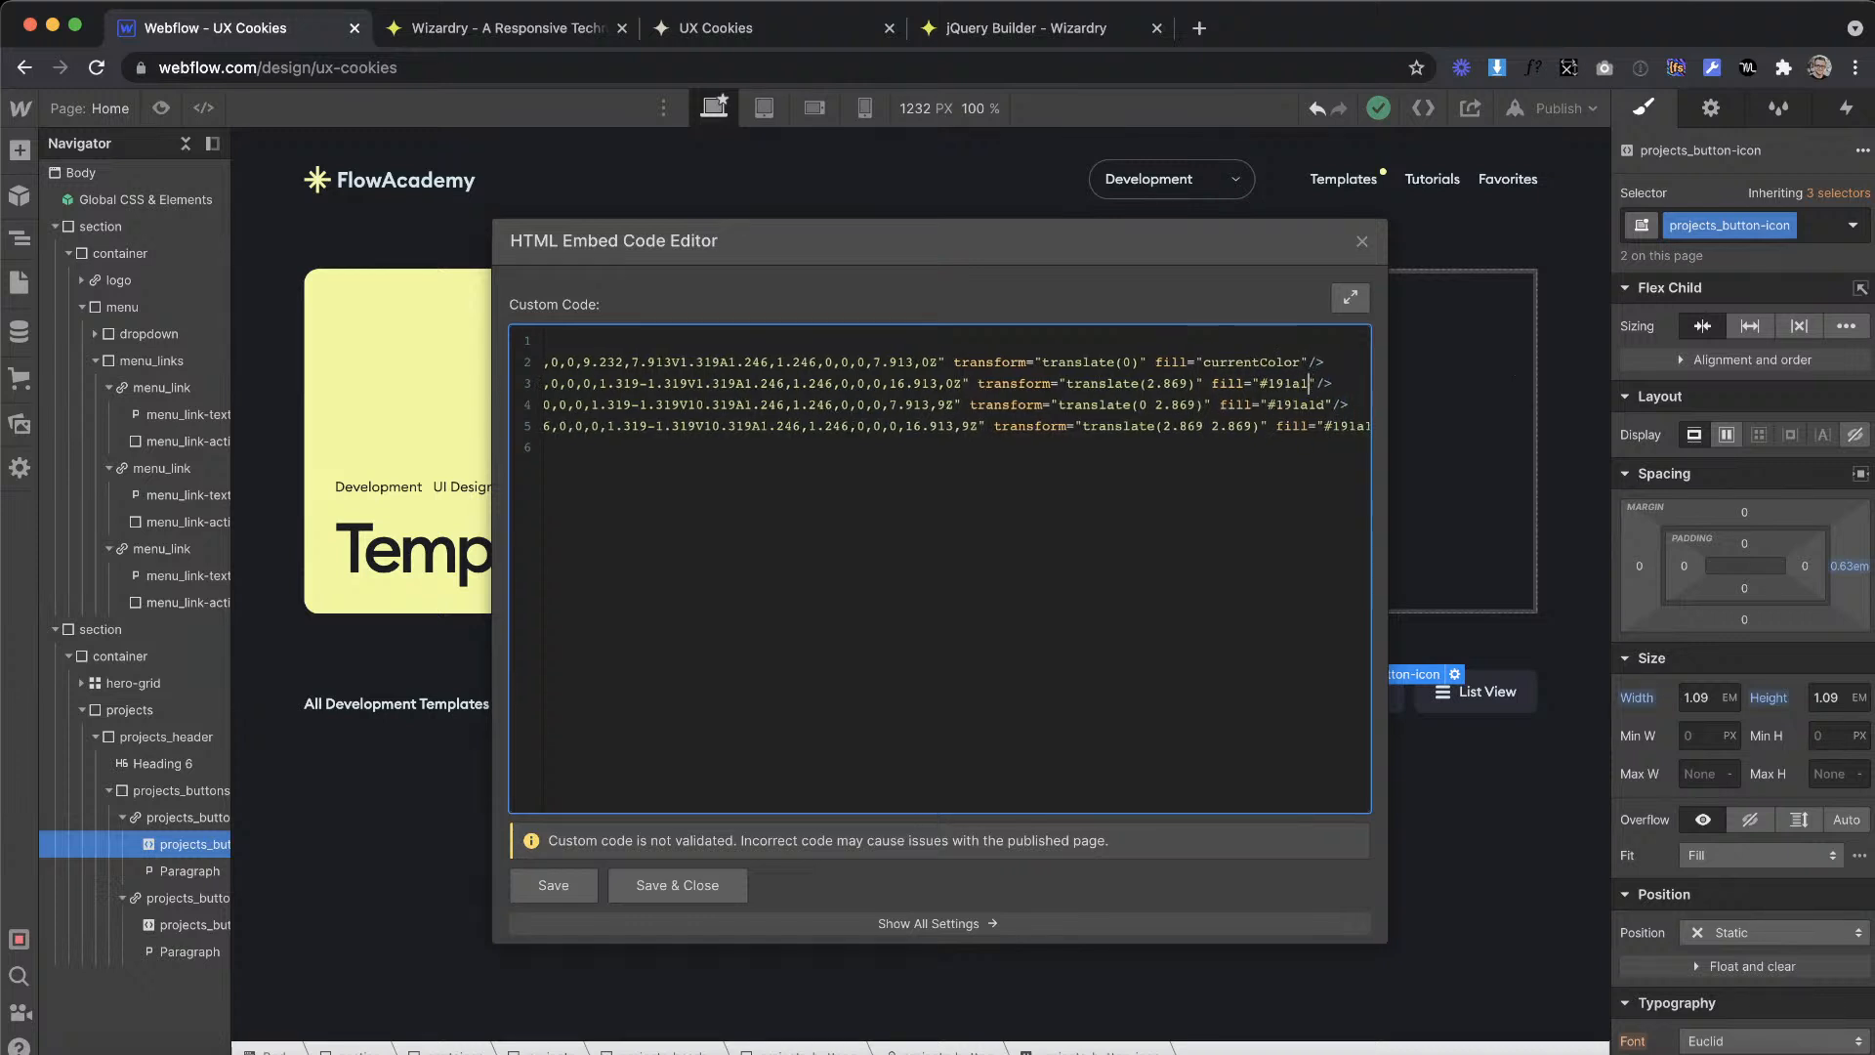
key("BackSpace")
key("BackSpace")
key("BackSpace")
type("currnet")
key("BackSpace")
key("BackSpace")
key("BackSpace")
type("urrentColor")
Step: Change the fills of Path 4 and Path 5 to currentColor, save the embed code and close the editor
left_click(1334, 404)
key("BackSpace")
key("BackSpace")
key("BackSpace")
key("BackSpace")
key("BackSpace")
key("BackSpace")
key("BackSpace")
type("currentColor")
scroll(1204, 422, "right", 2)
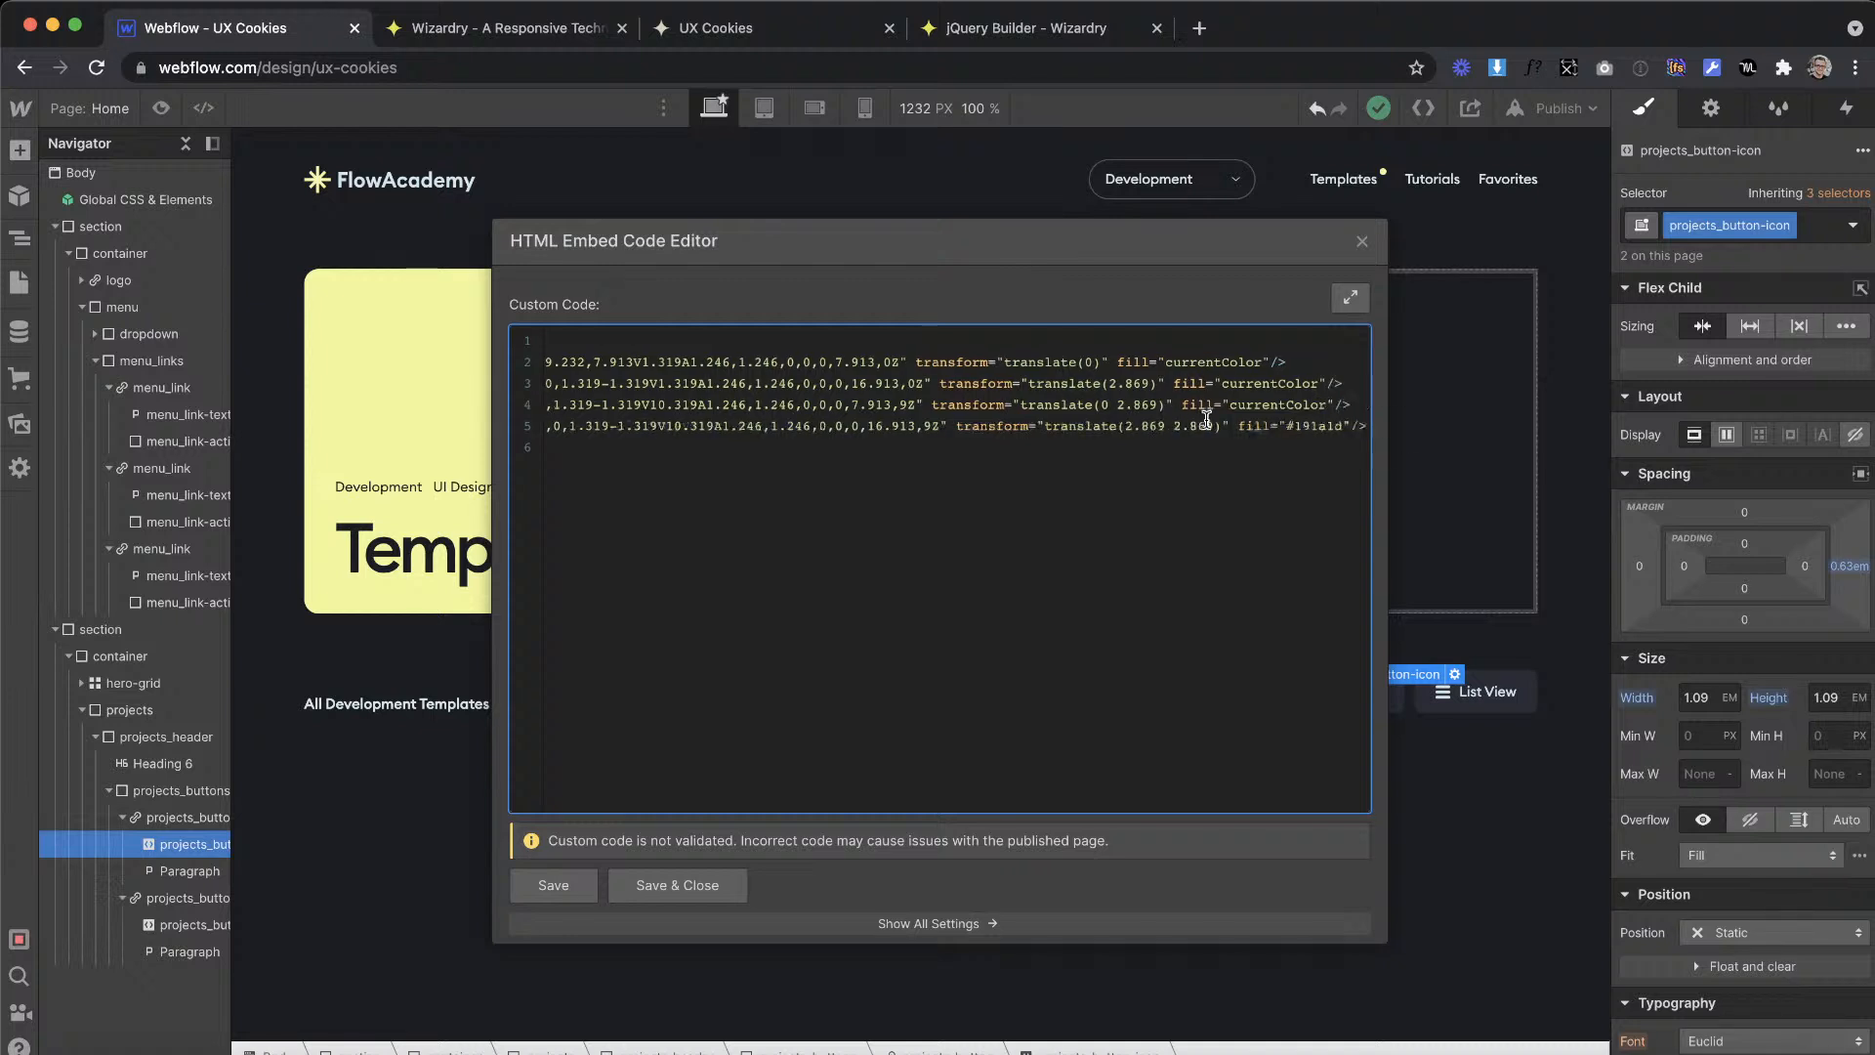
left_click(1336, 429)
key("BackSpace")
key("BackSpace")
key("BackSpace")
key("BackSpace")
key("BackSpace")
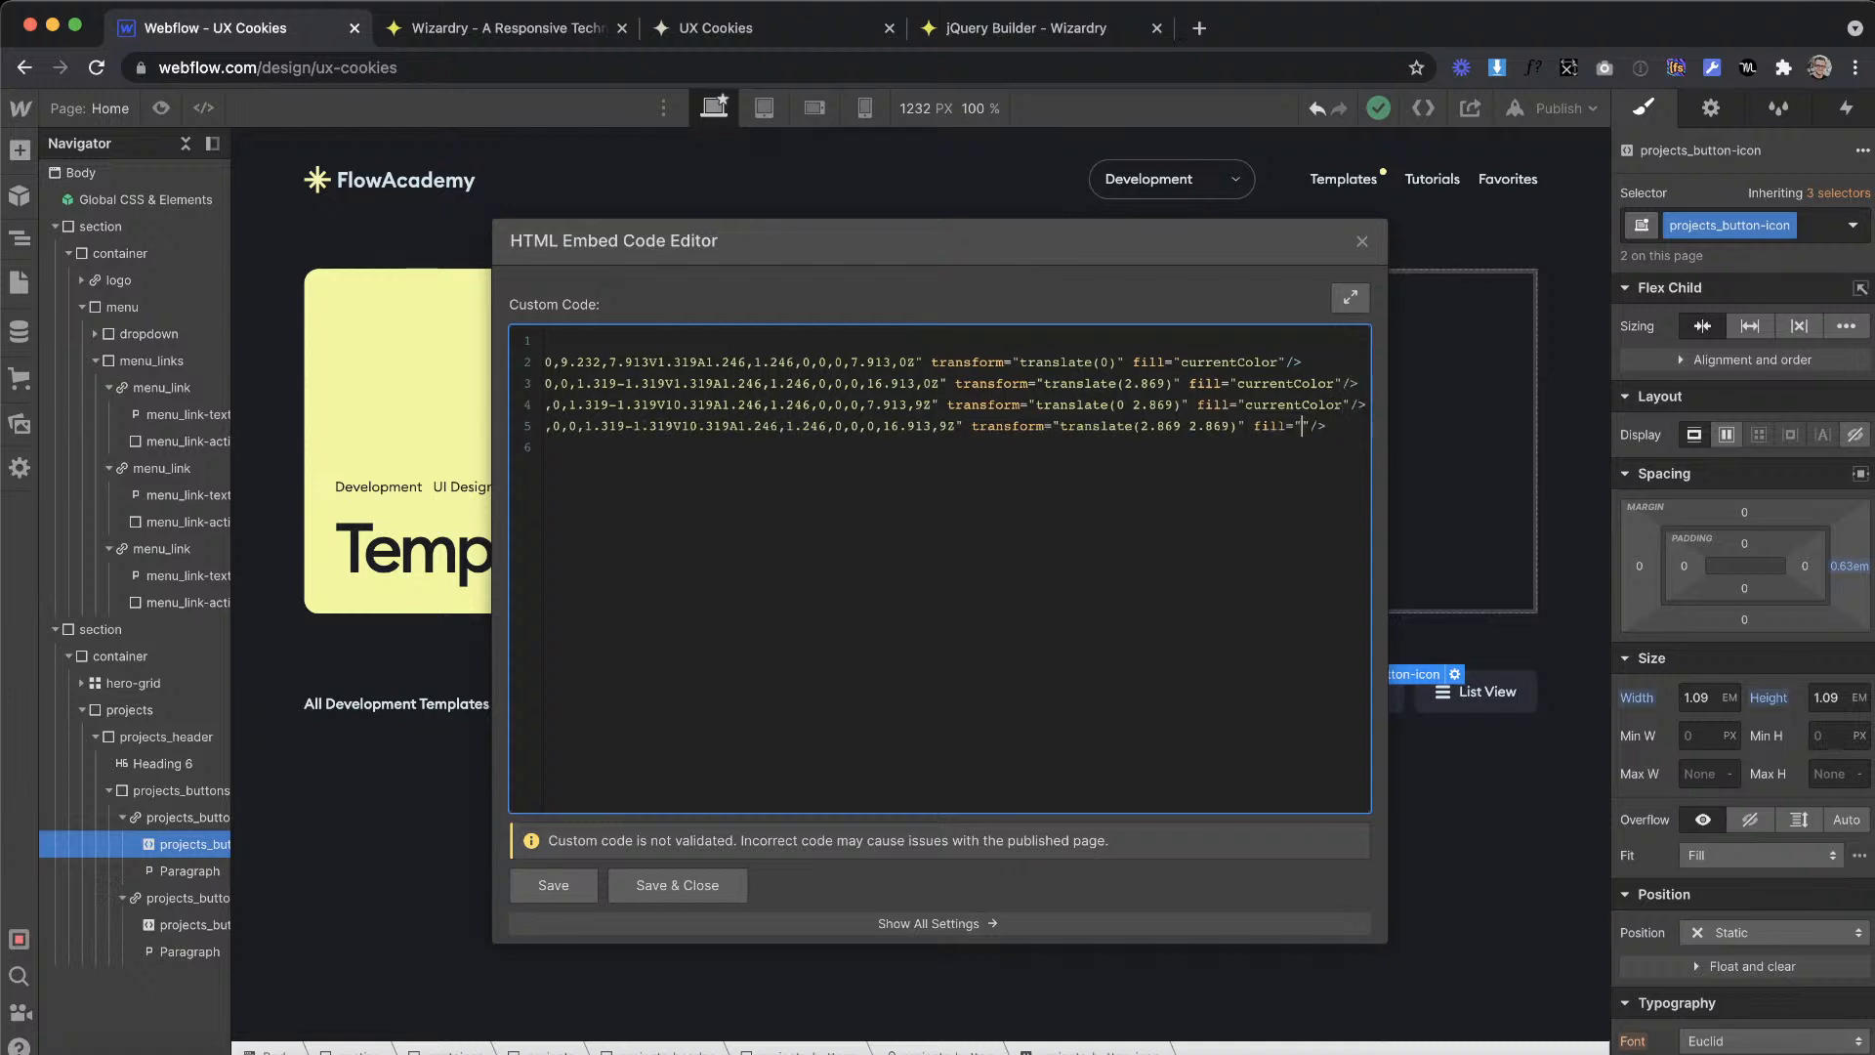
type("currentColor")
left_click(684, 884)
left_click(1123, 783)
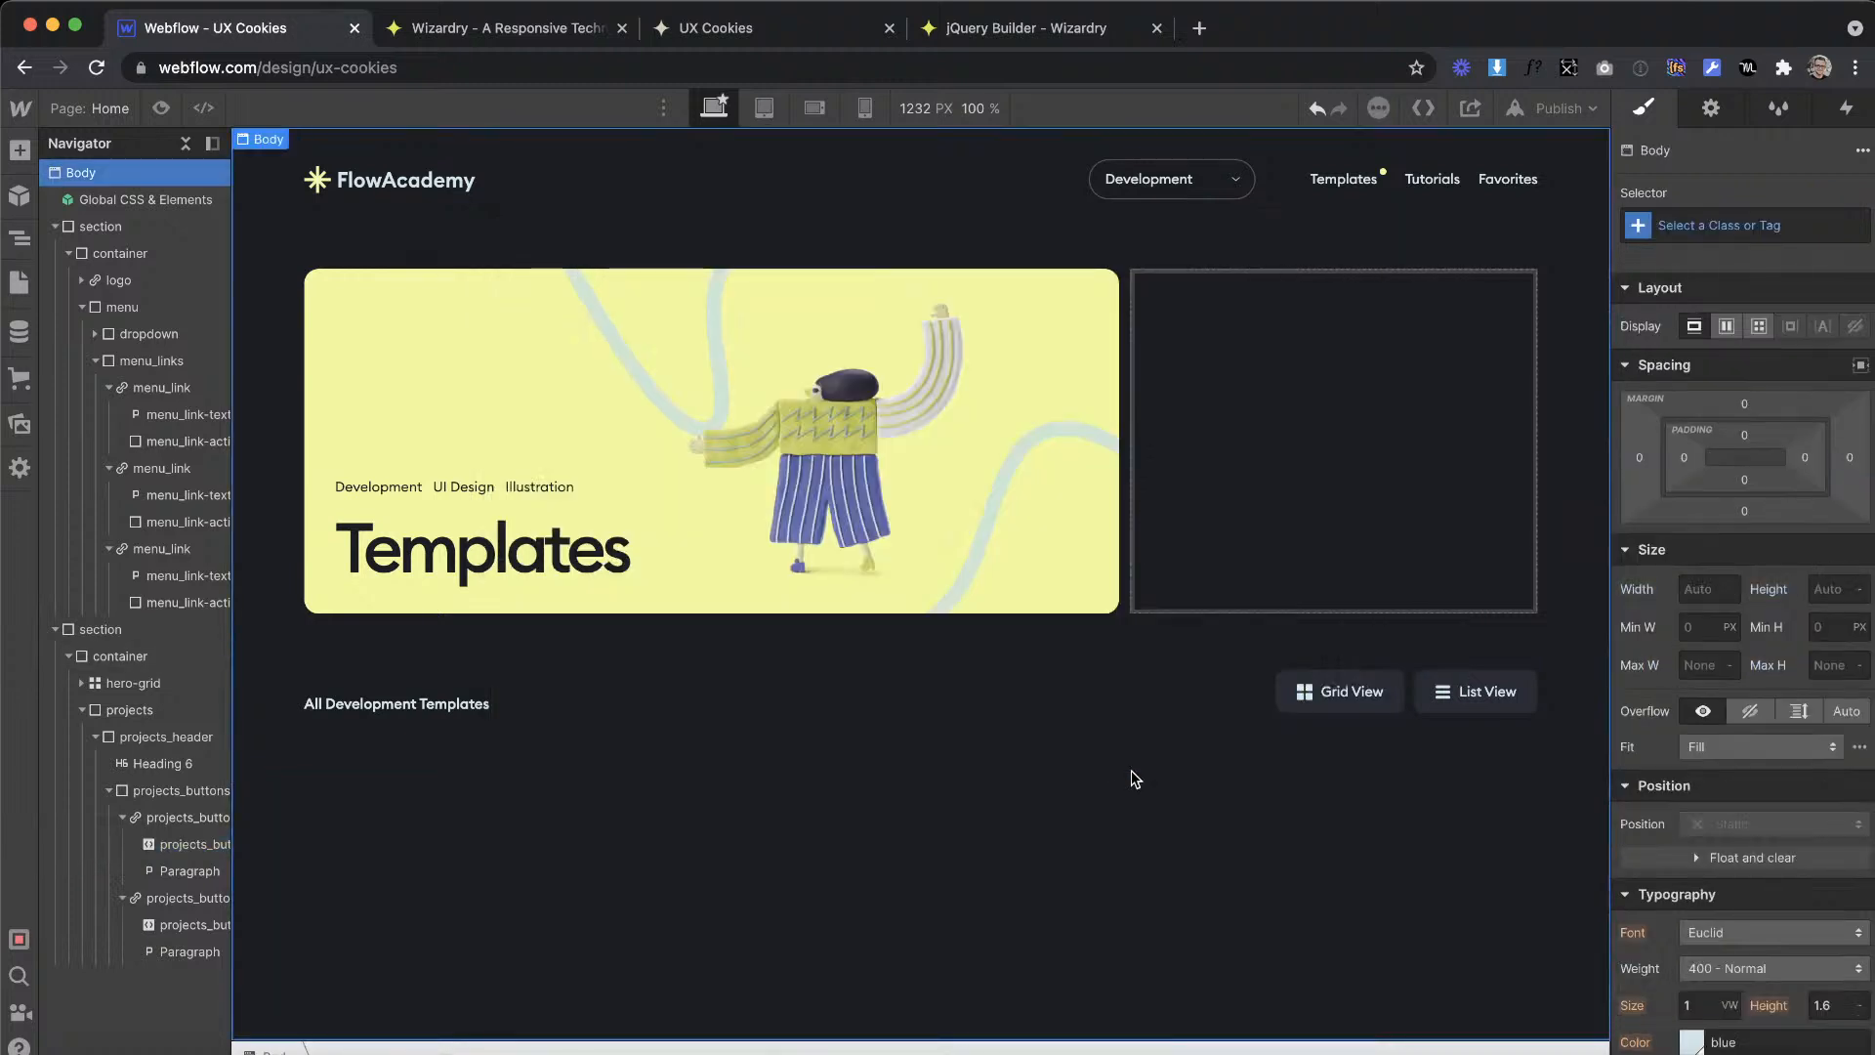
Step: Add the combo class active to the Grid View projects_button
left_click(1306, 705)
left_click(1797, 226)
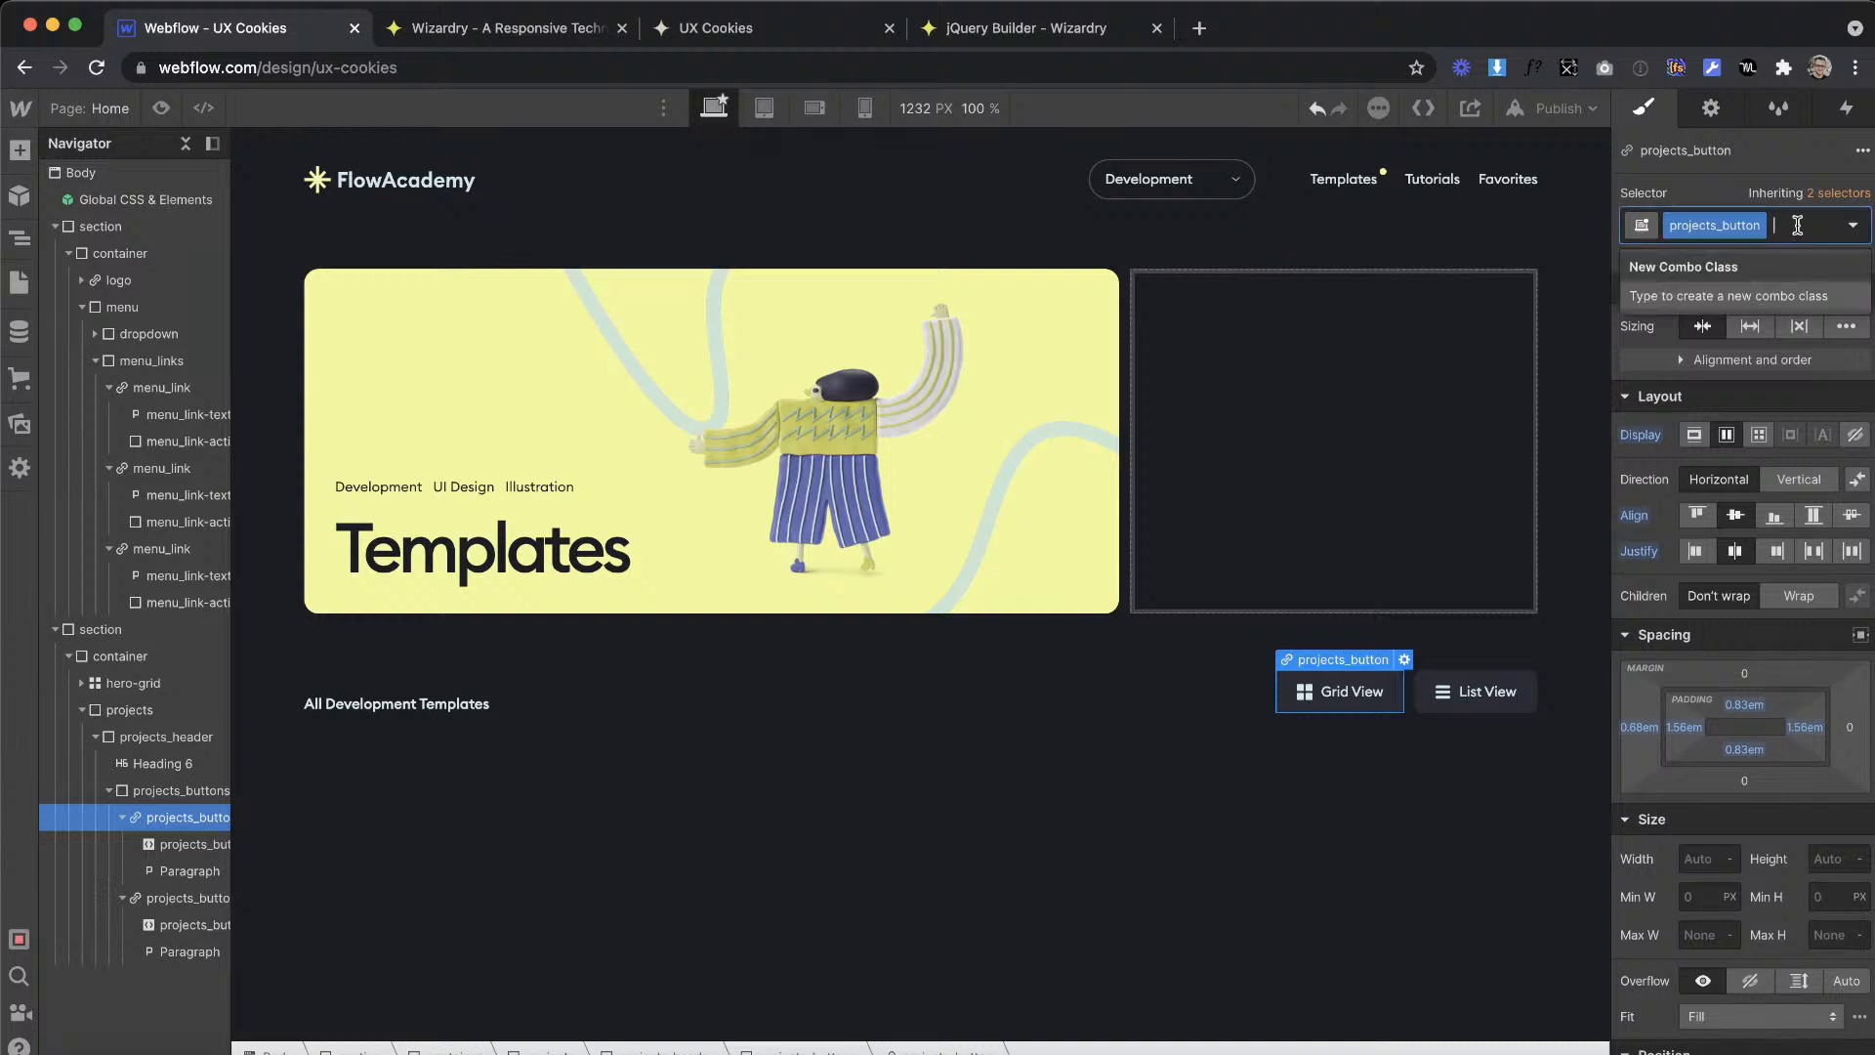
type("act")
key("Return")
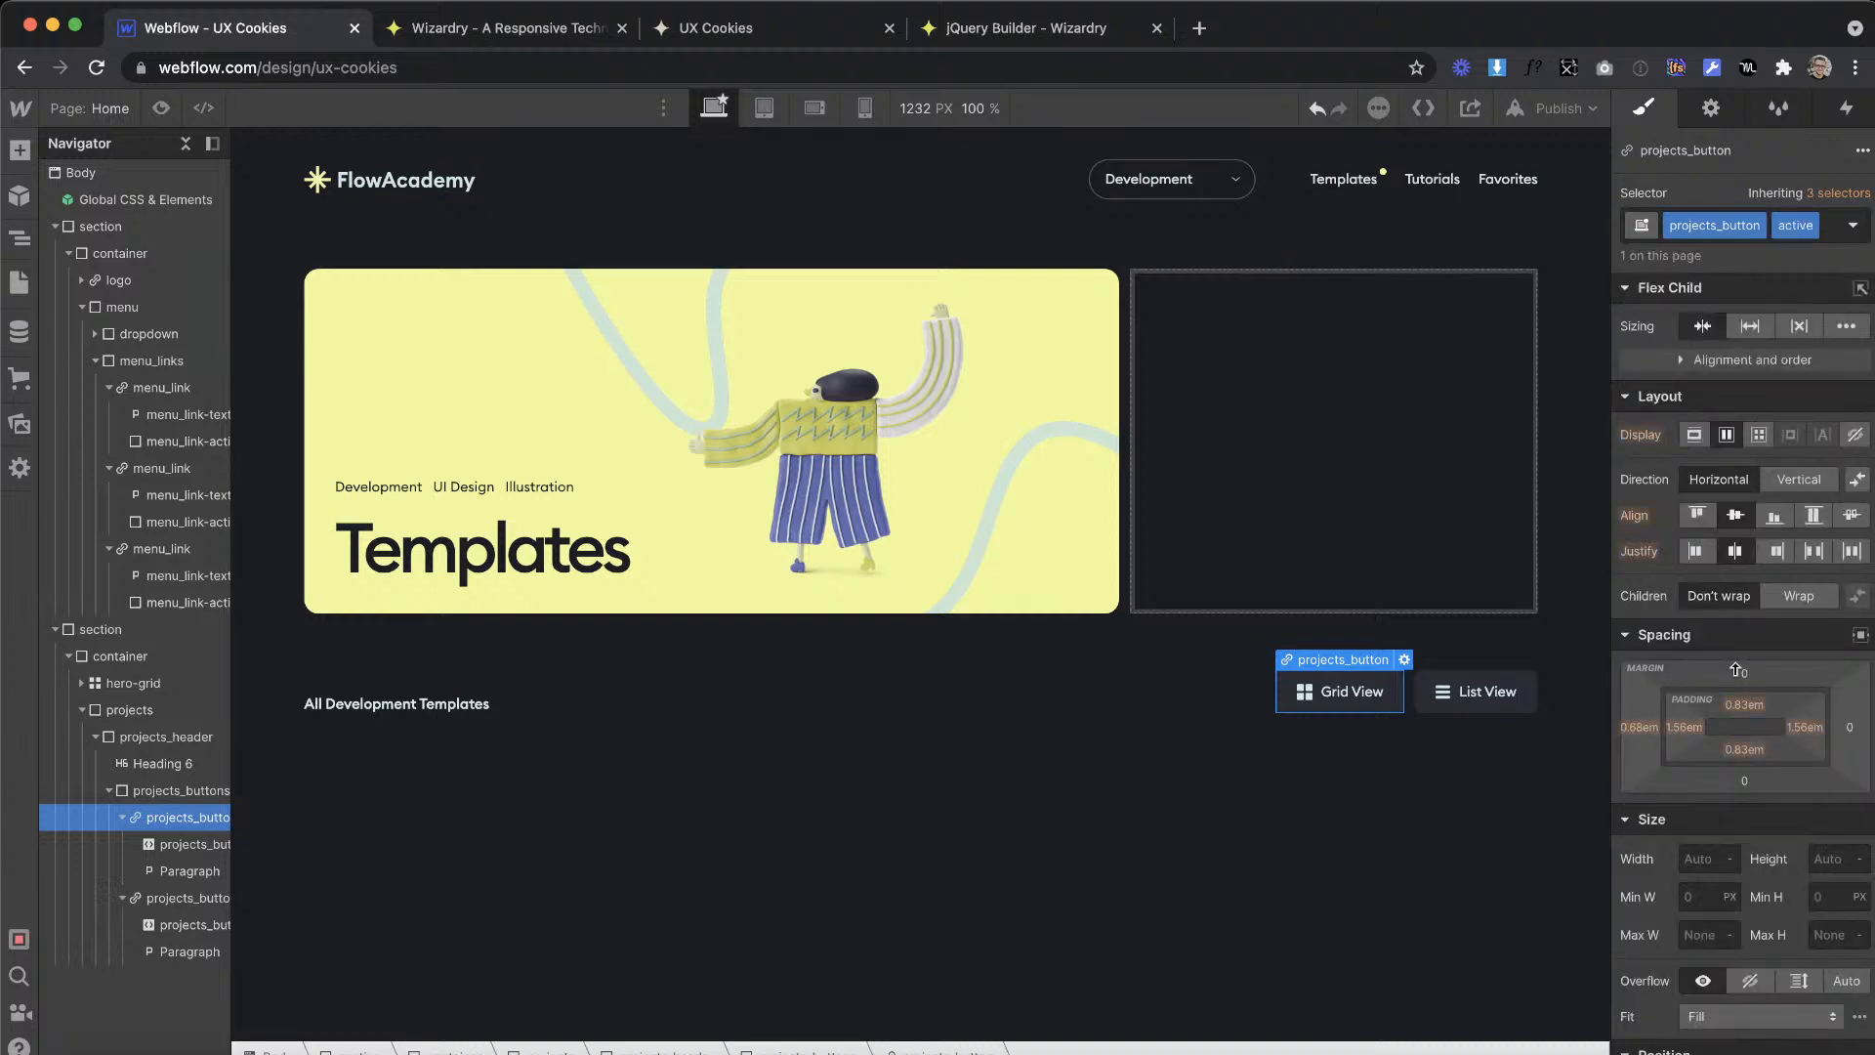
Step: Give the active projects_button the Blue swatch as background color and the black swatch as text color
scroll(1738, 673, "down", 10)
left_click(1695, 458)
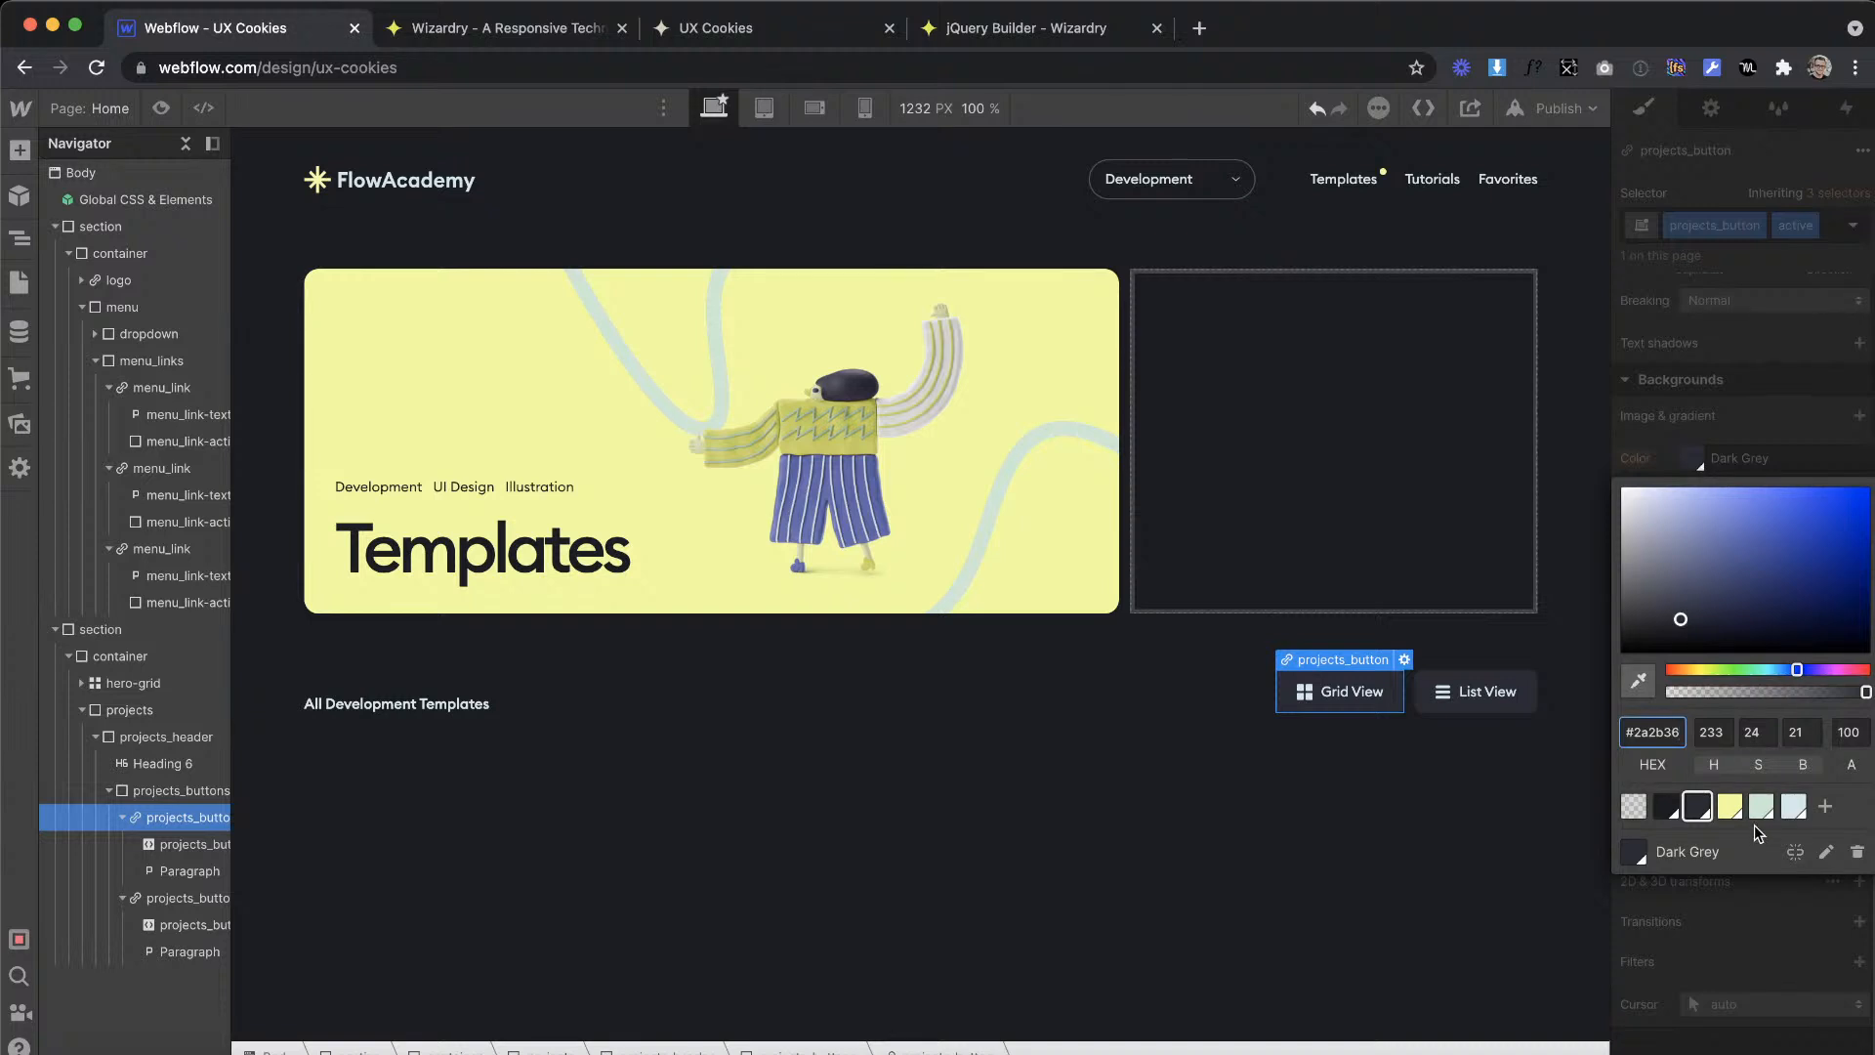
left_click(1793, 805)
scroll(1726, 433, "up", 2)
scroll(1725, 433, "up", 2)
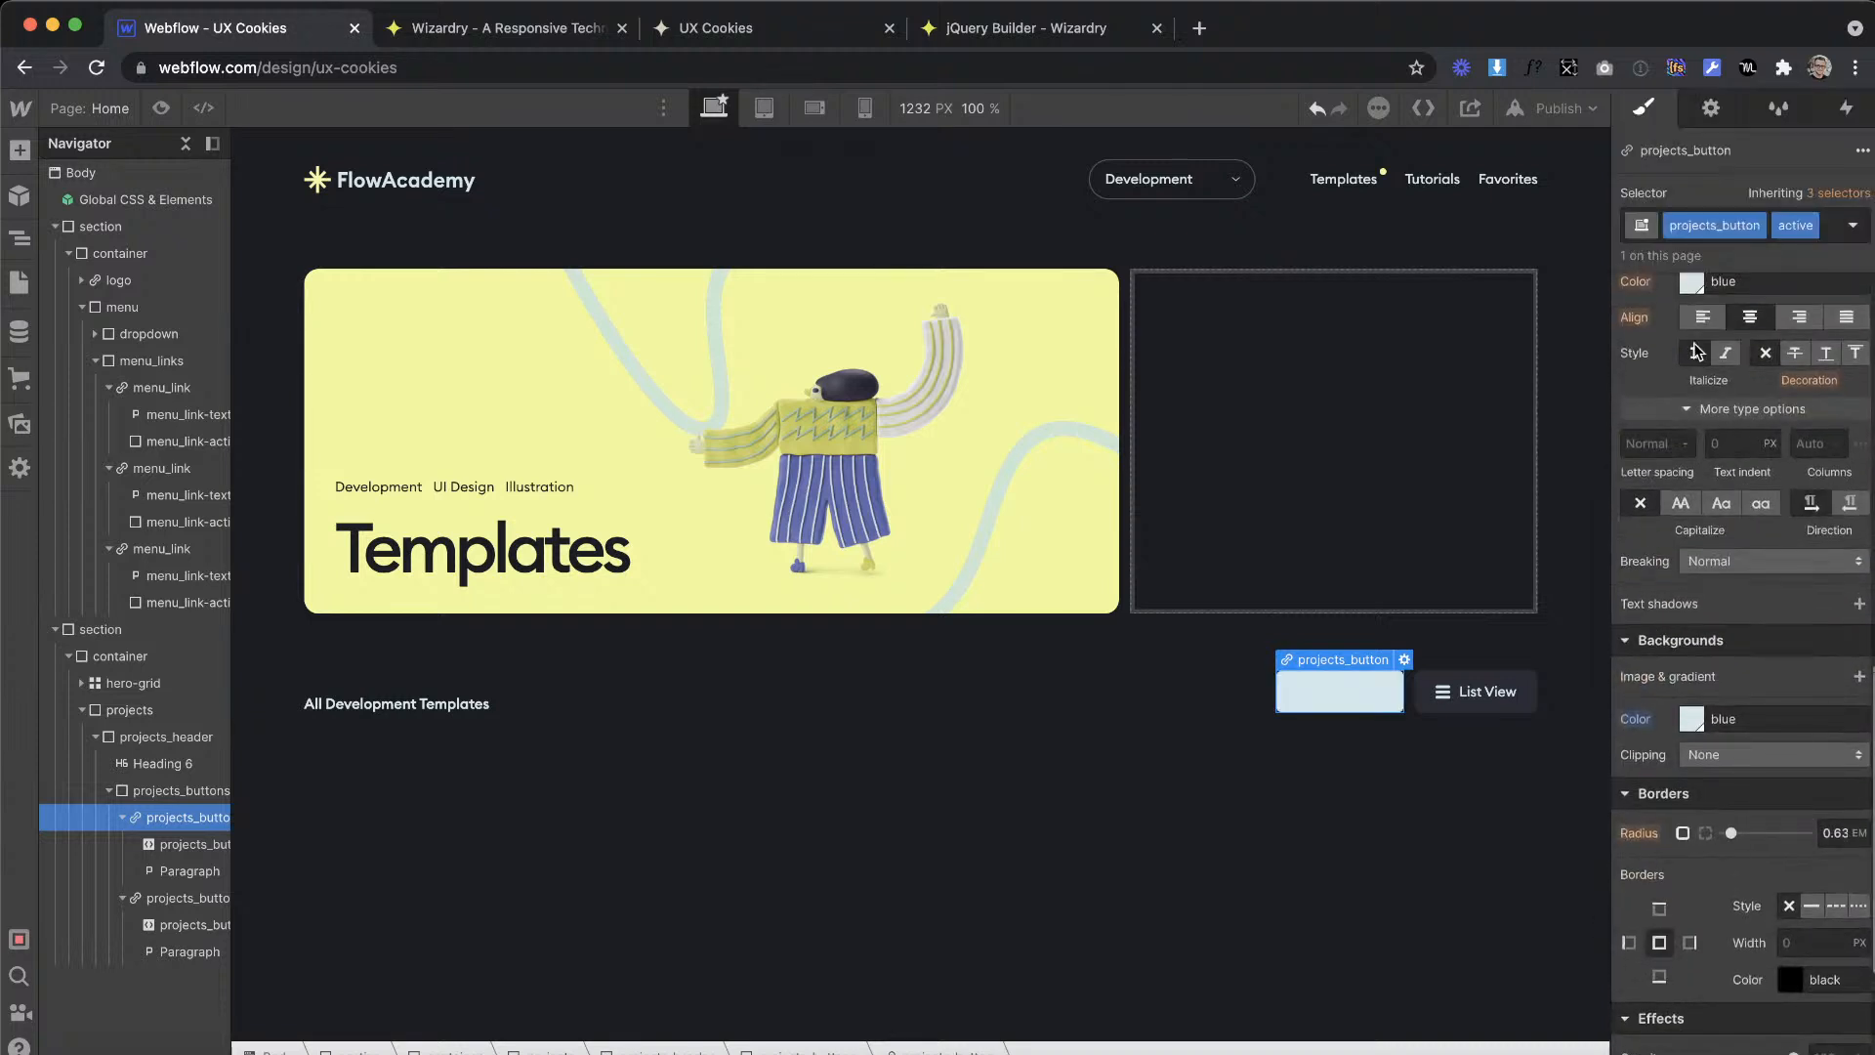
left_click(1692, 281)
left_click(1675, 674)
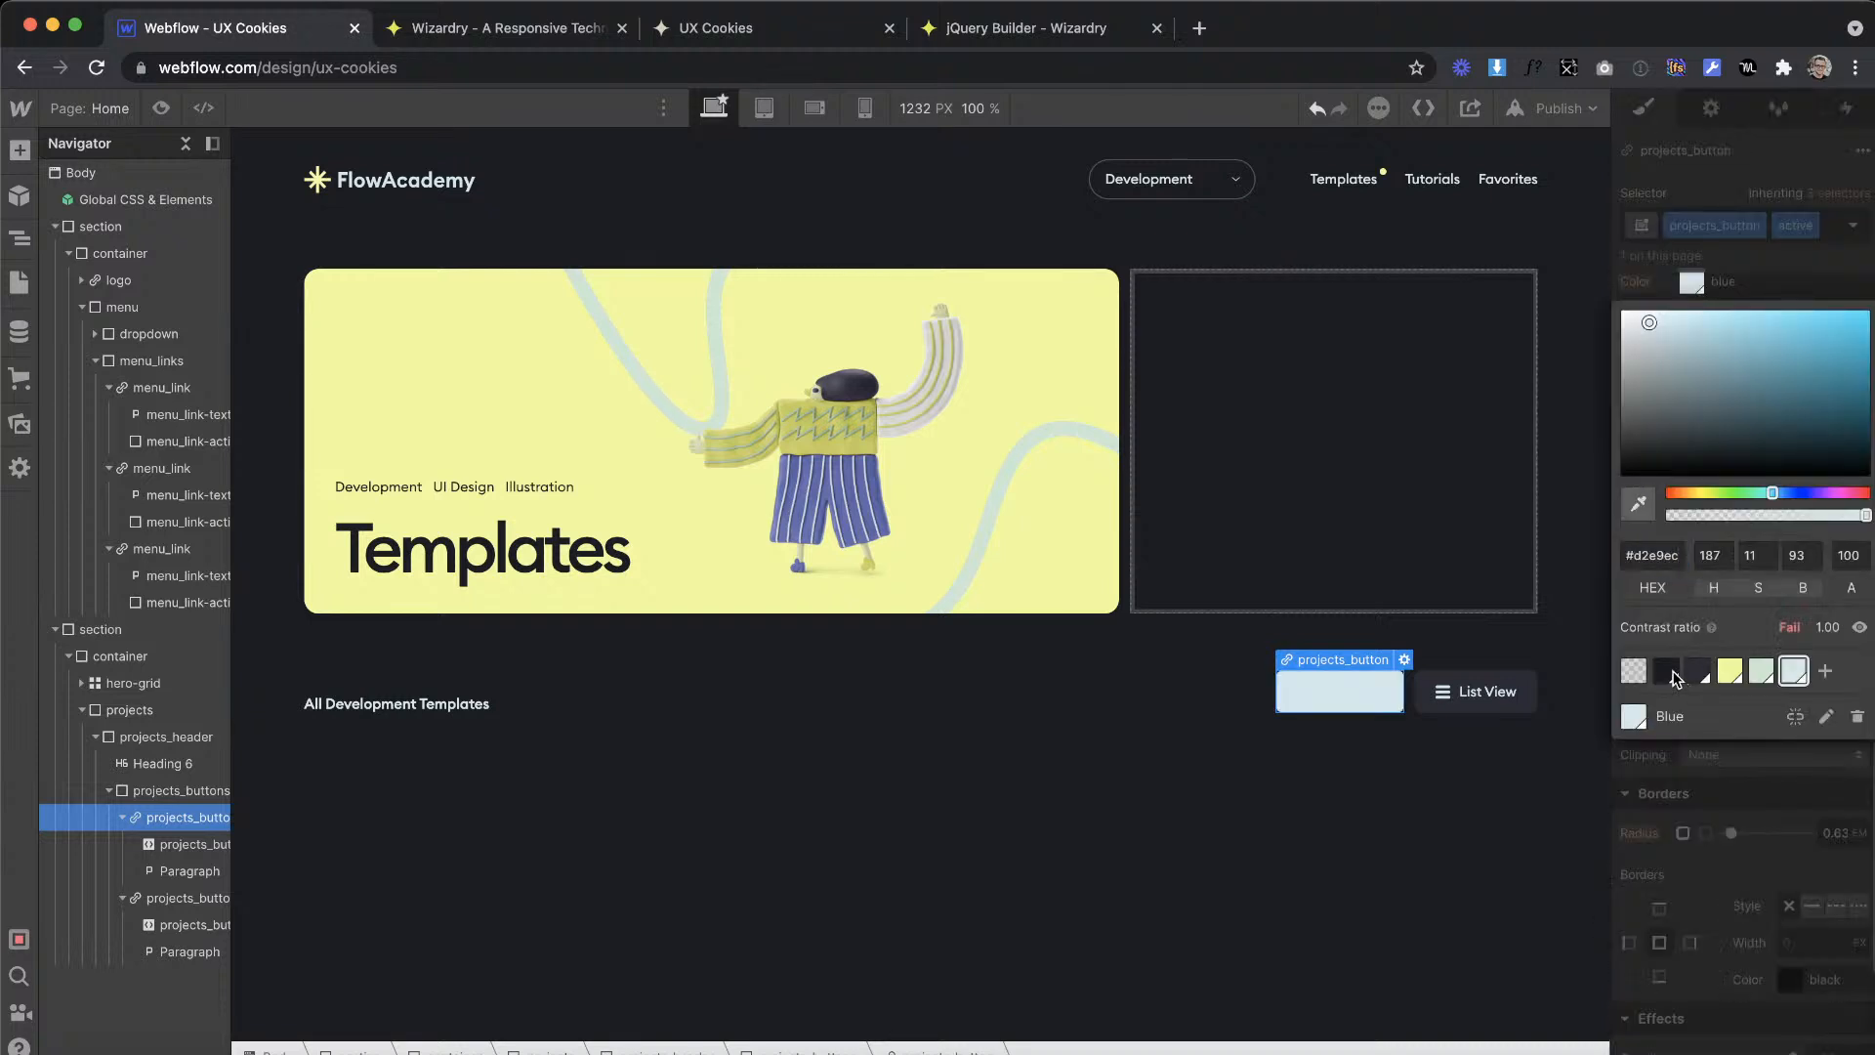
left_click(1784, 259)
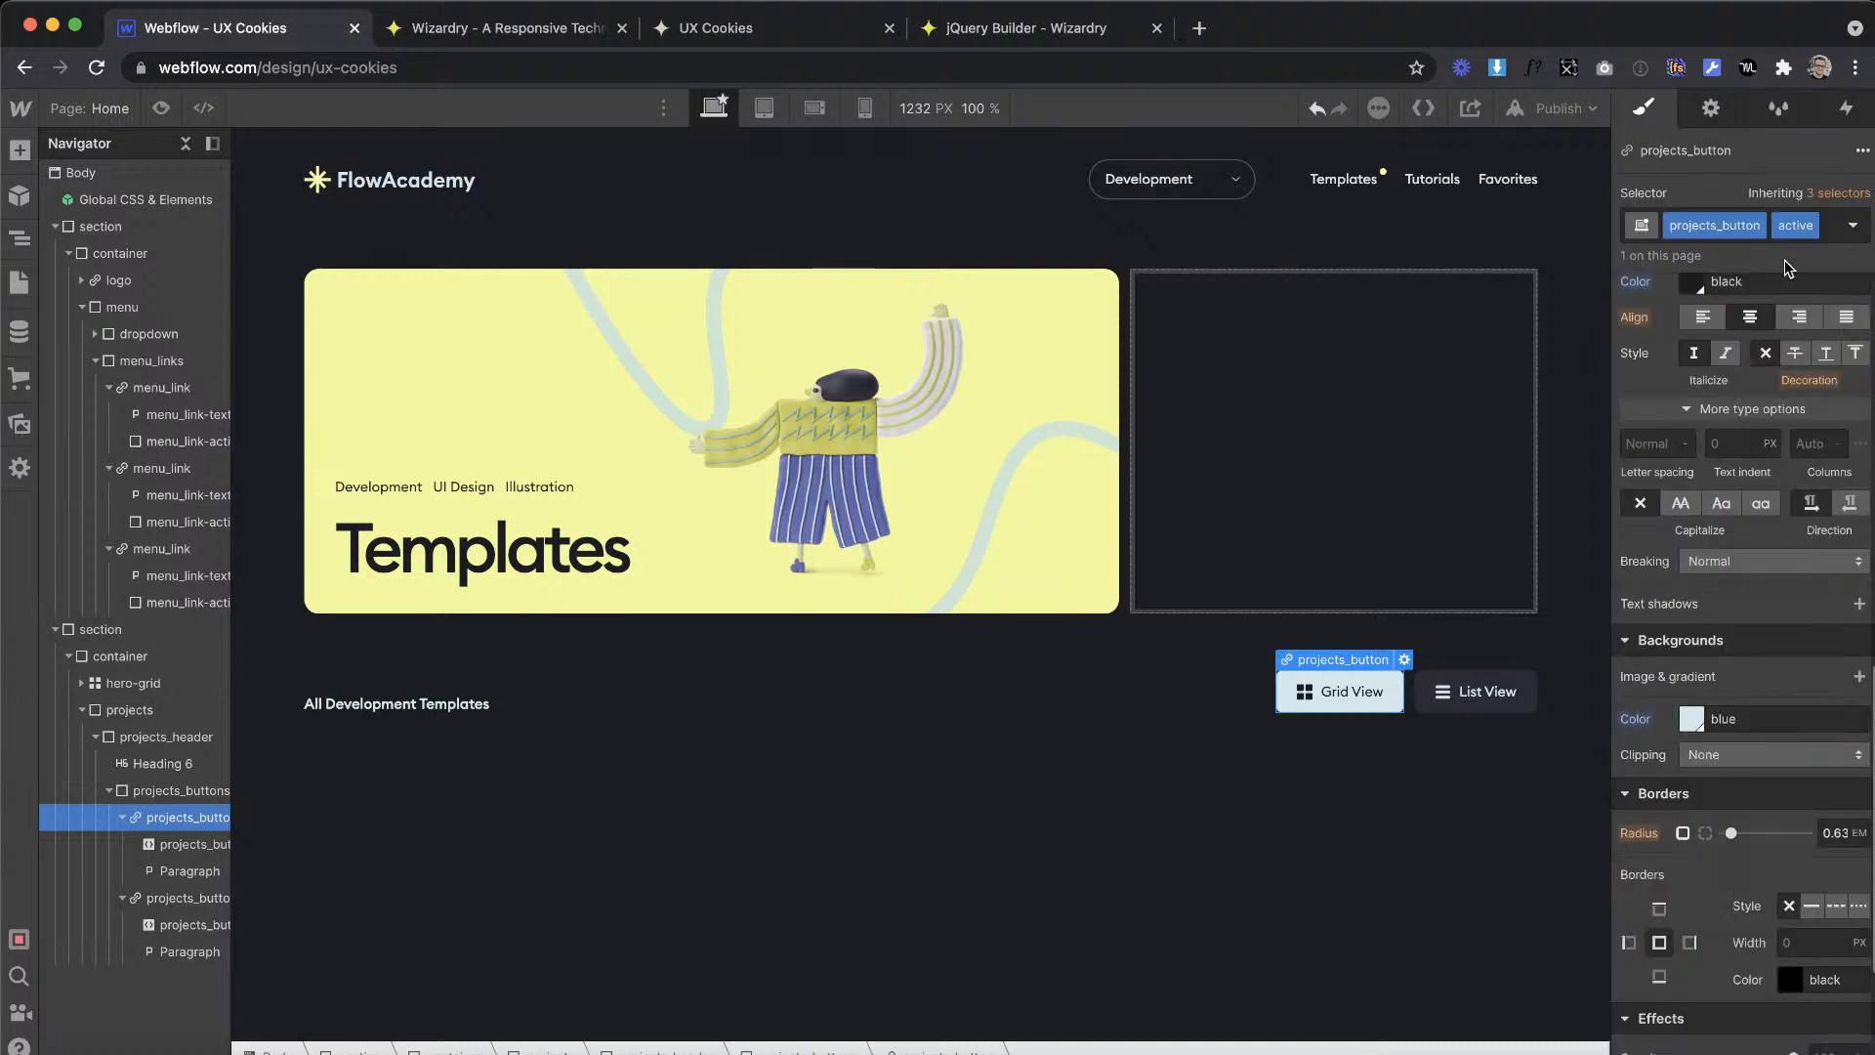
Step: Add a 200 ms transition for all properties to the projects_button class, using the List View button
left_click(1502, 690)
scroll(1746, 806, "down", 3)
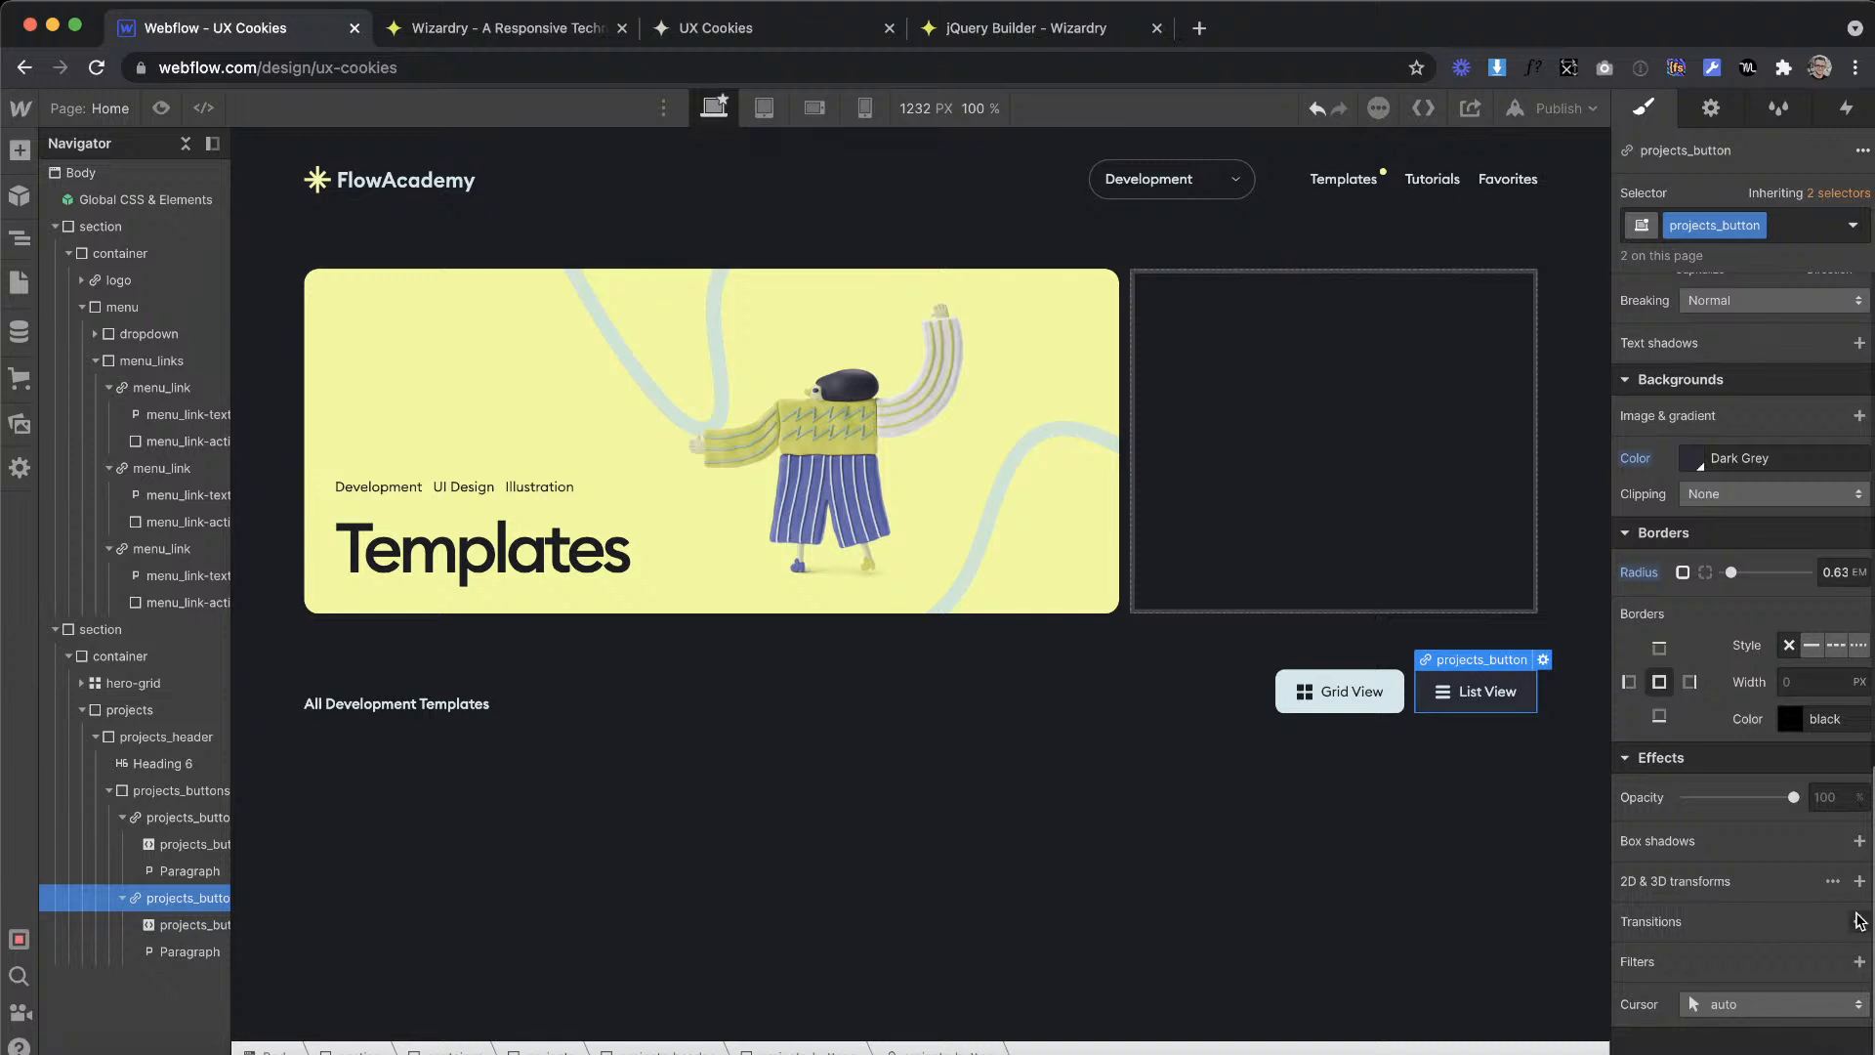
left_click(1860, 920)
left_click(1759, 820)
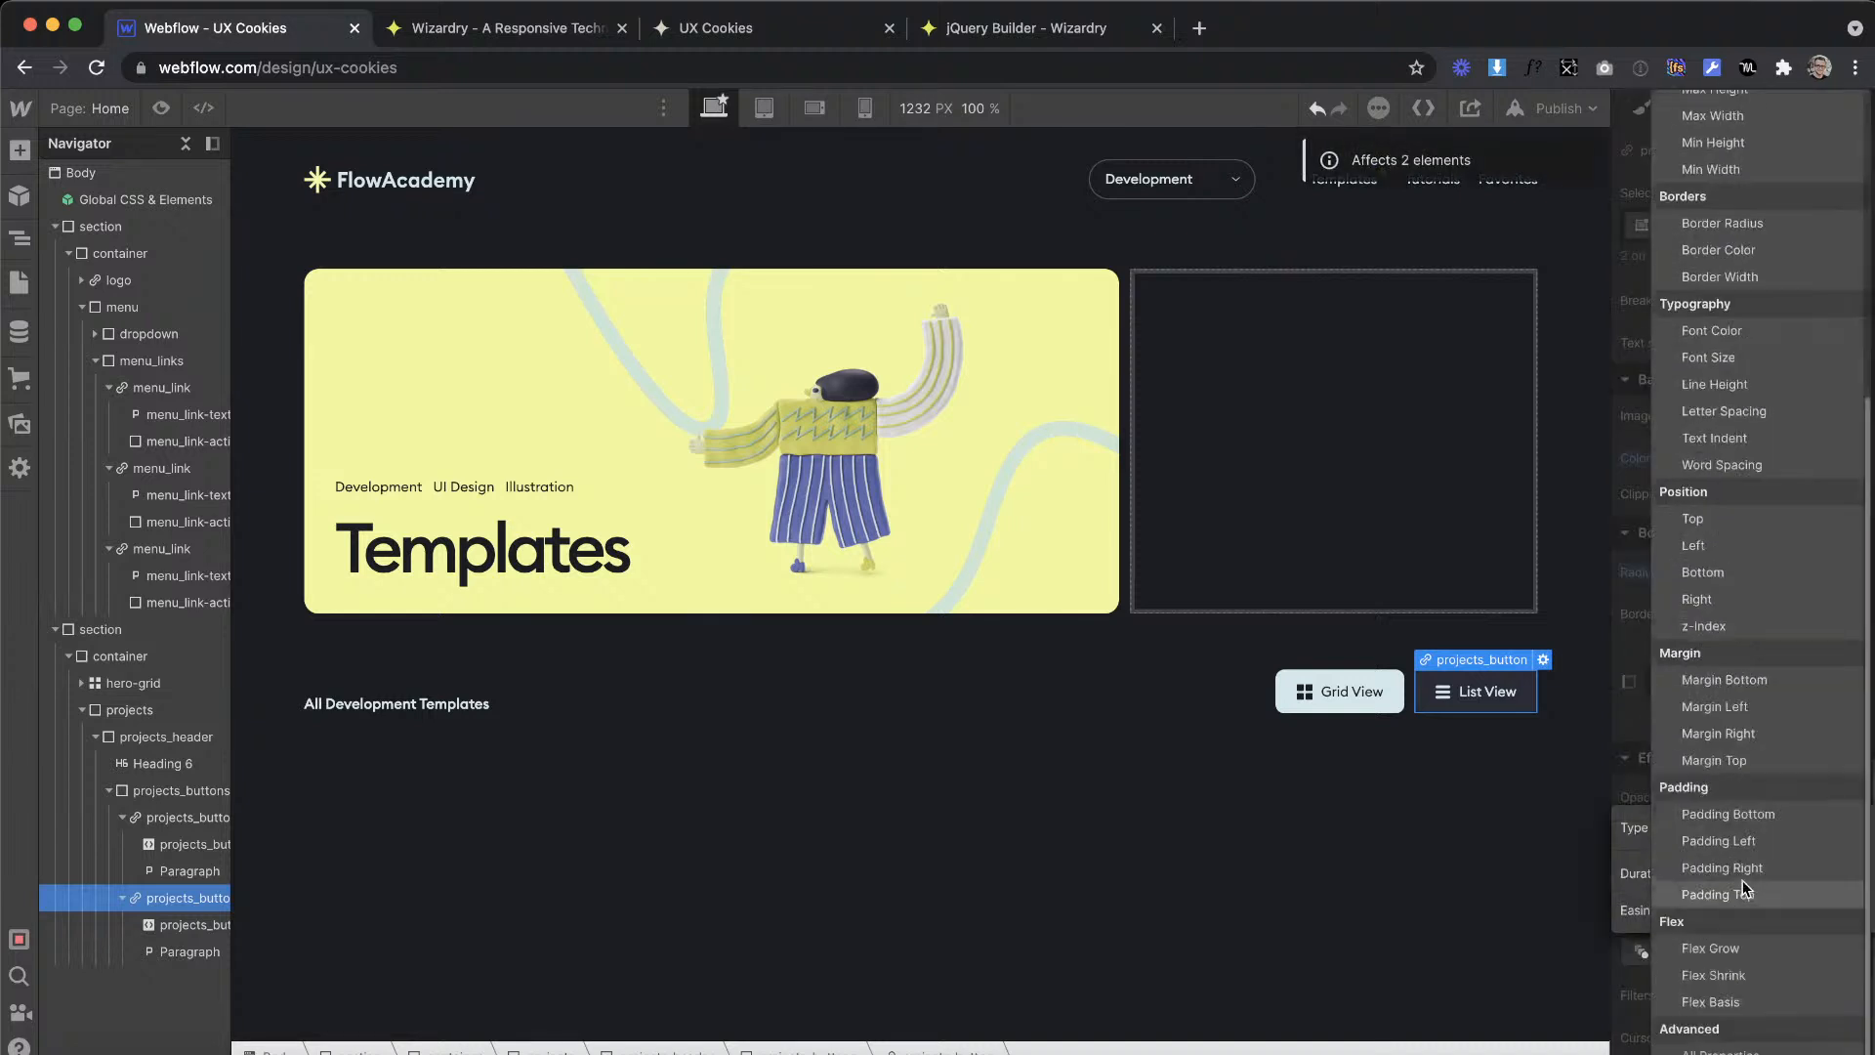
left_click(1727, 1050)
left_click(1714, 688)
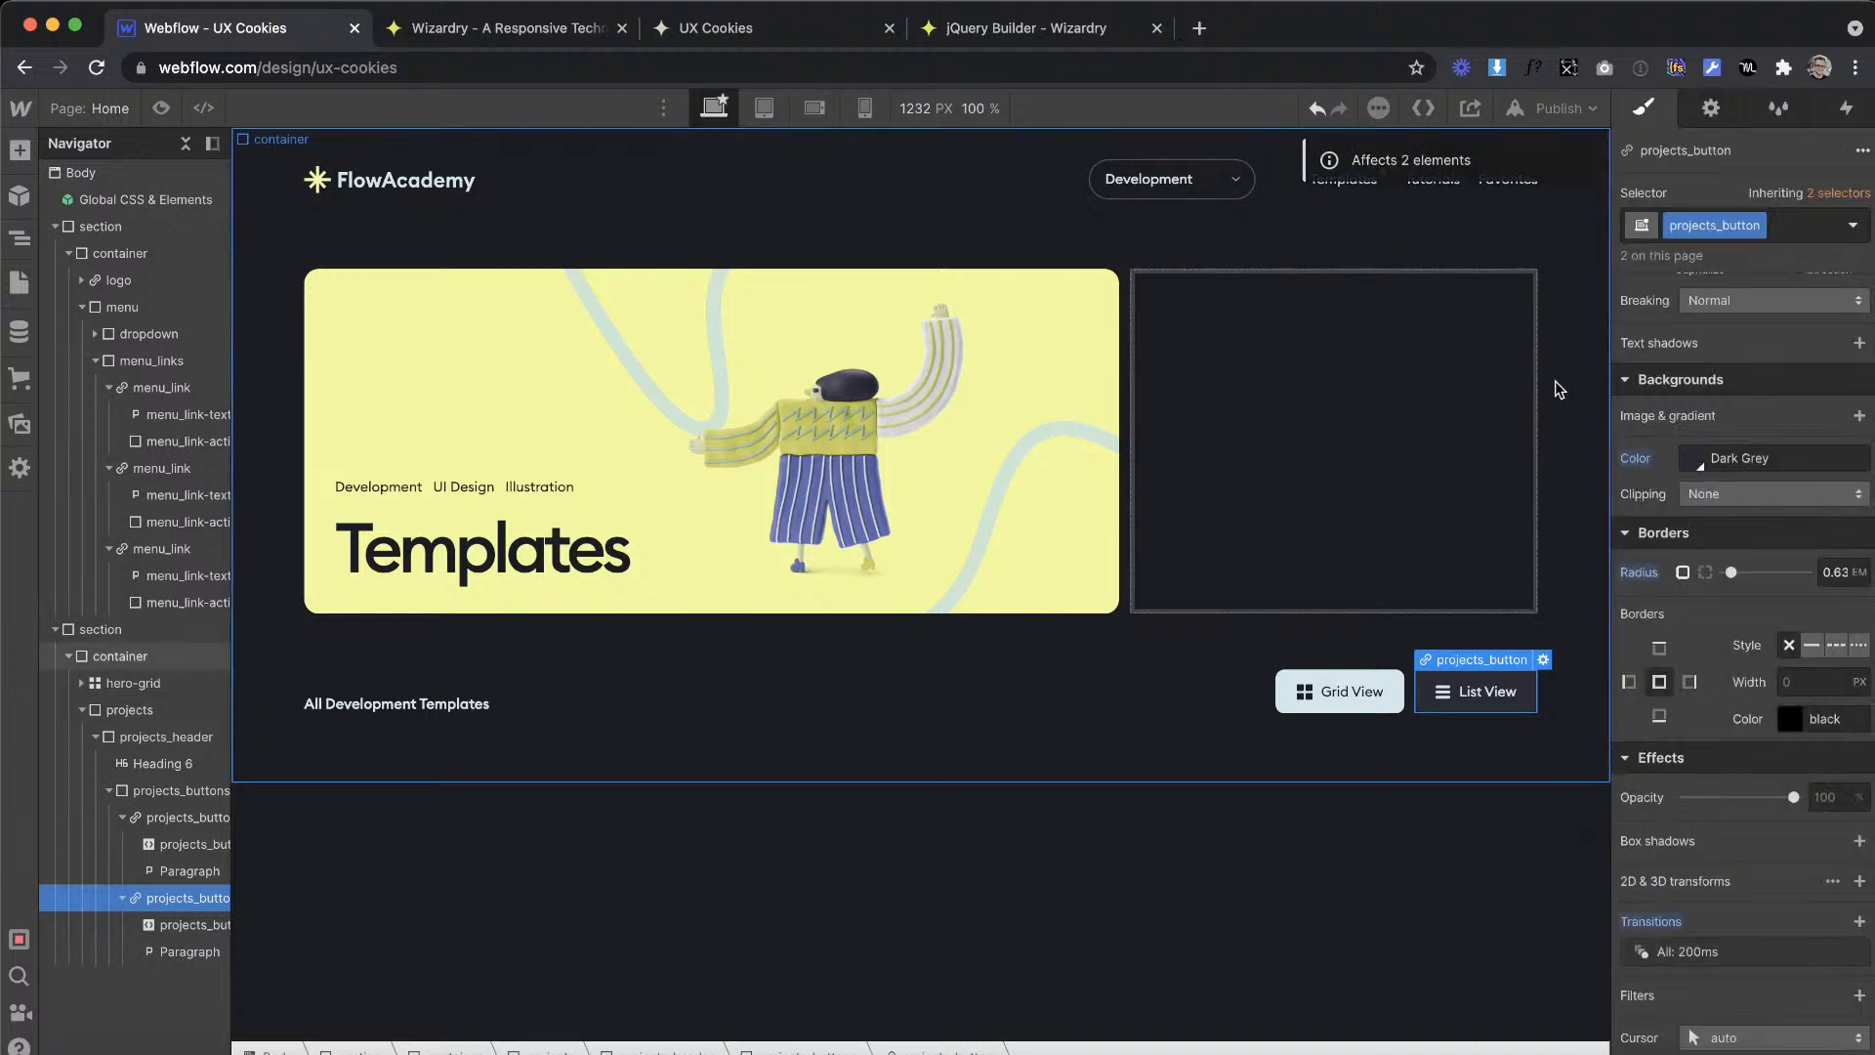
Step: Copy the projects_button class name and use it as the click trigger's class in the jQuery Builder
double_click(1695, 224)
key("super+c")
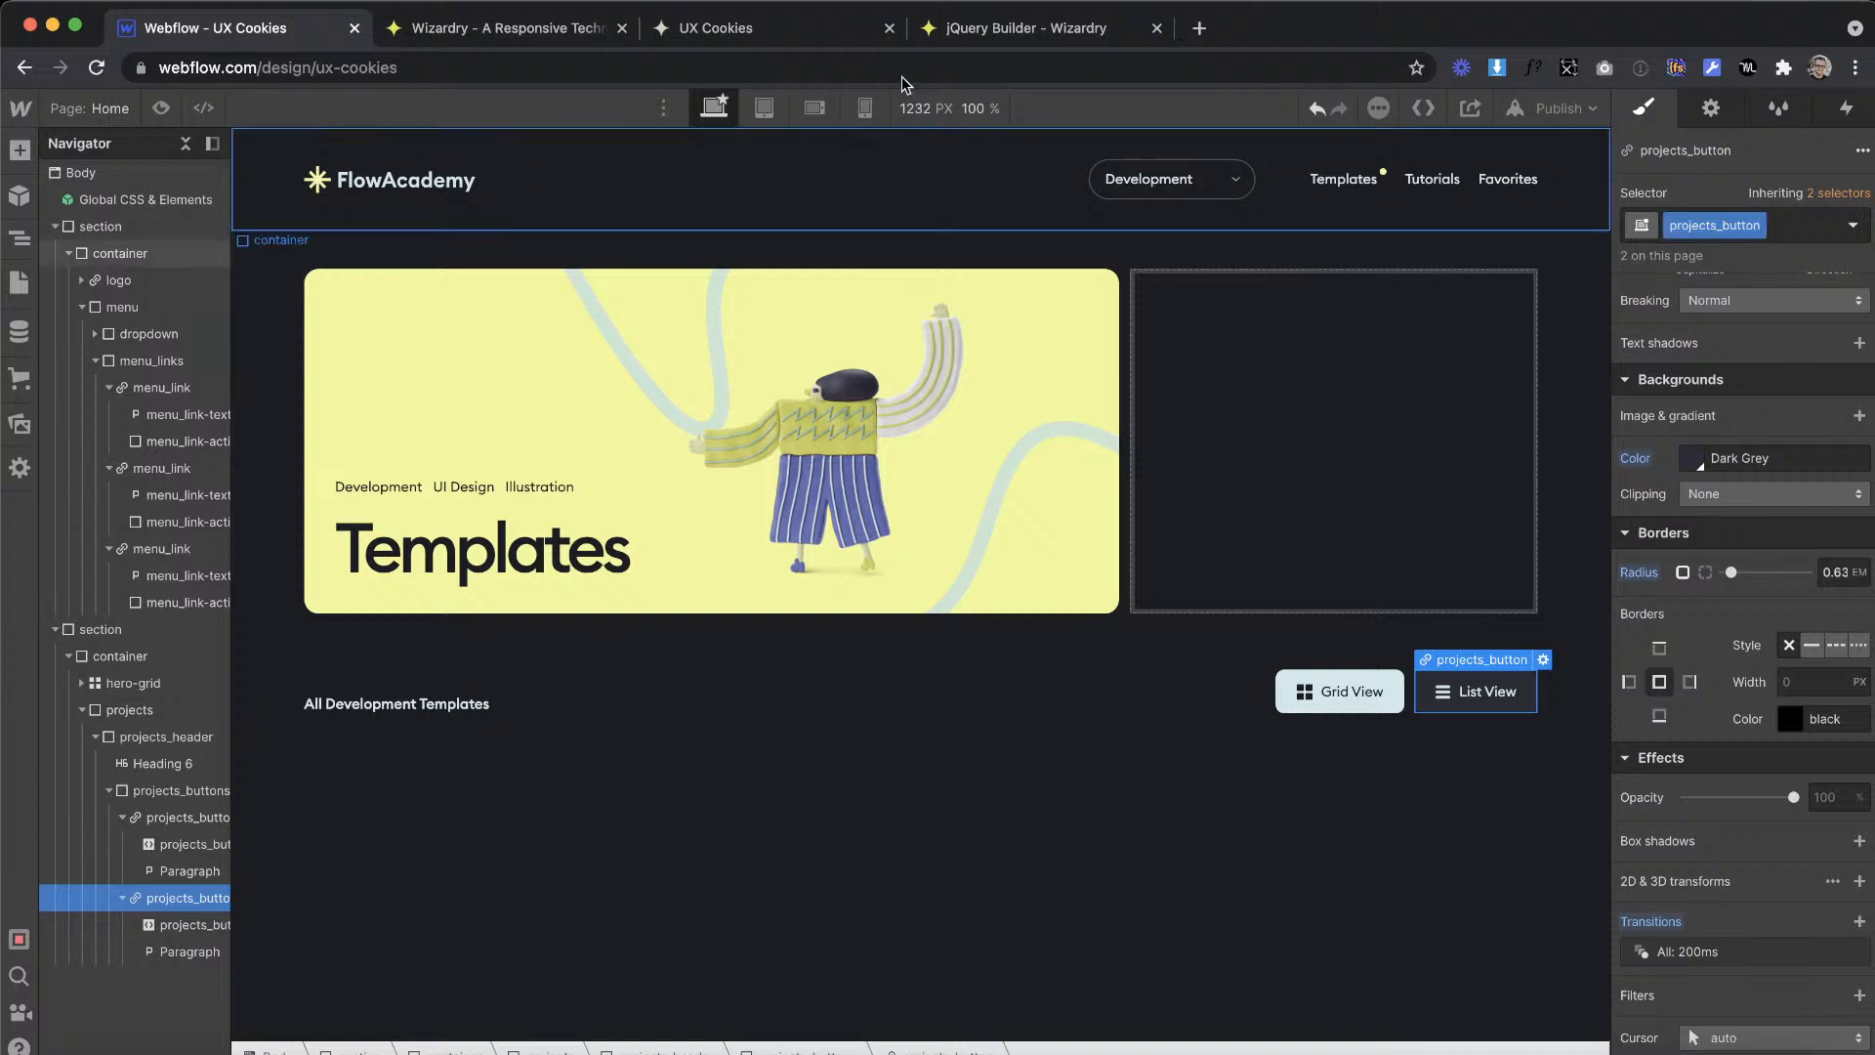
left_click(1056, 33)
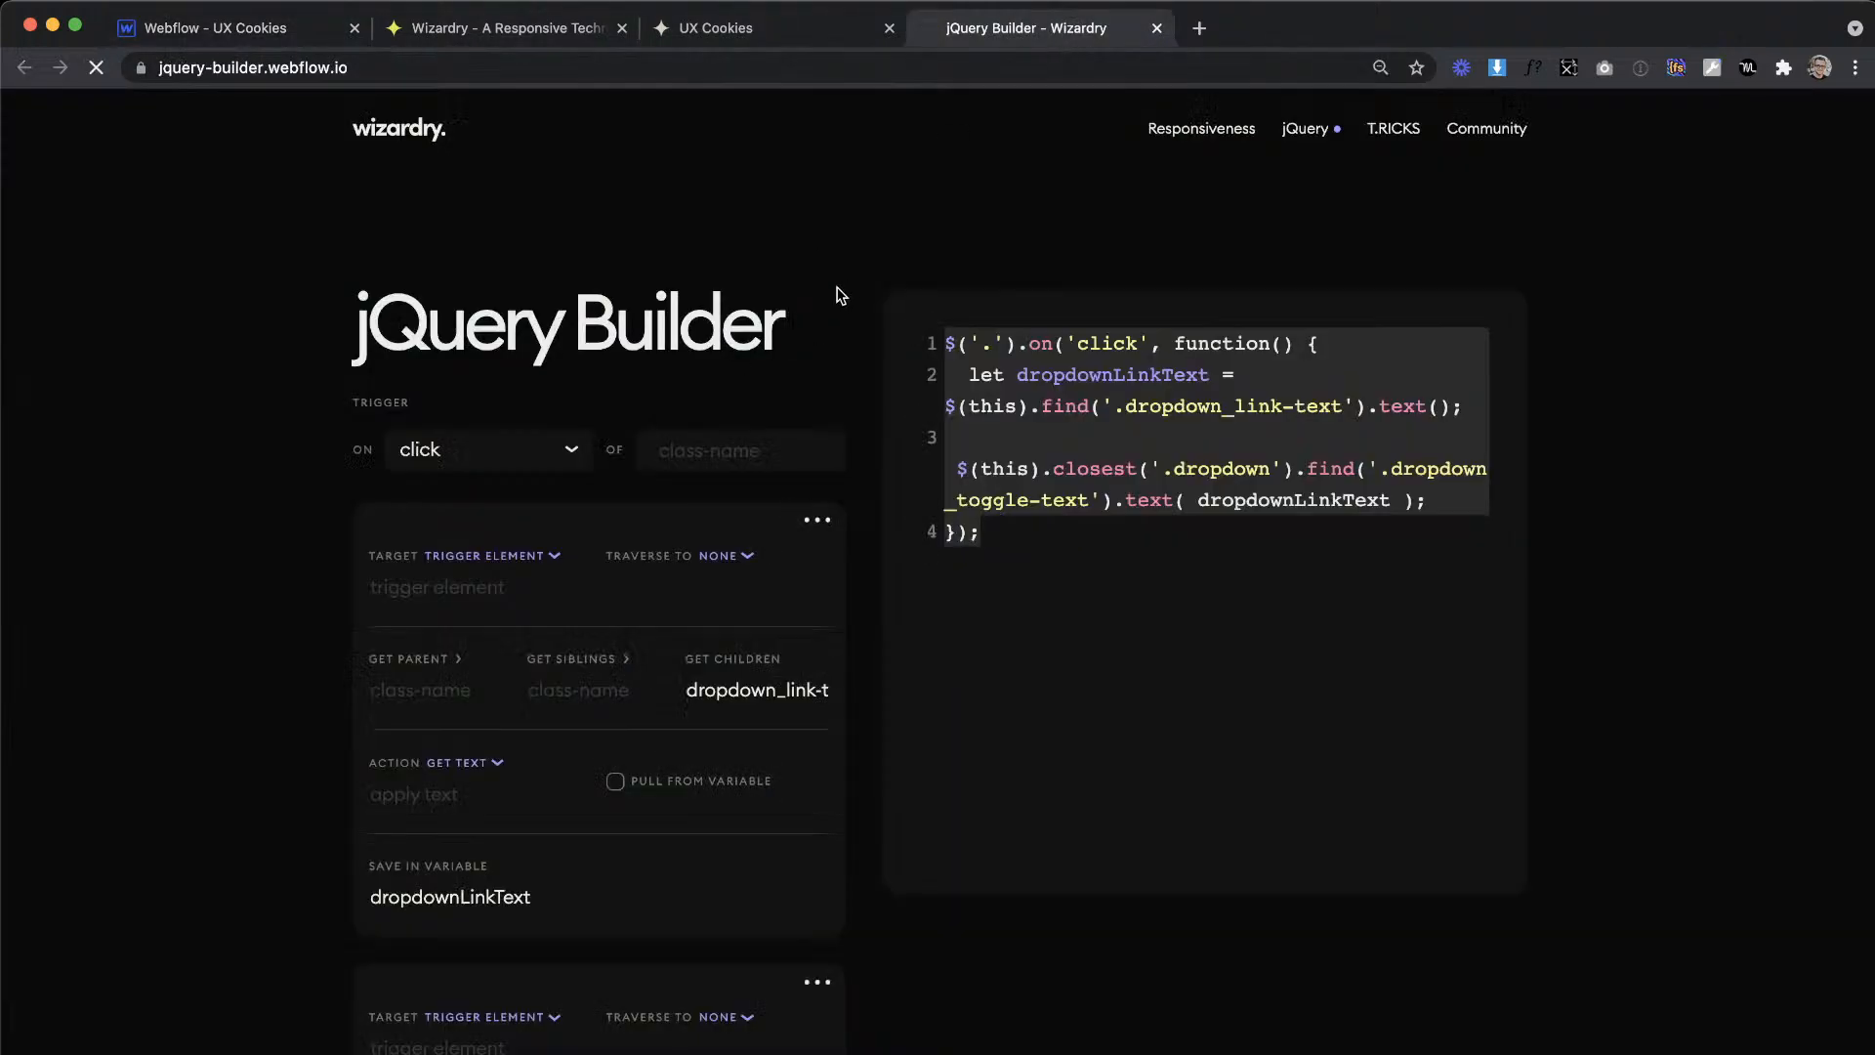
left_click(703, 444)
key("super+v")
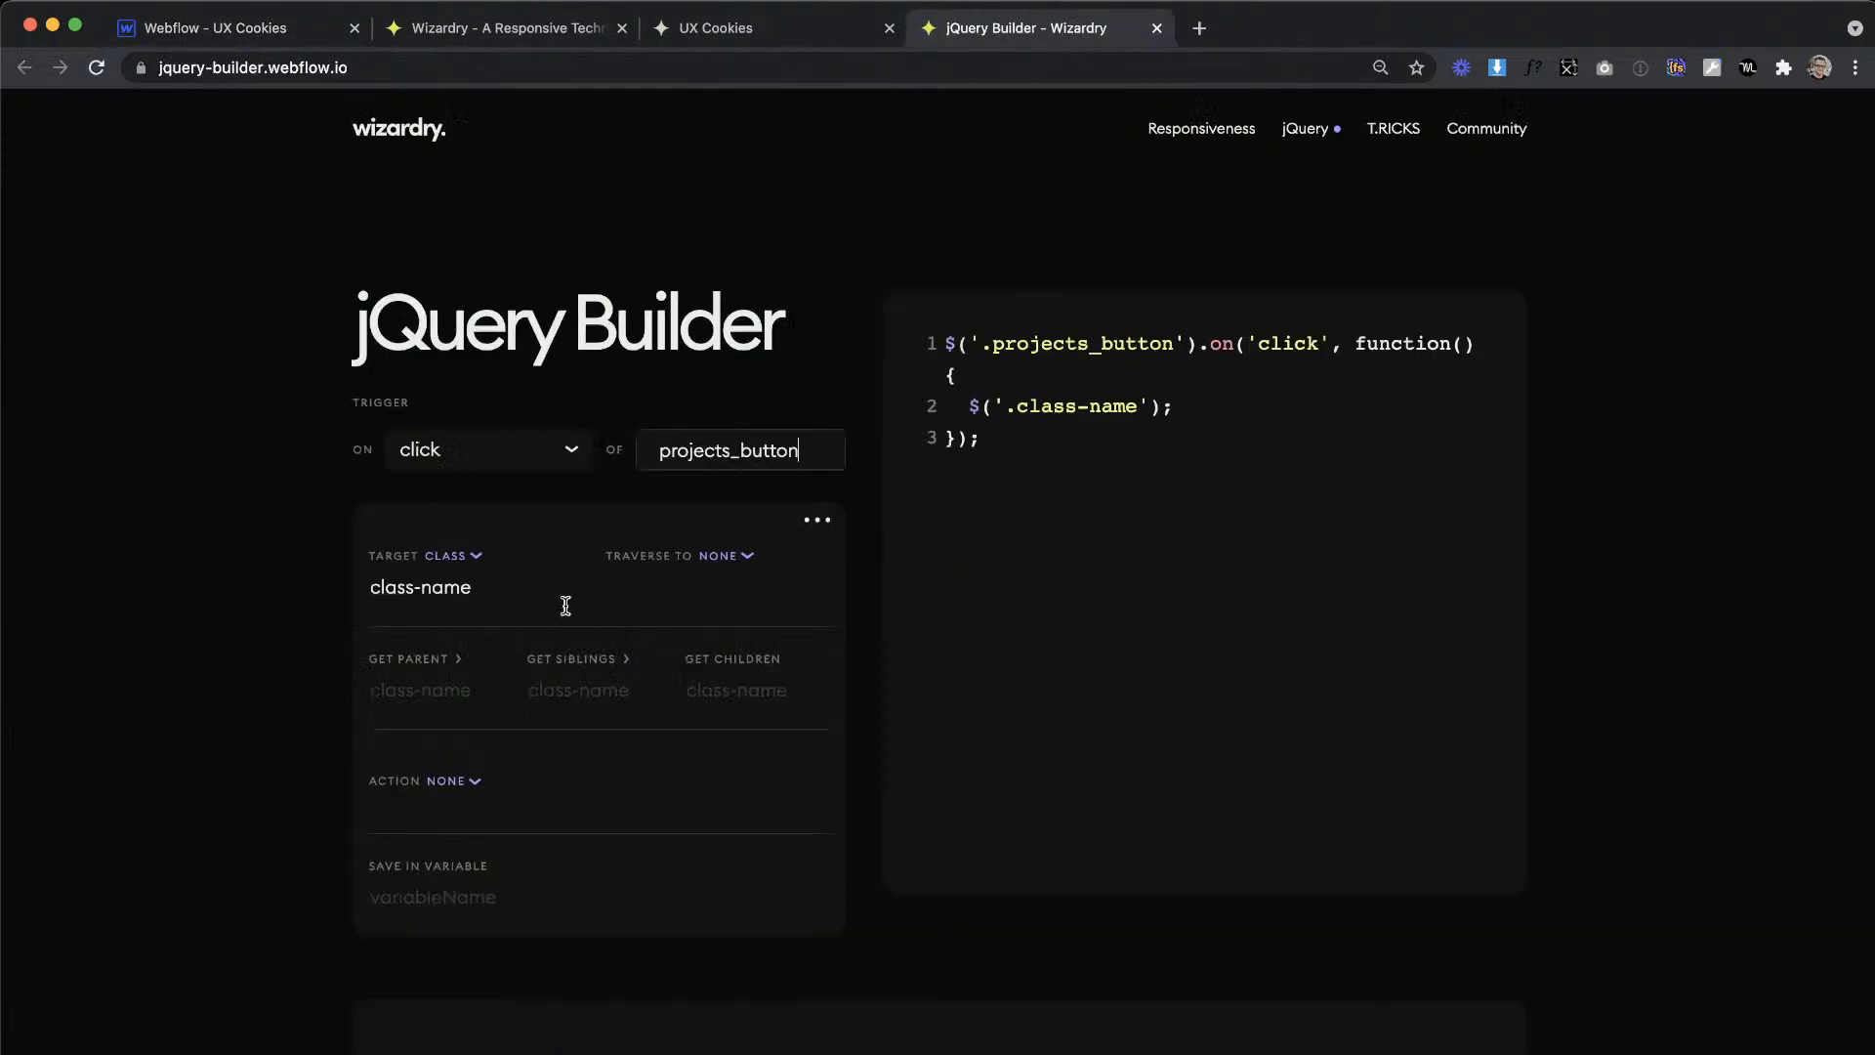
Step: Target the trigger element and get its siblings with the class projects_button.active, checking the active combo class in Webflow
left_click(469, 566)
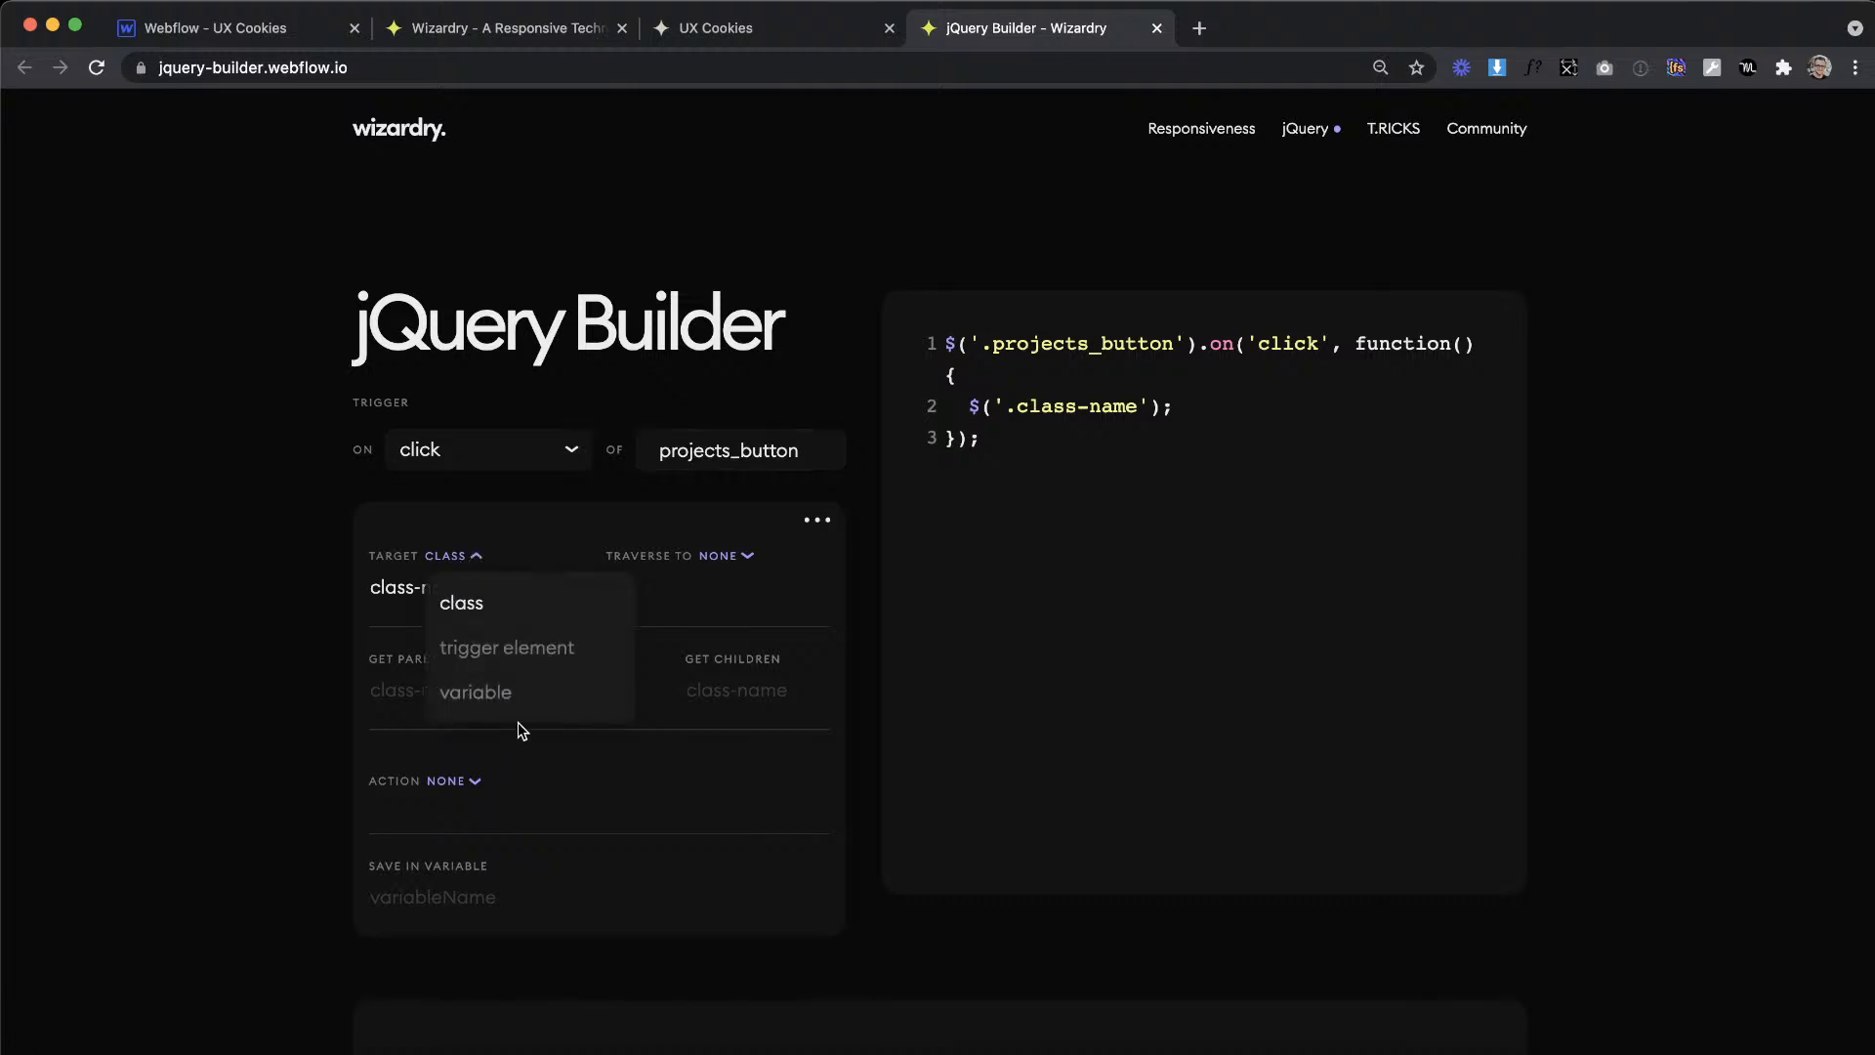
left_click(529, 664)
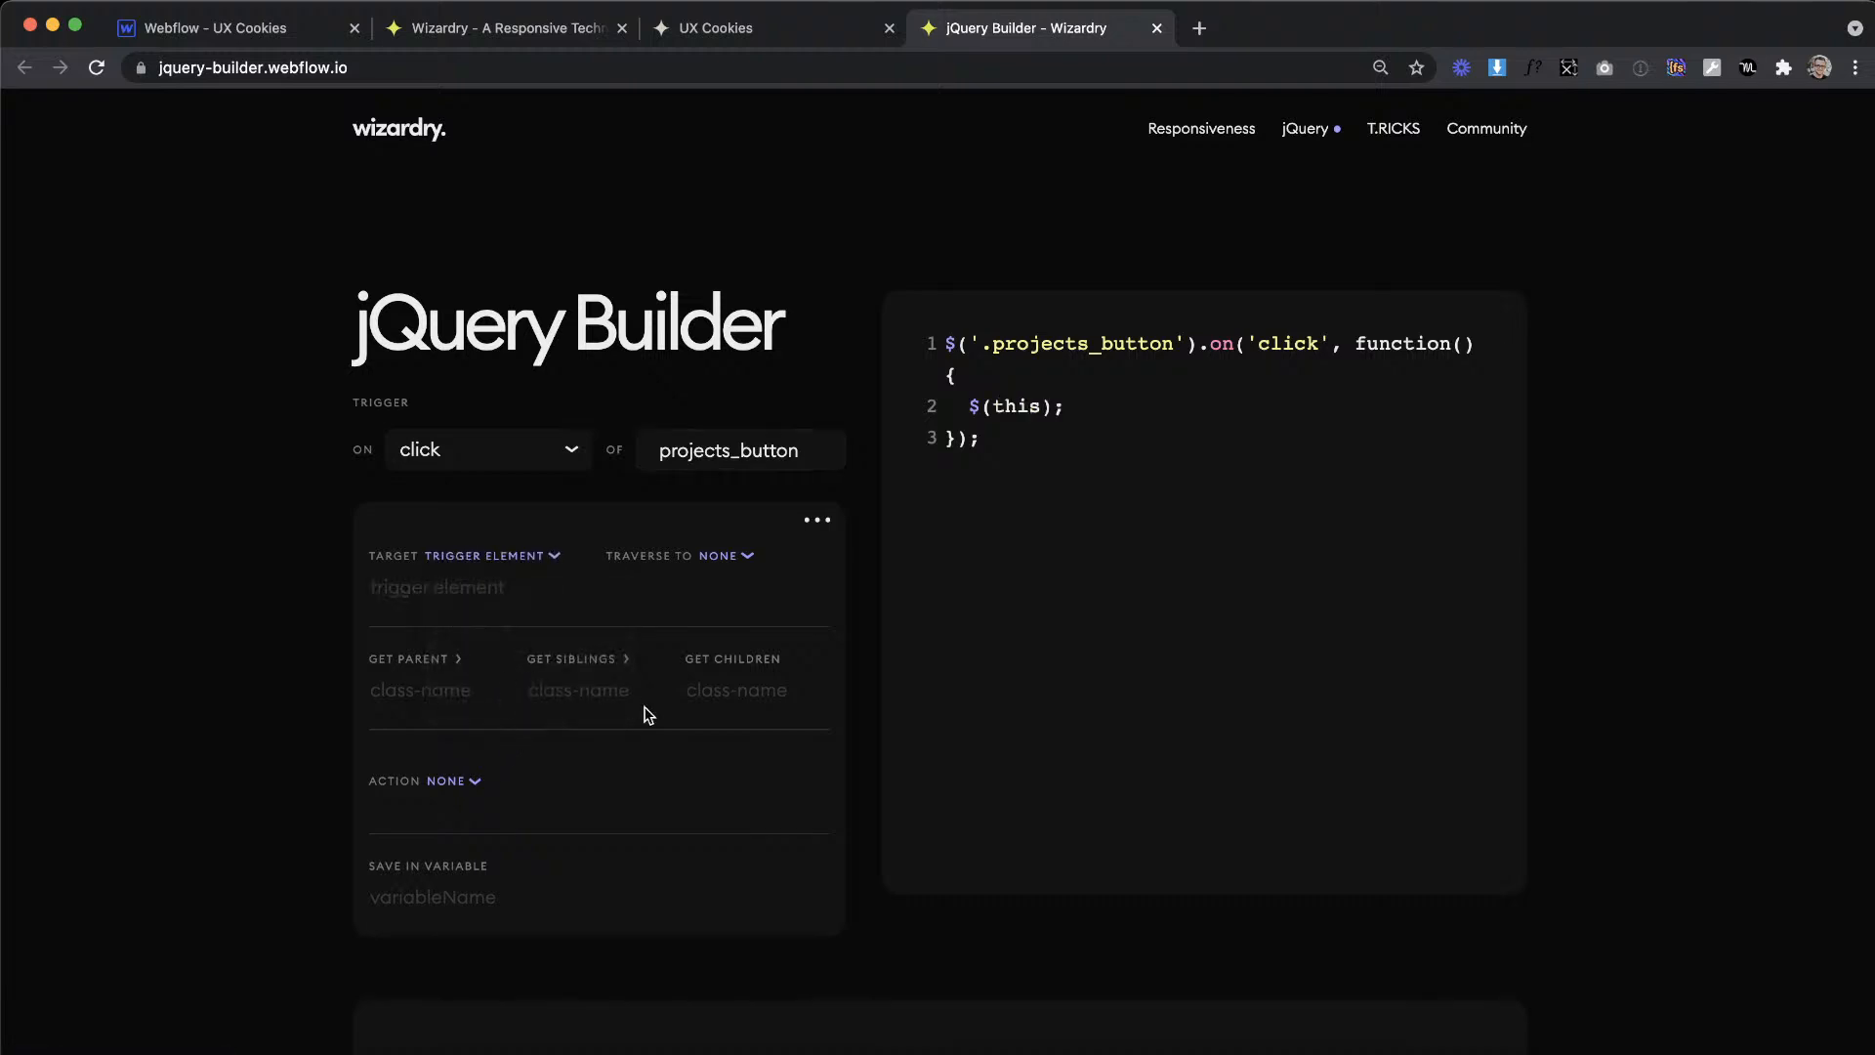
key("super+v")
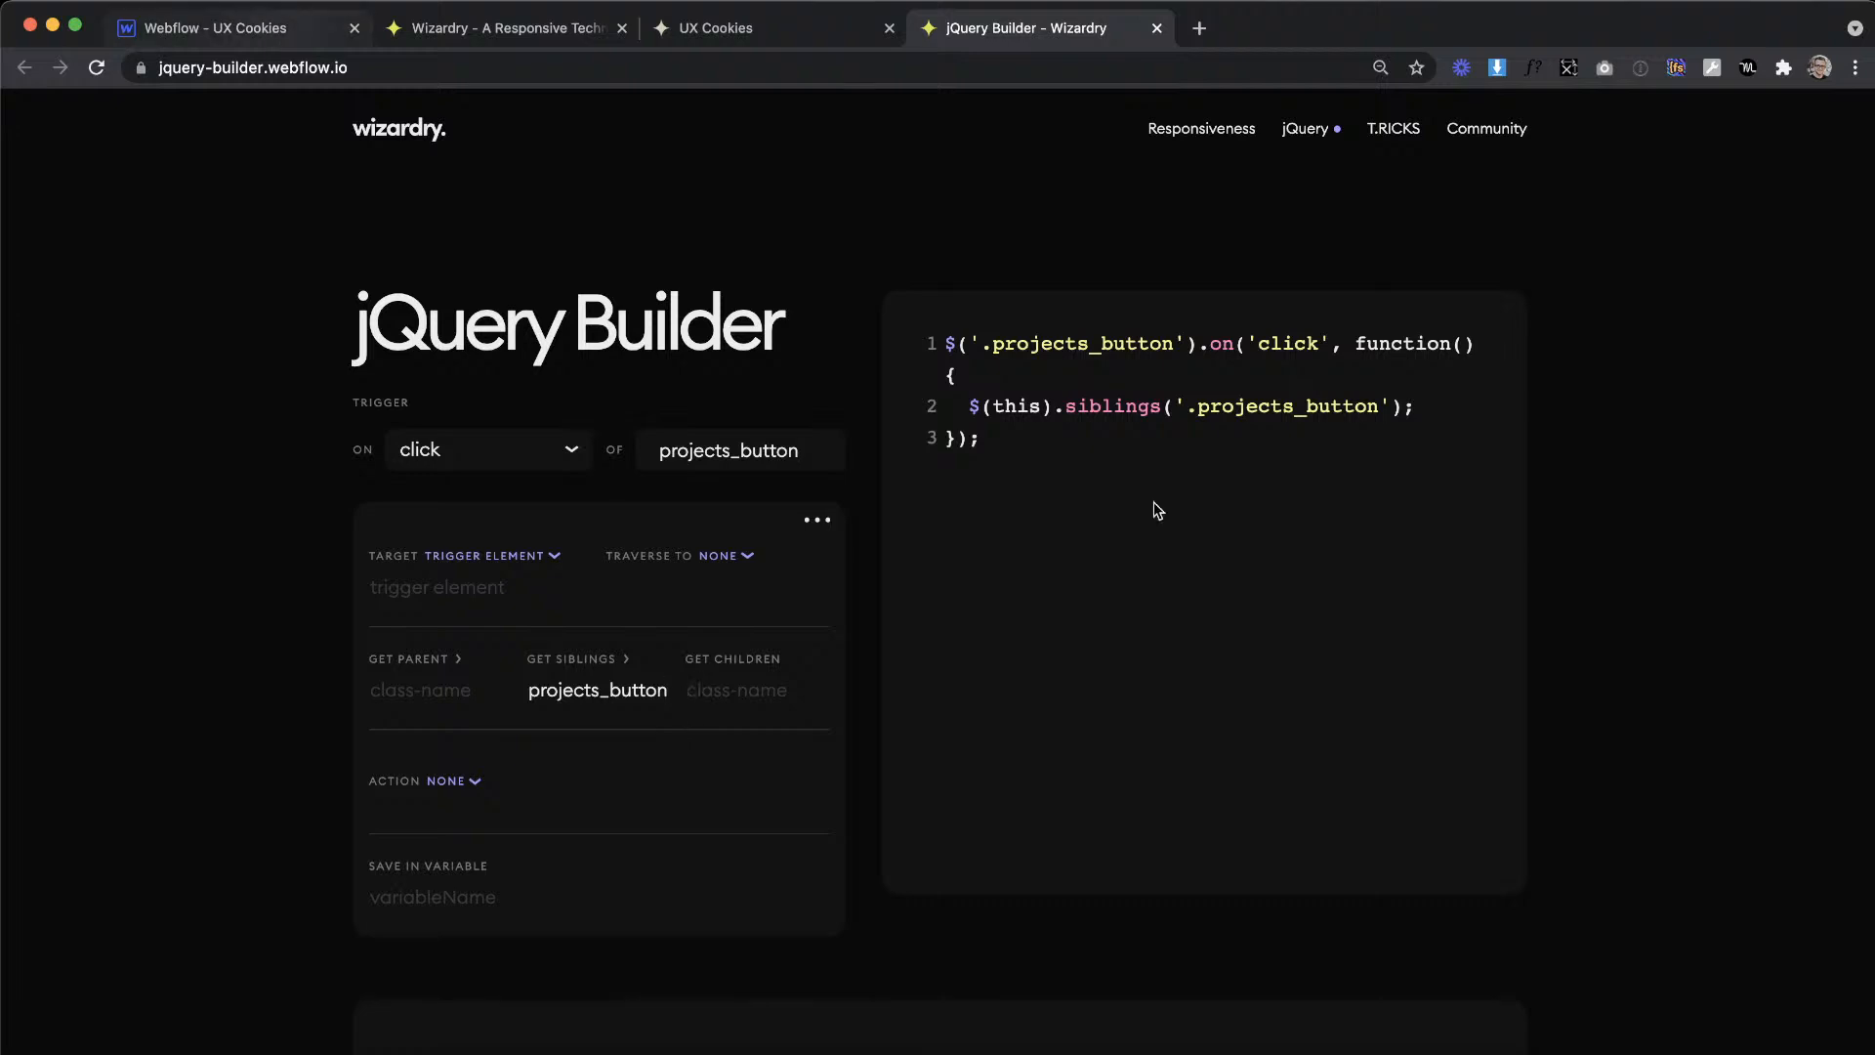
key("super+1")
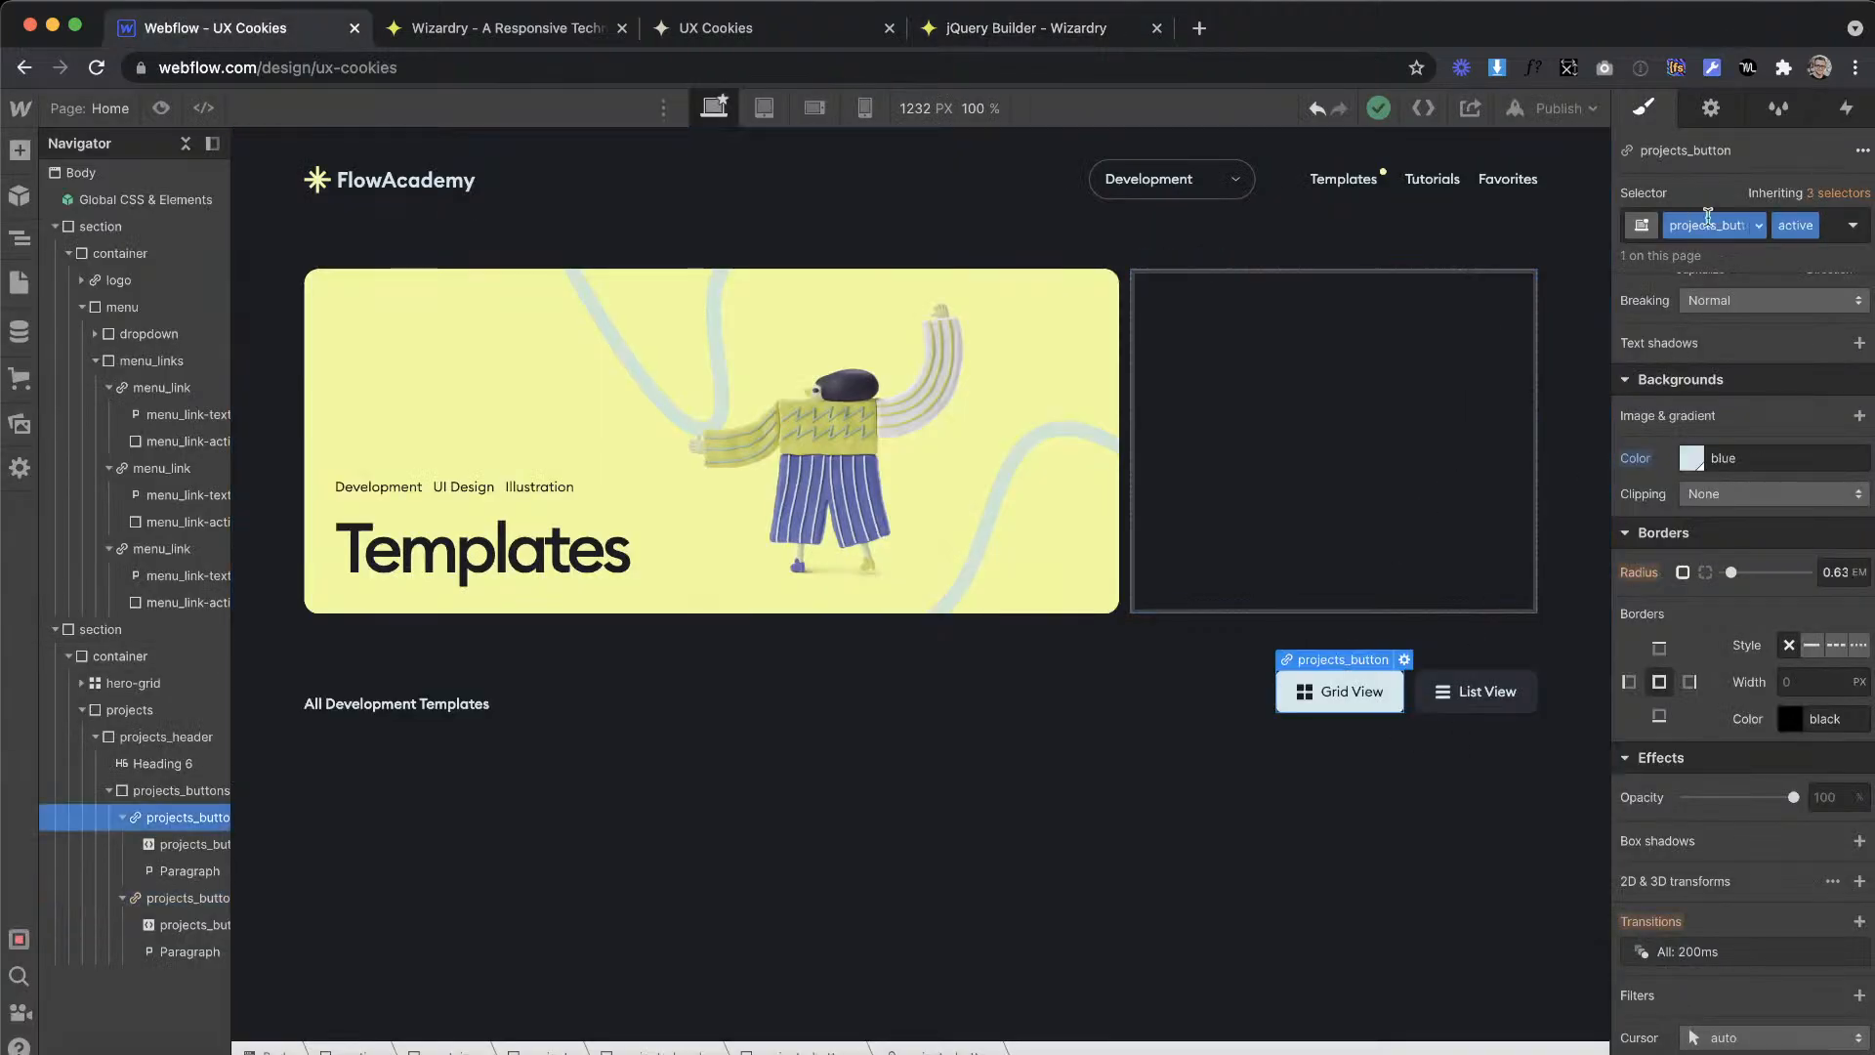
left_click(1026, 27)
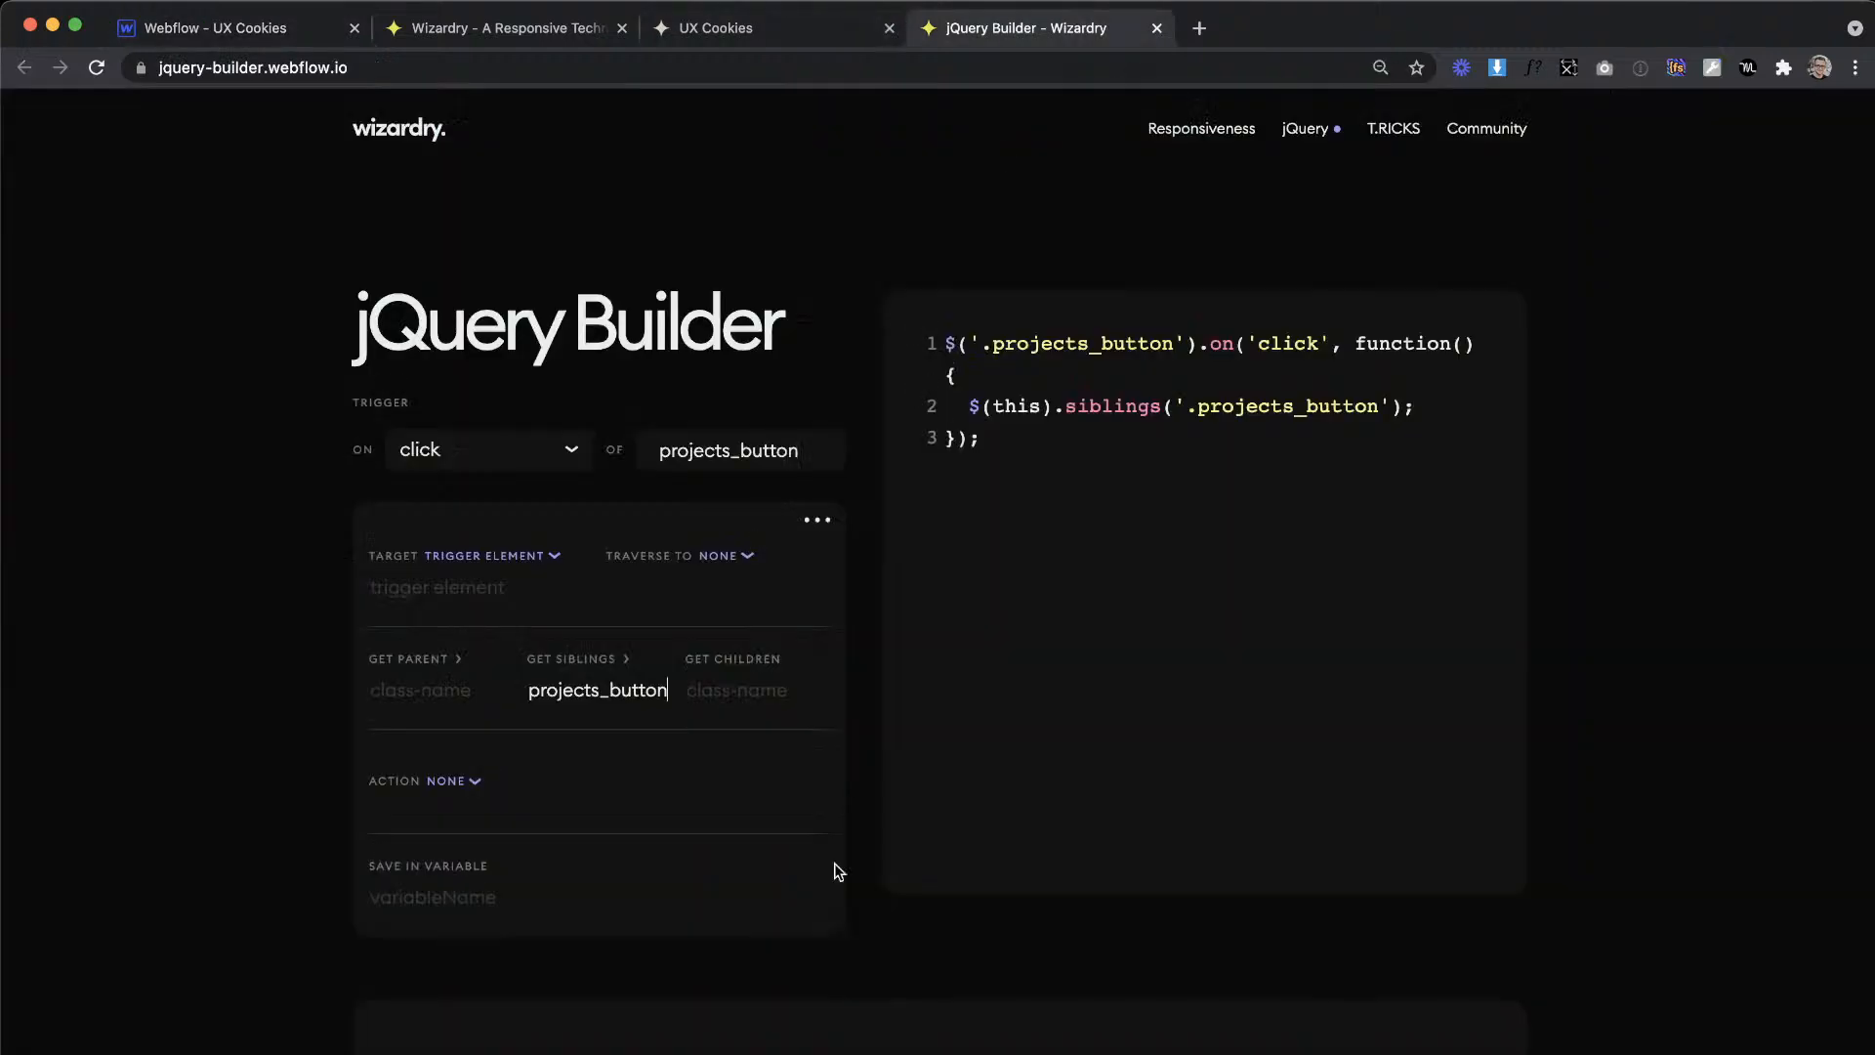
type(".active")
Step: Set the first block's action to remove the class active
left_click(447, 781)
left_click(493, 963)
left_click(511, 789)
type("active")
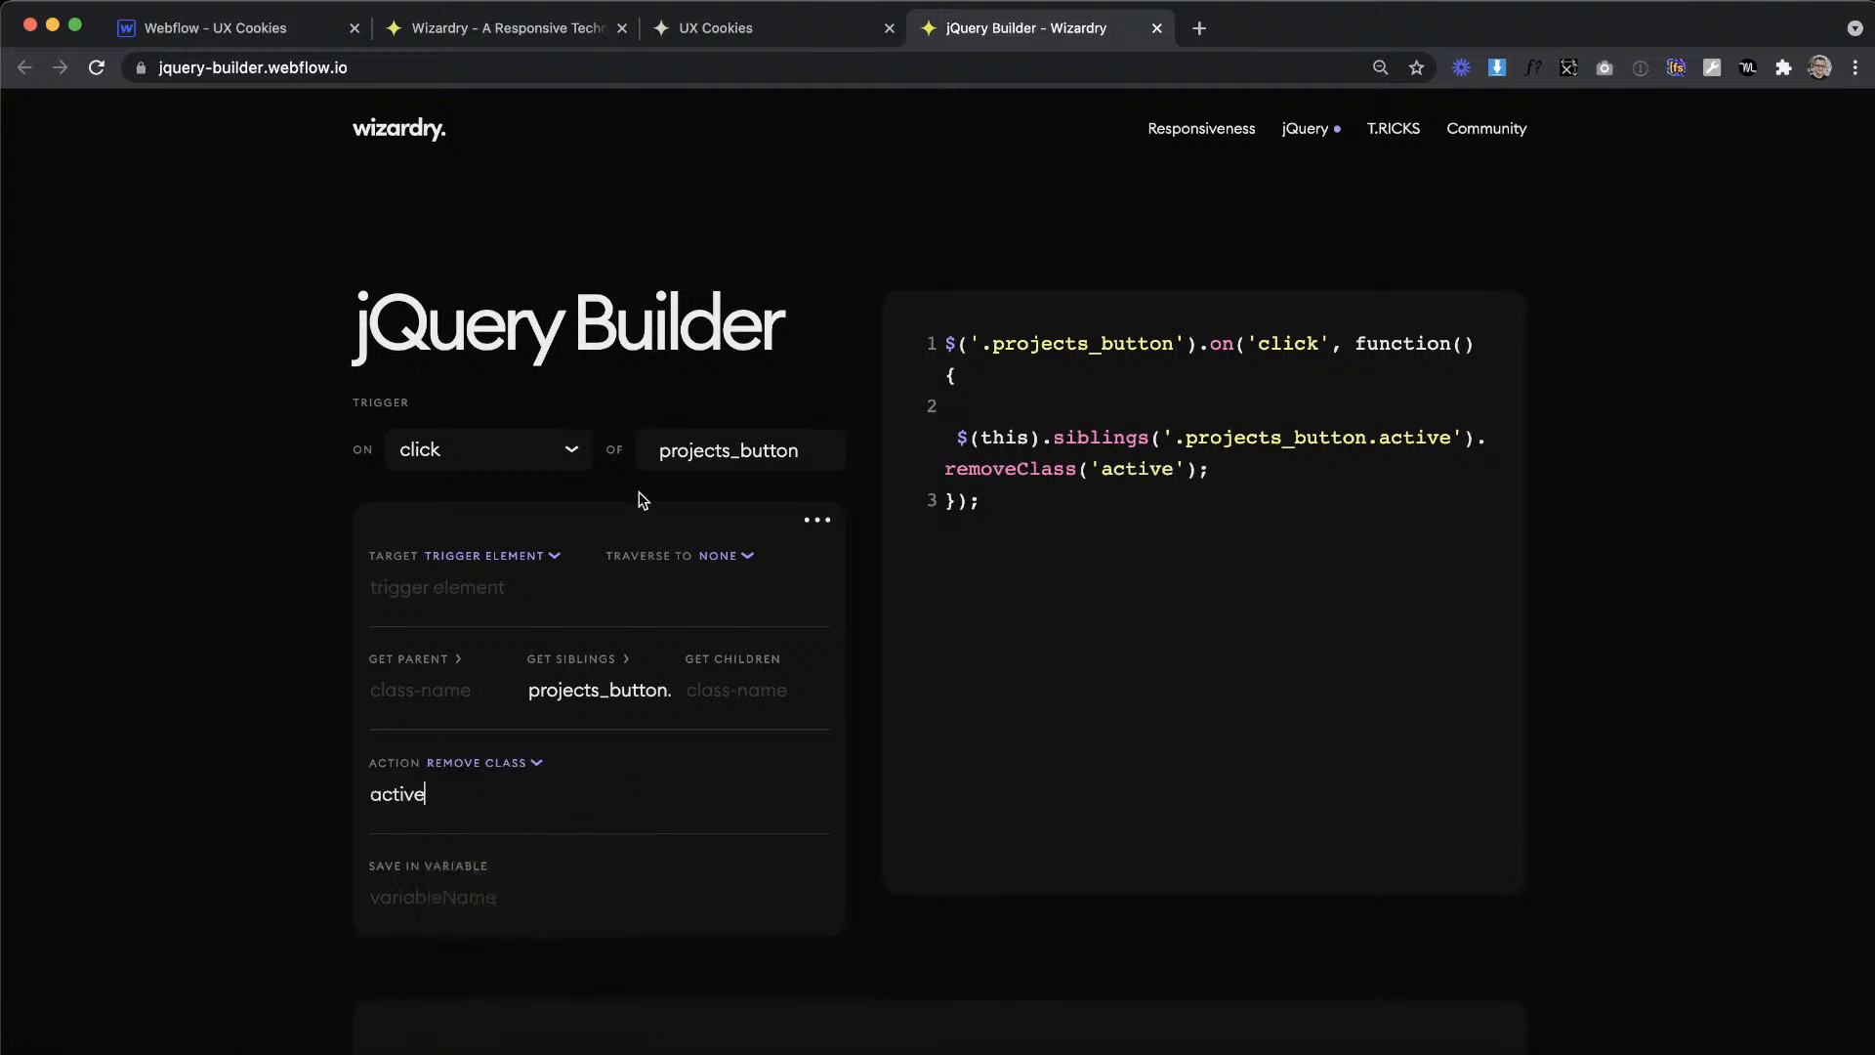
Step: Add a second action block that targets the trigger element and adds the class active
left_click(819, 521)
left_click(842, 559)
scroll(565, 733, "down", 5)
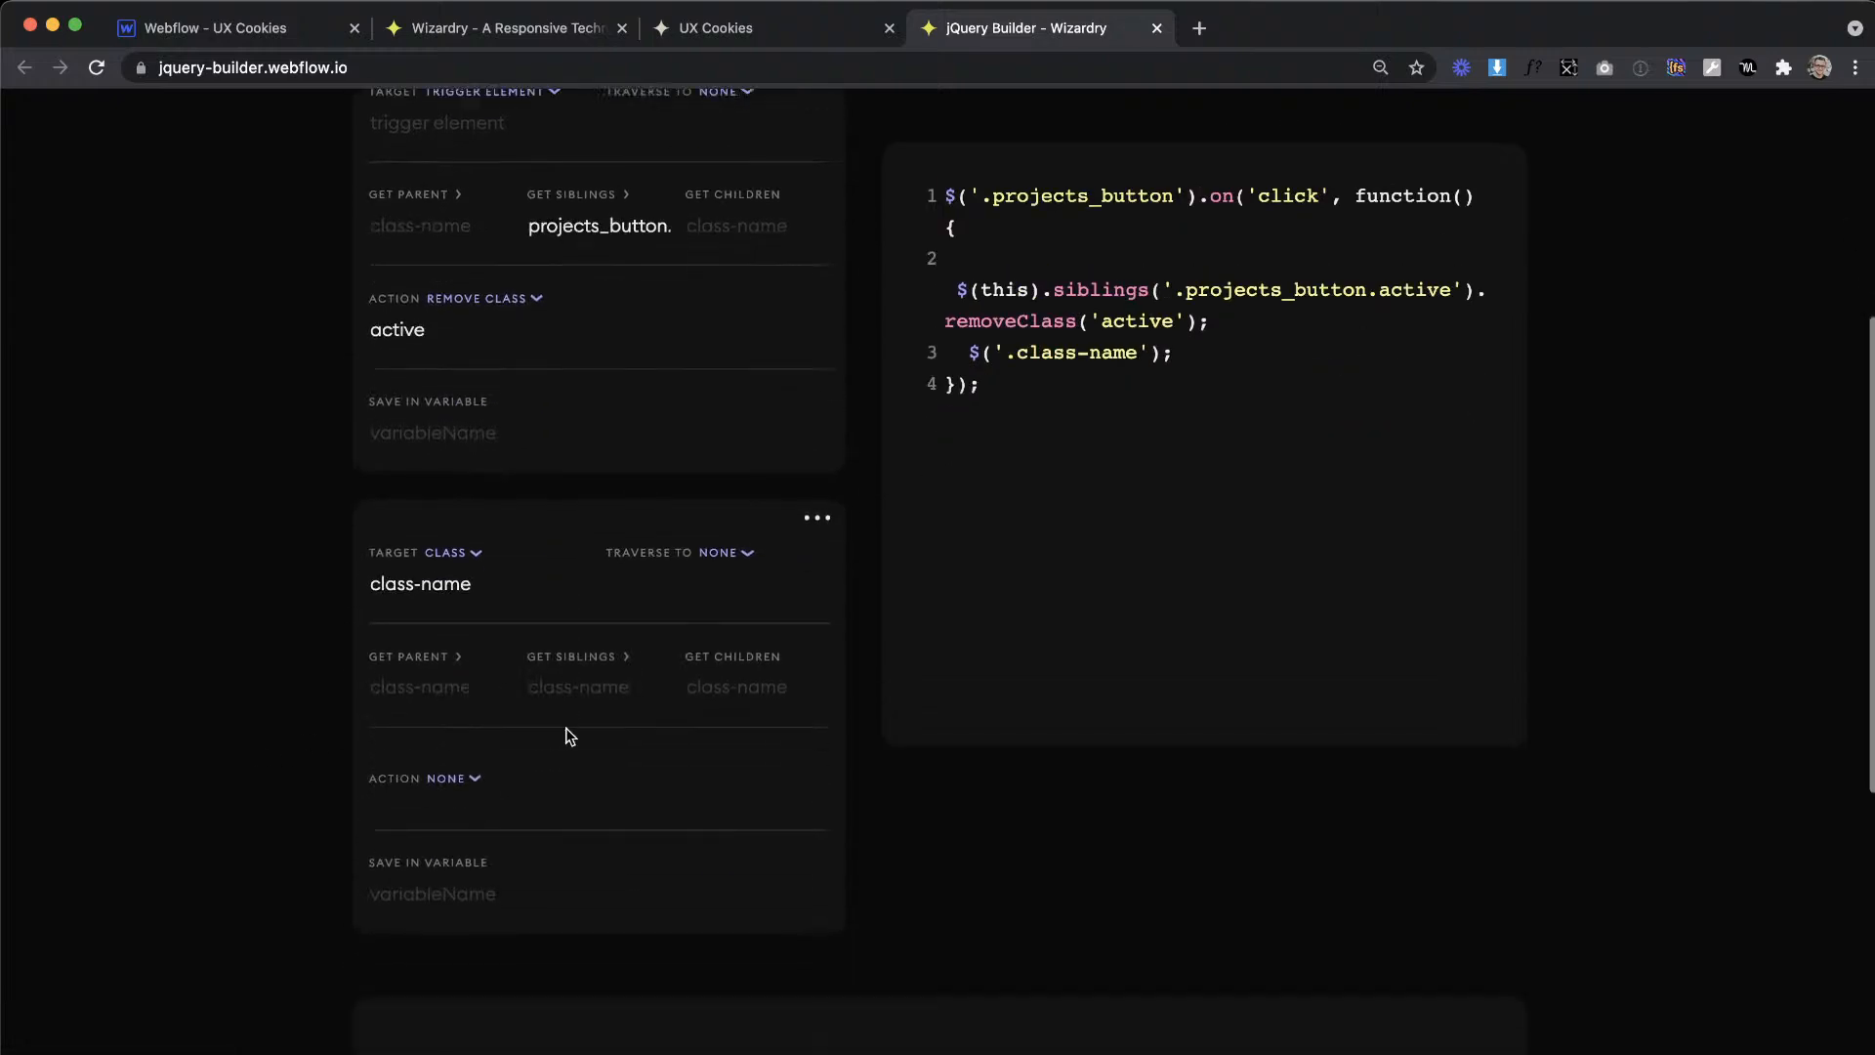
left_click(466, 542)
left_click(490, 620)
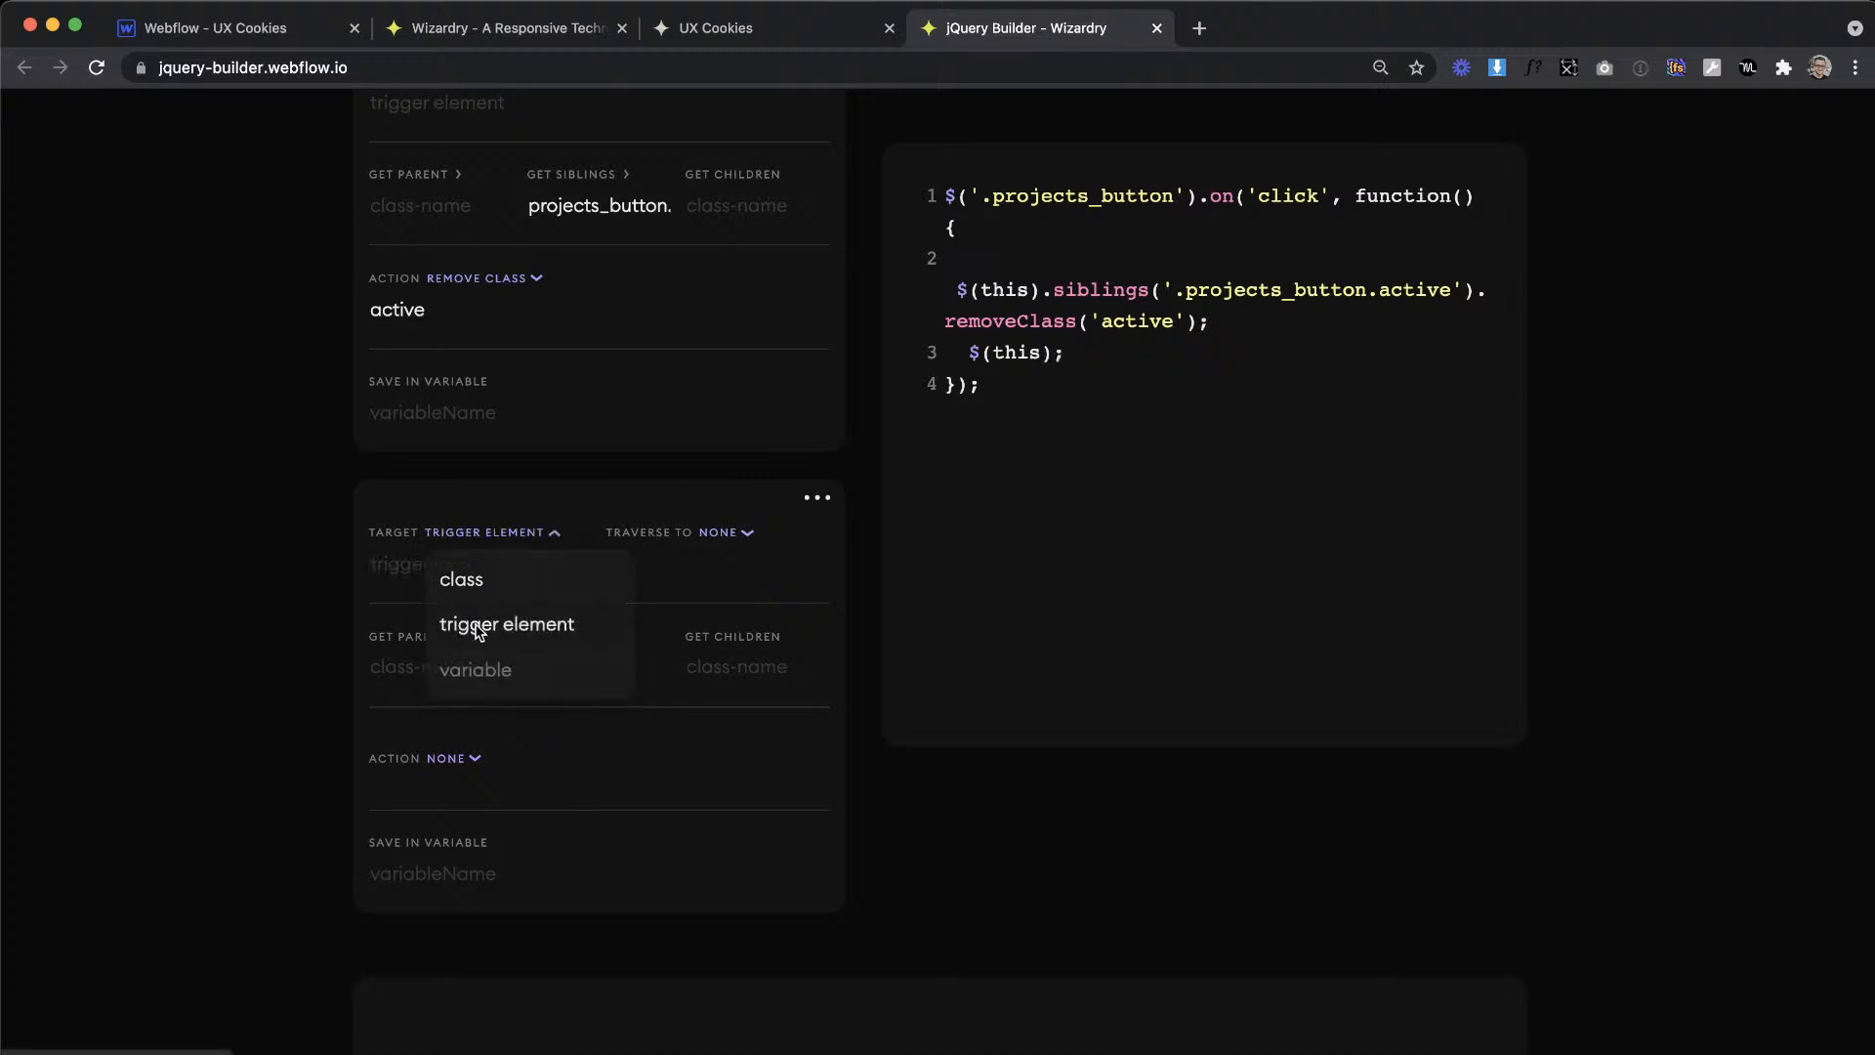
left_click(451, 758)
left_click(493, 893)
left_click(488, 776)
type("active")
Step: Copy the generated jQuery code from the builder and open the Home page's before-body custom code in Webflow
left_click_drag(1038, 386, 940, 344)
key("super+c")
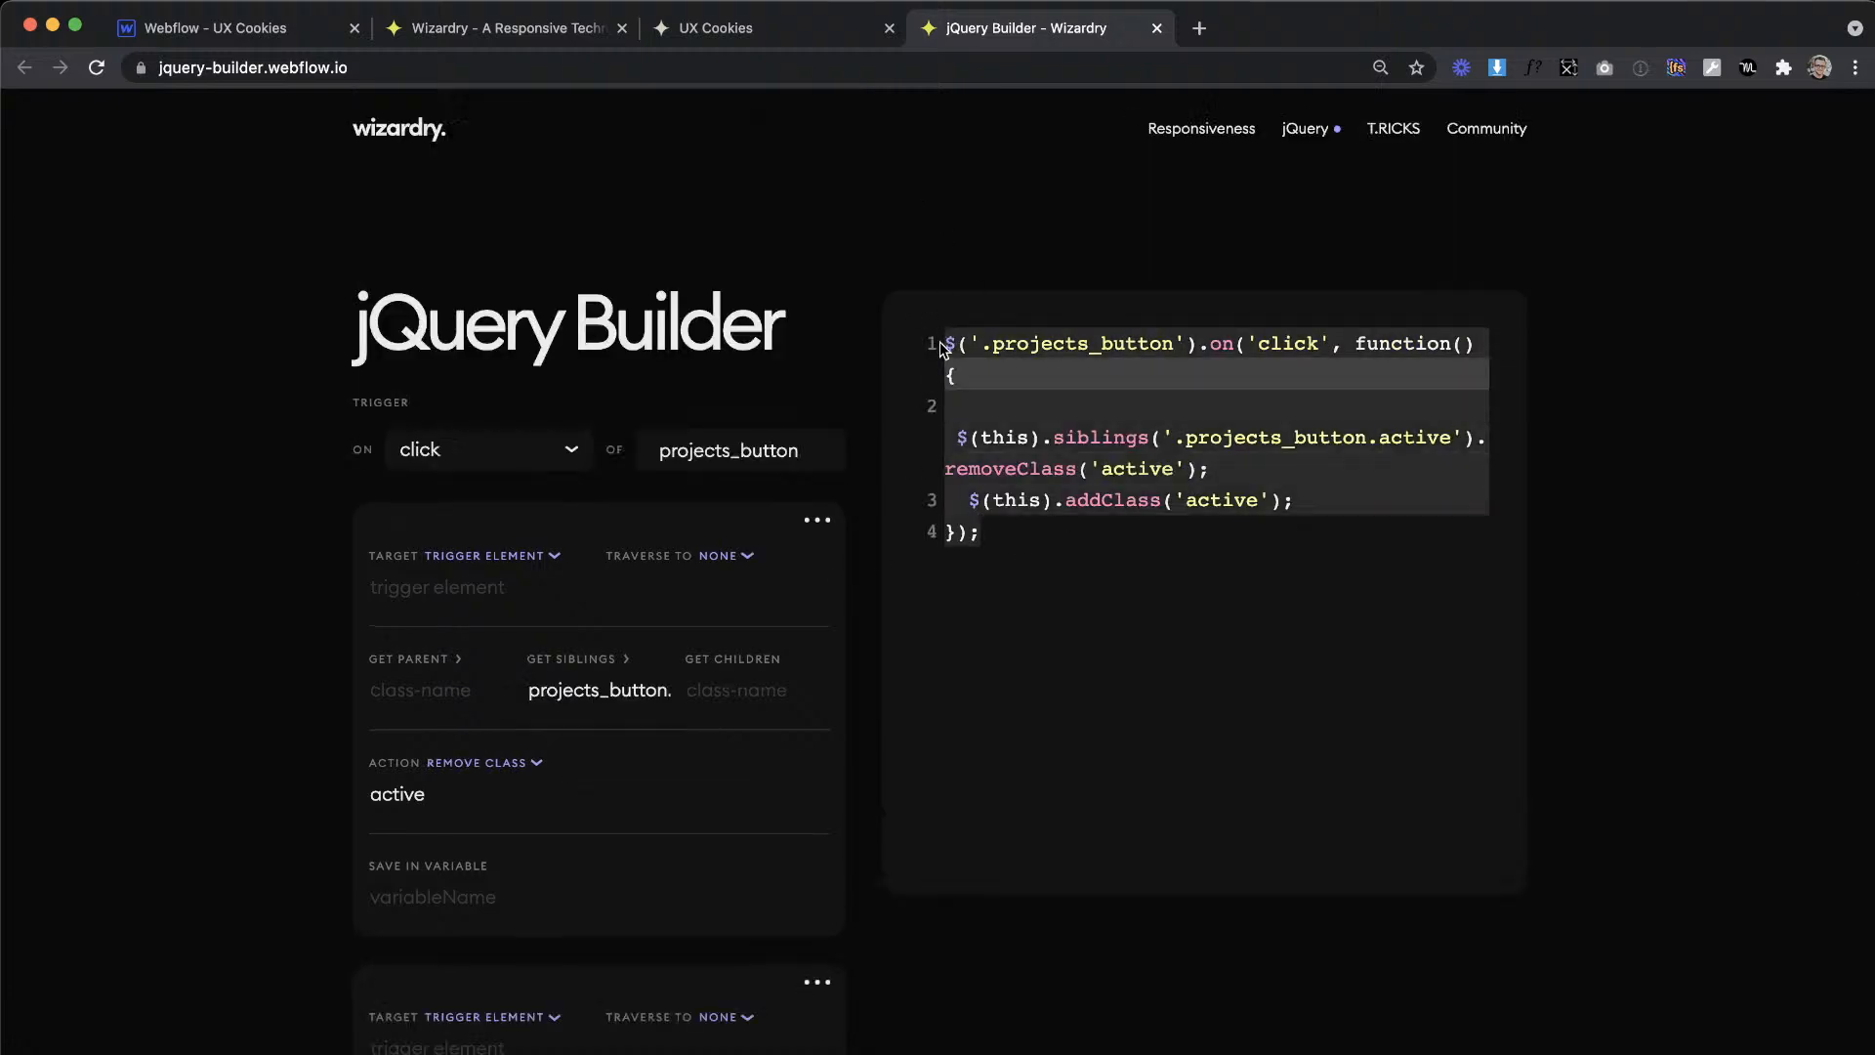
left_click(234, 39)
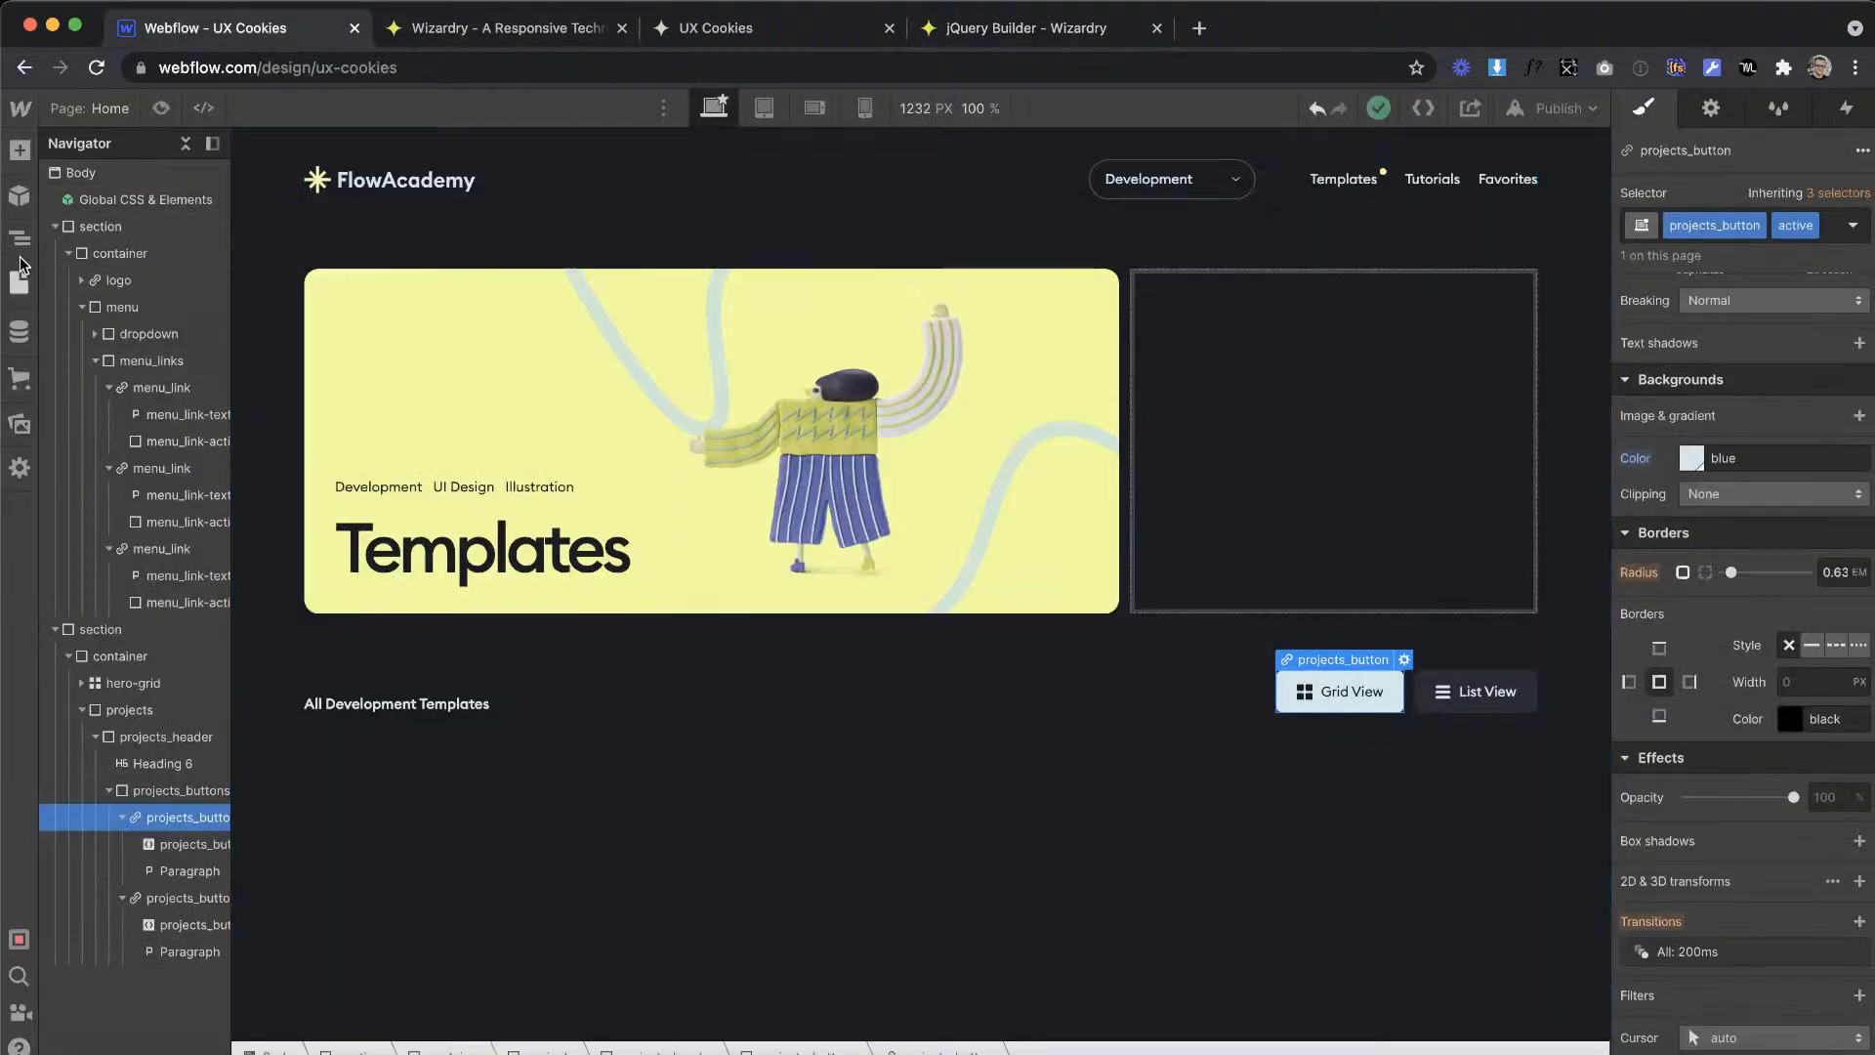
key("p")
left_click(301, 278)
scroll(561, 728, "down", 15)
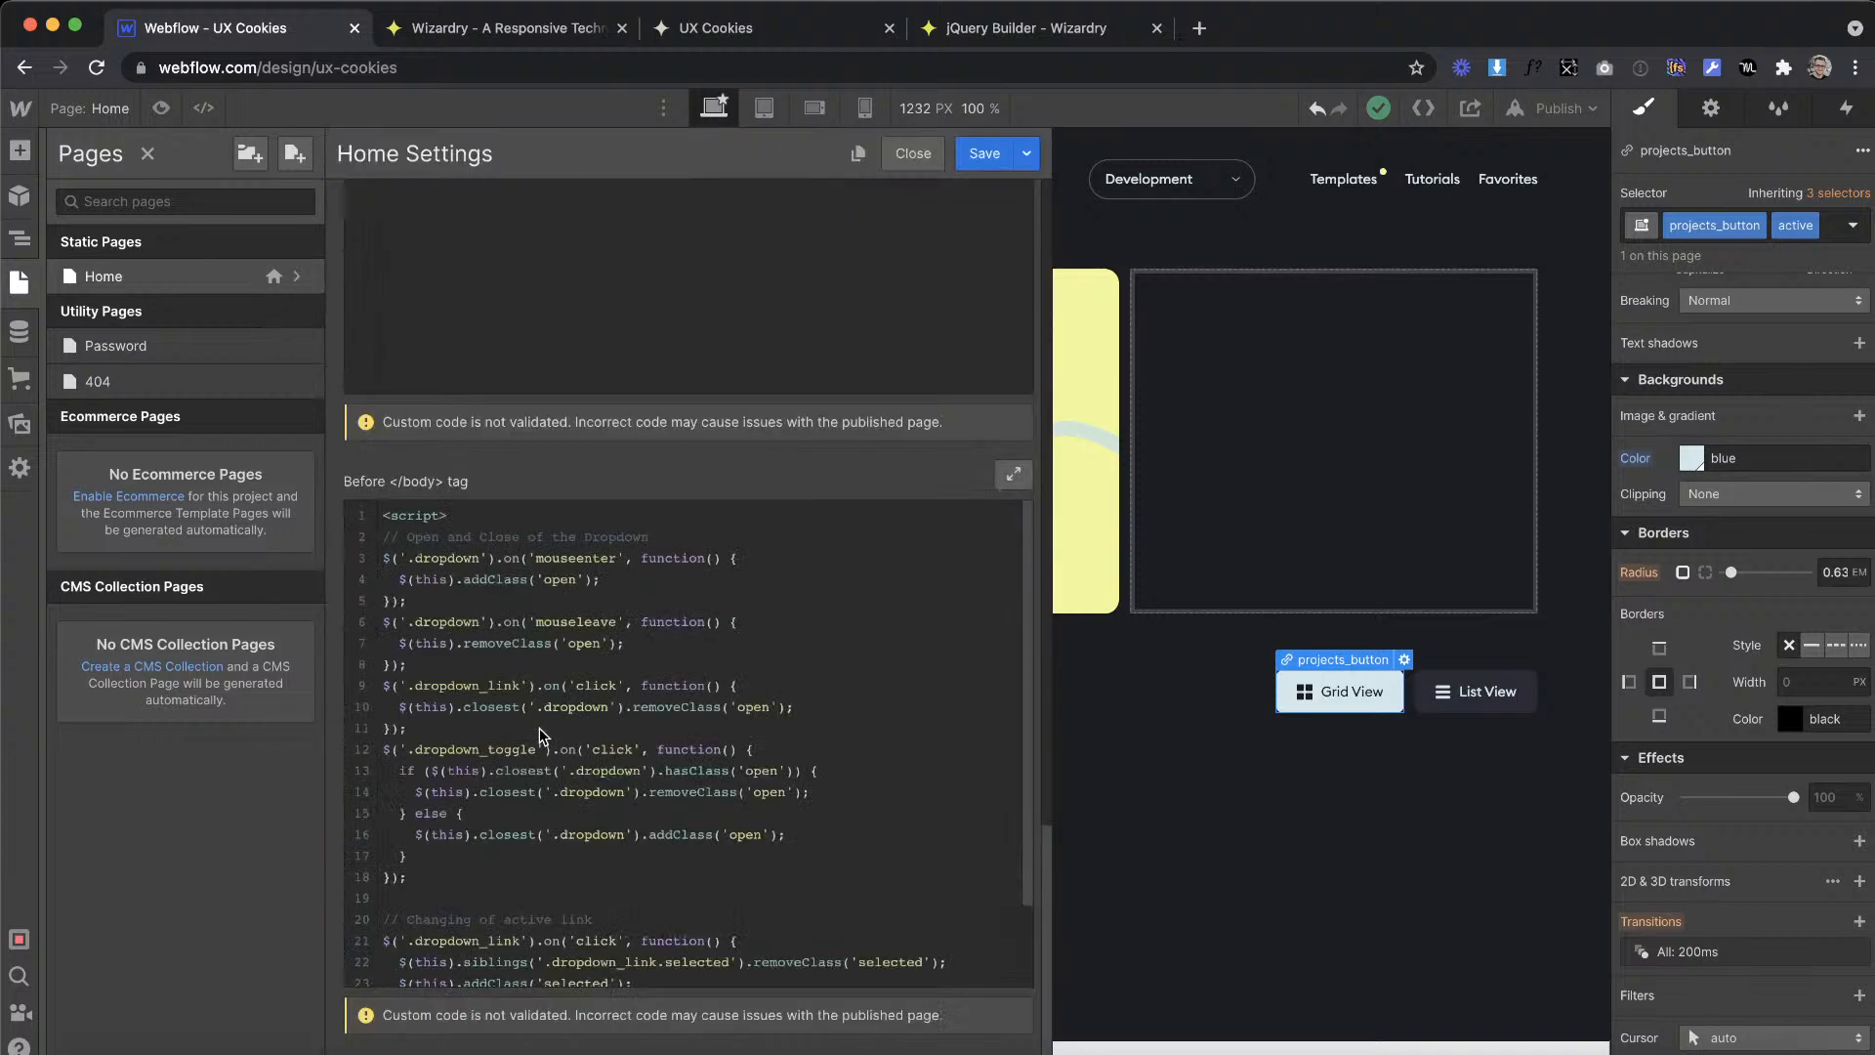
Step: Add the comment "// Changing grid or list view" with the copied projects_button code at the script's end, and save the page settings
left_click(417, 962)
key("Return")
key("Return")
type("// Changing g")
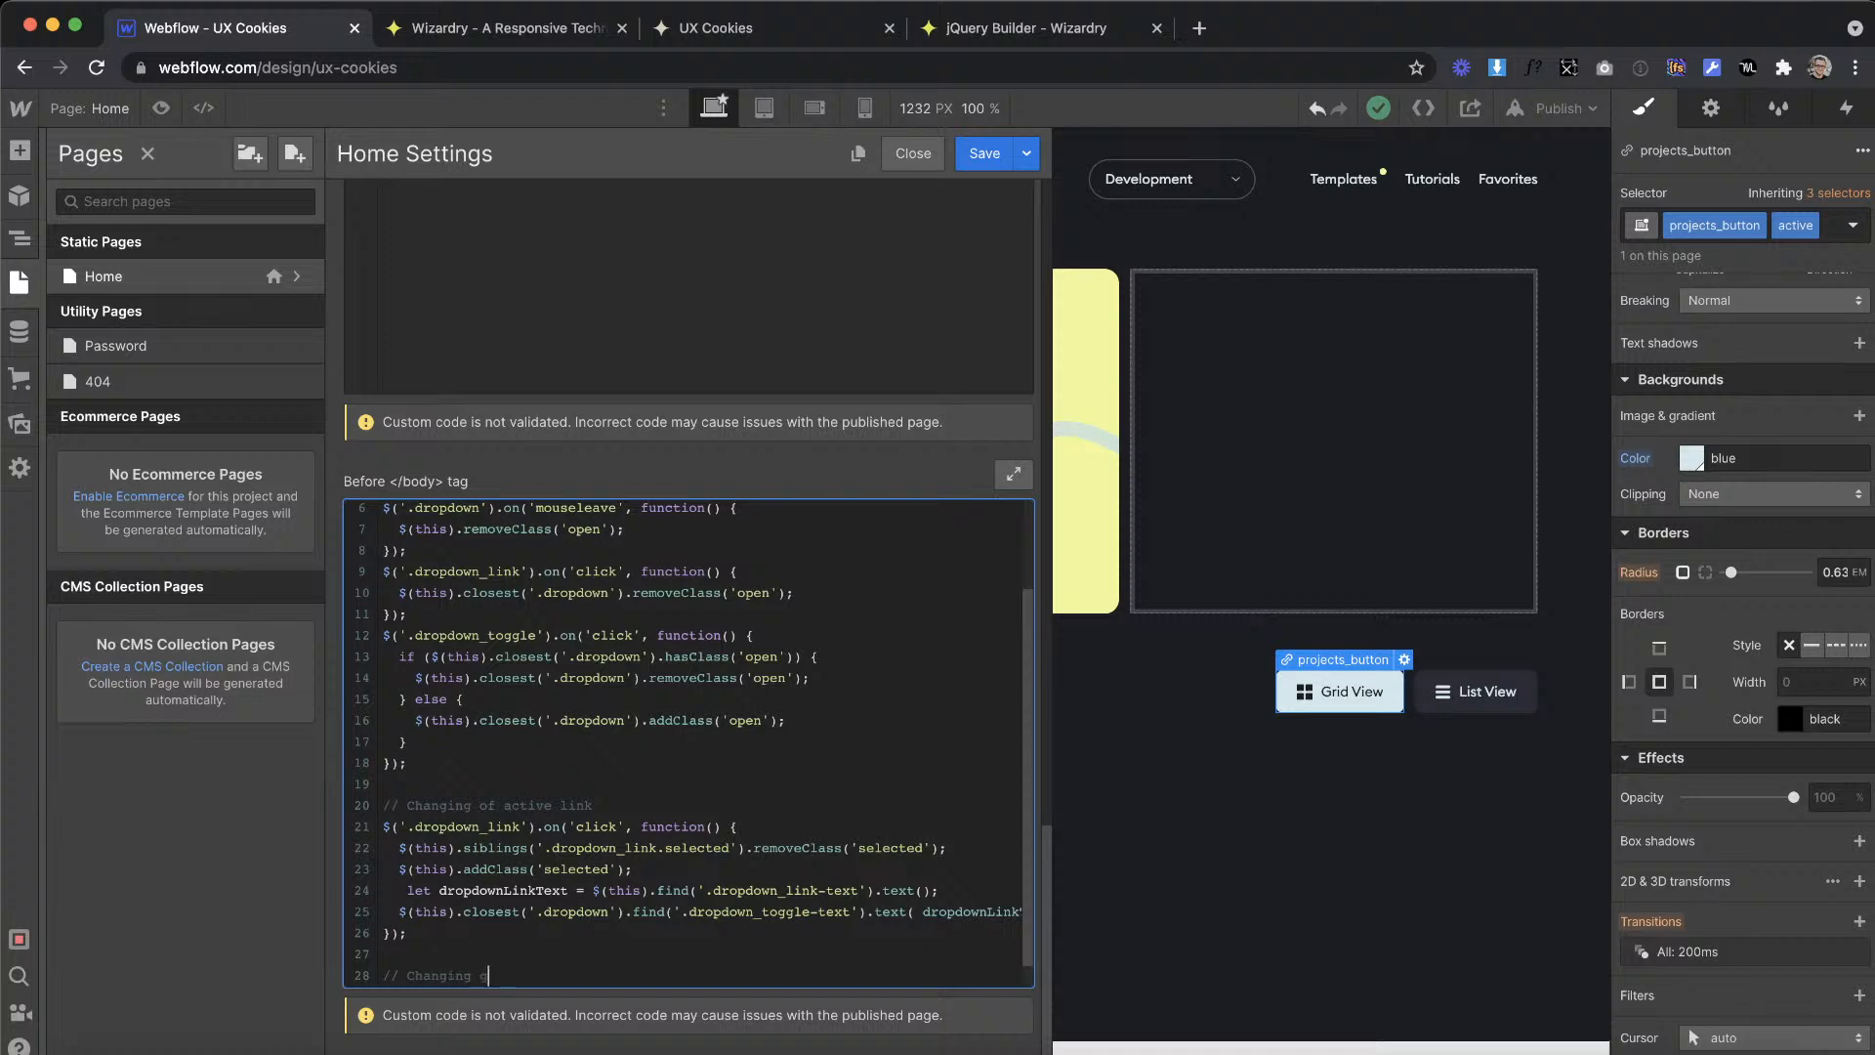
type("rid or list view")
key("super+v")
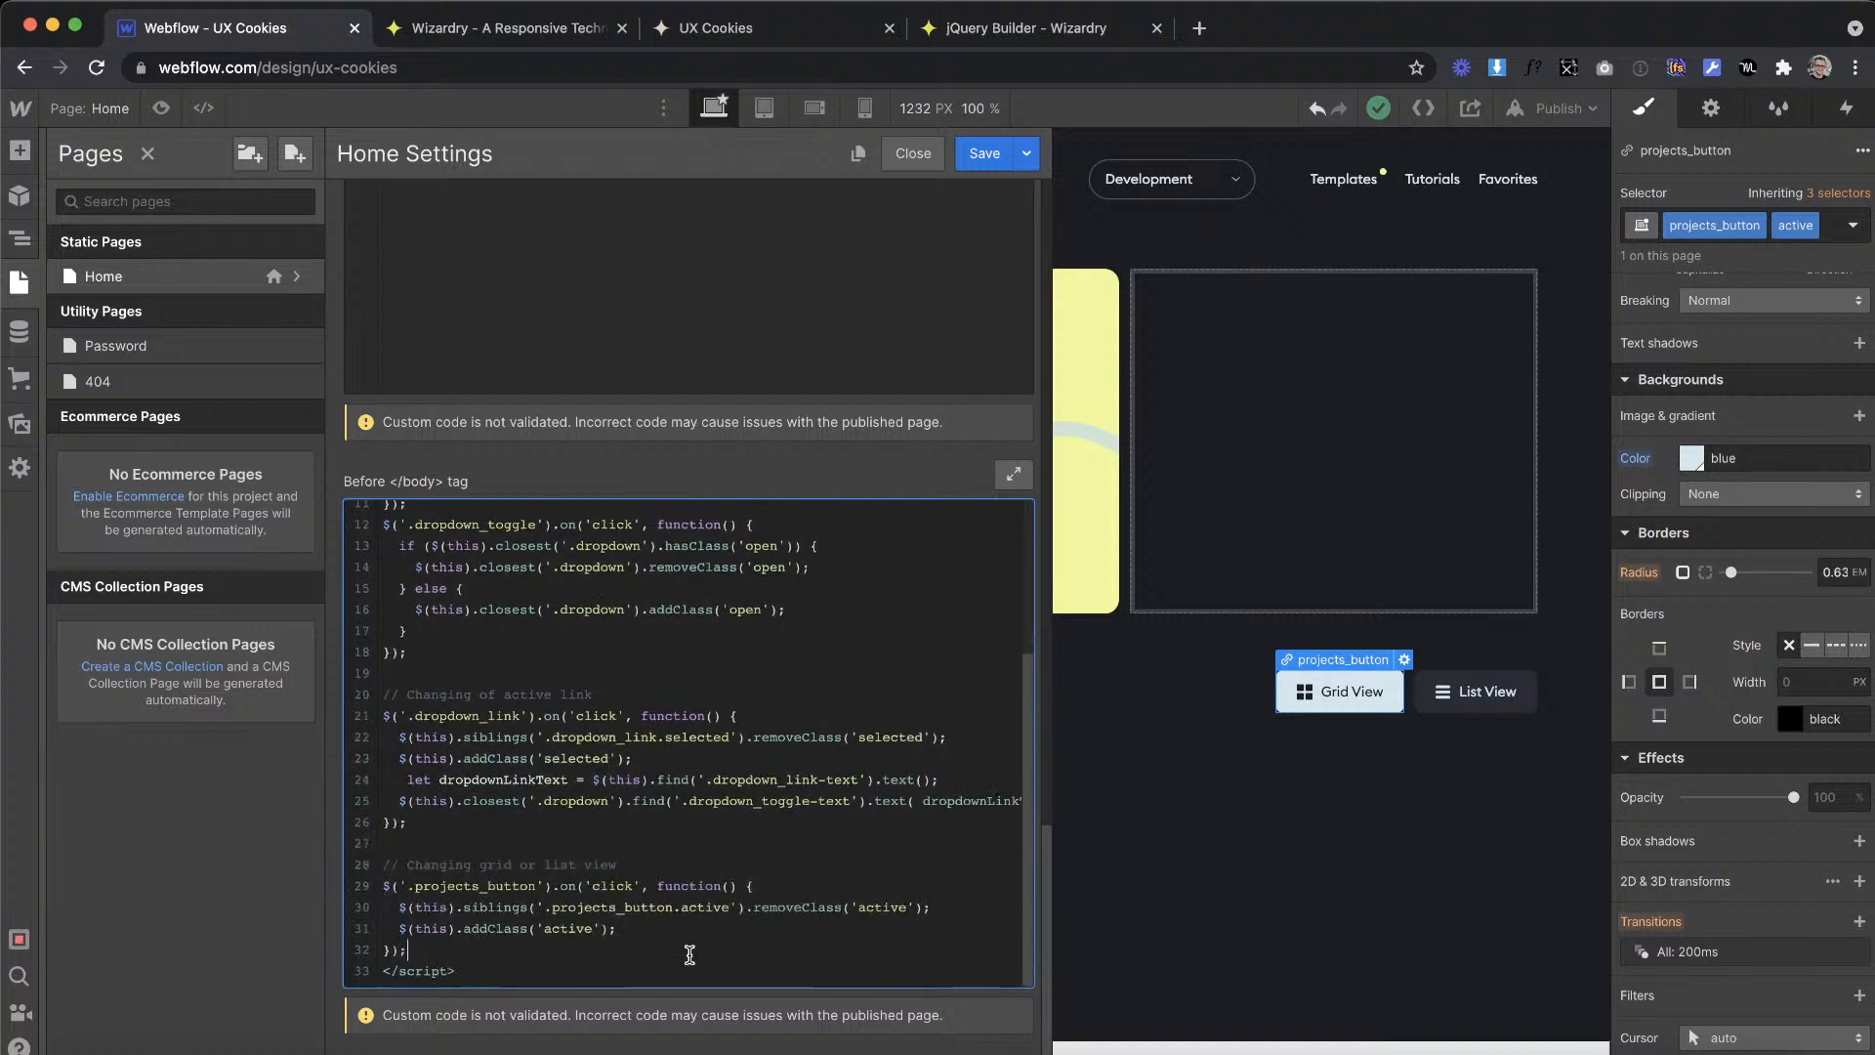
left_click(982, 160)
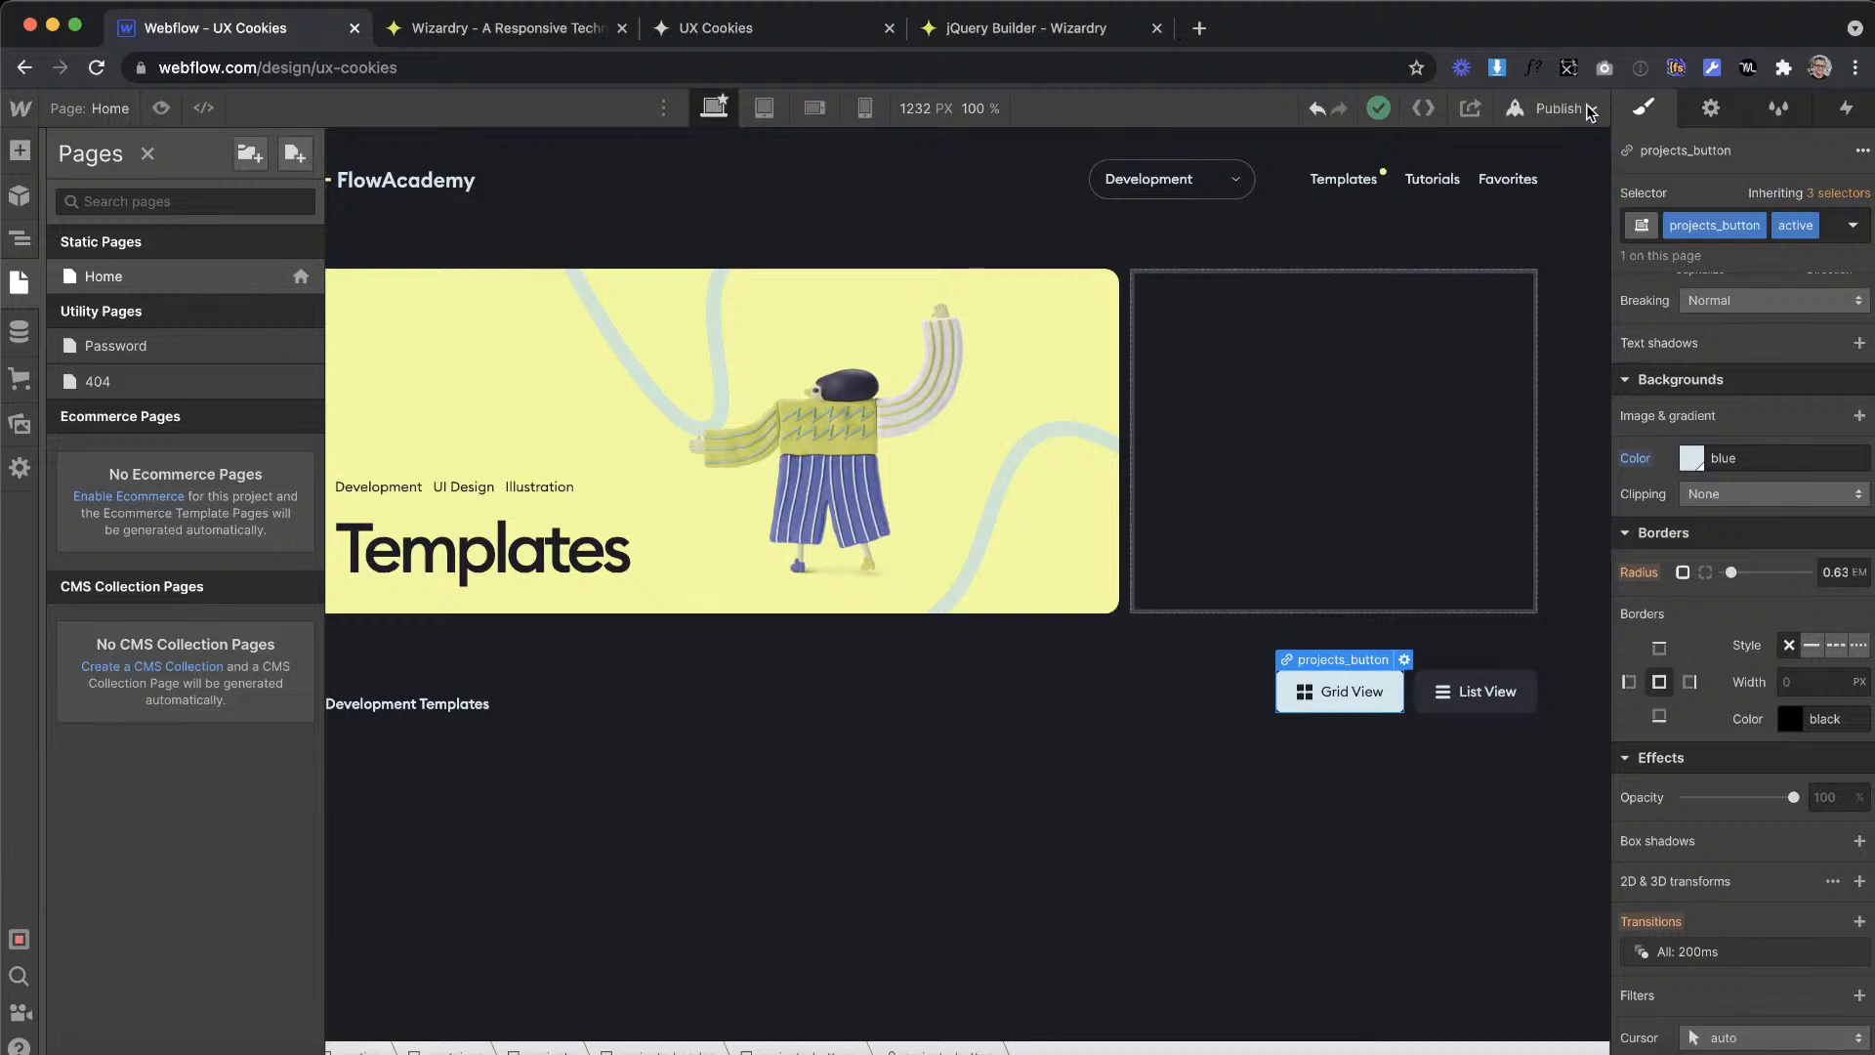
Step: Publish the site to ux-cookies.webflow.io and open the live page
left_click(1589, 109)
left_click(1494, 431)
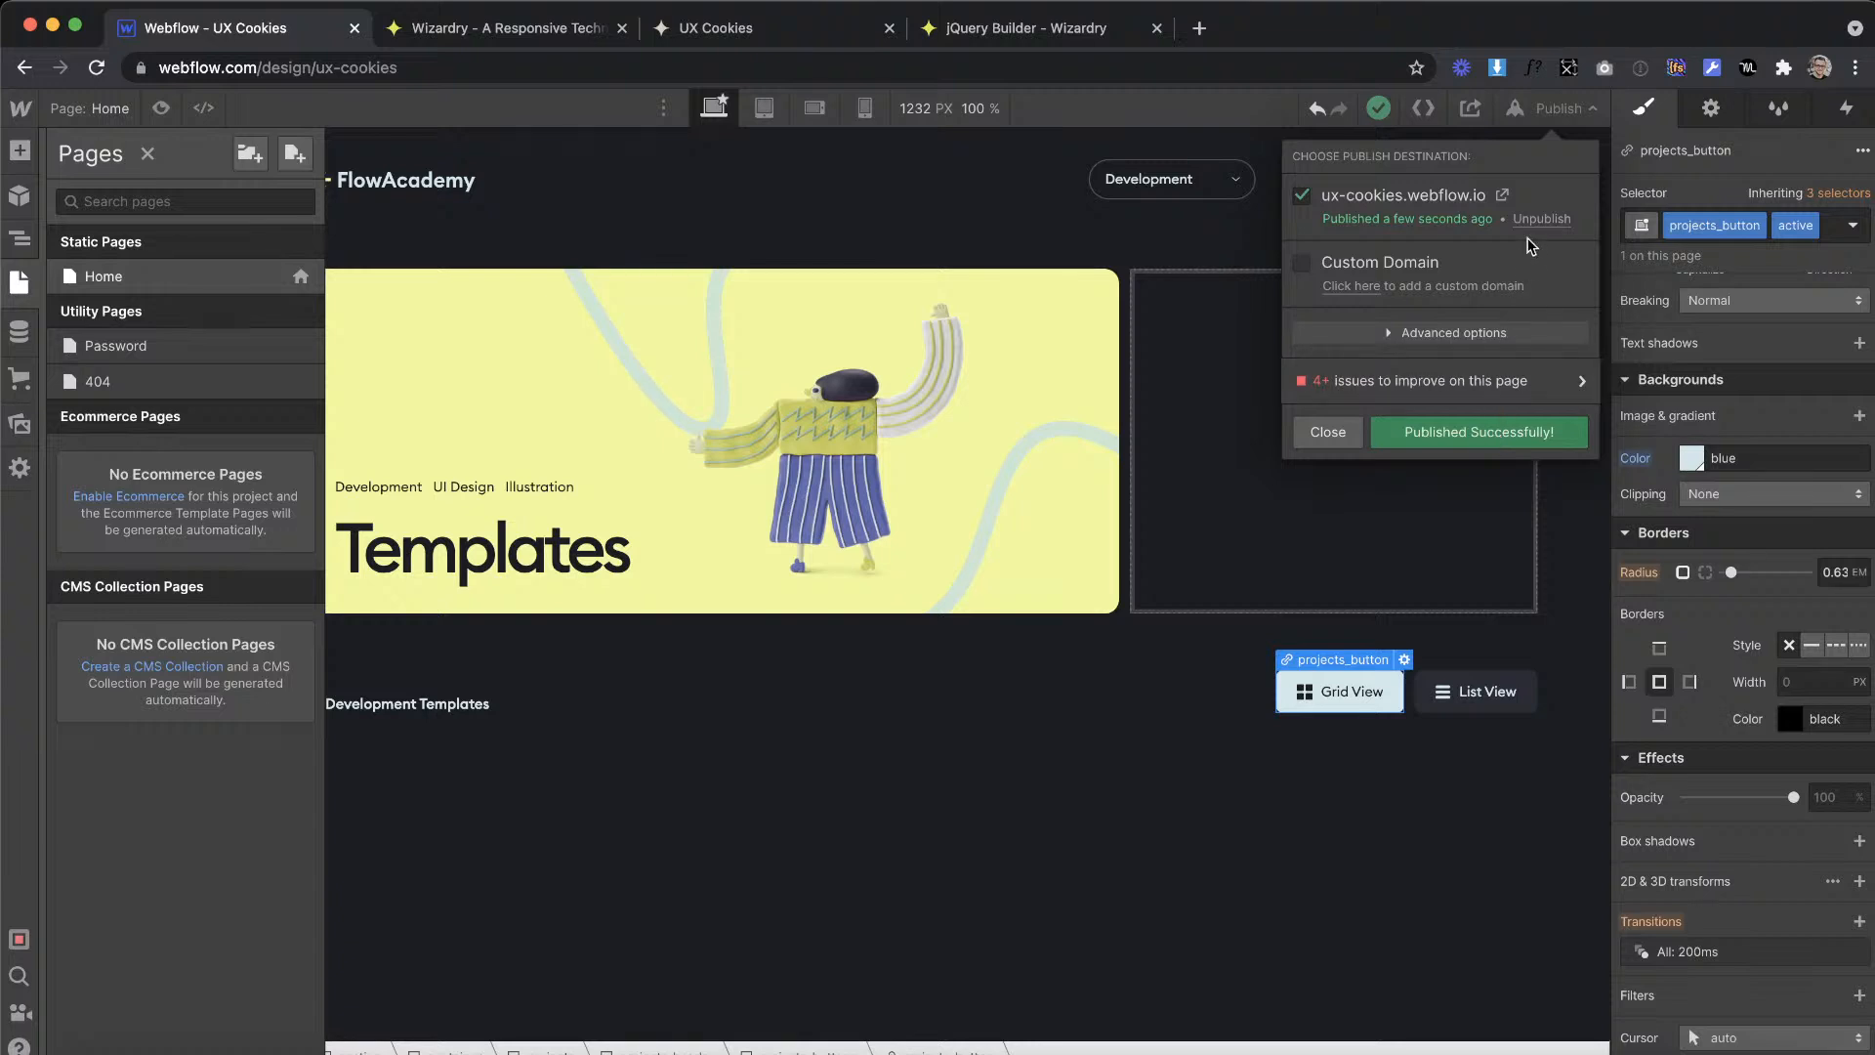
left_click(1505, 196)
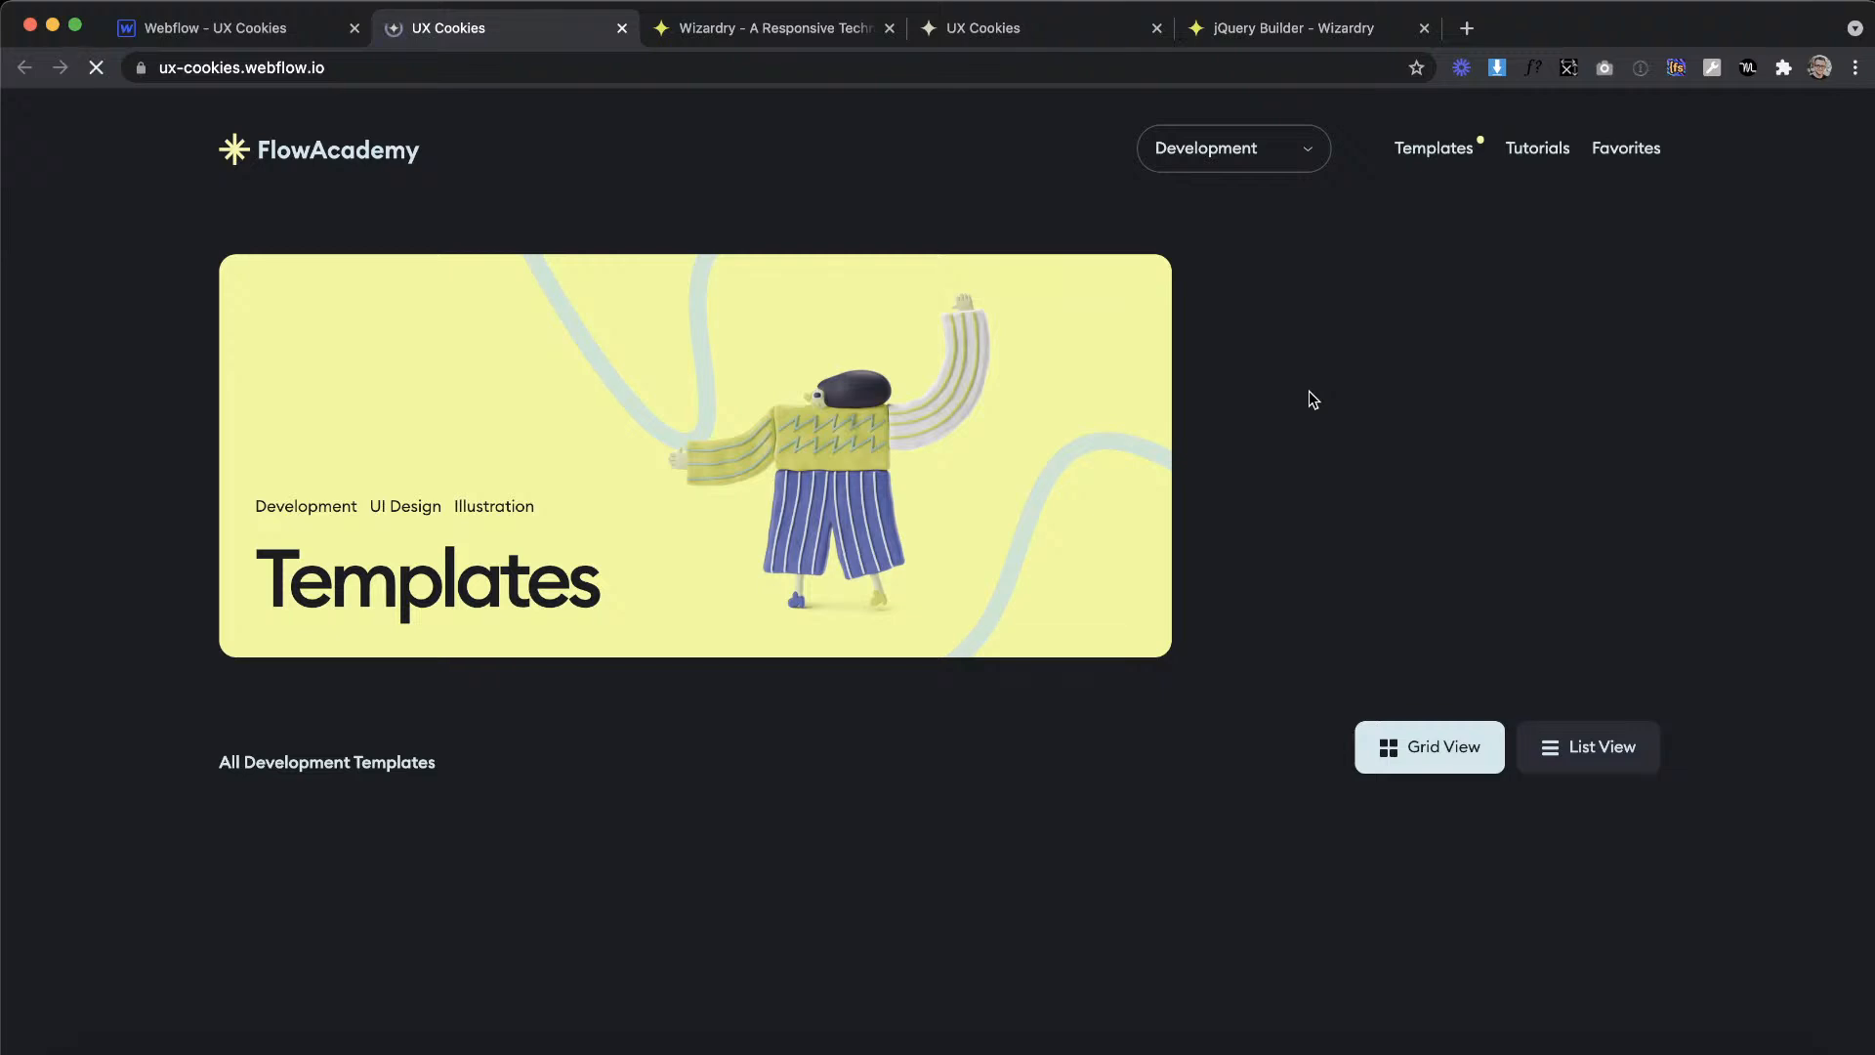
Step: Test the active state on the live page by switching repeatedly between List View and Grid View
left_click(1541, 754)
left_click(1502, 750)
left_click(1573, 749)
left_click(1427, 753)
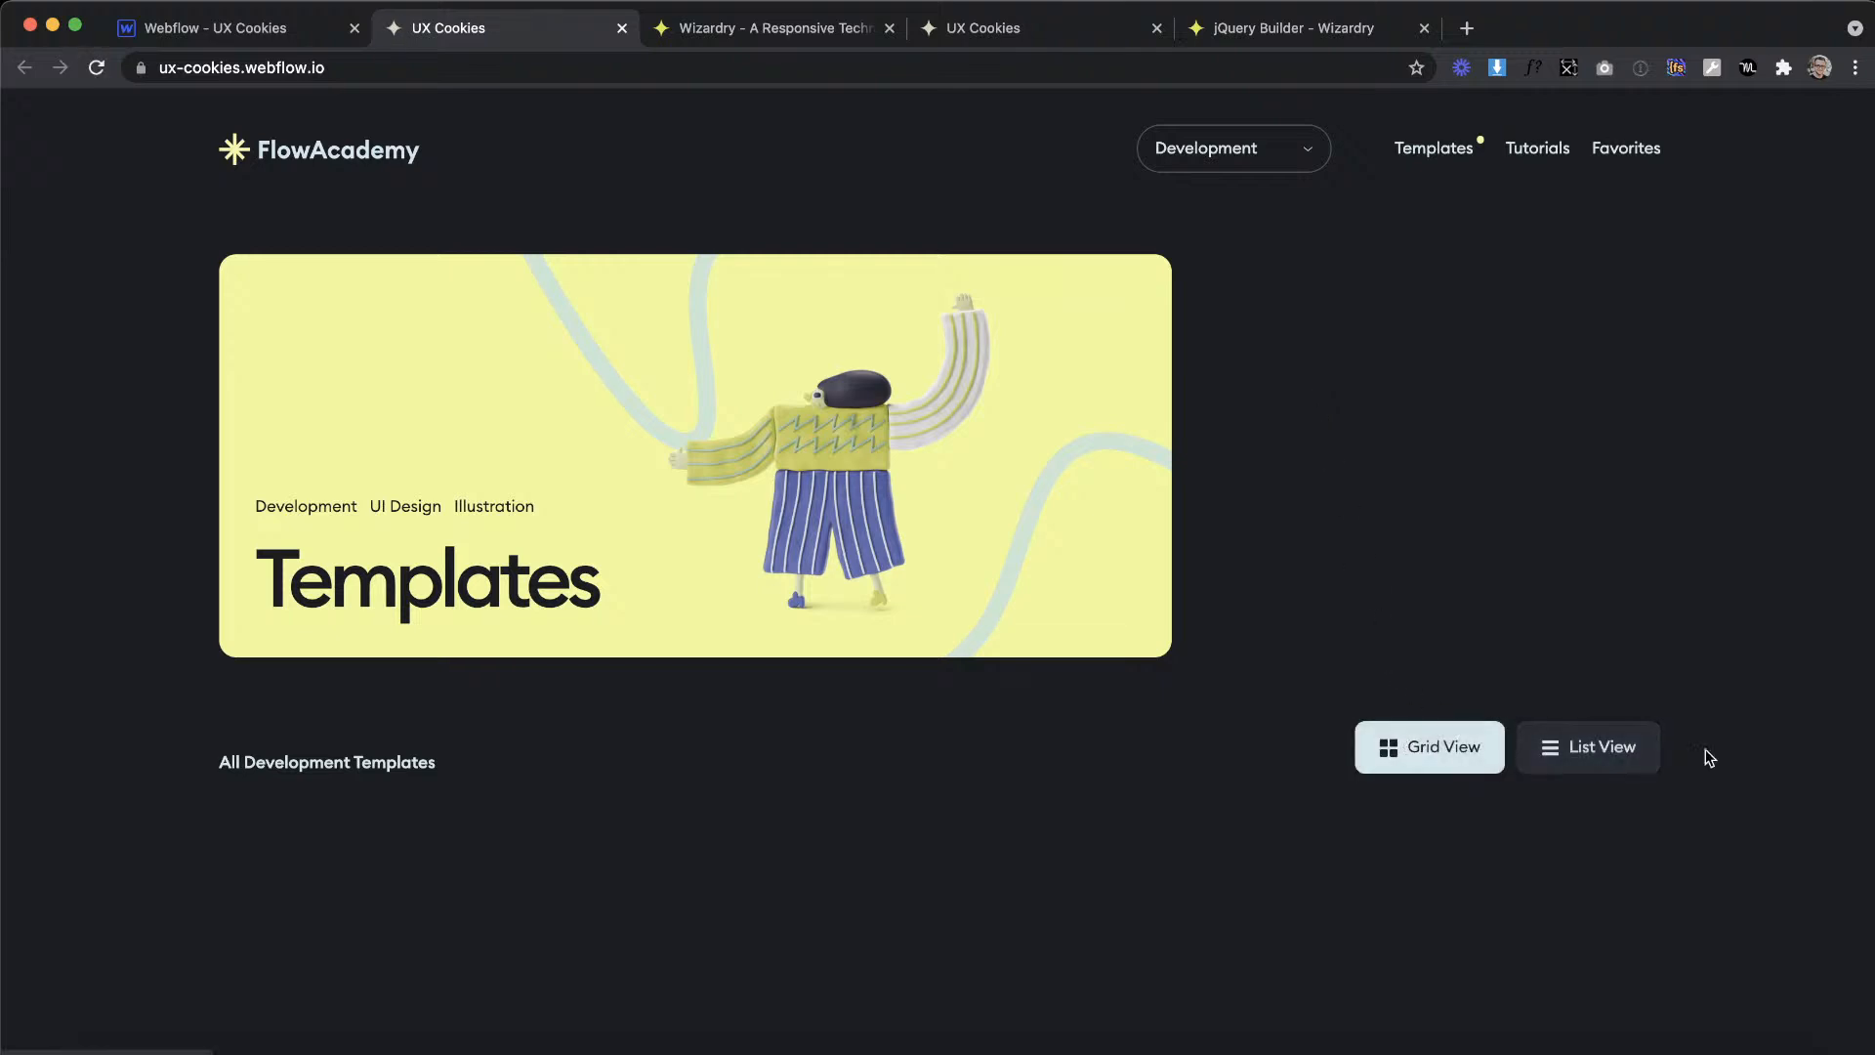
left_click(1569, 753)
left_click(1582, 760)
left_click(1435, 758)
left_click(1589, 750)
left_click(1589, 750)
left_click(1435, 753)
left_click(1579, 752)
left_click(1428, 753)
left_click(1569, 753)
left_click(1418, 748)
left_click(1611, 766)
left_click(1448, 762)
left_click(1572, 746)
left_click(1446, 748)
left_click(1562, 747)
left_click(1435, 747)
Step: Switch to the Adobe XD design and examine the template cards and the footer's skill categories and links
key("ctrl+Right")
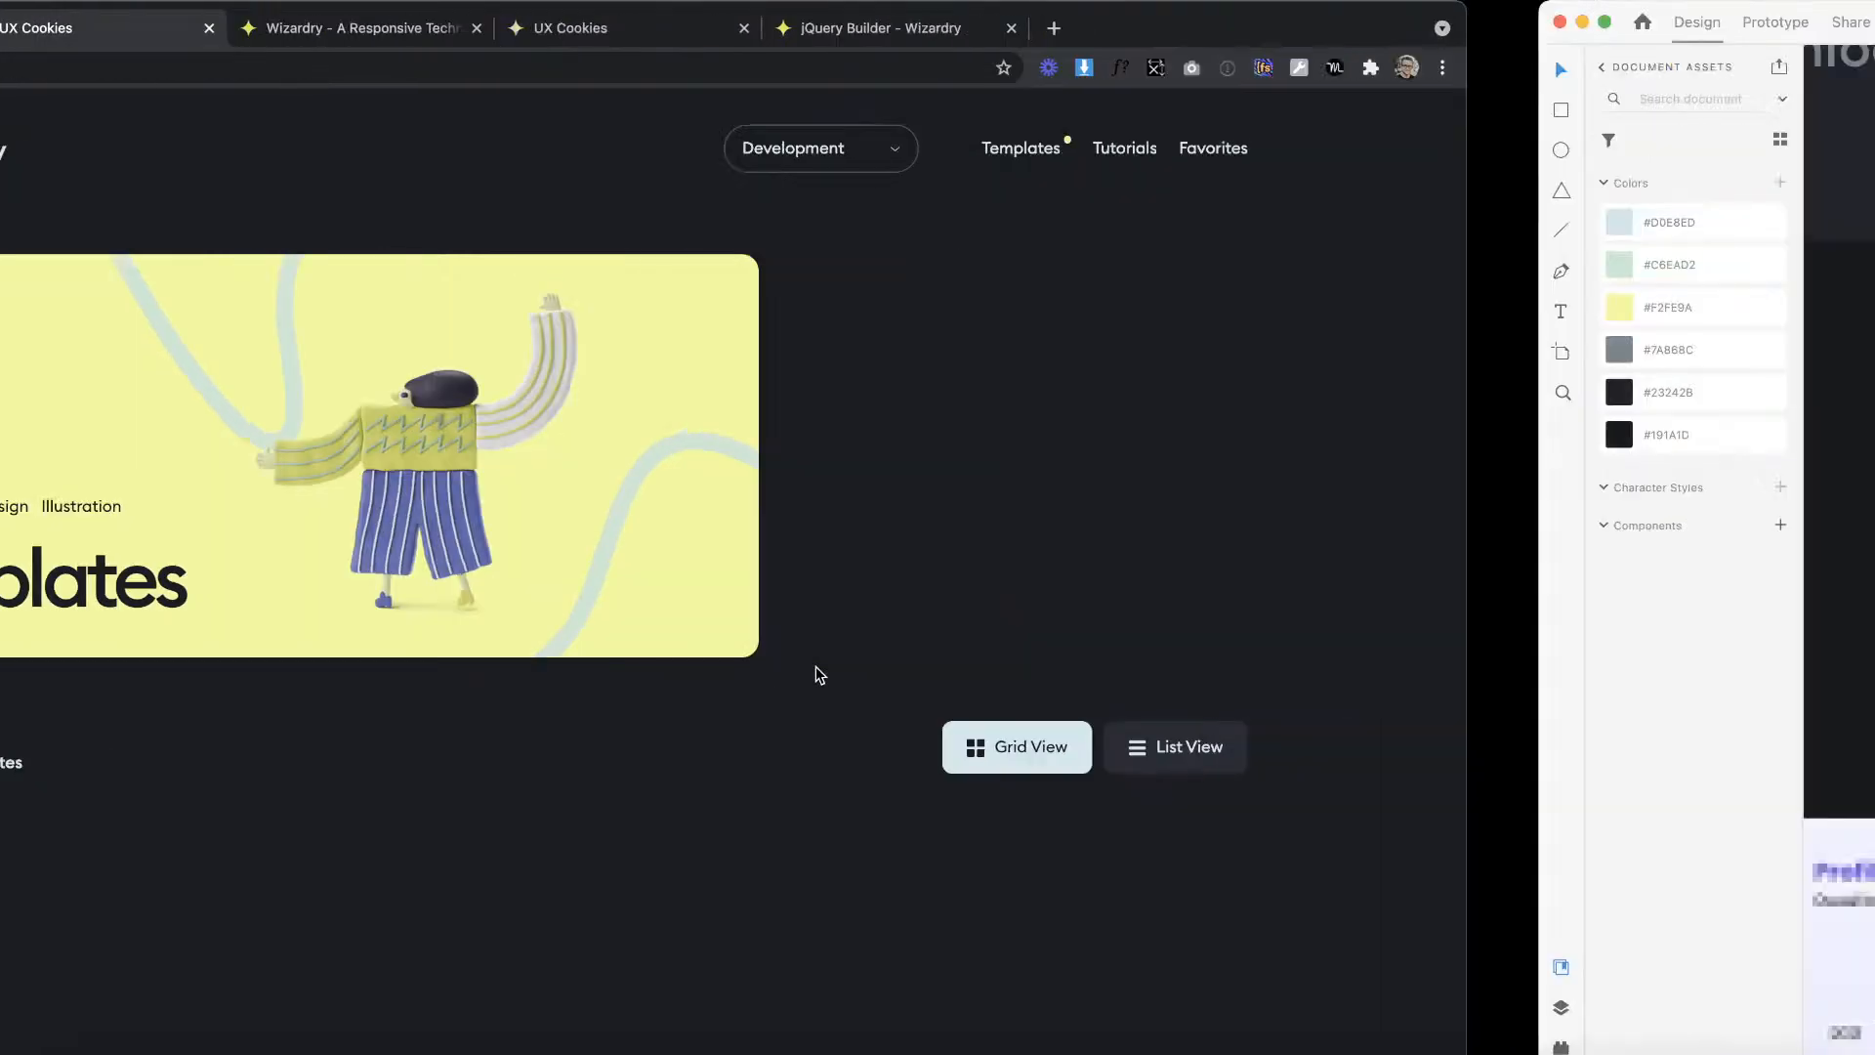
scroll(891, 571, "down", 2)
scroll(891, 577, "down", 10)
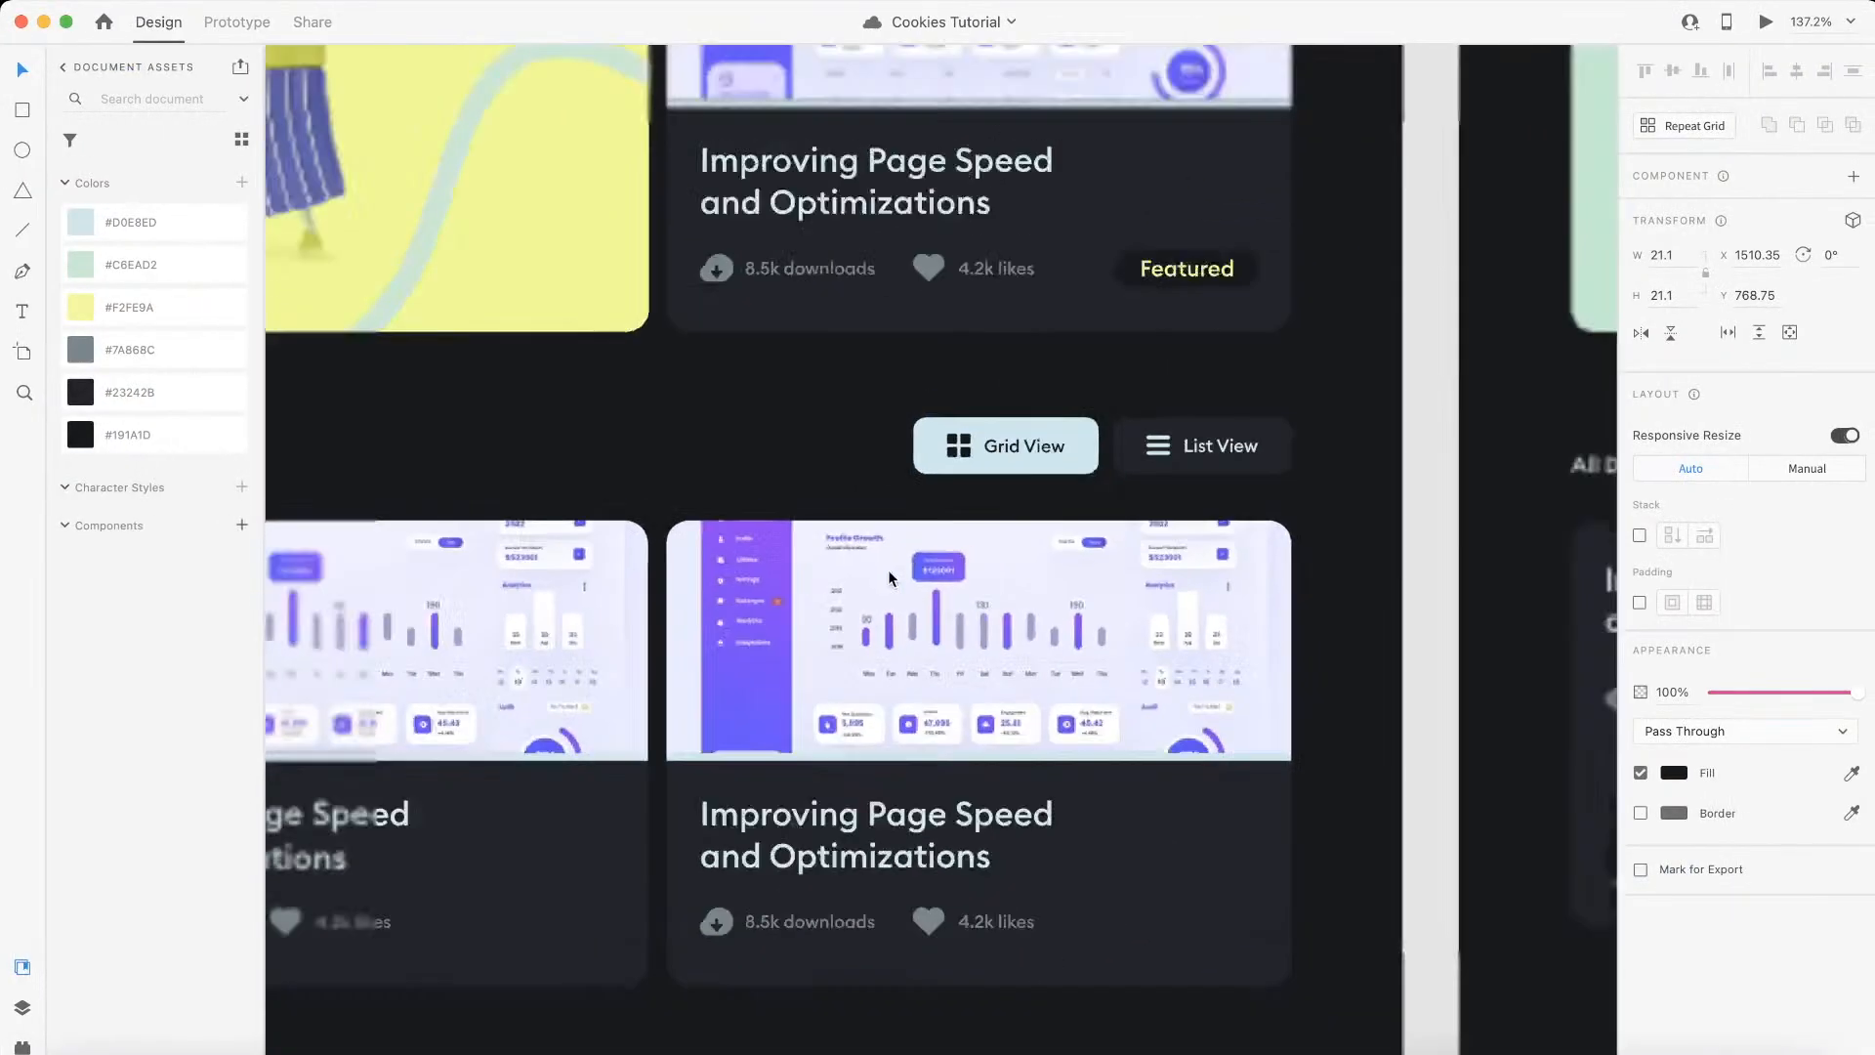
scroll(891, 577, "left", 2)
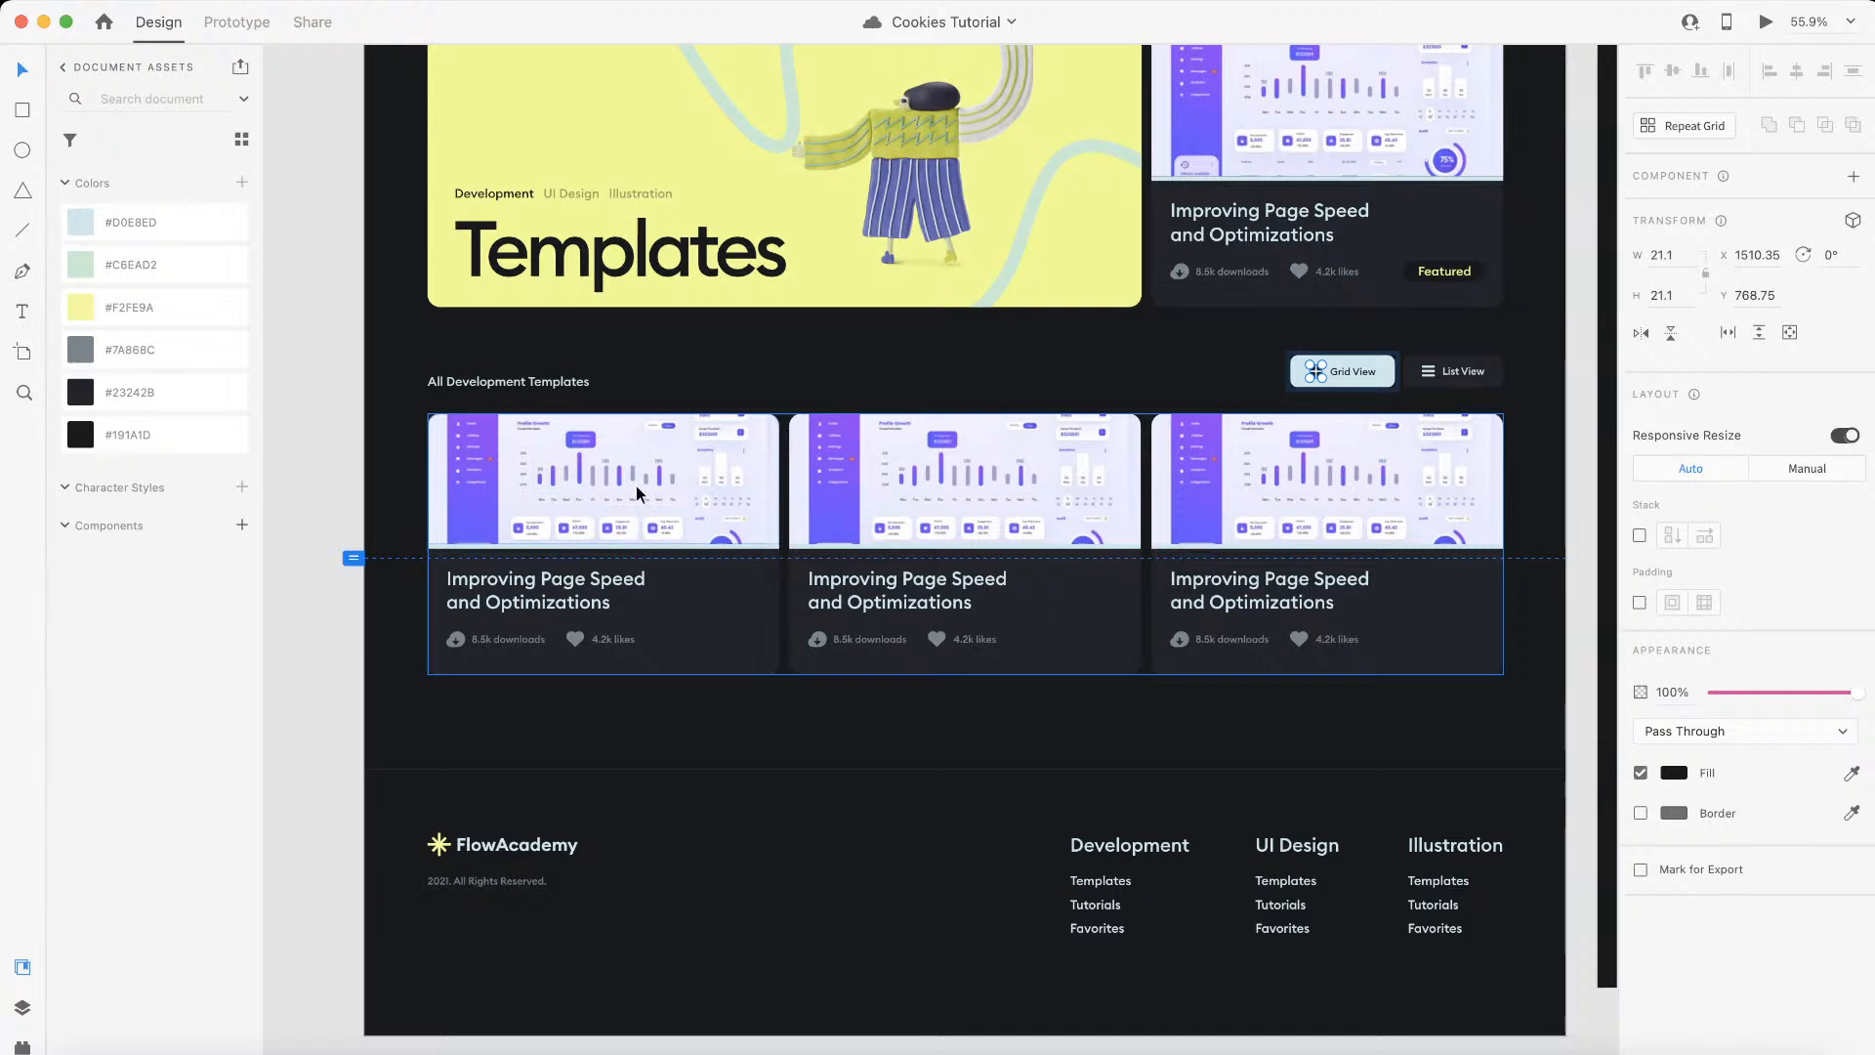
left_click(760, 596)
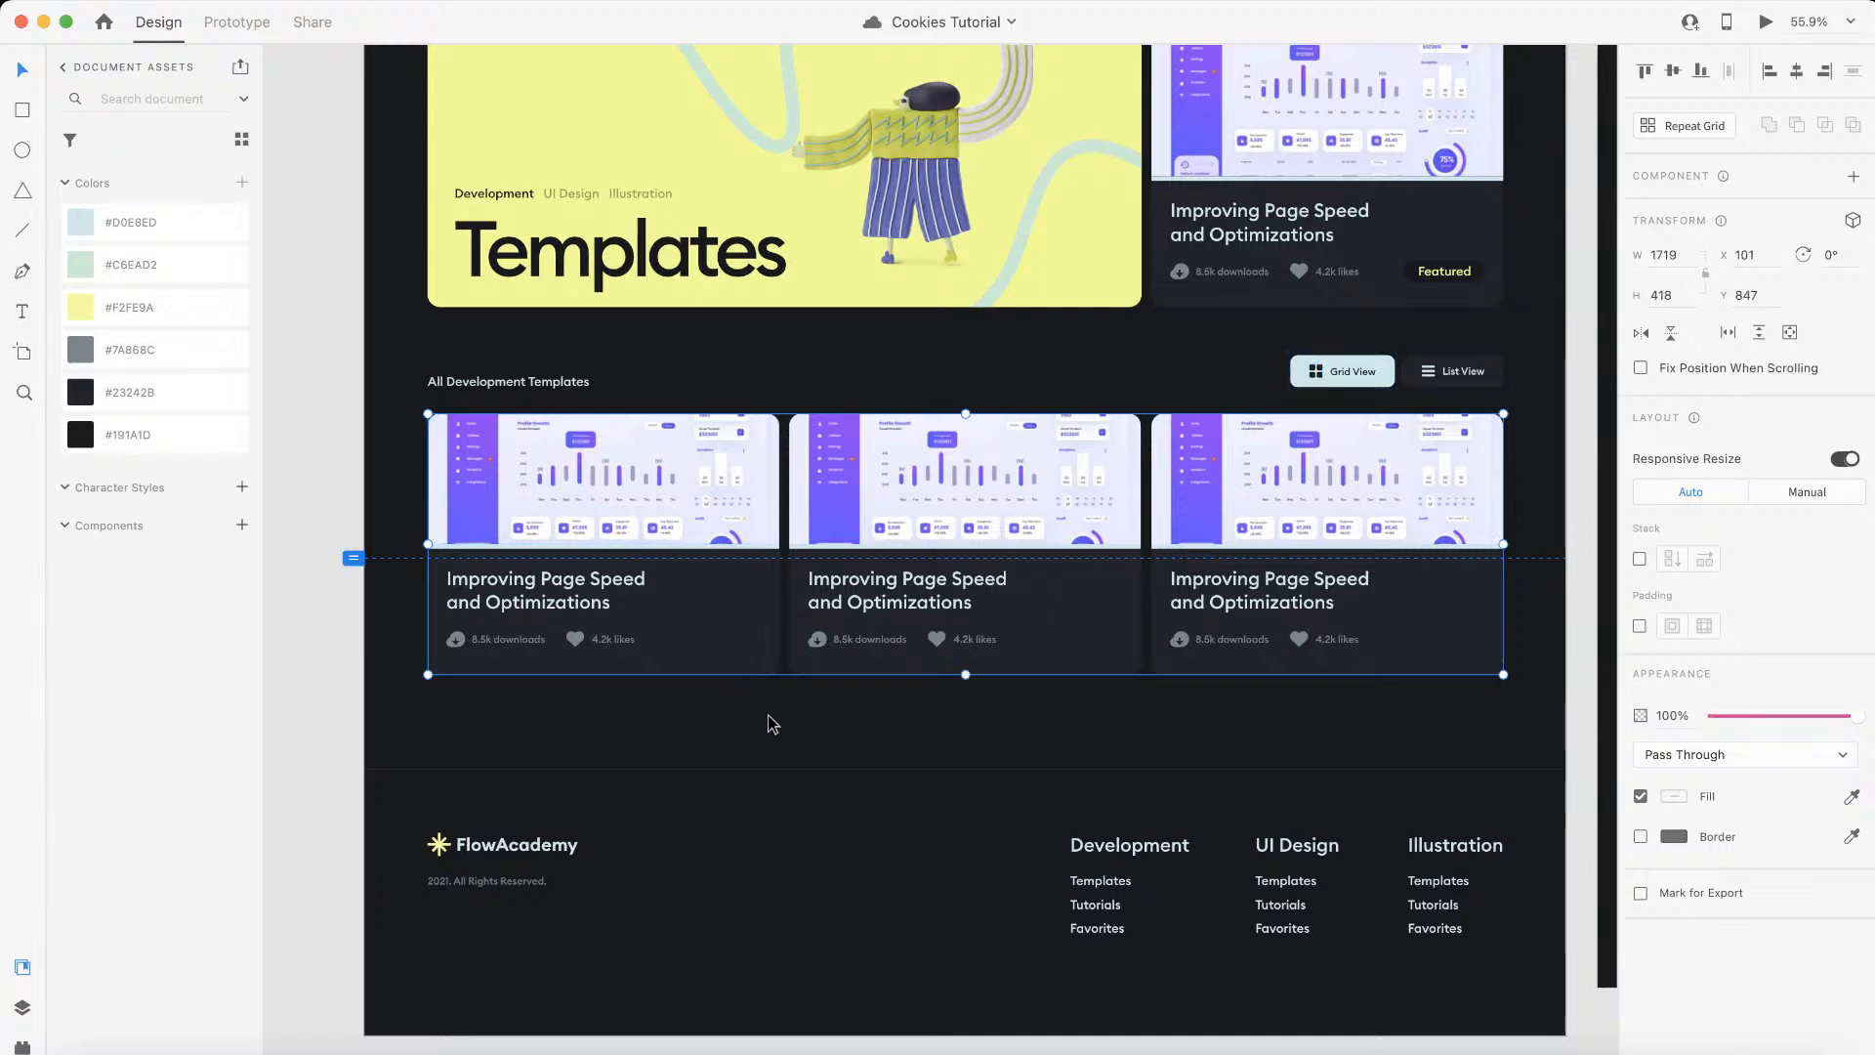
scroll(765, 715, "down", 3)
scroll(678, 584, "up", 2)
scroll(676, 576, "up", 1)
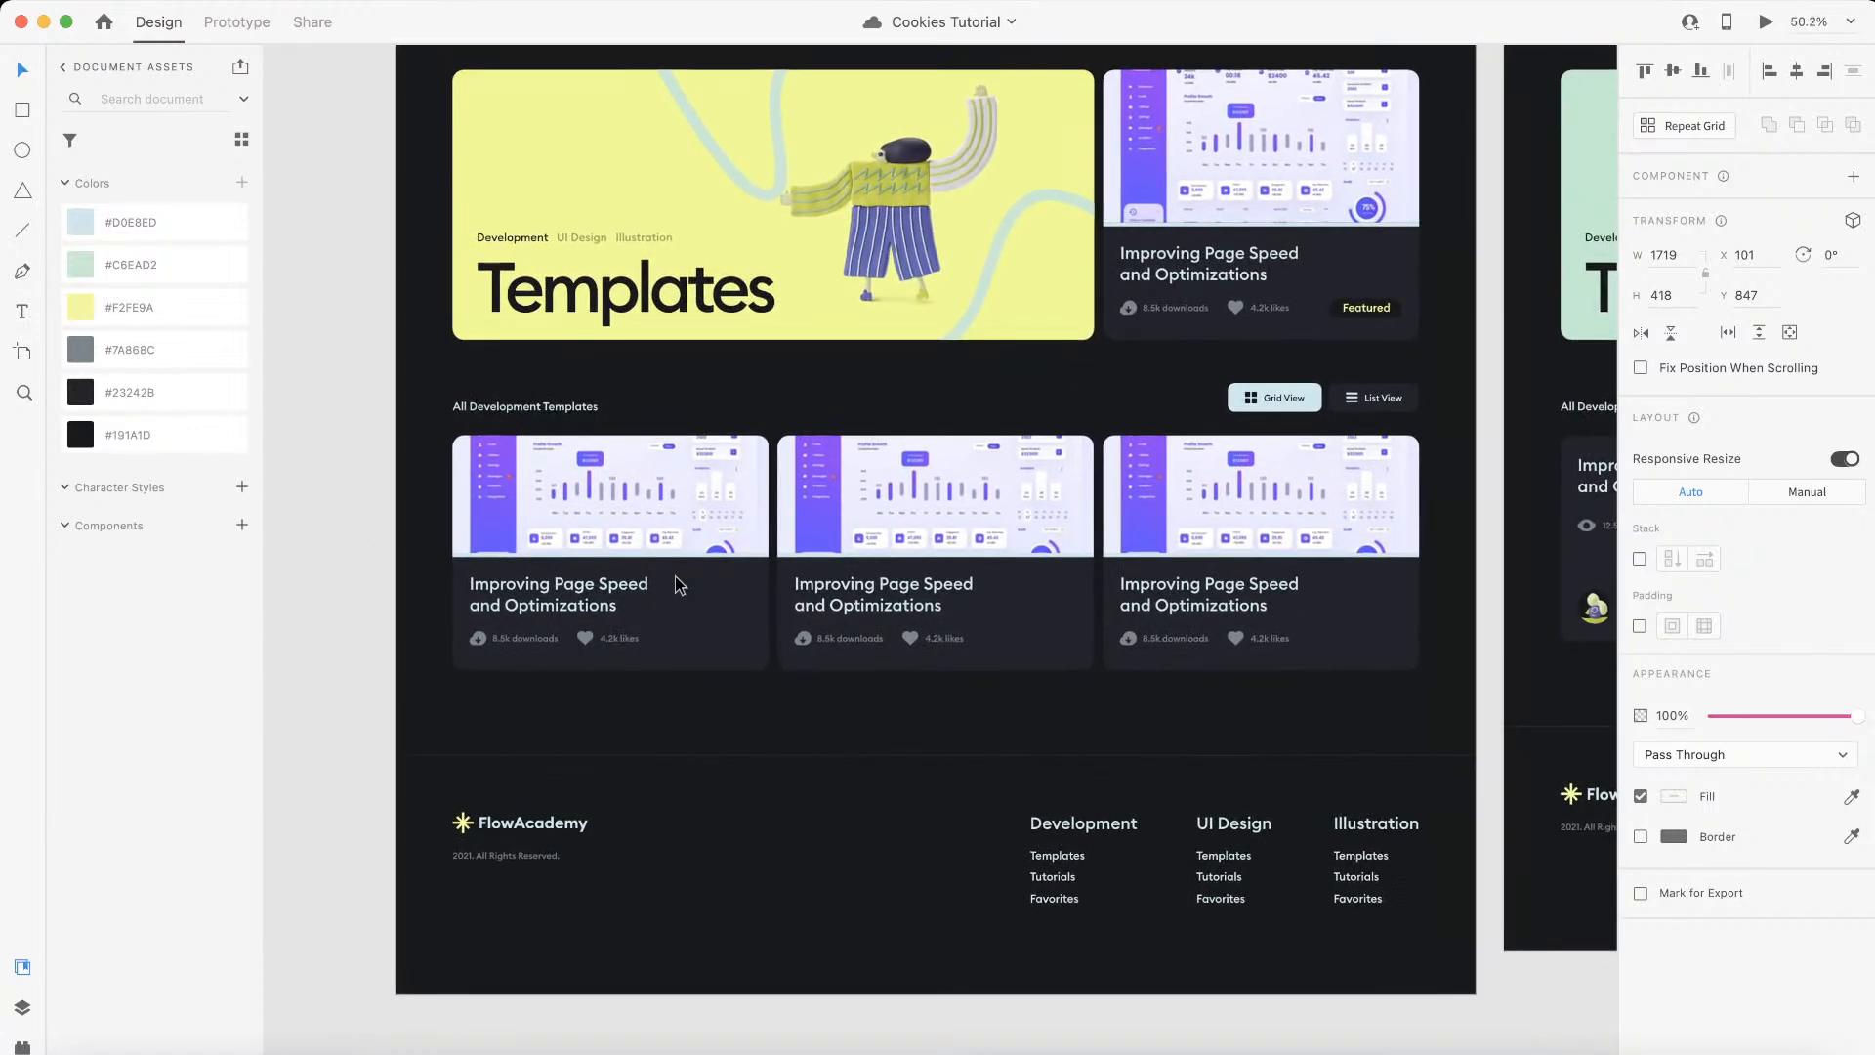
scroll(739, 515, "up", 3)
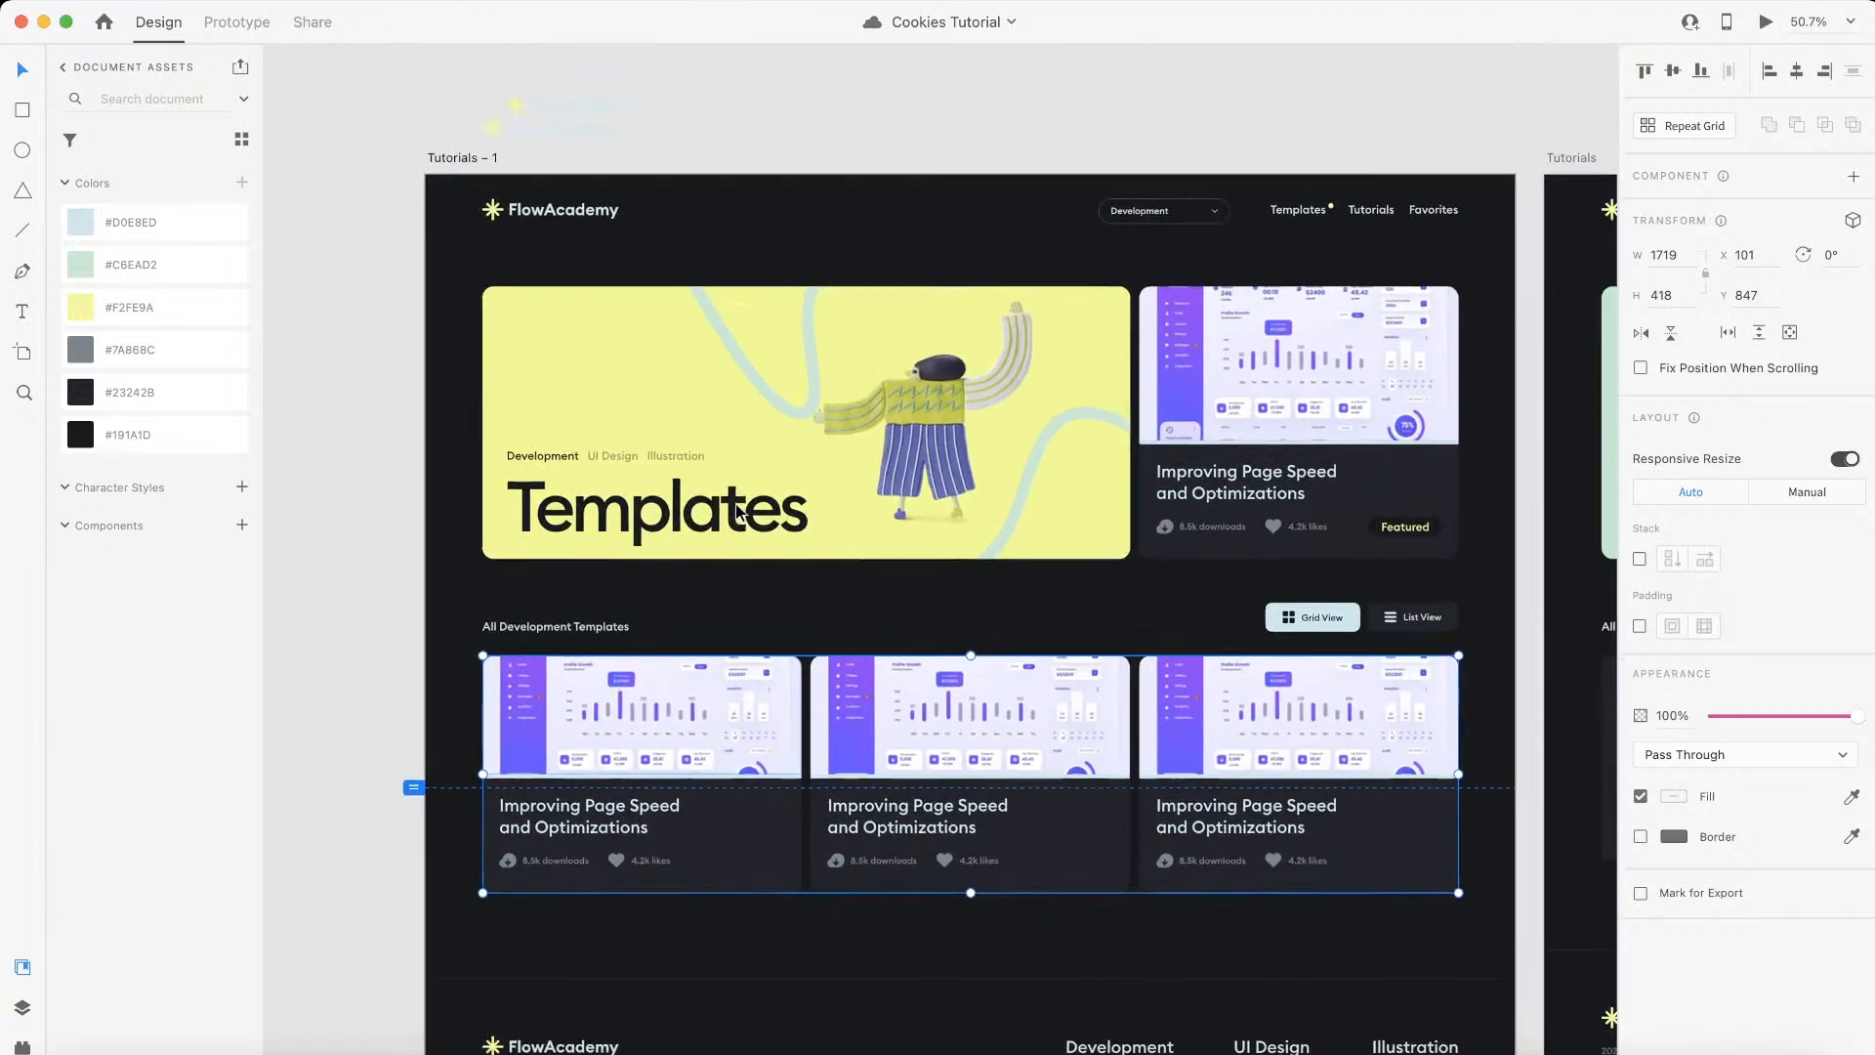
scroll(772, 469, "right", 2)
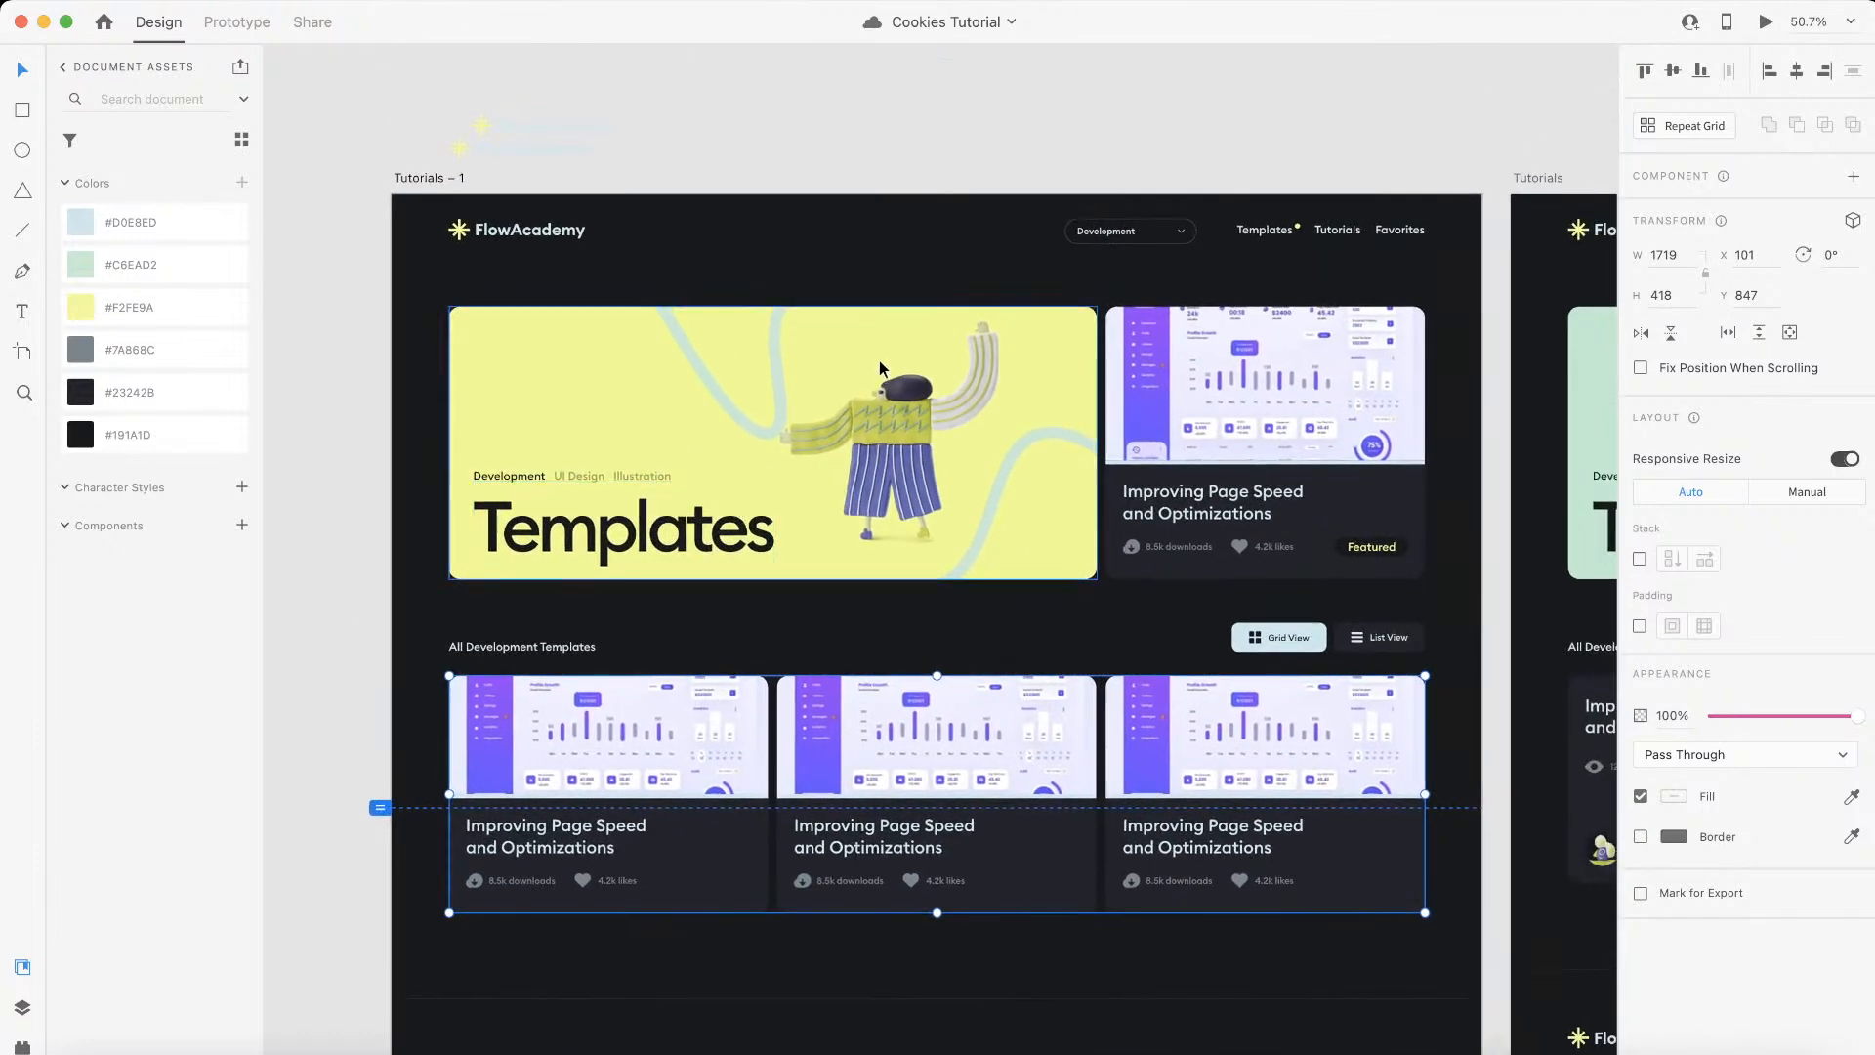
scroll(935, 230, "up", 3)
scroll(934, 230, "down", 7)
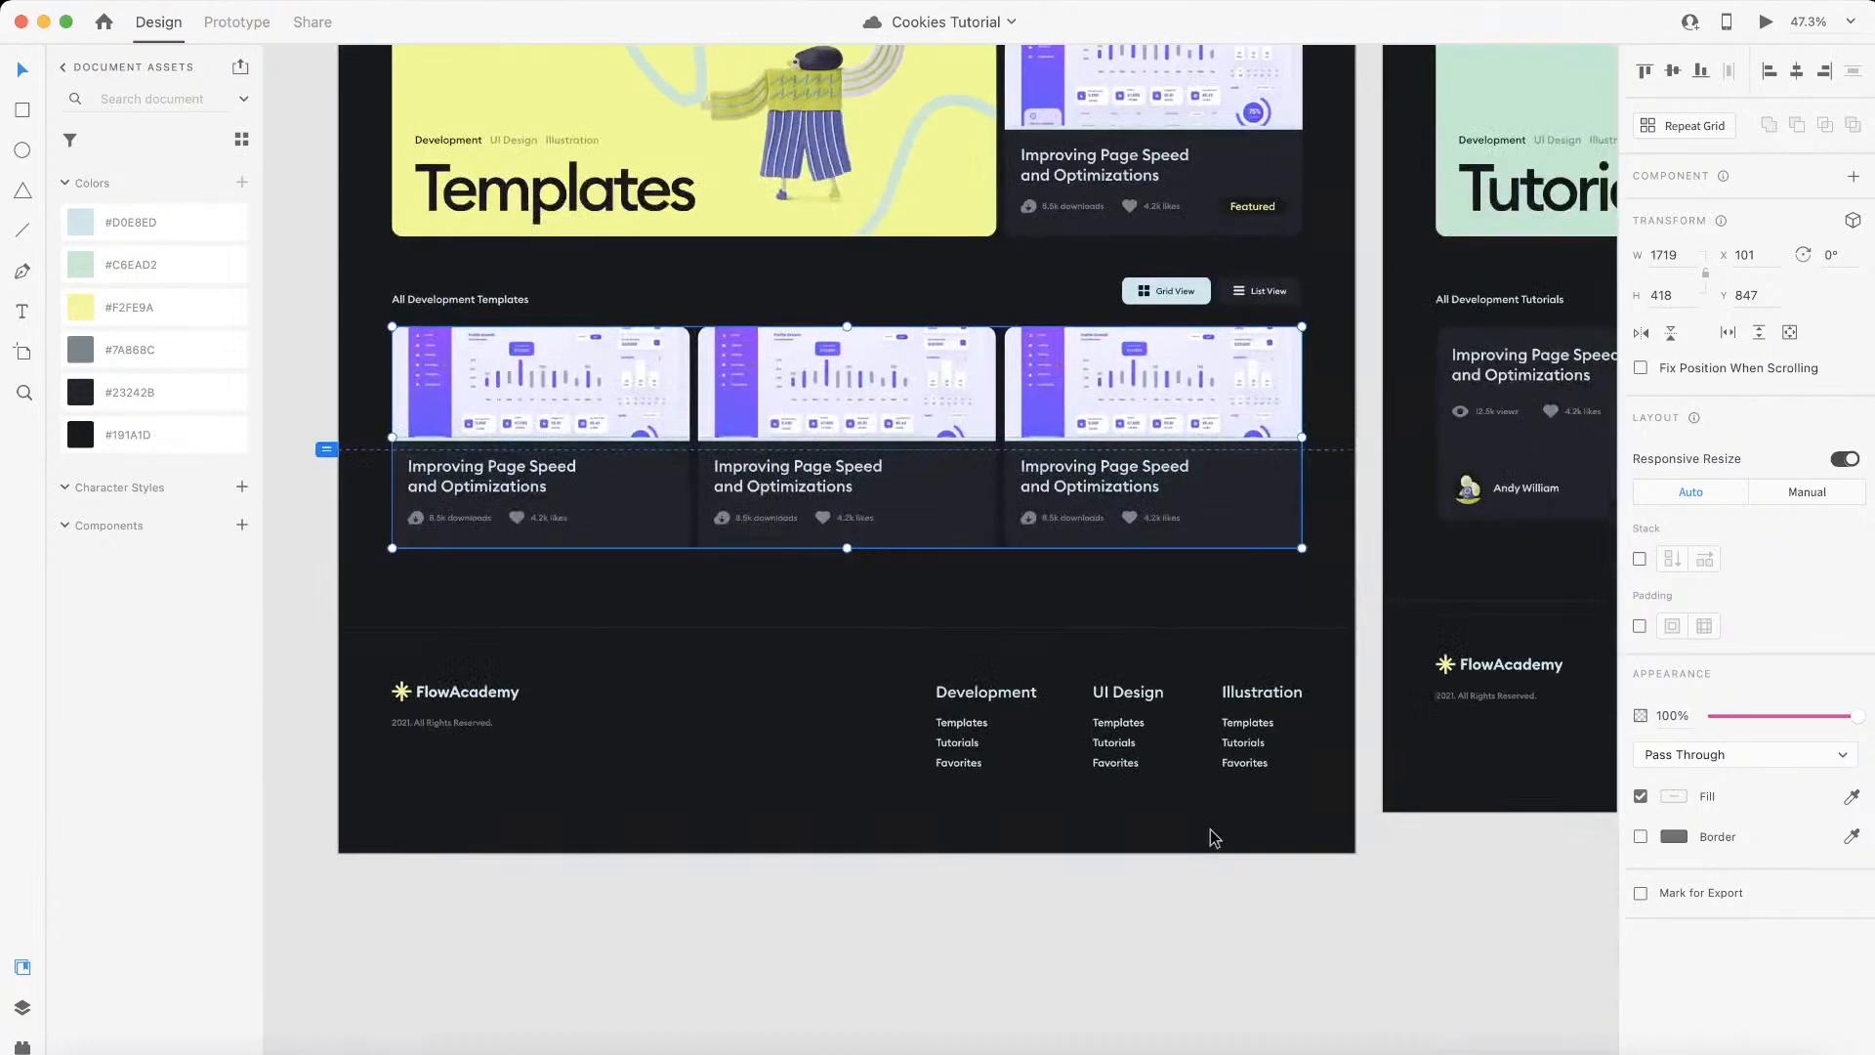
scroll(1214, 838, "up", 3)
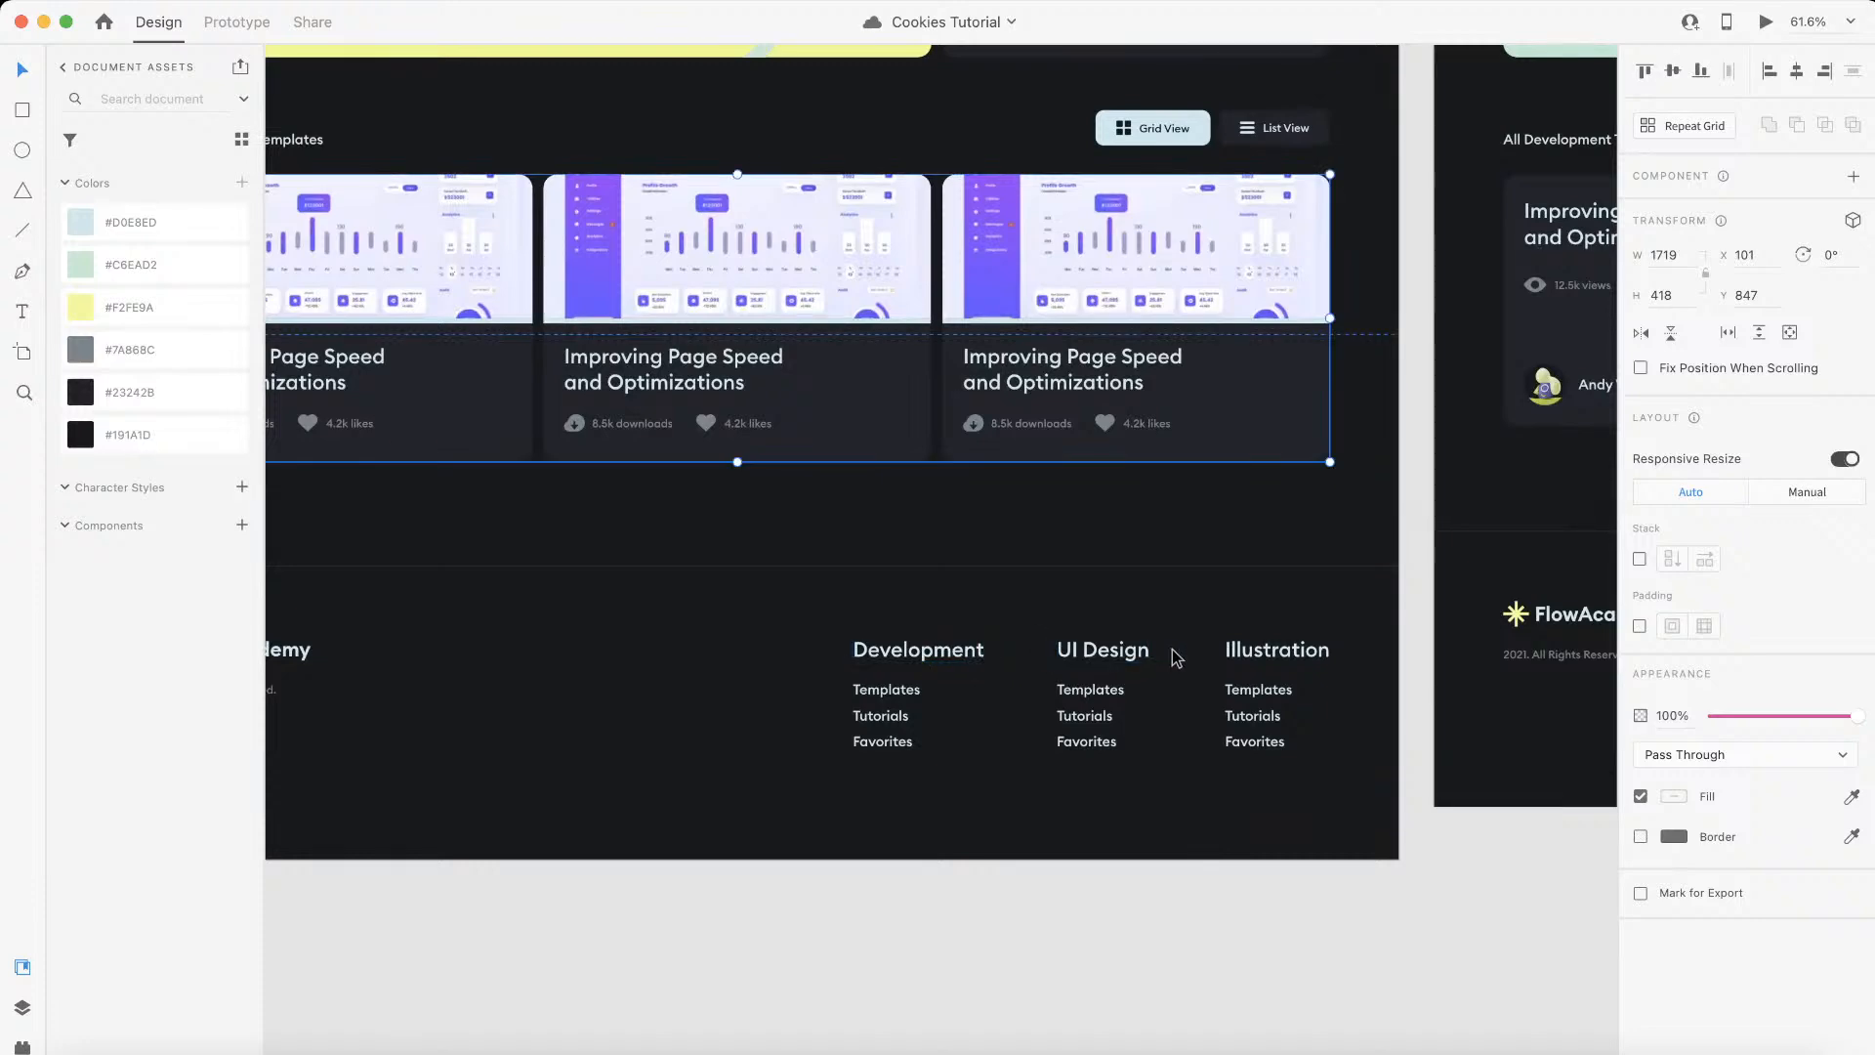
scroll(1054, 737, "left", 3)
scroll(1055, 738, "up", 2)
scroll(1055, 738, "down", 2)
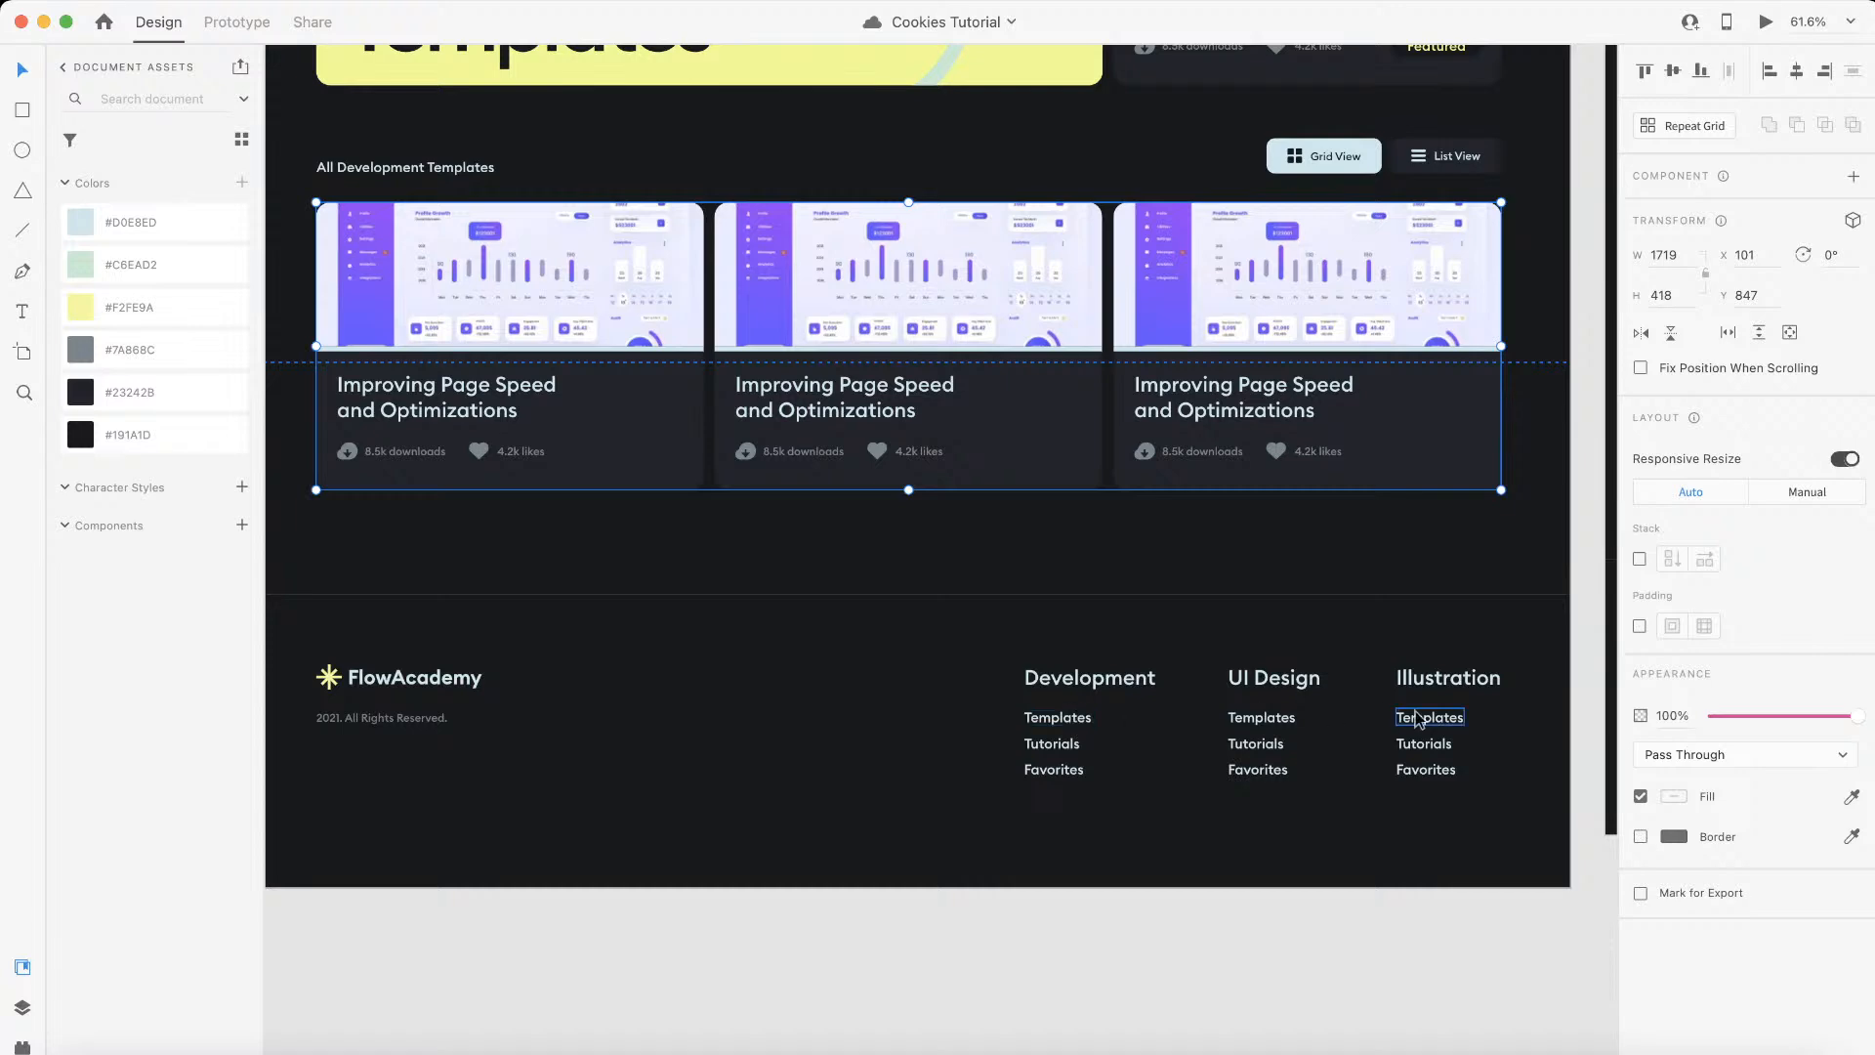
scroll(921, 674, "right", 1)
scroll(921, 674, "up", 1)
scroll(921, 673, "left", 1)
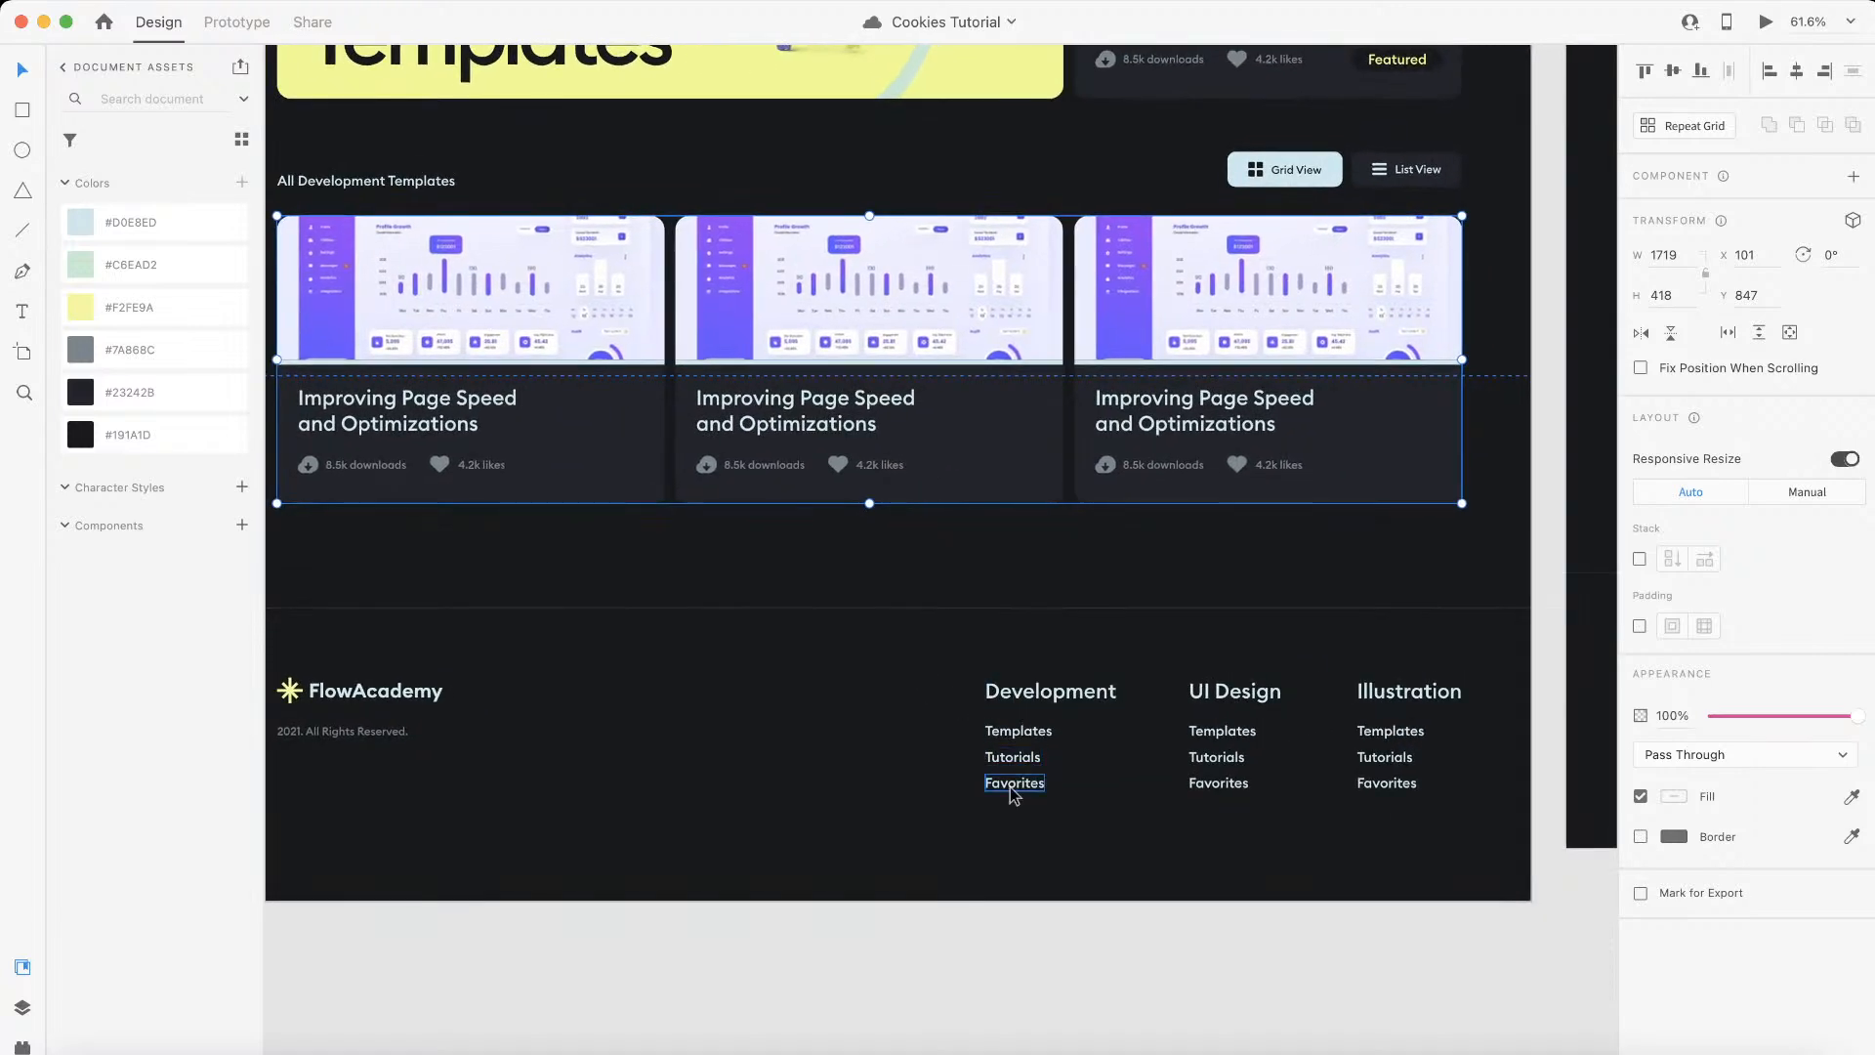
scroll(1013, 794, "left", 1)
scroll(1013, 794, "right", 1)
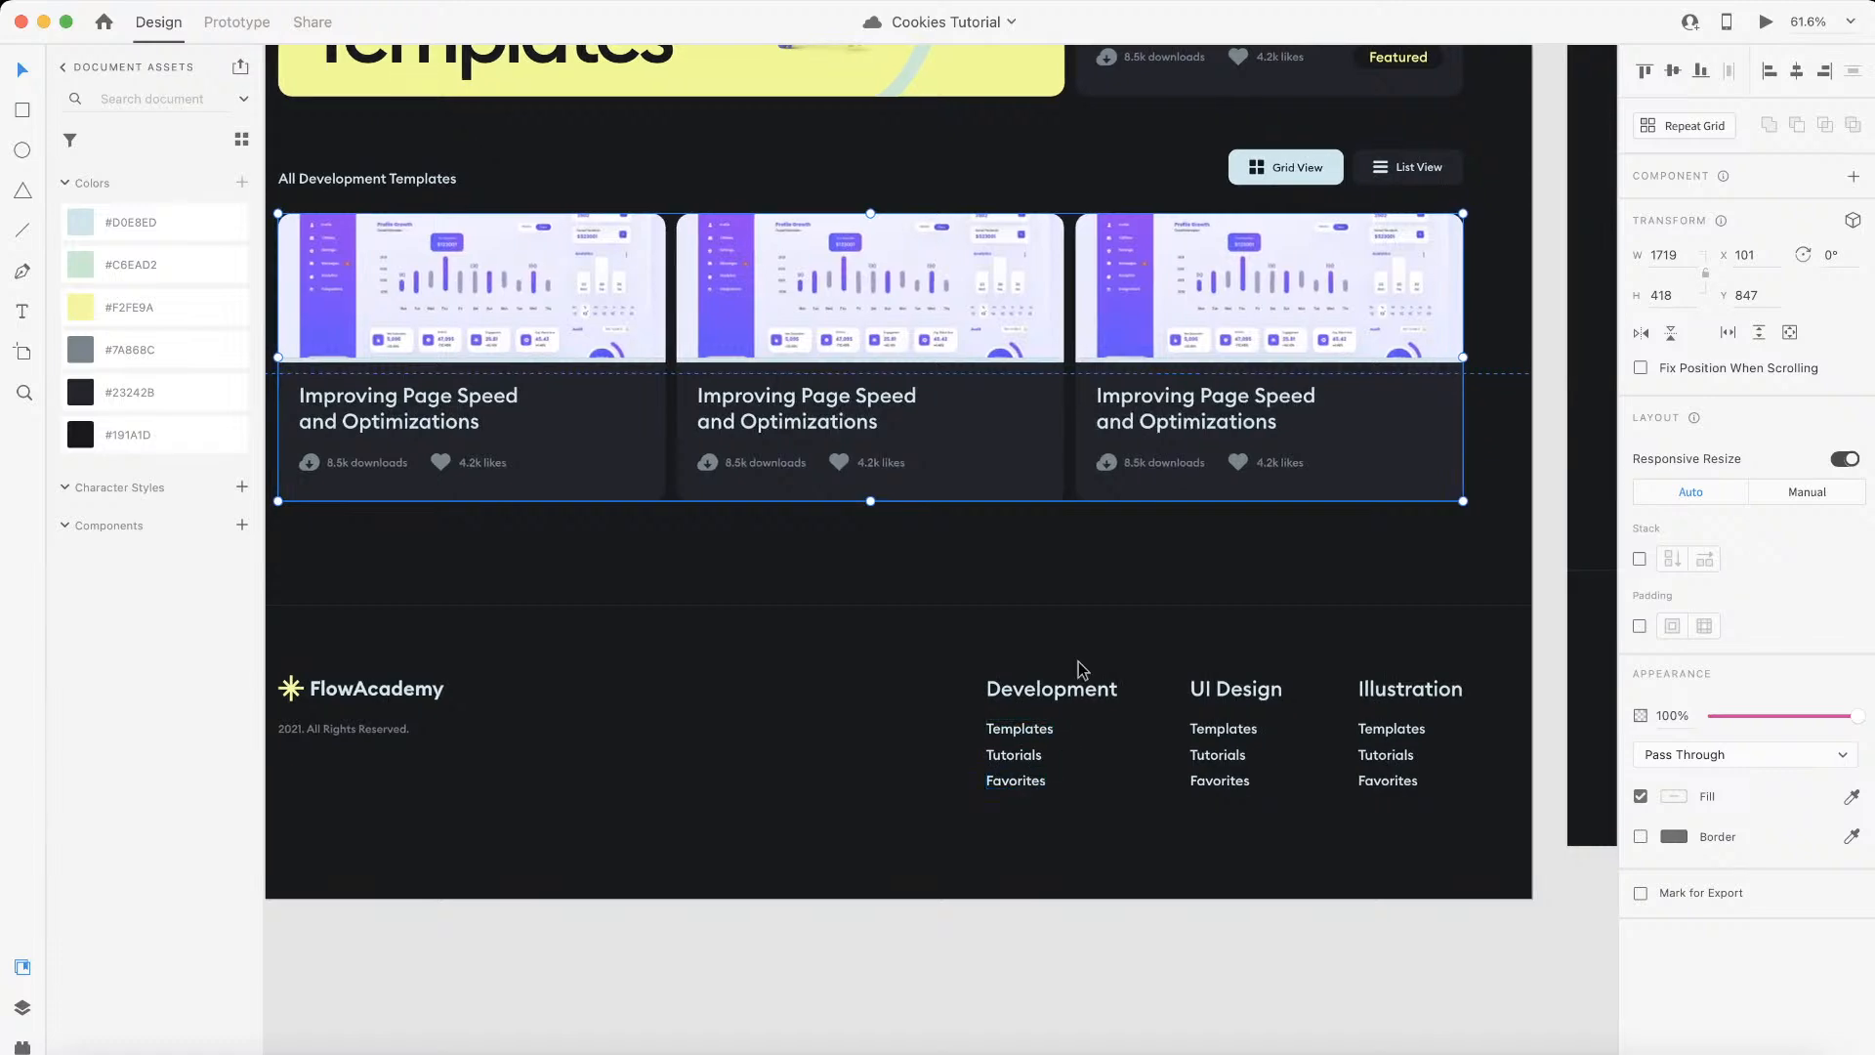
Step: Return to the Webflow project and start a new CMS collection
key("ctrl+Left")
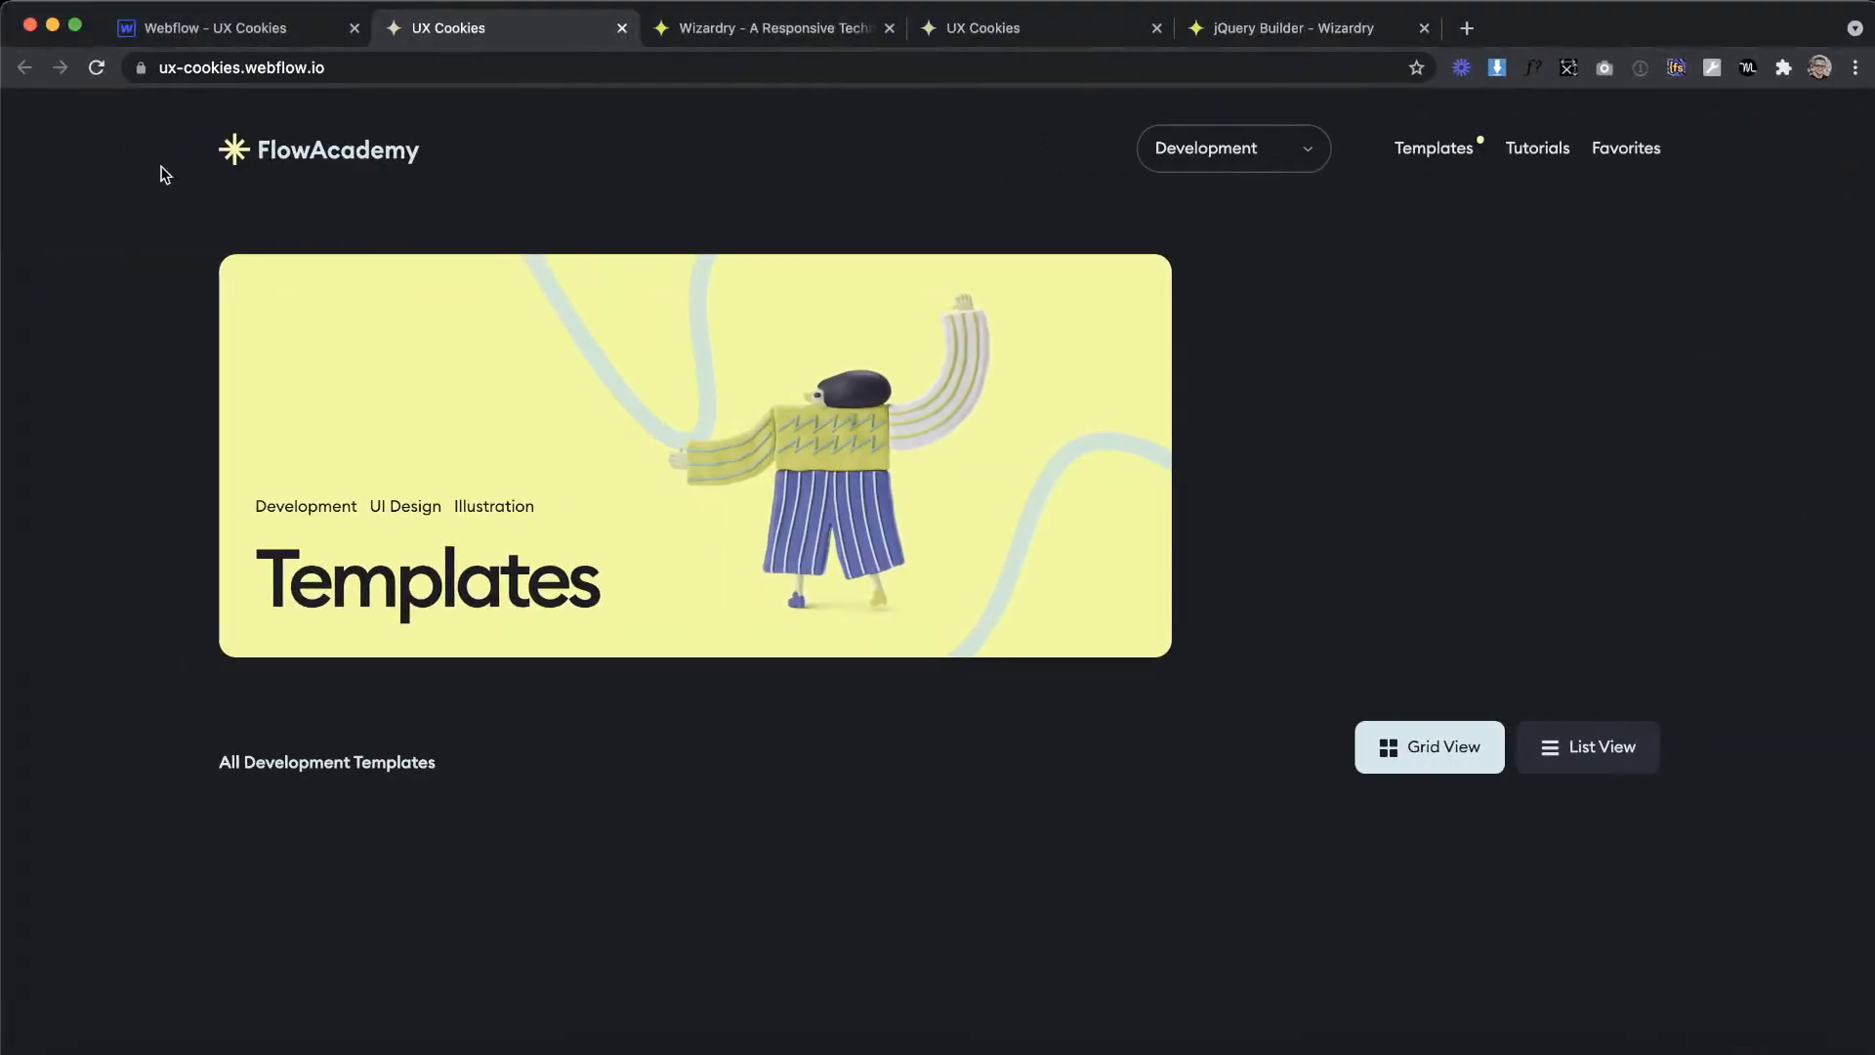
left_click(247, 33)
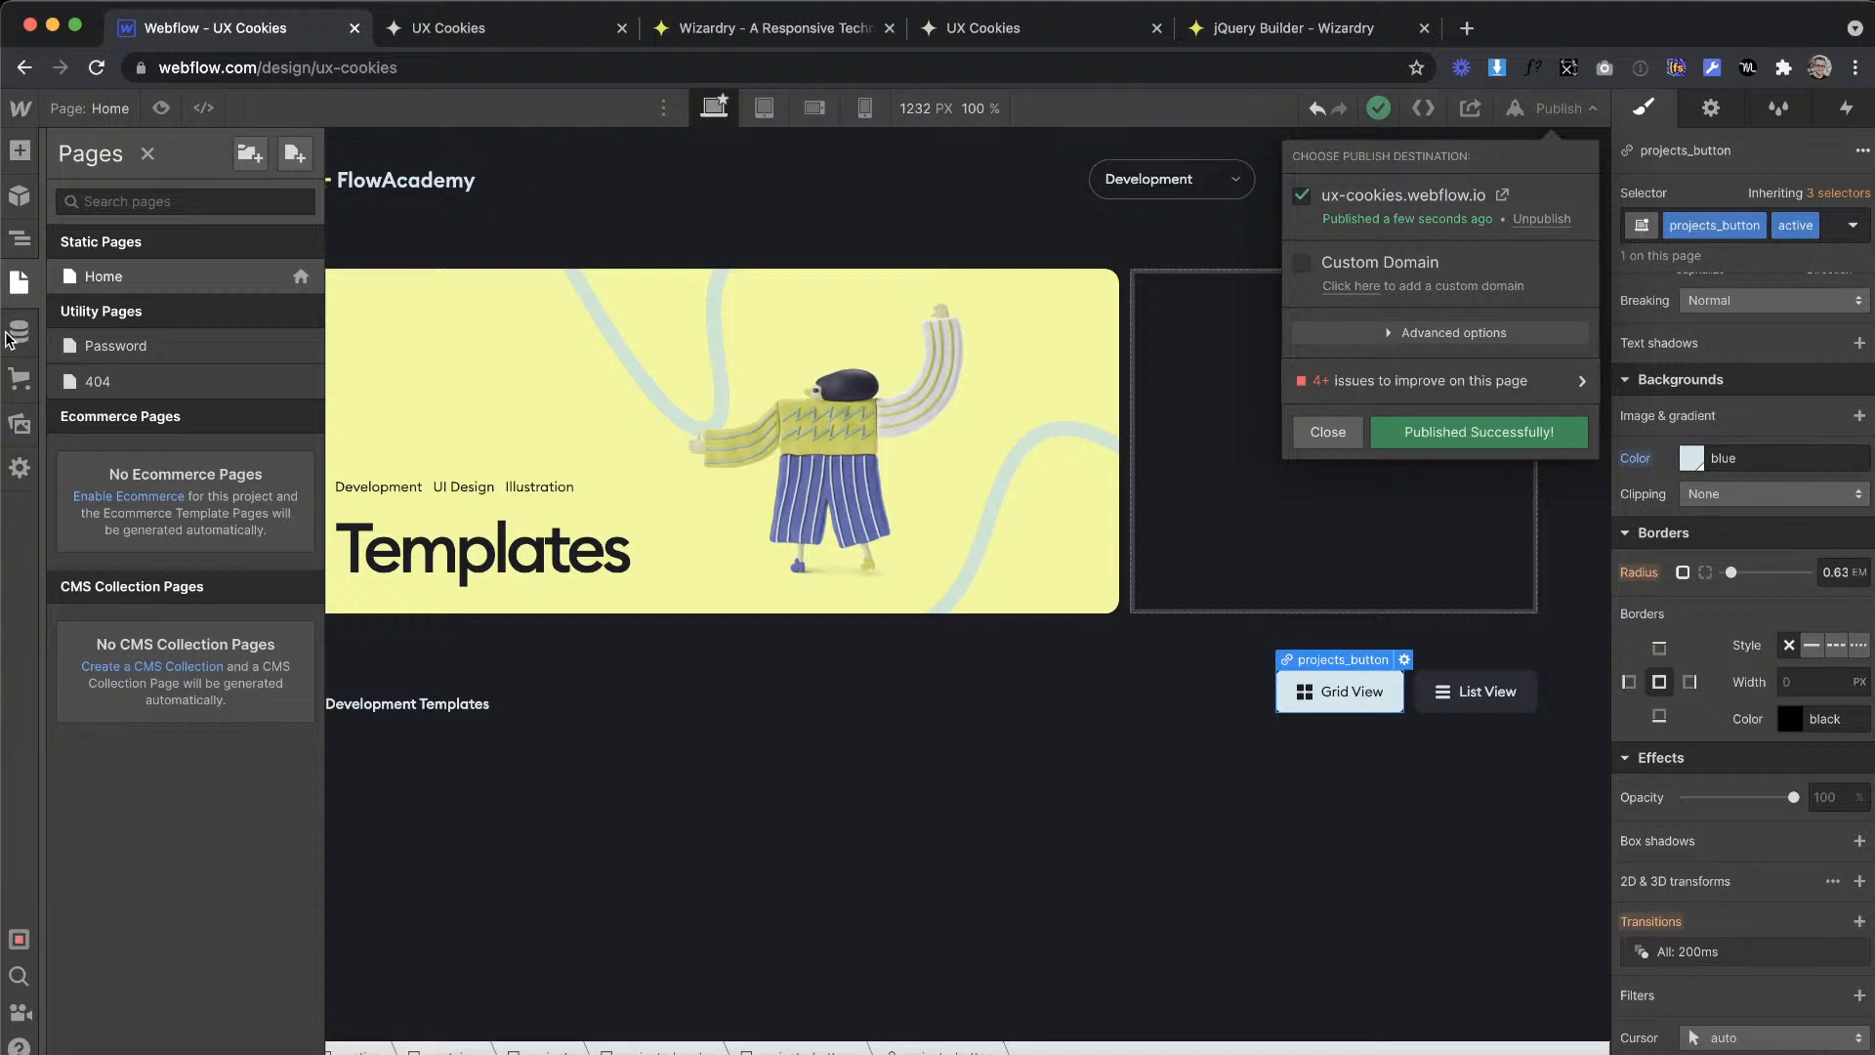
left_click(8, 339)
left_click(19, 332)
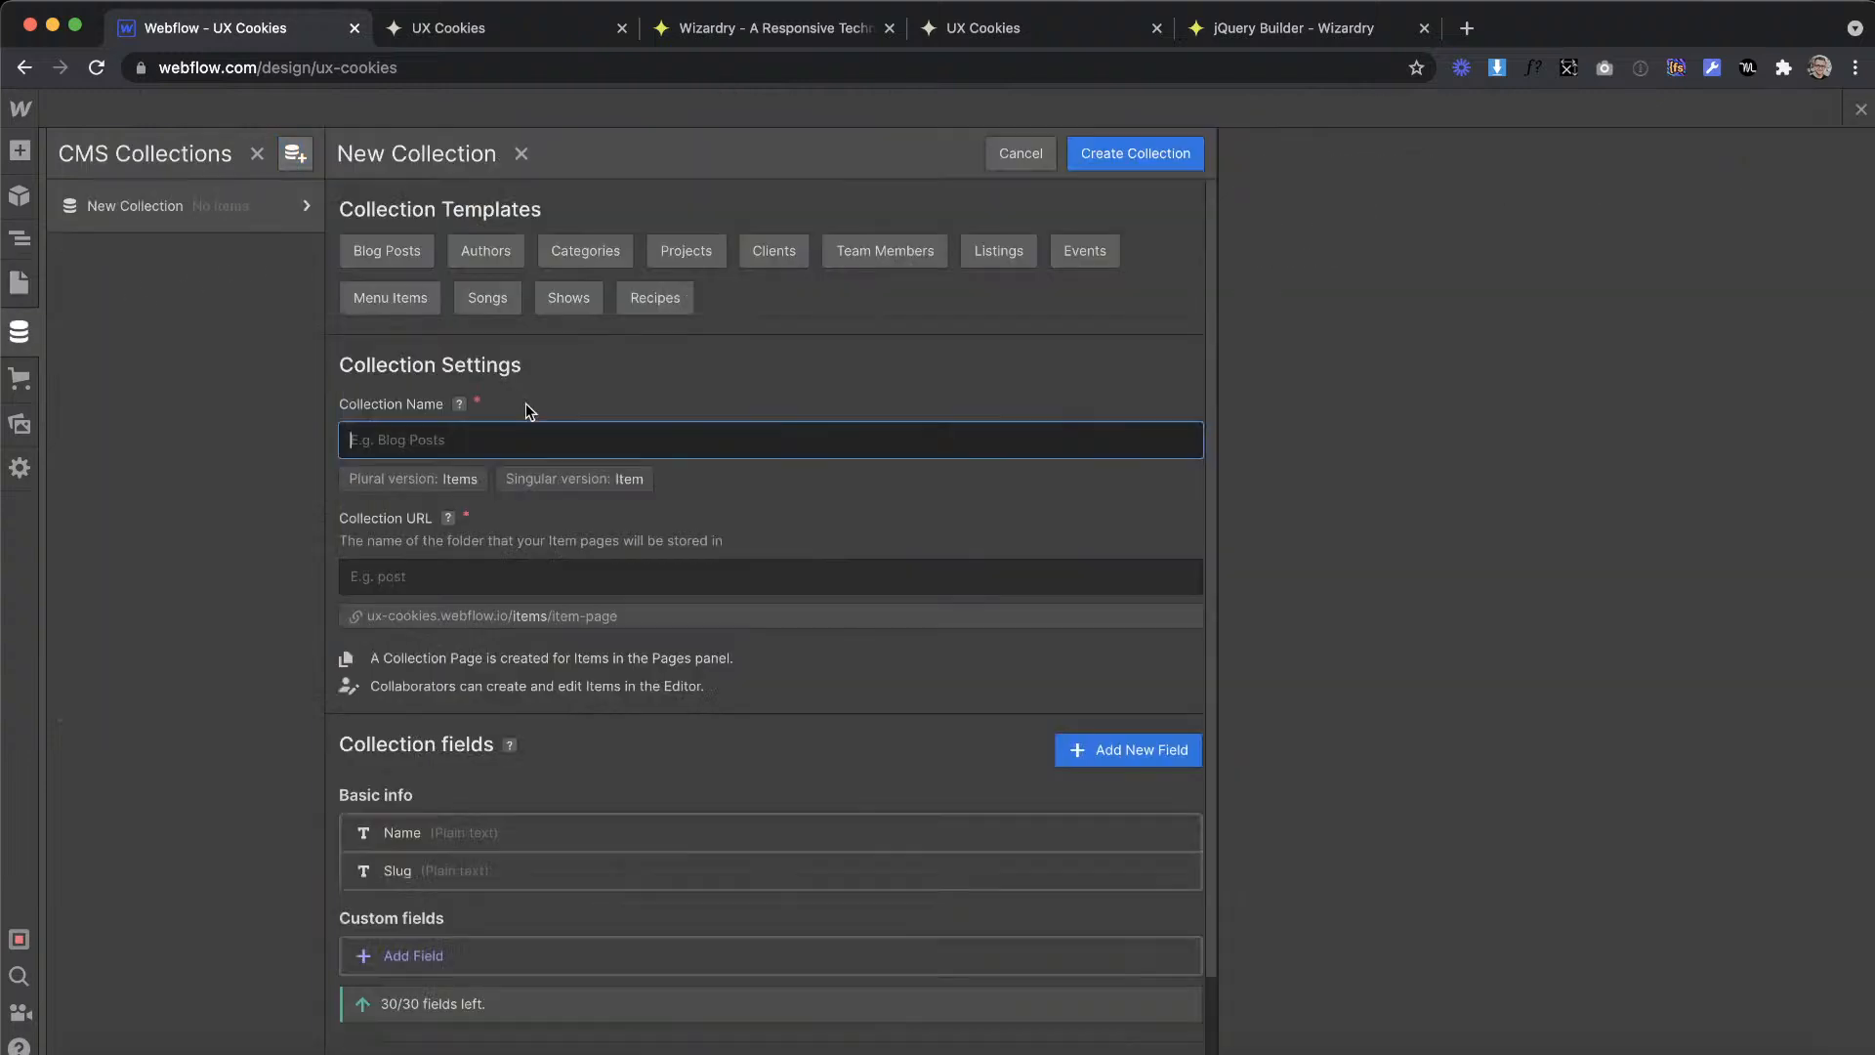
type("Industry")
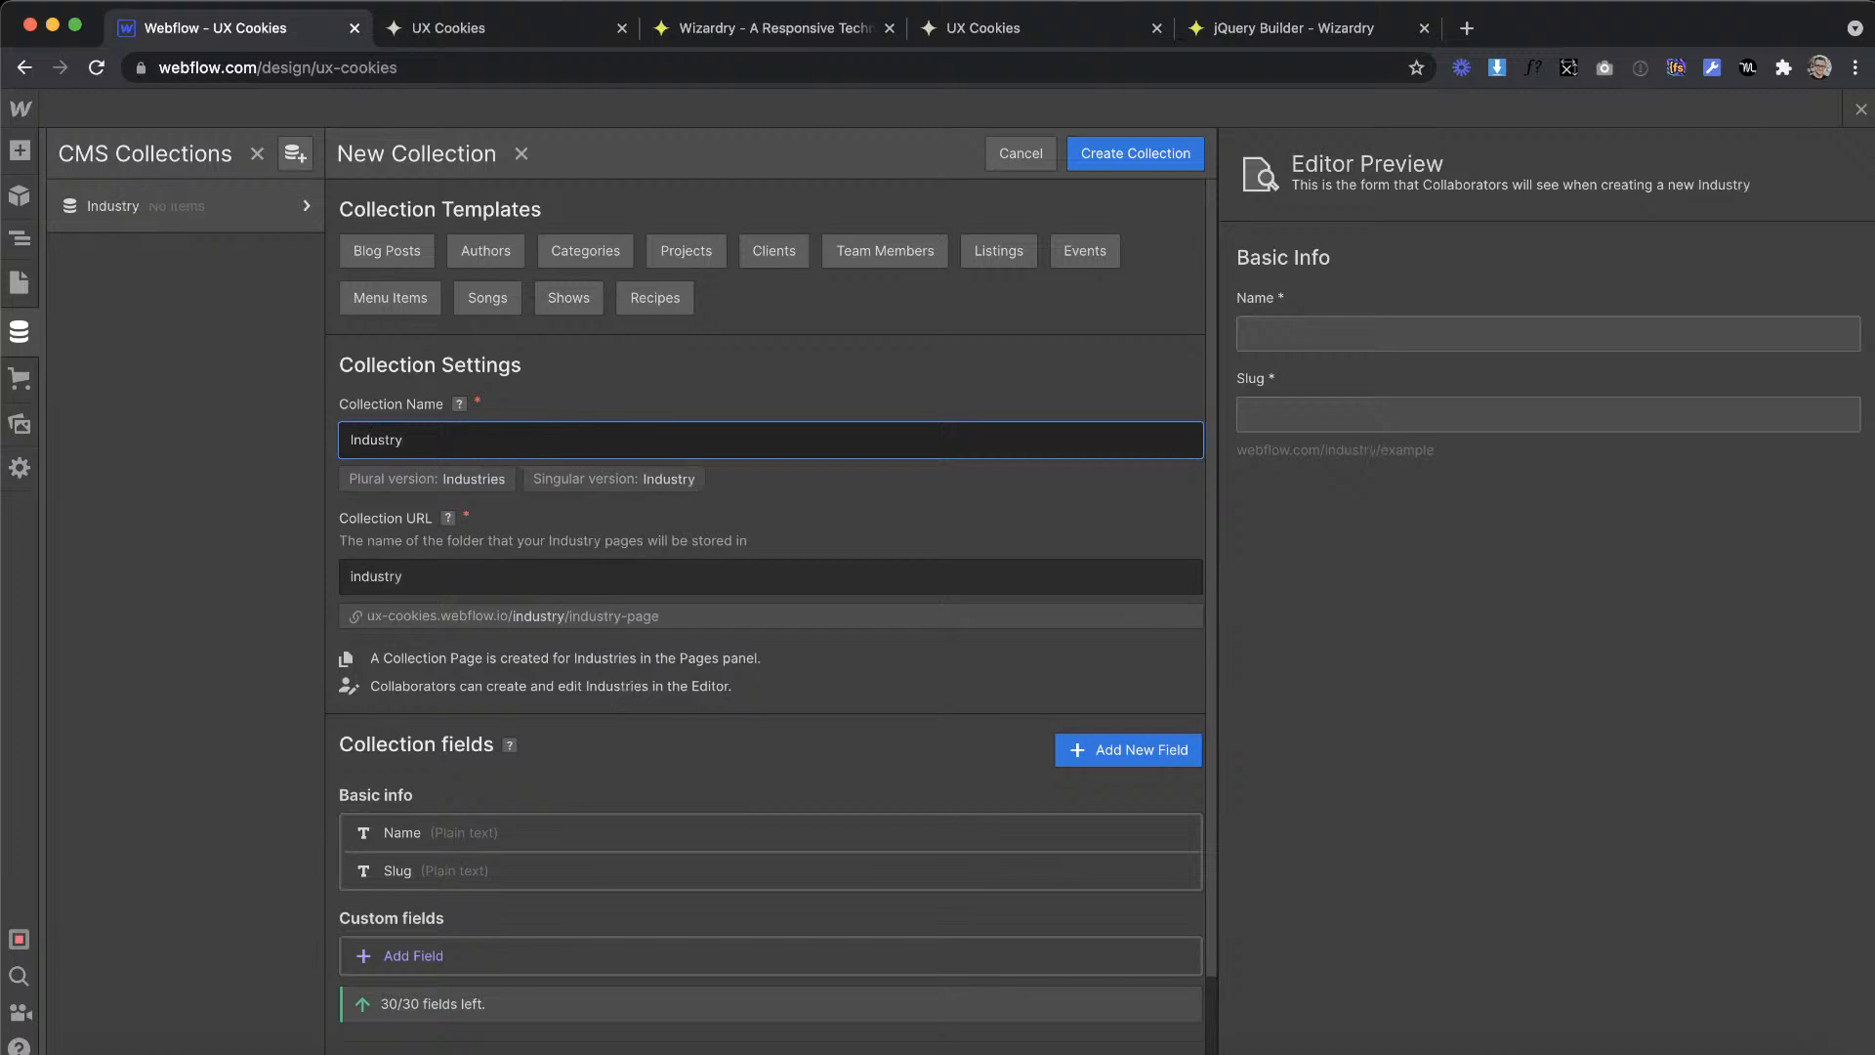
key("ctrl+Right")
key("ctrl+Left")
Step: Name the new collection Skills and create it
double_click(430, 433)
type("Skills")
scroll(625, 688, "down", 2)
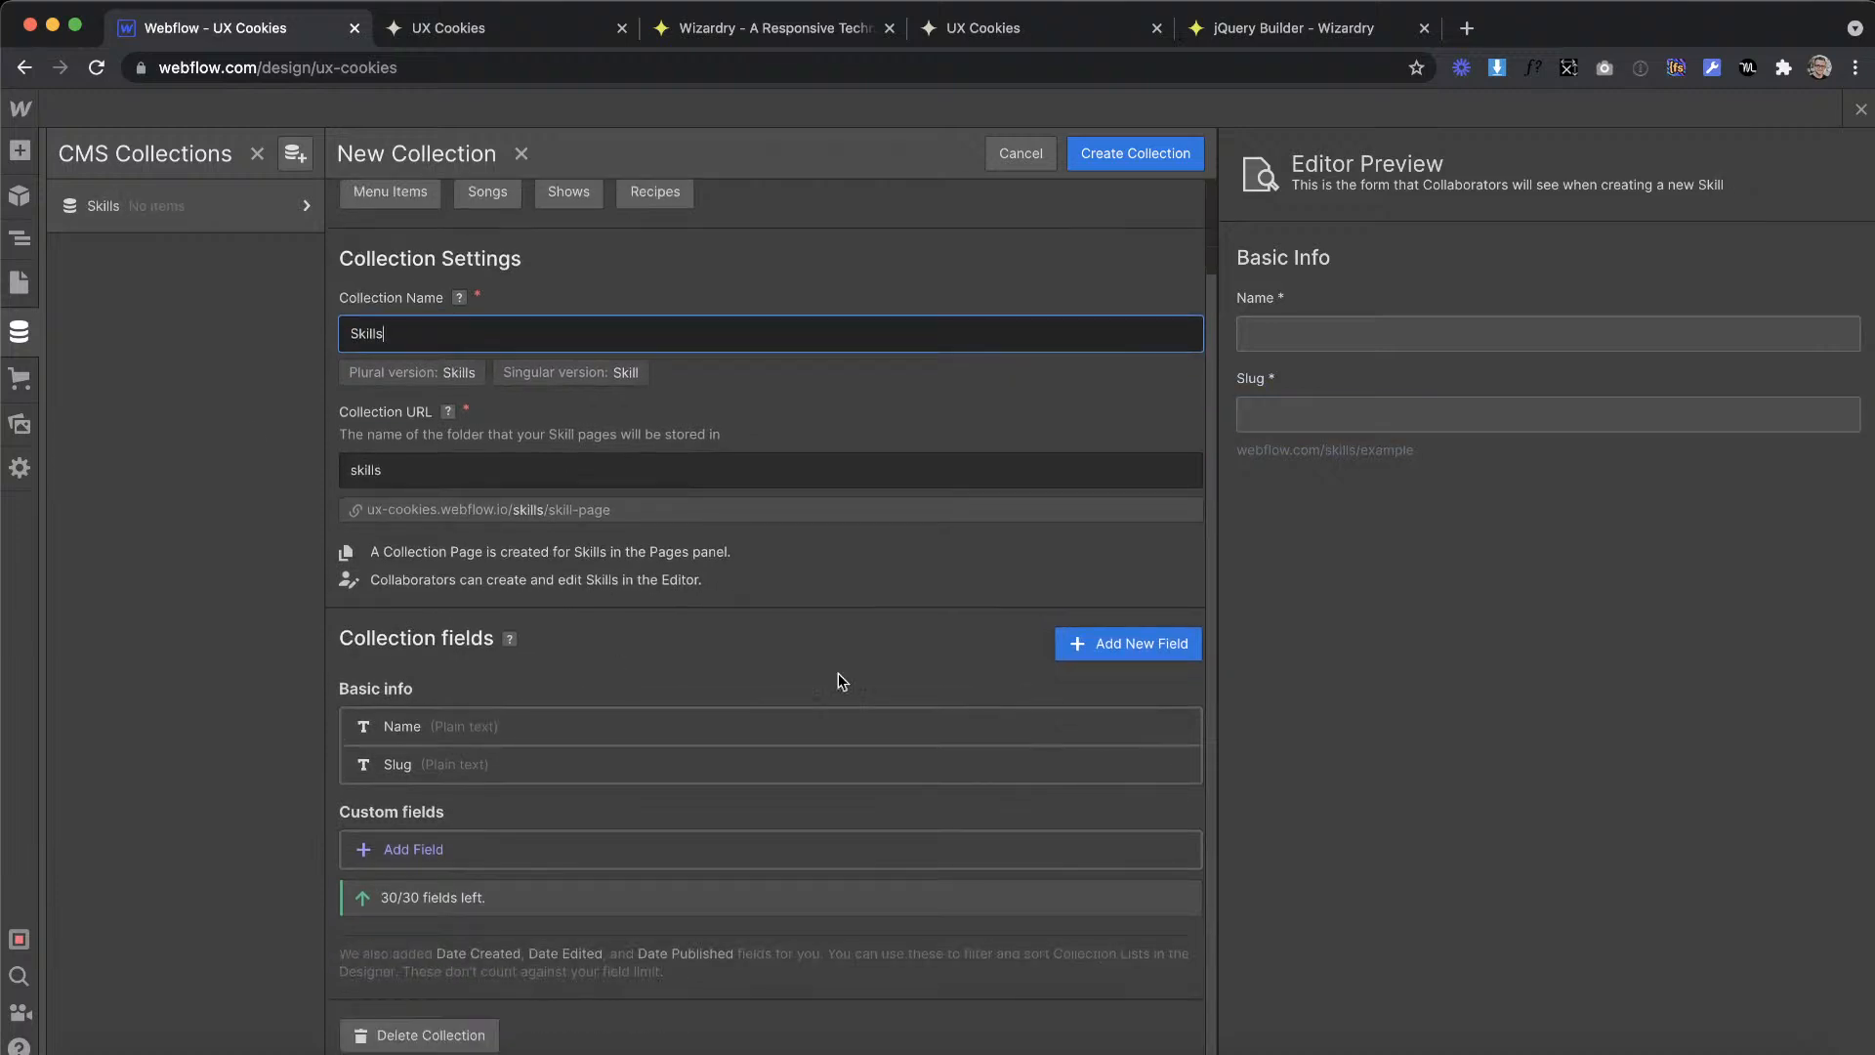
left_click(1135, 156)
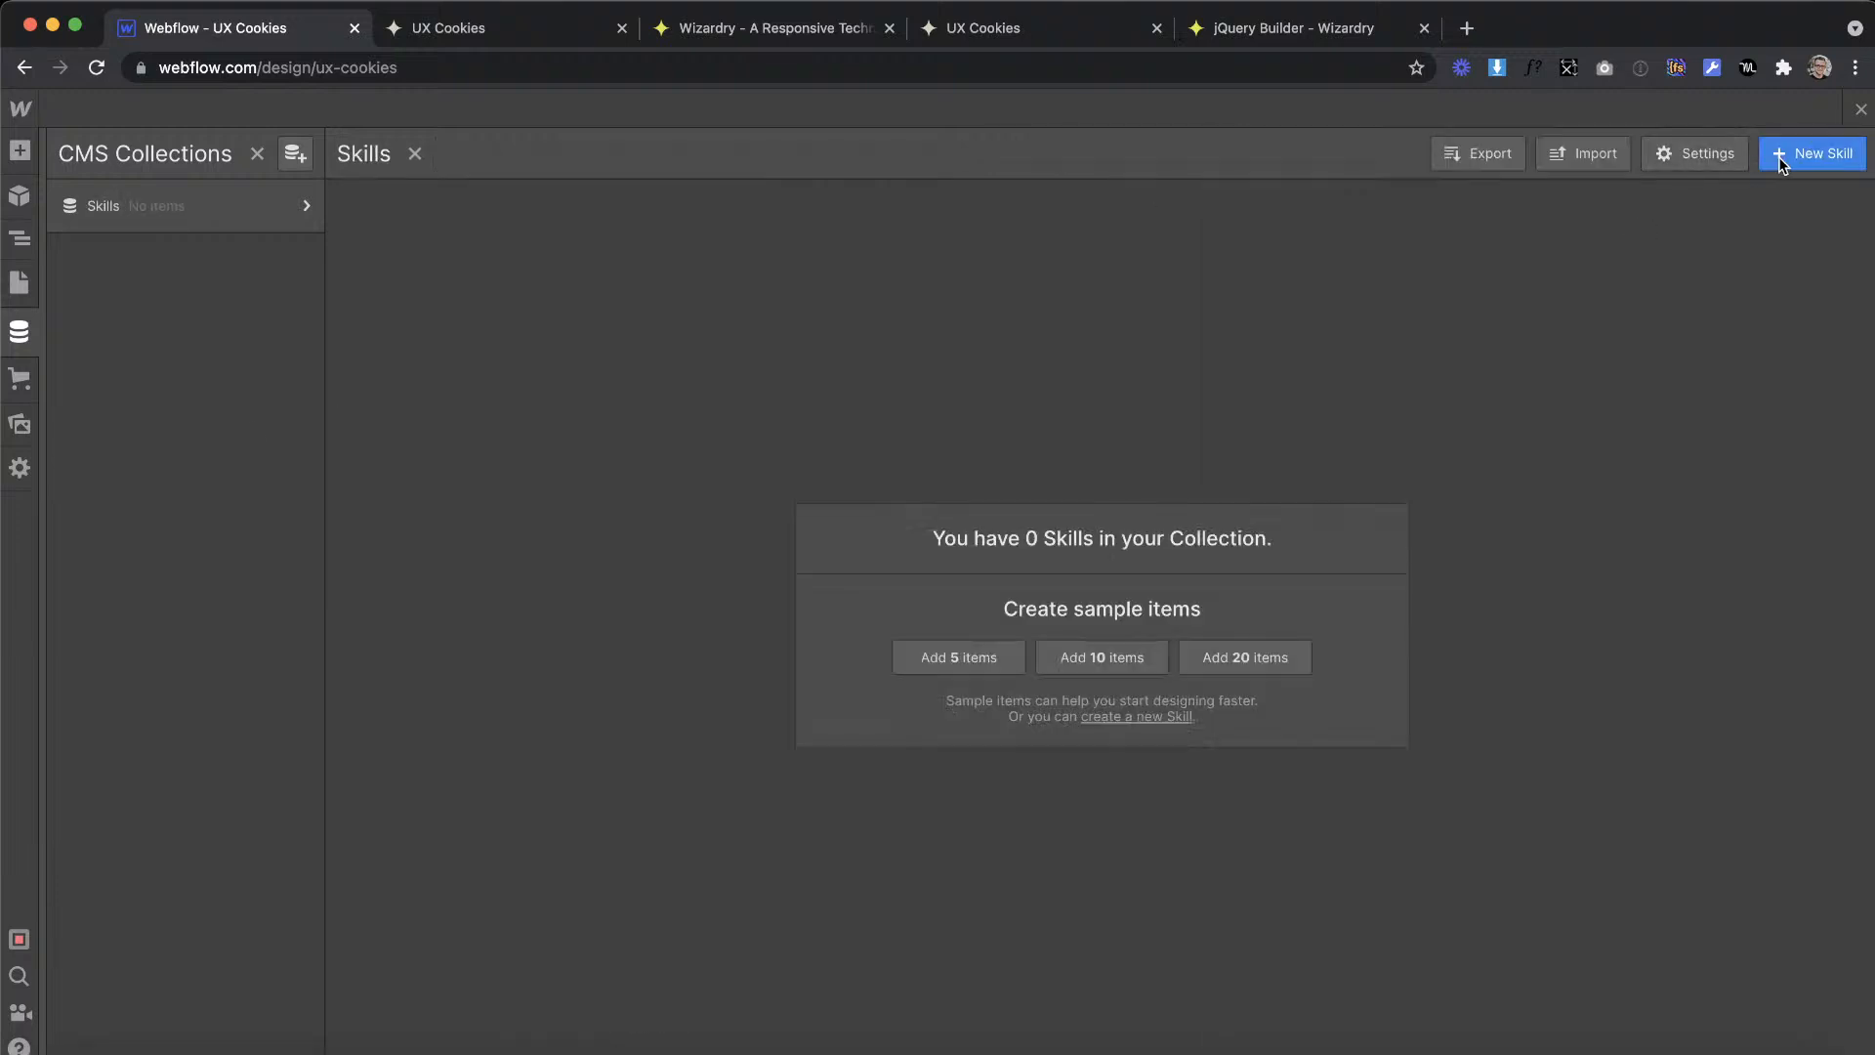
Step: Create a Development item in the Skills collection
left_click(1778, 157)
type("Development")
left_click(1804, 154)
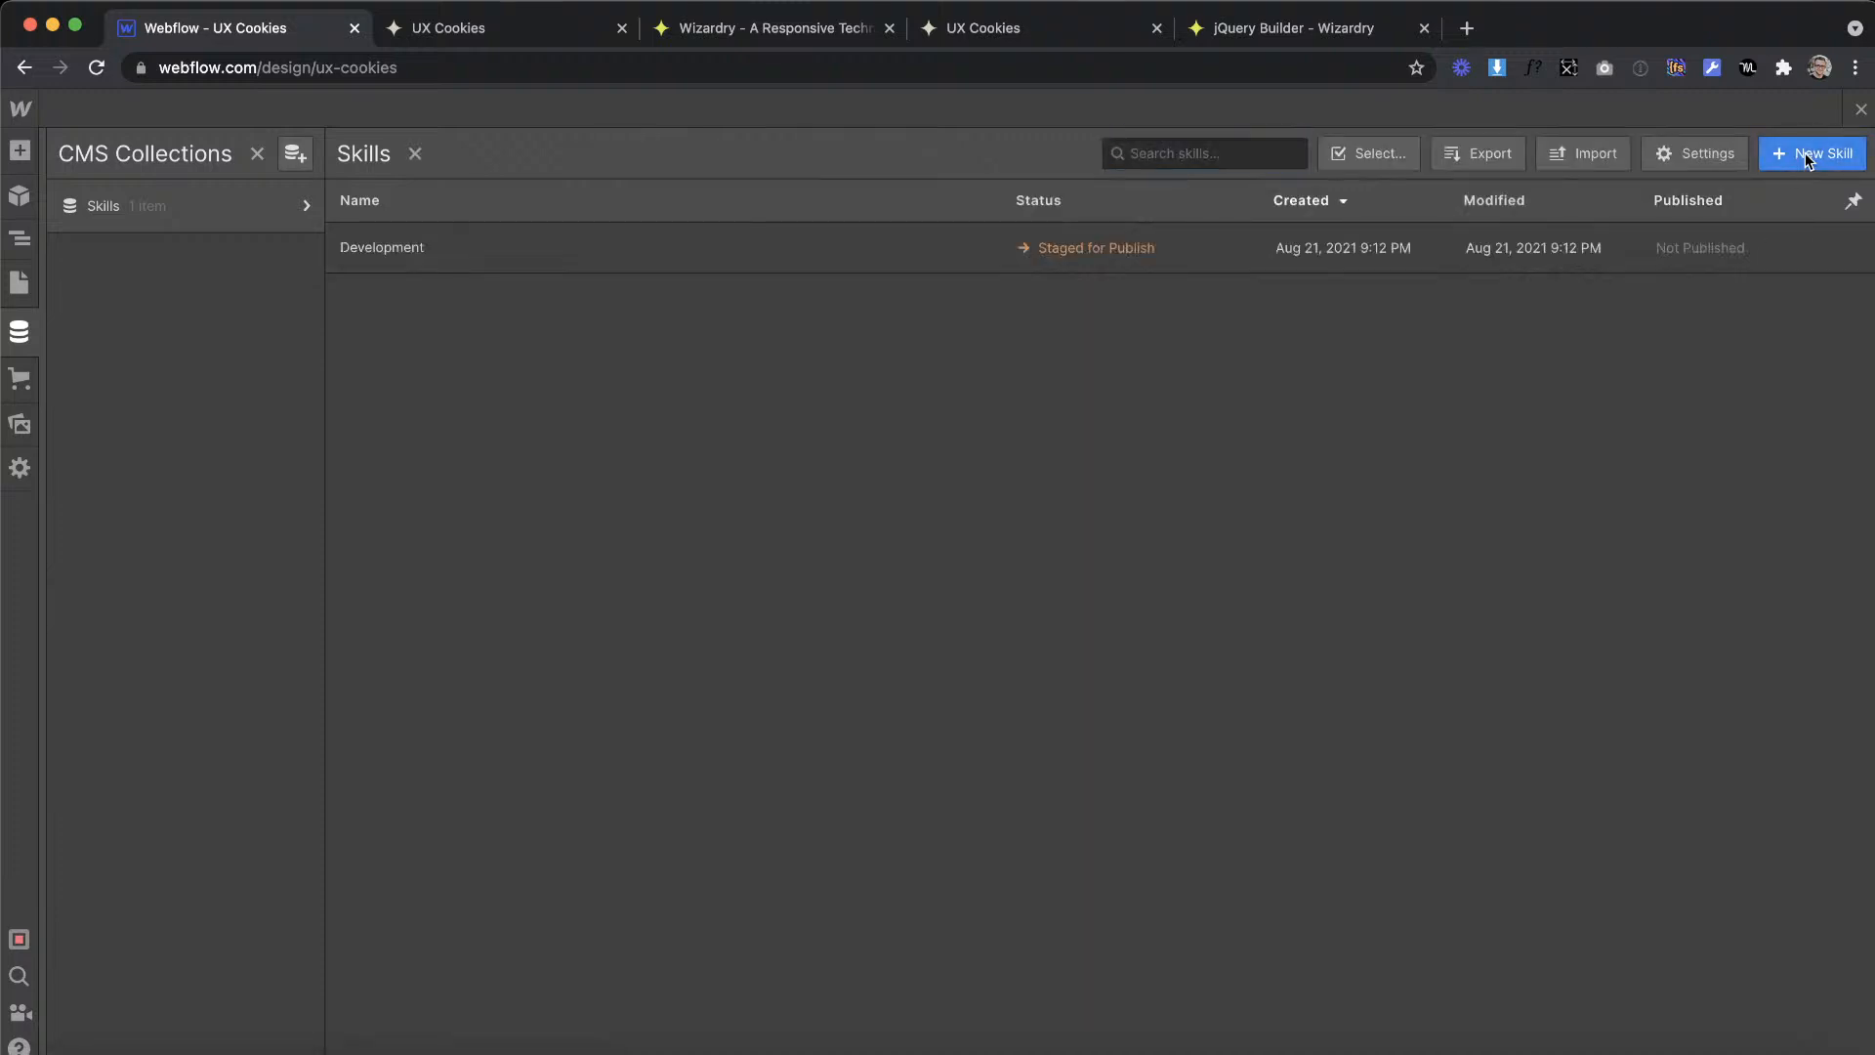
Step: Create a UI Design item in the Skills collection
left_click(1809, 151)
type("I")
key("BackSpace")
type("UI Design")
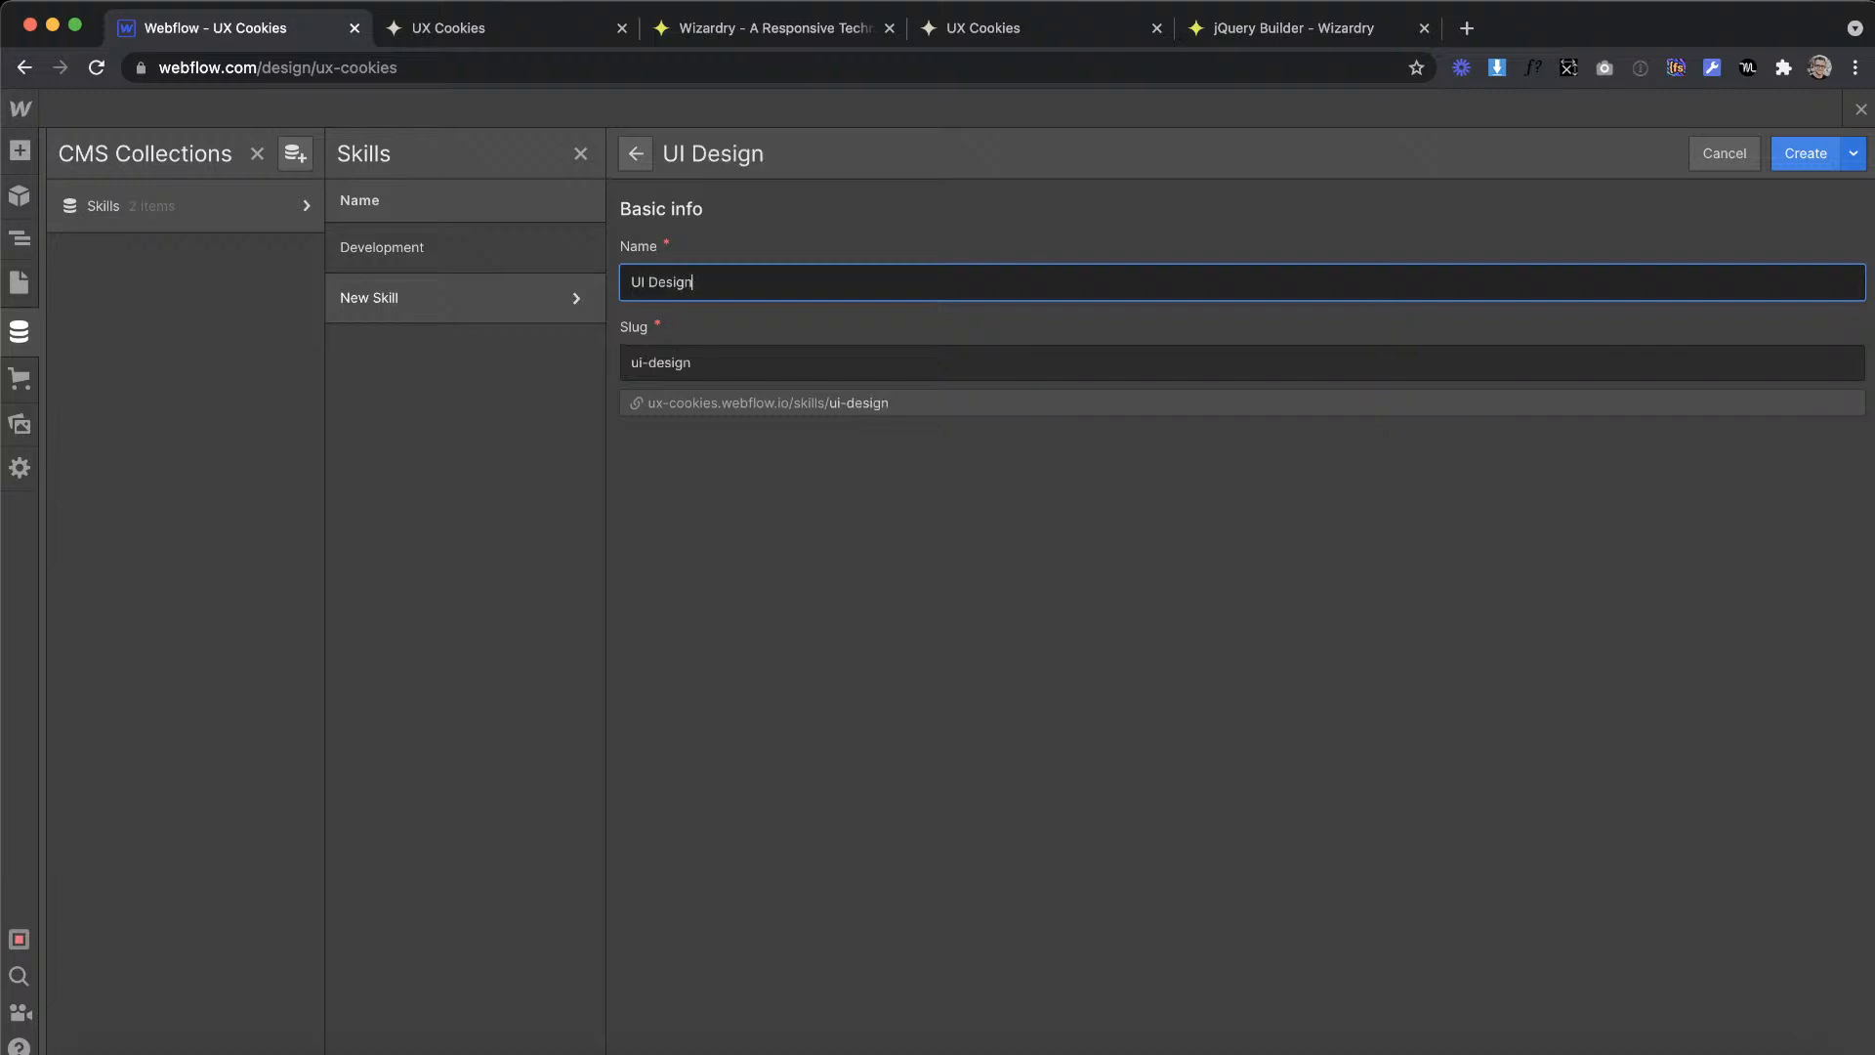
left_click(1804, 154)
Step: Copy the Illustration heading from the XD design's footer and use it as the name of a new Skills item
key("ctrl+Right")
left_click(1413, 693)
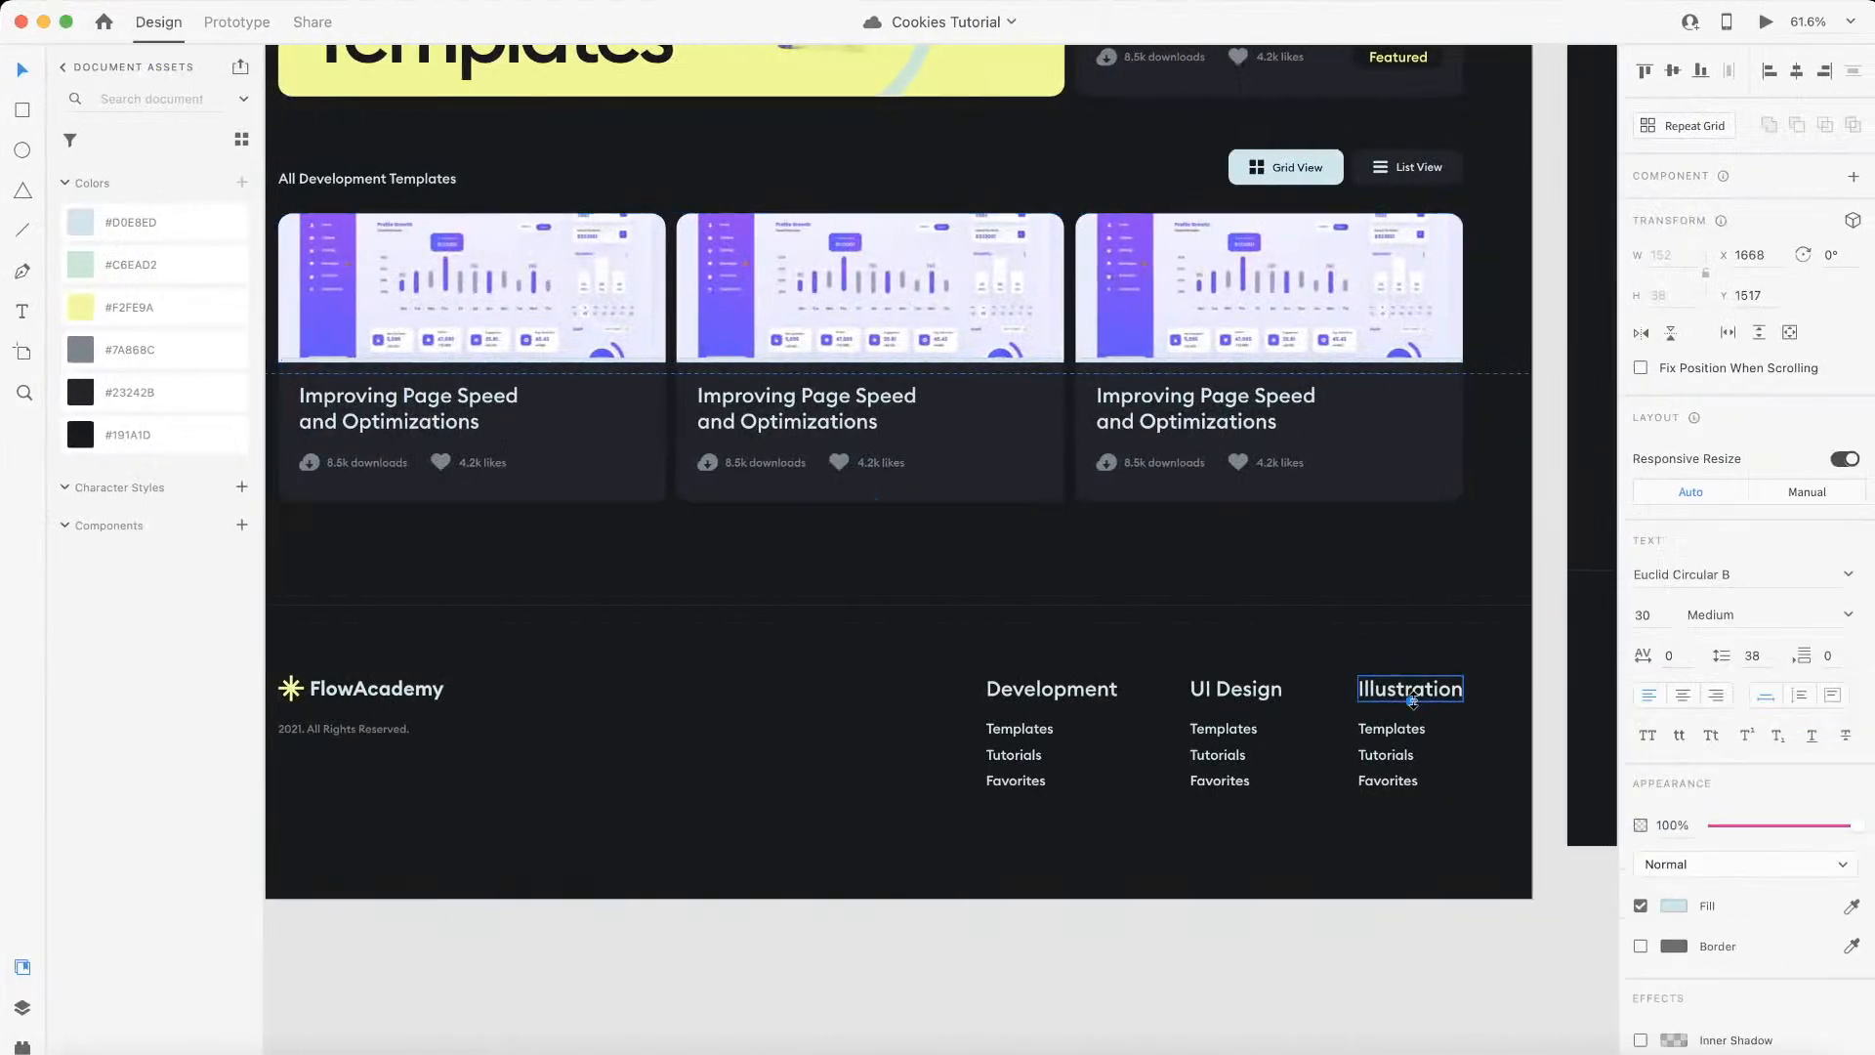
double_click(1436, 689)
key("super+c")
key("ctrl+Left")
left_click(1780, 156)
key("super+v")
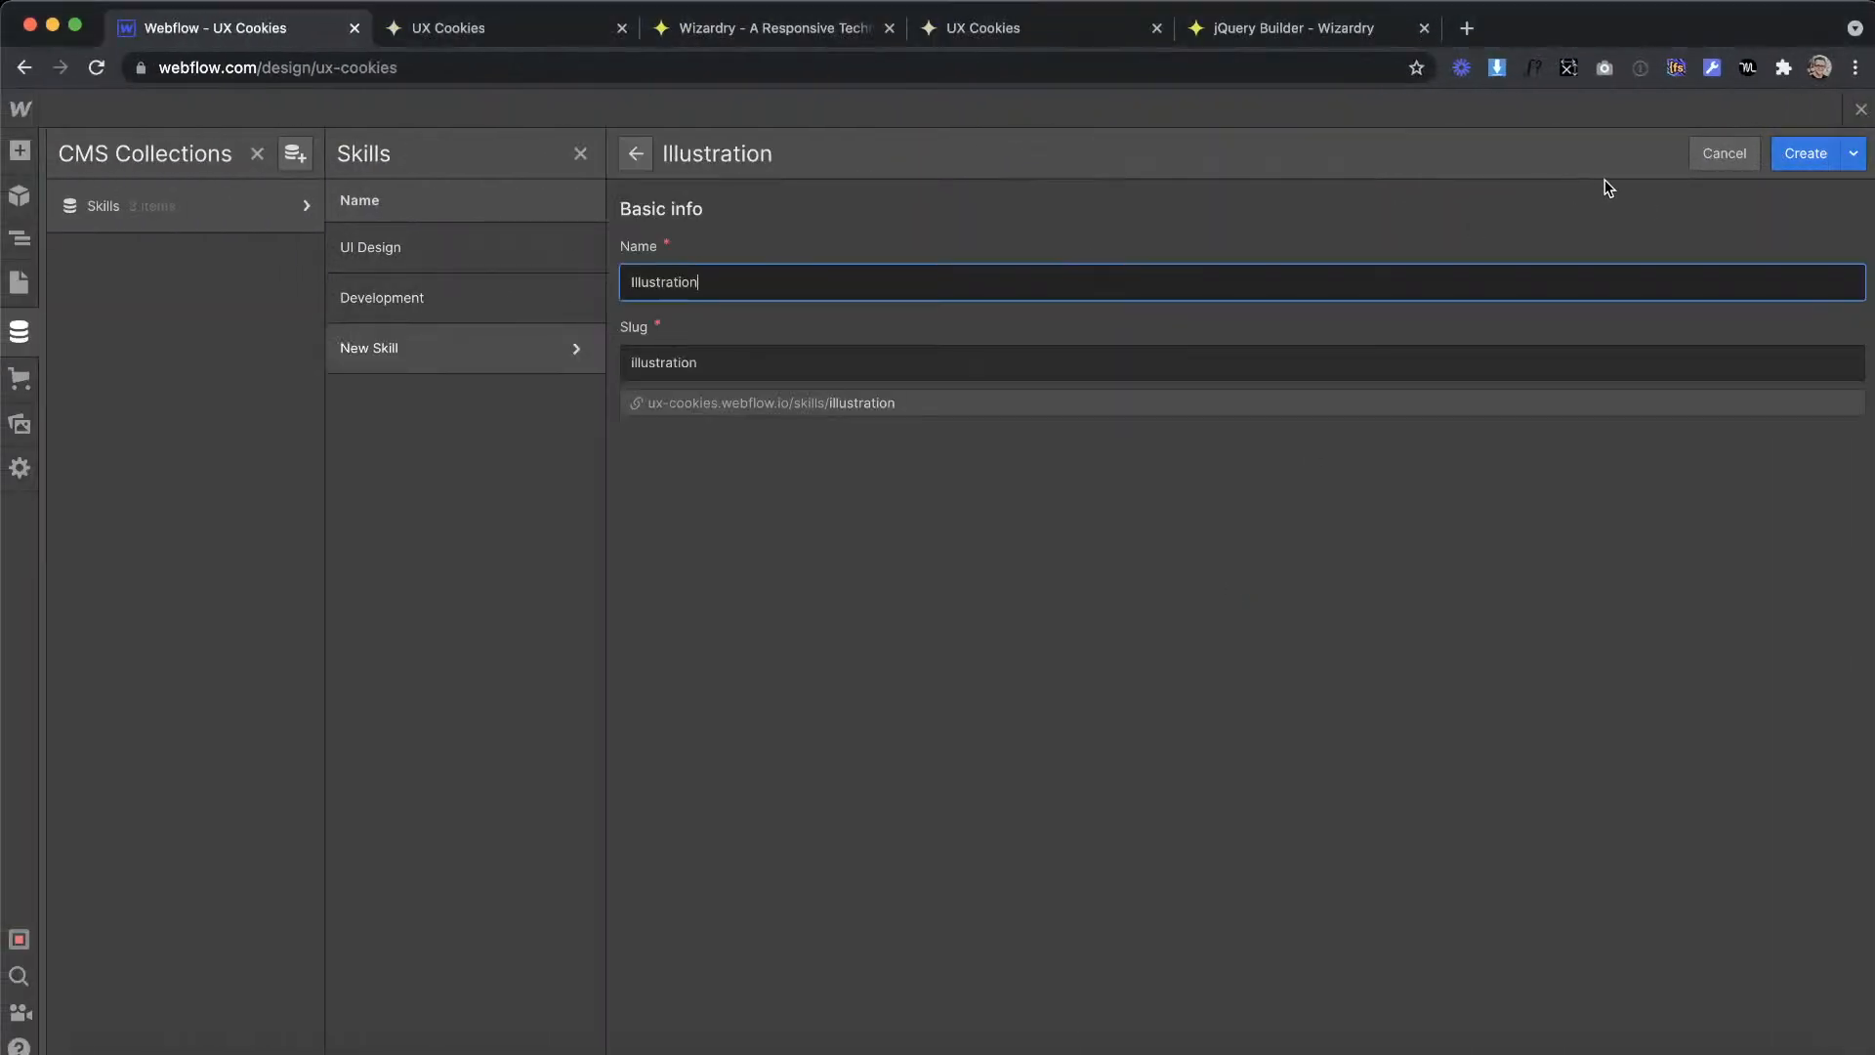
left_click(1783, 154)
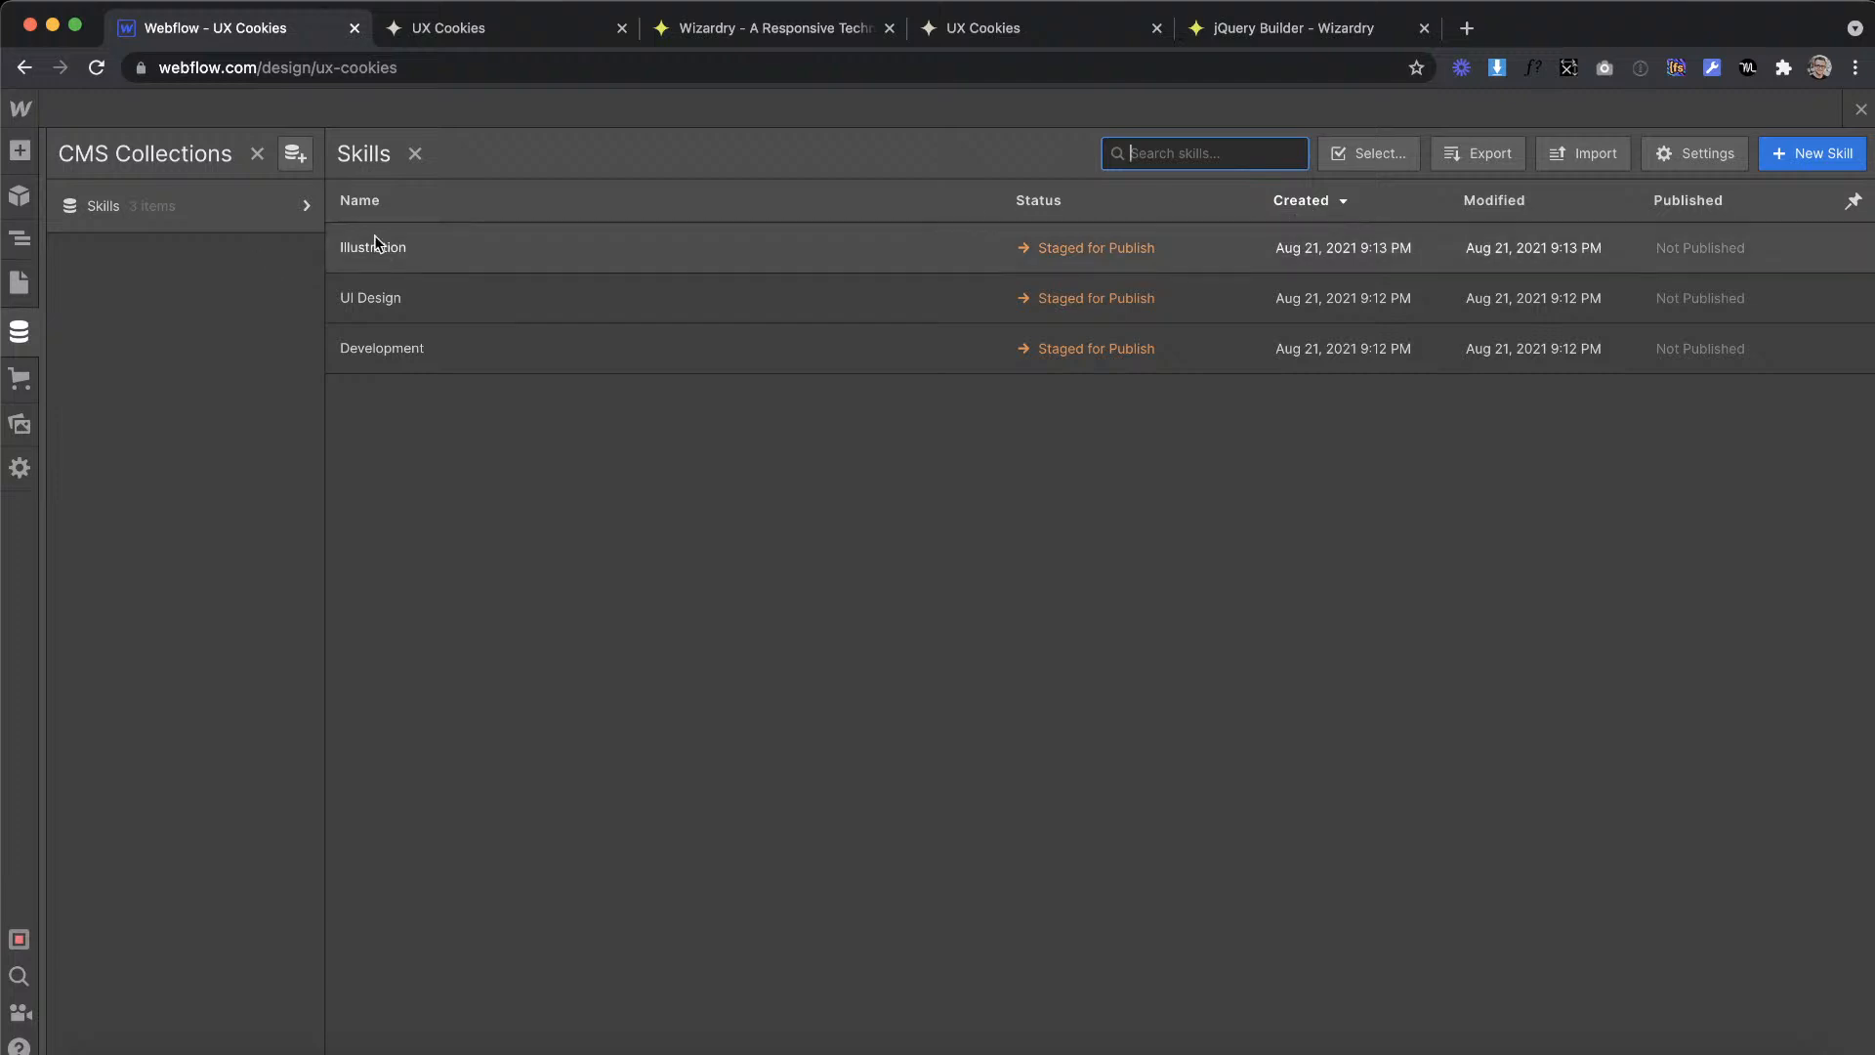
Step: Start a new CMS collection and name it Templates
left_click(301, 152)
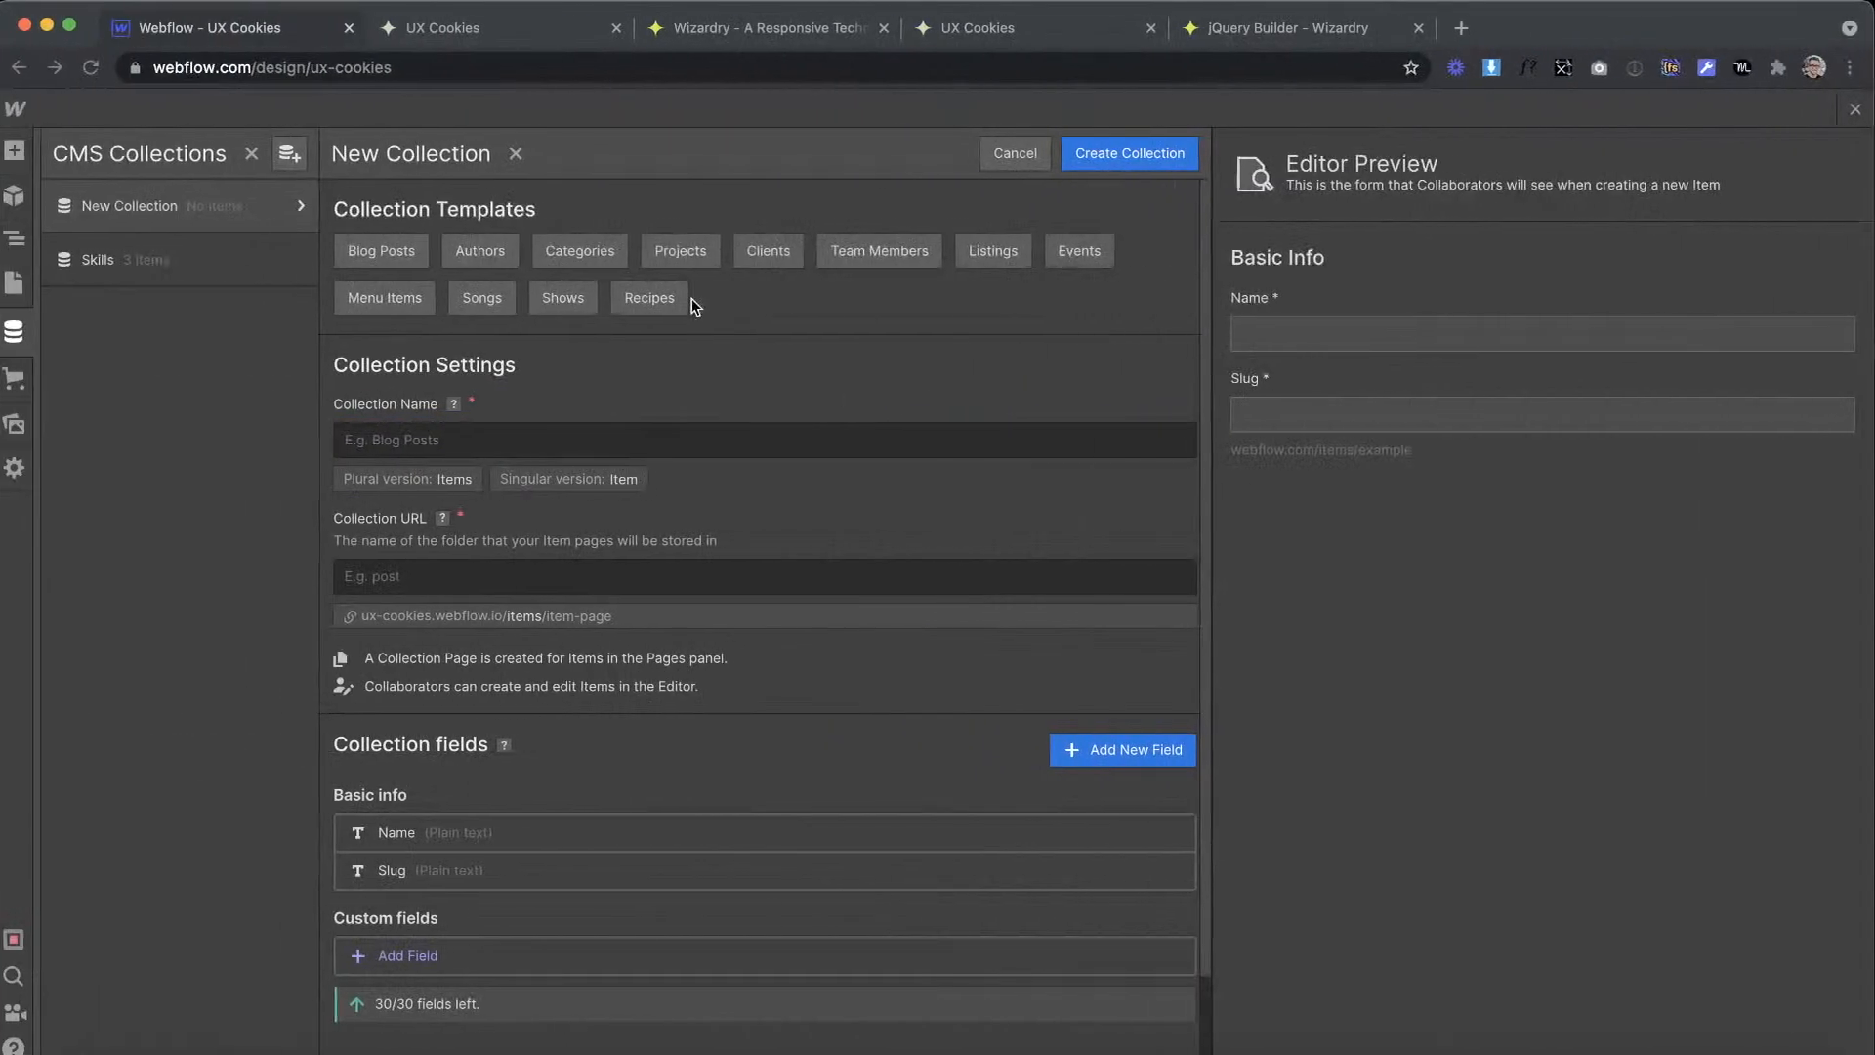
type("Templ")
key("BackSpace")
key("BackSpace")
key("BackSpace")
key("BackSpace")
key("BackSpace")
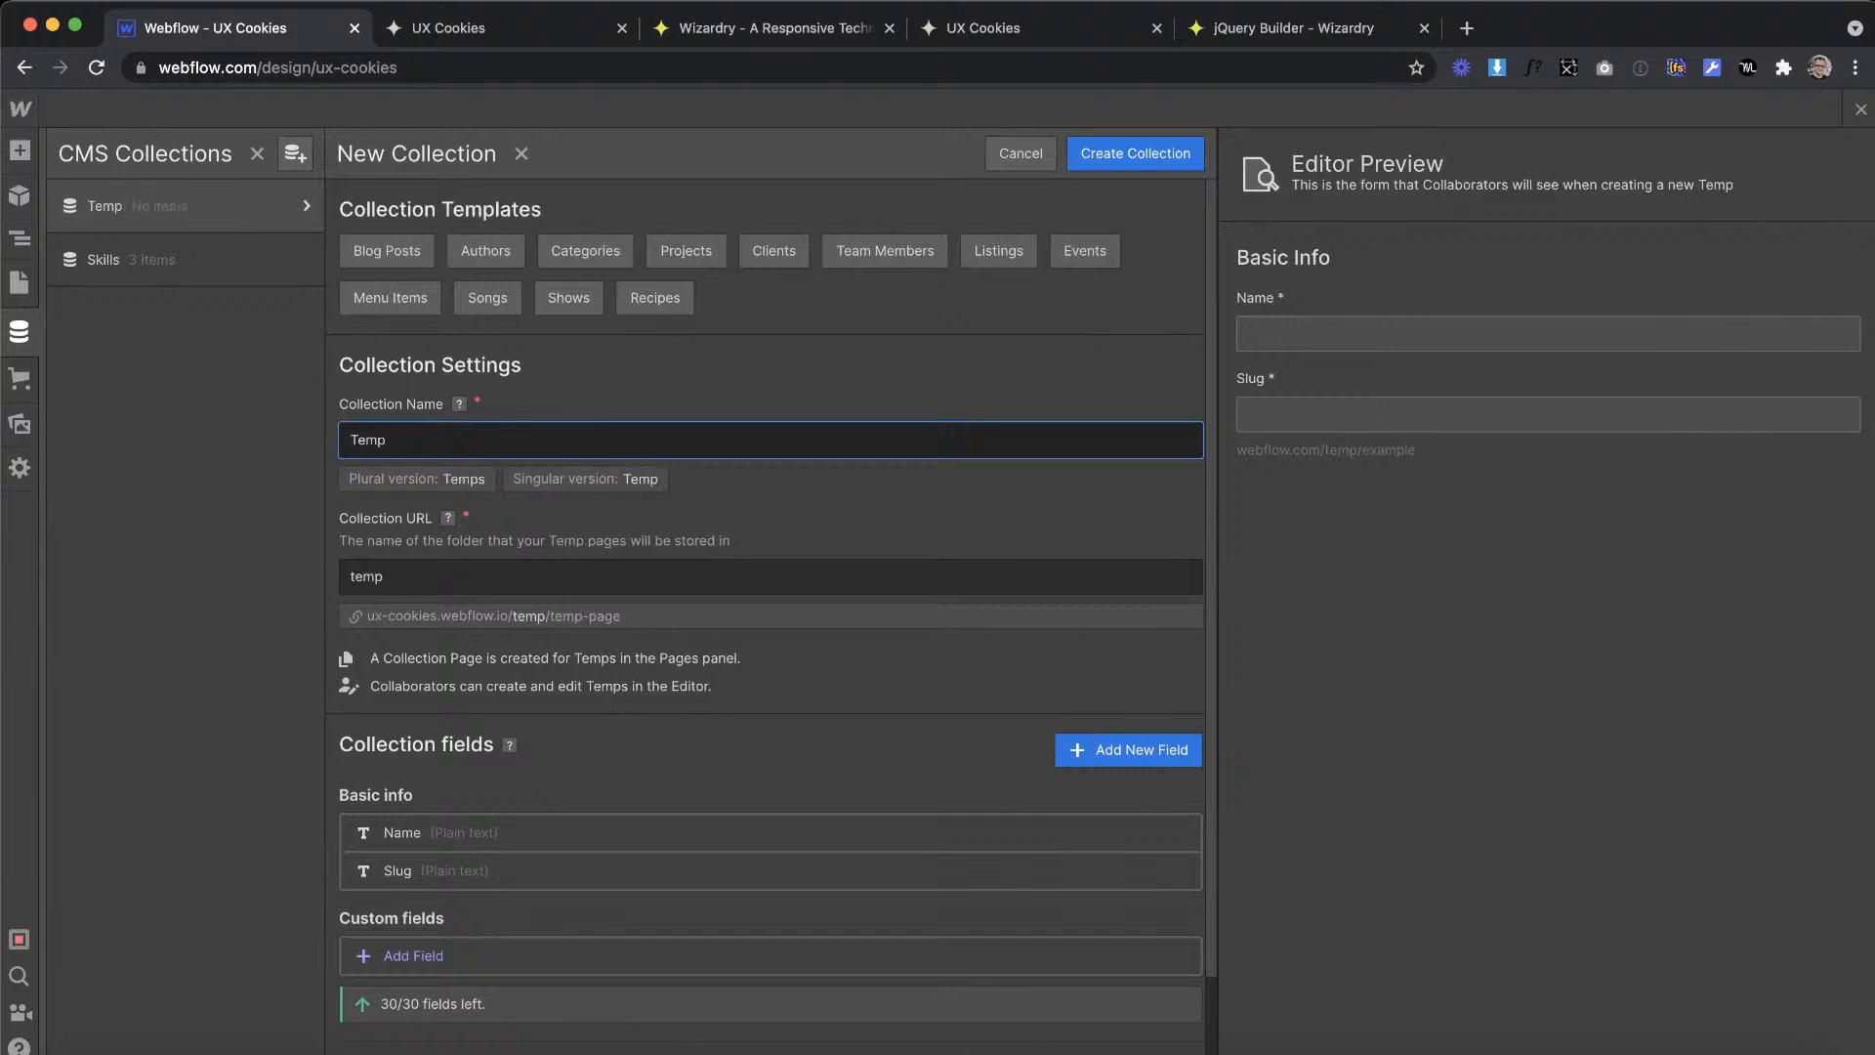
type("Templates")
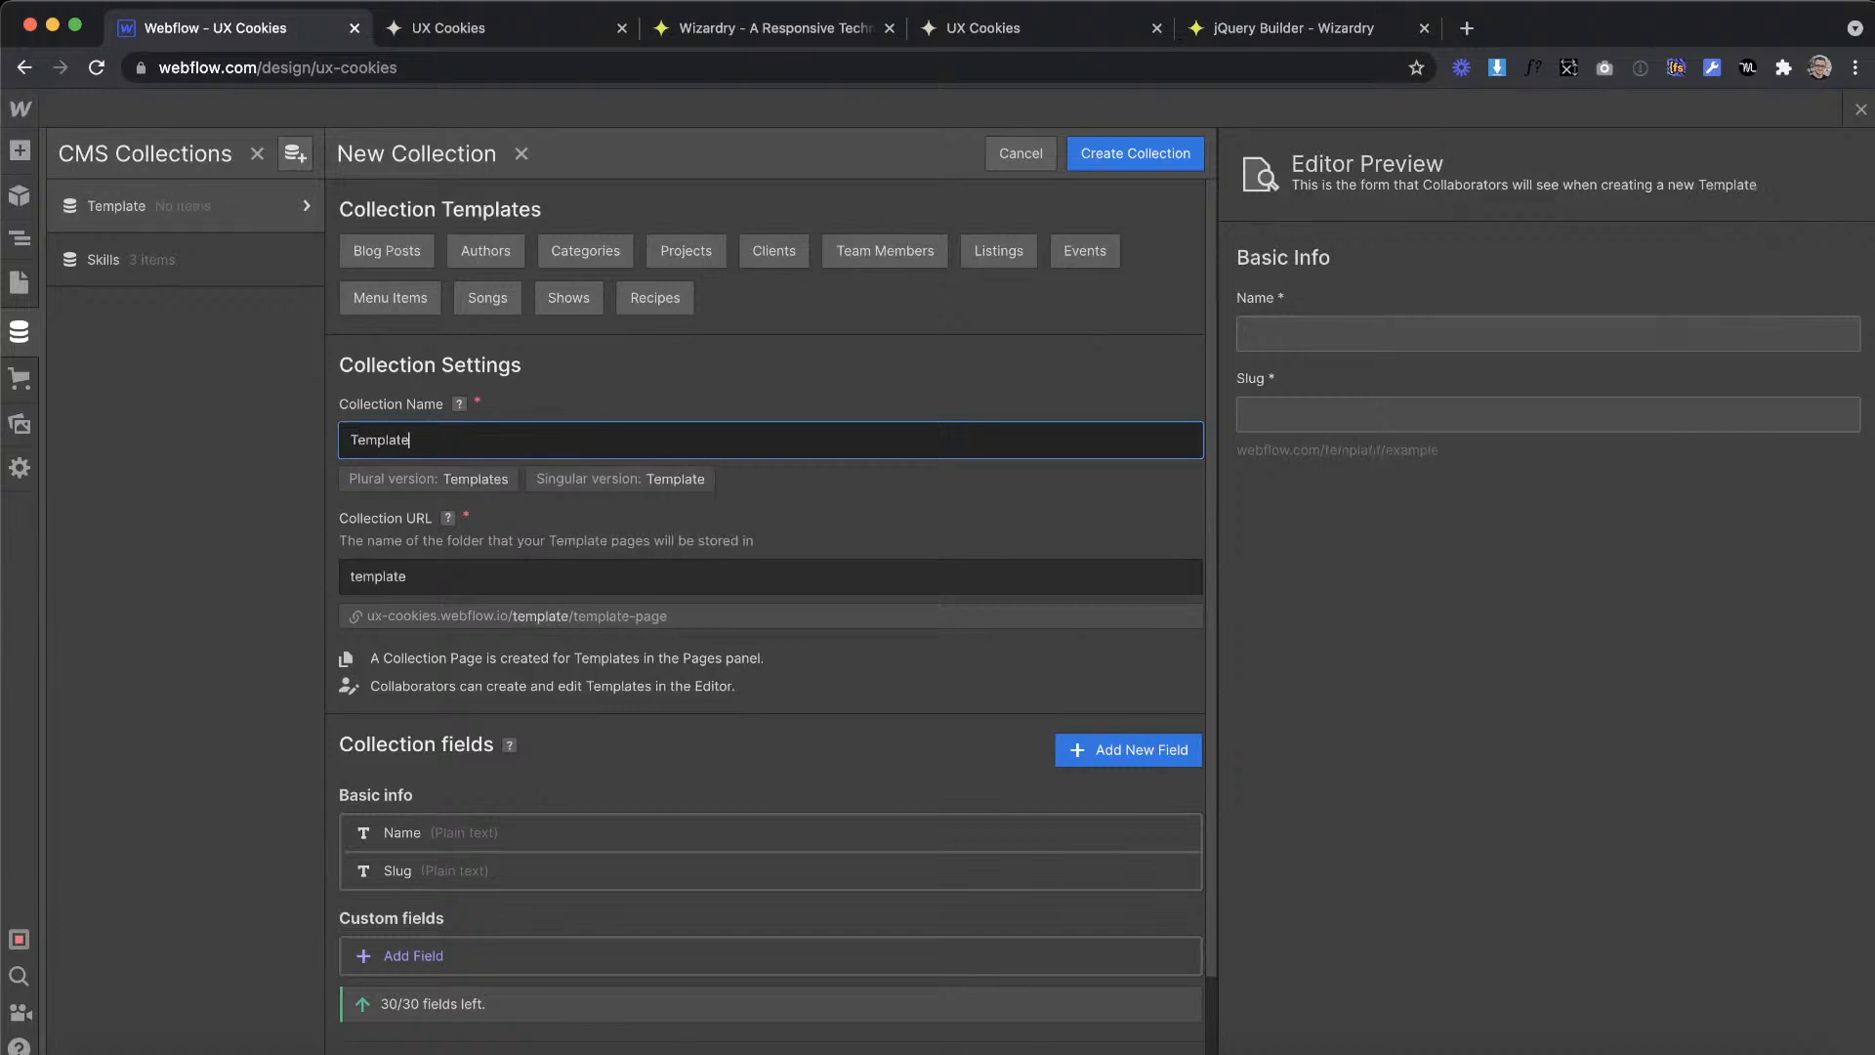
Step: Add a required reference field labelled Select Skill to the Templates collection, pointing to the Skills collection
scroll(379, 900, "down", 2)
left_click(396, 849)
scroll(525, 740, "down", 5)
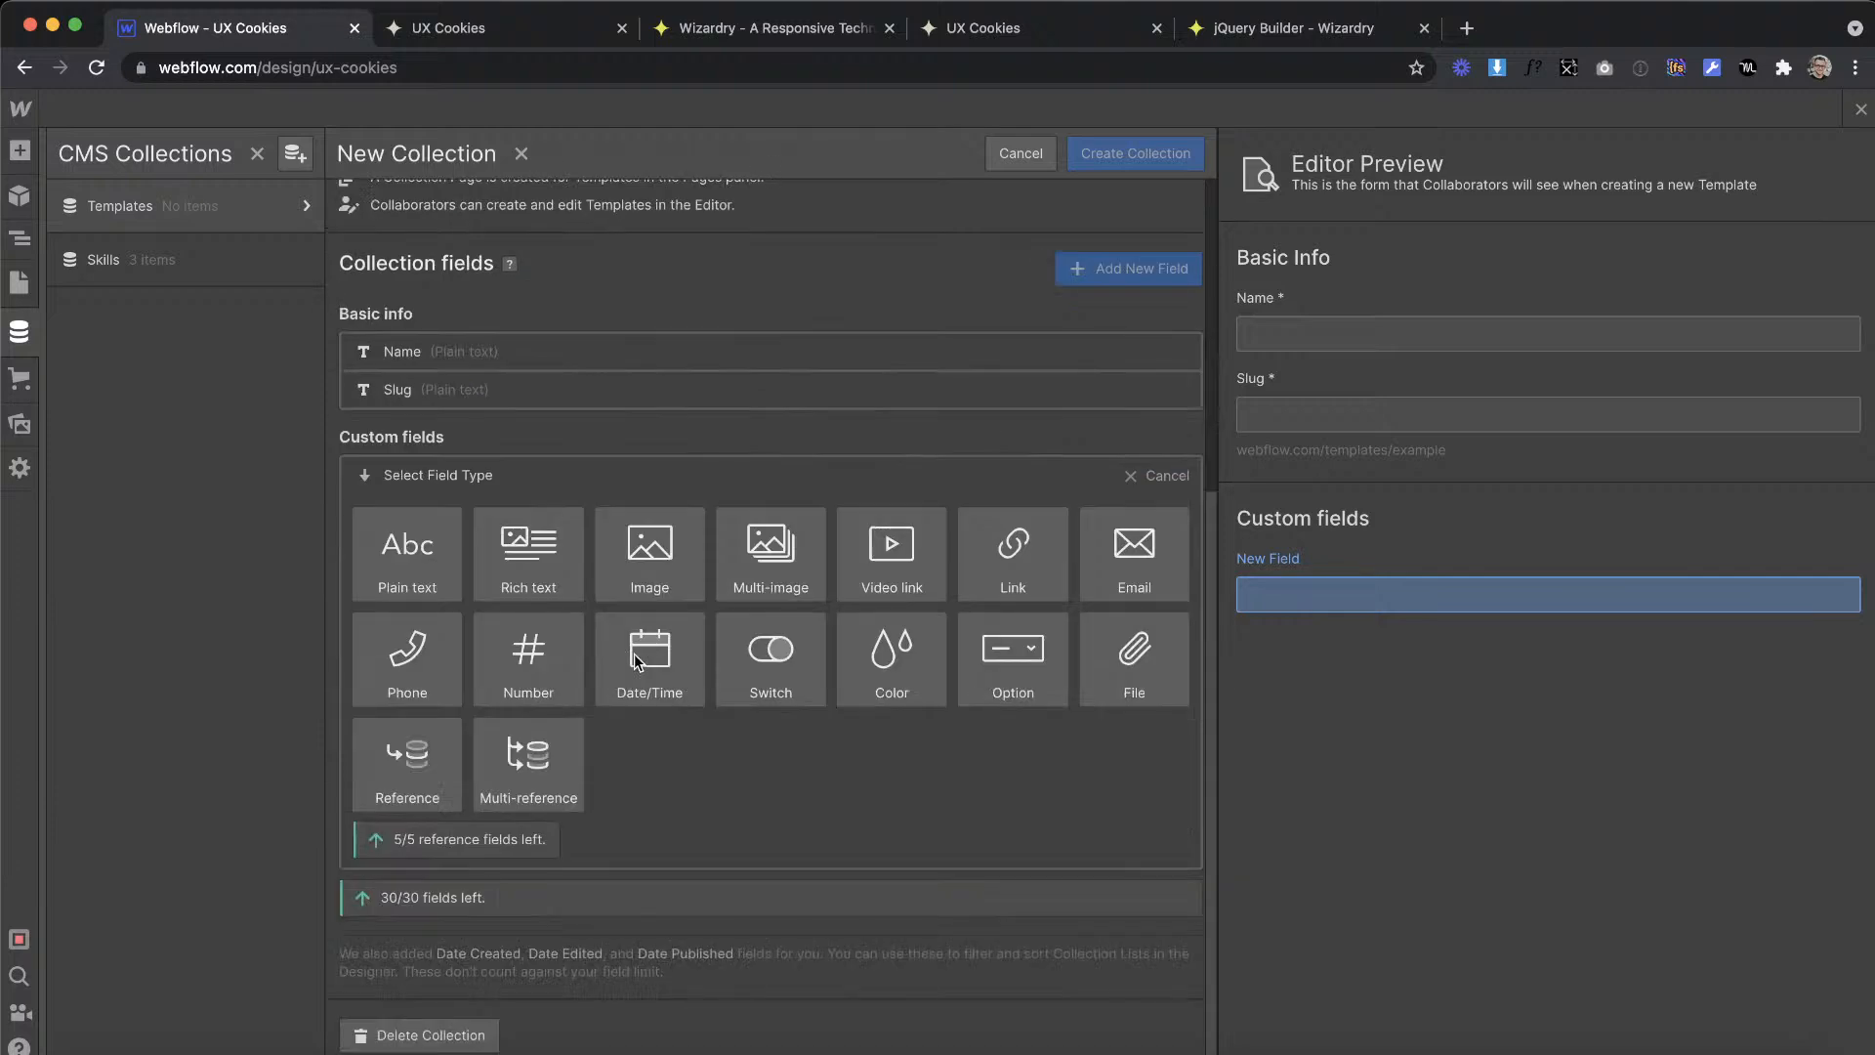
left_click(401, 781)
type("Select Skill")
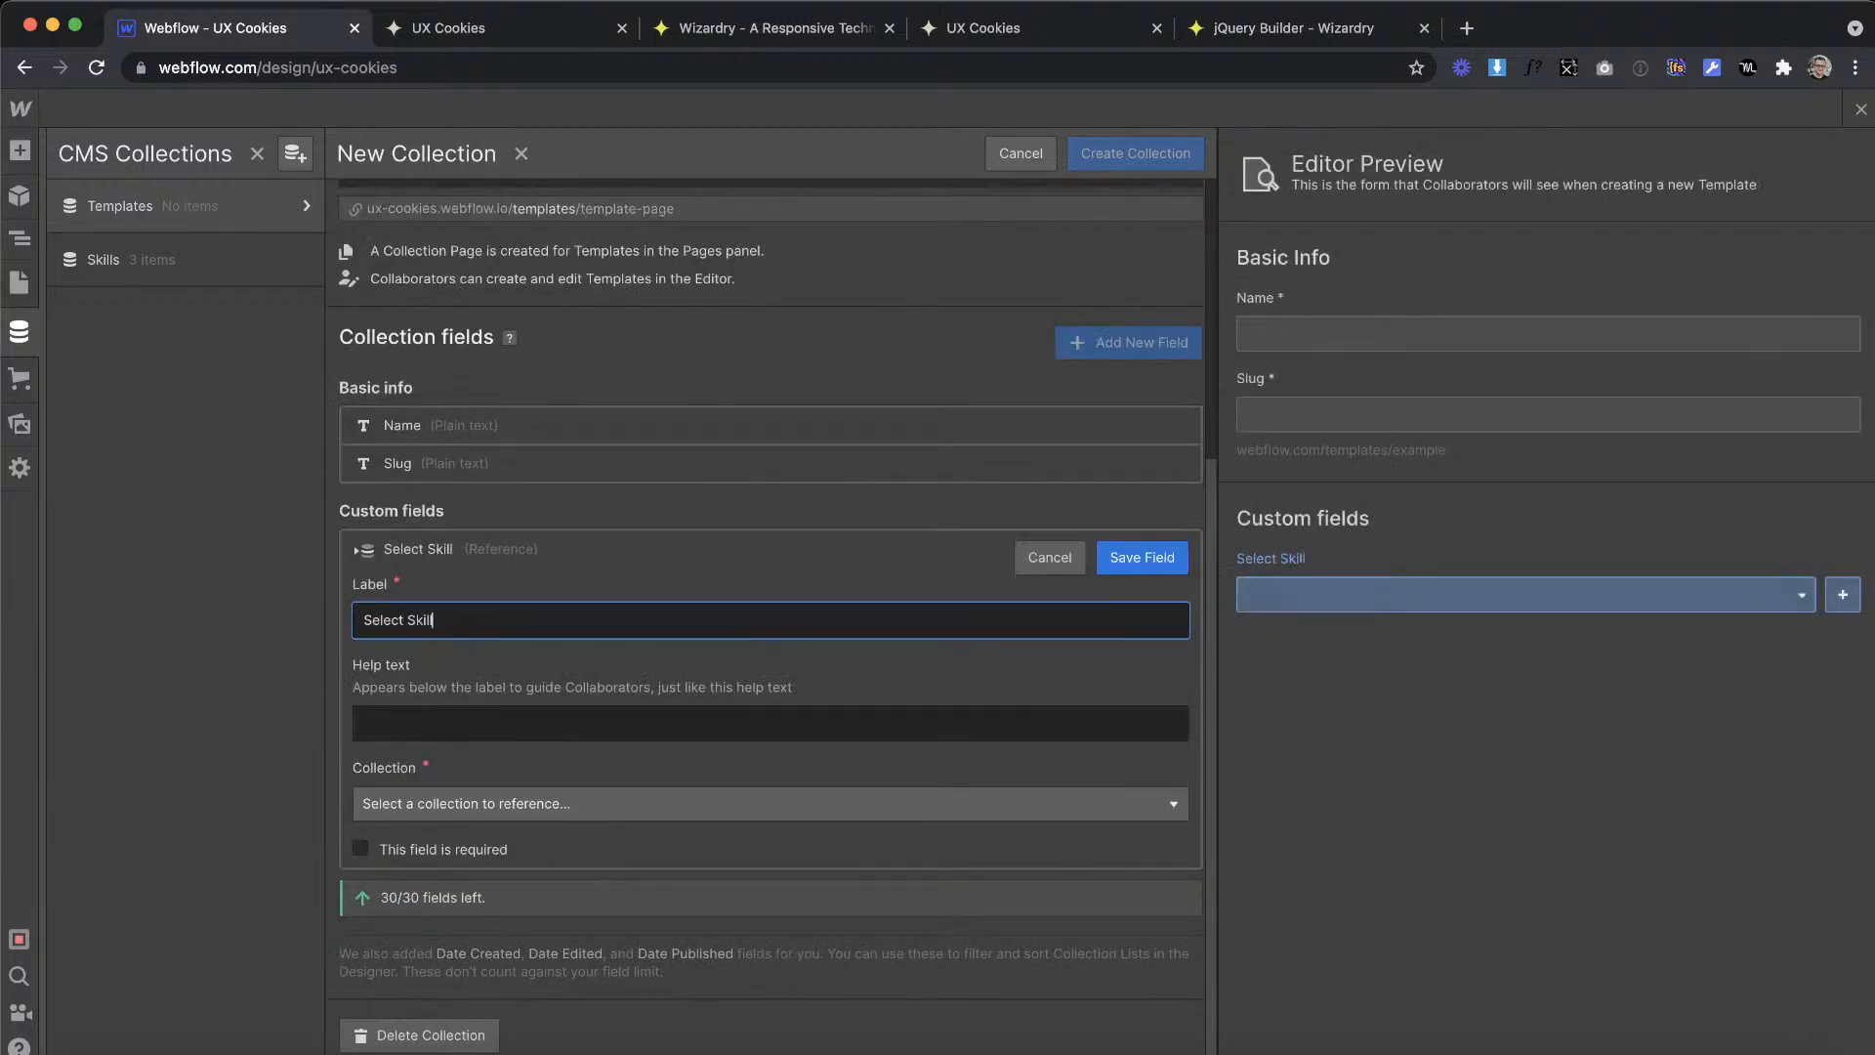
left_click(493, 801)
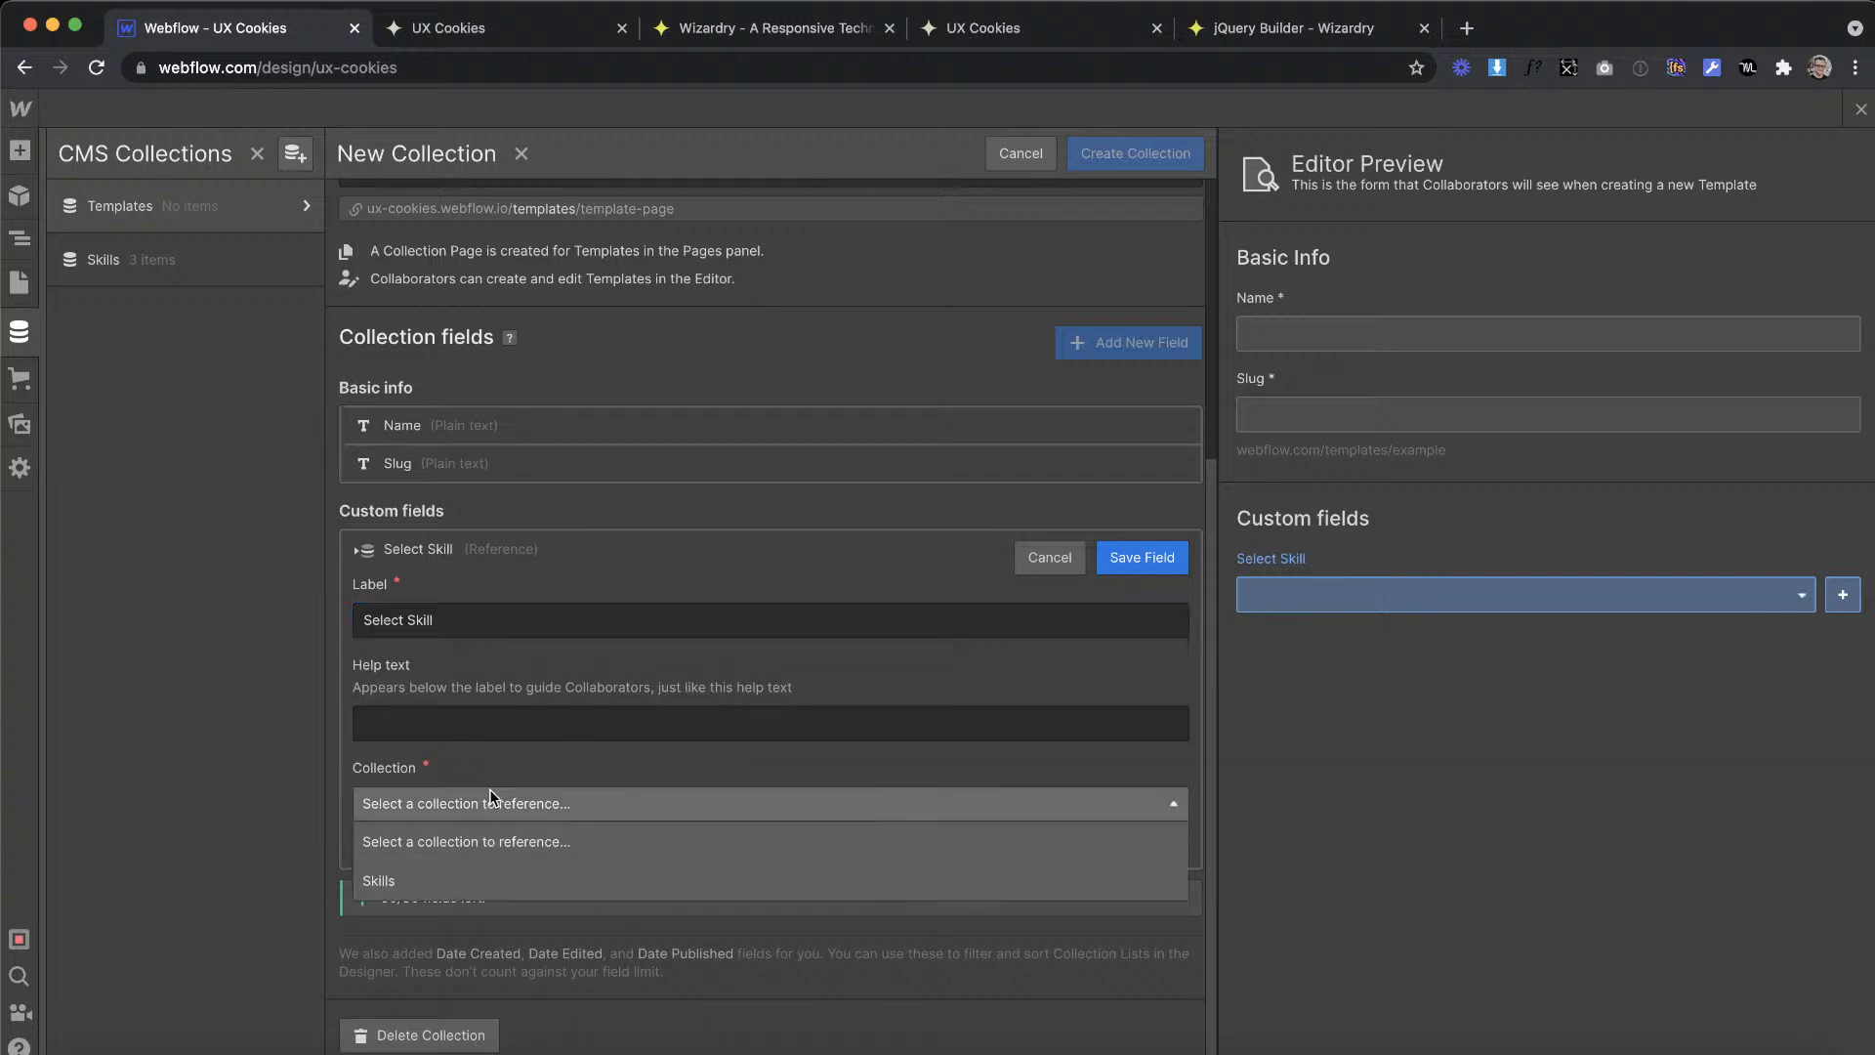
left_click(445, 877)
left_click(1141, 556)
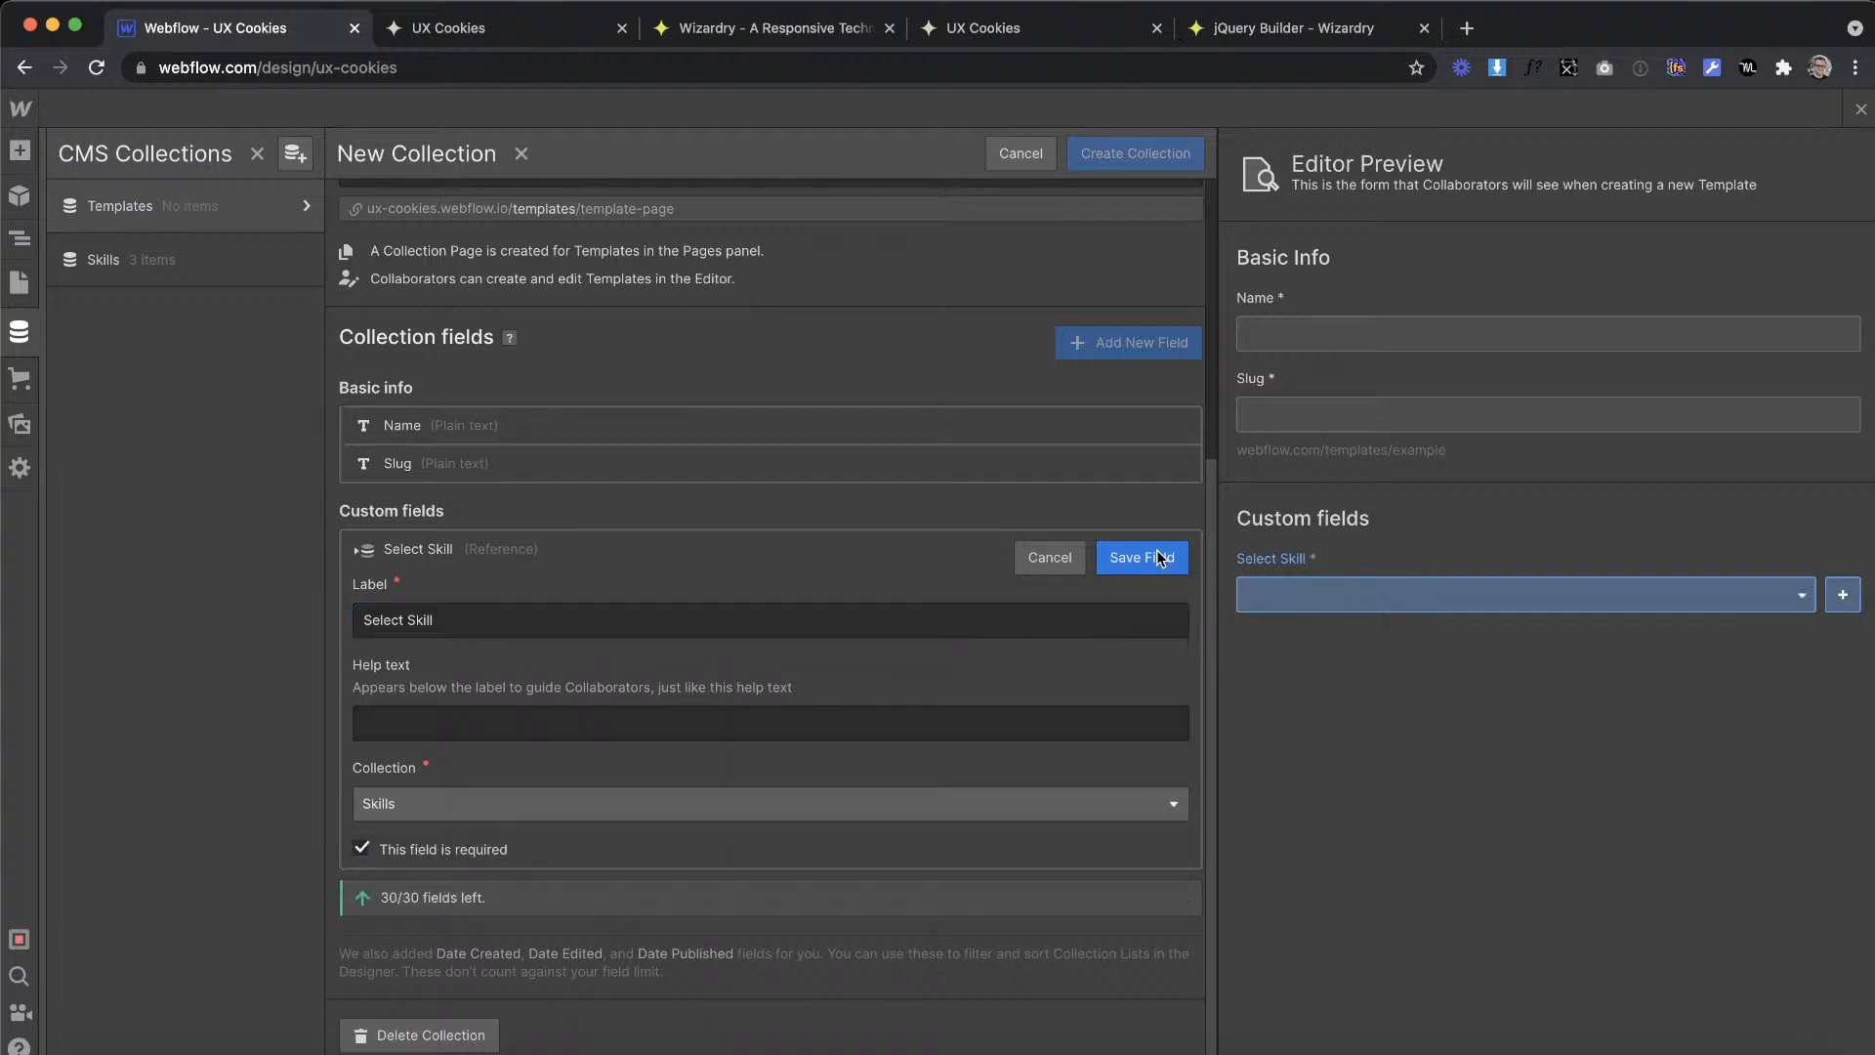
Step: Switch to the XD design and examine the first template card's contents to see which fields the collection needs
key("ctrl+Right")
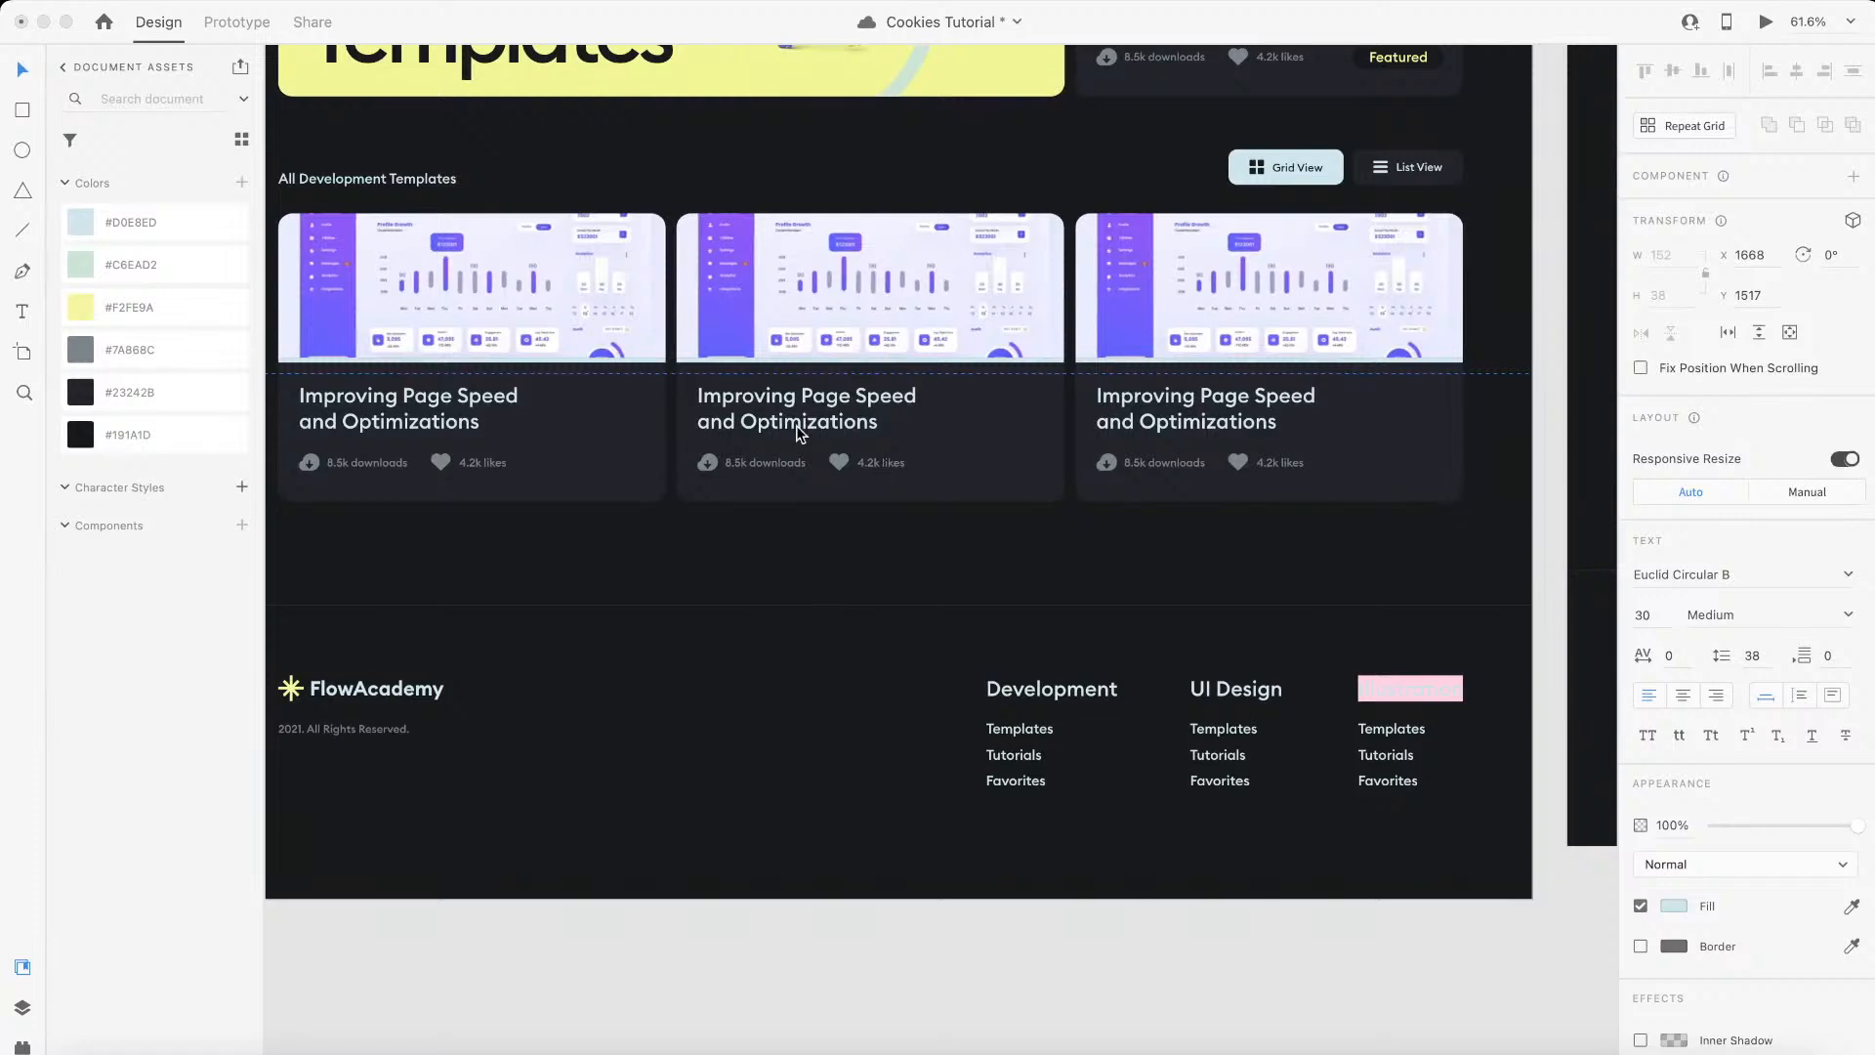
scroll(799, 427, "up", 5)
left_click(809, 415)
scroll(809, 398, "left", 6)
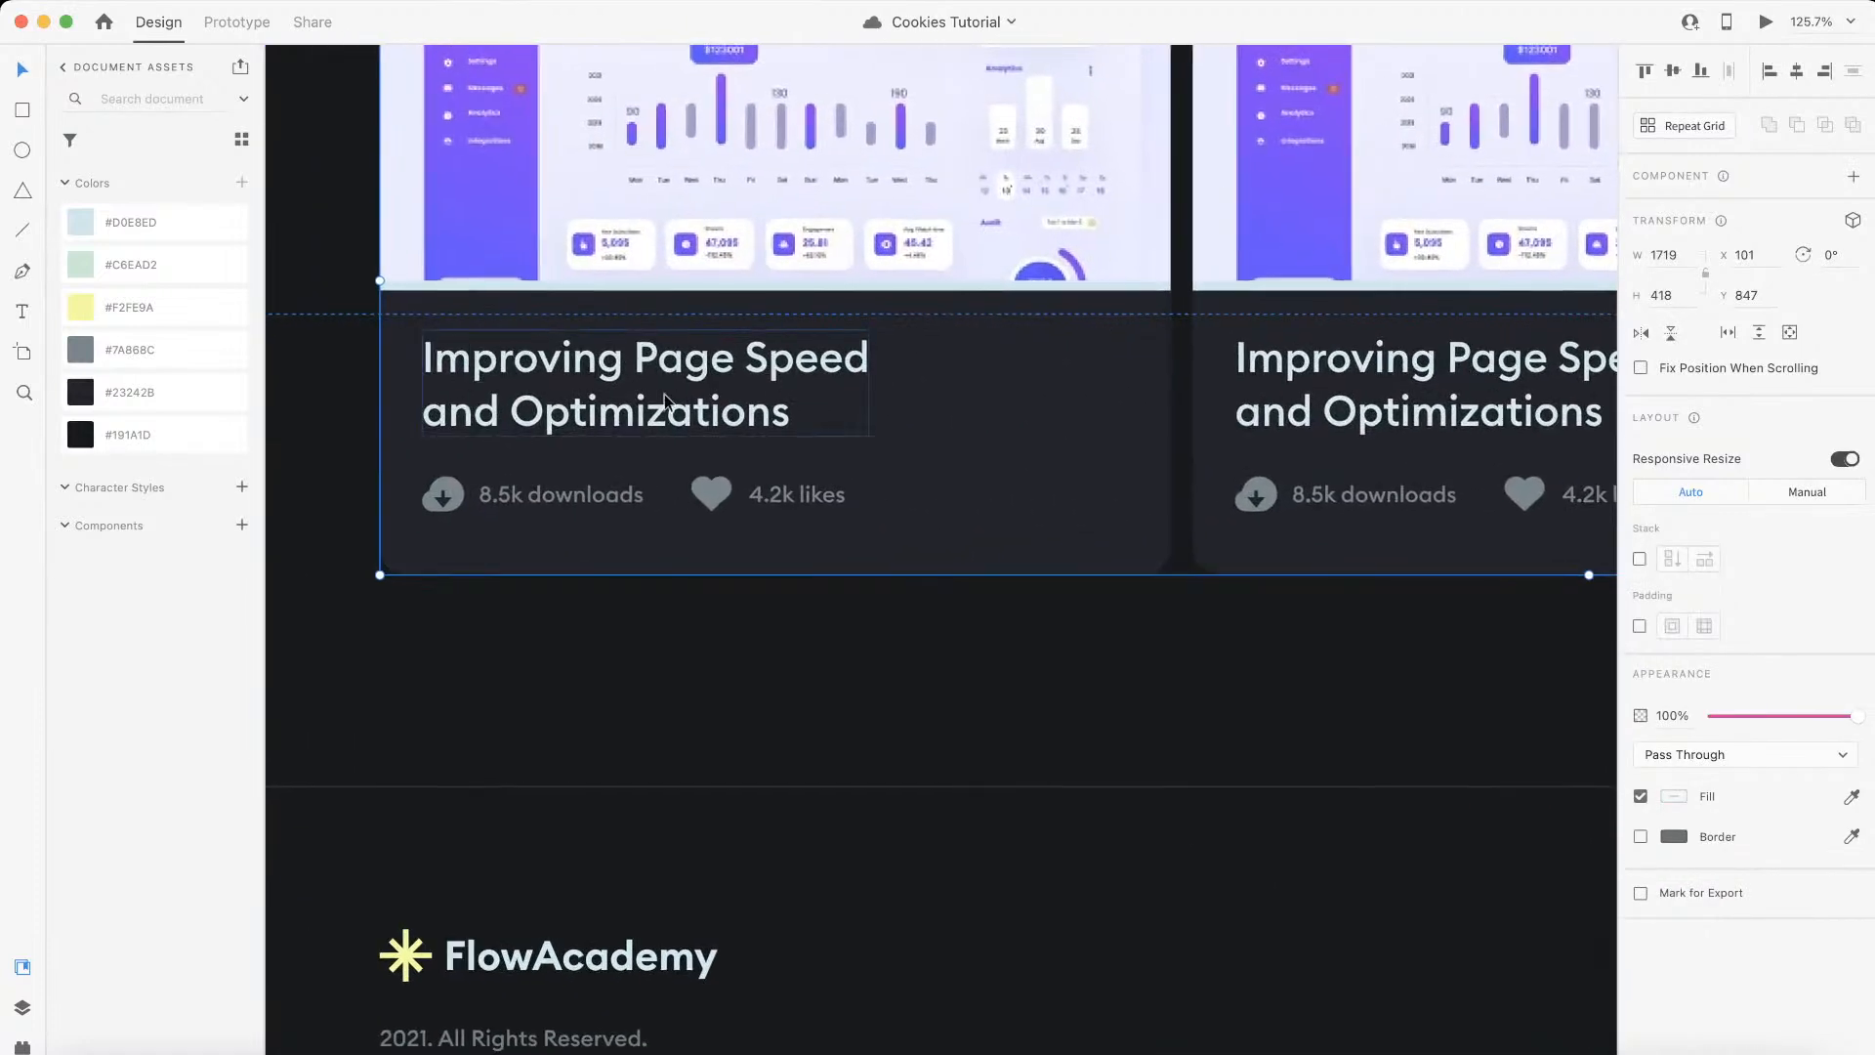
double_click(665, 401)
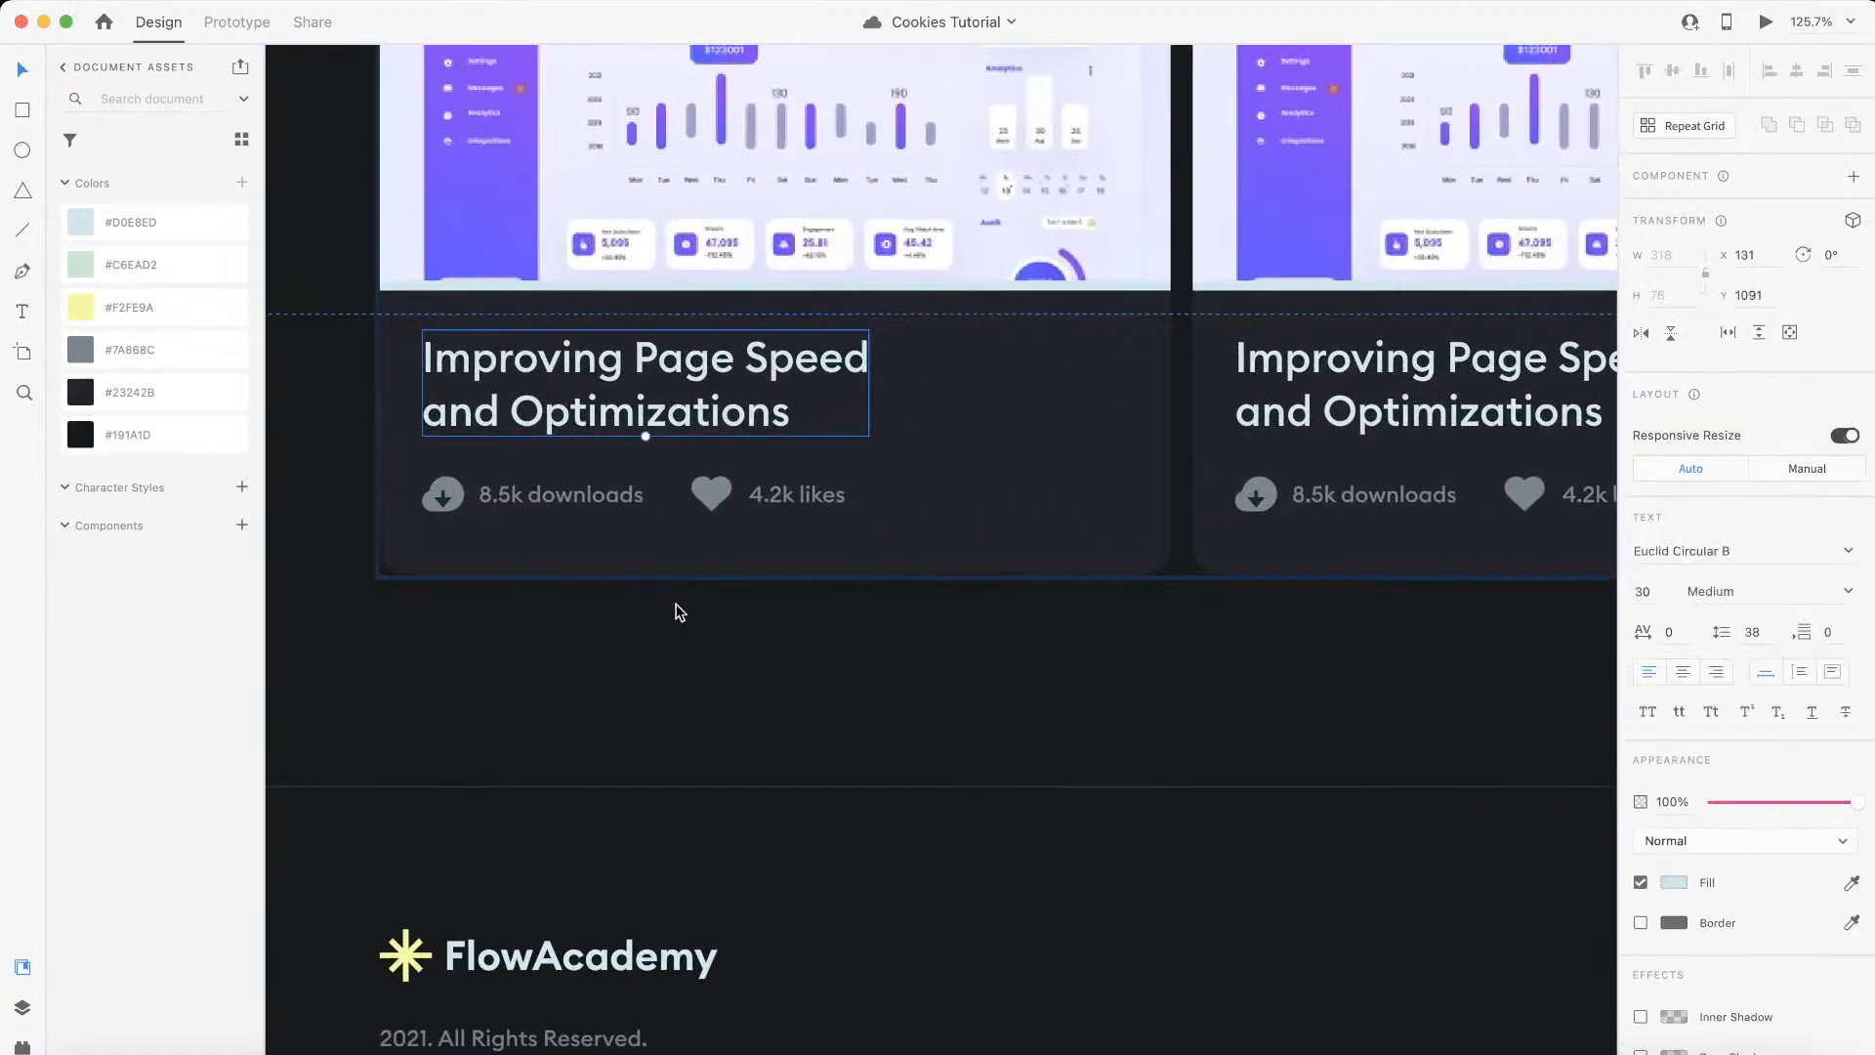
key("ctrl+Left")
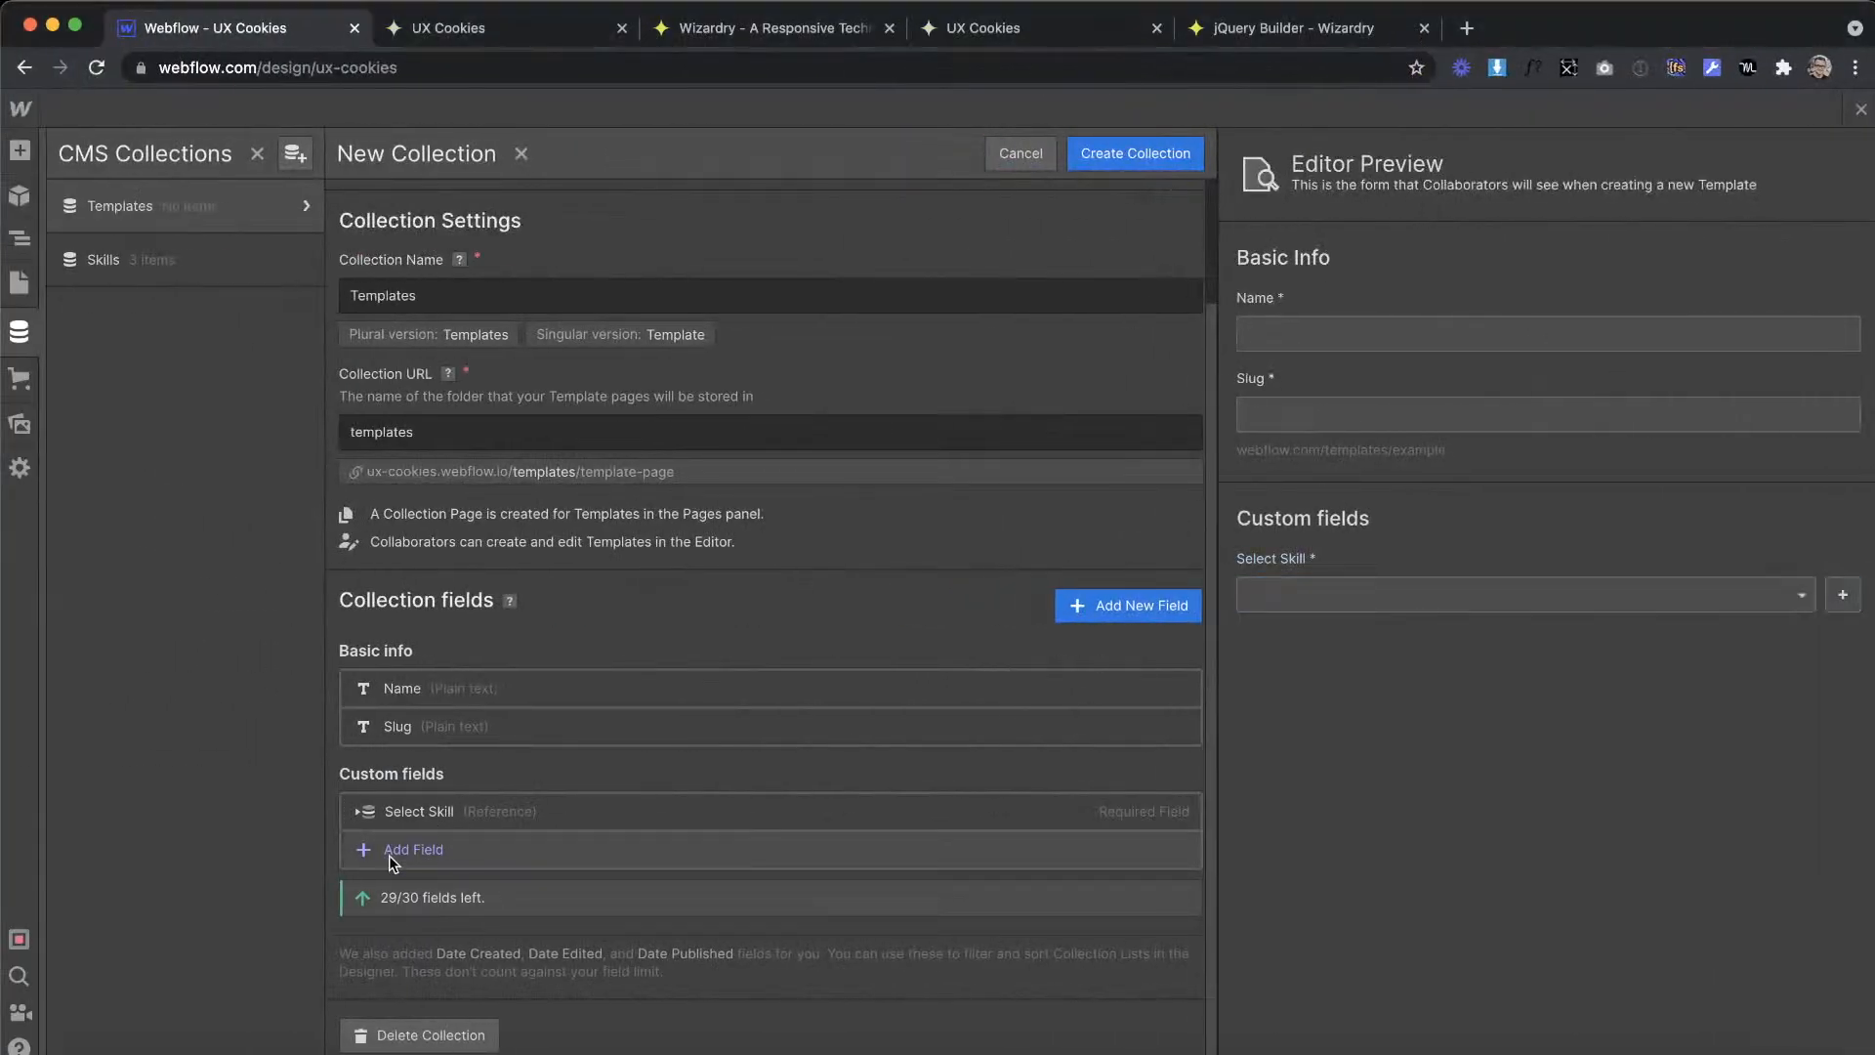
Step: Add a required single-line plain text field labelled Downloads to the Templates collection
left_click(388, 852)
scroll(428, 890, "down", 3)
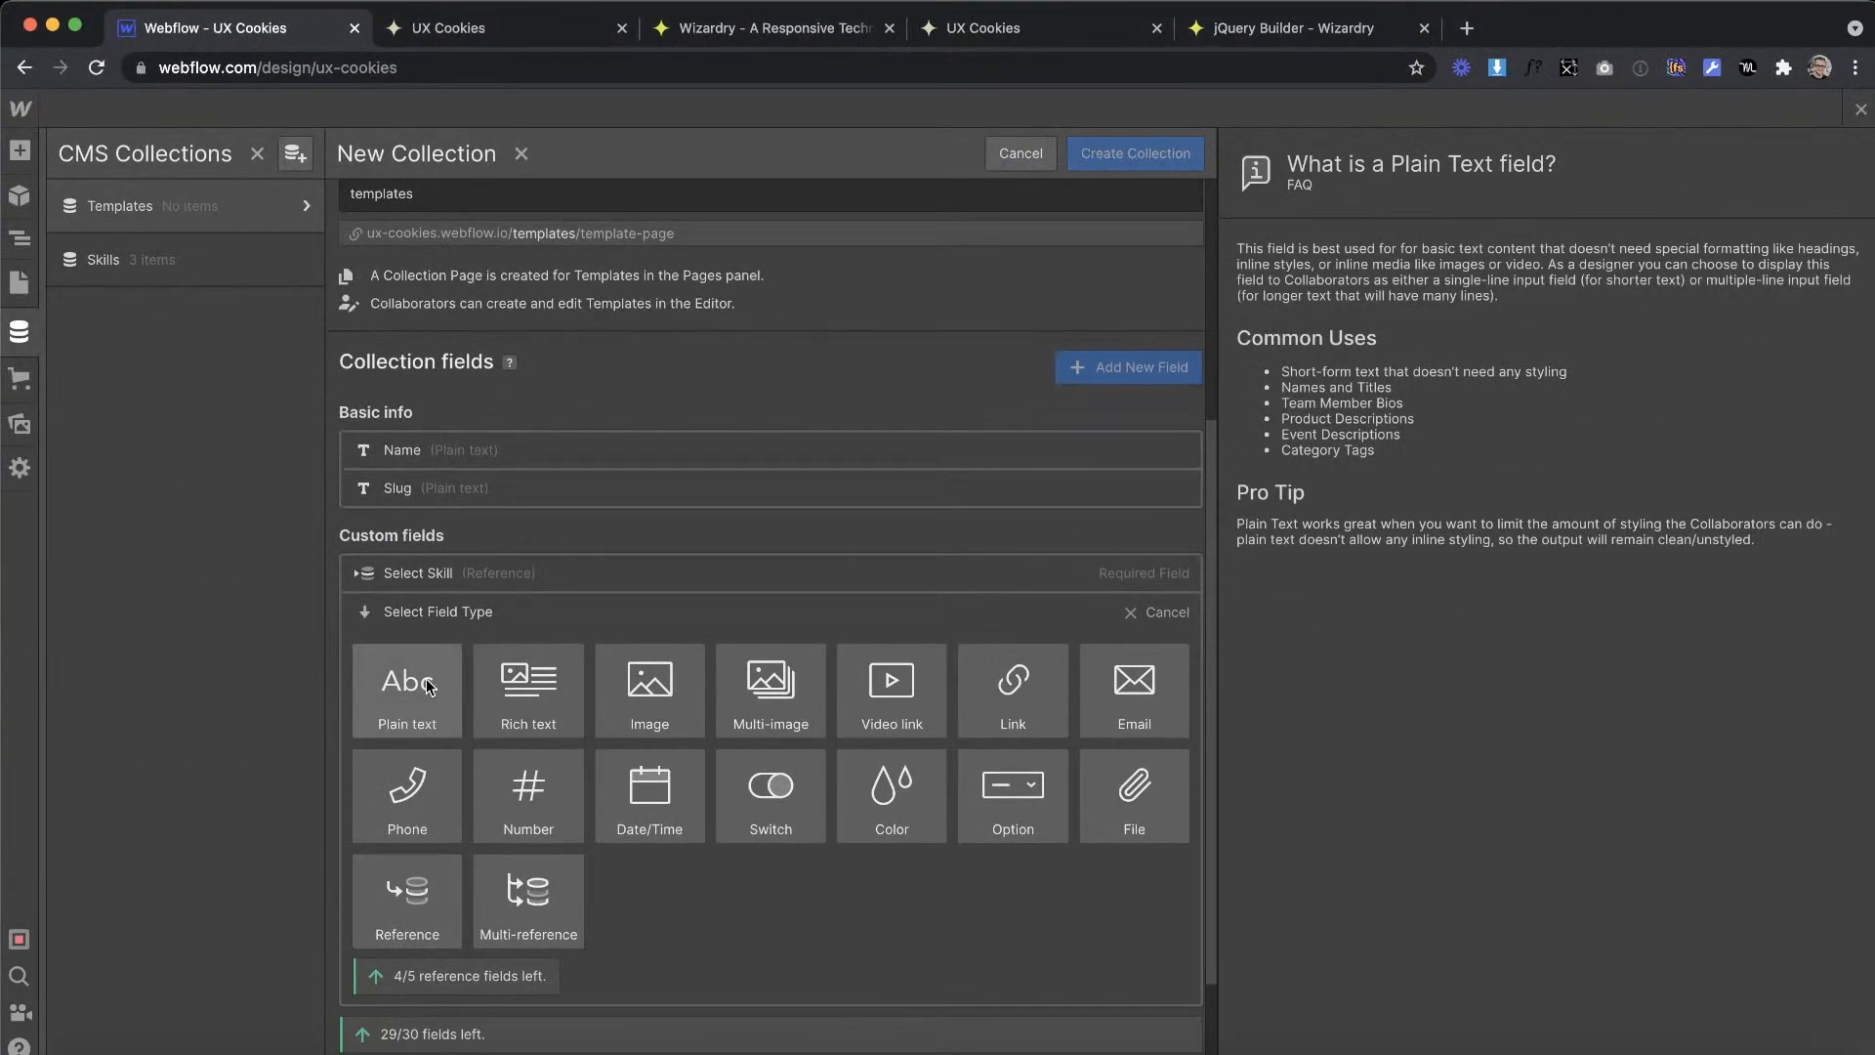
key("ctrl+Right")
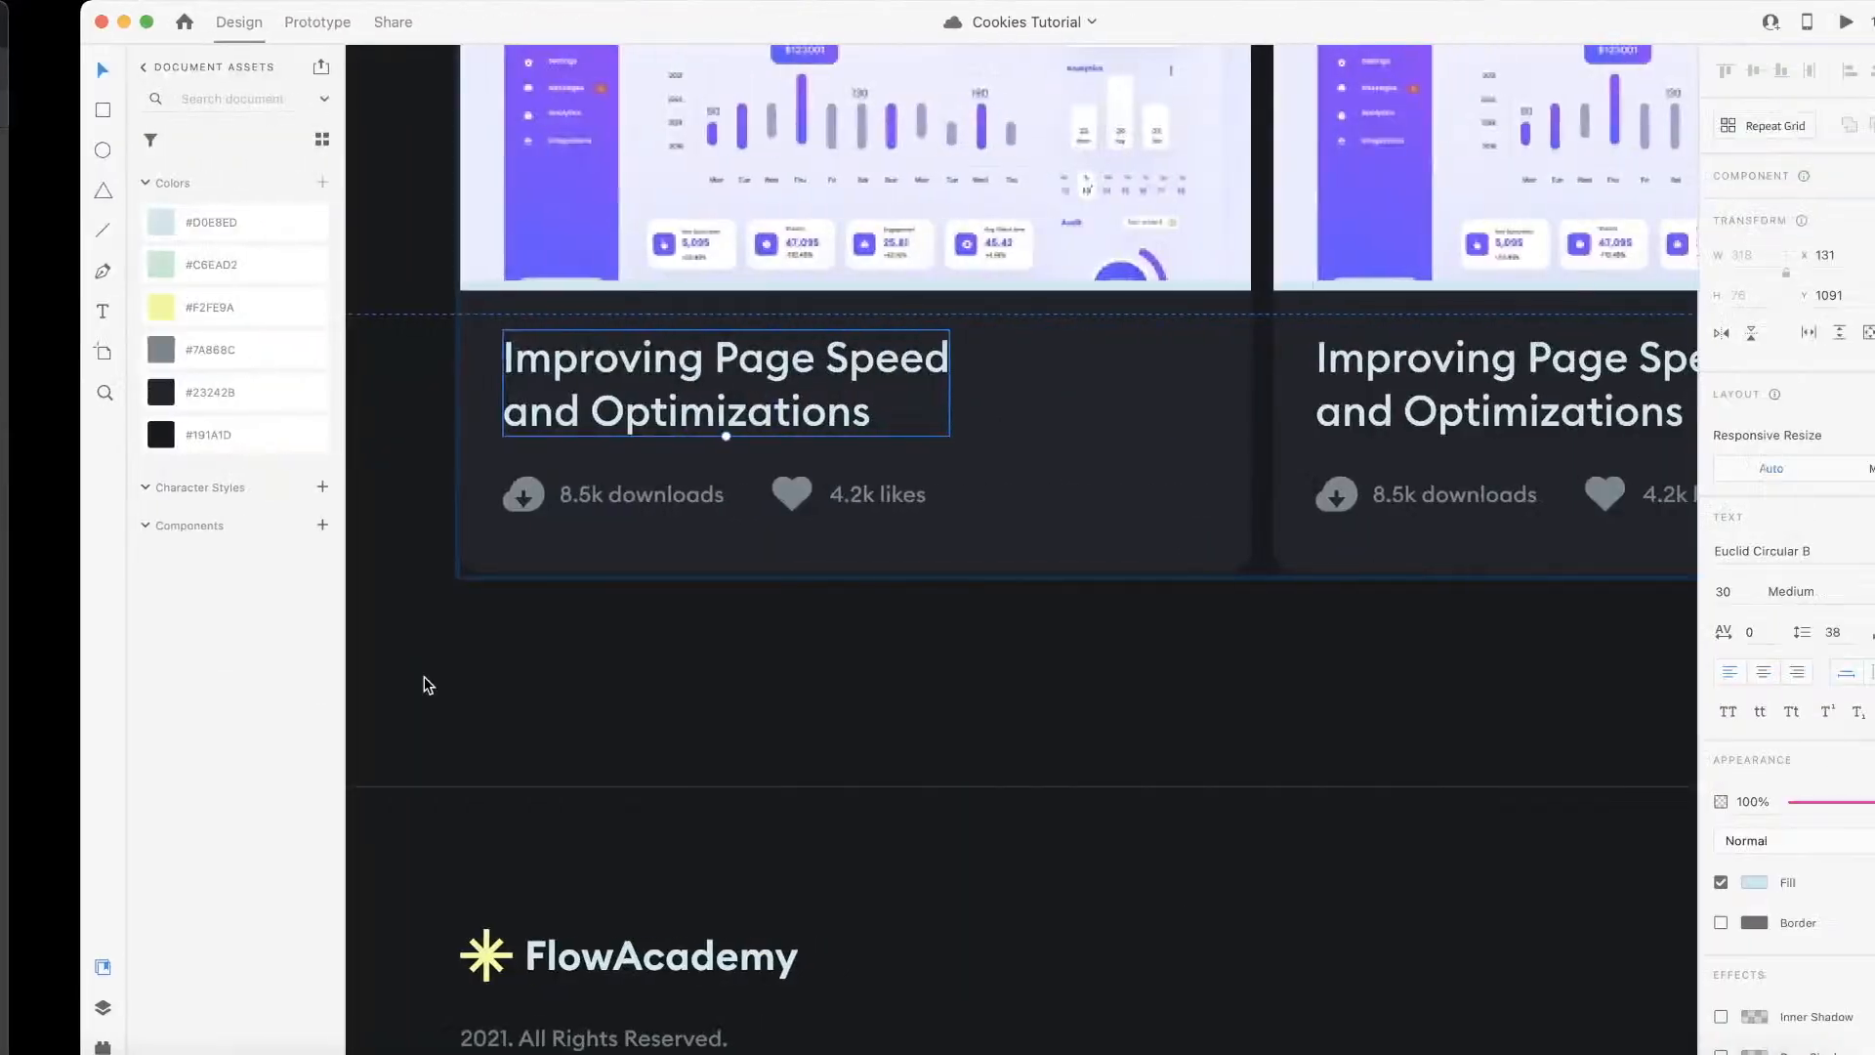
key("ctrl+Left")
left_click(407, 705)
type("Downloads")
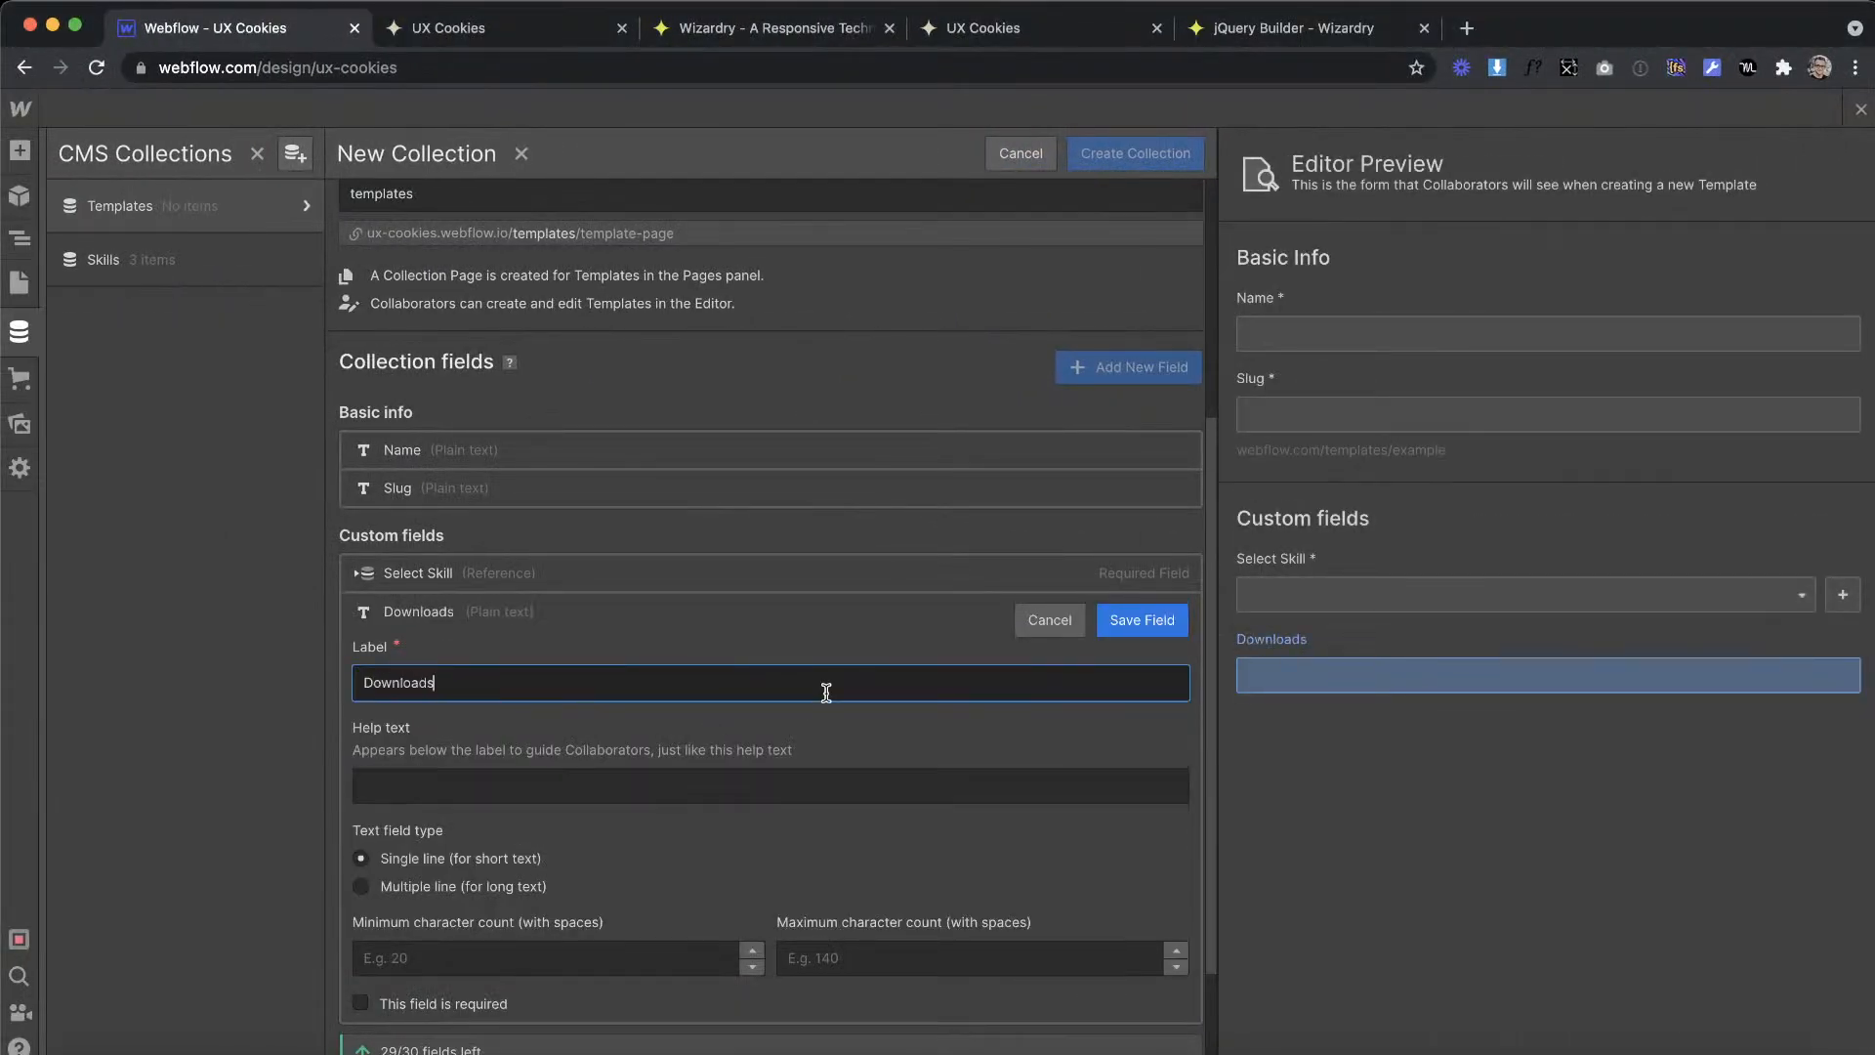
left_click(426, 1006)
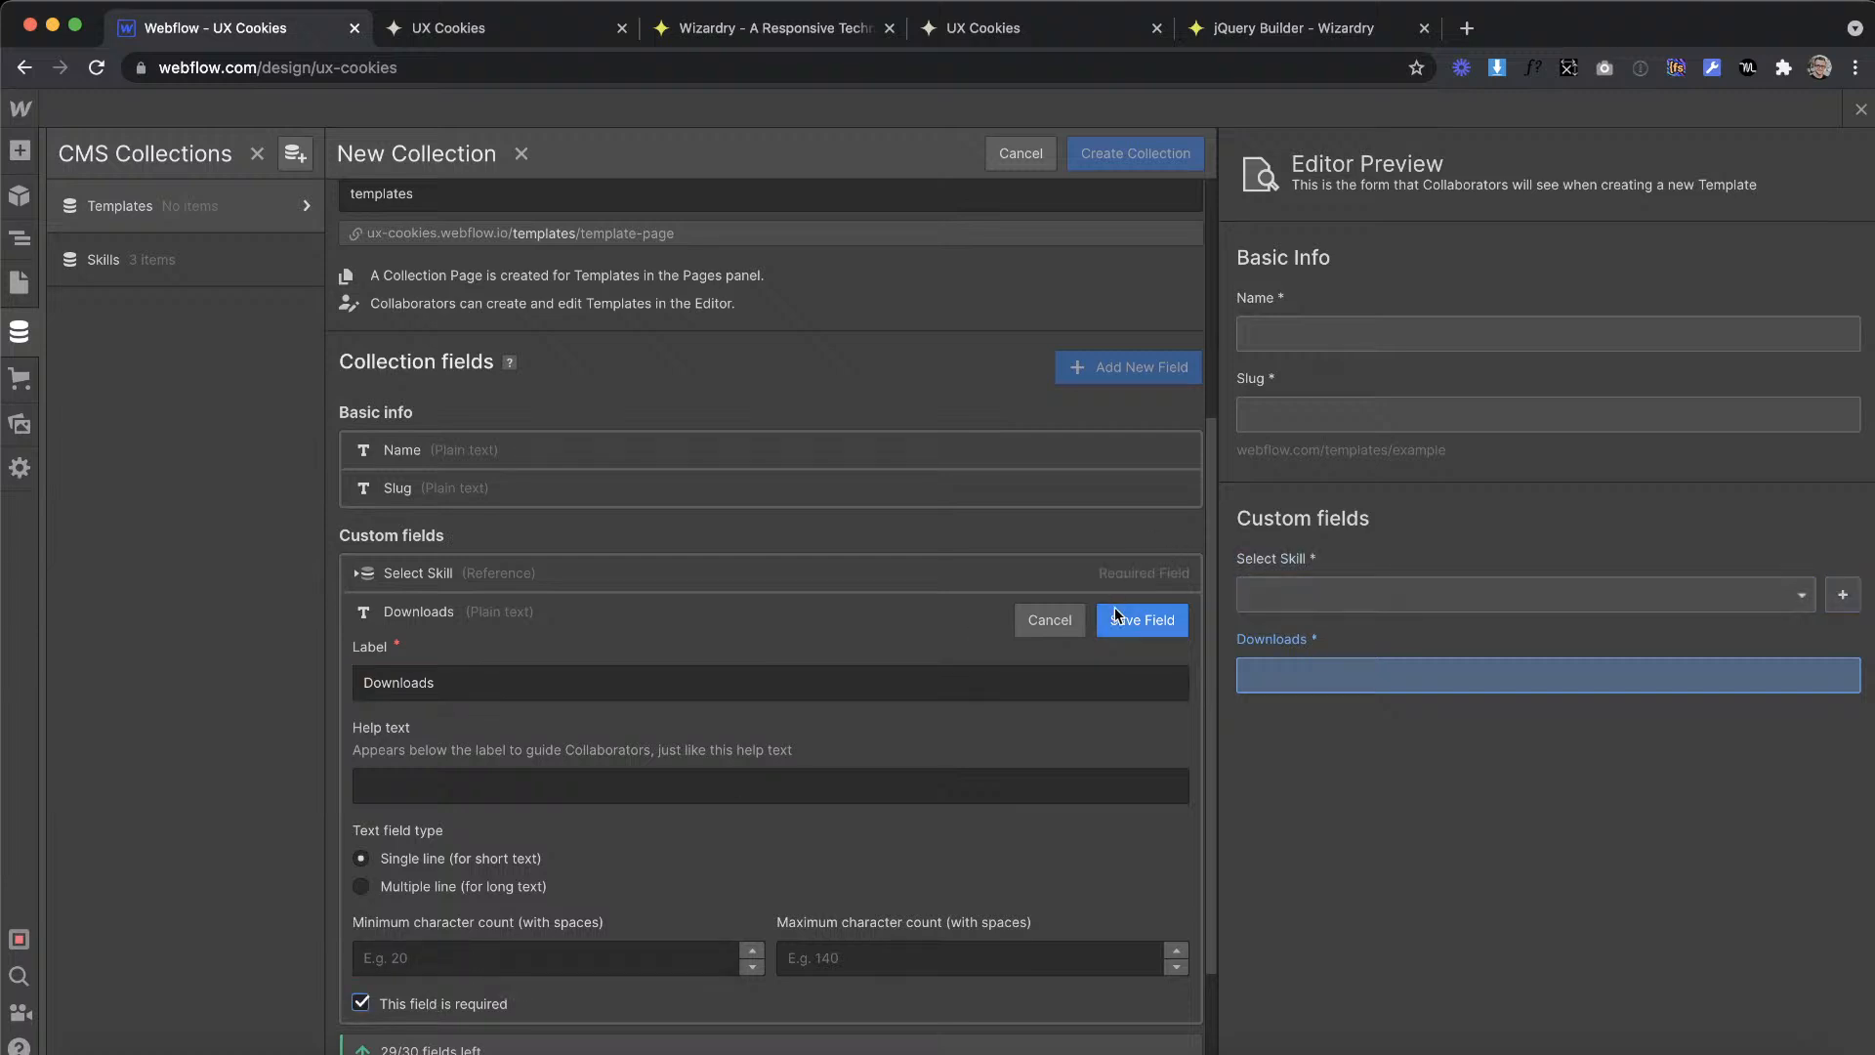
left_click(1141, 620)
Step: Add a required single-line plain text field labelled Likes to the Templates collection
left_click(410, 849)
left_click(403, 901)
scroll(559, 708, "down", 4)
type("Li")
left_click(410, 846)
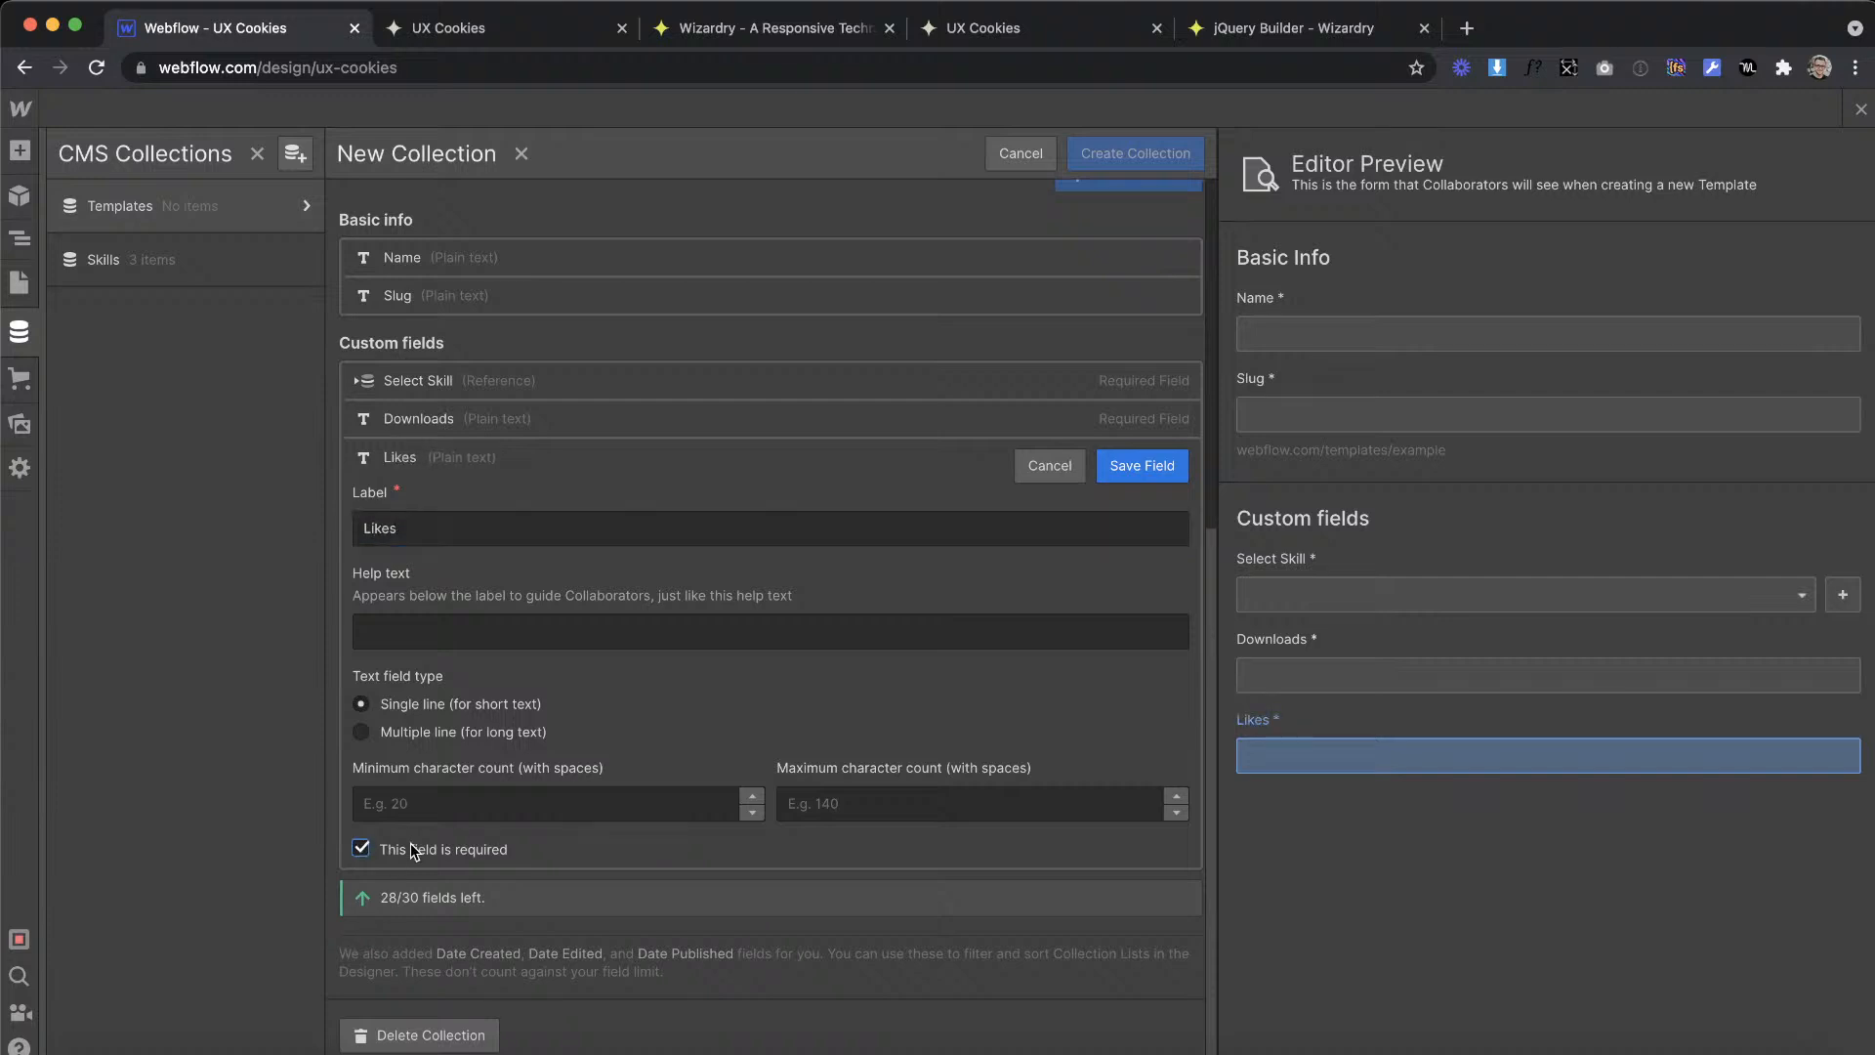
left_click(1140, 465)
Step: Check the template cards in the XD design, add a required image field labelled Image, and create the Templates collection
key("ctrl+Right")
scroll(908, 478, "up", 3)
scroll(909, 478, "down", 4)
scroll(908, 478, "down", 8)
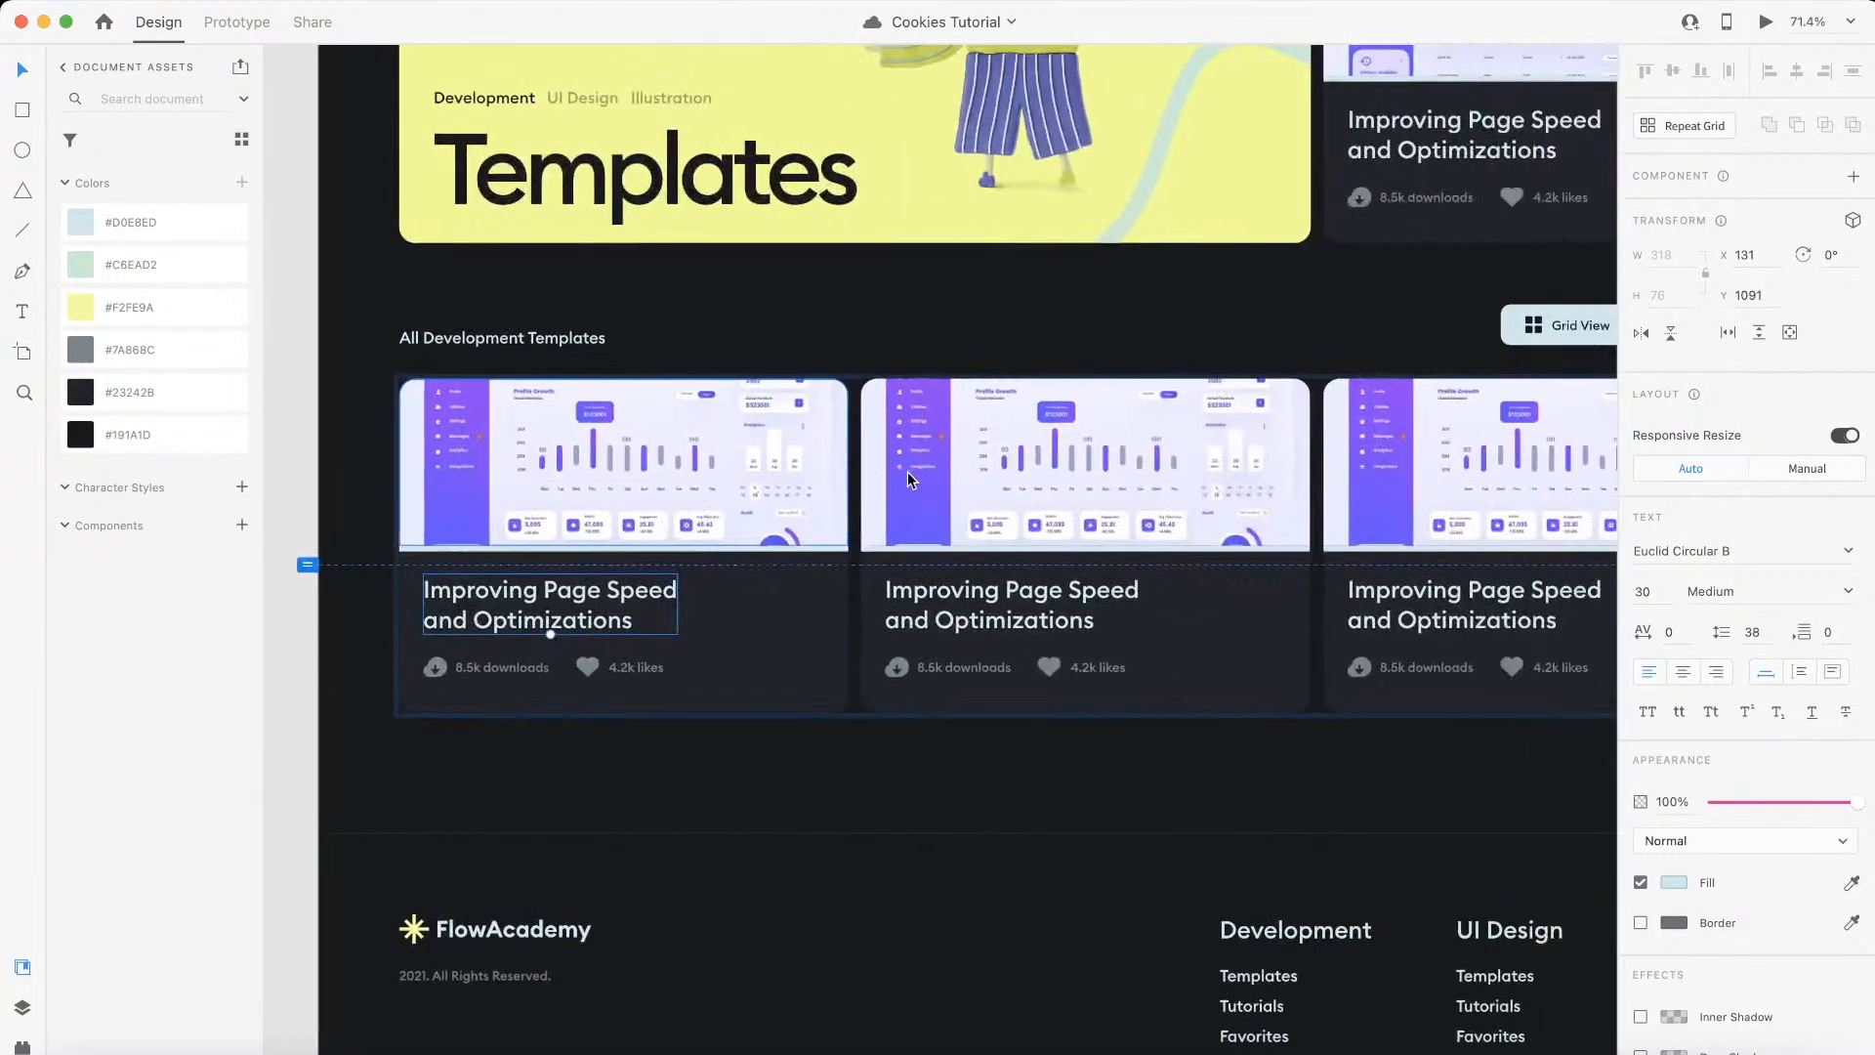
key("ctrl+Left")
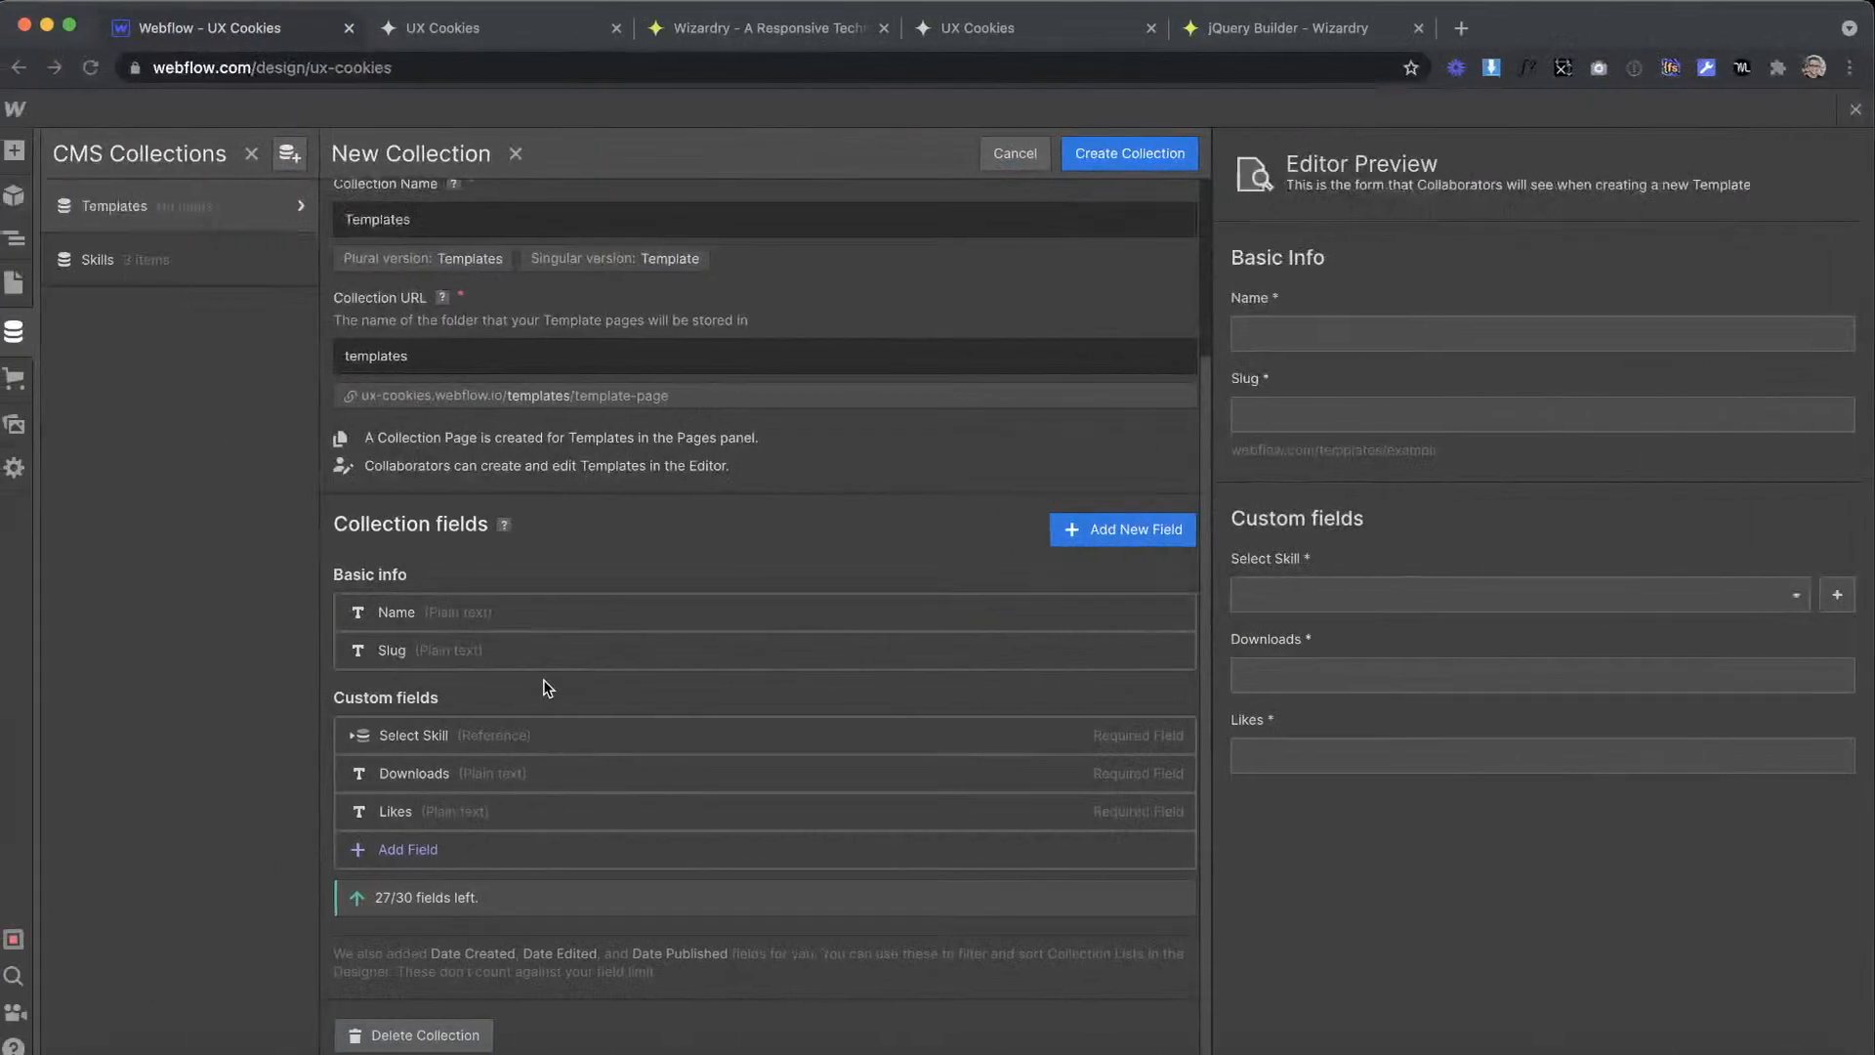
left_click(468, 848)
scroll(695, 644, "down", 3)
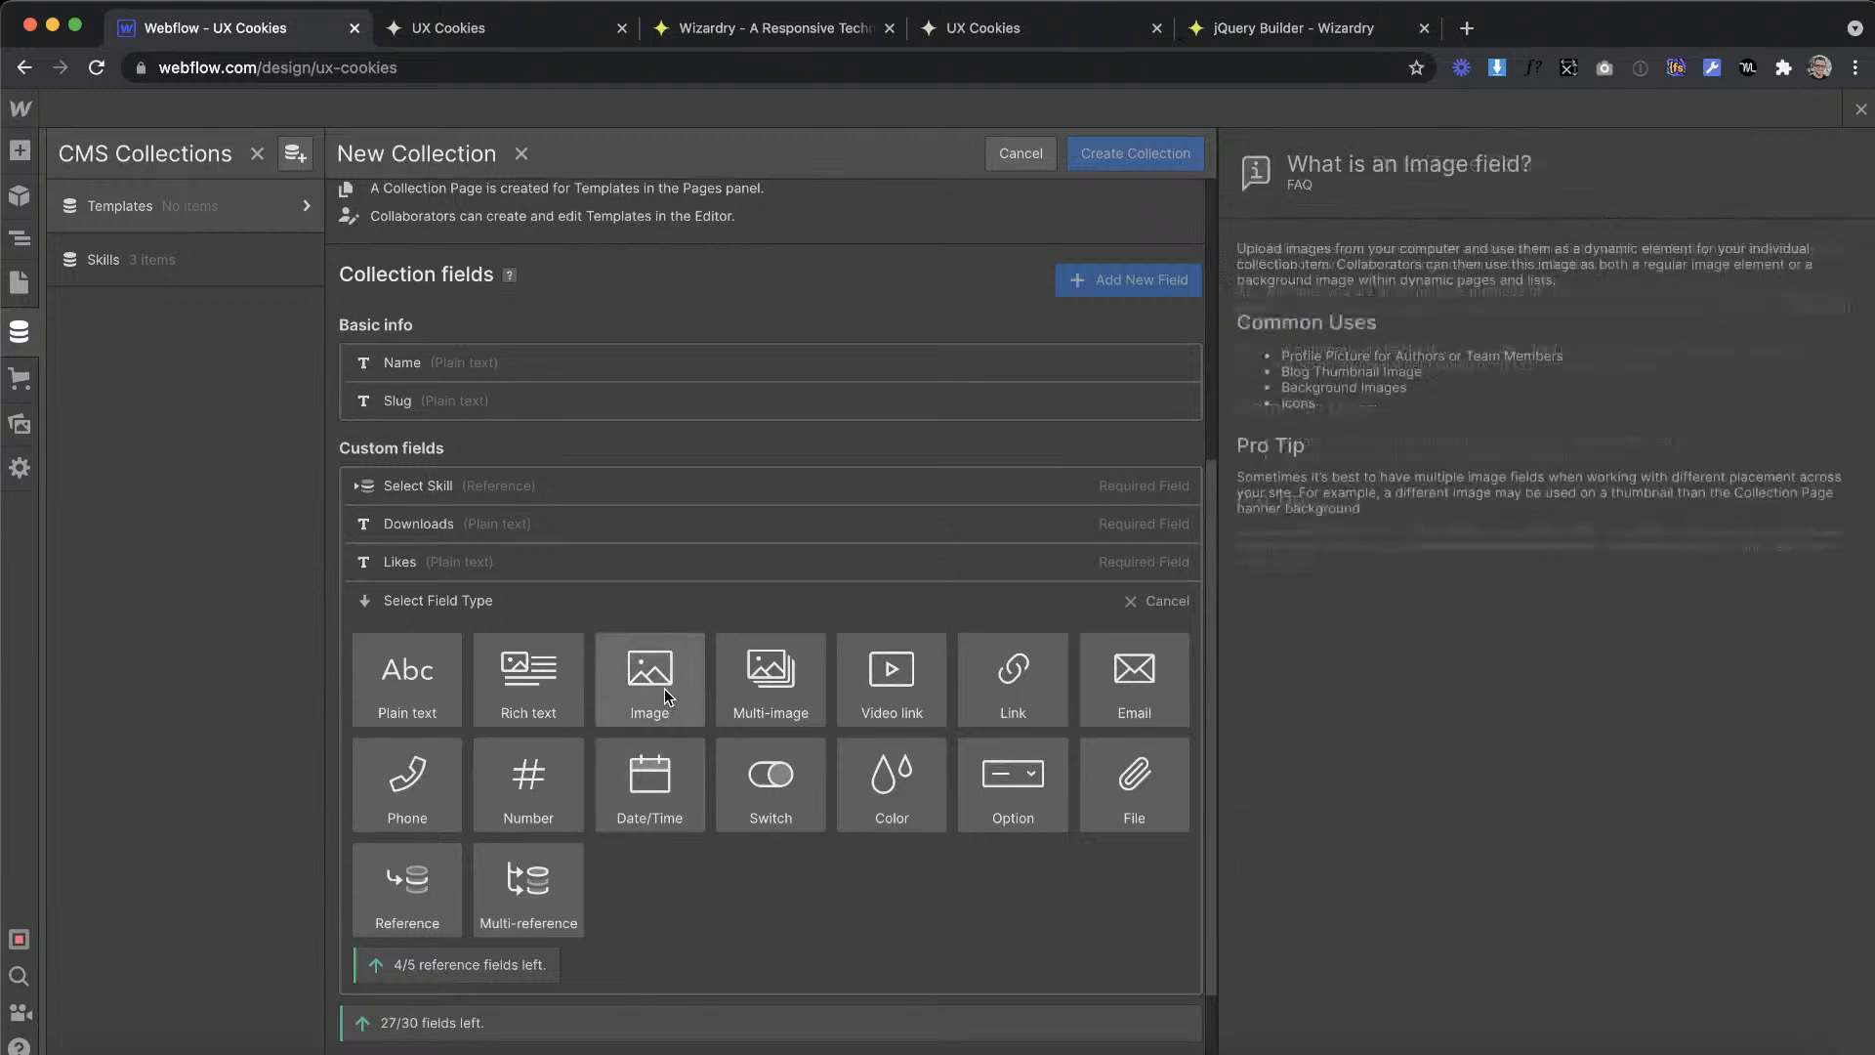
left_click(664, 688)
type("Image")
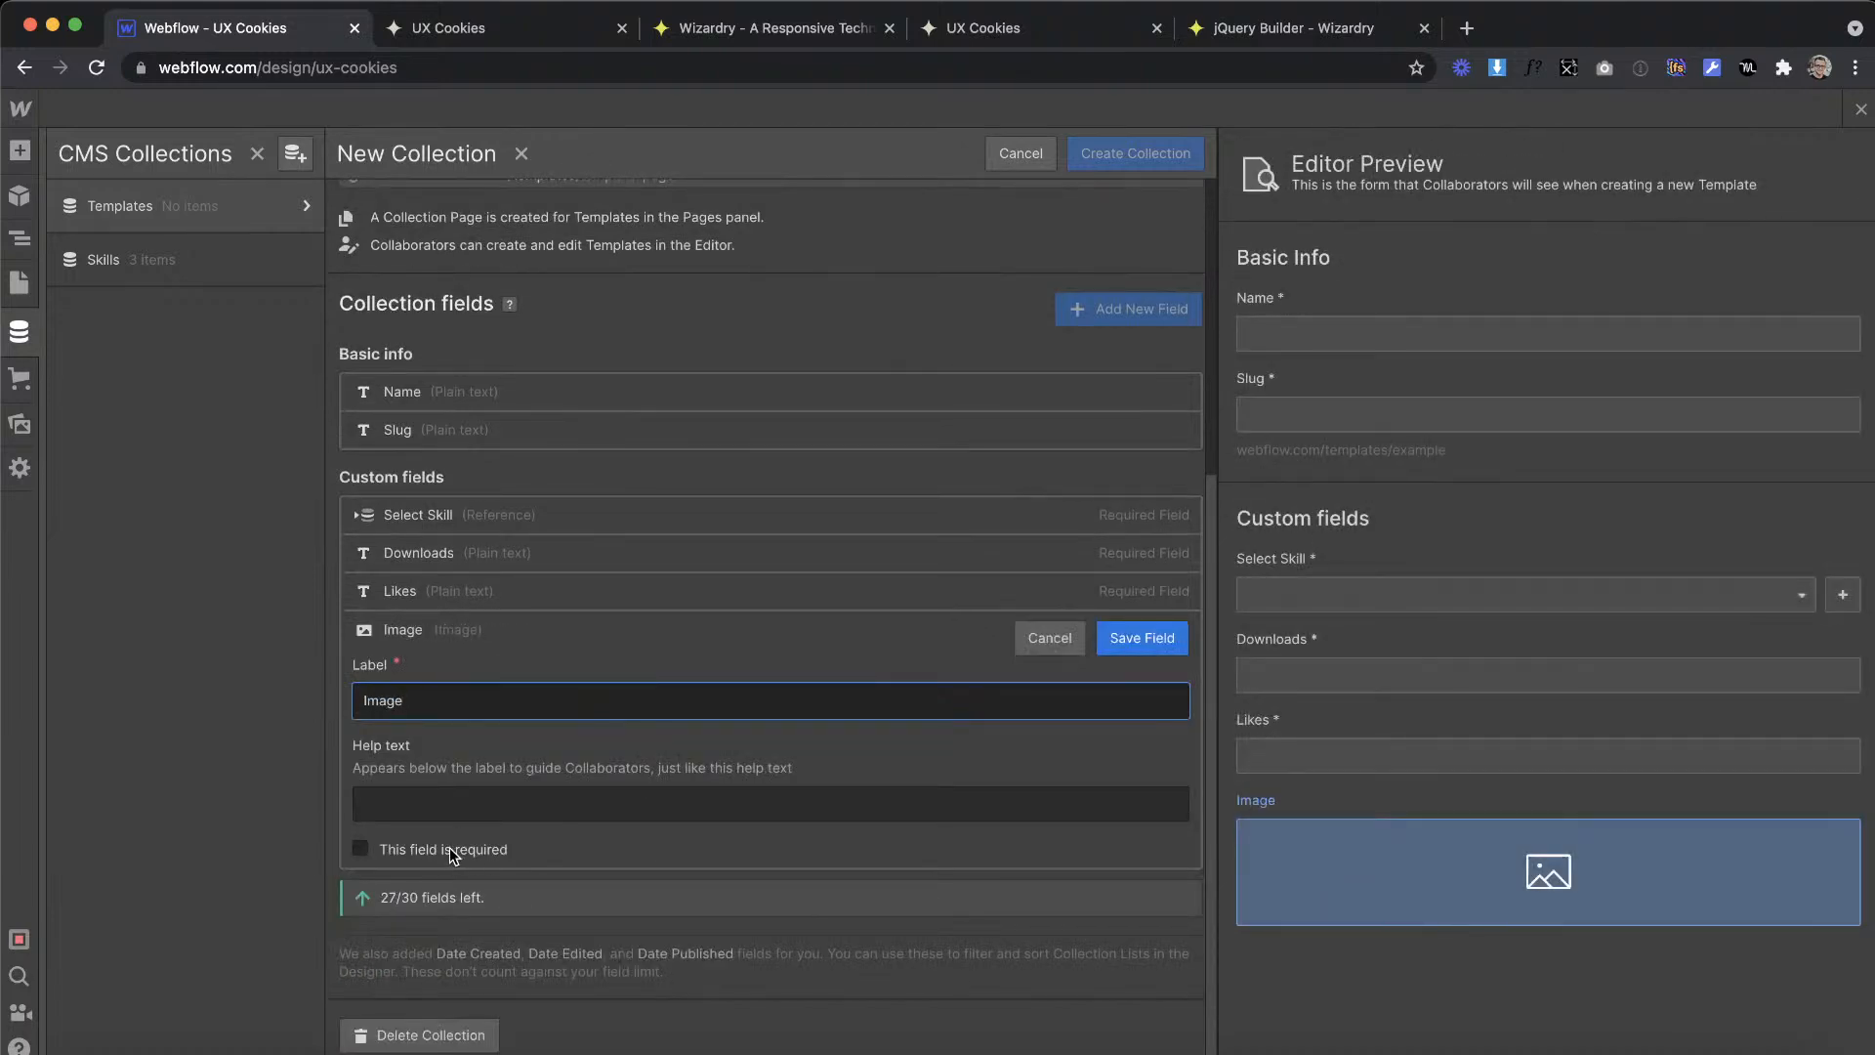
left_click(449, 846)
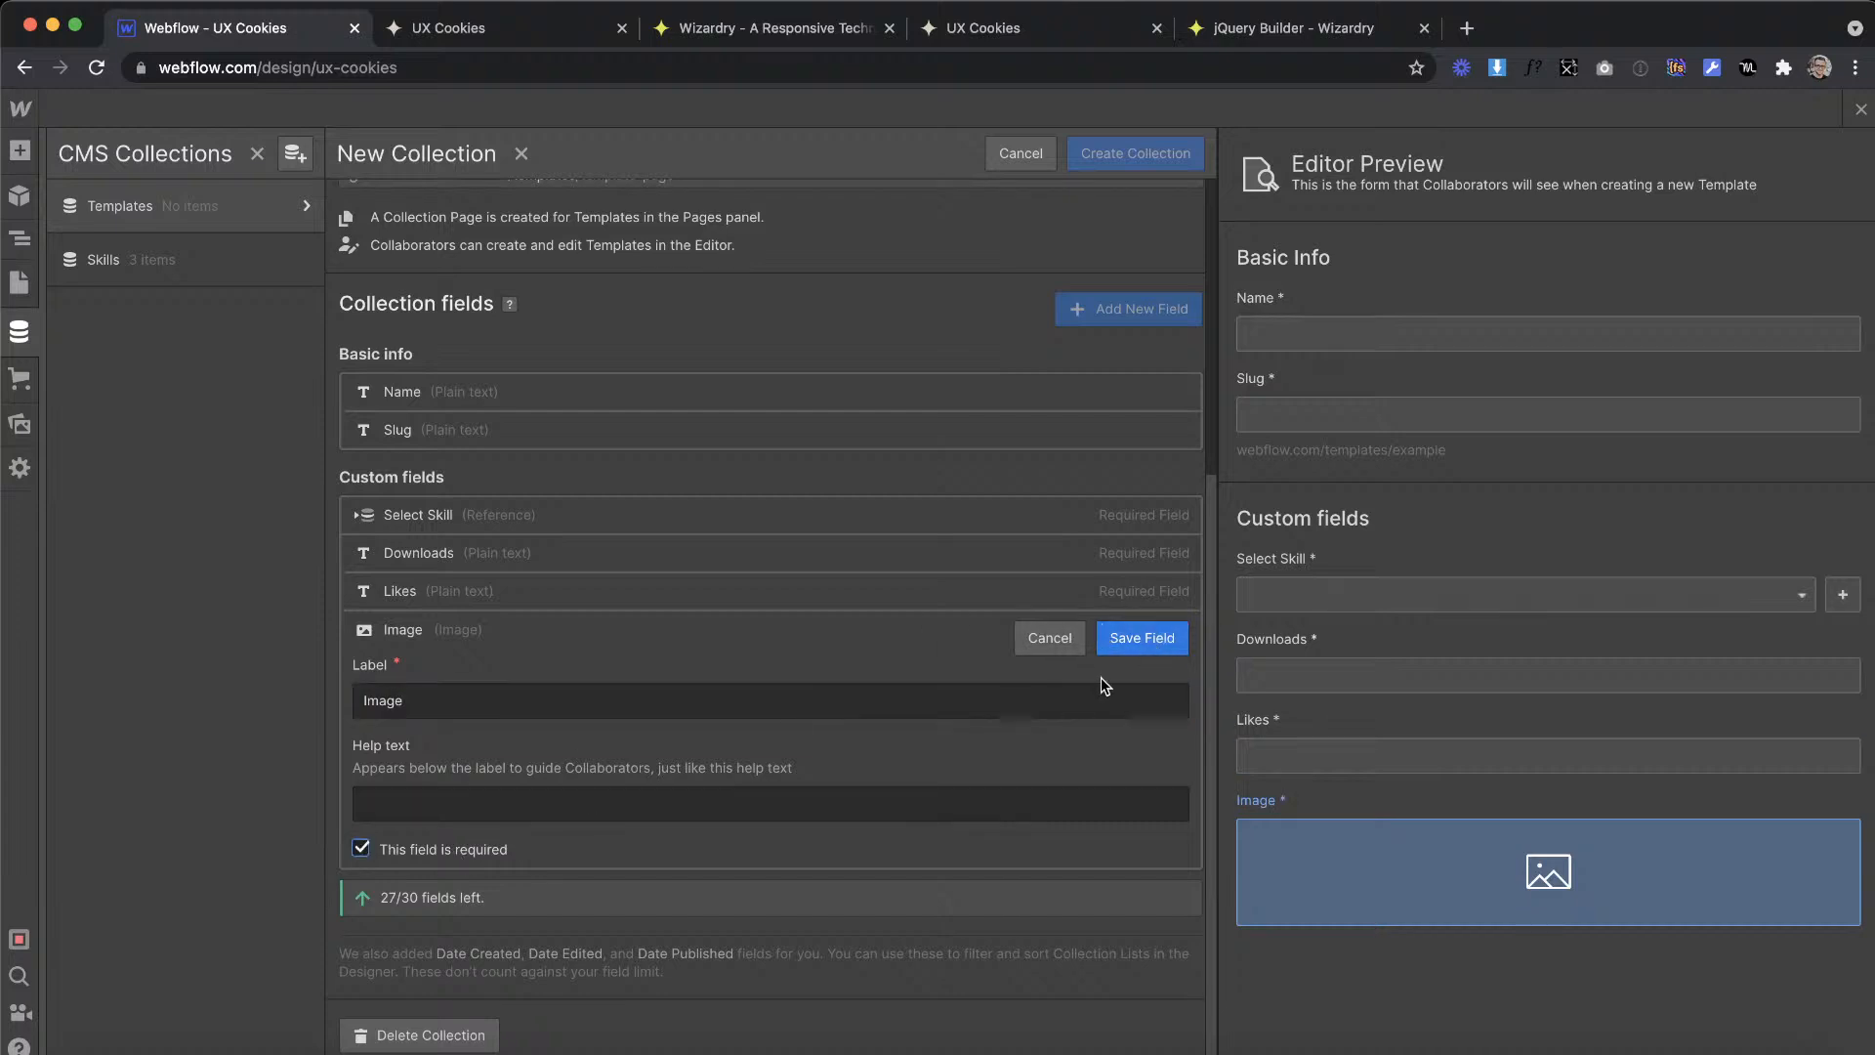
left_click(1142, 638)
left_click(1145, 152)
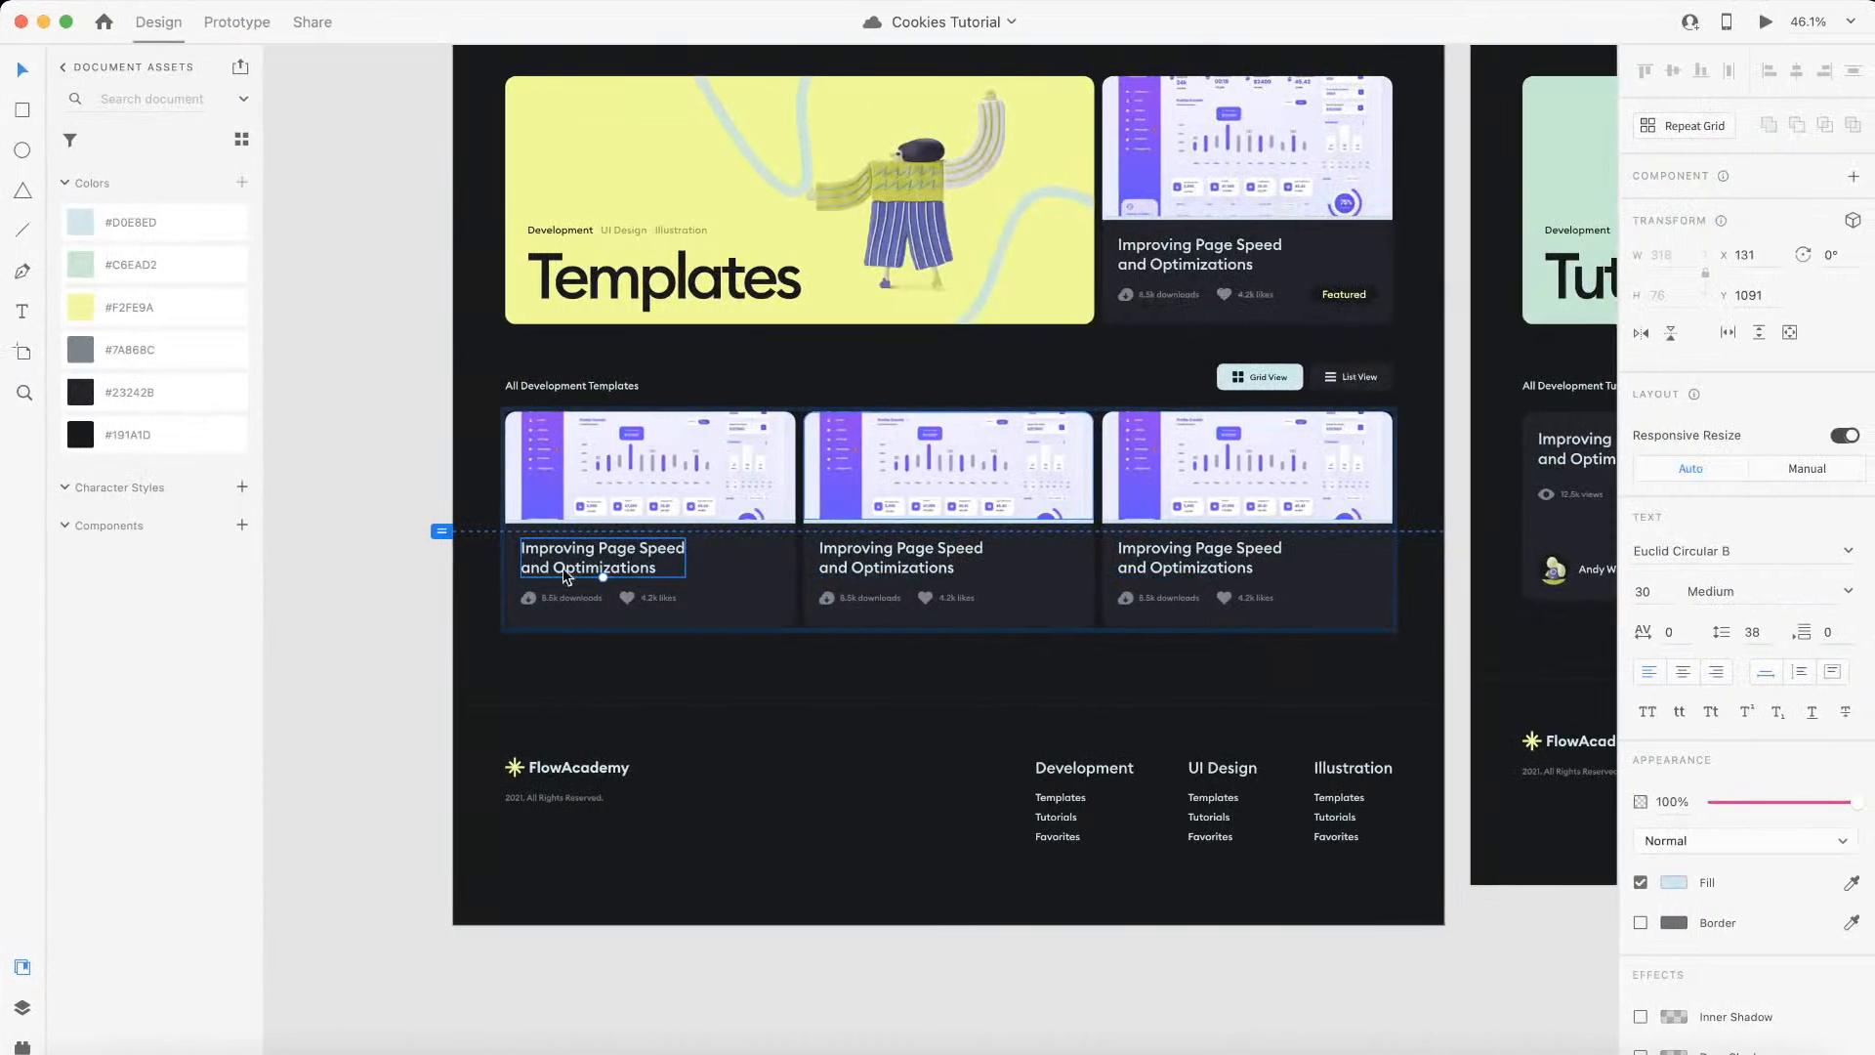
Step: Name a new Templates item Improving Page Speed and Optimizations, copied from the XD card, and assign it the Development skill
double_click(600, 570)
key("super+c")
key("ctrl+Left")
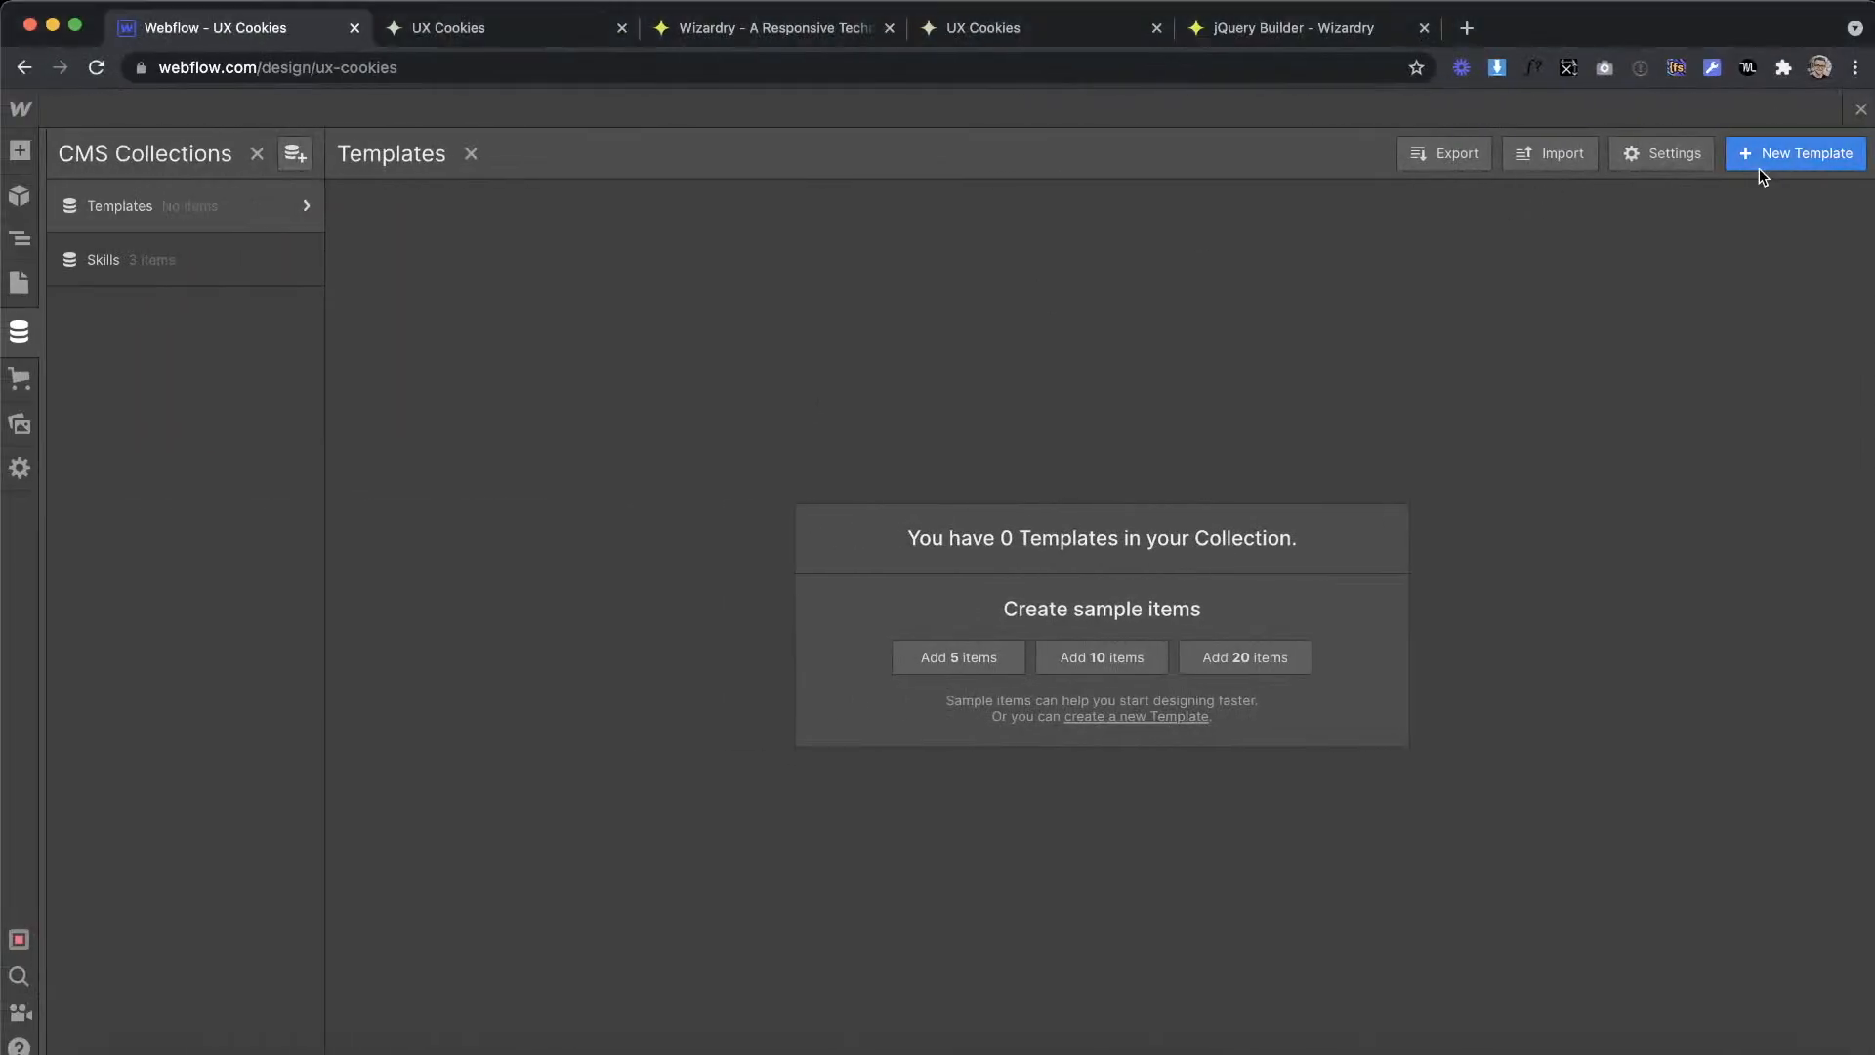
left_click(1760, 168)
key("super+v")
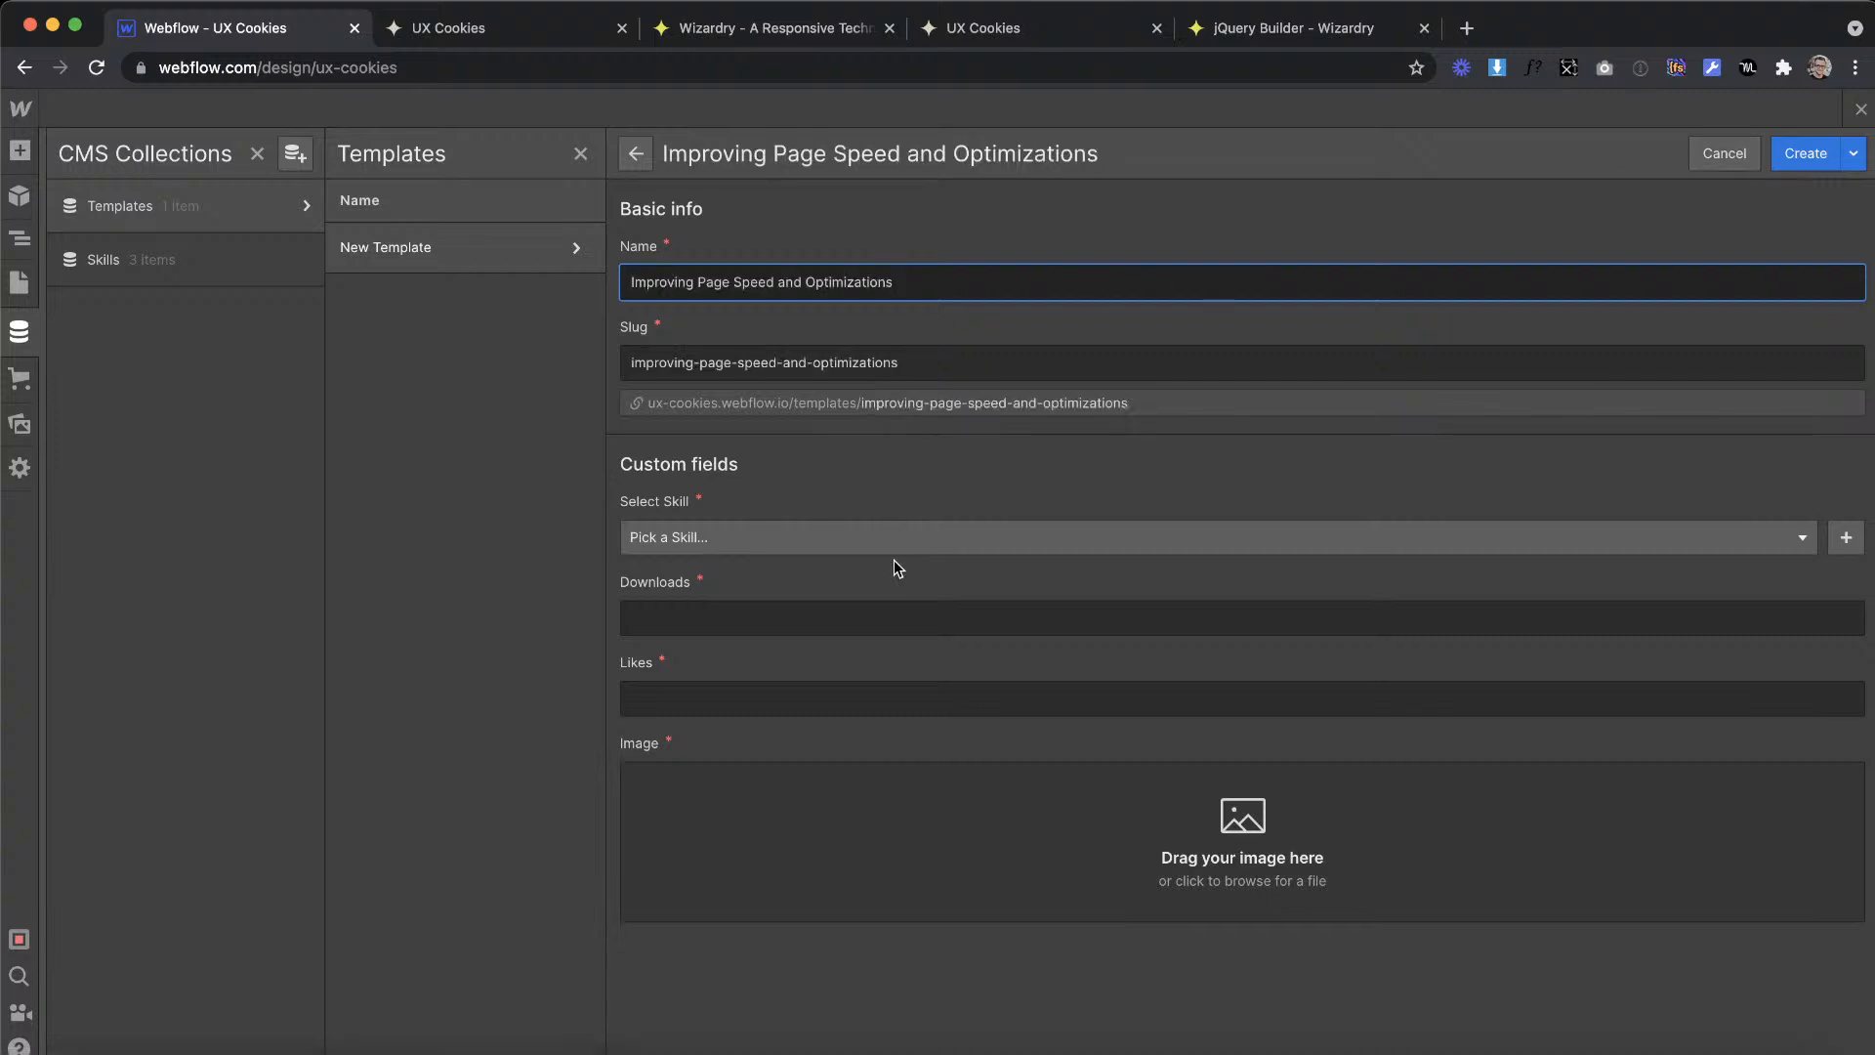
left_click(802, 541)
left_click(735, 611)
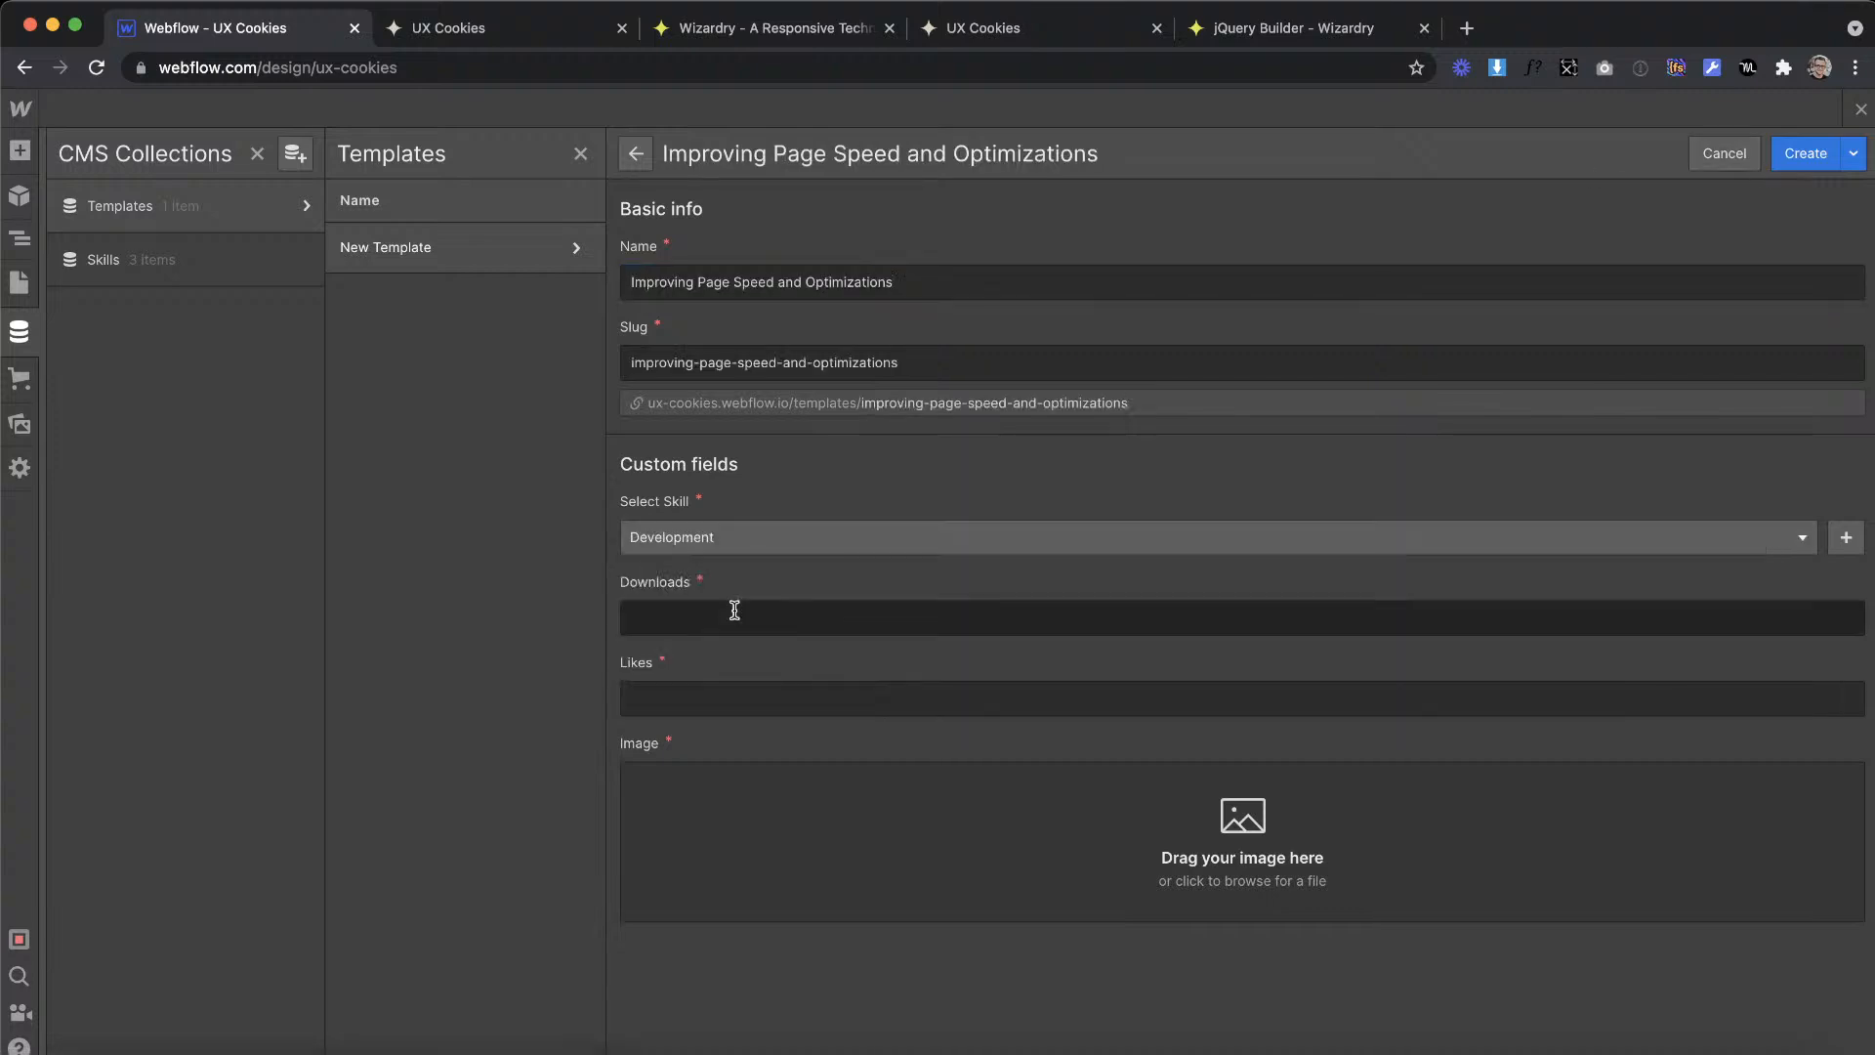
Step: Copy the "8.5k downloads" text from the XD template card into the new item's Downloads field
left_click(714, 611)
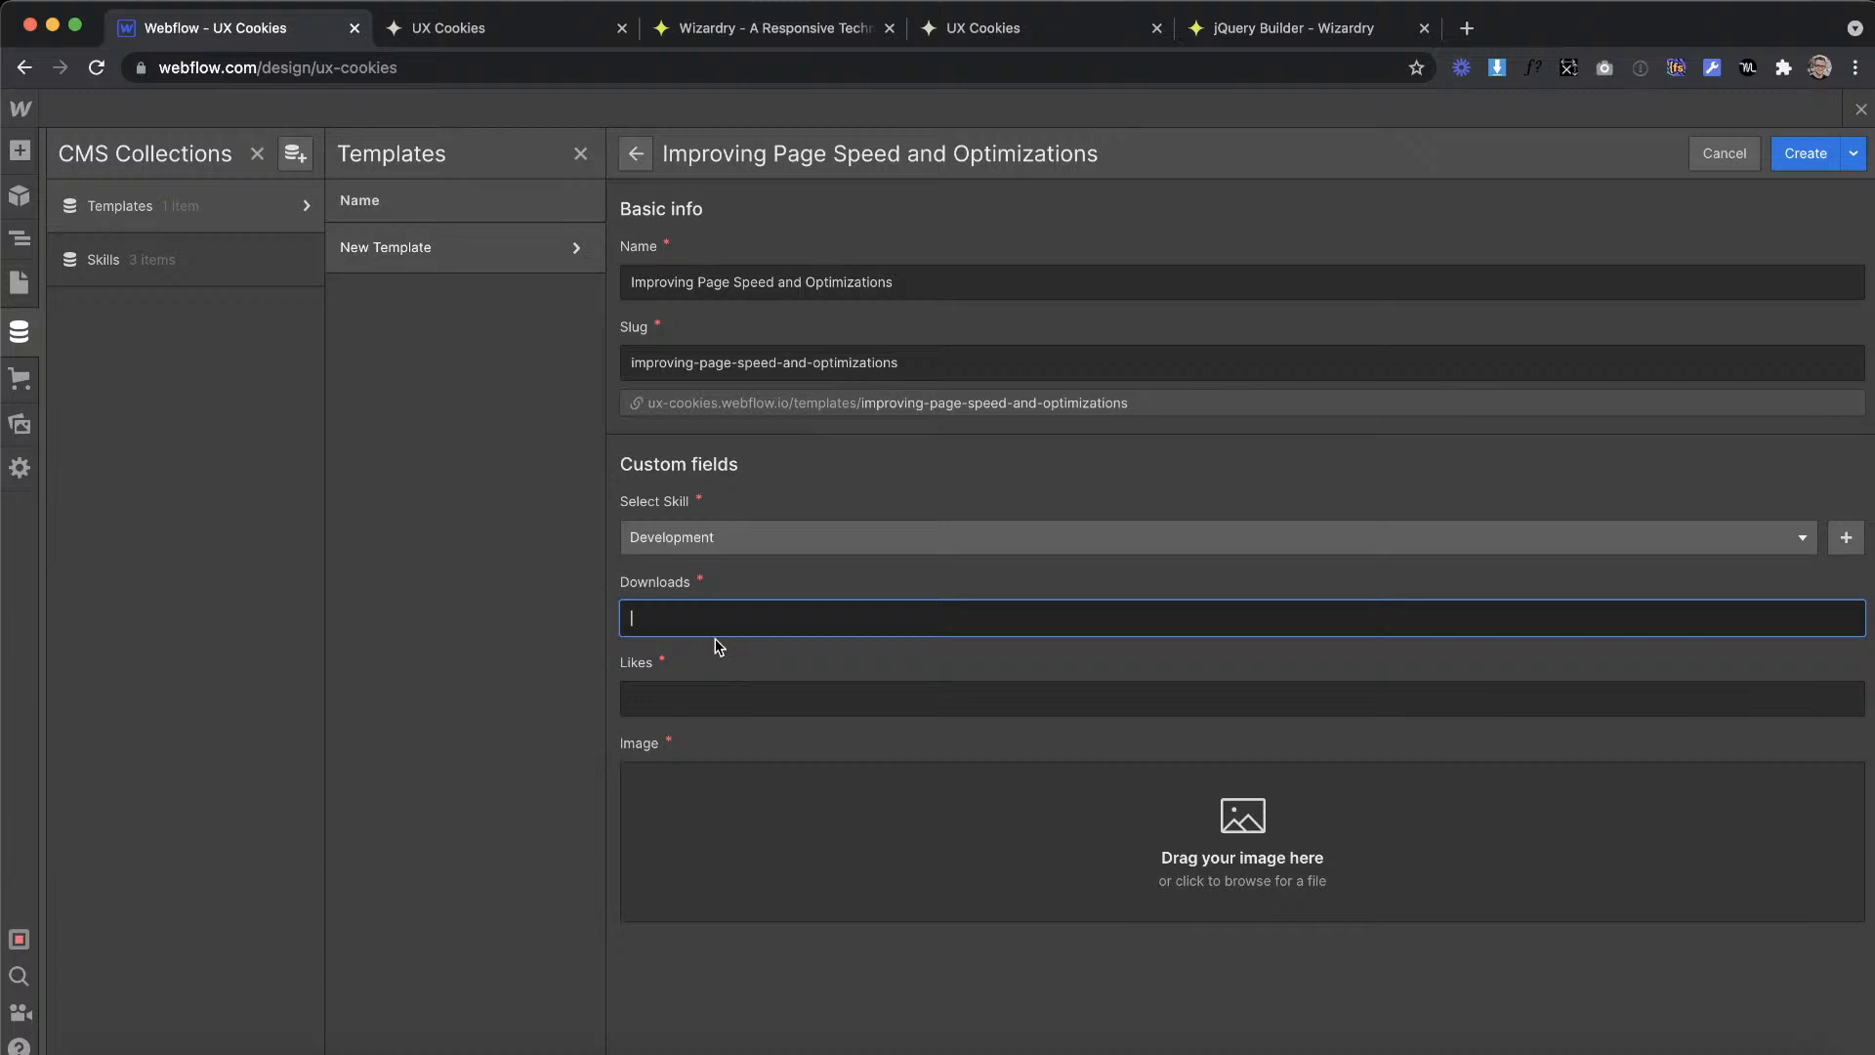
key("super+Tab")
triple_click(579, 598)
key("super+c")
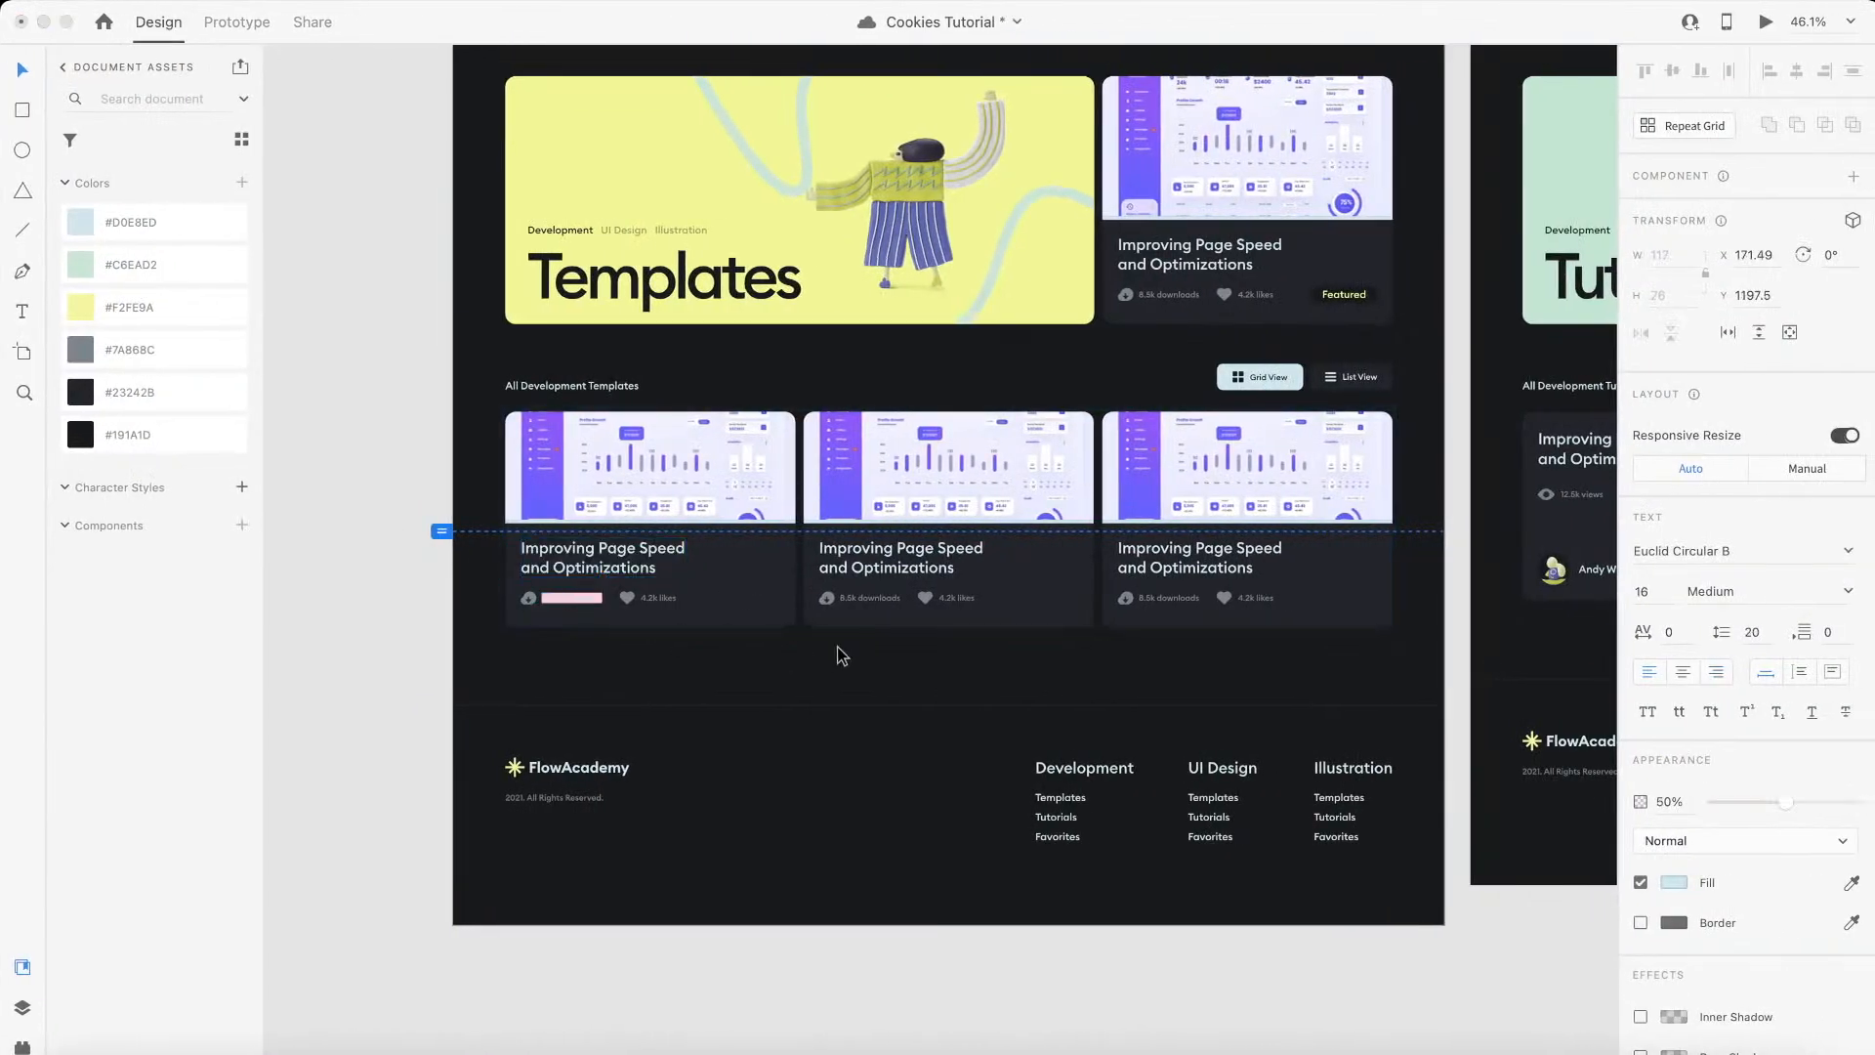
key("super+Tab")
key("super+v")
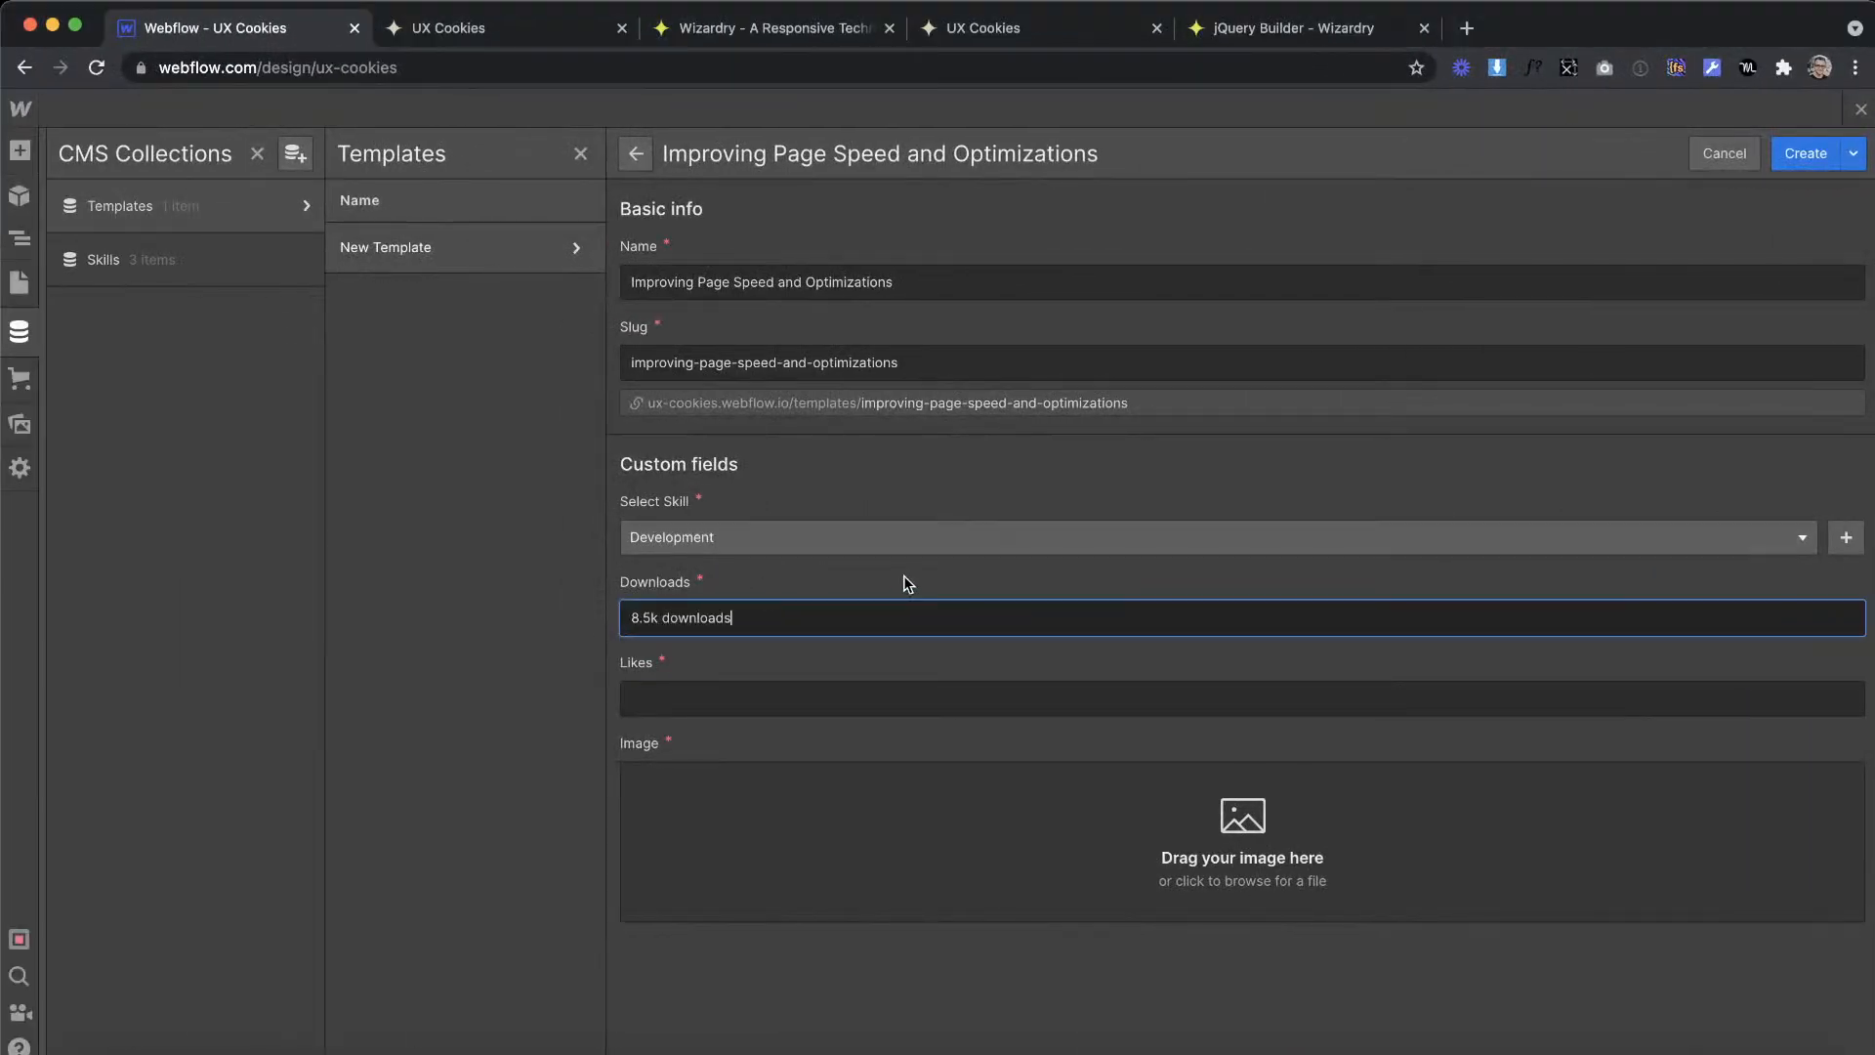
Step: Copy the "4.2k likes" text from the XD template card into the new item's Likes field
key("super+Tab")
triple_click(554, 689)
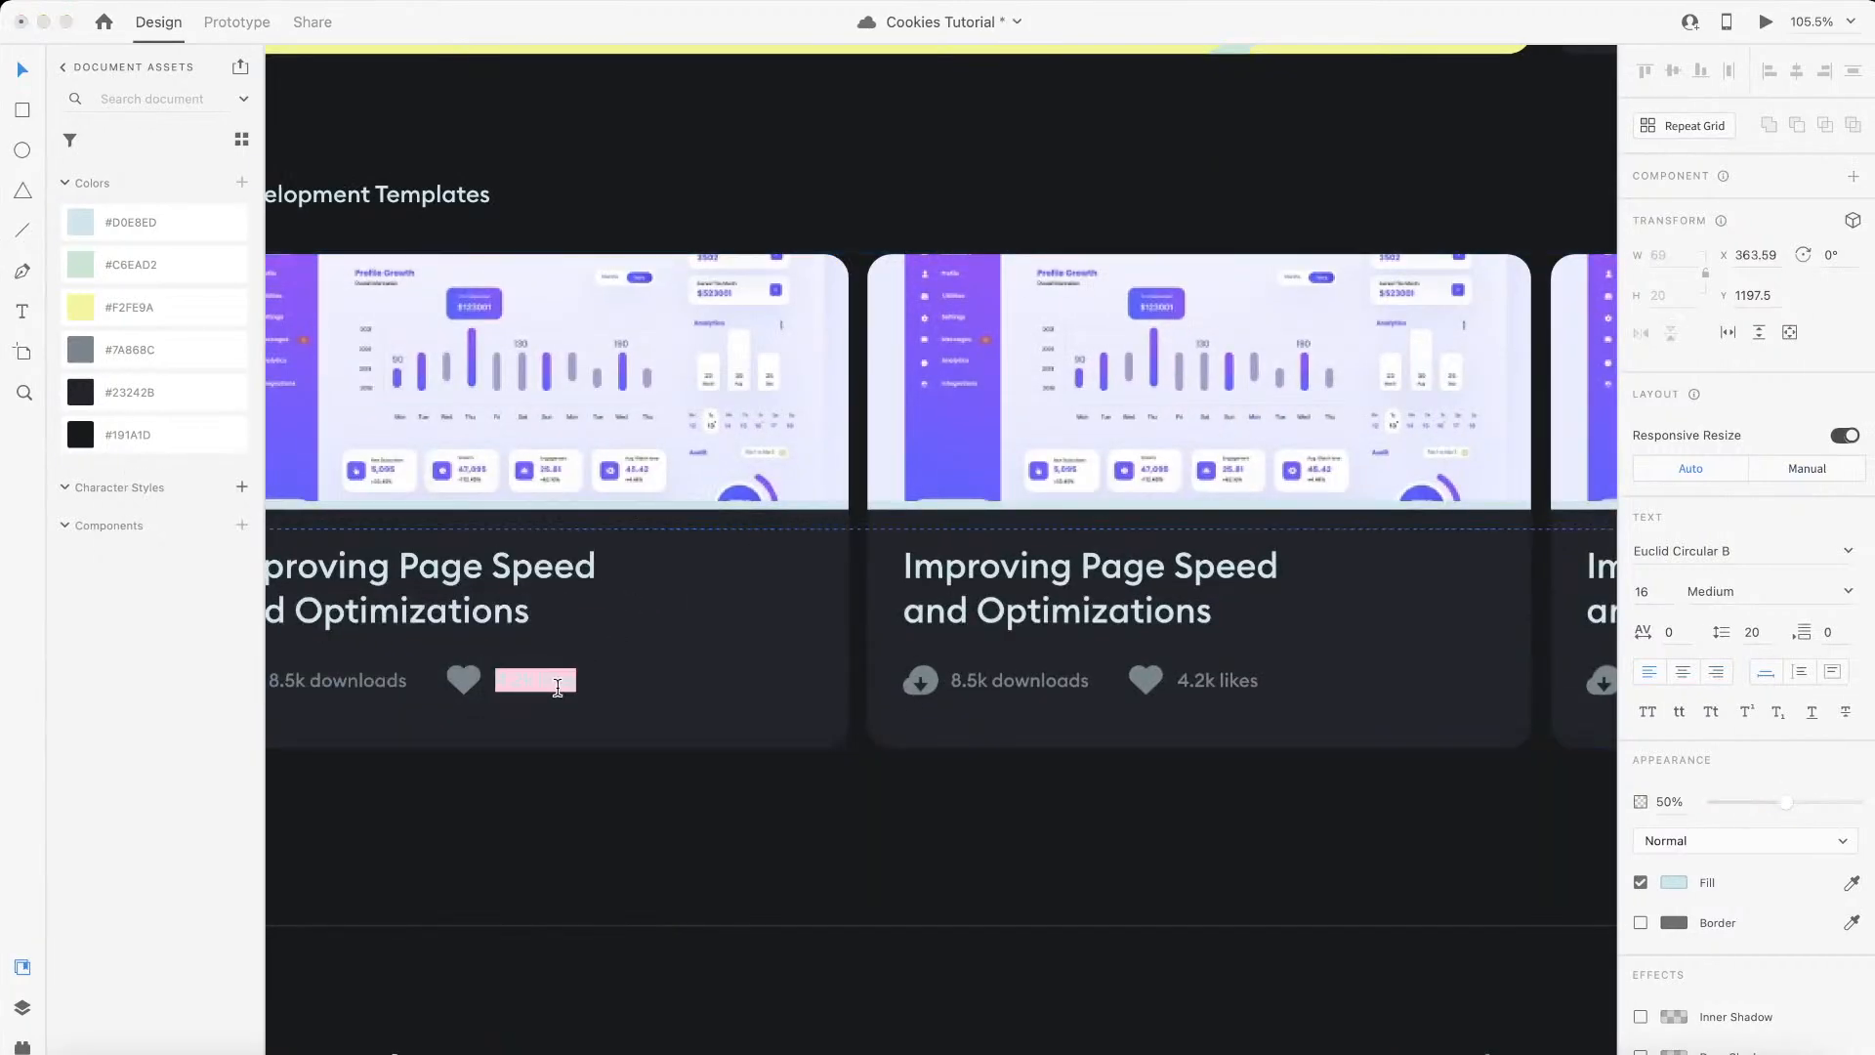
key("super+c")
key("super+Tab")
left_click(678, 695)
key("super+v")
Step: Upload the dashboard picture a52605dae1af2a9397d2a20e6b849c53.jpg from the Downloads folder as the item's image and create the item
left_click(795, 828)
left_click(619, 517)
left_click(617, 490)
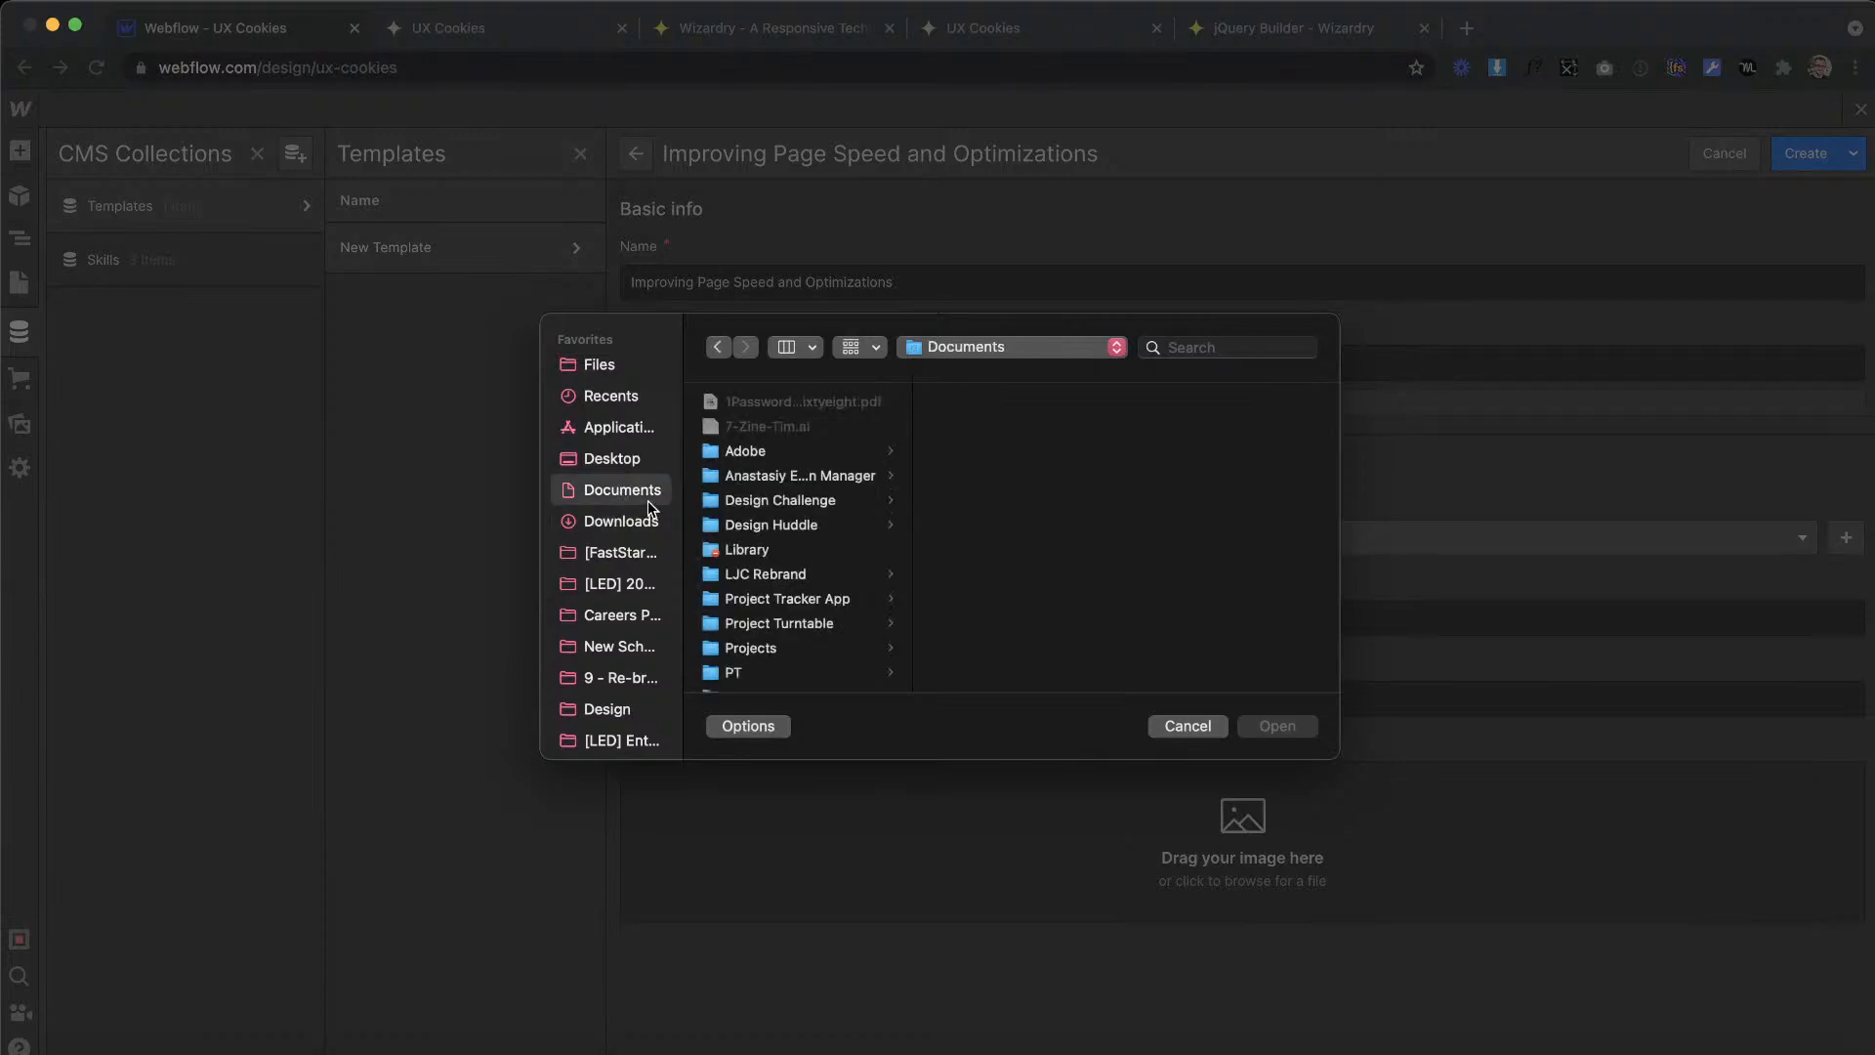
left_click(624, 521)
key("Down")
key("Down")
key("Down")
key("Down")
key("Down")
key("Down")
key("Down")
key("Down")
key("Down")
key("Down")
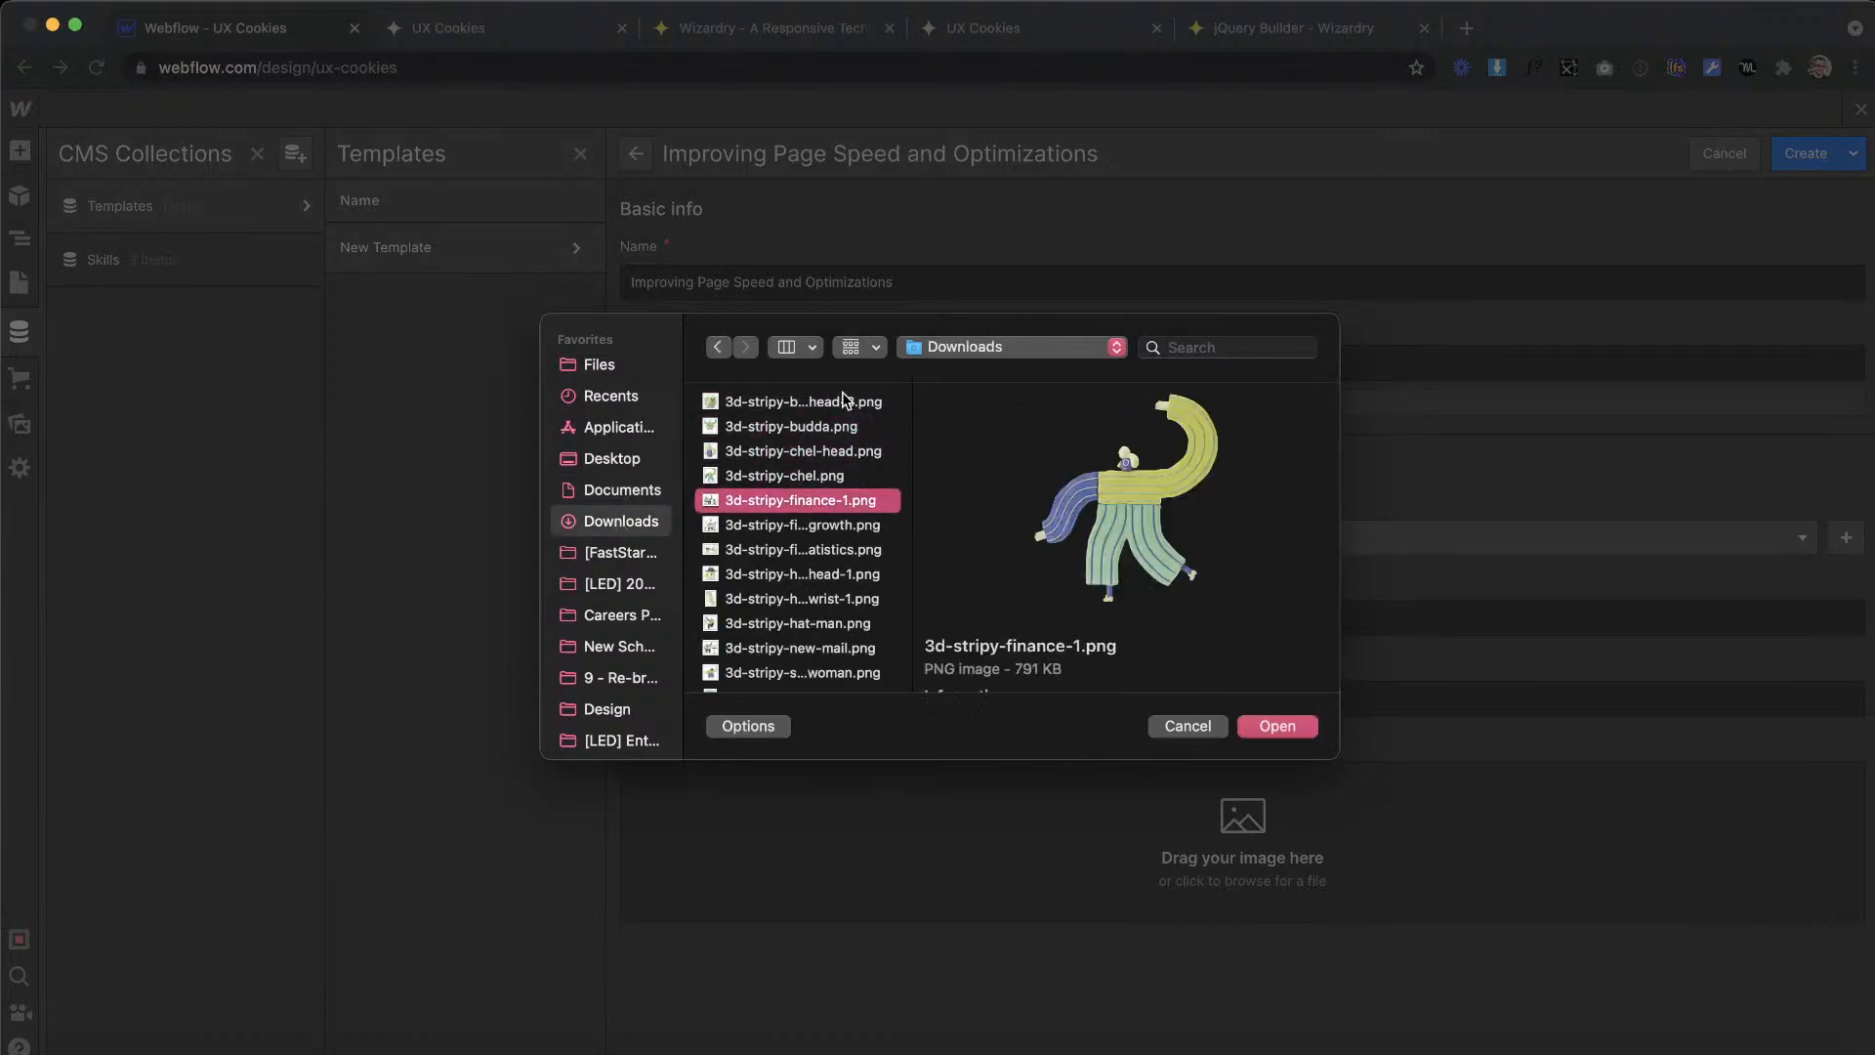
key("Down")
key("Down")
key("Down")
key("Down")
key("Down")
key("Down")
key("Down")
key("Down")
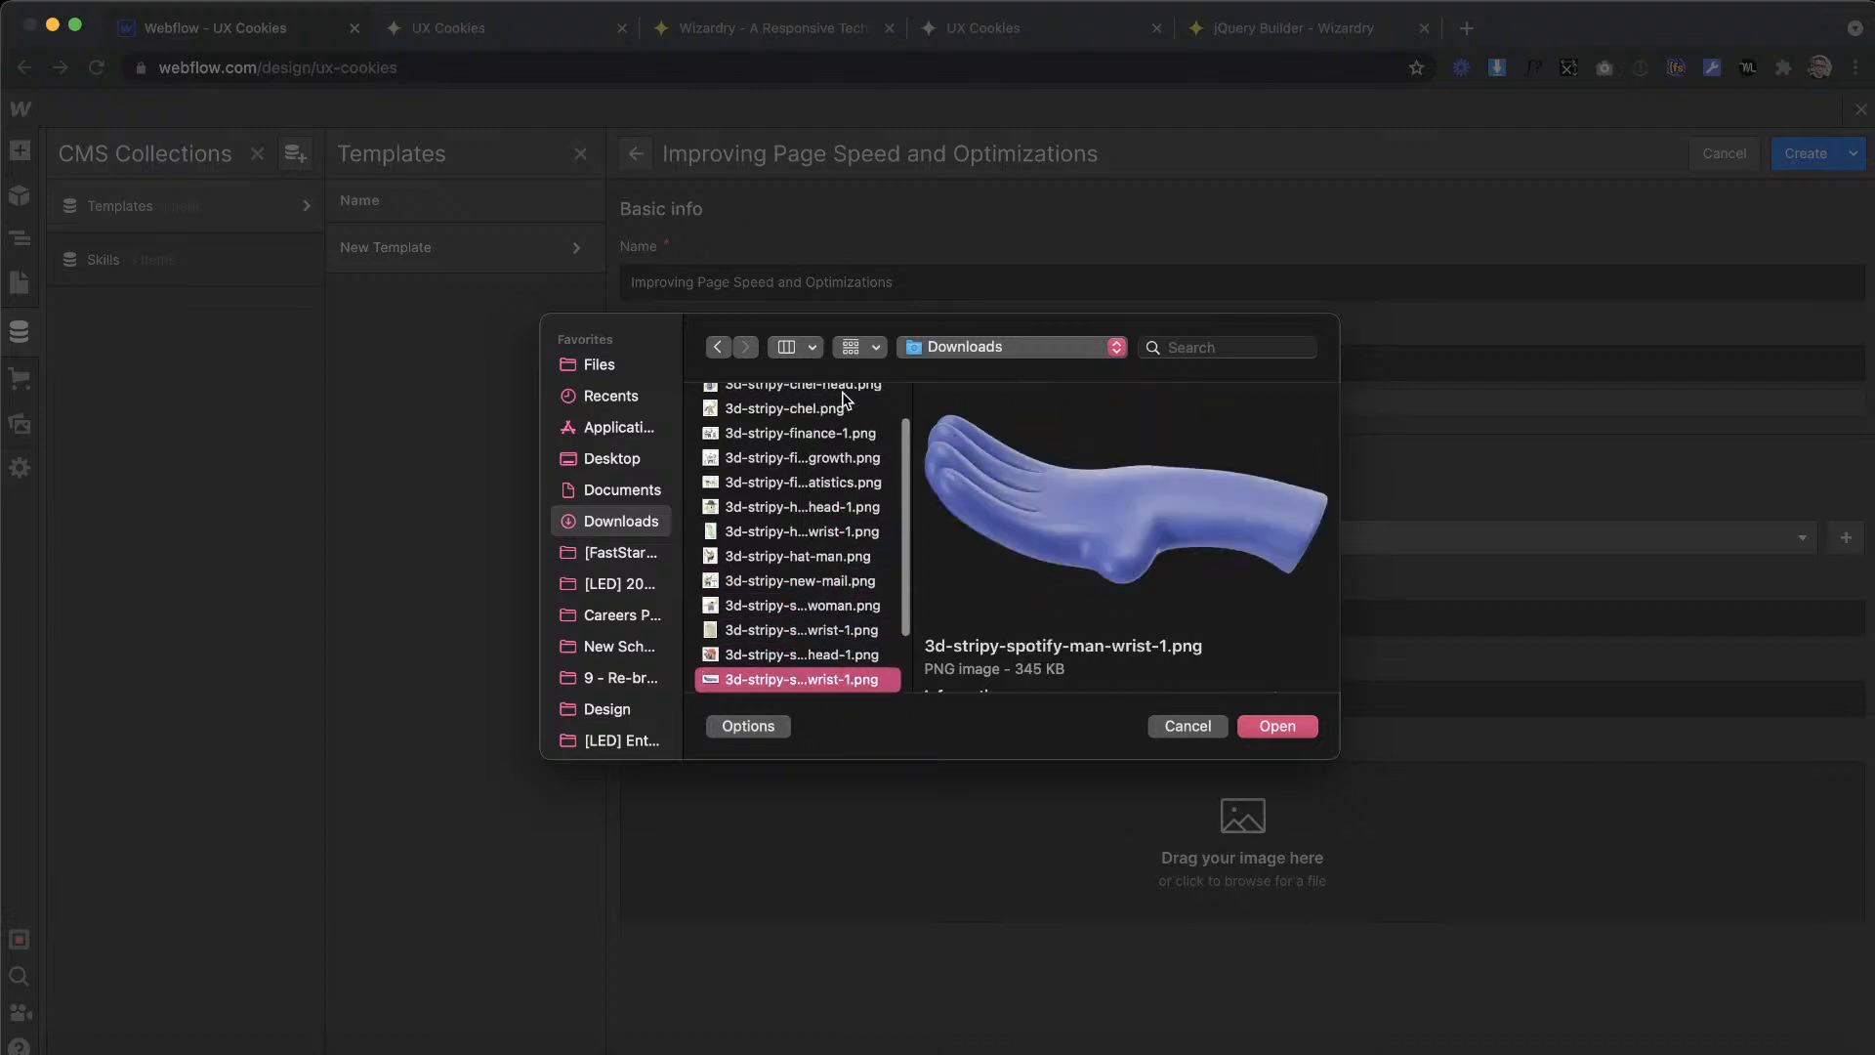
key("Up")
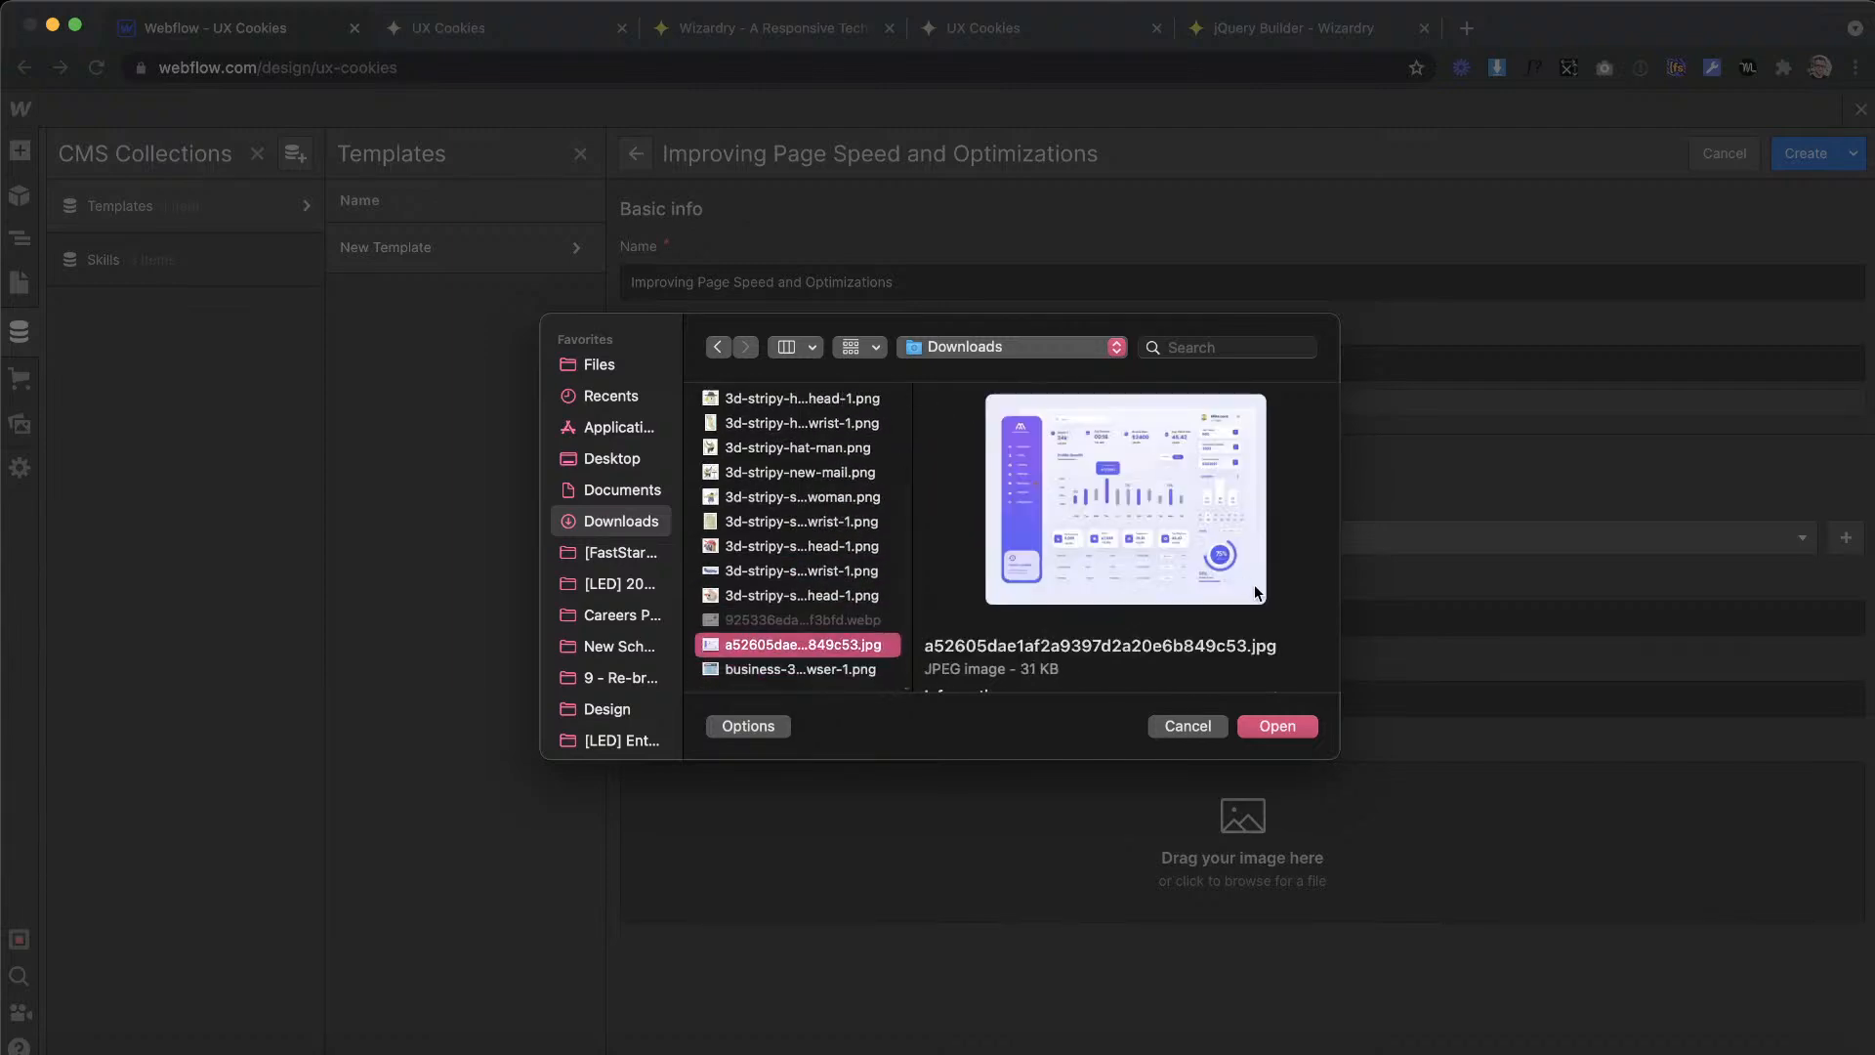
left_click(1286, 720)
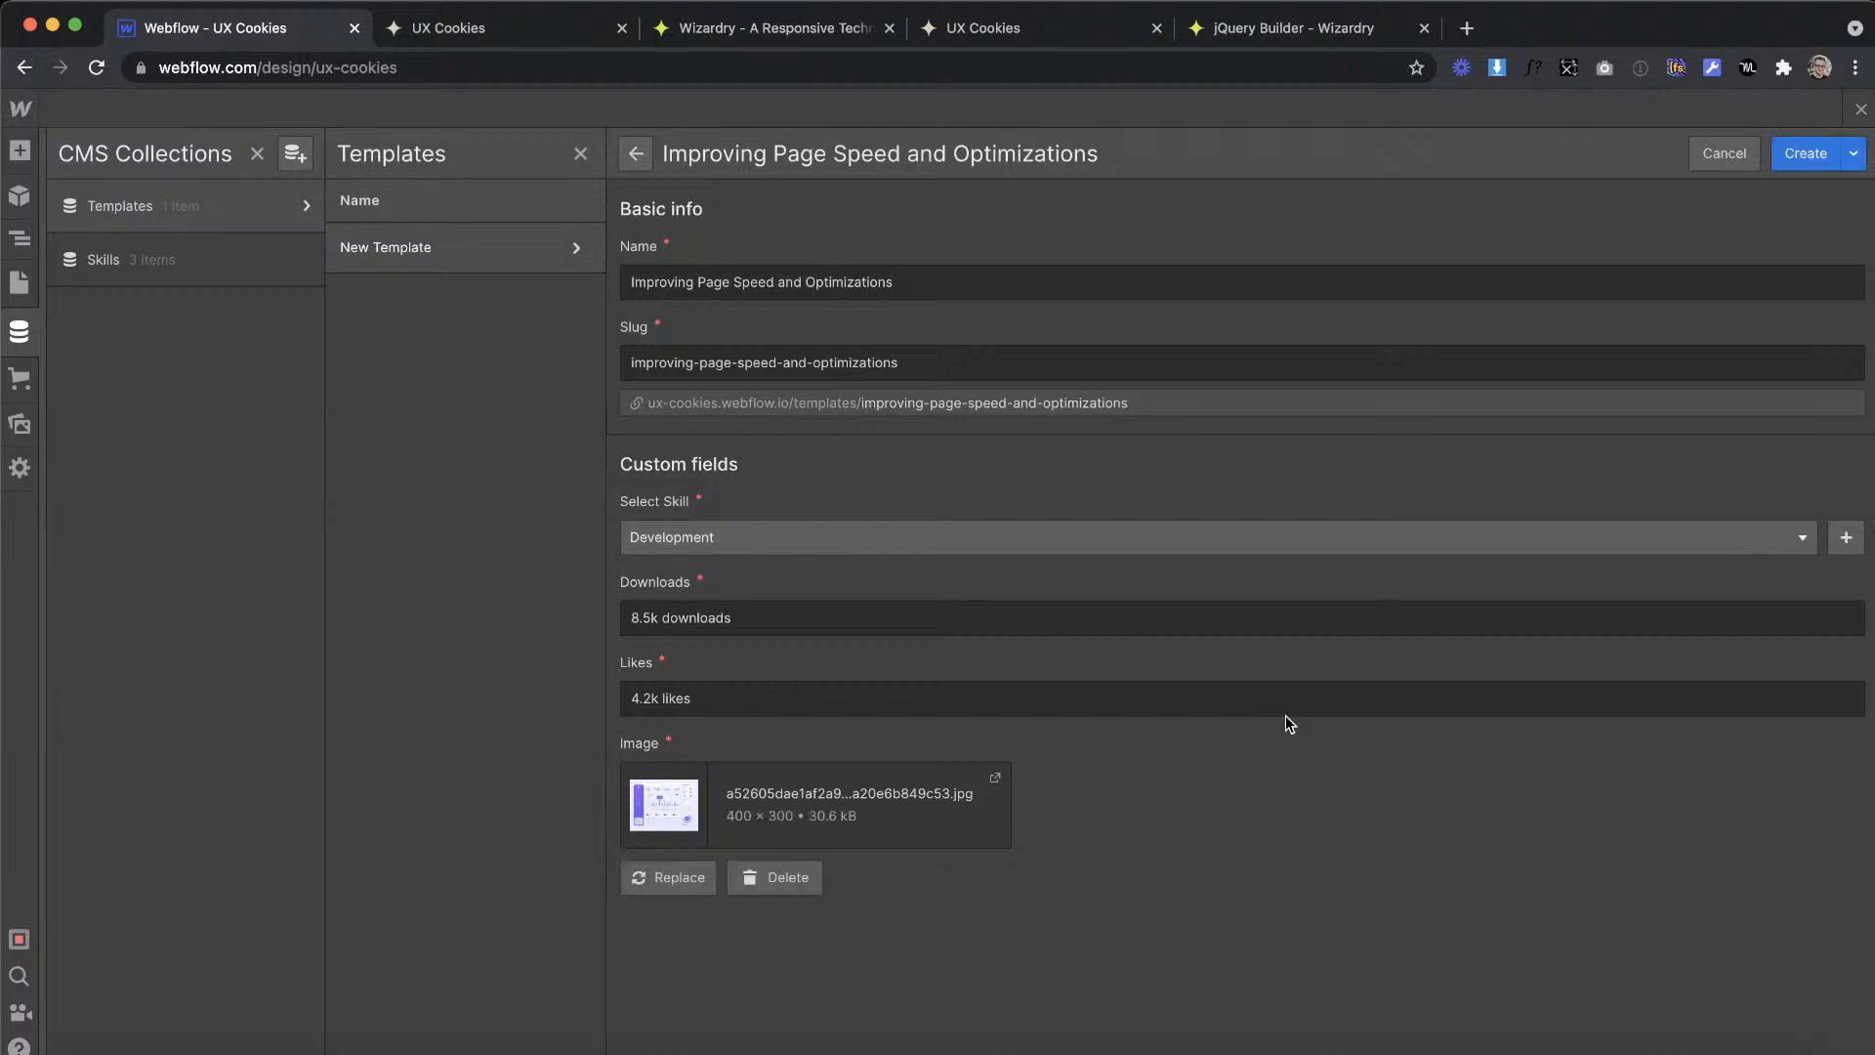
left_click(1811, 159)
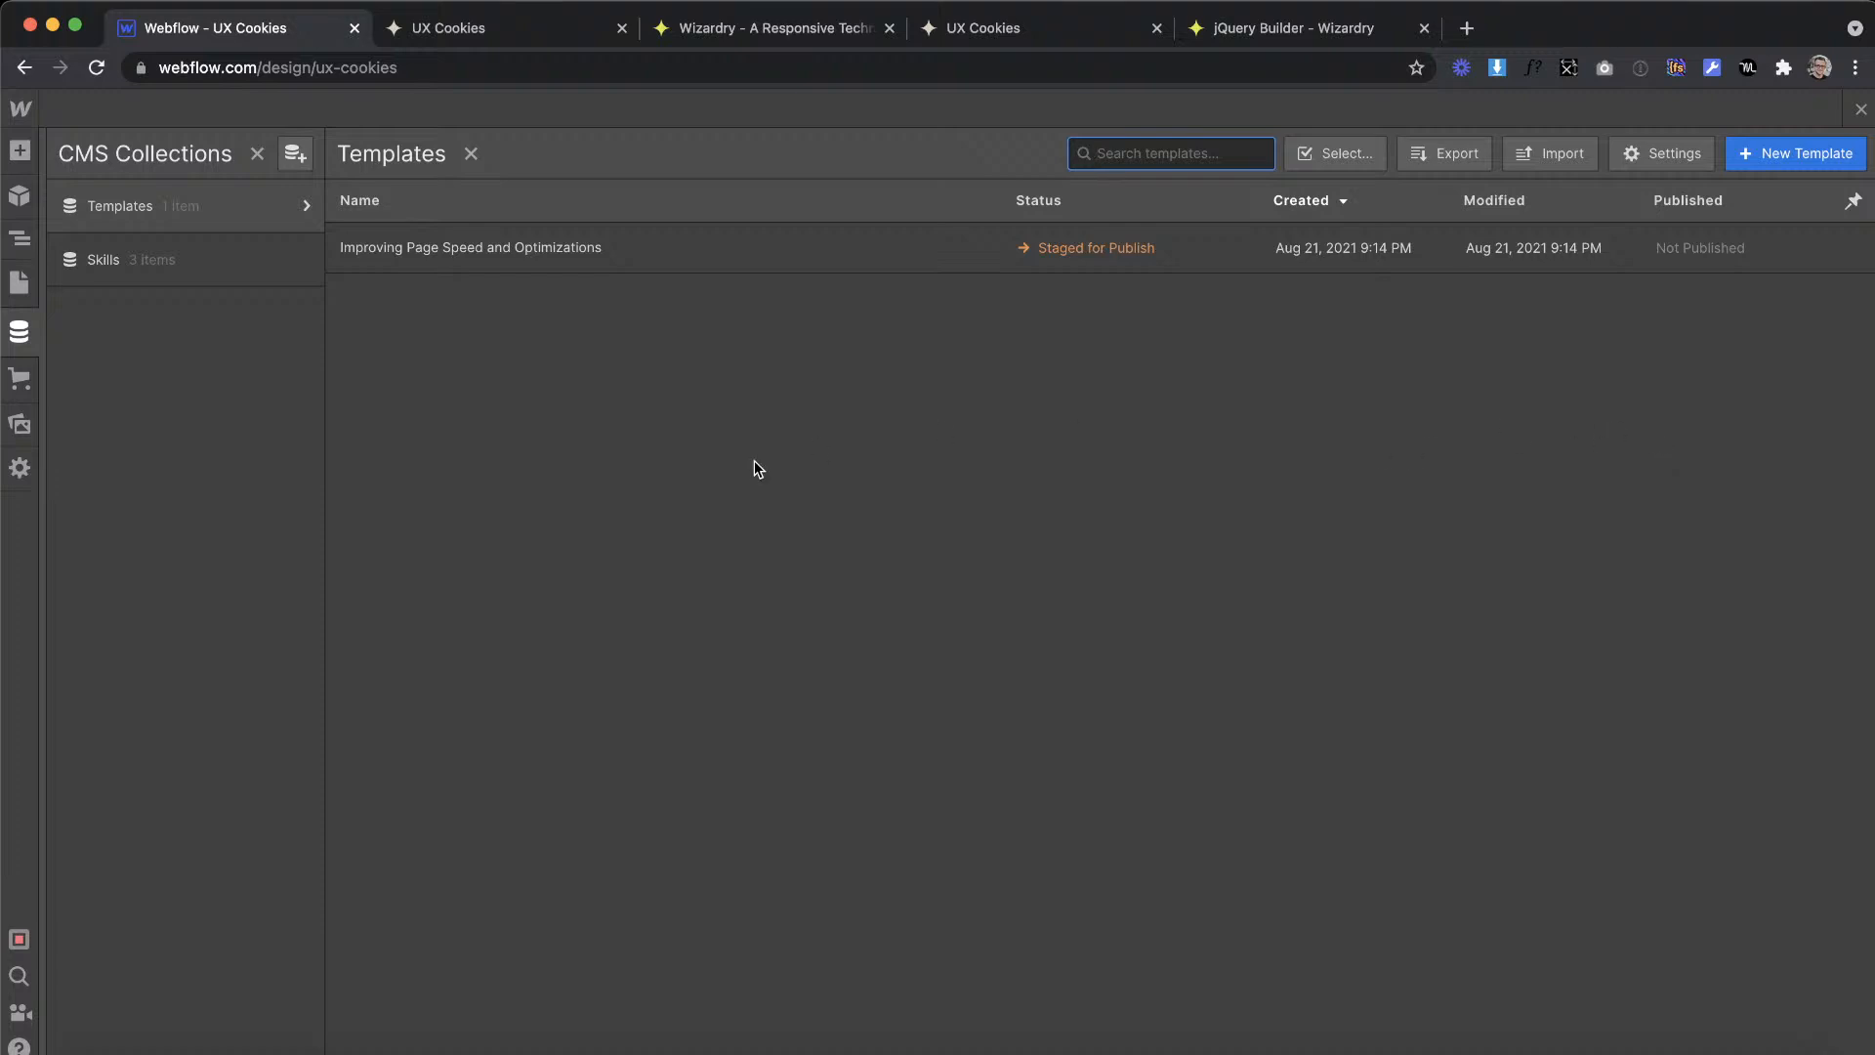
Step: Duplicate the Improving Page Speed and Optimizations template twice, creating both copies, and close the CMS collections
key("ctrl+Right")
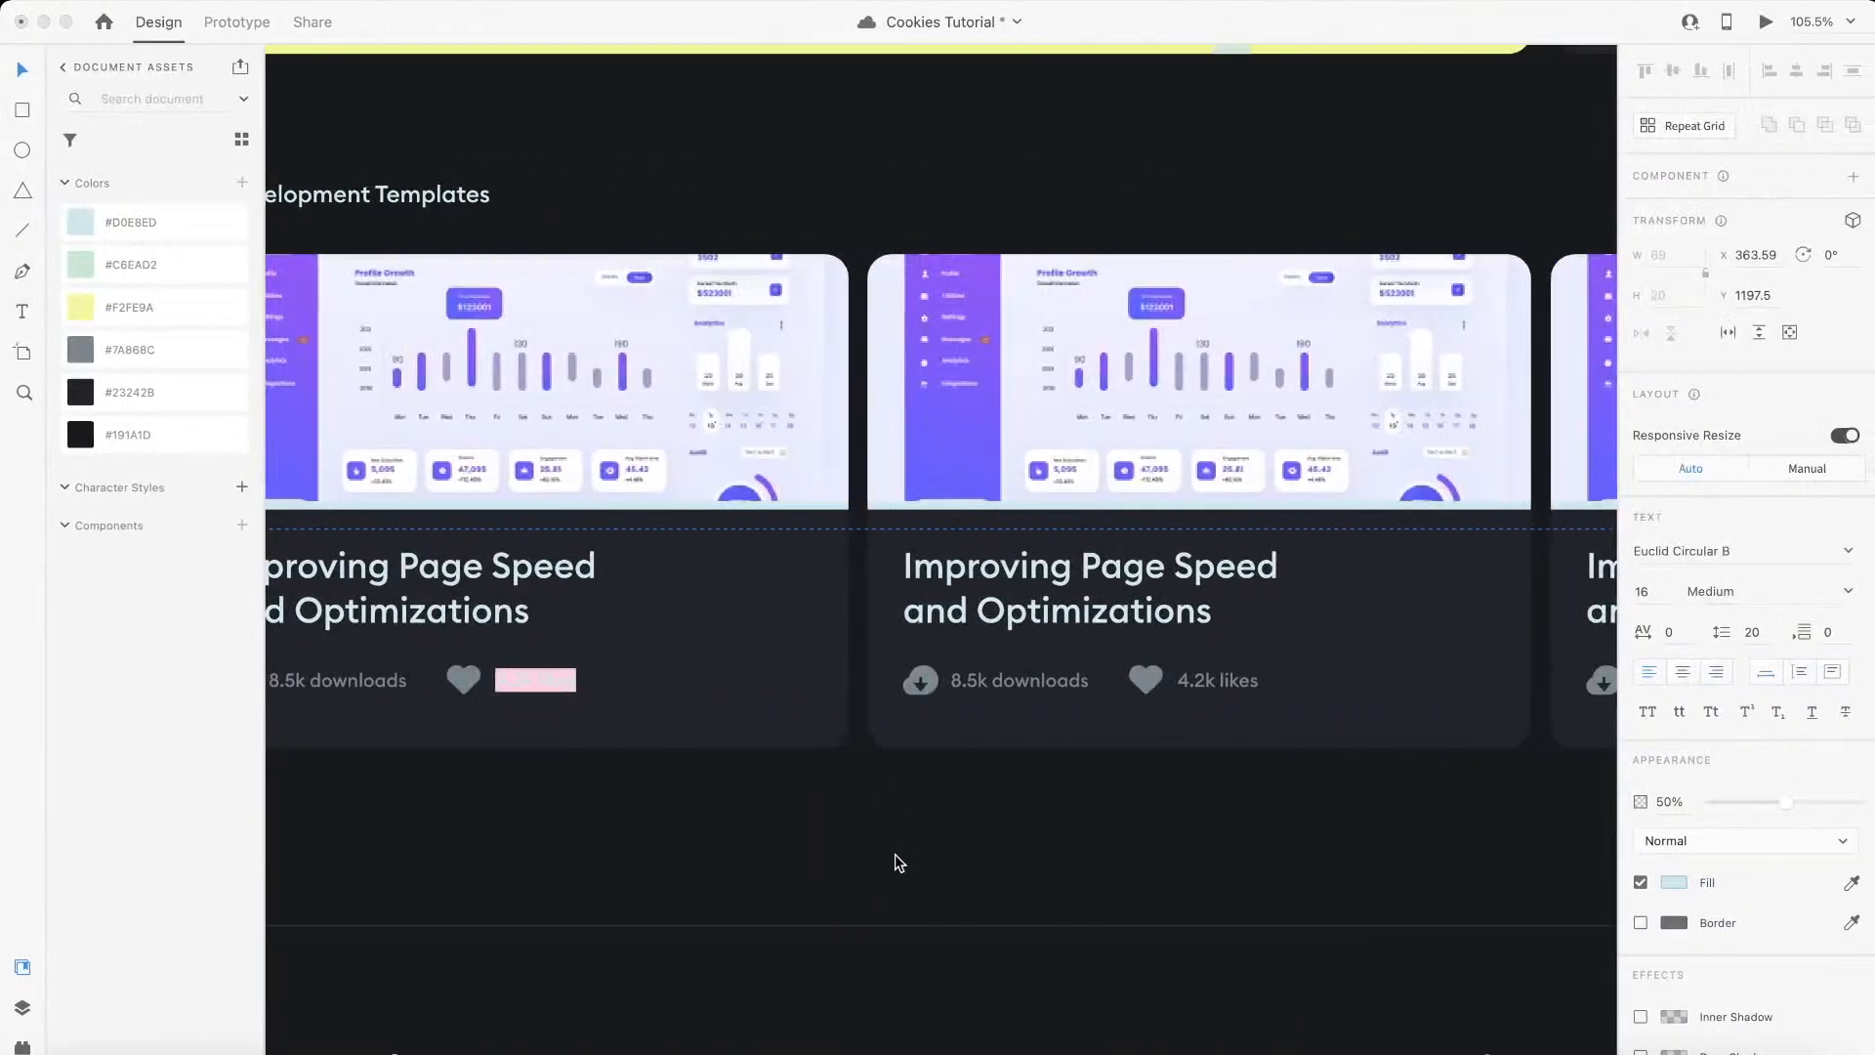
key("ctrl+Left")
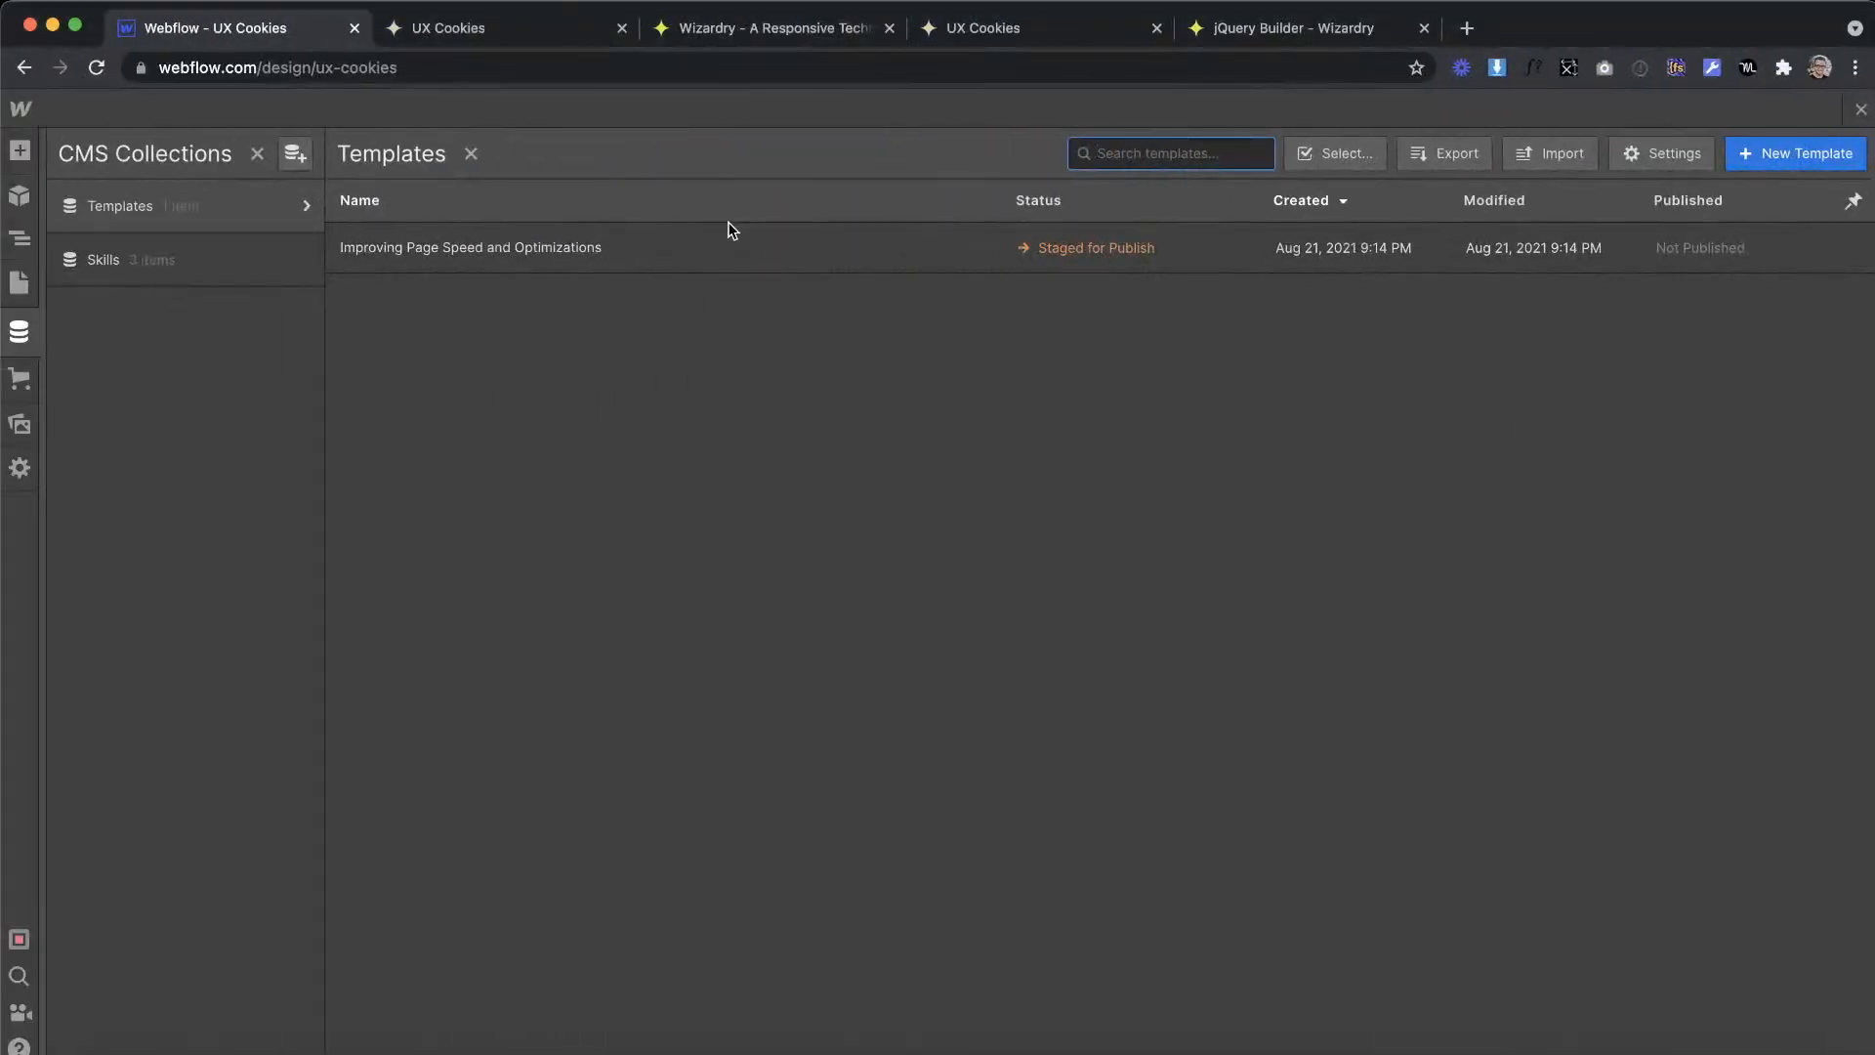
left_click(1038, 260)
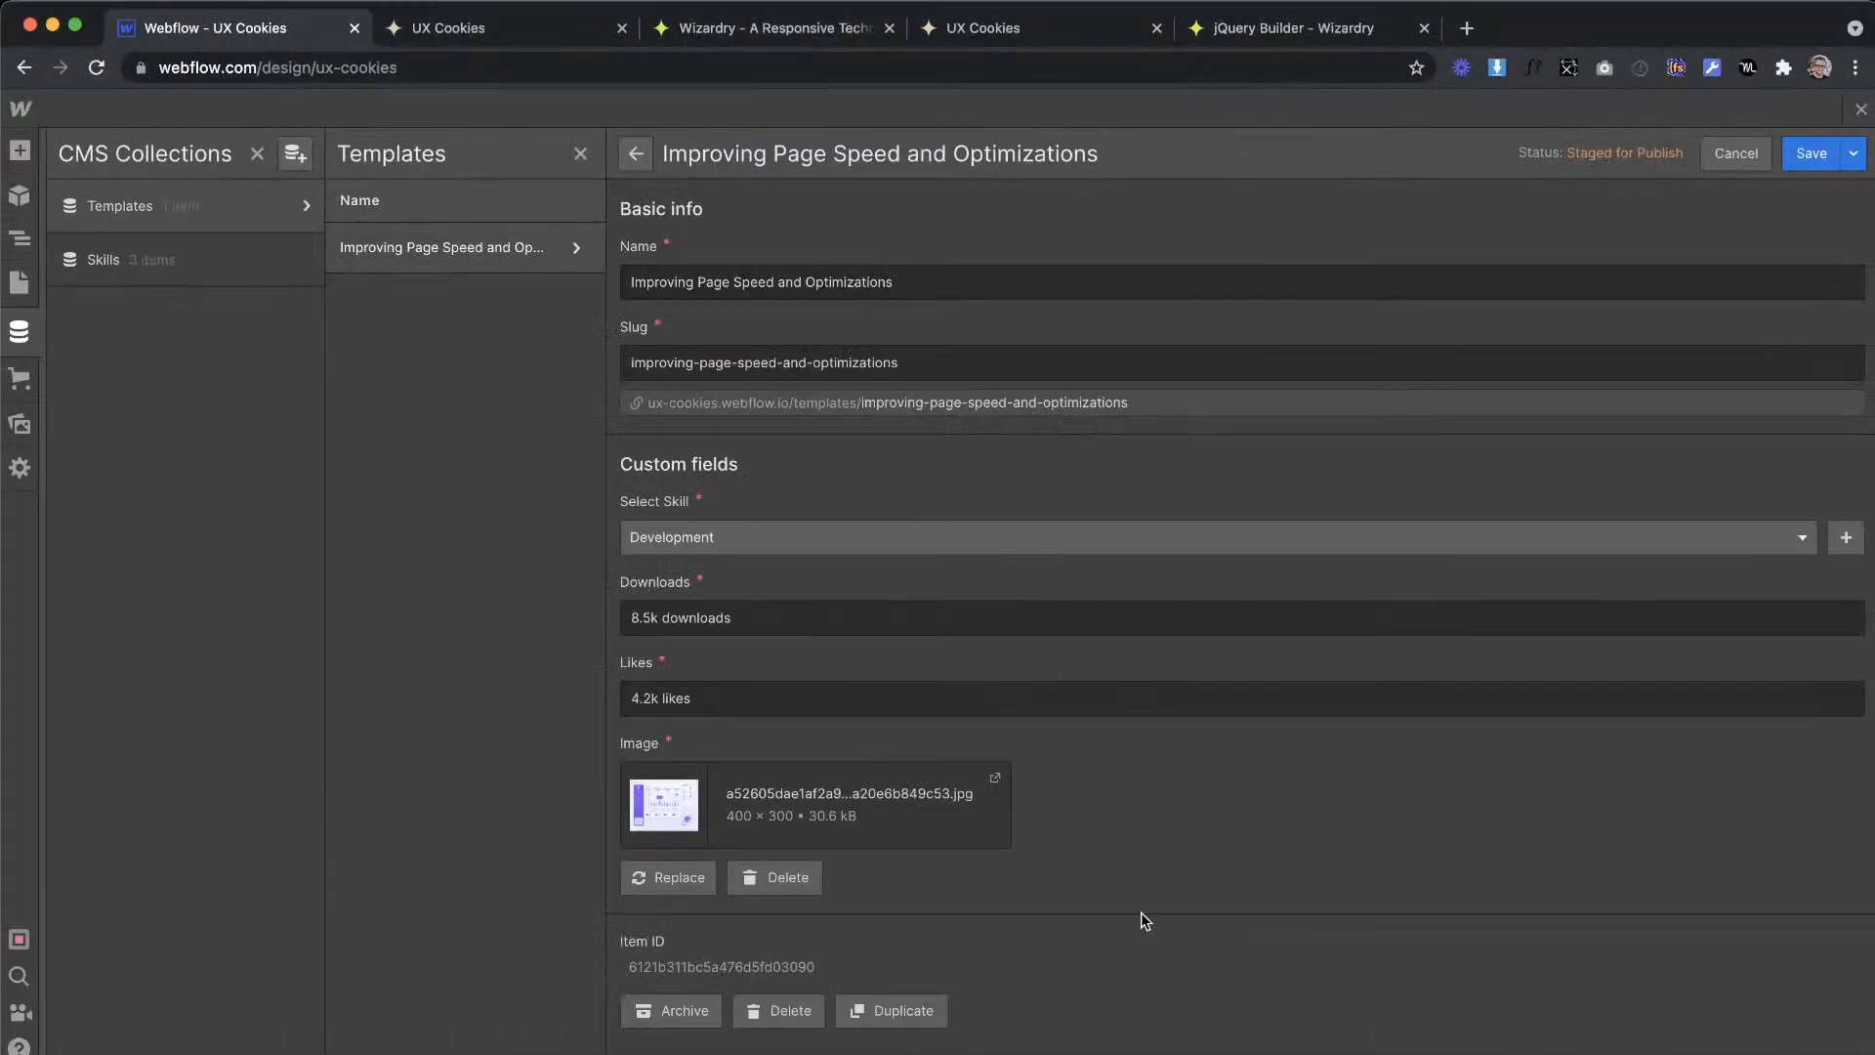
left_click(909, 1005)
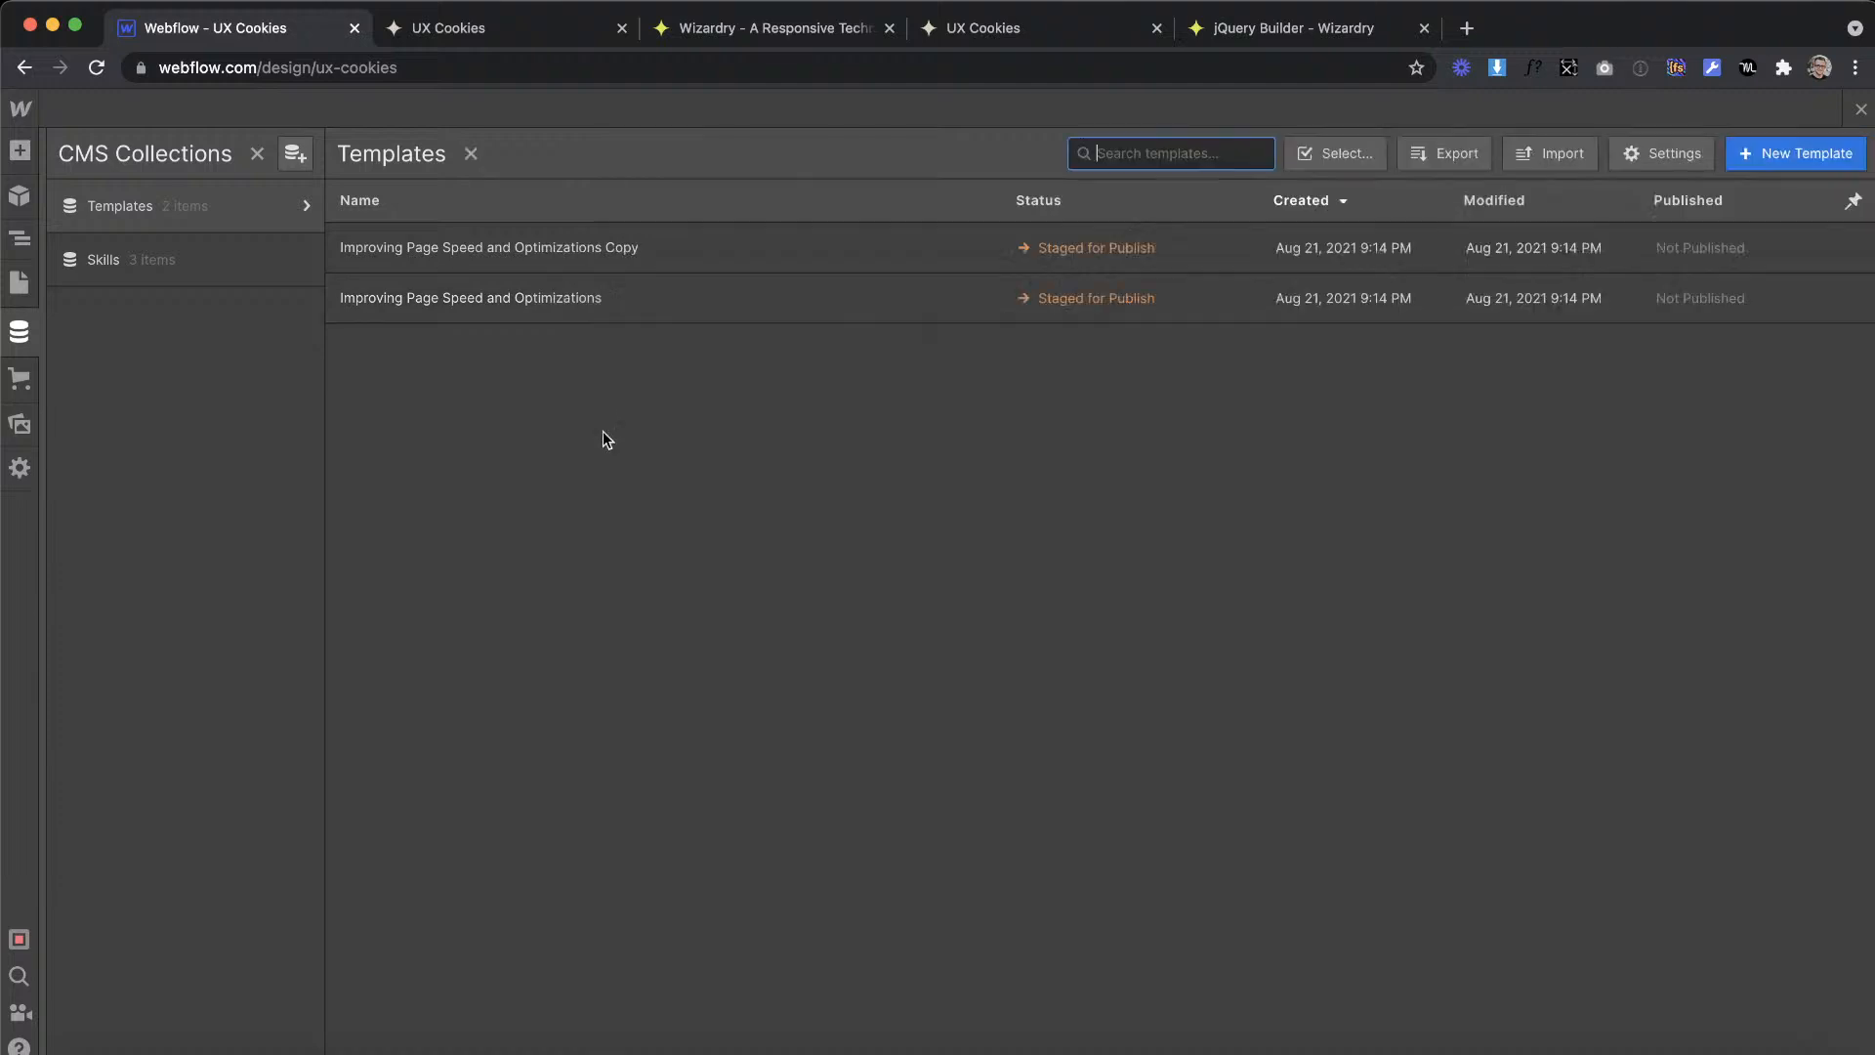
left_click(623, 243)
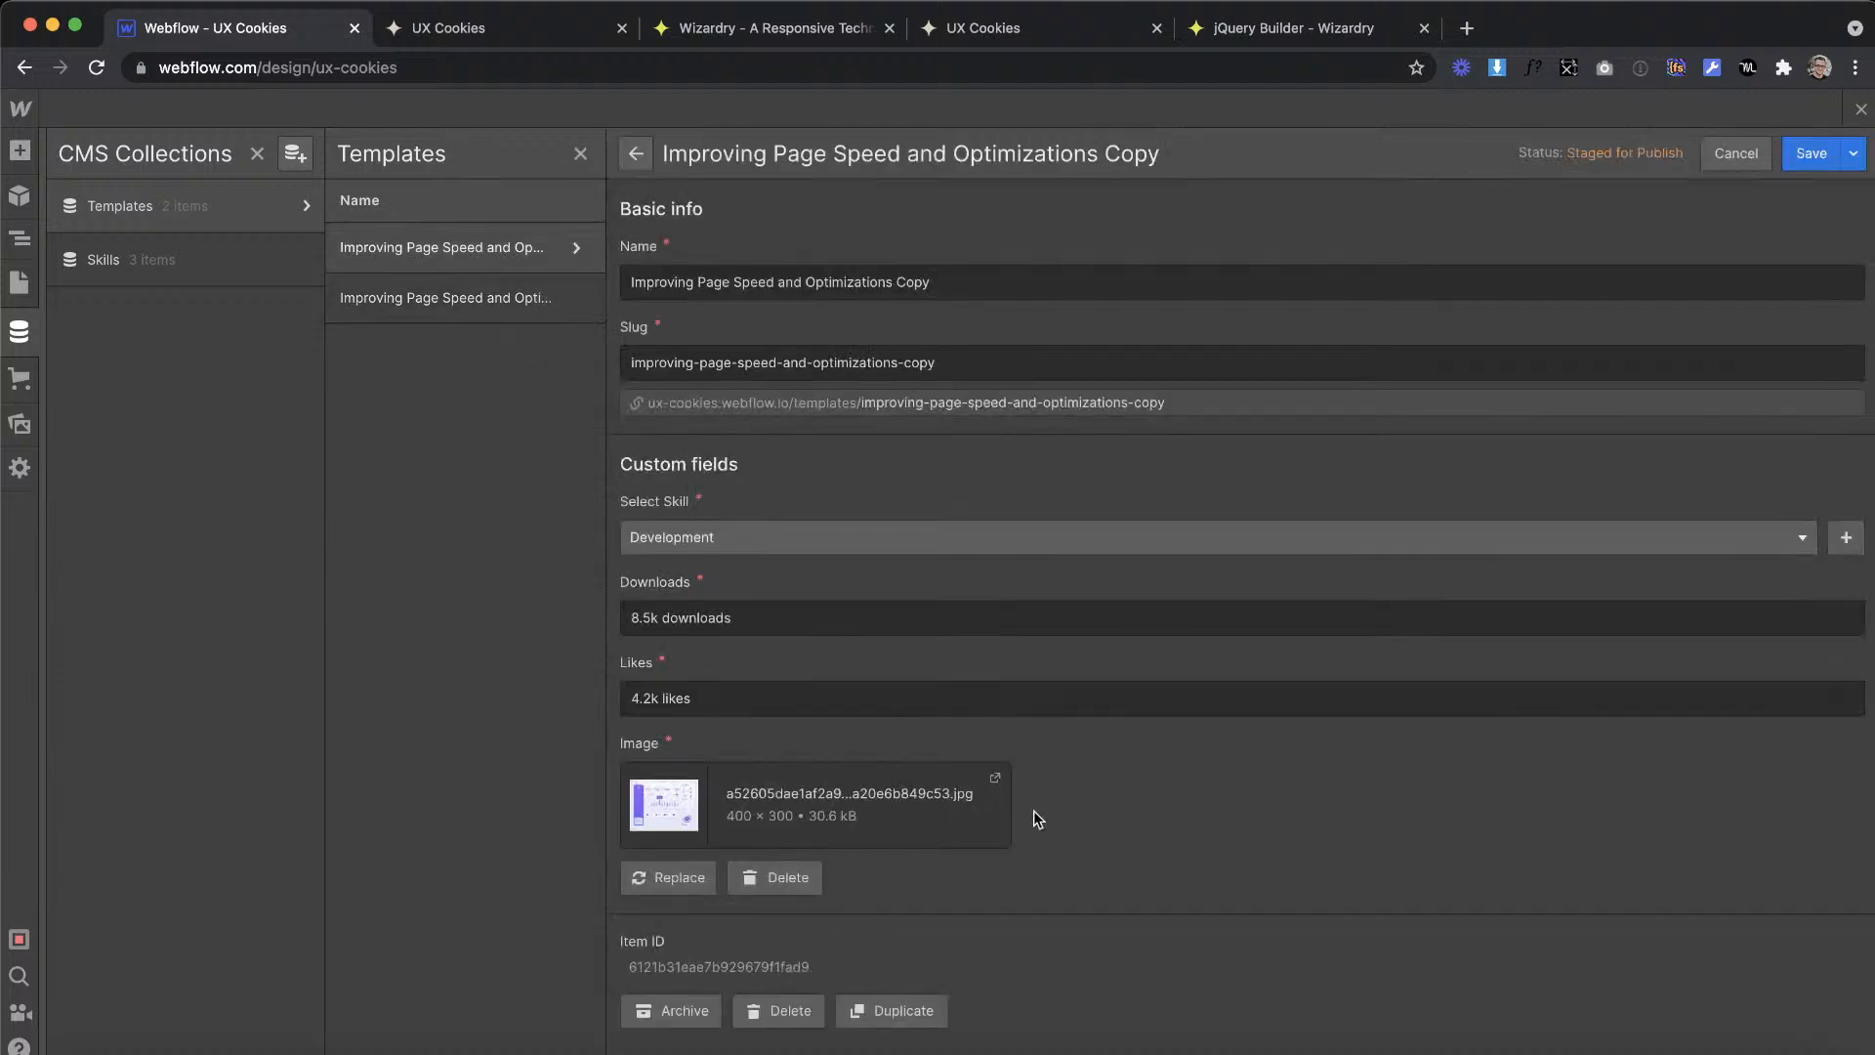
left_click(891, 1008)
left_click(1783, 153)
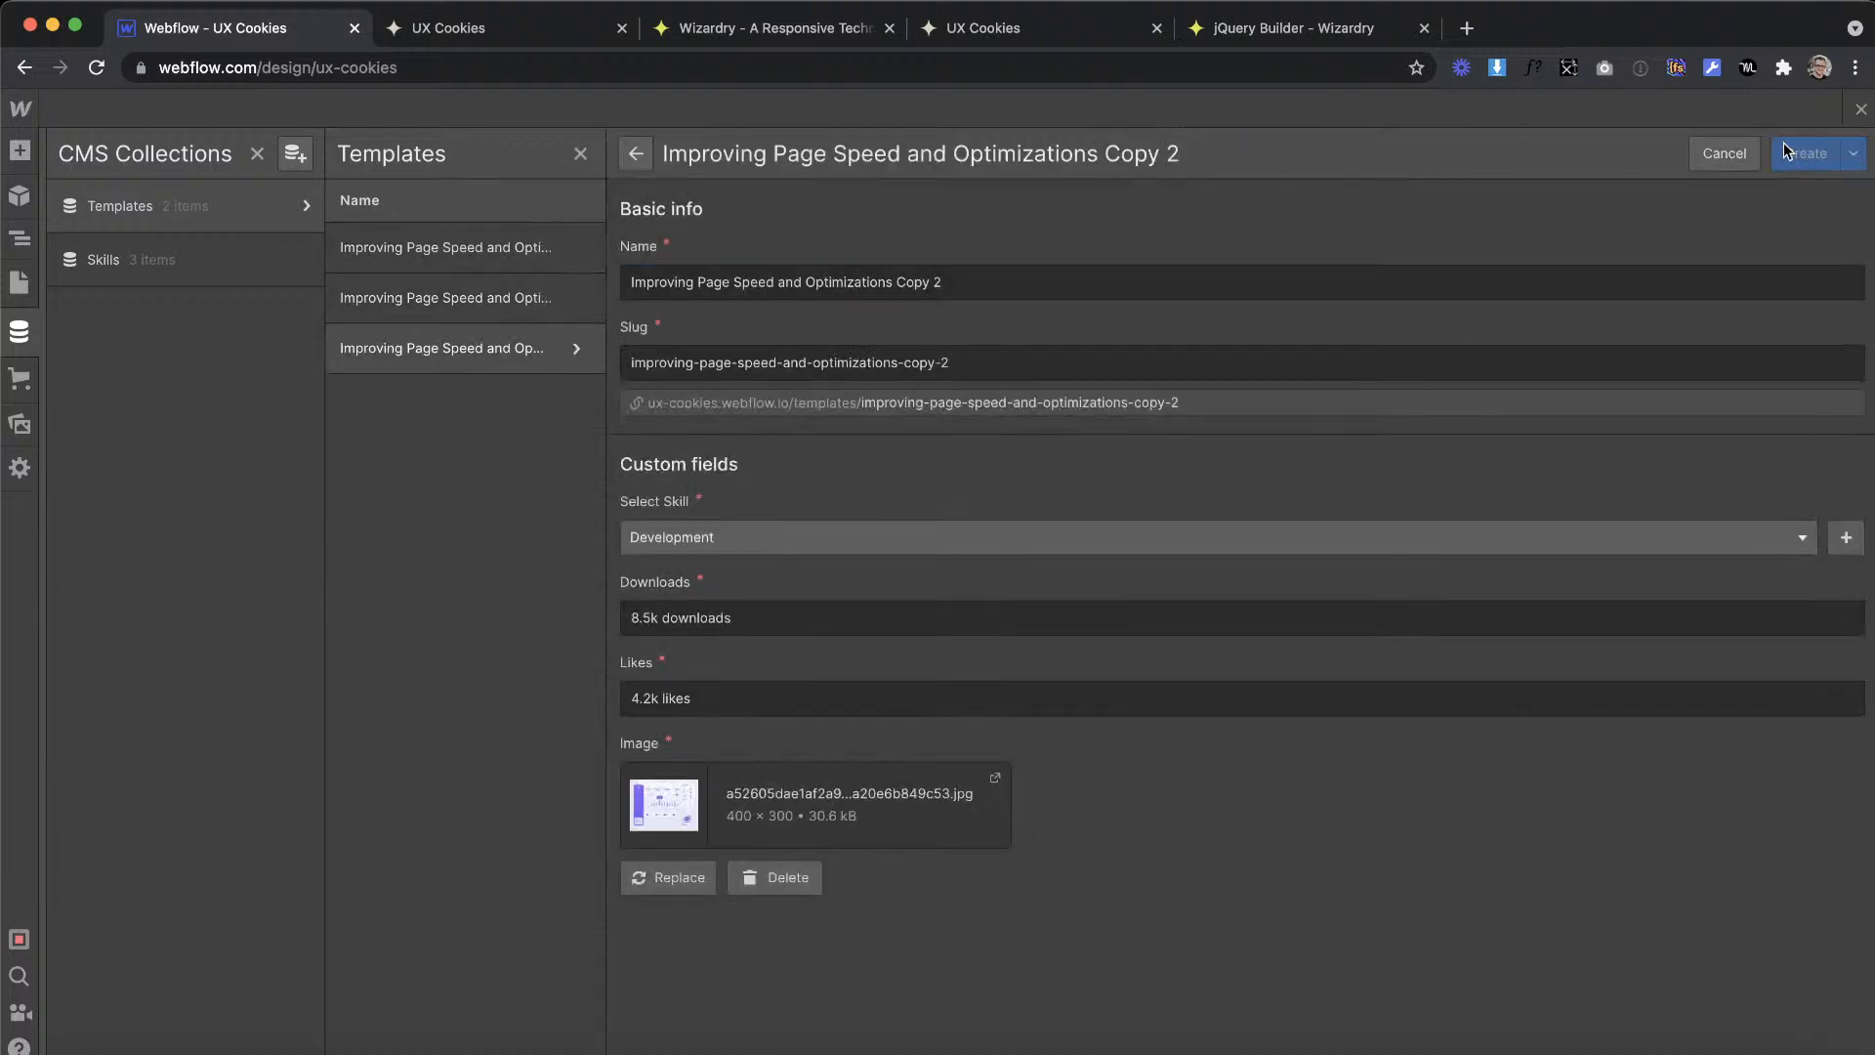
left_click(1860, 108)
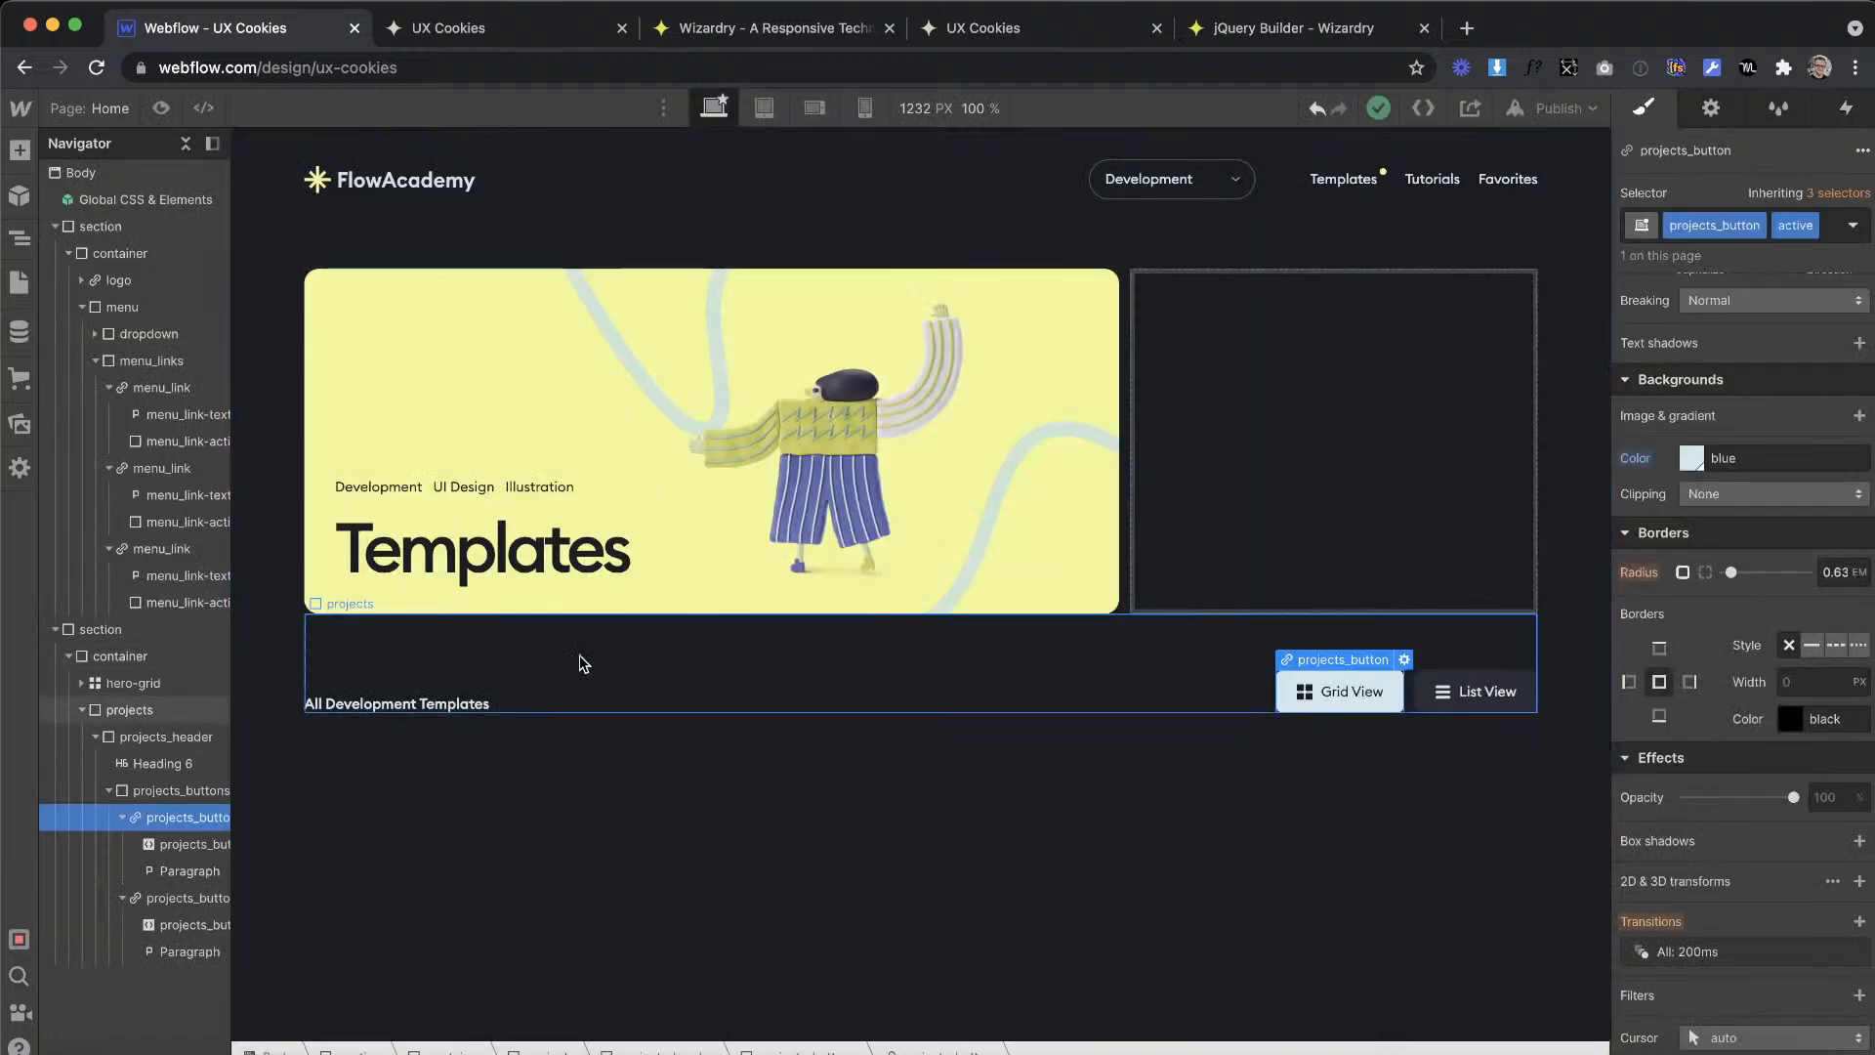
Step: Add a Collection List inside the container, directly below the projects block, and select its wrapper
left_click(19, 149)
scroll(124, 796, "down", 5)
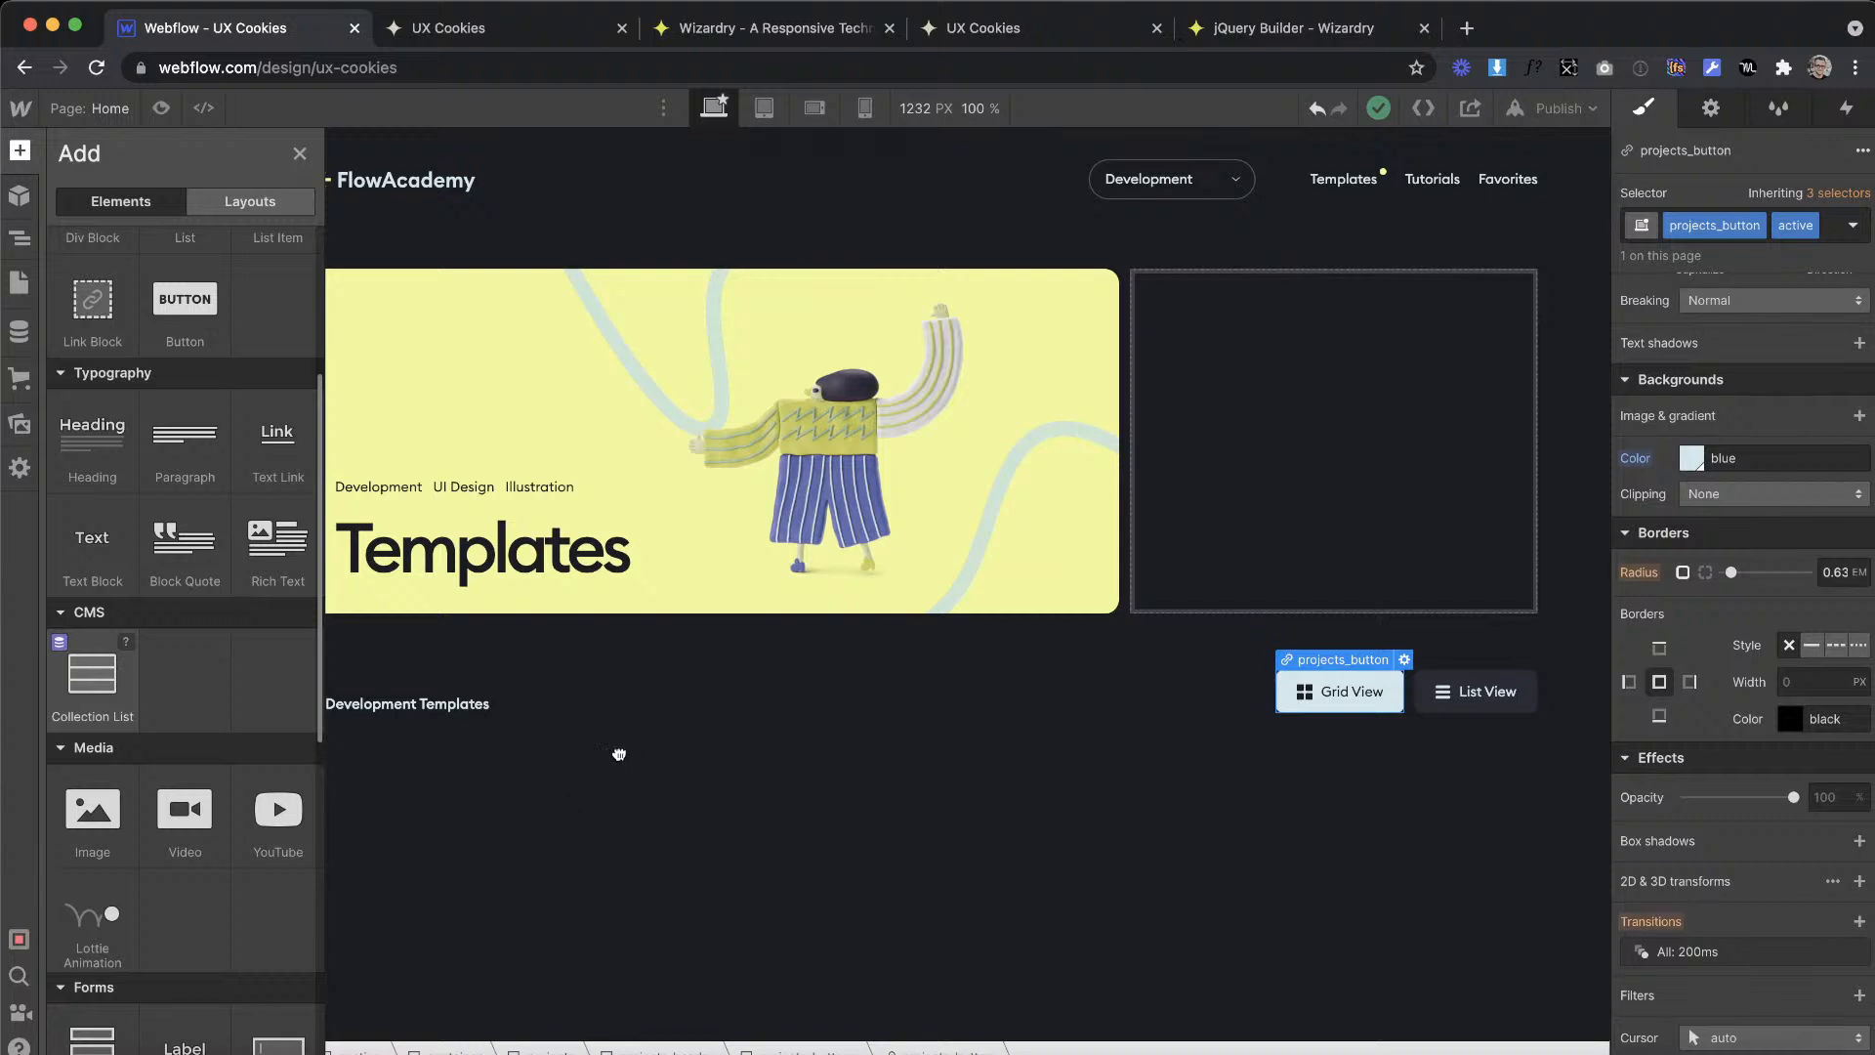
left_click_drag(621, 752, 597, 726)
left_click_drag(787, 748, 781, 744)
left_click(157, 737)
left_click(82, 710)
left_click(146, 736)
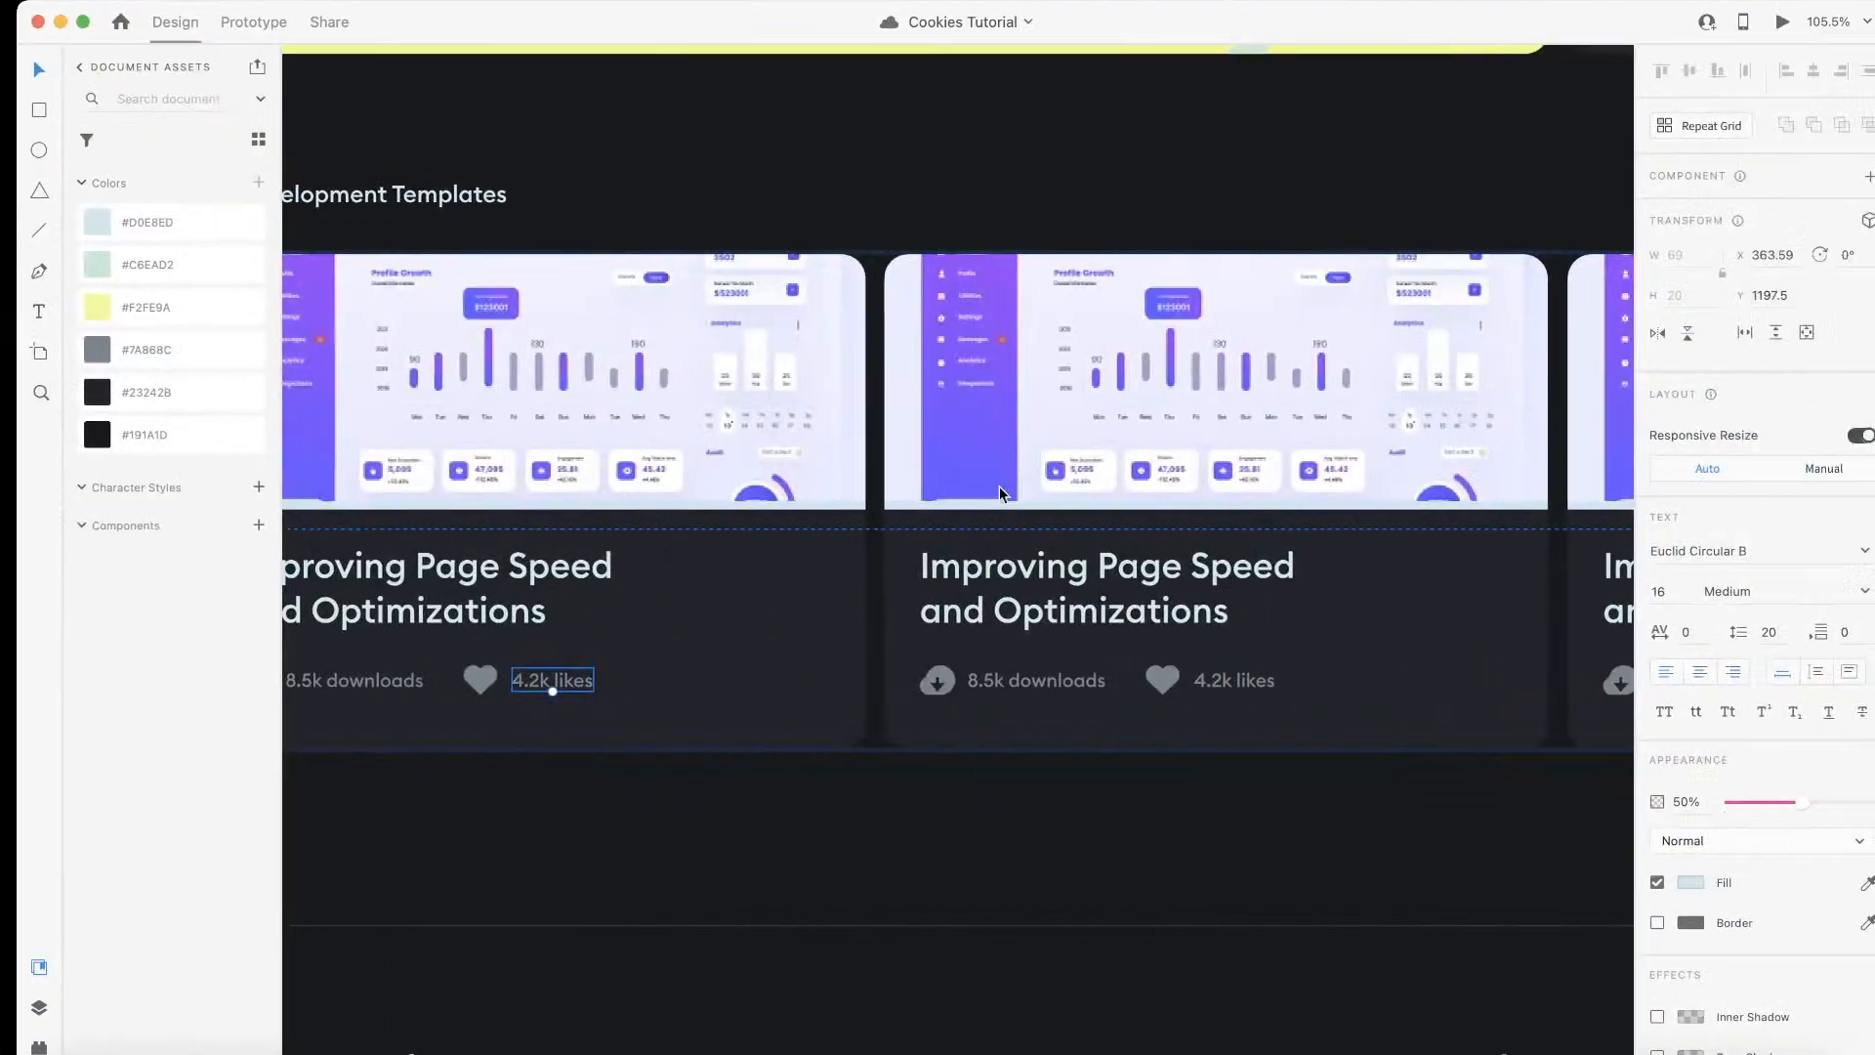
Step: Switch to the XD design and examine the Templates and Tutorials artboards, particularly the card grid and view toggles
scroll(1000, 487, "down", 10)
scroll(998, 454, "right", 8)
scroll(997, 439, "up", 2)
scroll(997, 446, "left", 8)
scroll(997, 446, "down", 1)
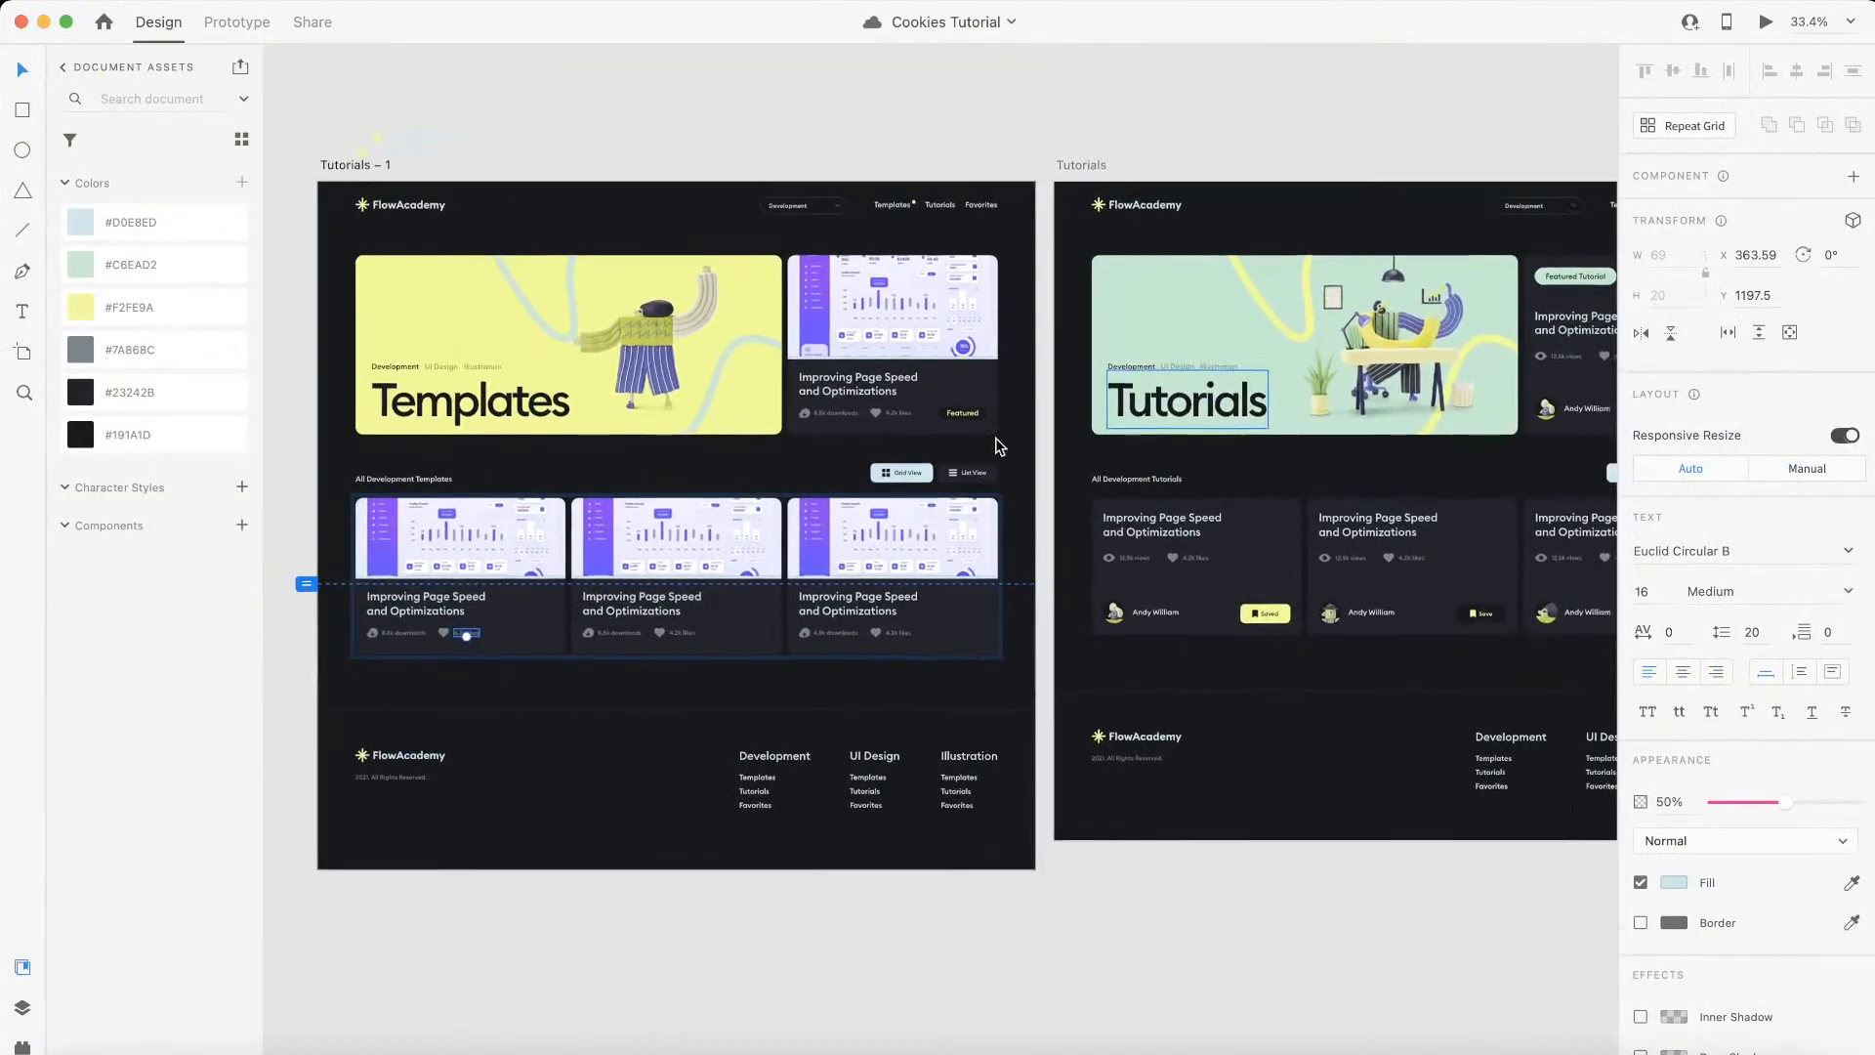
scroll(998, 446, "left", 3)
scroll(998, 445, "down", 1)
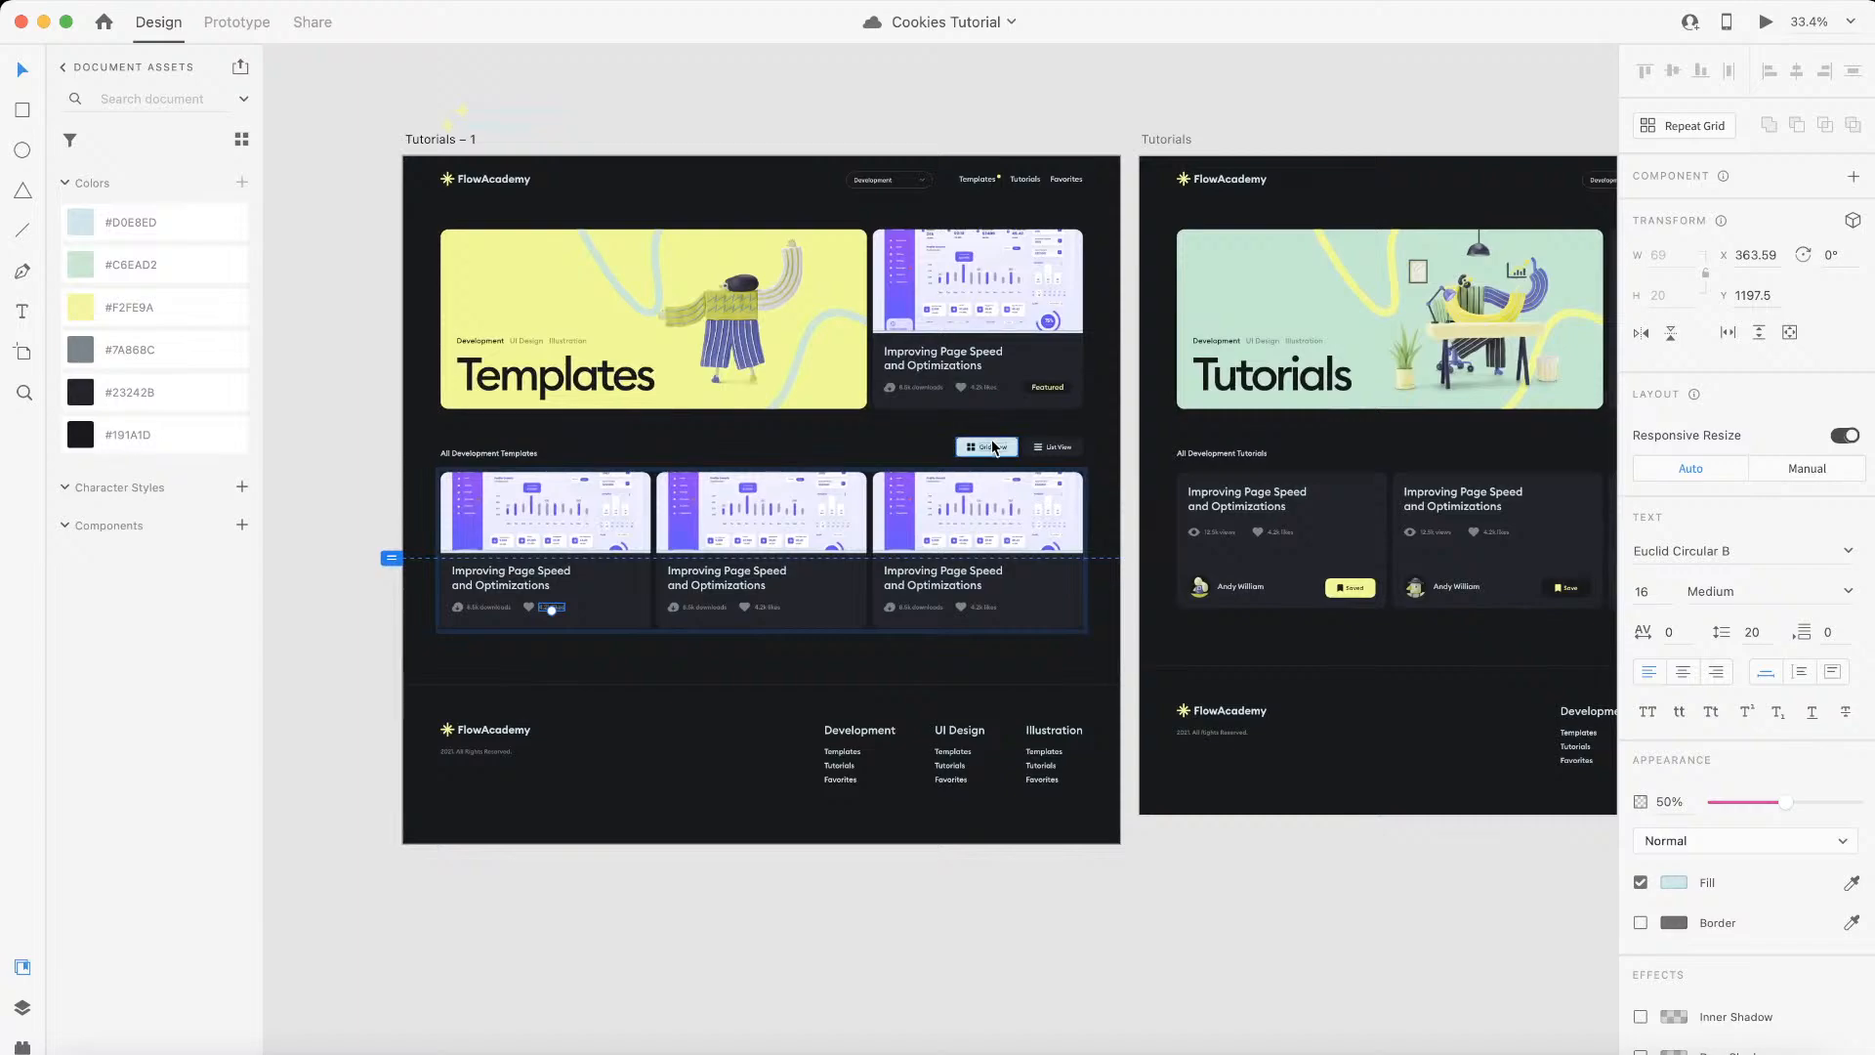
scroll(1094, 637, "right", 3)
scroll(1094, 637, "right", 12)
scroll(1094, 636, "left", 12)
scroll(1093, 637, "up", 1)
scroll(1092, 636, "left", 3)
scroll(582, 641, "up", 5)
key("ctrl+Left")
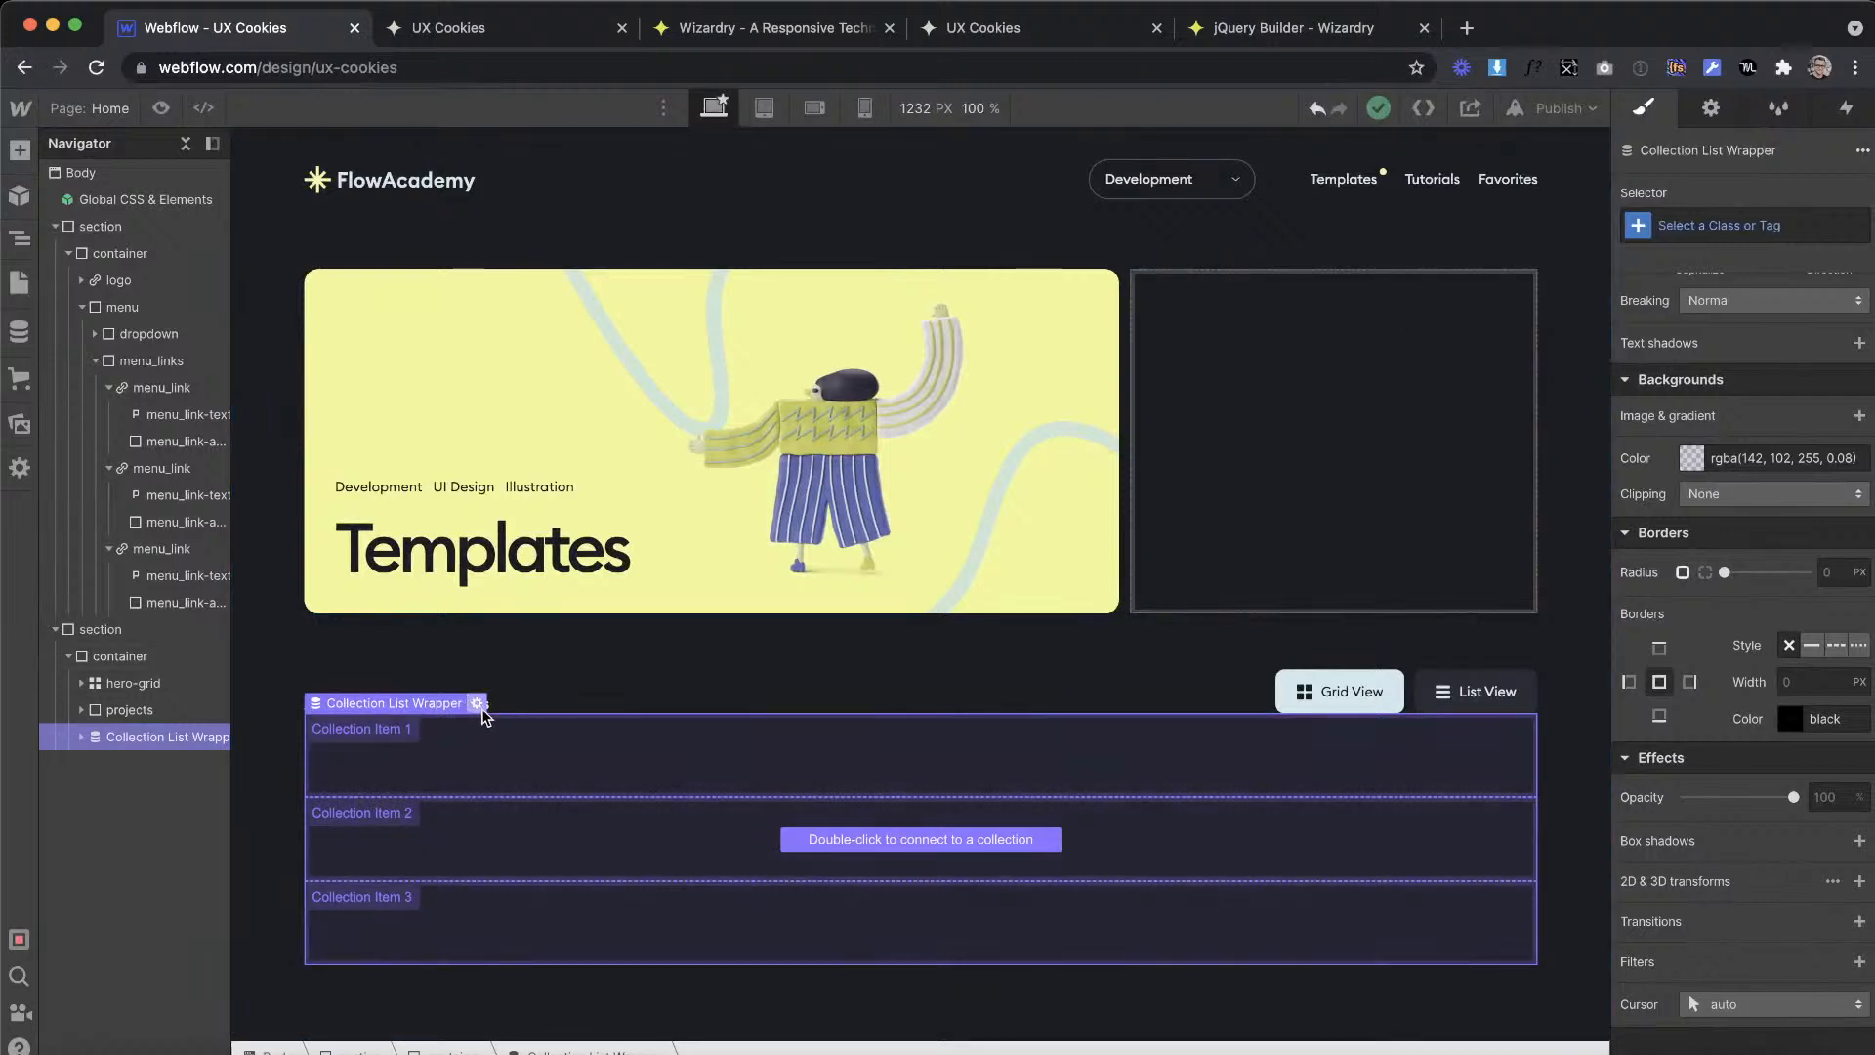
Step: Connect the collection list to the Templates collection and give its wrapper the class cms_wrap
left_click(479, 705)
left_click(469, 593)
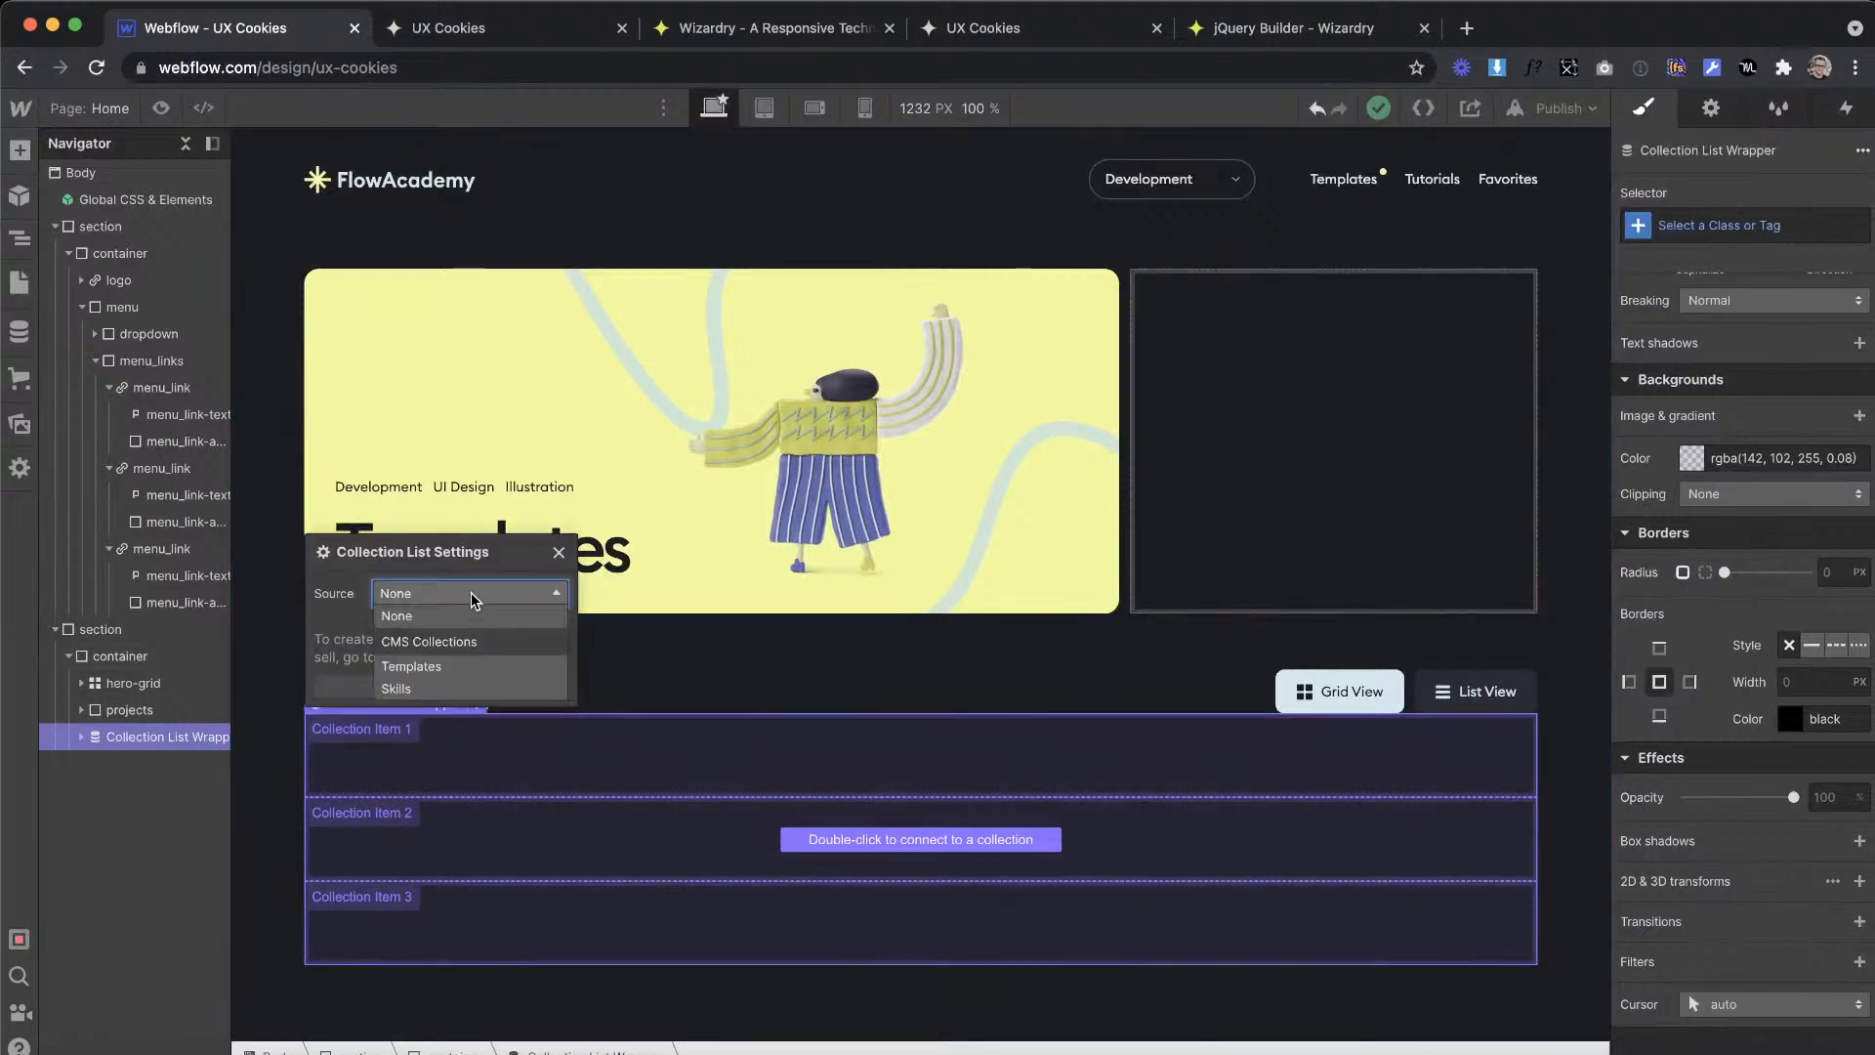
left_click(427, 668)
left_click(1686, 224)
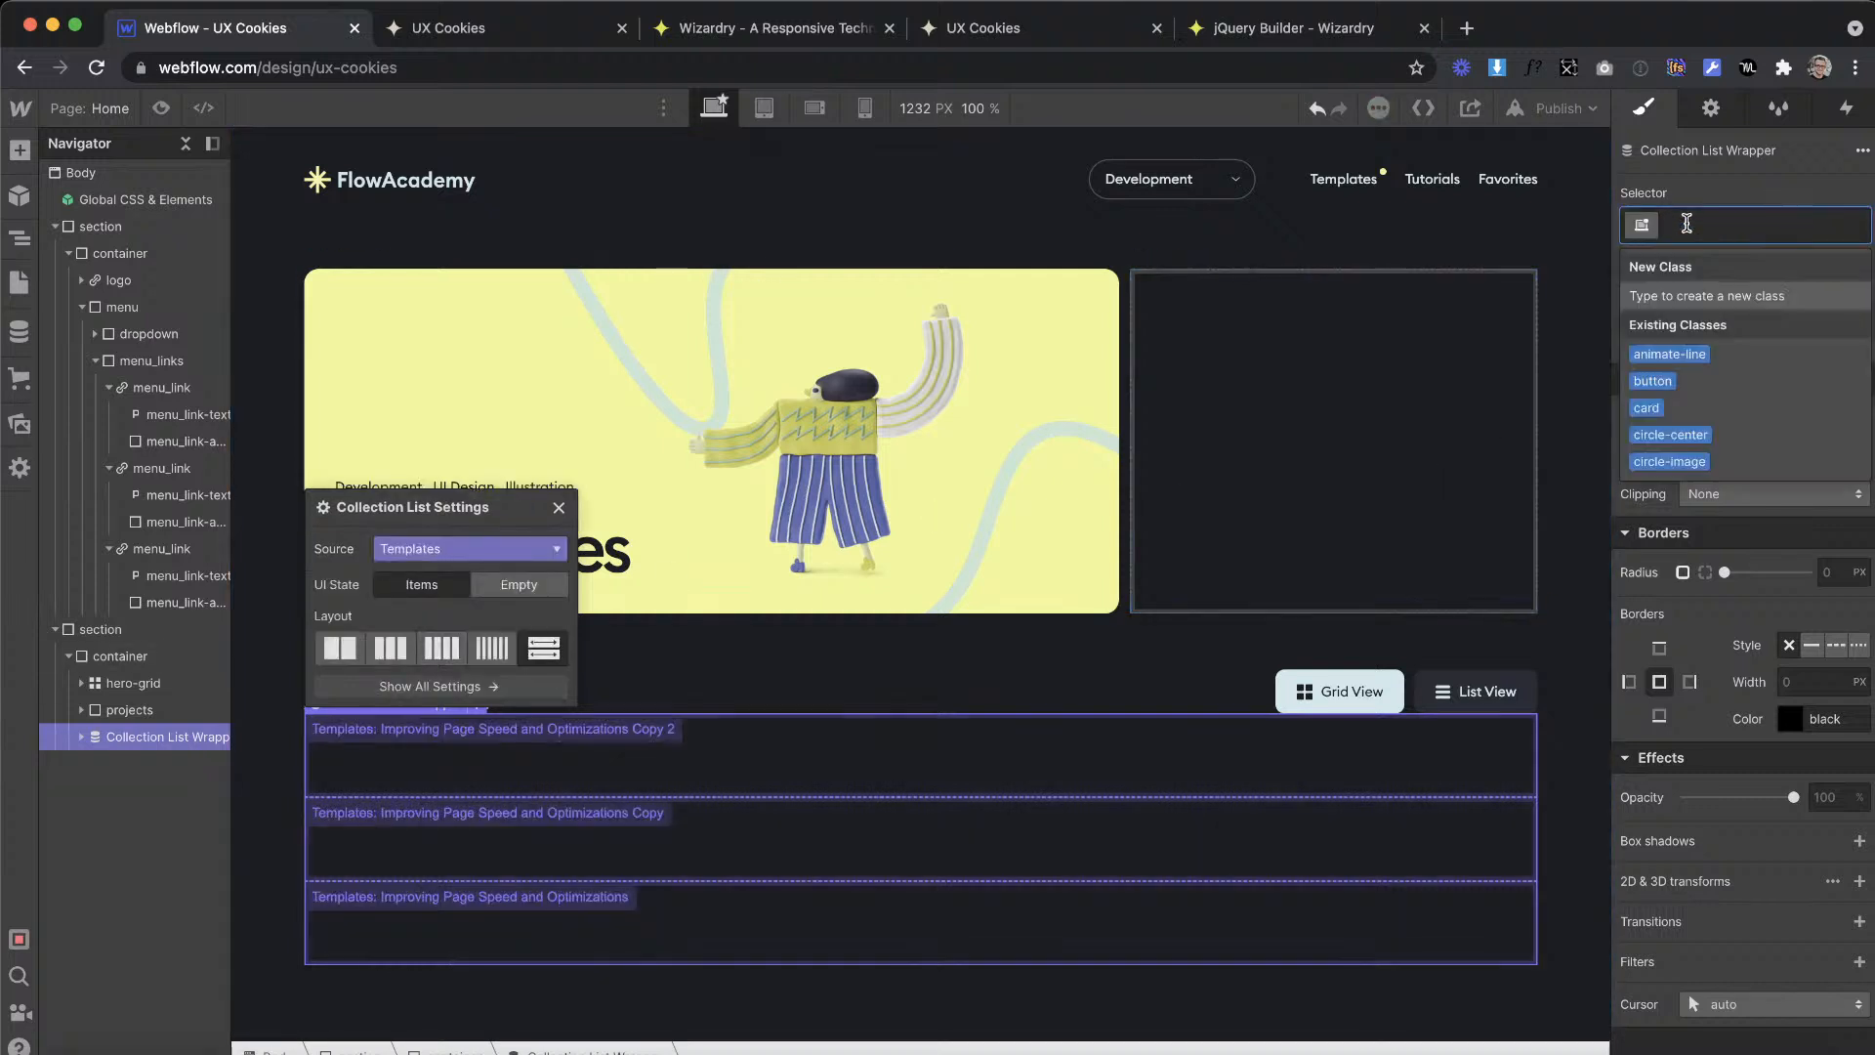
type("cms_wrap")
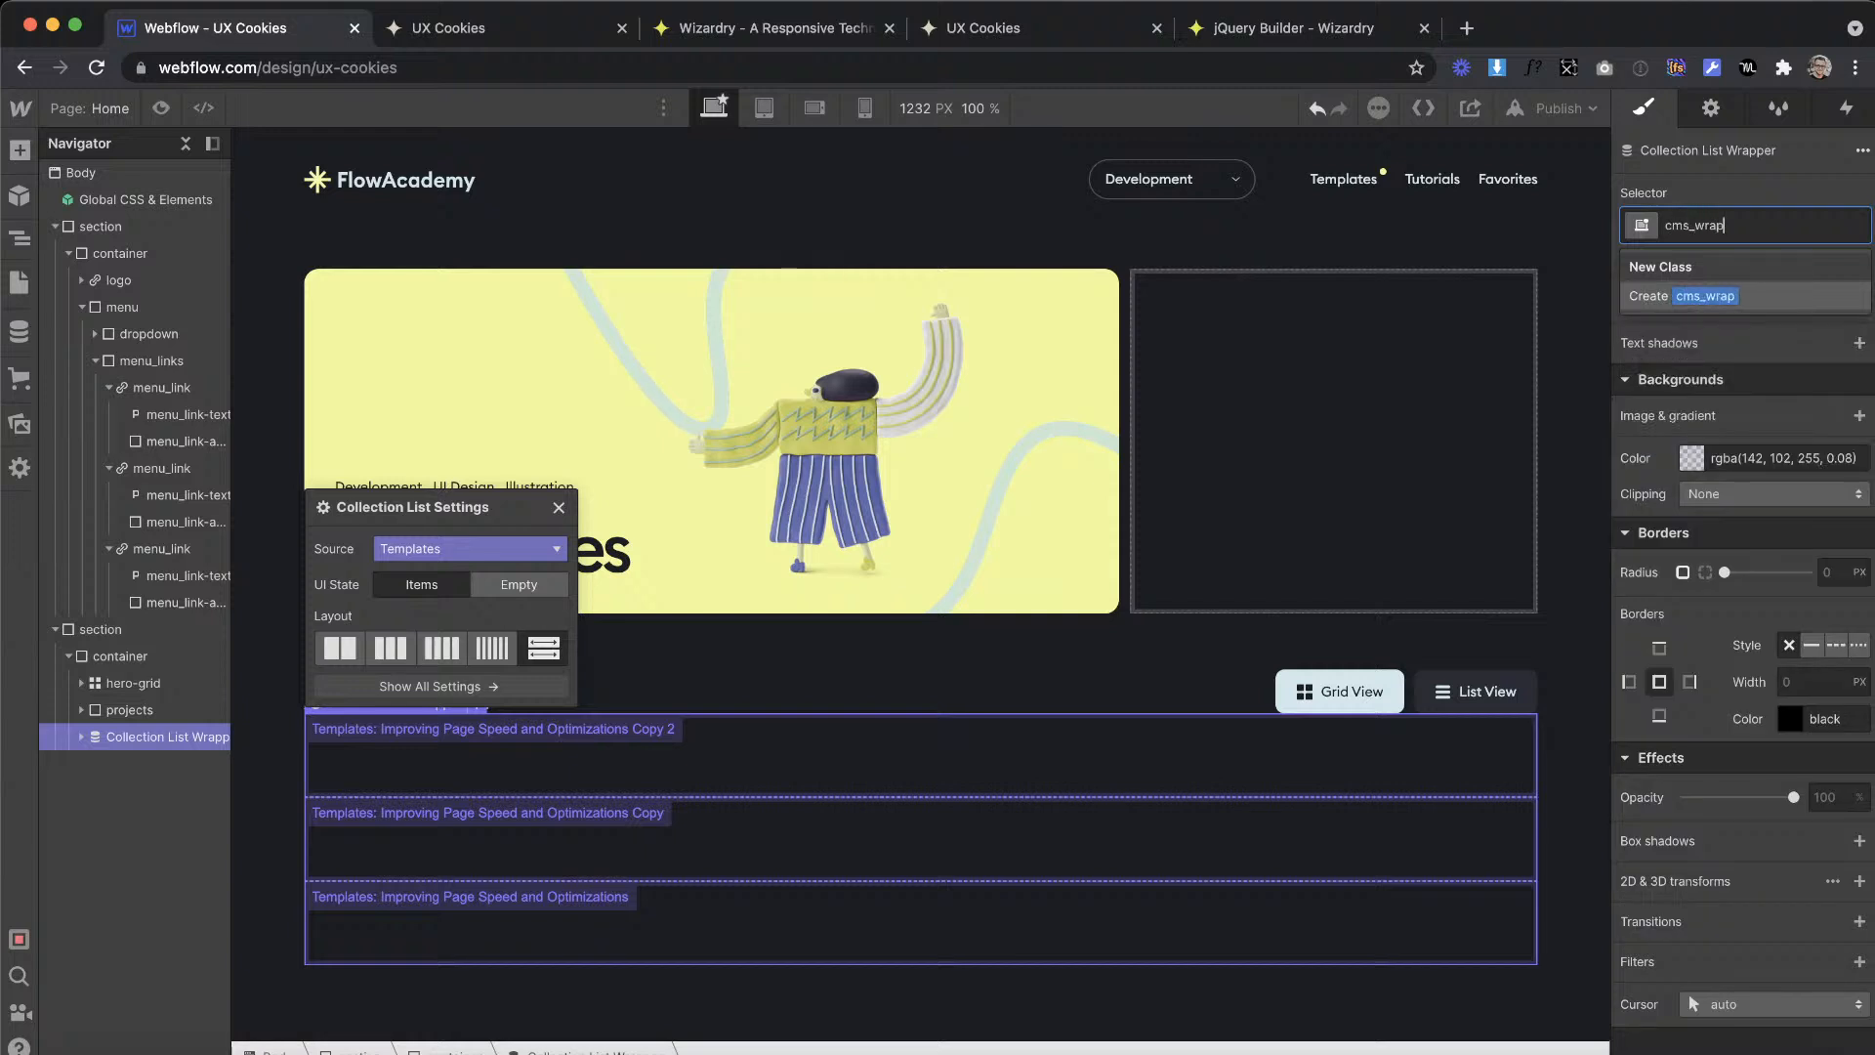
key("Return")
Step: Give the Collection List inside cms_wrap the class cms_list
left_click(82, 736)
left_click(134, 768)
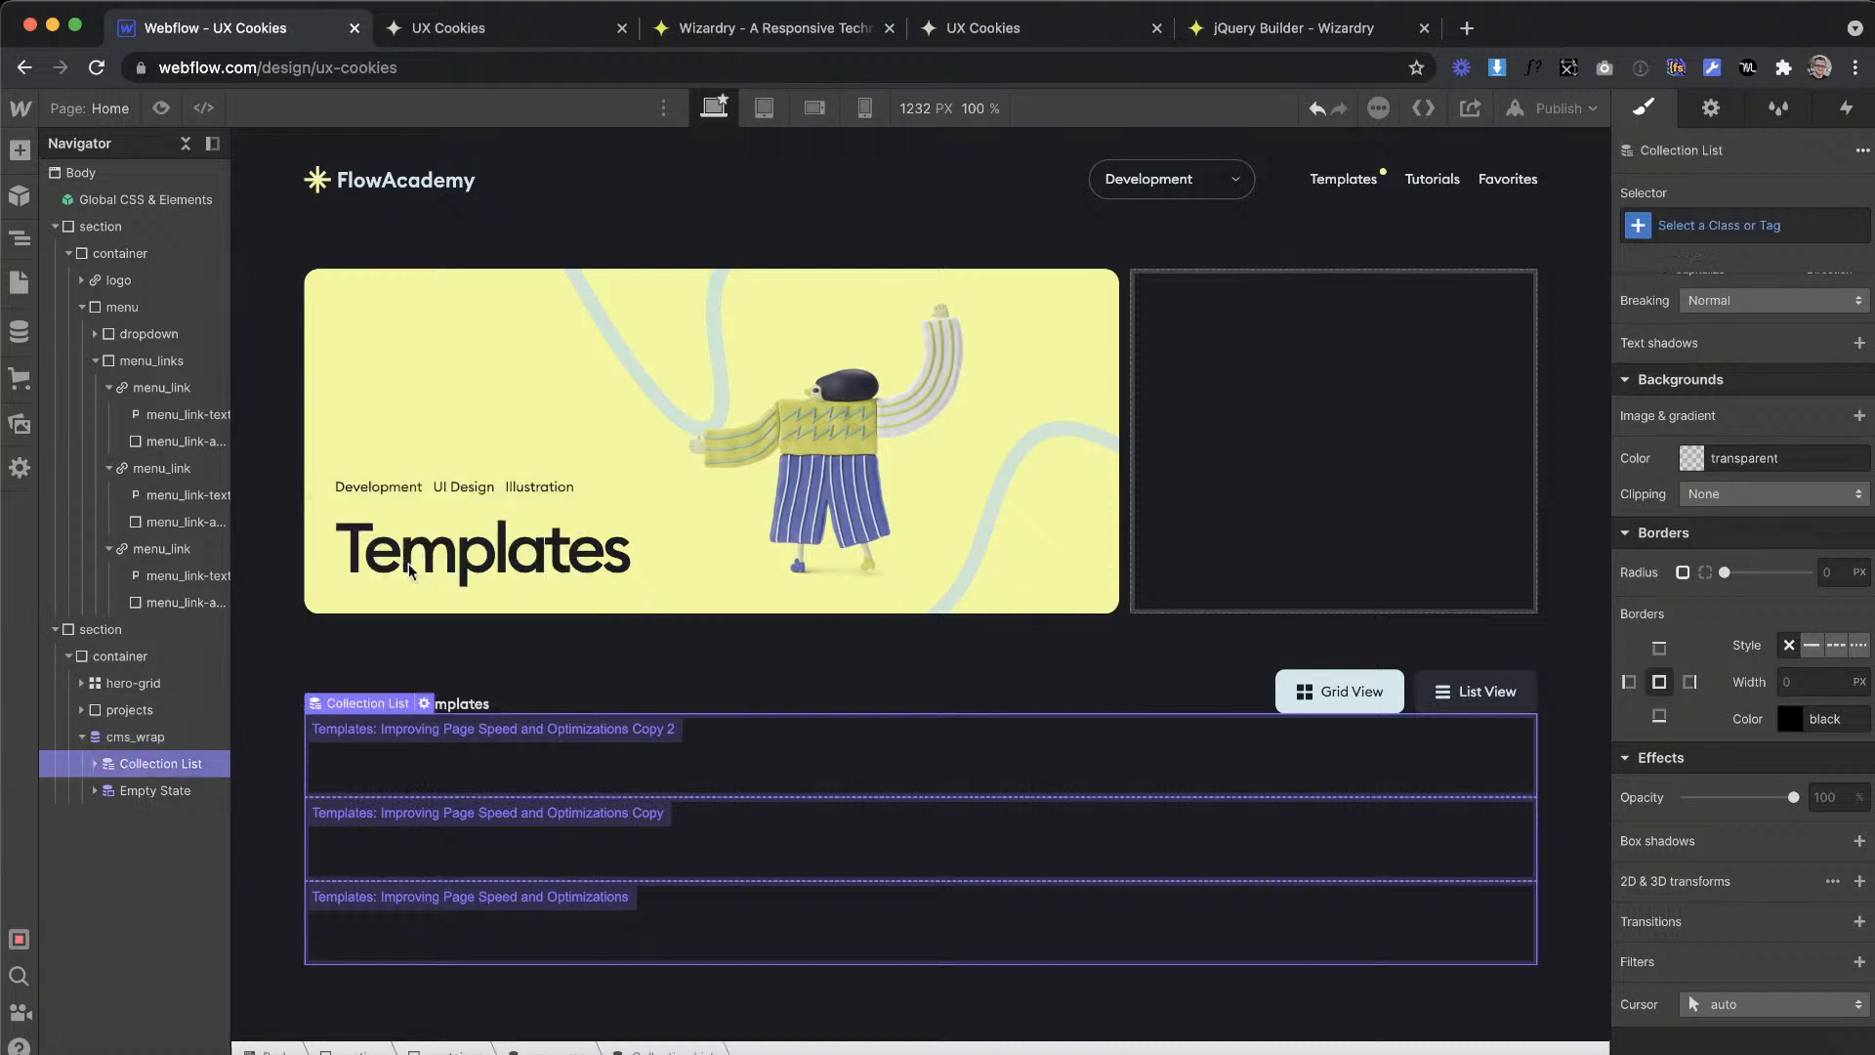
left_click(1714, 227)
type("cms_")
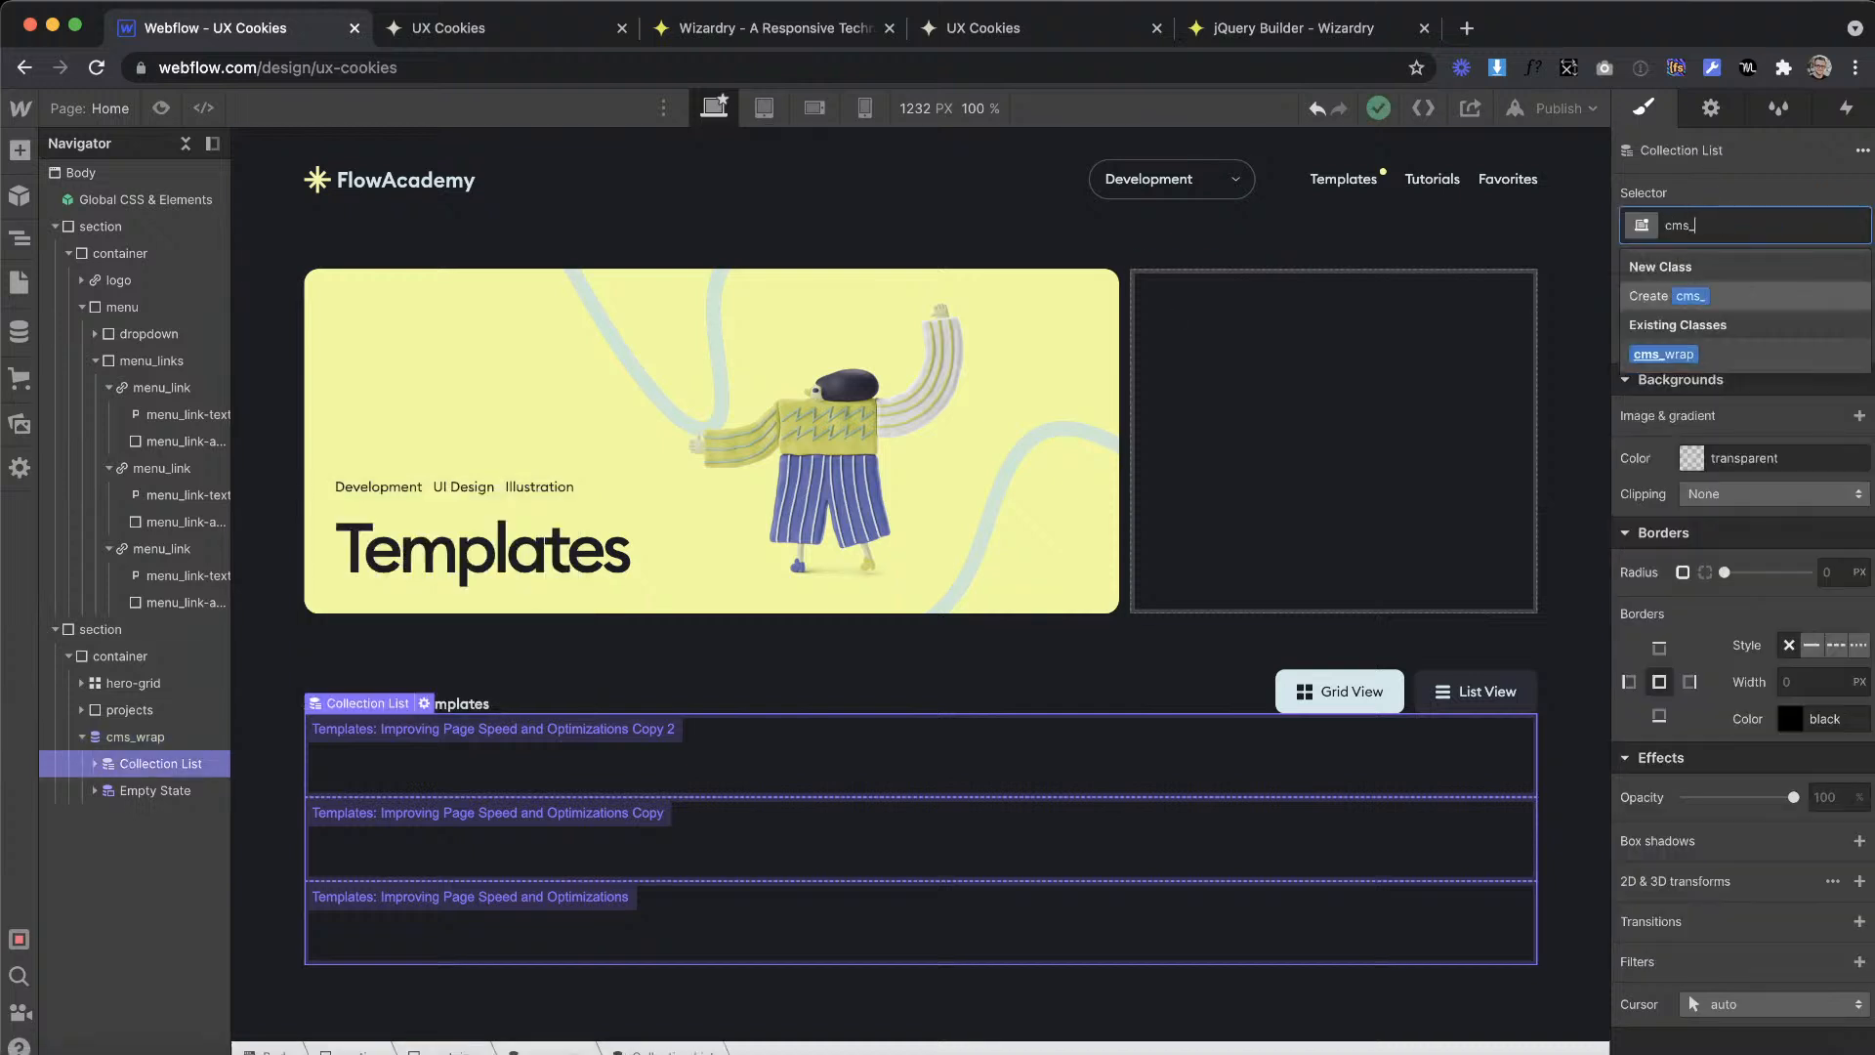
type("list")
key("Return")
Step: Give the Collection Item inside cms_list the class cms_item
left_click(90, 765)
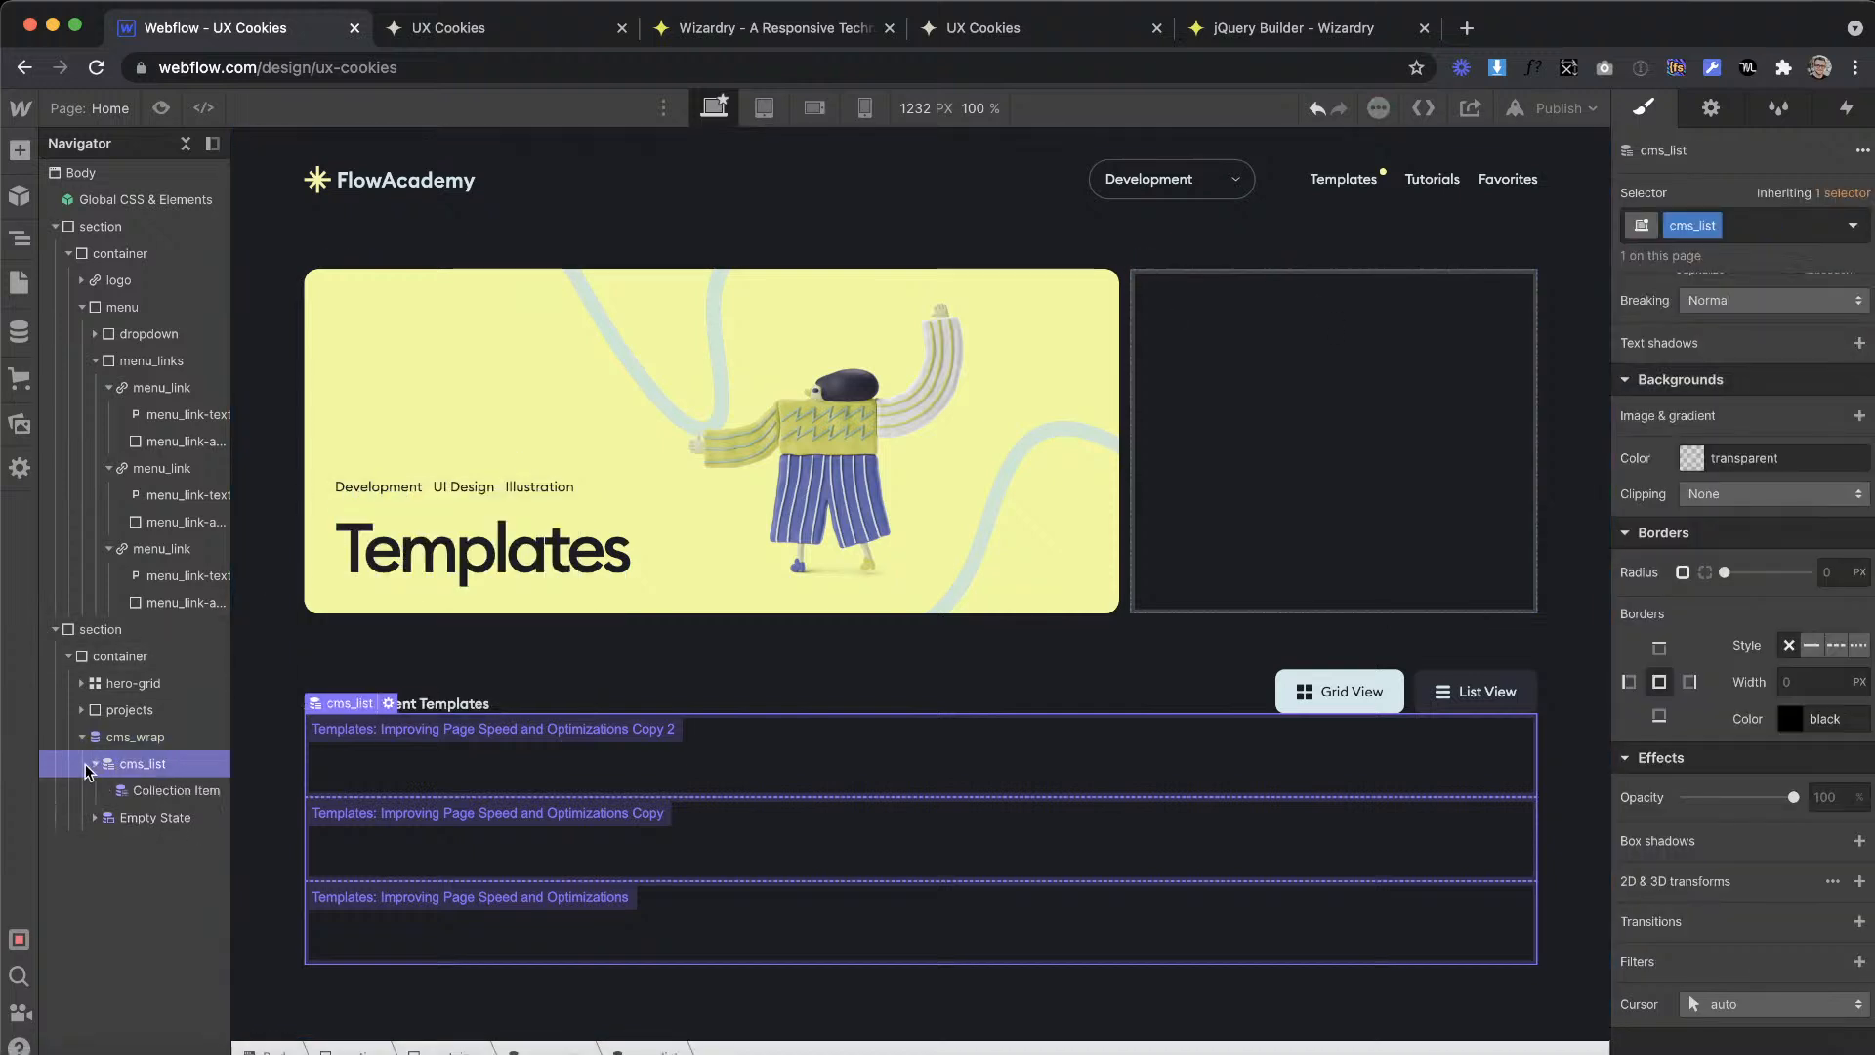
left_click(168, 790)
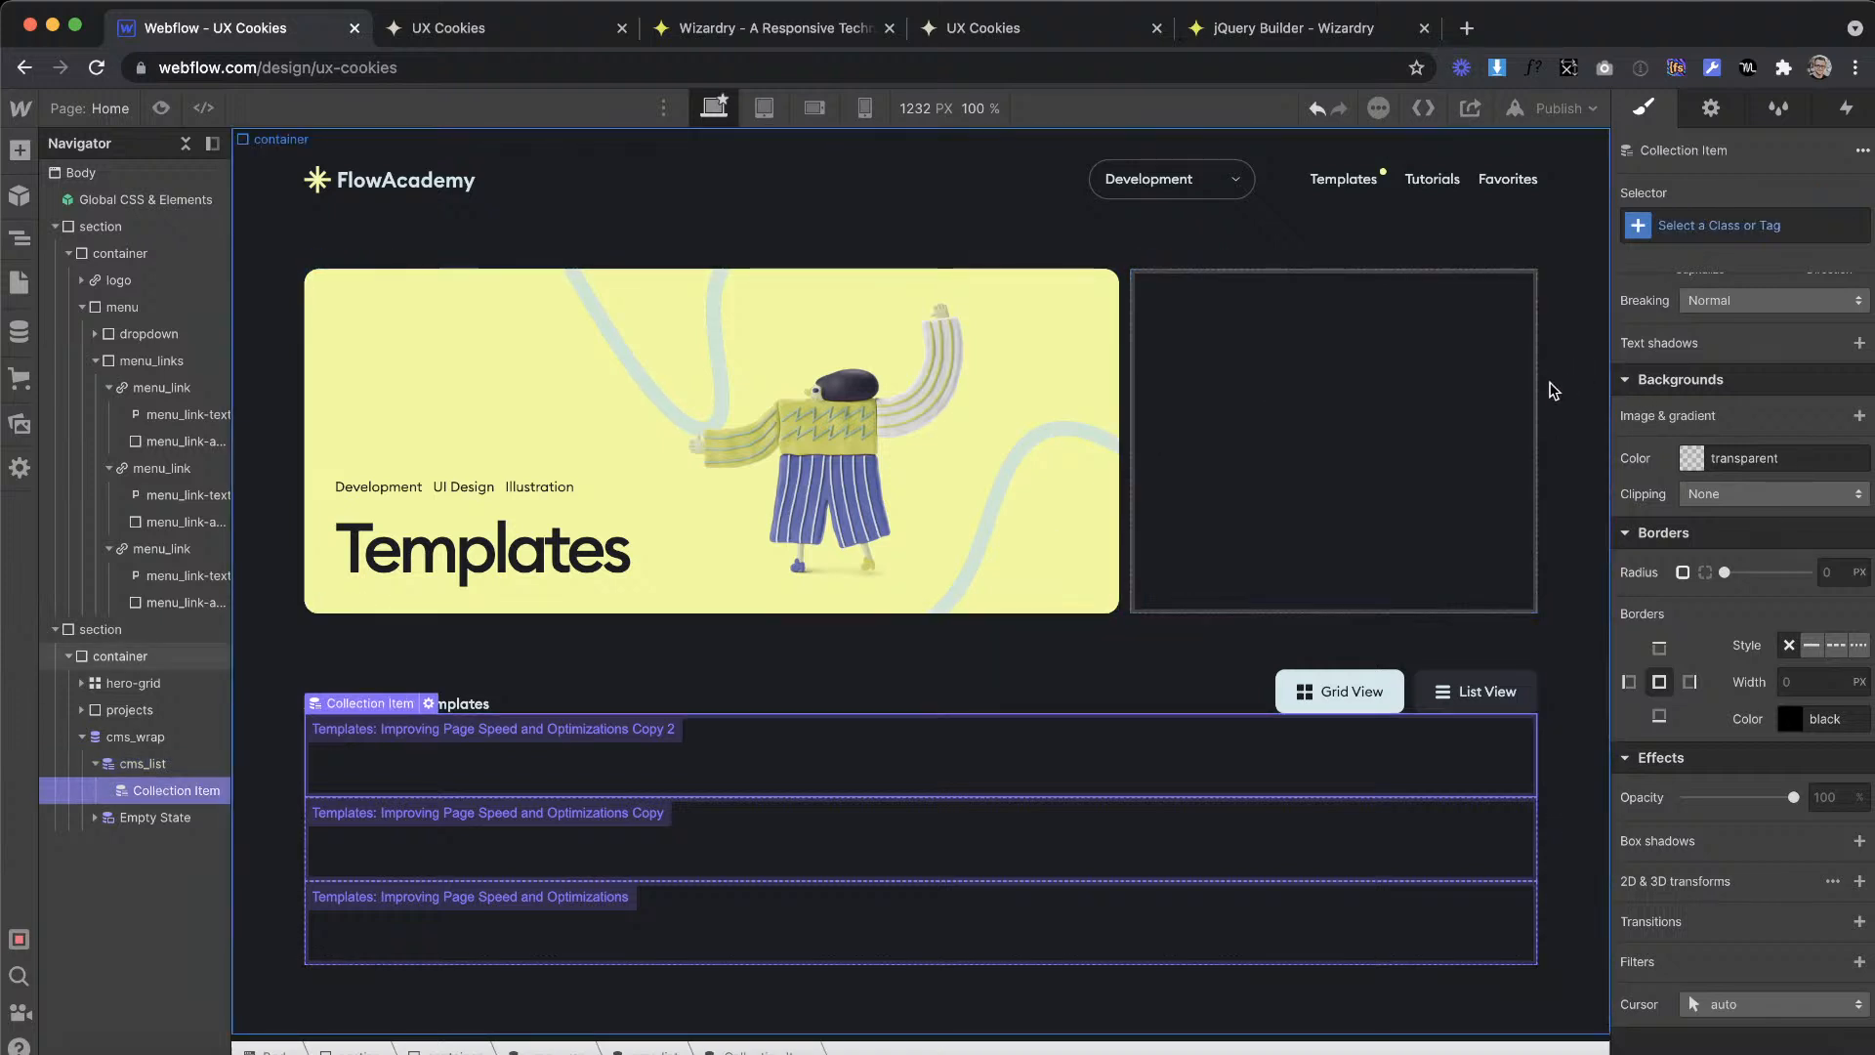
left_click(1712, 225)
type("cms_item")
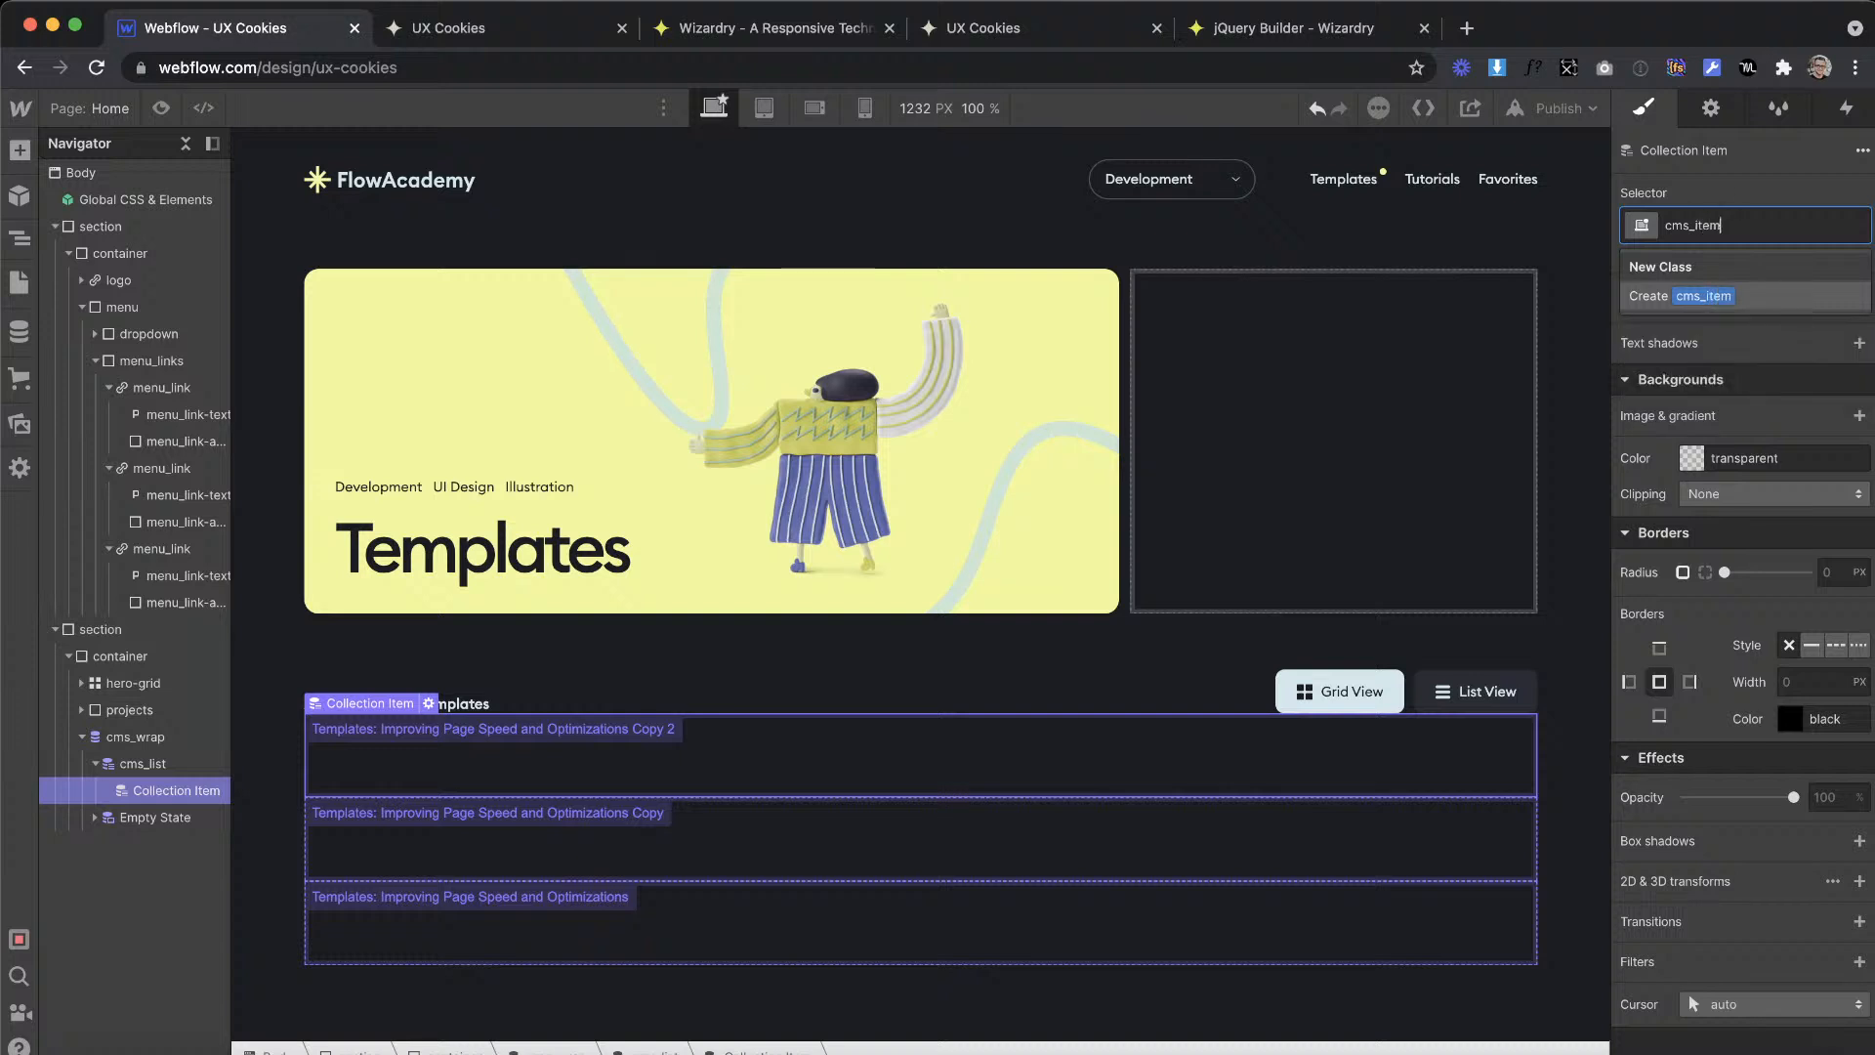
key("Return")
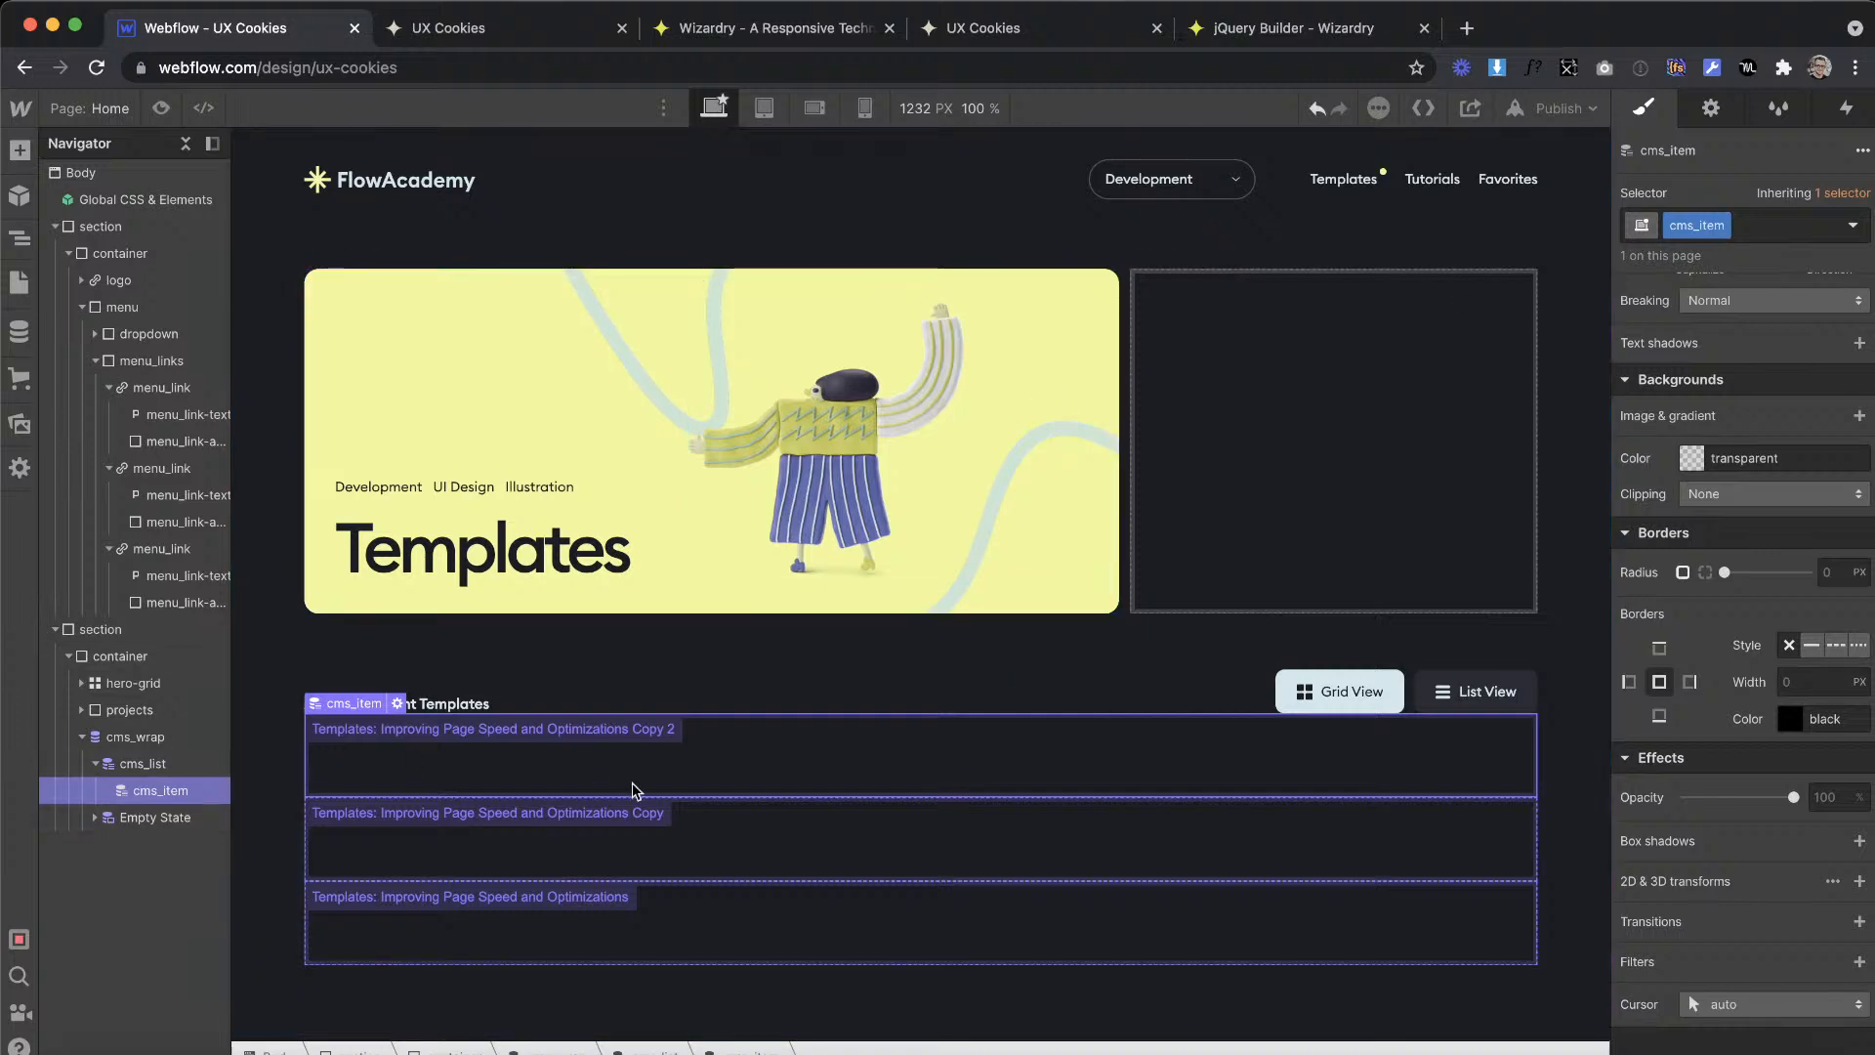
Step: Switch to the XD design, select the first template card's elements and inspect the gap to the neighbouring card
key("ctrl+Right")
scroll(824, 629, "left", 3)
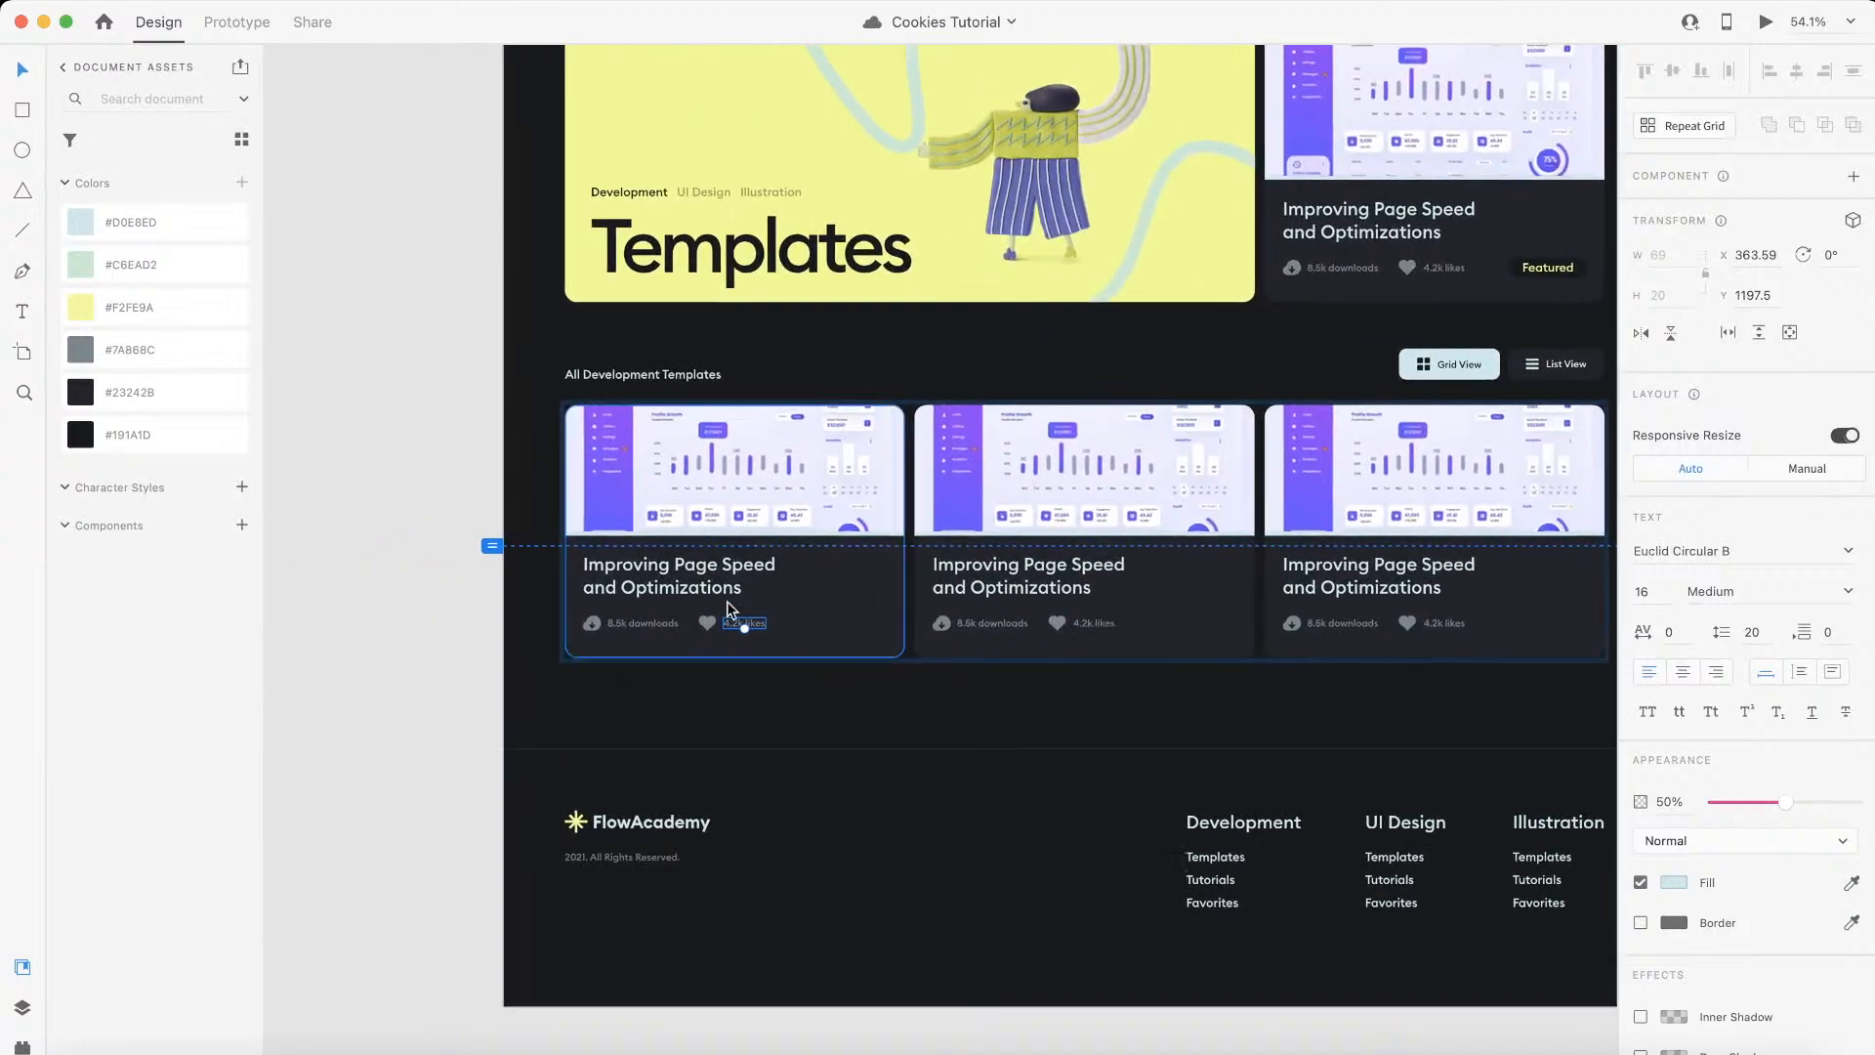
scroll(582, 559, "up", 4)
scroll(582, 562, "up", 3)
scroll(604, 772, "up", 1)
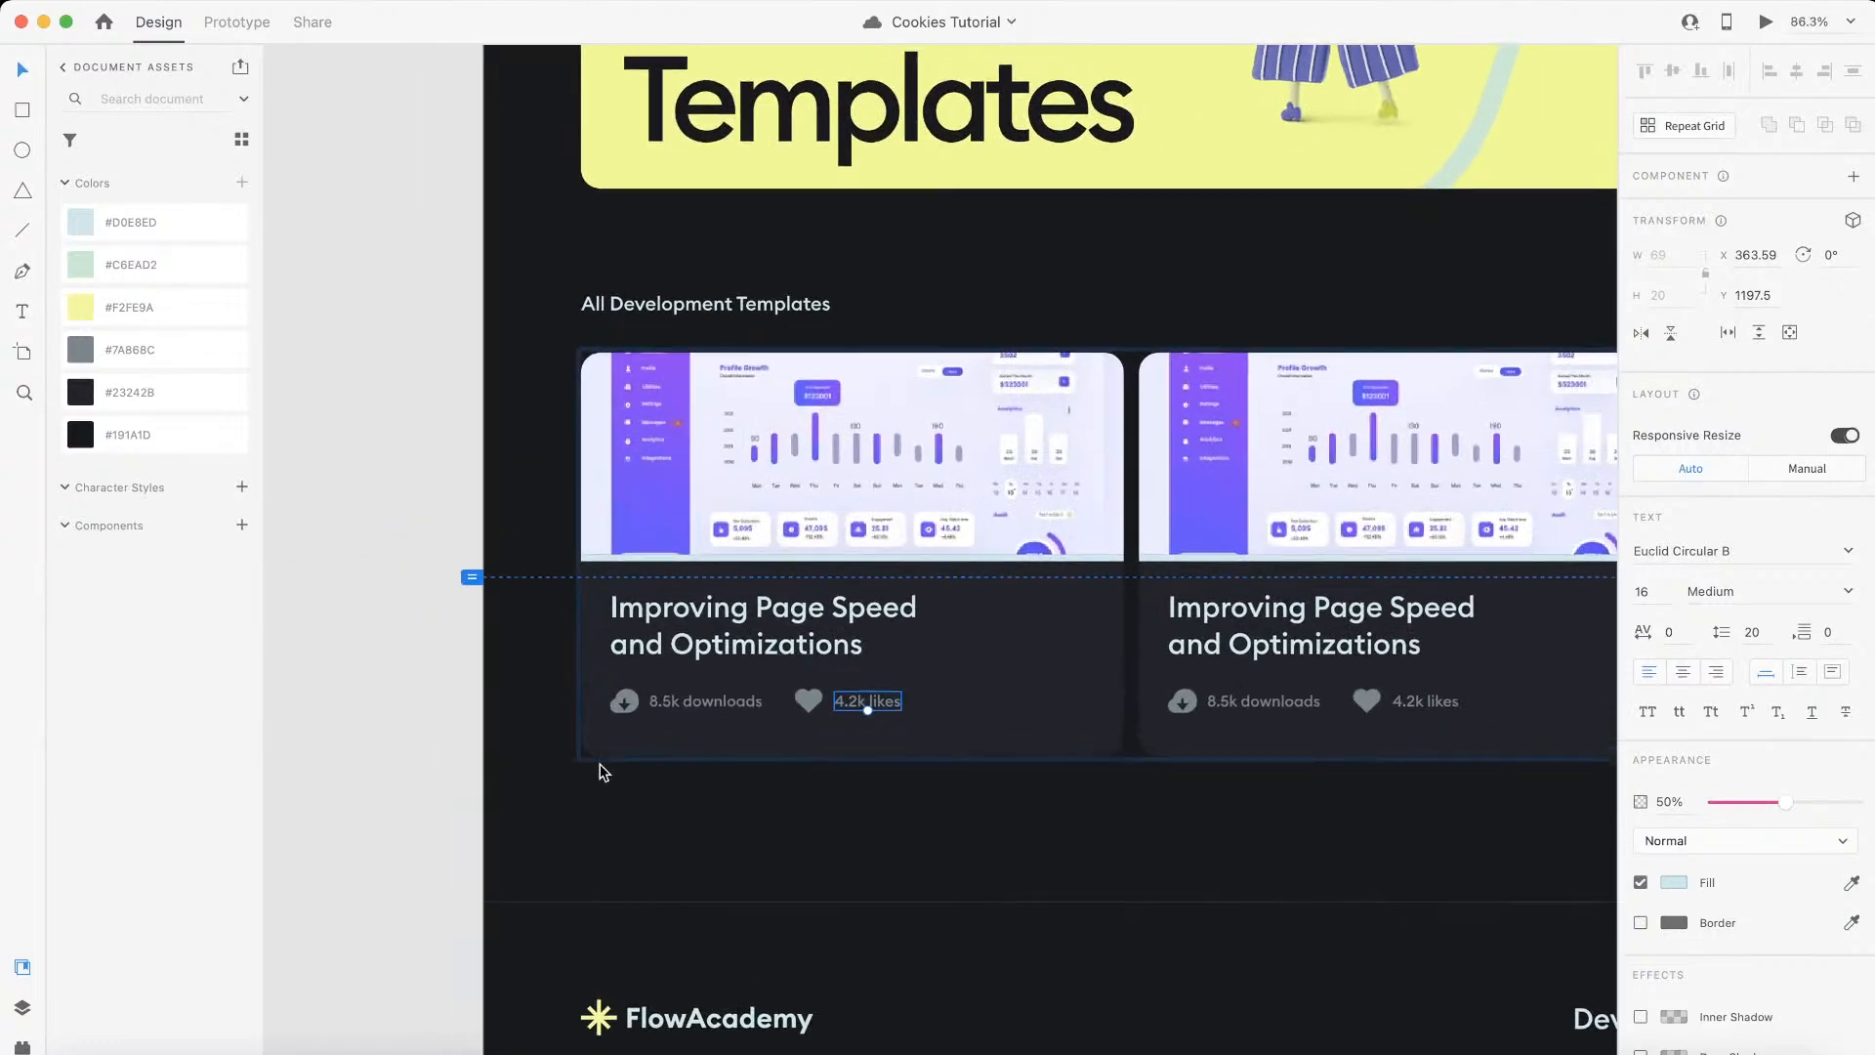
key("Escape")
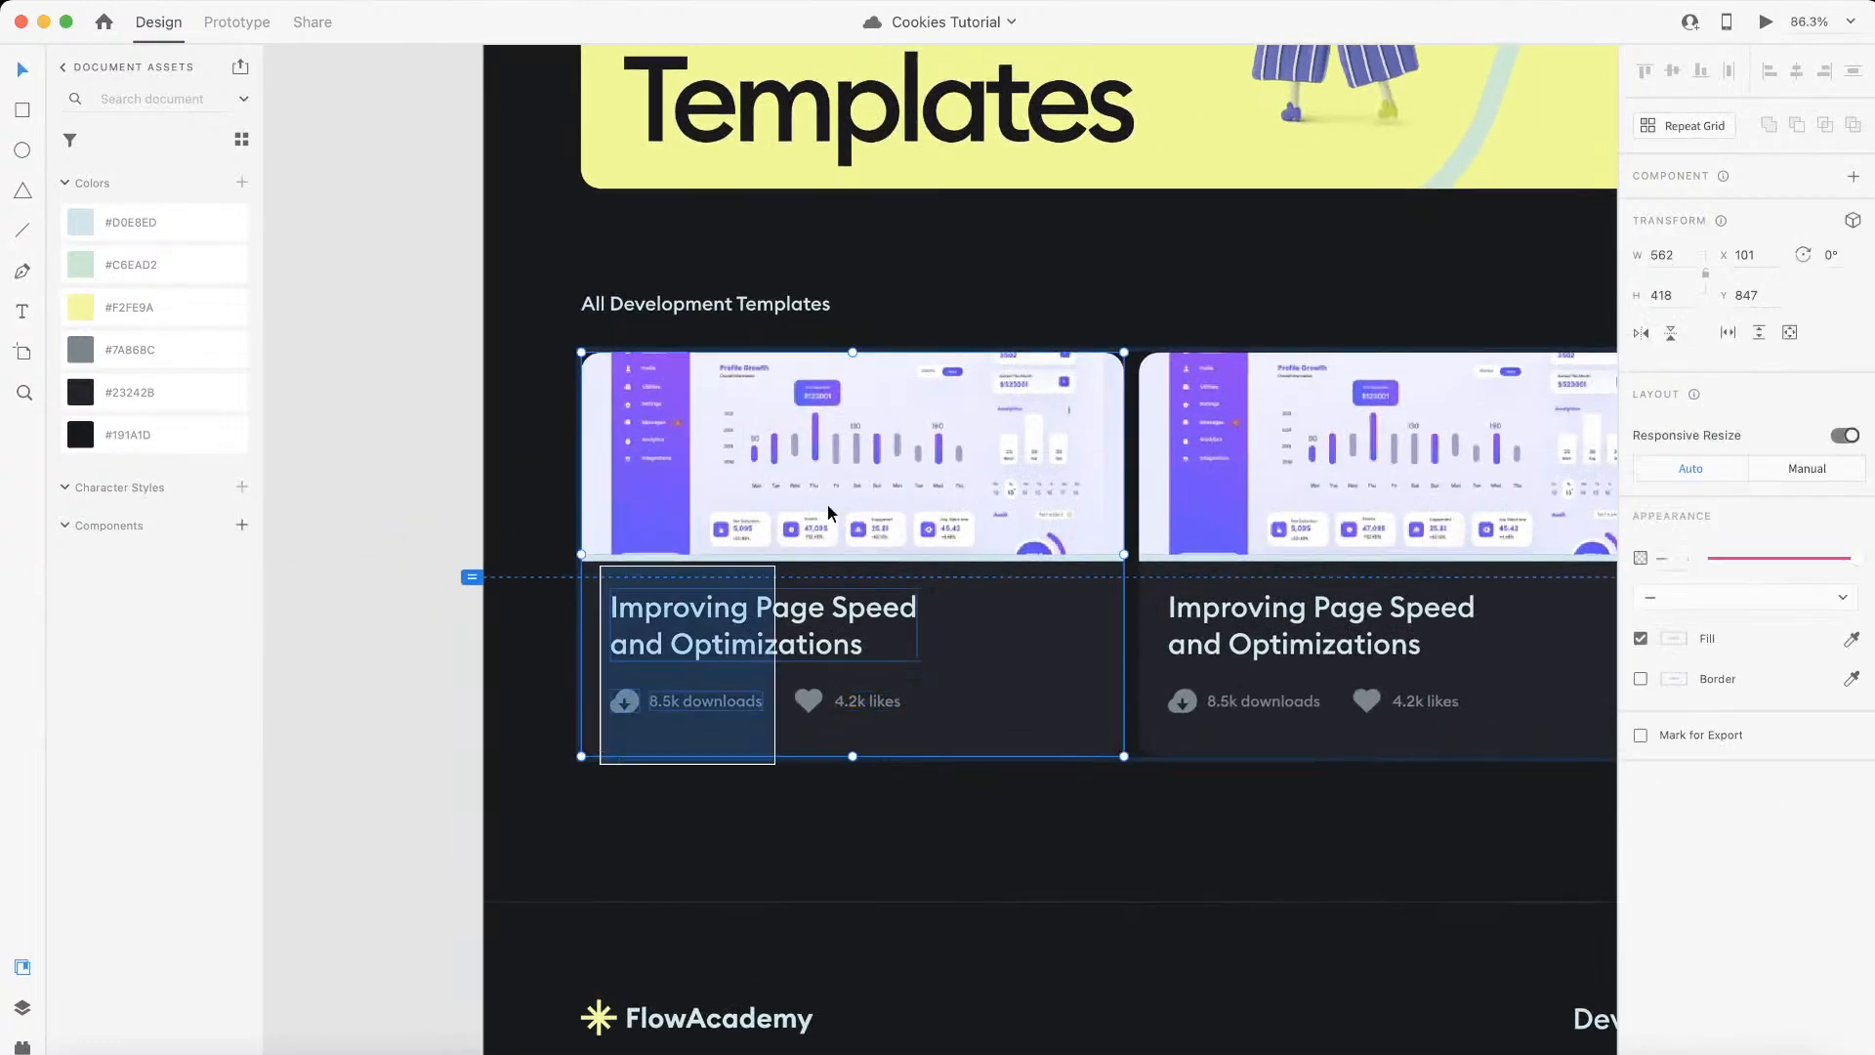
scroll(1190, 315, "up", 3)
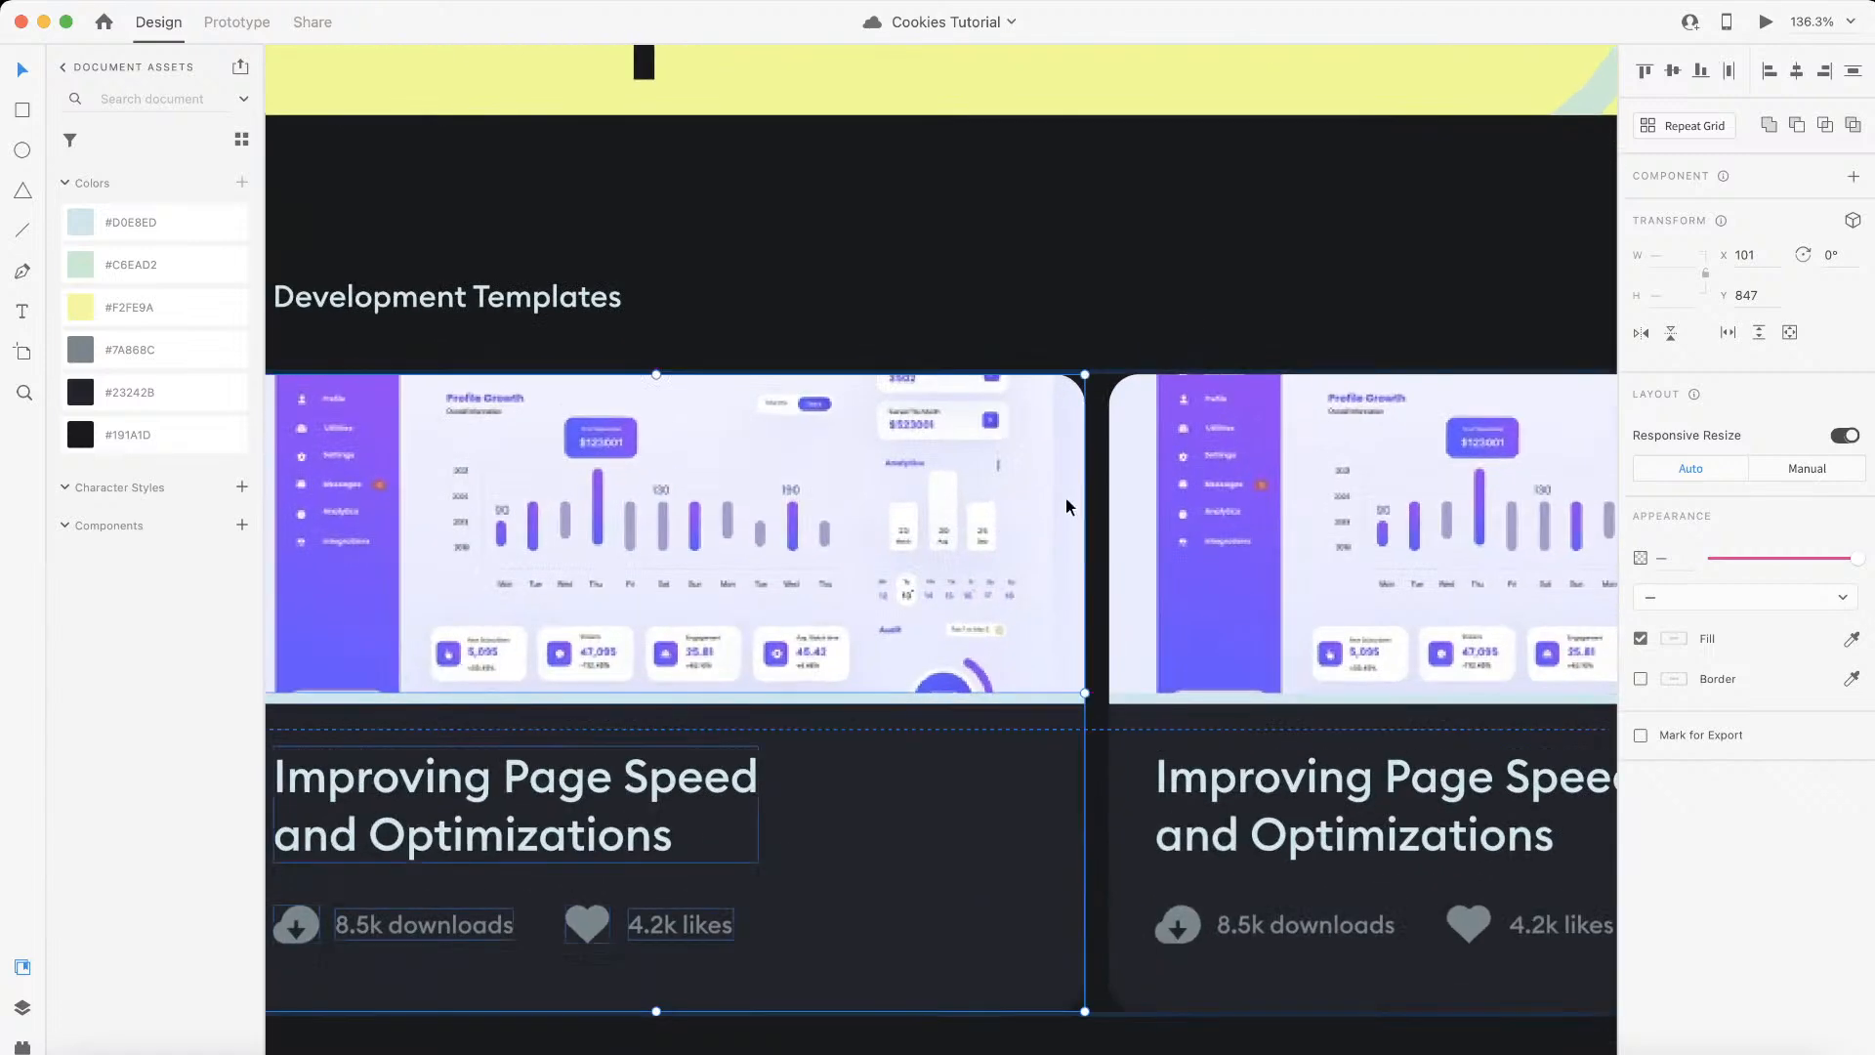
scroll(1110, 483, "down", 2)
key("ctrl+Left")
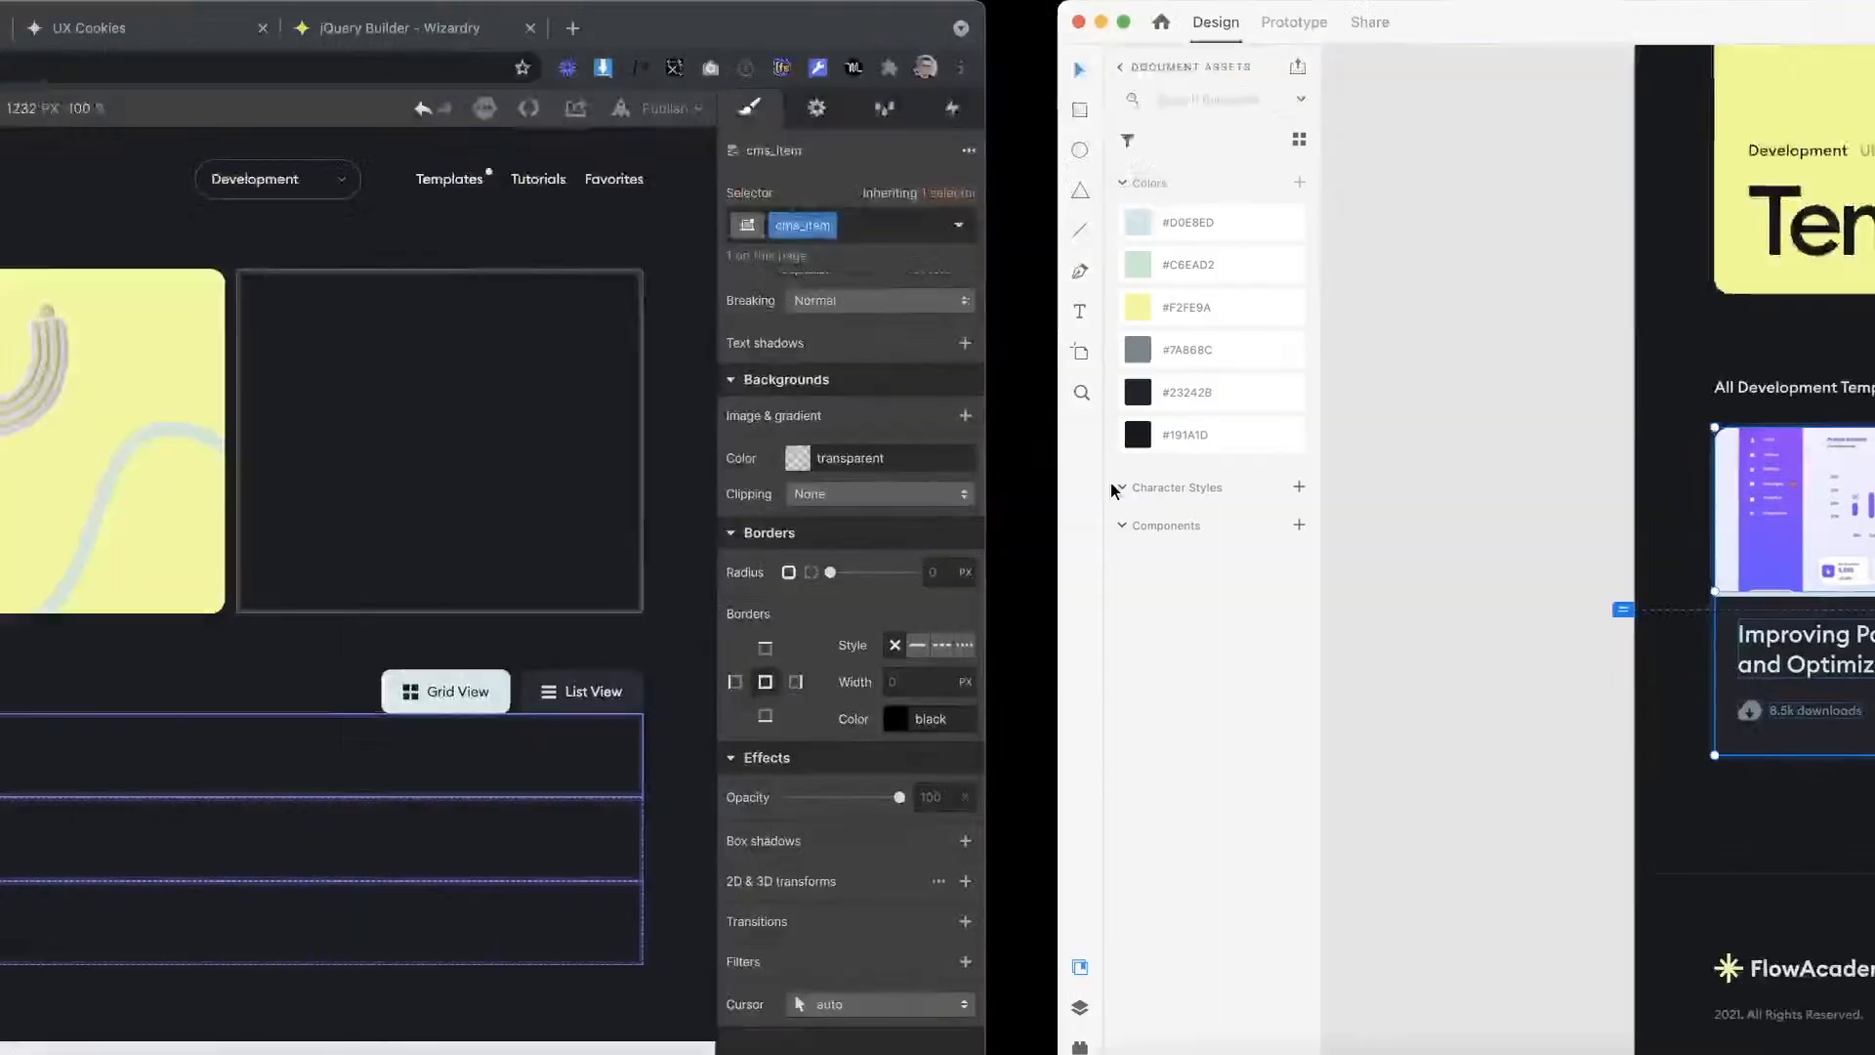
Step: Convert 16 px to EMs in the Wizardry PX to EM converter and copy the result
left_click(762, 28)
double_click(502, 807)
type("16")
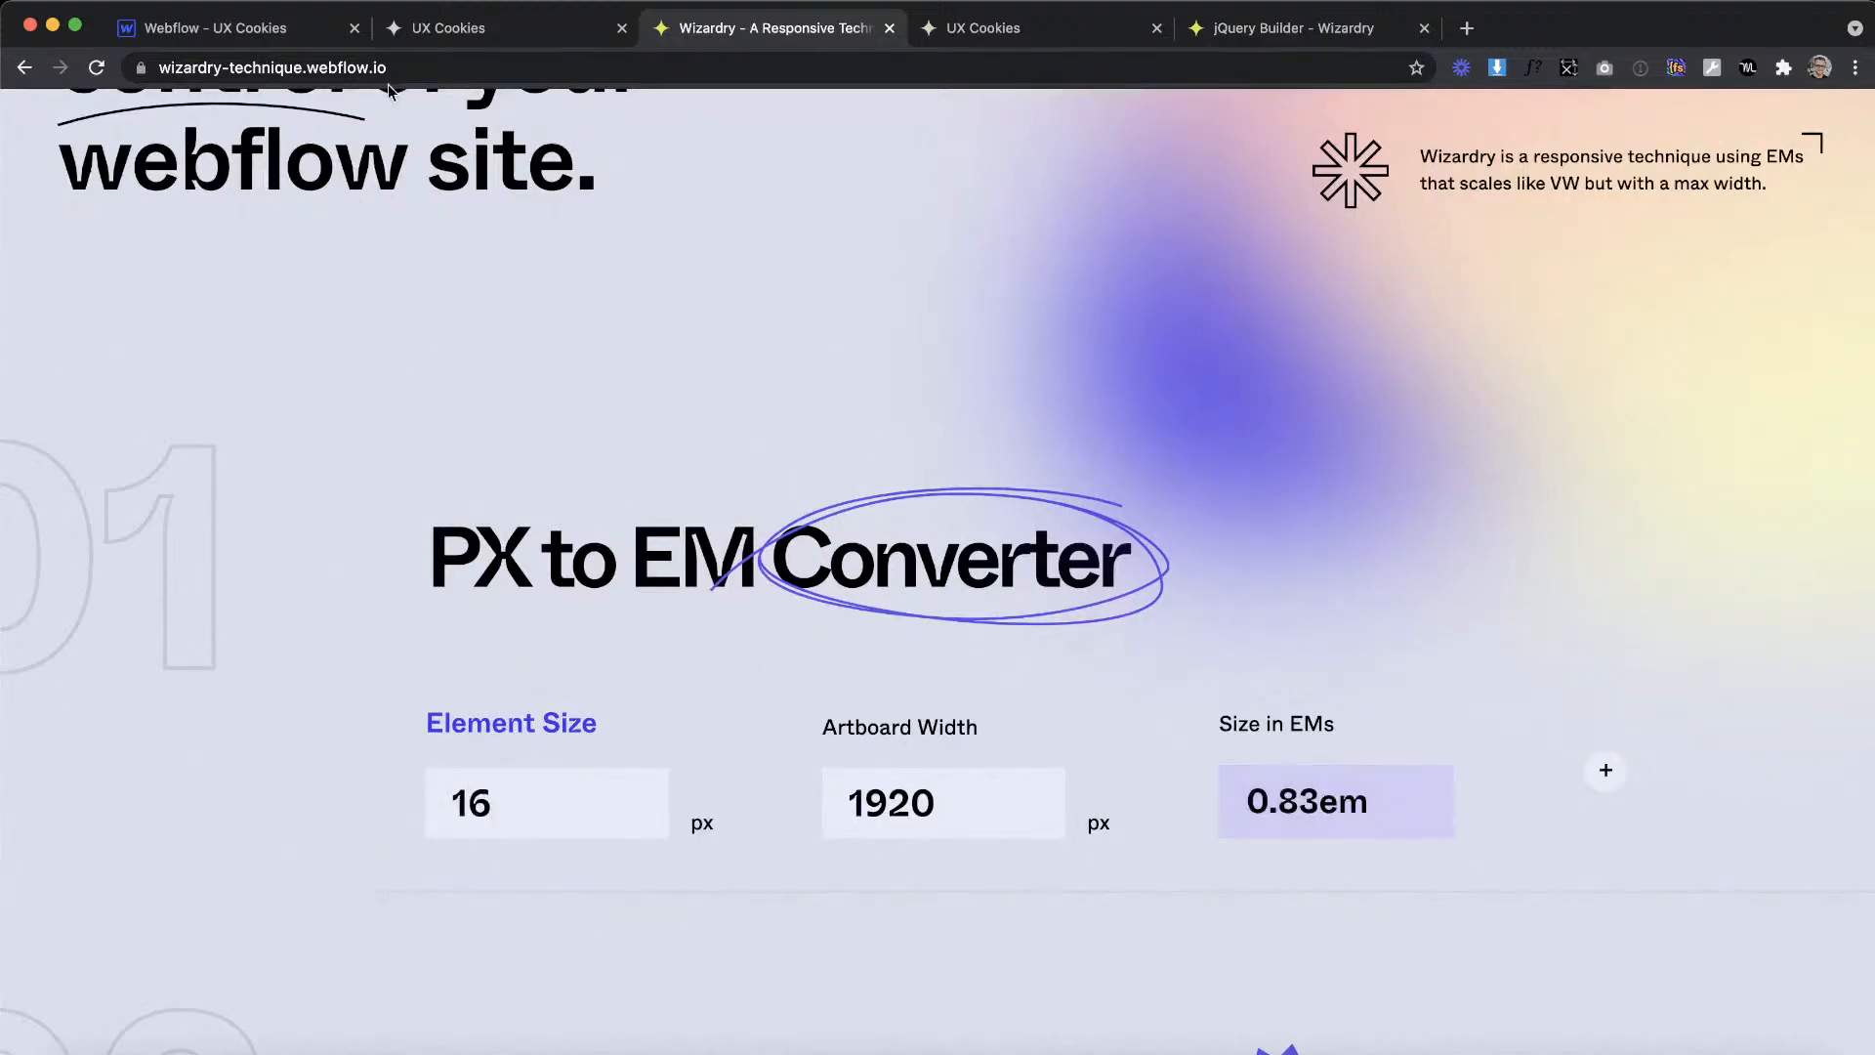
Step: Return to the Webflow page and display cms_list as a grid with column and row gaps of 0.83 em
left_click(262, 31)
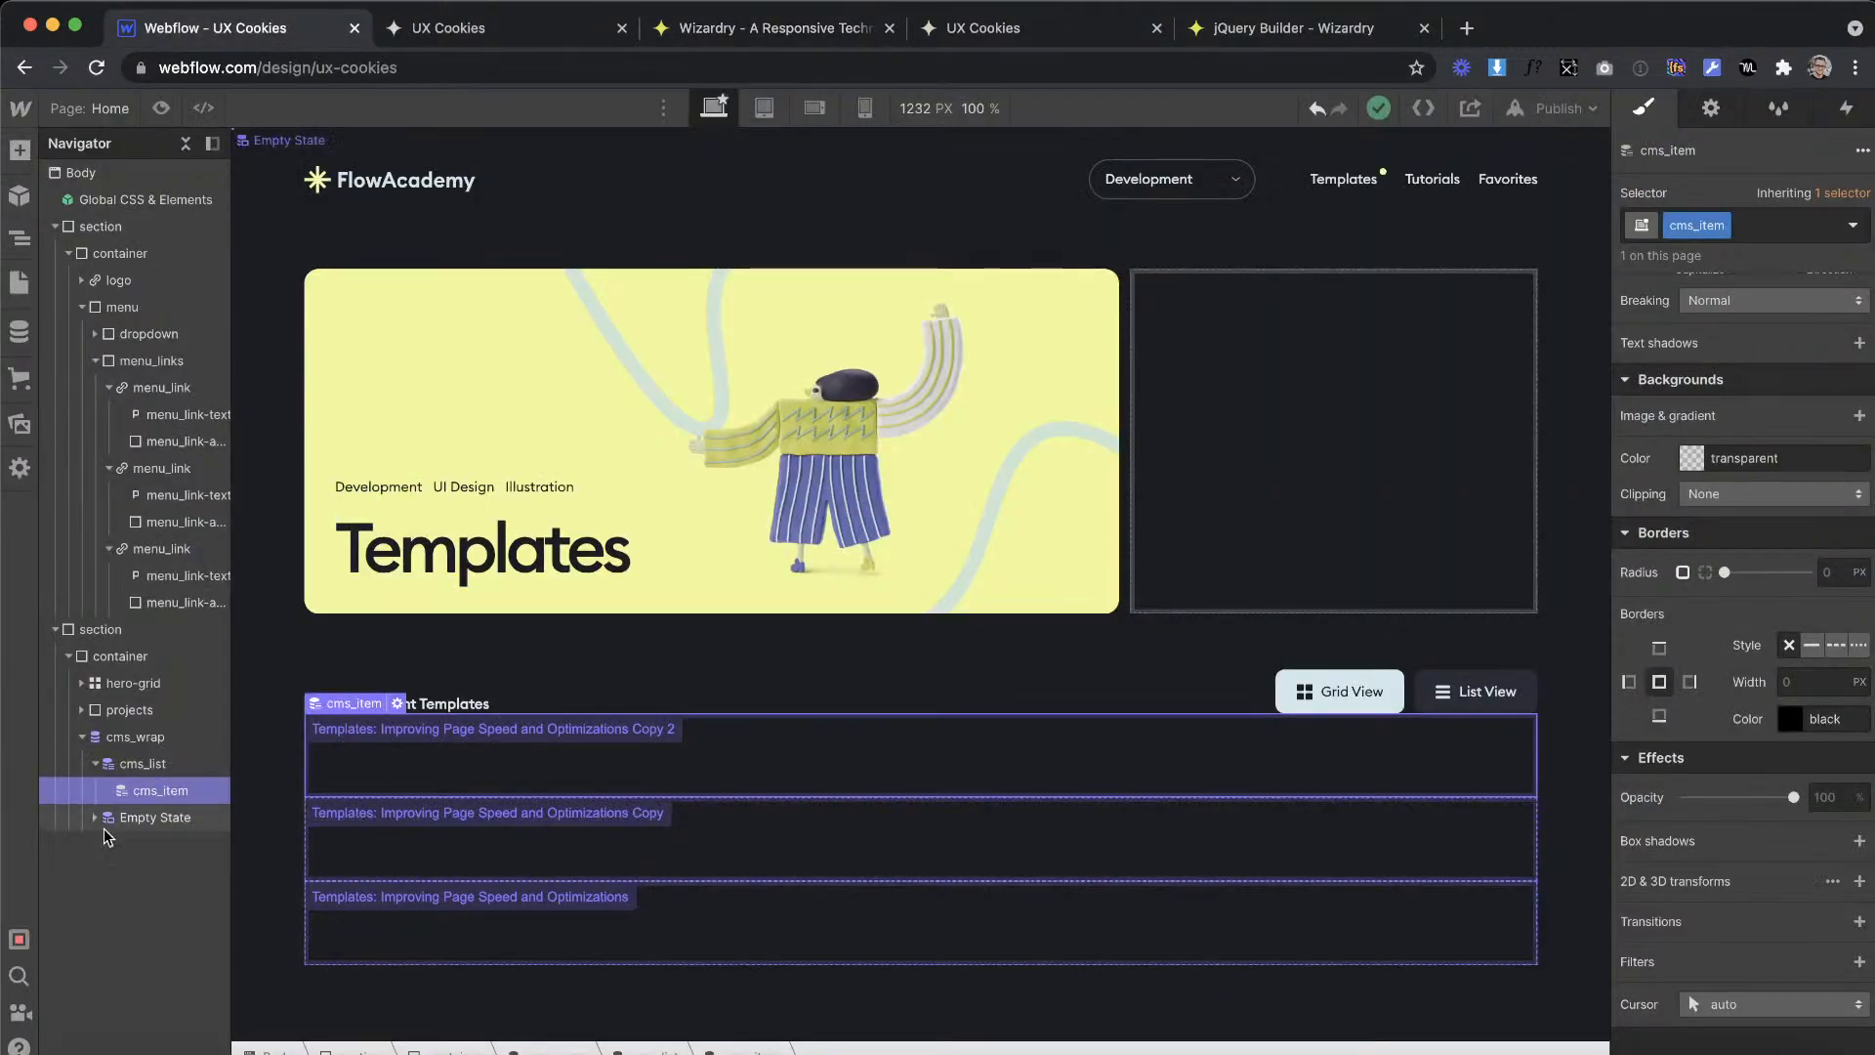
left_click(152, 763)
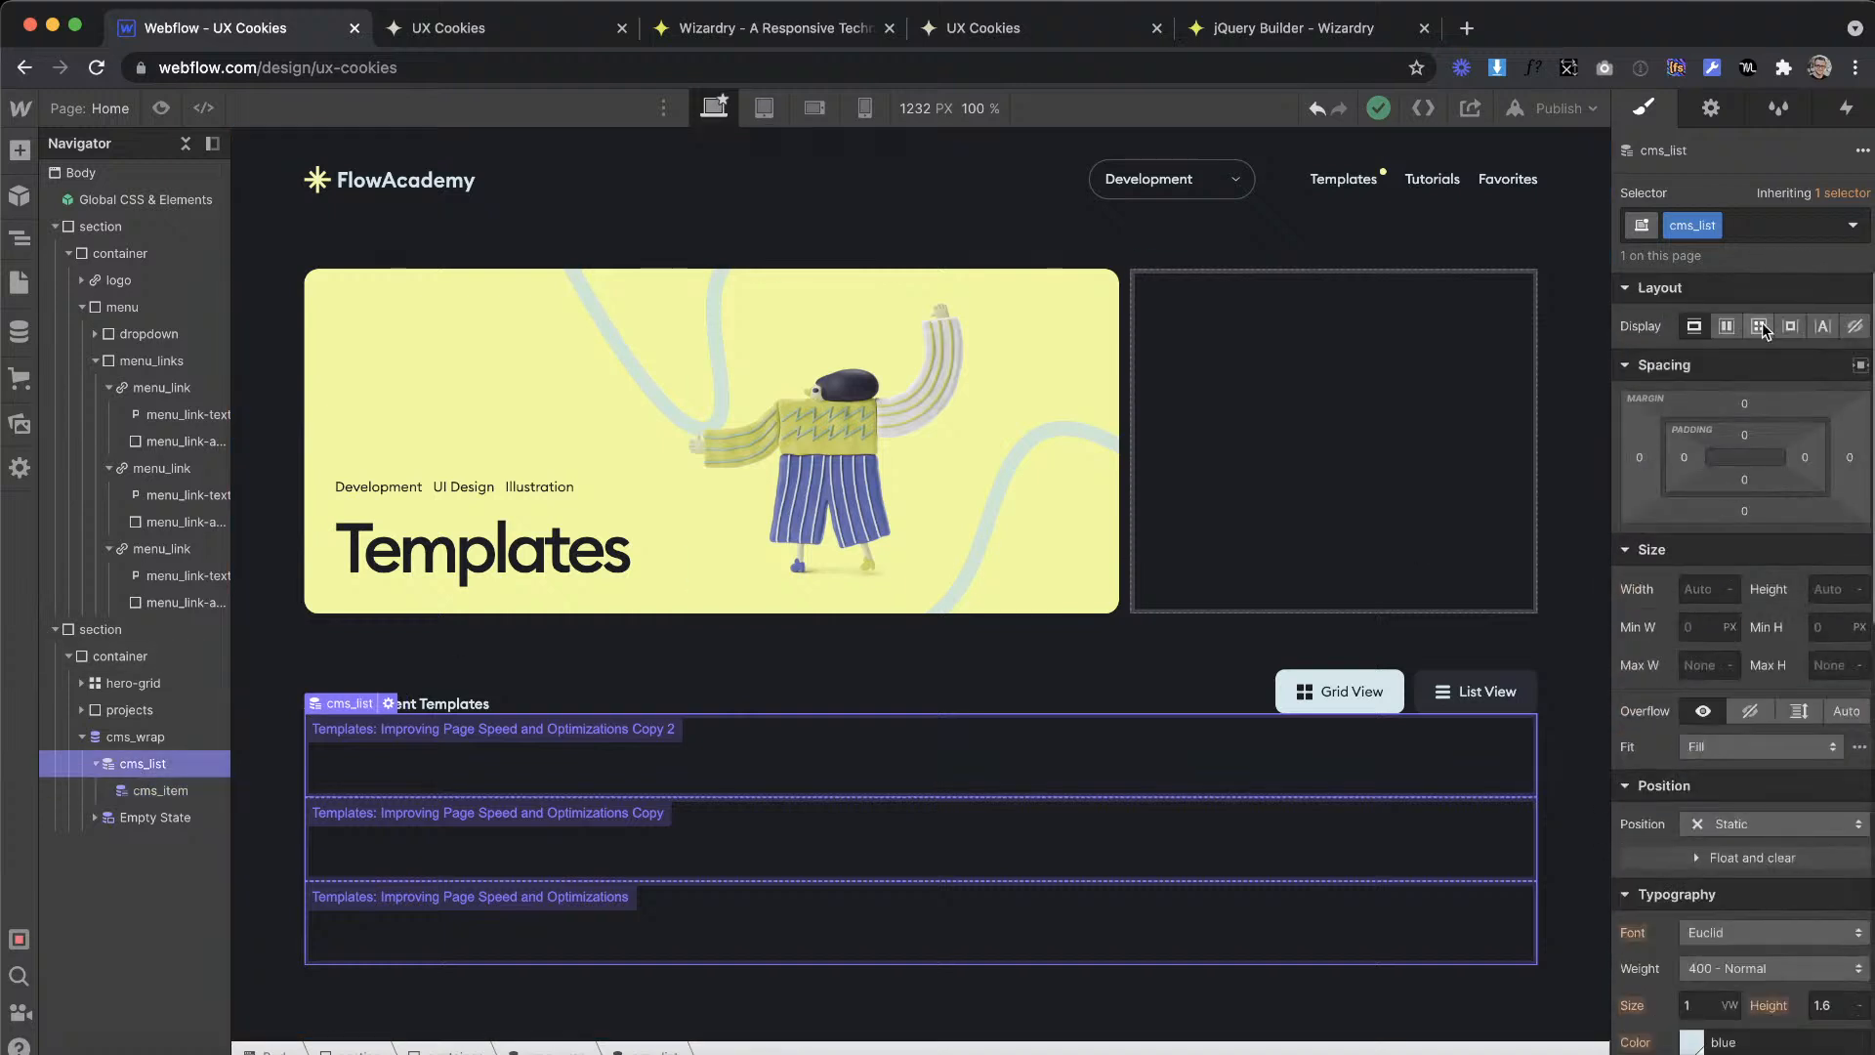
left_click(1759, 327)
left_click(1718, 405)
type("0.83em")
key("Return")
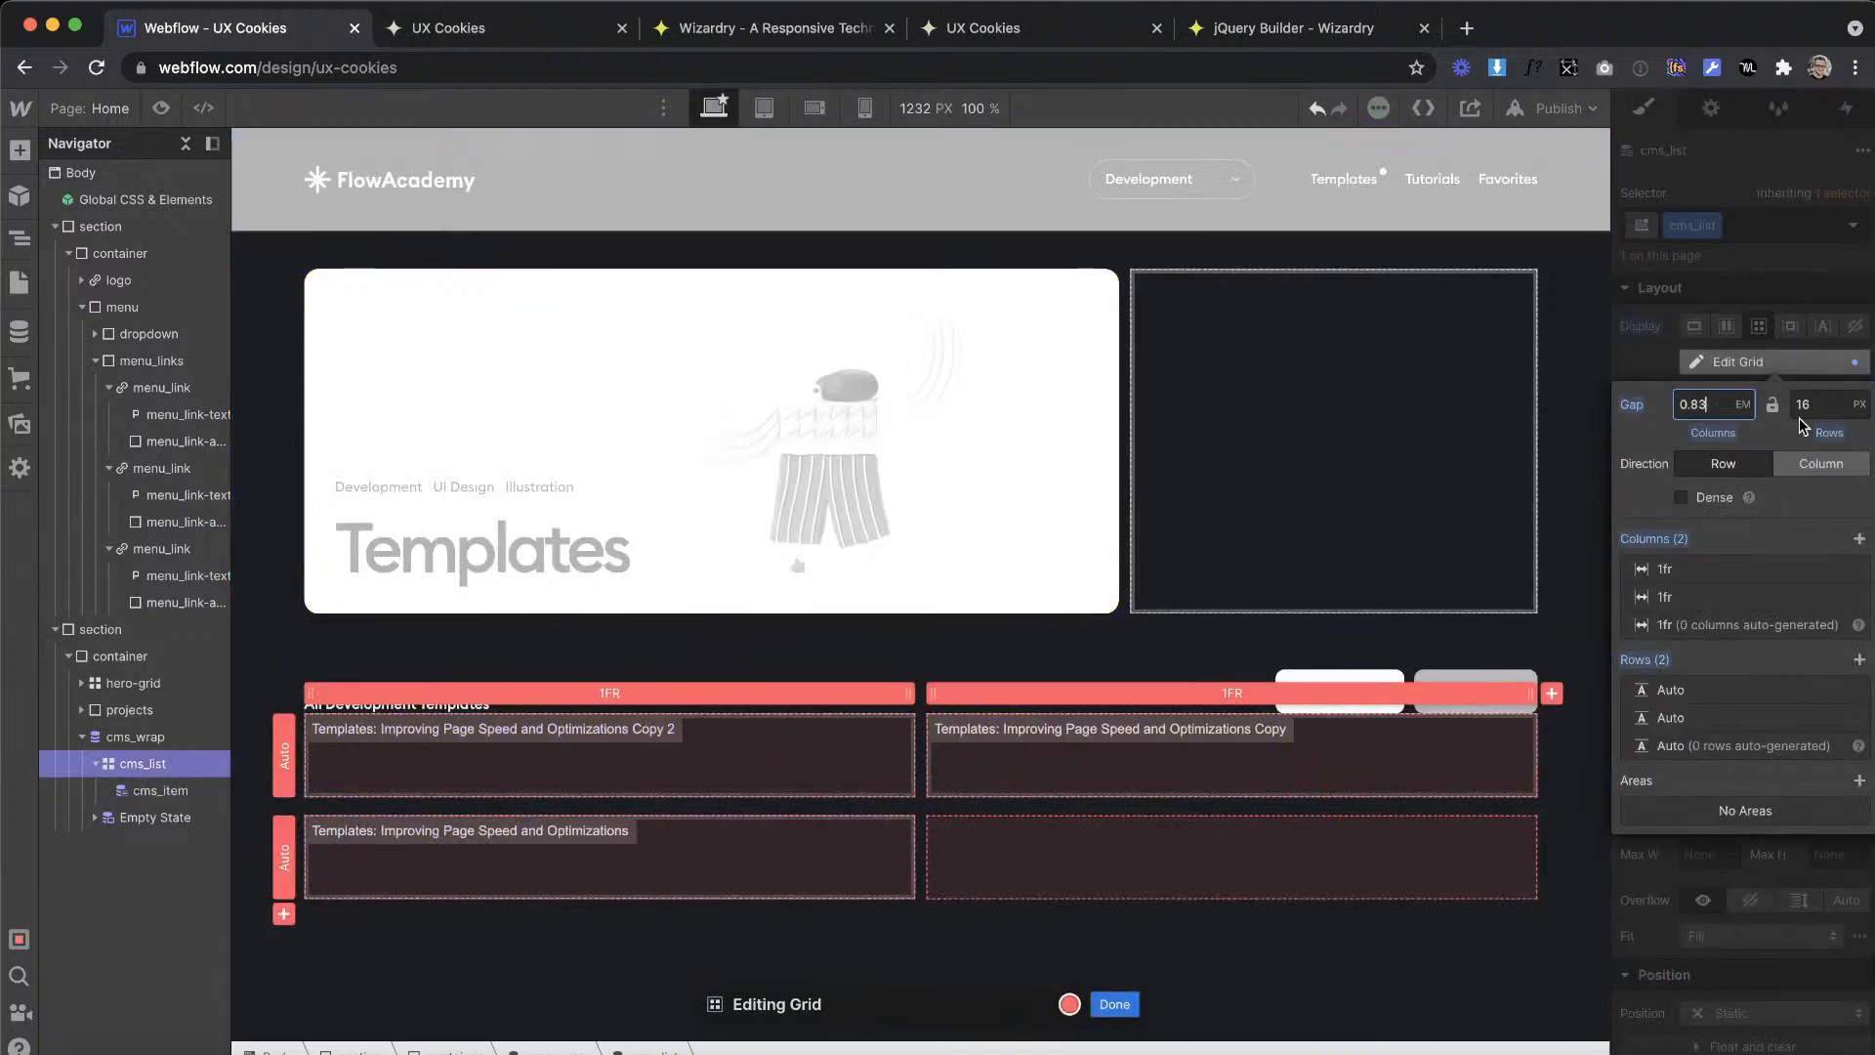
type("0.83em")
key("Return")
left_click(1778, 262)
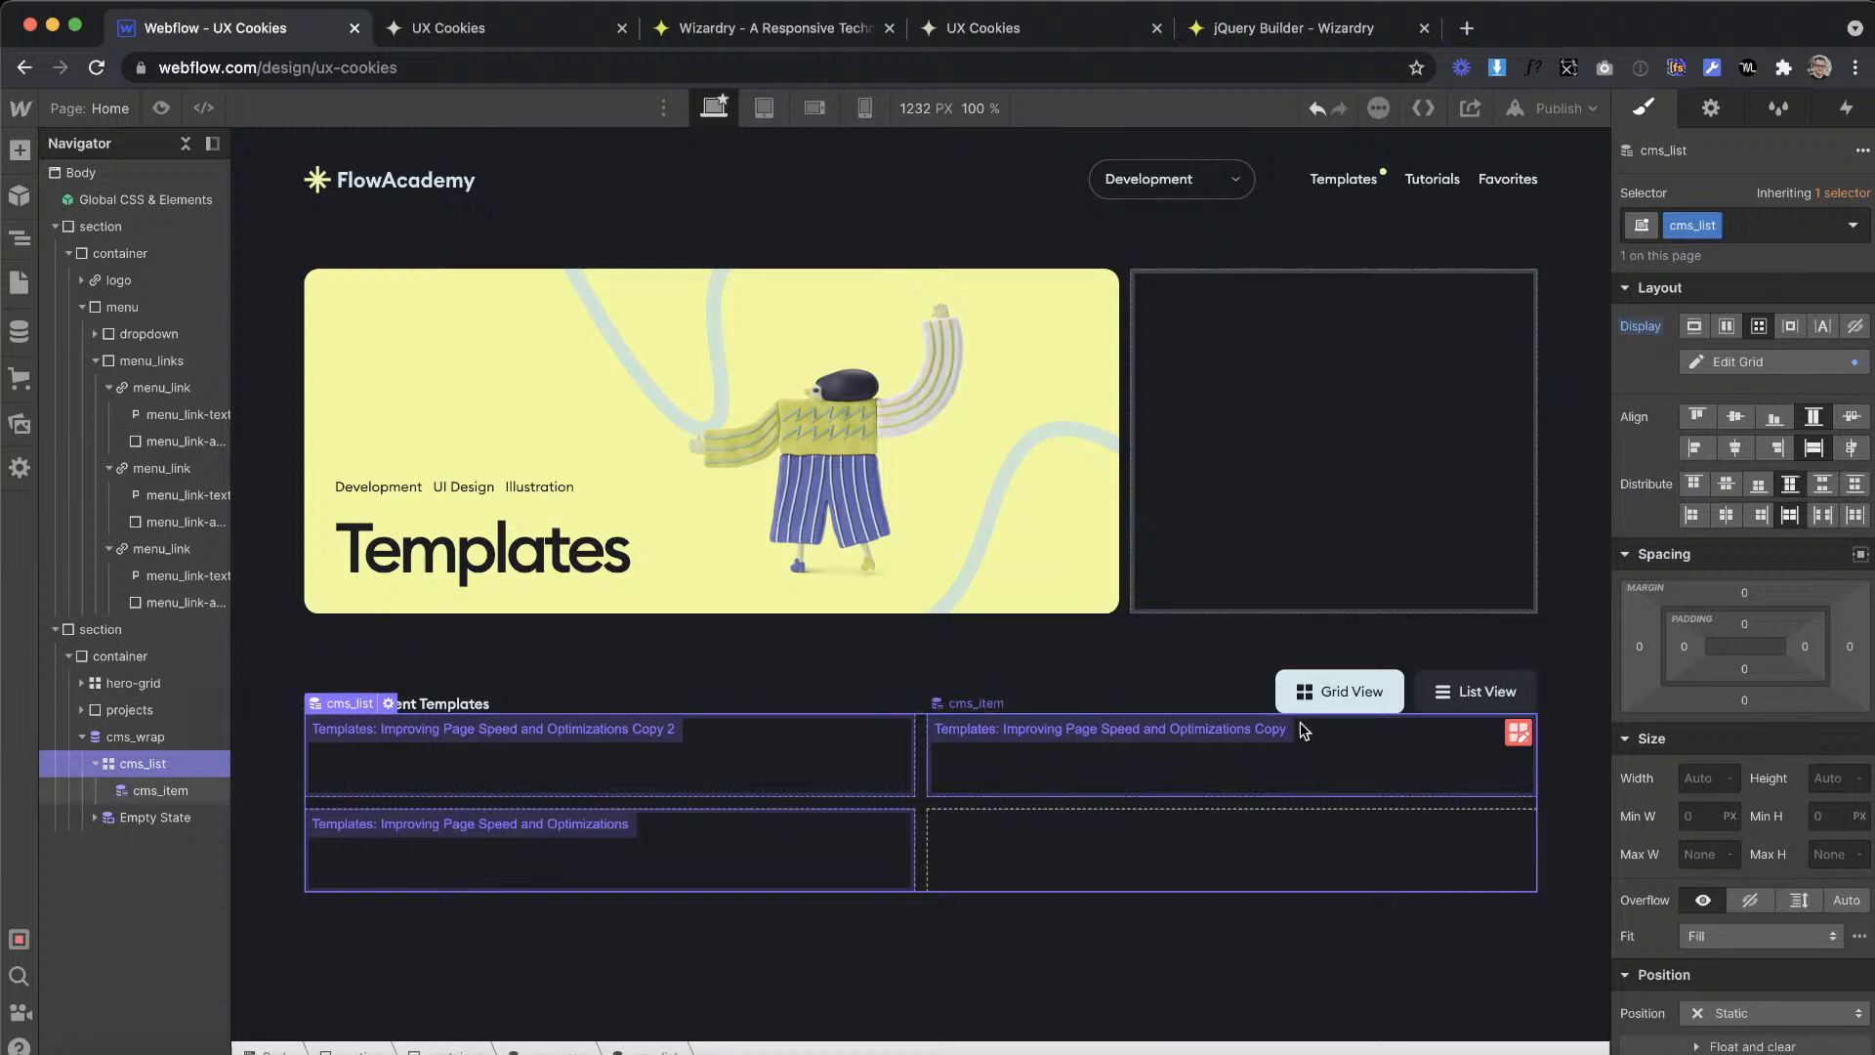
Step: Change the cms_list grid to three 1fr columns and a single auto row
left_click(1712, 361)
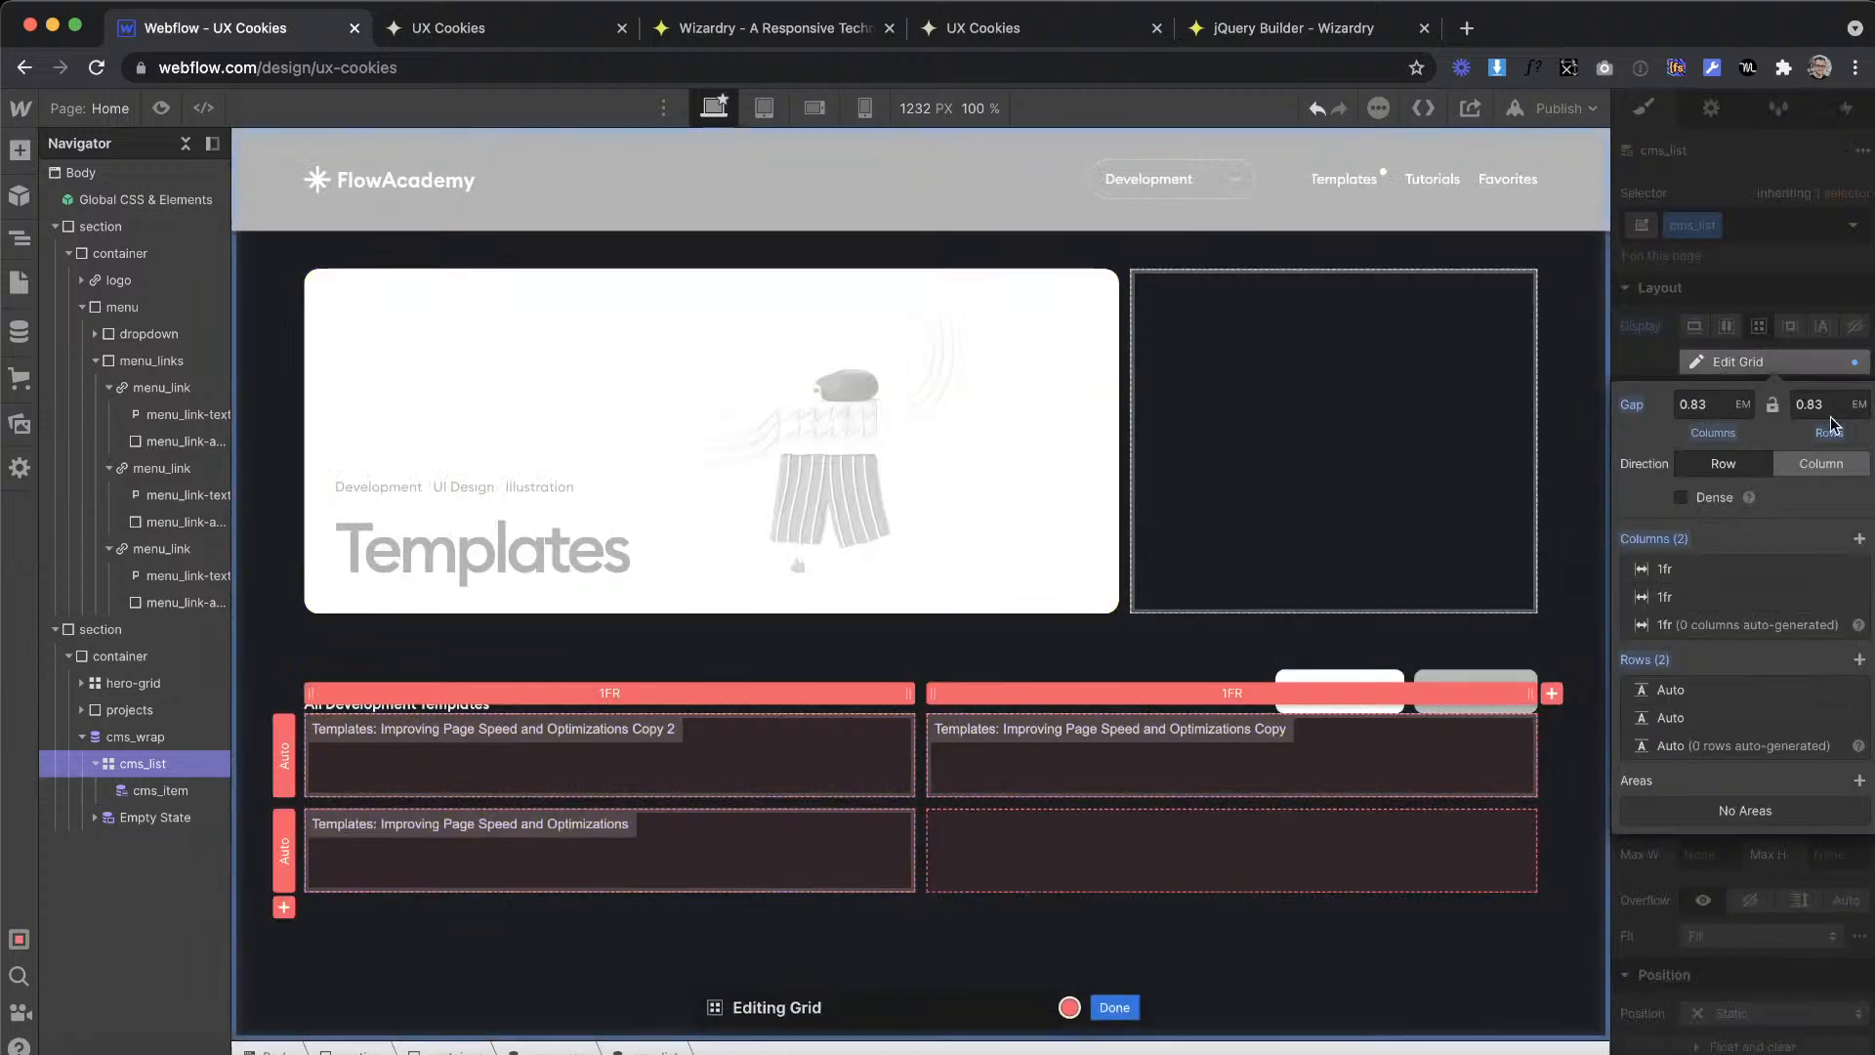
left_click(1858, 538)
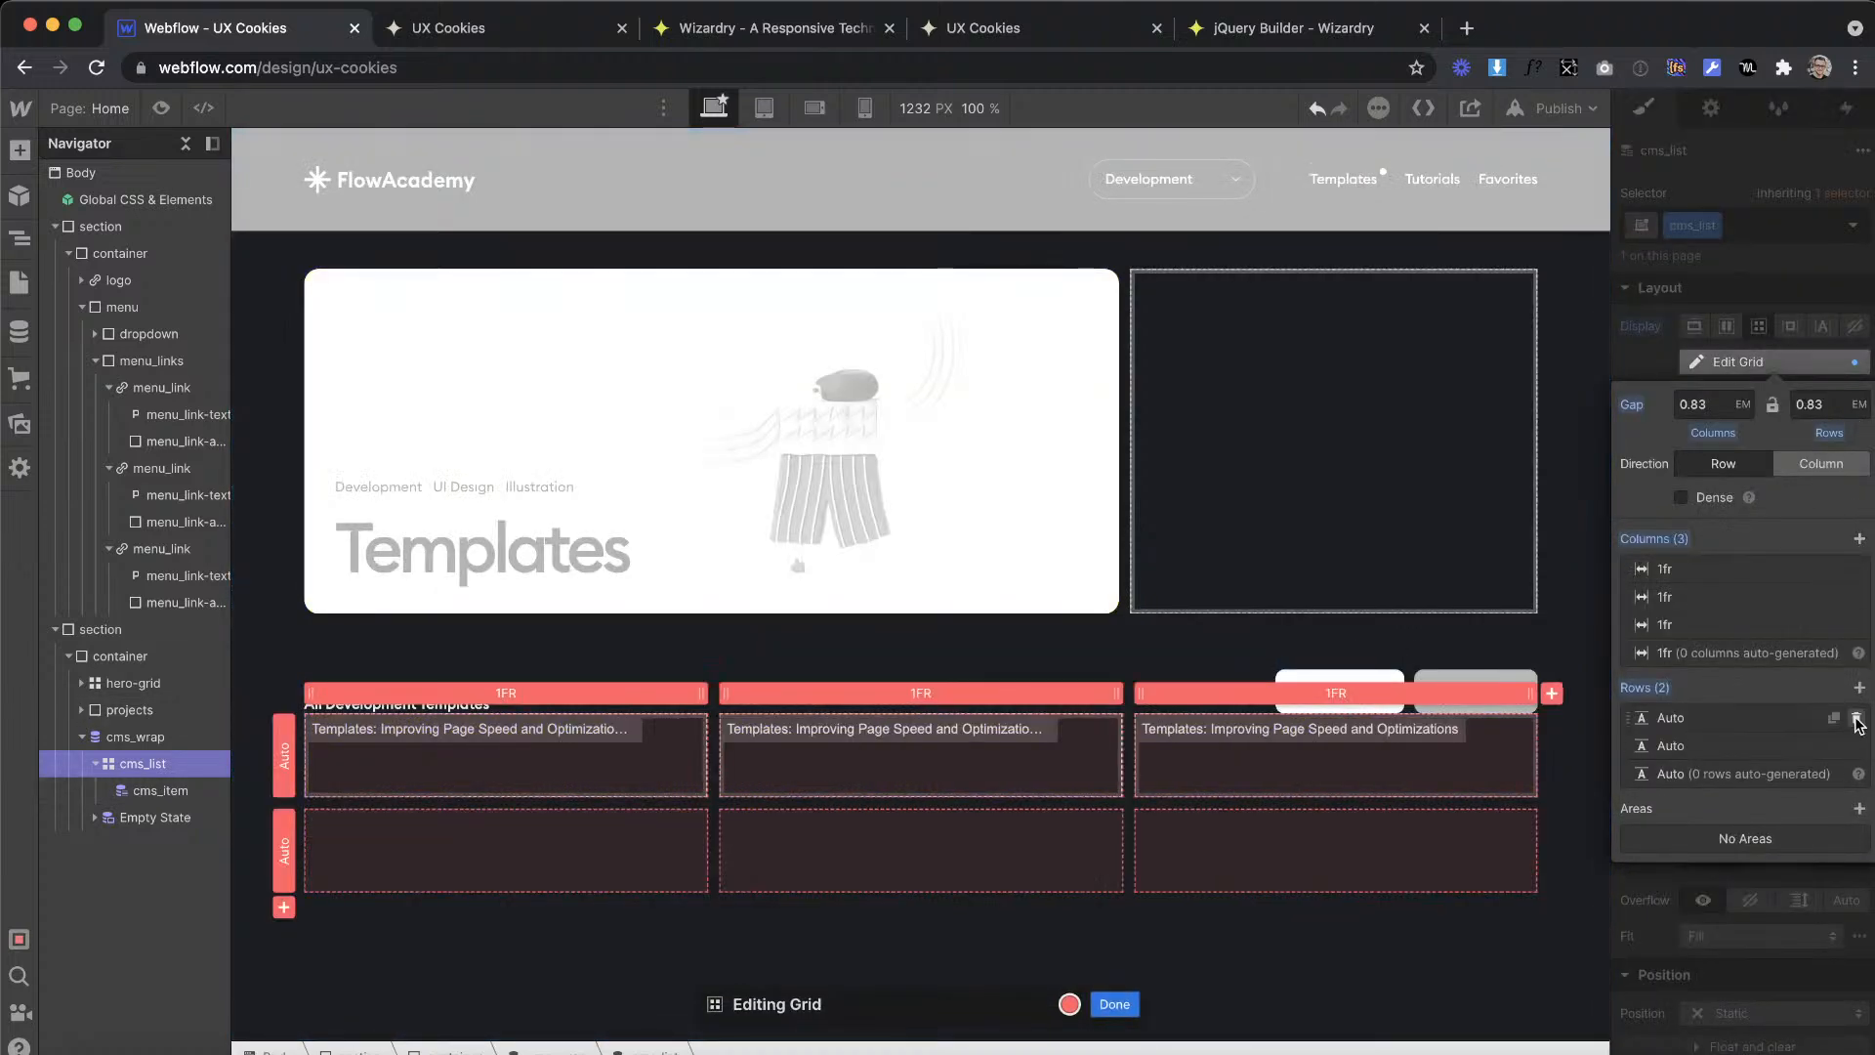
left_click(1856, 718)
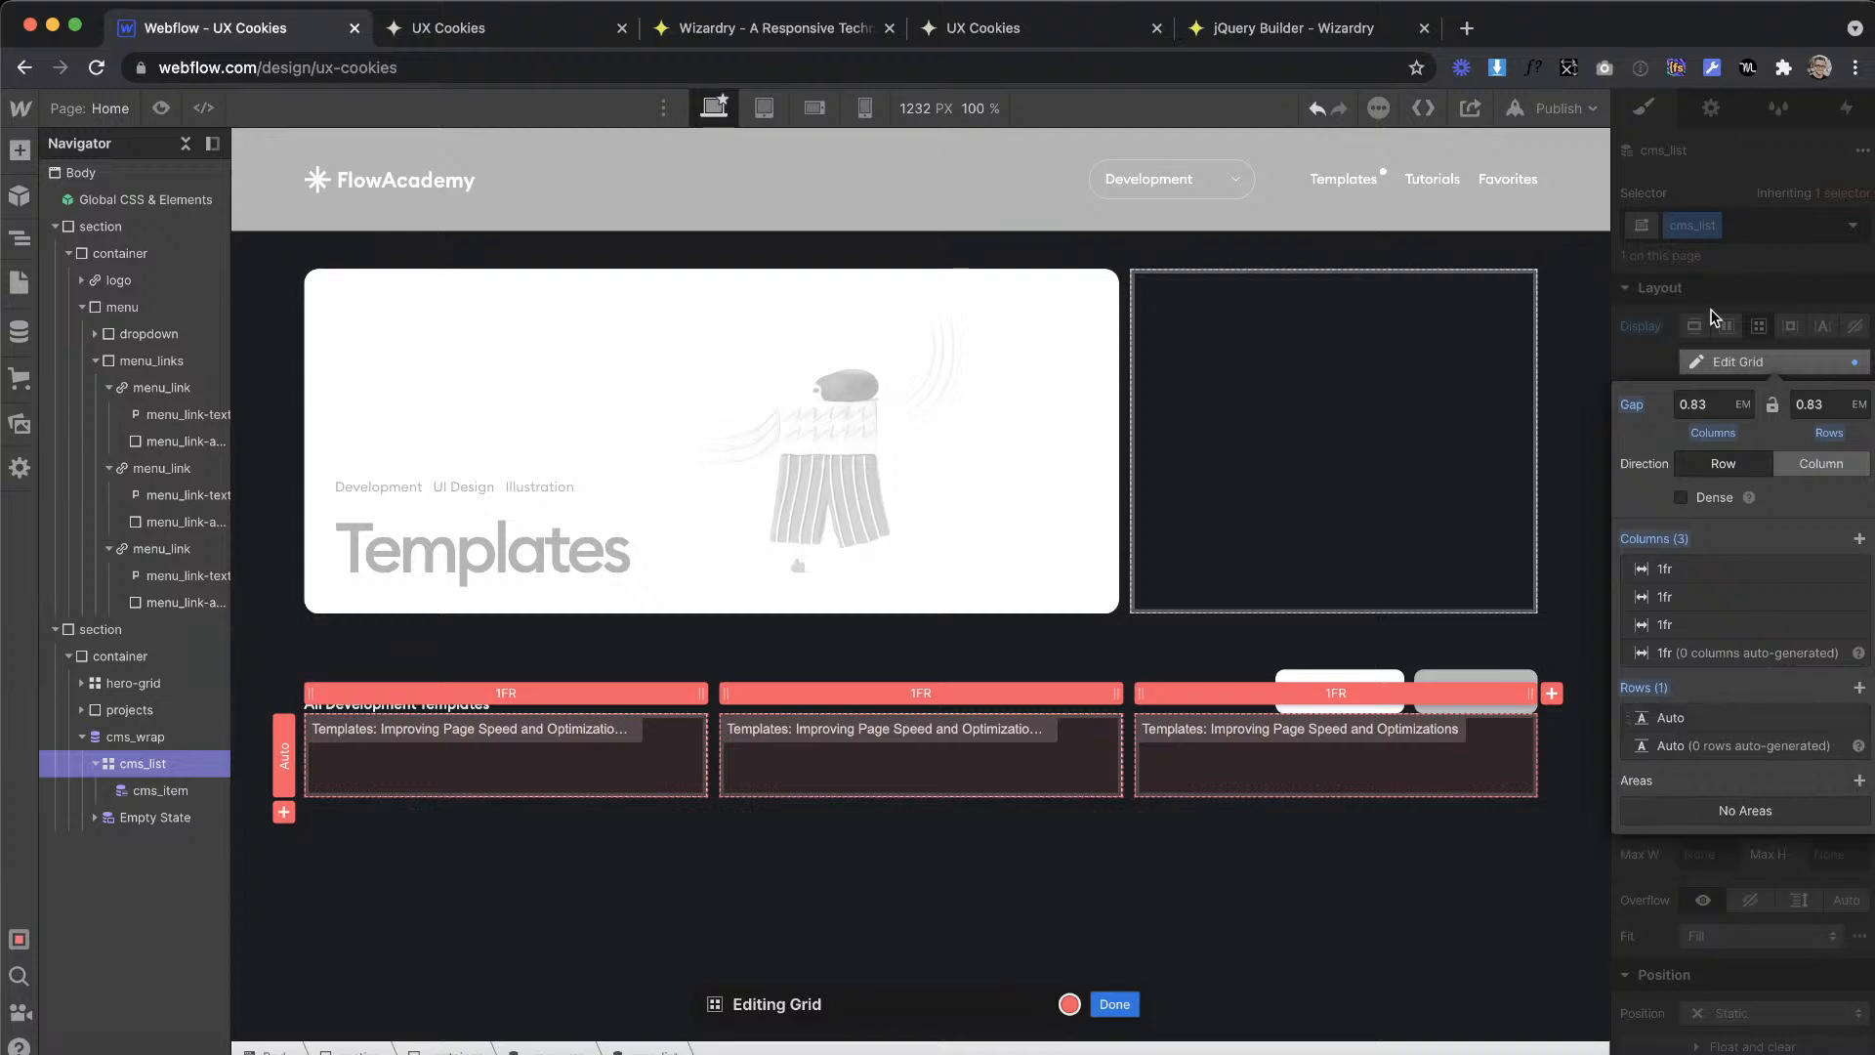
key("Escape")
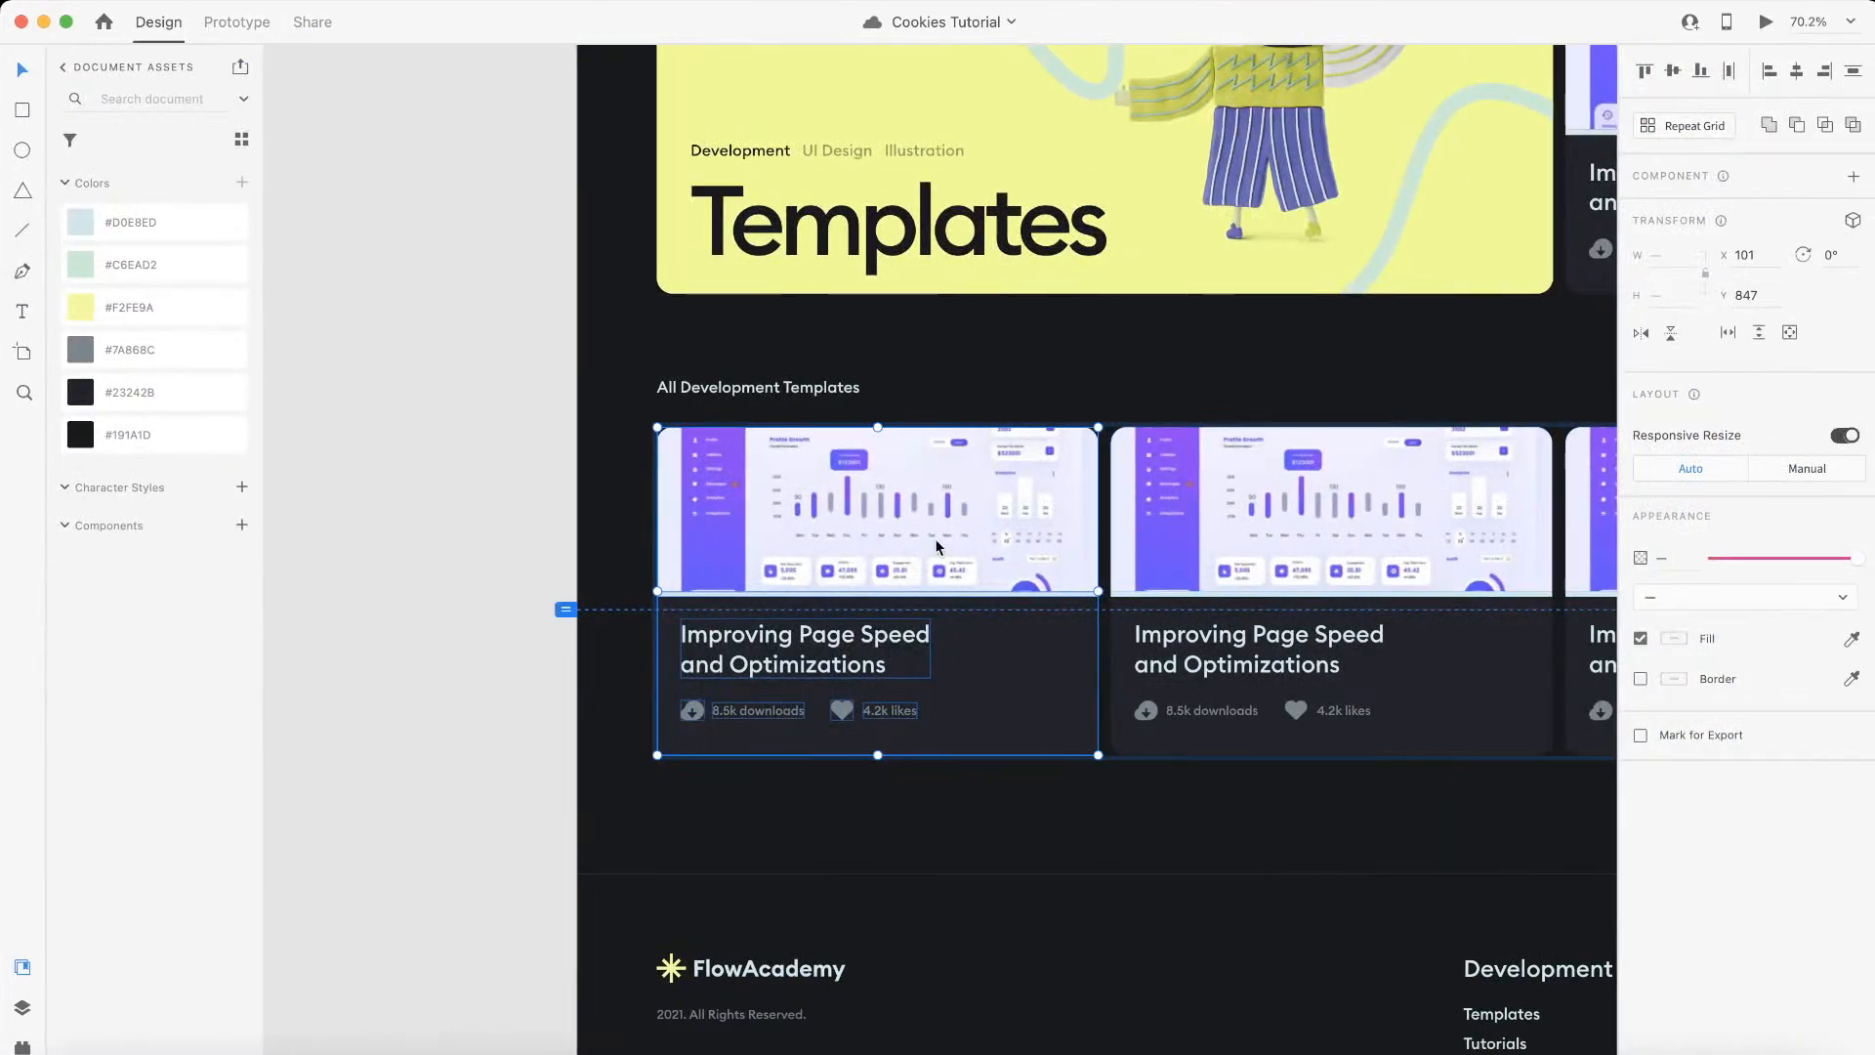
Step: Return to the Webflow page, add a div block inside cms_item and give it the class template_card
scroll(934, 537, "up", 3)
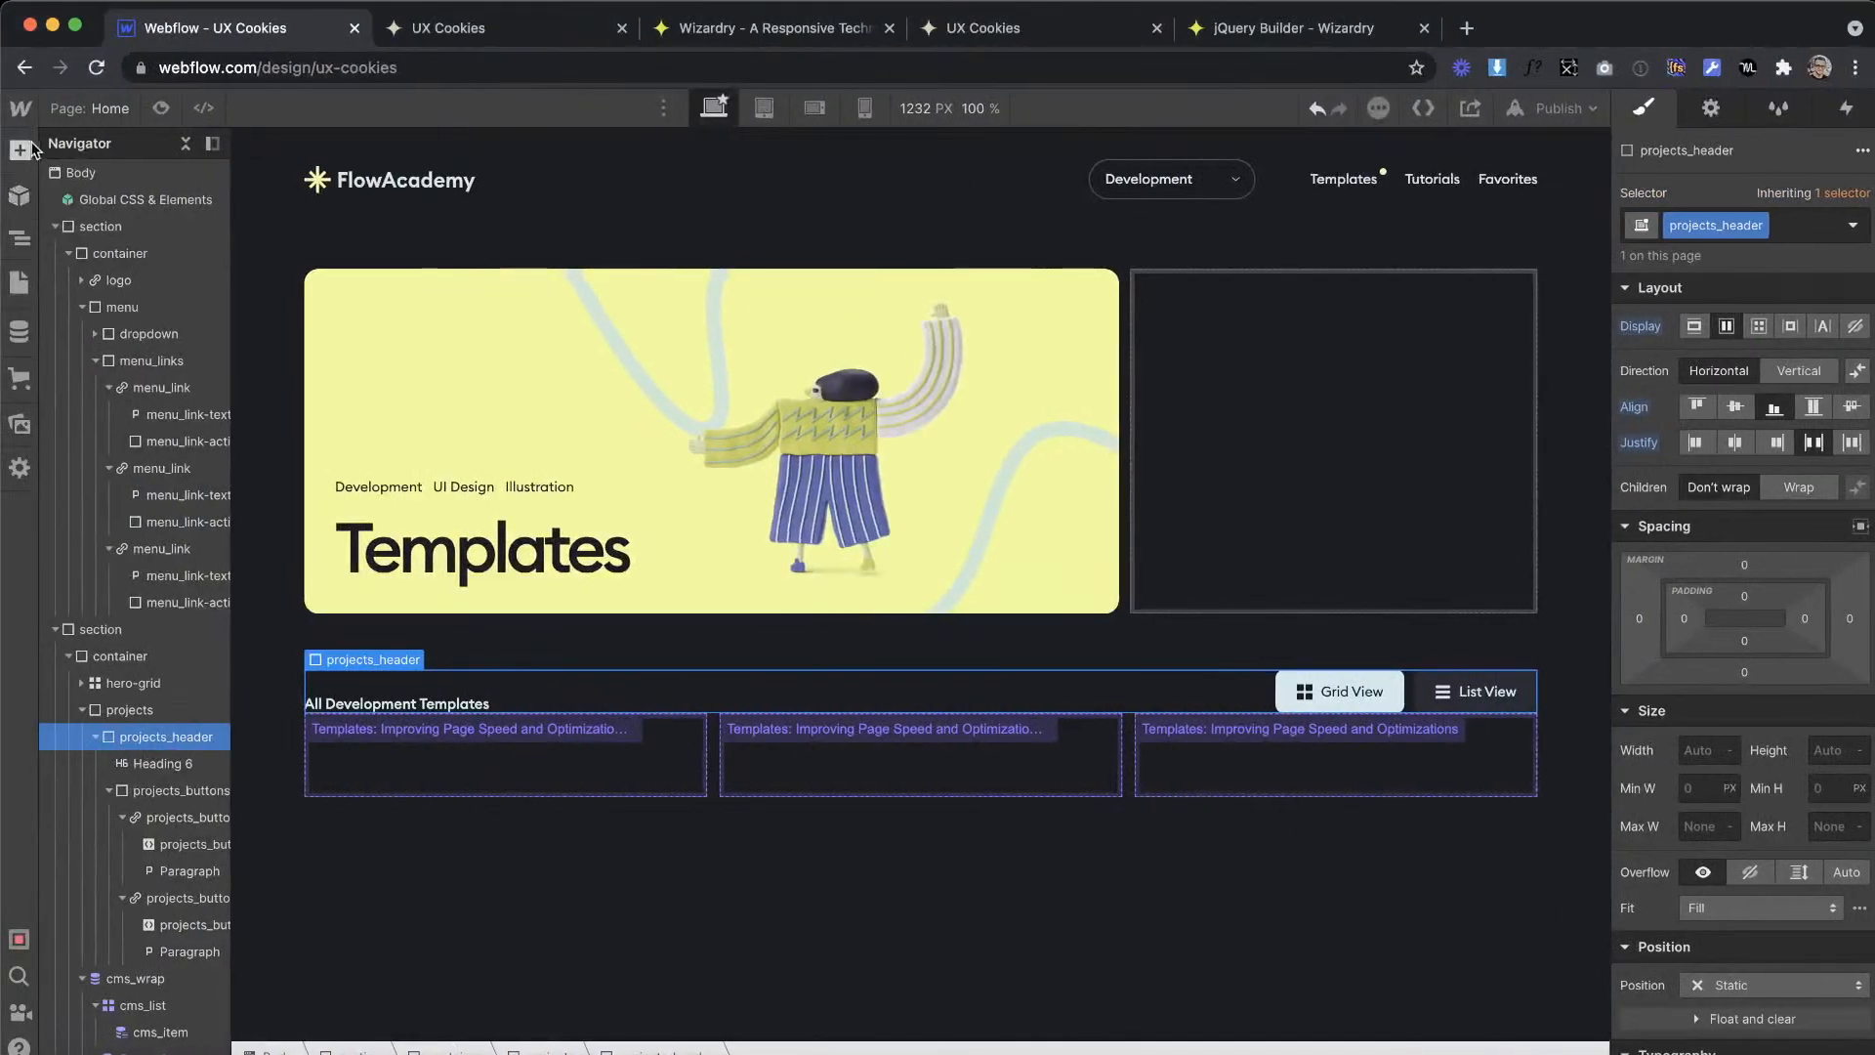
left_click(19, 149)
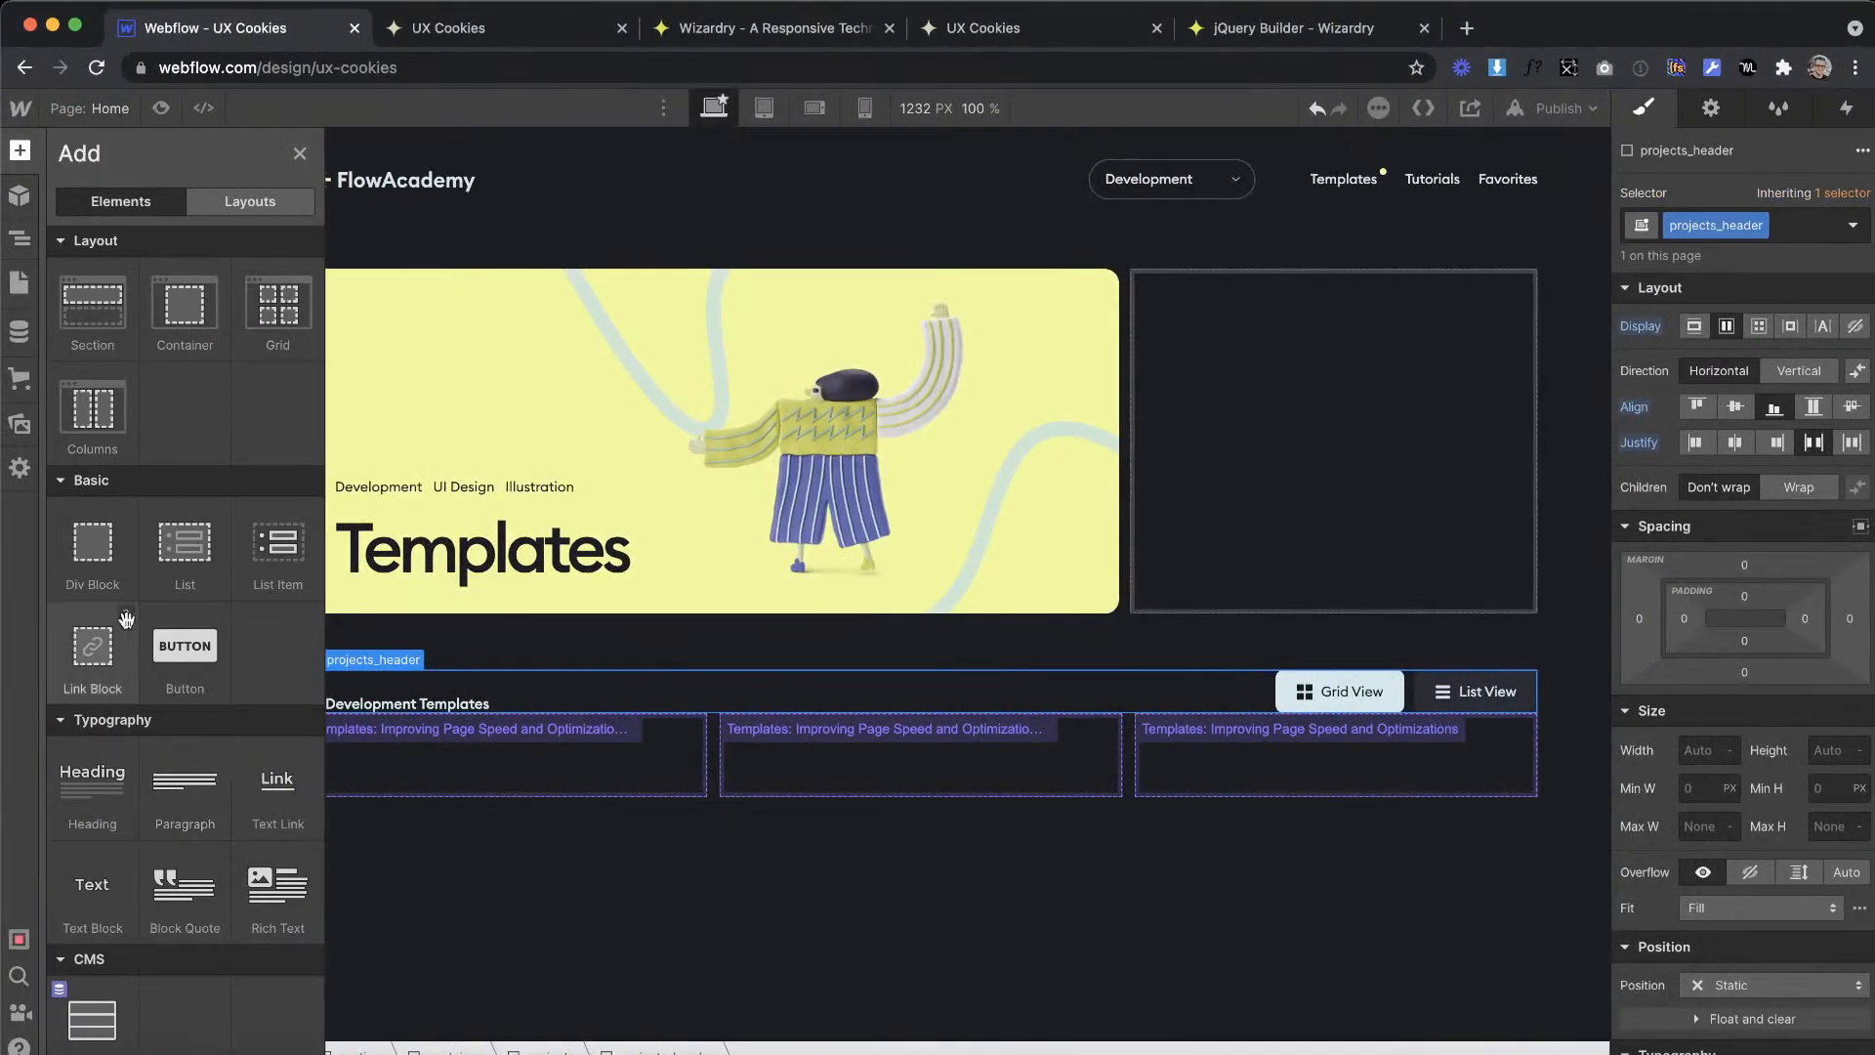
left_click_drag(455, 721, 402, 812)
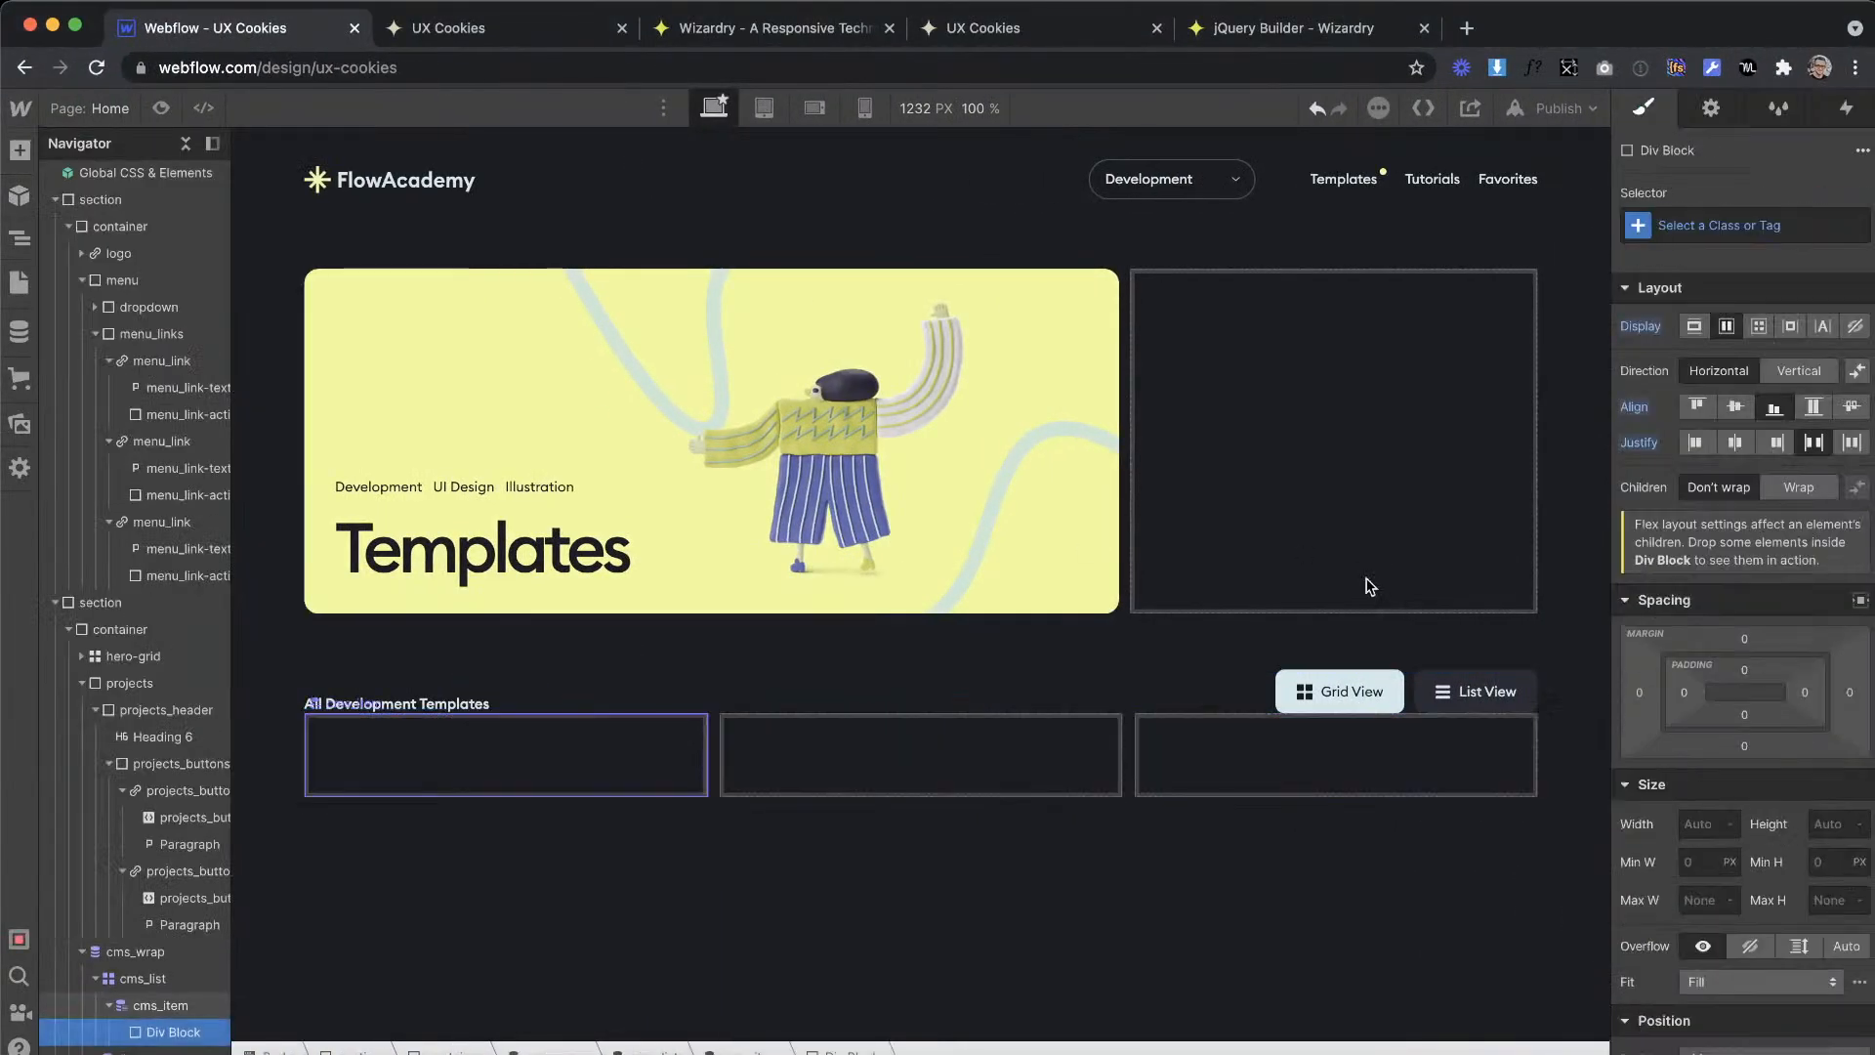
left_click(1697, 230)
type("template_card")
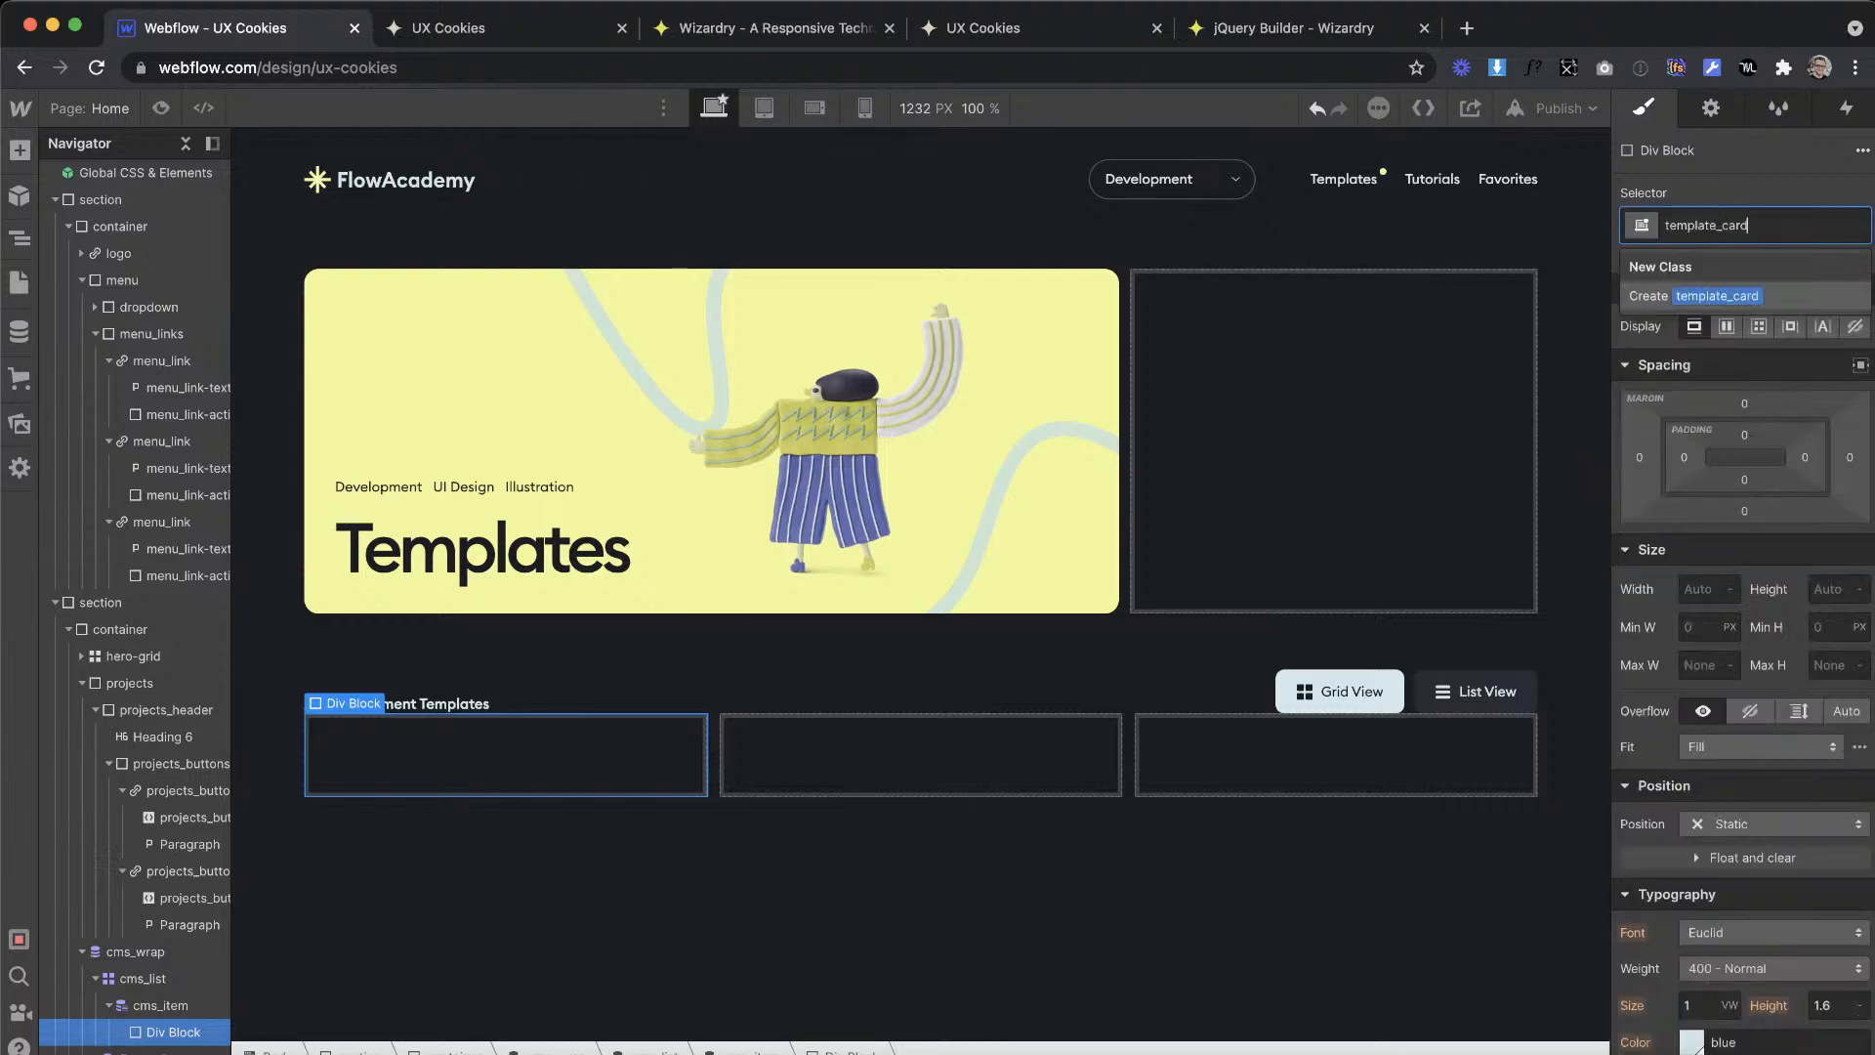
key("Return")
Step: Glance at the XD design and set template_card's background color to the Dark Grey swatch
key("ctrl+Right")
key("ctrl+Left")
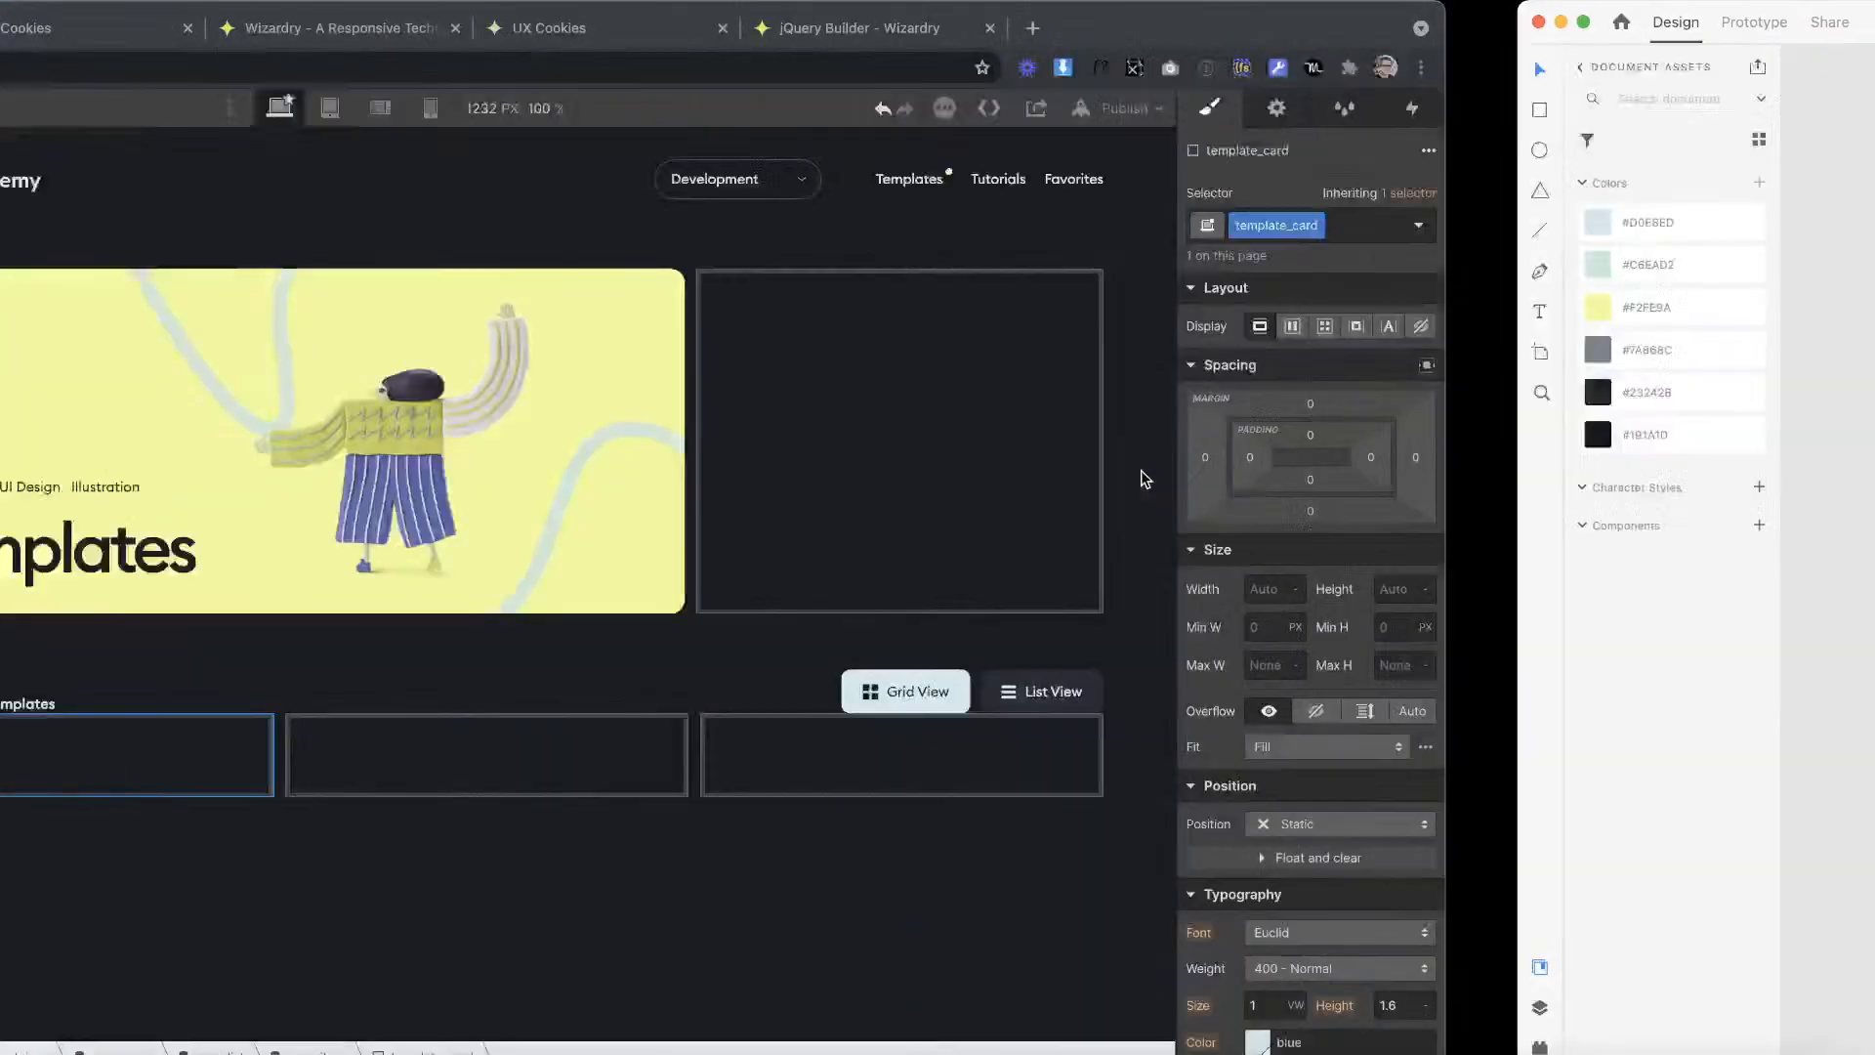
scroll(1694, 814, "down", 6)
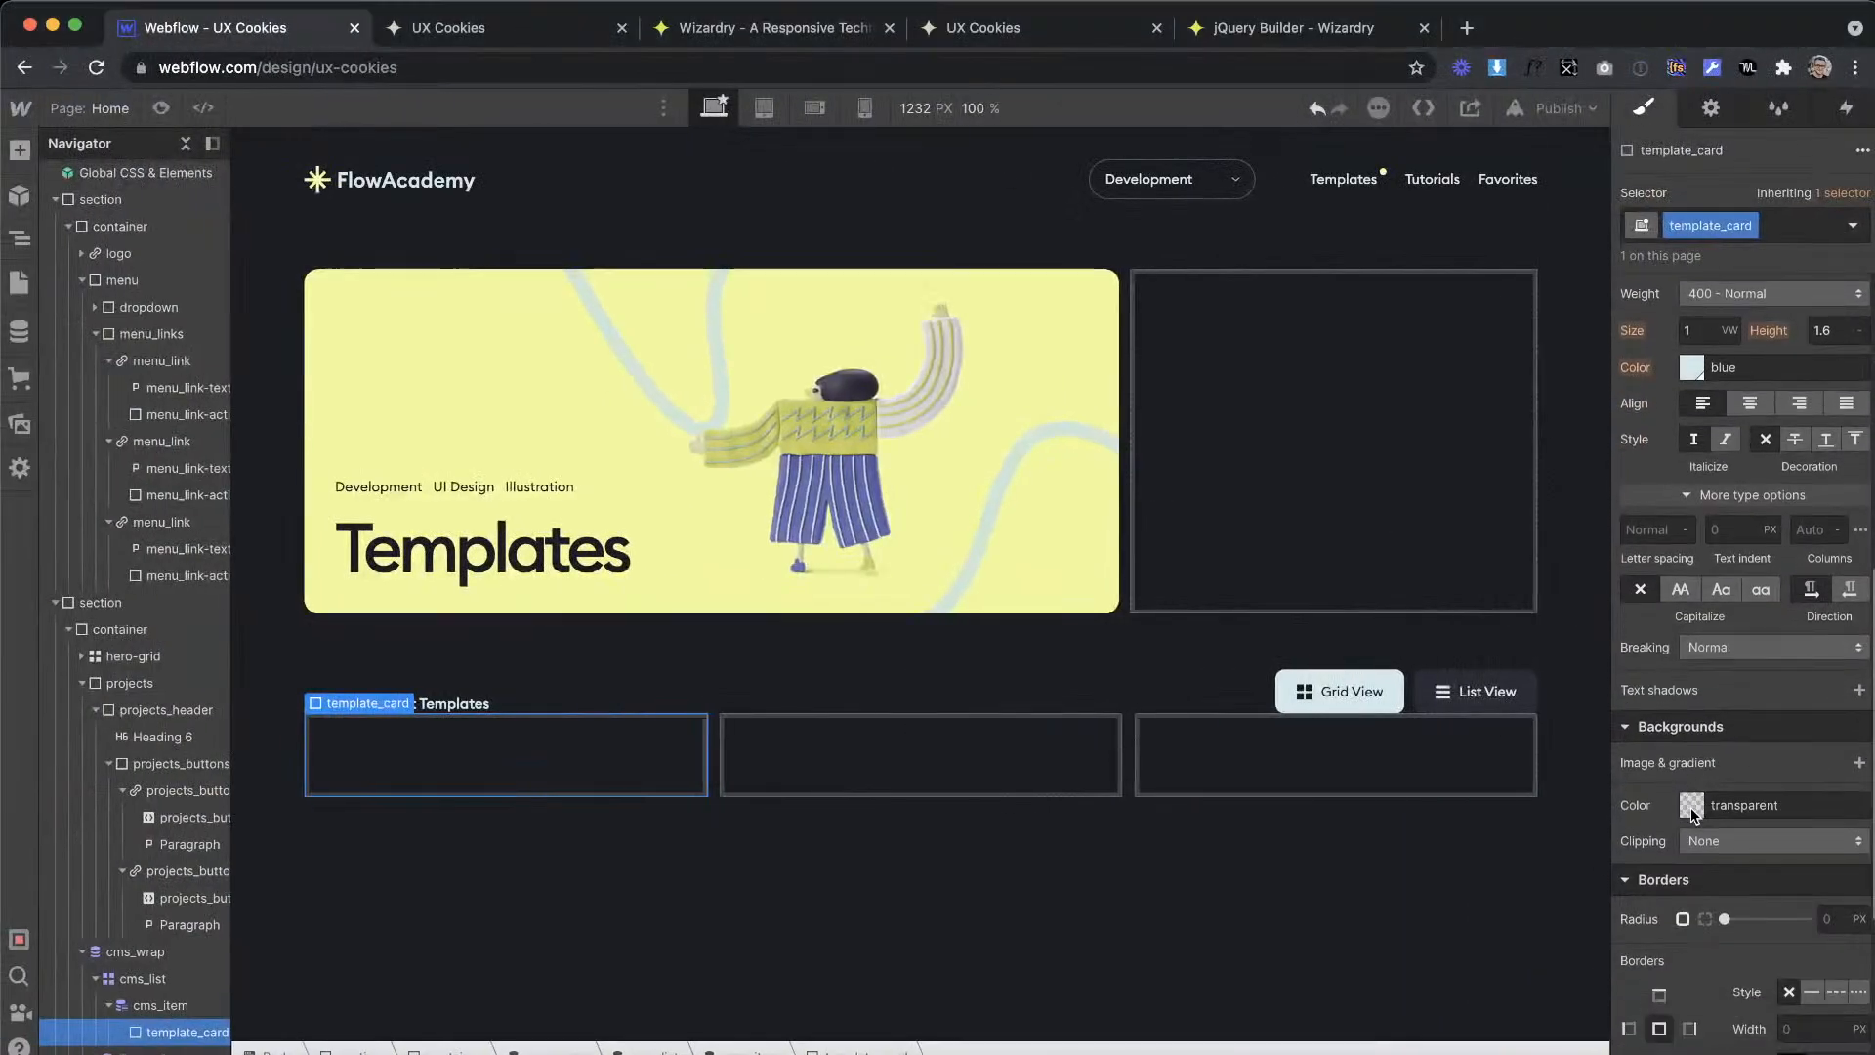
left_click(1692, 807)
left_click(1697, 763)
Step: Switch to the XD design and select the first card's background shape to inspect its corner radius
key("ctrl+Right")
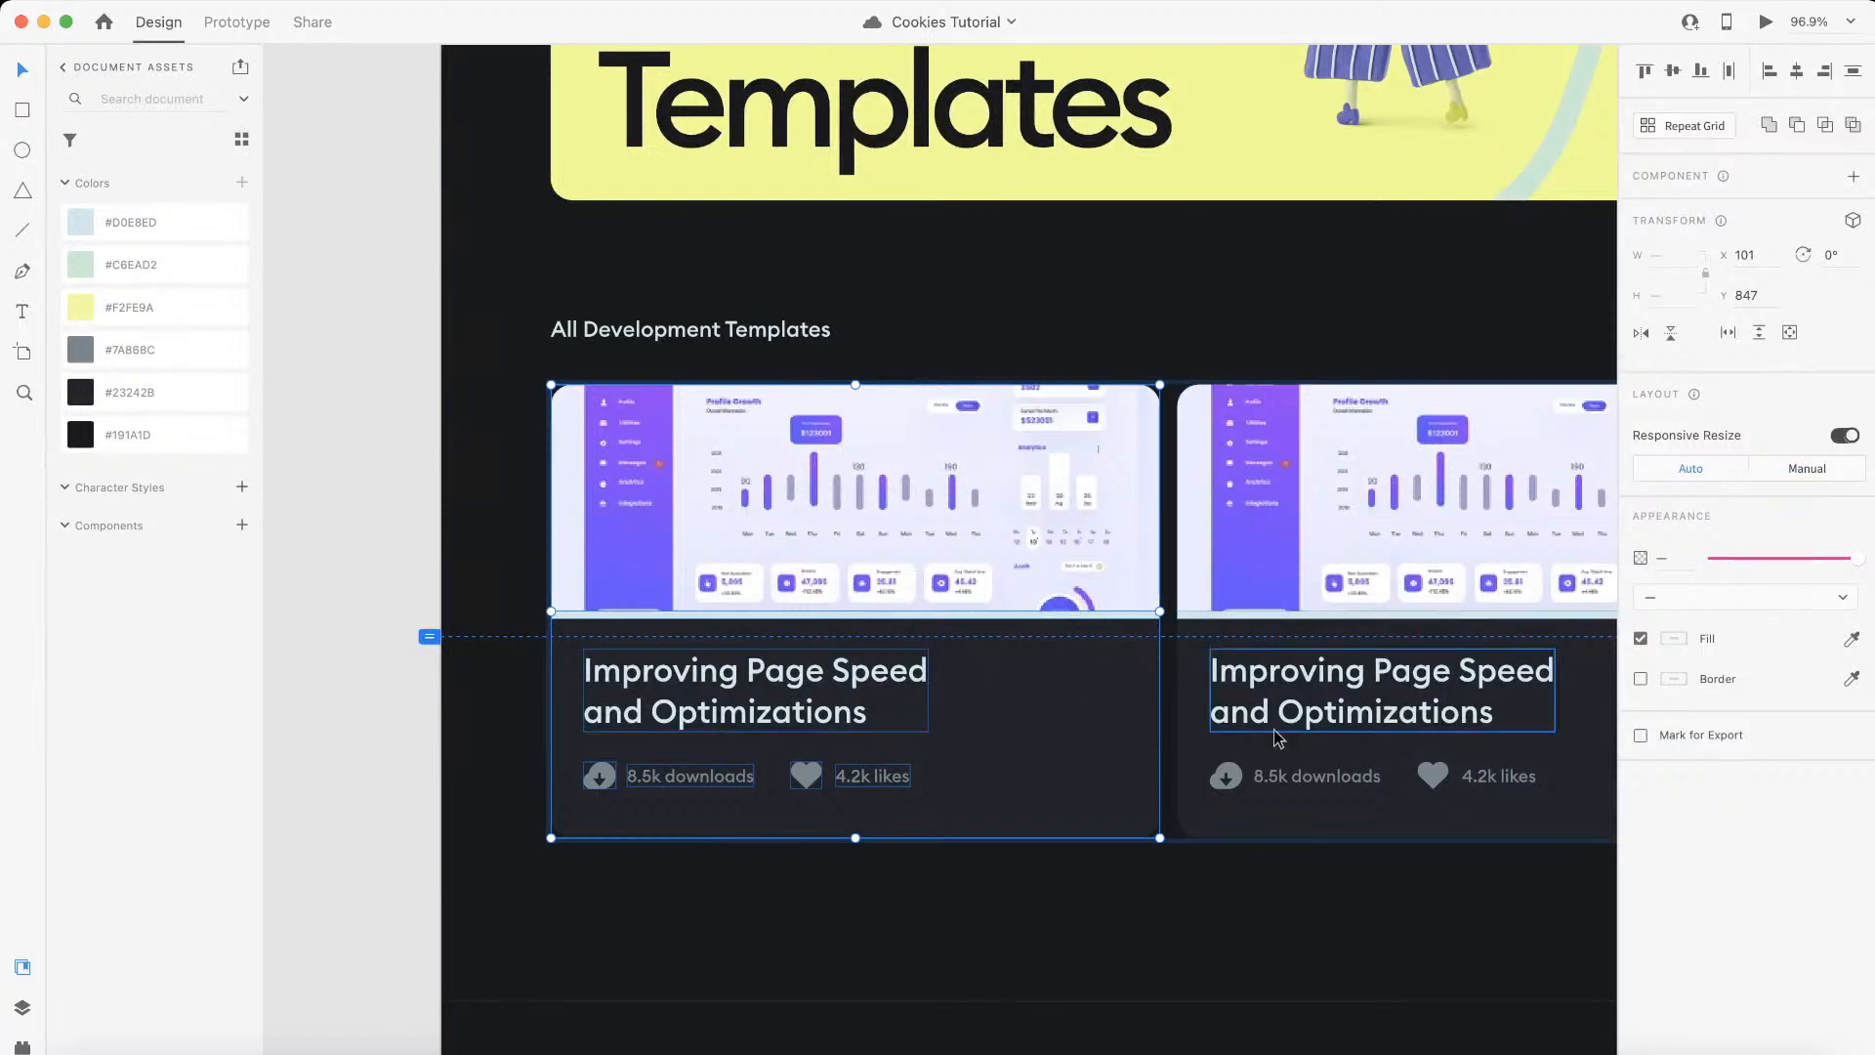
double_click(1130, 771)
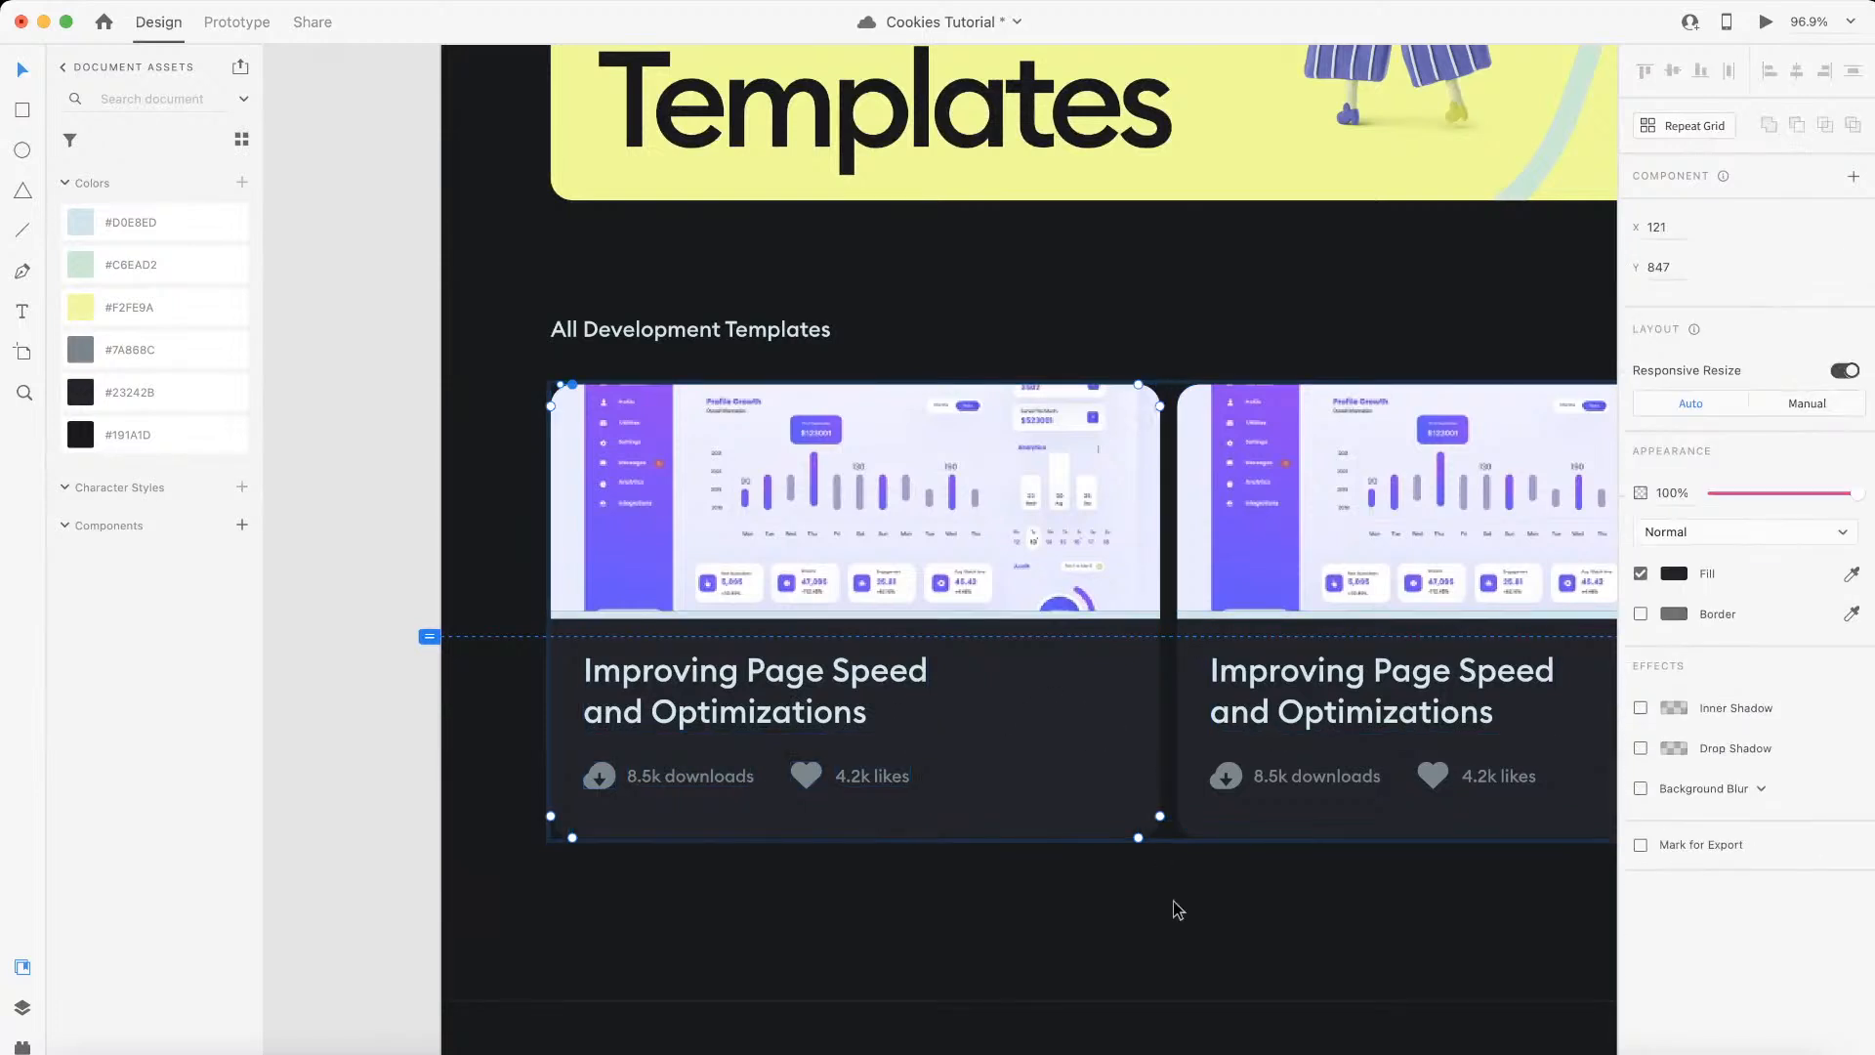
left_click(1084, 784)
Step: Convert 20 px to EMs in the Wizardry converter and set template_card's border radius to 1.04 em in Webflow
key("ctrl+Left")
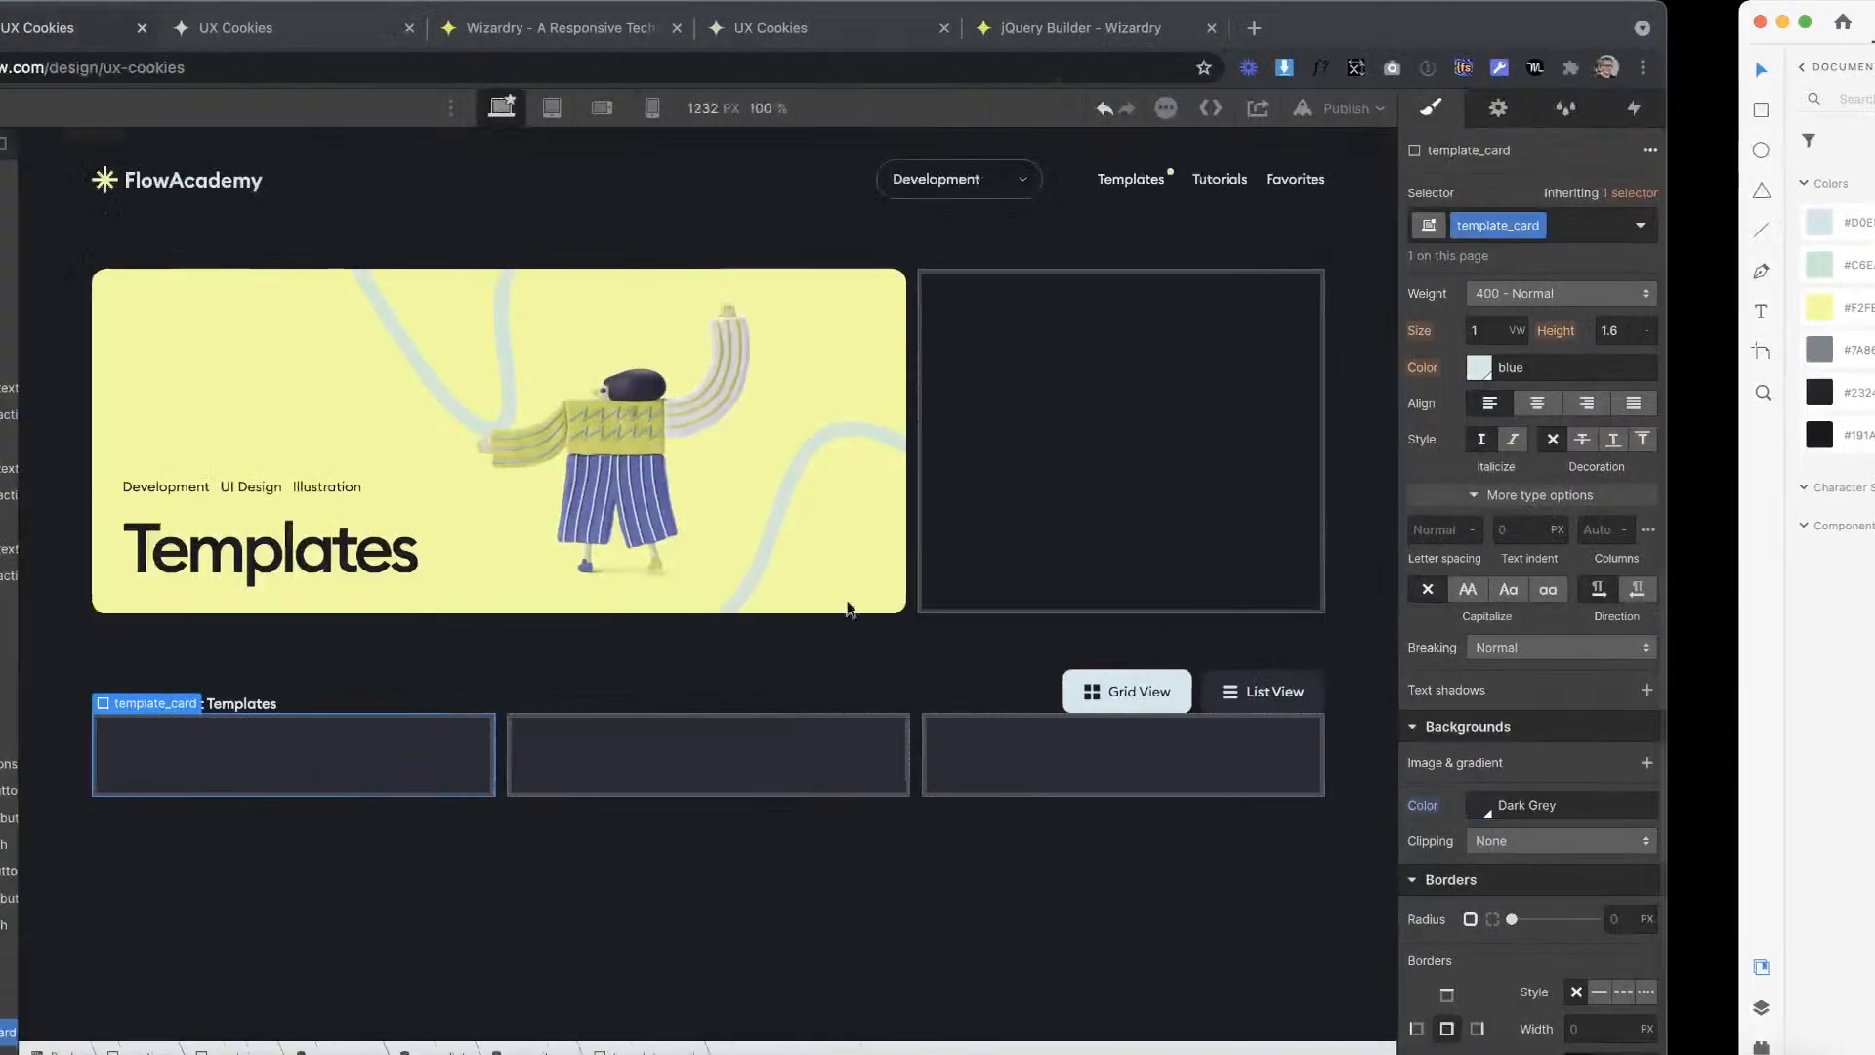
left_click(669, 29)
left_click_drag(533, 789, 324, 754)
type("20")
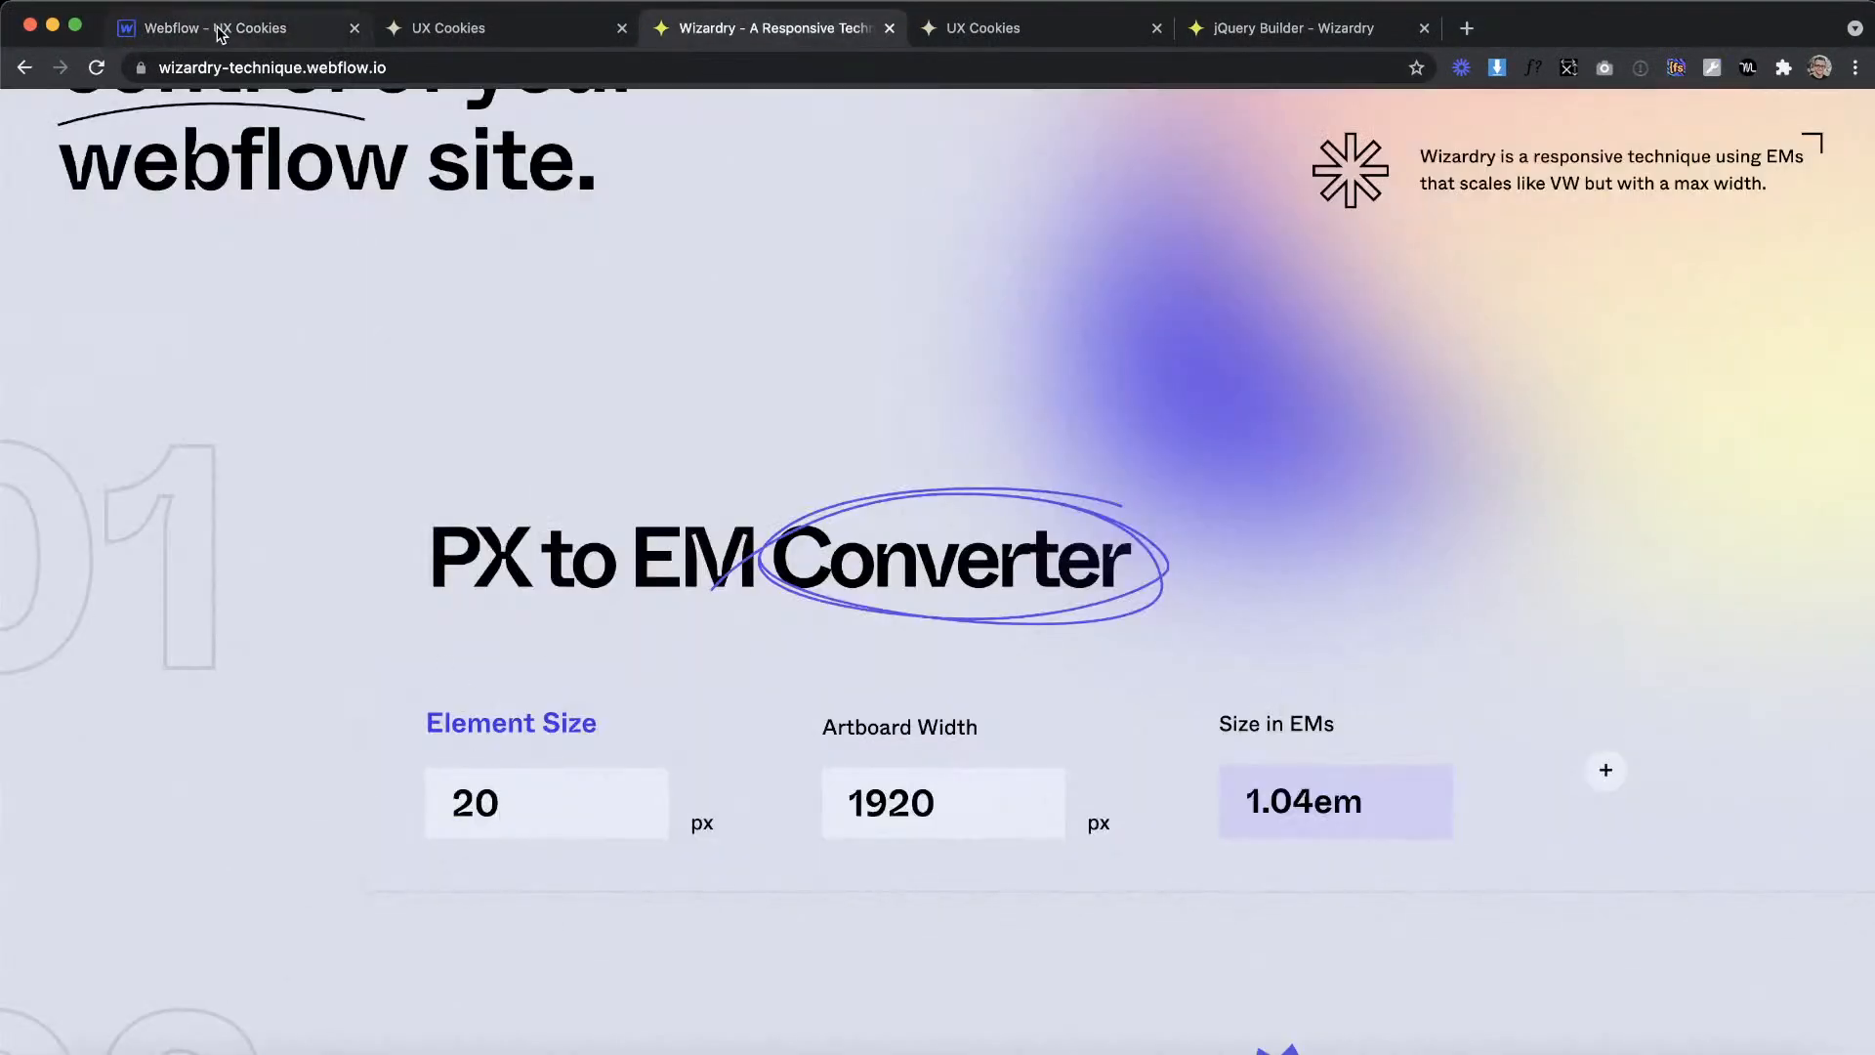
left_click(220, 35)
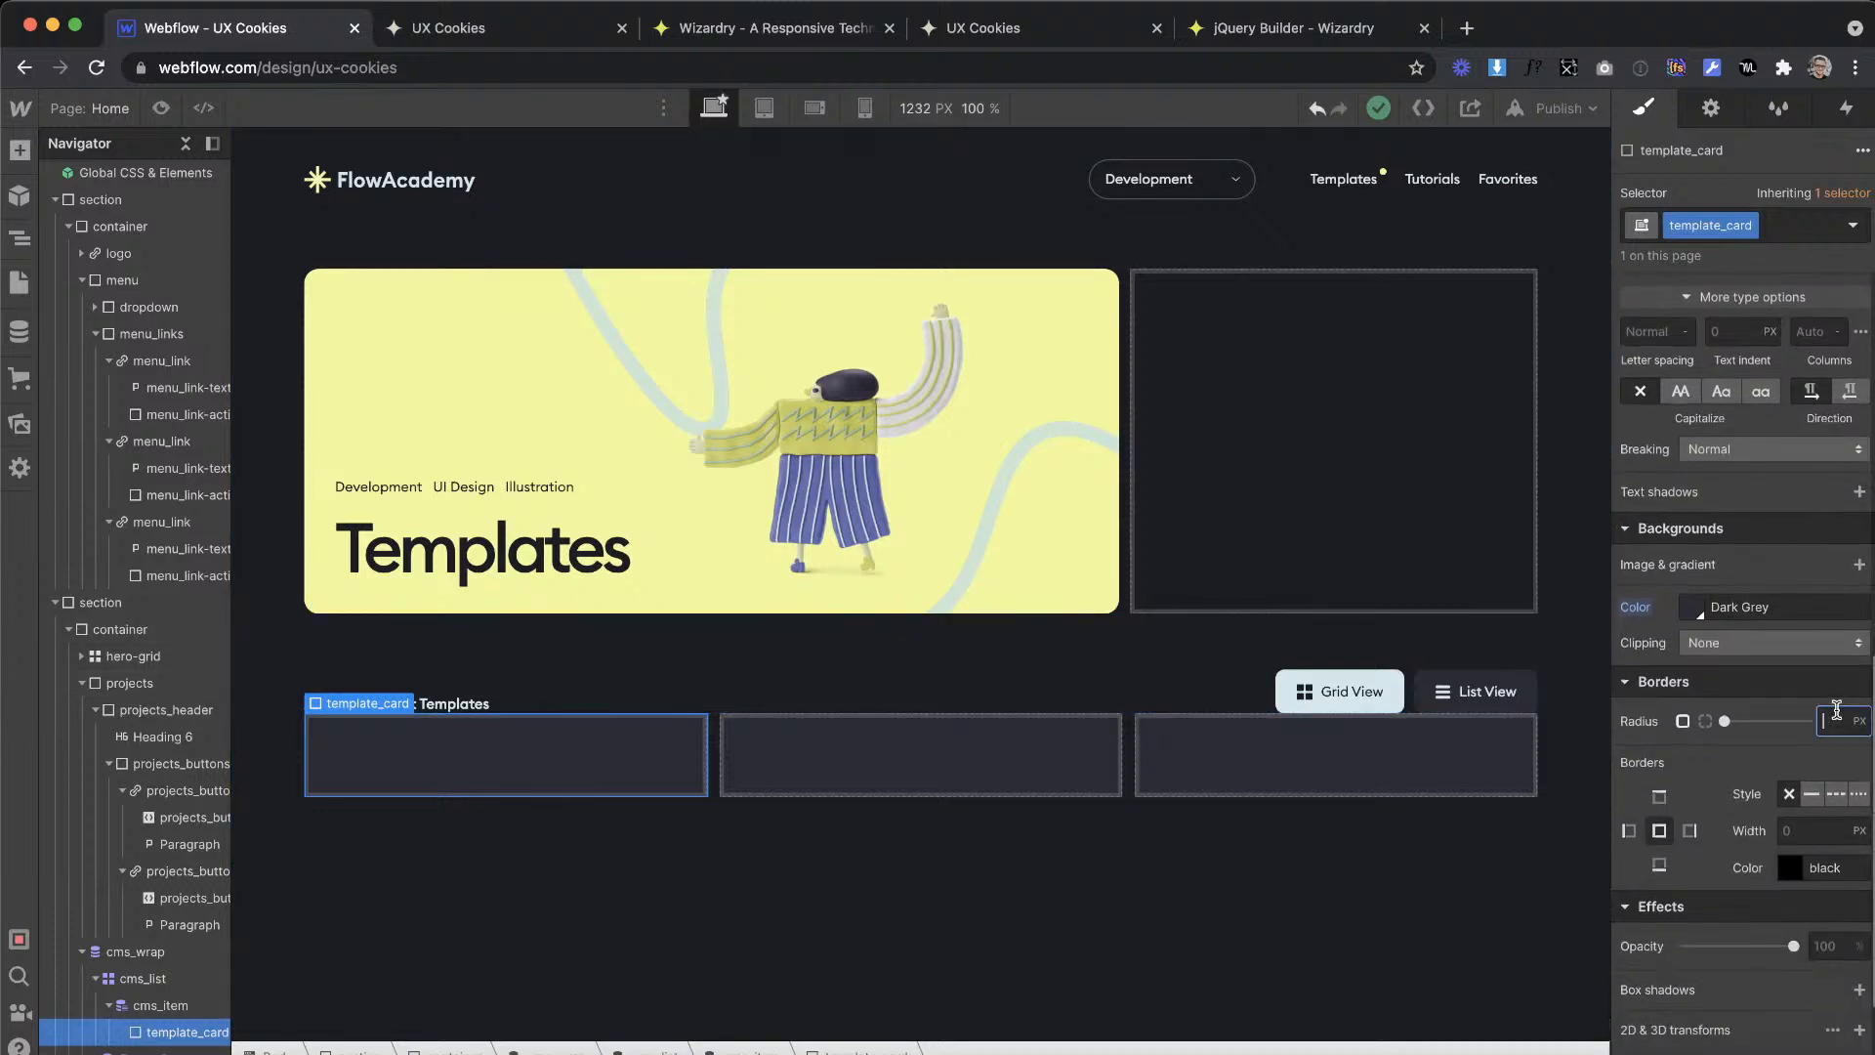
key("Return")
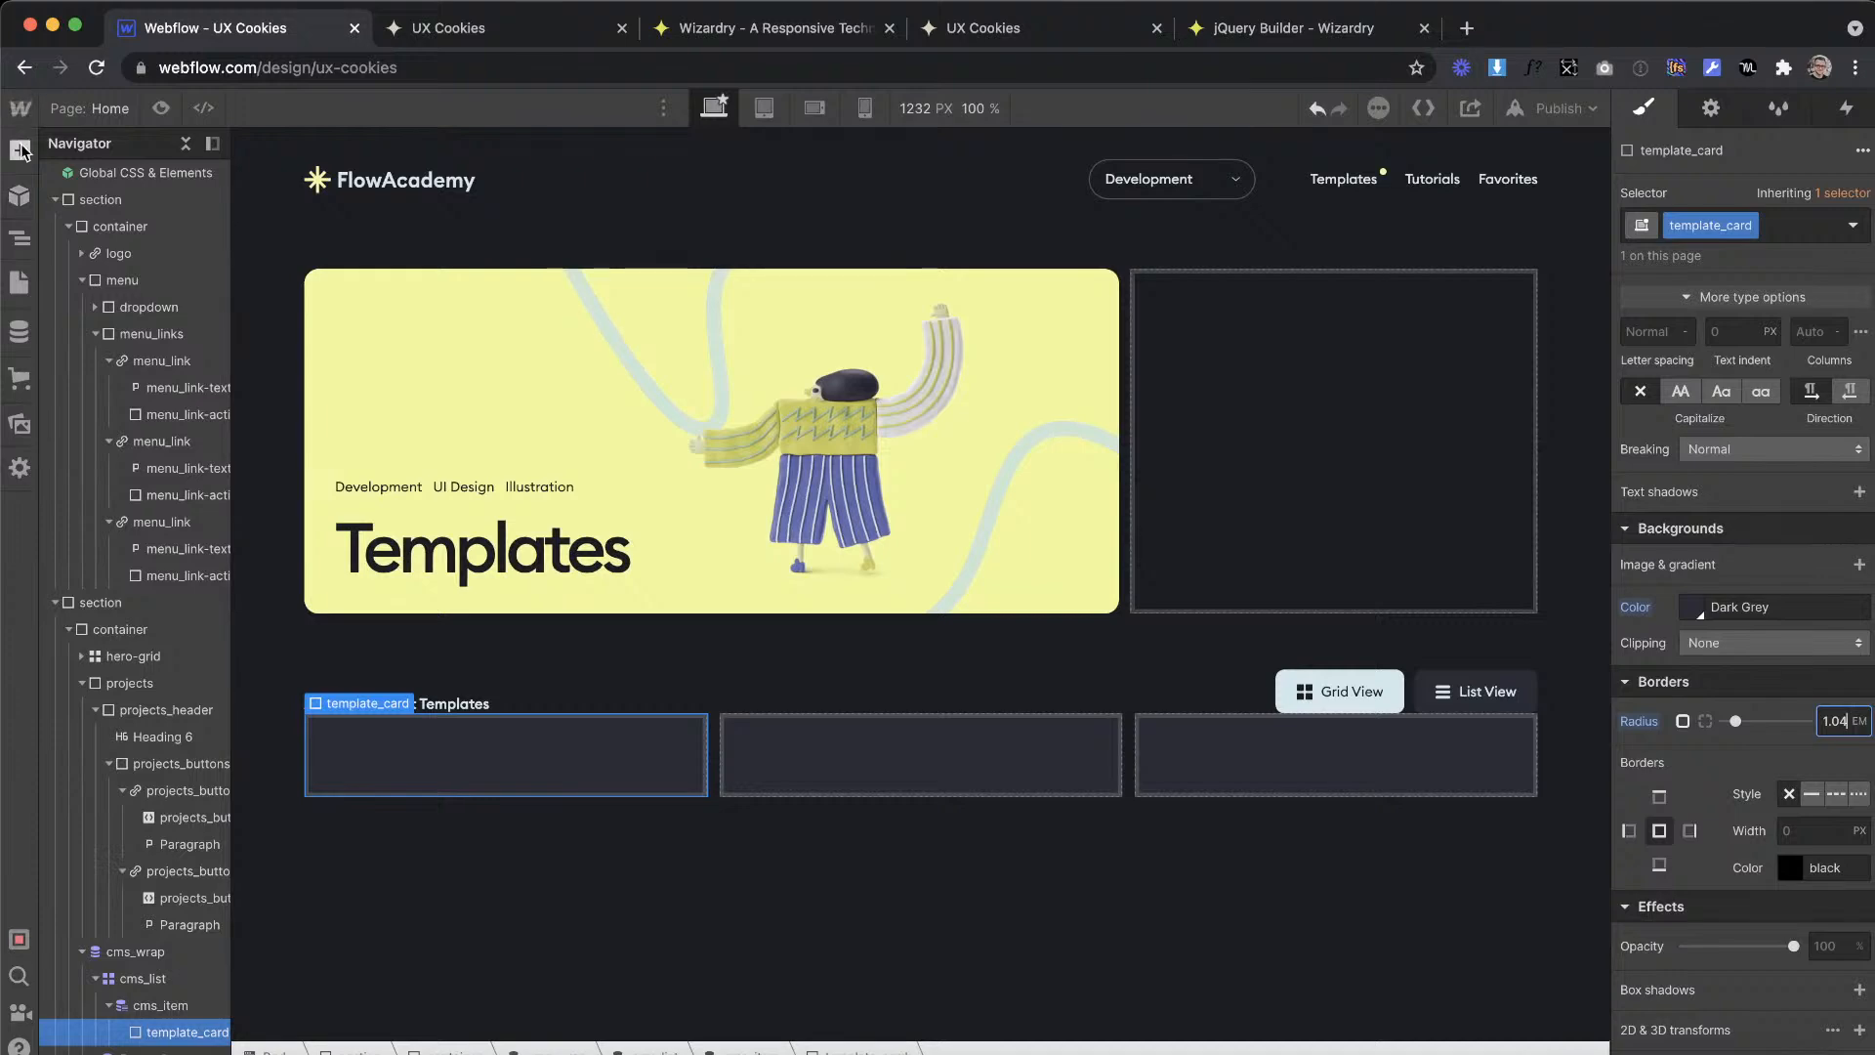
Step: Add an image inside template_card and bind its source to the Image field of the Templates collection
left_click(19, 148)
scroll(92, 417, "down", 10)
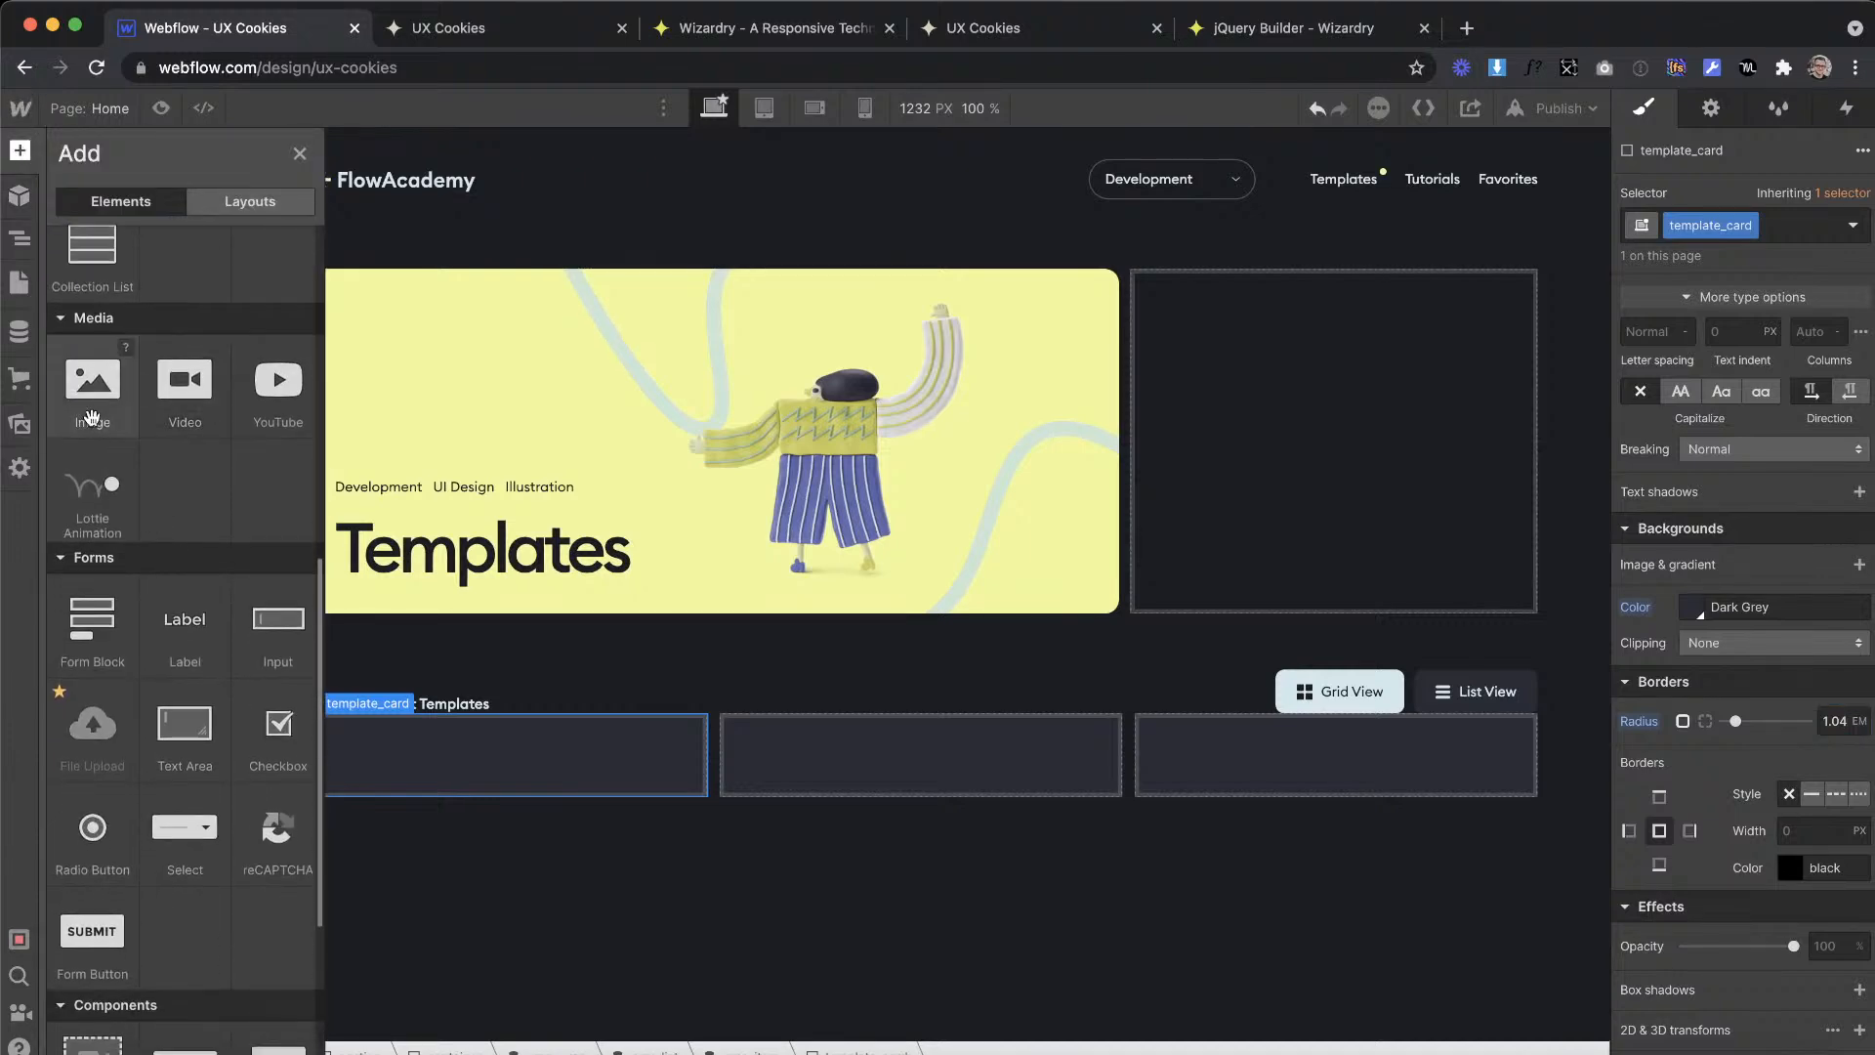
left_click_drag(352, 758, 478, 752)
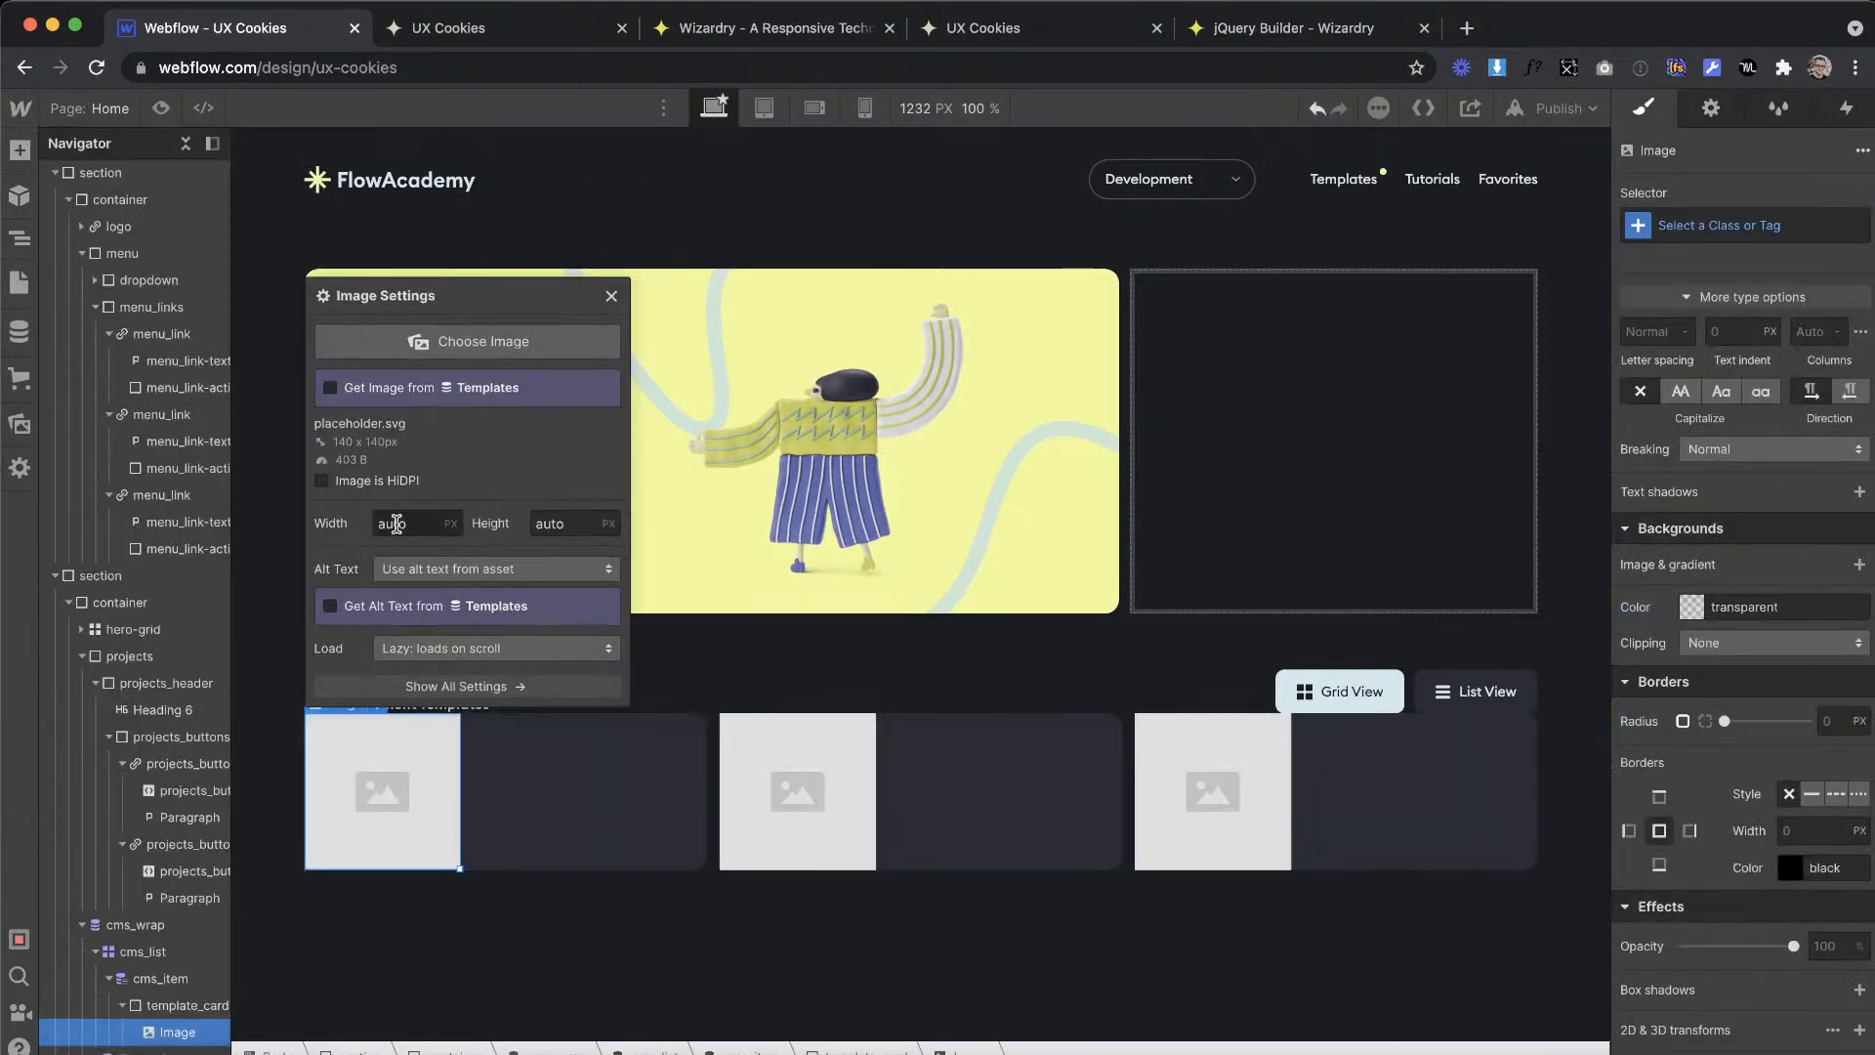
left_click(392, 392)
left_click(396, 414)
left_click(398, 460)
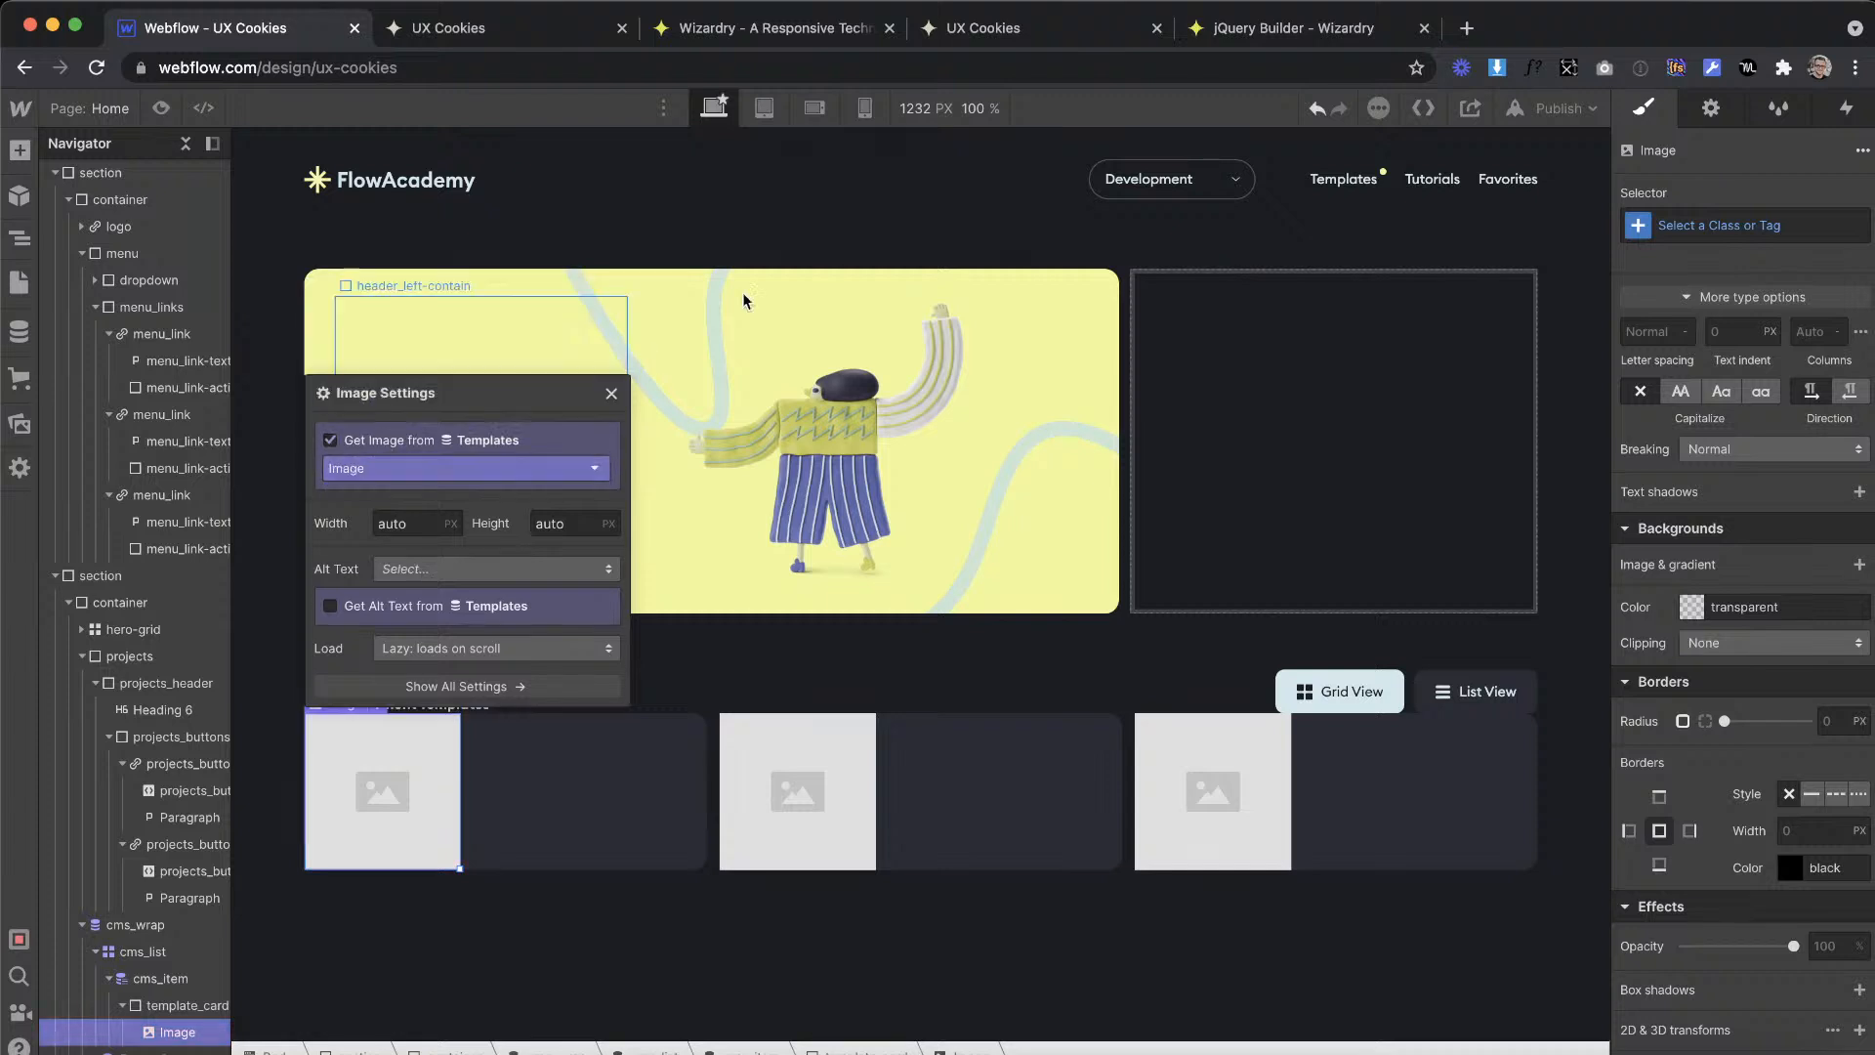
left_click(605, 394)
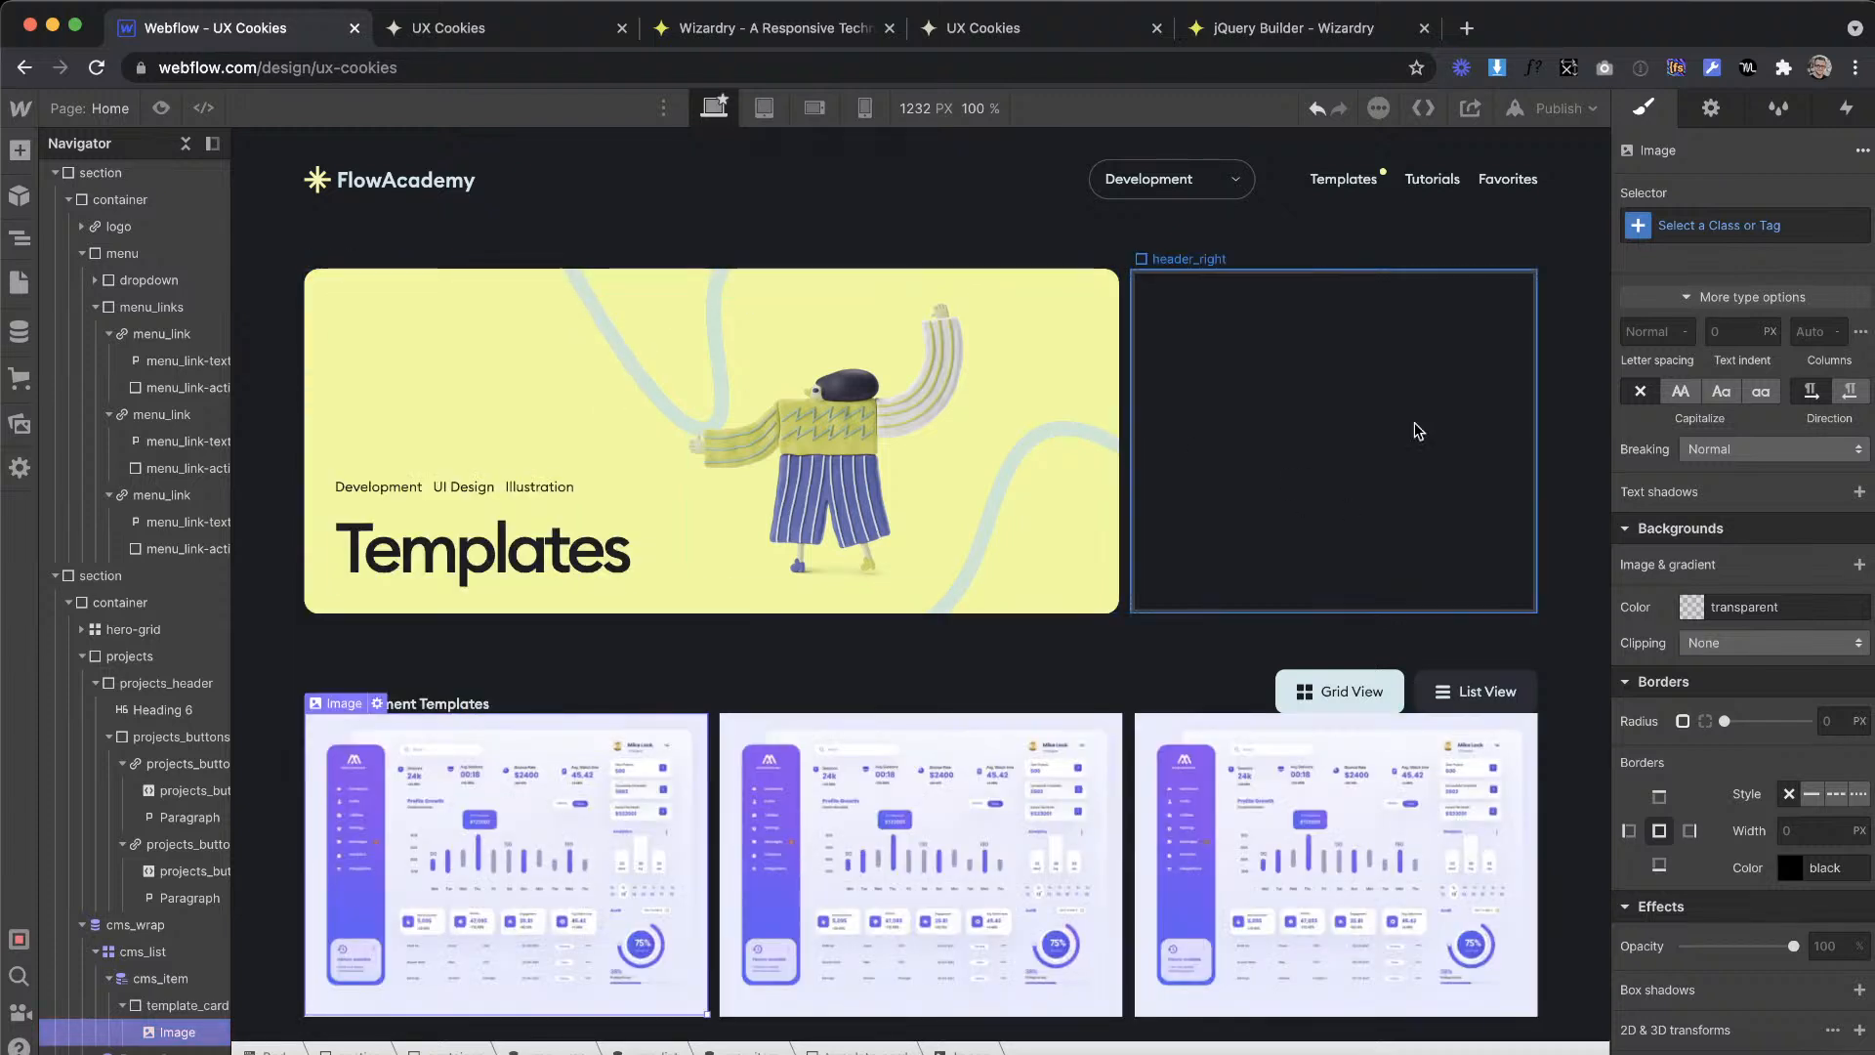
Step: Give the card image the class template_img
left_click(1697, 228)
type("1.04em")
key("BackSpace")
key("BackSpace")
key("BackSpace")
key("BackSpace")
key("BackSpace")
key("BackSpace")
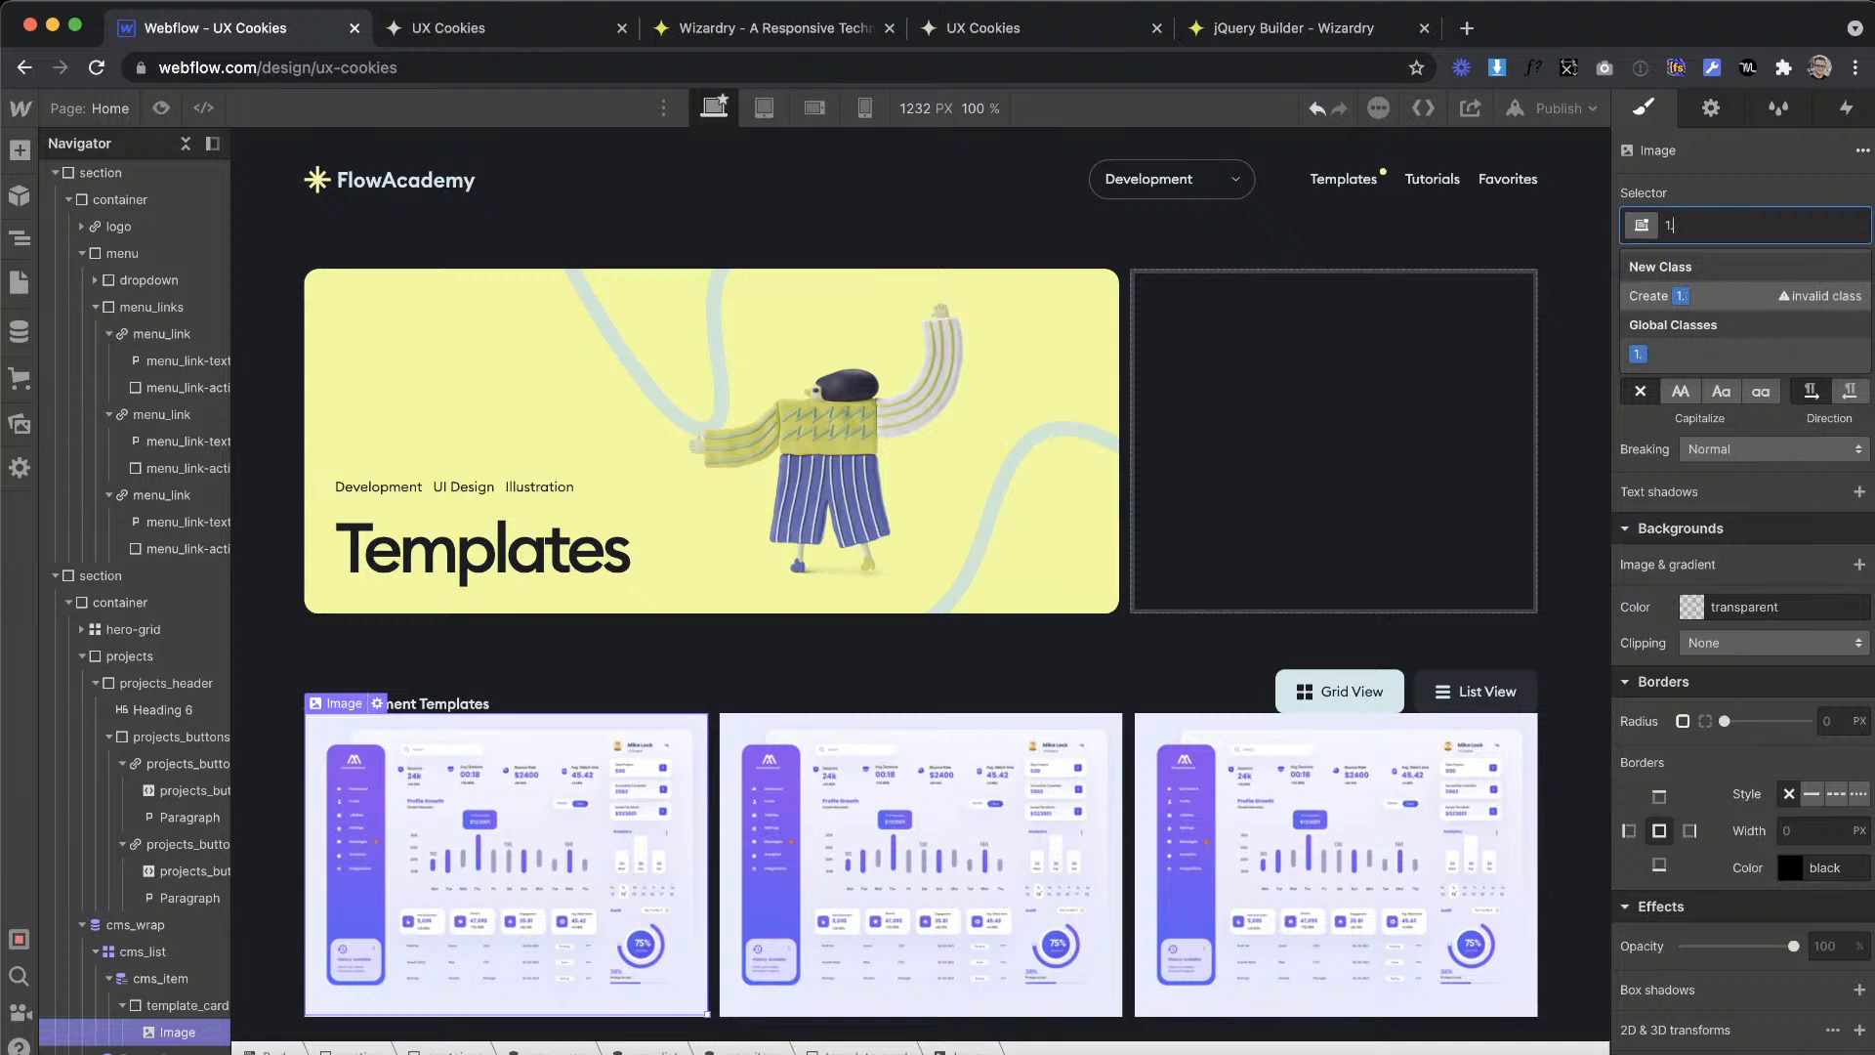
type("template_img")
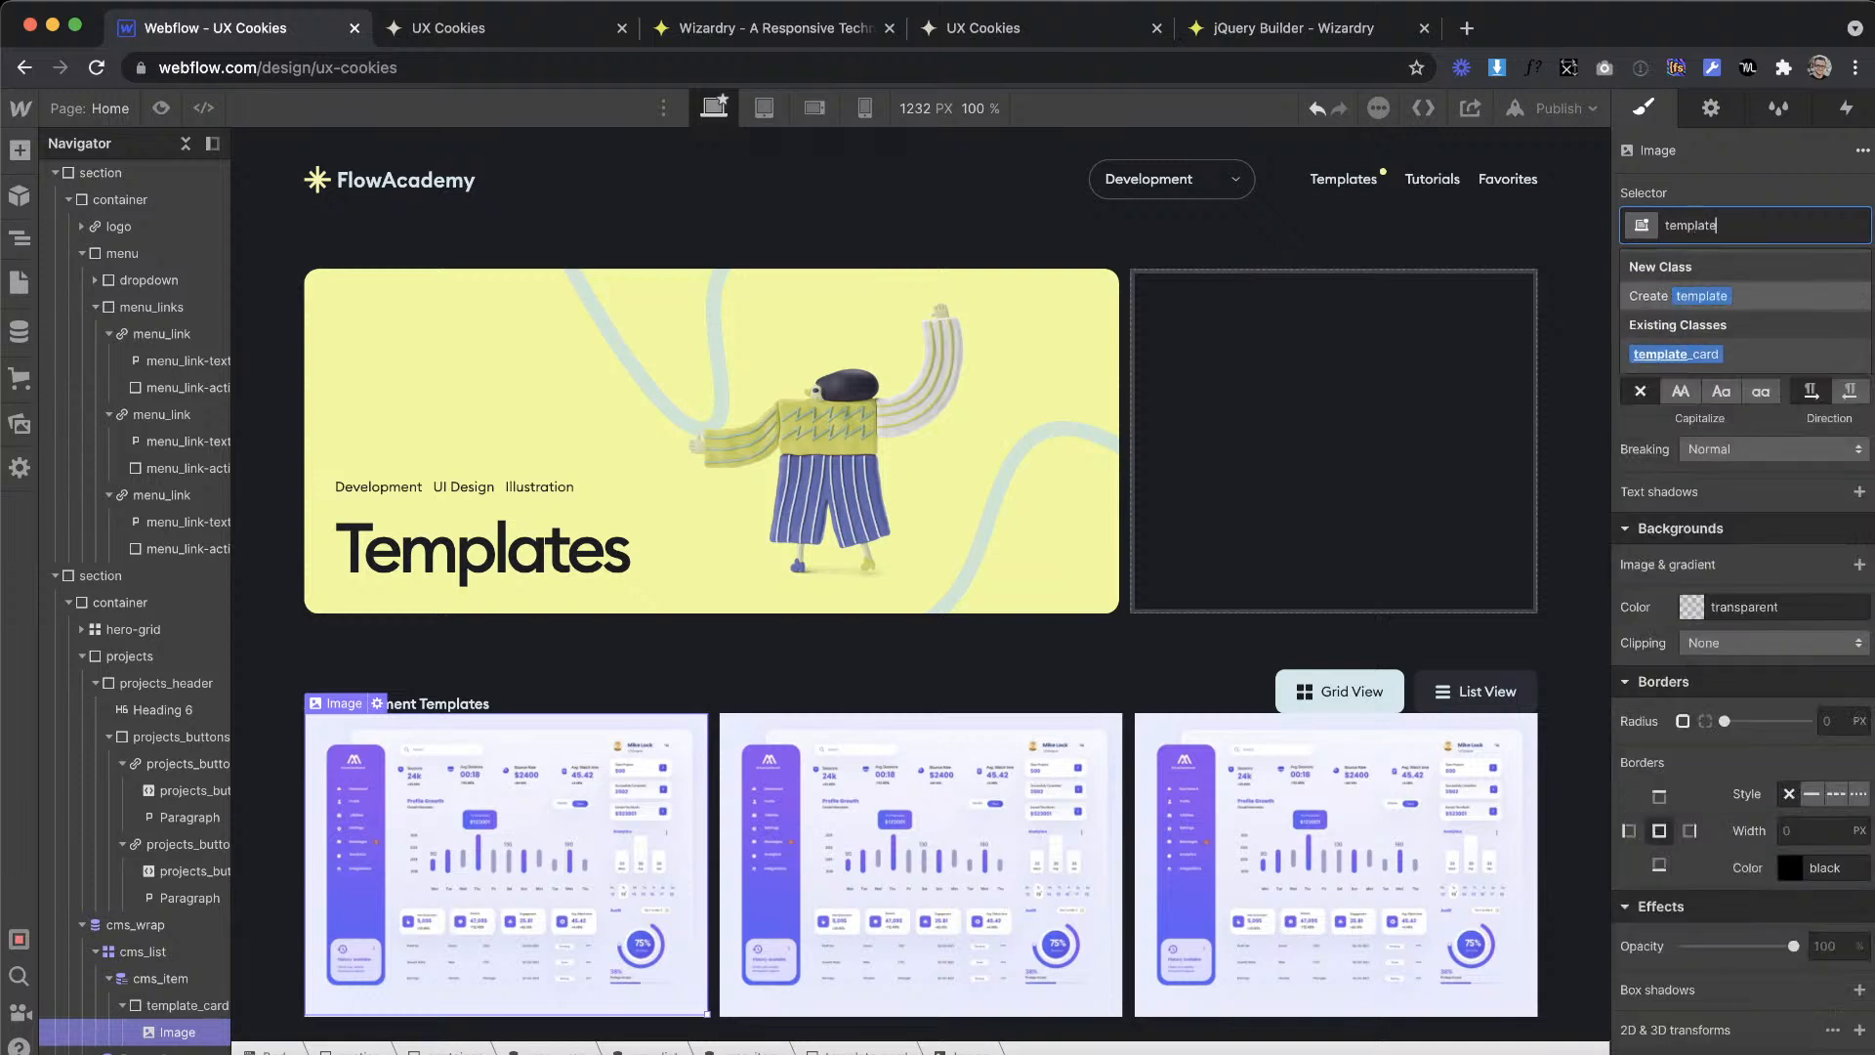
key("Return")
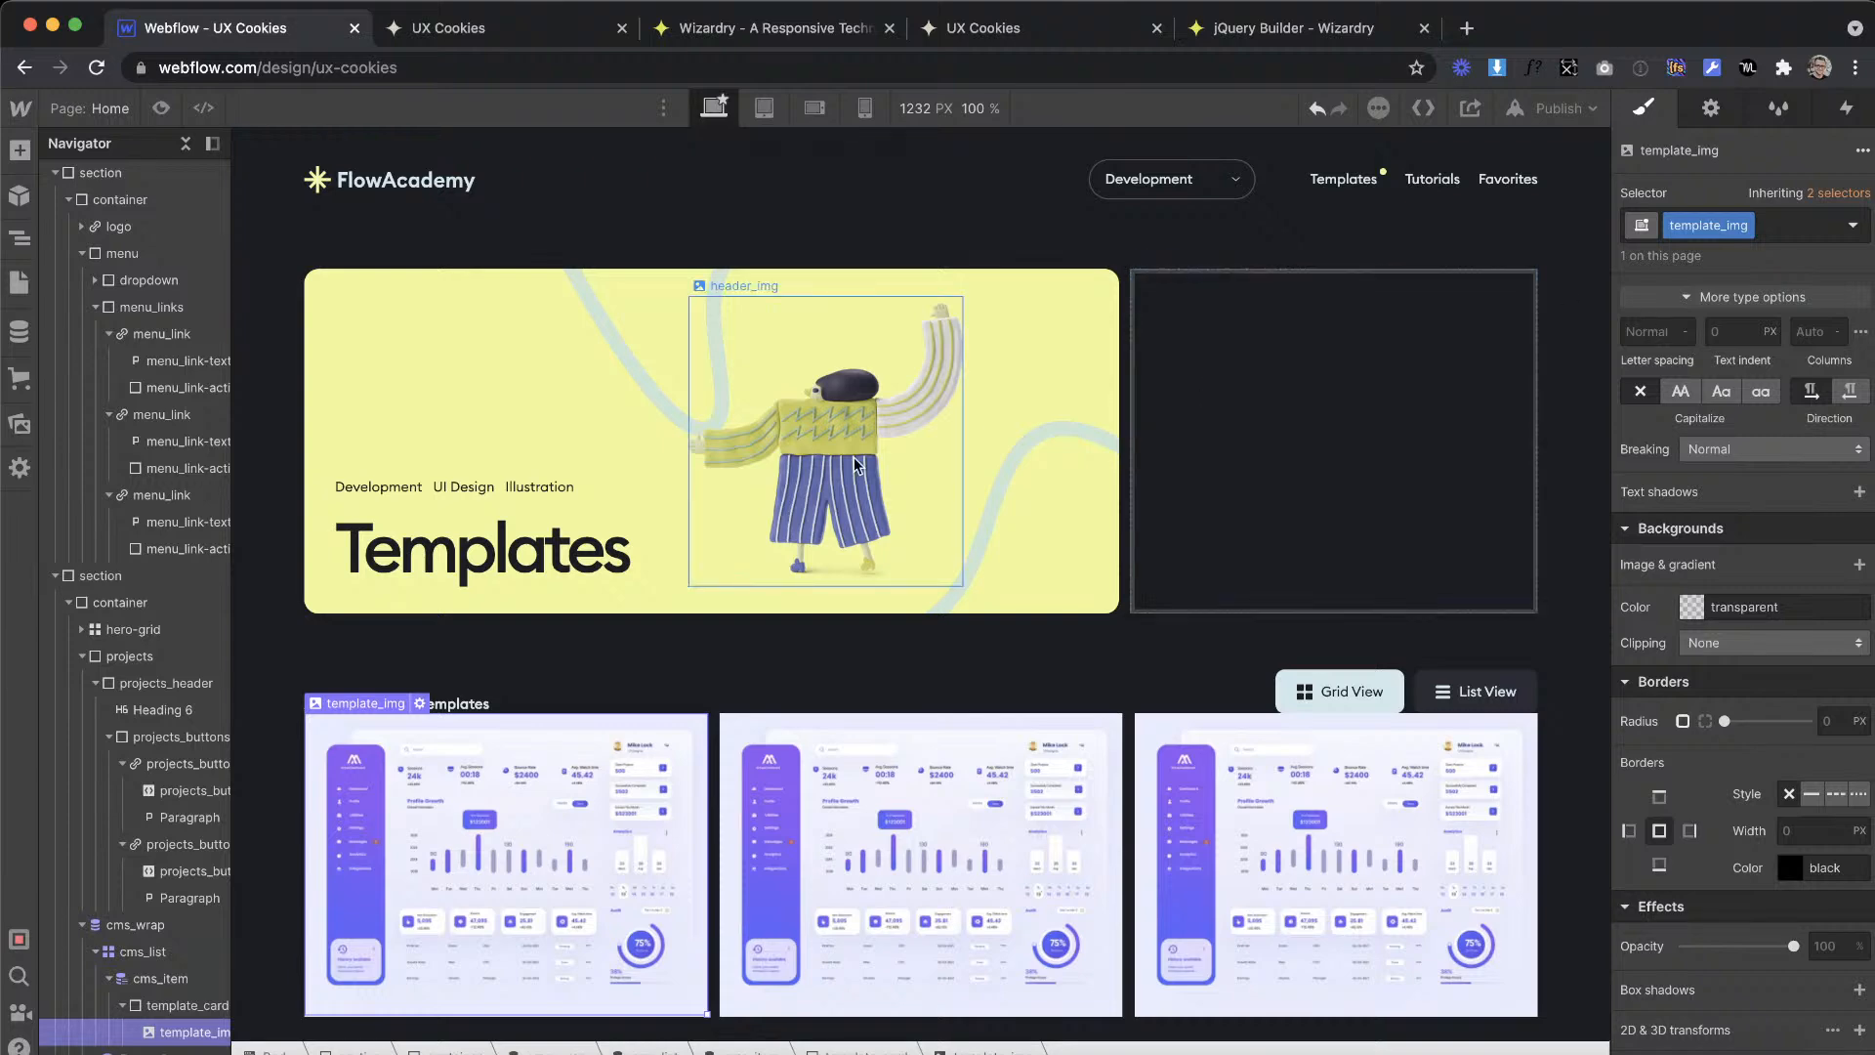
Step: Check the card's corners in the XD design and the converter, and set template_img's top-left and top-right radii to 1.04 em
key("ctrl+Right")
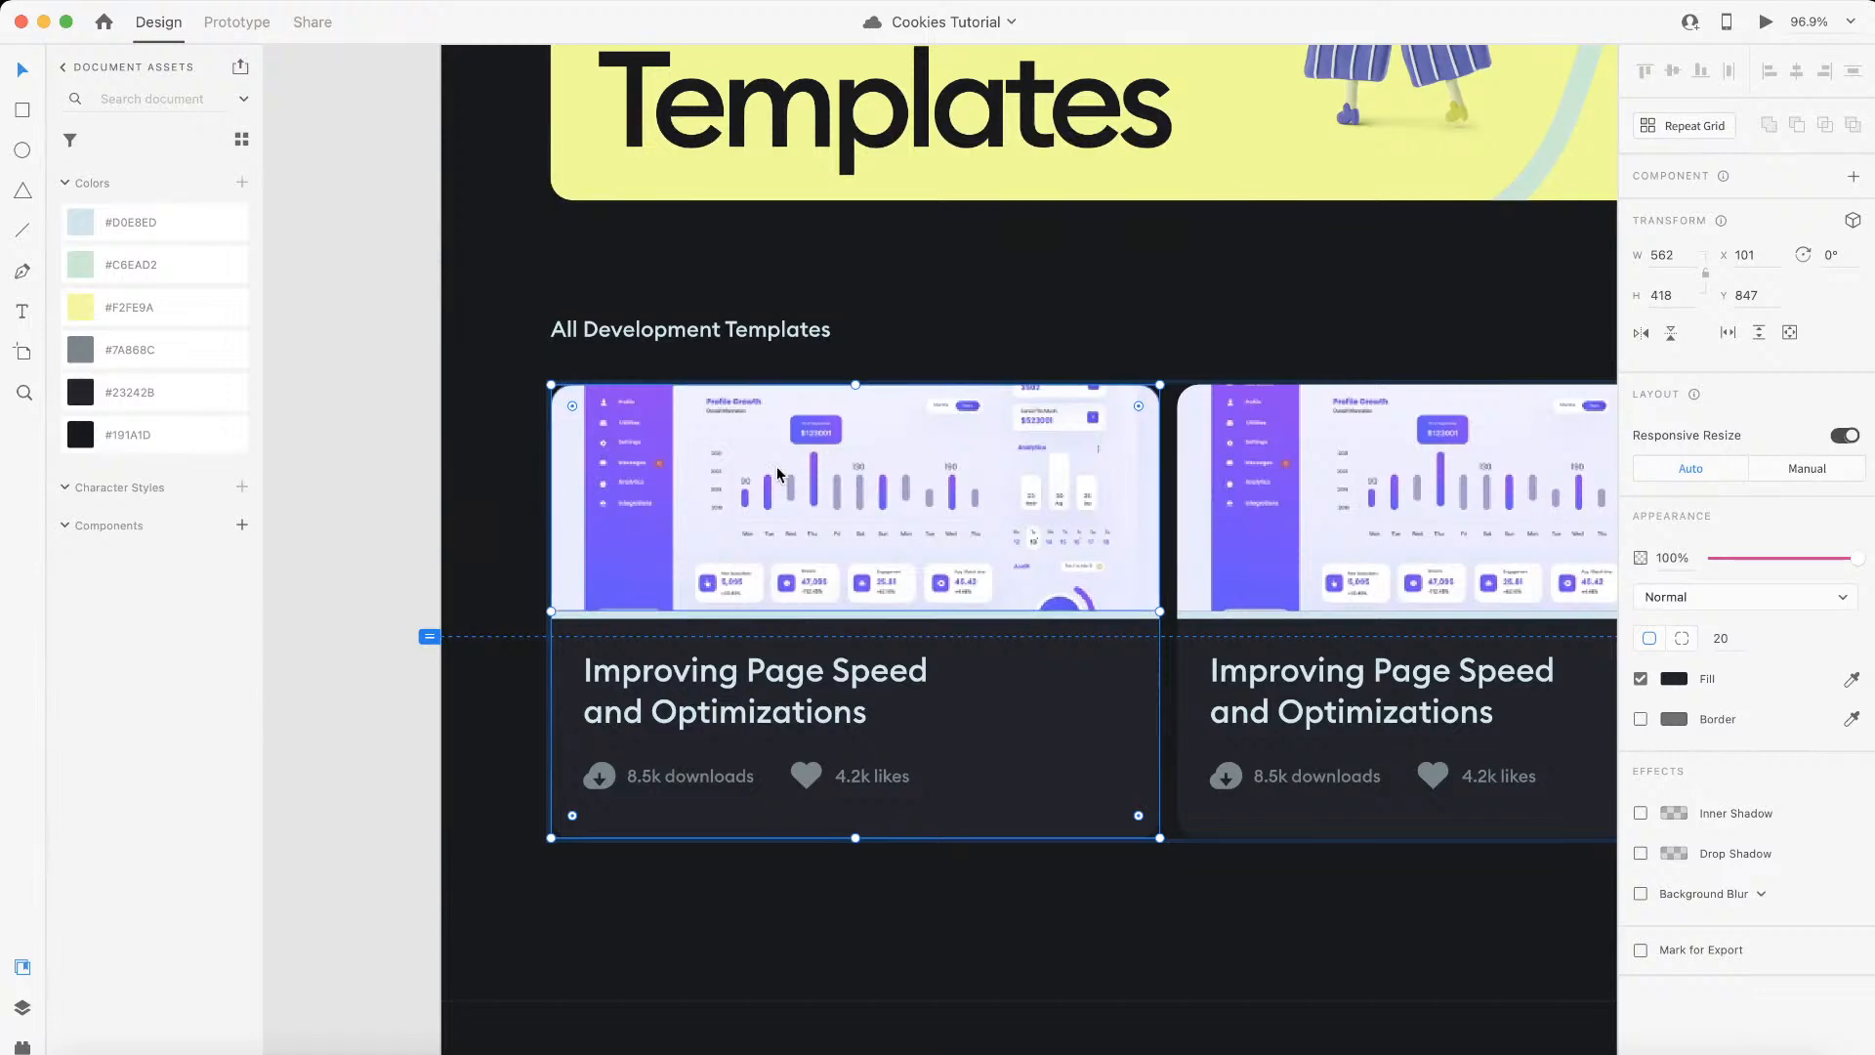
key("ctrl+Left")
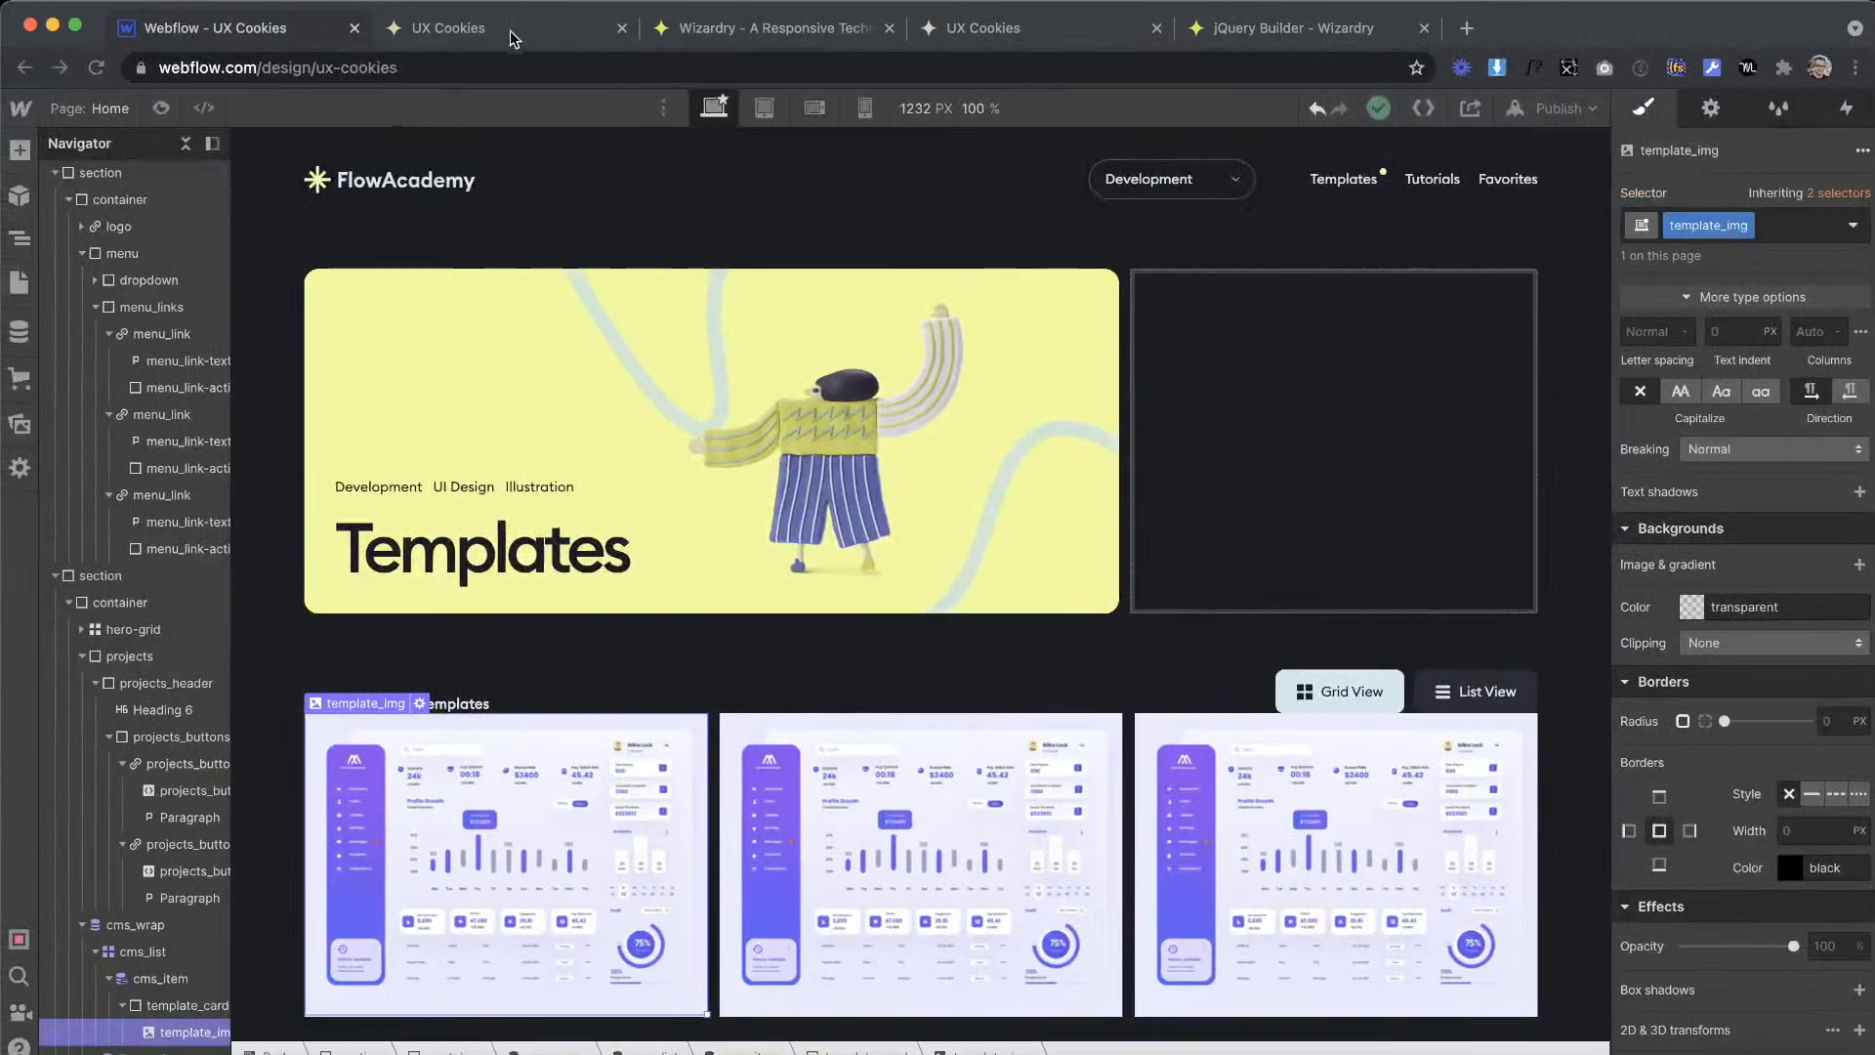
left_click(787, 37)
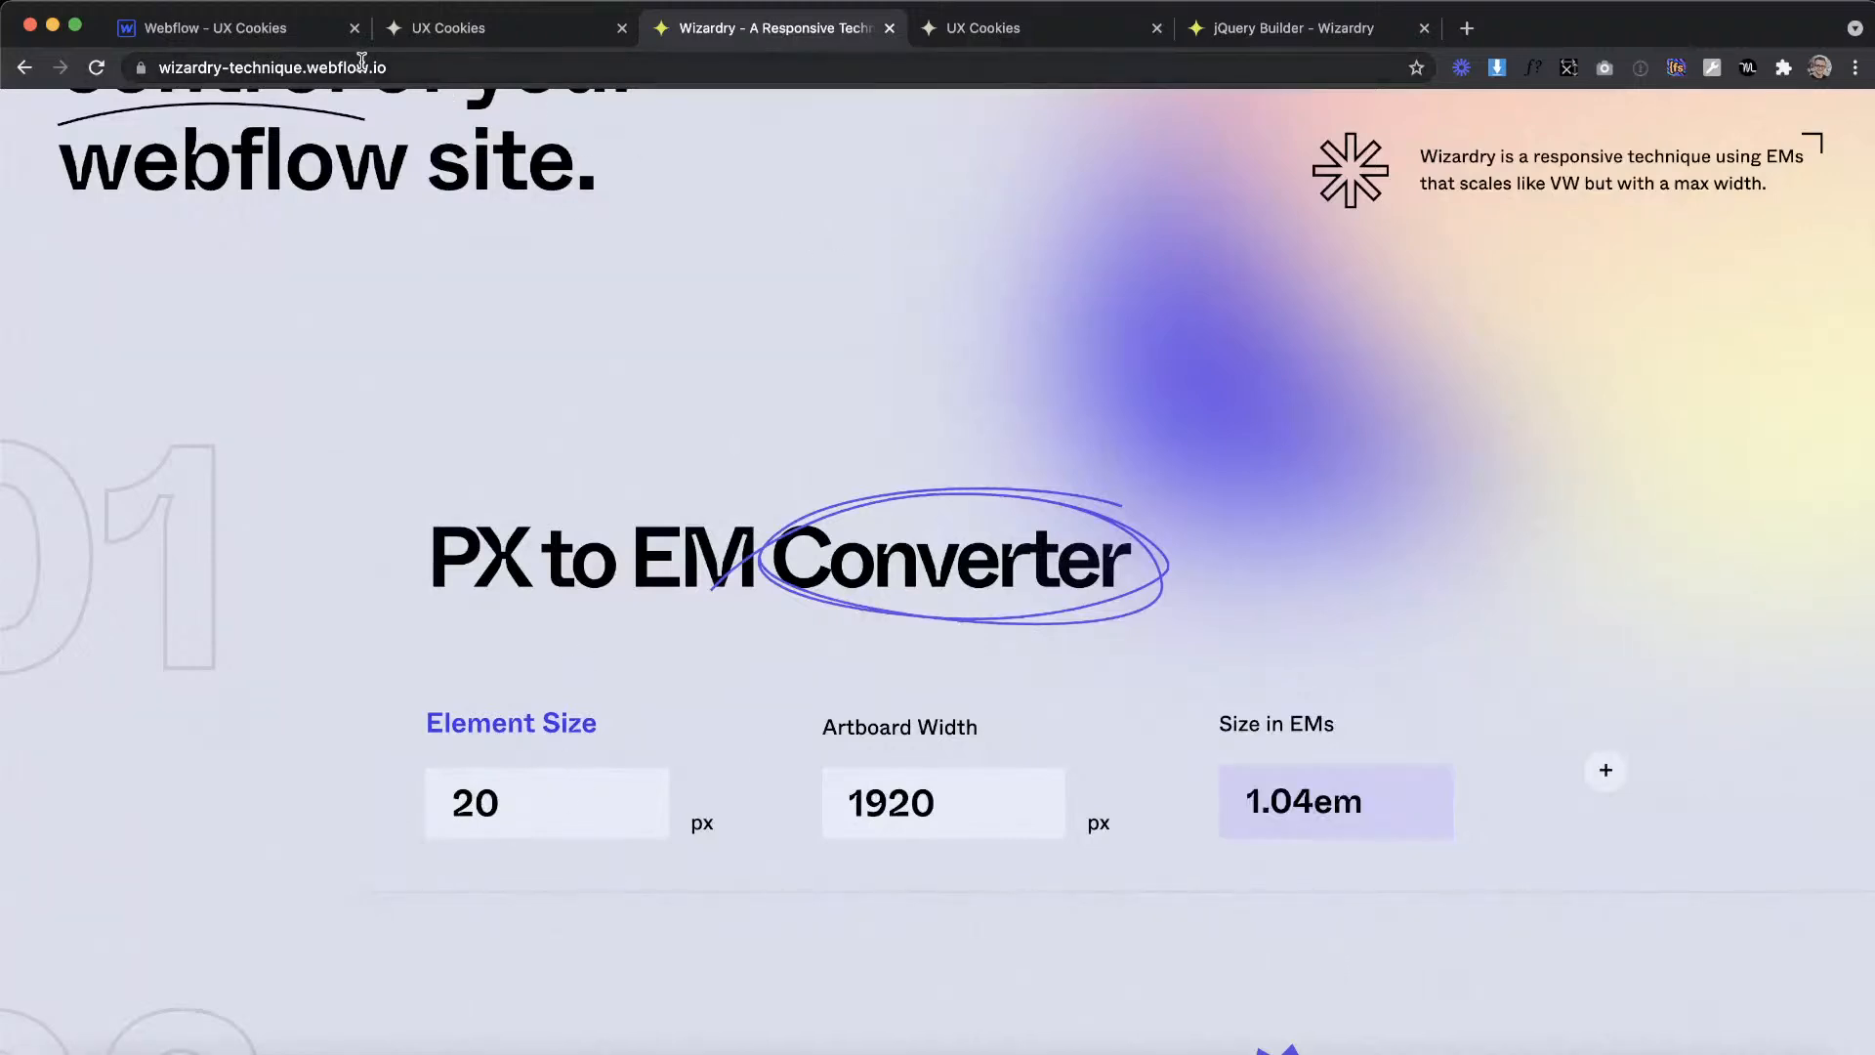
left_click(207, 29)
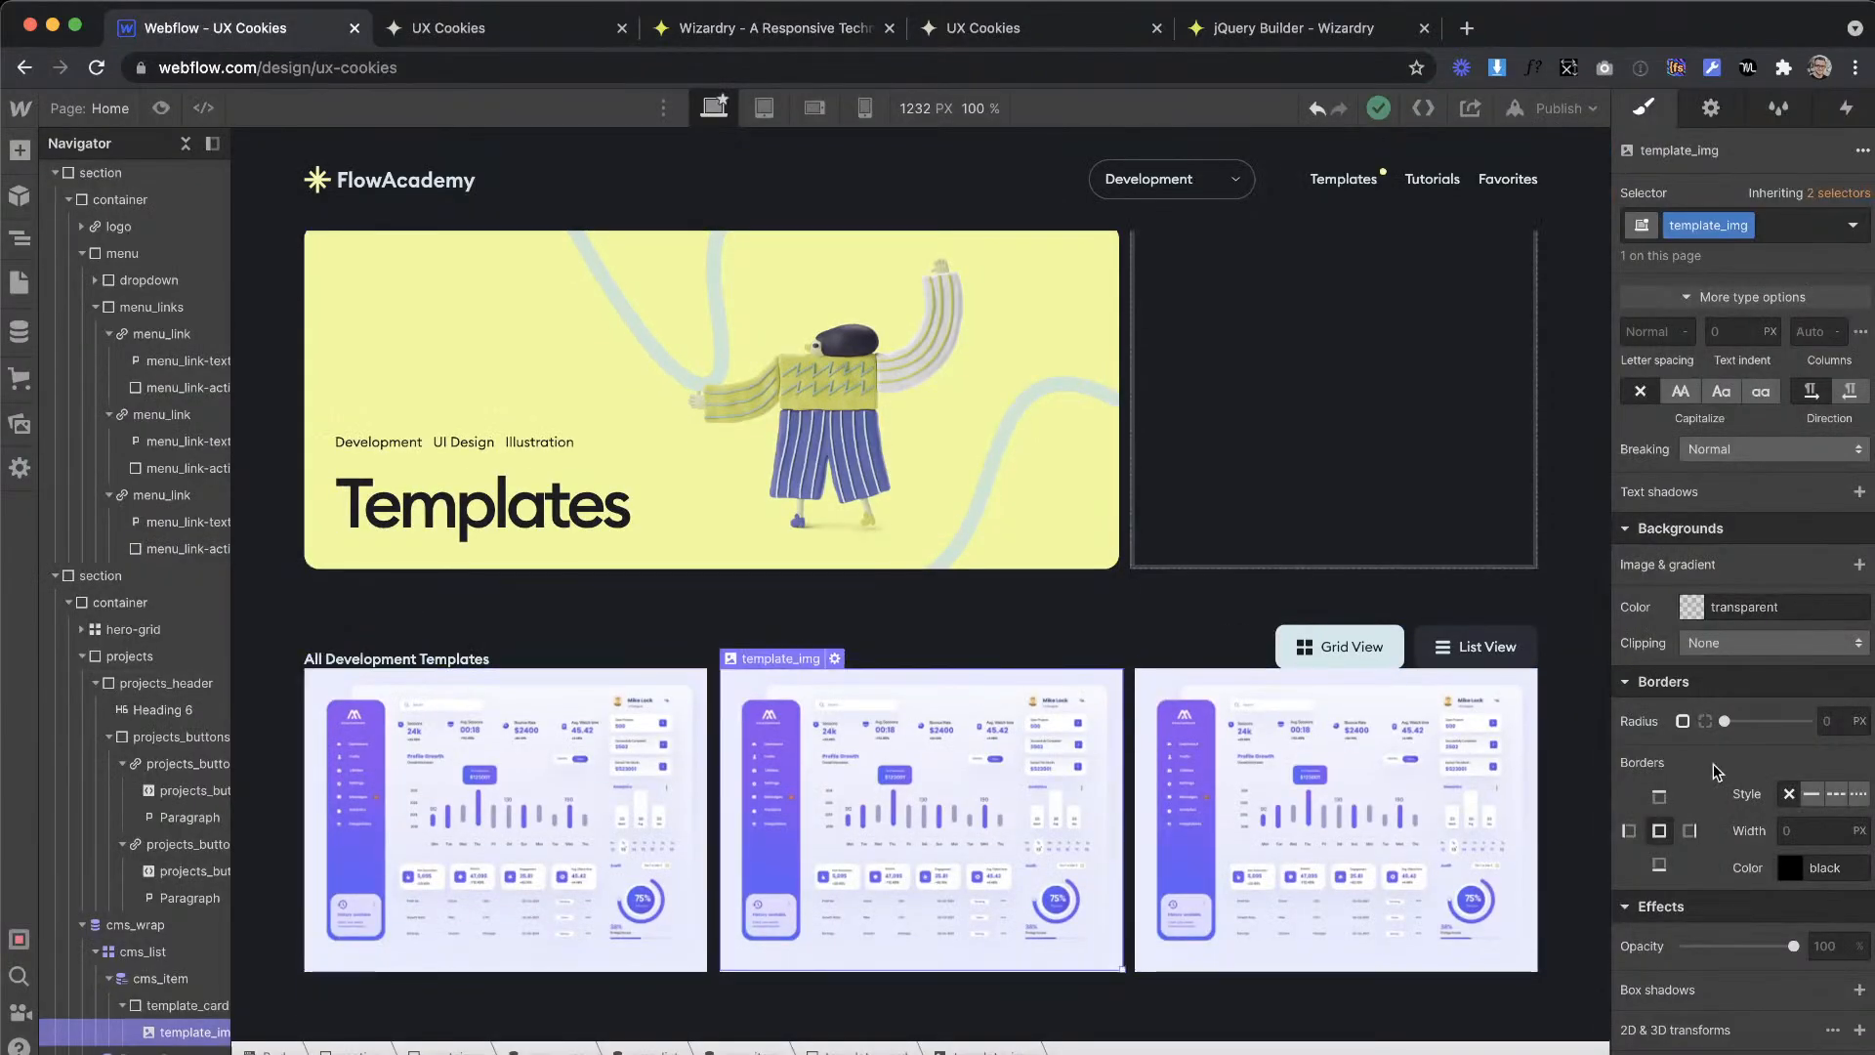
left_click(1705, 720)
left_click(1725, 751)
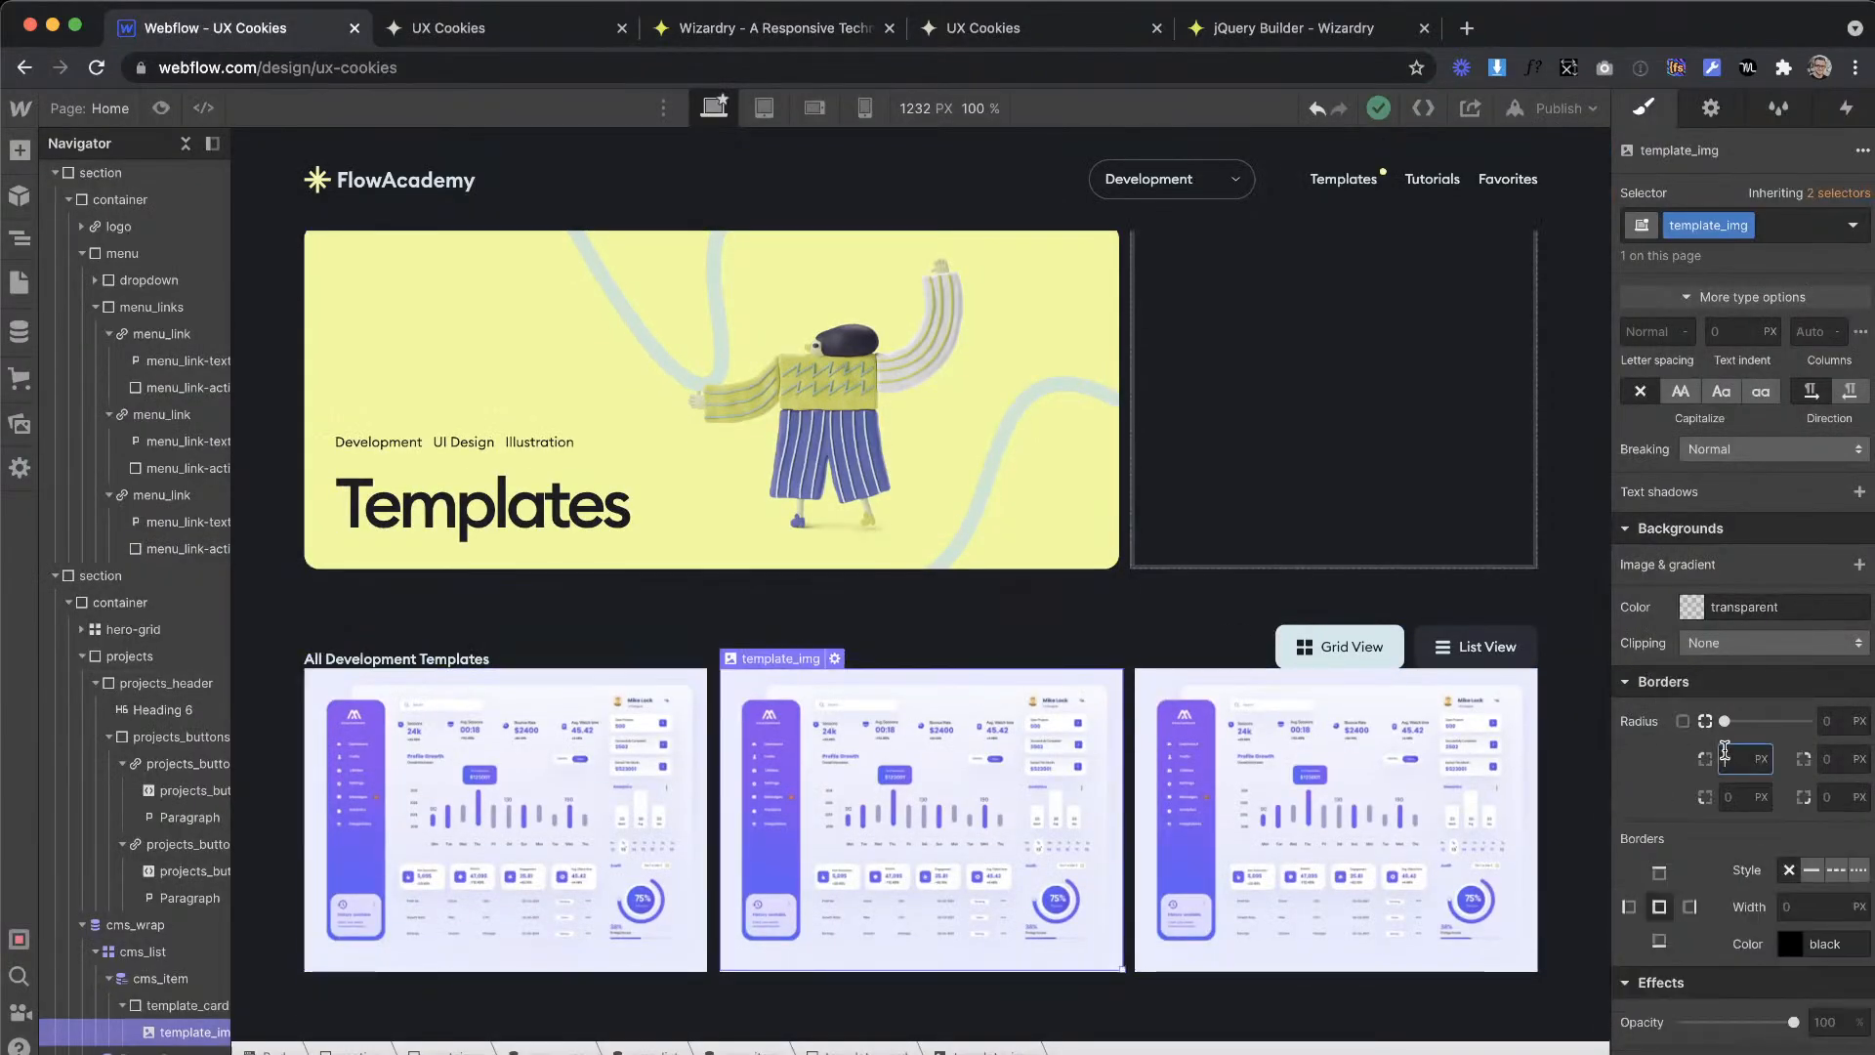
key("Return")
left_click(1822, 755)
type("1.04em")
key("Return")
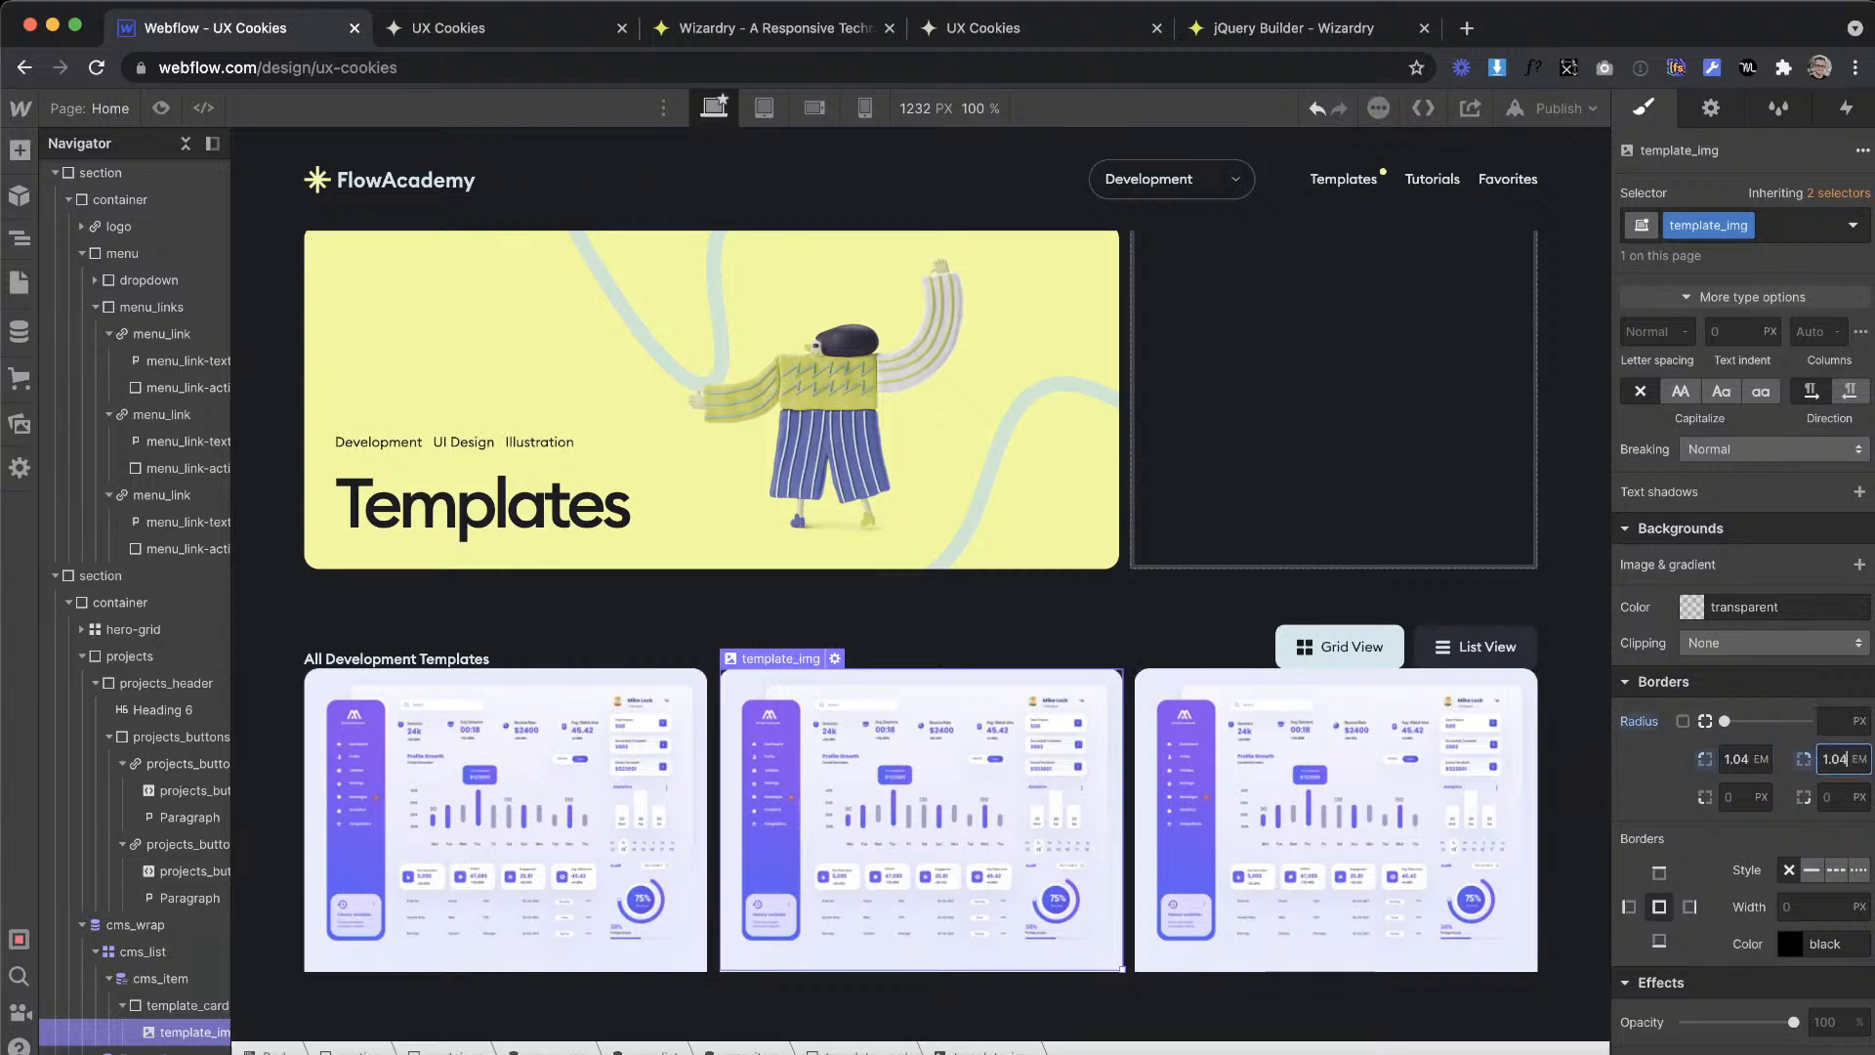
Step: Inspect the first card image's dimensions in the XD design and return to the first template_img in Webflow
scroll(1719, 449, "up", 5)
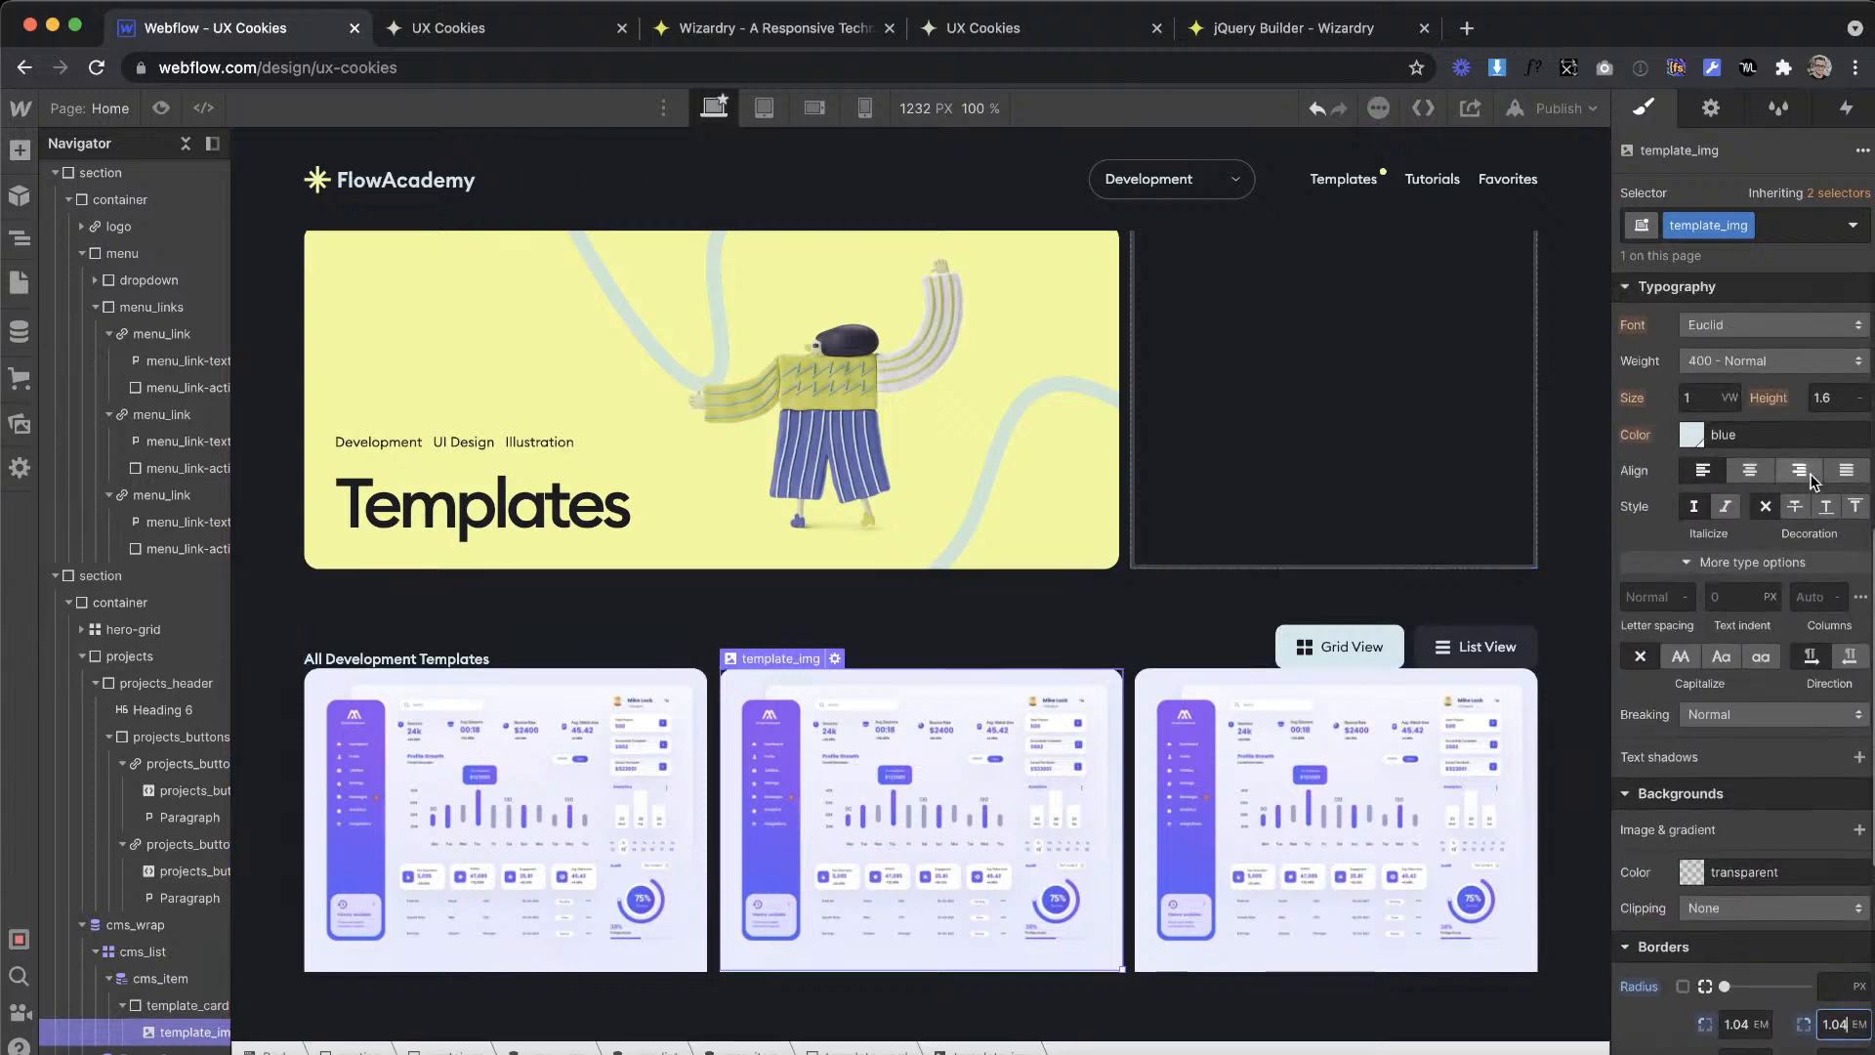
key("ctrl+Right")
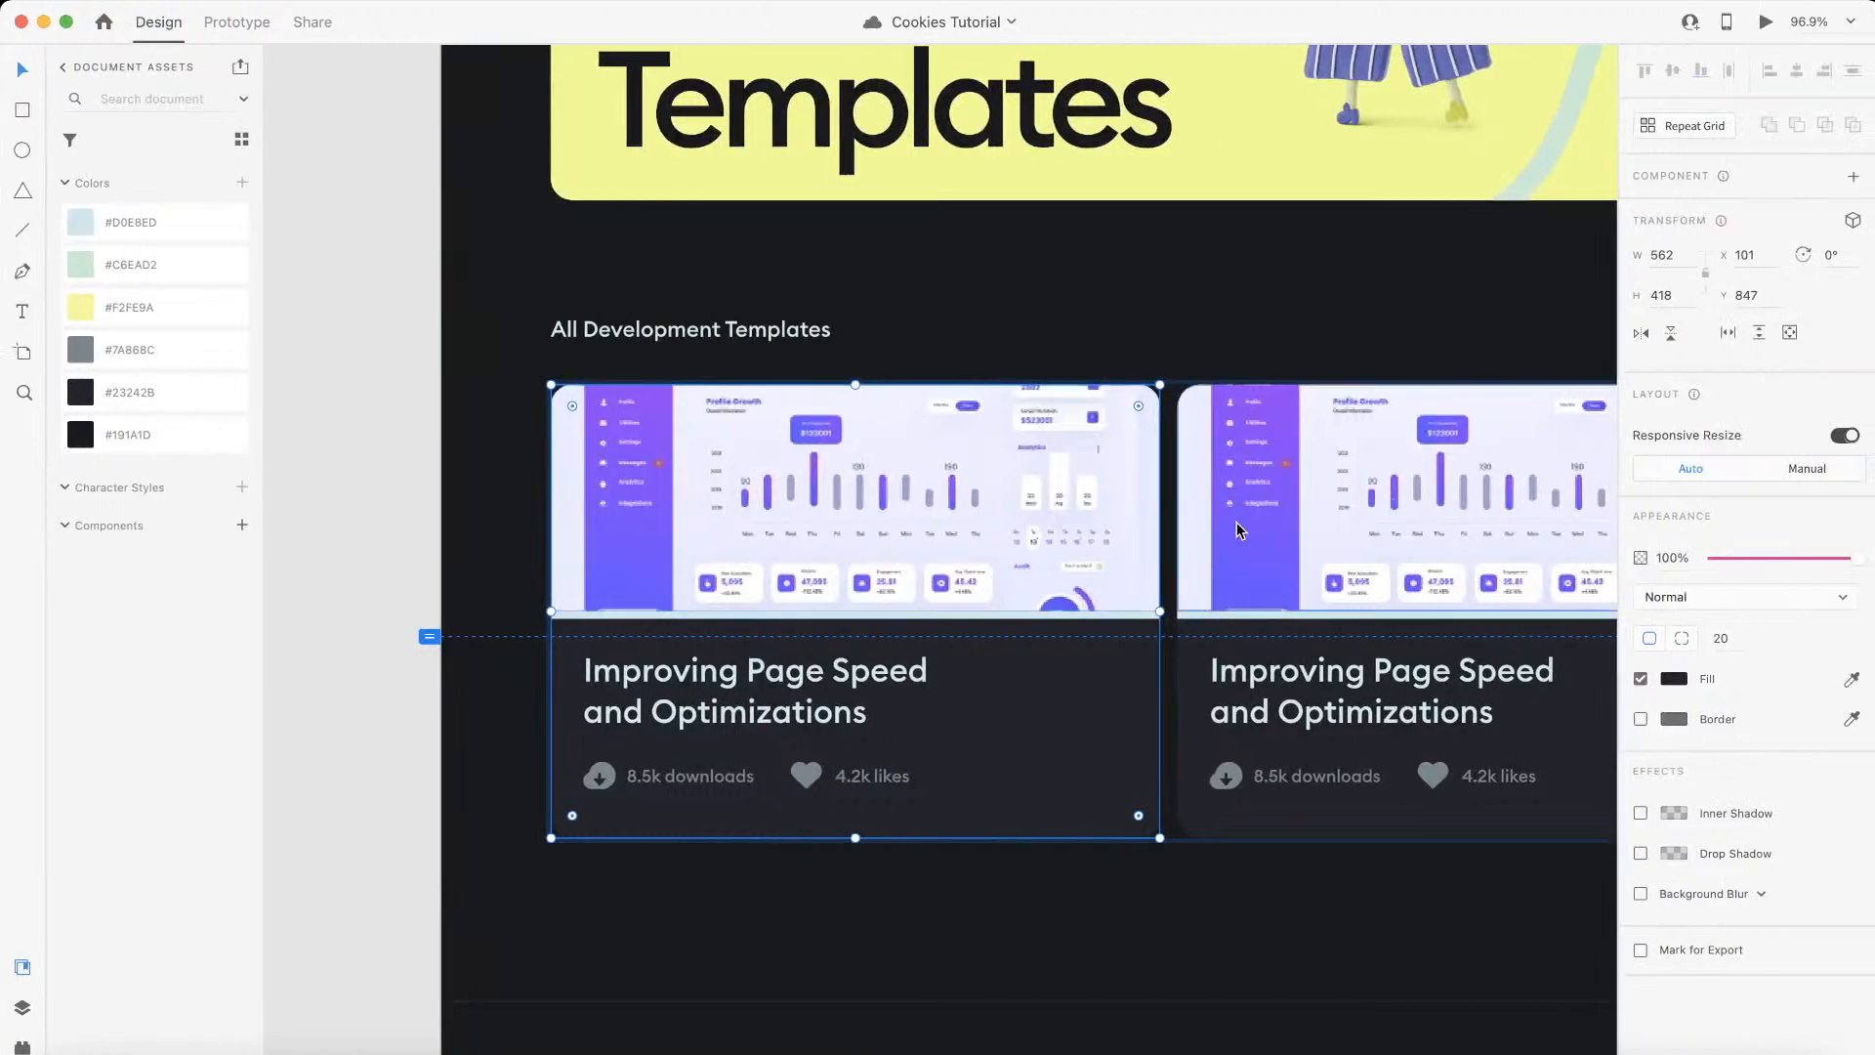
left_click(983, 528)
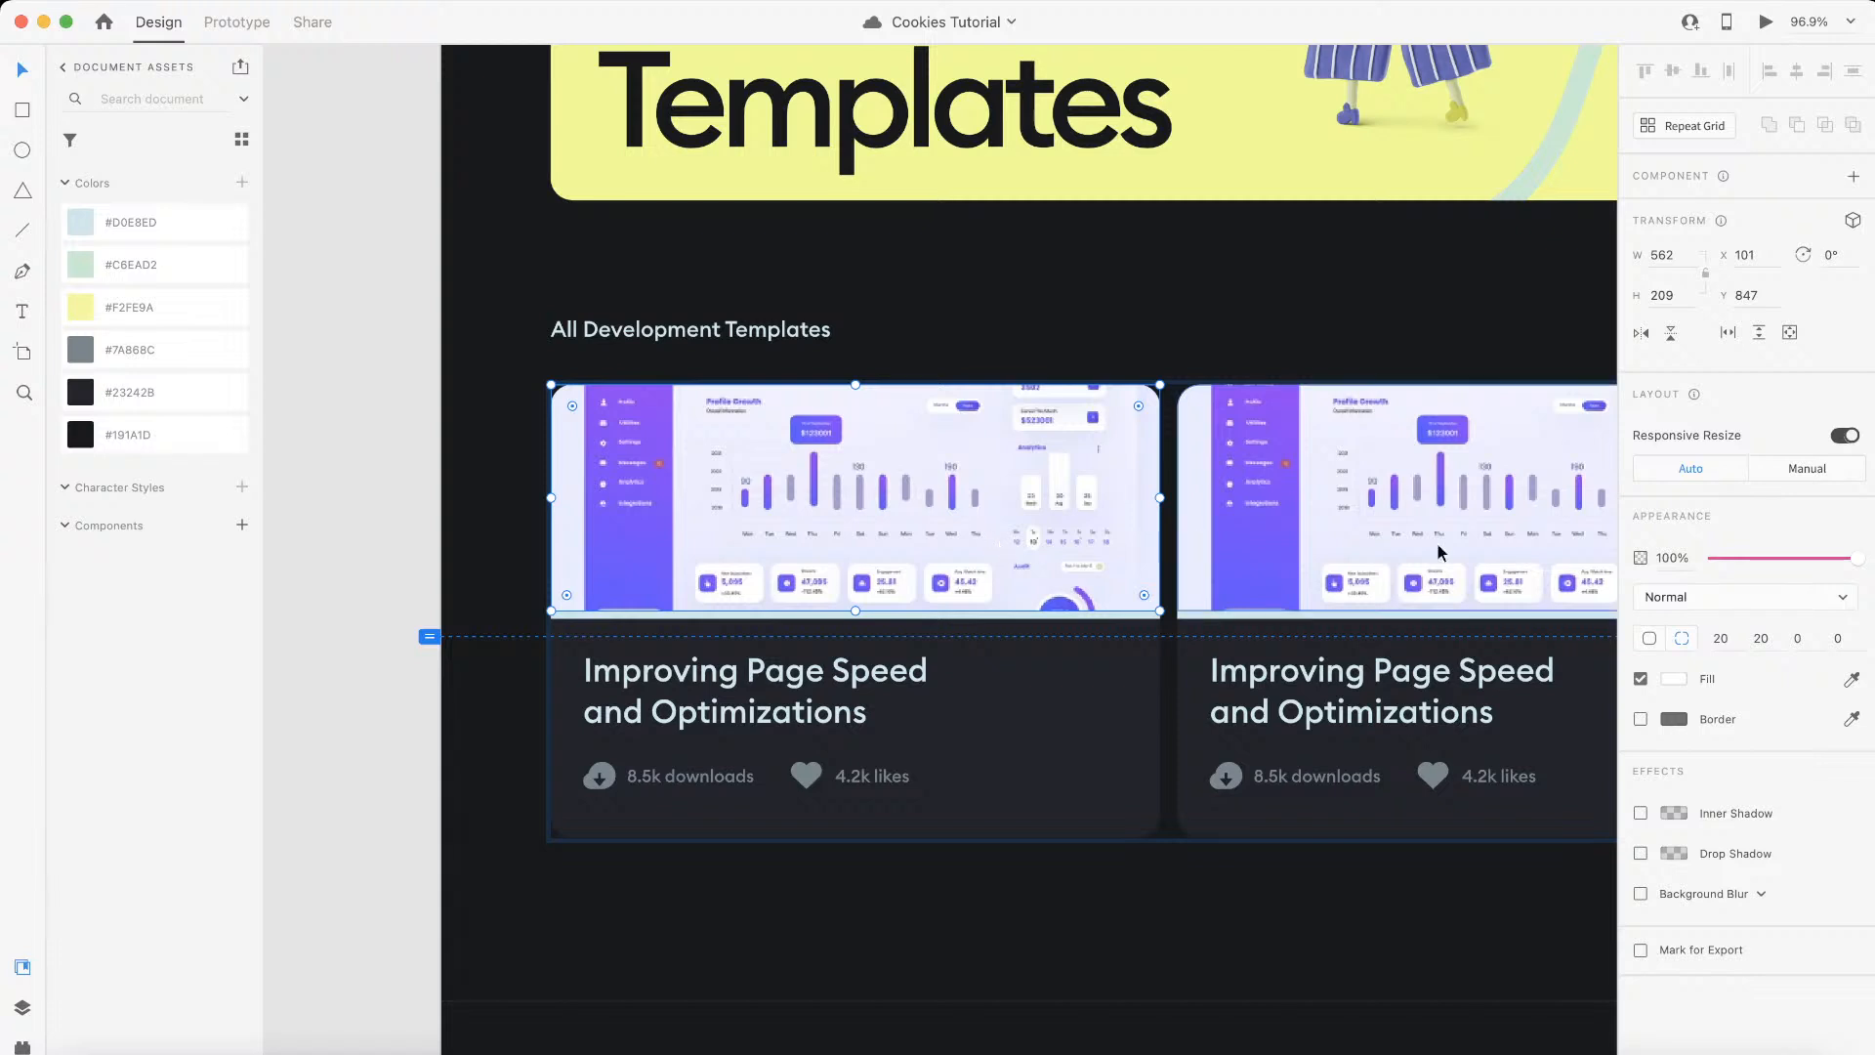
left_click(1679, 252)
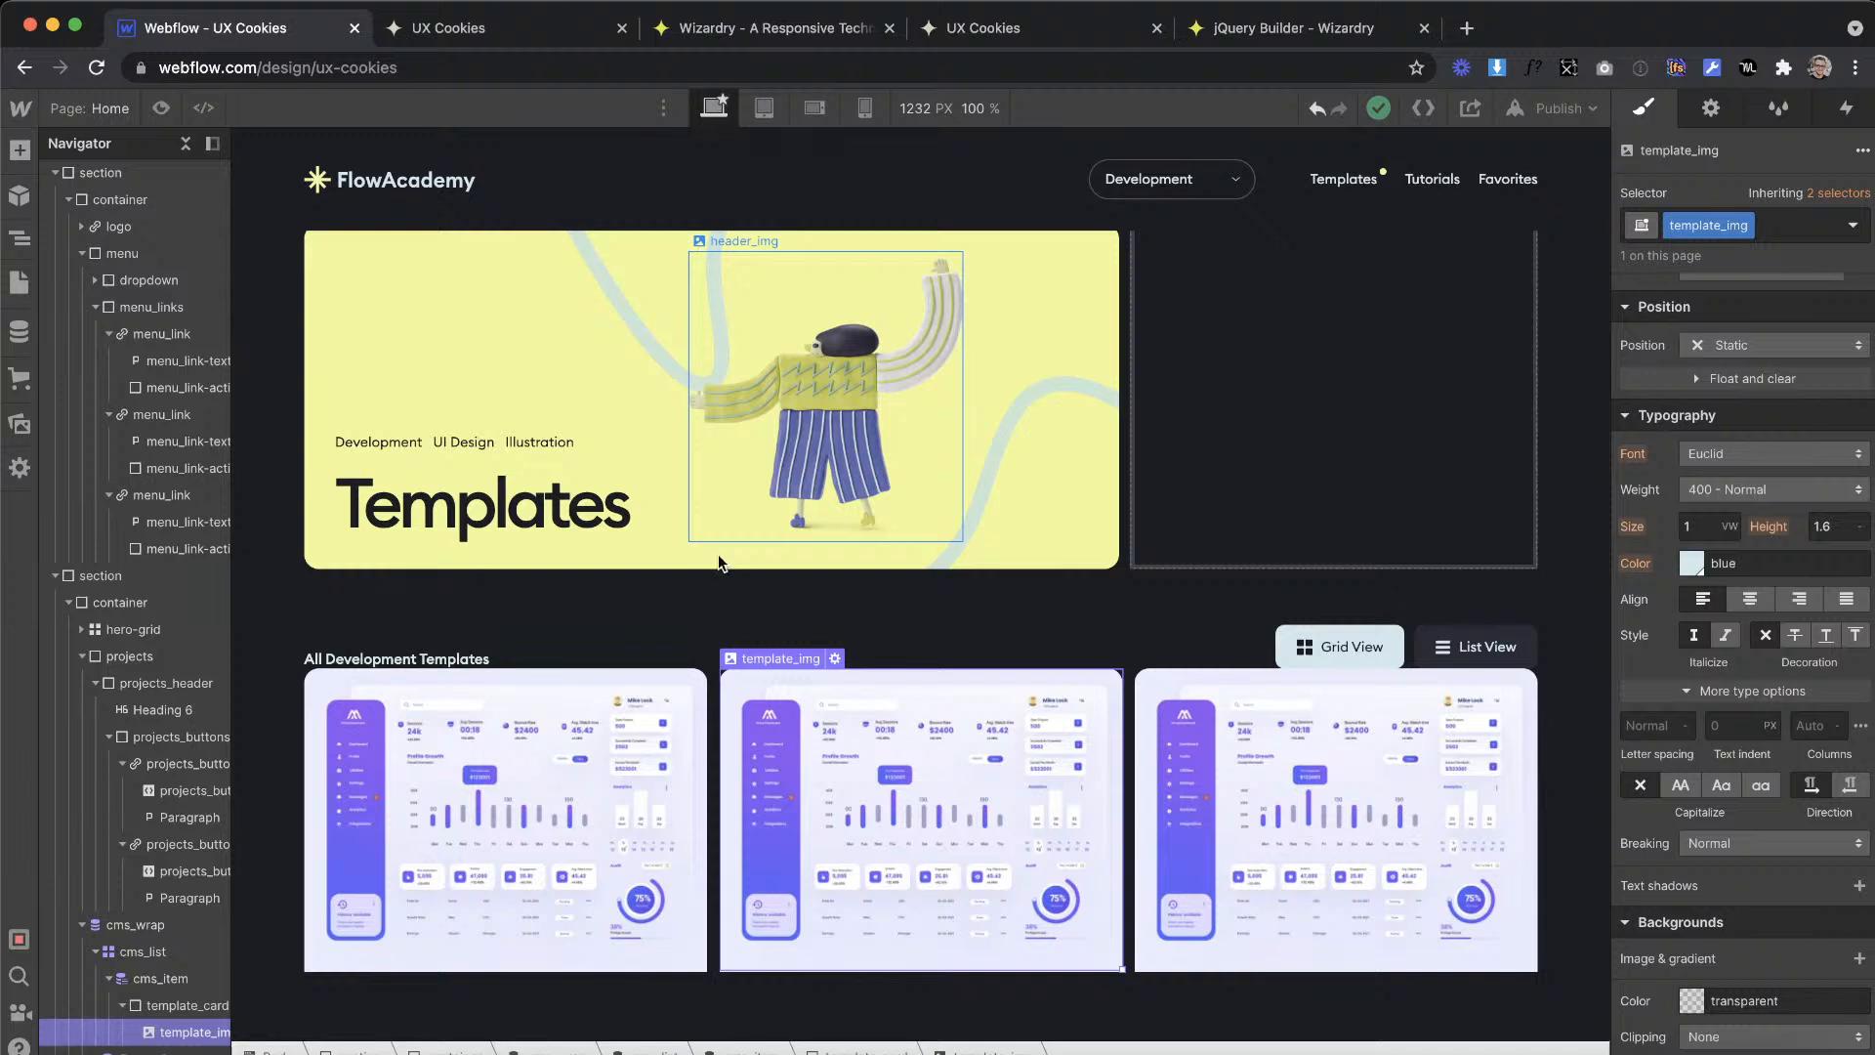
left_click(376, 696)
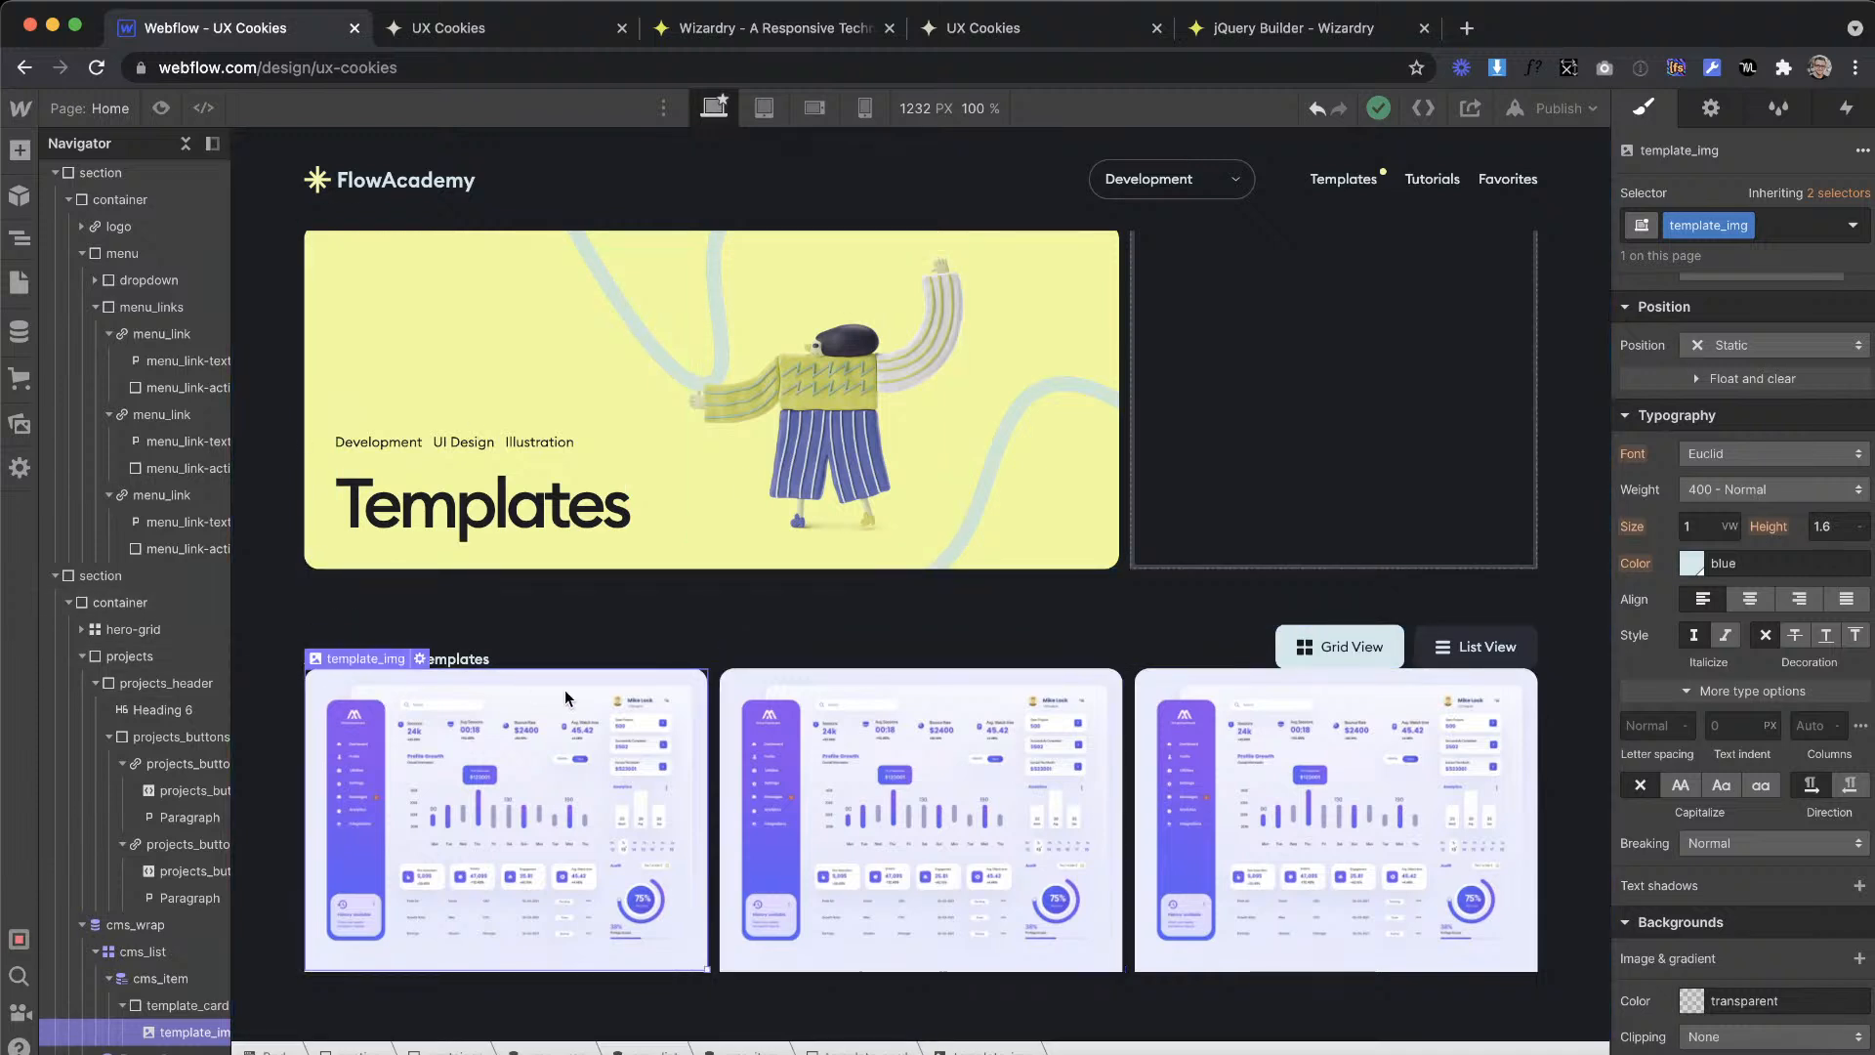
left_click(19, 151)
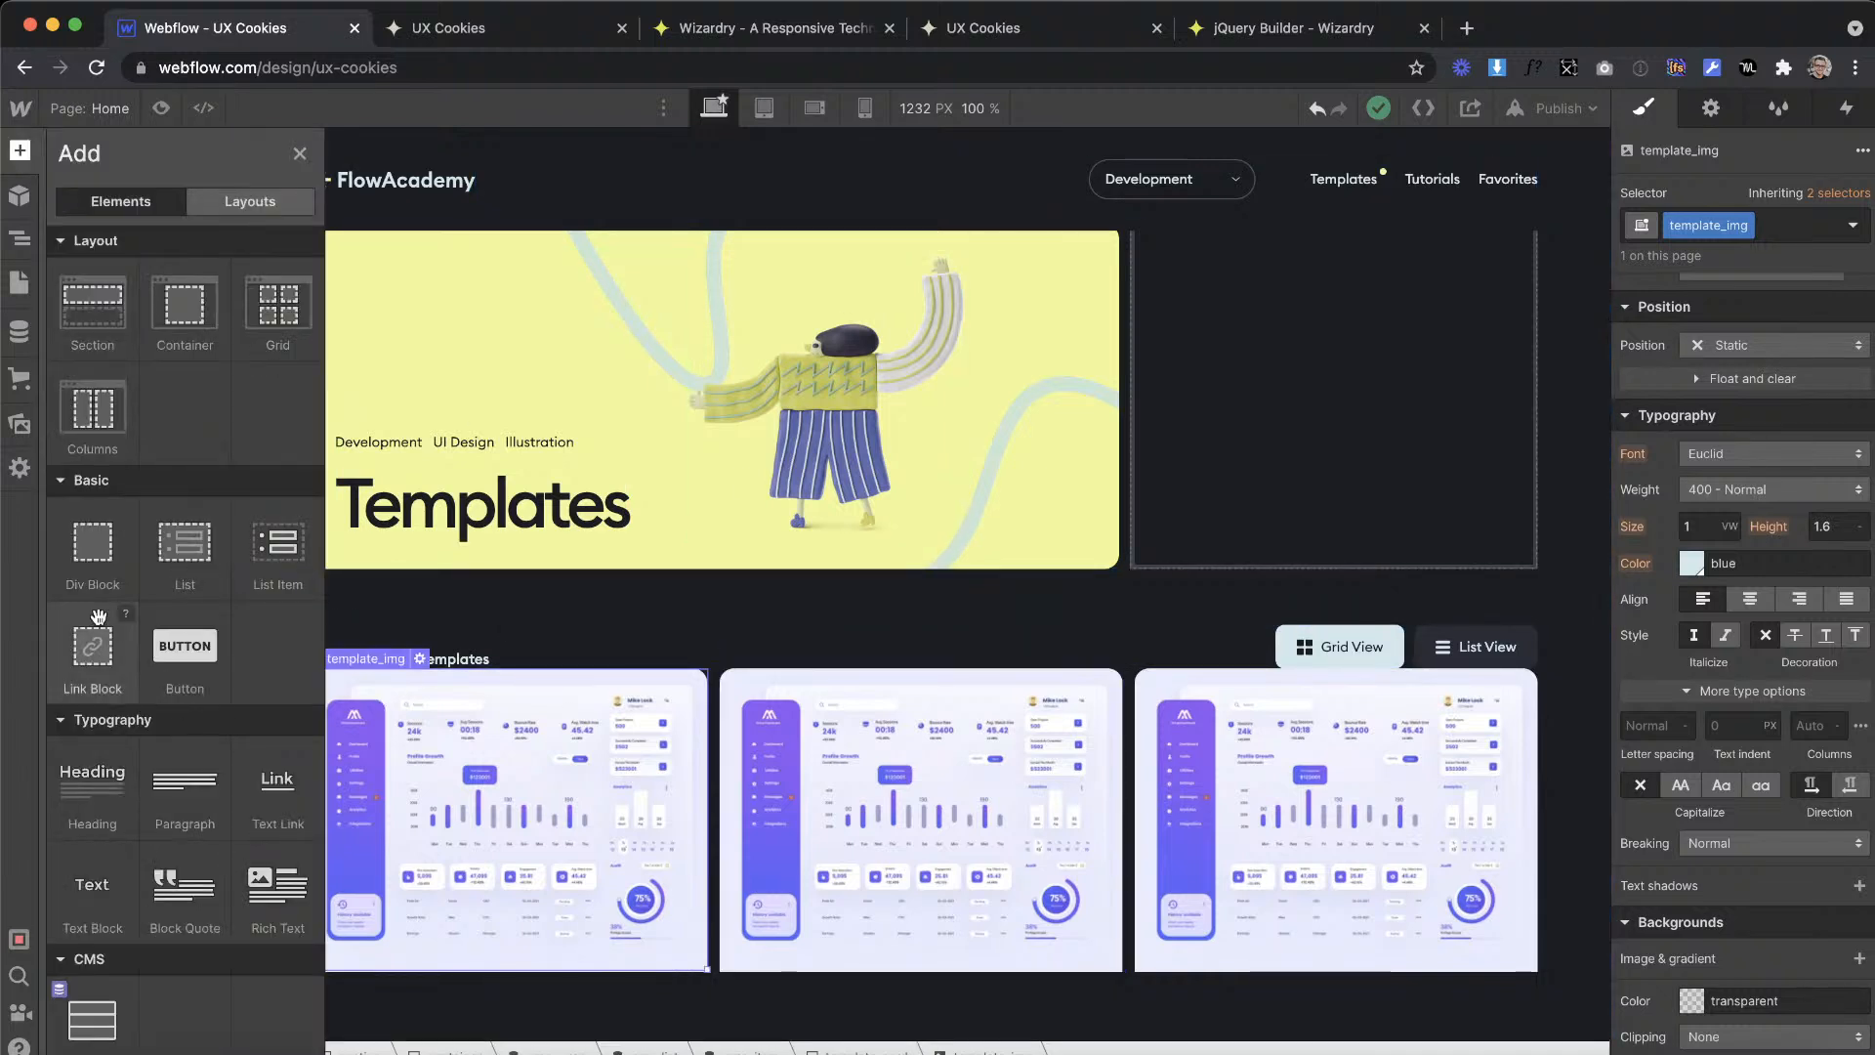
left_click_drag(91, 617, 529, 631)
key("Delete")
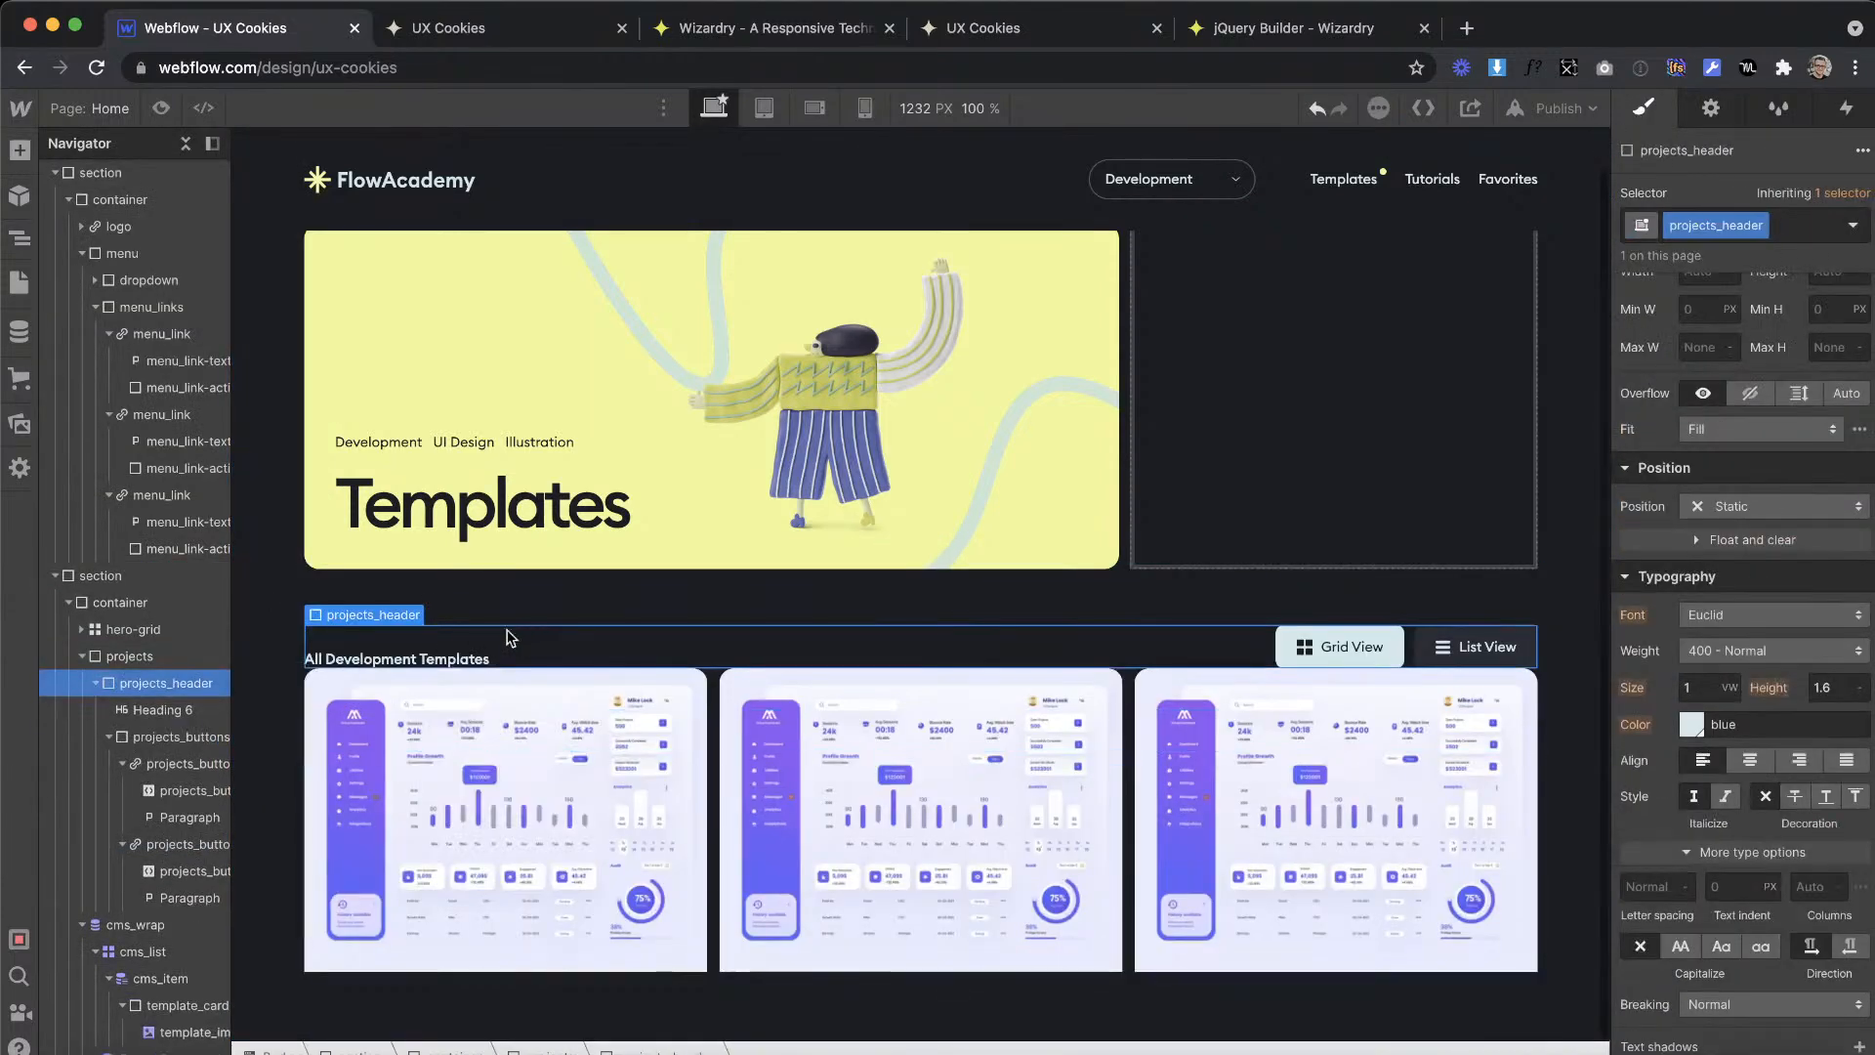
Step: Add a div block at the start of the projects block, above projects_header, and give it the class navbar
left_click(27, 153)
left_click_drag(110, 566, 483, 629)
left_click(1698, 234)
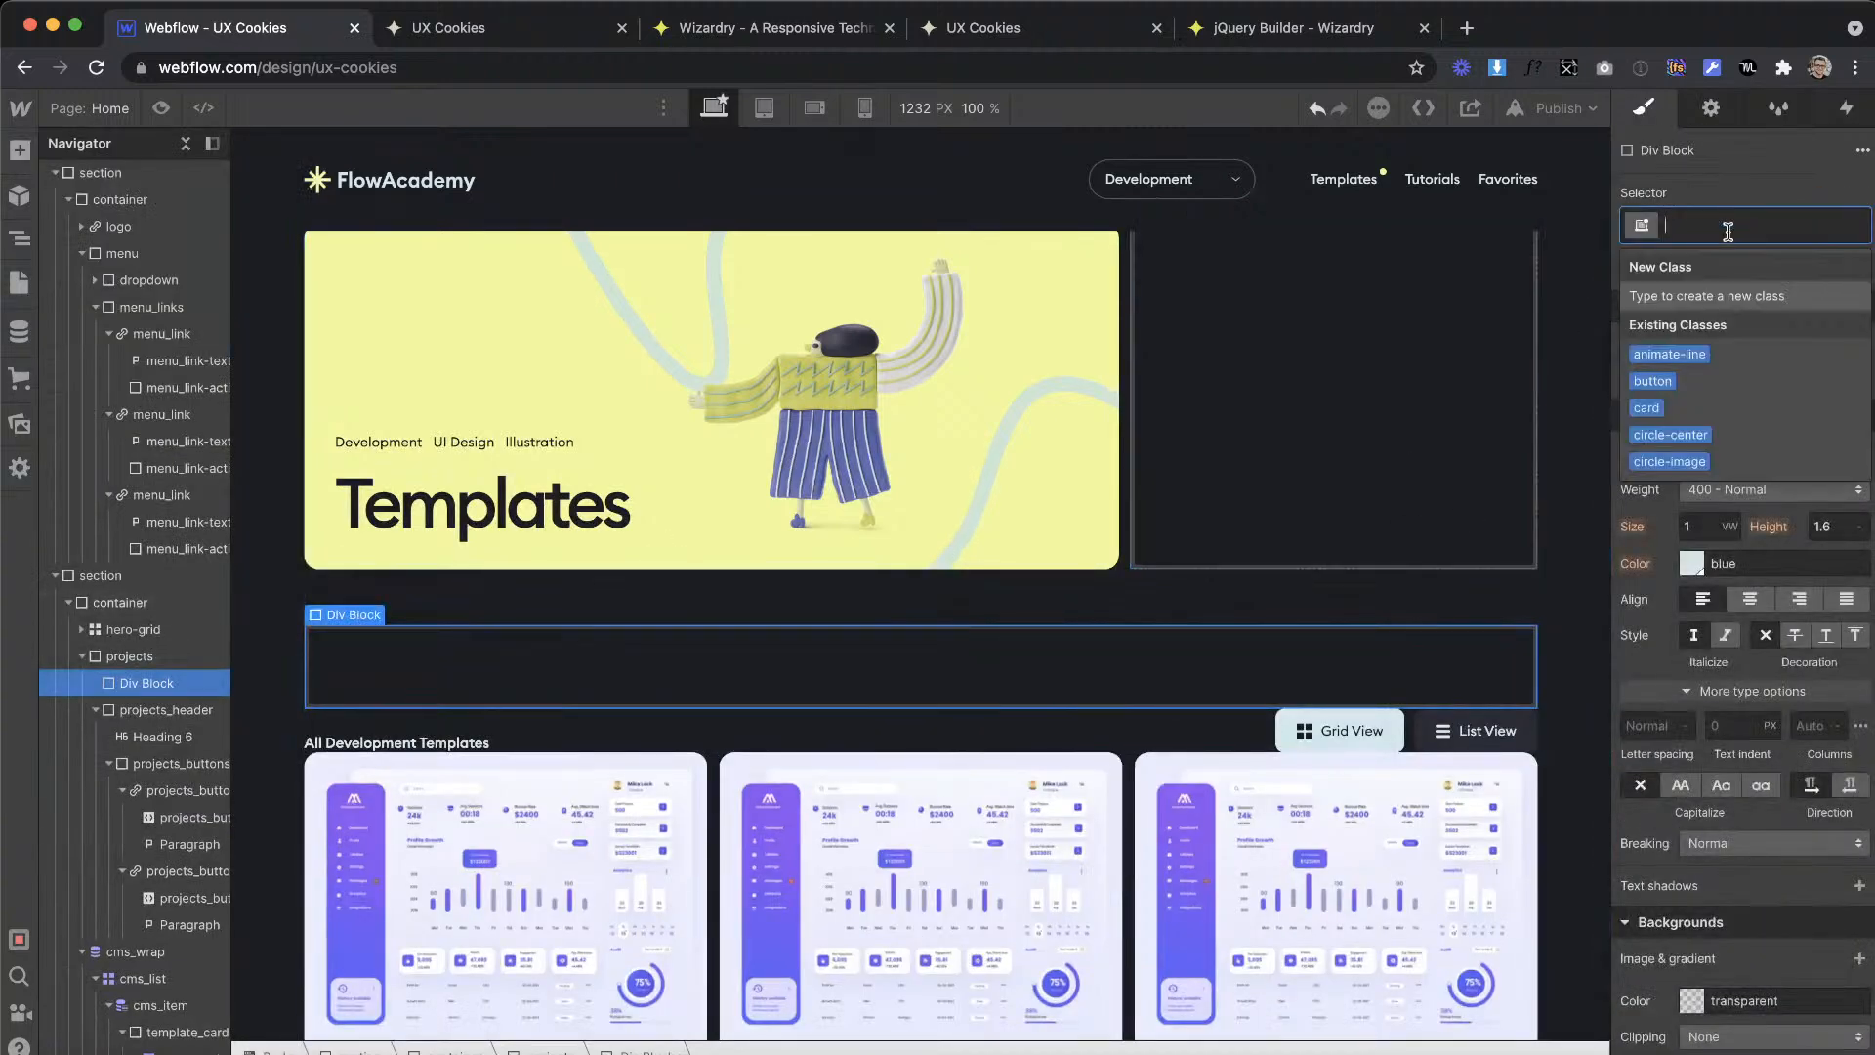
type("navba")
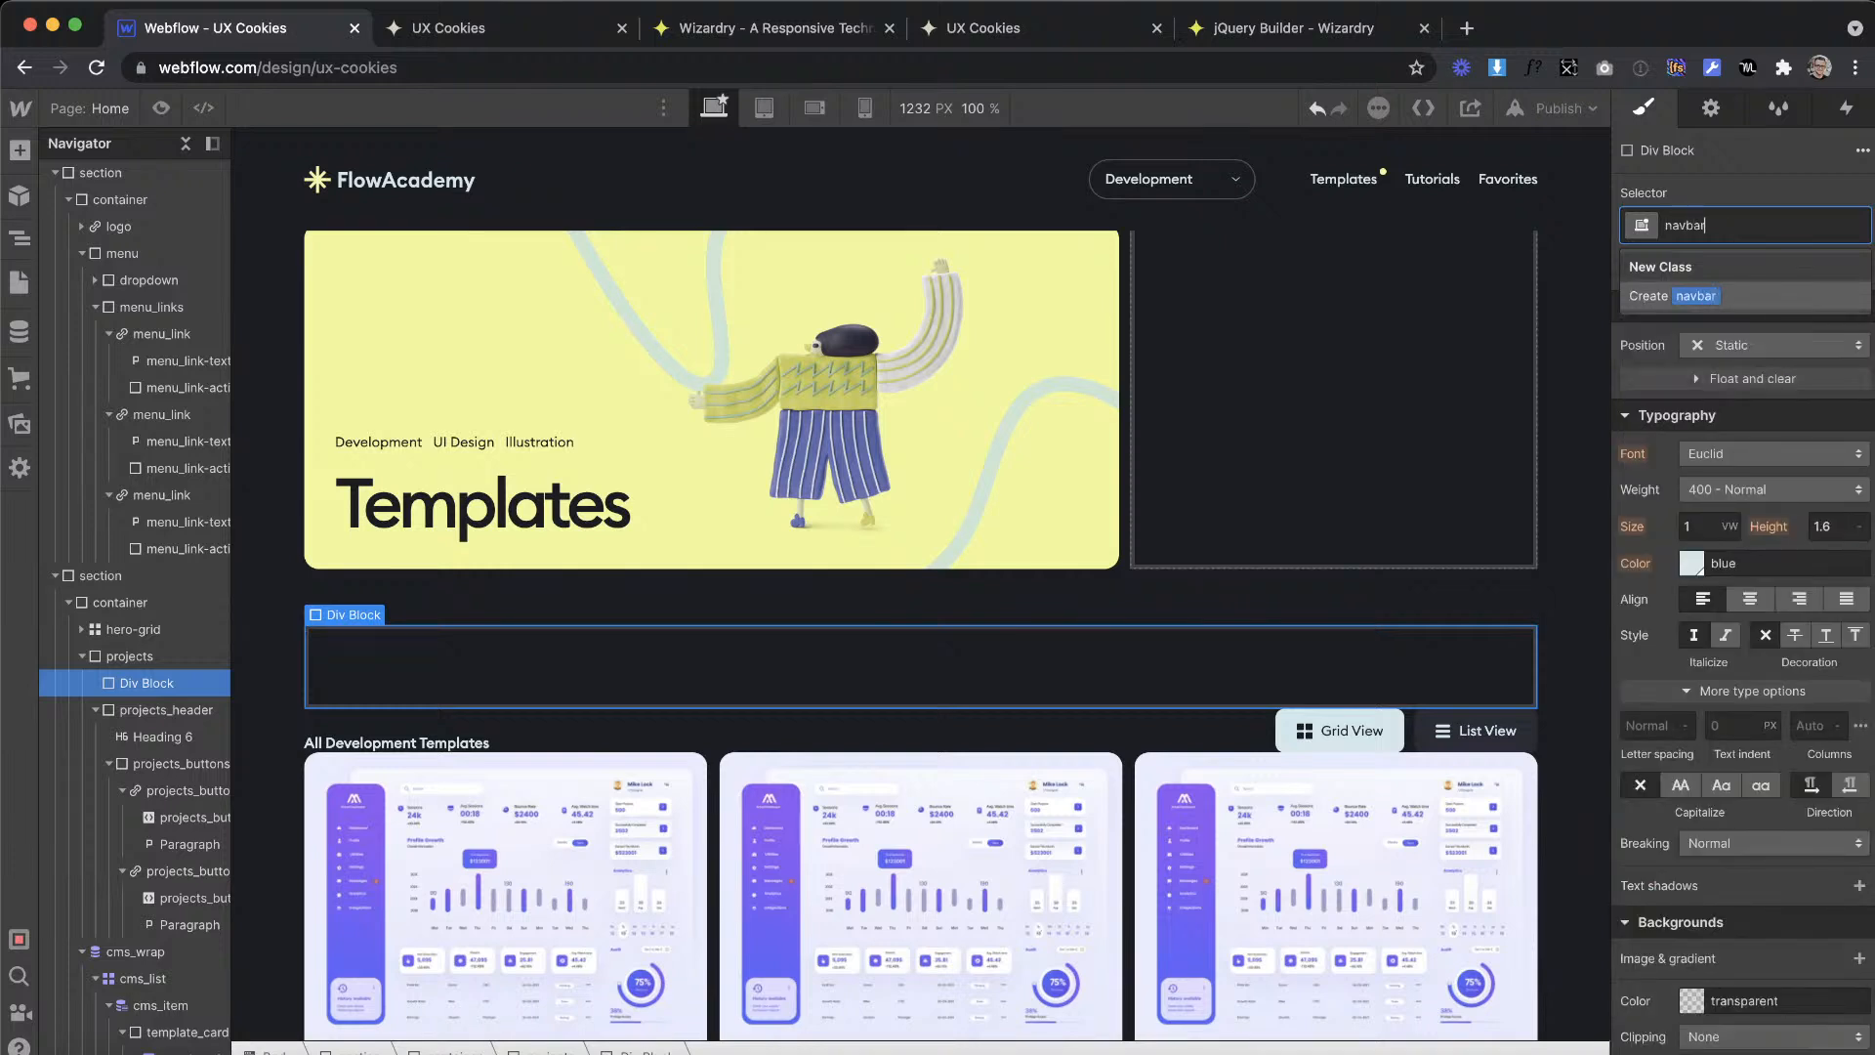
type("r")
key("Return")
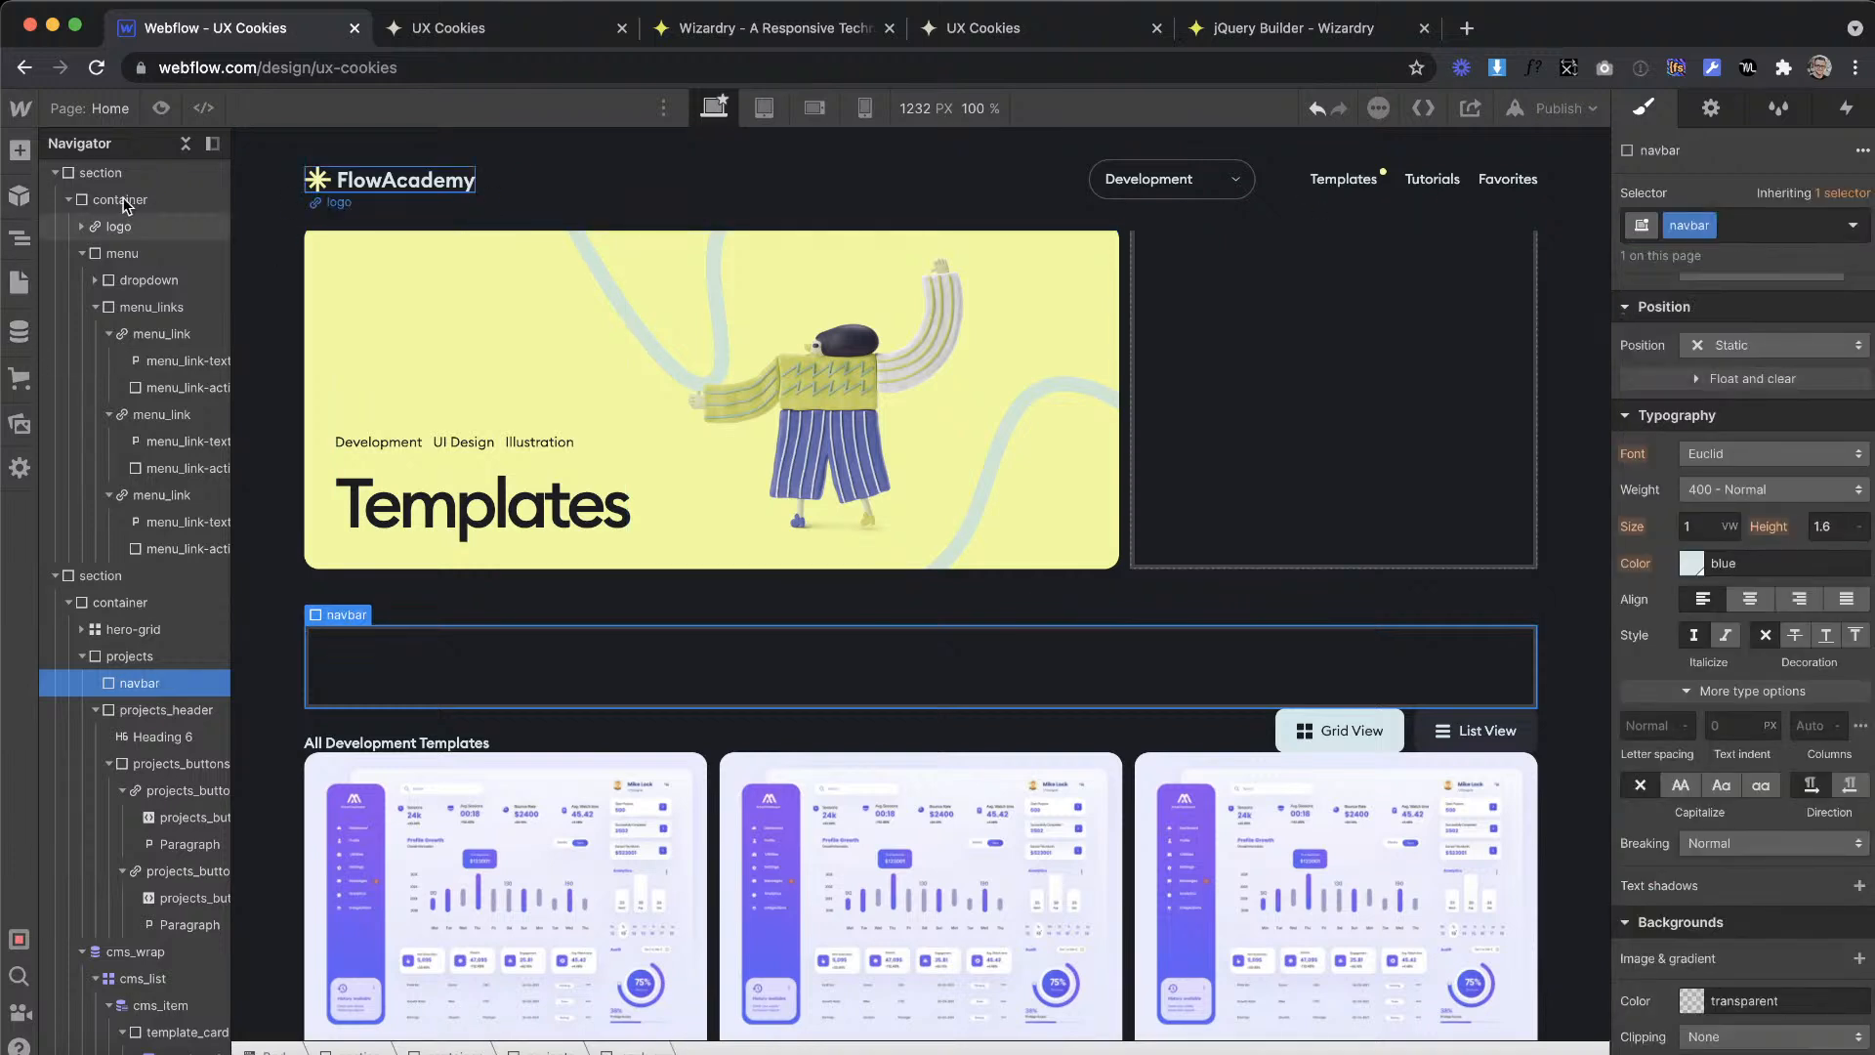
Step: Add a div block inside the navbar block and give it the class navbar_logo-link
key("a")
left_click_drag(95, 552, 1050, 624)
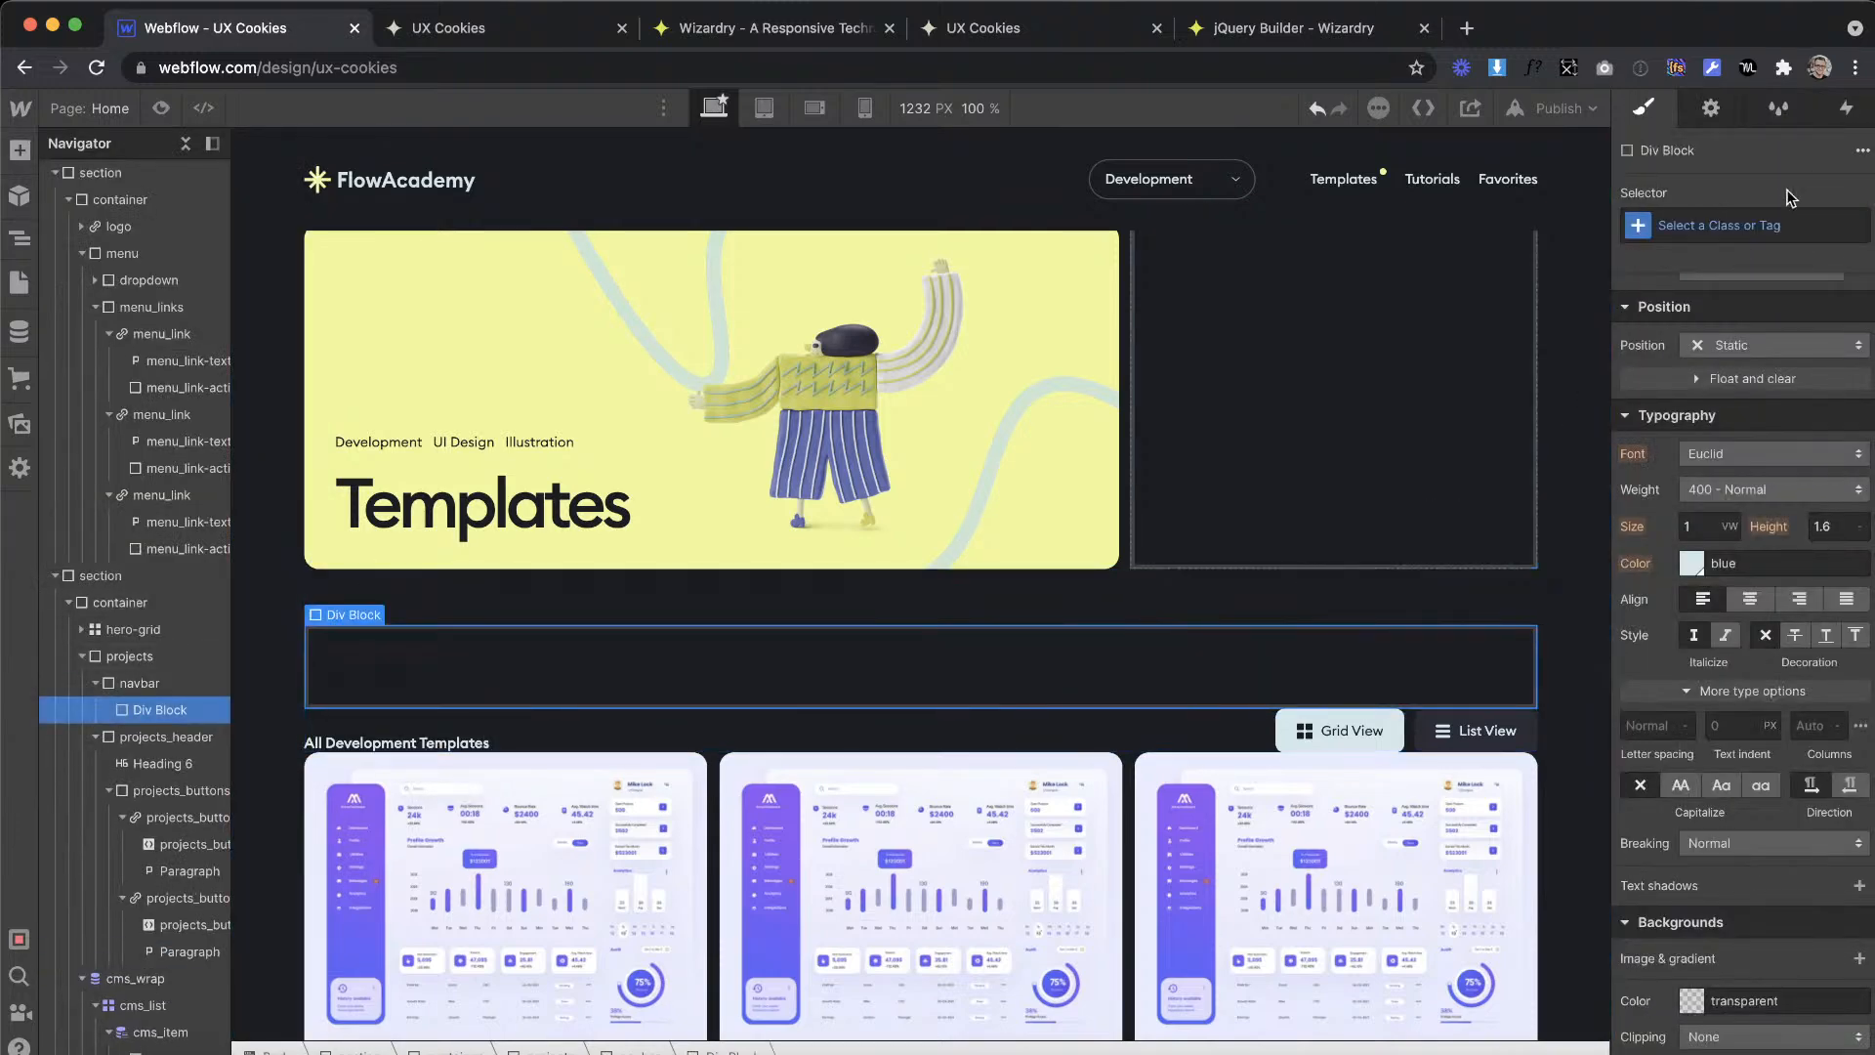
left_click(1754, 225)
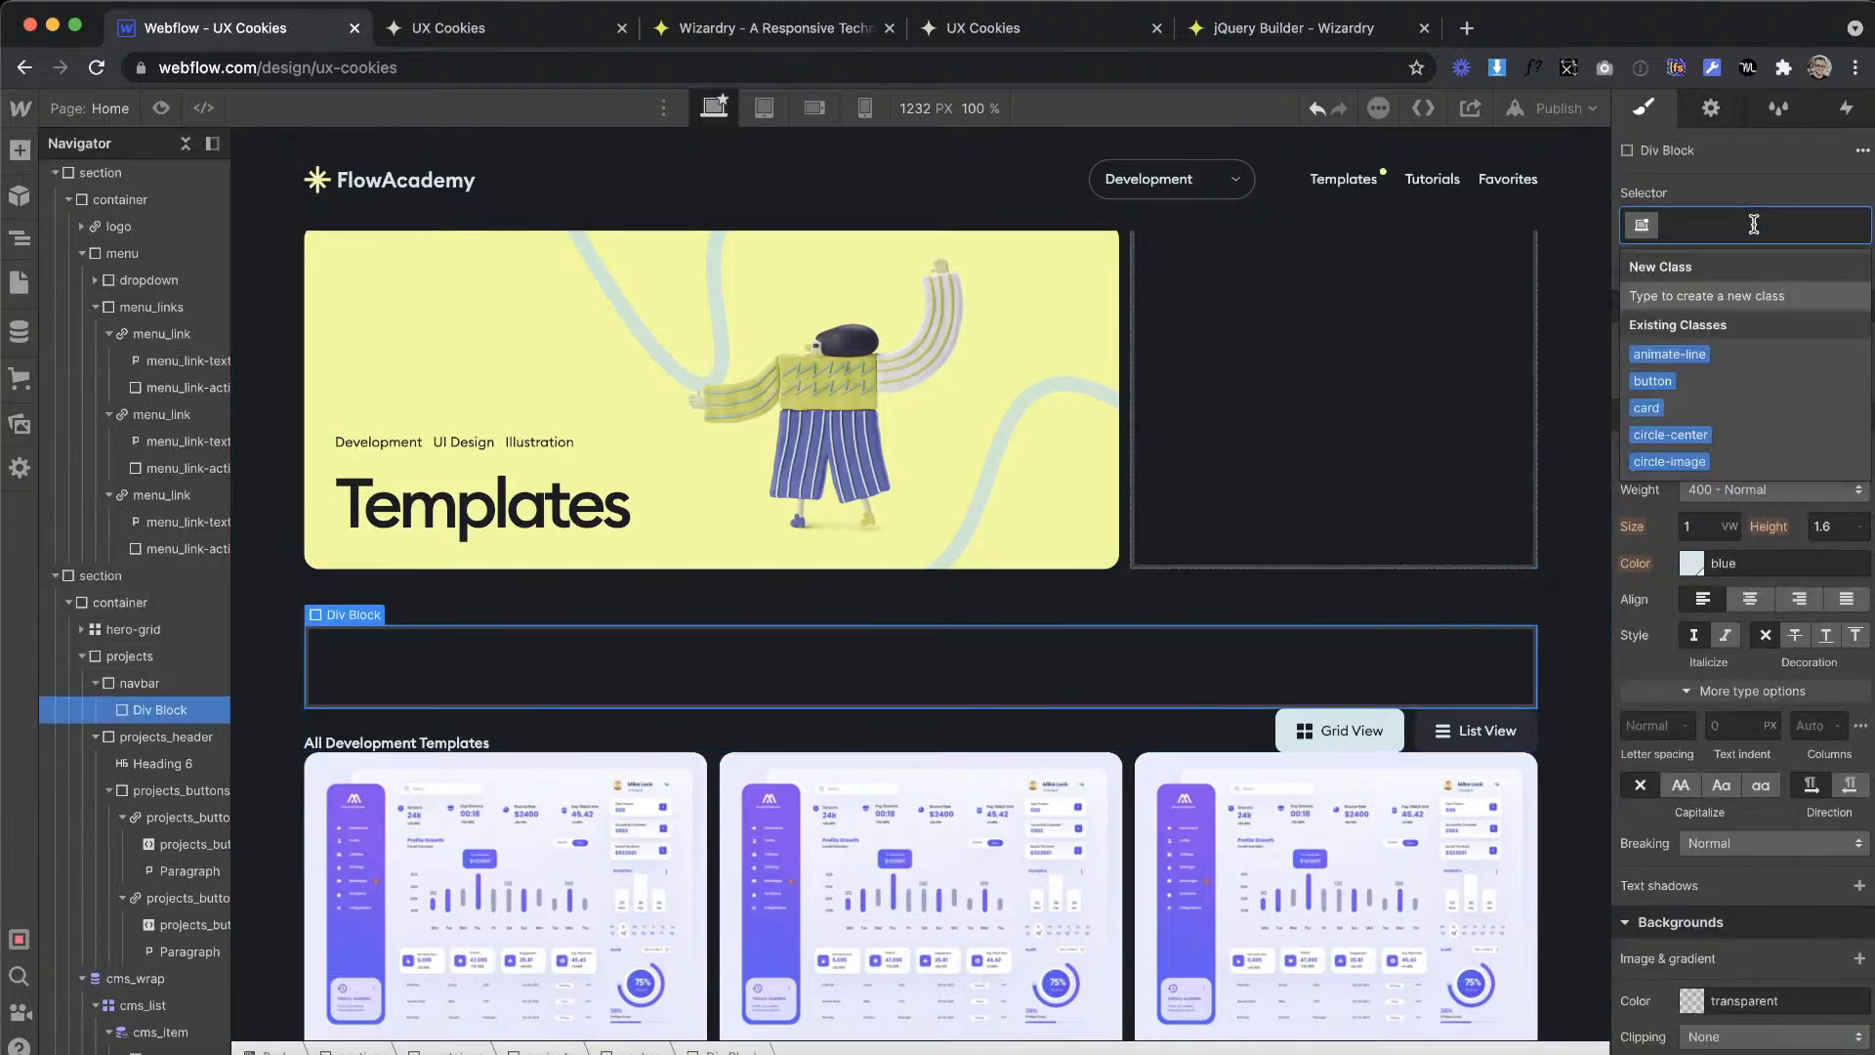
type("nav")
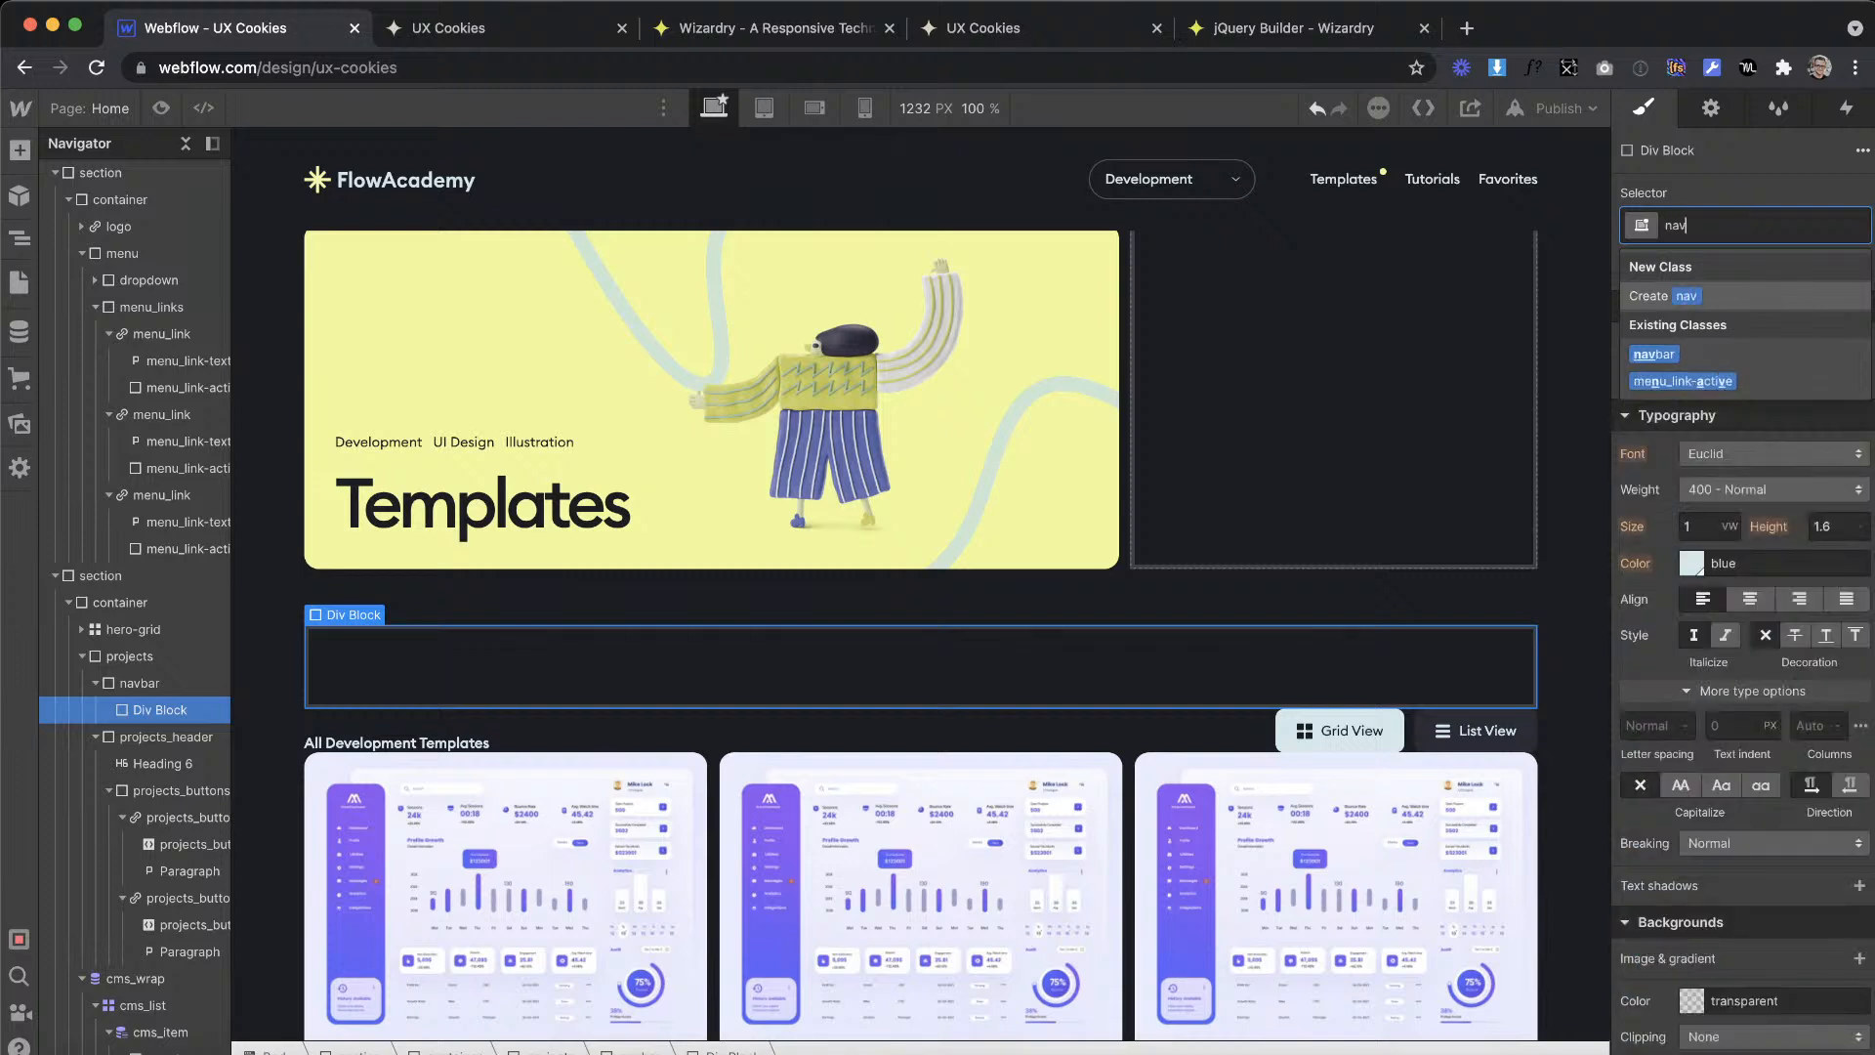
type("bar_logo-link")
key("Return")
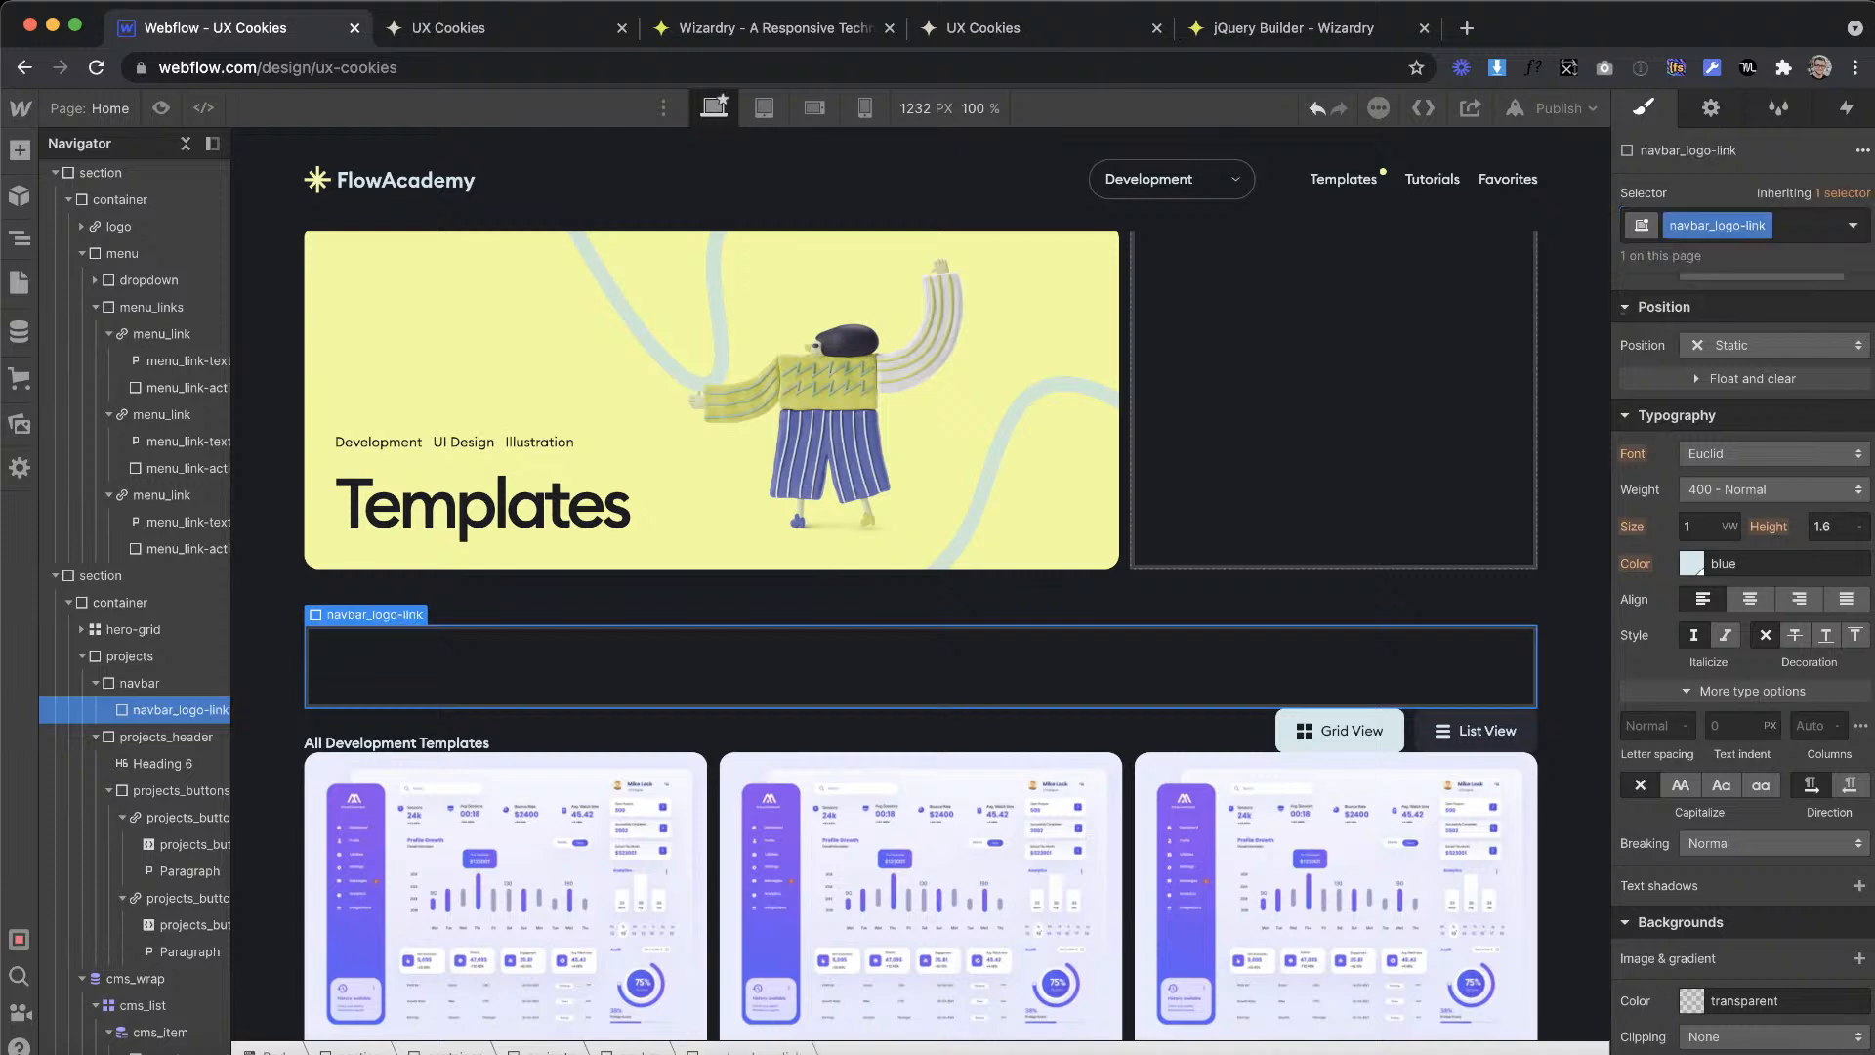
Step: Compare the class names of the navbar block and its nested navbar_logo-link block
double_click(1739, 227)
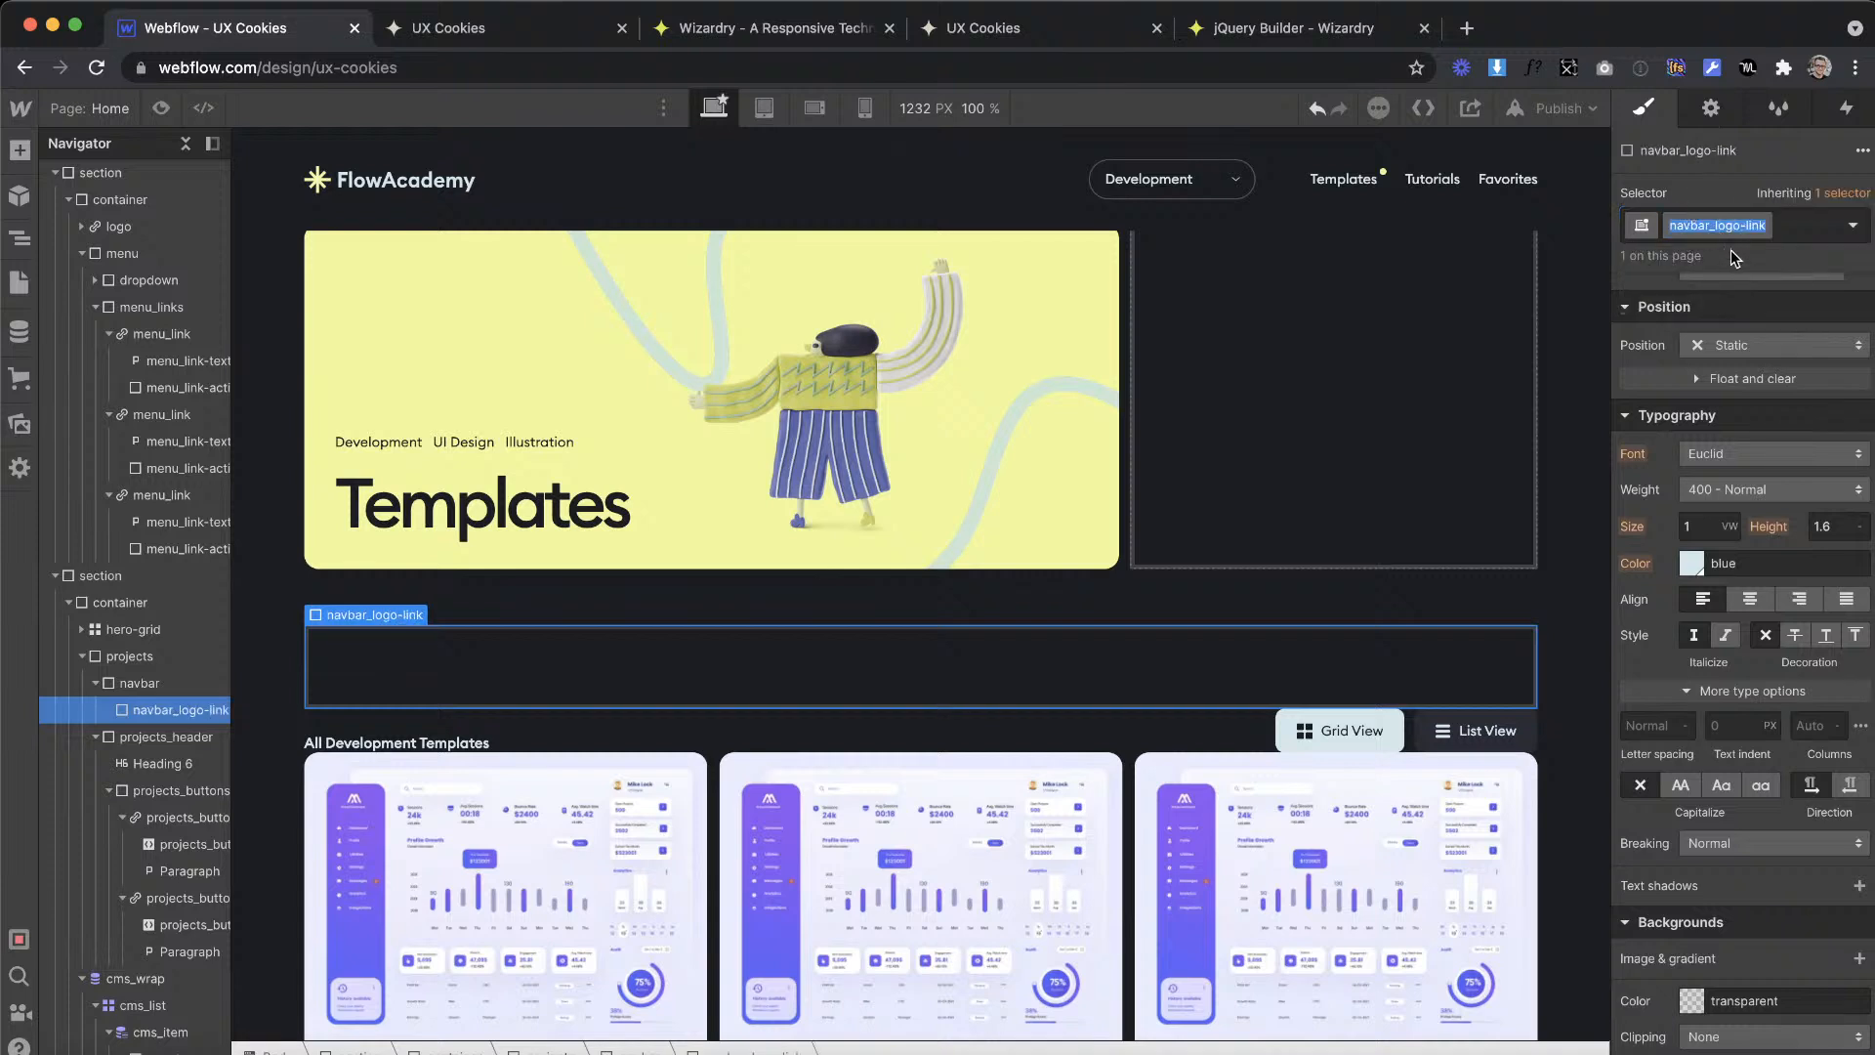
left_click(1716, 227)
double_click(1688, 229)
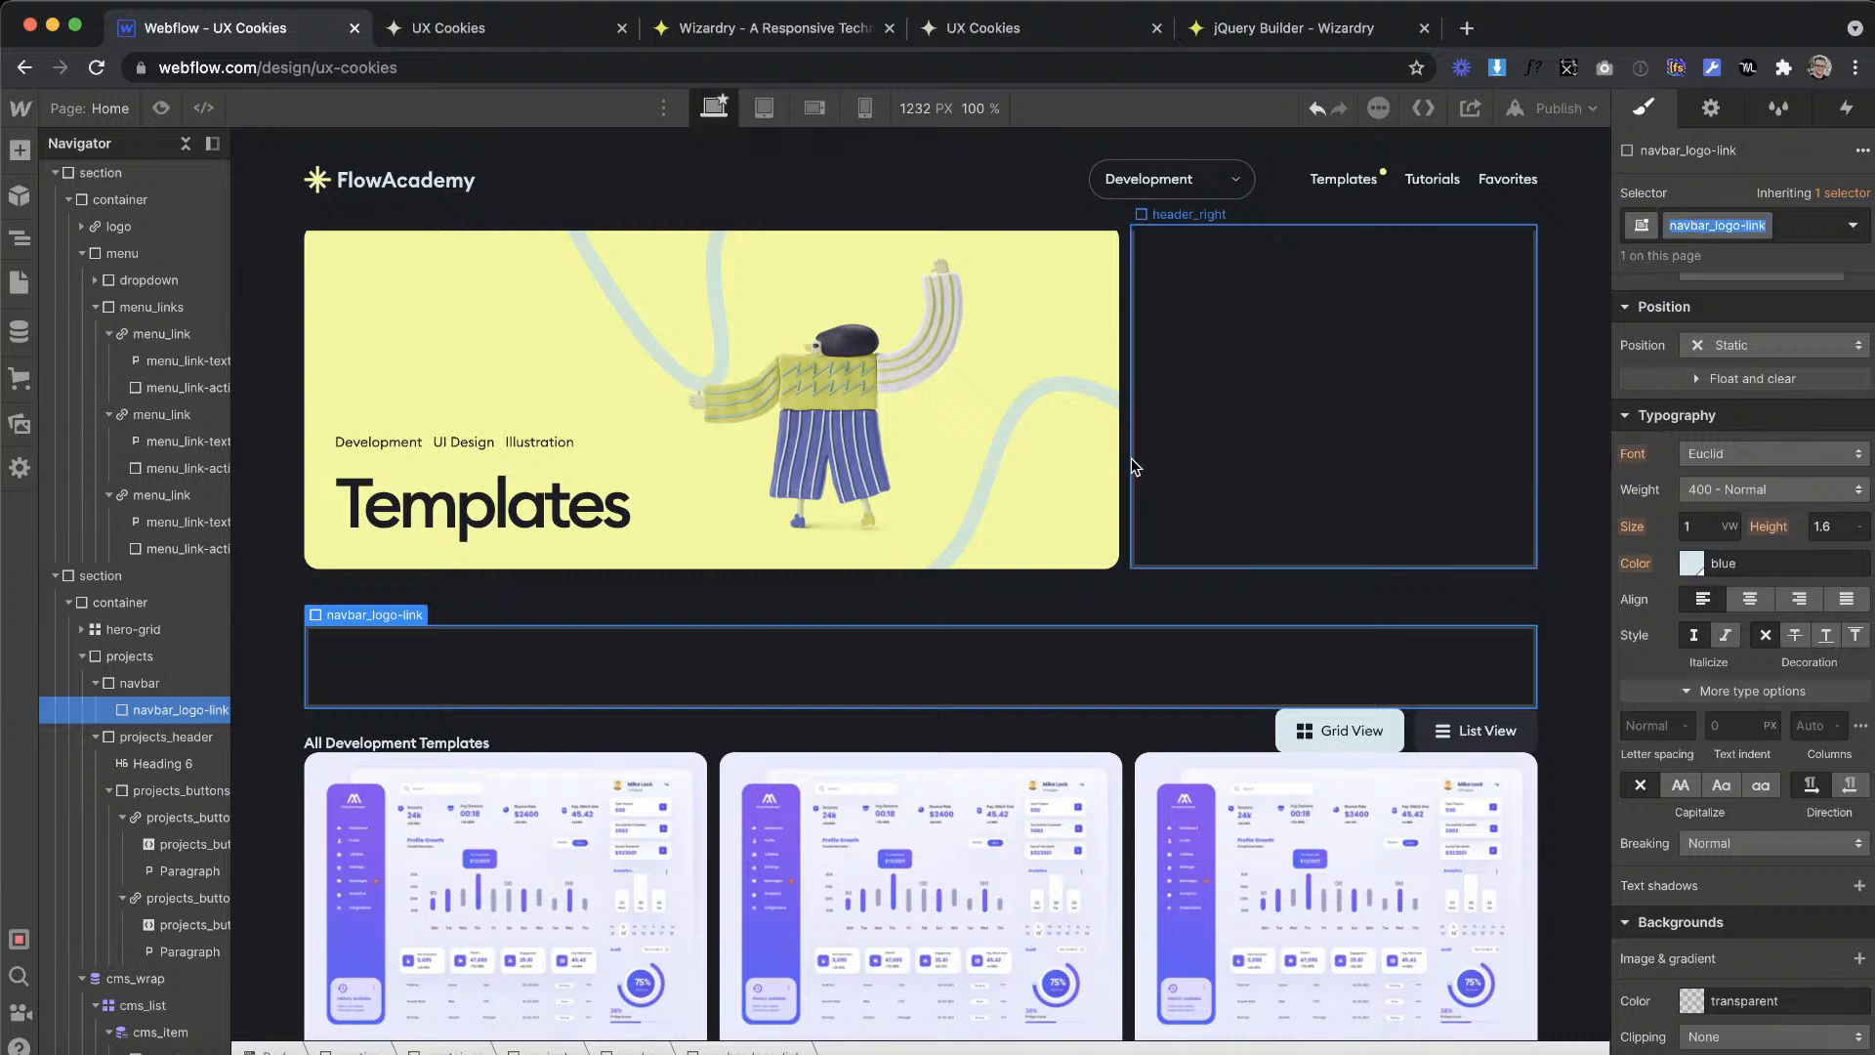
left_click(140, 683)
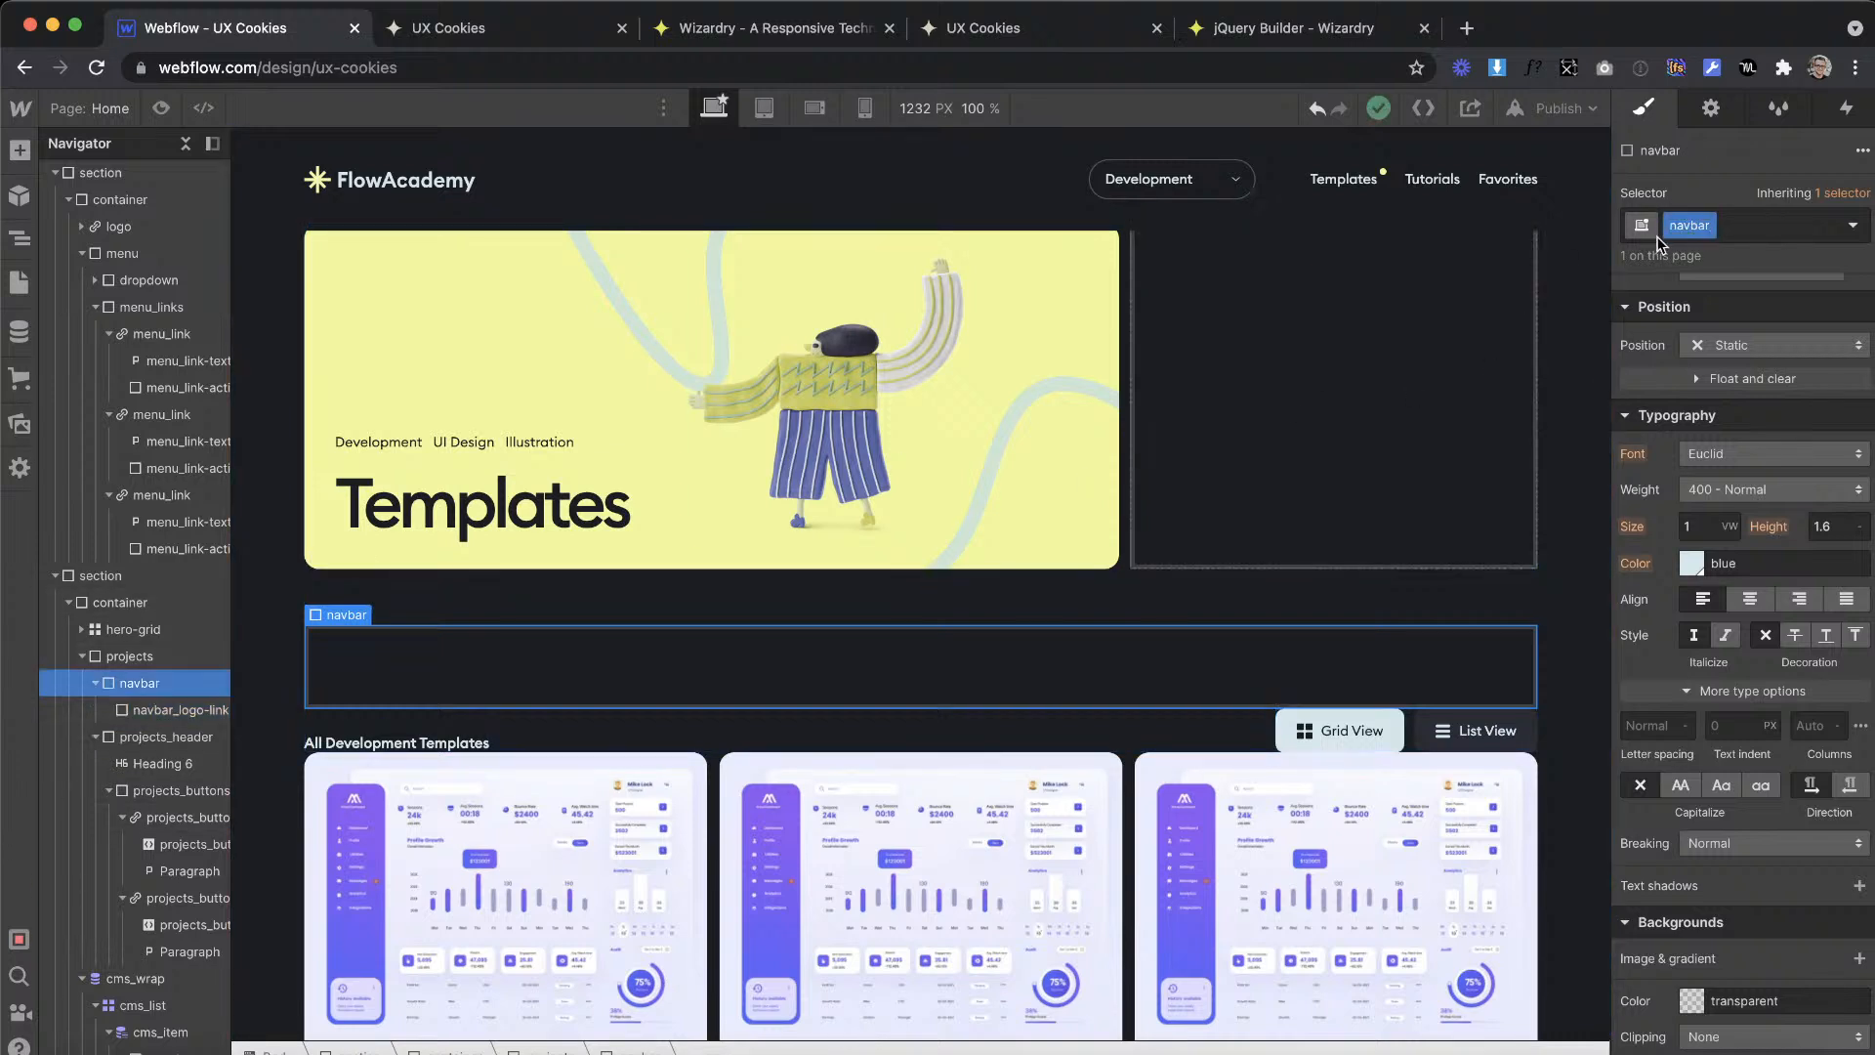
left_click(183, 709)
left_click(1732, 231)
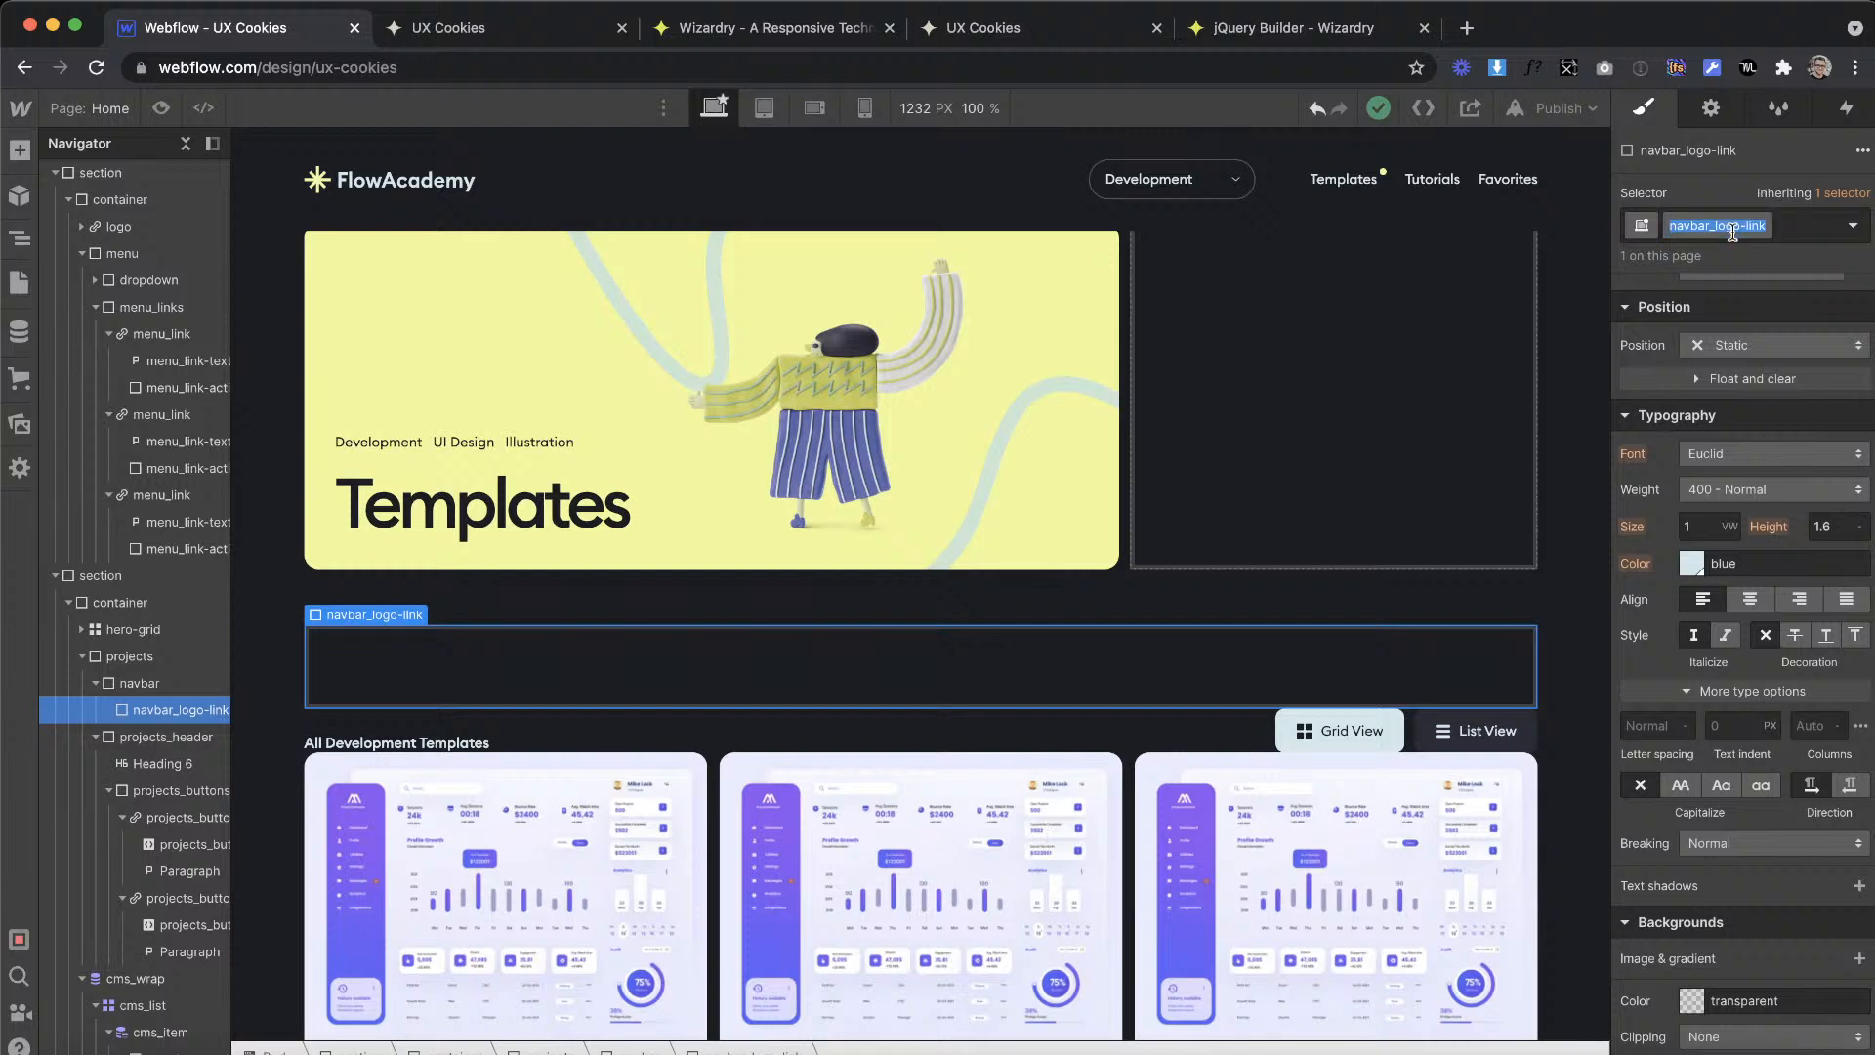
left_click_drag(1712, 227, 1768, 227)
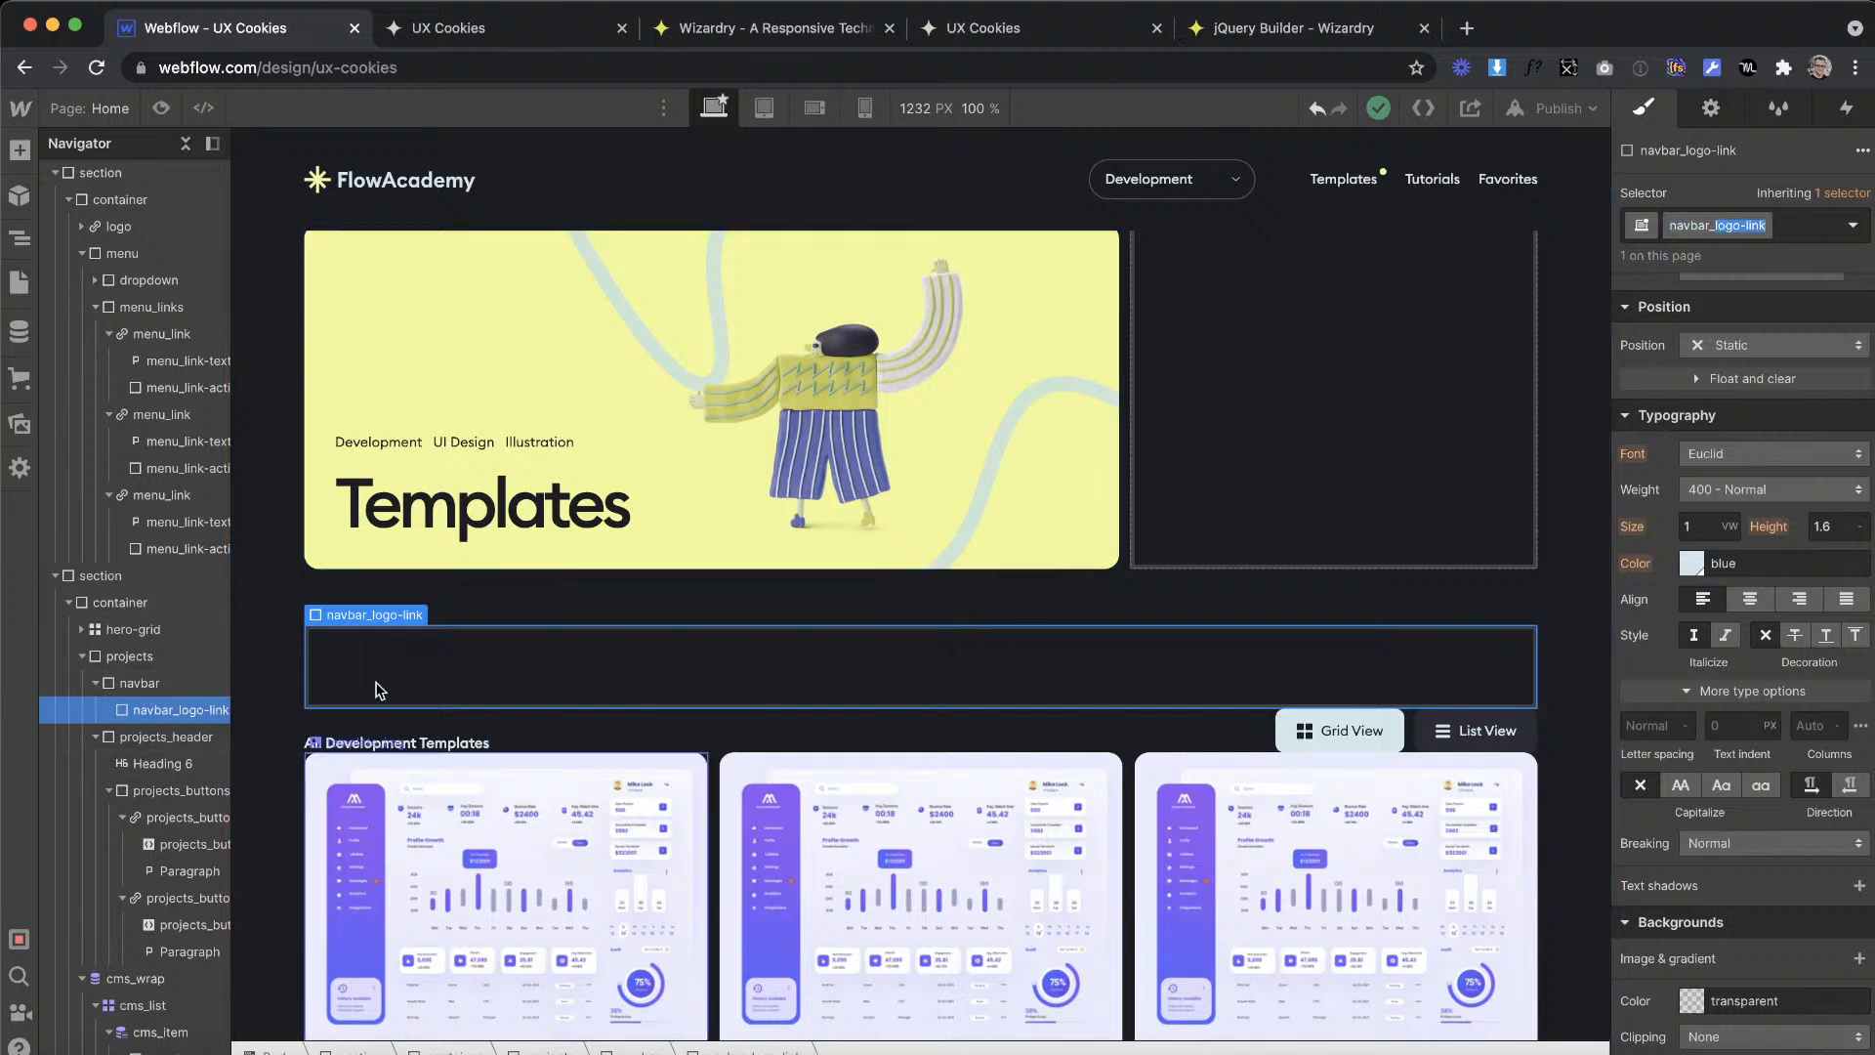
left_click(1690, 182)
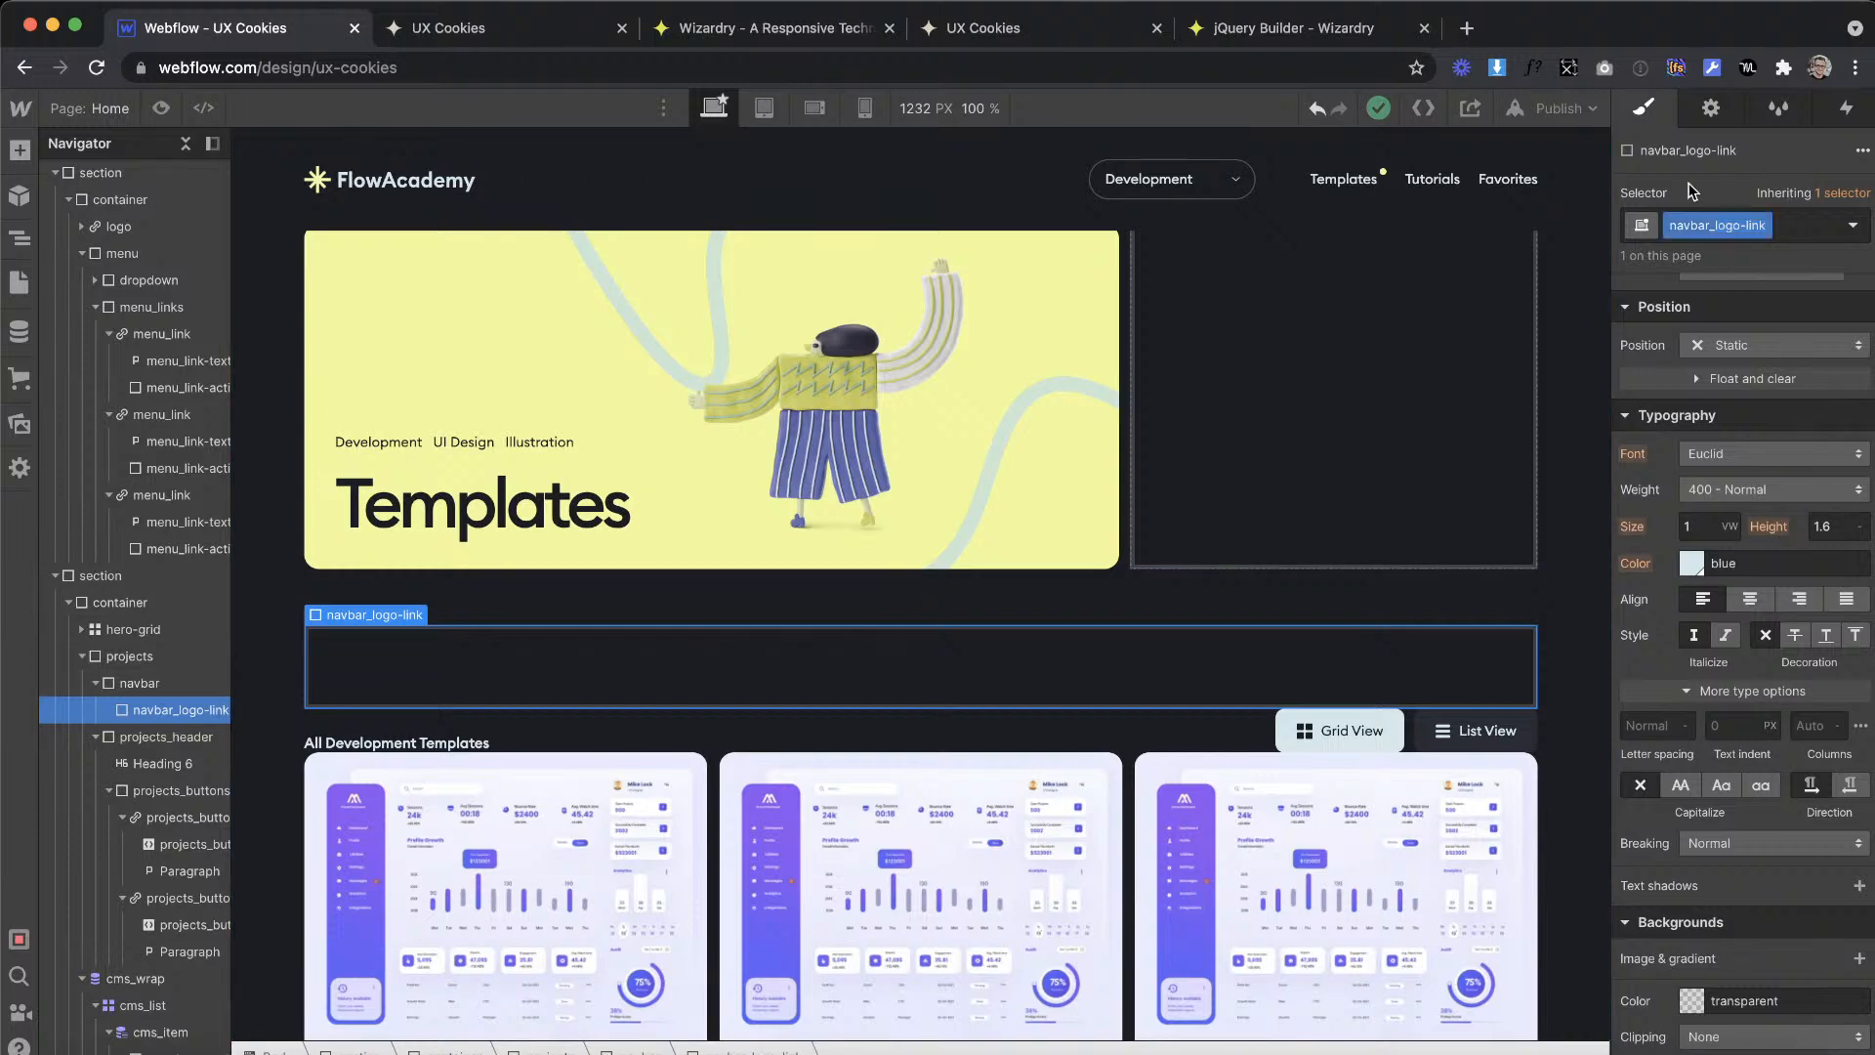
Step: Add a second div block inside navbar, directly after navbar_logo-link, and give it the class navbar_right-menu
left_click(19, 150)
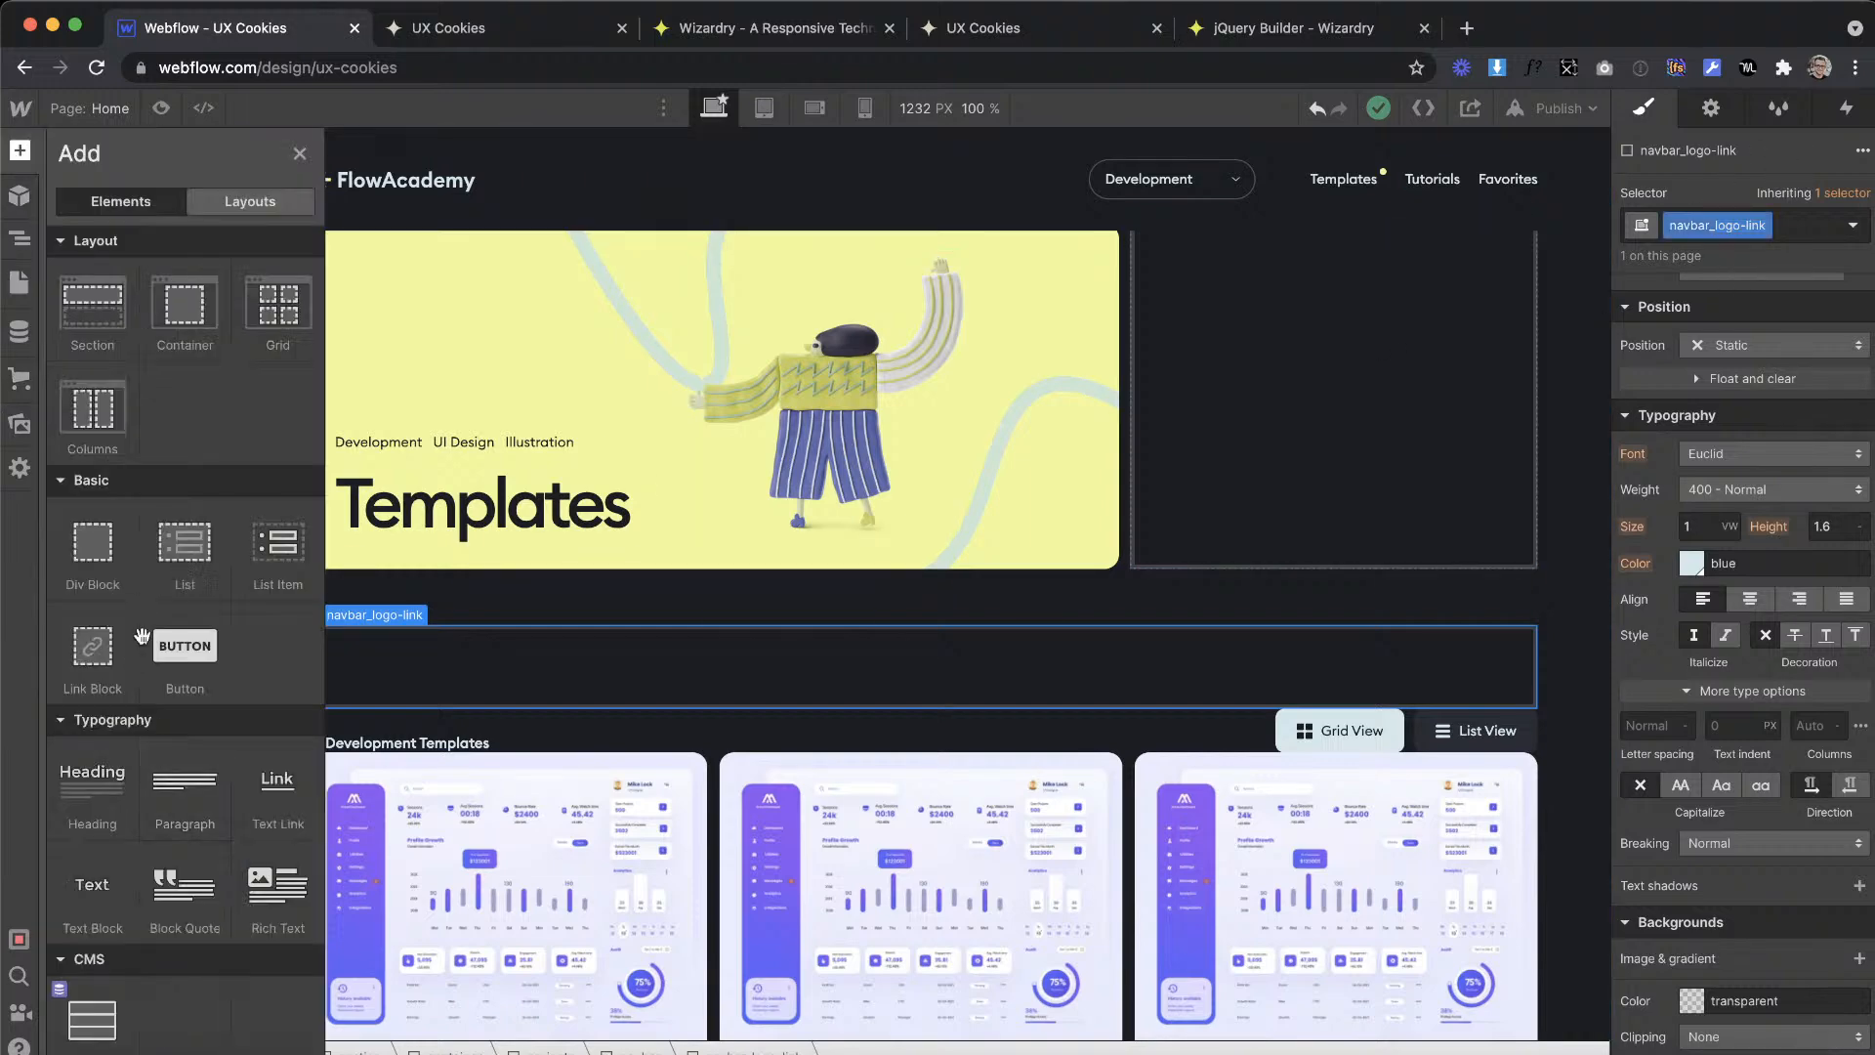
left_click_drag(85, 543, 420, 673)
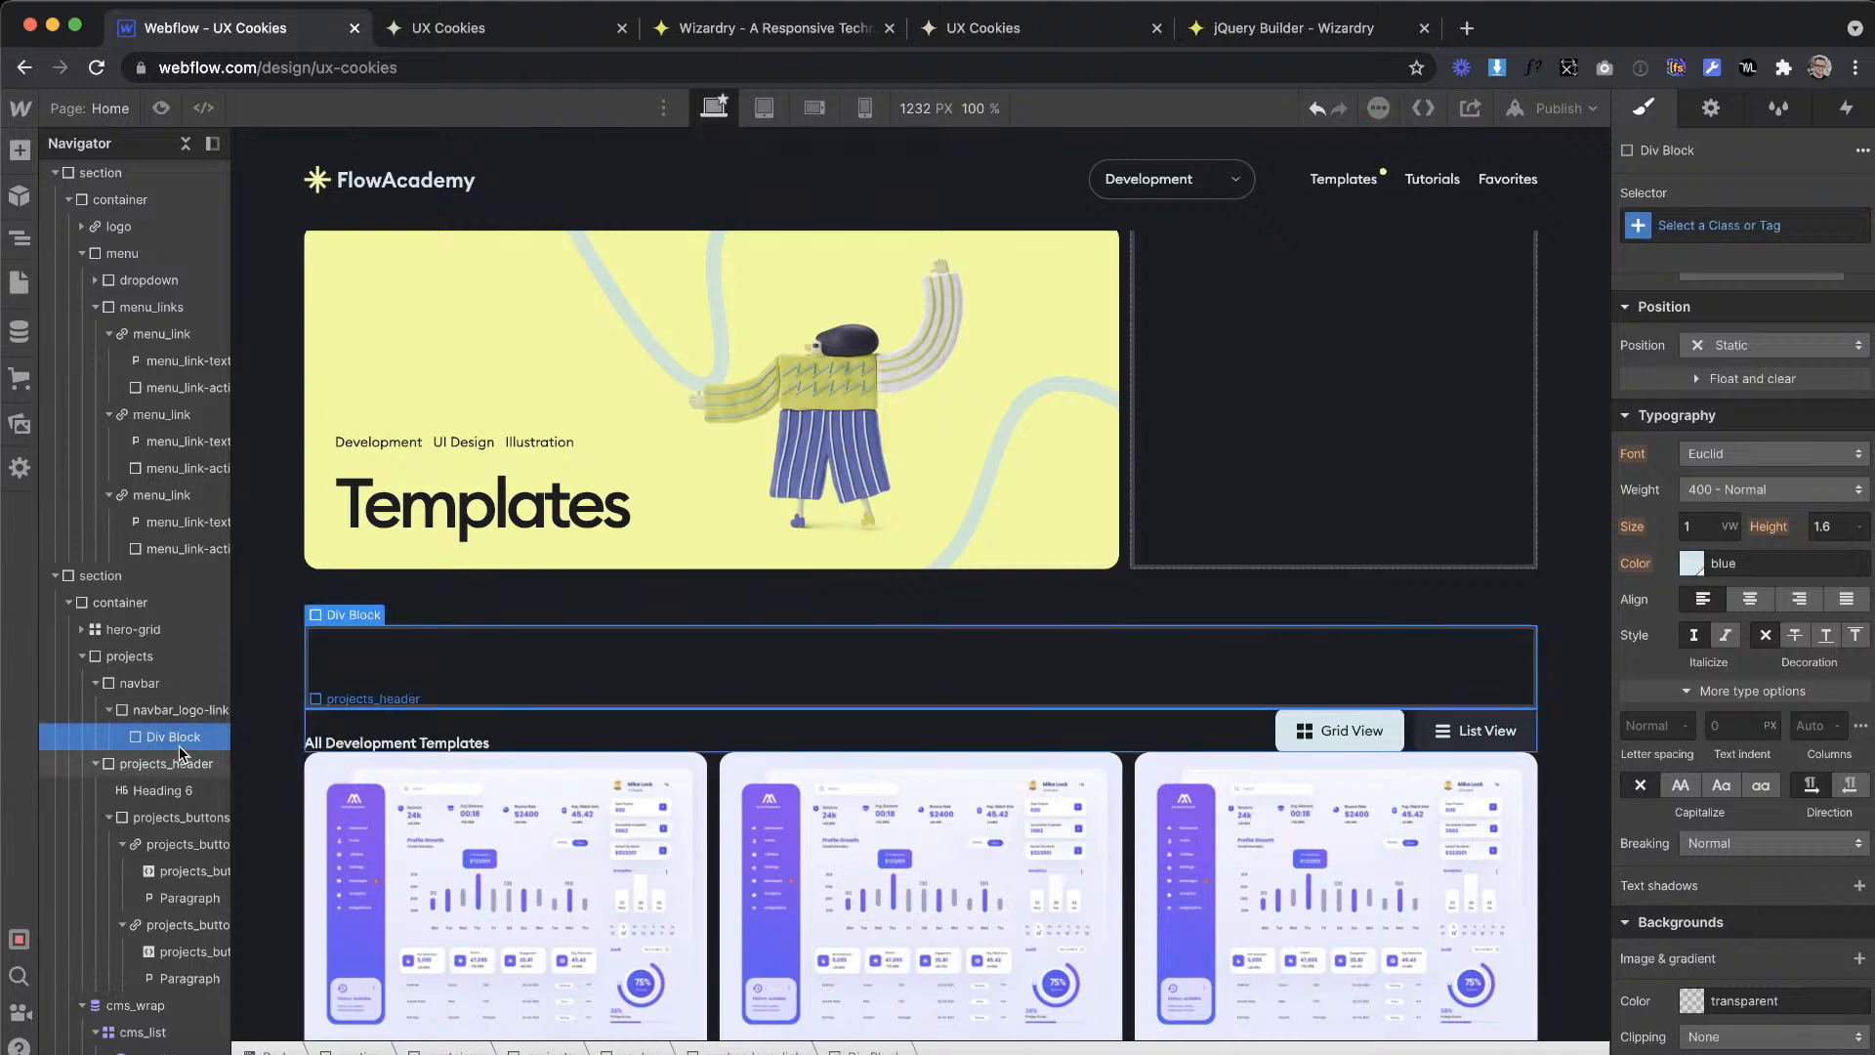
left_click_drag(166, 709, 151, 697)
left_click(156, 734)
left_click(1748, 226)
type("n")
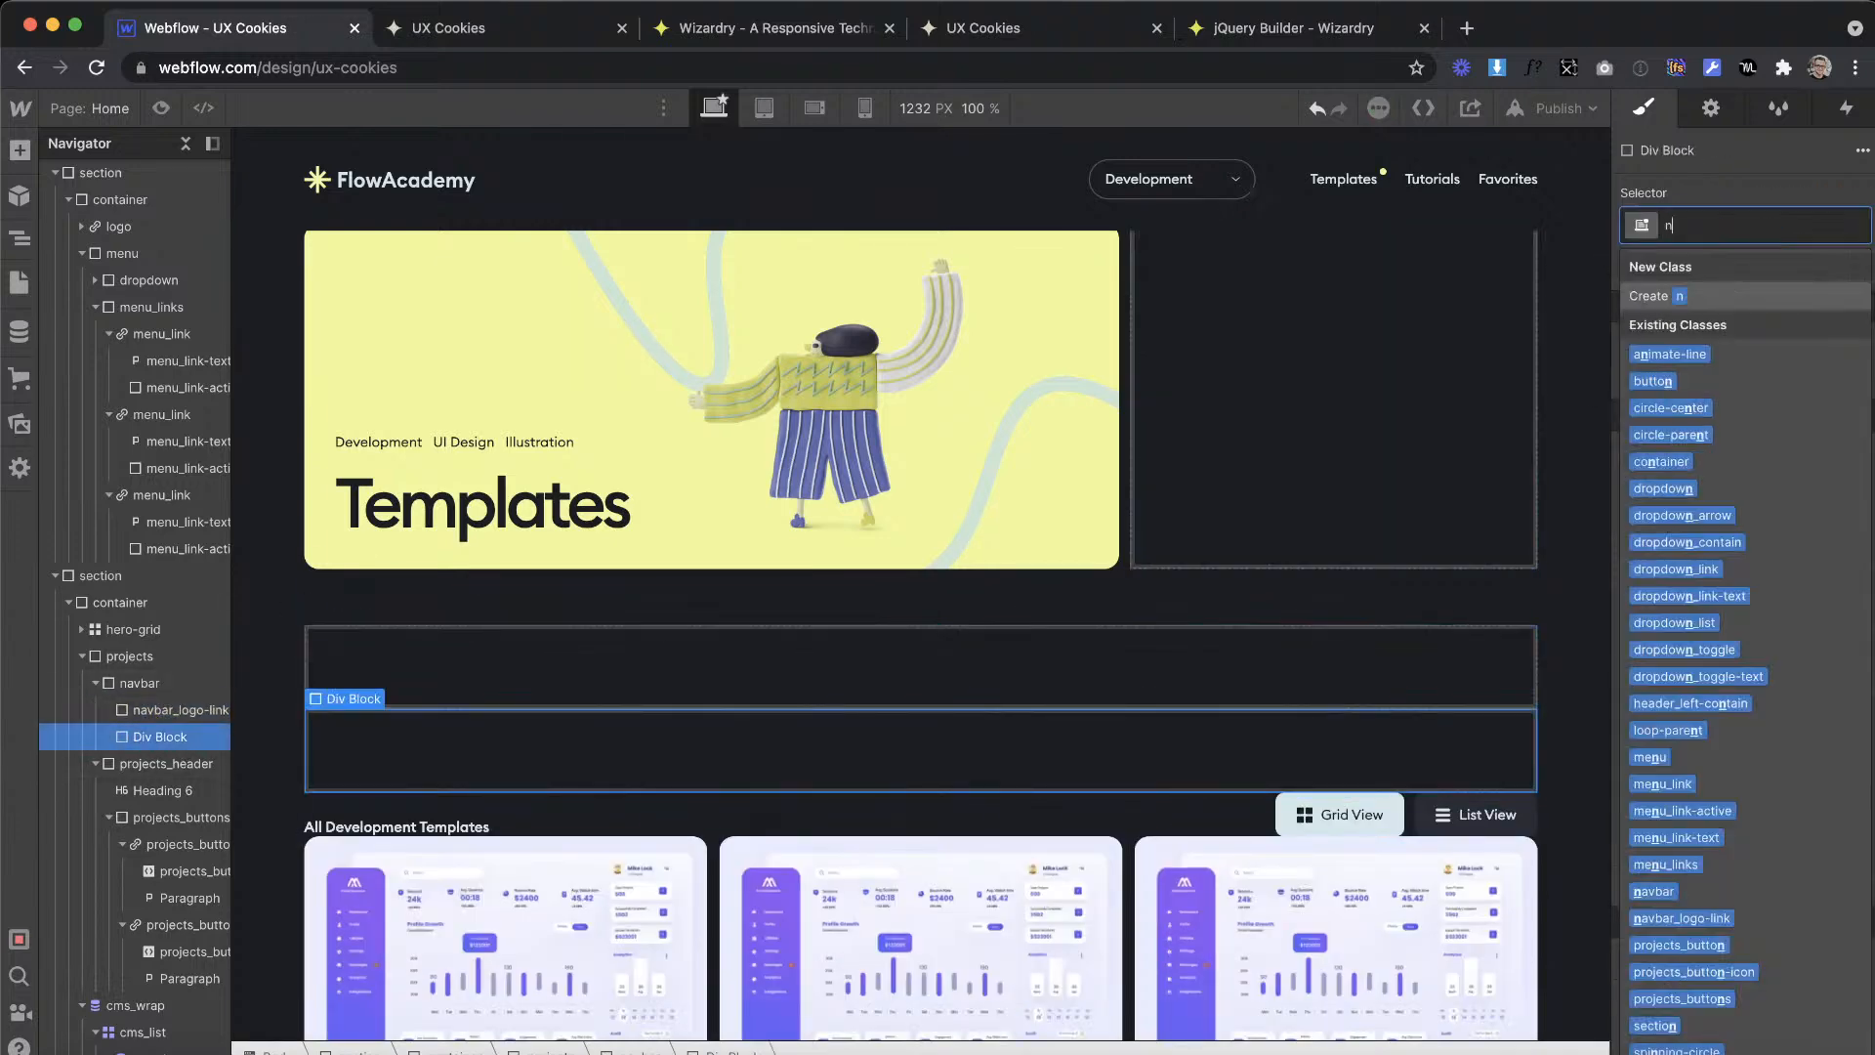
type("avbar_")
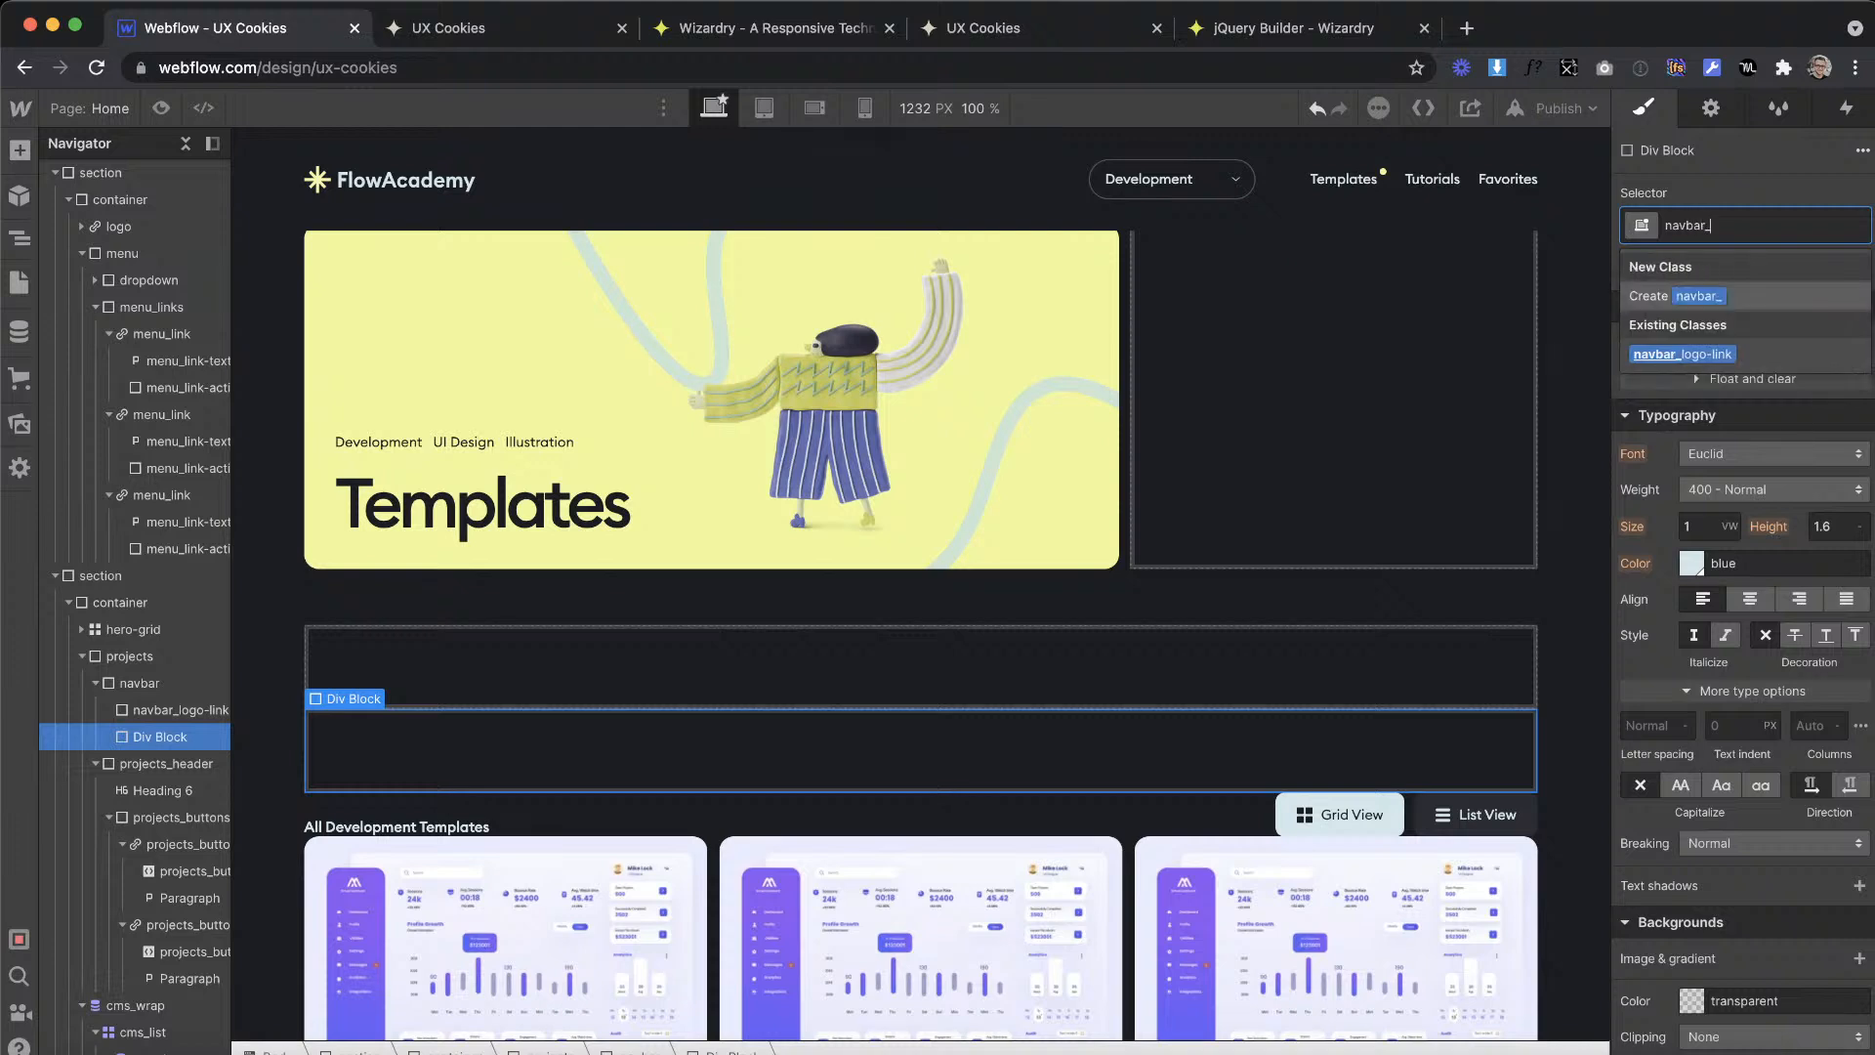
key("BackSpace")
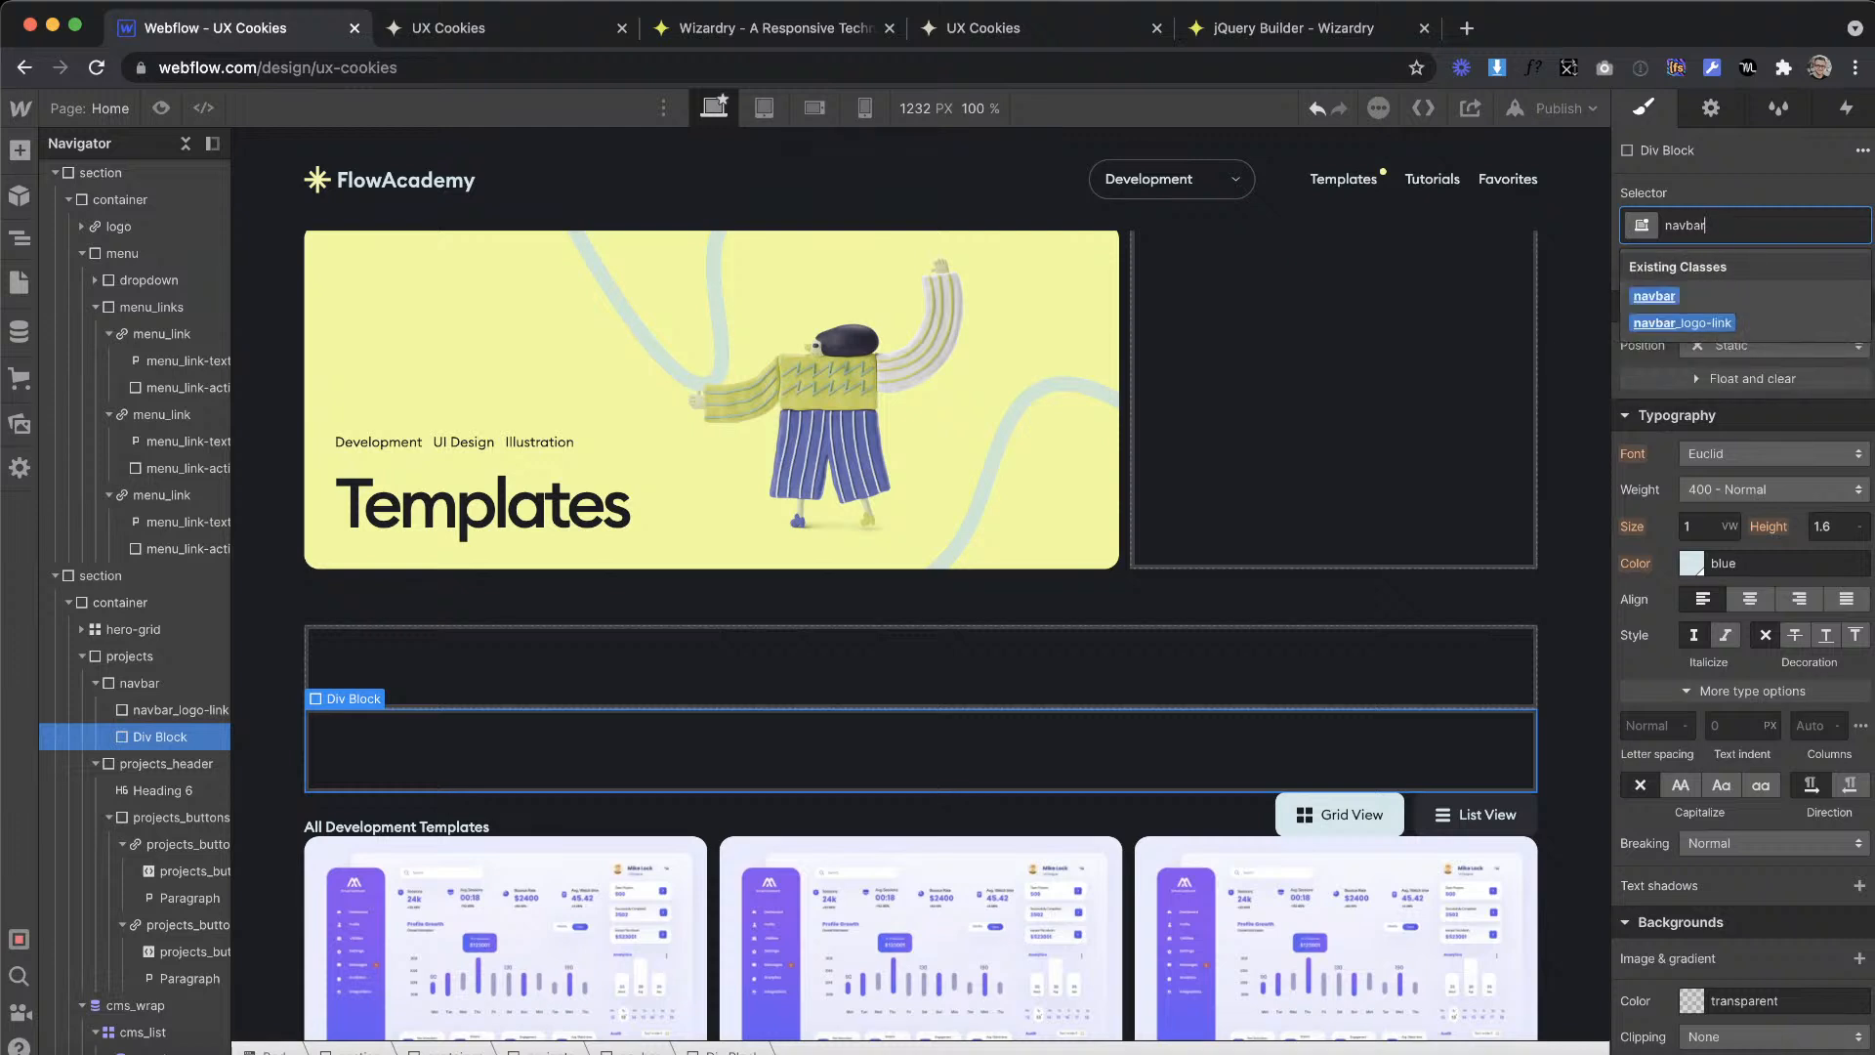
type("_right-")
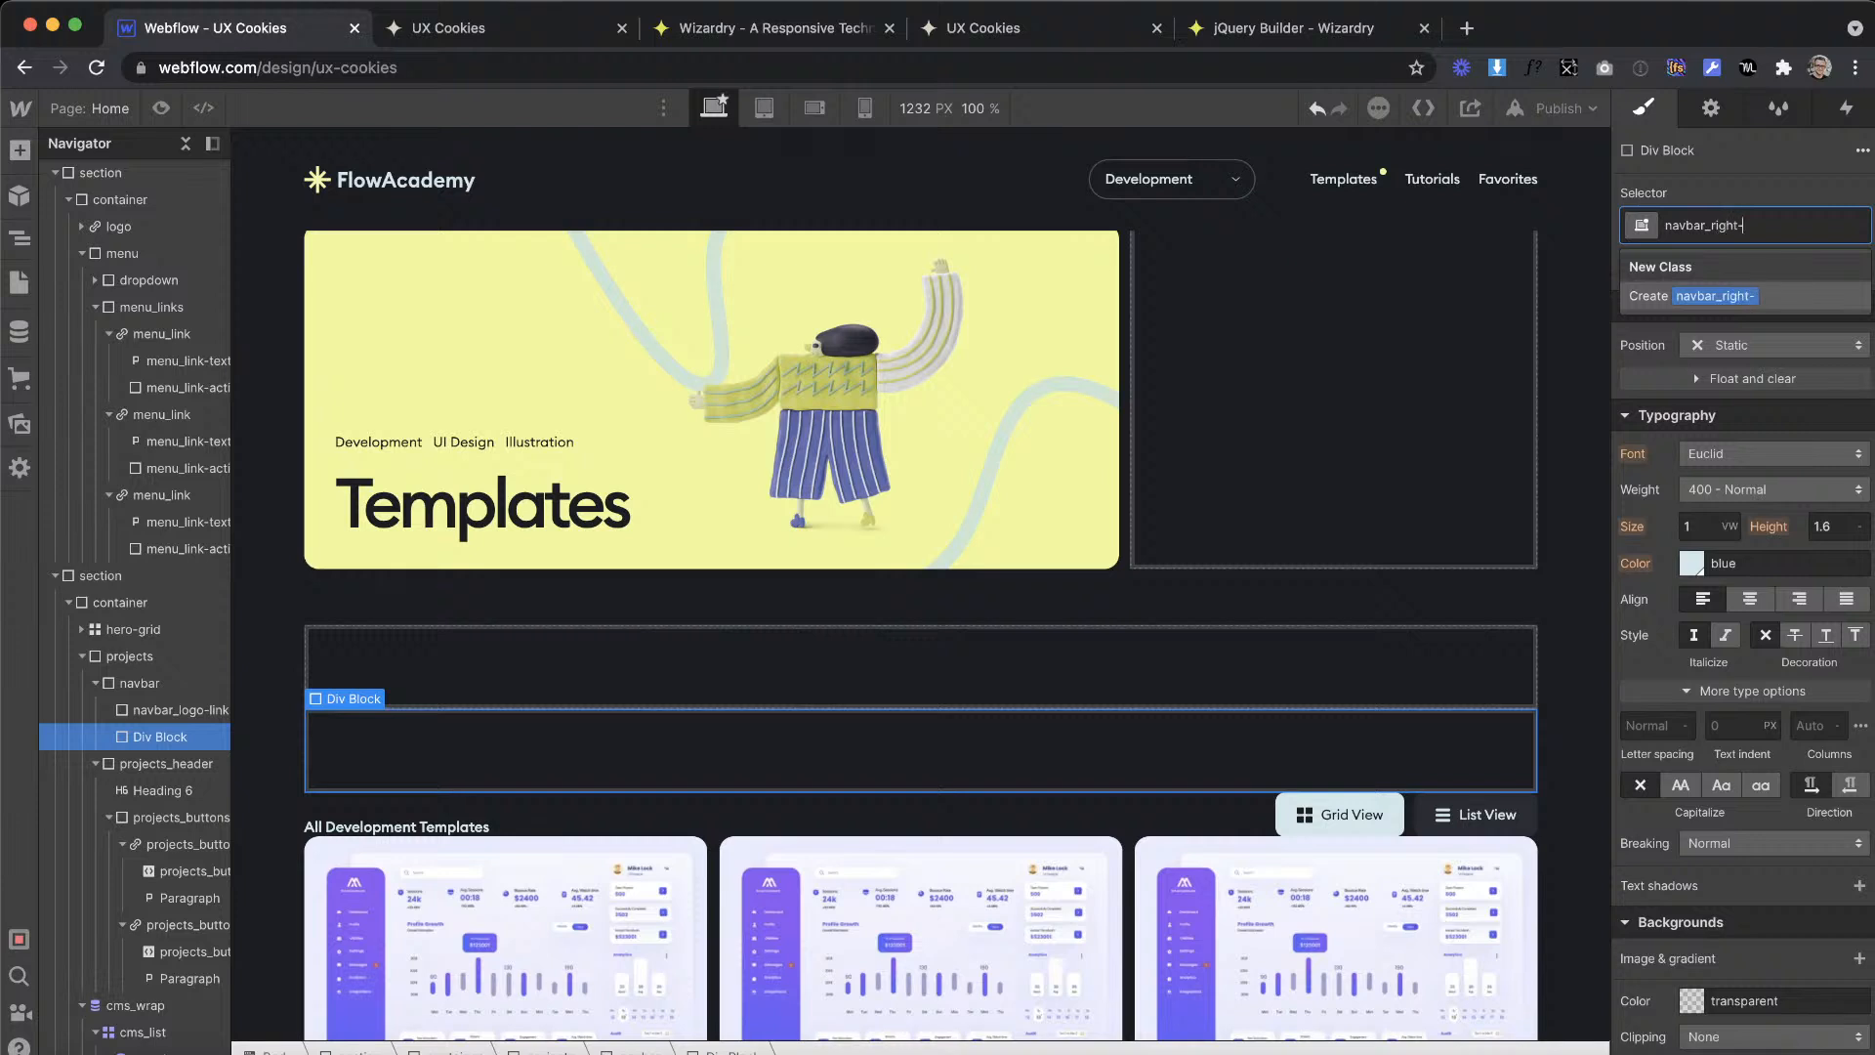
type("menu")
key("Return")
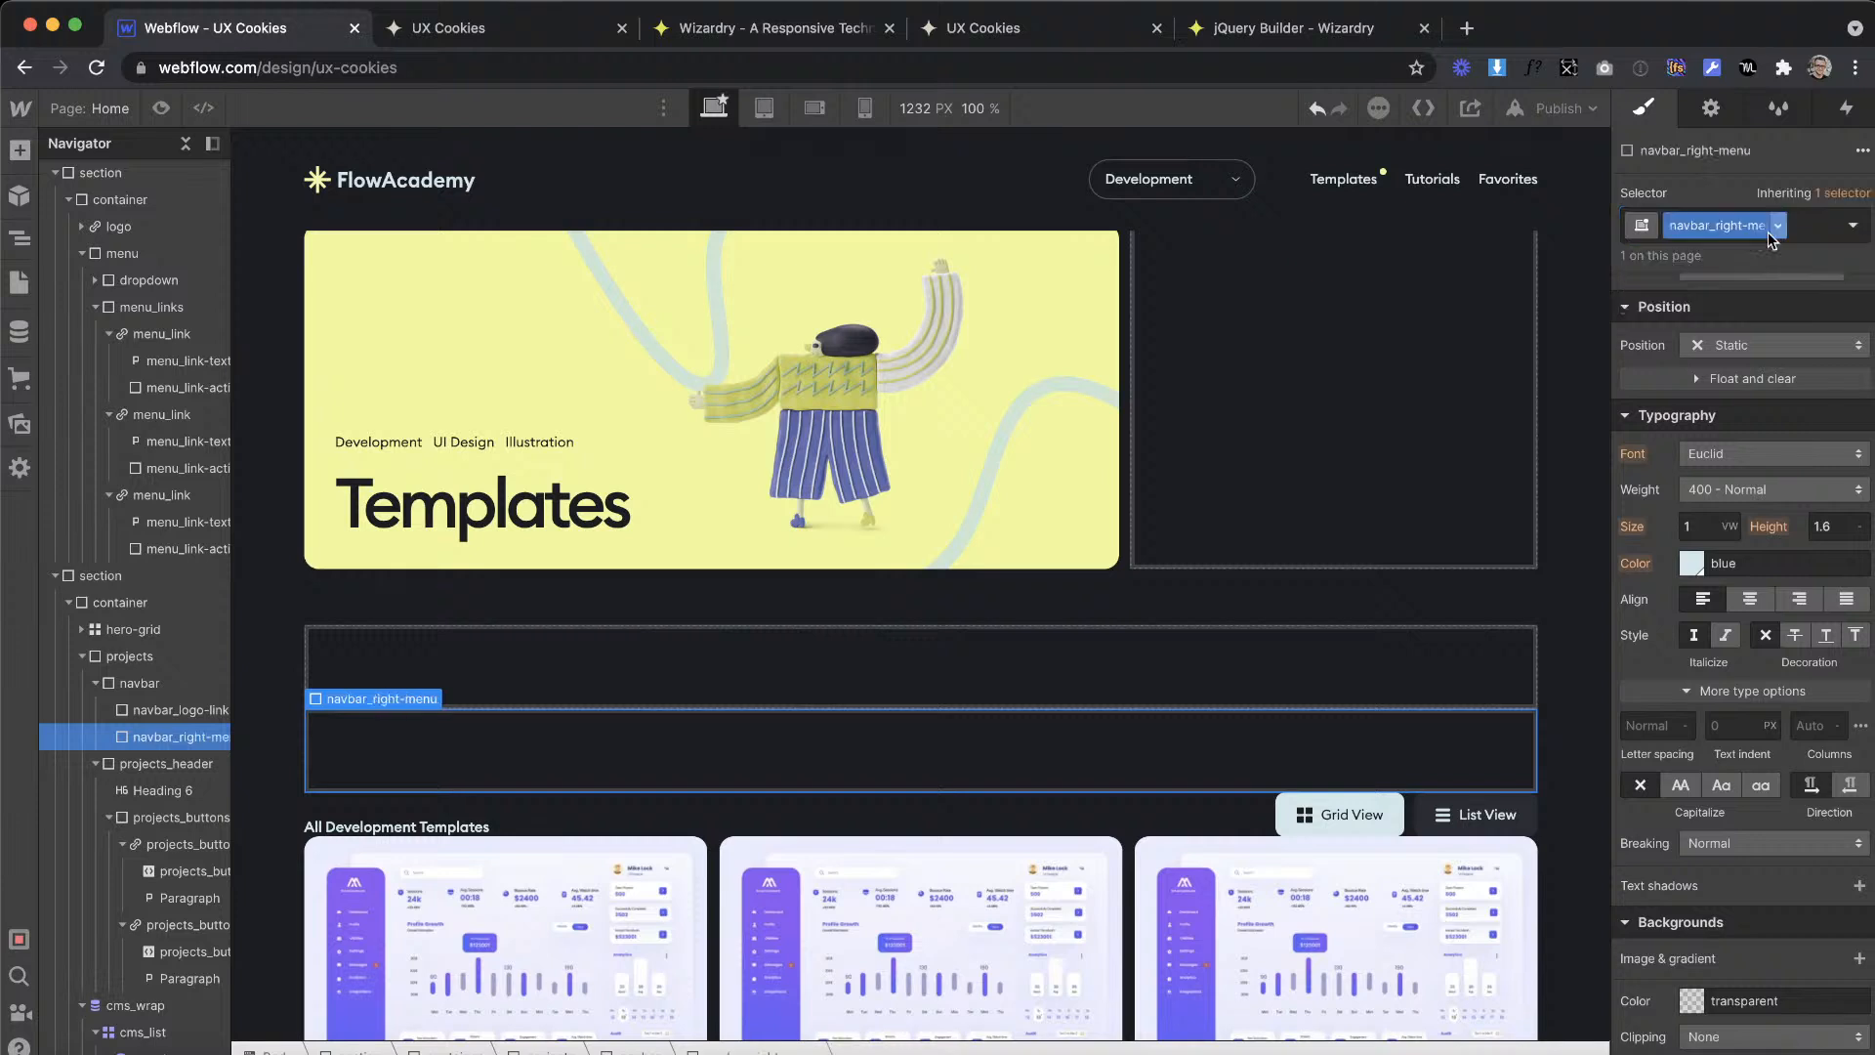
Step: Rename the second nested block's class to navbar-right_menu
left_click(1714, 224)
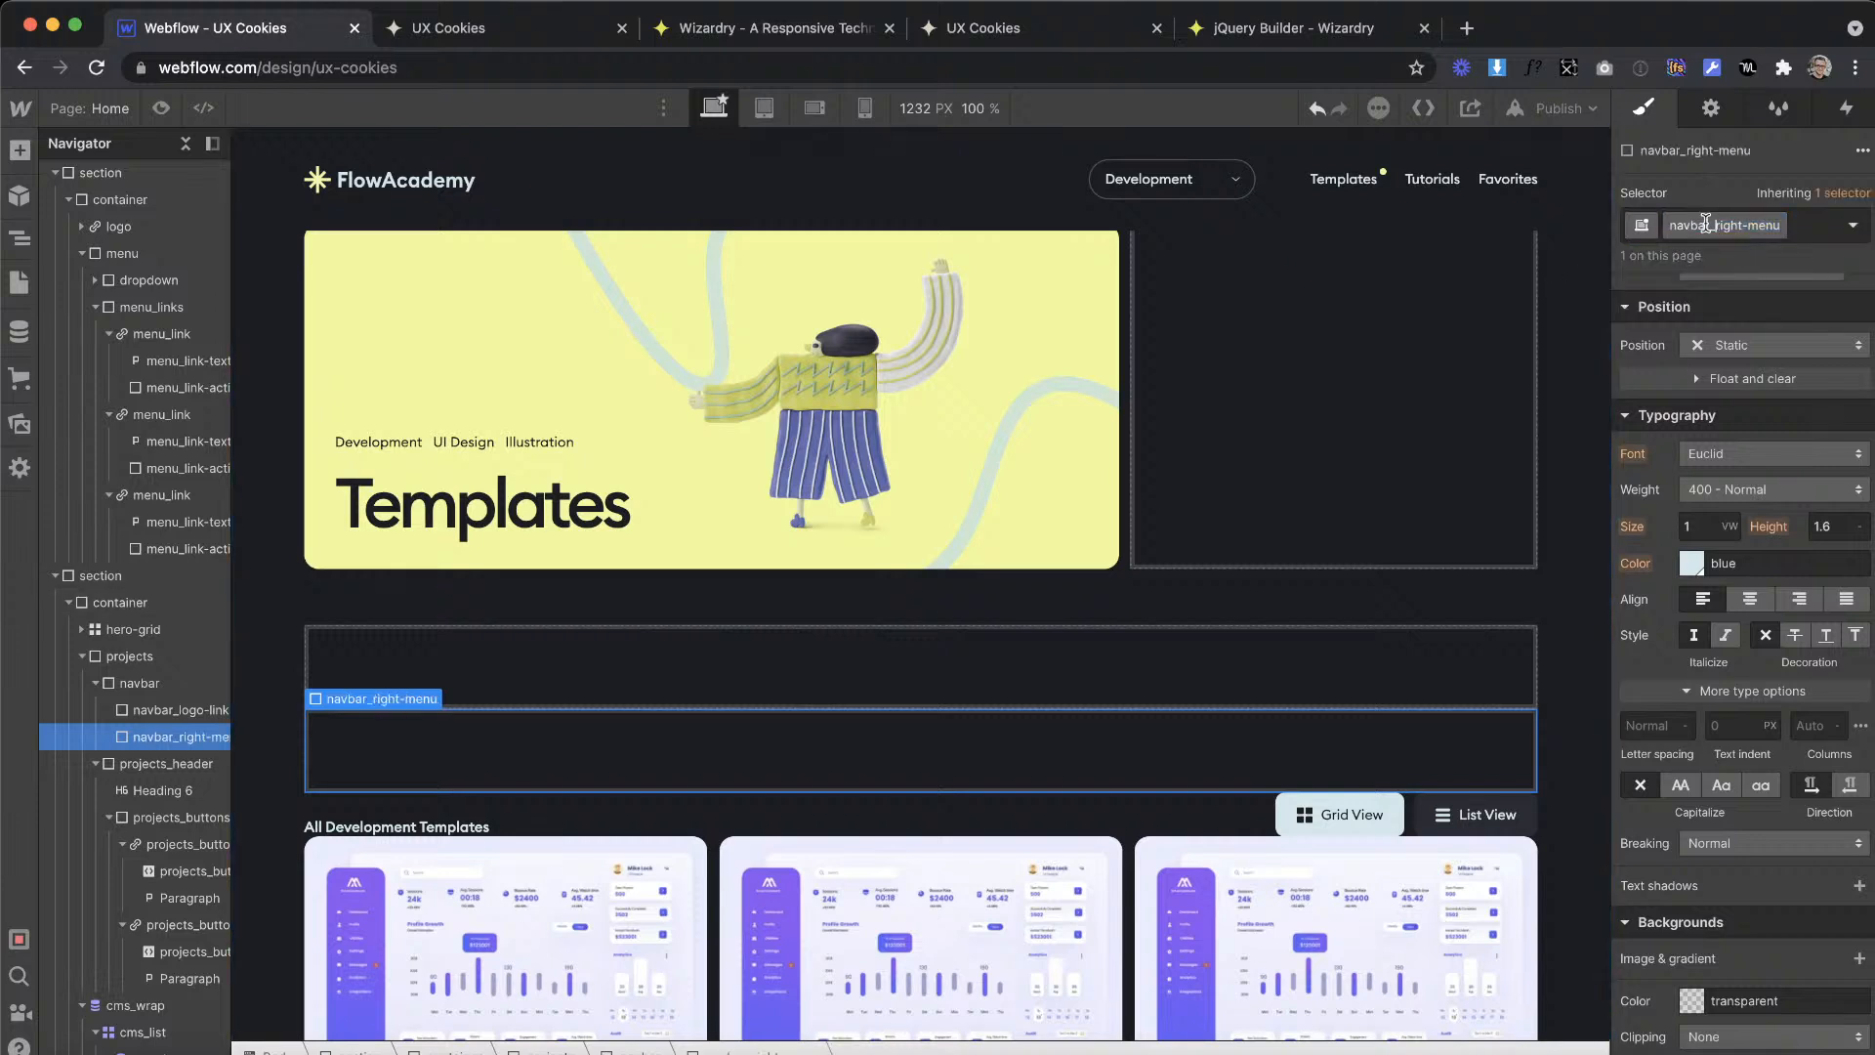
left_click(1803, 225)
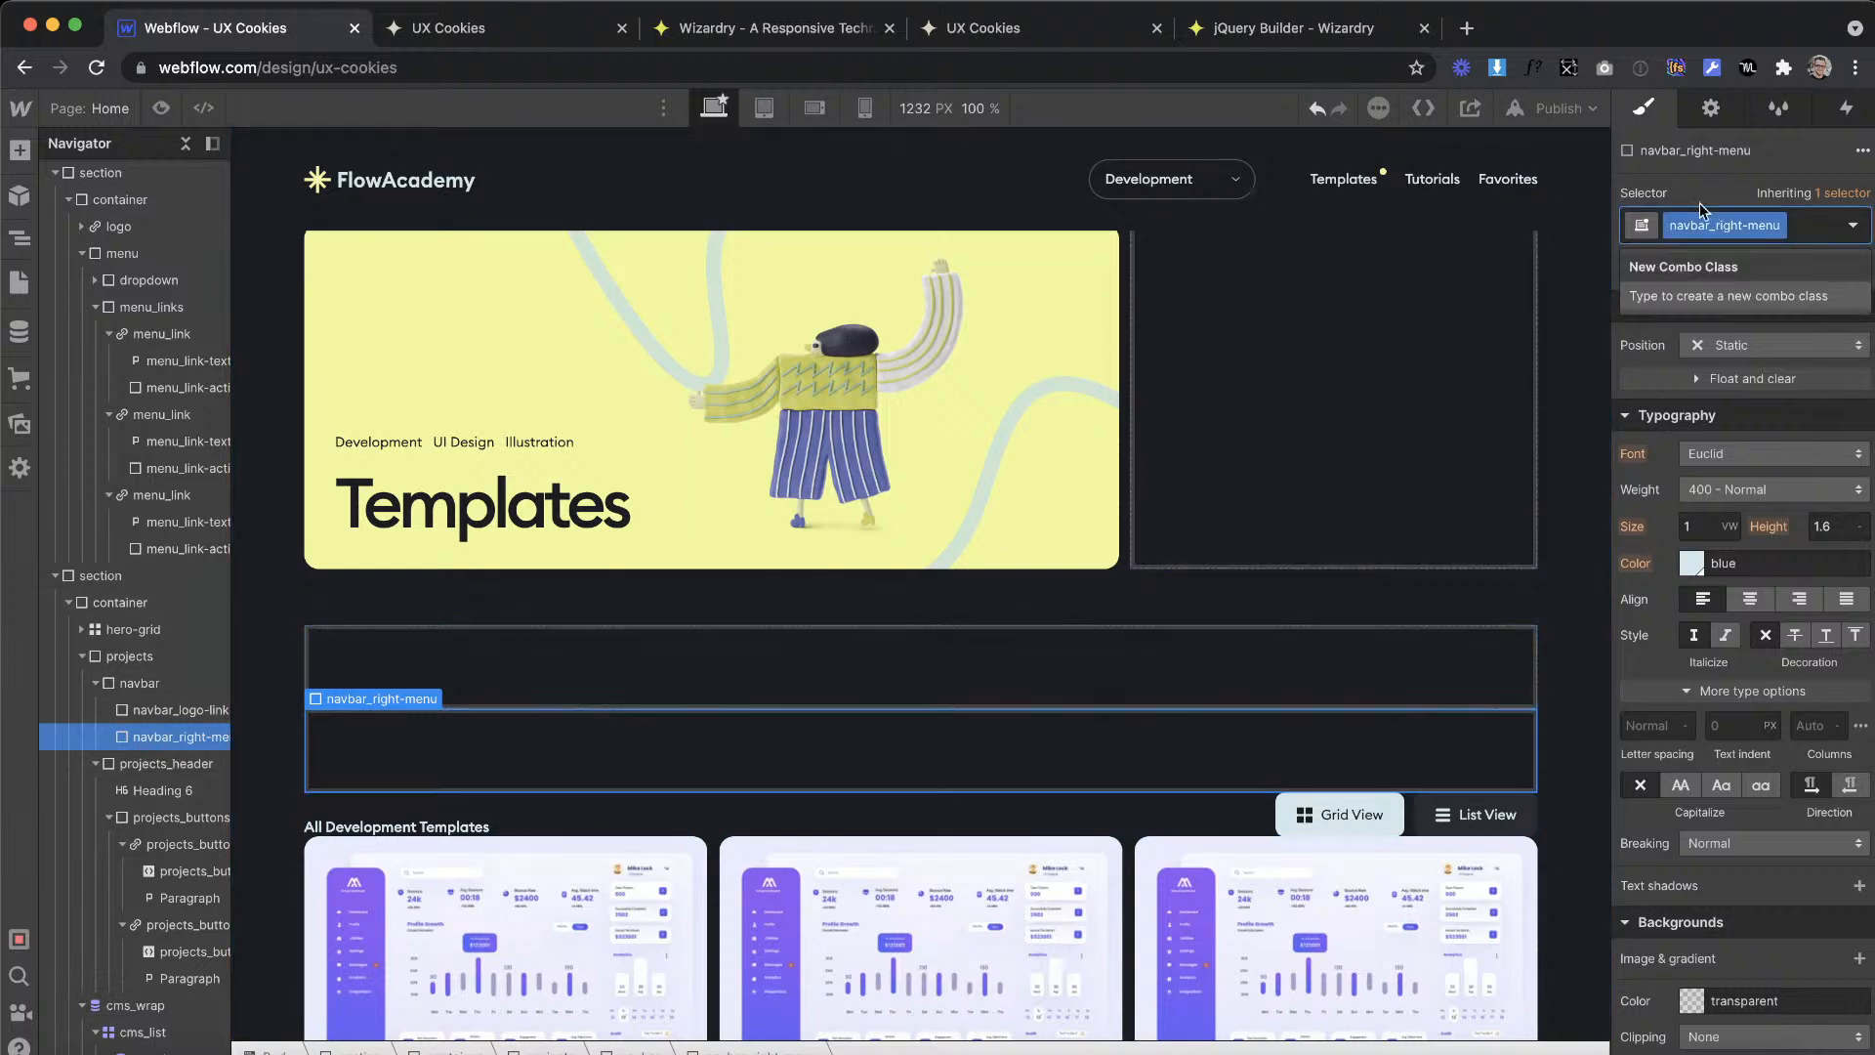
left_click(1709, 226)
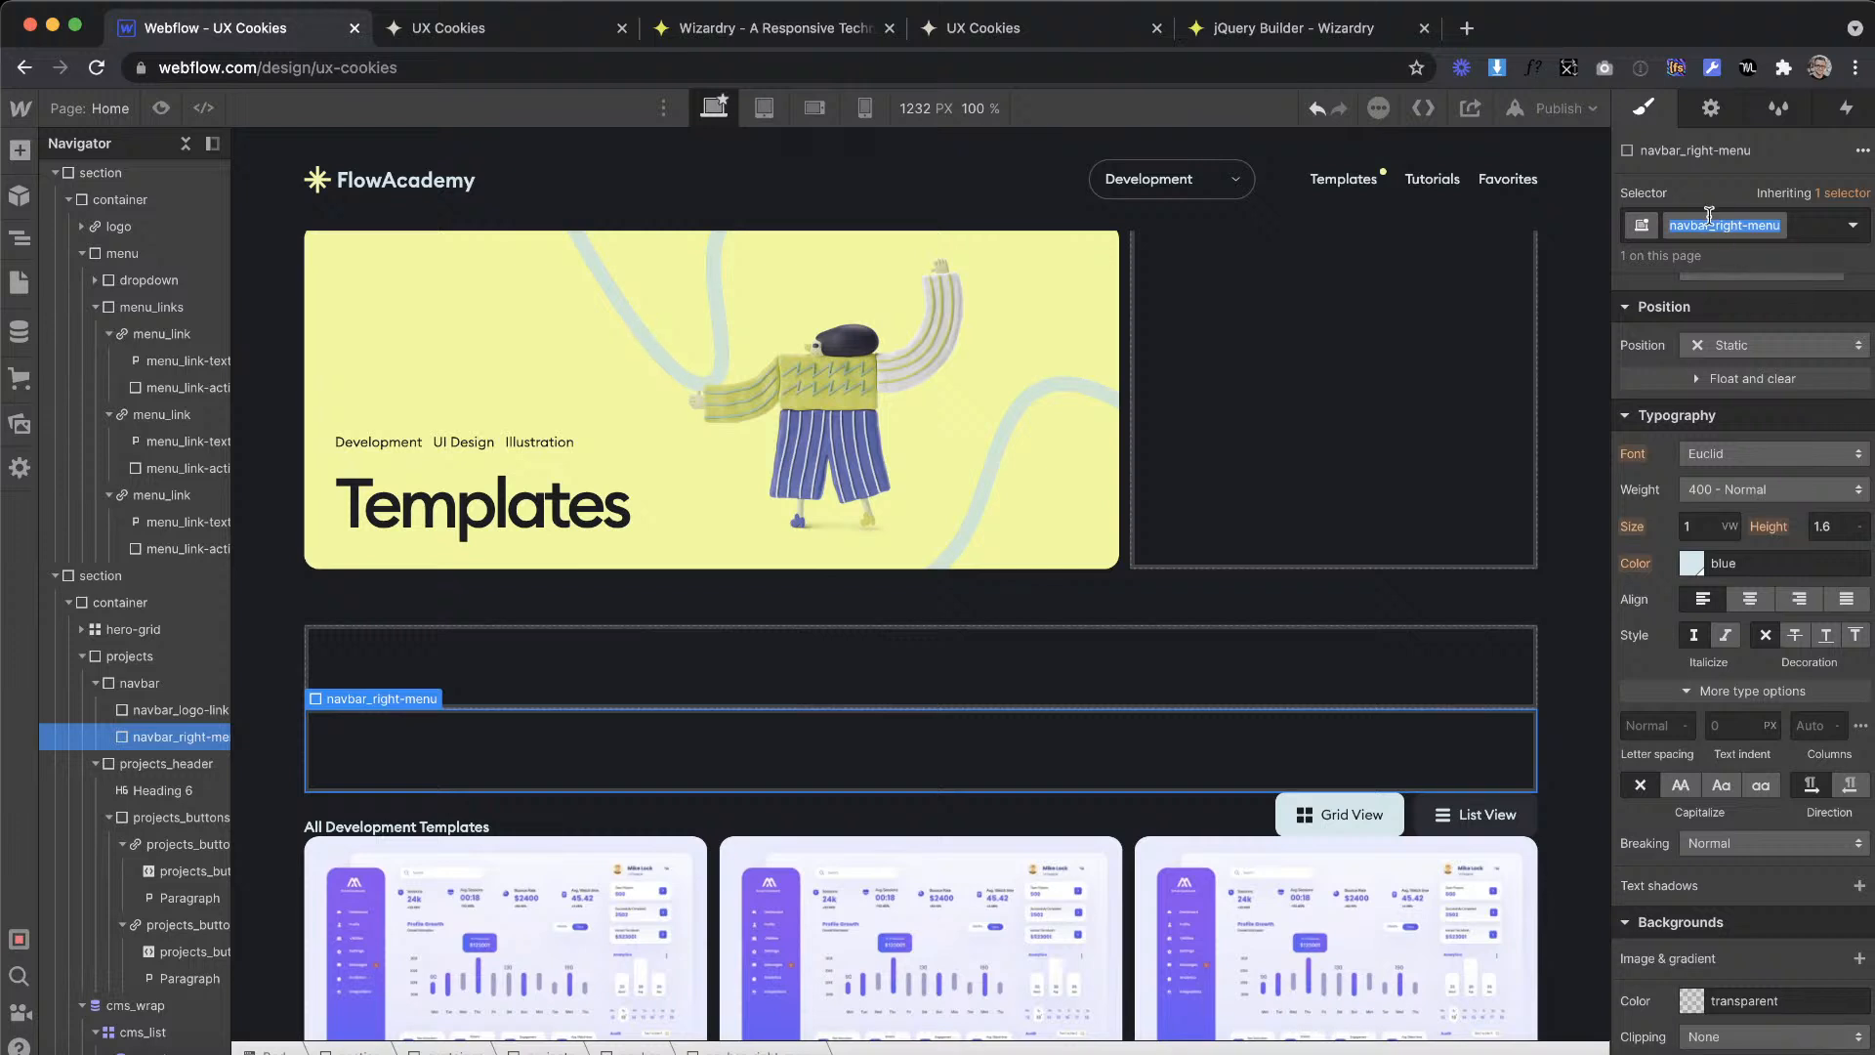
left_click(1715, 226)
left_click(1711, 225)
left_click(1706, 226)
left_click_drag(1739, 224, 1655, 223)
left_click(1742, 226)
left_click(1755, 223)
key("BackSpace")
type("_")
key("Return")
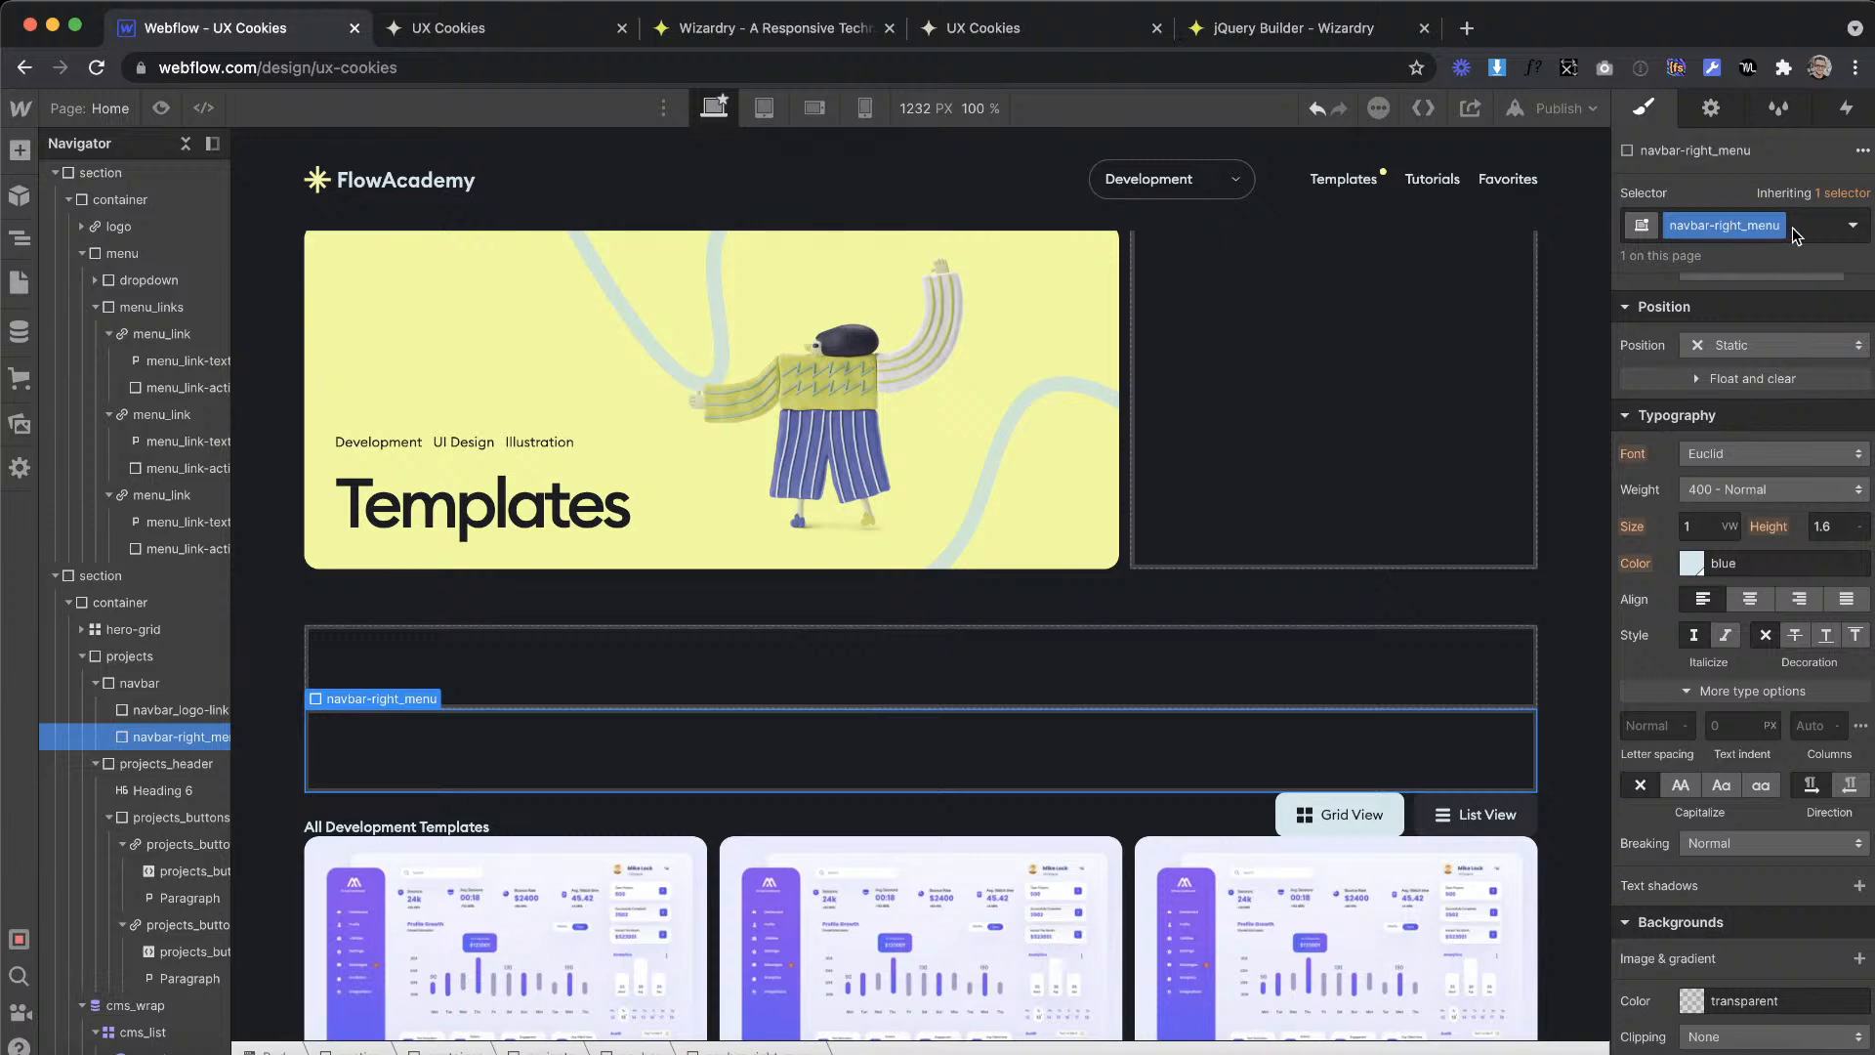
Step: Delete the navbar block together with its nested blocks
left_click(152, 684)
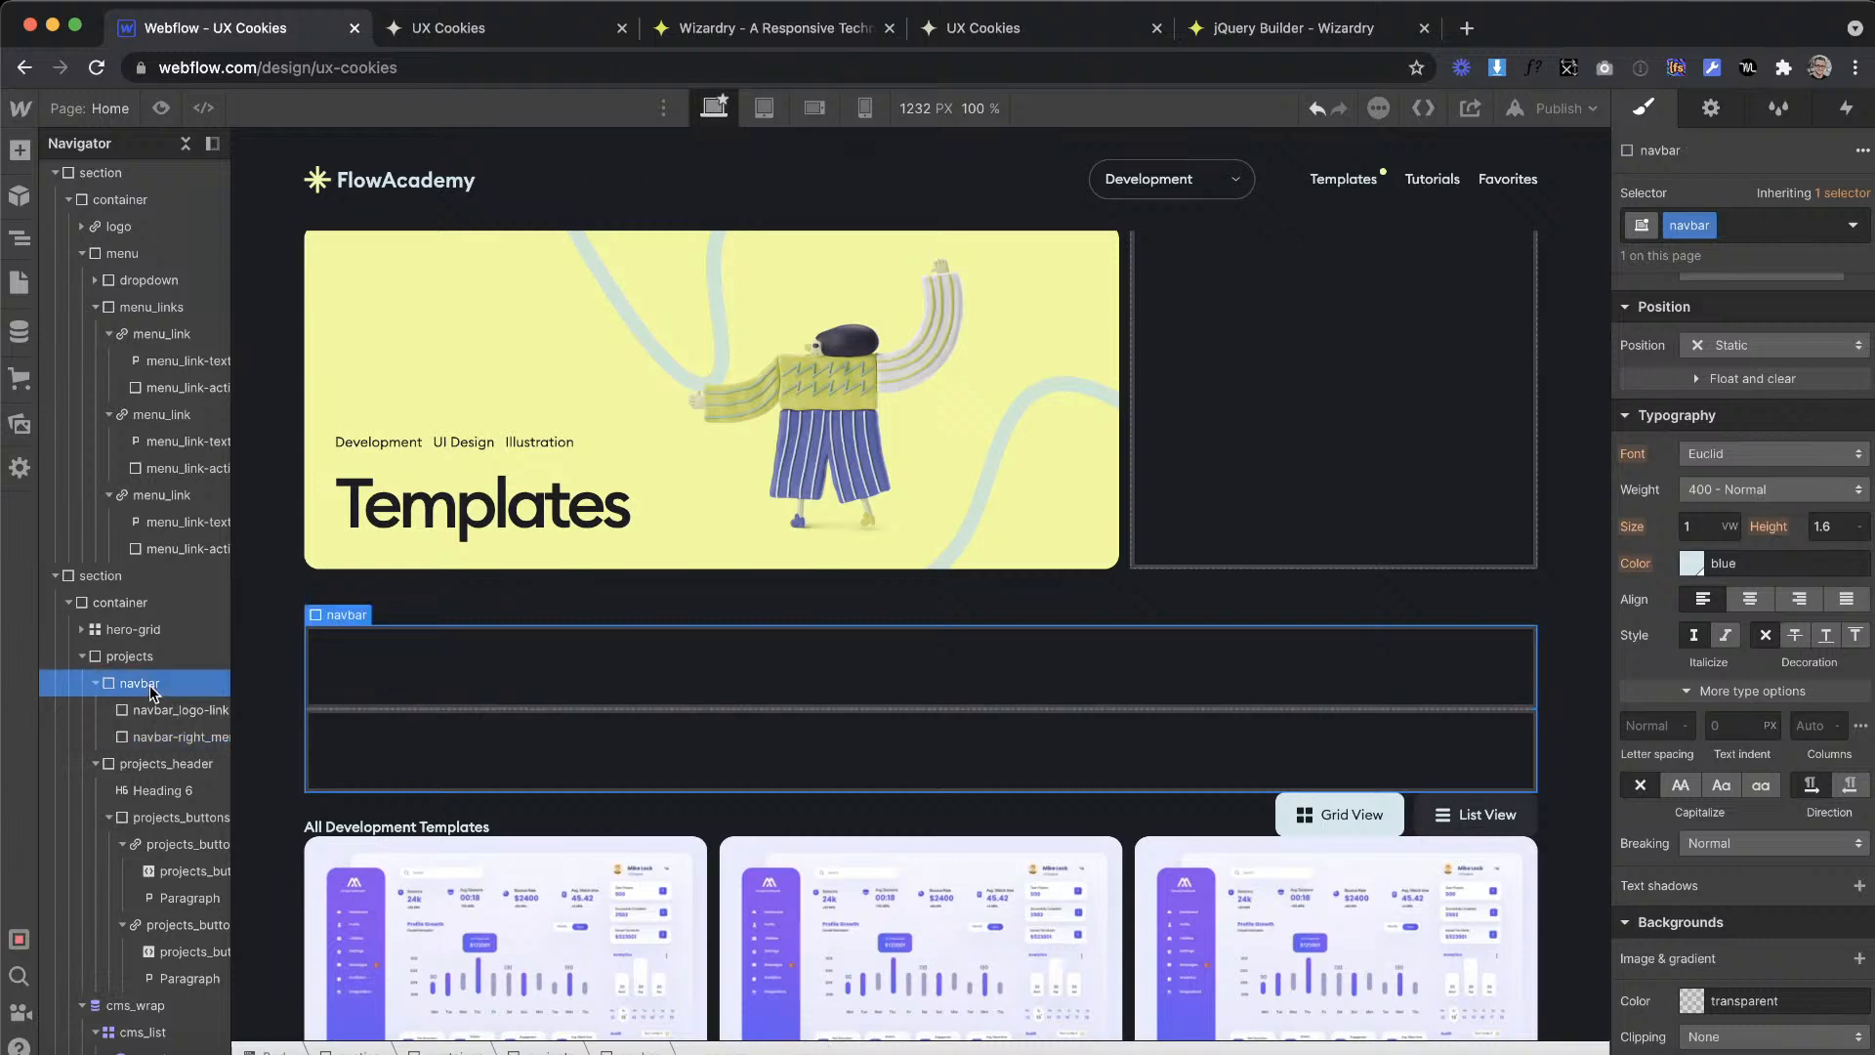
key("Delete")
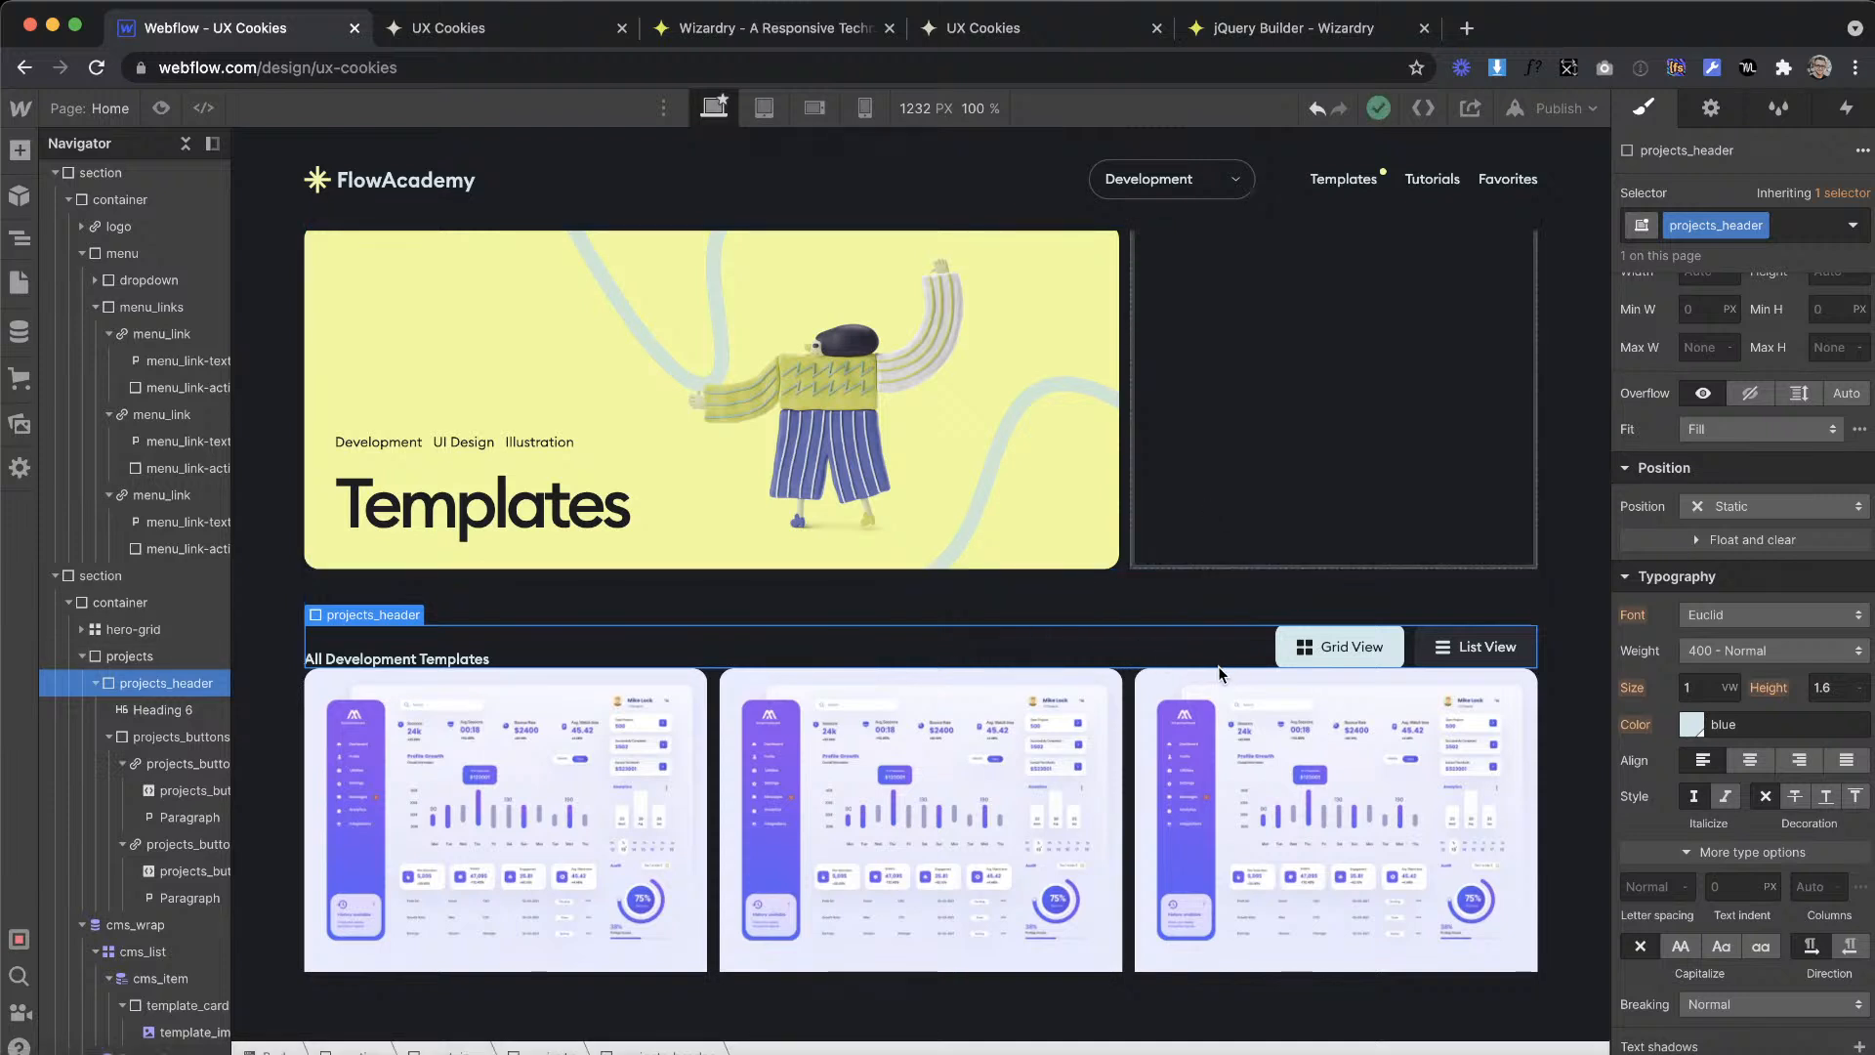
Step: Switch to the XD design and measure the vertical gap between the Grid View button and the template cards below
scroll(1702, 514, "up", 5)
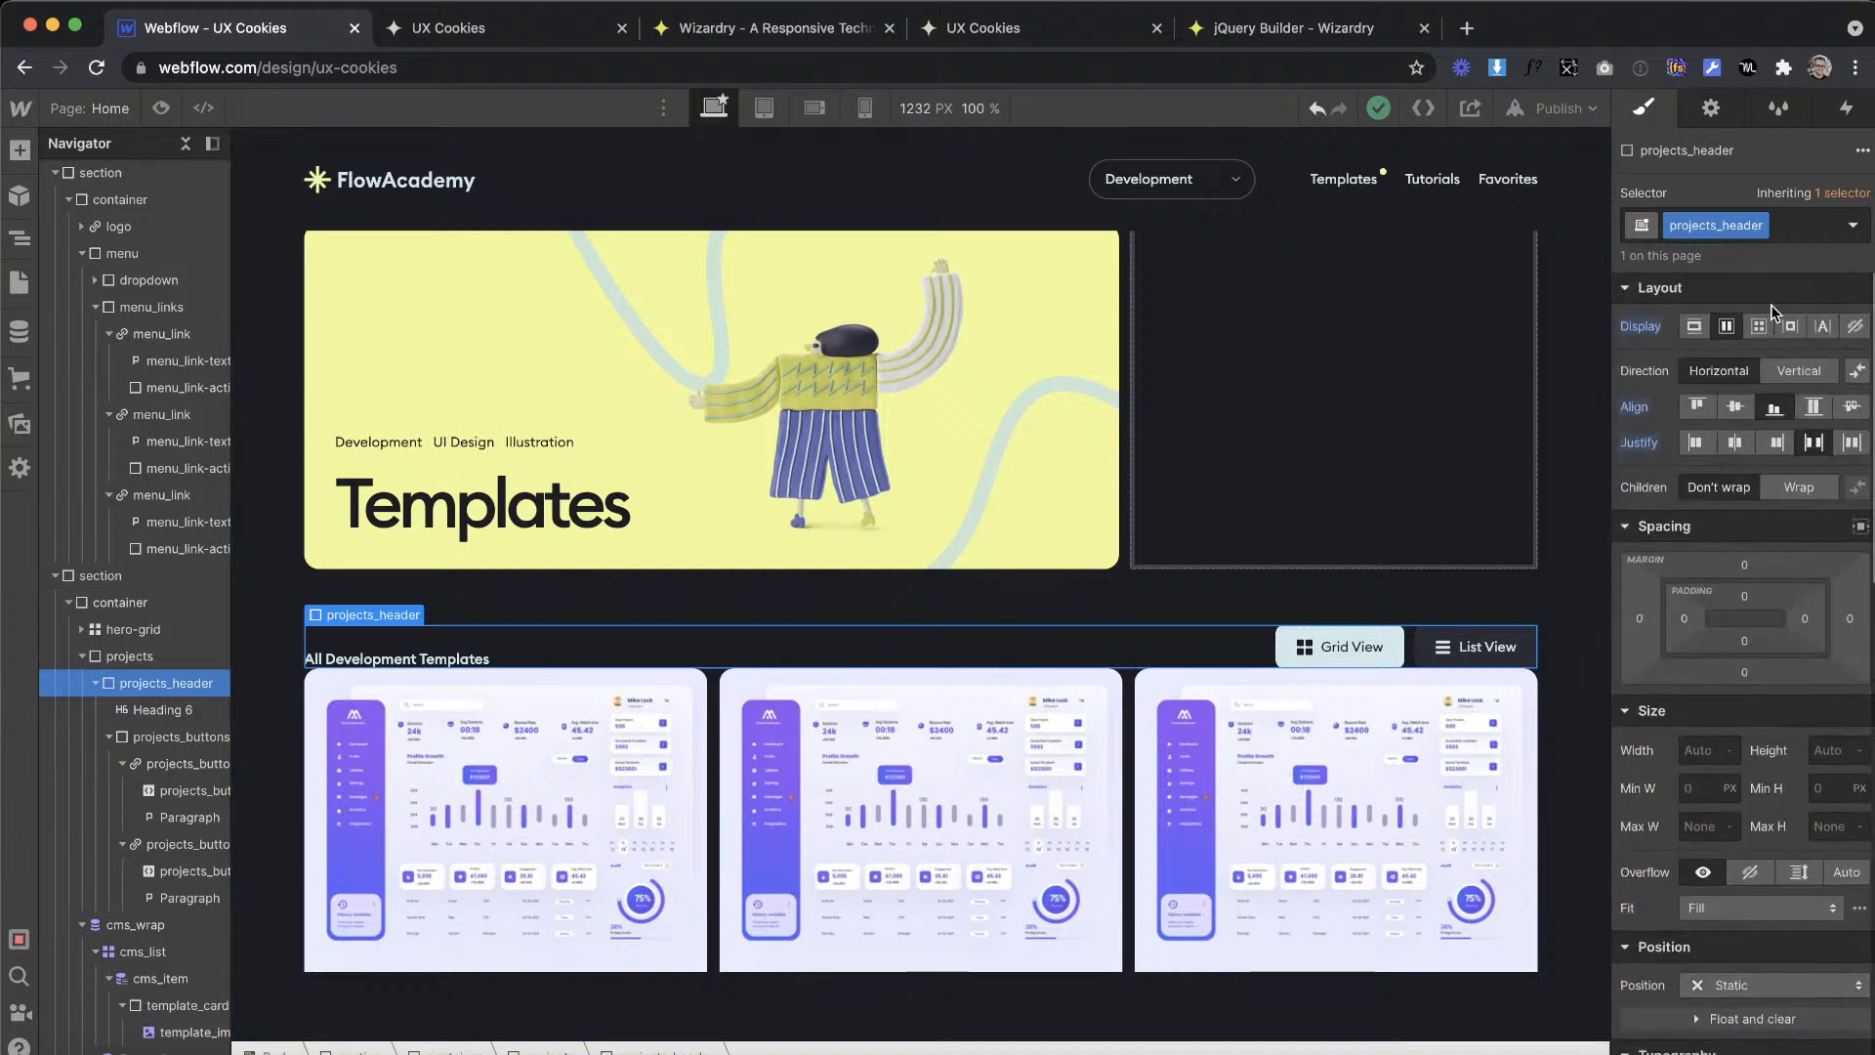
key("ctrl+Right")
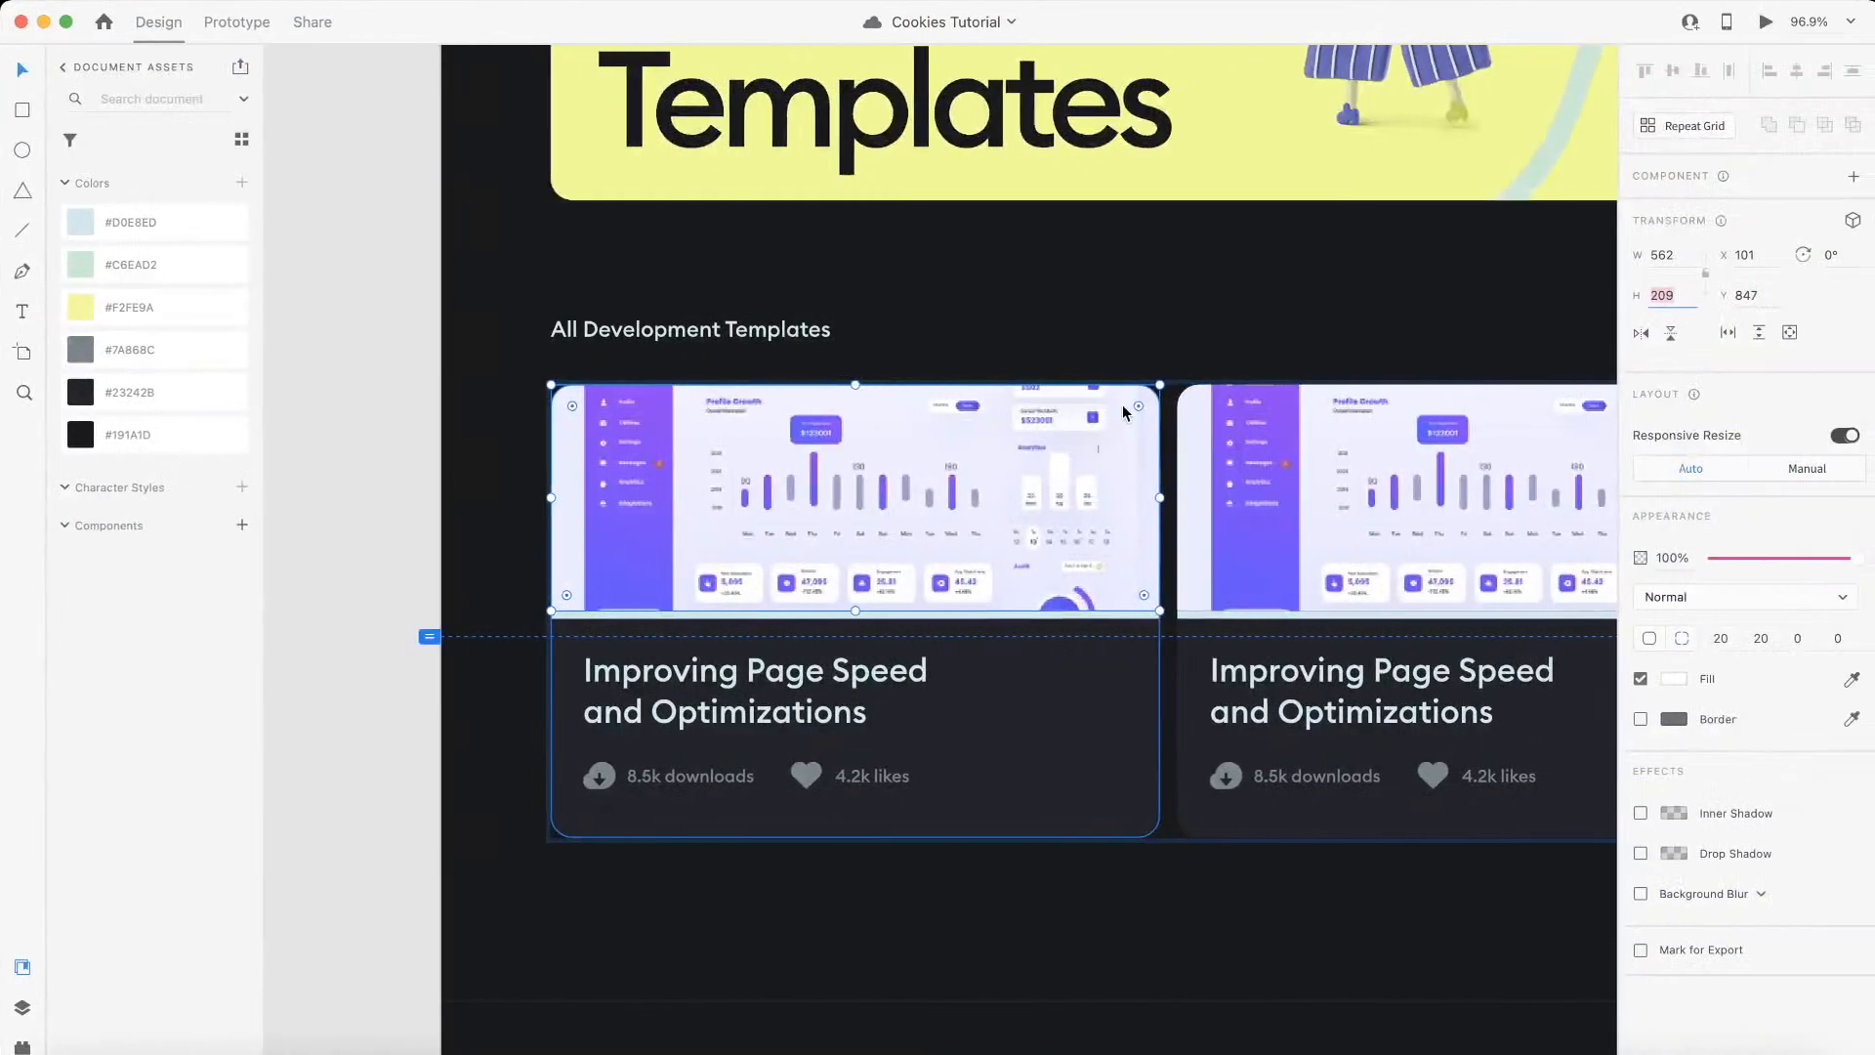
scroll(802, 342, "down", 5)
scroll(677, 361, "right", 1)
scroll(656, 365, "up", 2)
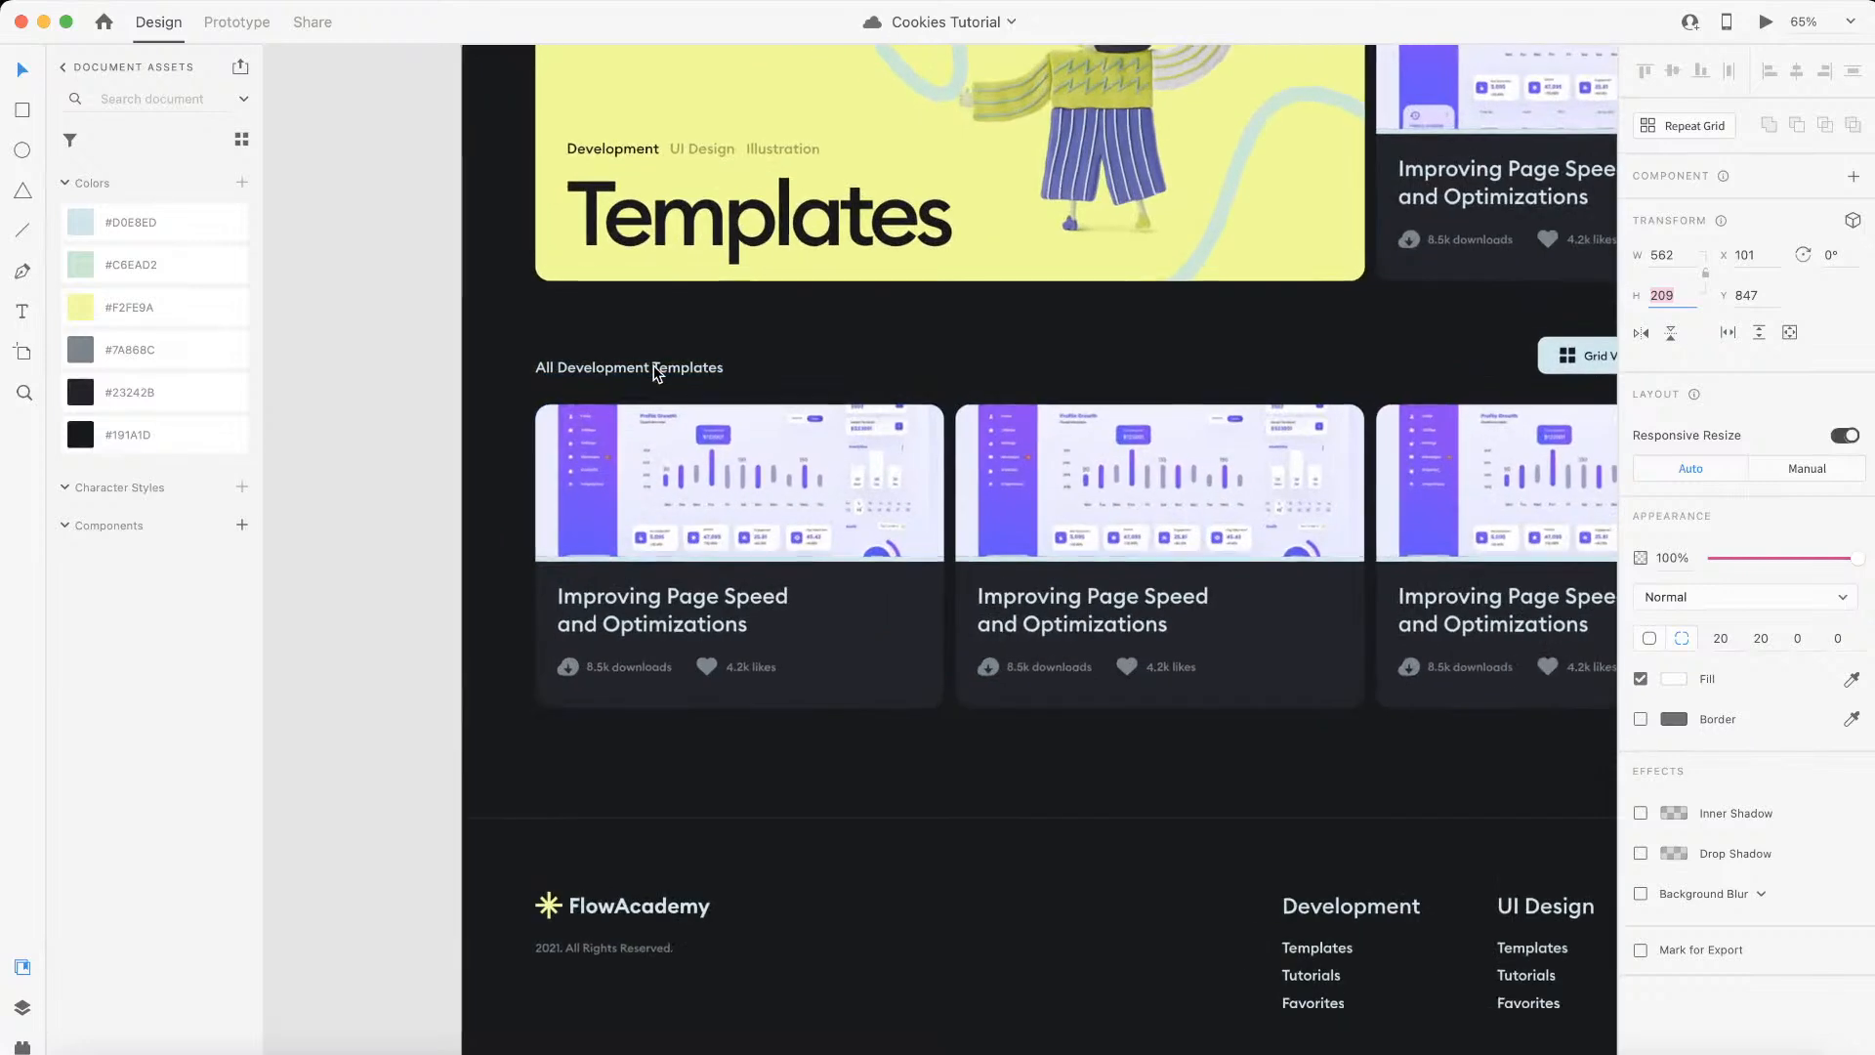
scroll(654, 365, "right", 3)
scroll(1343, 408, "up", 5)
left_click(1368, 399)
key("alt")
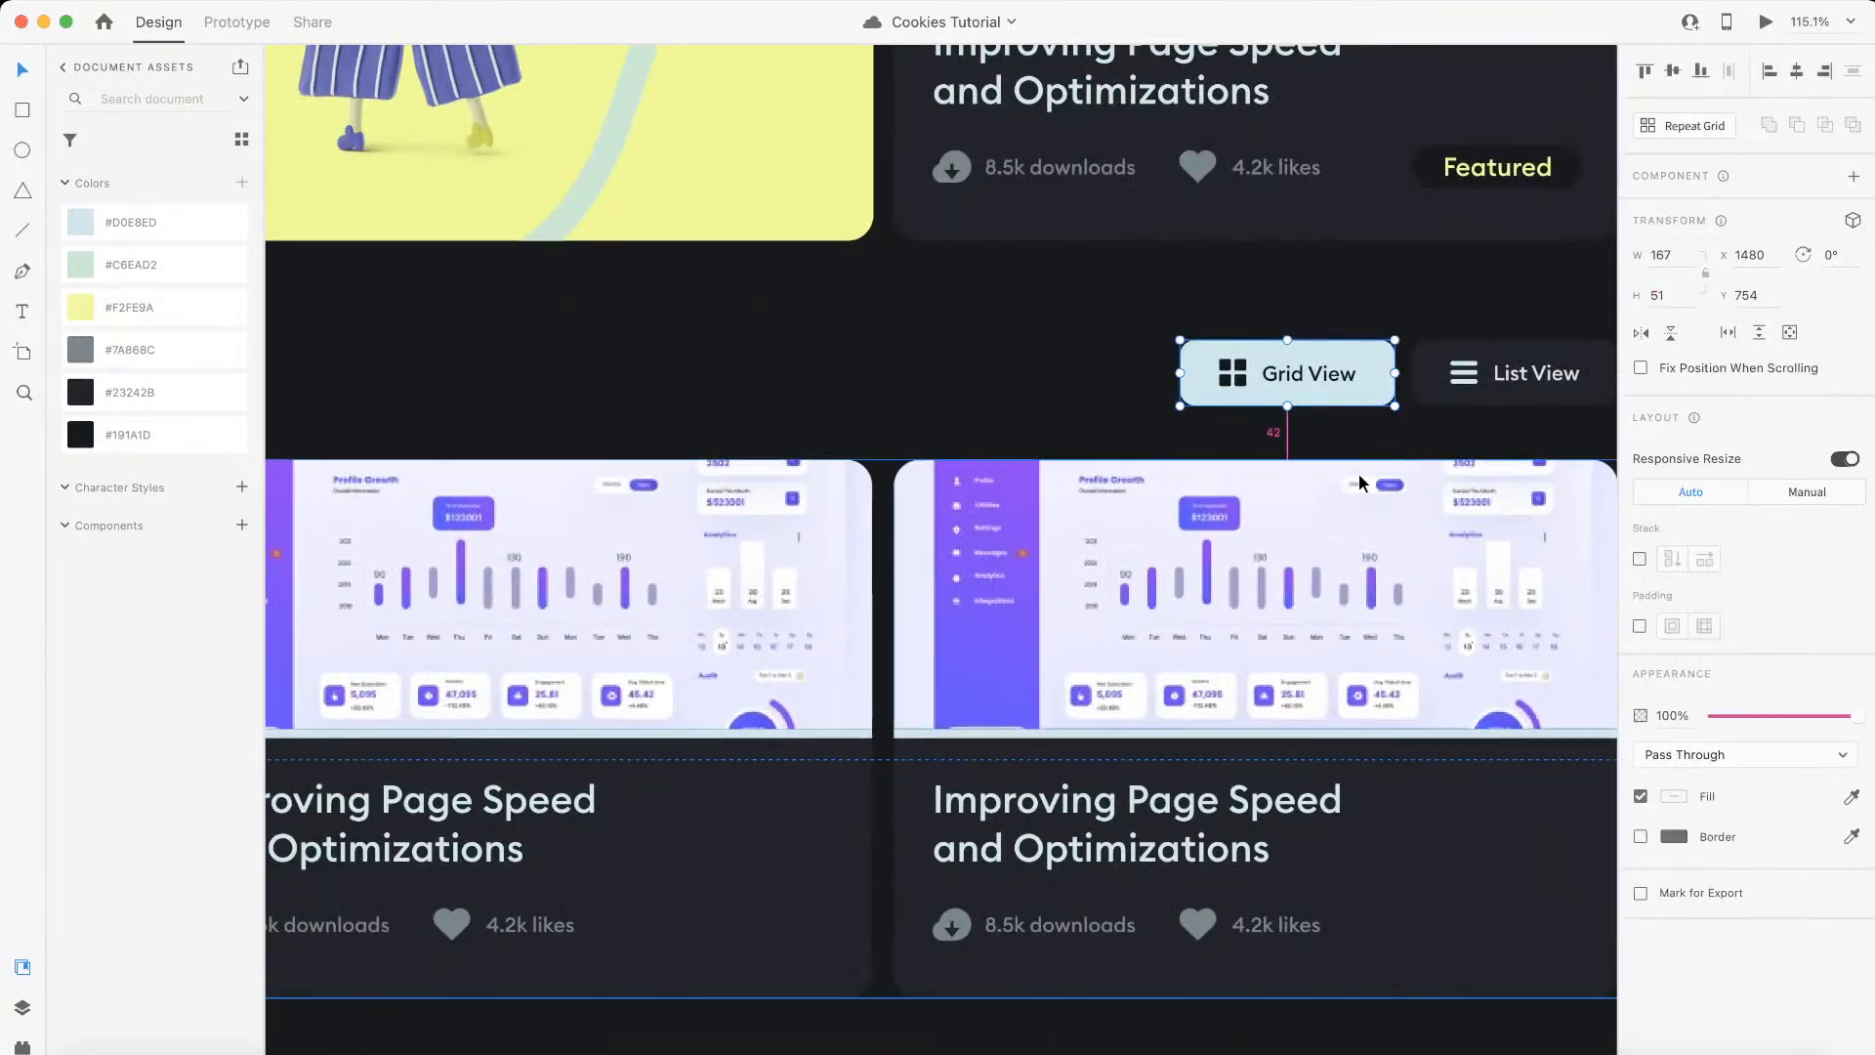
key("alt")
key("ctrl+Left")
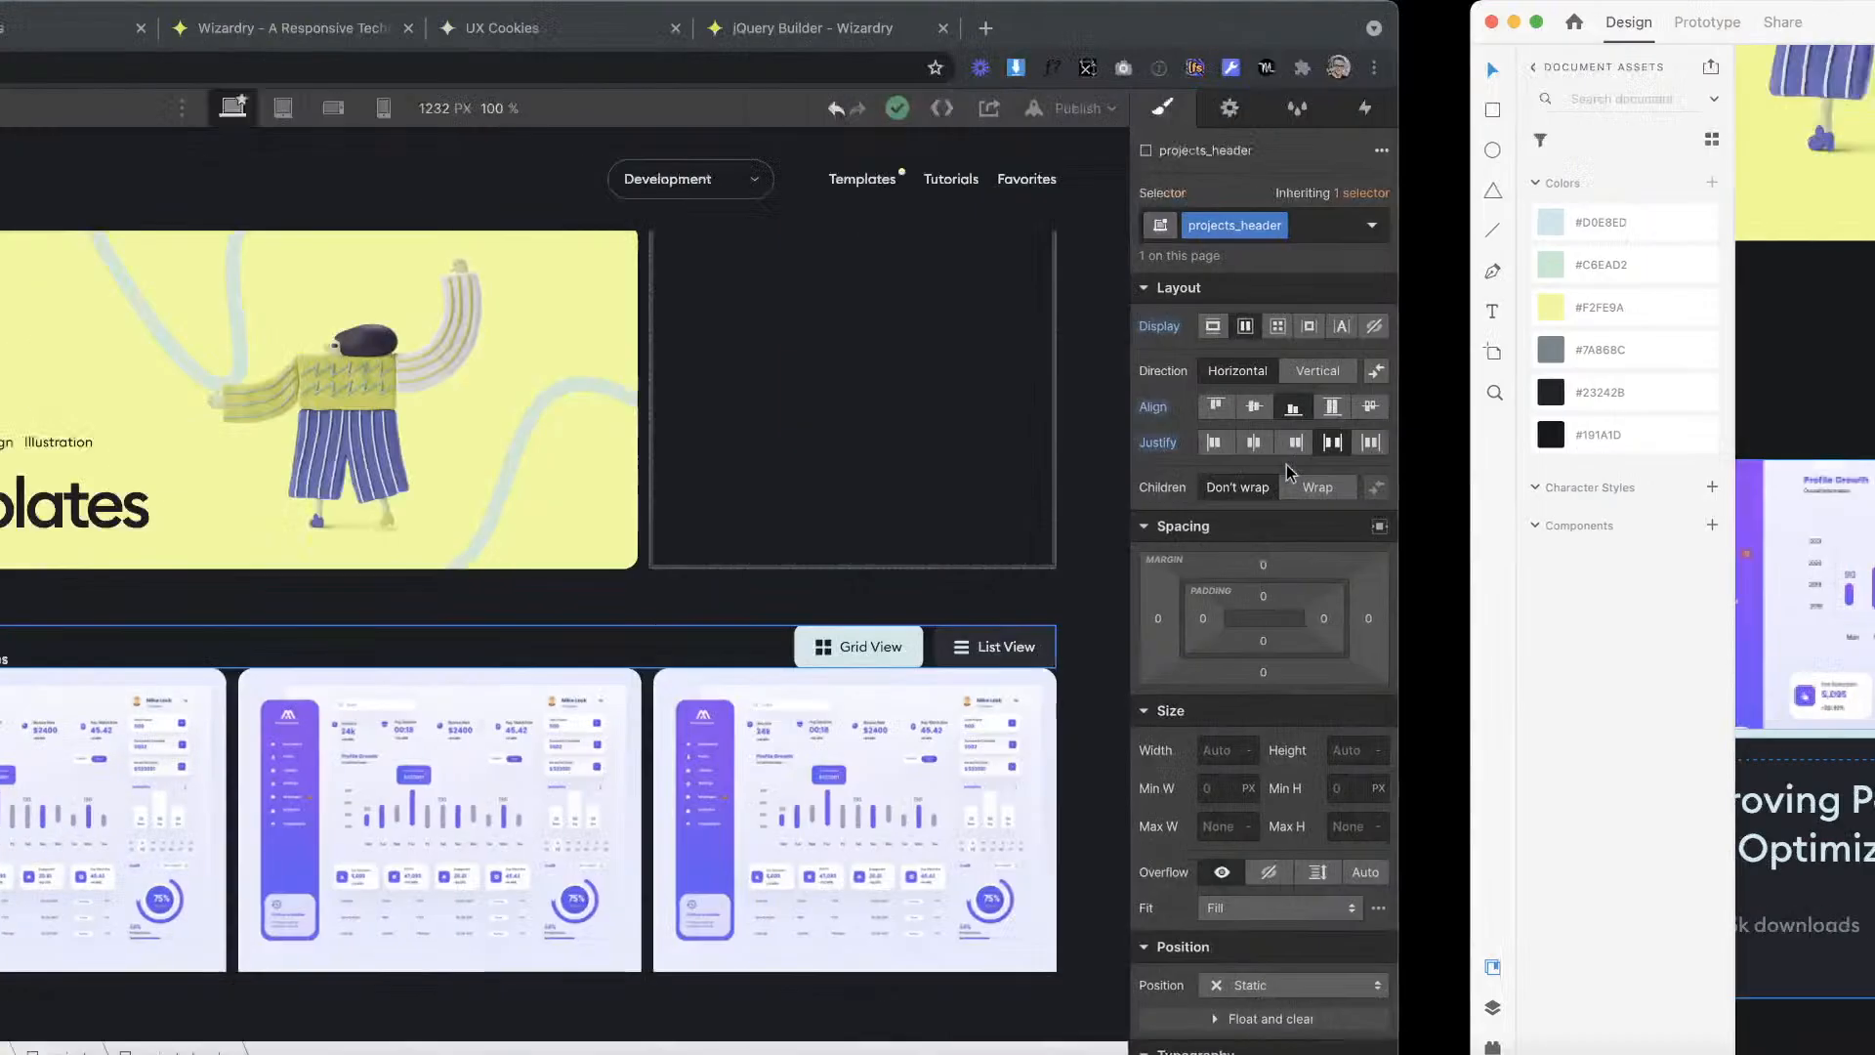
key("ctrl+Right")
key("alt")
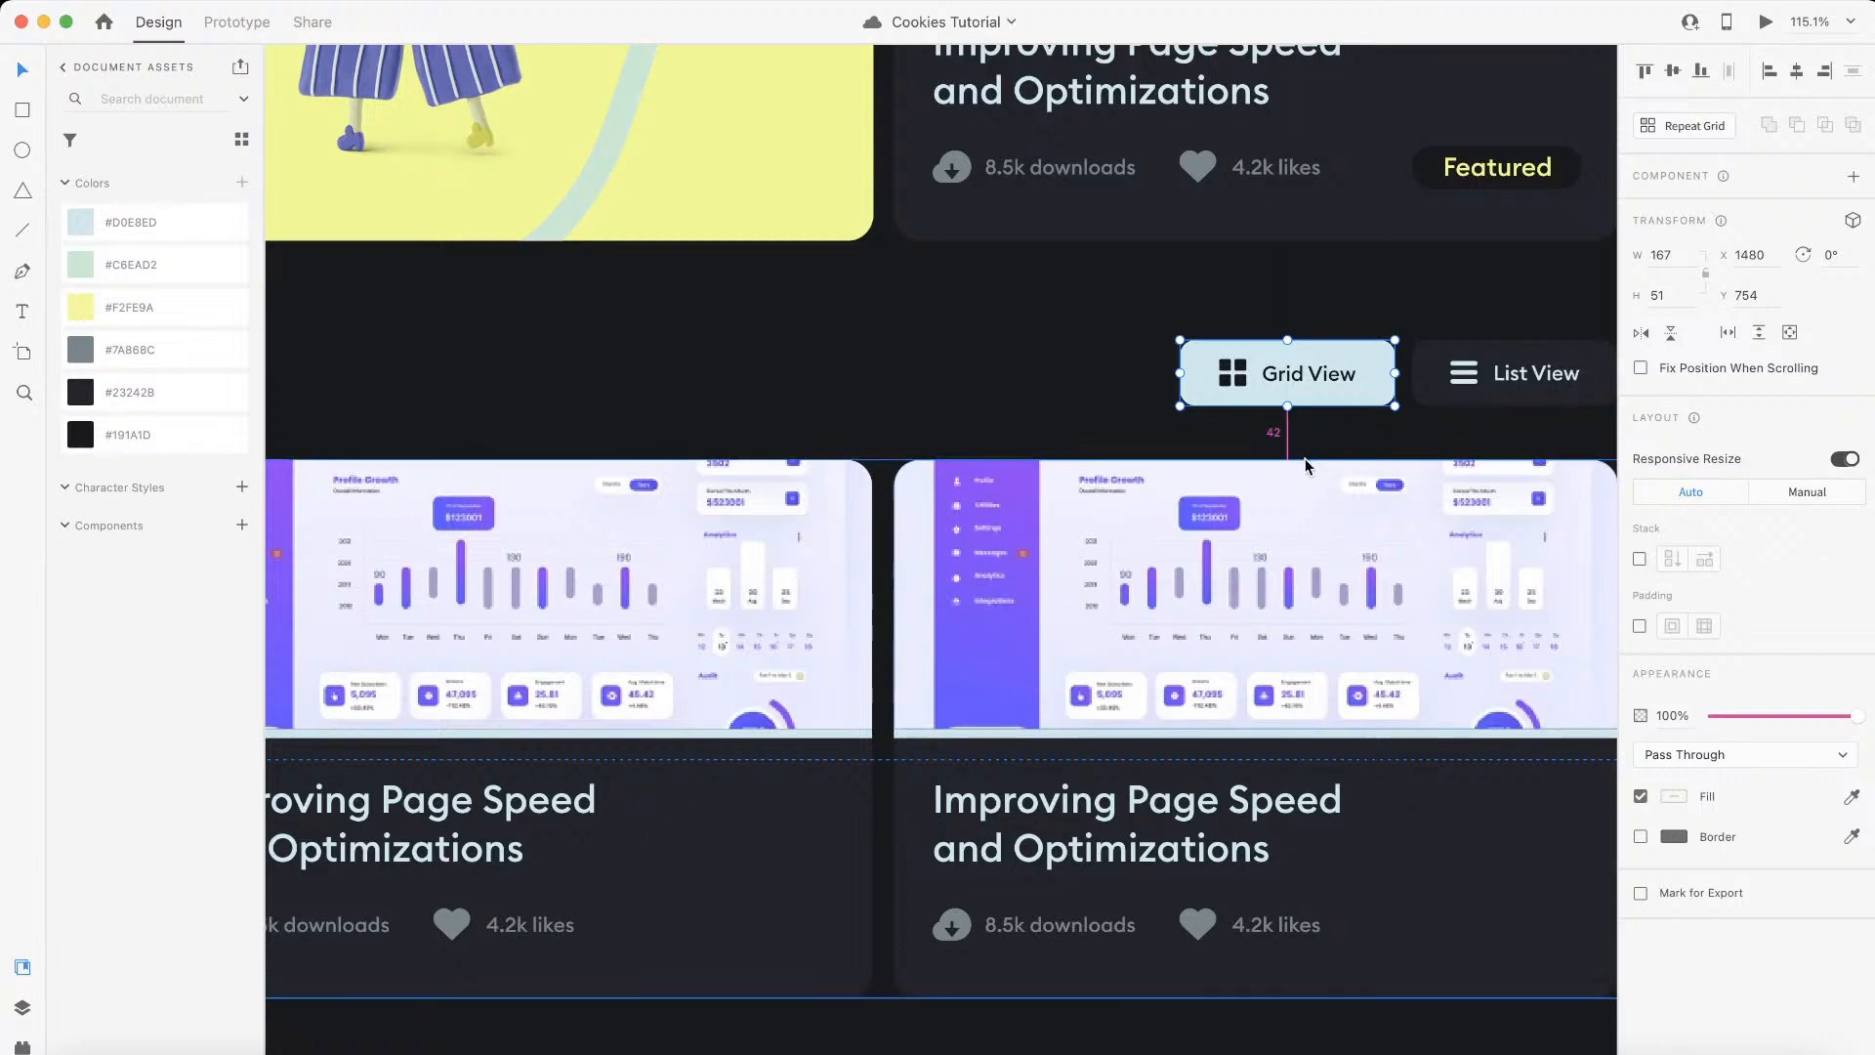
scroll(1122, 437, "down", 10)
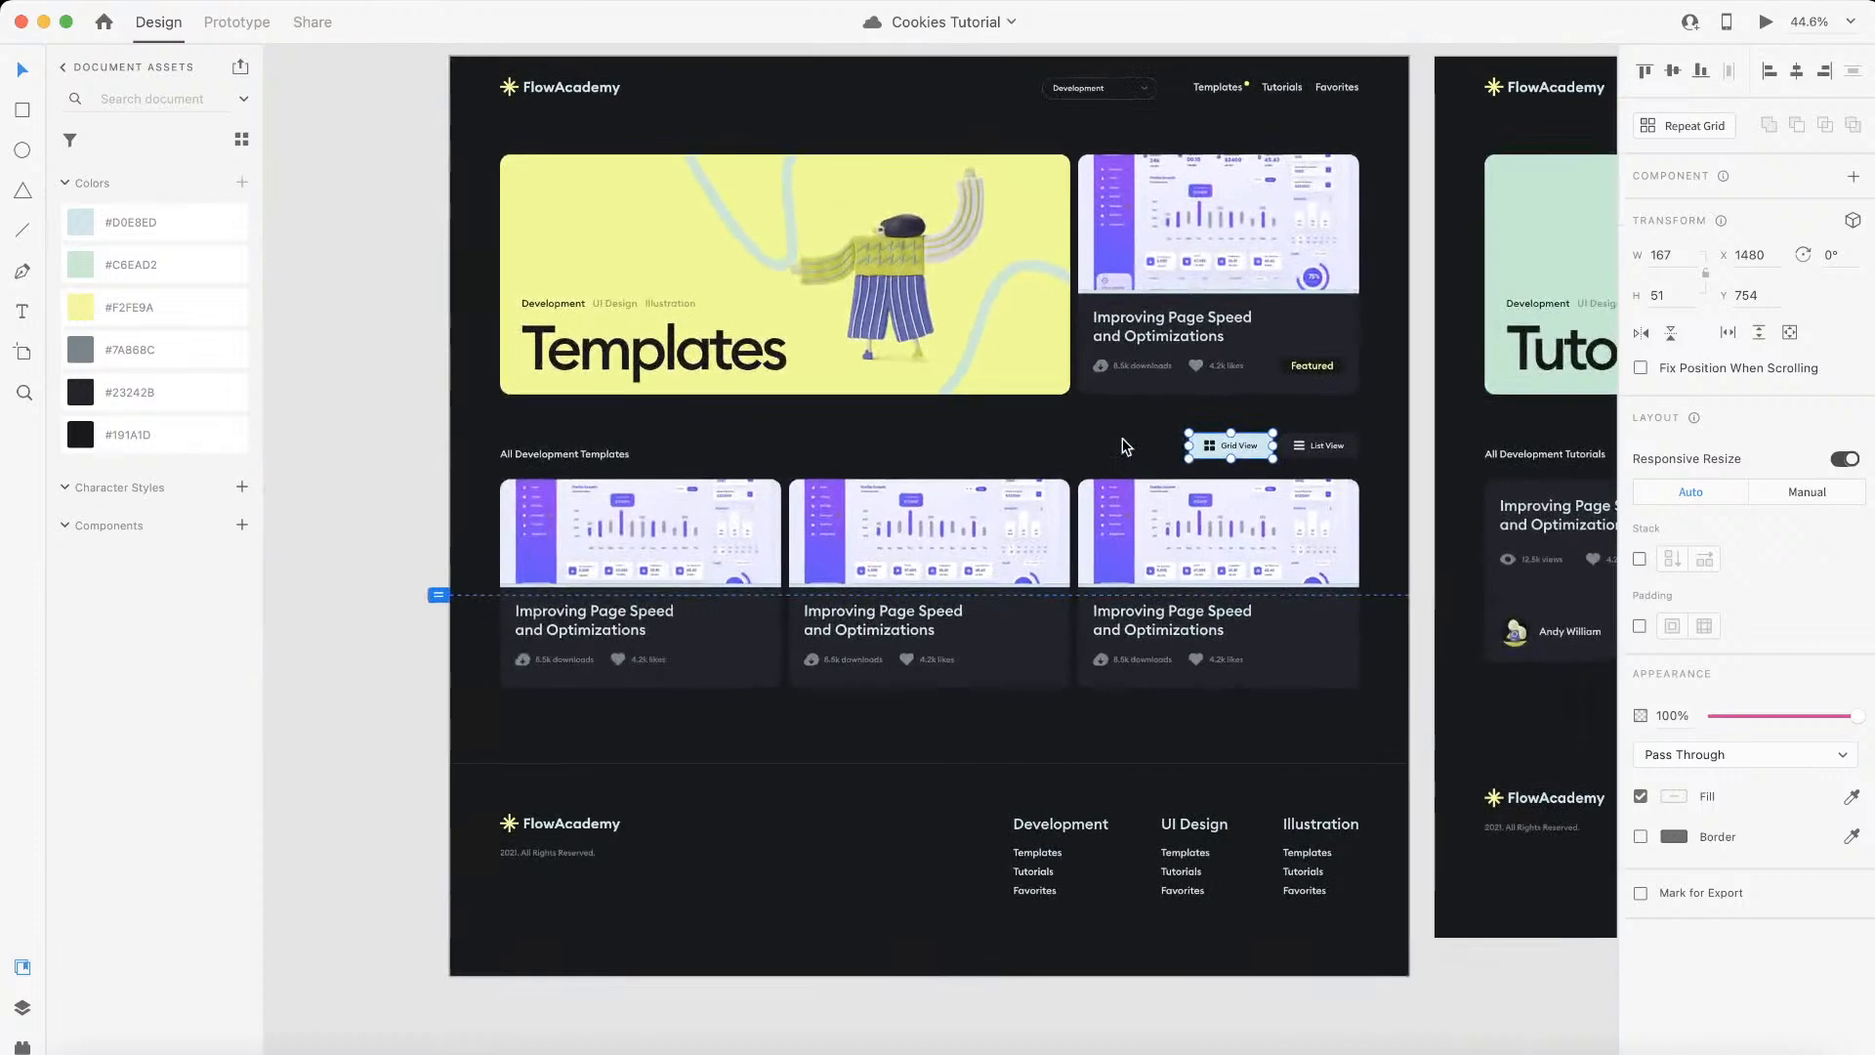
scroll(1122, 437, "right", 3)
scroll(1123, 436, "left", 4)
scroll(1123, 436, "down", 1)
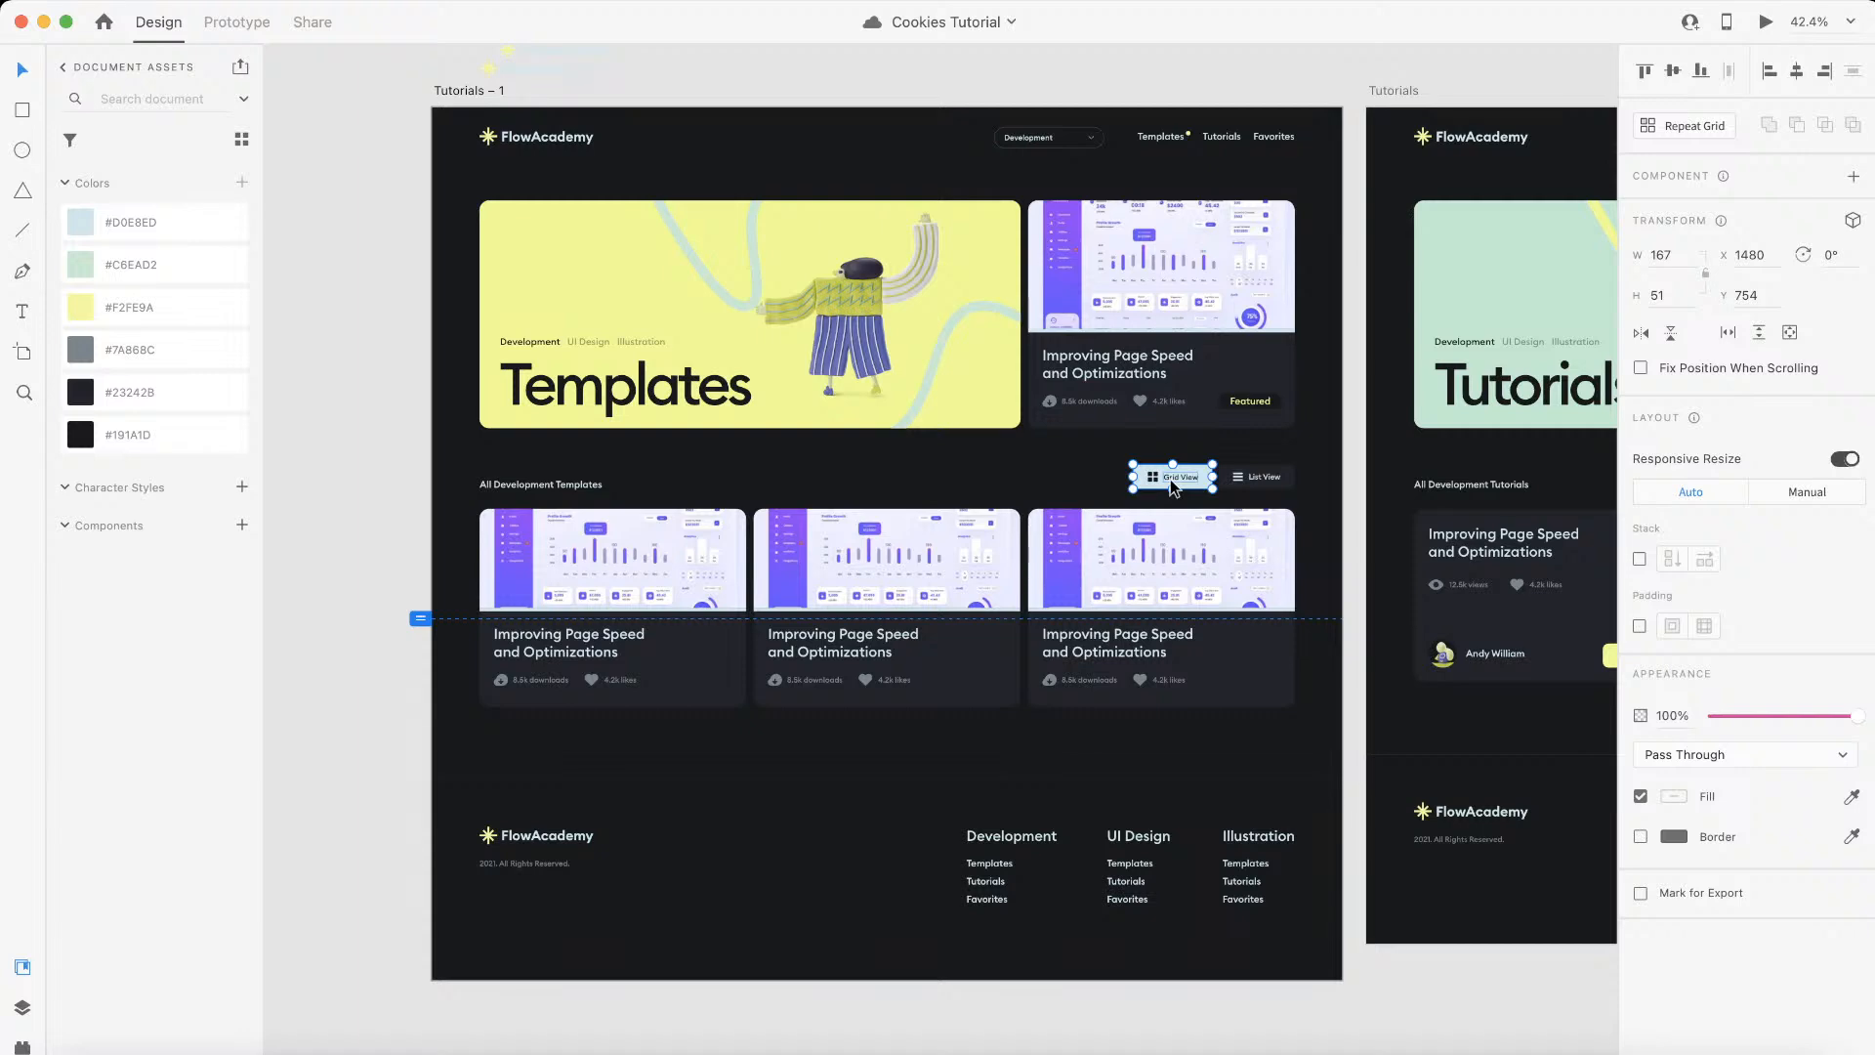
scroll(1170, 479, "up", 5)
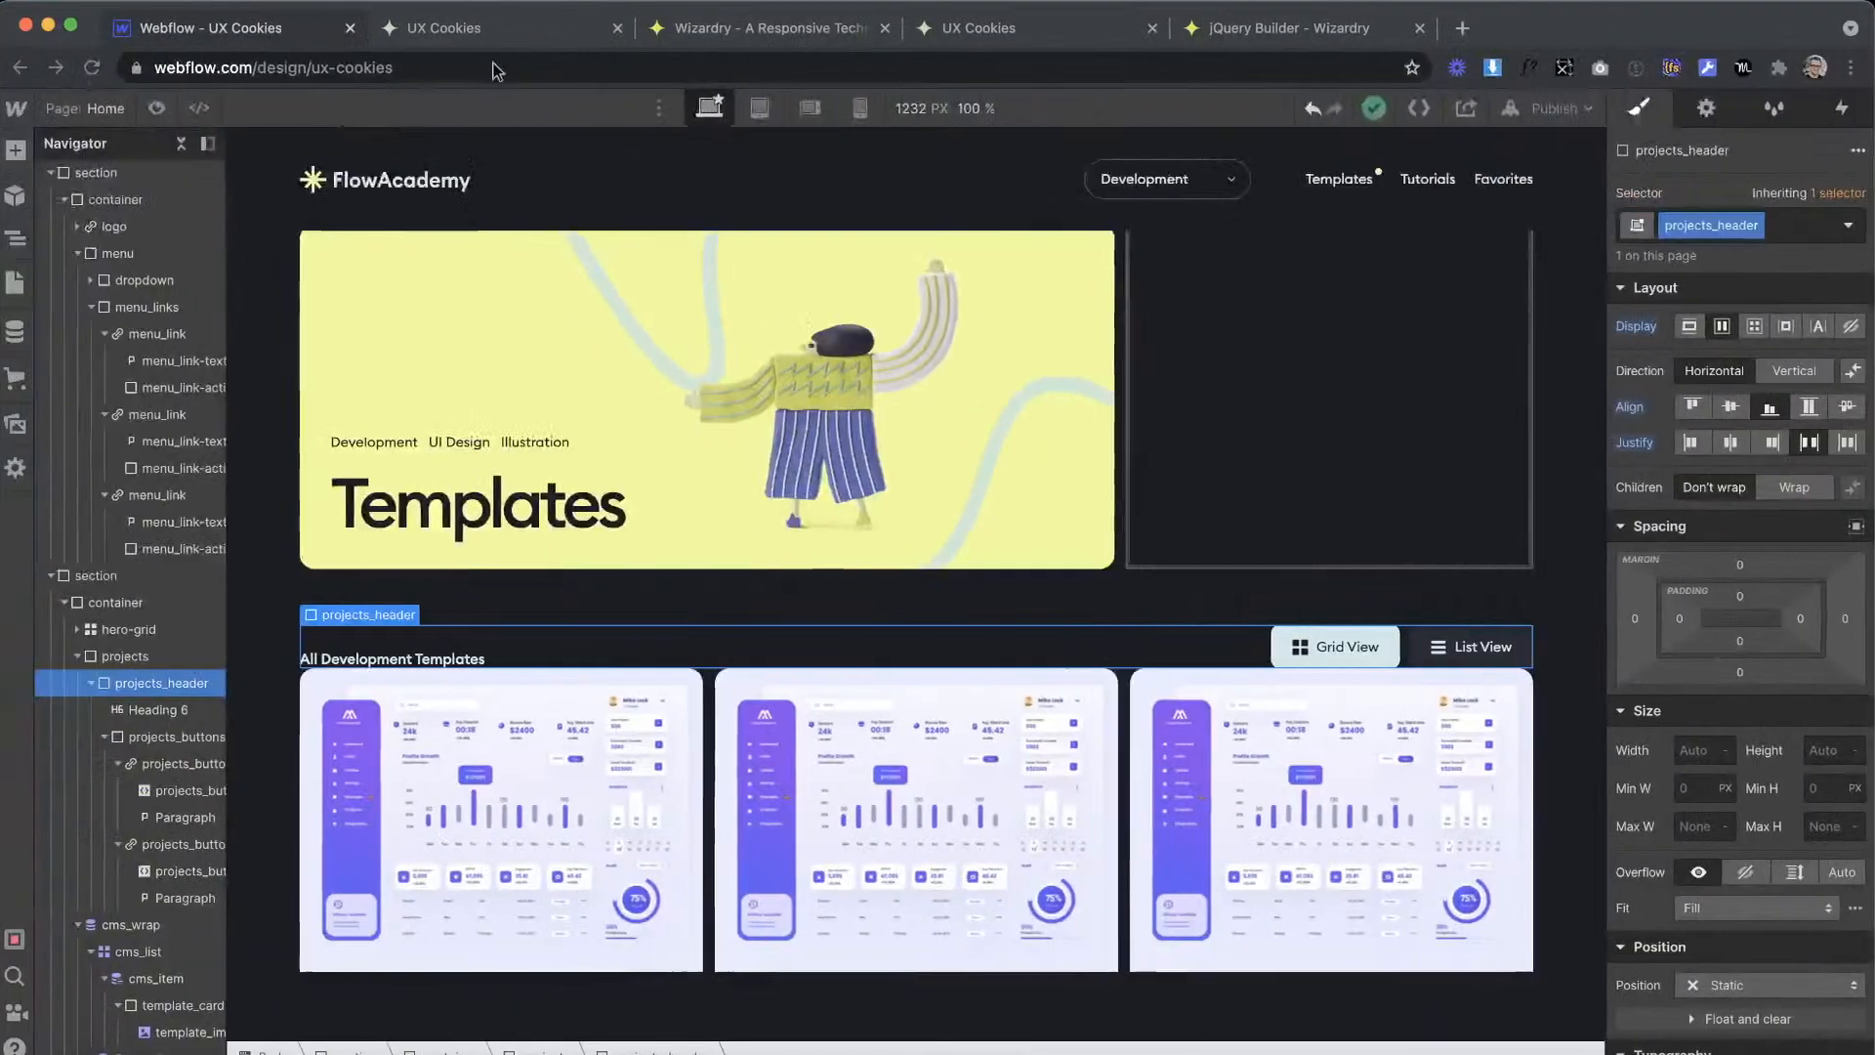
Step: Convert an element size of 42 px to ems in the Wizardry PX to EM Converter and return to the Webflow page
left_click(724, 35)
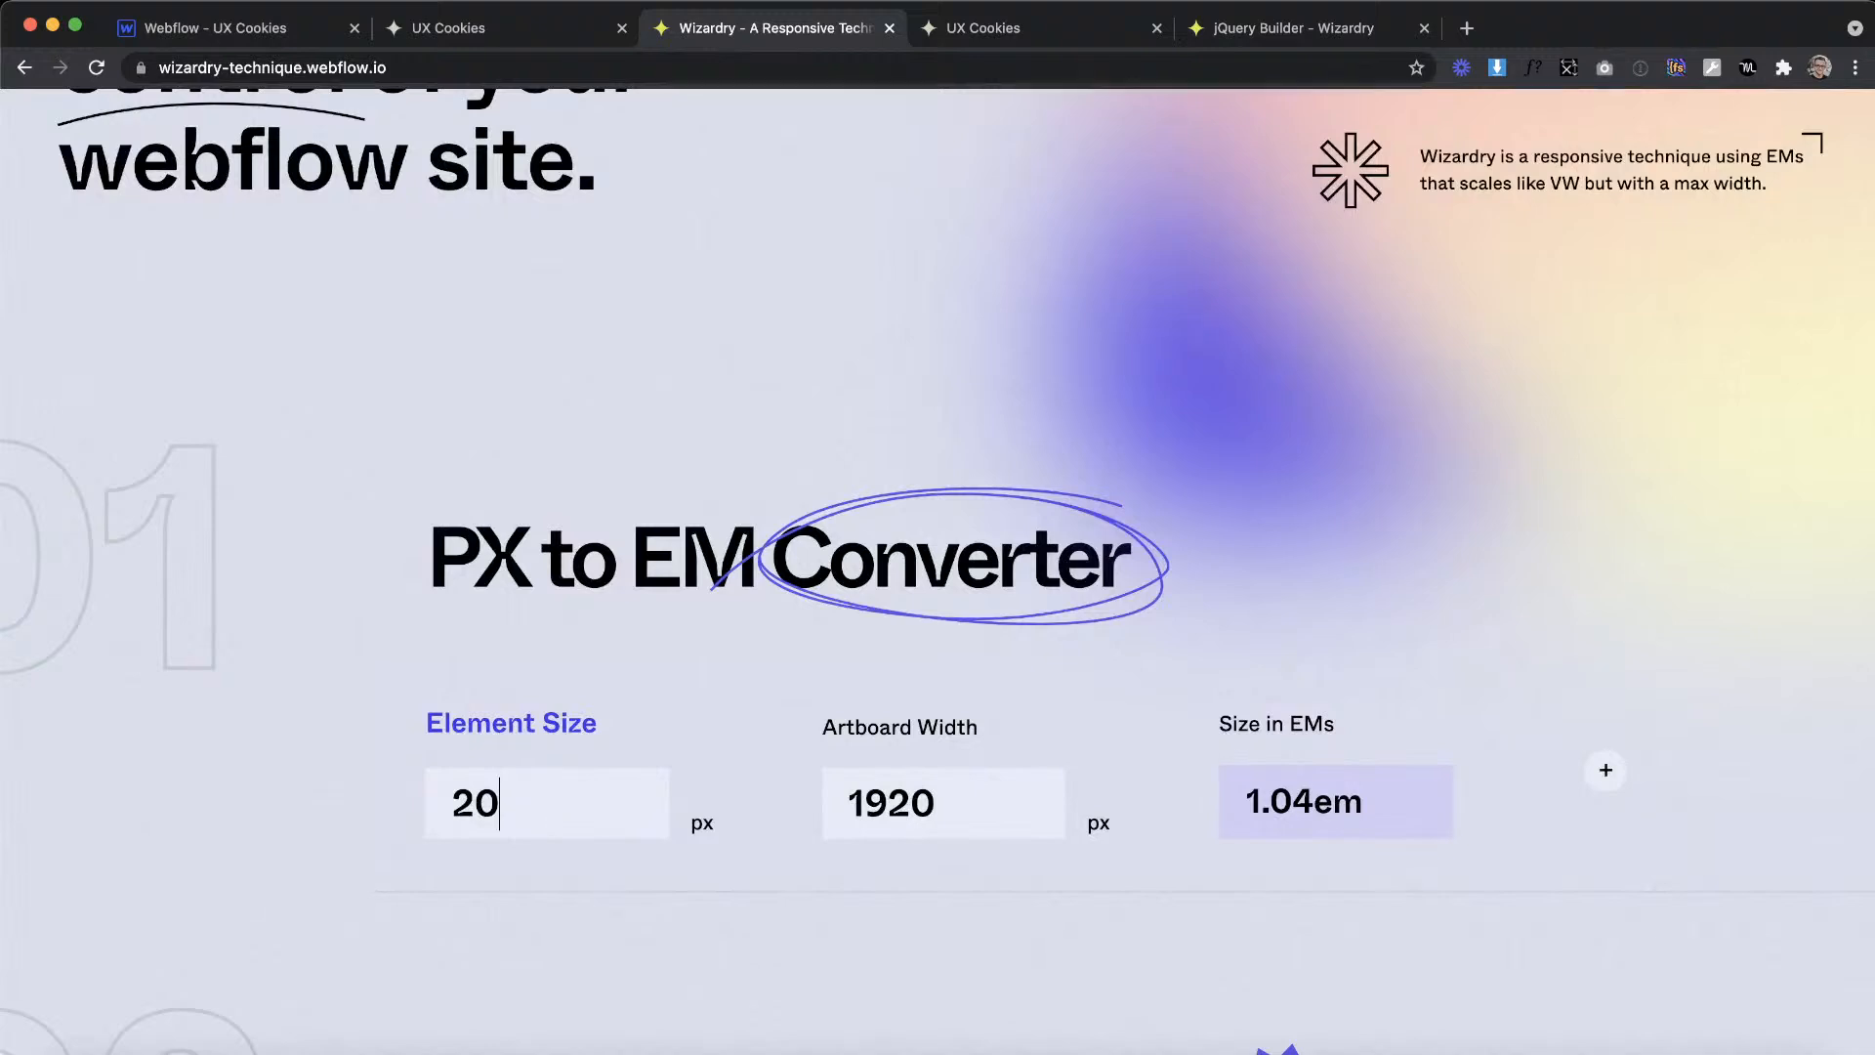
key("BackSpace")
key("BackSpace")
type("42")
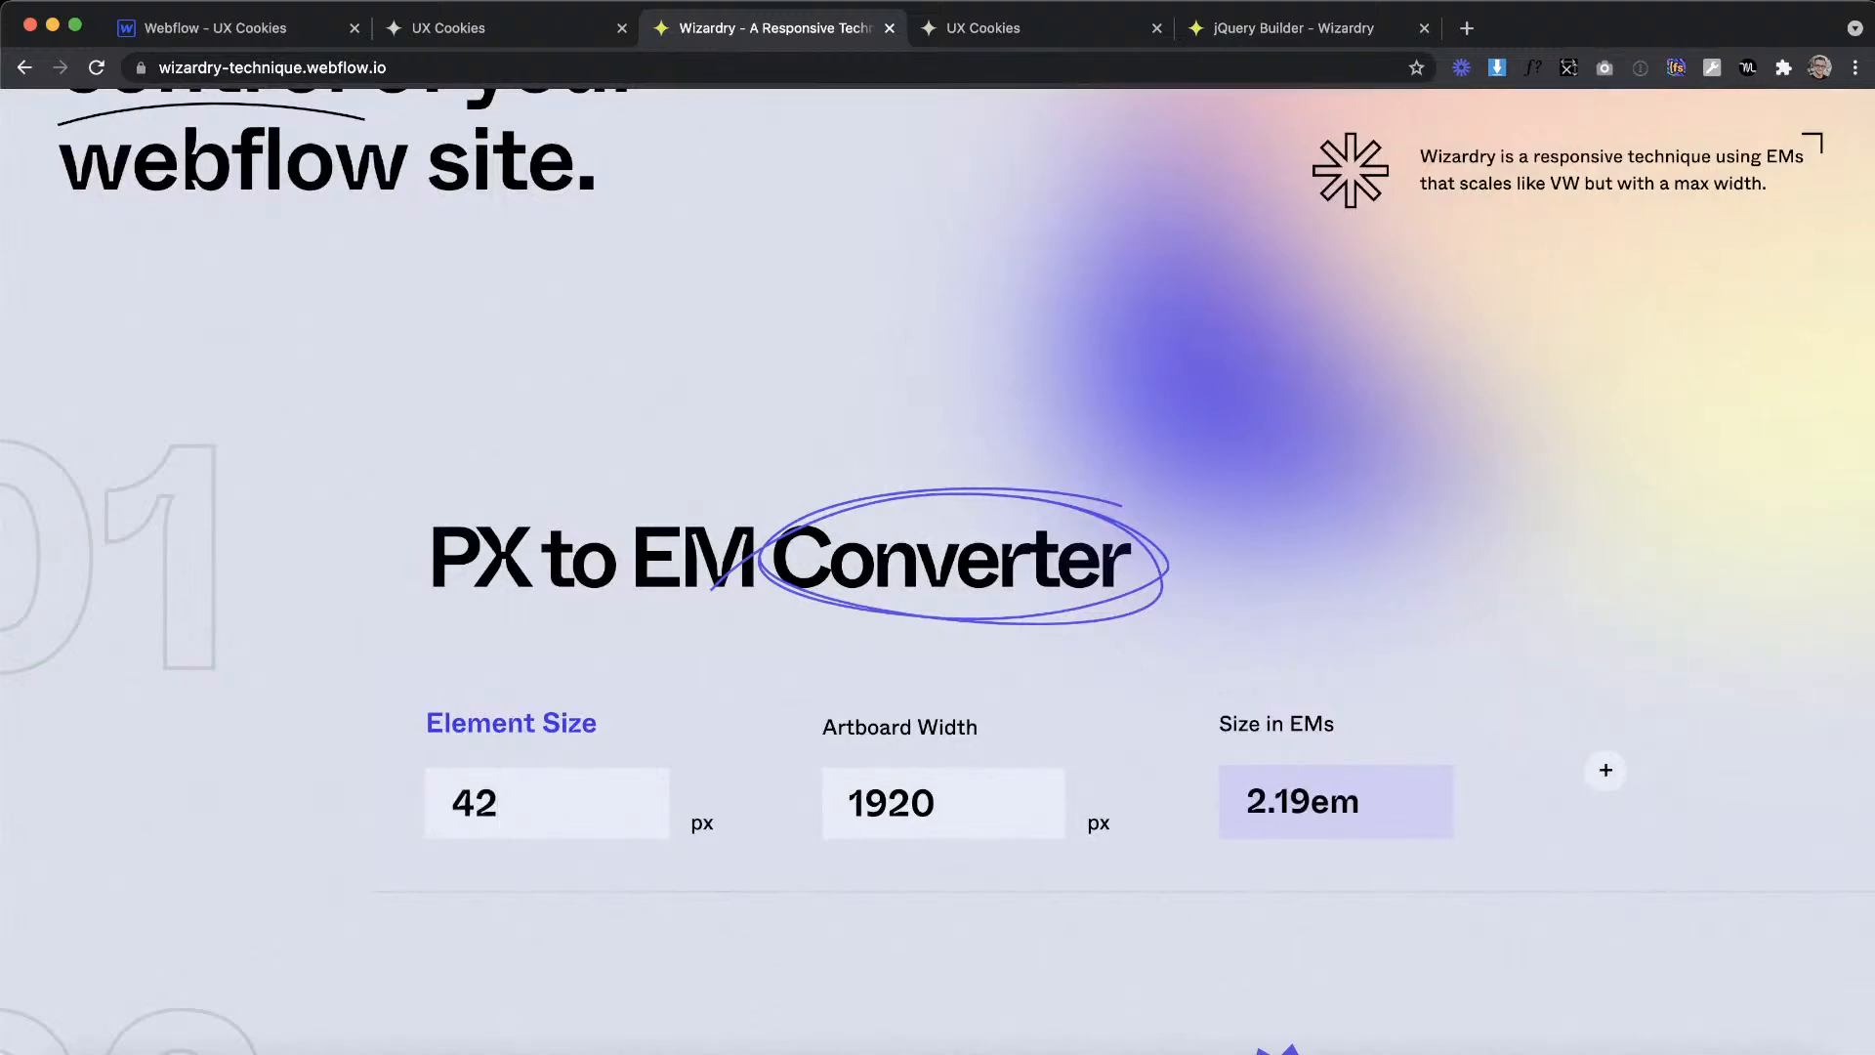
left_click(195, 27)
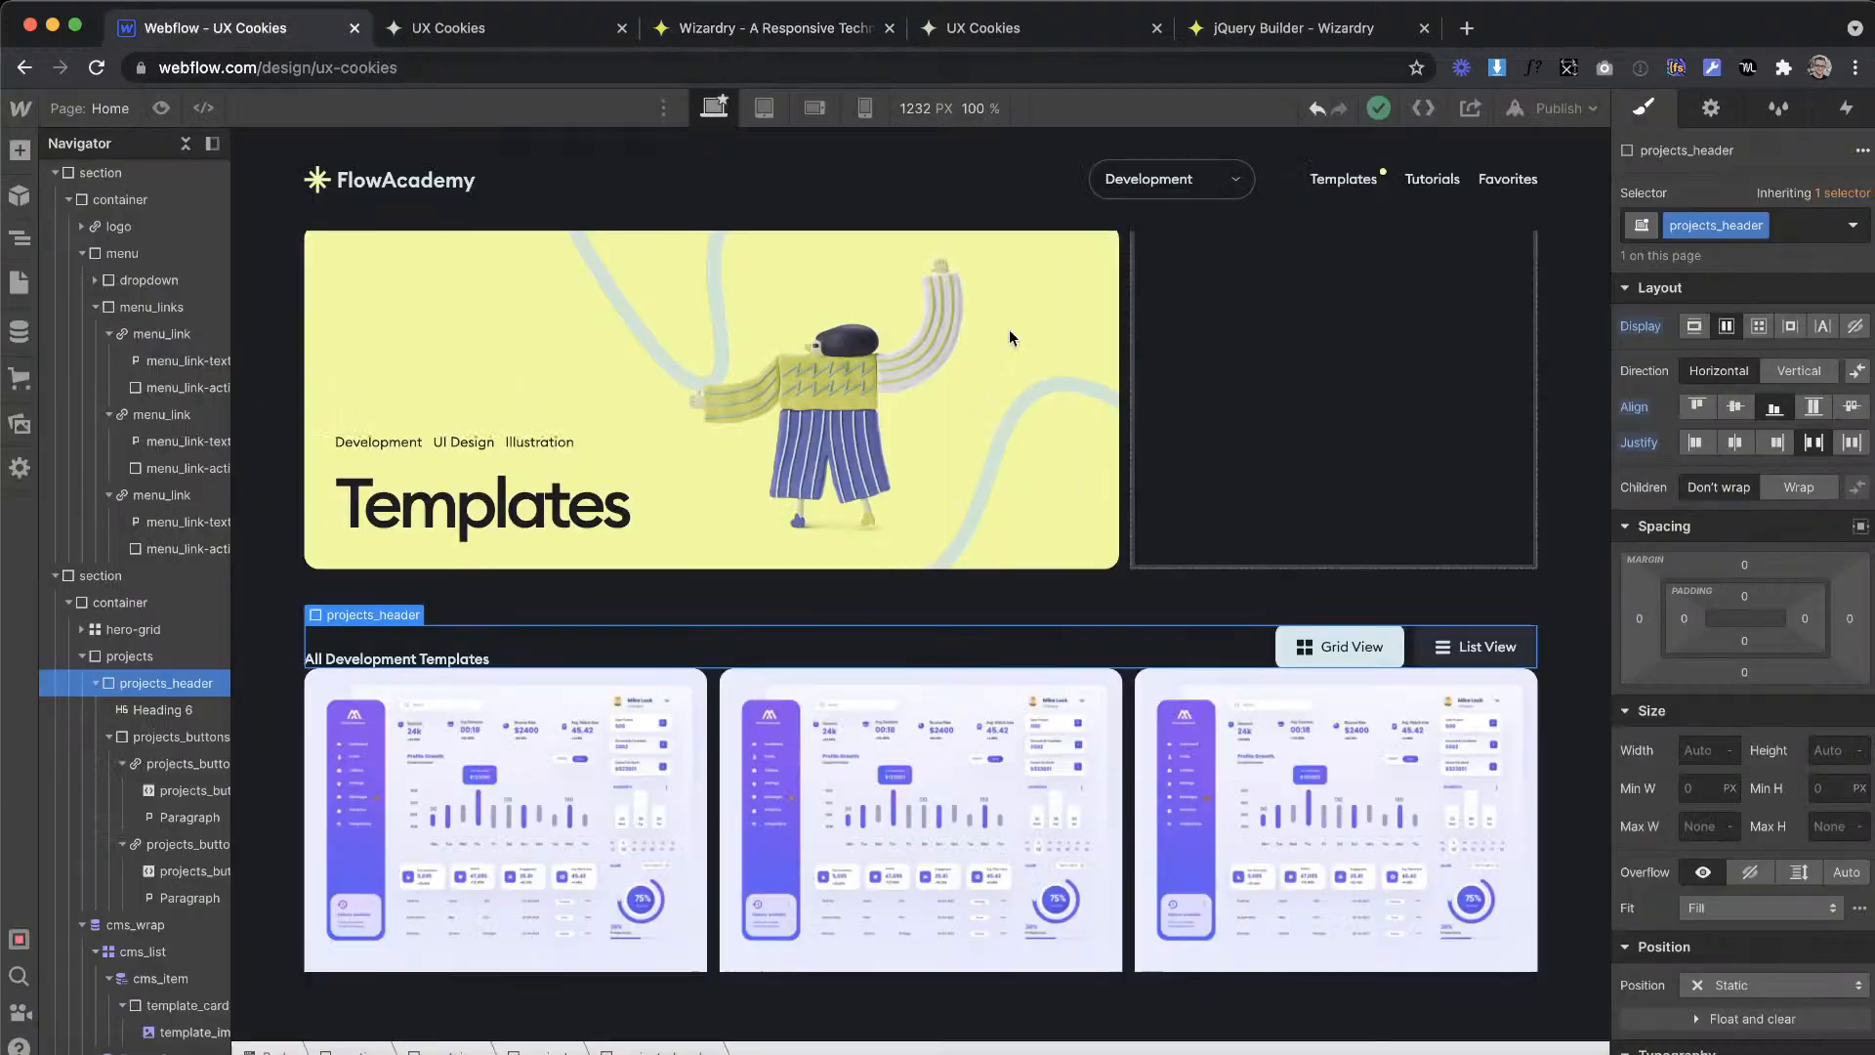
Step: Set the projects_header block's bottom padding to 2.19em
left_click(1745, 642)
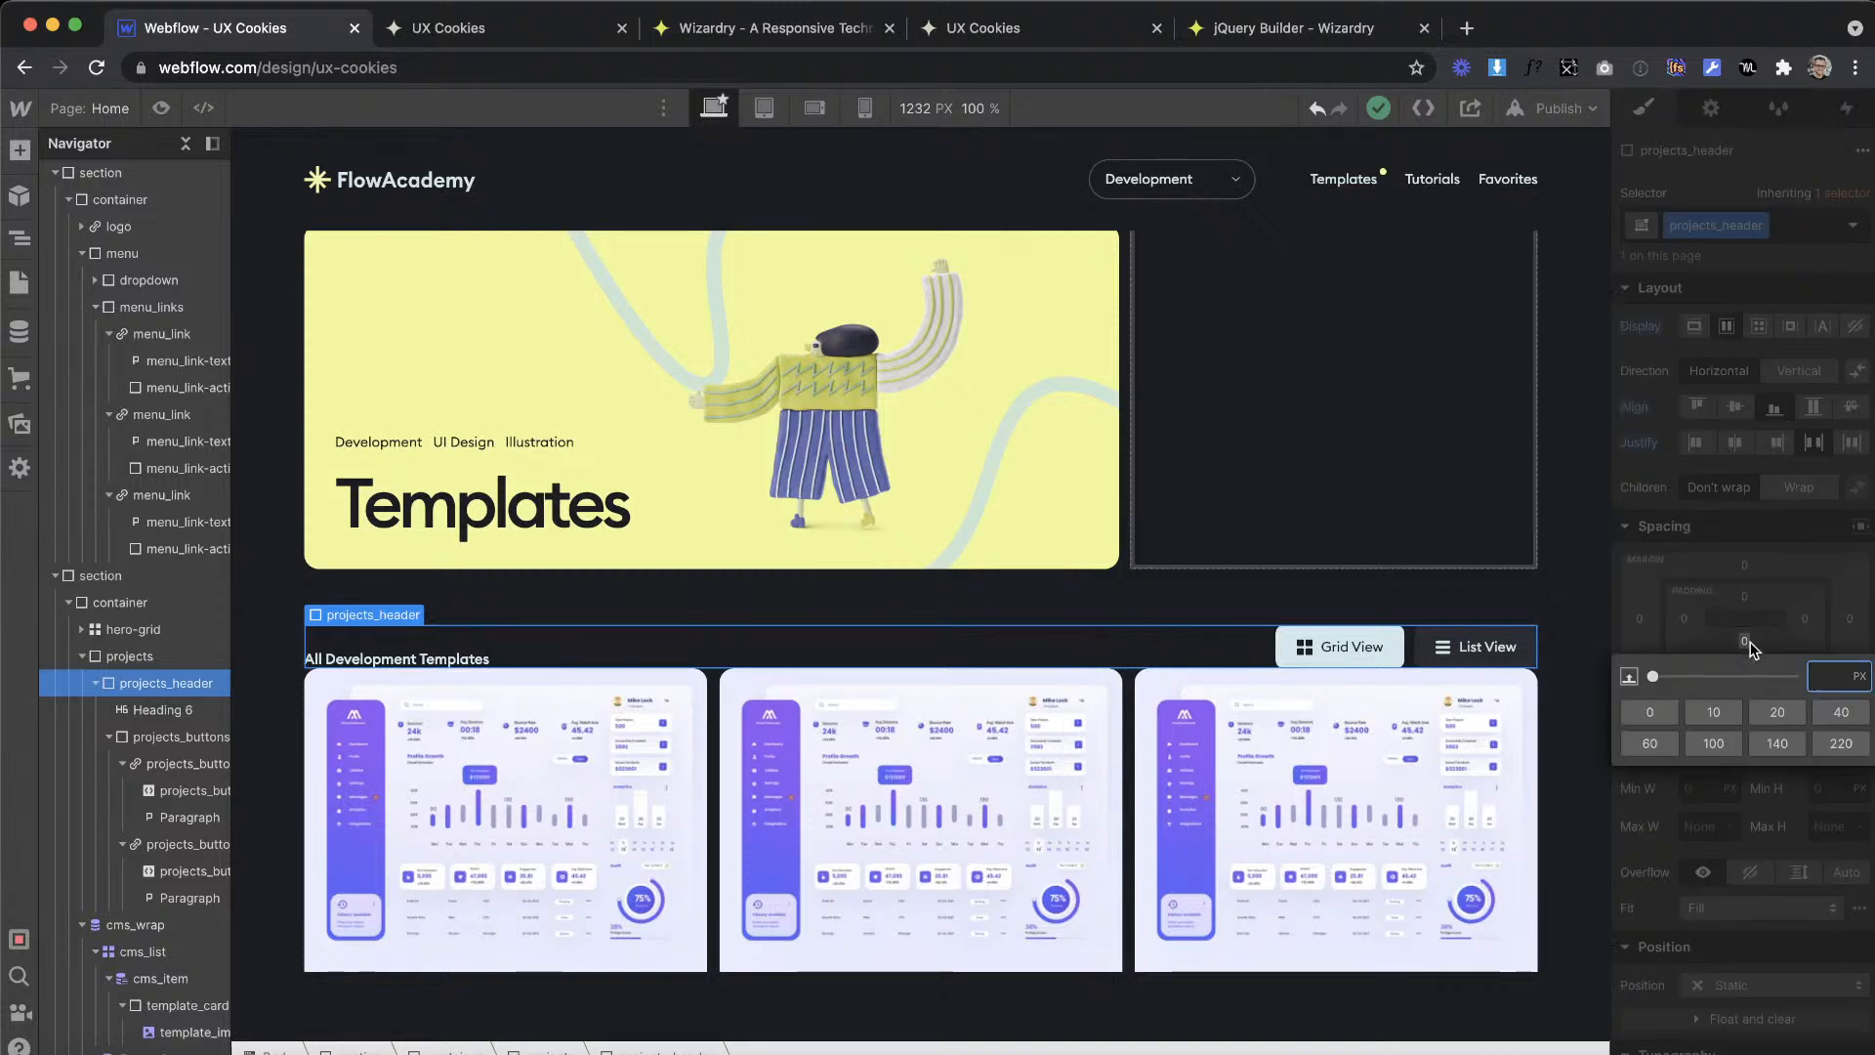
type(".19em")
key("Return")
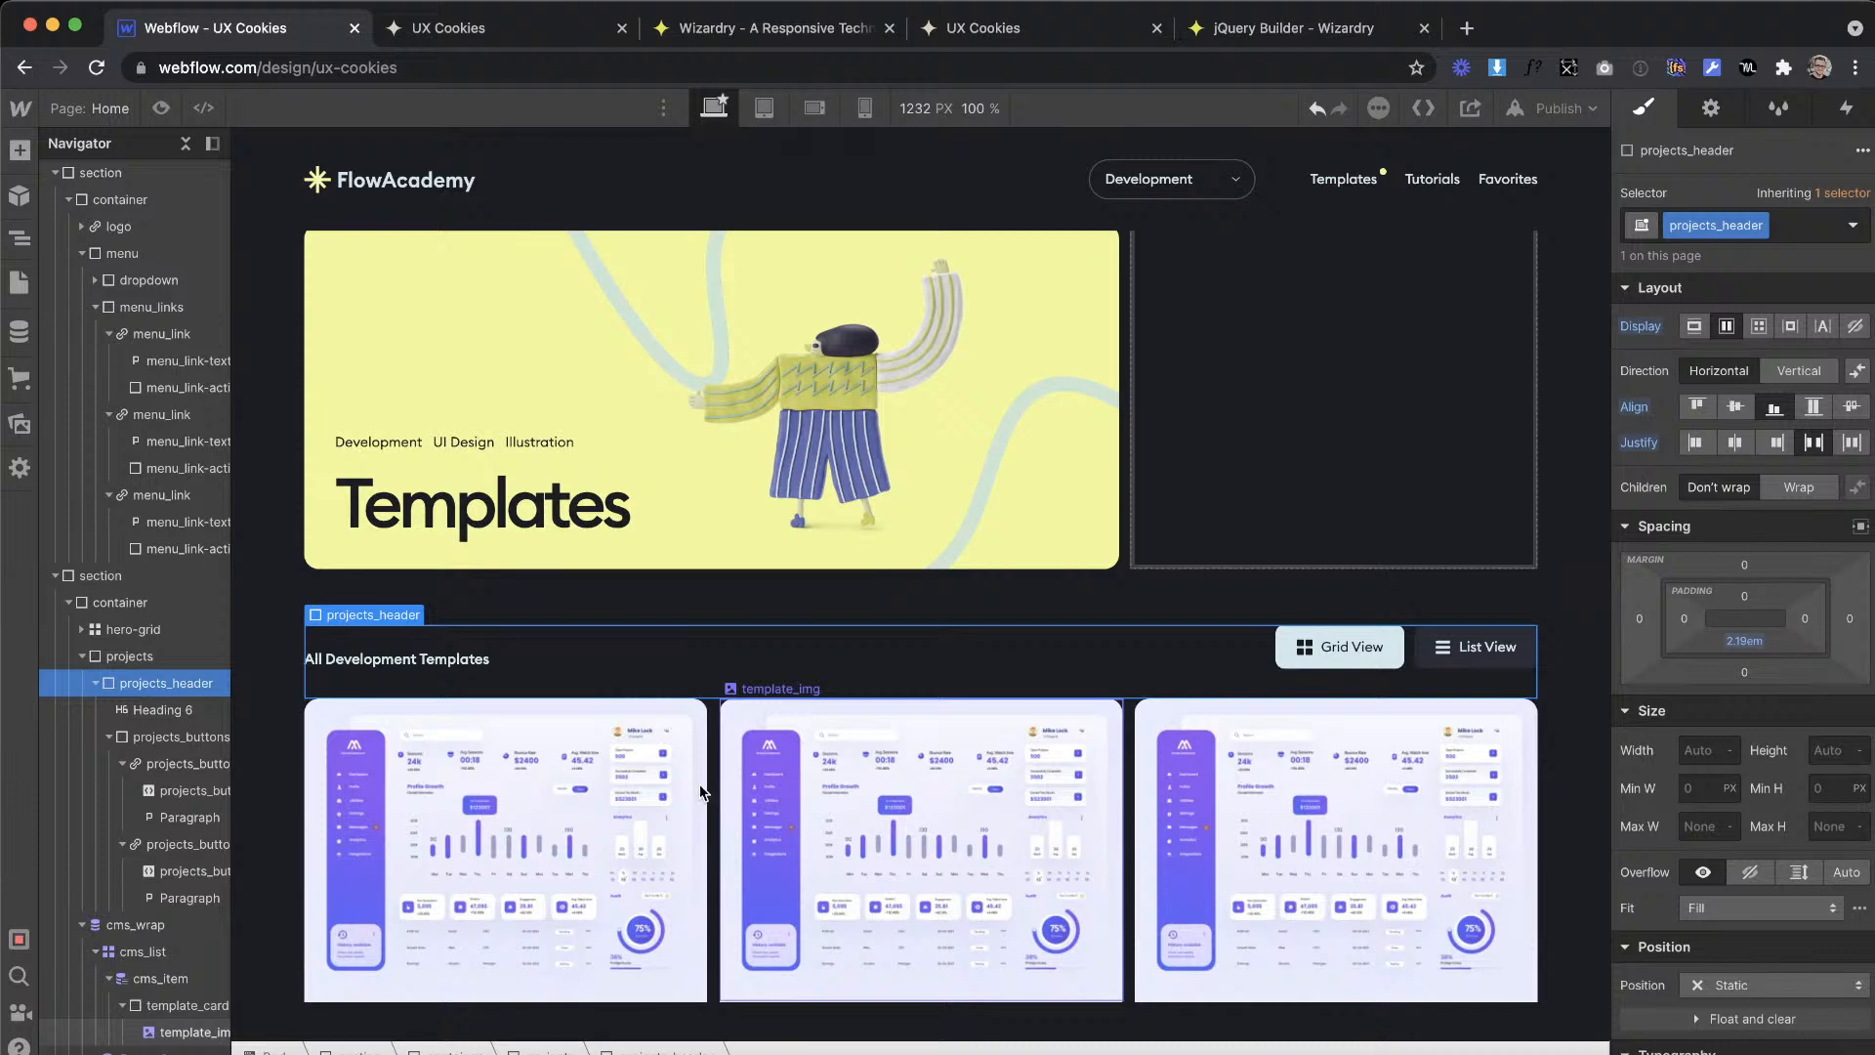
Step: Check the template card image's height in the XD design and convert 209 px to ems in the Wizardry PX to EM Converter
key("ctrl+Right")
left_click(1057, 635)
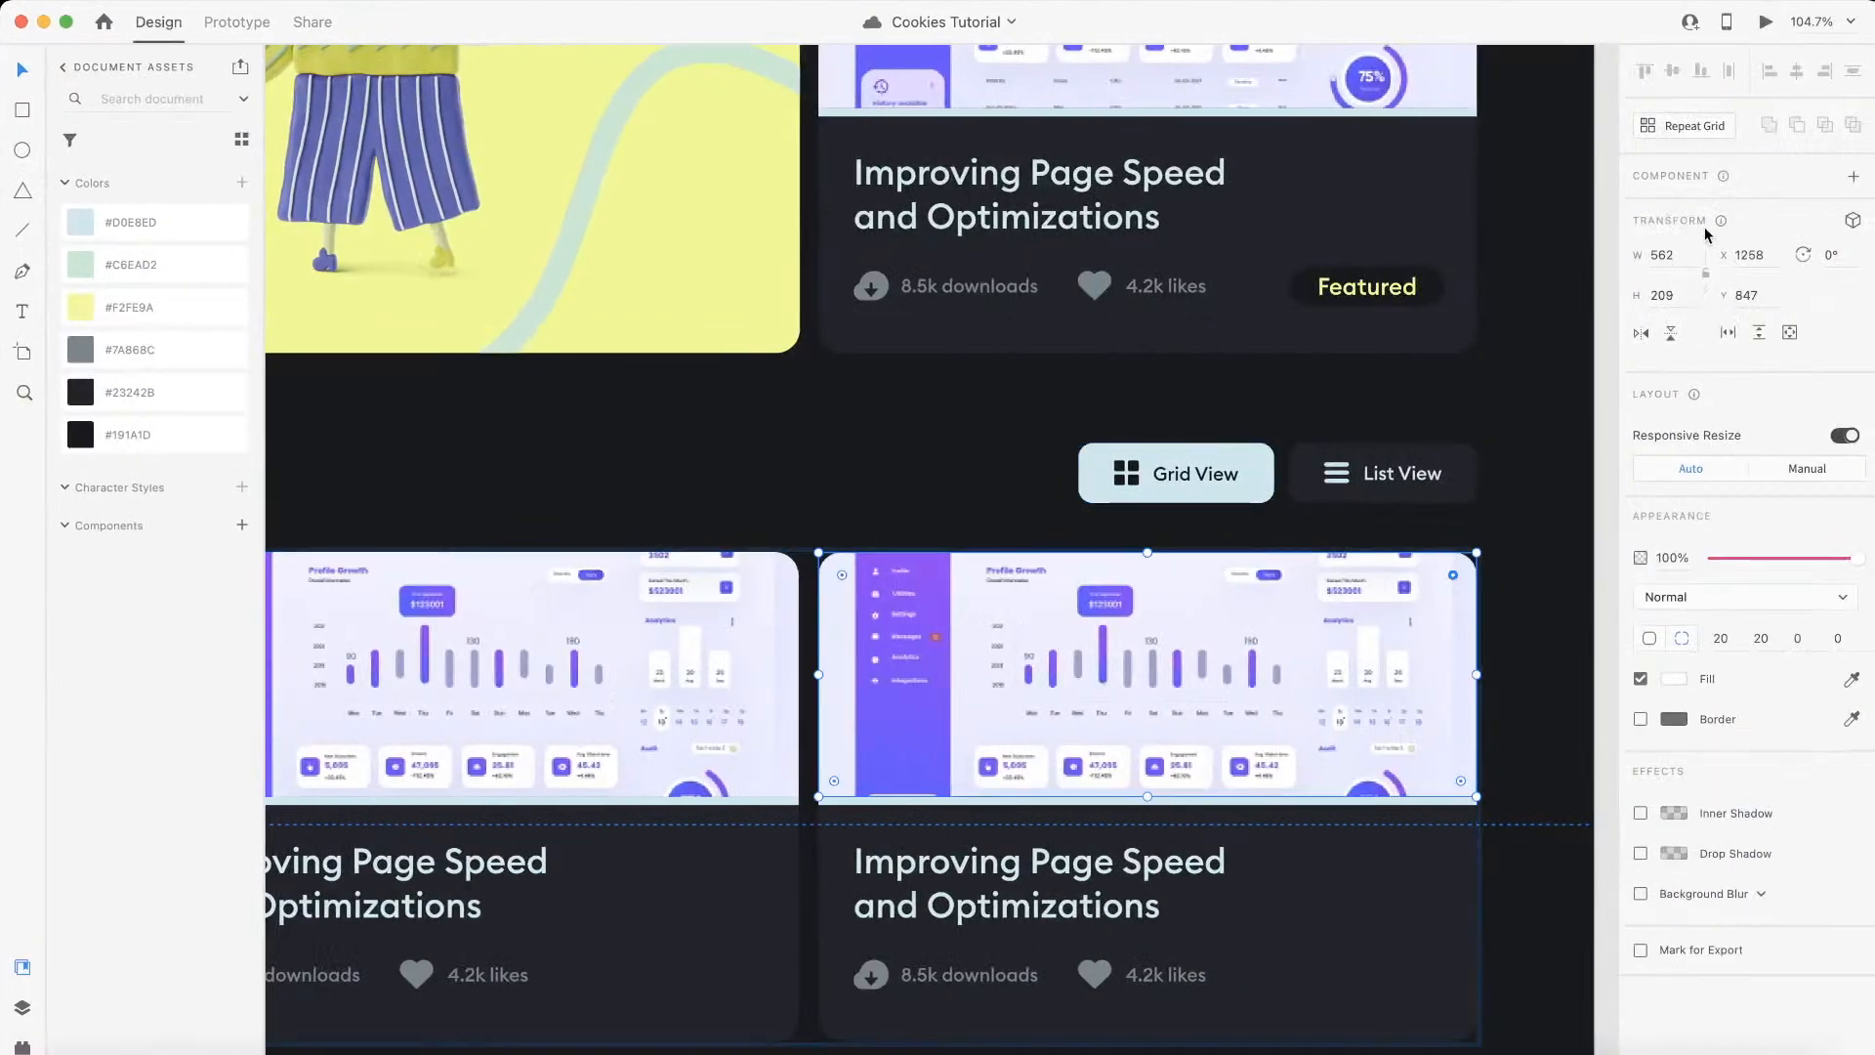
key("ctrl+Left")
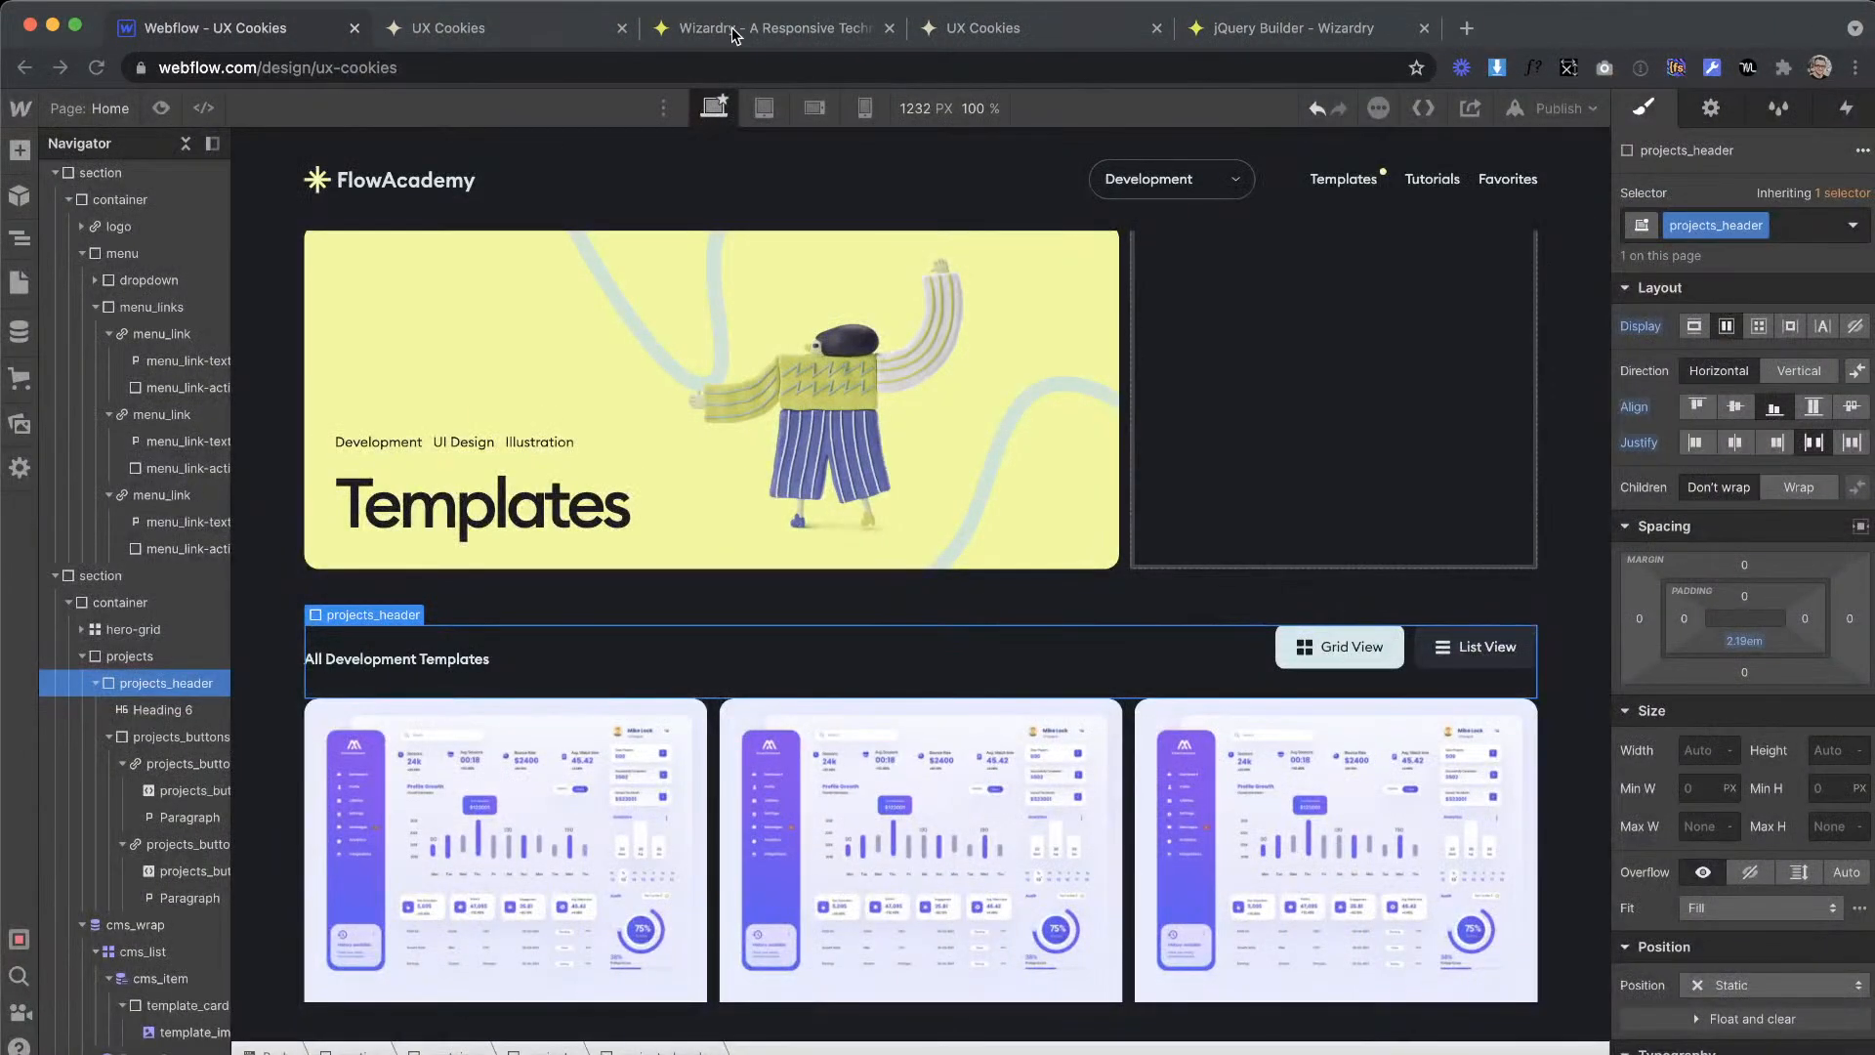
left_click(734, 29)
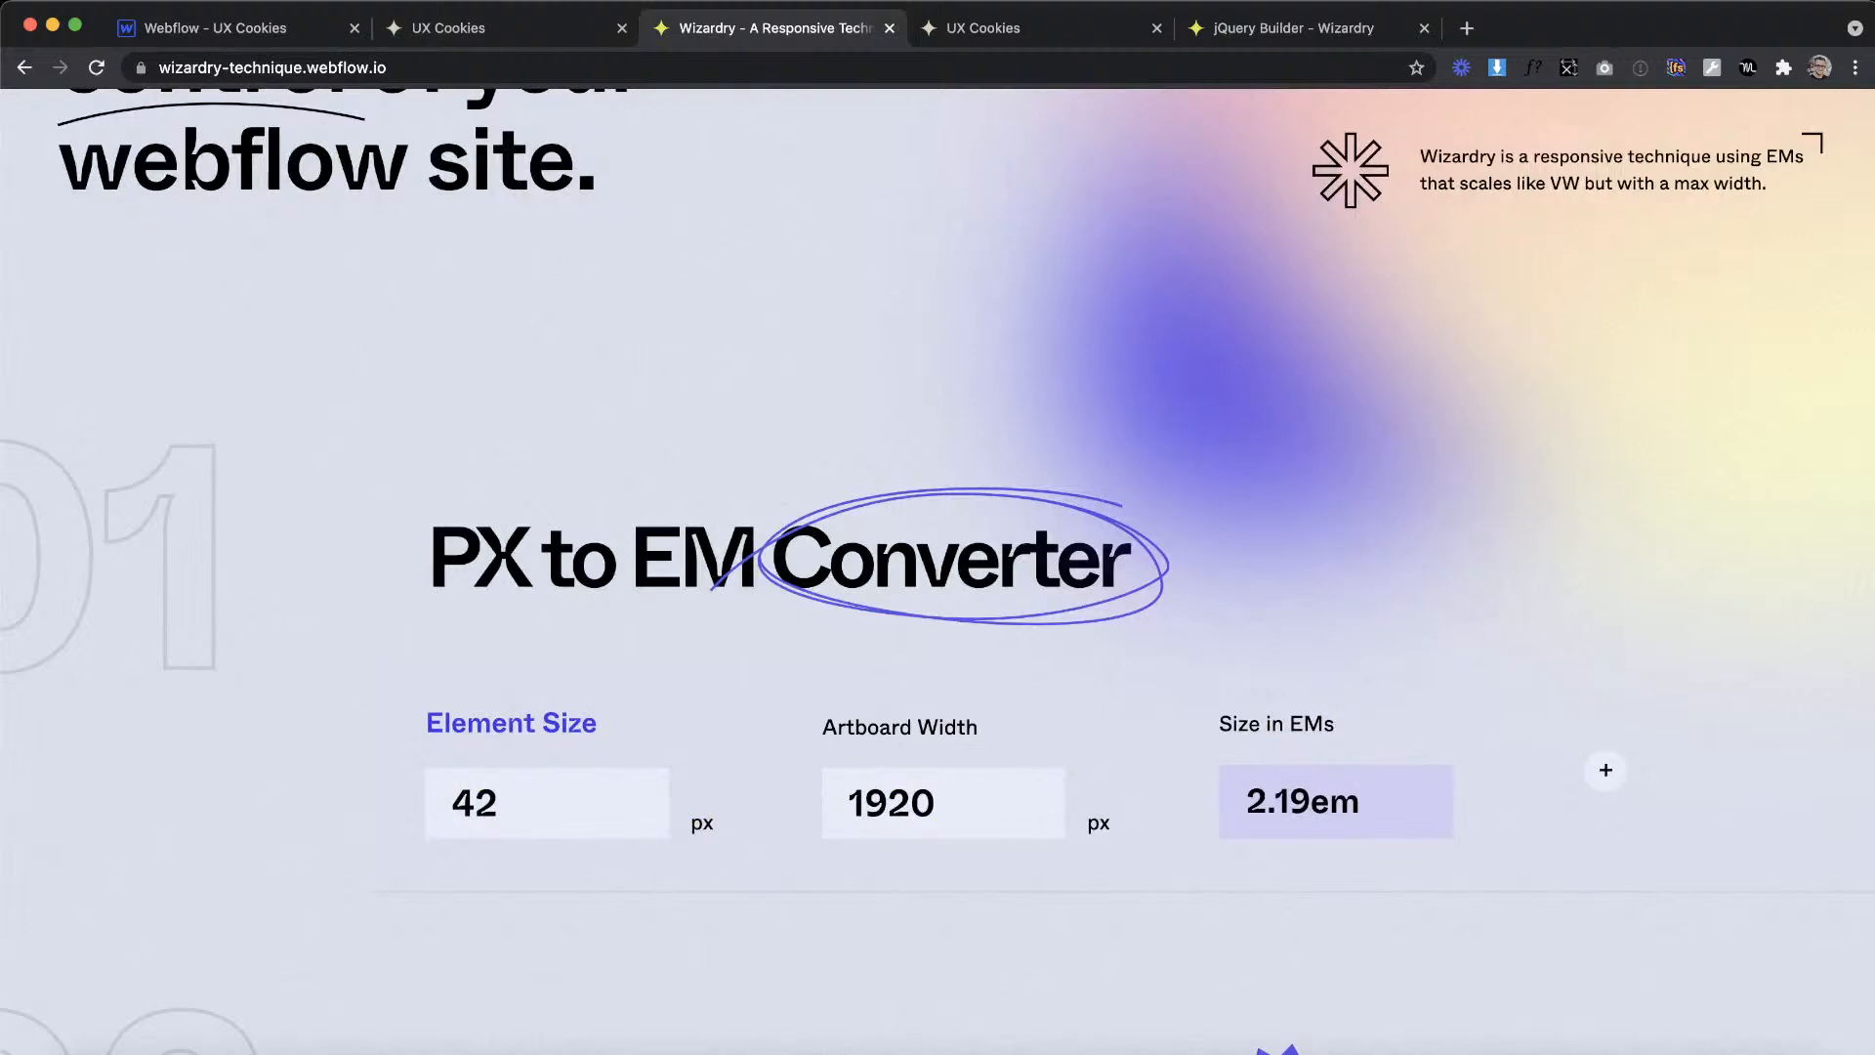
key("BackSpace")
key("BackSpace")
type("209")
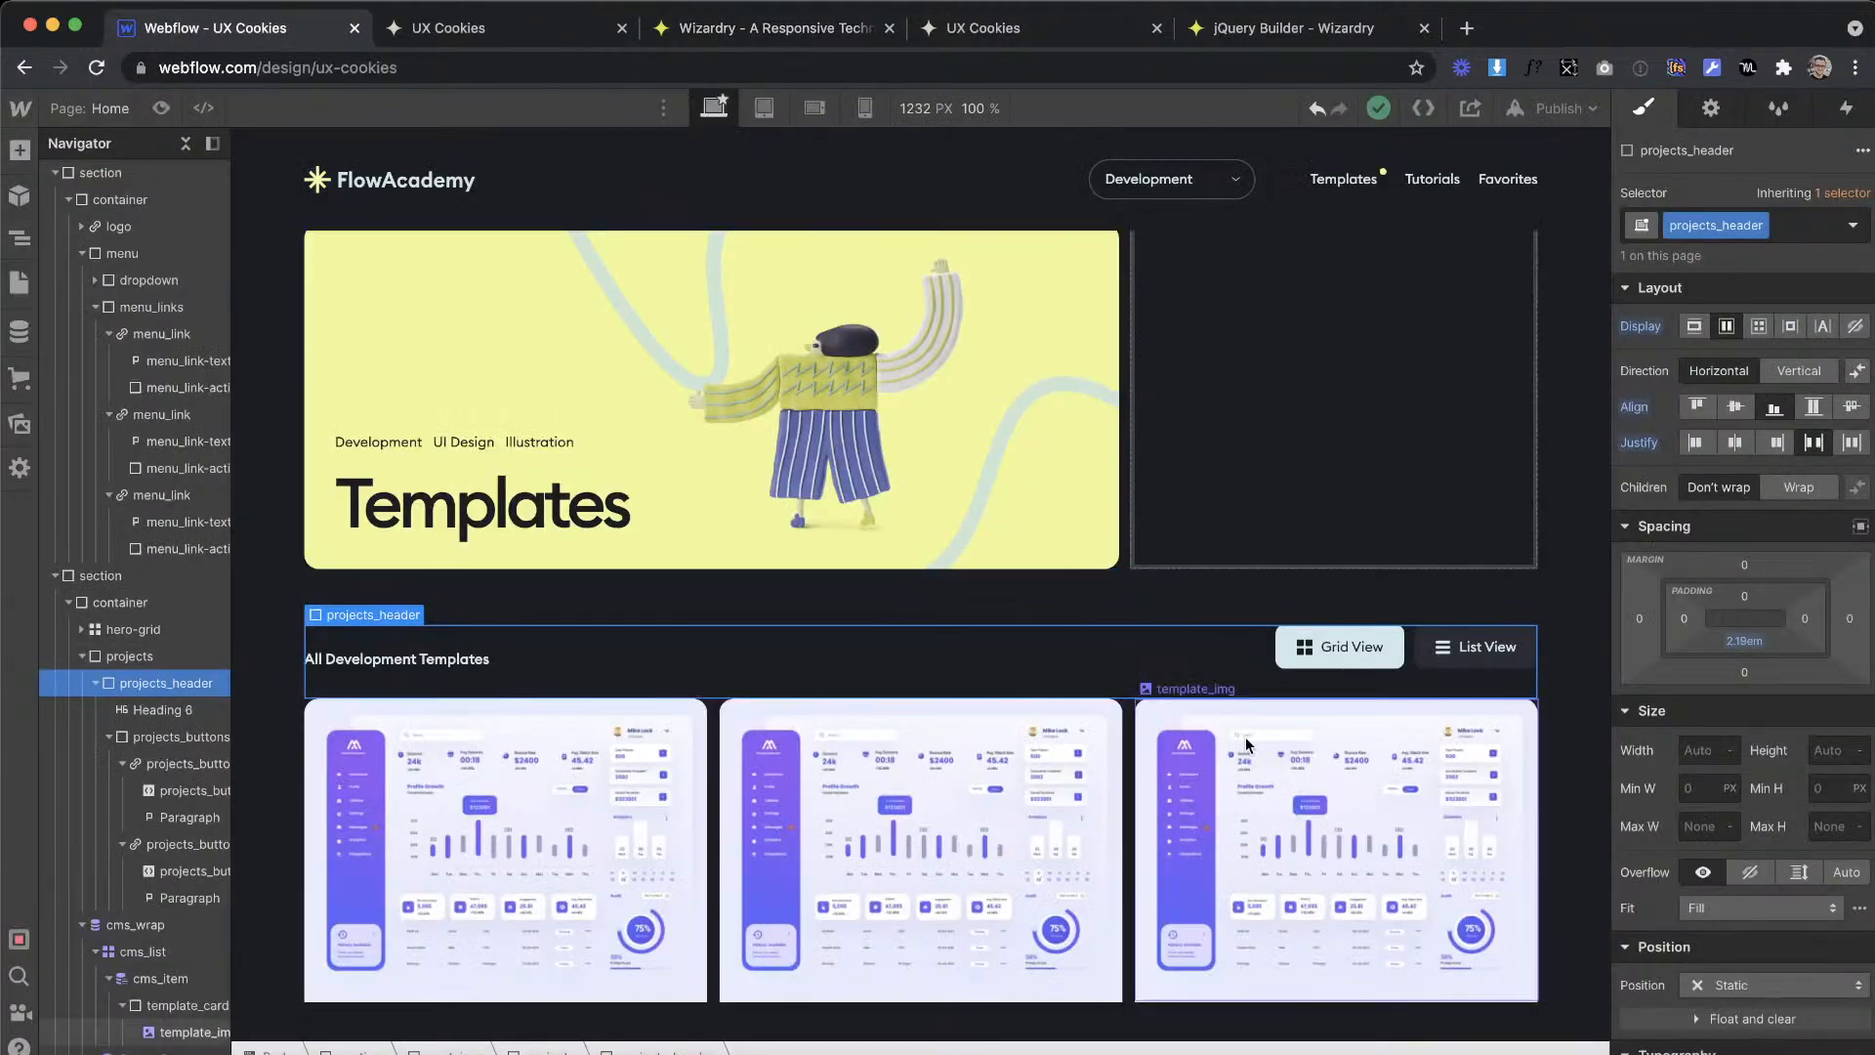
Step: Return to Webflow and size template_img to 10.89em high and 100% wide with its fit set to Cover
left_click(1829, 587)
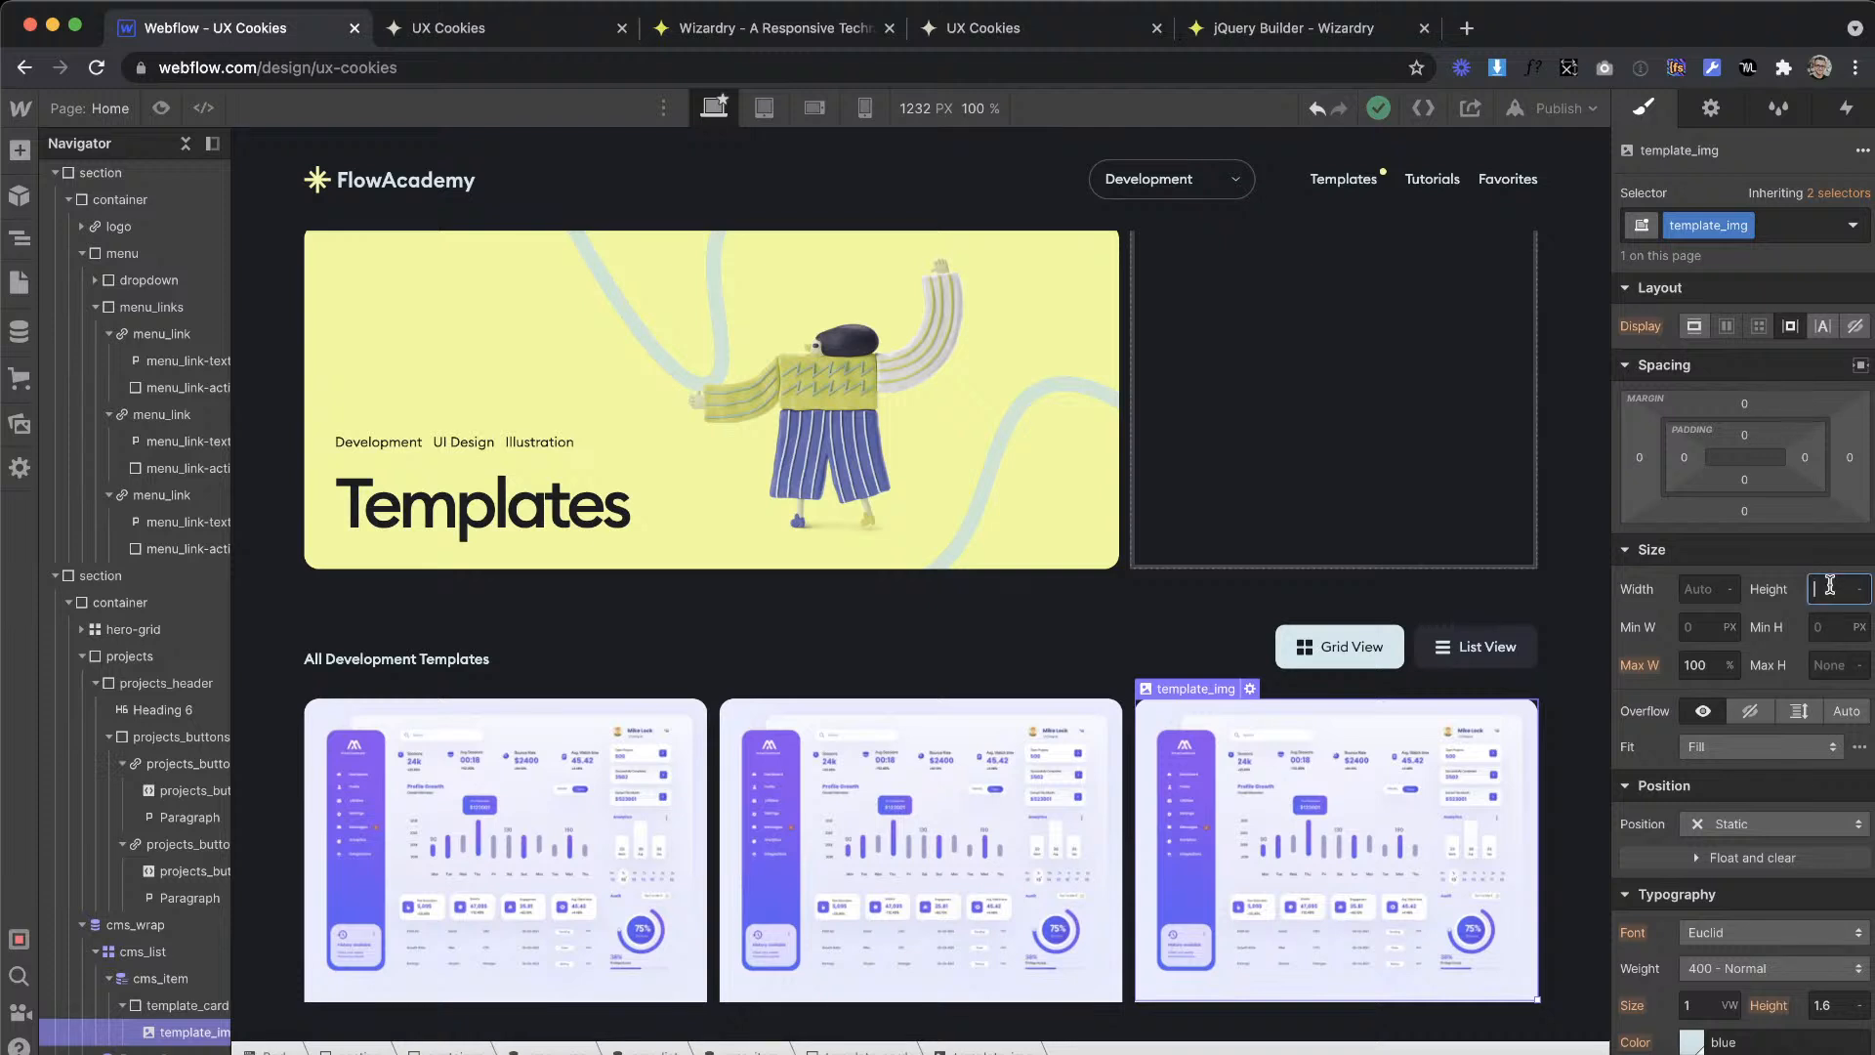
key("Return")
left_click(1693, 587)
type("100%")
key("Return")
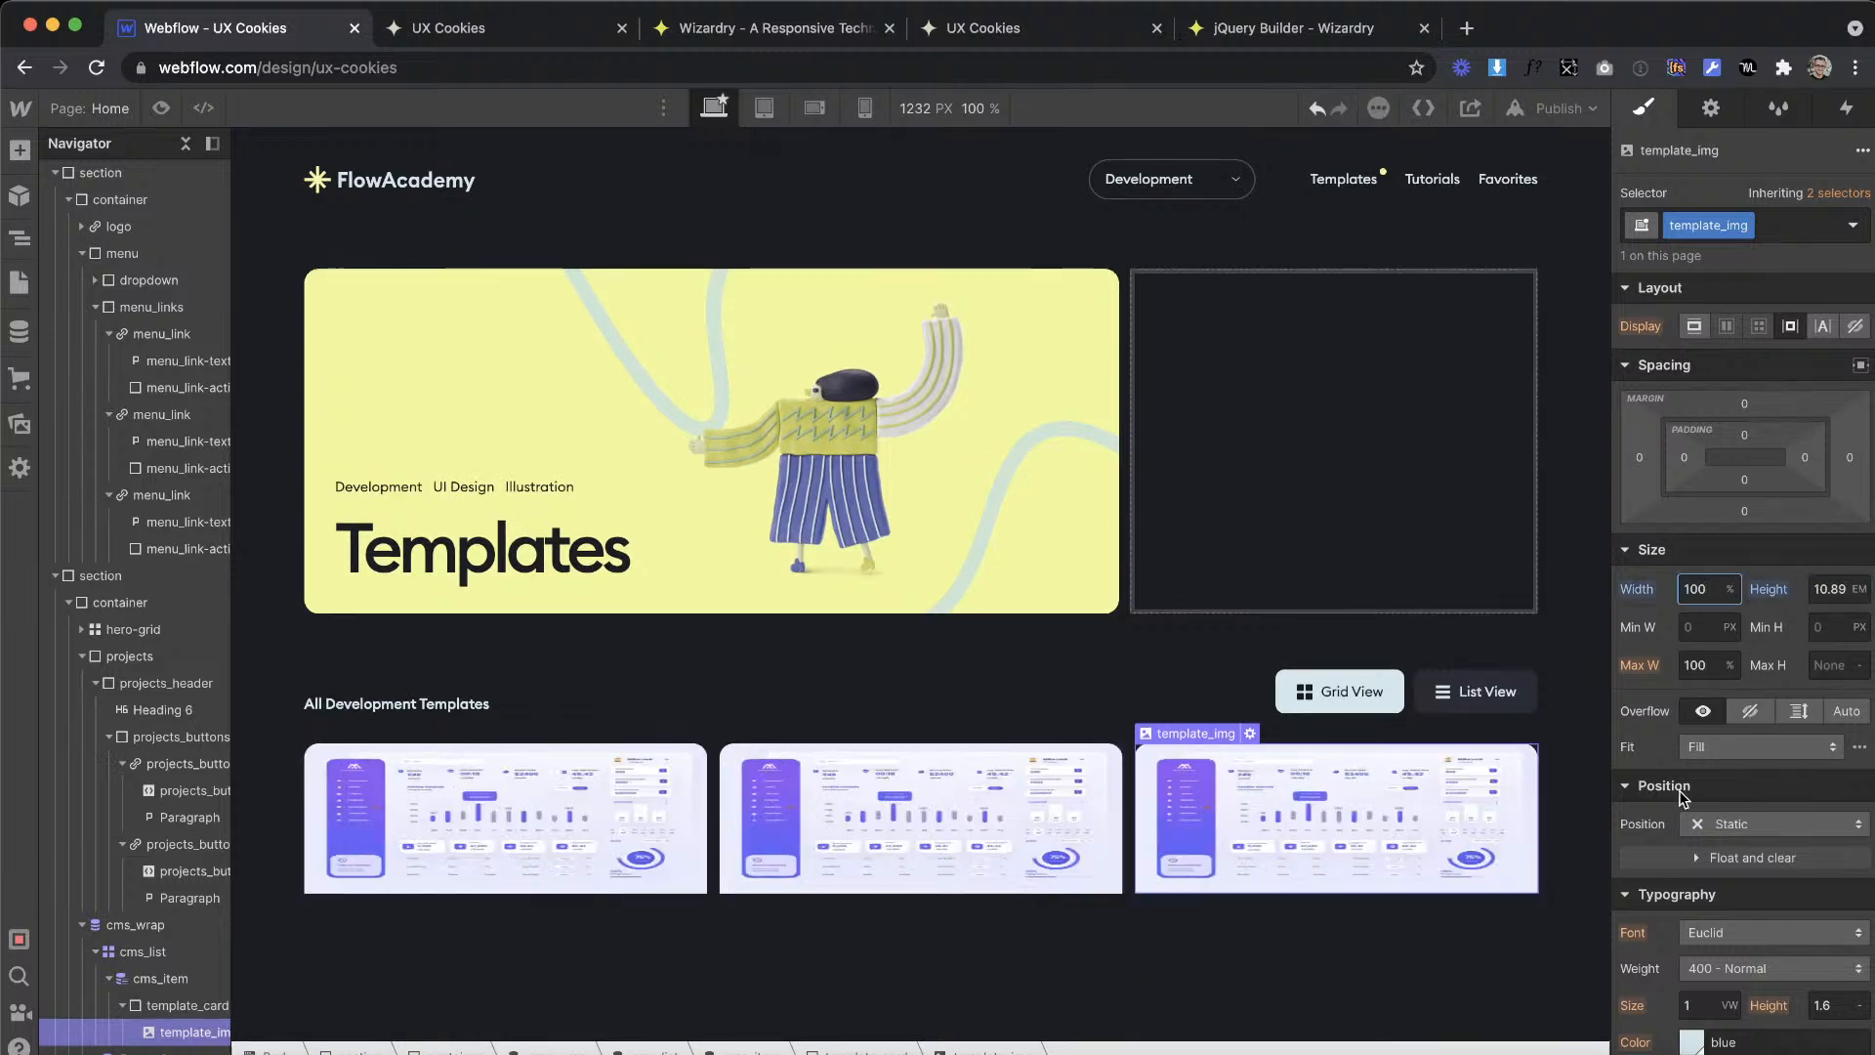
left_click(1720, 757)
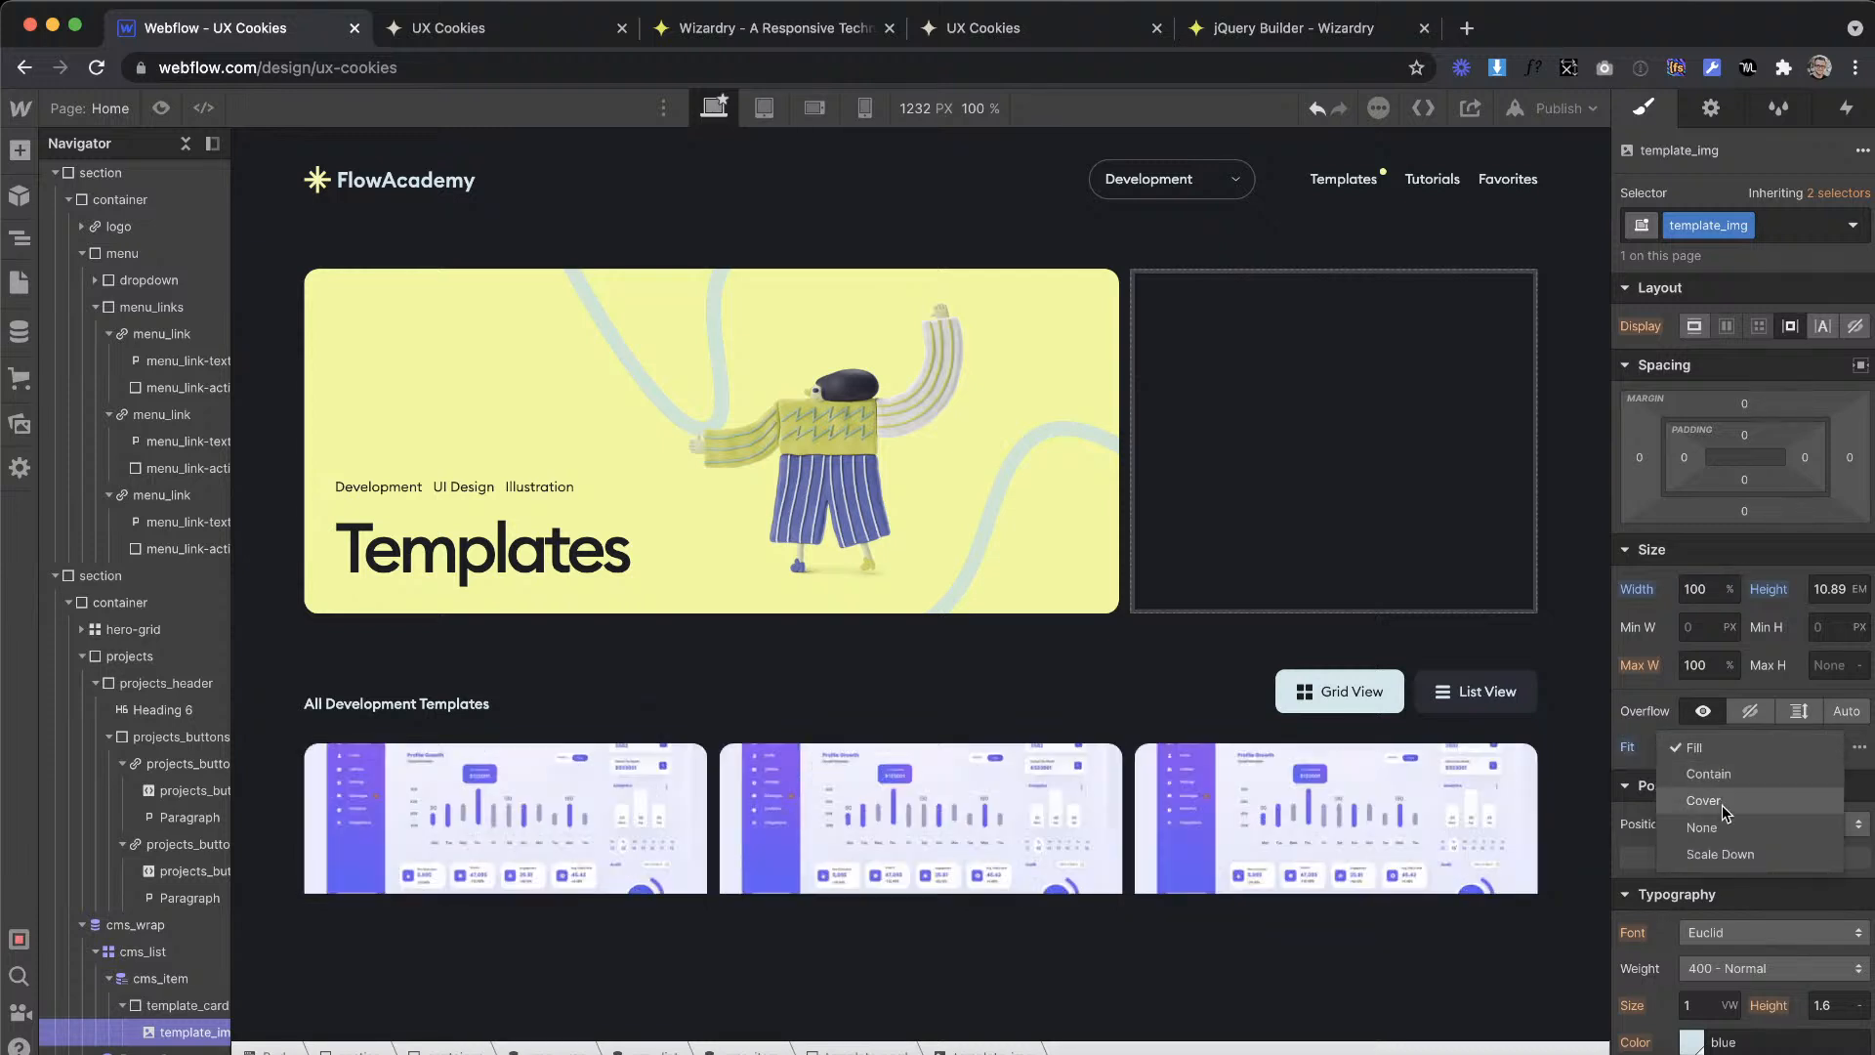
left_click(1721, 805)
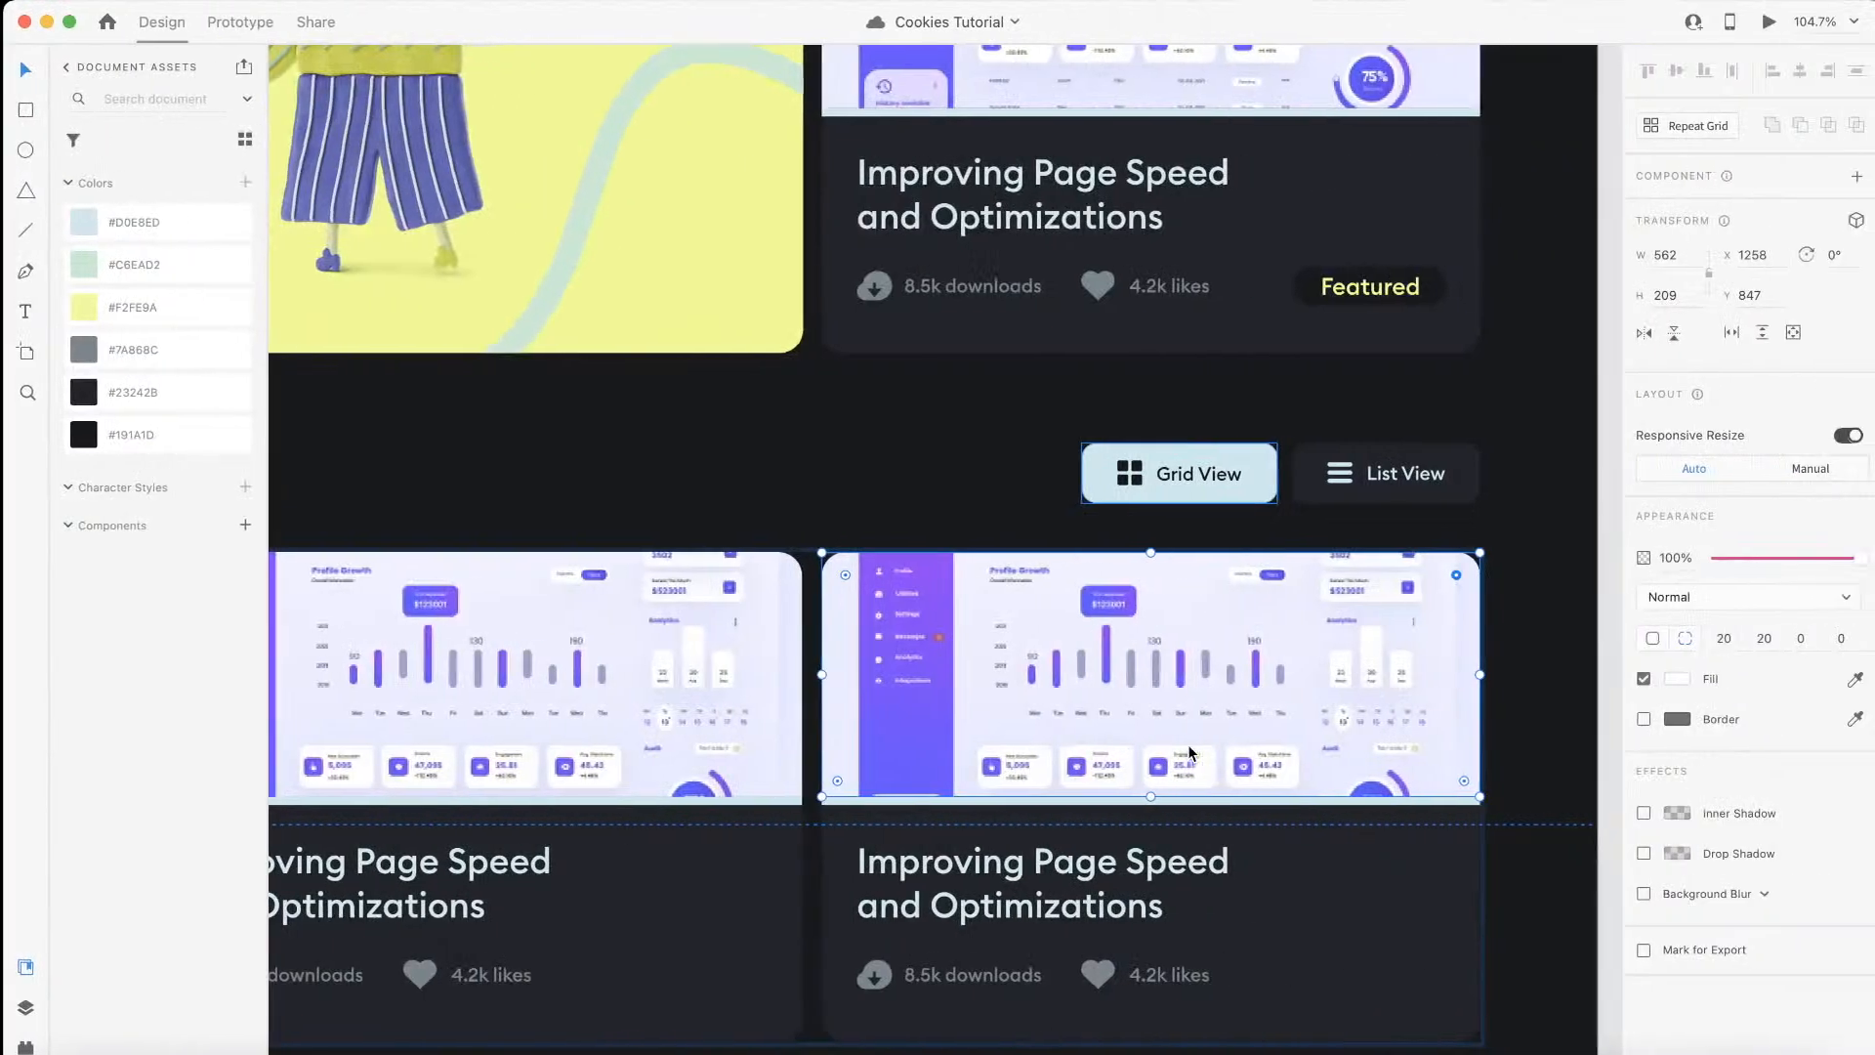
Step: Switch to the XD design and inspect the height of the light blue strip beneath the template card images
left_click(1001, 804)
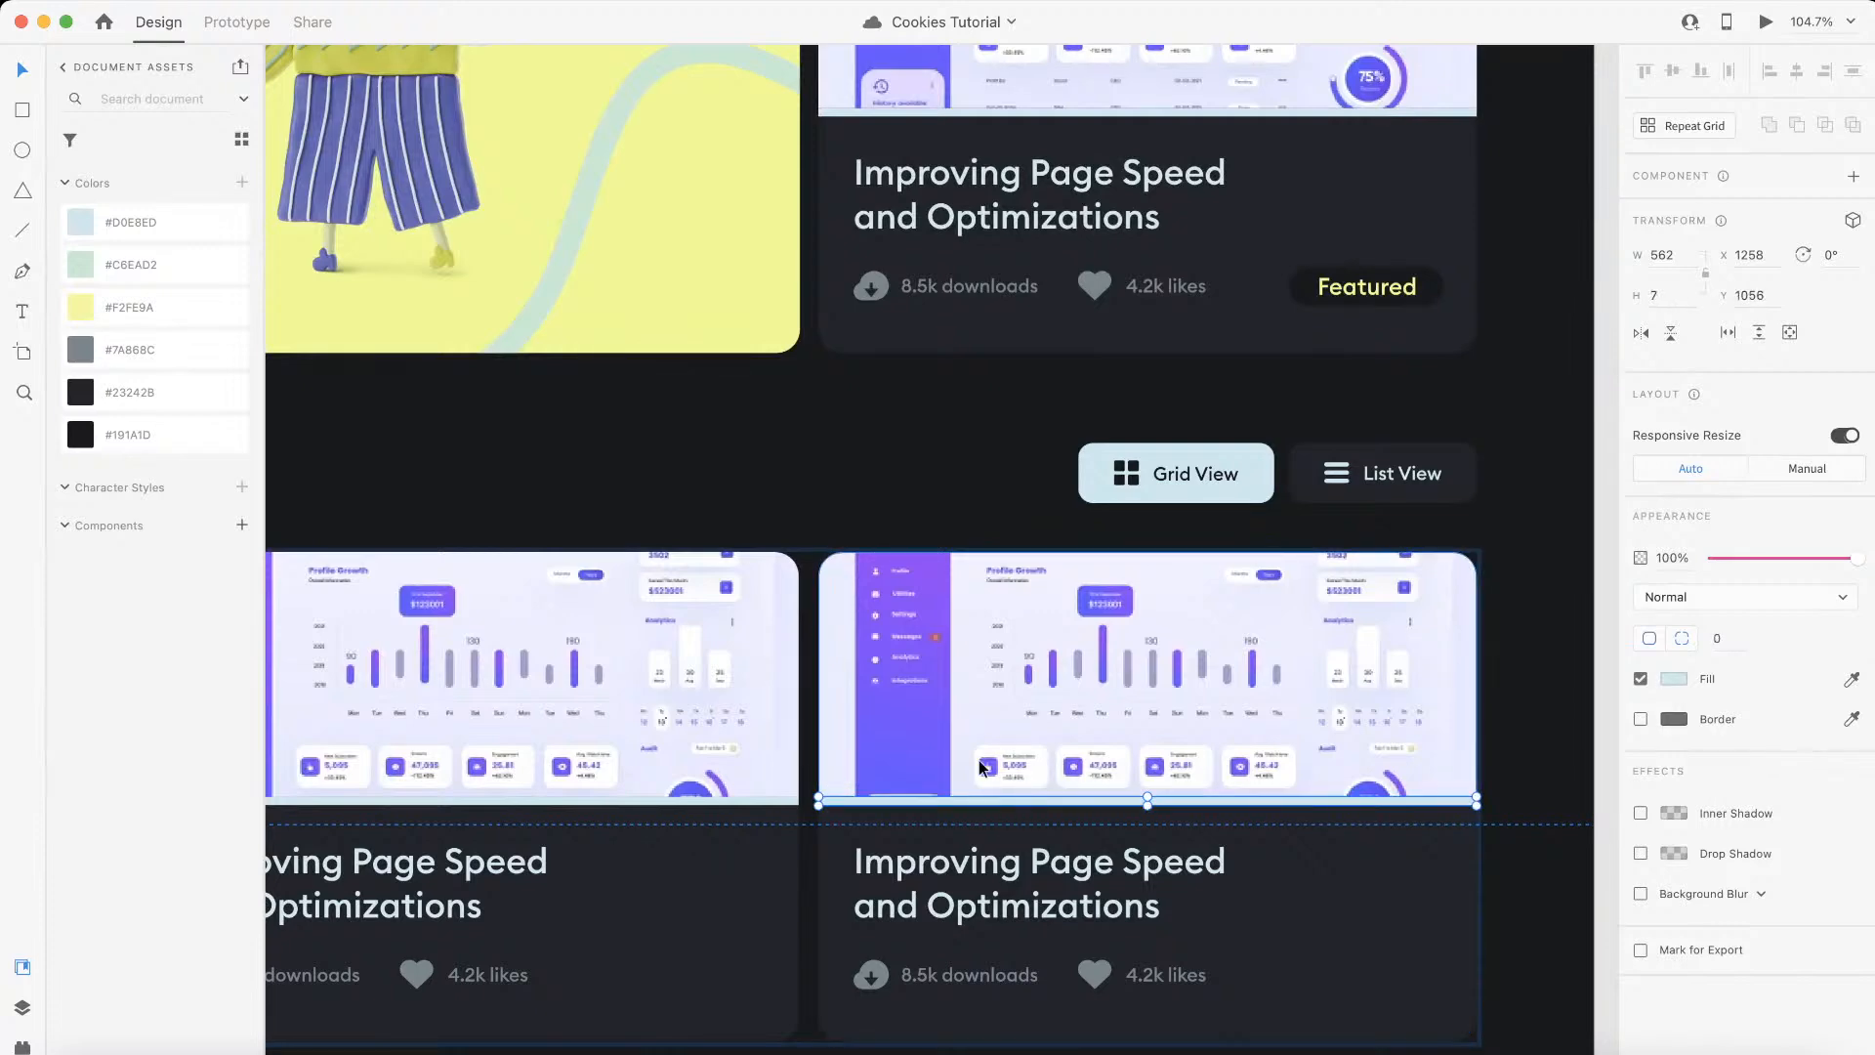
scroll(978, 760, "up", 3)
scroll(975, 762, "left", 10)
scroll(974, 761, "down", 2)
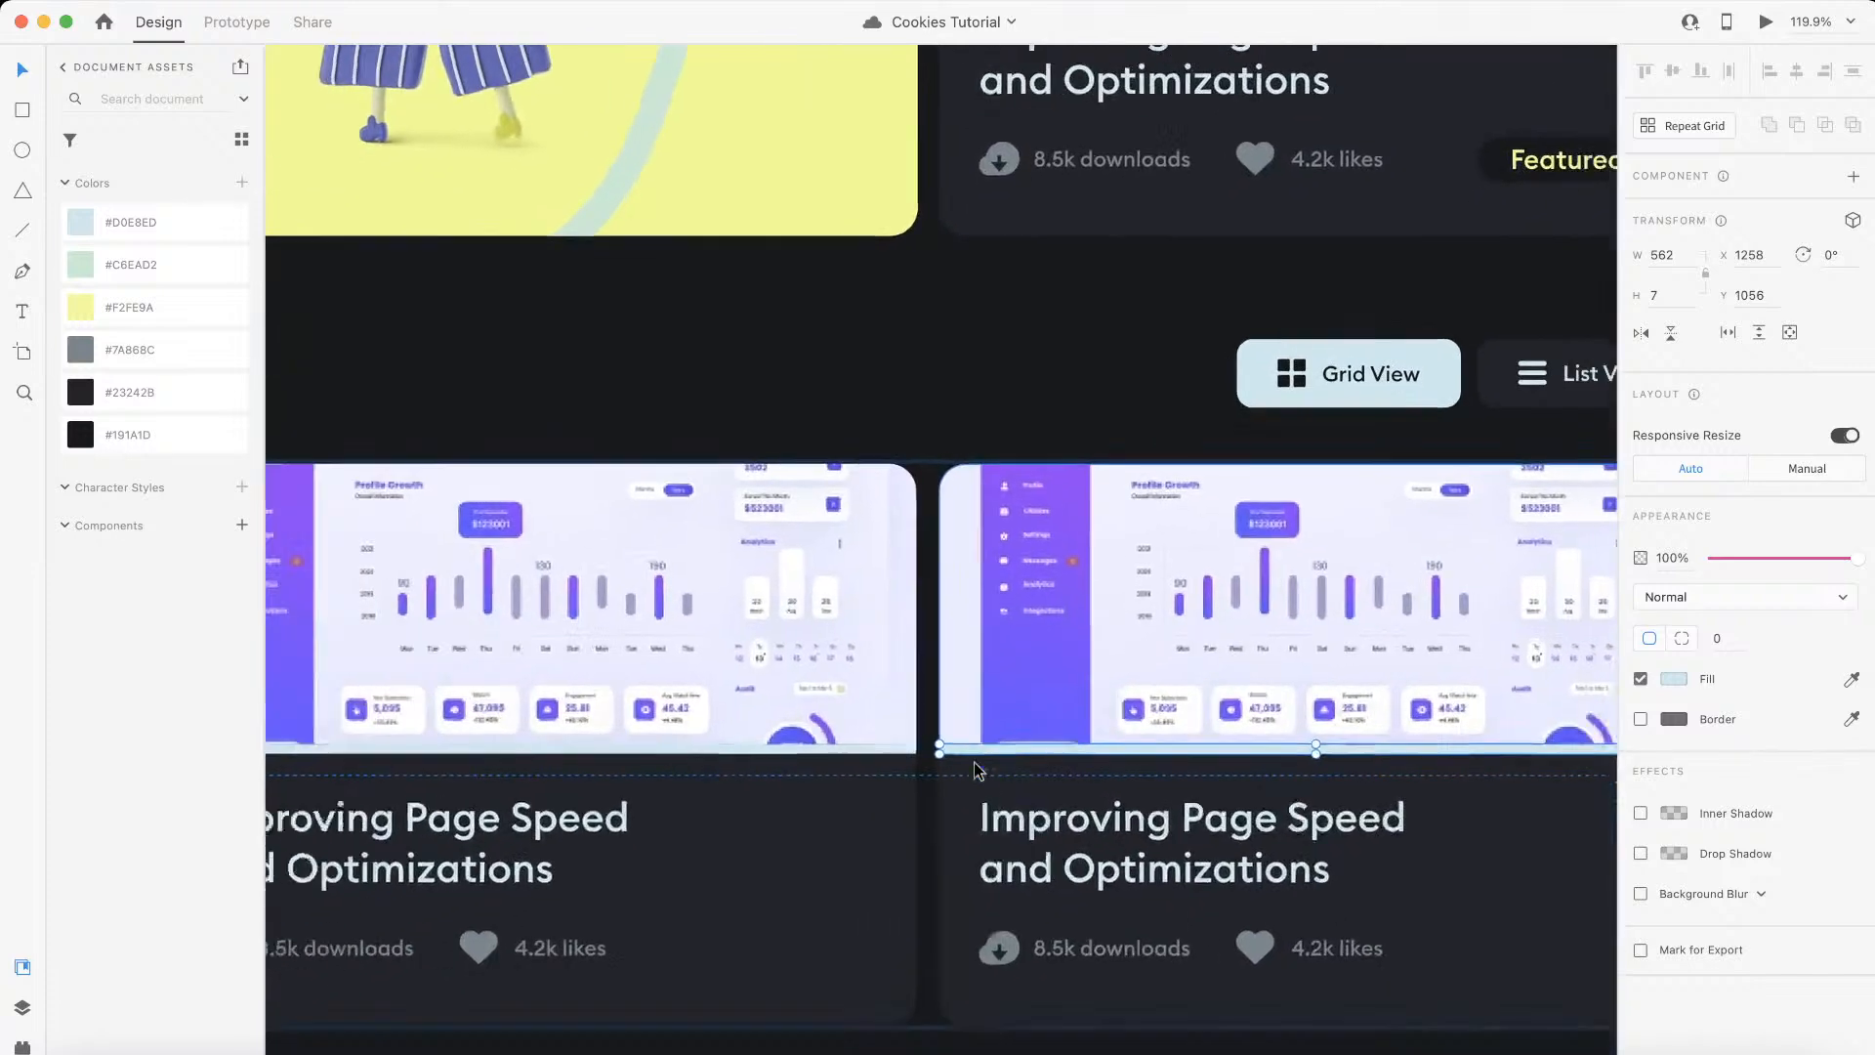
left_click(592, 716)
scroll(1033, 655, "left", 2)
scroll(1033, 654, "left", 5)
scroll(1033, 654, "down", 1)
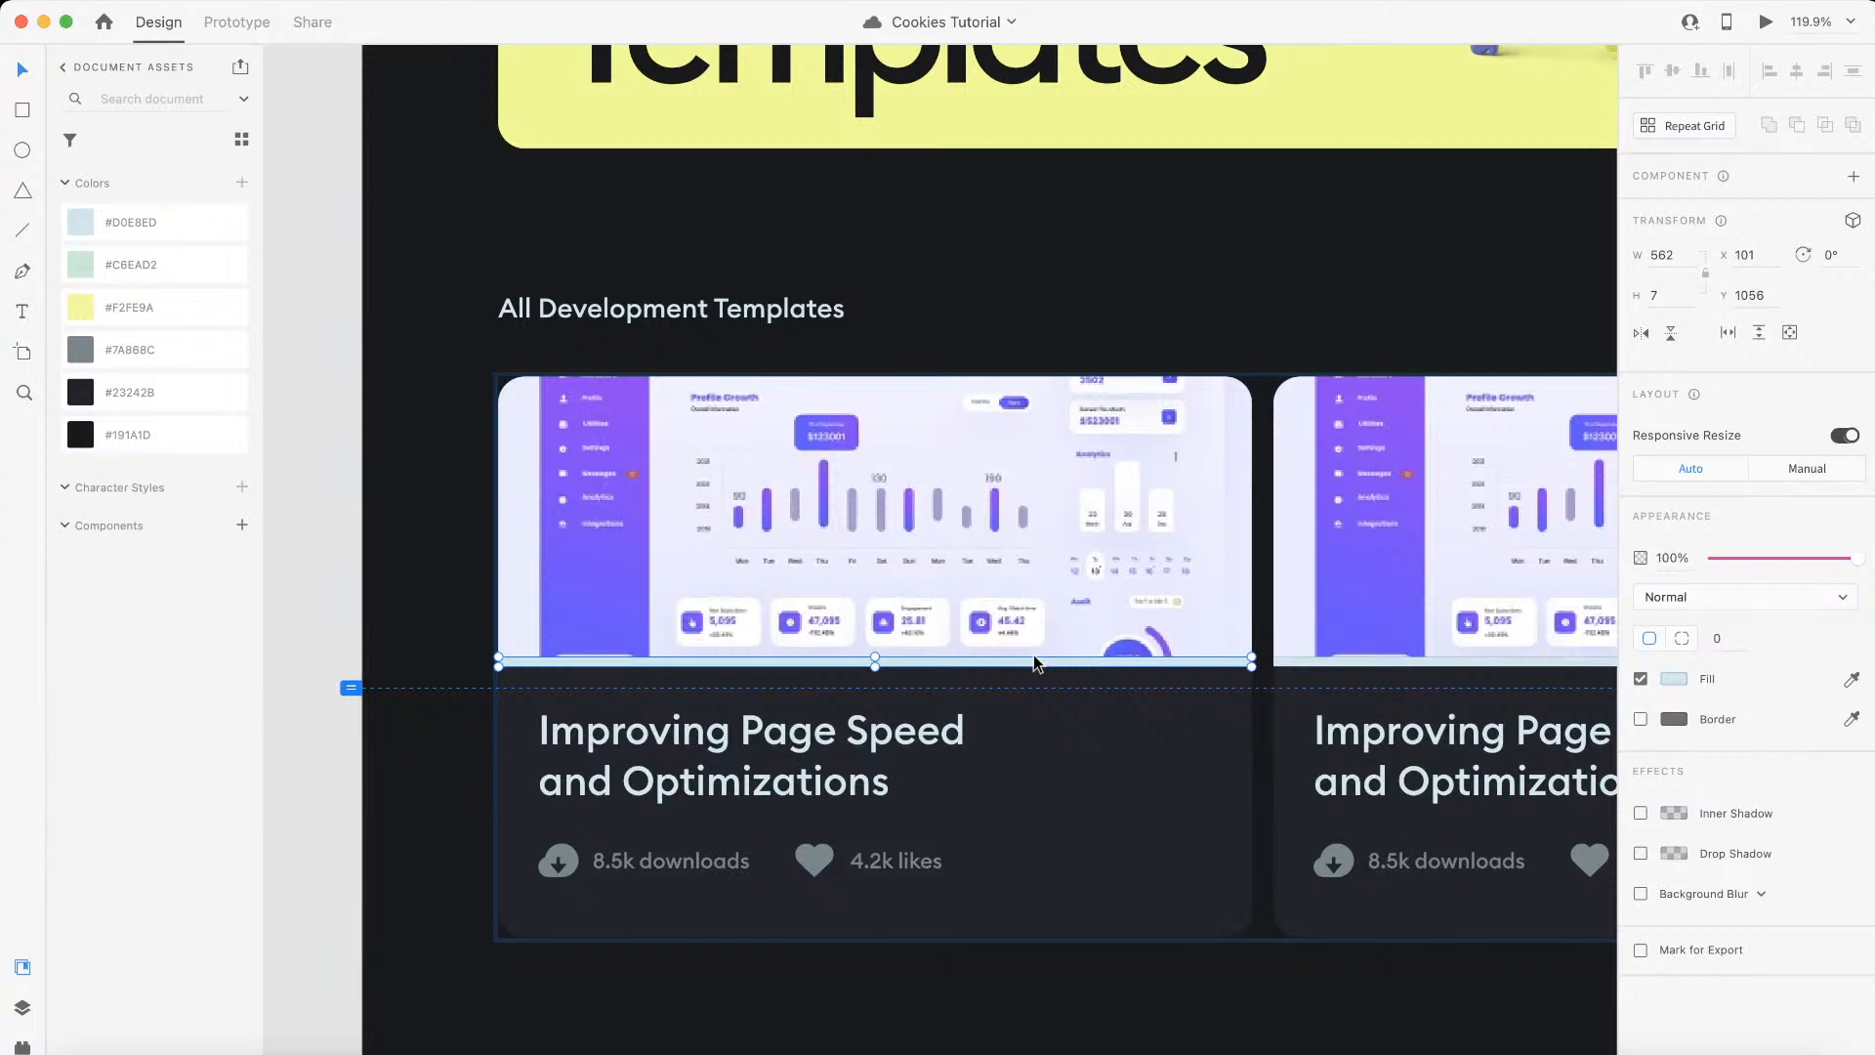
scroll(1065, 662, "up", 3)
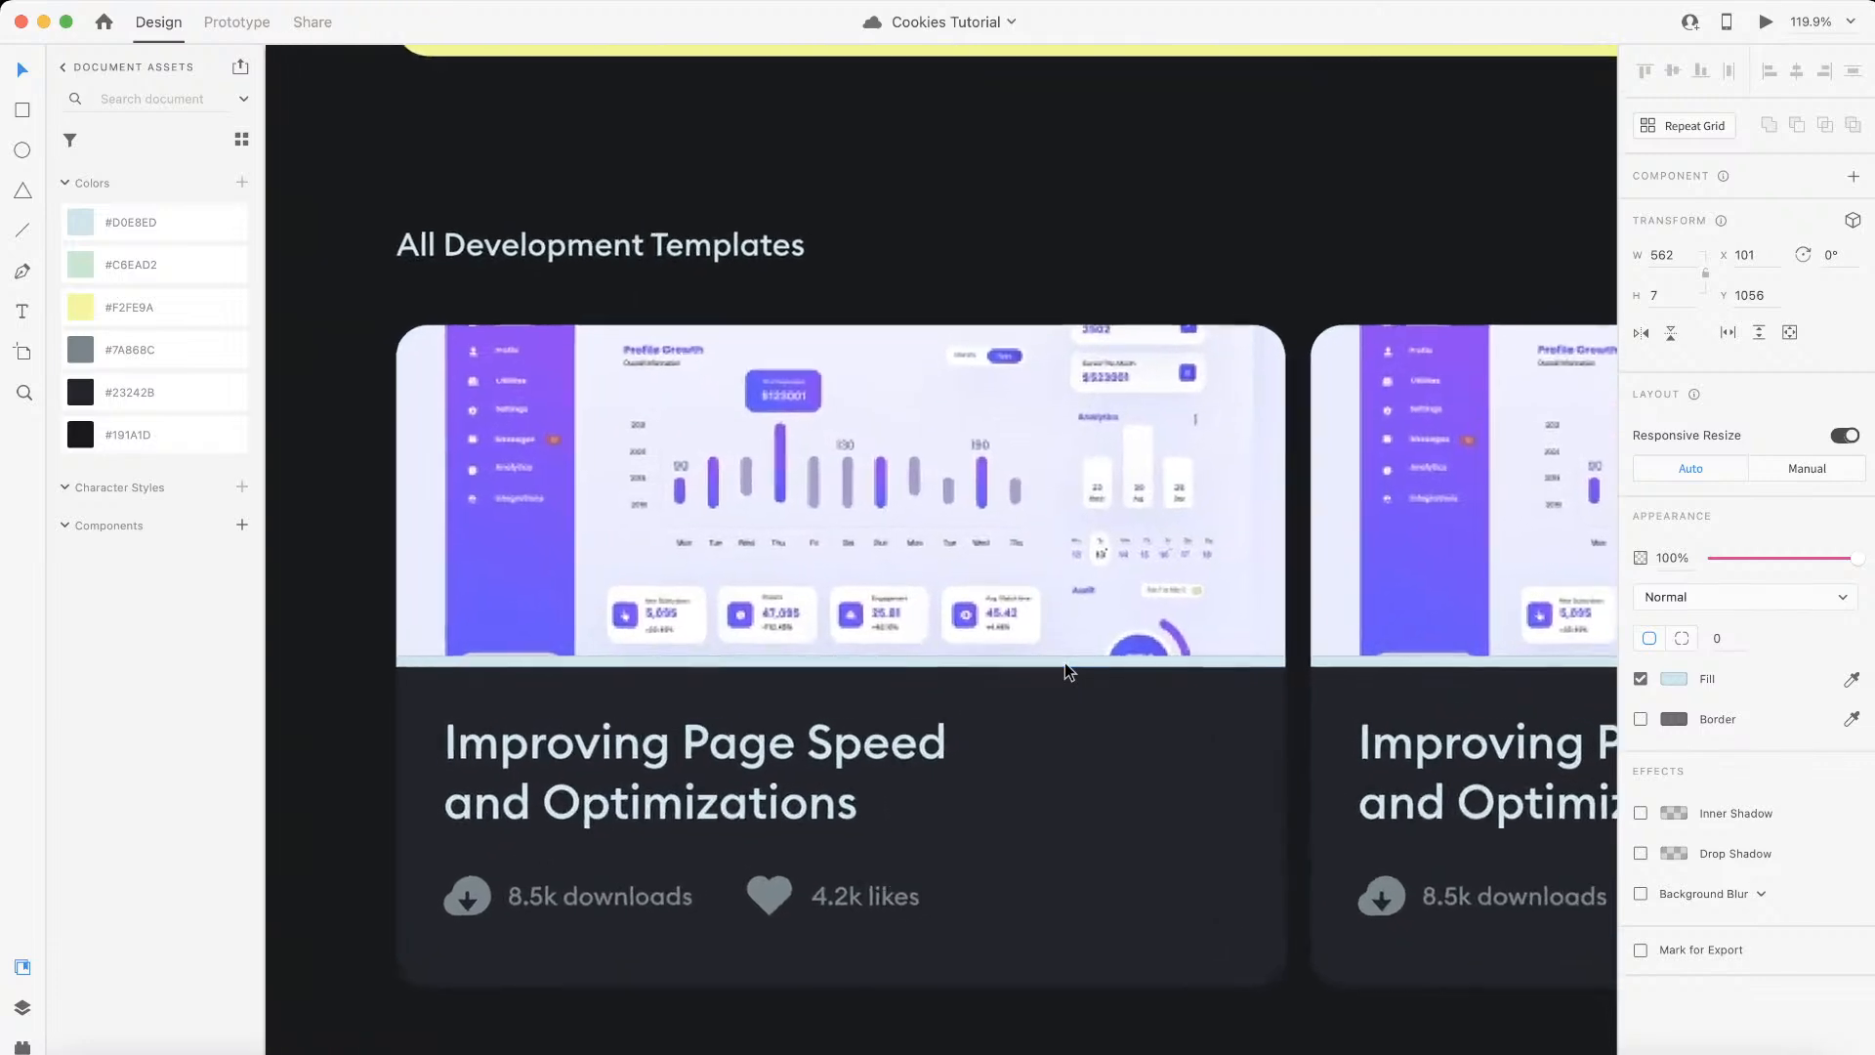
left_click(1683, 293)
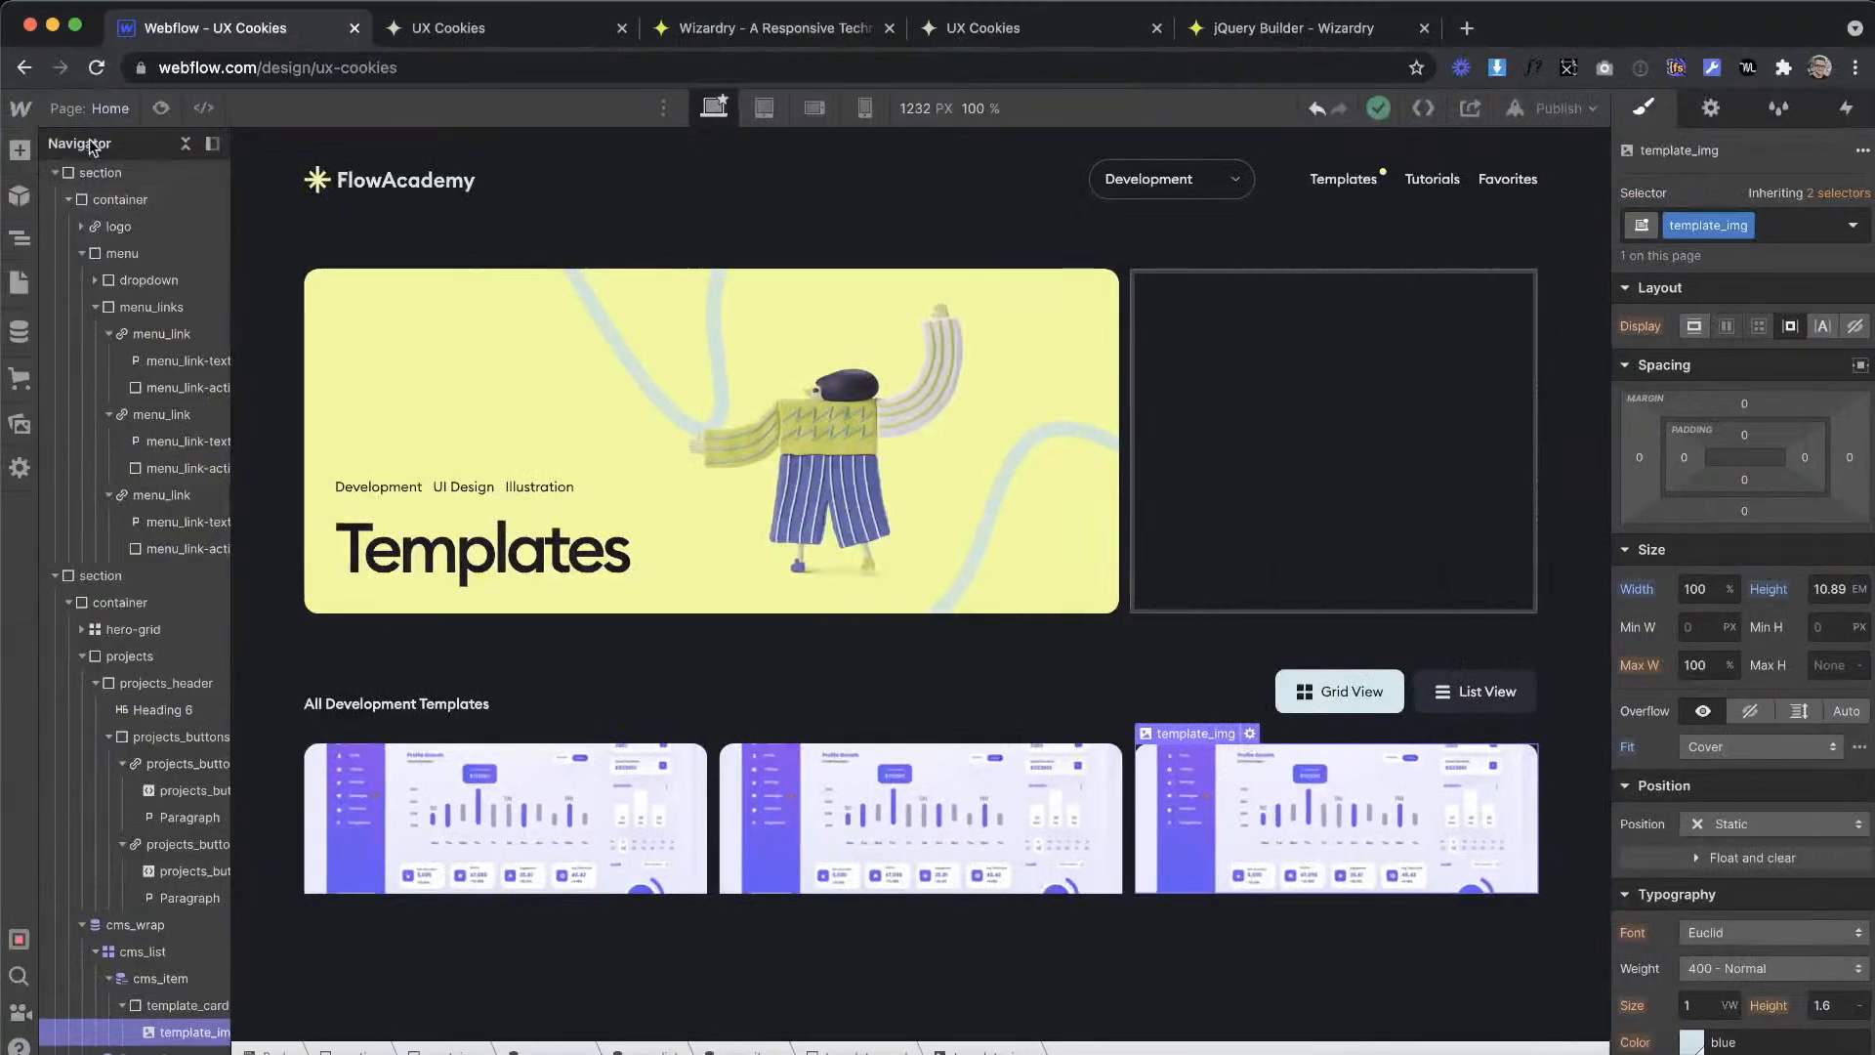
Step: Back in Webflow, add a div block below the image inside template_card and give it the class template_border
left_click(18, 149)
mouse_move(550, 814)
left_mouse_down()
mouse_move(544, 870)
mouse_move(526, 855)
mouse_move(544, 804)
mouse_move(554, 822)
left_mouse_up()
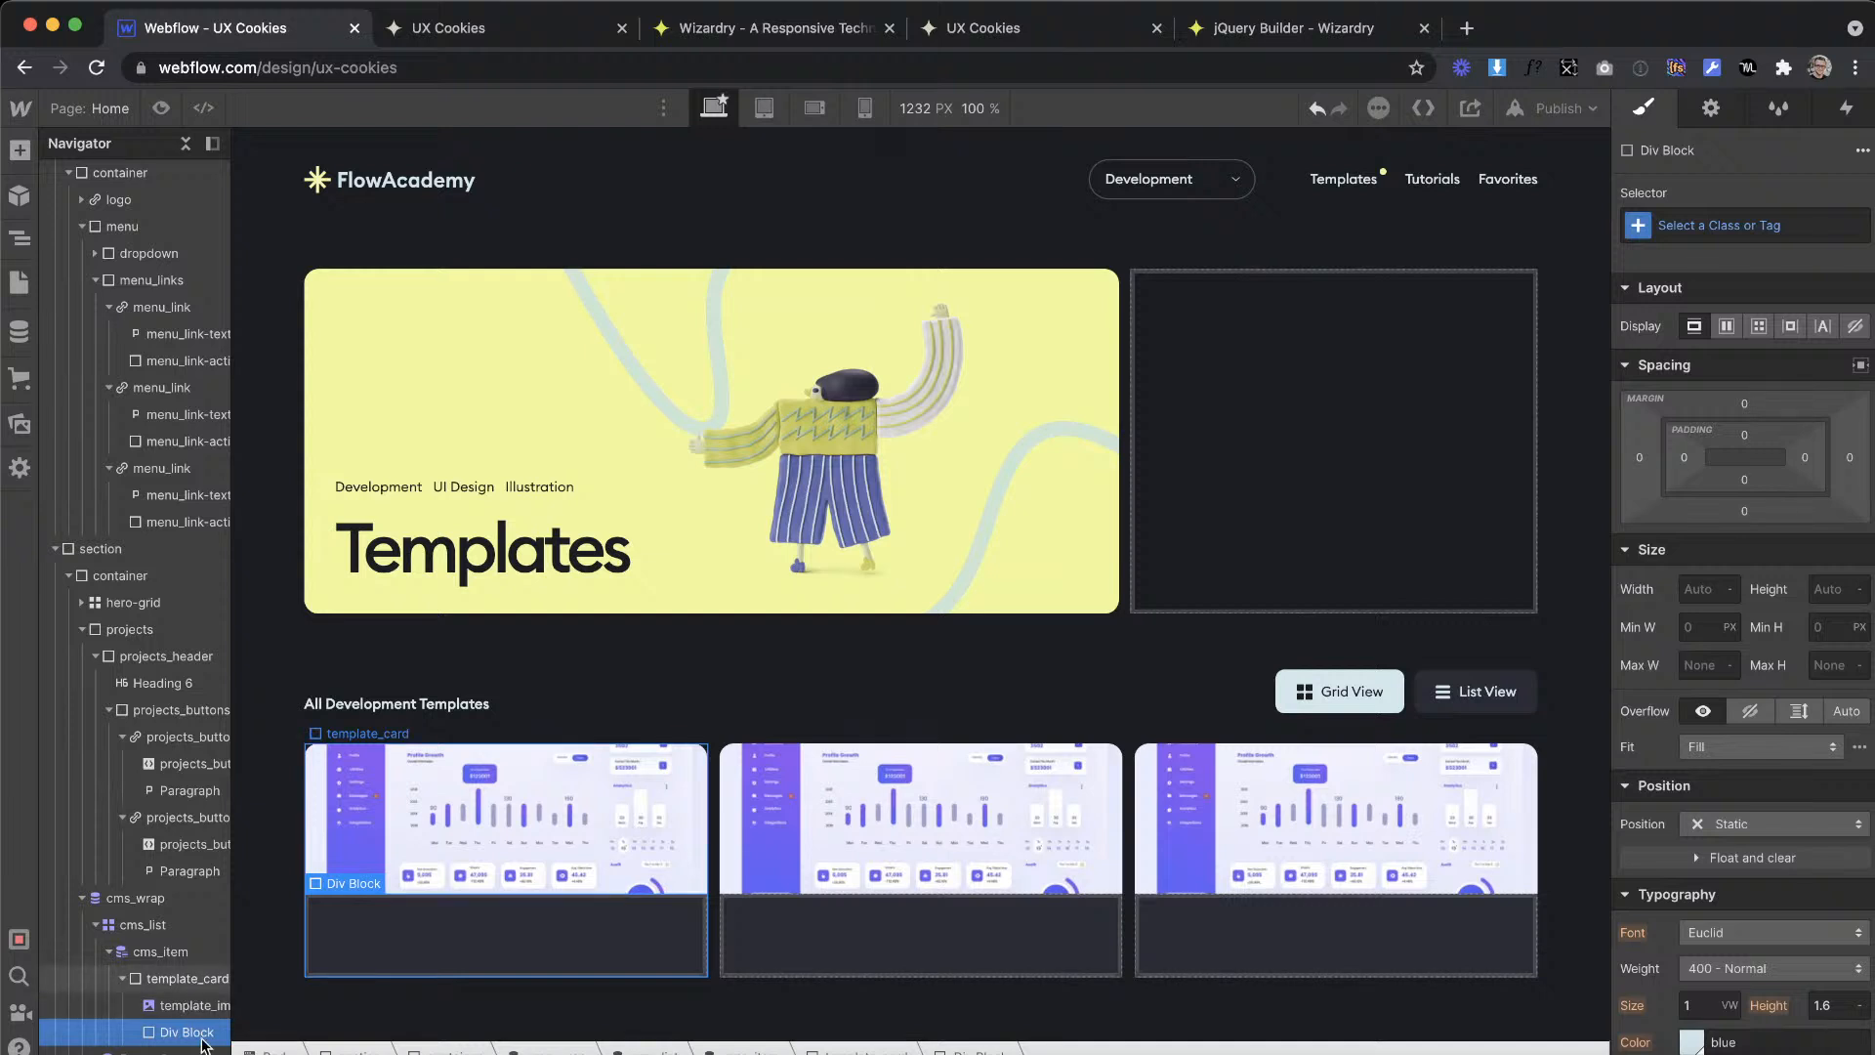
left_click(1771, 217)
type("template")
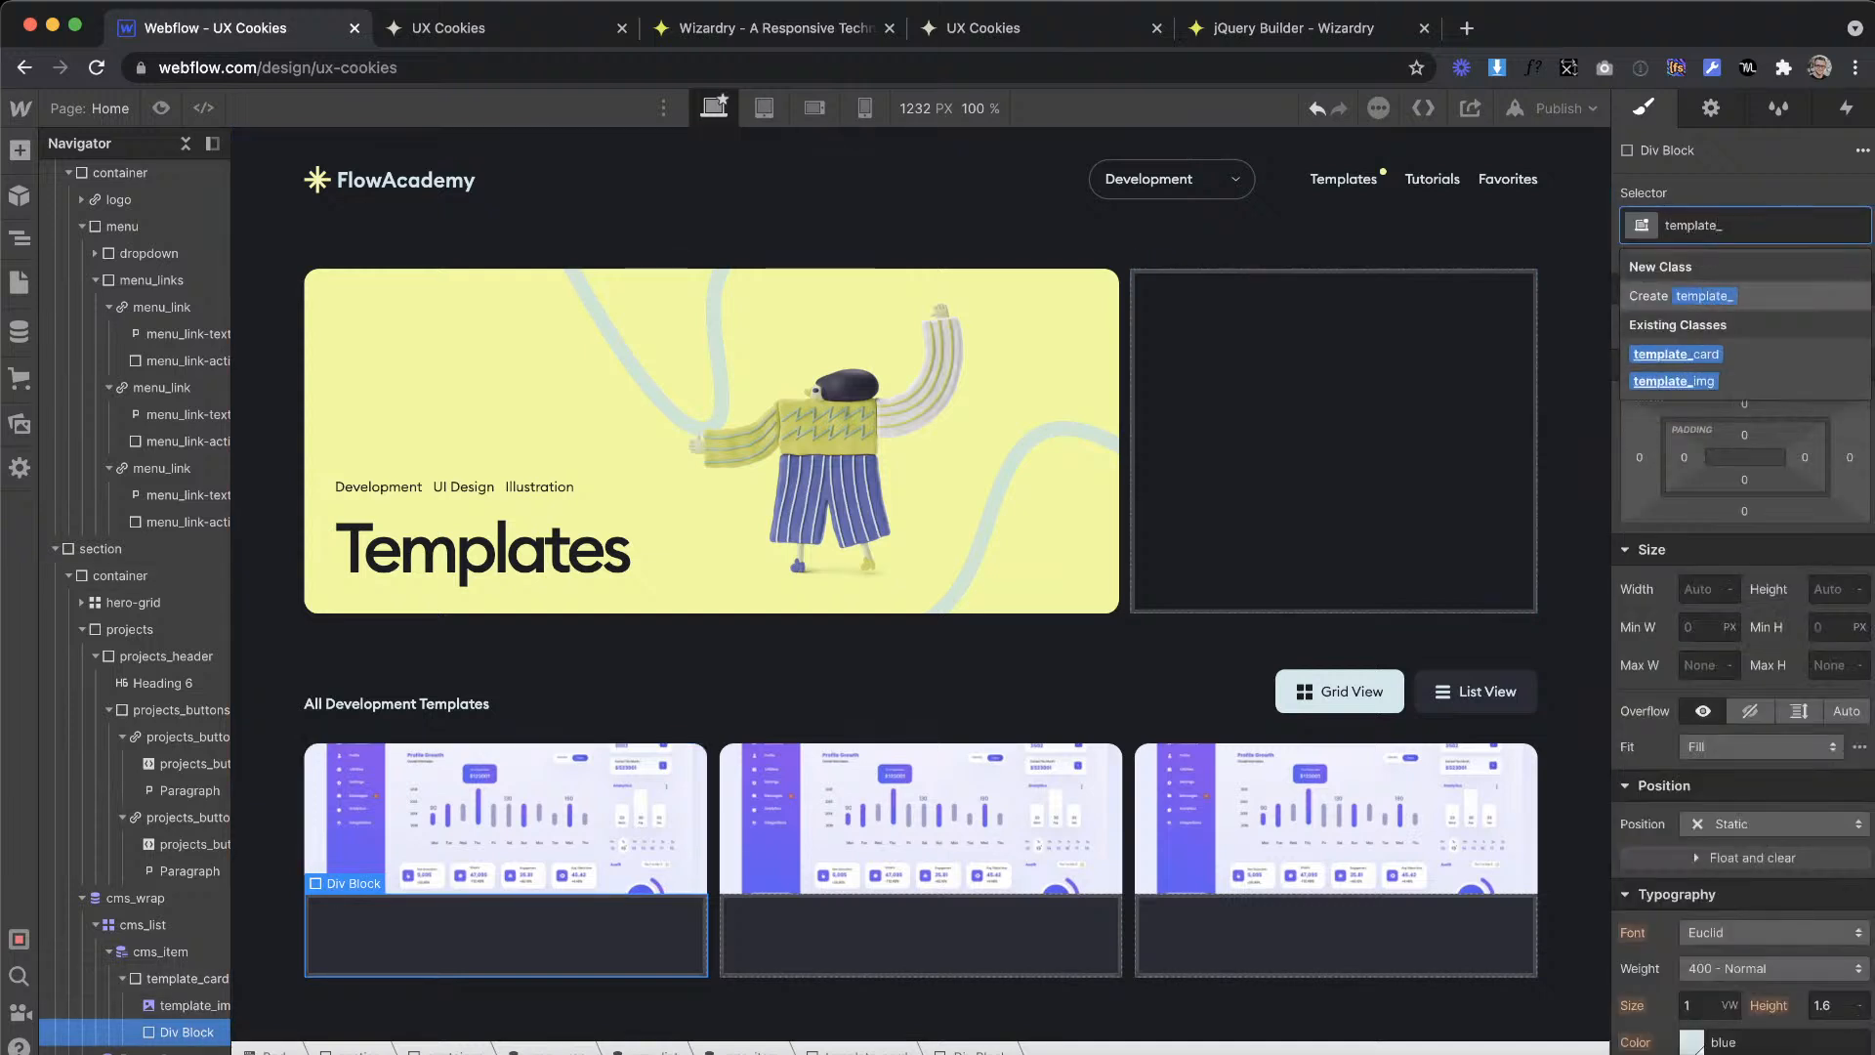
type("_border")
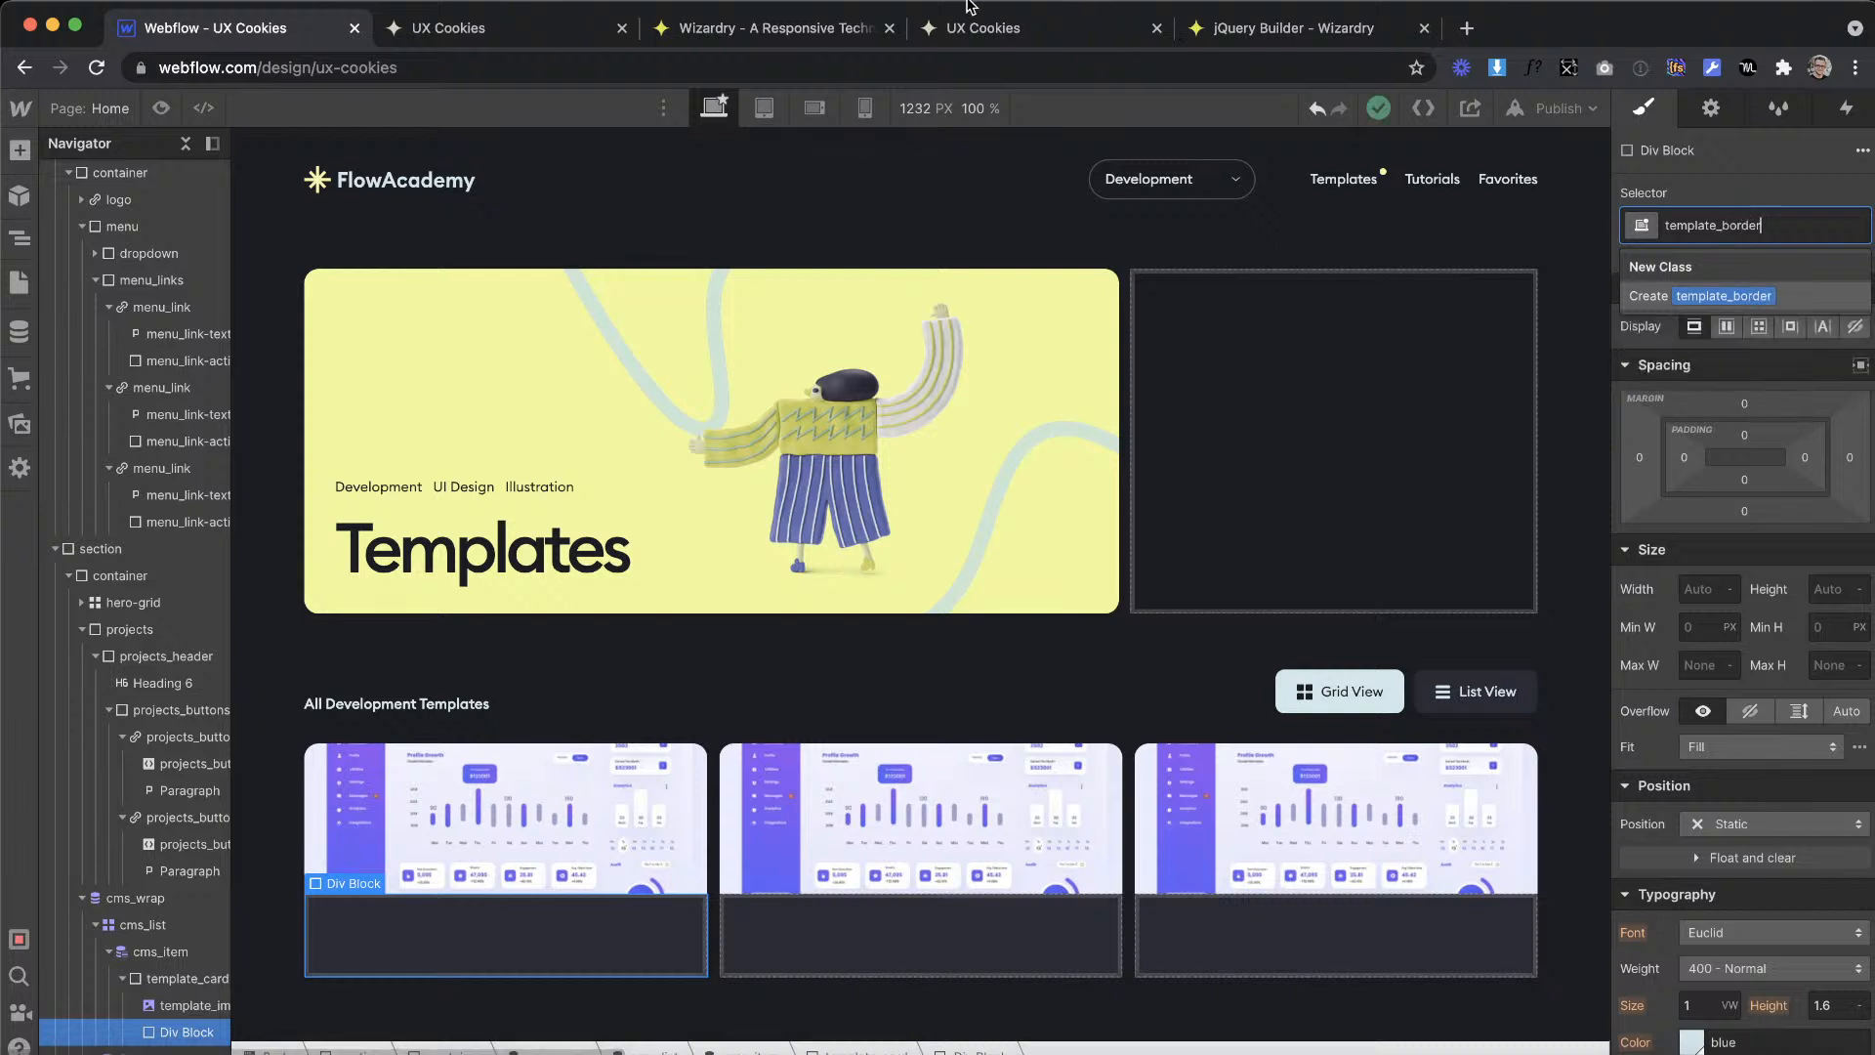
key("Return")
Step: Convert an element size of 7 px to ems in the Wizardry converter and return to the Webflow page
left_click(727, 28)
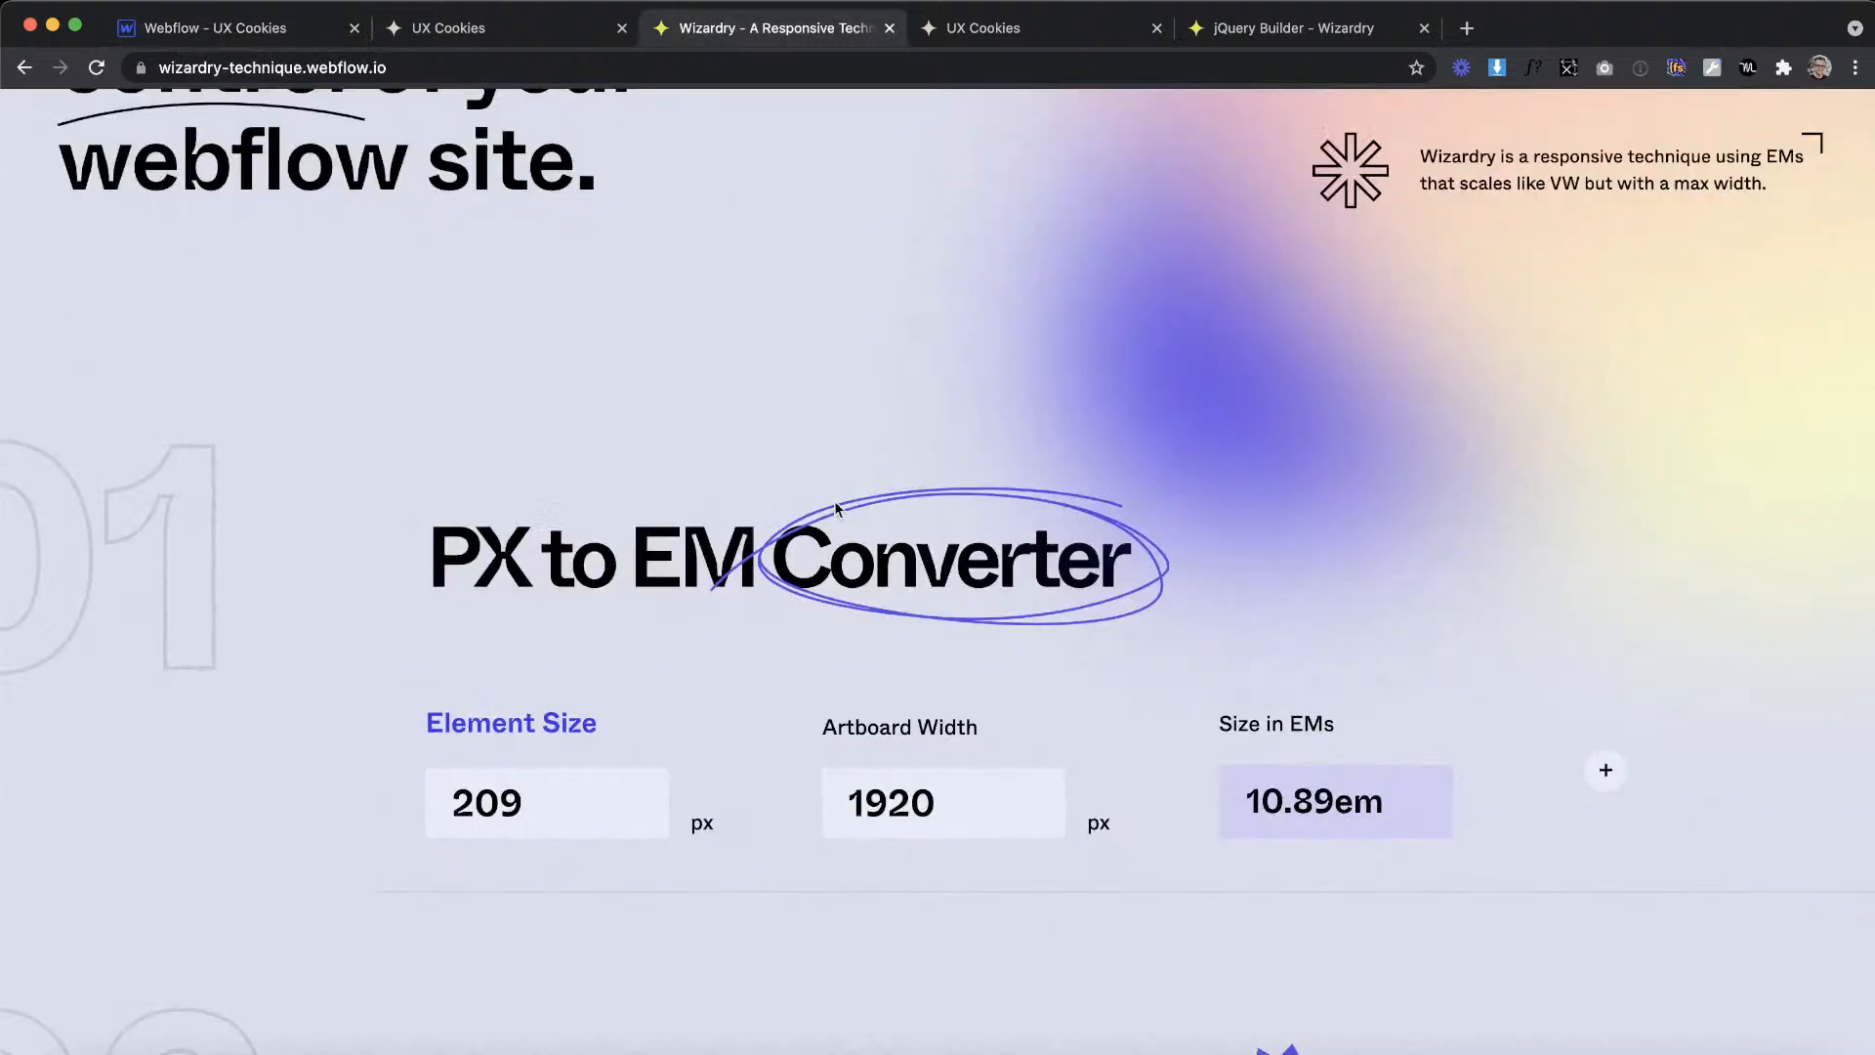
left_click_drag(540, 795, 377, 787)
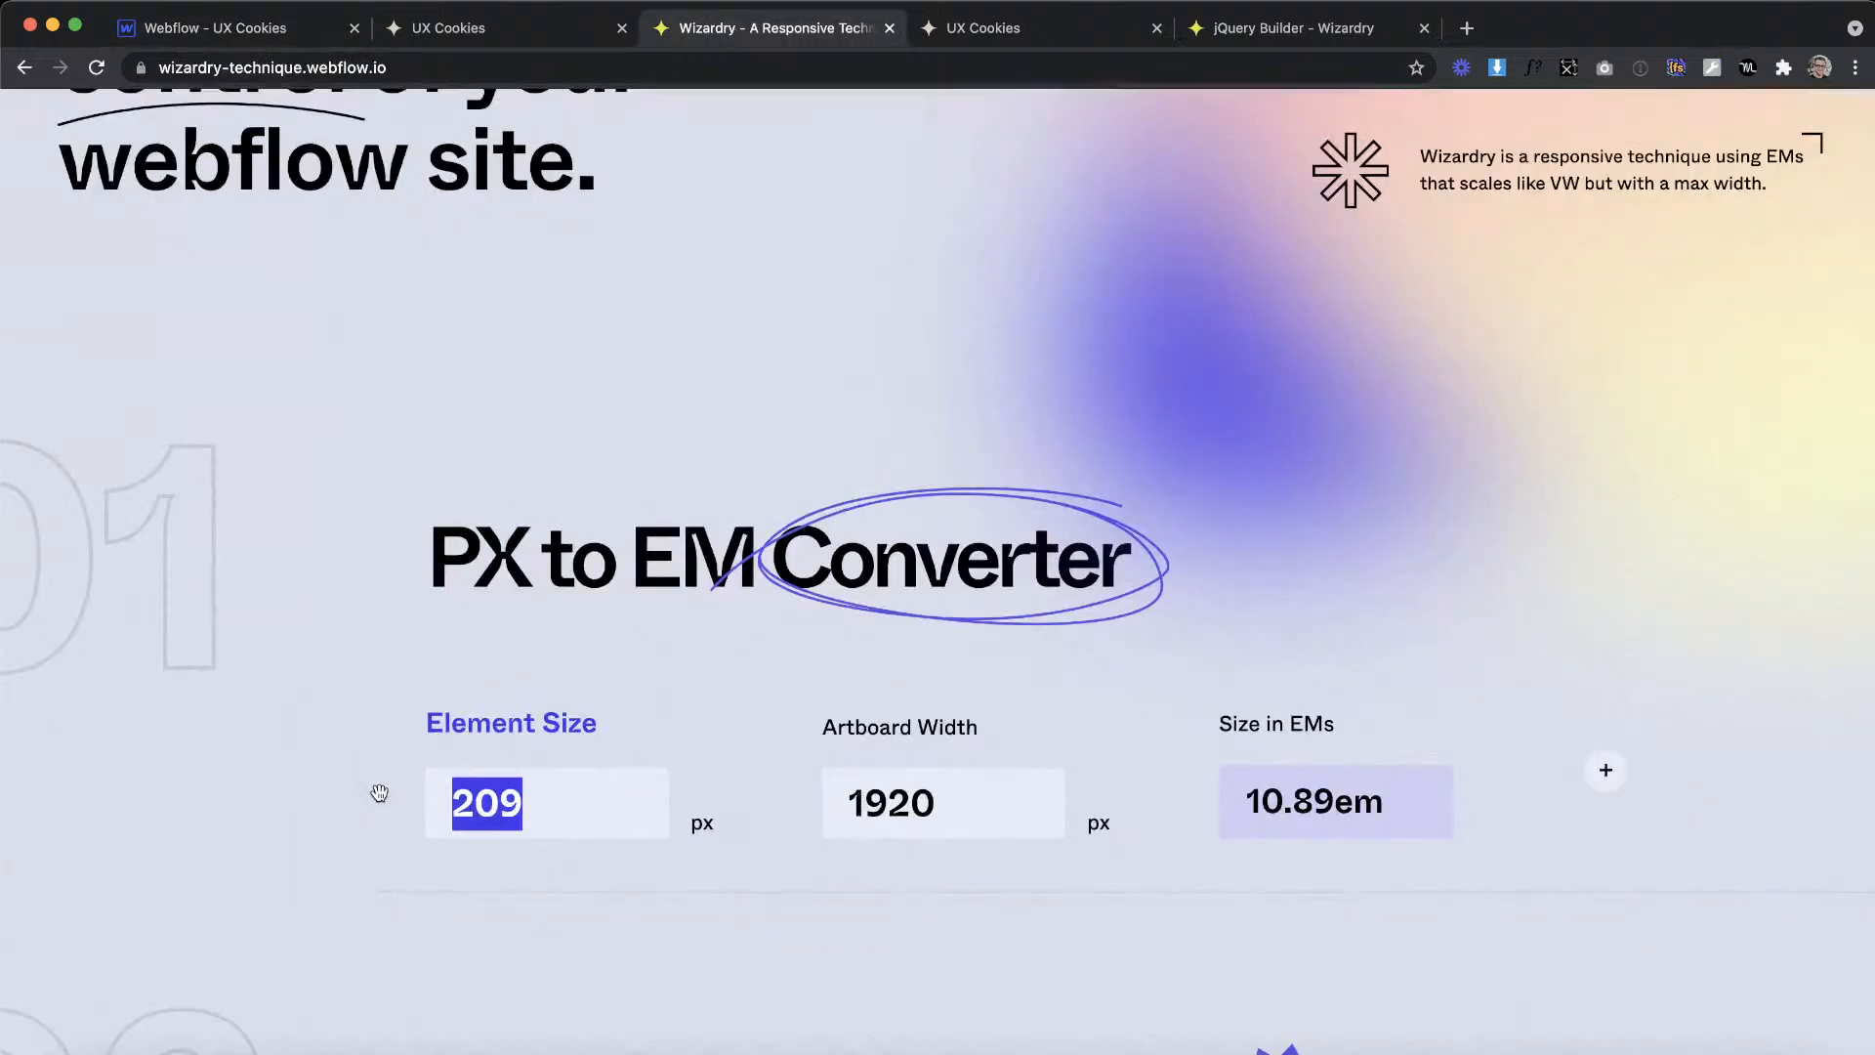
type("7")
key("super+1")
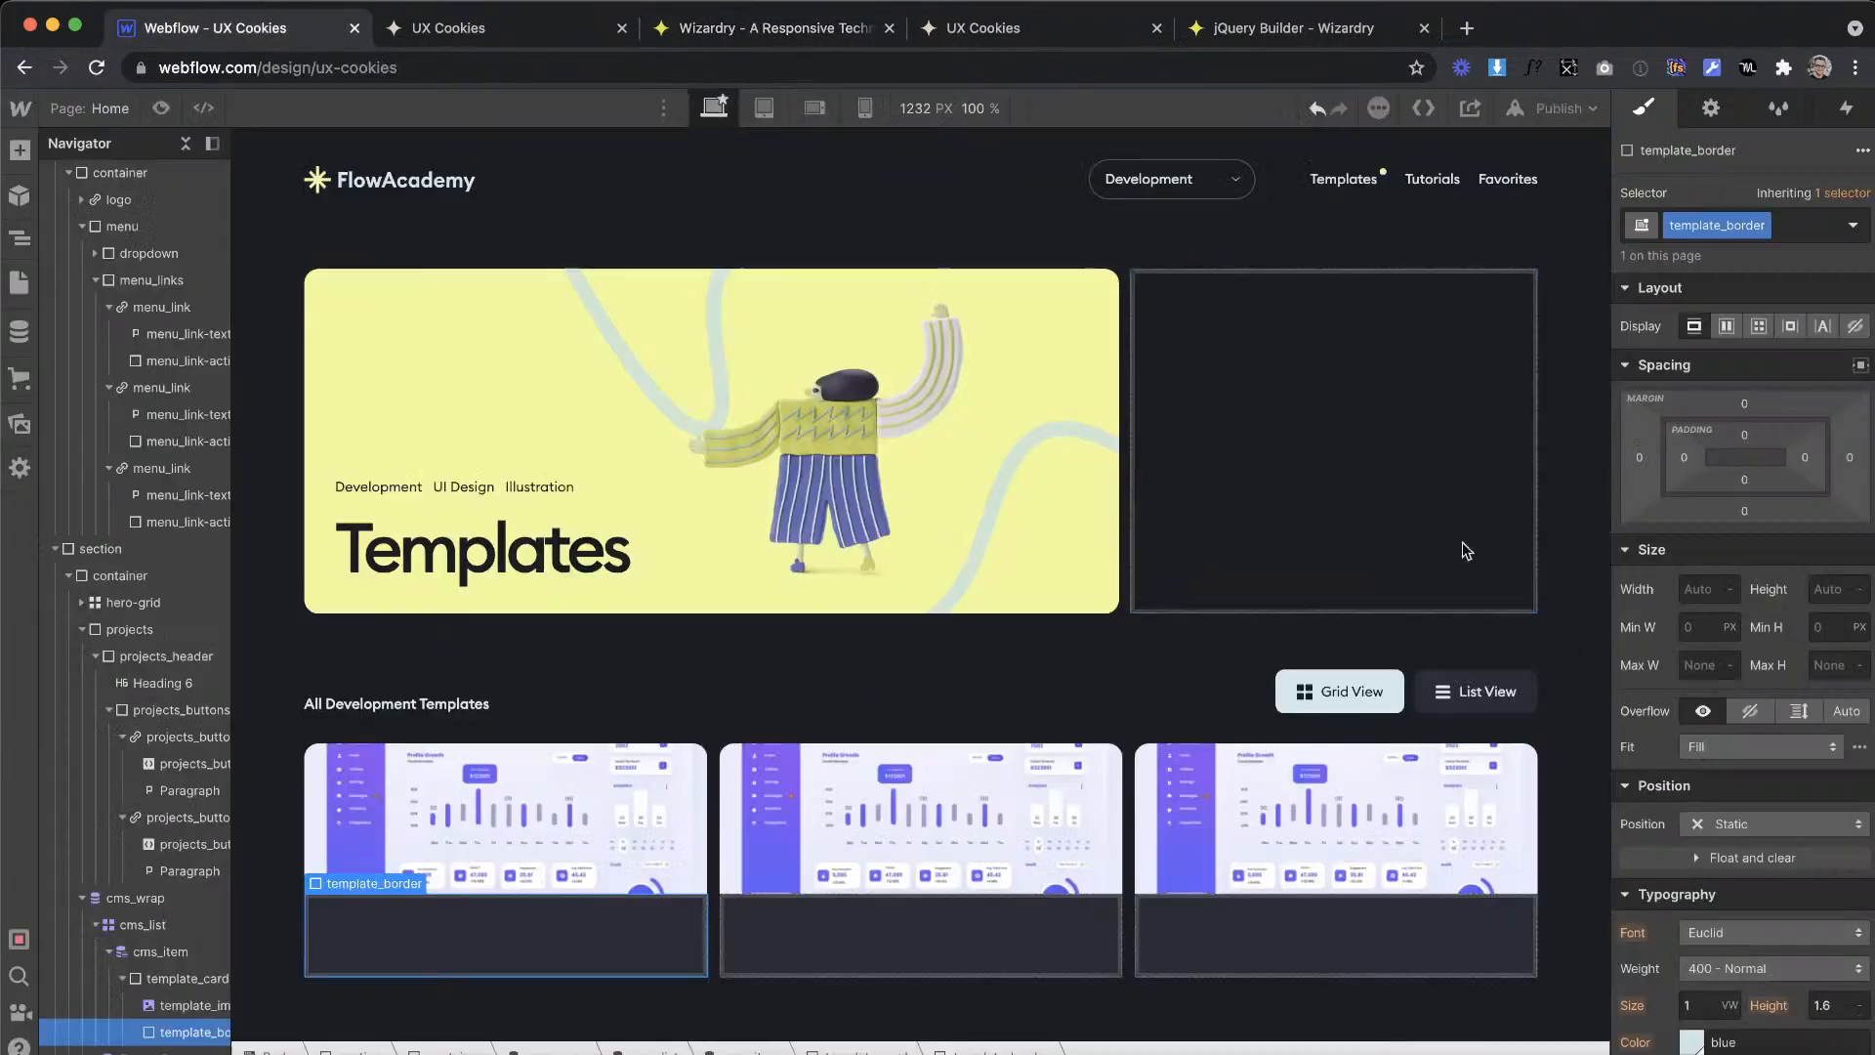
Step: Make template_border 100% wide and 0.36em high with the blue swatch as its background color
left_click(1682, 586)
key("Return")
left_click(1815, 587)
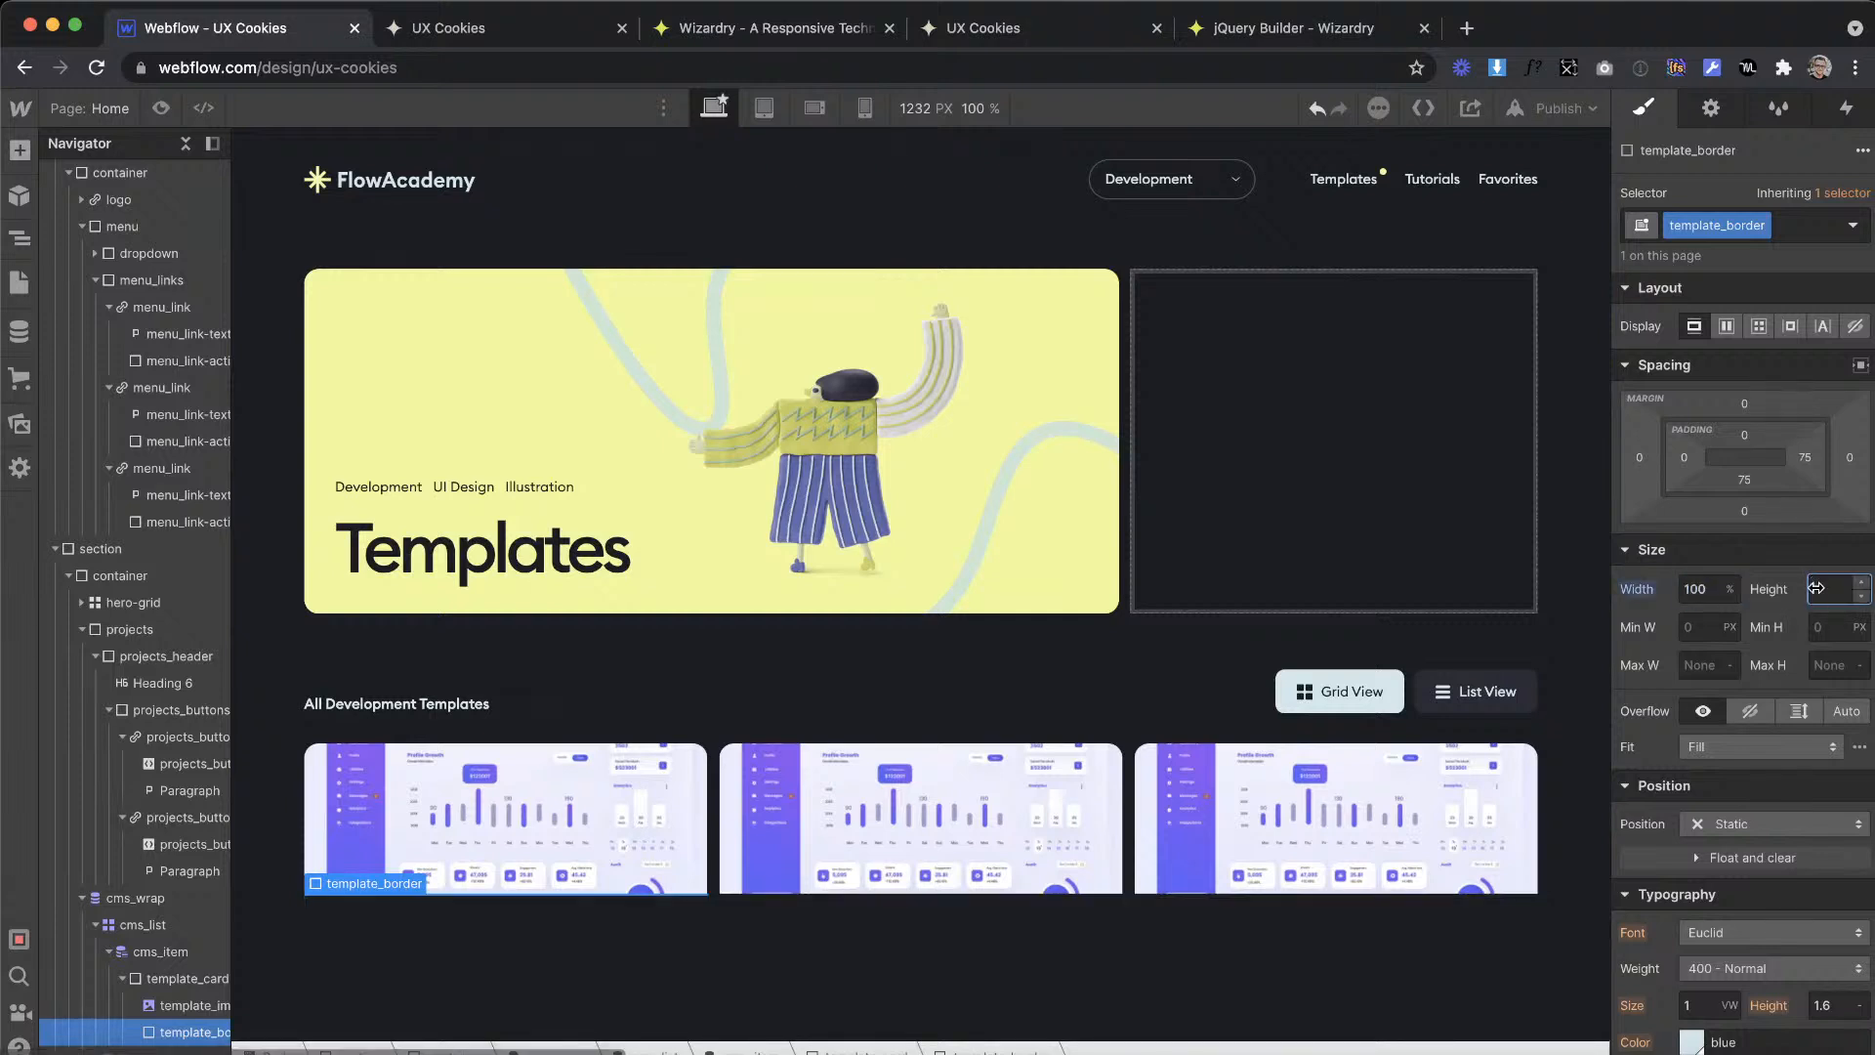
type("36em")
scroll(1791, 731, "down", 10)
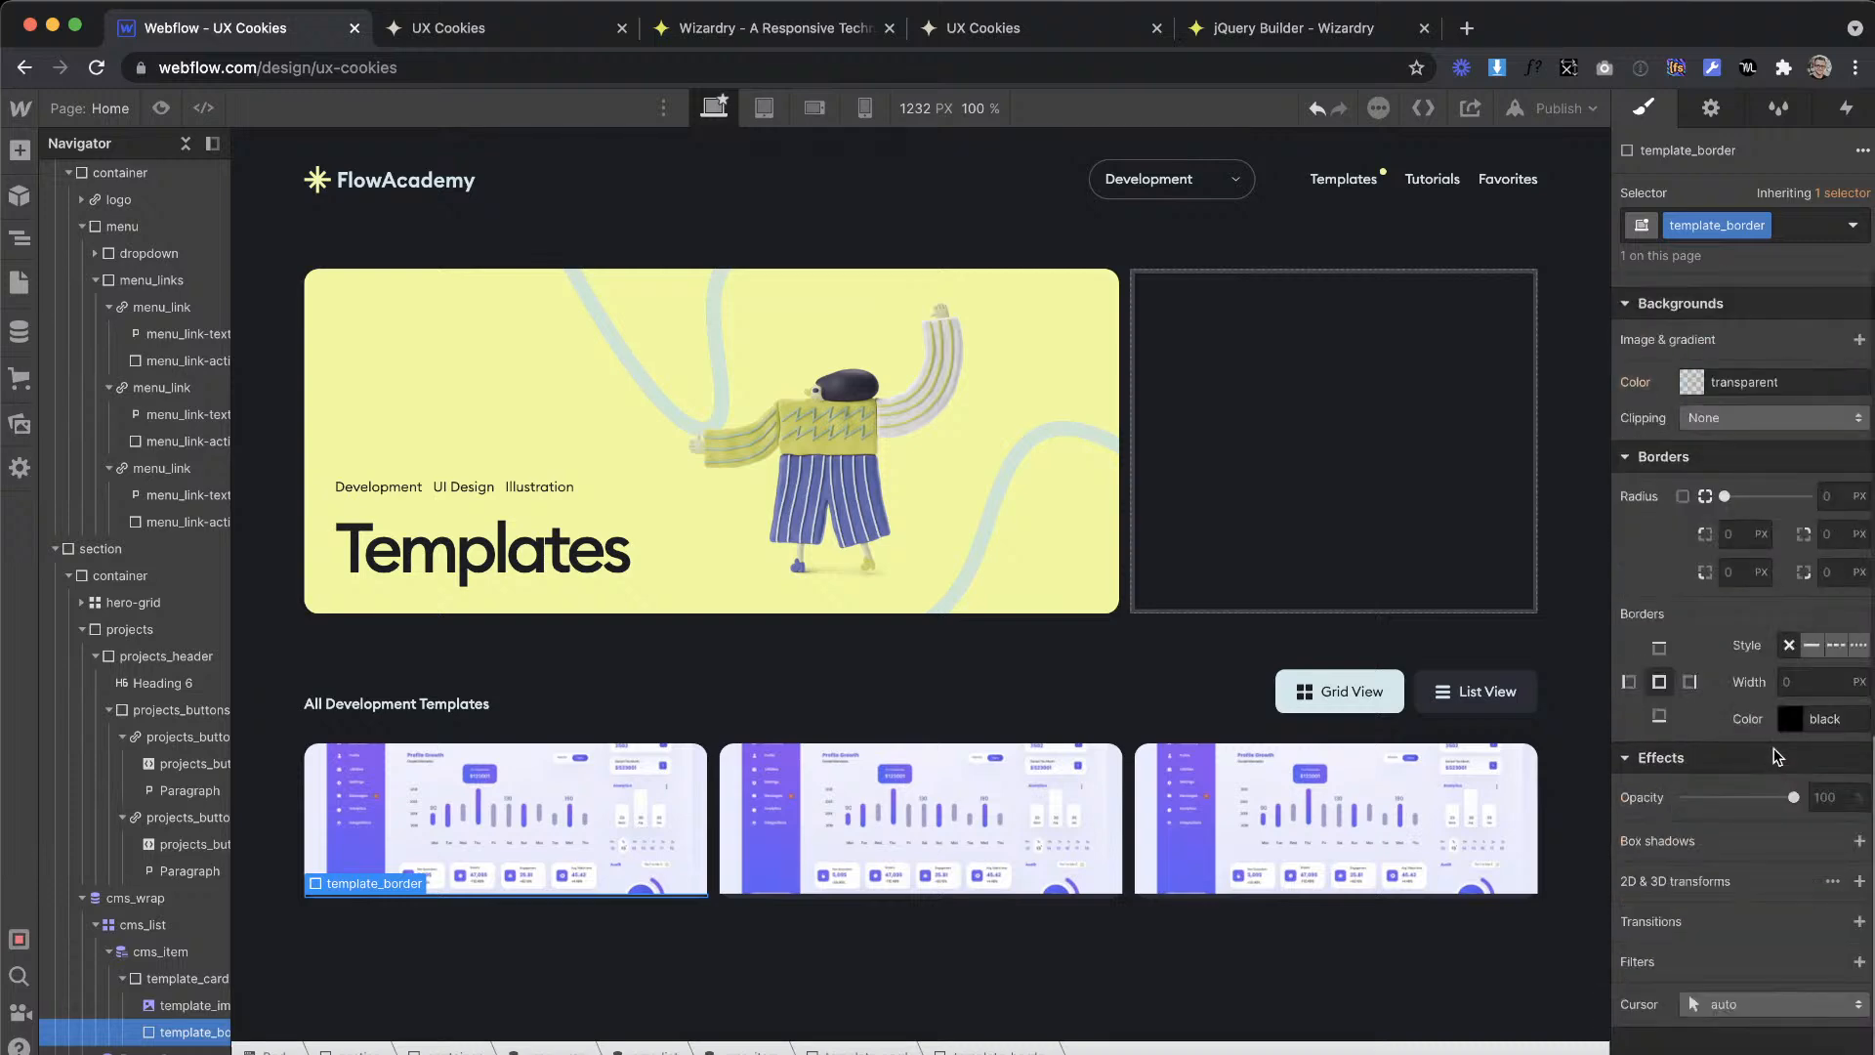
left_click(1682, 385)
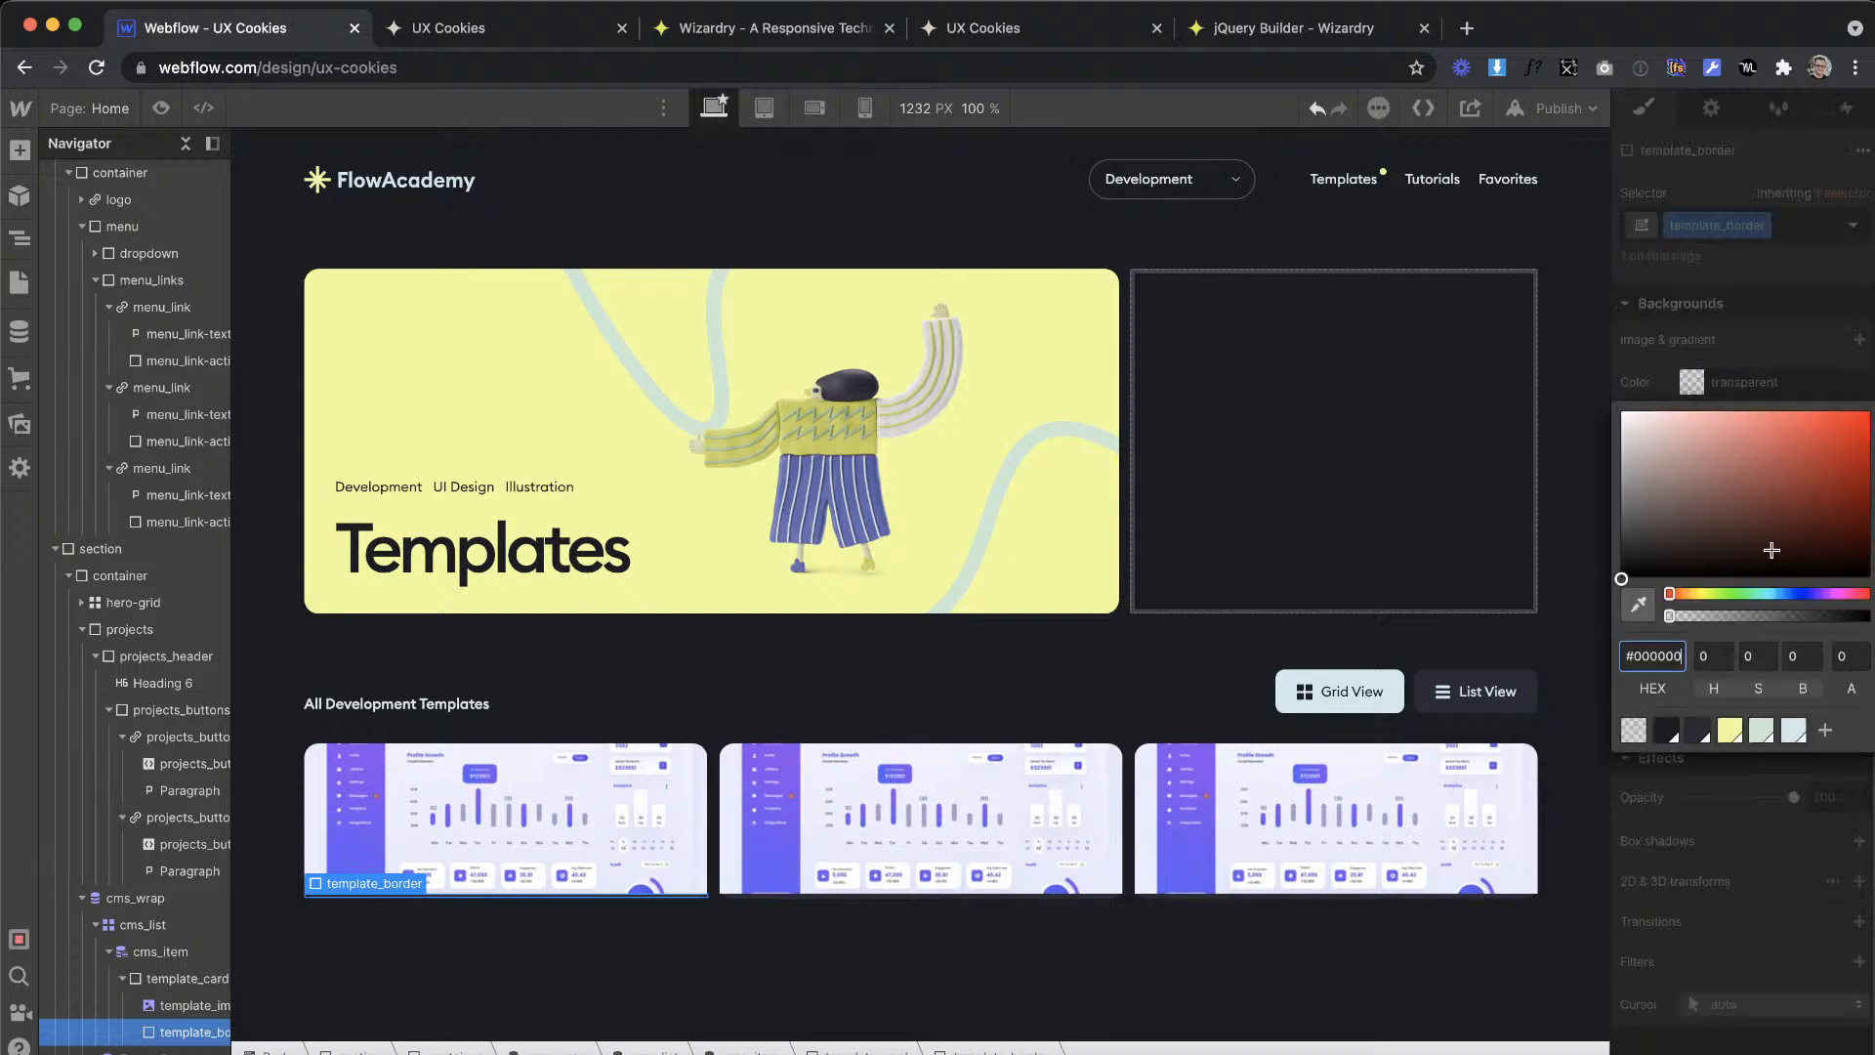
left_click(1792, 731)
left_click(1675, 890)
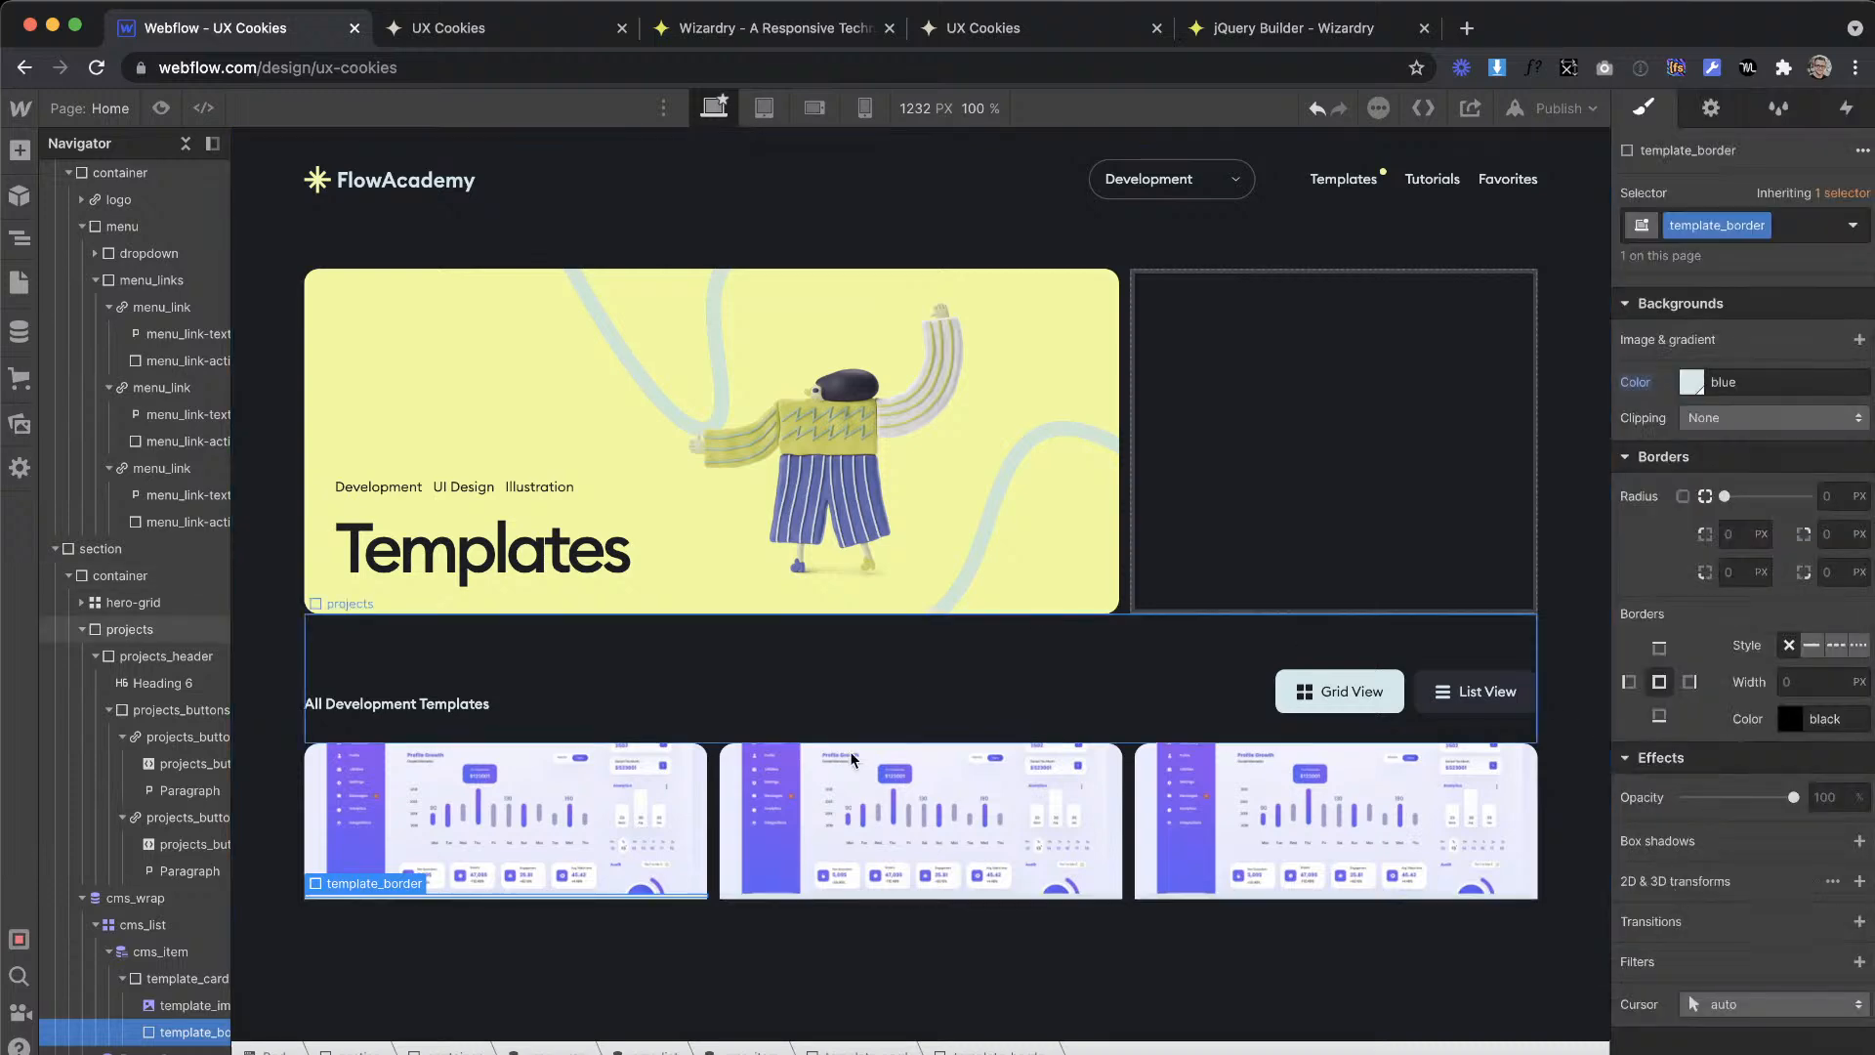
Step: Add a div block below template_border inside template_card and give it the class template_card-bottom
left_click(198, 1006)
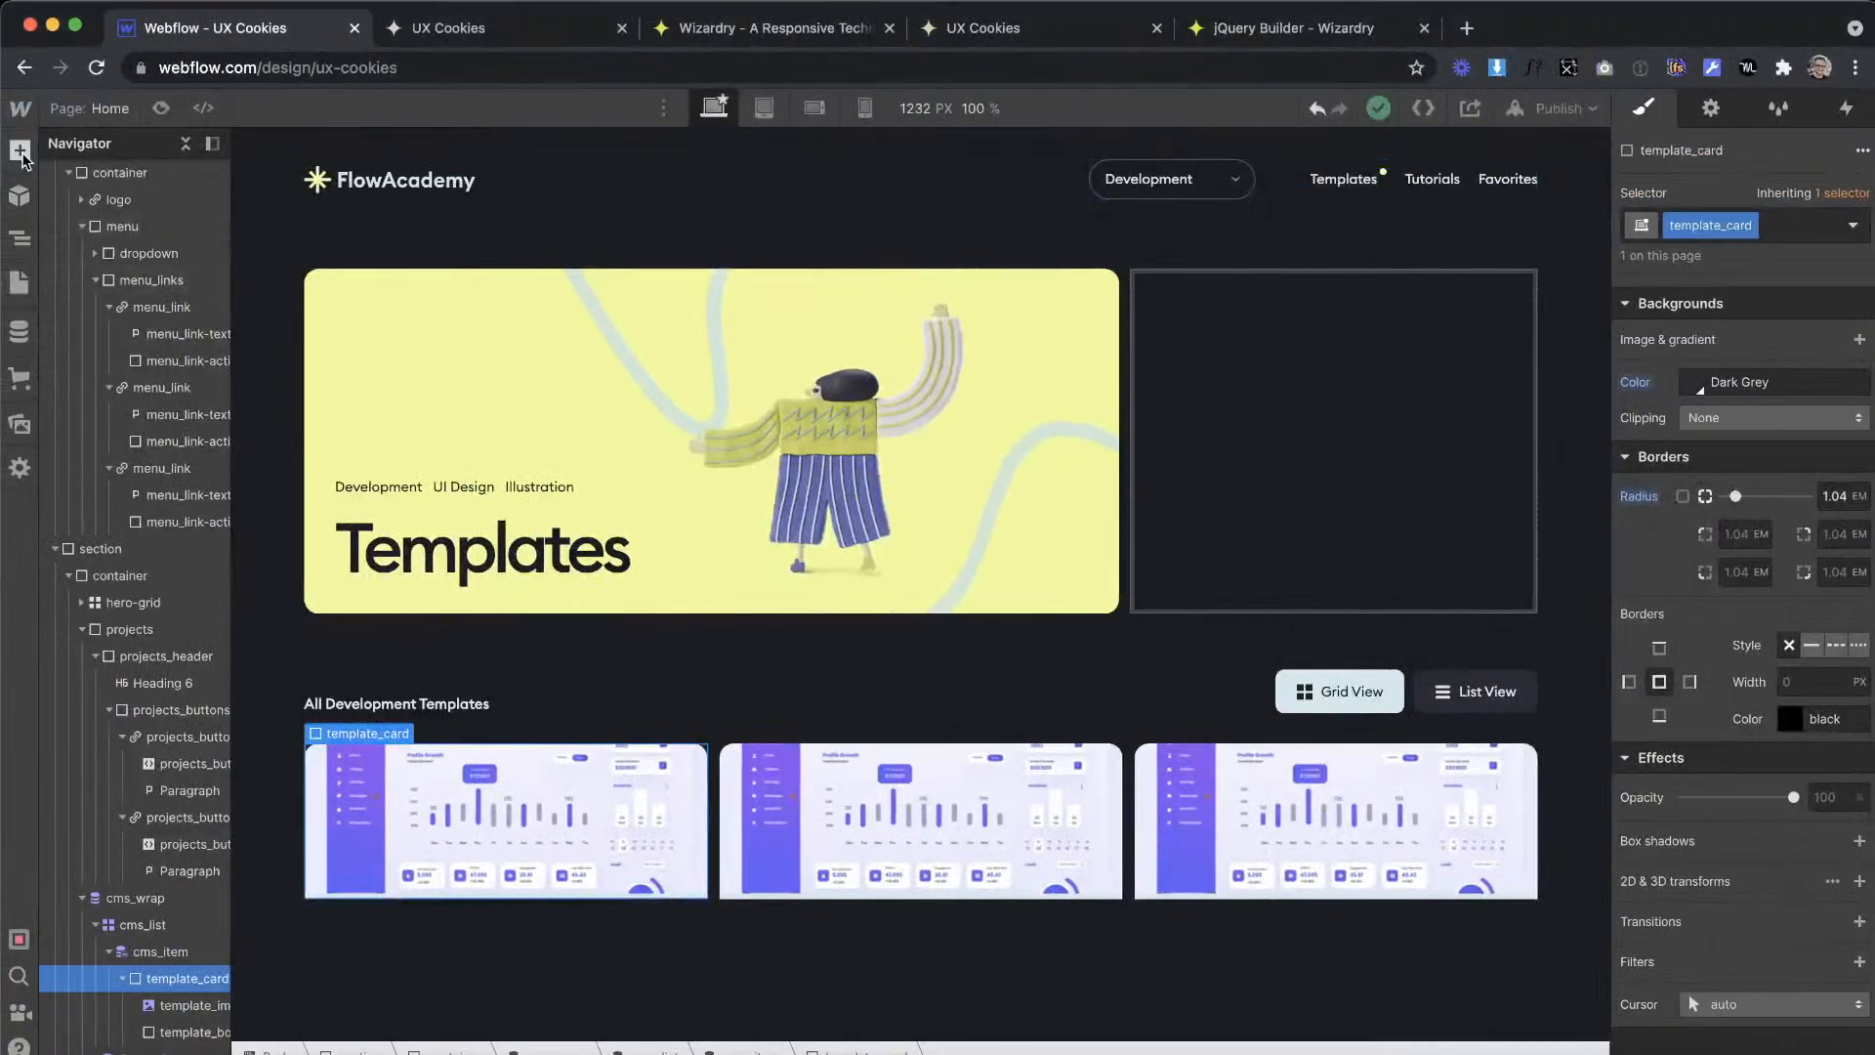
left_click(20, 150)
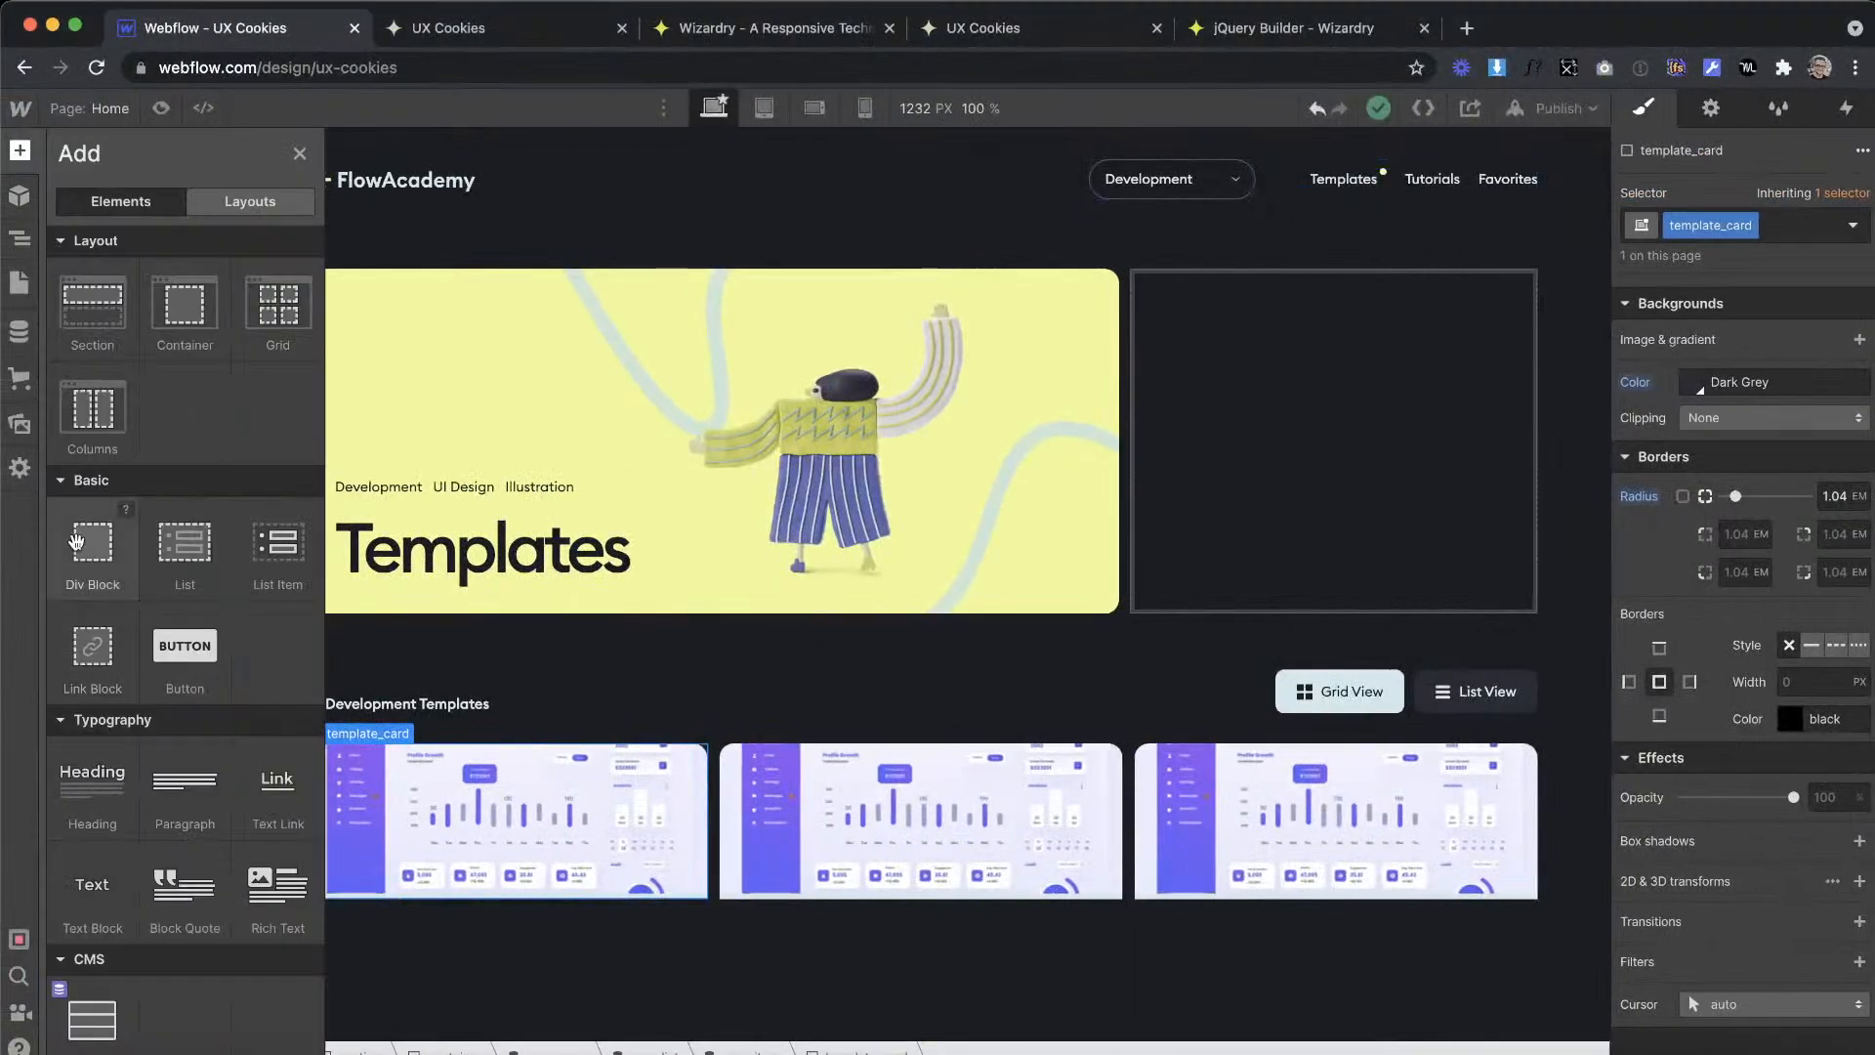
left_click_drag(503, 855, 481, 910)
left_click_drag(183, 1003, 180, 1039)
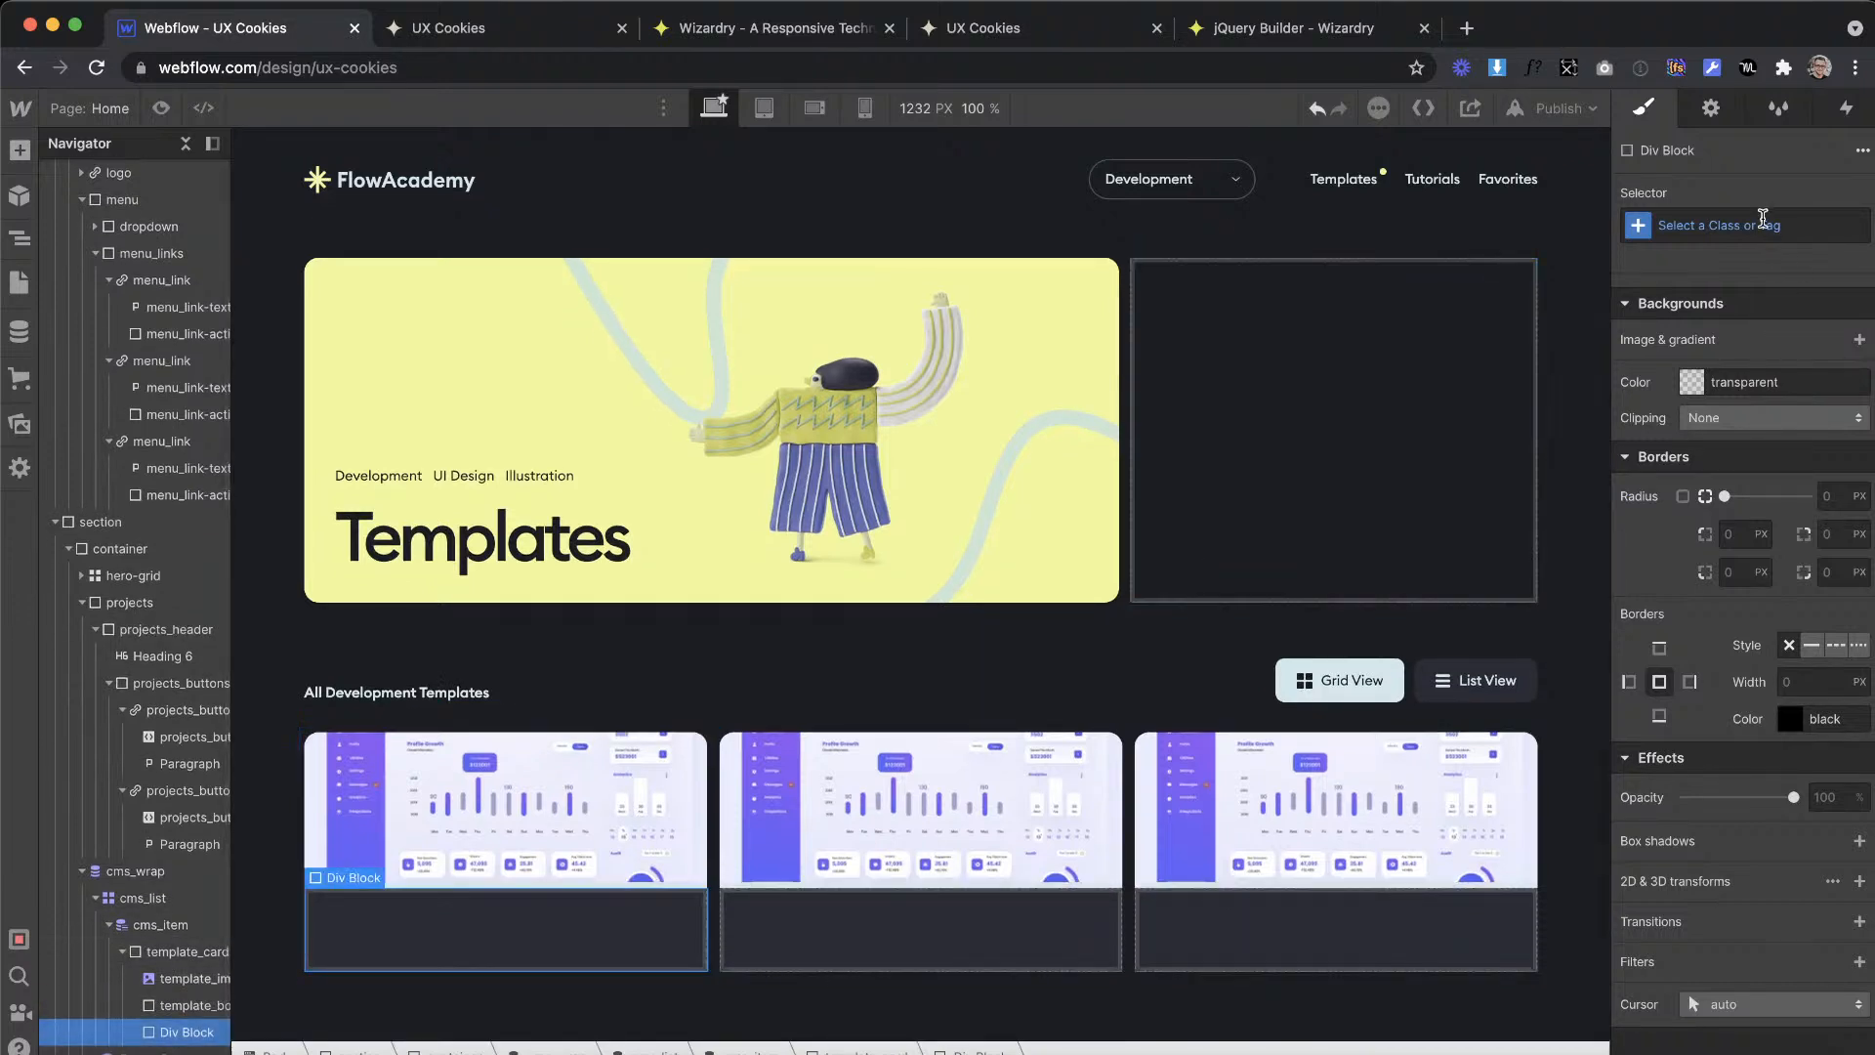
left_click(1763, 219)
type("template")
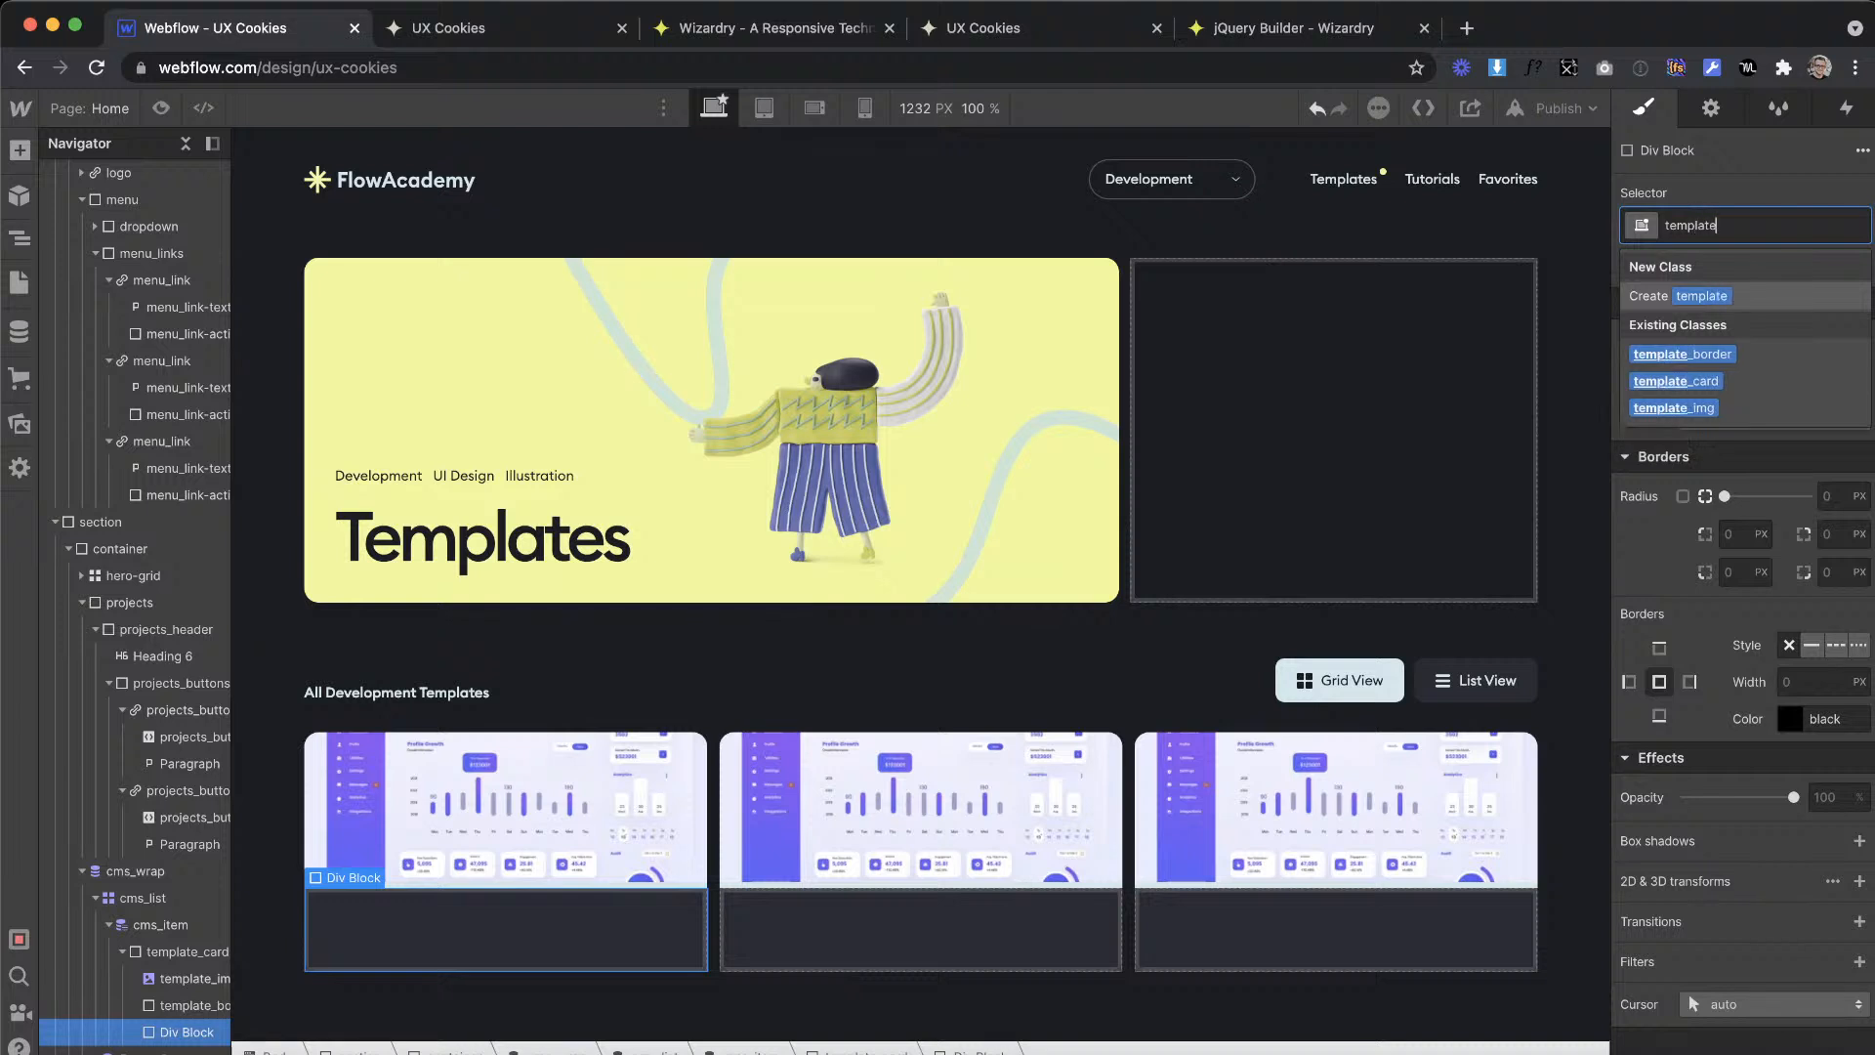
type("_card-button")
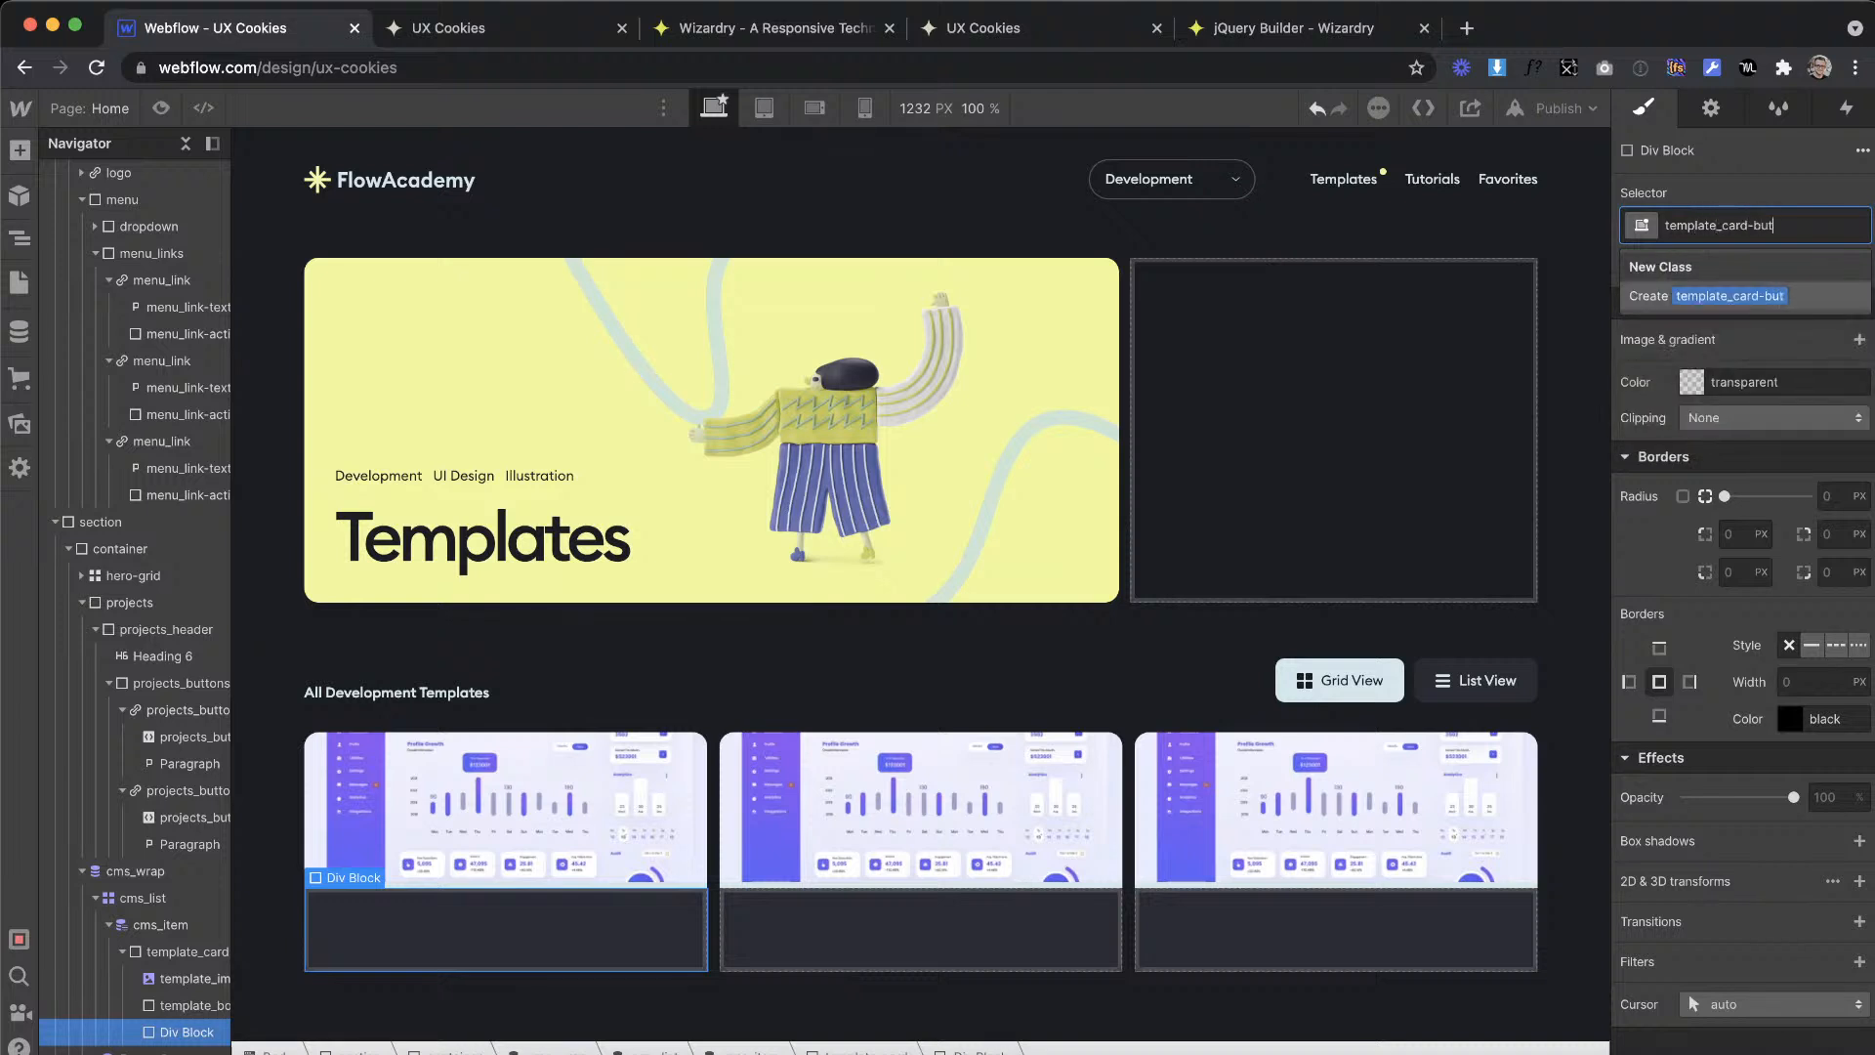
key("BackSpace")
key("BackSpace")
key("BackSpace")
key("BackSpace")
key("BackSpace")
key("BackSpace")
type("bottom")
key("Return")
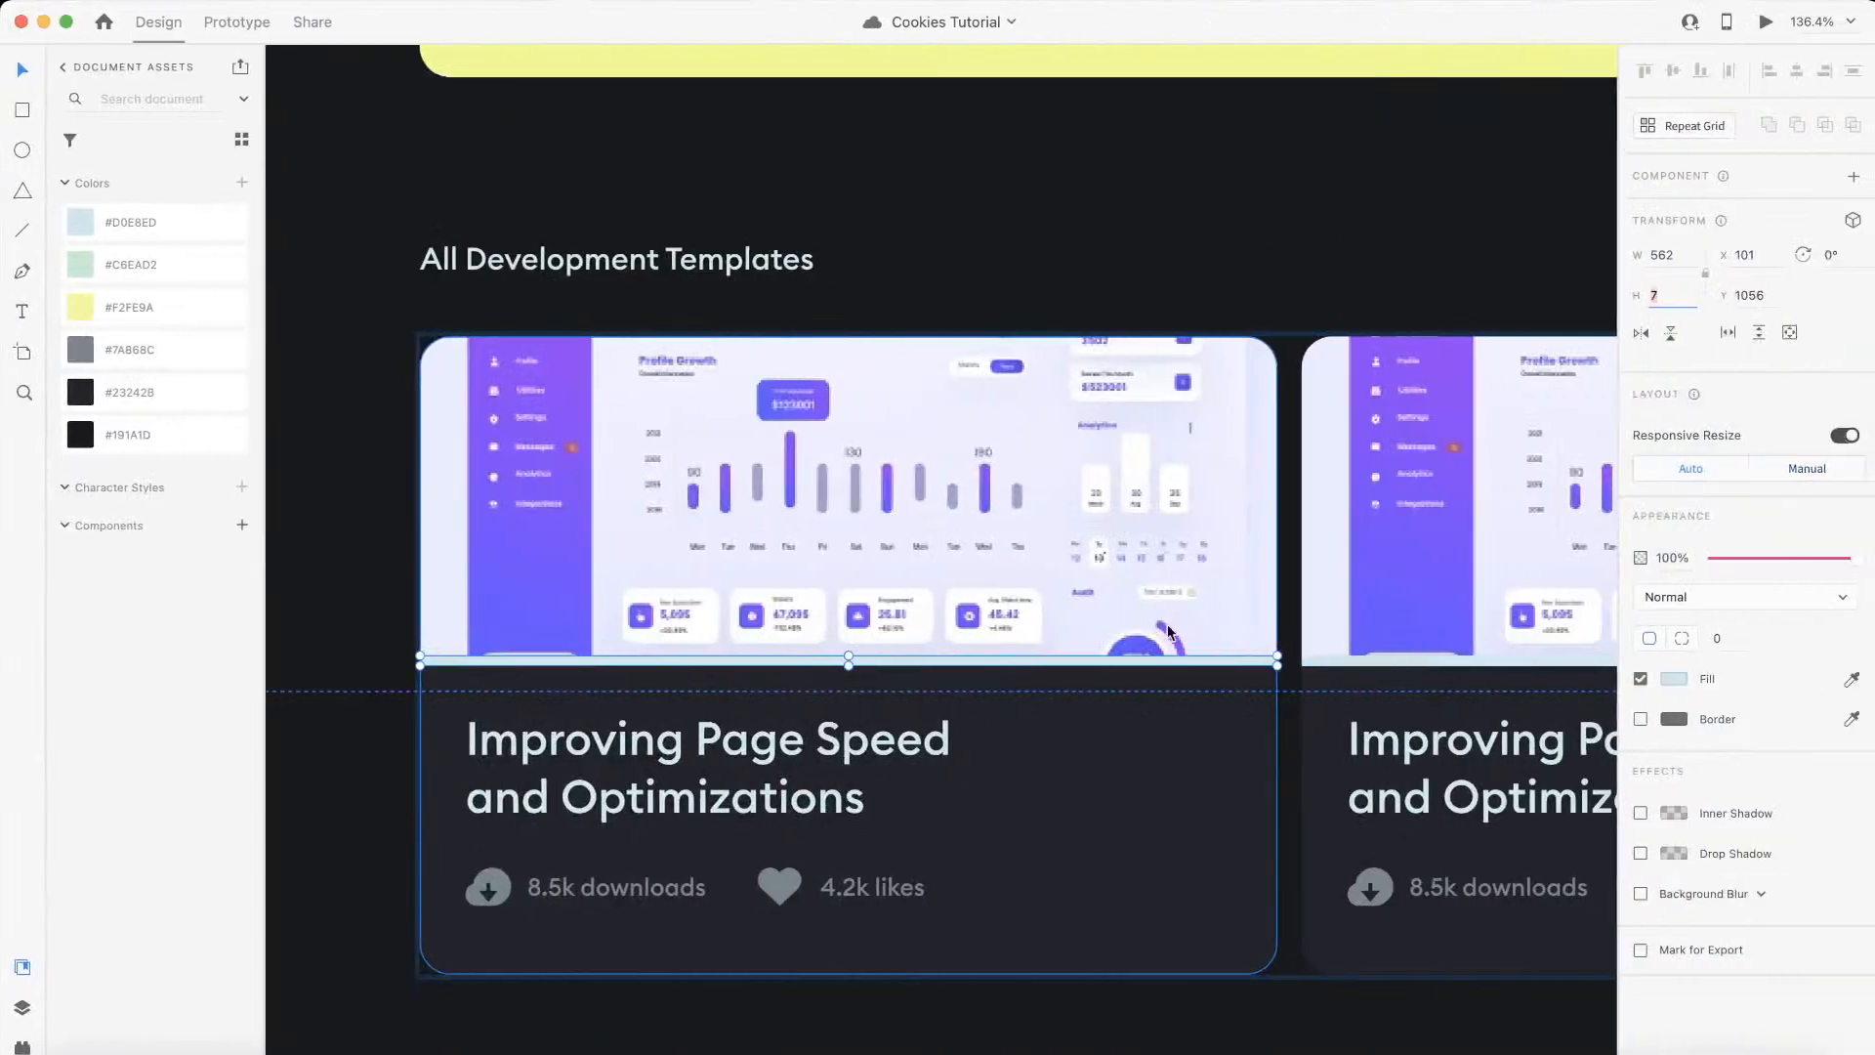
Step: Check the card title's placement in the XD design, convert 30 px to ems in the Wizardry converter, and return to Webflow
left_click(777, 754)
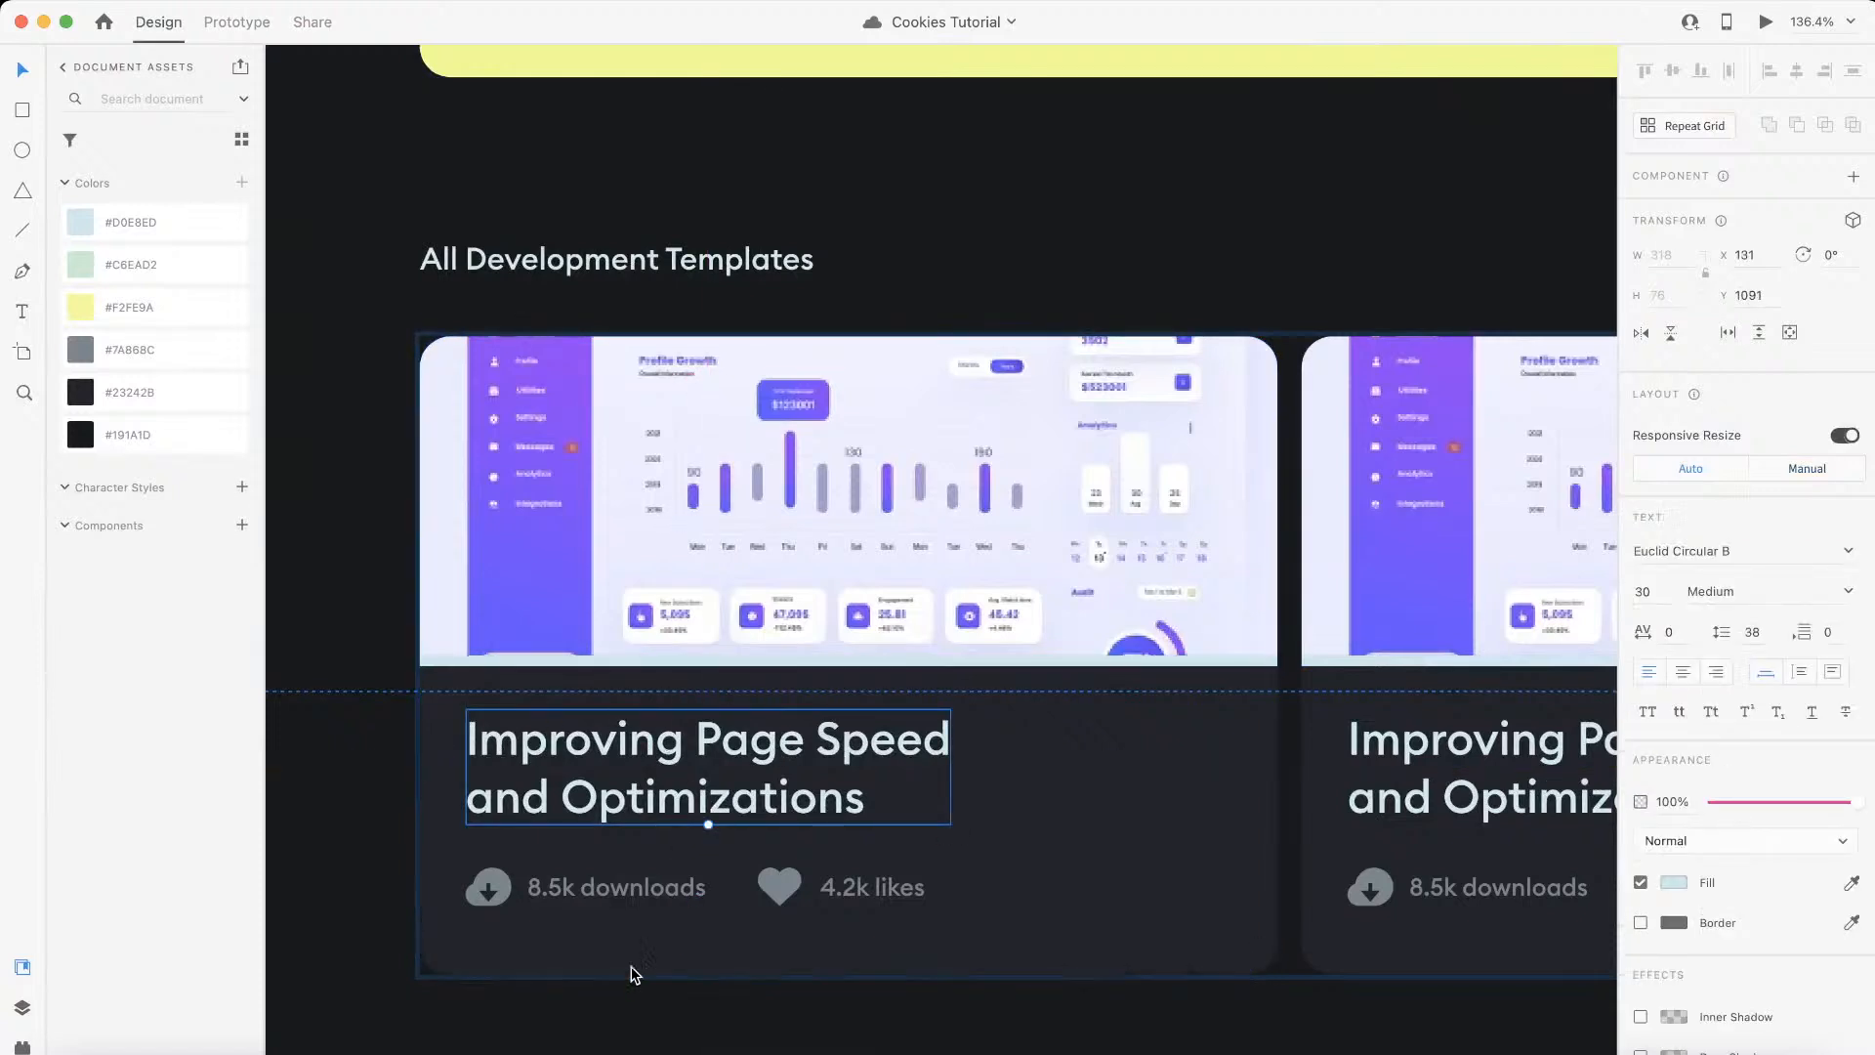
key("super+Tab")
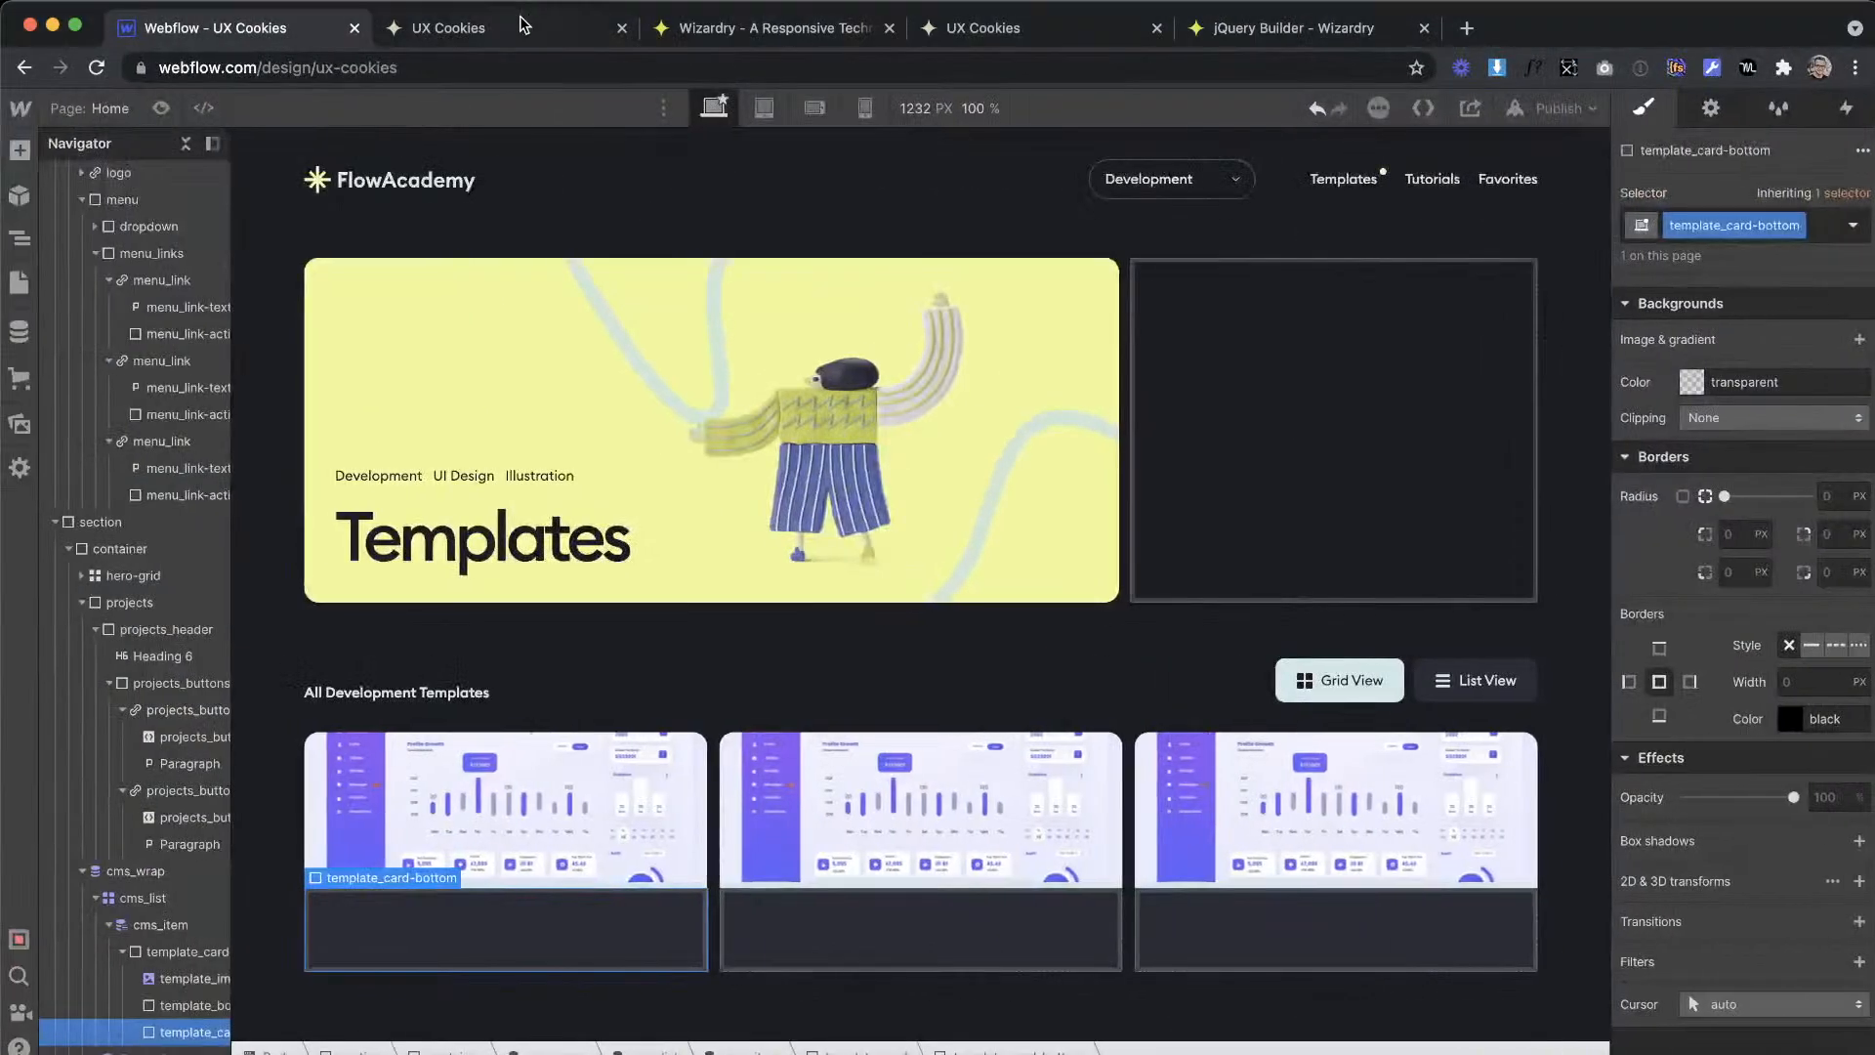
left_click(694, 28)
left_click(529, 816)
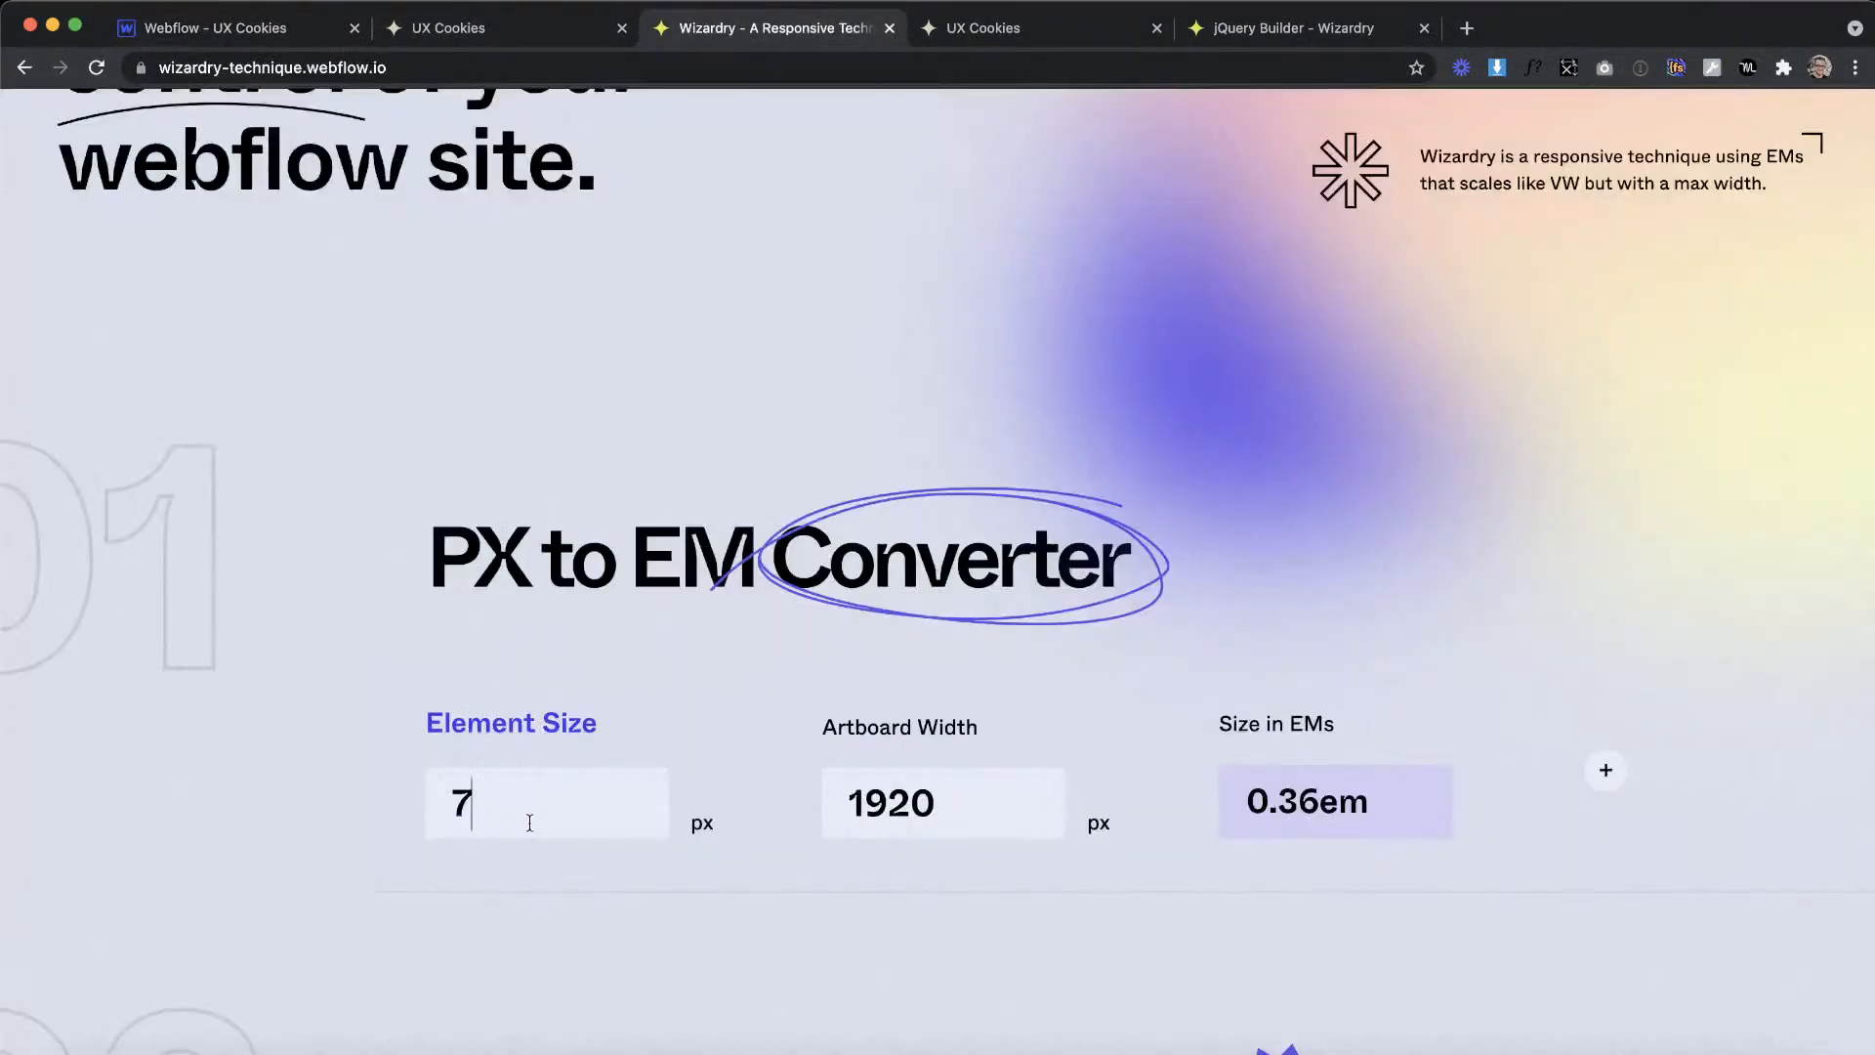
key("BackSpace")
type("30")
key("Return")
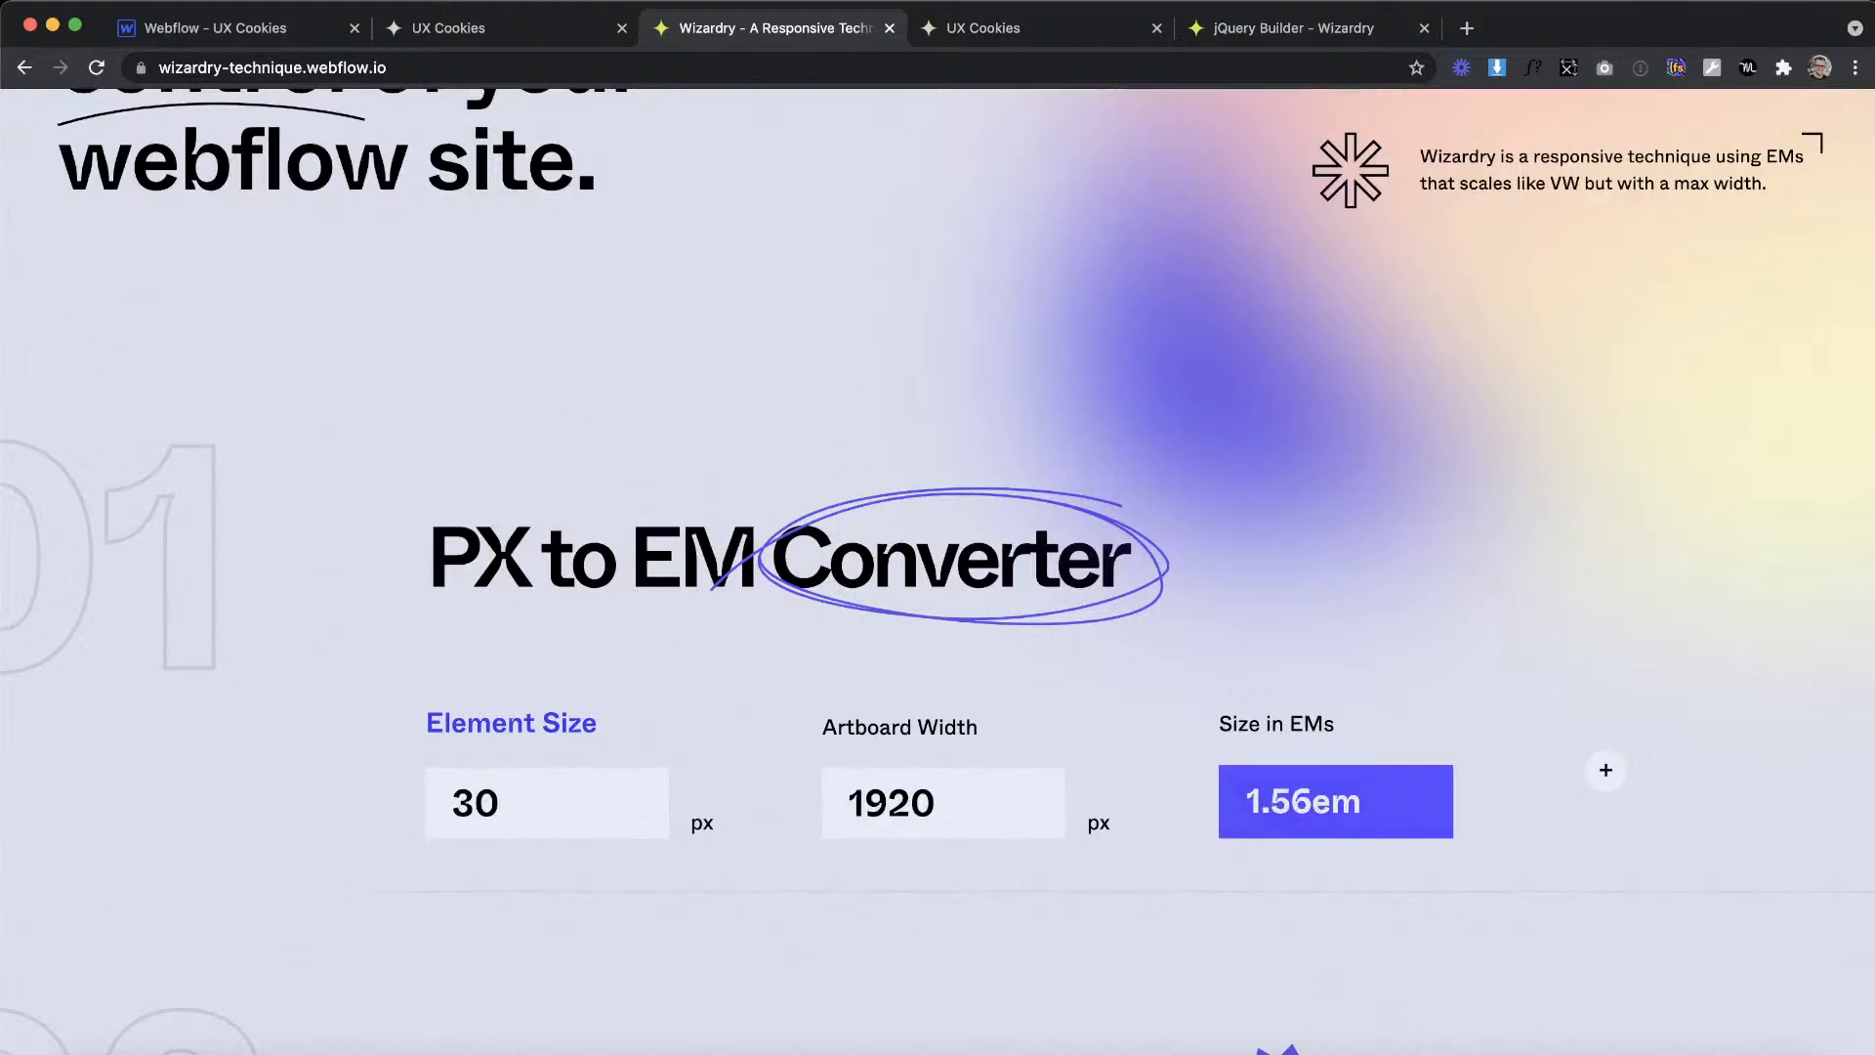
left_click(226, 23)
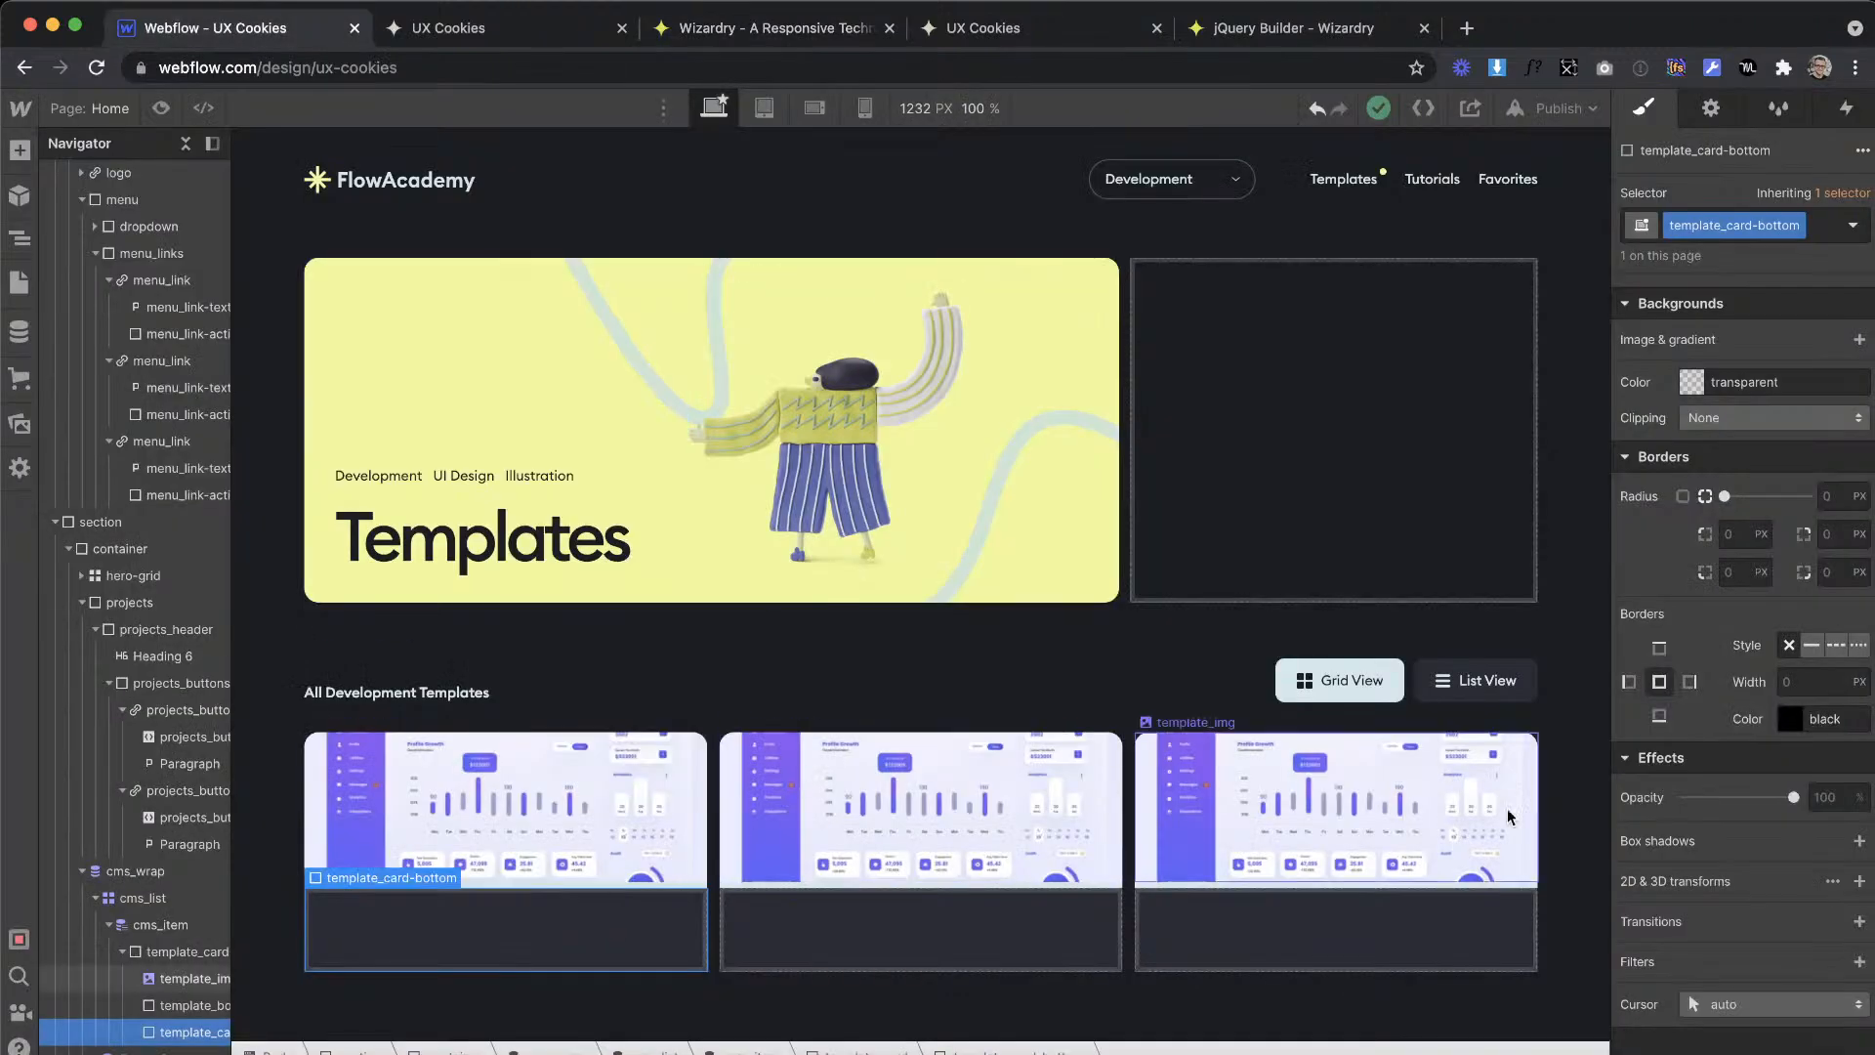
Step: Set the top and bottom padding of template_card-bottom to 1.56em
scroll(1754, 586, "up", 10)
left_click(1748, 430)
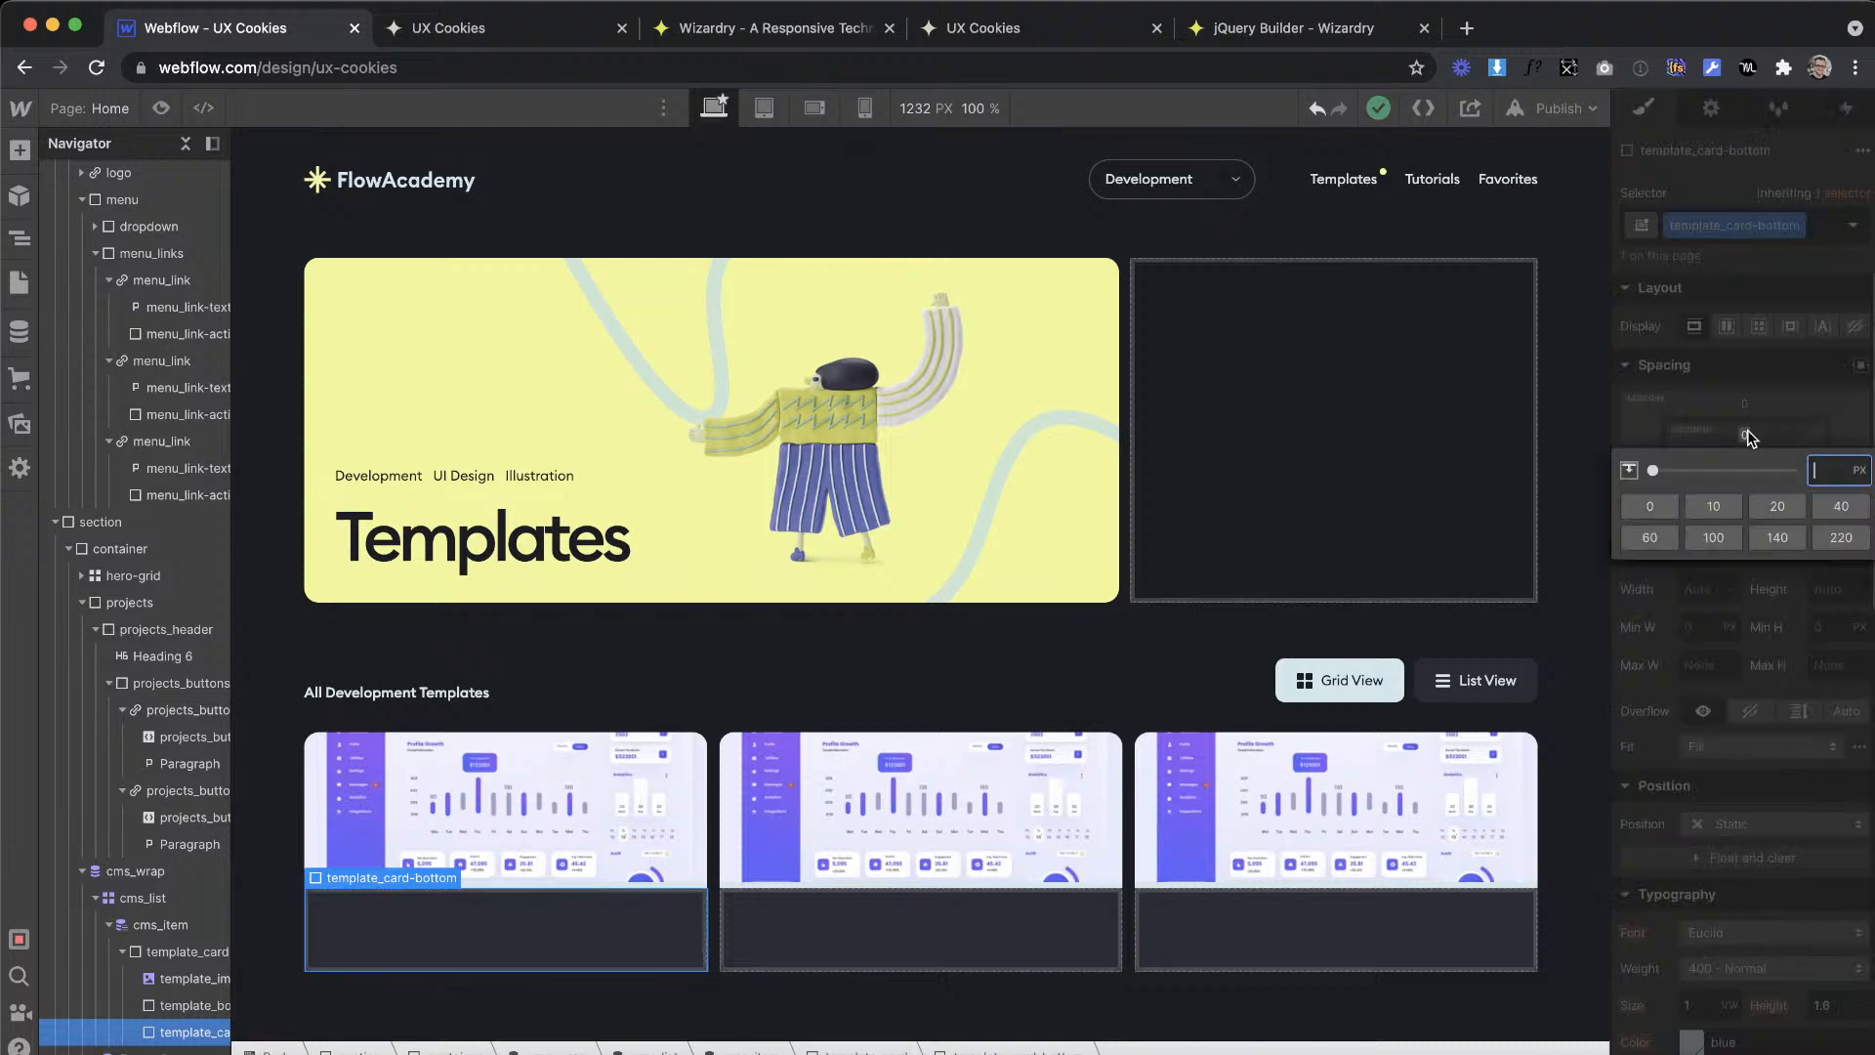
type("1.56em")
key("Return")
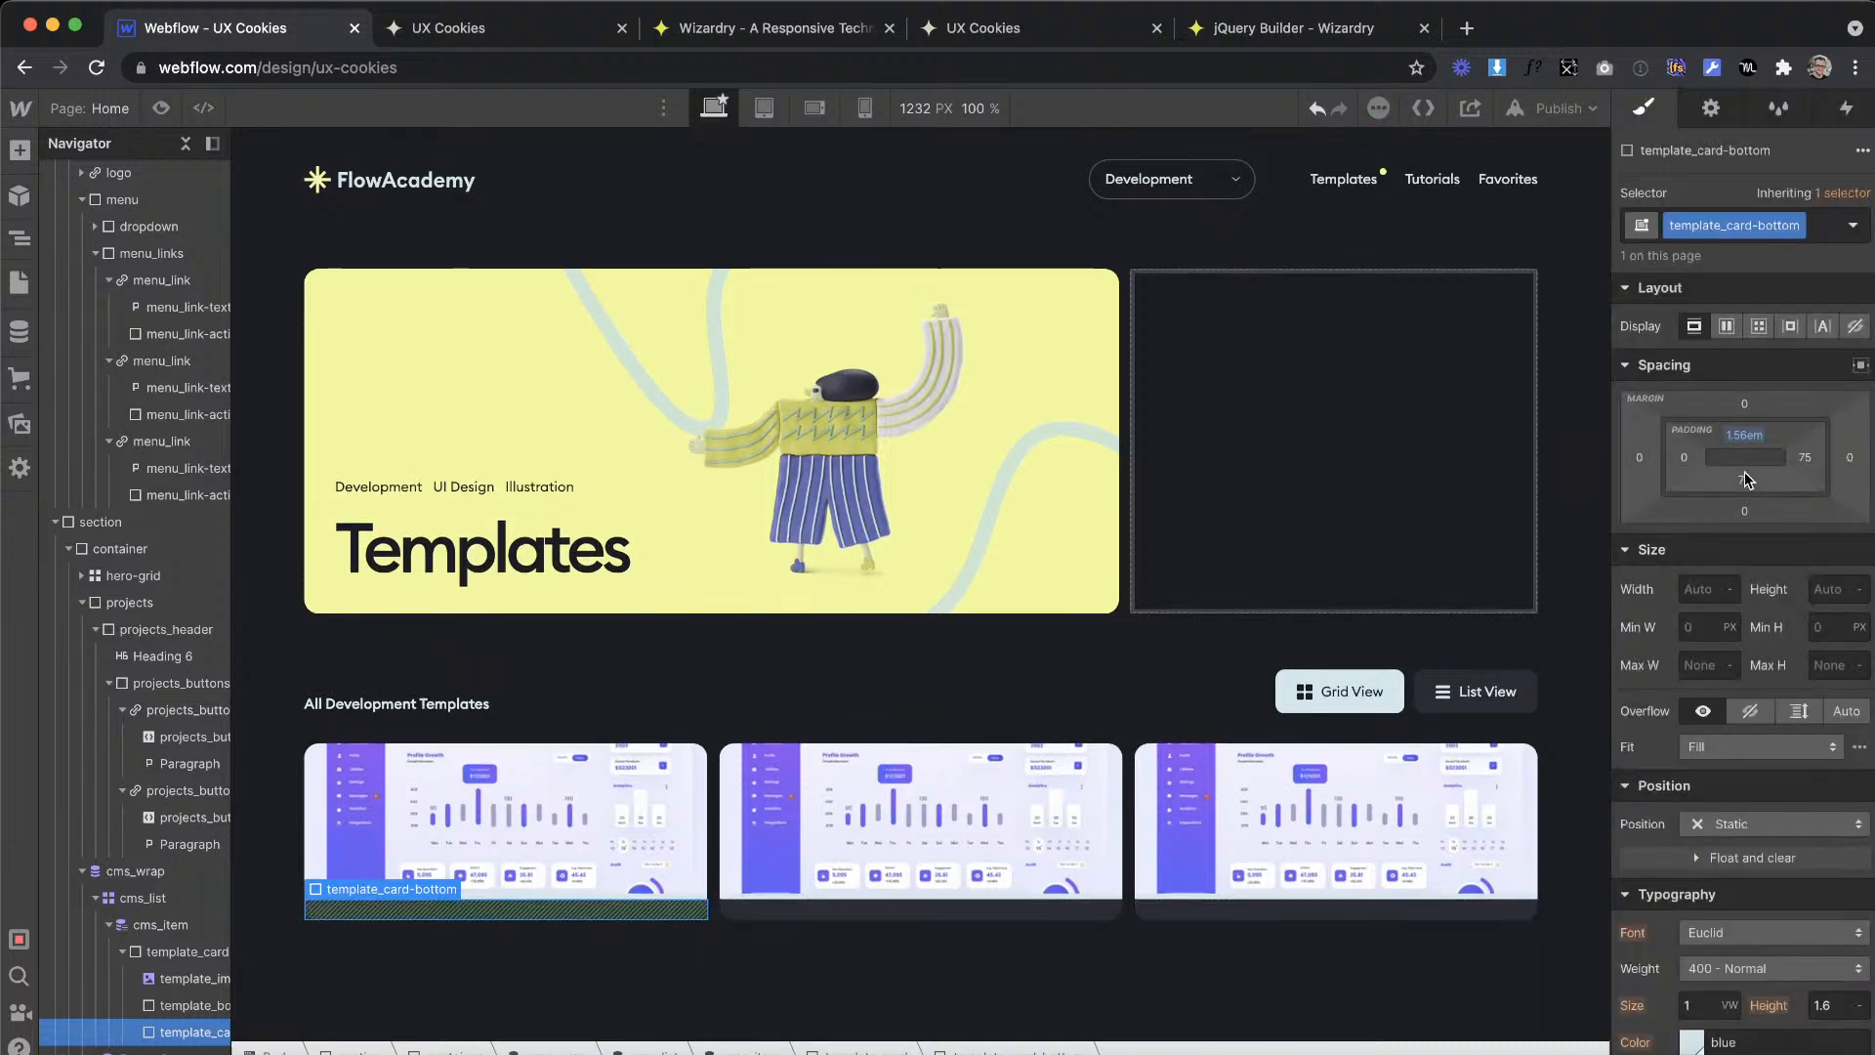
left_click(1745, 479)
type("1.56em")
key("Return")
Step: Set the left and right padding of template_card-bottom to 1.56em, dismissing the password manager's unlock request
left_click(1688, 459)
type("1.56em")
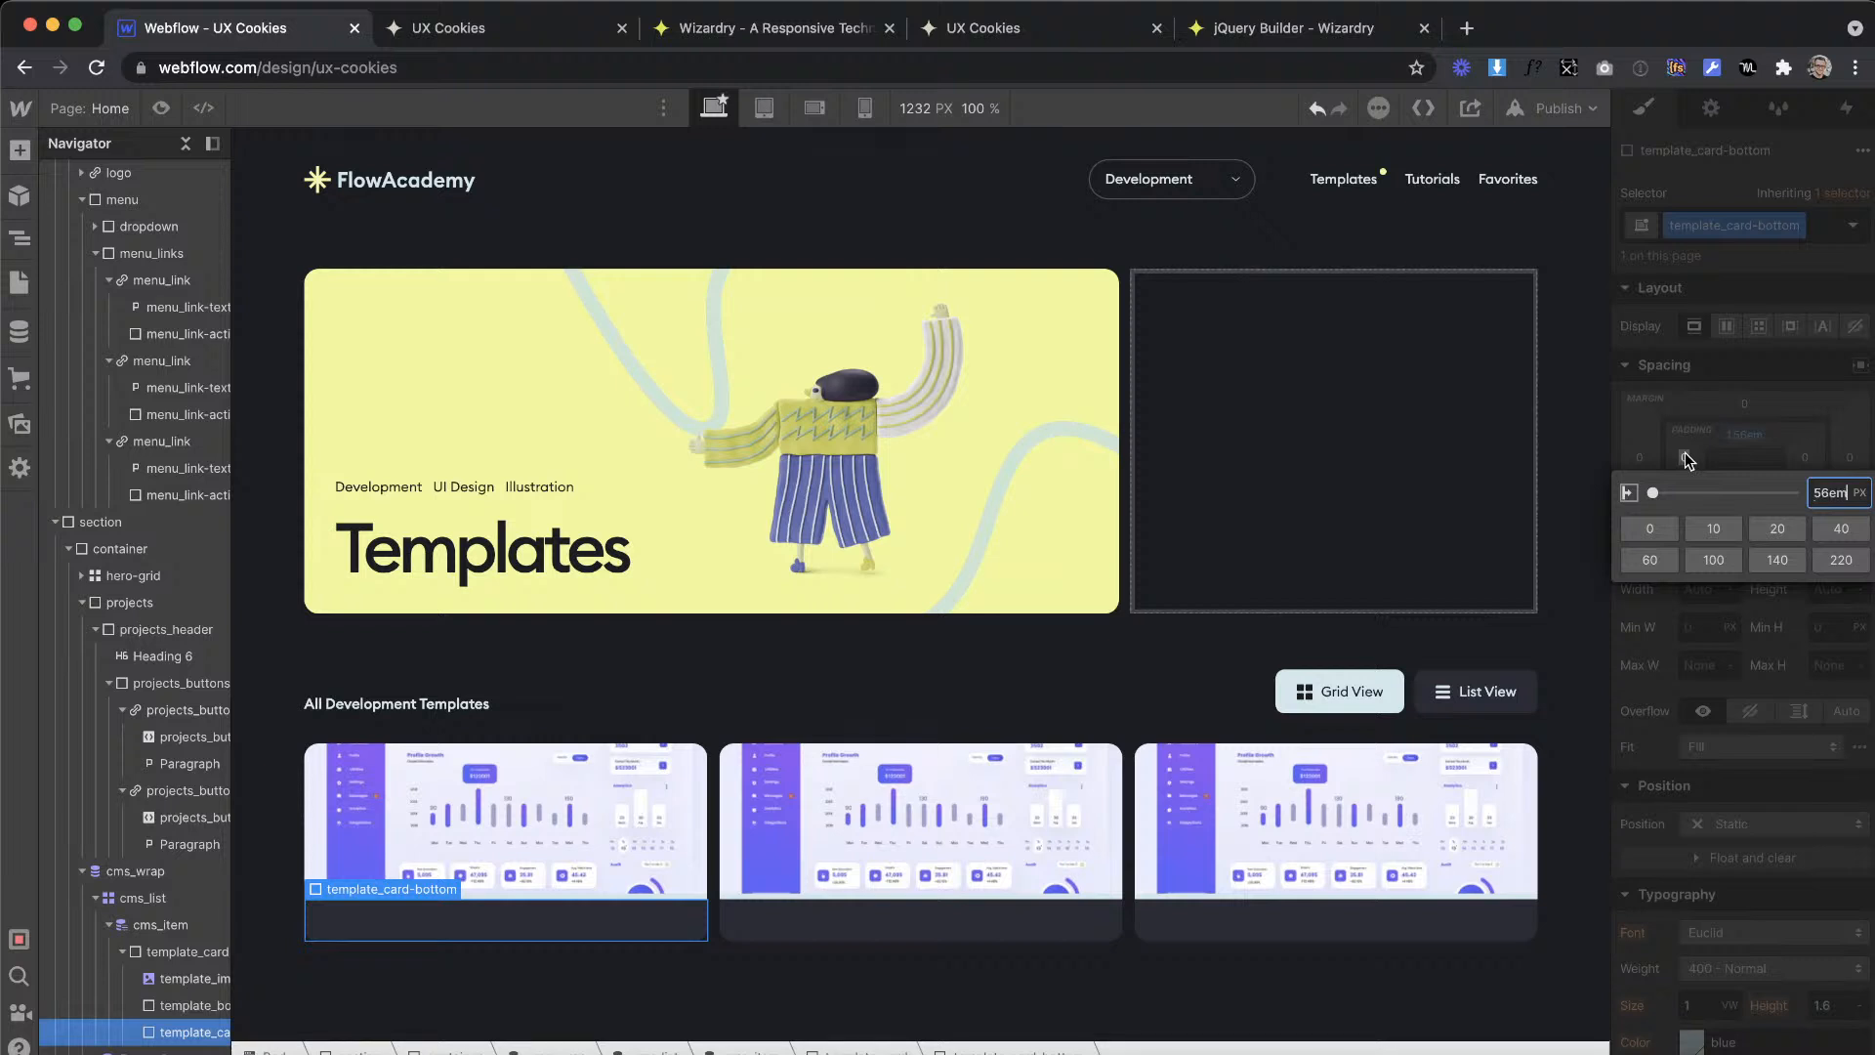
key("super+backslash")
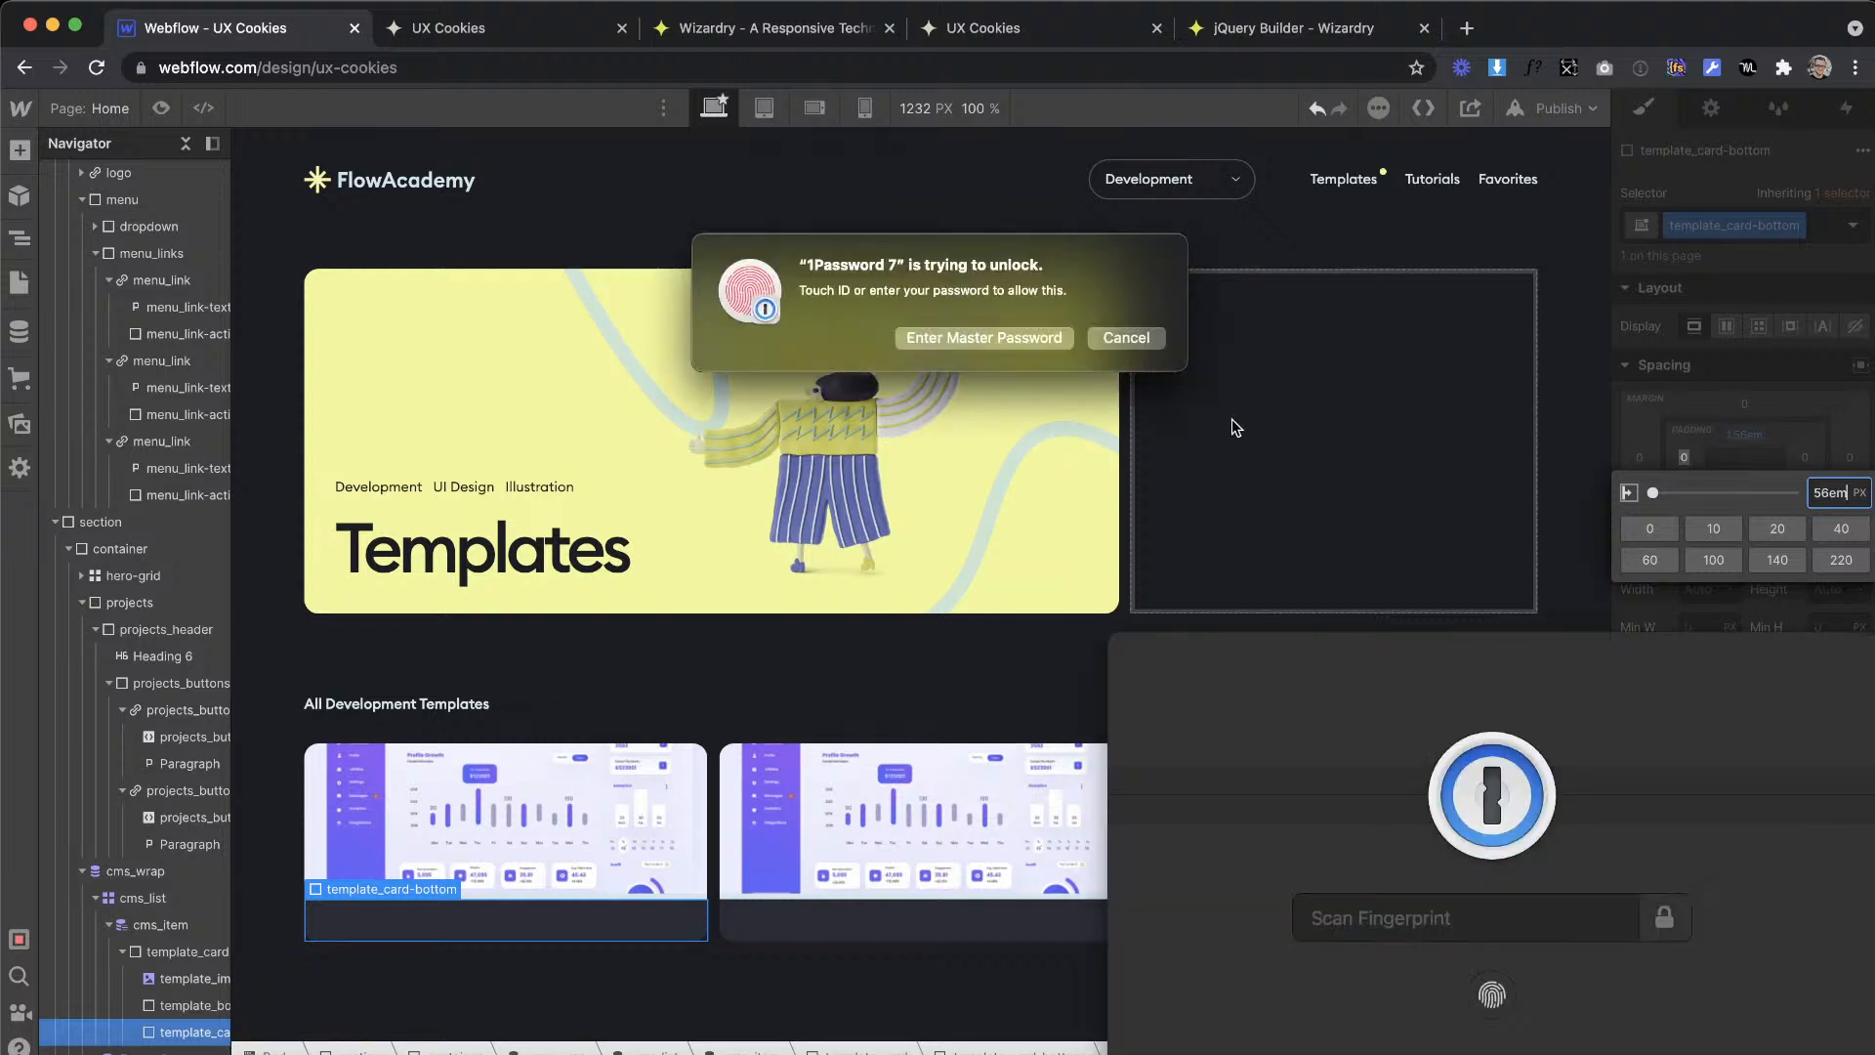
left_click(1127, 342)
left_click(1688, 492)
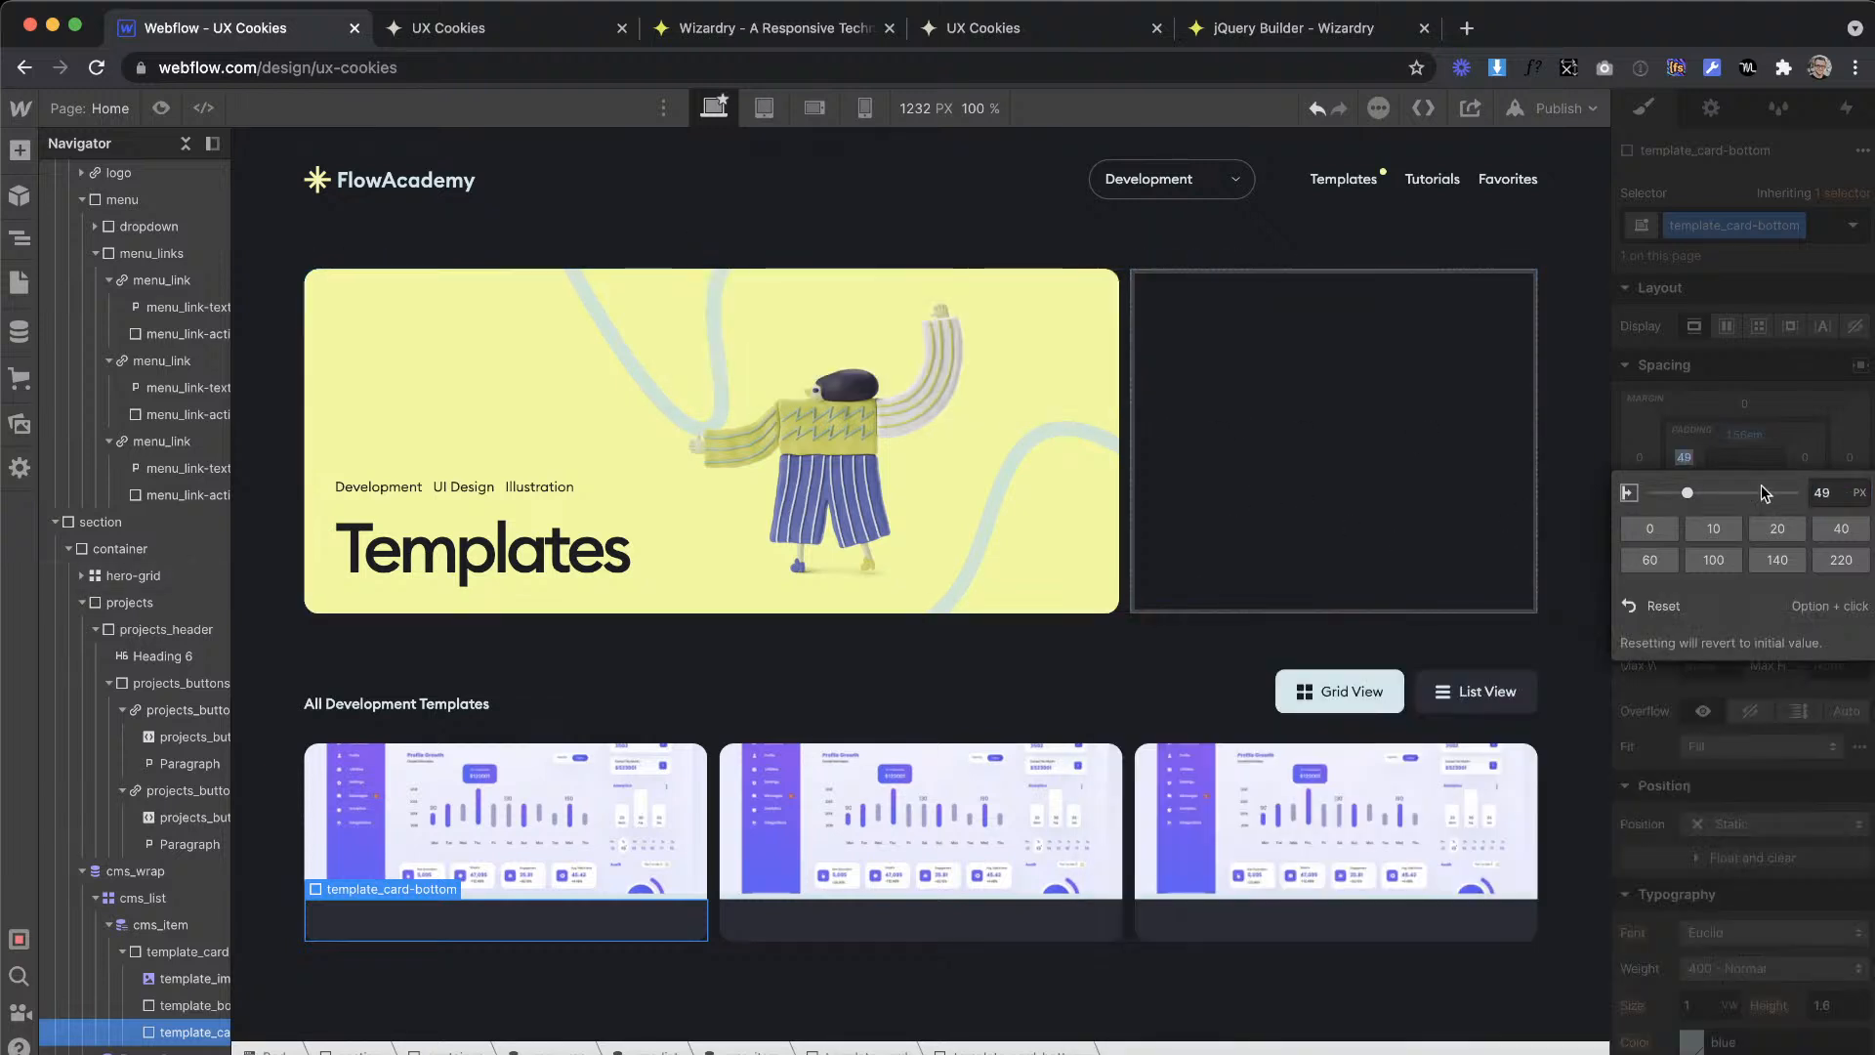
left_click(1841, 490)
type("1.56em")
key("Return")
left_click(1806, 459)
type("1.56em")
key("Return")
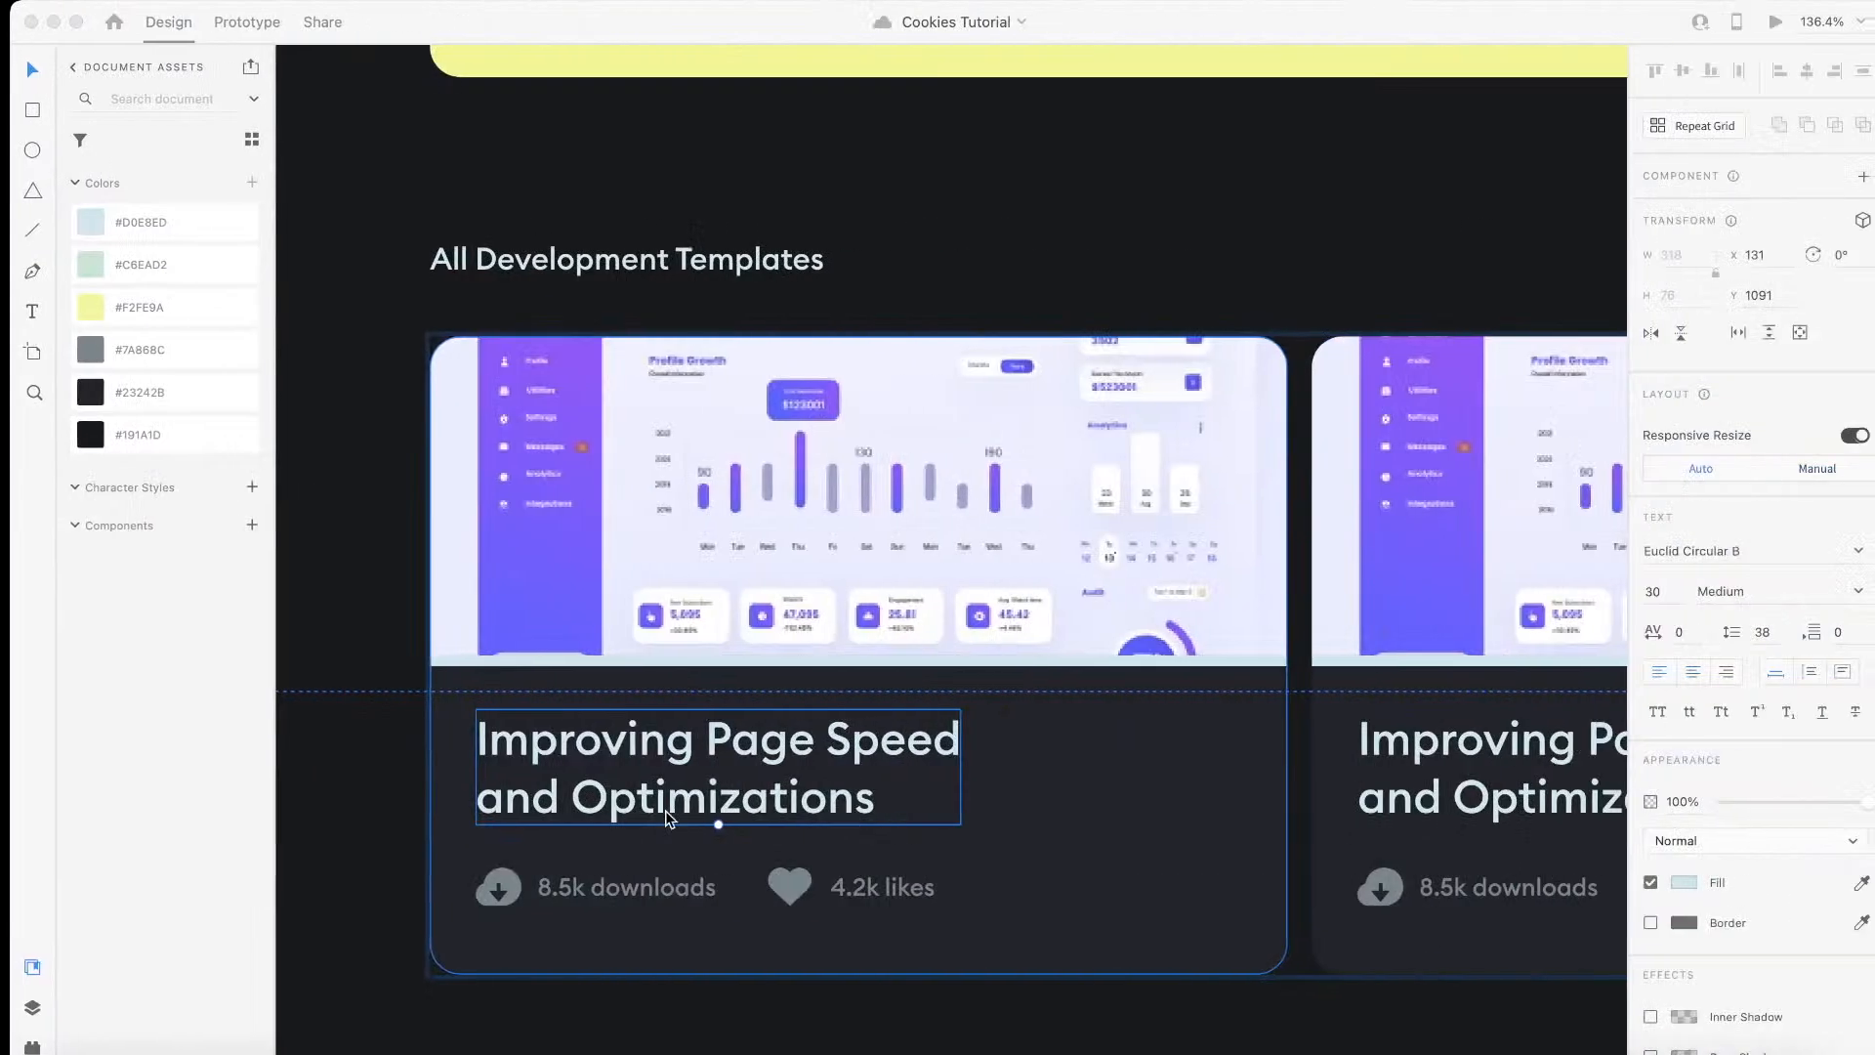
Step: Examine the card title and the downloads and likes row in the XD design, and return to Webflow
scroll(584, 750, "up", 8)
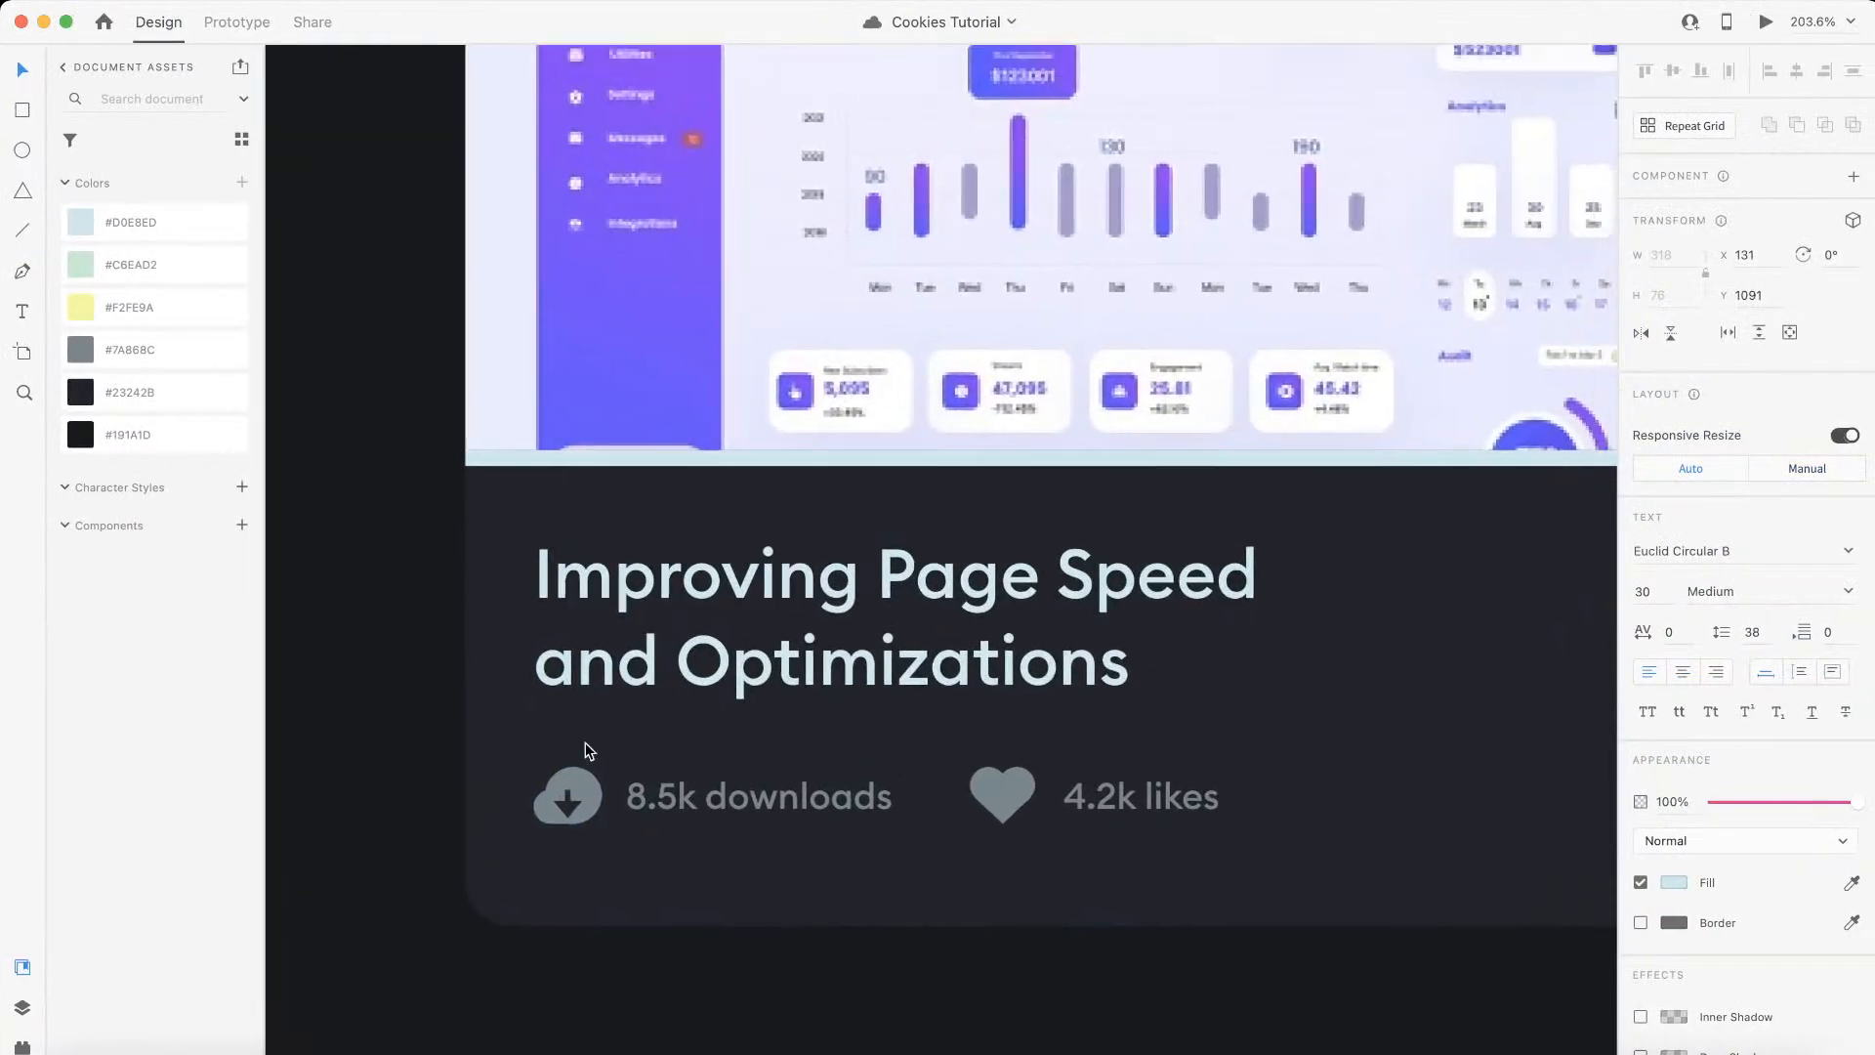
scroll(584, 743, "down", 5)
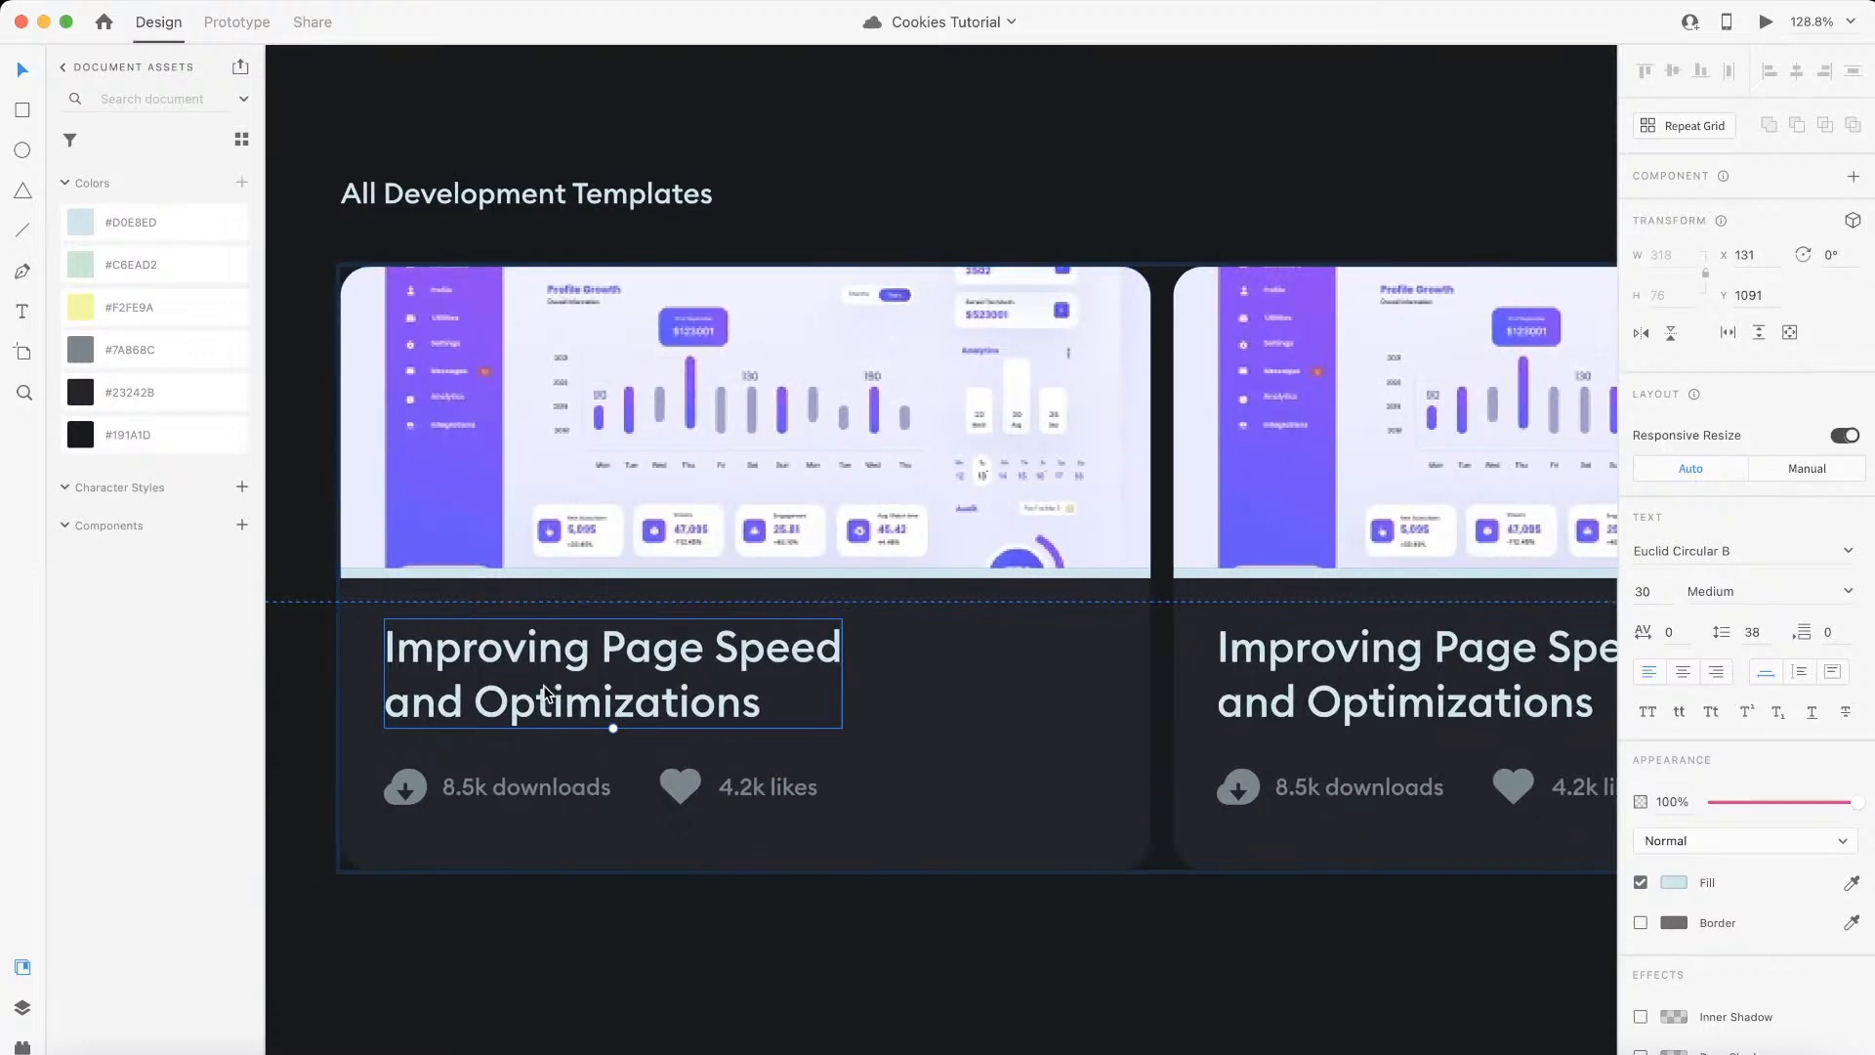
scroll(543, 684, "up", 2)
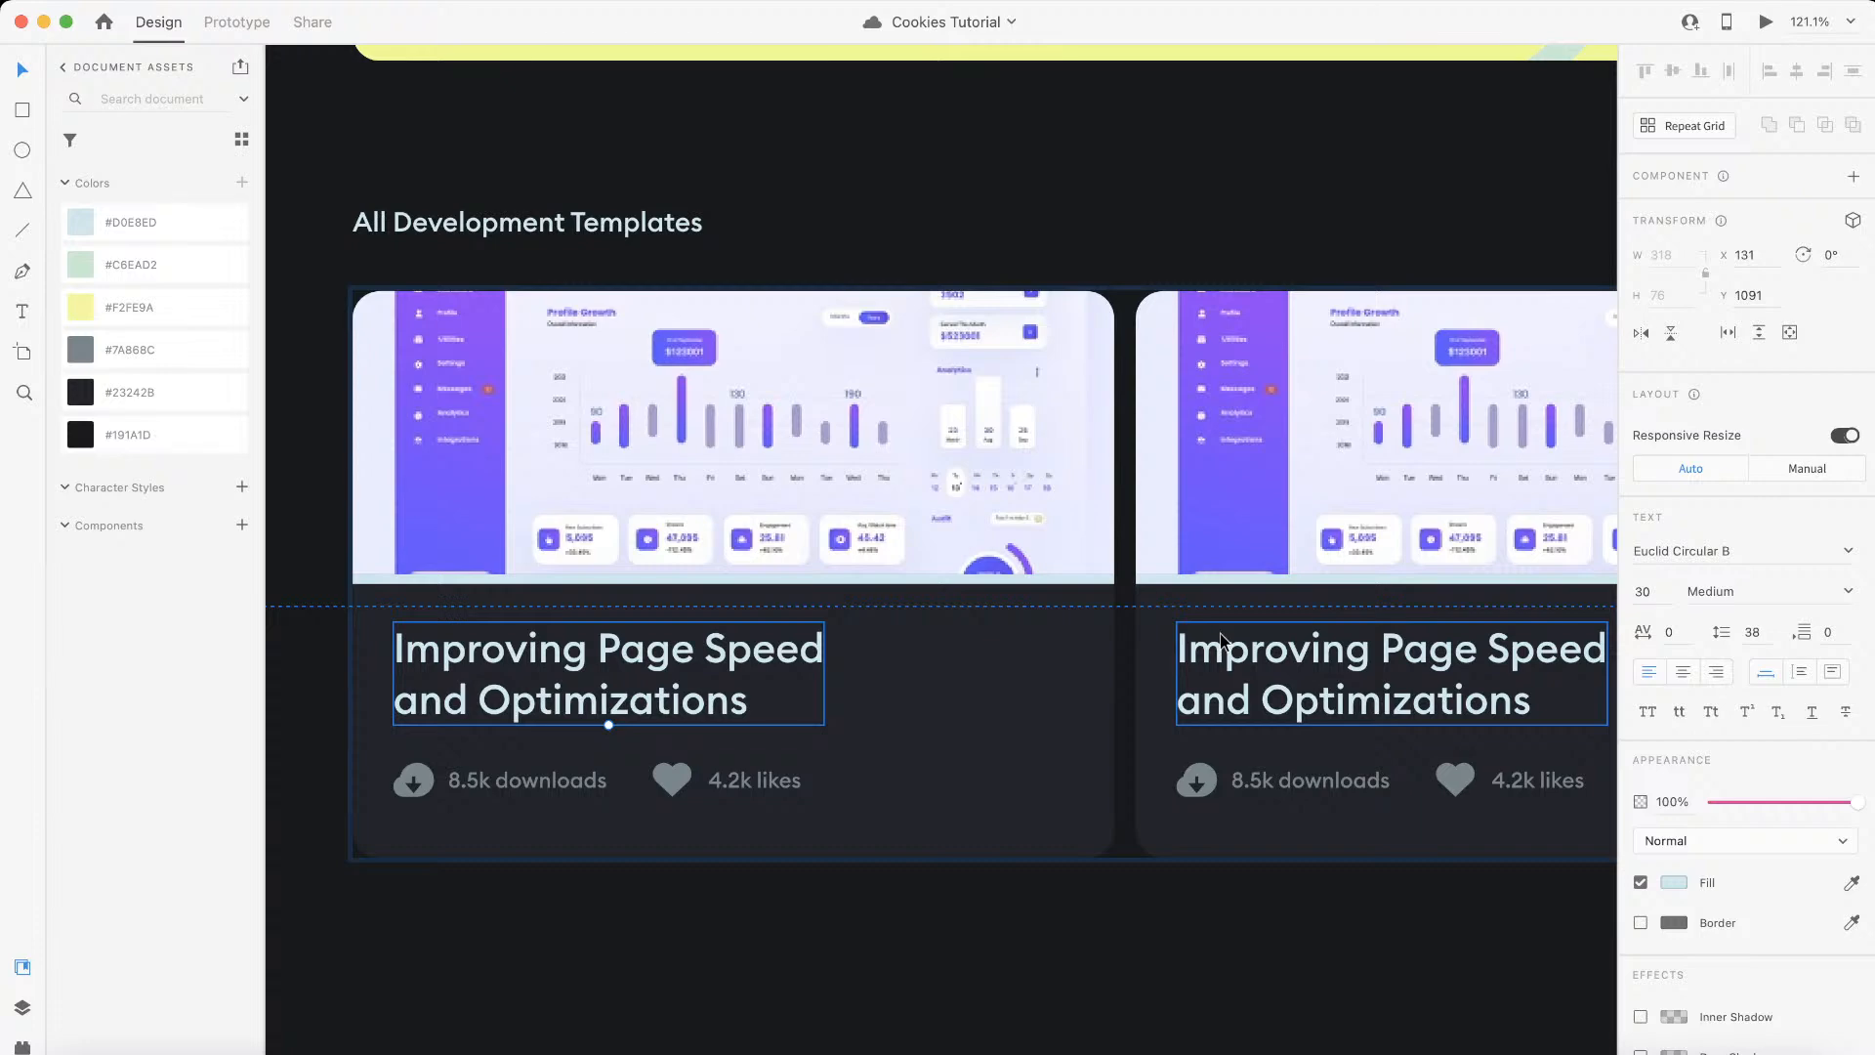
key("ctrl+Left")
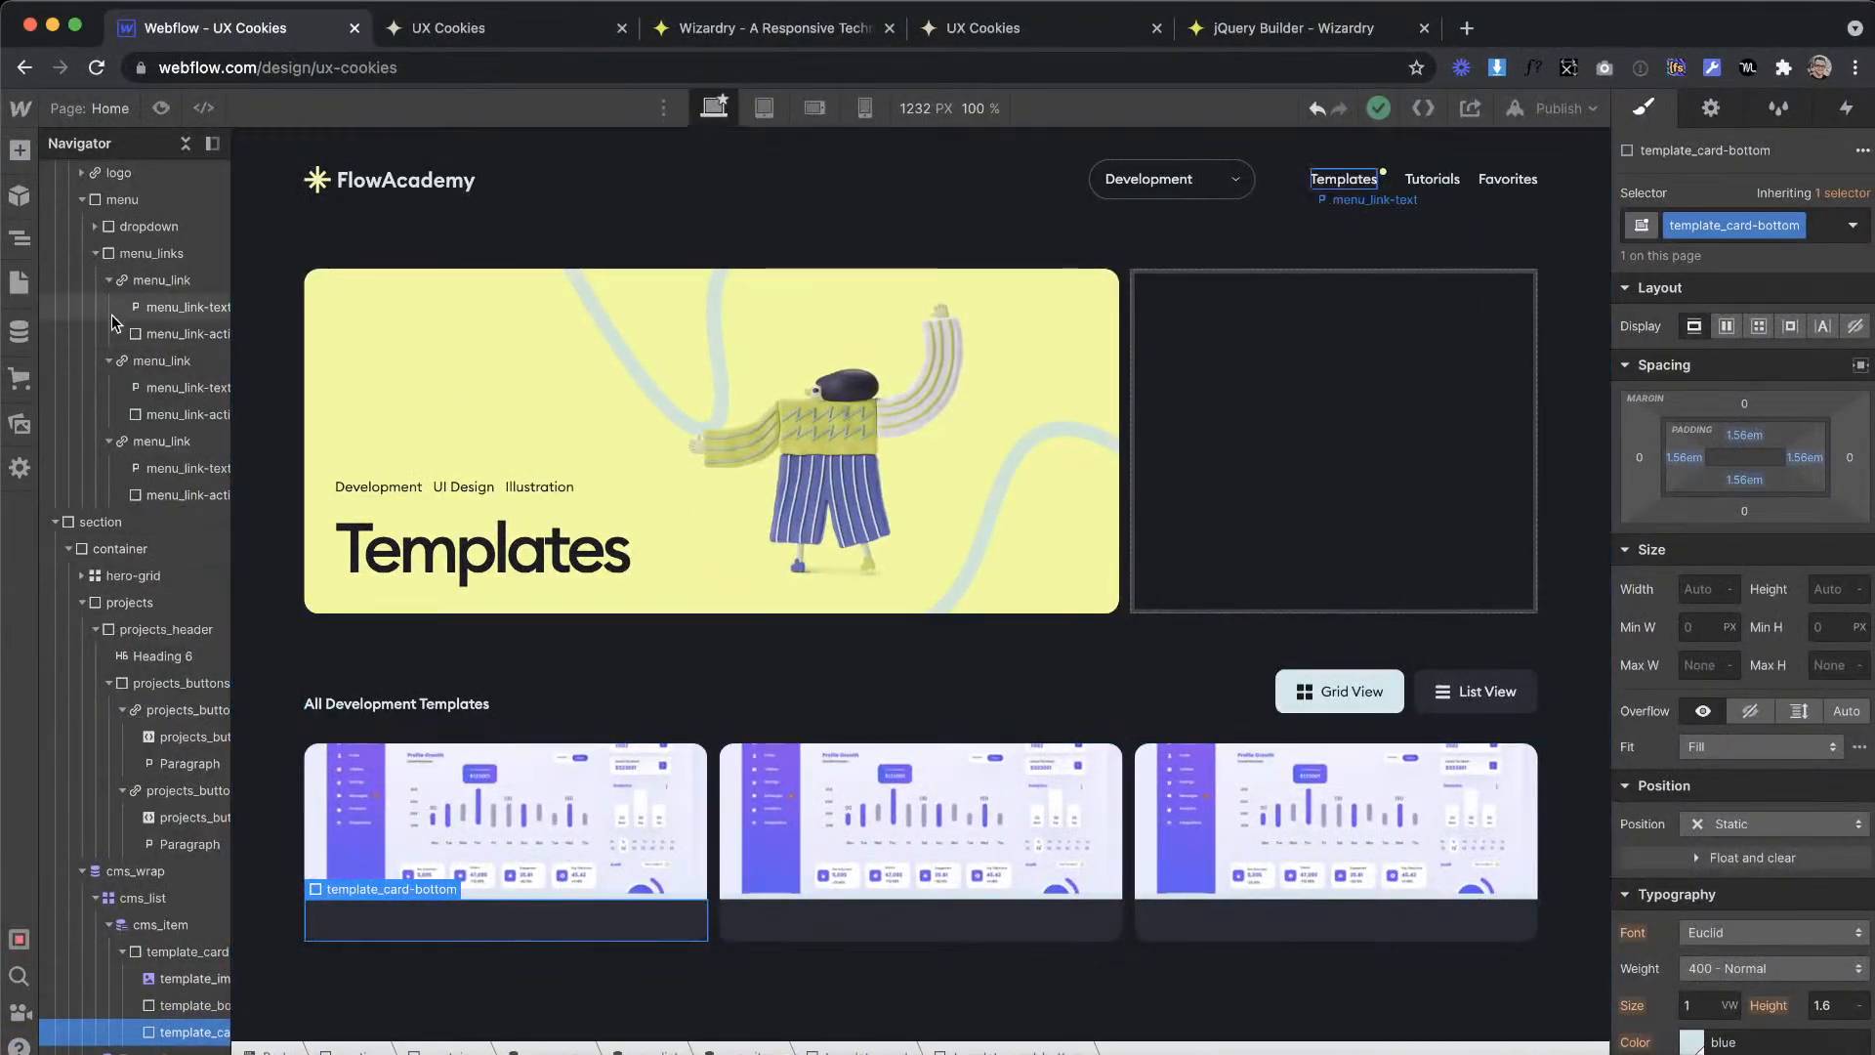
Step: Add an html rule with font-size: 20px at the end of the Global CSS & Elements embed code
scroll(111, 314, "up", 2)
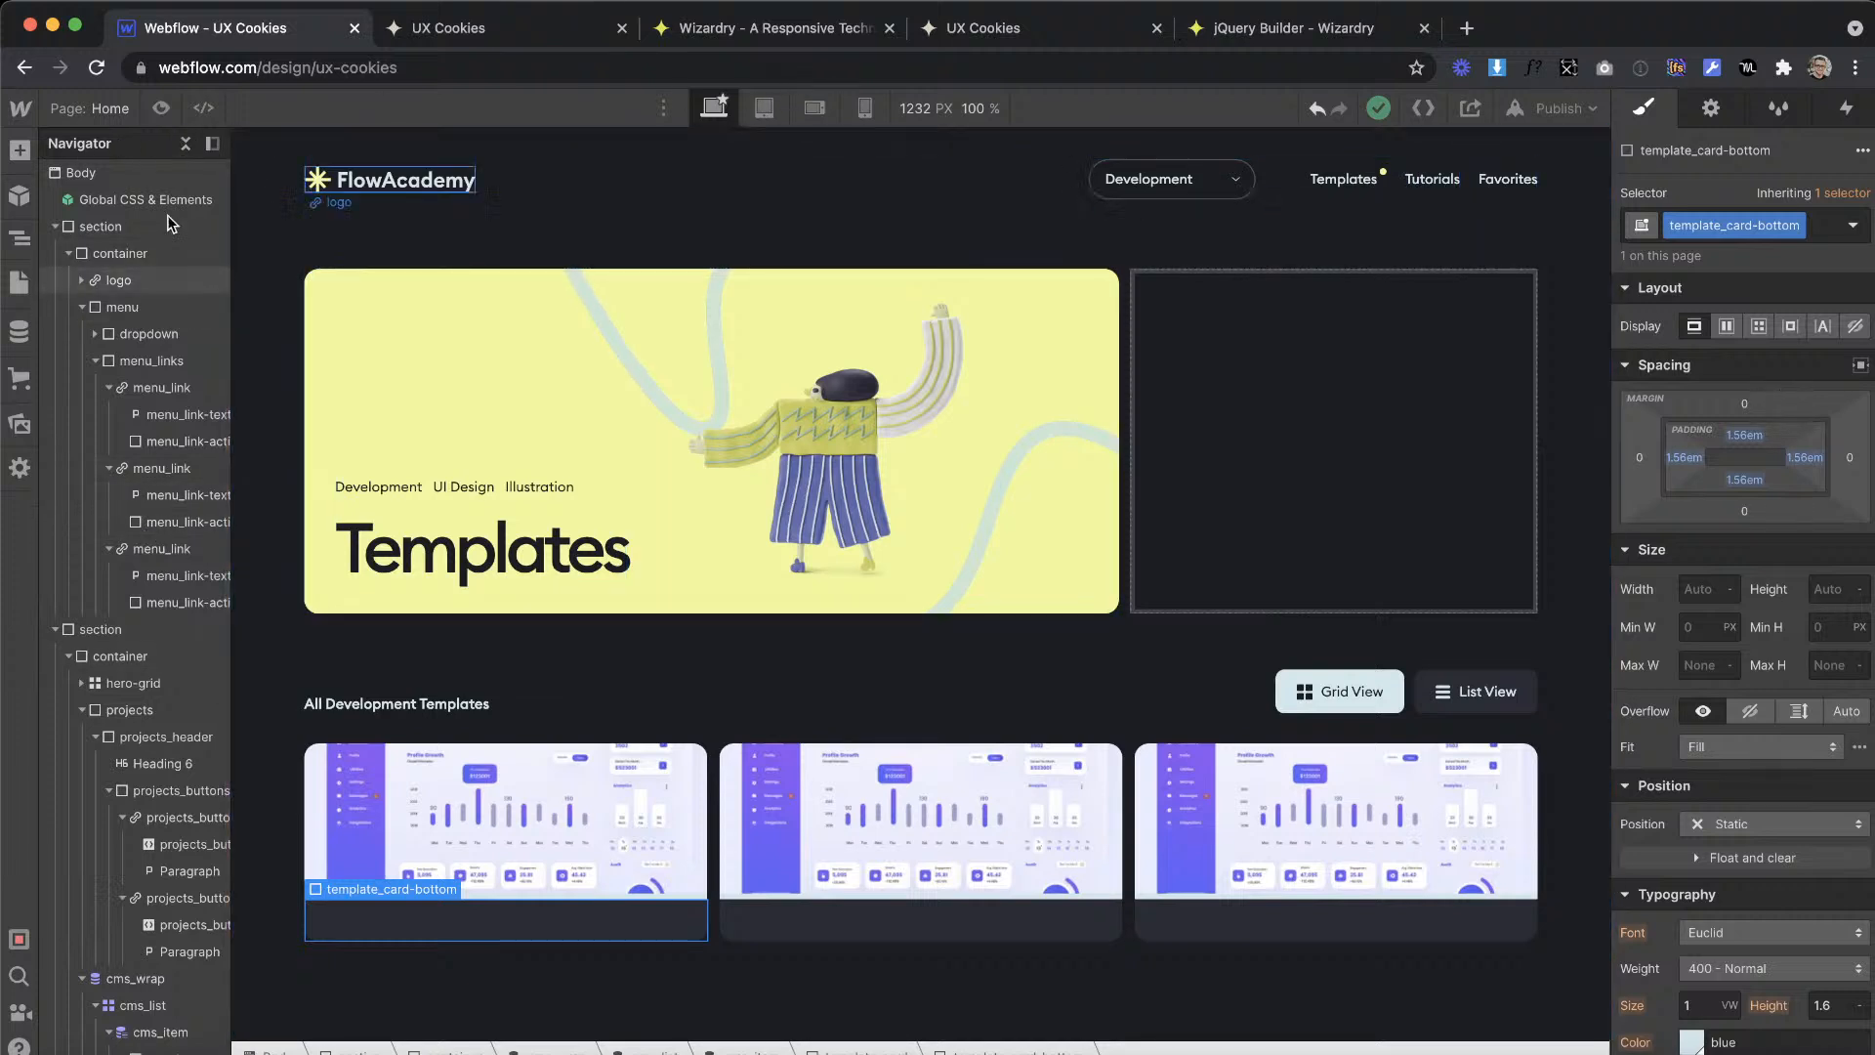
left_click(98, 171)
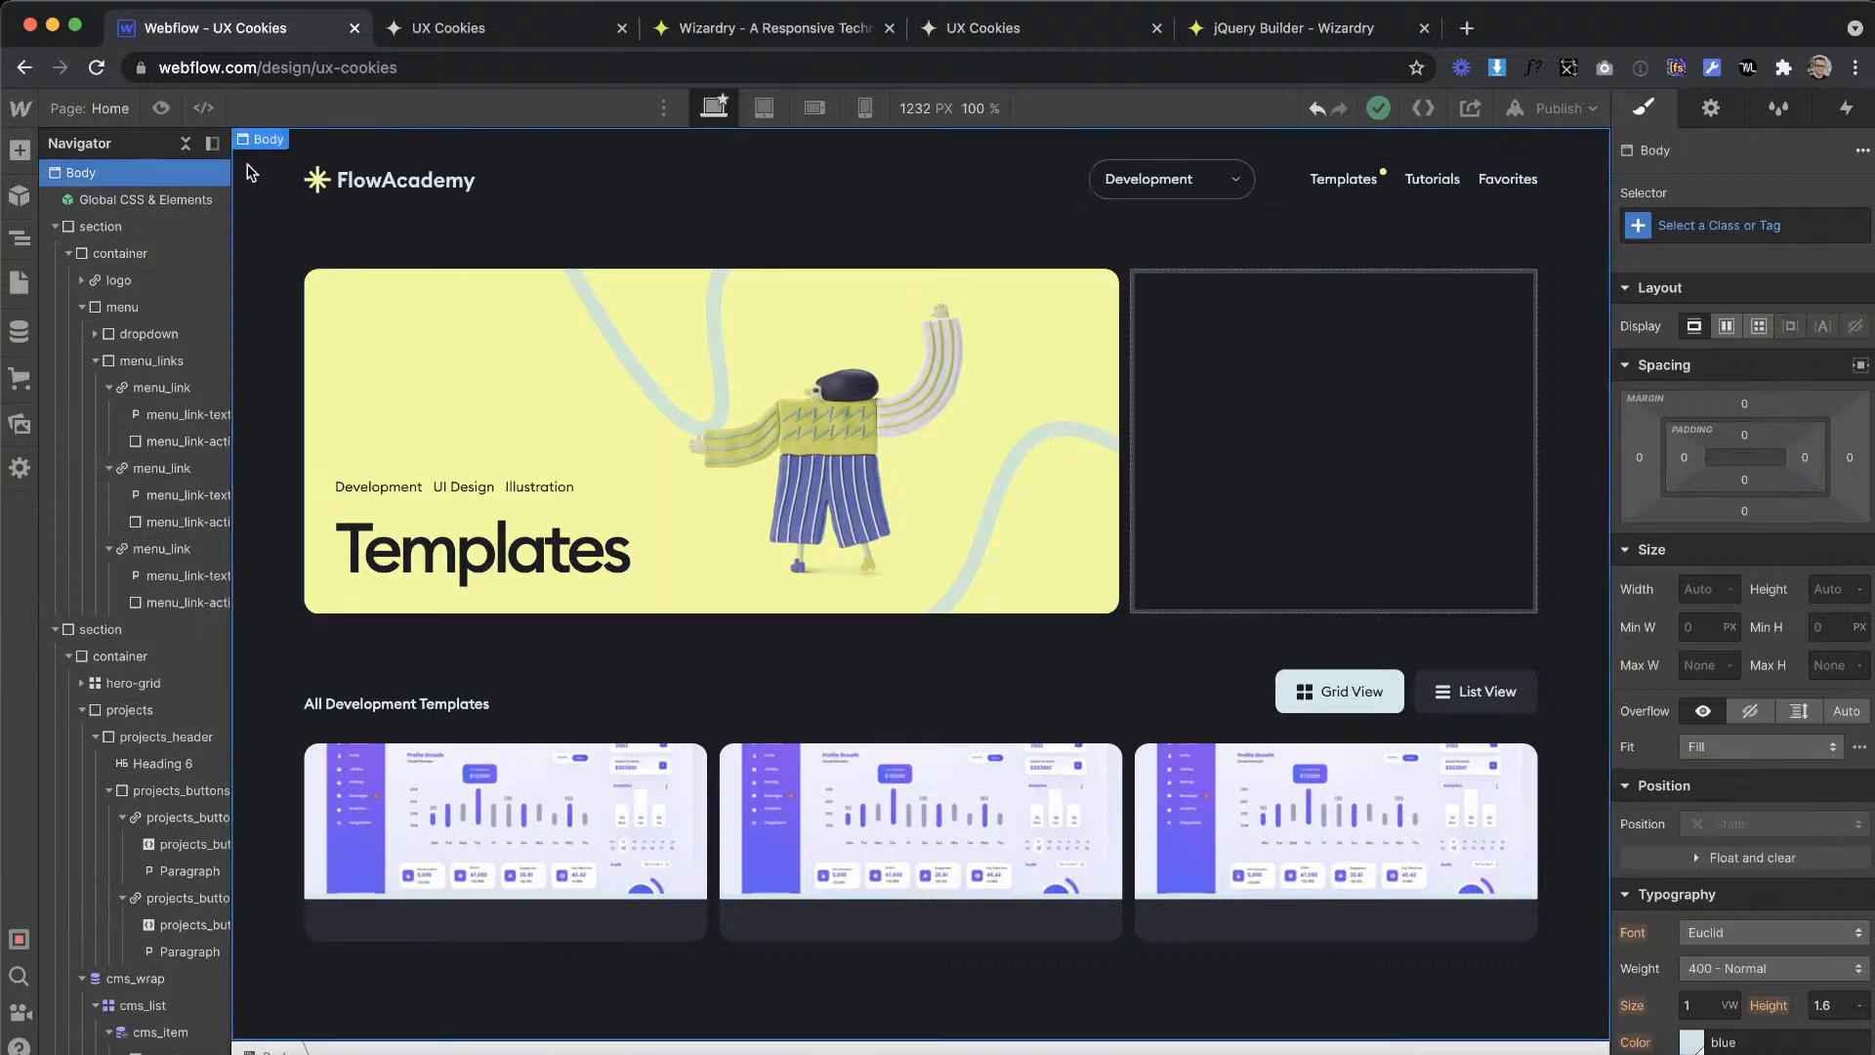
double_click(176, 201)
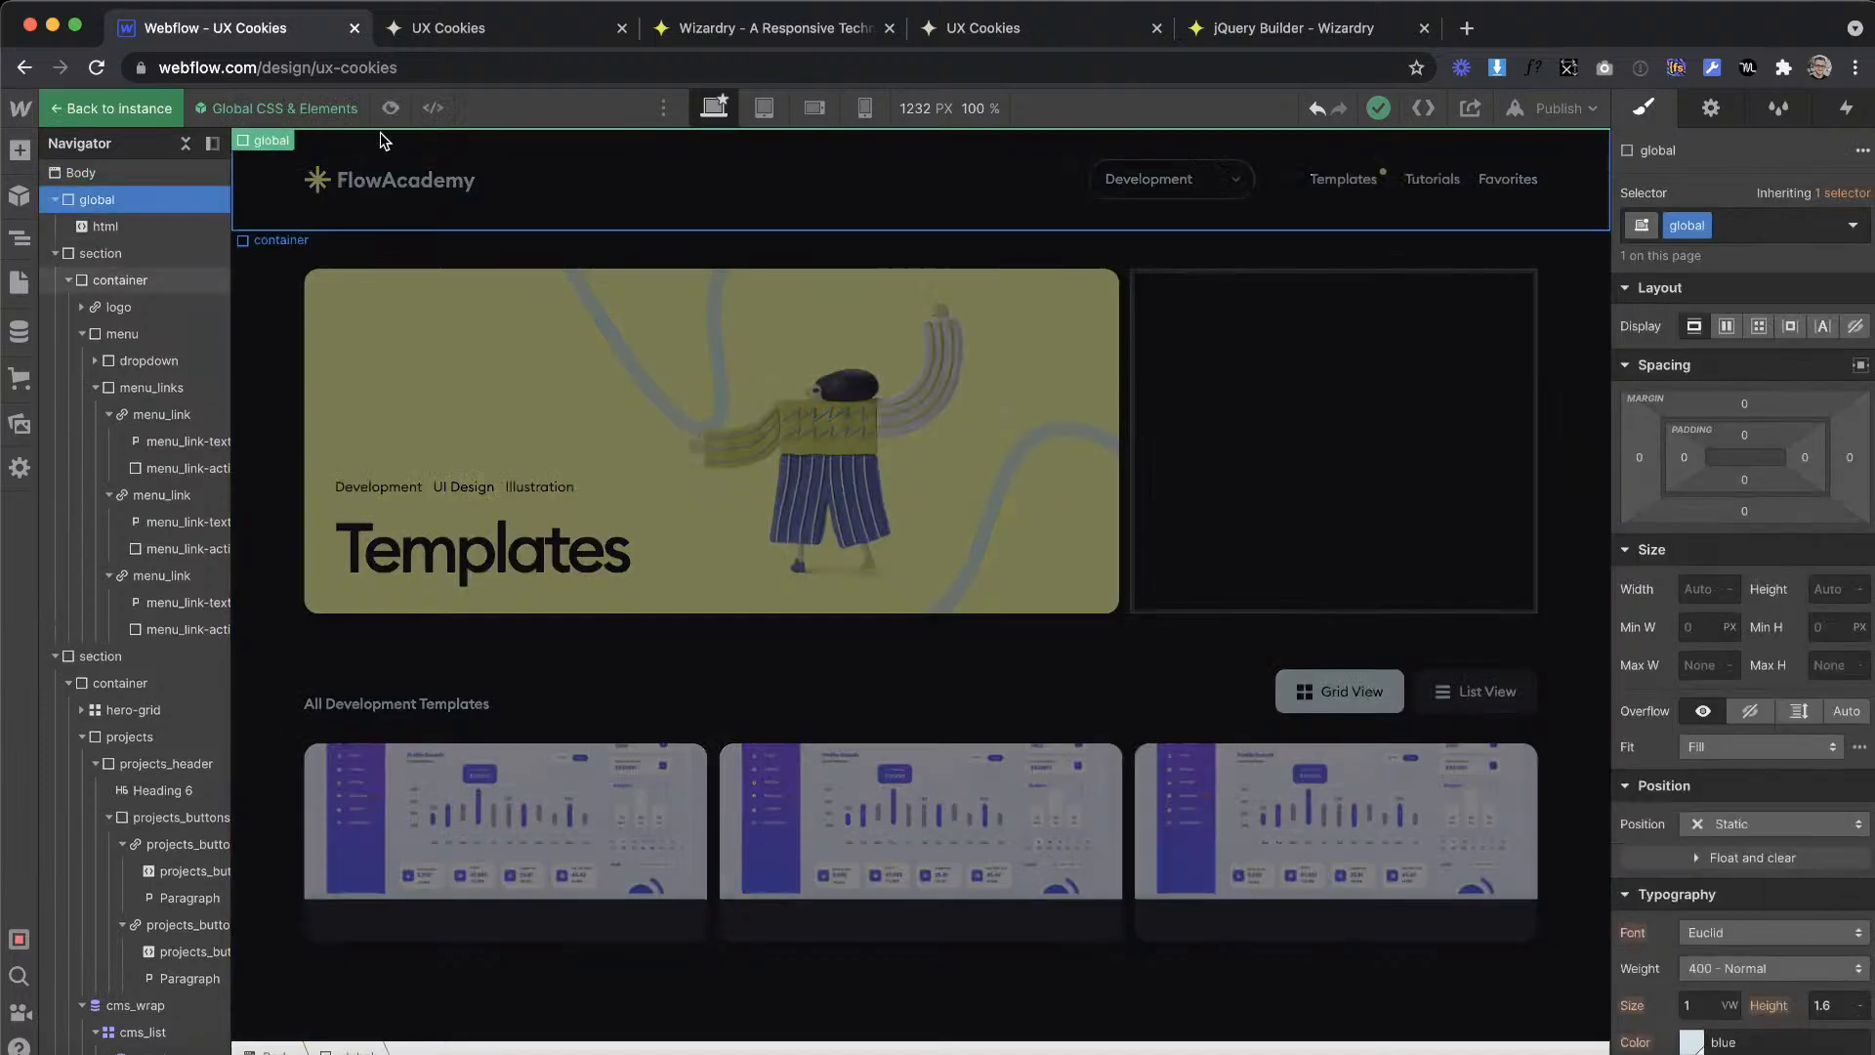
left_click(127, 230)
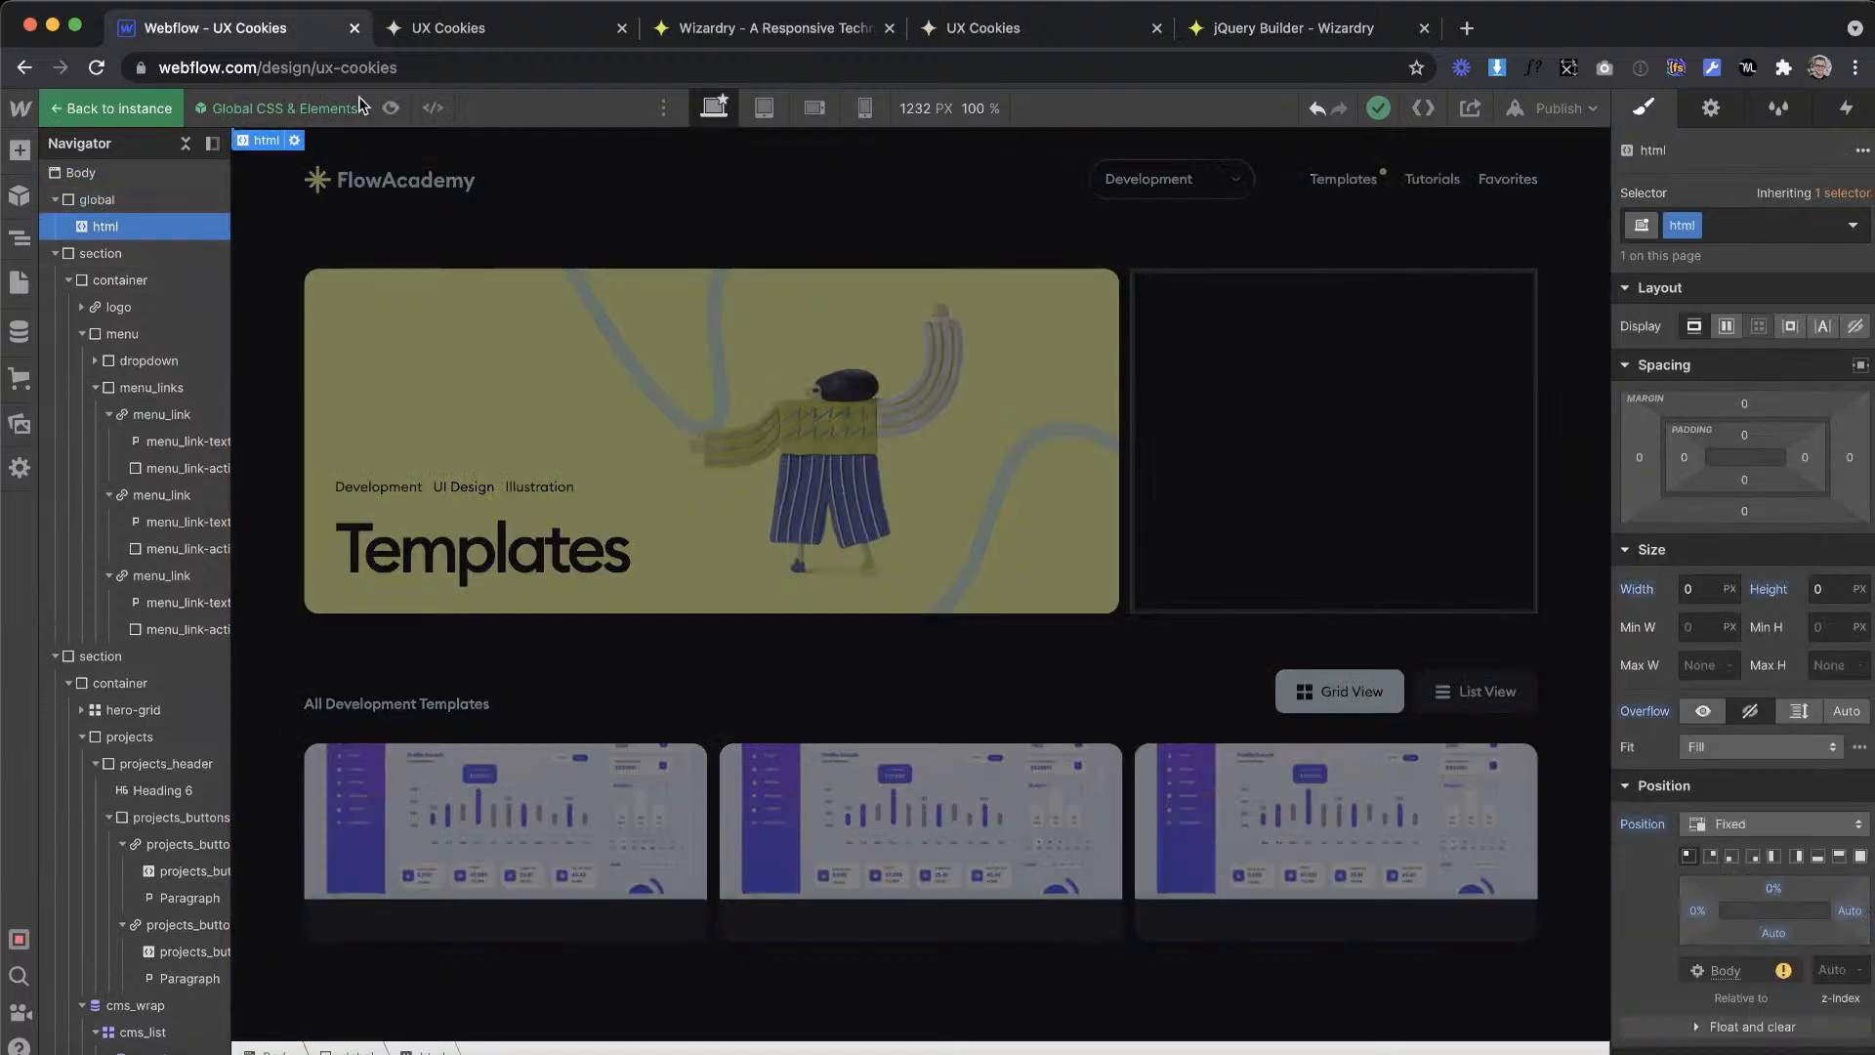
left_click(294, 141)
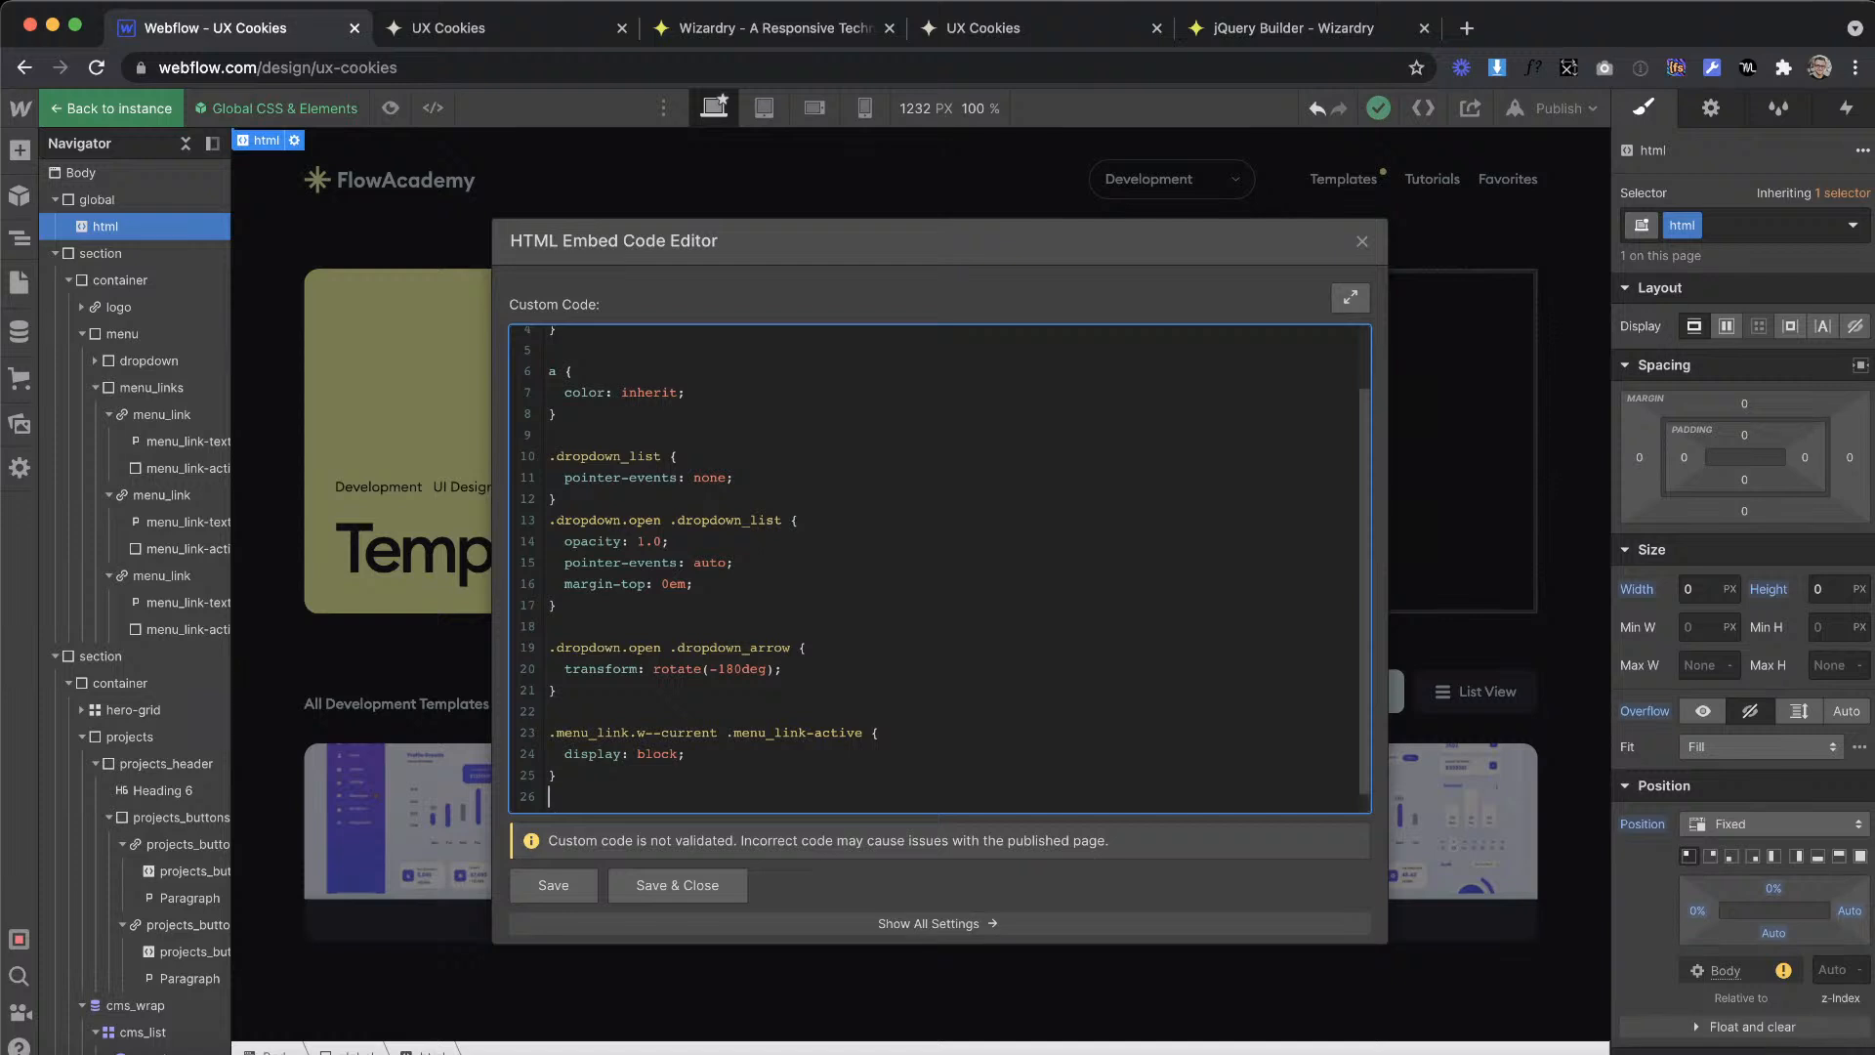
key("Return")
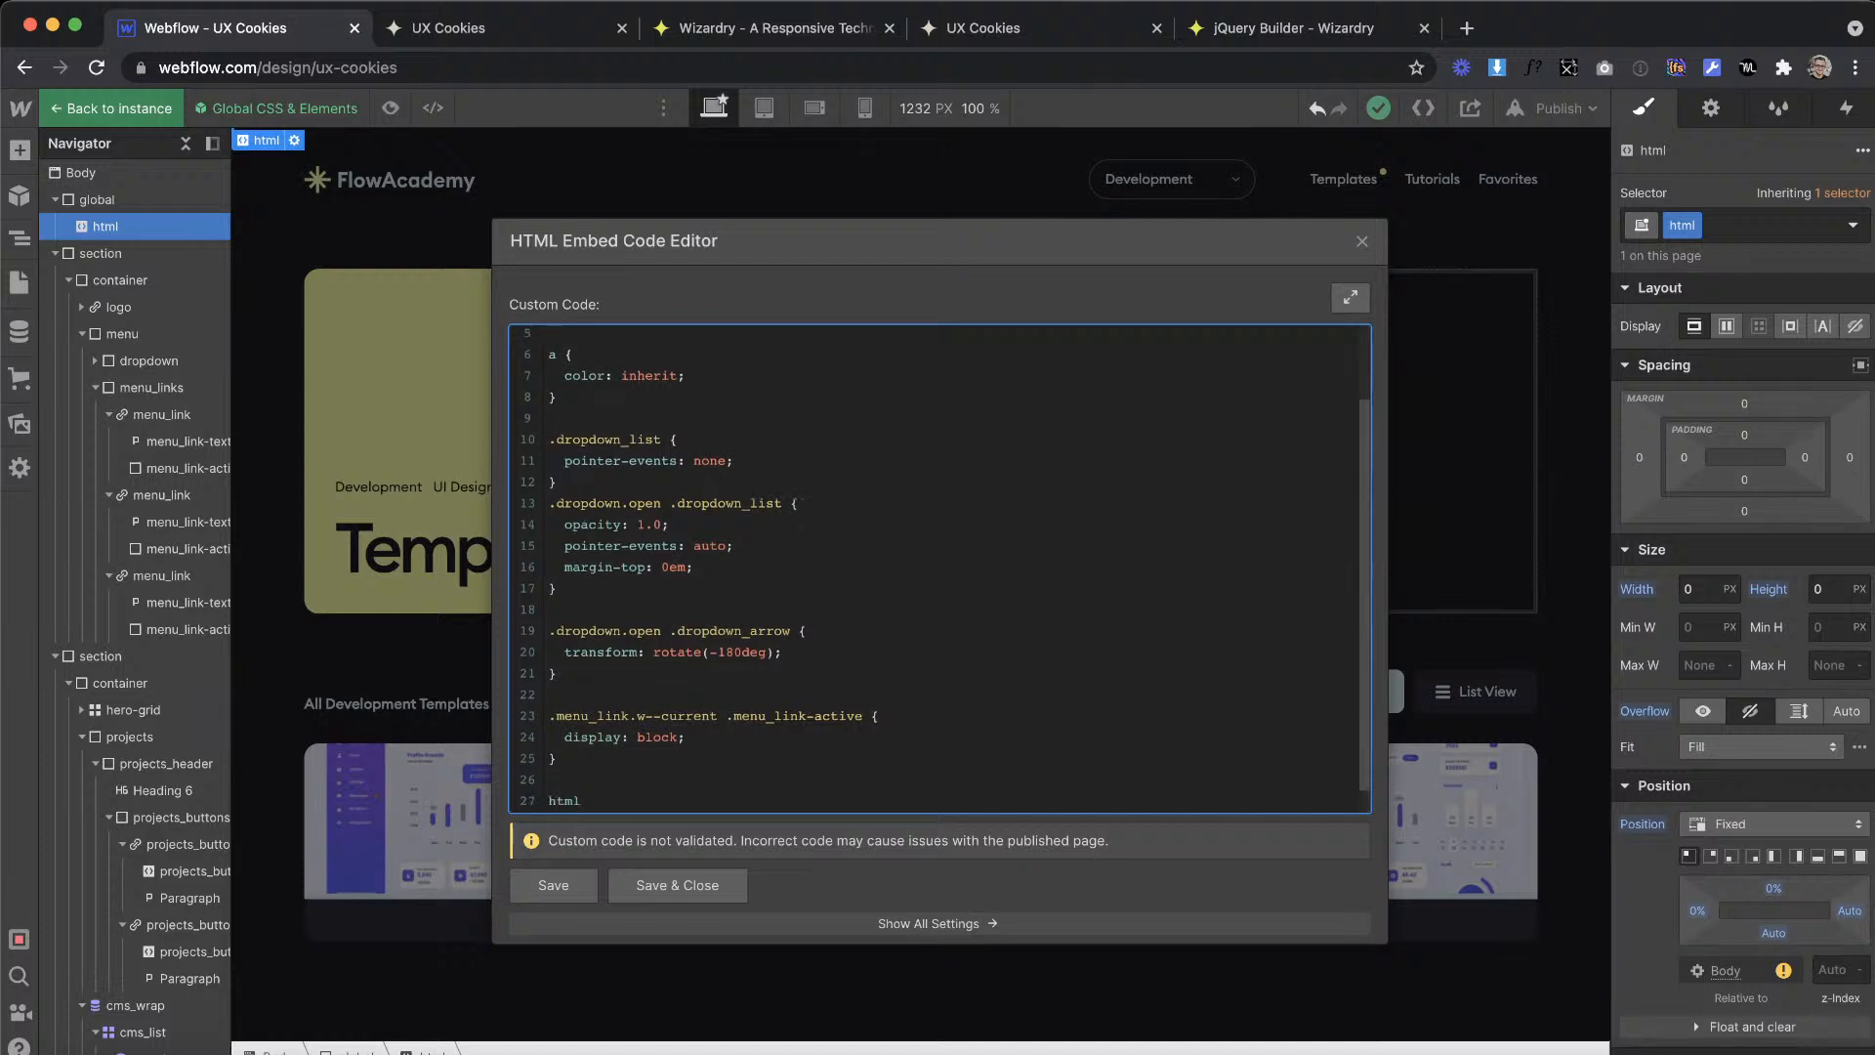
type("html {")
key("Return")
key("Return")
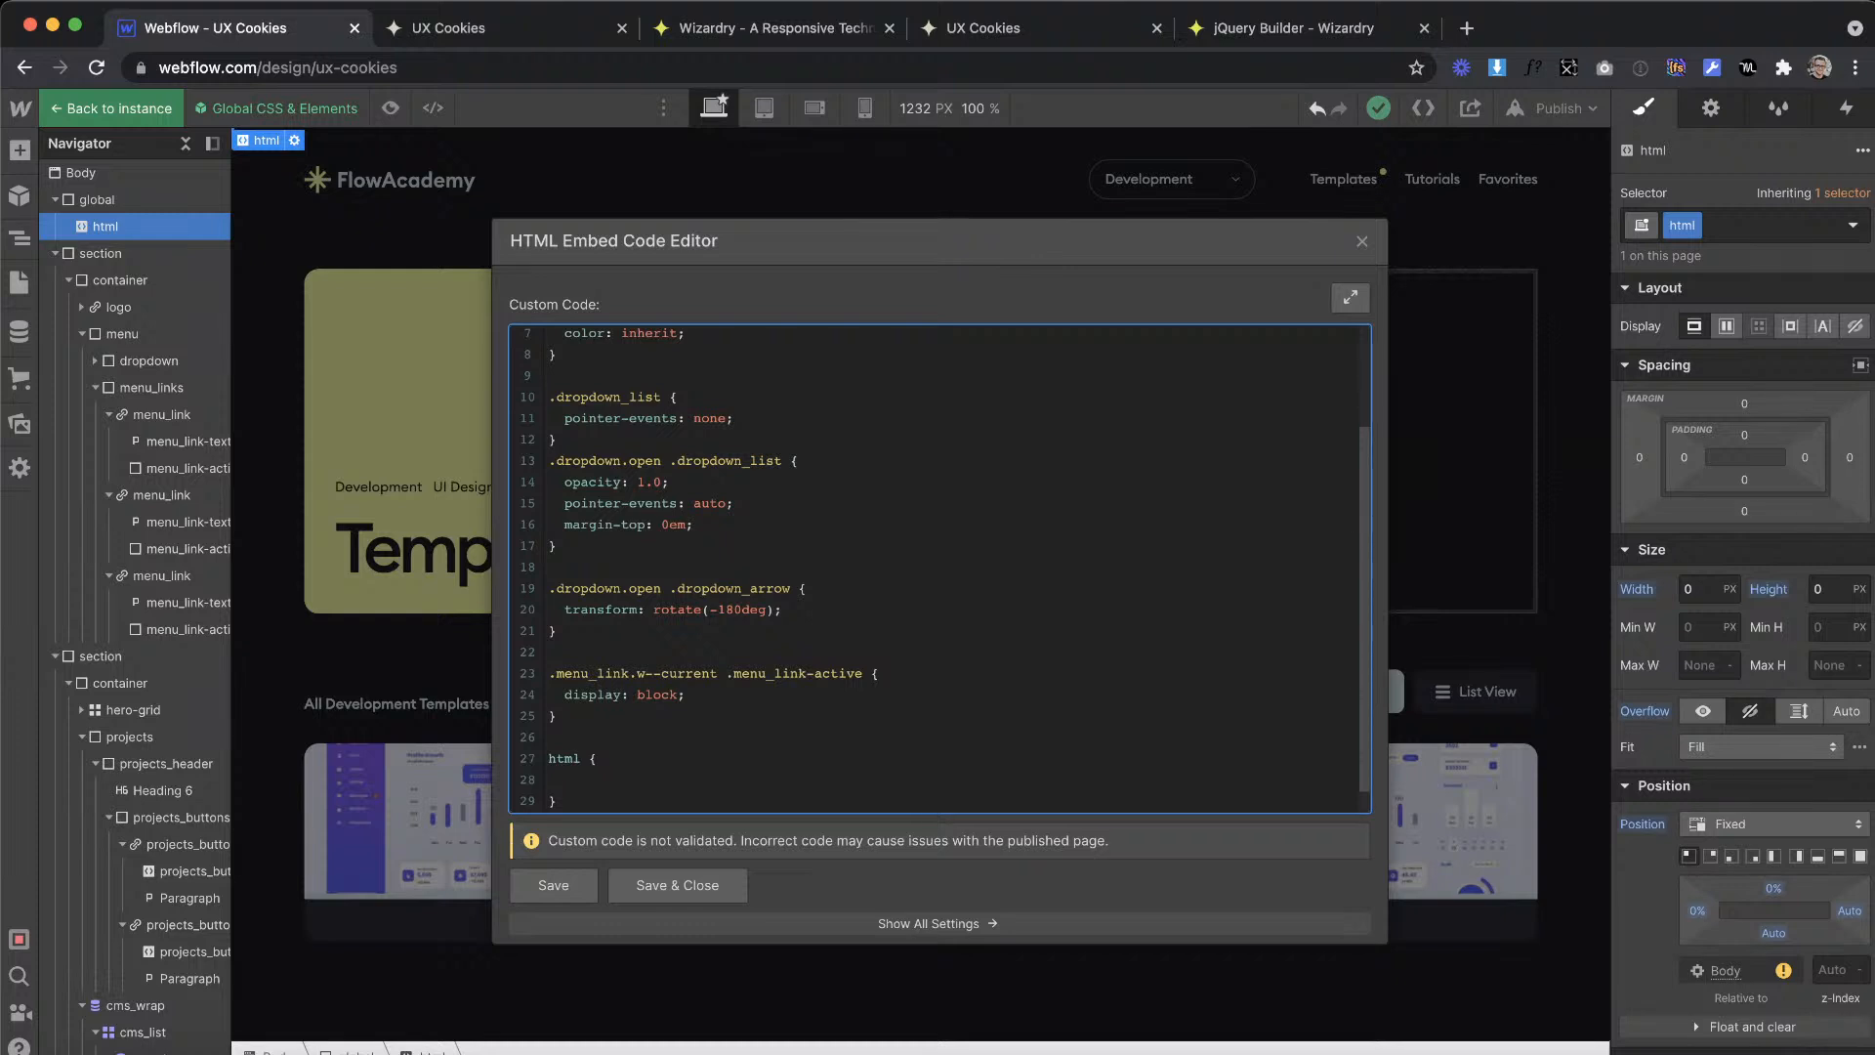
type("font-size: 20px;")
left_click_drag(579, 803, 606, 756)
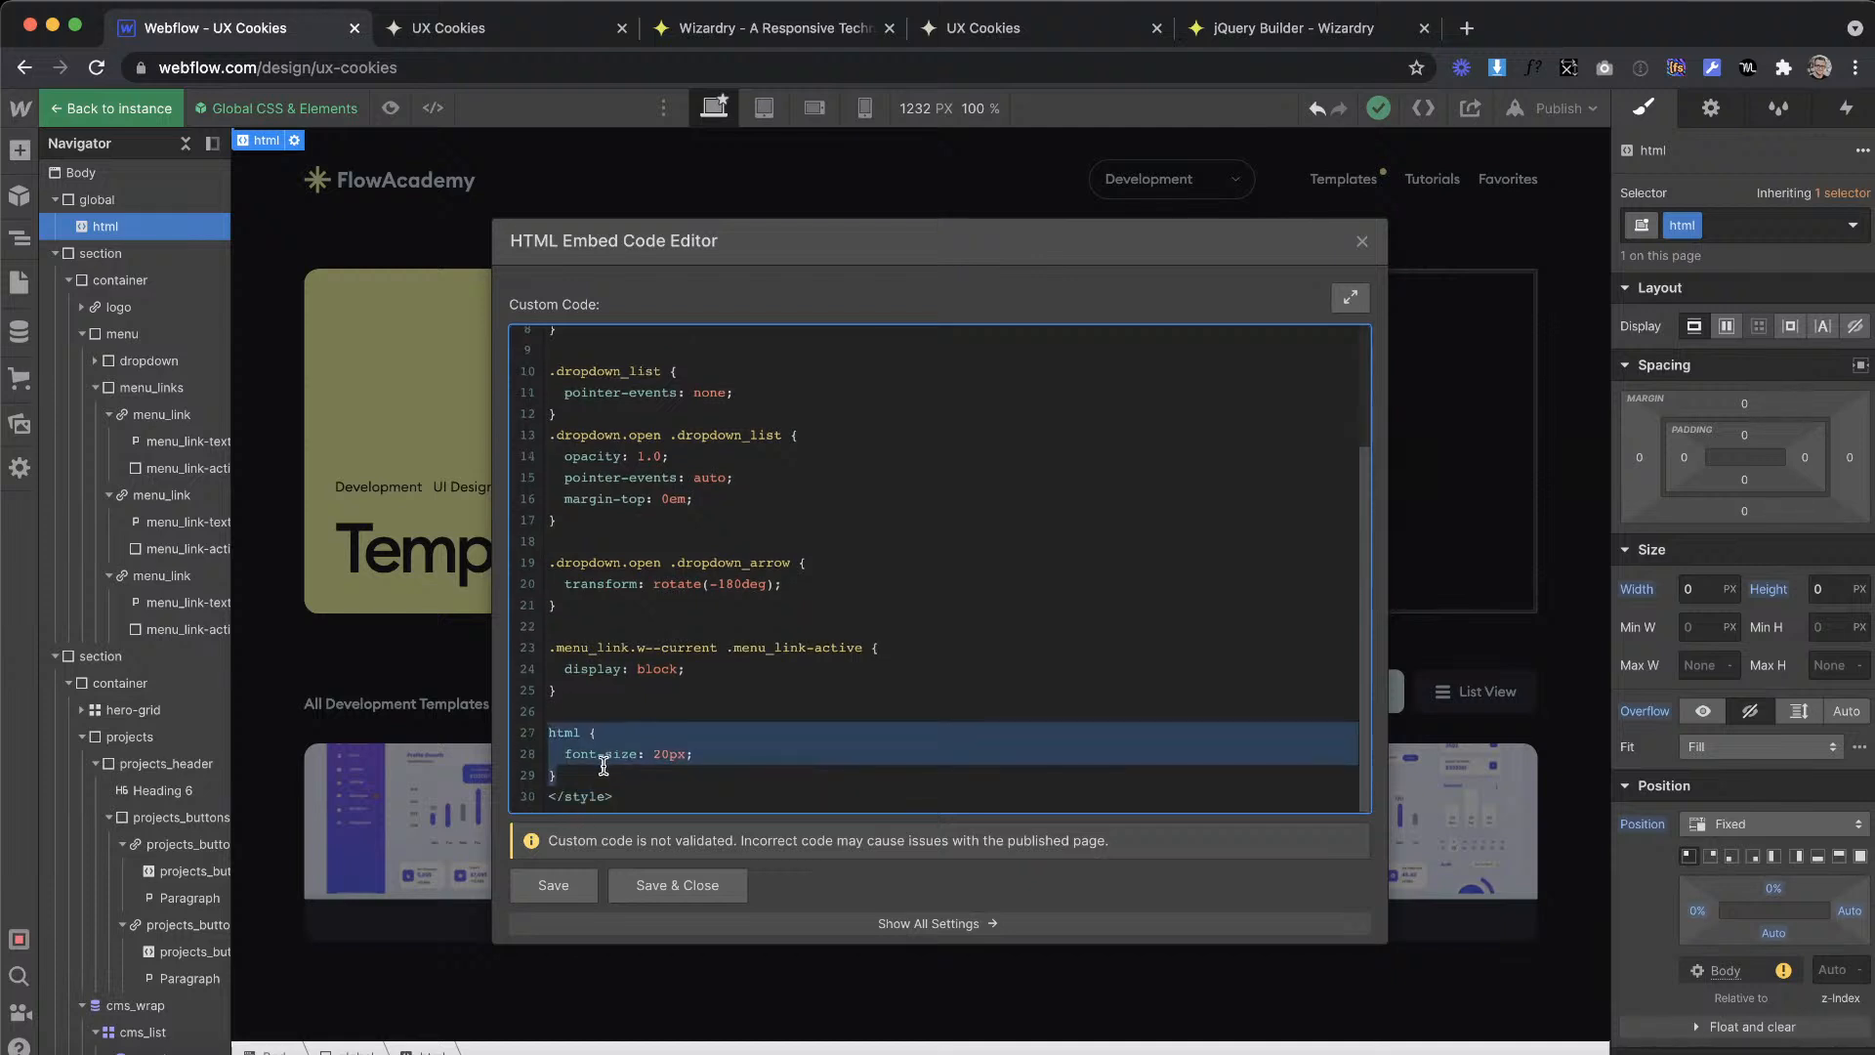
Step: Duplicate the html font-size rule below the original and clear the number from the copy's value
left_click(587, 780)
key("Return")
key("Return")
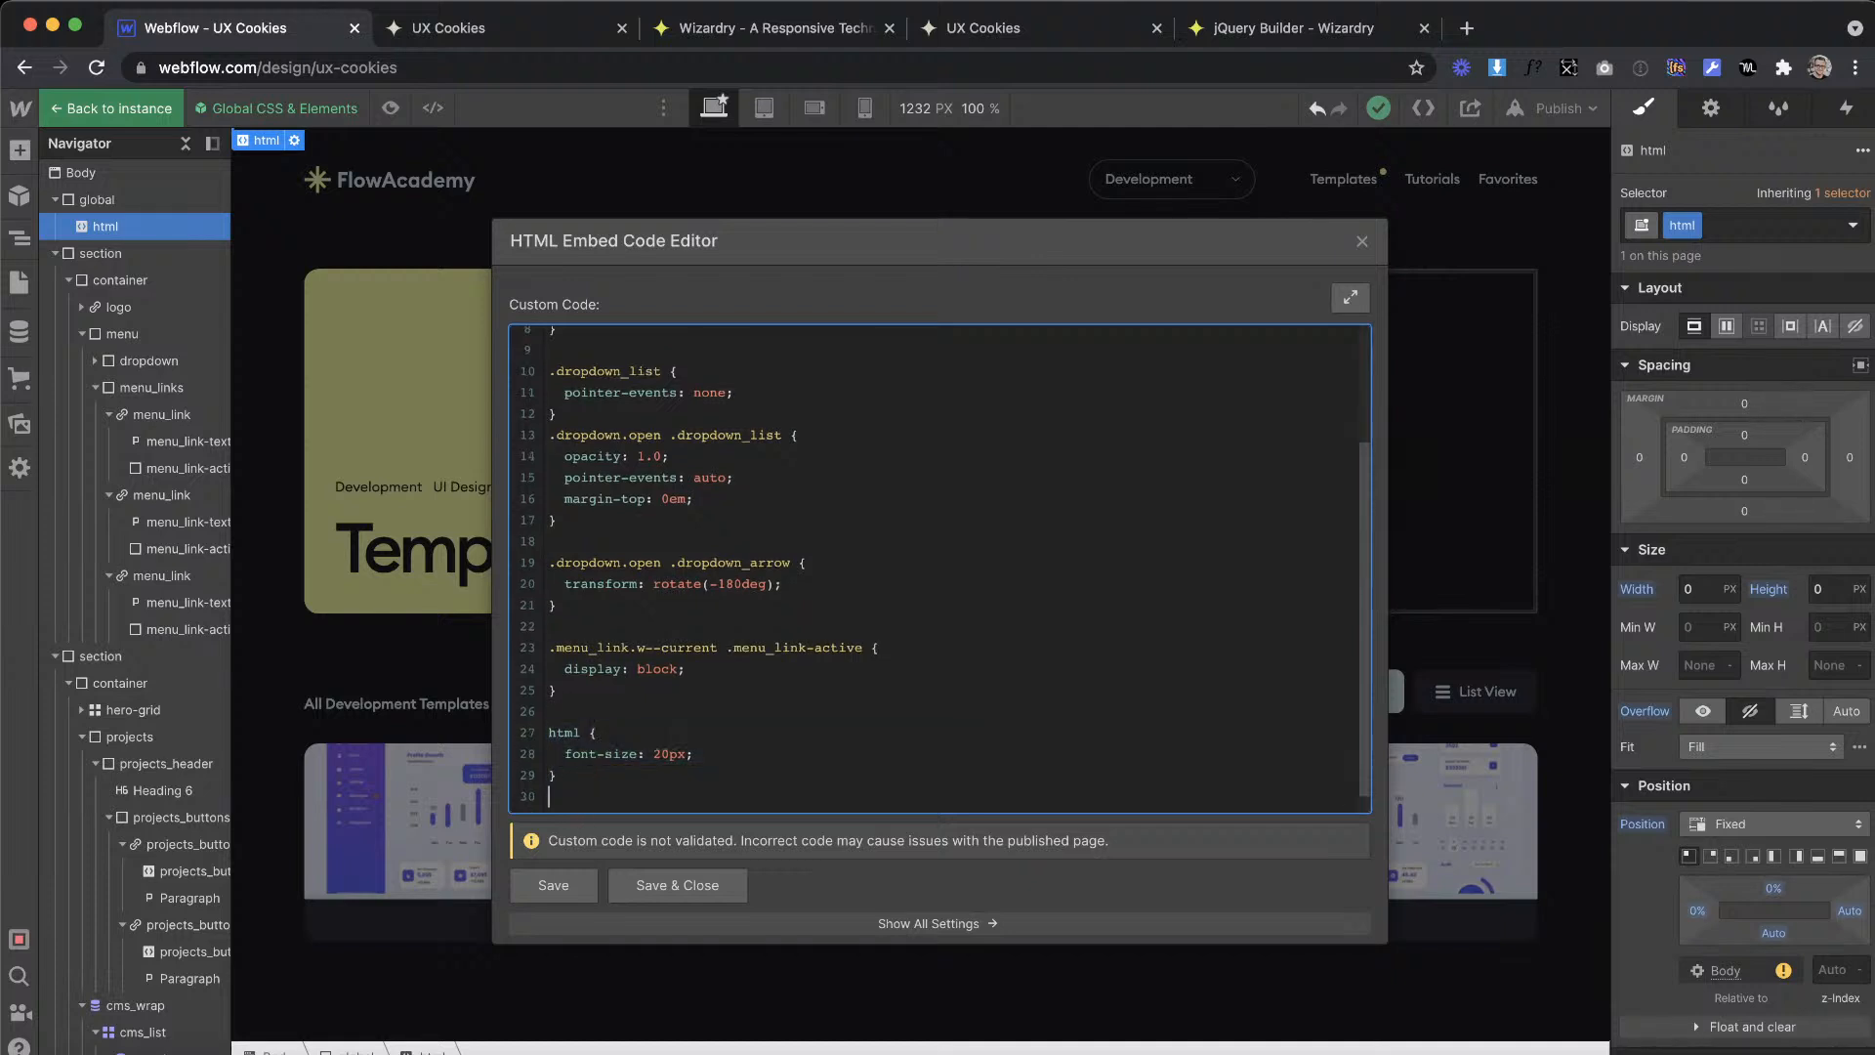
left_click_drag(584, 760, 545, 719)
key("ctrl+c")
left_click(566, 796)
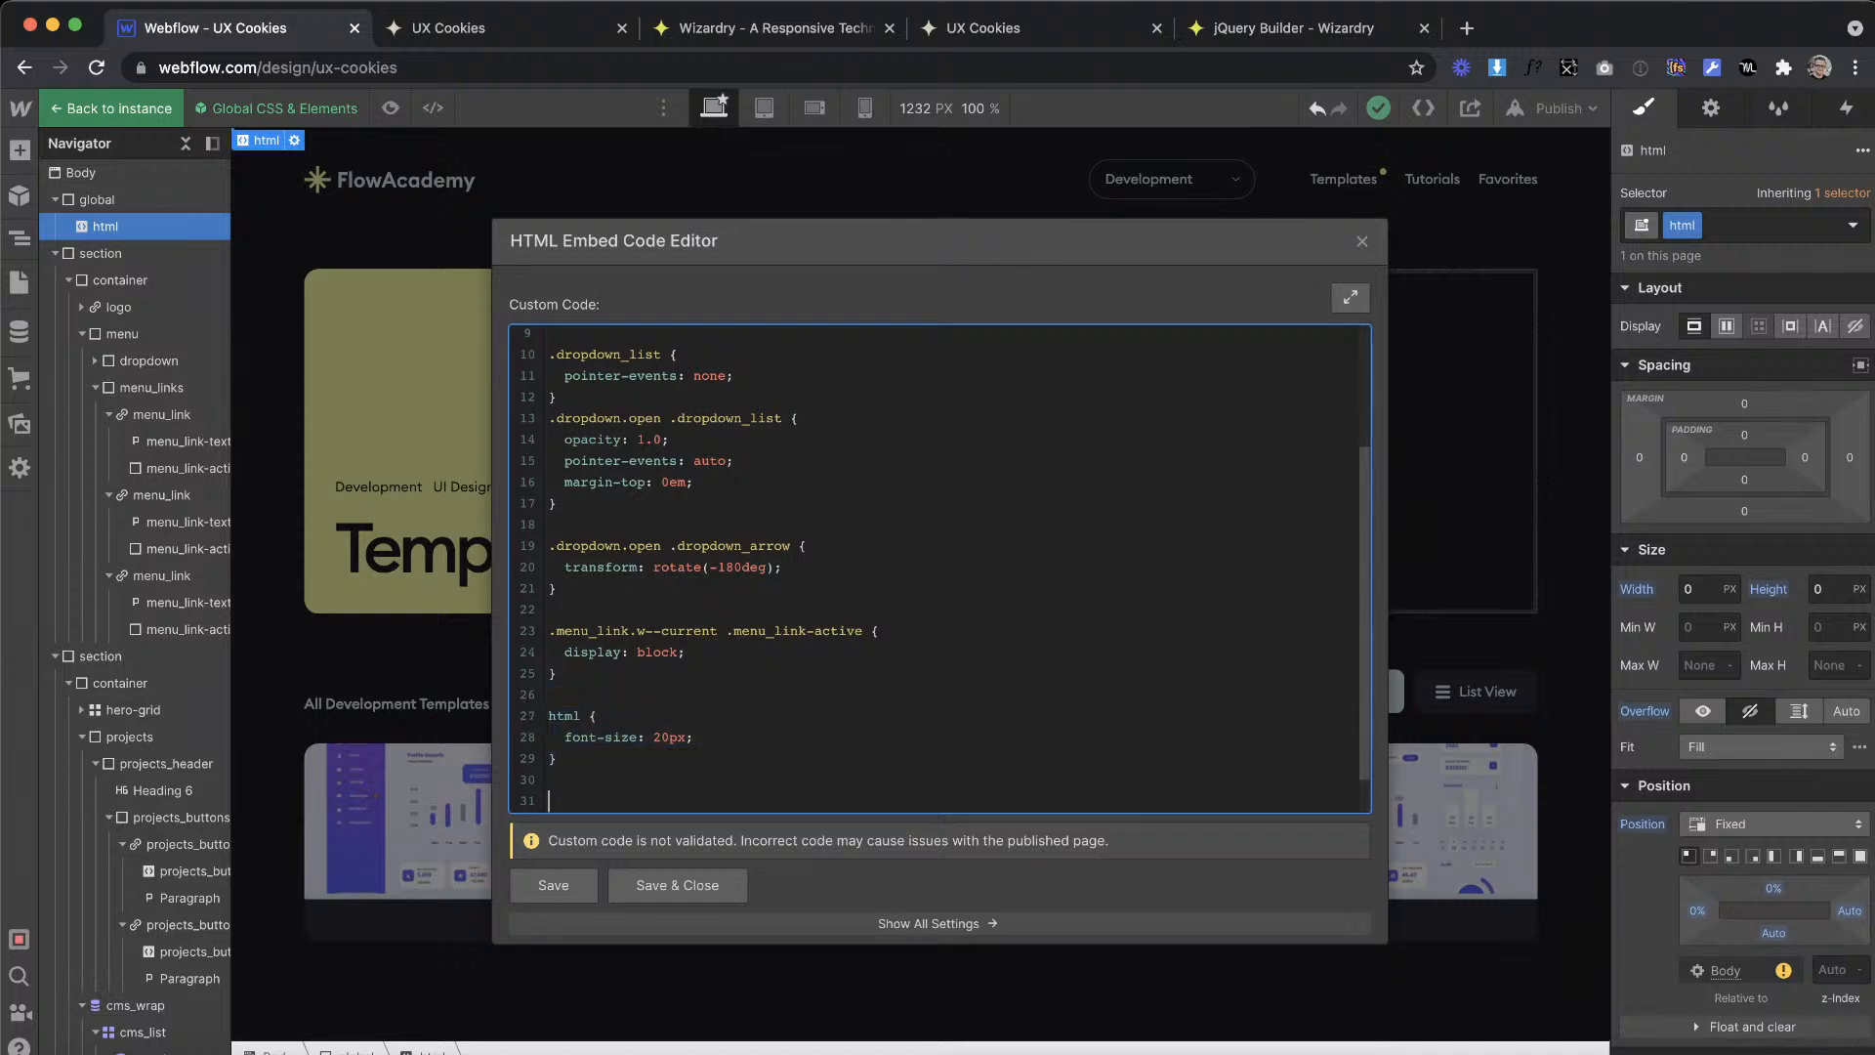
key("ctrl+v")
left_click(661, 724)
key("Delete")
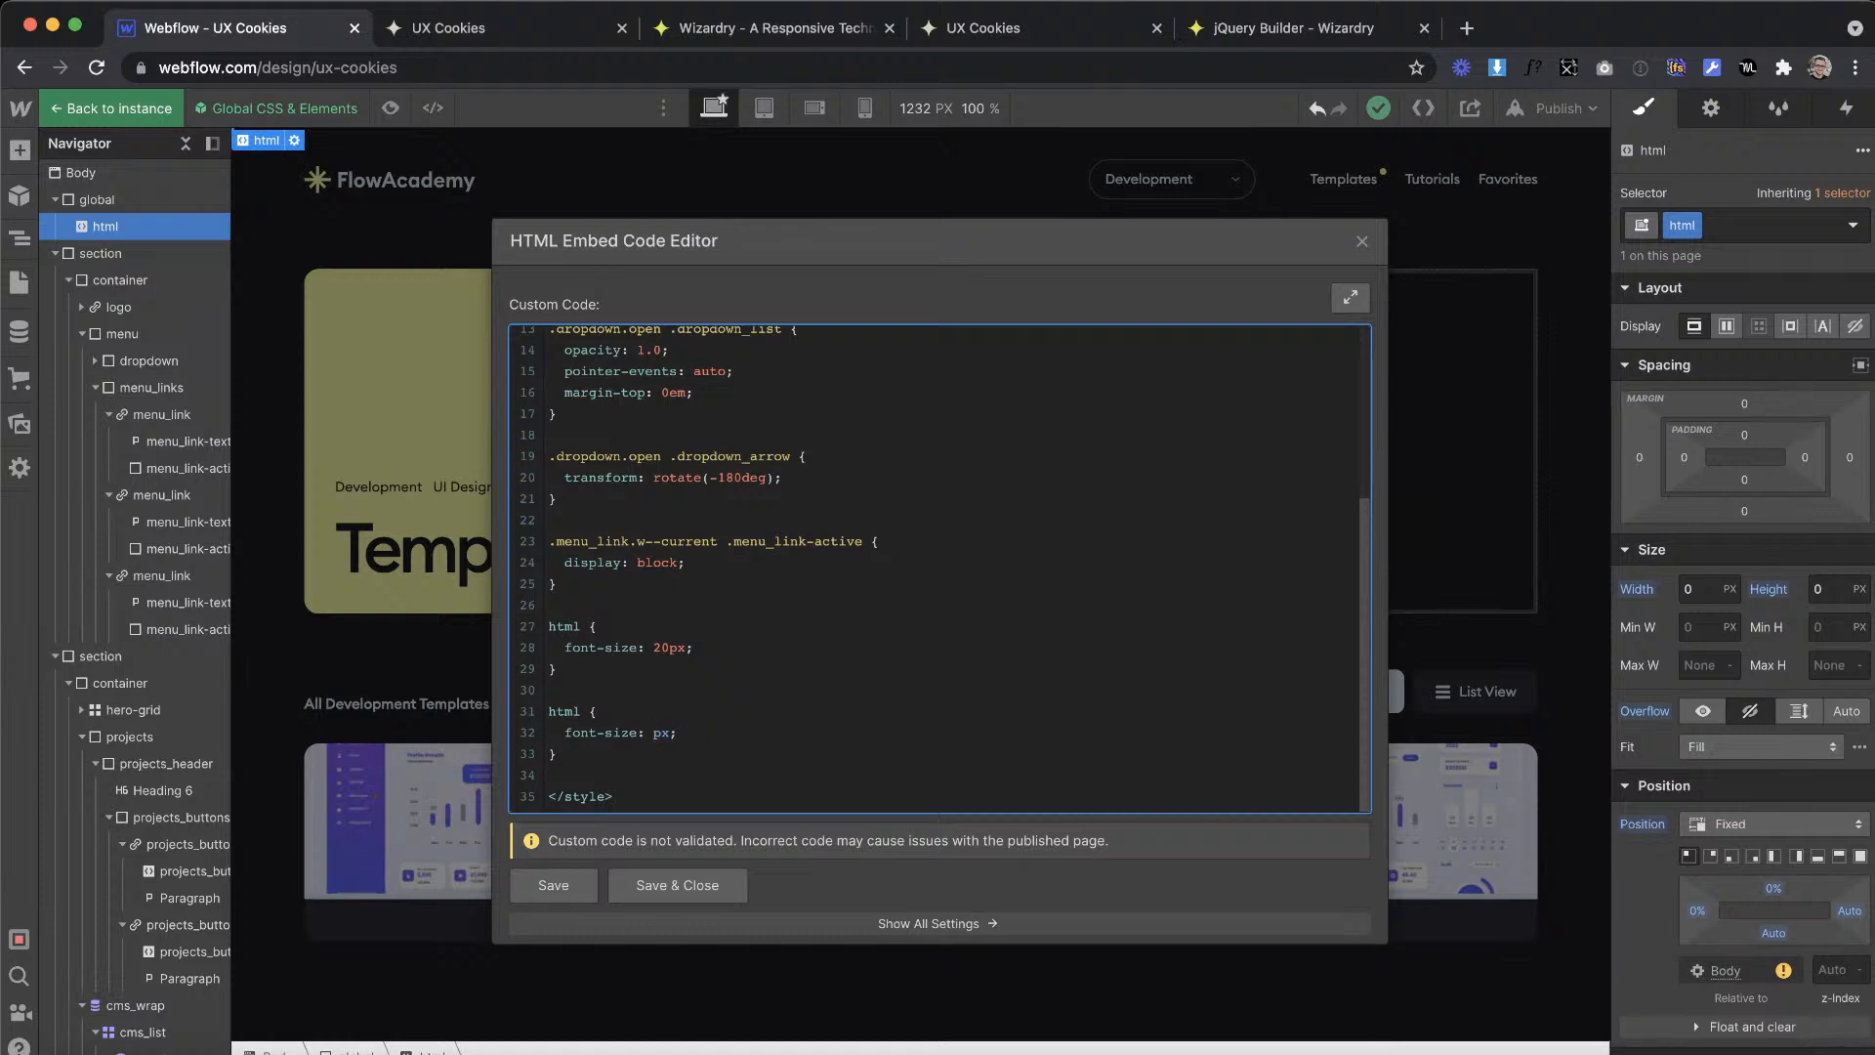
Step: Delete both html font-size rules from the embed code, save and close it, and leave the global component
left_click_drag(580, 763, 507, 637)
left_click(612, 753)
left_click_drag(562, 753, 533, 634)
key("BackSpace")
key("BackSpace")
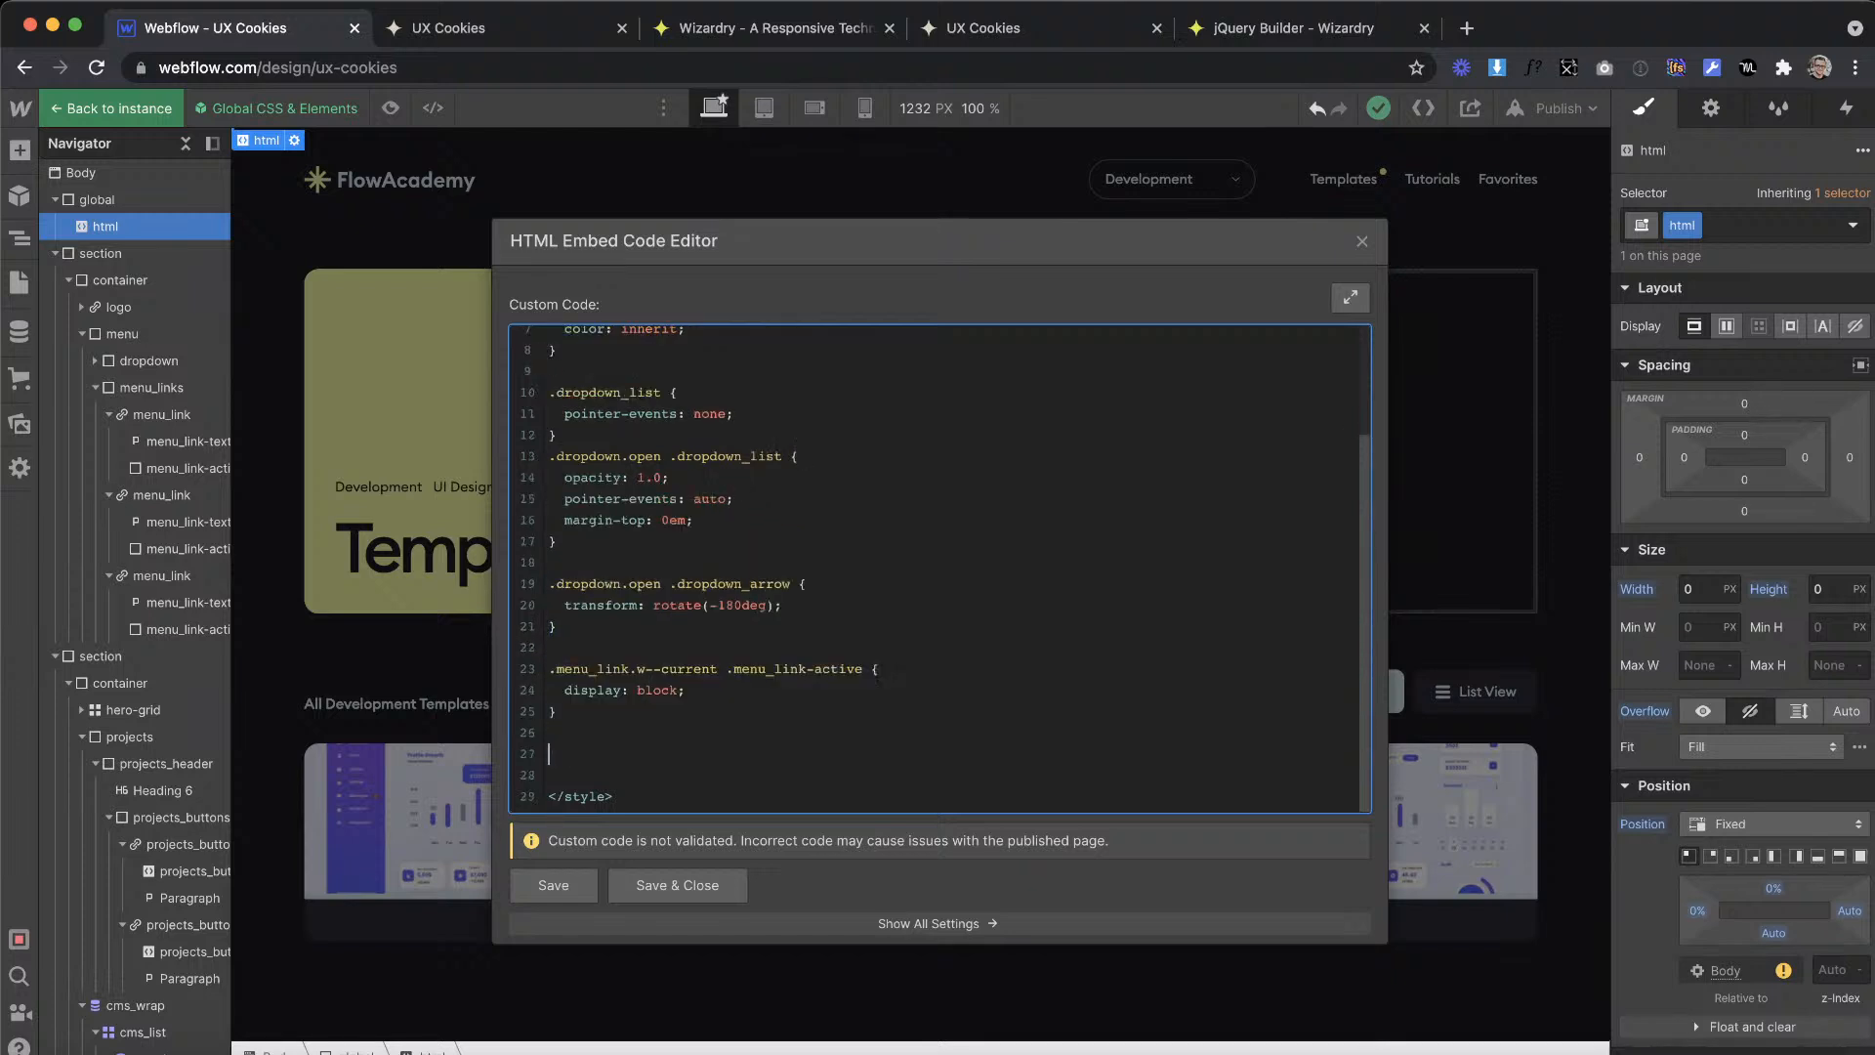
left_click(664, 877)
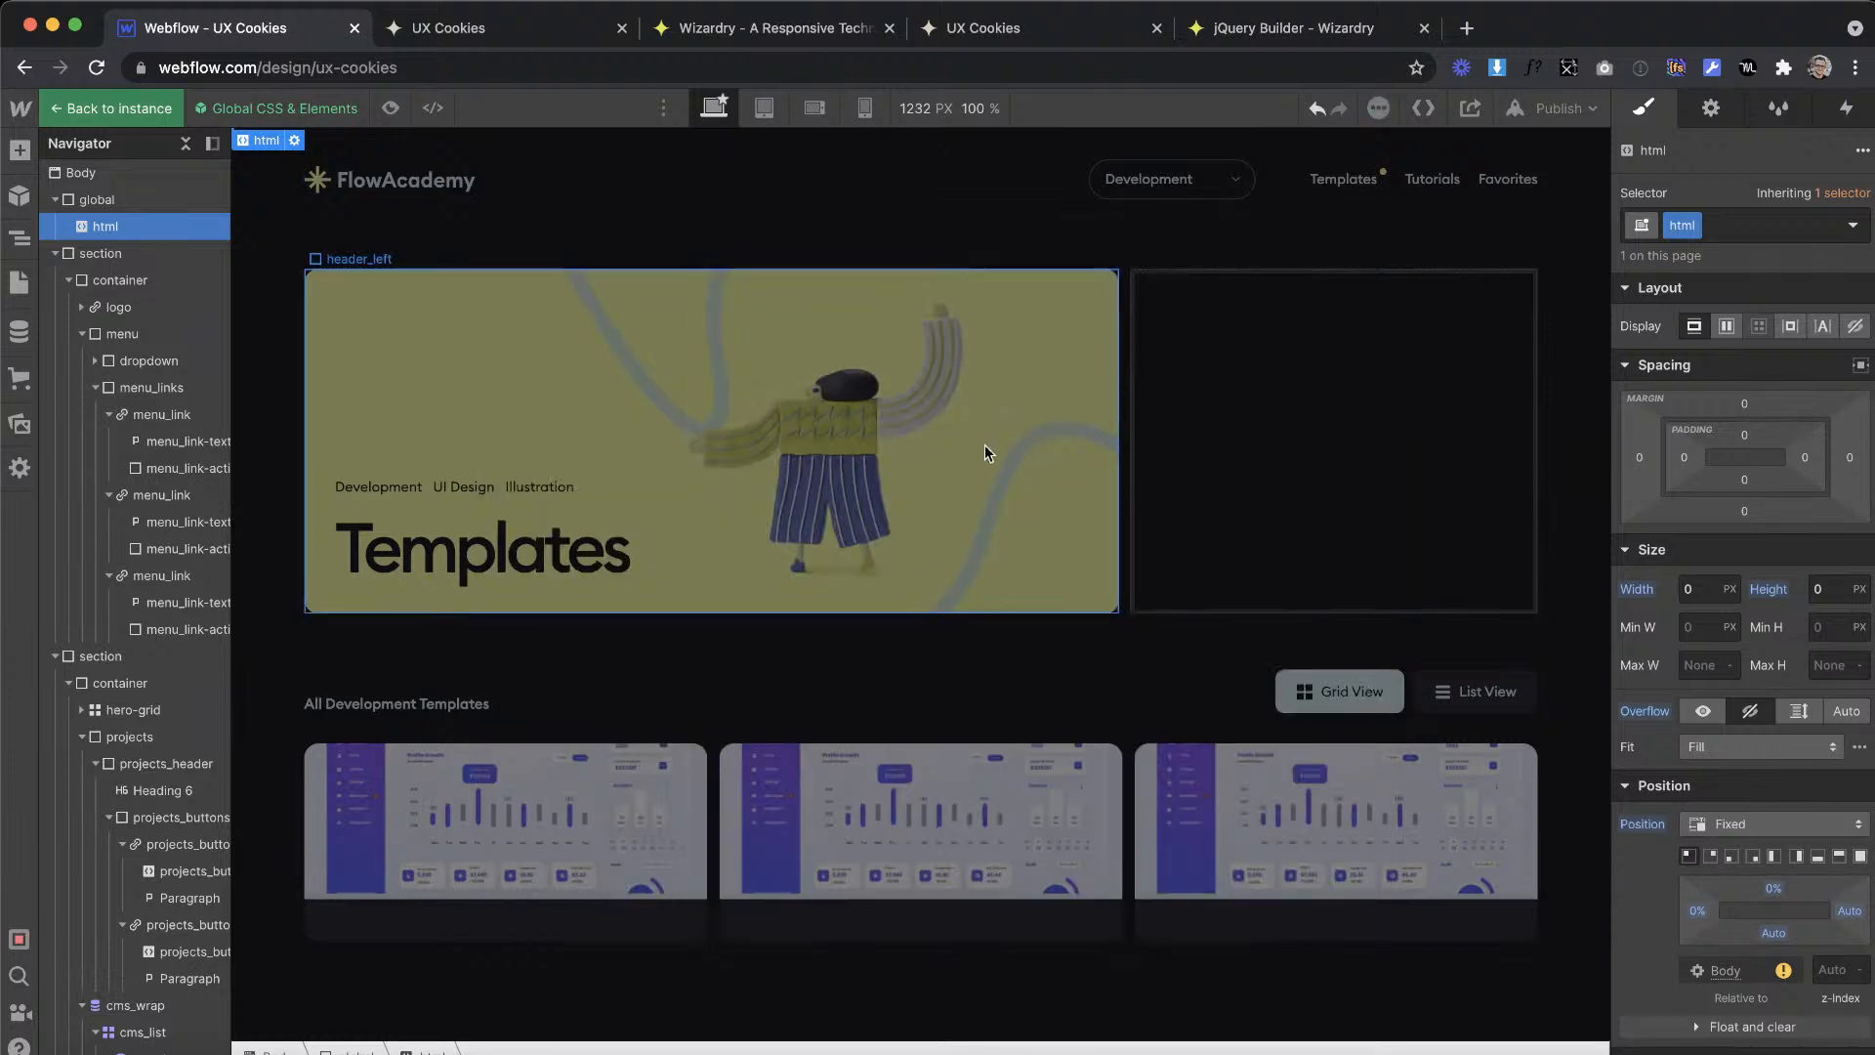
left_click(1239, 332)
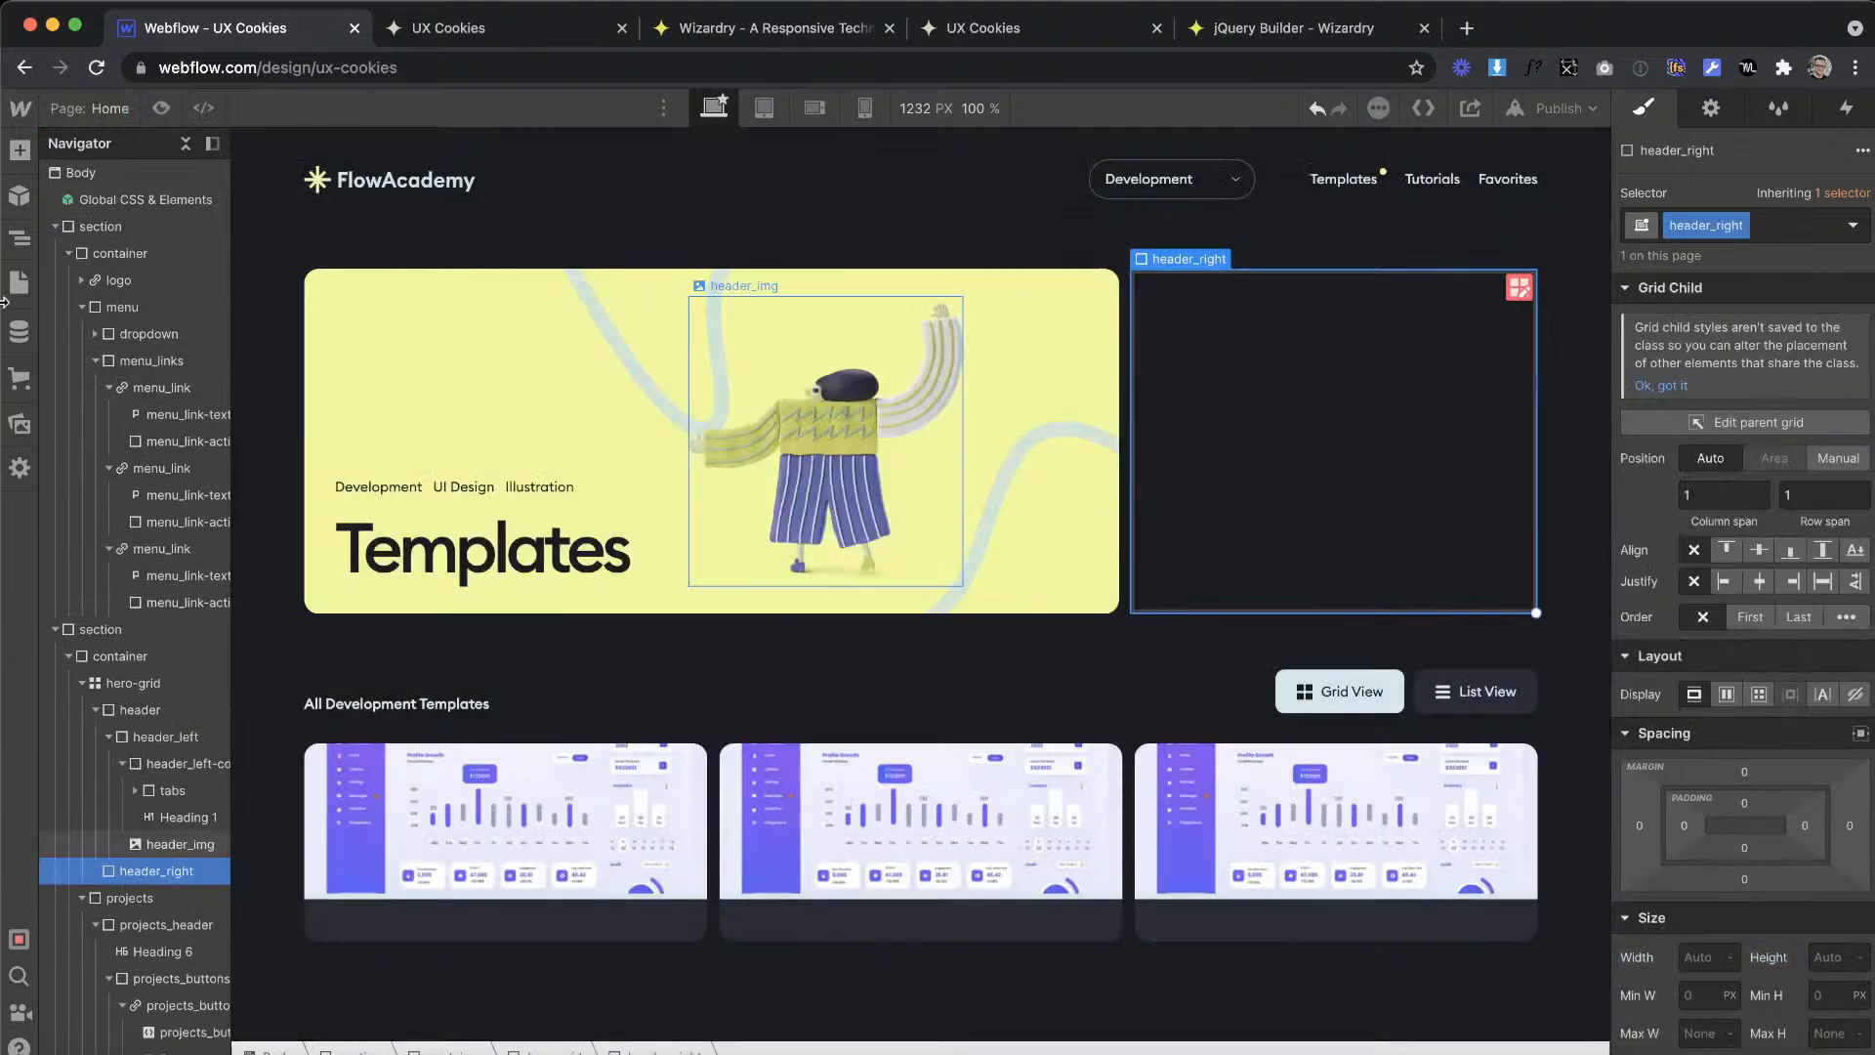
Step: Try a font size of 1.3 em on the Hover state of the List View projects_button
left_click(18, 152)
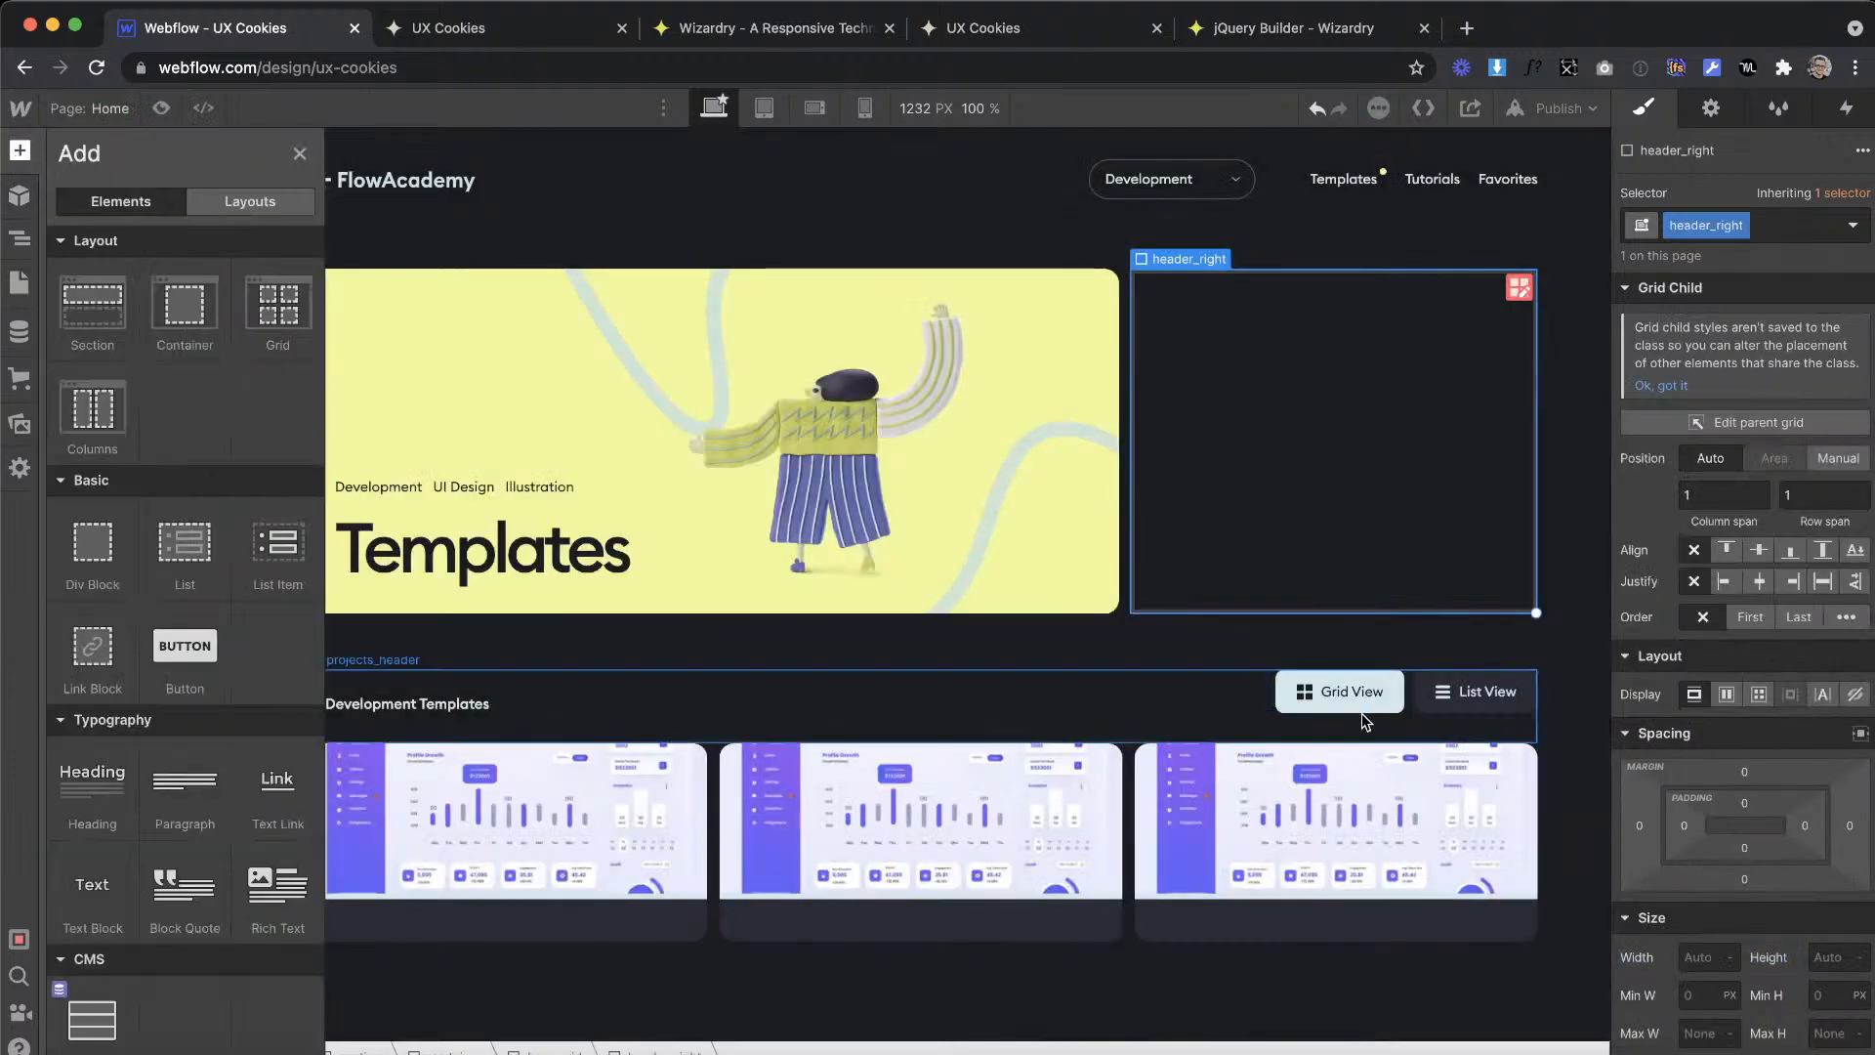
left_click(1347, 691)
left_click(1445, 701)
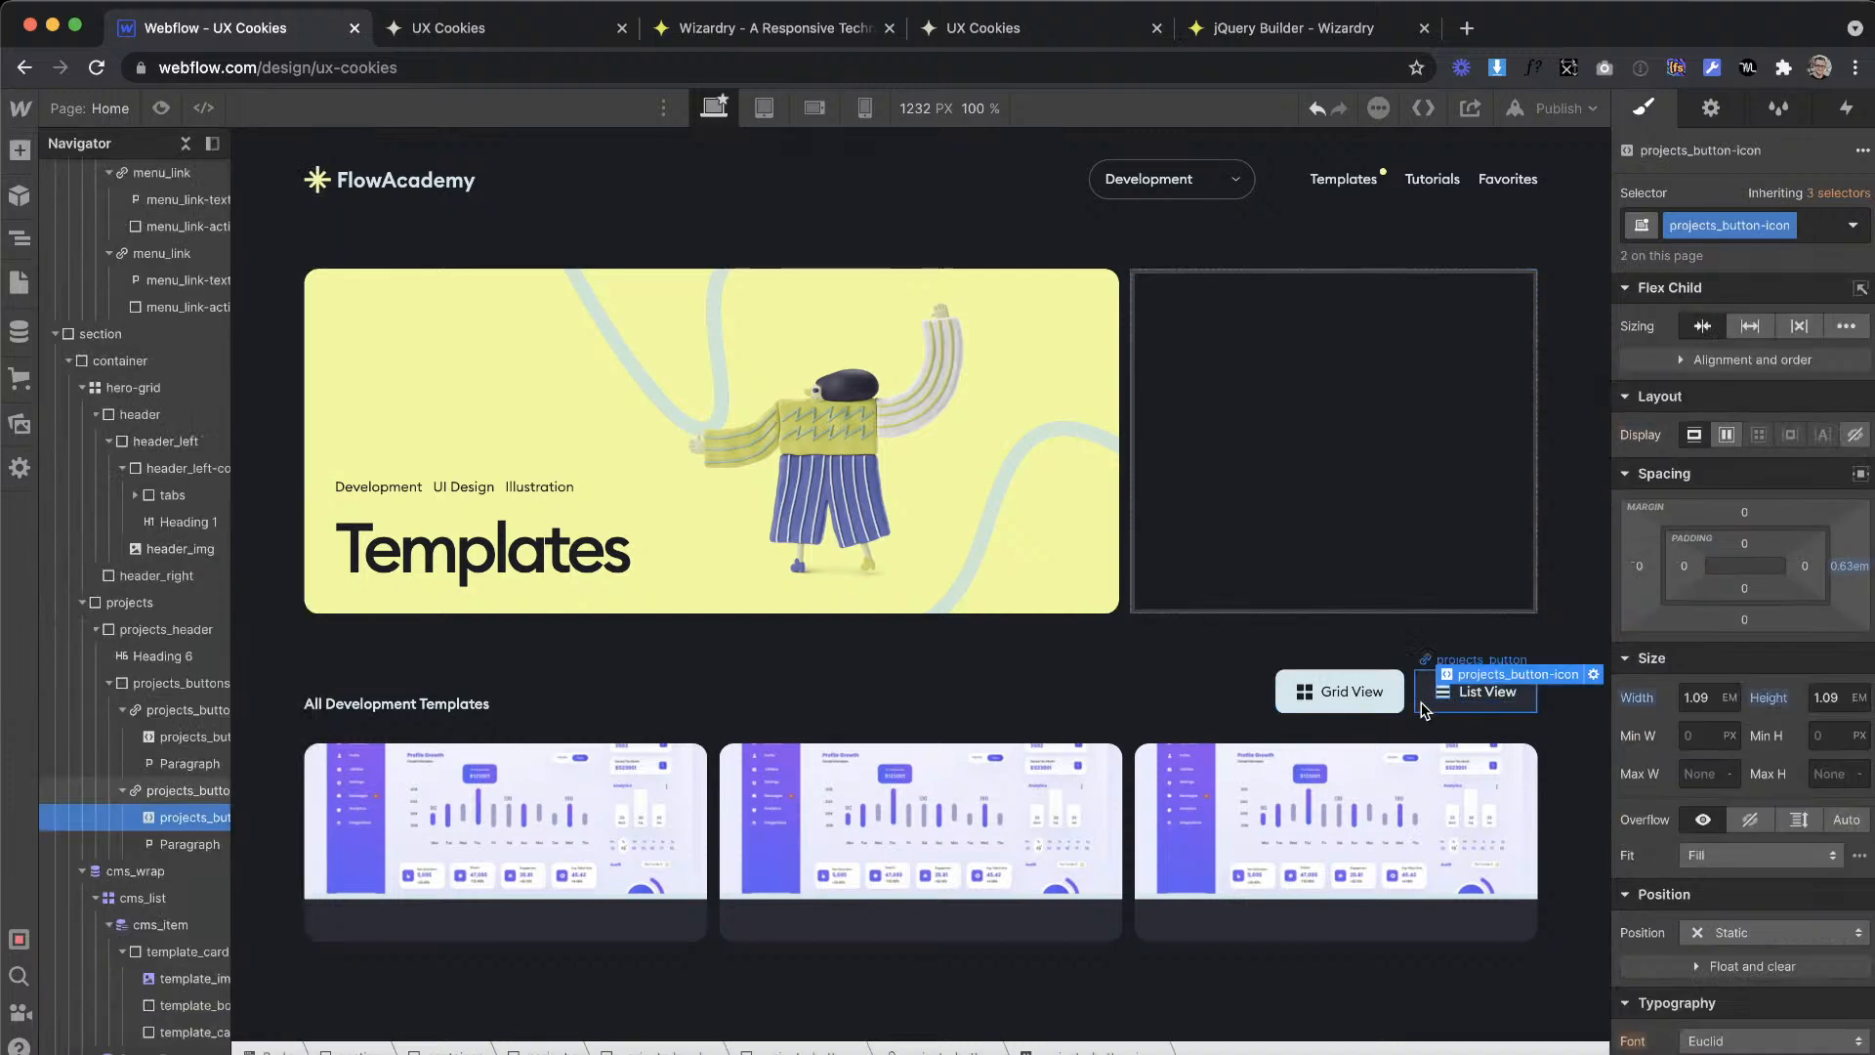
scroll(1711, 811, "down", 3)
scroll(1711, 810, "down", 5)
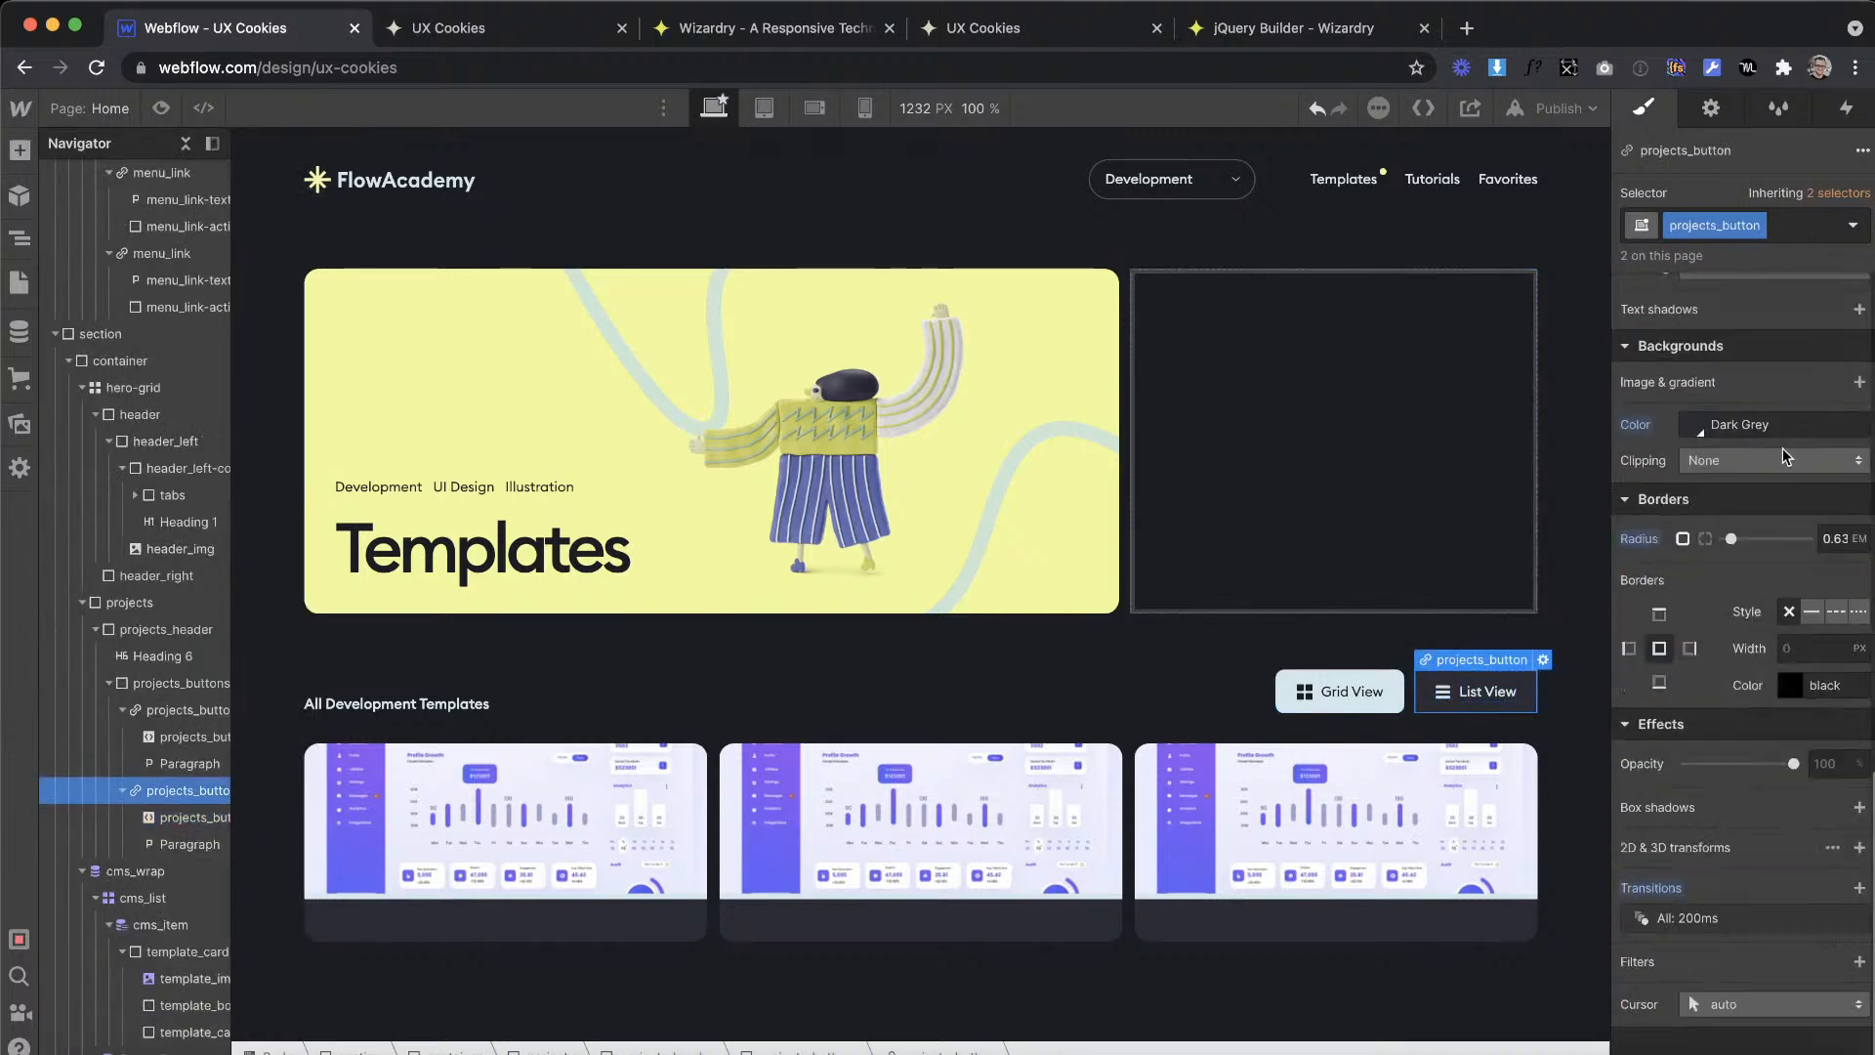
left_click(1851, 229)
left_click(1687, 325)
scroll(1730, 635, "up", 5)
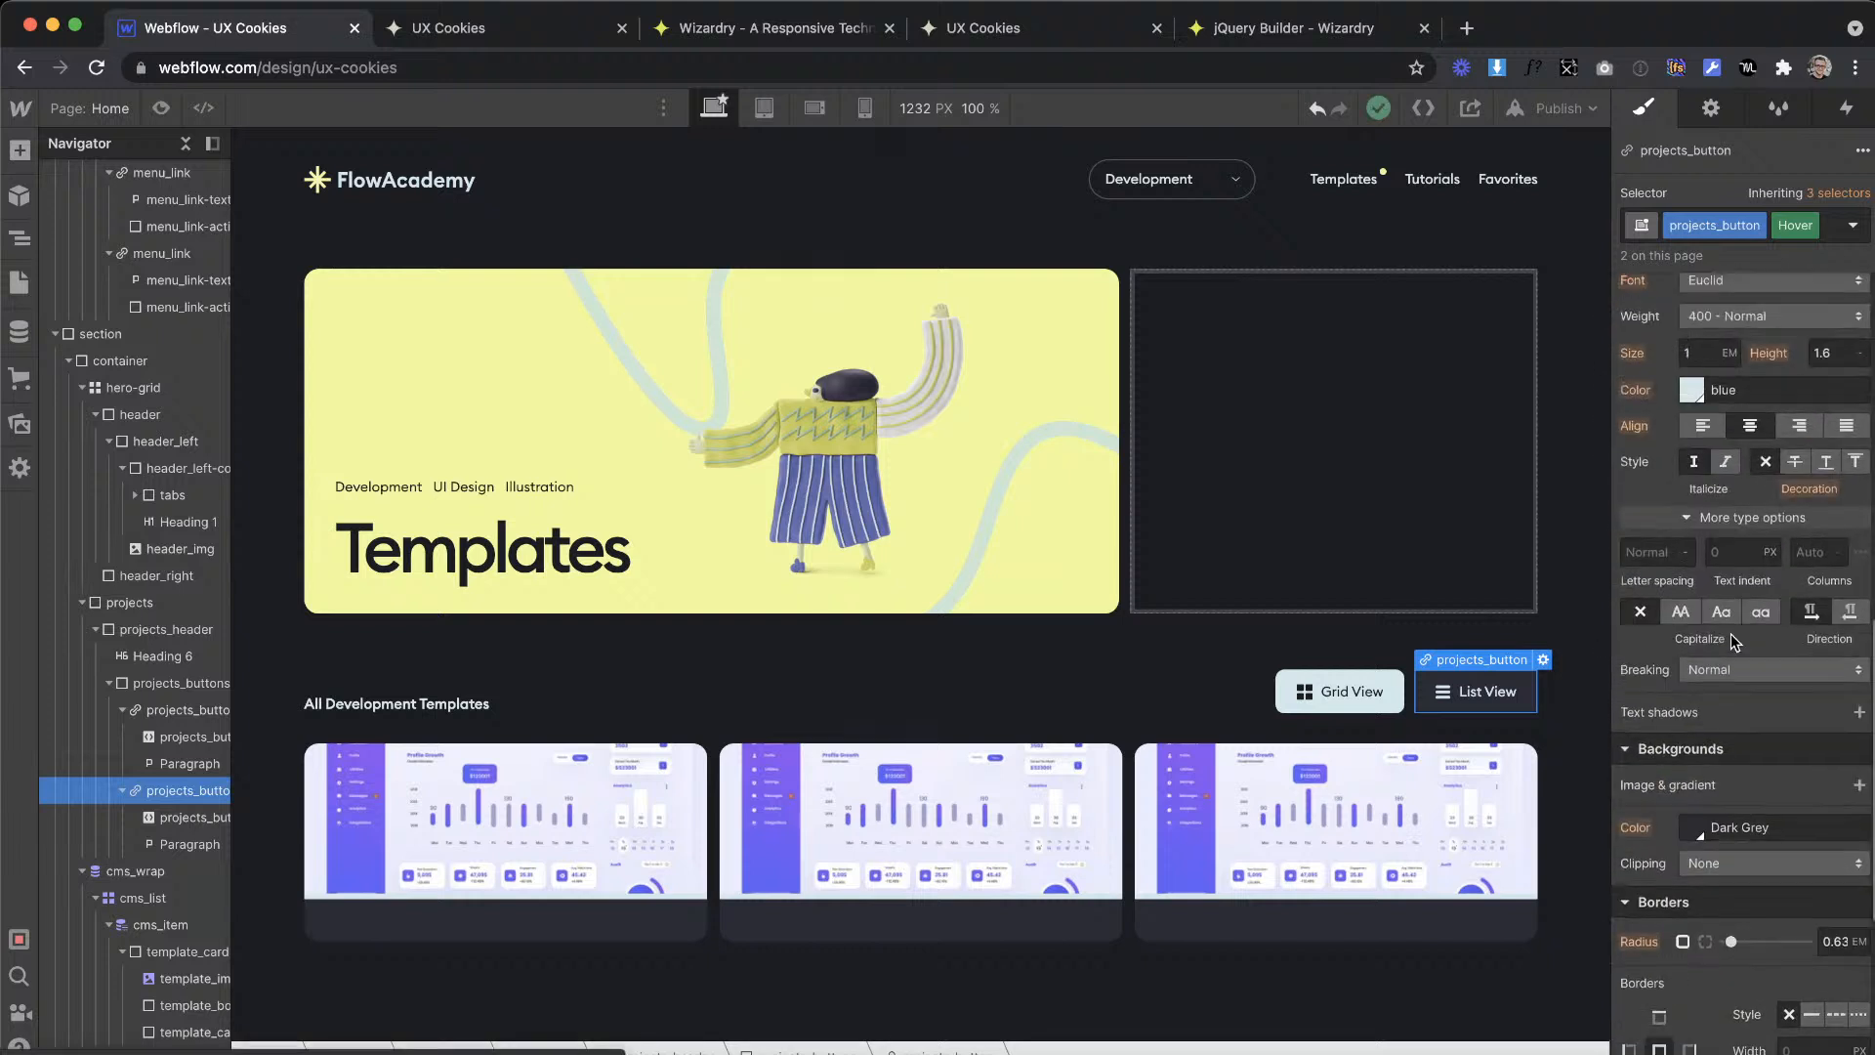
left_click(1704, 441)
type(".2")
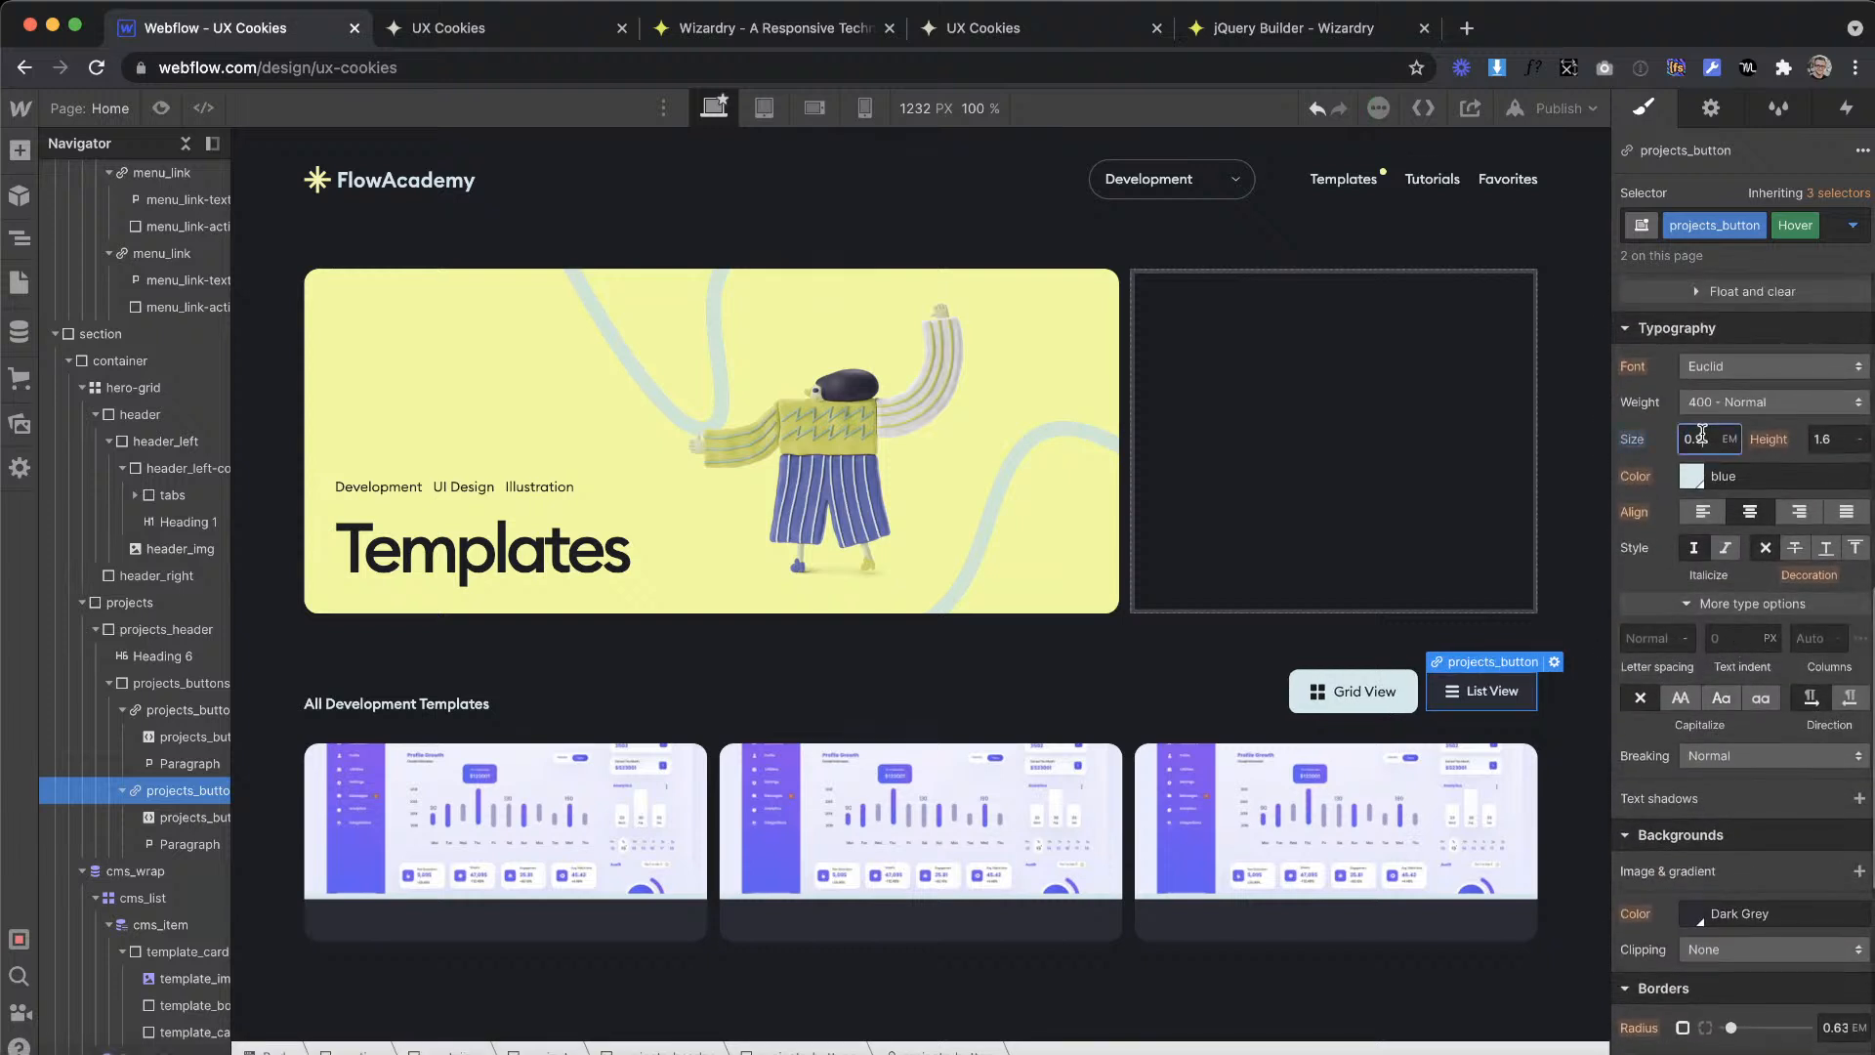
key("BackSpace")
type("3")
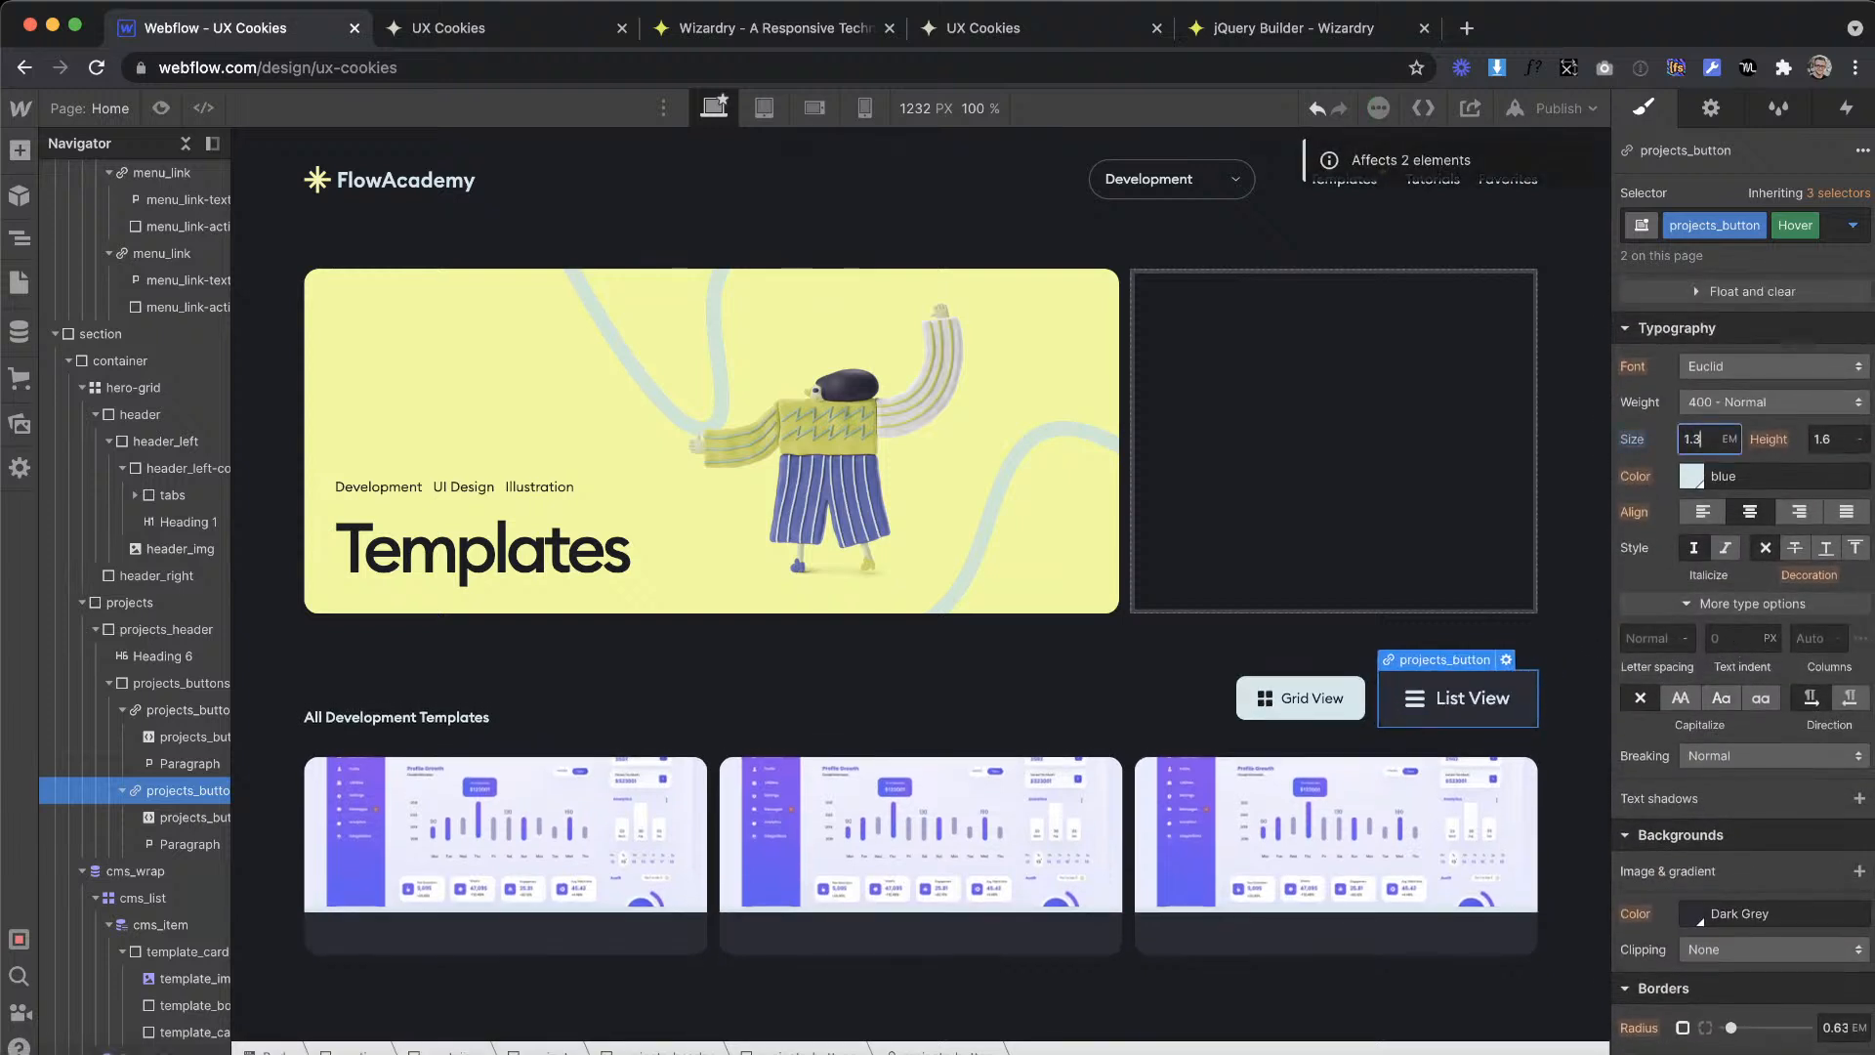
Step: Step the hover font size up and down to preview the button's scaling, and reset it to the inherited value
key("Up")
key("Up")
key("Up")
key("Up")
key("Up")
key("Up")
key("Up")
key("Up")
key("Down")
key("Down")
key("Down")
key("Down")
key("Down")
key("Down")
key("Down")
key("Down")
key("Down")
key("Down")
key("Up")
key("Up")
key("Up")
key("Up")
key("Up")
key("Up")
key("Up")
key("Up")
key("Down")
key("Down")
key("Down")
key("Down")
key("Down")
key("Up")
key("Up")
key("Up")
key("Up")
key("Down")
key("Down")
key("Down")
key("Down")
key("Down")
key("Down")
key("Down")
key("Down")
left_click(1635, 445)
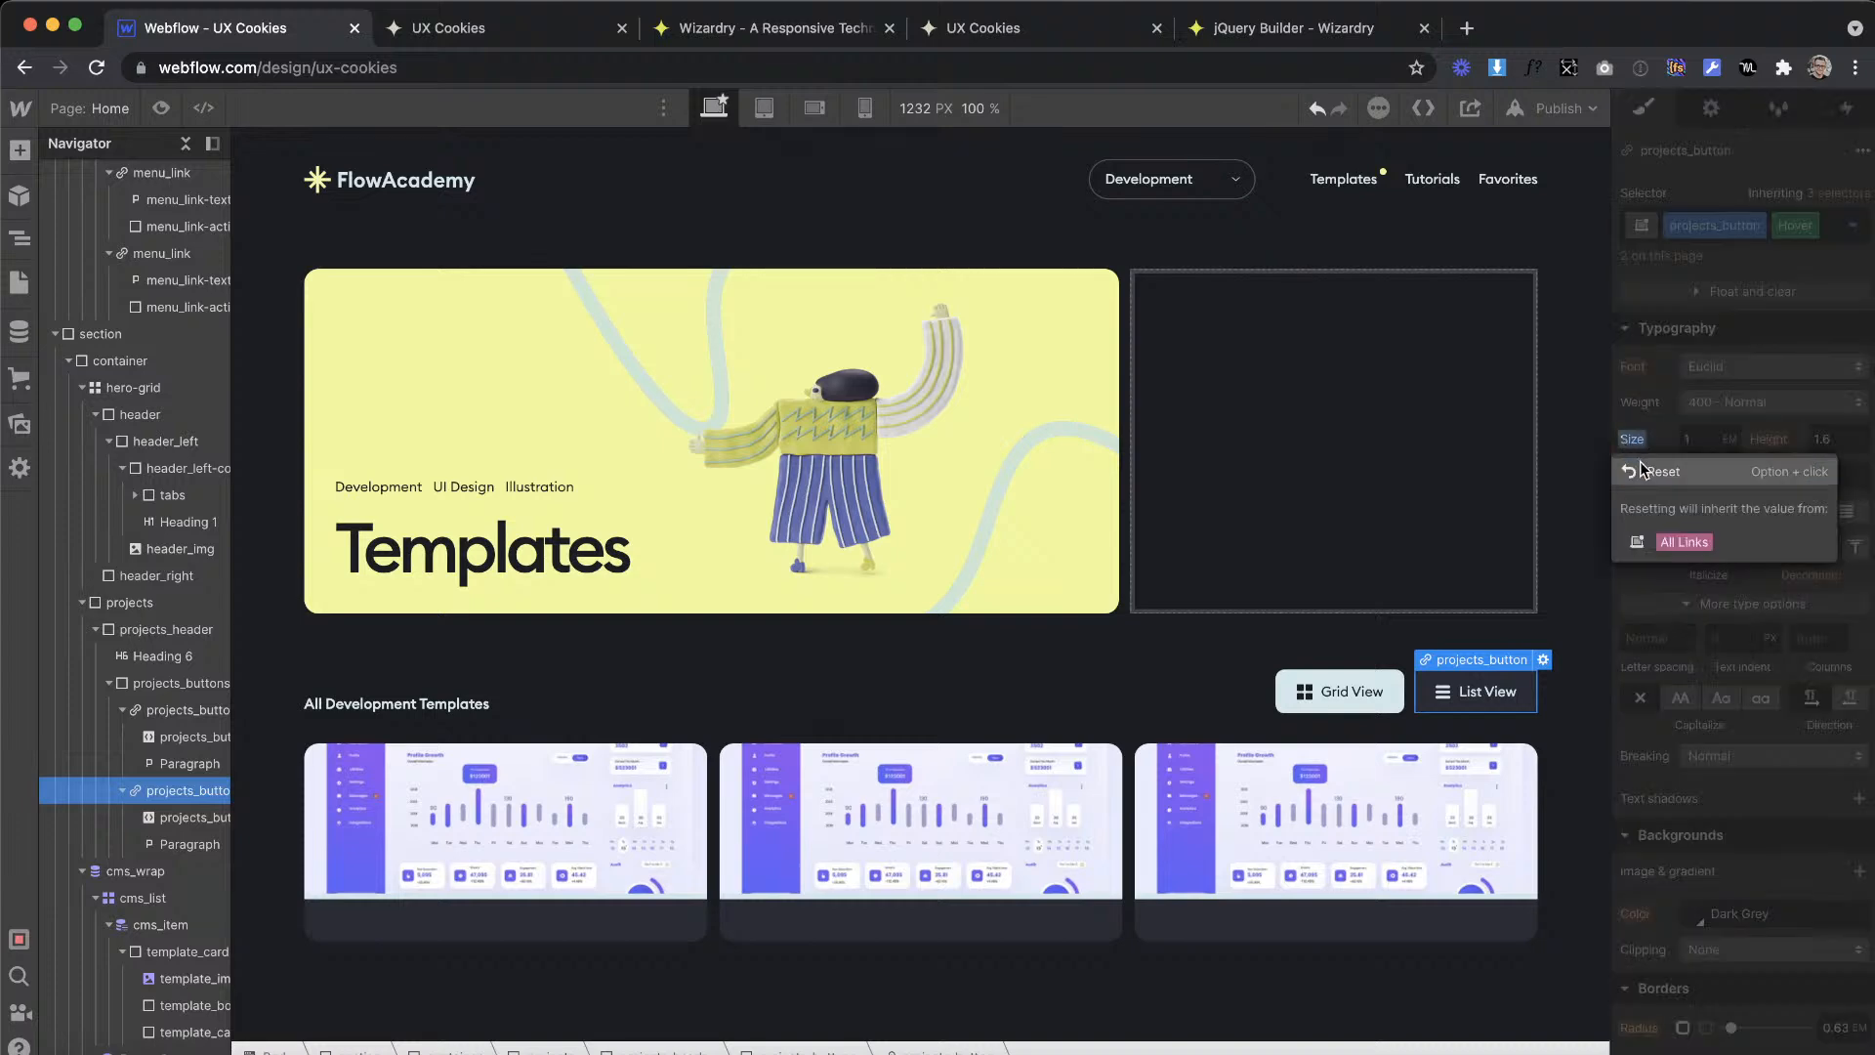
left_click(1407, 620)
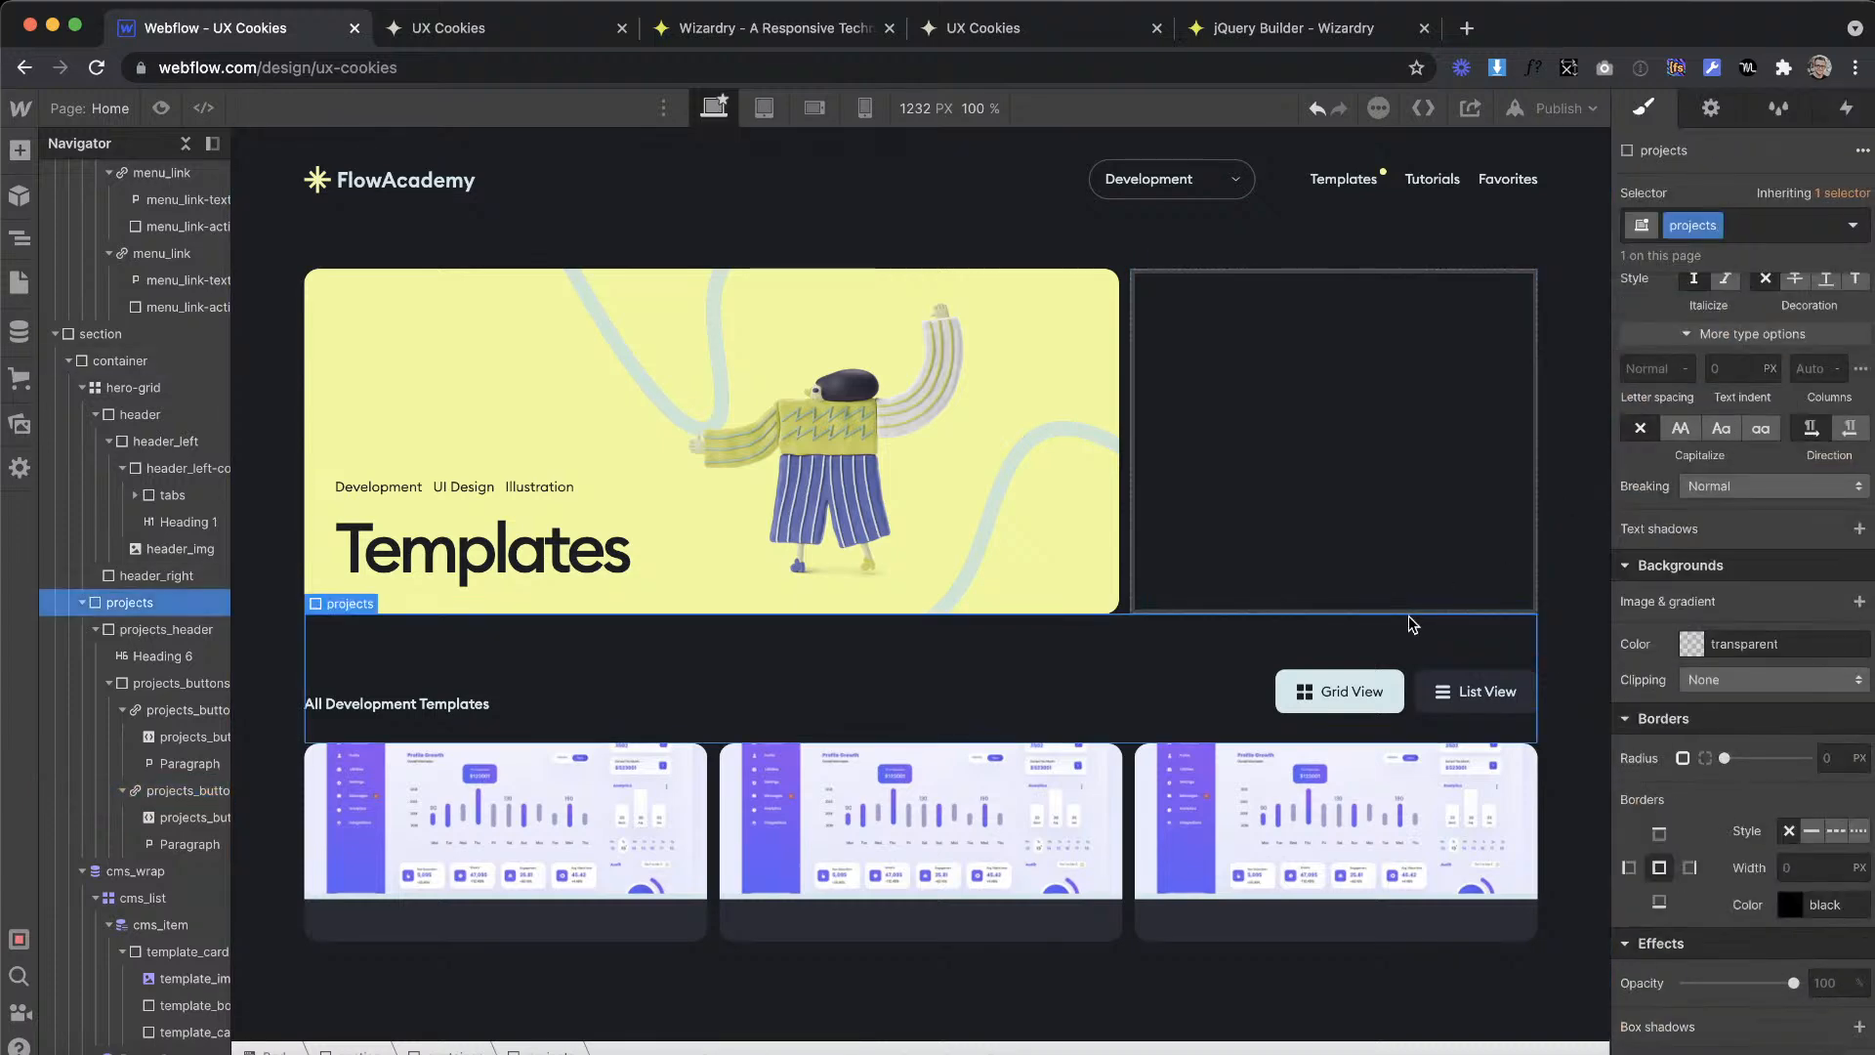
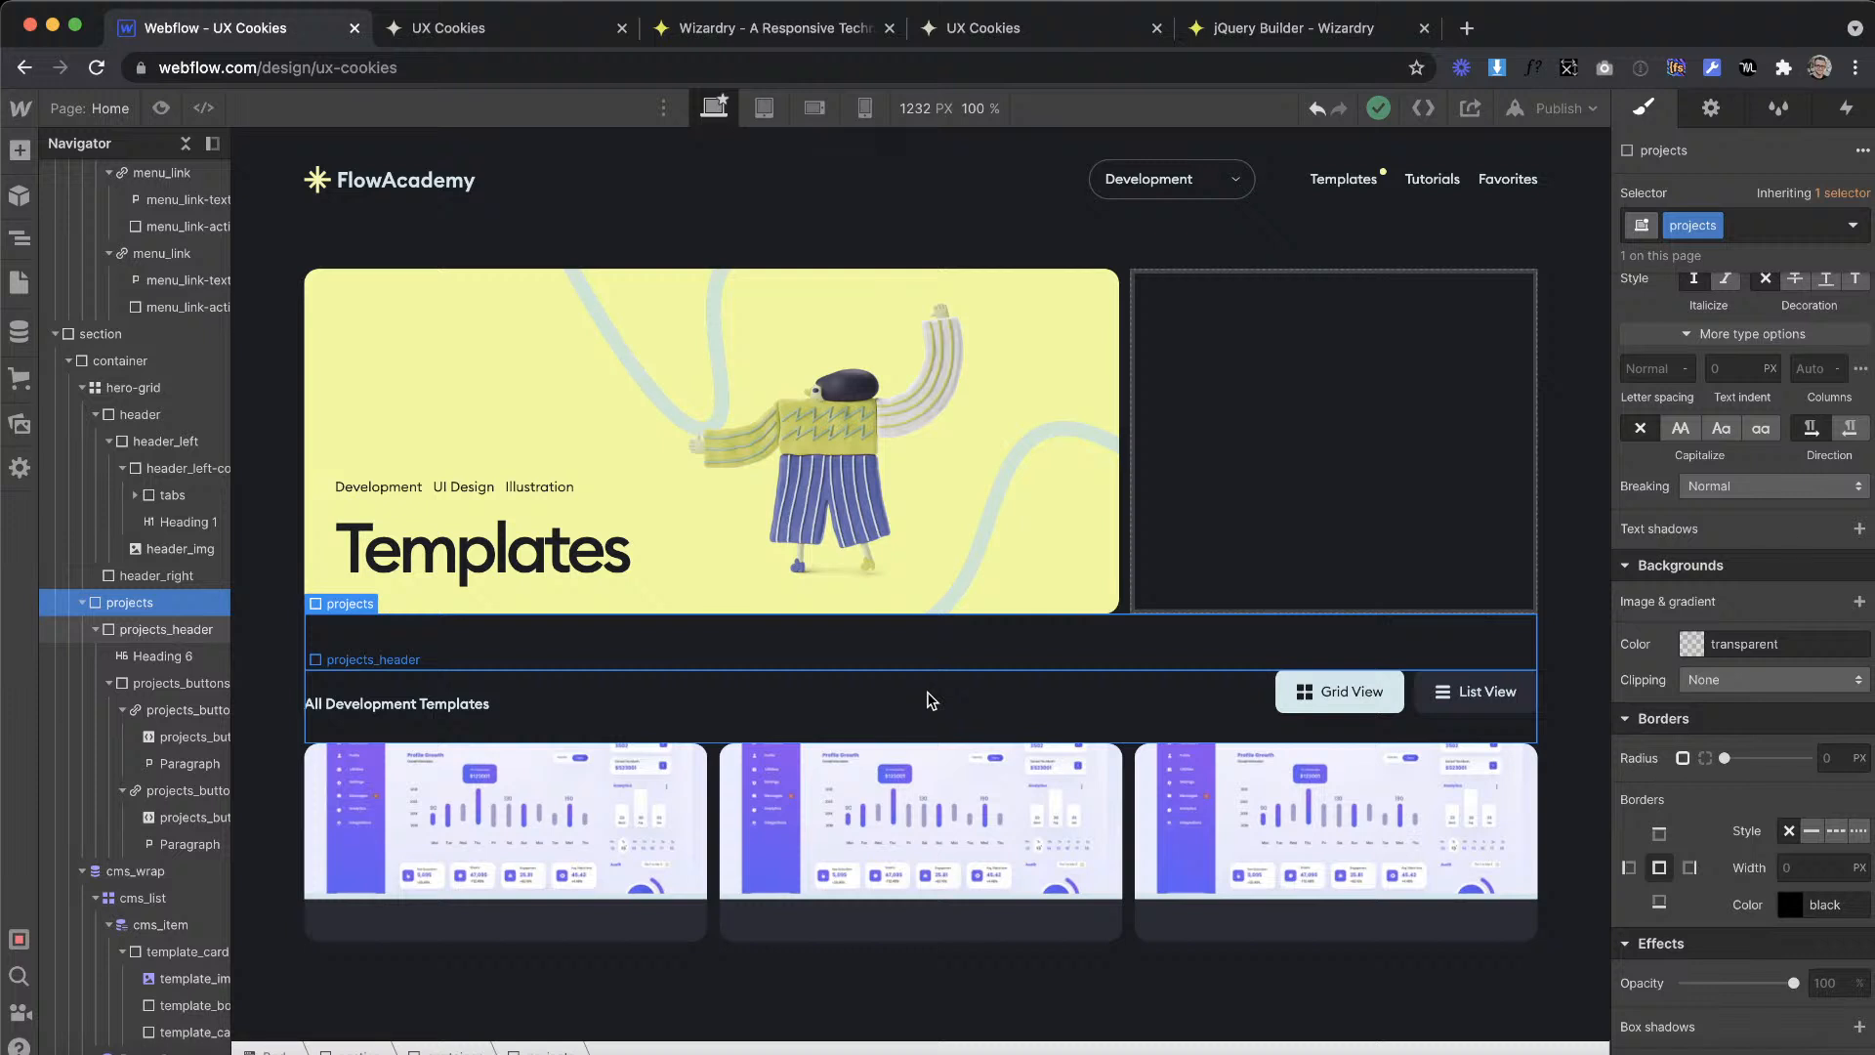
left_click(801, 698)
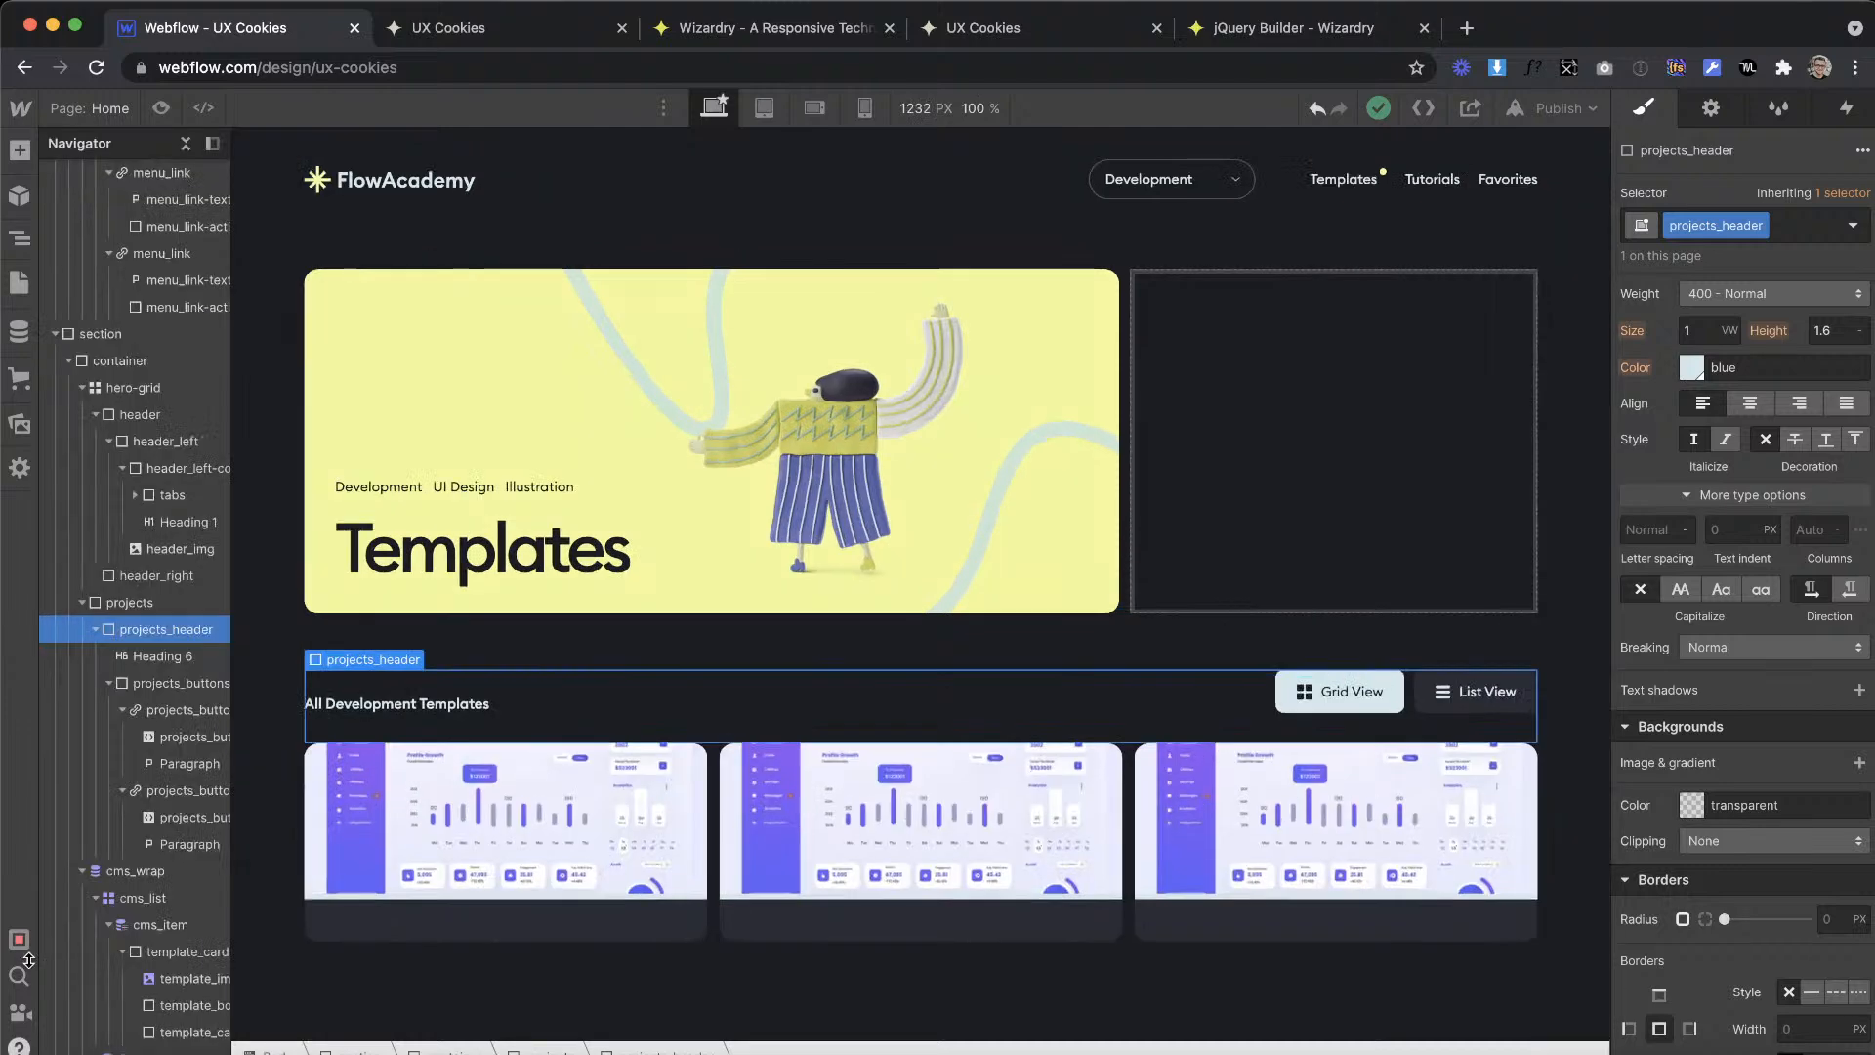
mouse_move(11, 1053)
left_mouse_down()
mouse_move(11, 954)
mouse_move(11, 1047)
left_mouse_up()
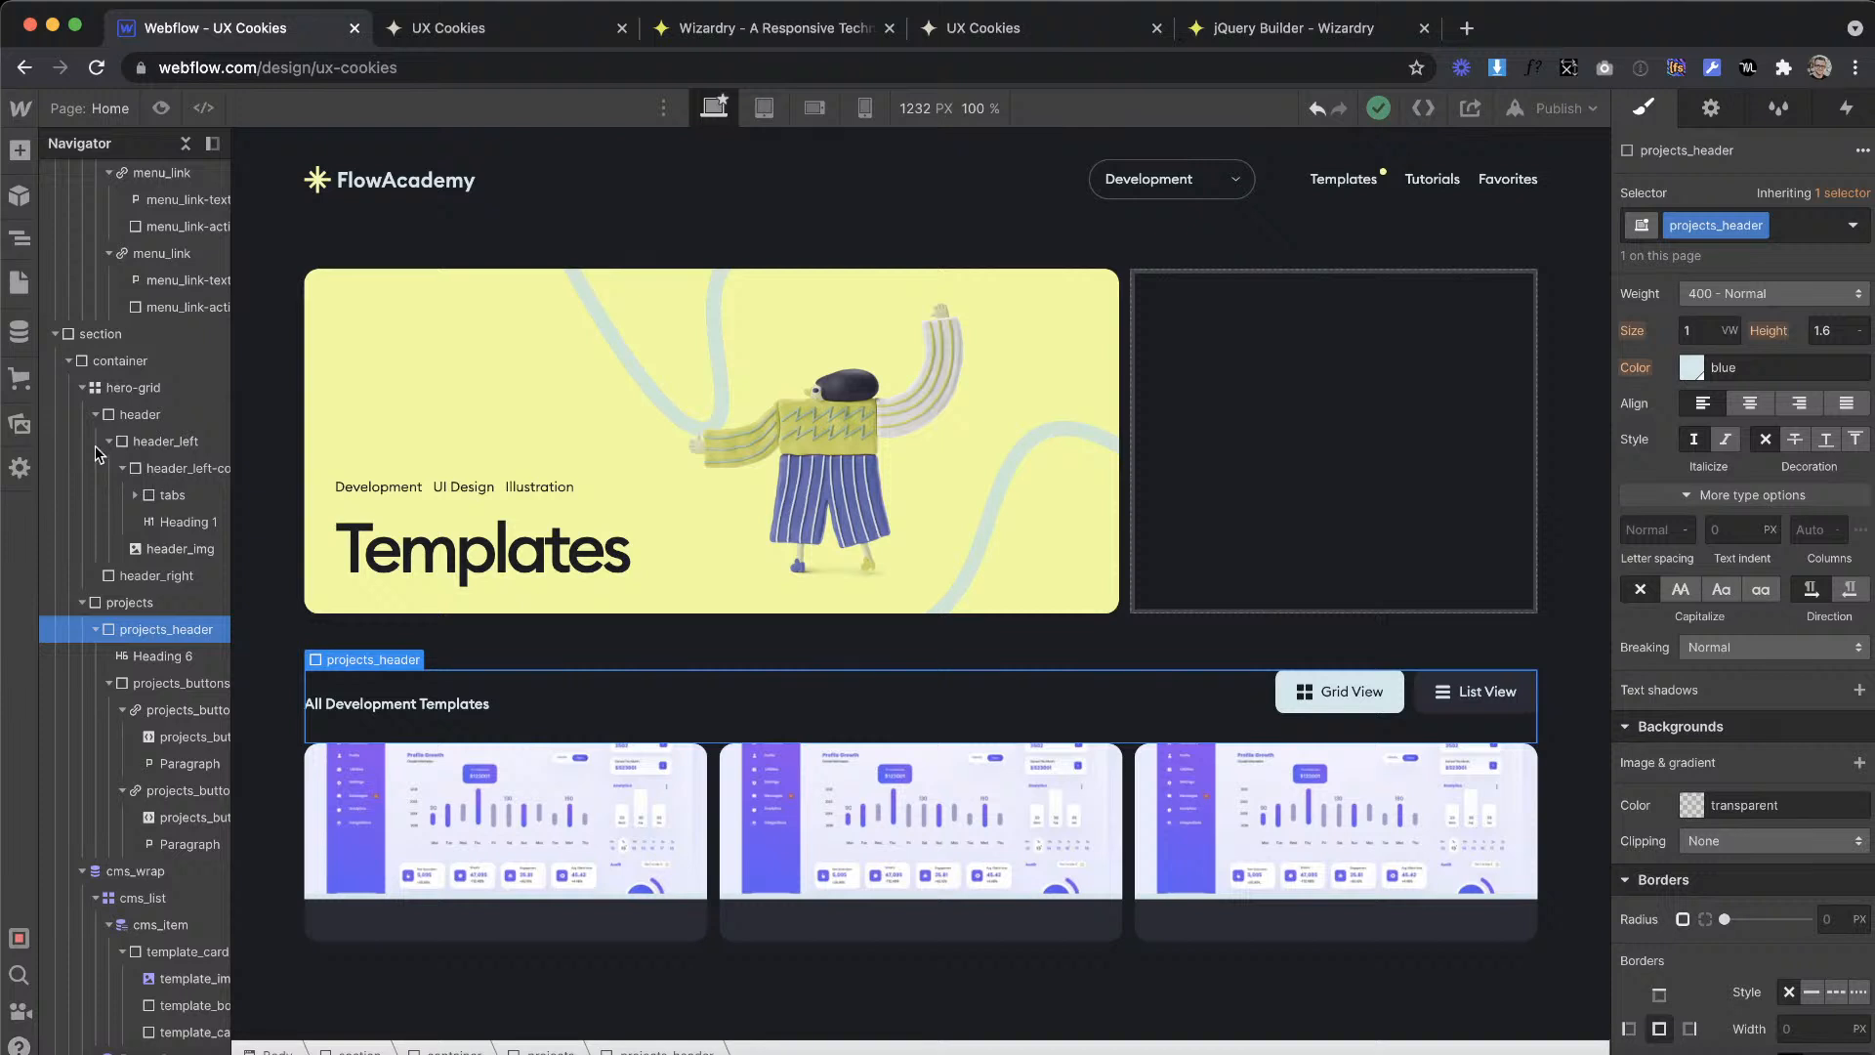
left_click(771, 231)
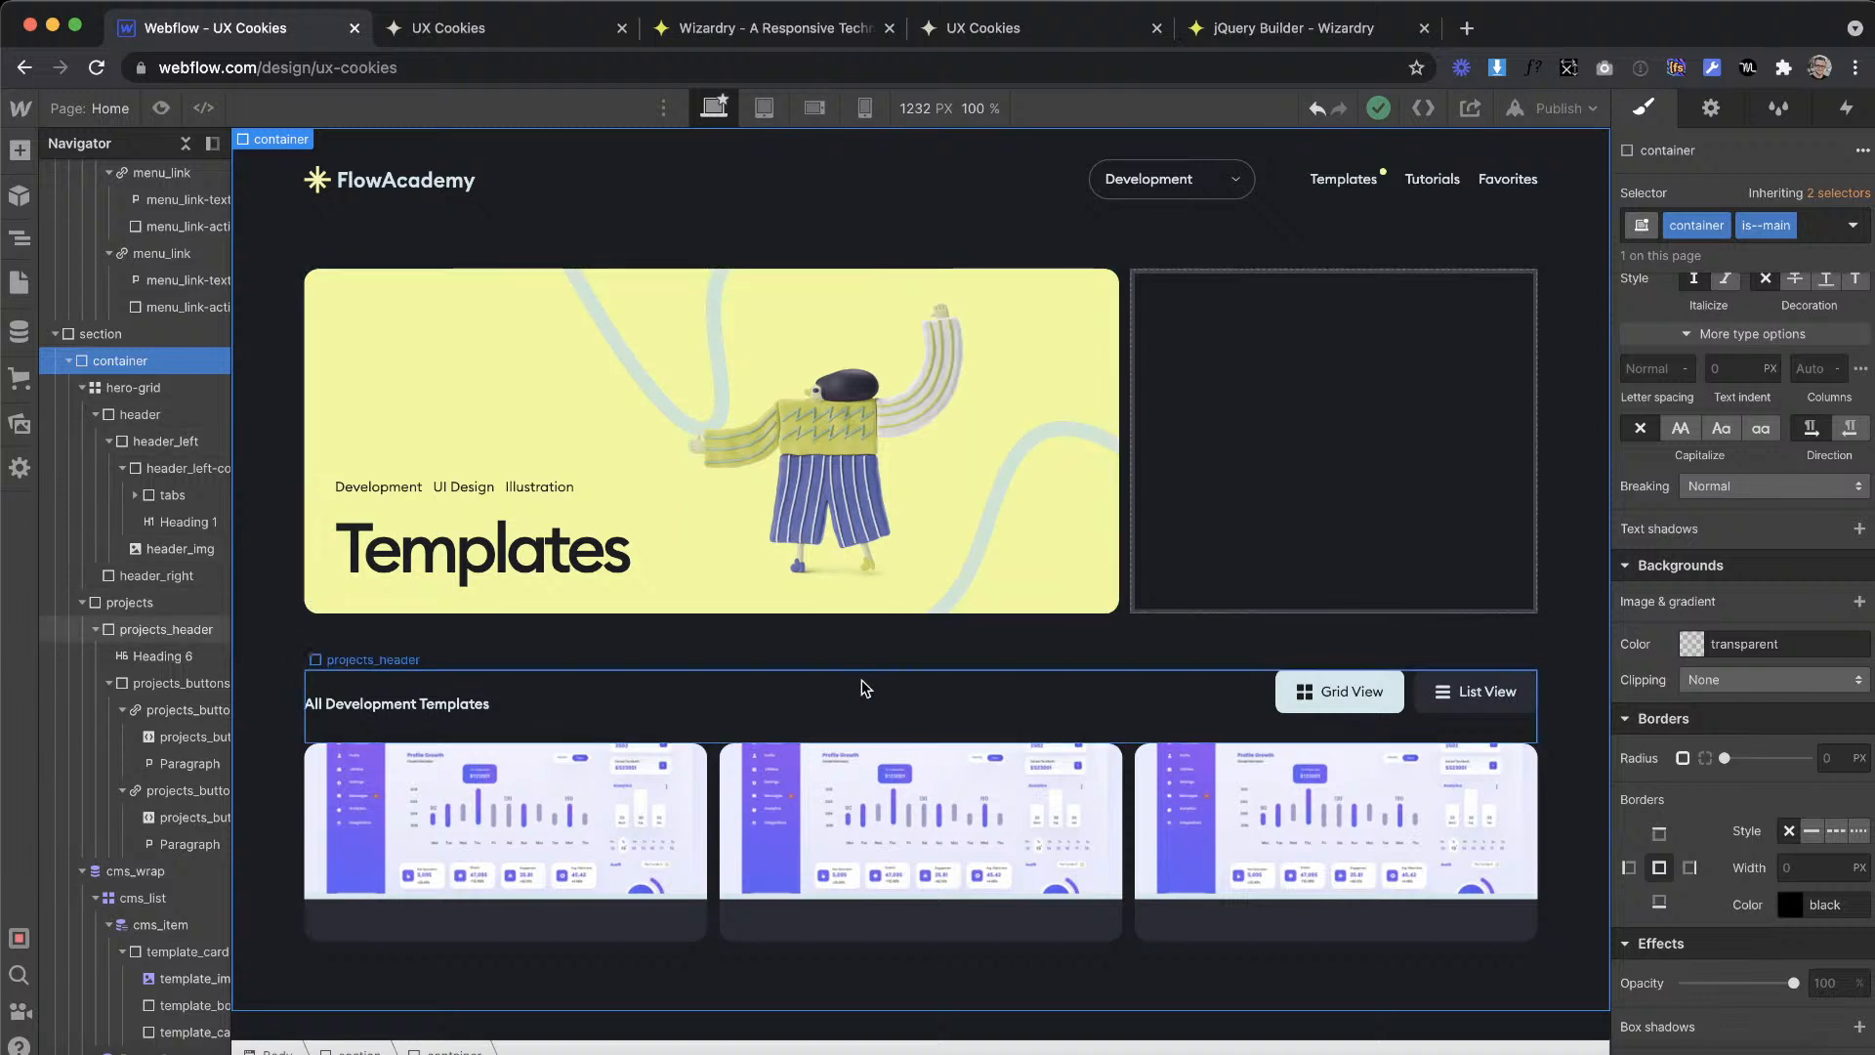
left_click(876, 659)
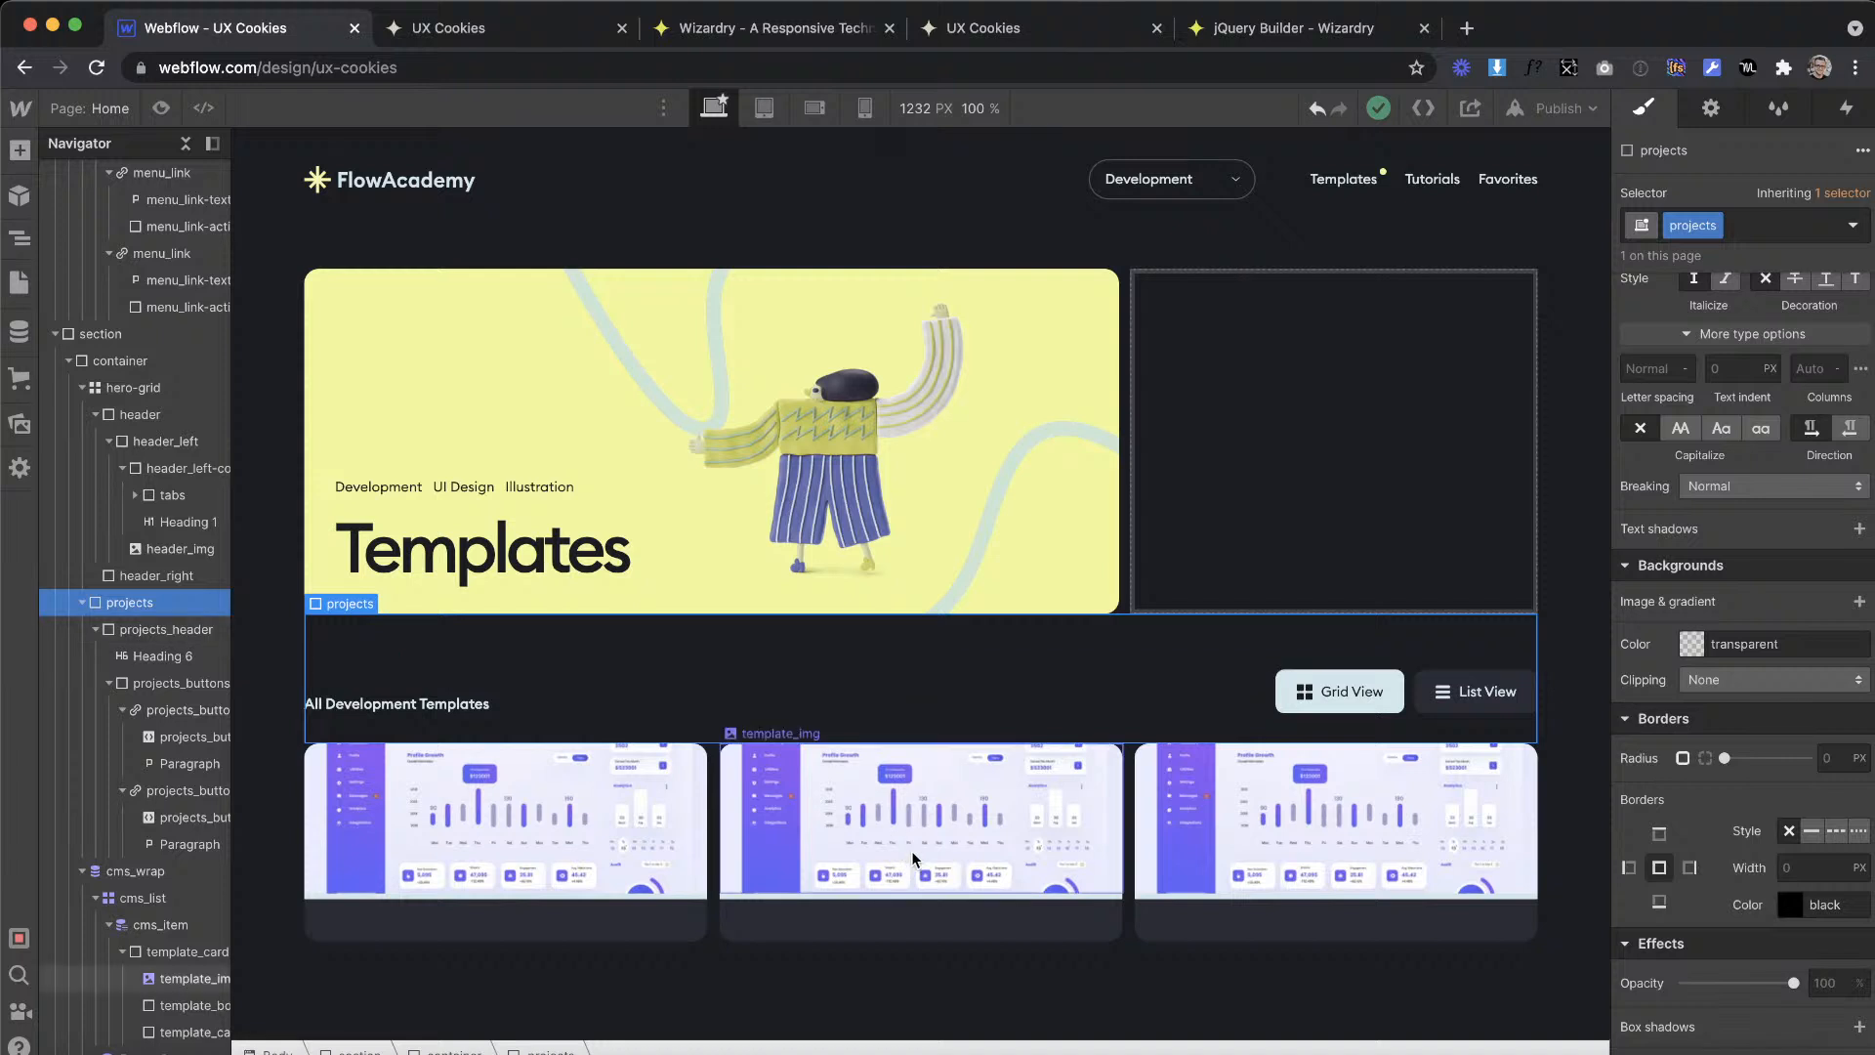
left_click(884, 692)
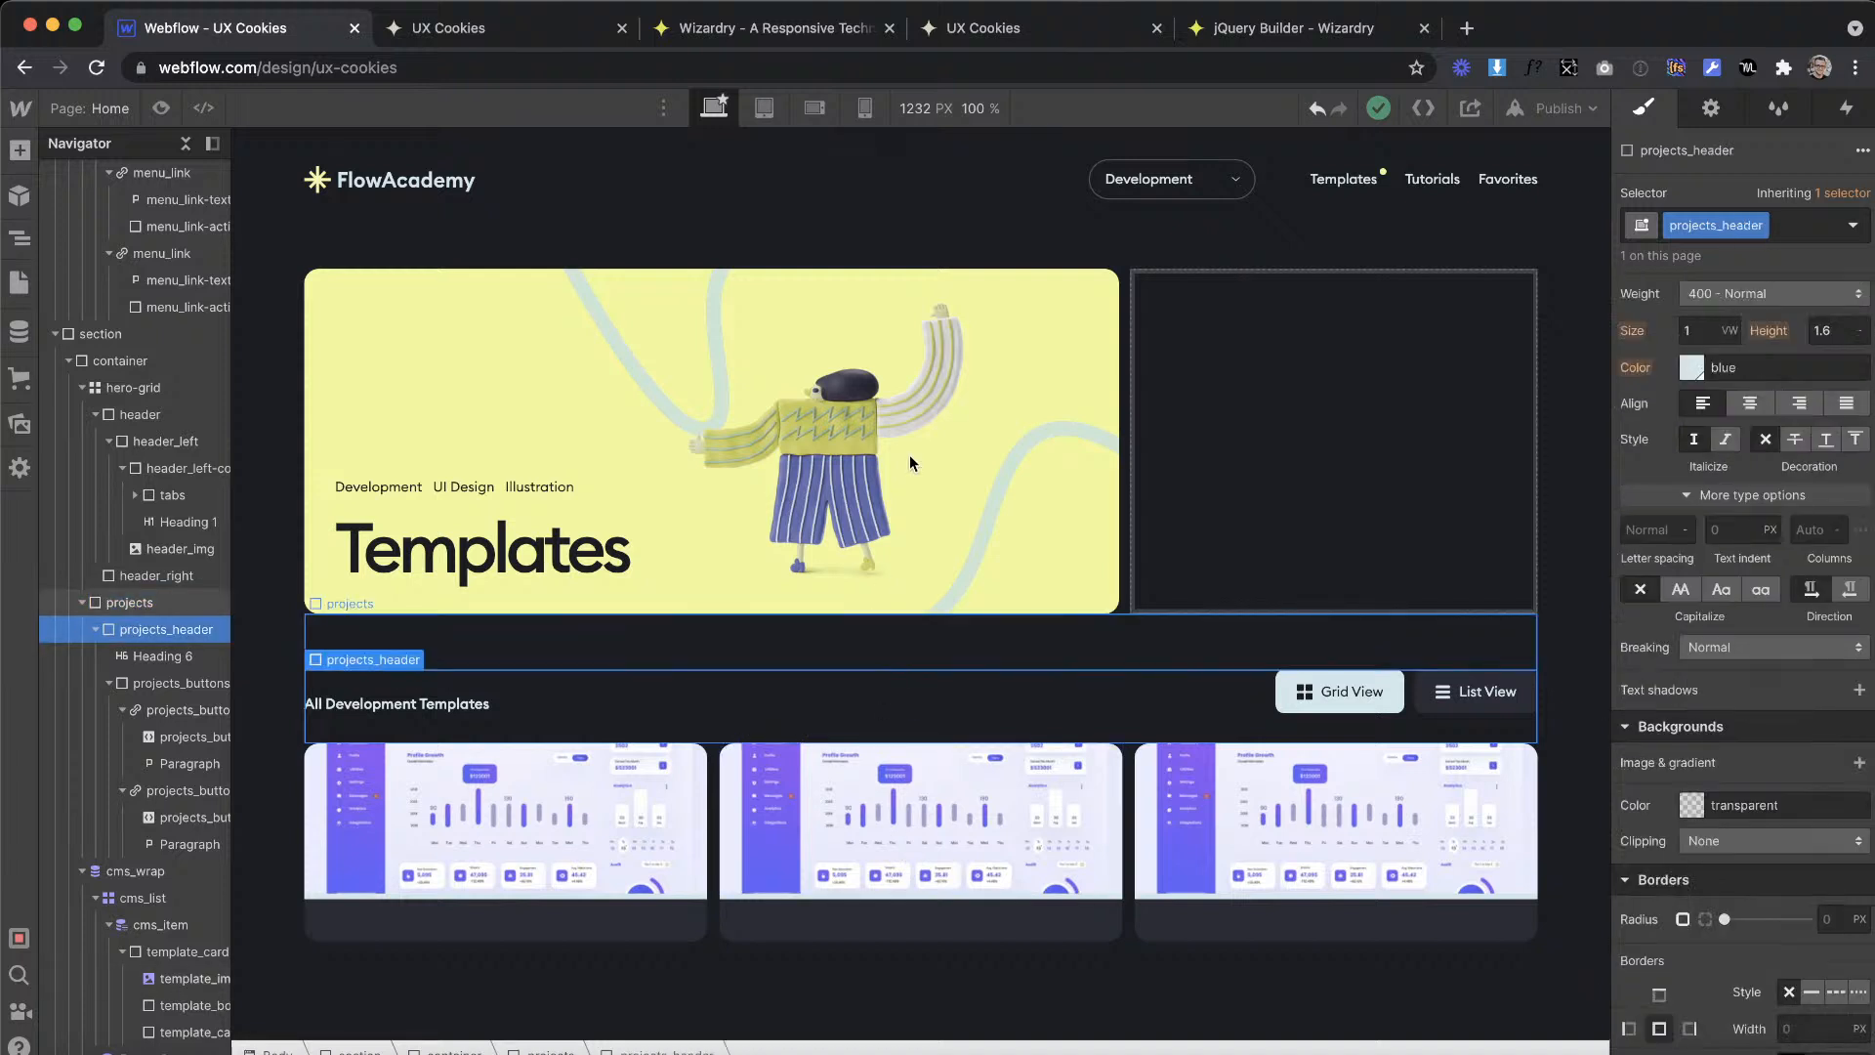
left_click(1207, 473)
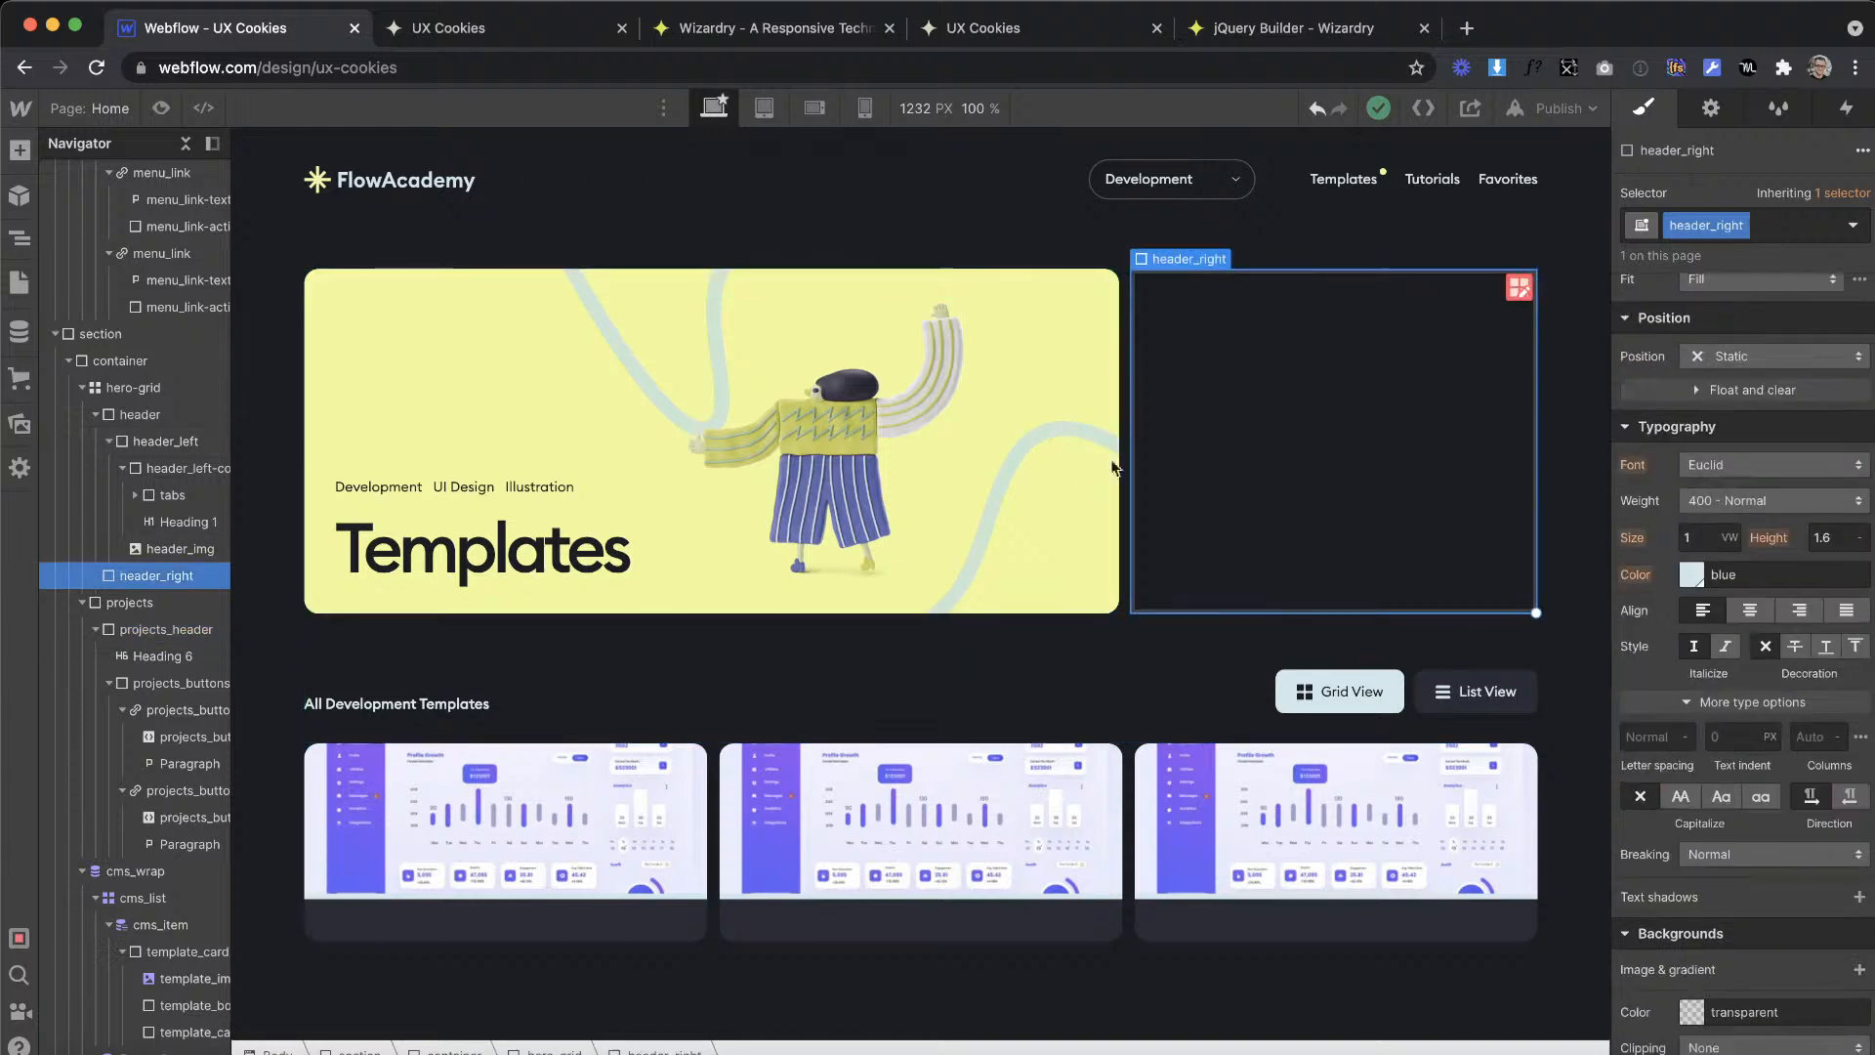
Step: Set the font size of the main container to 2 em
left_click(640, 244)
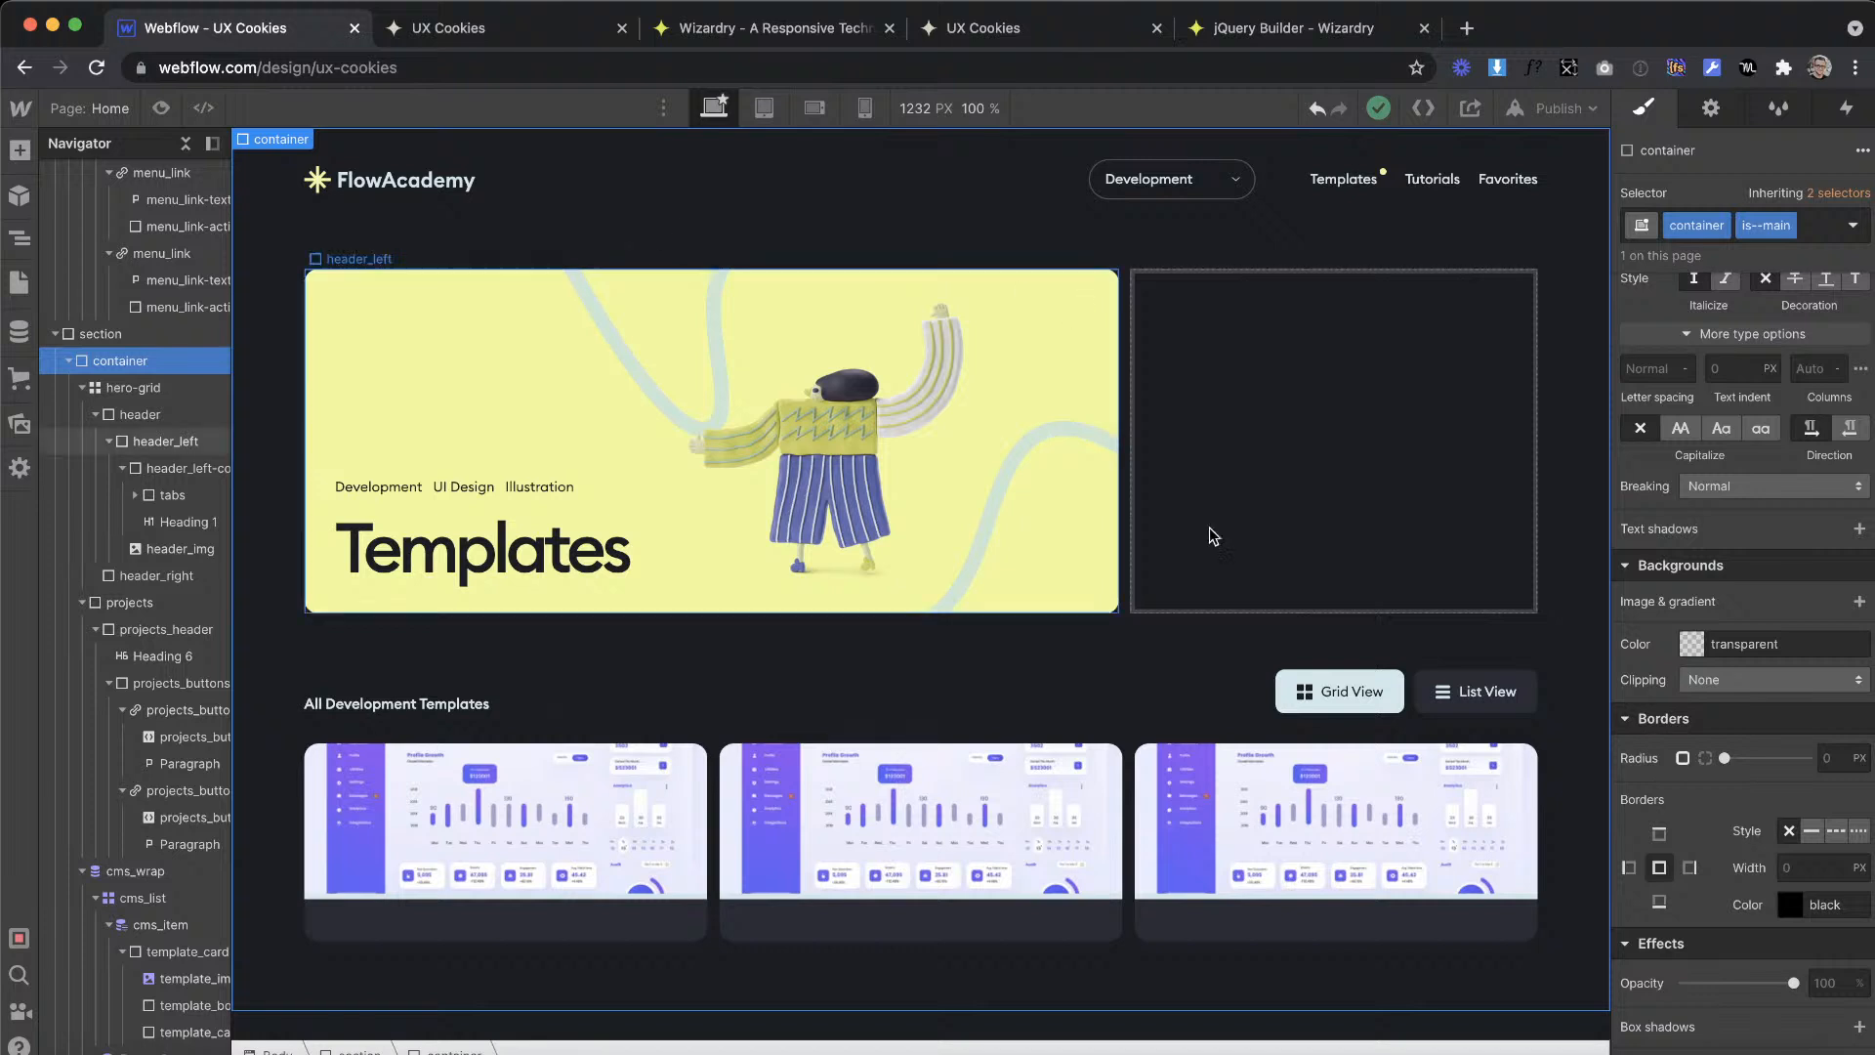
scroll(1725, 361, "up", 3)
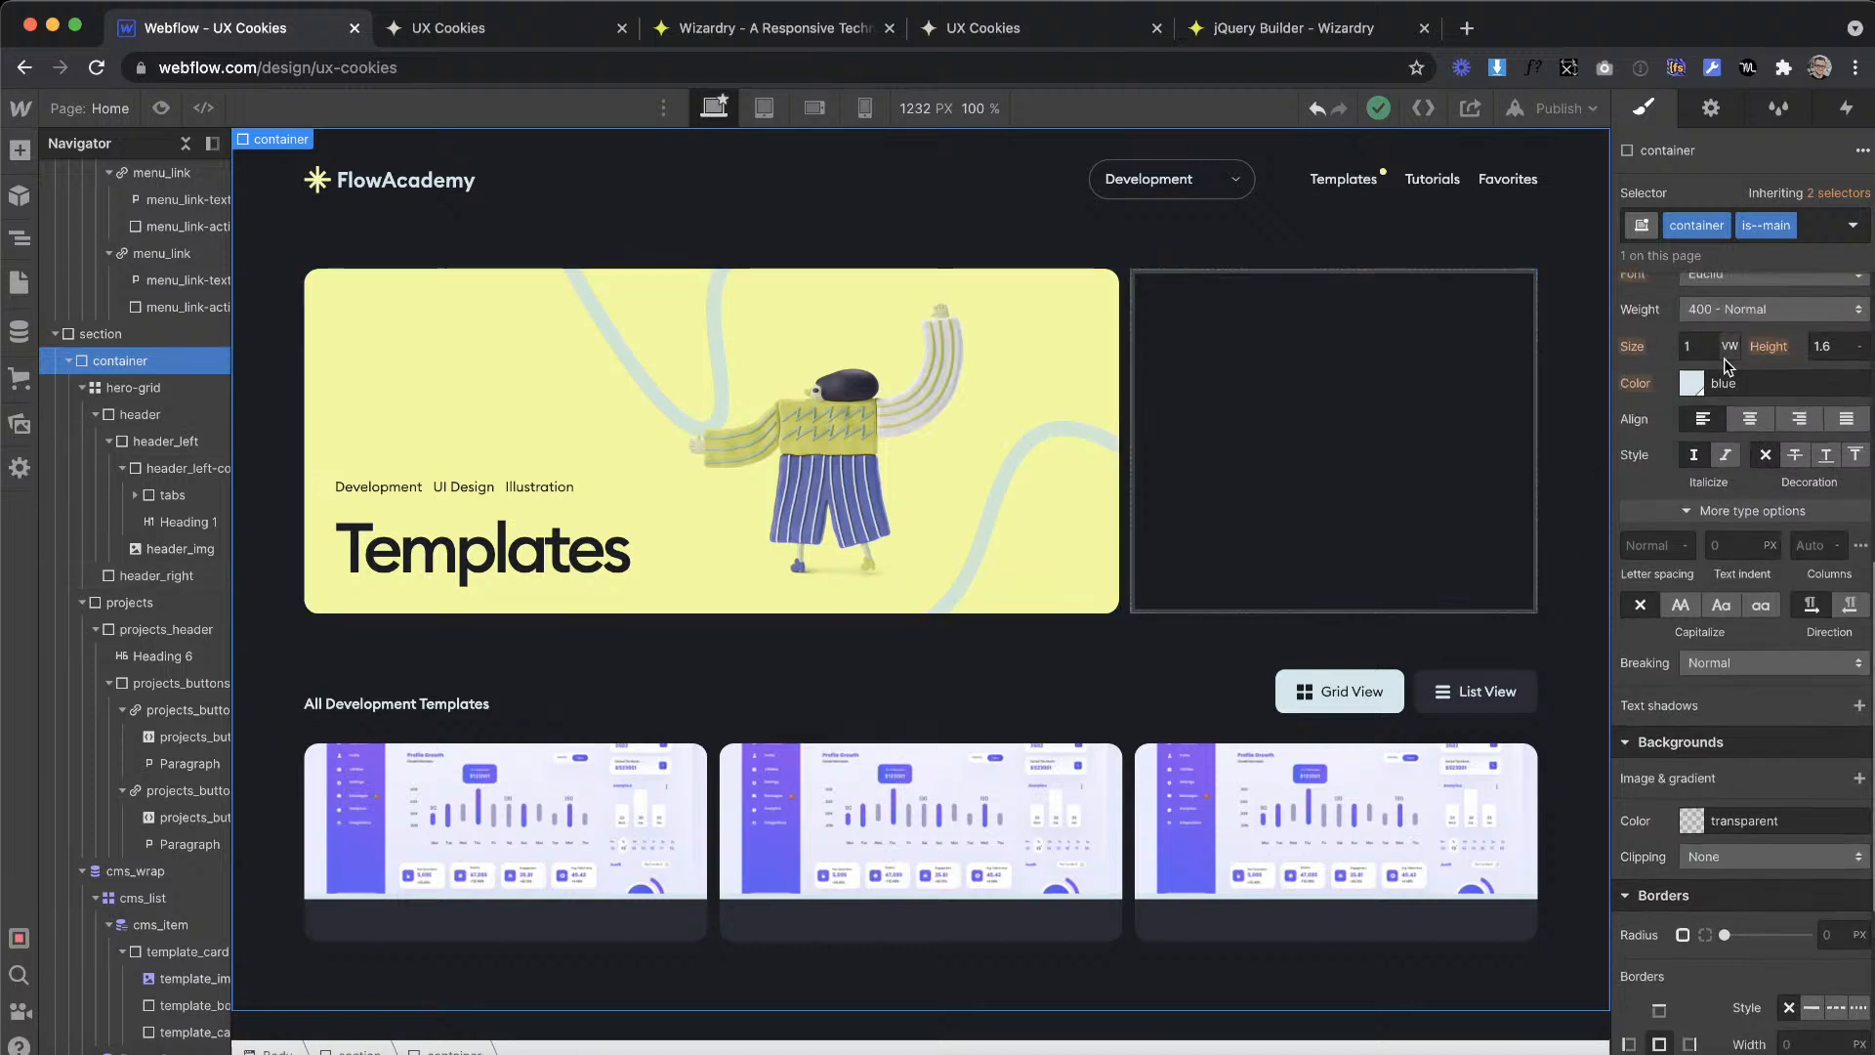
scroll(1725, 364, "up", 2)
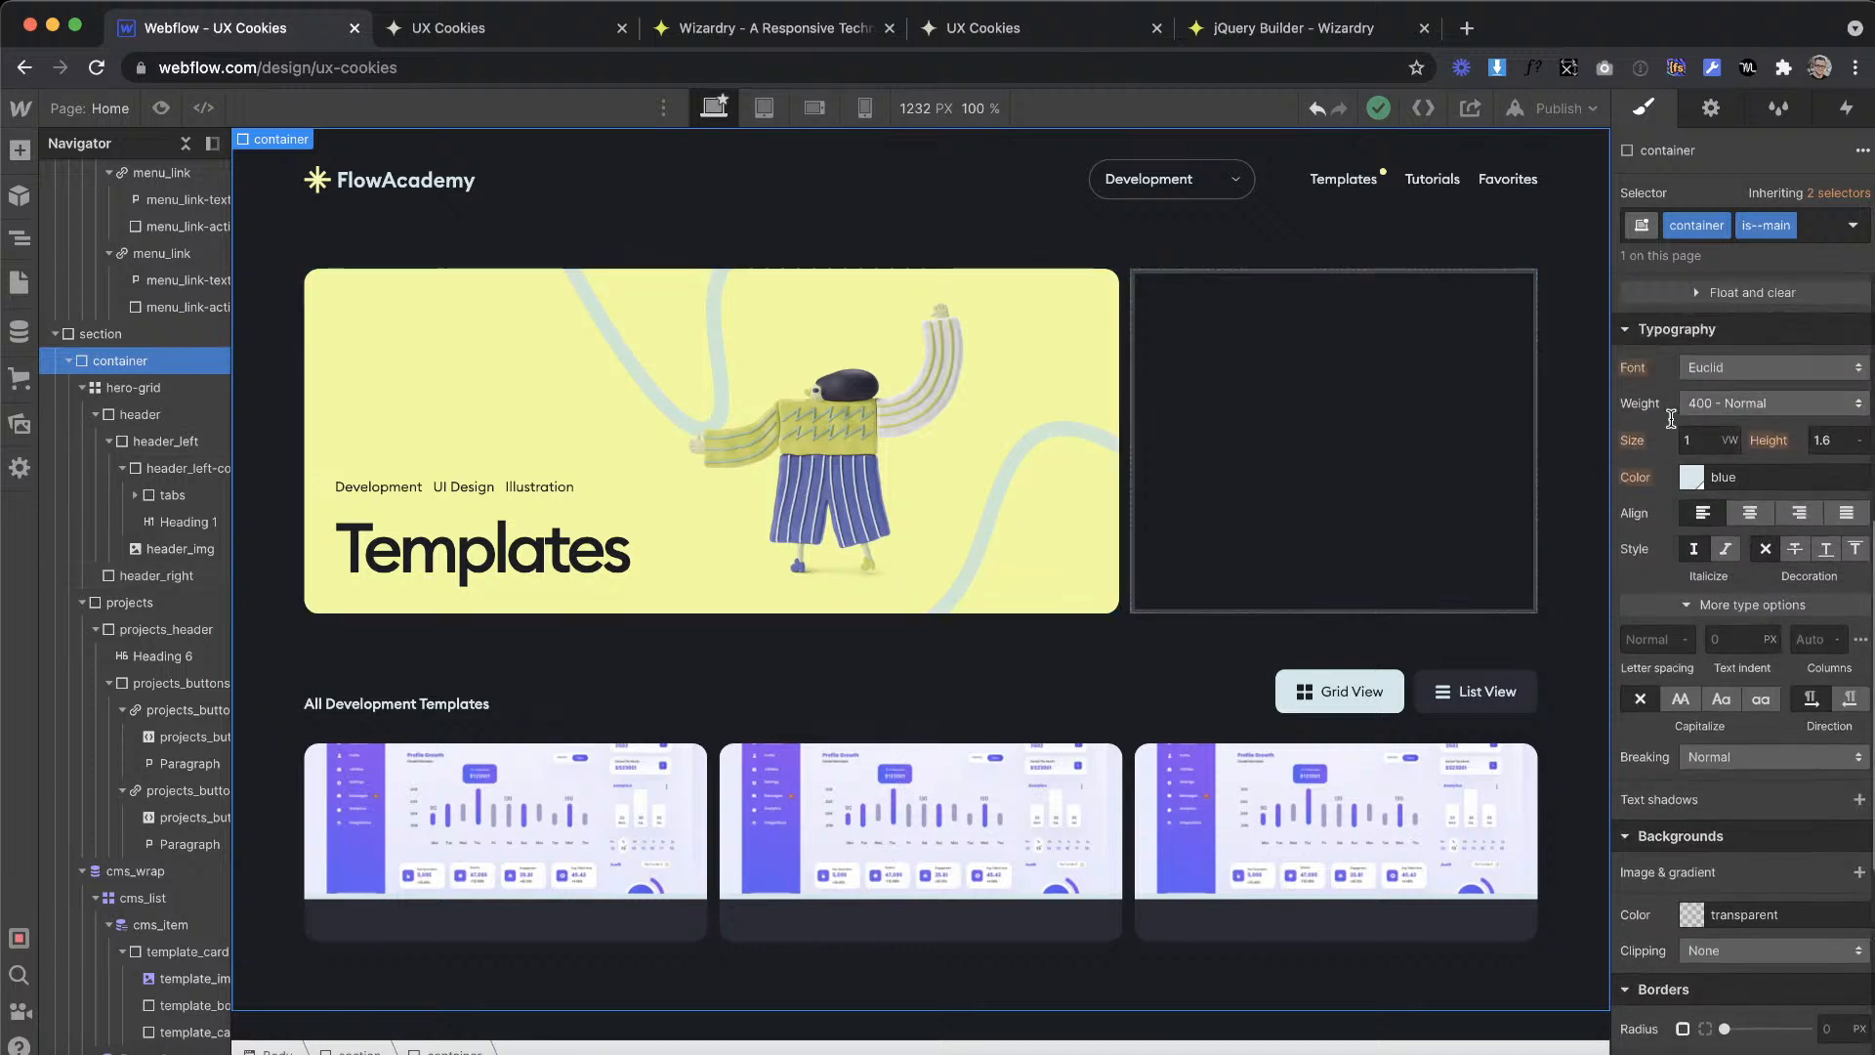
left_click(1703, 433)
type("2")
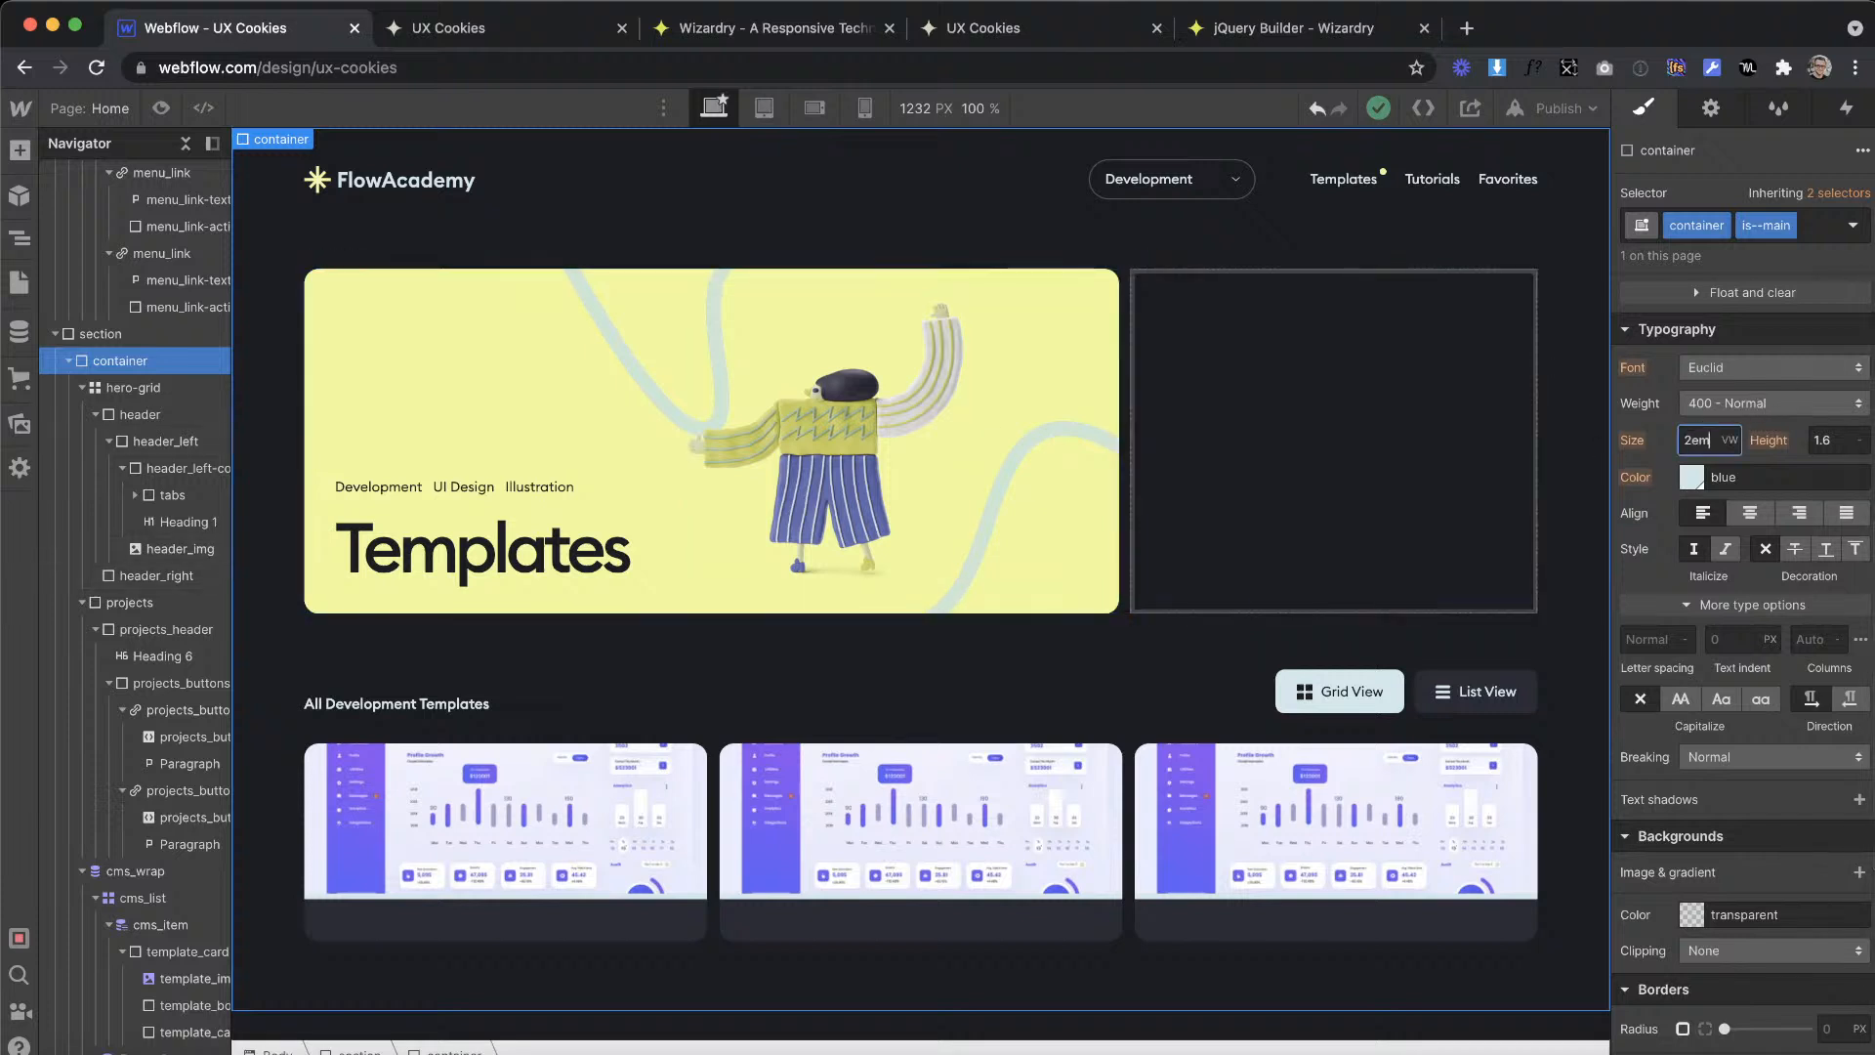
type("em")
key("Return")
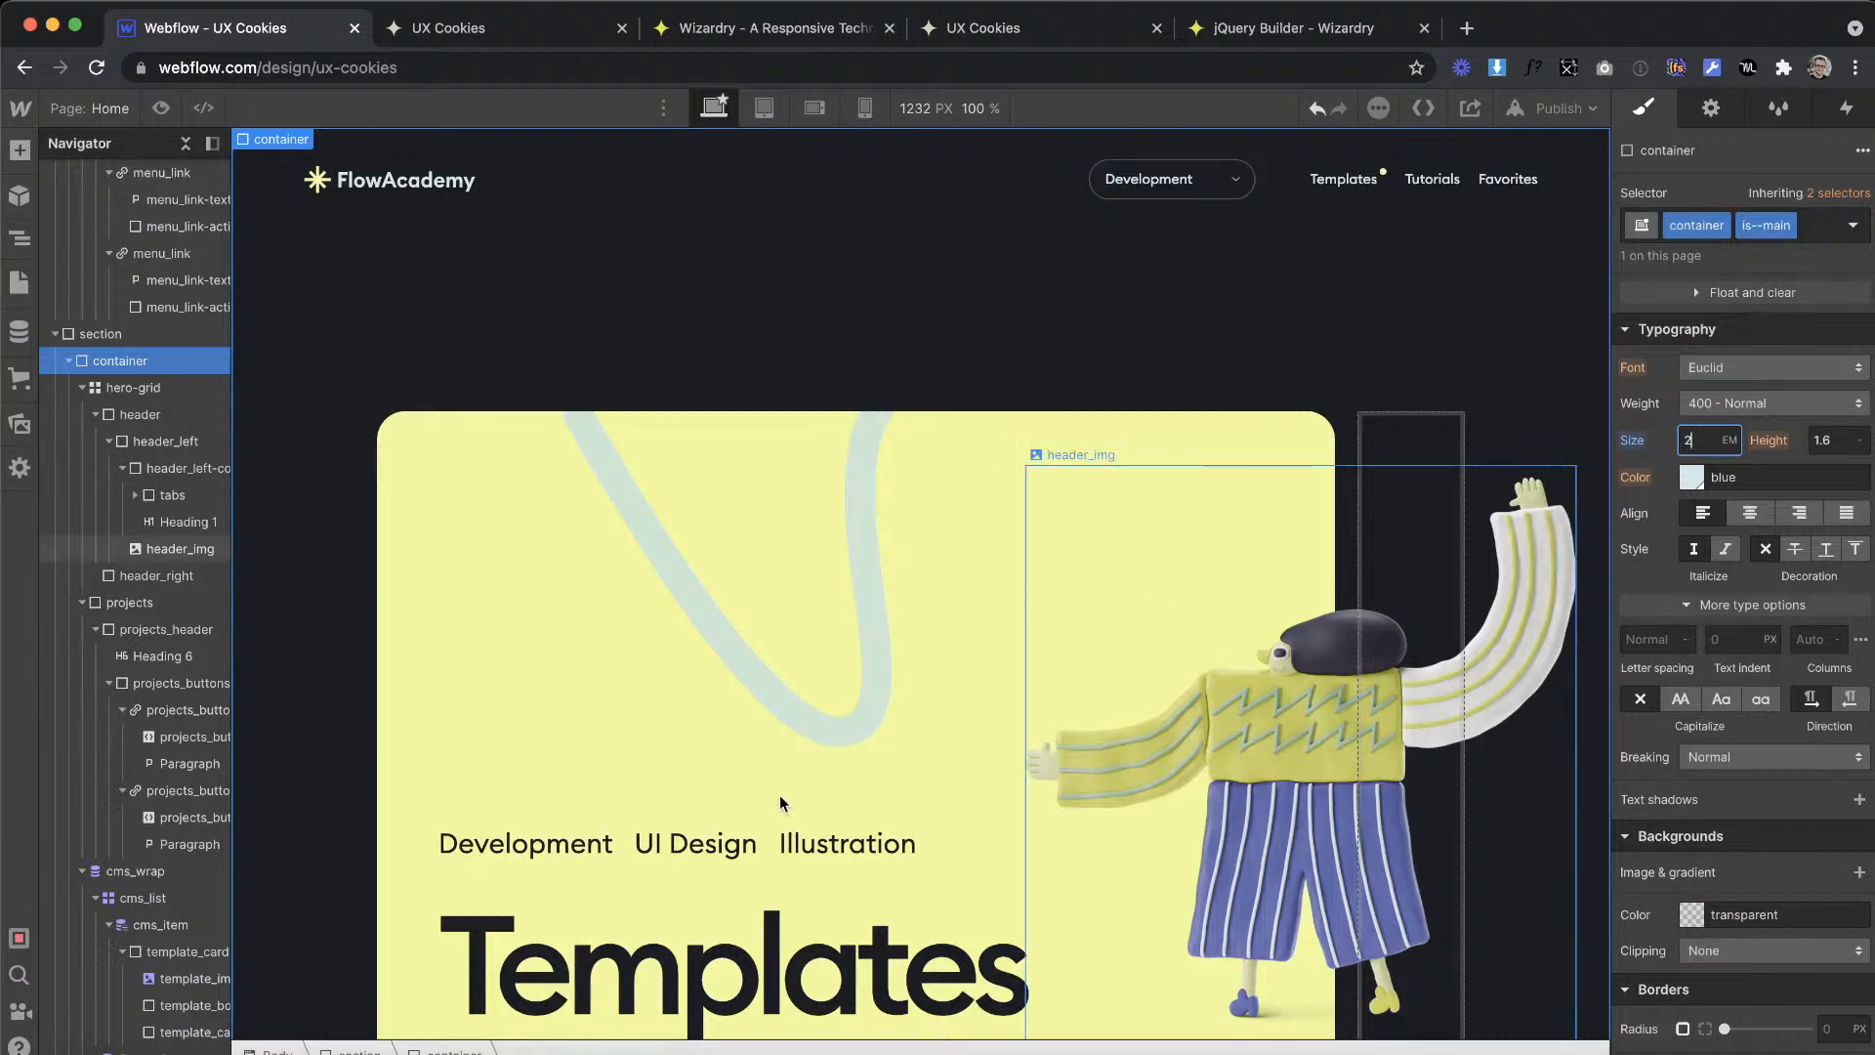
Step: Check the UI Design tab text, and reset the main container's font size to its inherited value
left_click(695, 844)
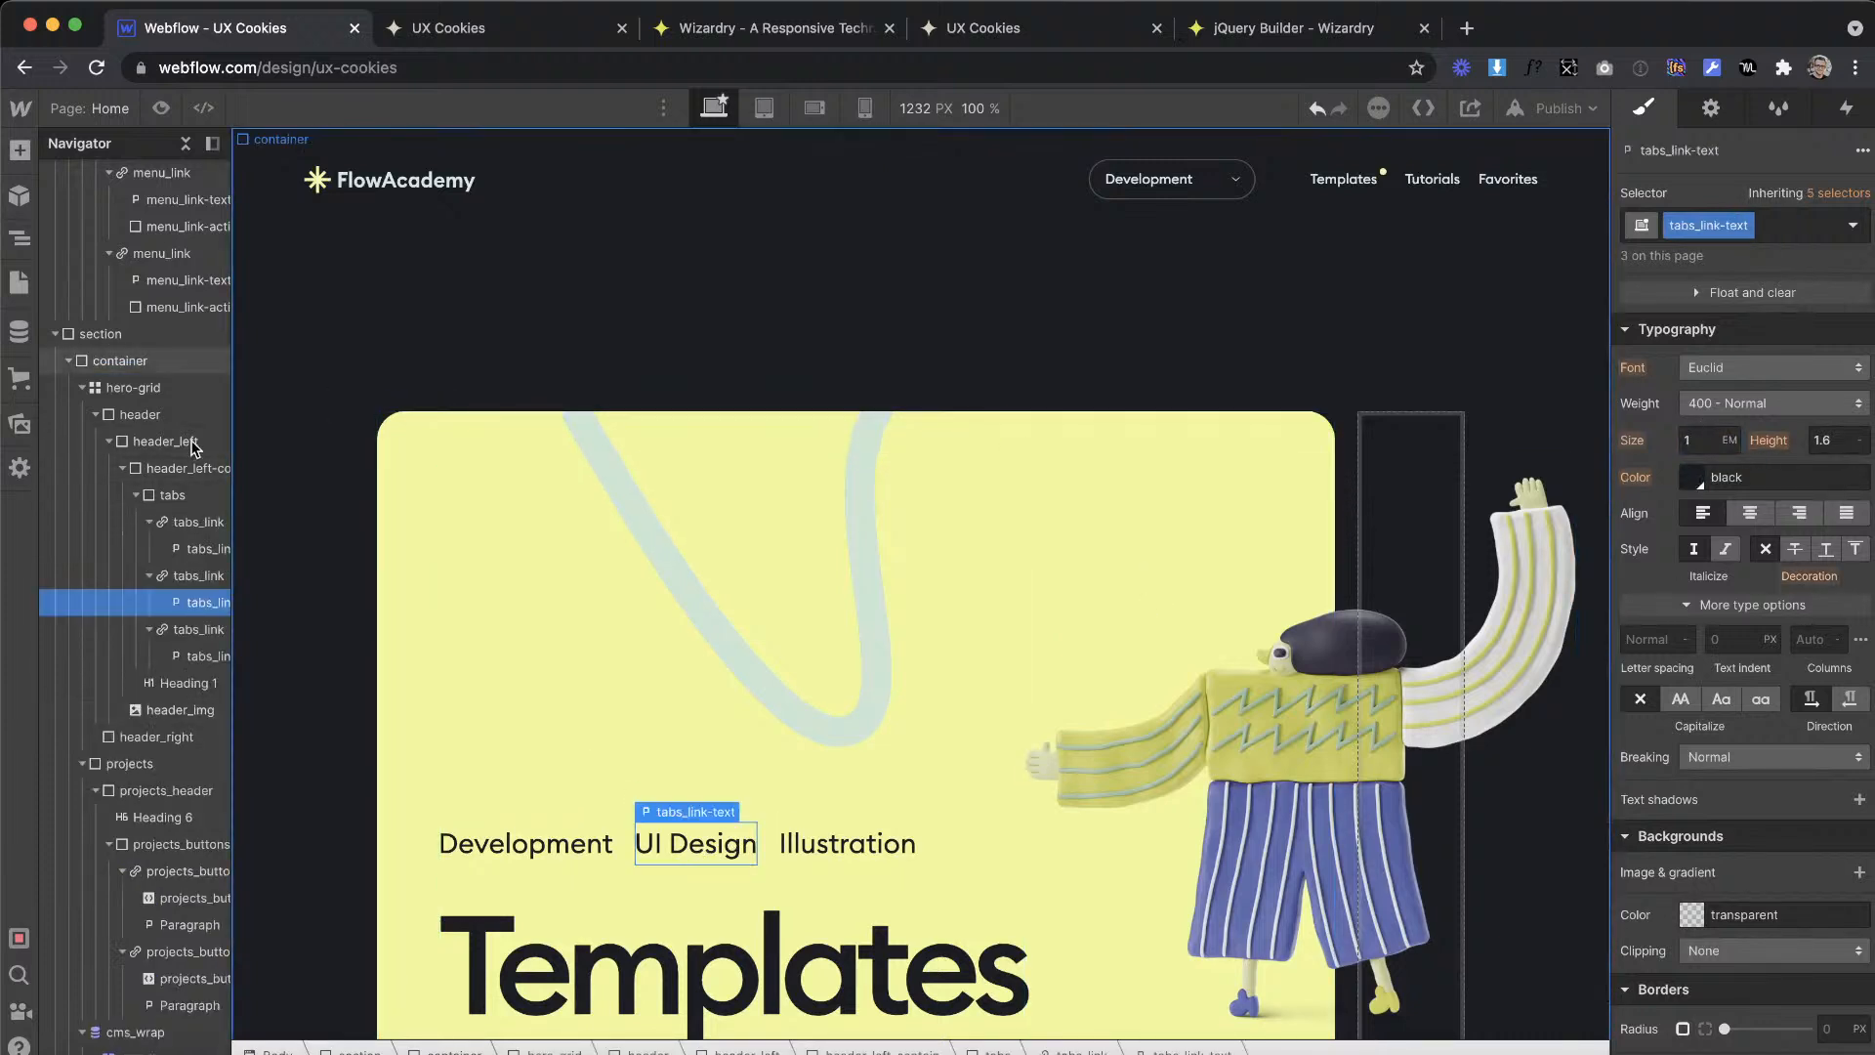
left_click(461, 328)
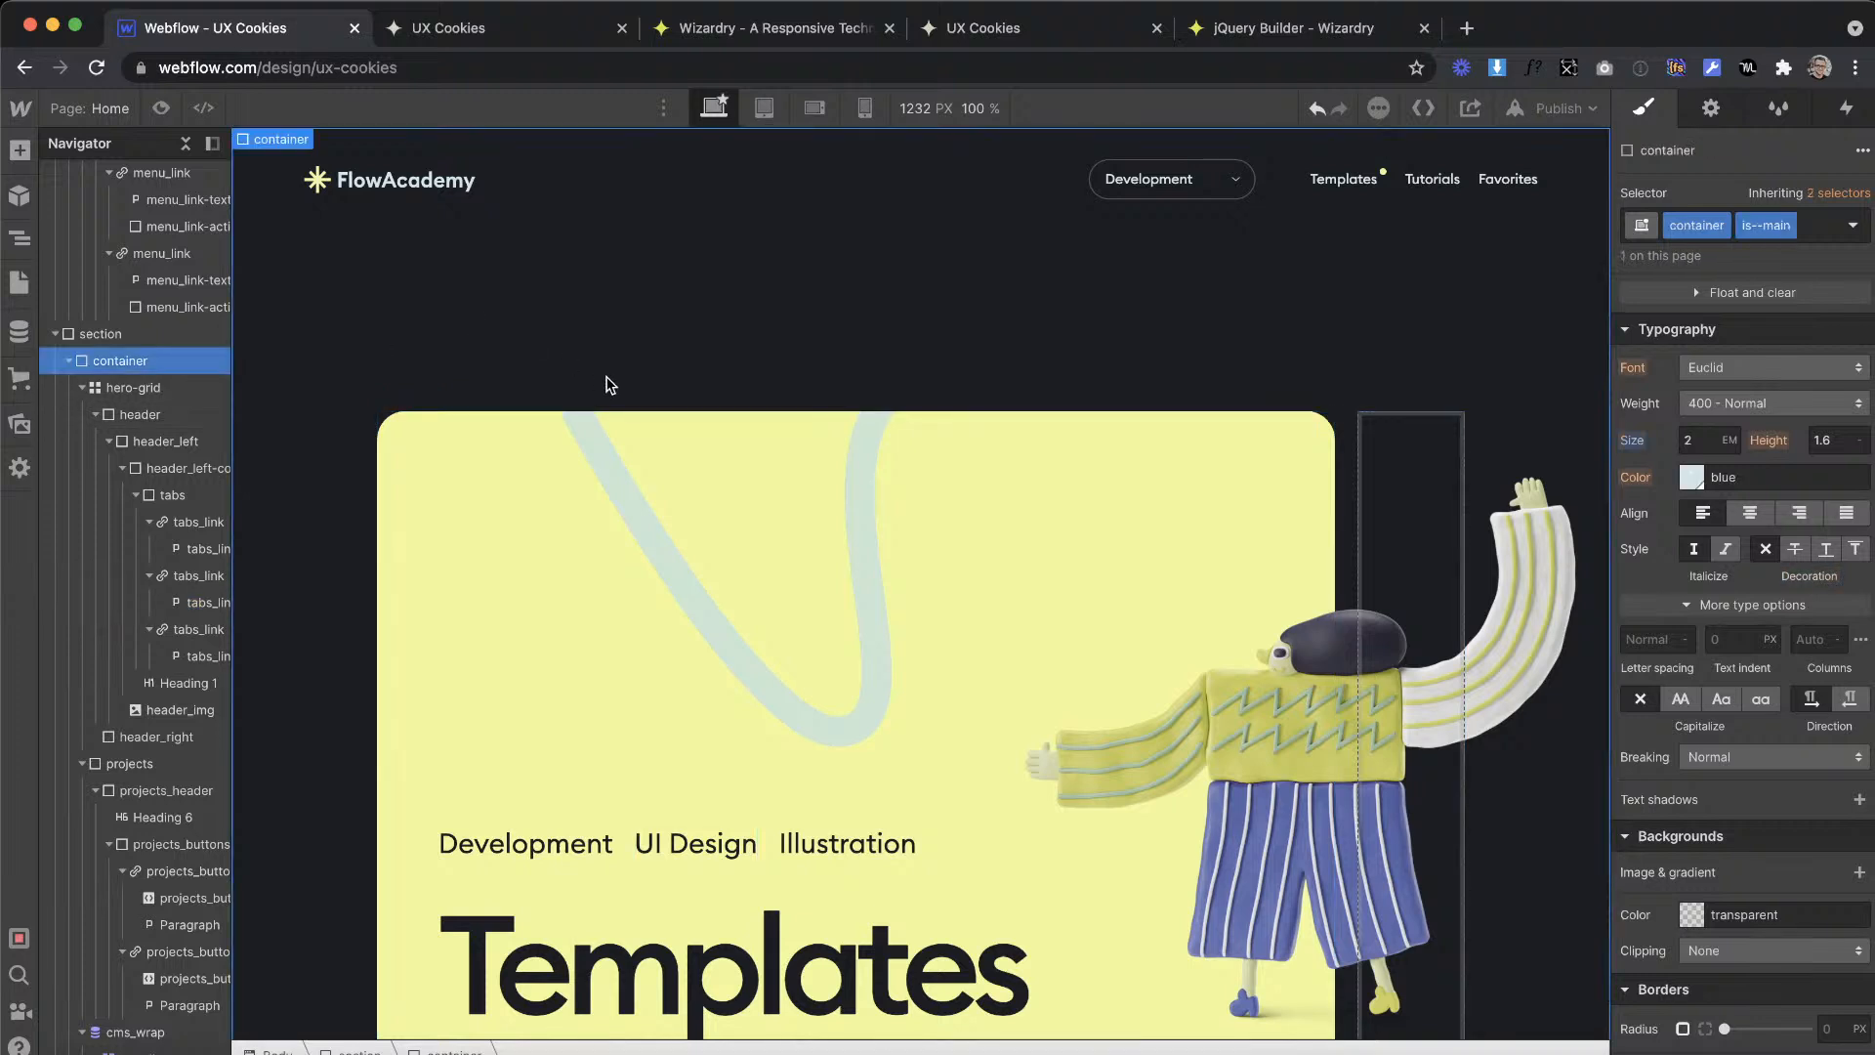
left_click(1631, 441)
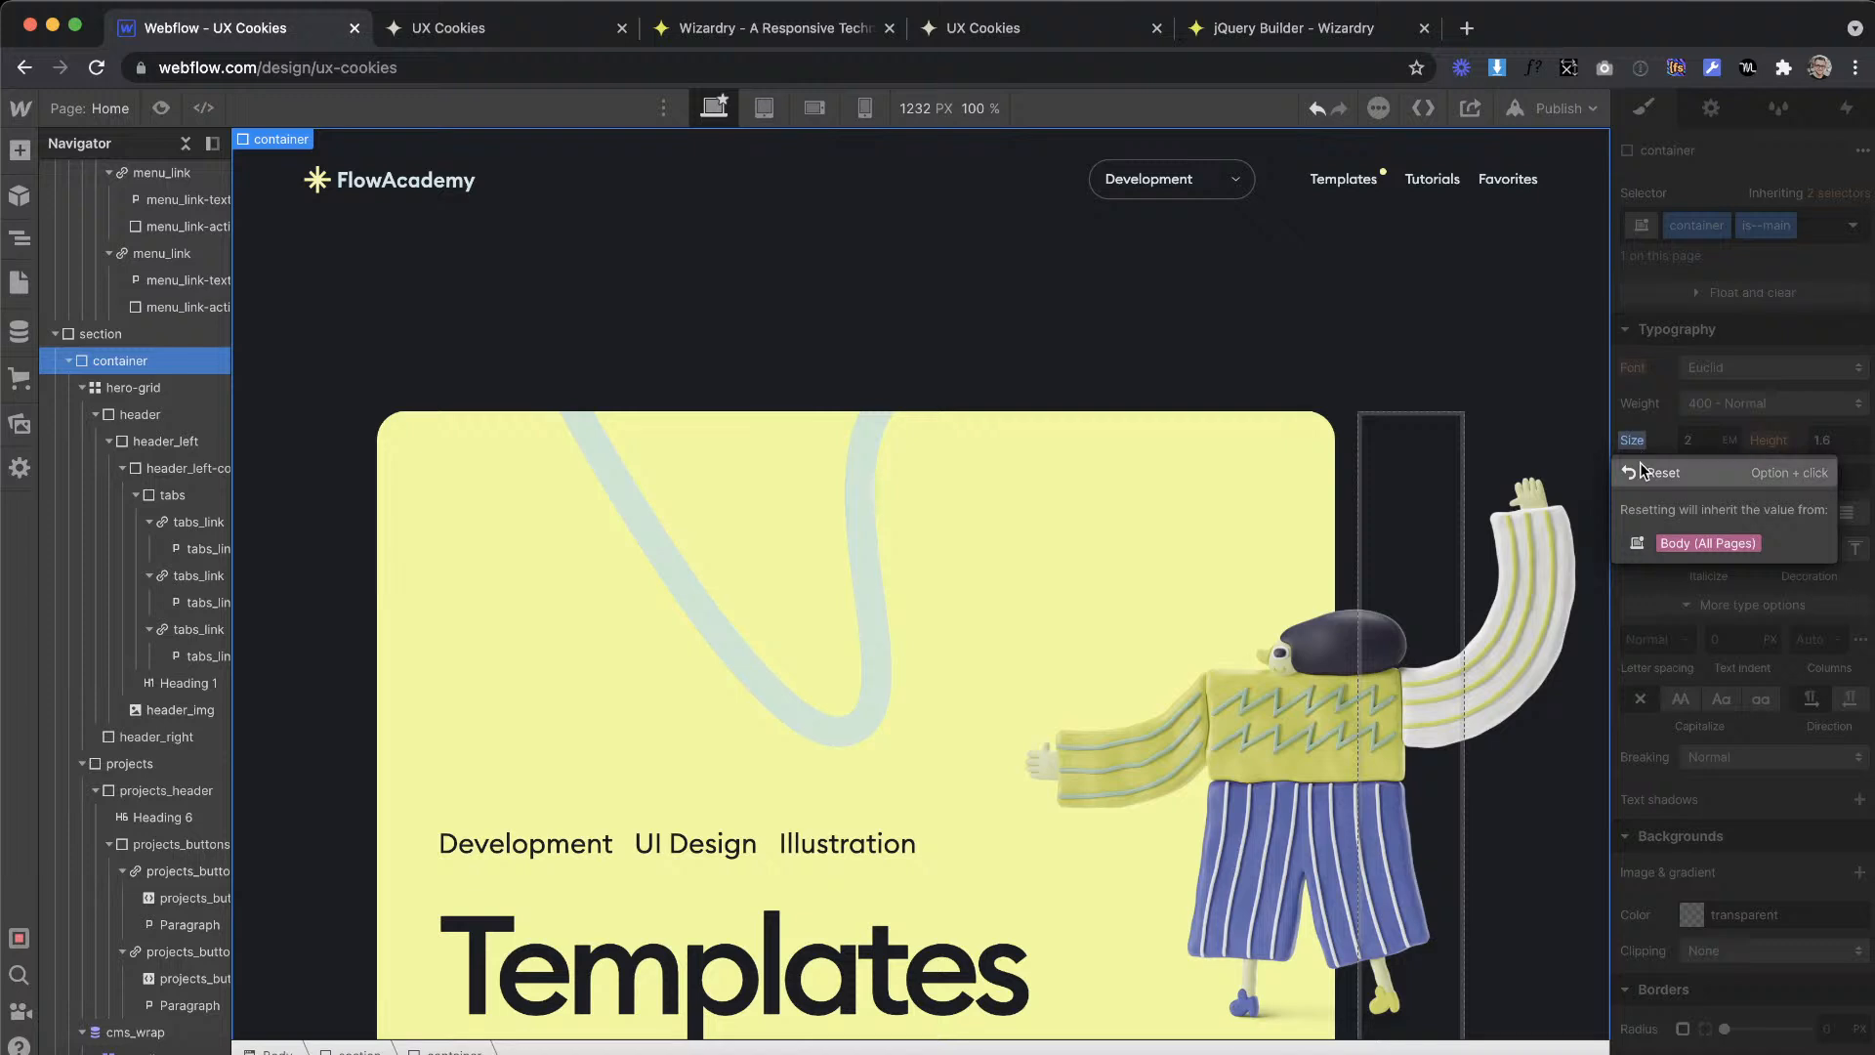
left_click(1650, 473)
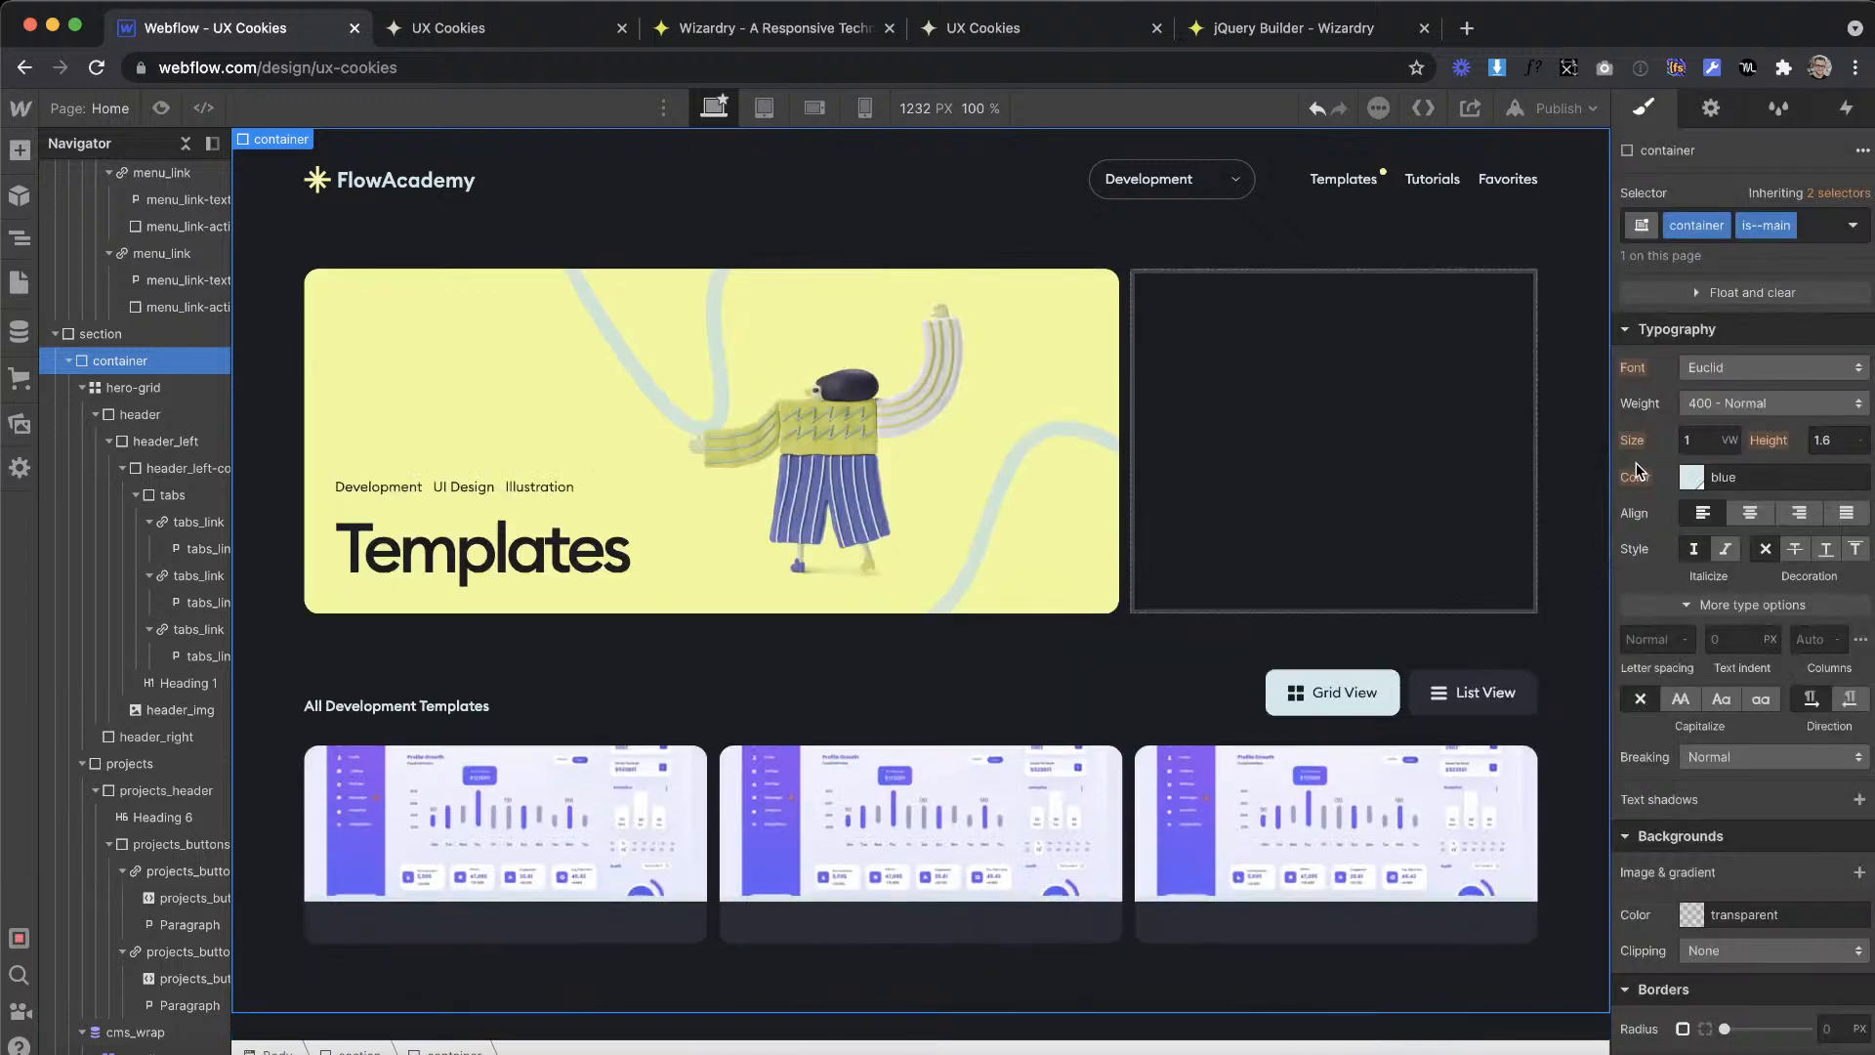
Step: Set the font size of the projects_button class on the List View button to 2 em
left_click(1159, 522)
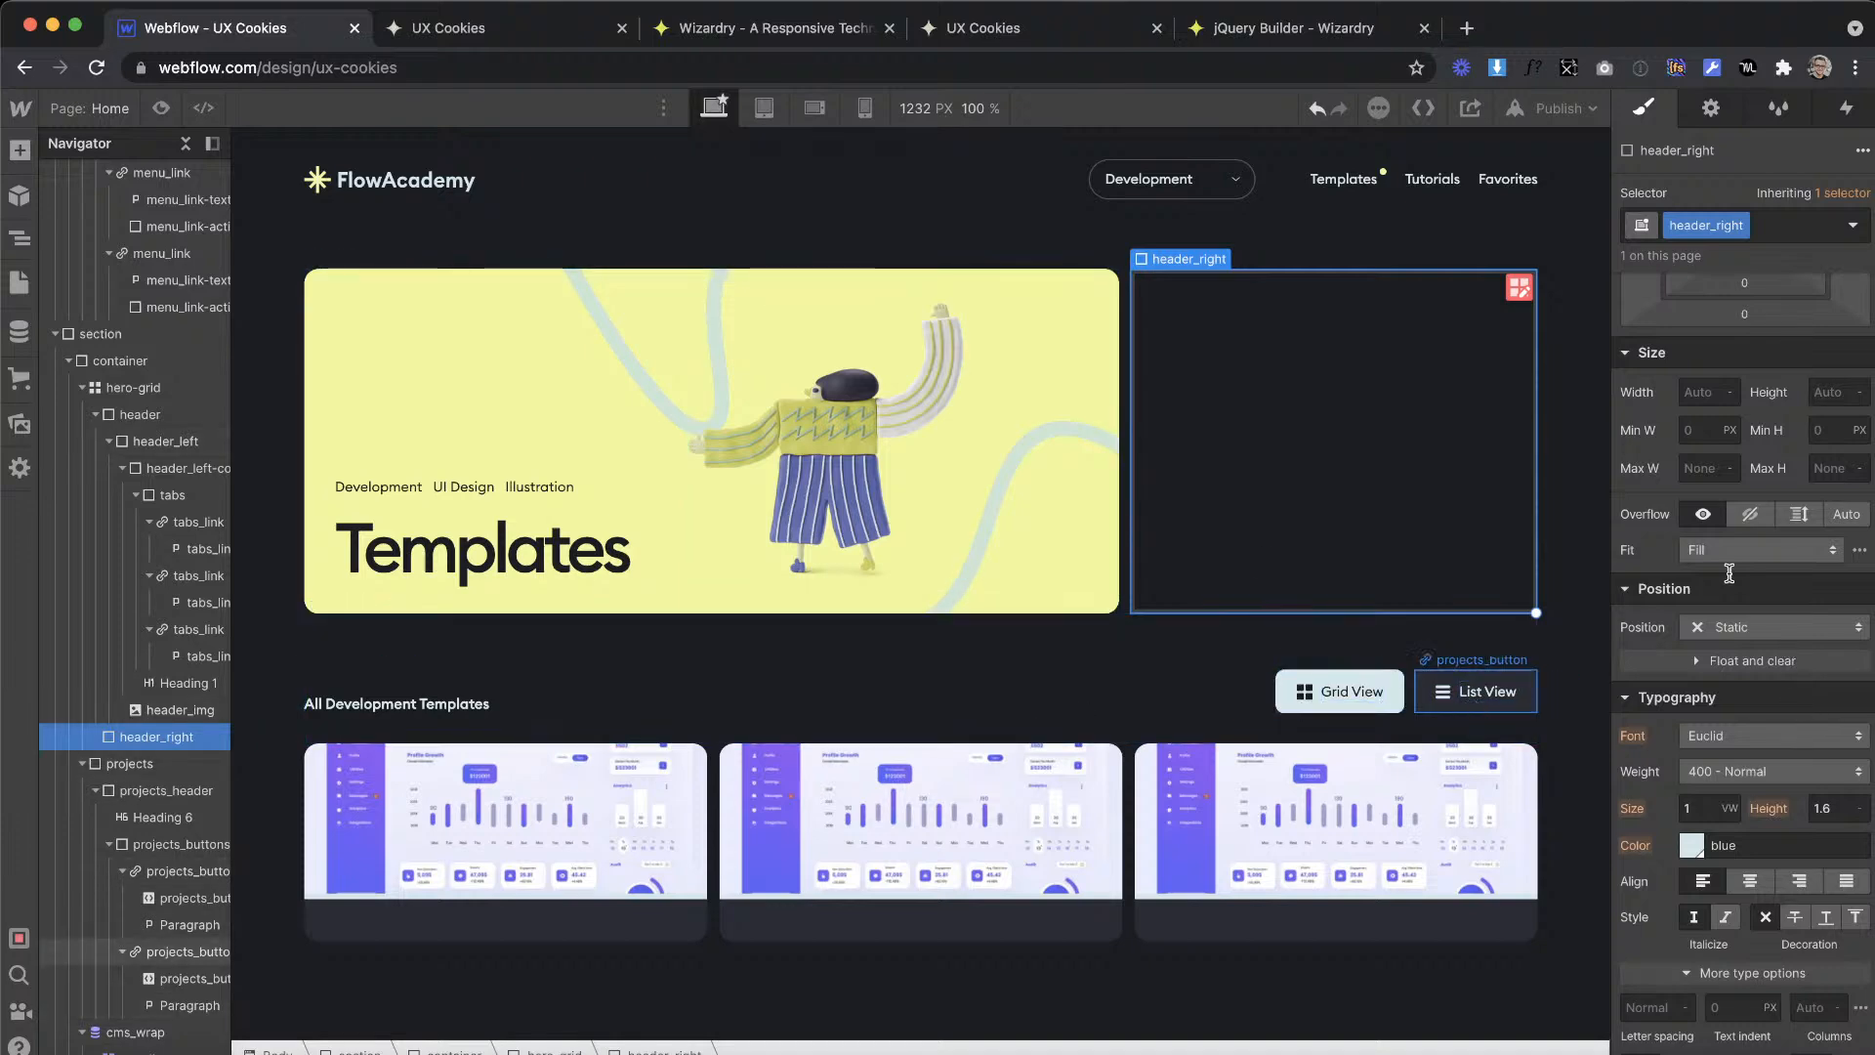
left_click(1464, 705)
scroll(1707, 841, "up", 3)
scroll(1707, 841, "down", 2)
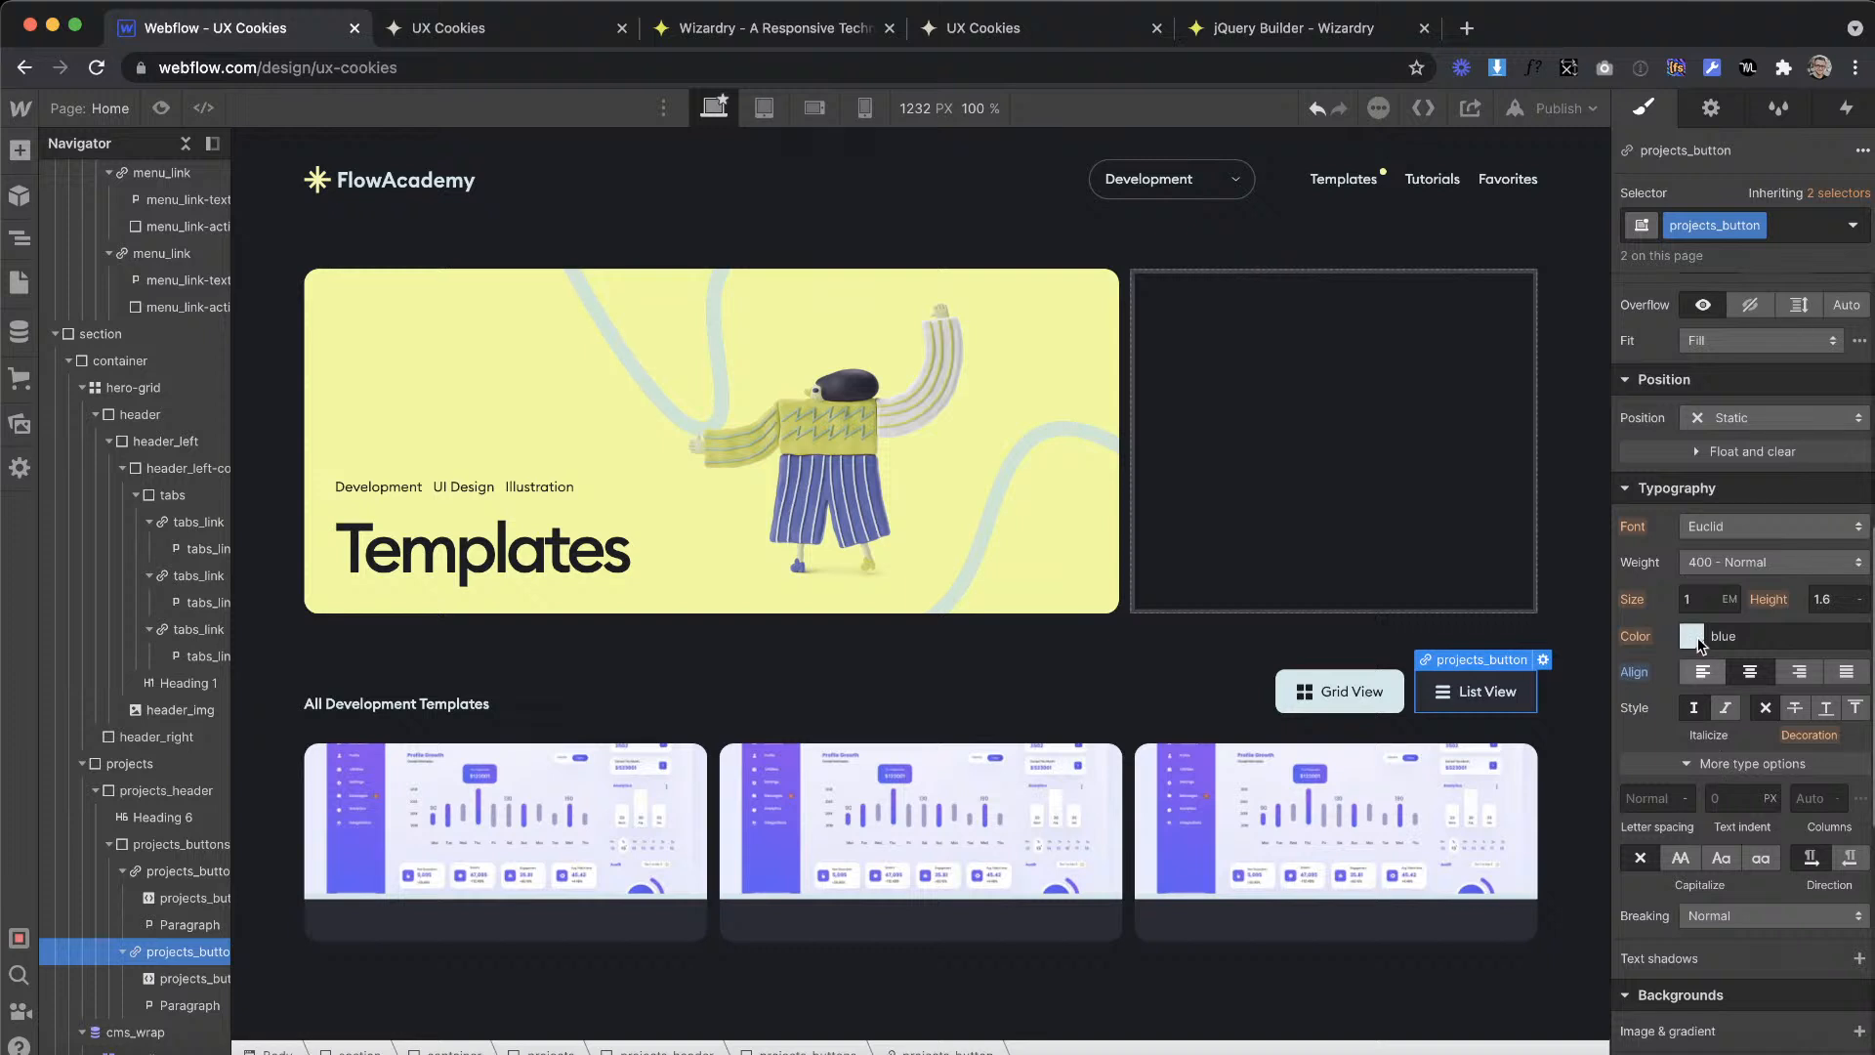
left_click(1701, 600)
type("2")
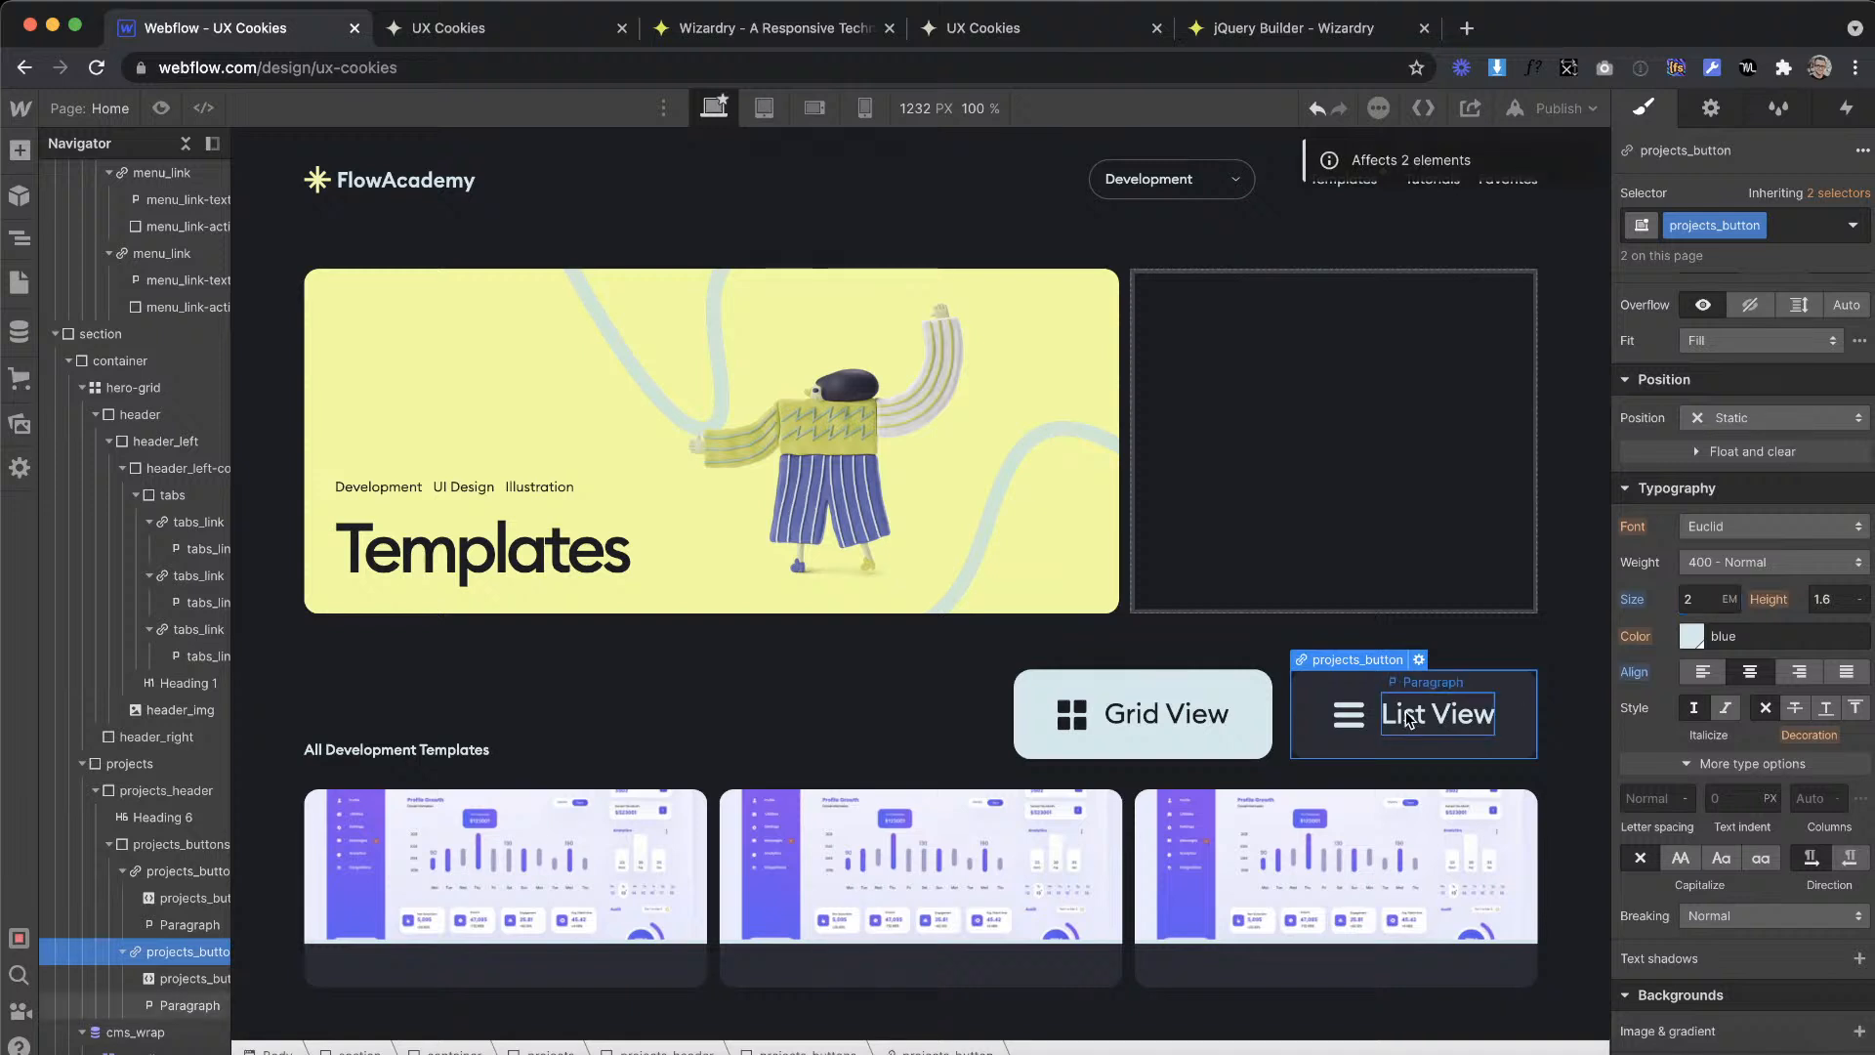
Step: Reset the projects_button class's font size to its inherited value
left_click(1412, 721)
left_click(1322, 699)
left_click(1637, 600)
left_click(1648, 630)
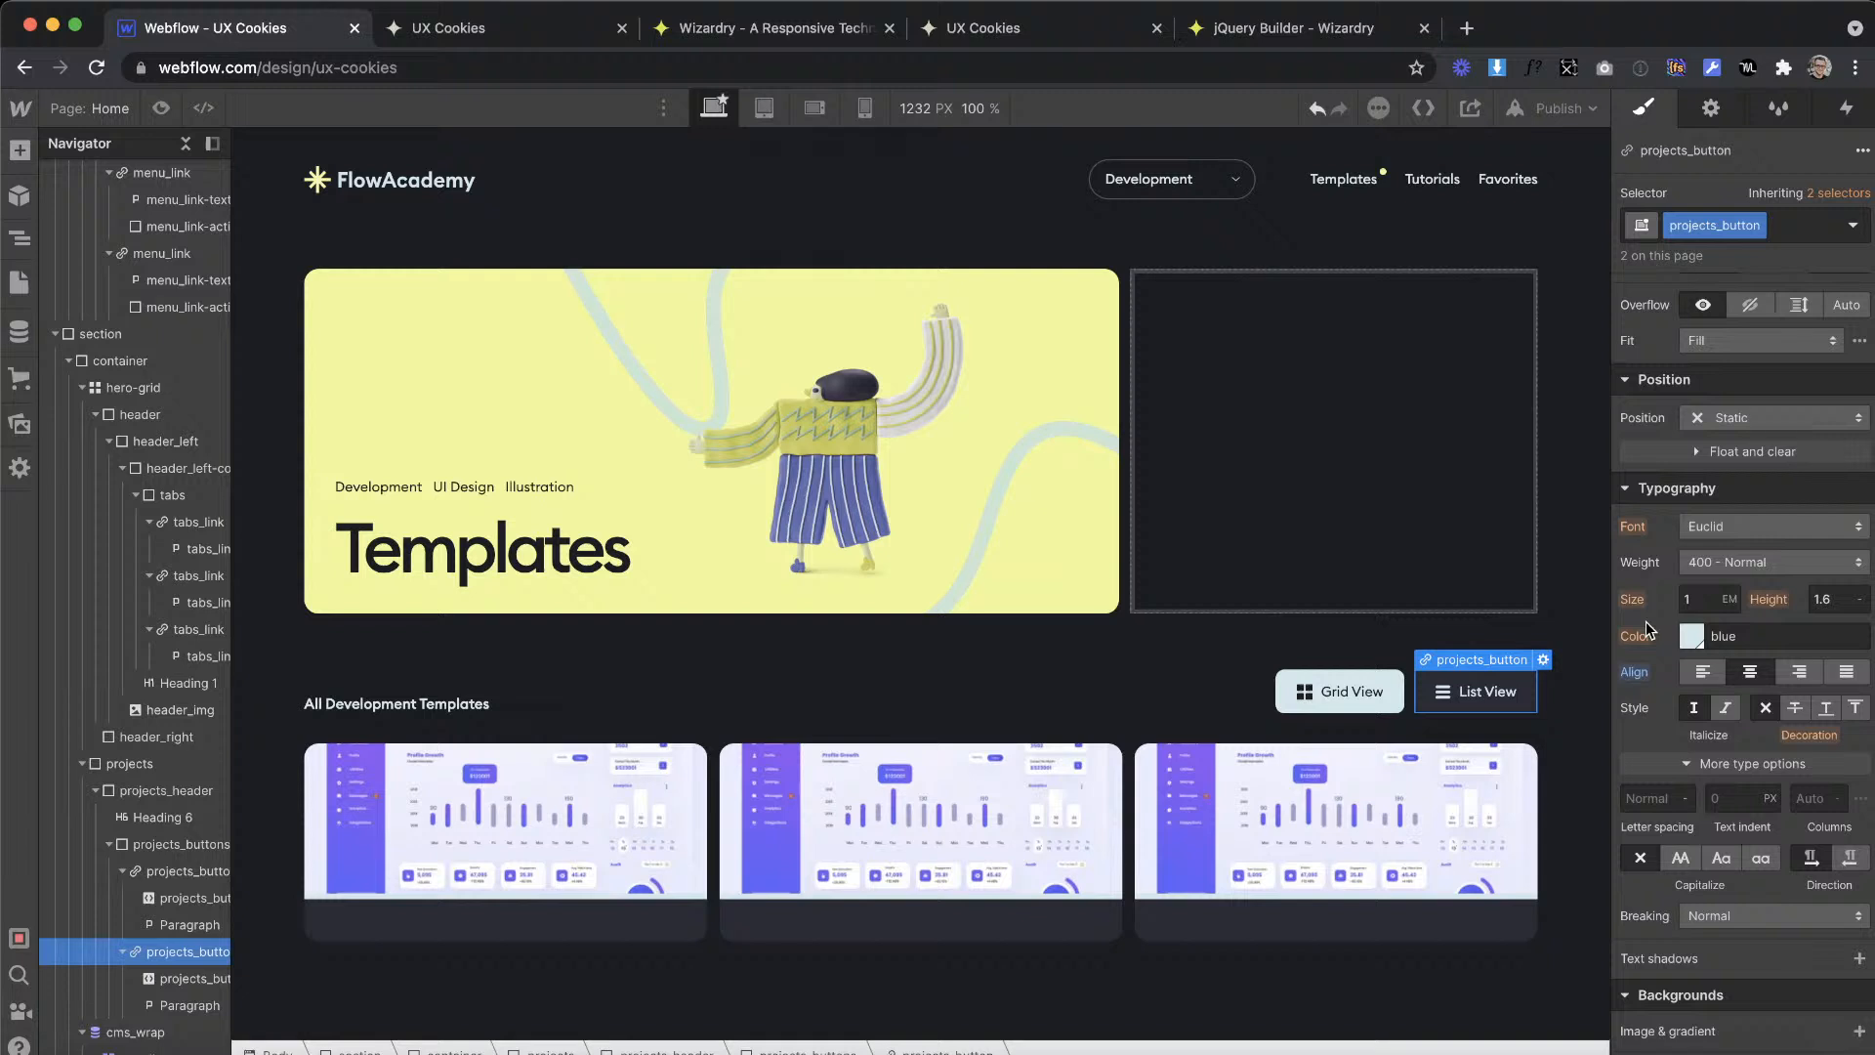
Step: Examine the typography and size settings of the projects header, the Templates menu link text and the main container
left_click(950, 560)
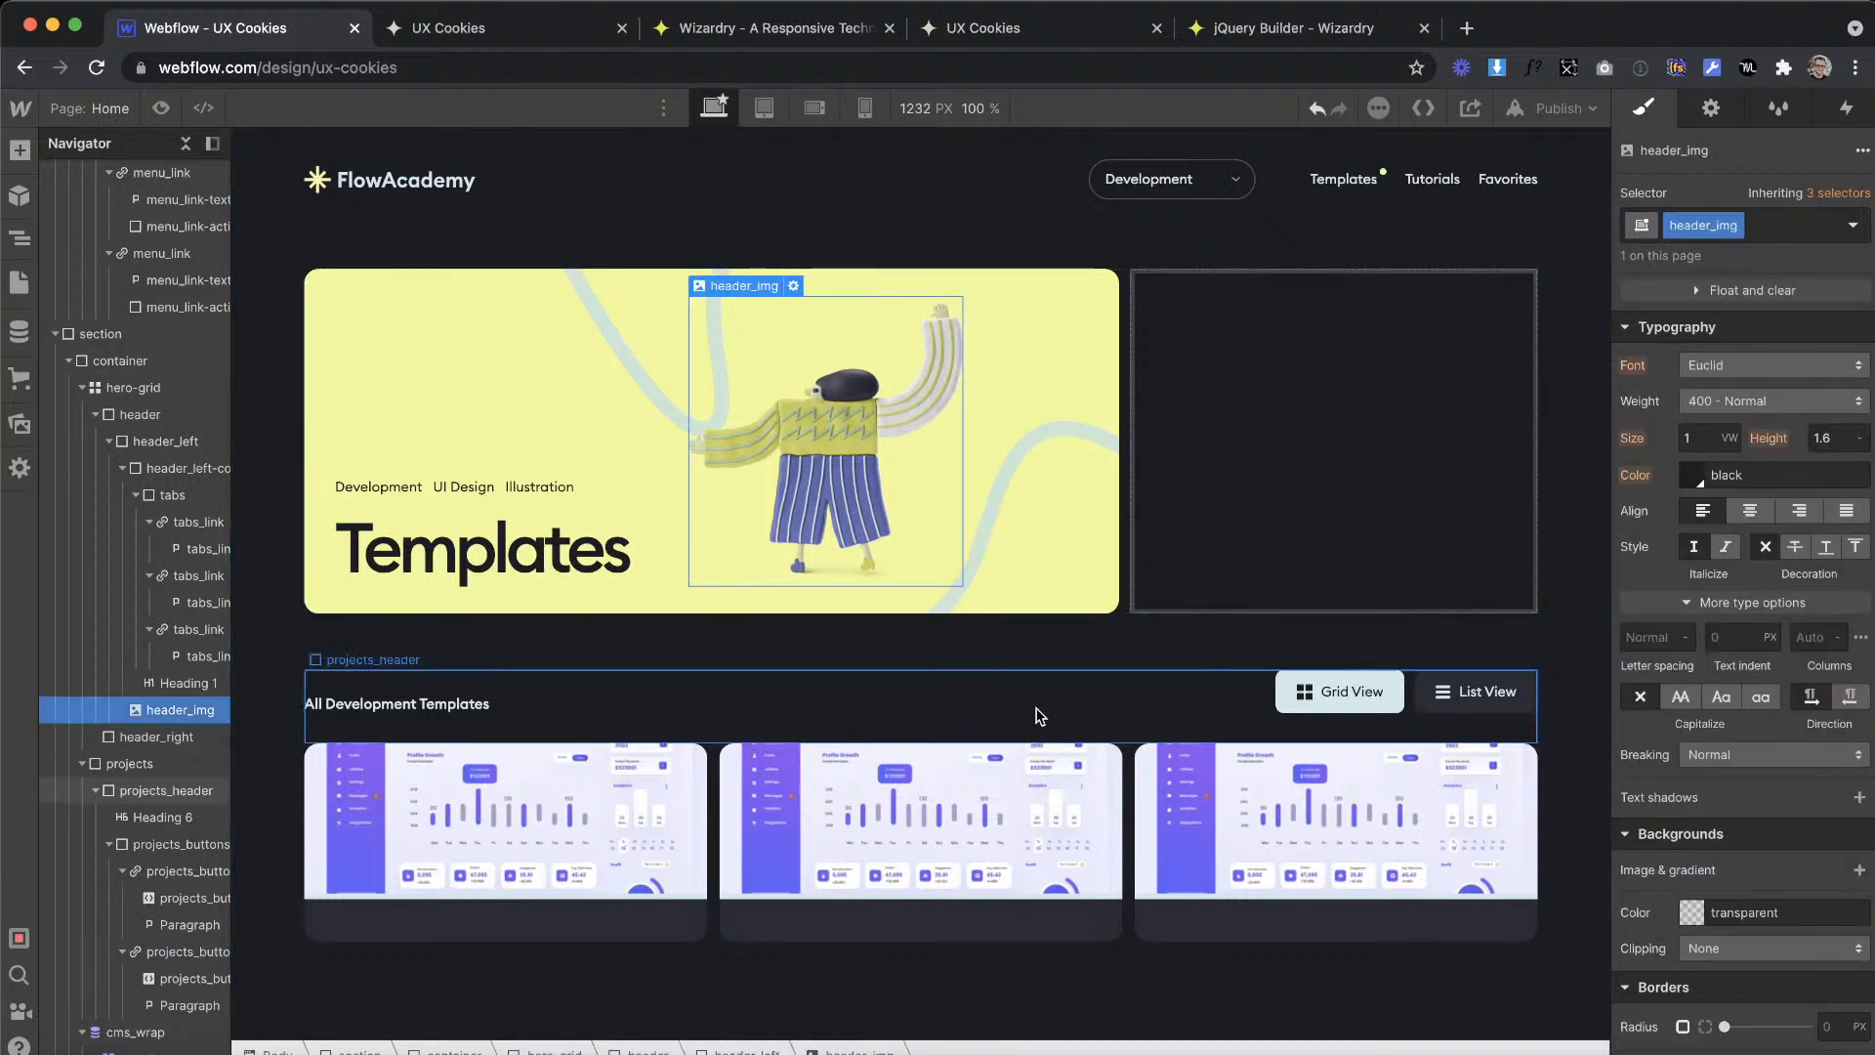
left_click(1039, 716)
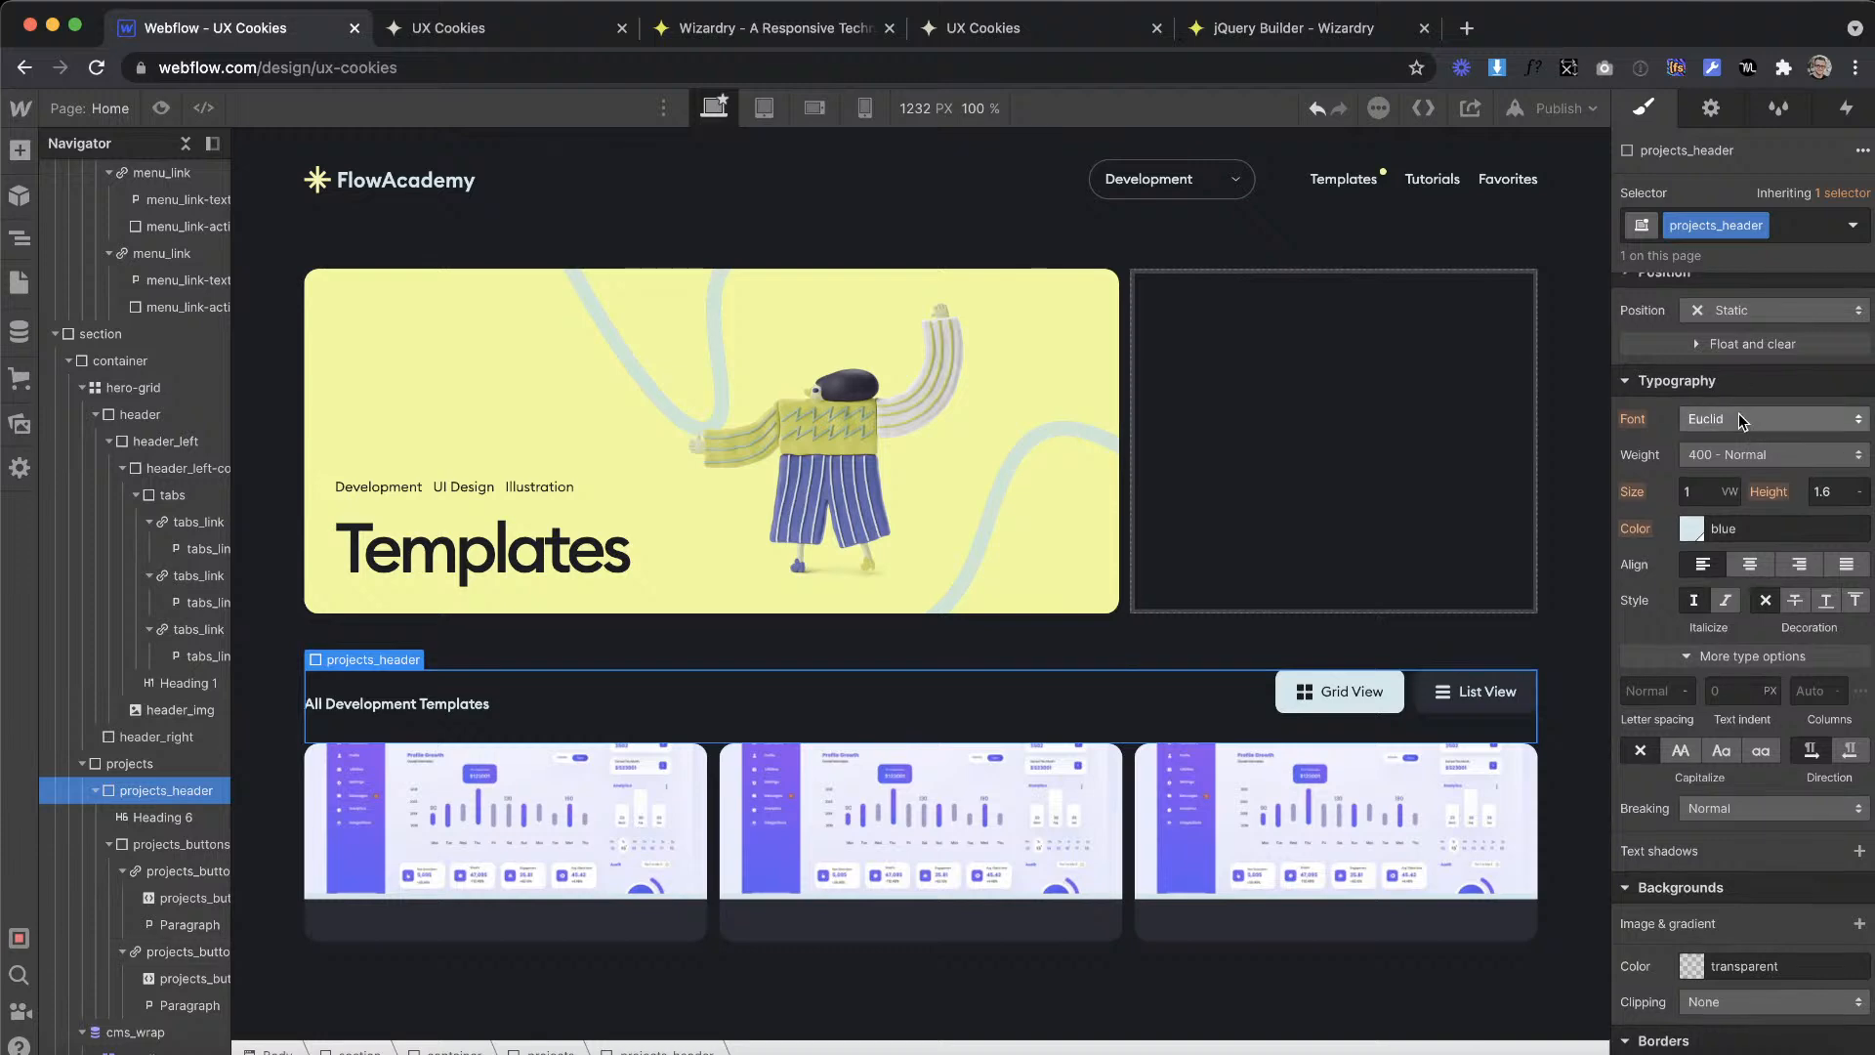
scroll(1738, 418, "up", 4)
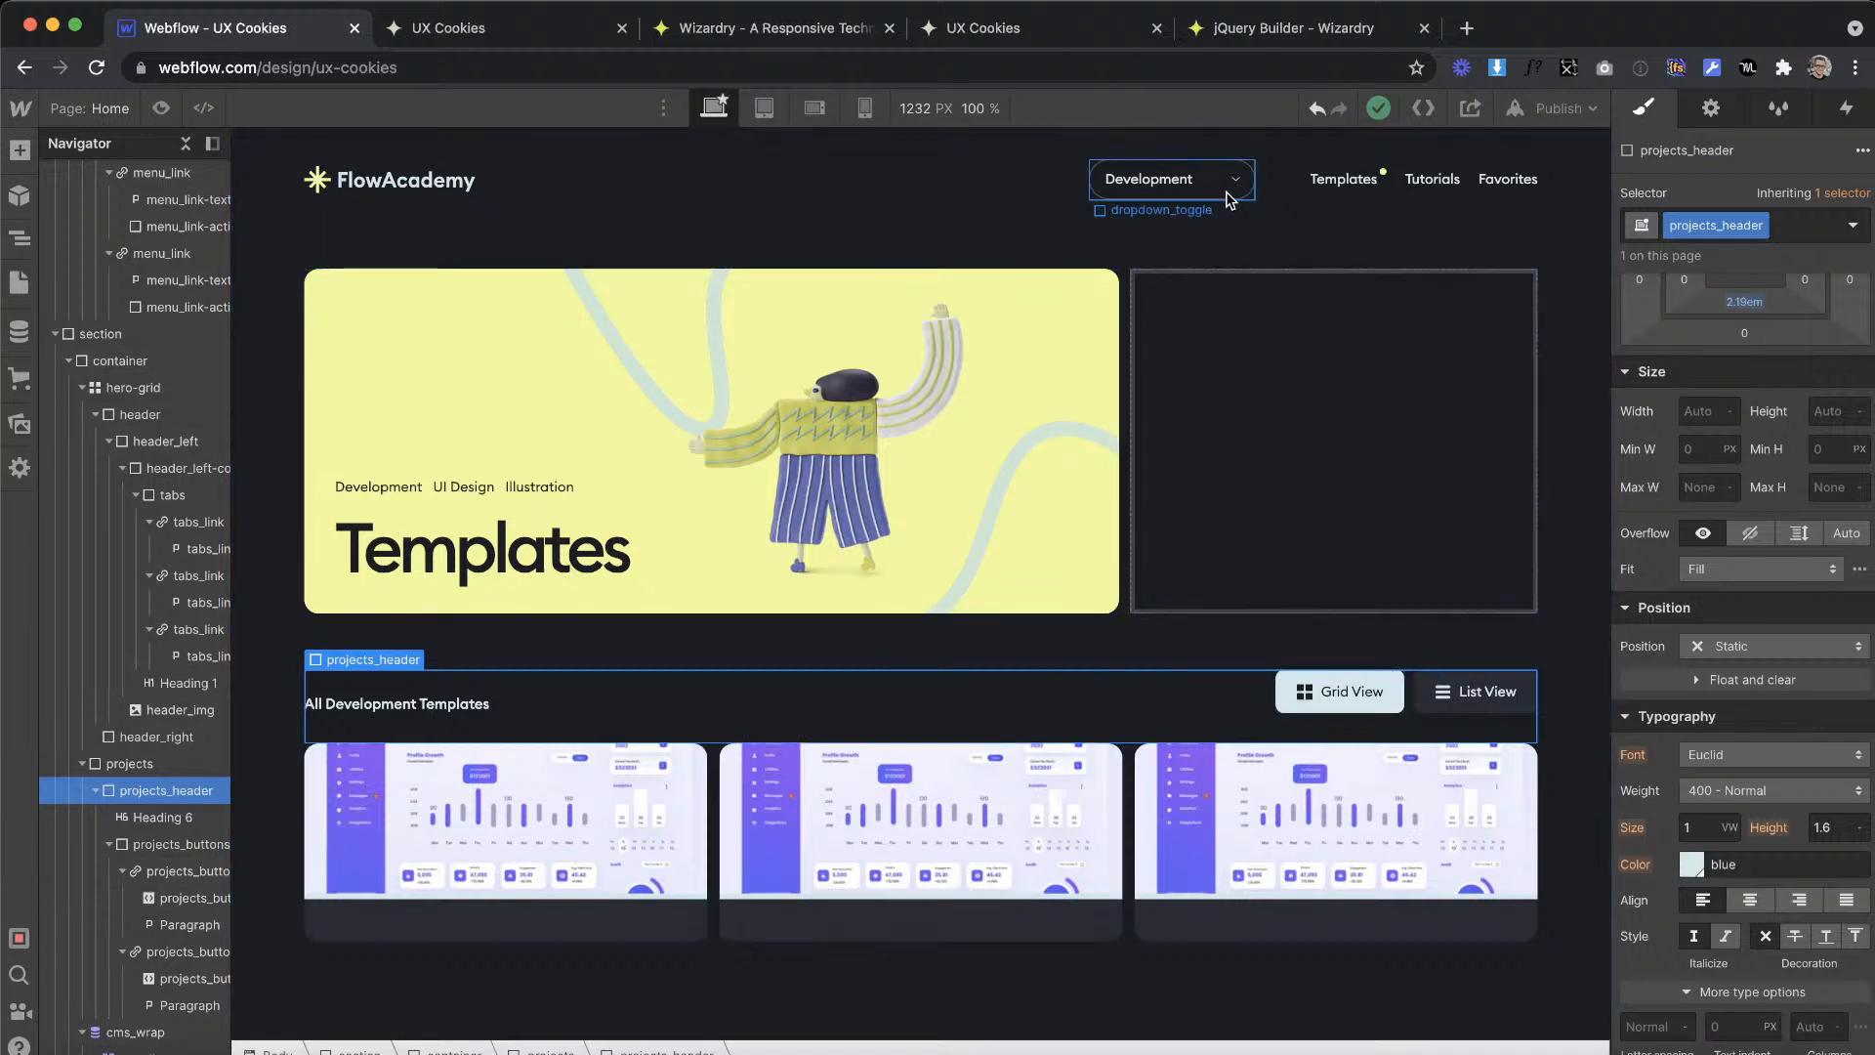
left_click_drag(1605, 260, 1703, 359)
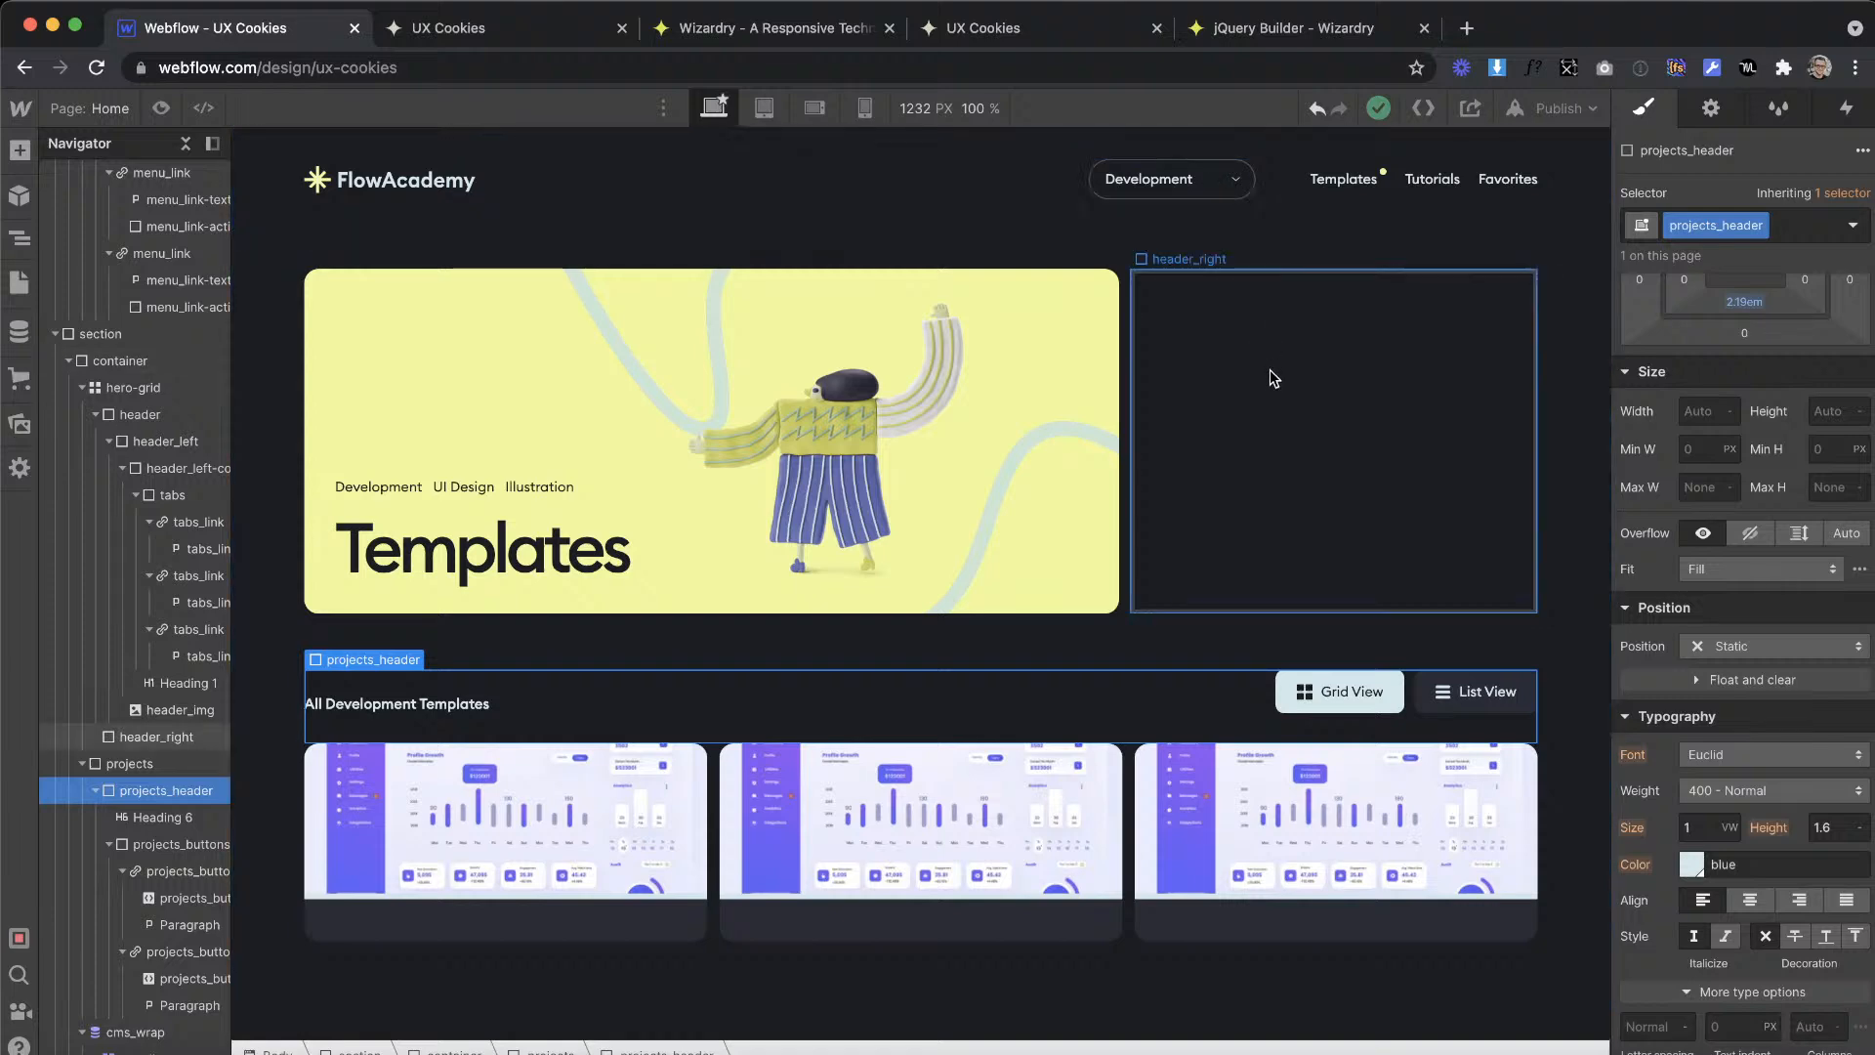
left_click(1353, 180)
scroll(1751, 750, "down", 5)
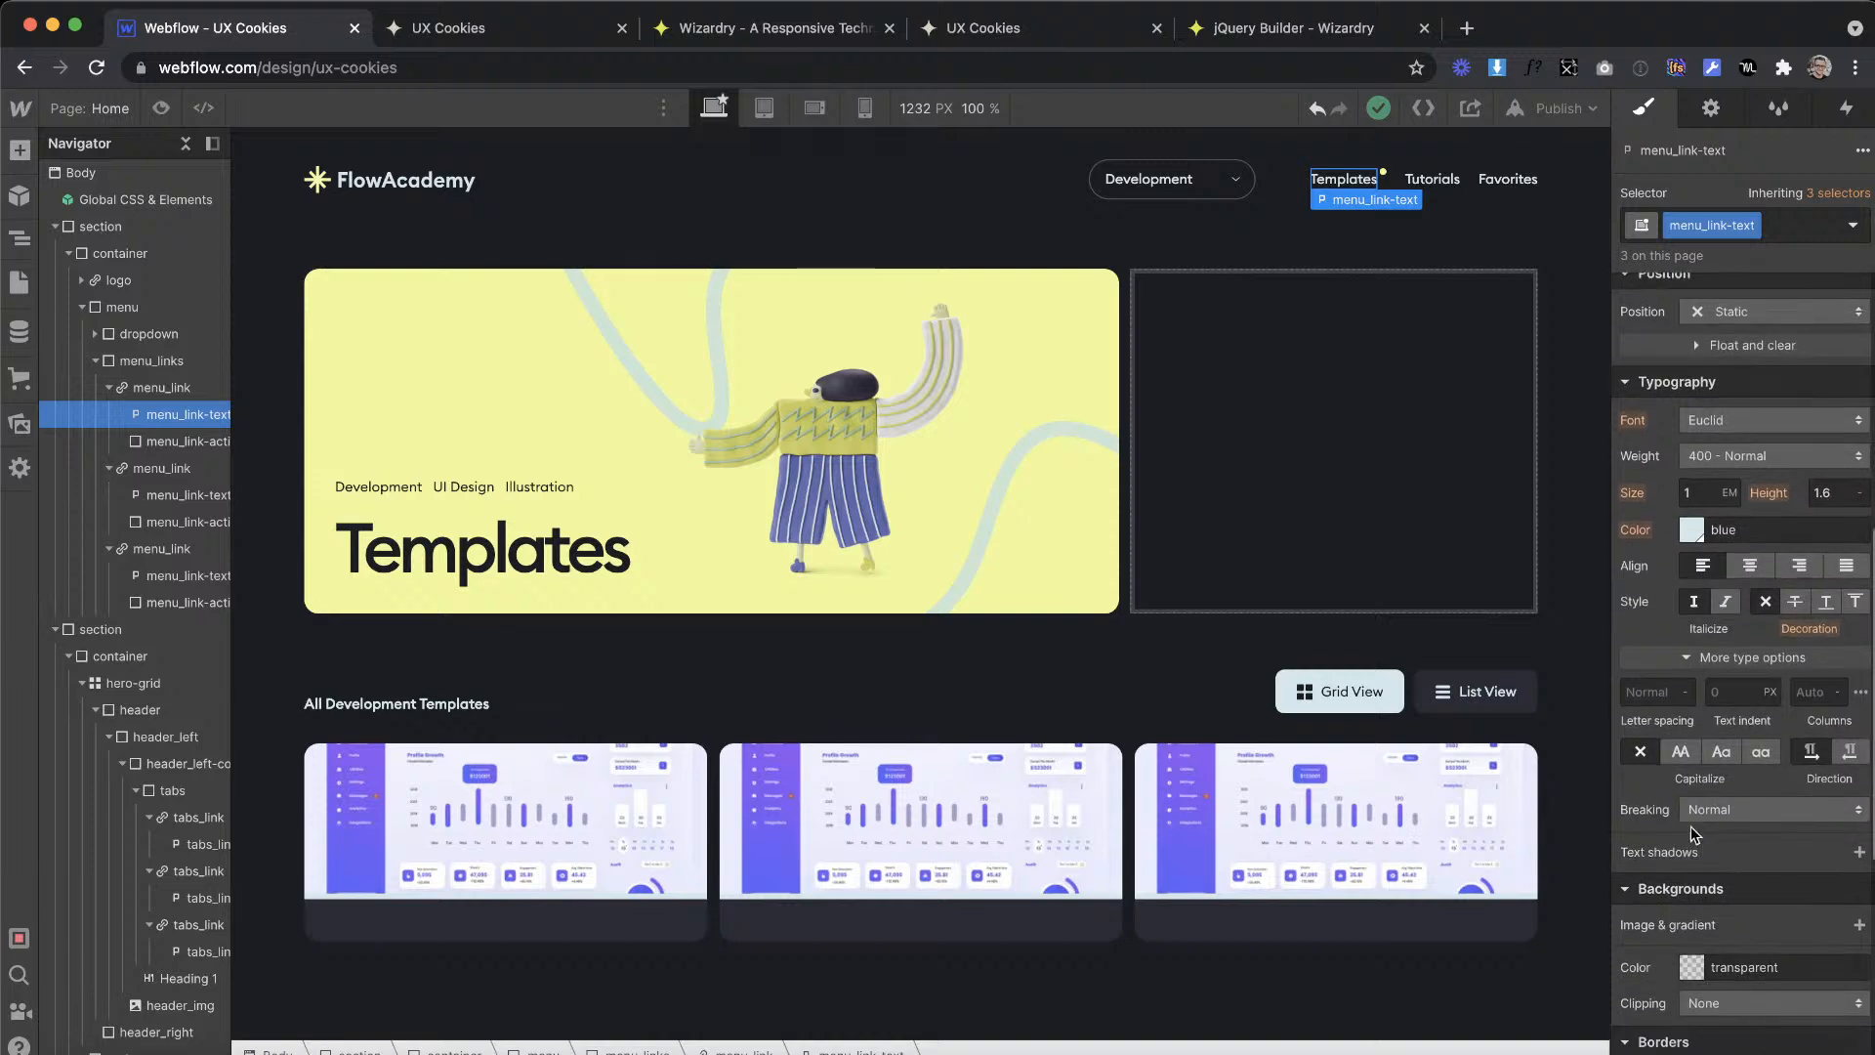
left_click(955, 238)
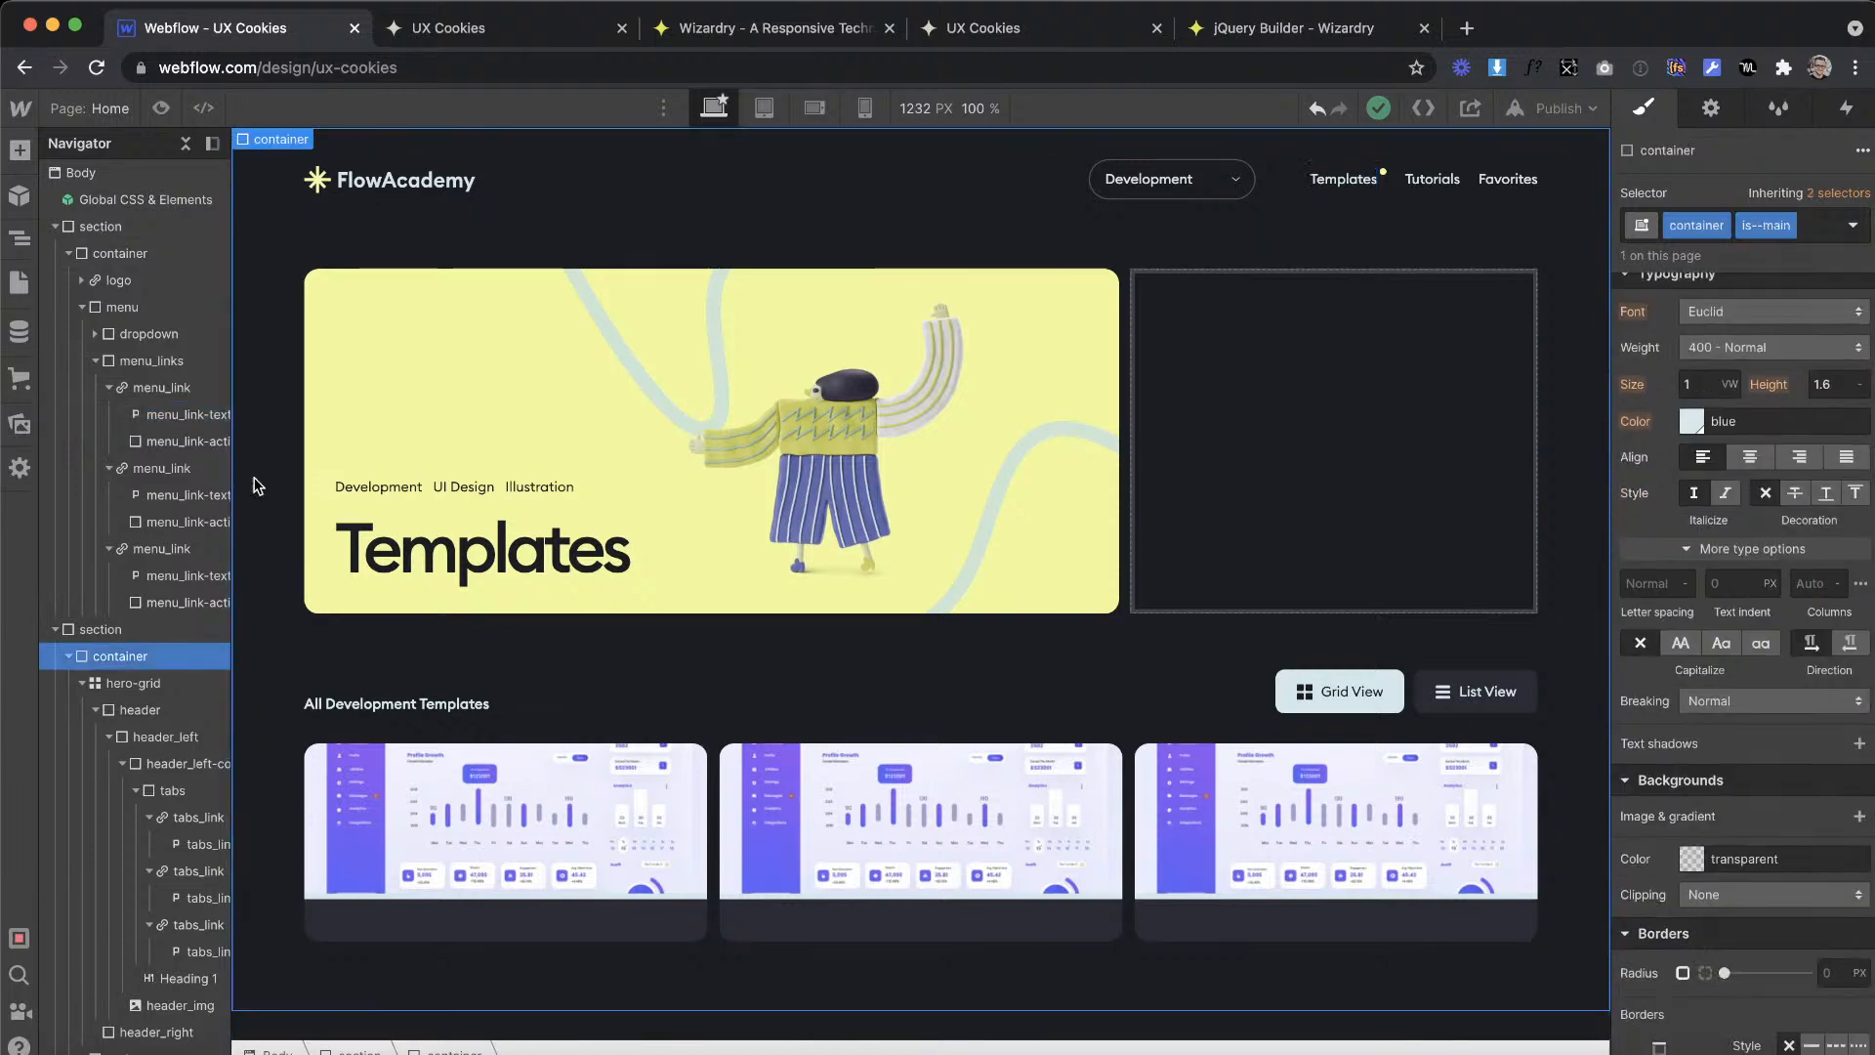
scroll(1697, 445, "up", 4)
scroll(1696, 444, "up", 2)
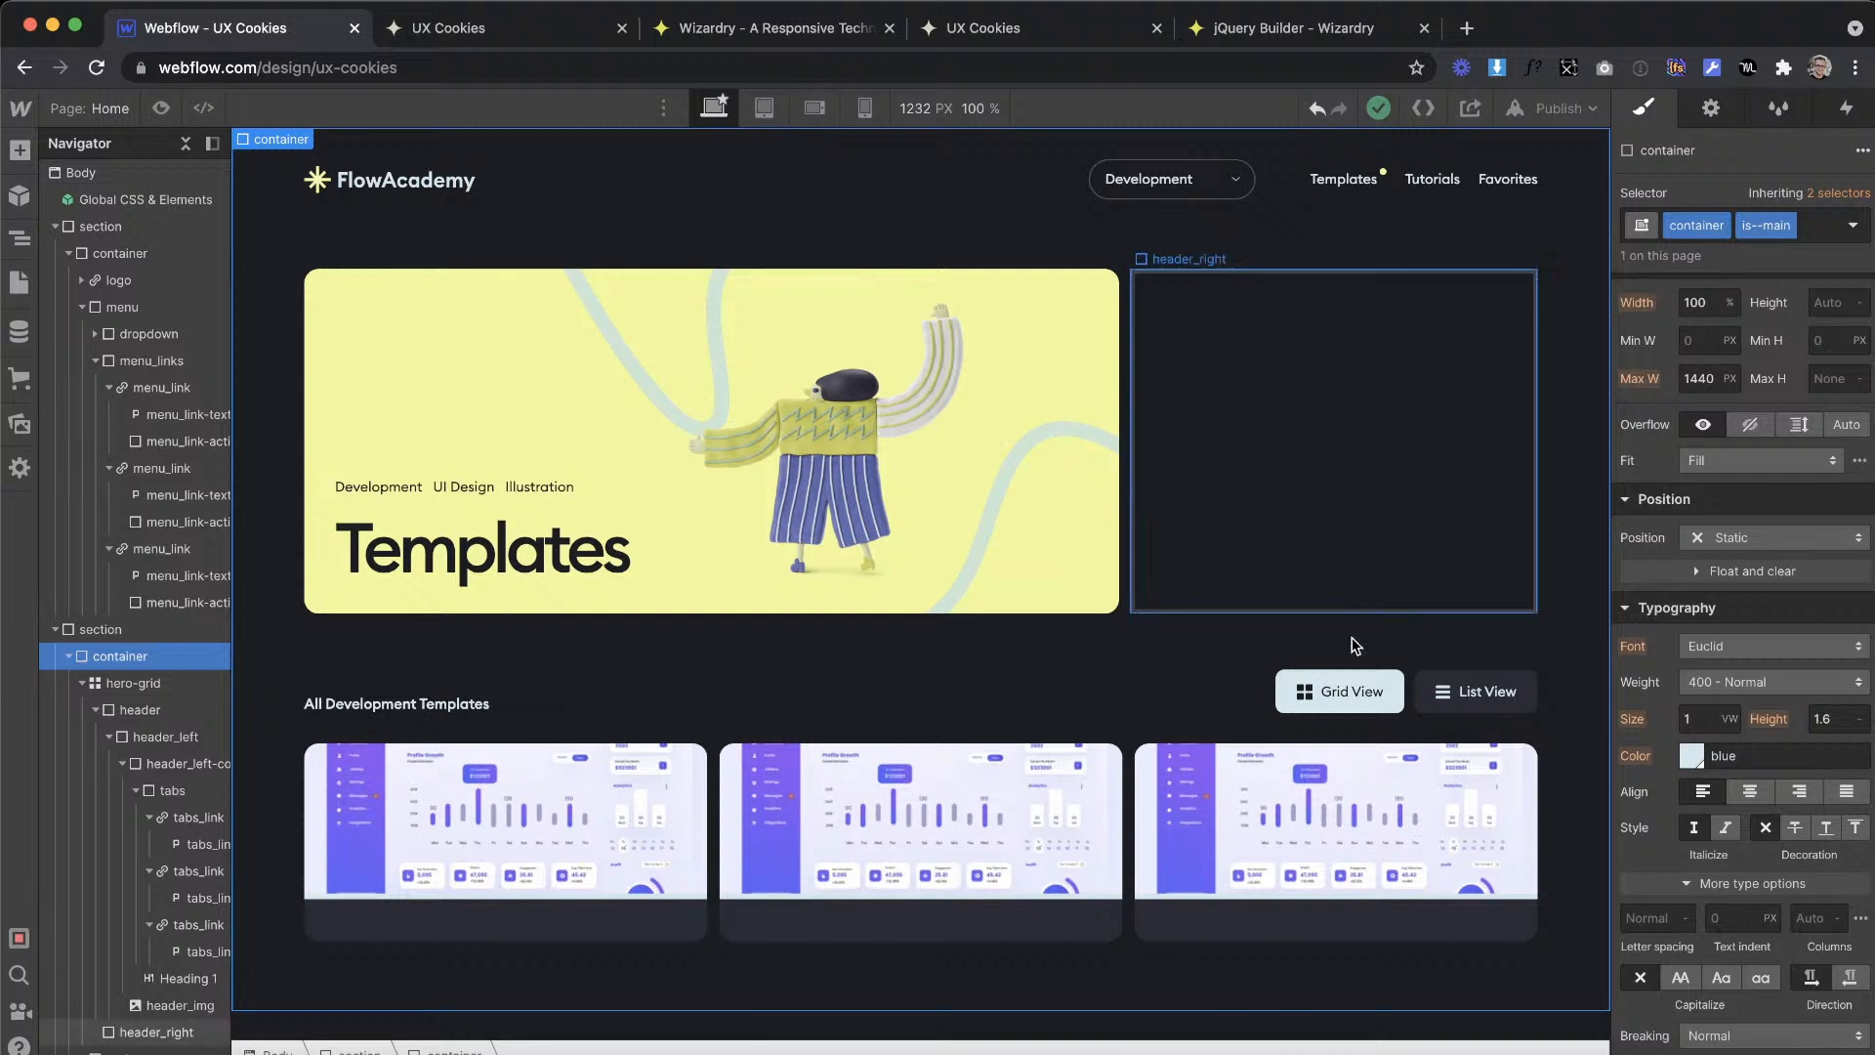
Step: Switch to the Cookies Tutorial design in Adobe XD and examine the template card's title text and the page layout
left_click(1120, 711)
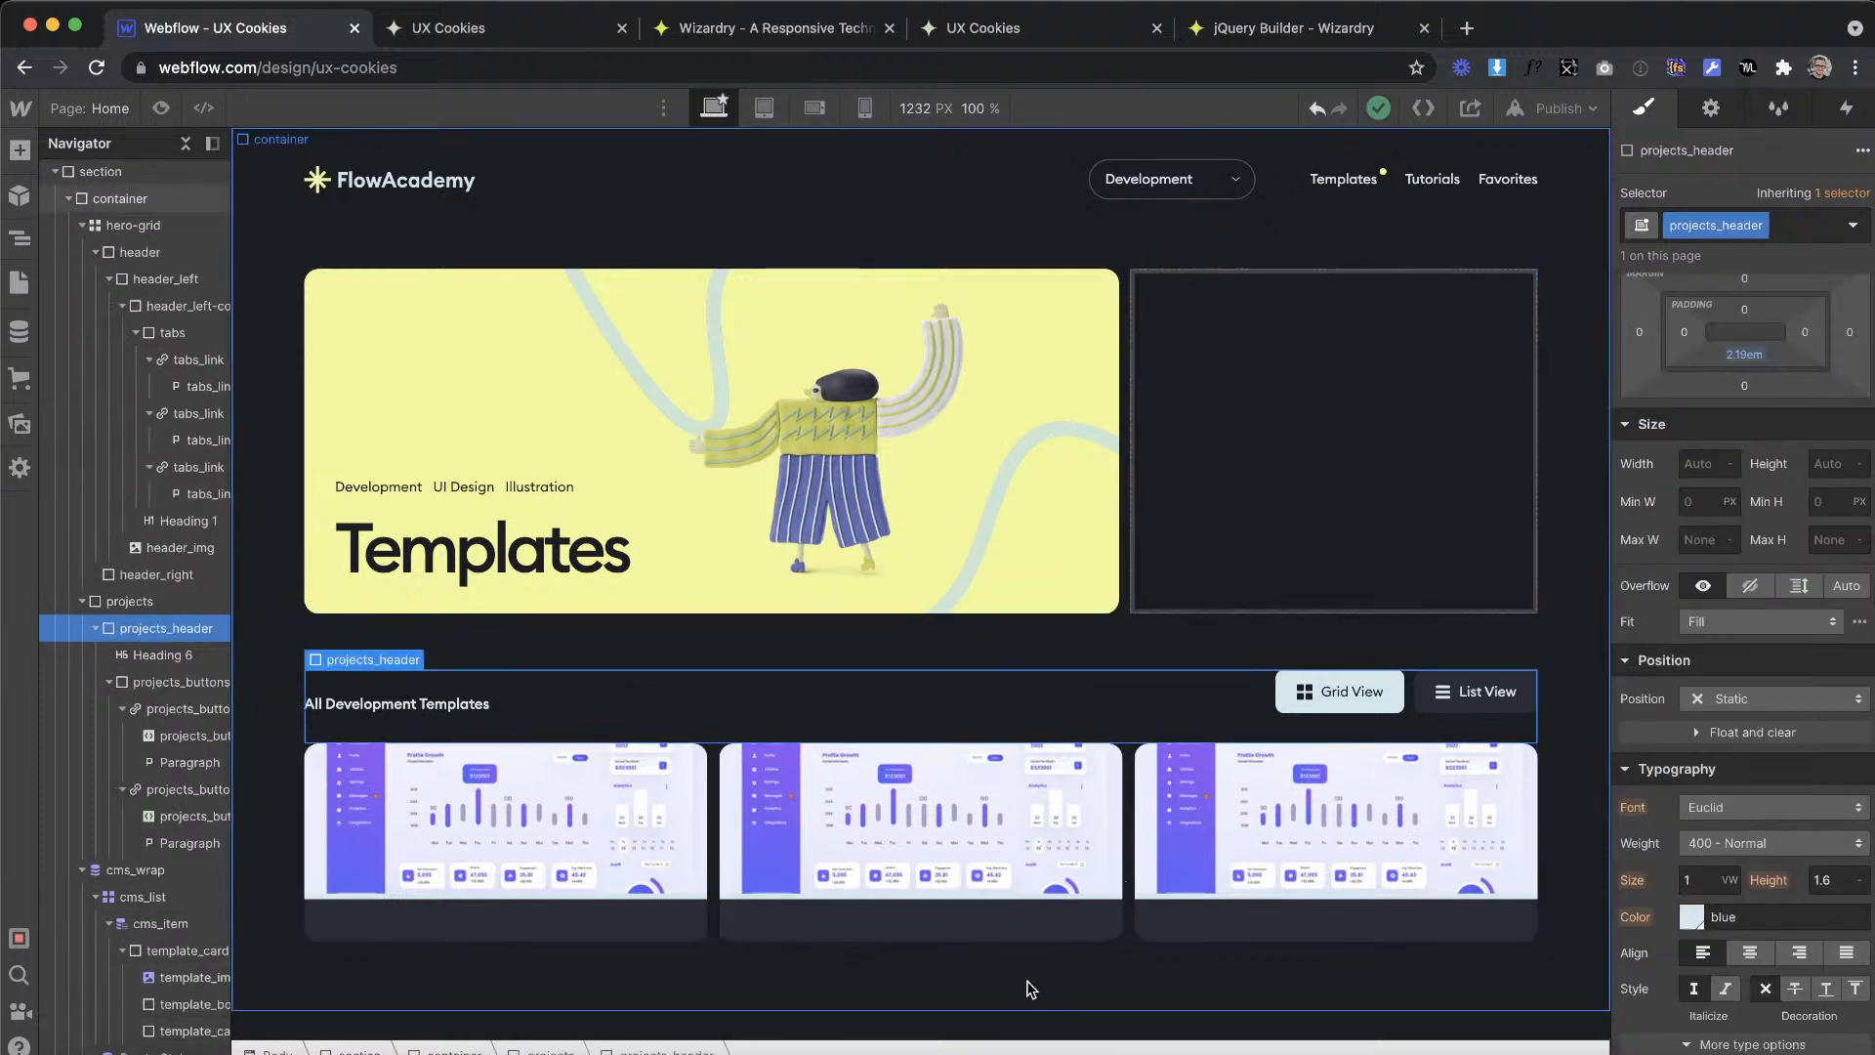
left_click(1047, 936)
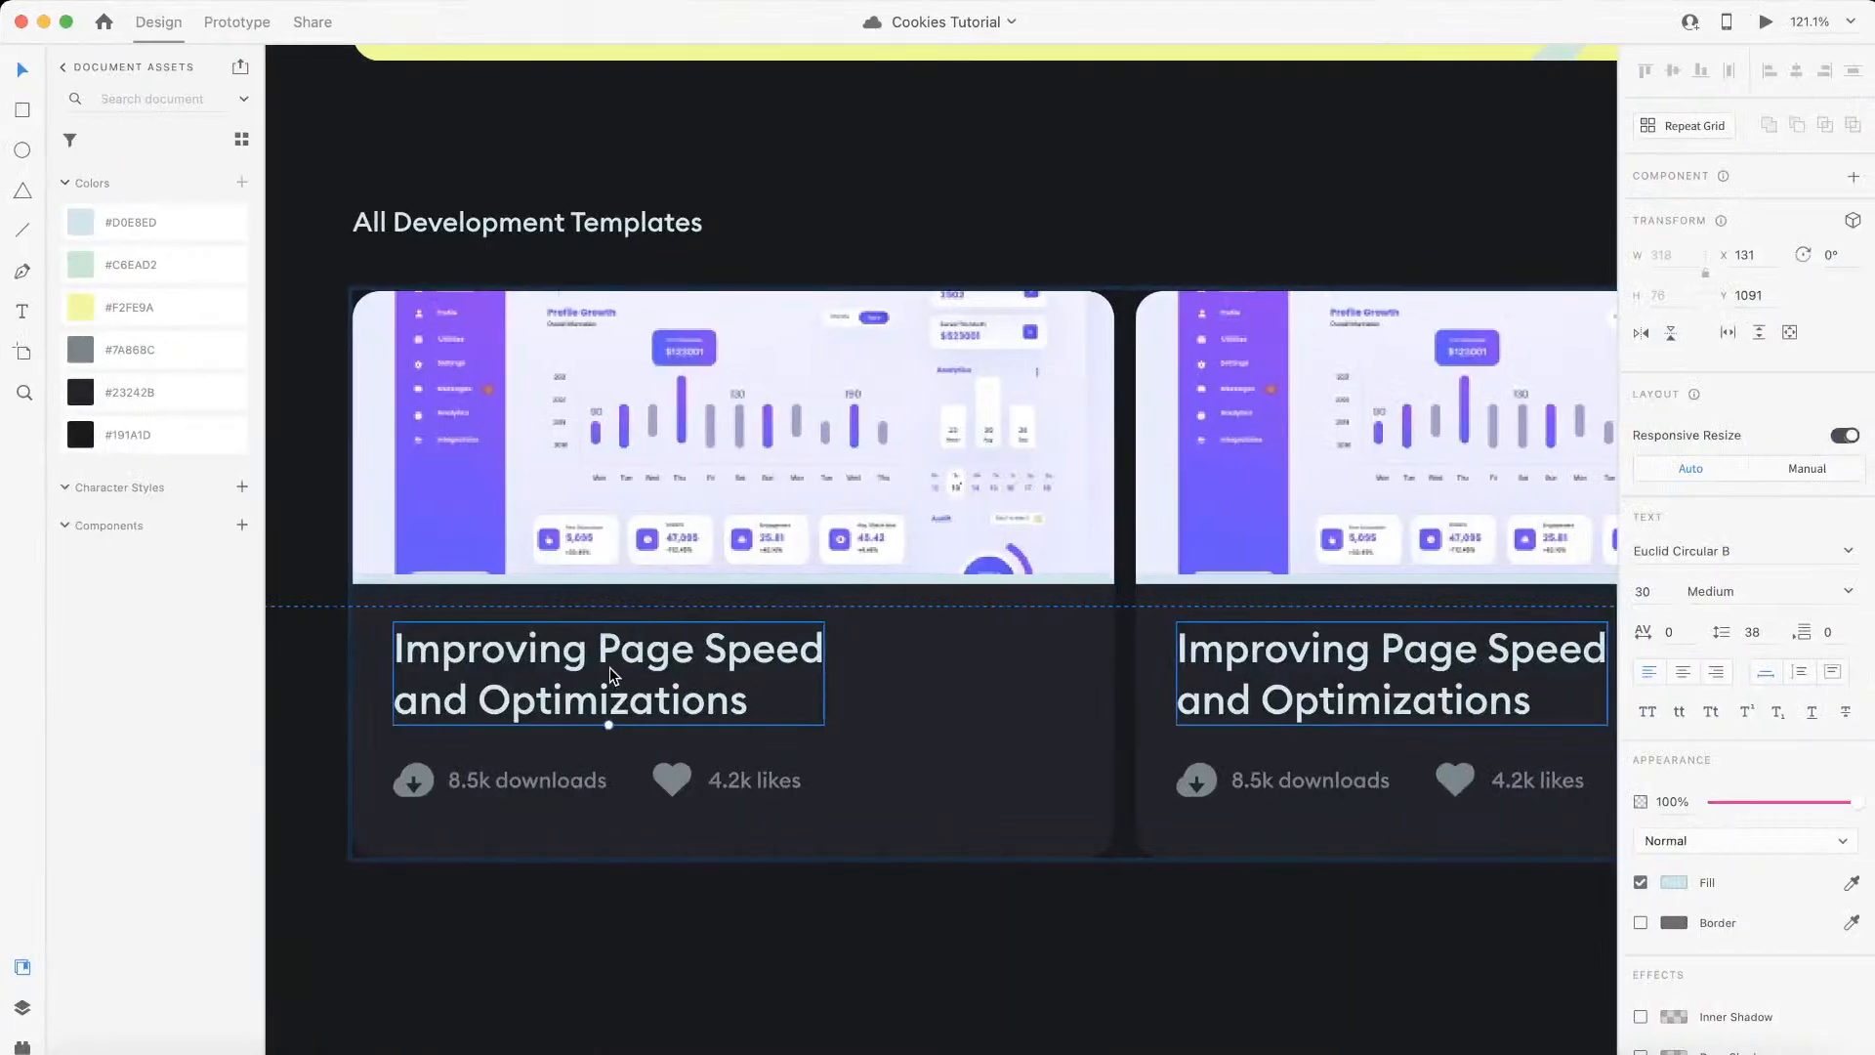
double_click(648, 668)
left_click(701, 893)
scroll(701, 893, "down", 5)
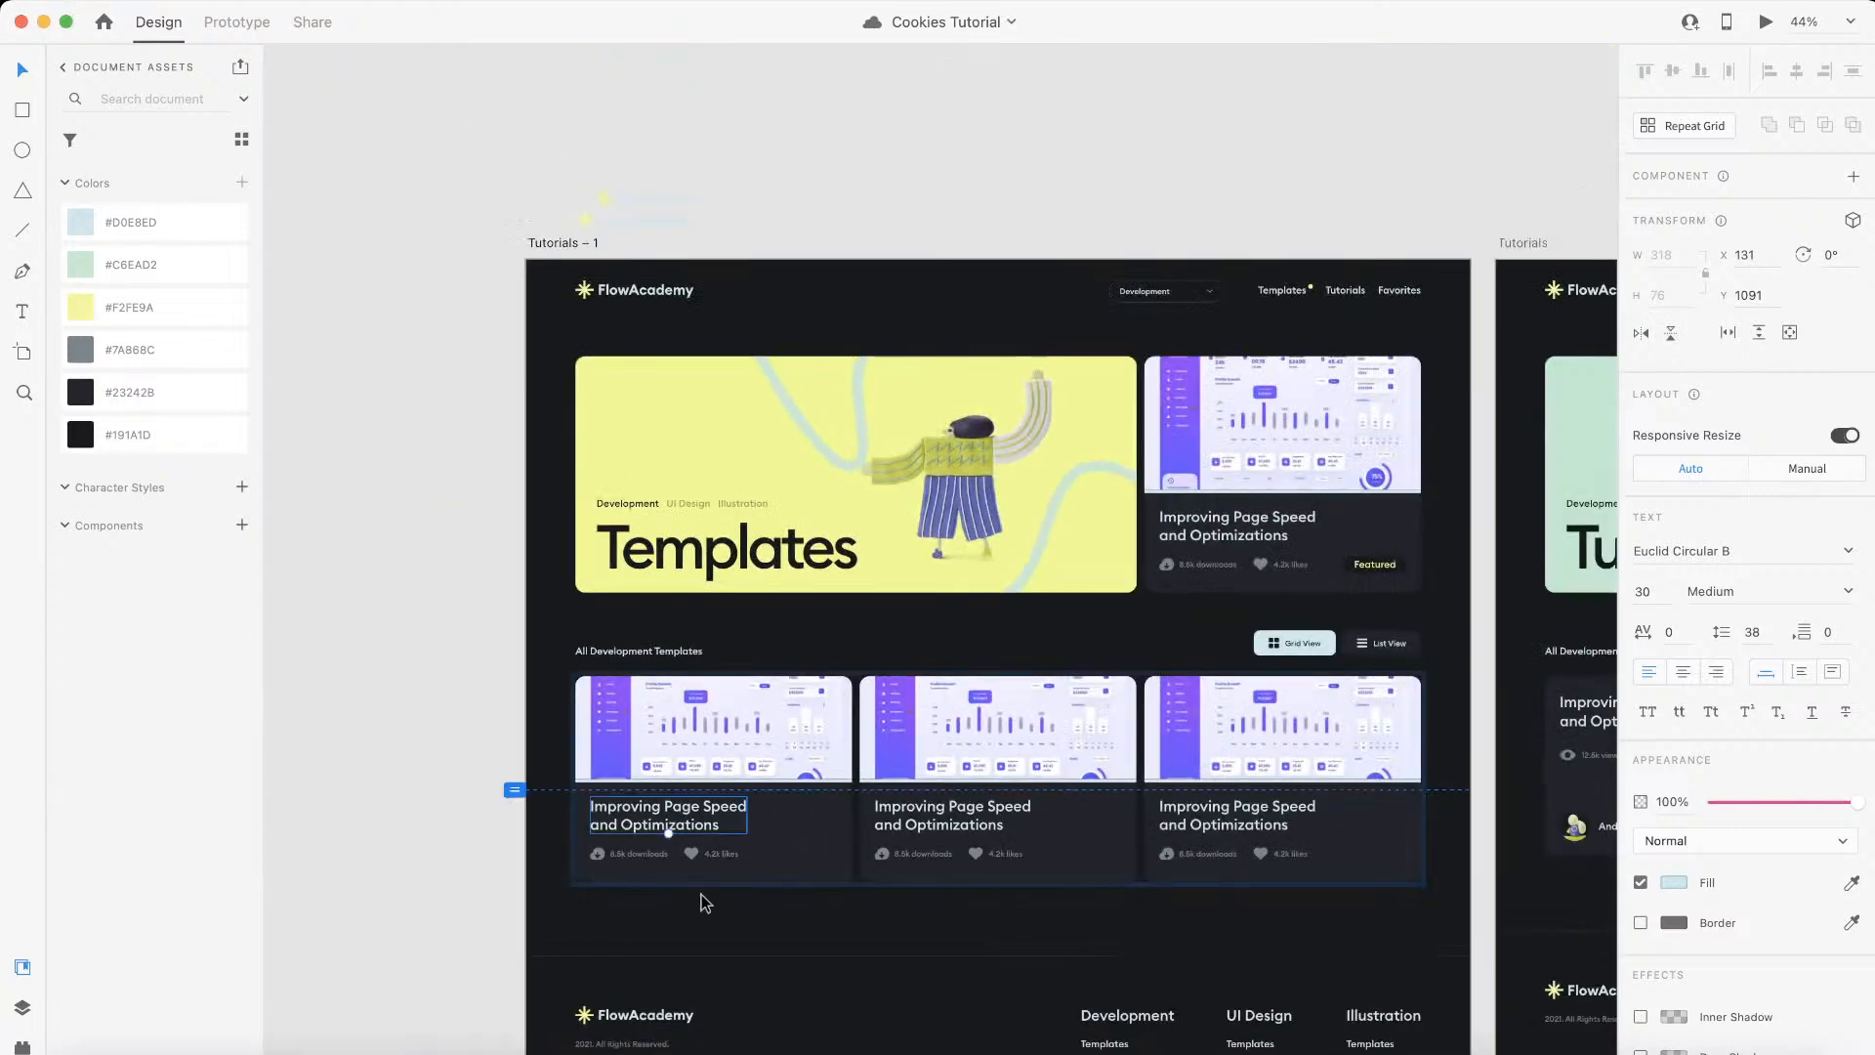
scroll(701, 894, "down", 3)
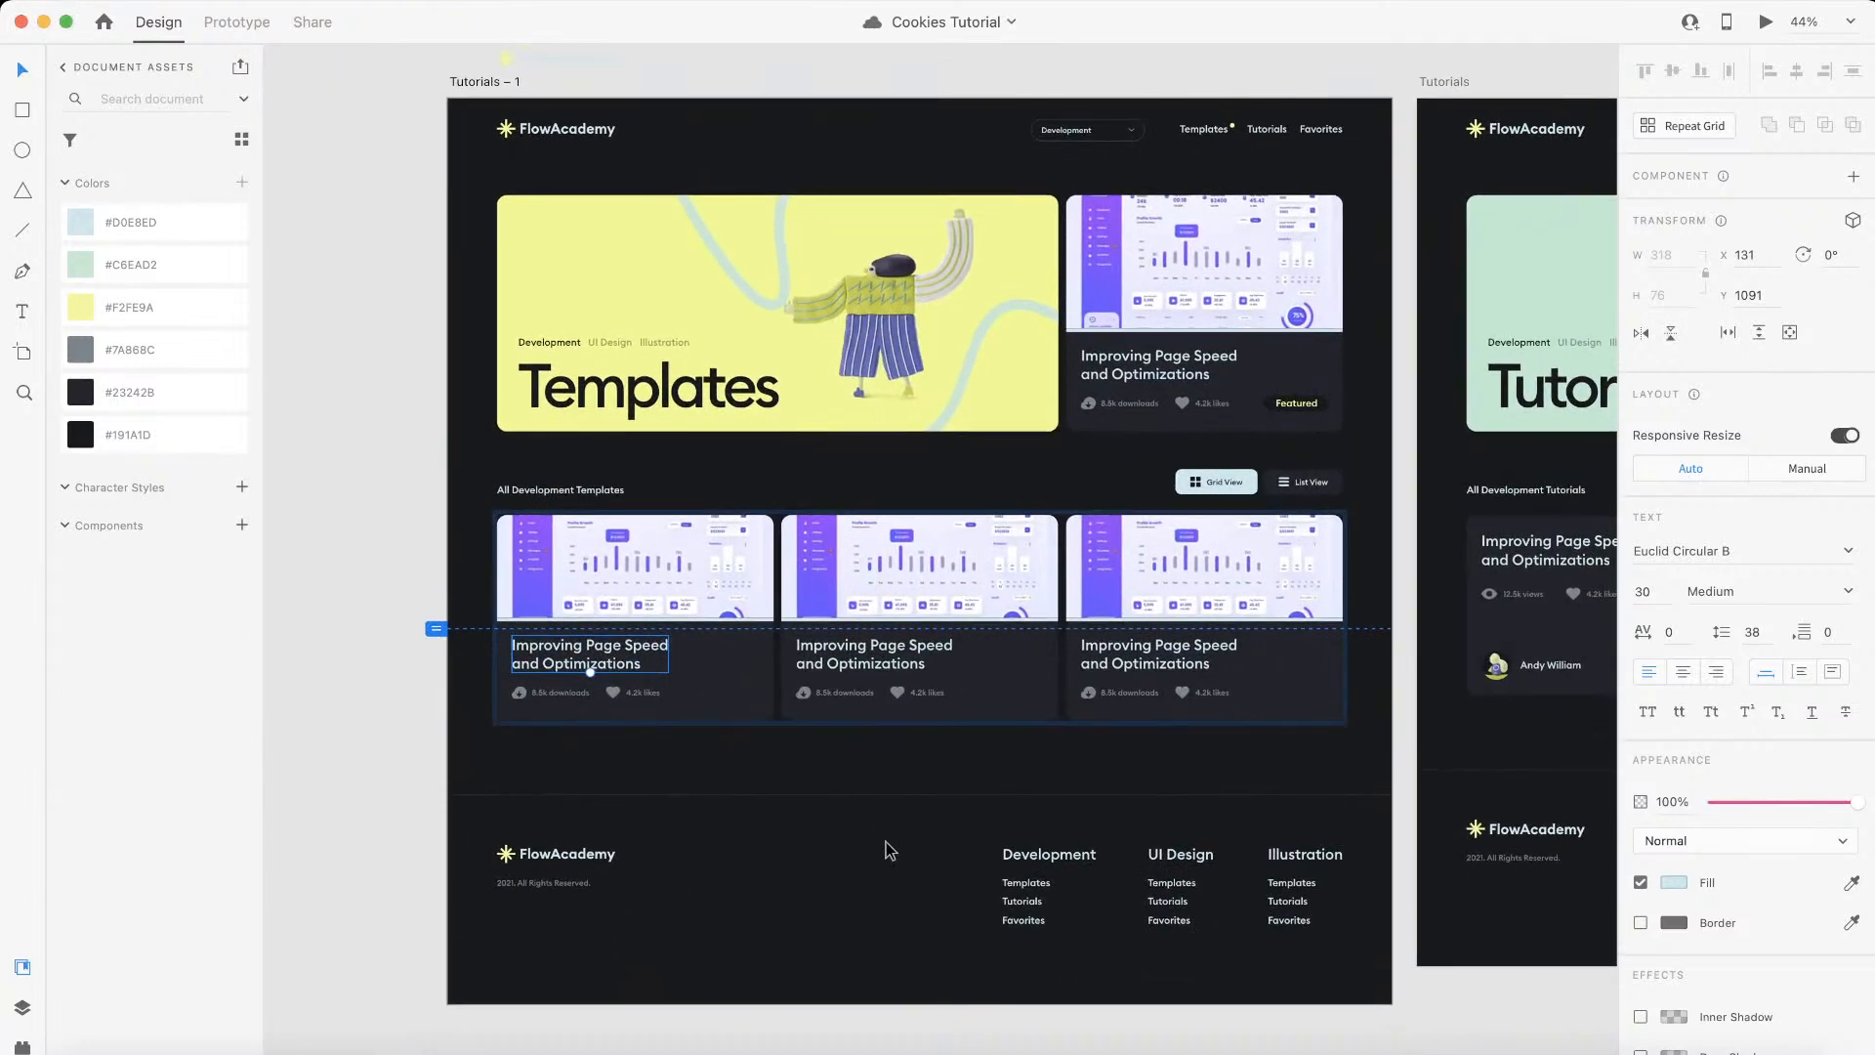
left_click(1026, 859)
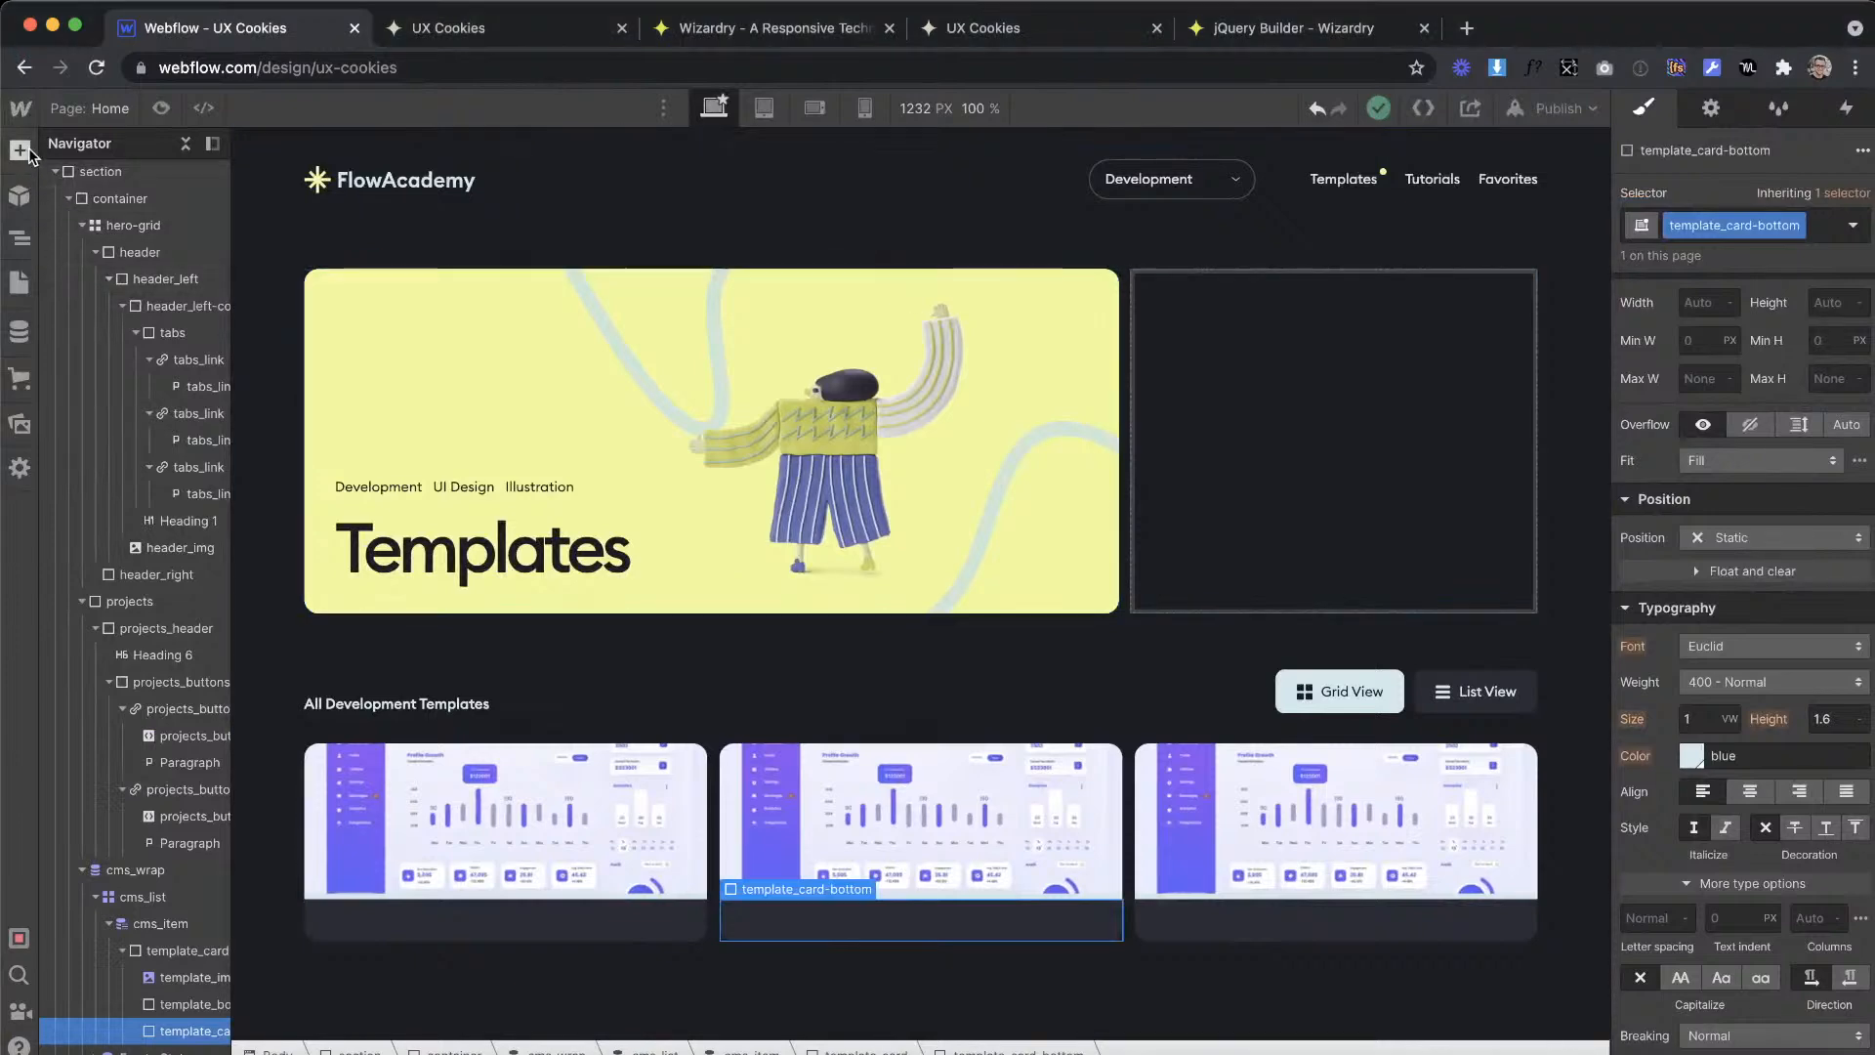
Step: Switch back to Webflow, add a heading inside the template card's bottom block and make it an H4
left_click(30, 151)
left_click_drag(467, 927, 469, 923)
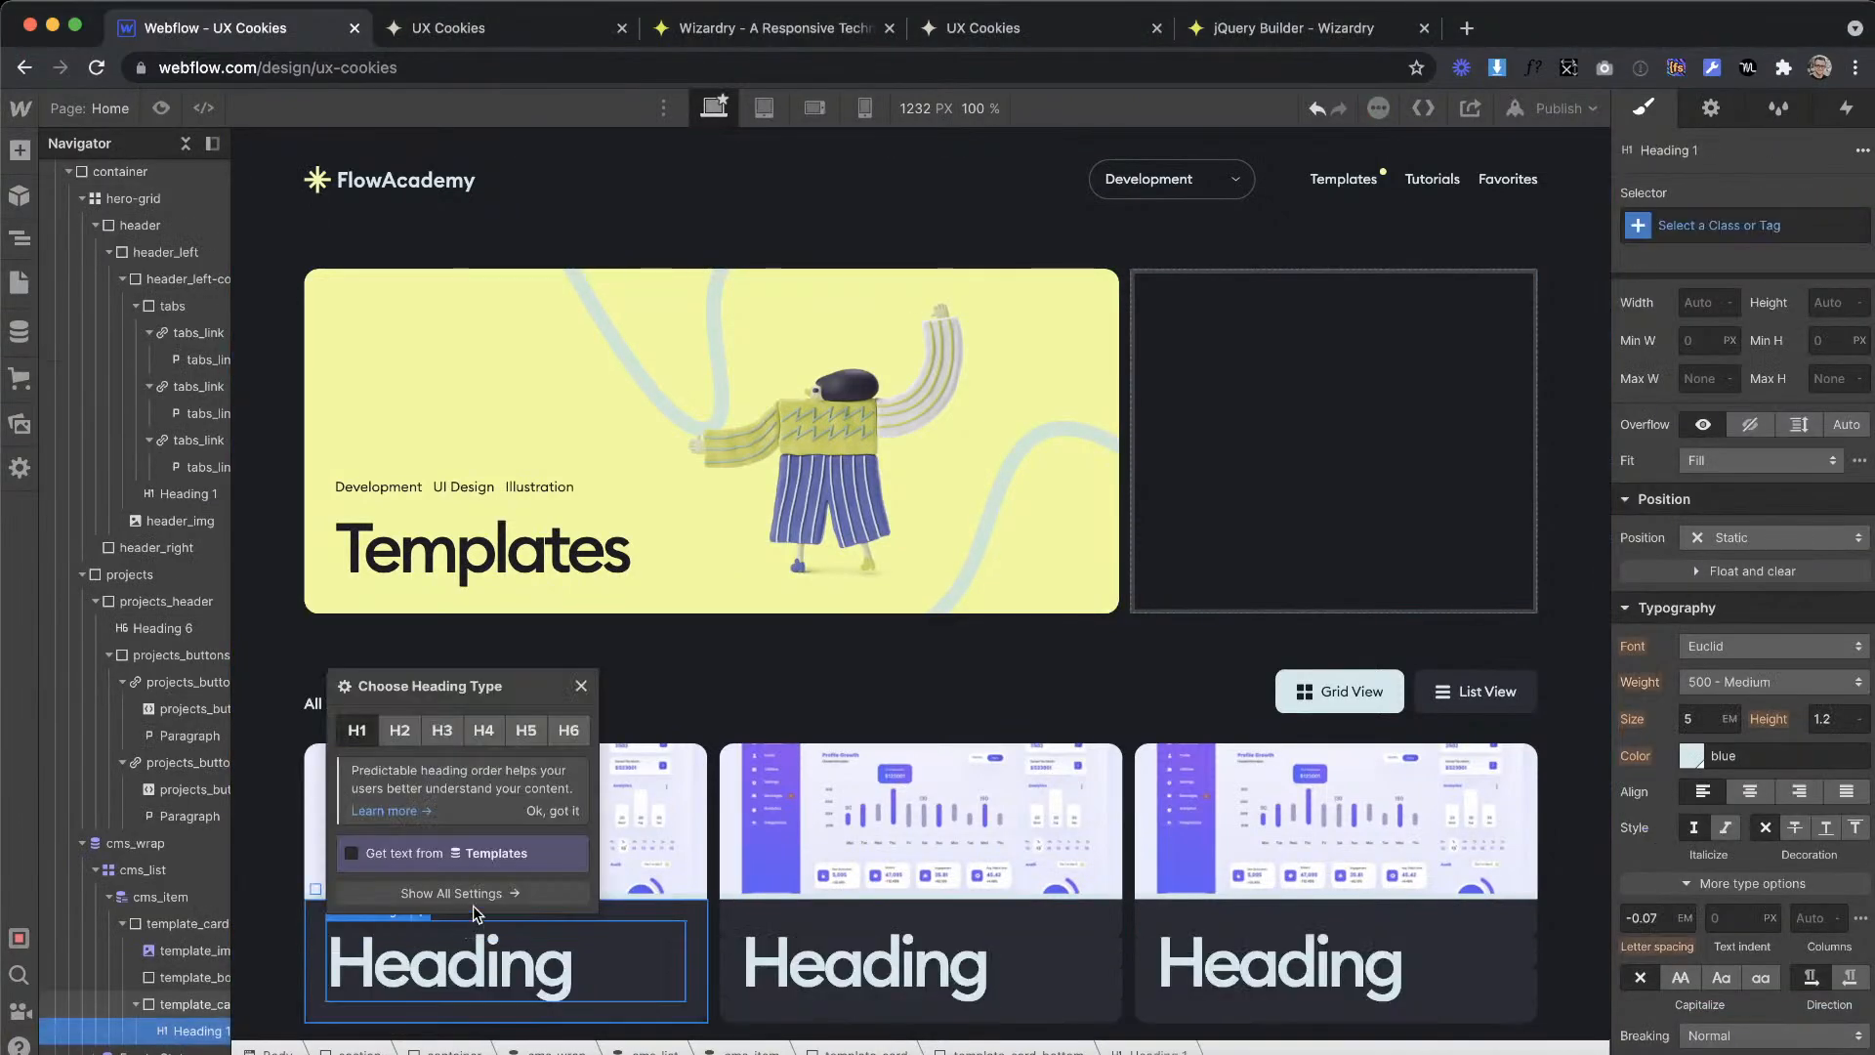
left_click(483, 729)
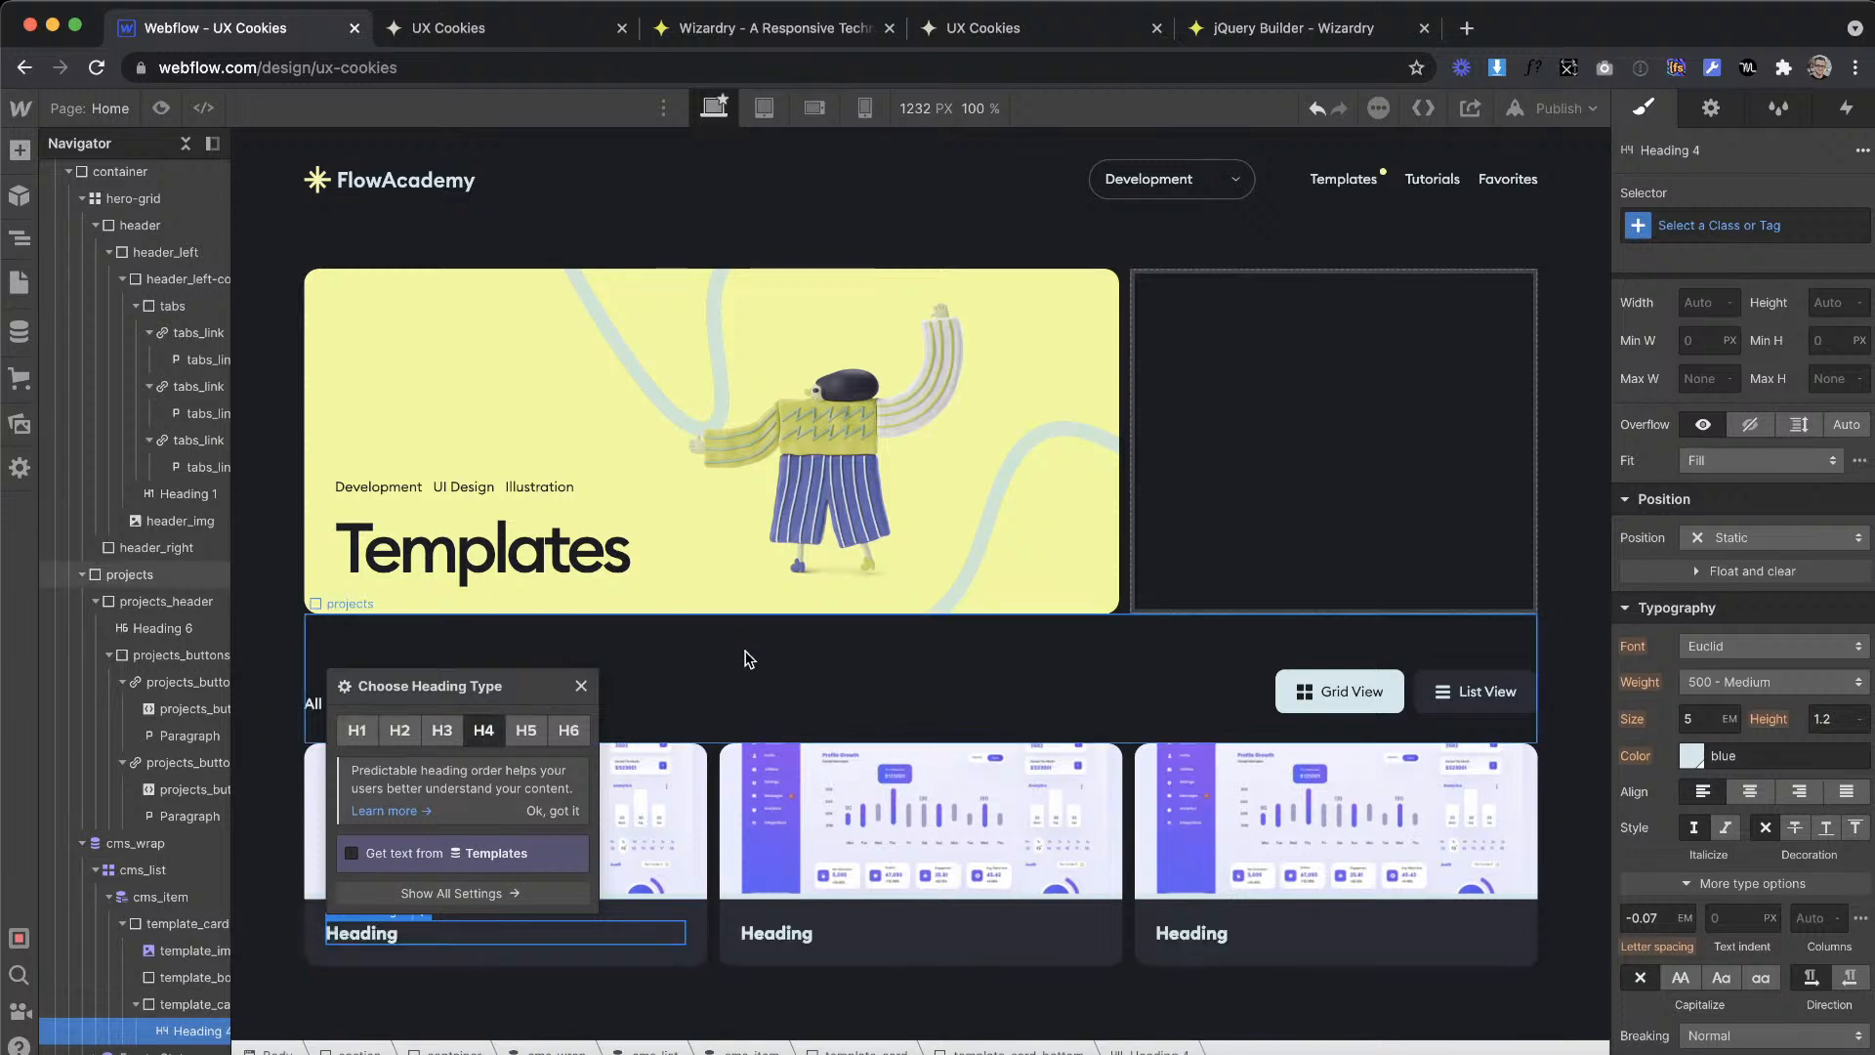
left_click(1011, 660)
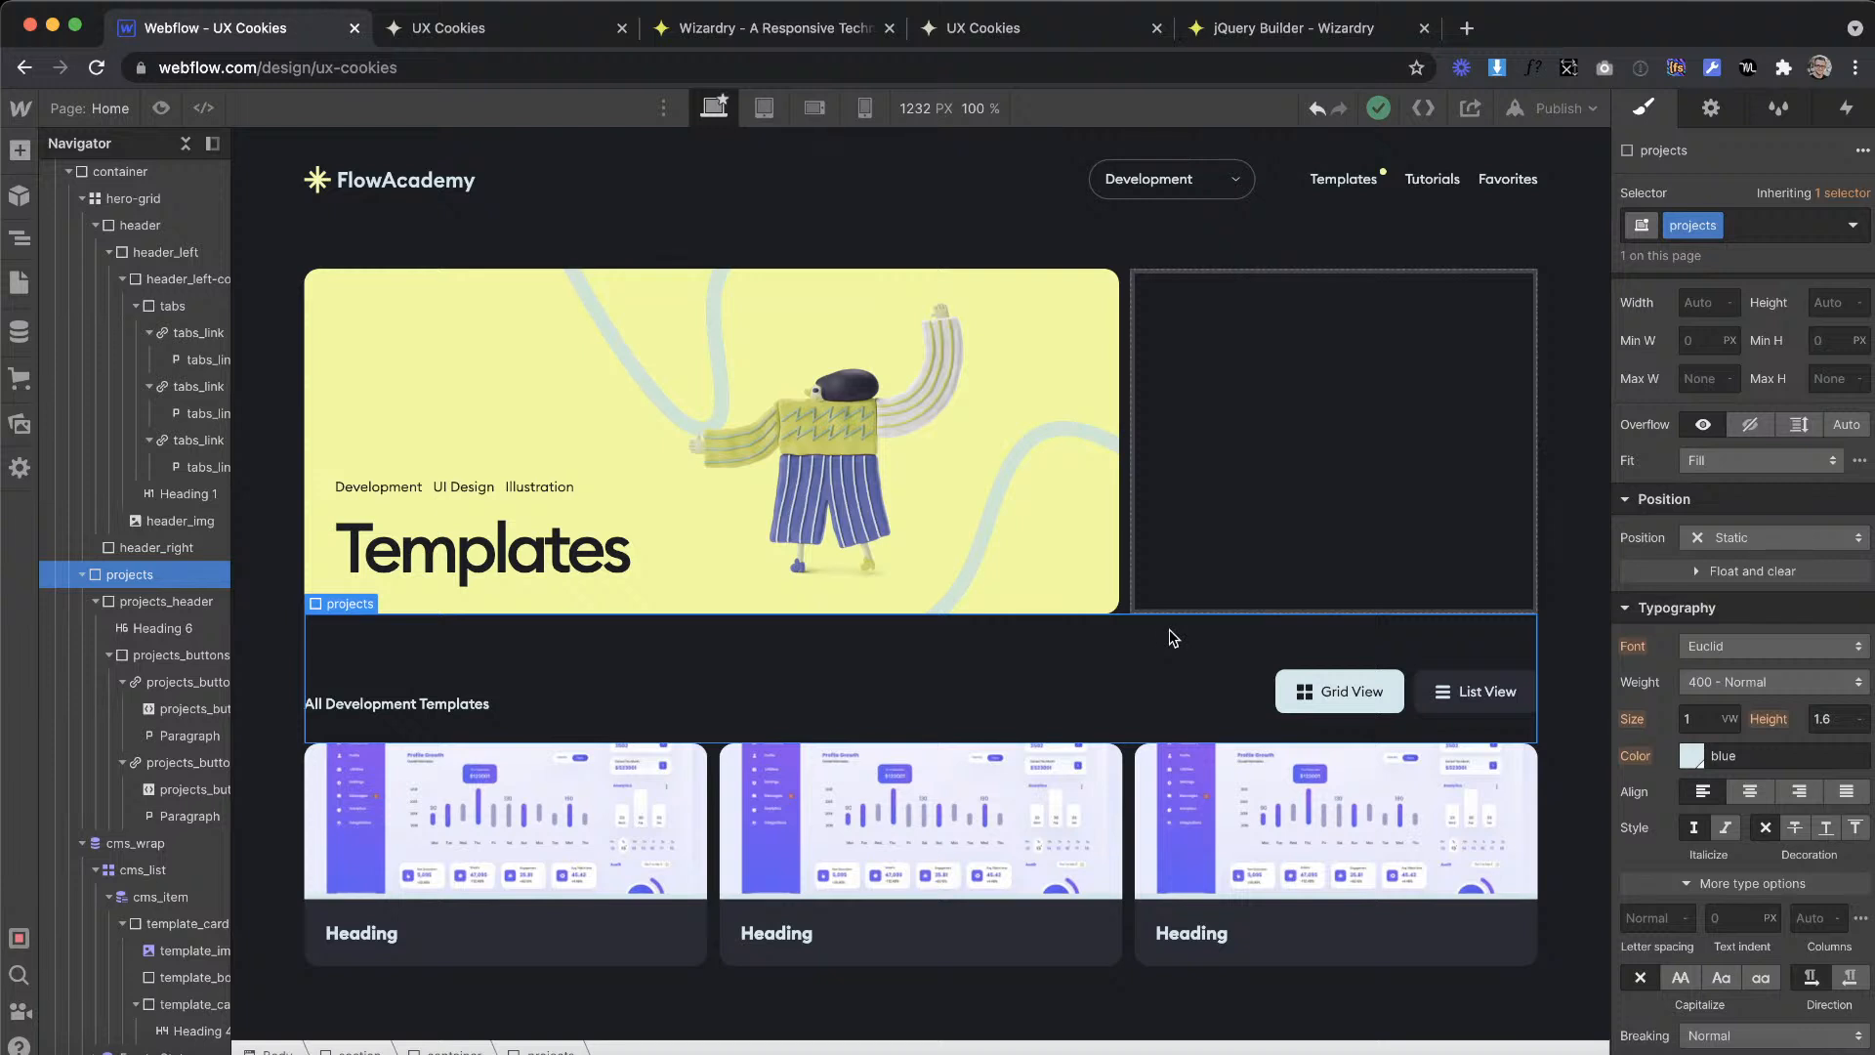
left_click(366, 937)
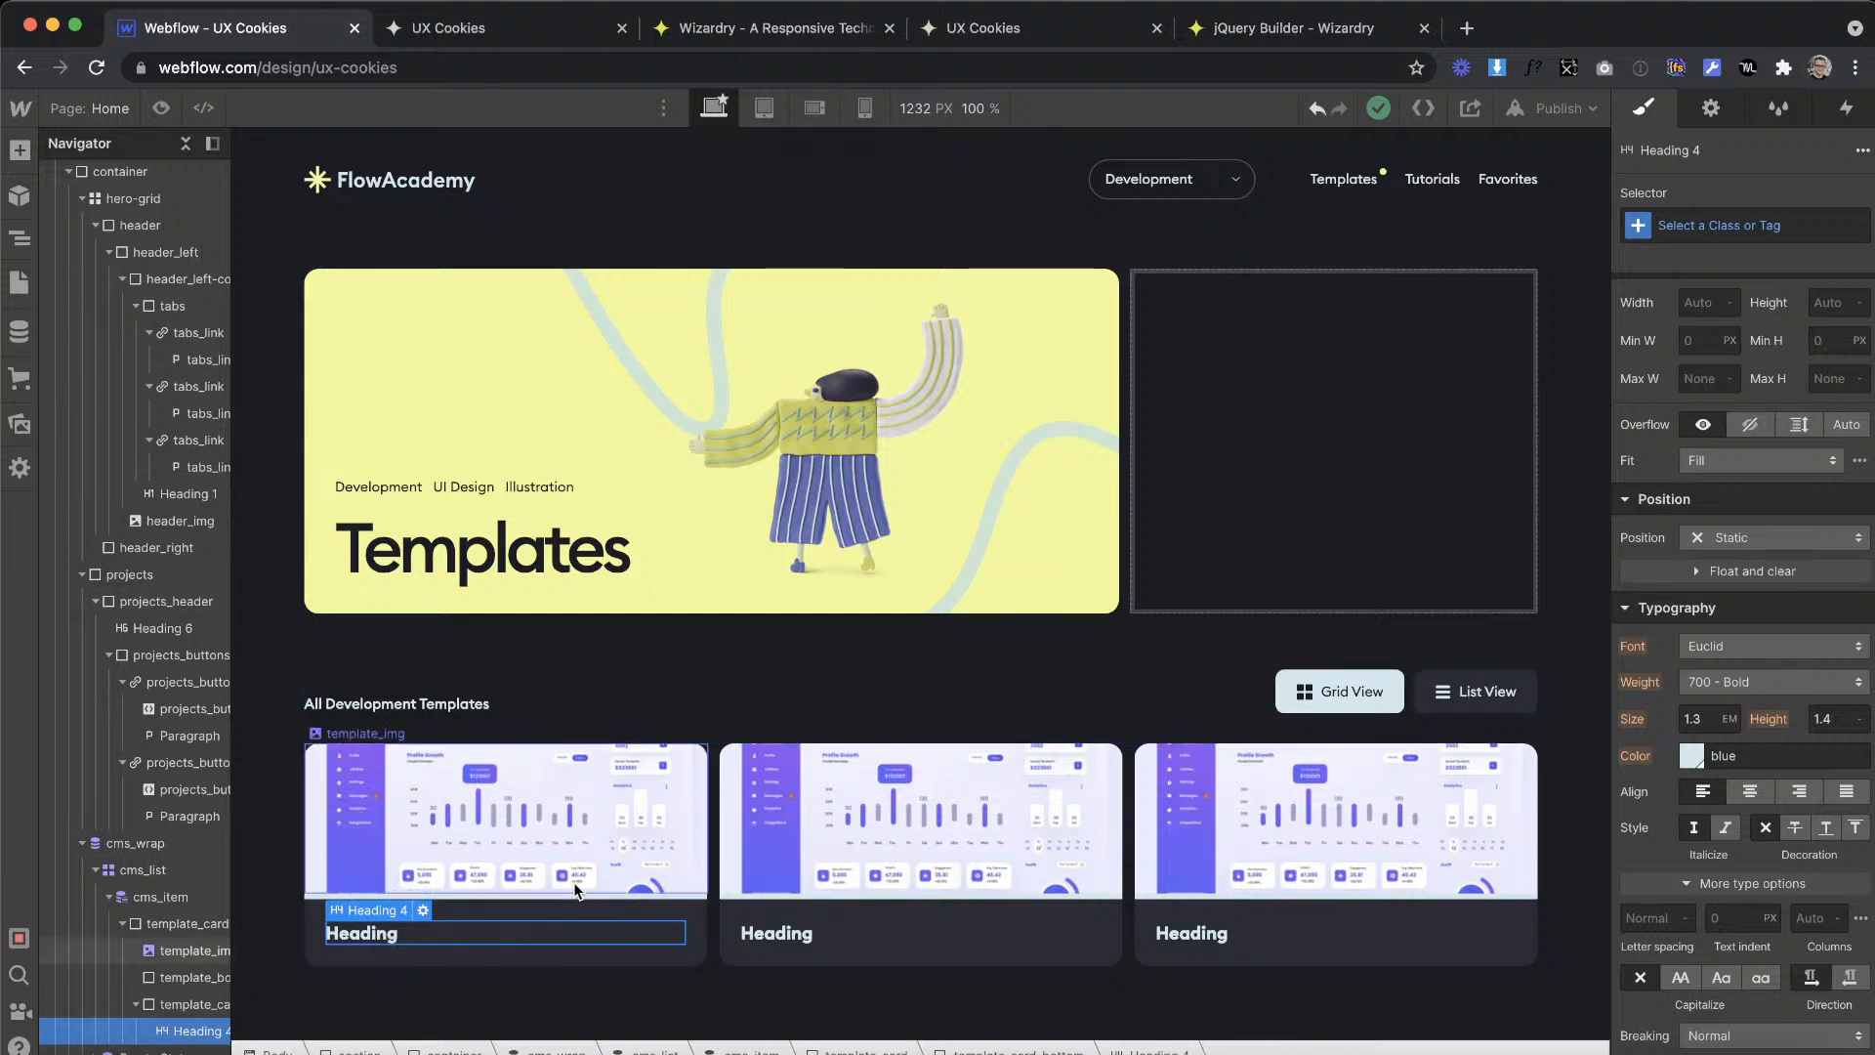
Step: Switch to the Cookies Tutorial design in Adobe XD, examine the first template card's title text, and return to Webflow
key("ctrl+Right")
scroll(641, 723, "up", 10)
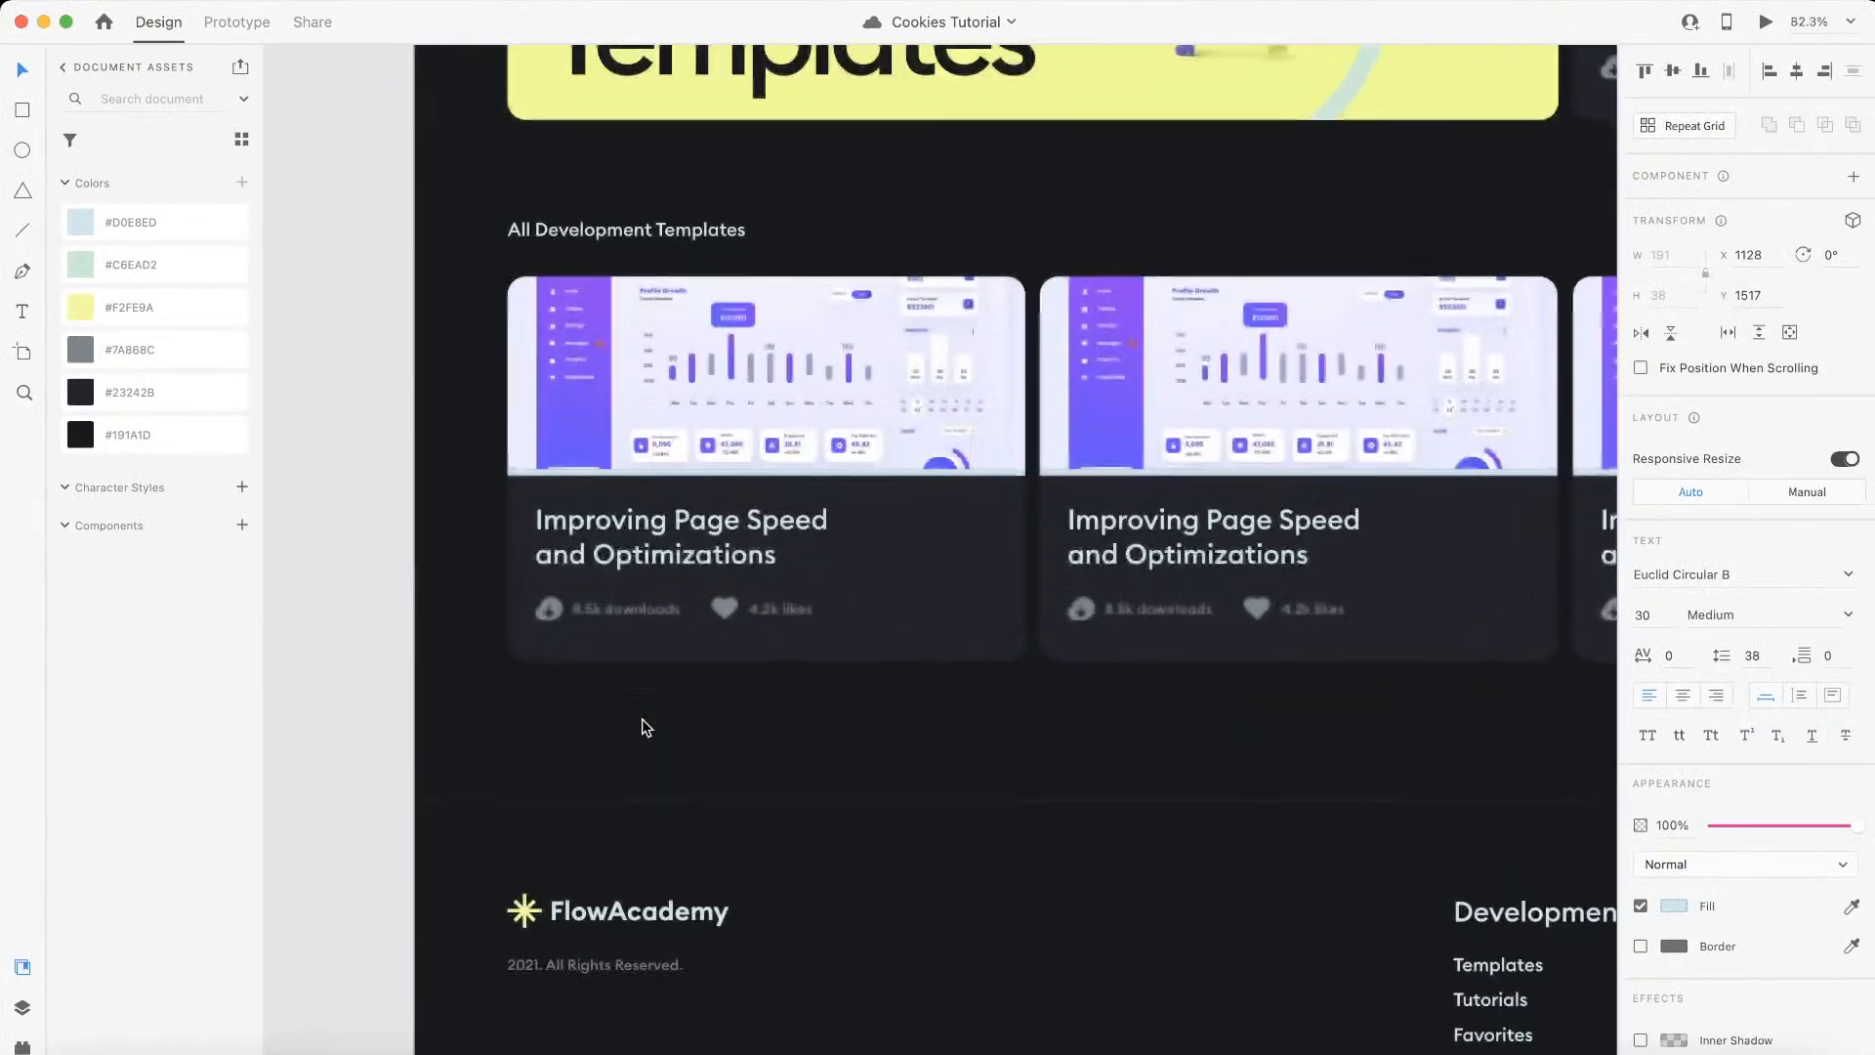
scroll(678, 598, "up", 5)
double_click(852, 615)
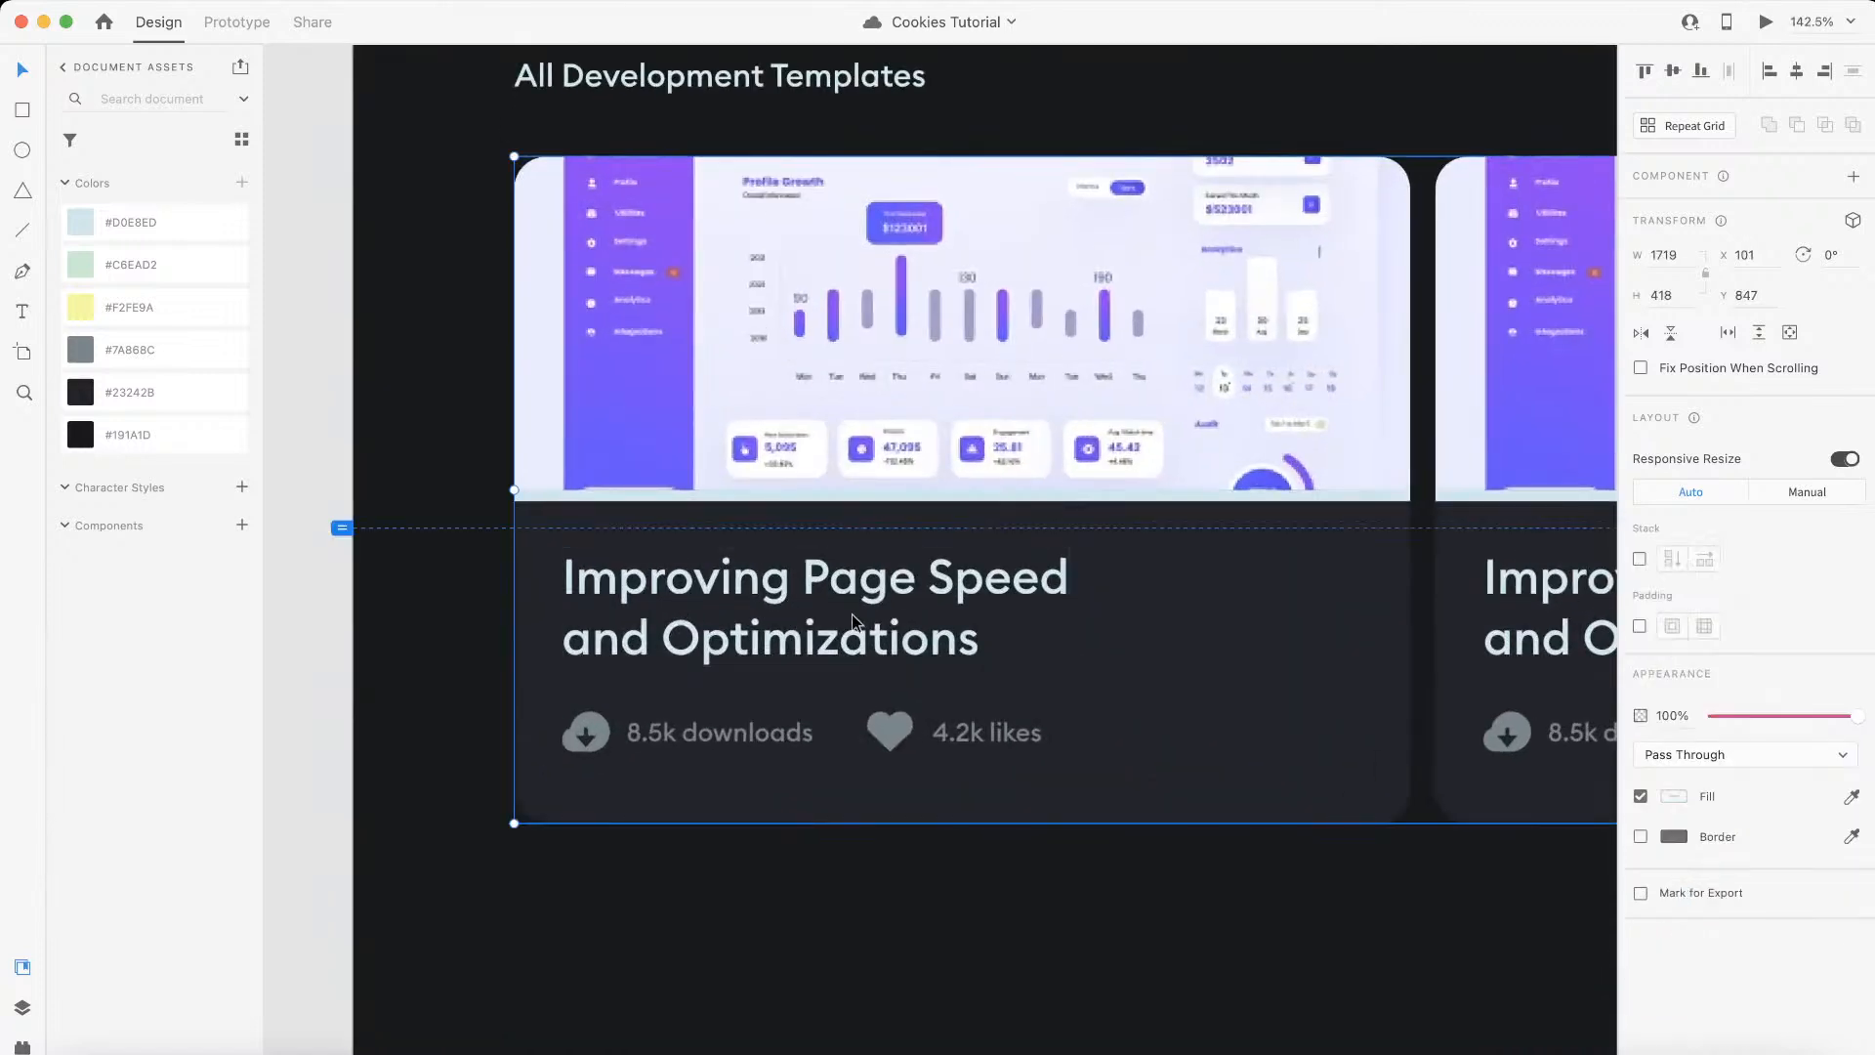
double_click(965, 622)
key("Escape")
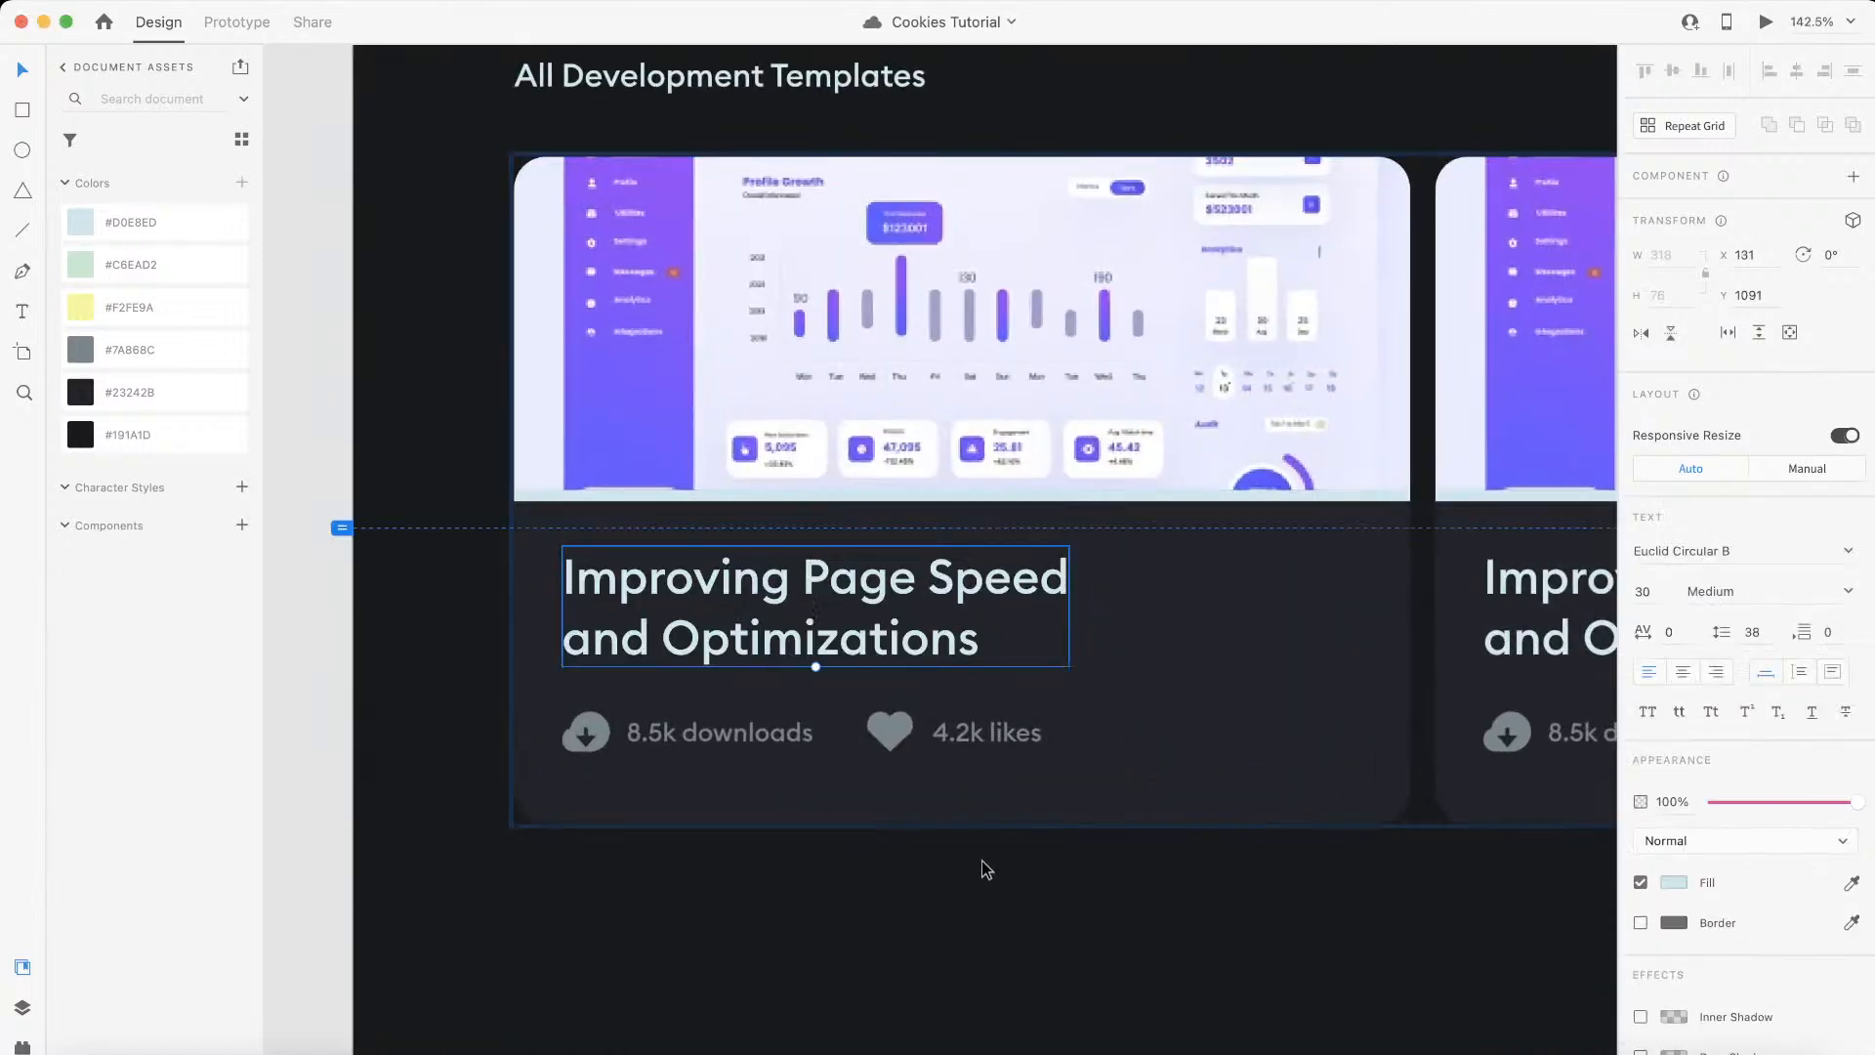
key("ctrl+Left")
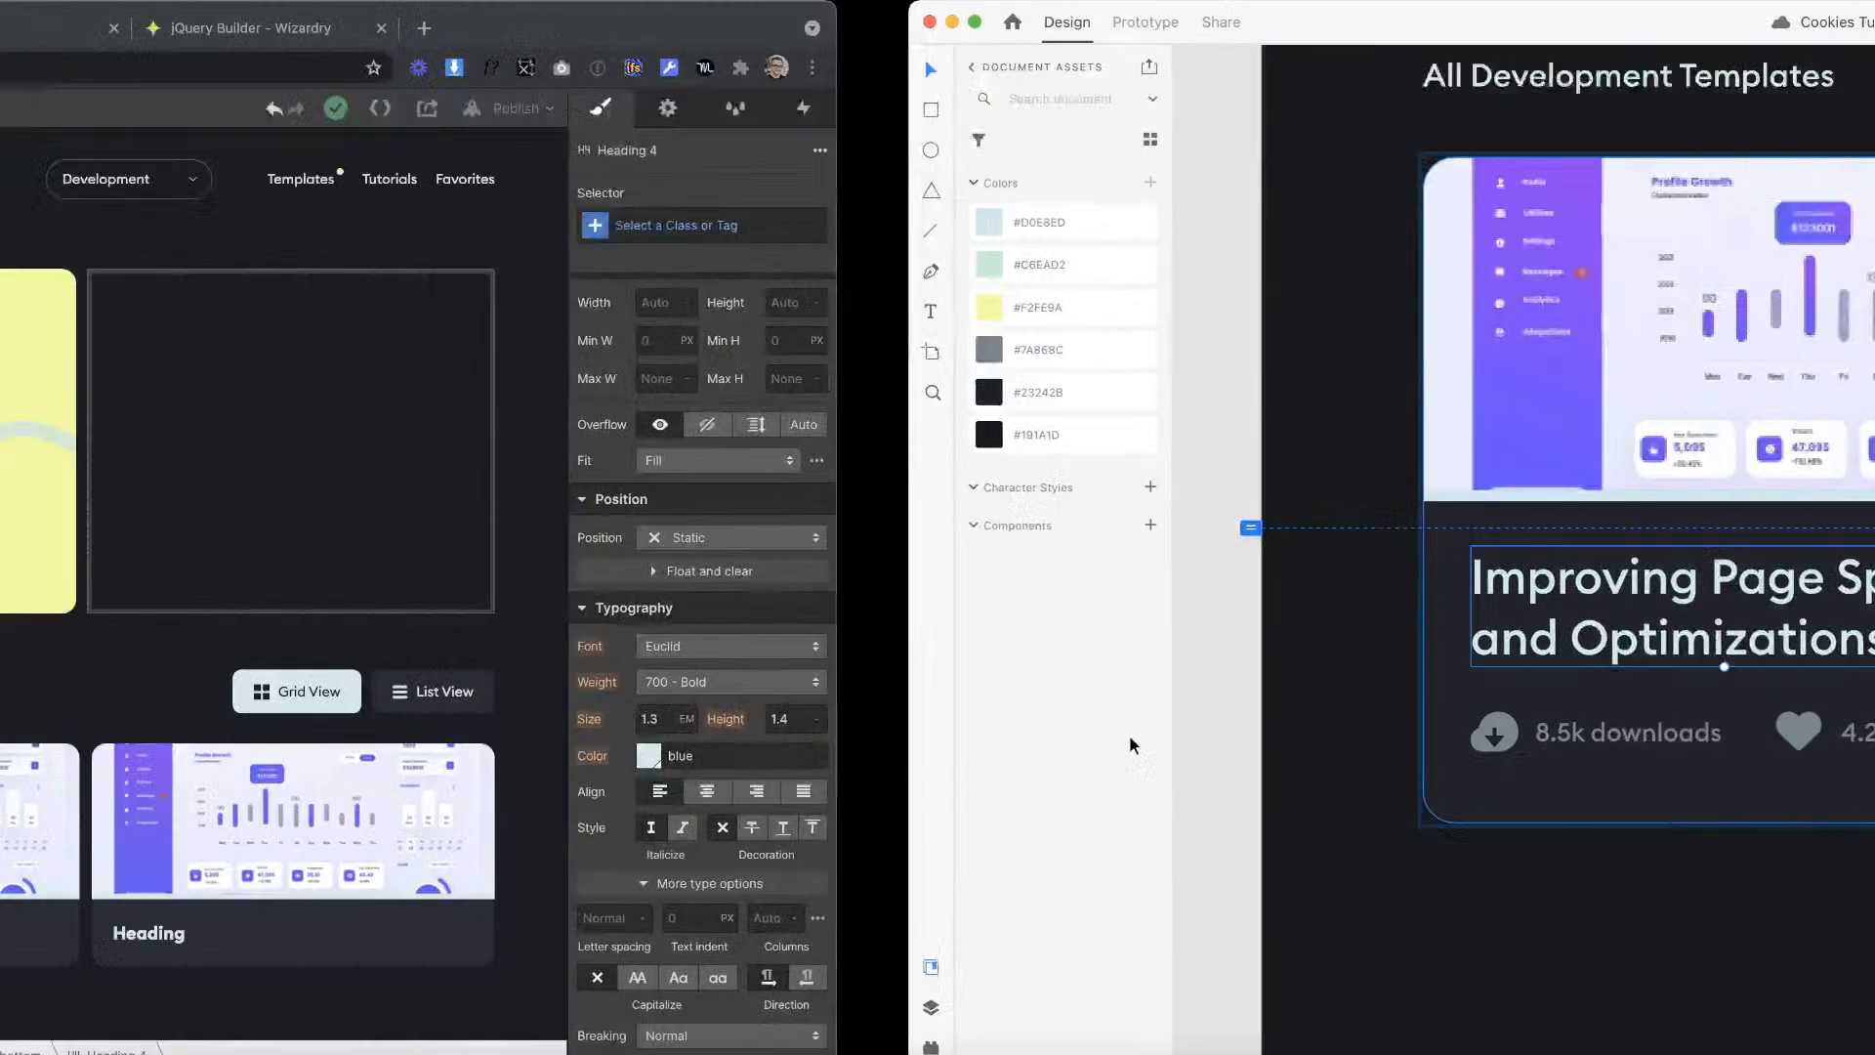
Step: Link the template card's H4 heading text to the Name field of the Templates collection
left_click(423, 909)
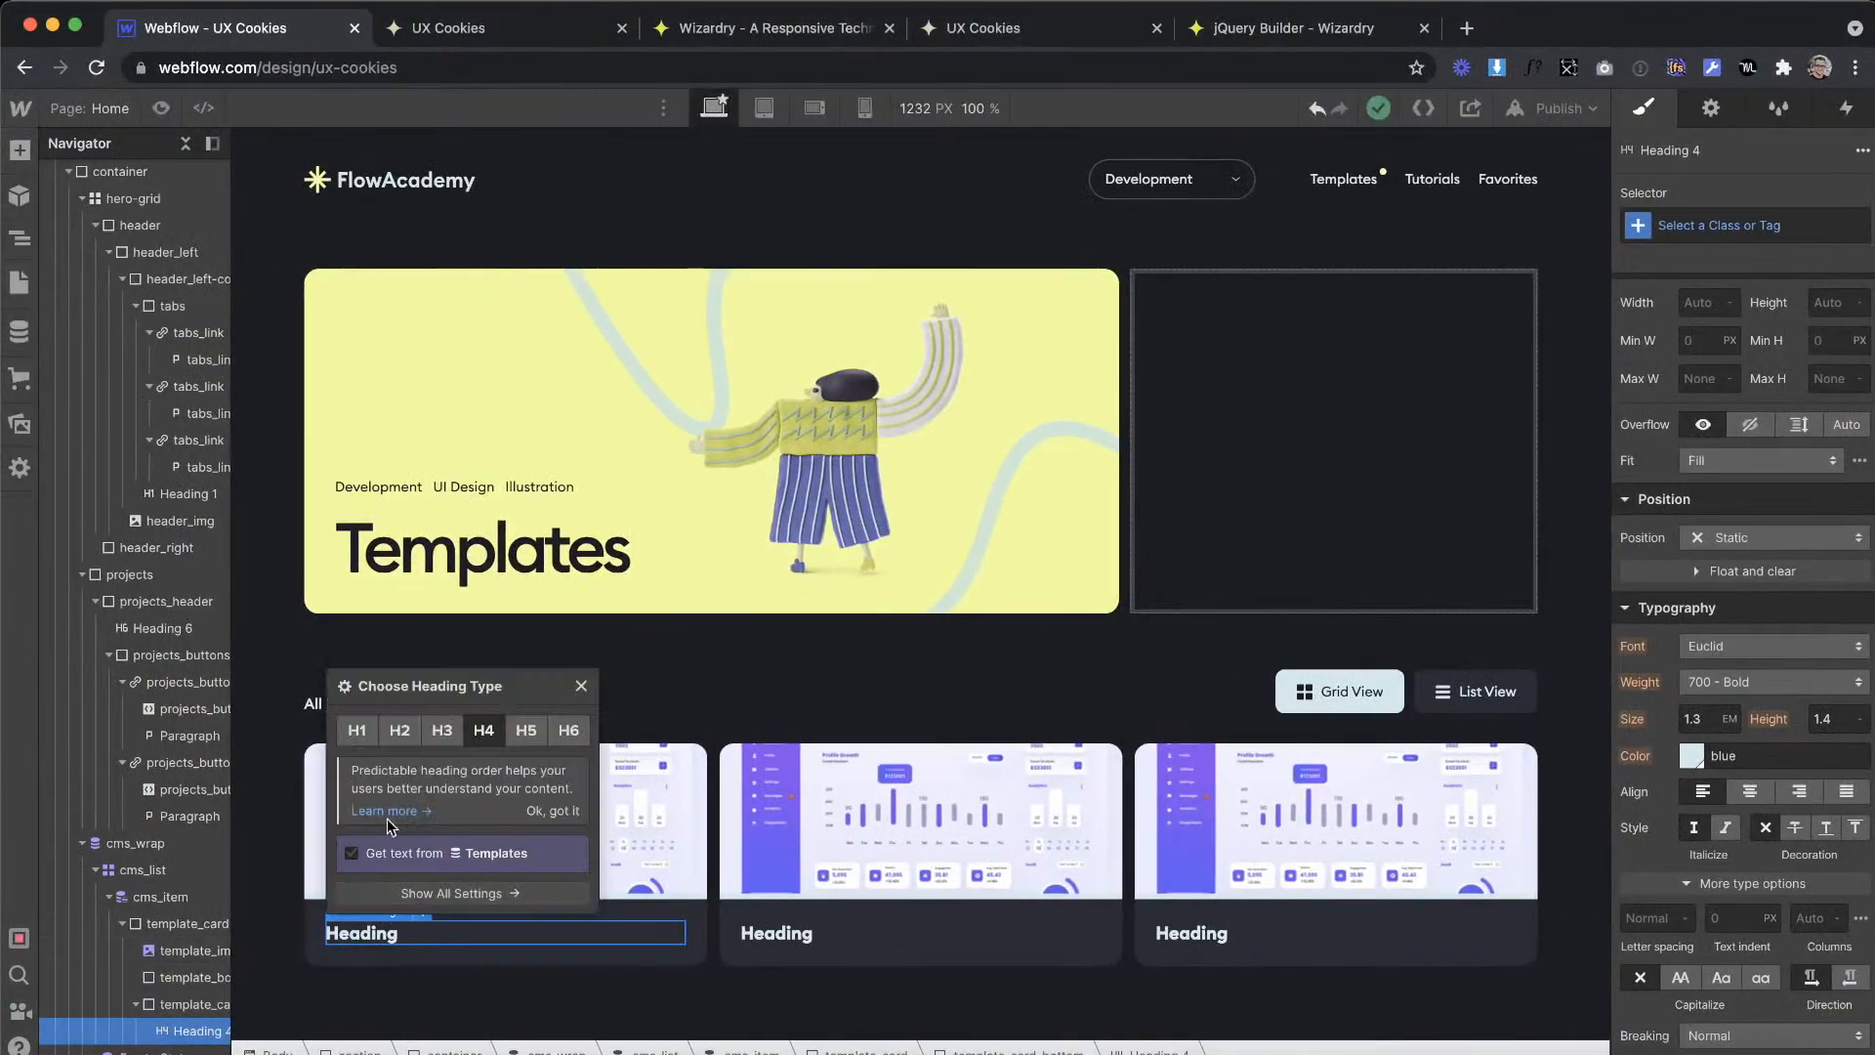
left_click(345, 853)
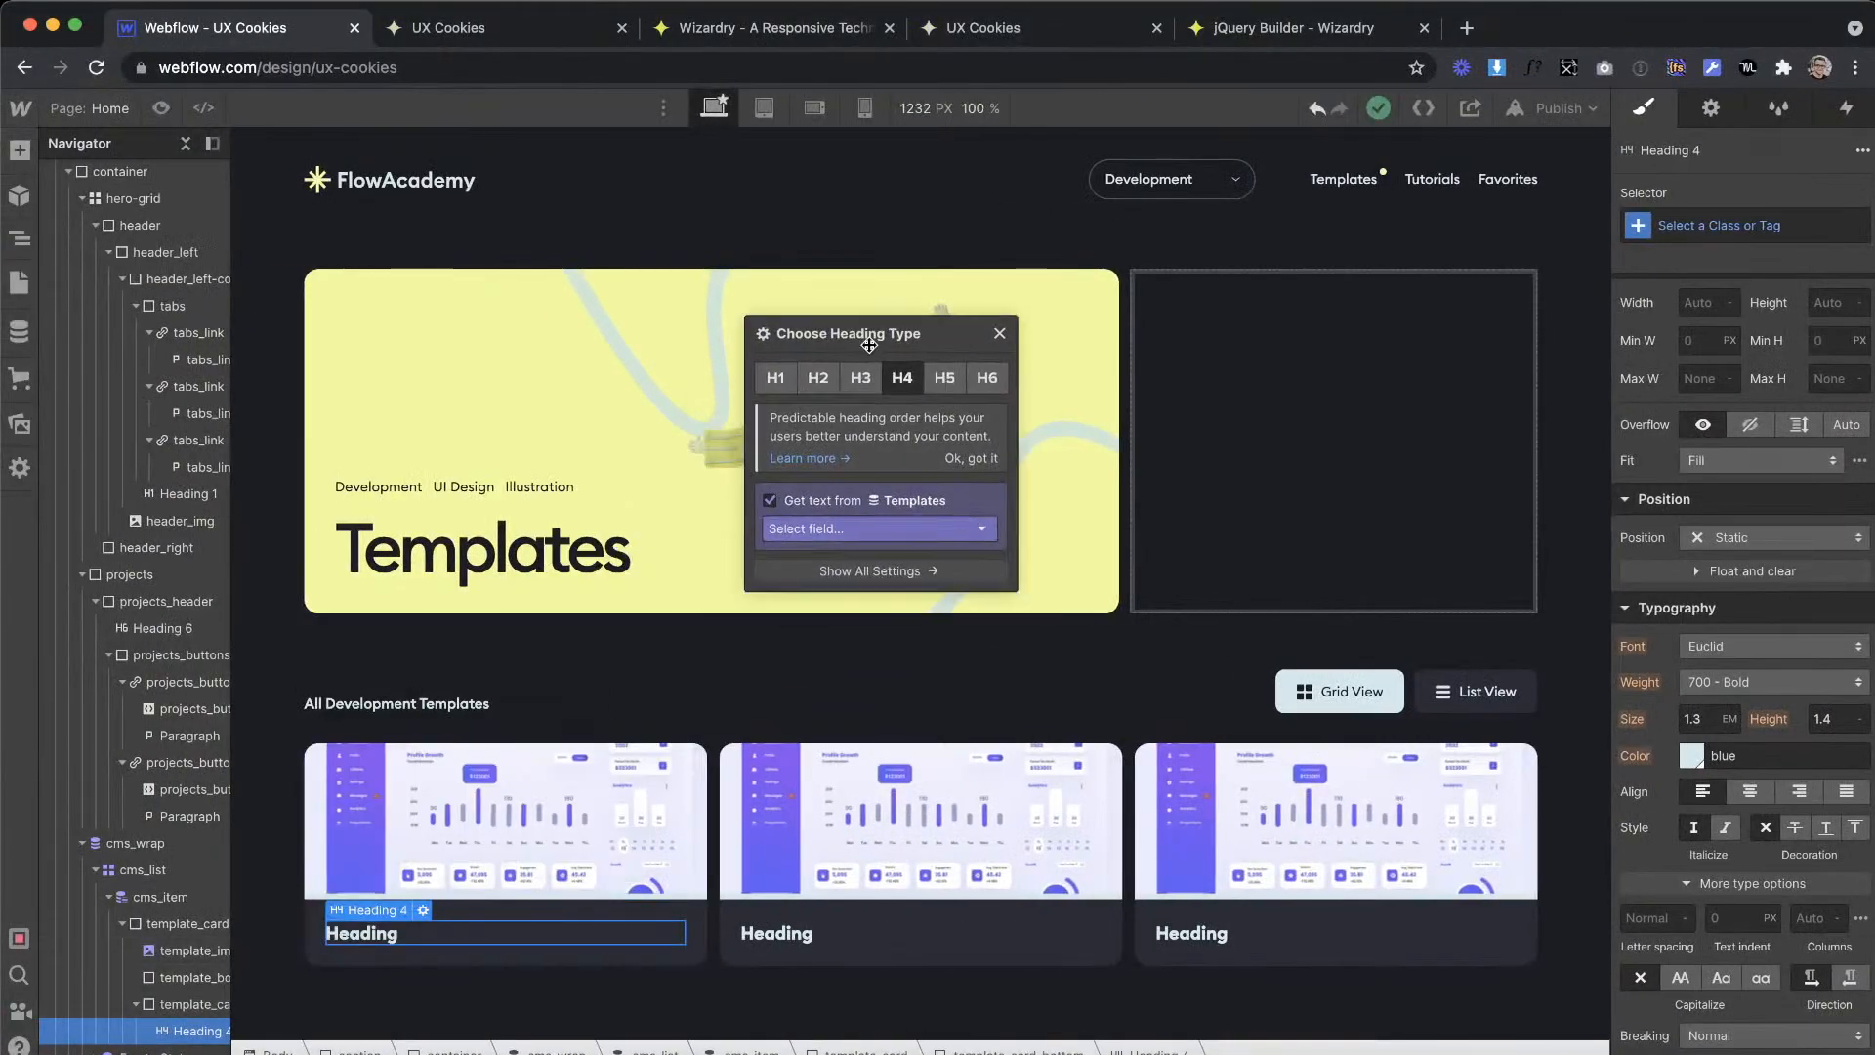
left_click(818, 493)
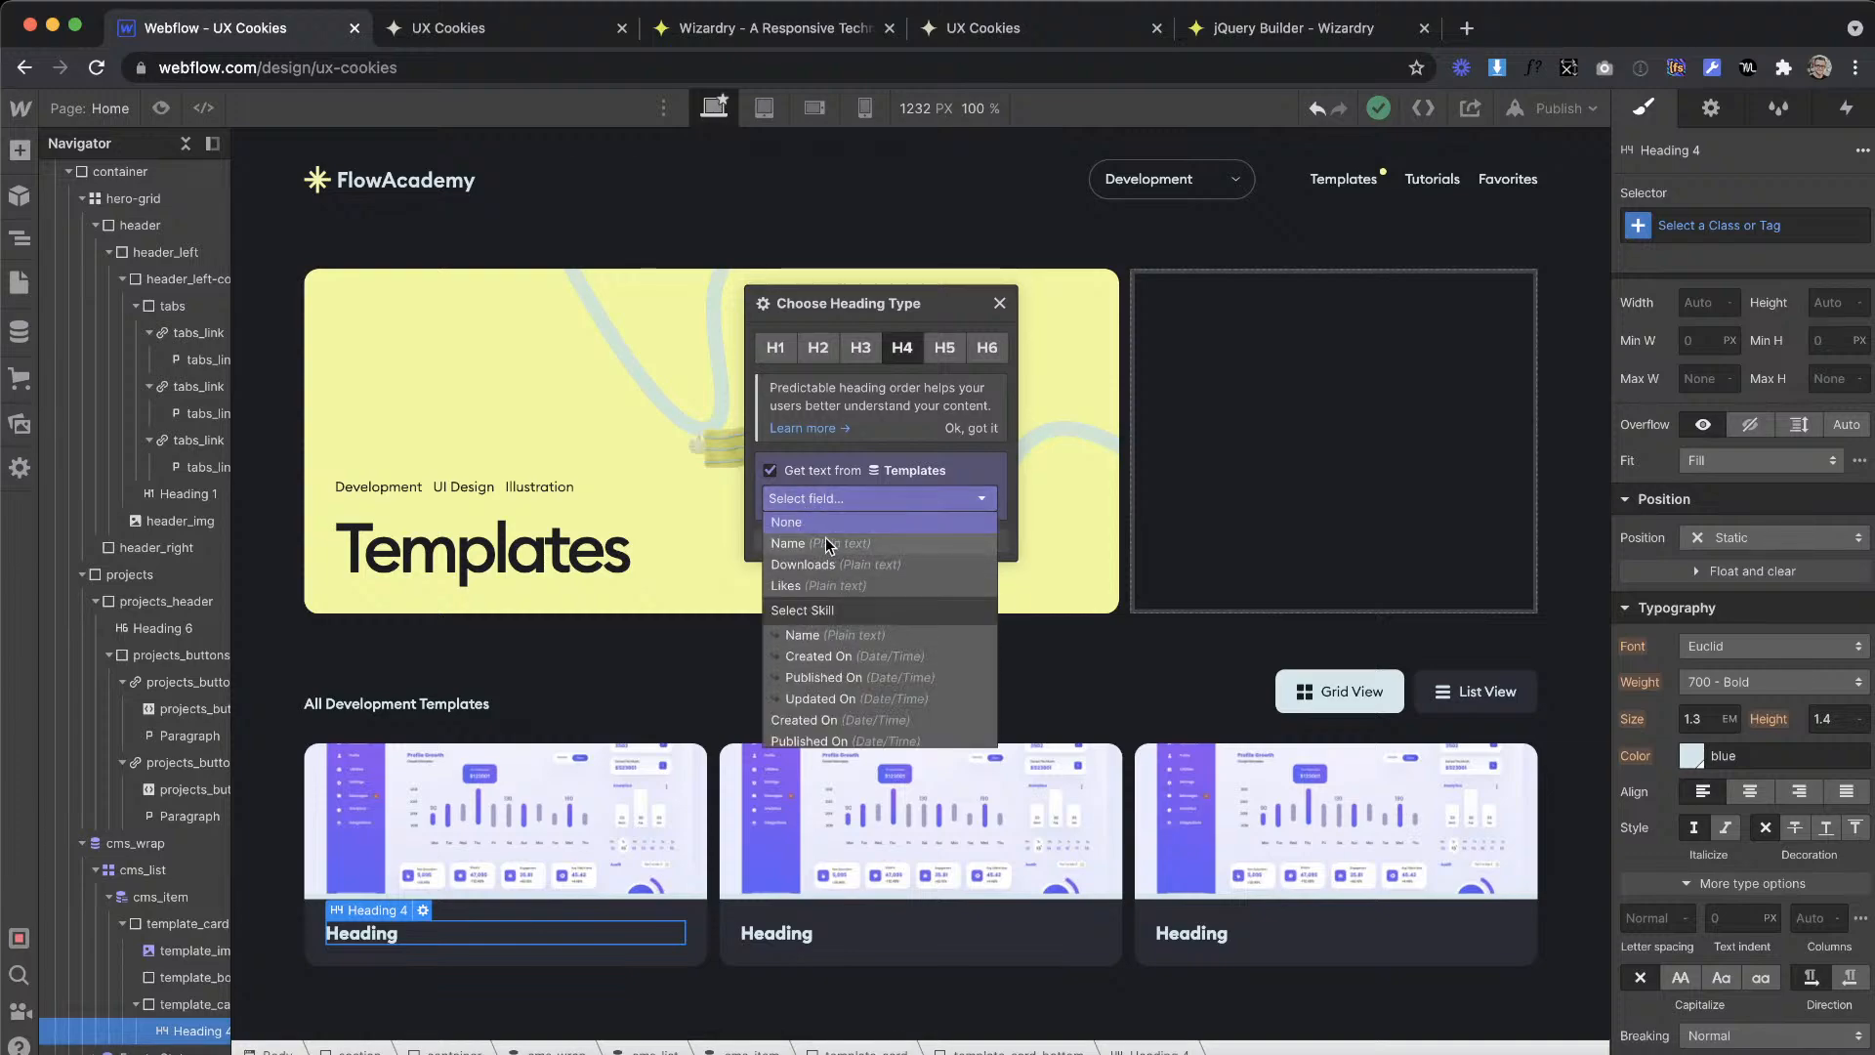
key("ctrl+Right")
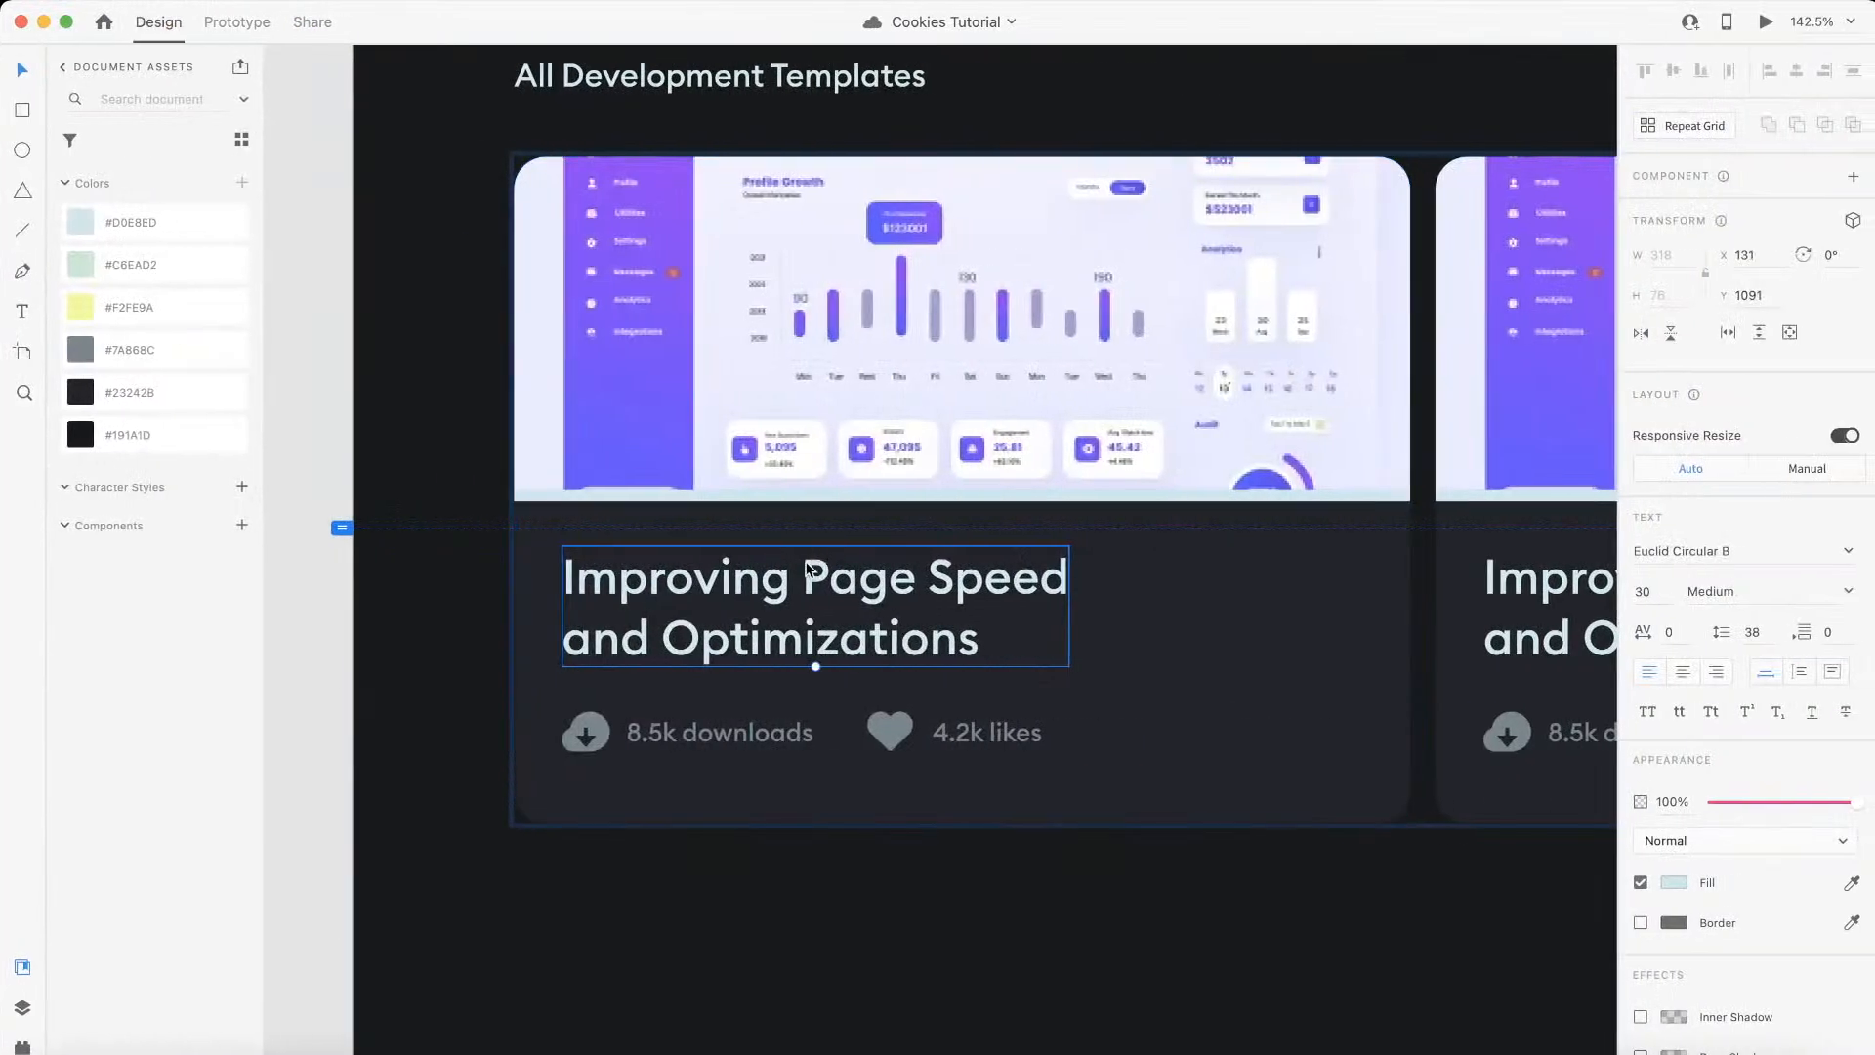
key("ctrl+Left")
left_click(775, 494)
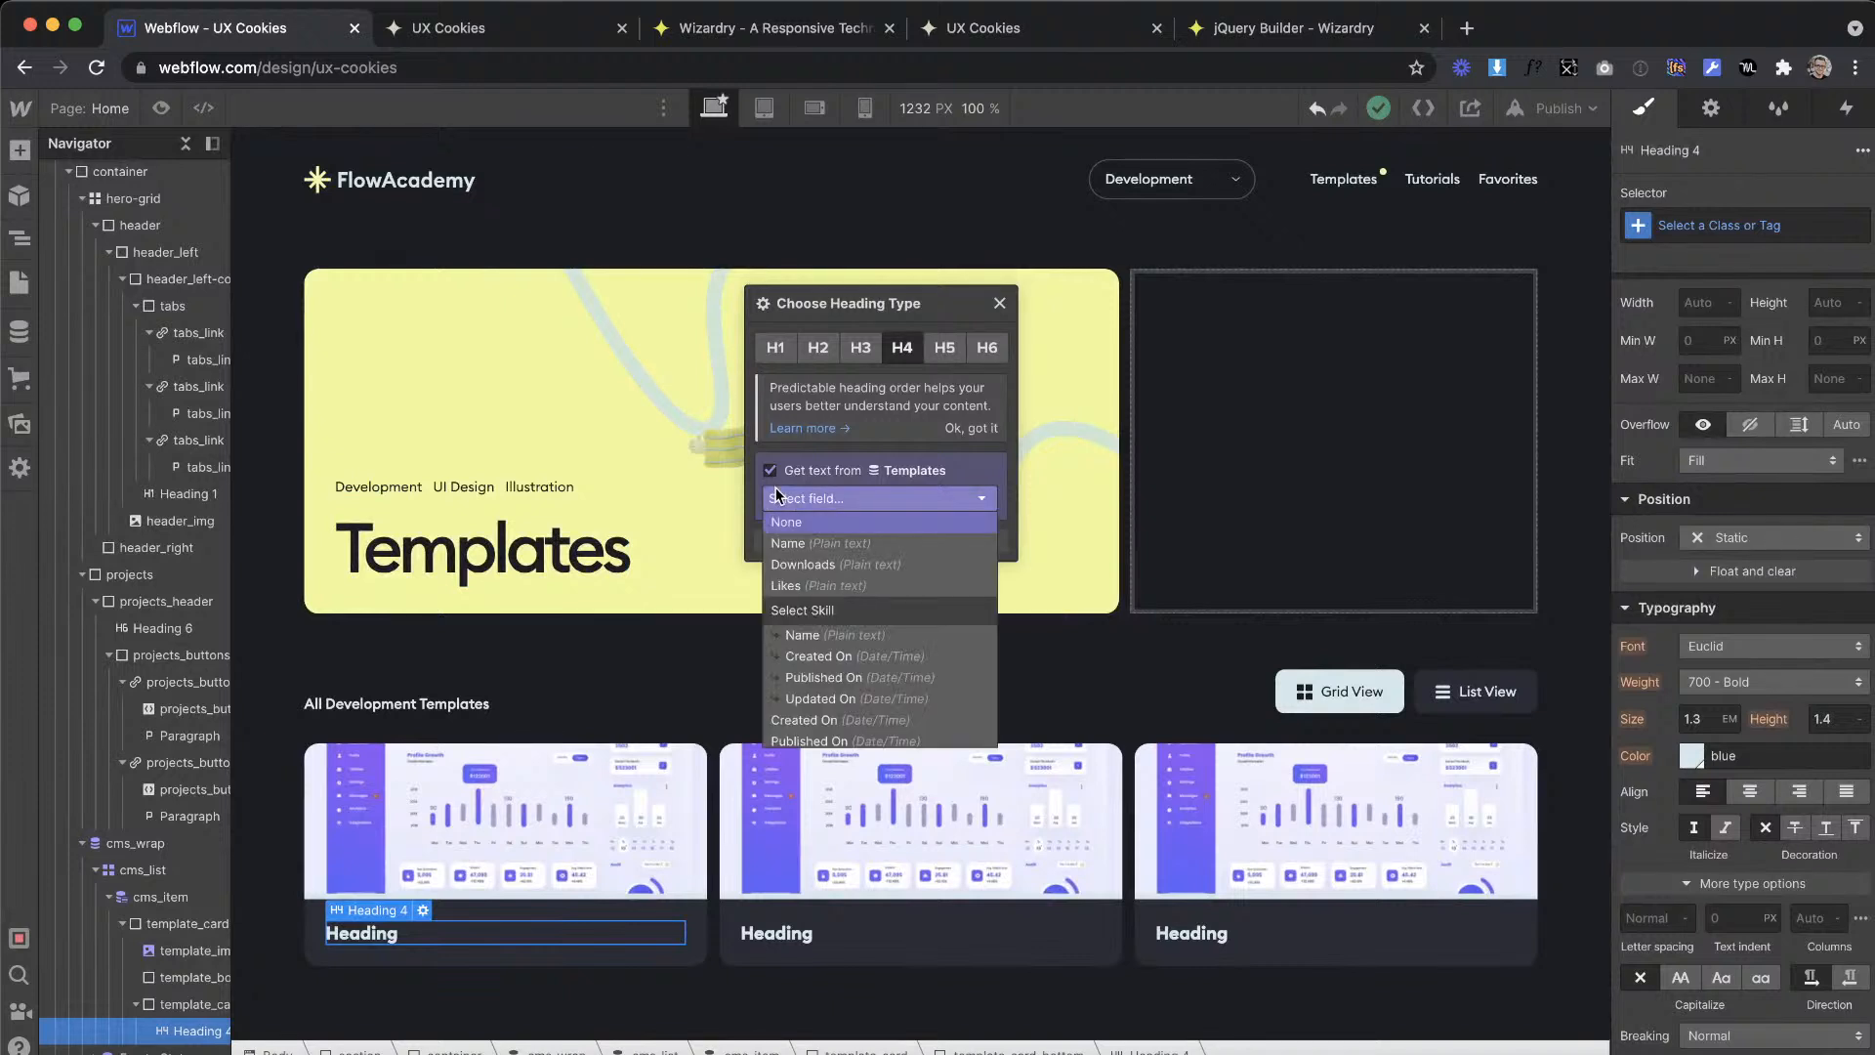
left_click(834, 543)
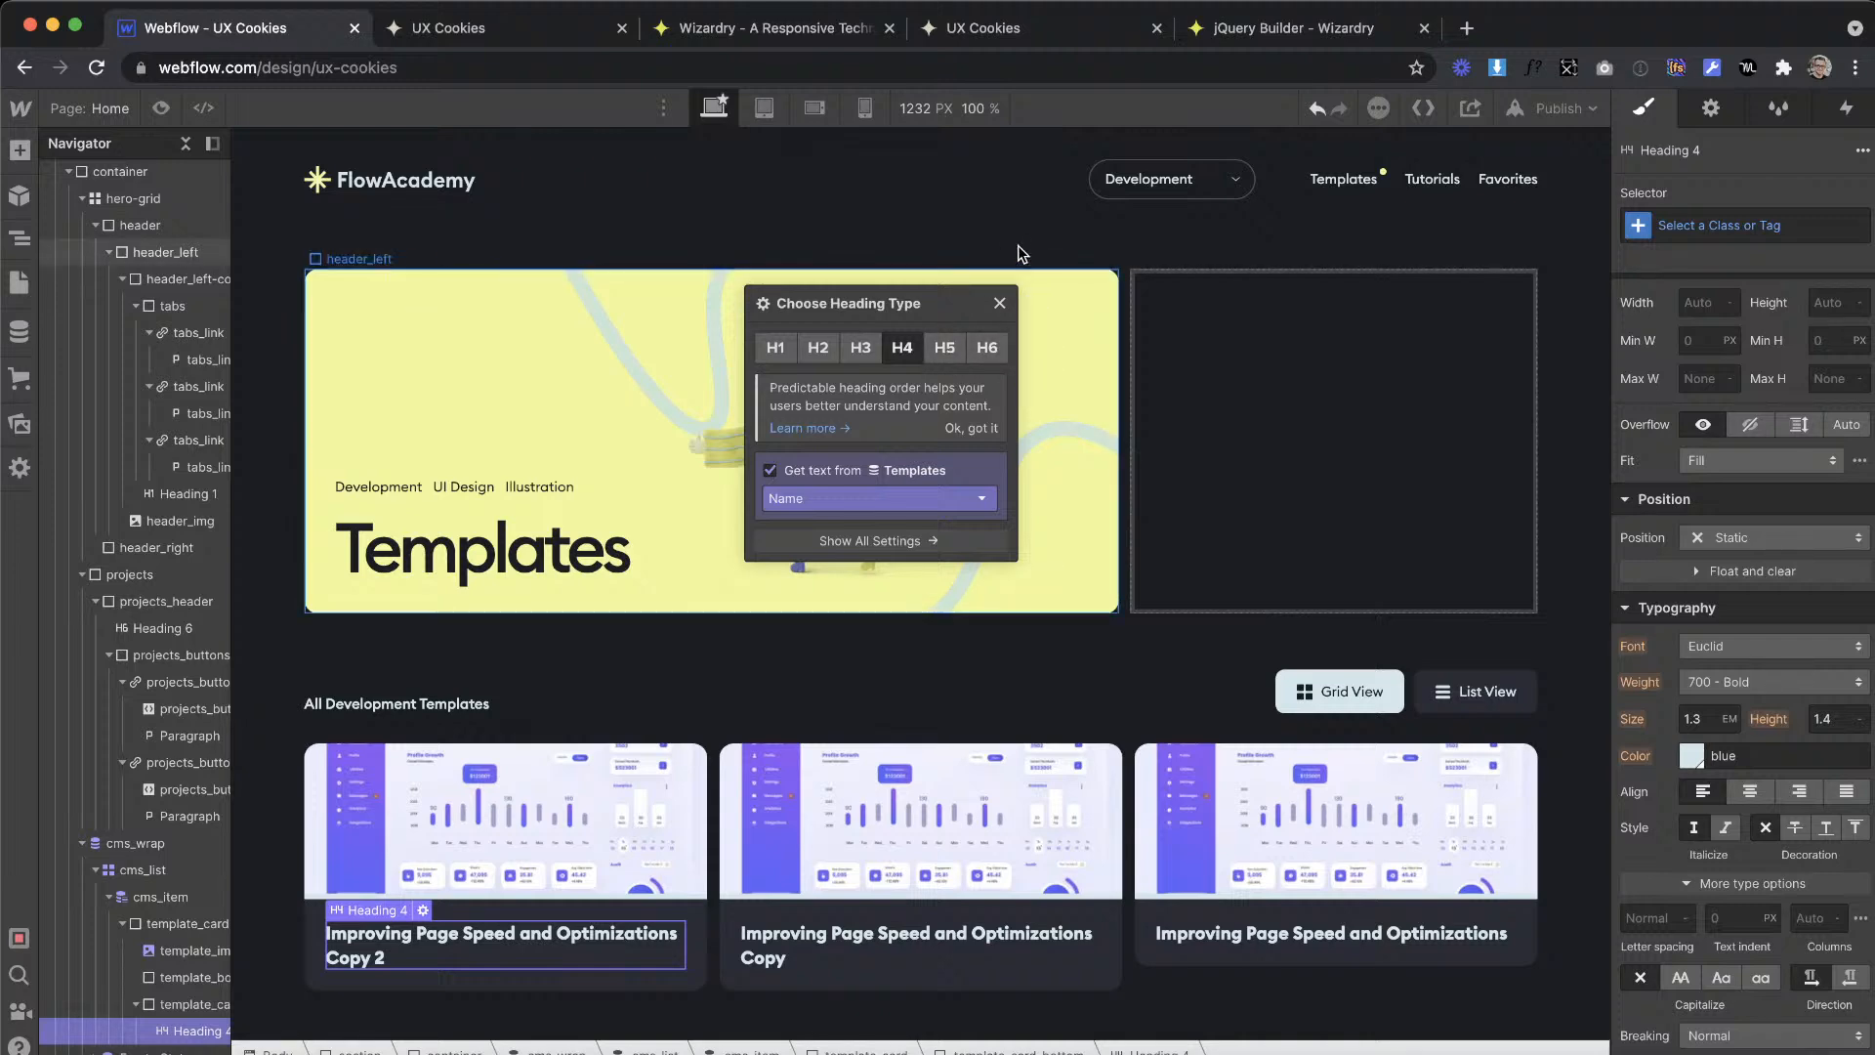
left_click(999, 302)
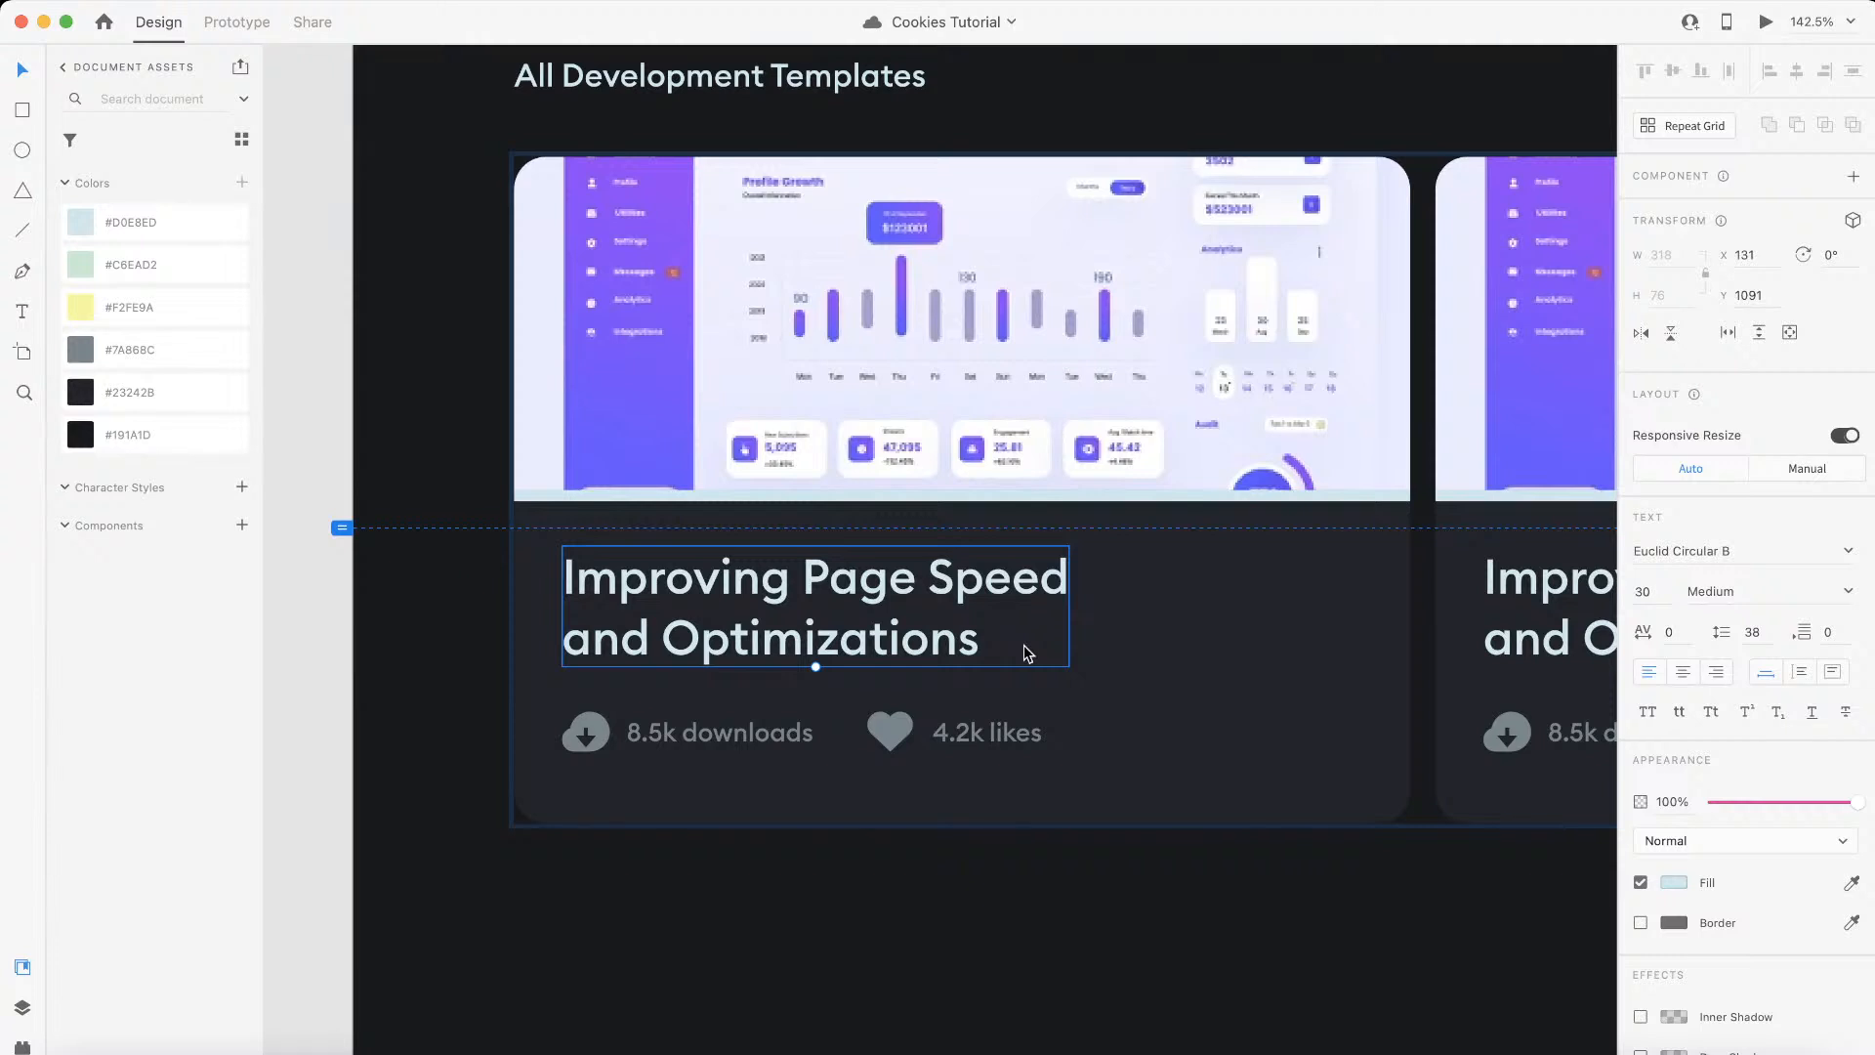
Step: Check the card title's font size in Adobe XD and its em equivalent in the Wizardry PX to EM converter, returning to Webflow
double_click(972, 600)
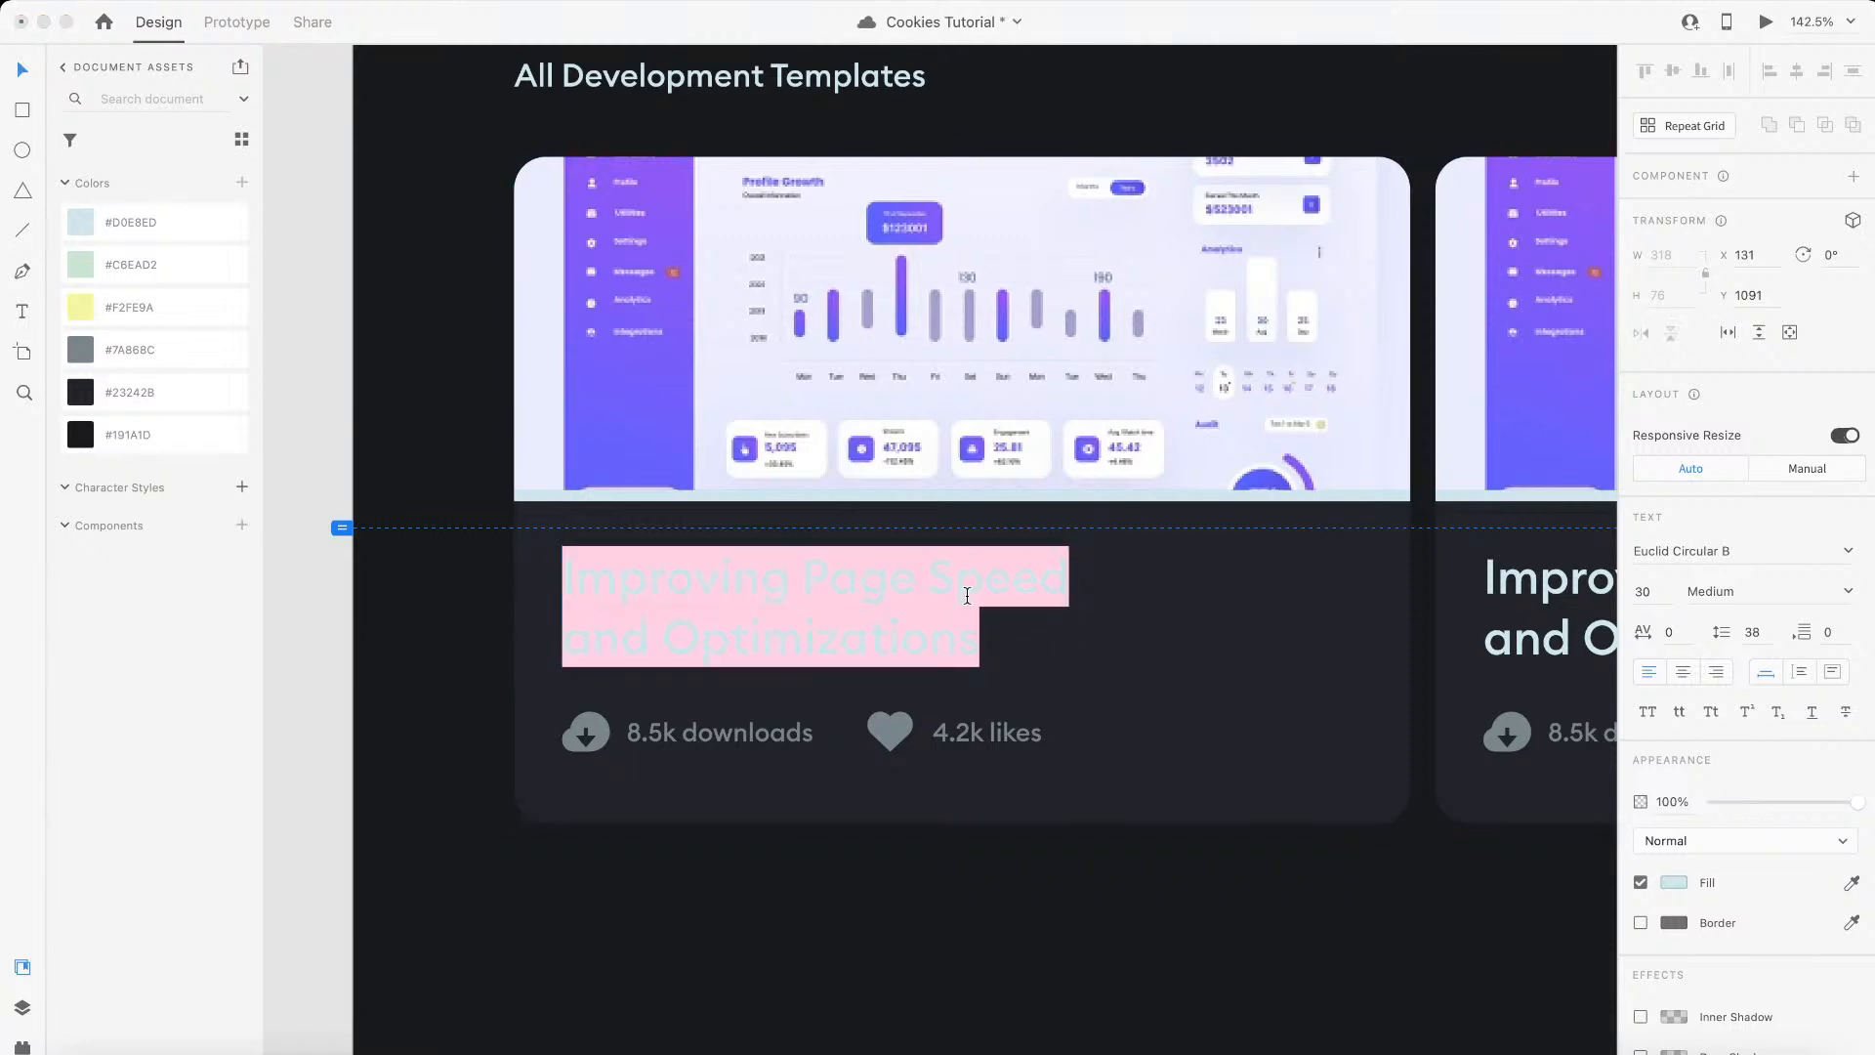
key("Escape")
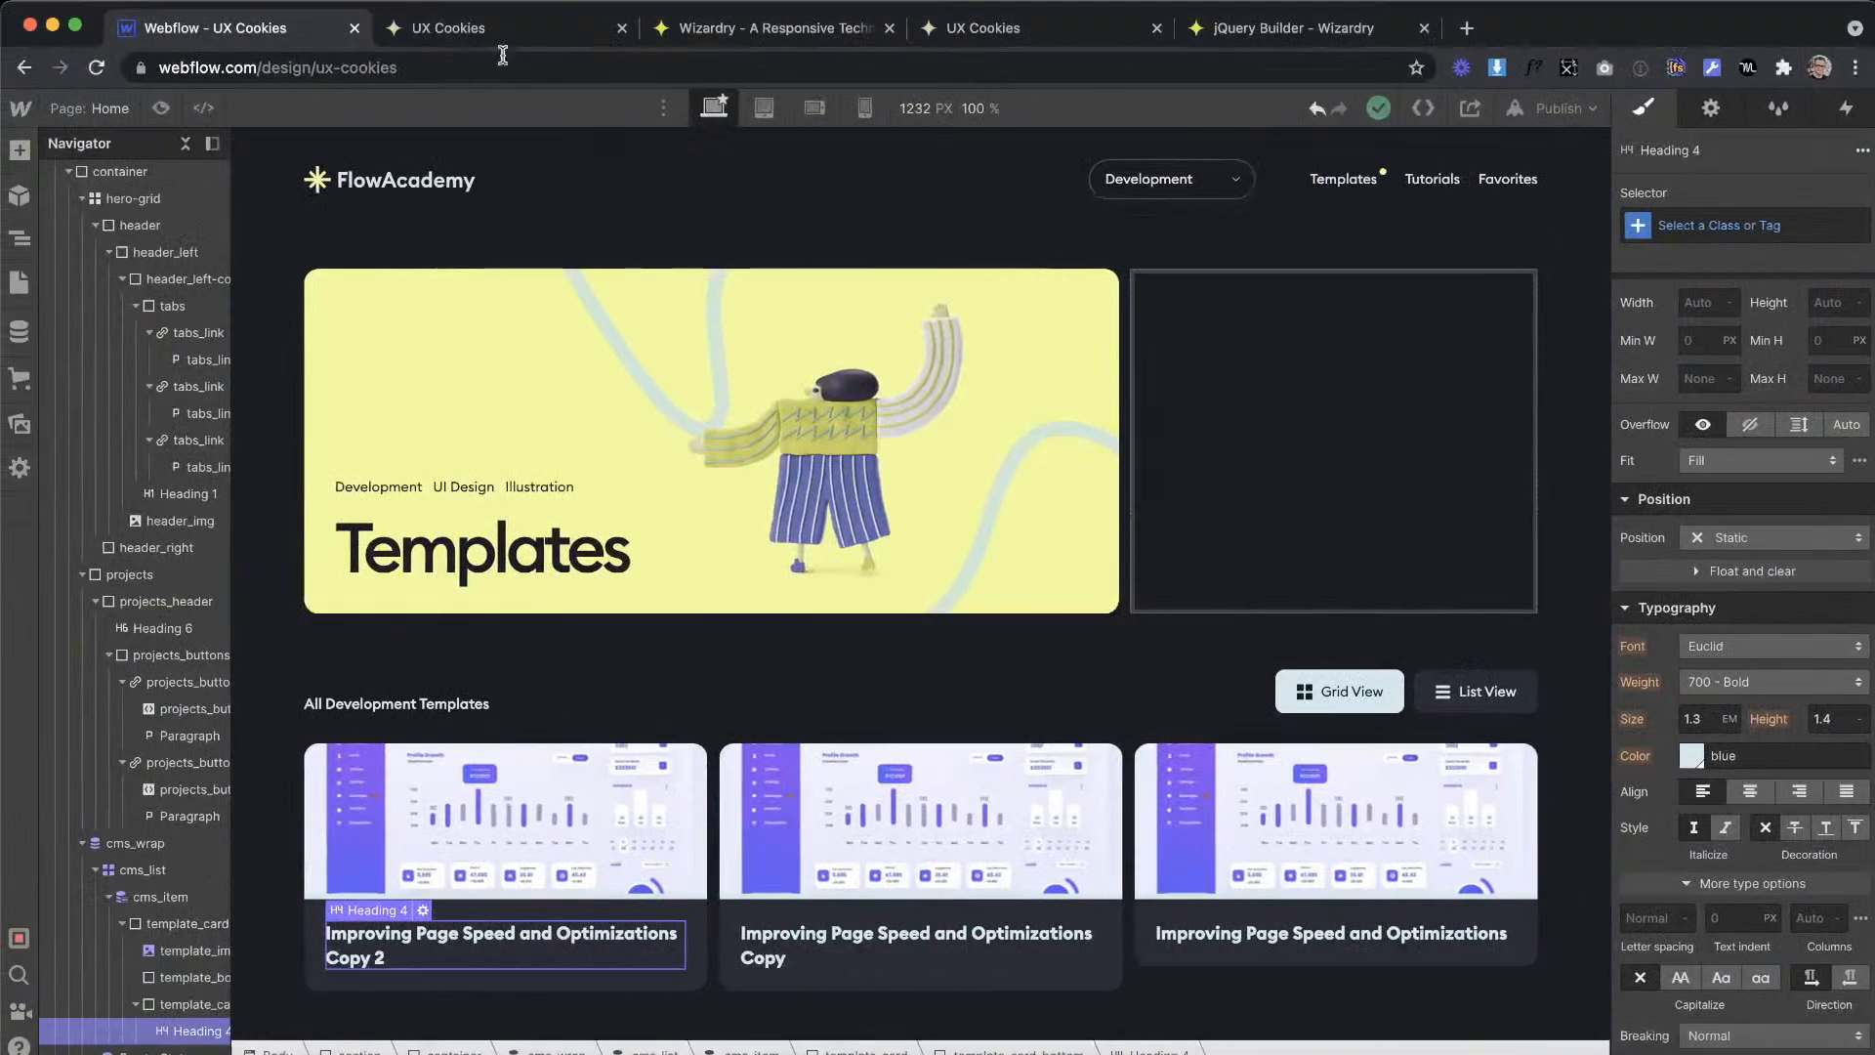
left_click(4, 33)
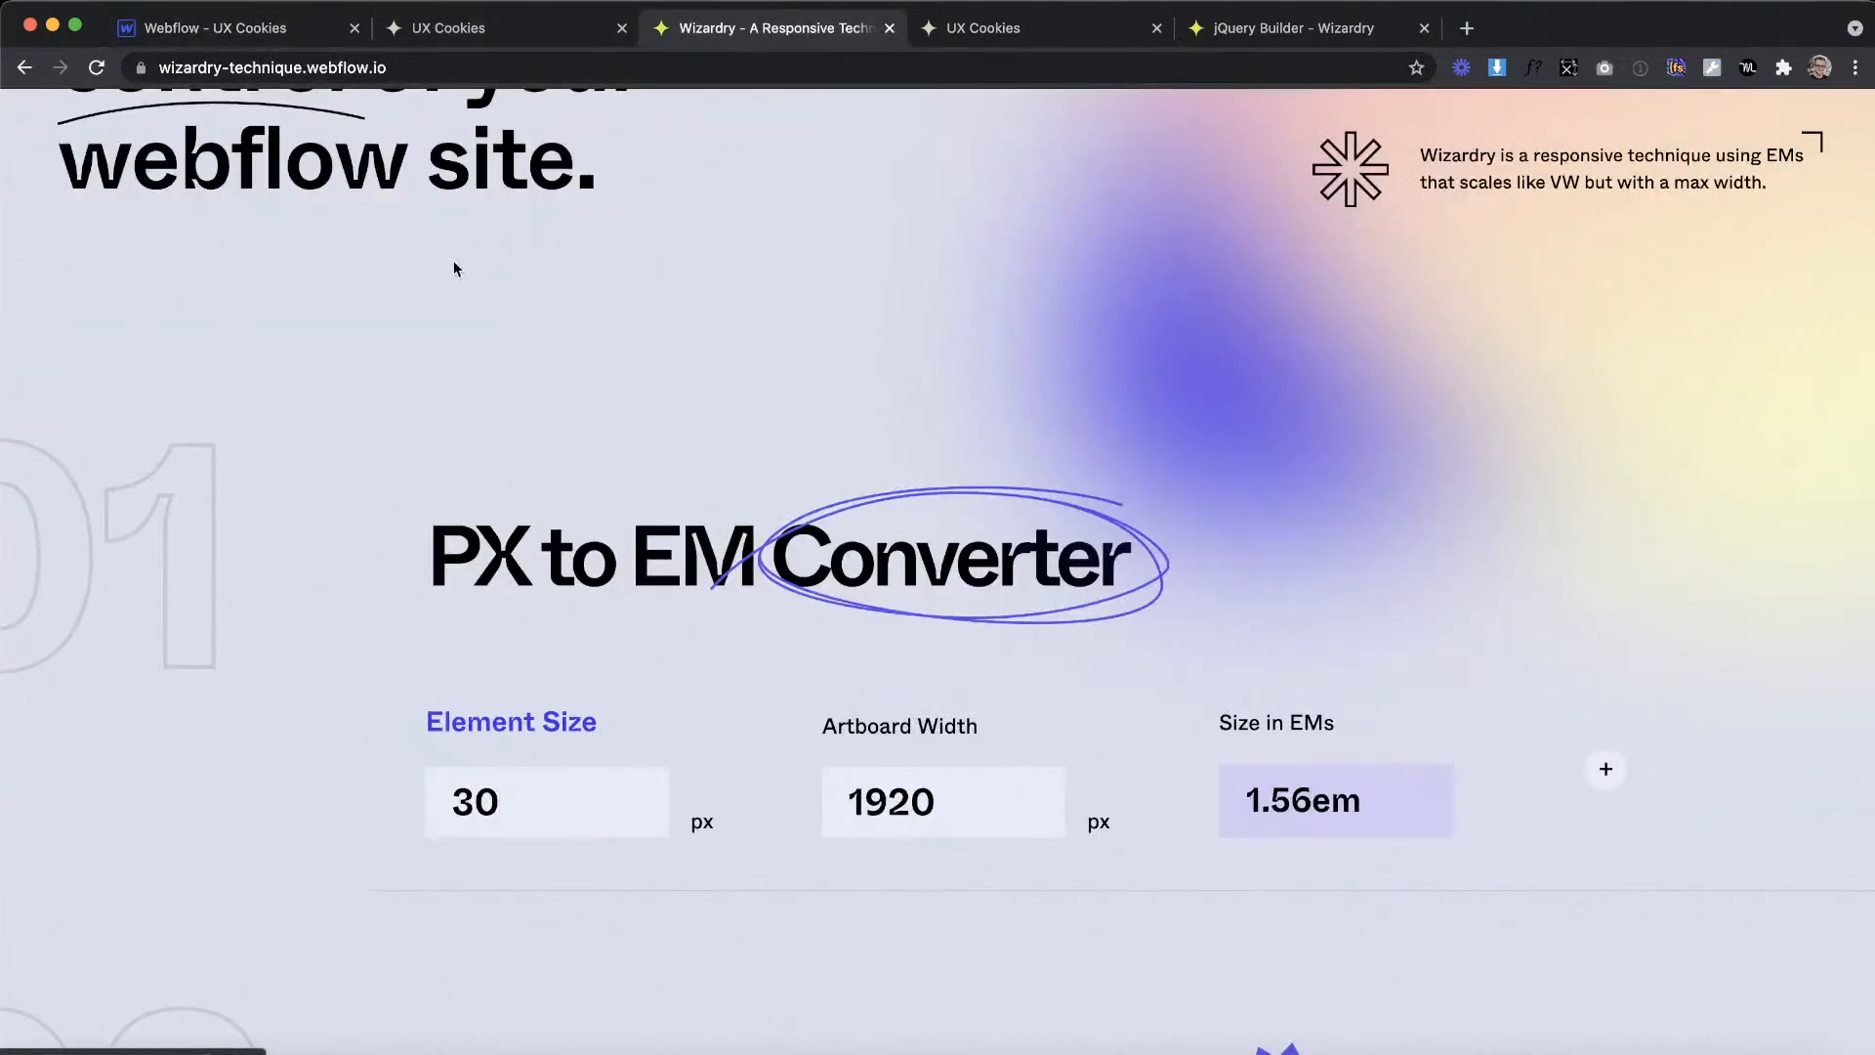
left_click(259, 29)
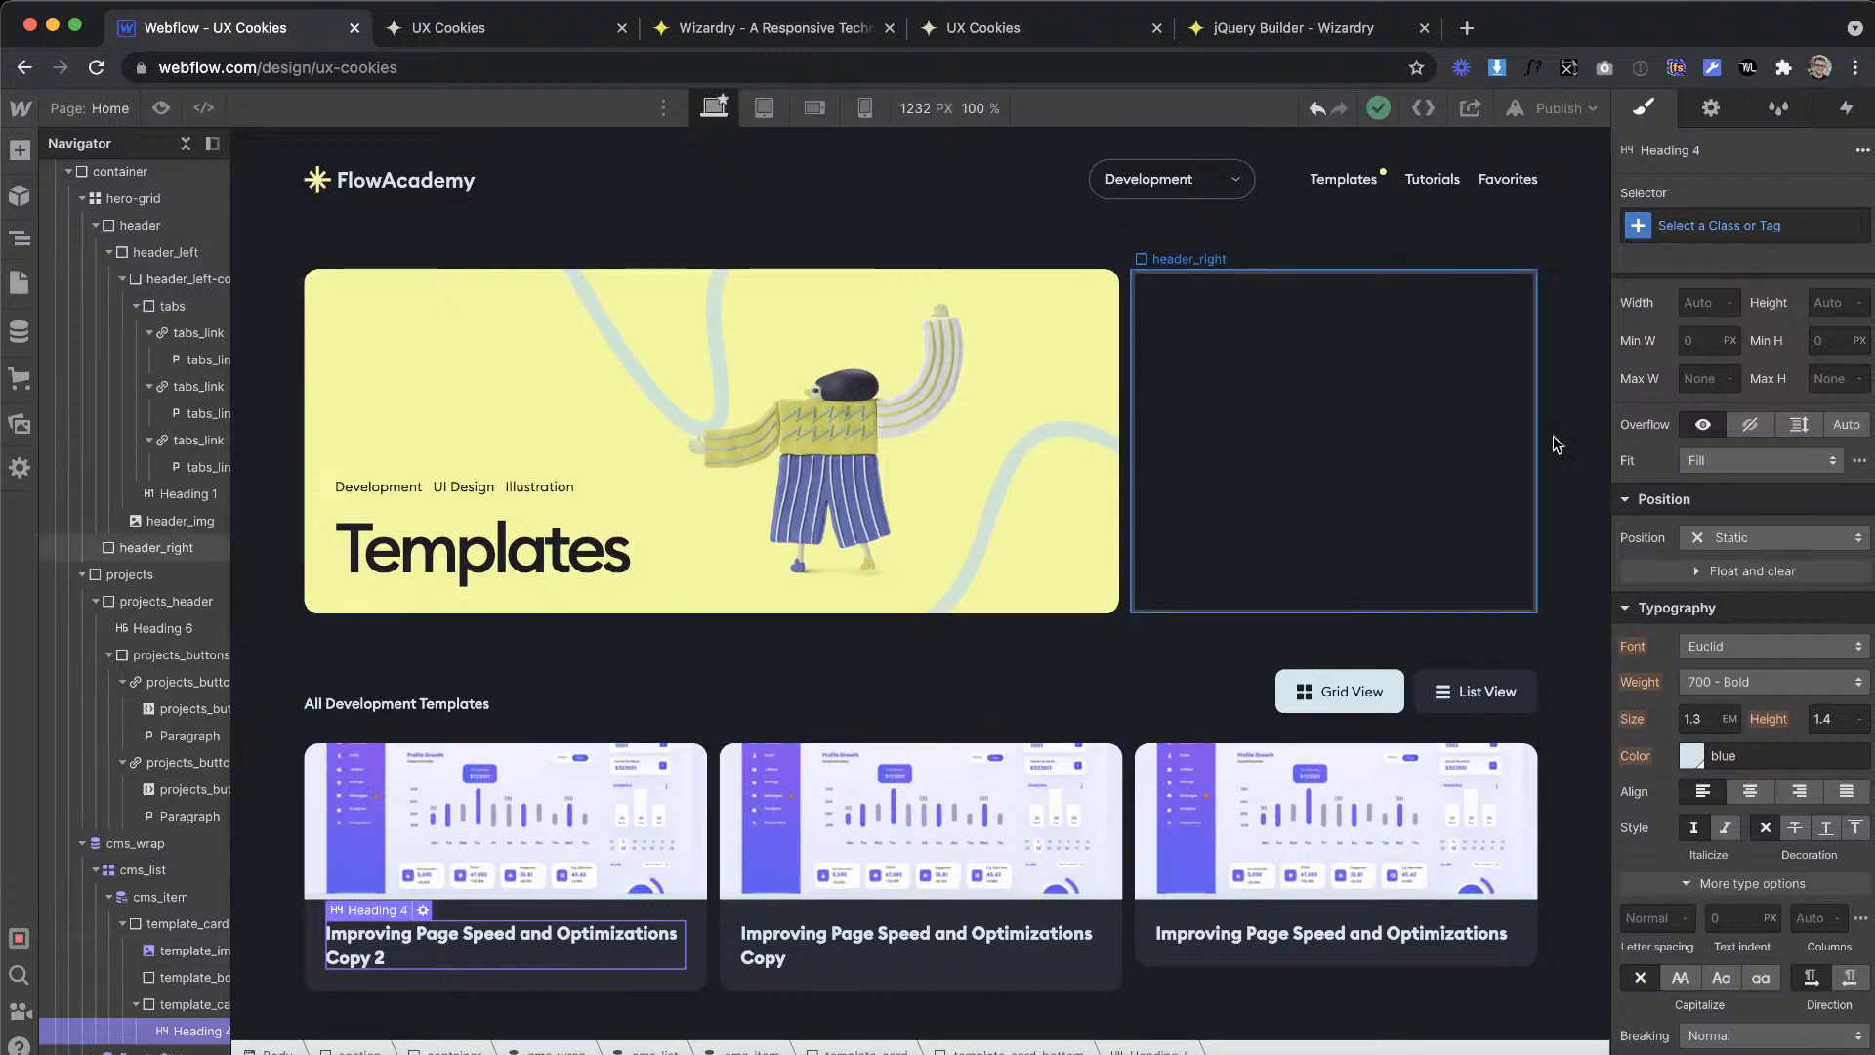
Step: Select the All H4 Headings tag for the card heading and set its font size to 1.56 em
left_click(1689, 226)
left_click(1701, 176)
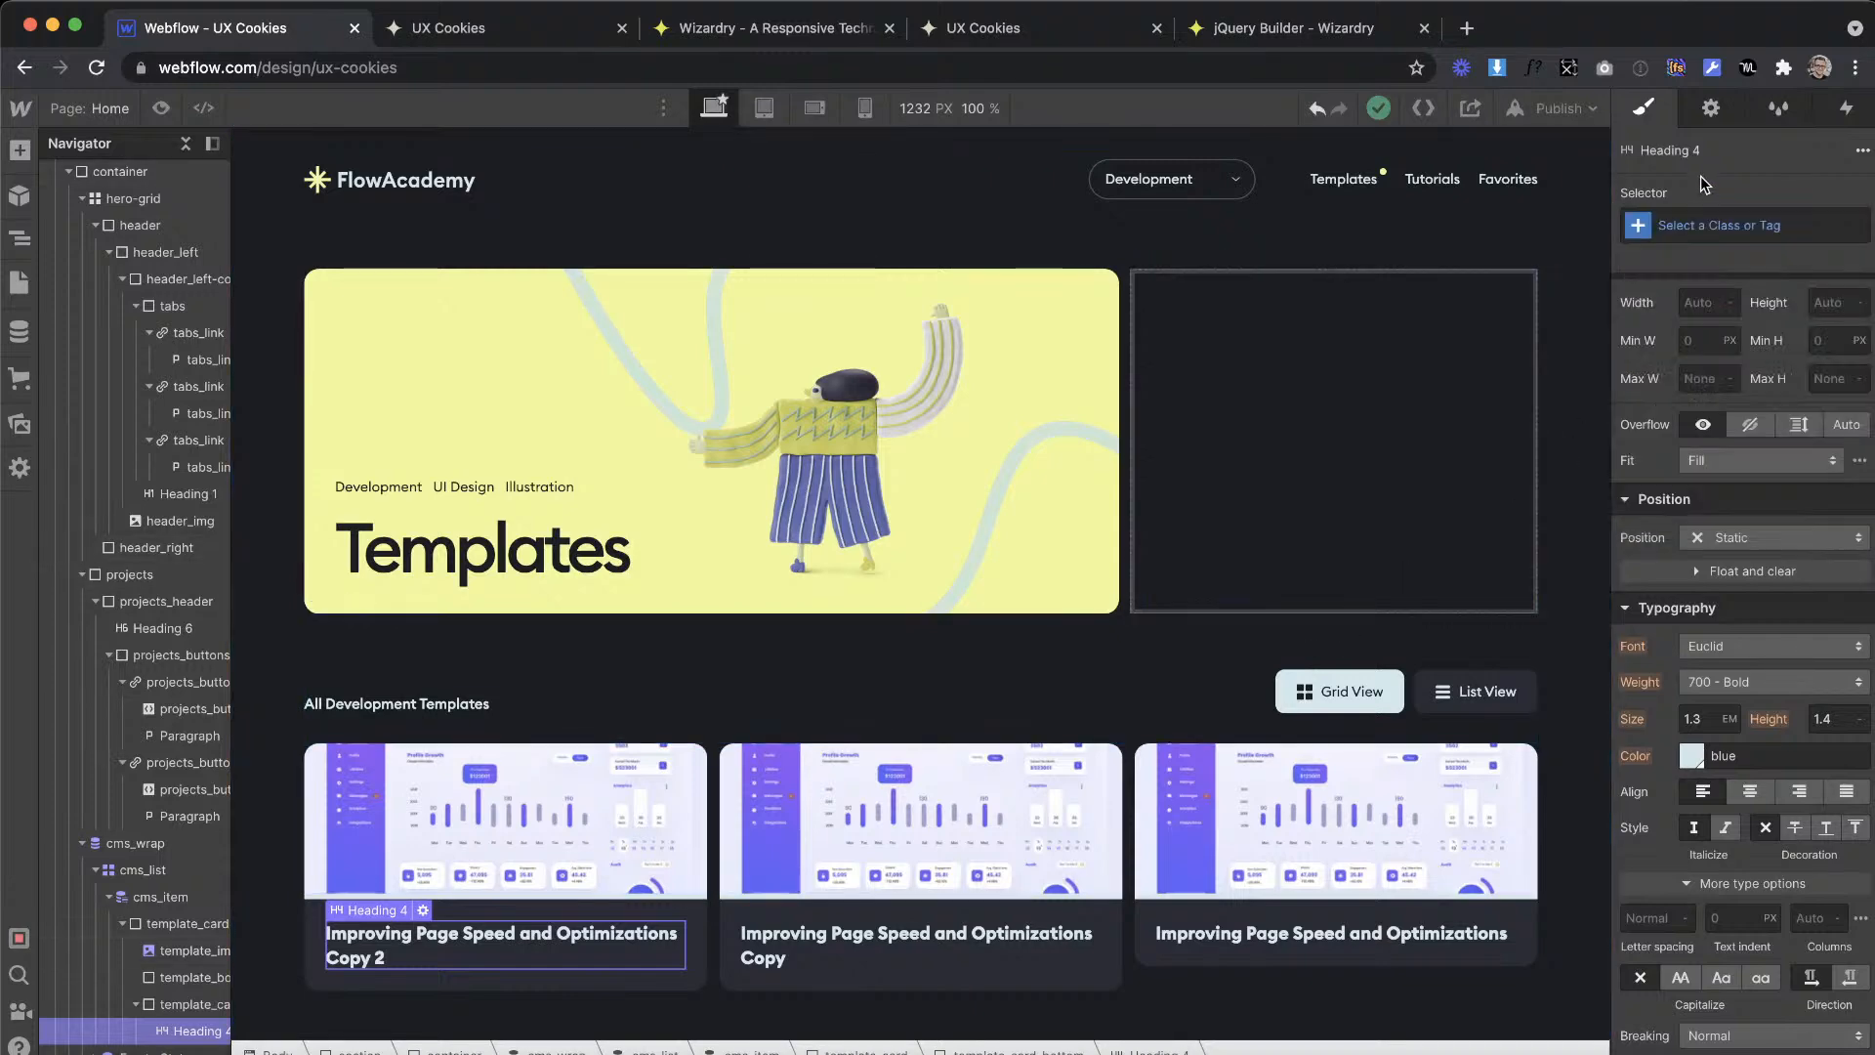
scroll(1688, 427, "down", 2)
scroll(1688, 427, "up", 6)
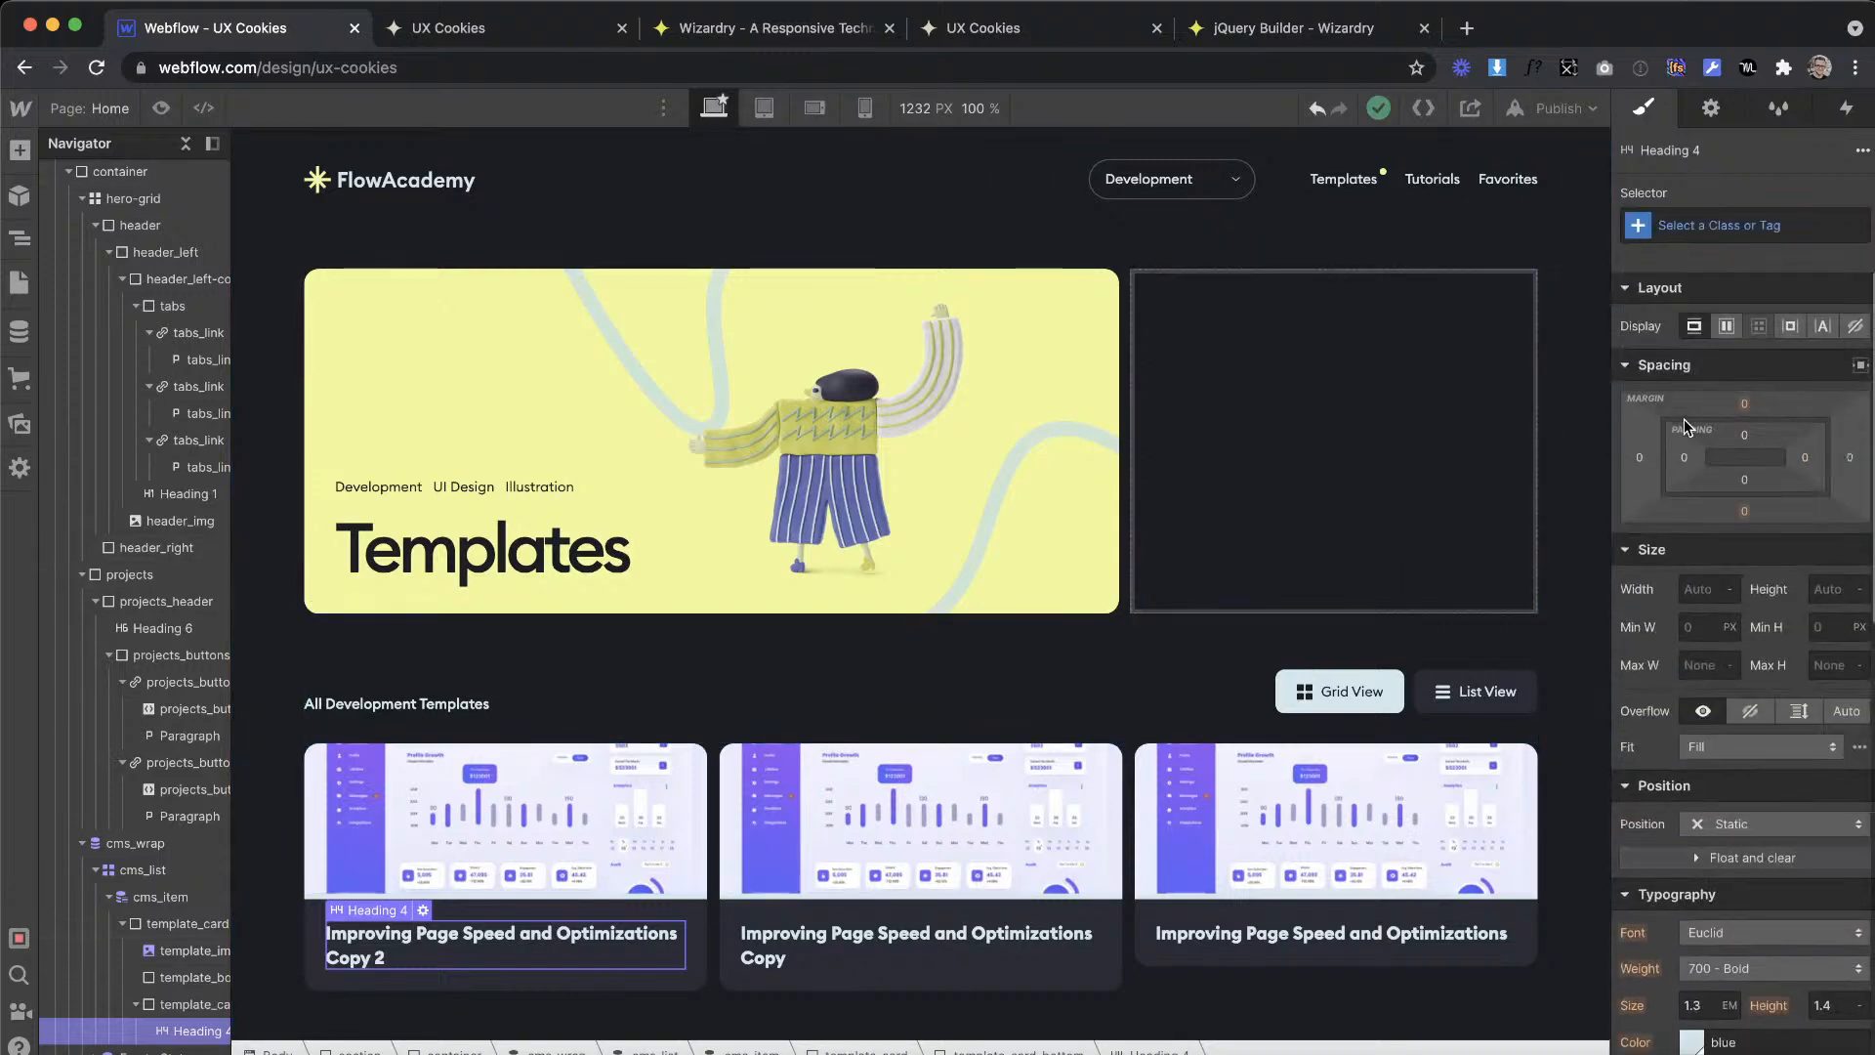
left_click(1636, 230)
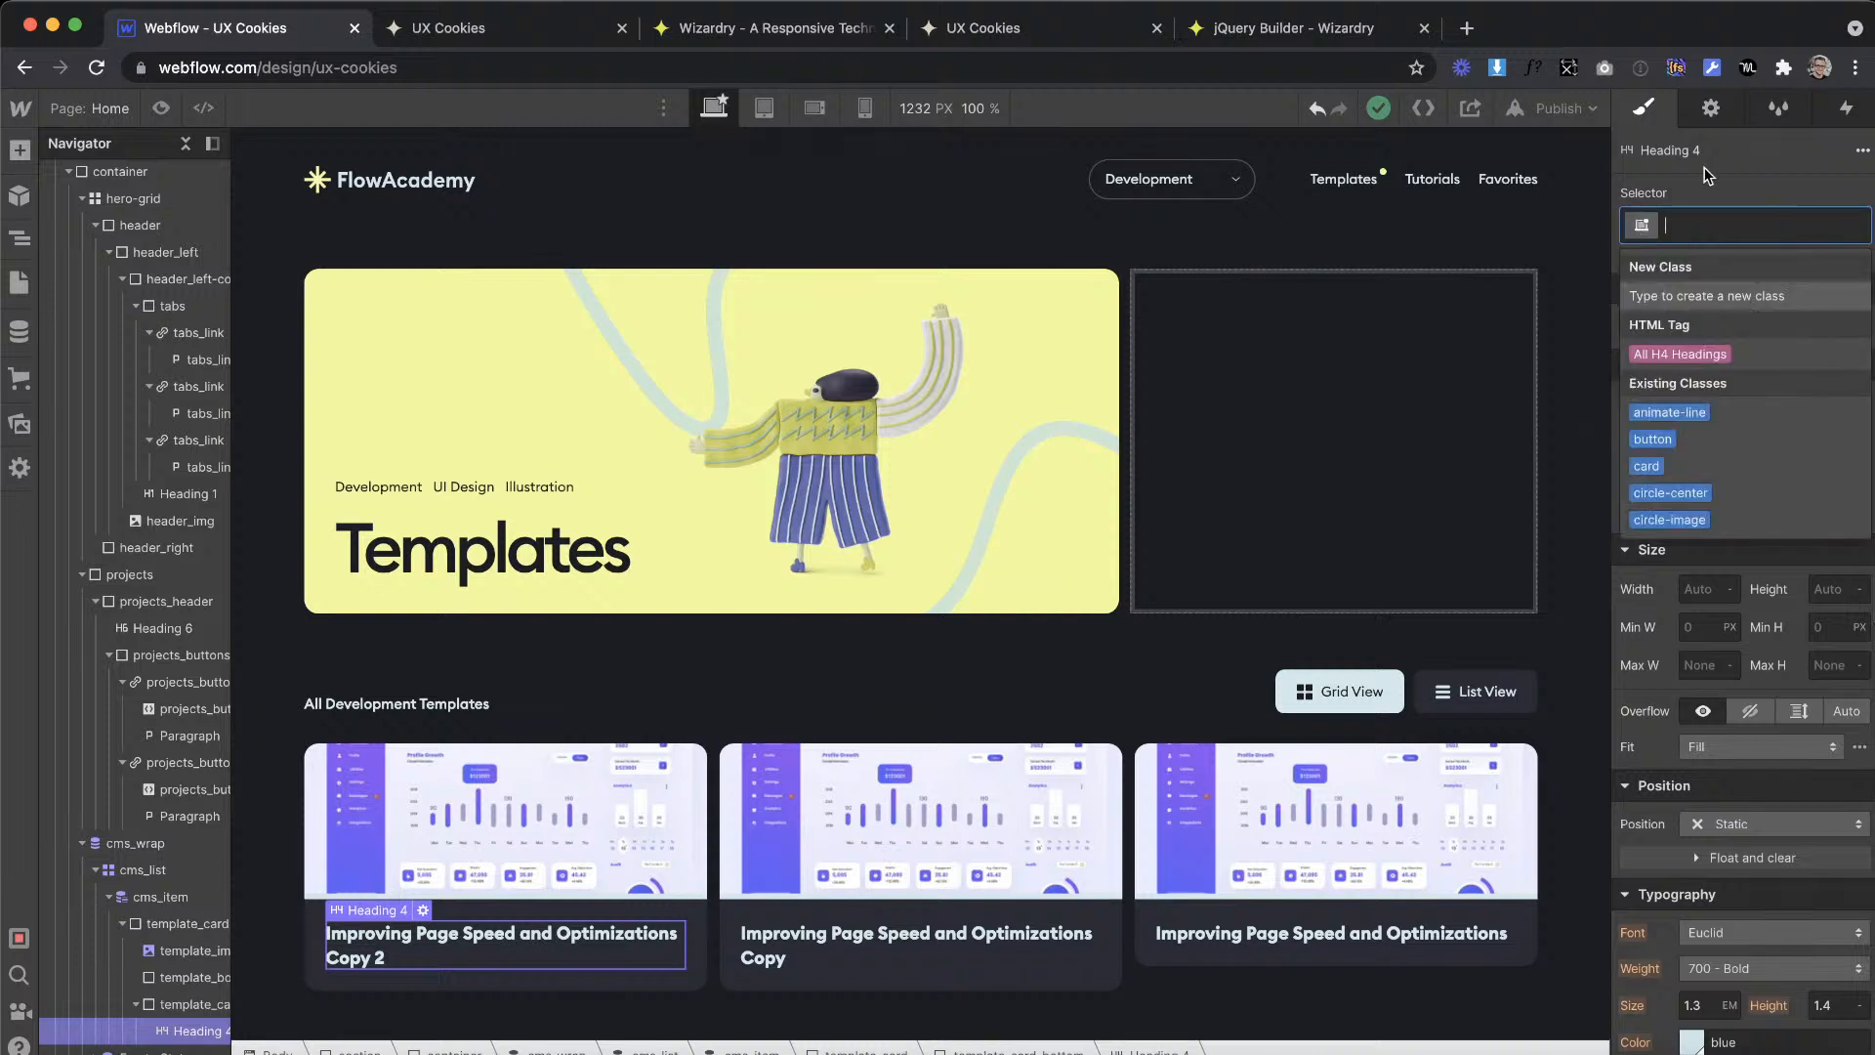
left_click(1670, 354)
scroll(1699, 586, "down", 6)
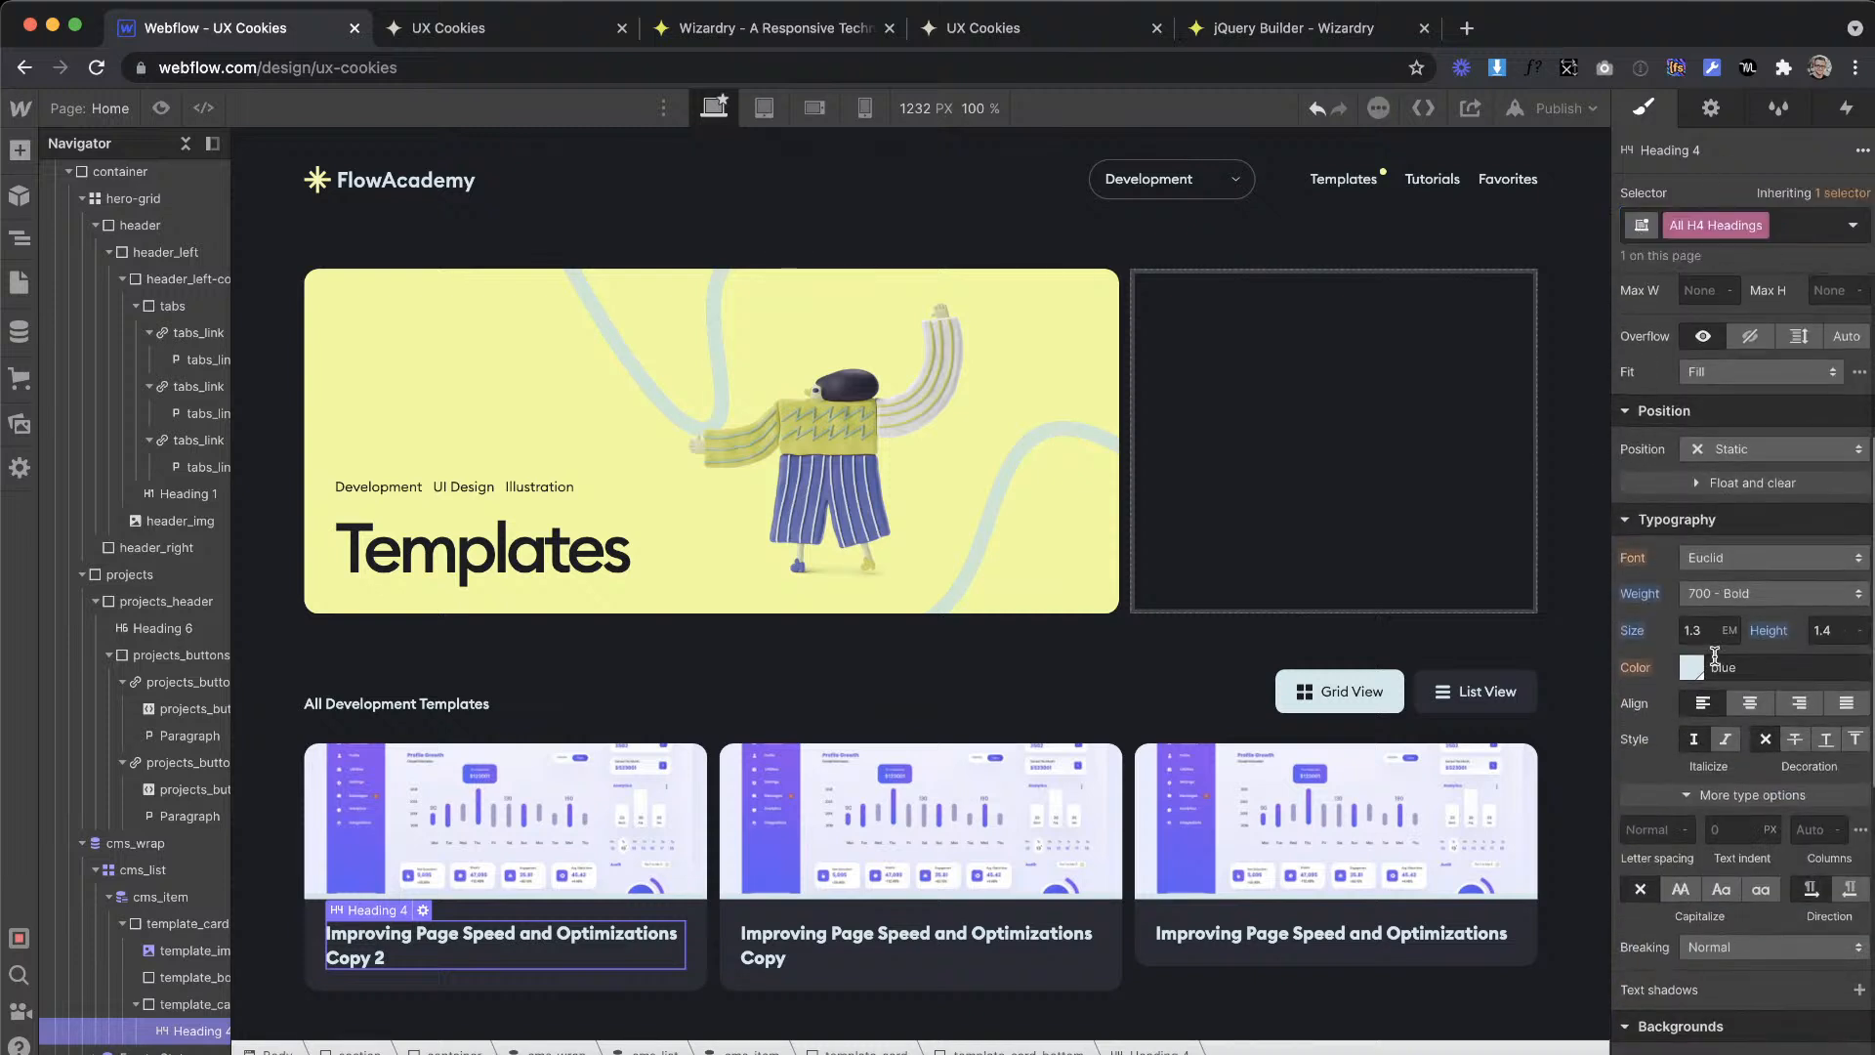
left_click(1695, 605)
type("1.55")
key("Return")
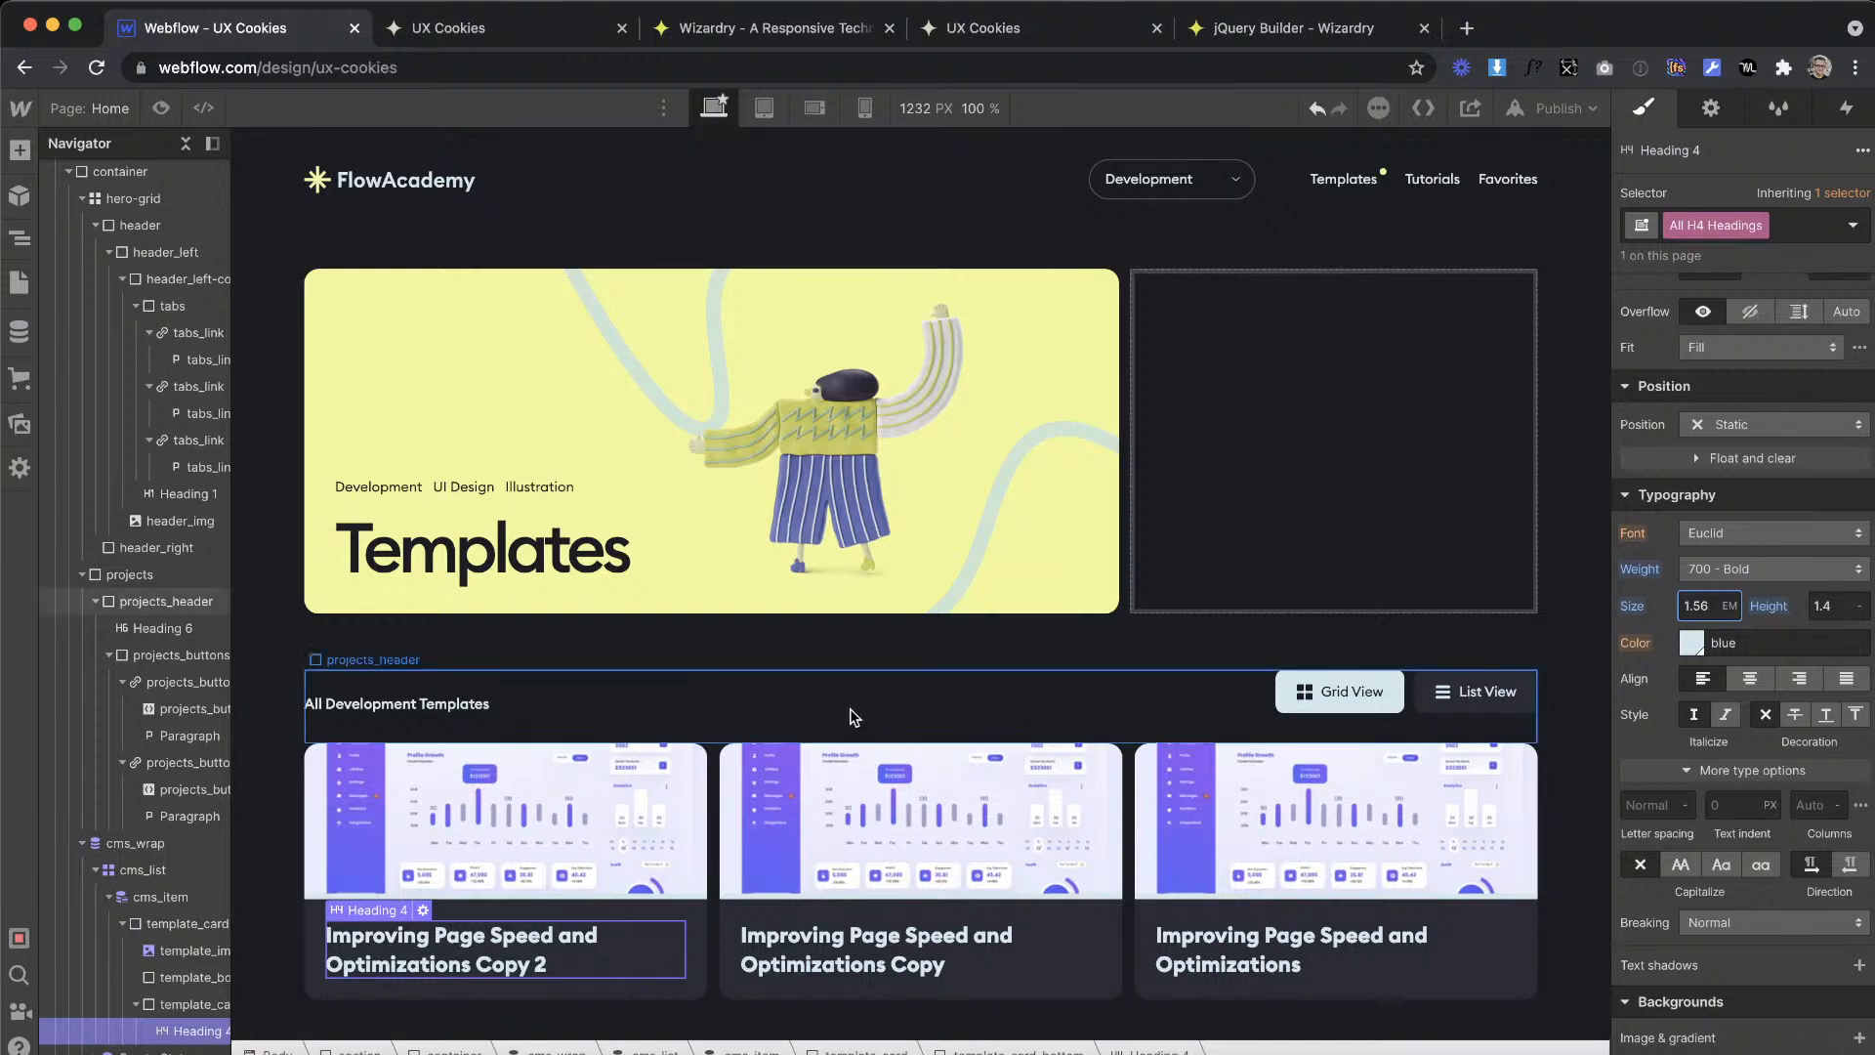
Step: Compare the card title with the XD design and set the All H4 Headings weight to 500 - Medium
key("ctrl+Right")
key("ctrl+Left")
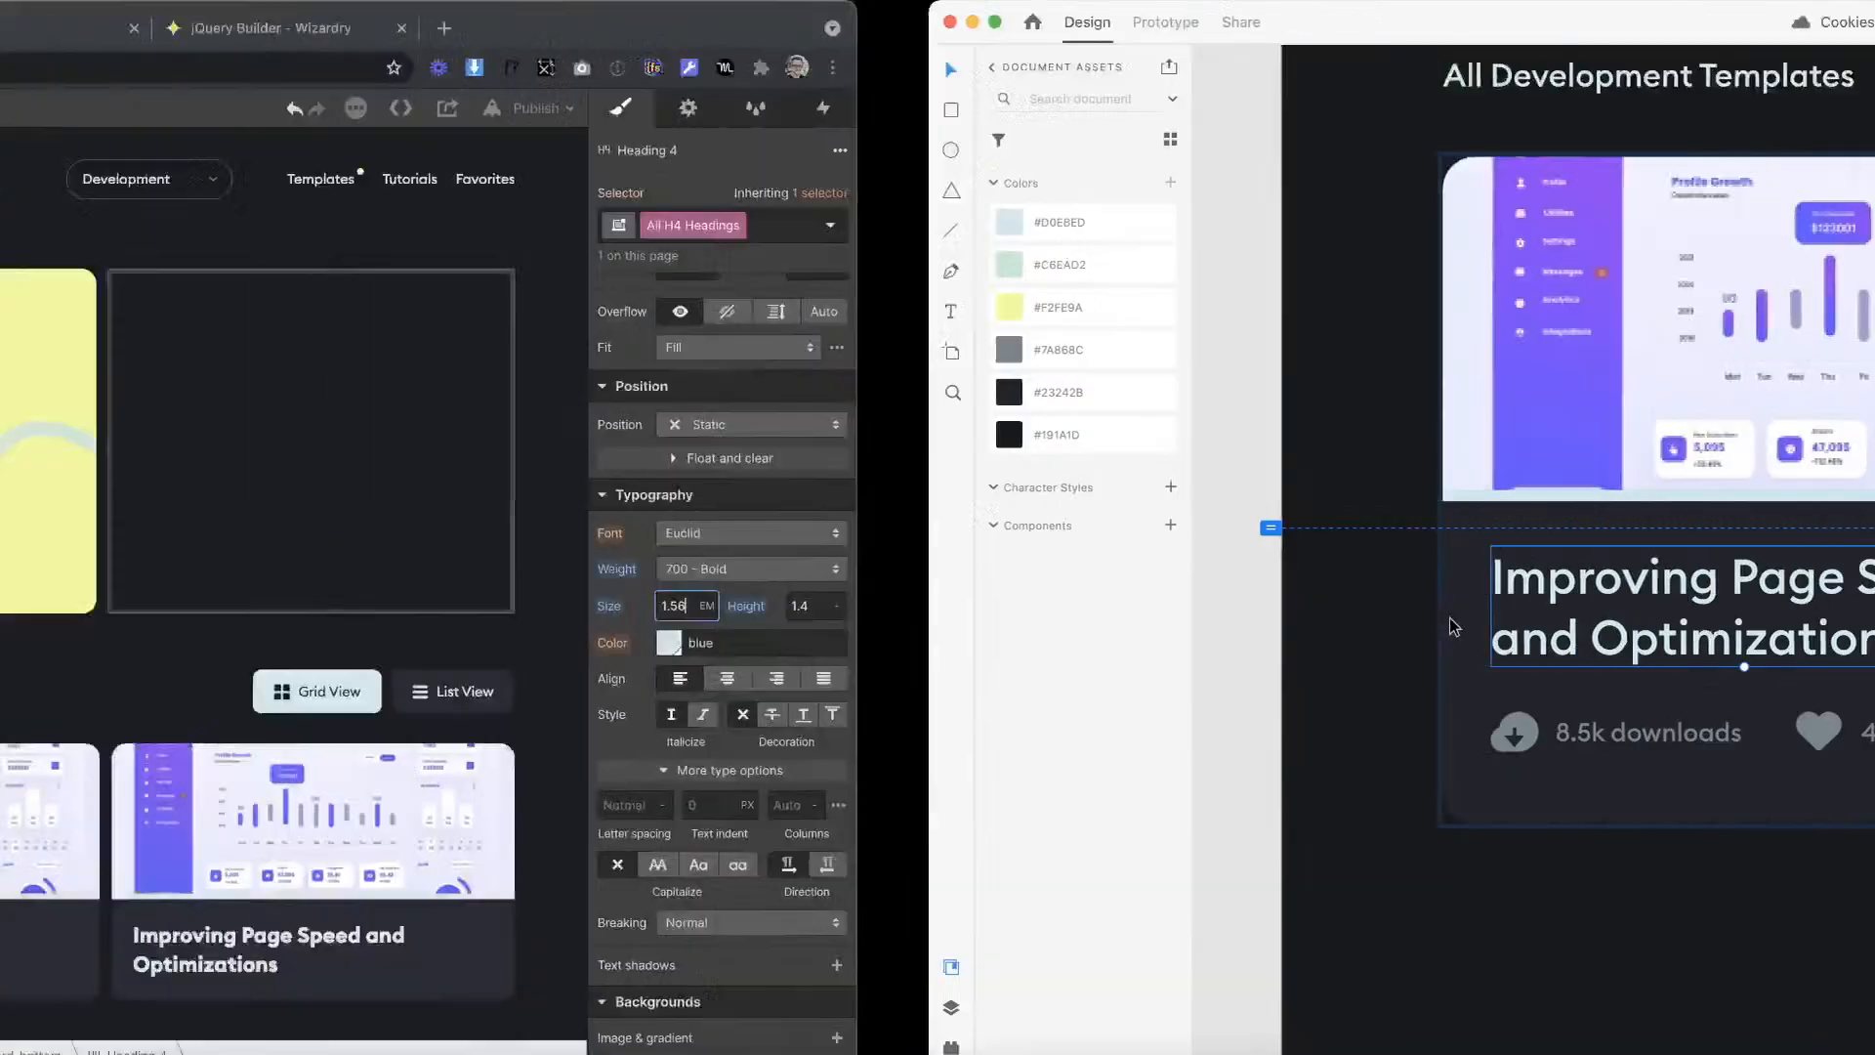
left_click(1743, 568)
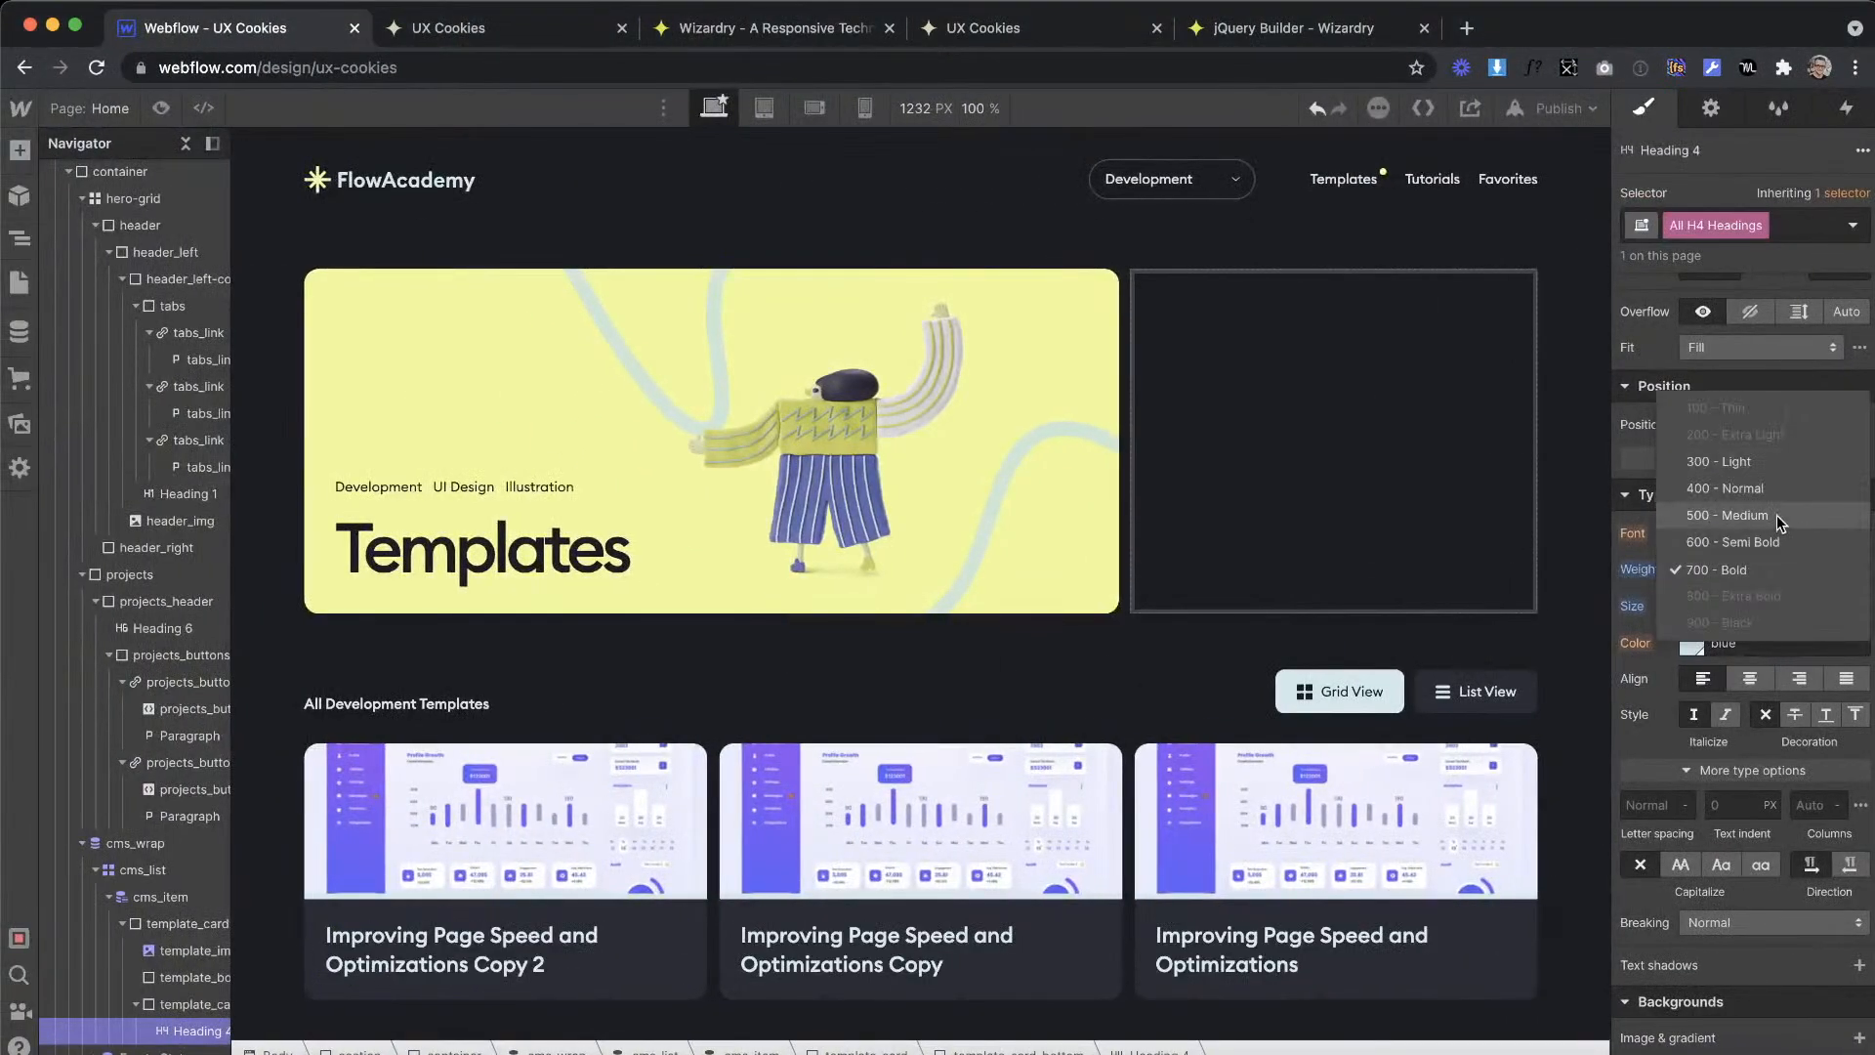
left_click(1747, 522)
Step: Compare the card title's text settings in Adobe XD with the restyled heading in Webflow
key("ctrl+Right")
double_click(952, 623)
key("ctrl+Left")
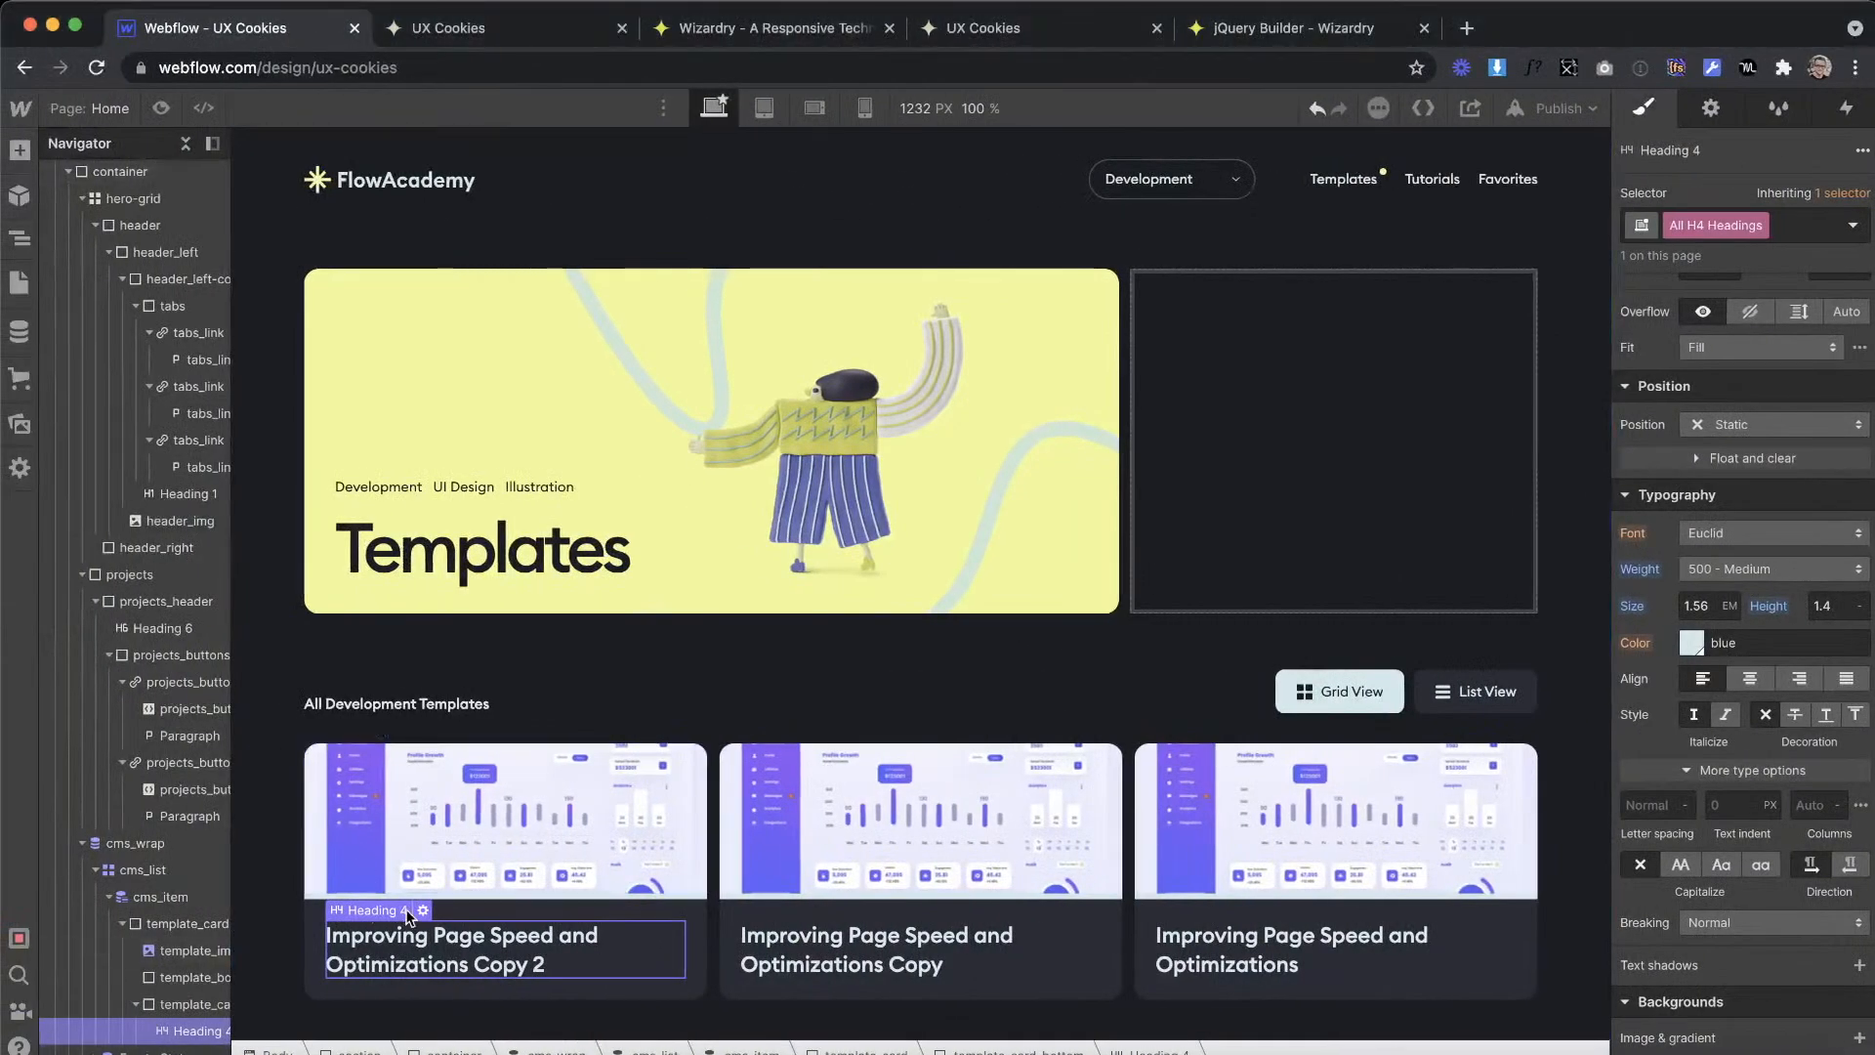
key("ctrl+Right")
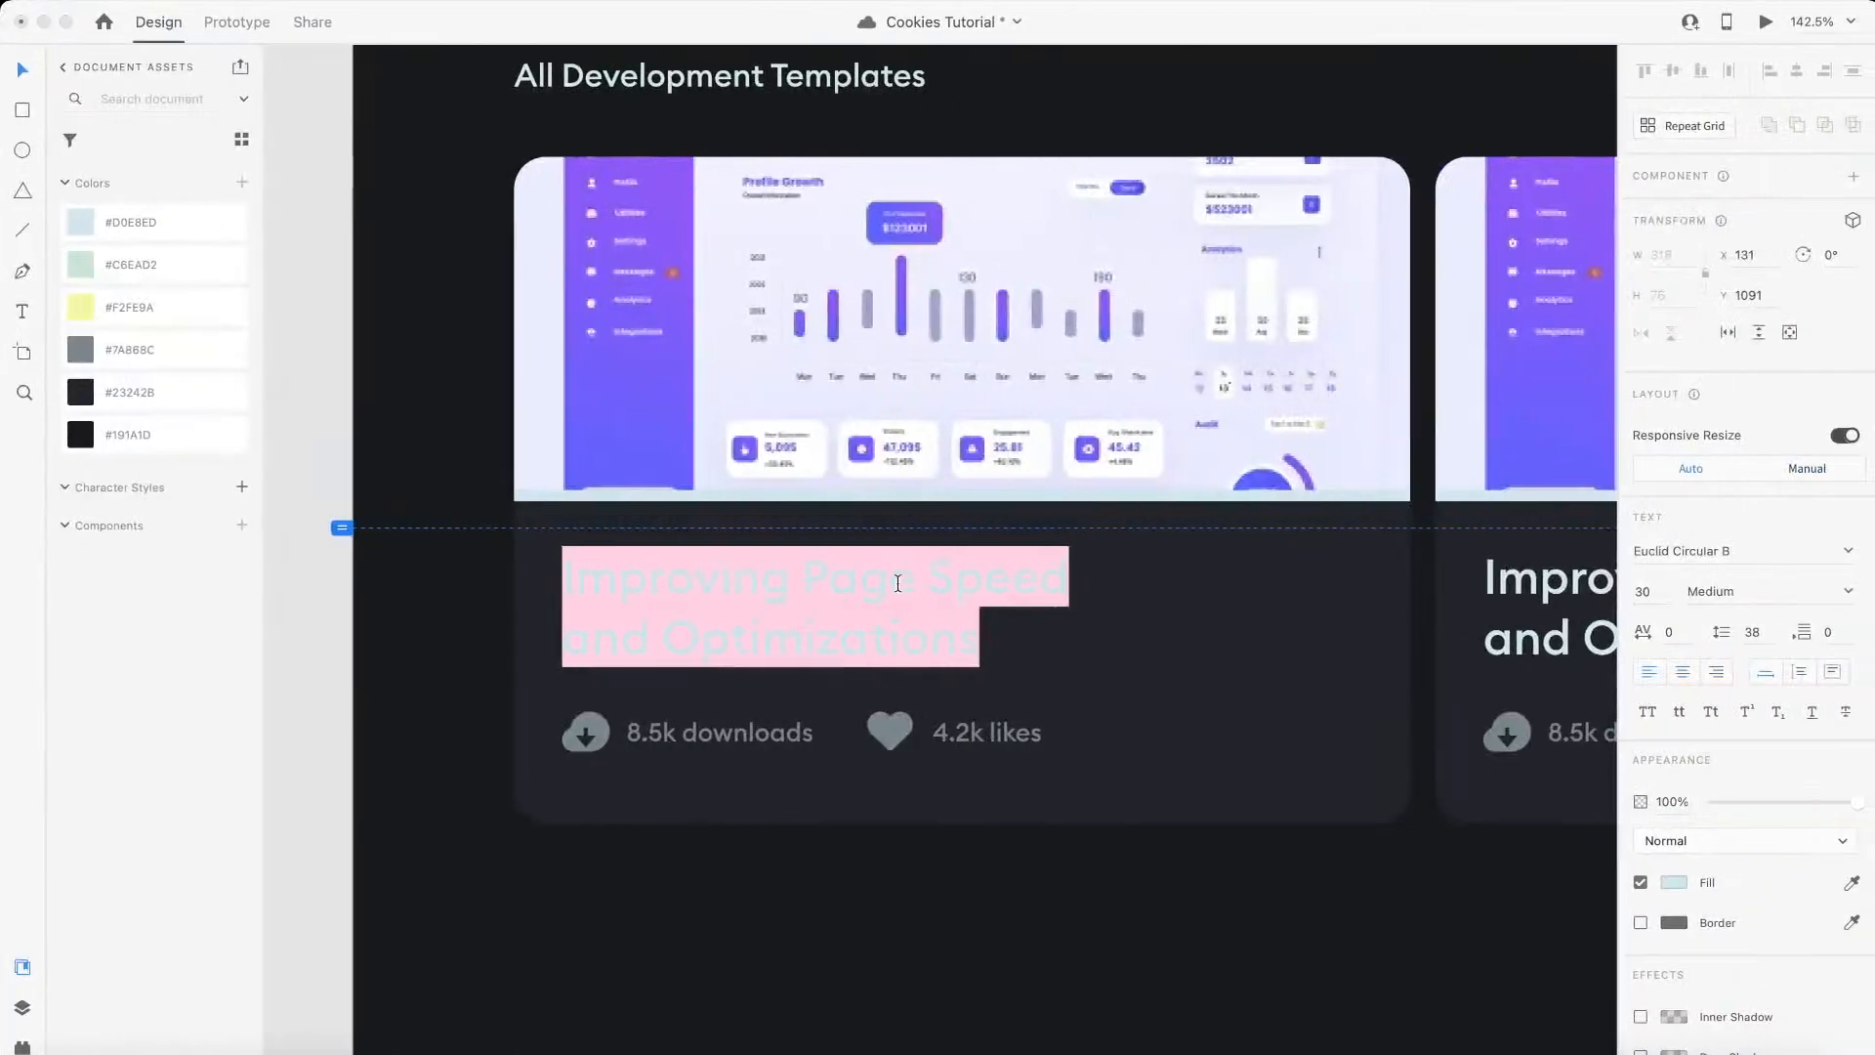
key("Escape")
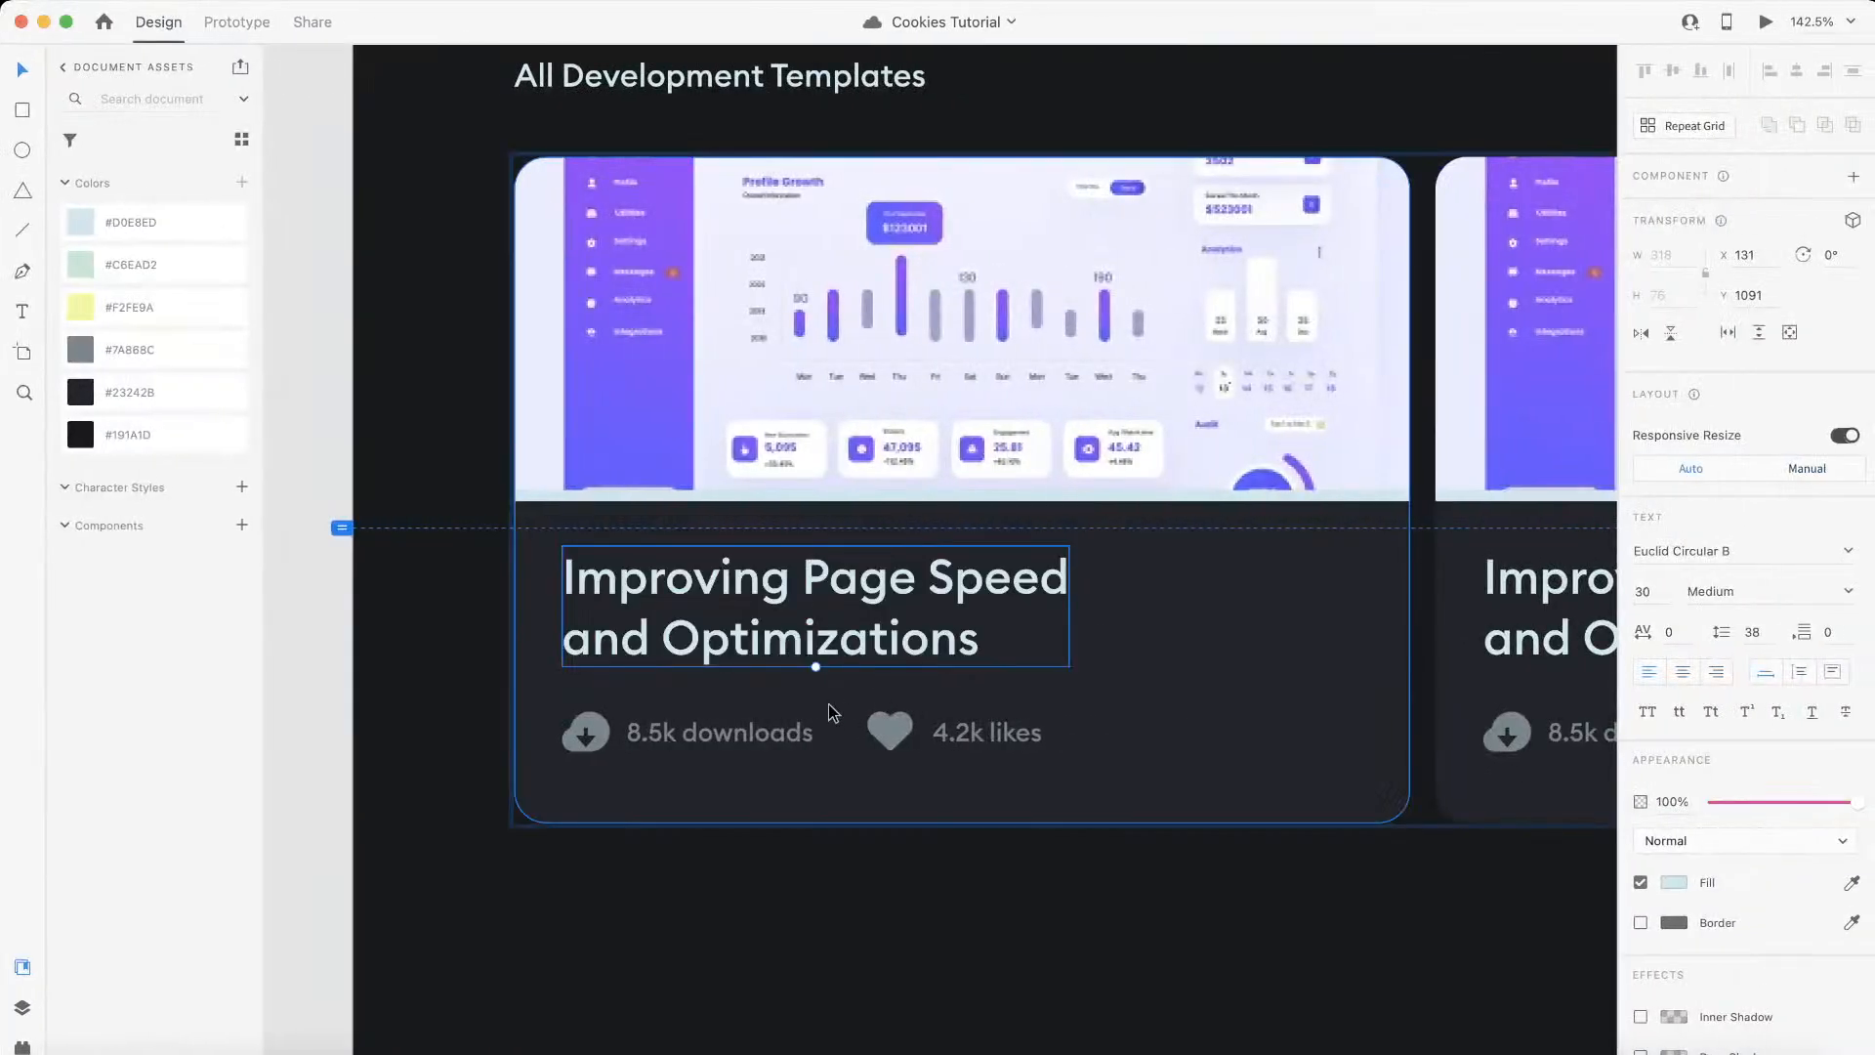
key("ctrl+Left")
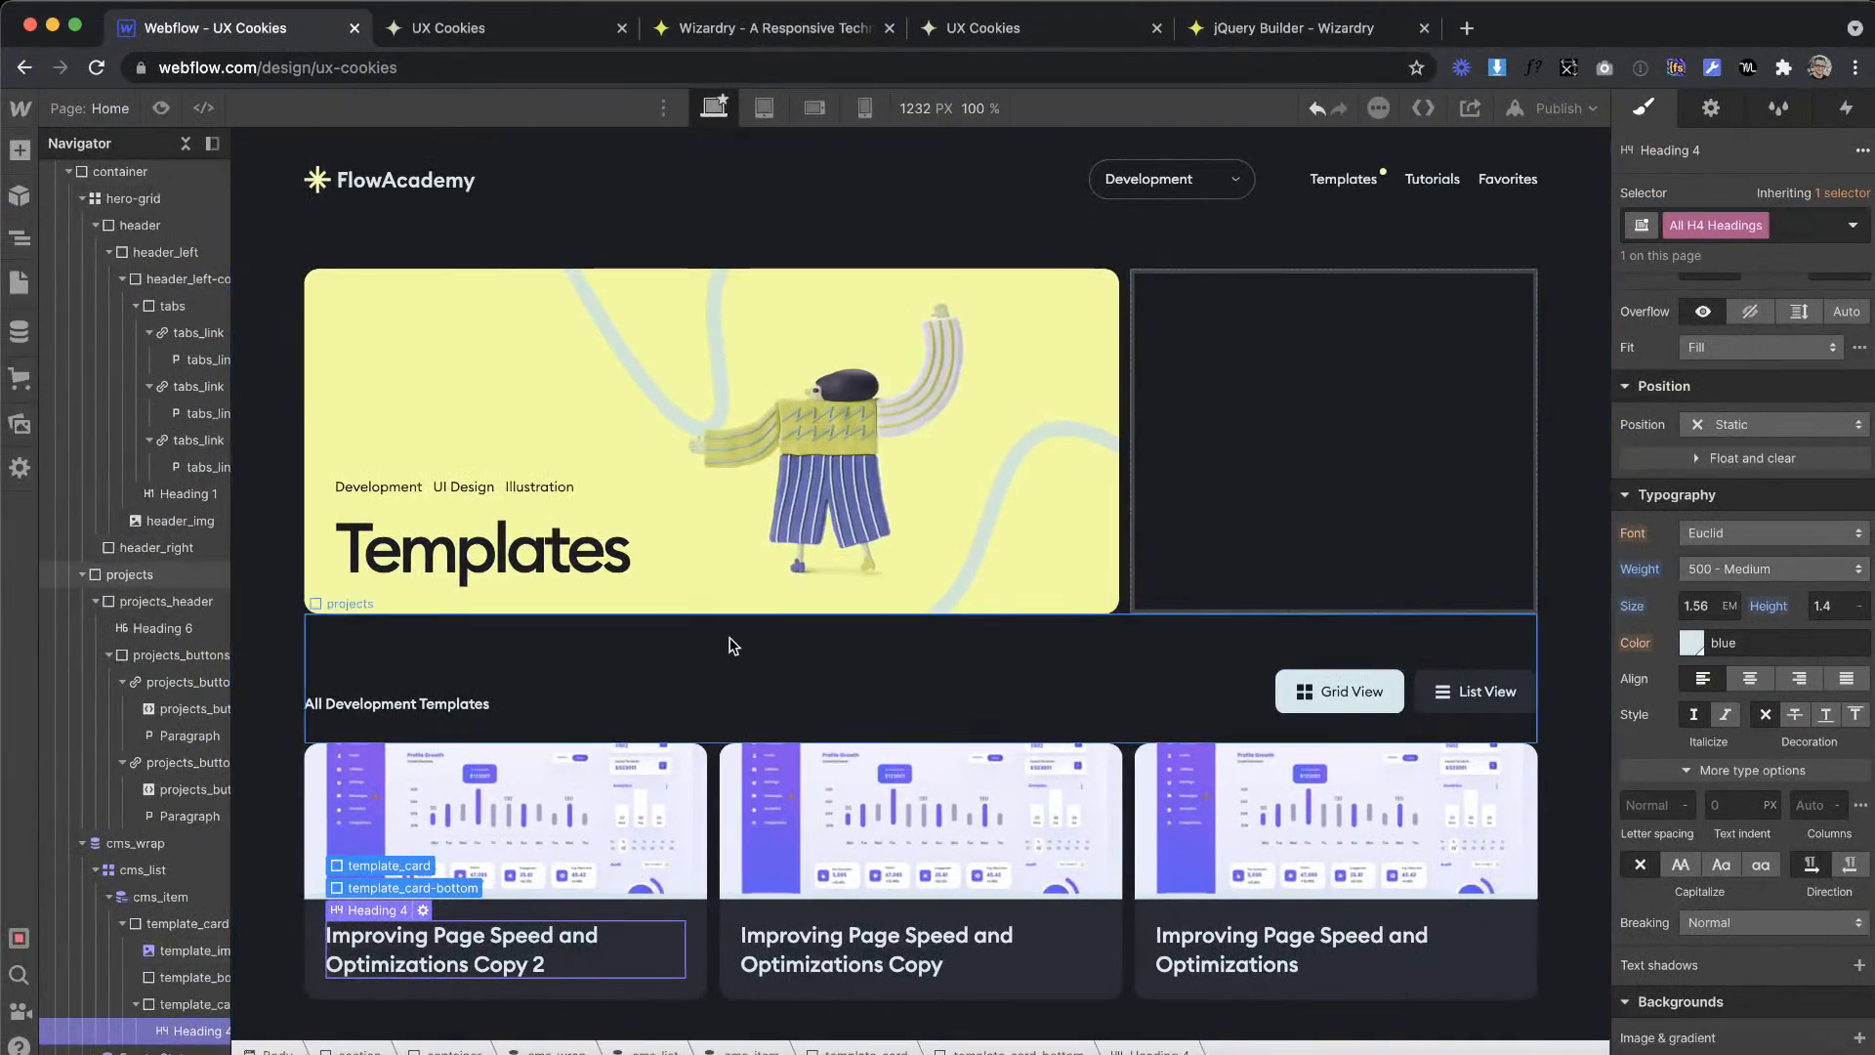
left_click(771, 684)
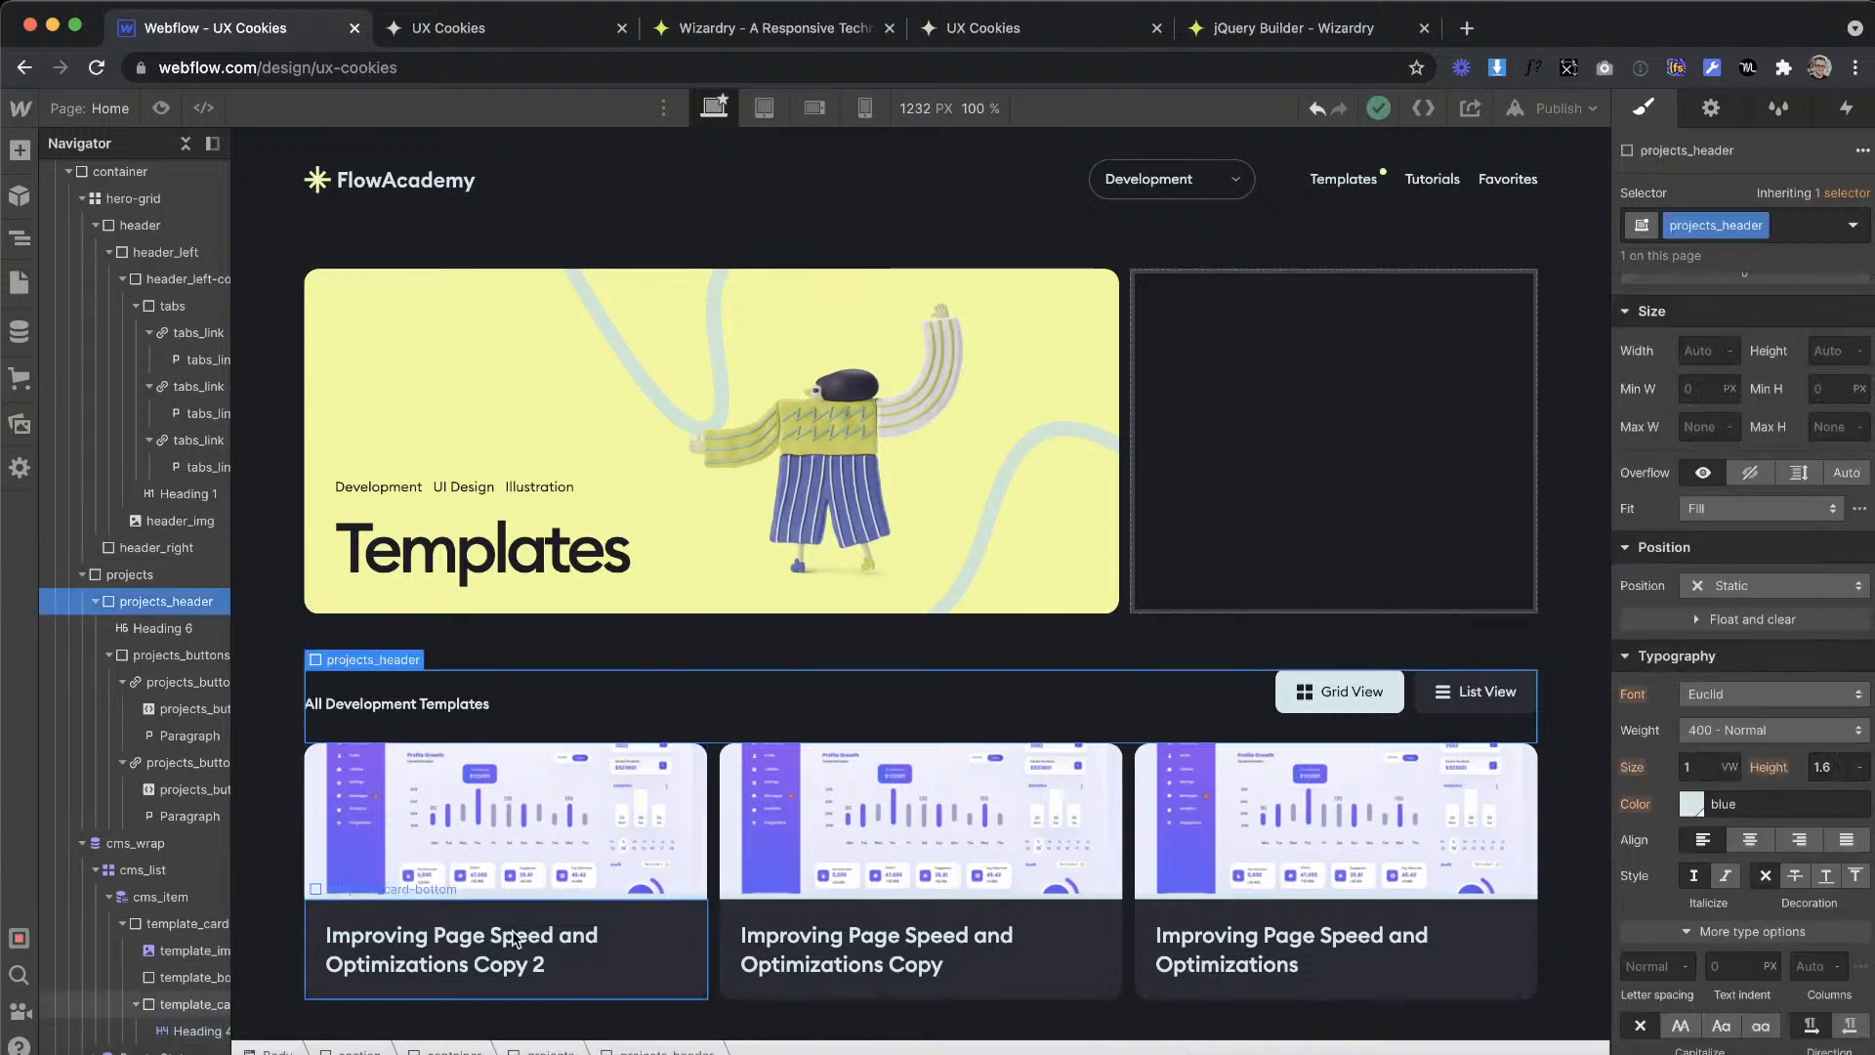
Step: Examine the downloads and likes stats under the first template card's title in Adobe XD
key("ctrl+Right")
left_click(714, 711)
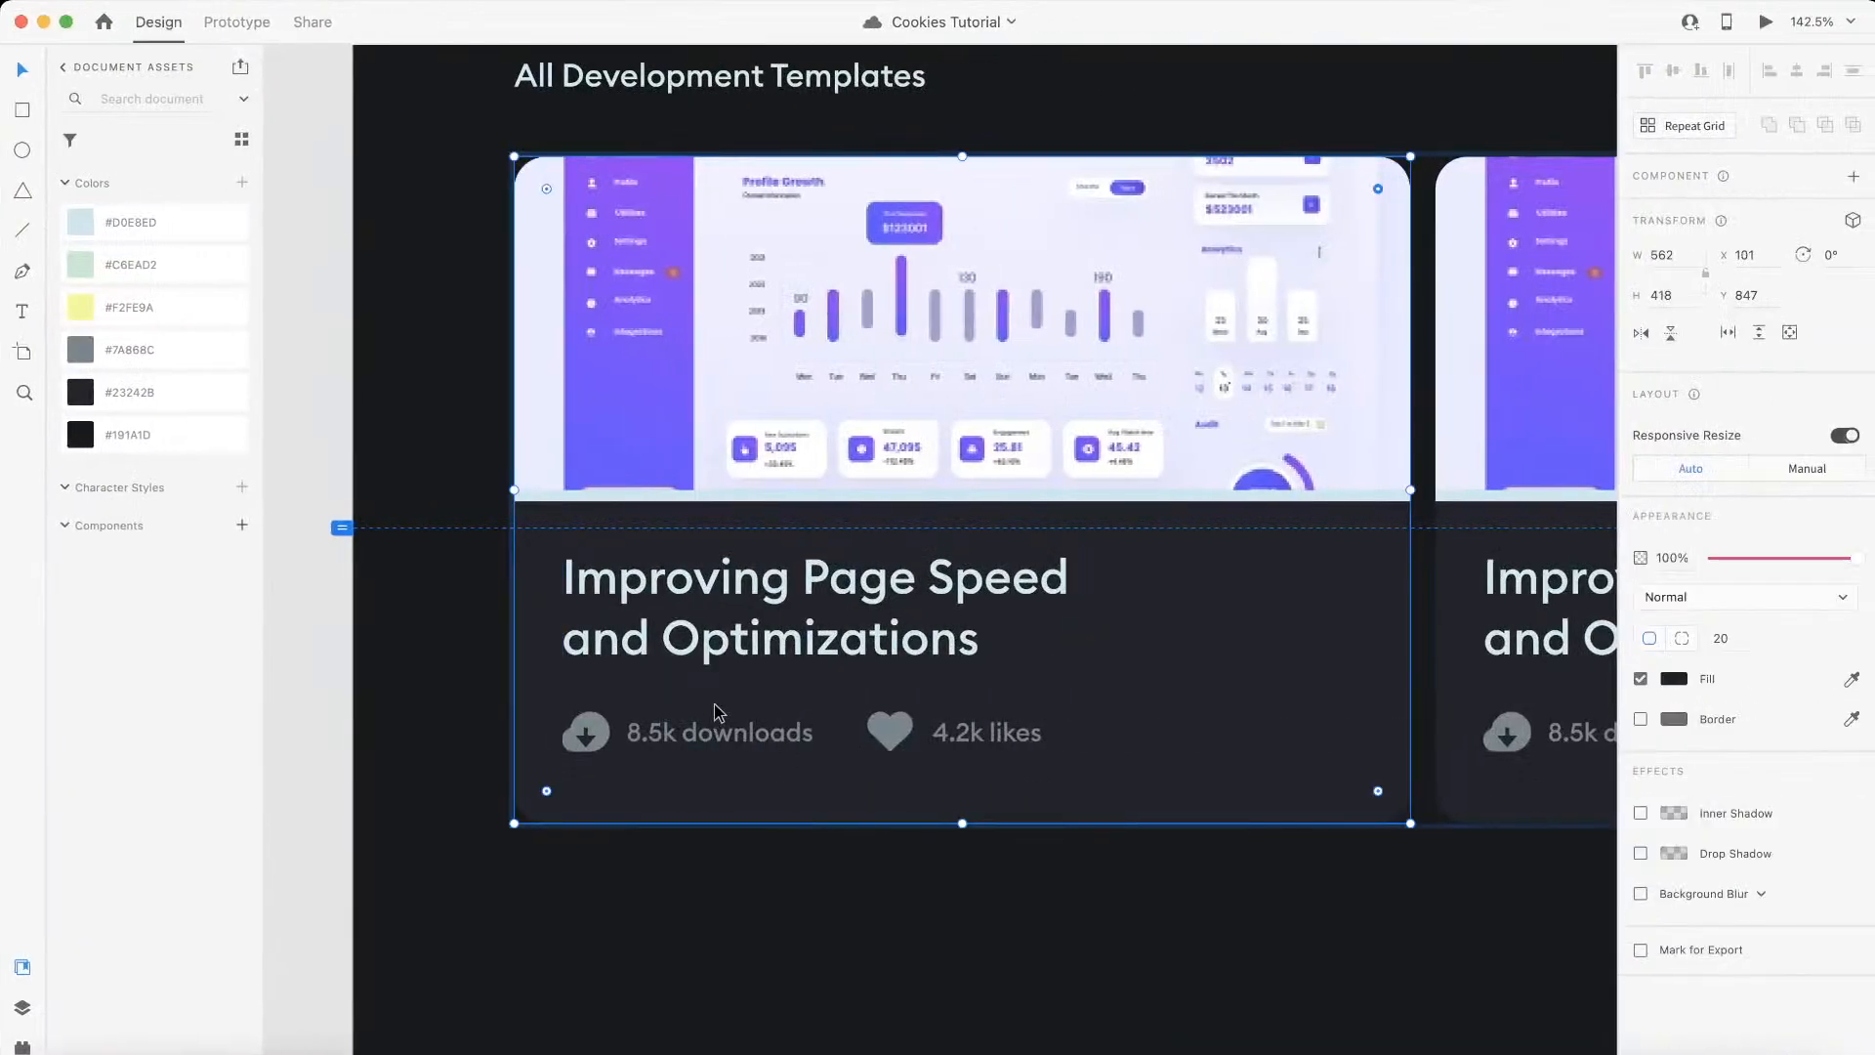
left_click(682, 737)
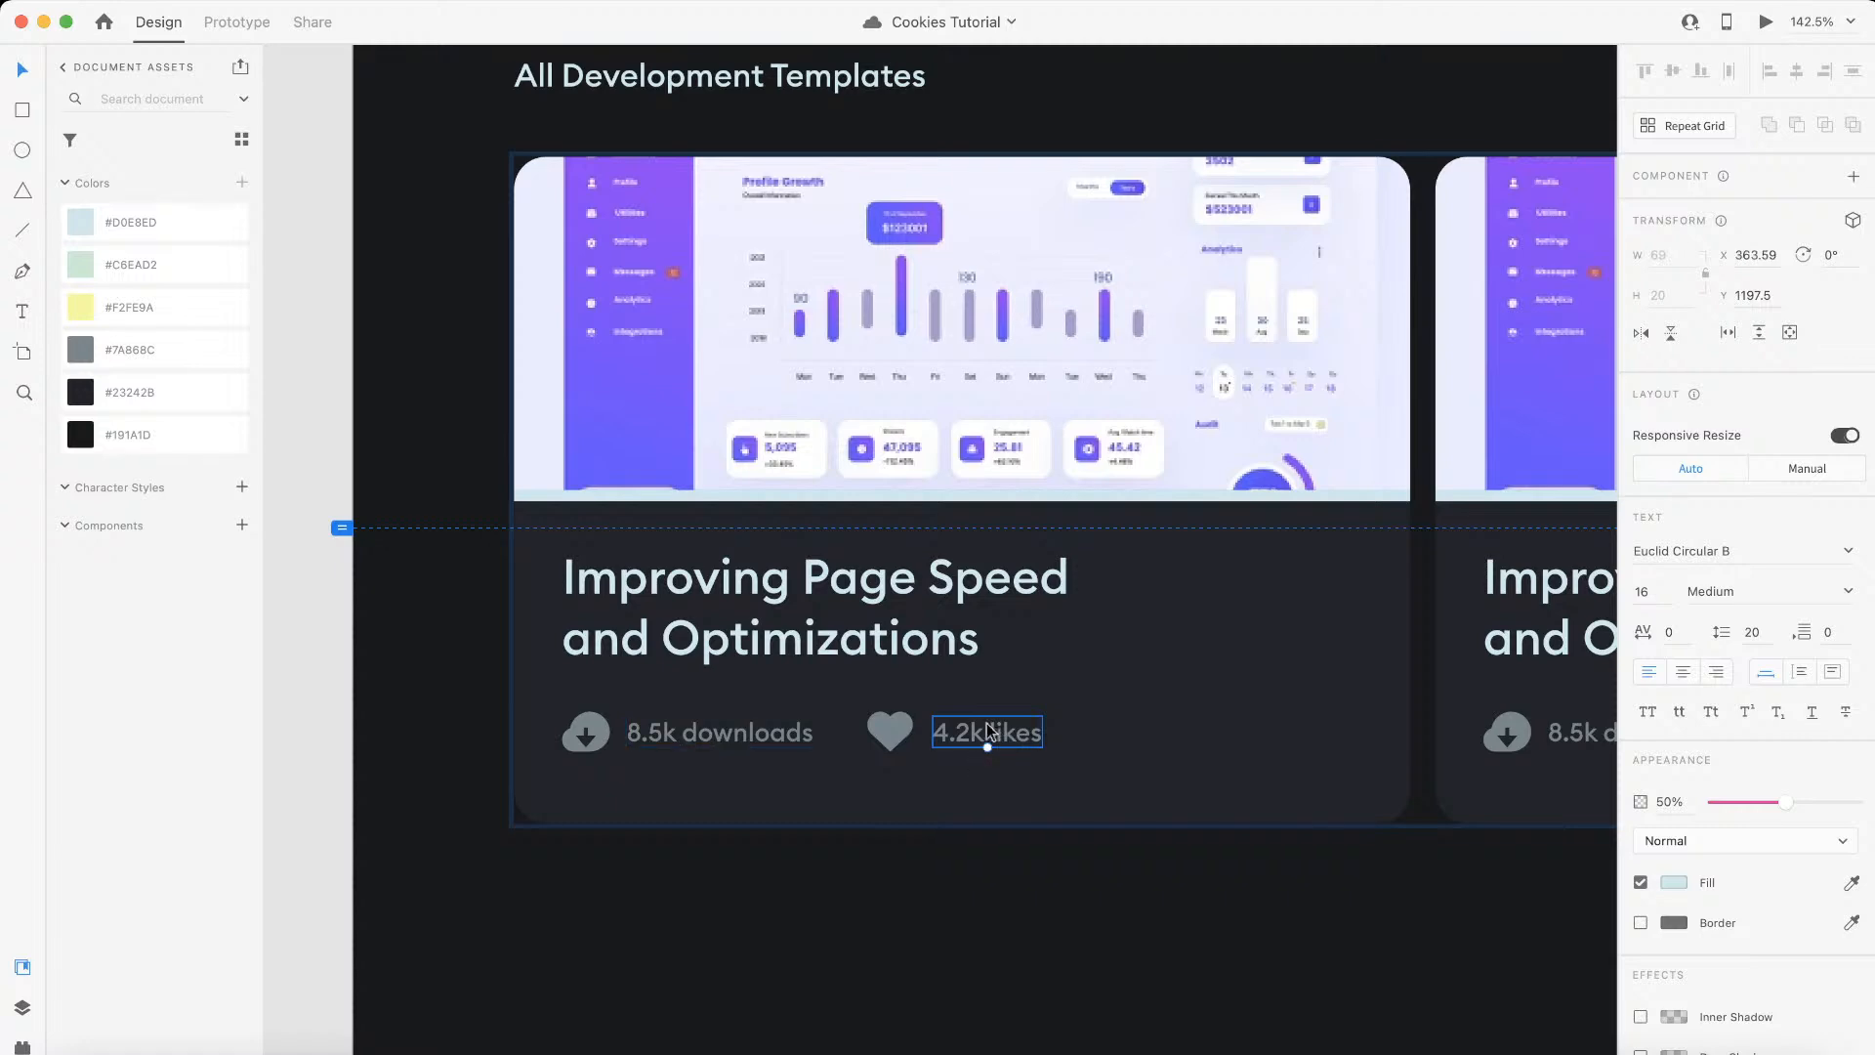
scroll(974, 732, "down", 5)
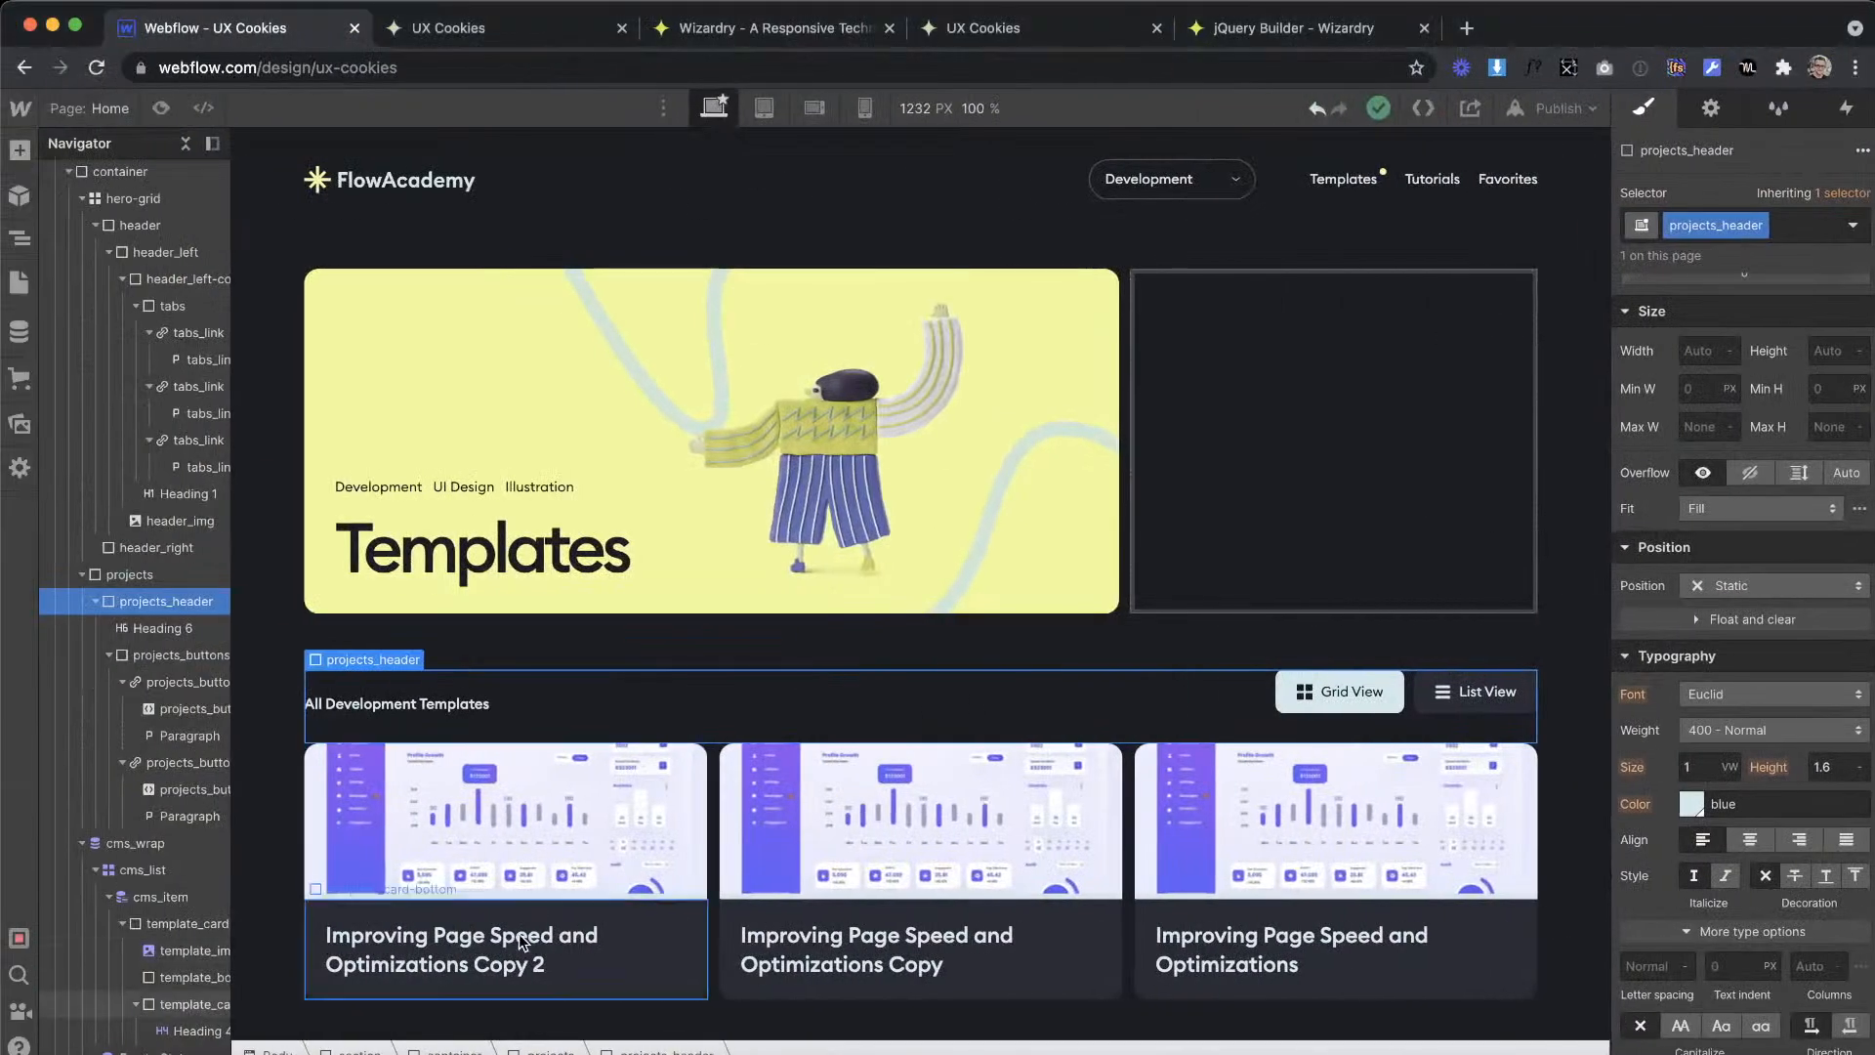
Step: Add a div block below the heading inside template_card-bottom and give it the class template_stats
left_click(680, 981)
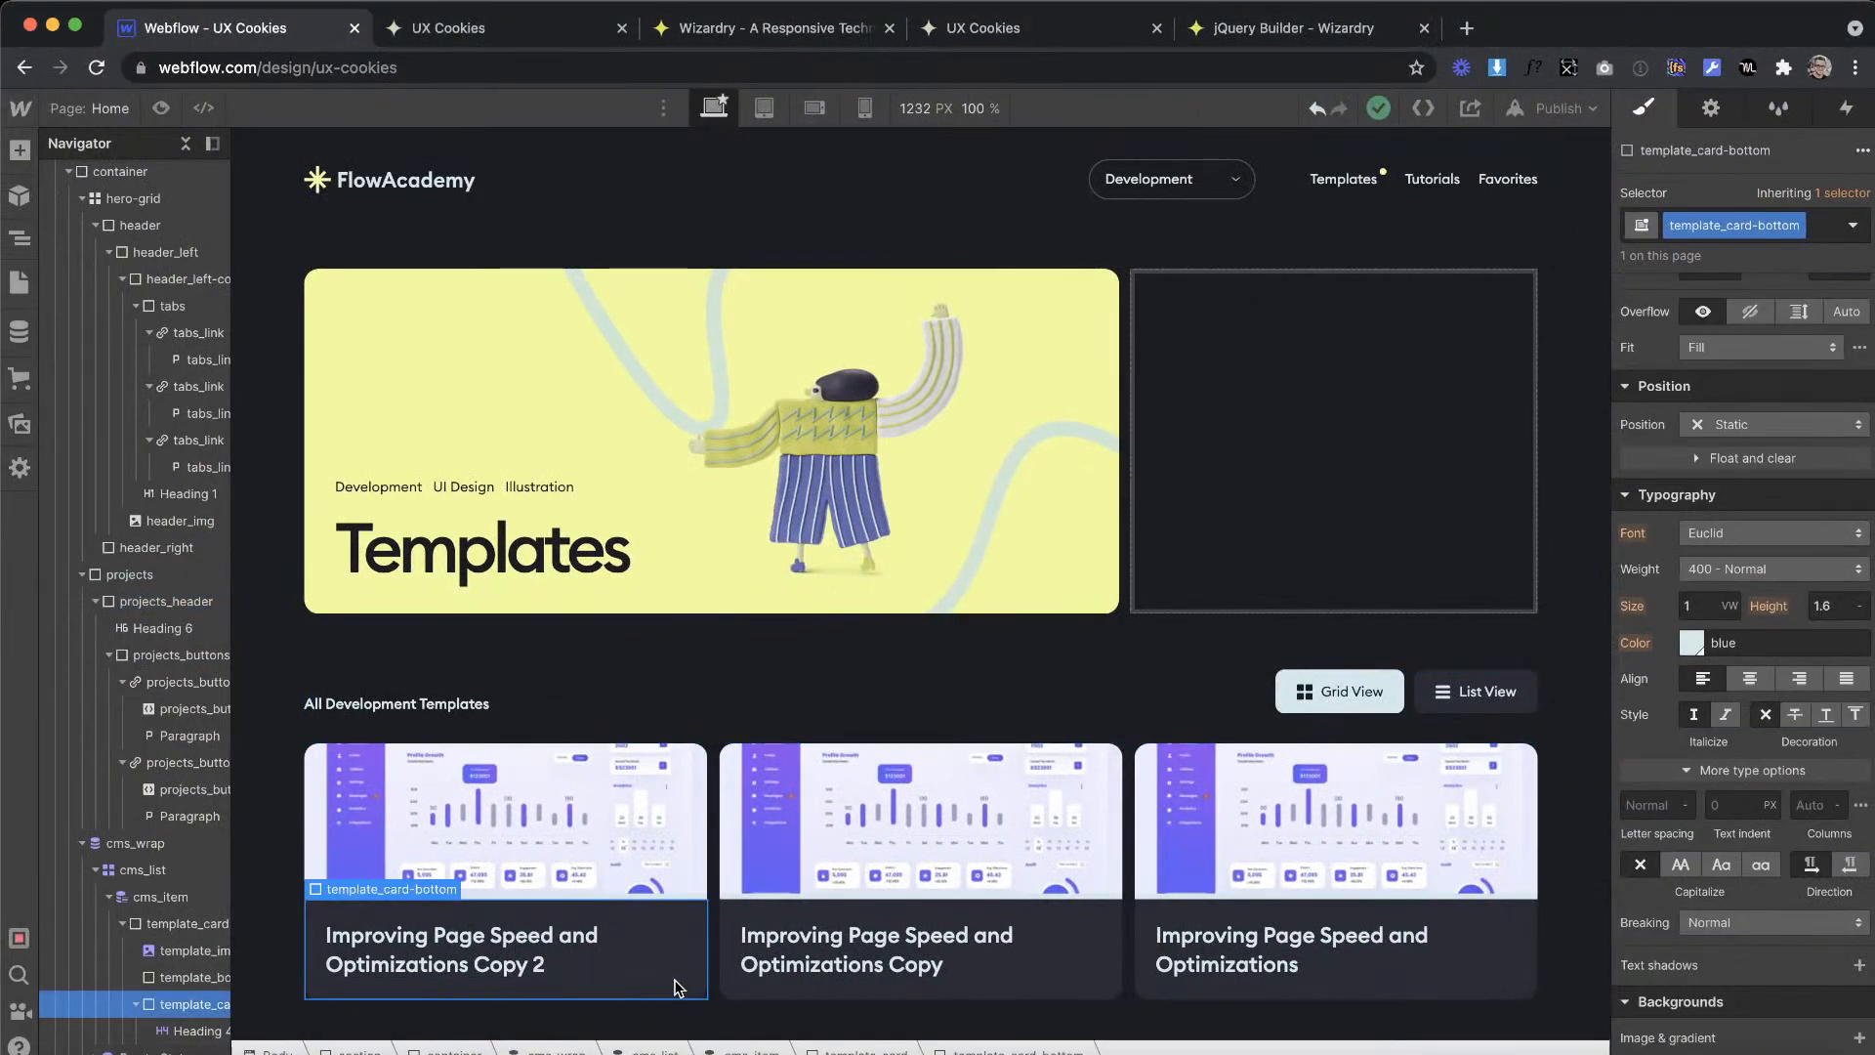
left_click(20, 151)
left_click_drag(90, 552, 412, 1020)
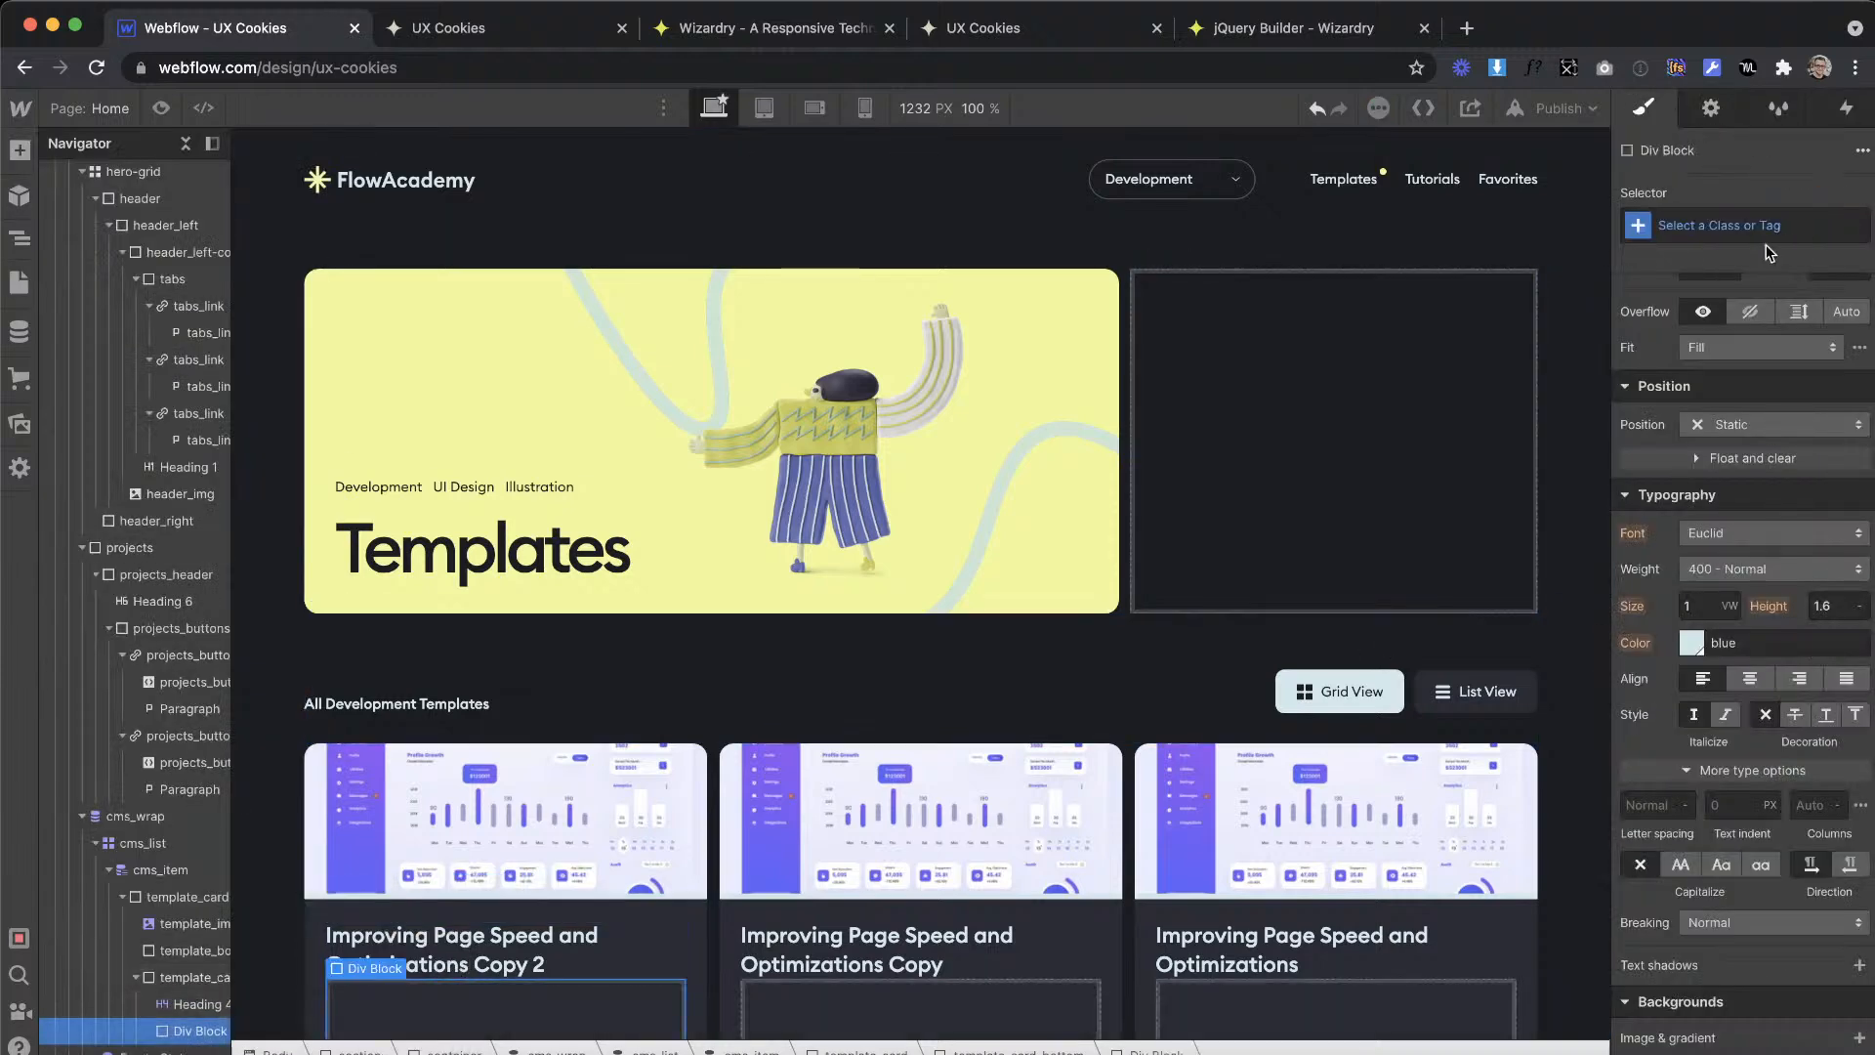
key("super+Return")
type("template_stat")
key("Return")
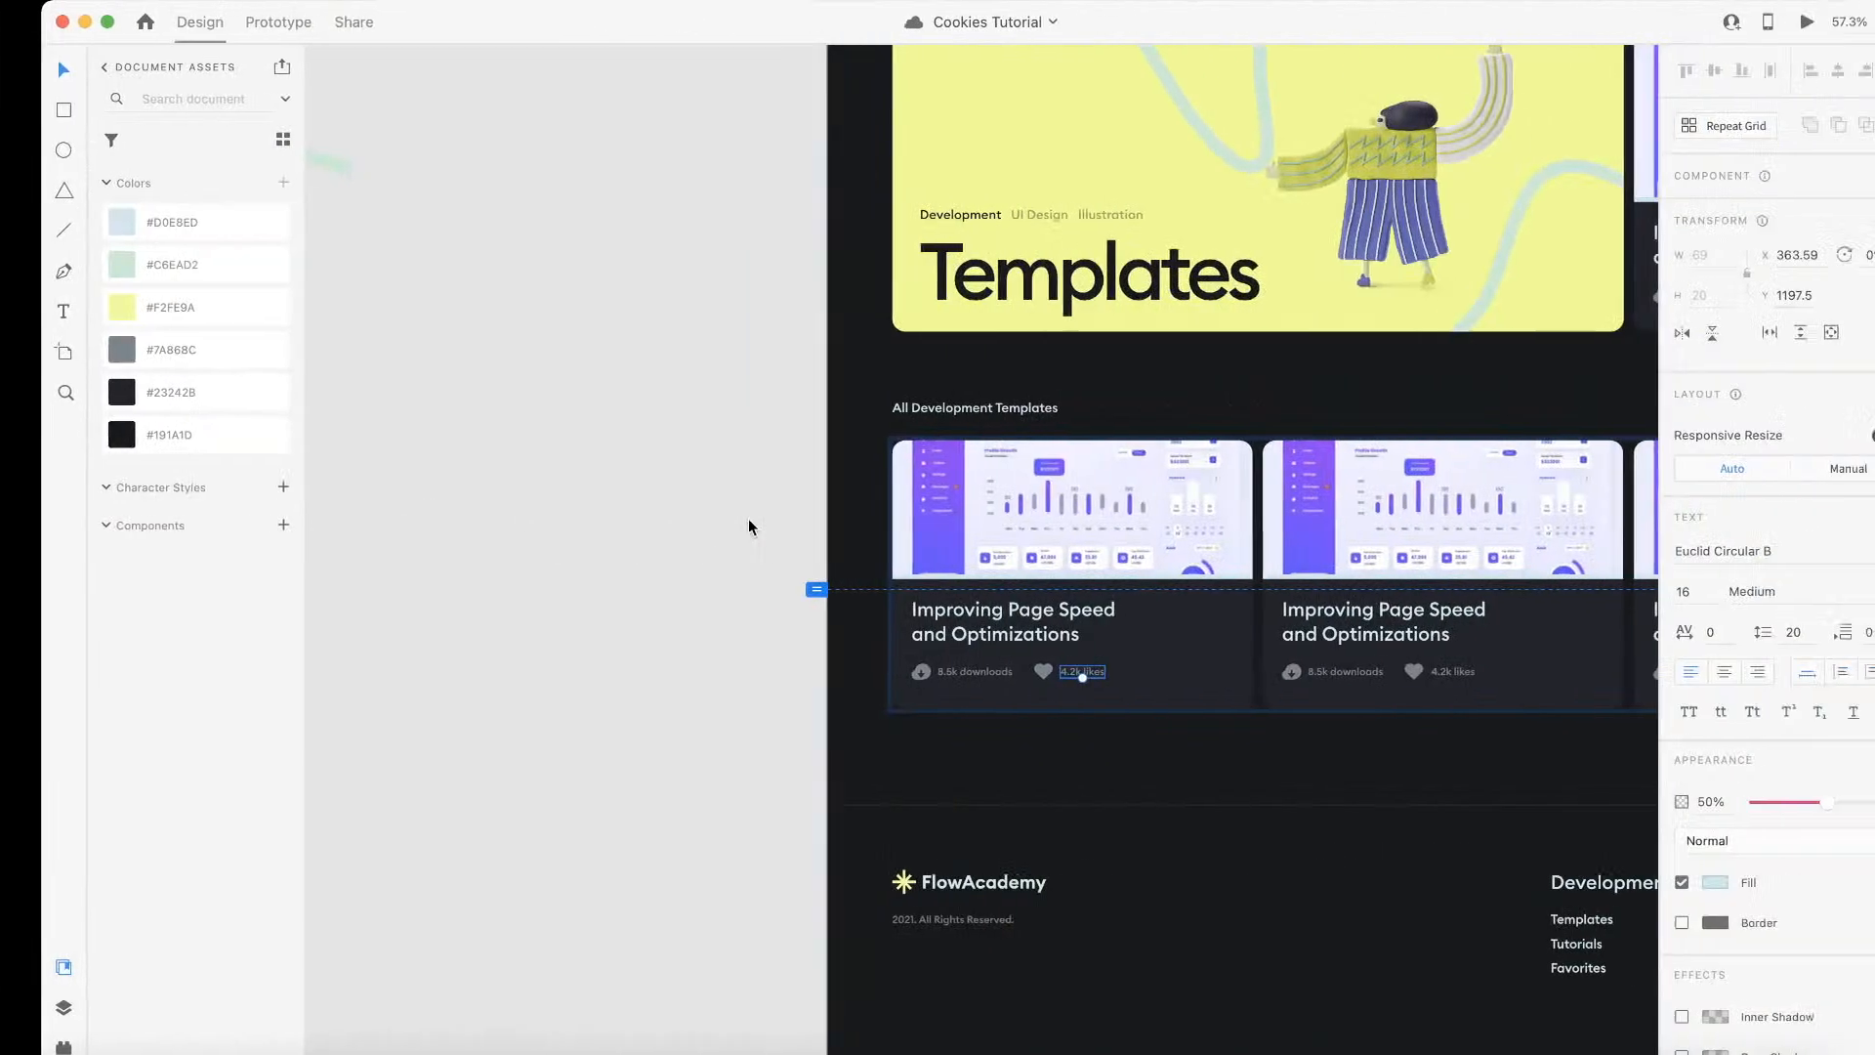
Step: Examine the card stats across the Templates and Tutorials artboards in the Adobe XD design
scroll(748, 519, "down", 10)
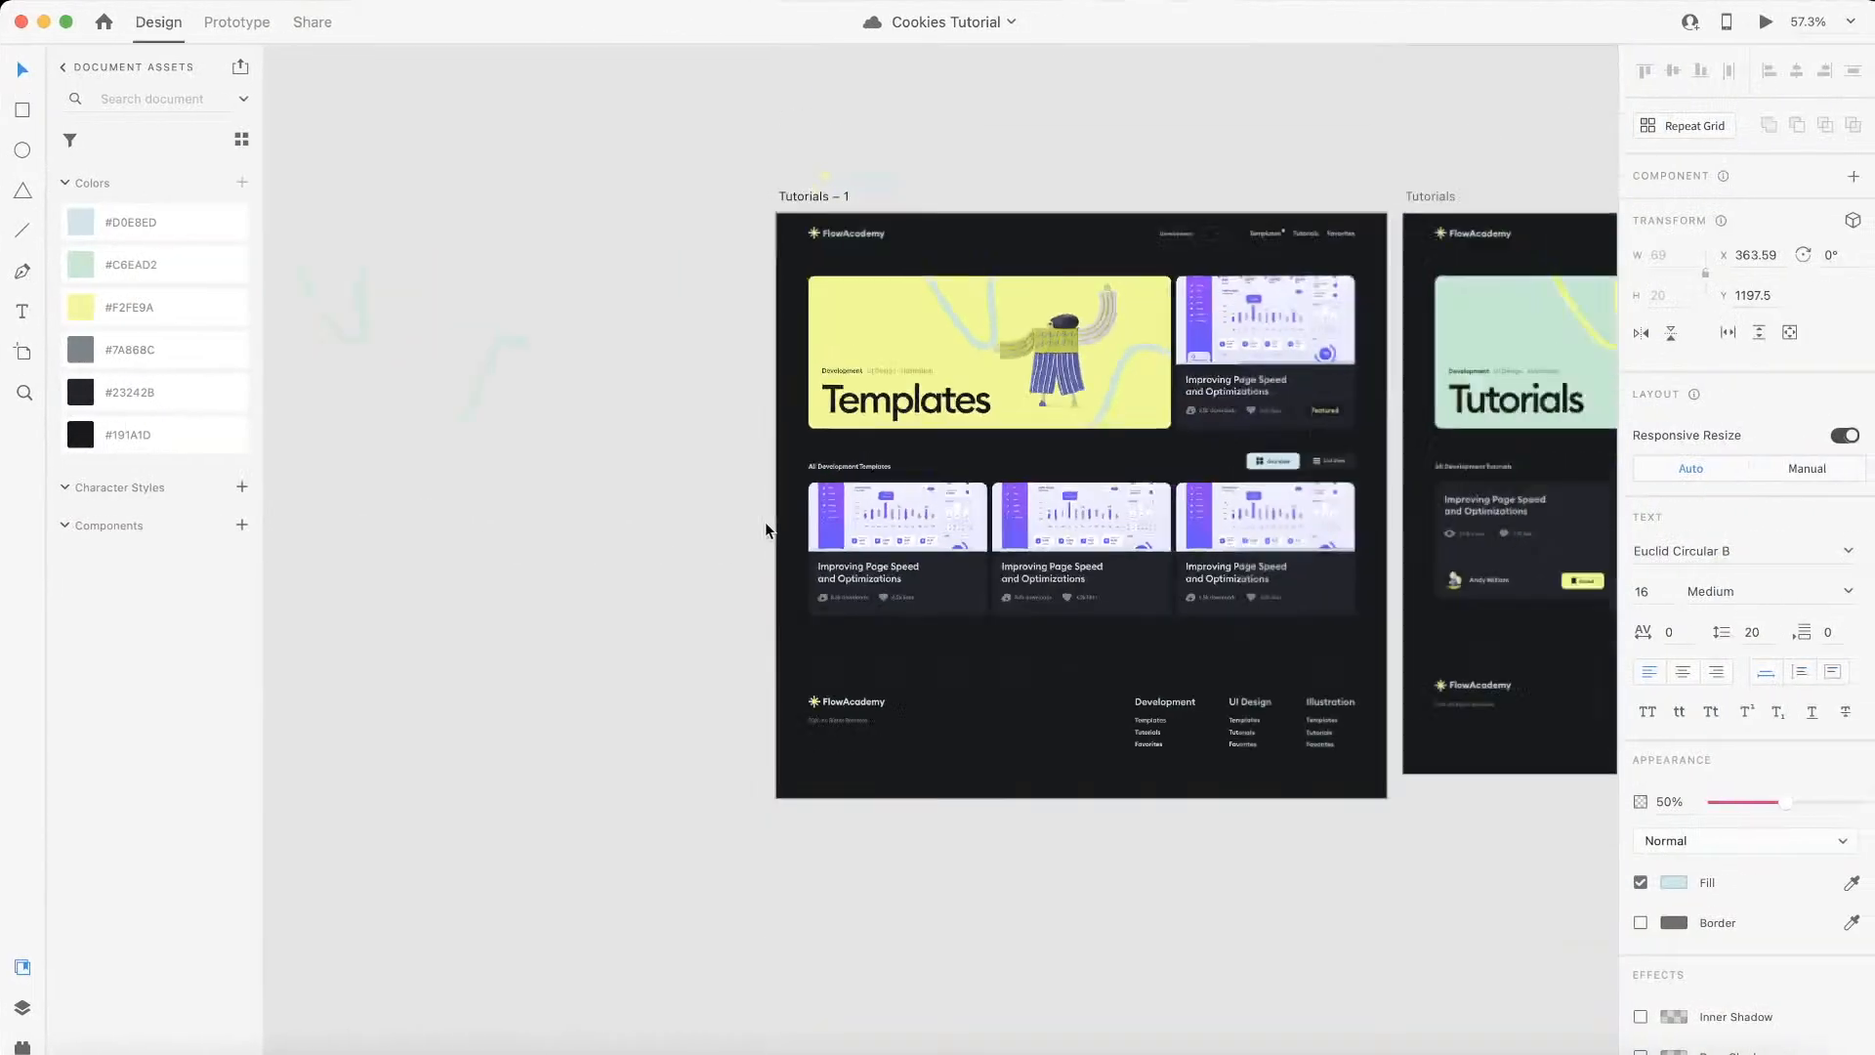
scroll(764, 528, "right", 1)
scroll(765, 531, "left", 1)
scroll(787, 543, "right", 1)
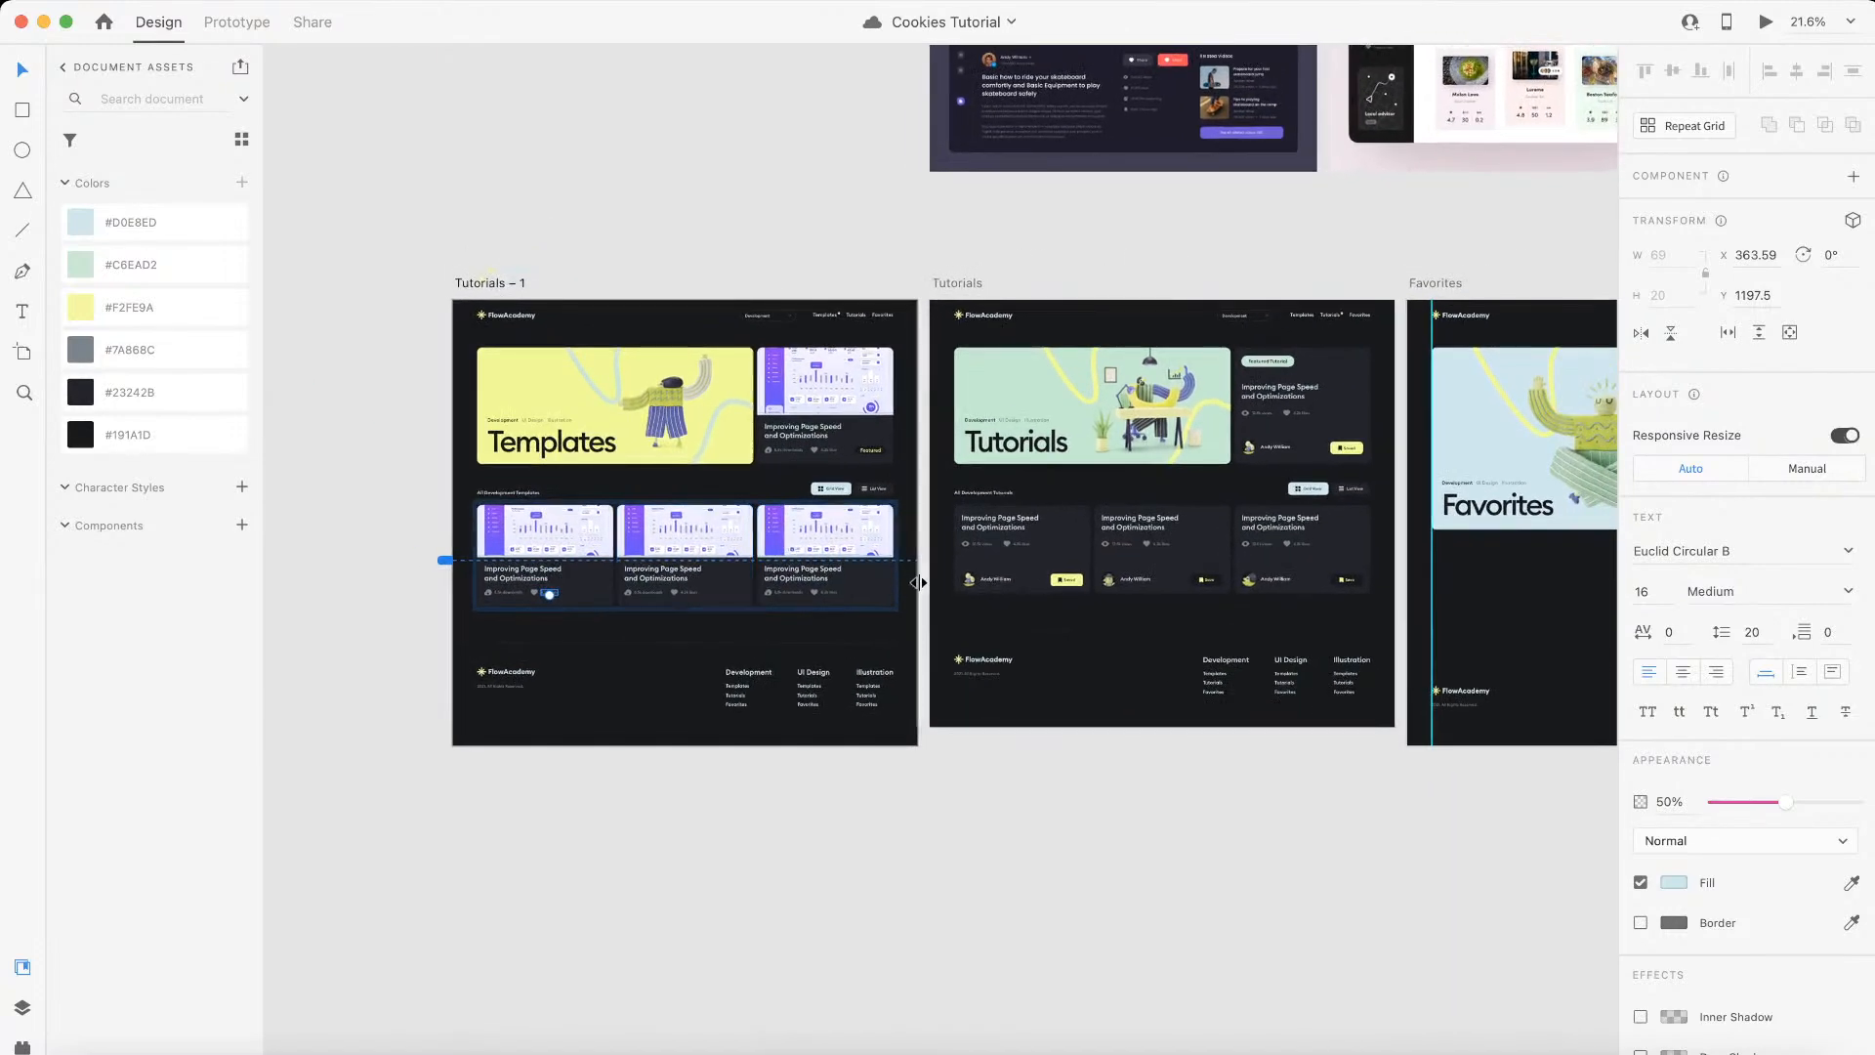
scroll(789, 542, "up", 5)
scroll(1028, 544, "left", 2)
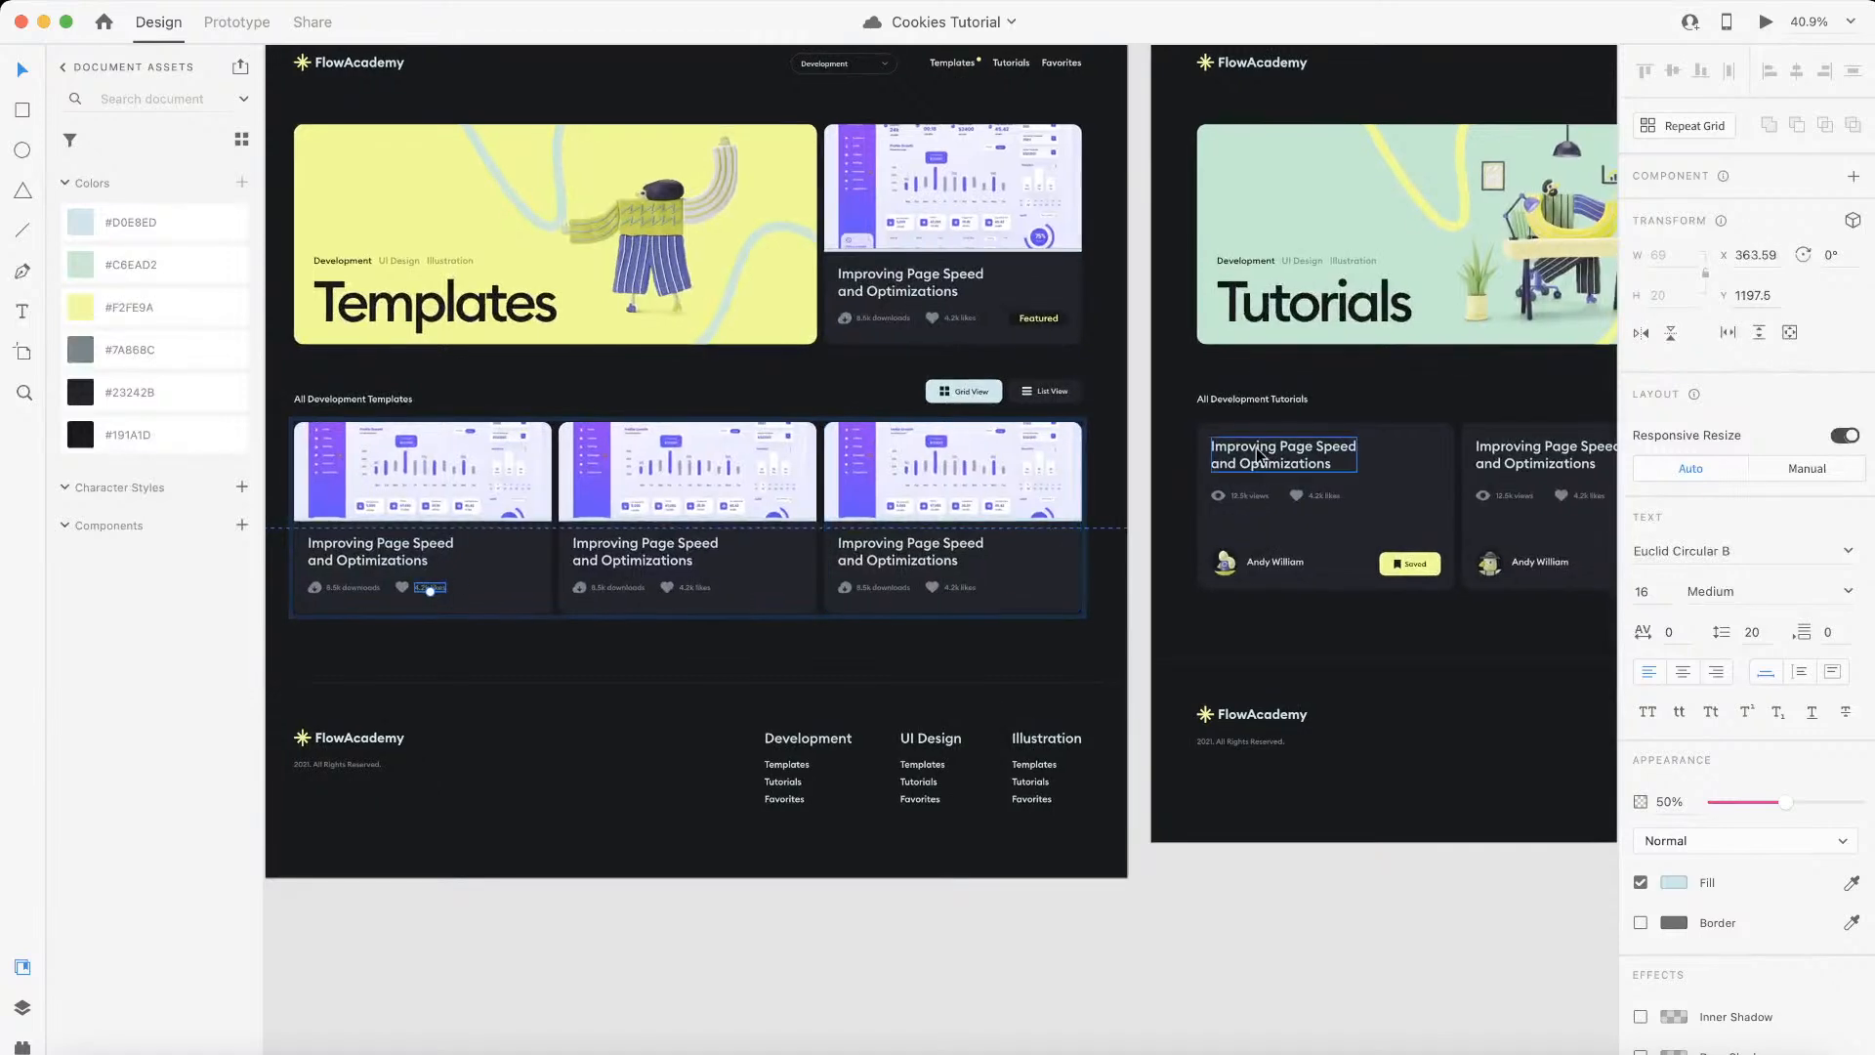
scroll(1030, 544, "up", 2)
scroll(1030, 544, "down", 2)
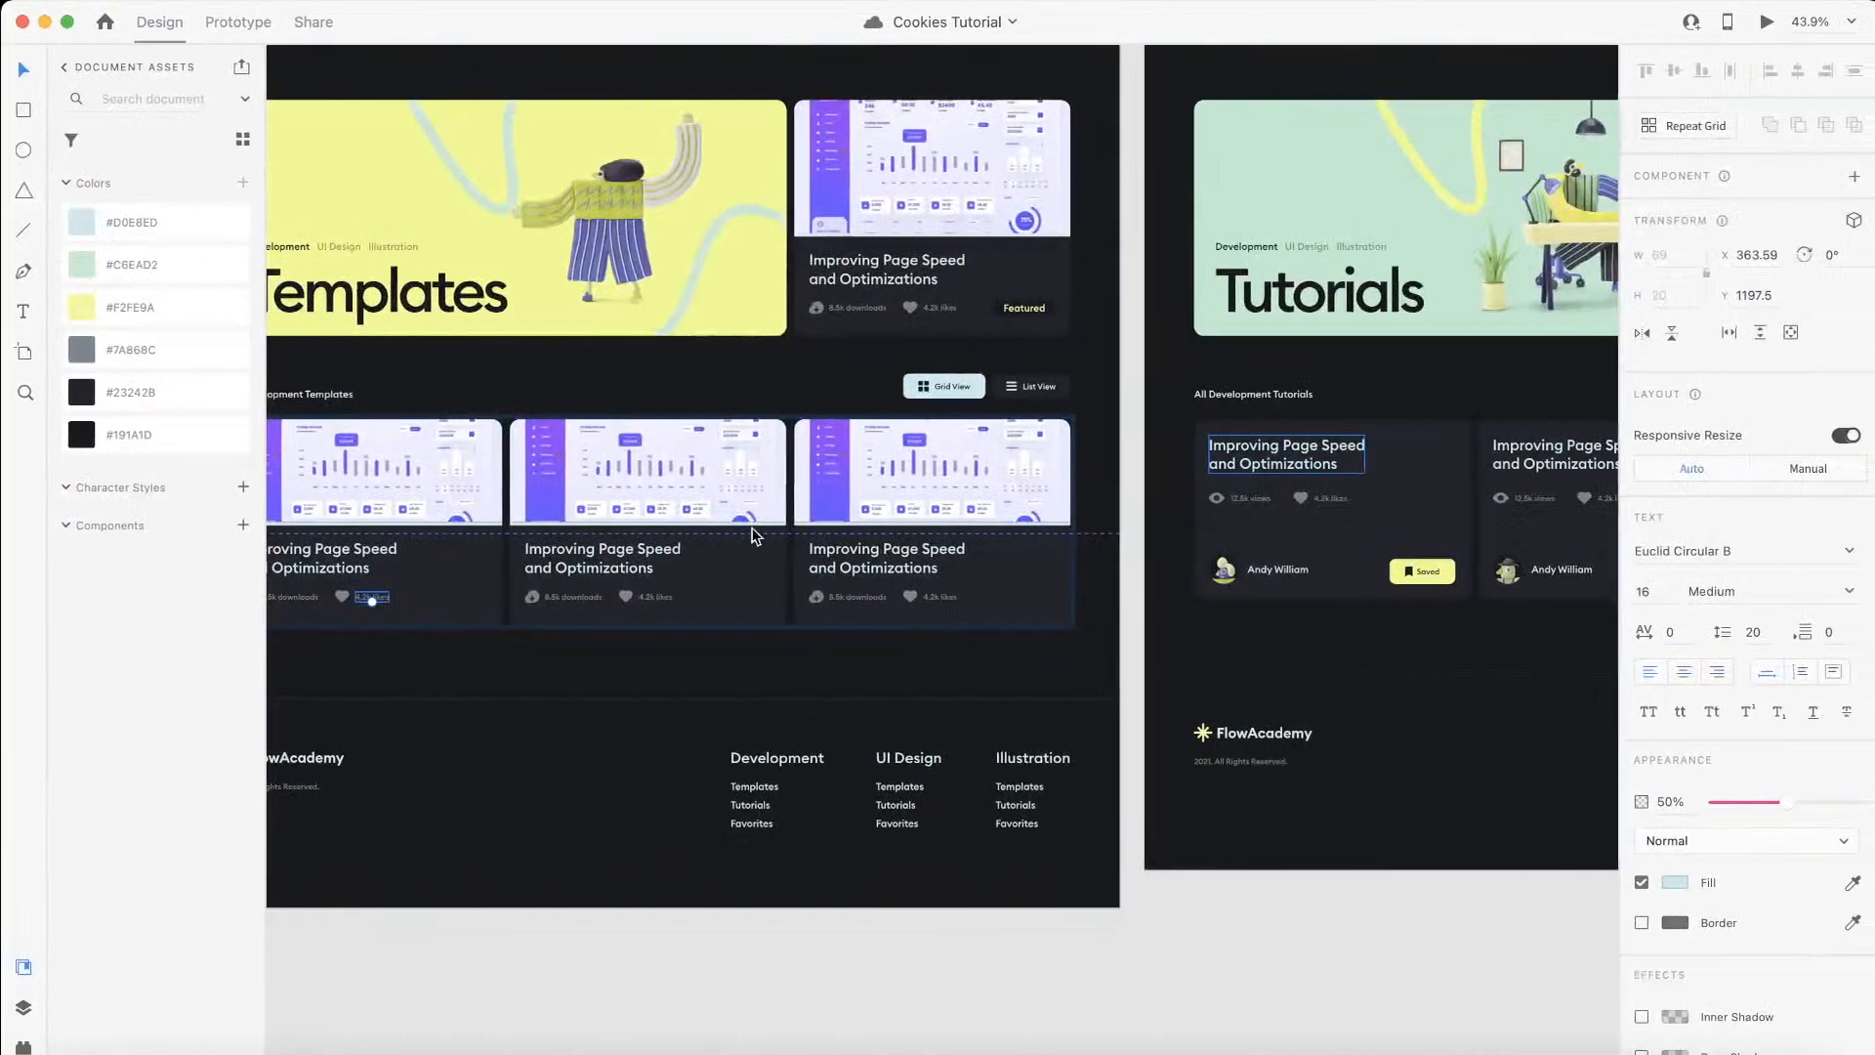
scroll(484, 590, "left", 3)
scroll(478, 514, "up", 5)
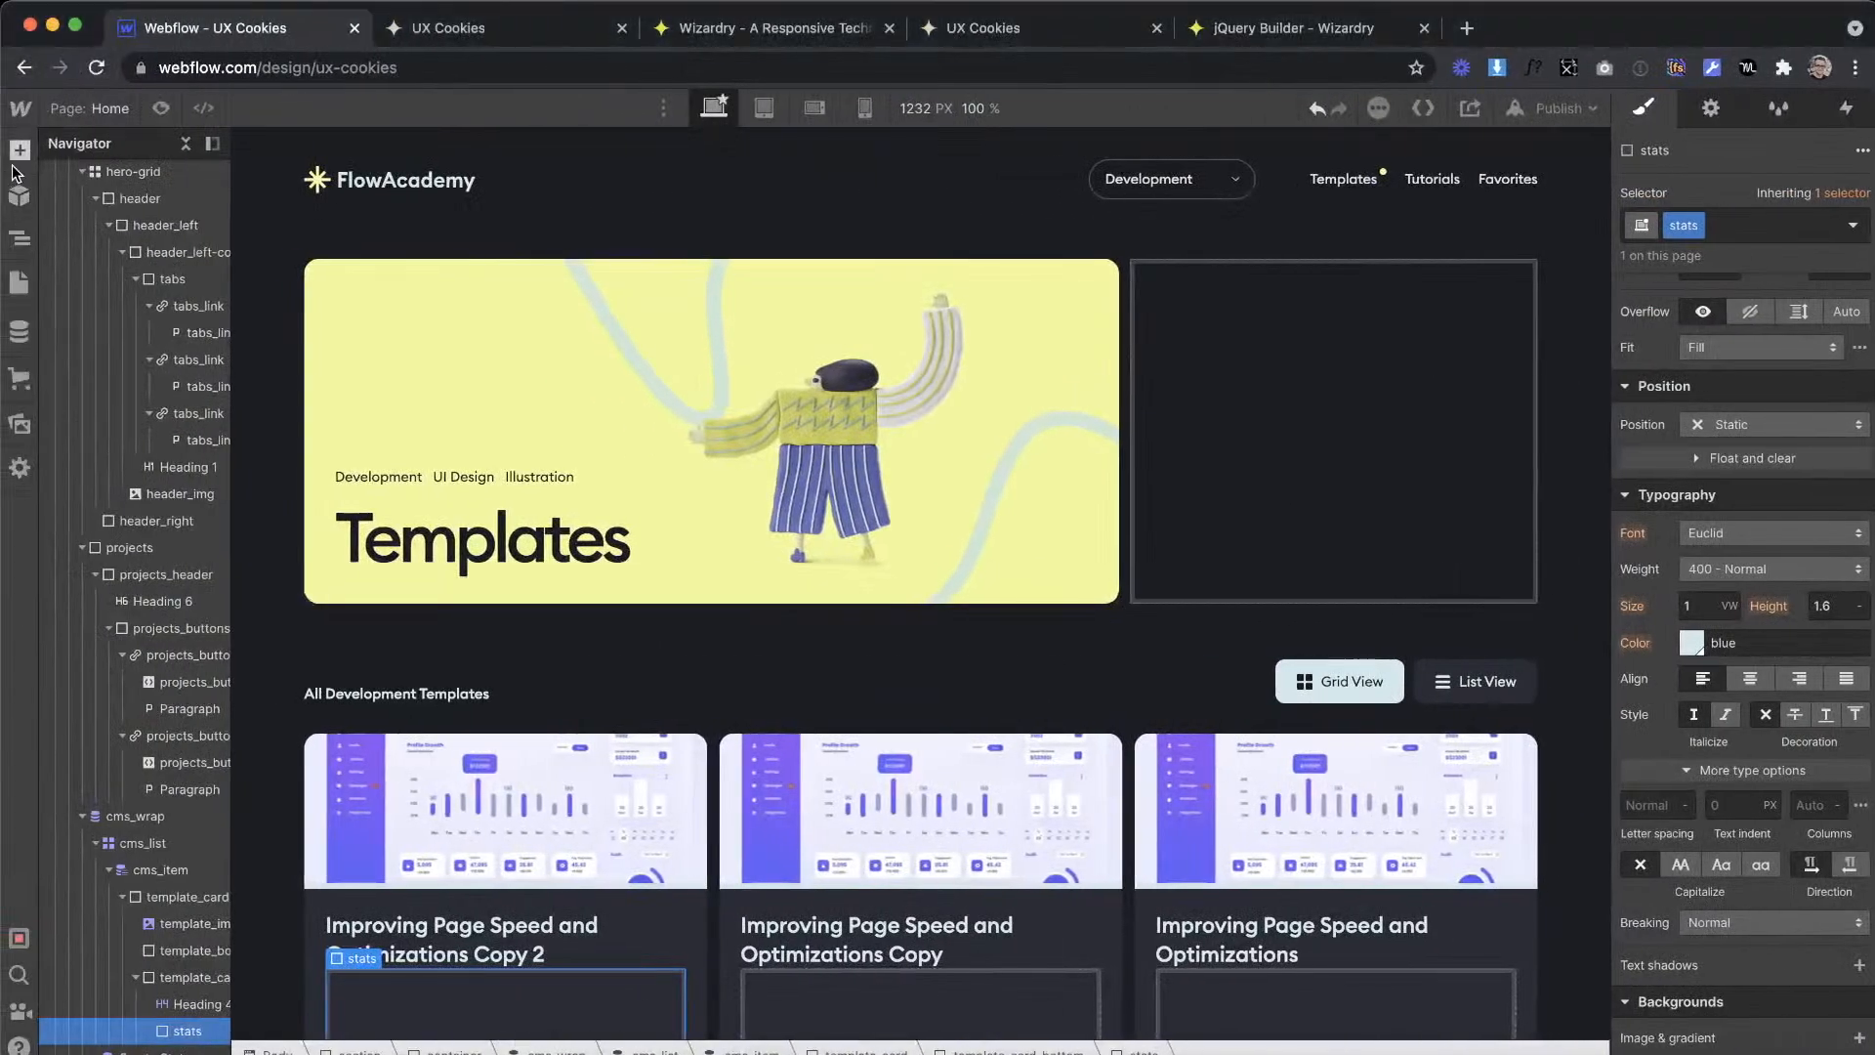
Step: Switch to Webflow, add a div block inside the stats block and give it the class stats_item
left_click(20, 151)
left_click_drag(110, 552, 465, 995)
left_click(1670, 226)
type("stat")
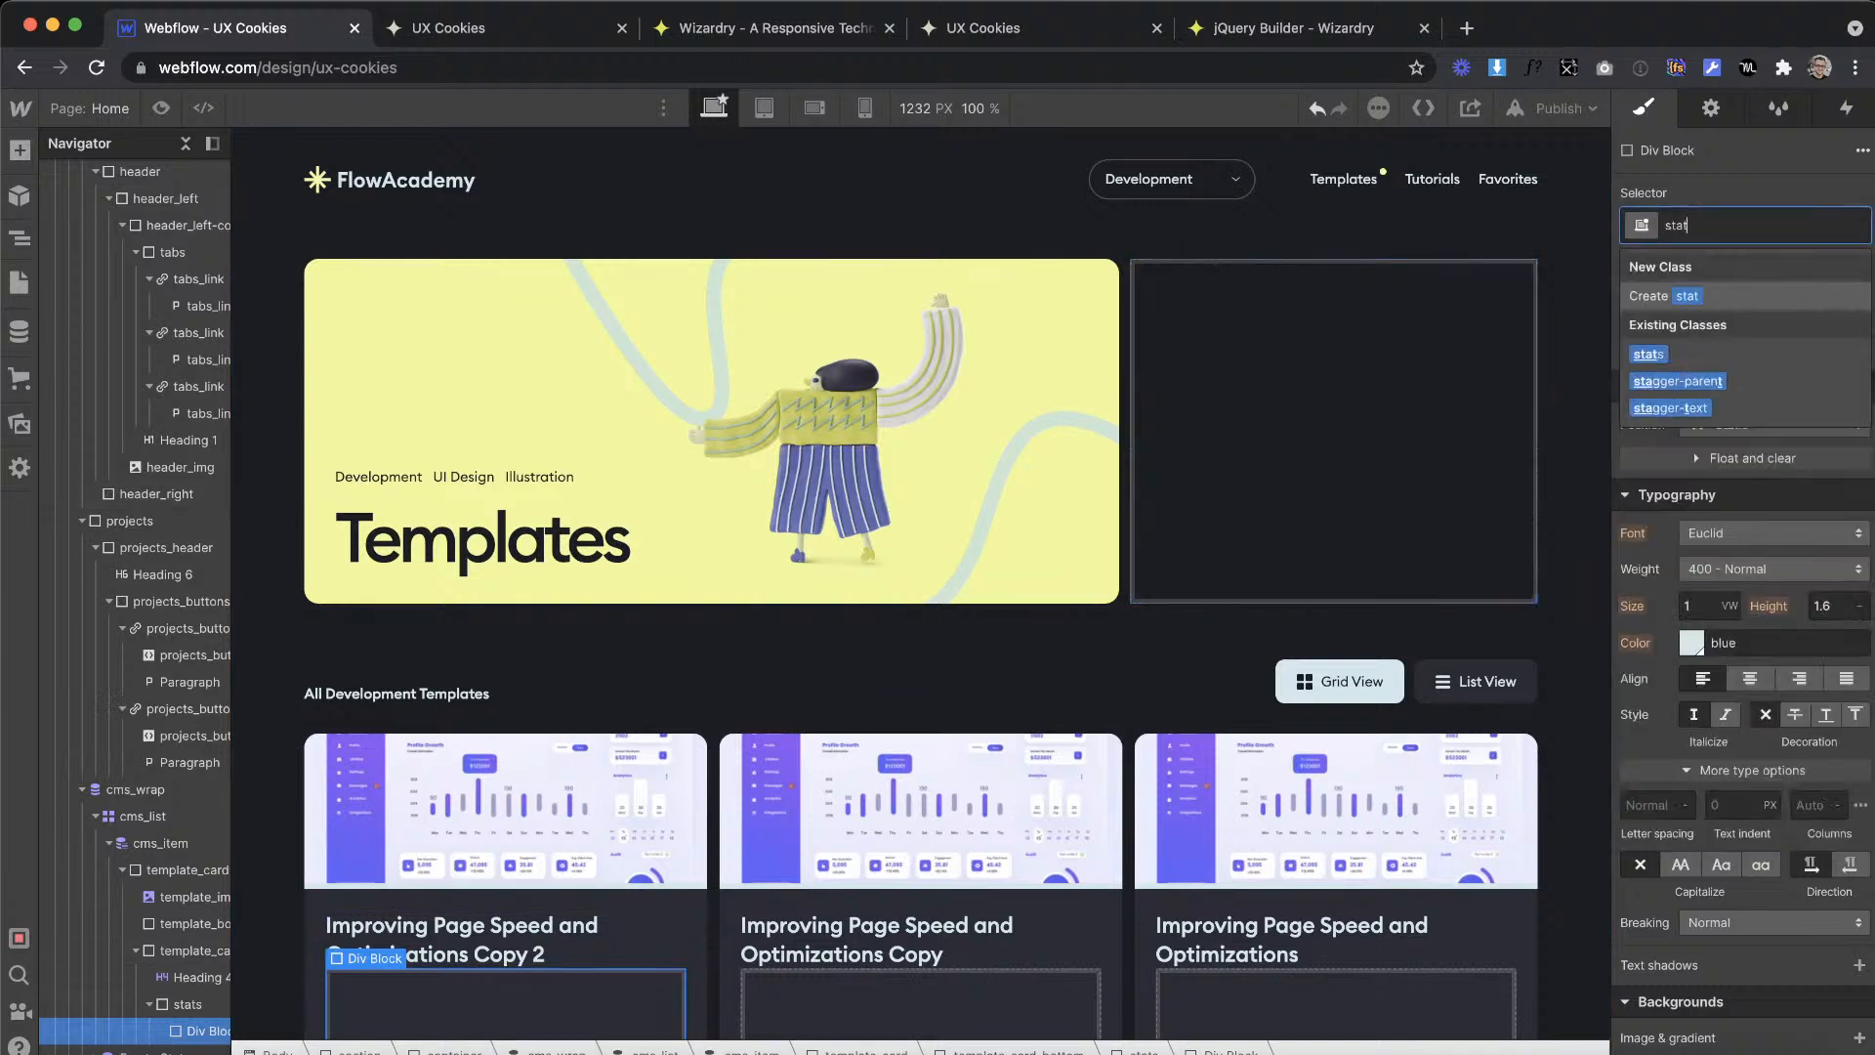
type("s_ite")
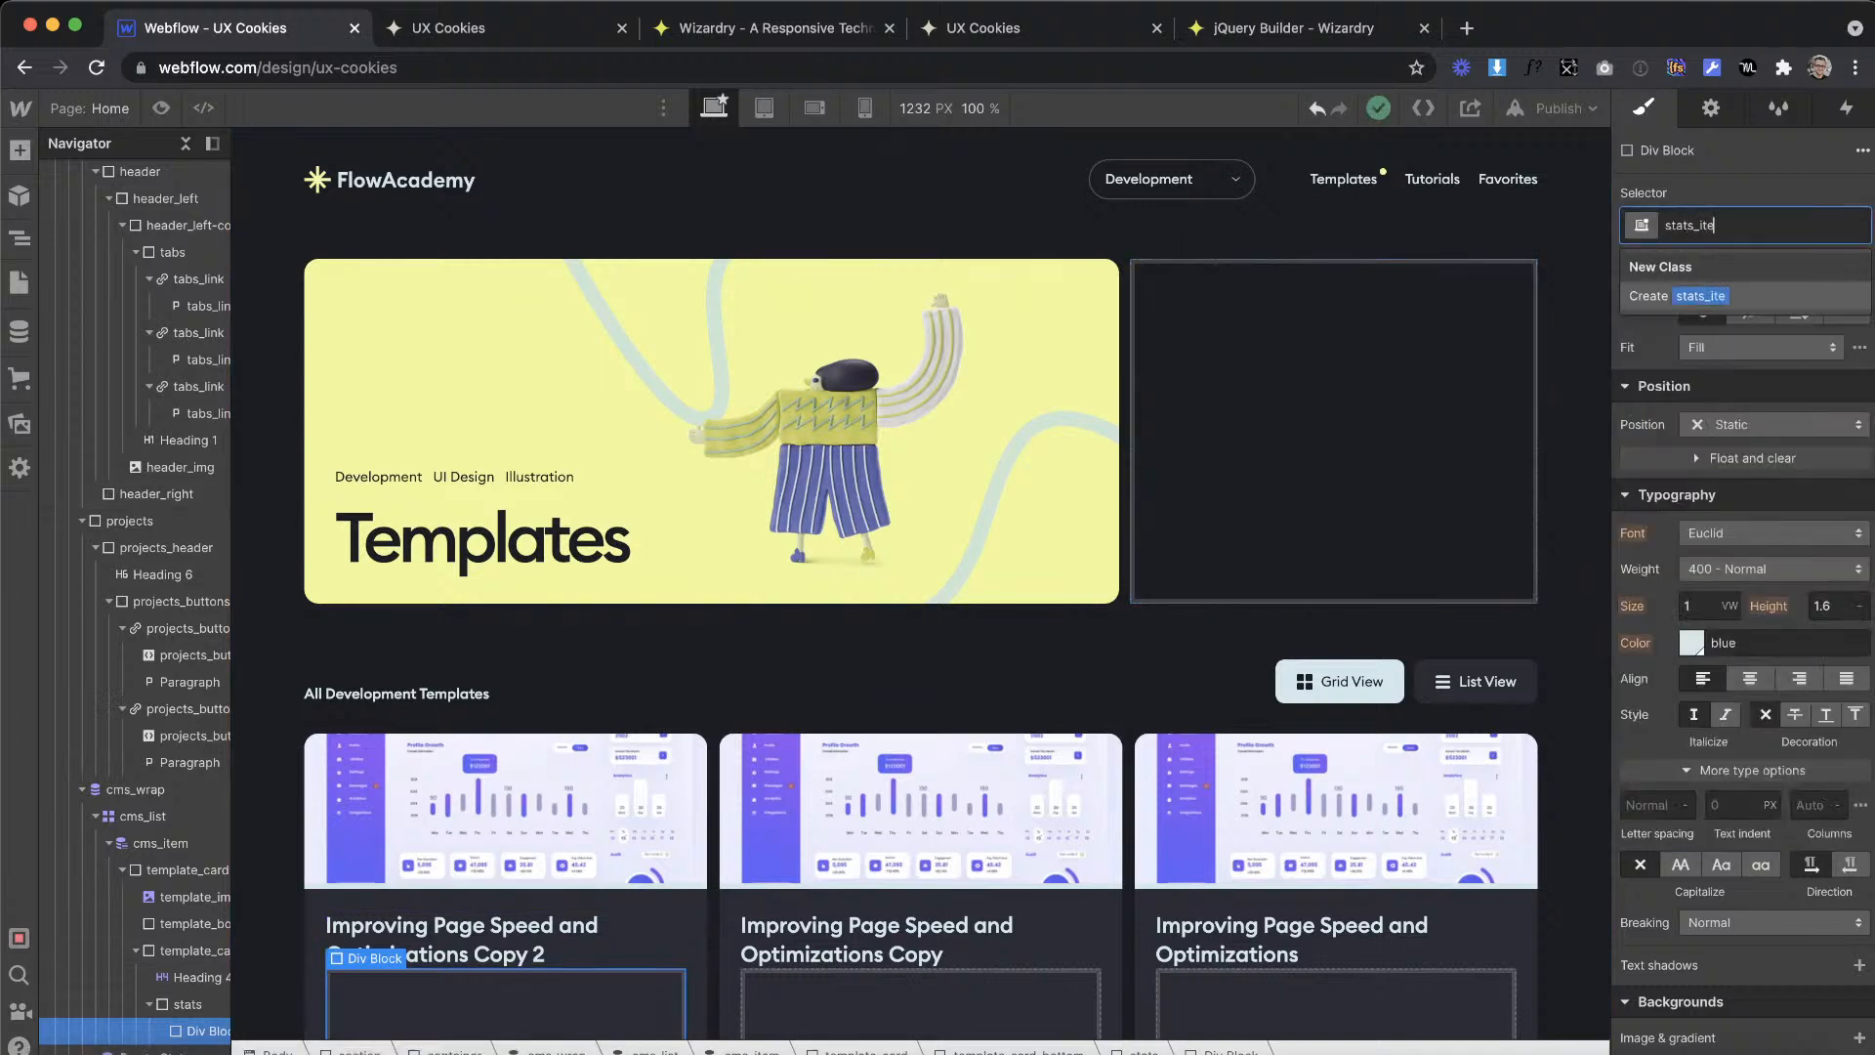
type("m")
key("Return")
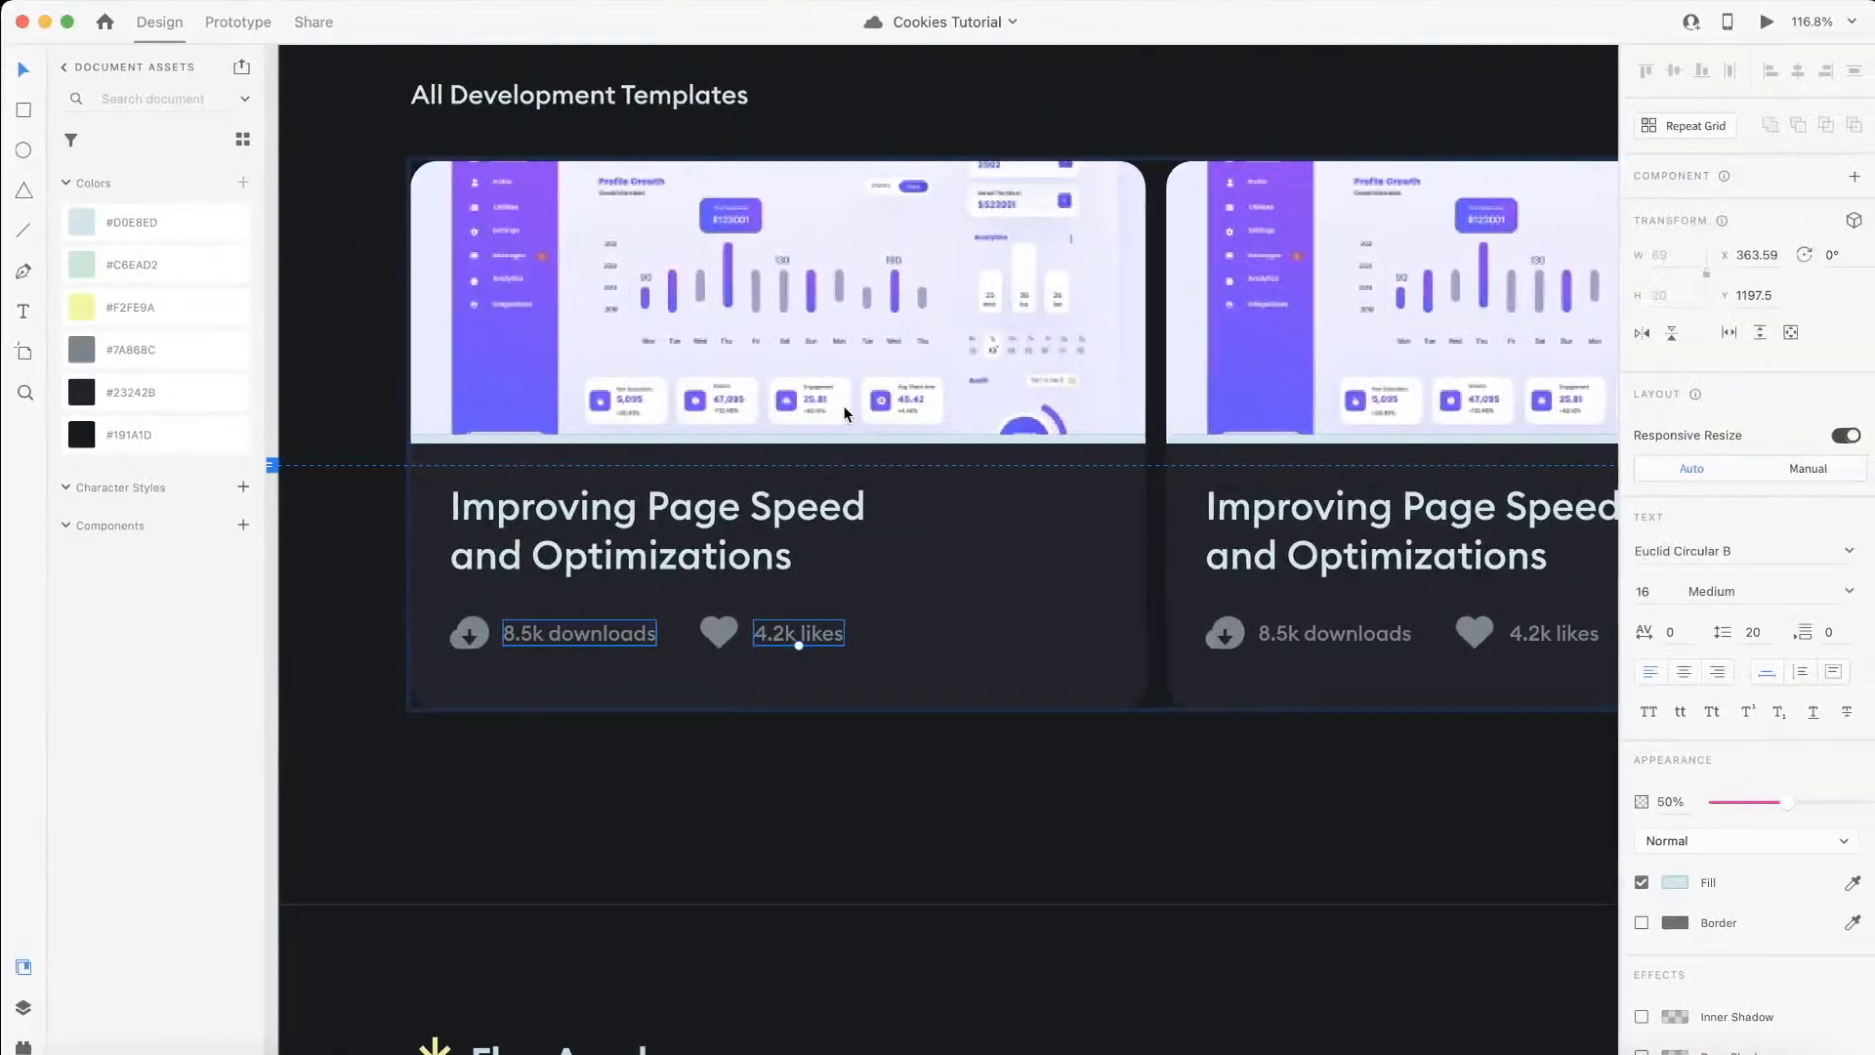
Step: Switch to Adobe XD and export the first card's download icon as download.svg to the assets folder
left_click(476, 626)
right_click(476, 626)
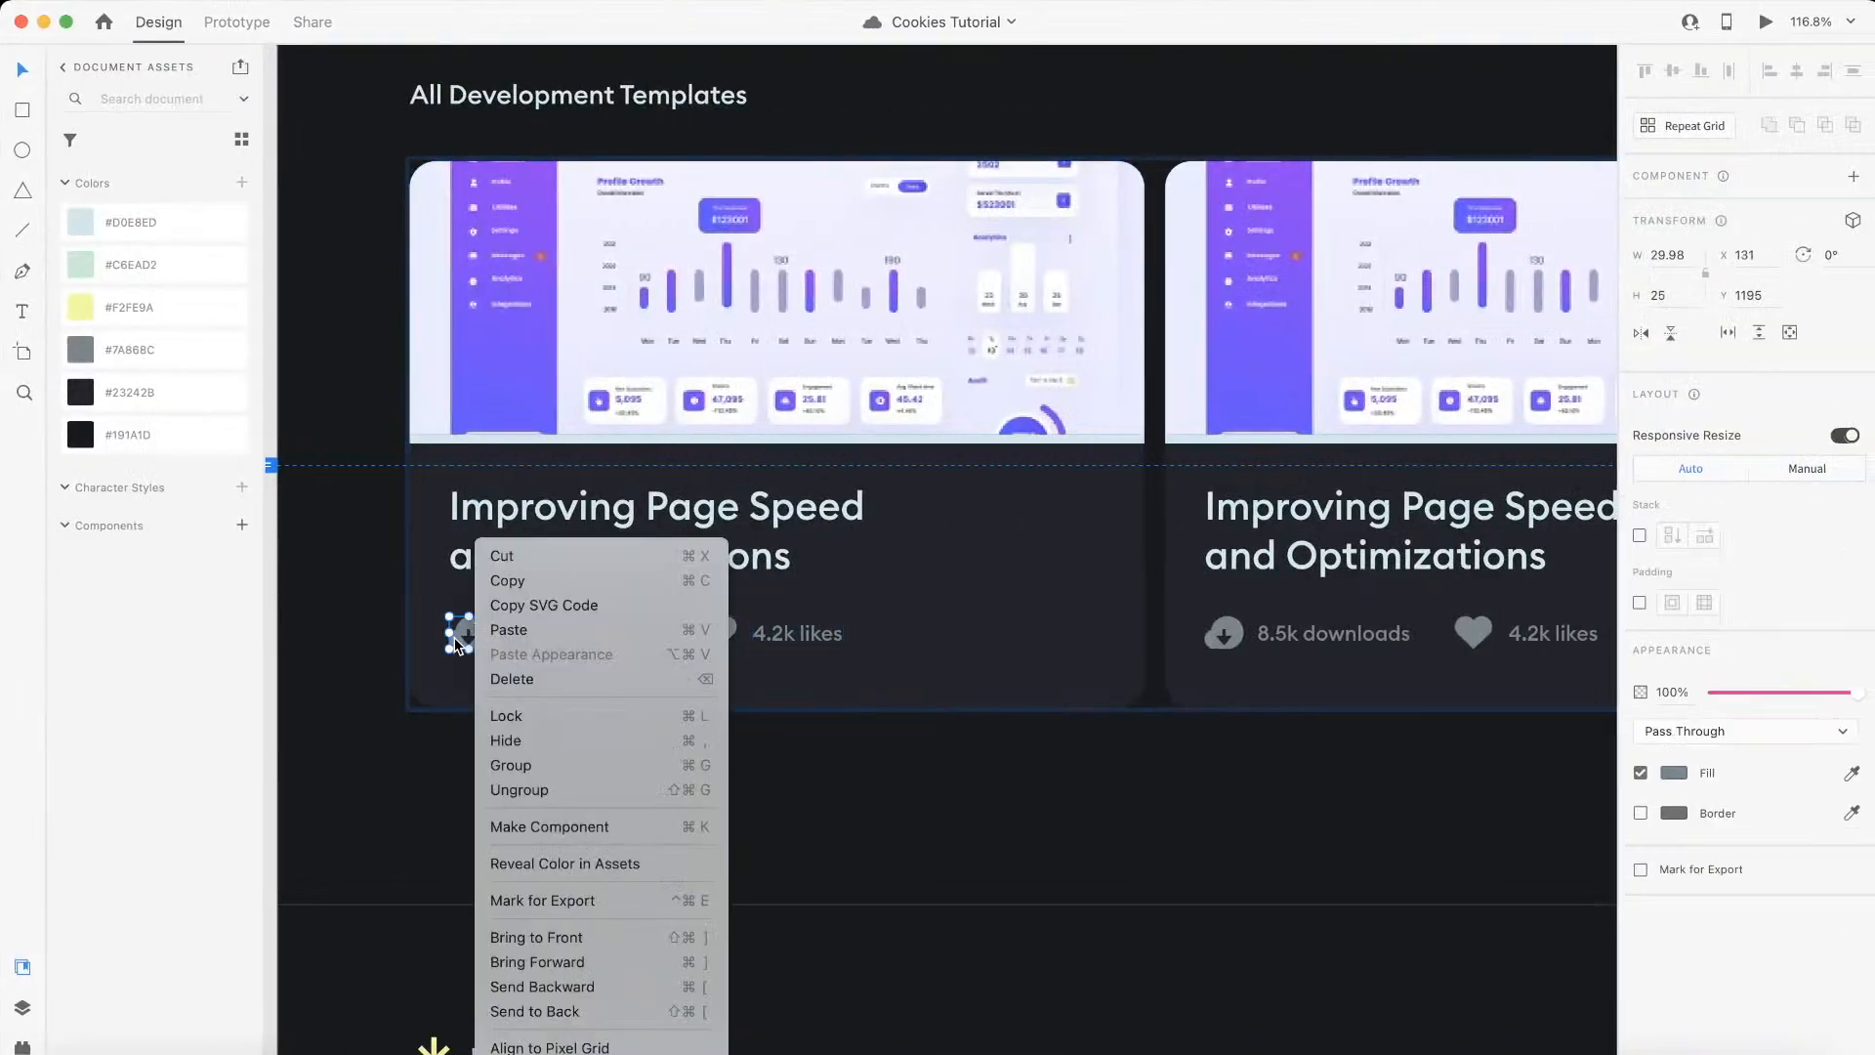
key("Escape")
scroll(454, 635, "up", 5)
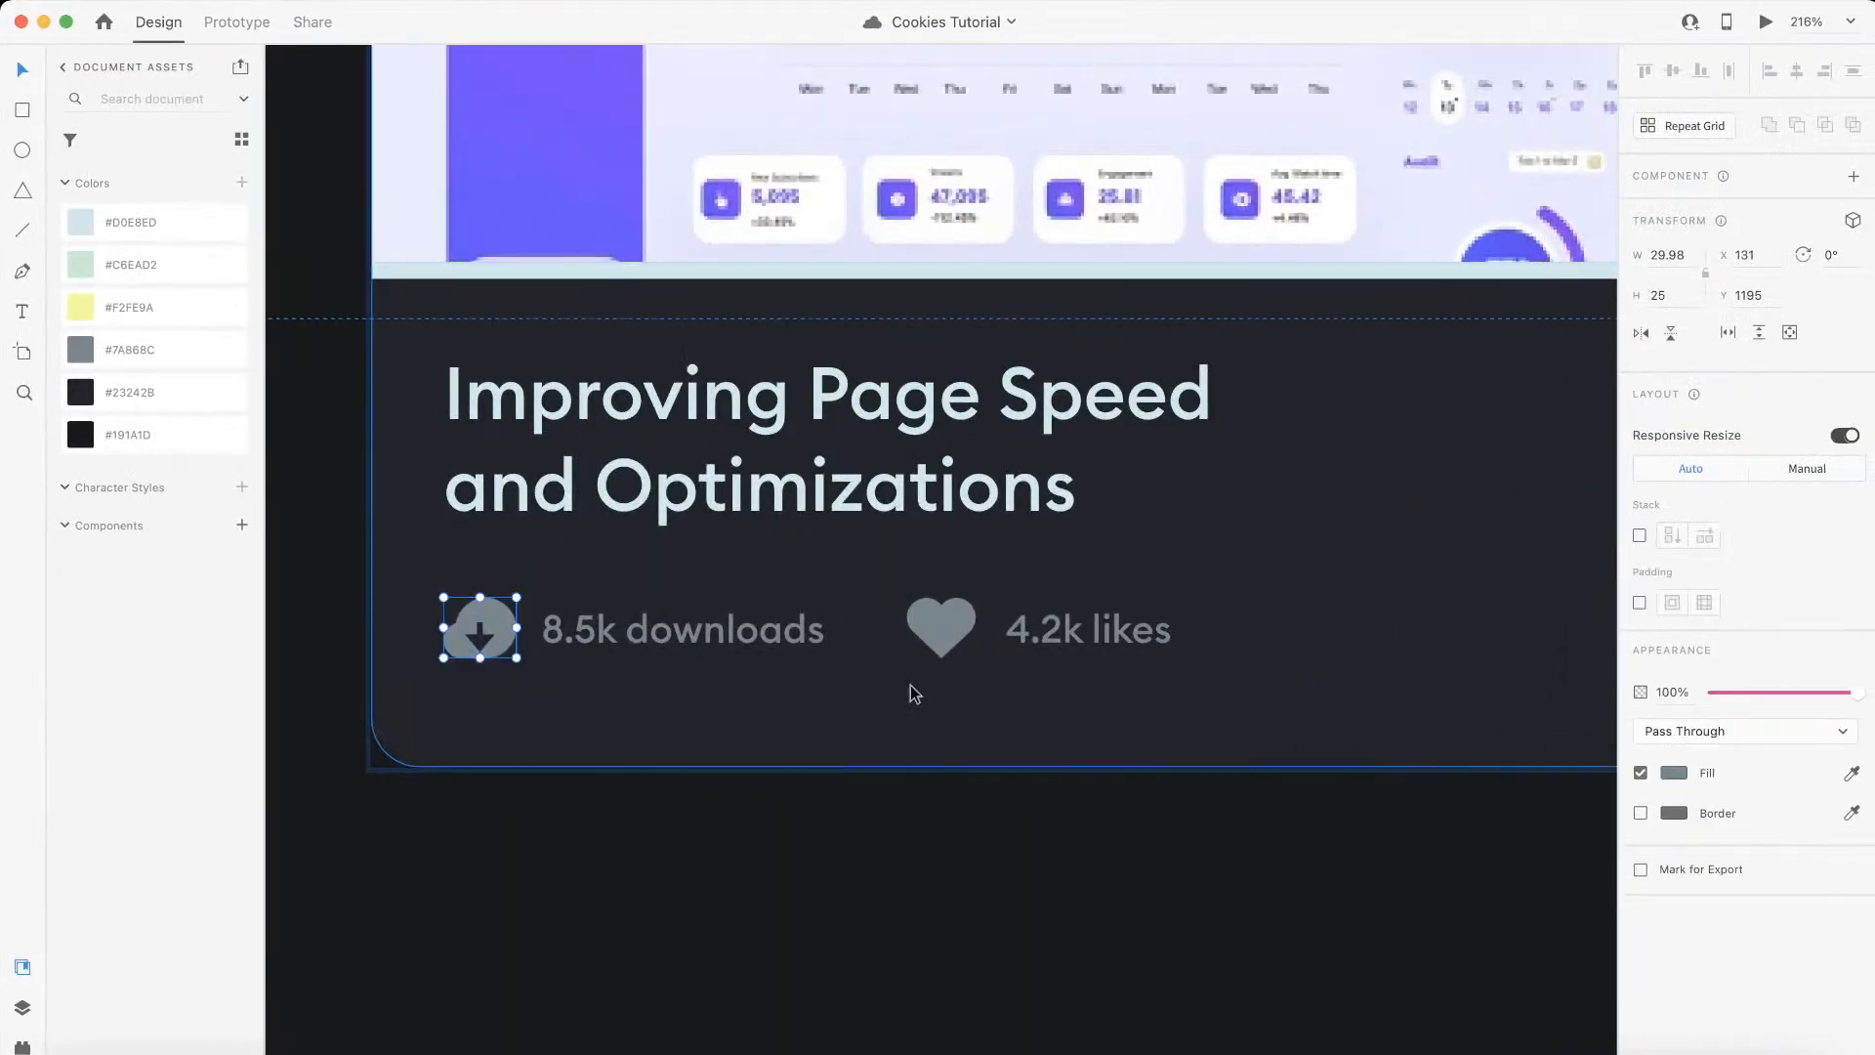
left_click(262, 1)
mouse_move(112, 1)
mouse_move(285, 371)
left_click(469, 376)
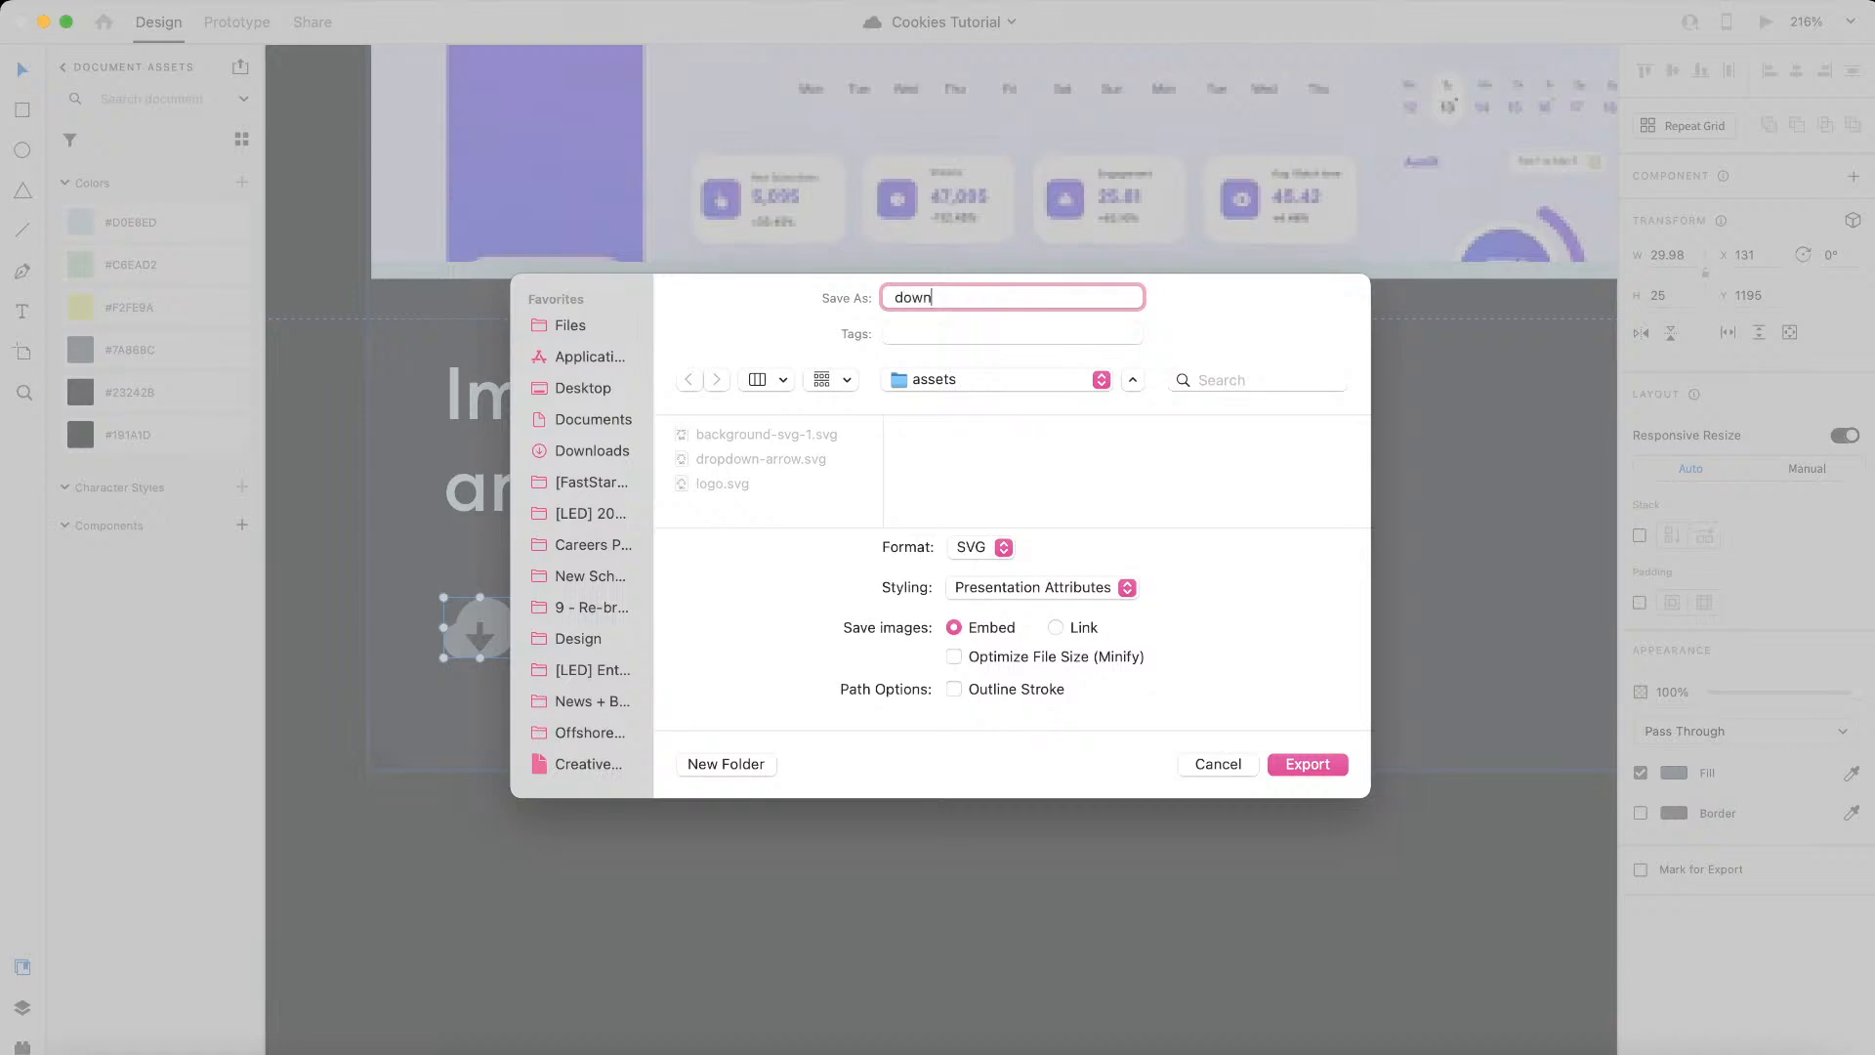
key("Return")
Step: Export the first card's heart icon as heart.svg to the same assets folder
left_click(930, 635)
left_click(153, 1)
mouse_move(112, 1)
mouse_move(371, 364)
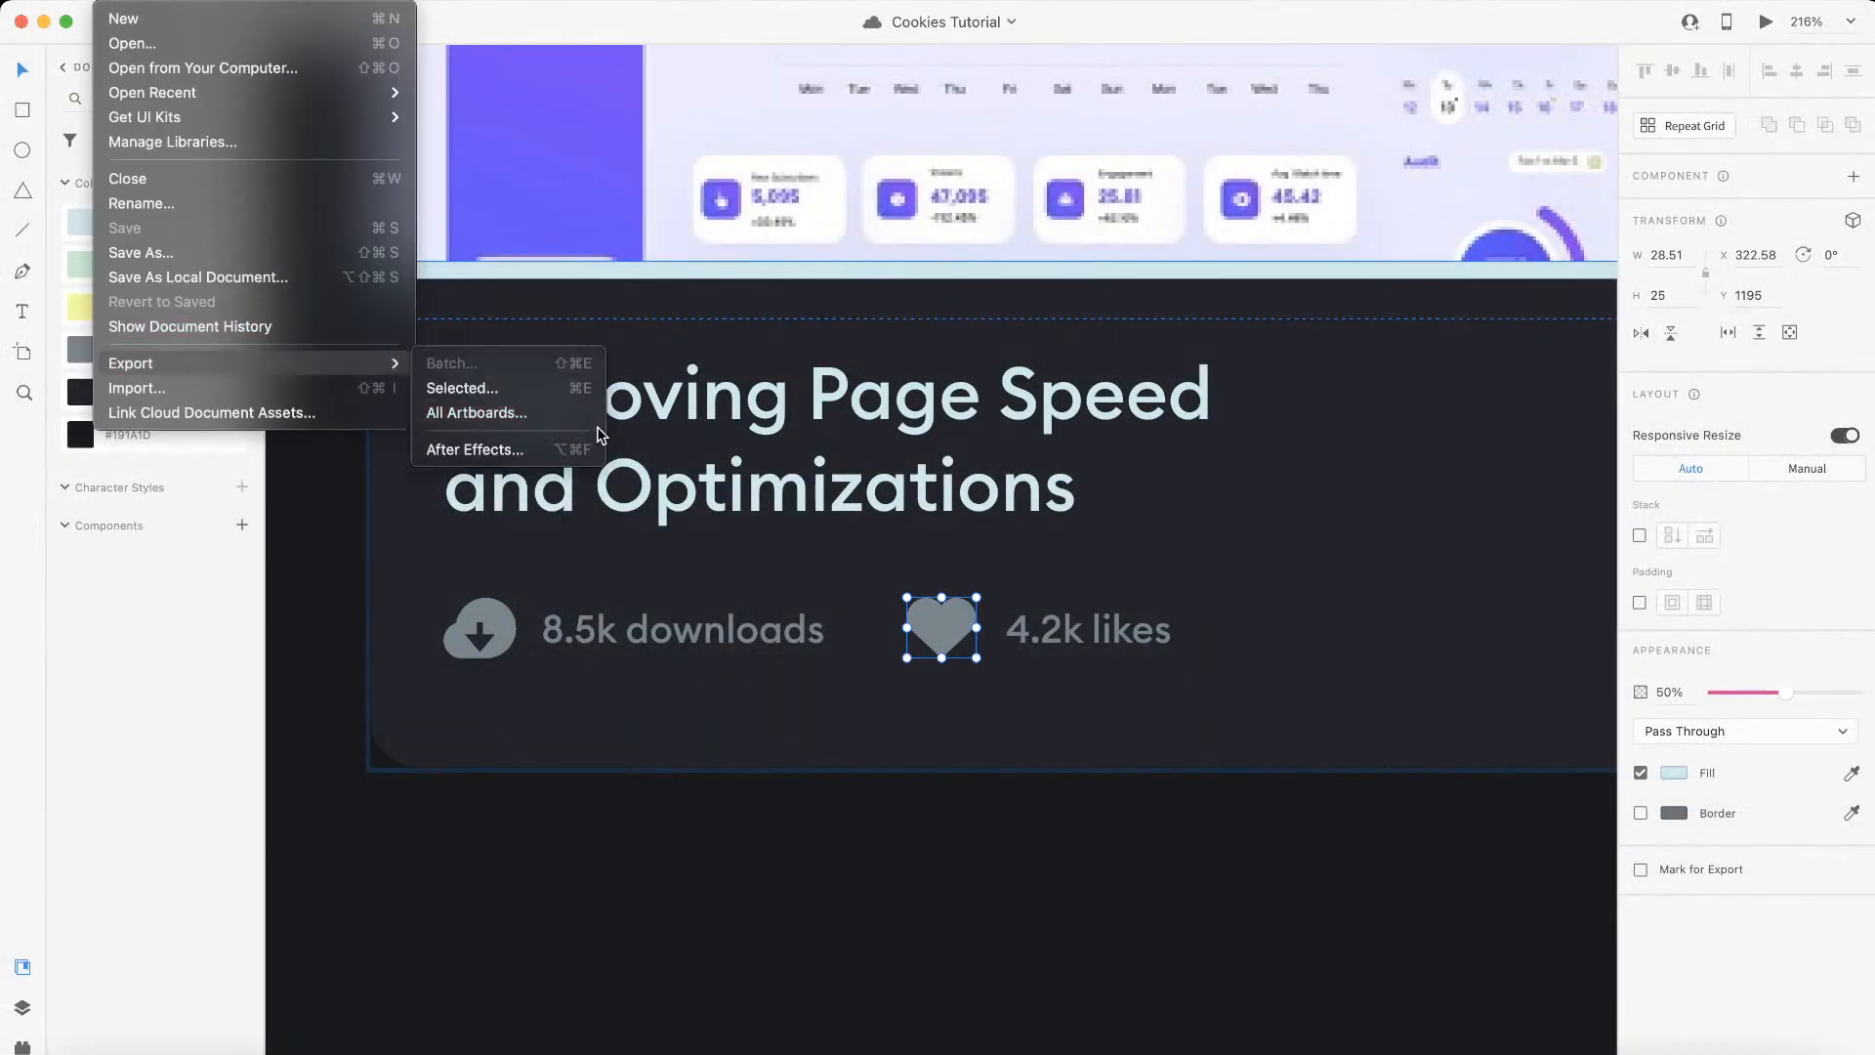
left_click(547, 389)
type("h")
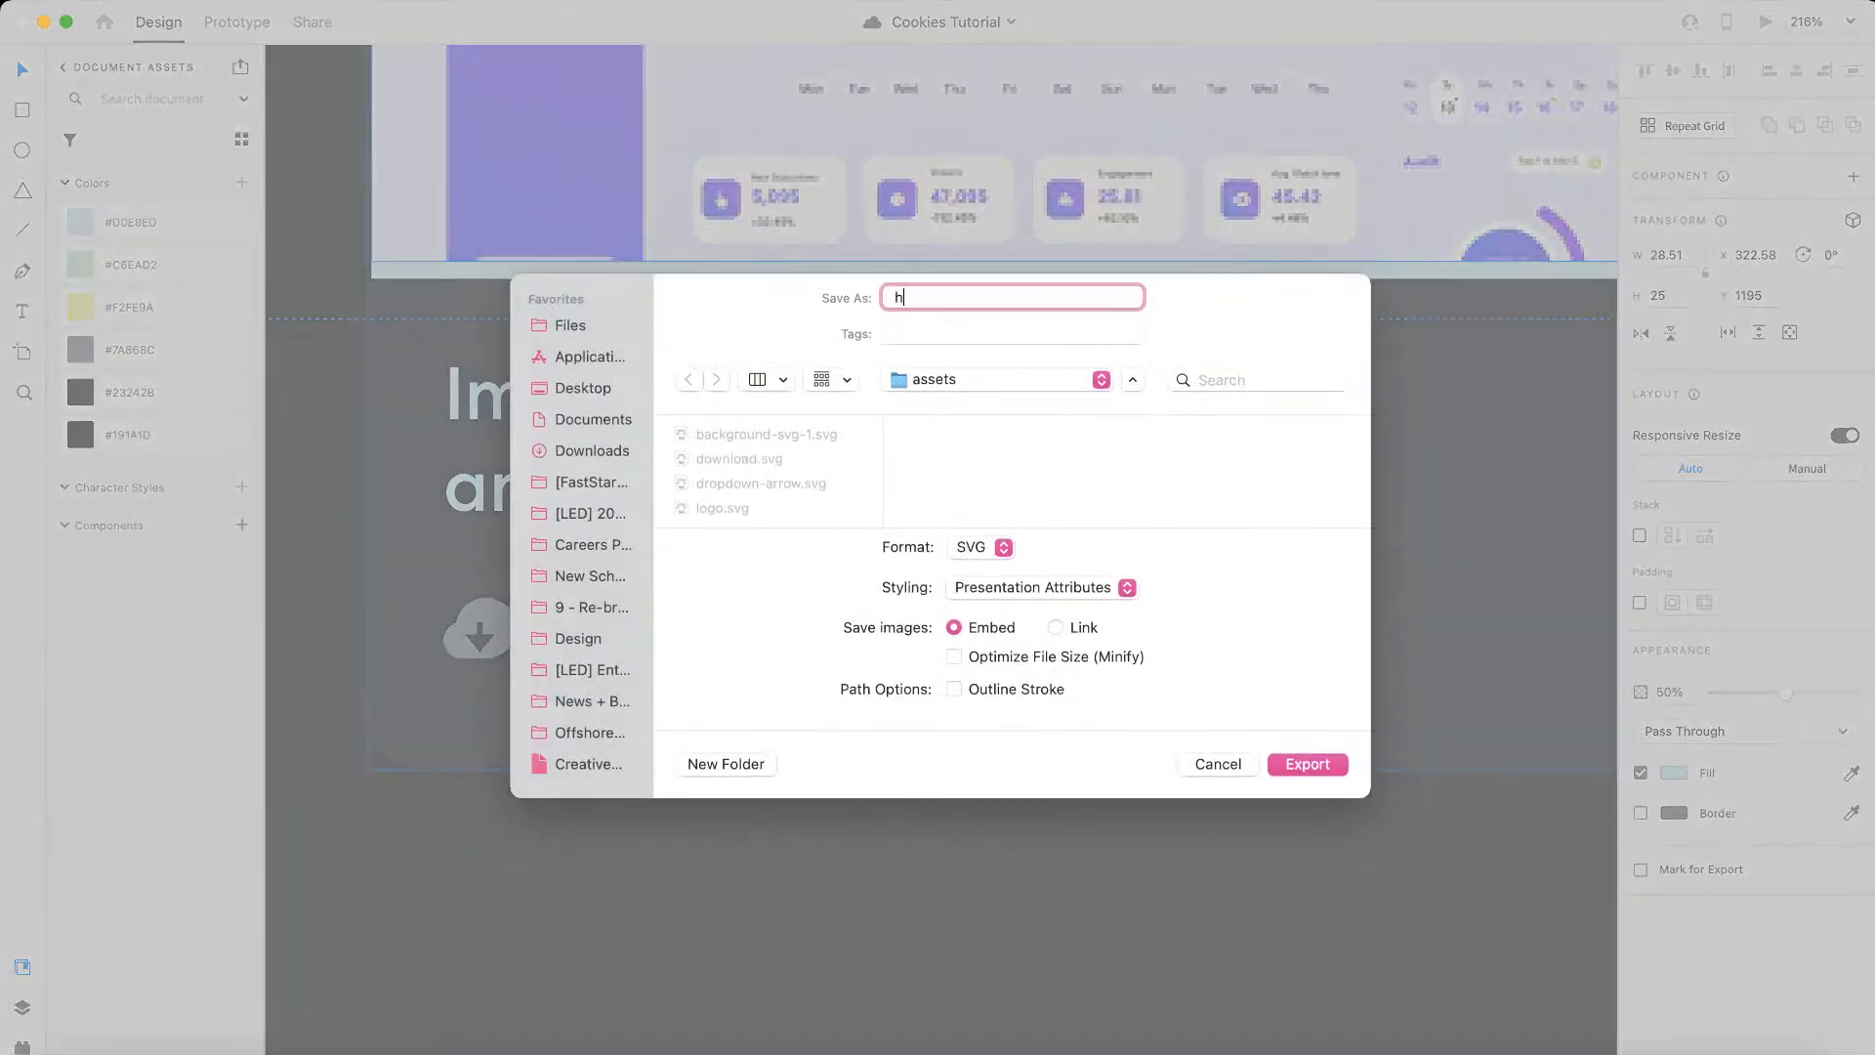
key("Return")
left_click(684, 630)
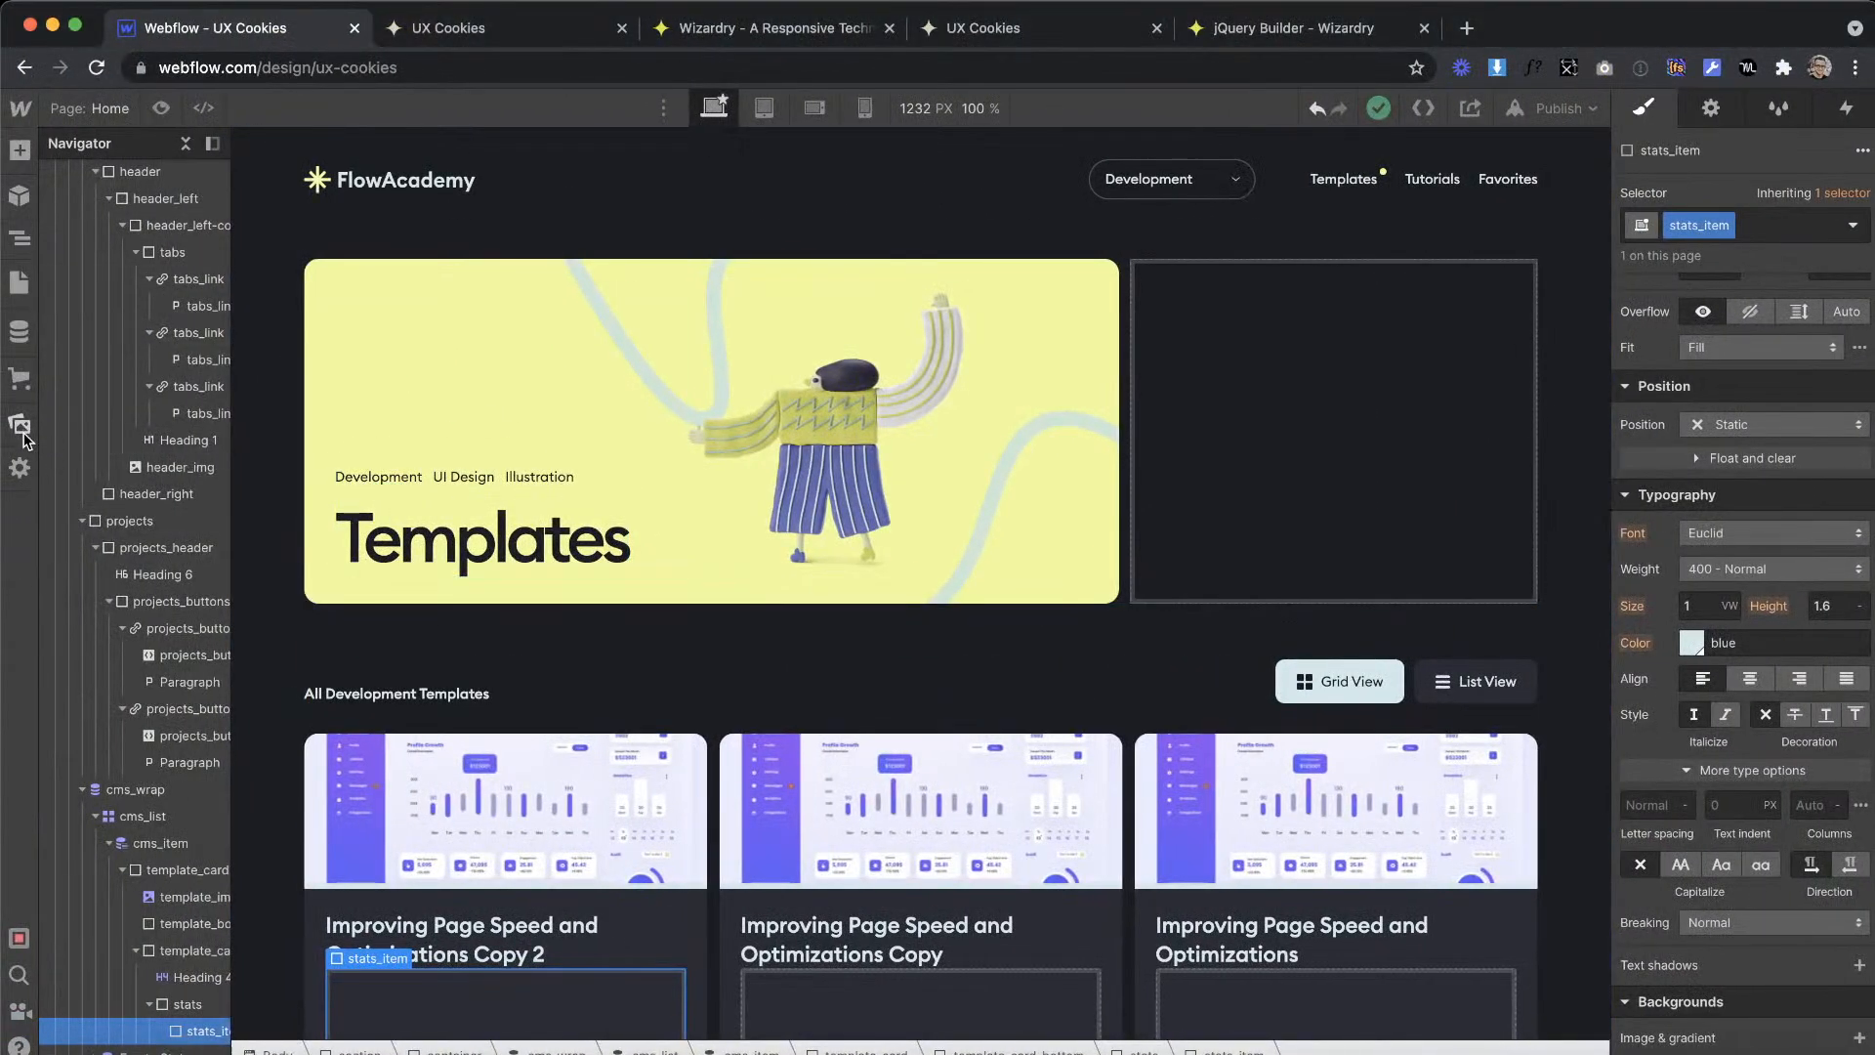
Step: Switch to Webflow and upload download.svg and heart.svg from the Desktop assets folder to the site's assets
left_click(20, 425)
left_click(291, 204)
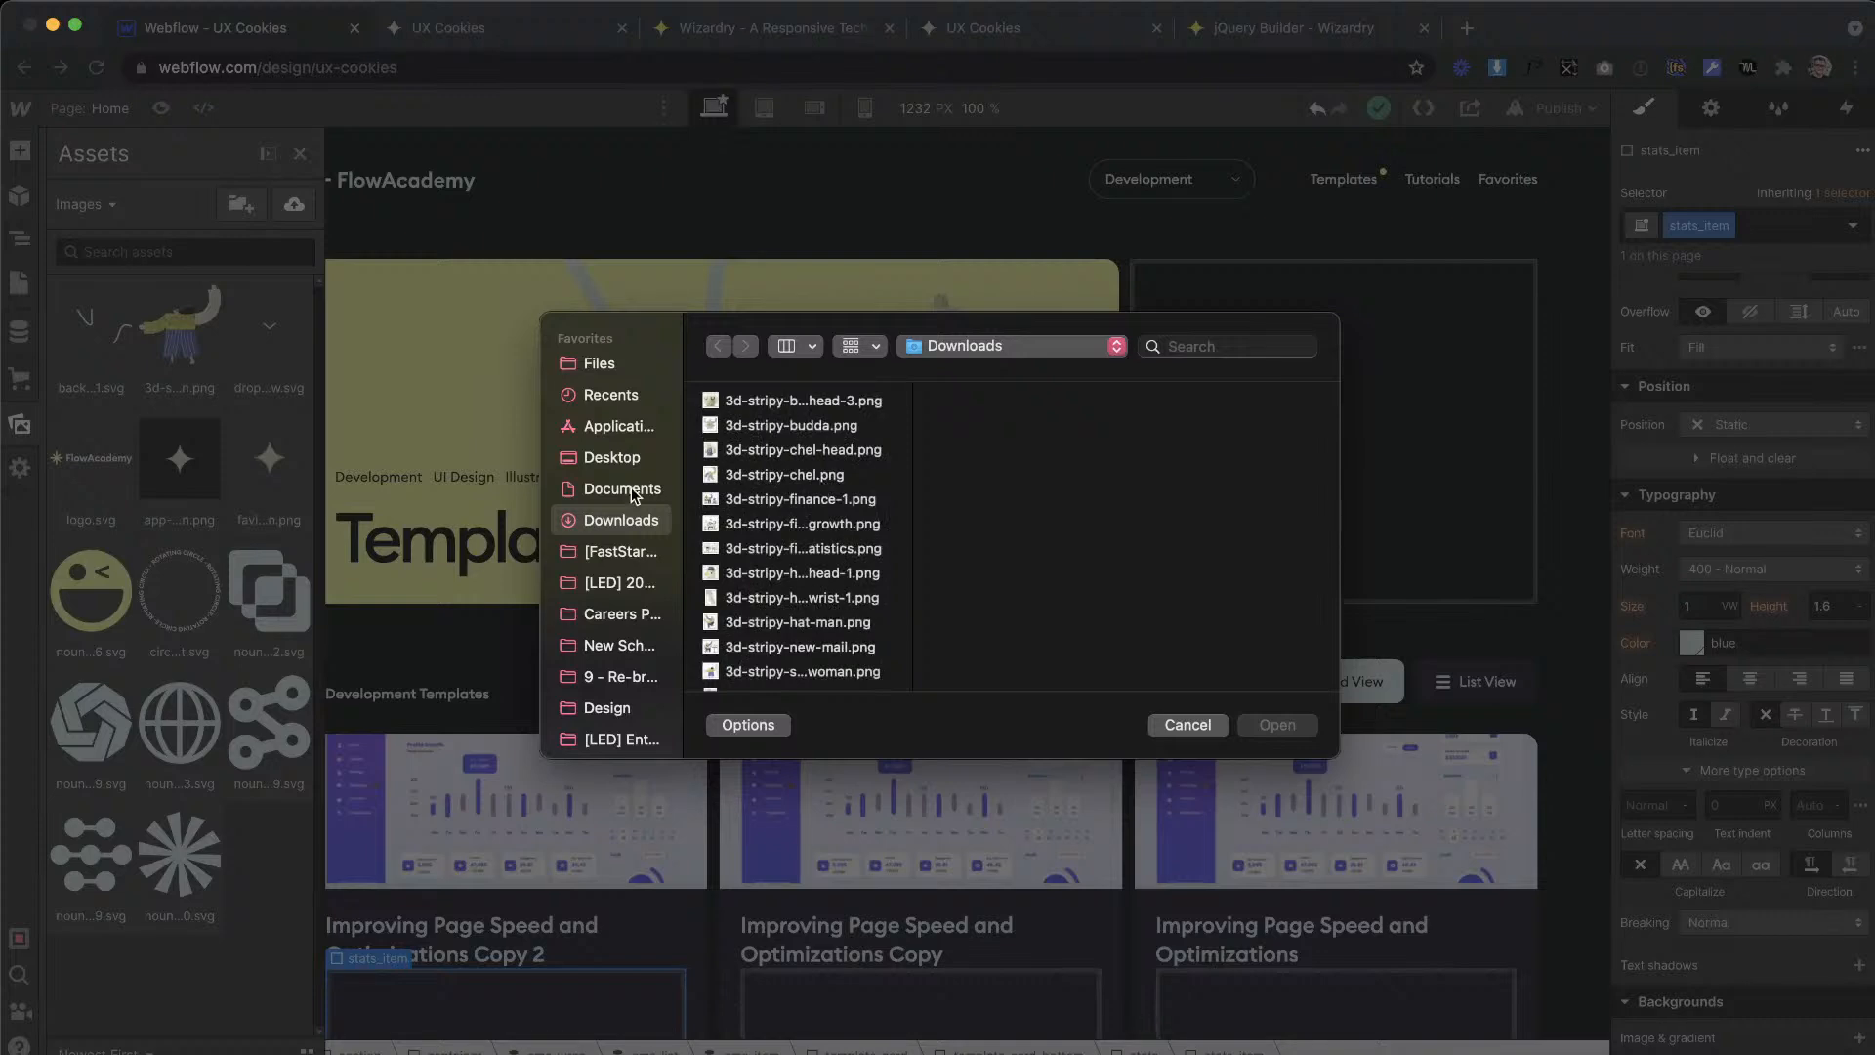
left_click(635, 458)
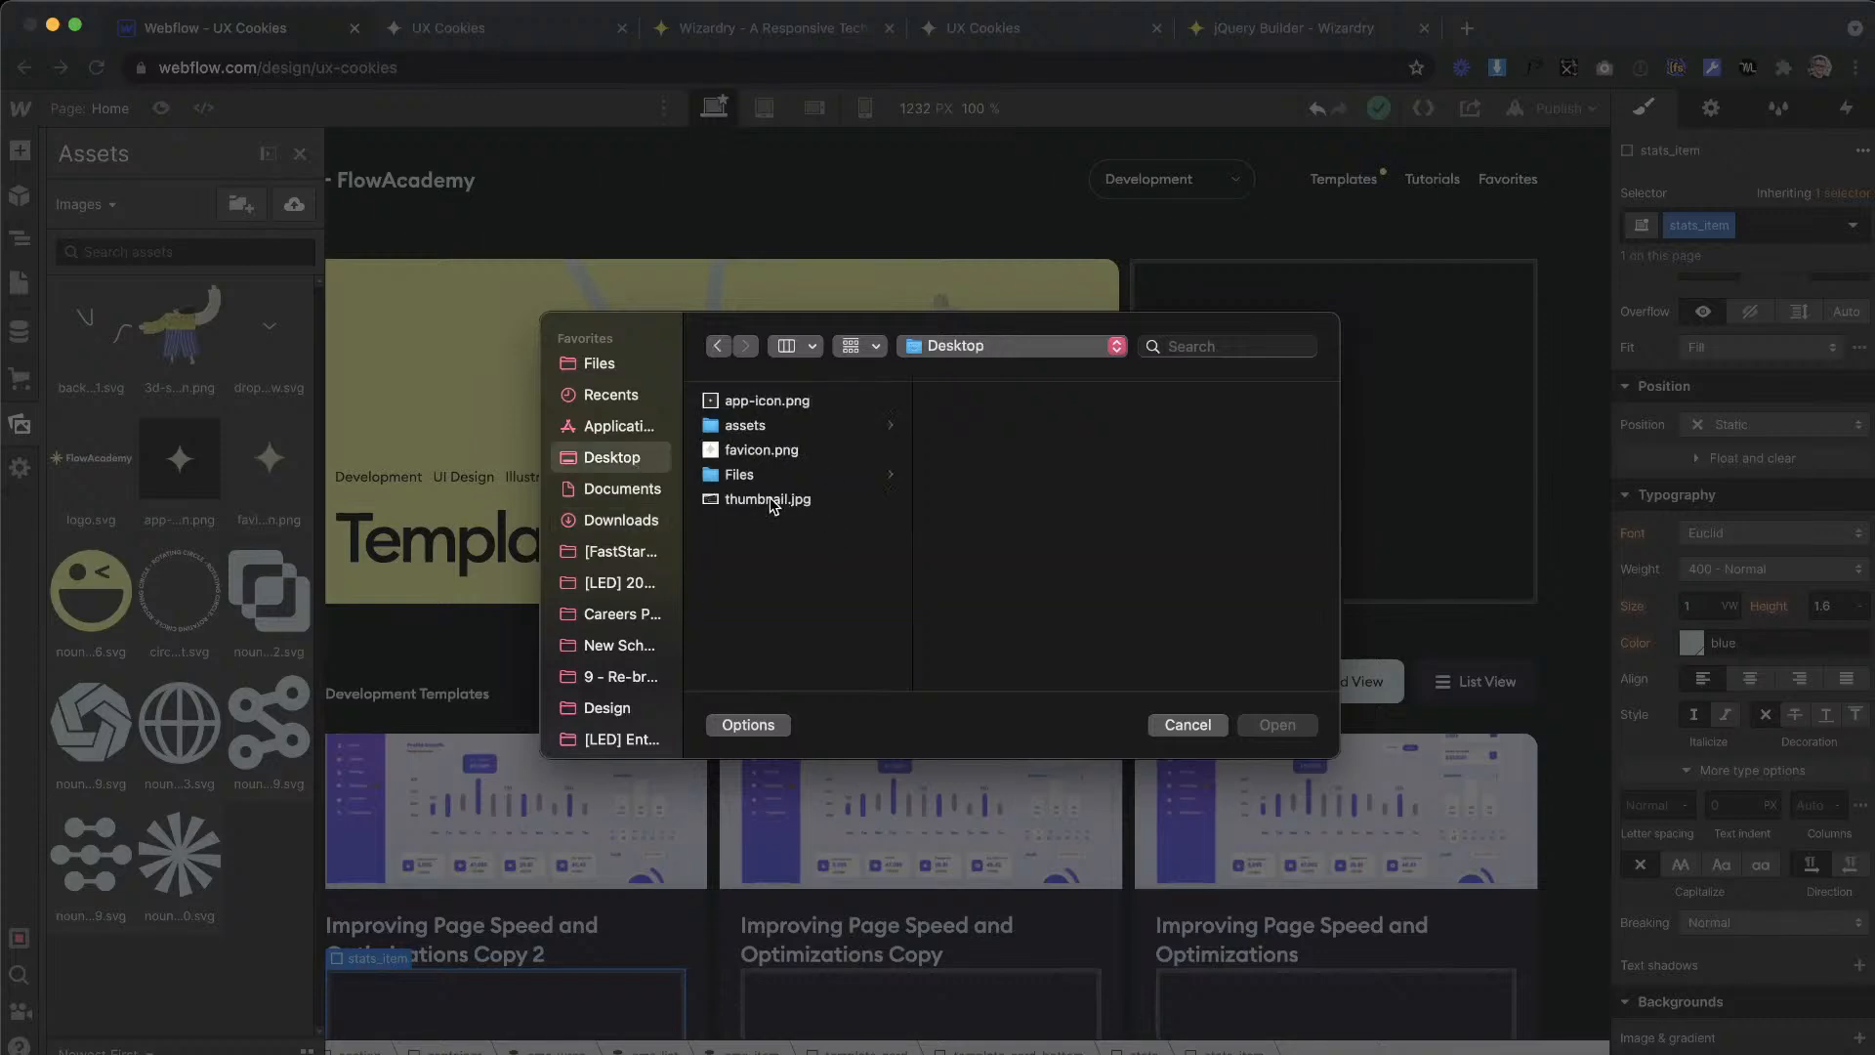
left_click(768, 426)
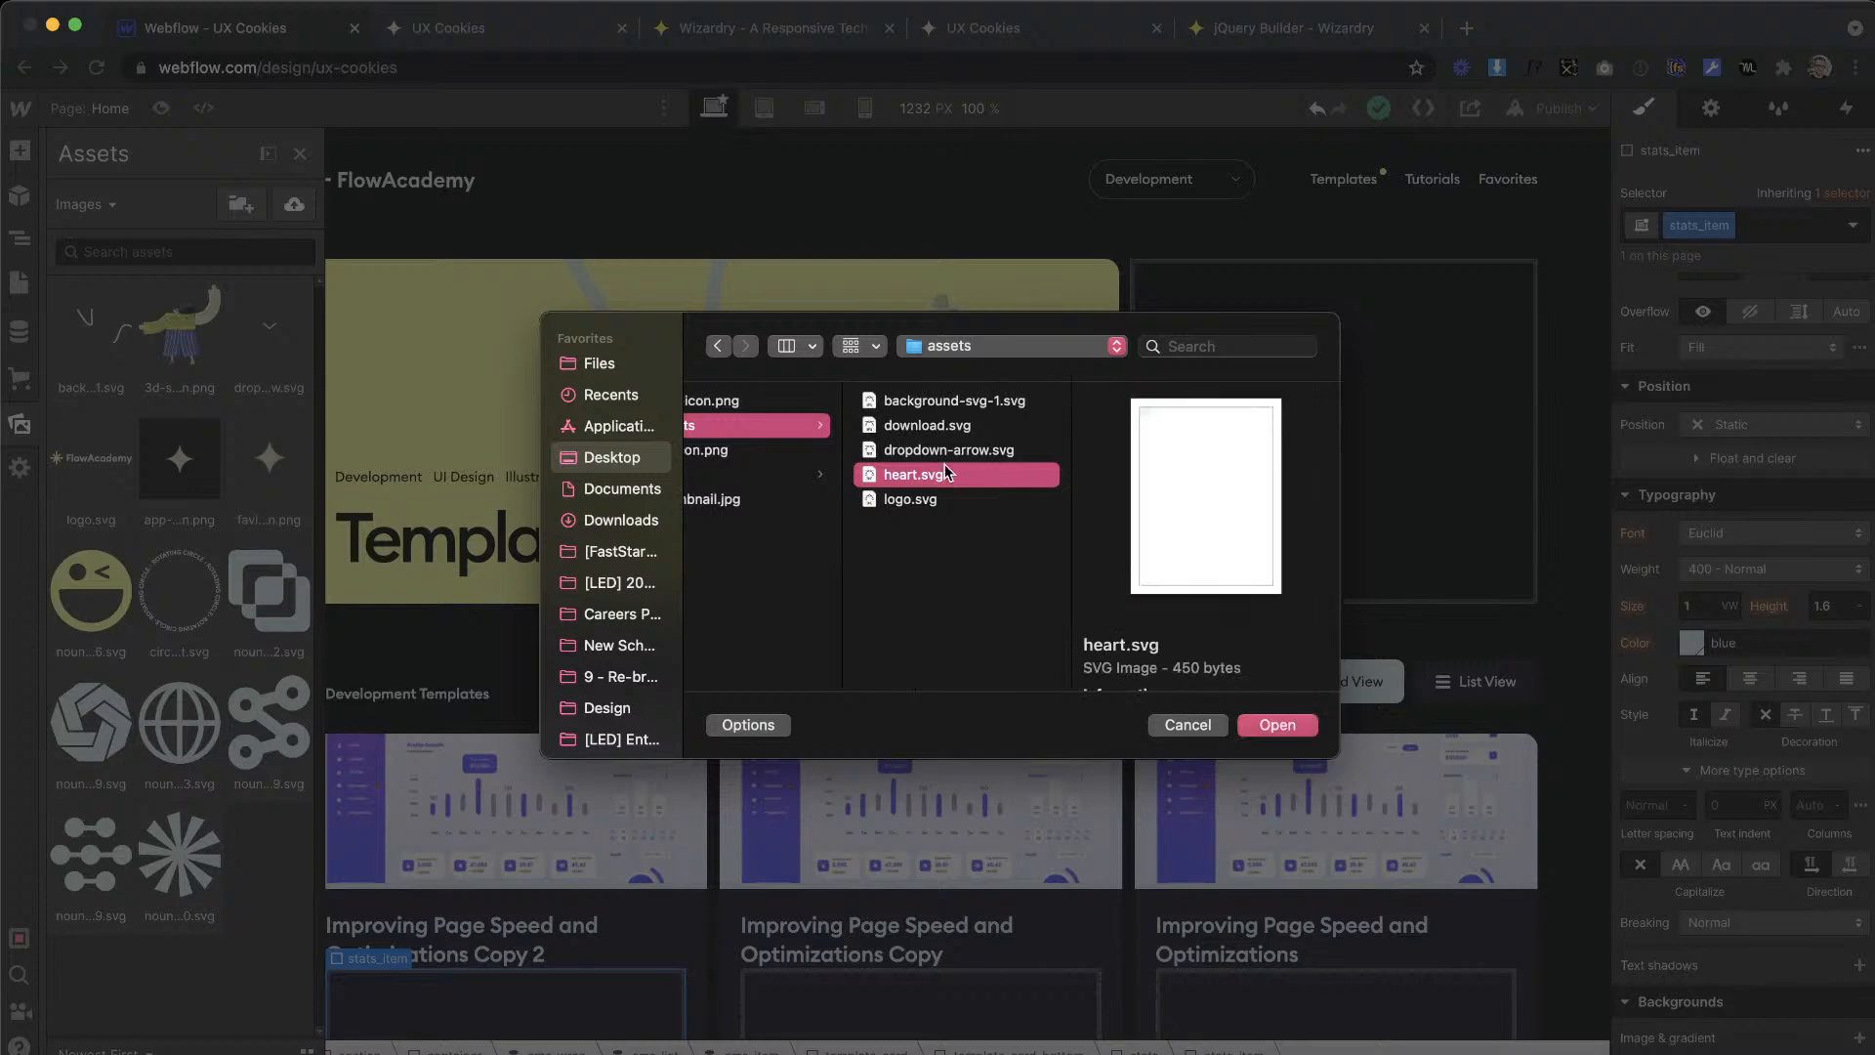
left_click(928, 426, "super")
left_click(1279, 725)
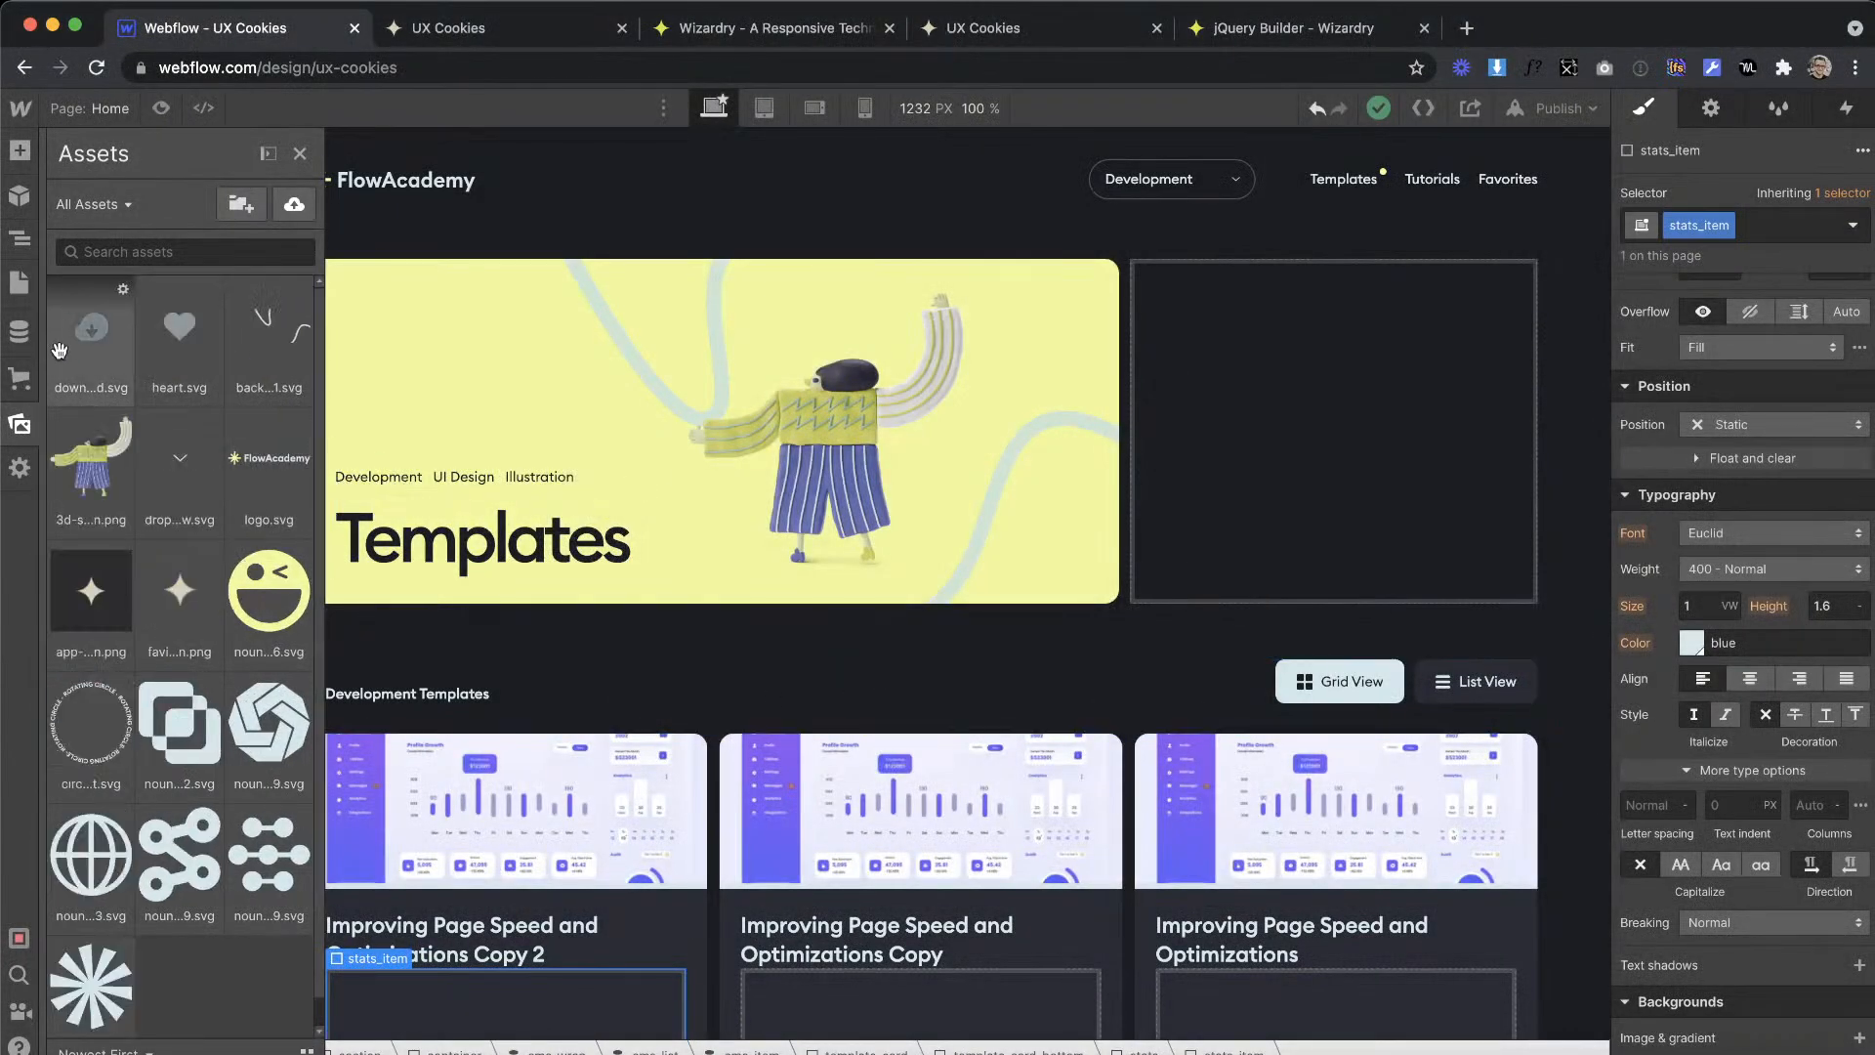
Step: Place the download.svg image inside stats_item and give it the class stats_icon
left_click_drag(560, 965, 470, 991)
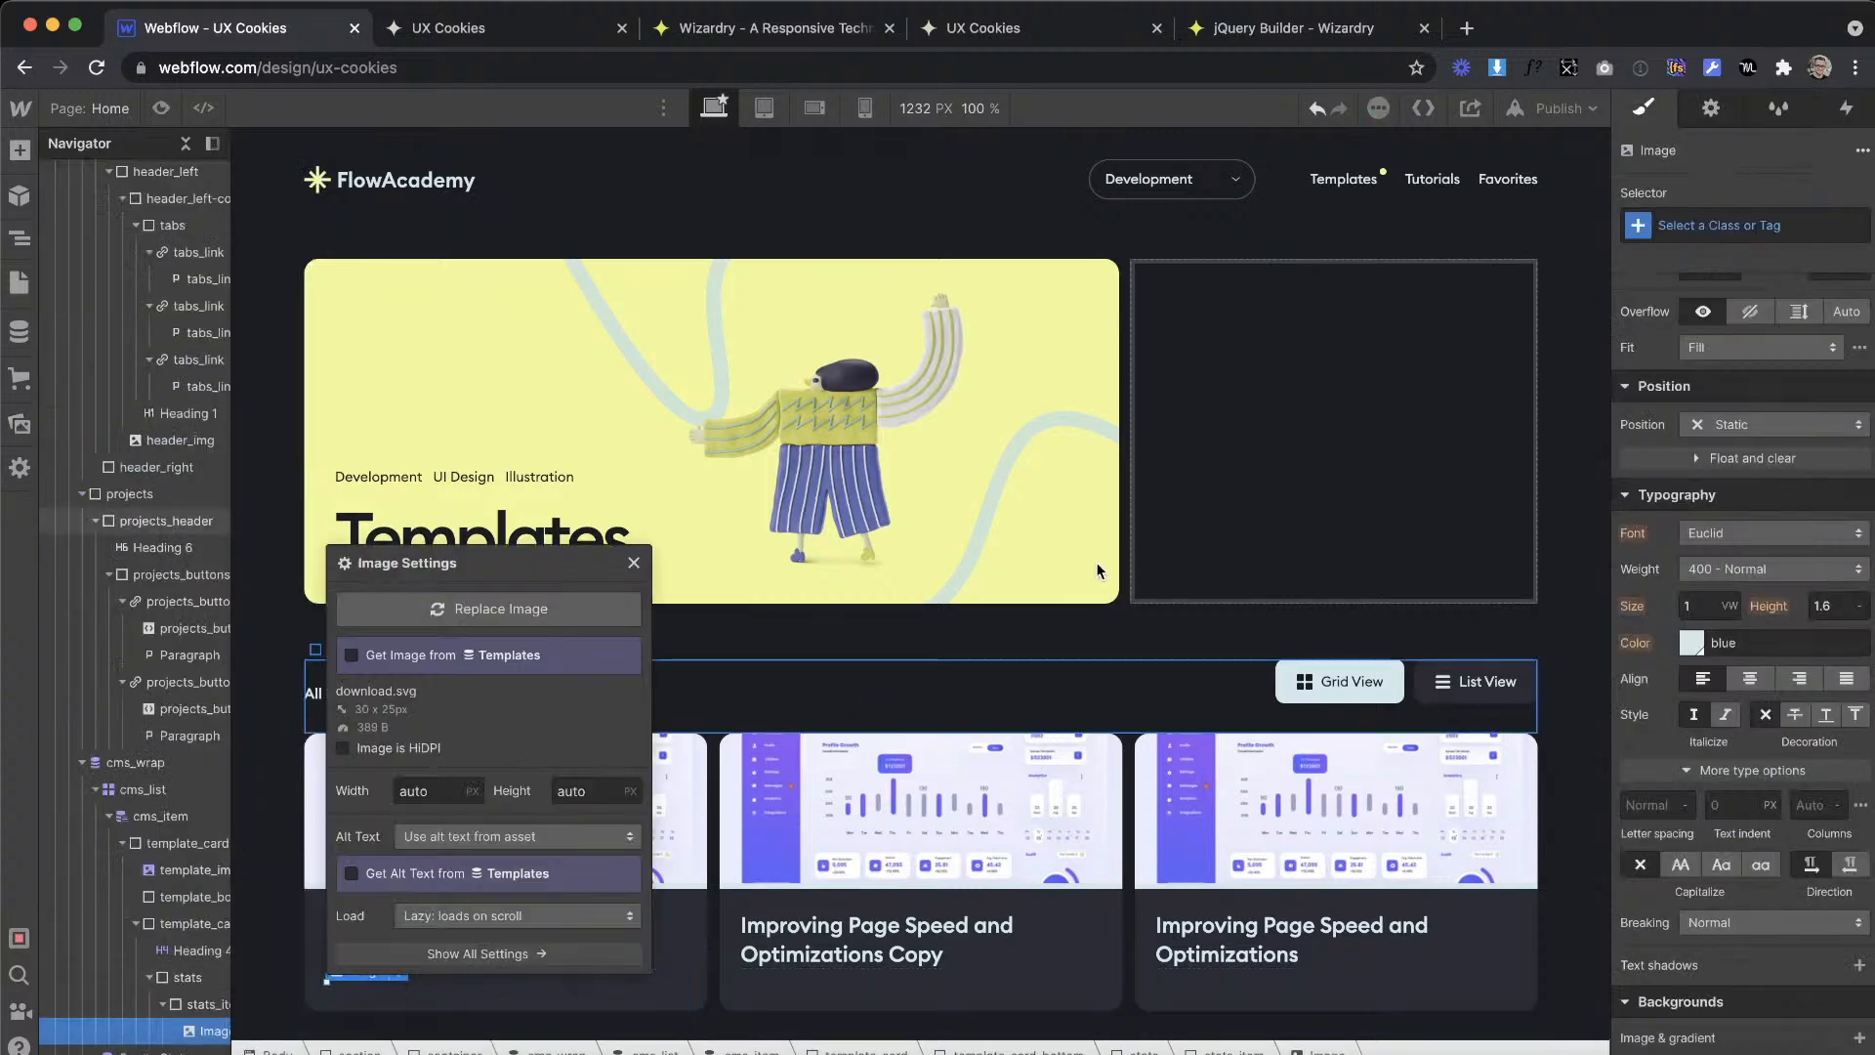
left_click(1718, 224)
type("stats_")
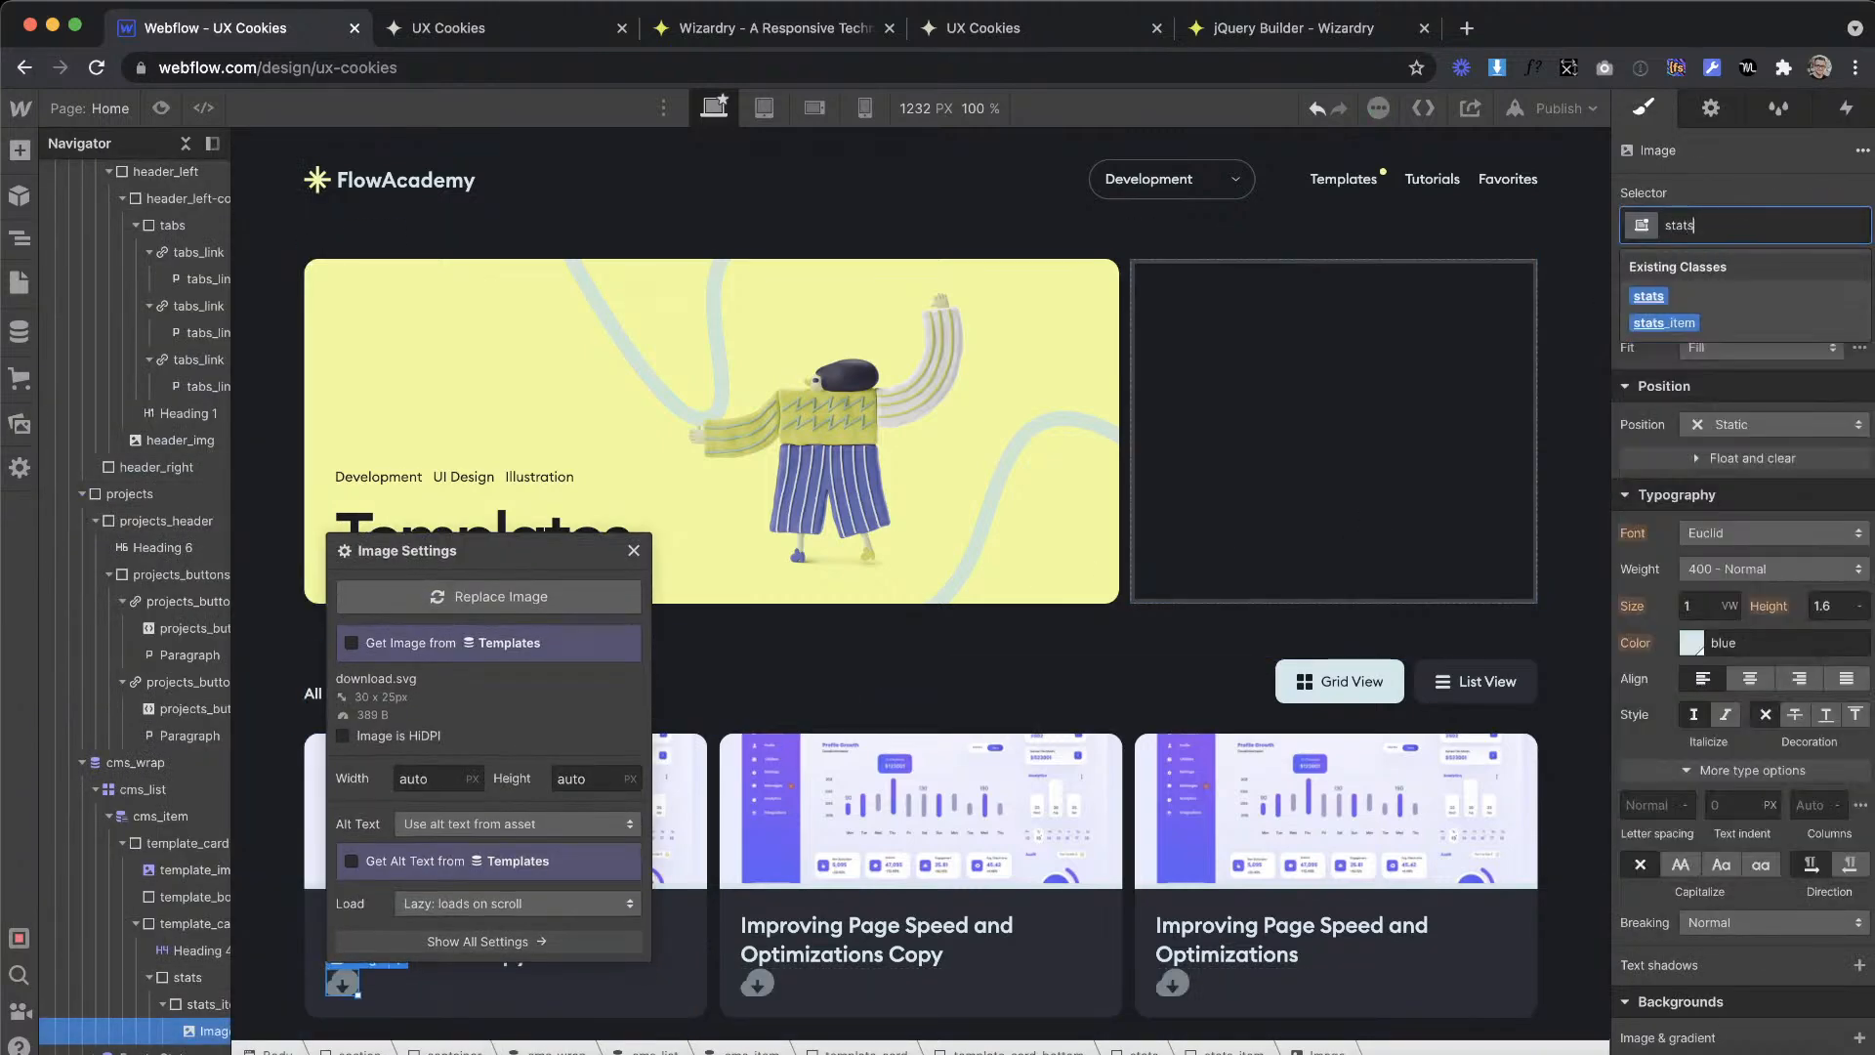
type("item")
key("Return")
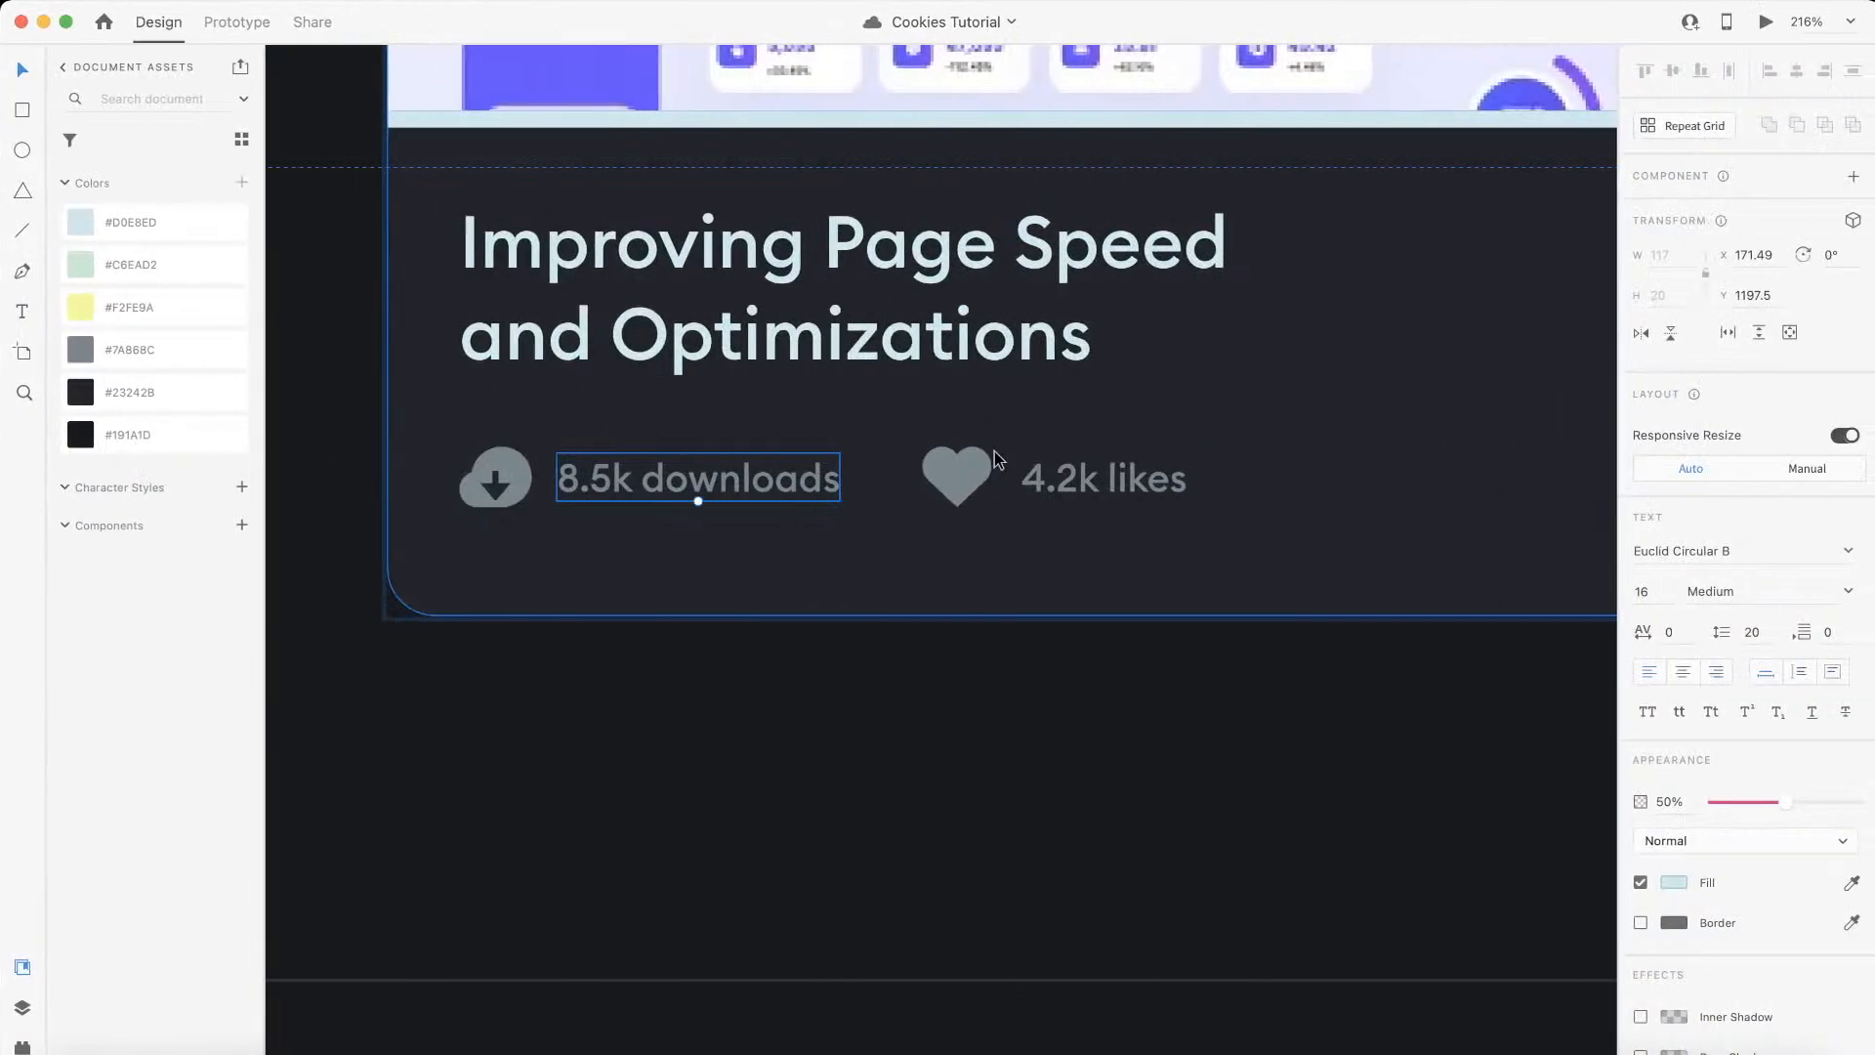
Step: Check the download icon's size in Adobe XD and convert 25 px to em with the Wizardry page in the browser
left_click(975, 466)
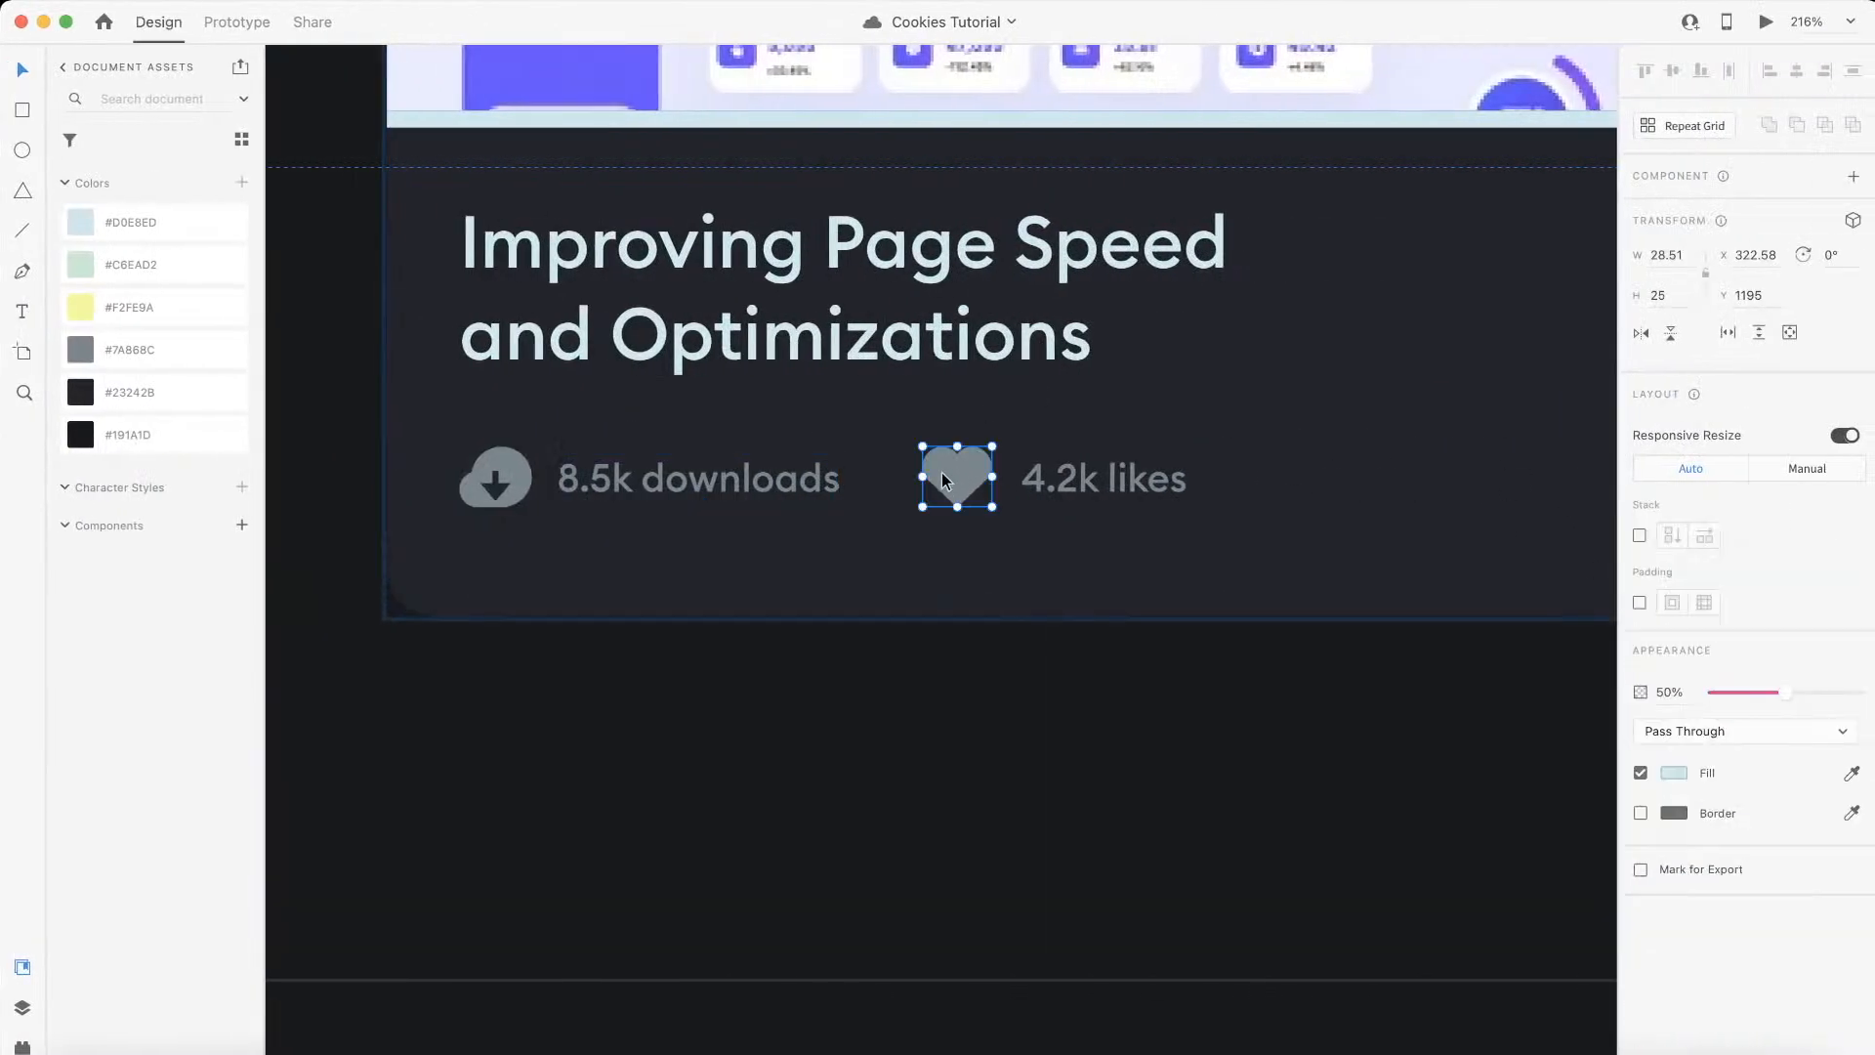
left_click(498, 496)
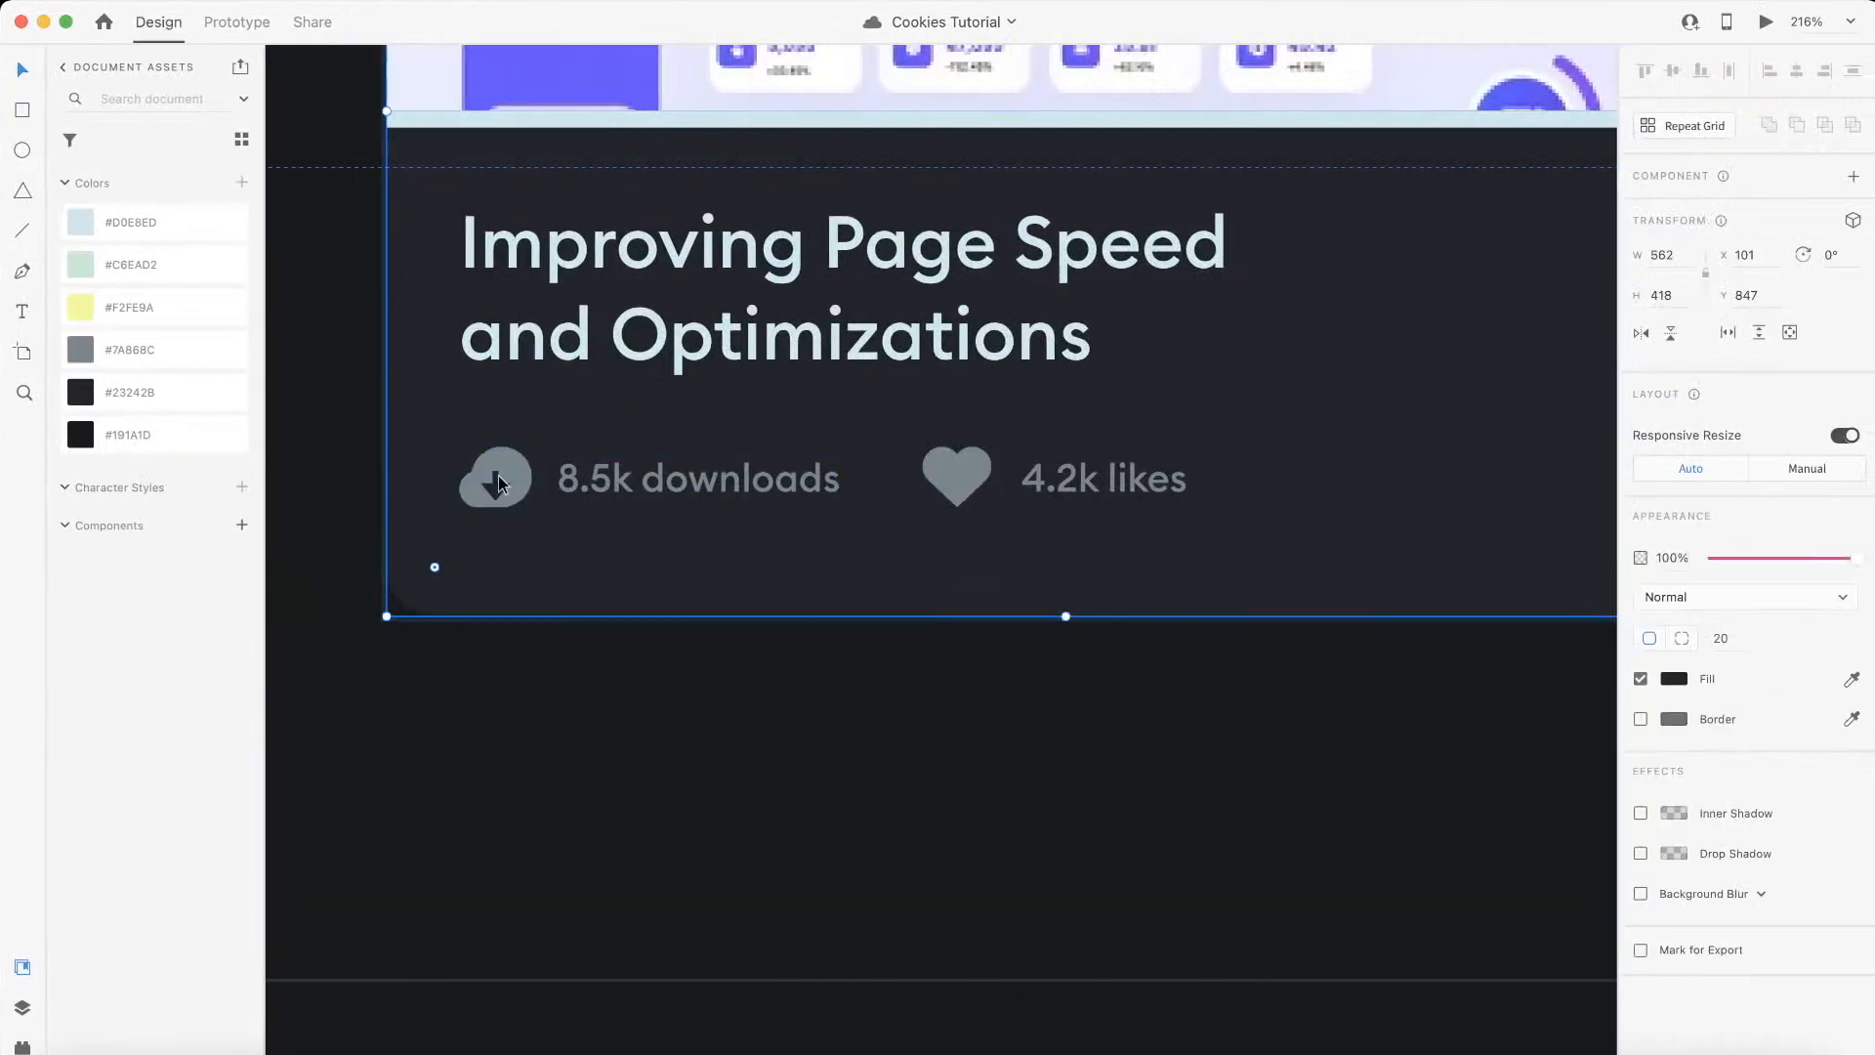
double_click(496, 483)
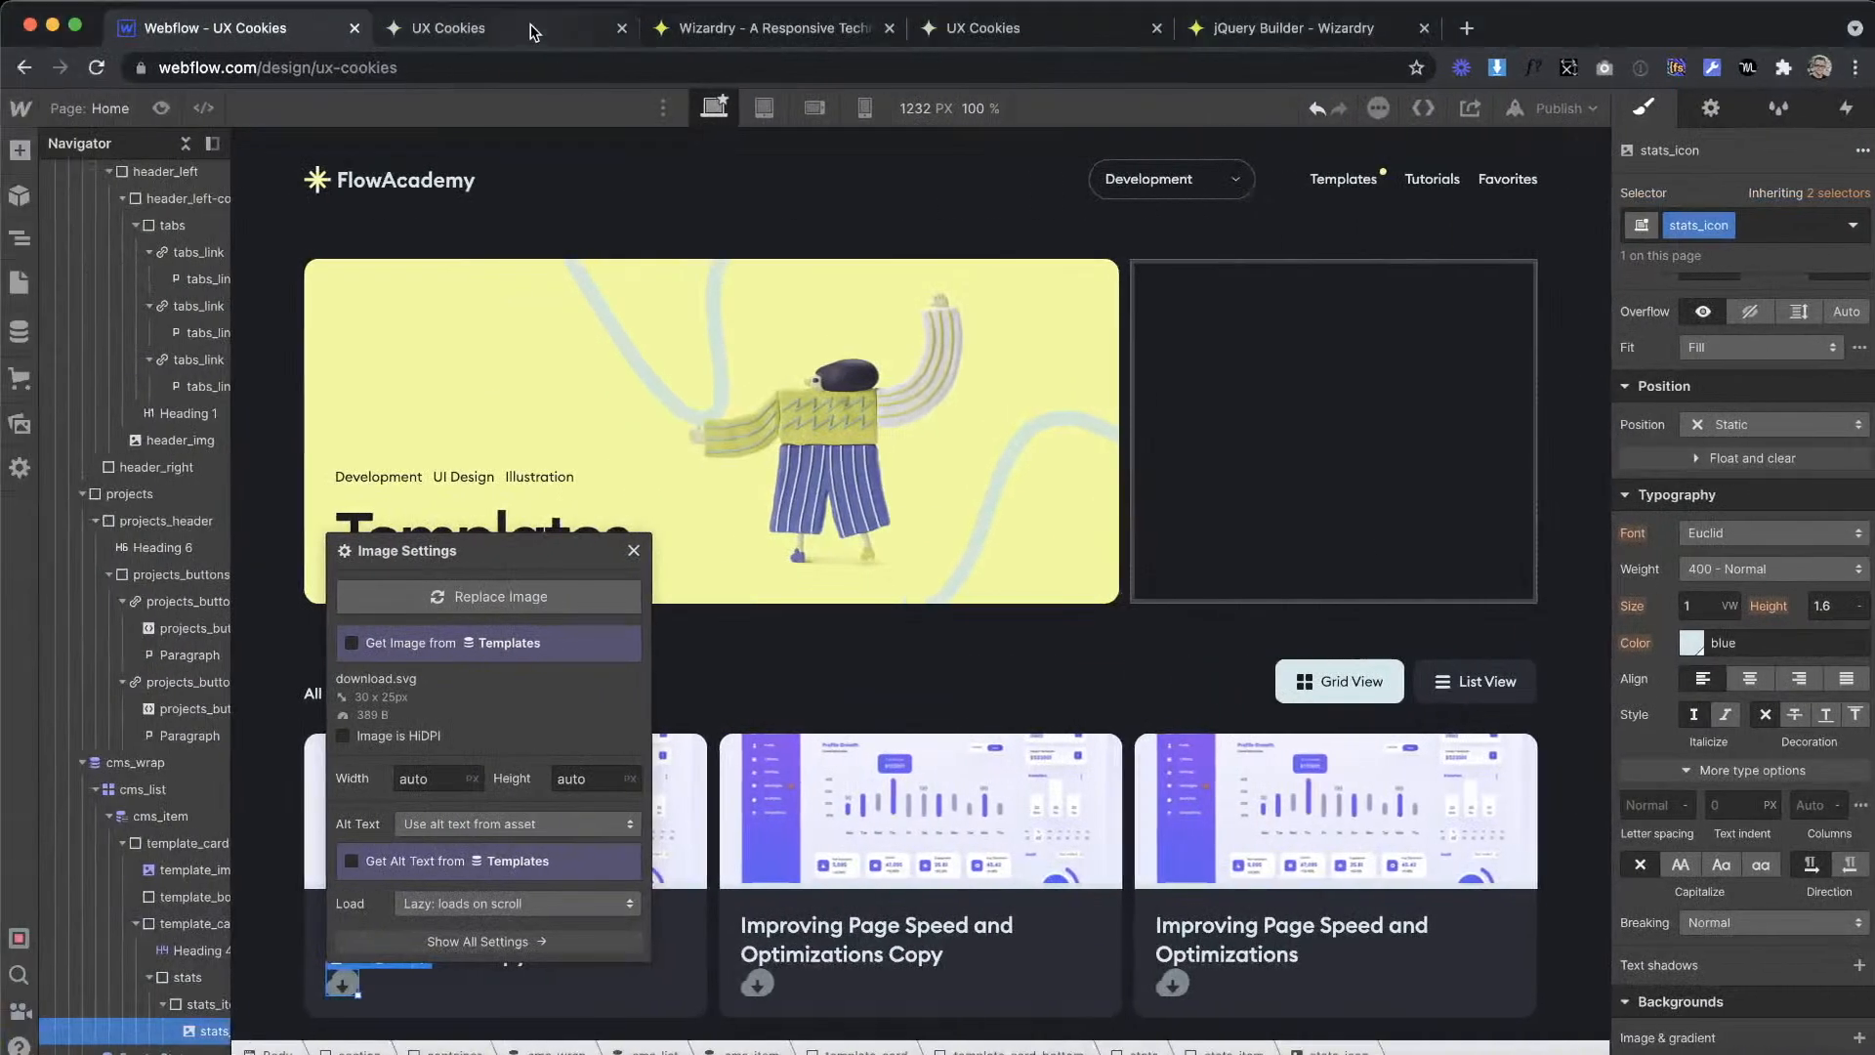
left_click(534, 31)
left_click(714, 31)
type("25")
left_click(251, 25)
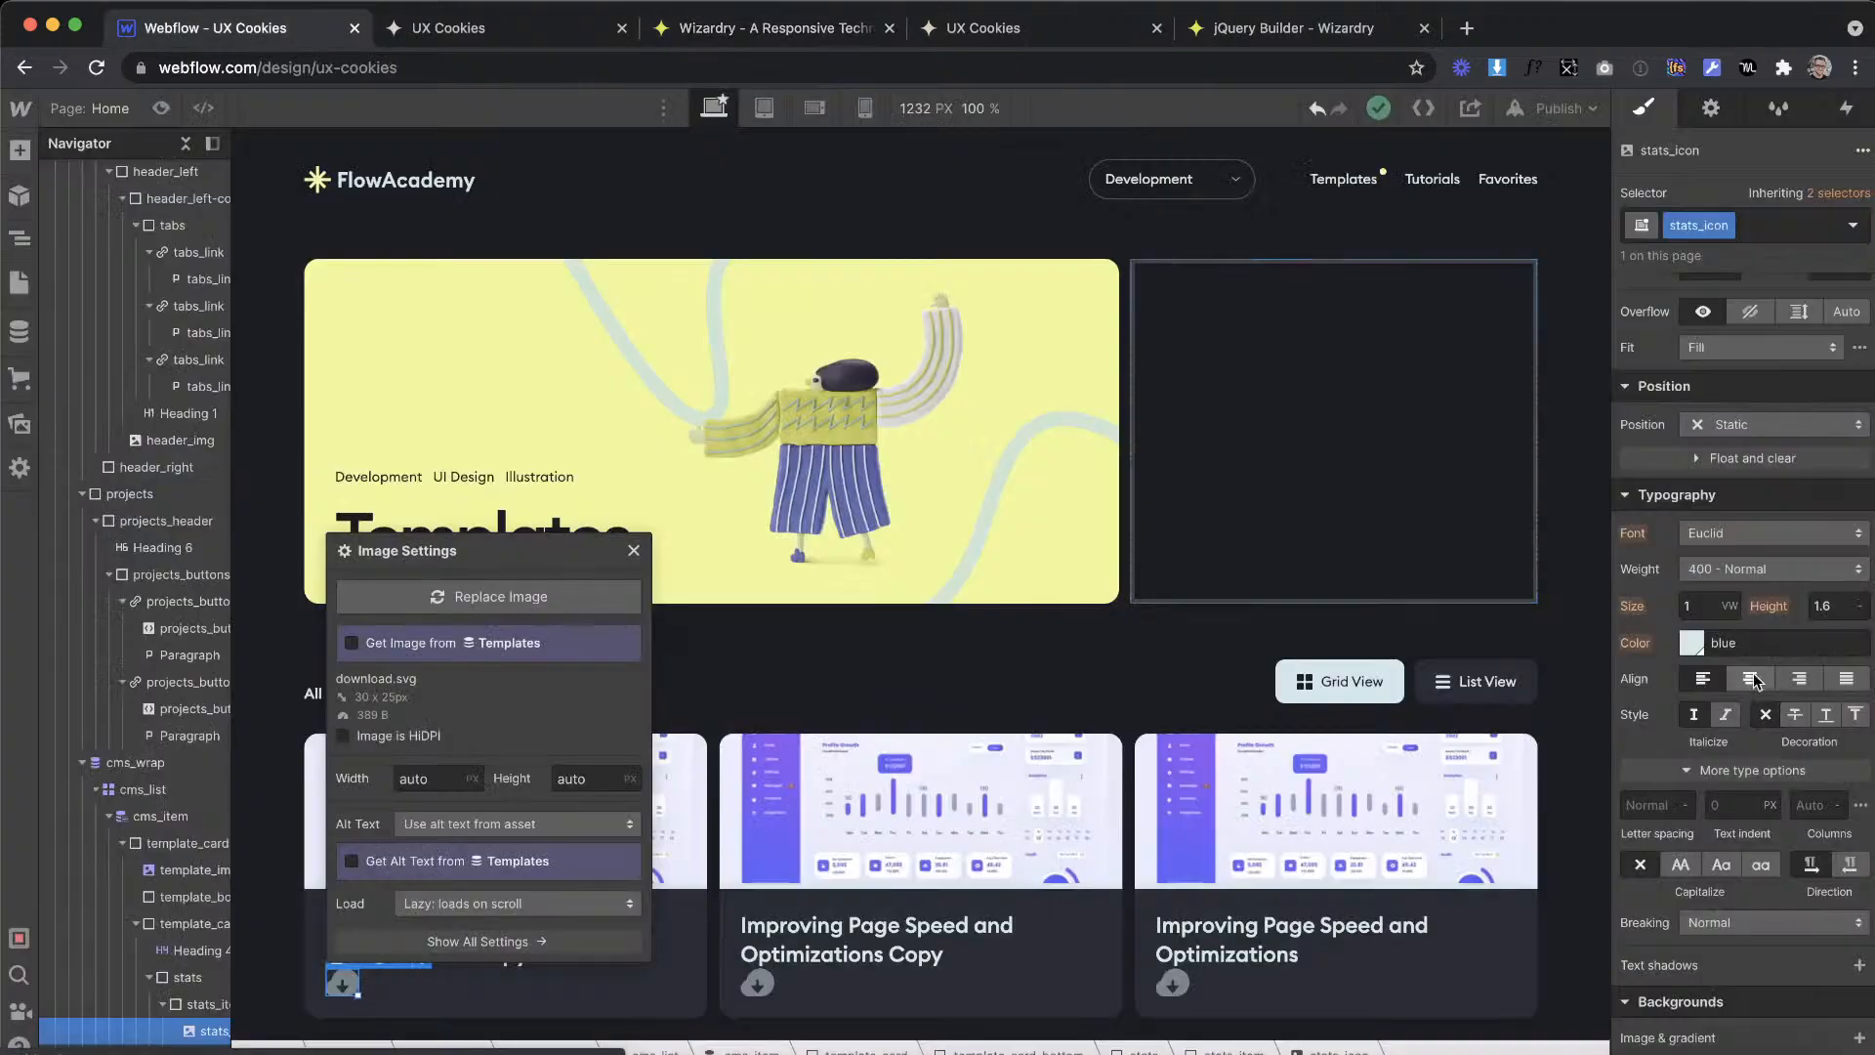
Step: Set the stats_icon image's width and height to 1.3 em and its fit to Contain
scroll(1684, 405, "up", 1)
type("1.3em")
key("Return")
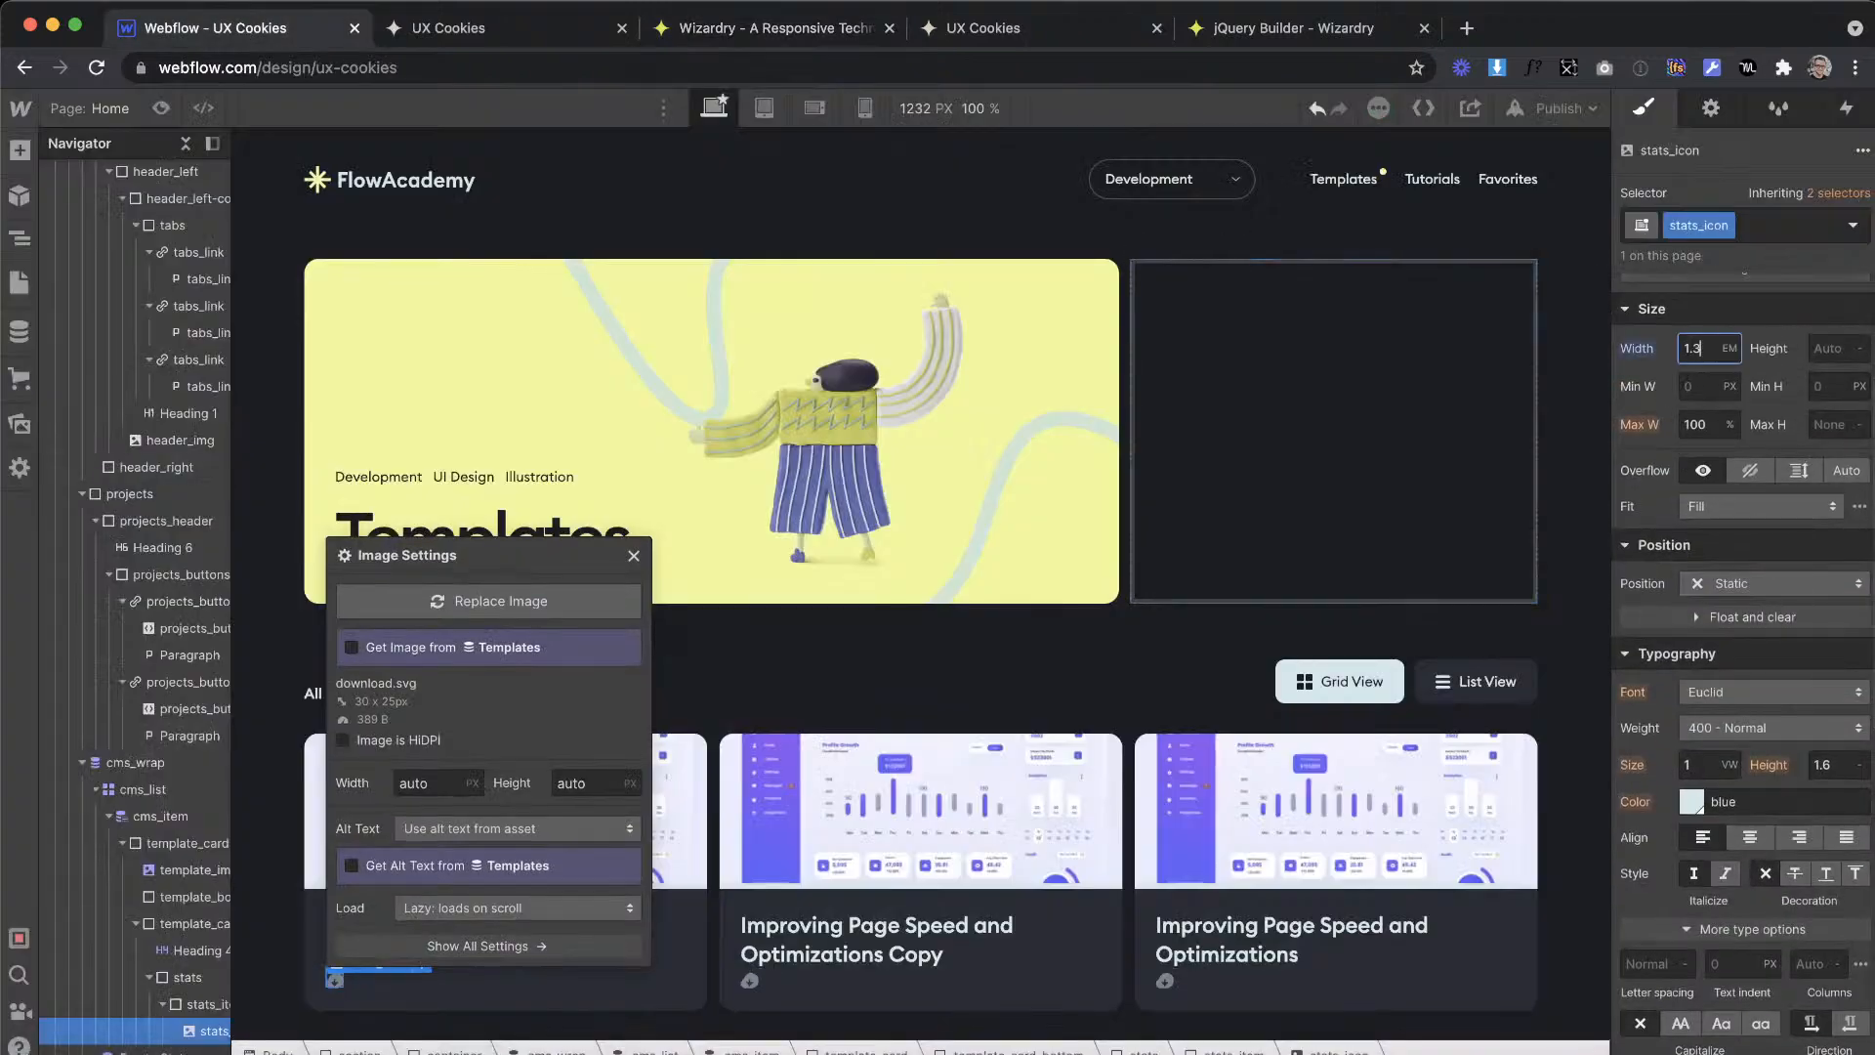
type("1.3em")
key("Return")
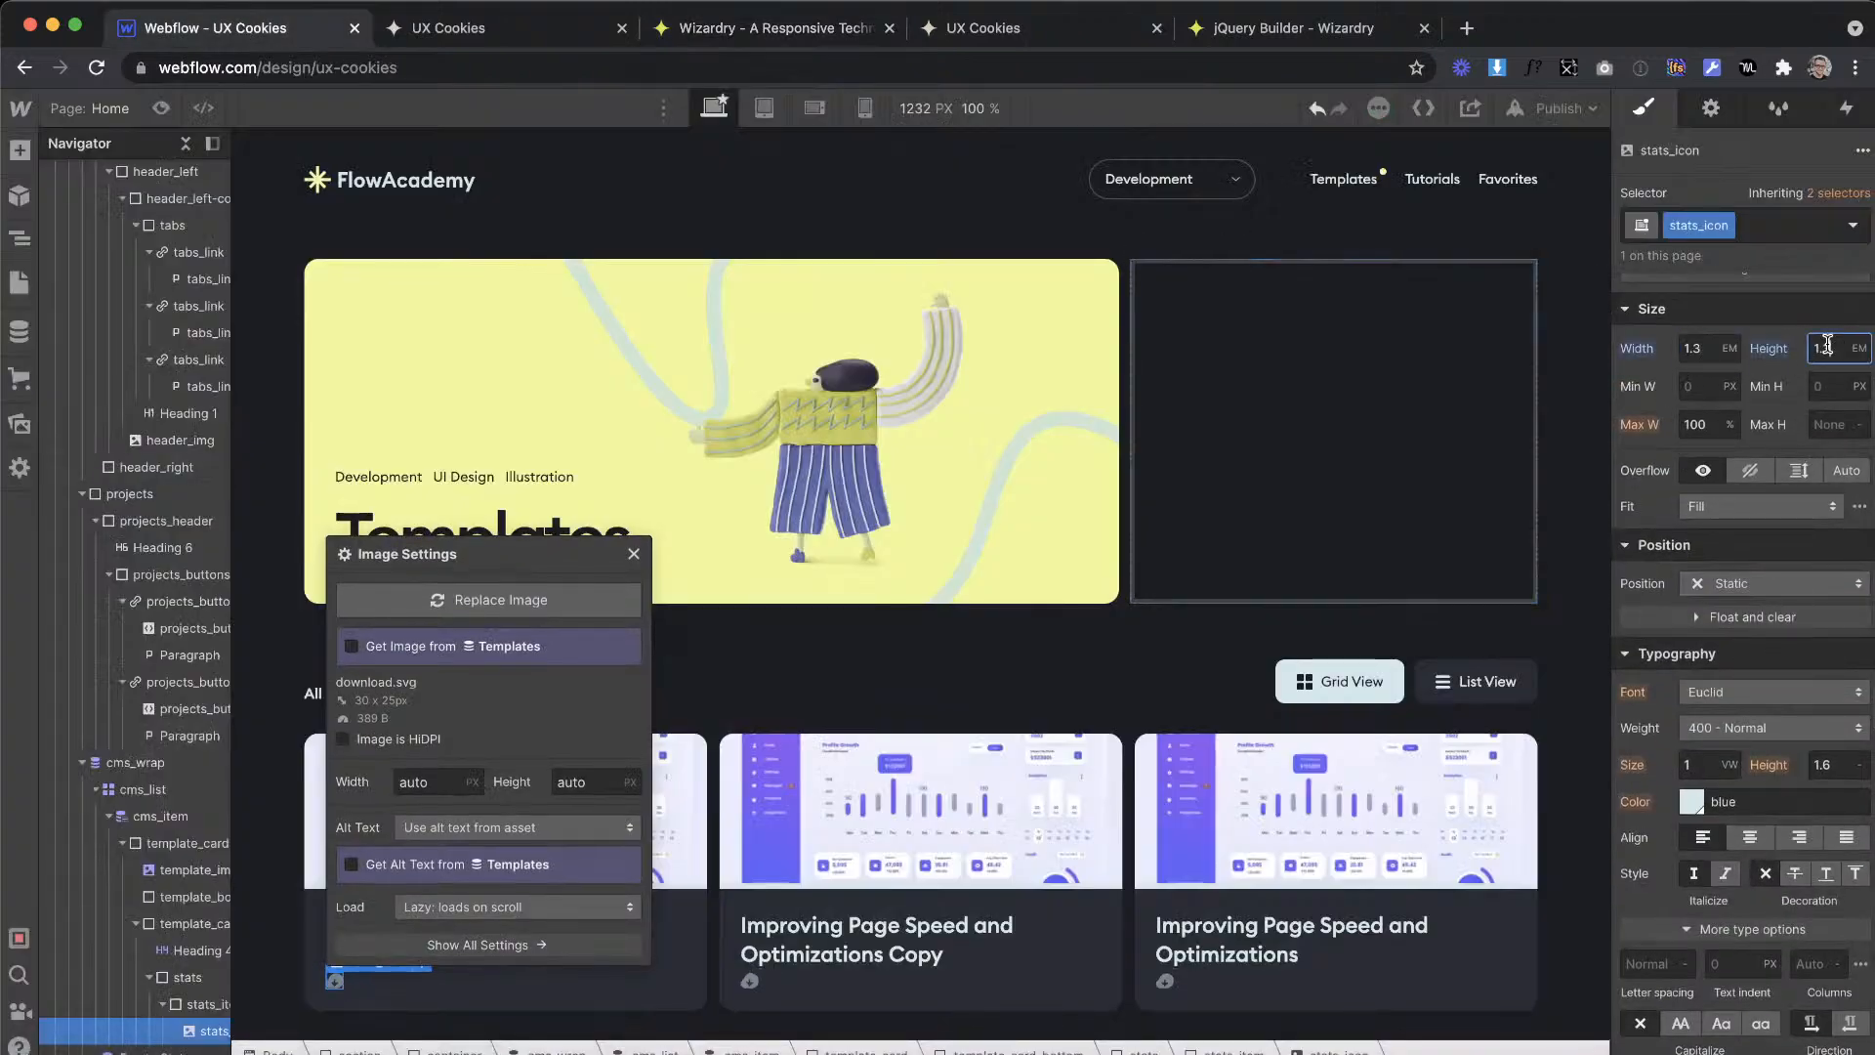
left_click(1735, 495)
left_click(1728, 535)
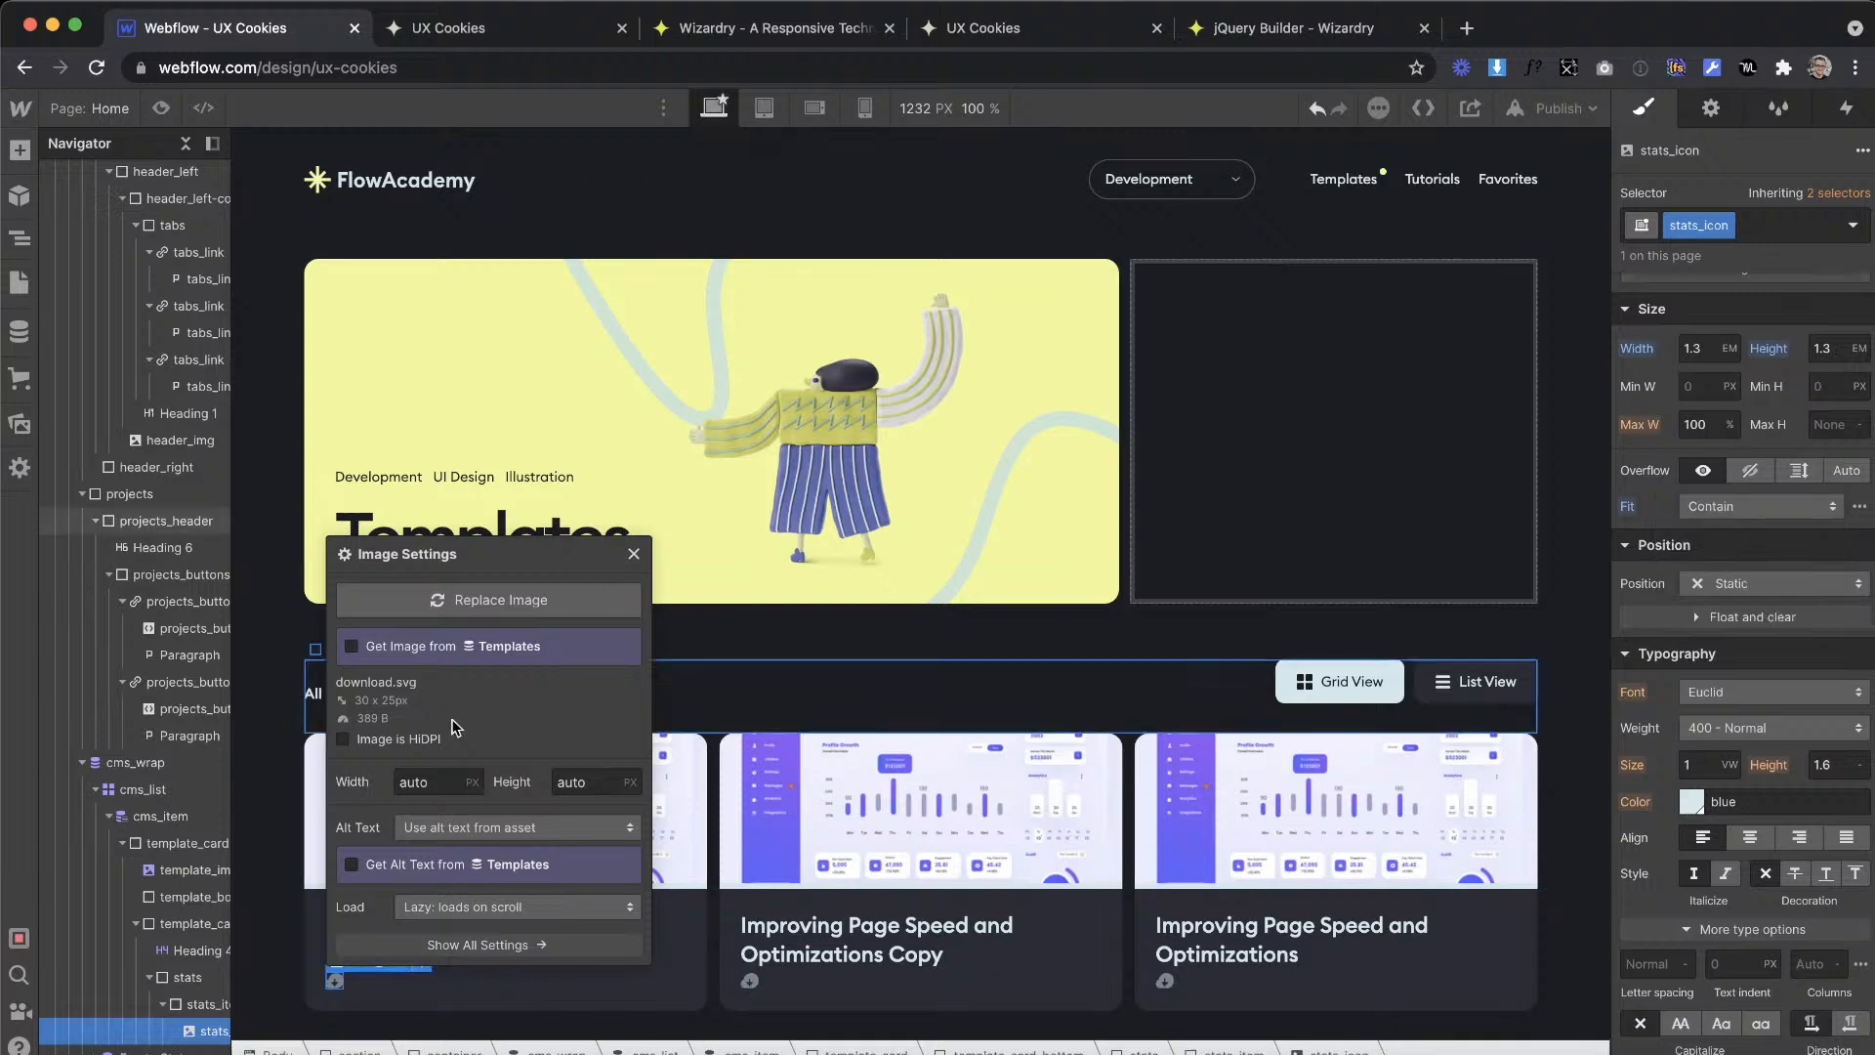
Step: Add a paragraph after the icon inside stats_item and give it the class stats_text
left_click(20, 151)
left_click_drag(185, 745, 346, 981)
left_click(1683, 235)
type("stats_text")
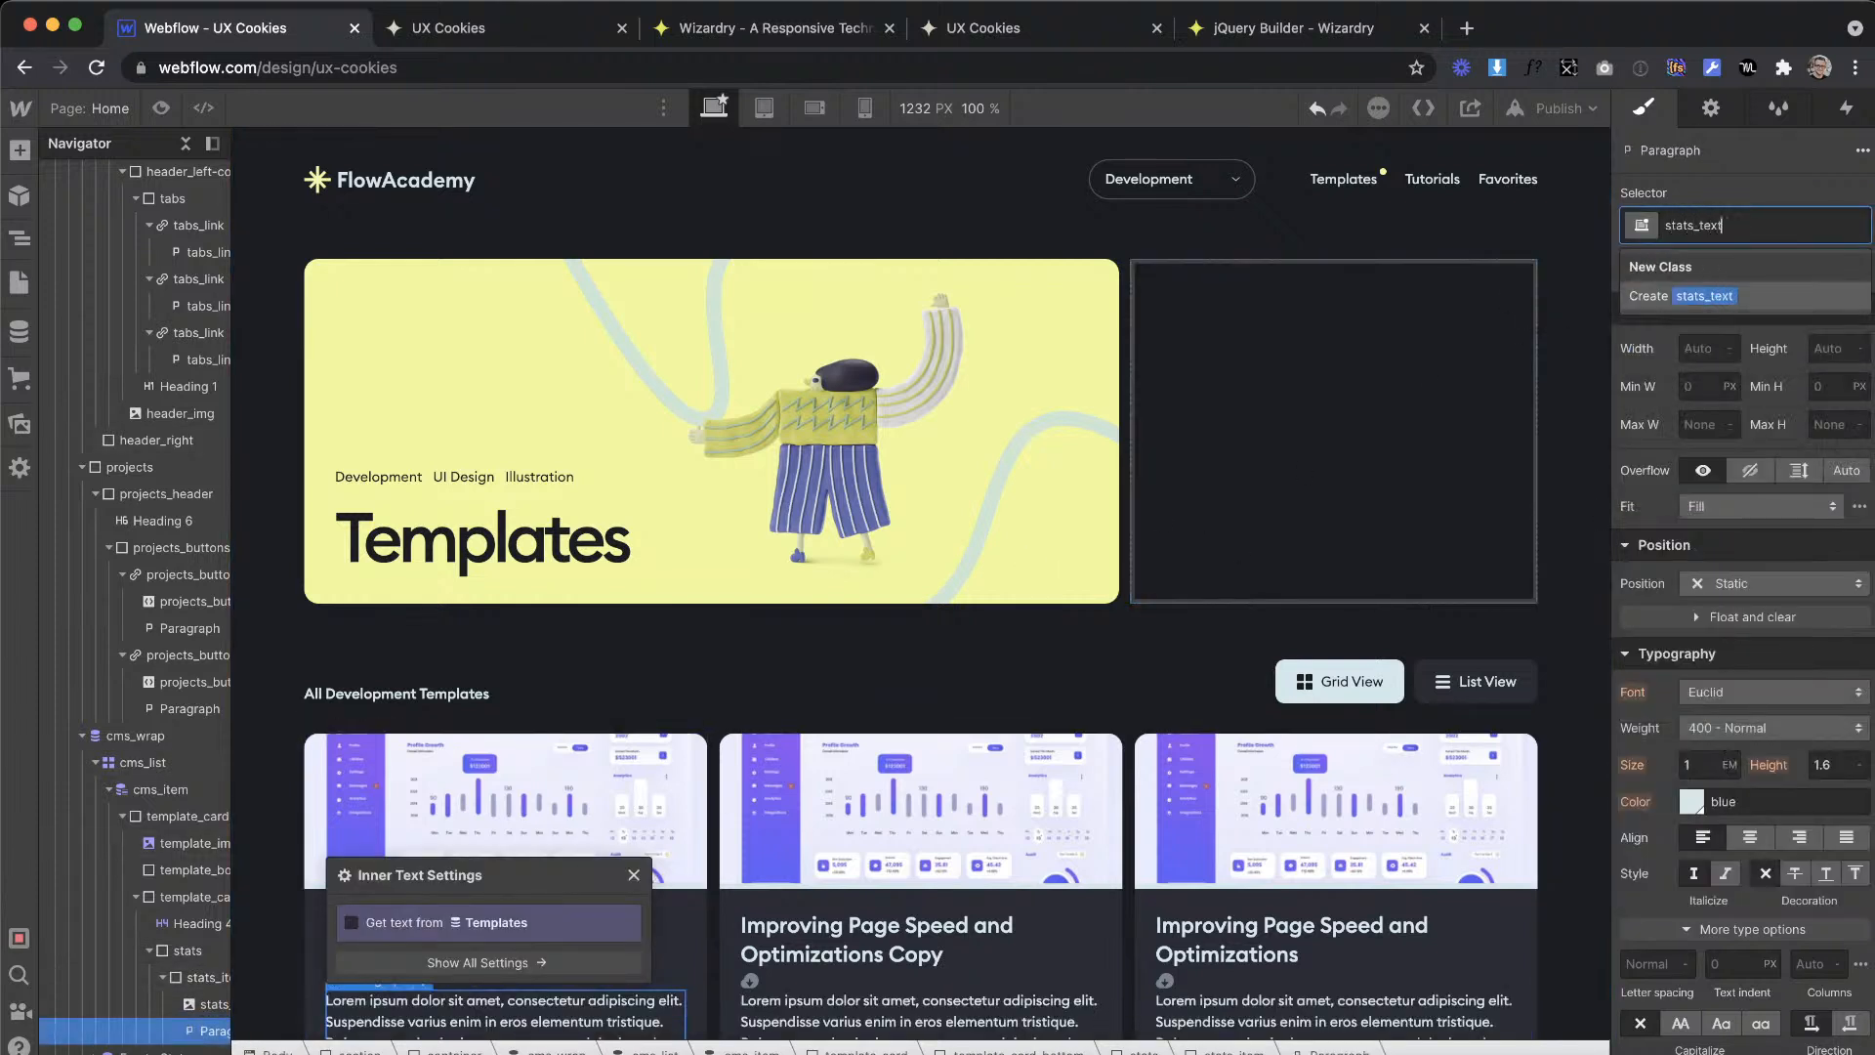
key("Return")
Step: Lower the opacity of the stats_text font colour to 50%
scroll(908, 691, "down", 3)
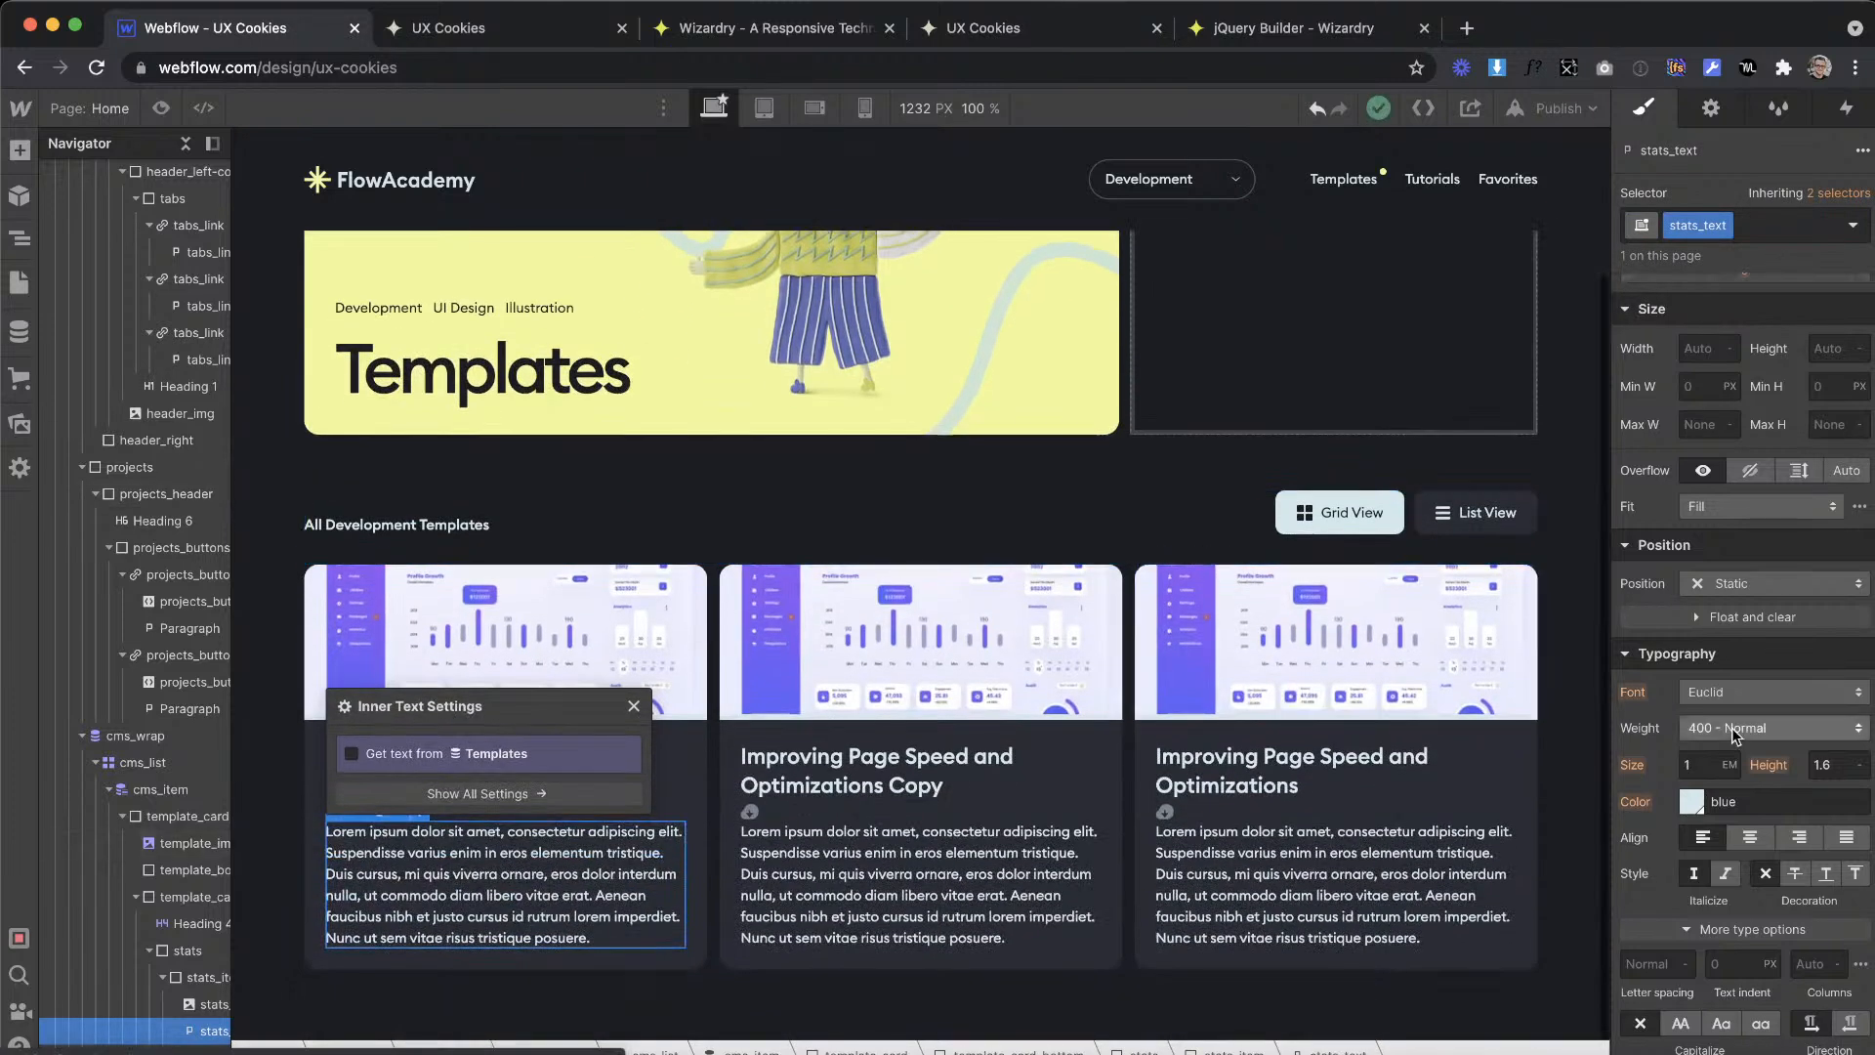
scroll(1730, 706, "down", 5)
scroll(1766, 840, "down", 2)
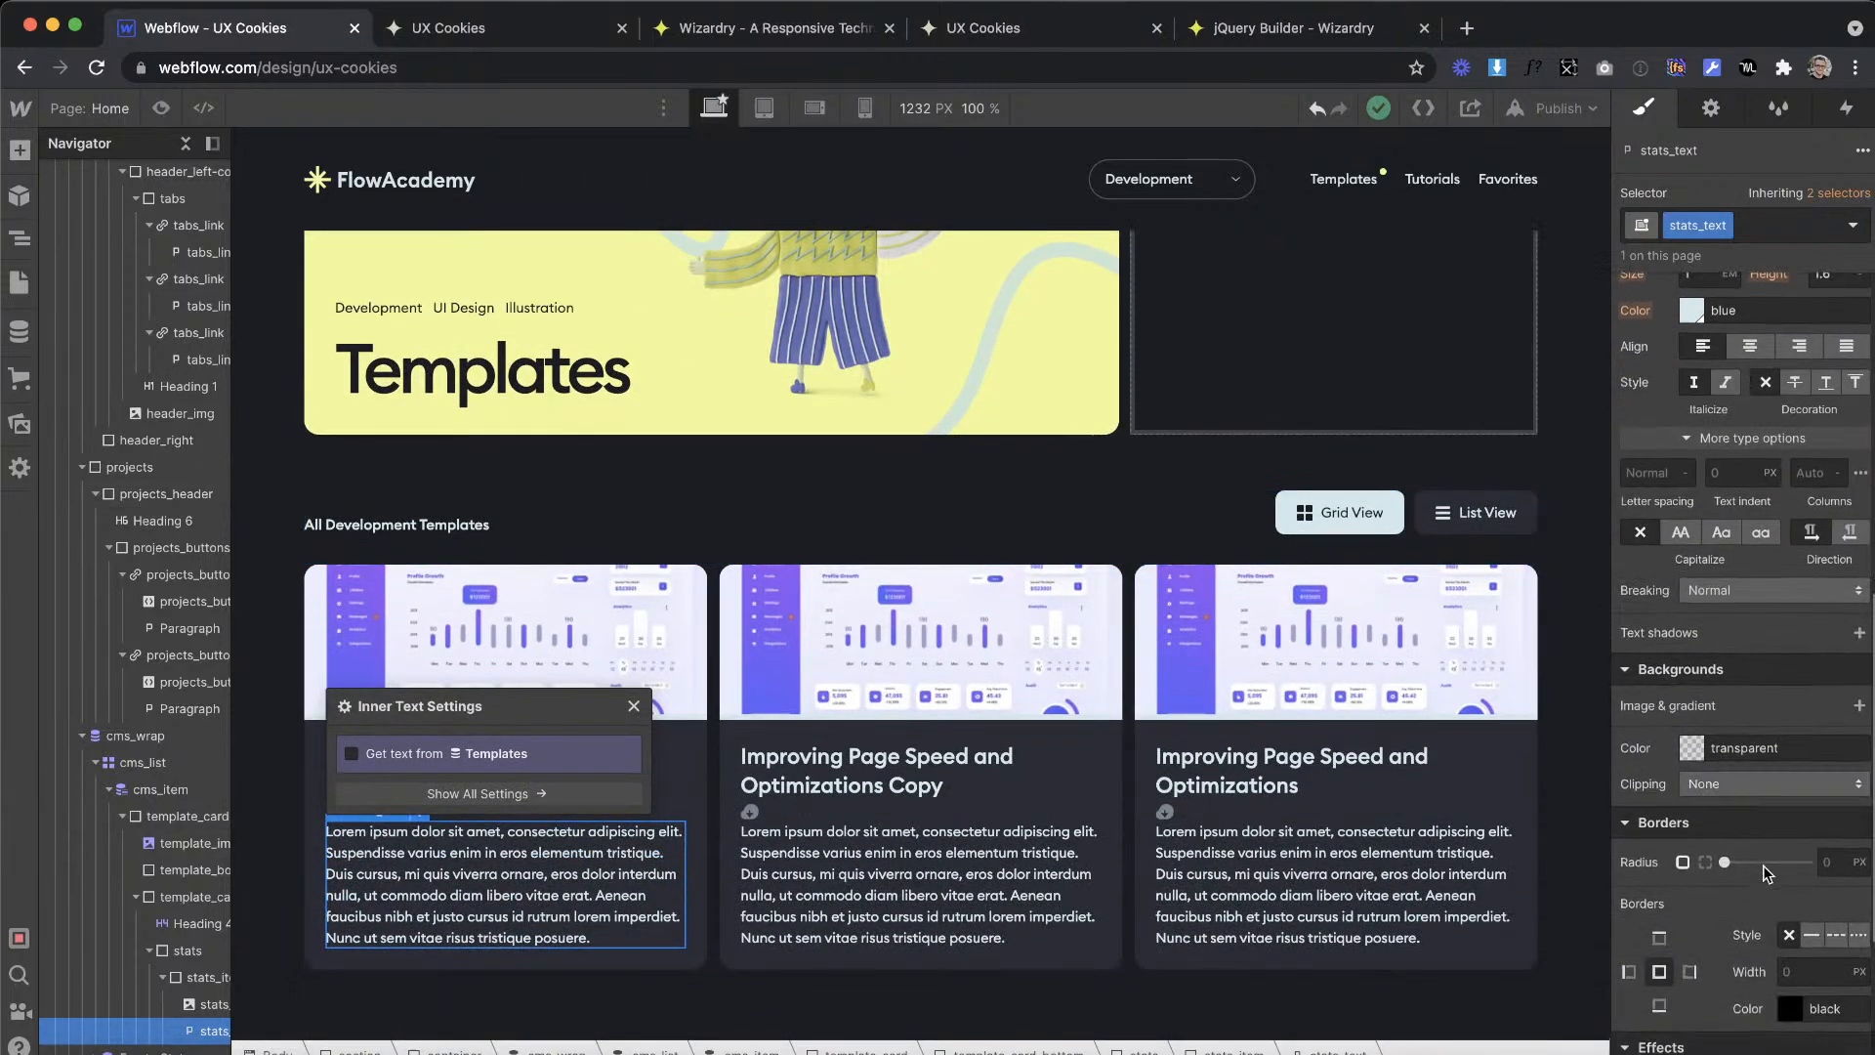
scroll(1748, 684, "up", 1)
left_click(1704, 493)
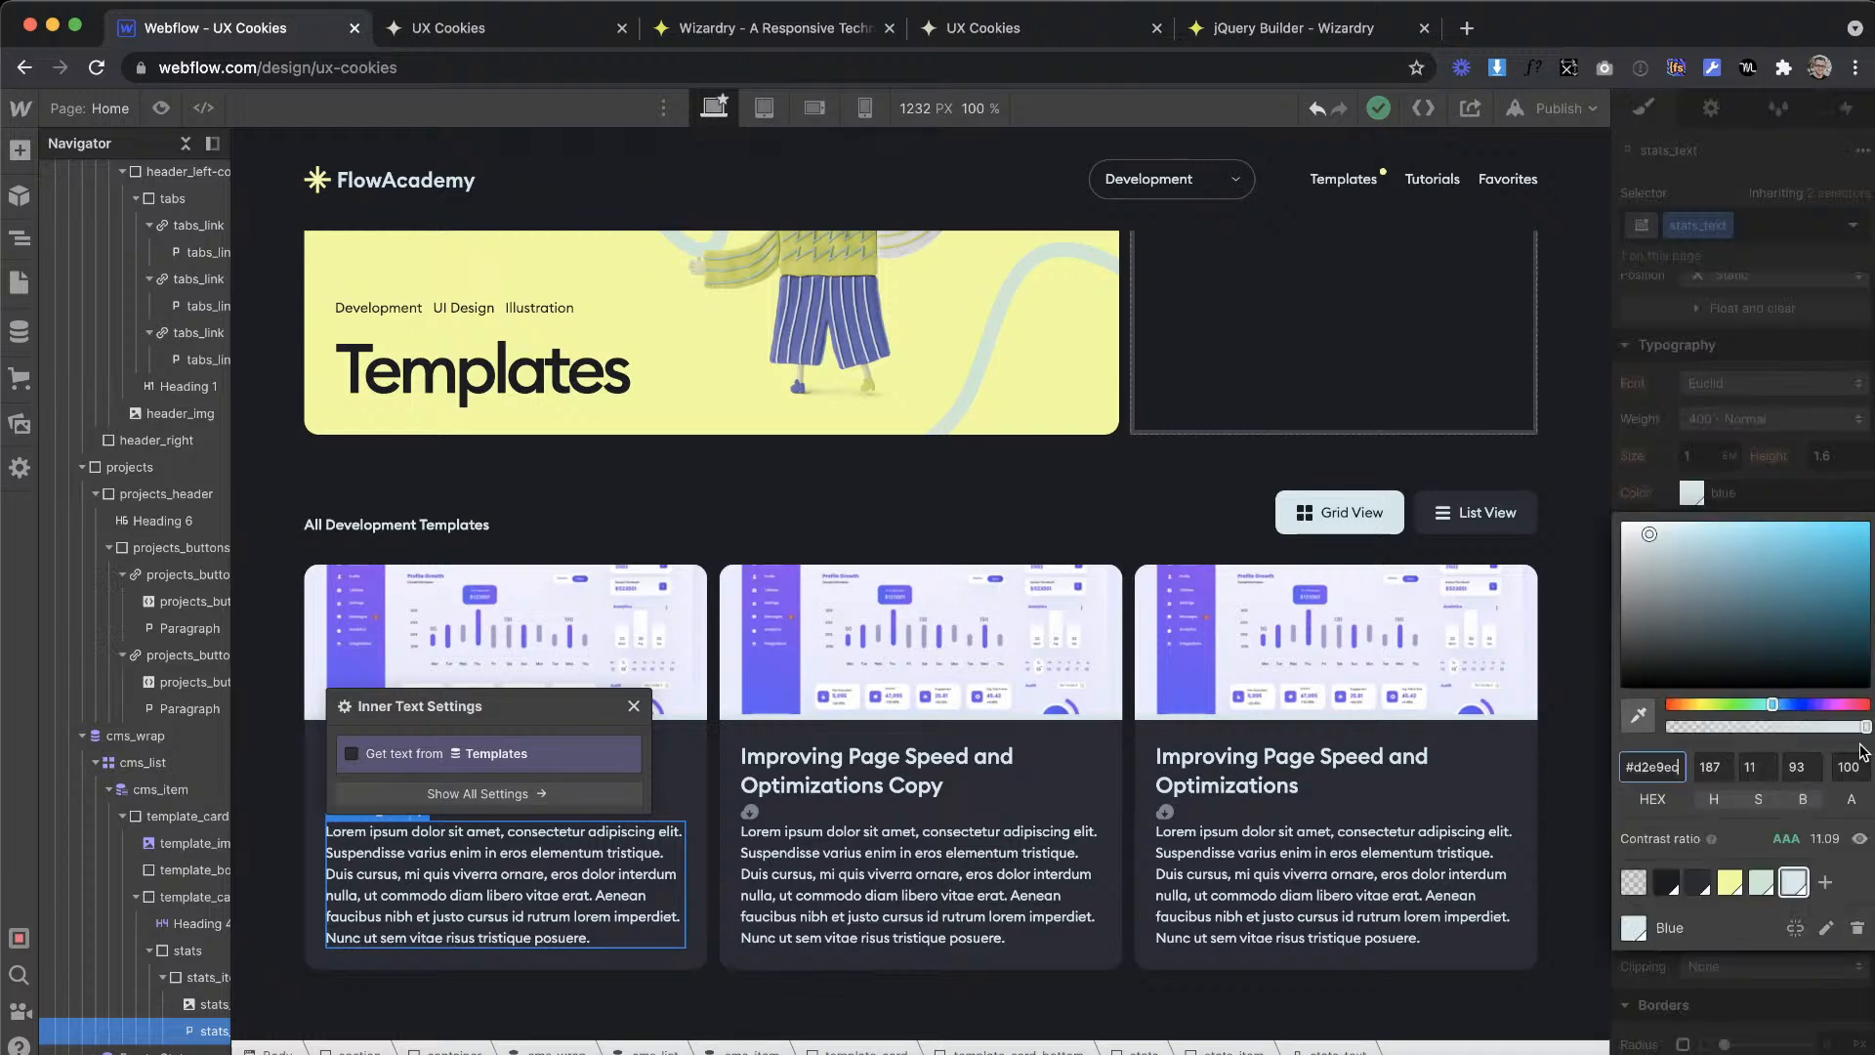
type("50")
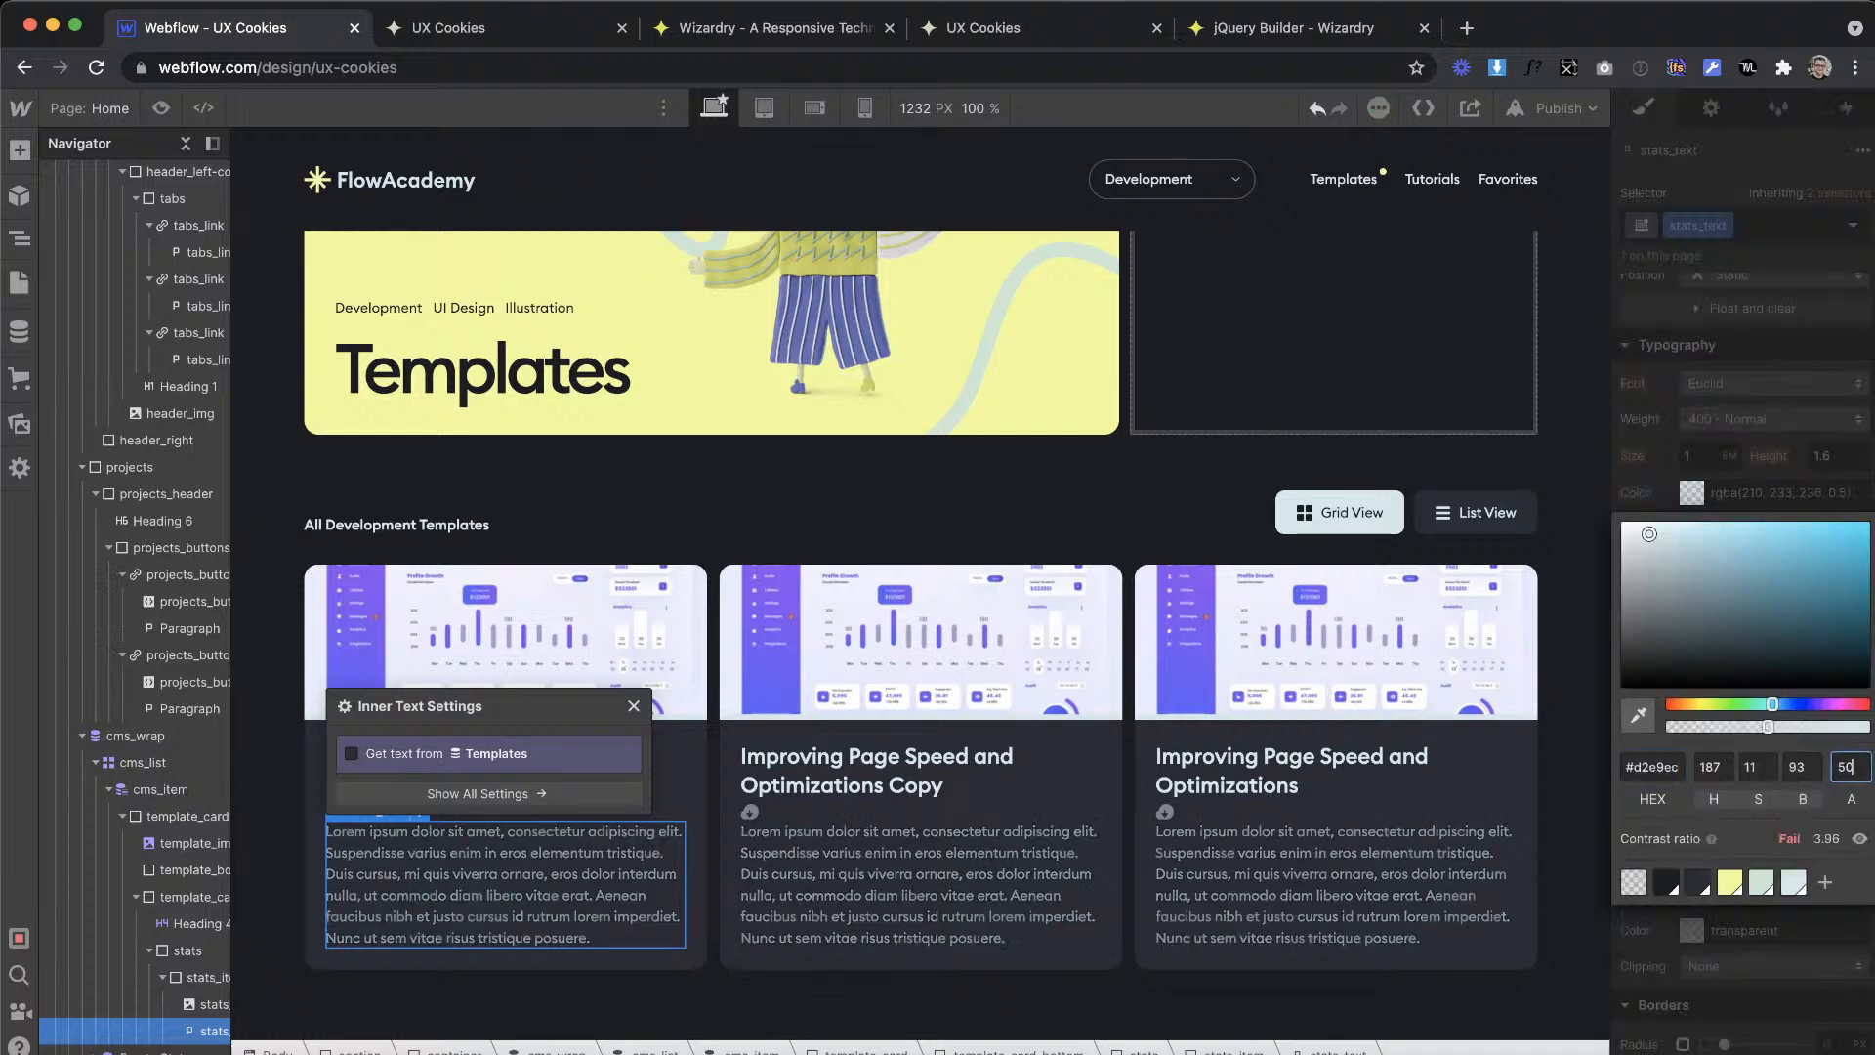
left_click(1730, 423)
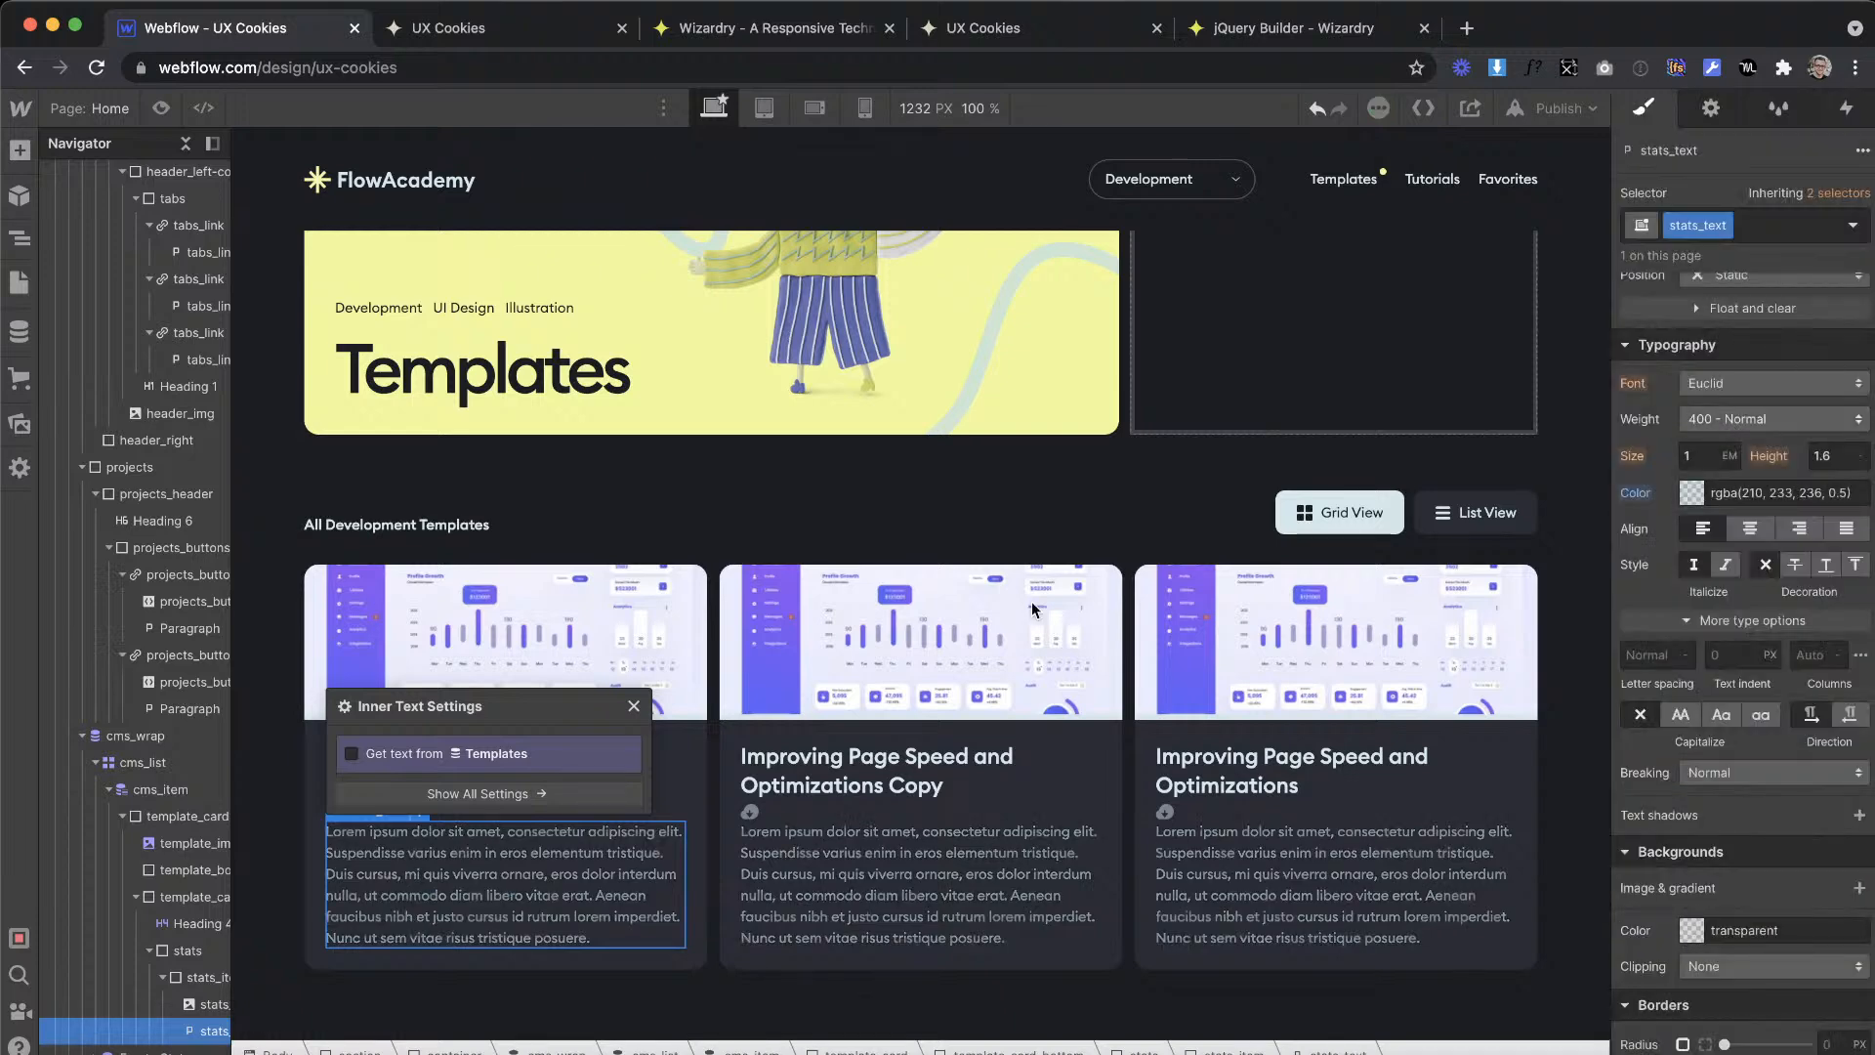
Step: Link the stats_text paragraph's text to the Downloads field of the Templates collection
left_click(408, 752)
left_click(469, 782)
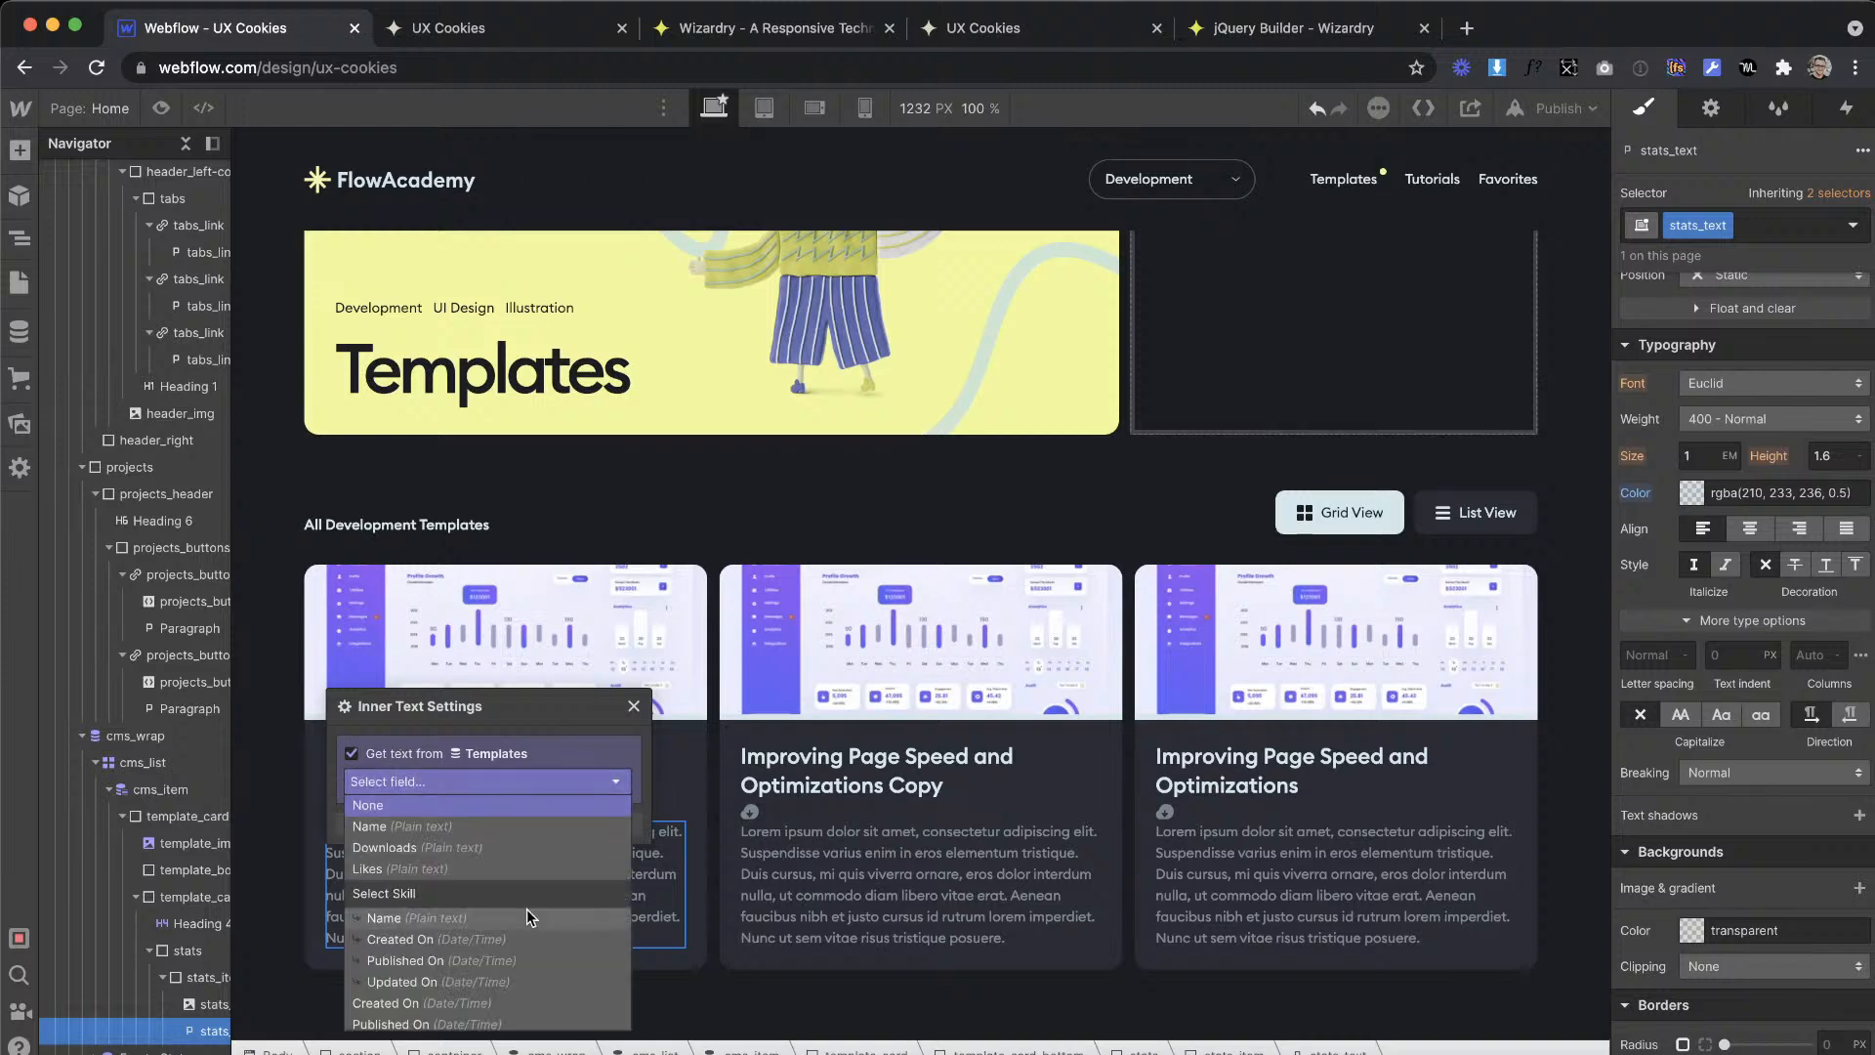
left_click(450, 853)
Step: Give the stats_item block a horizontal flex layout with its children aligned to the centre
left_click(186, 978)
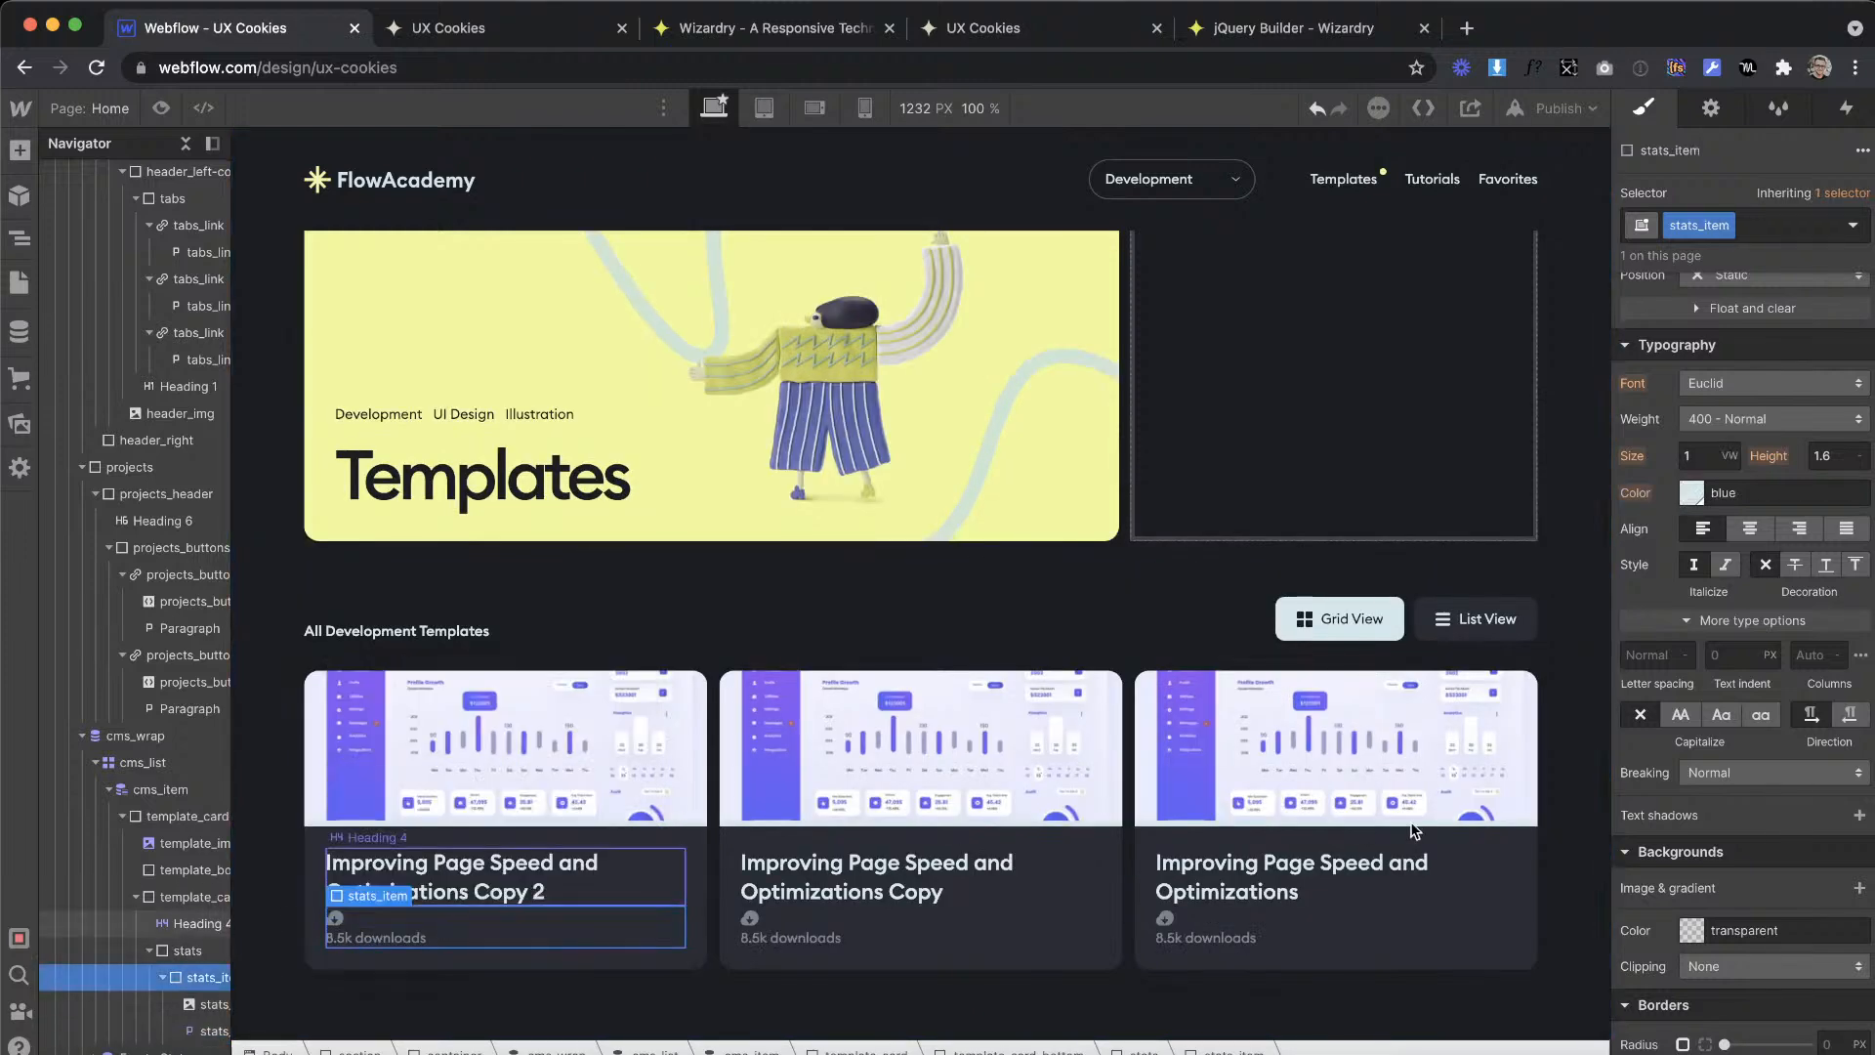
scroll(1738, 395, "up", 5)
left_click(1725, 335)
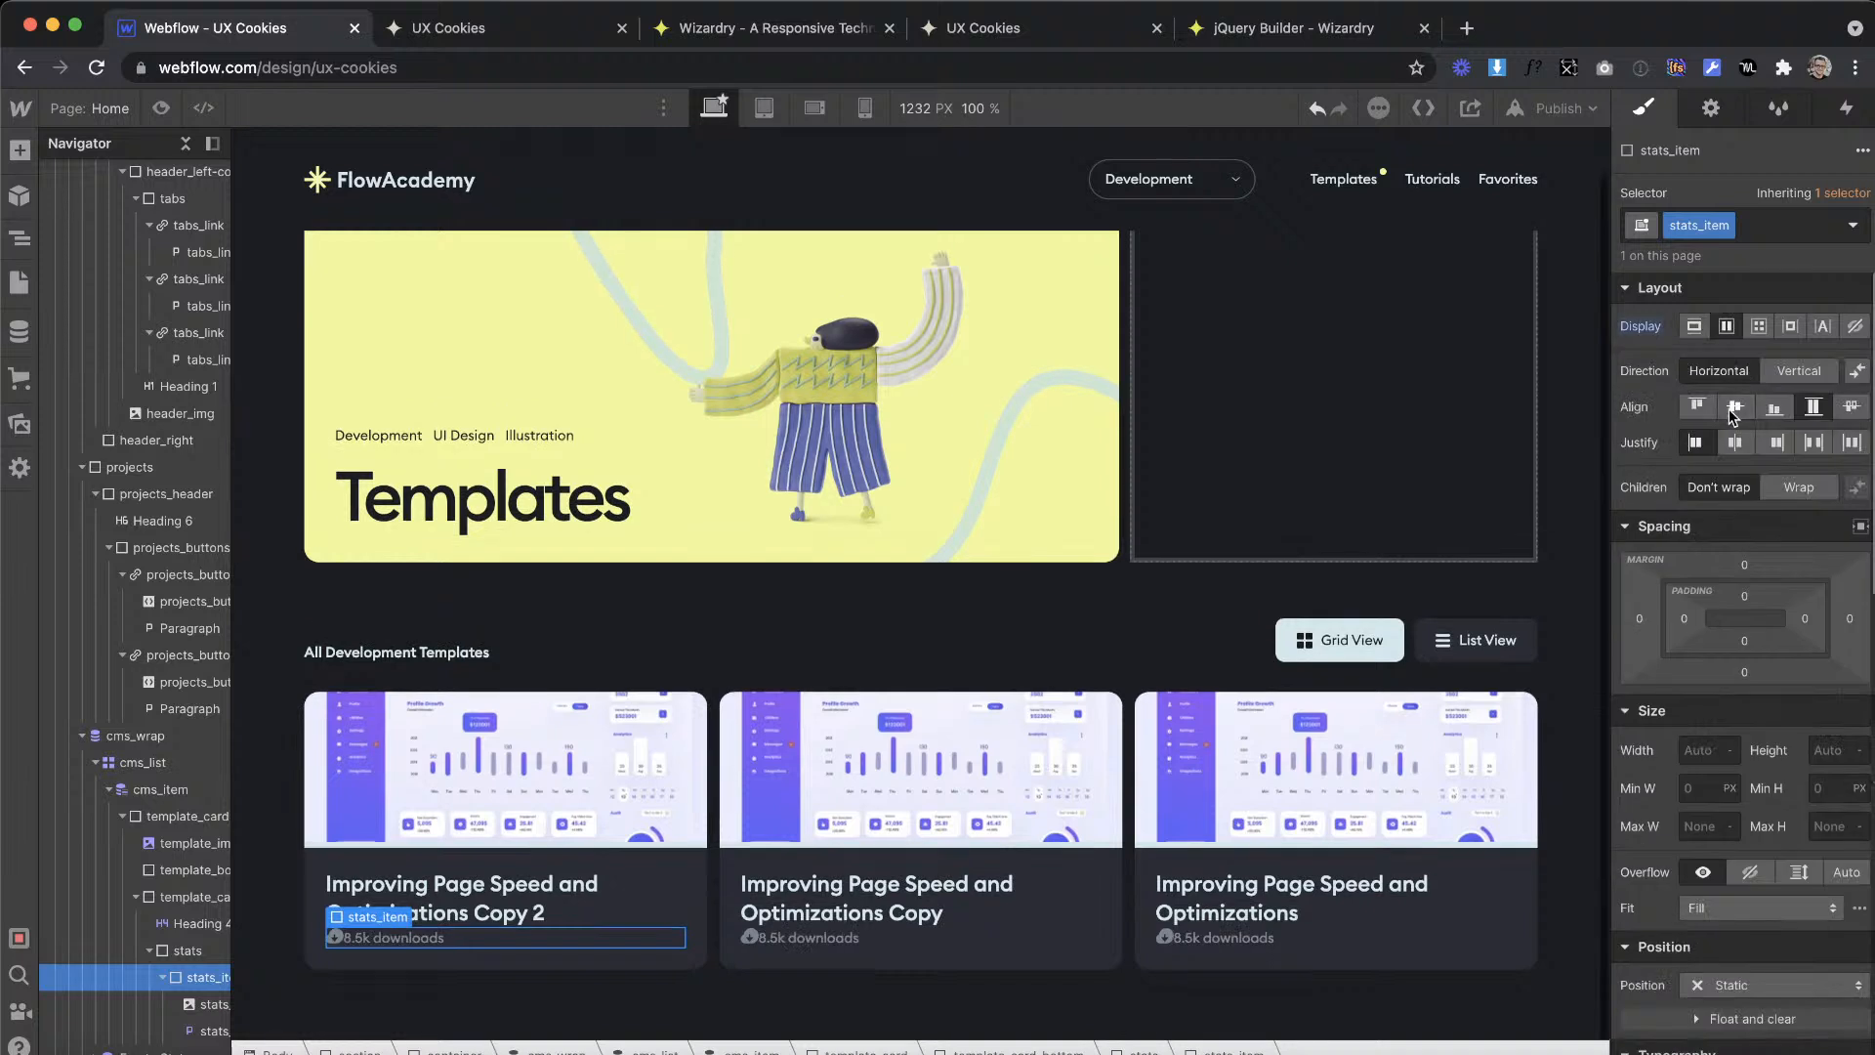
Step: Duplicate the stats_item block in the template card and link the copy's text to the Likes field
right_click(398, 936)
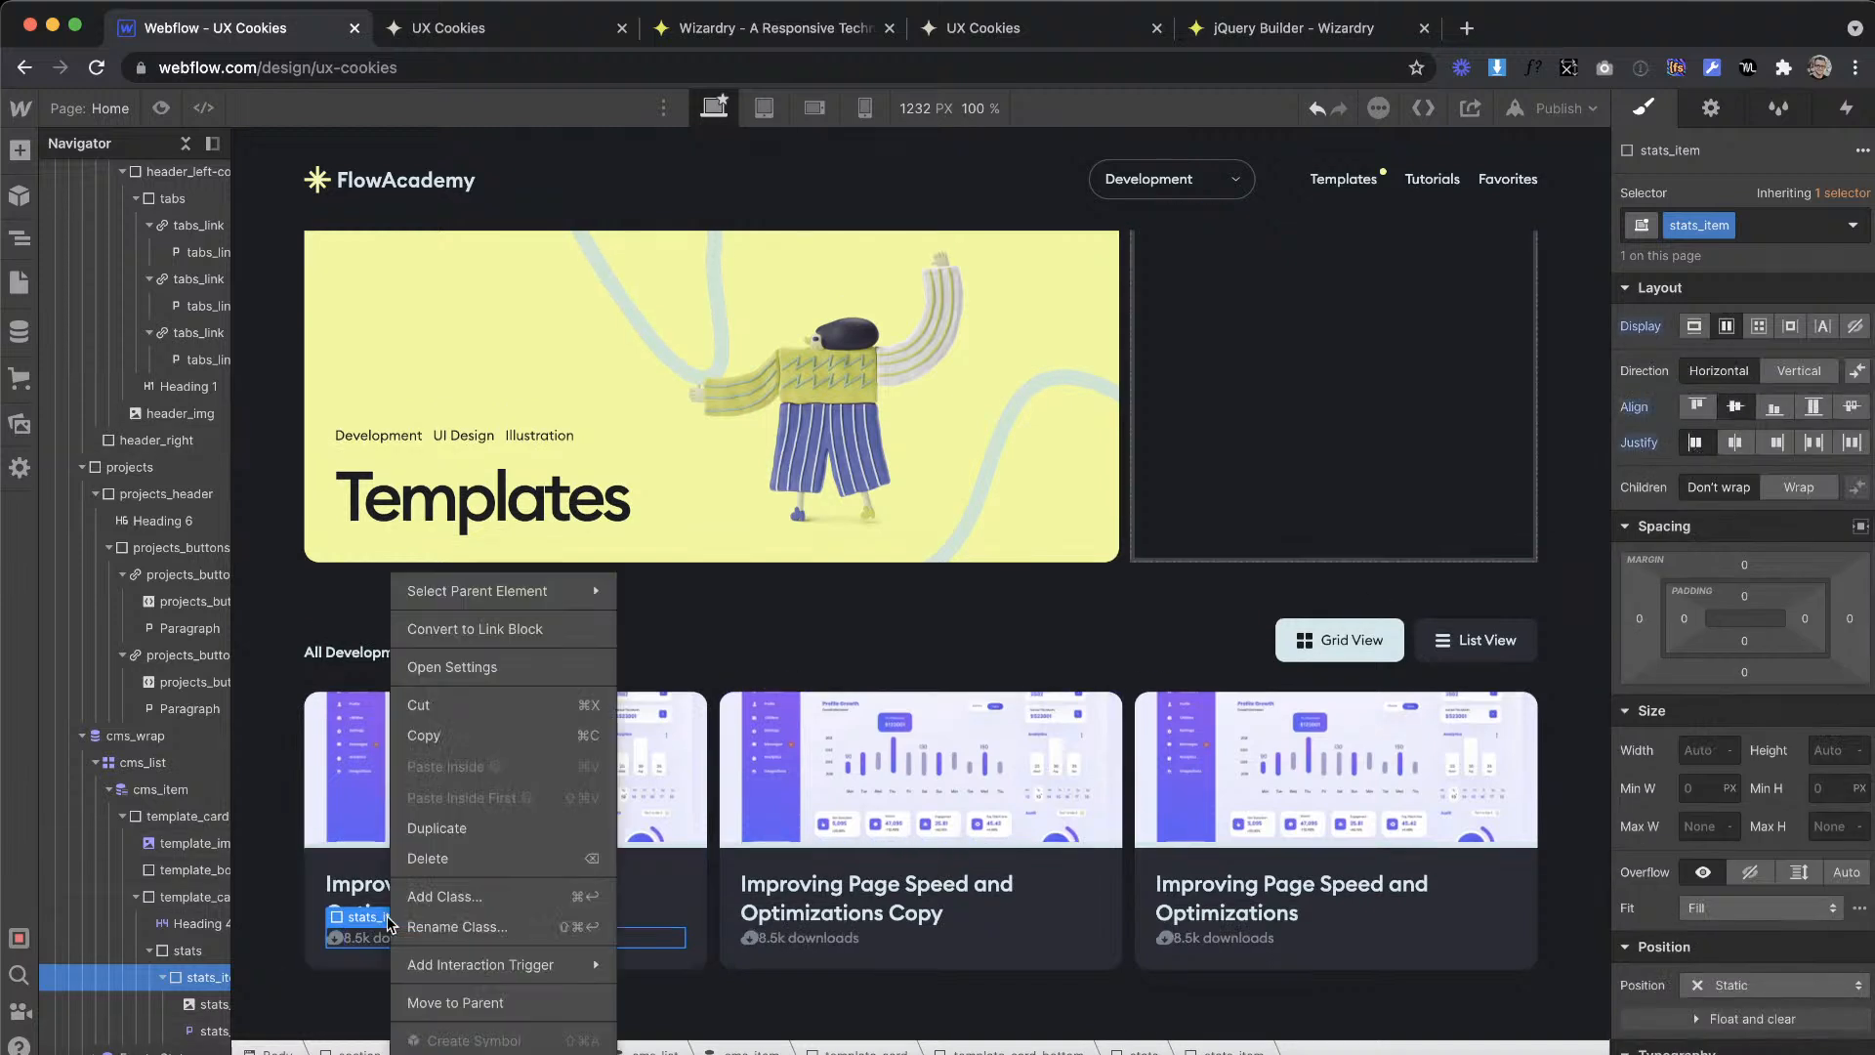
left_click(438, 828)
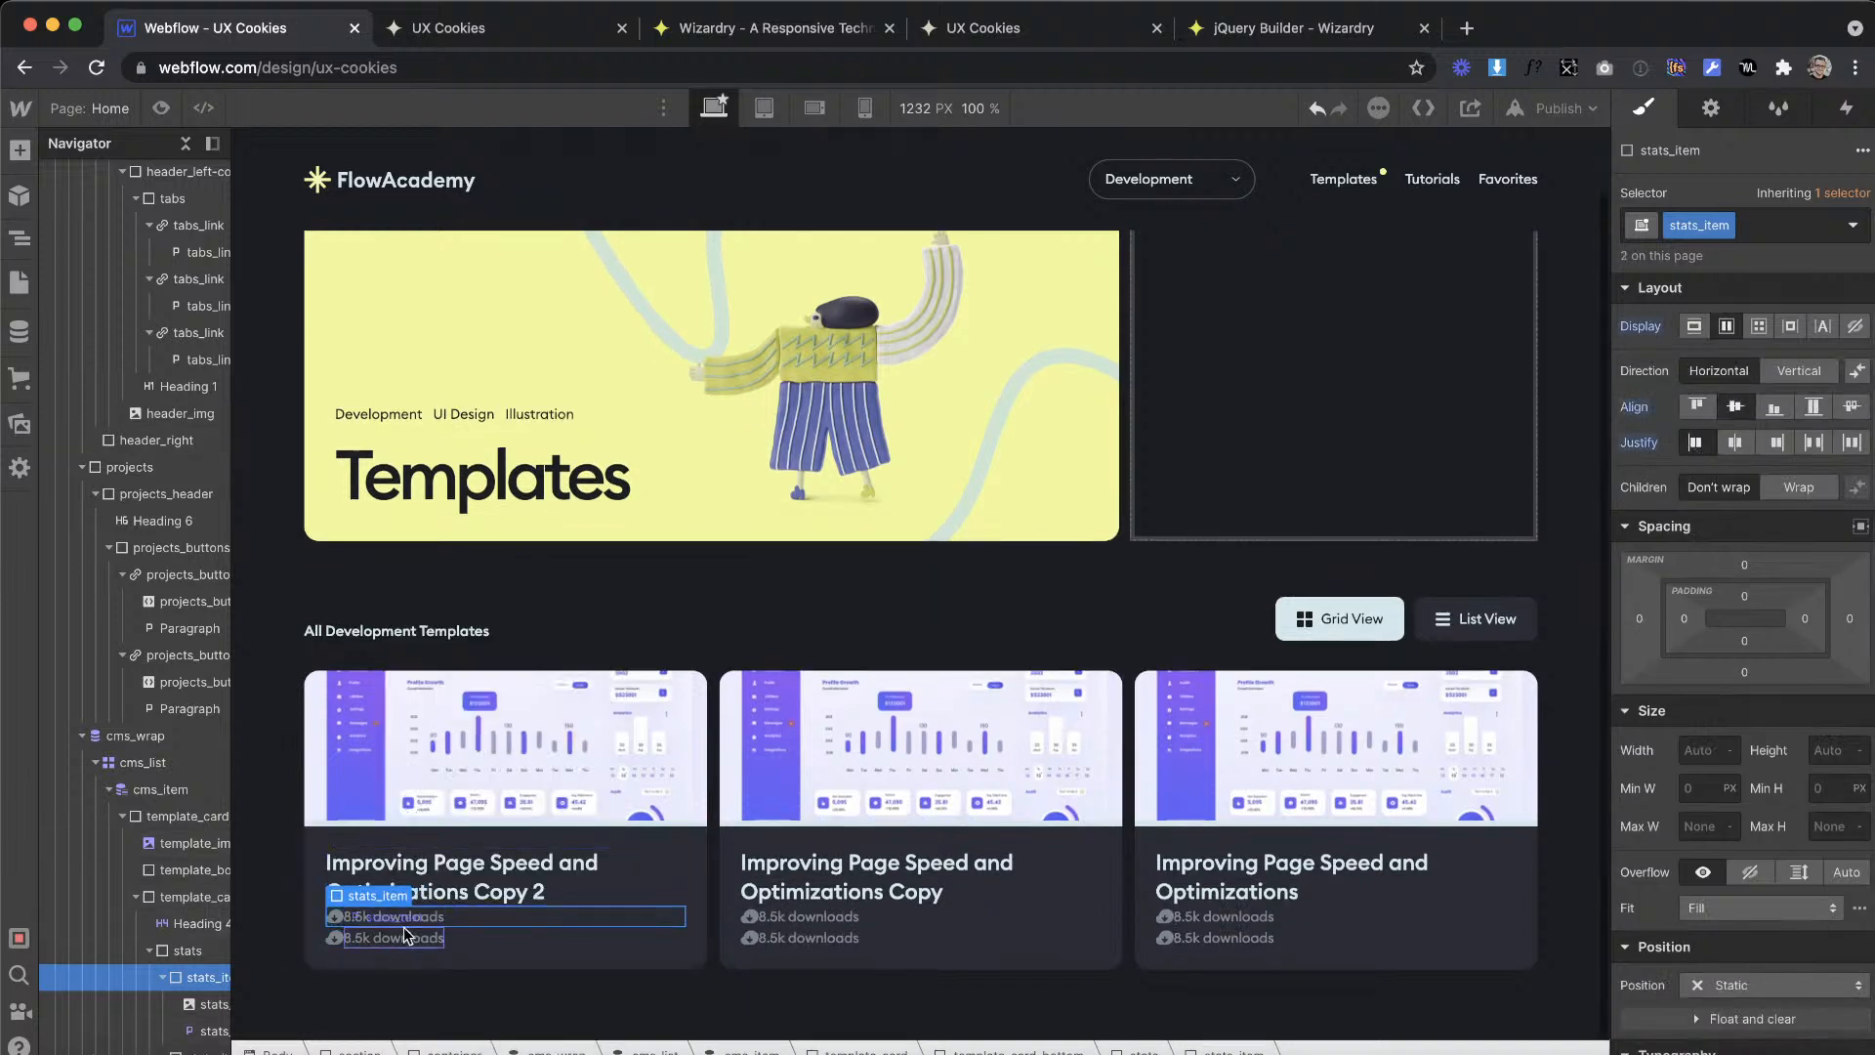
left_click(371, 936)
left_click(437, 916)
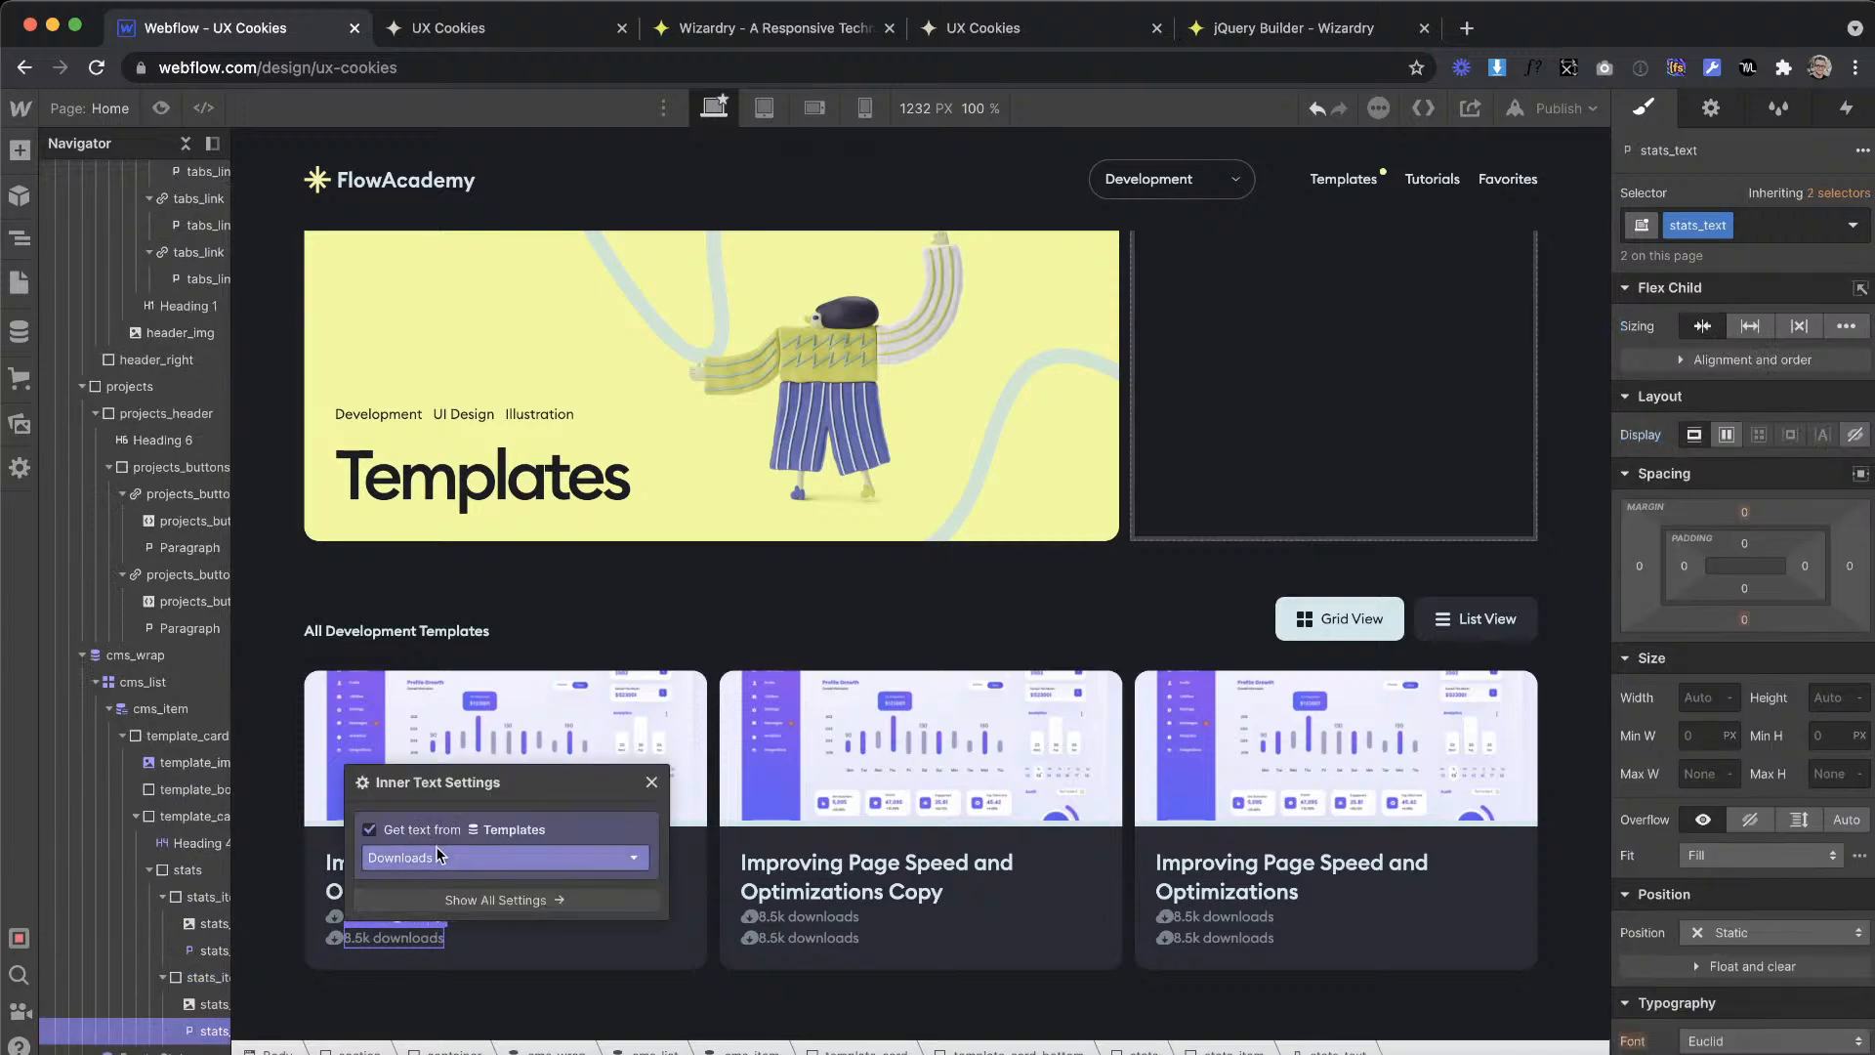
left_click(439, 857)
left_click(420, 944)
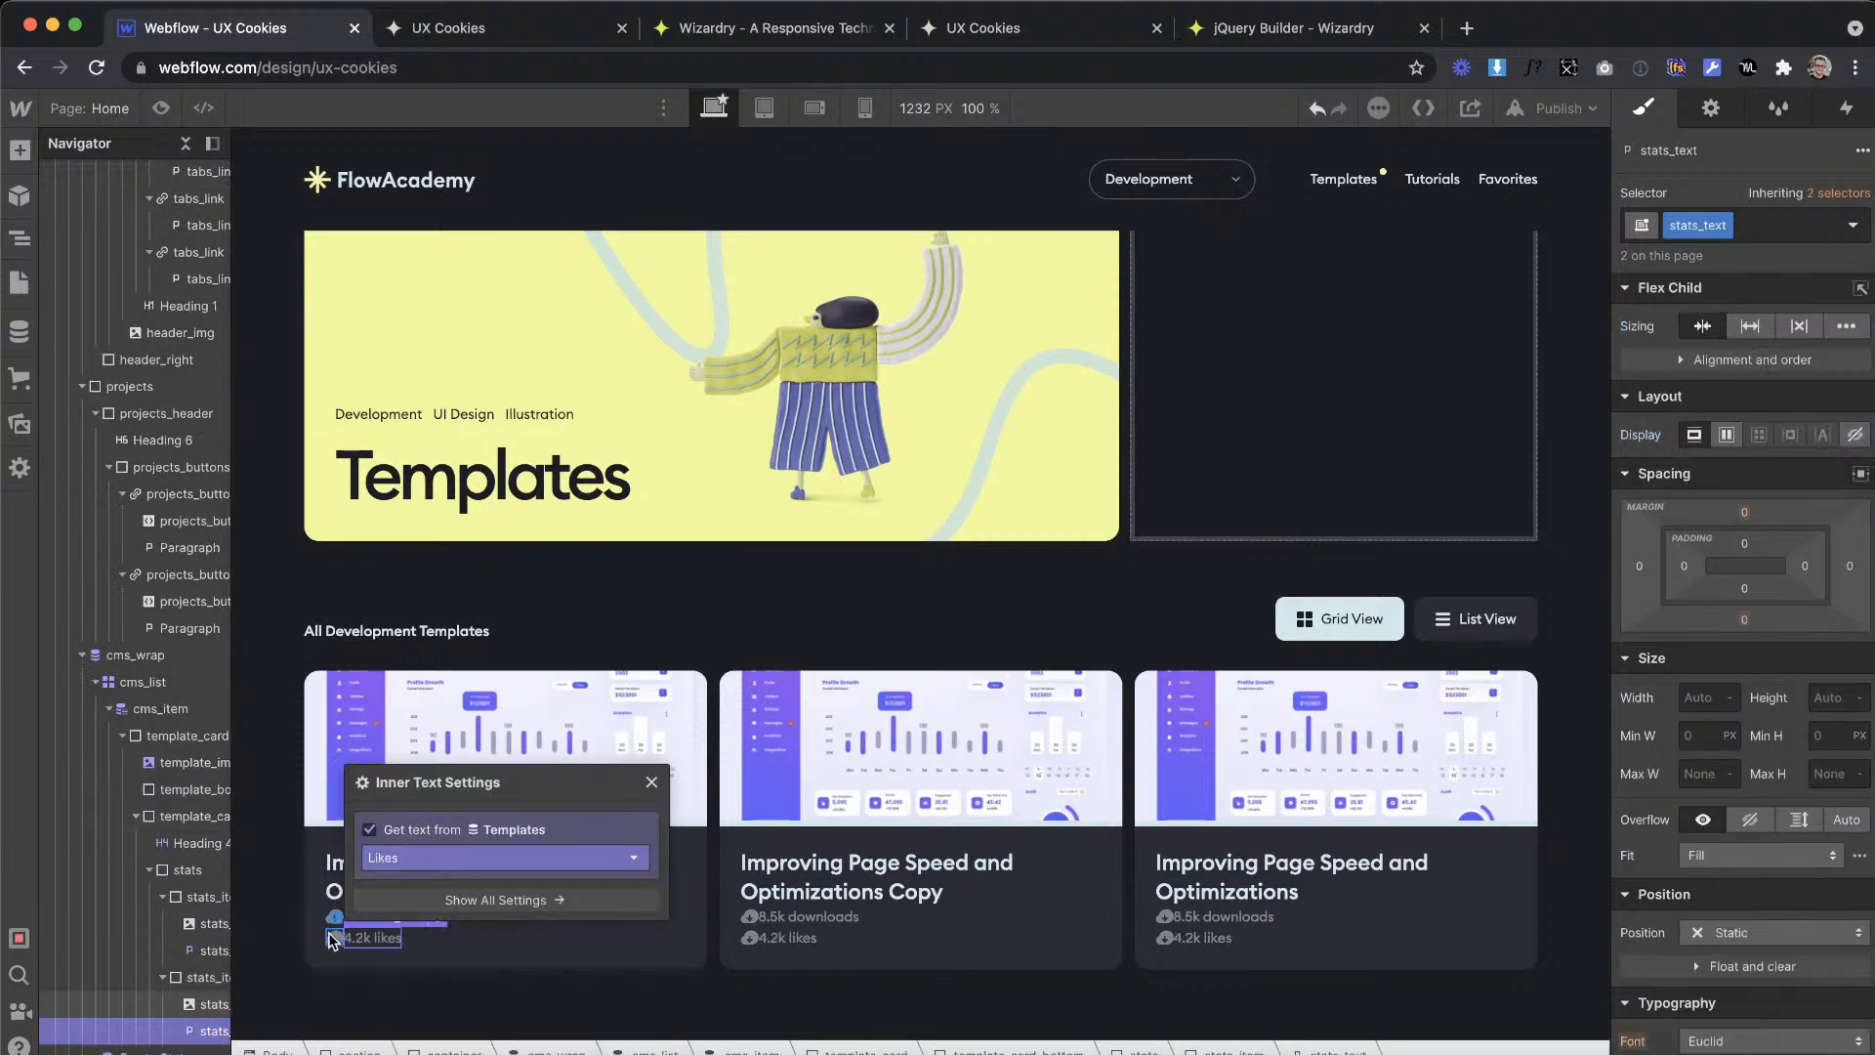
Step: Replace the icon image in the second stats_item with heart.svg
left_click(332, 936)
left_click(1710, 107)
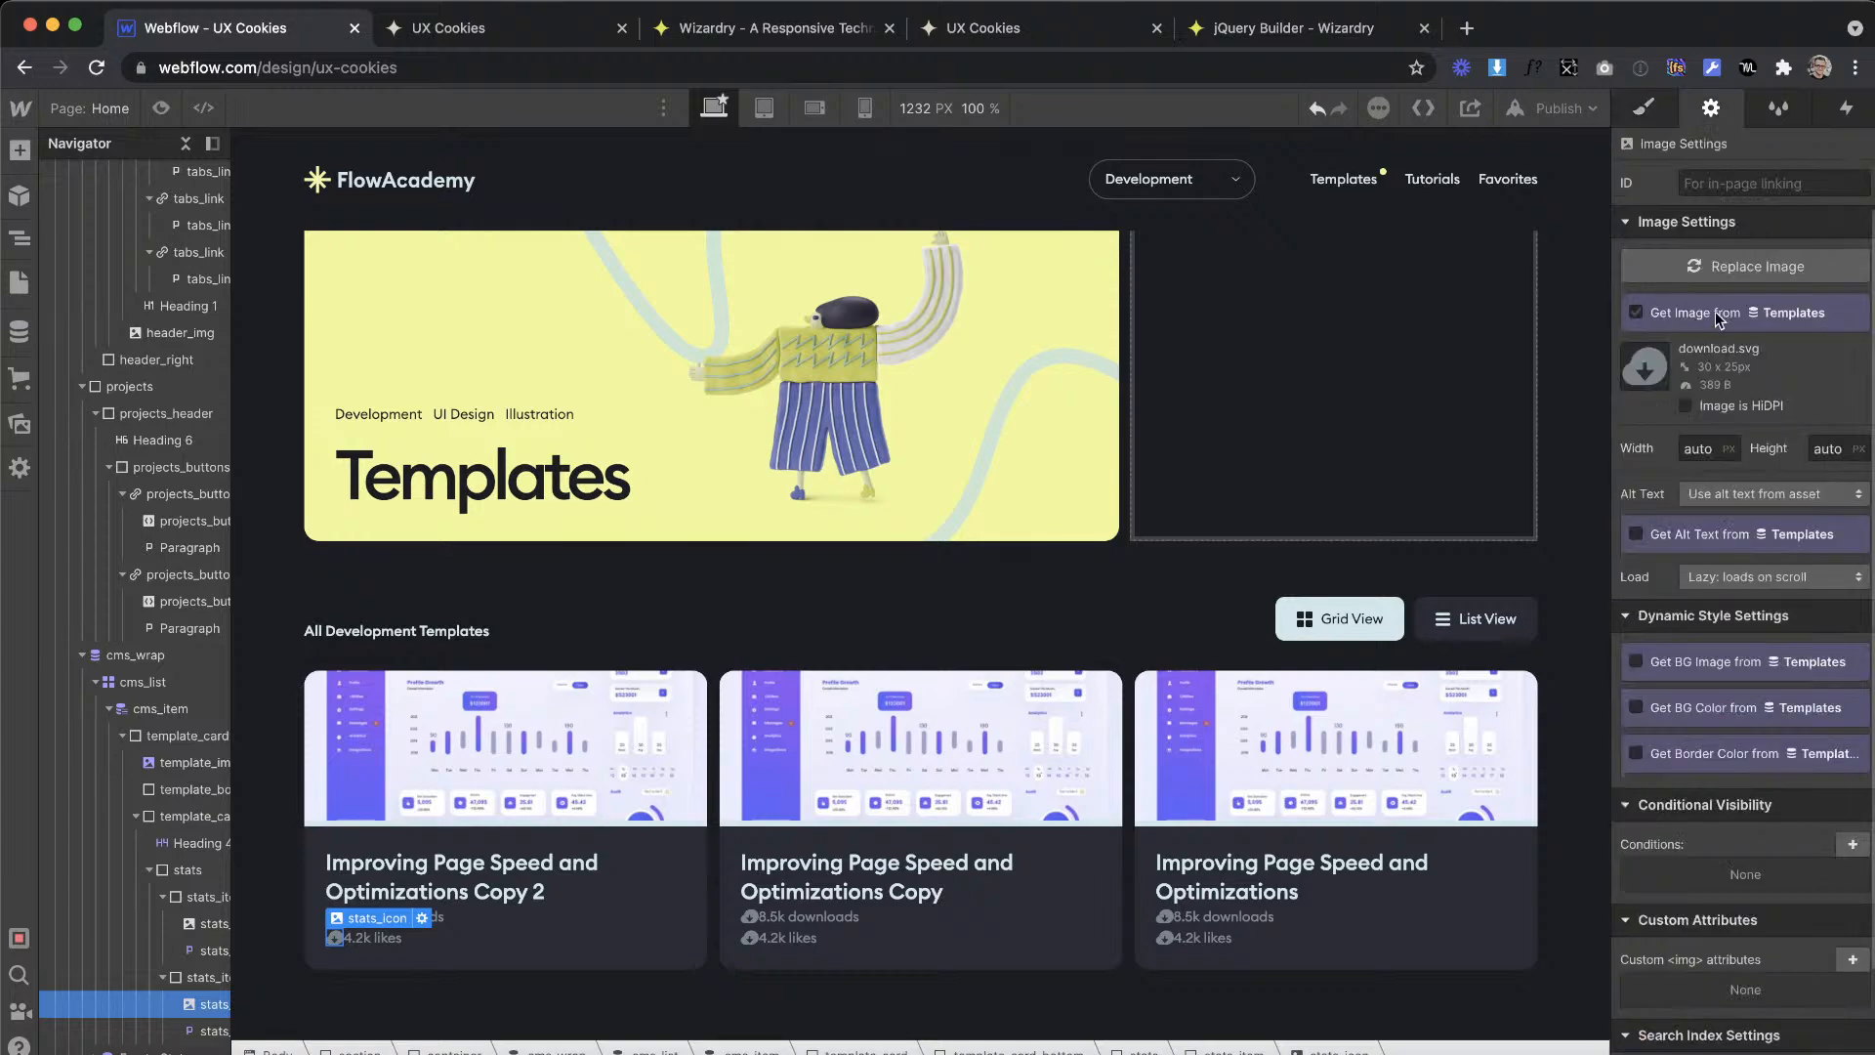
left_click(1716, 272)
left_click(193, 325)
Step: Check the stat icon spacing in the XD design and convert 10 px to em in the Wizardry converter
key("ctrl+Right")
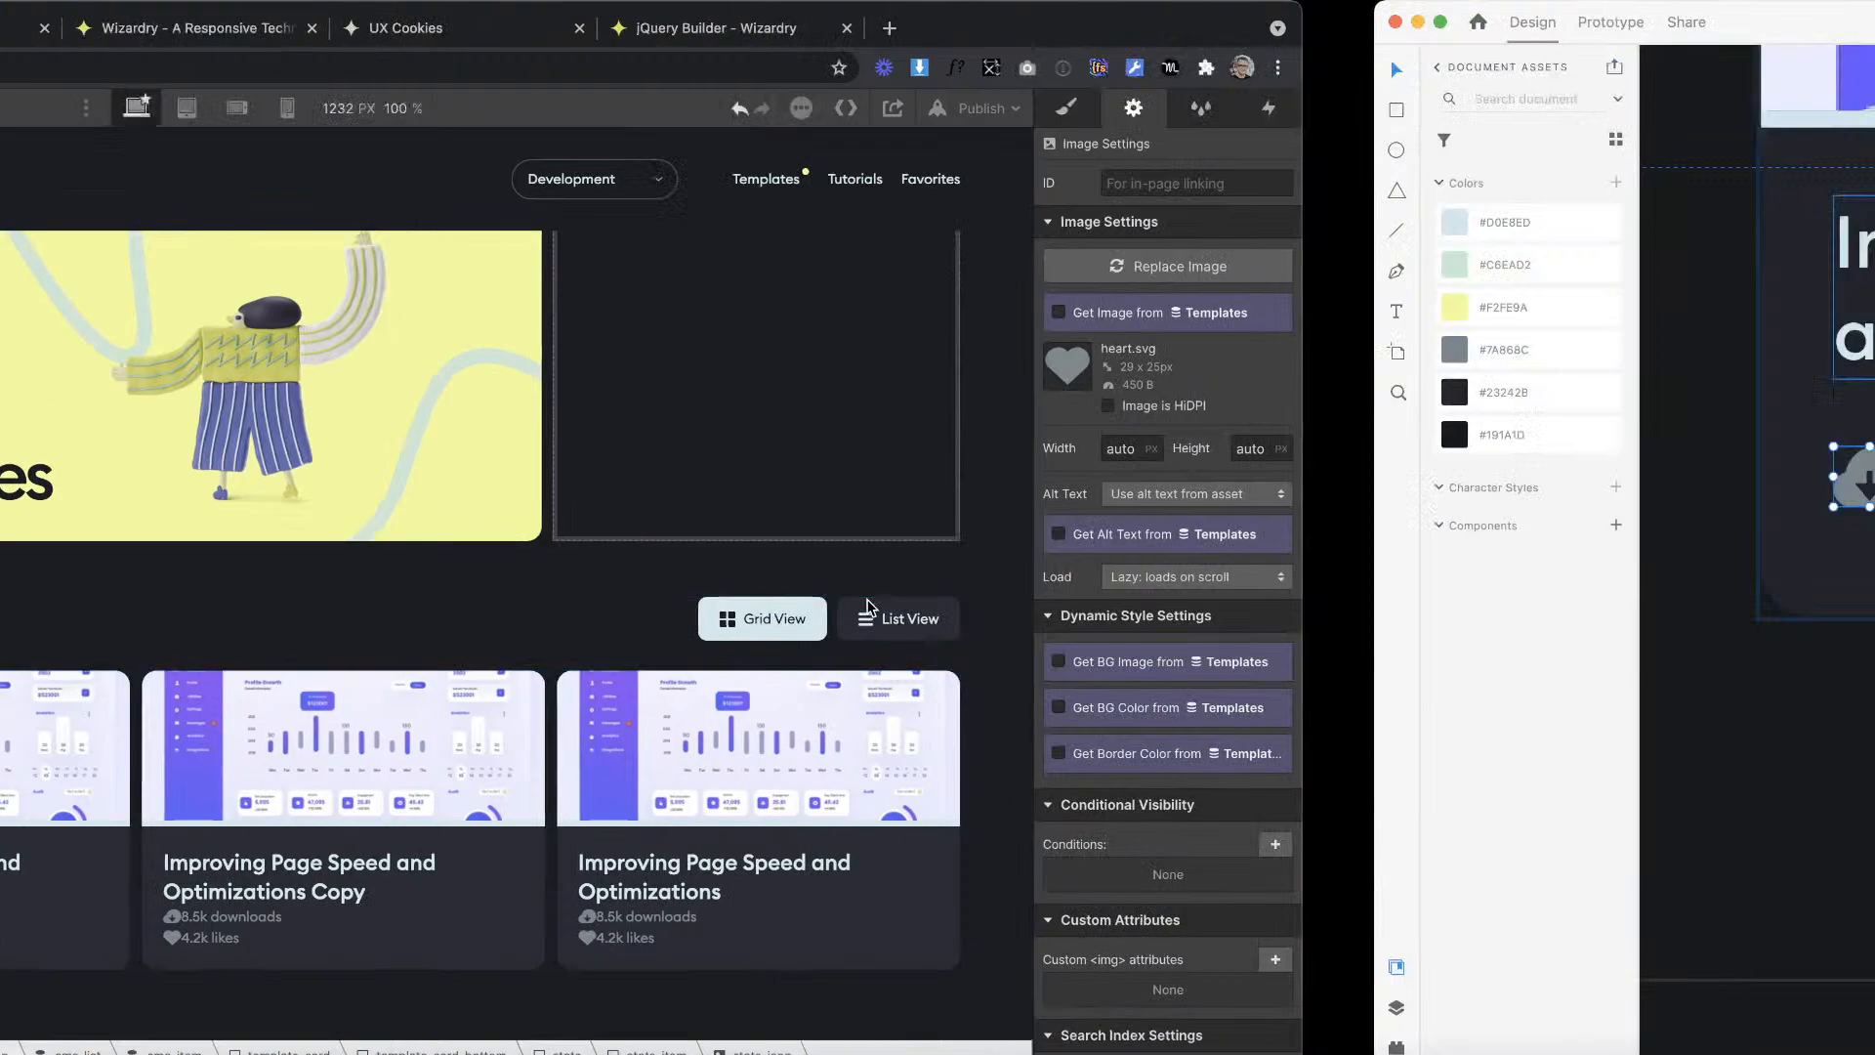
key("ctrl+Left")
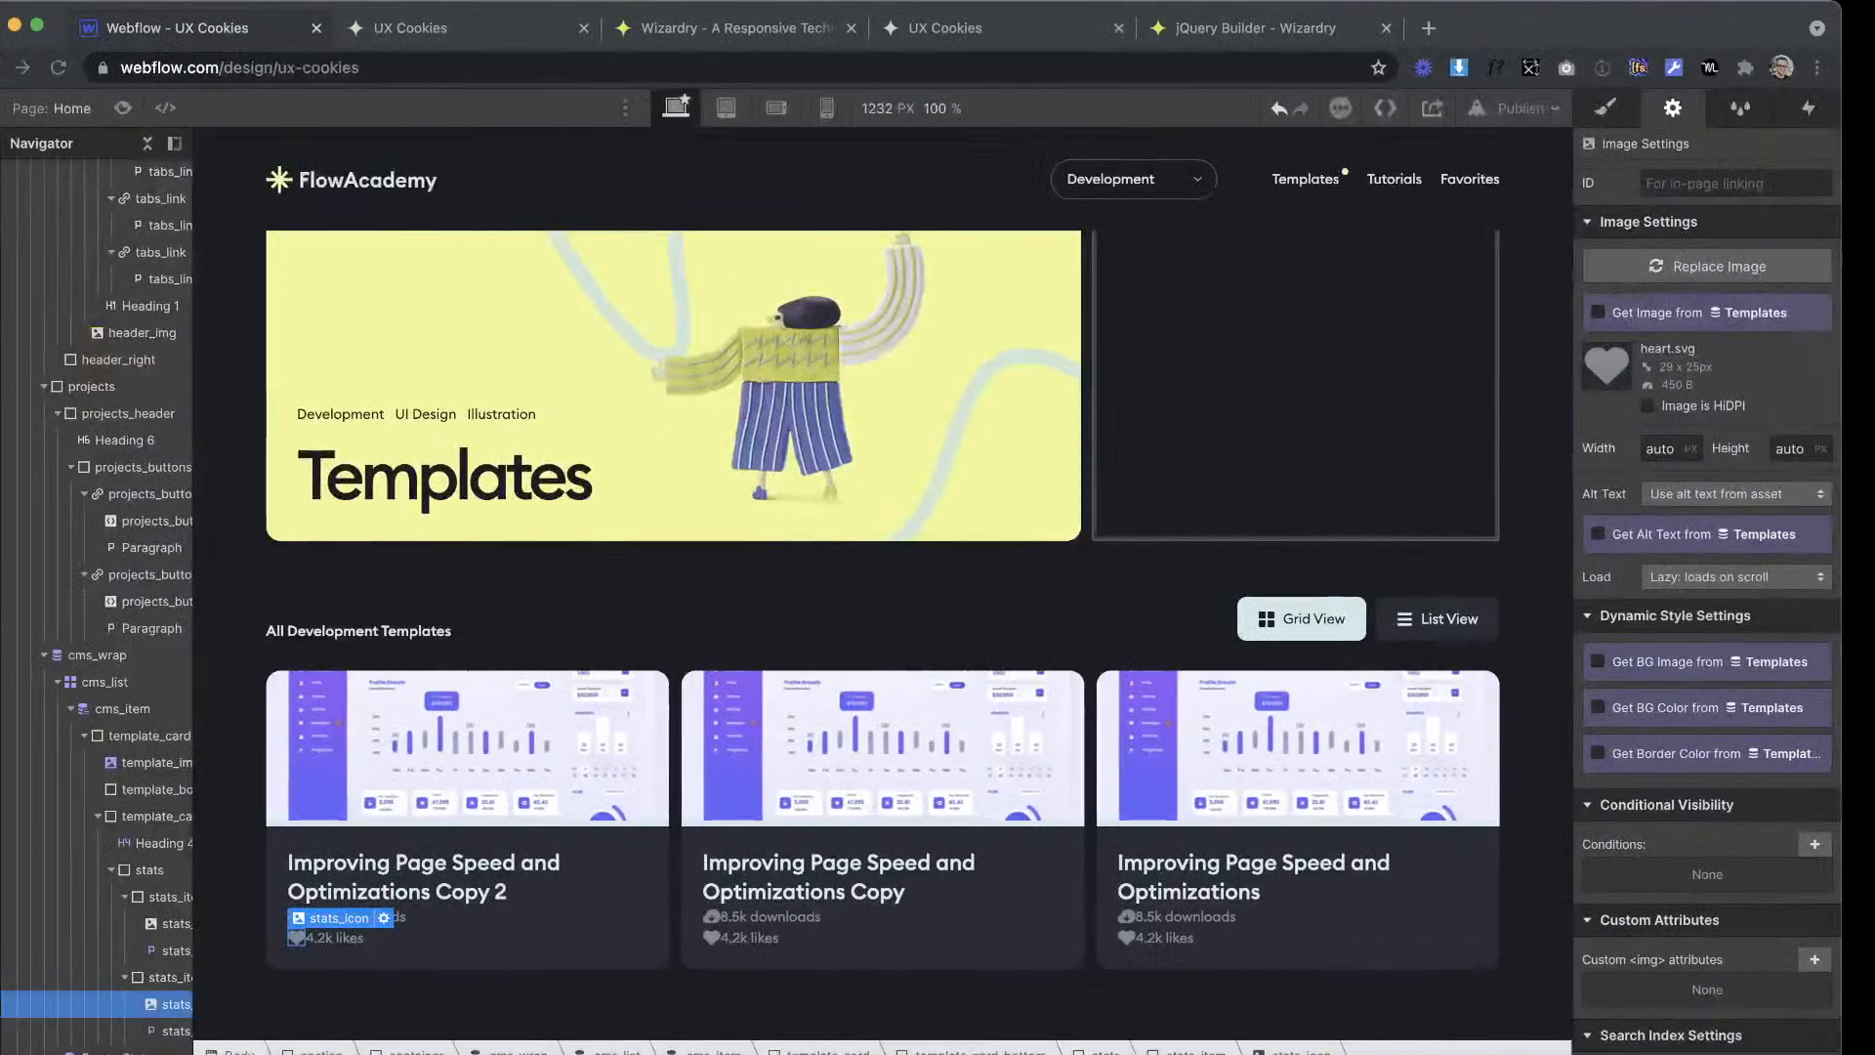
left_click(455, 37)
left_click(717, 27)
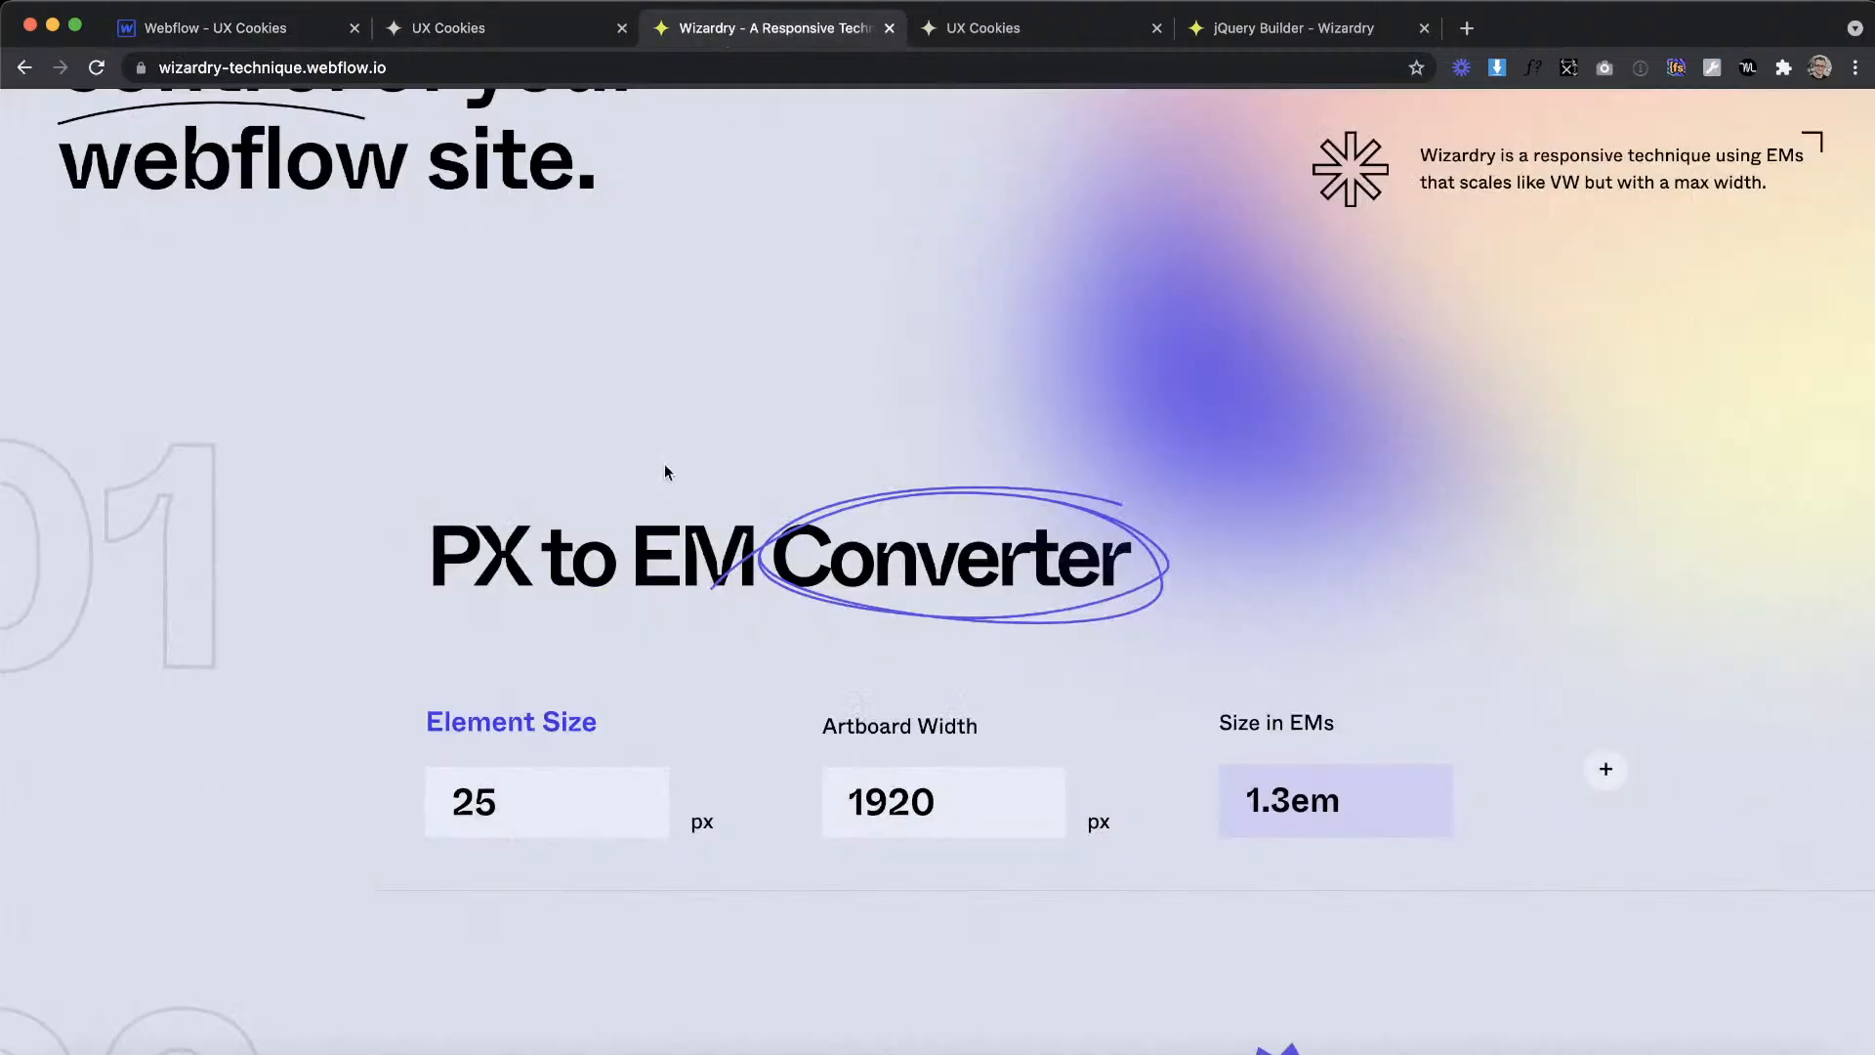
key("BackSpace")
key("BackSpace")
type("10")
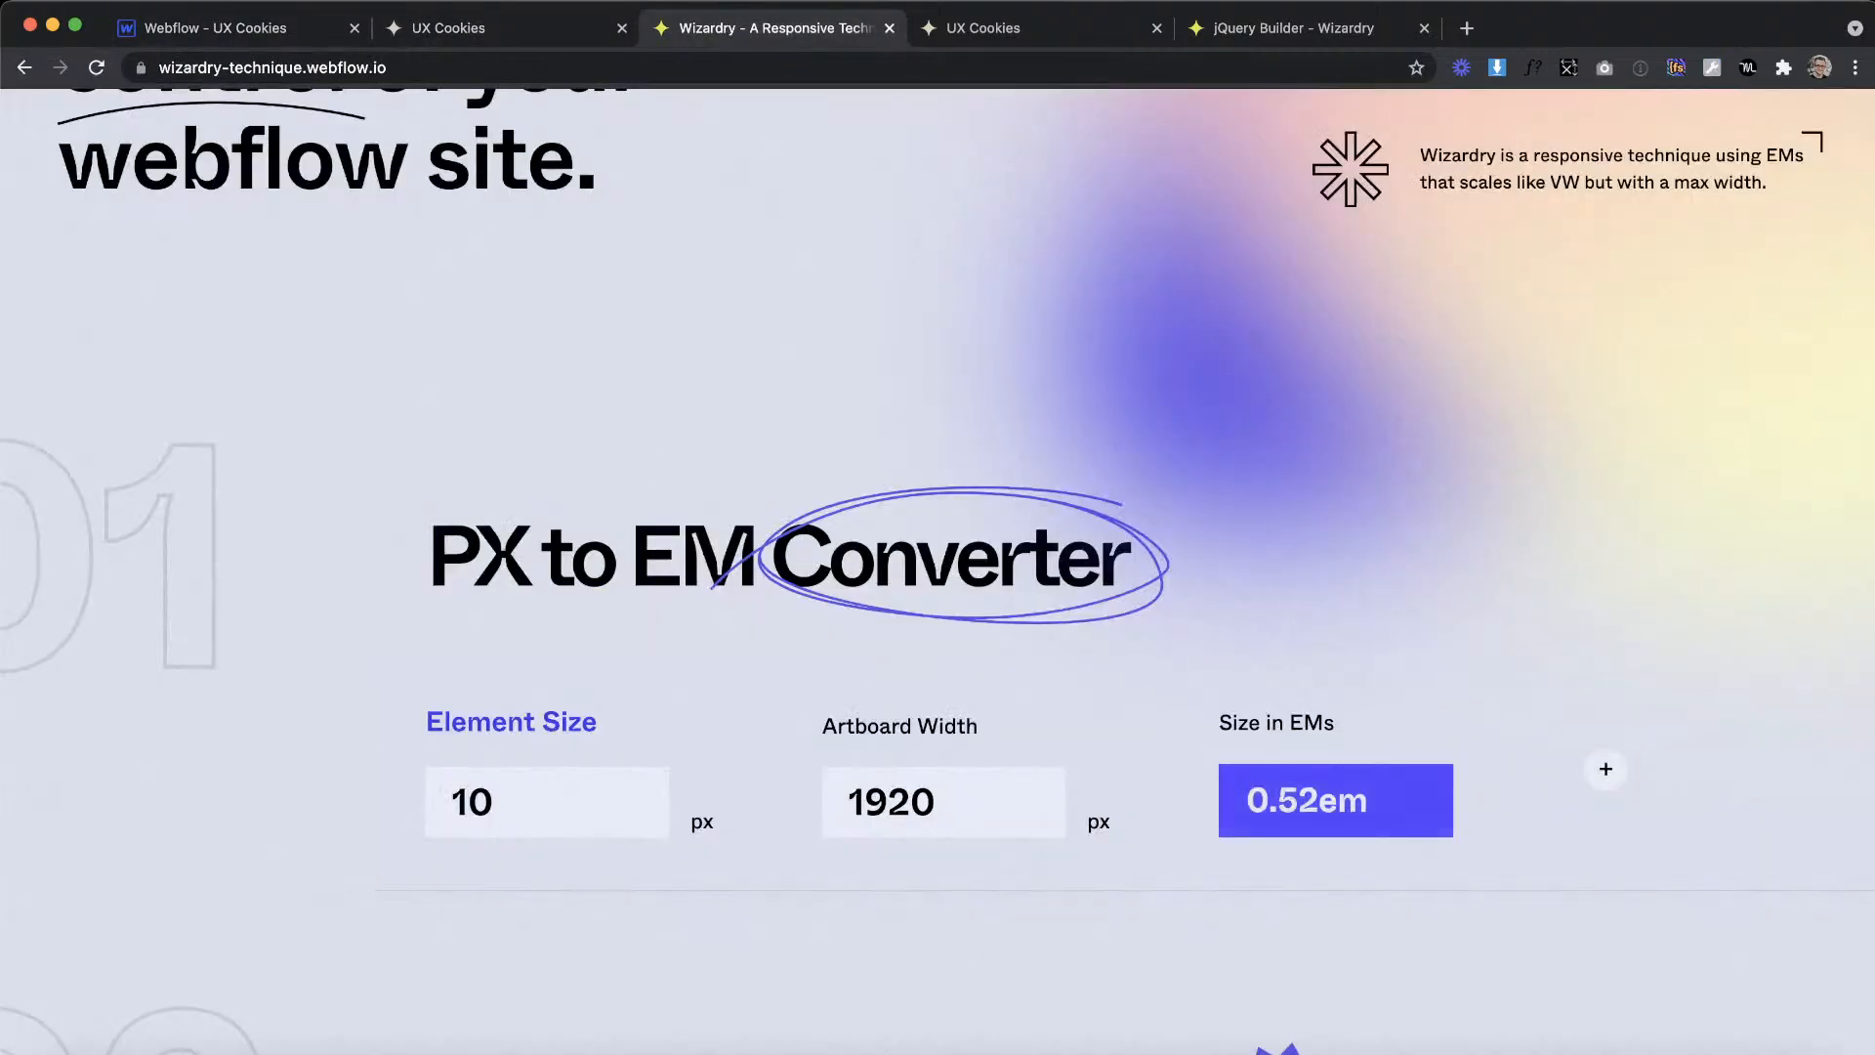
Step: Back in Webflow, set the right margin of the stats_icon class to 0.52em
left_click(215, 28)
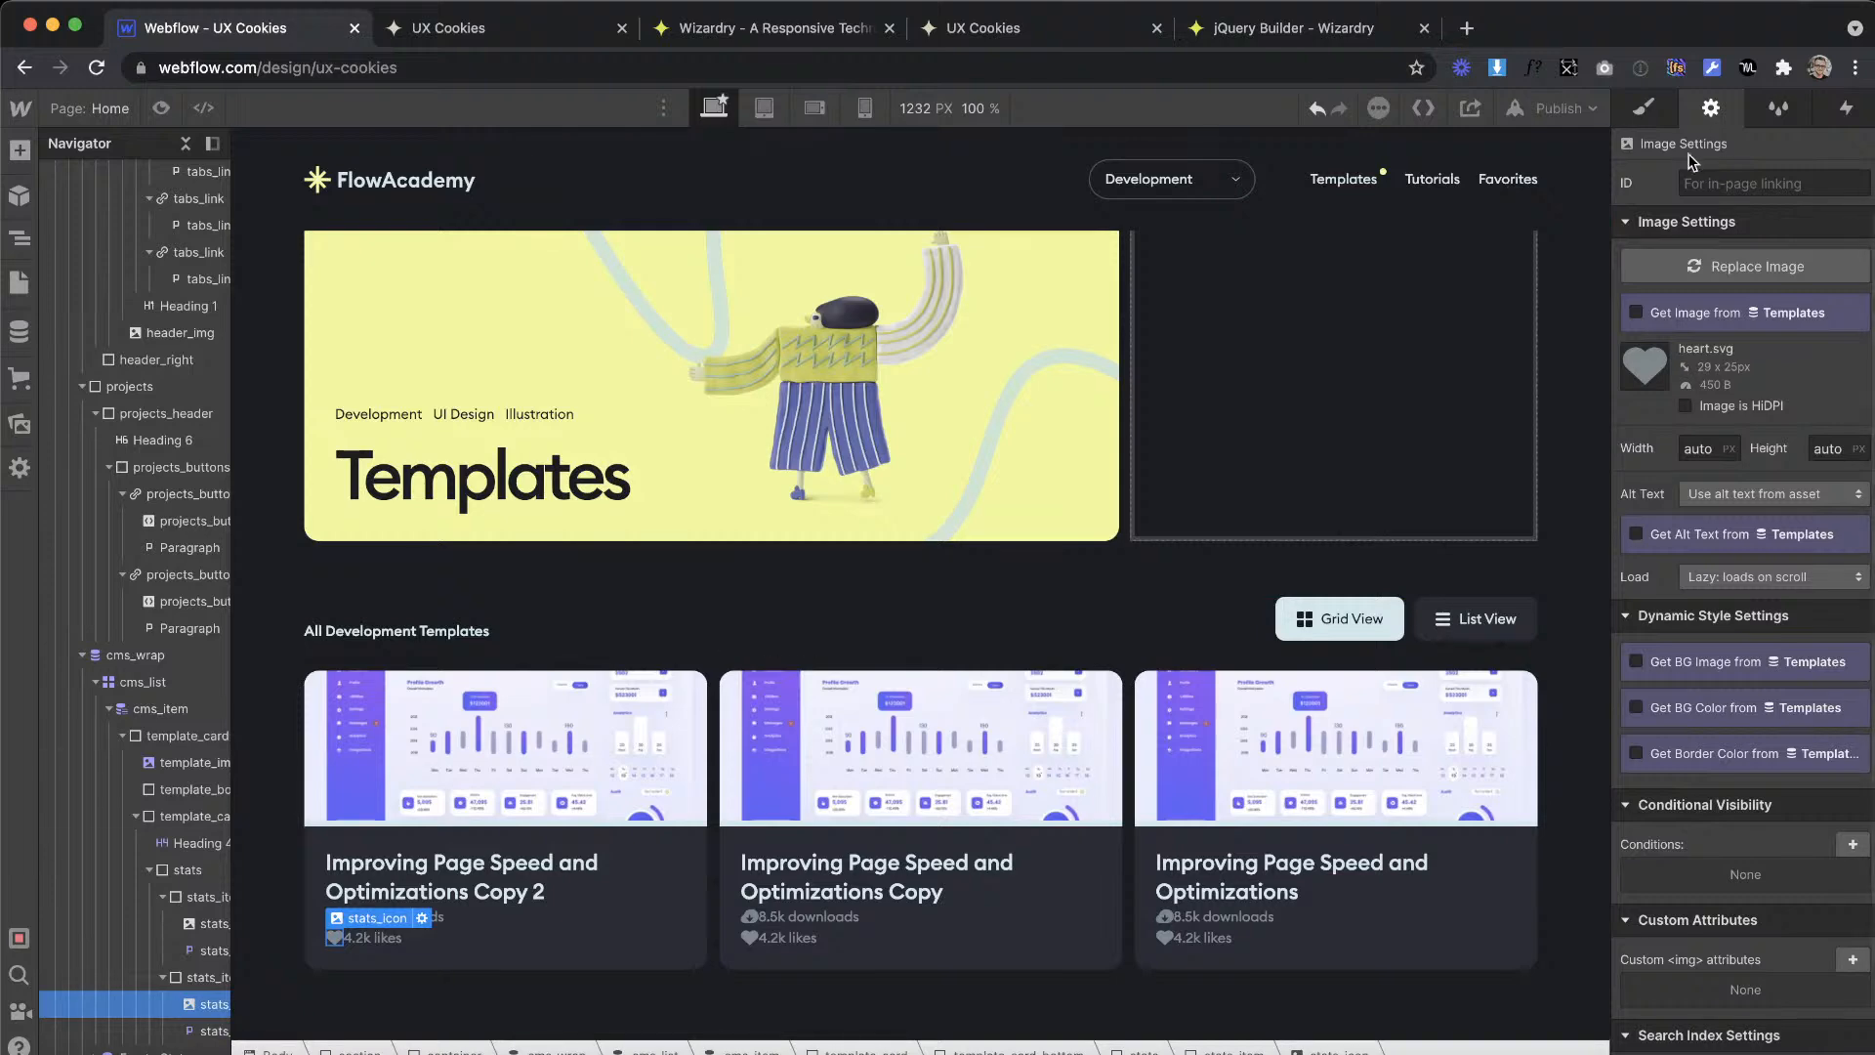
left_click(1652, 111)
left_click(1852, 568)
type("0.52em")
key("Return")
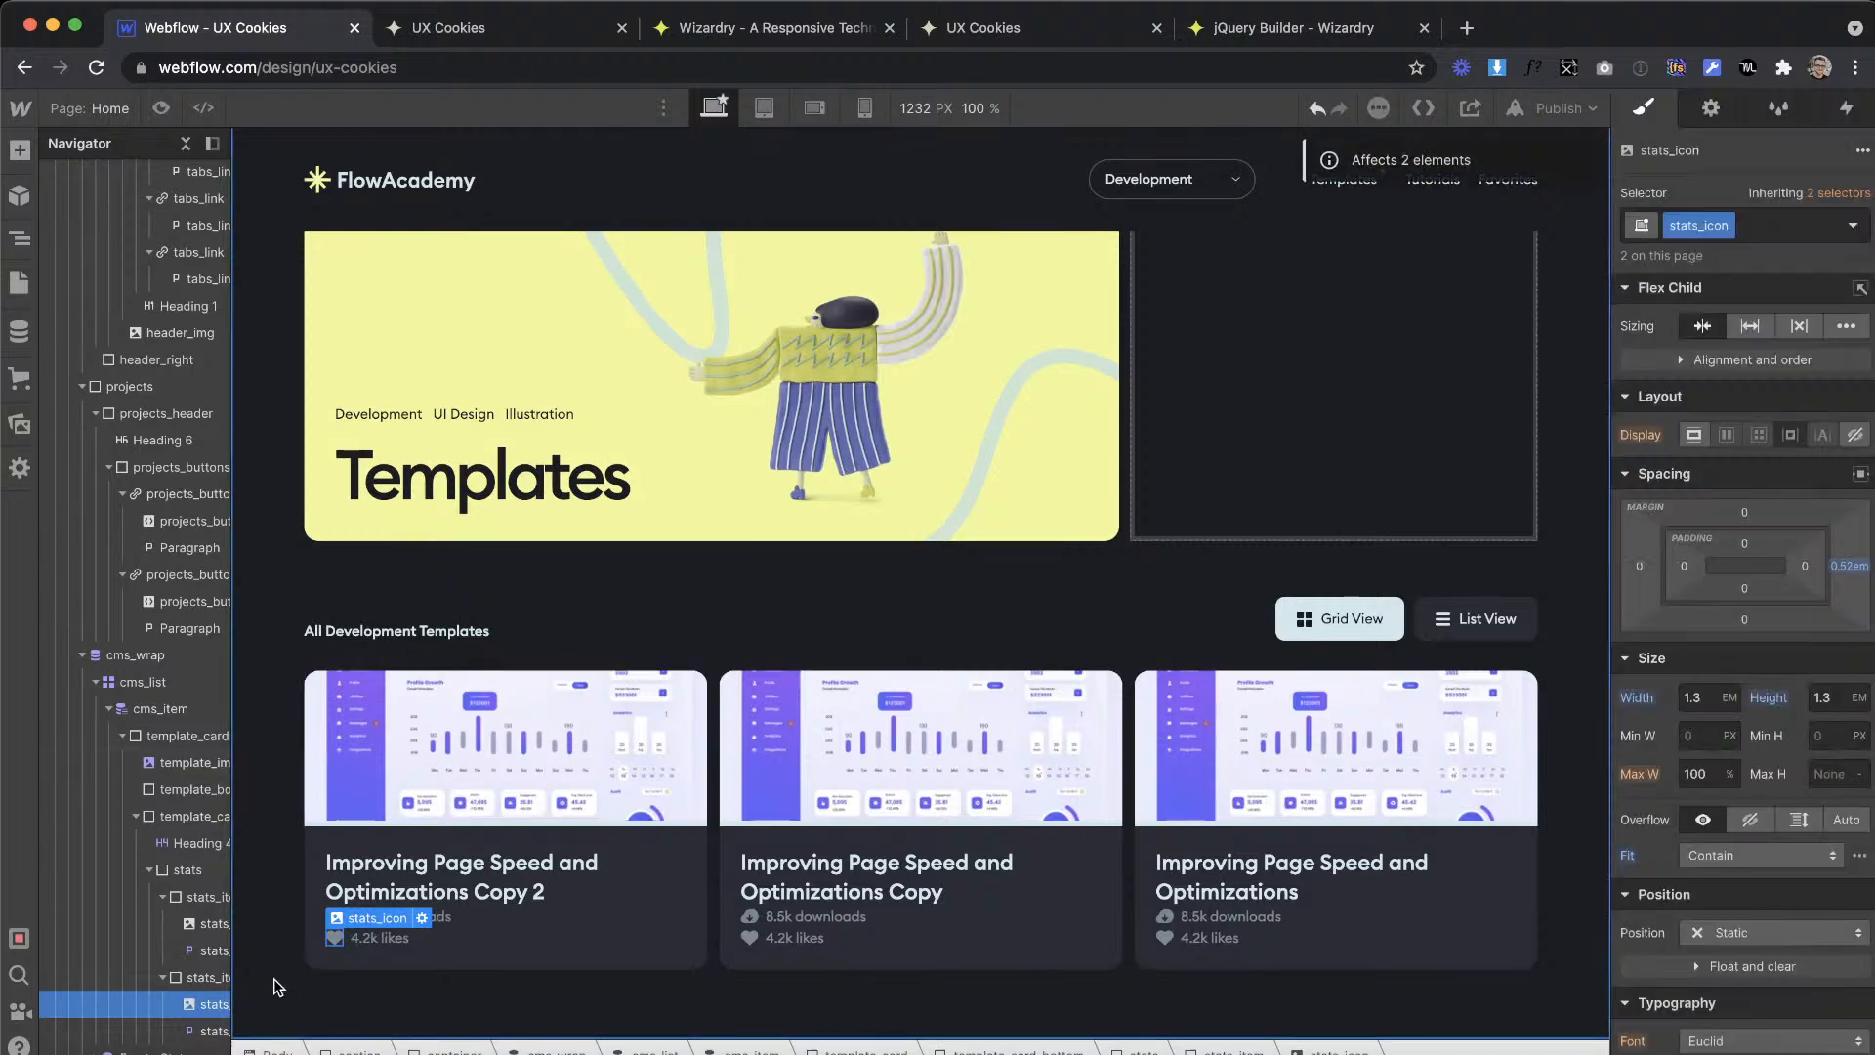
Step: Give the parent stats block a horizontal flex layout with its children aligned to the centre
left_click(189, 869)
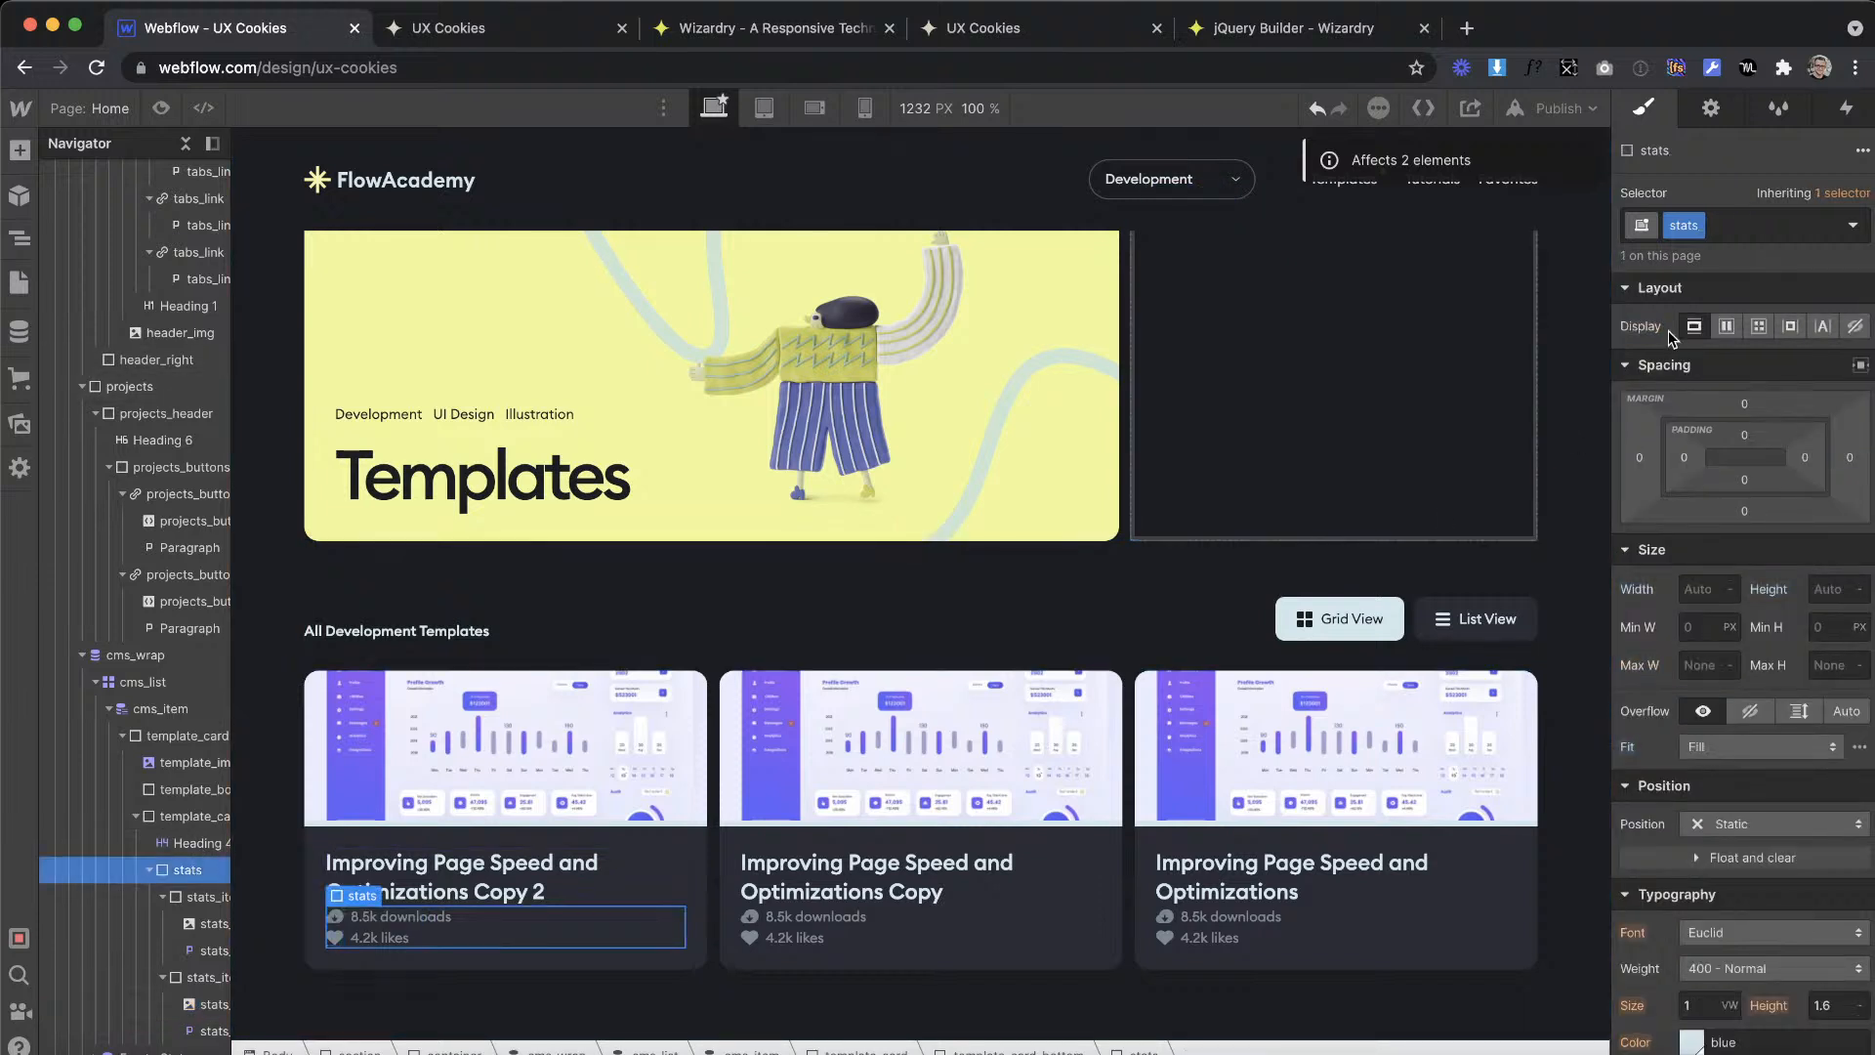
left_click(1726, 326)
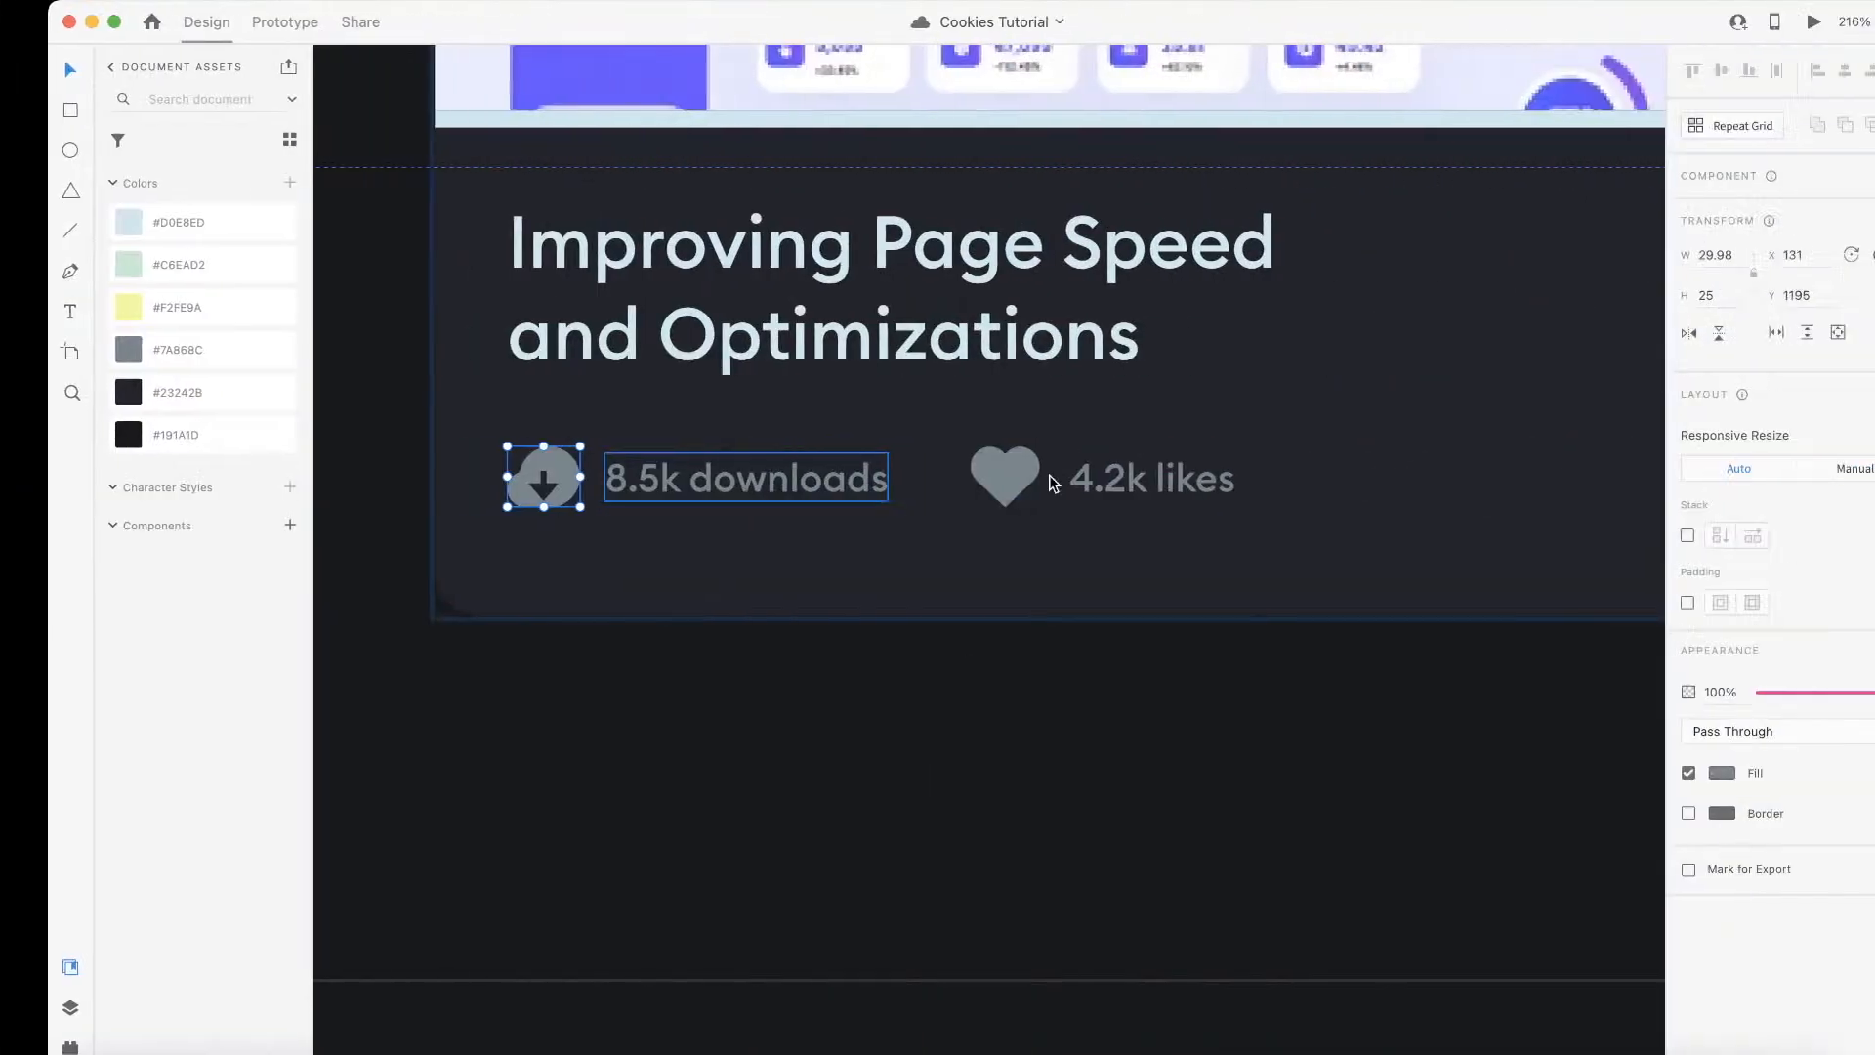
Step: Convert the 34 px gap between the two stats to em and apply 1.77em as the stats_item right margin
left_click(813, 469)
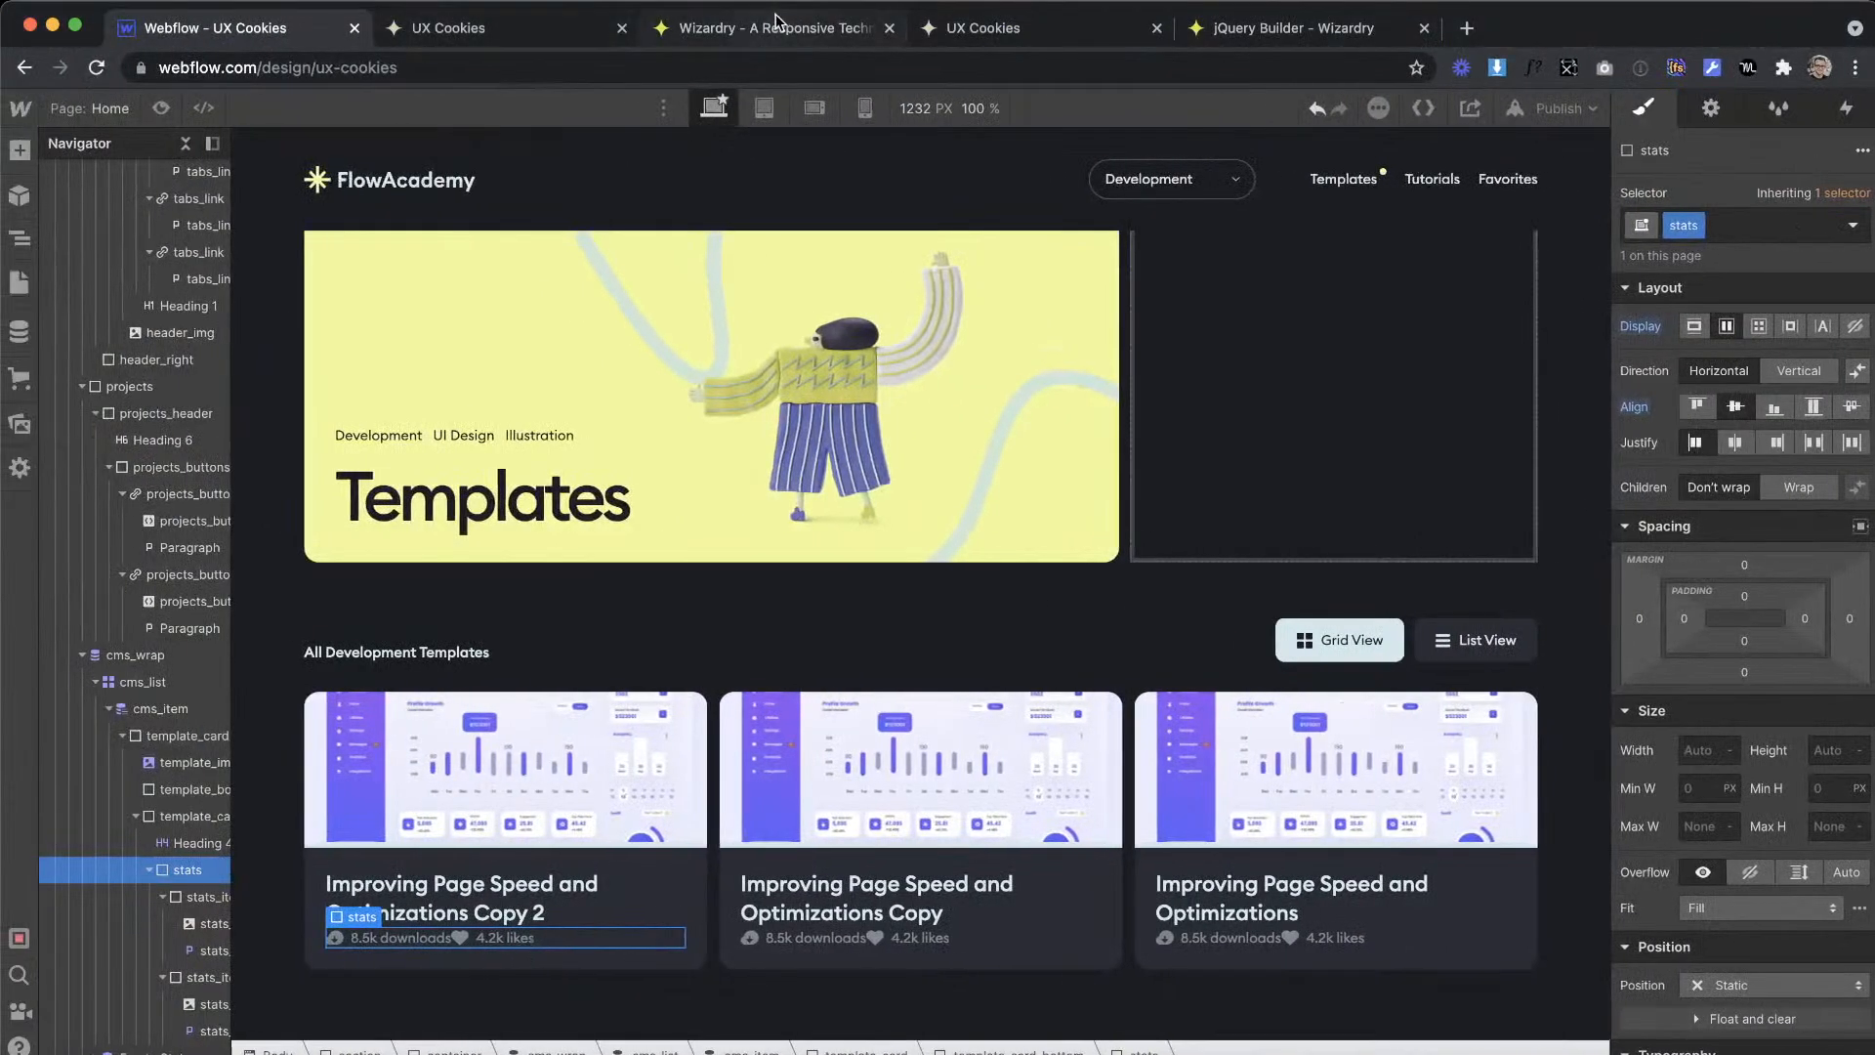
left_click(778, 27)
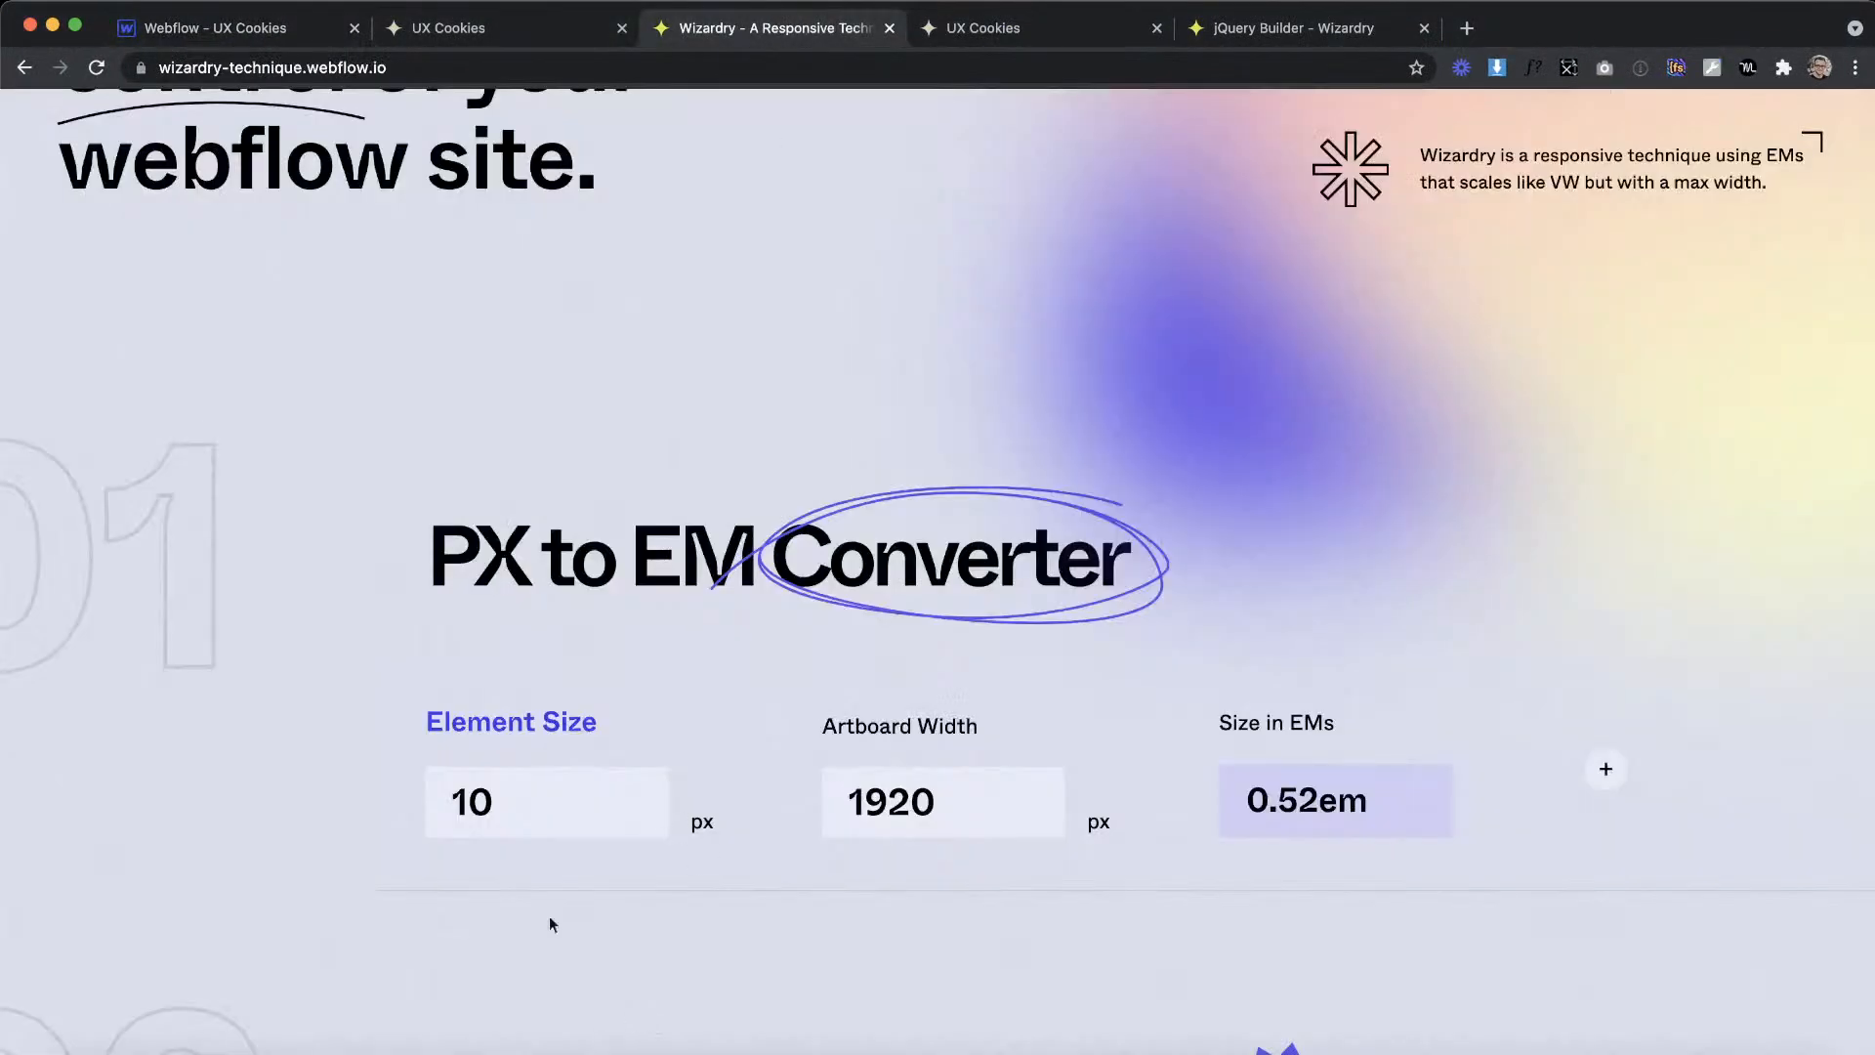
left_click_drag(530, 803, 340, 781)
type("34")
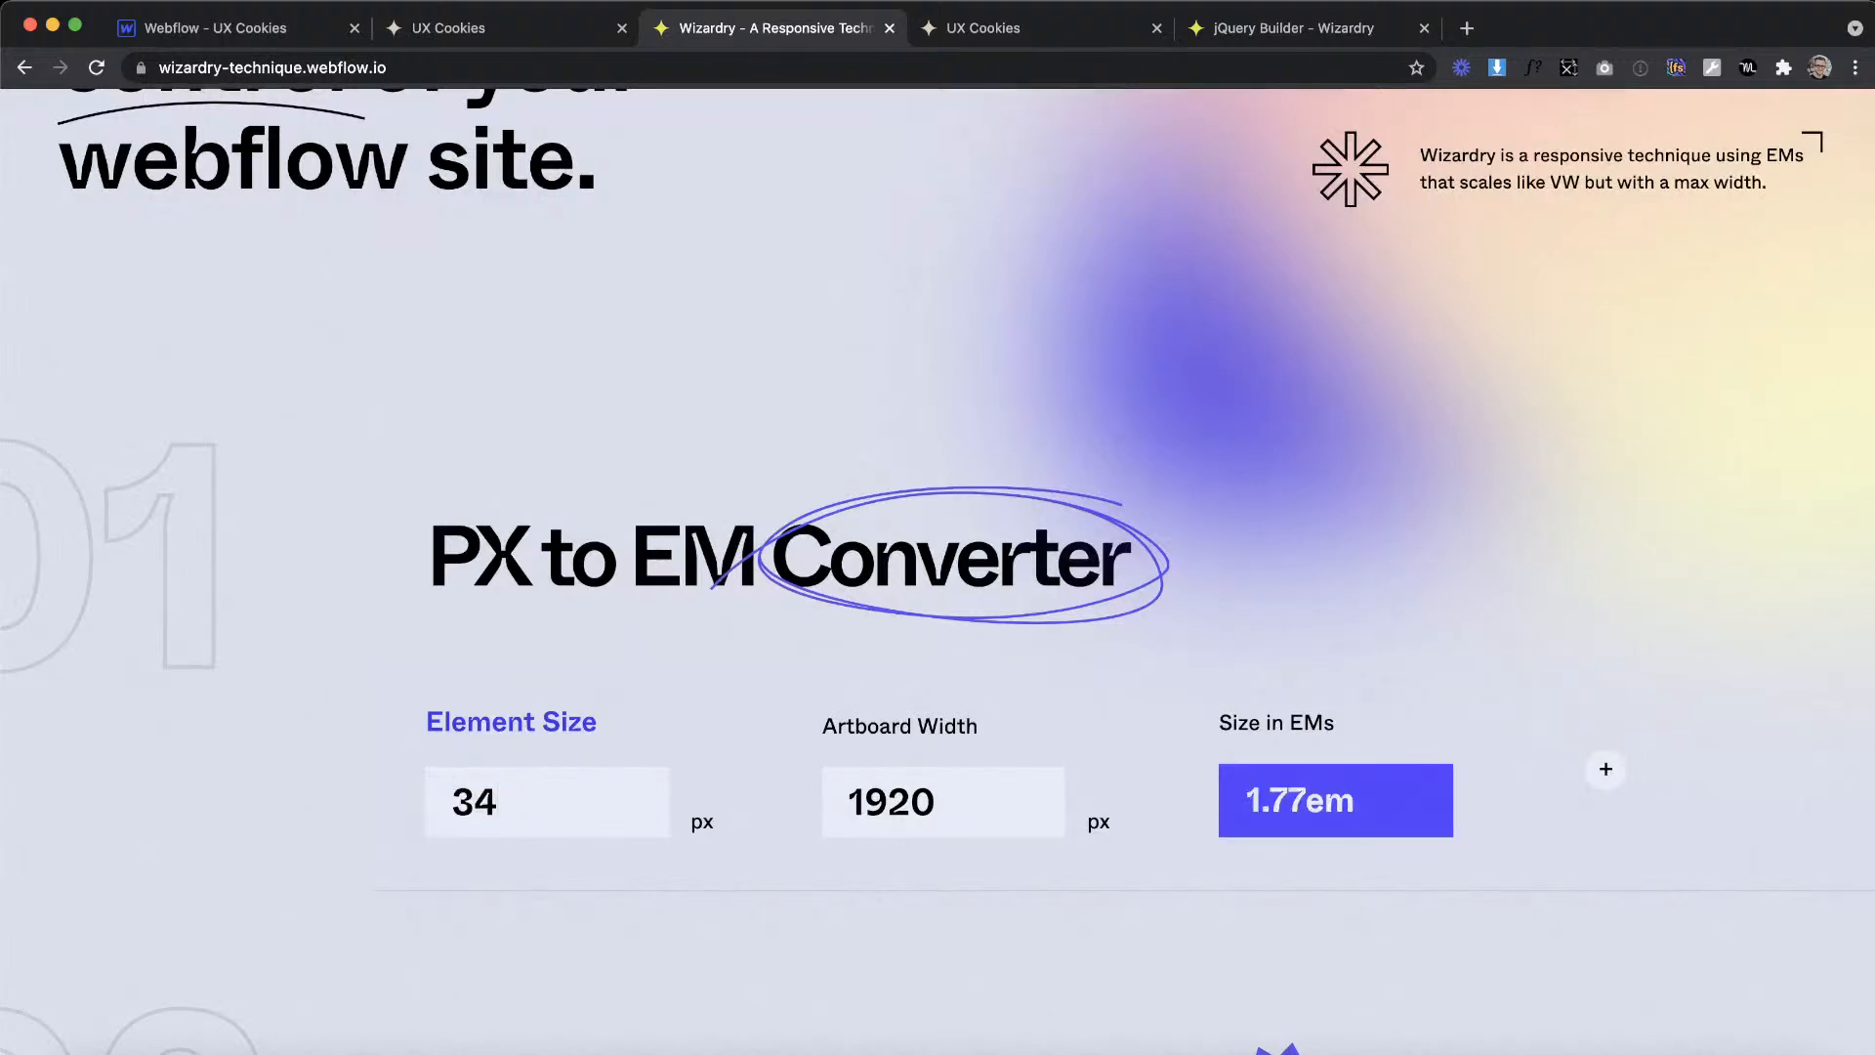
left_click(246, 28)
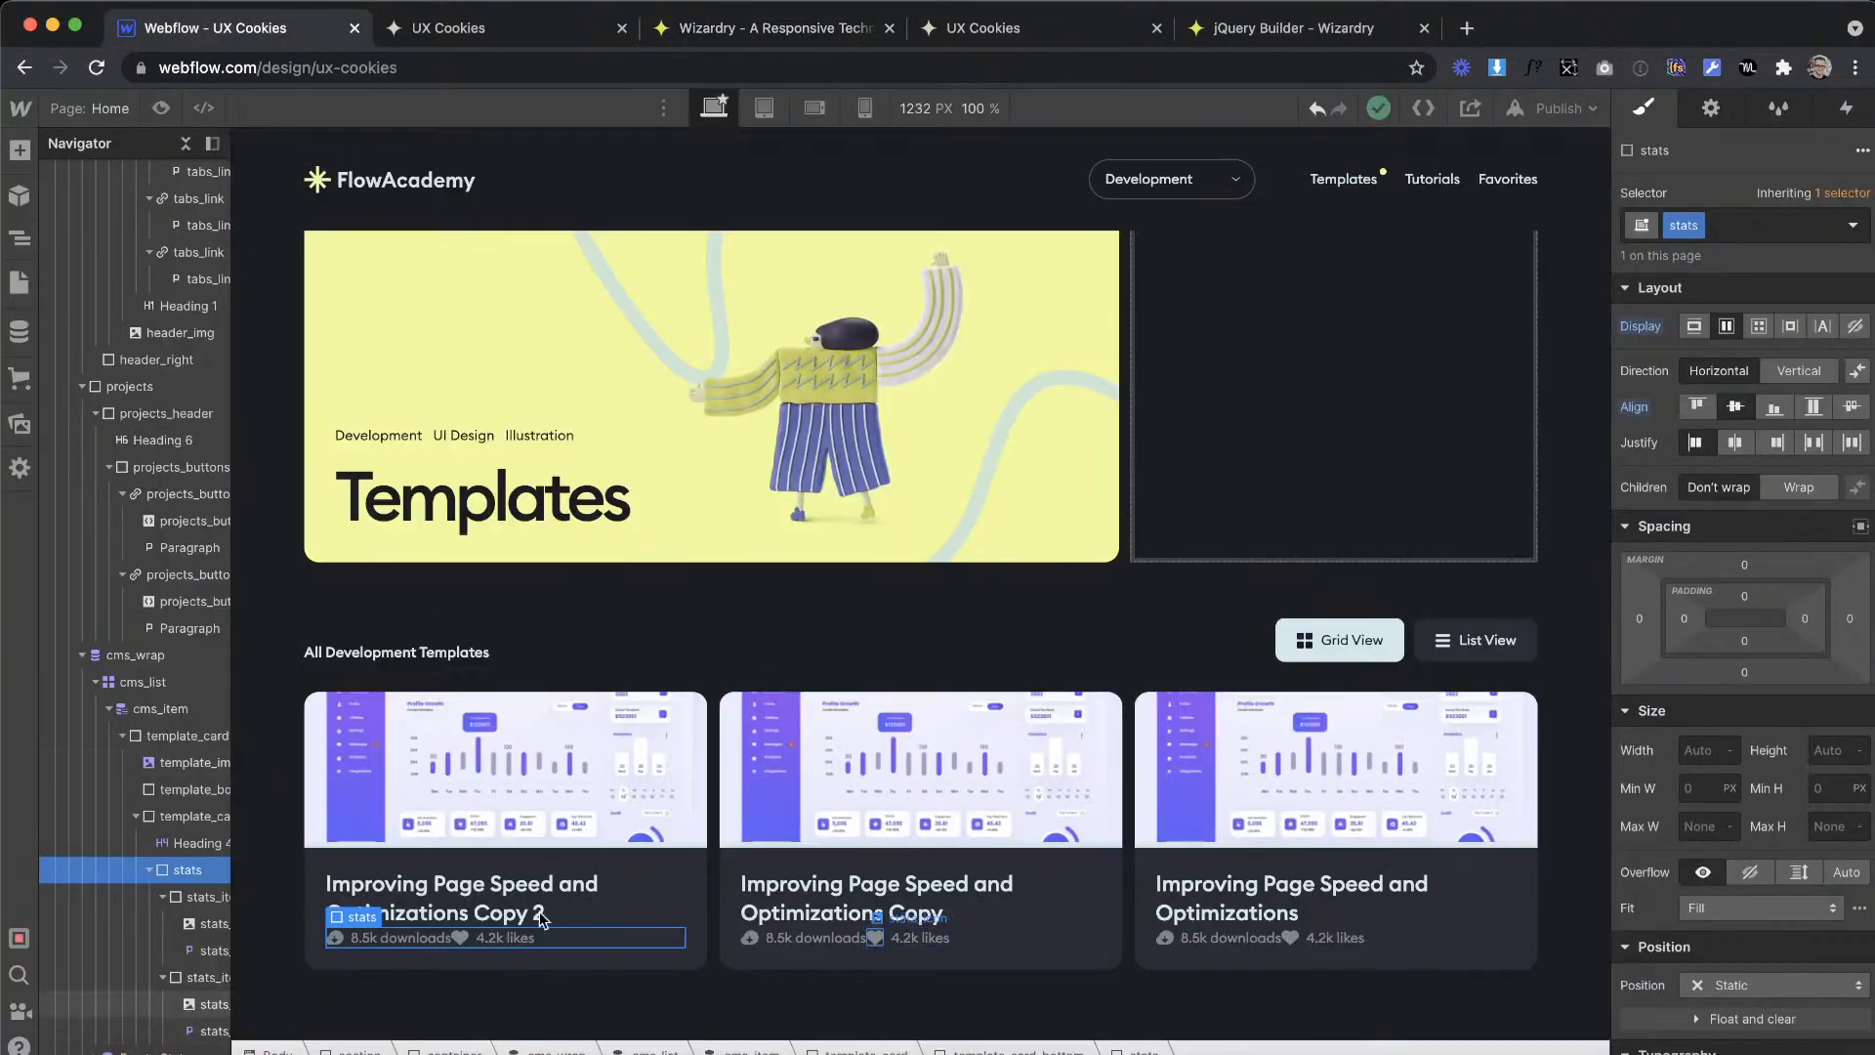
left_click(493, 937)
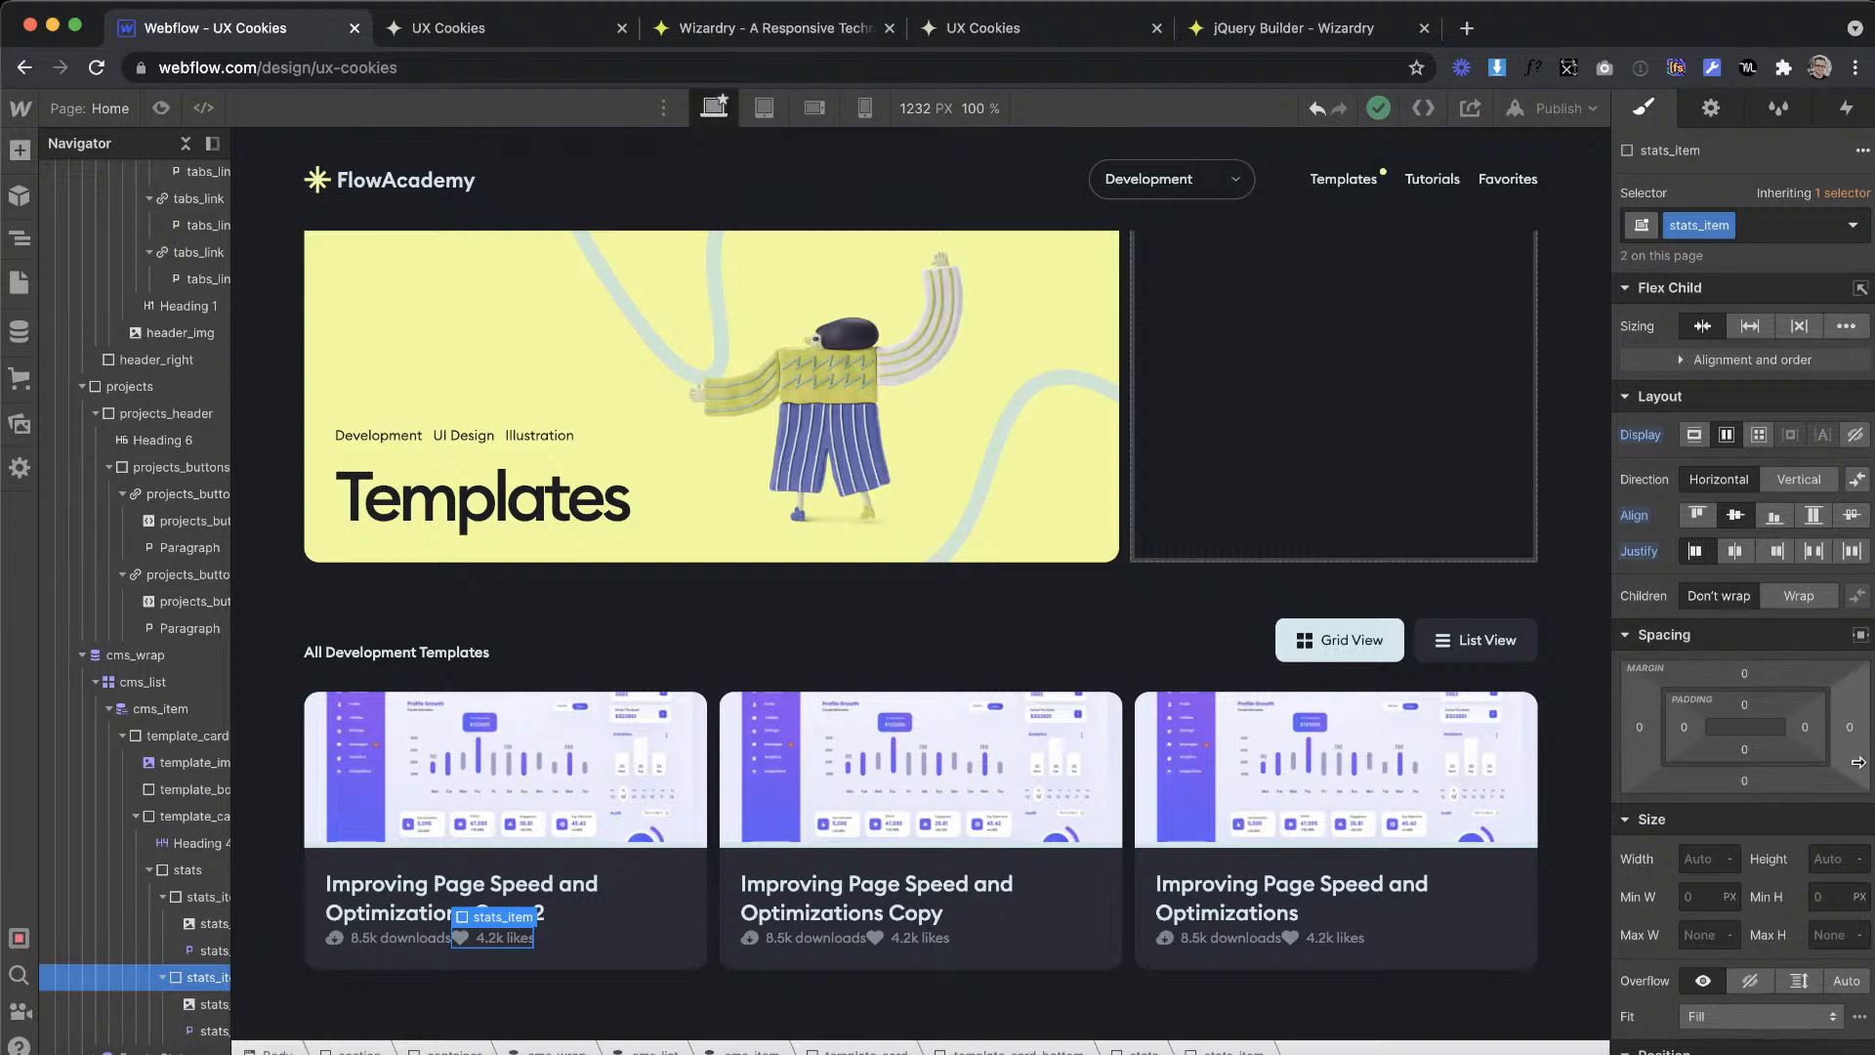
left_click(690, 648)
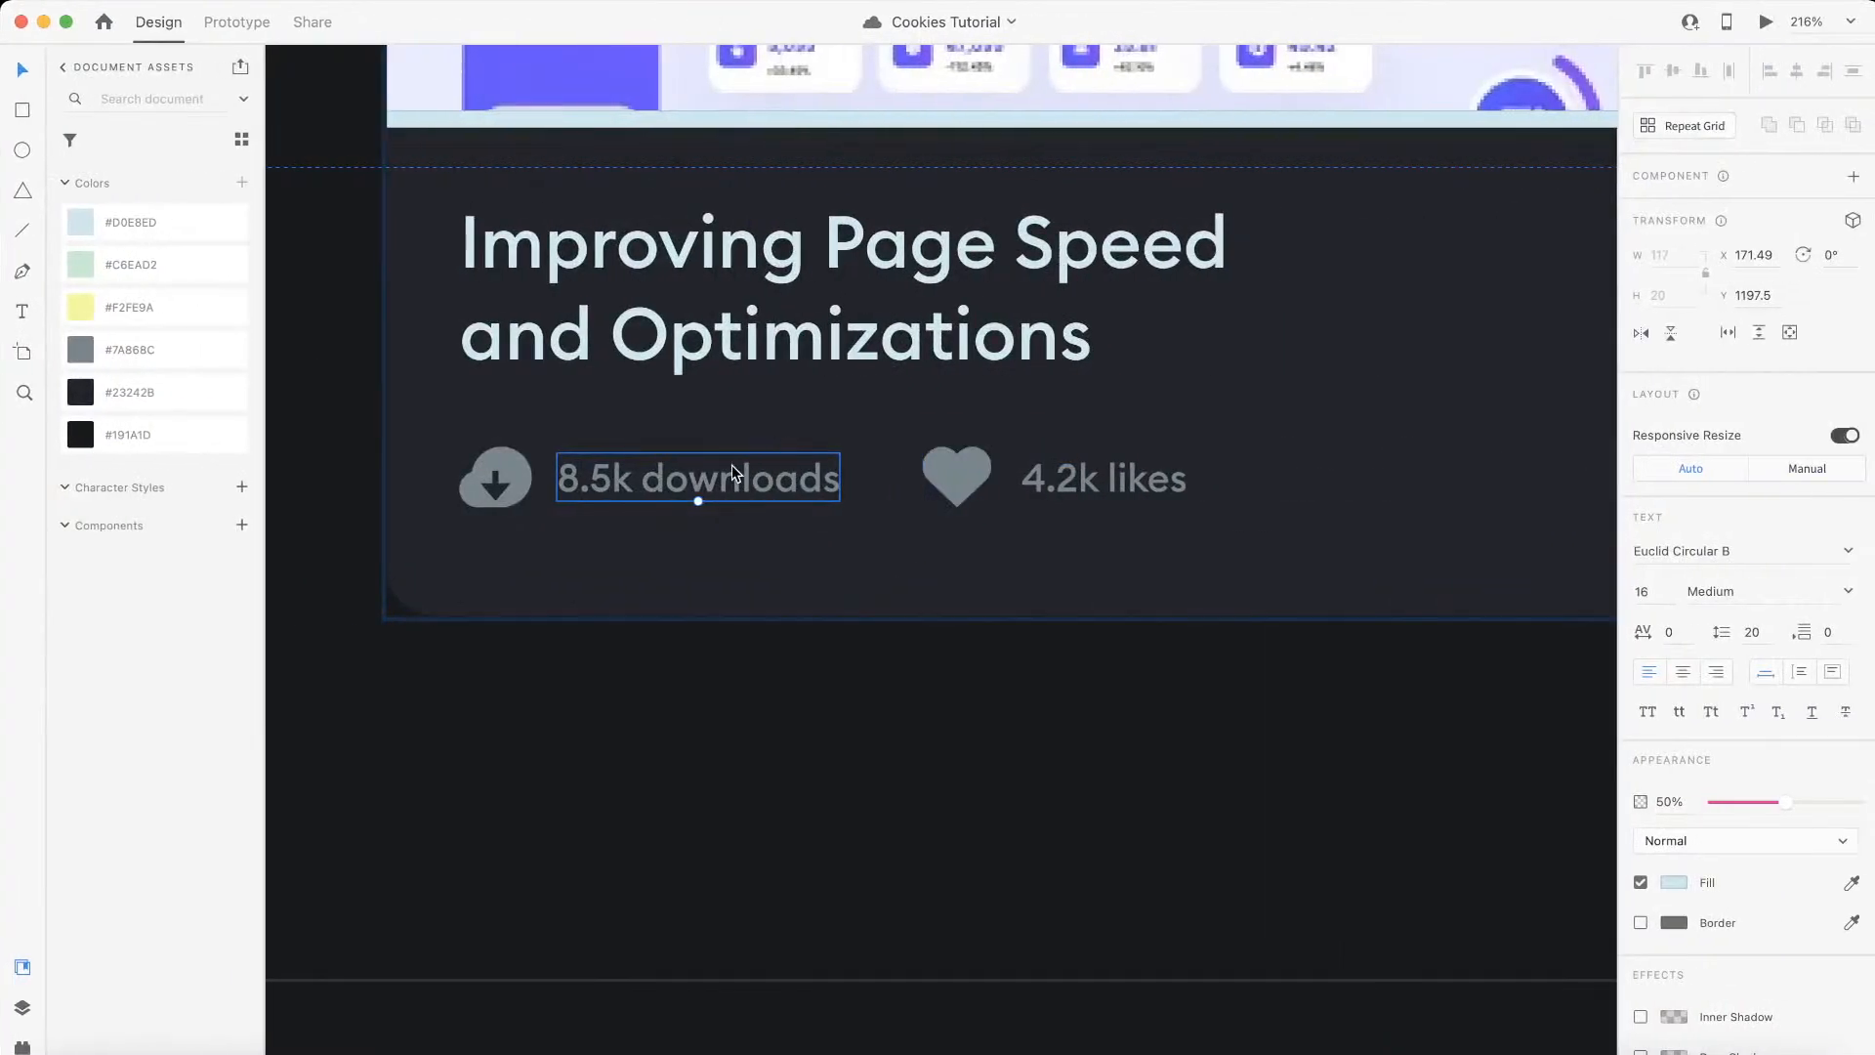
Step: Convert the 28 px gap above the stats row to em and set the stats block's top padding to 1.46em
left_click(512, 475)
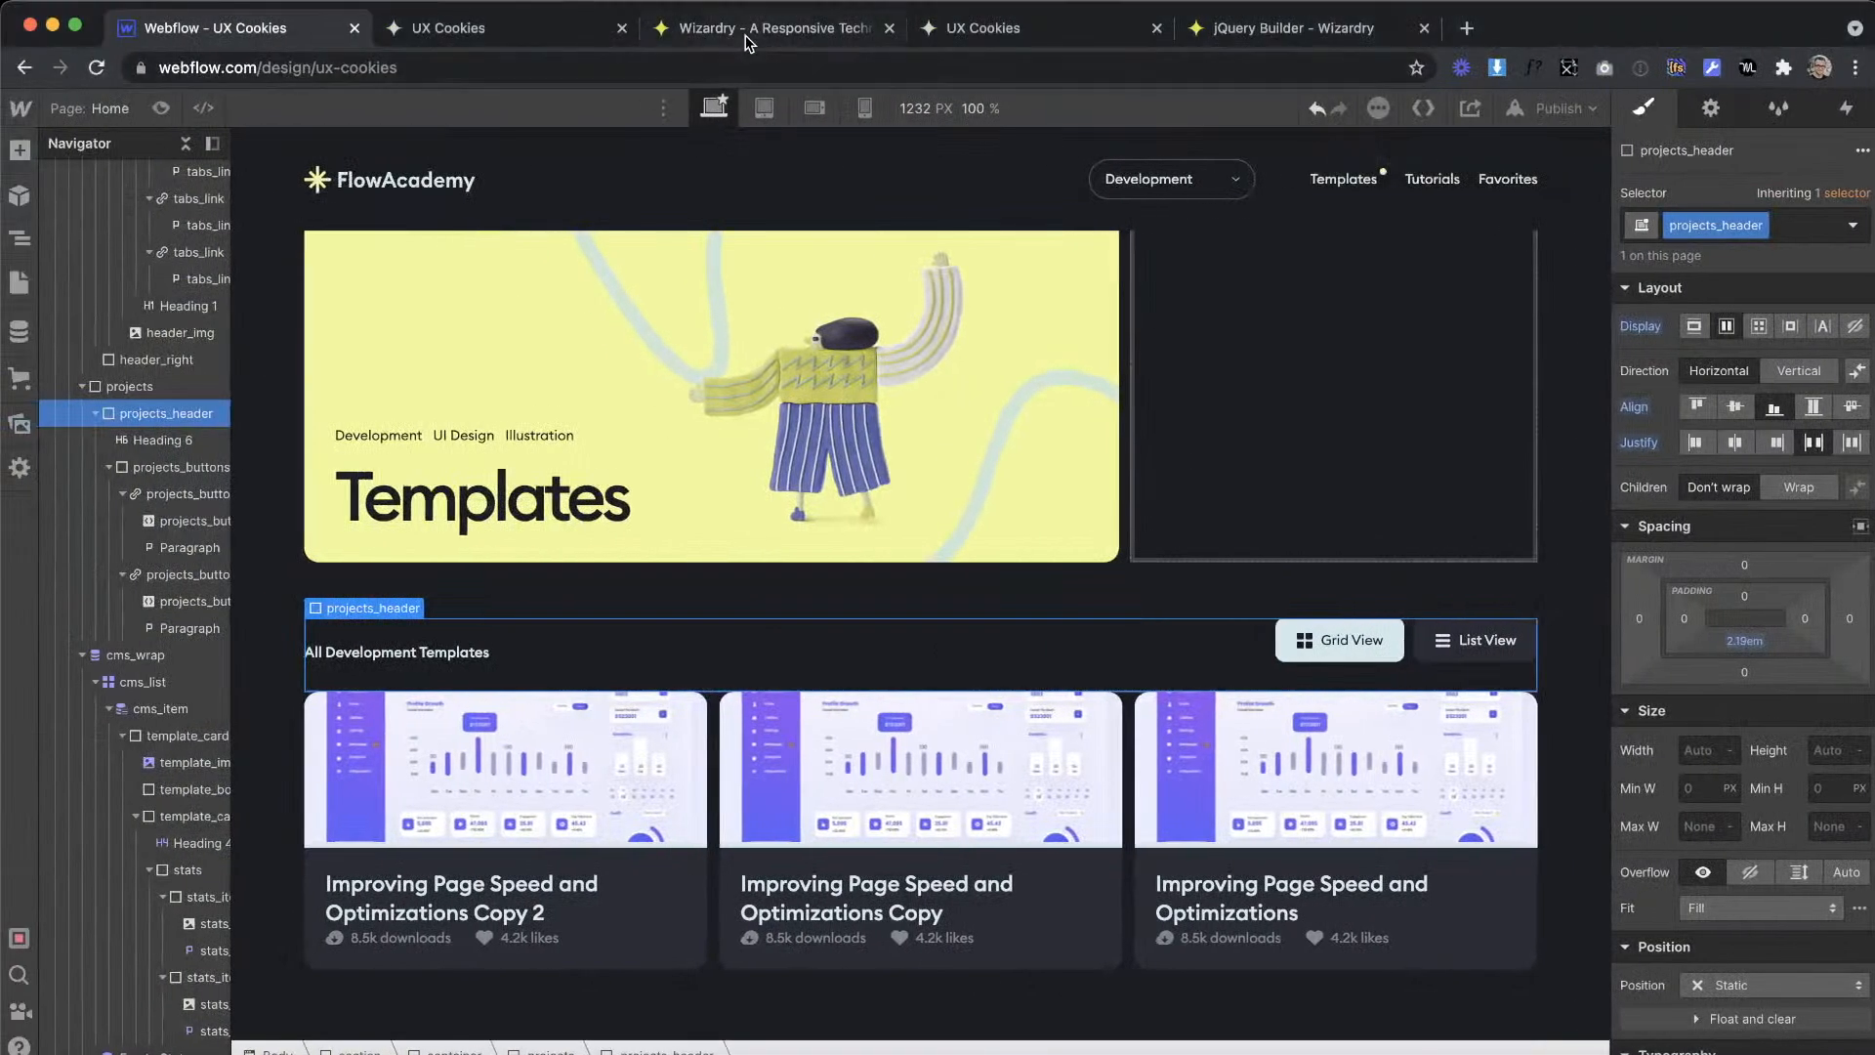
left_click(745, 37)
key("super+a")
type("28")
left_click(239, 28)
left_click(494, 936)
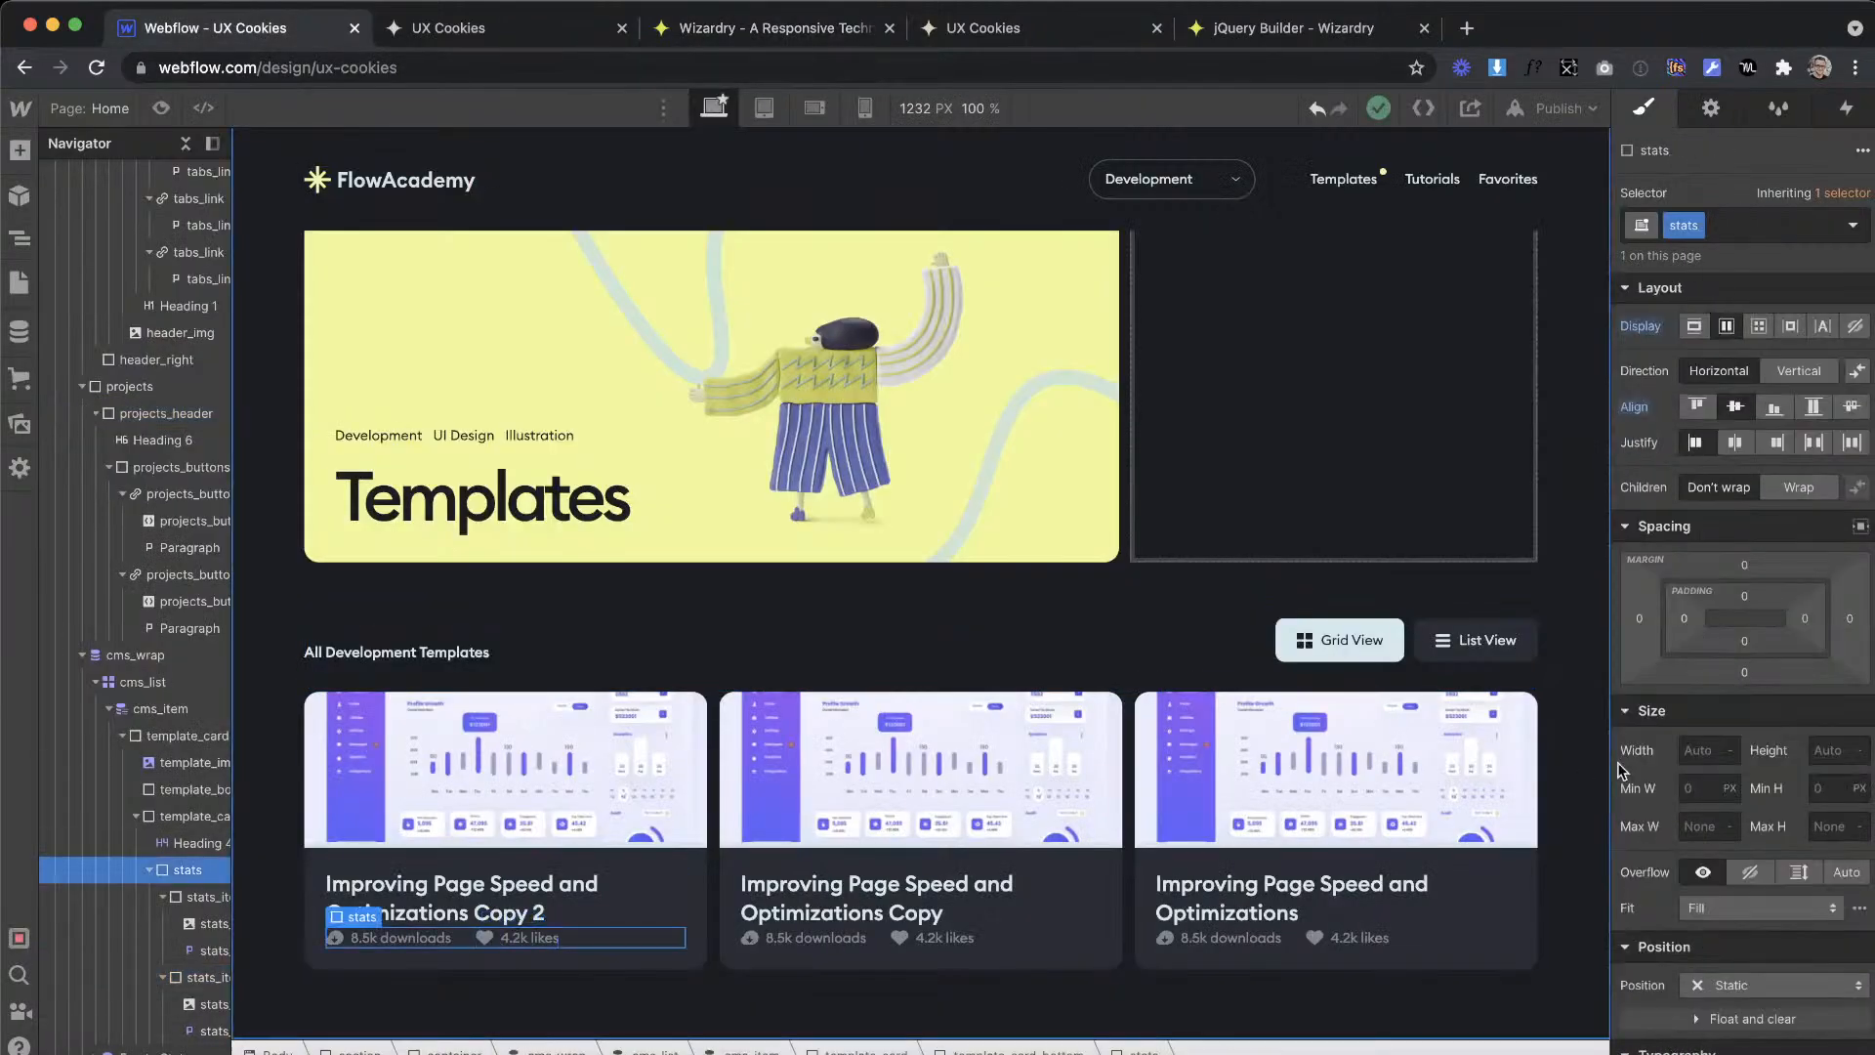
left_click(1744, 596)
key("Return")
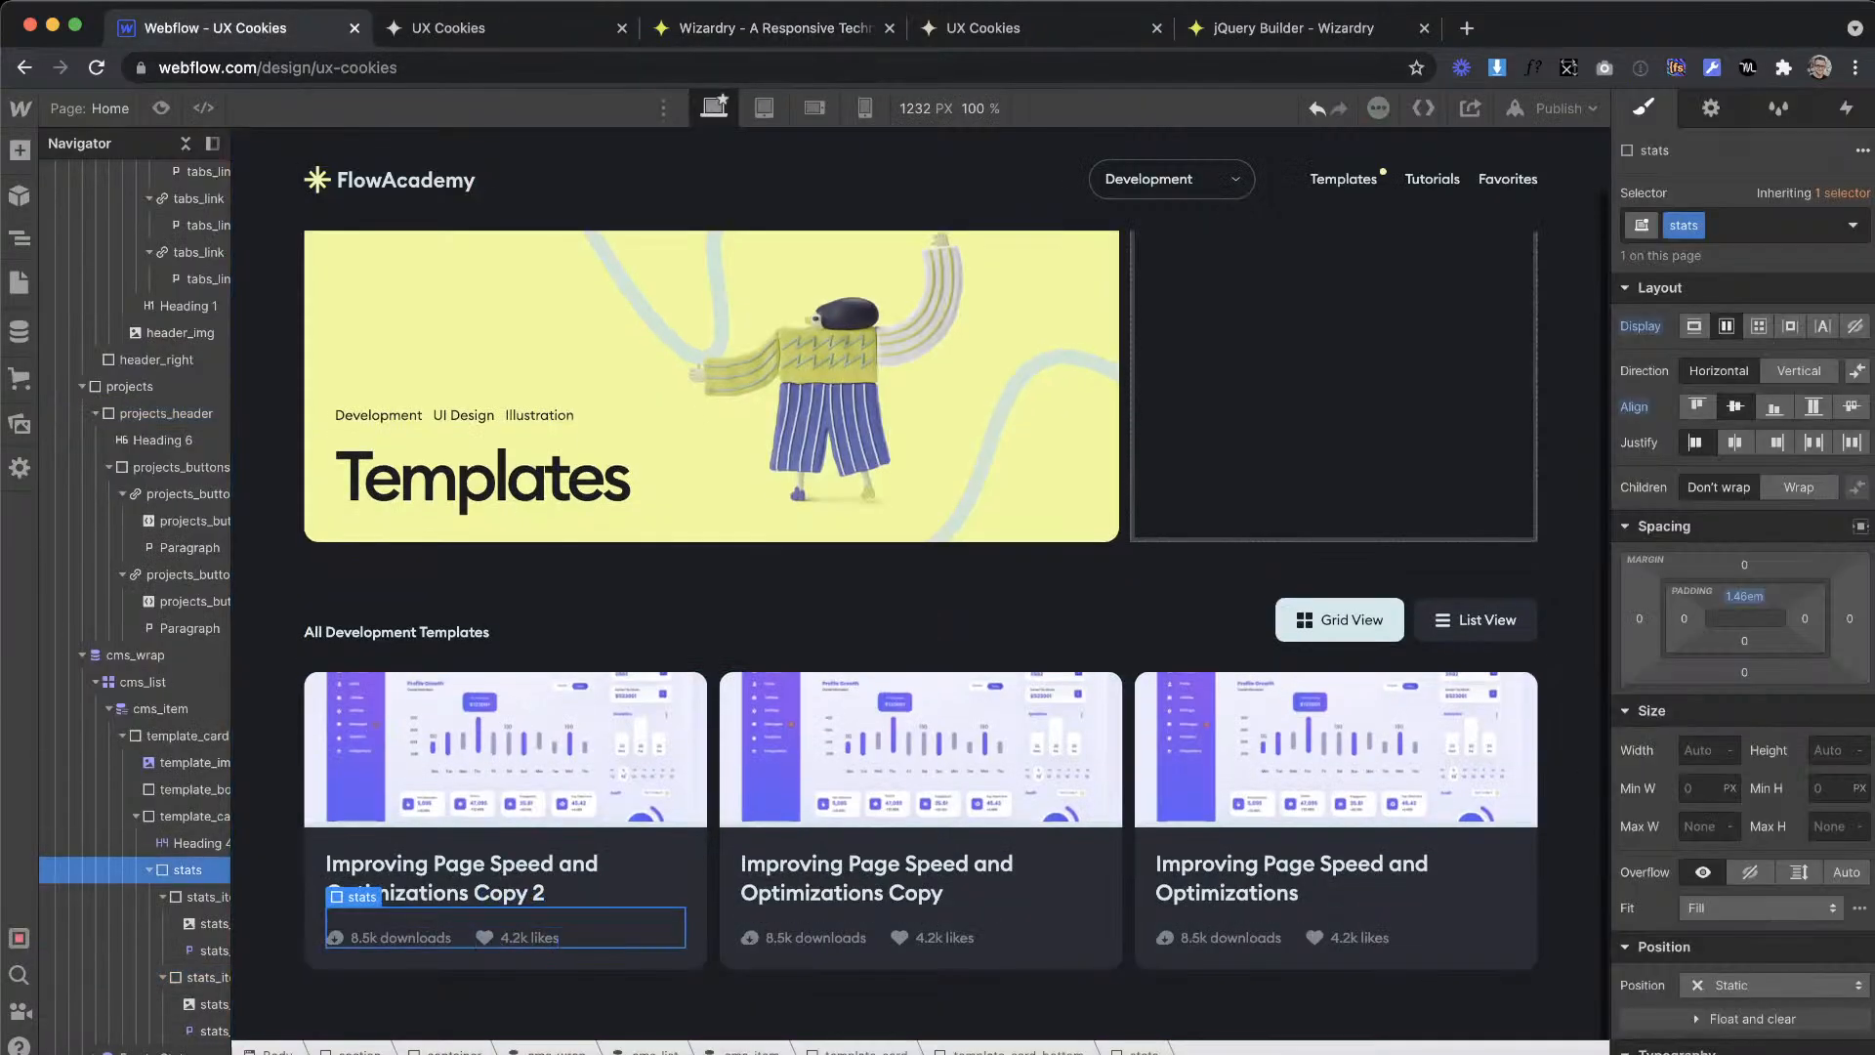
Step: Examine the template cards, featured card and footer in the XD design and compare them with the Webflow page
left_click(1437, 398)
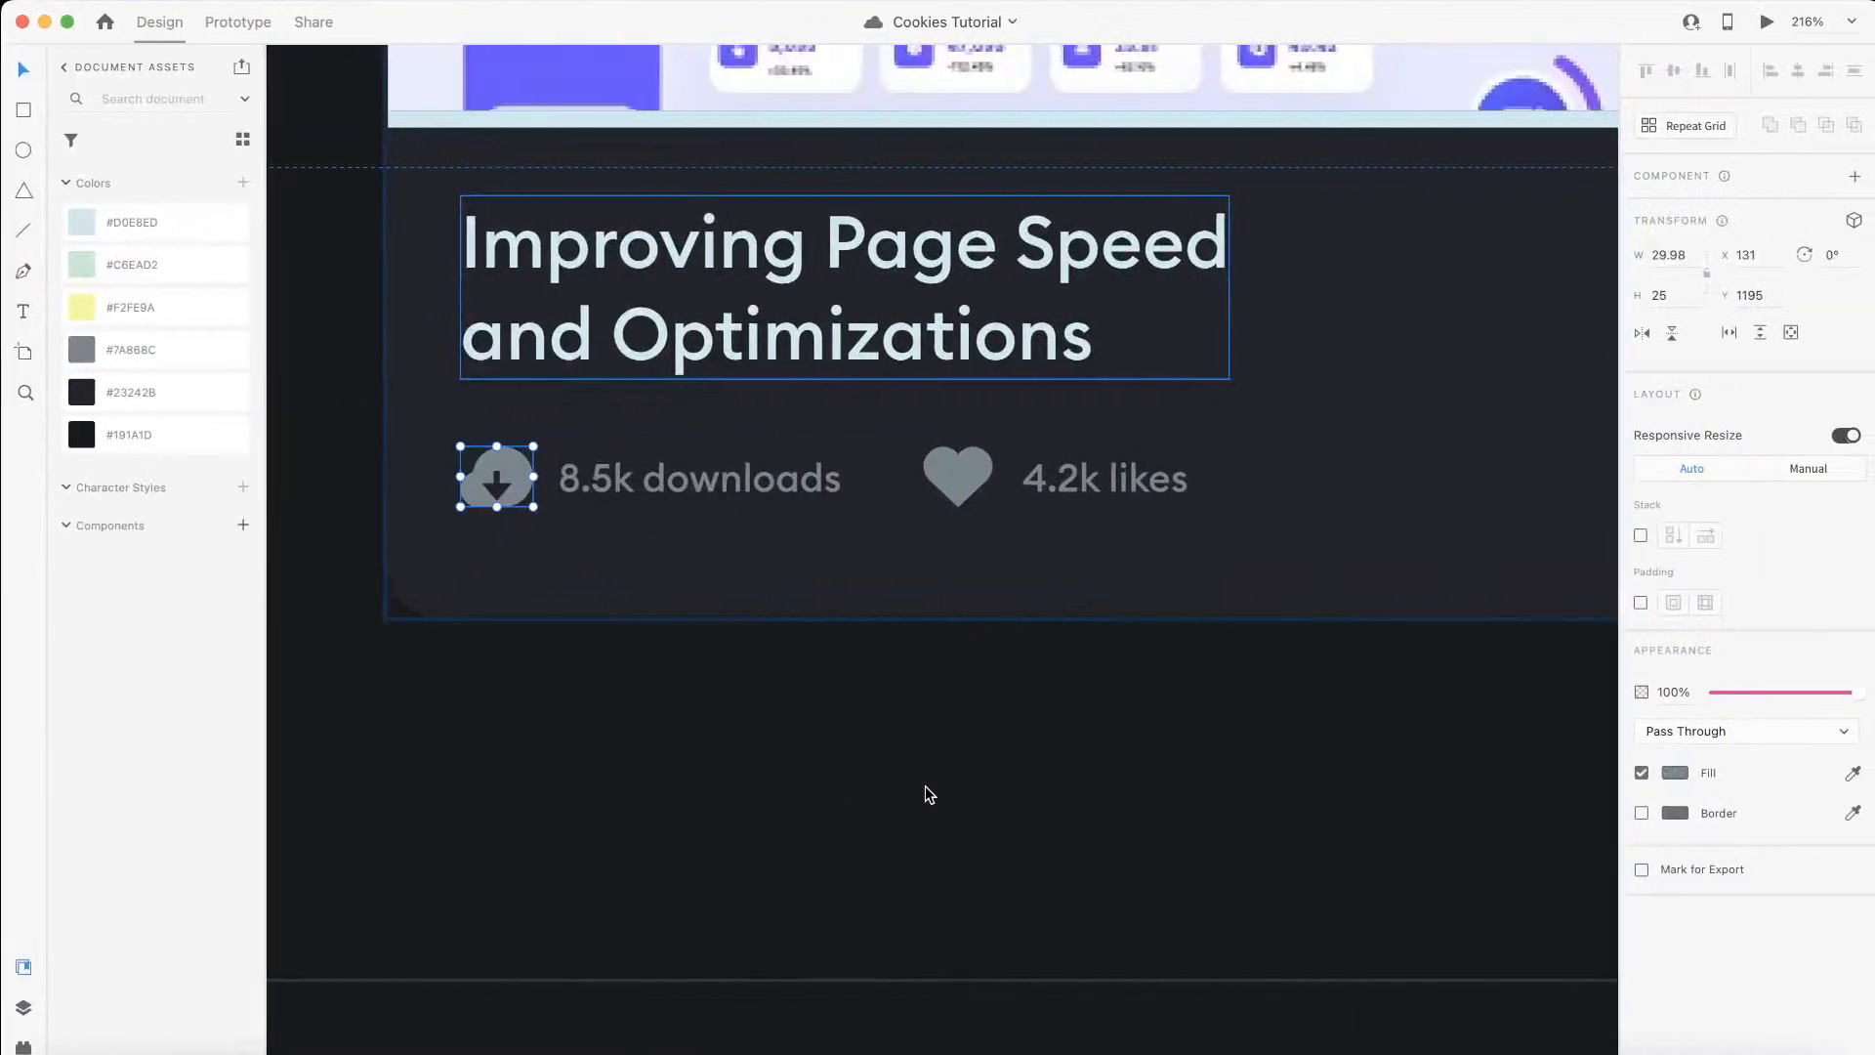
scroll(952, 478, "down", 10)
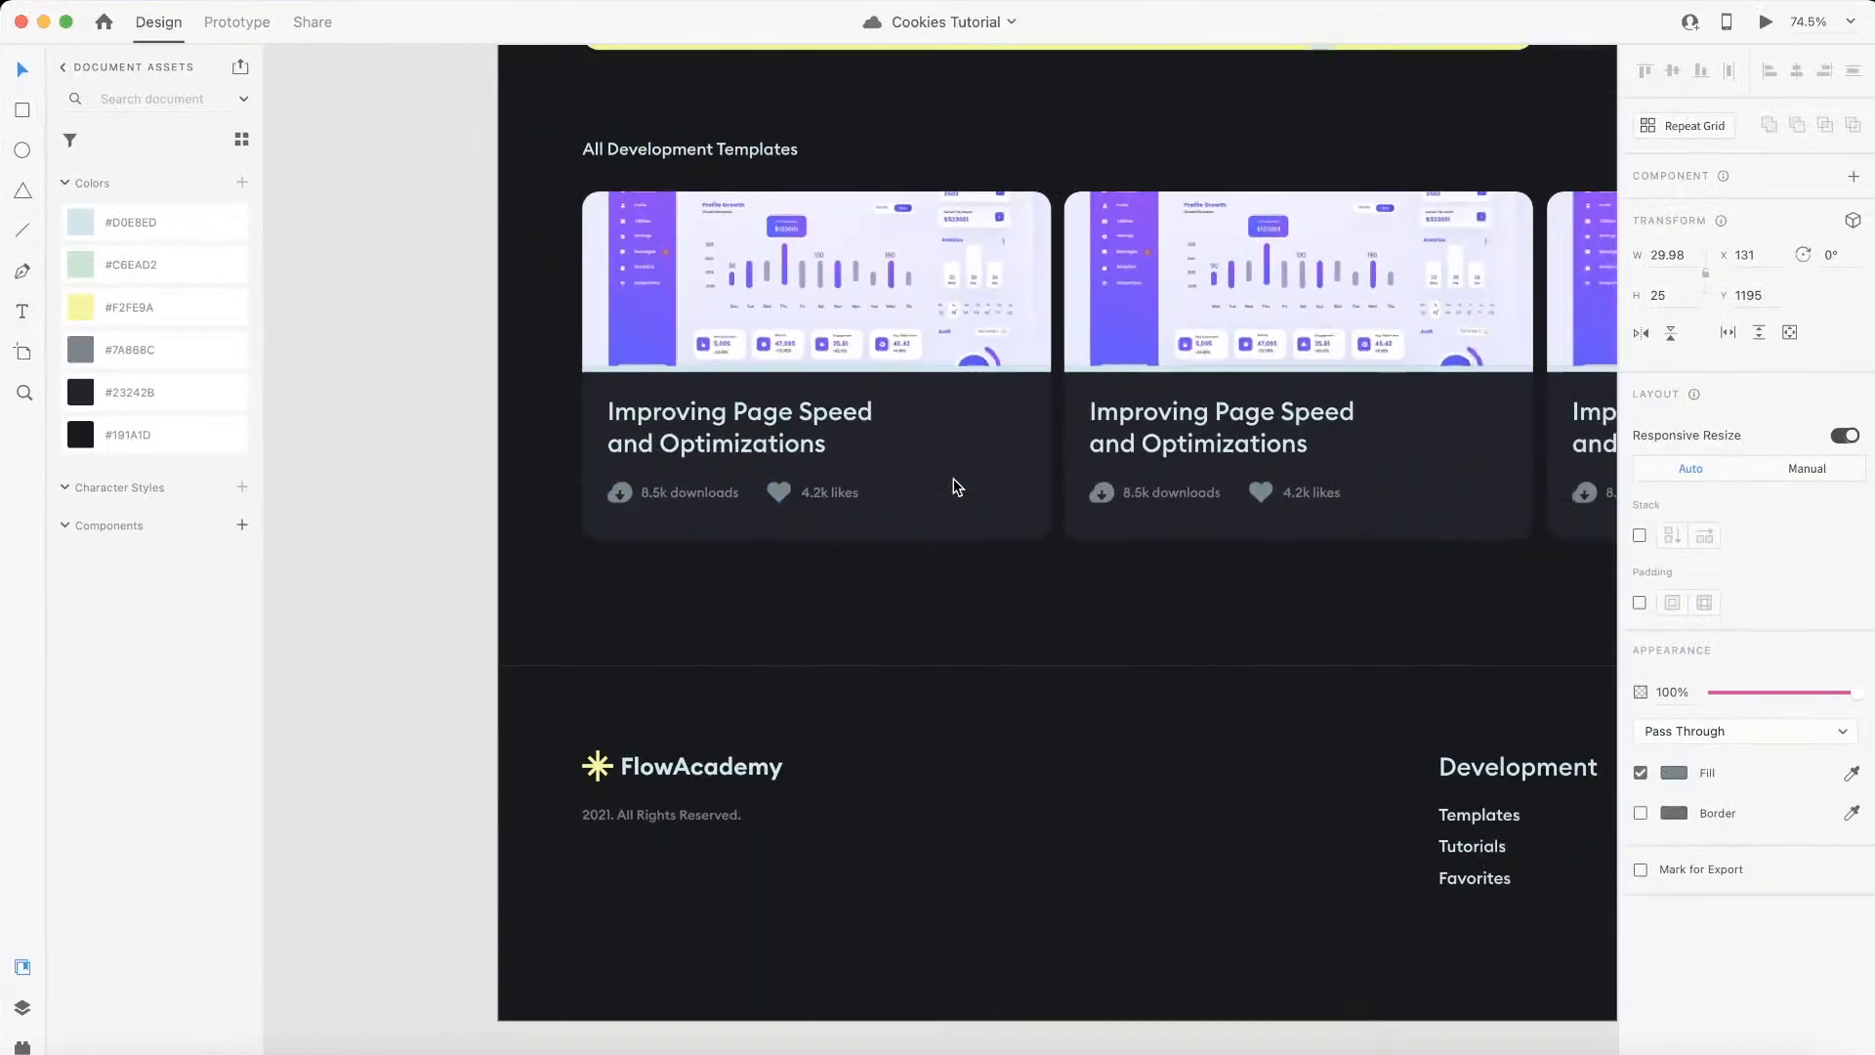
scroll(957, 487, "right", 1)
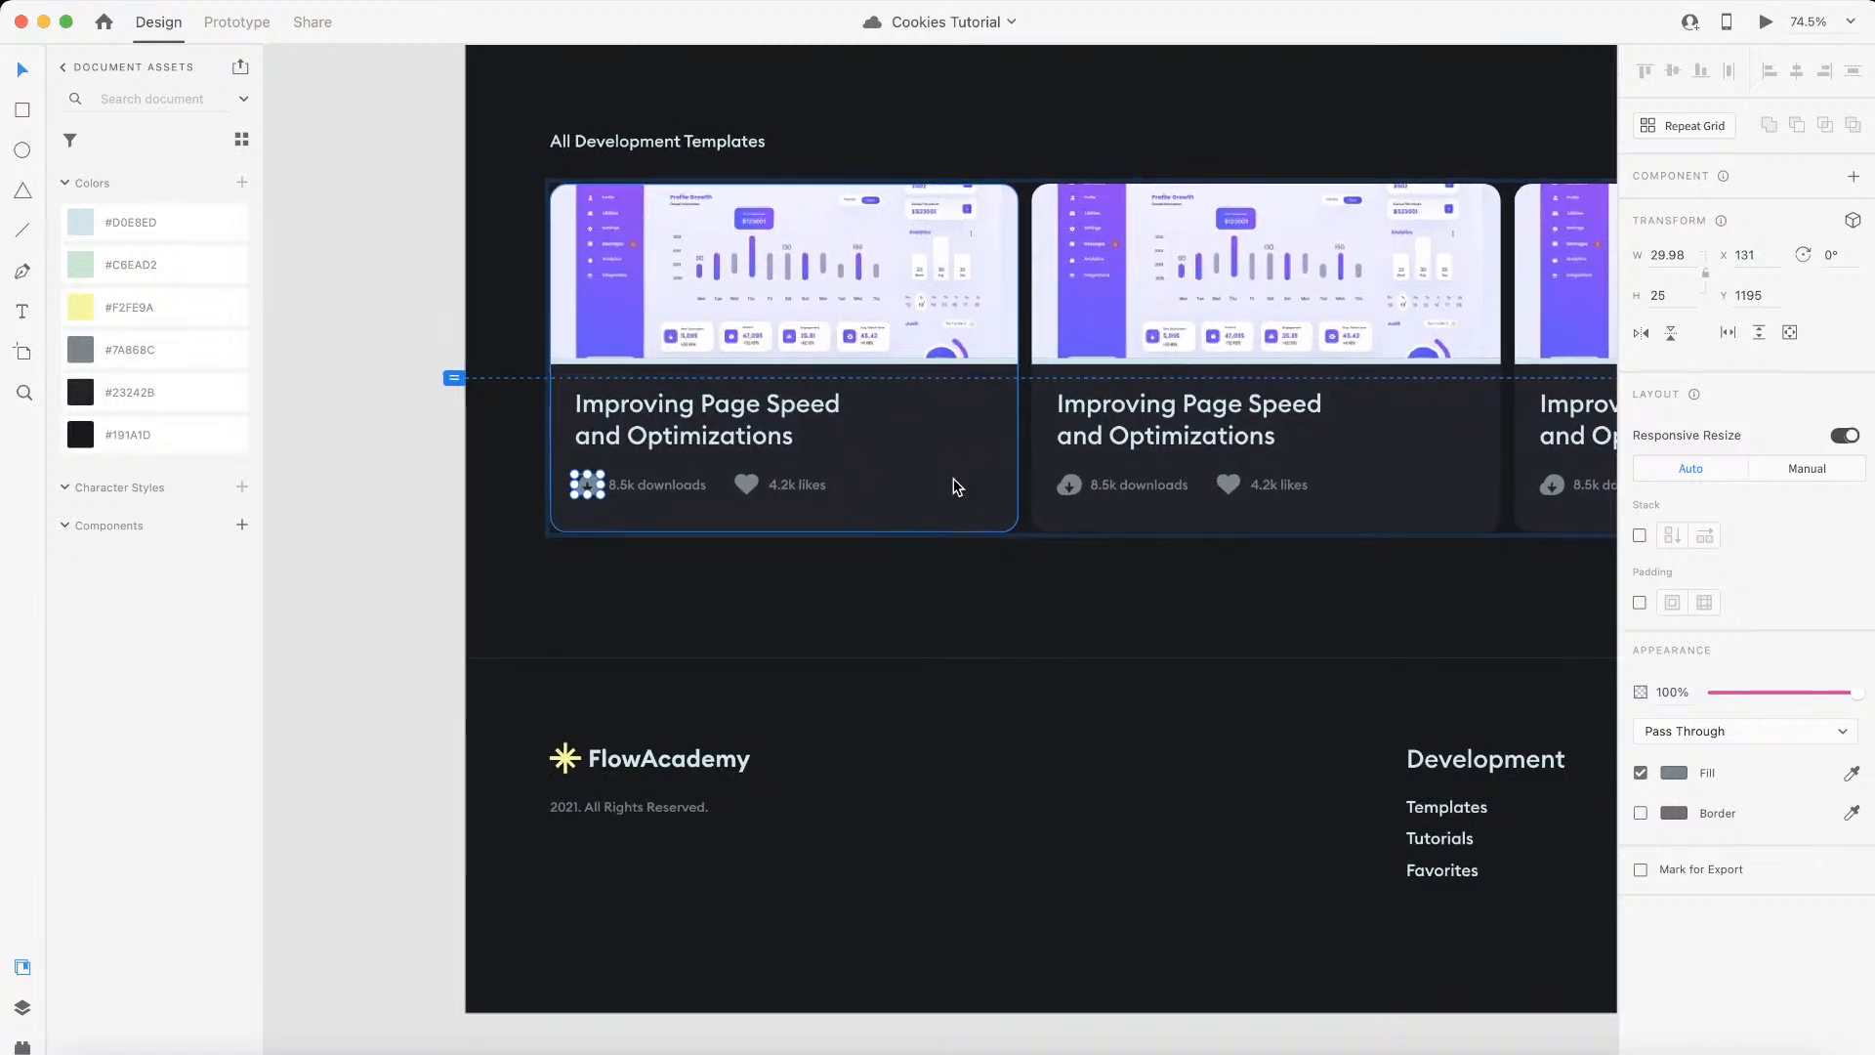
scroll(955, 482, "left", 6)
scroll(955, 482, "right", 5)
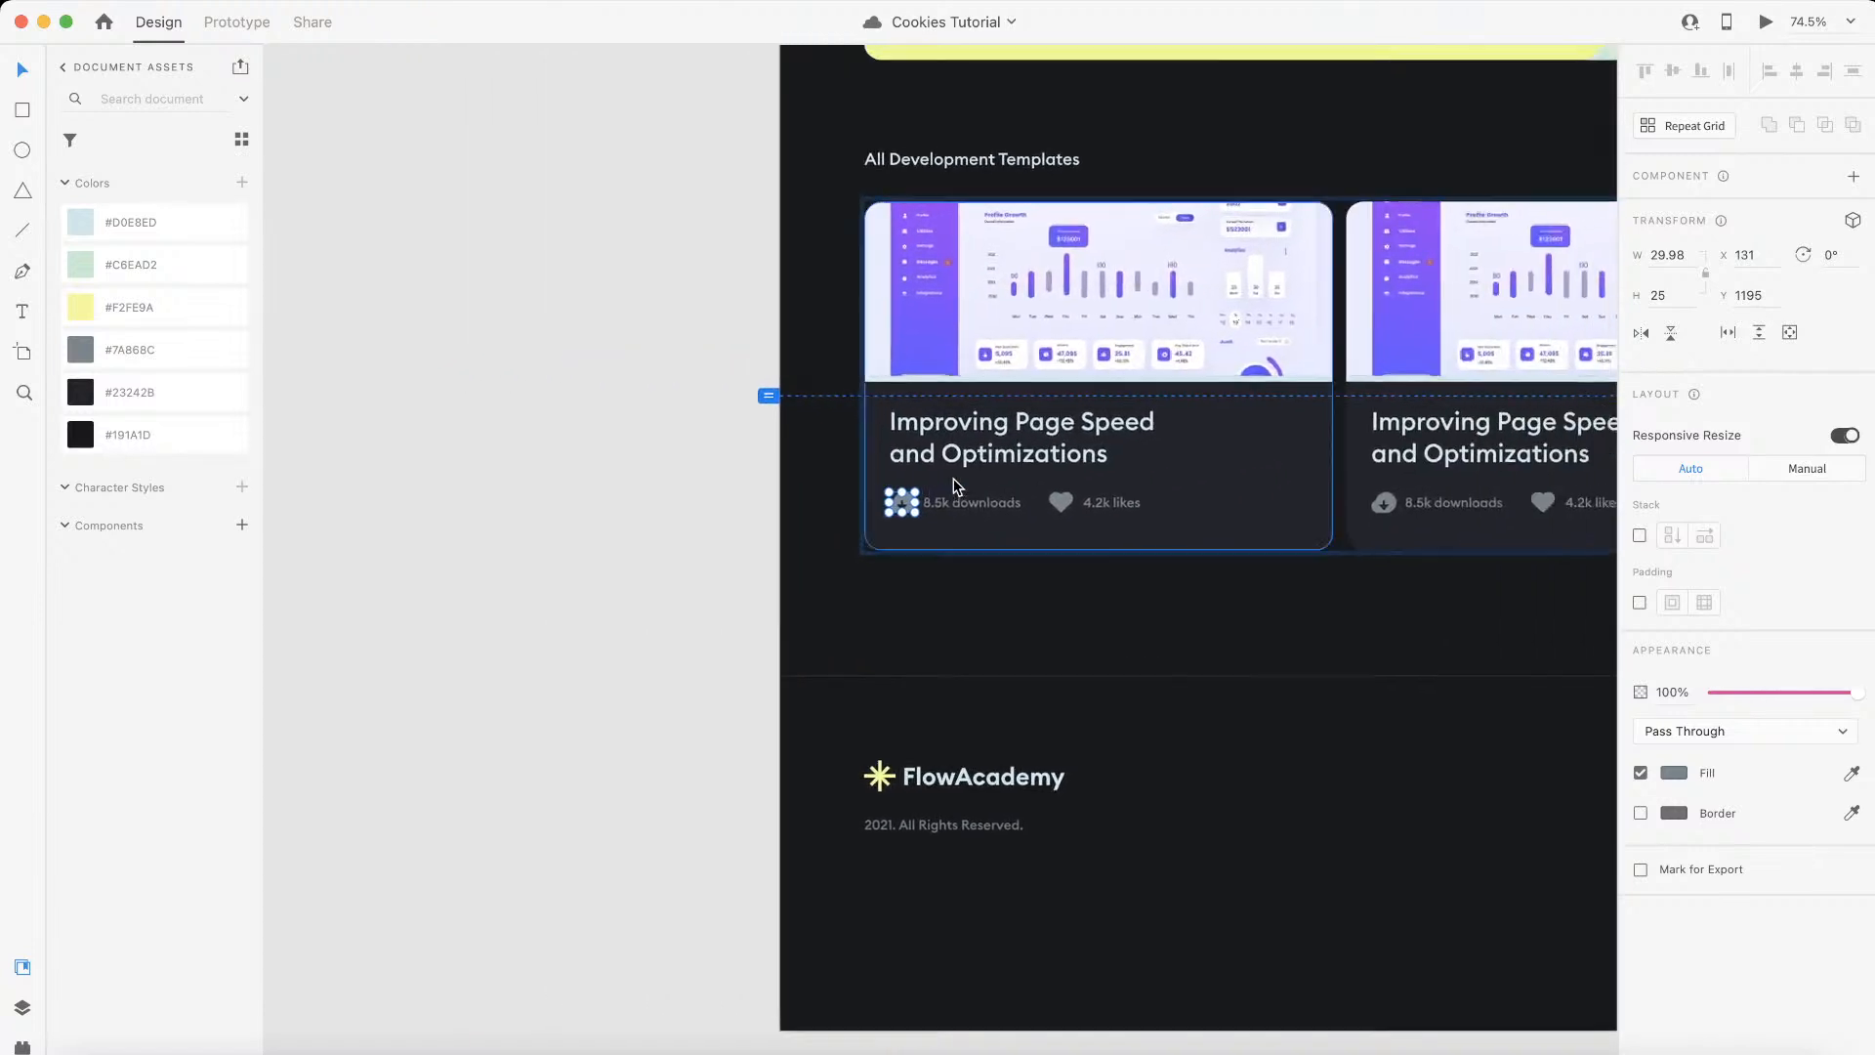
scroll(955, 482, "up", 1)
scroll(936, 687, "up", 4)
left_click(935, 686)
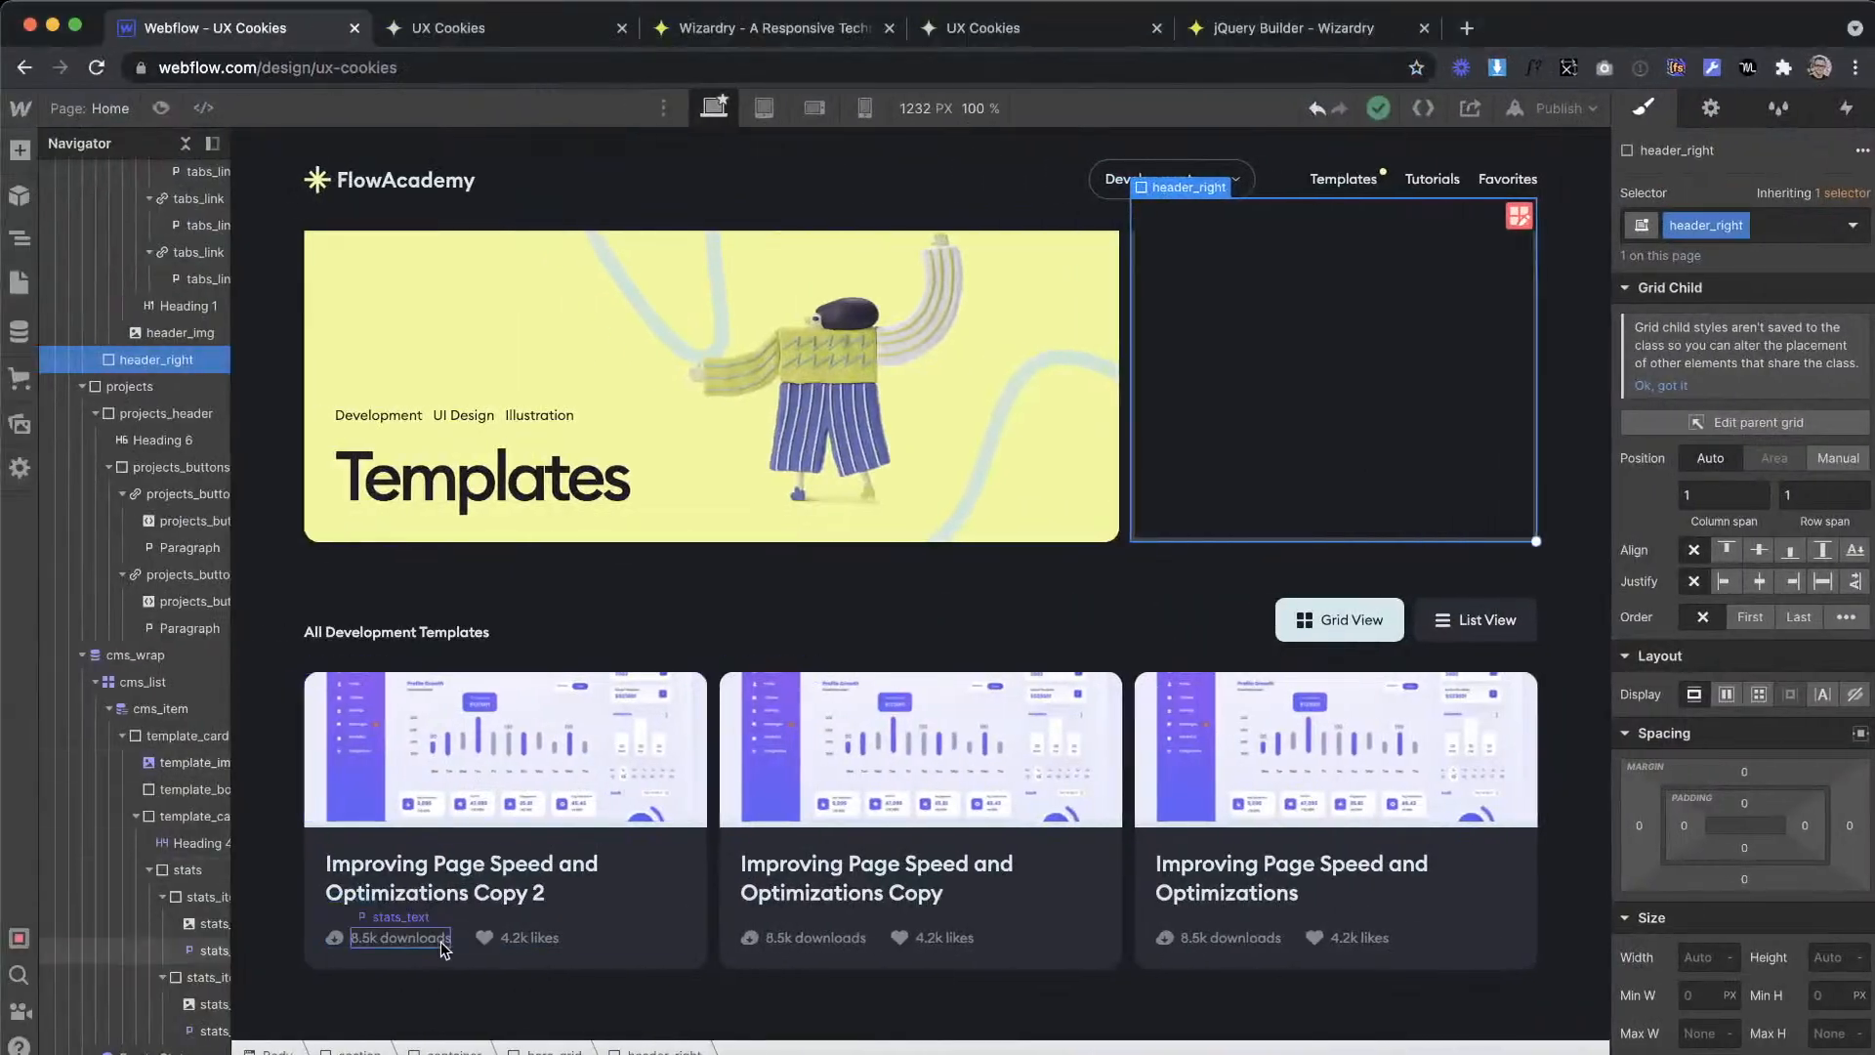
left_click(465, 933)
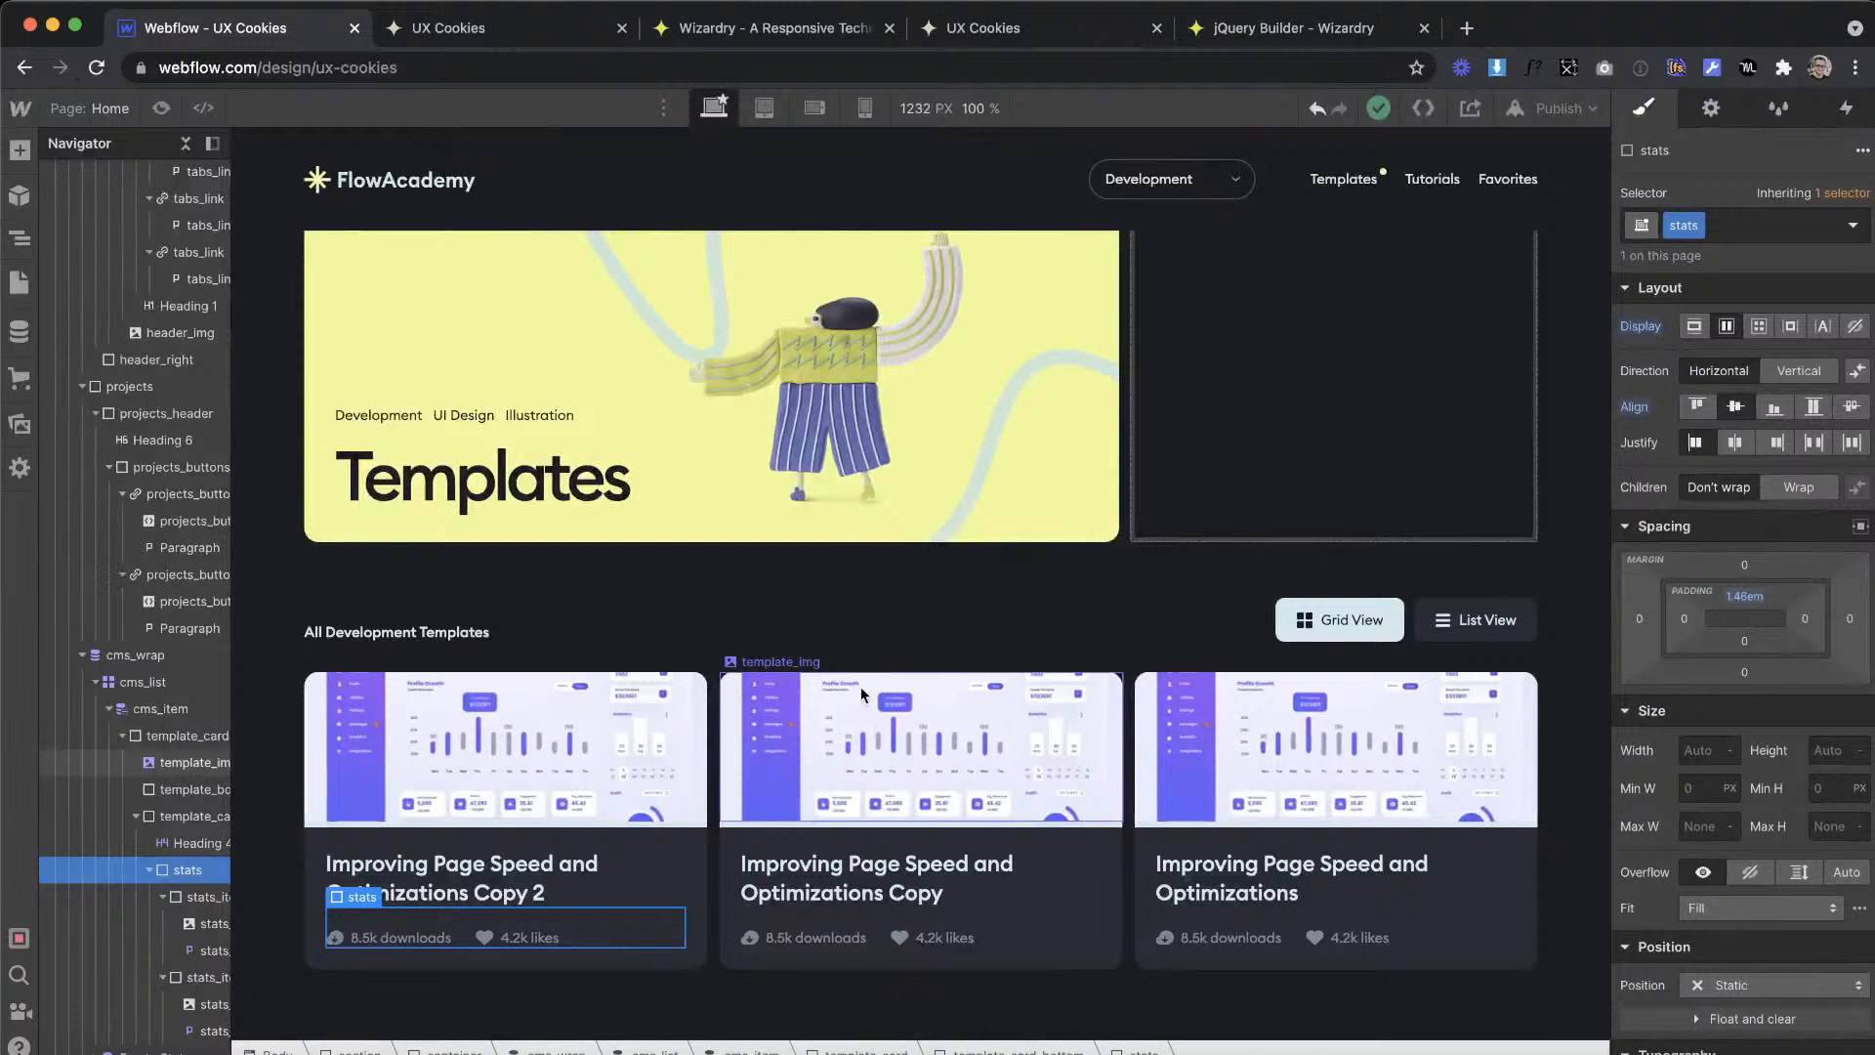
left_click(976, 460)
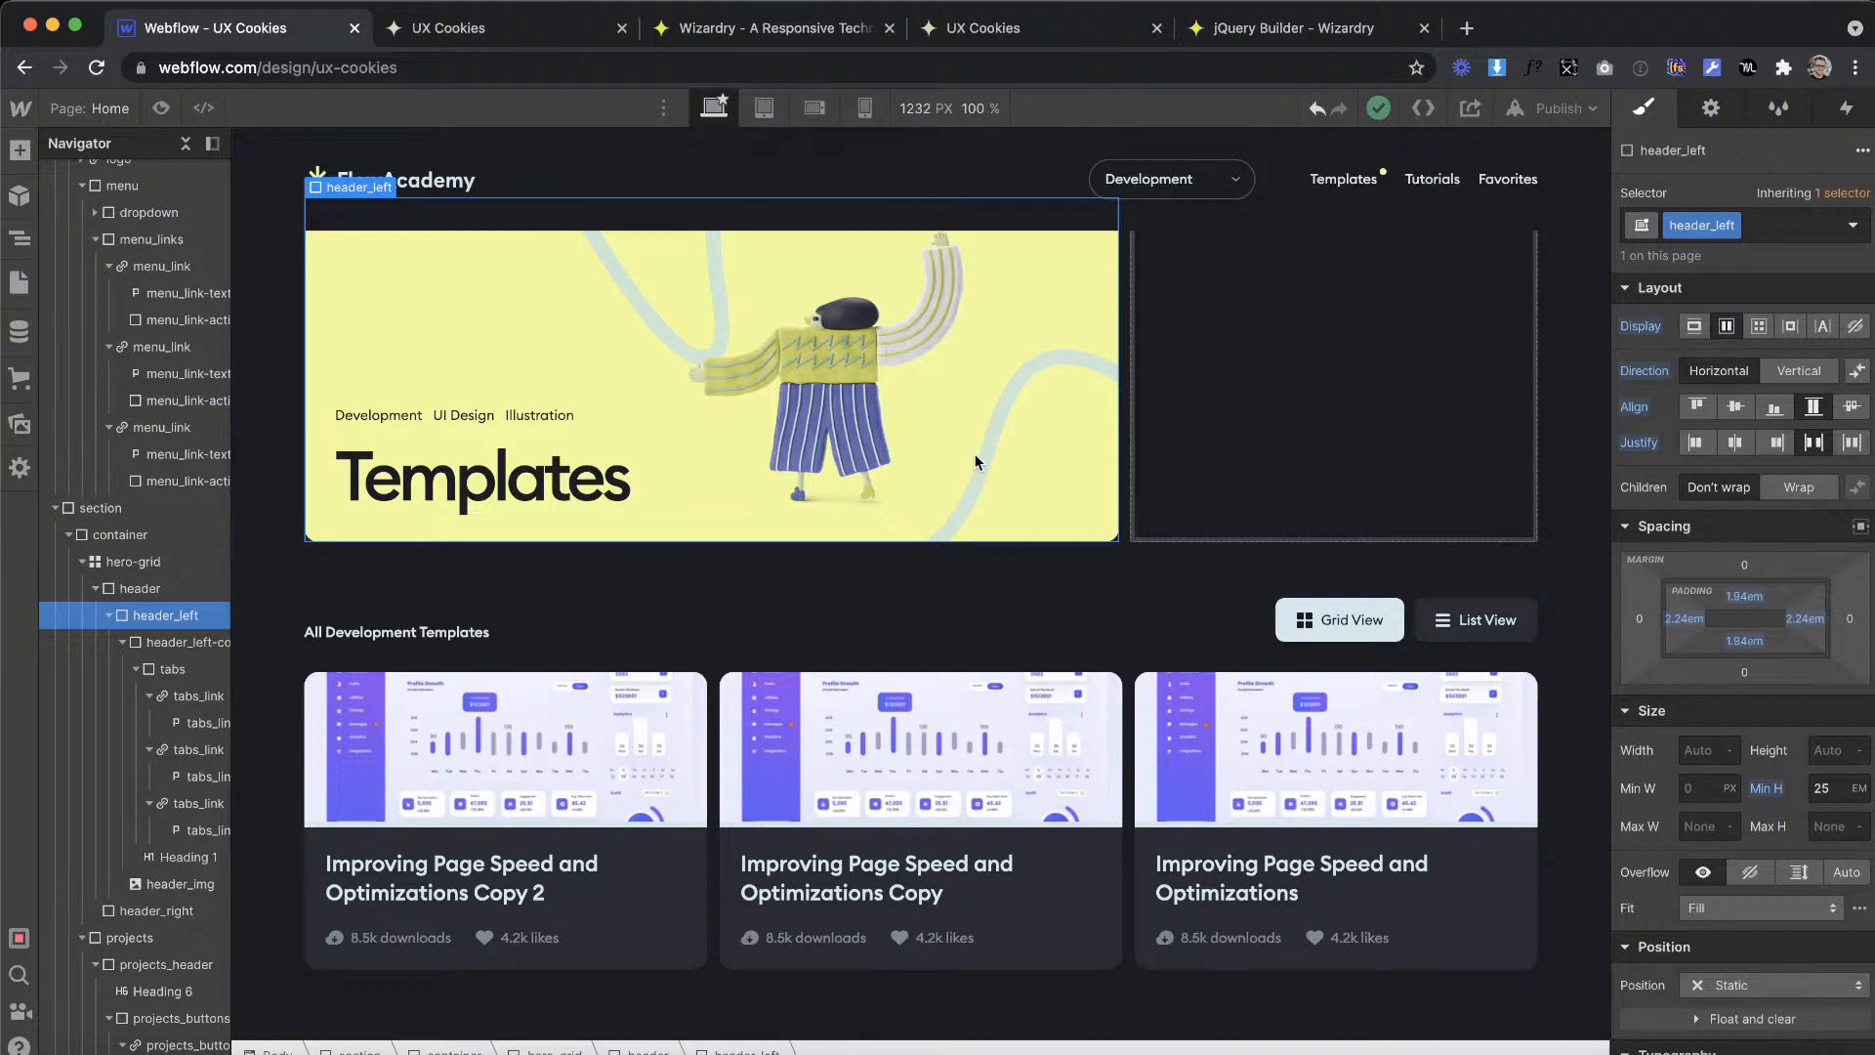
key("ctrl+Right")
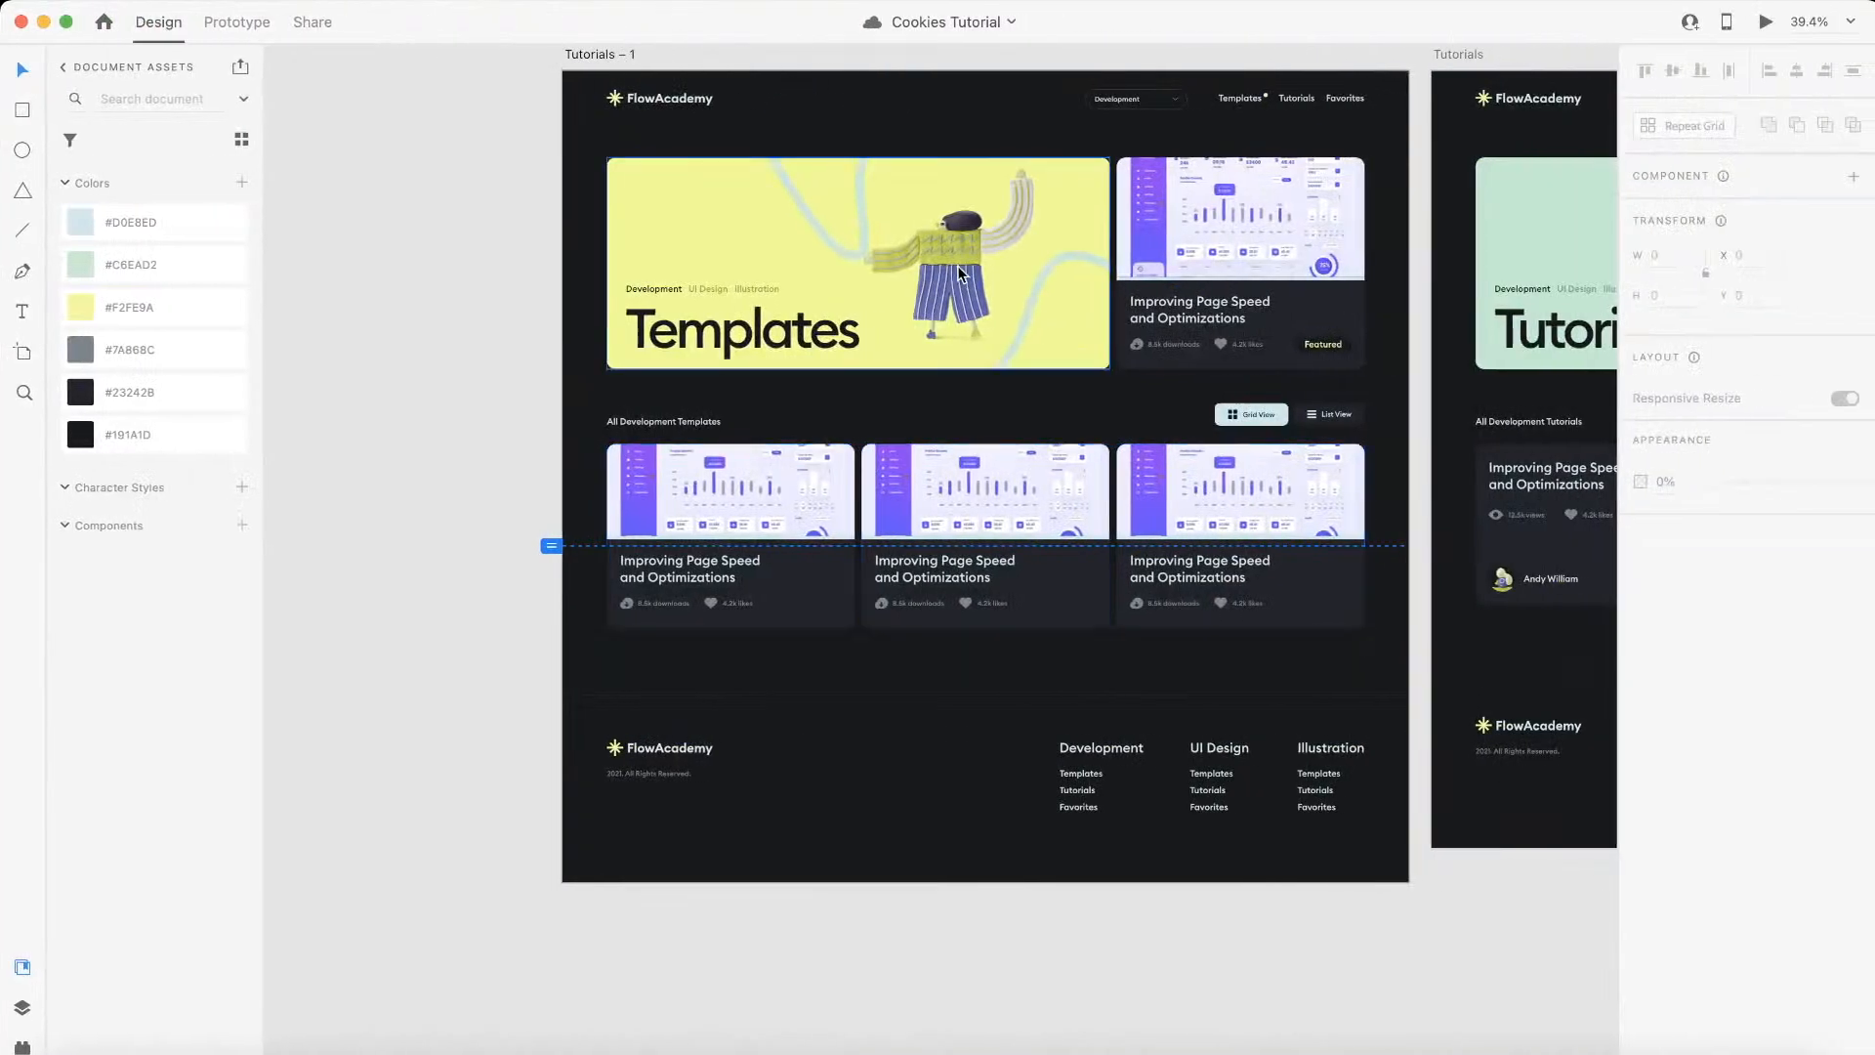
key("ctrl+Left")
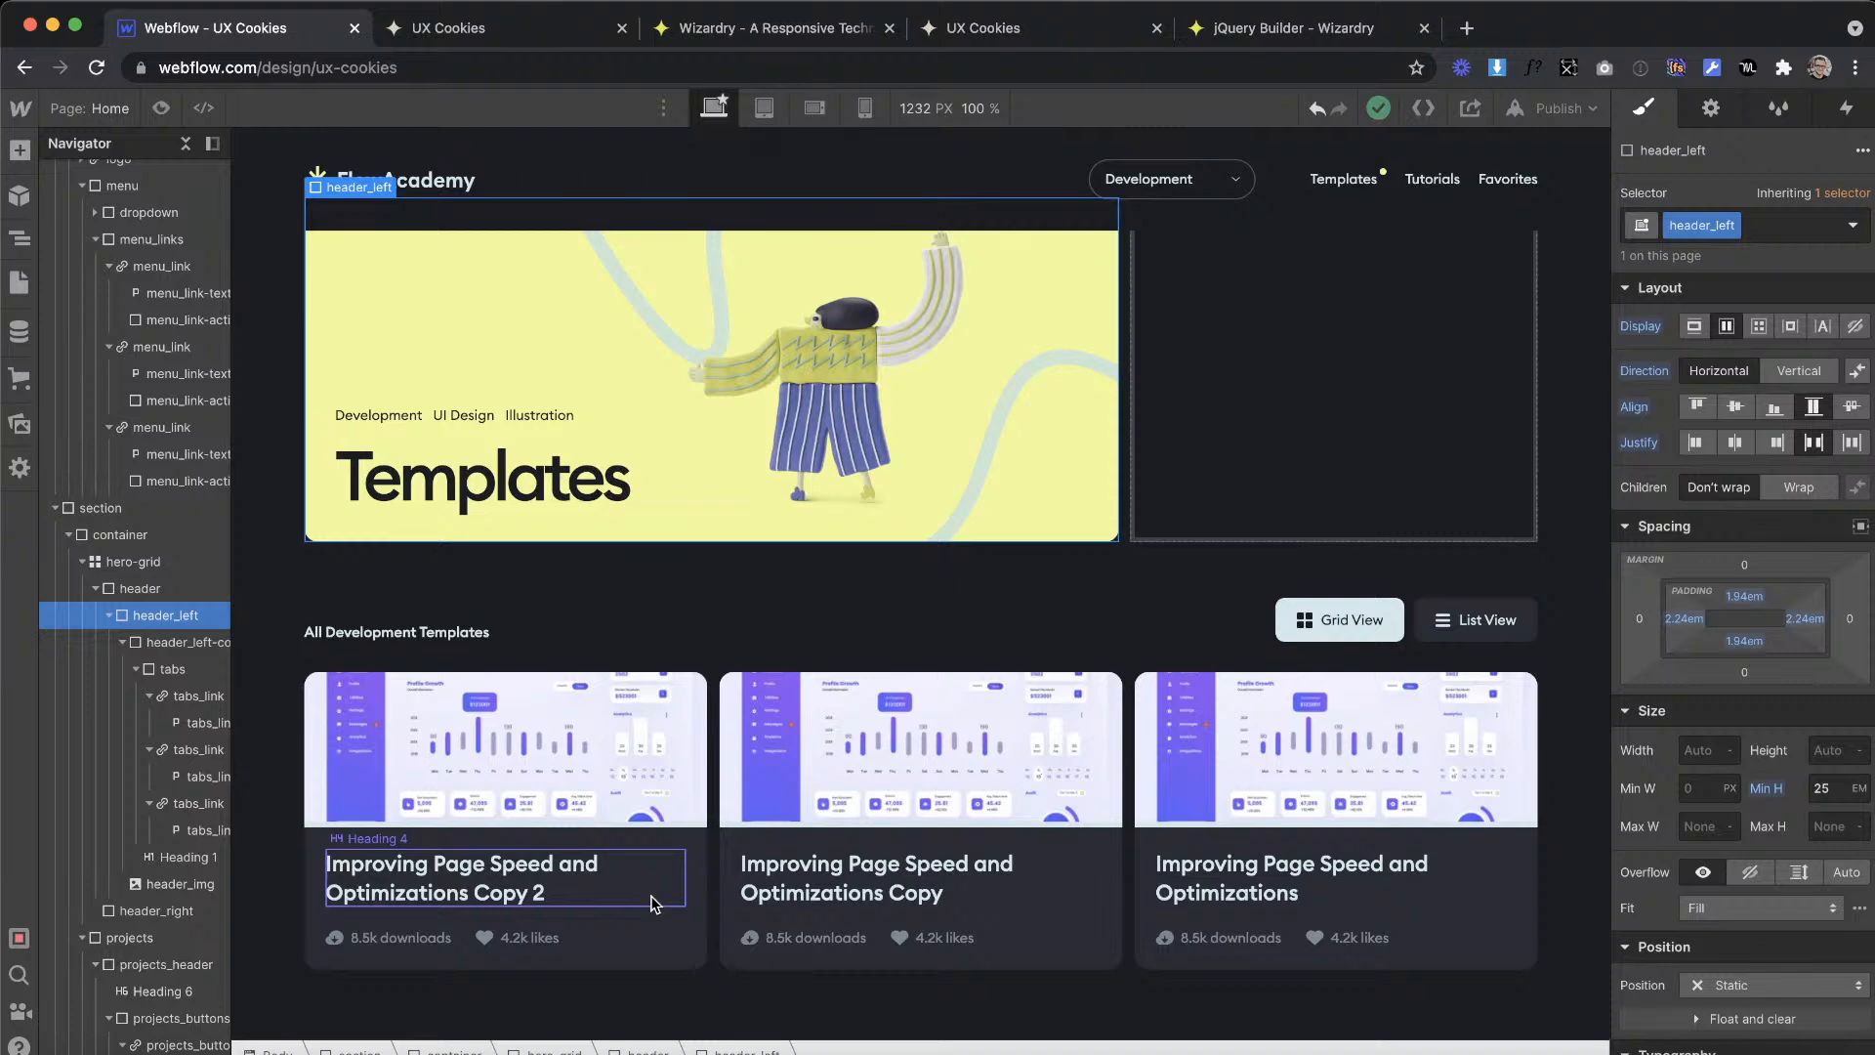
left_click(769, 718)
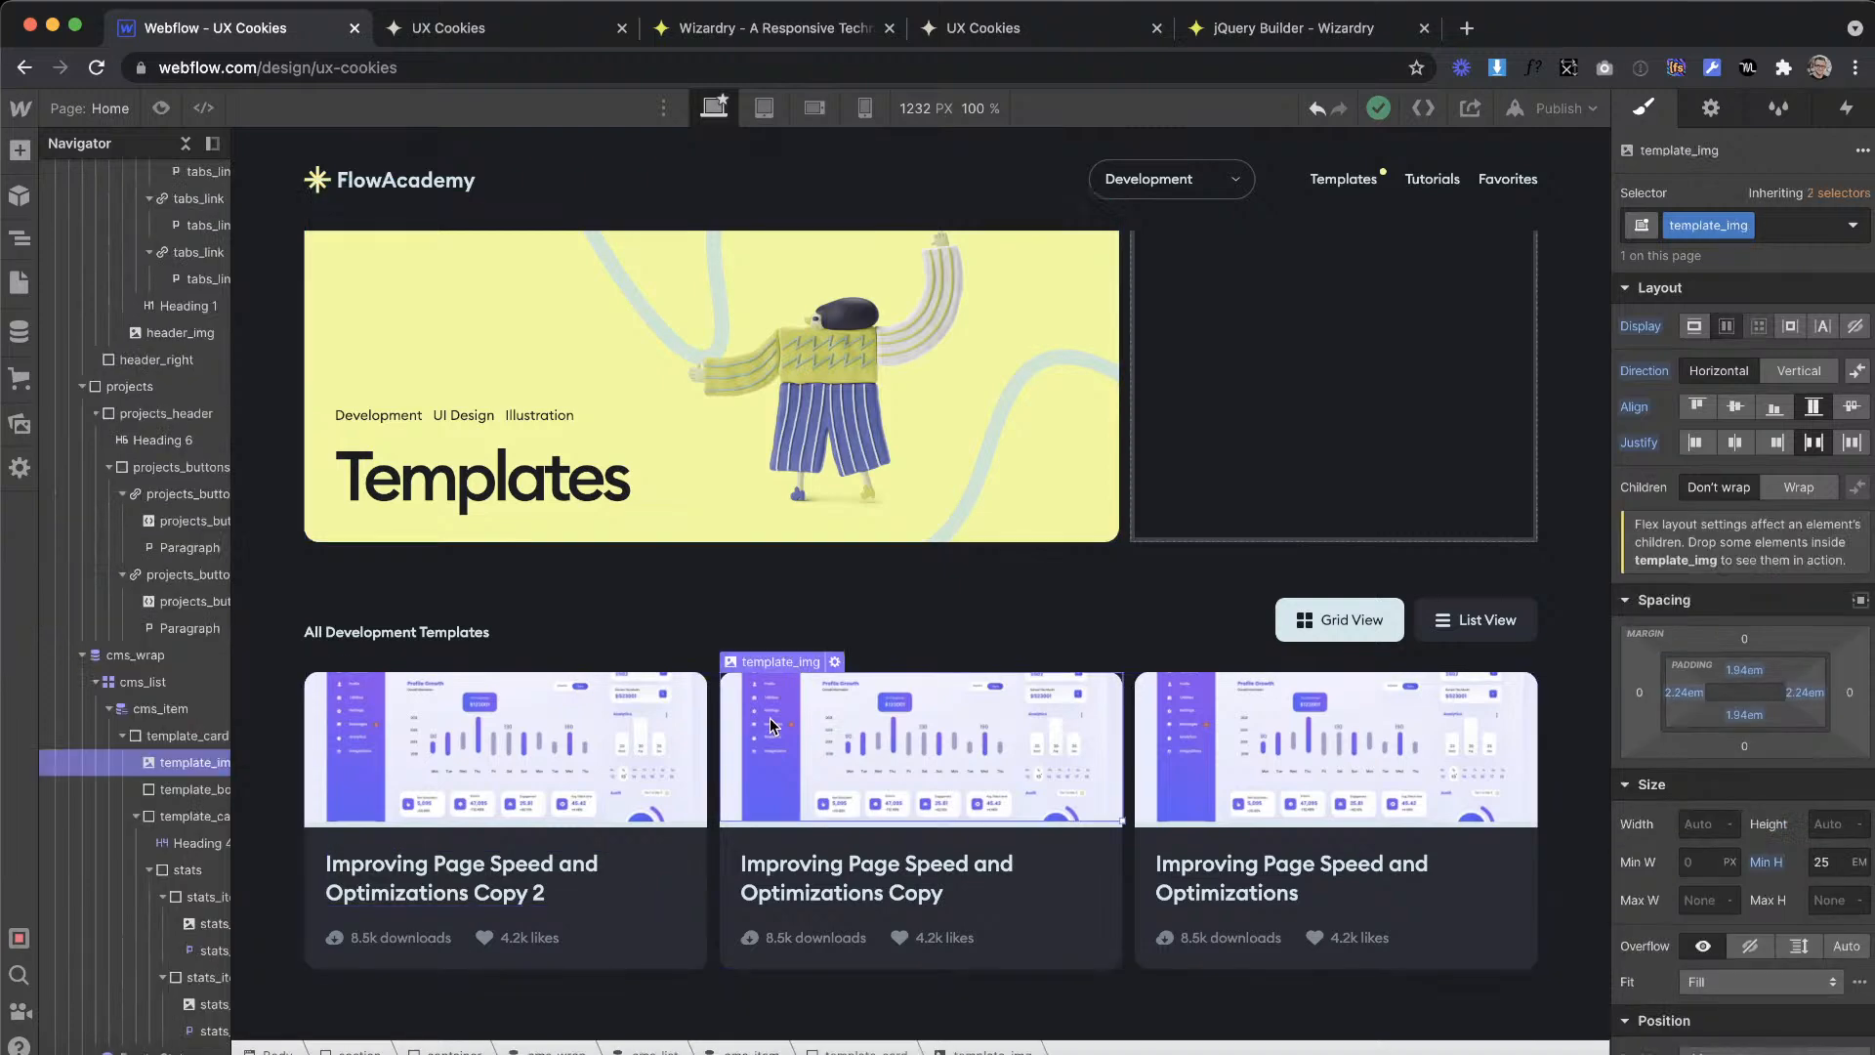
left_click(462, 918)
left_click(648, 758)
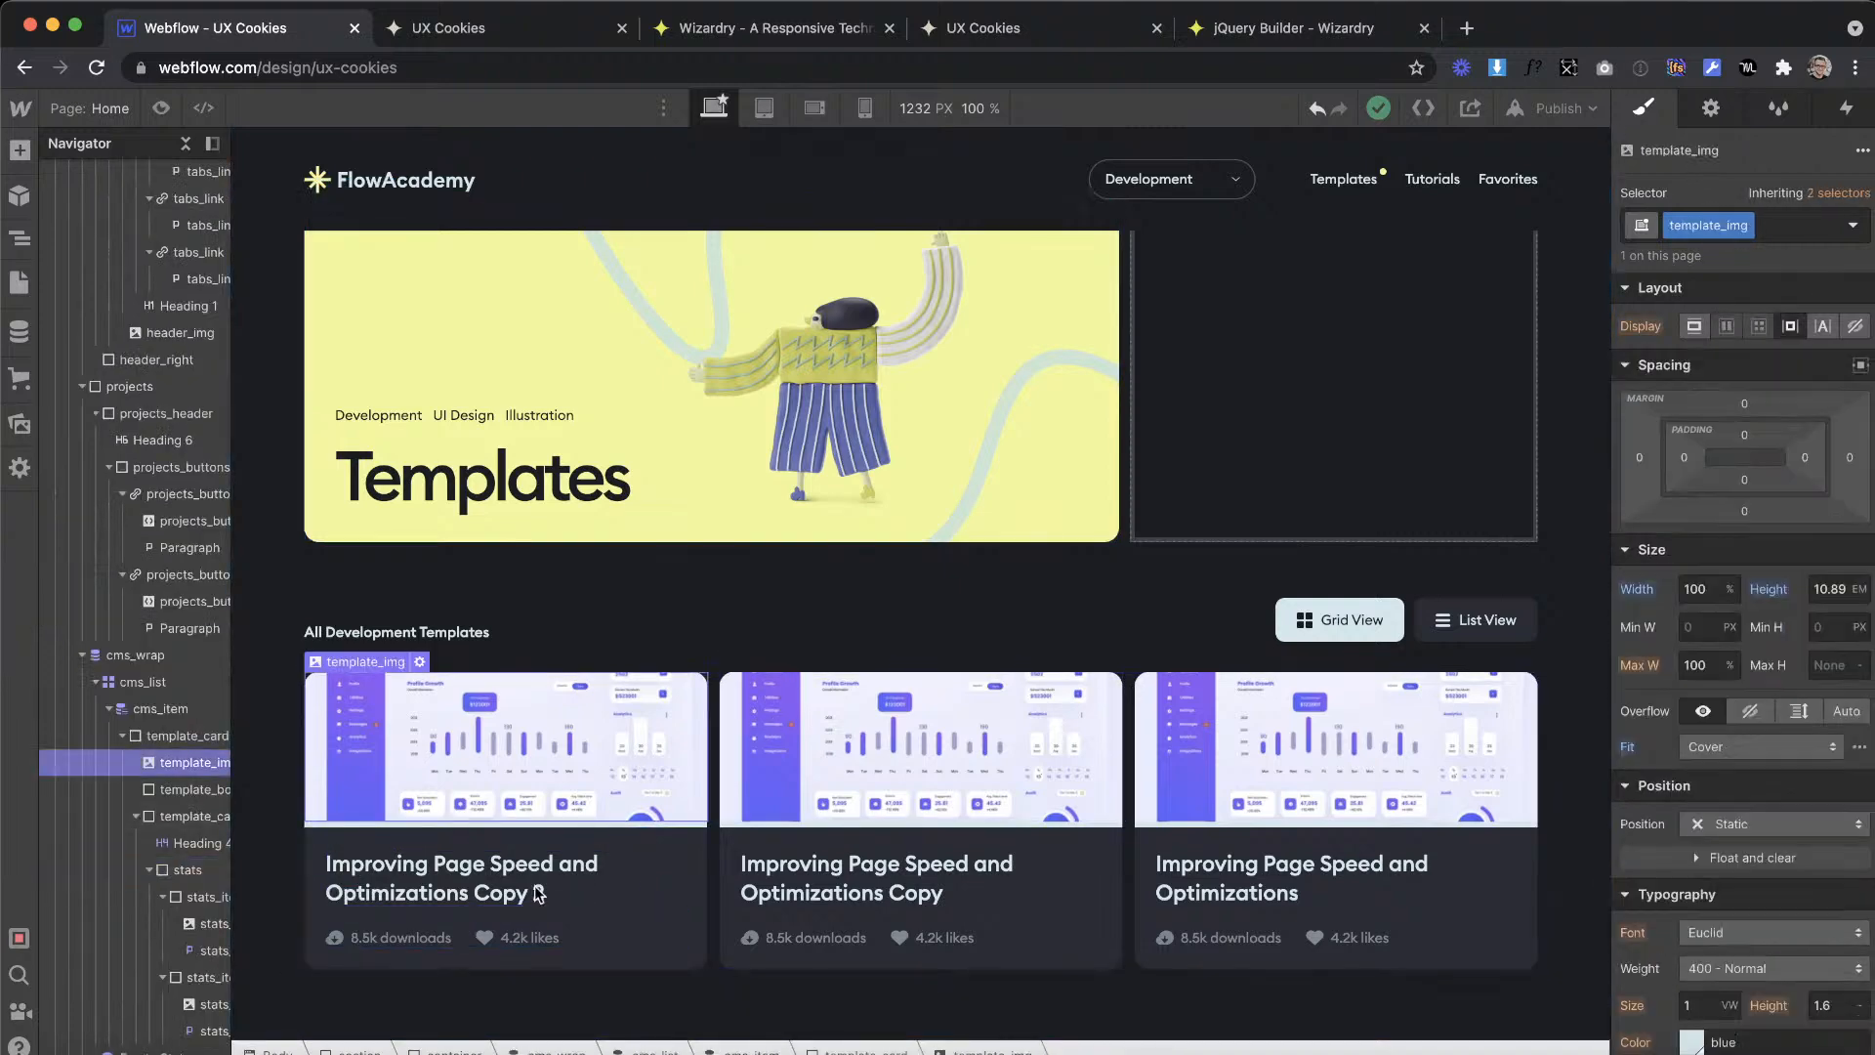
left_click(498, 923)
left_click(975, 493)
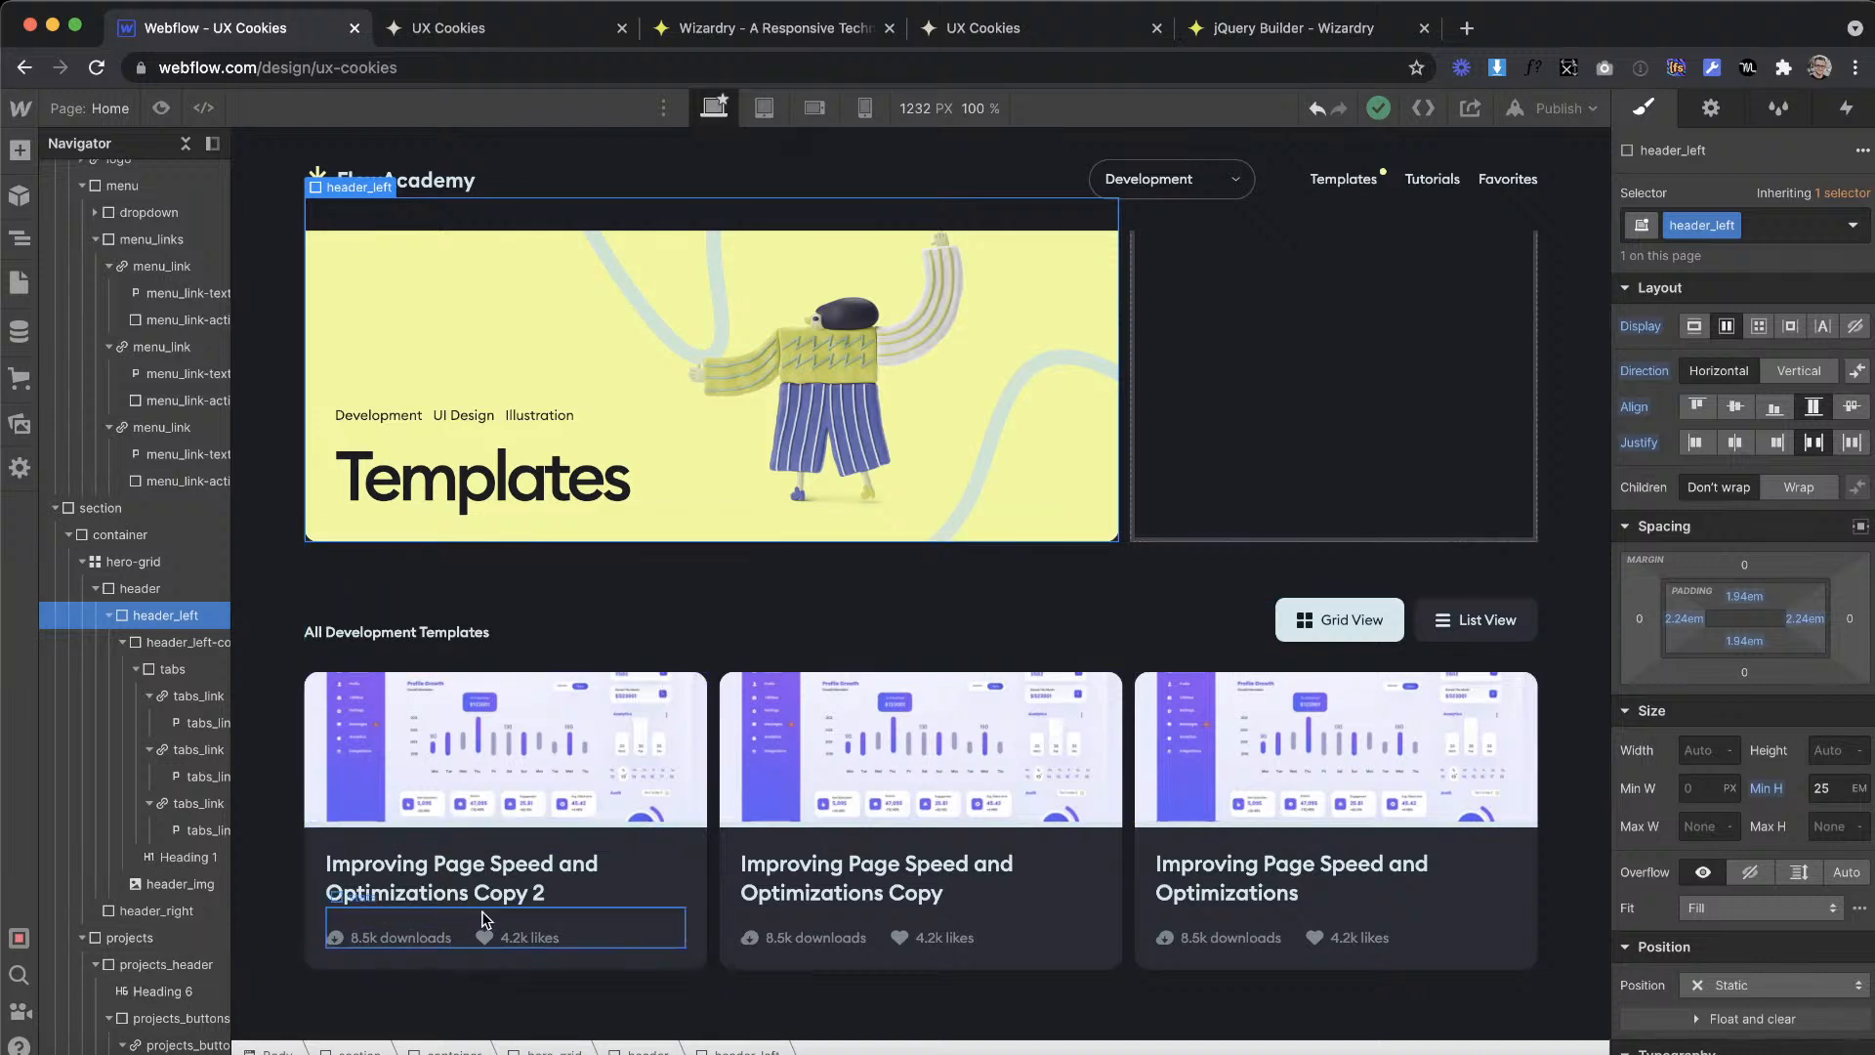
Step: Inspect the projects section, its header row and the stats elements of the first template card on the Webflow page
left_click(1087, 569)
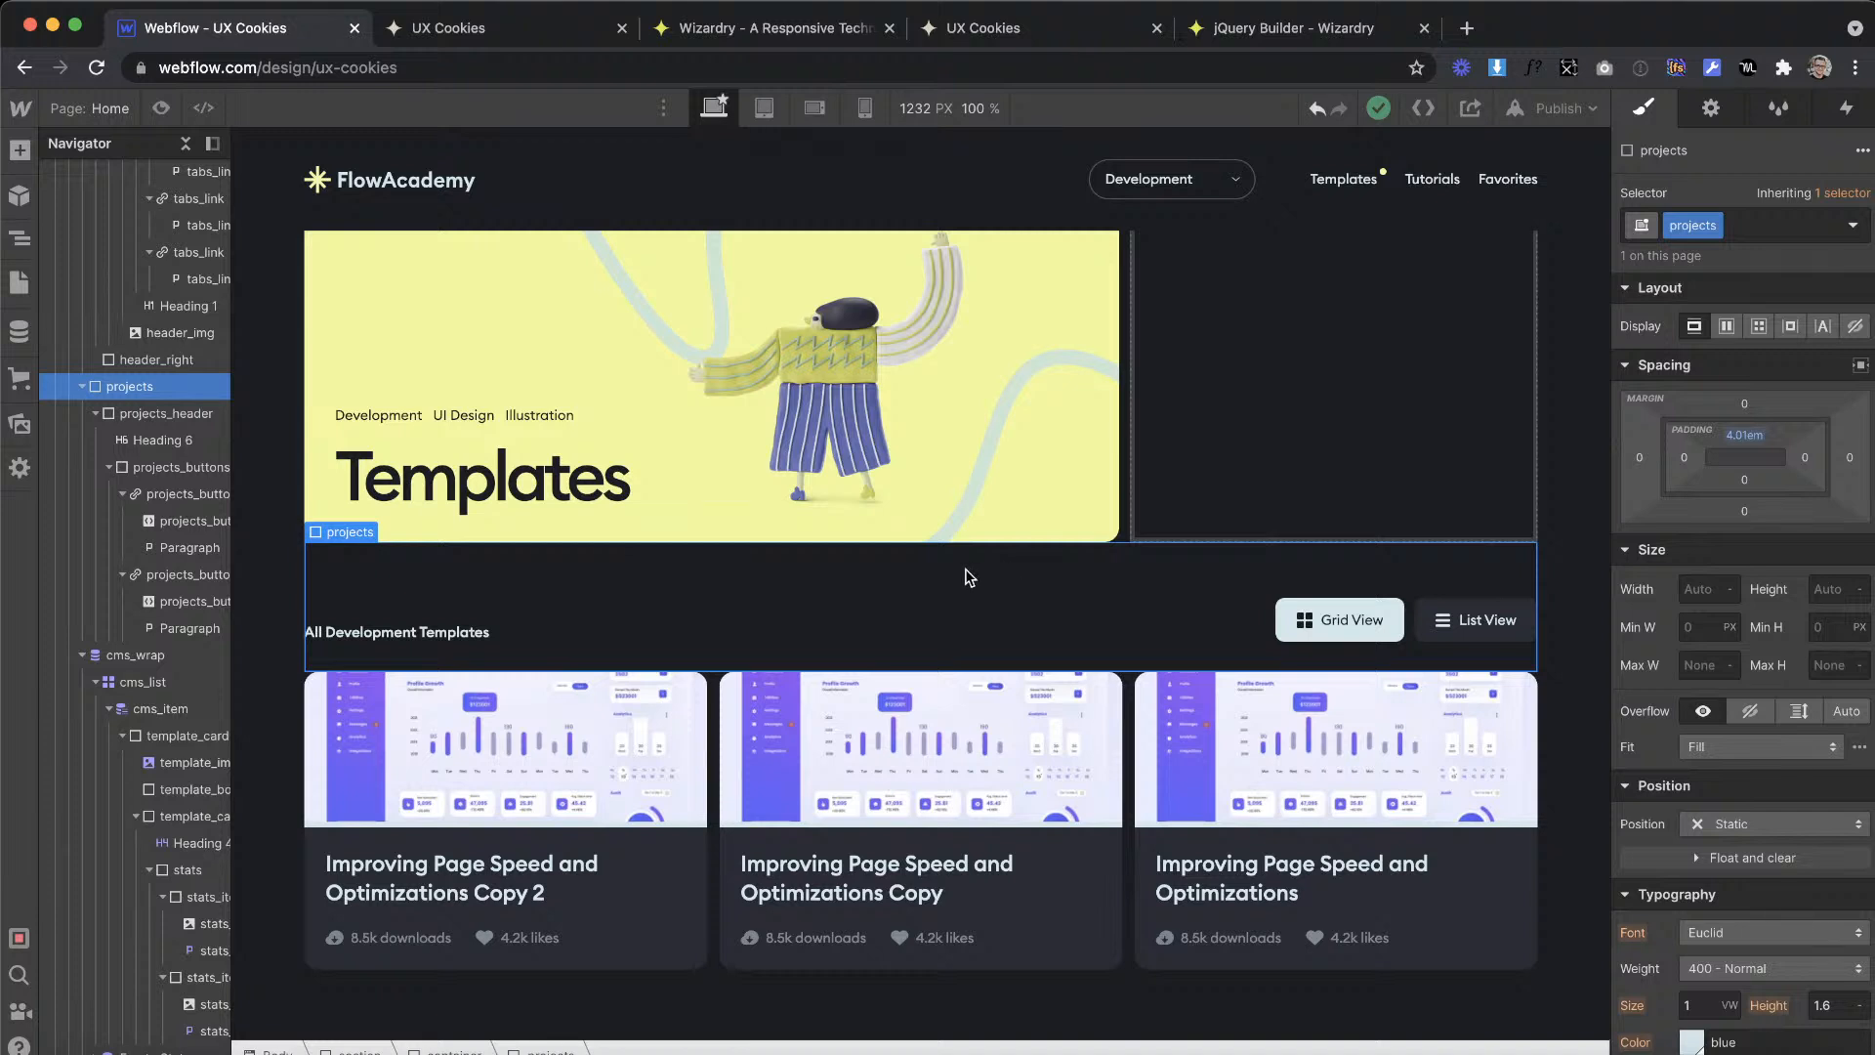
left_click(408, 916)
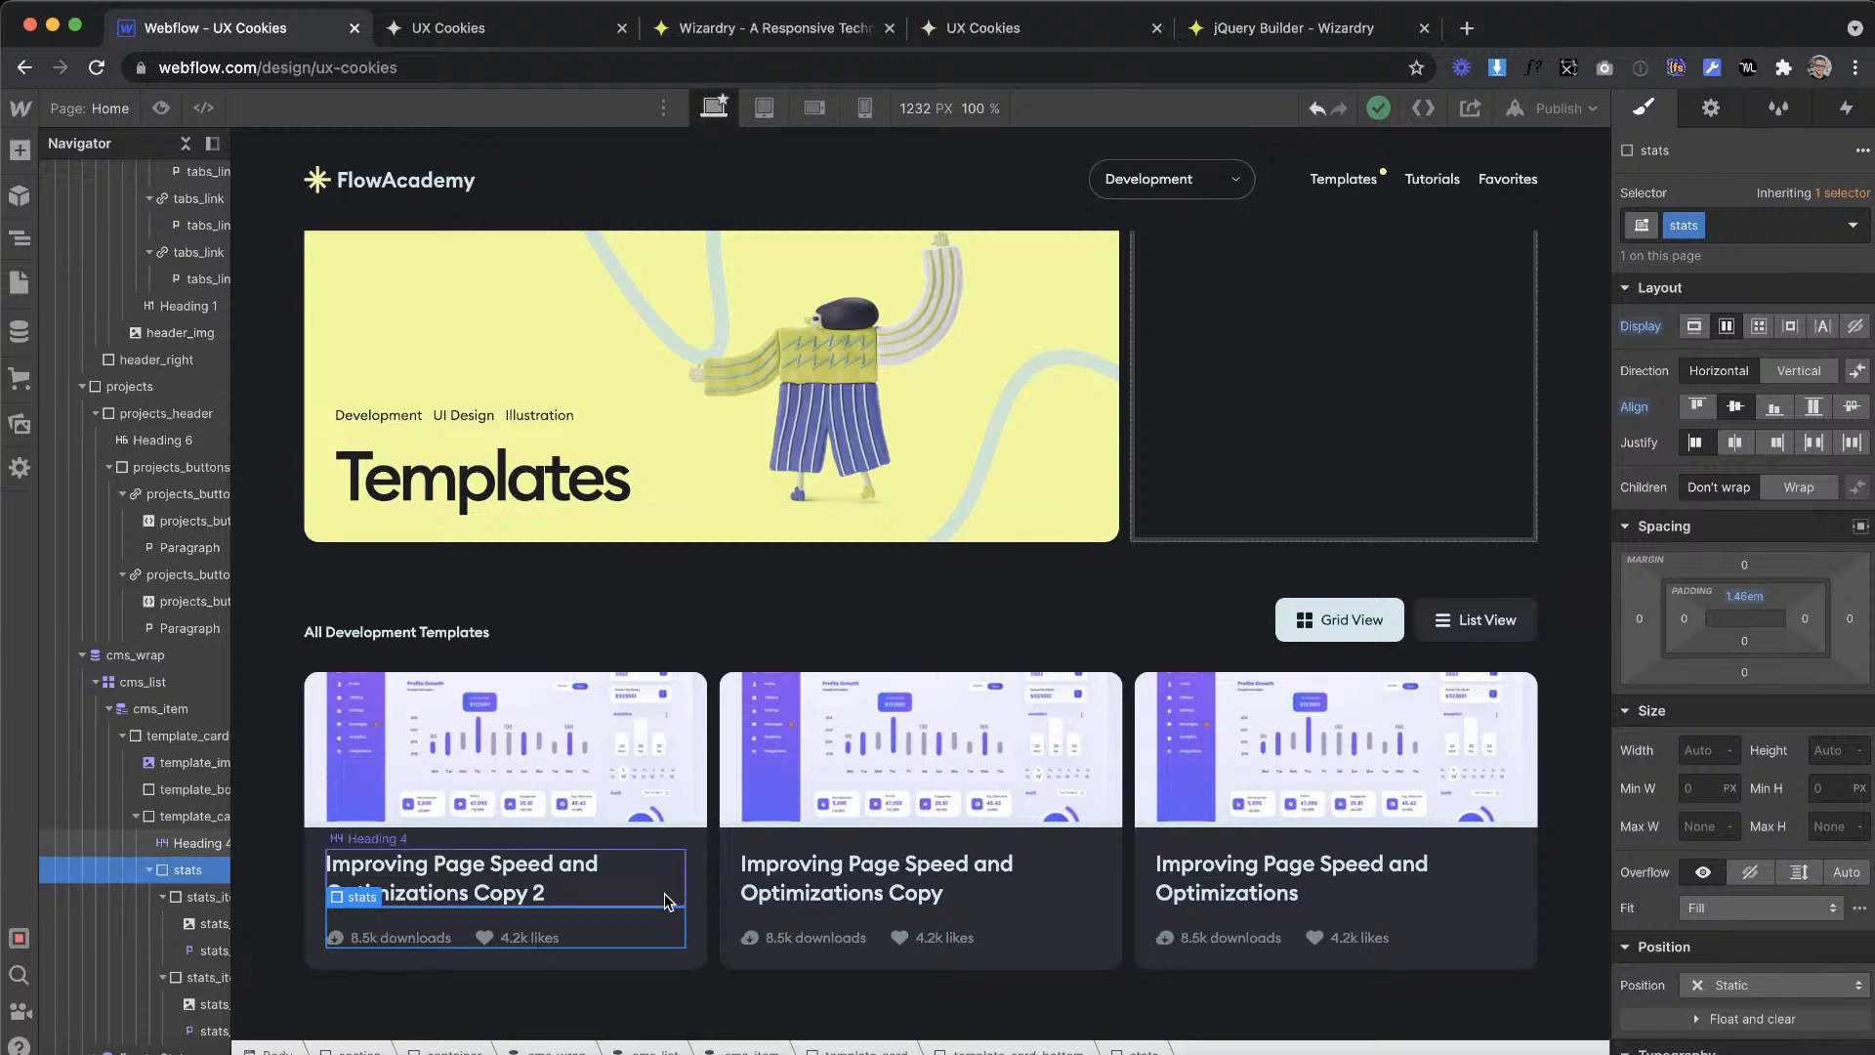
left_click(701, 687)
left_click(420, 921)
left_click(535, 937)
left_click(633, 648)
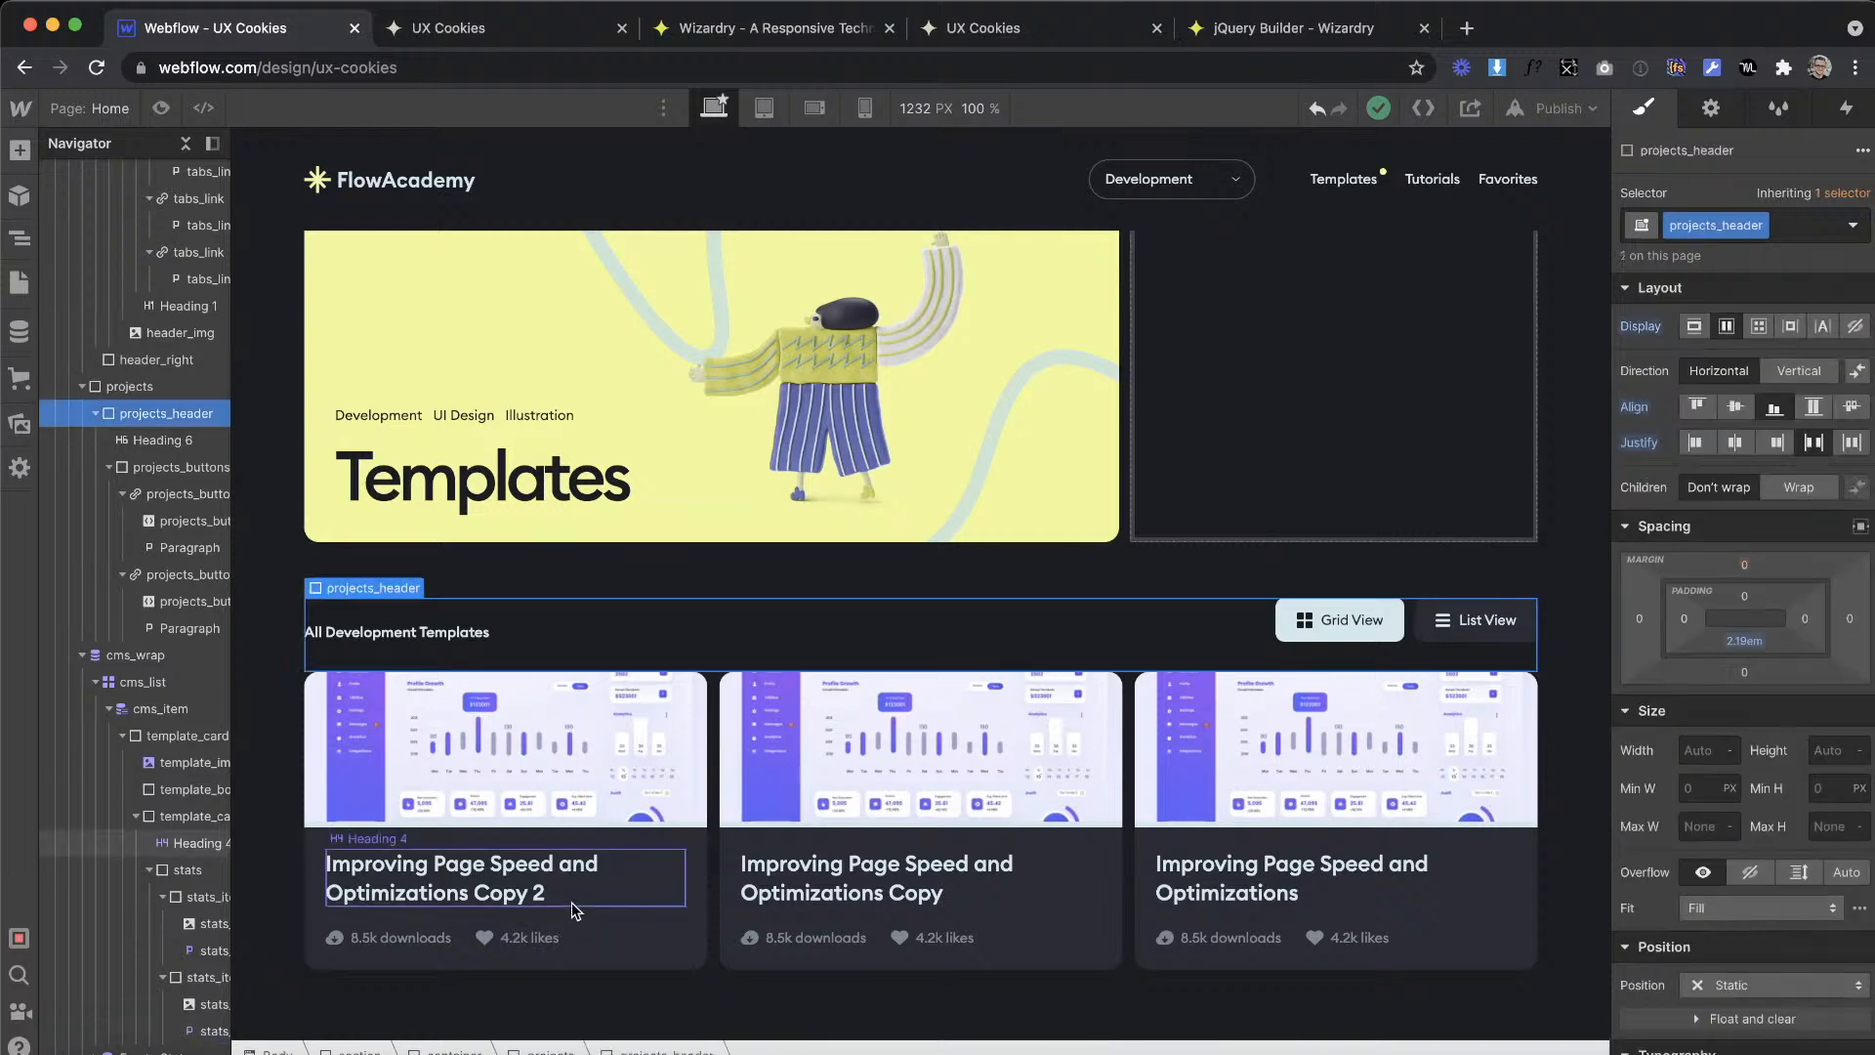
left_click(535, 943)
key("Up")
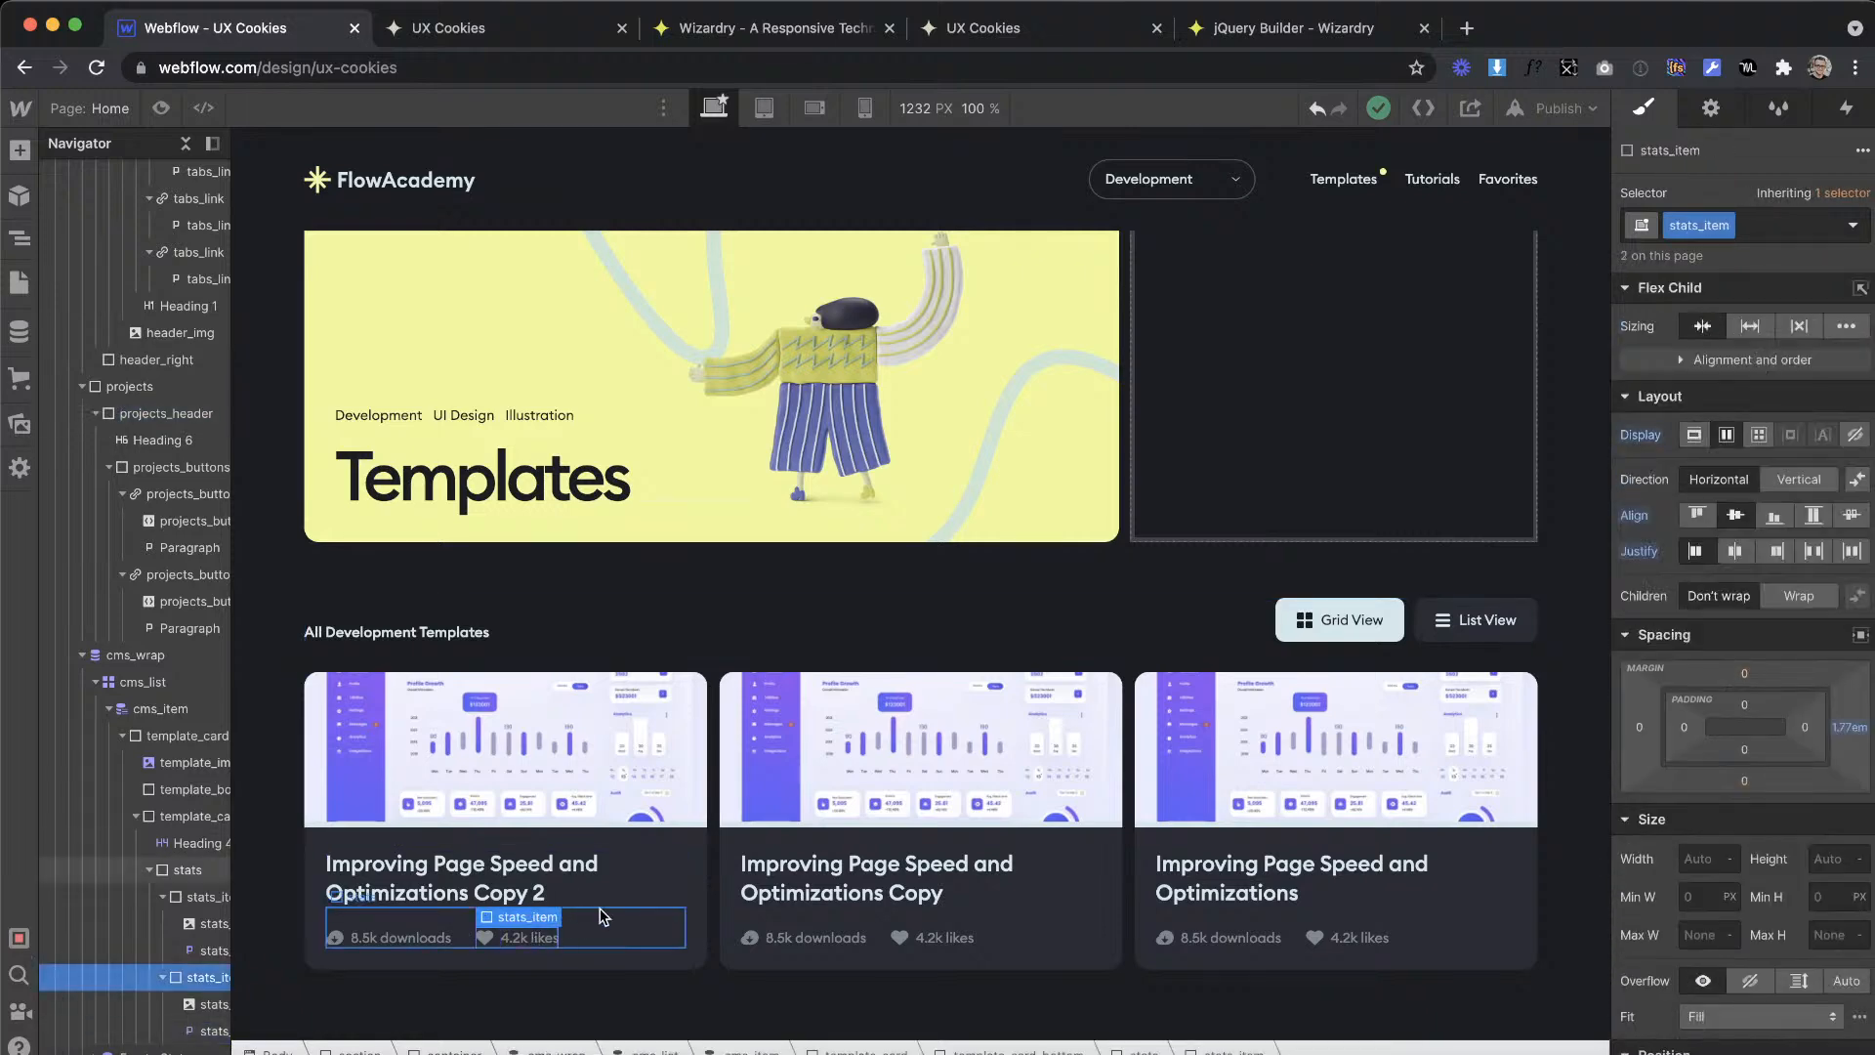
left_click(602, 910)
left_click(638, 779)
left_click(527, 941)
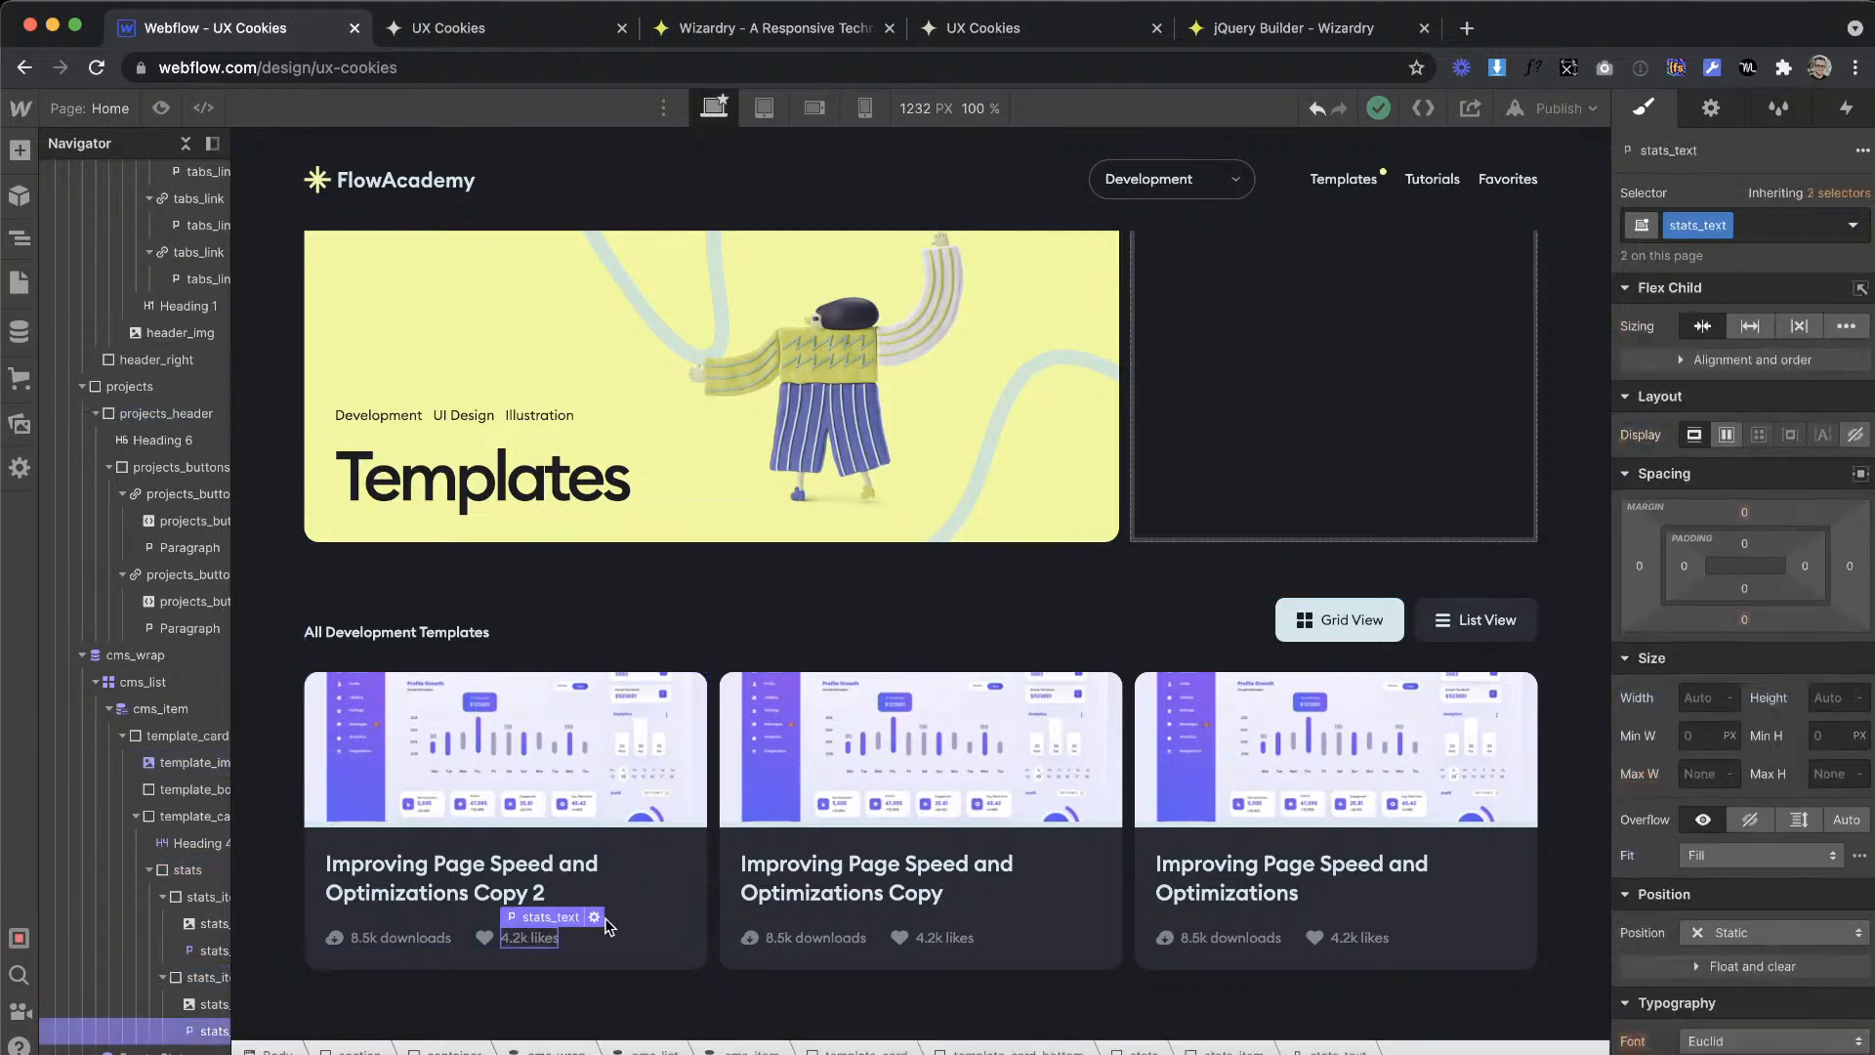
left_click(334, 923)
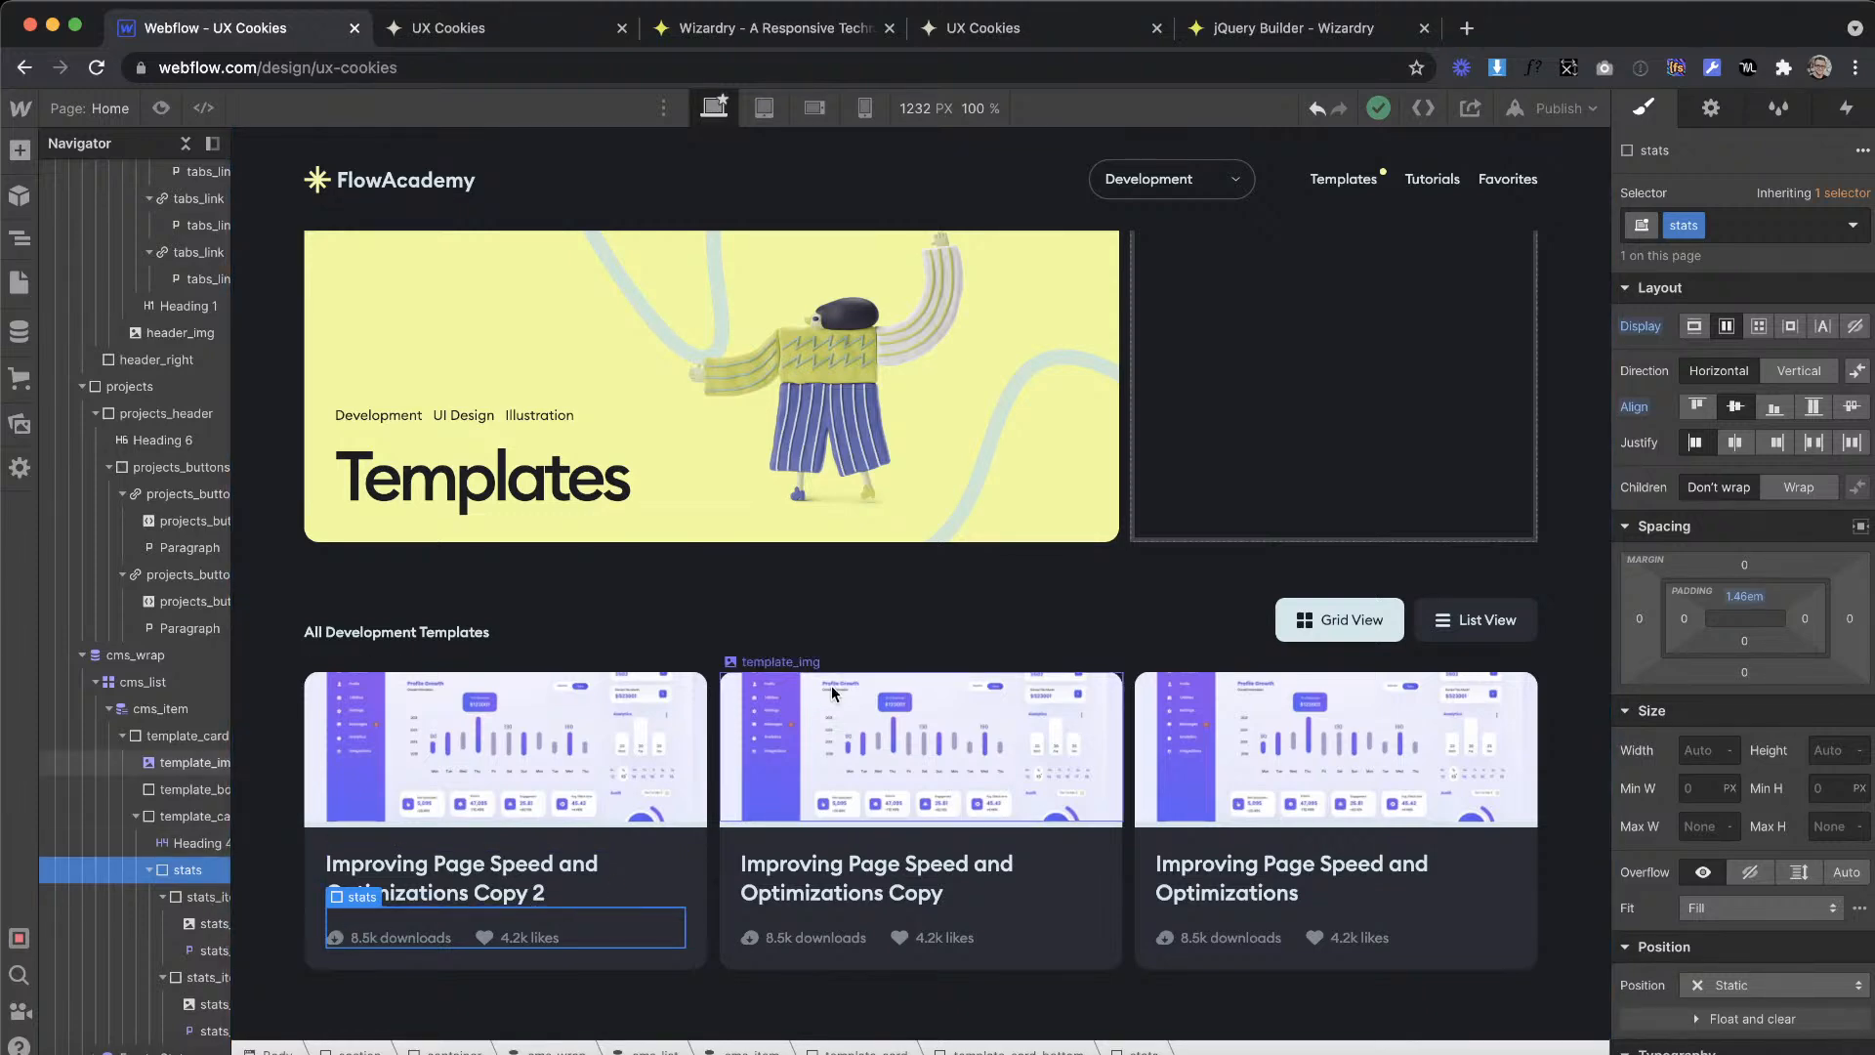
Step: Switch to the XD design and examine the Templates artboard's hero, featured card, card grid and footer
key("ctrl+Right")
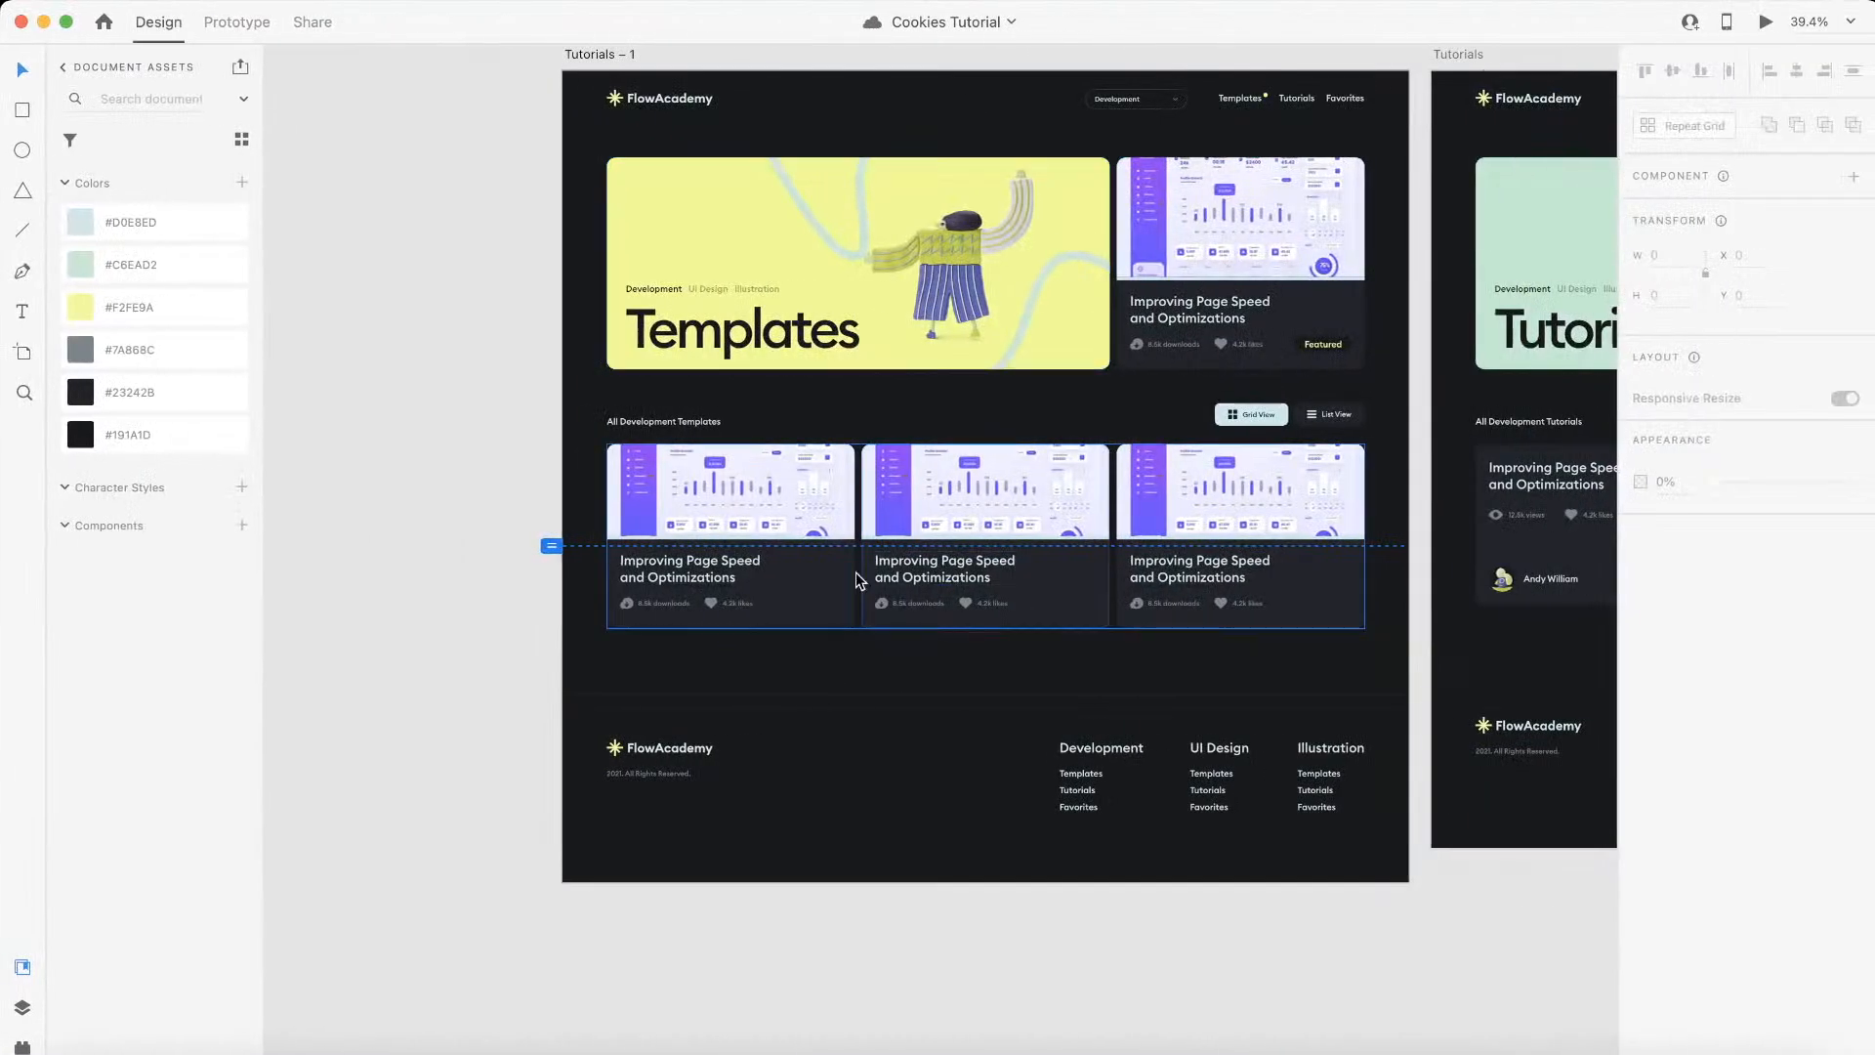
scroll(829, 590, "up", 3)
scroll(848, 591, "up", 1)
scroll(847, 590, "down", 5)
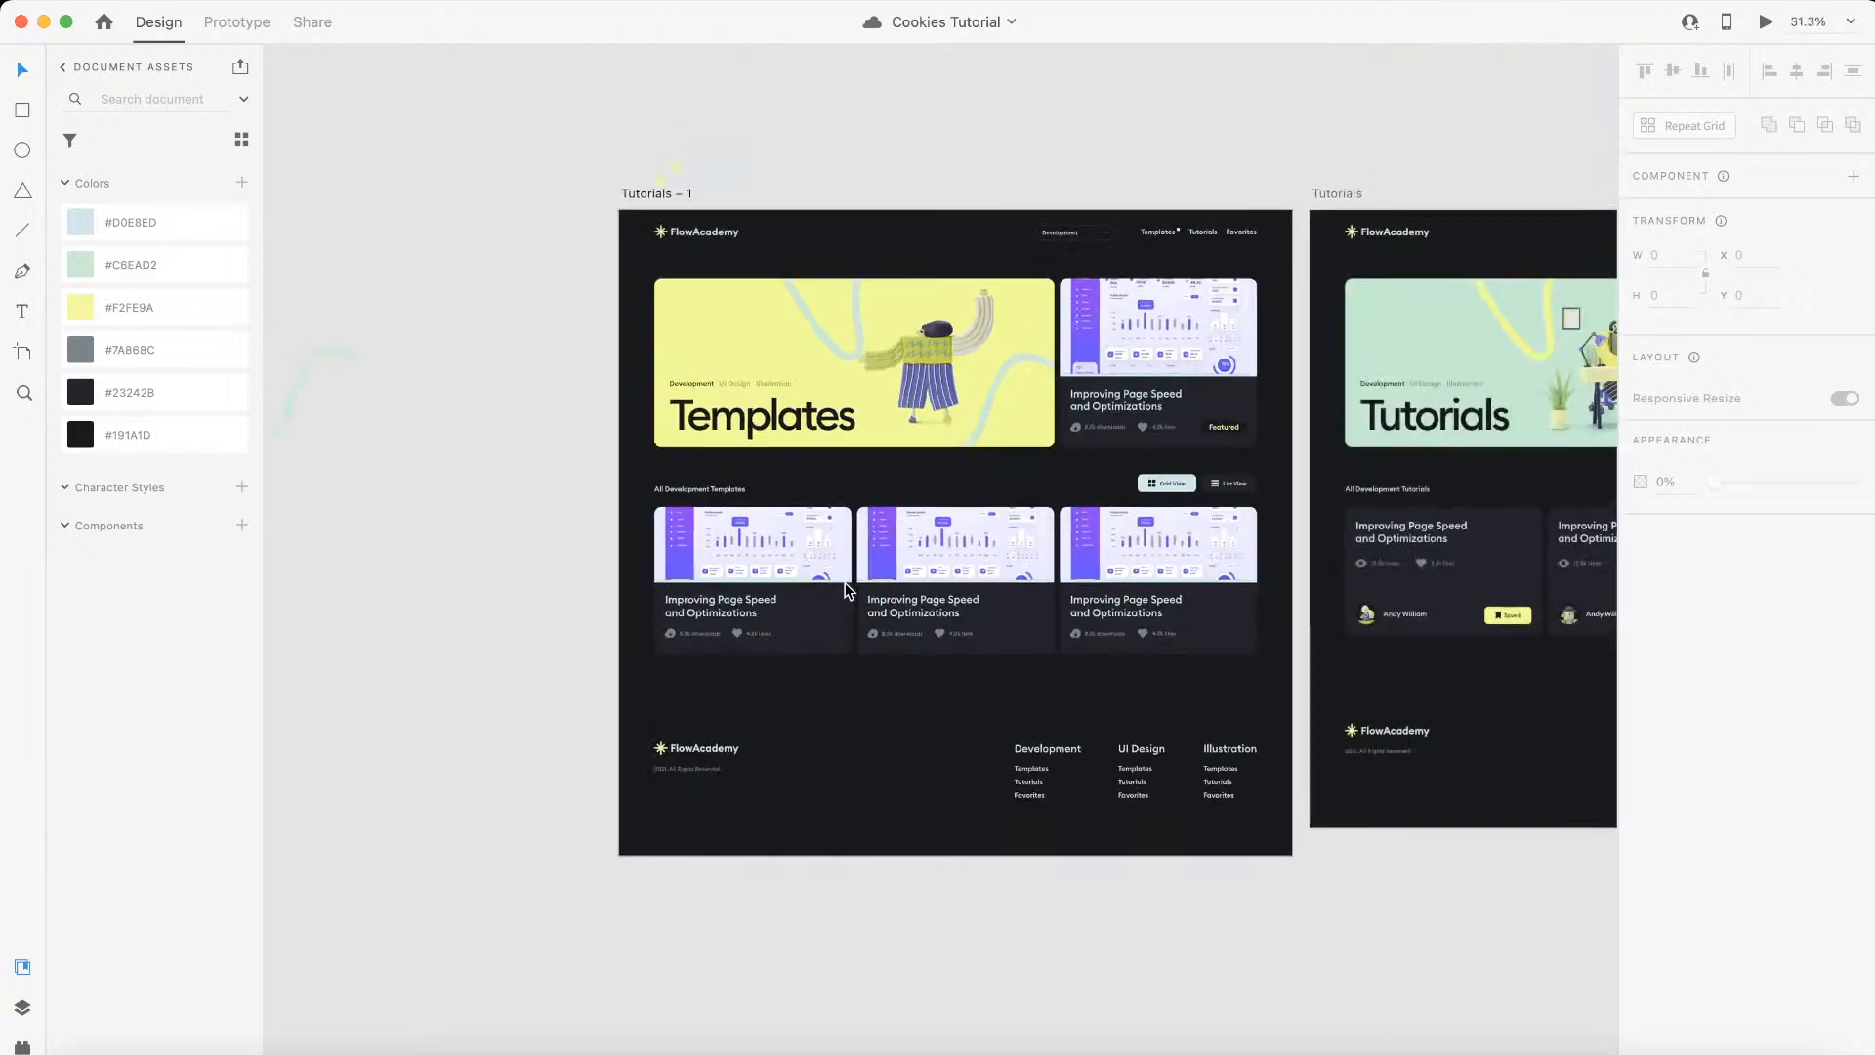
key("ctrl+Left")
key("ctrl+Right")
scroll(1286, 912, "left", 2)
scroll(875, 670, "up", 5)
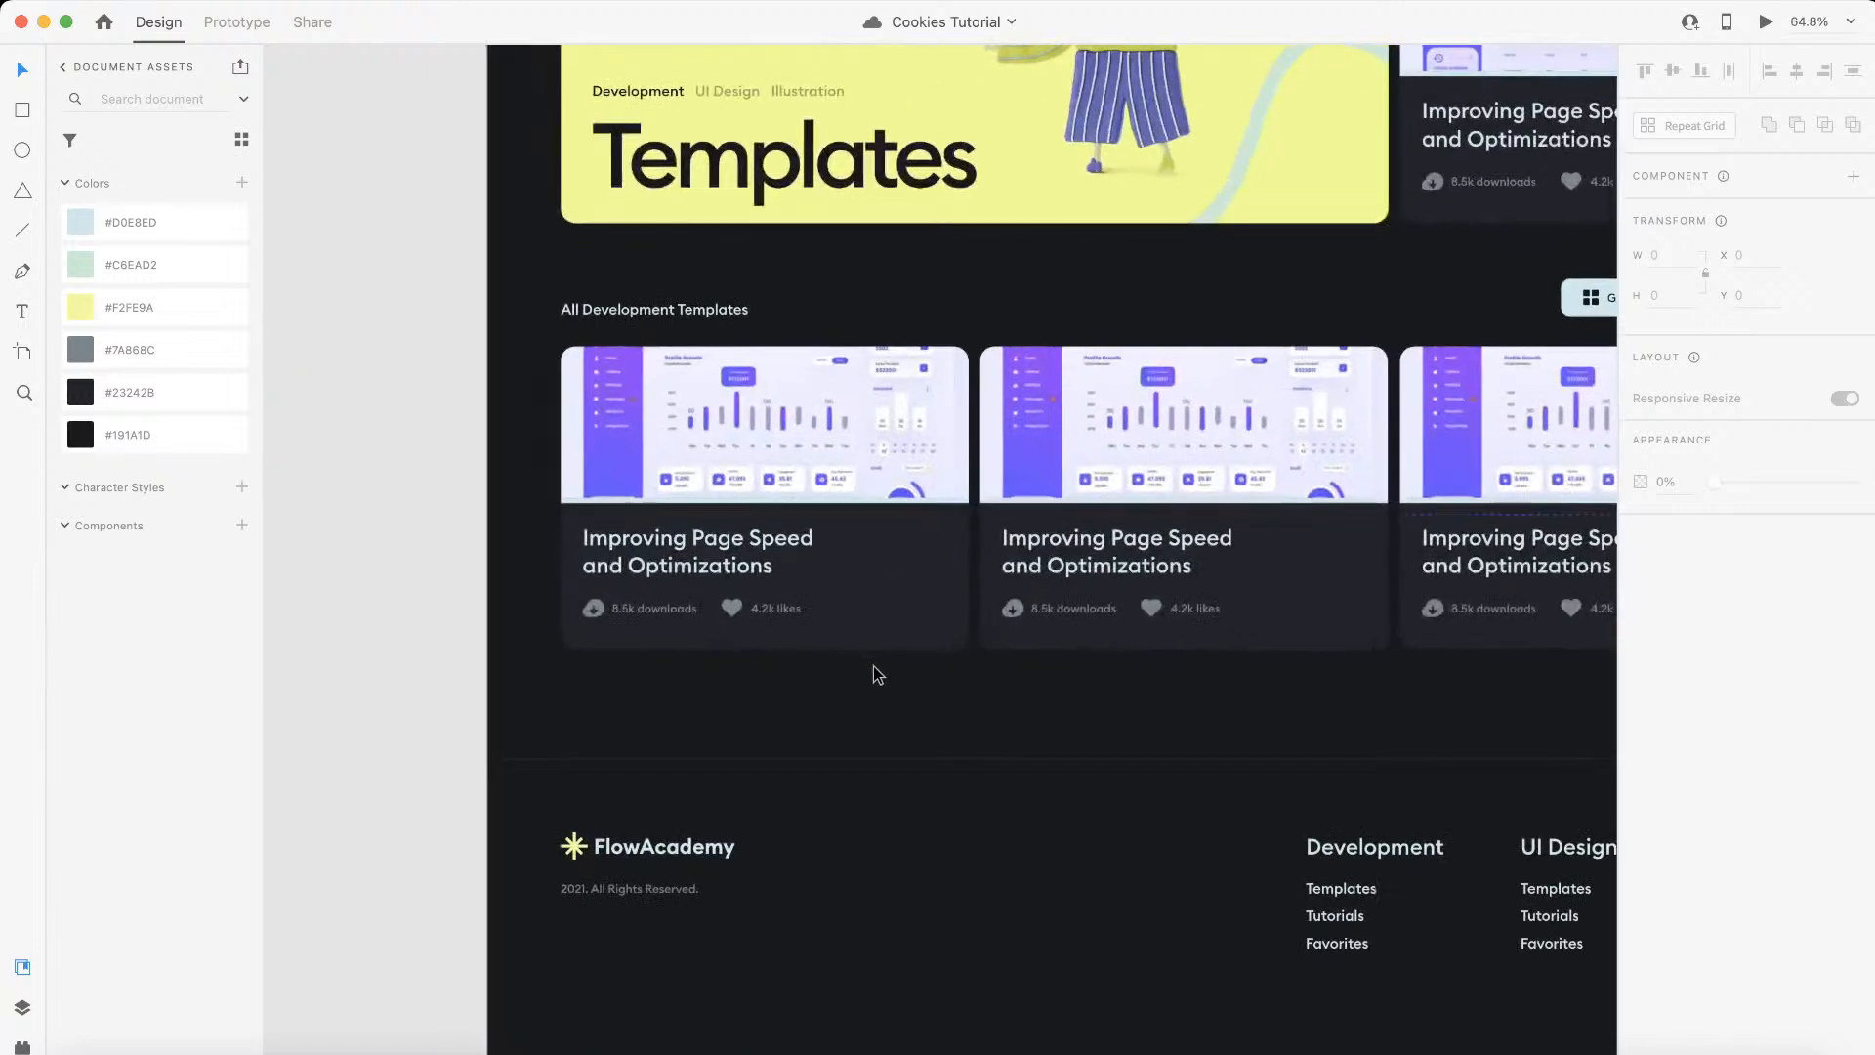
scroll(875, 674, "up", 1)
scroll(875, 674, "up", 1)
scroll(875, 675, "up", 3)
scroll(875, 675, "right", 3)
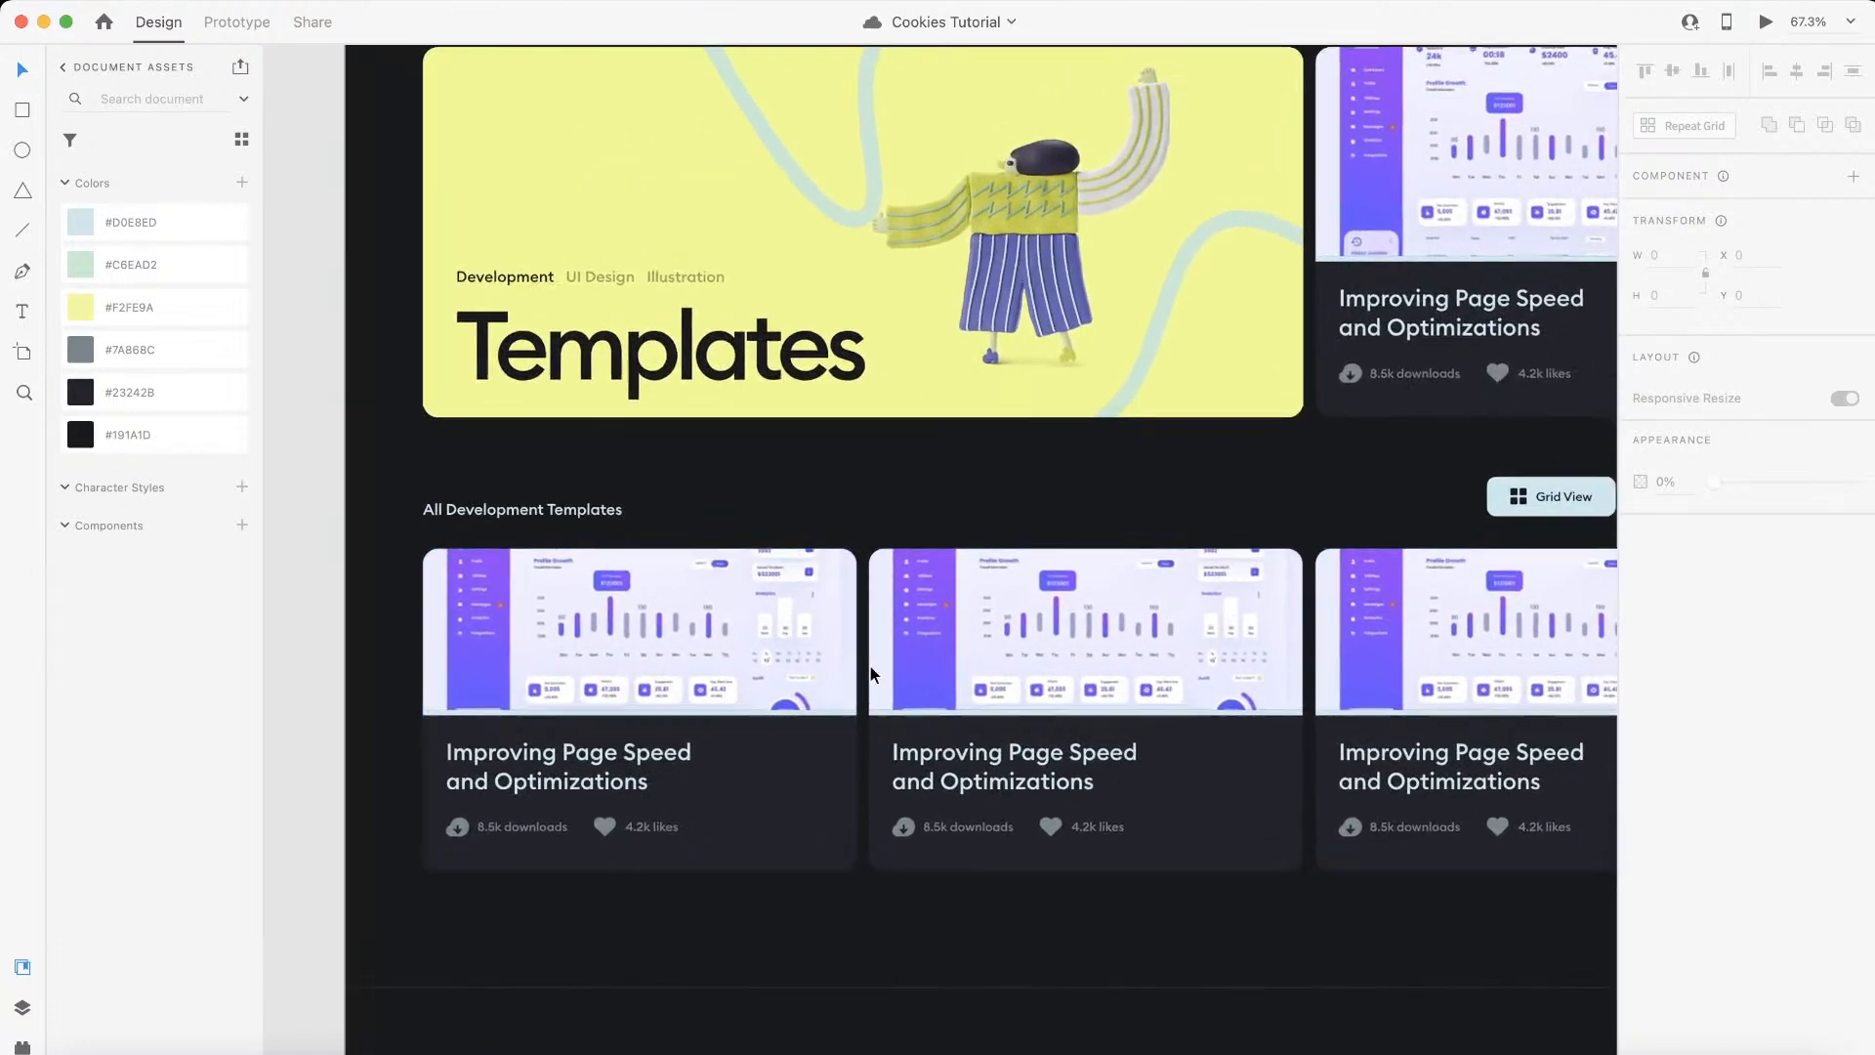
scroll(875, 675, "up", 1)
scroll(871, 674, "up", 2)
scroll(871, 674, "right", 1)
scroll(871, 674, "down", 2)
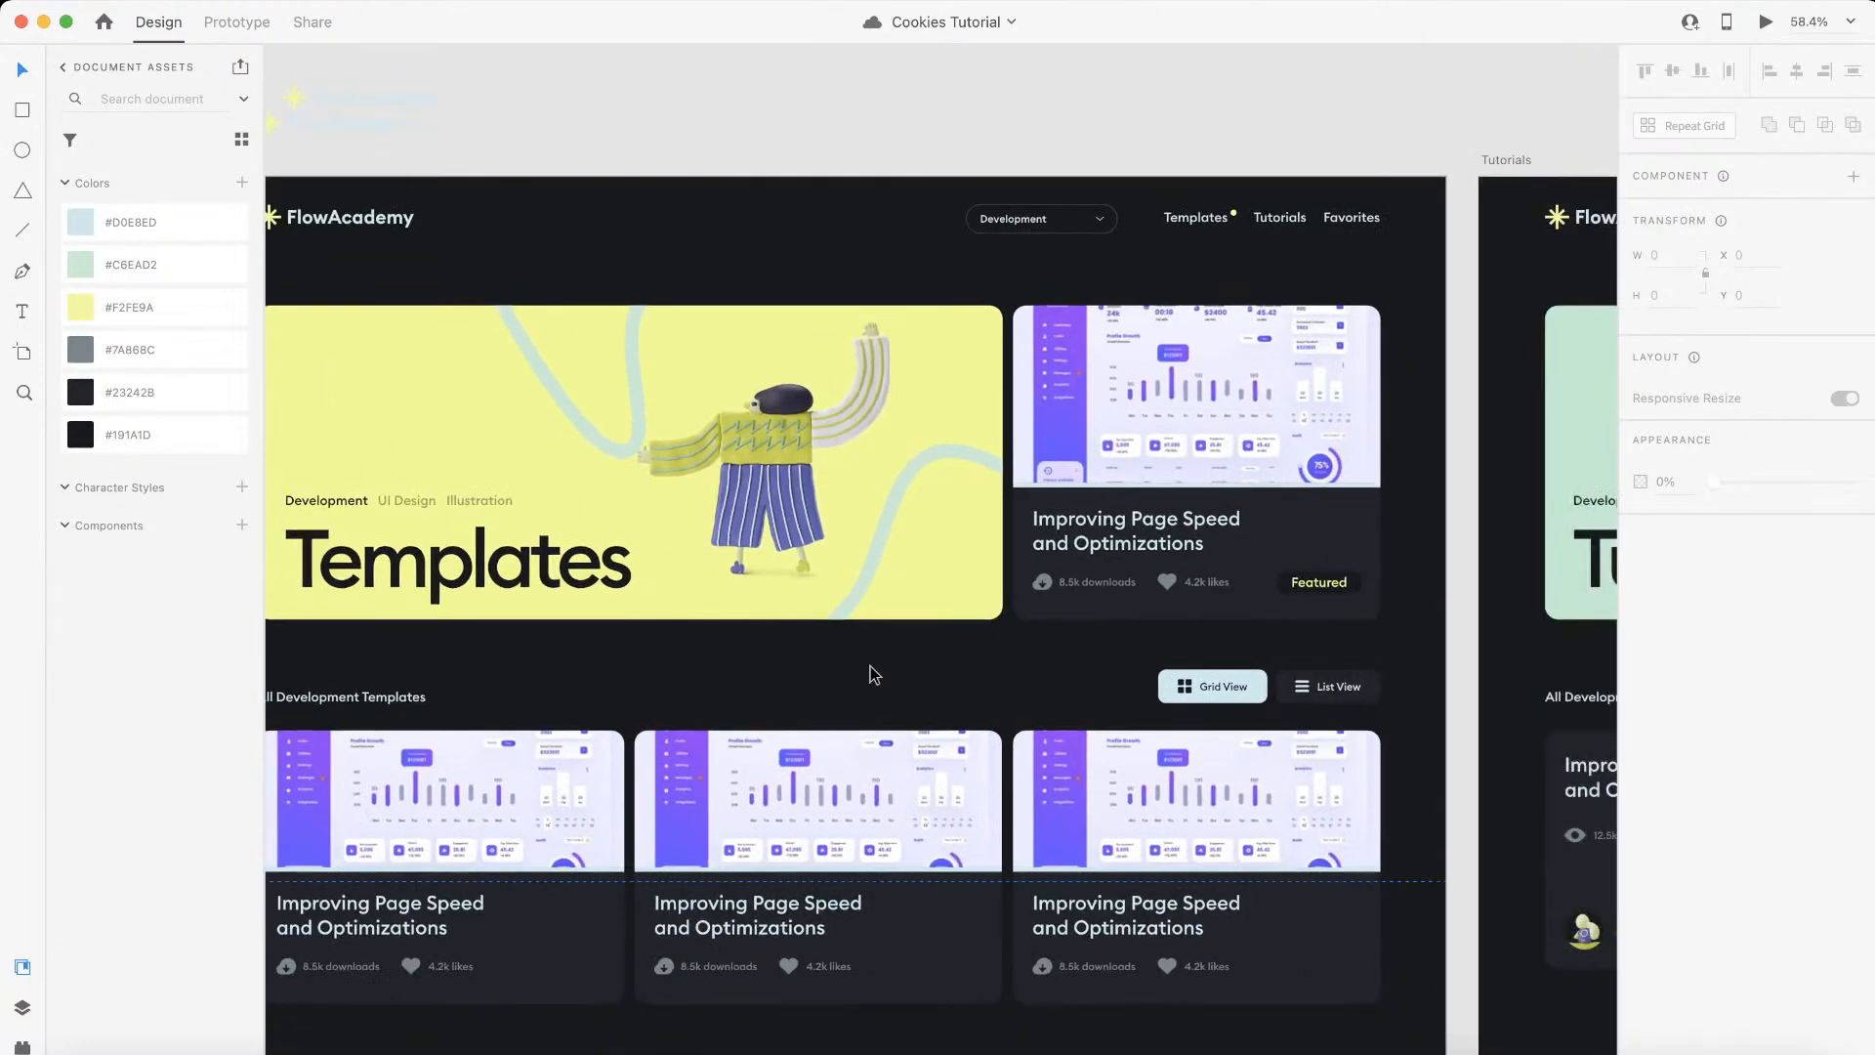
scroll(873, 674, "down", 2)
scroll(873, 674, "down", 1)
scroll(873, 674, "left", 1)
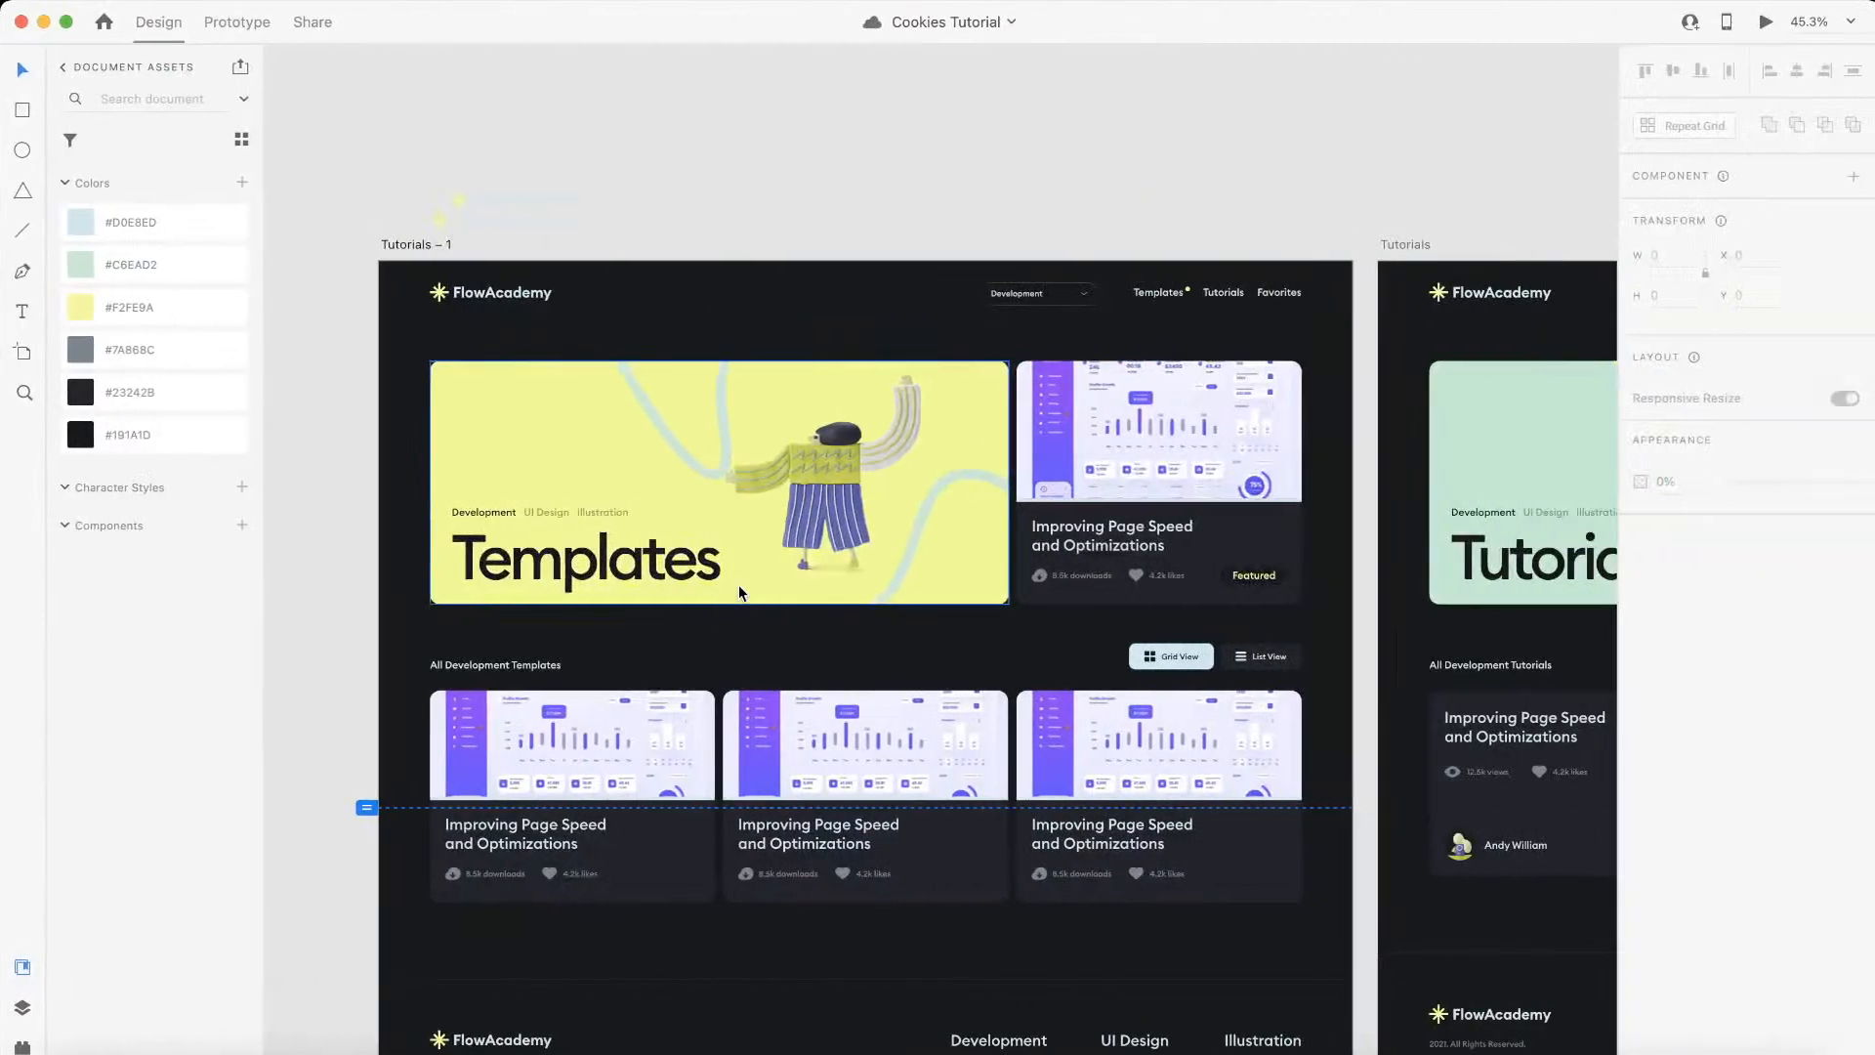
Step: Check the featured card in the XD design against the empty block beside the Webflow hero banner
scroll(740, 592, "down", 4)
scroll(739, 593, "left", 2)
scroll(739, 593, "up", 3)
scroll(739, 593, "right", 2)
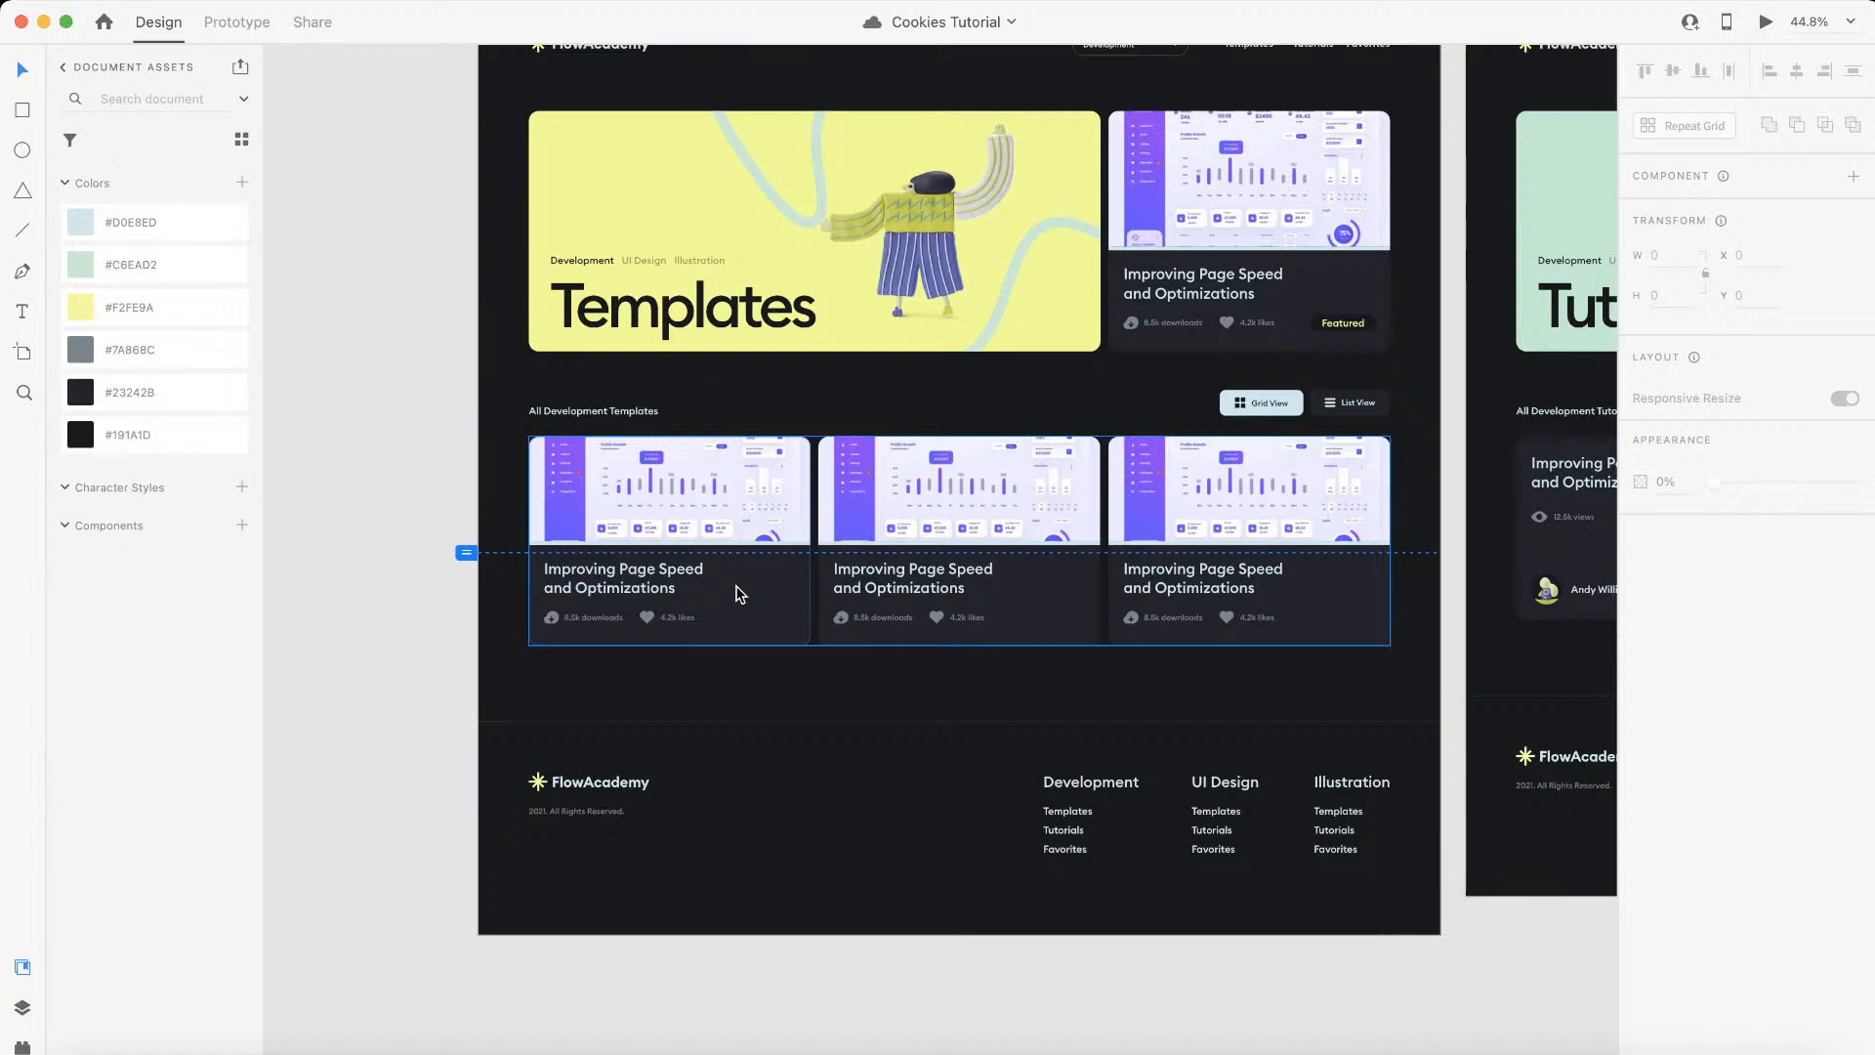
key("ctrl+Left")
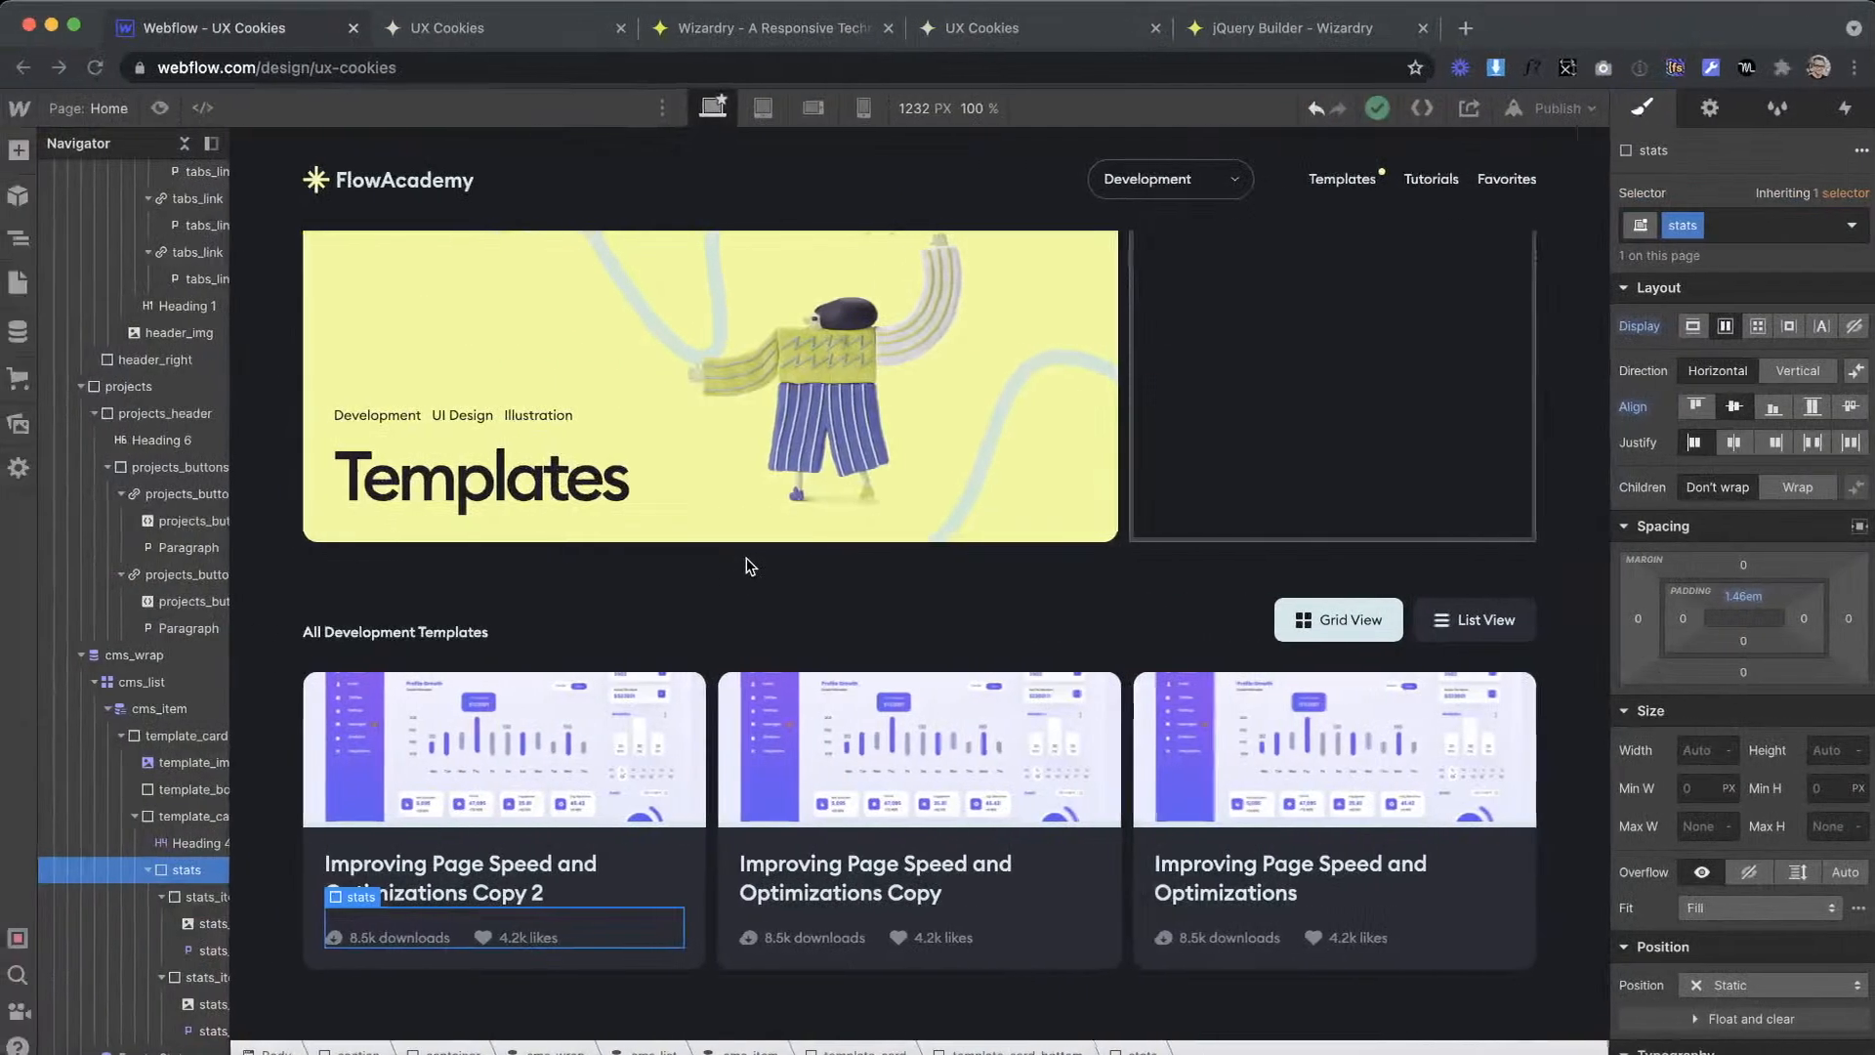
key("ctrl+Right")
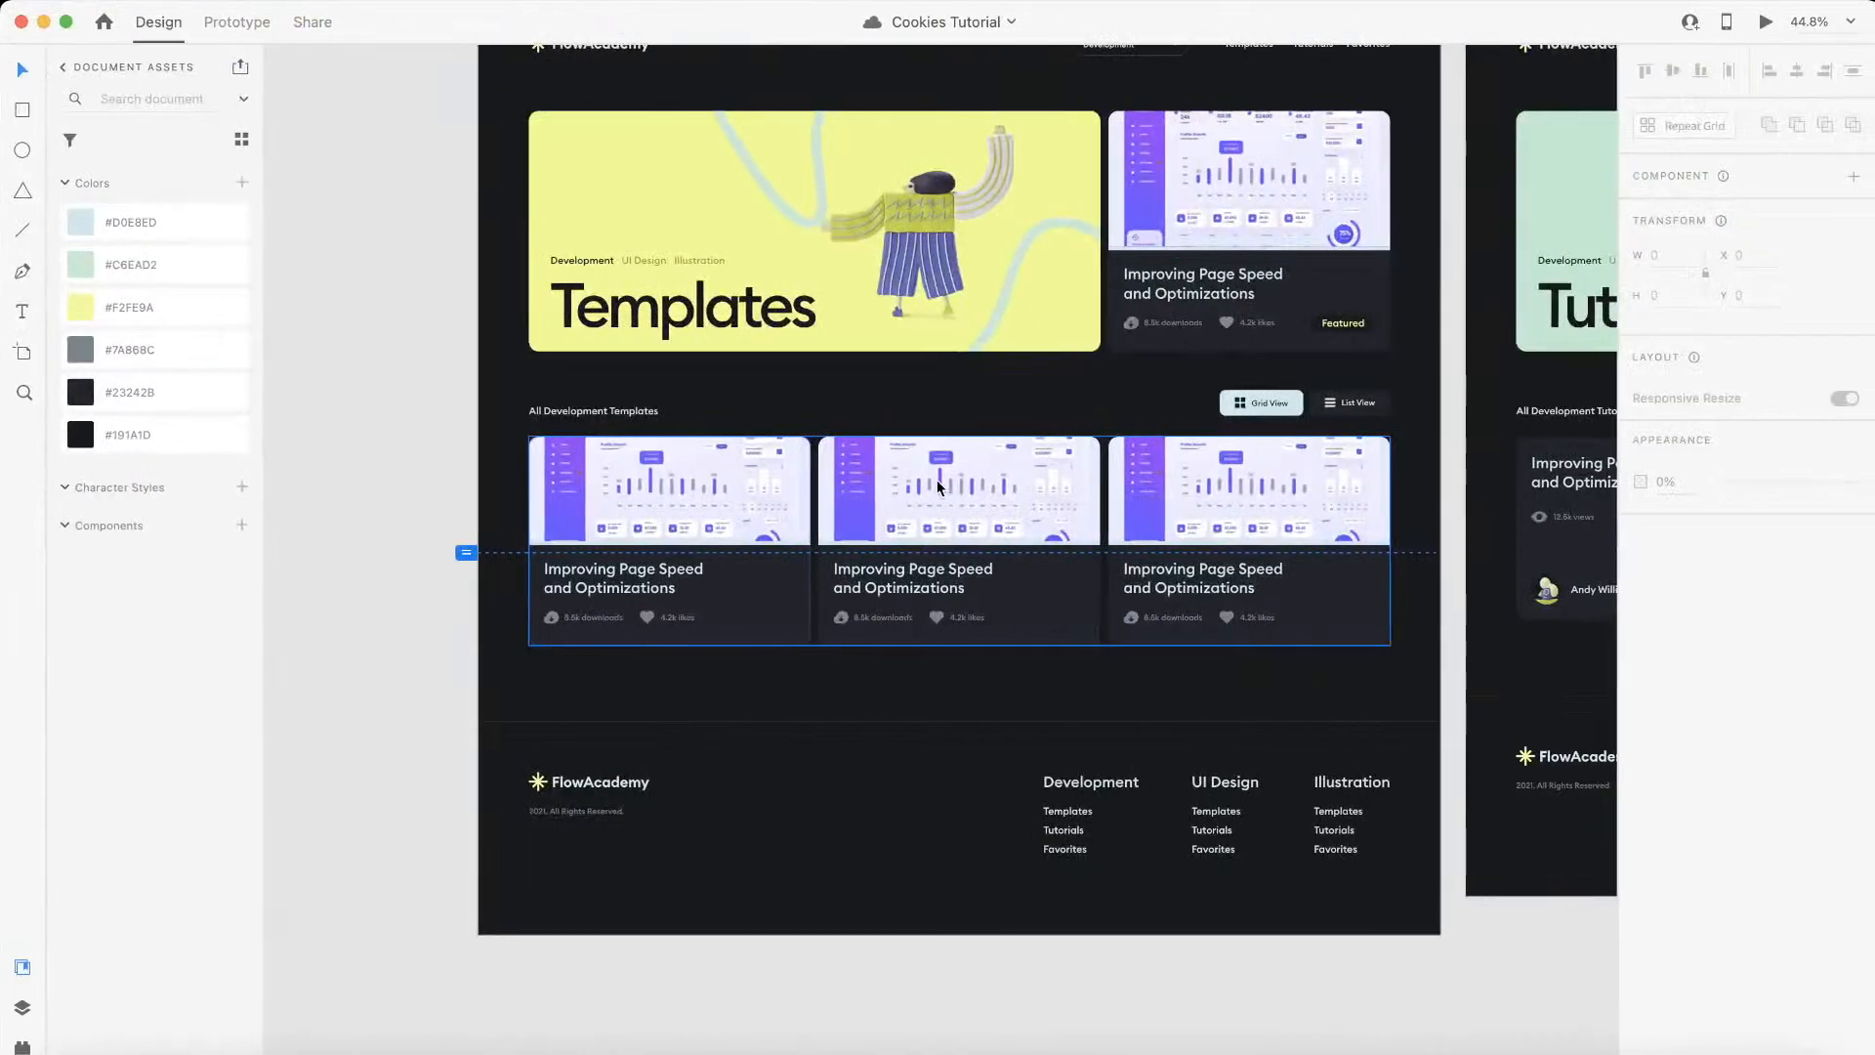
left_click(1337, 264)
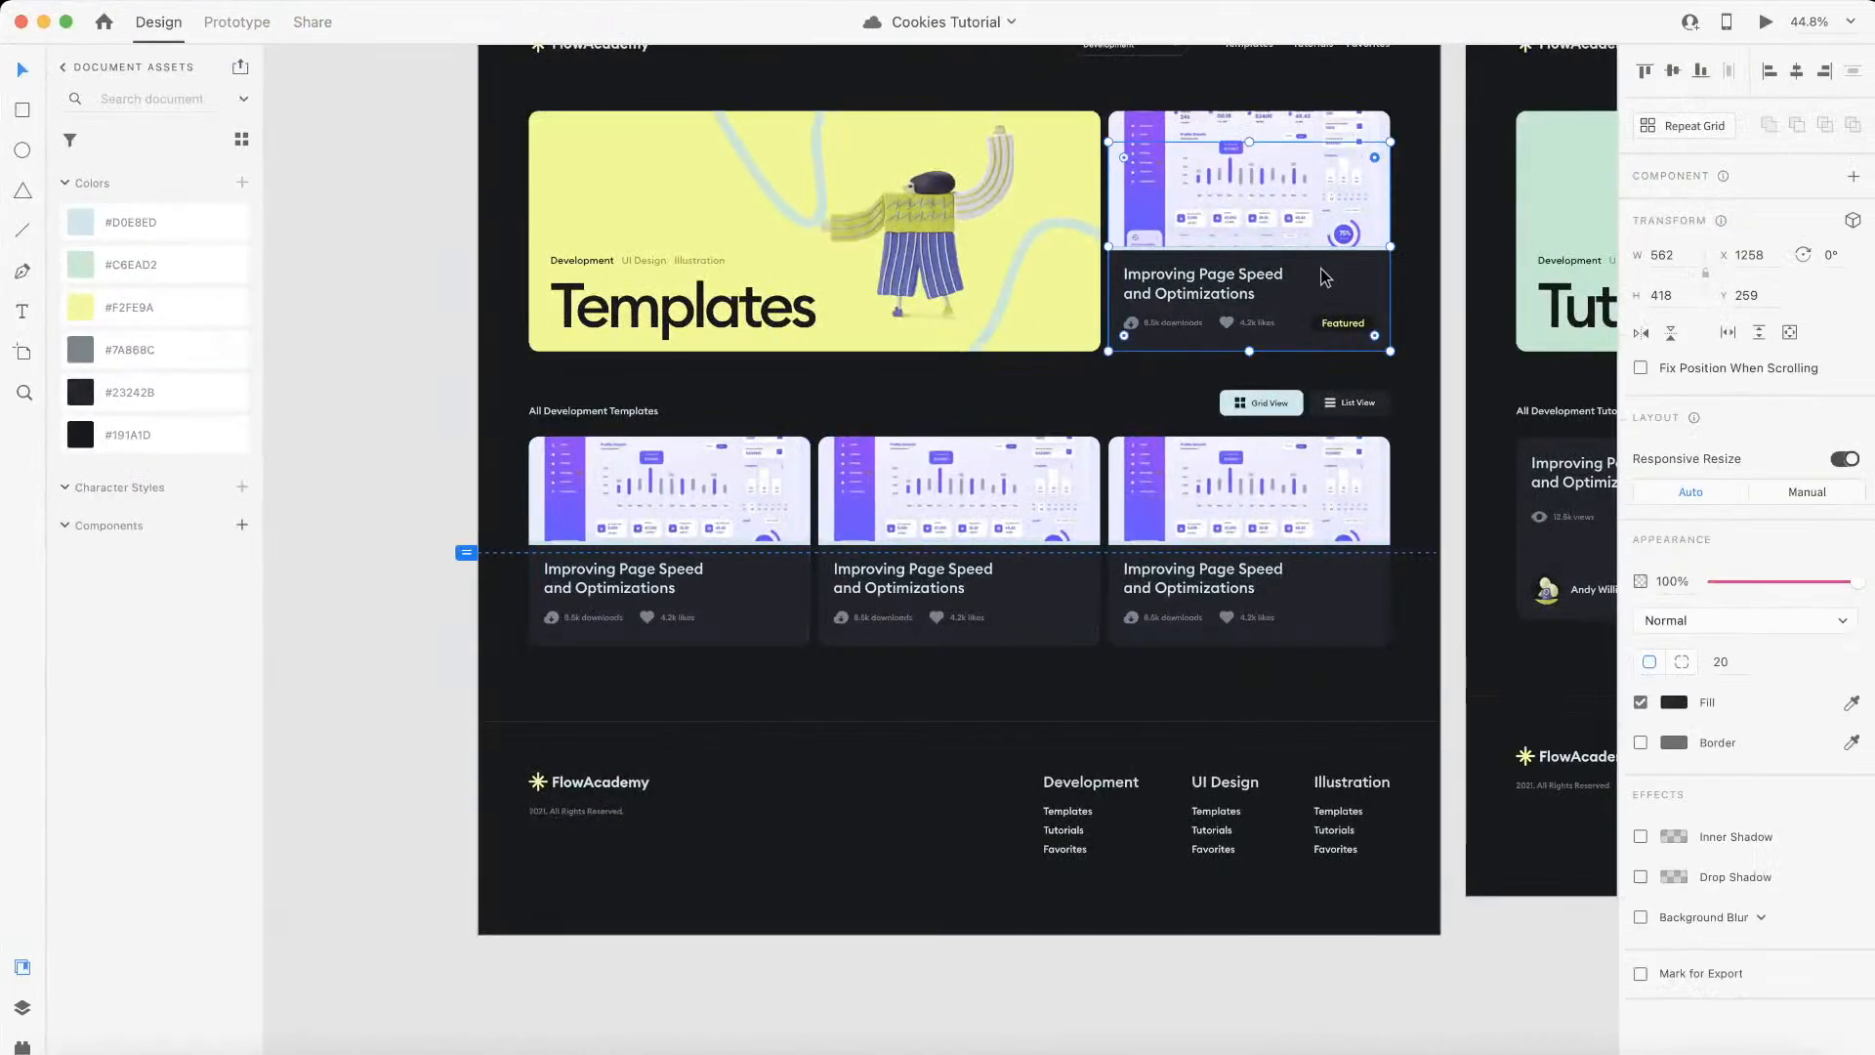
key("ctrl+Left")
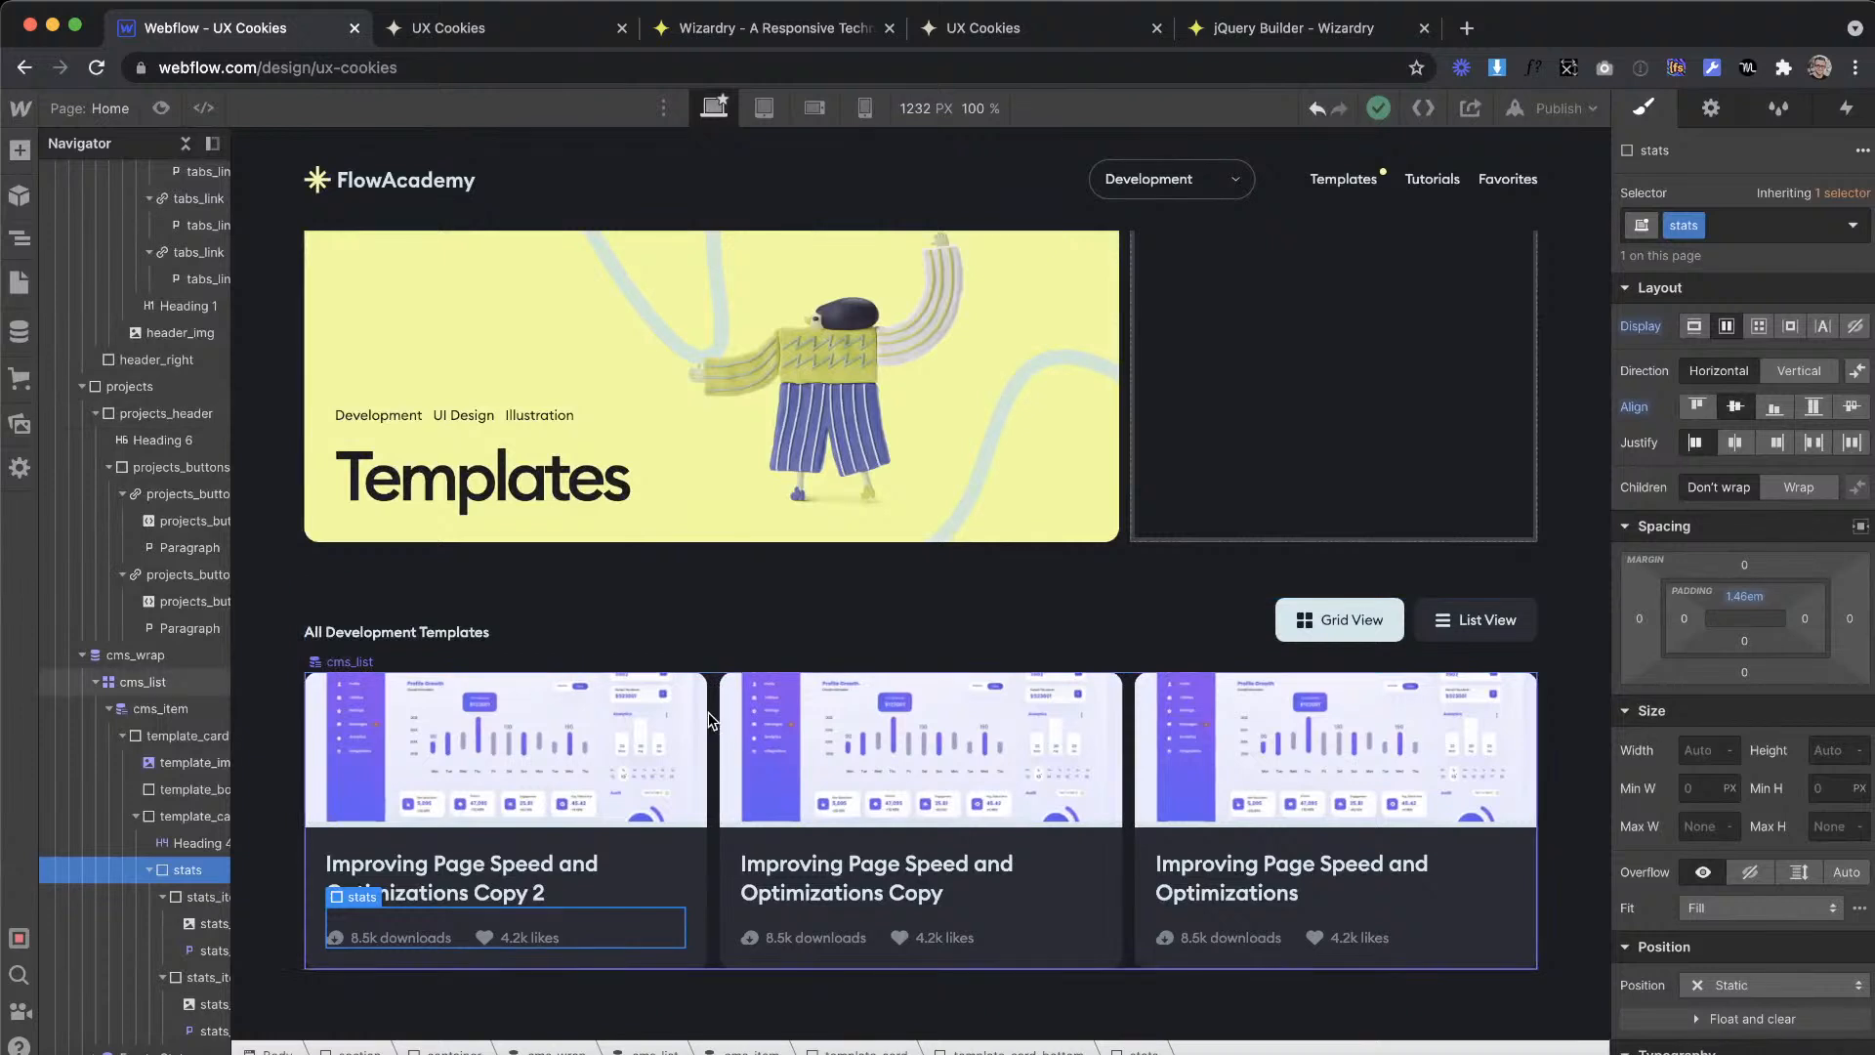
Step: Copy the cms_wrap template list from the projects section and paste it into the empty header_right block
left_click(713, 720)
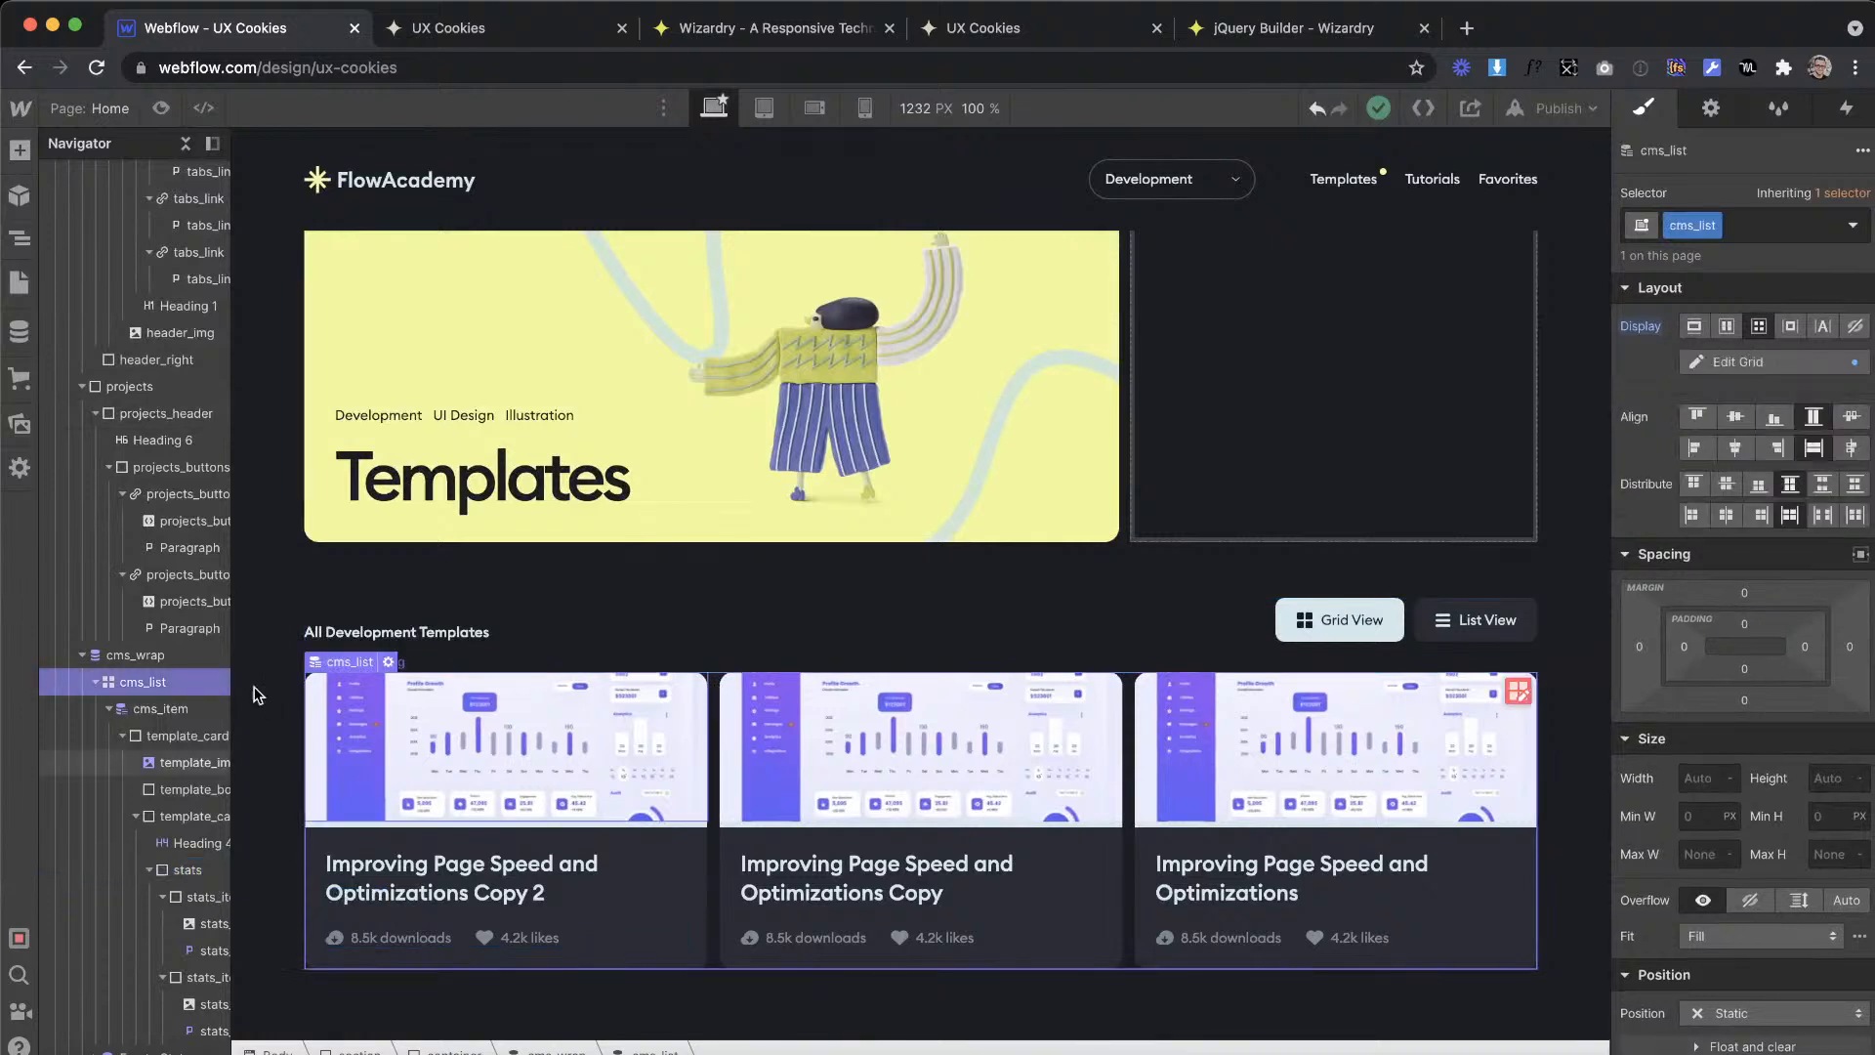
left_click(176, 658)
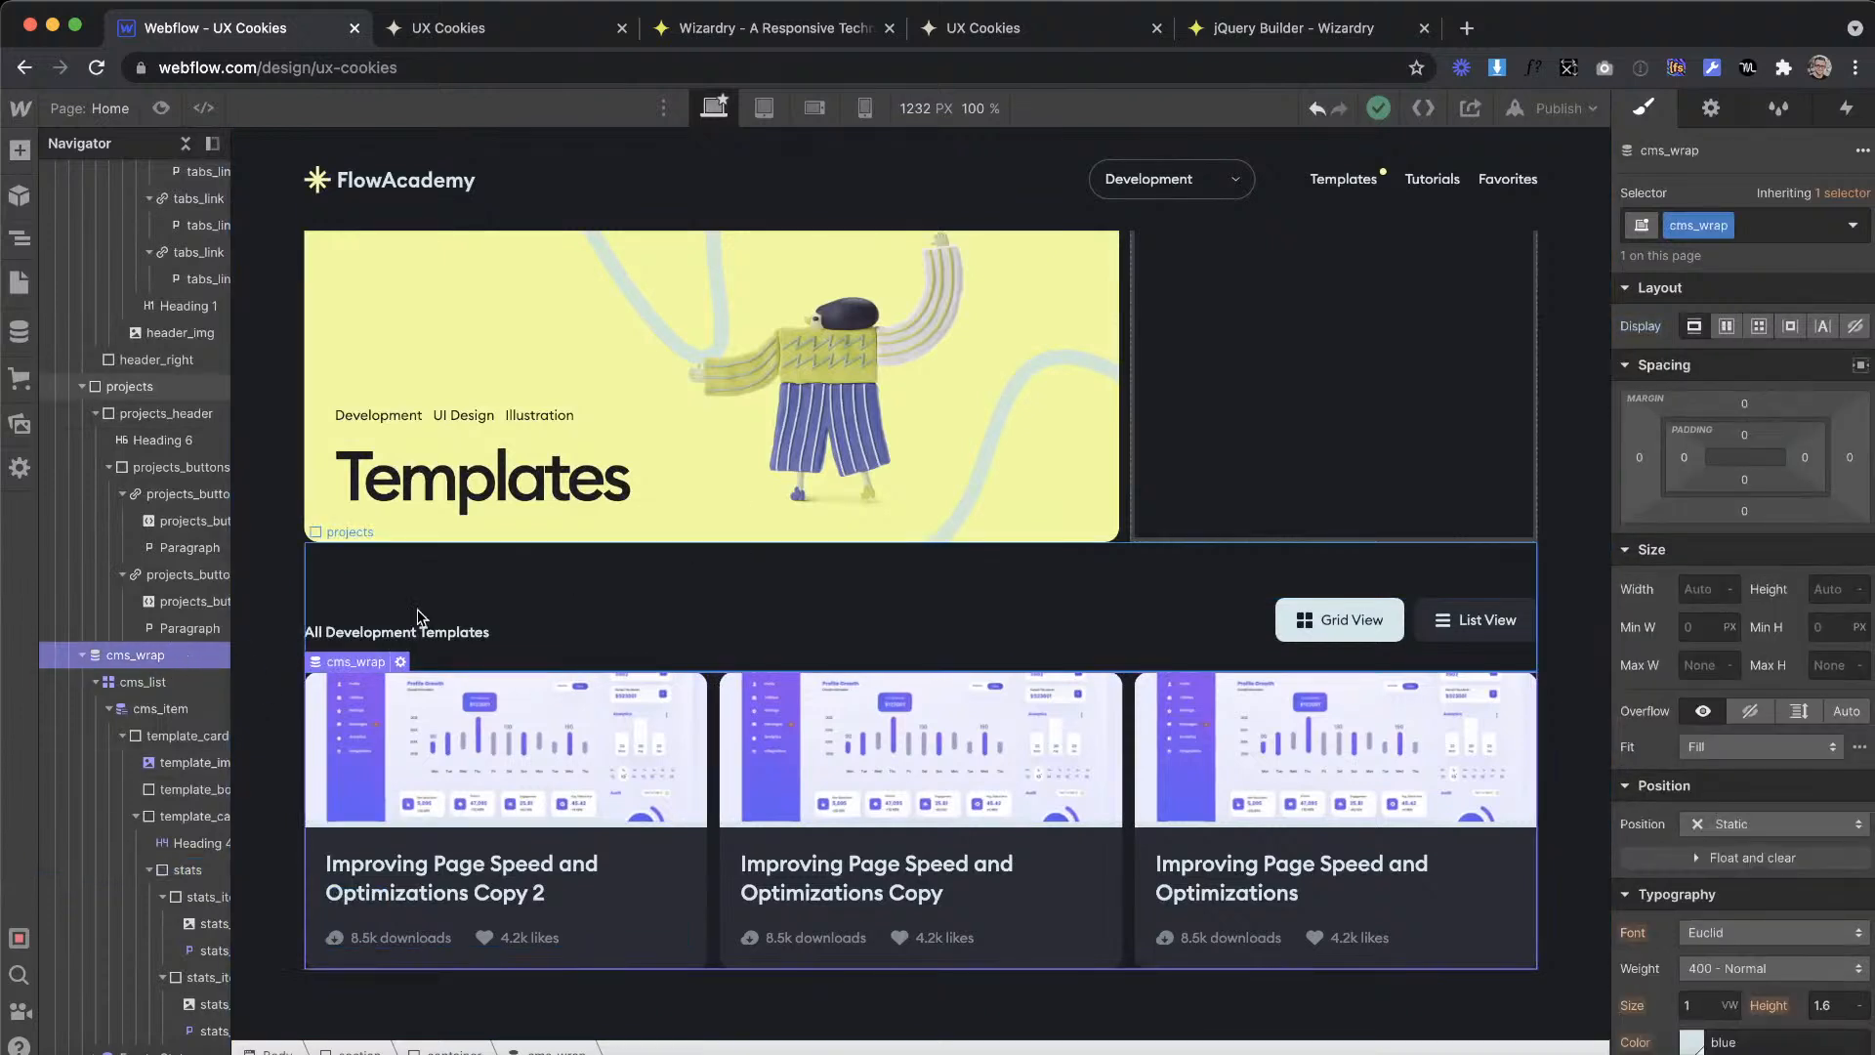
left_click(1340, 312)
key("ctrl+v")
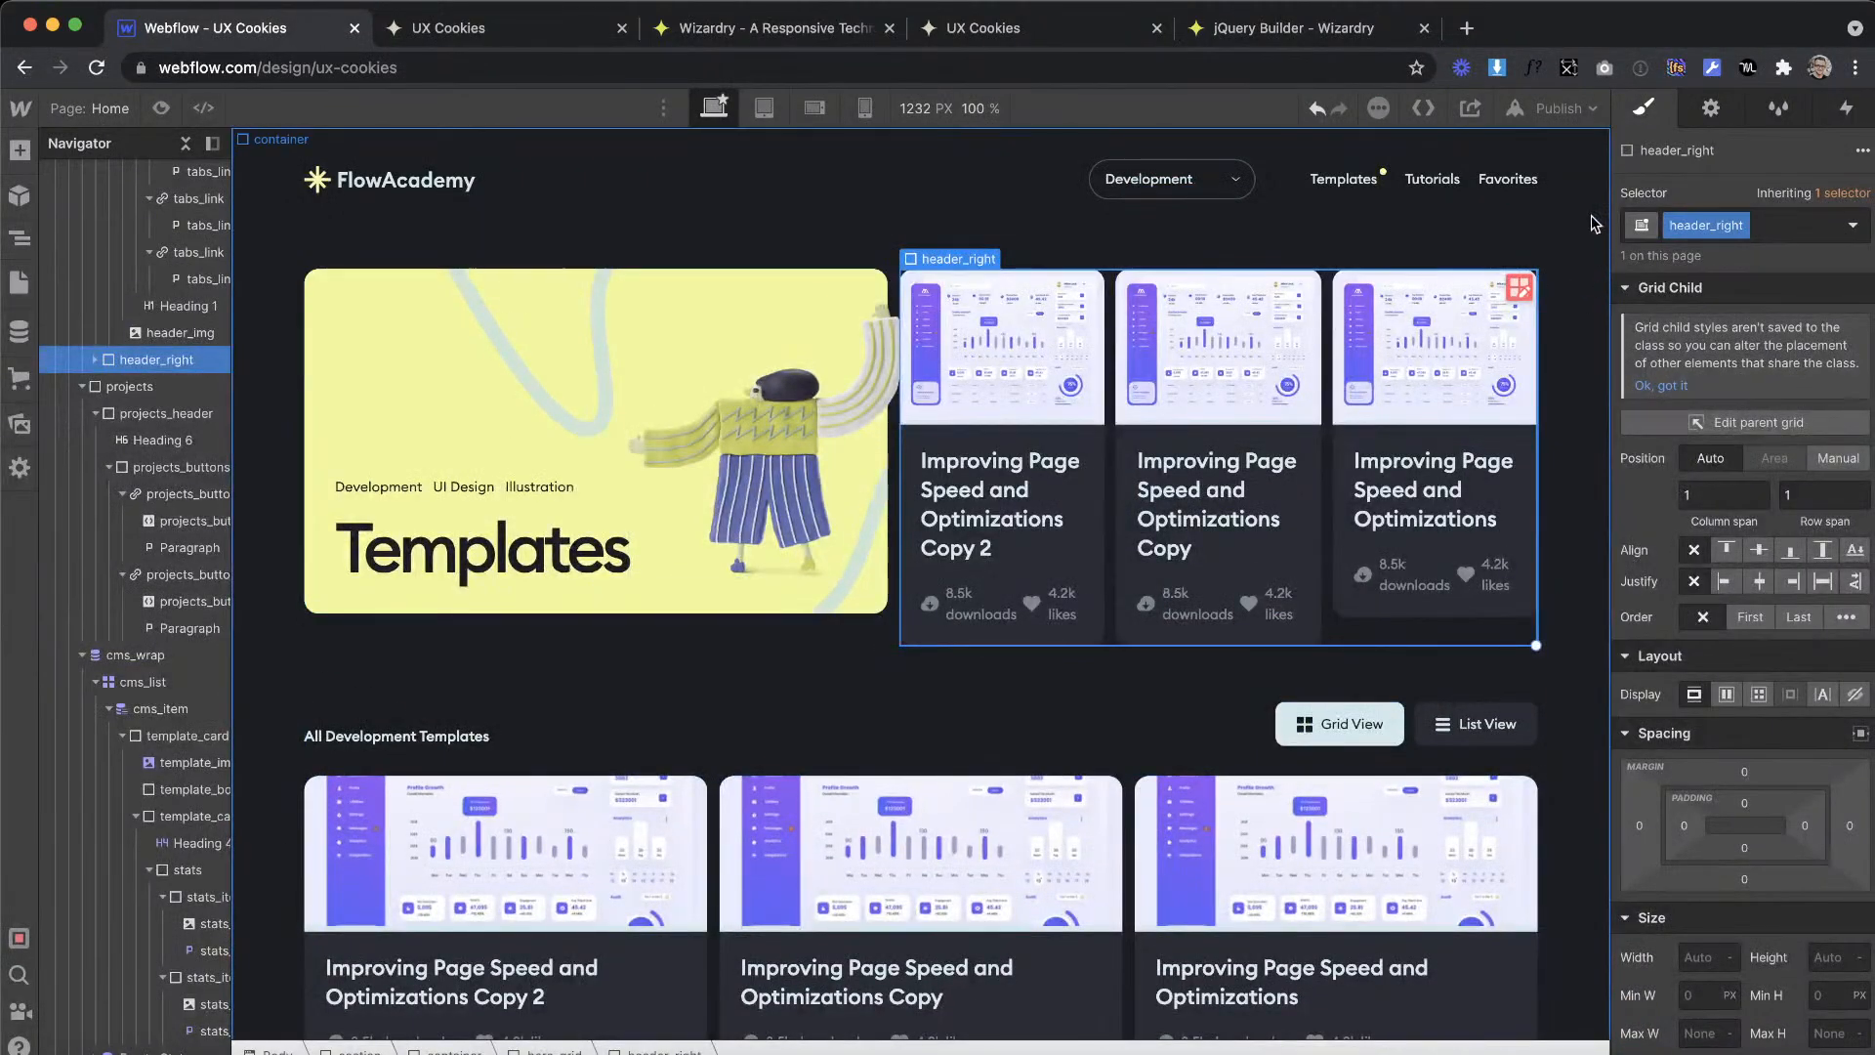
left_click(1710, 107)
key("s")
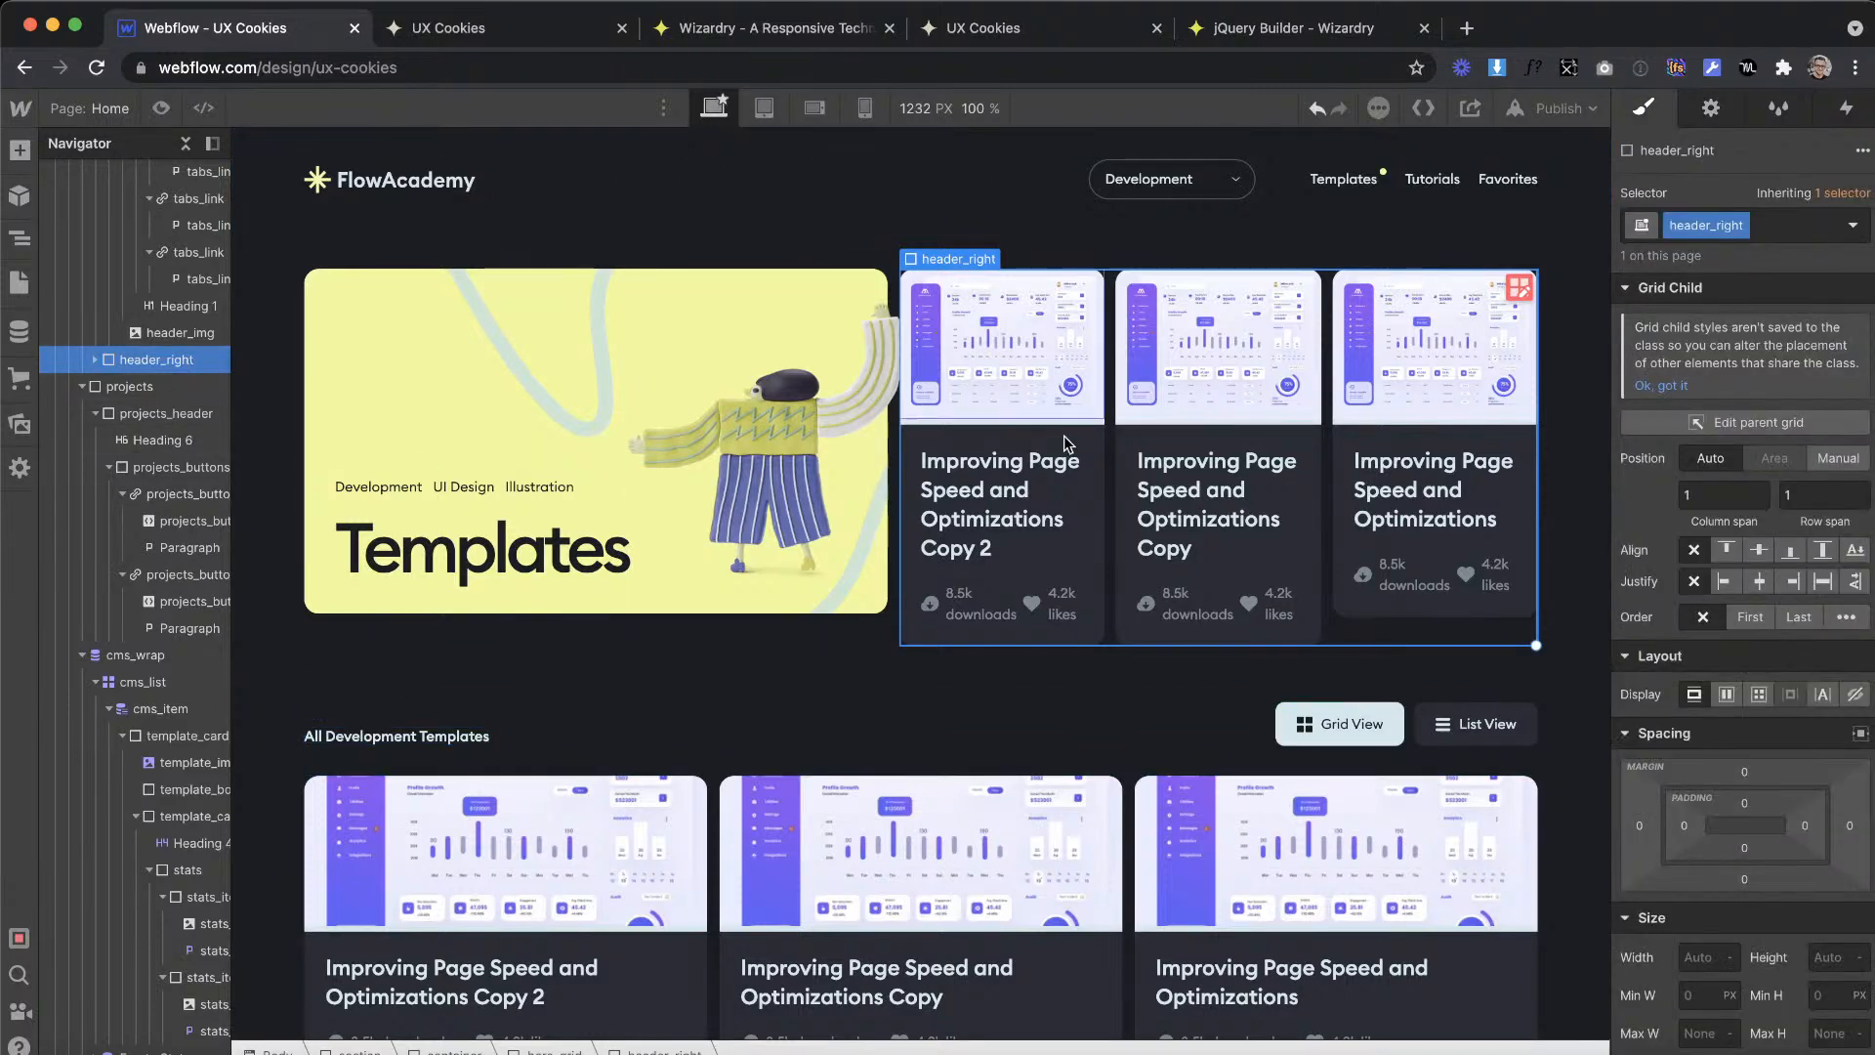
Step: Add the combo class is--one-item to the cms_list inside header_right
left_click(1111, 358)
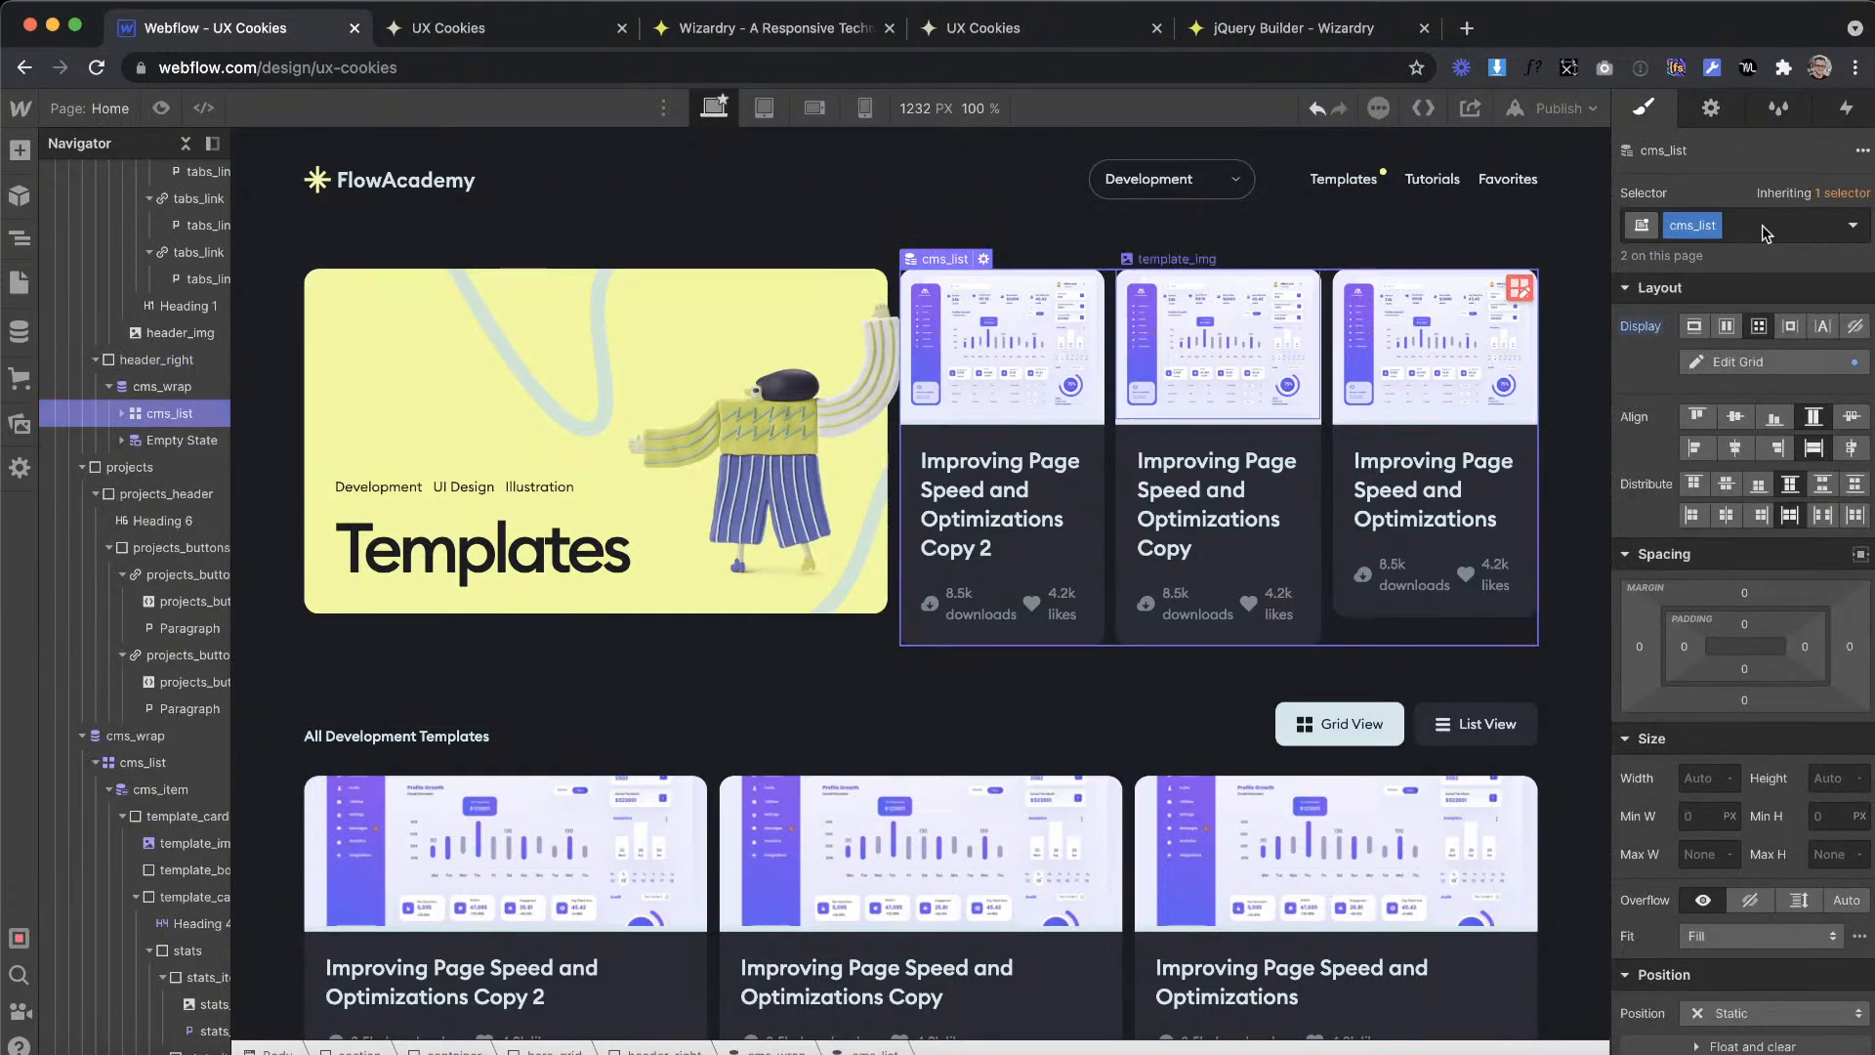
left_click(1810, 227)
type("is--one-item")
key("Return")
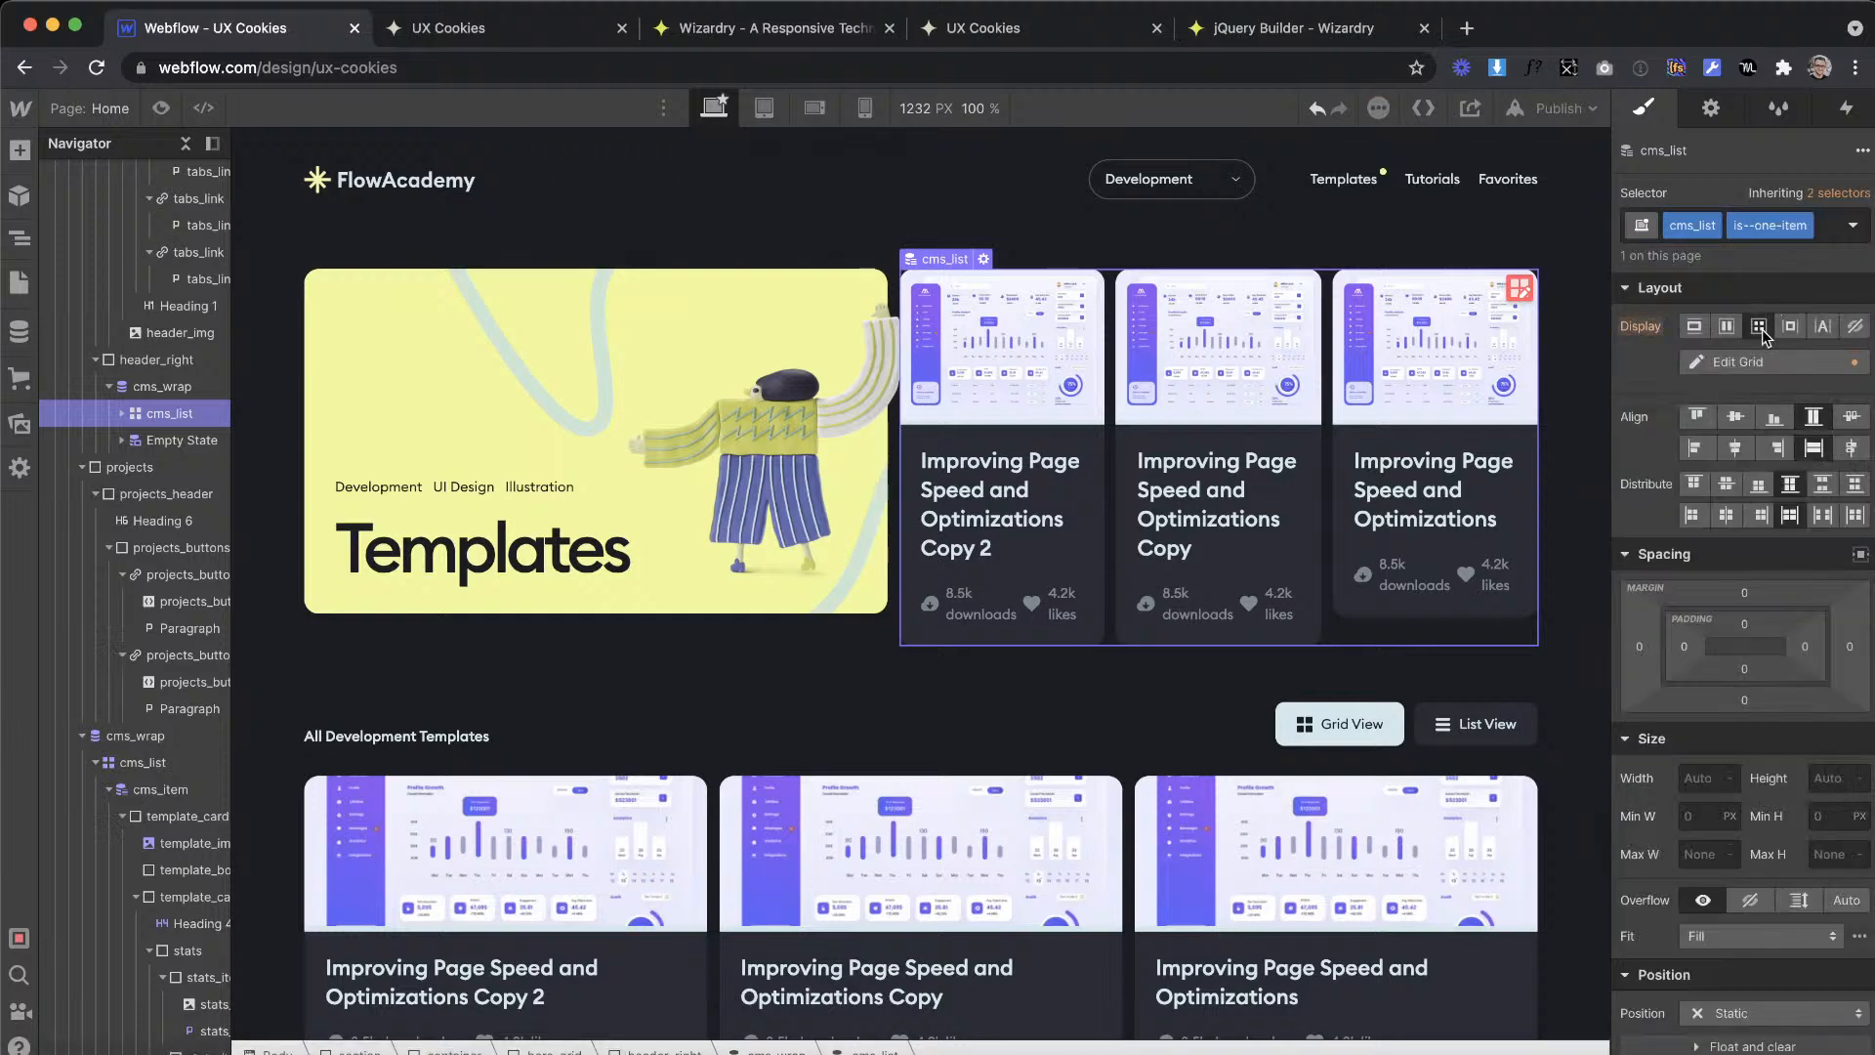
Step: Remove two columns from the is--one-item list's grid, leaving a single 1fr column
left_click(1744, 362)
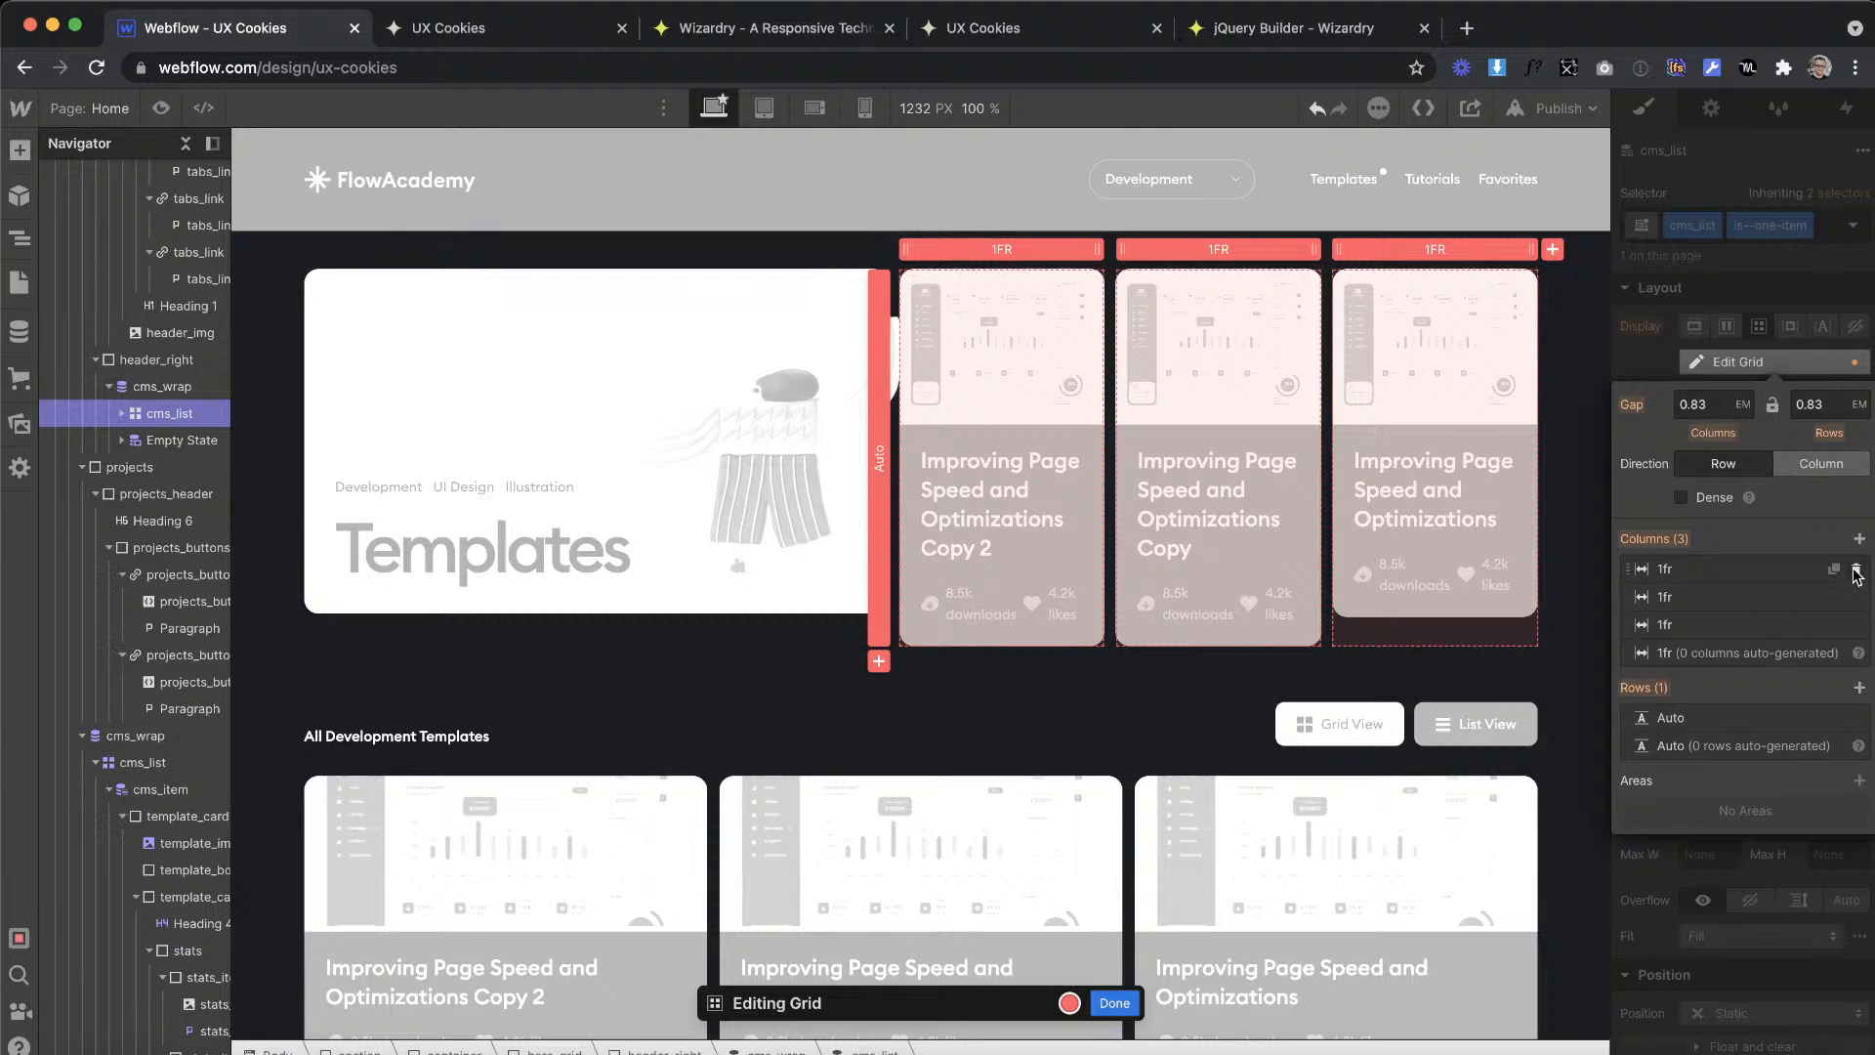
left_click(1857, 569)
left_click(1858, 570)
left_click(1802, 287)
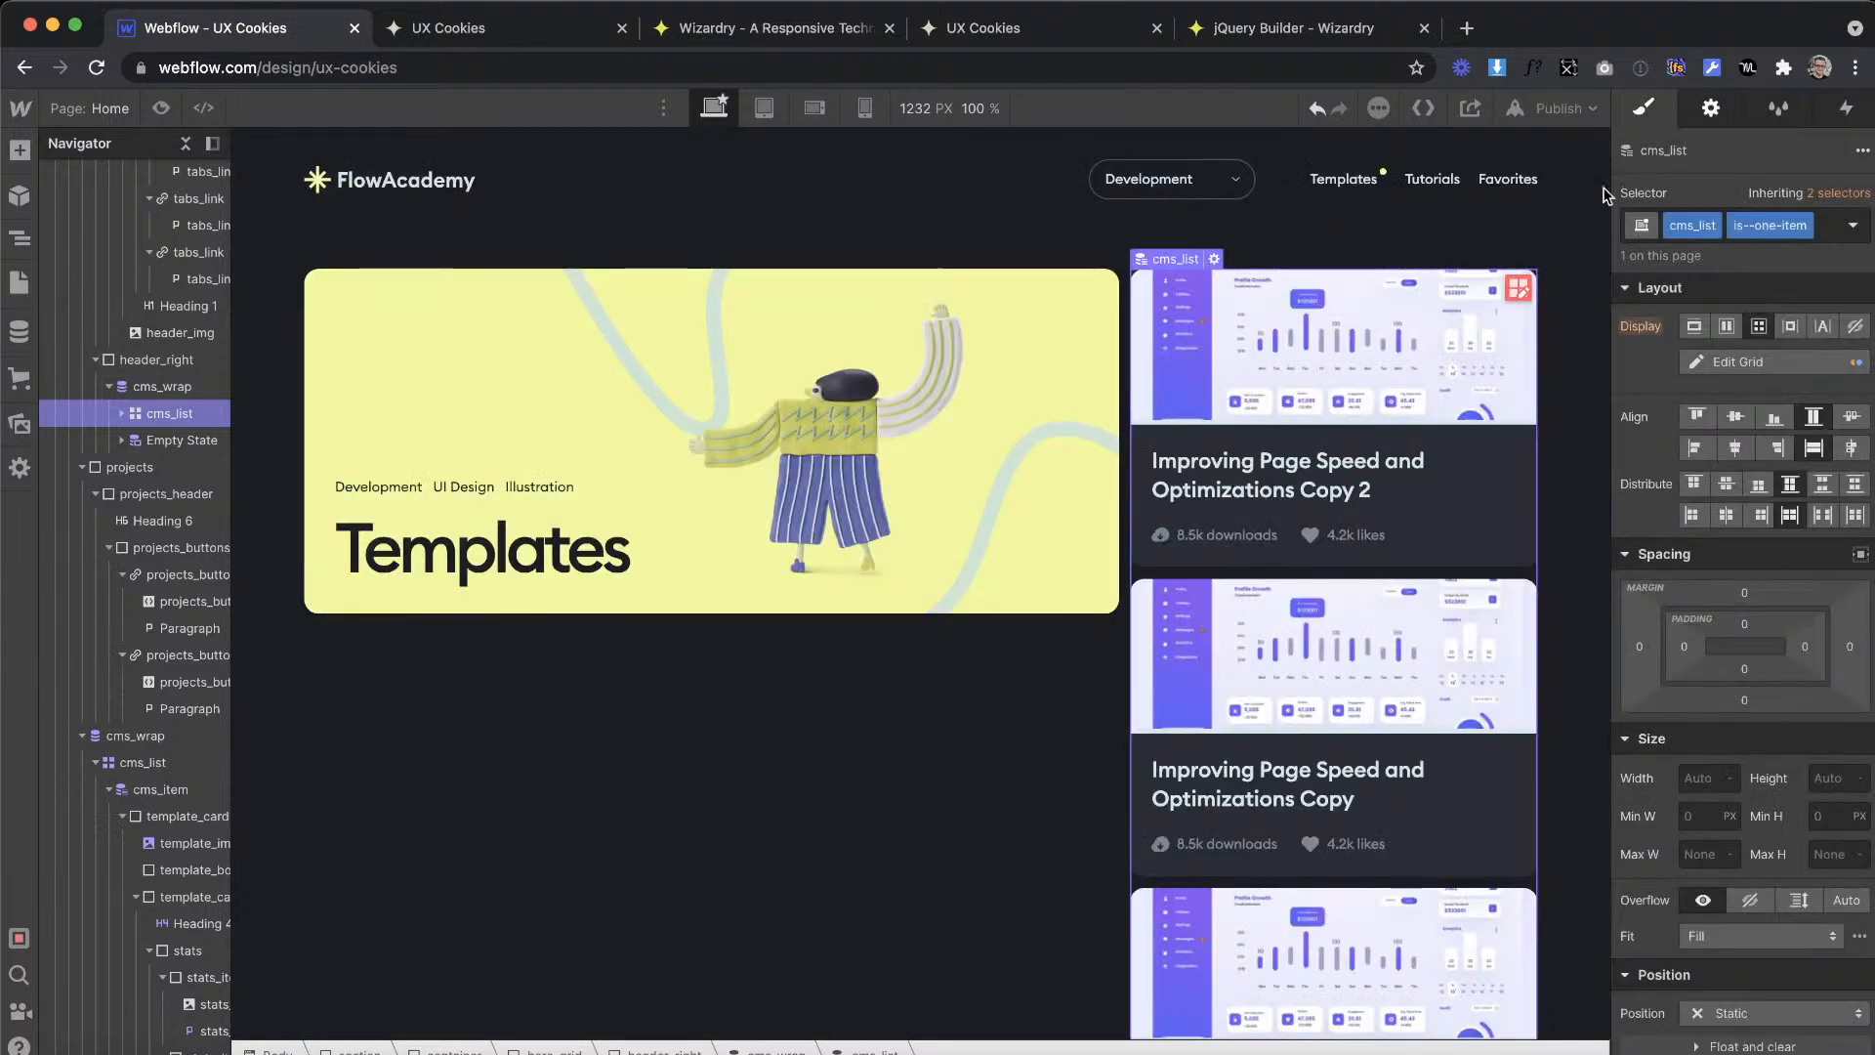
Step: Limit the collection list in header_right to show 1 item
left_click(1713, 109)
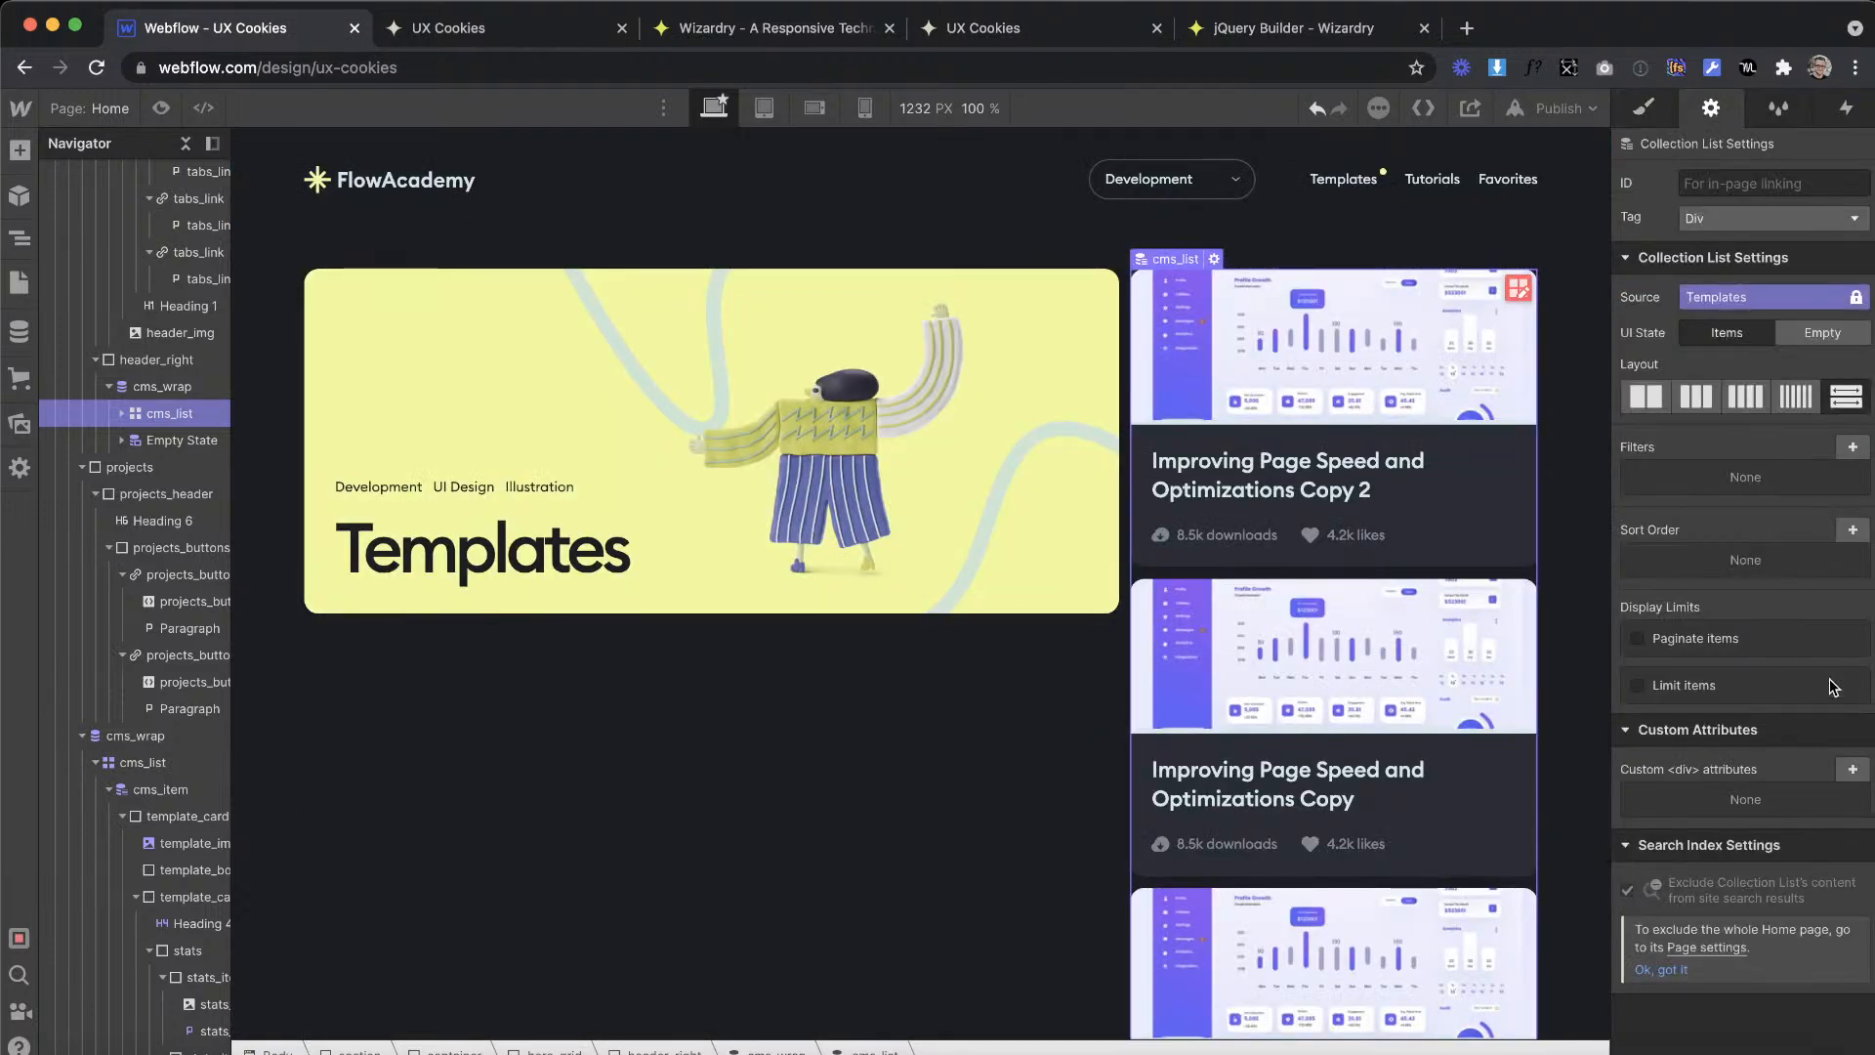
left_click(1701, 687)
left_click(1715, 728)
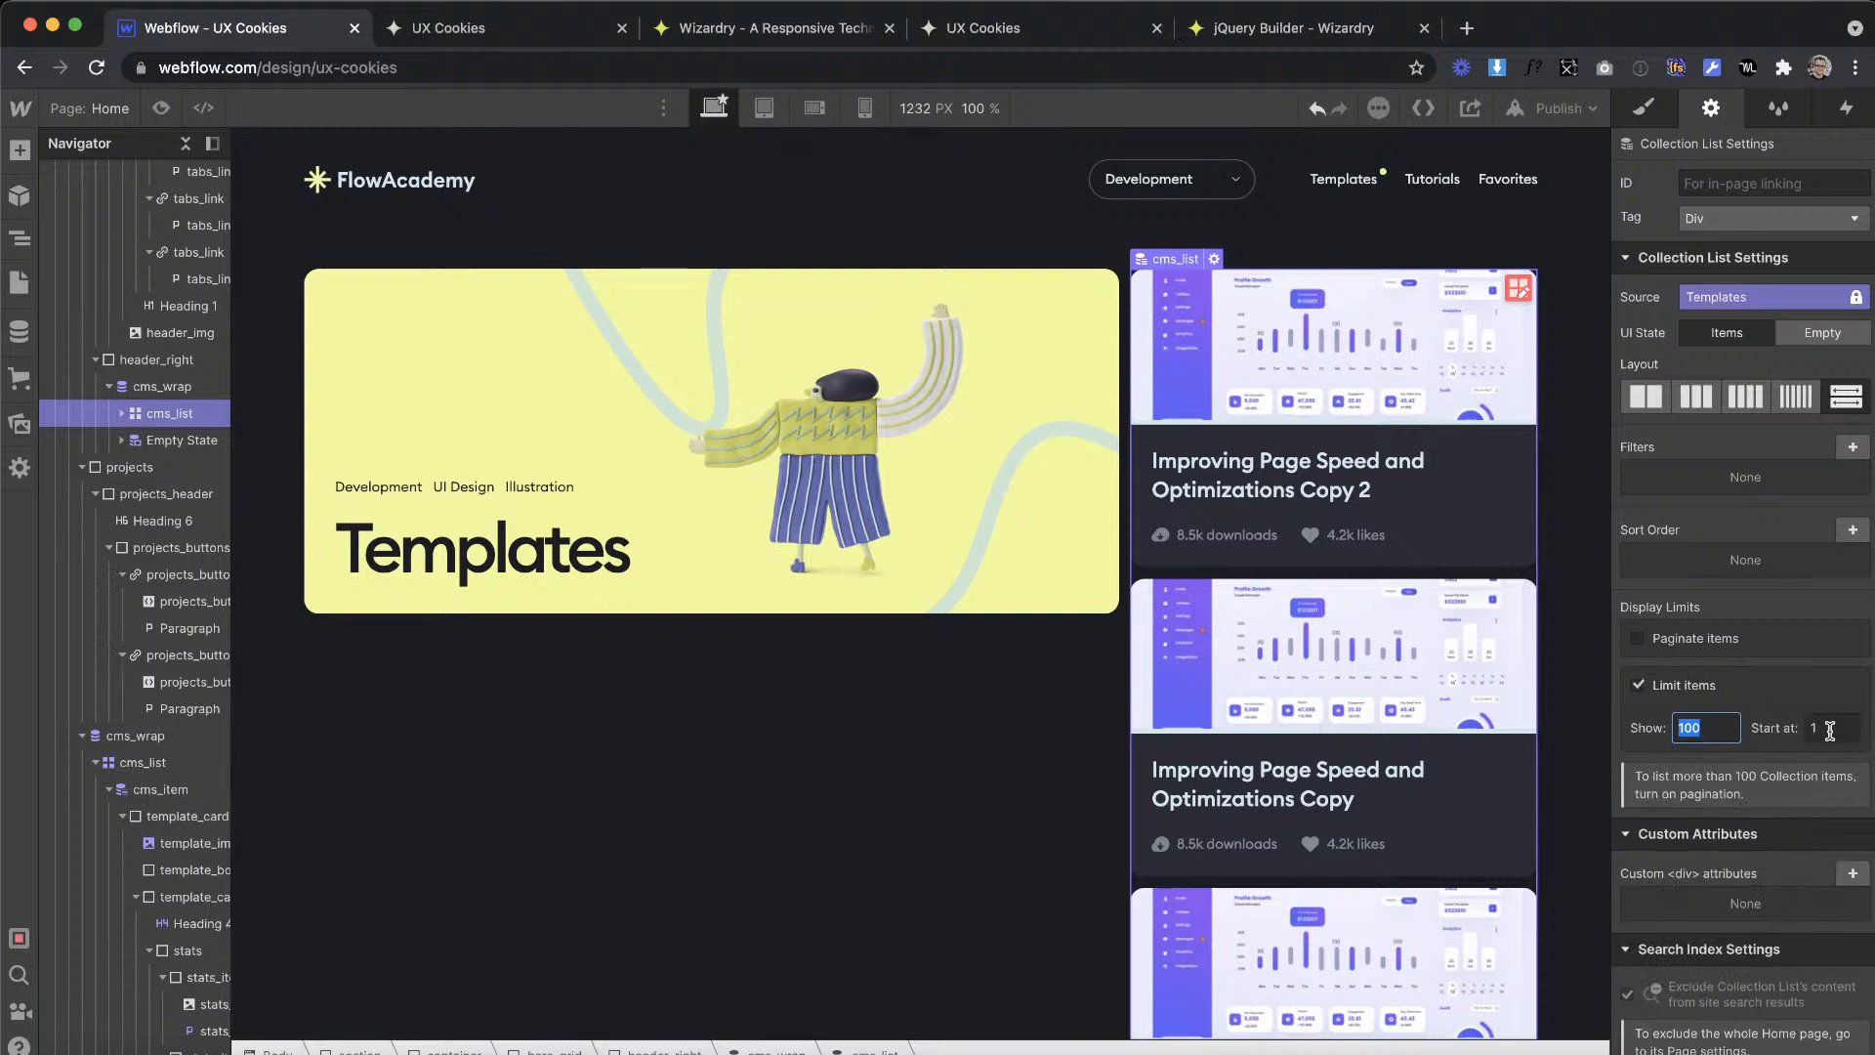
type("1")
key("Return")
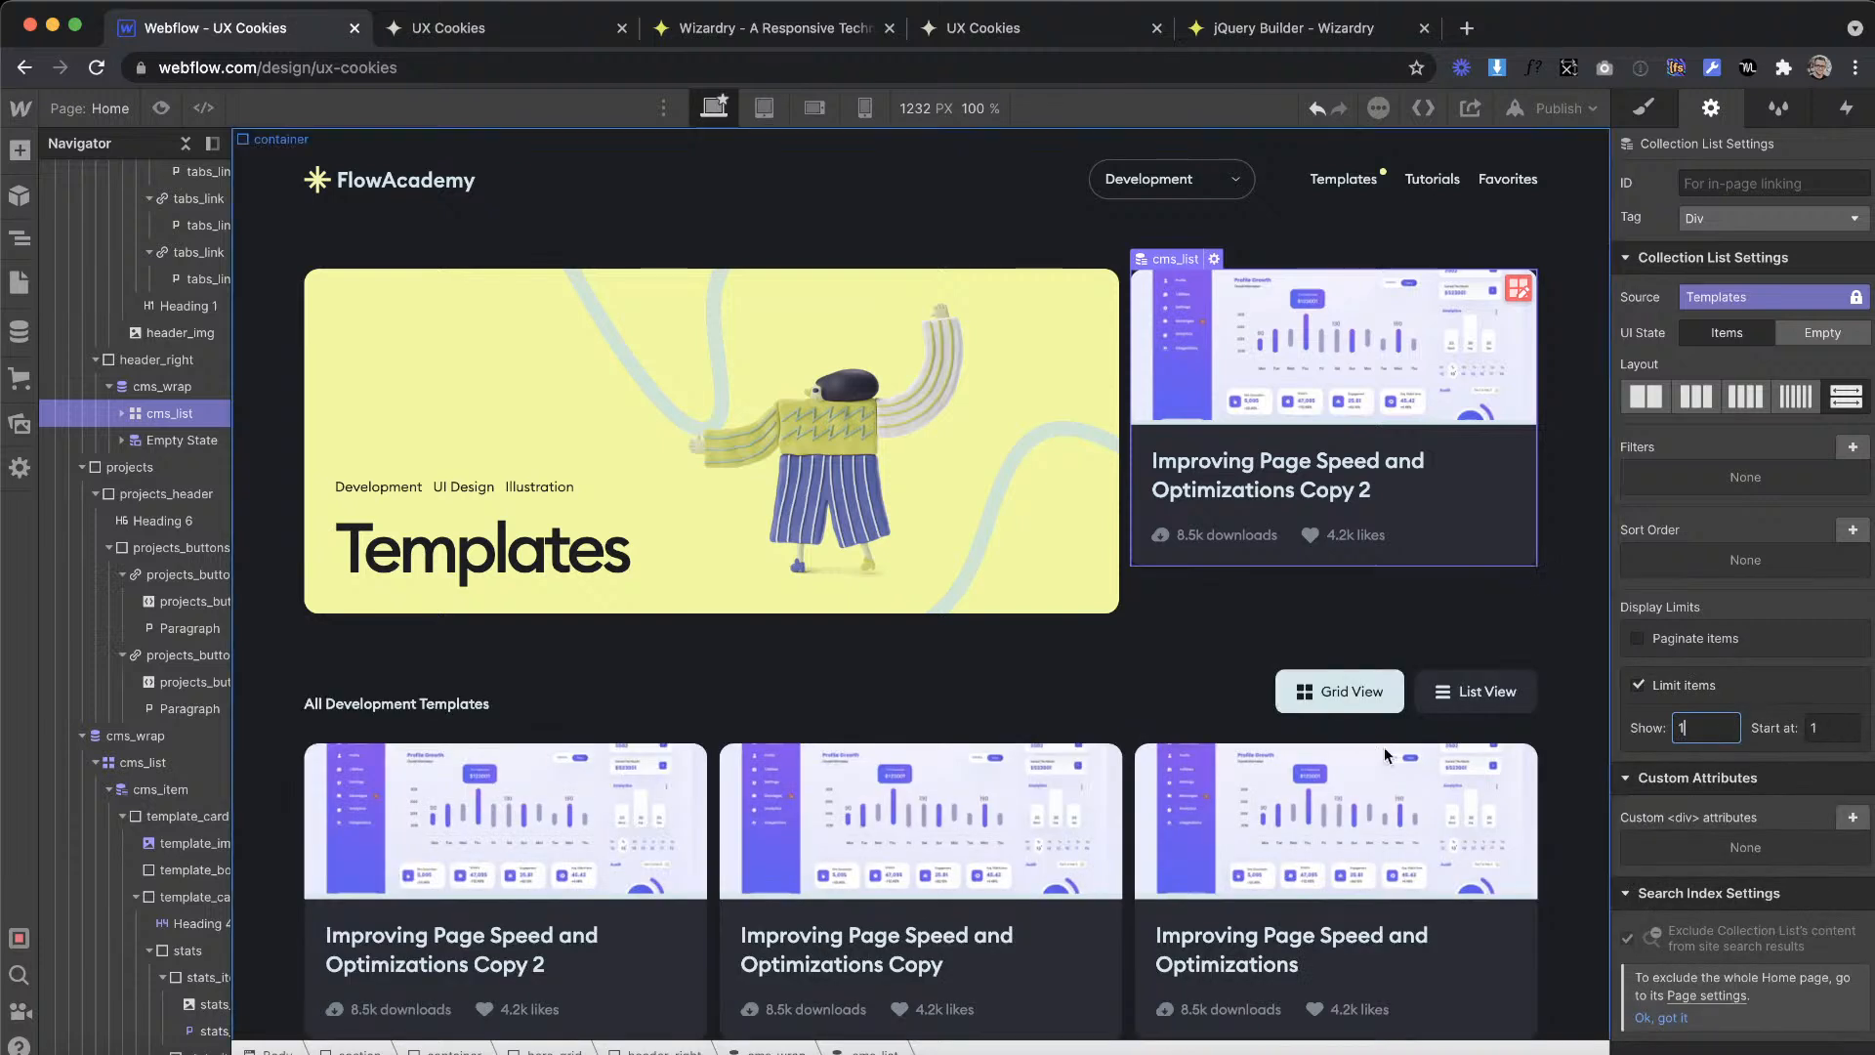
Step: Enable the item limit on the All Development Templates list and set it to start at item 2
left_click(1133, 778)
left_click(1133, 777)
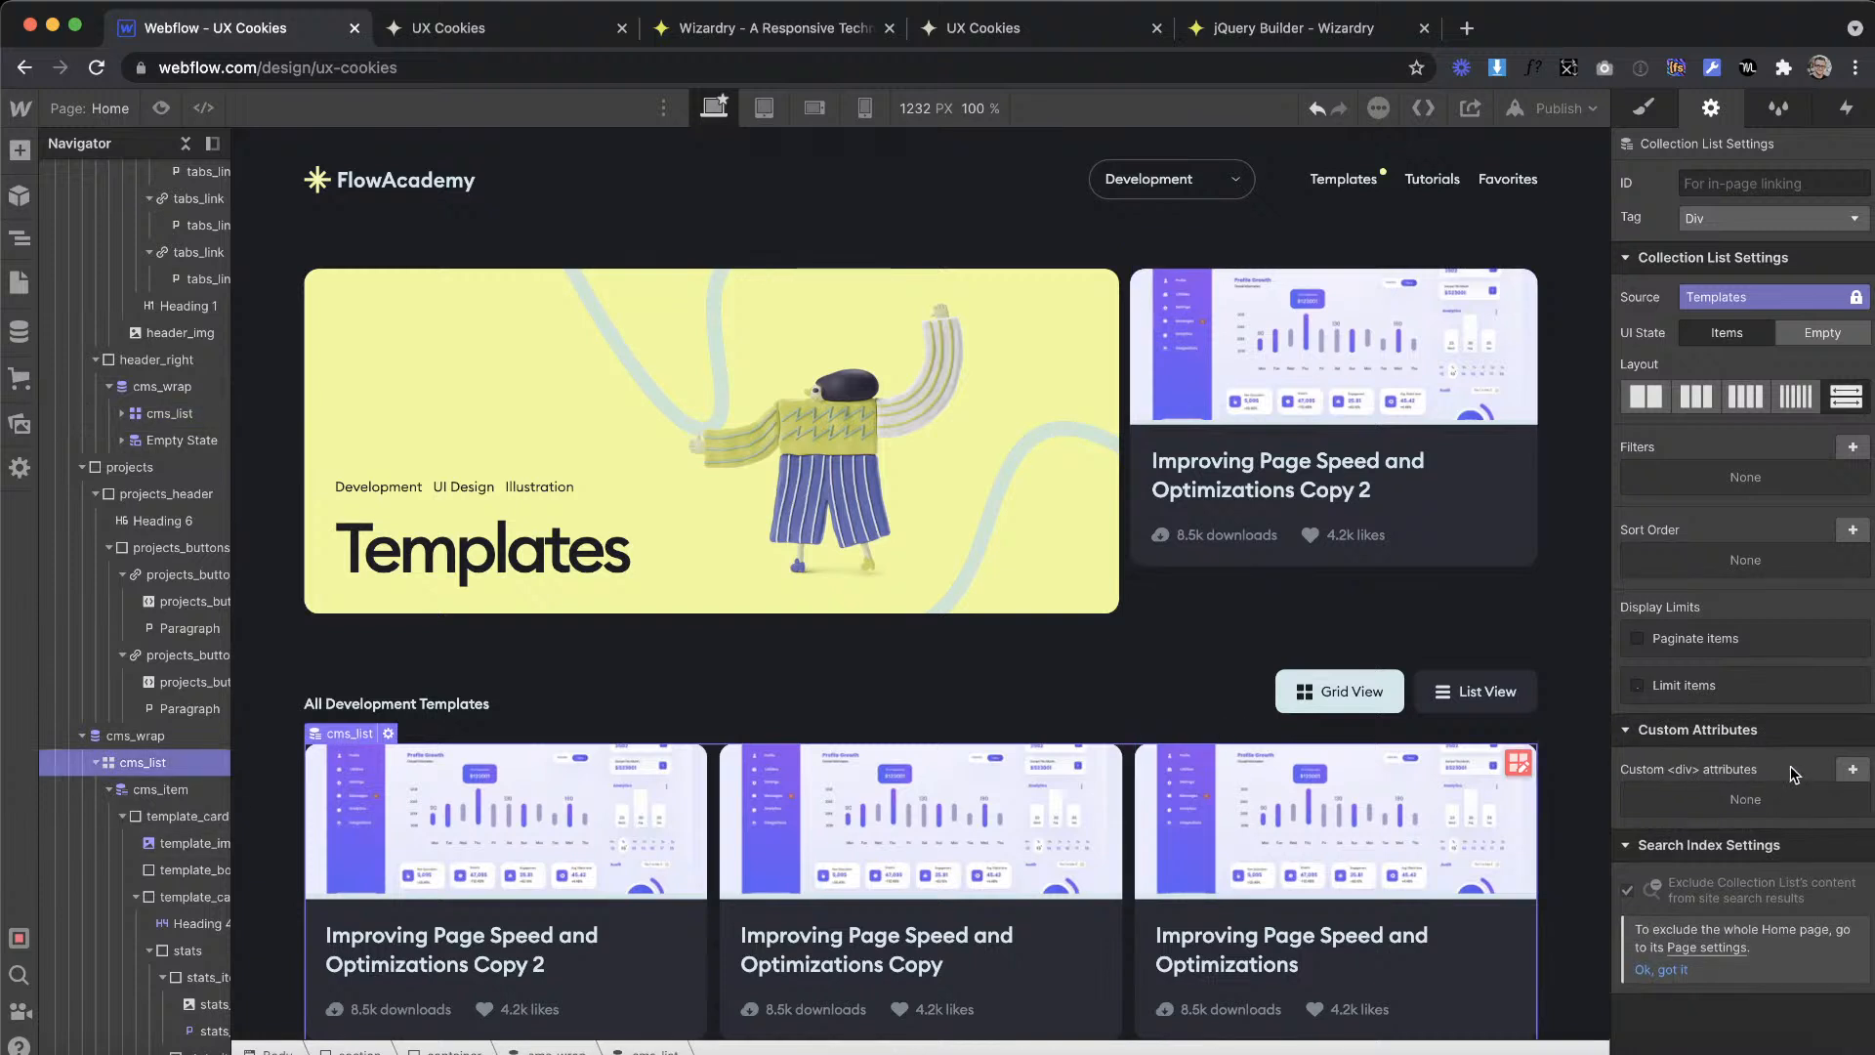
left_click(1676, 691)
left_click(1829, 724)
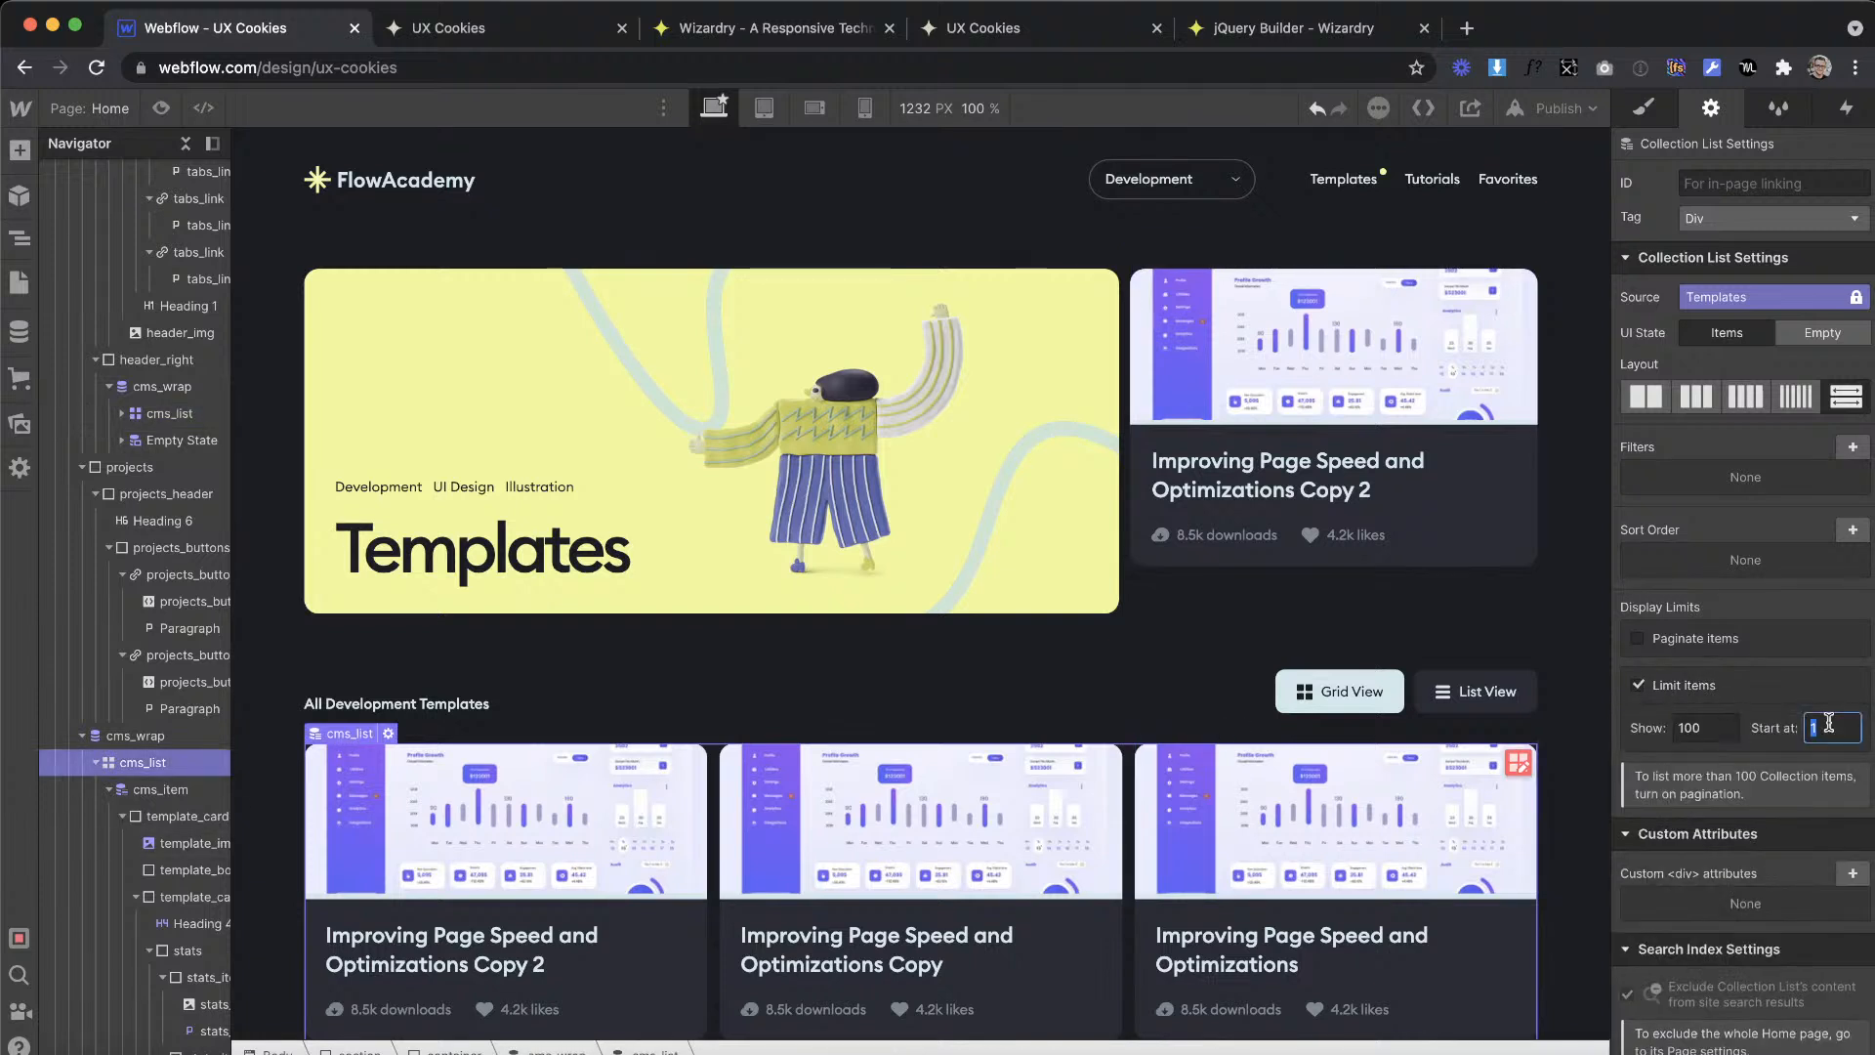
key("Return")
scroll(1026, 624, "down", 1)
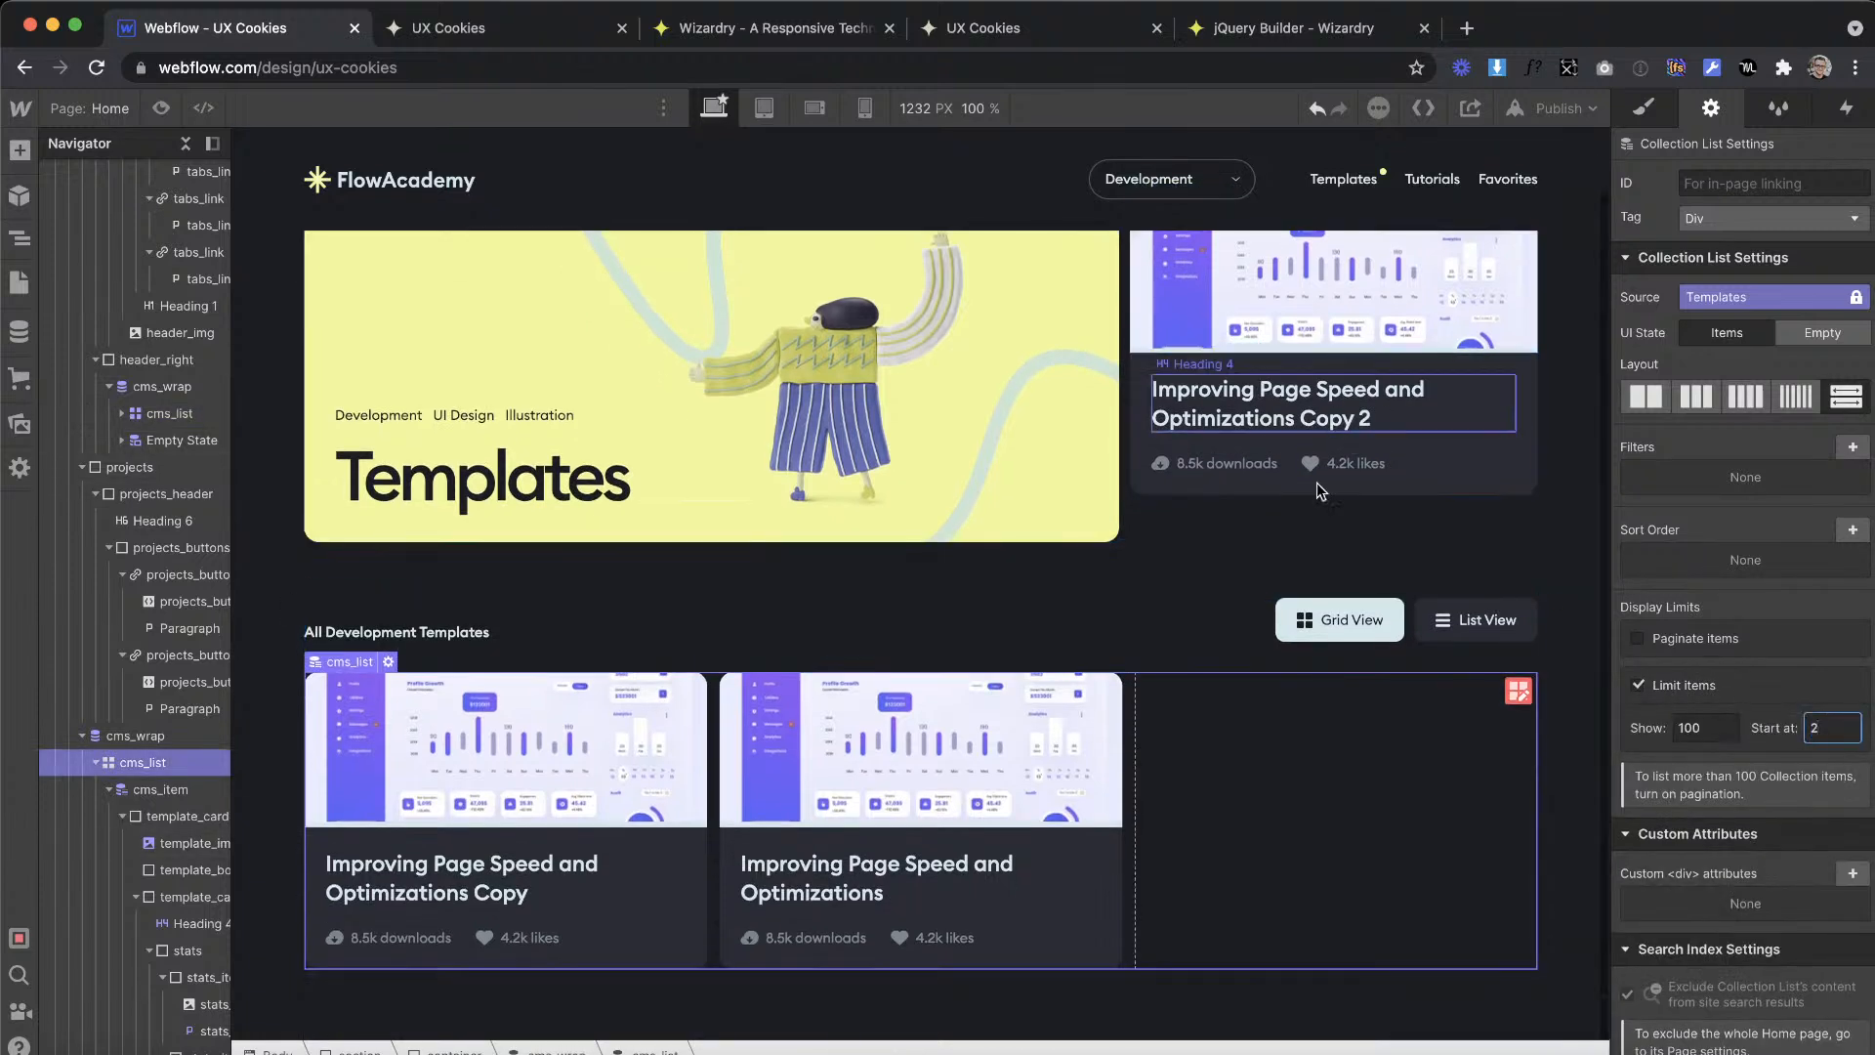
Step: Examine the nesting and heights of header_right, cms_wrap and cms_list around the featured card
scroll(1322, 489, "up", 1)
left_click(1328, 580)
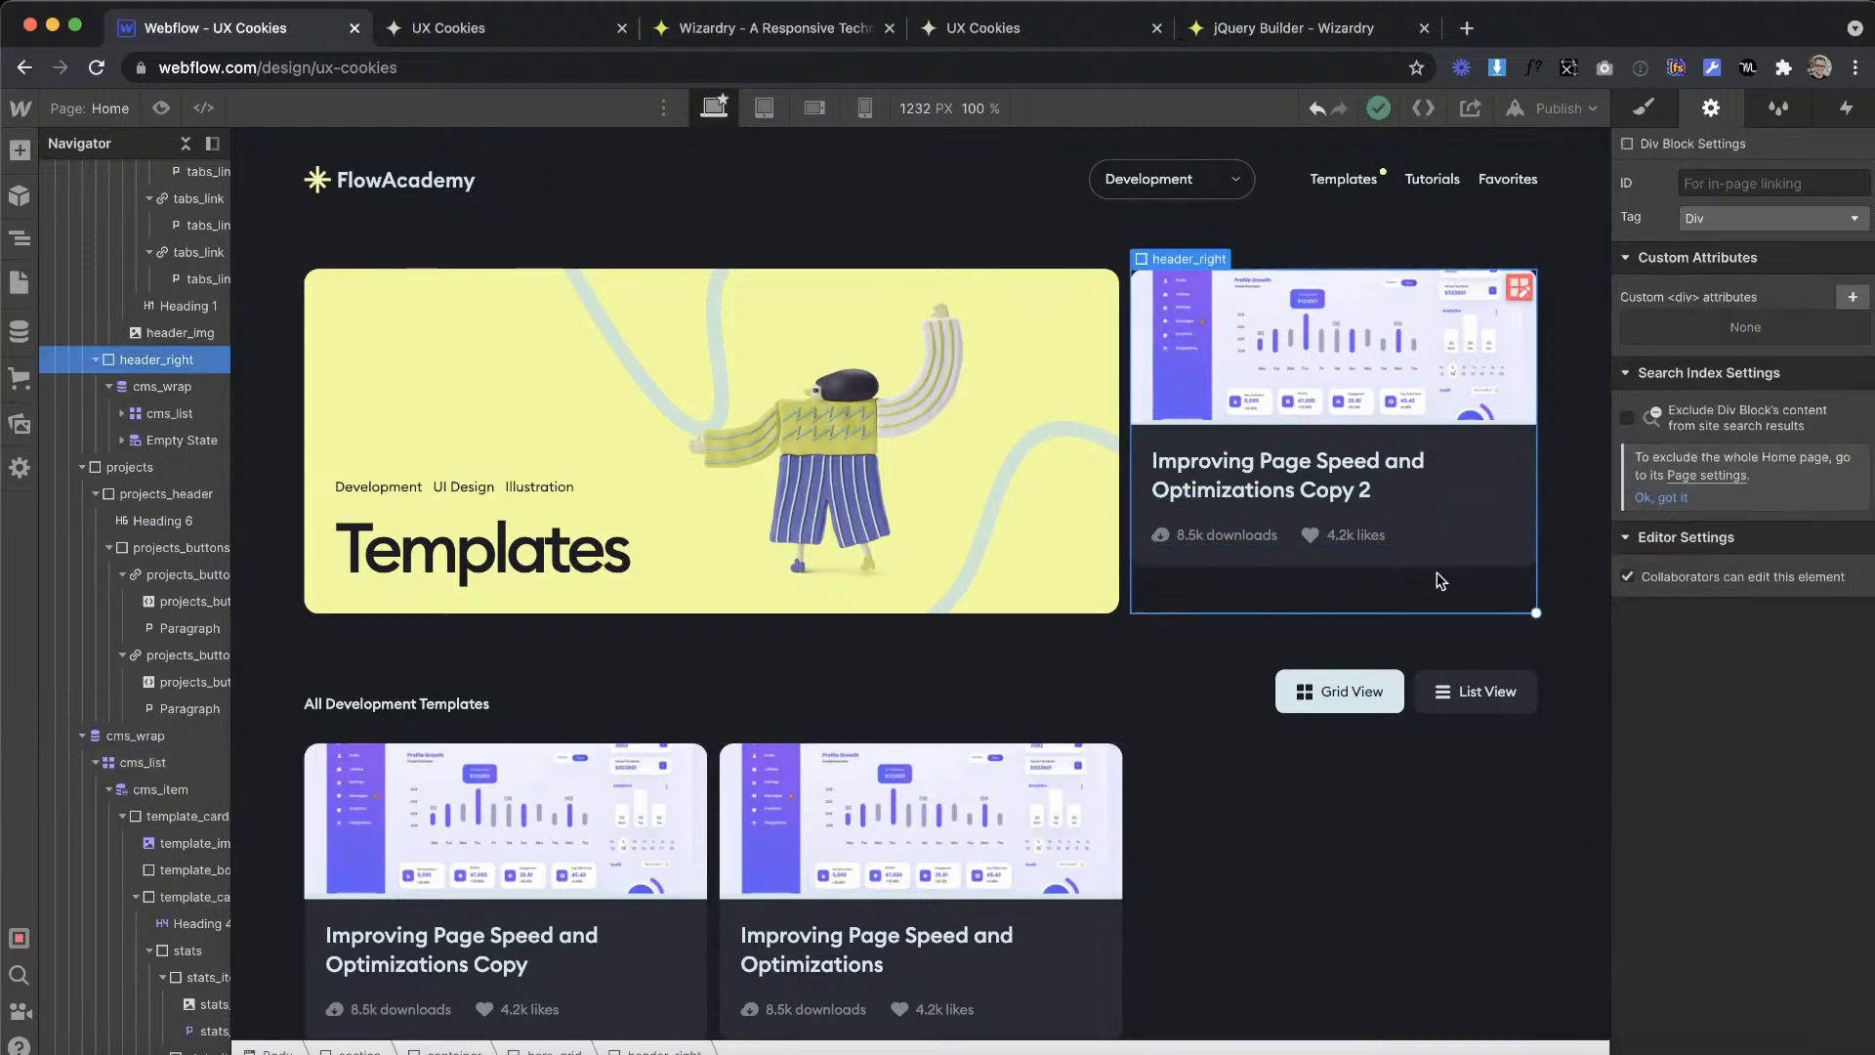
left_click(1461, 533)
left_click(1381, 590)
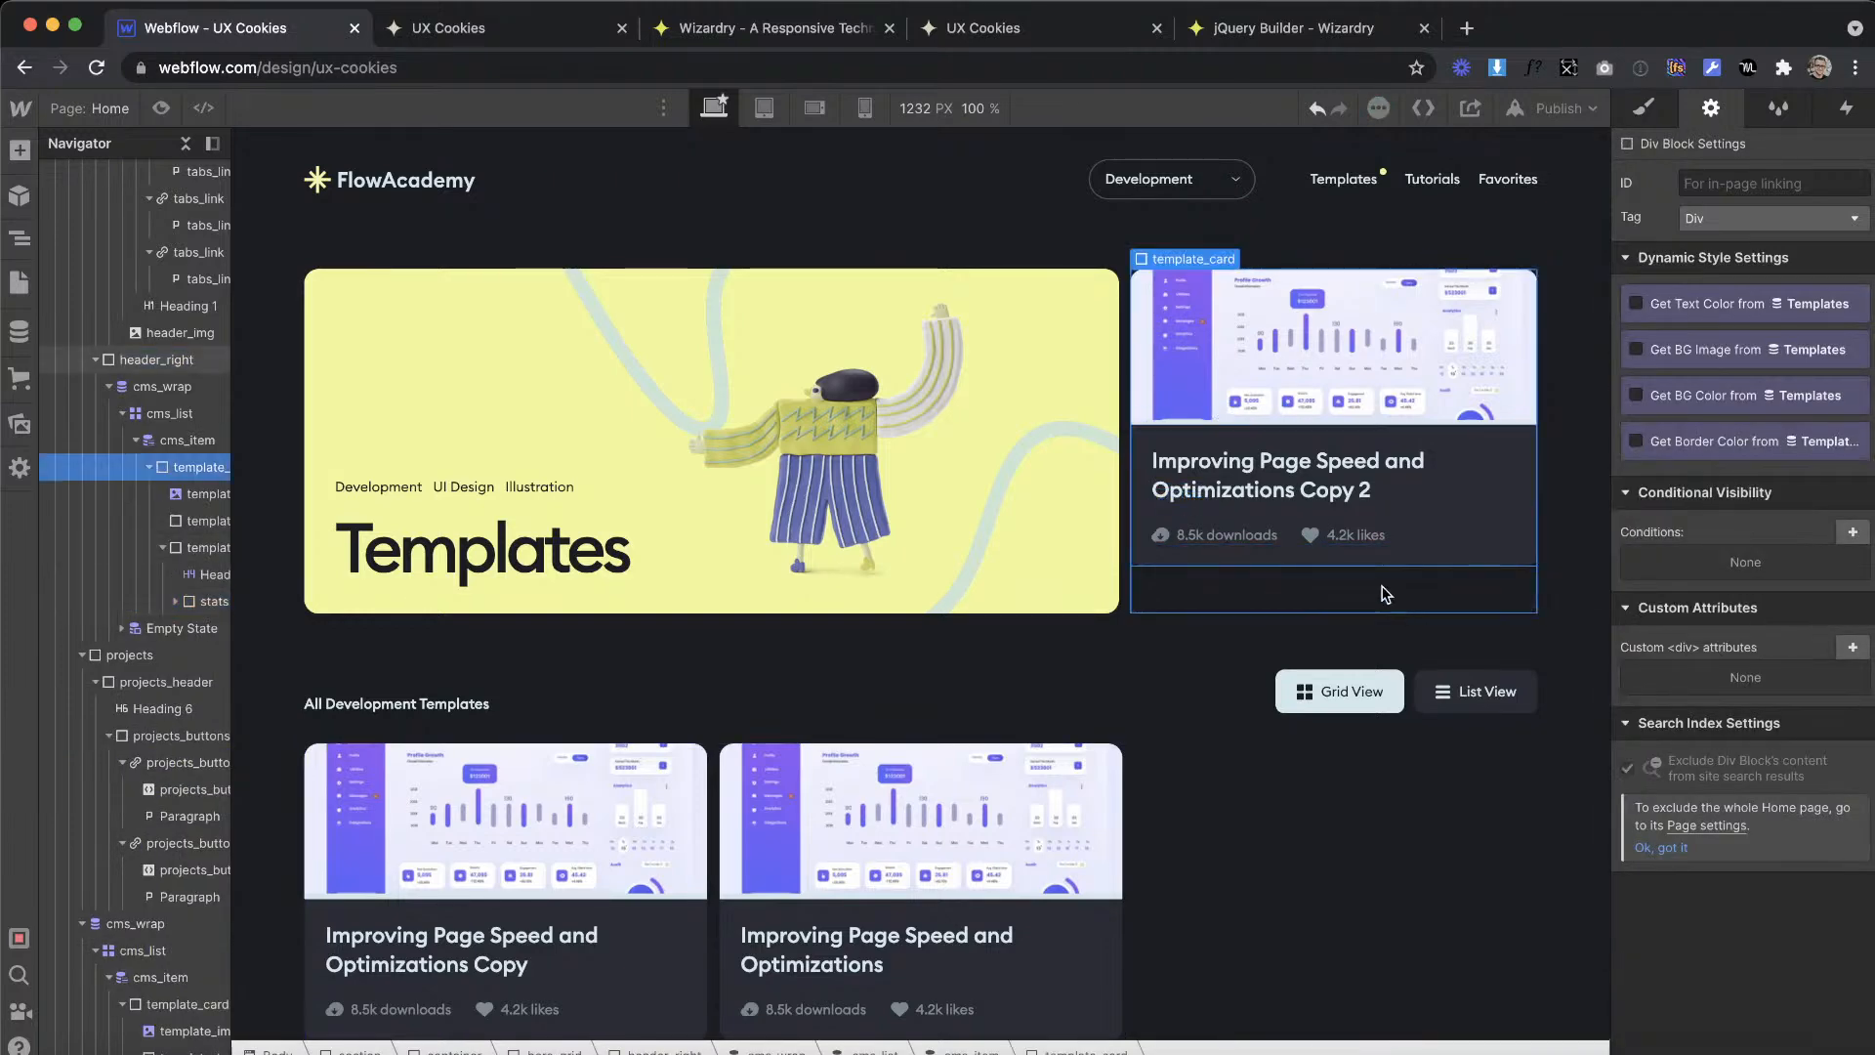
left_click(1644, 109)
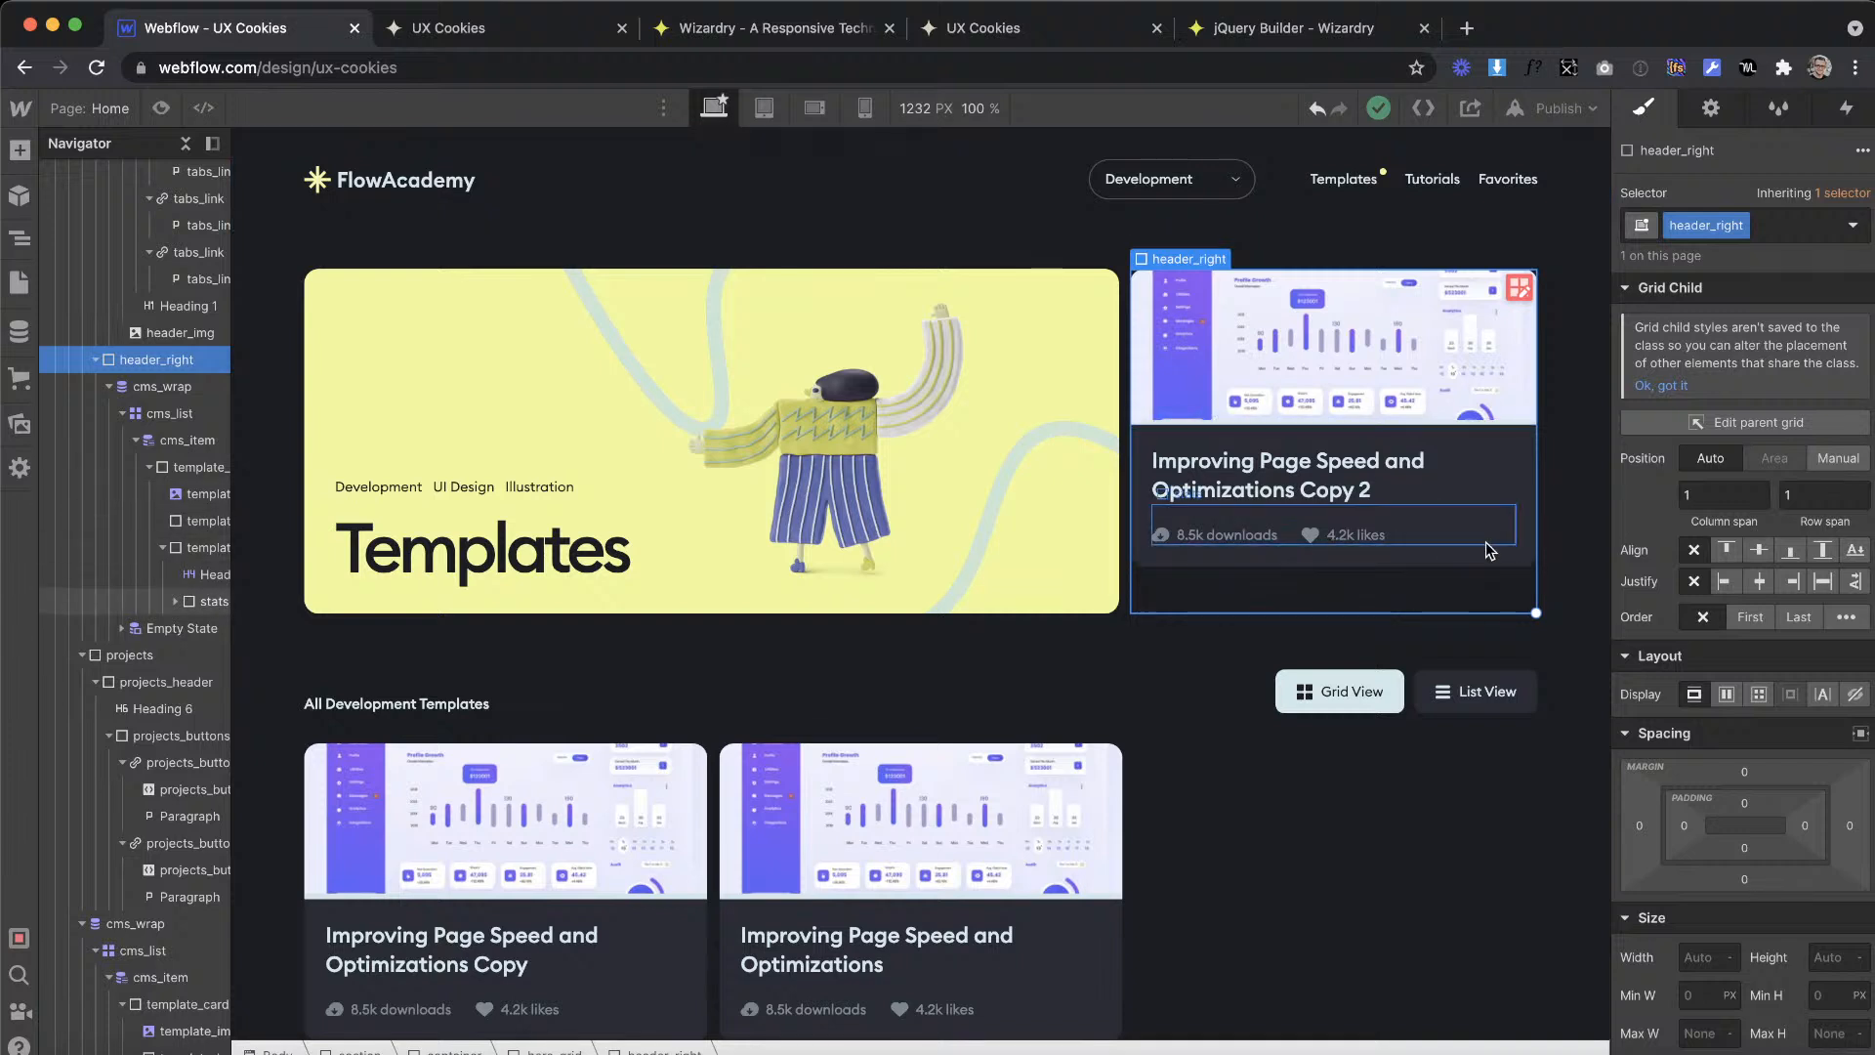
left_click(155, 389)
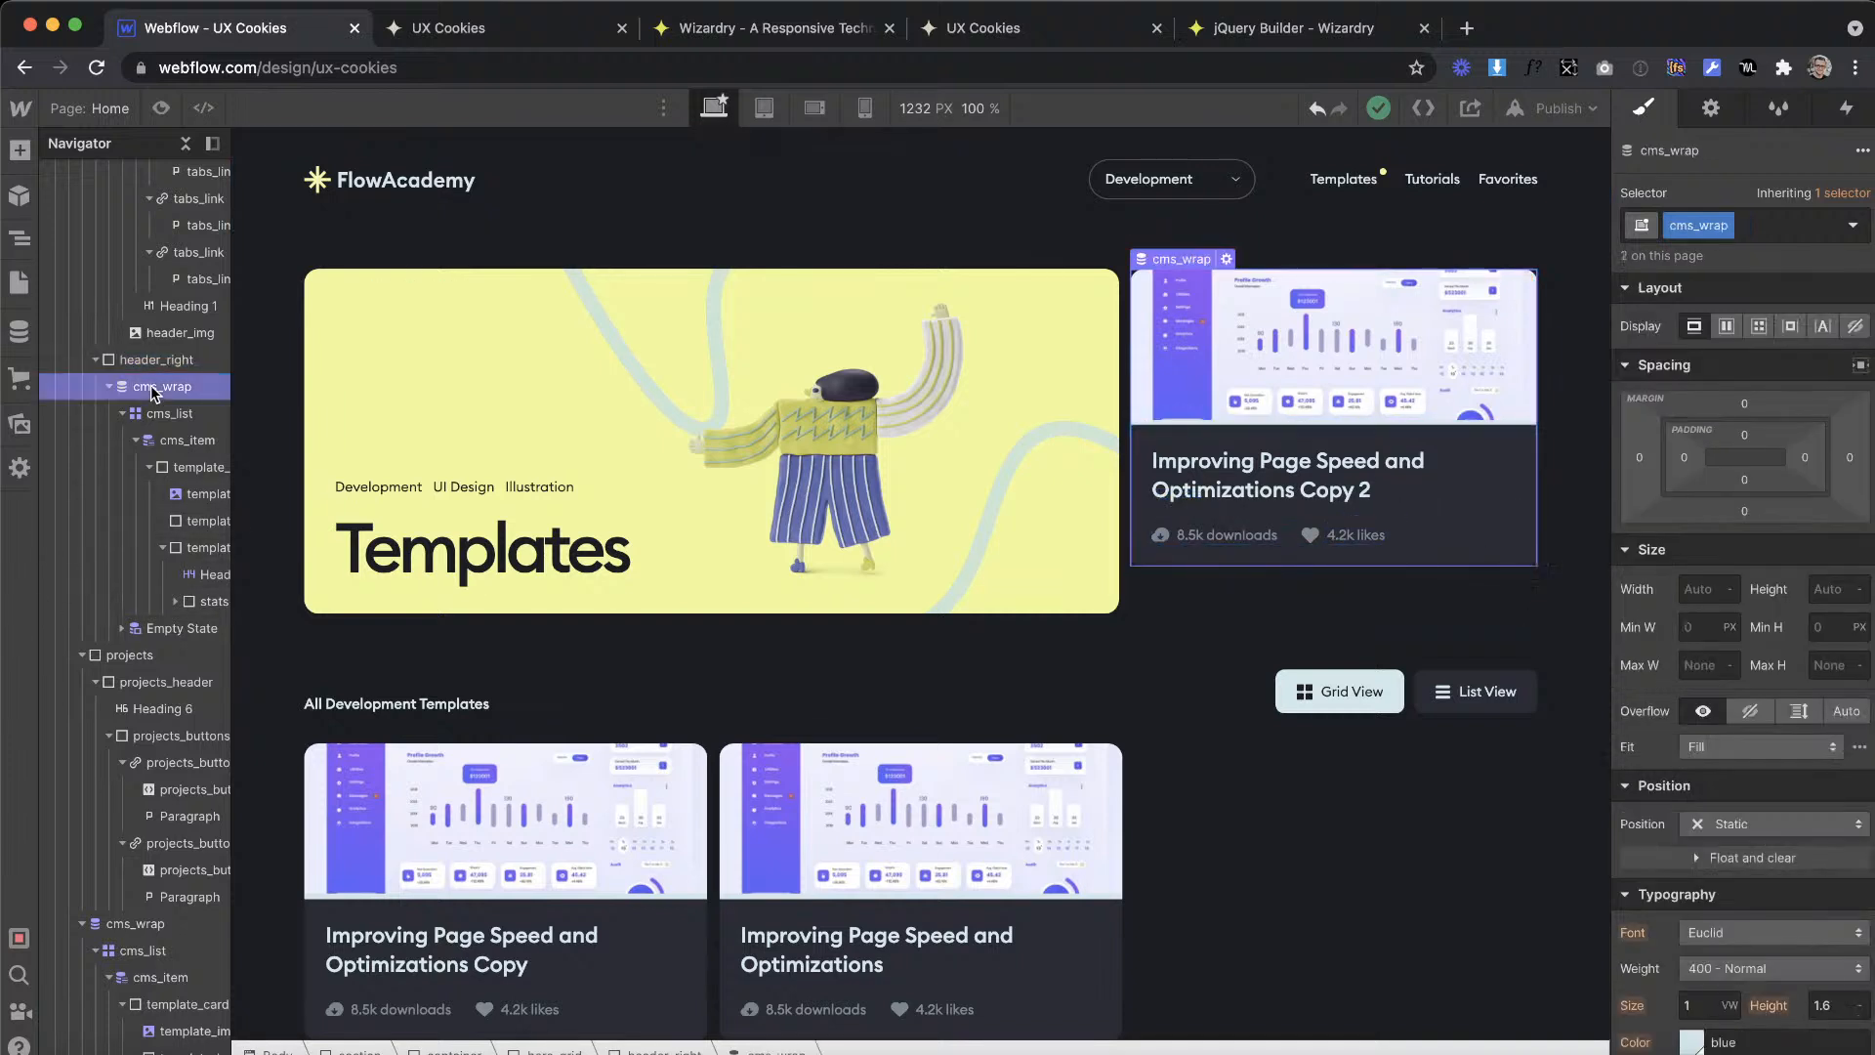
left_click(153, 368)
left_click(155, 386)
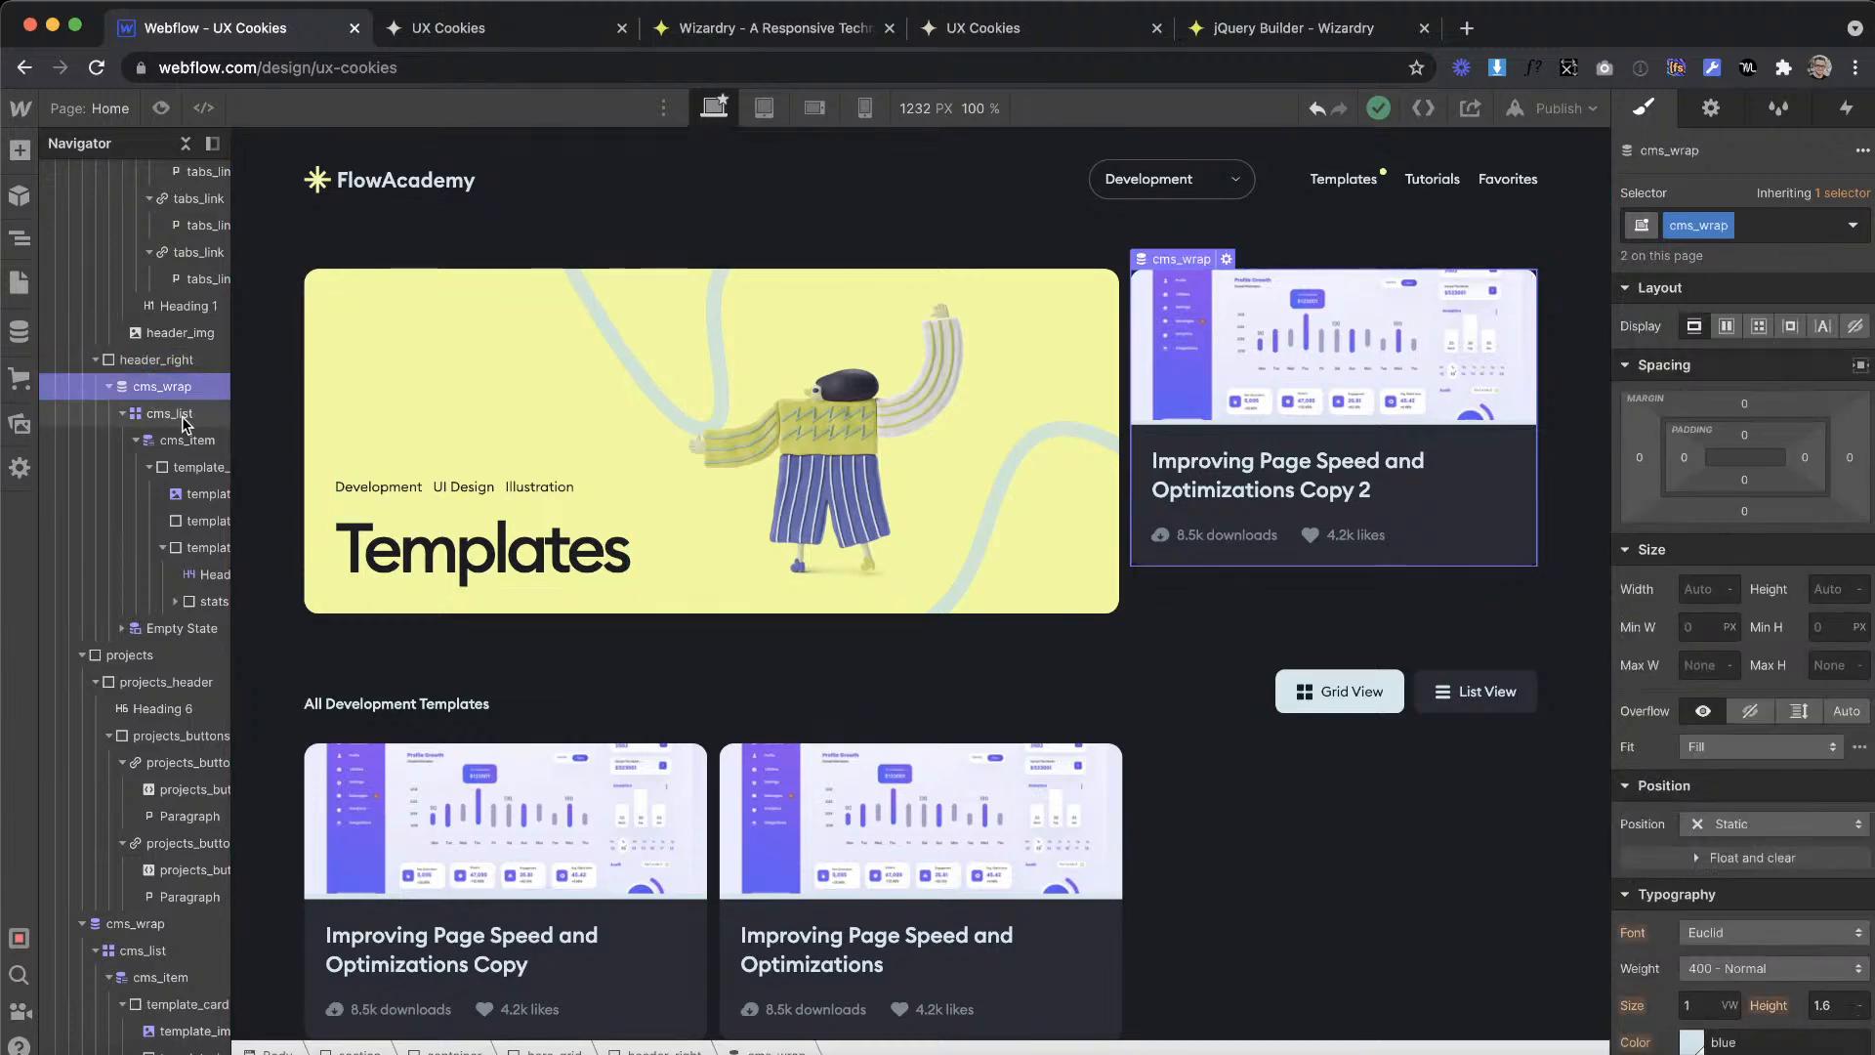
left_click(168, 413)
left_click(178, 389)
Step: Set the display of header_right to flex
left_click(174, 362)
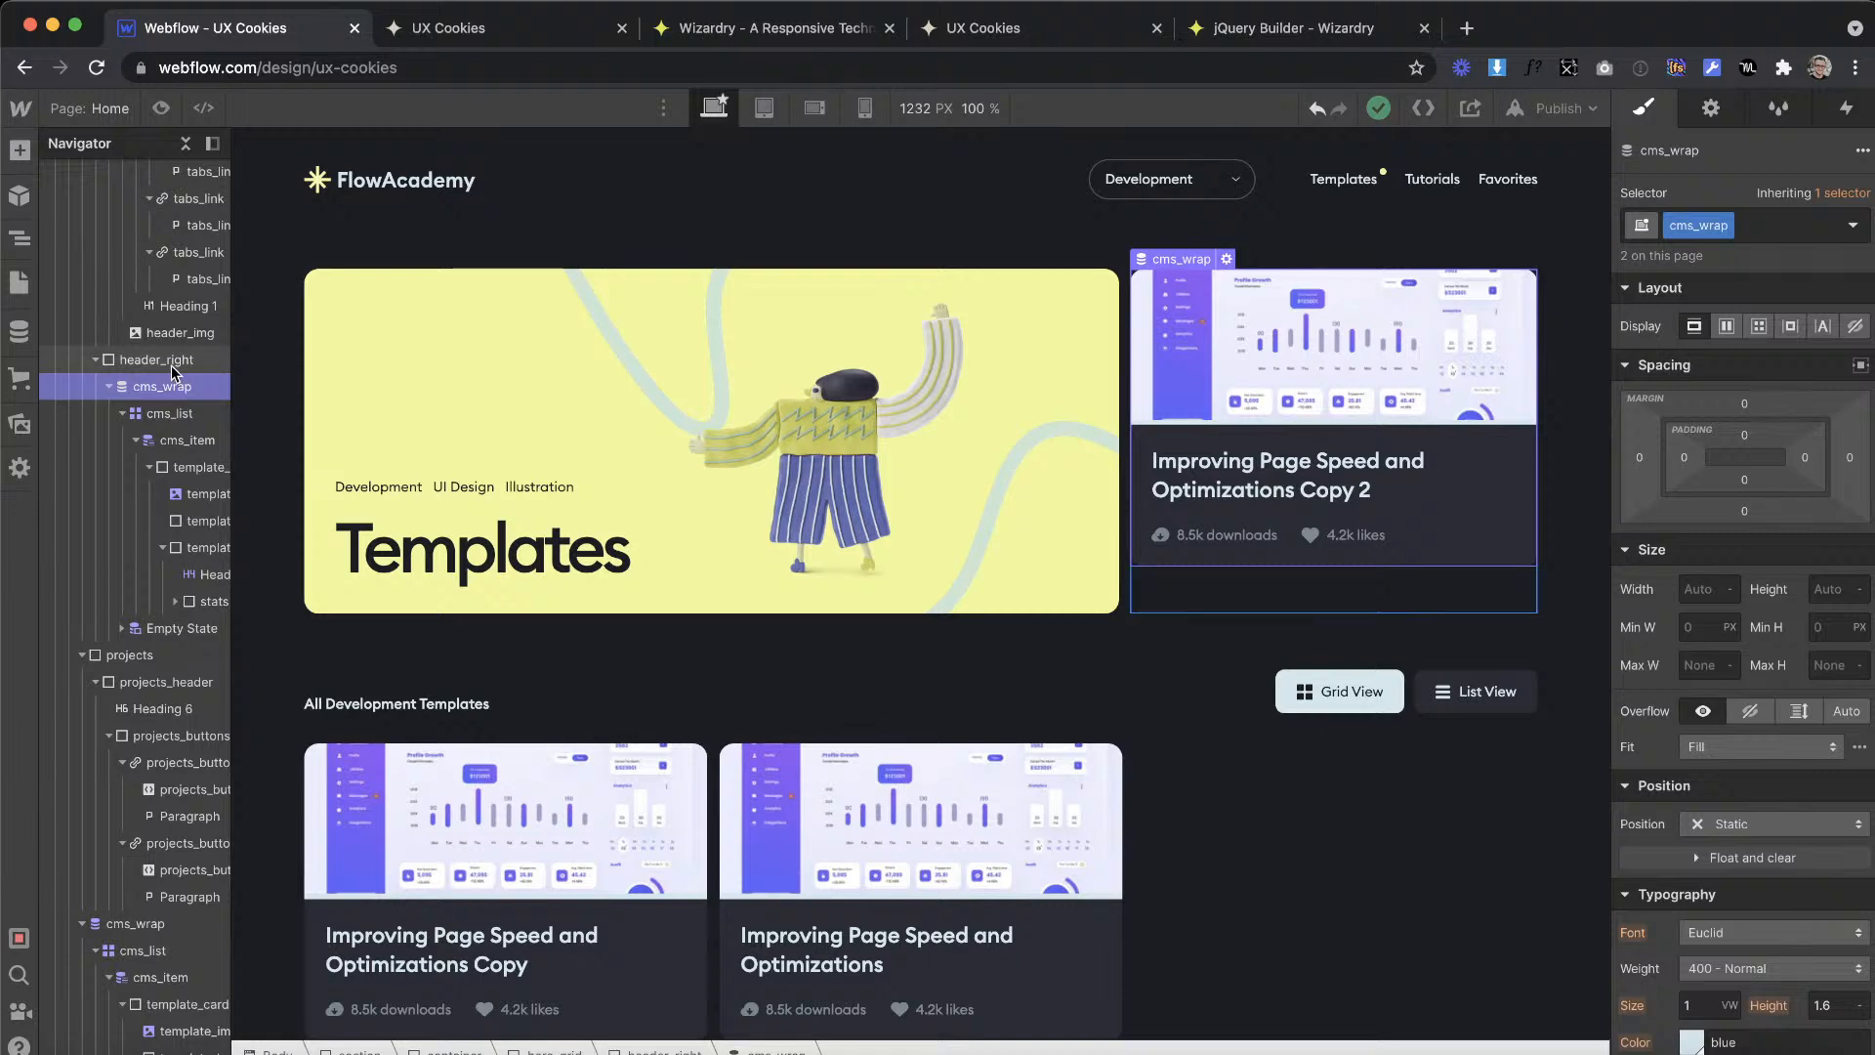
left_click(1759, 693)
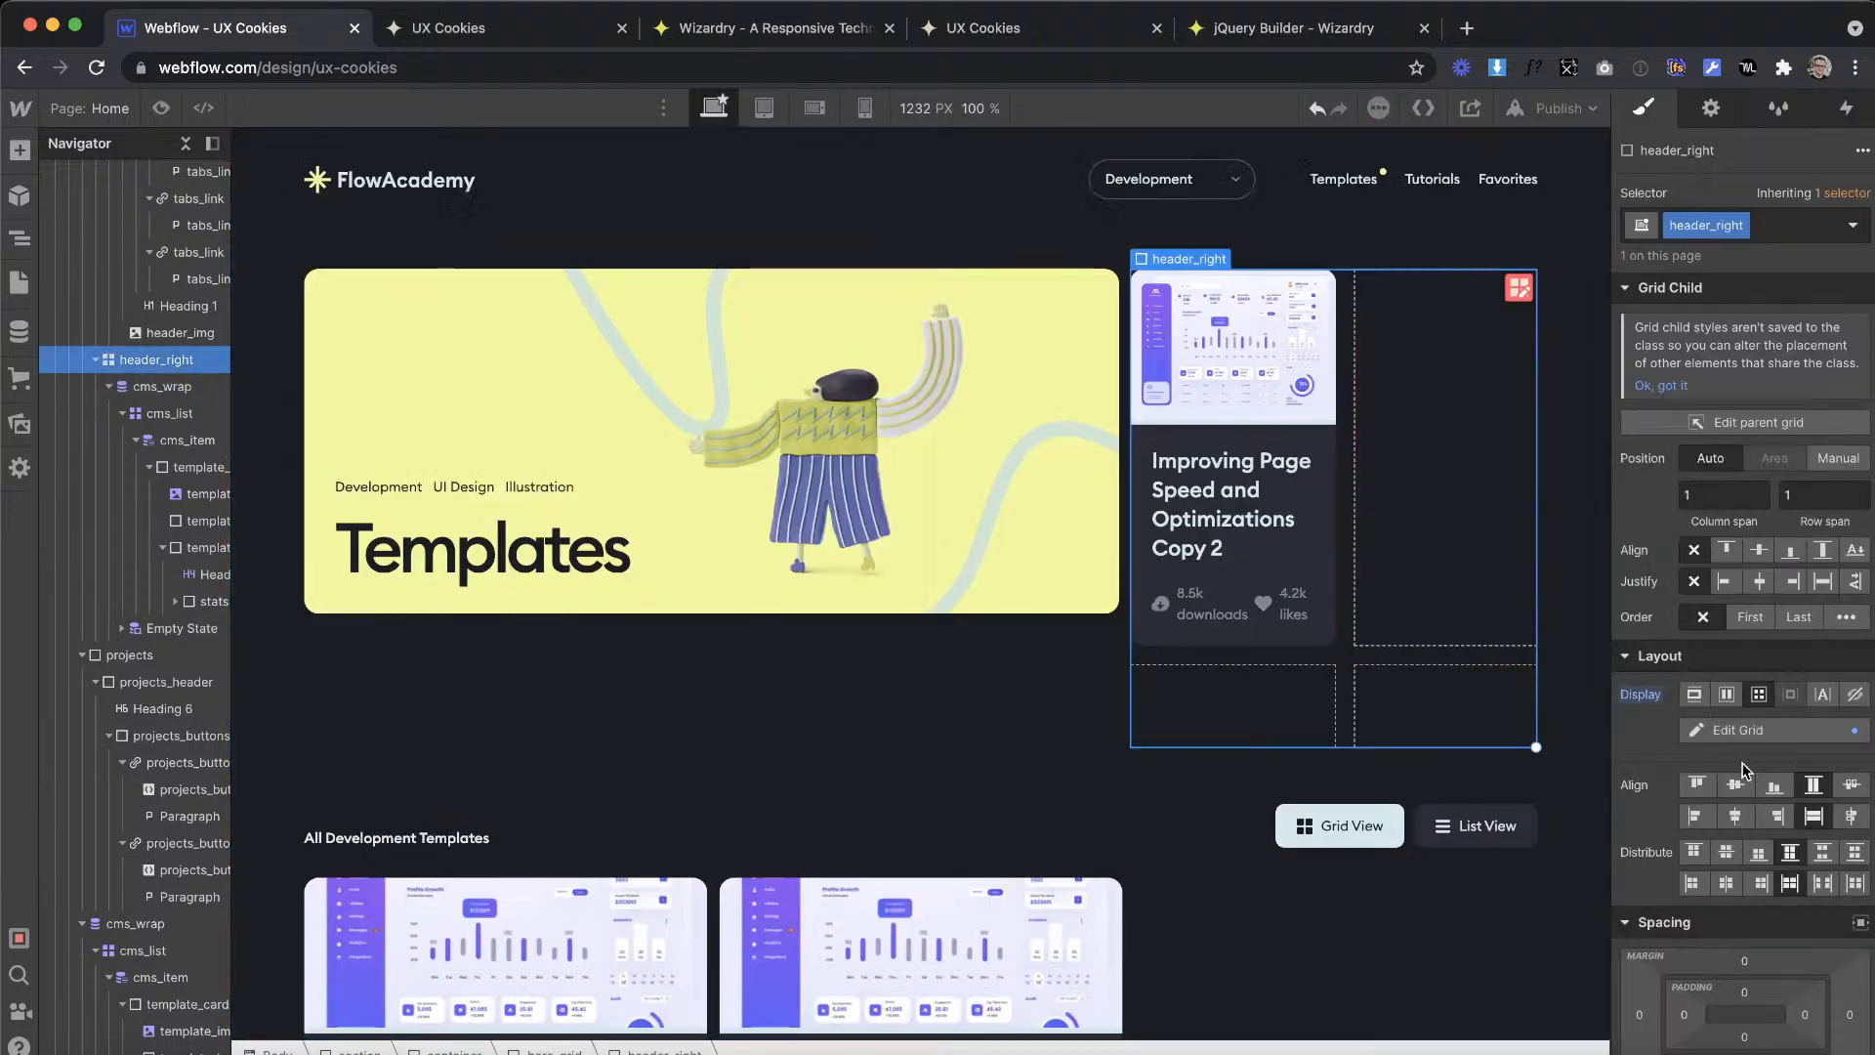
left_click(1726, 695)
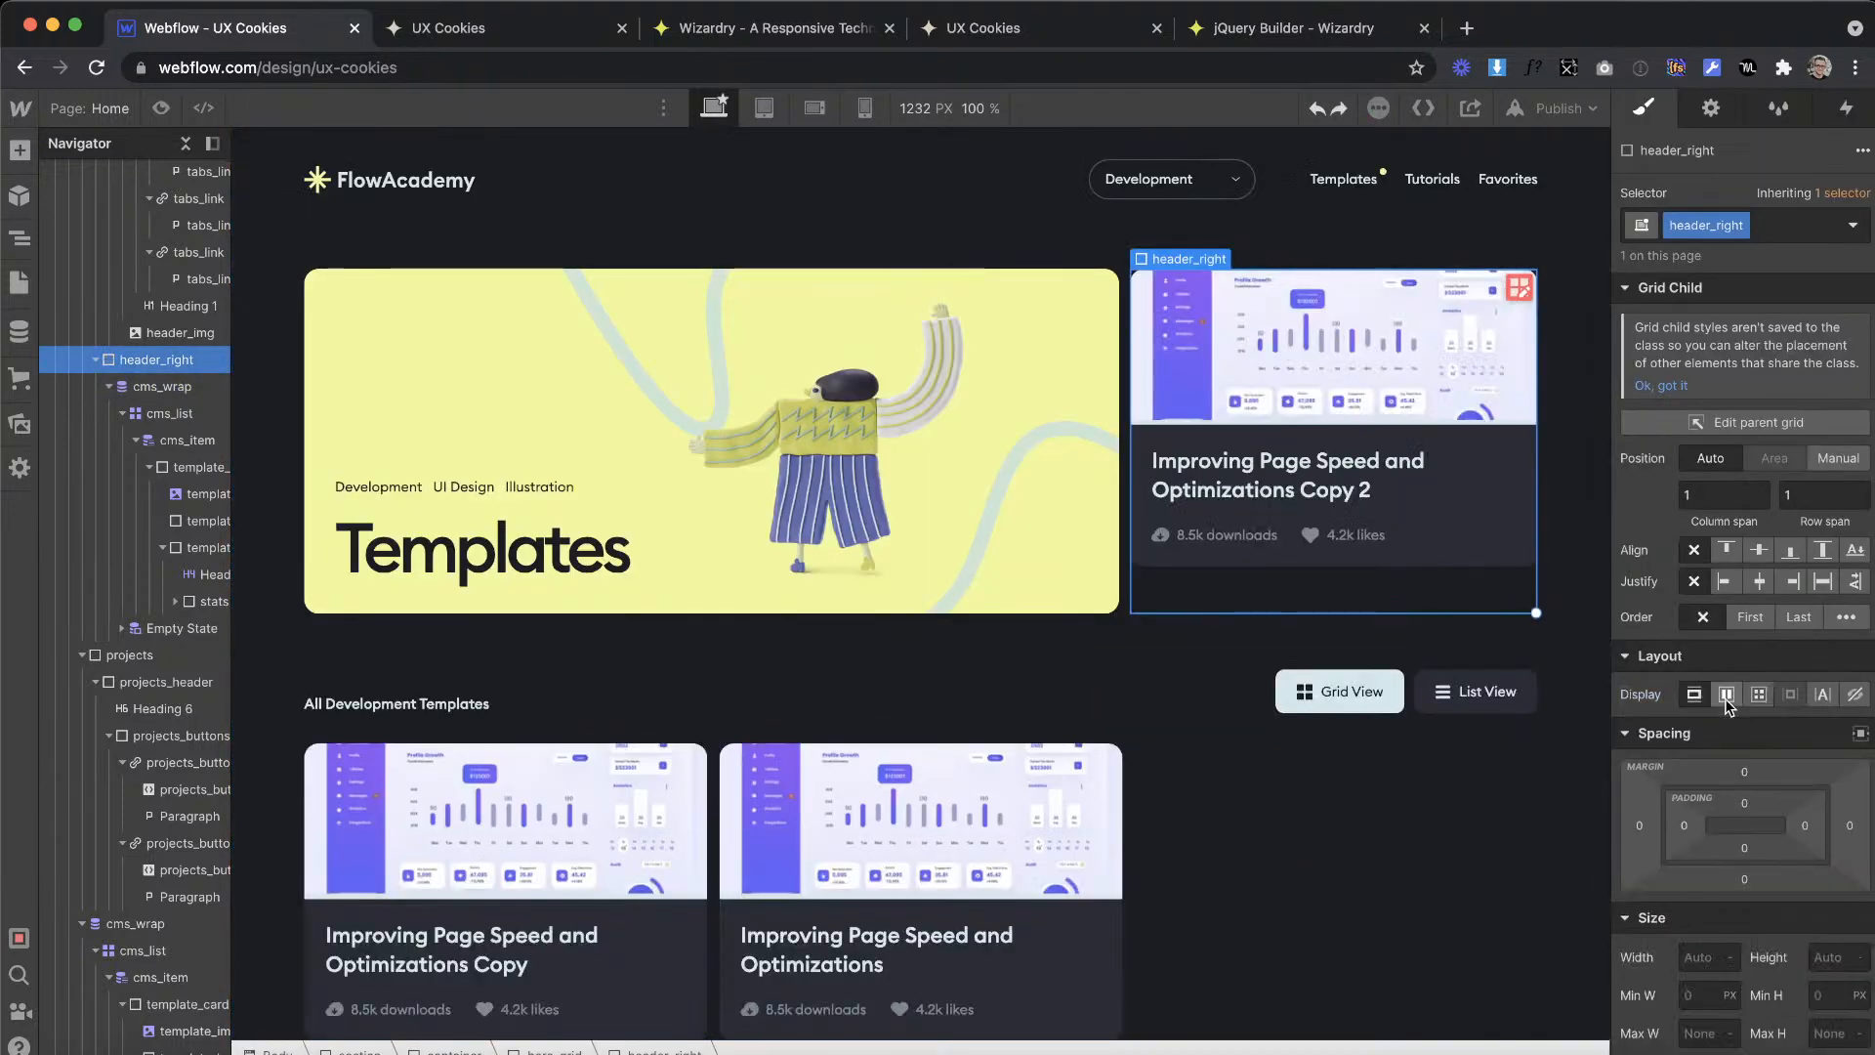
left_click(1693, 812)
Step: Set the height of the is--one-item cms_list inside header_right to 100%
left_click(162, 387)
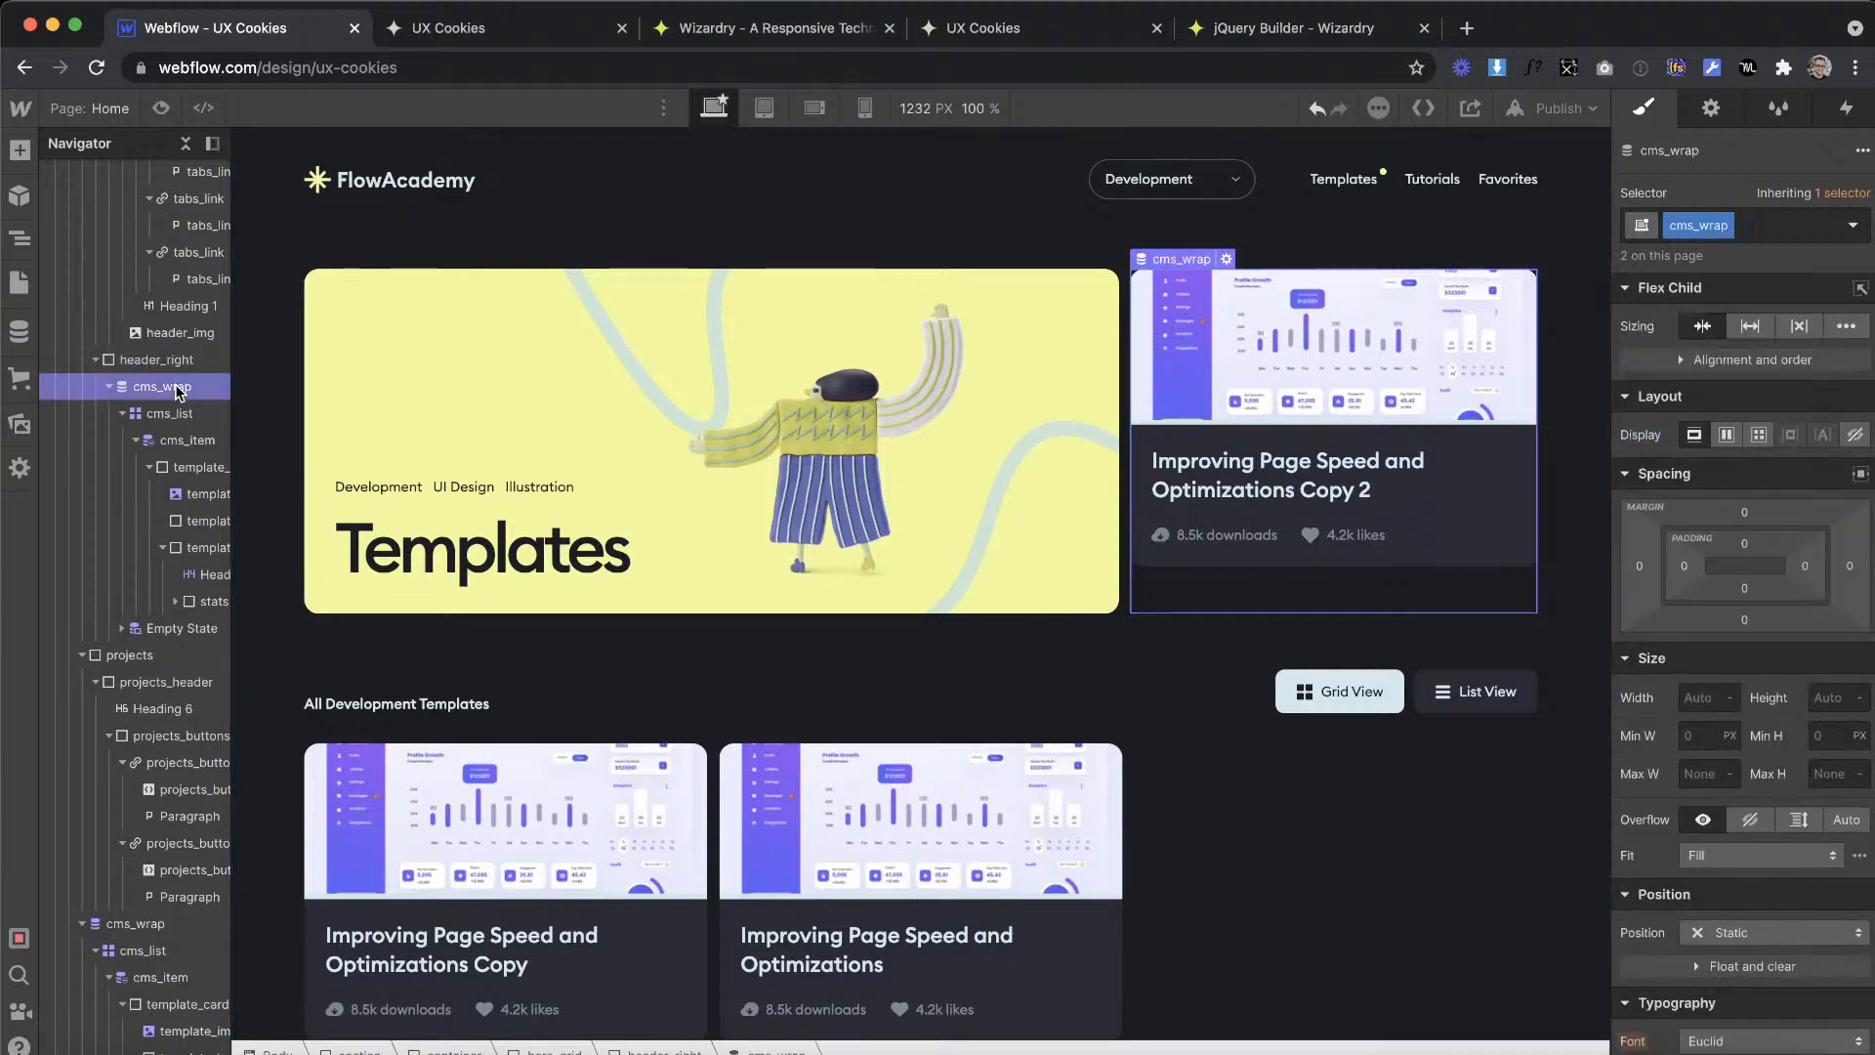
left_click(166, 413)
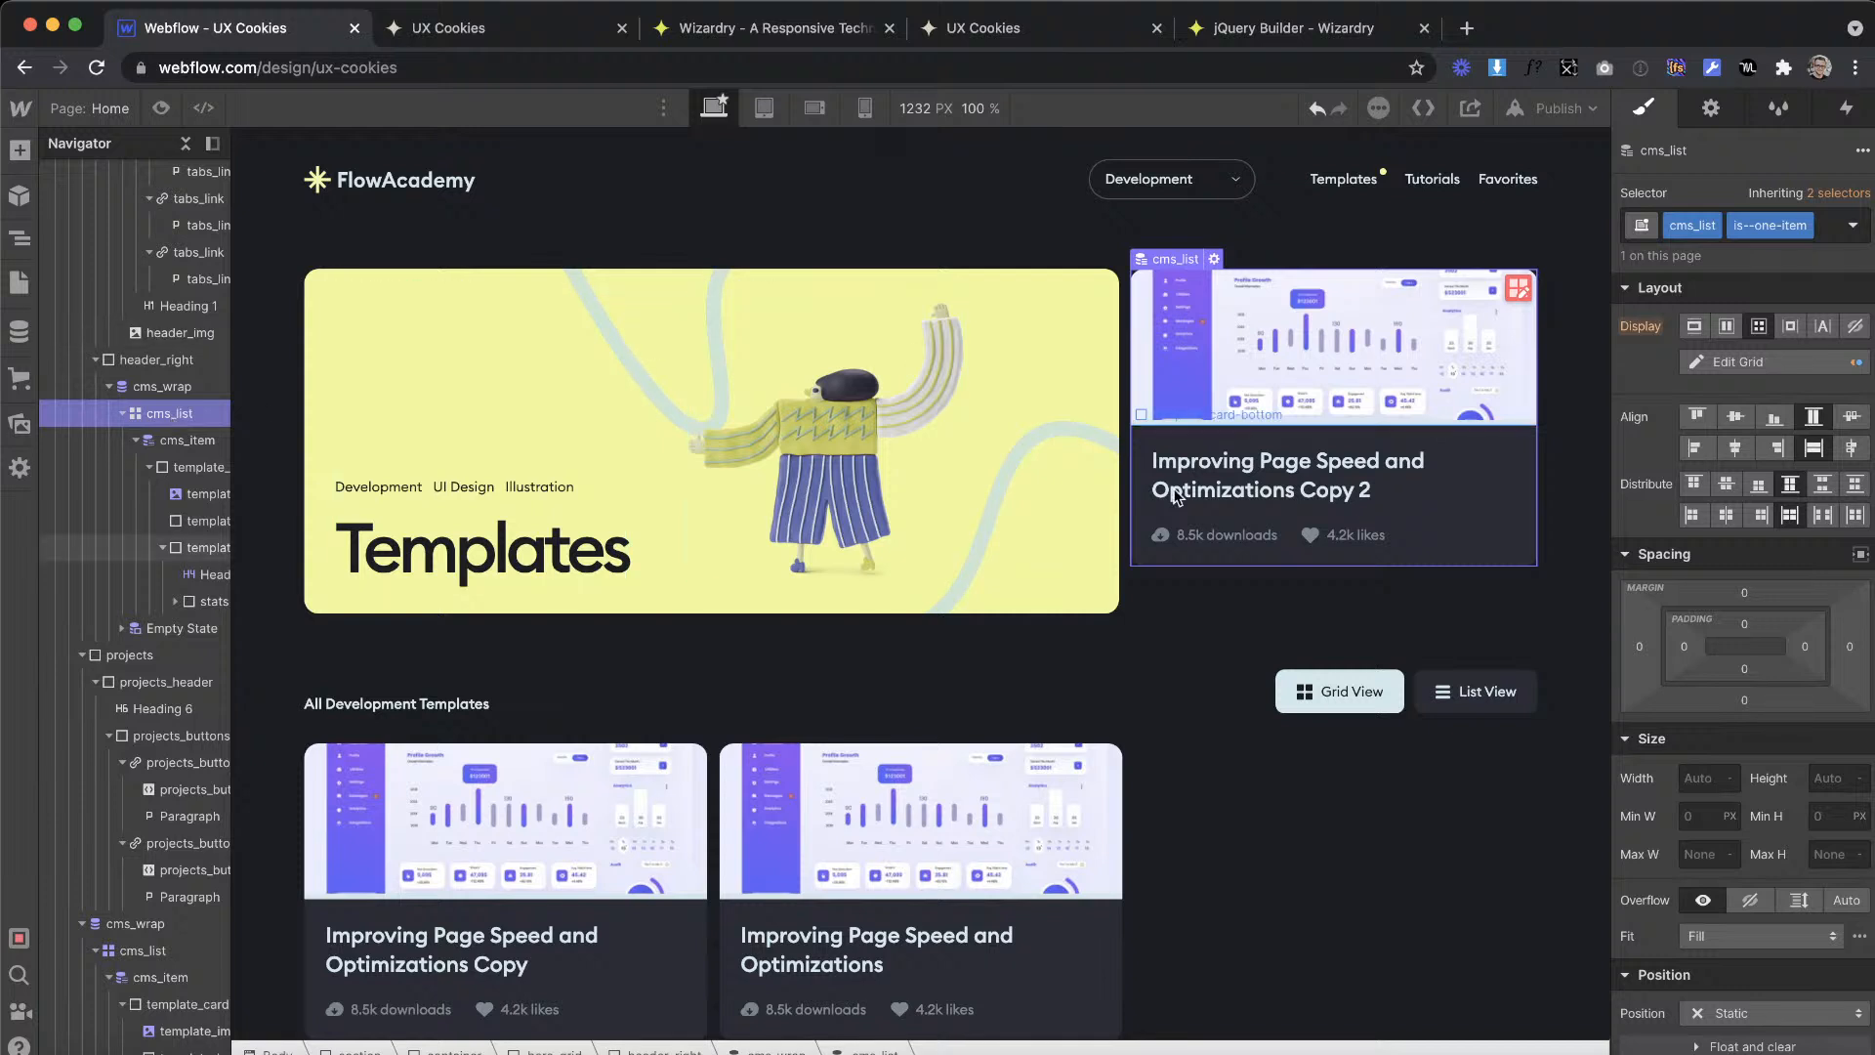
left_click(1823, 781)
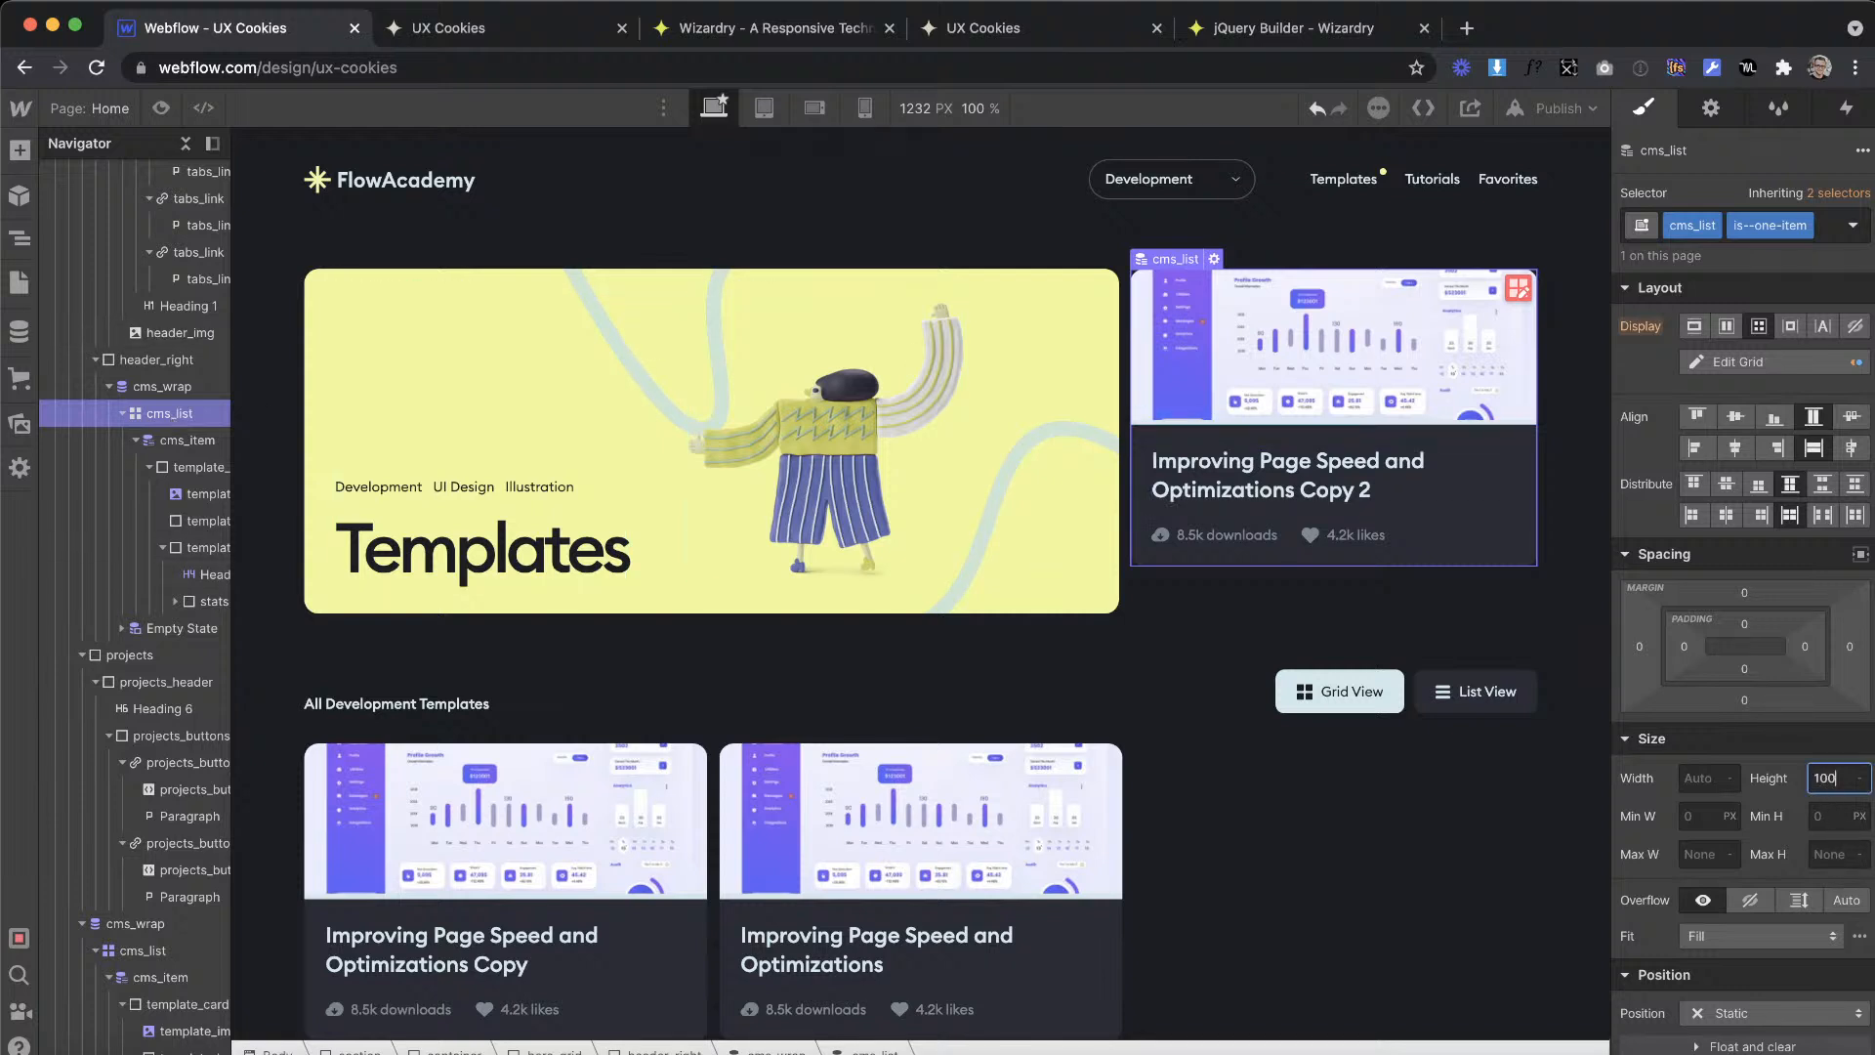
key("Return")
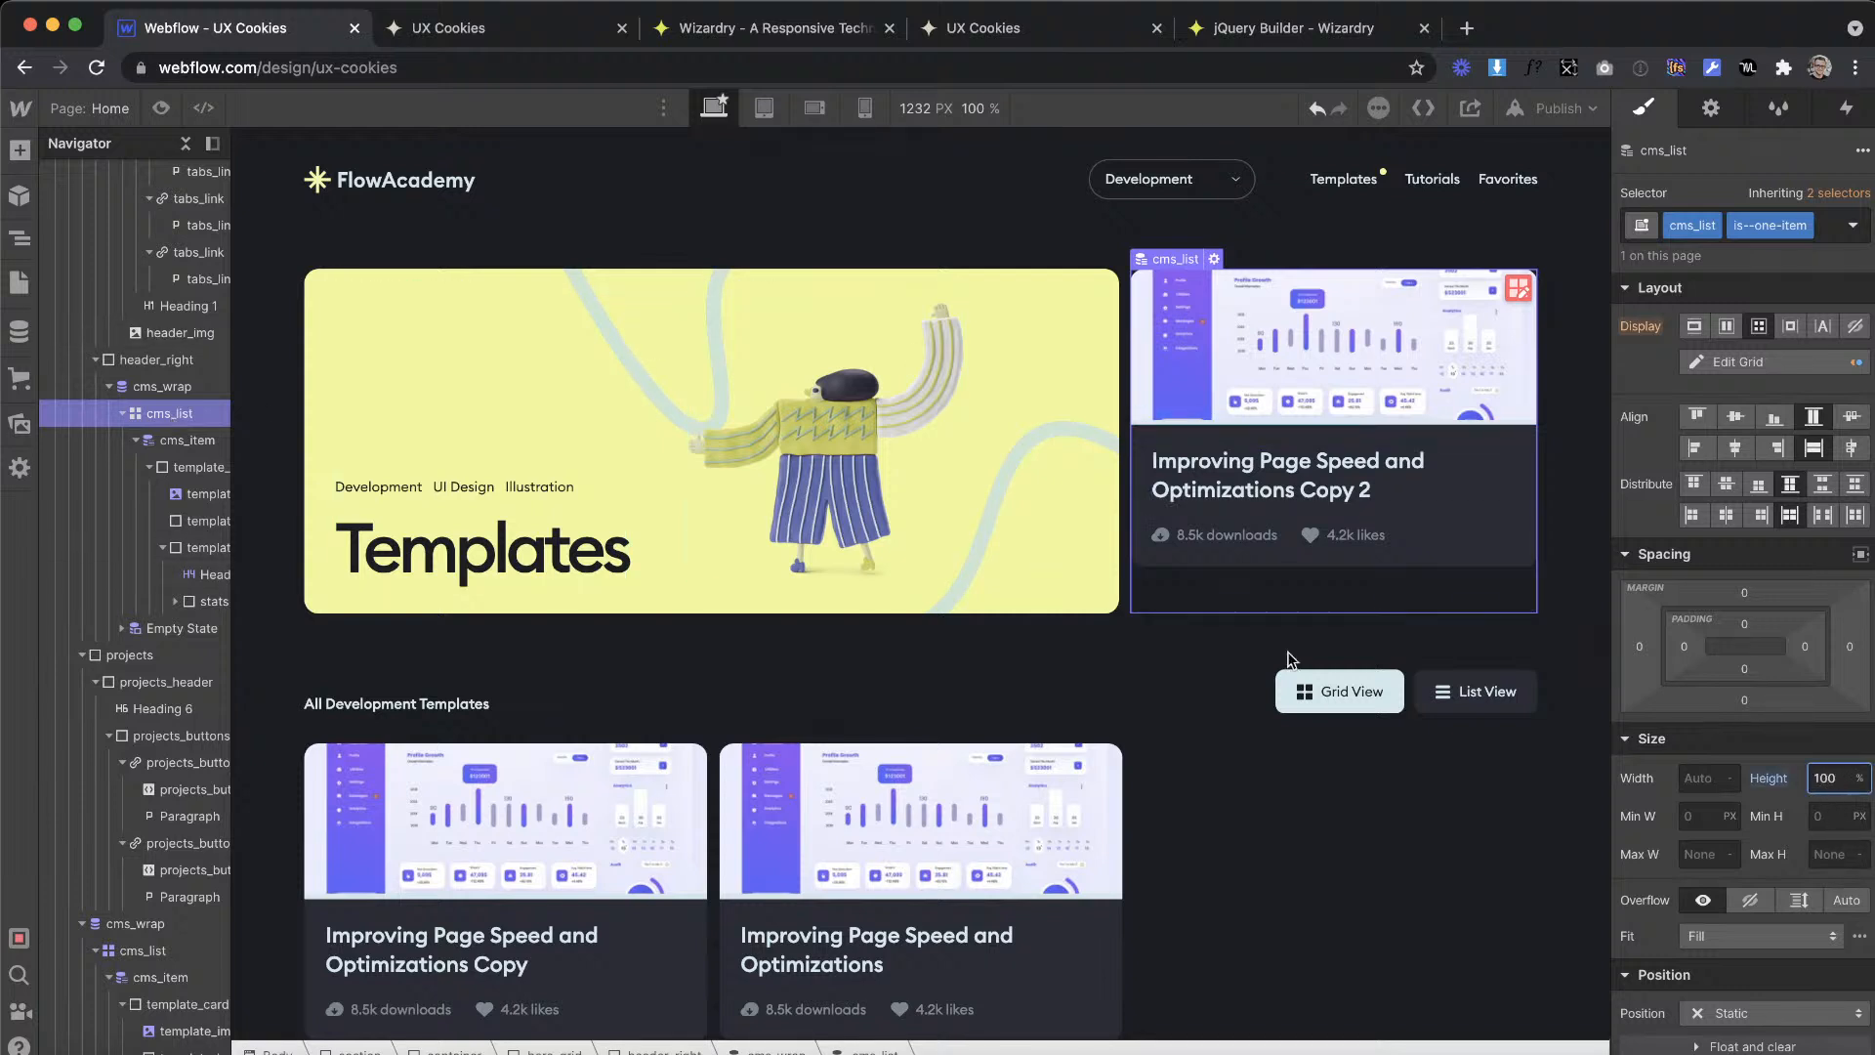
Step: Set the height of the template_card class to 100% using the featured card in header_right
left_click(176, 452)
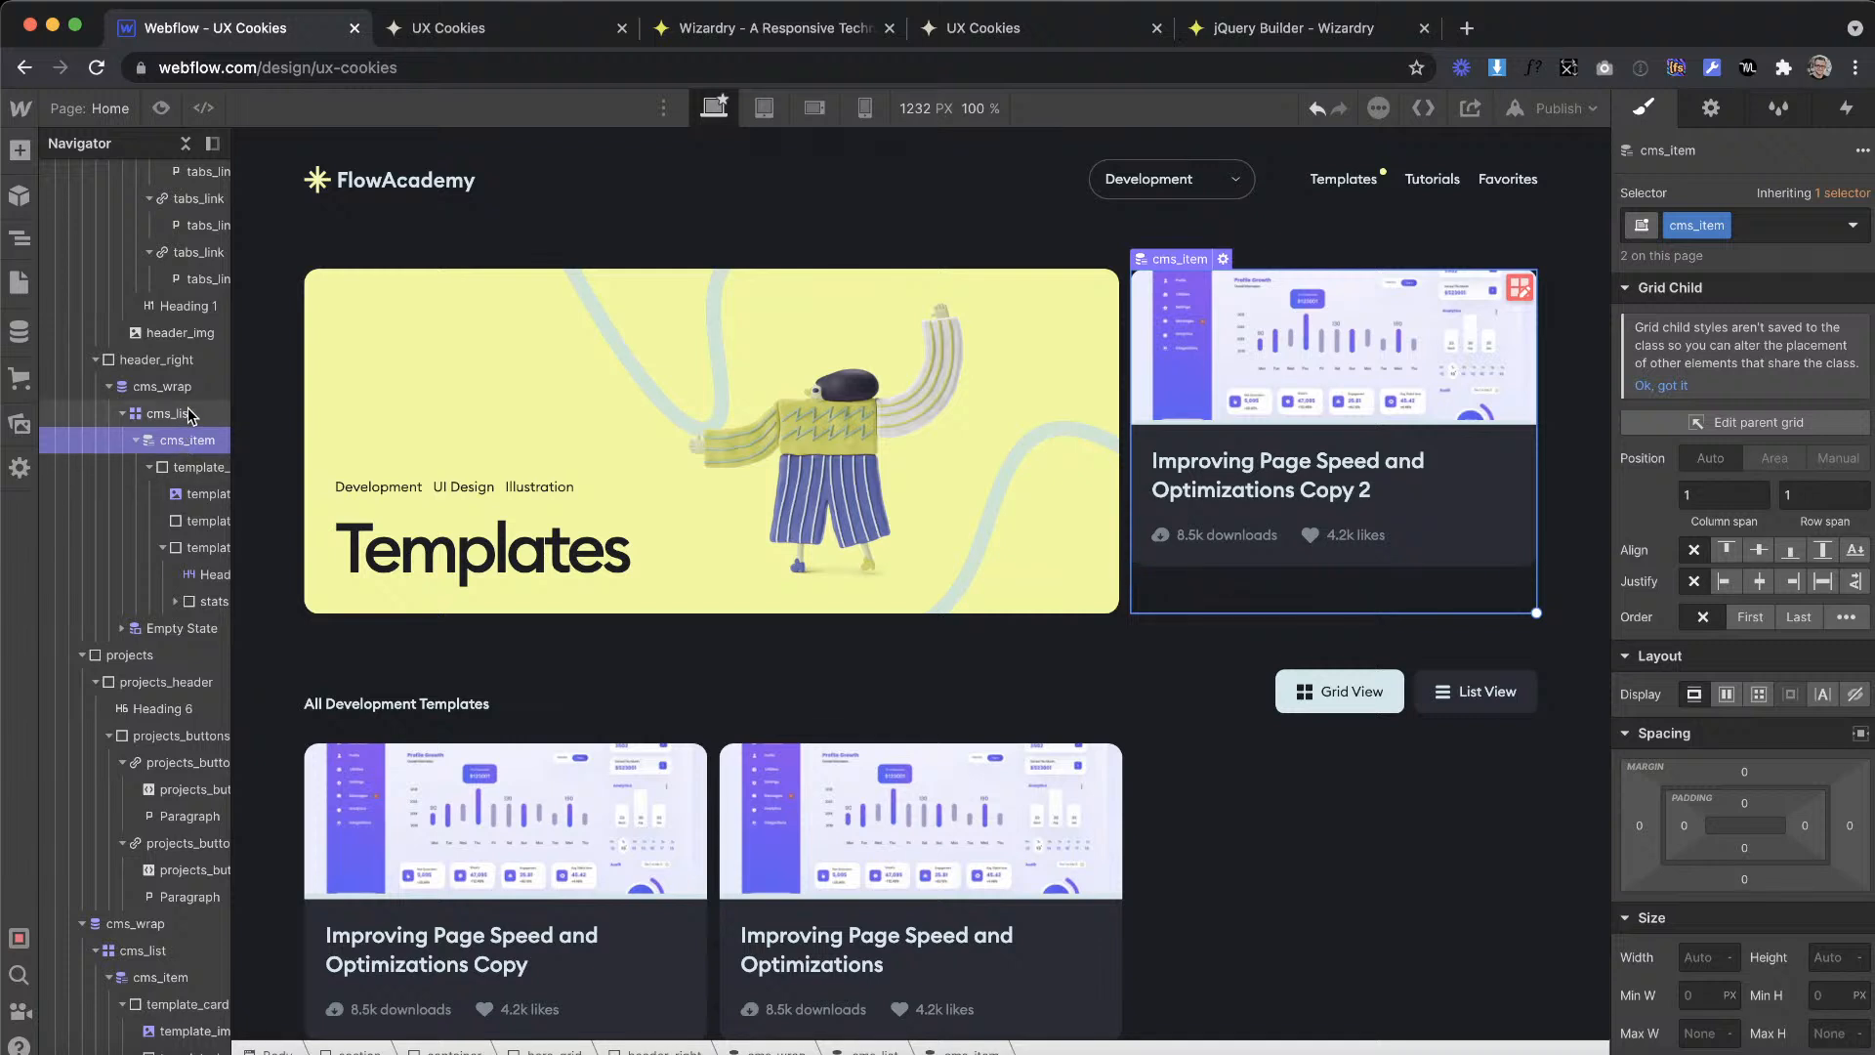
left_click(201, 467)
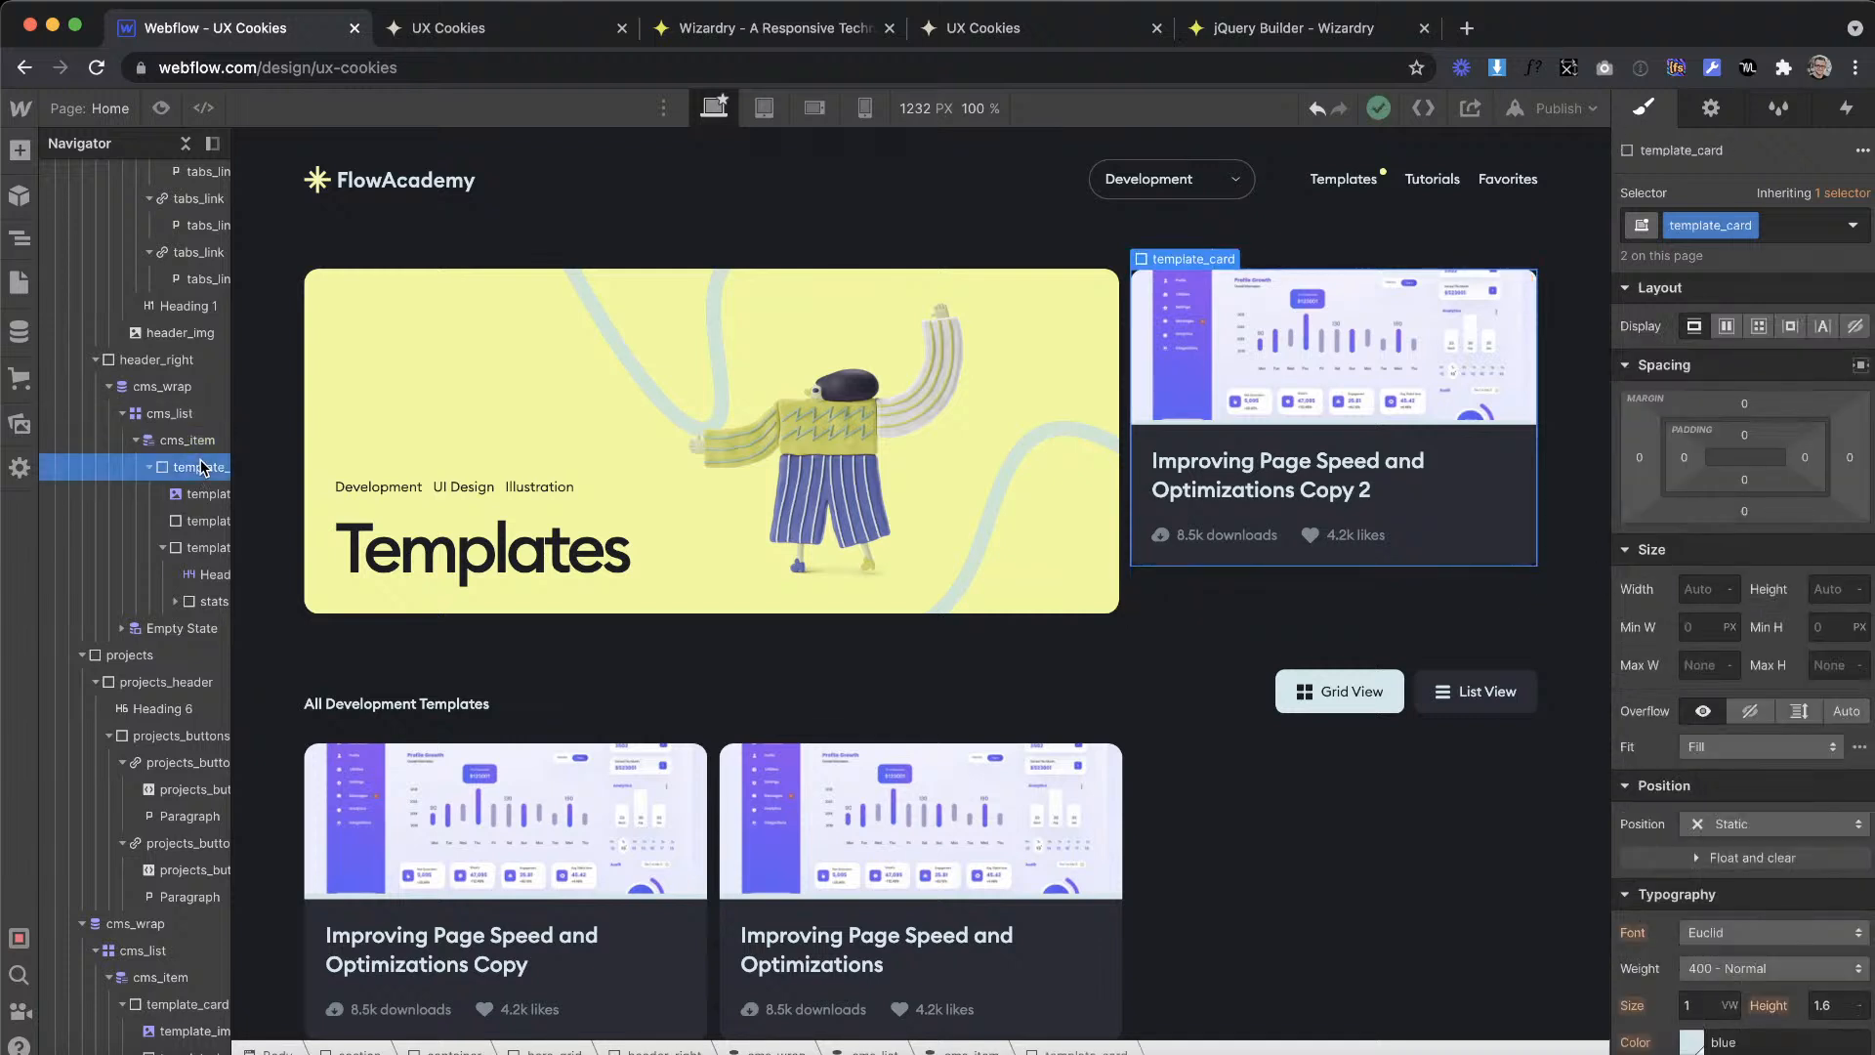
left_click(1796, 234)
key("Escape")
left_click(1818, 586)
type("%")
key("Return")
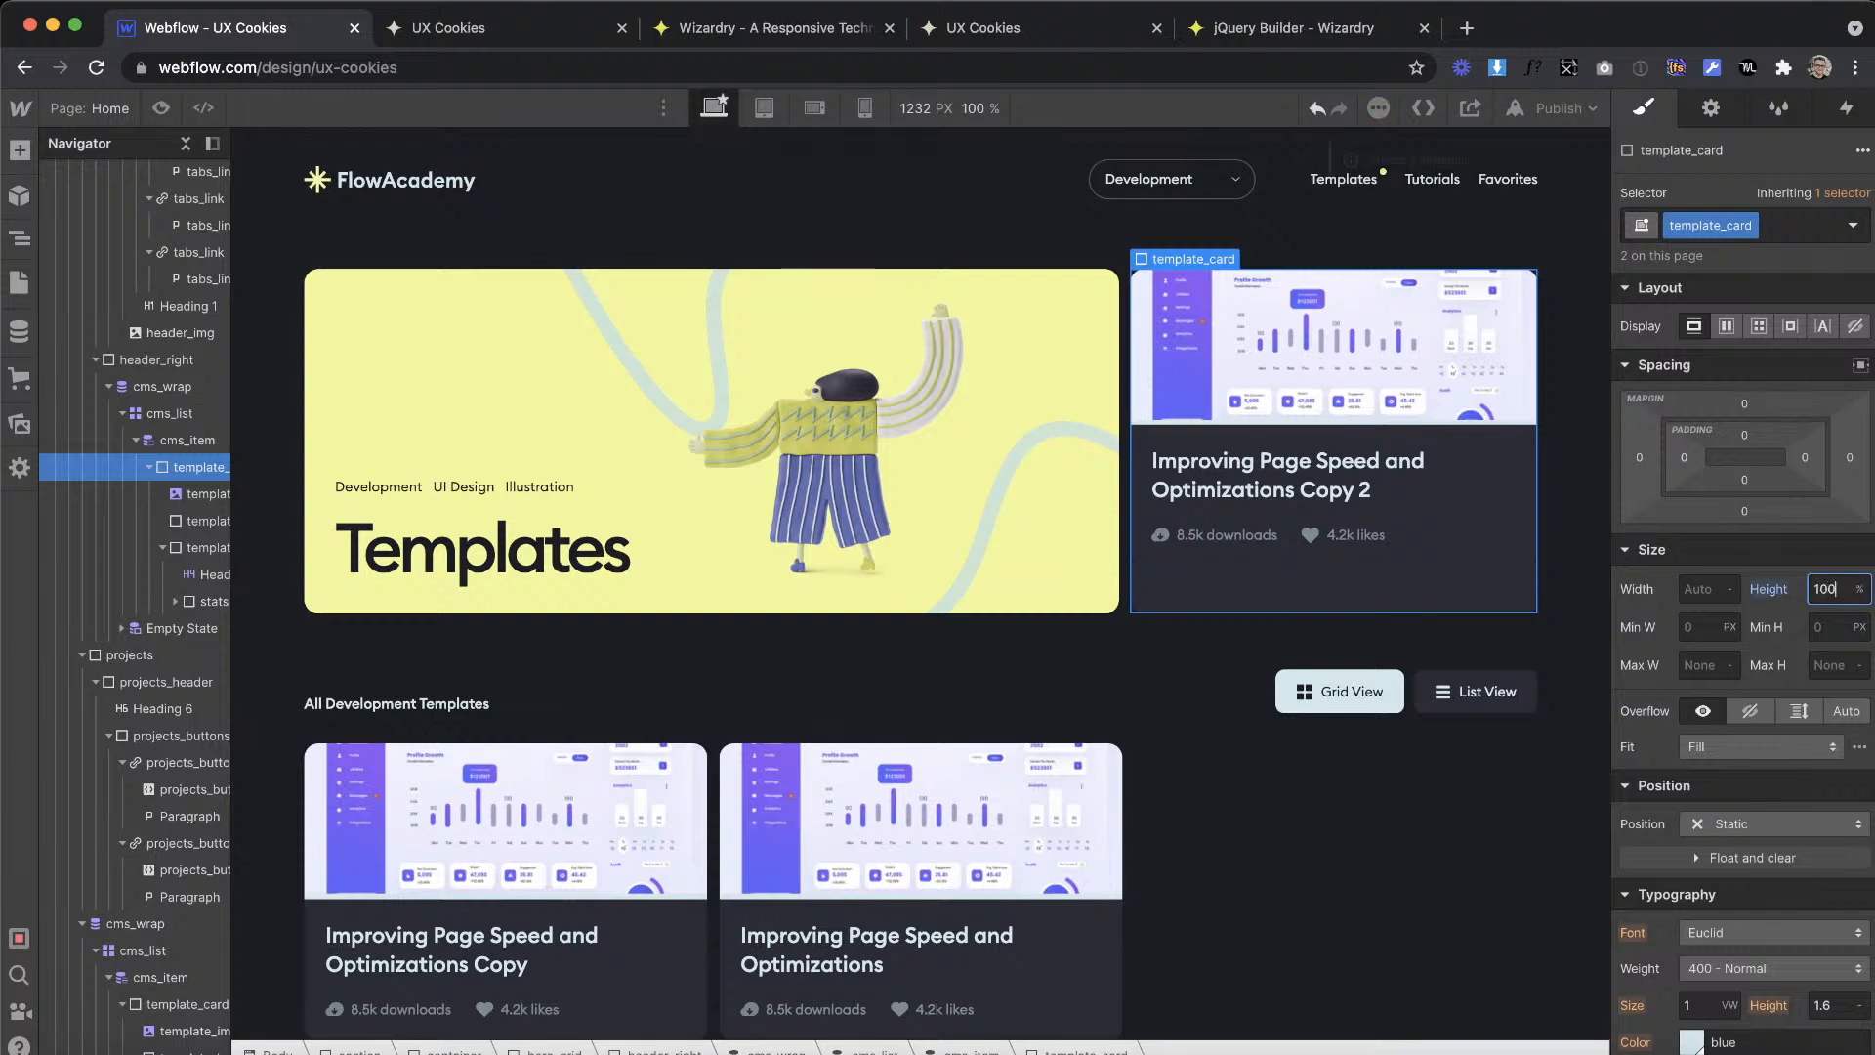
scroll(1040, 851, "down", 1)
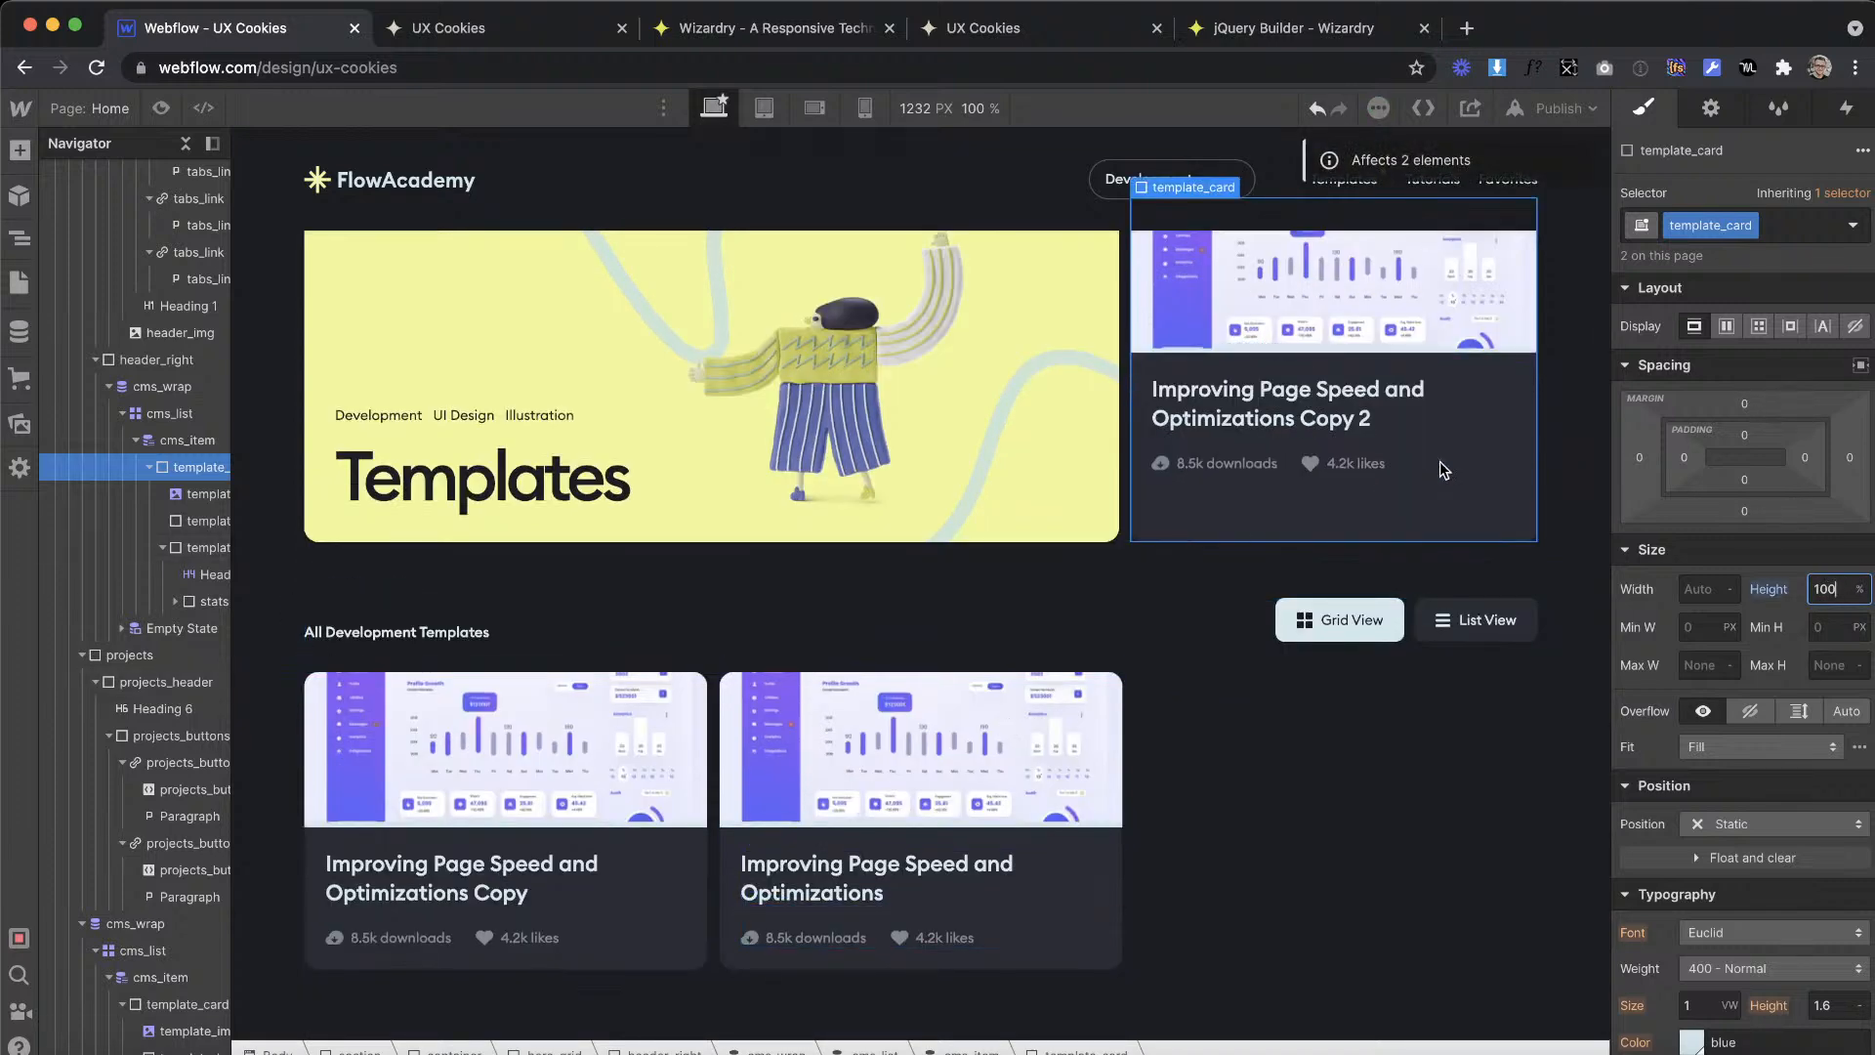
Step: Add the combo class is--alt to the featured card's template_img
left_click(1447, 303)
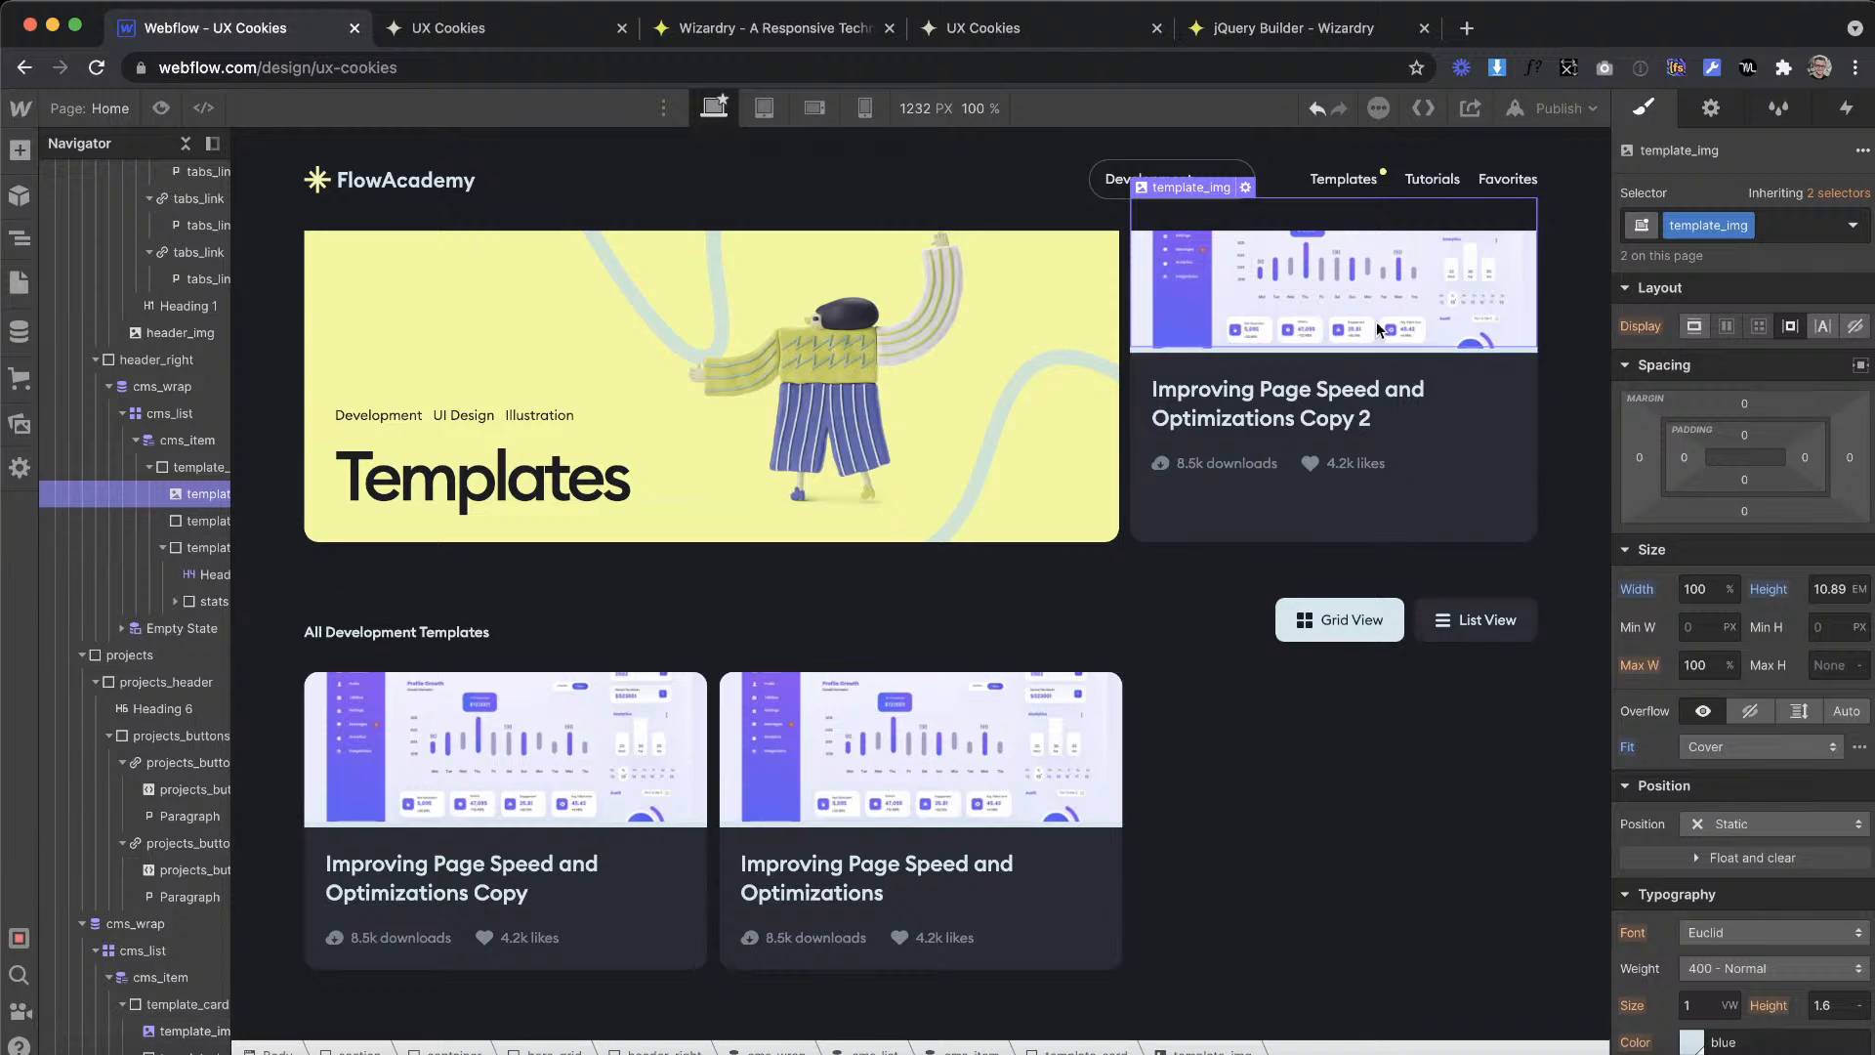
scroll(1375, 320, "up", 2)
left_click(1796, 225)
type("is--")
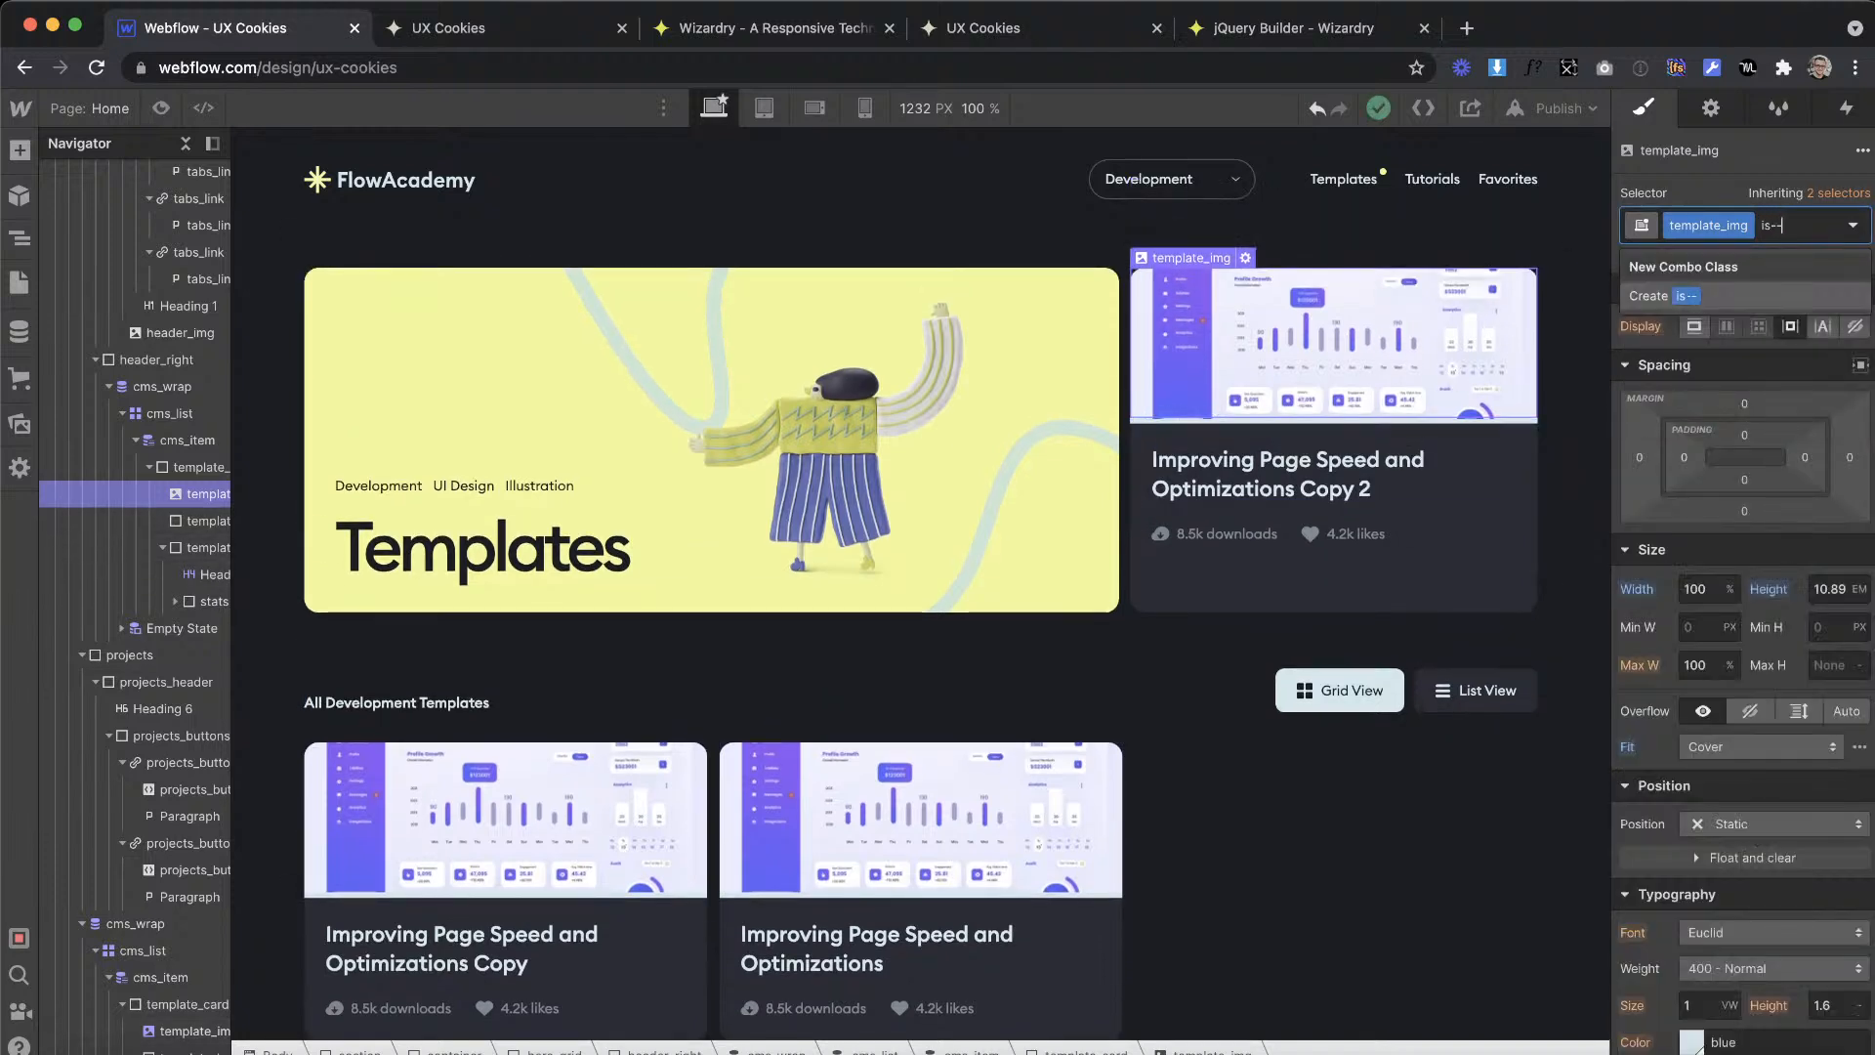
type("alt")
key("Return")
Step: Set the height of the is--alt template image to 100%
left_click(1832, 590)
type("100%")
key("Return")
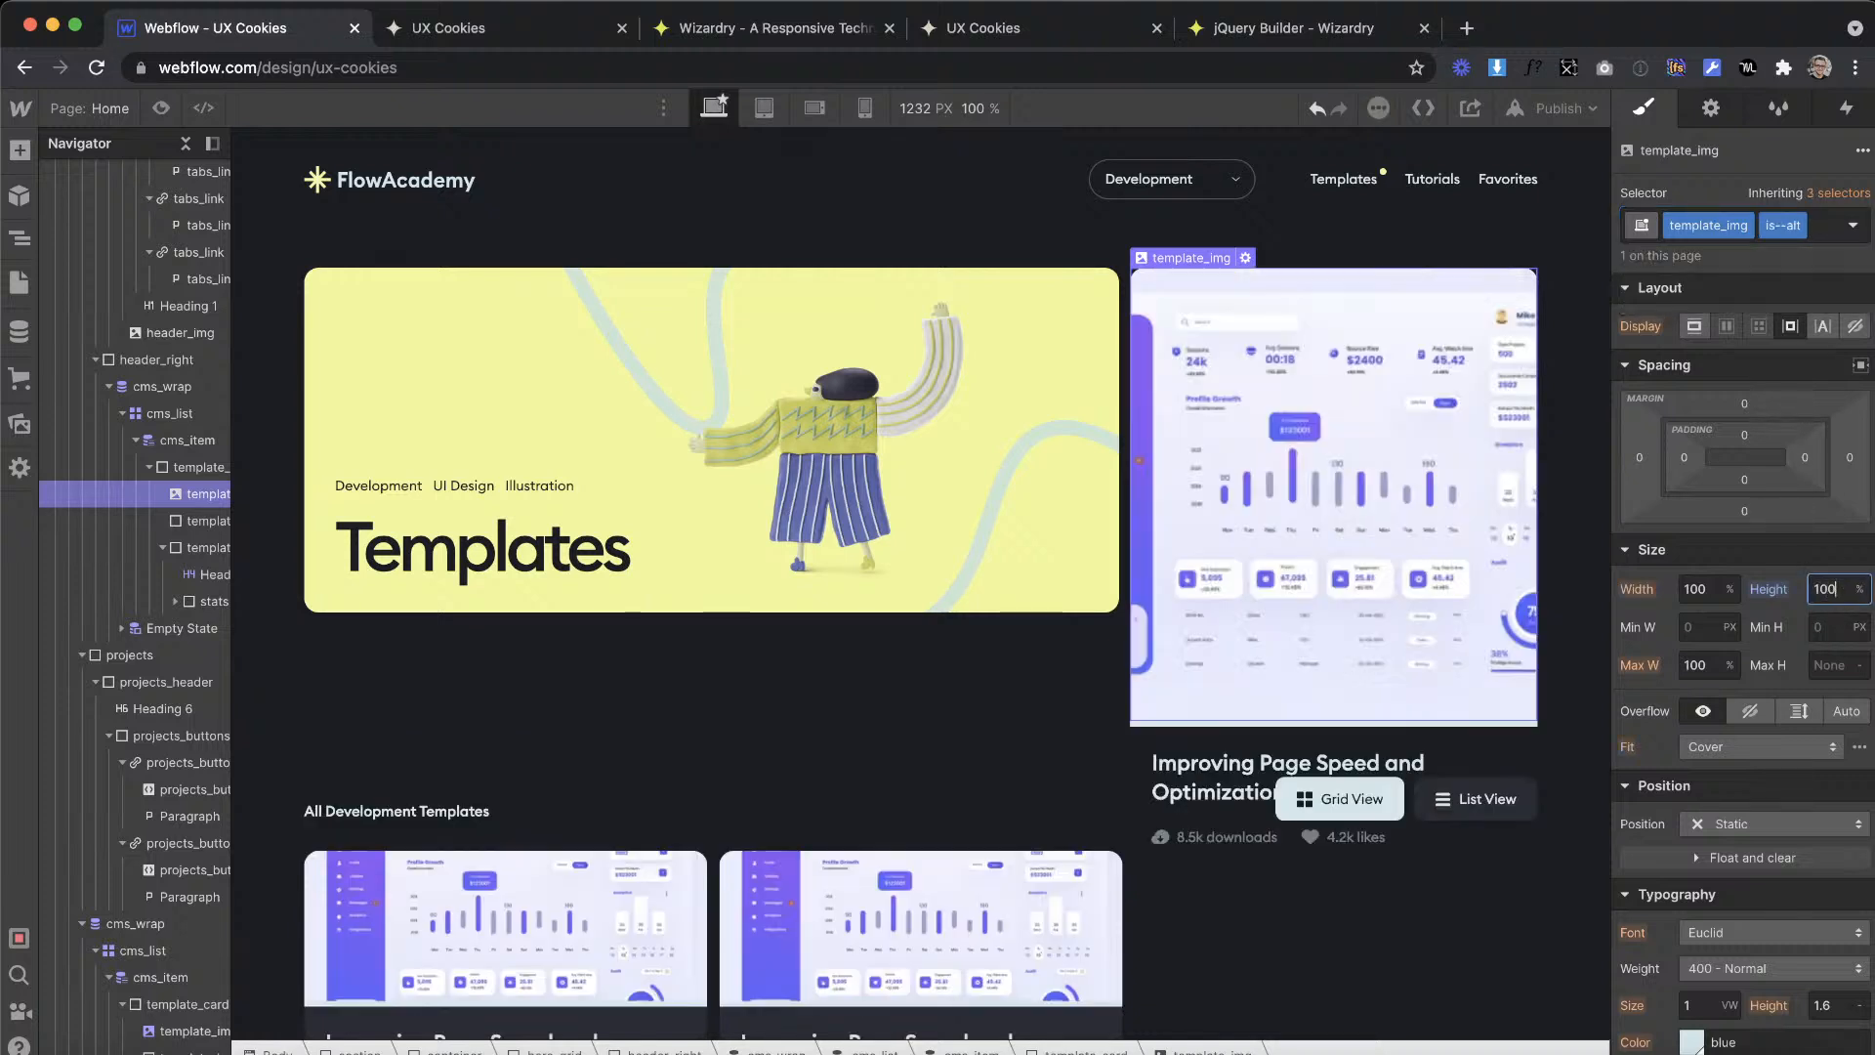
Step: Make template_card a flex container with vertical direction
left_click(200, 467)
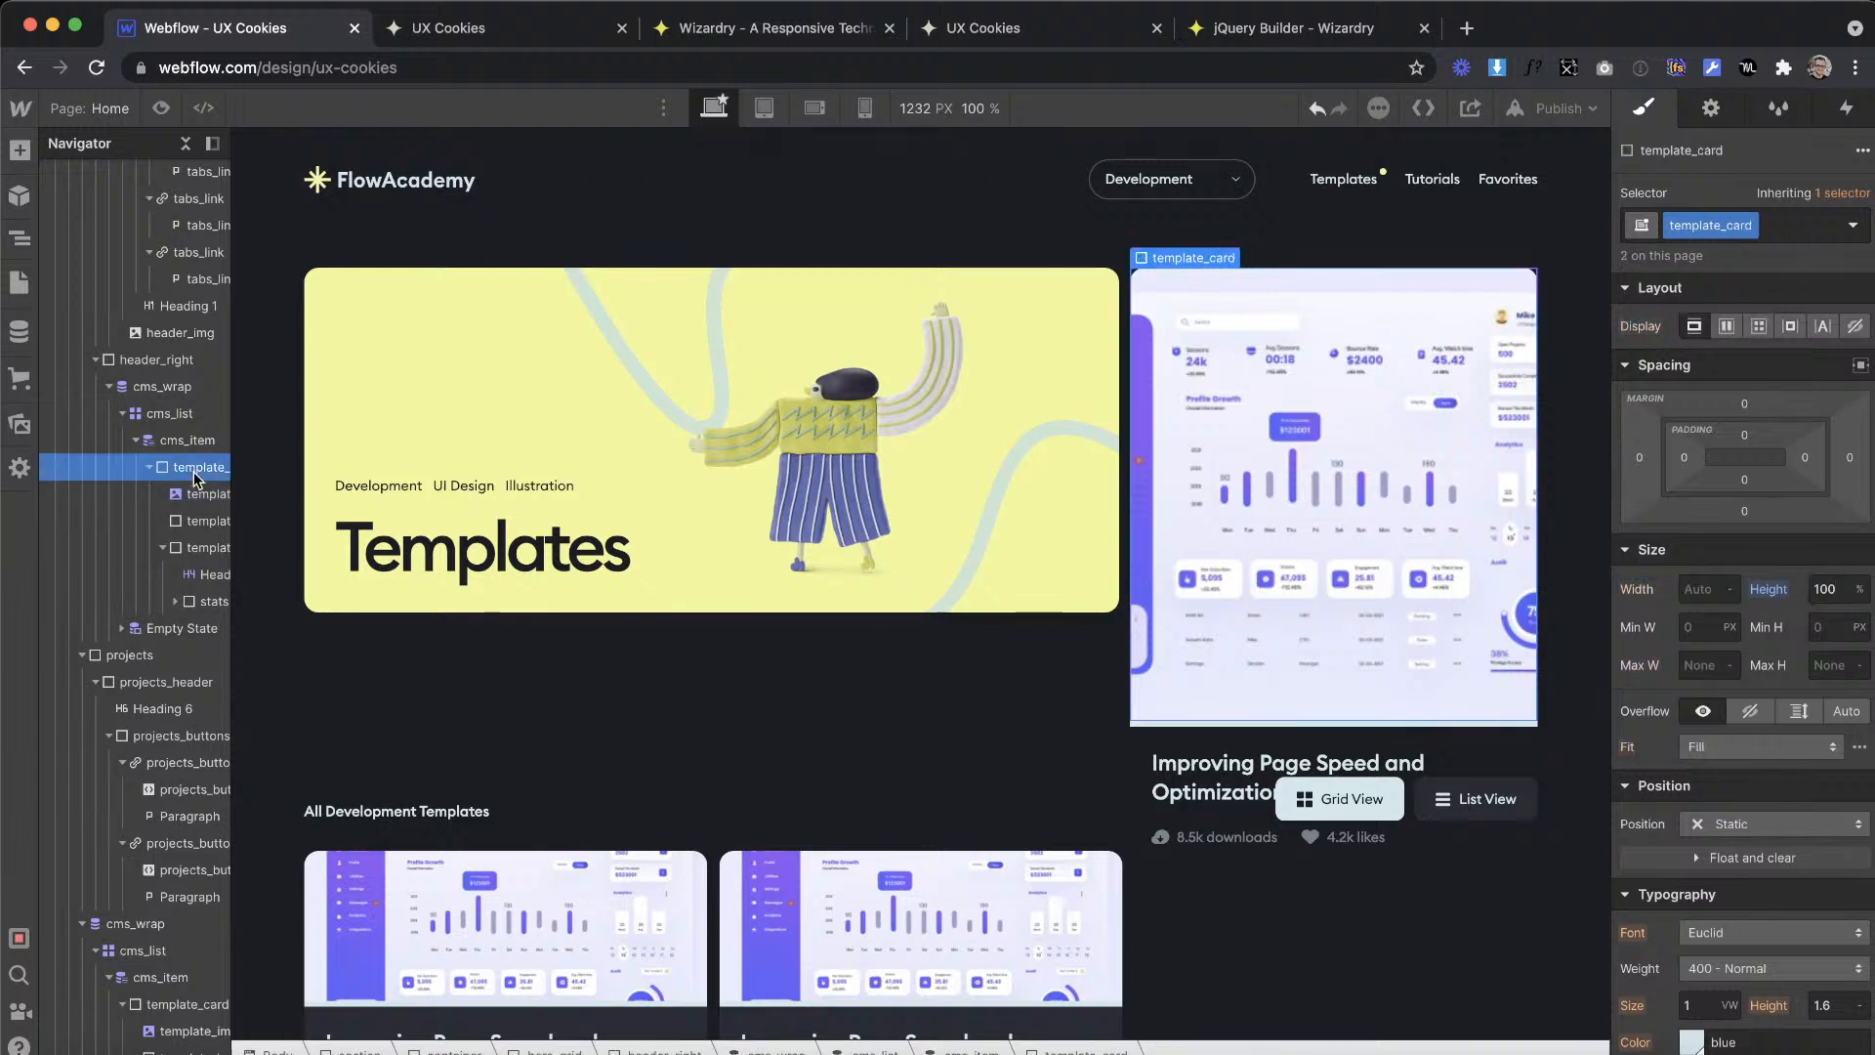
left_click(1726, 325)
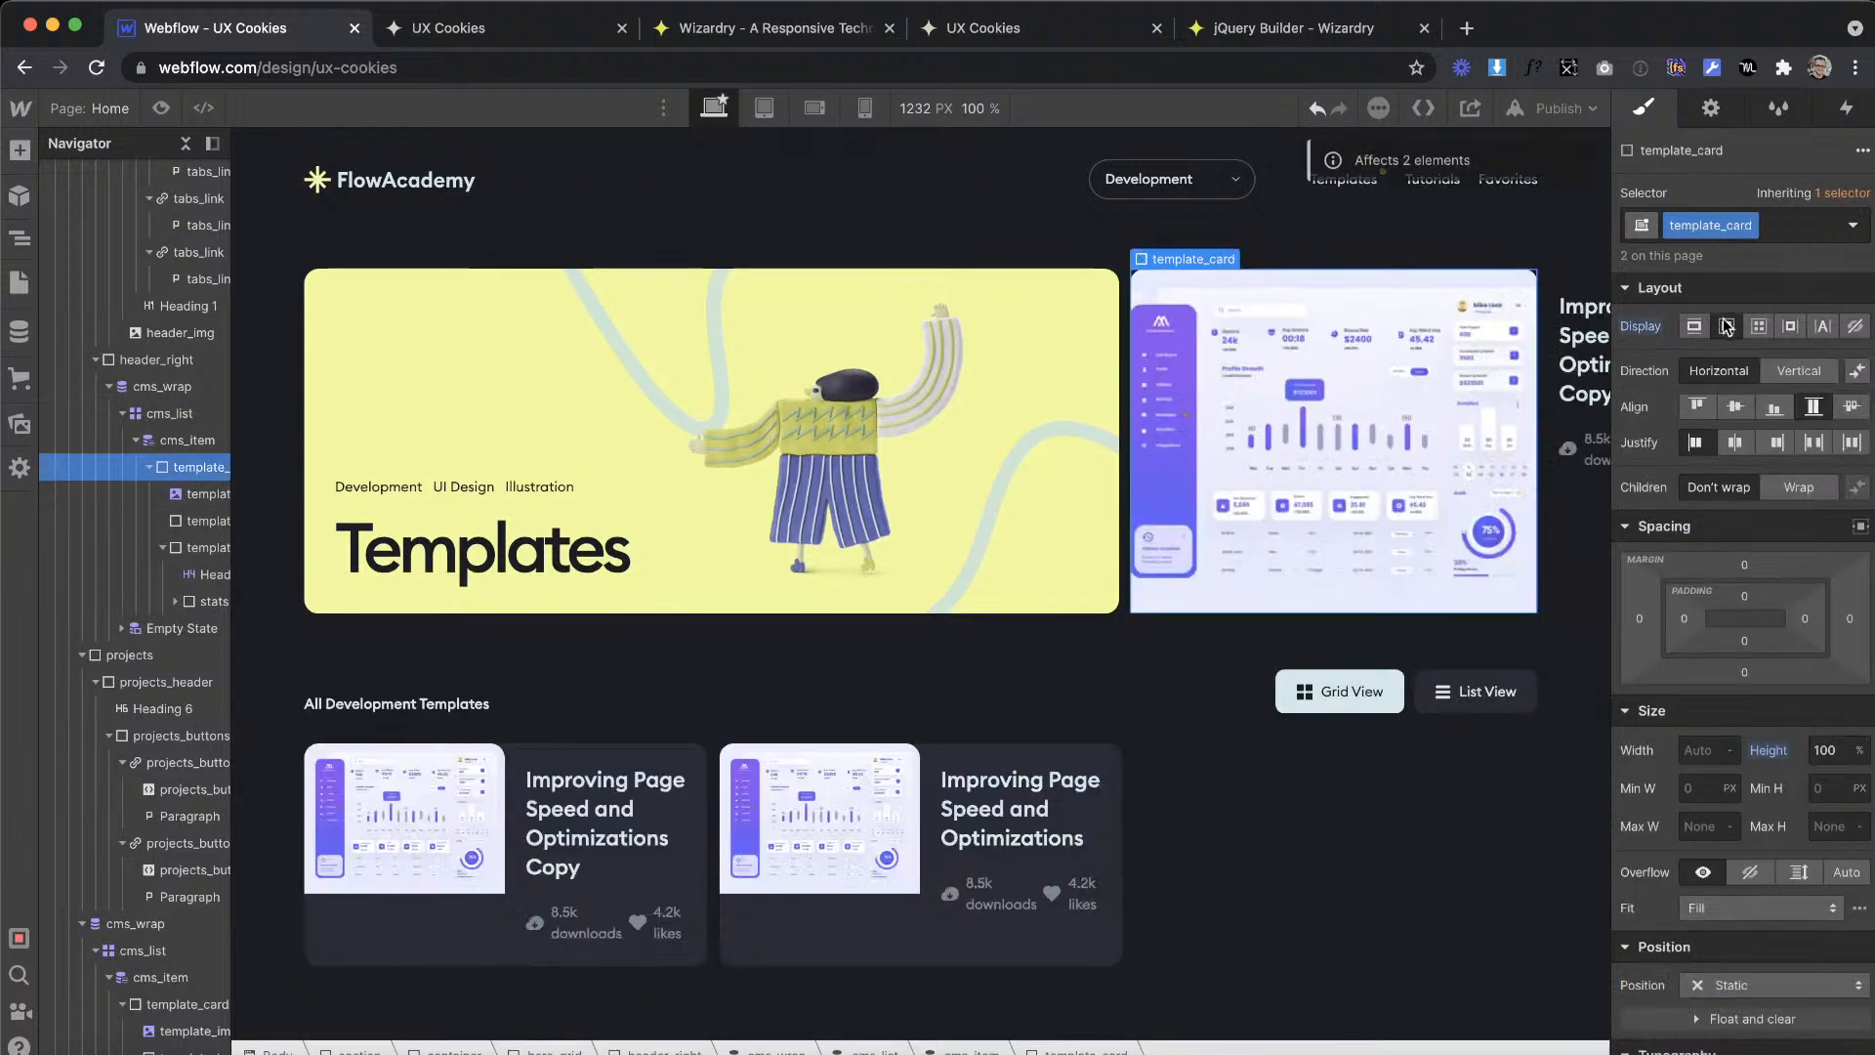
left_click(1799, 369)
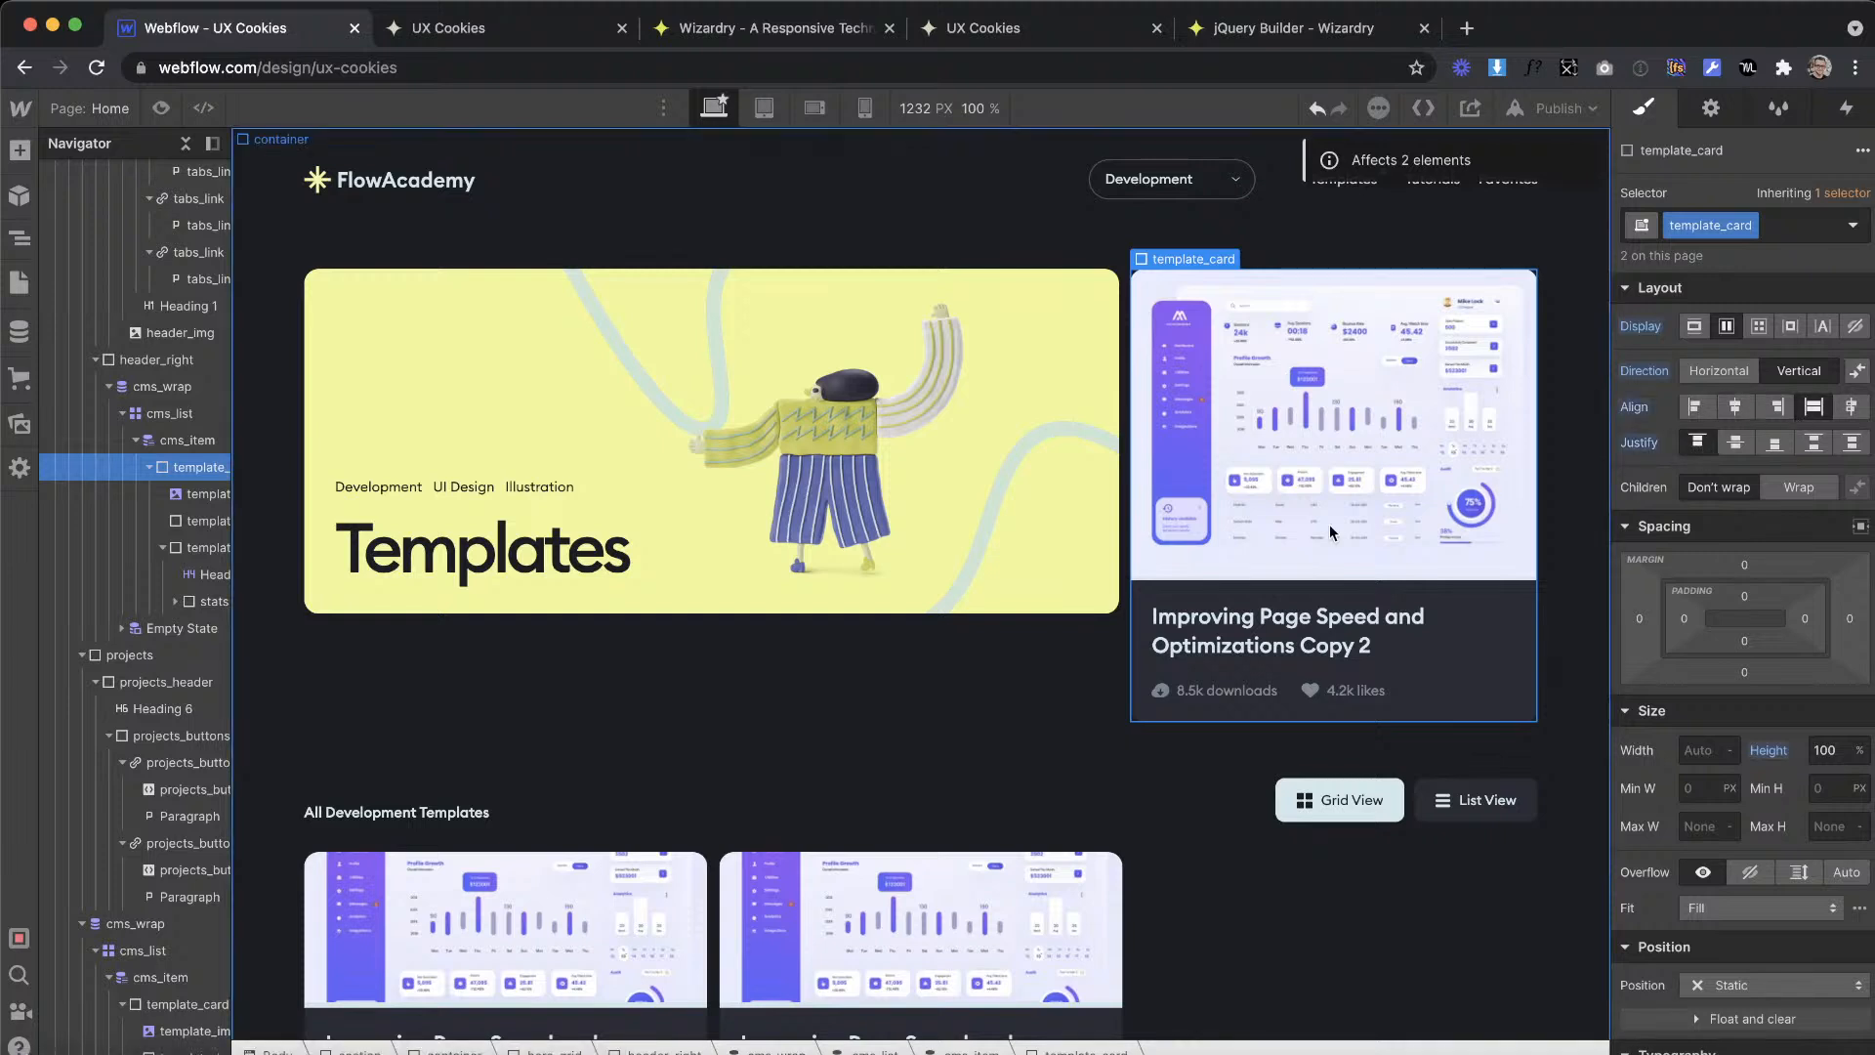
Step: Try a height of 100% on the cms_item holding the featured card, and reset it
left_click(196, 444)
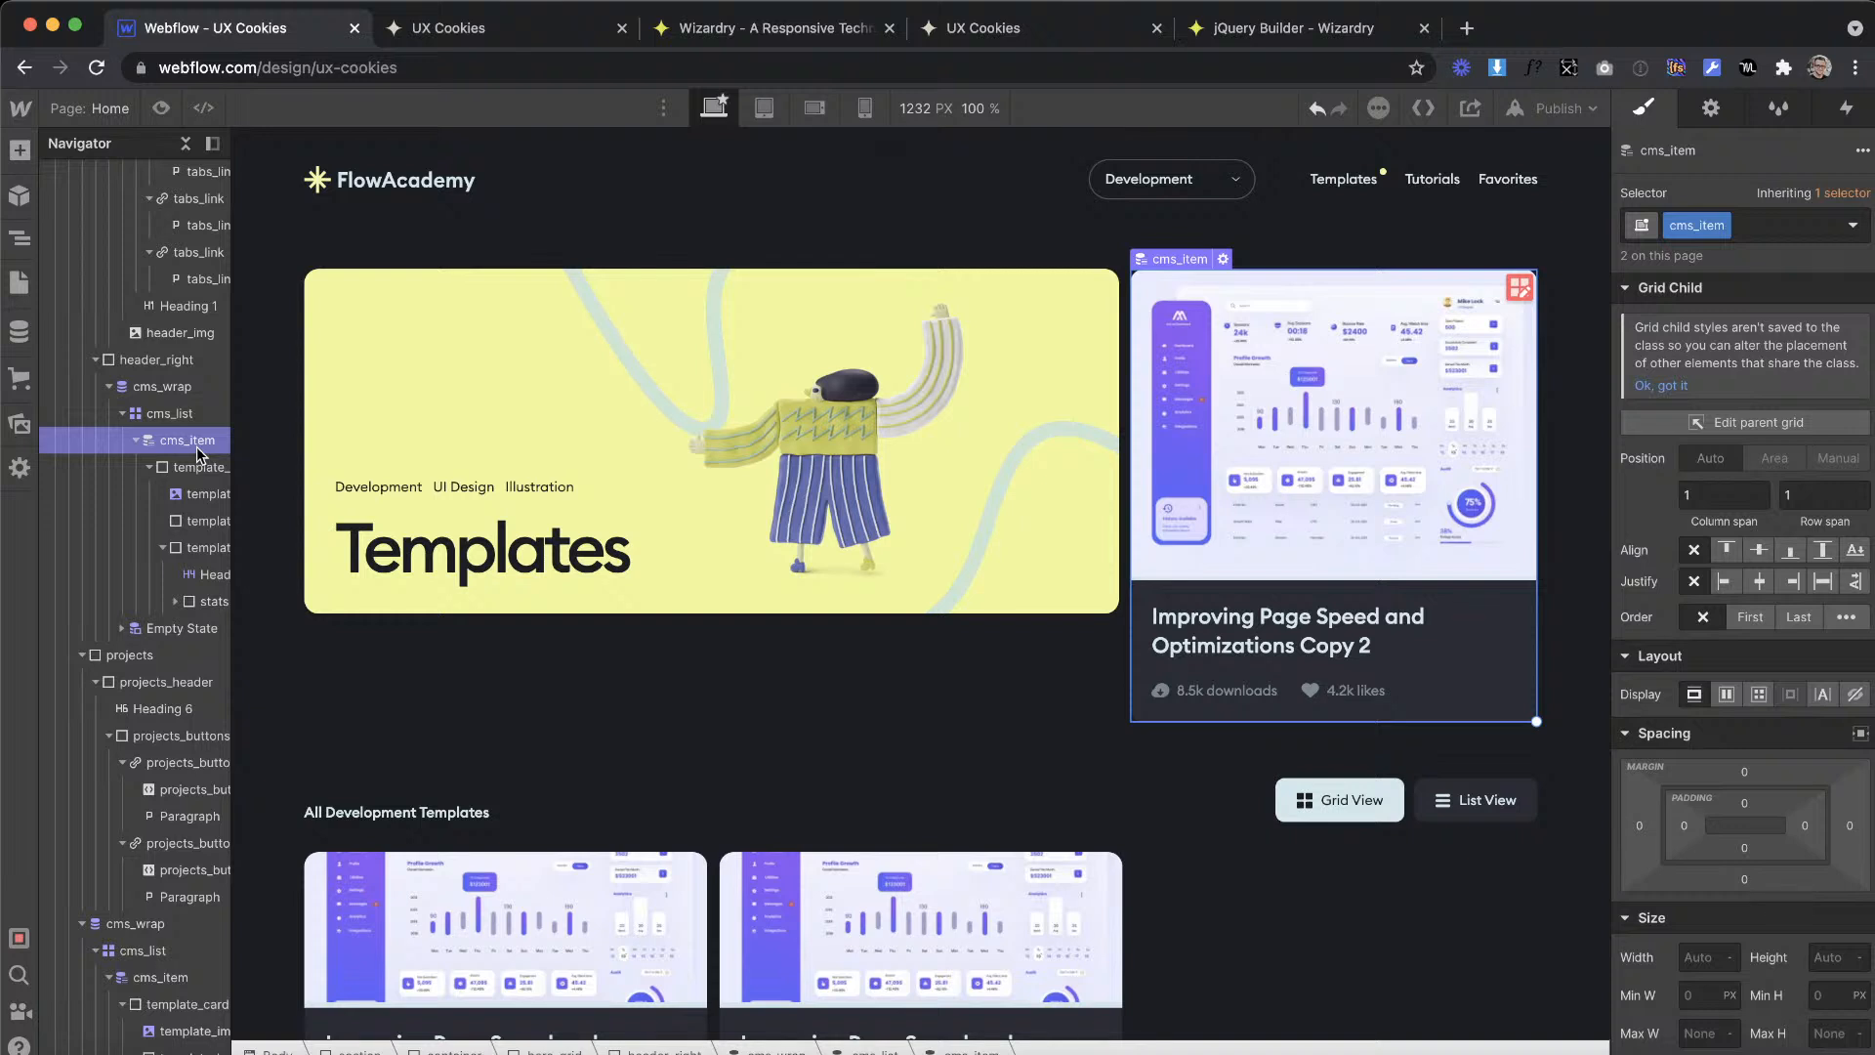
left_click(186, 498)
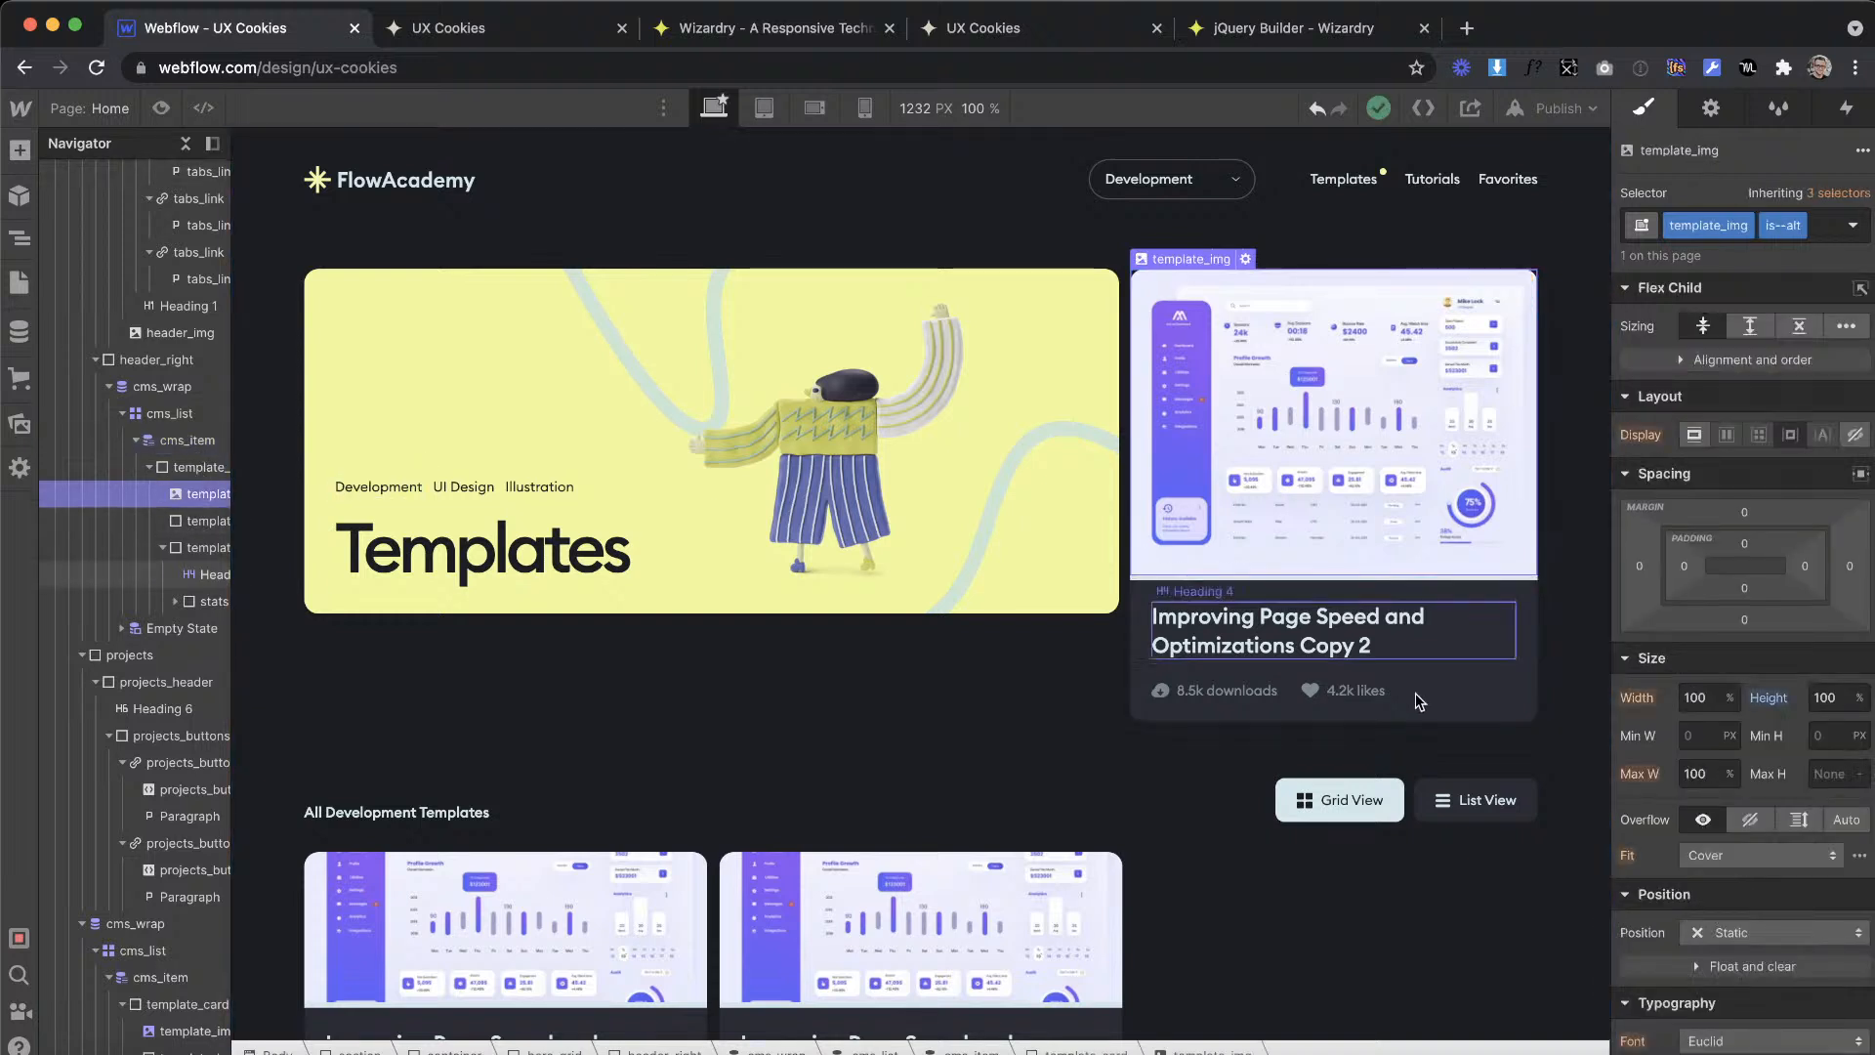
left_click(200, 467)
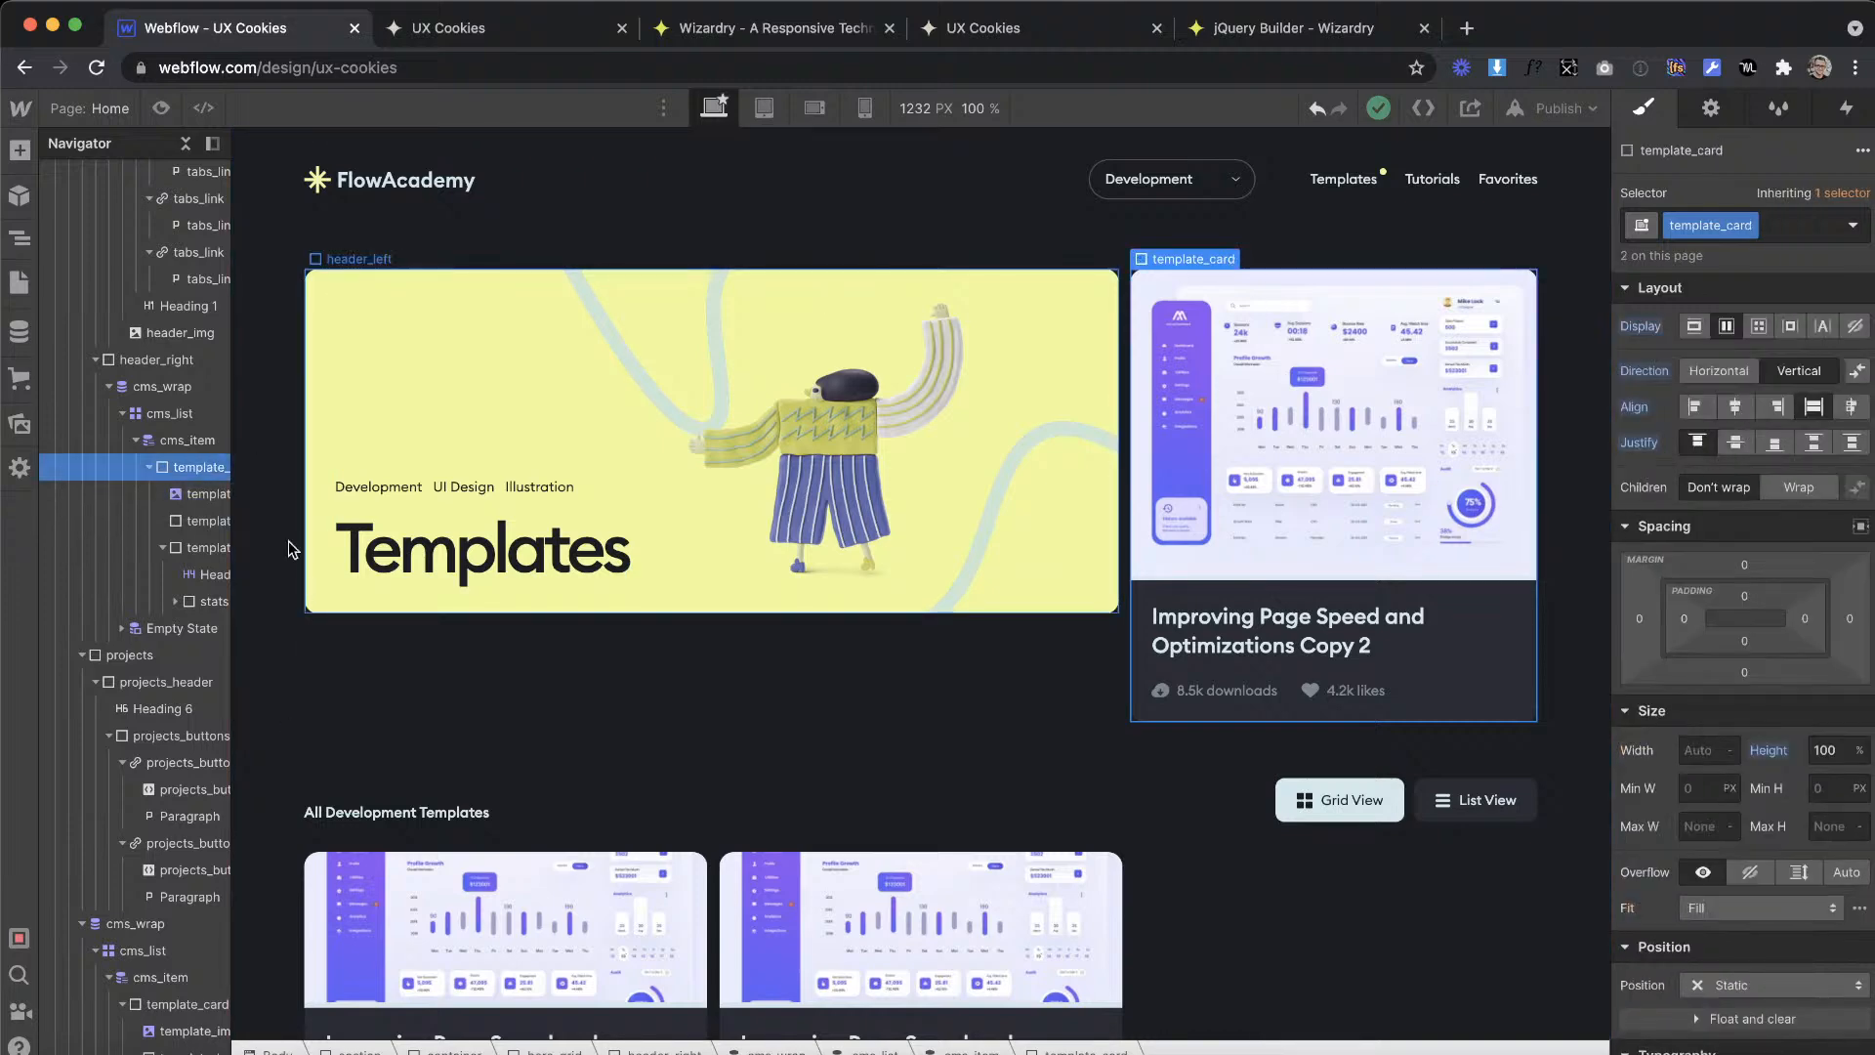
left_click(162, 549)
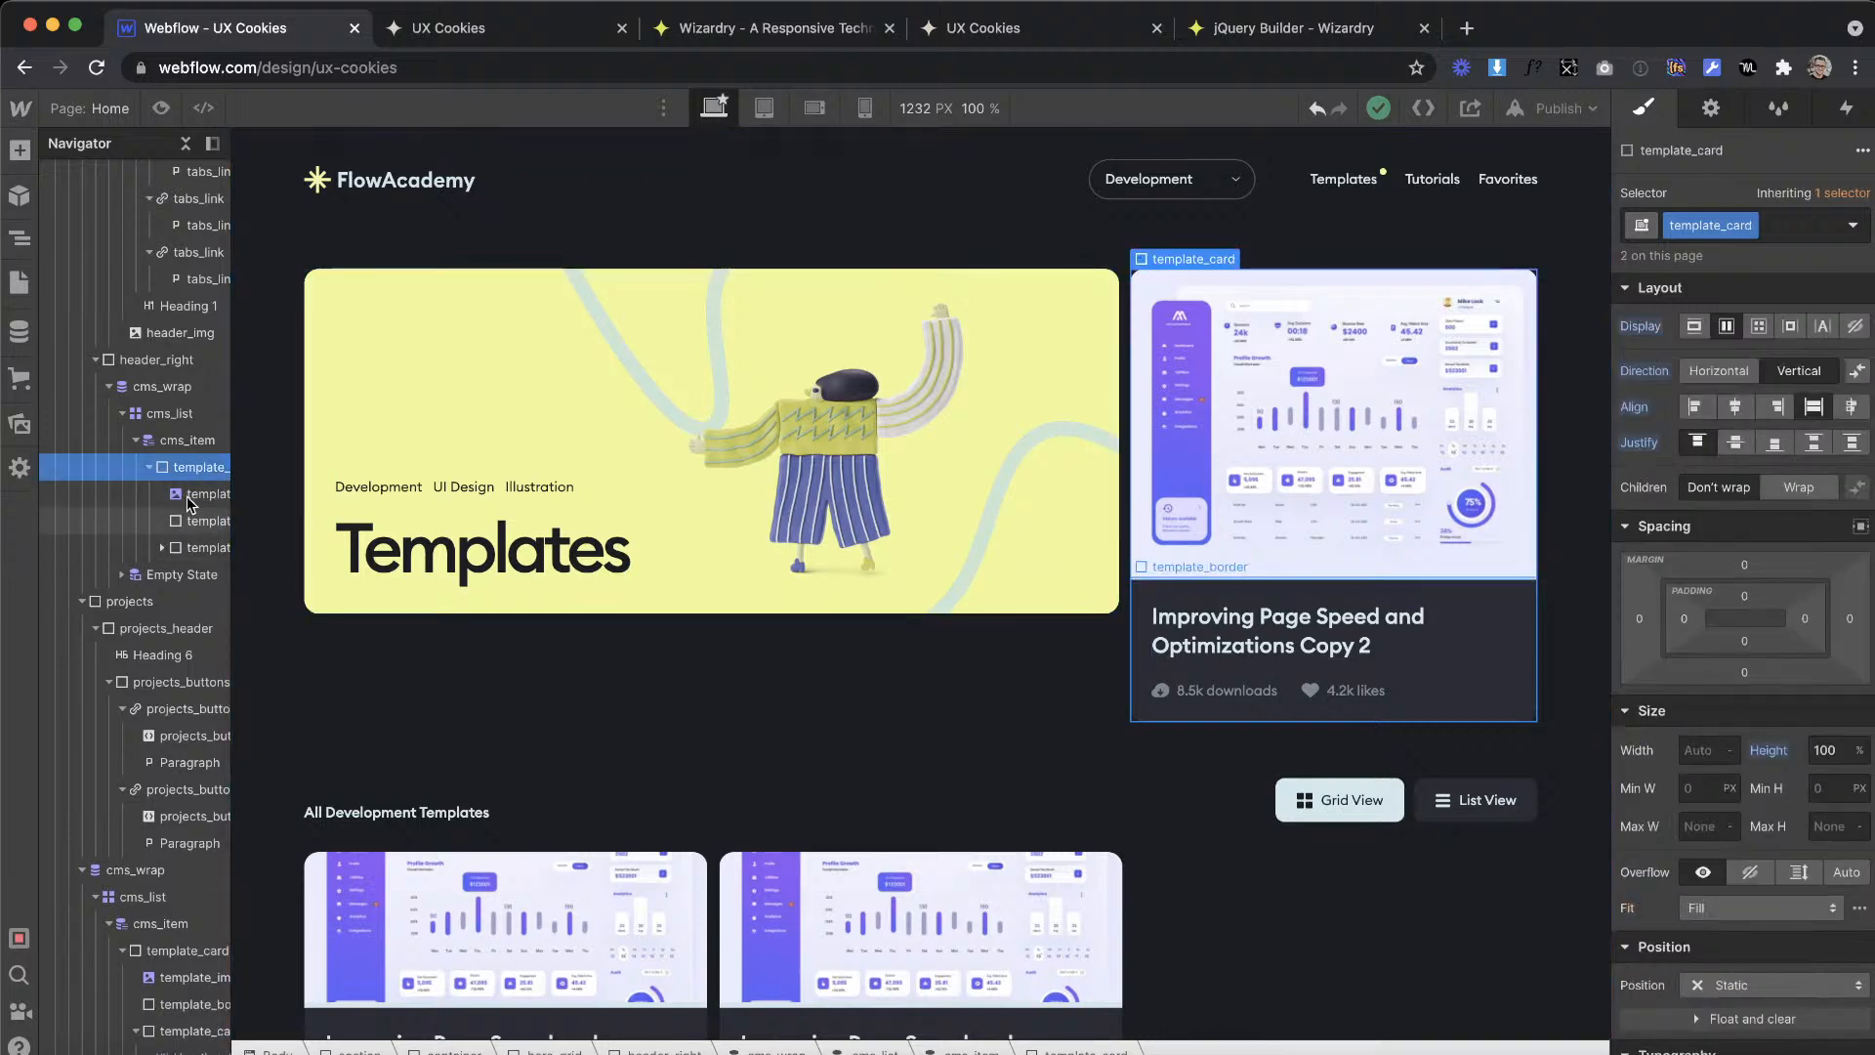
left_click(189, 441)
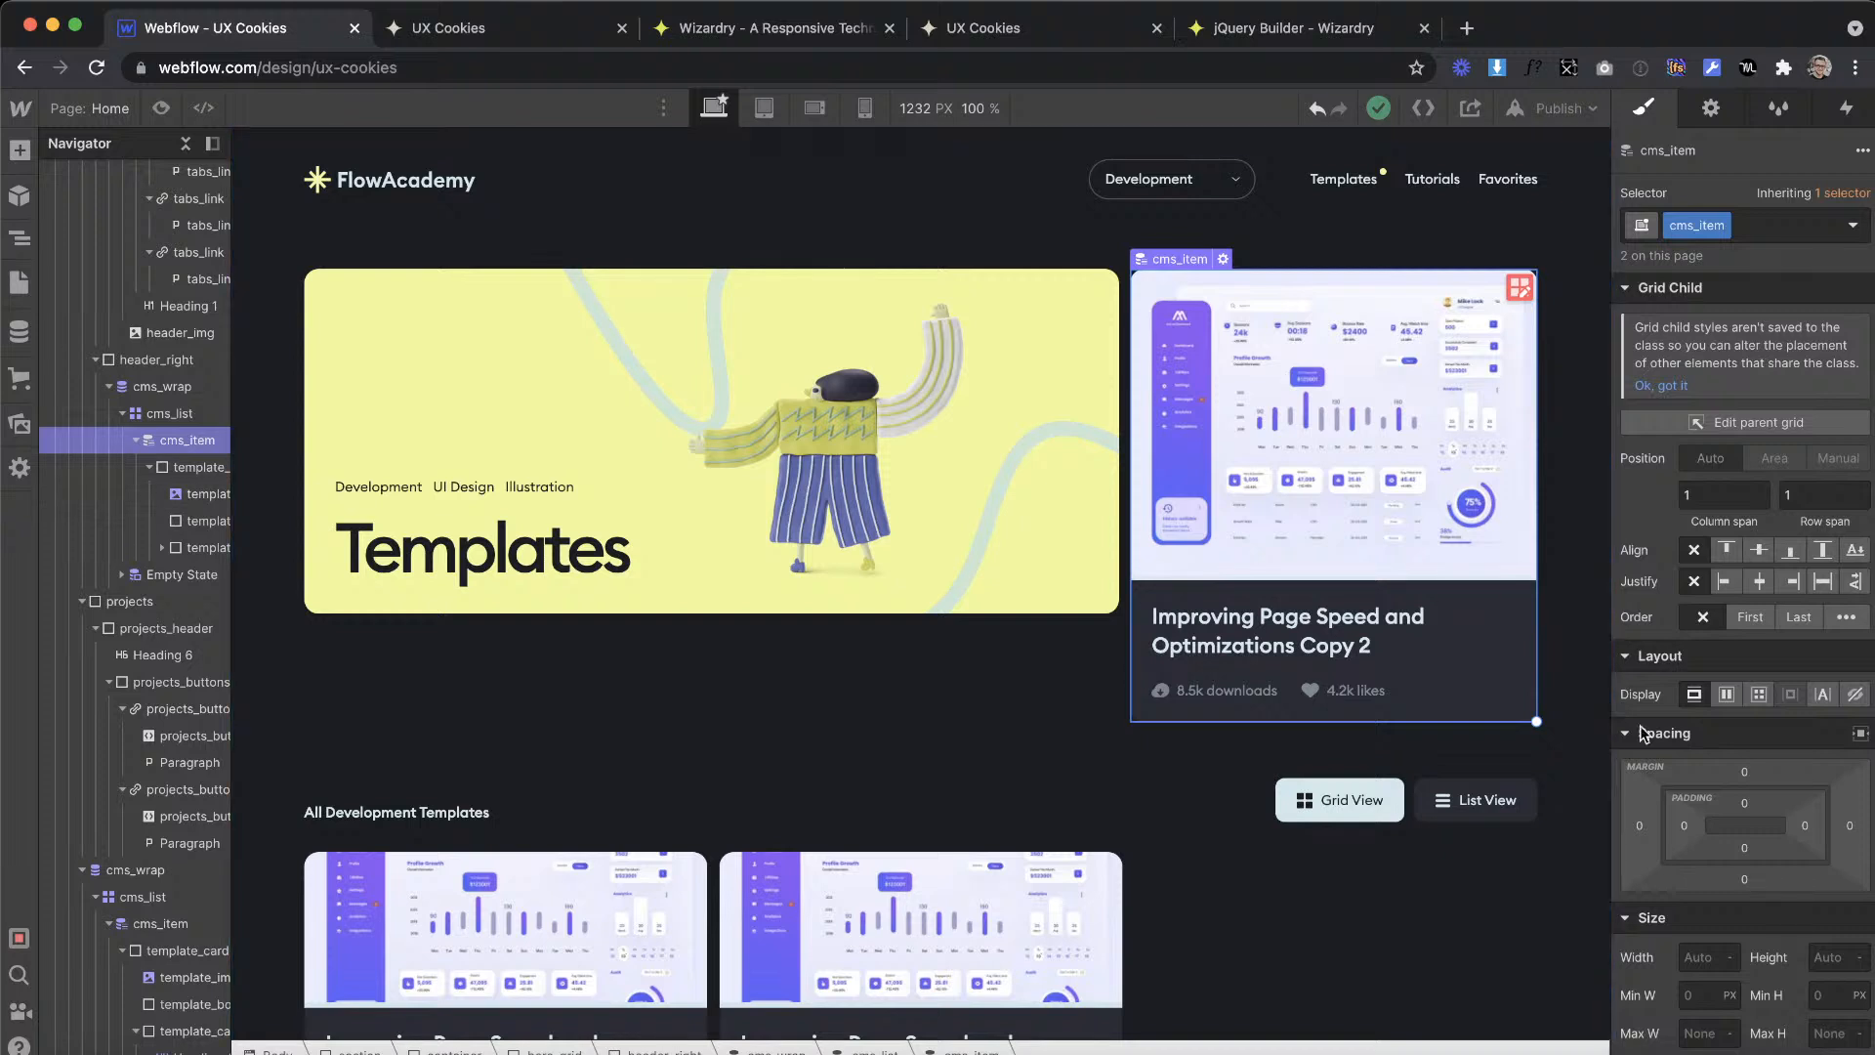
left_click(1822, 943)
key("Return")
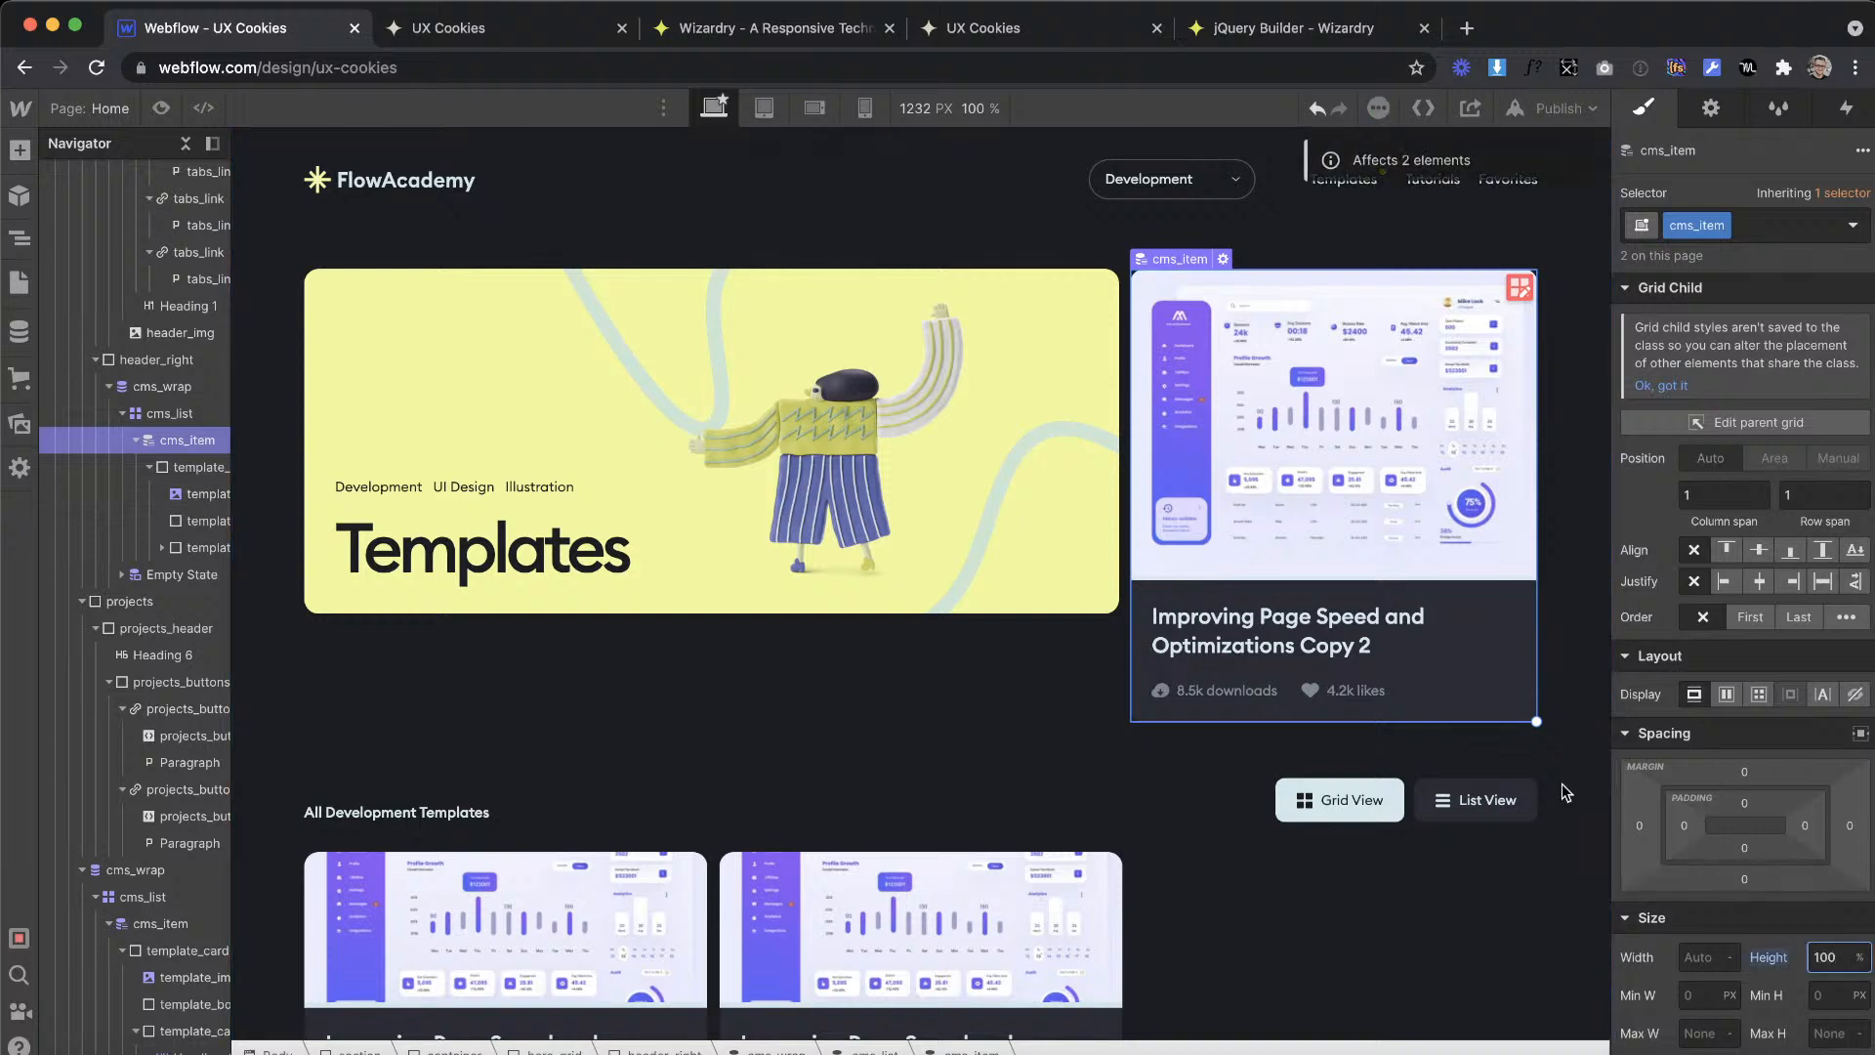
left_click(1767, 957)
left_click(1719, 989)
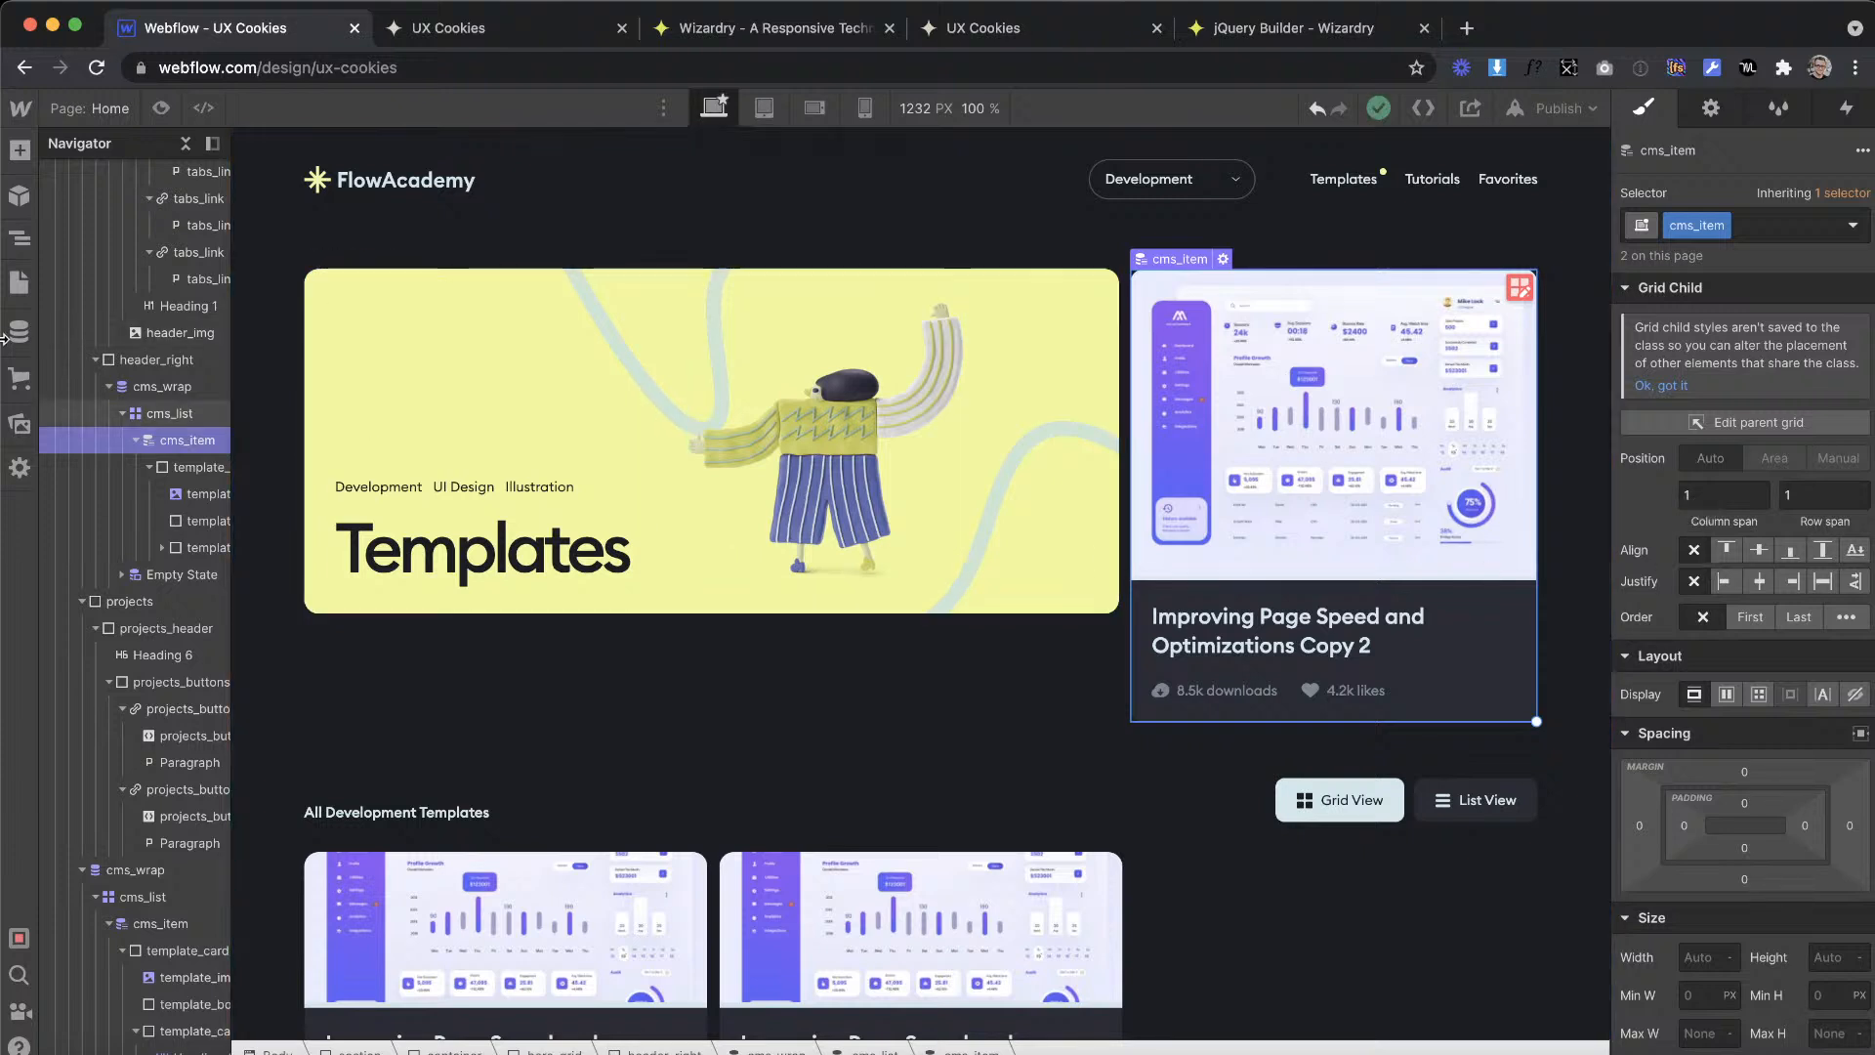
Step: Try resetting the height of the is--one-item cms_list in header_right
left_click(140, 419)
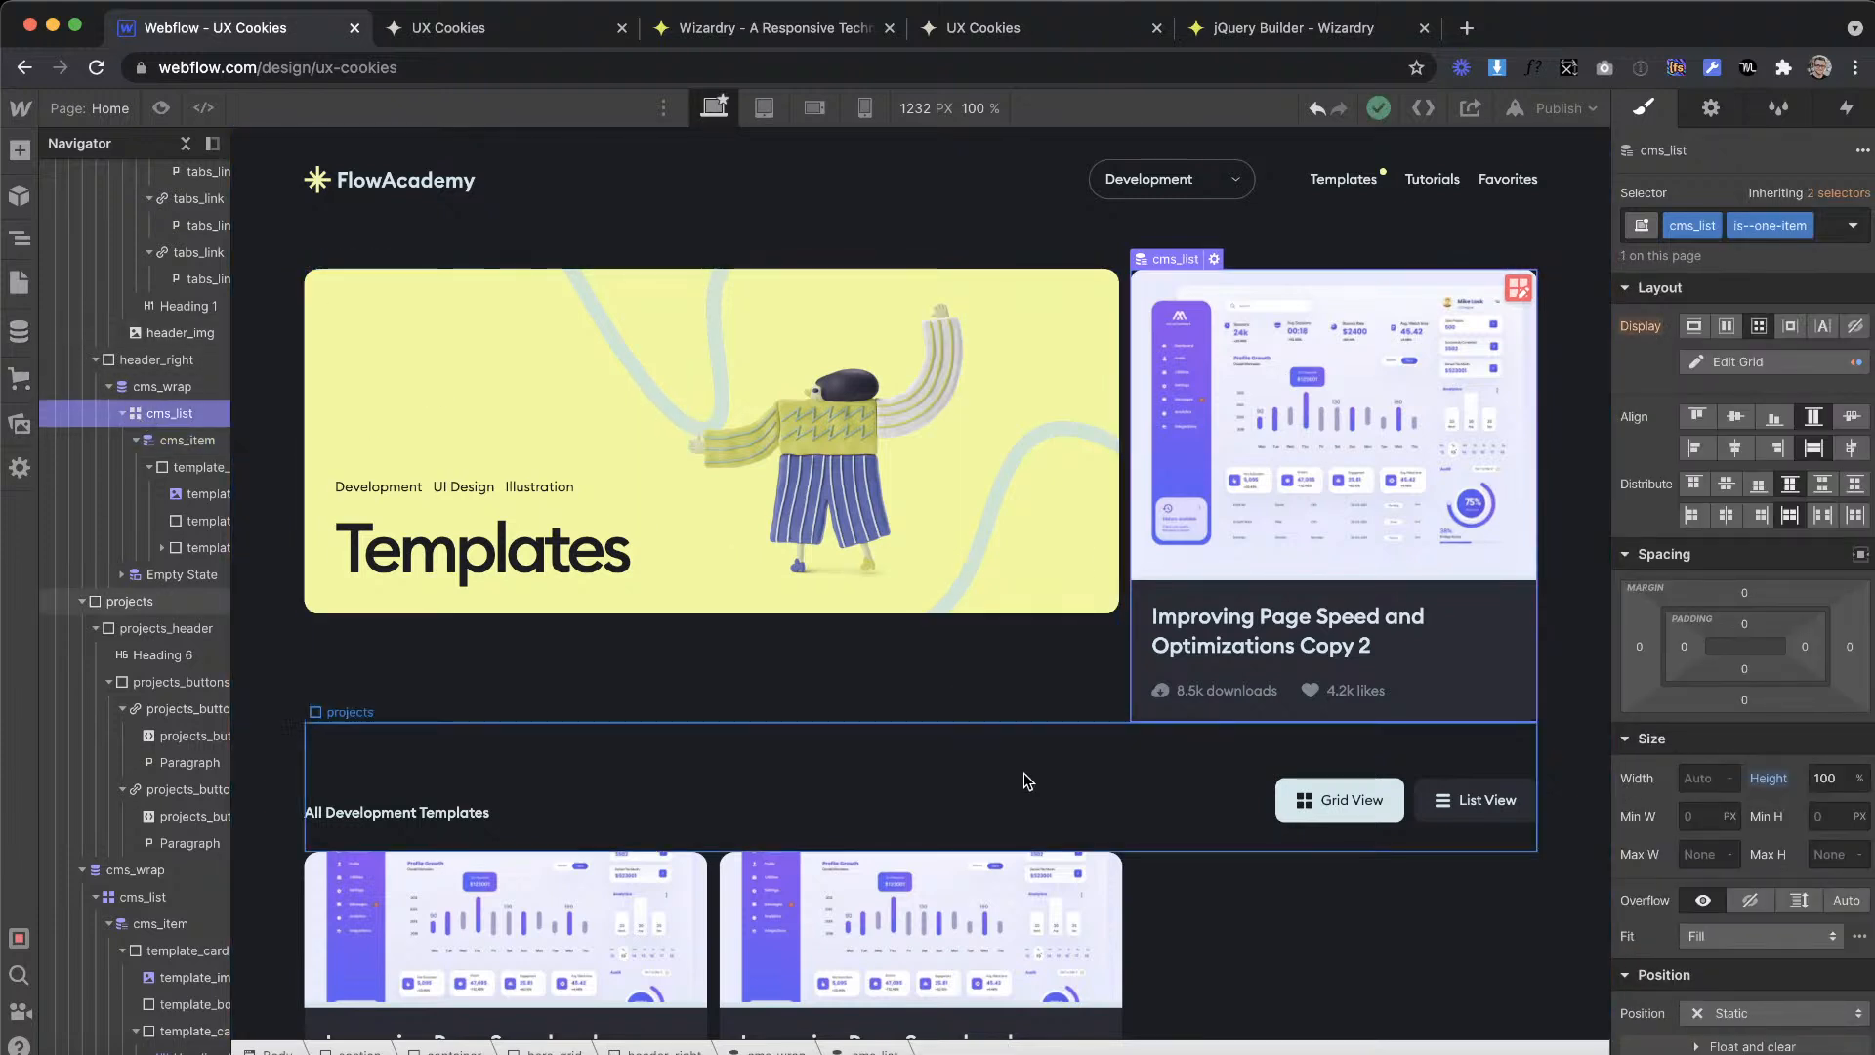
left_click(1768, 780)
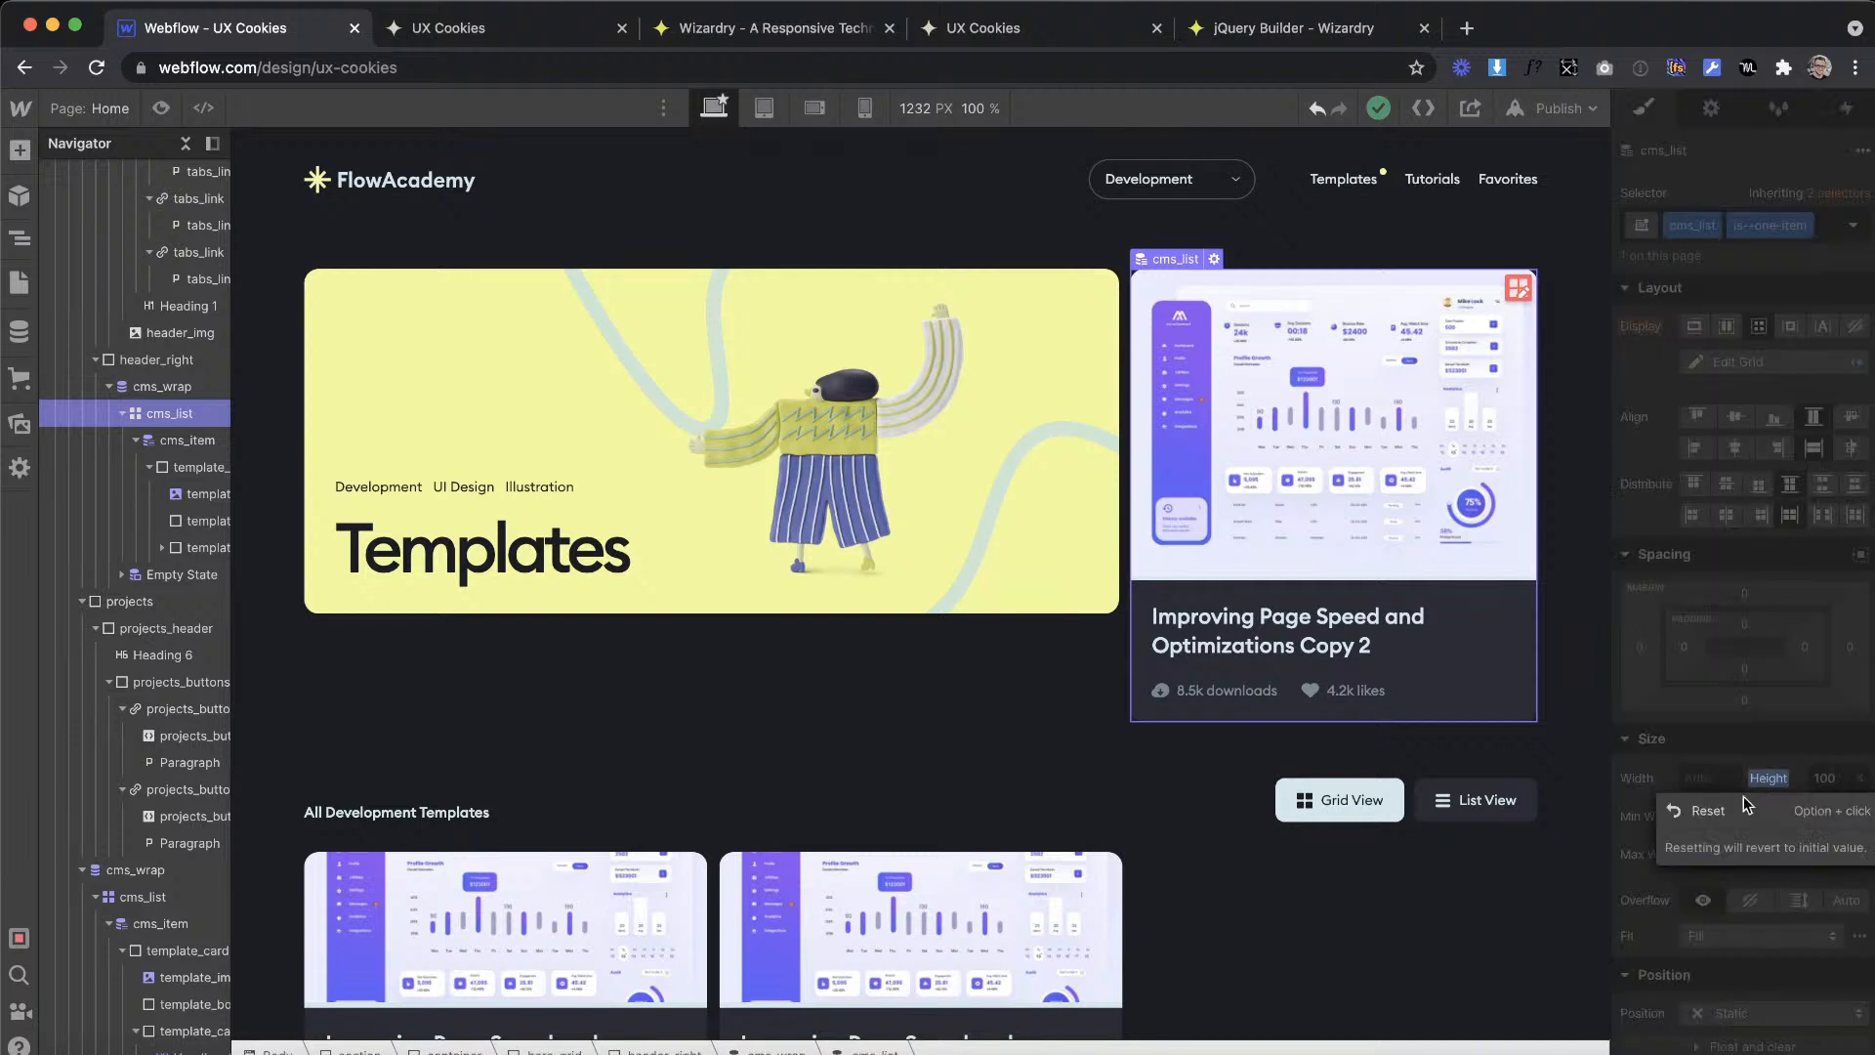
left_click(1728, 811)
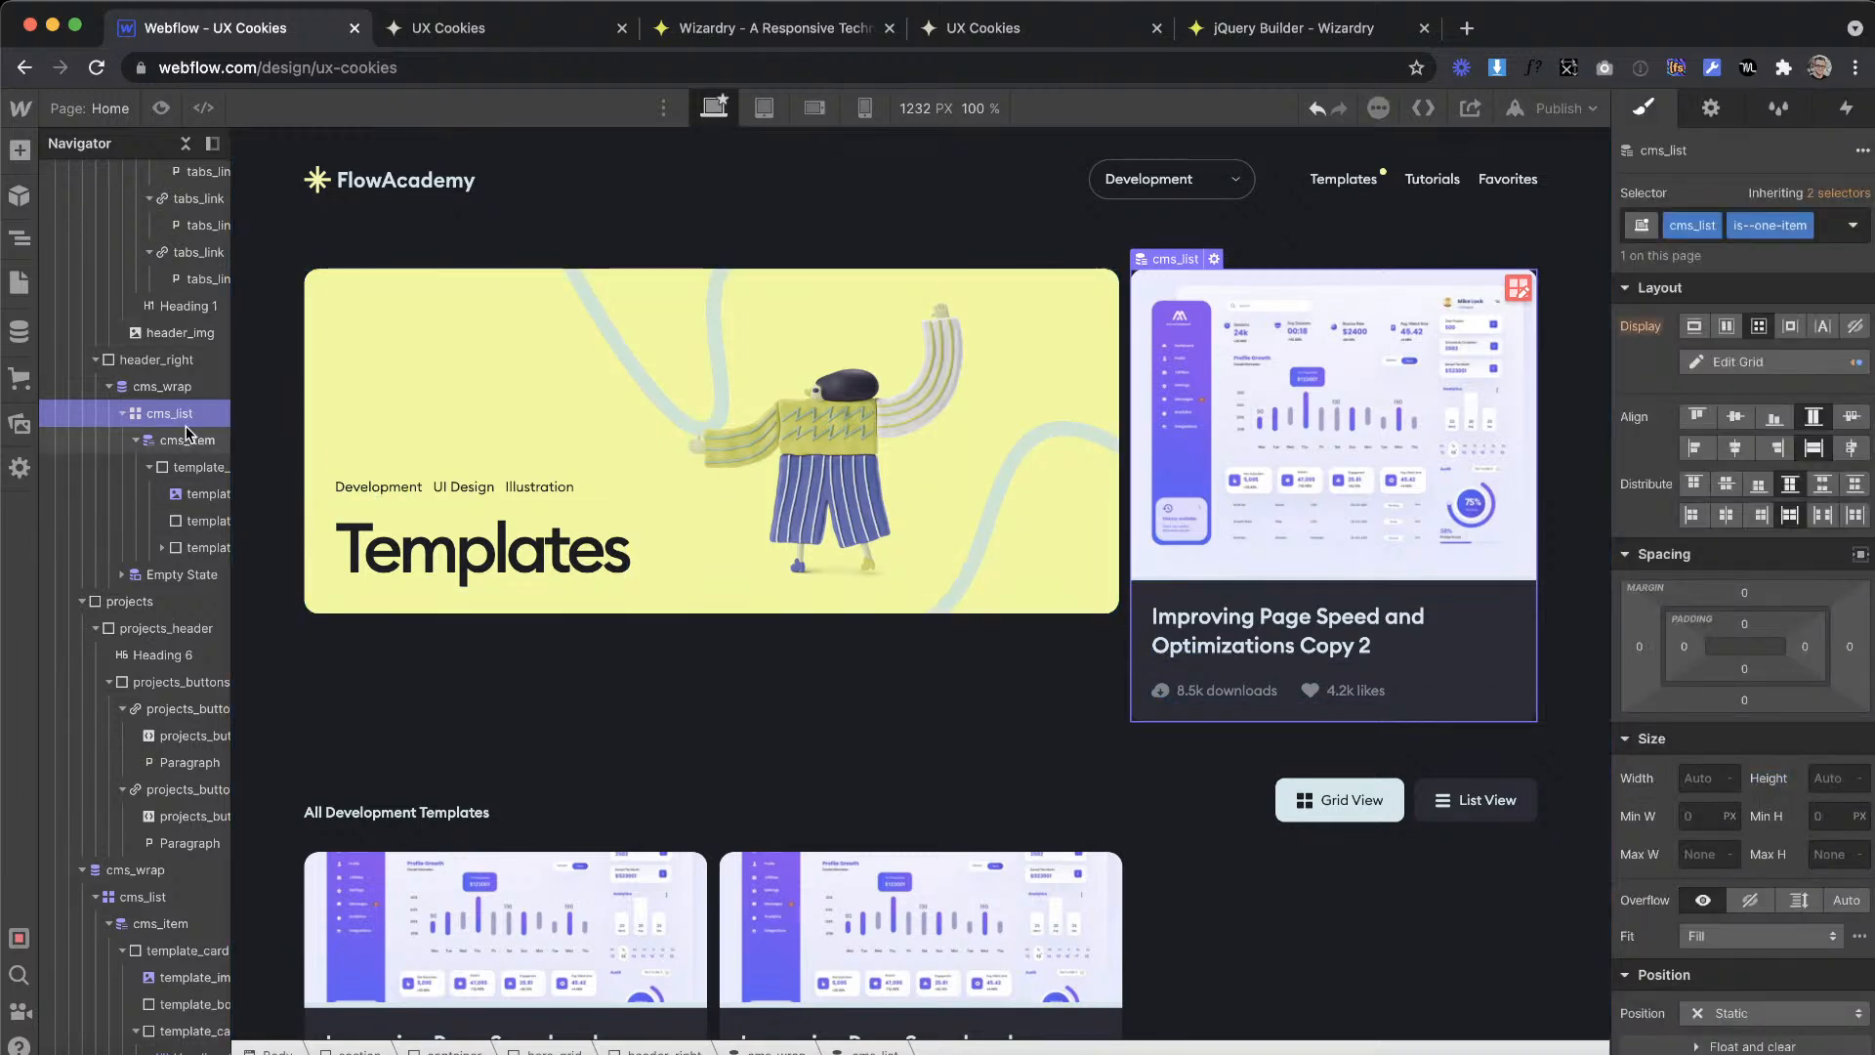
Step: Remove the is--alt combo class from the featured card's template_img and select the surrounding template_card
left_click(1432, 424)
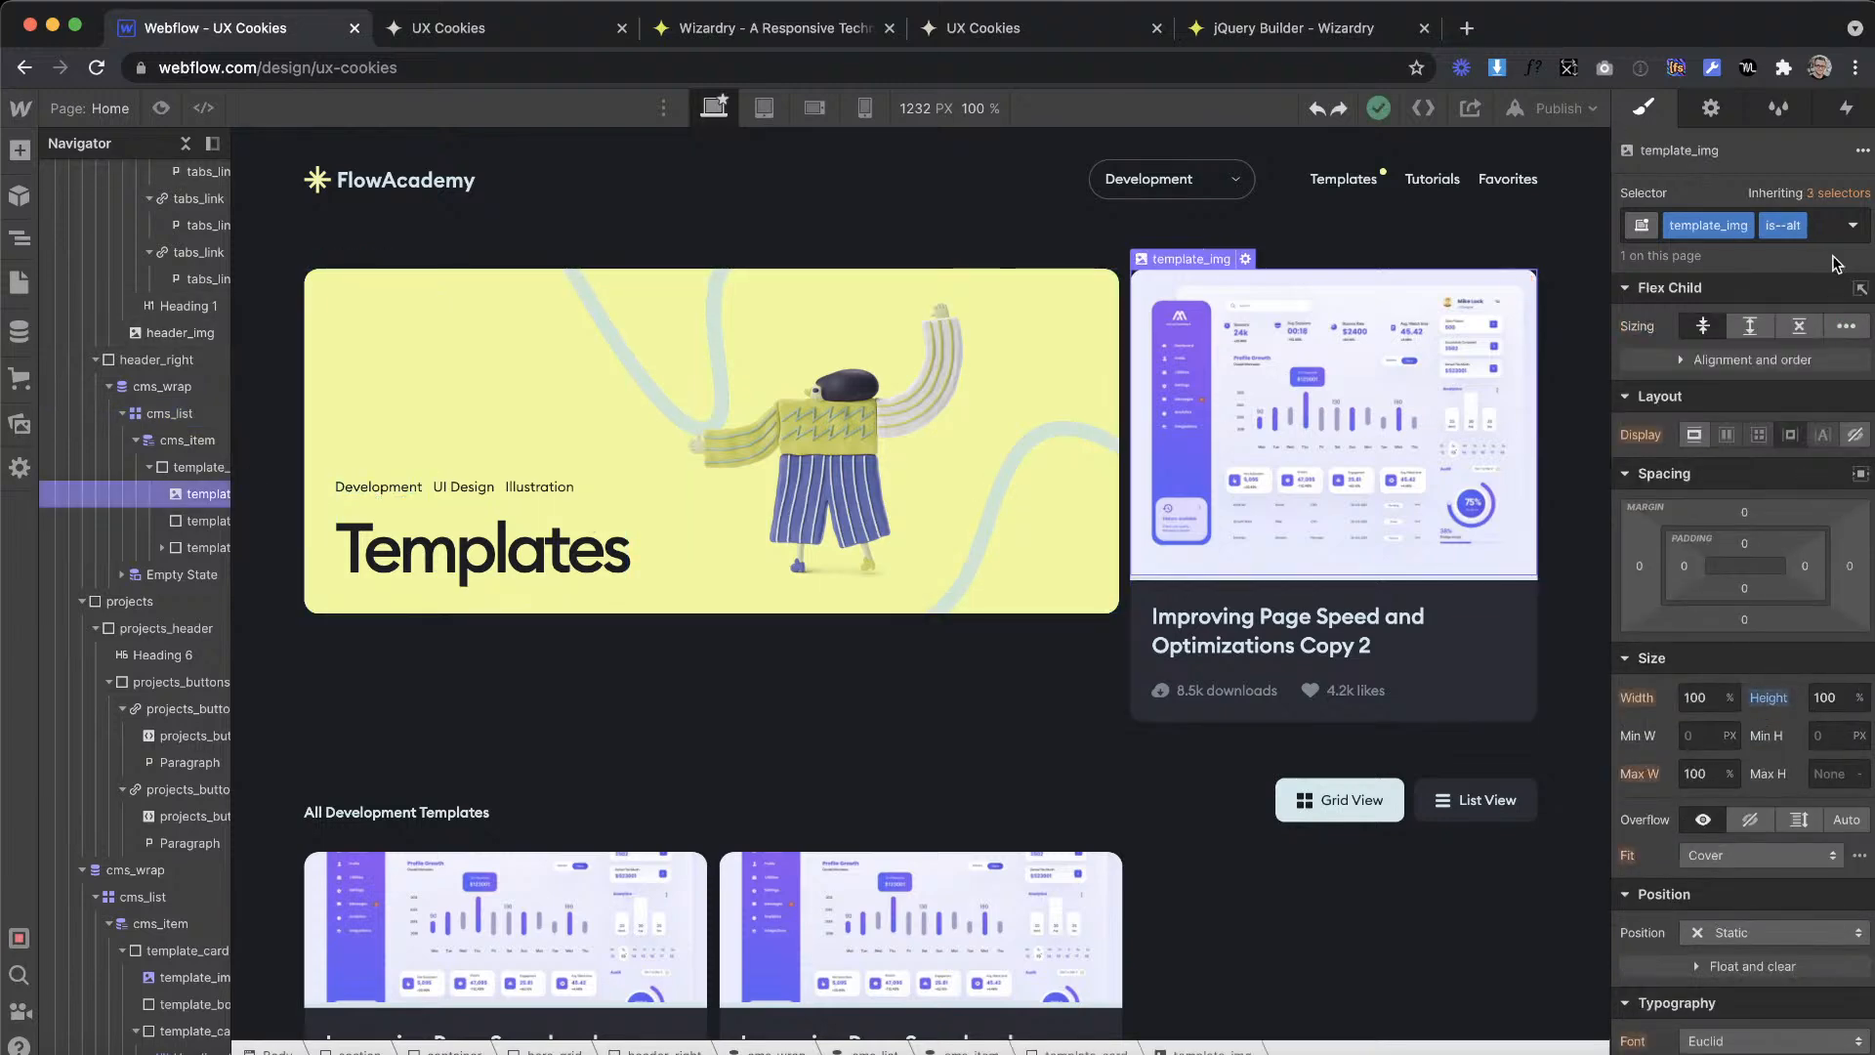
left_click(1812, 230)
key("BackSpace")
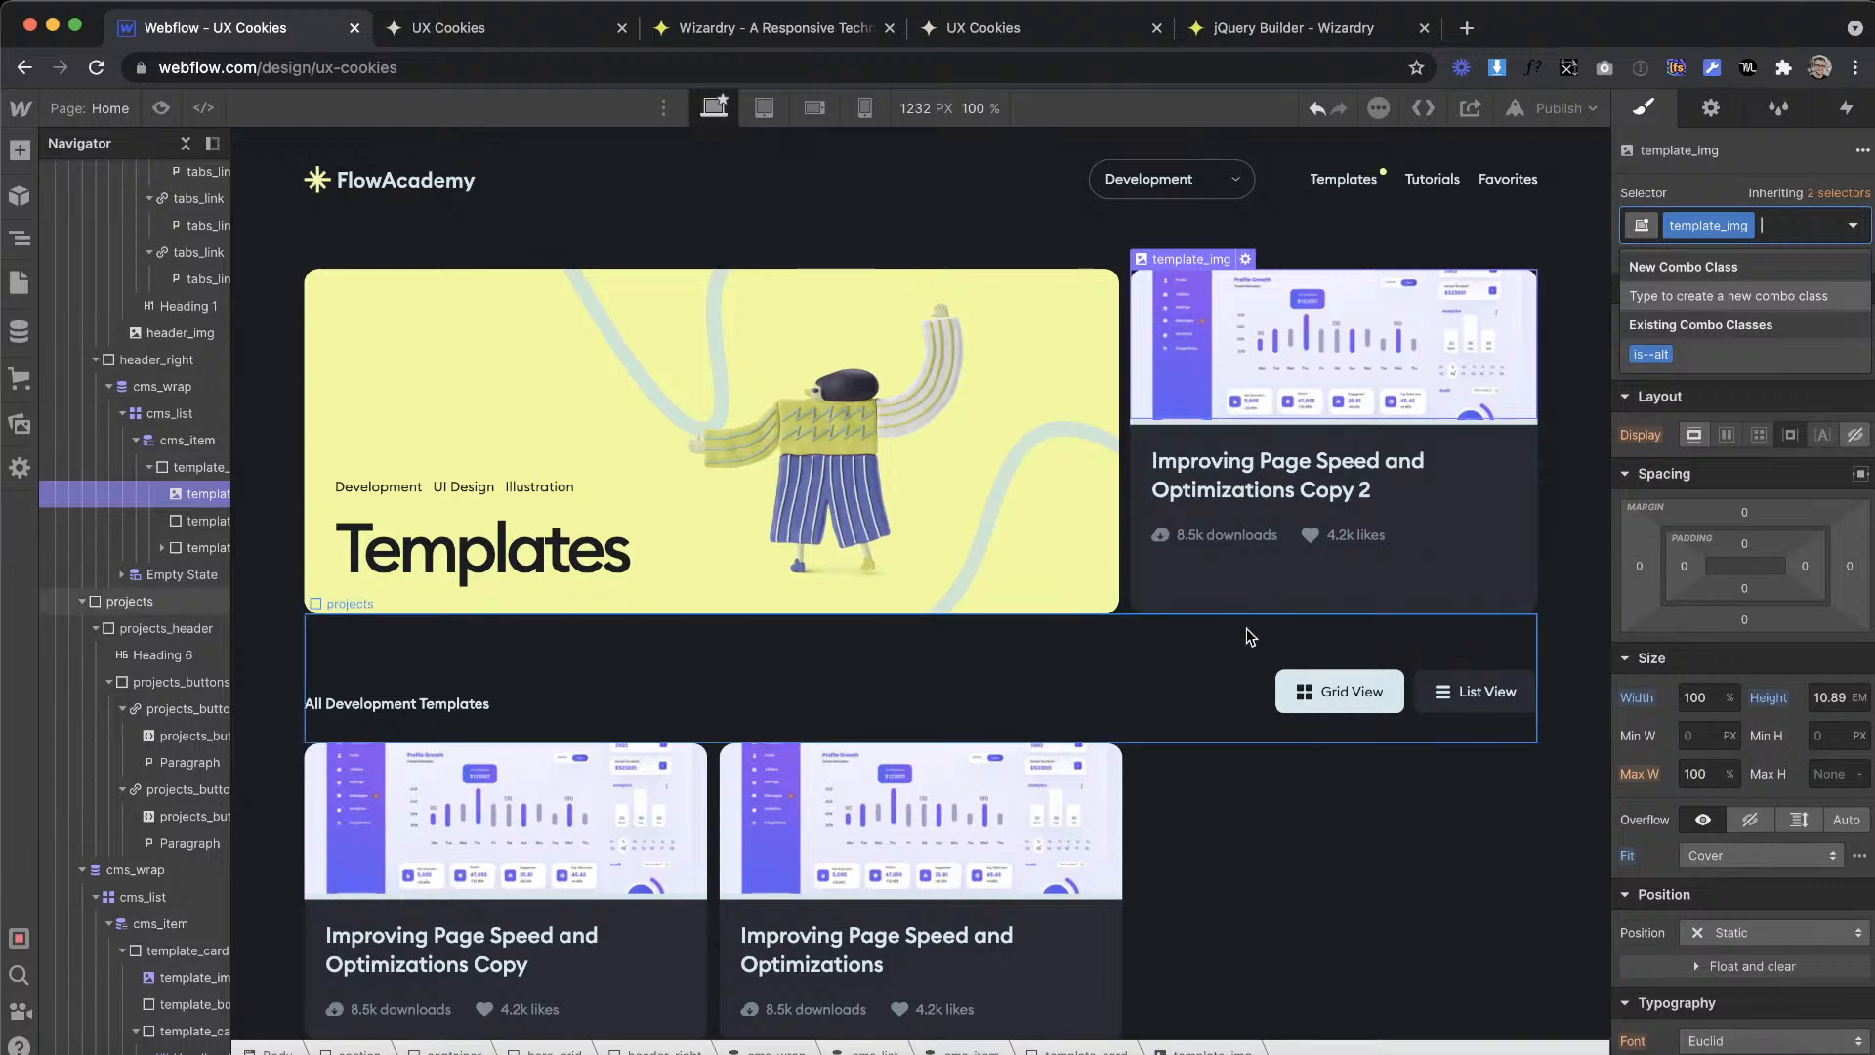
left_click(1291, 572)
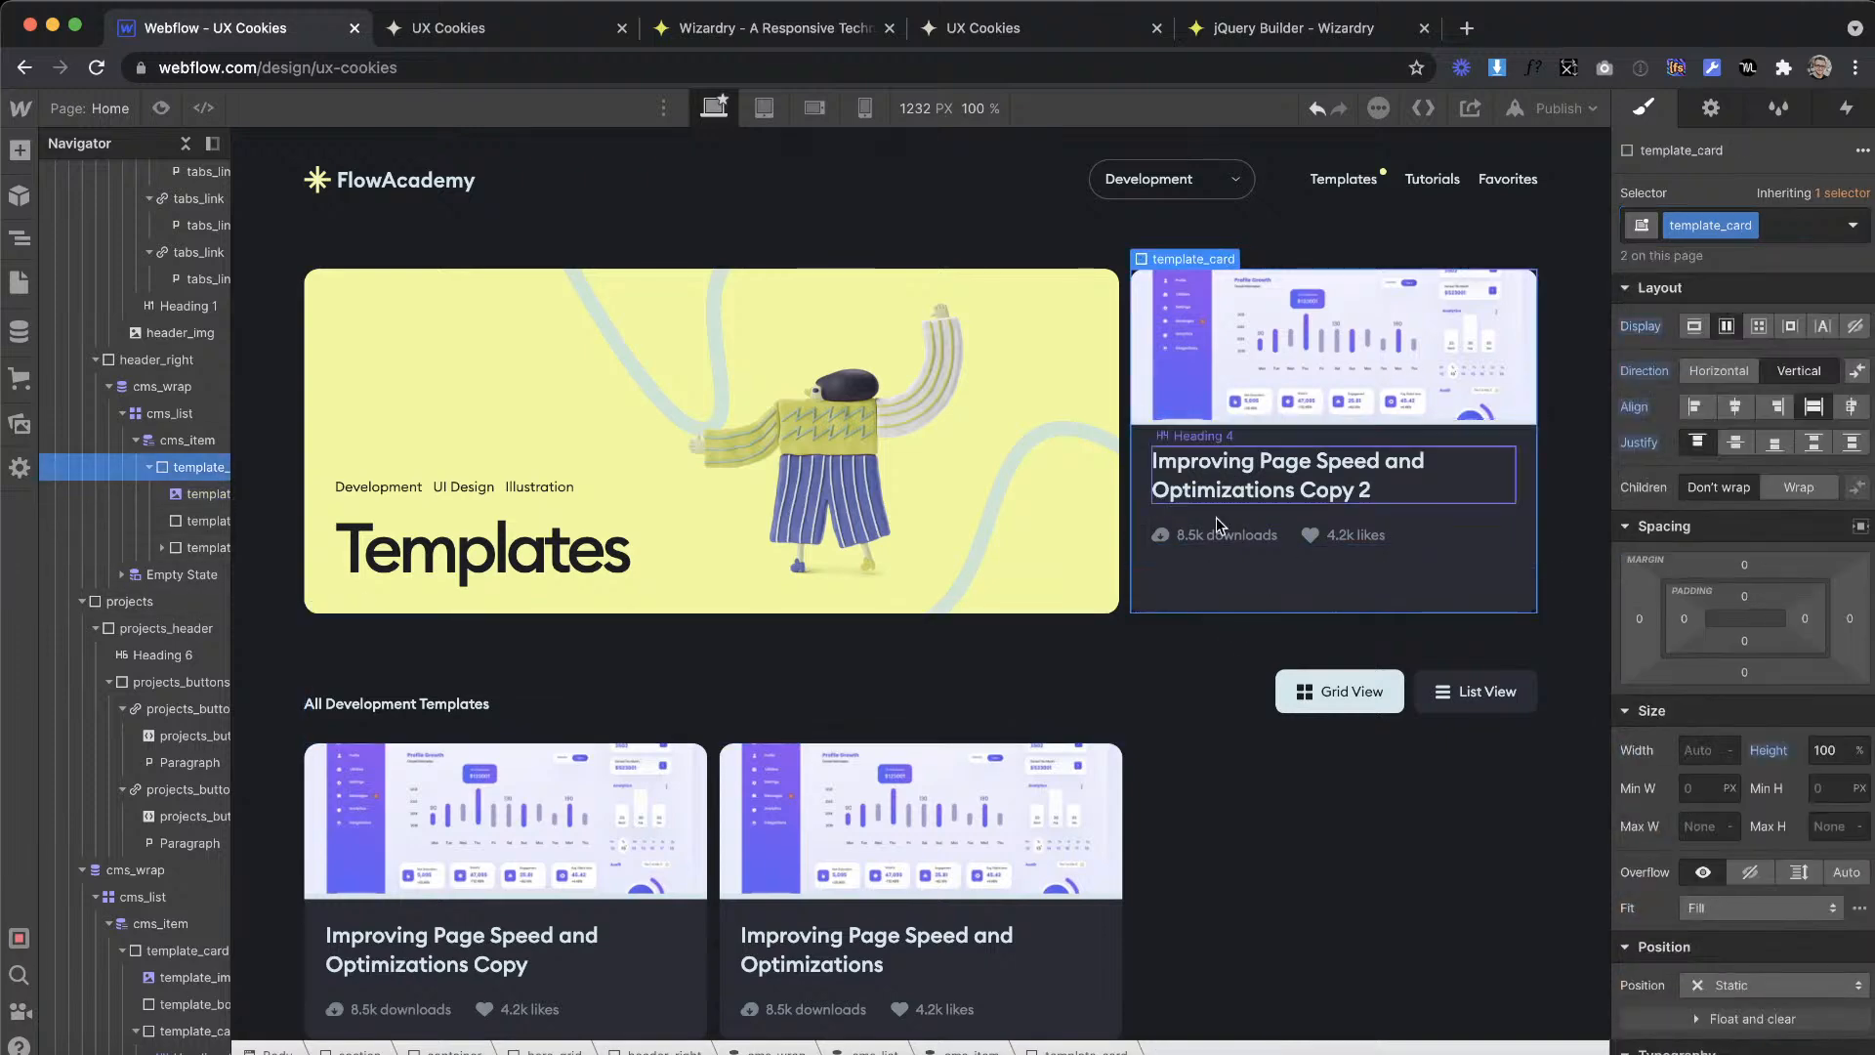
left_click(1254, 550)
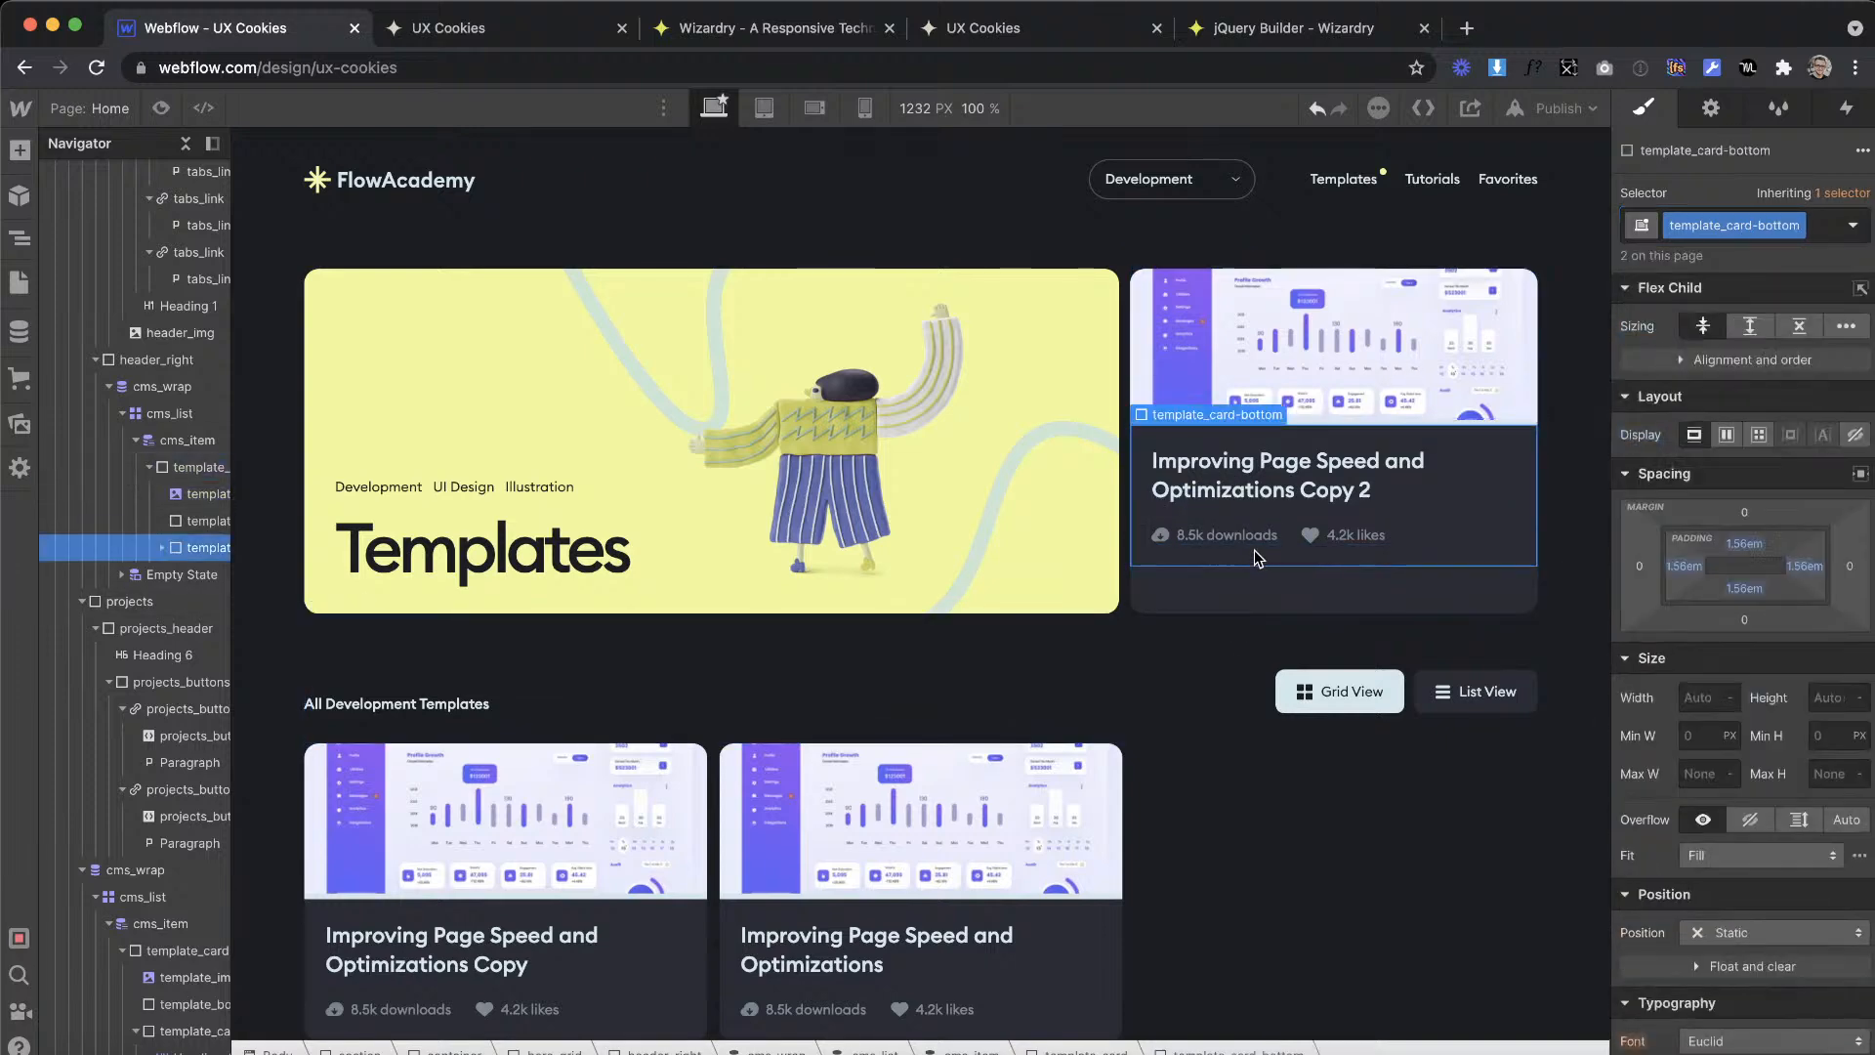
left_click(1232, 600)
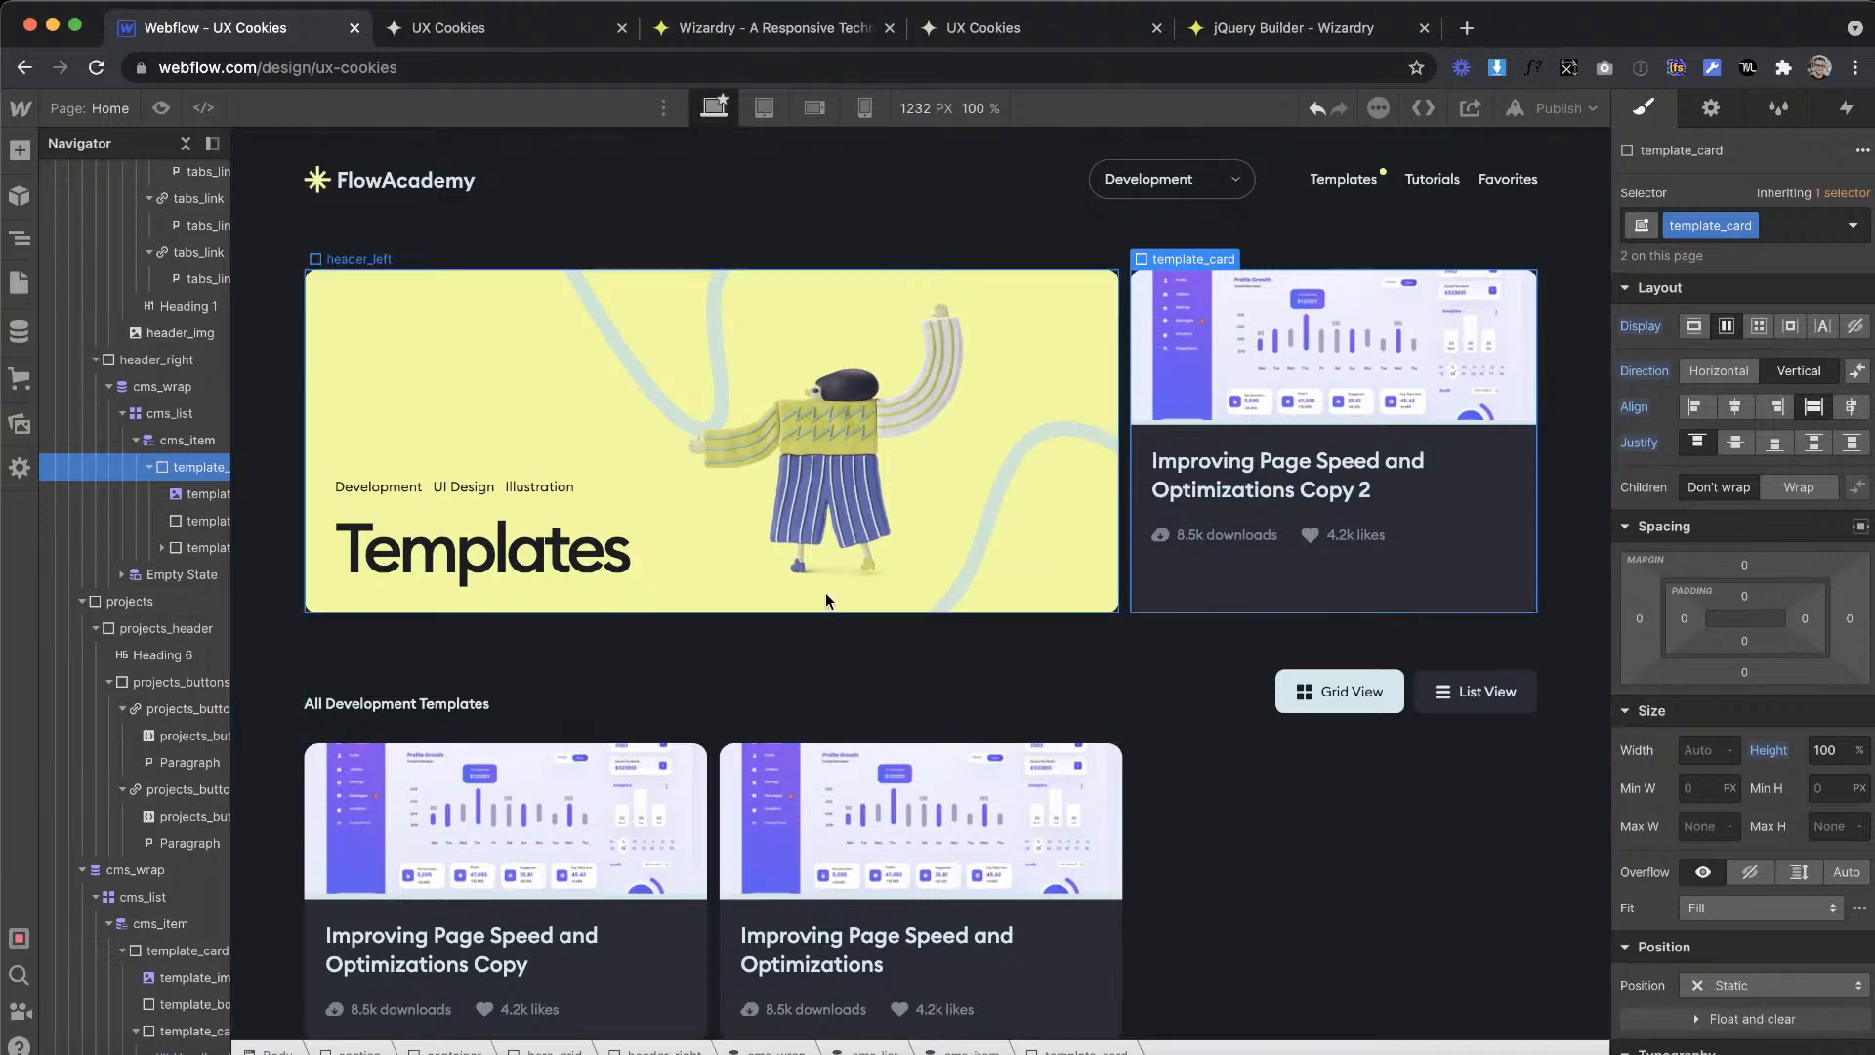
left_click(1767, 751)
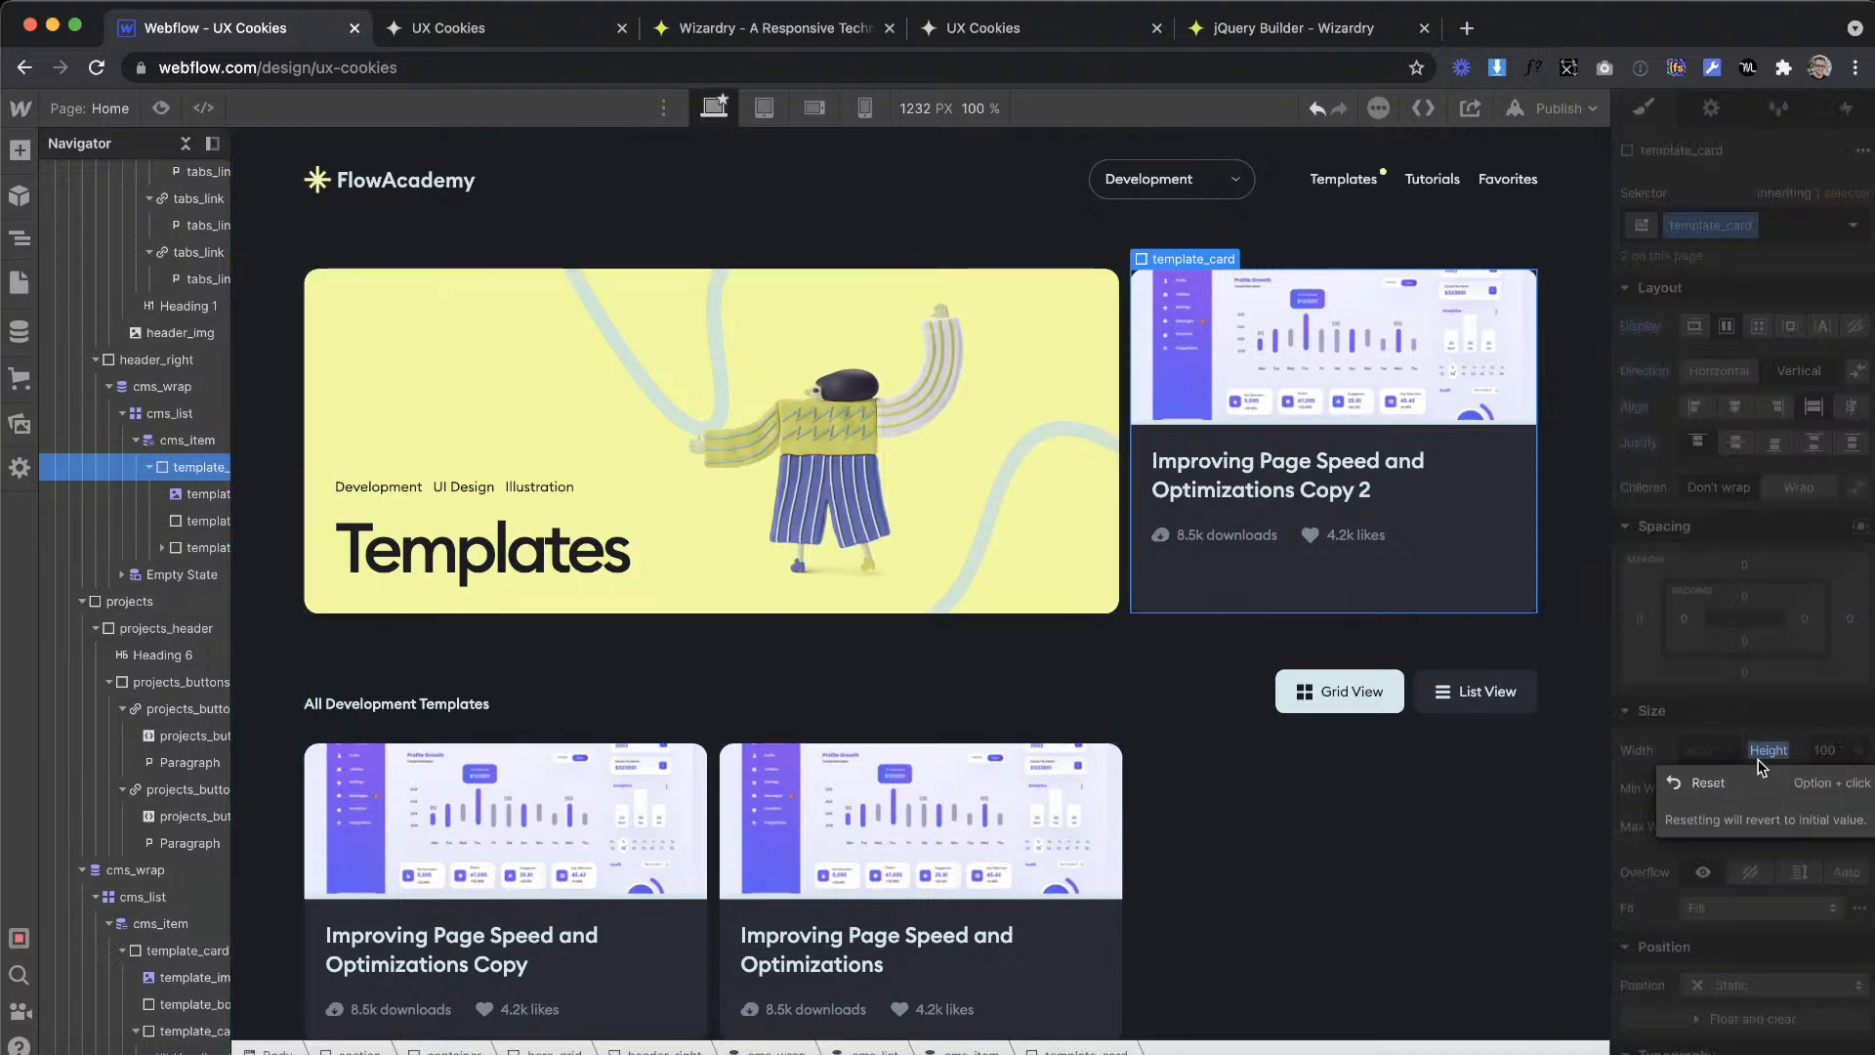
Step: Apply the is--alt combo class to the featured card's template_img again
left_click(1367, 326)
left_click(1797, 226)
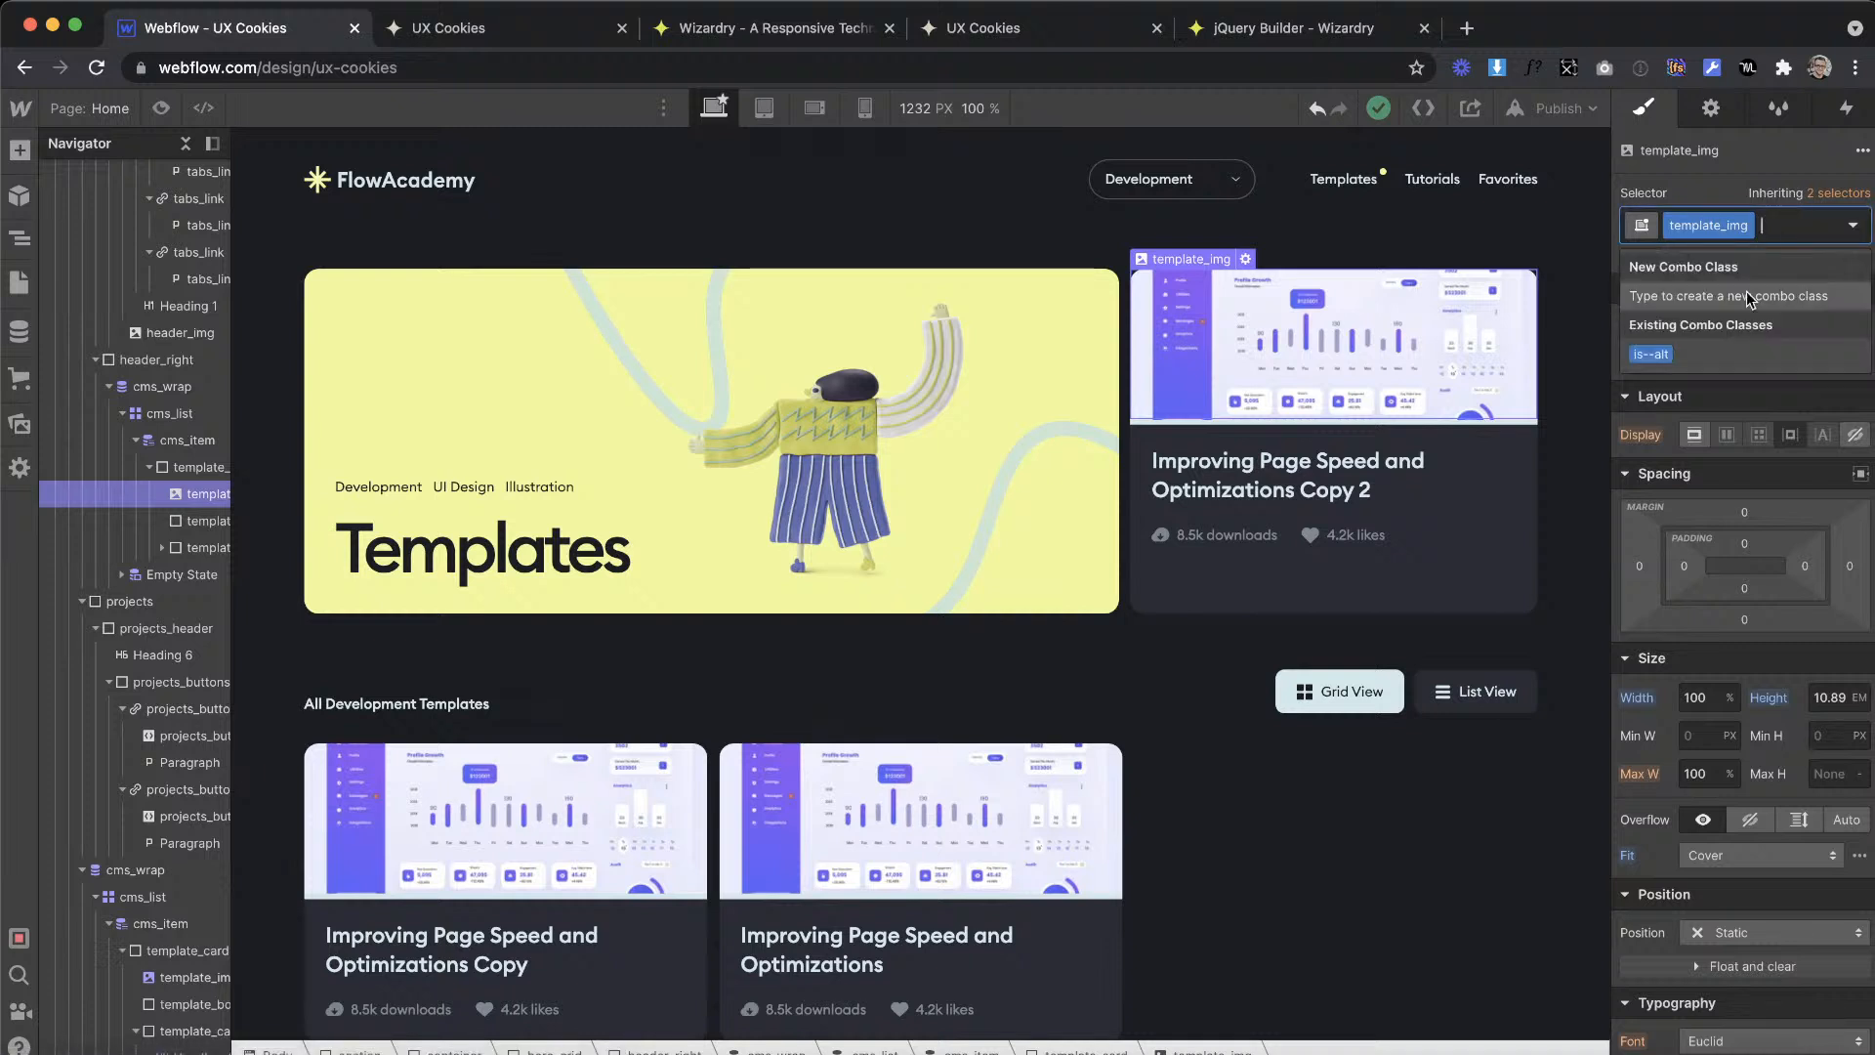
left_click(1678, 353)
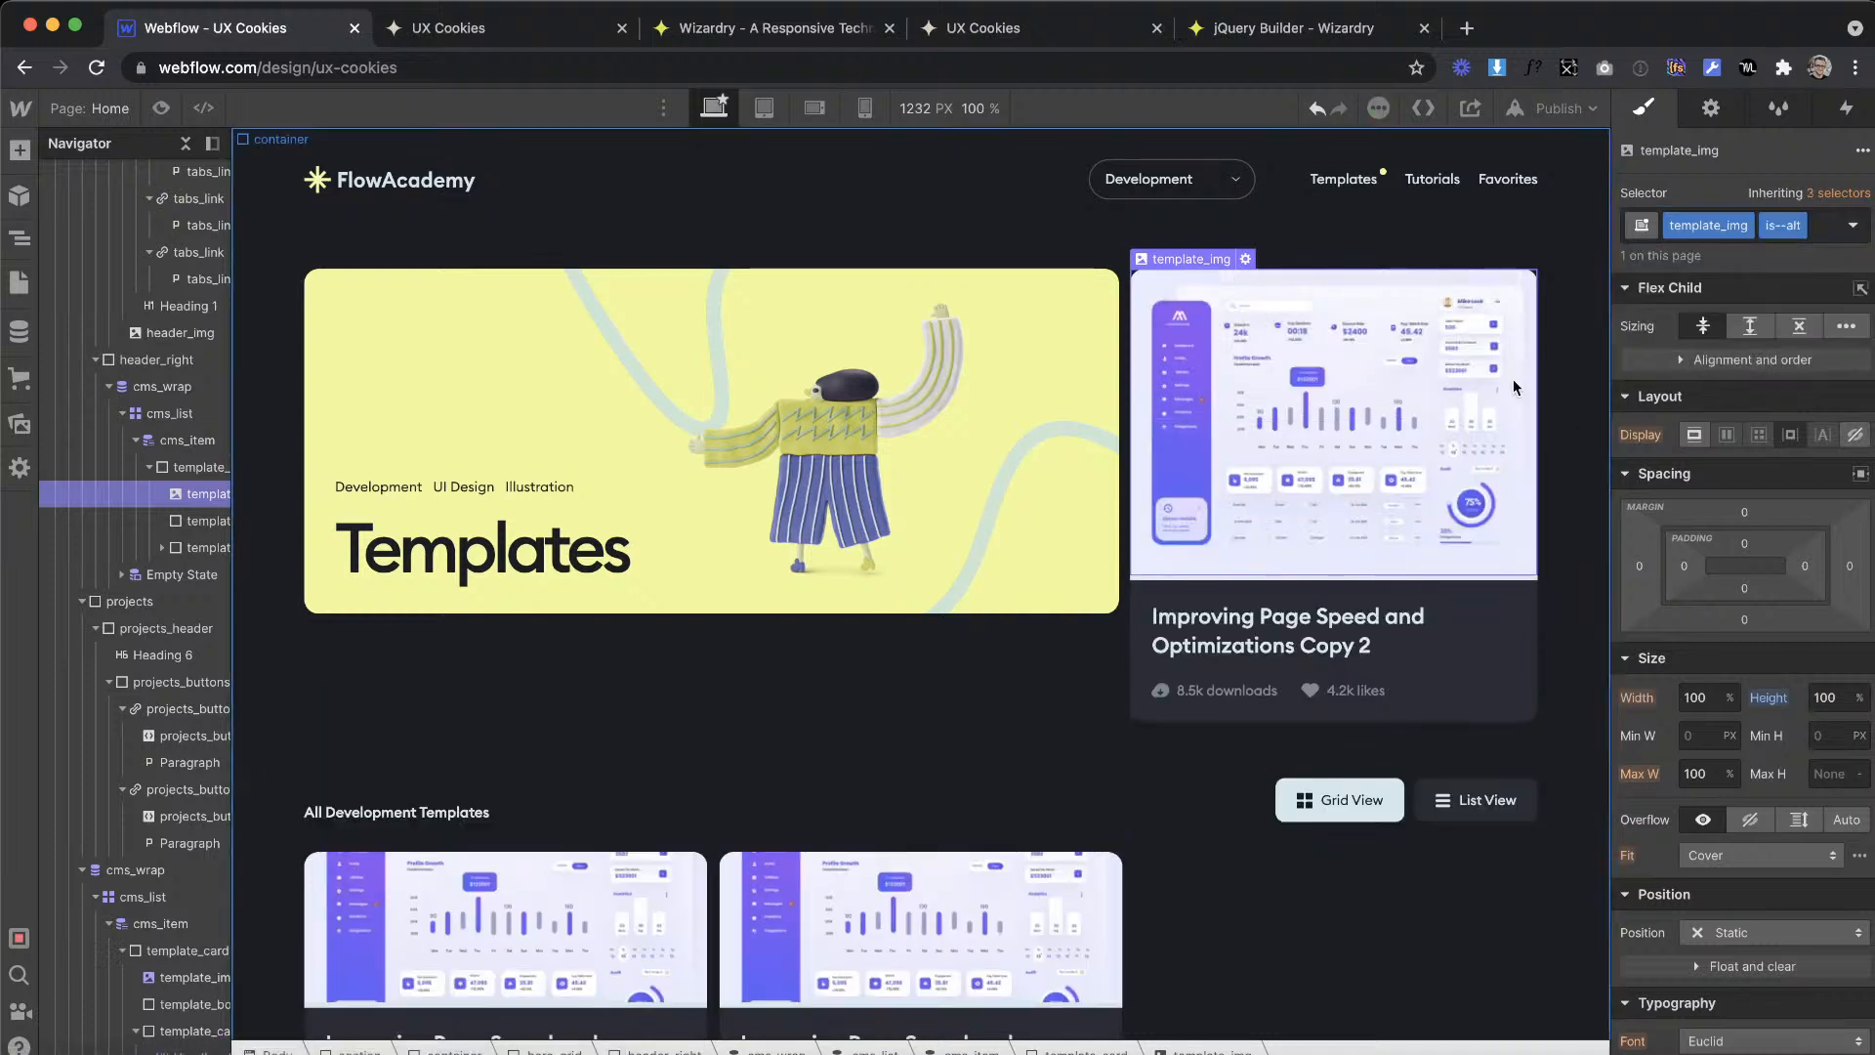
Step: Try a height of 100% on the cms_wrap holding the featured card, and reset it
left_click(194, 464)
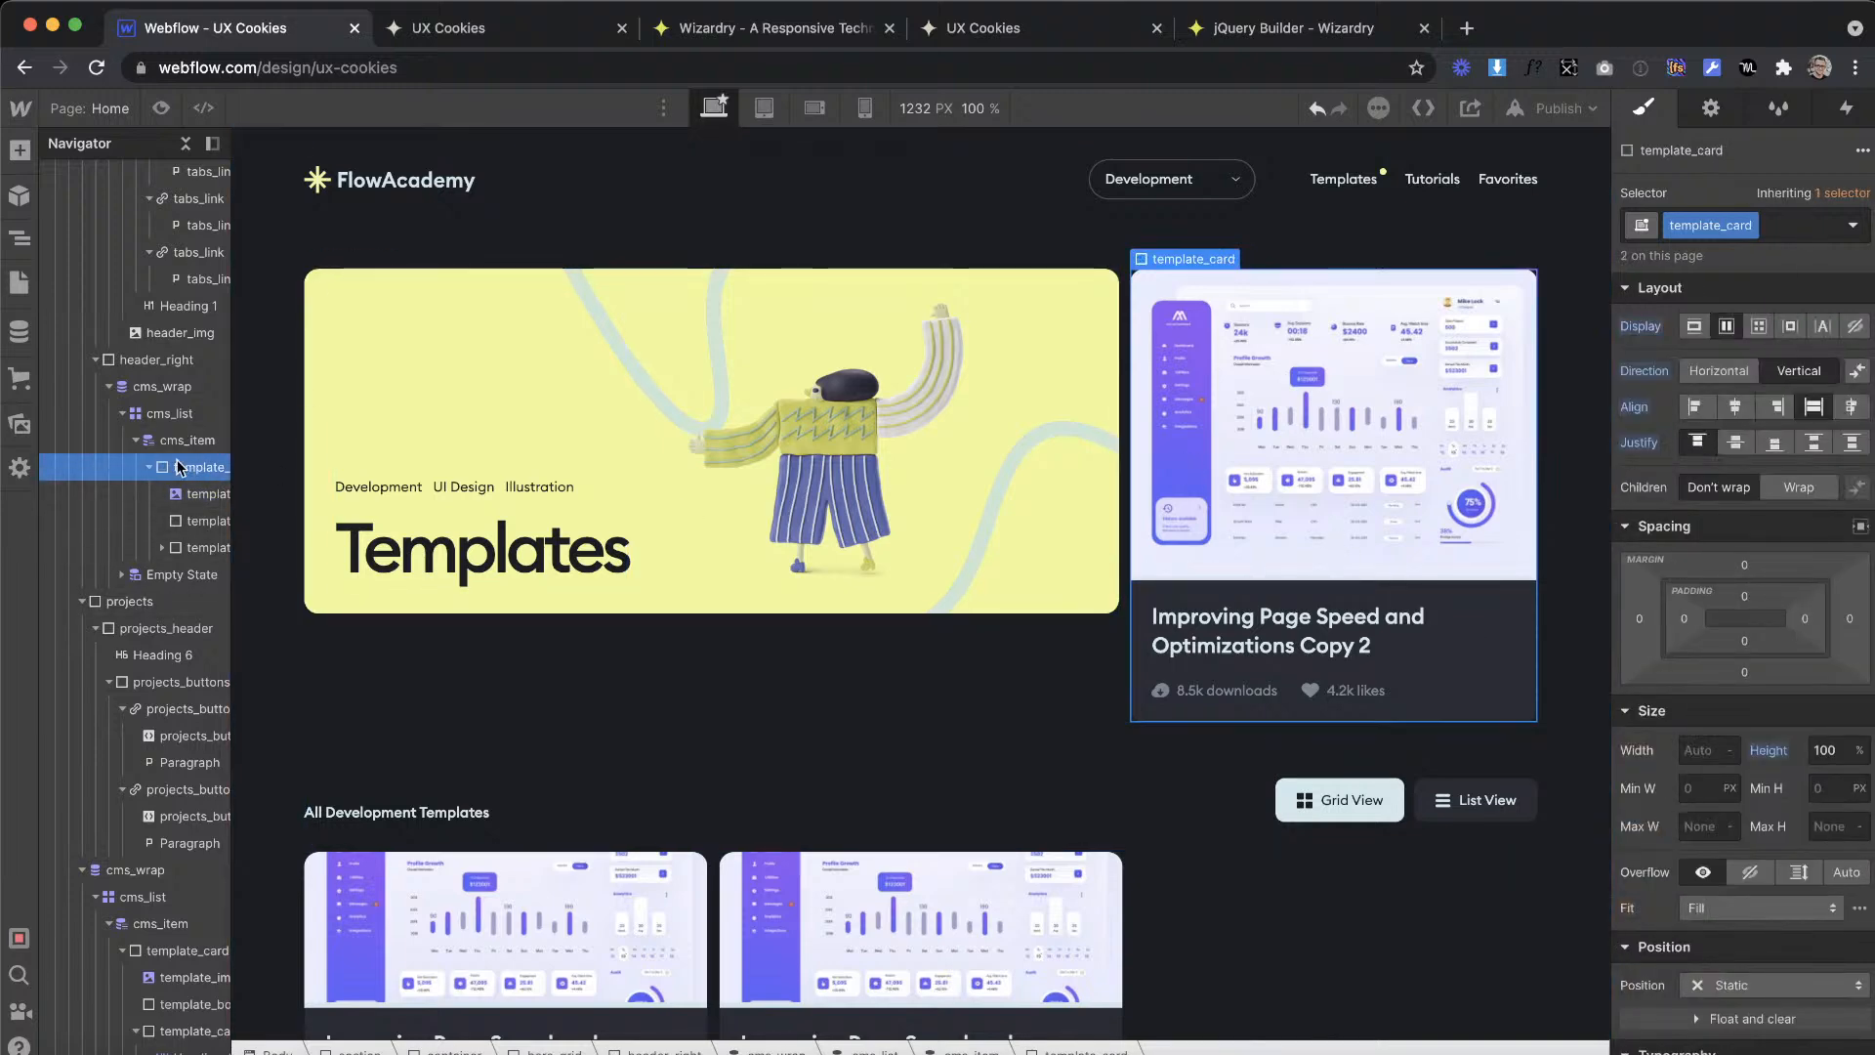
left_click(203, 441)
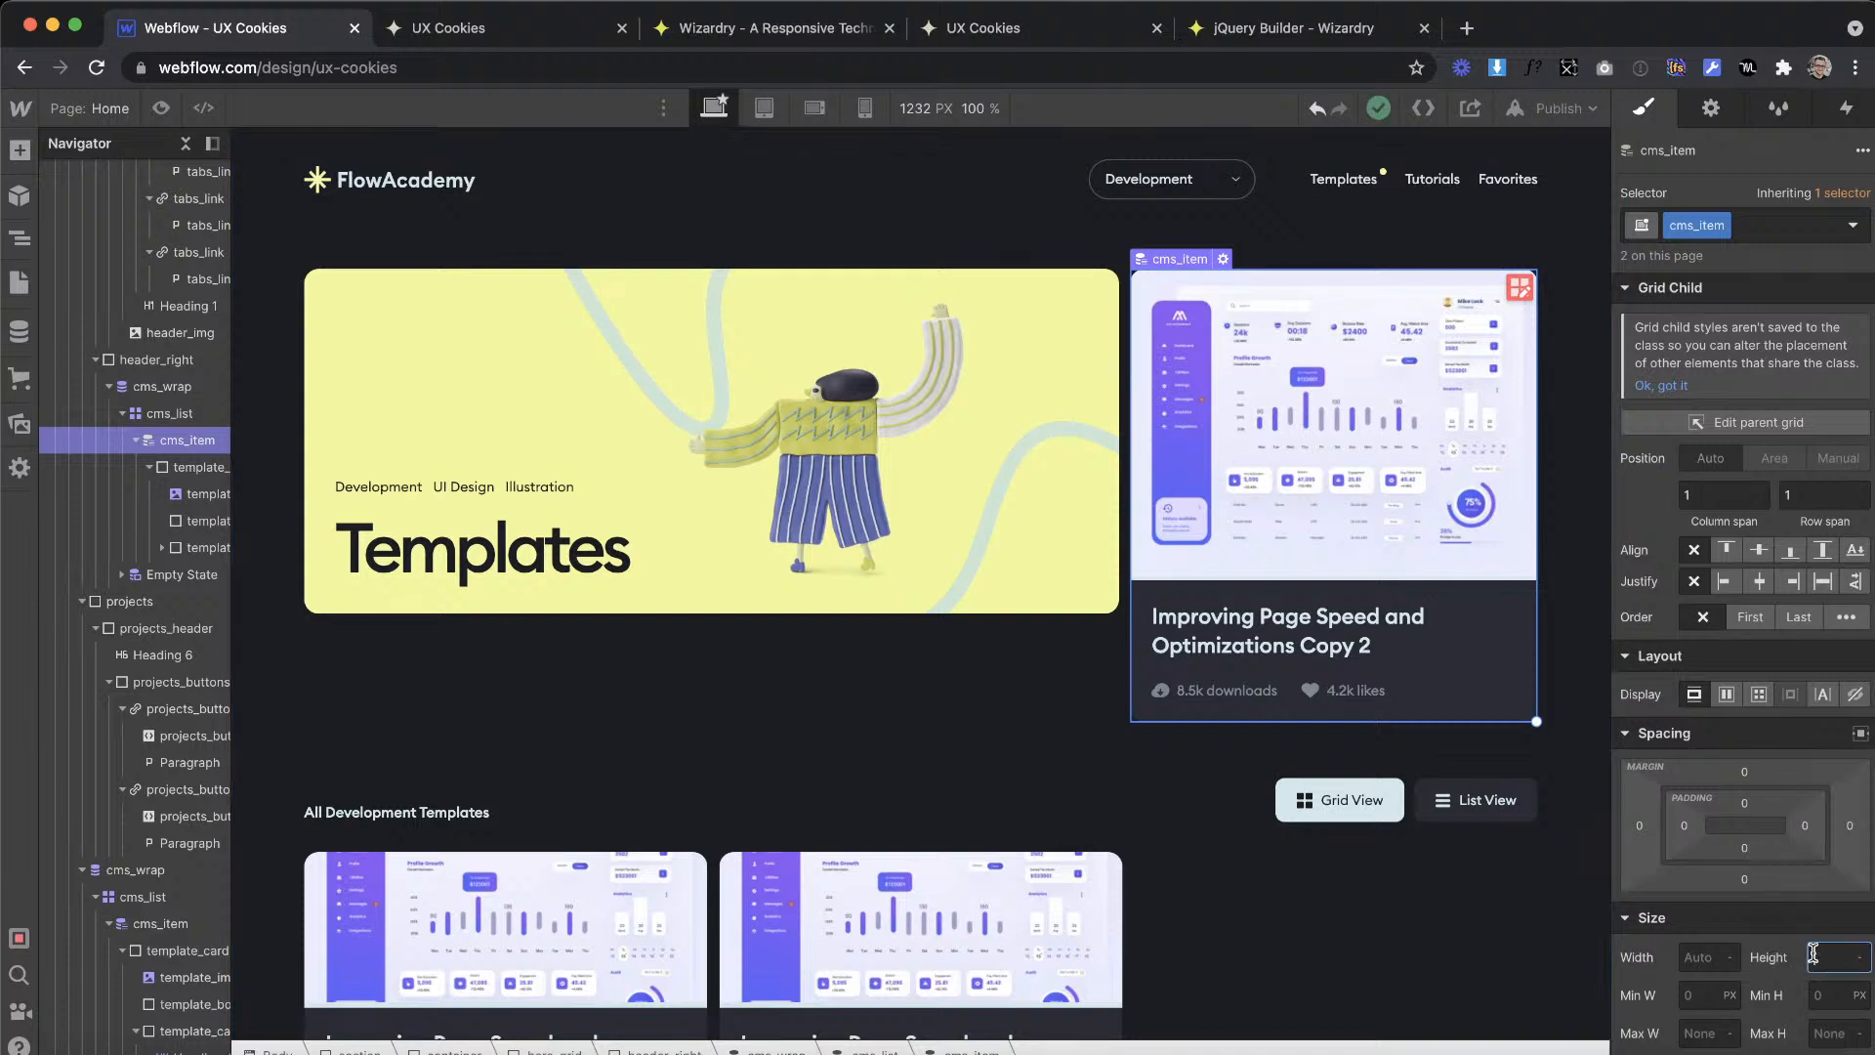
left_click(171, 412)
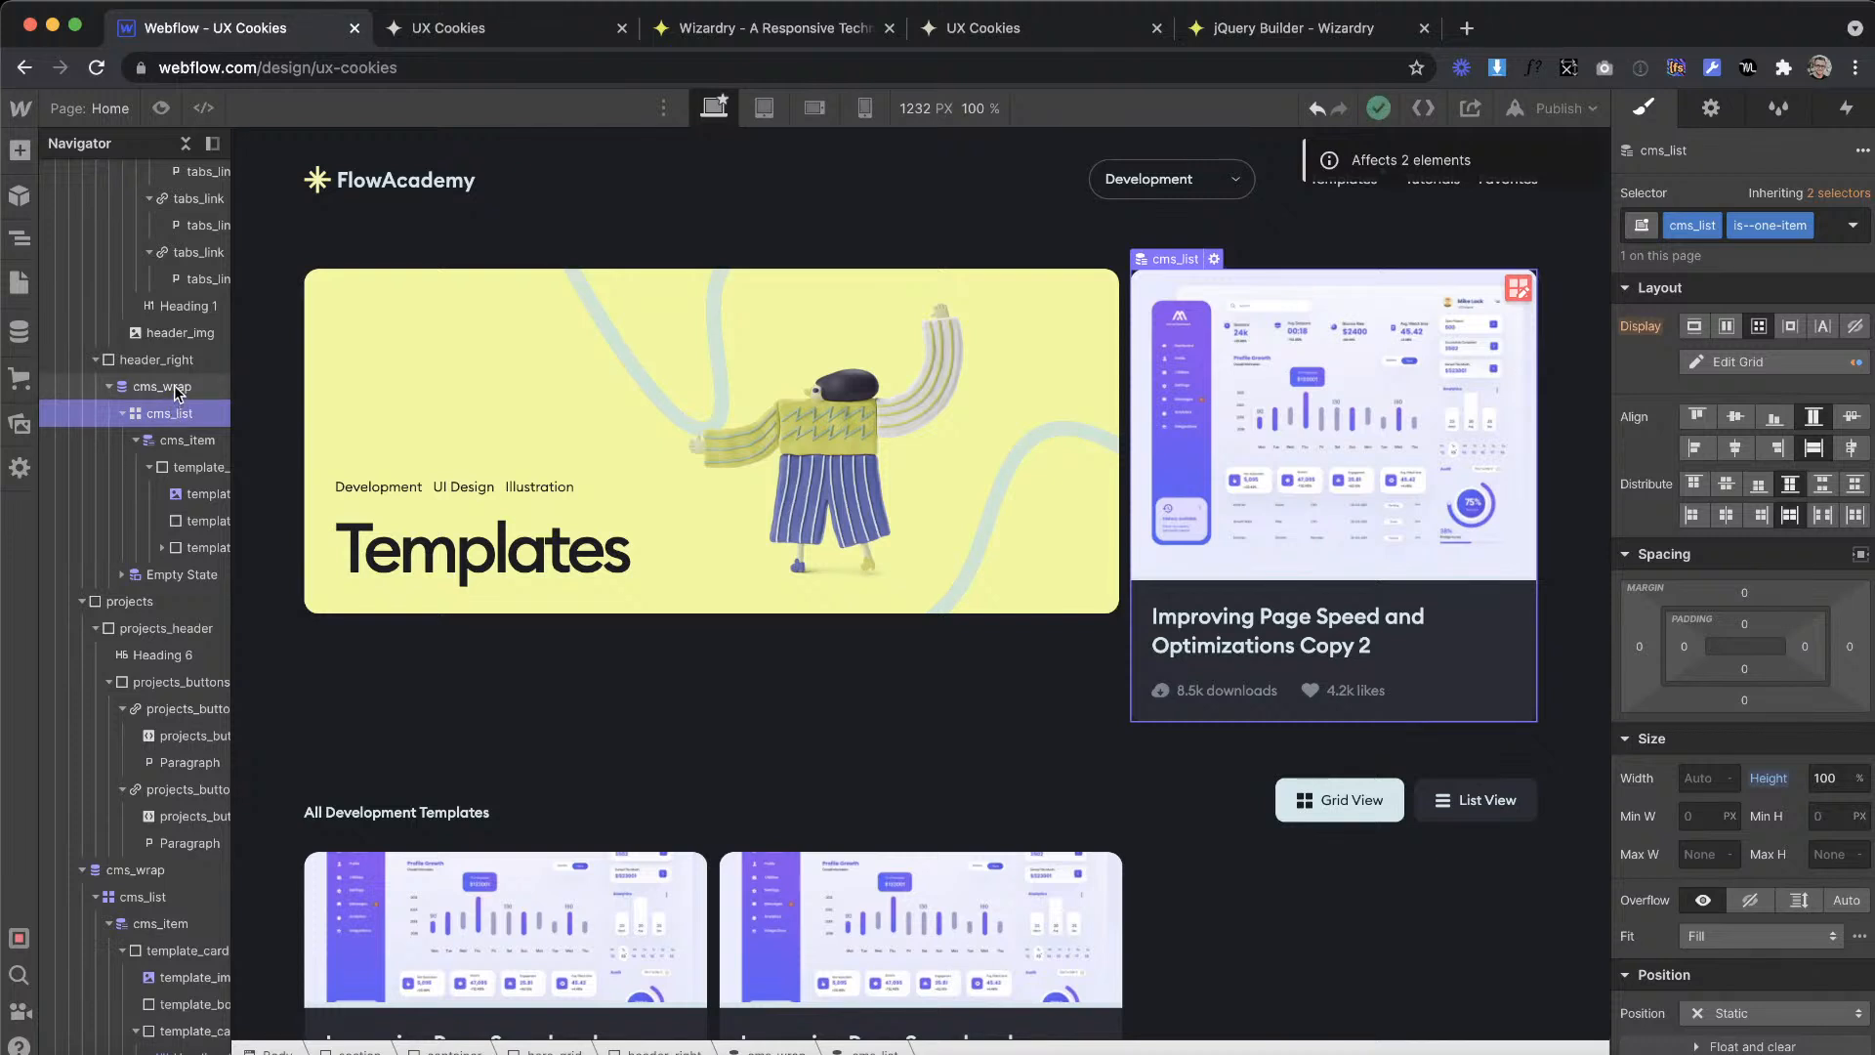
left_click(178, 388)
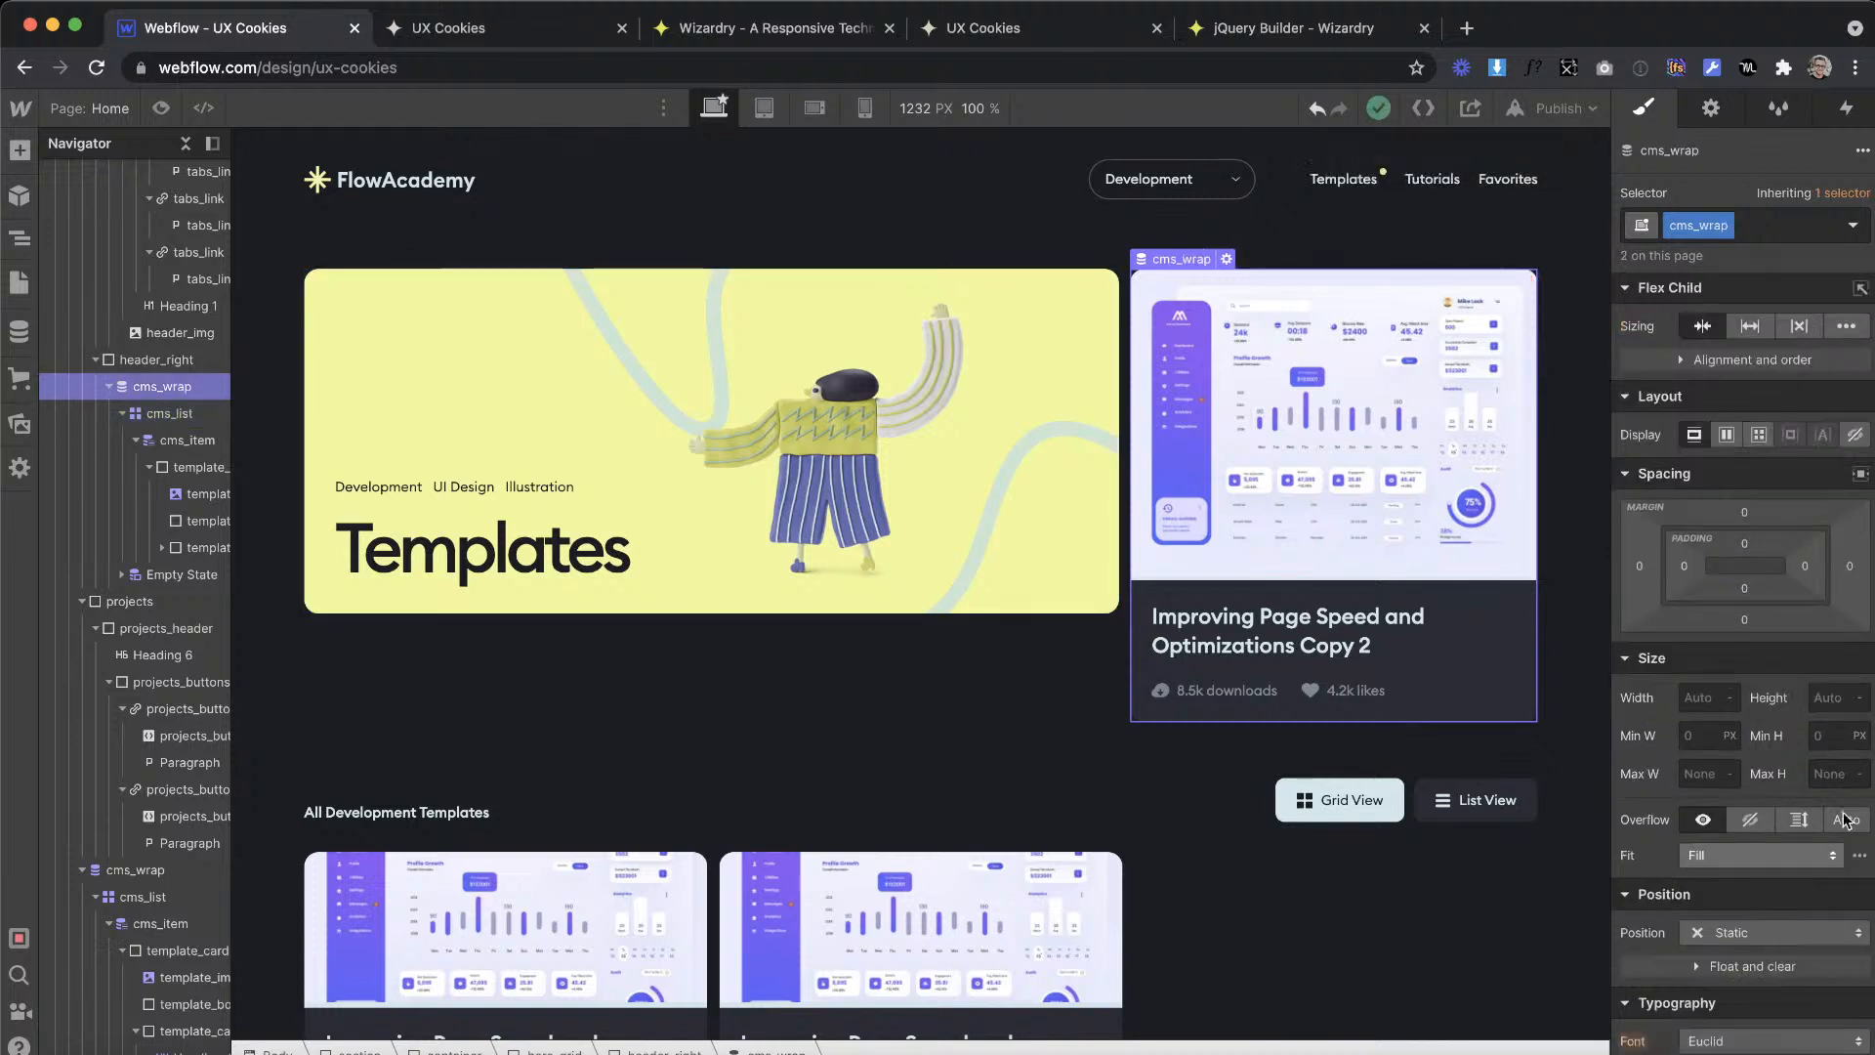
left_click(1826, 699)
type("100 %")
key("Return")
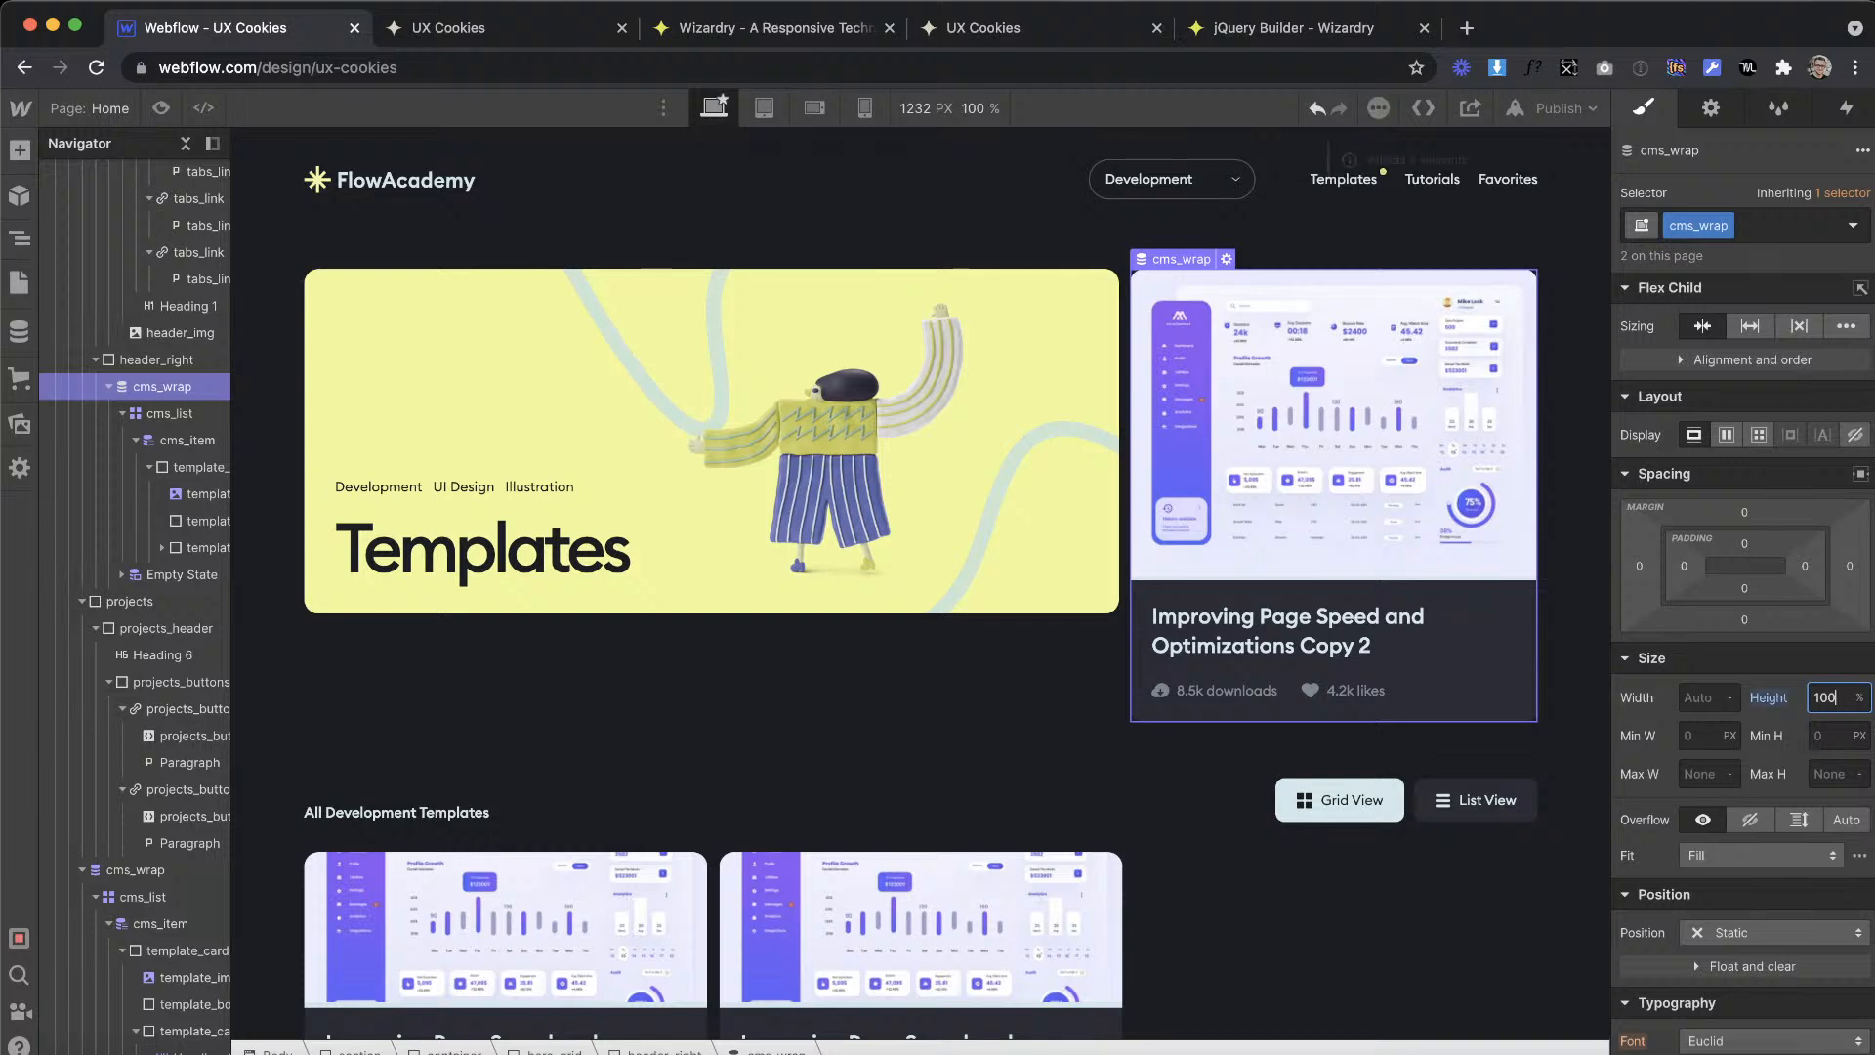
left_click(1772, 698)
left_click(1755, 727)
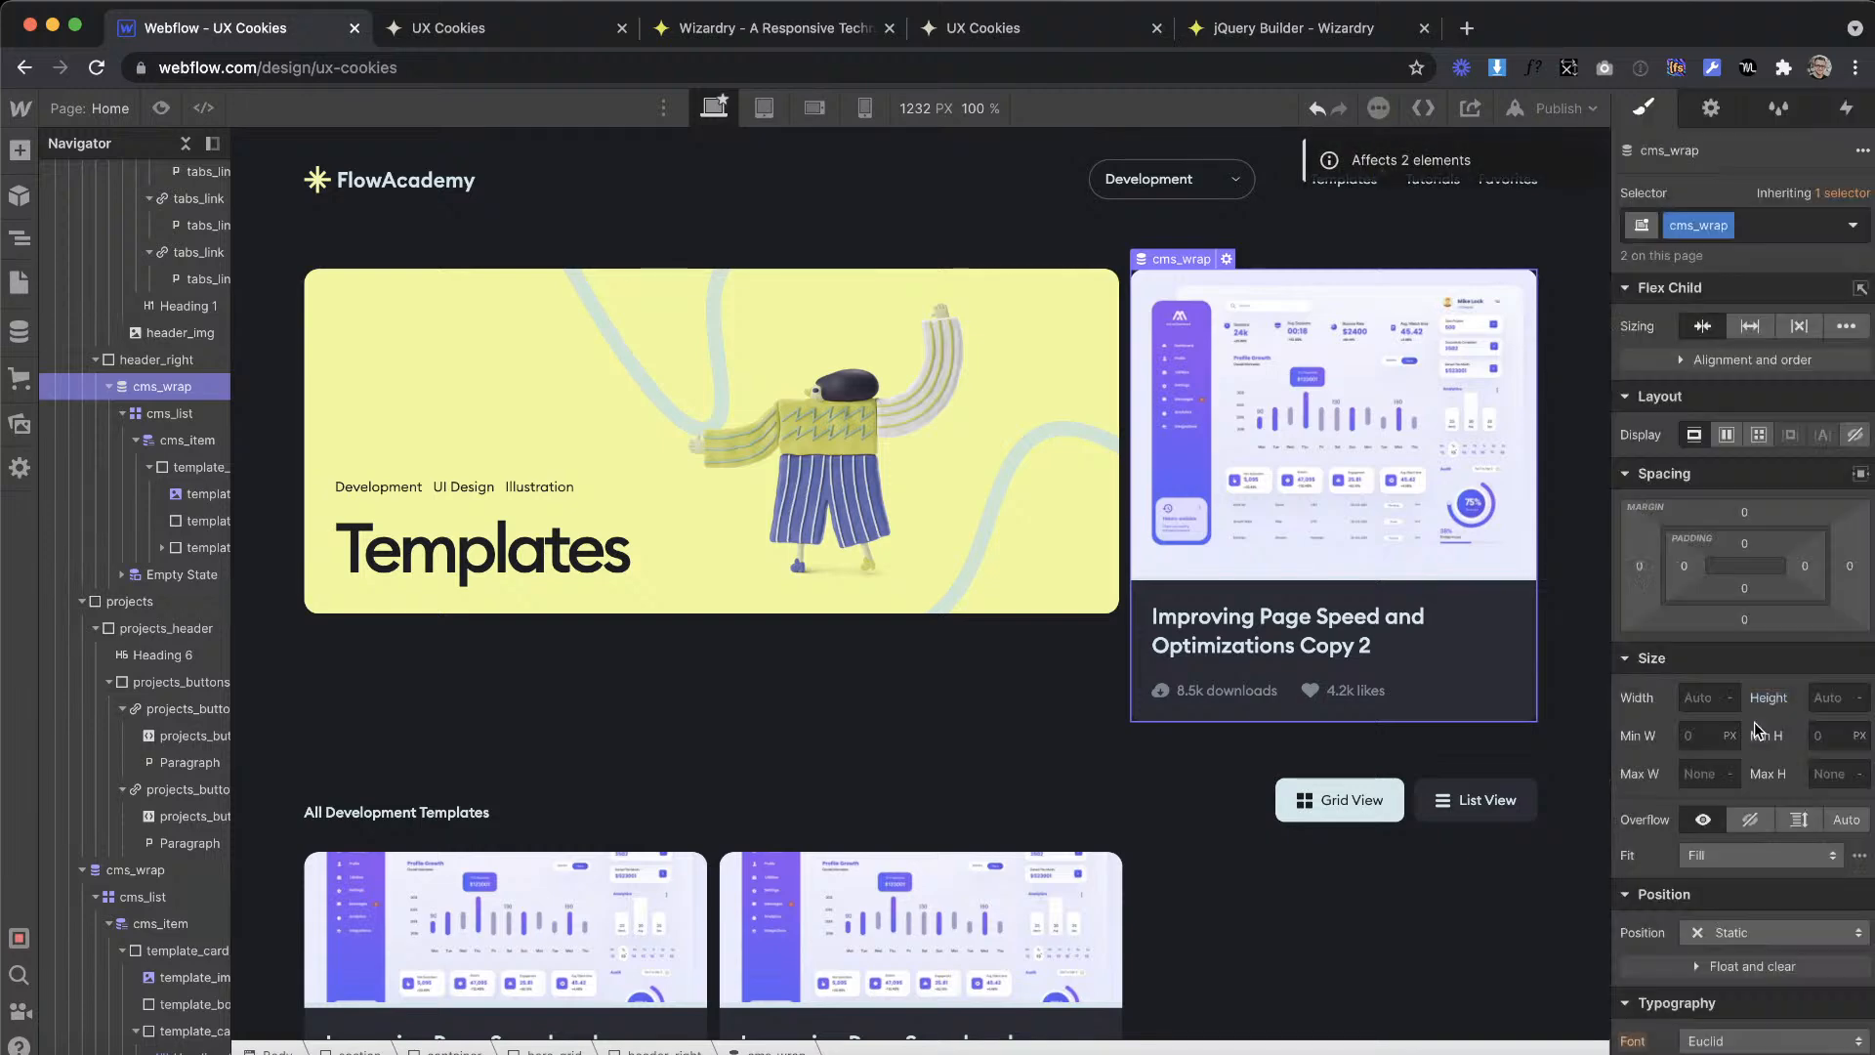
Step: Remove the is--alt combo class from the featured card's template_img
left_click(1414, 512)
left_click(1810, 247)
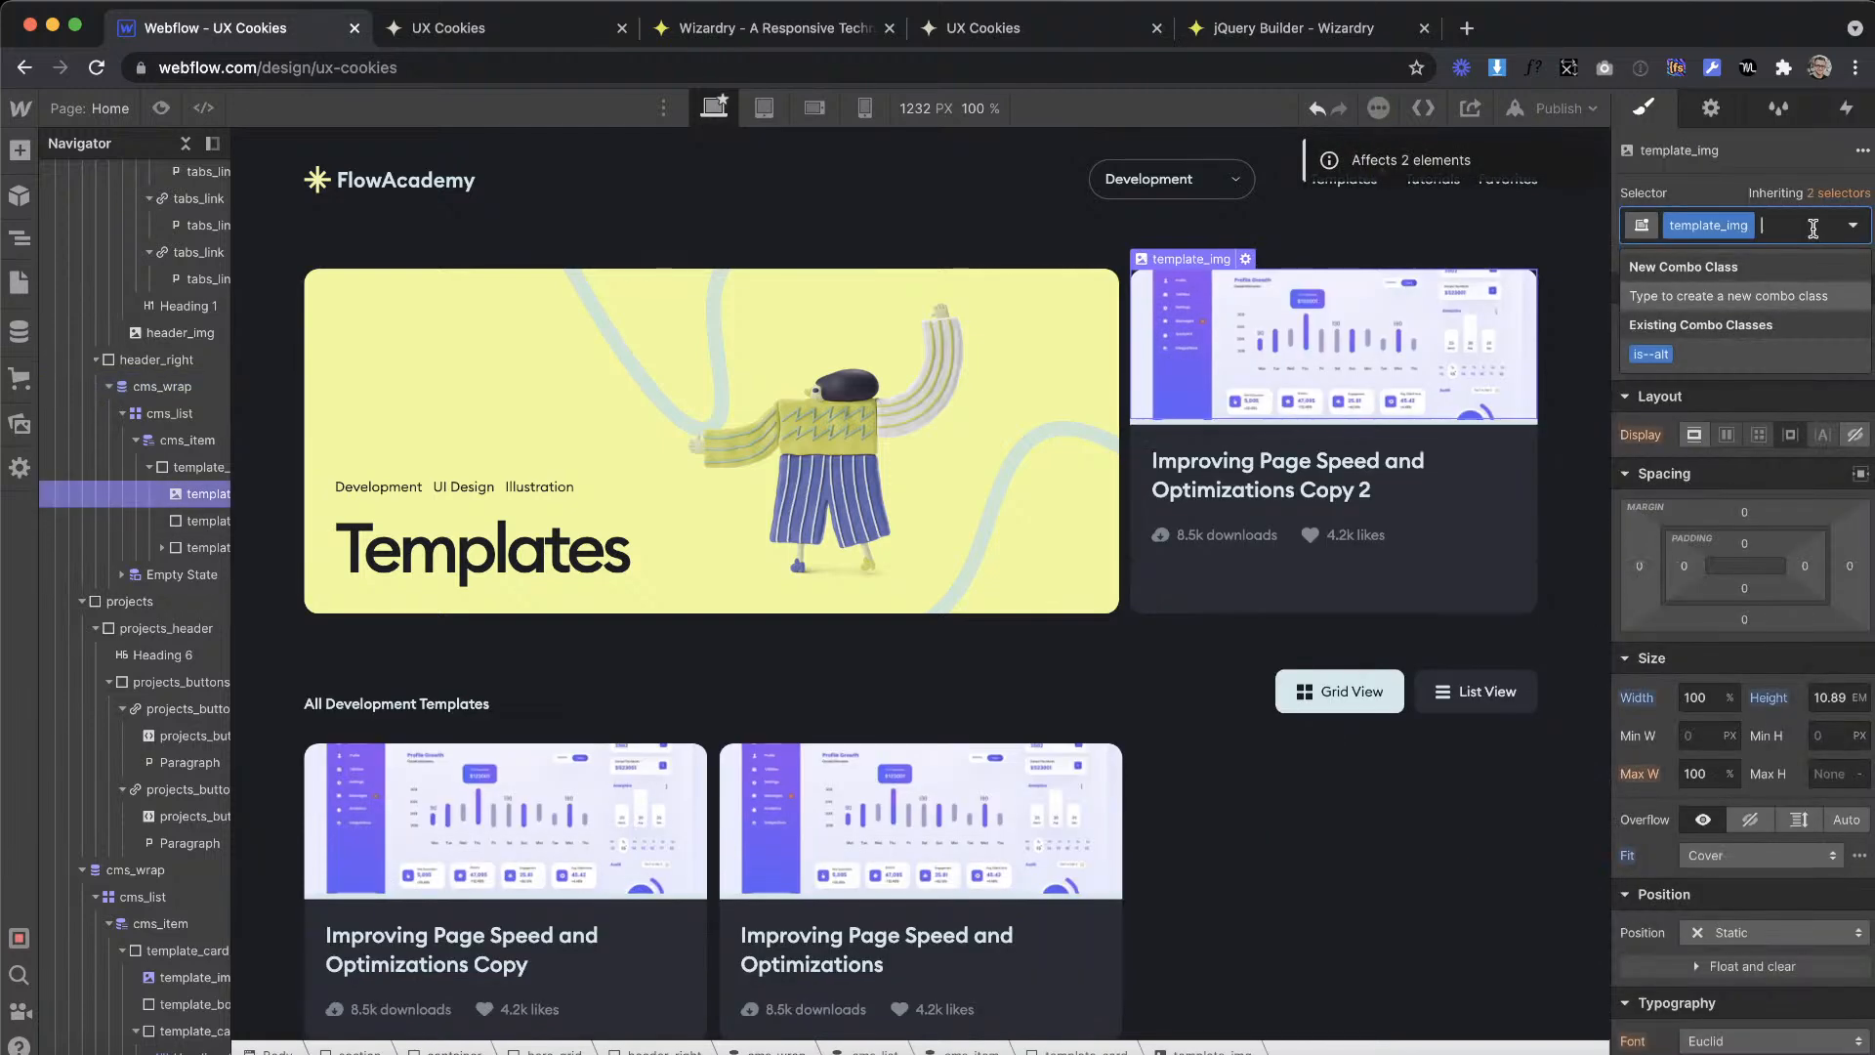
left_click(1279, 719)
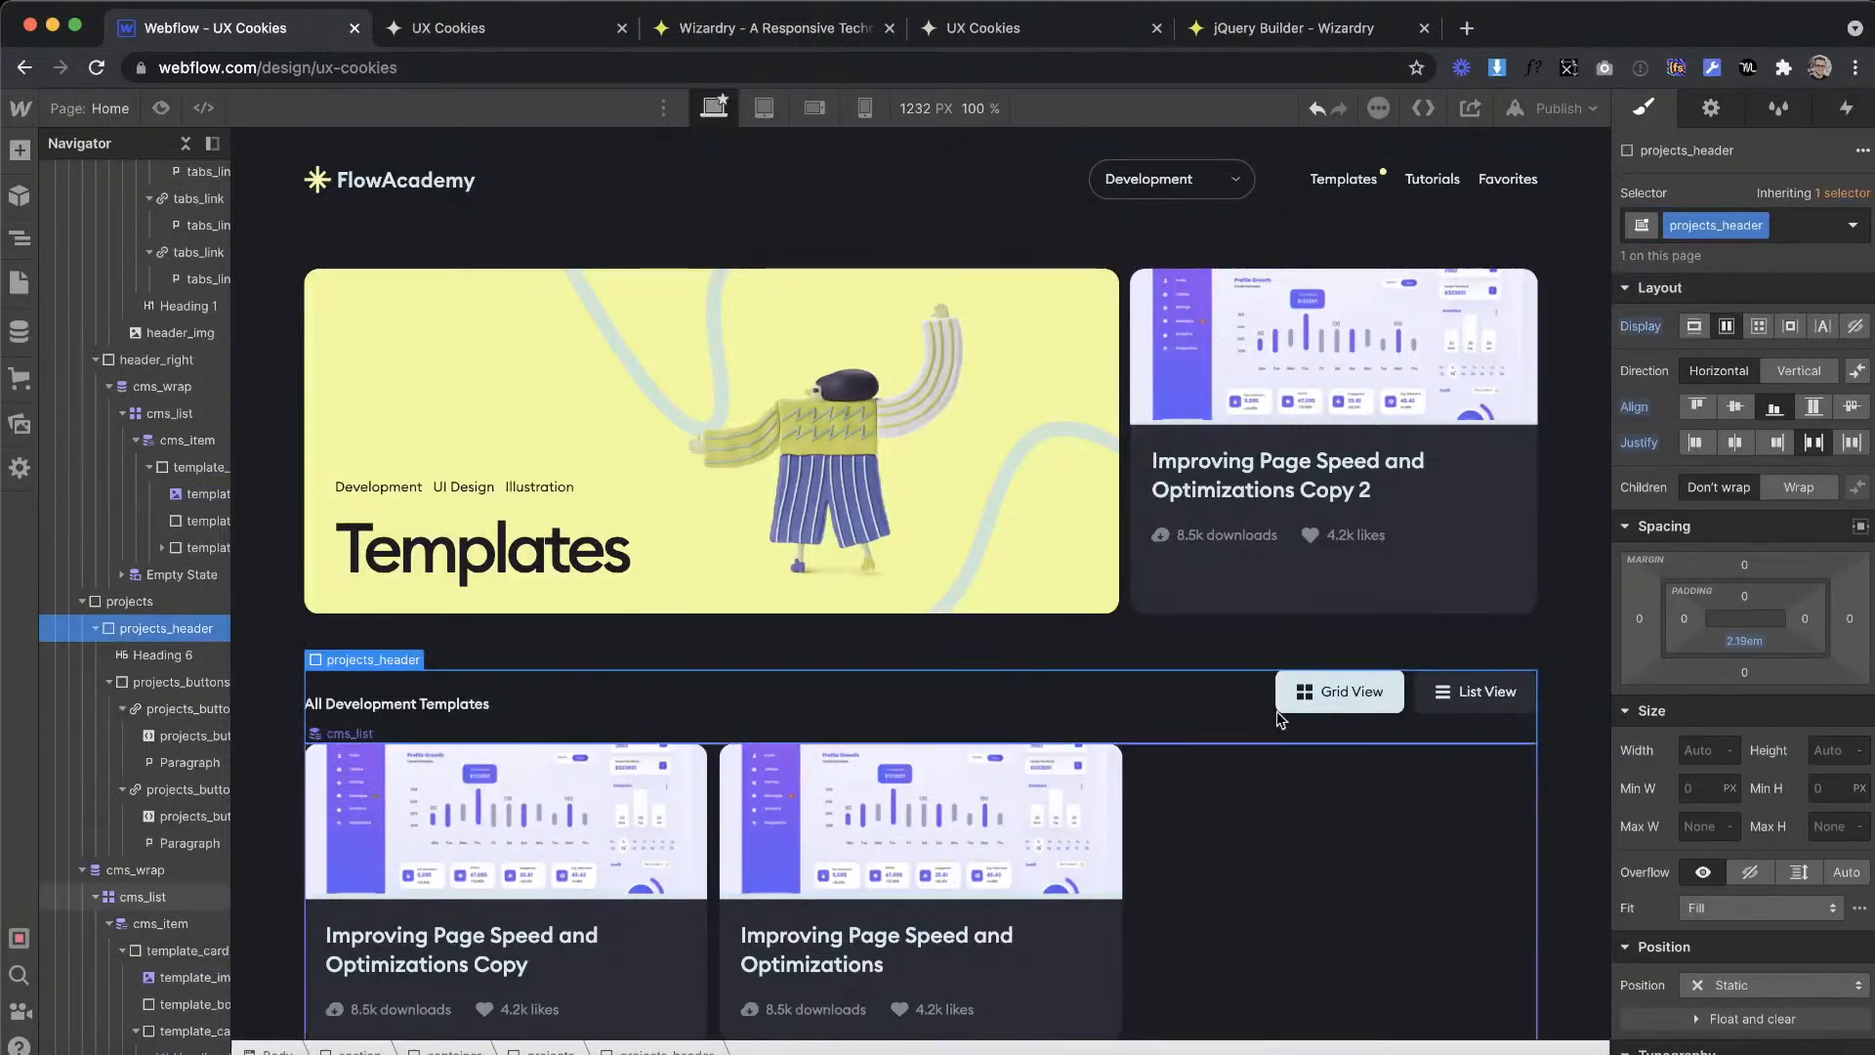
left_click(1440, 535)
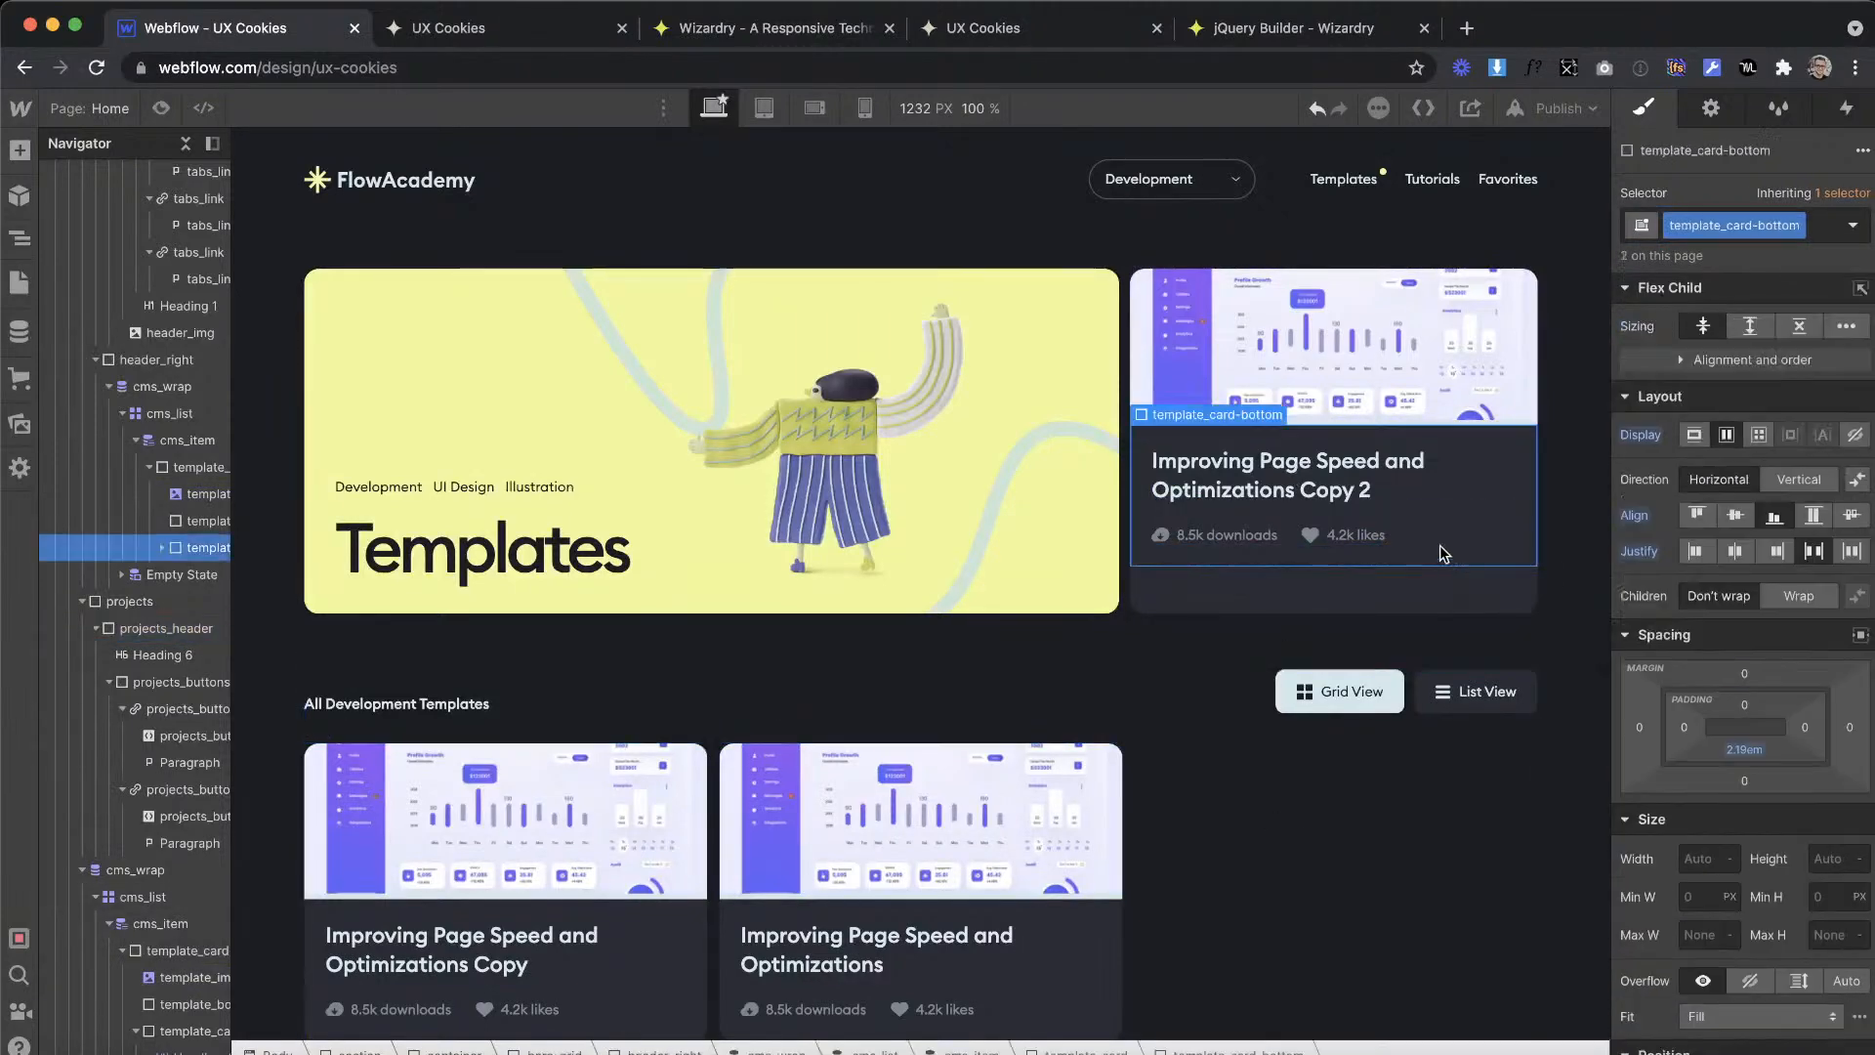
left_click(19, 149)
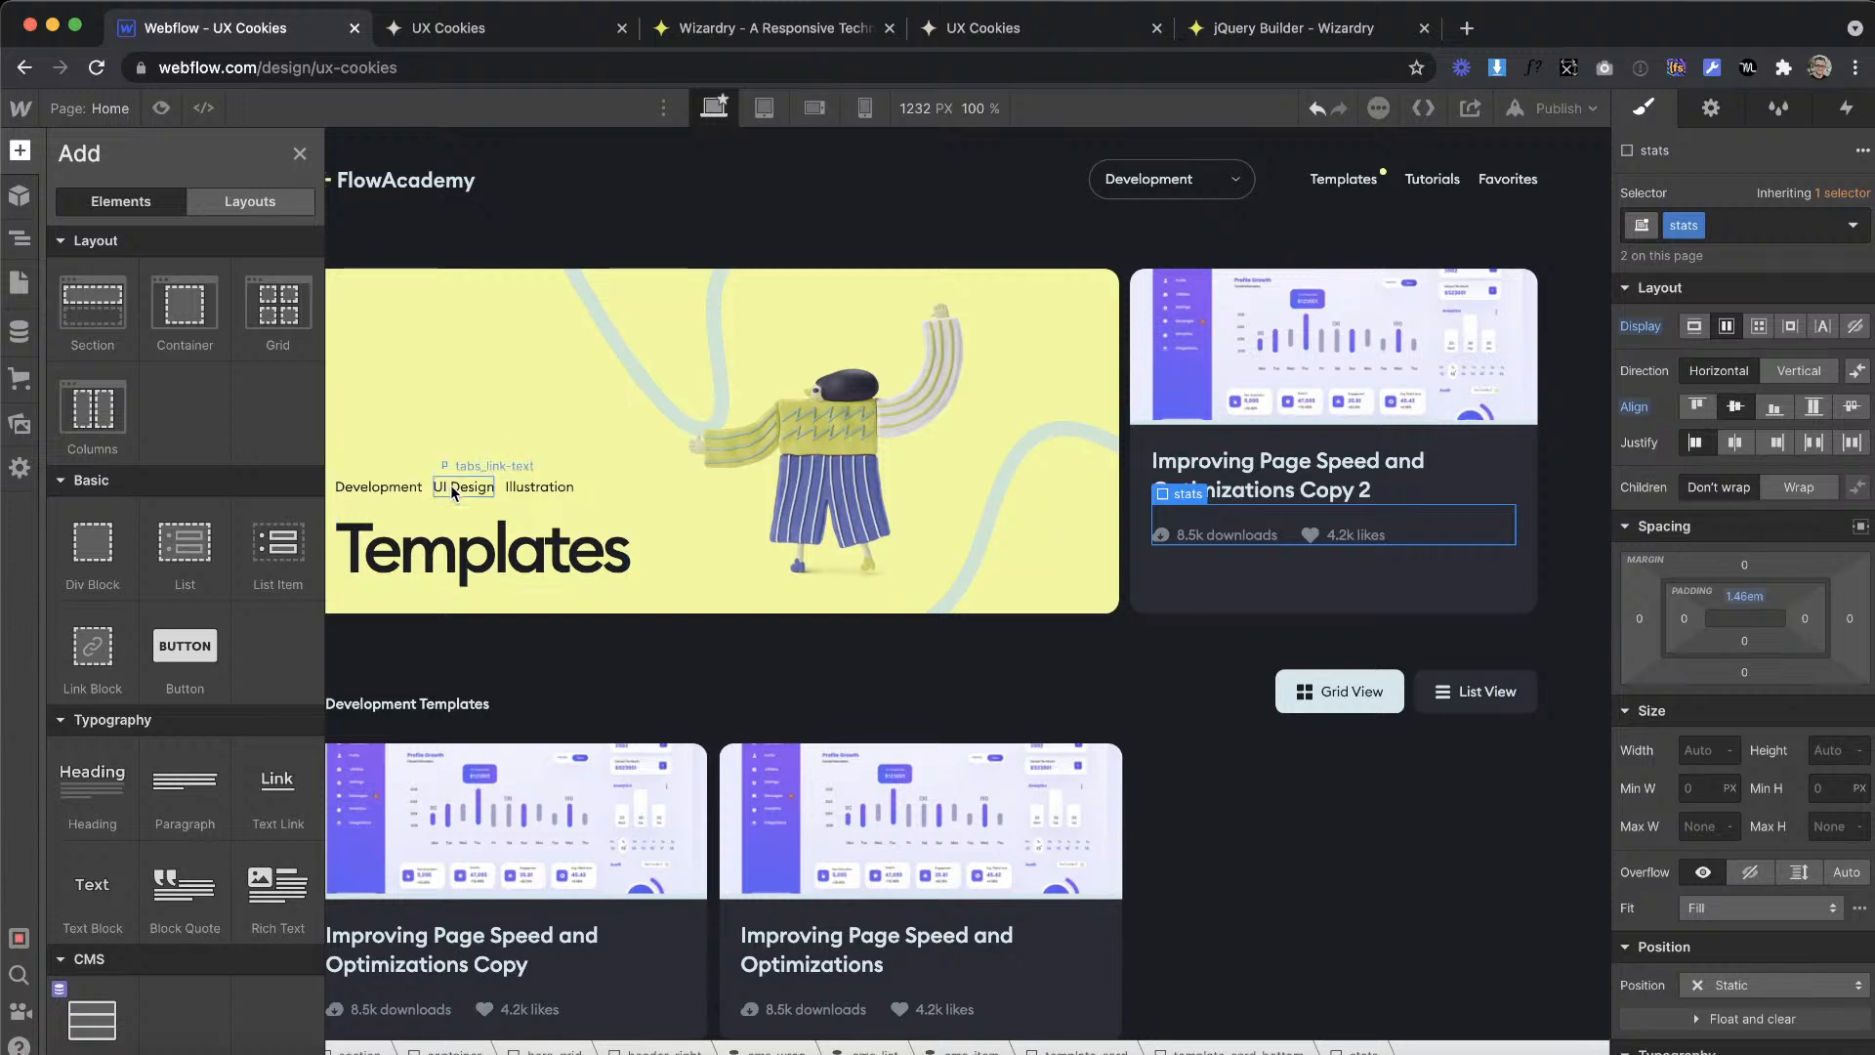
left_click(1408, 729)
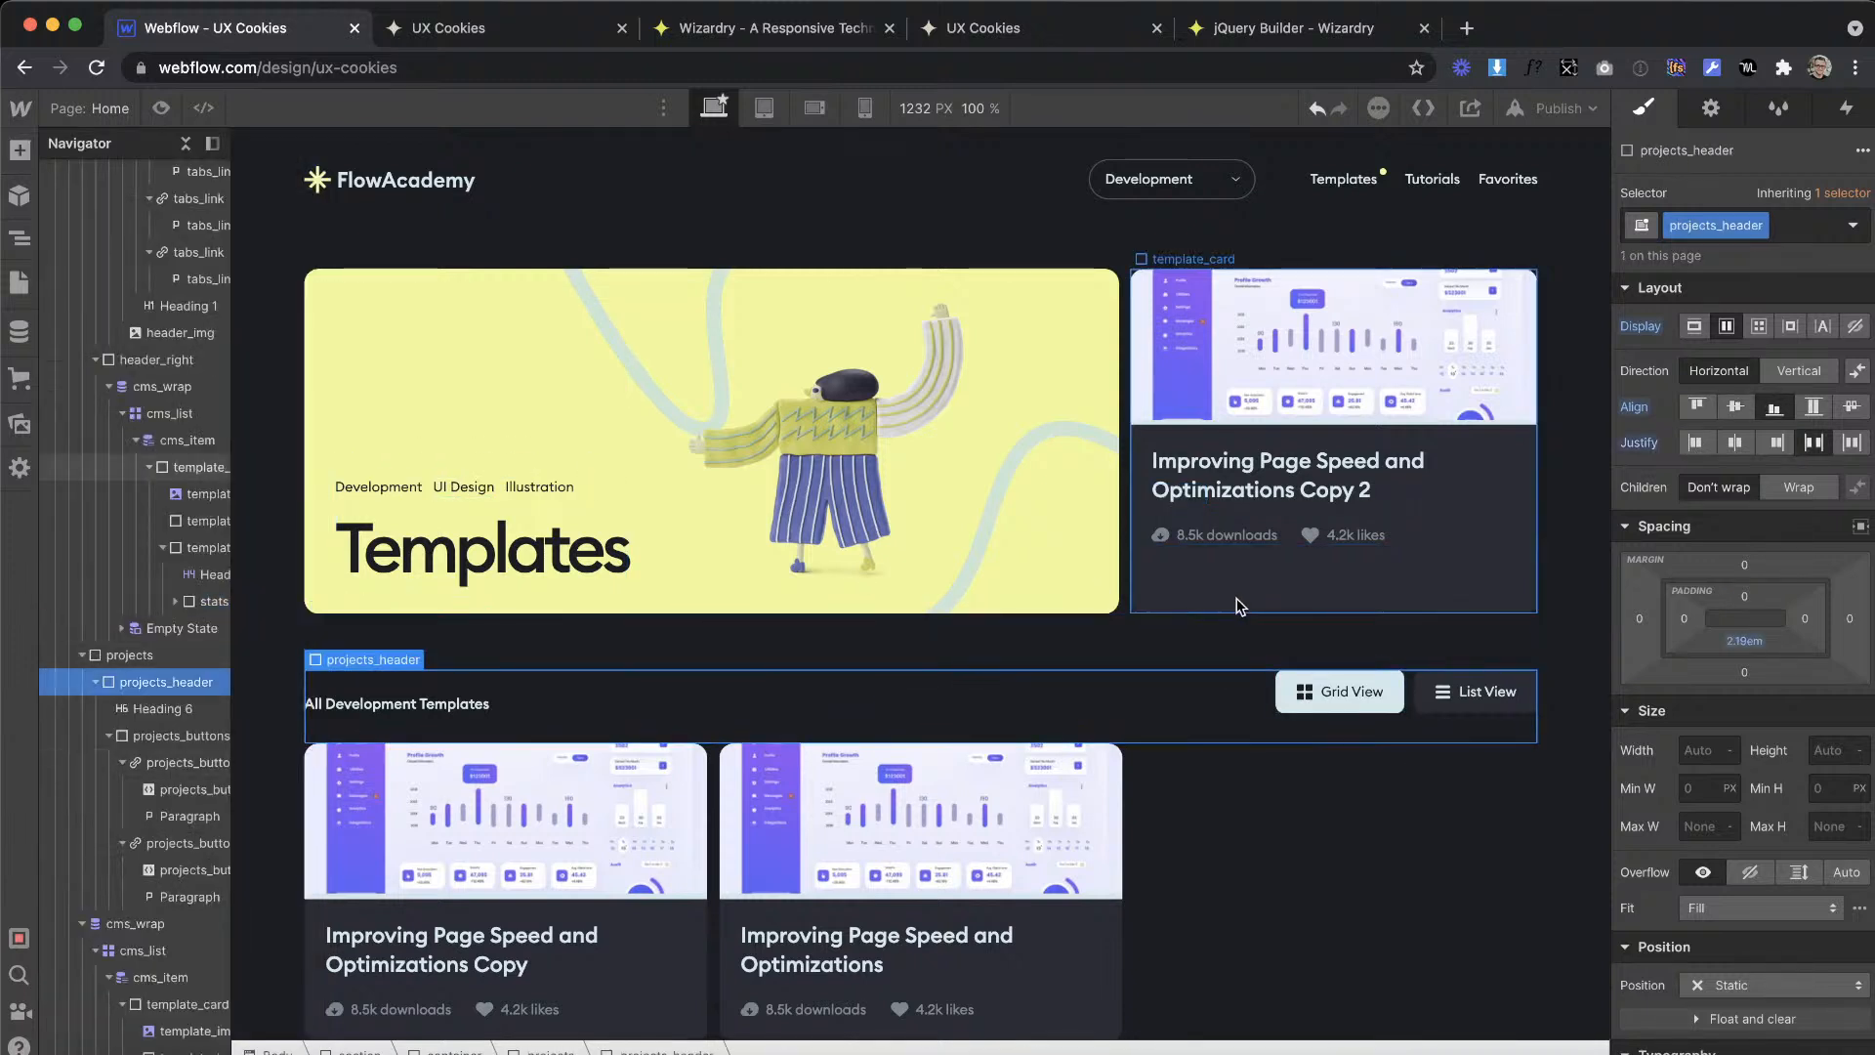
Step: Switch to Adobe XD and copy the SVG code of the three-line icon beside List View
key("ctrl+Right")
scroll(1094, 658, "up", 5)
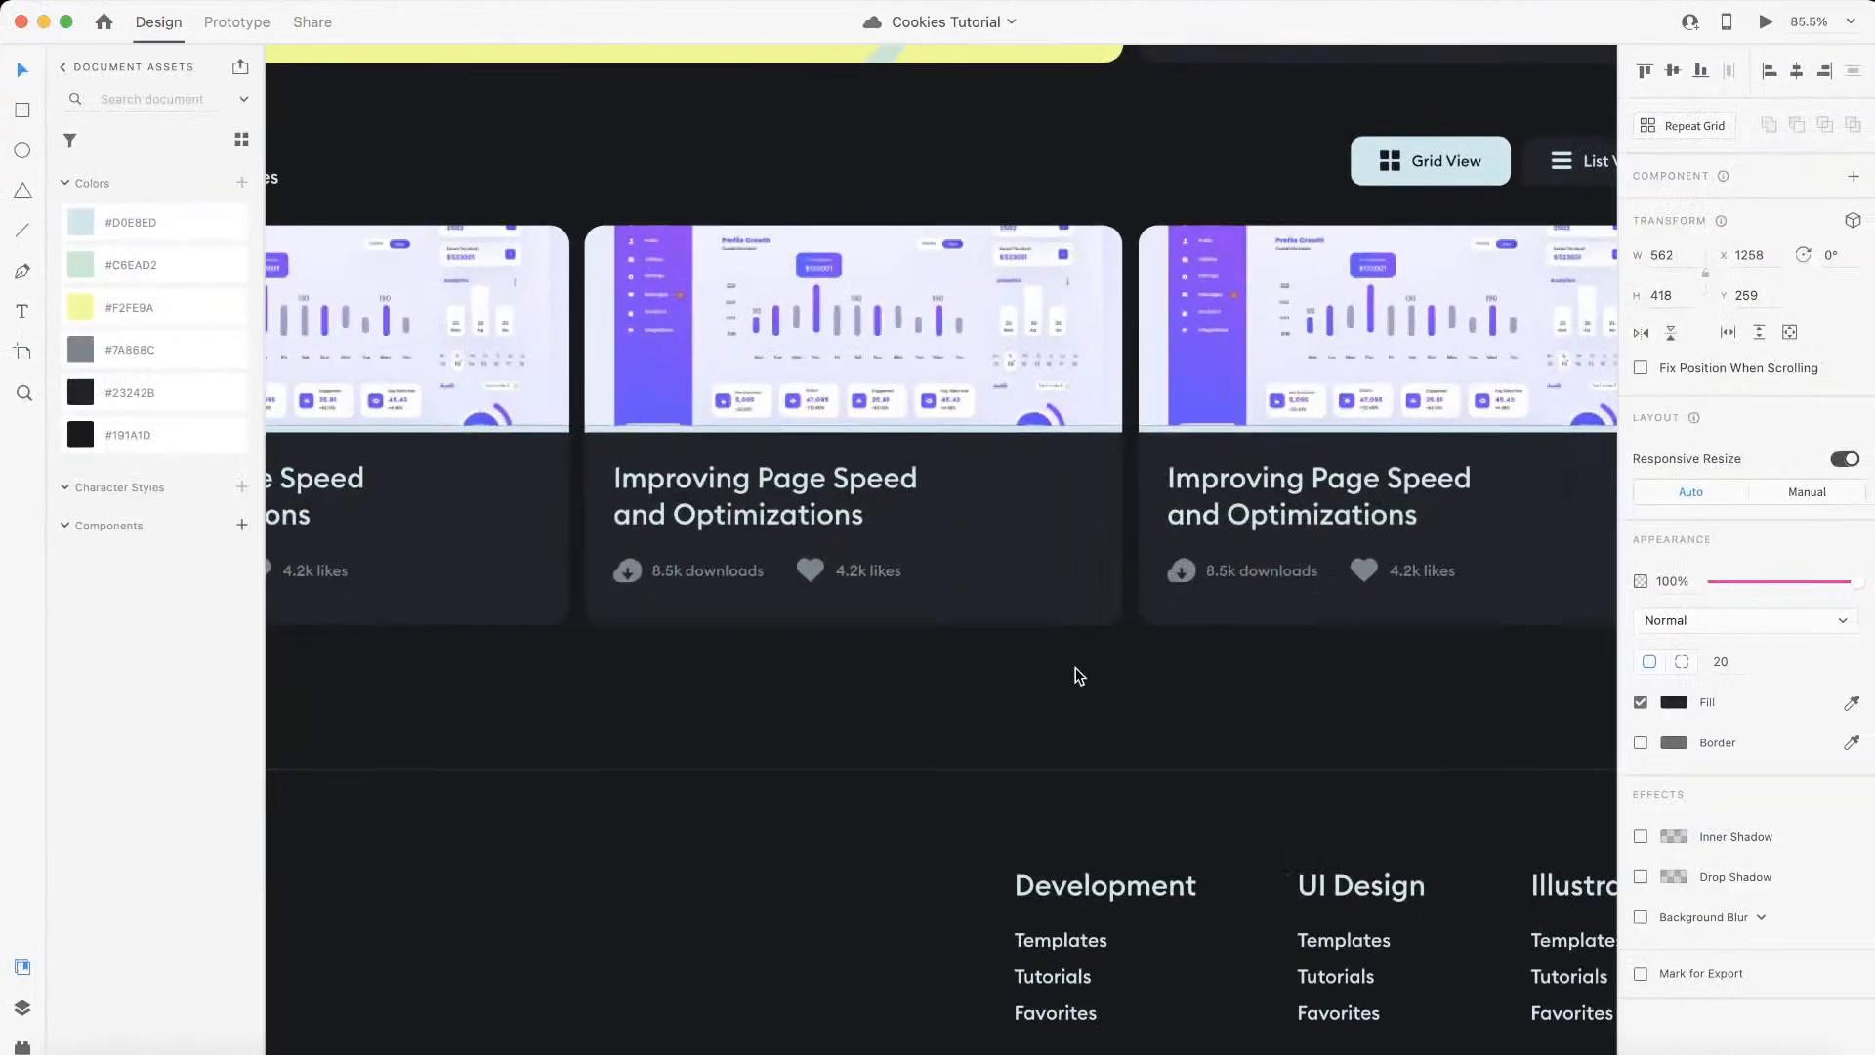
scroll(1207, 527, "up", 5)
left_click(1346, 282)
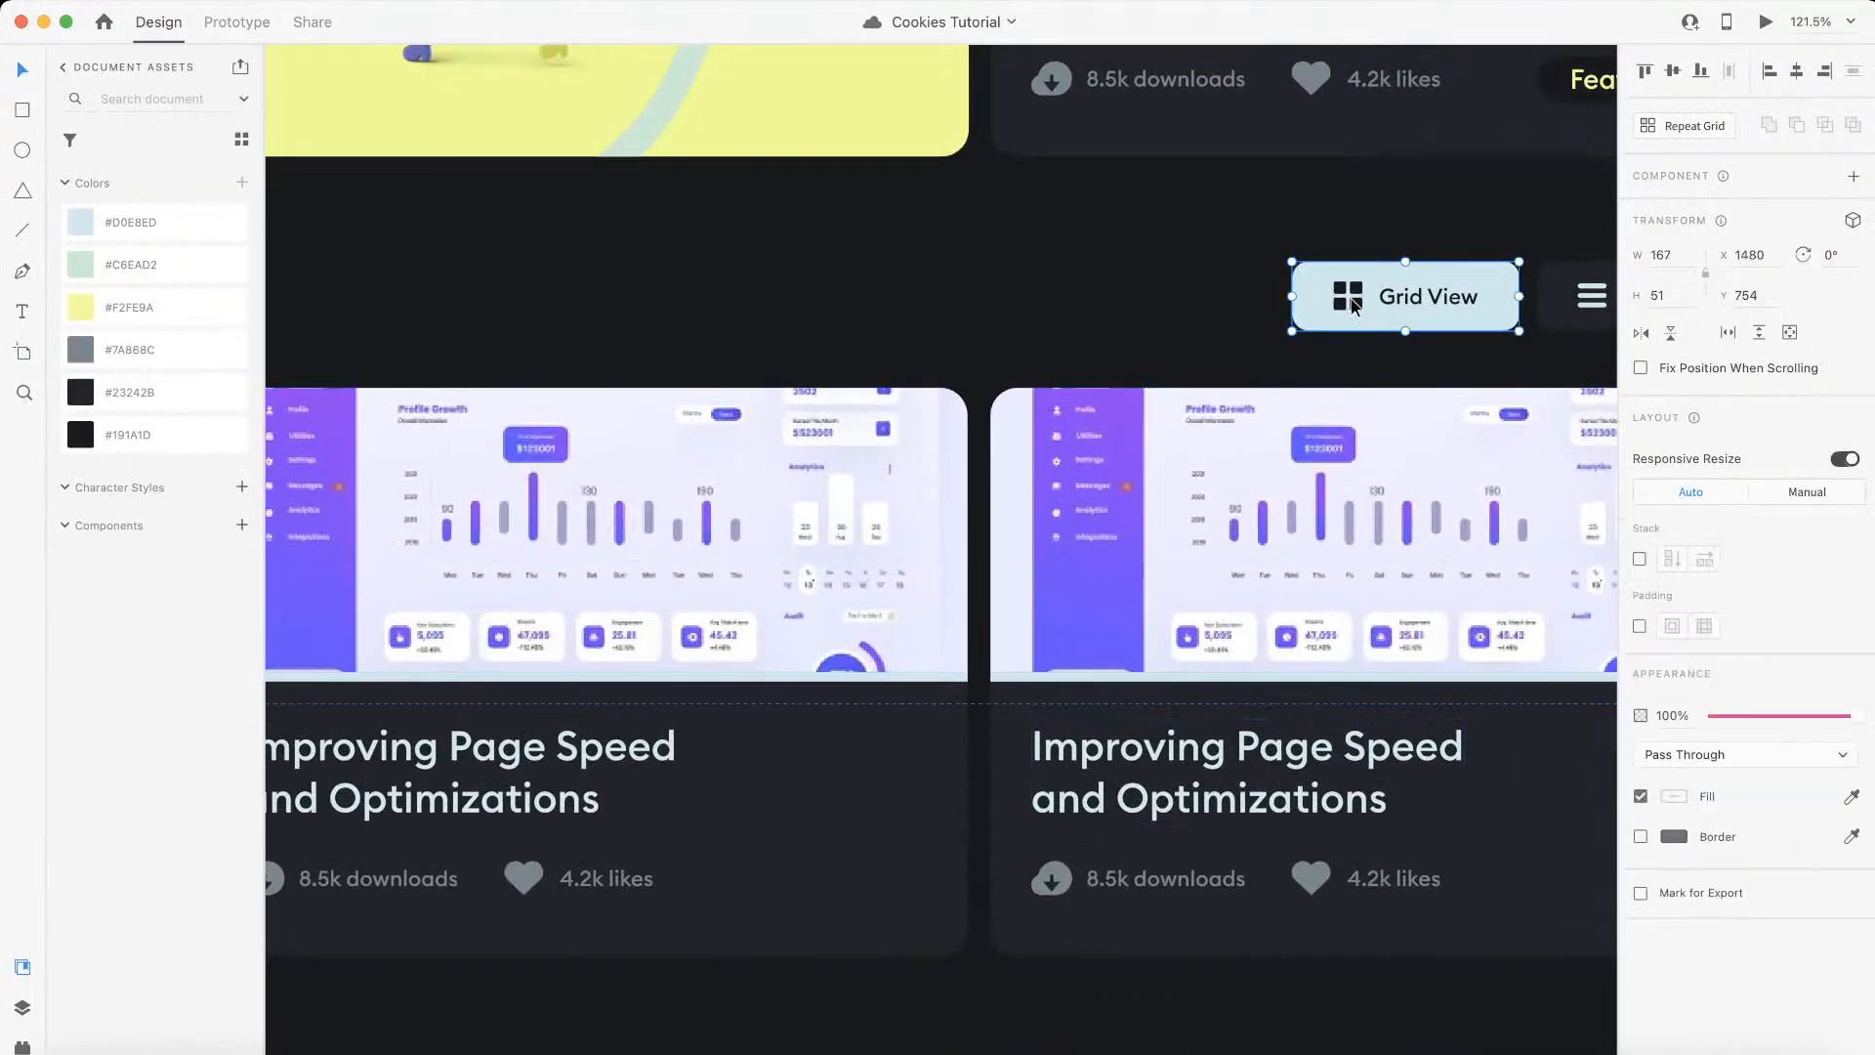
scroll(1109, 371, "right", 5)
left_click(1150, 332)
double_click(1150, 332)
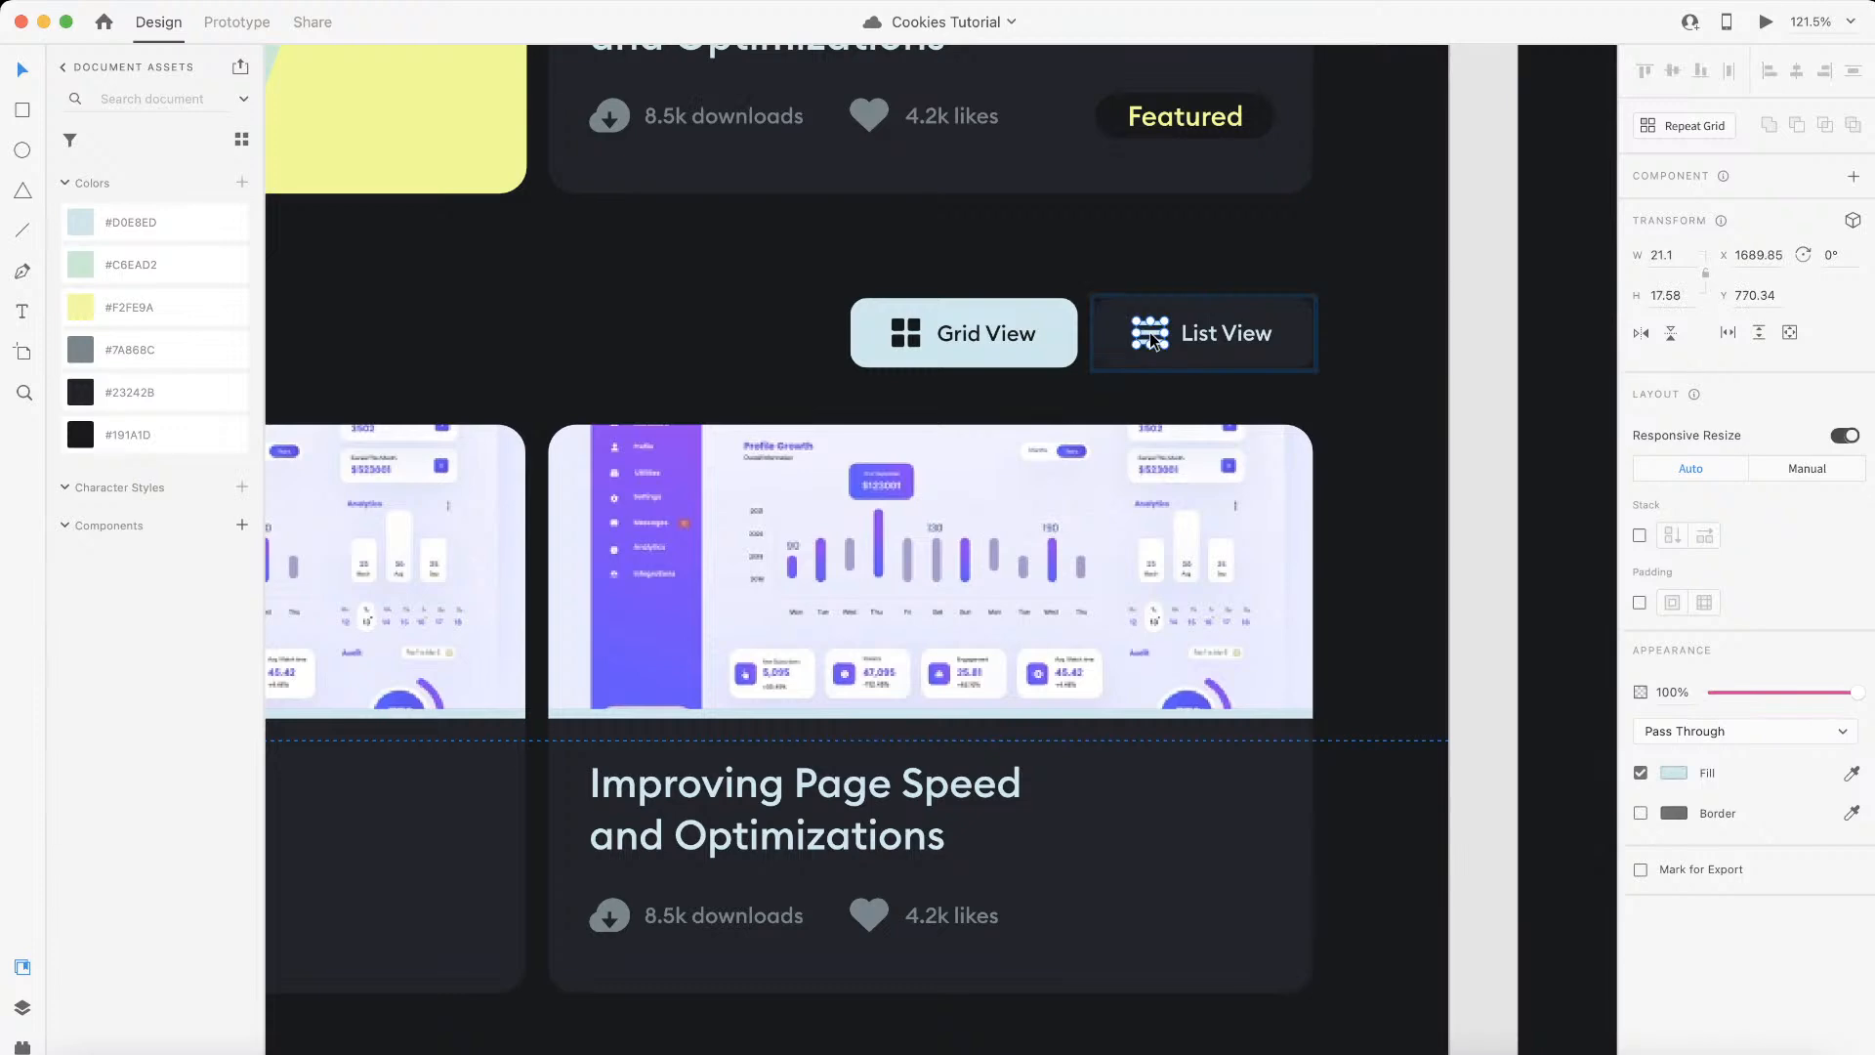
right_click(1150, 332)
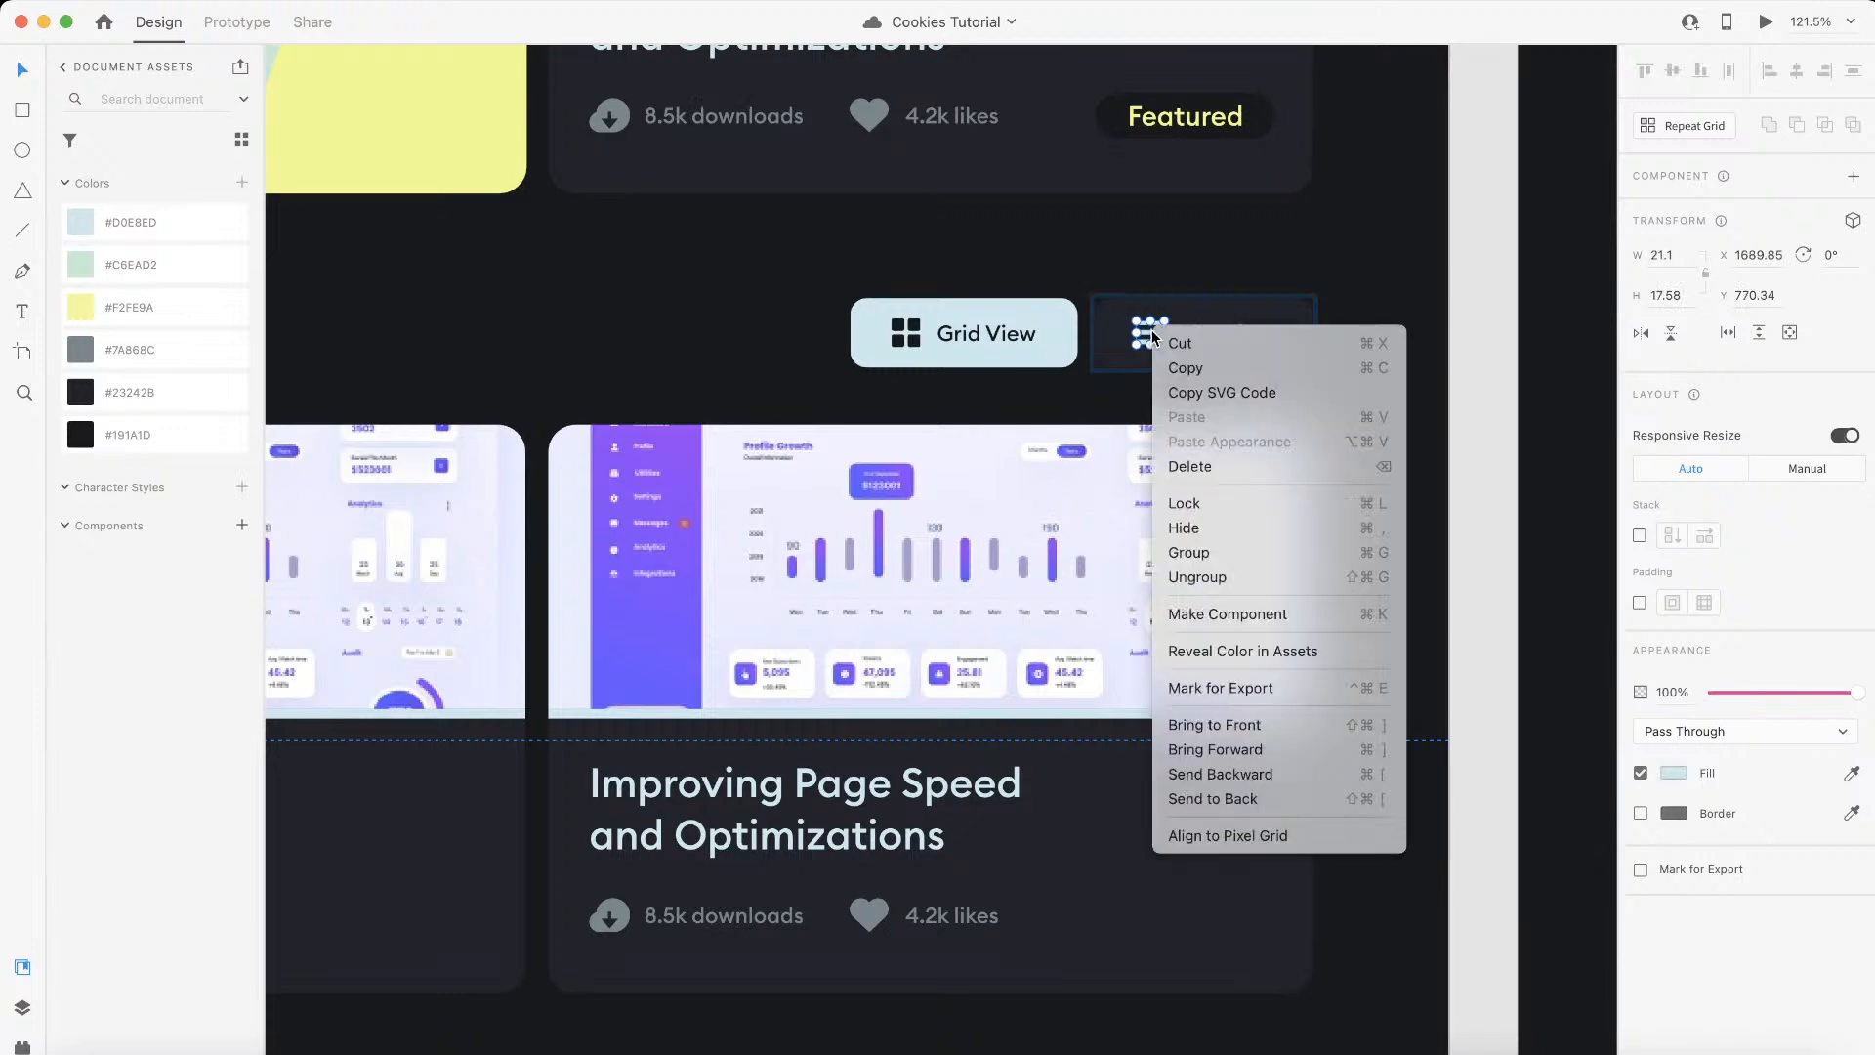
left_click(1238, 393)
Step: Switch back to Webflow, add an HTML Embed to the featured template_card, and paste the copied SVG code into it
key("ctrl+Left")
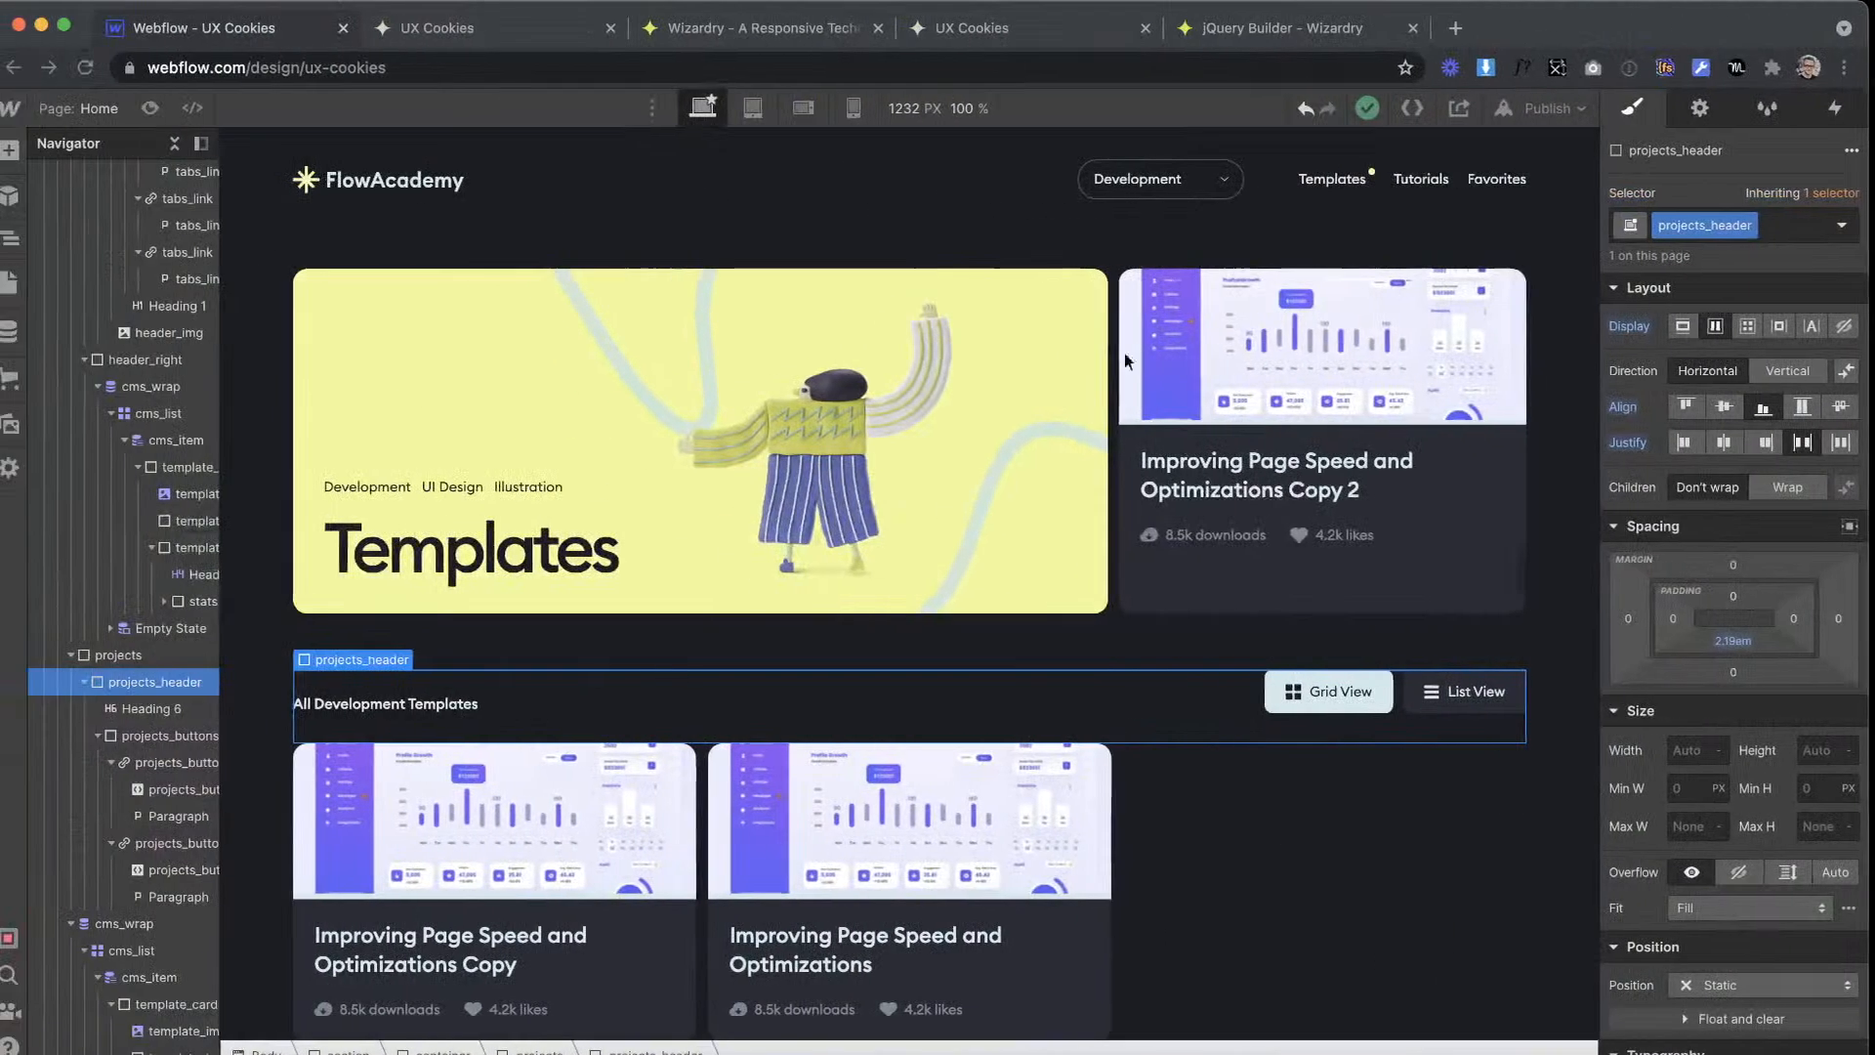
left_click(20, 151)
scroll(186, 586, "down", 10)
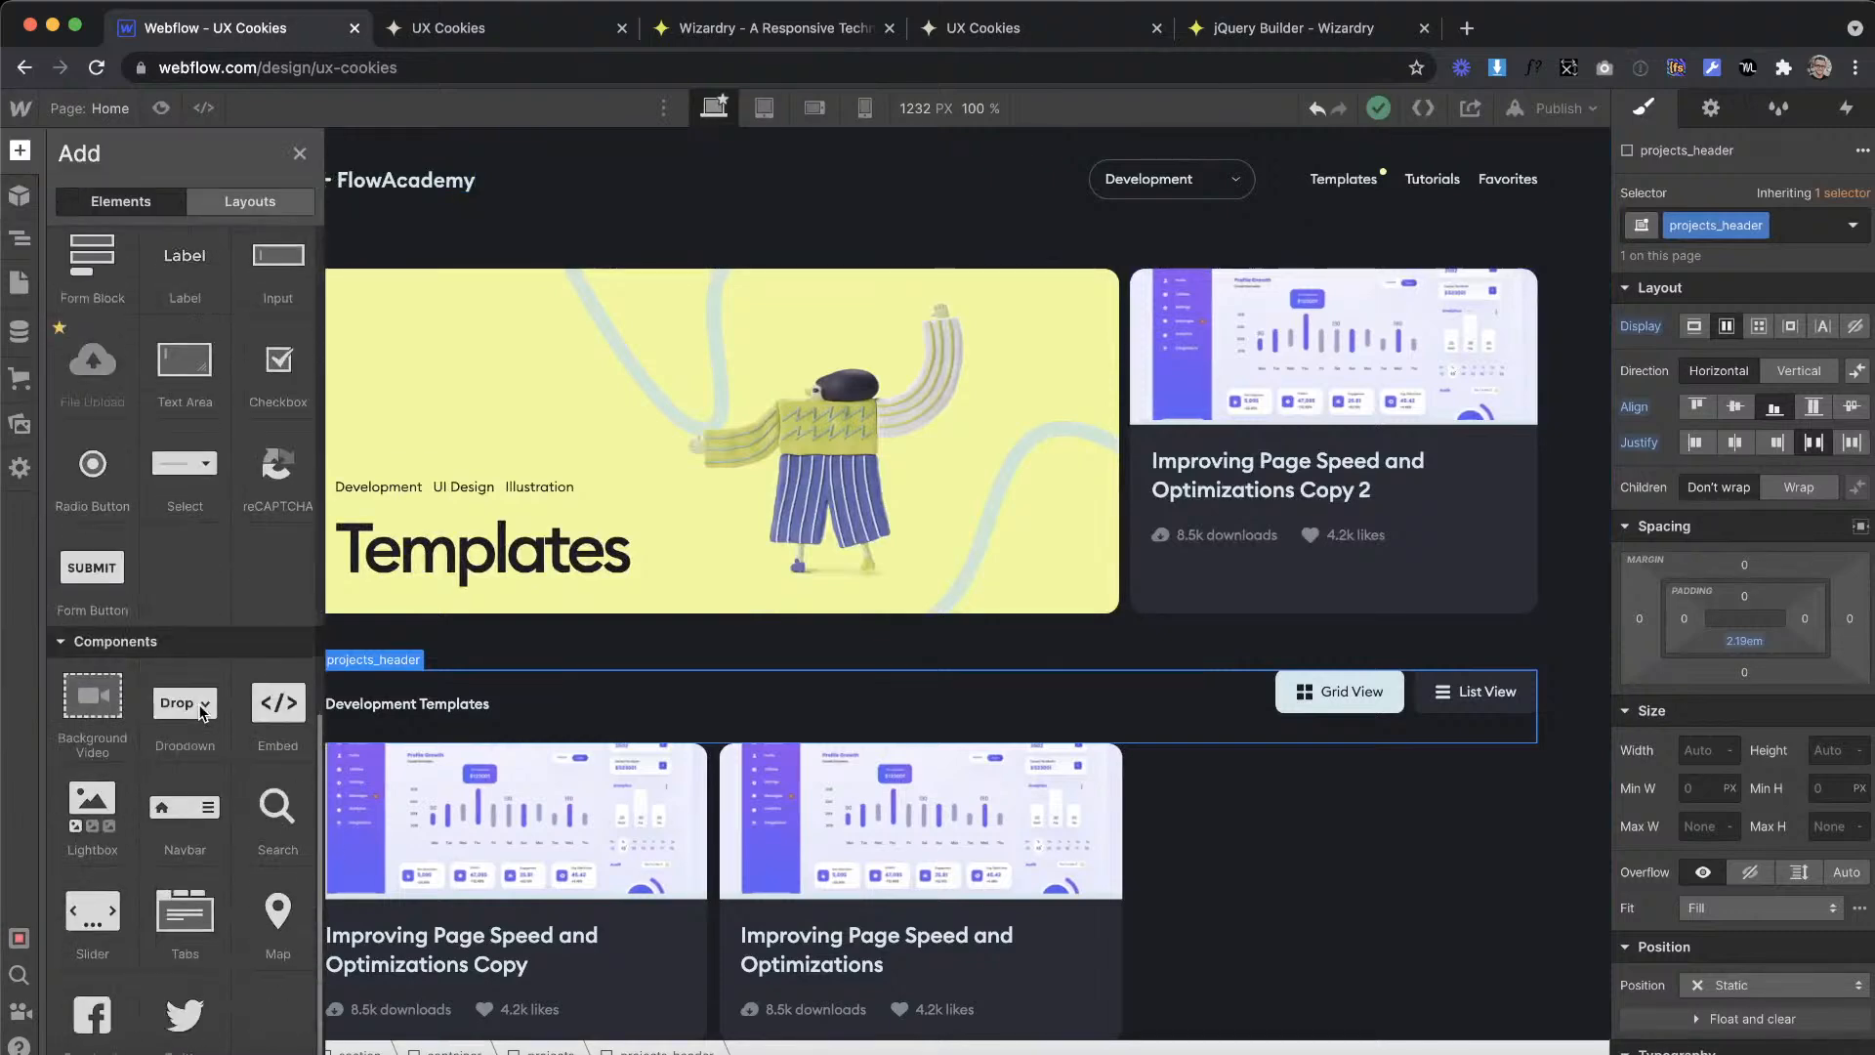
left_click_drag(261, 693, 1355, 565)
key("super+v")
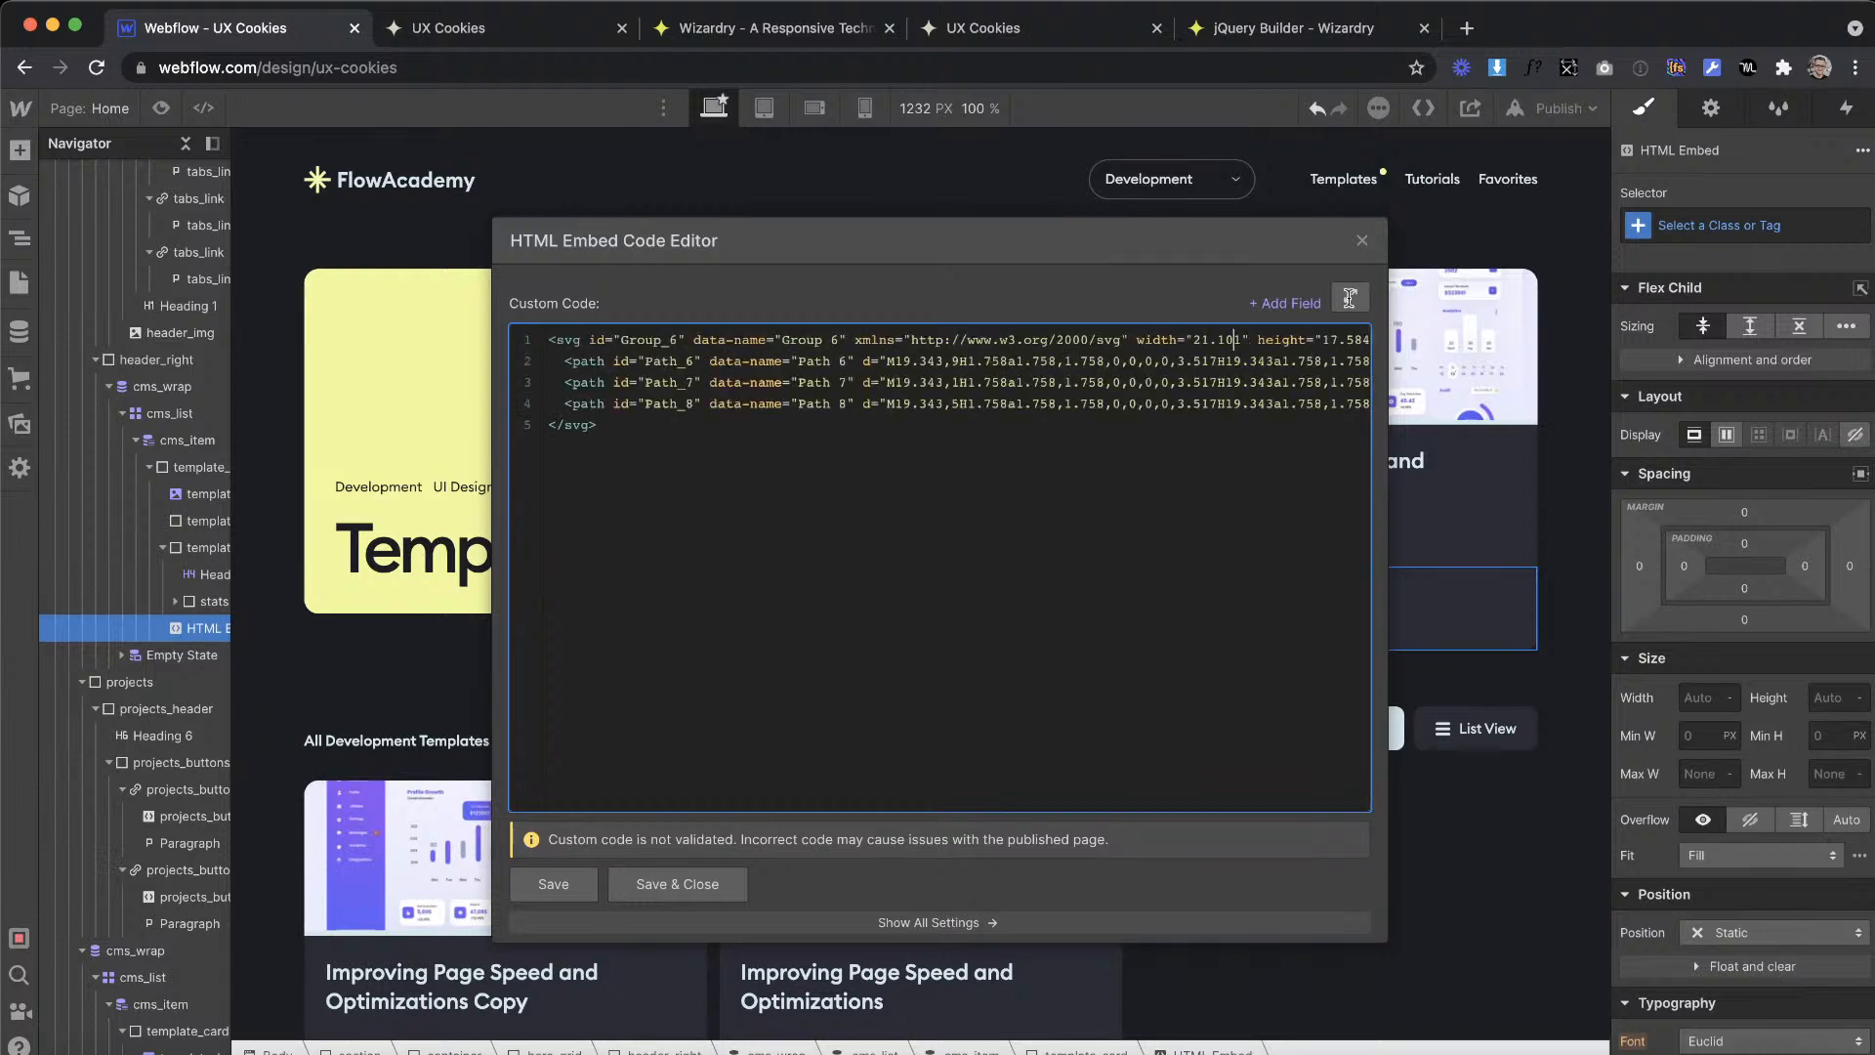
Step: Set the width and height of the pasted SVG to 100% in the embed code
left_click(1234, 338)
key("BackSpace")
key("BackSpace")
key("BackSpace")
key("BackSpace")
key("BackSpace")
key("BackSpace")
type("100%")
key("BackSpace")
key("BackSpace")
key("BackSpace")
key("BackSpace")
type("100")
Step: Replace the #d0e8ed fill of all three SVG paths with currentColor, and save and close the embed code
scroll(1213, 415, "right", 5)
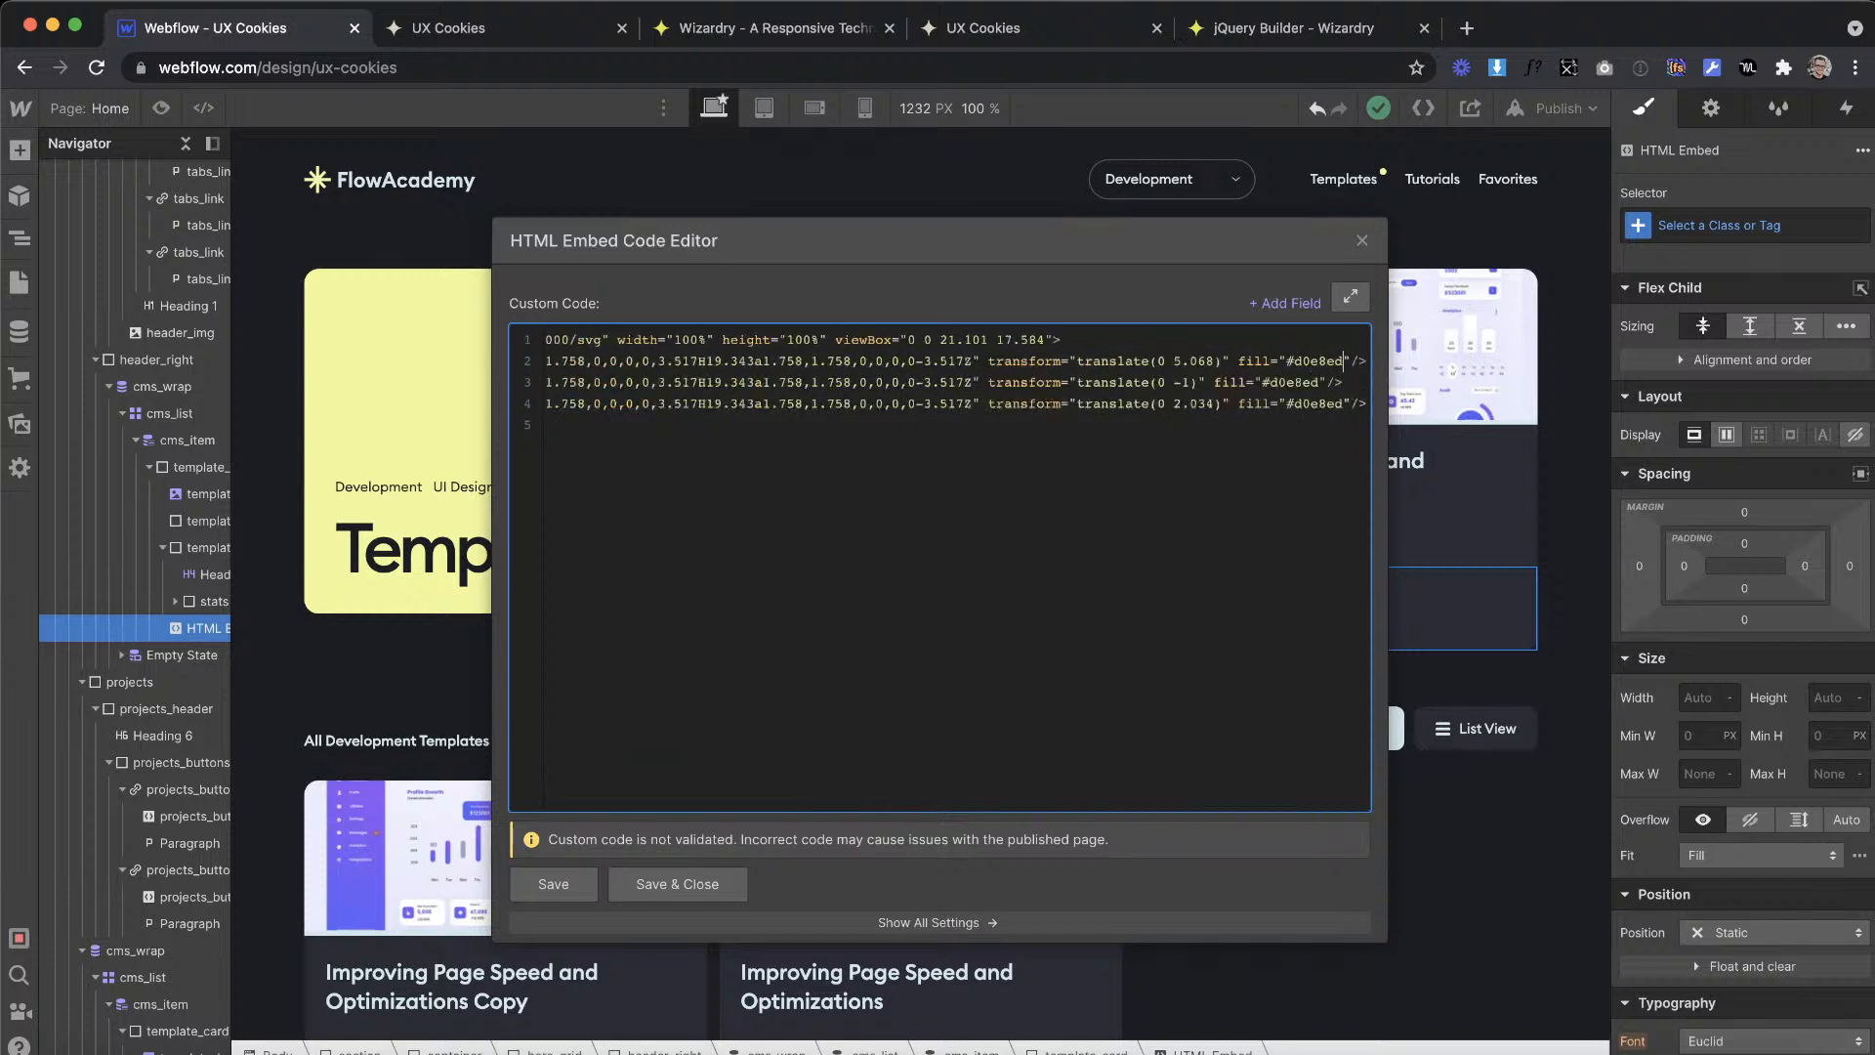
type("currentColor")
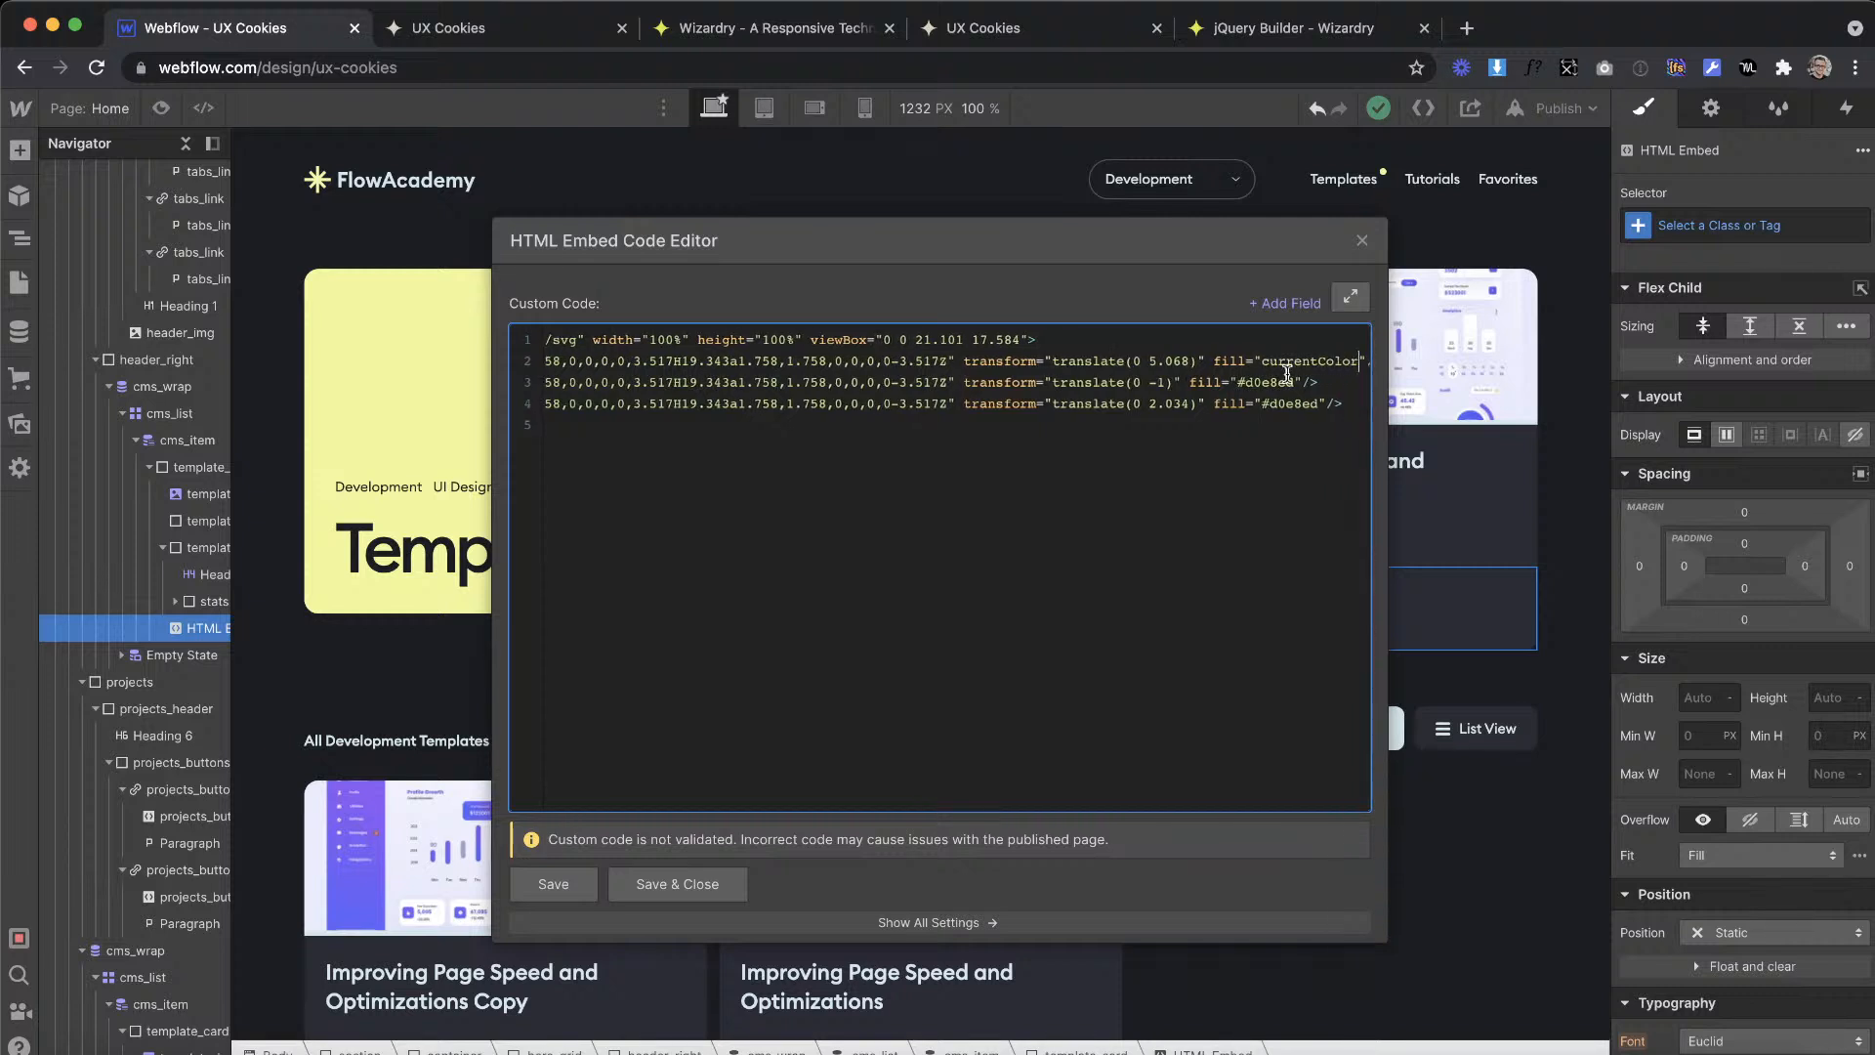
right_click(1287, 380)
left_click(1211, 382)
type("\"tr")
left_click(678, 884)
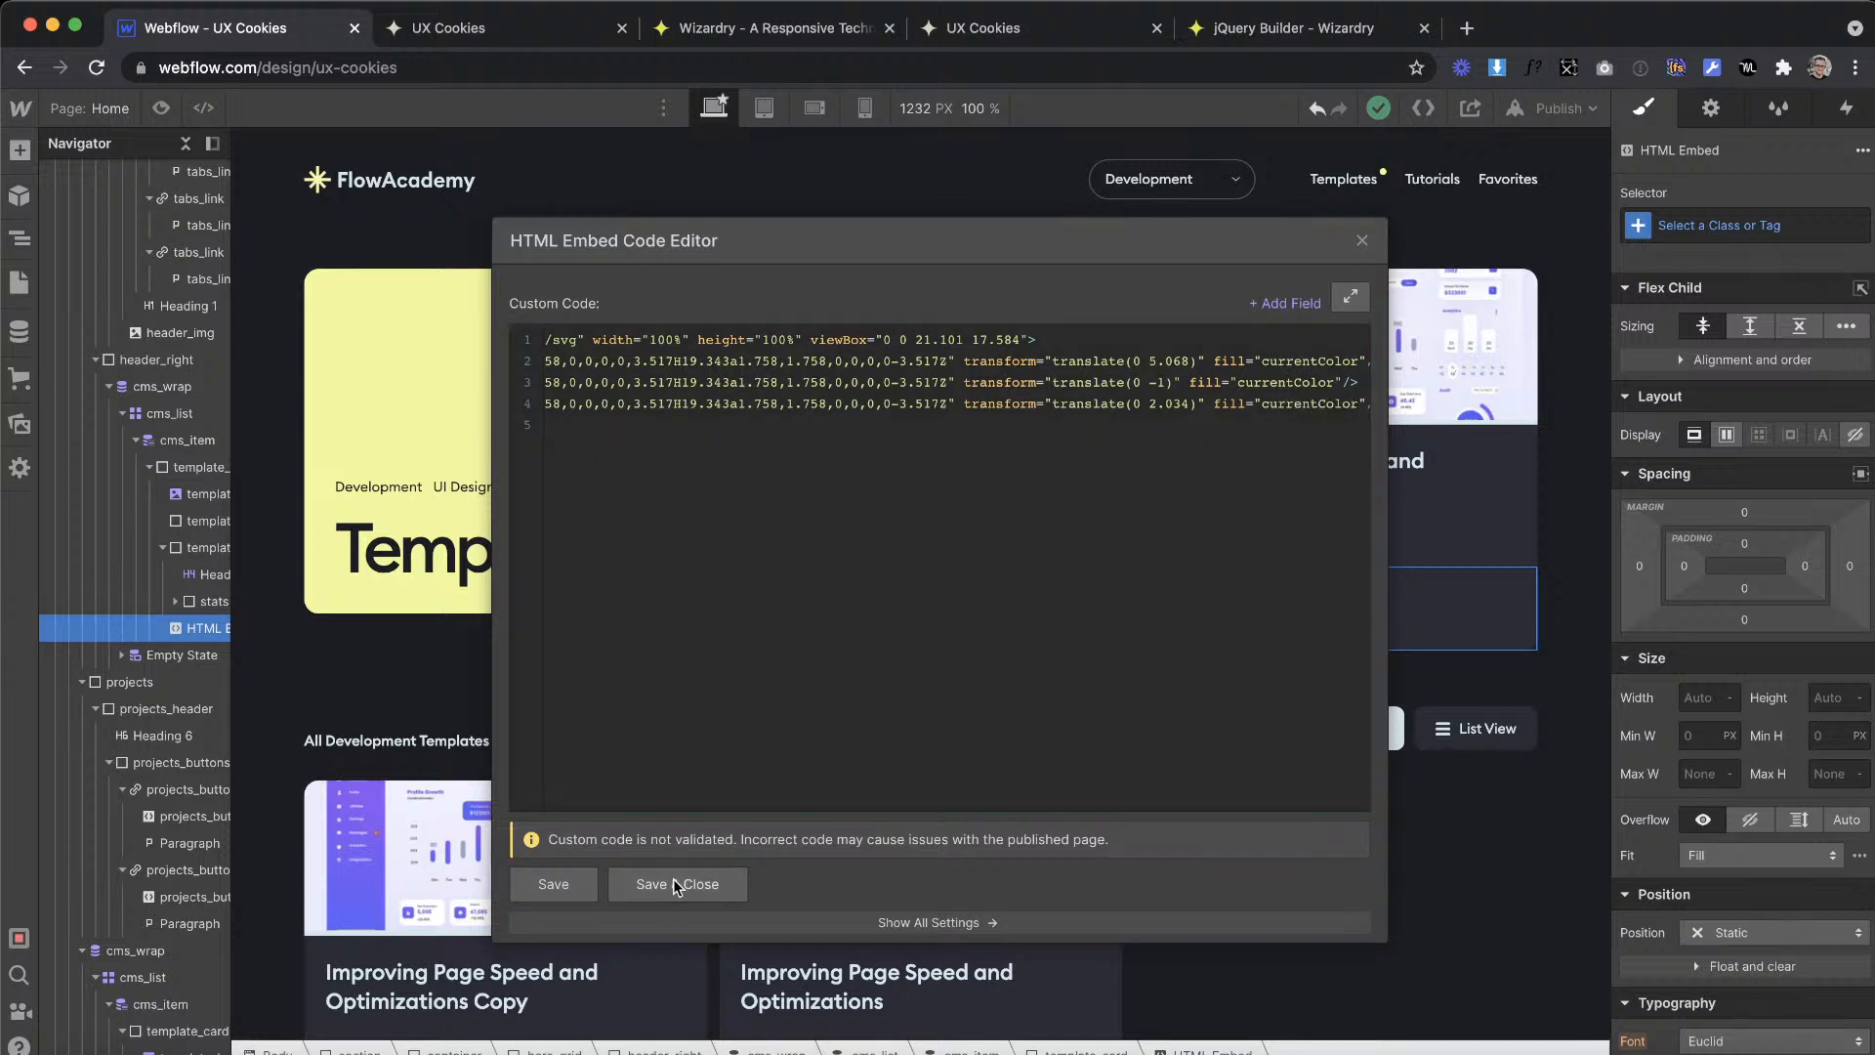
Step: Set the HTML Embed's width to 20em and reduce it to 8em
right_click(1708, 694)
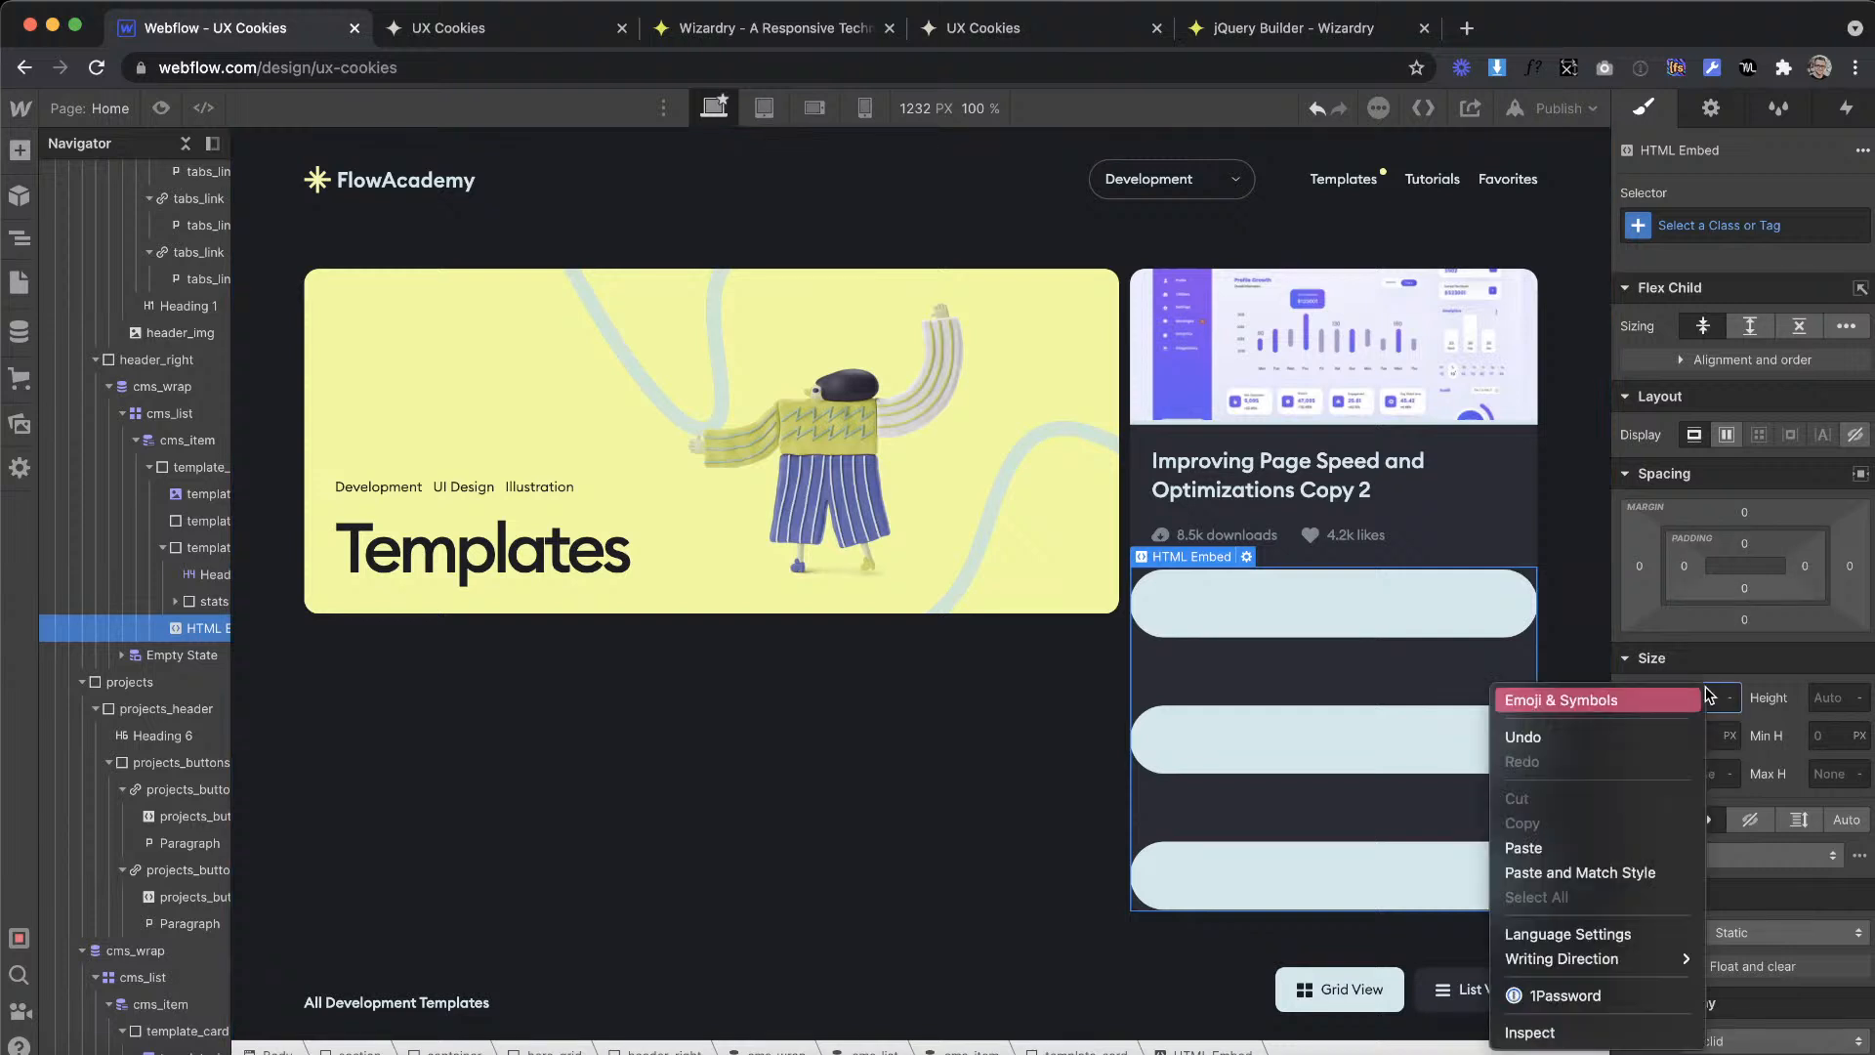
left_click(1709, 684)
type("20em")
key("Return")
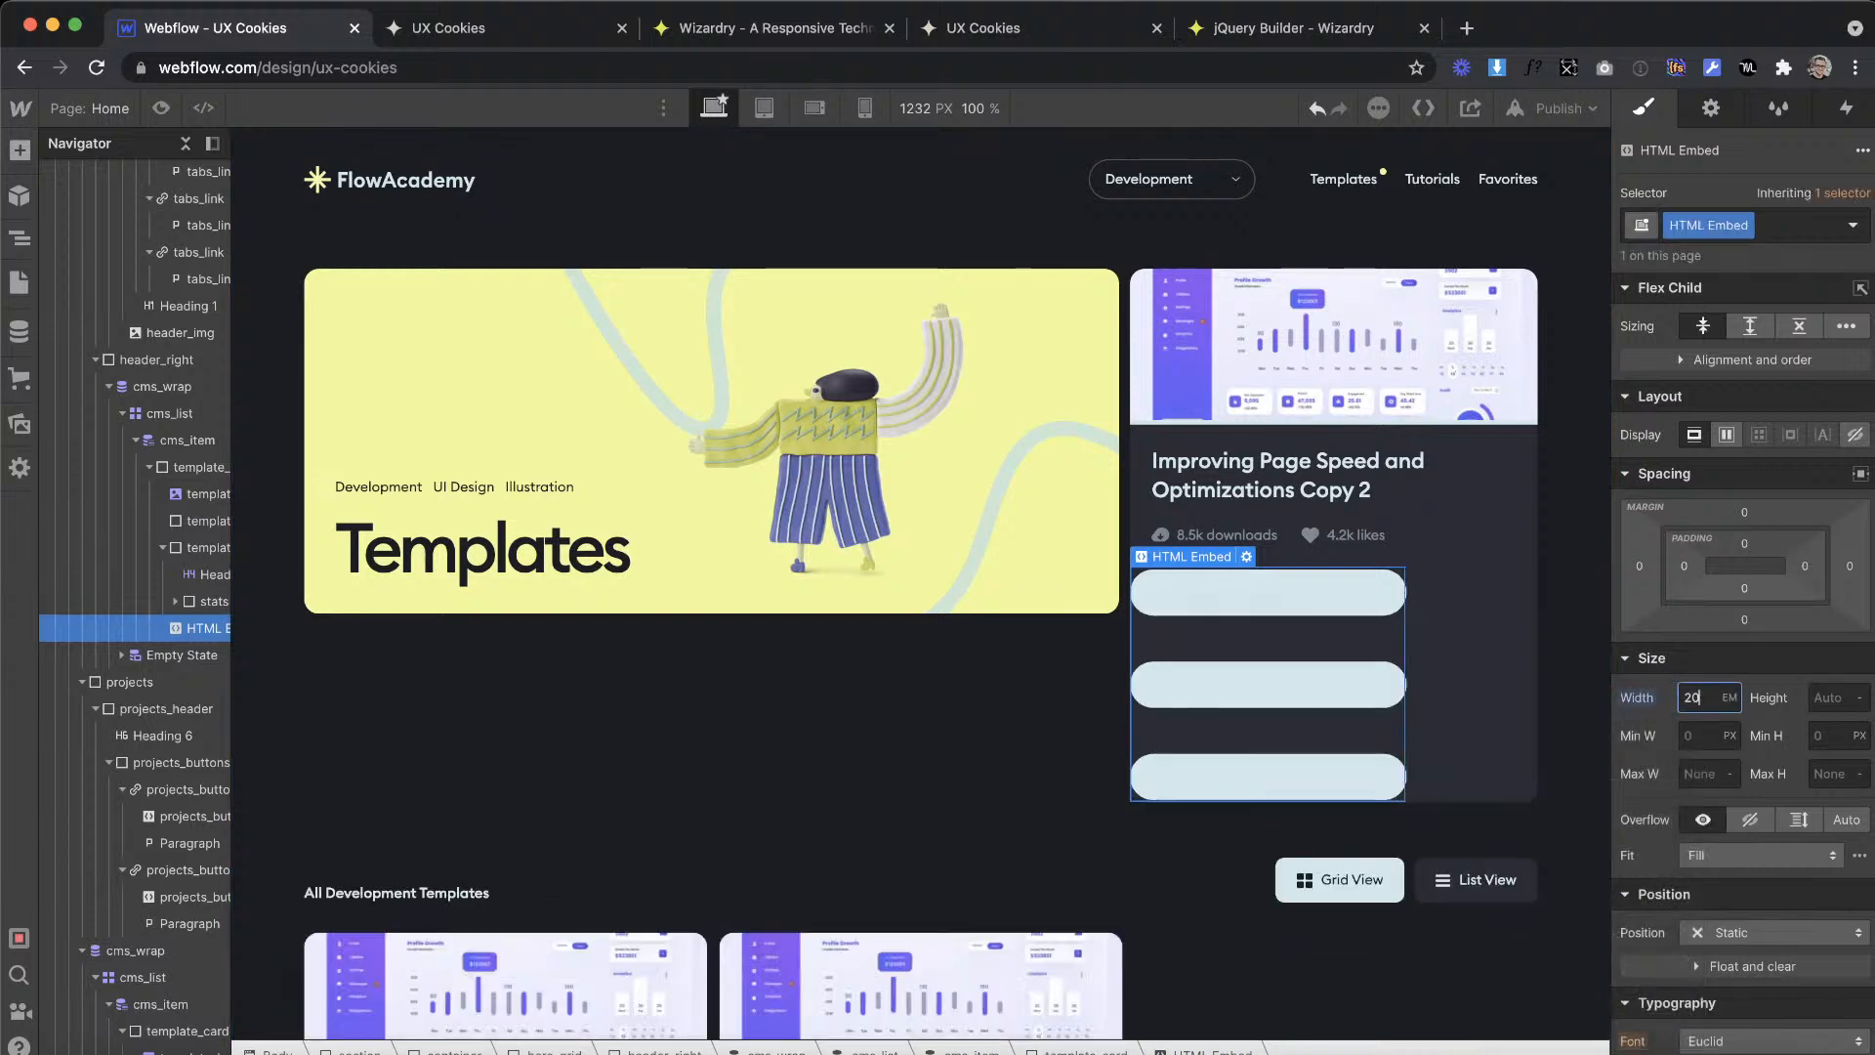
key("Down")
key("Down")
key("Down")
key("Down")
key("Down")
key("Down")
key("Down")
key("Down")
key("Down")
key("Down")
key("Down")
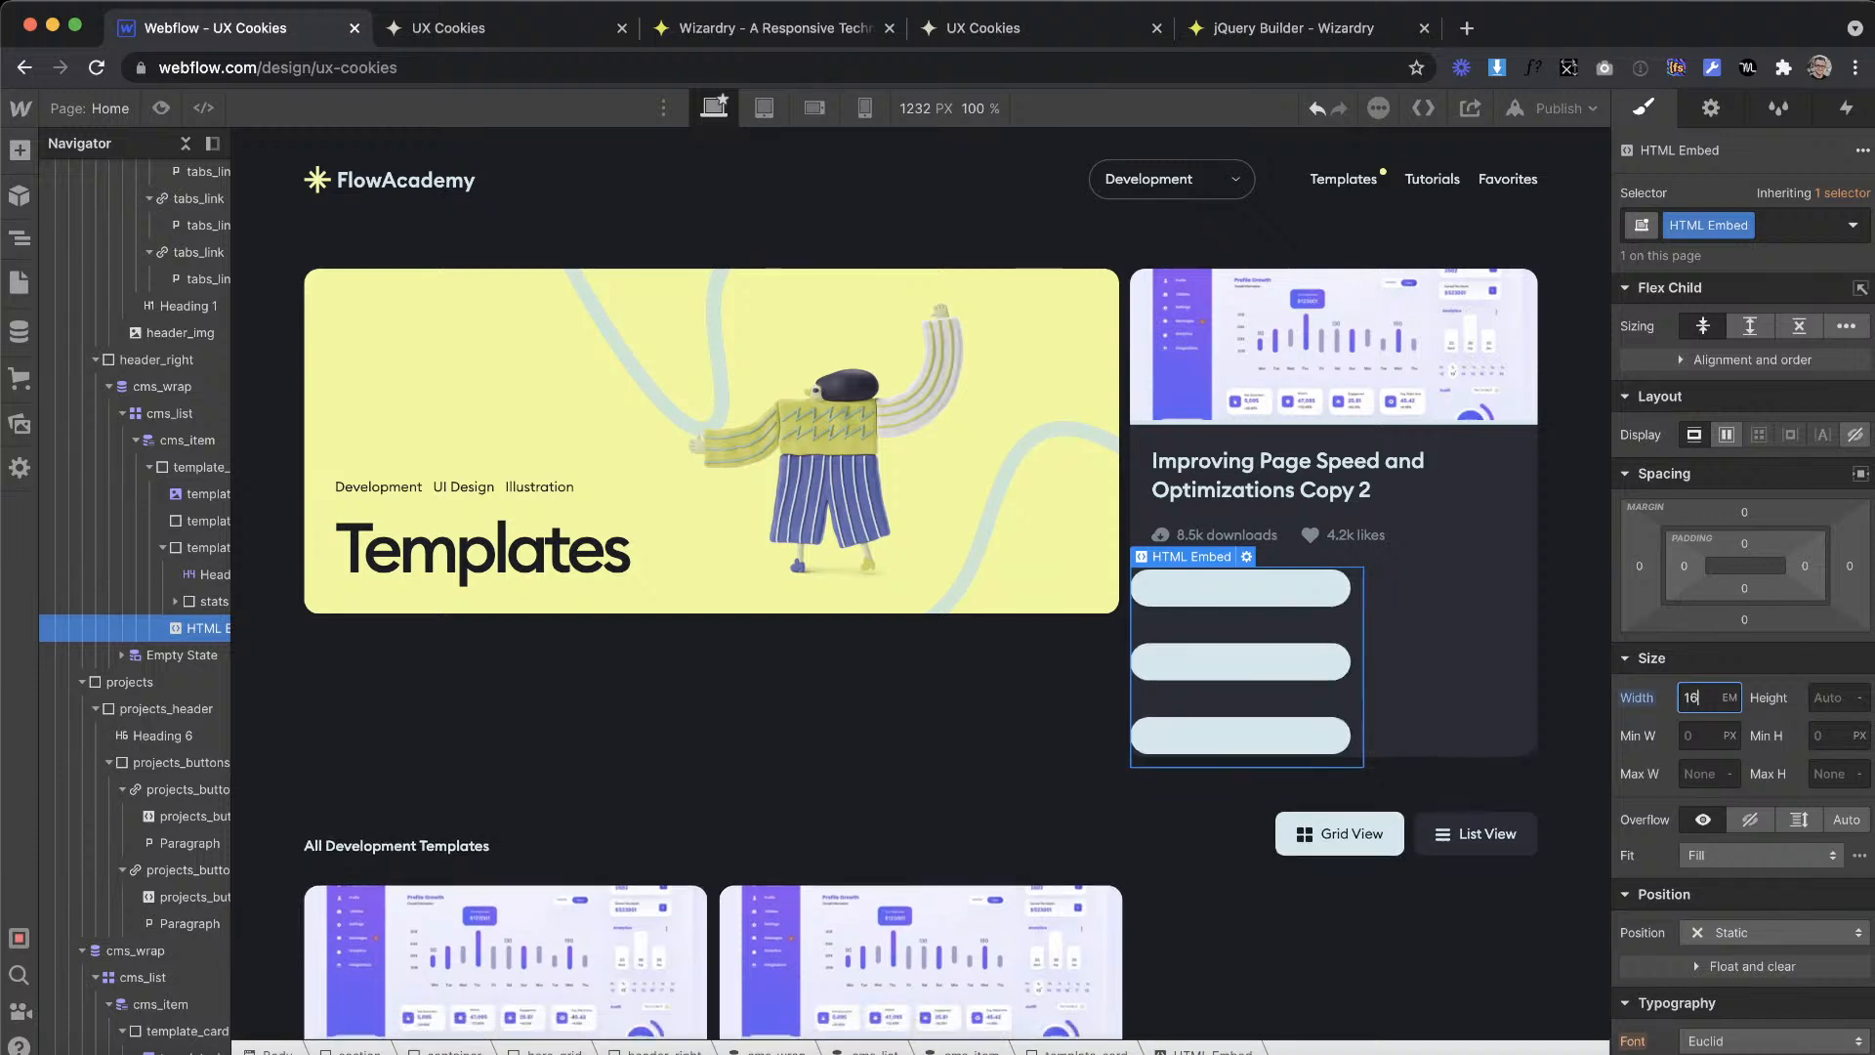
key("Down")
key("Down")
scroll(1714, 611, "down", 8)
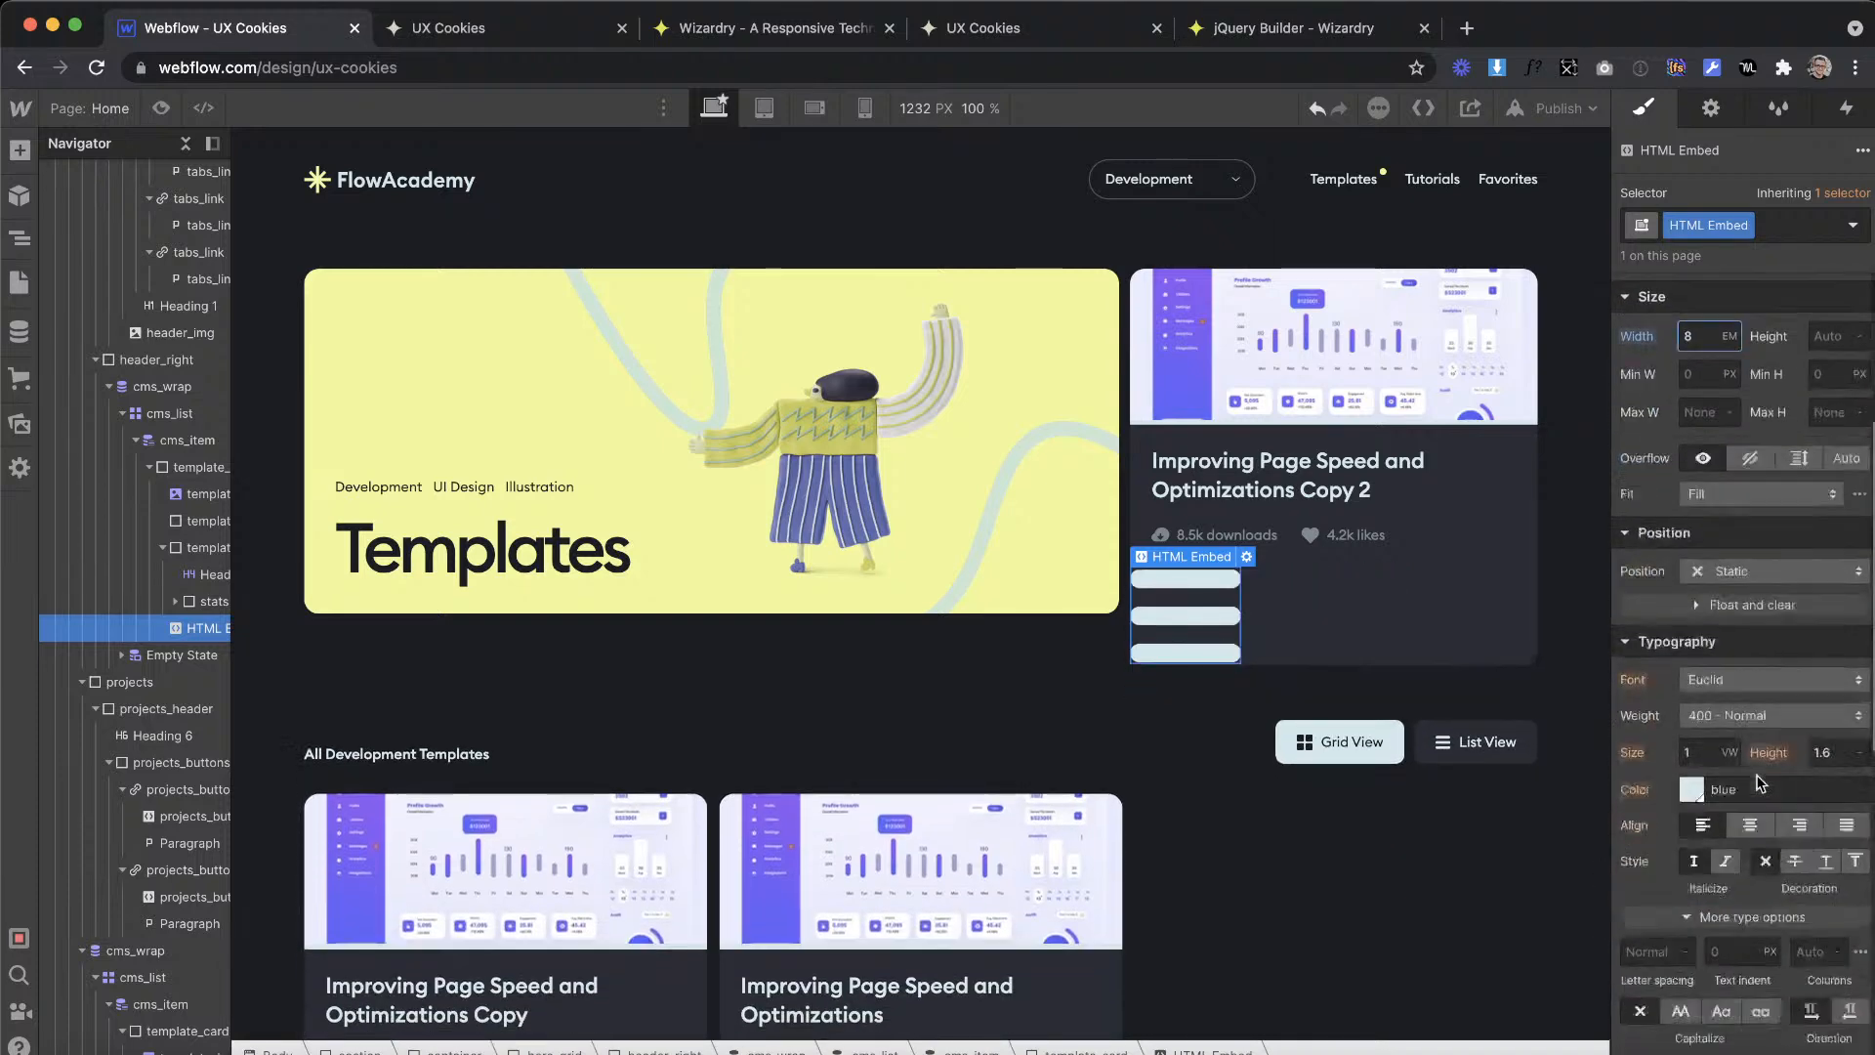
Step: Try several color swatches on the HTML Embed's text color and settle on yellow
left_click(1695, 356)
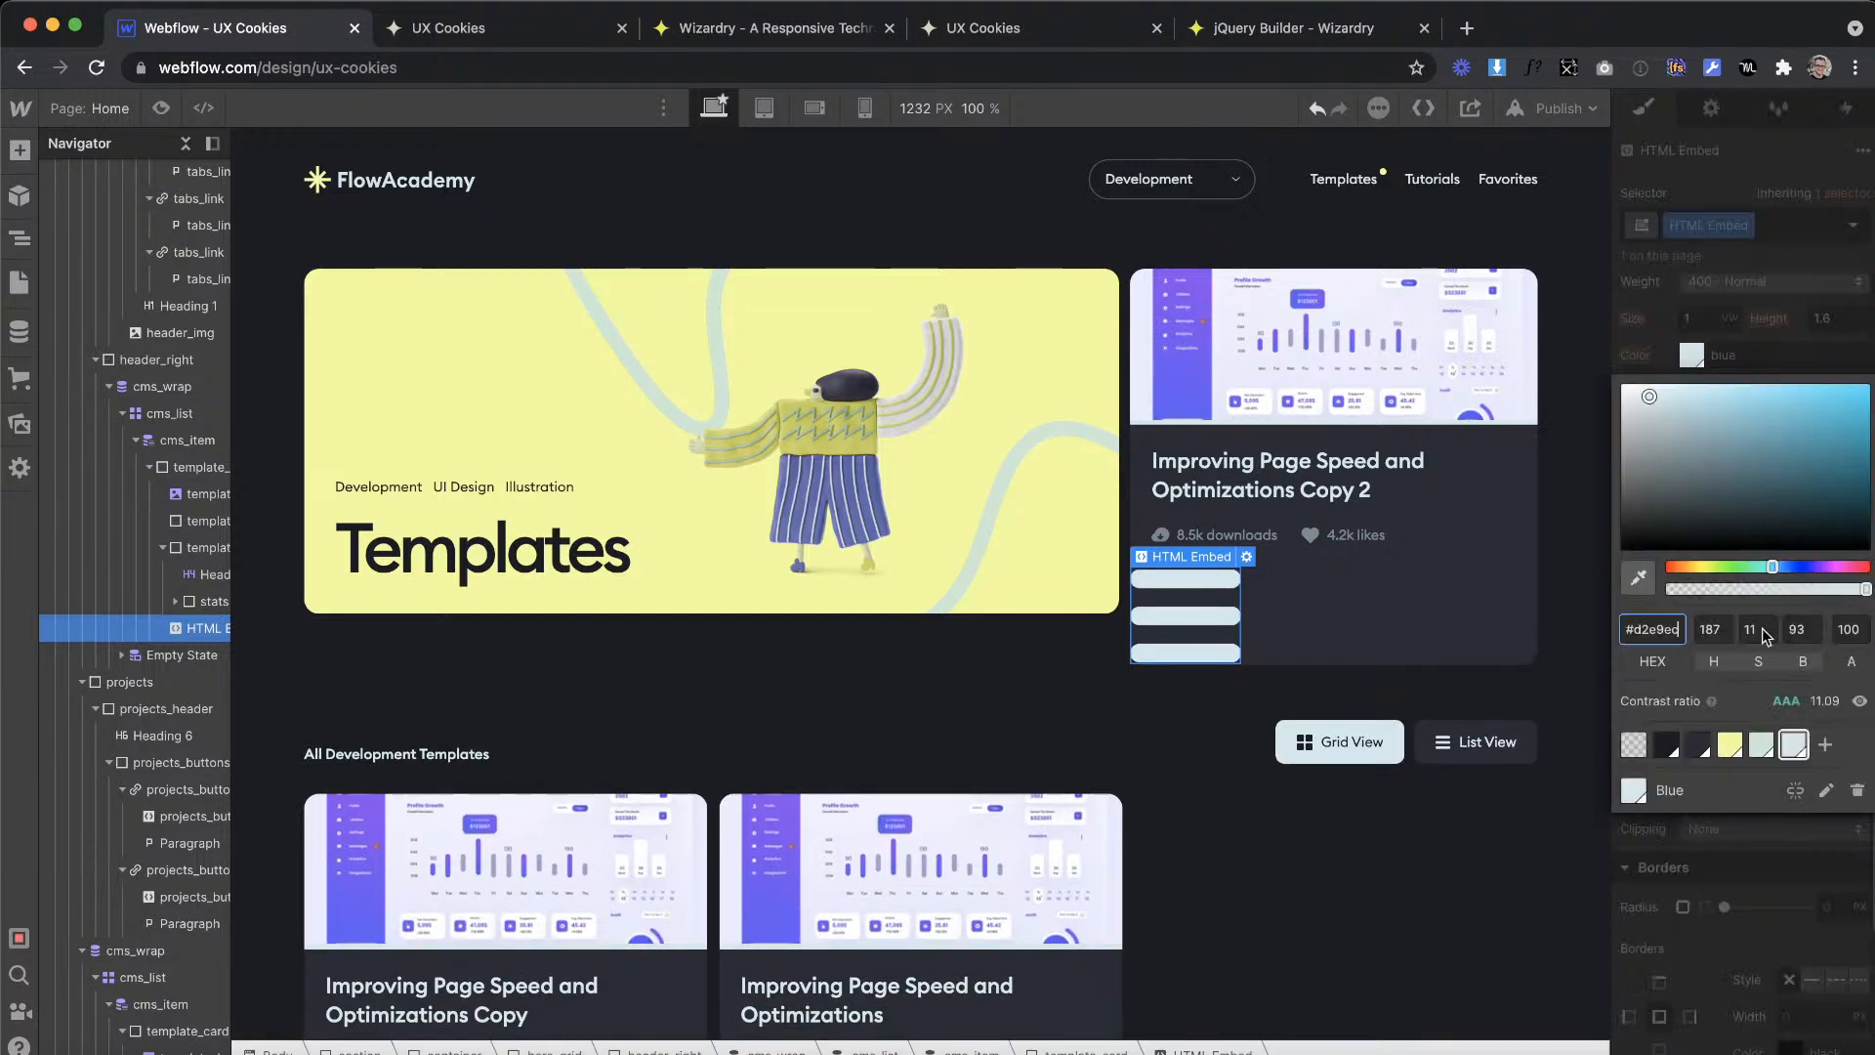
left_click(1729, 744)
left_click(1697, 744)
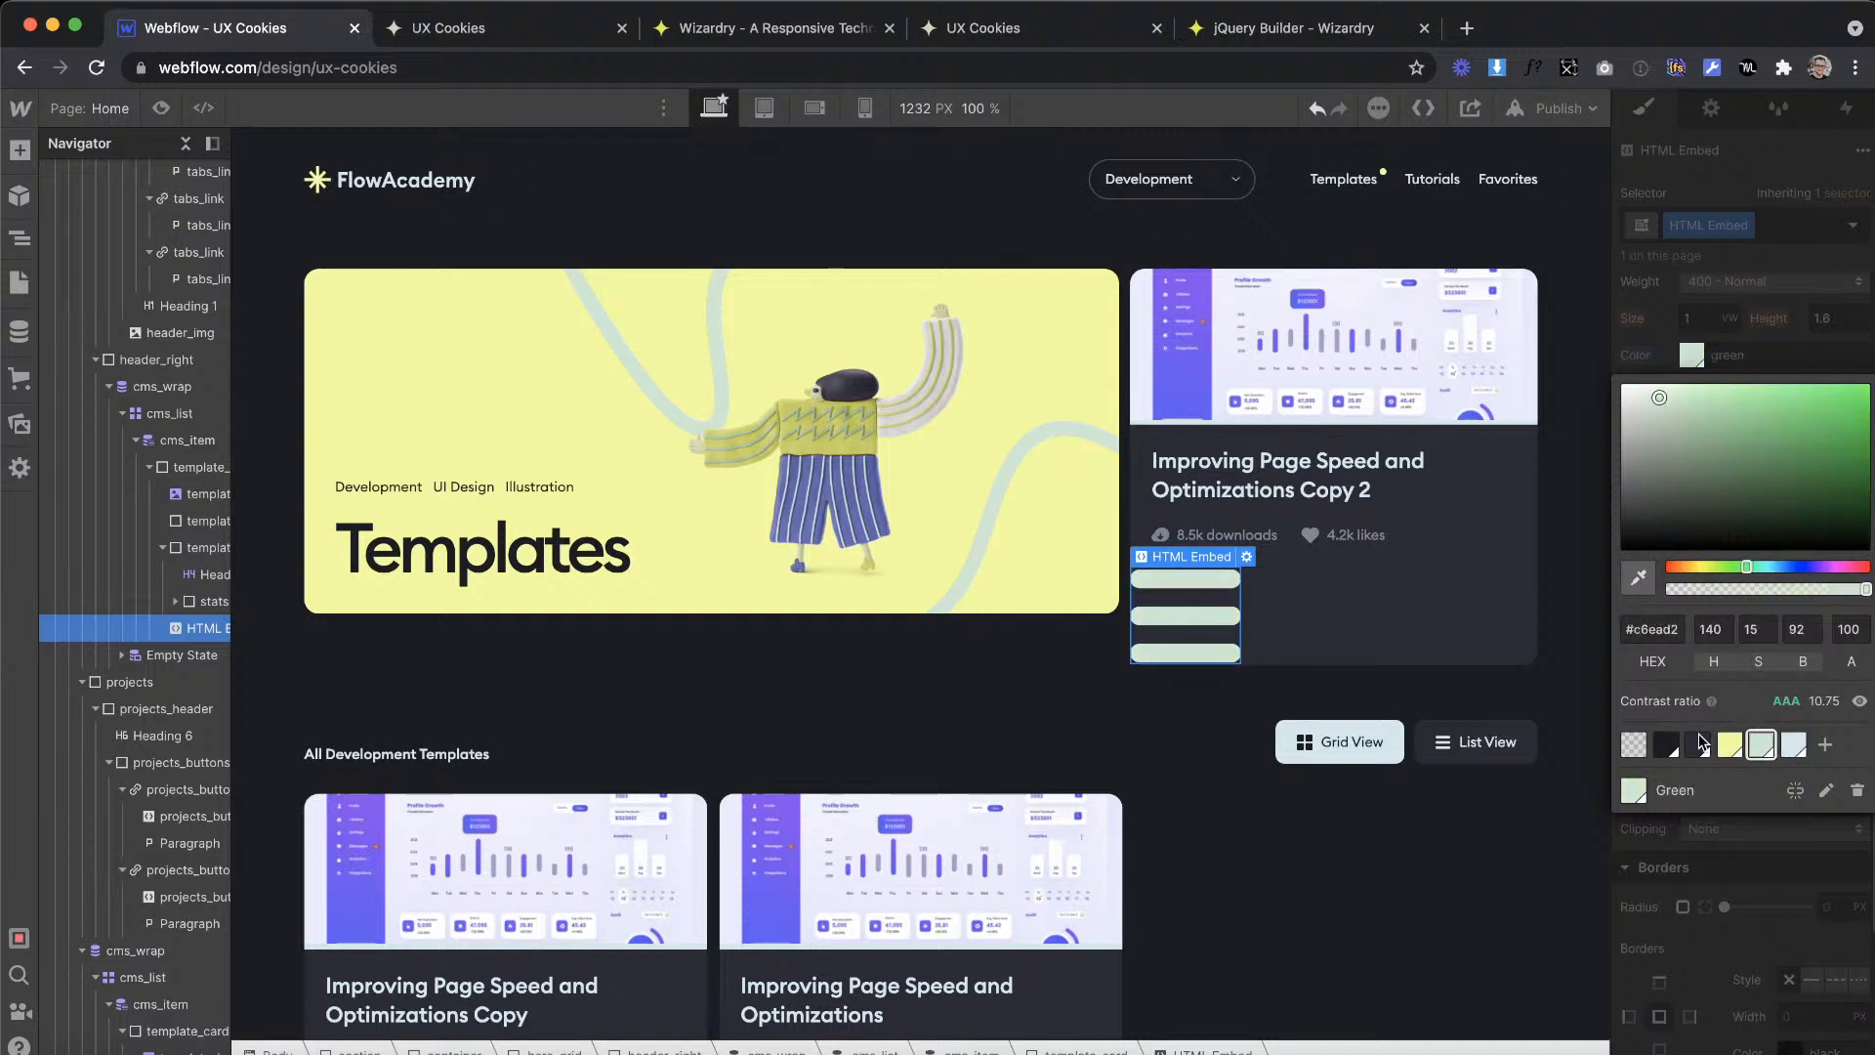
left_click(1730, 747)
left_click(1762, 746)
left_click(1794, 746)
left_click(1729, 745)
left_click(1737, 911)
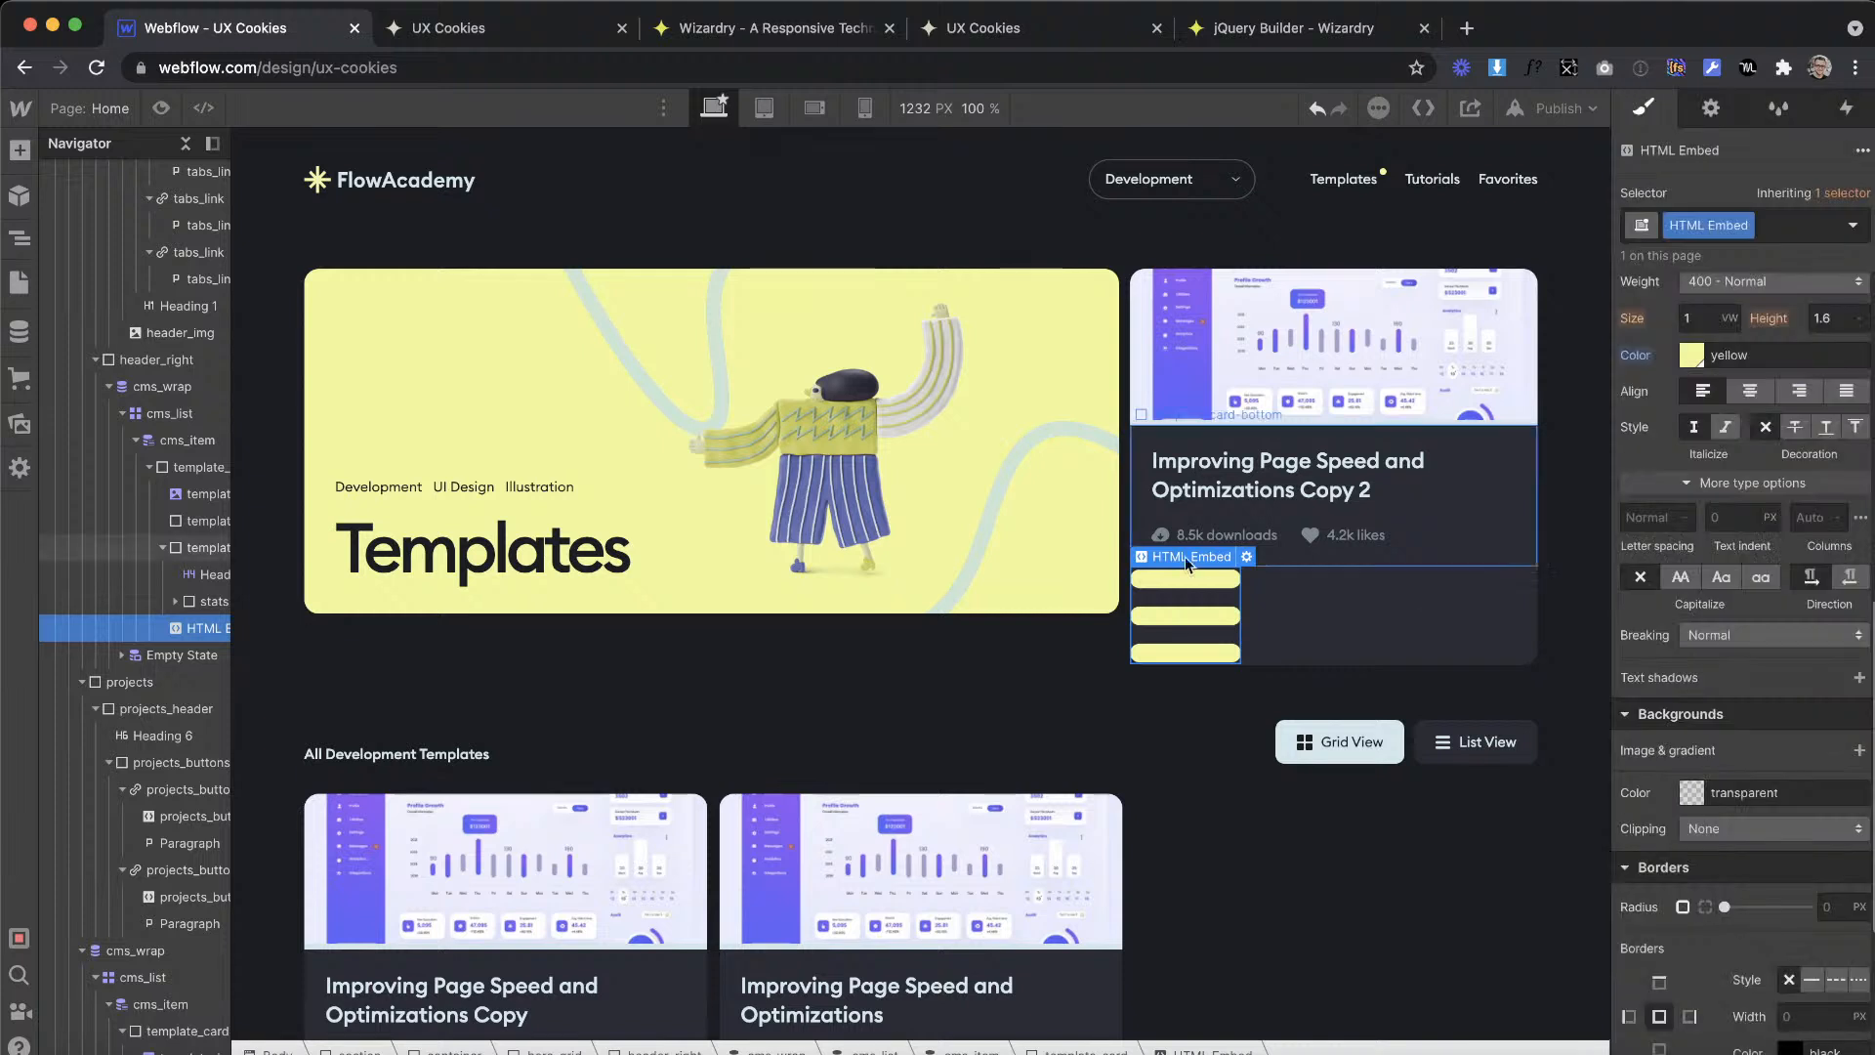
Step: Delete the HTML Embed with the yellow icon from the featured card
mouse_move(1193, 553)
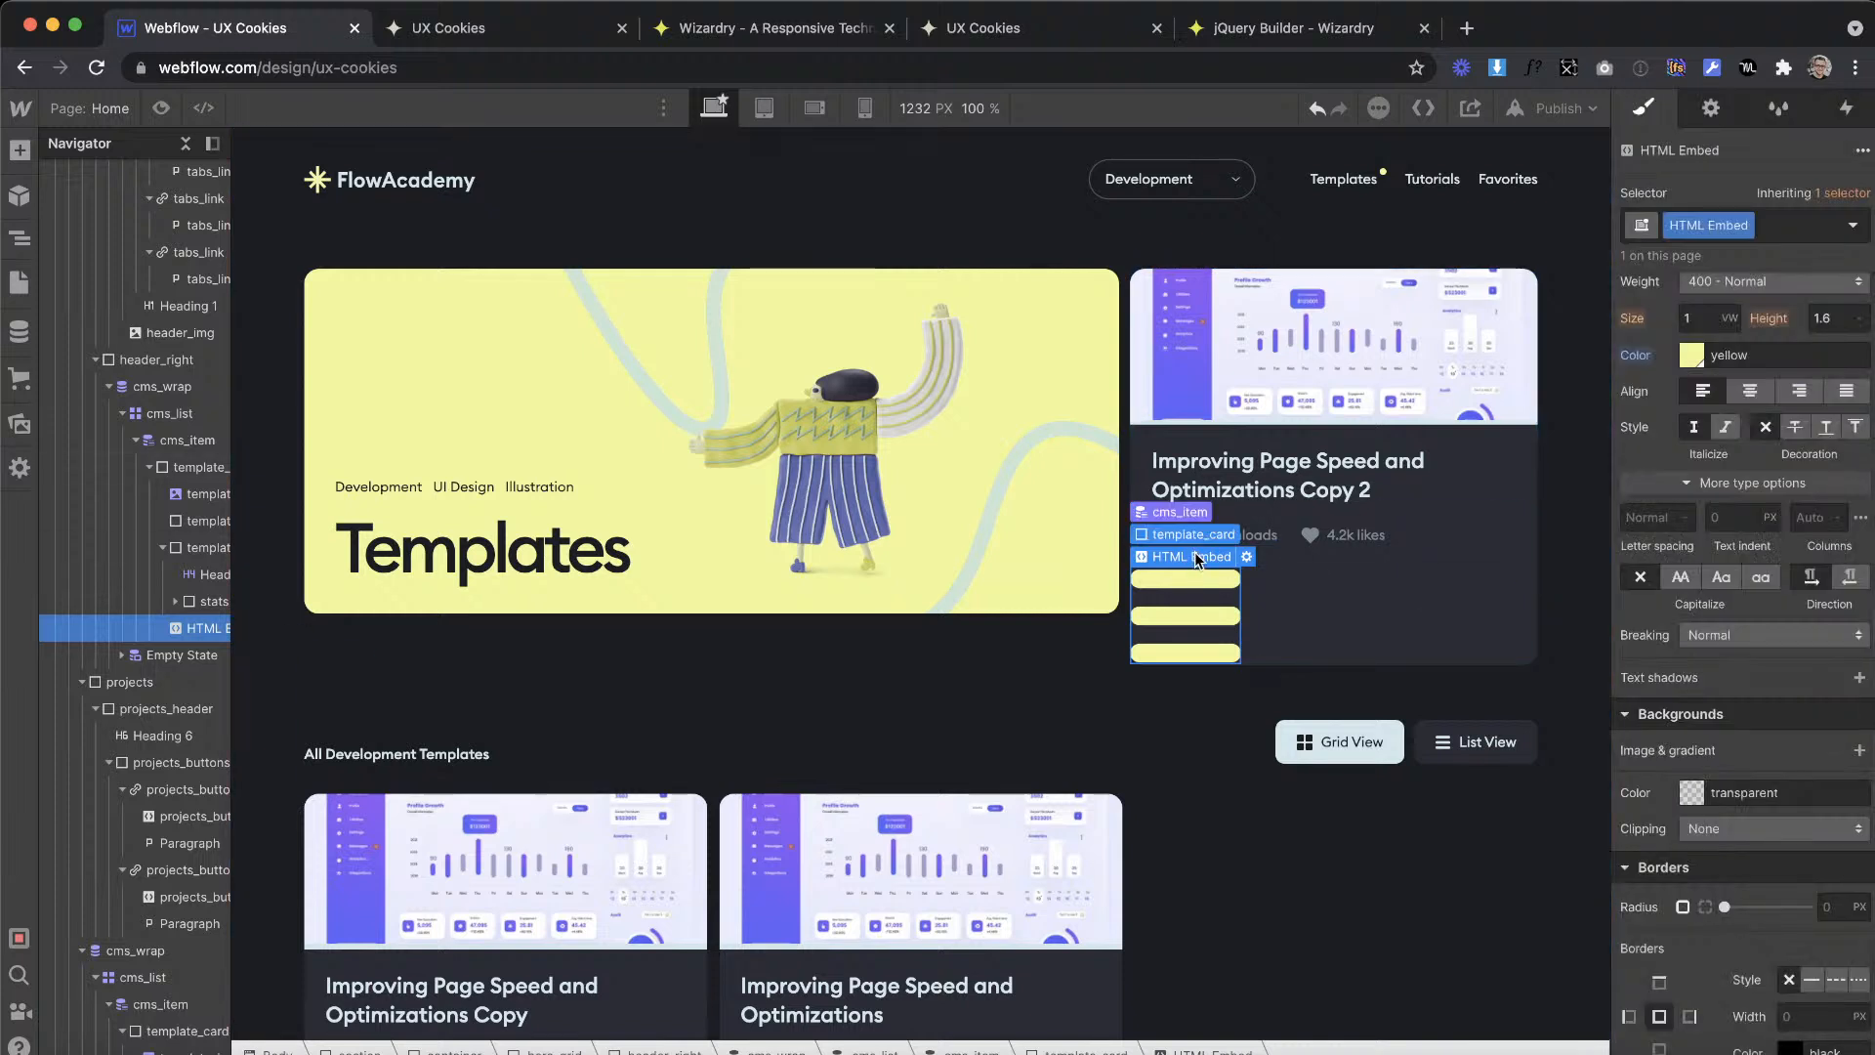
key("Delete")
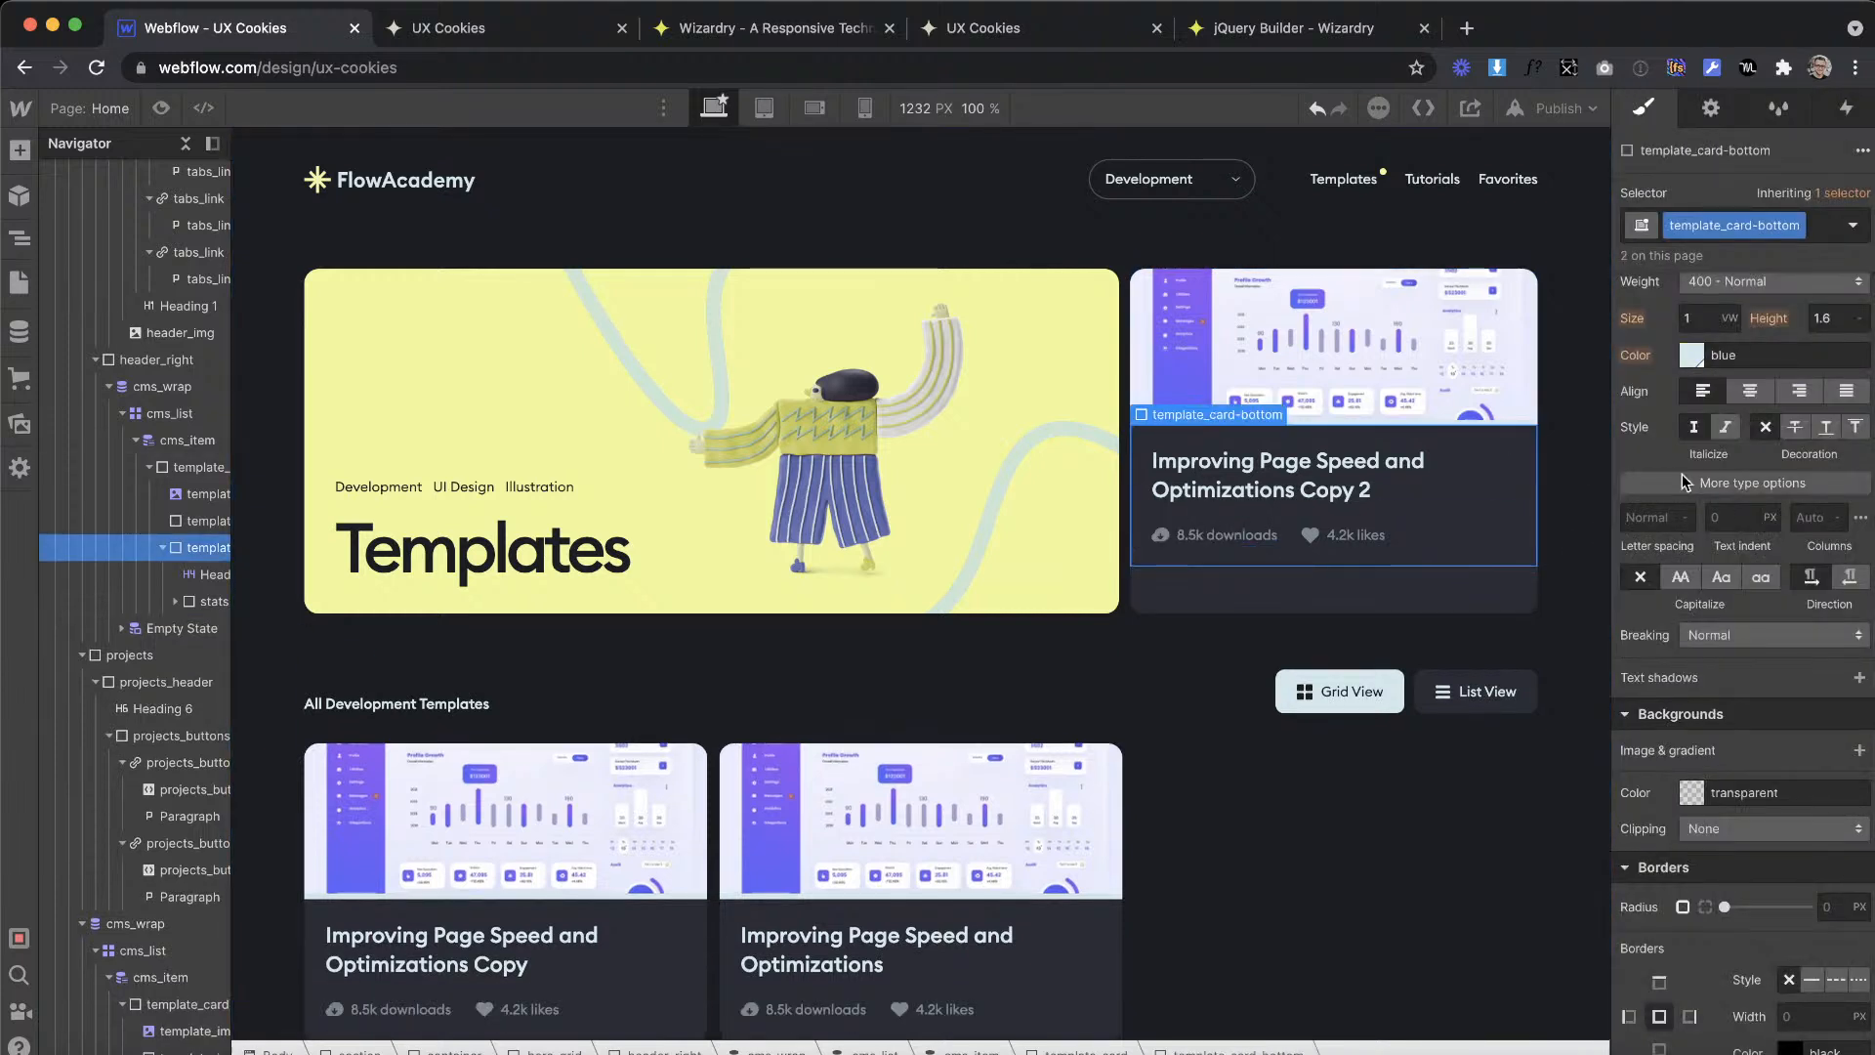
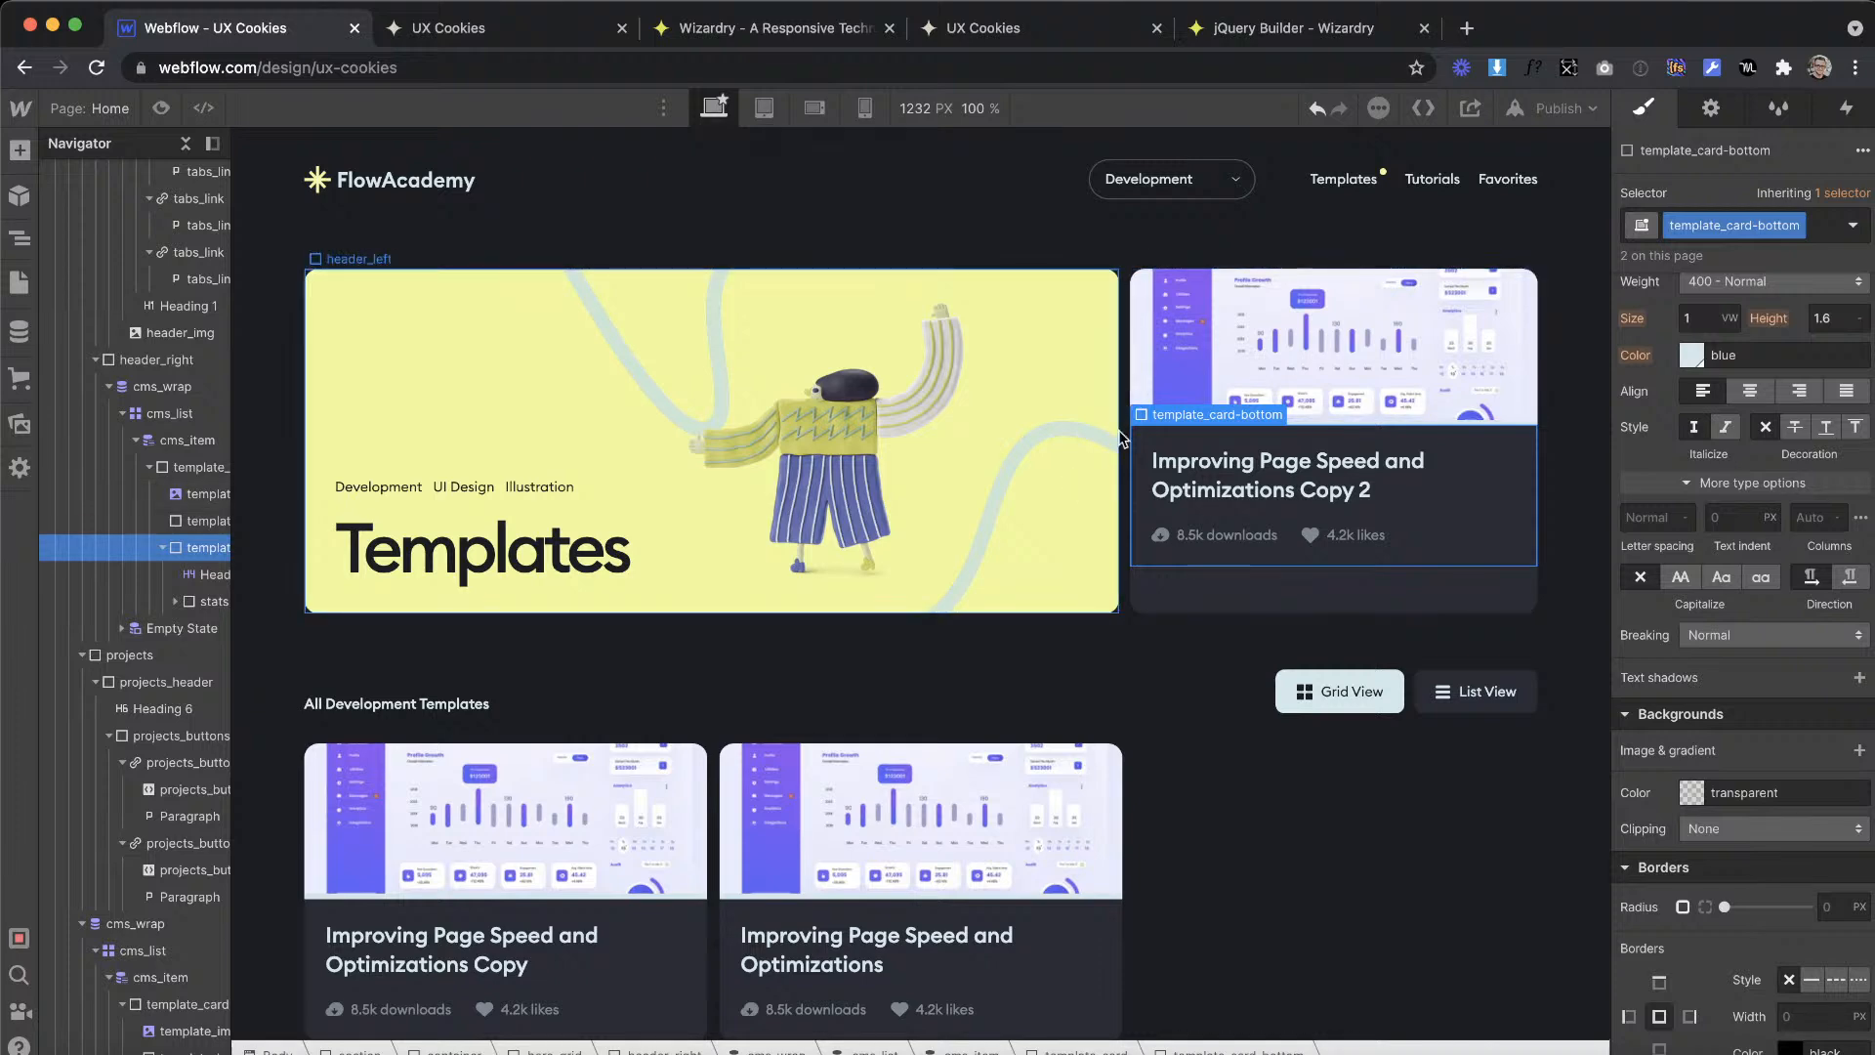
Step: Examine the hero grid and the layout settings of the featured card's image, border, bottom block and collection item
left_click(1128, 401)
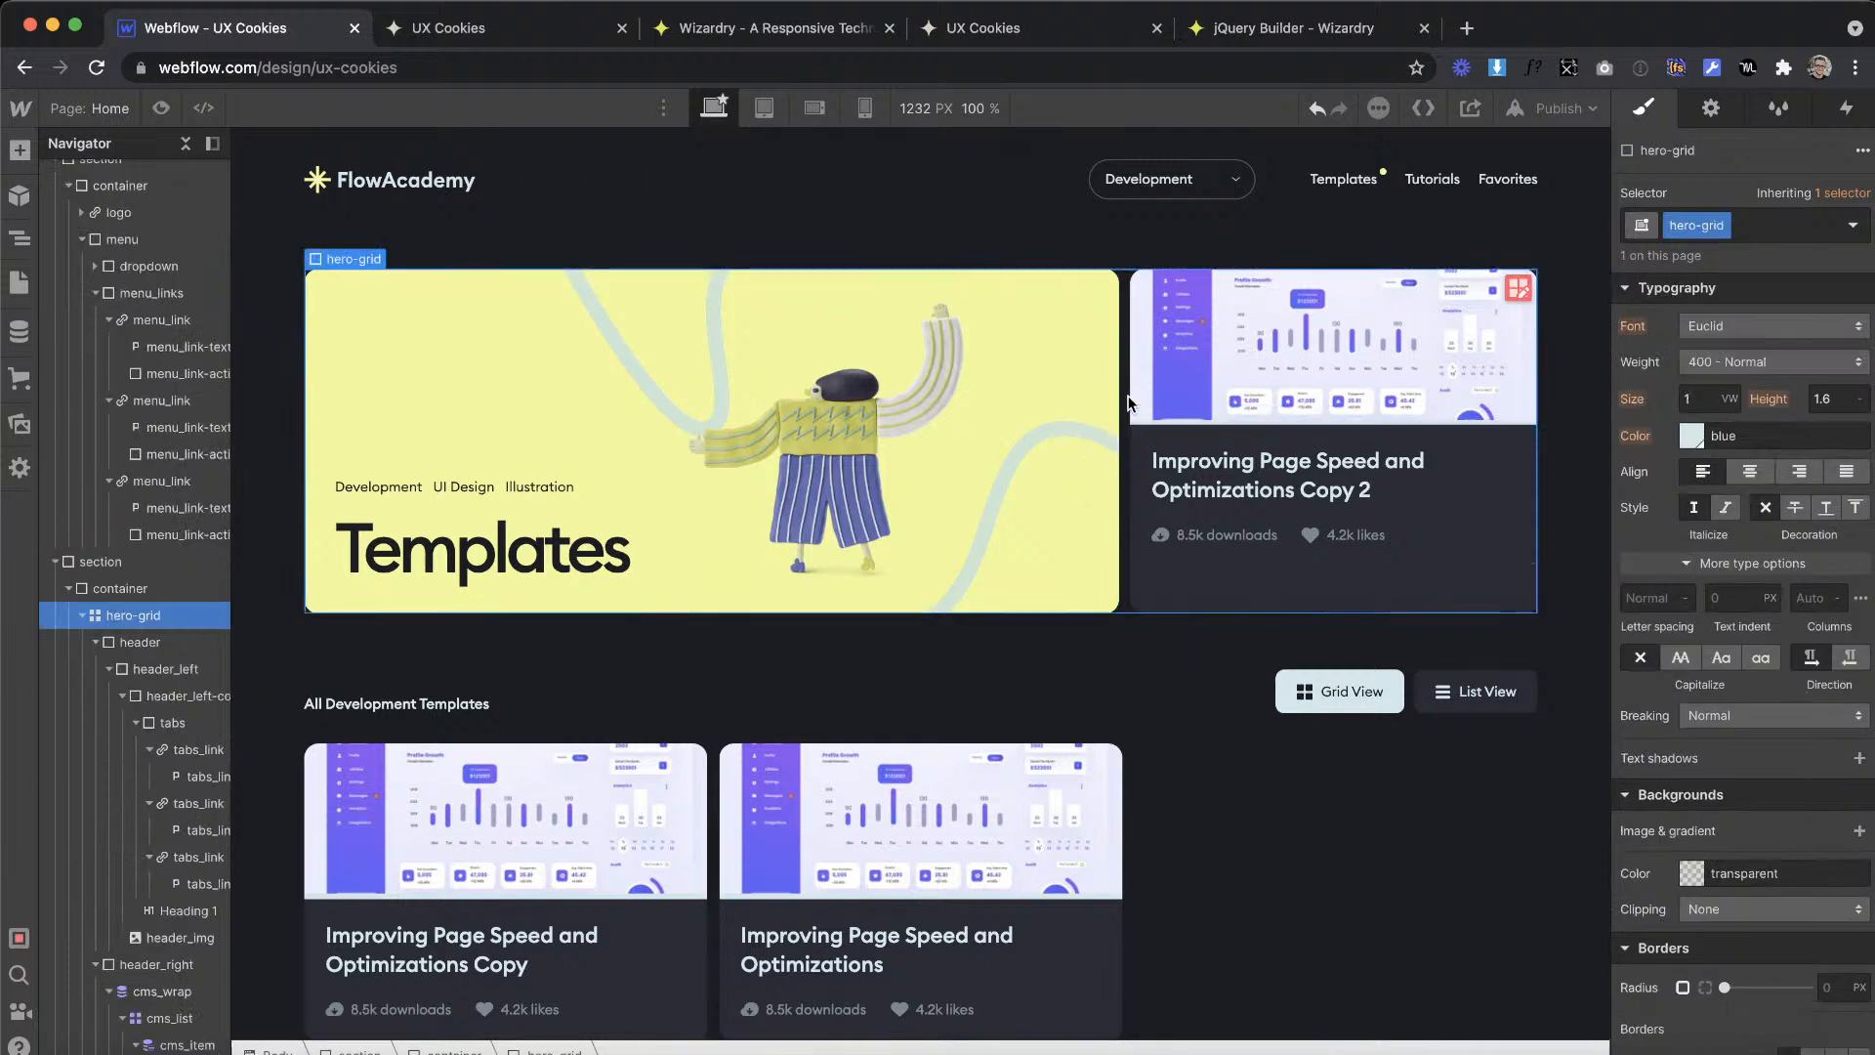
left_click(488, 581)
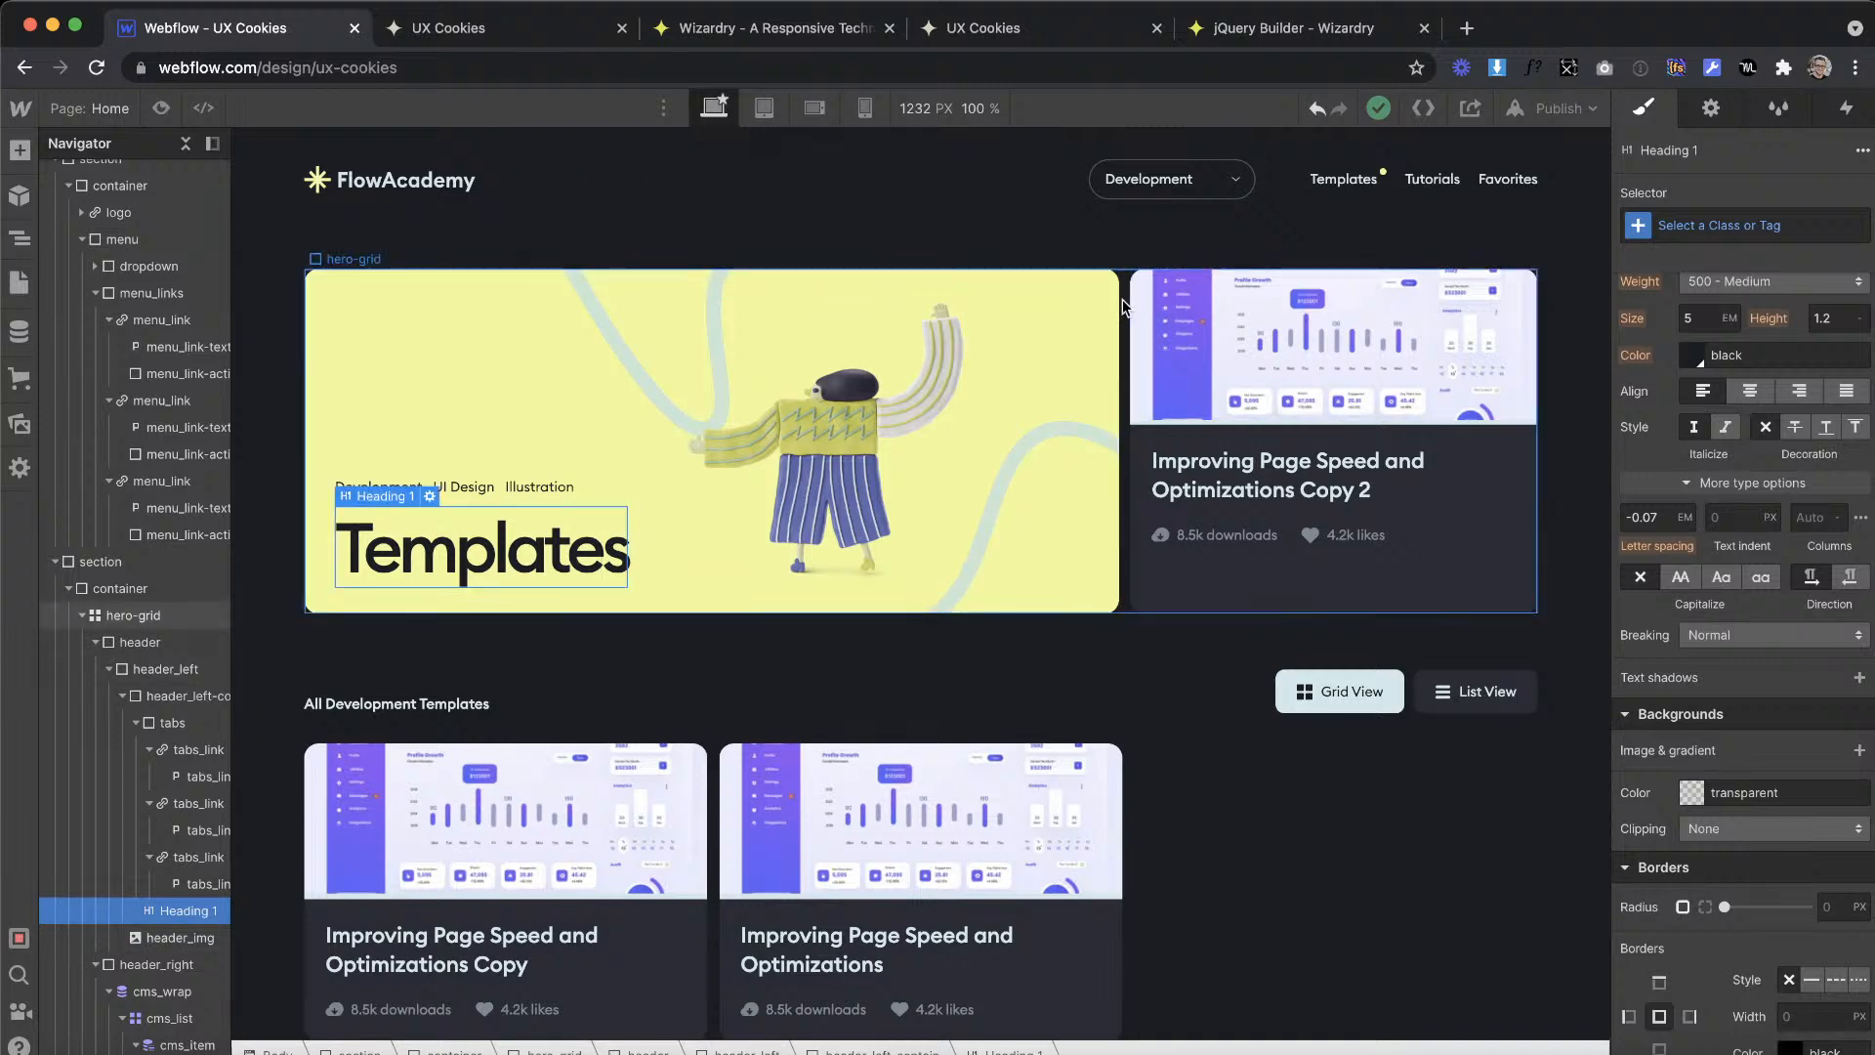
left_click(1122, 299)
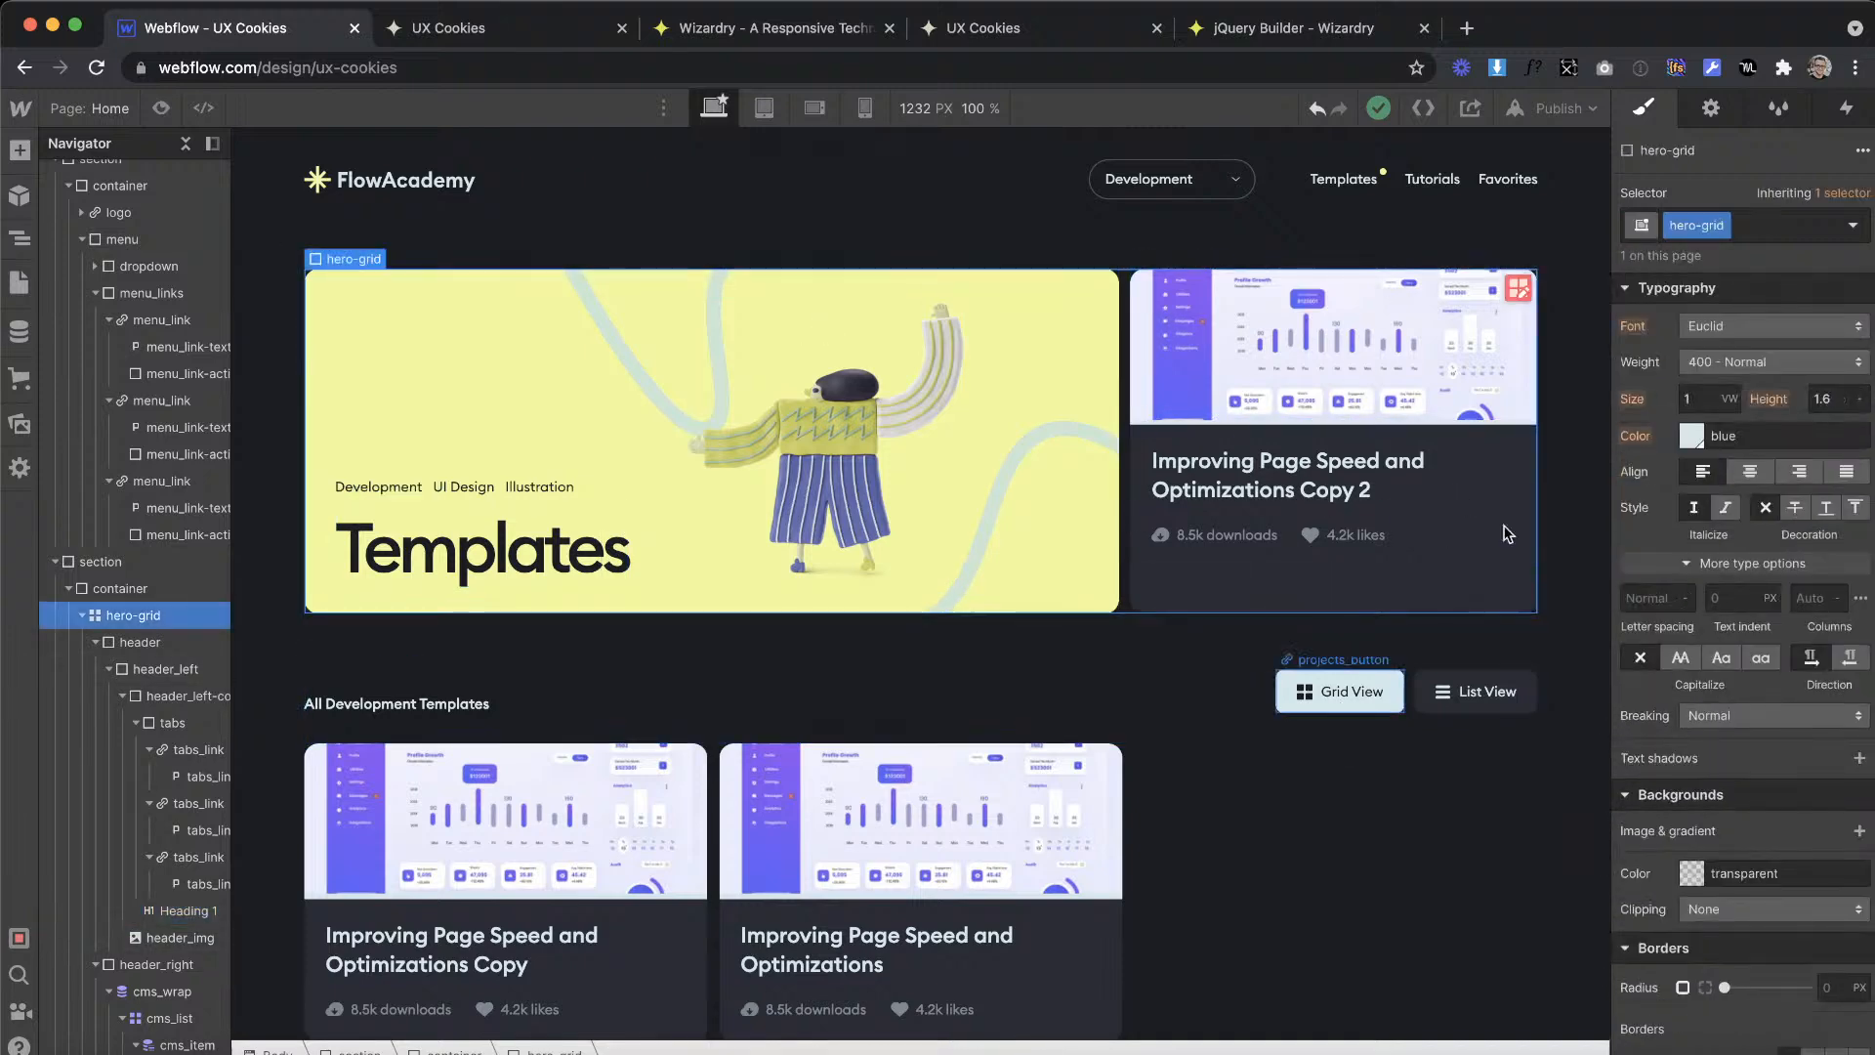
scroll(1795, 684, "up", 4)
scroll(1799, 699, "up", 3)
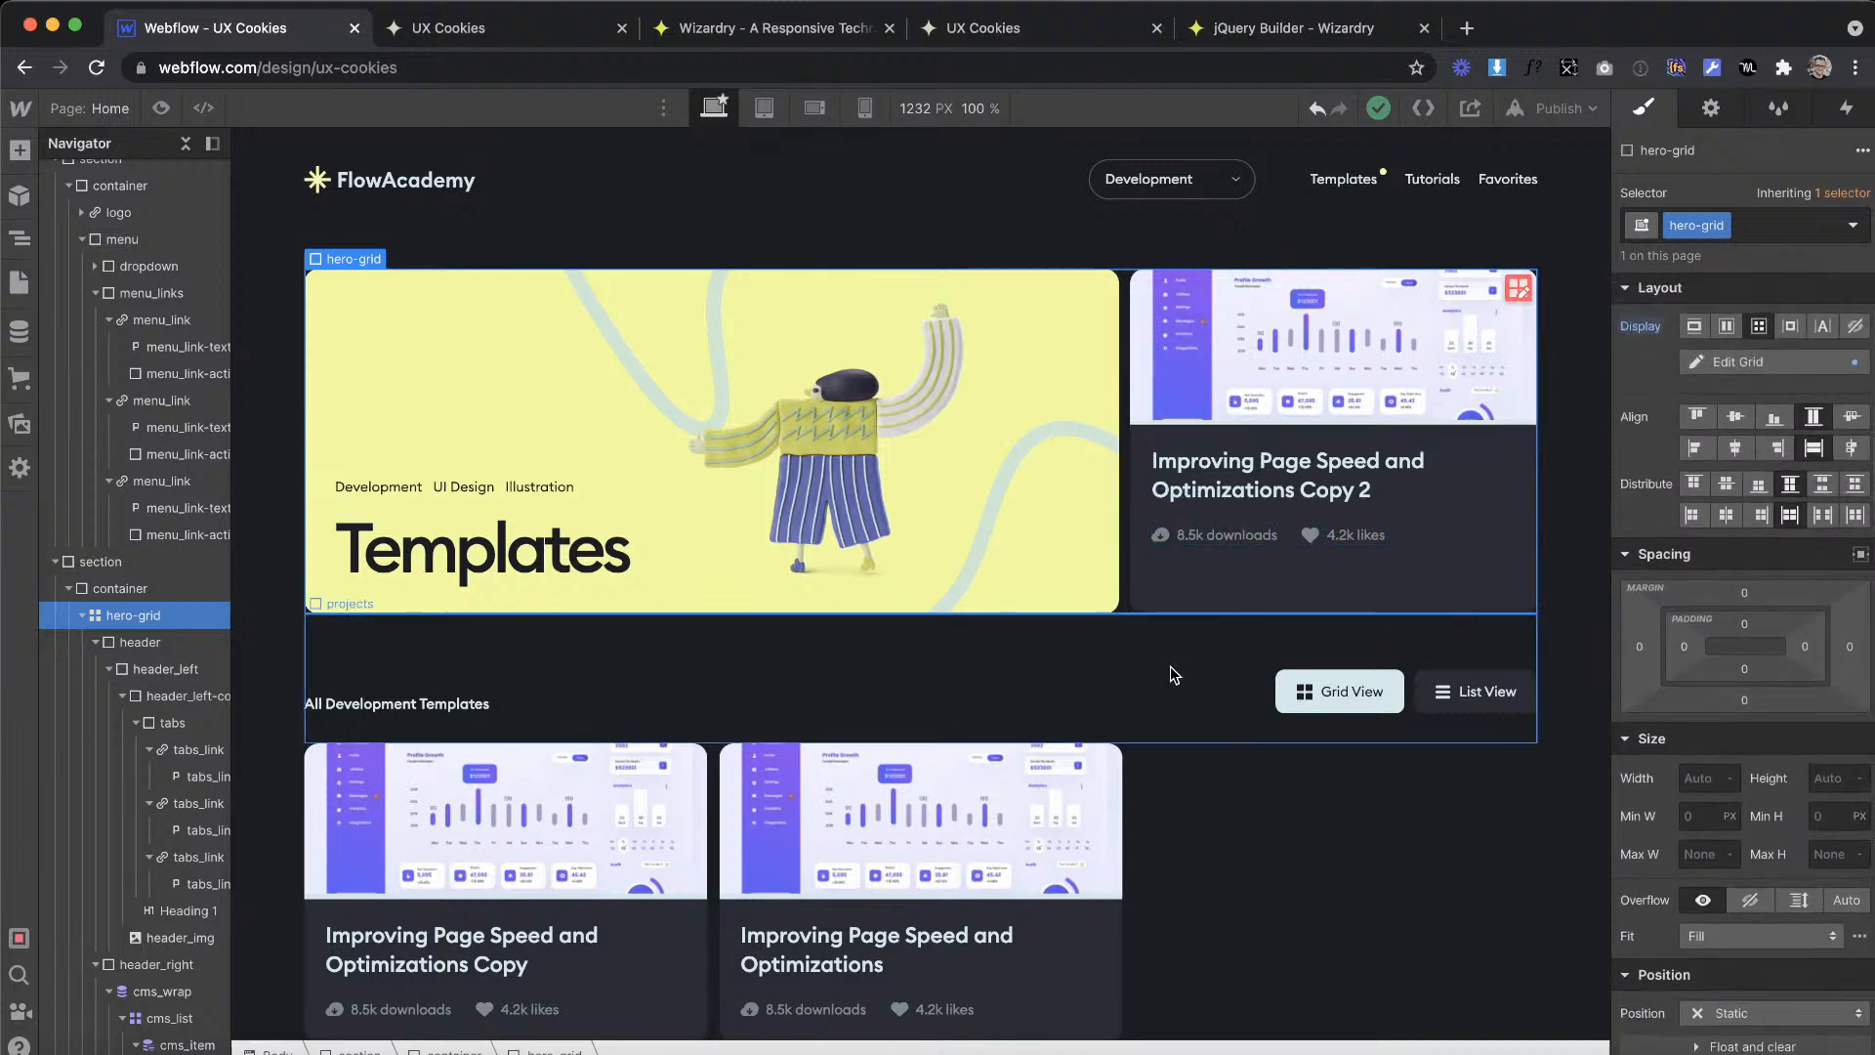
left_click(1270, 402)
key("Up")
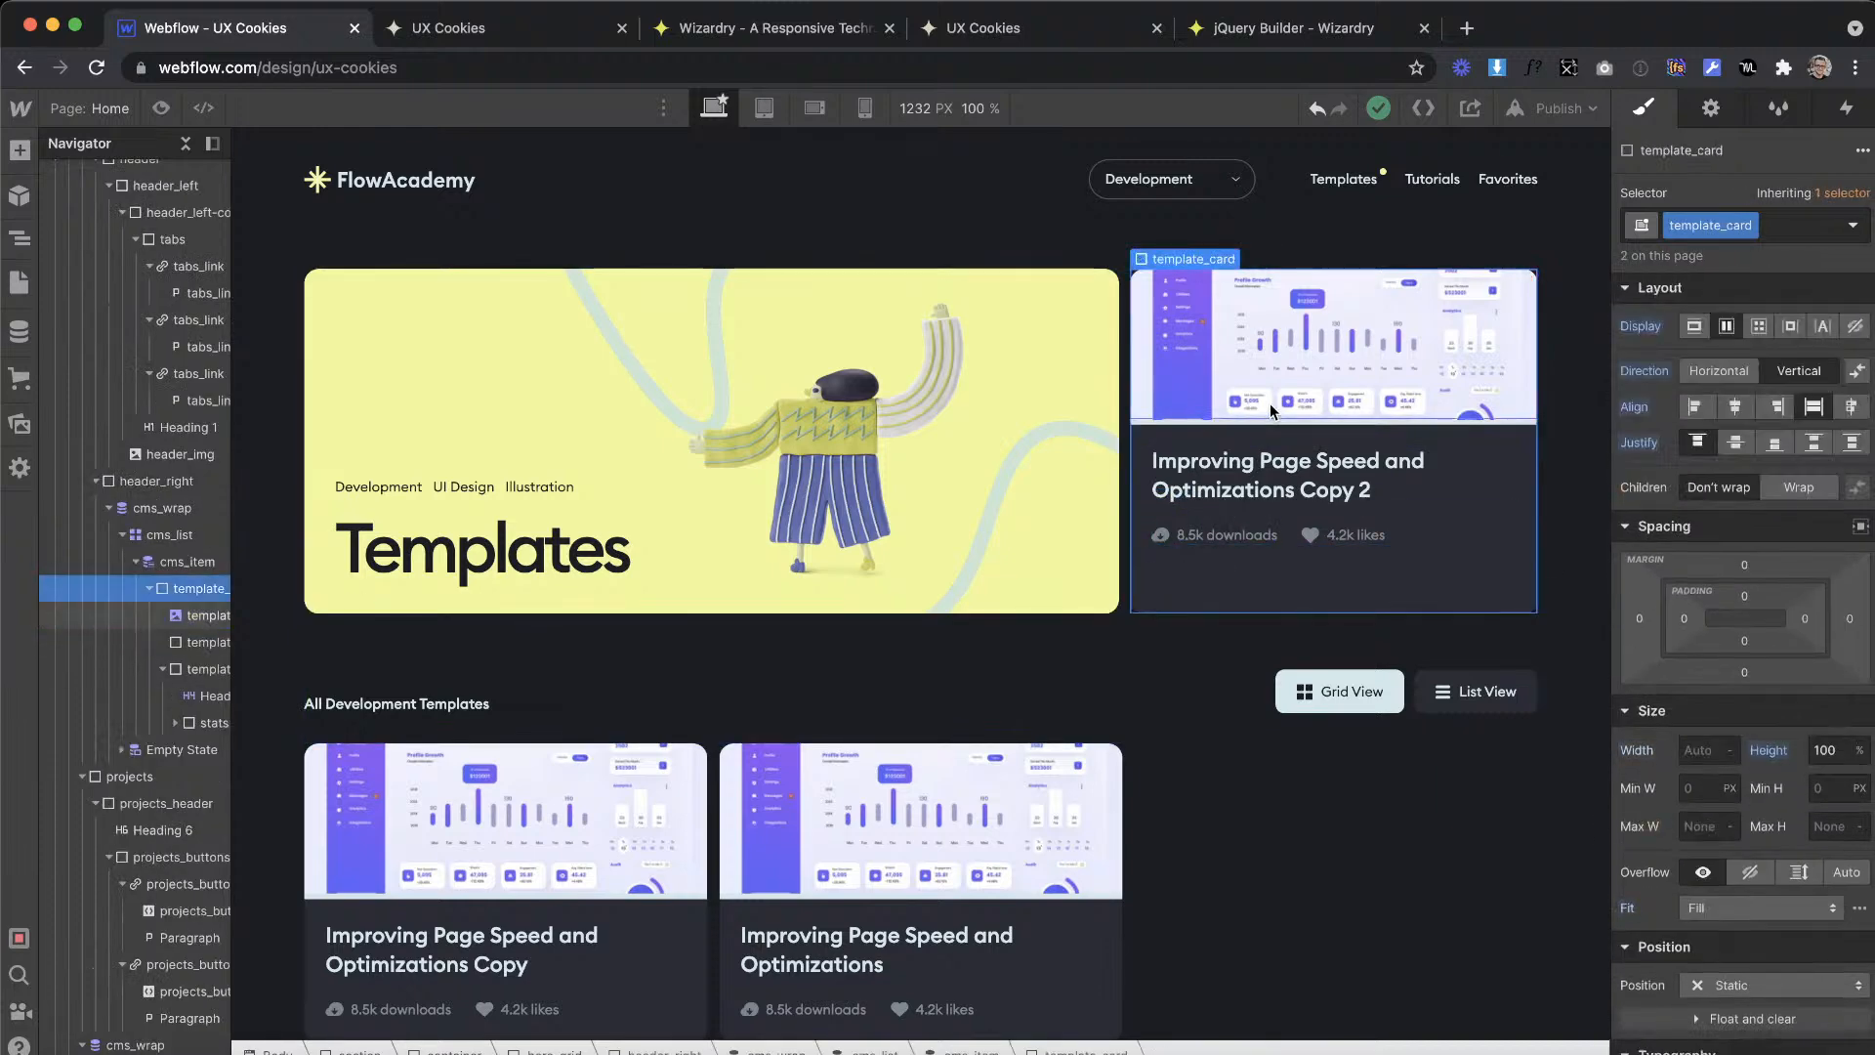
left_click(1328, 334)
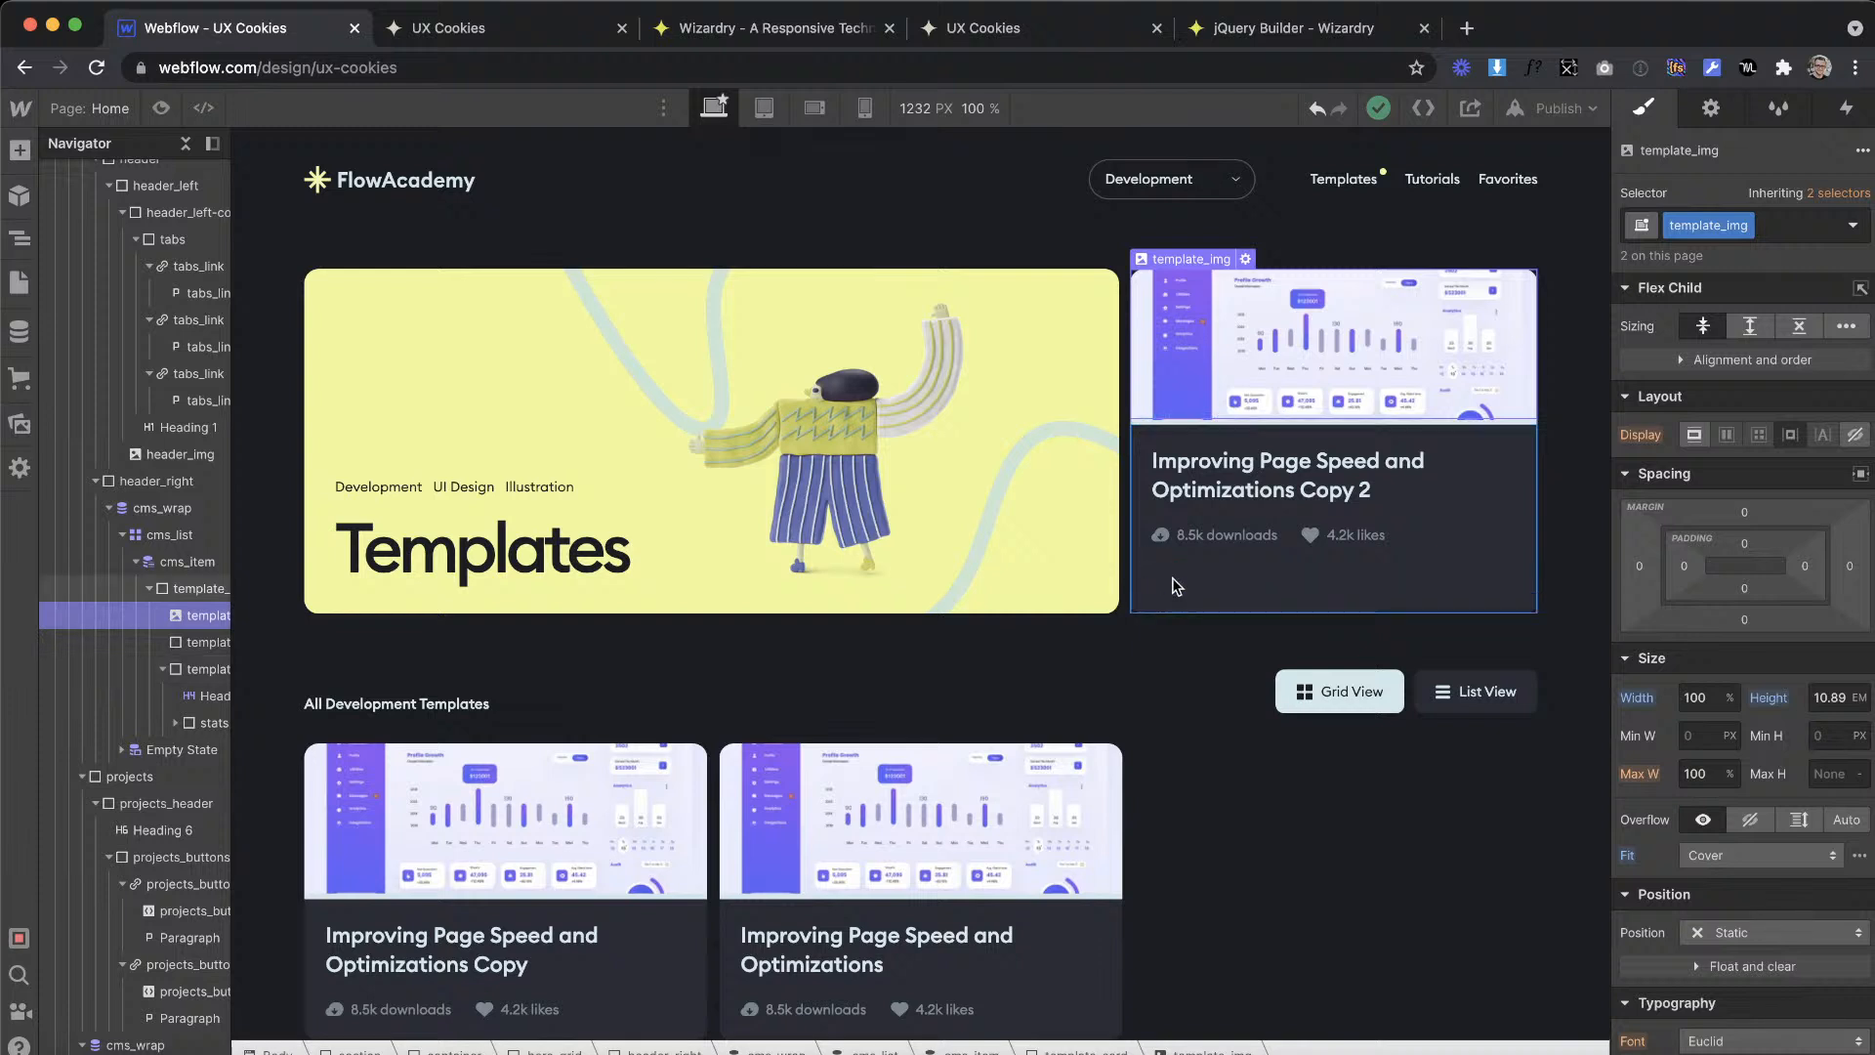
left_click(1171, 610)
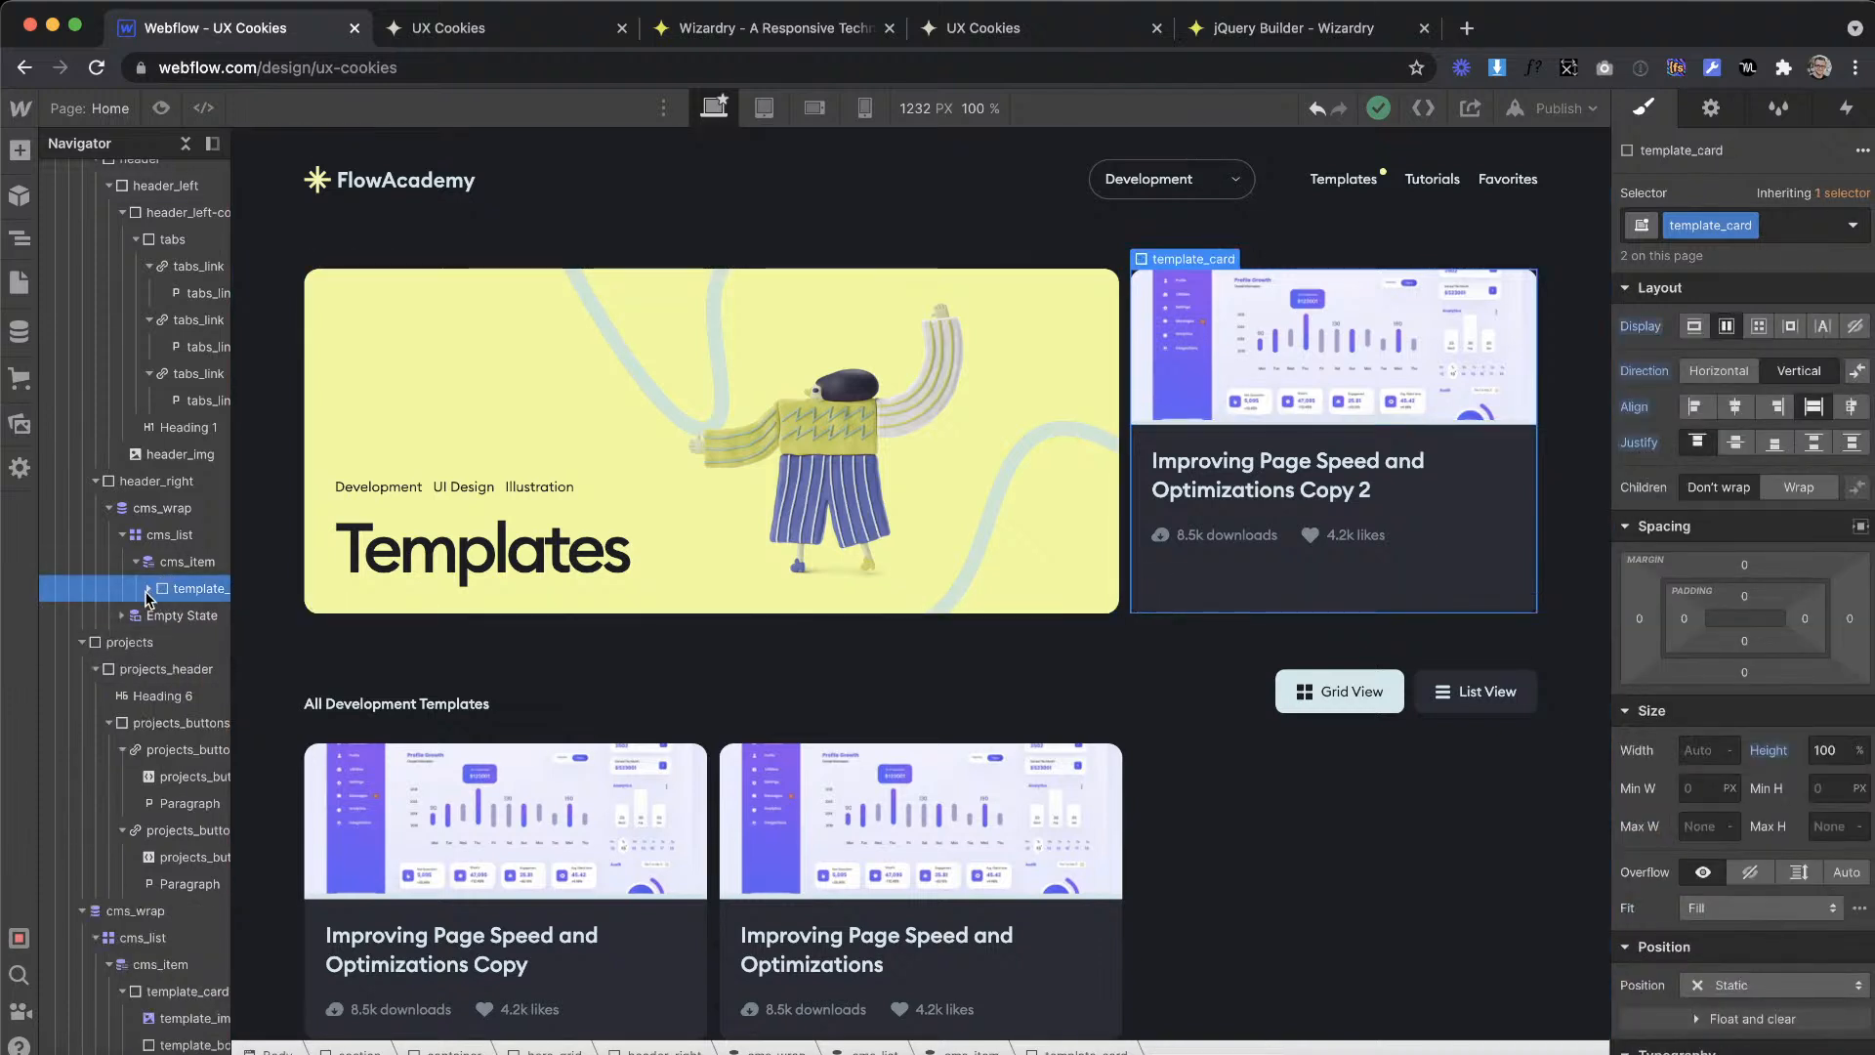
left_click(163, 669)
left_click(201, 671)
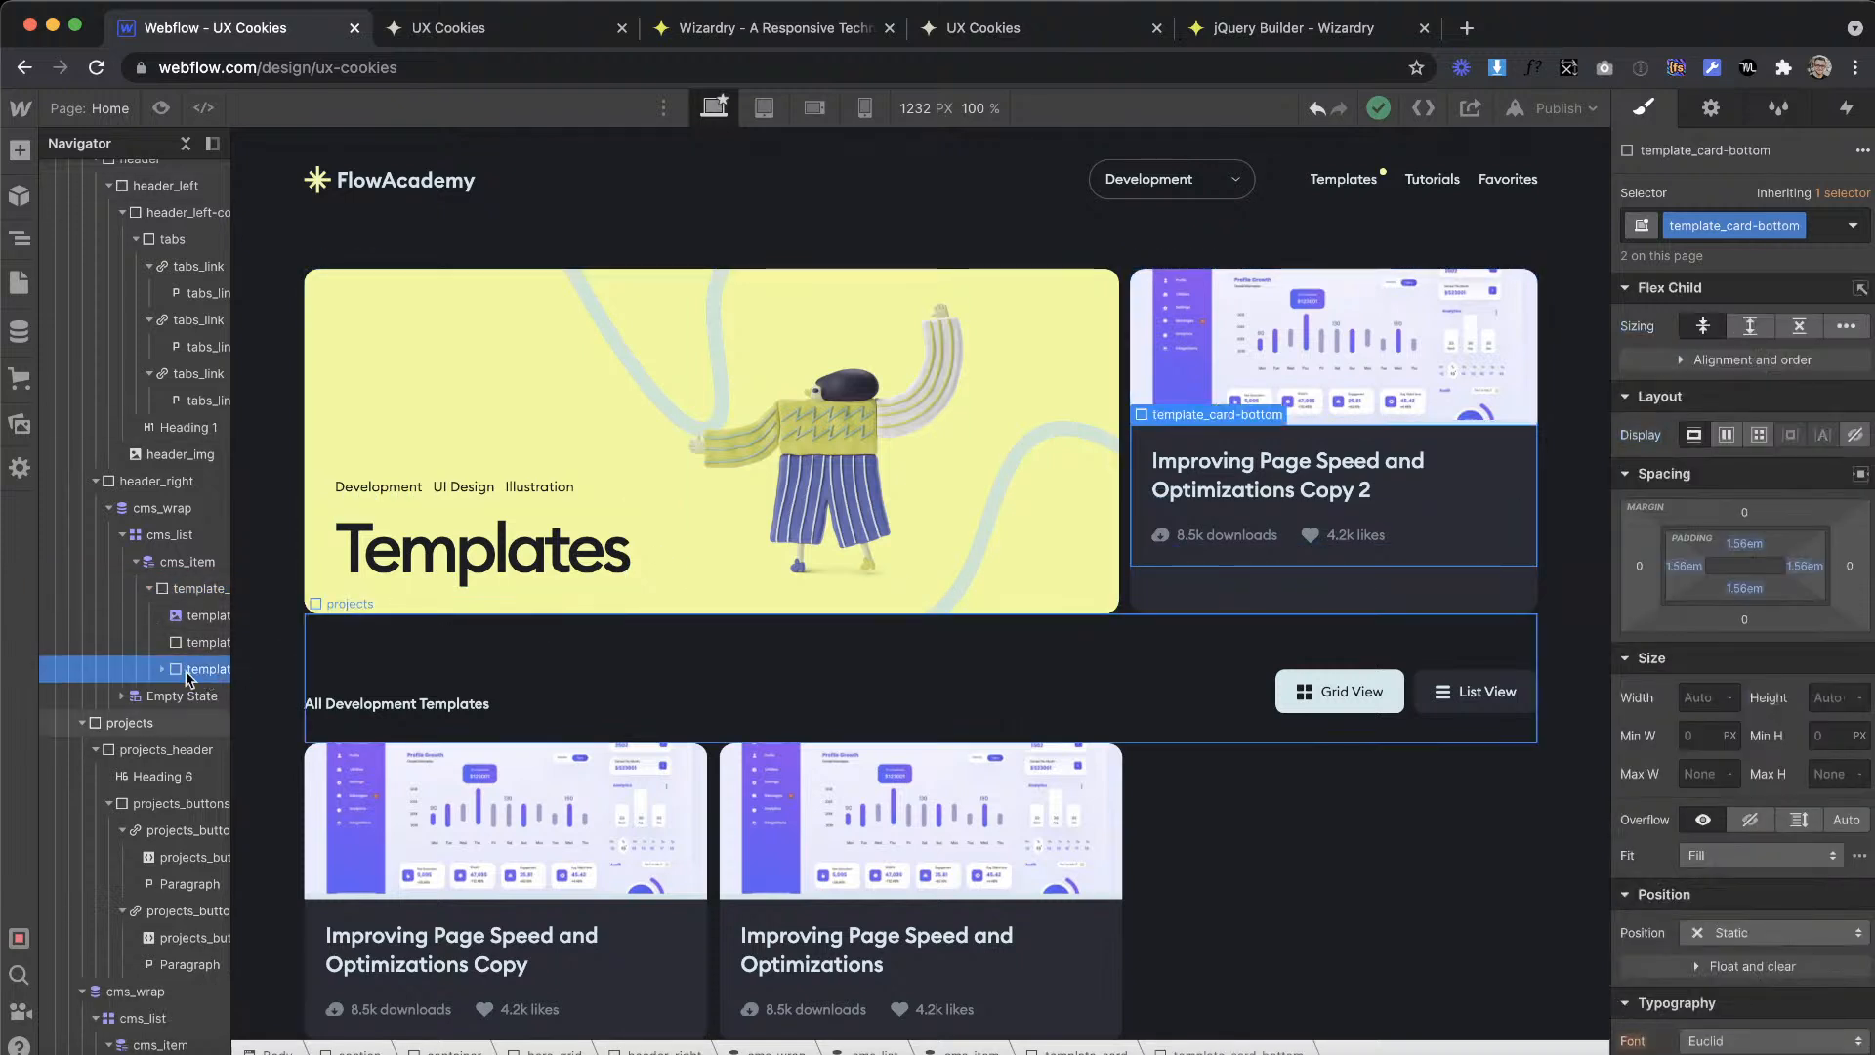
left_click(193, 642)
left_click(190, 578)
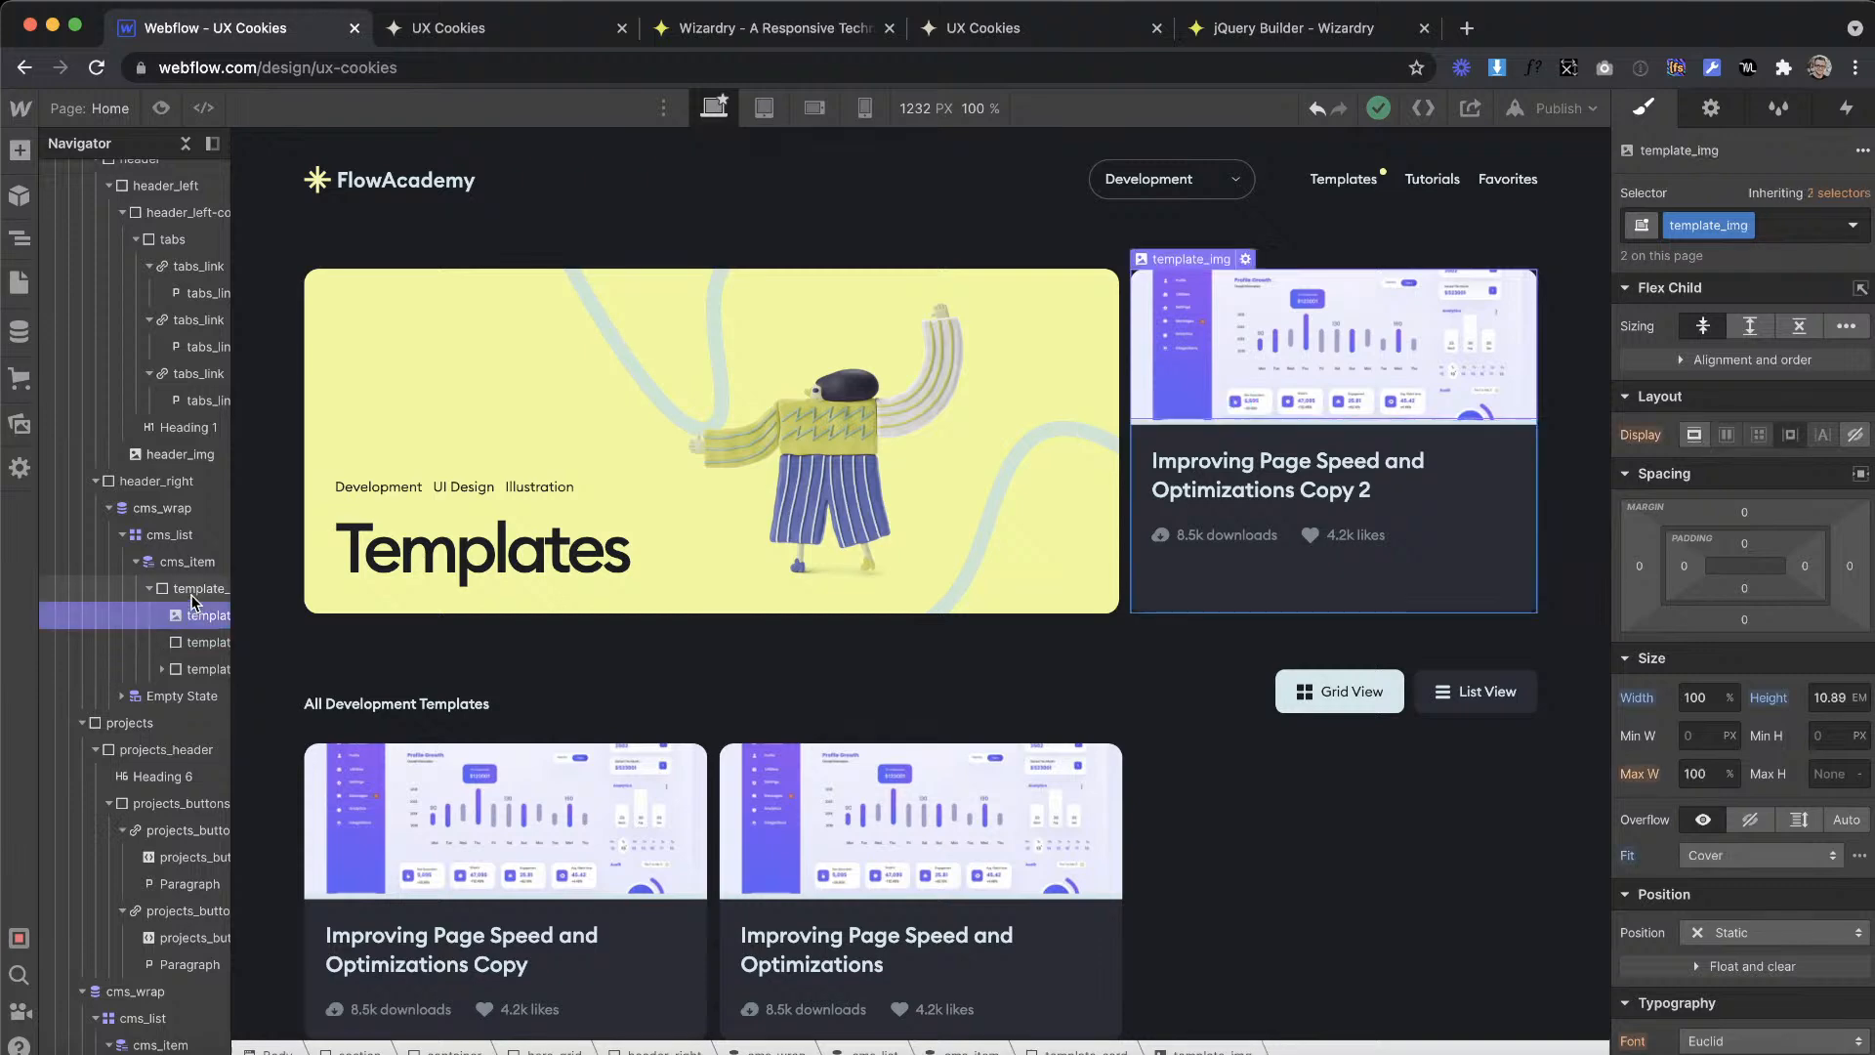
left_click(188, 558)
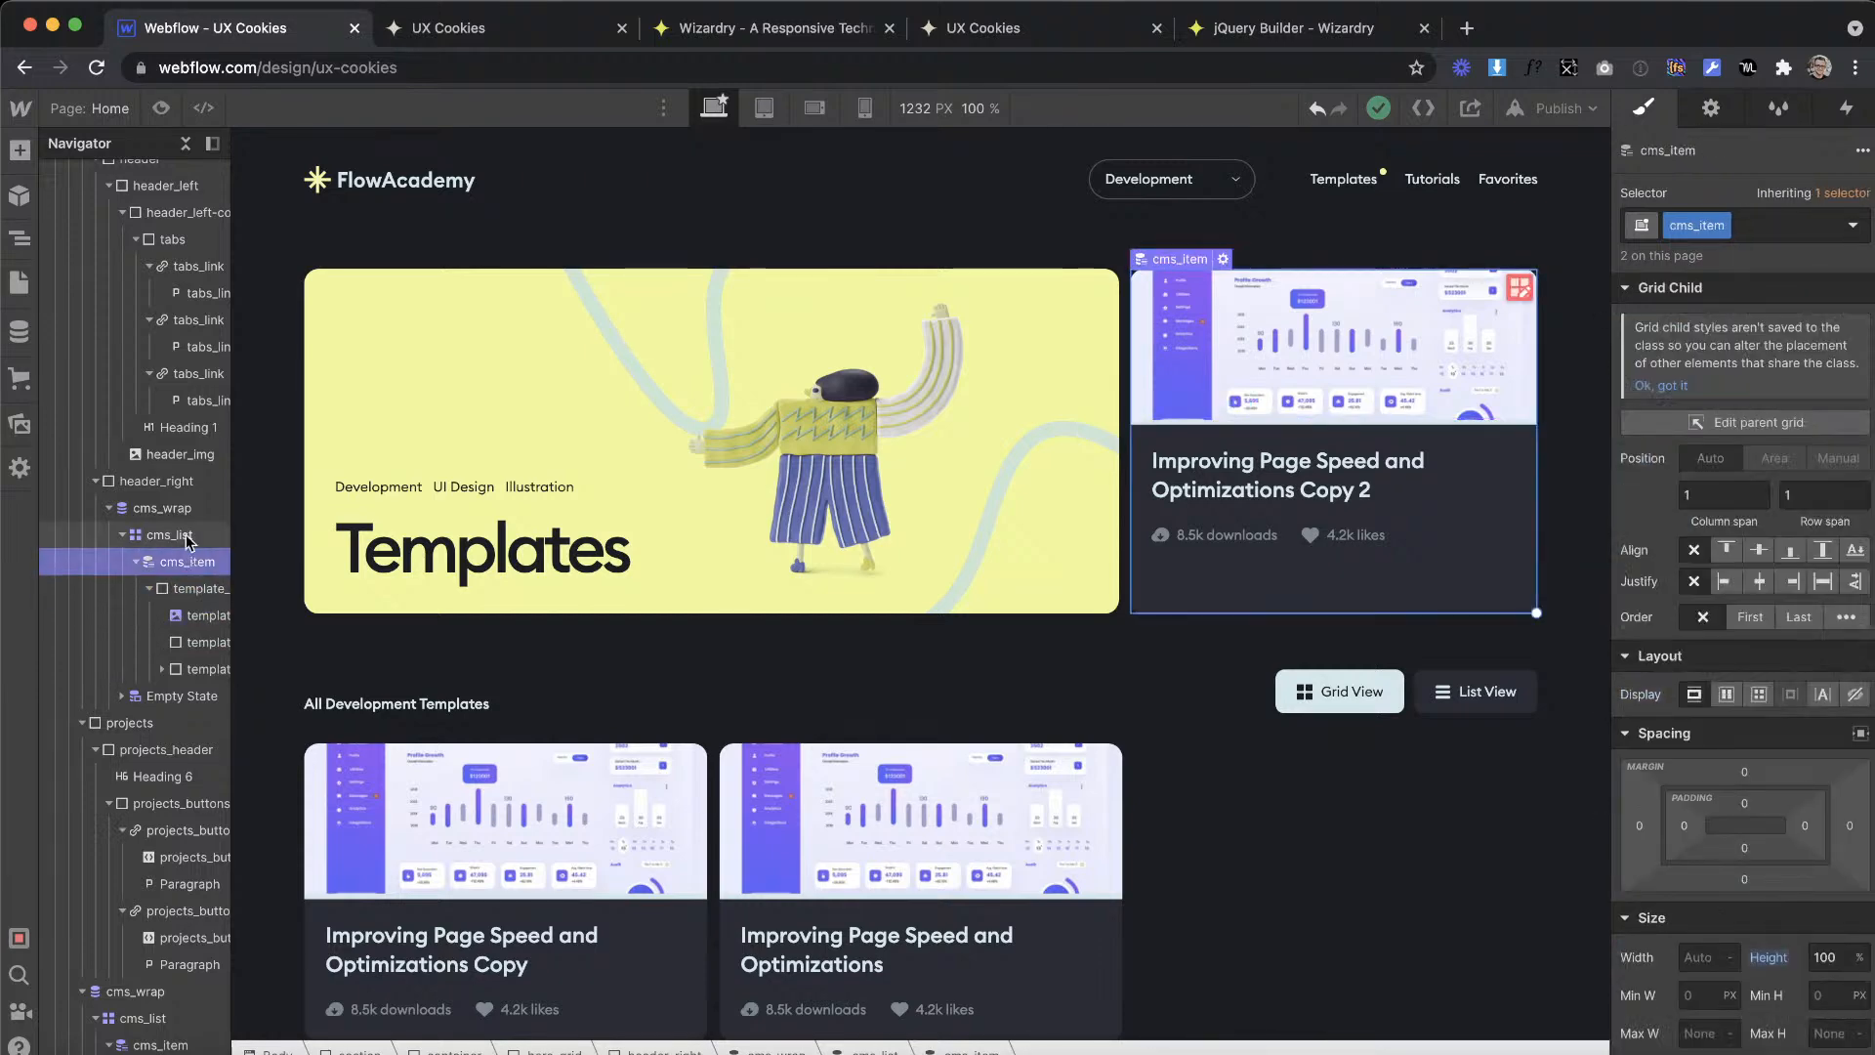
Step: Switch to the XD design and examine the Featured badge beside the card's download and like stats
left_click(1309, 881)
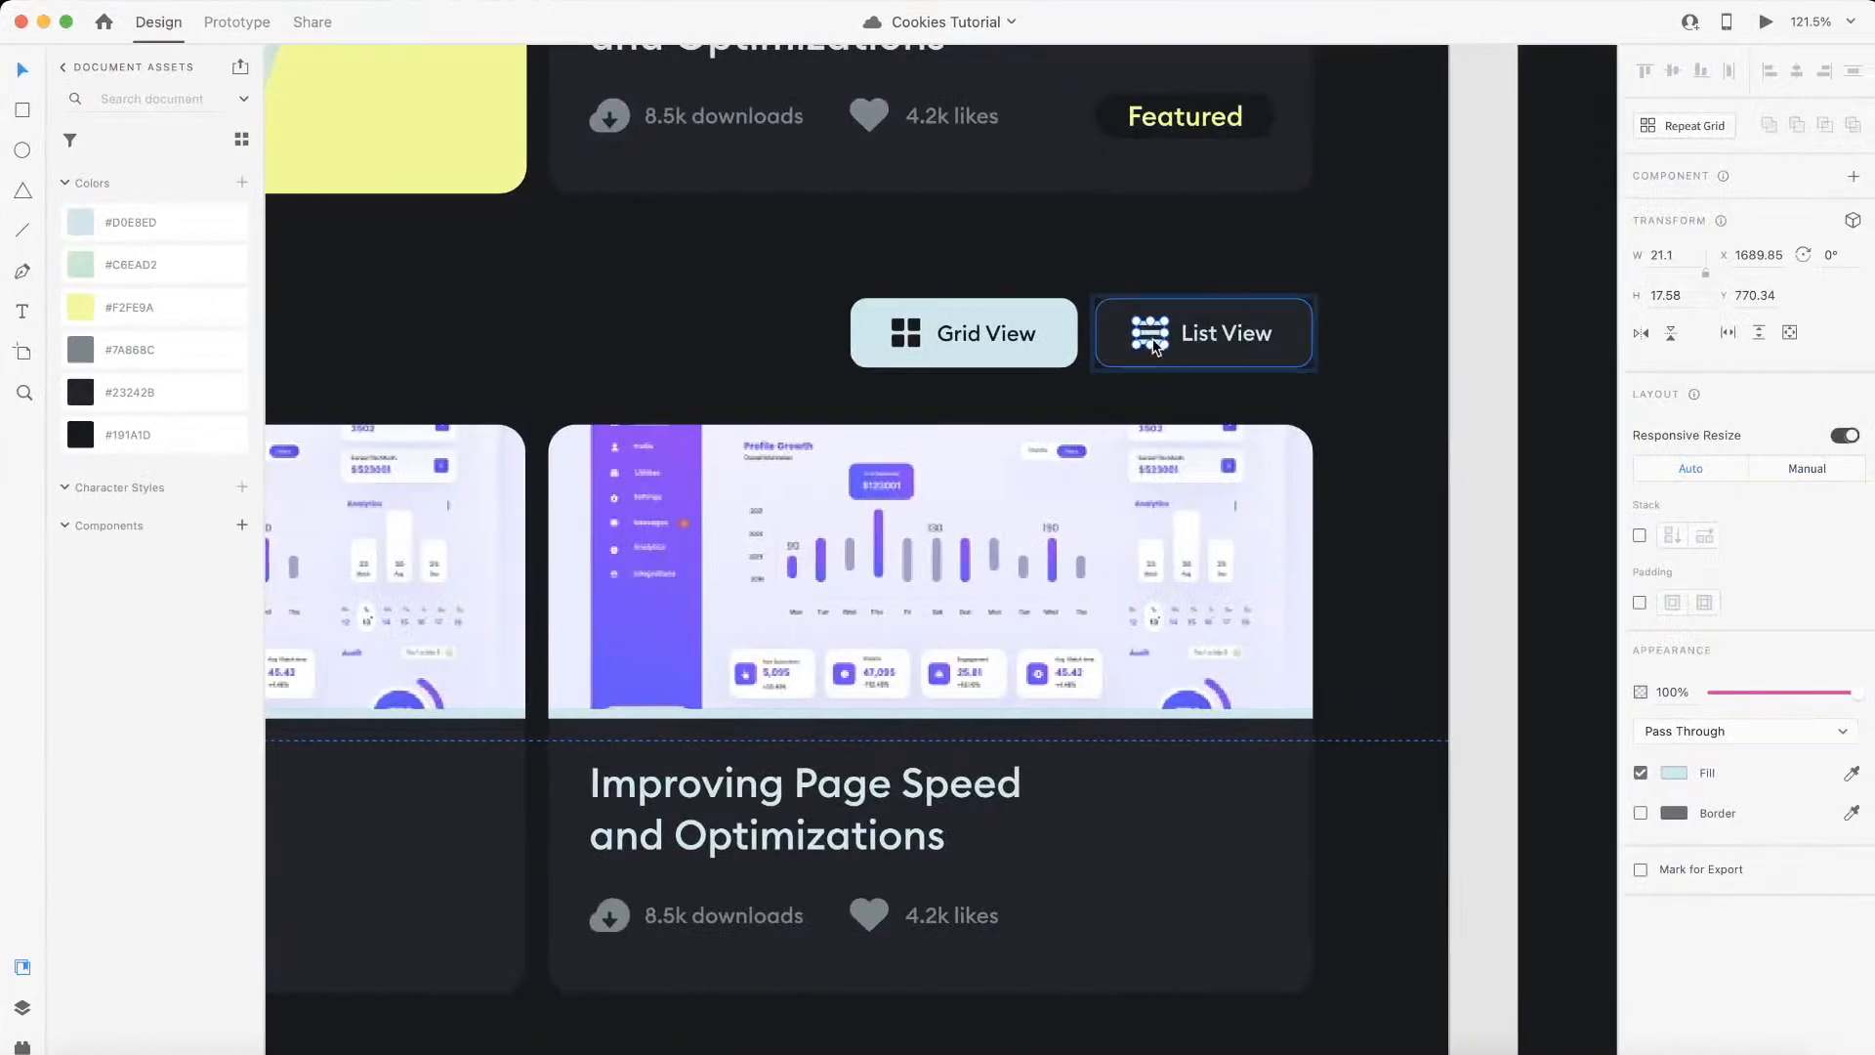
scroll(1137, 412, "up", 6)
scroll(1218, 259, "down", 5)
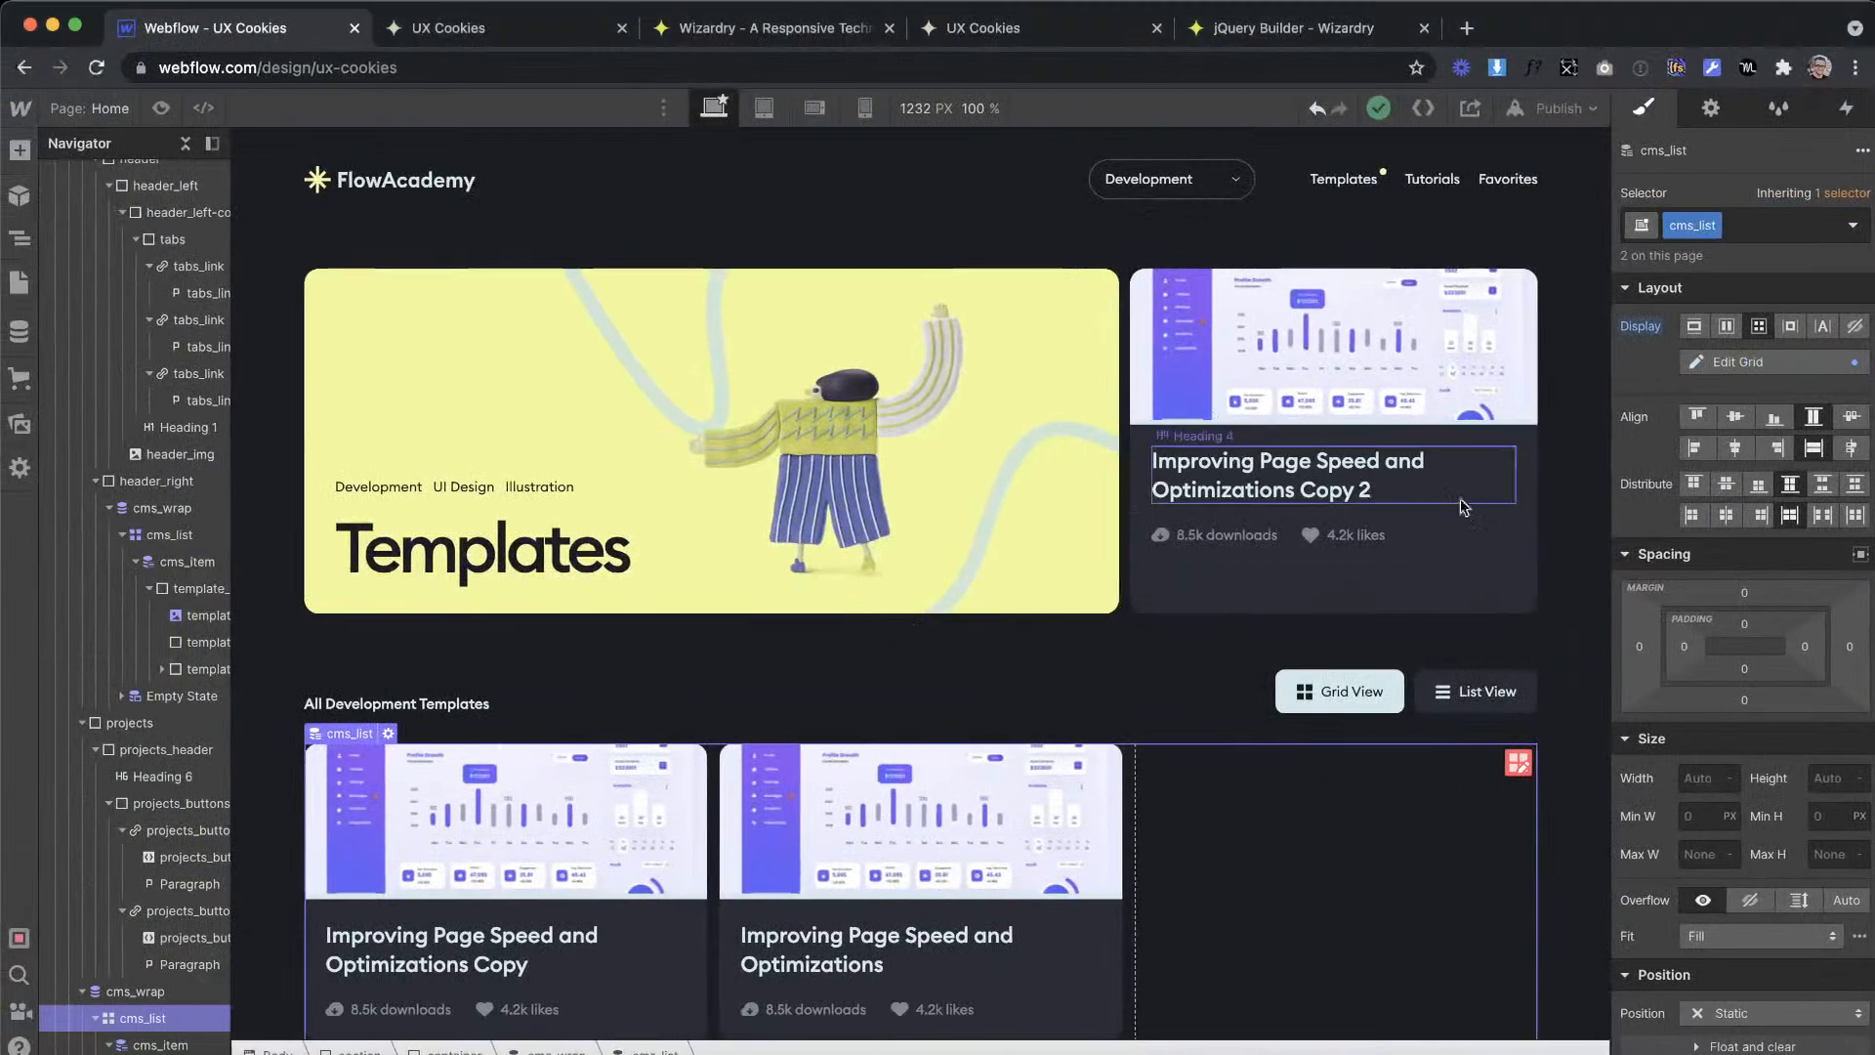
Step: Add a Div Block at the end of the hero's template card and give it the class featured_wrap
left_click(1473, 535)
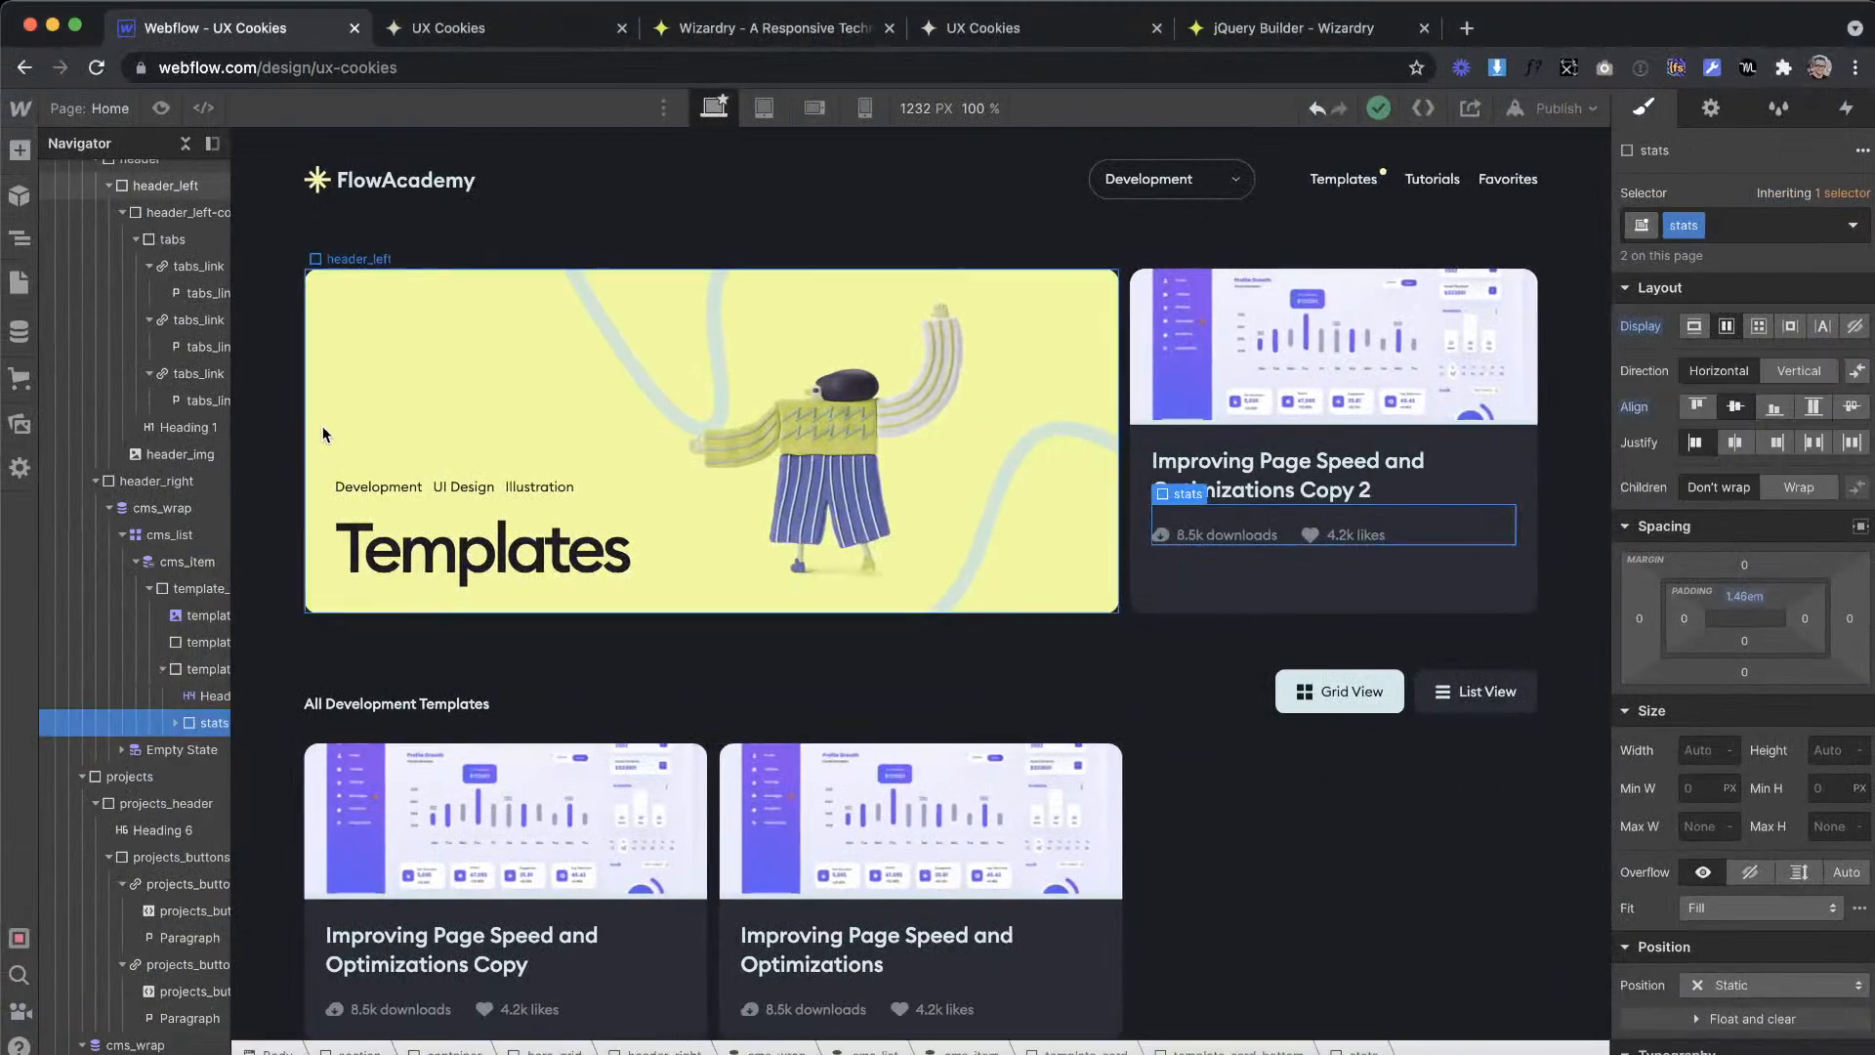
left_click(20, 149)
left_click_drag(93, 542, 1343, 591)
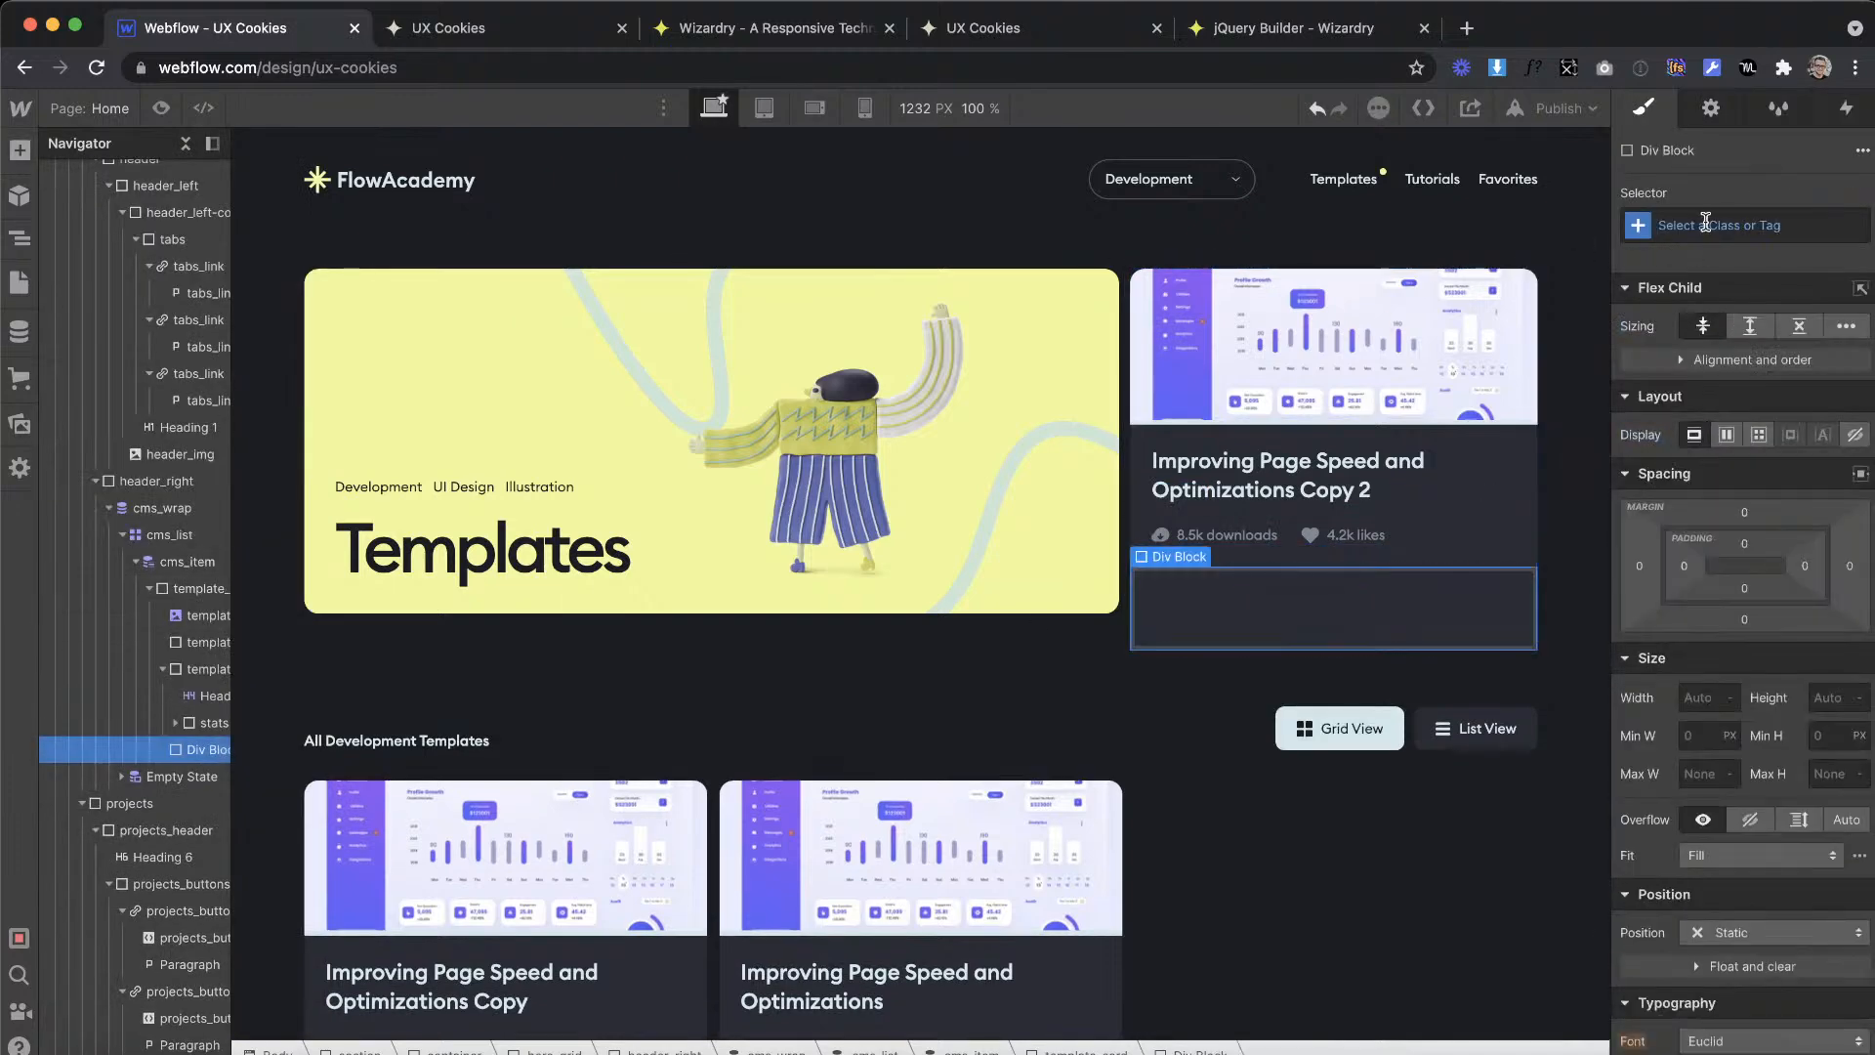
key("super+Return")
type("featured_")
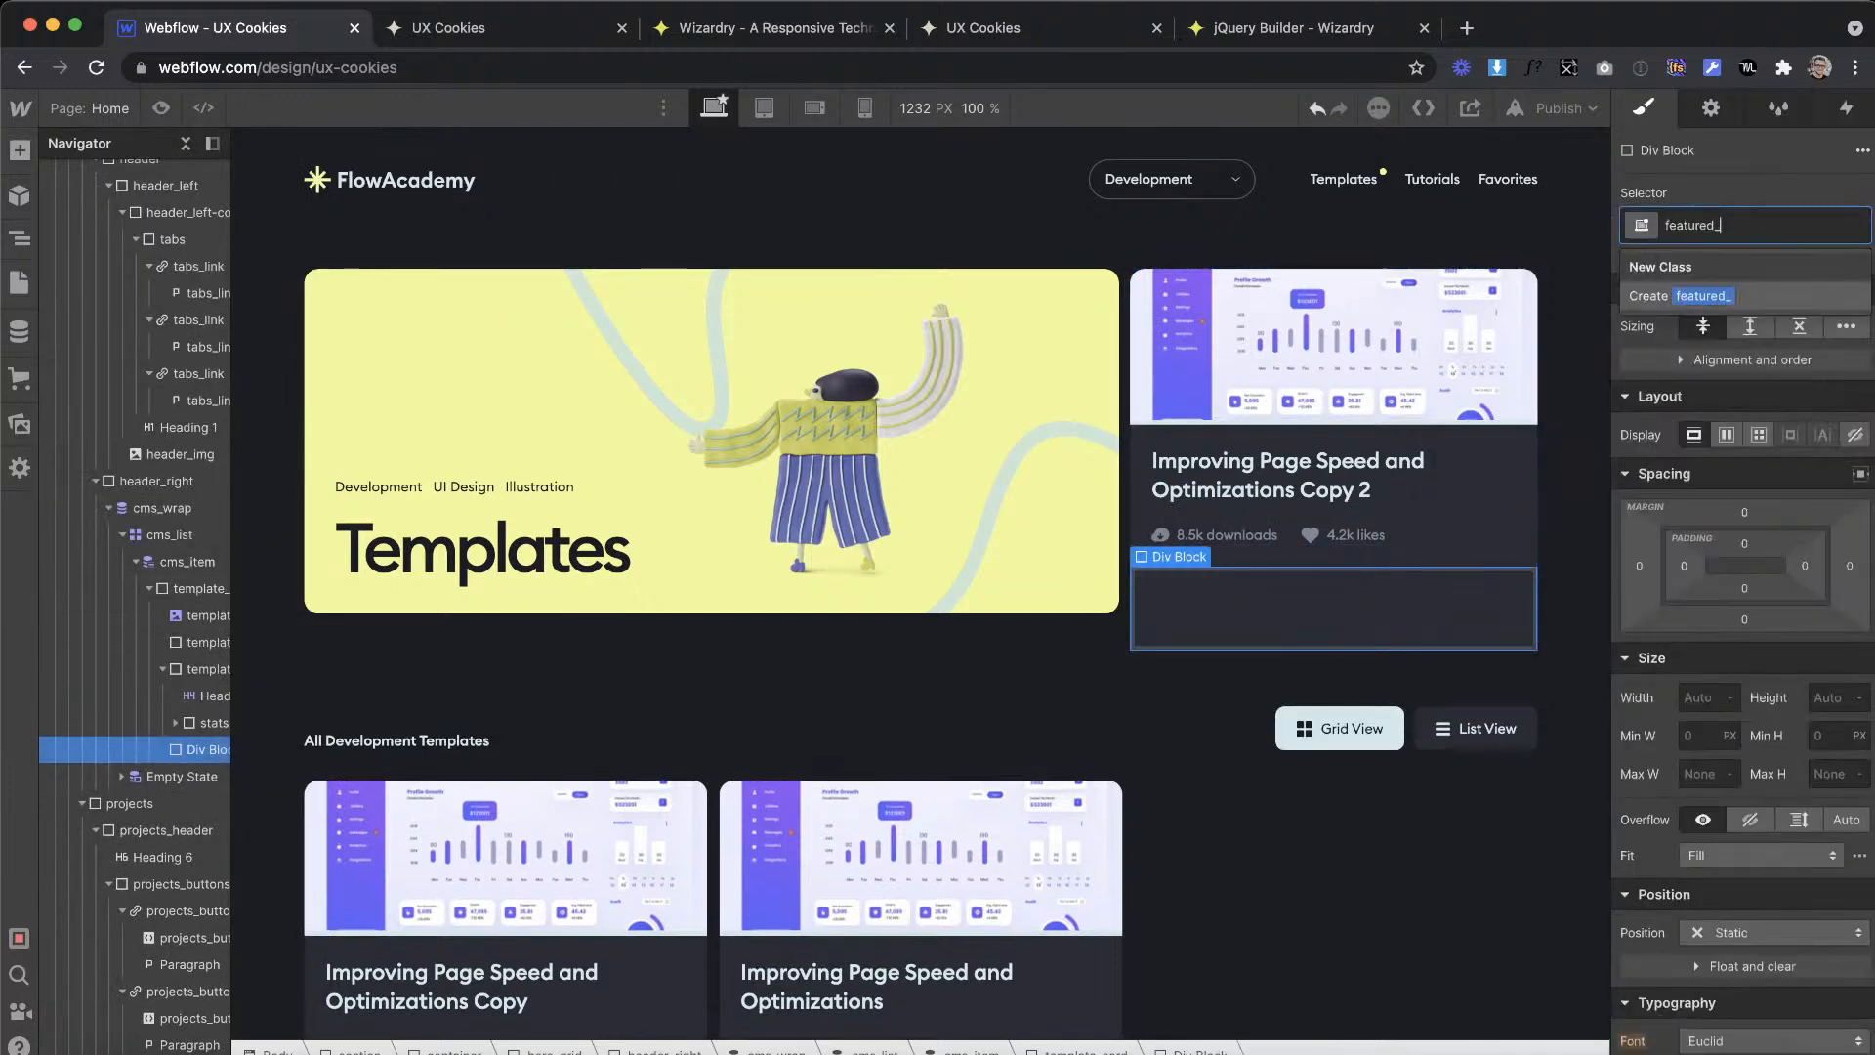
type("wrap")
key("Return")
Step: Nest the stats block inside featured_wrap and make the wrapper a horizontal flexbox with centered alignment and space-between justification
left_click(204, 721)
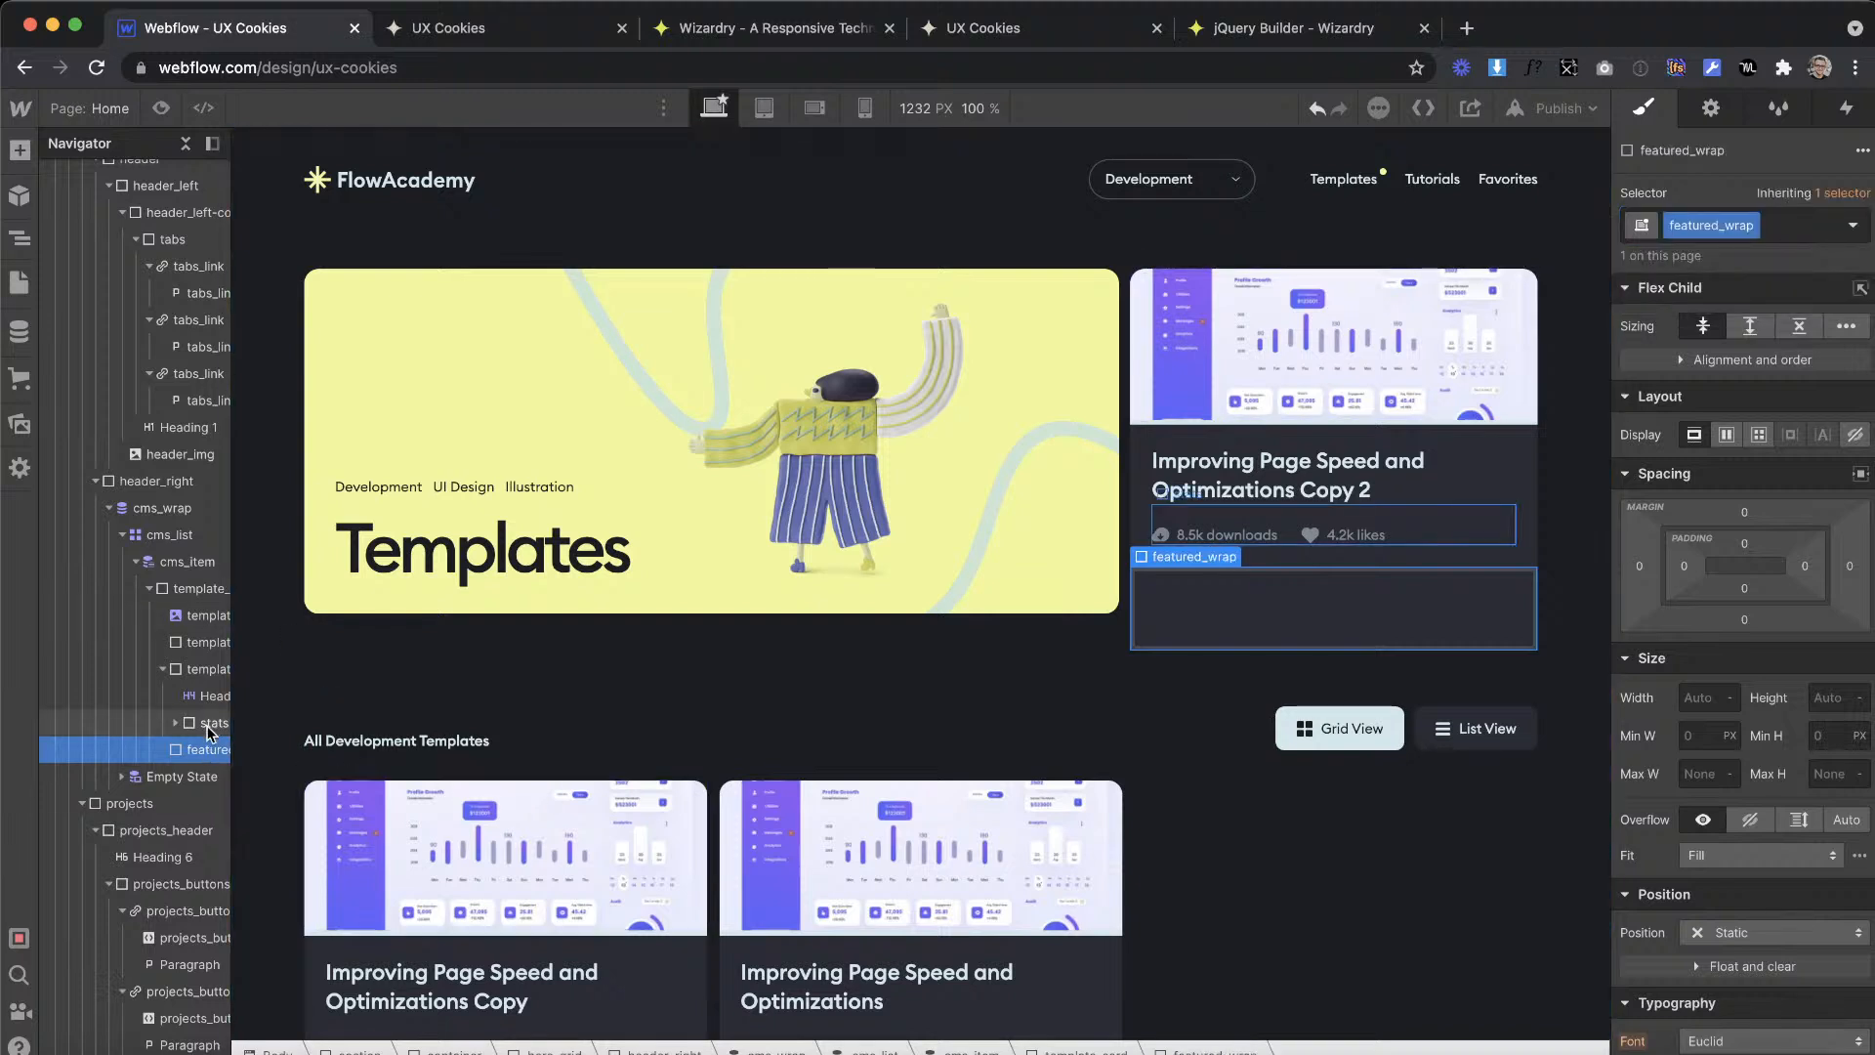
left_click_drag(204, 713, 204, 749)
left_click(205, 723)
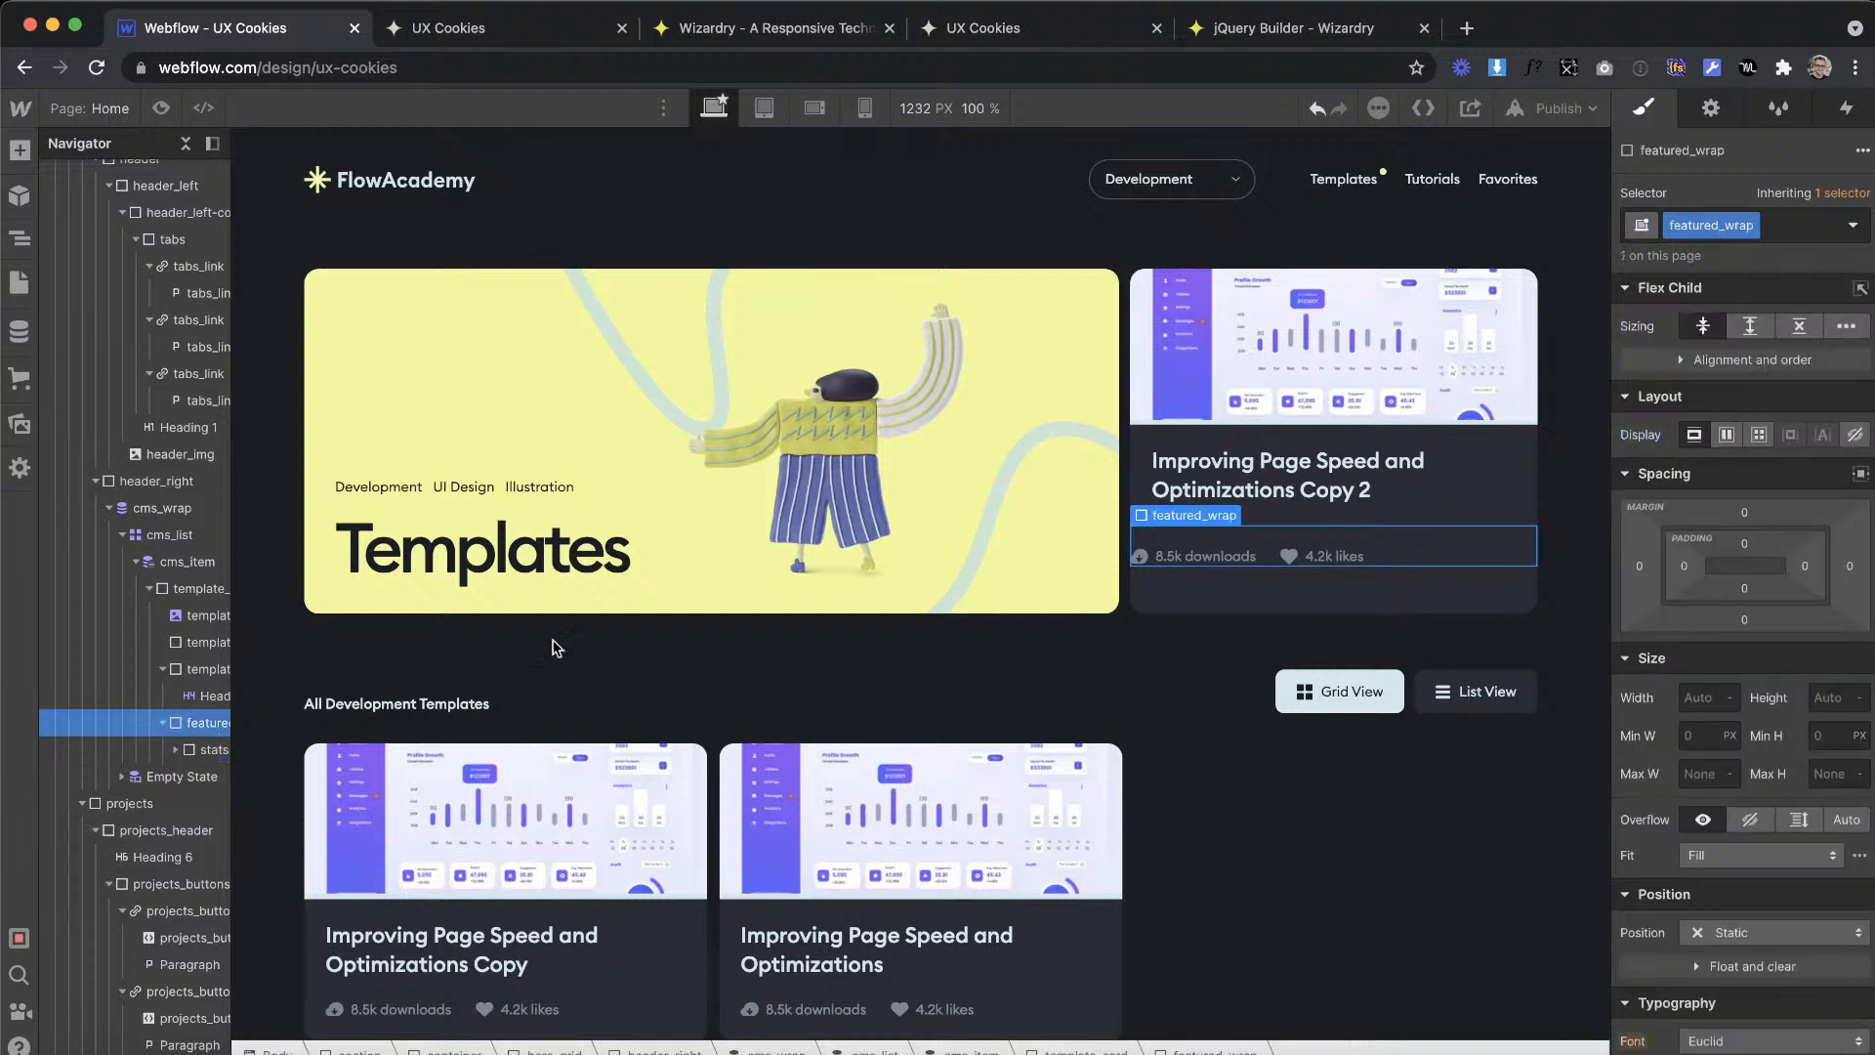
left_click(1724, 437)
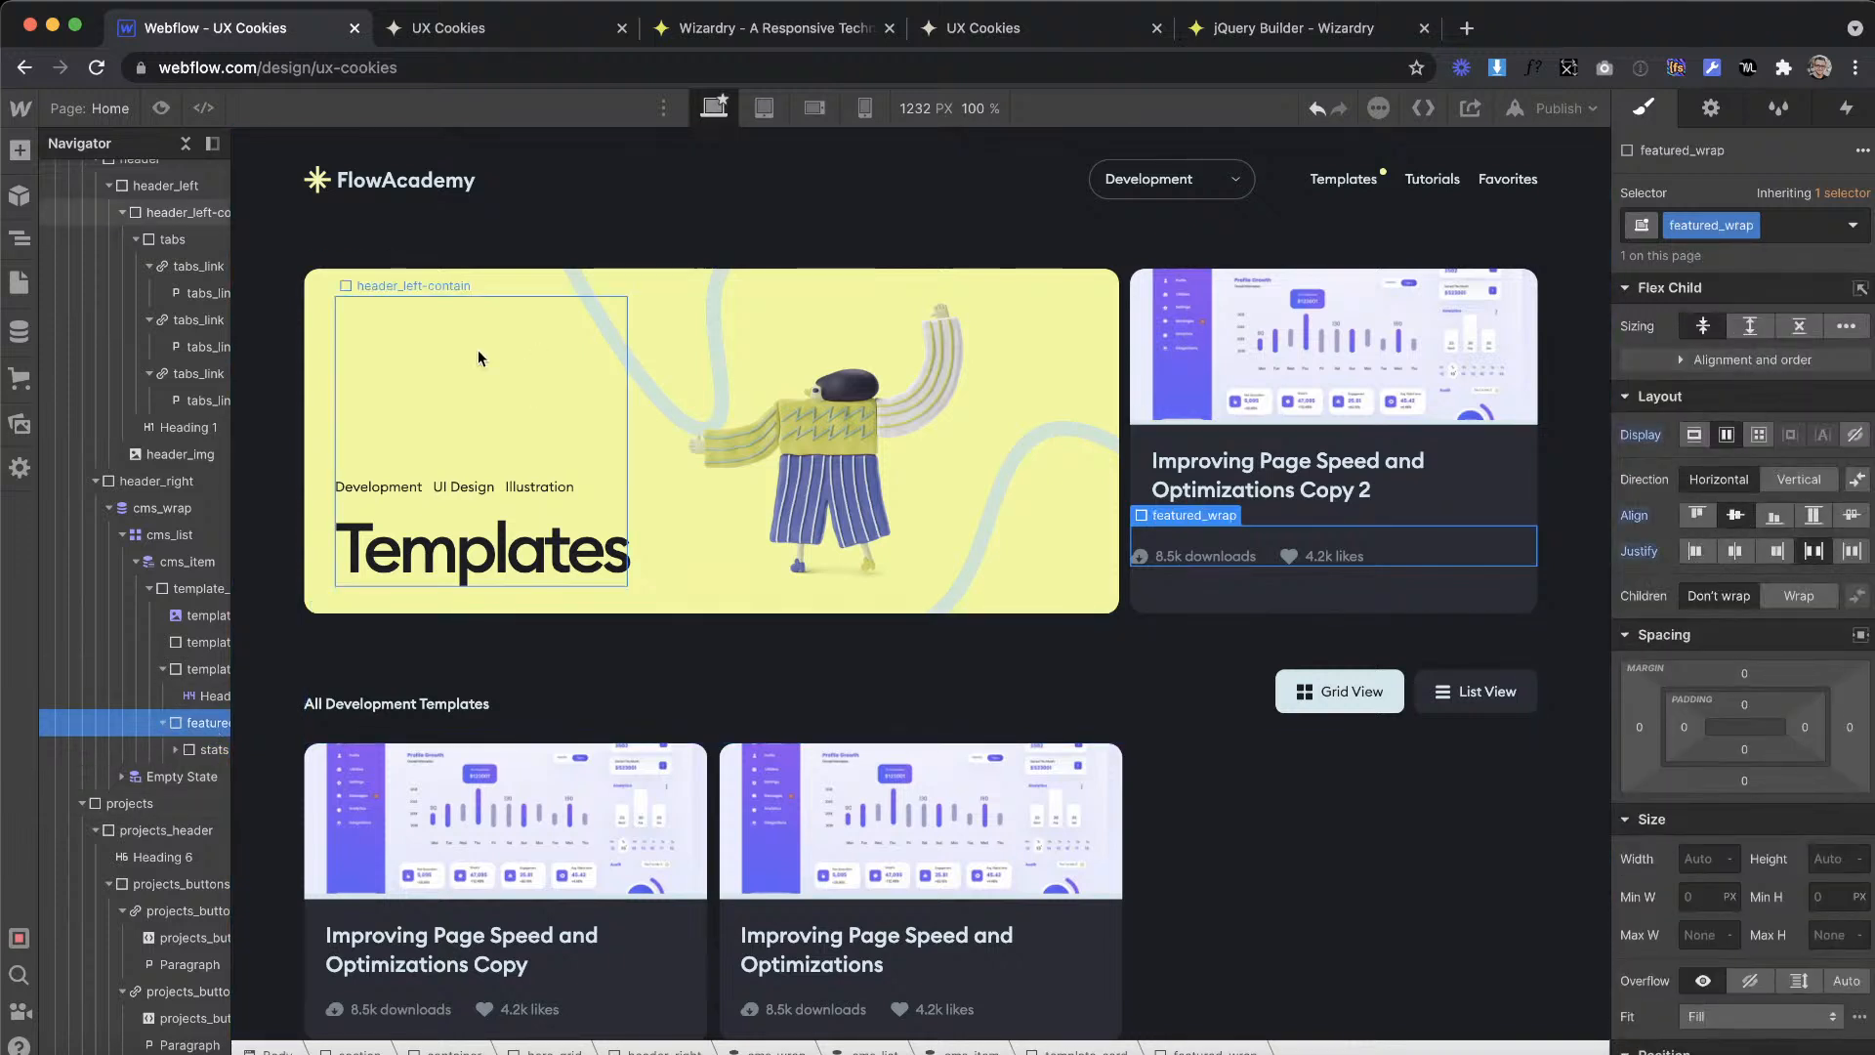
Step: Add a Div Block after the stats inside featured_wrap and give it the class featured_tag
left_click(20, 150)
left_click_drag(93, 547, 210, 786)
left_click(1778, 218)
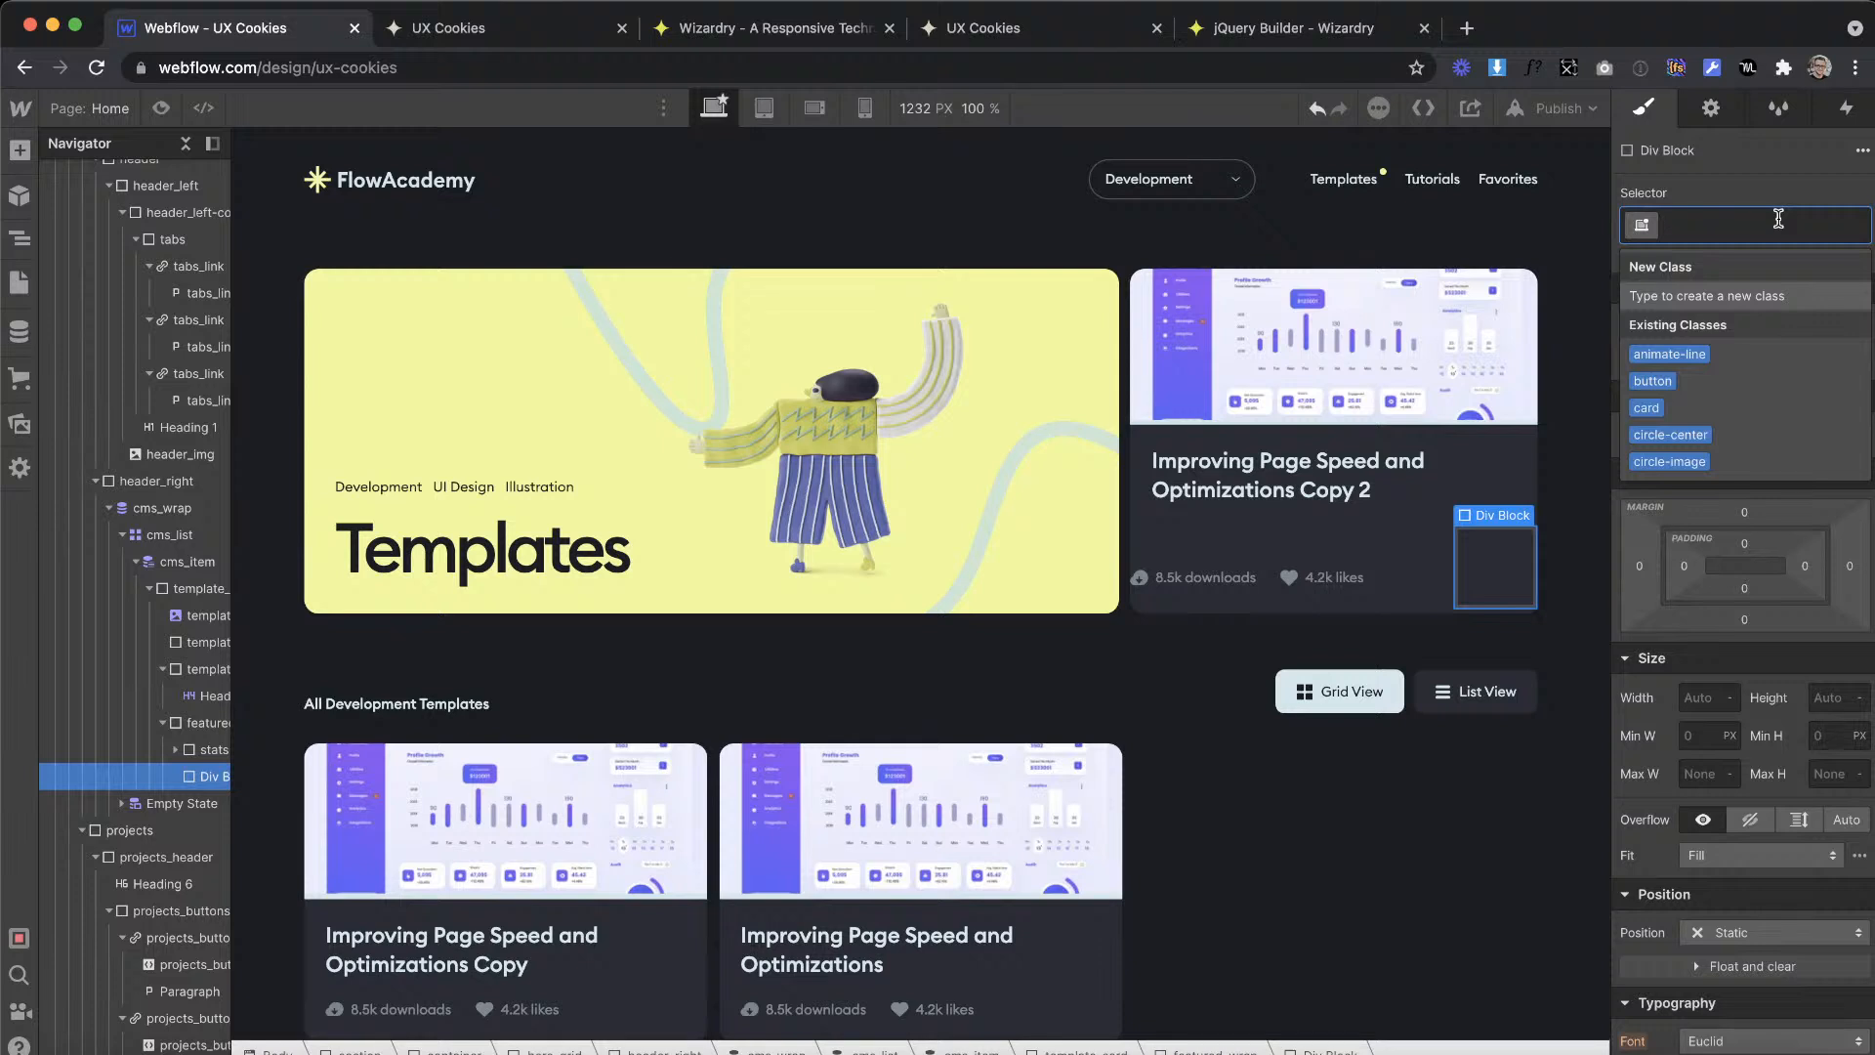
type("fea")
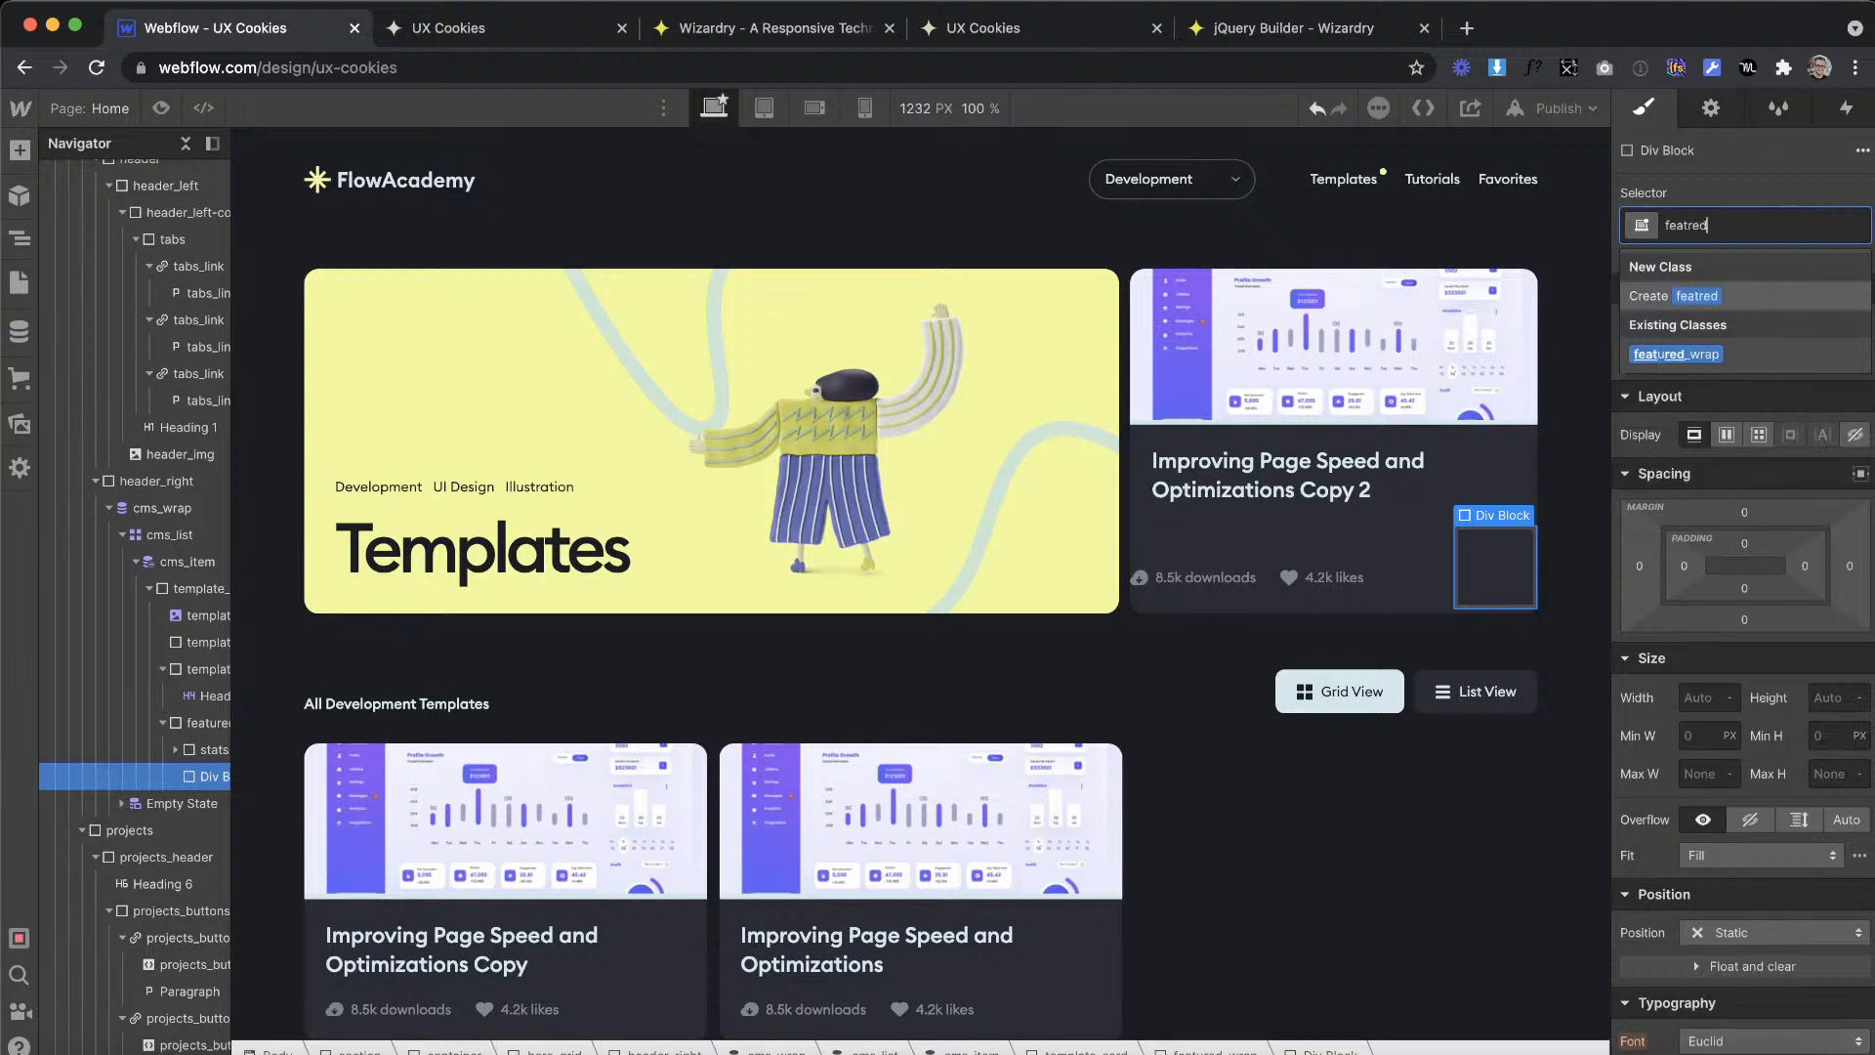
type("t")
key("BackSpace")
key("BackSpace")
type("atured_tag")
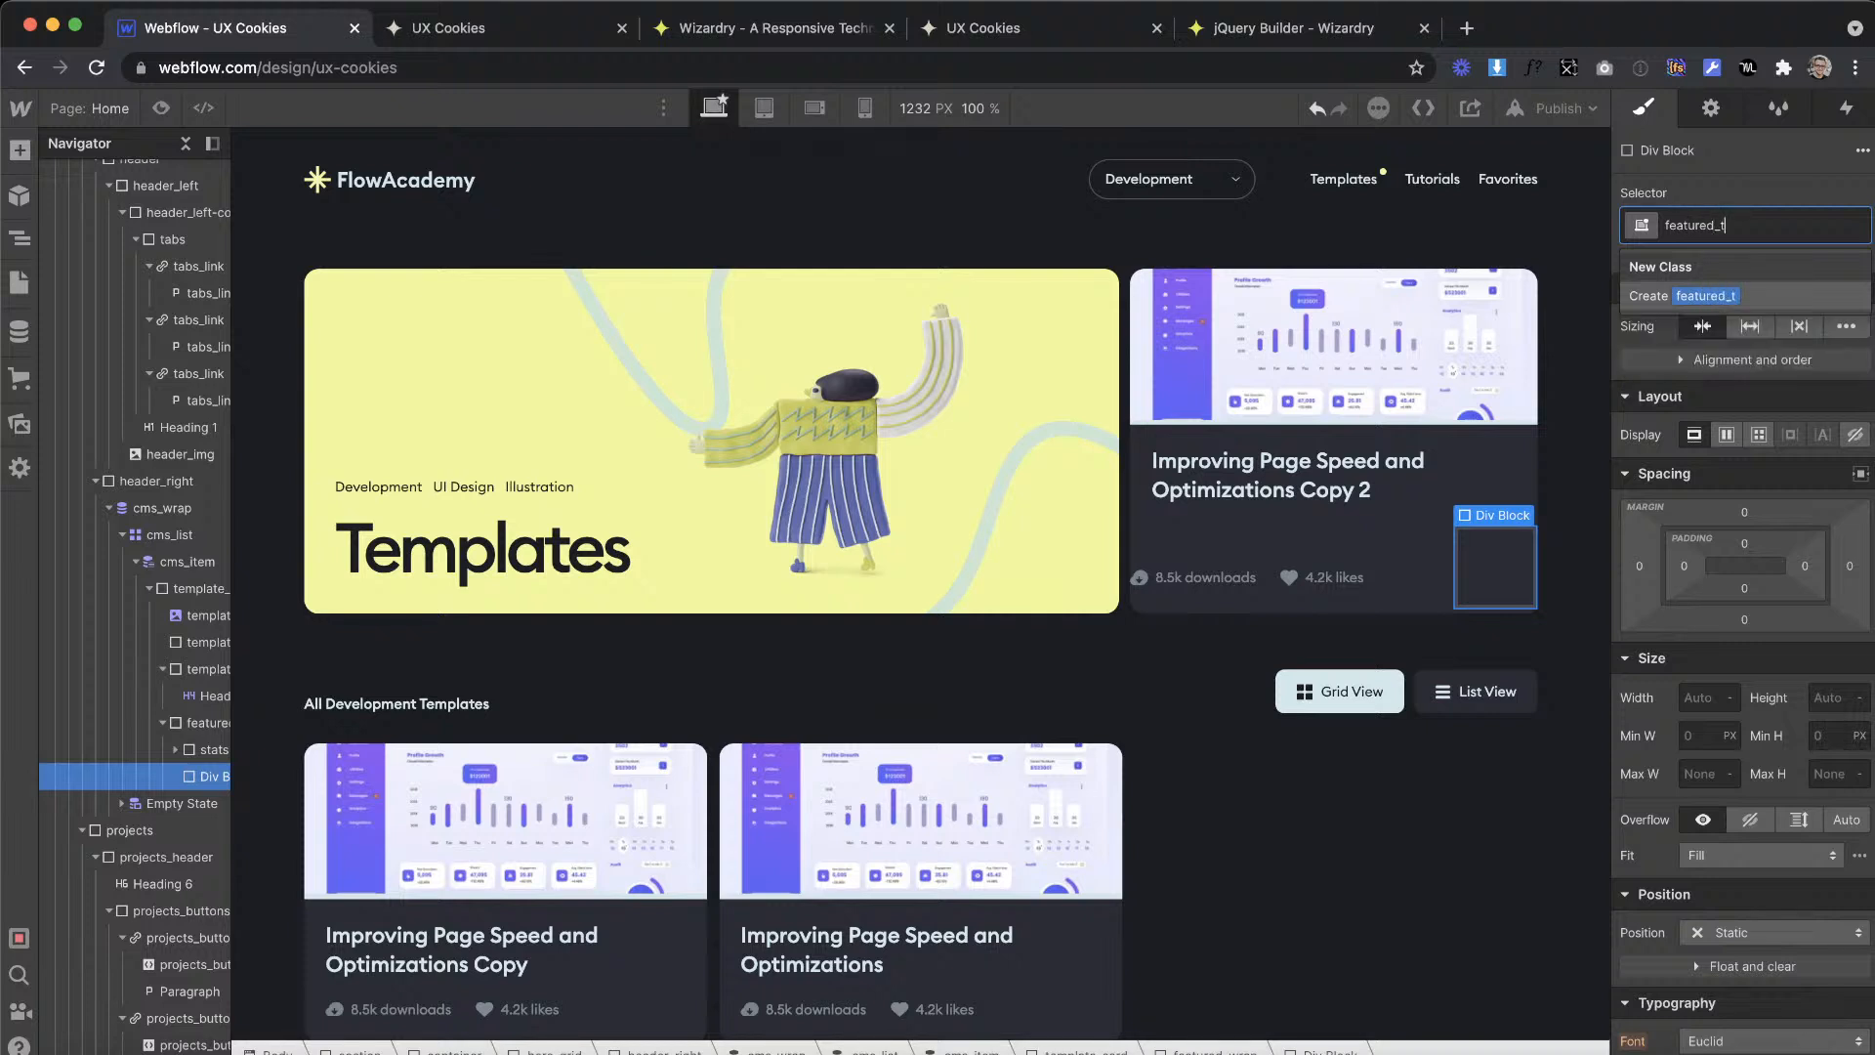
key("Return")
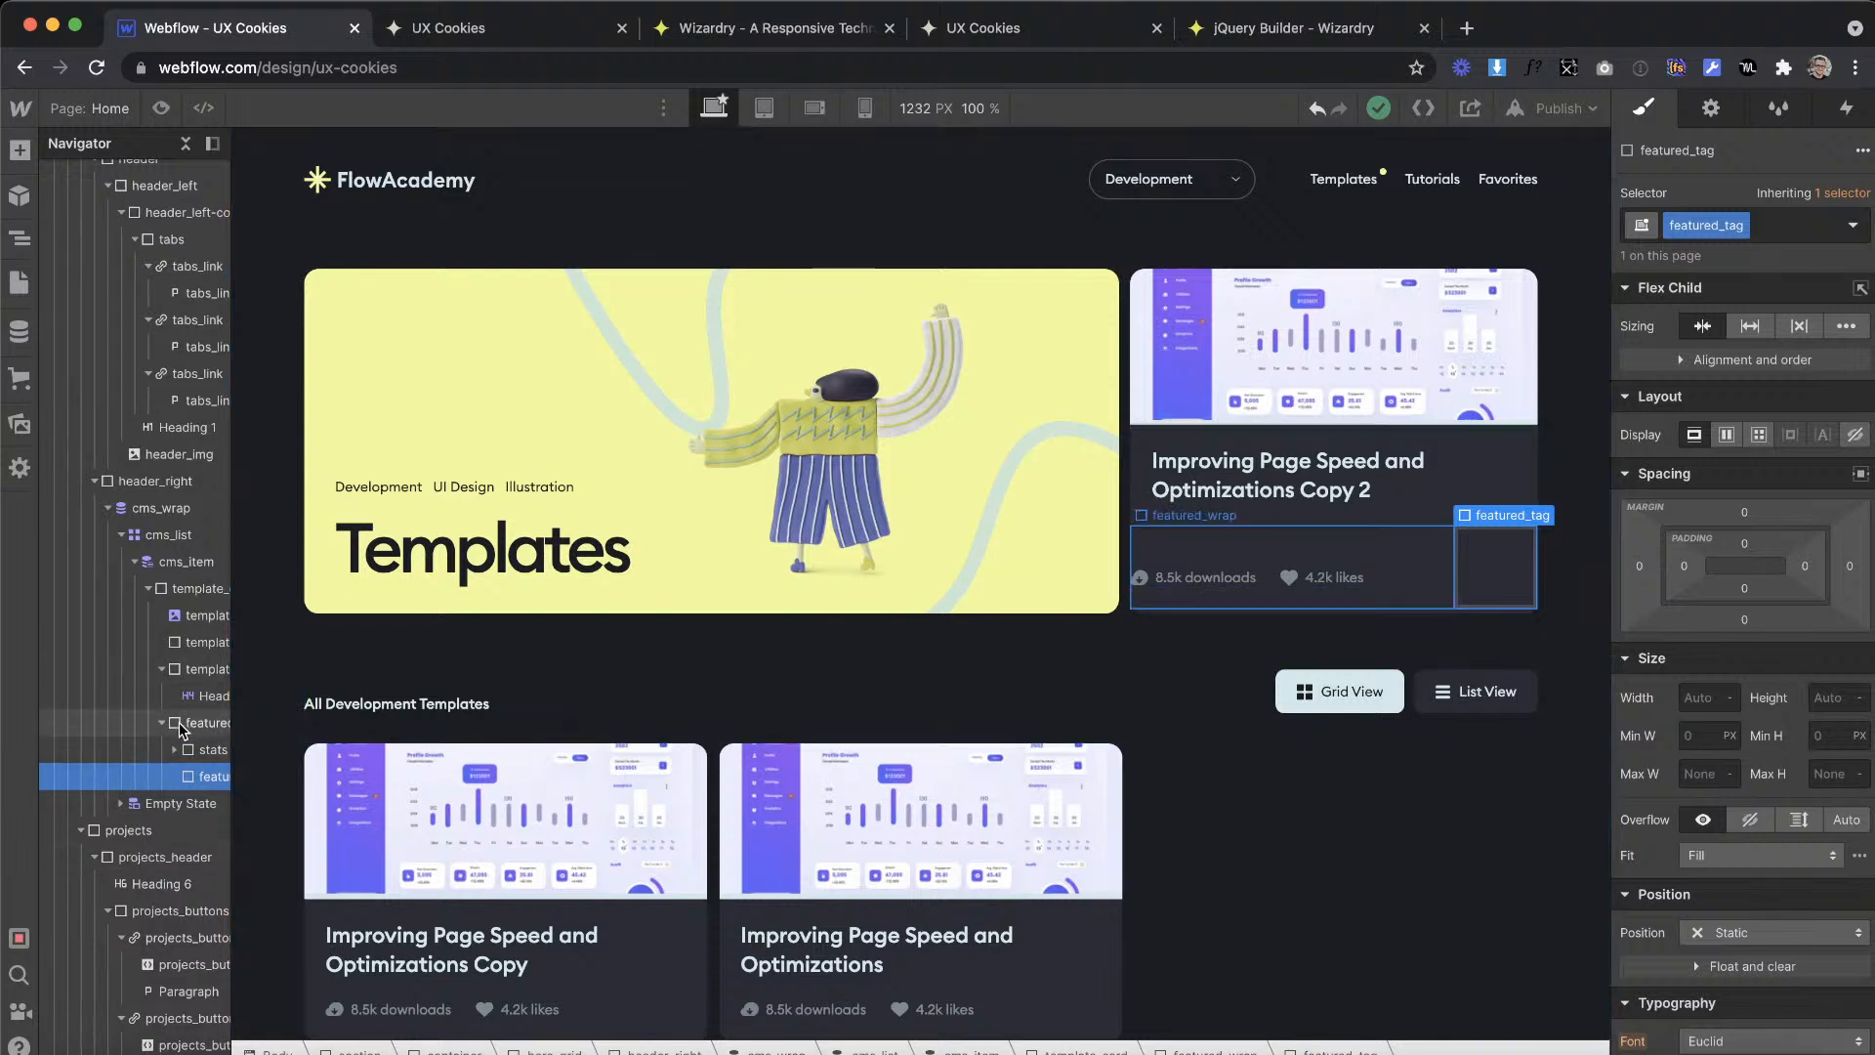
Step: Move featured_wrap into template_card-bottom below the card heading, and select the featured_tag block
scroll(179, 723, "right", 2)
left_click_drag(86, 711, 180, 701)
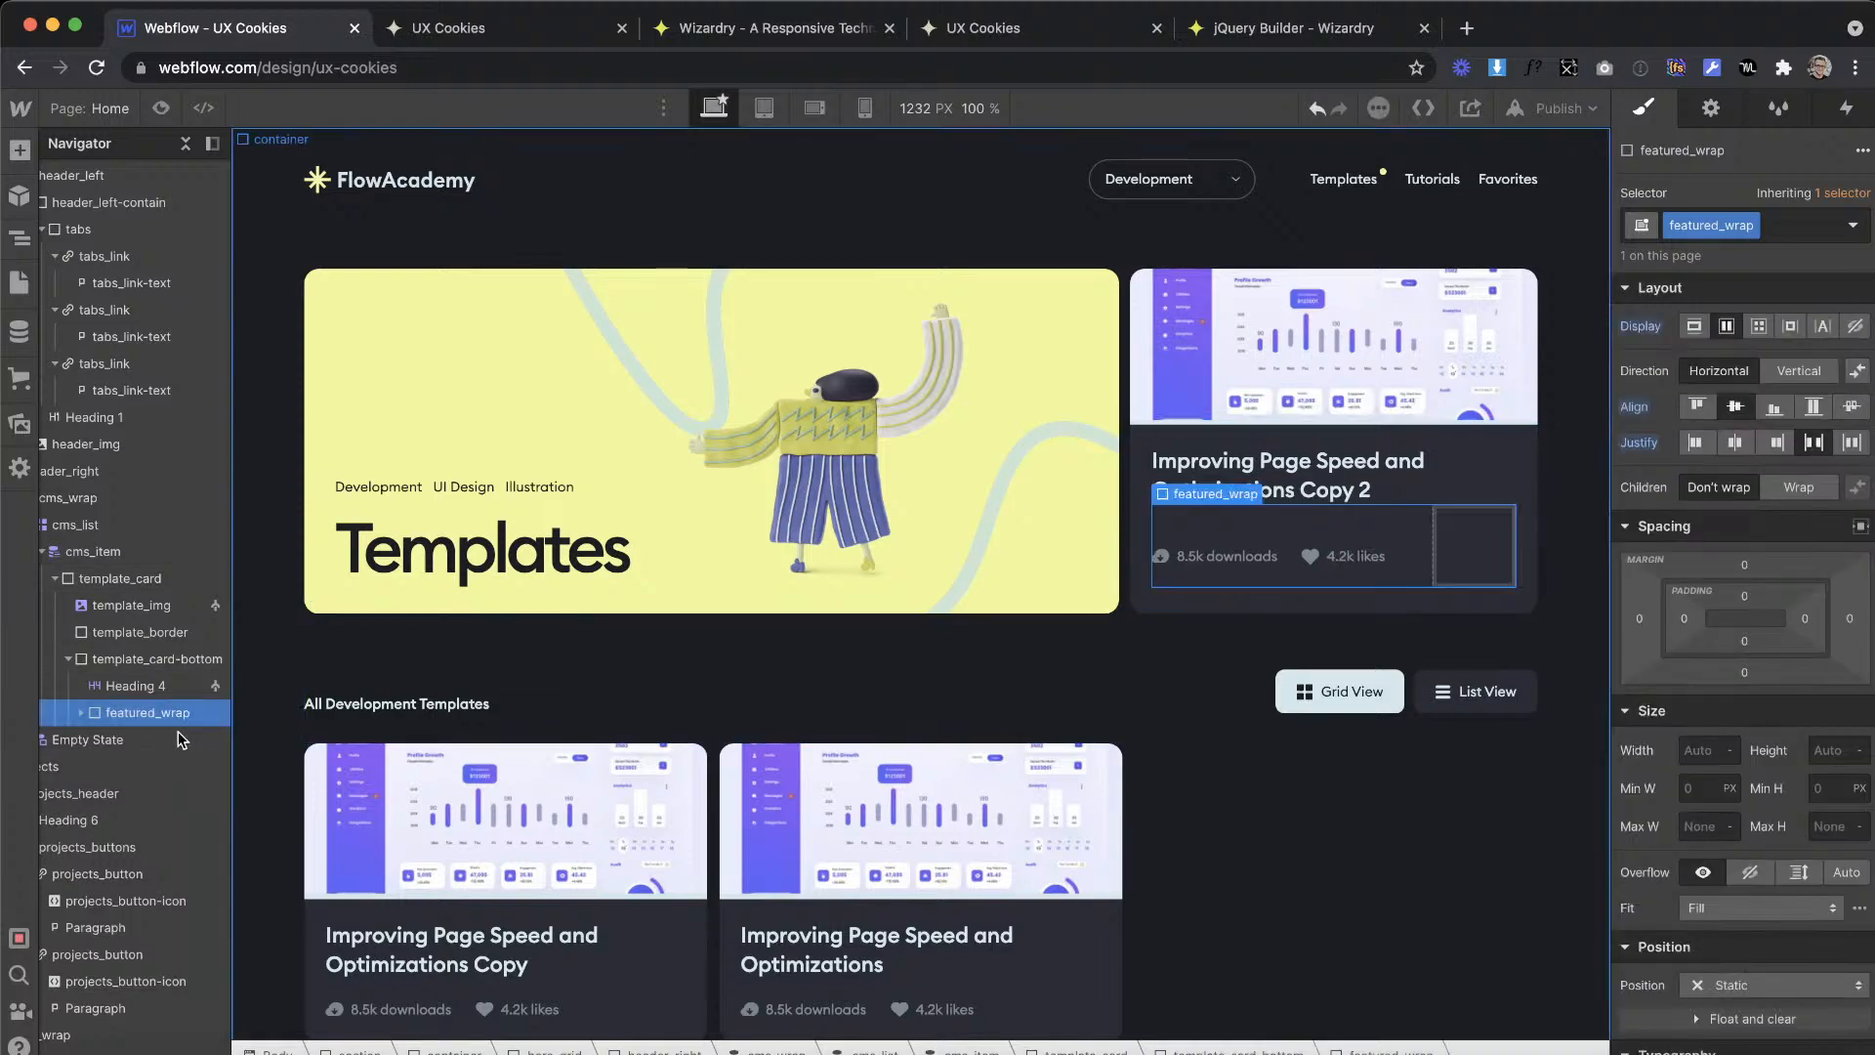
left_click(1484, 551)
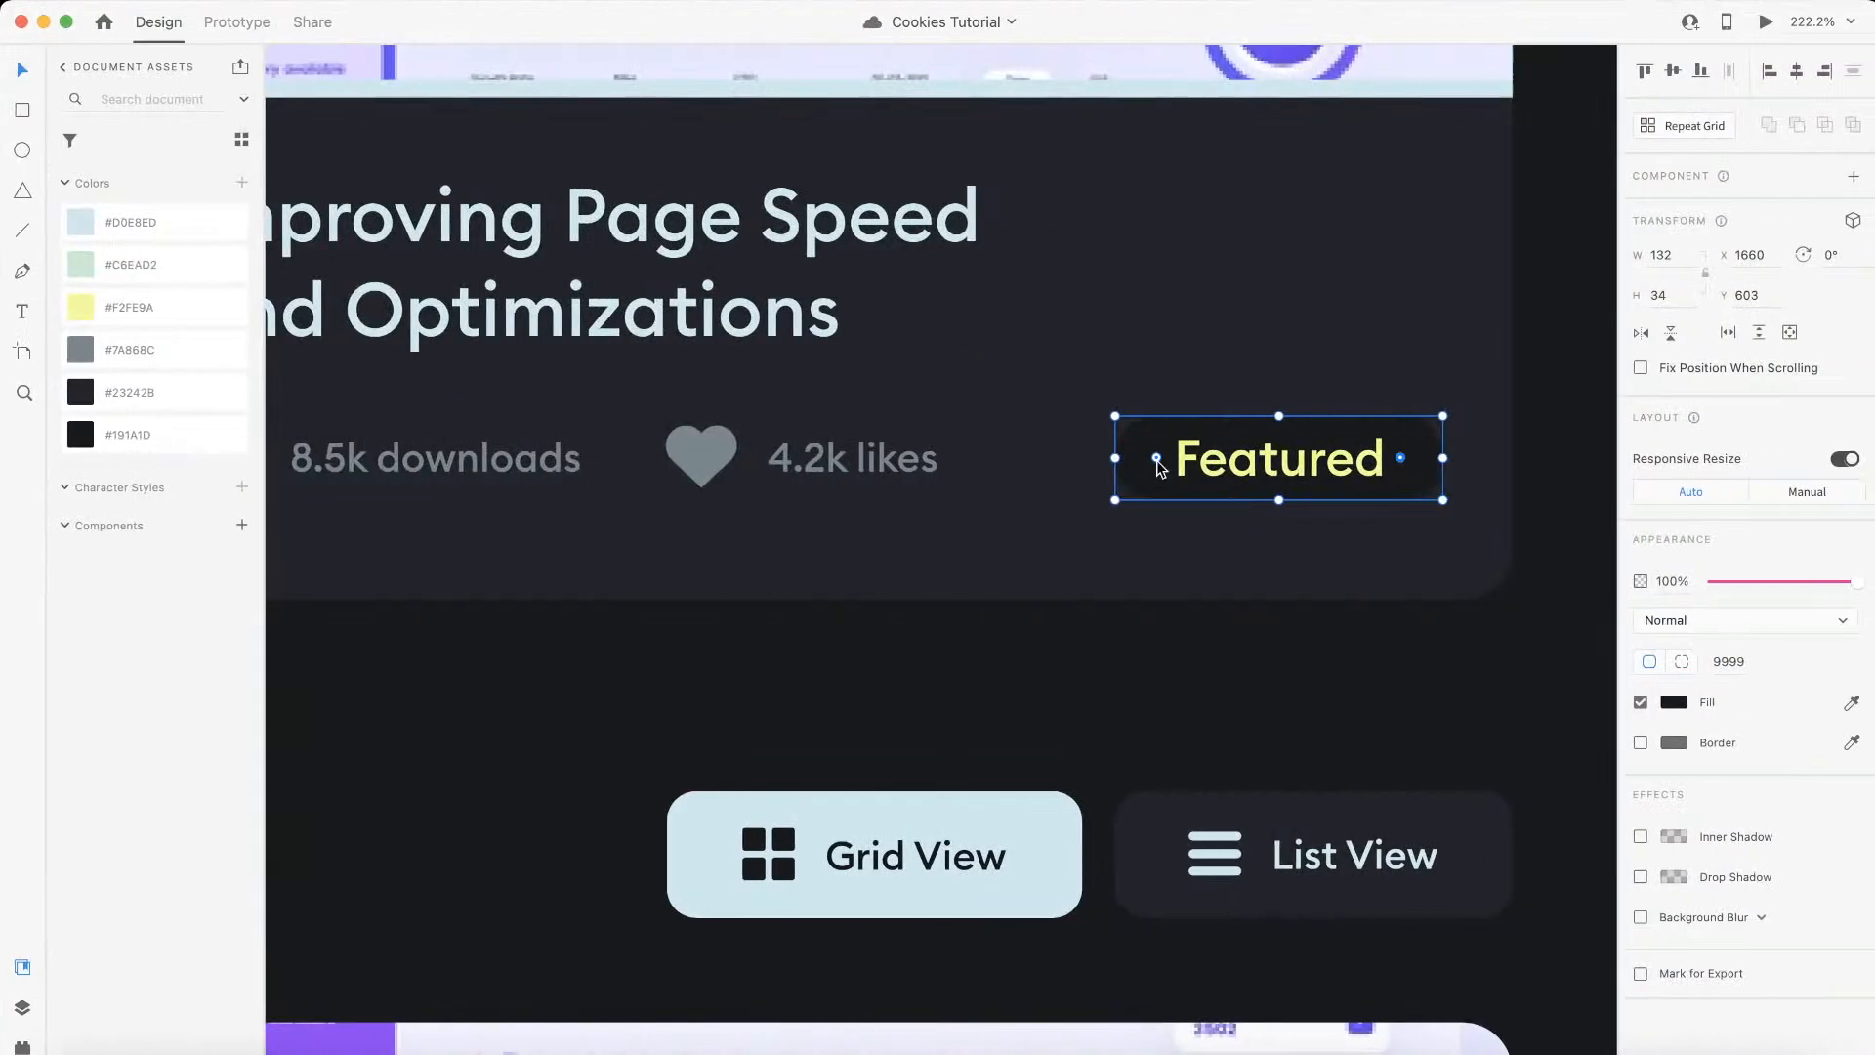
Step: Check the Featured label in the XD design and add an H6 heading inside featured_tag in Webflow
double_click(1235, 459)
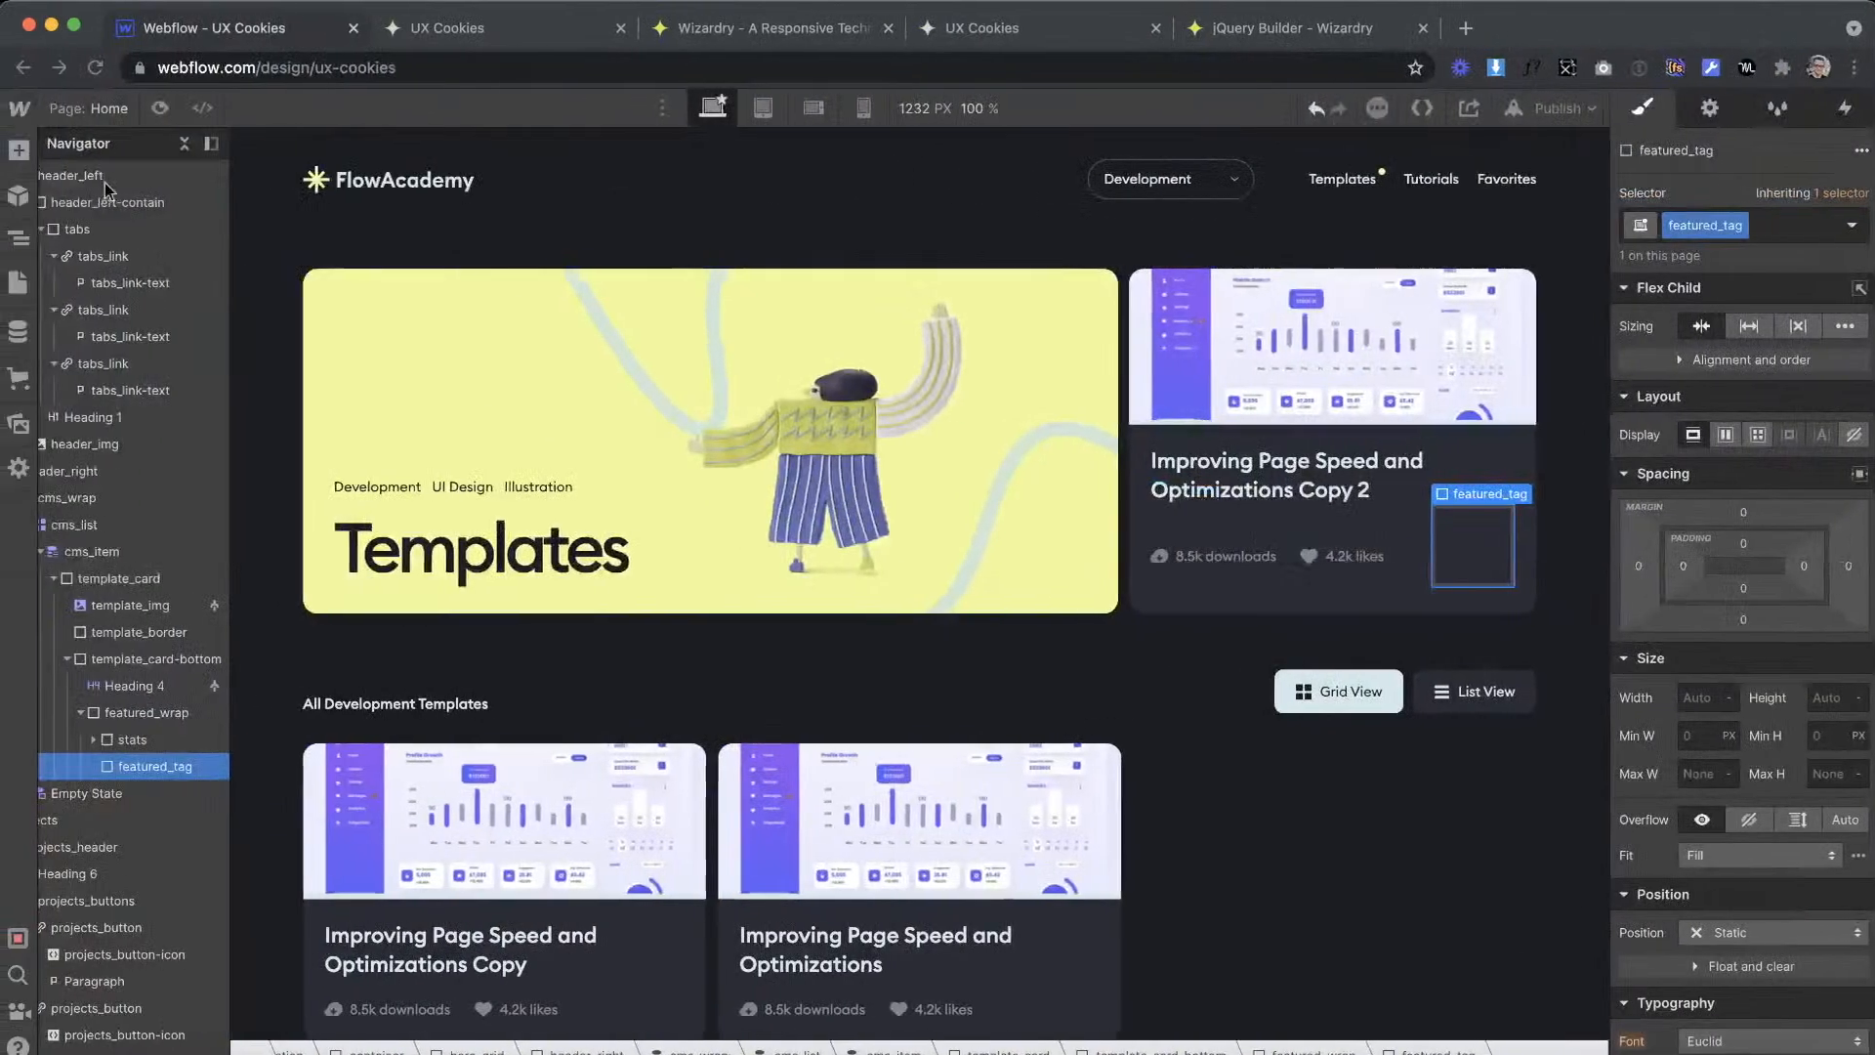
left_click(19, 149)
left_click_drag(92, 781, 1474, 545)
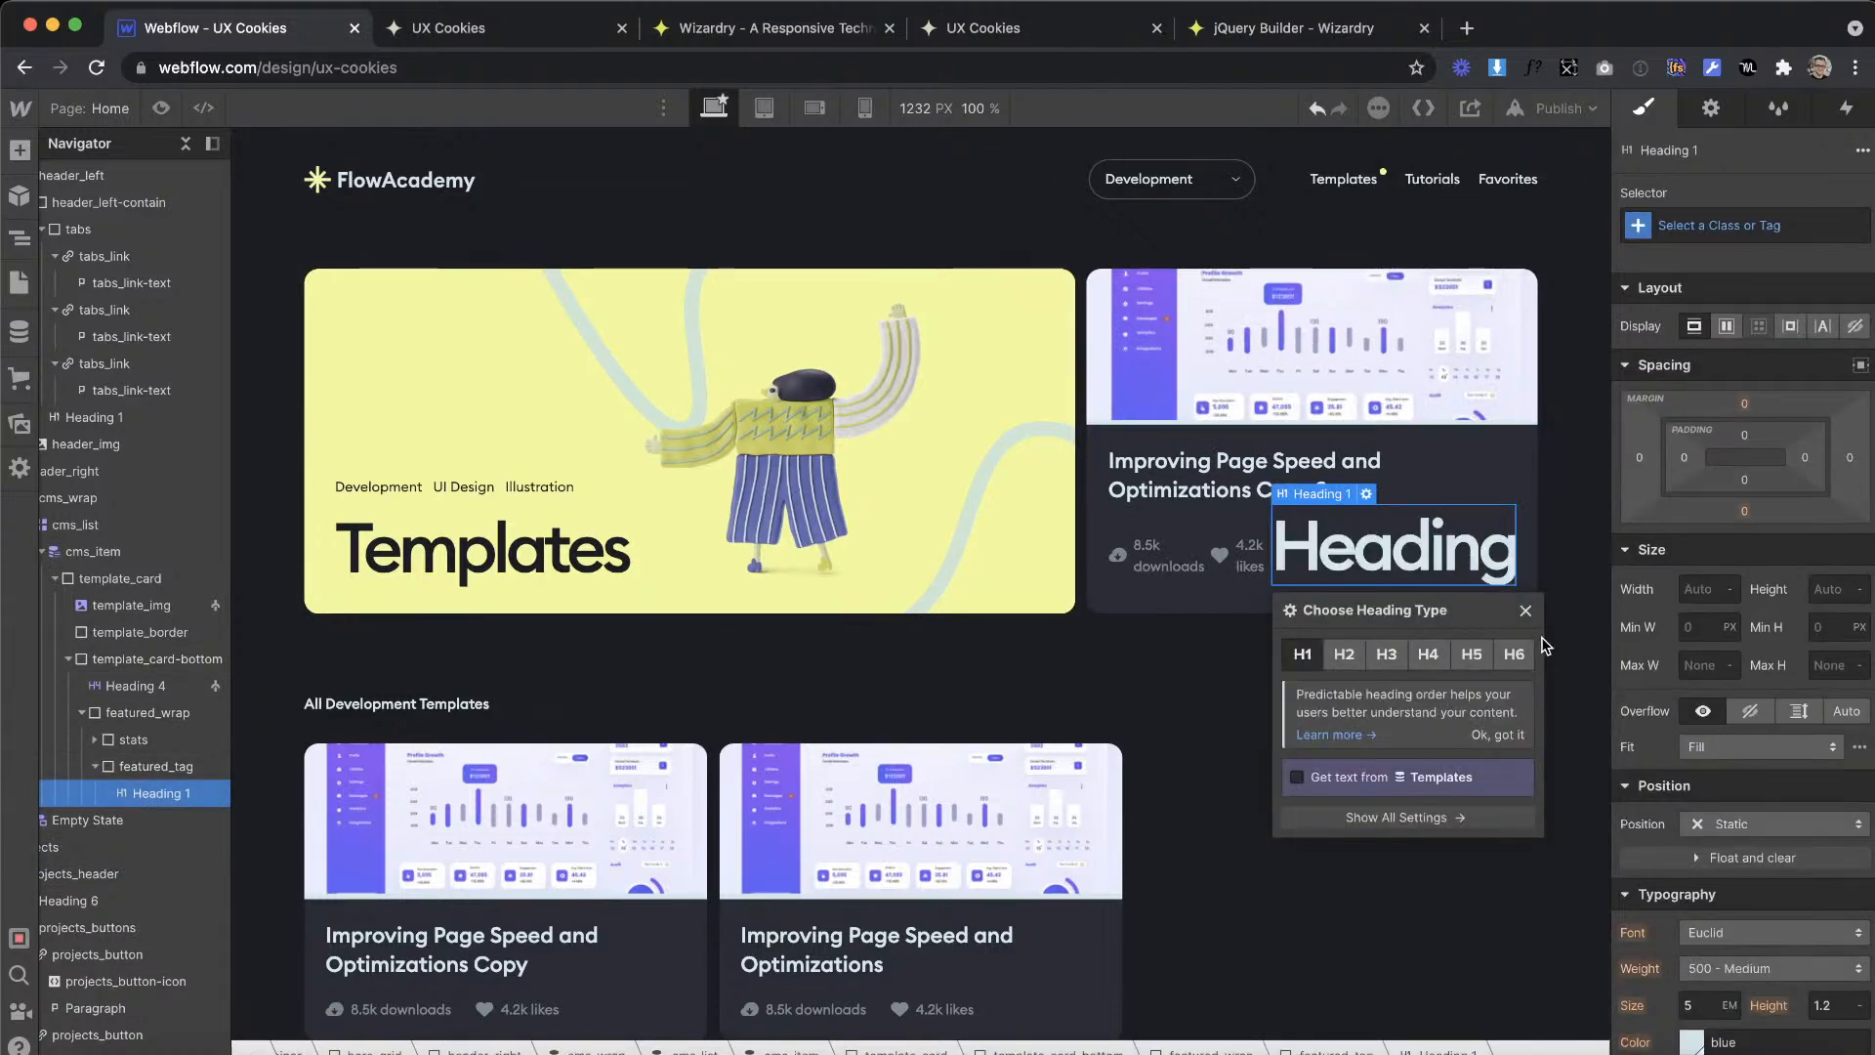
left_click(1517, 653)
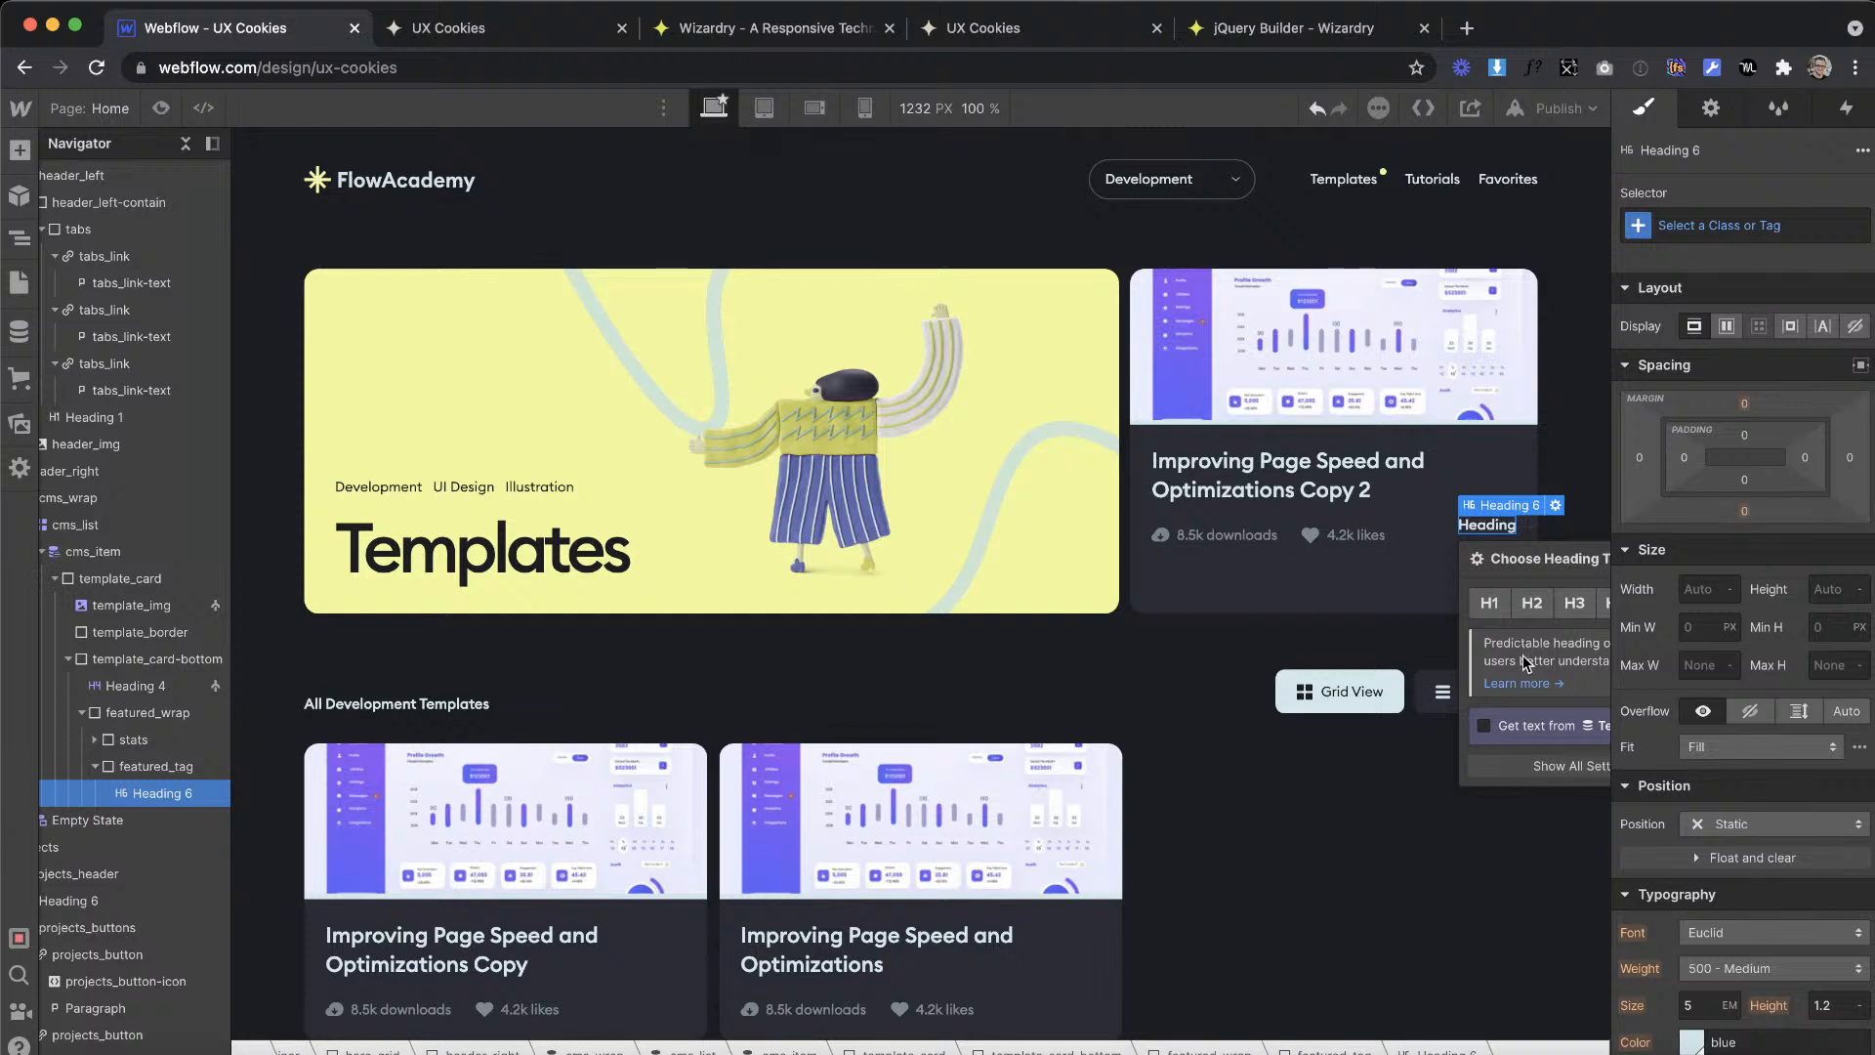
left_click_drag(1540, 567, 1160, 581)
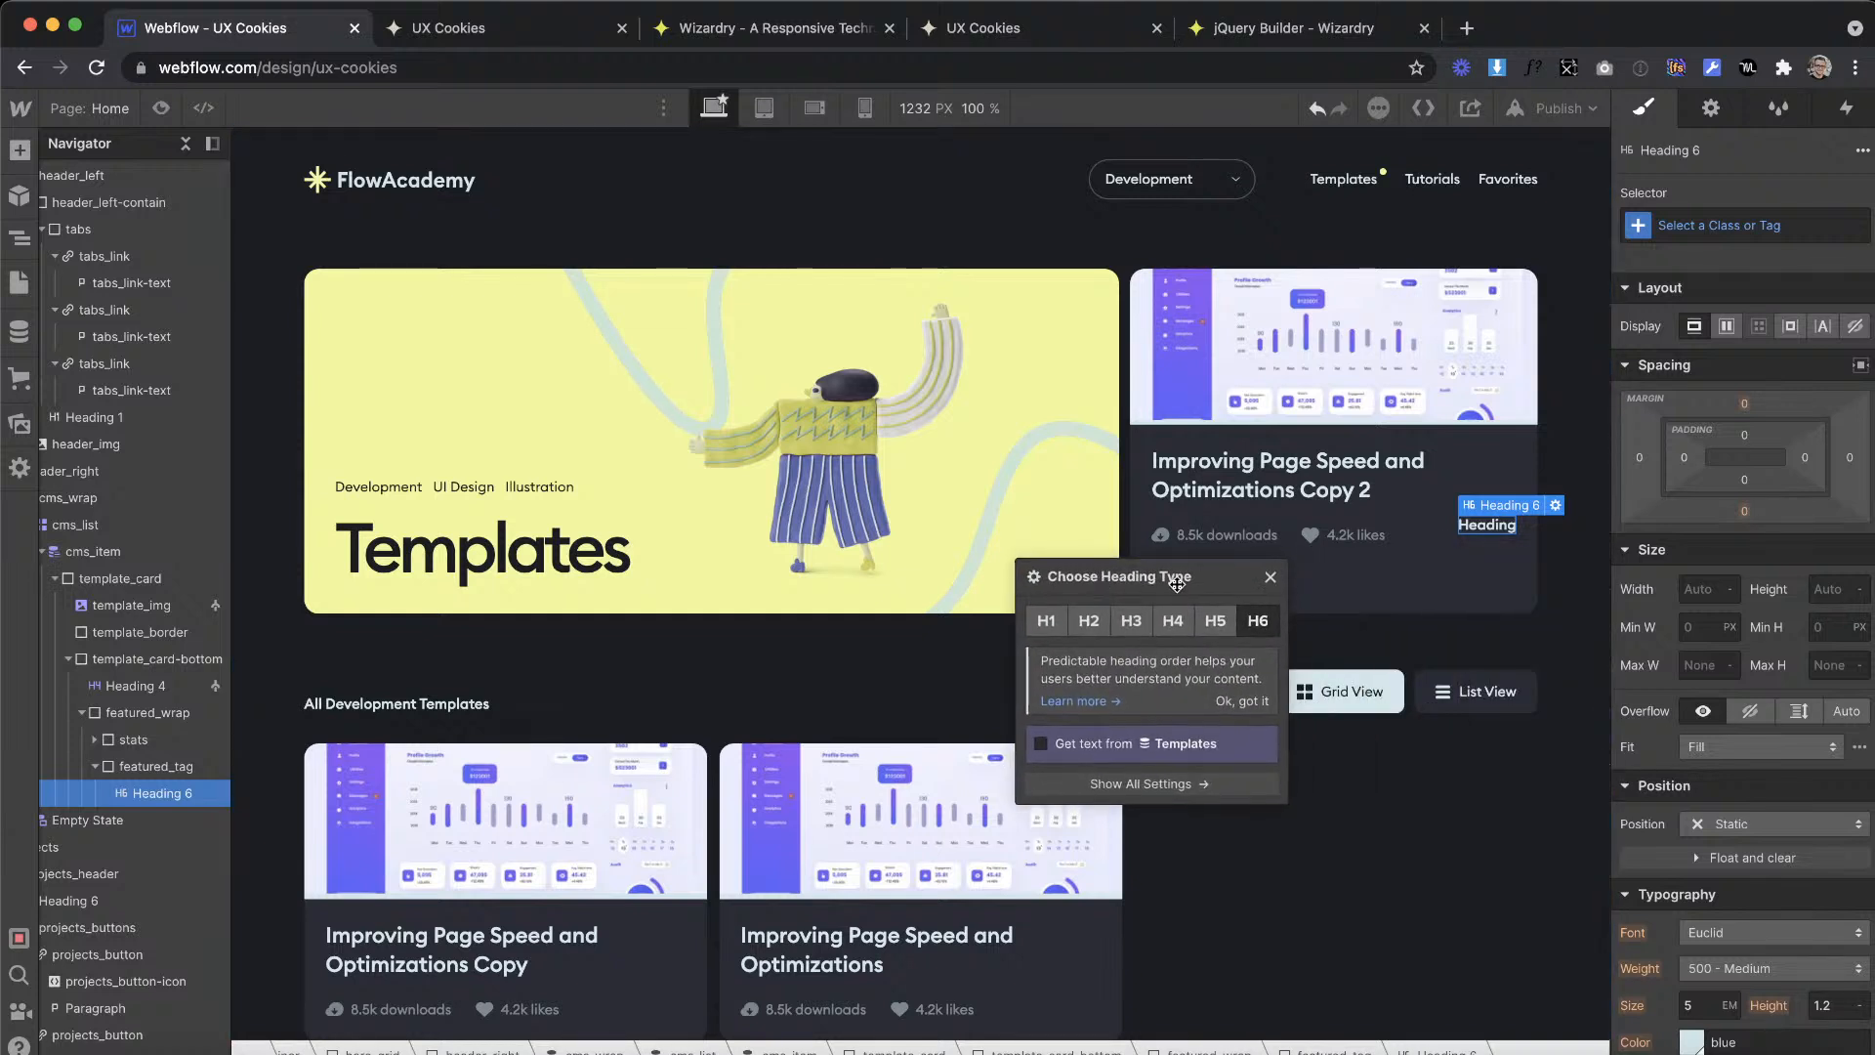
left_click(1269, 581)
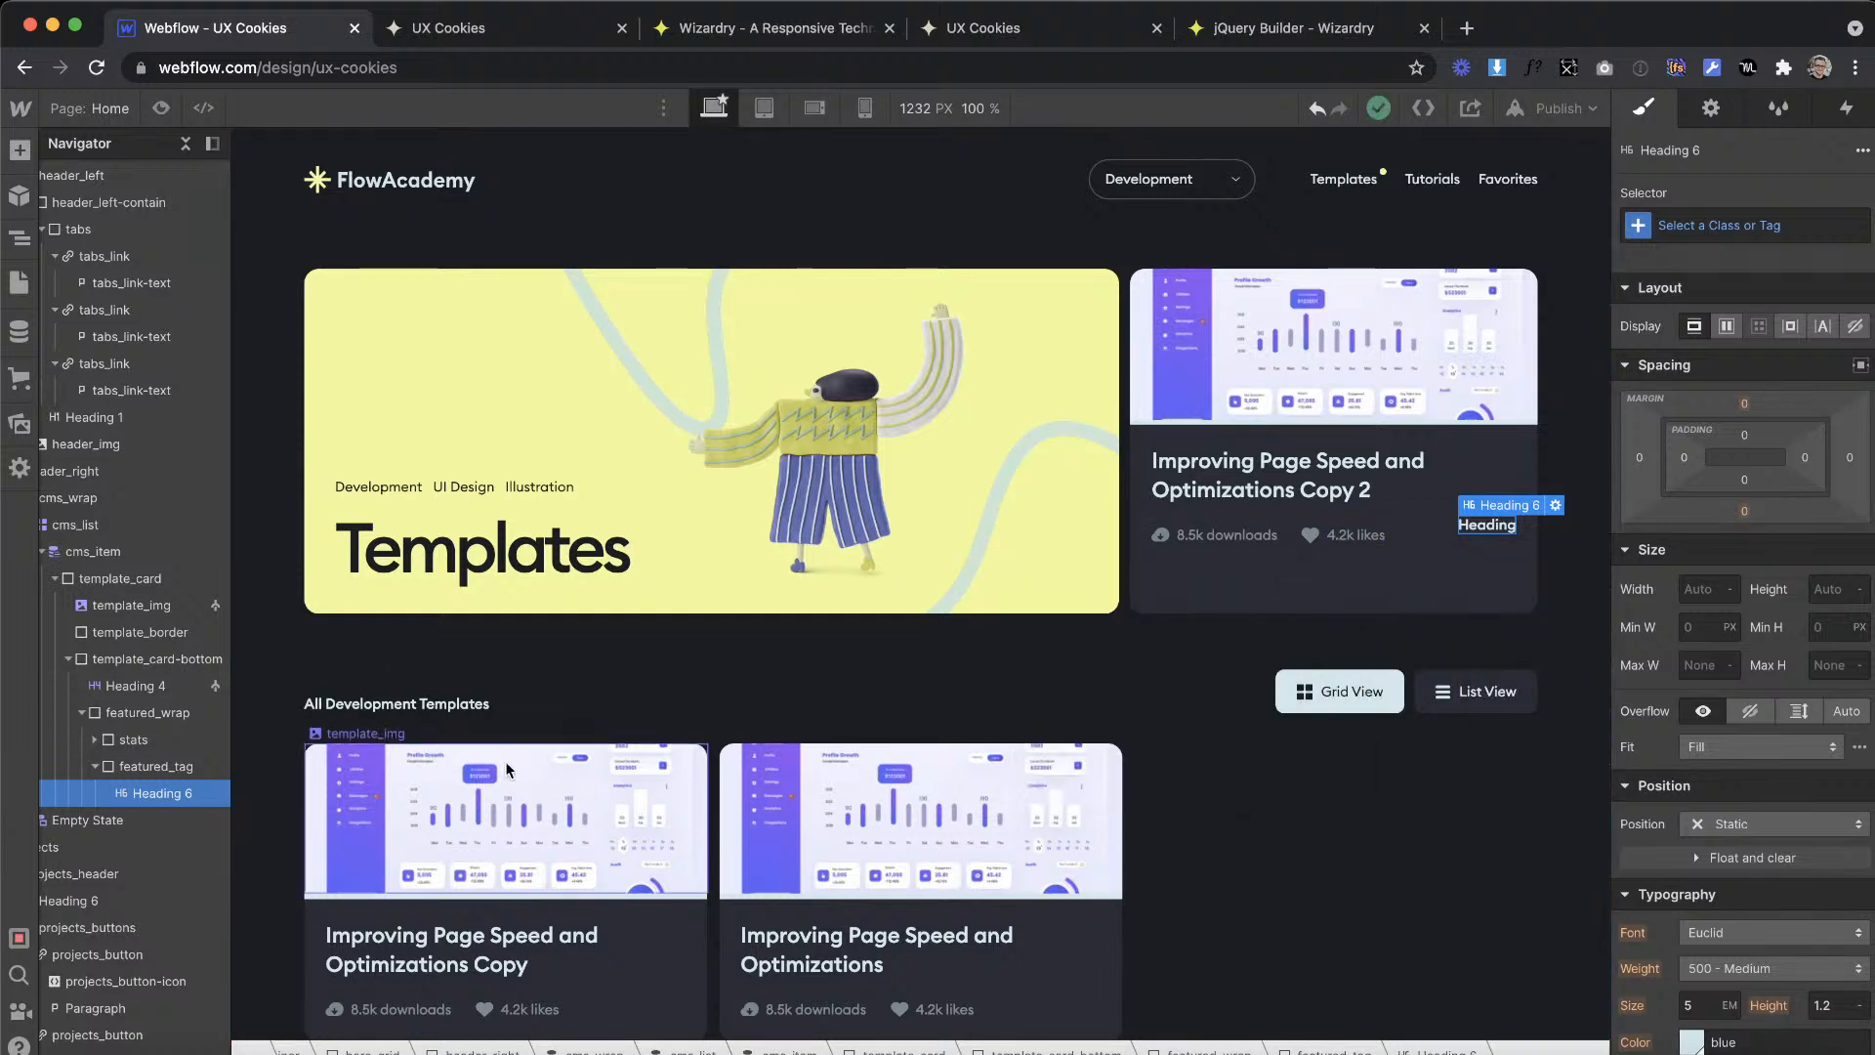
Step: Measure the Featured badge's side padding in the XD design and enter 24 in the Wizardry converter
left_click(182, 765)
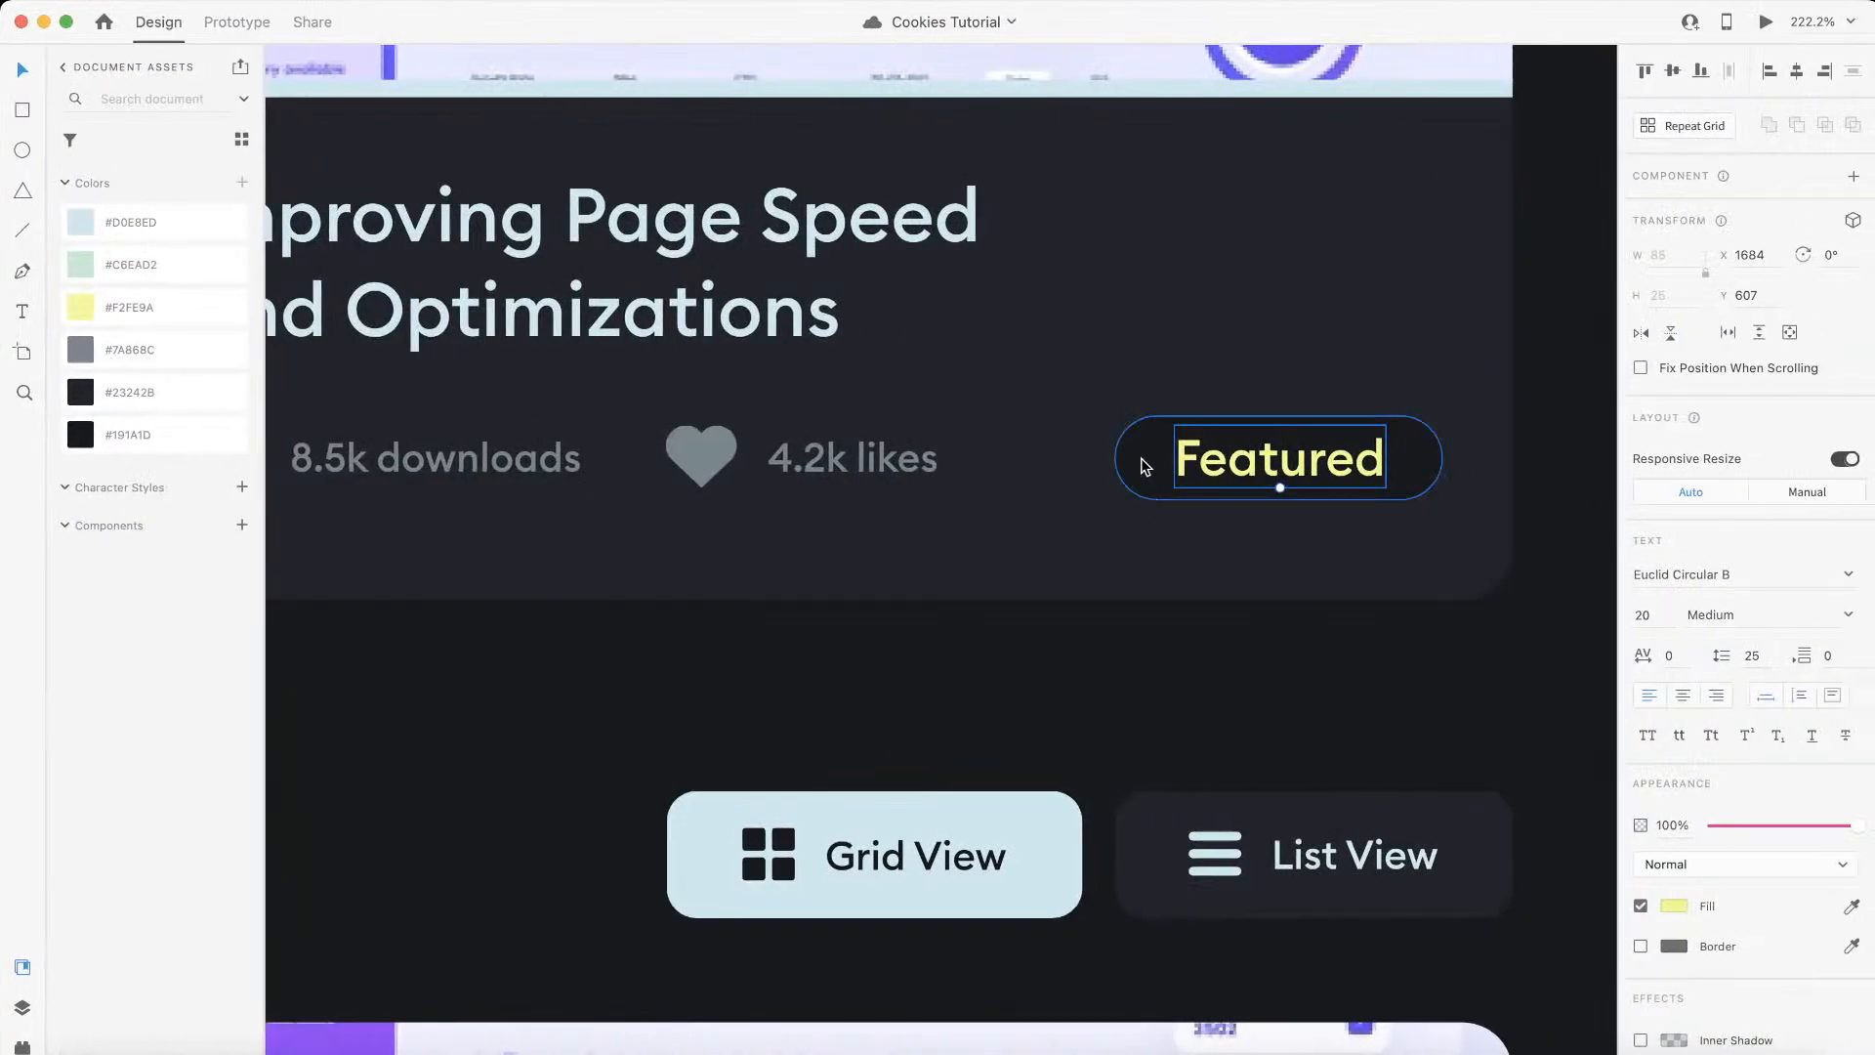
left_click(1141, 460)
left_click(1208, 460)
key("alt")
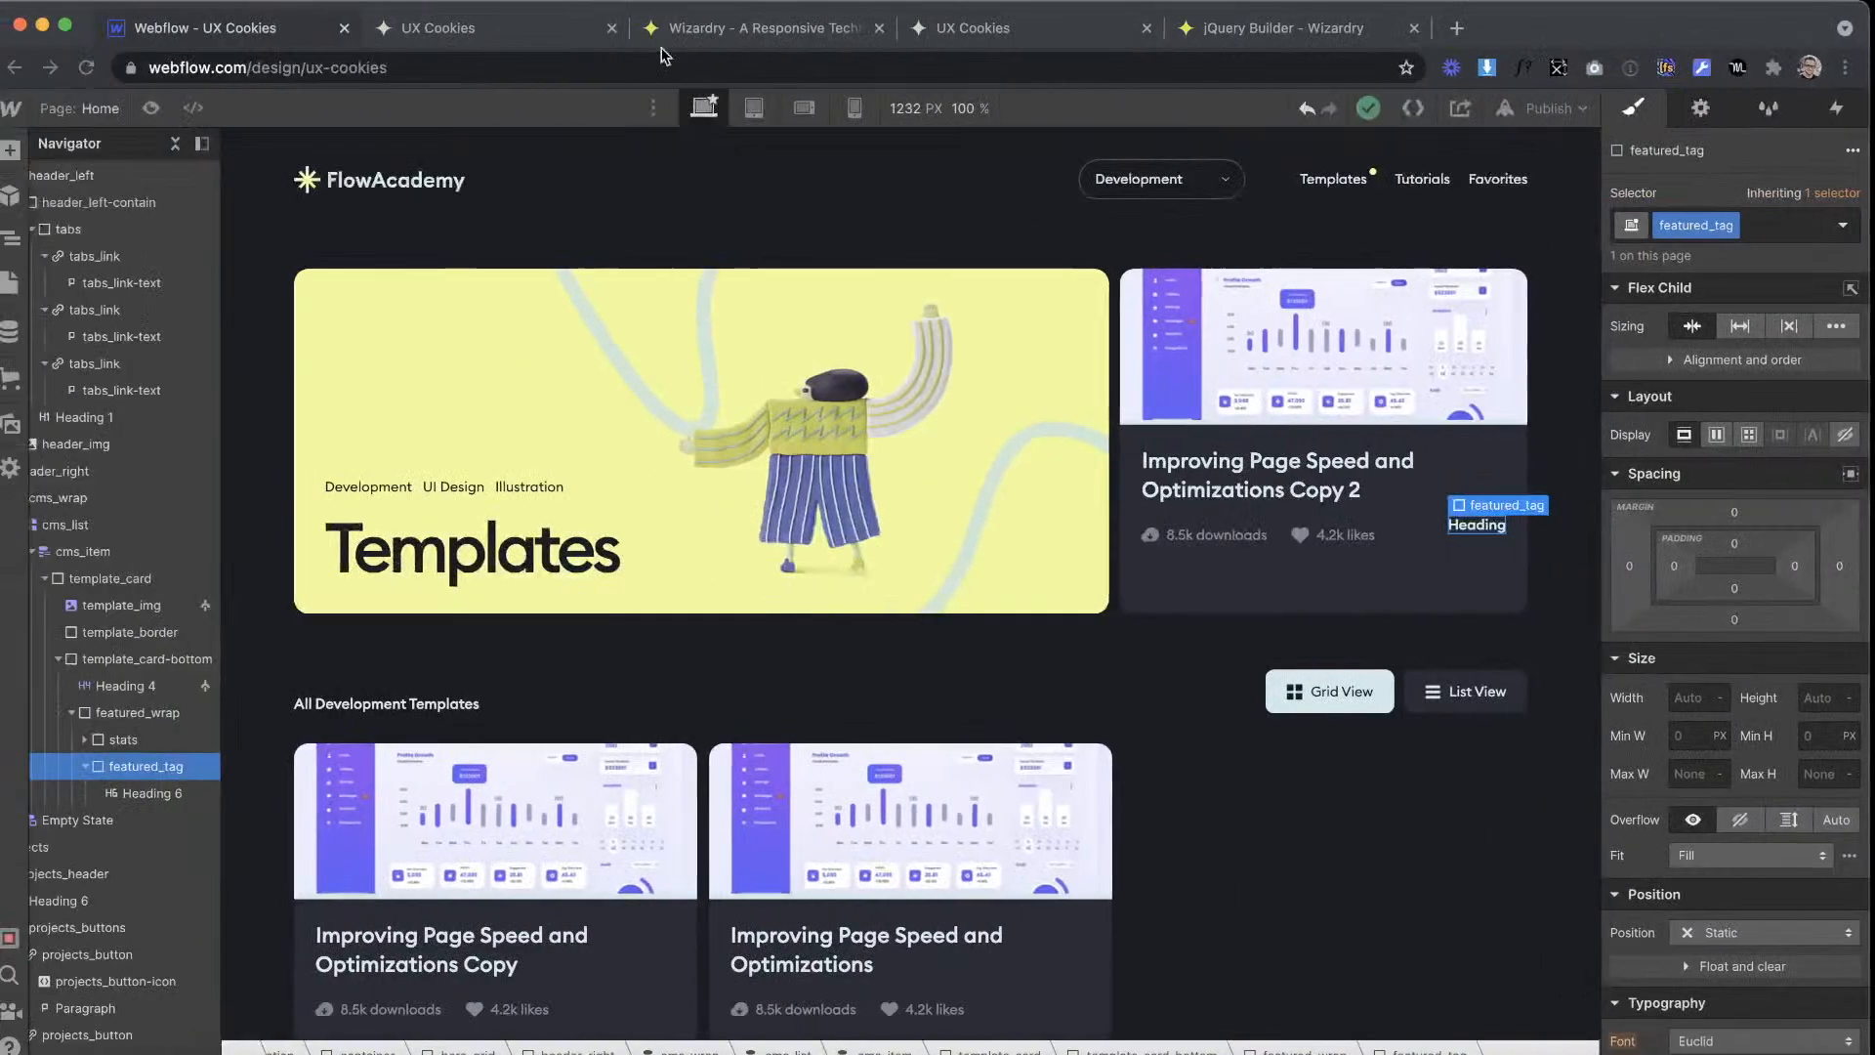
left_click(725, 39)
double_click(440, 784)
type("24")
left_click(229, 42)
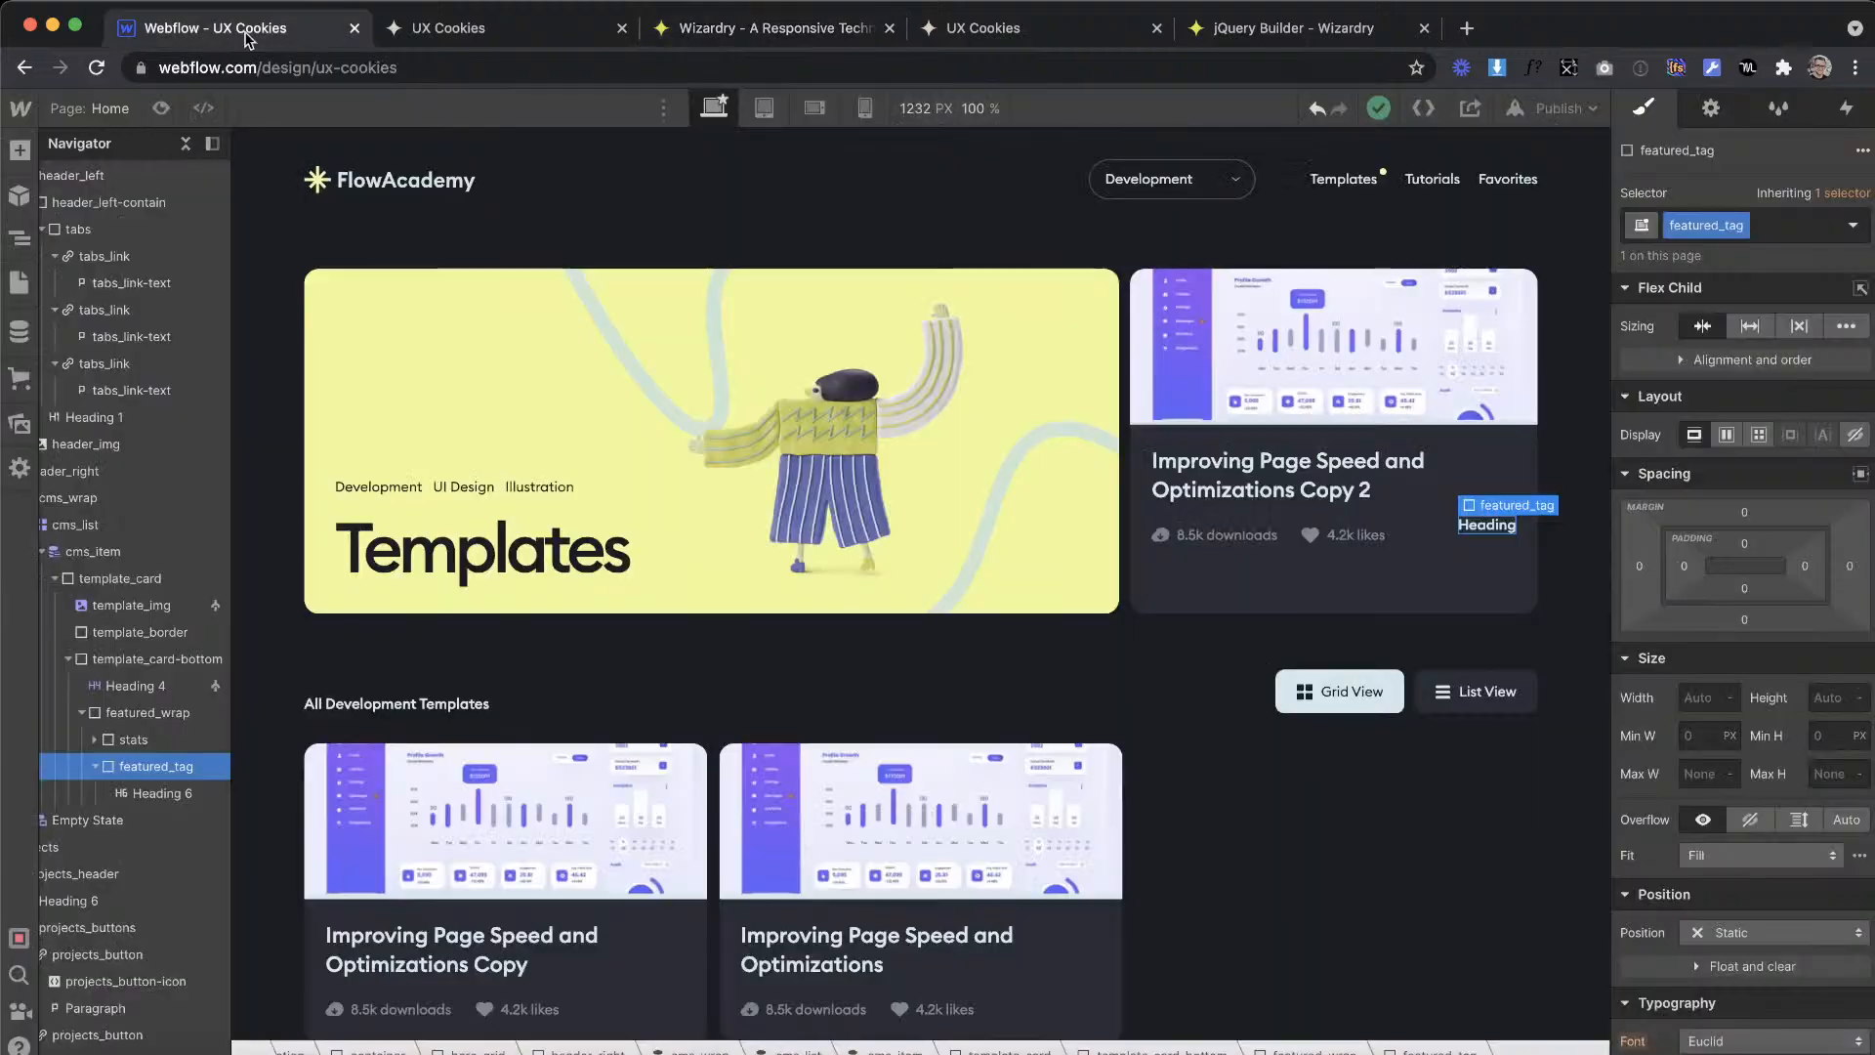
Step: Set the left padding of featured_tag to 0.1em
left_click(1683, 565)
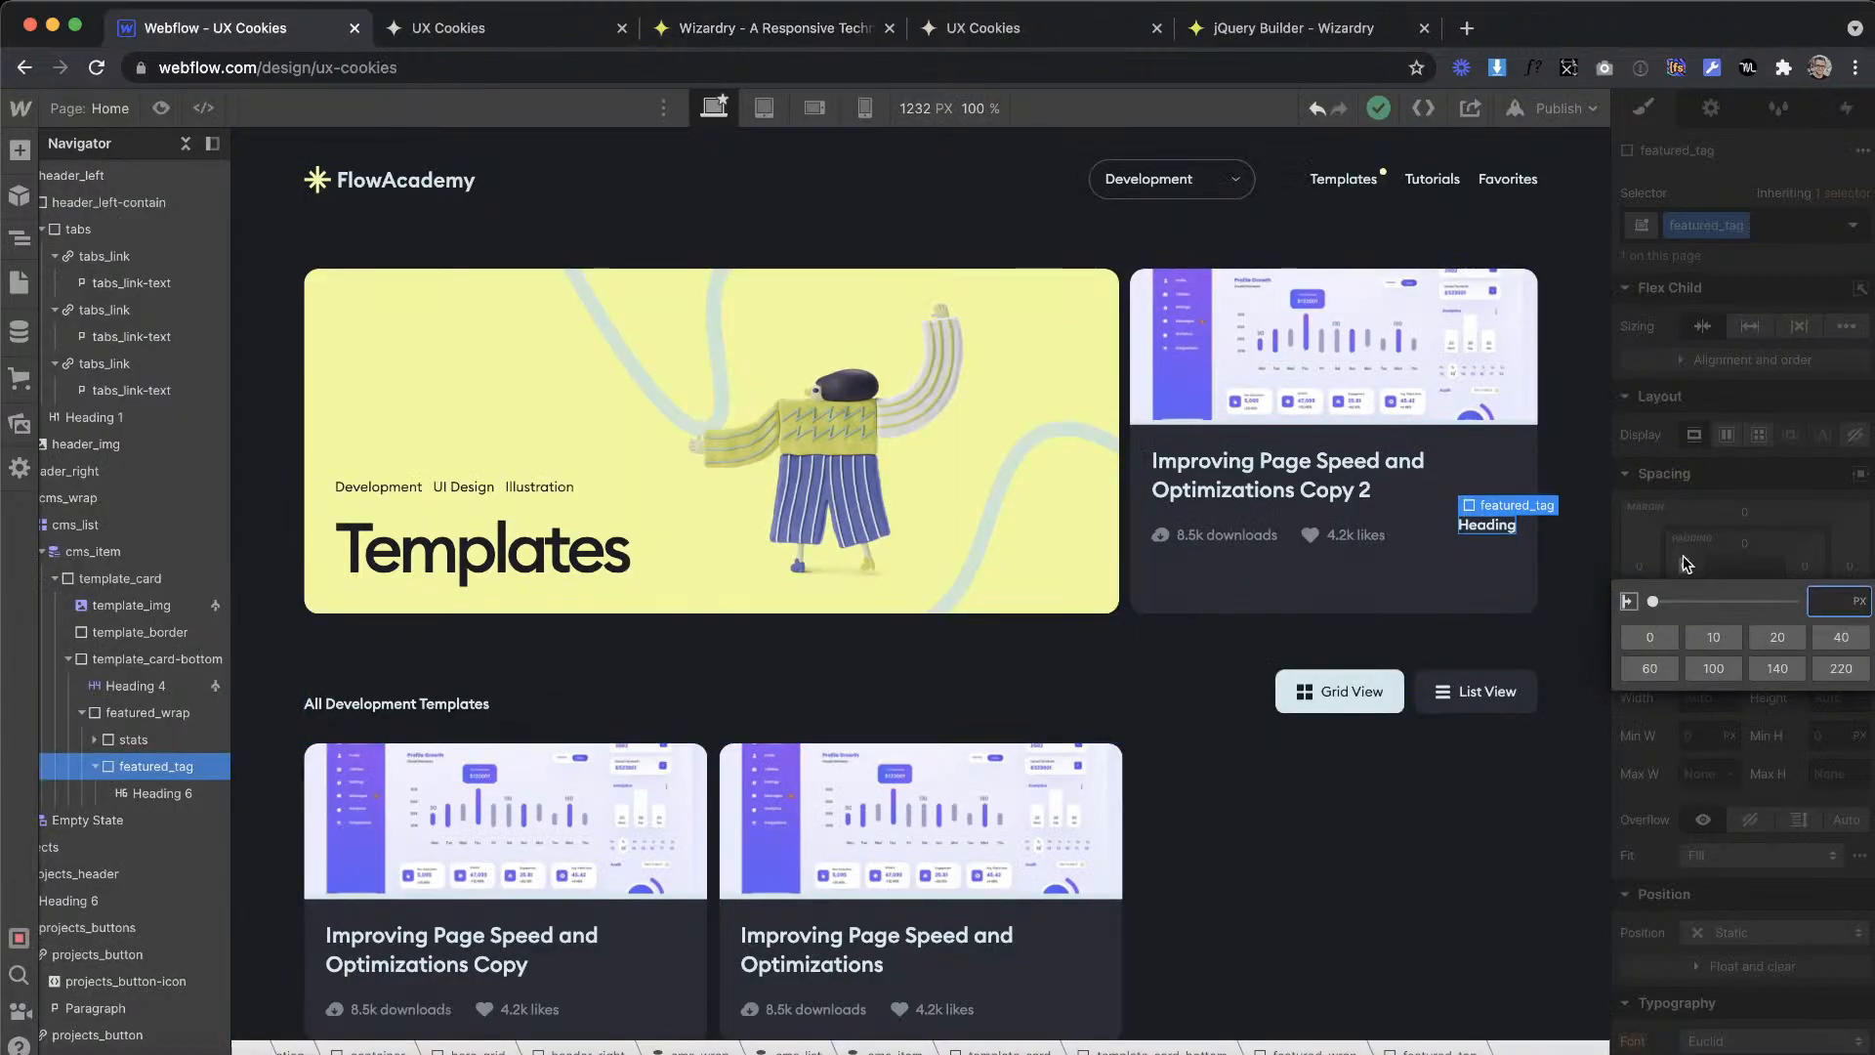
type("0.1em")
key("Return")
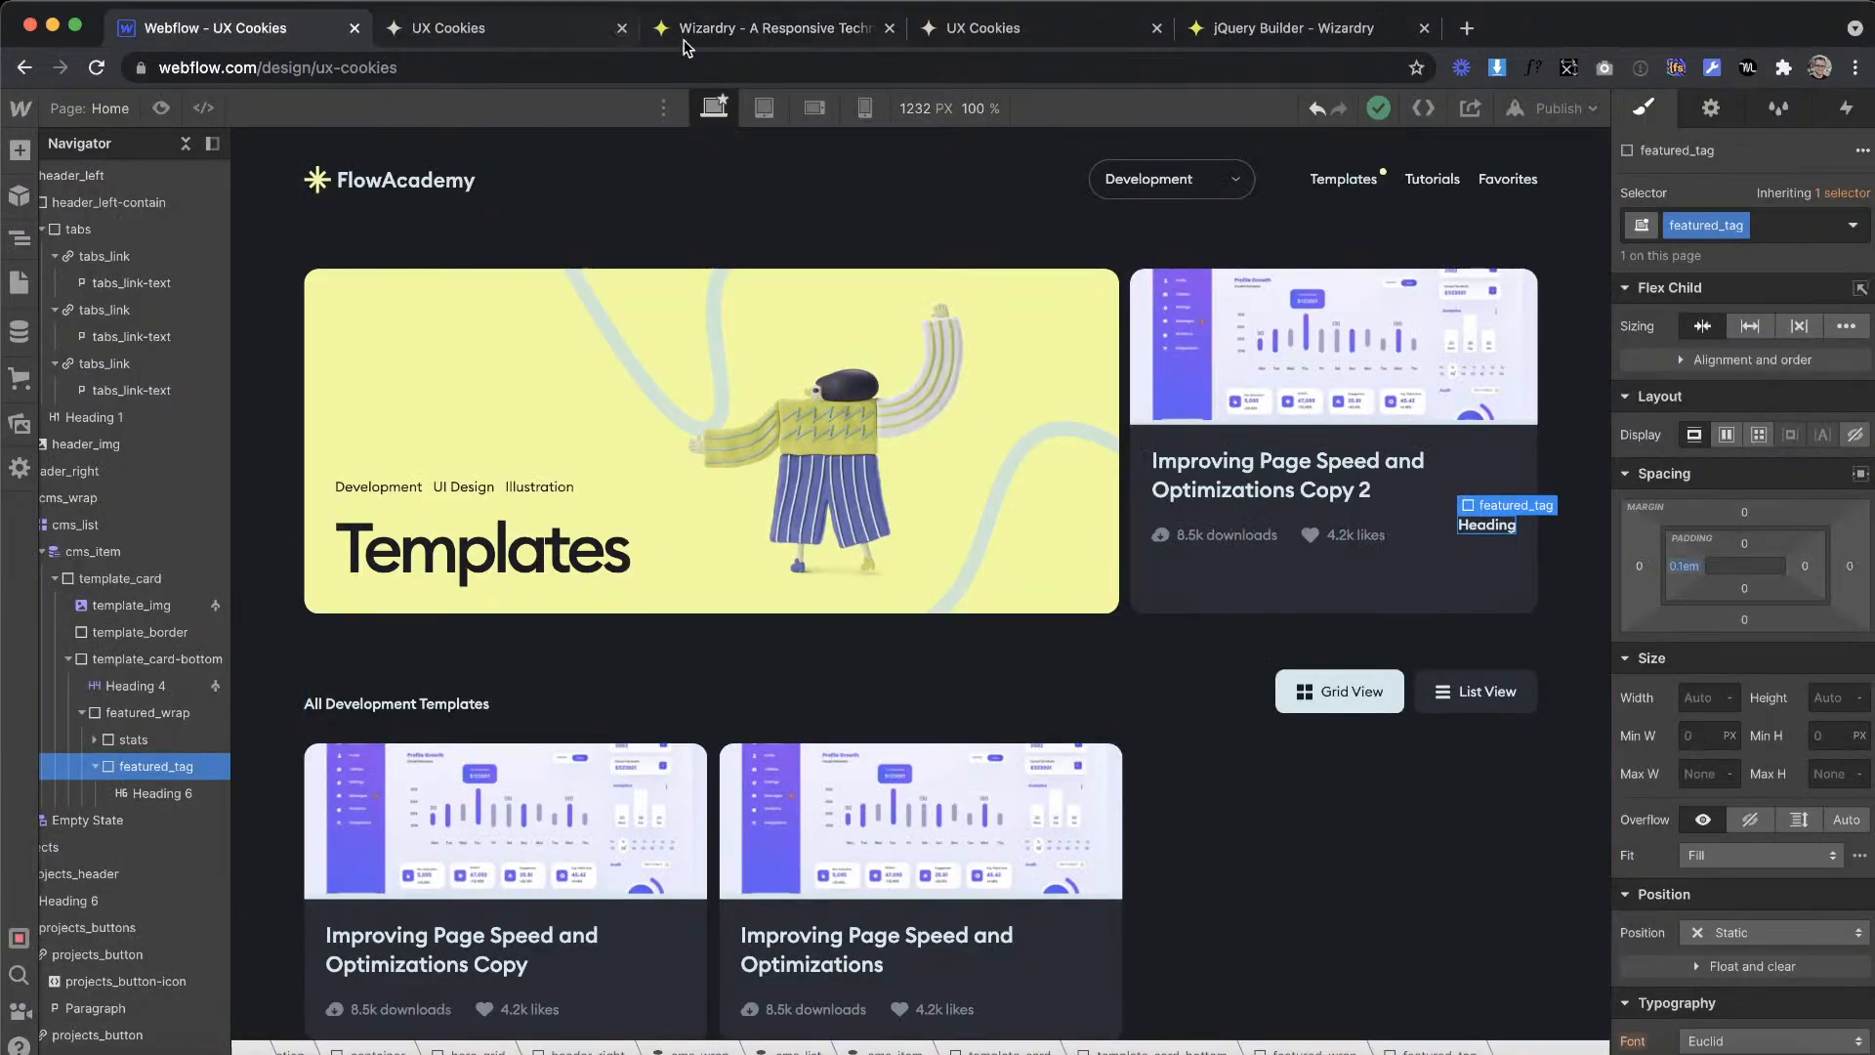
Step: Get the 24 px conversion from Wizardry and set the left and right padding of featured_tag to 1.25em in Webflow
left_click(752, 34)
type("4")
left_click(260, 34)
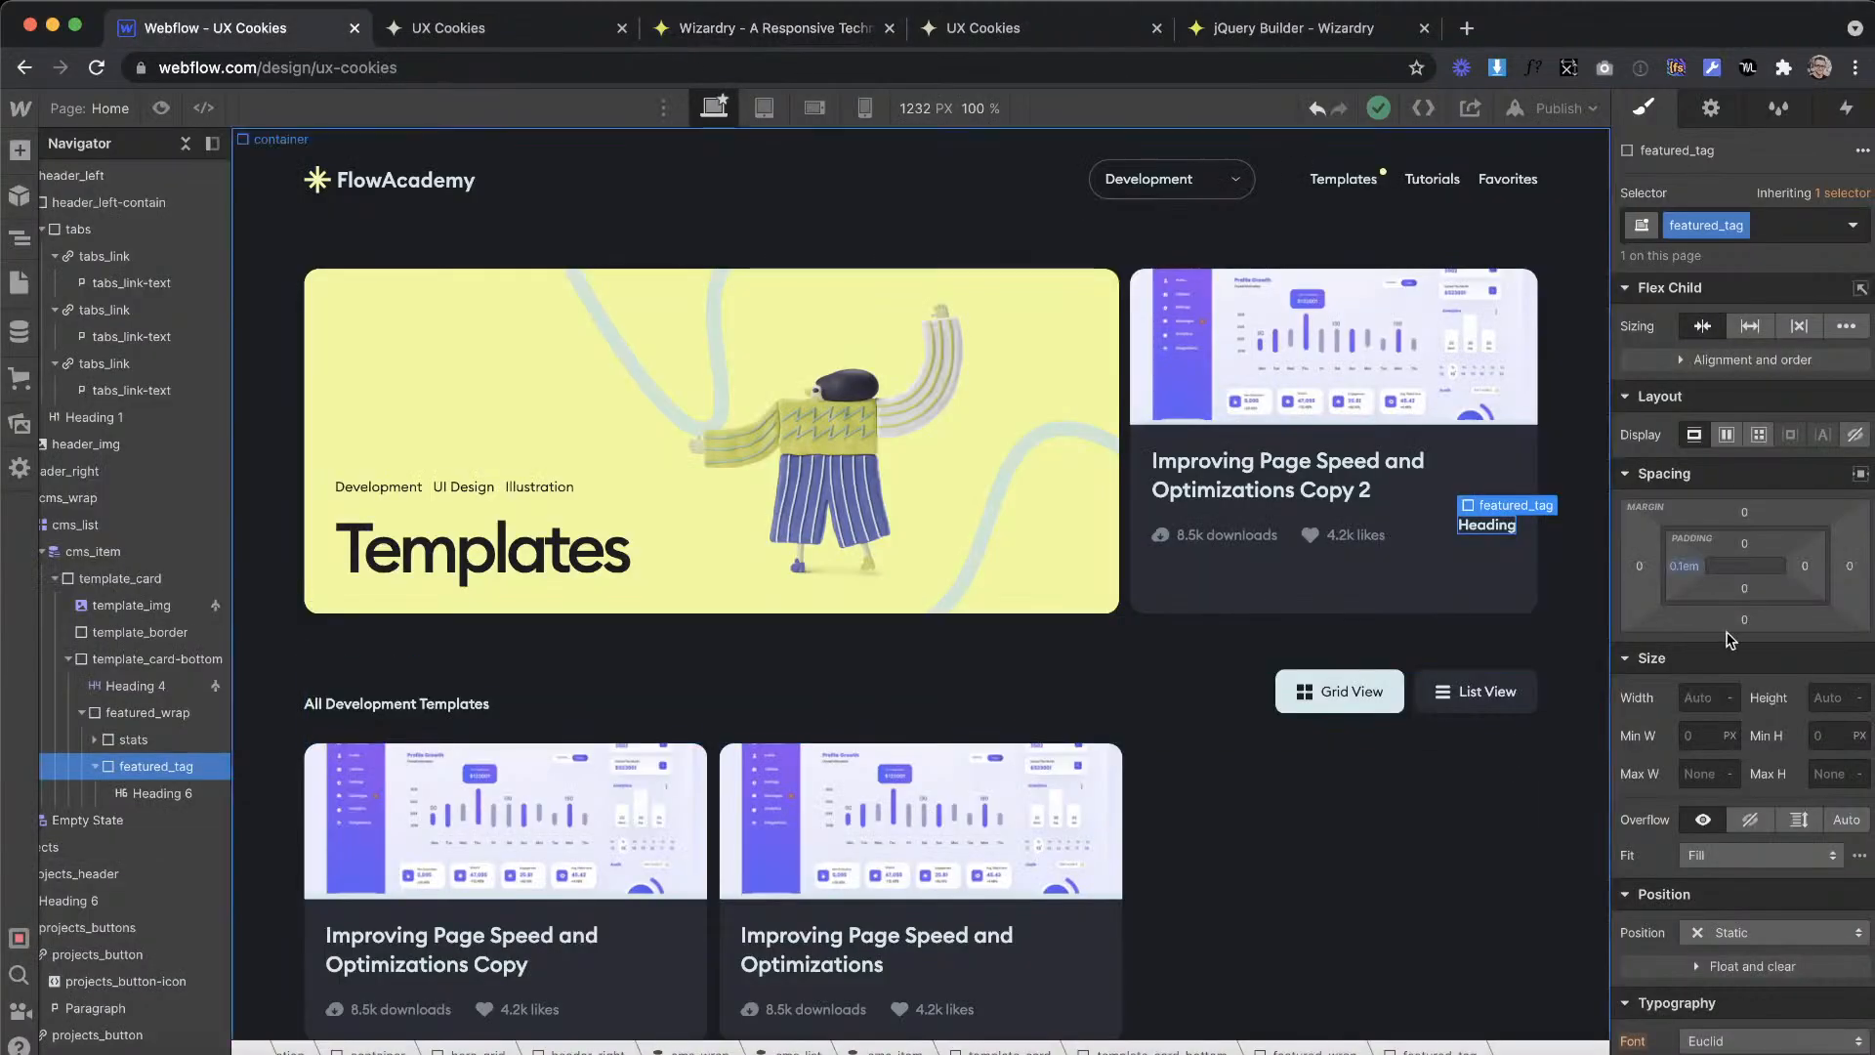
left_click(1683, 565)
type("1.25em")
key("Return")
left_click(1805, 570)
type("1.25em")
key("Return")
Step: Convert 5 px to em in Wizardry and set the top and bottom padding of featured_tag to 0.26em in Webflow
left_click(744, 26)
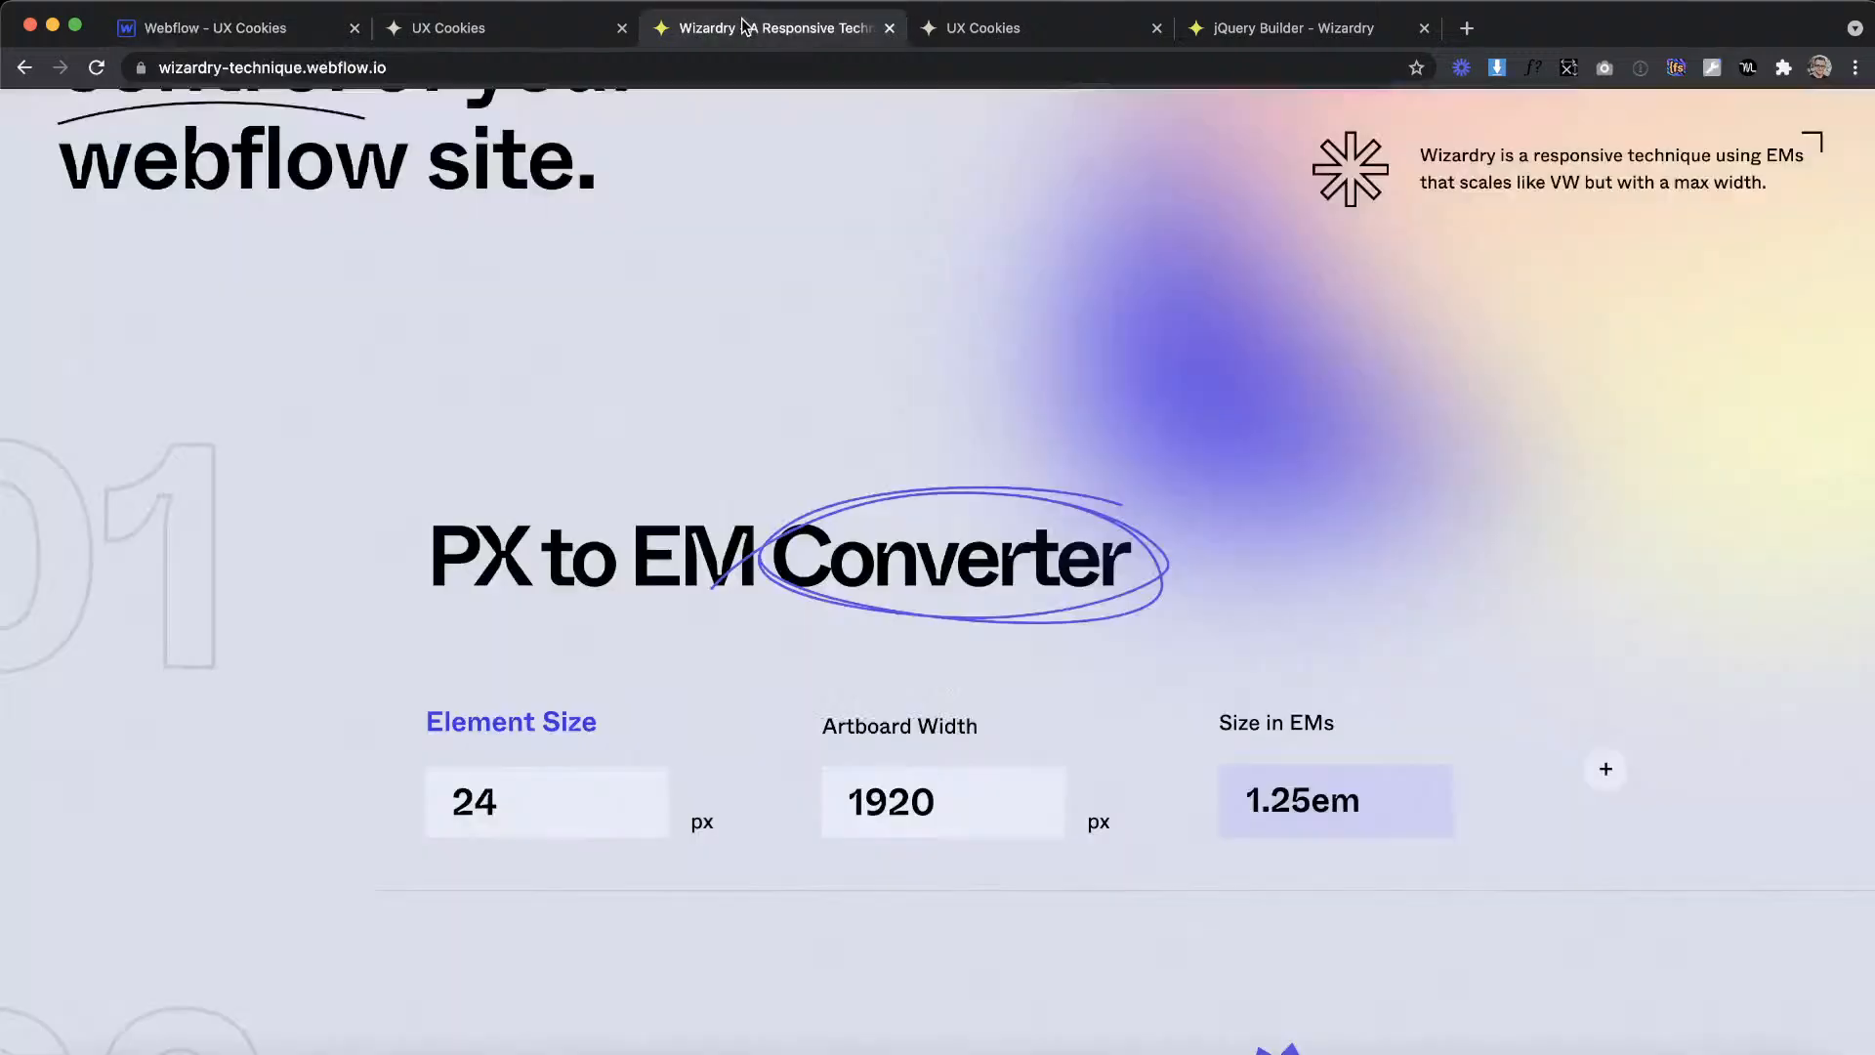
left_click_drag(445, 800, 518, 800)
type("5")
left_click(283, 29)
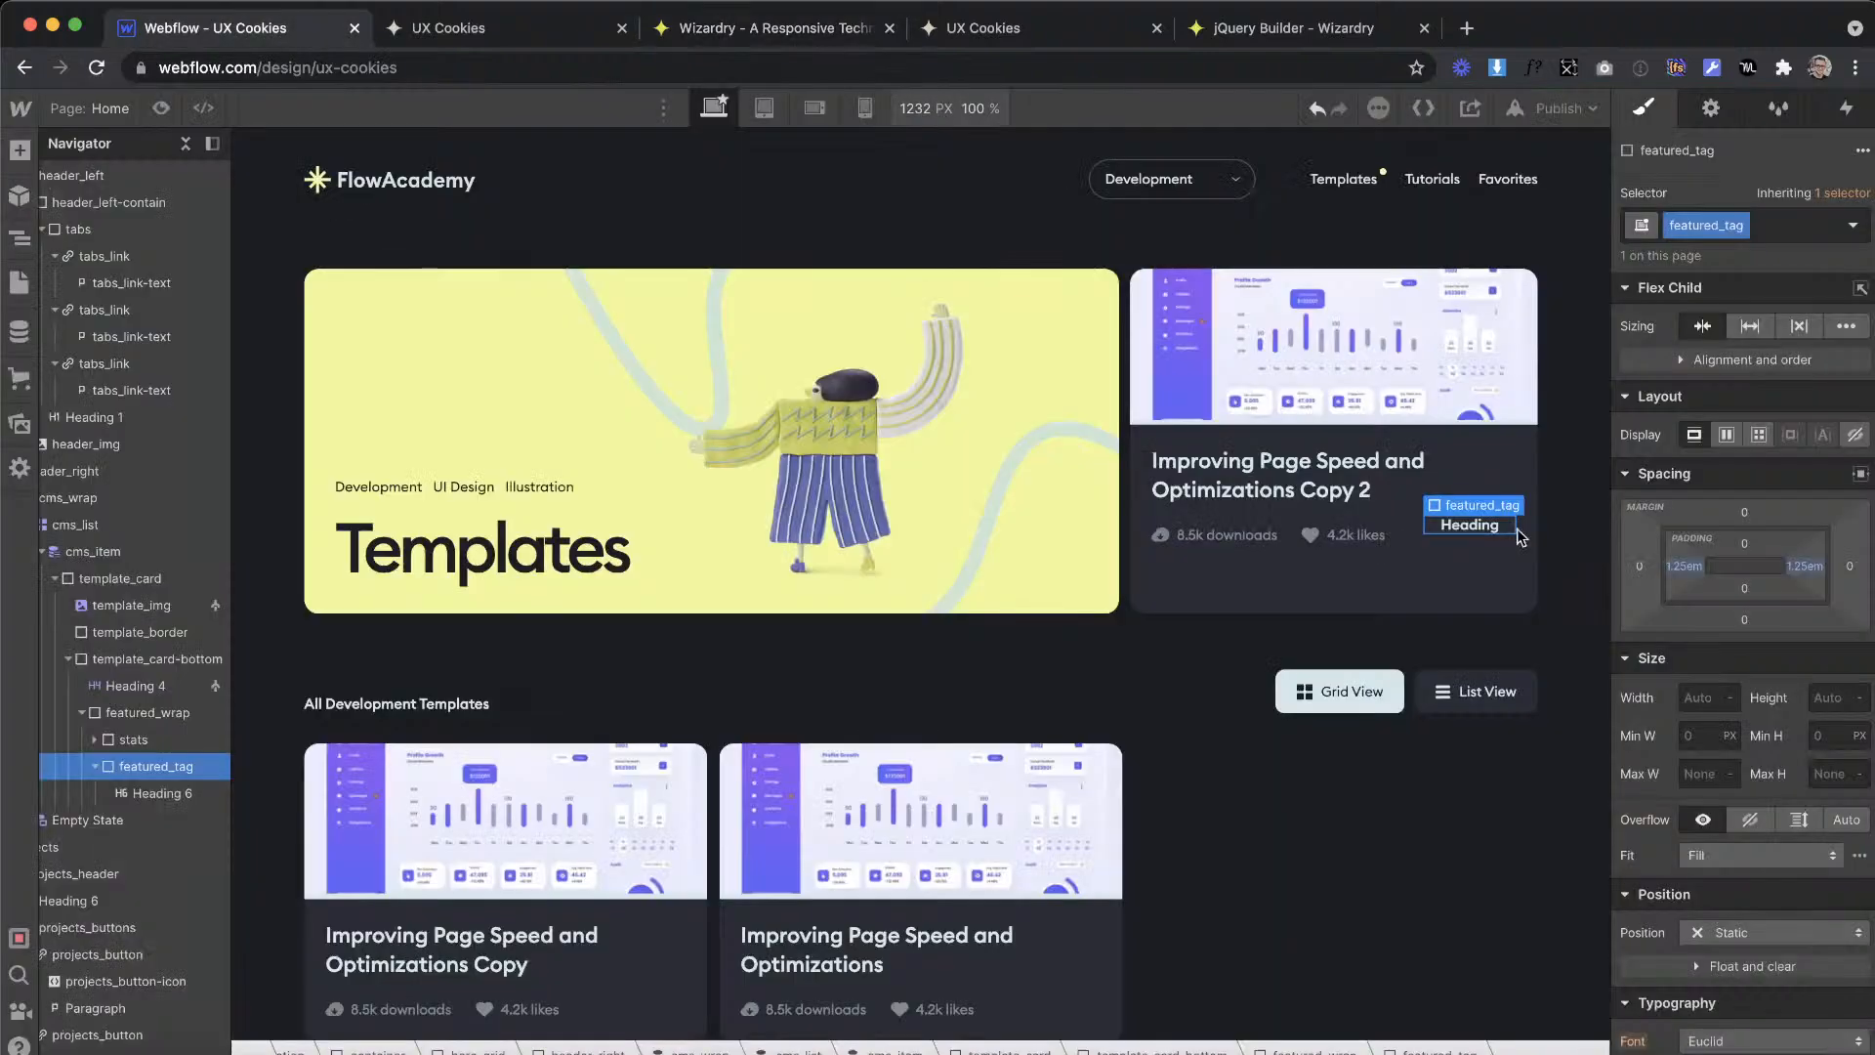
left_click(1744, 543)
type("0.26em")
key("Return")
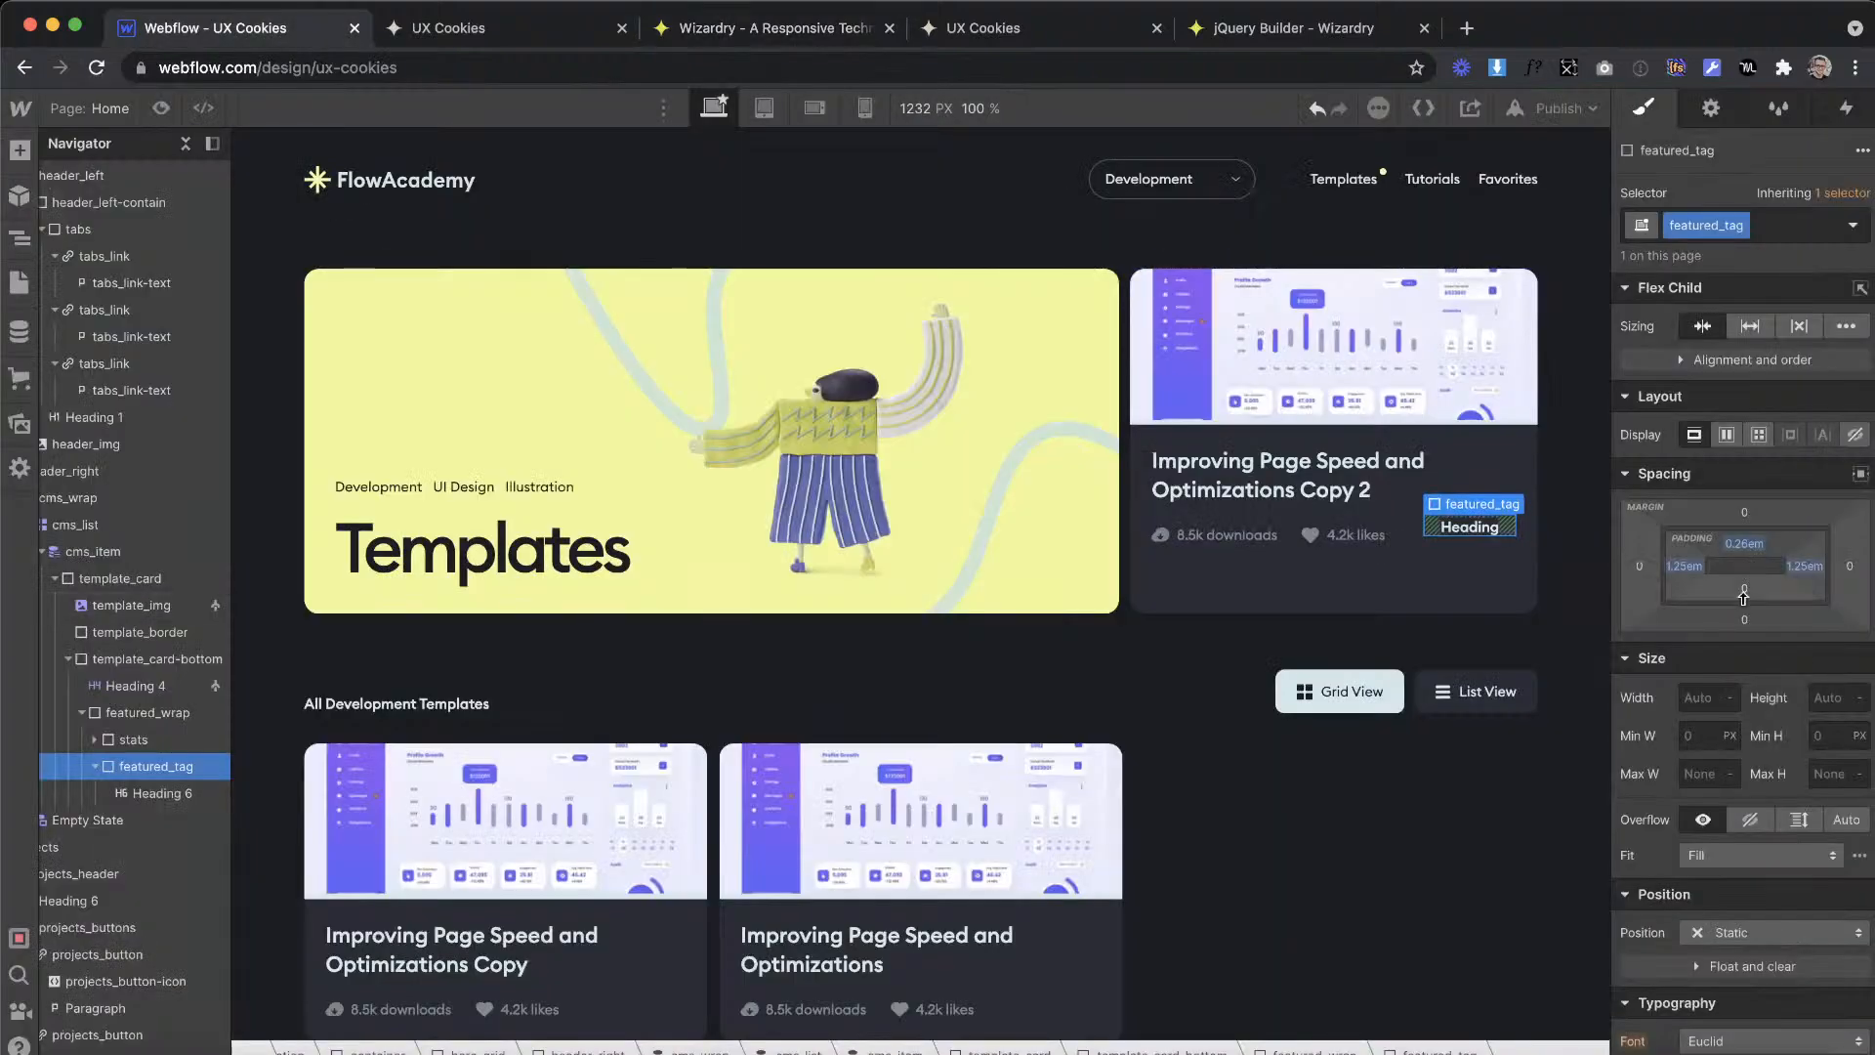
left_click(1744, 588)
type("0.26em")
key("Return")
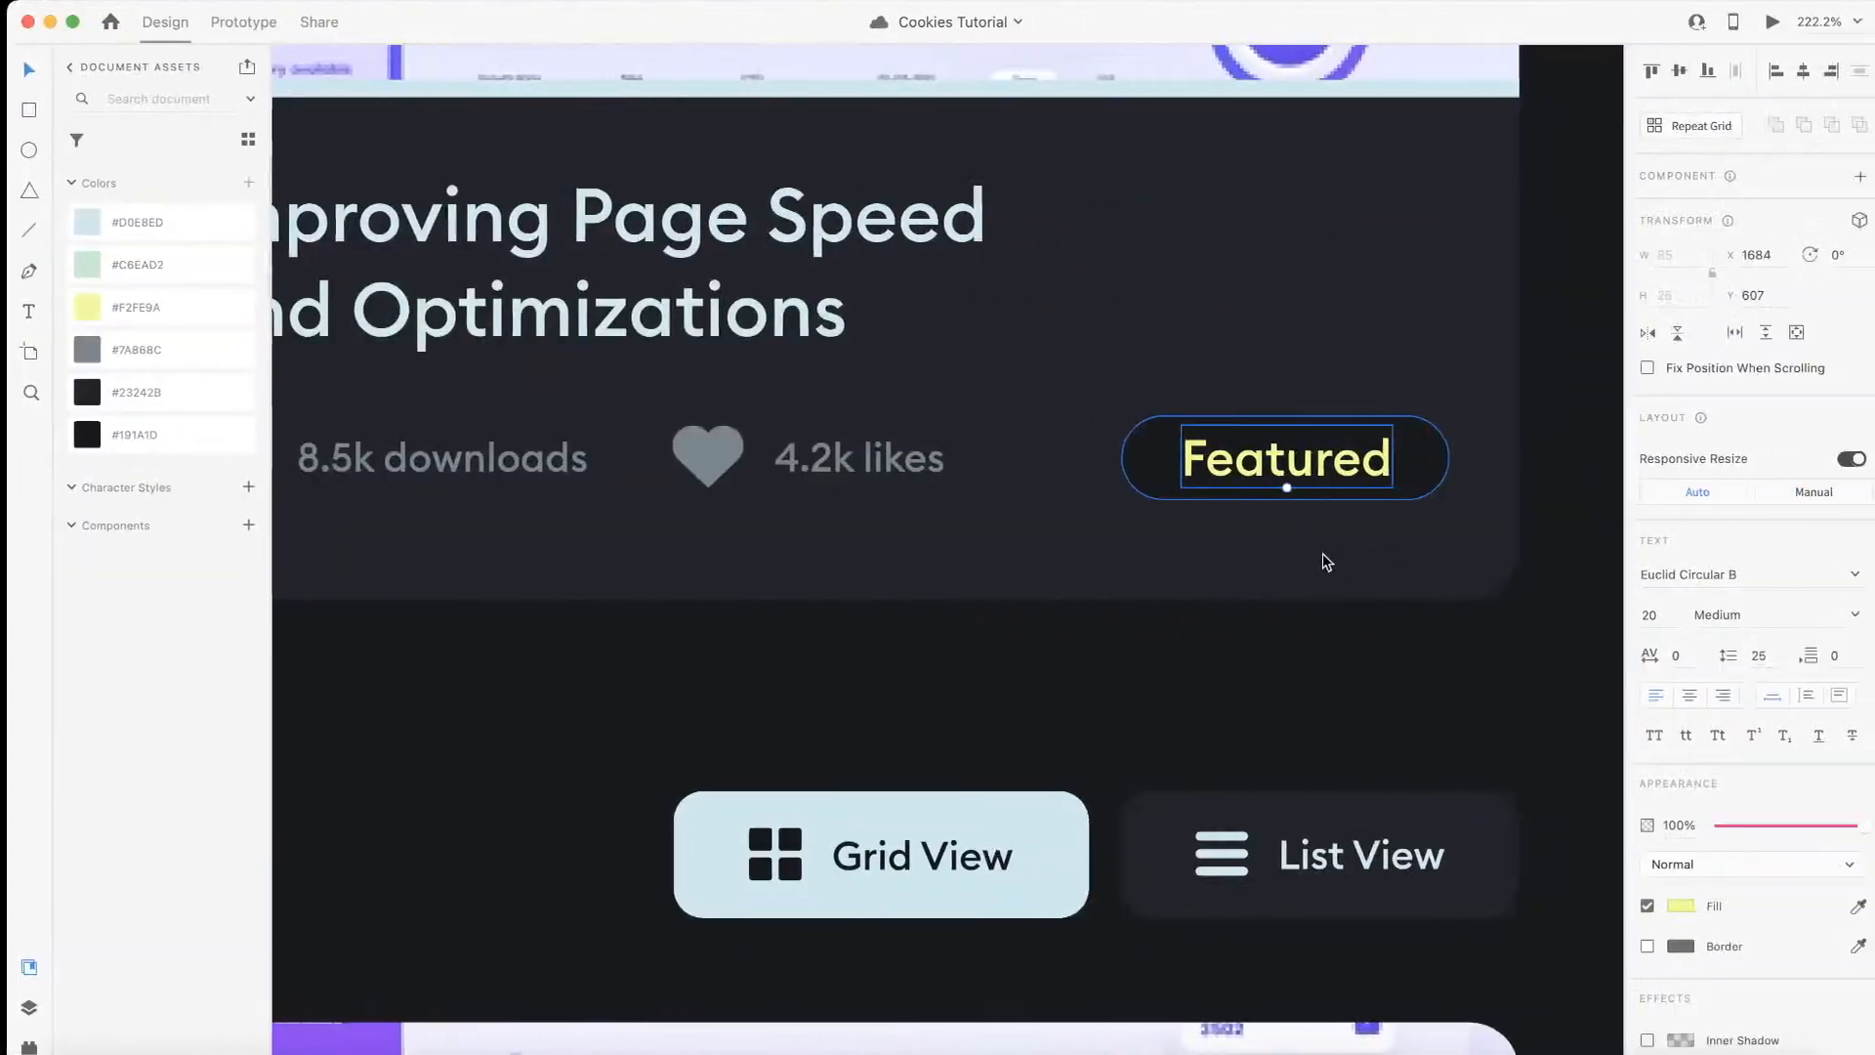
left_click(1131, 471)
left_click(1674, 703)
key("Escape")
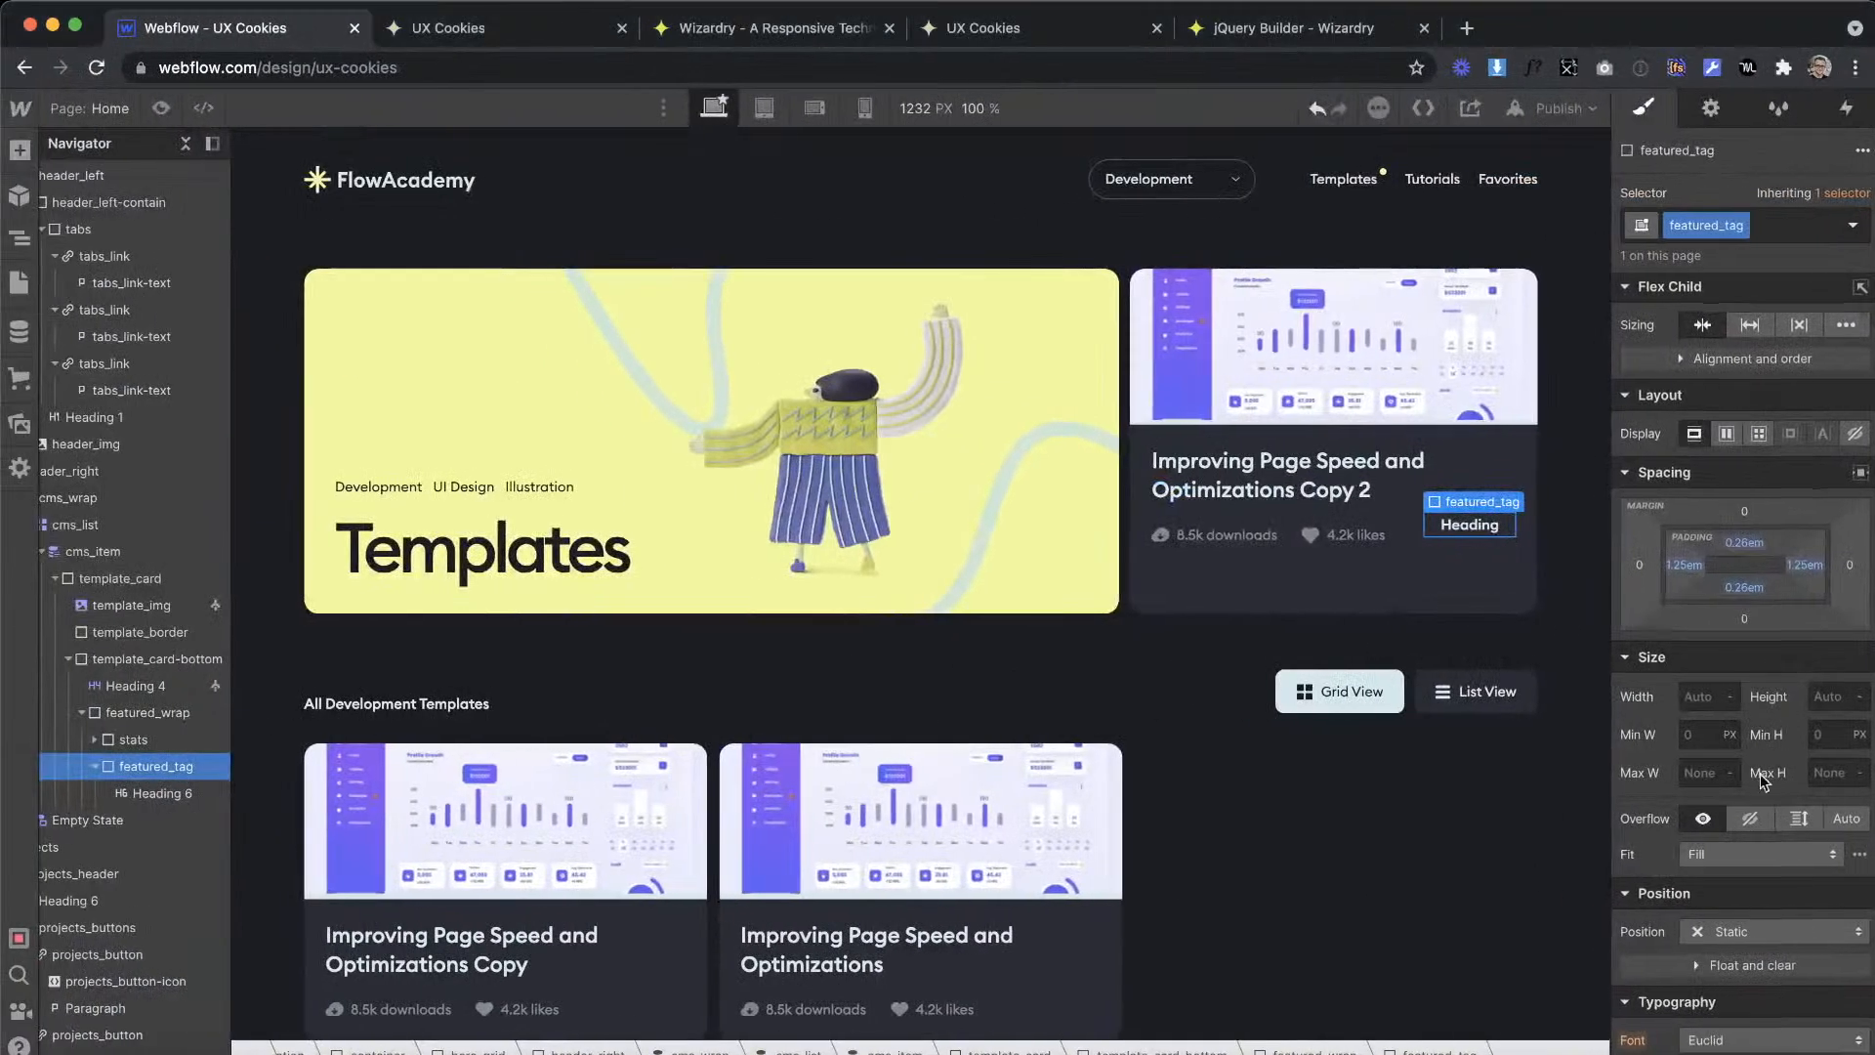
Step: Give featured_tag the black swatch as background colour and a border radius of 100 VW
scroll(1764, 781, "down", 10)
left_click(1697, 459)
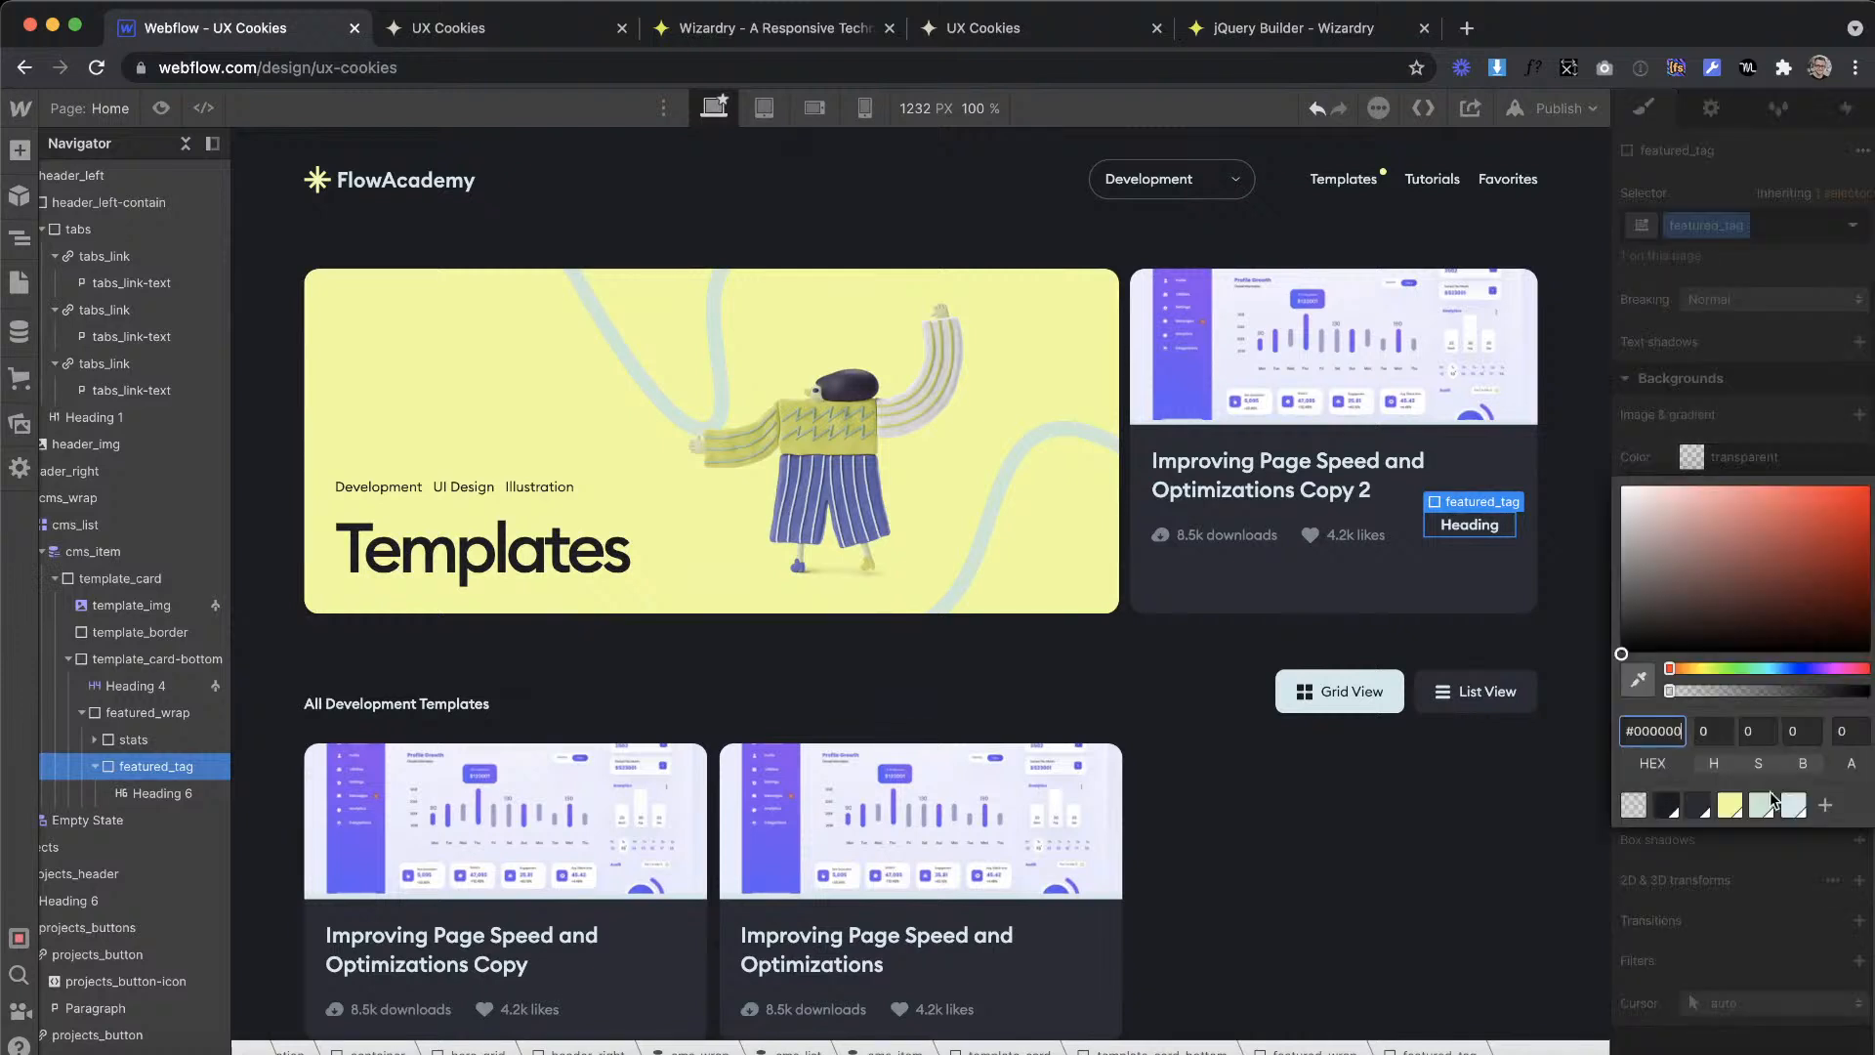
left_click(1663, 805)
left_click(1746, 875)
type("100")
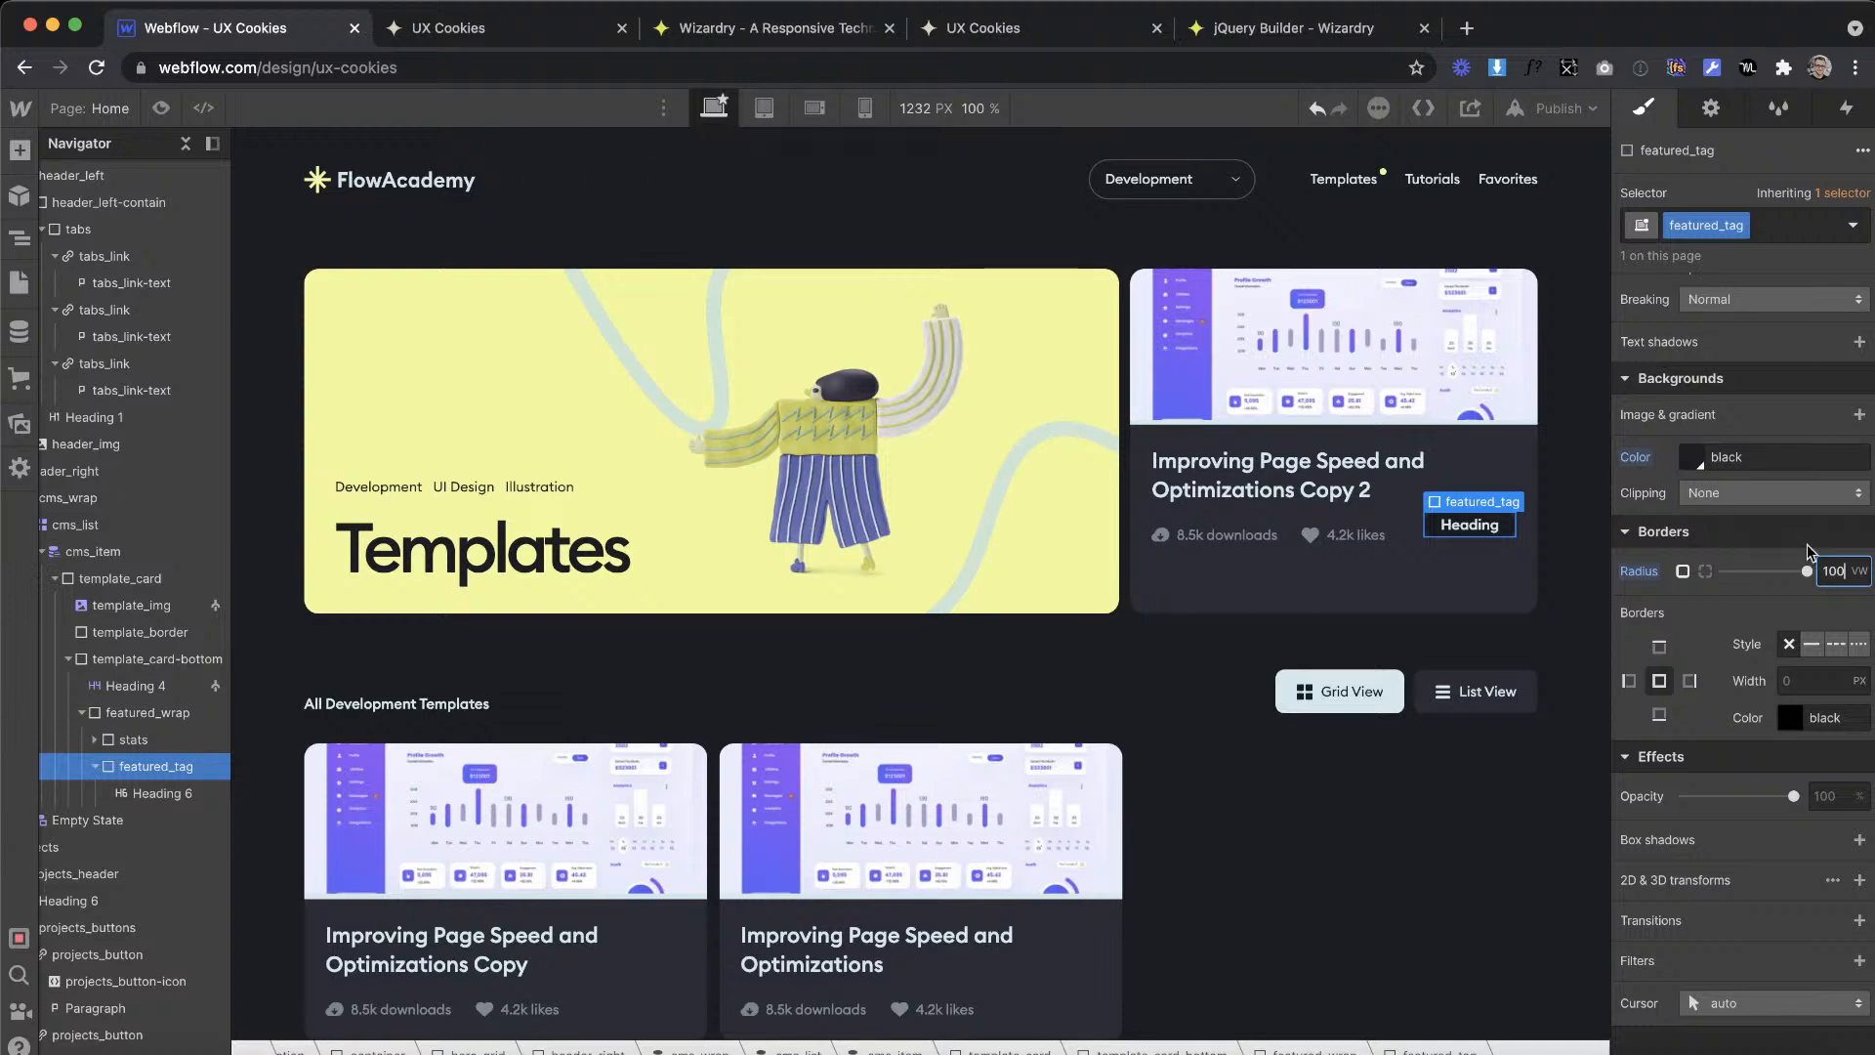
Step: Set the font colour of featured_tag to the Yellow swatch
scroll(1684, 404, "up", 6)
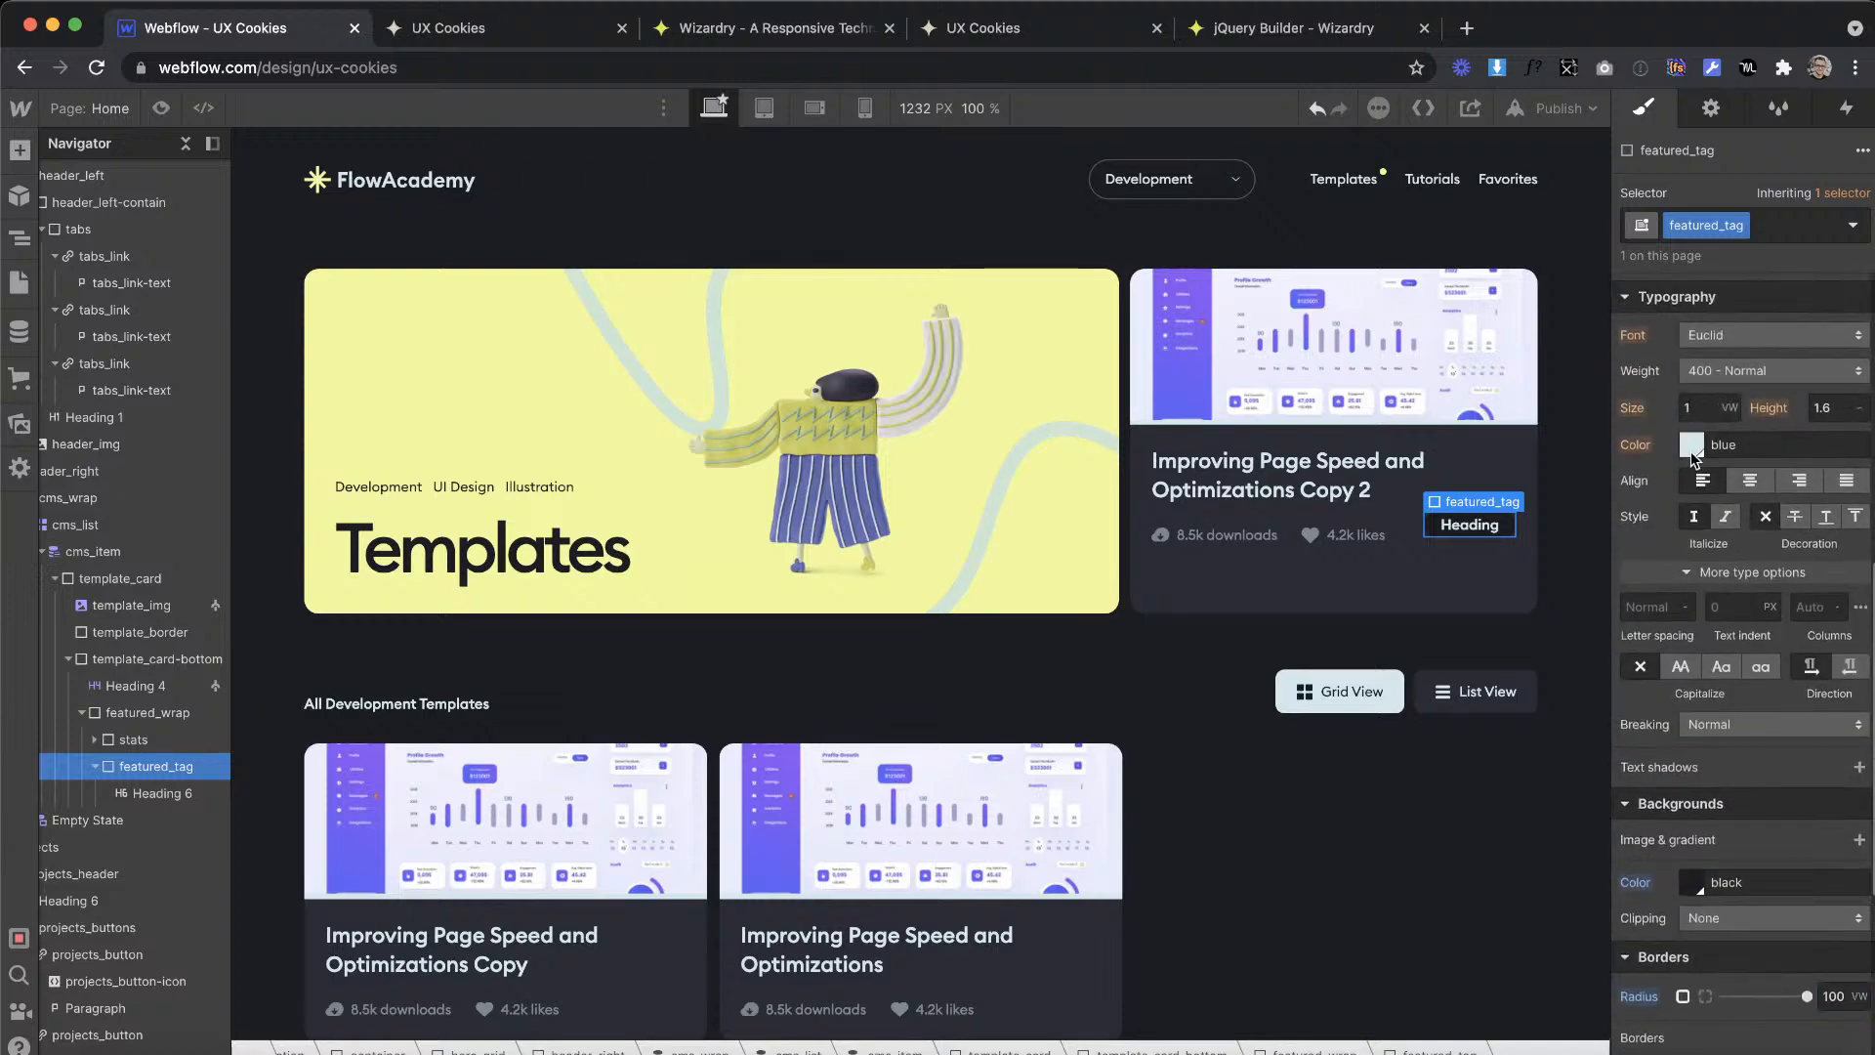
left_click(1691, 447)
left_click(1731, 835)
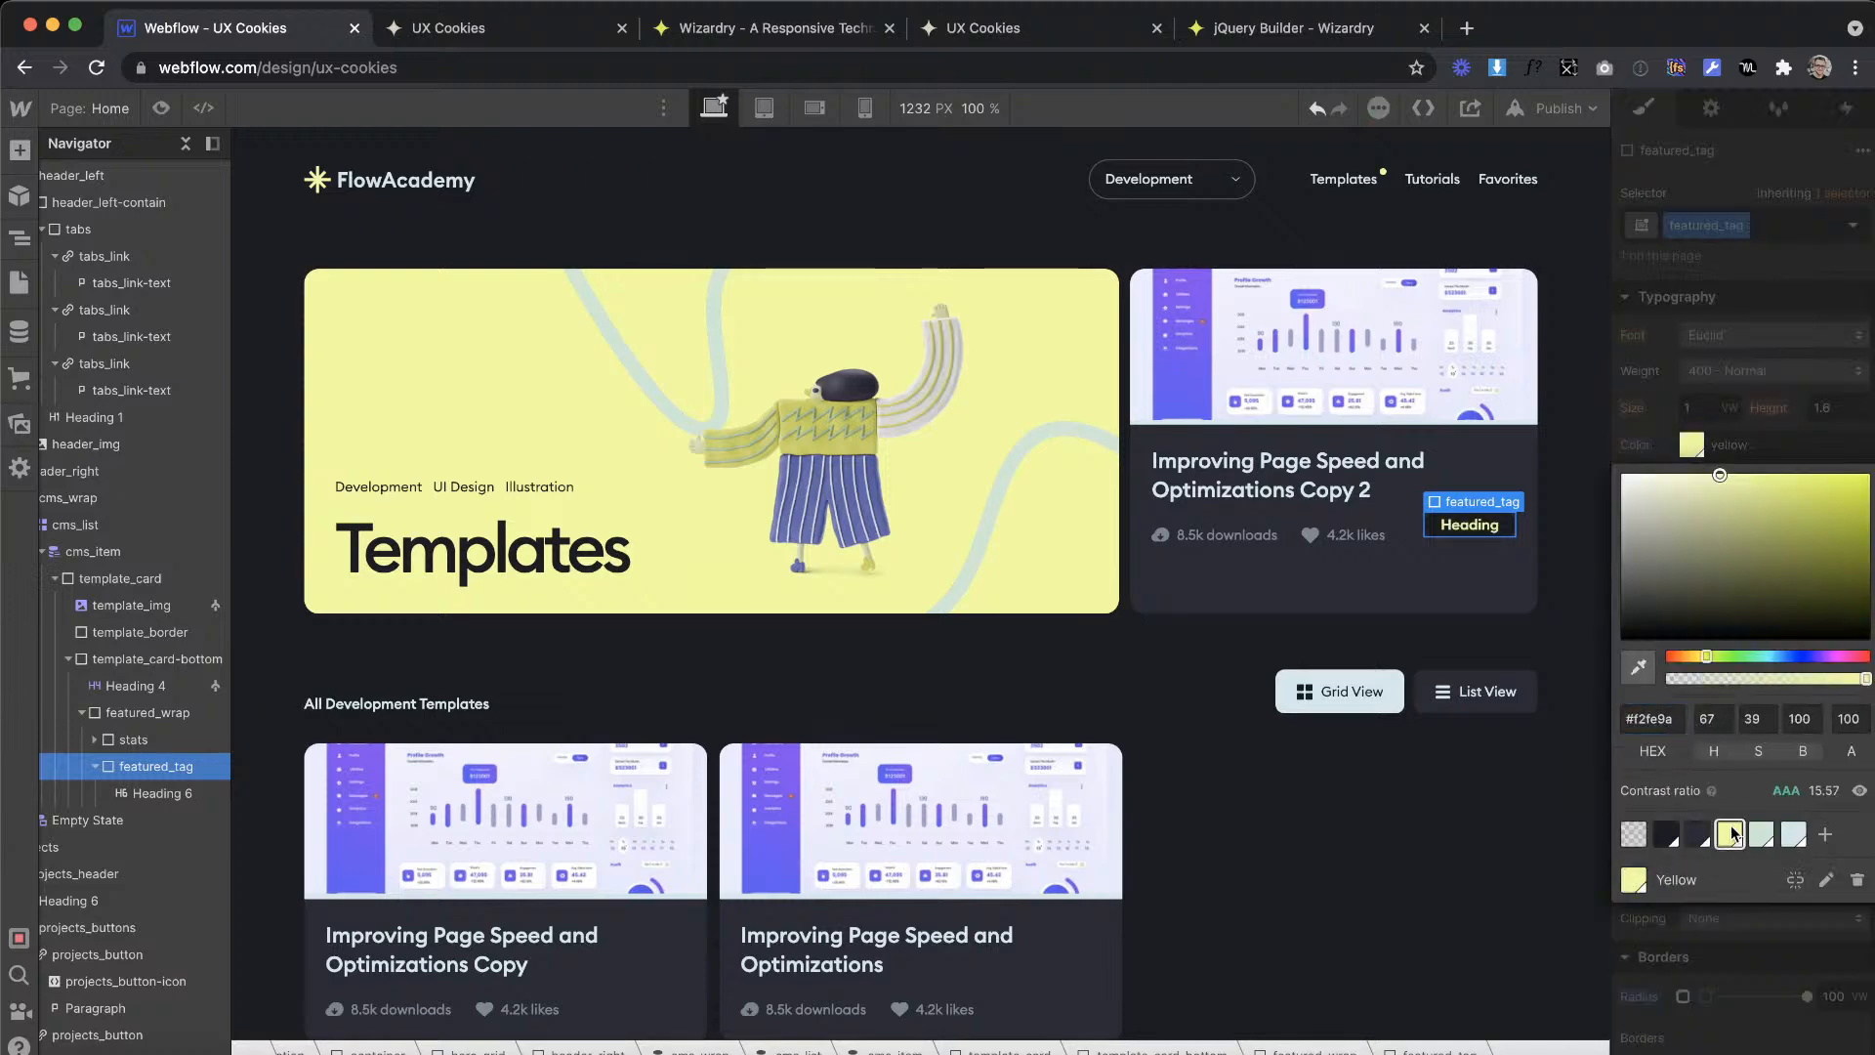
left_click(1716, 373)
Step: Replace the placeholder text of the H6 heading inside the tag with "Featured"
left_click(1484, 523)
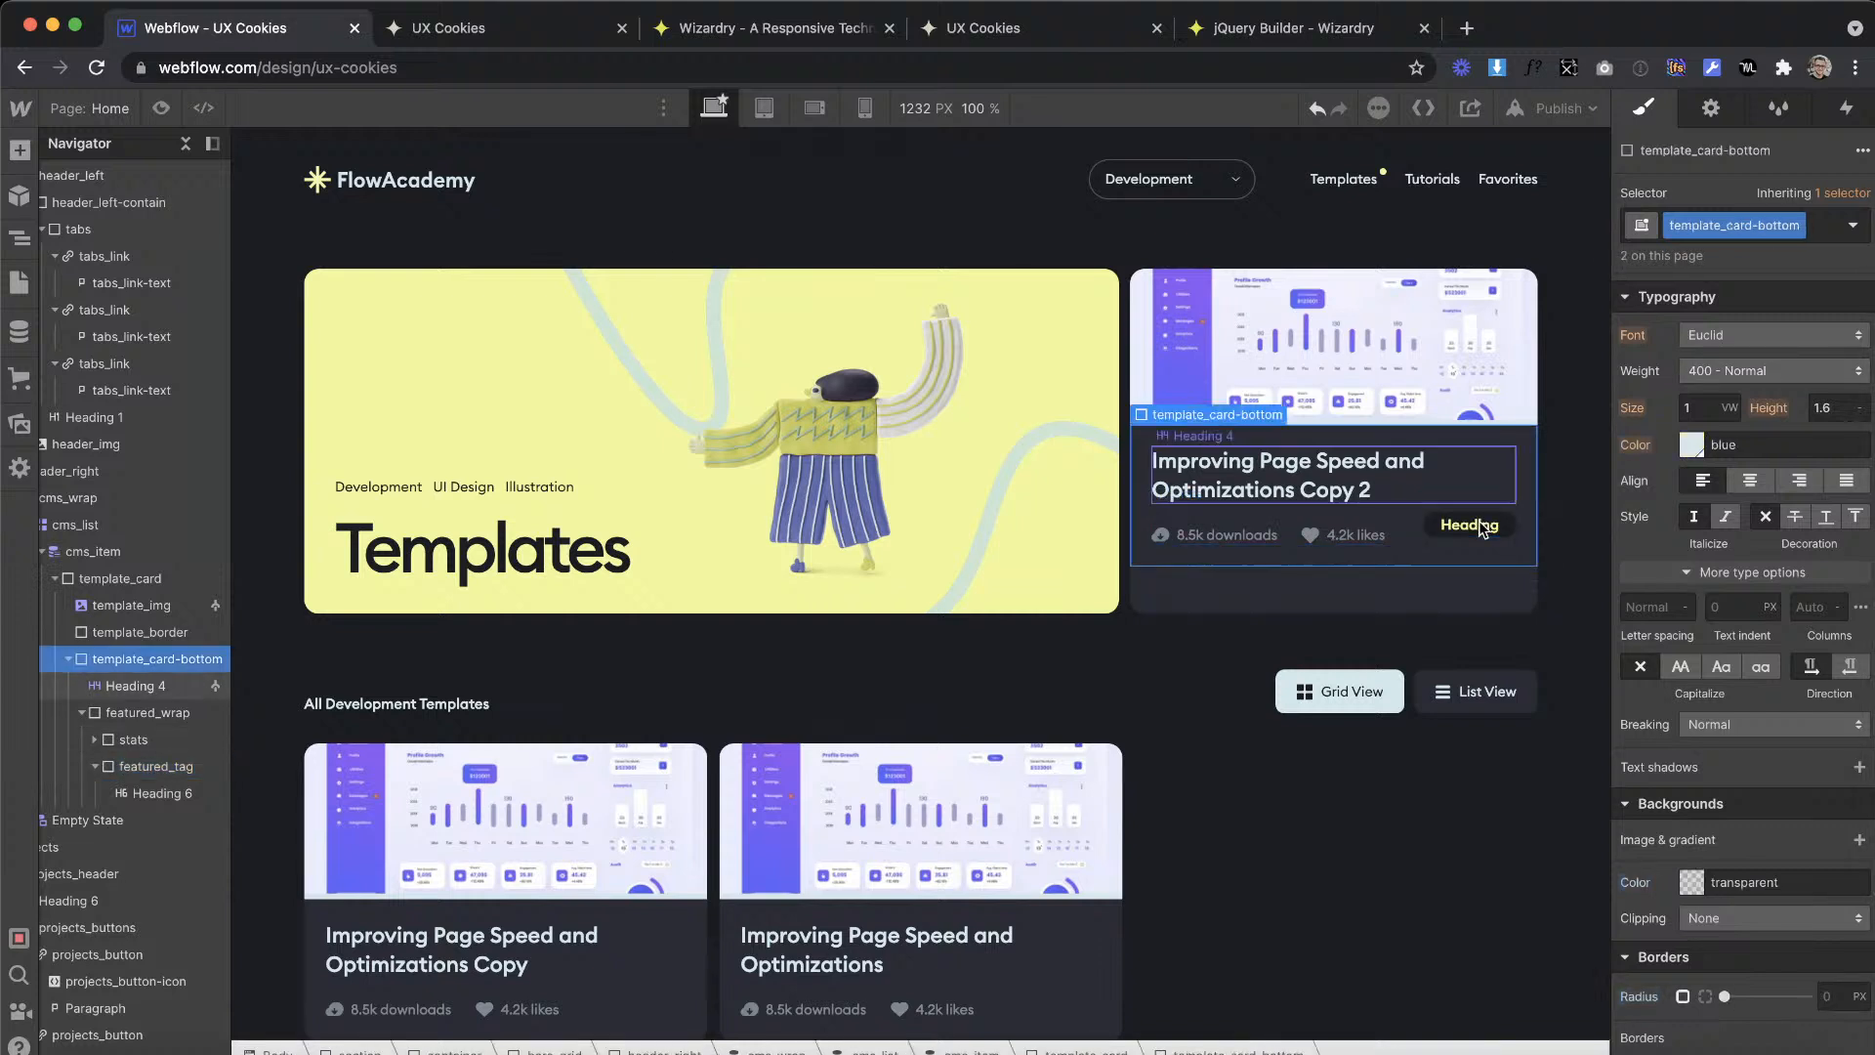
left_click(1483, 528)
double_click(1482, 527)
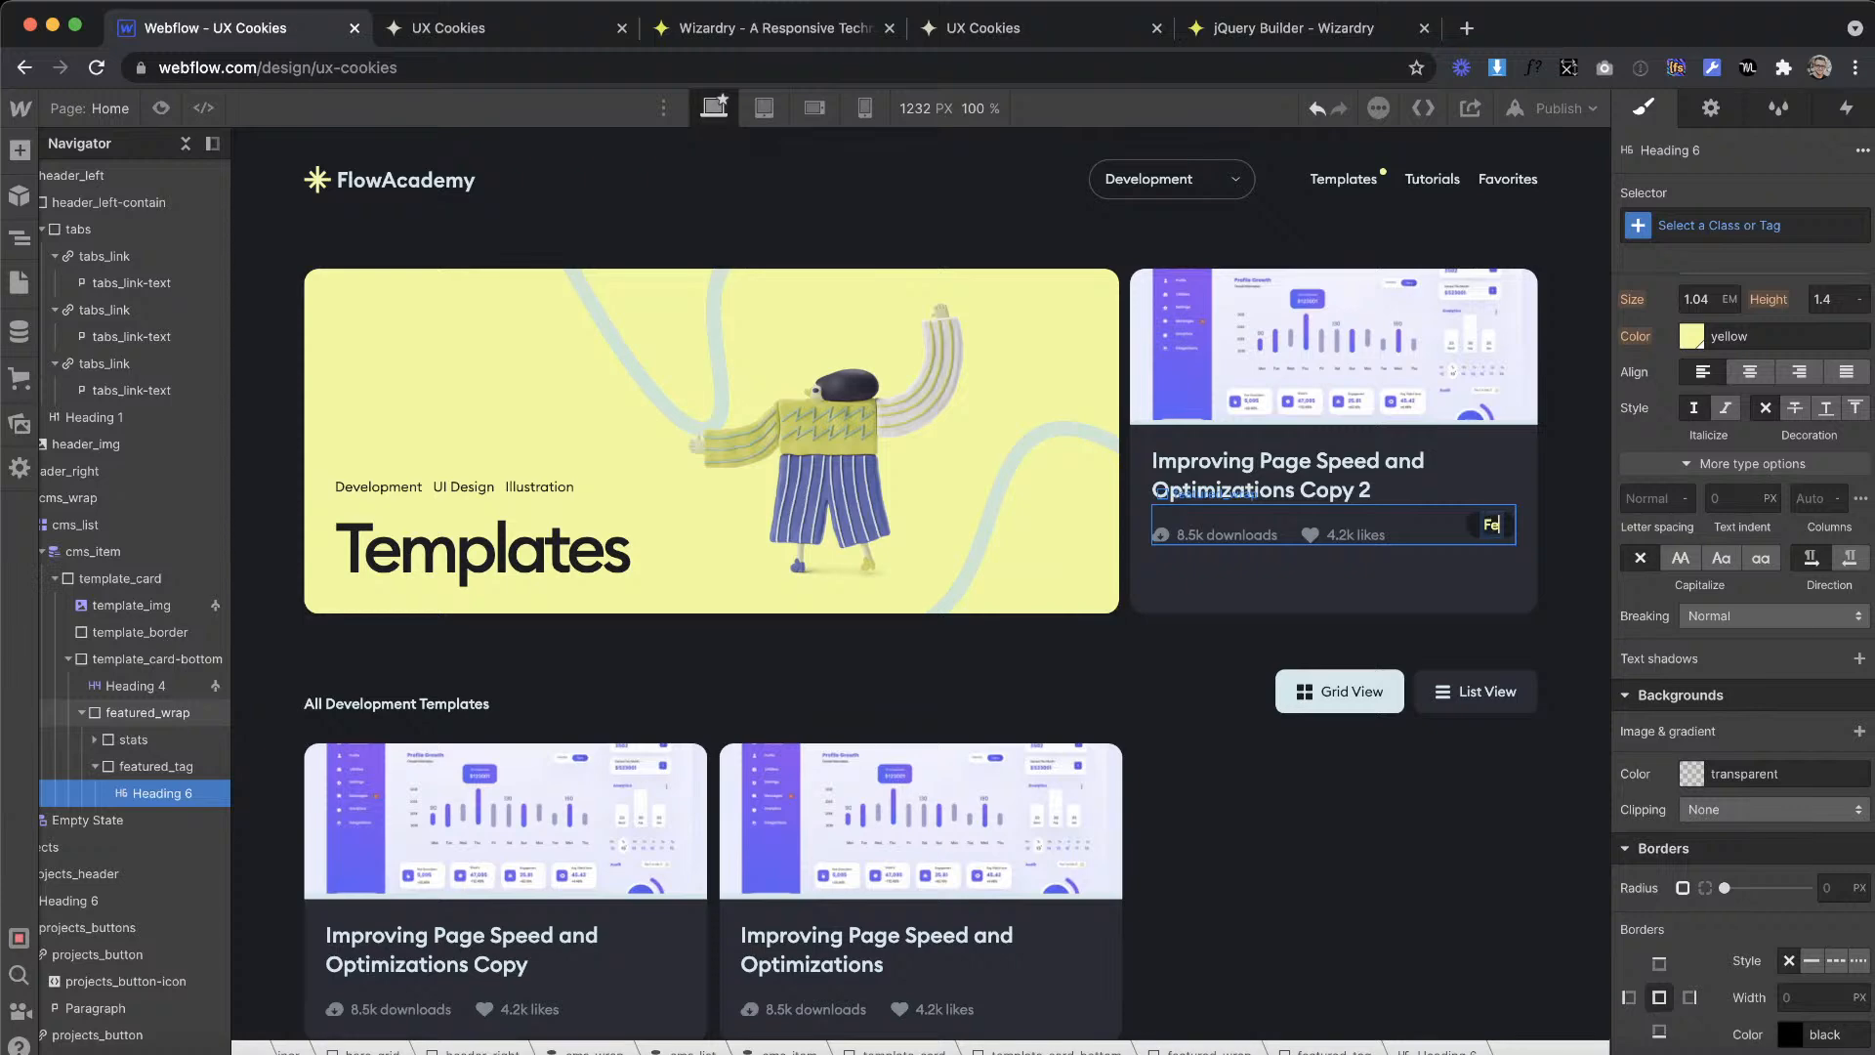
type("Featured")
Step: Align the children of featured_wrap to the end so the stats and the tag share a bottom edge
left_click(1404, 531)
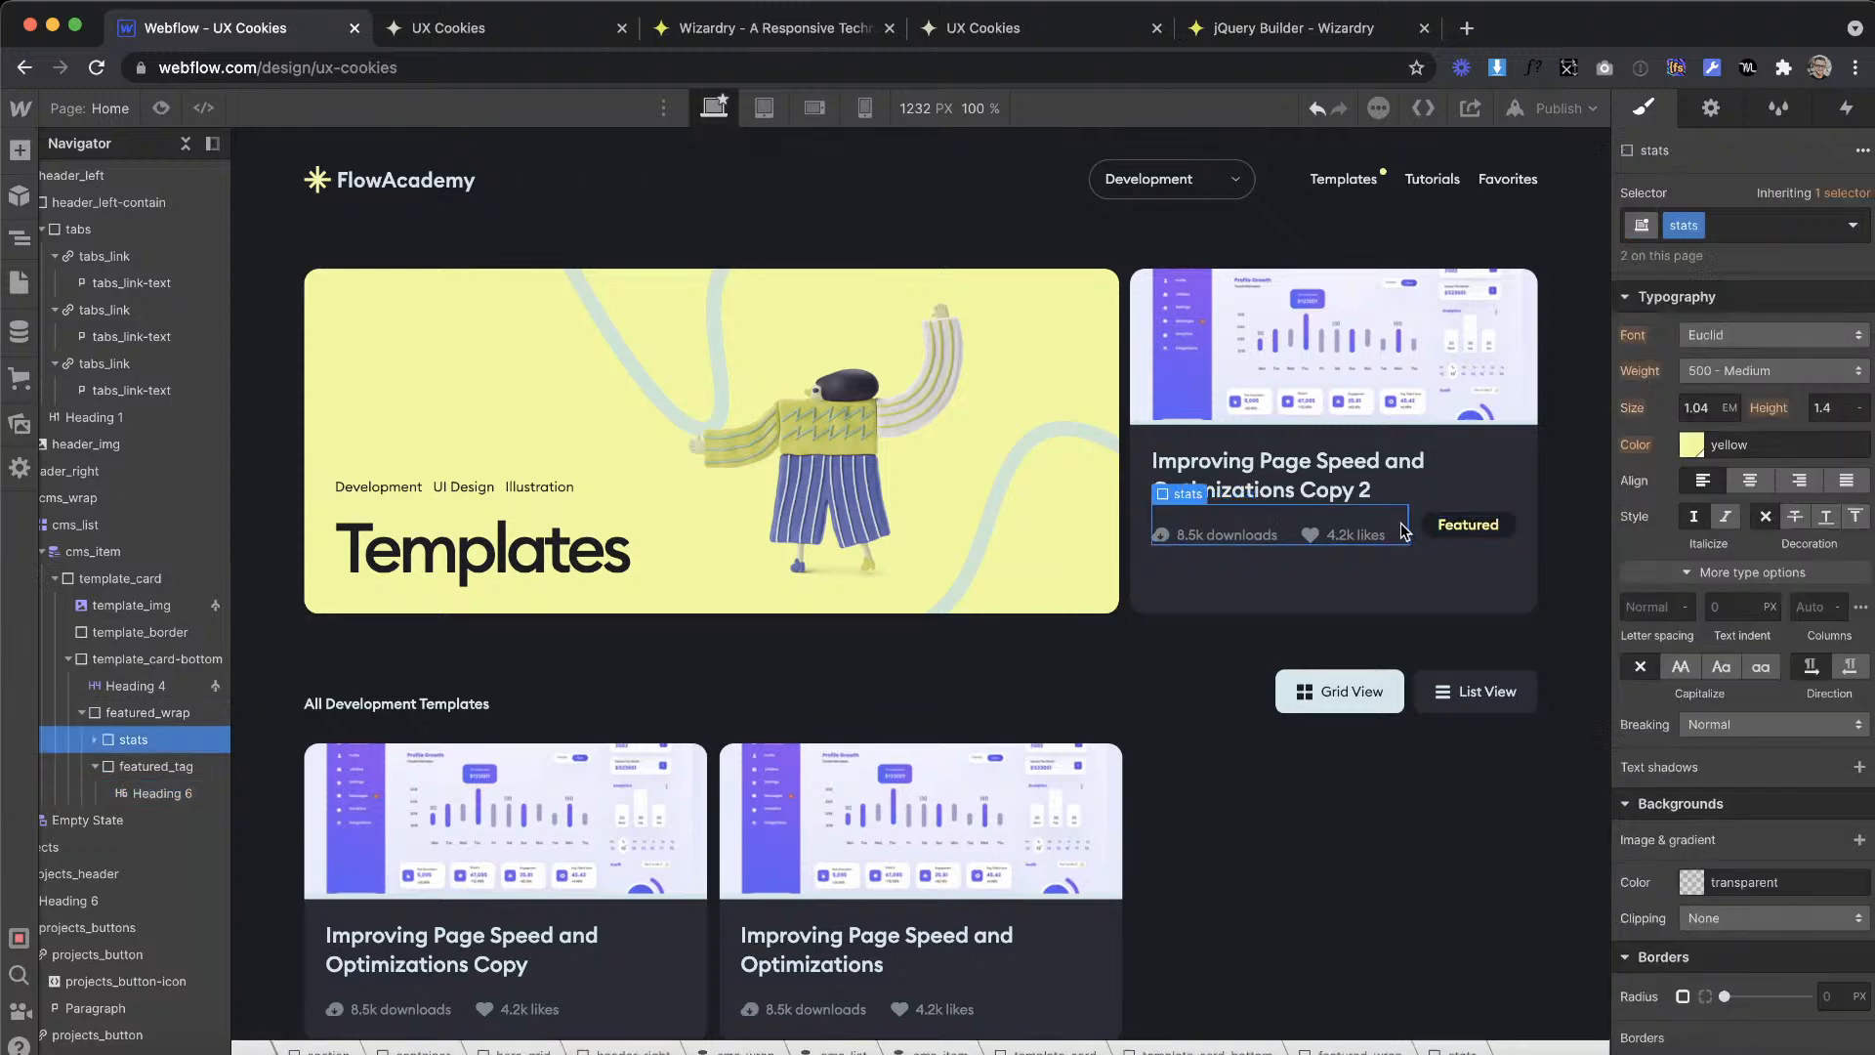
left_click(1416, 532)
scroll(1789, 520, "up", 7)
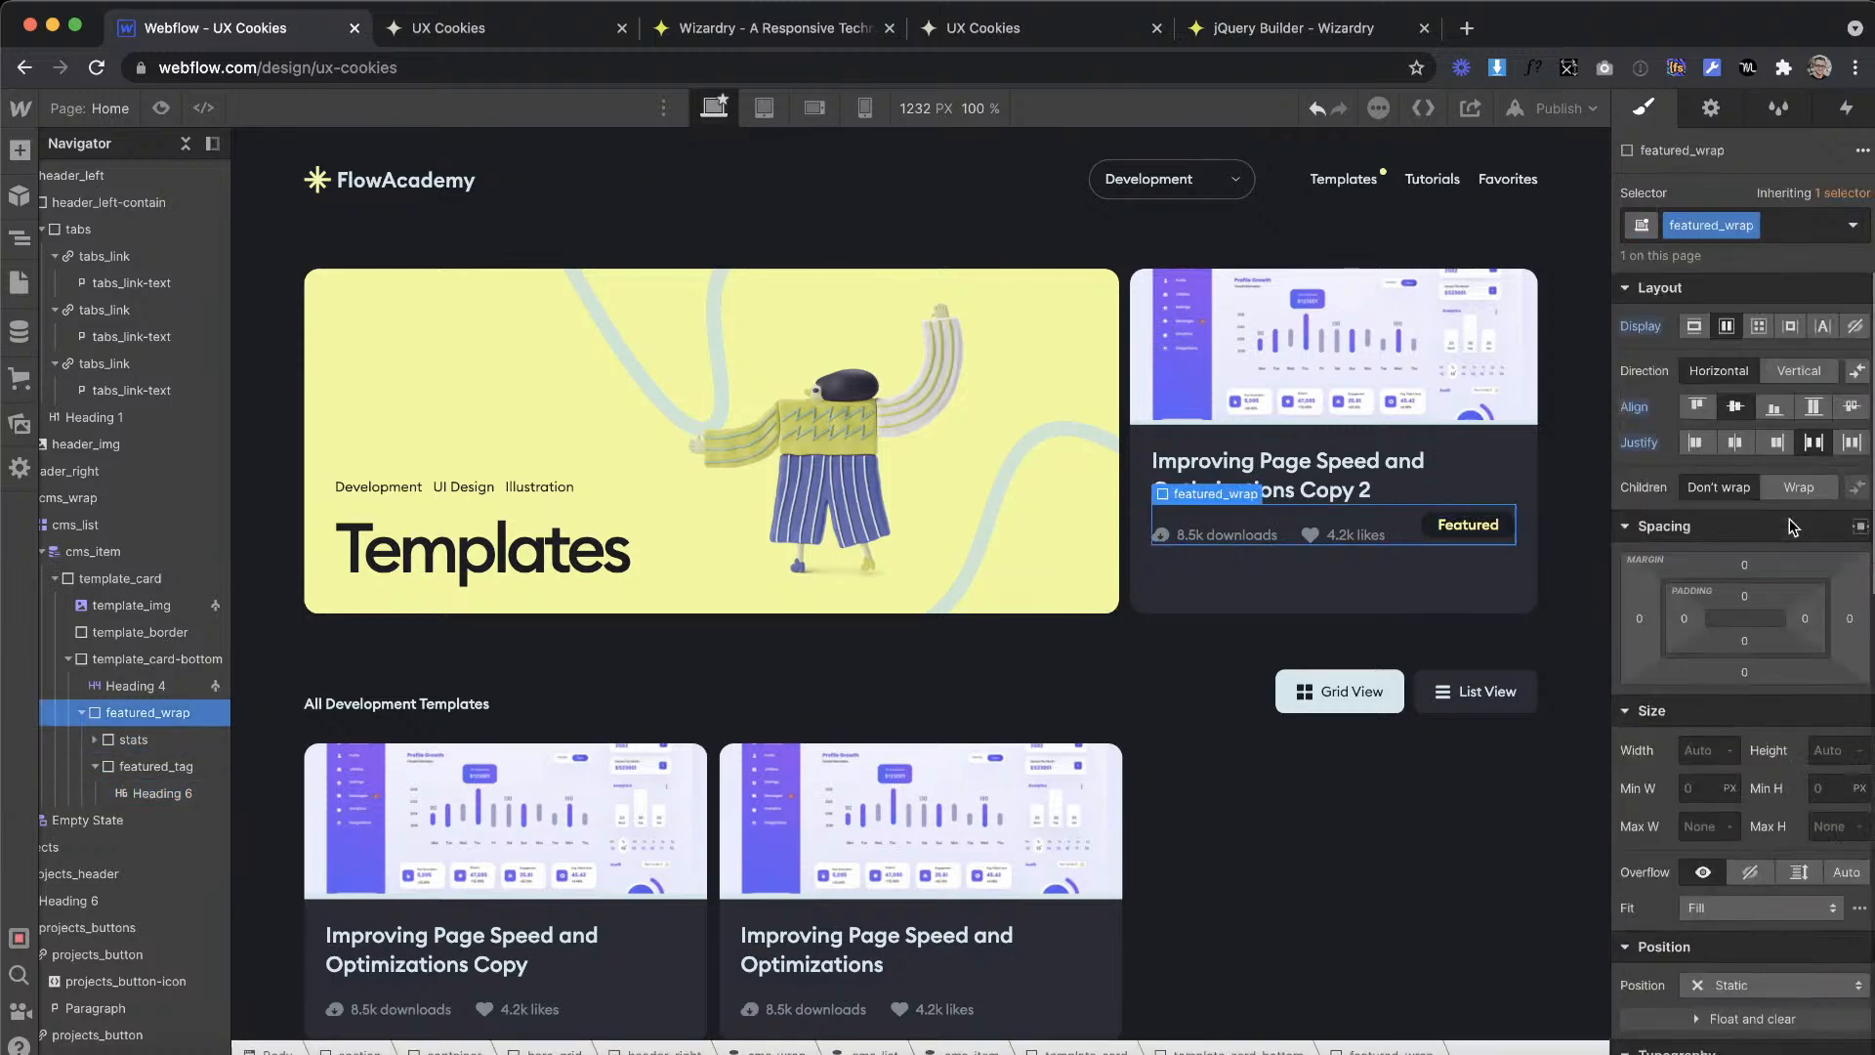
left_click(1775, 406)
left_click(1454, 610)
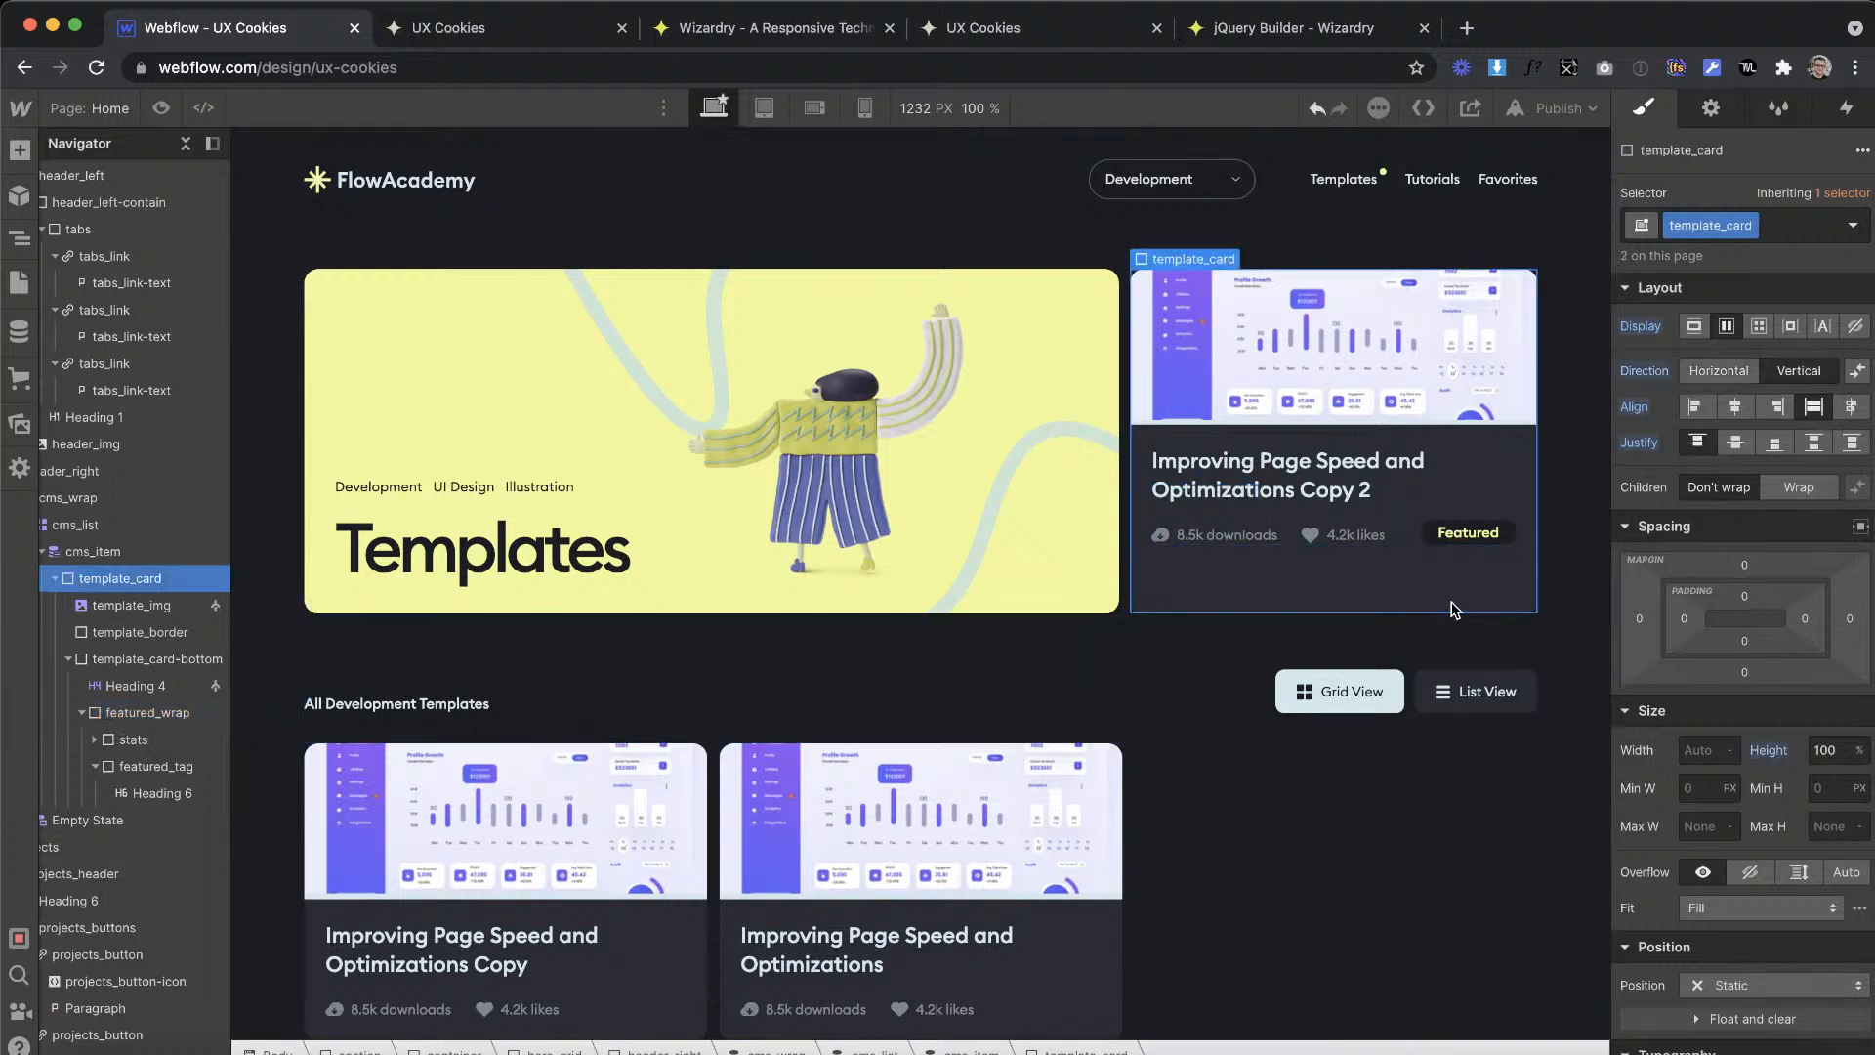
Step: Fine-tune the vertical padding of the featured_tag block
left_click(1432, 540)
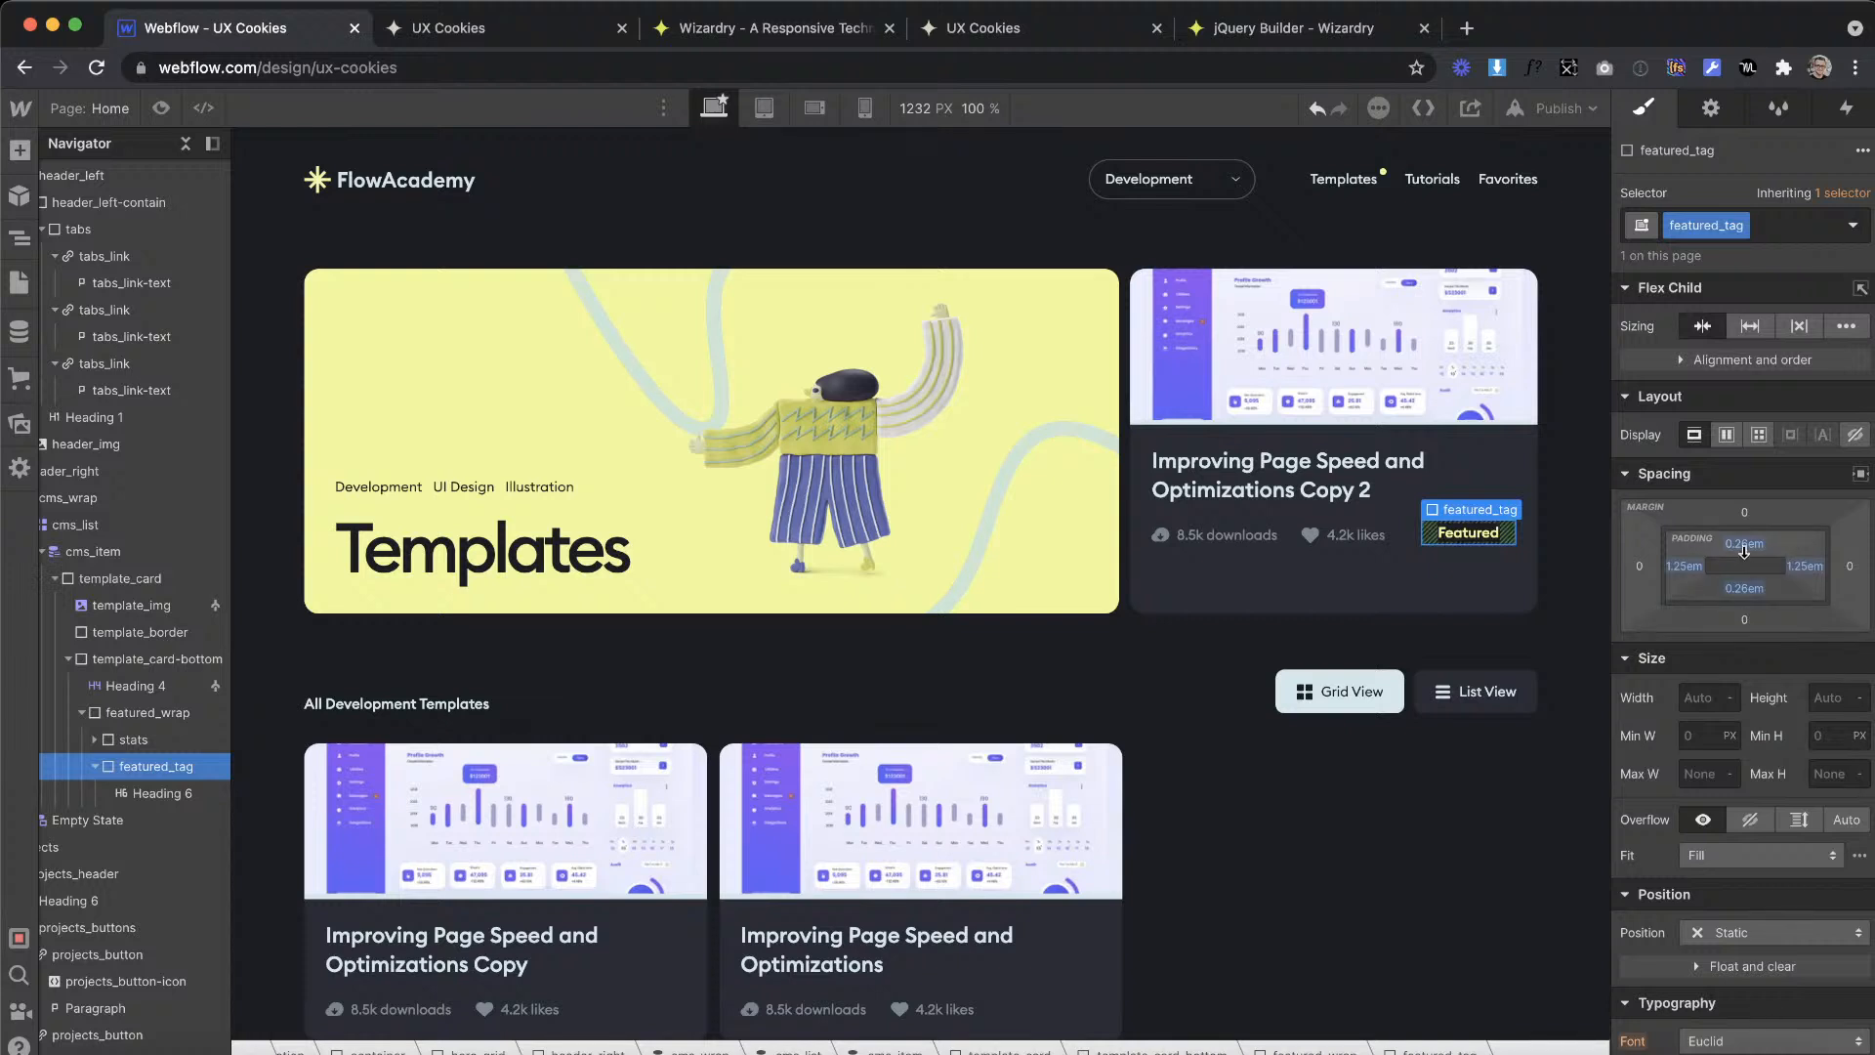
left_click_drag(1745, 549, 1745, 539)
left_click(1350, 753)
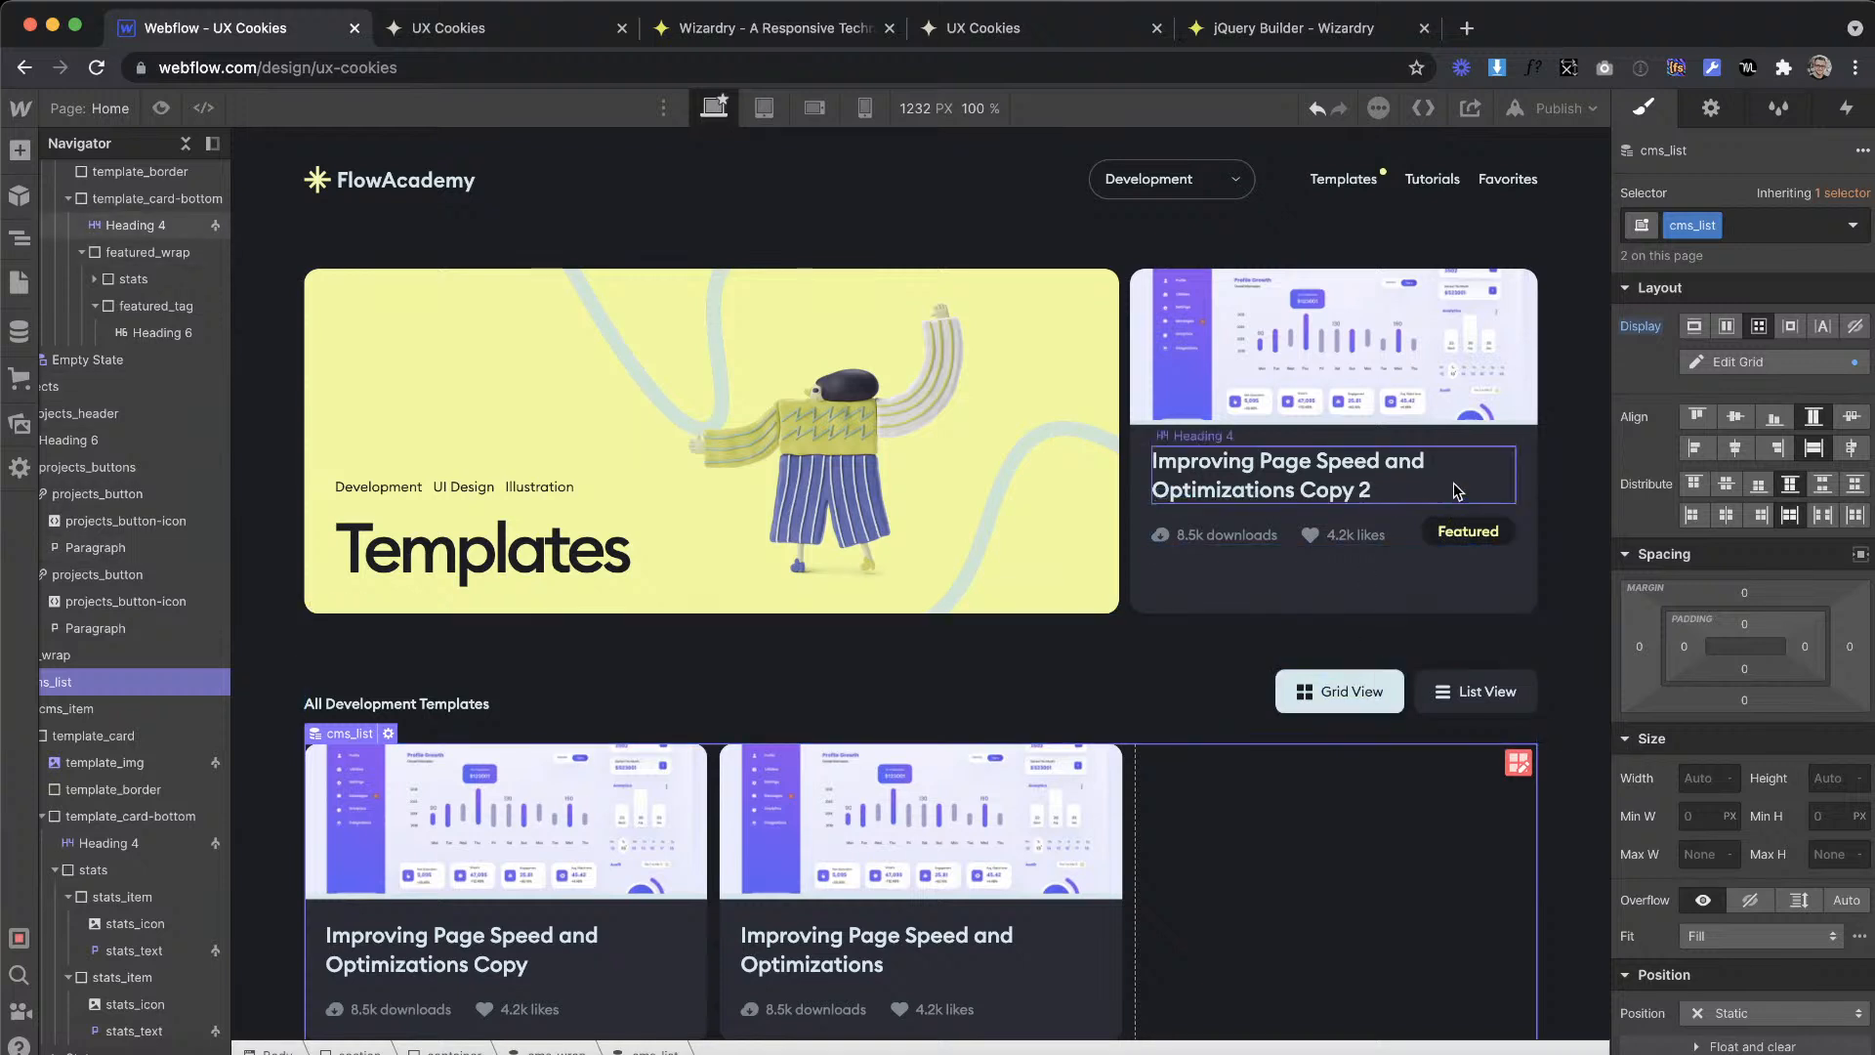
Step: Set the height of template_card-bottom in the hero card to 100%
left_click(1429, 520)
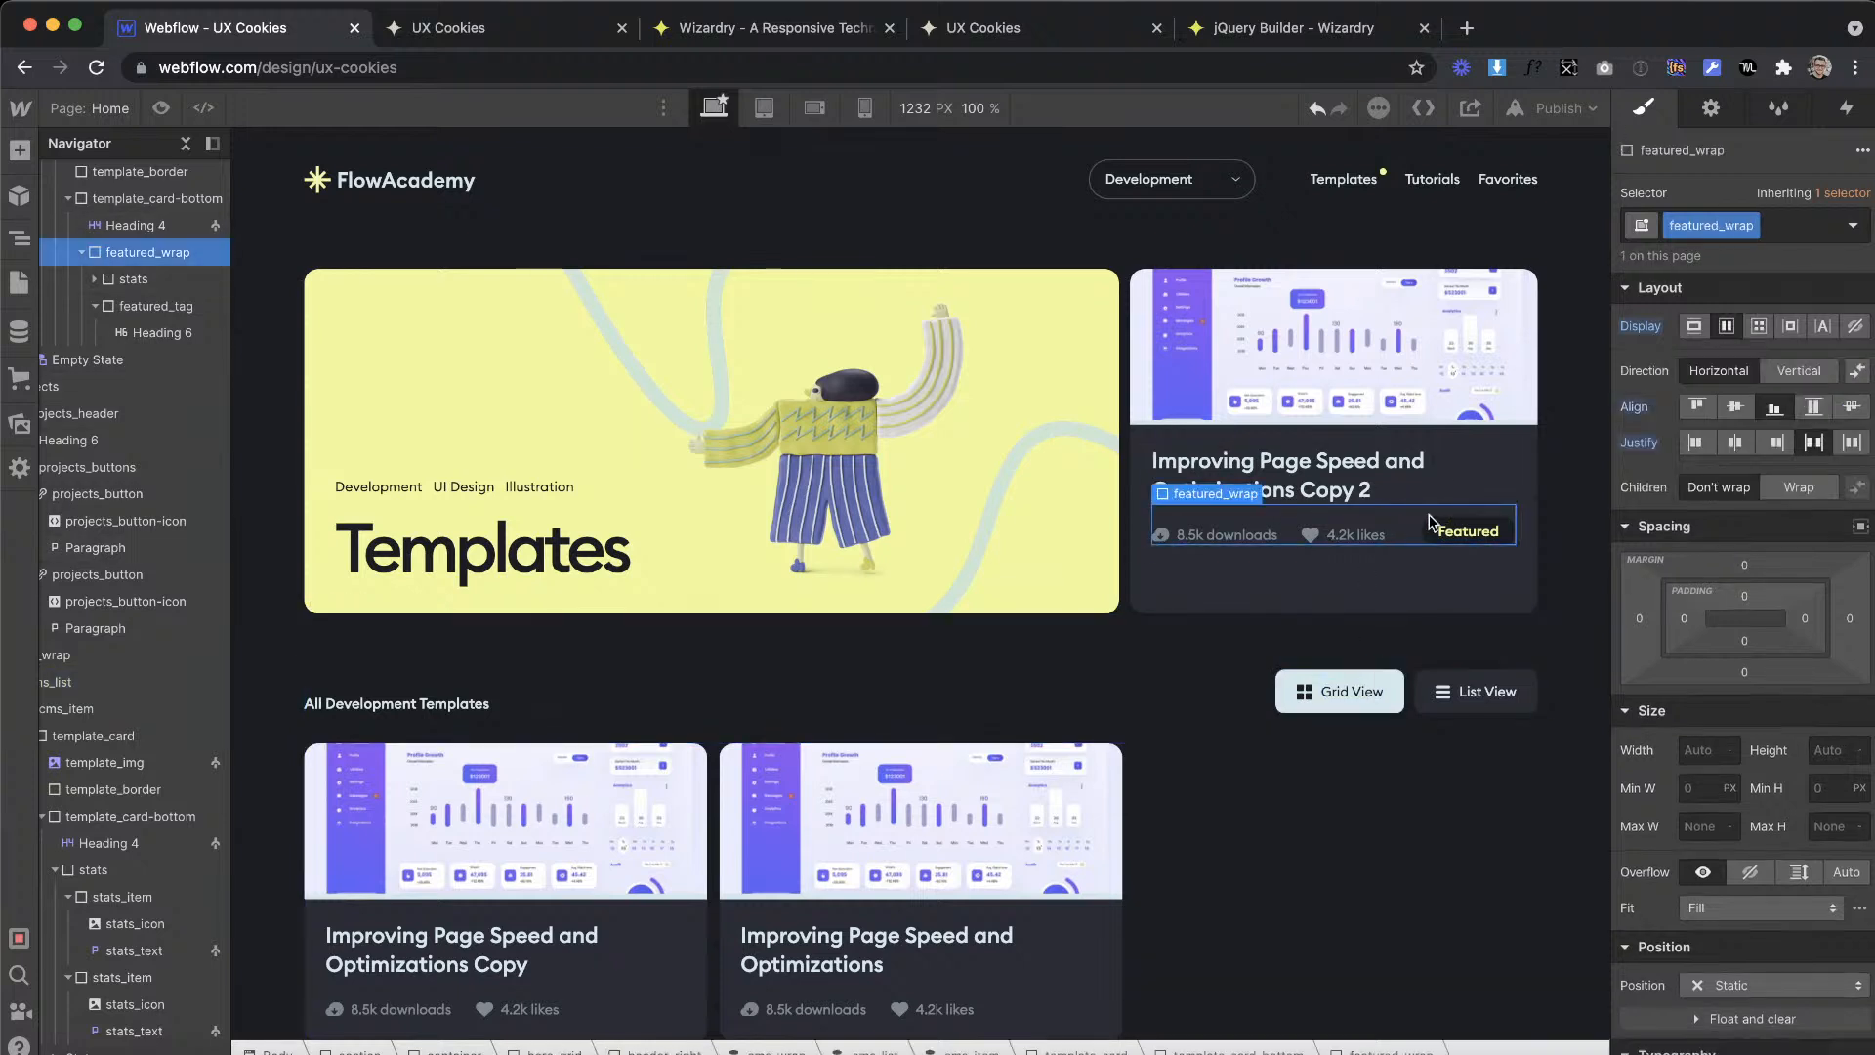
key("Up")
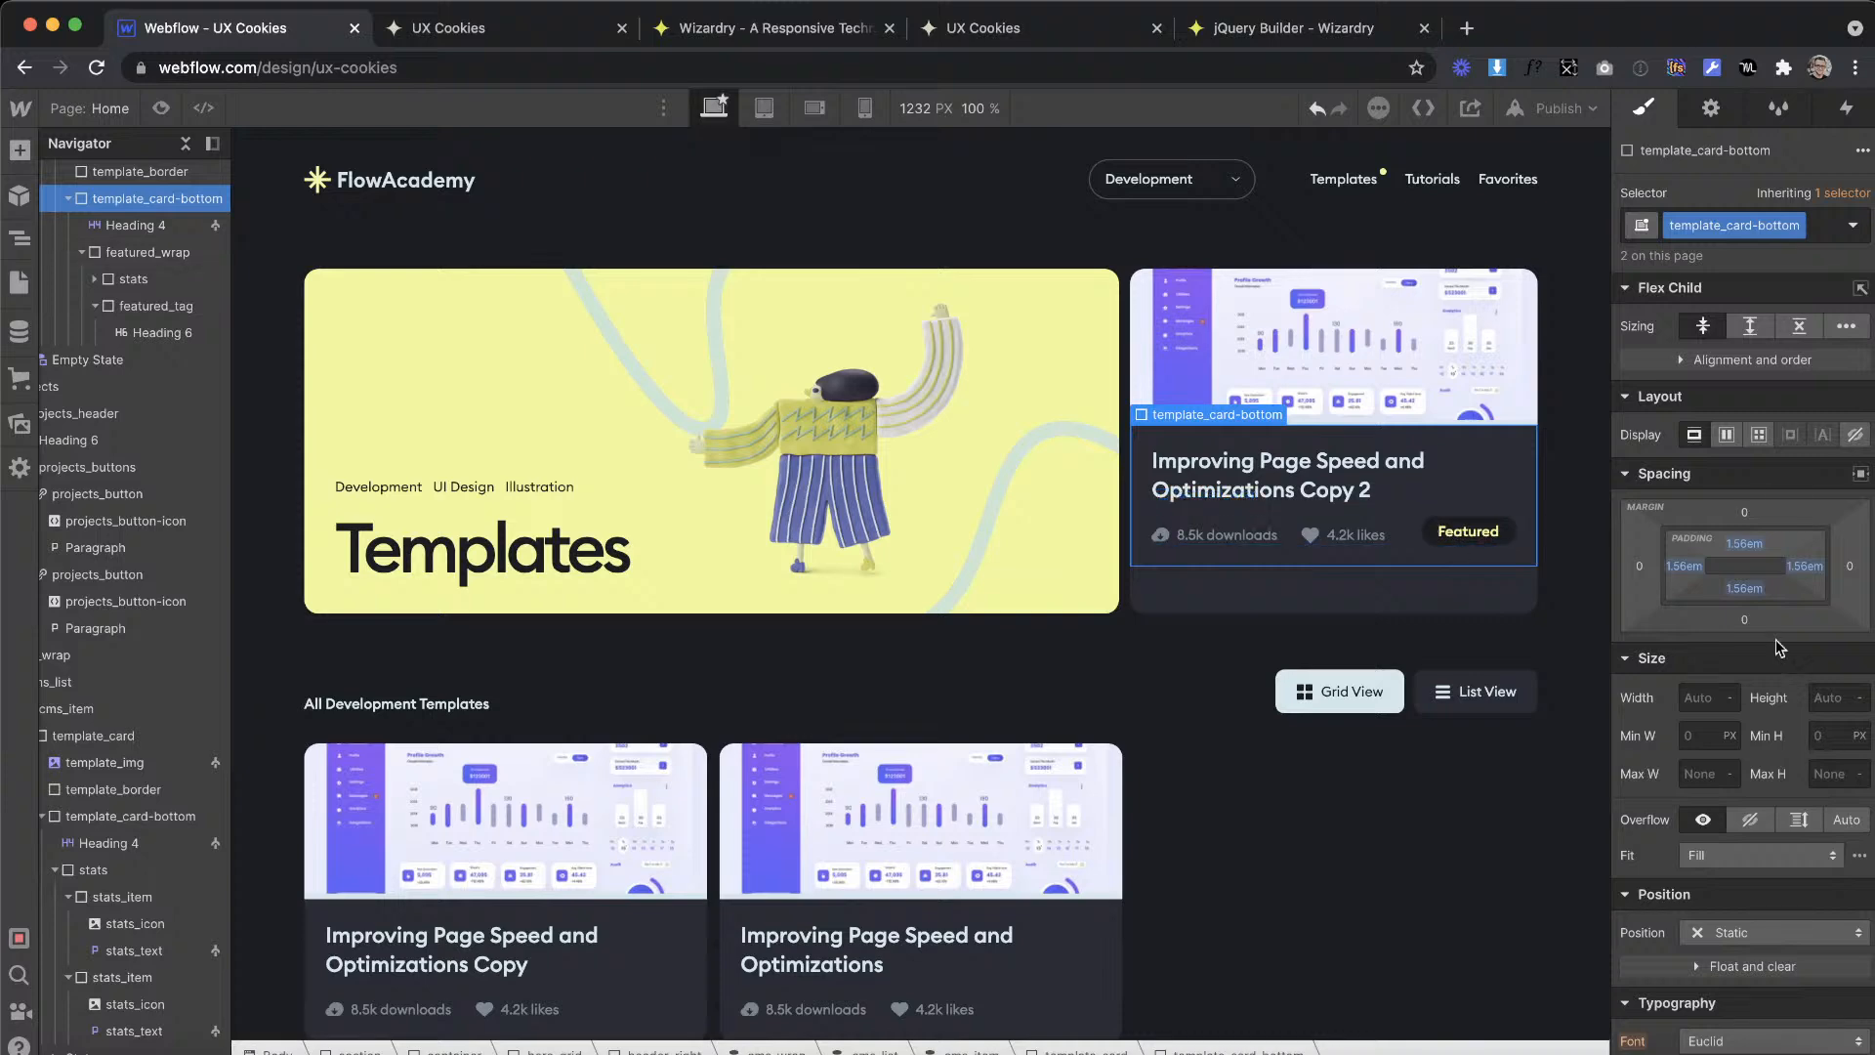
type("100%")
scroll(1260, 690, "down", 1)
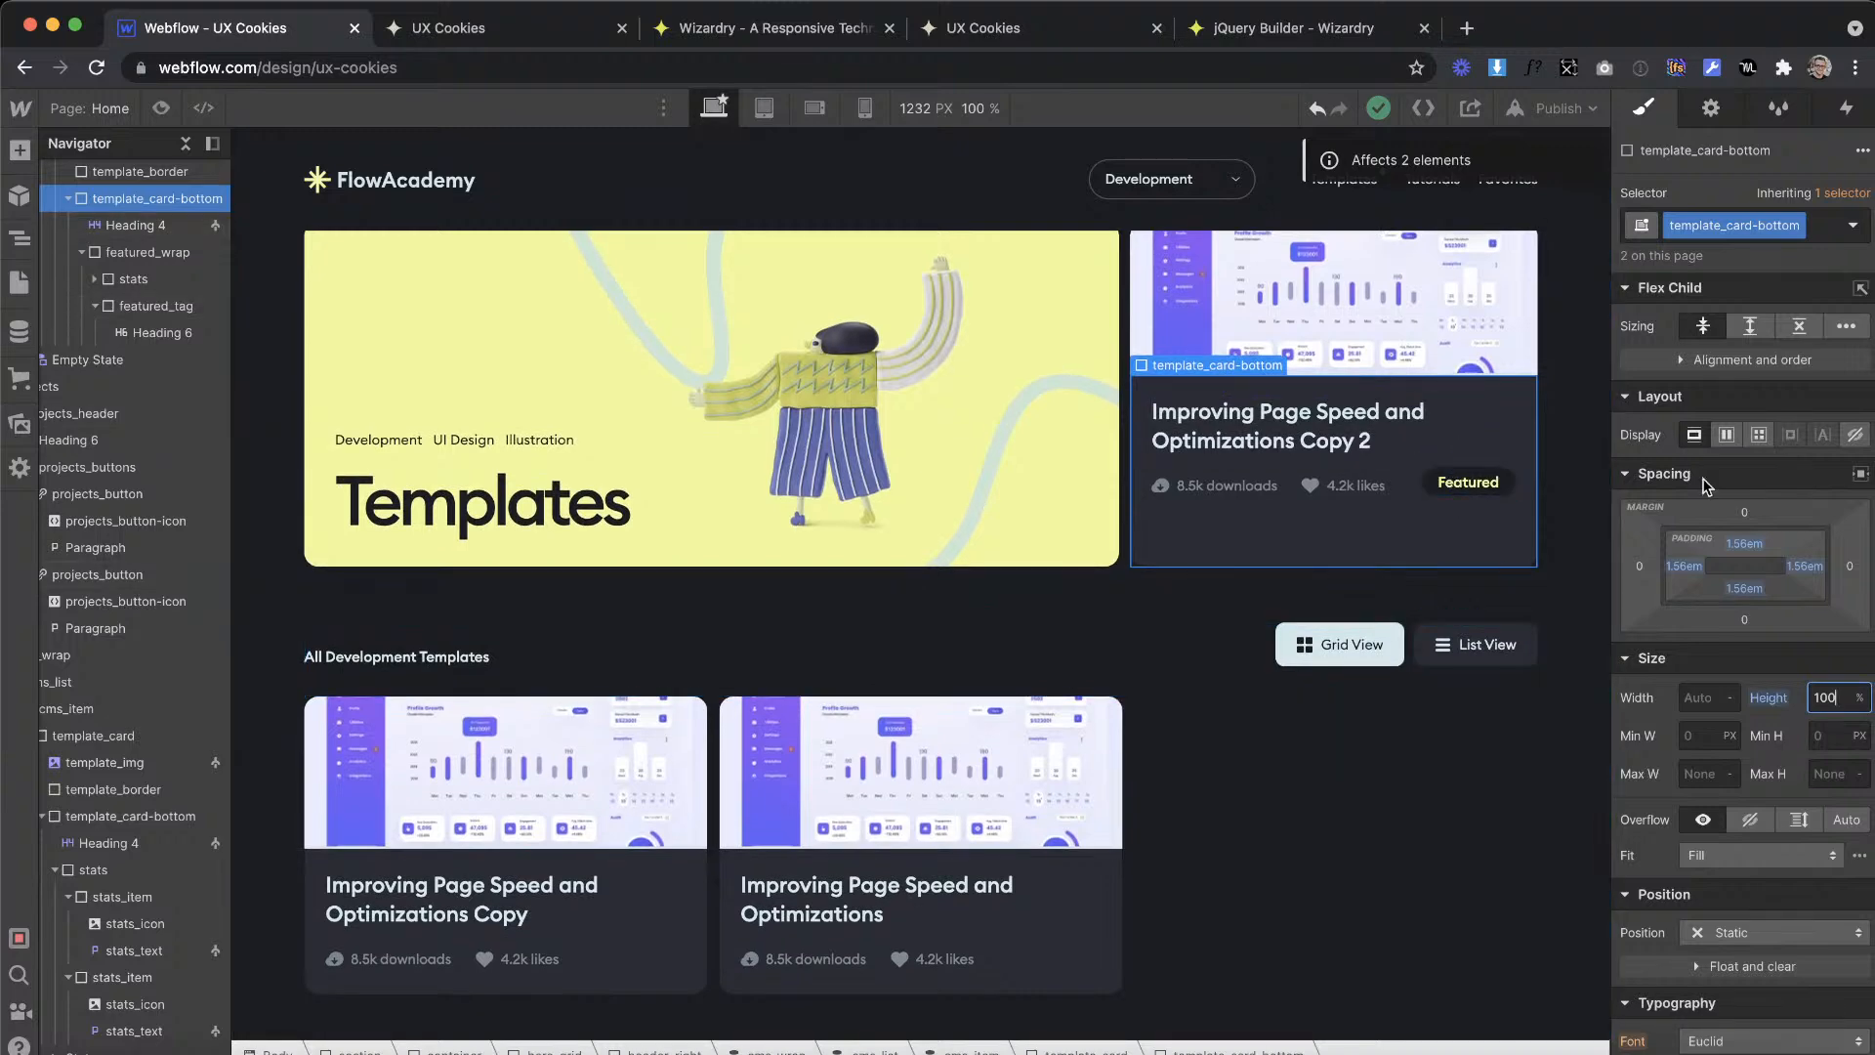
Step: Make template_card-bottom a vertical flex layout justified with space between its heading and stats row
left_click(1726, 434)
left_click(1777, 477)
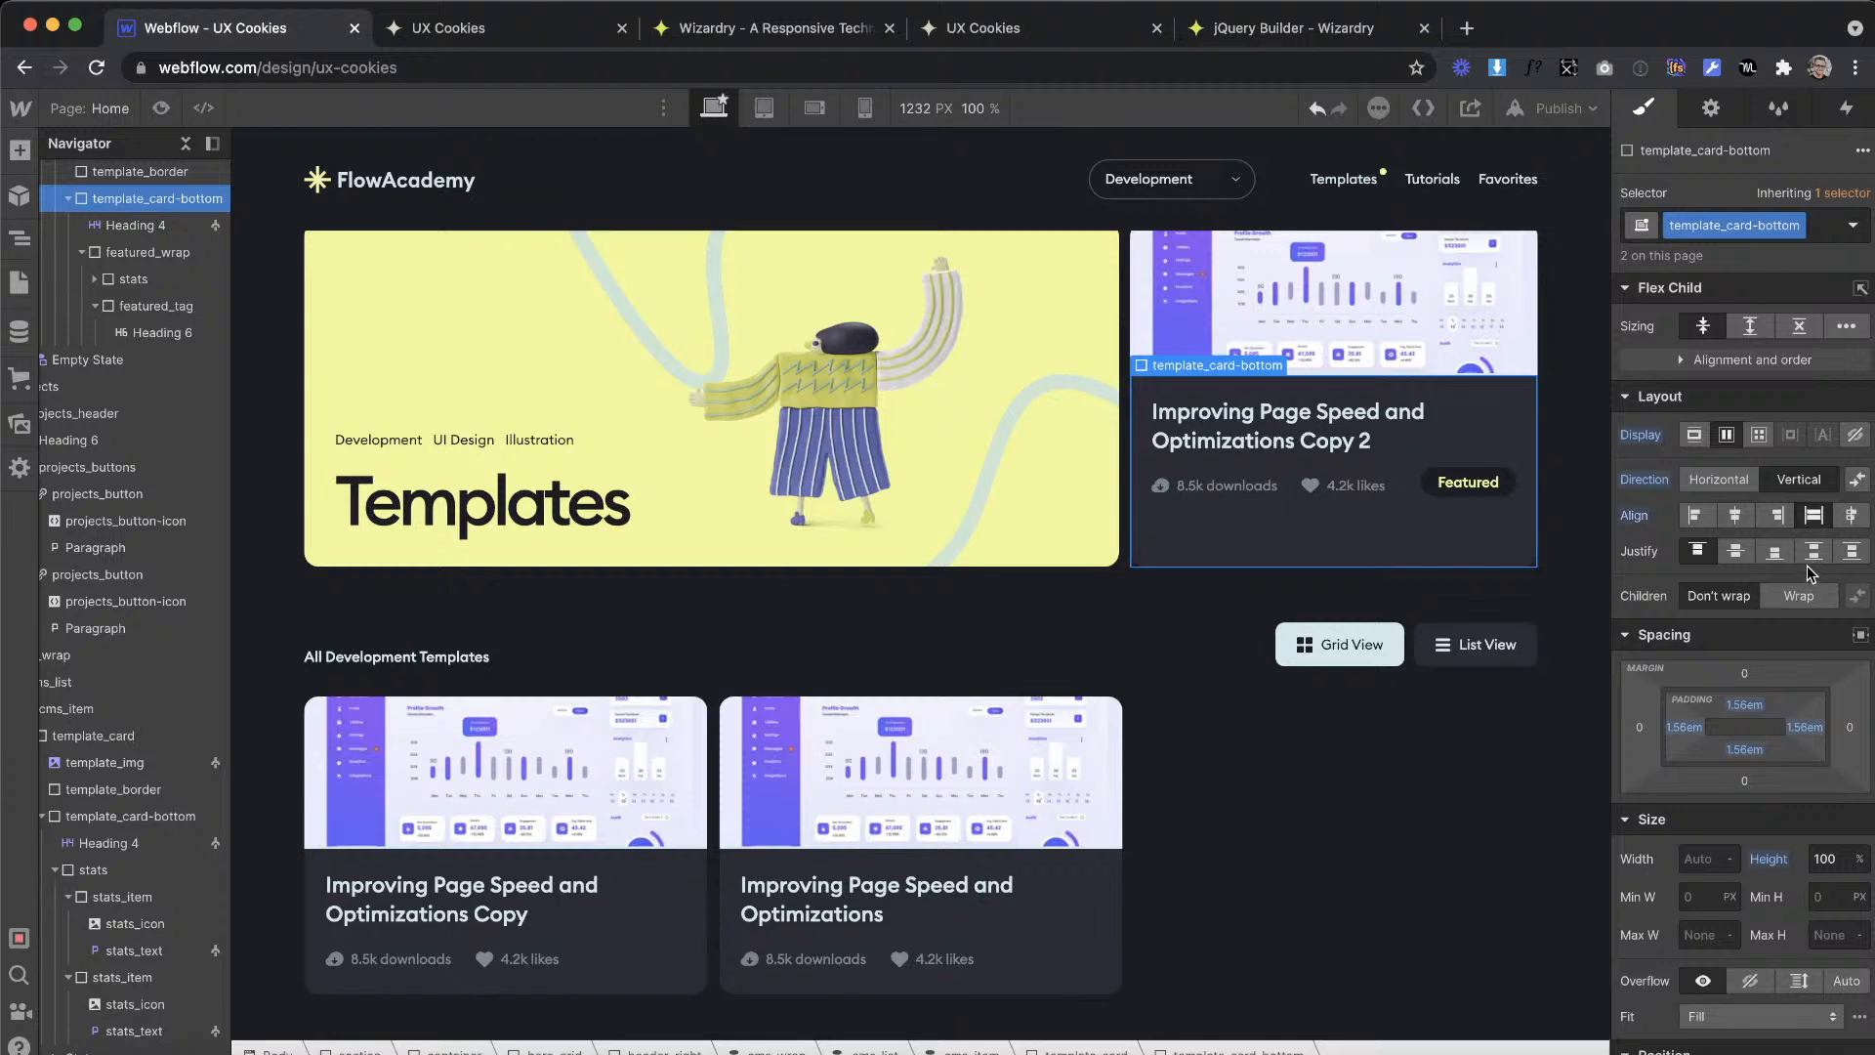
left_click(1811, 553)
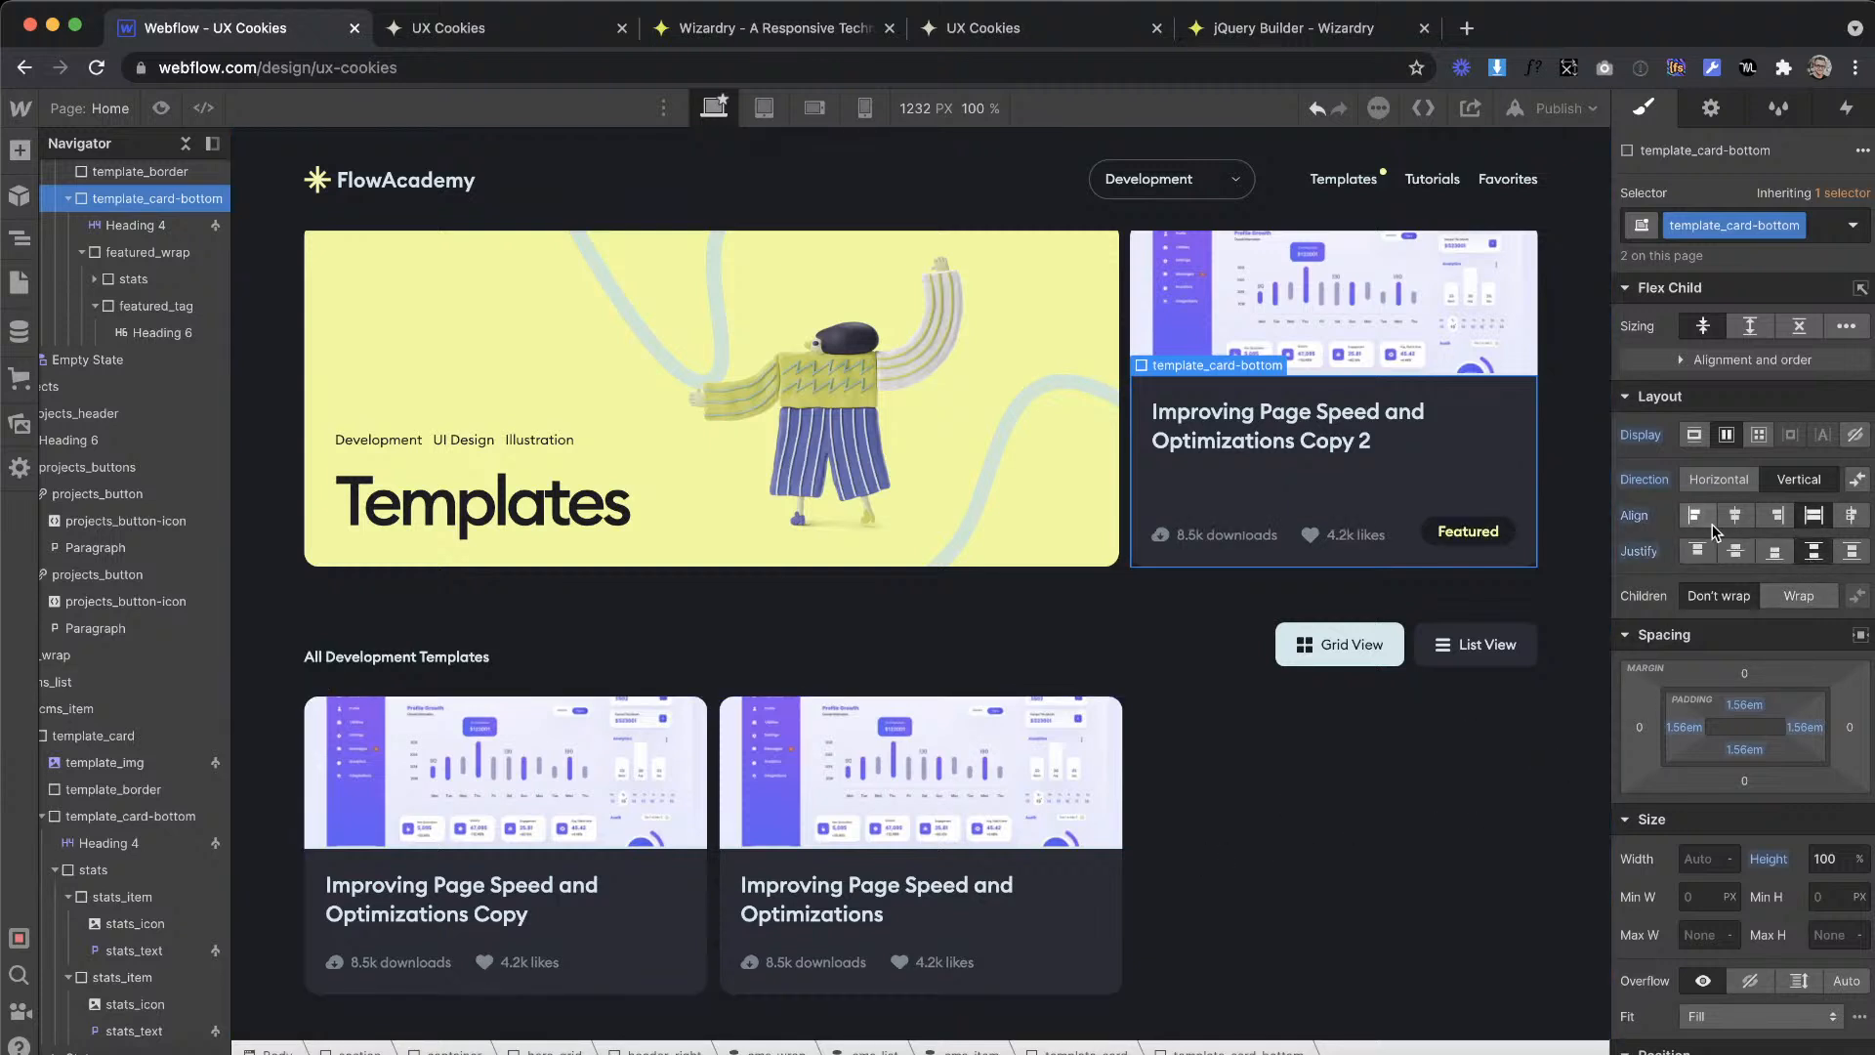
left_click(1438, 890)
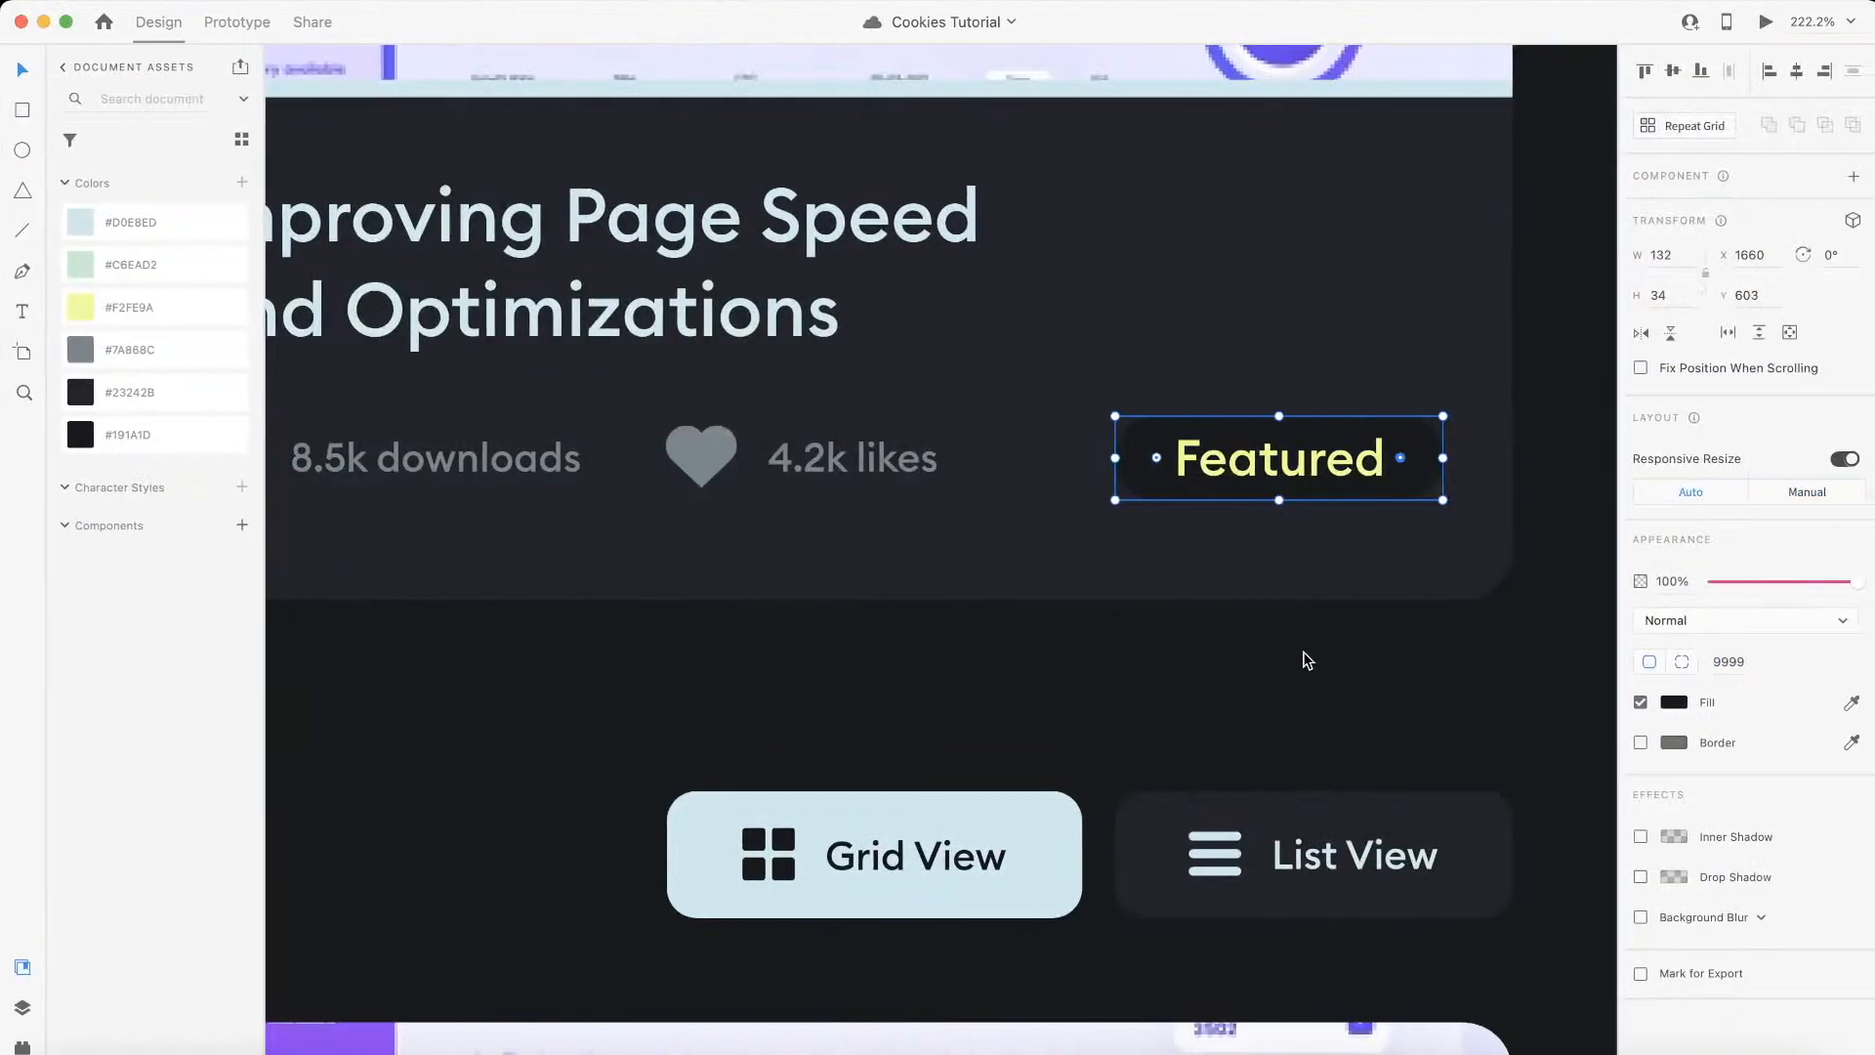
Step: Compare the template cards and the overall page layout with the Templates artboard in the XD design
scroll(1301, 657, "down", 3)
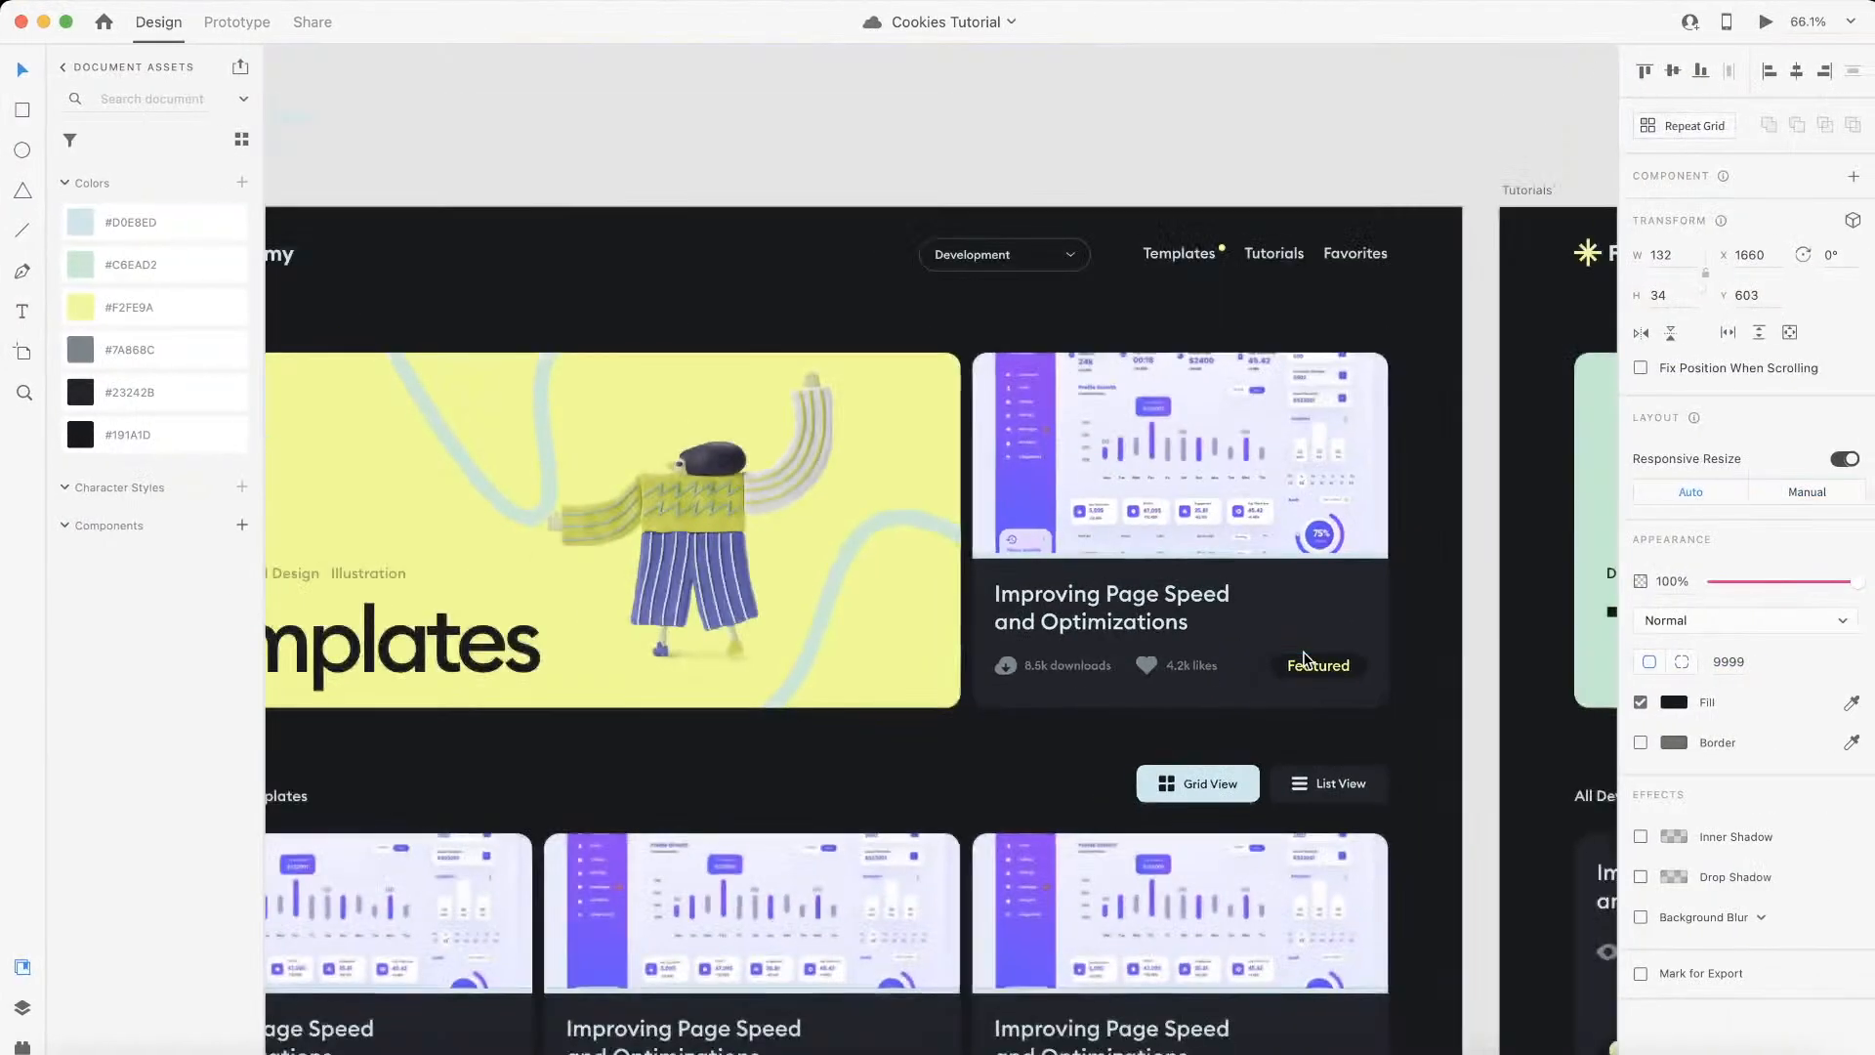
scroll(1302, 654, "down", 3)
scroll(1285, 605, "down", 3)
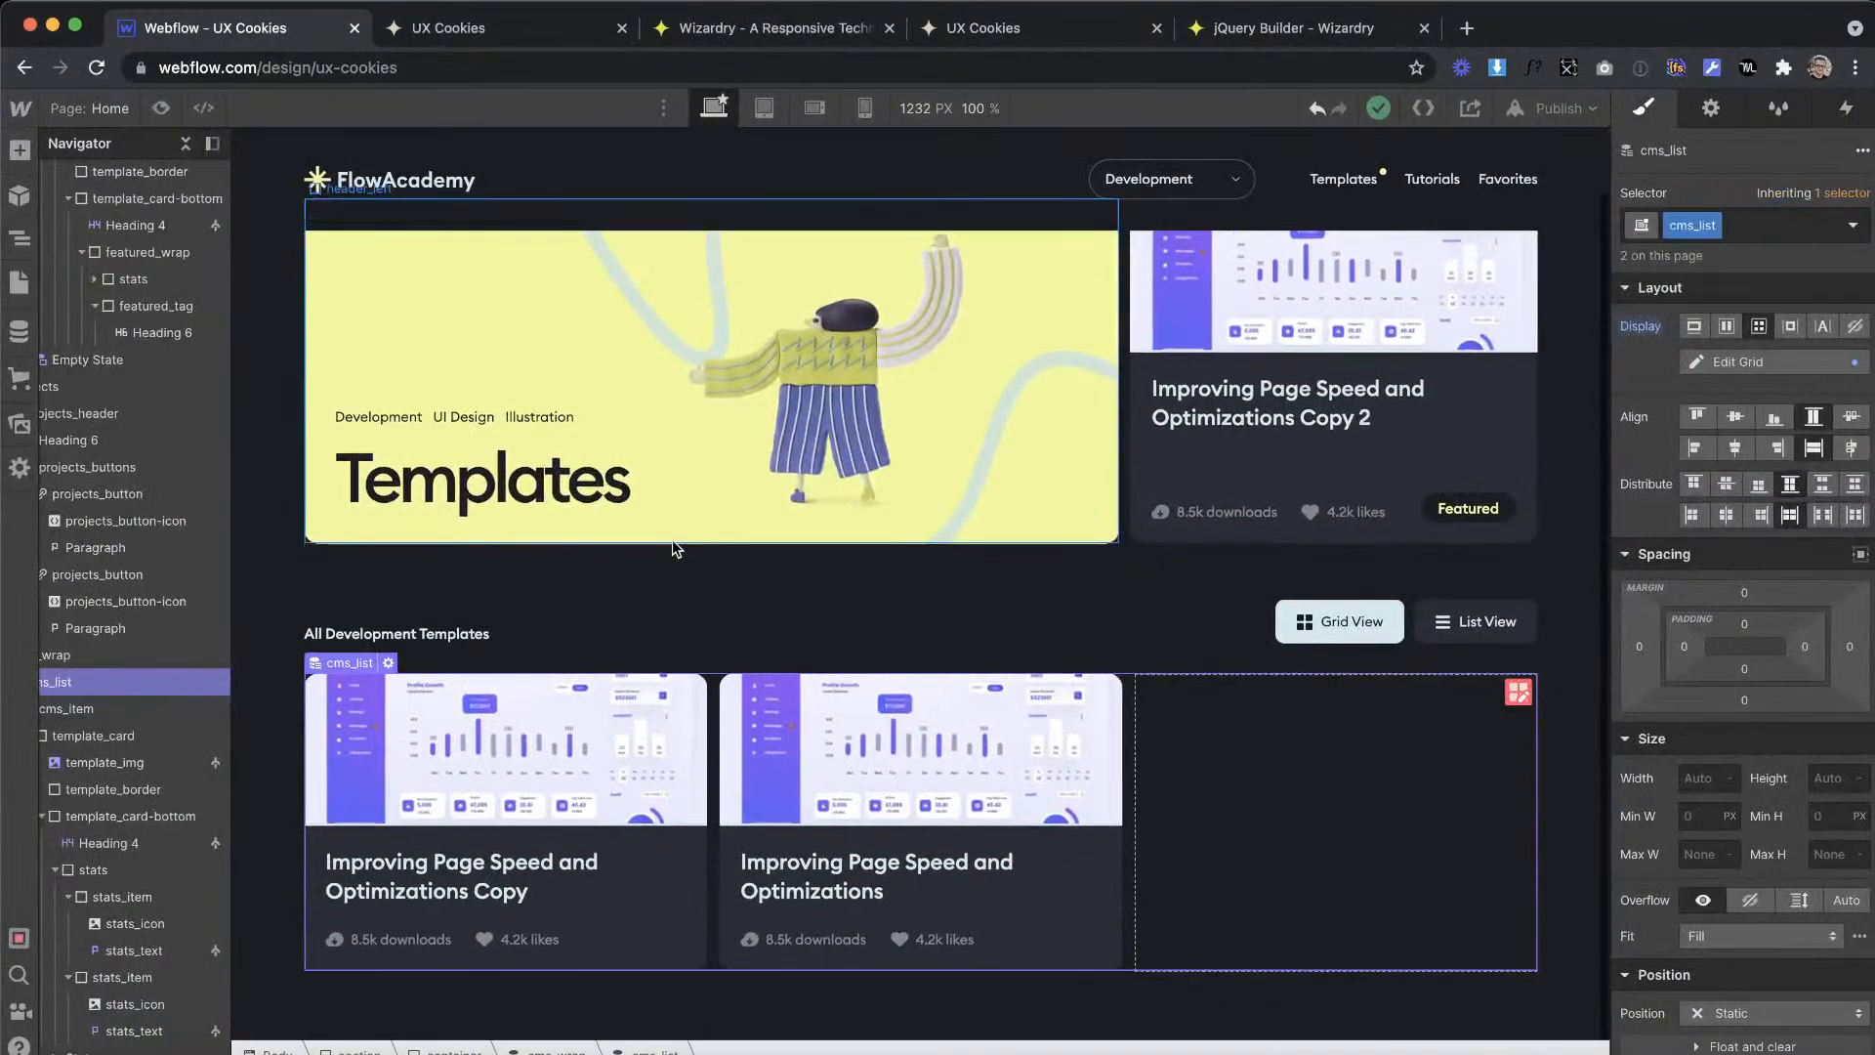
scroll(672, 539, "up", 1)
scroll(672, 539, "down", 1)
scroll(672, 539, "up", 1)
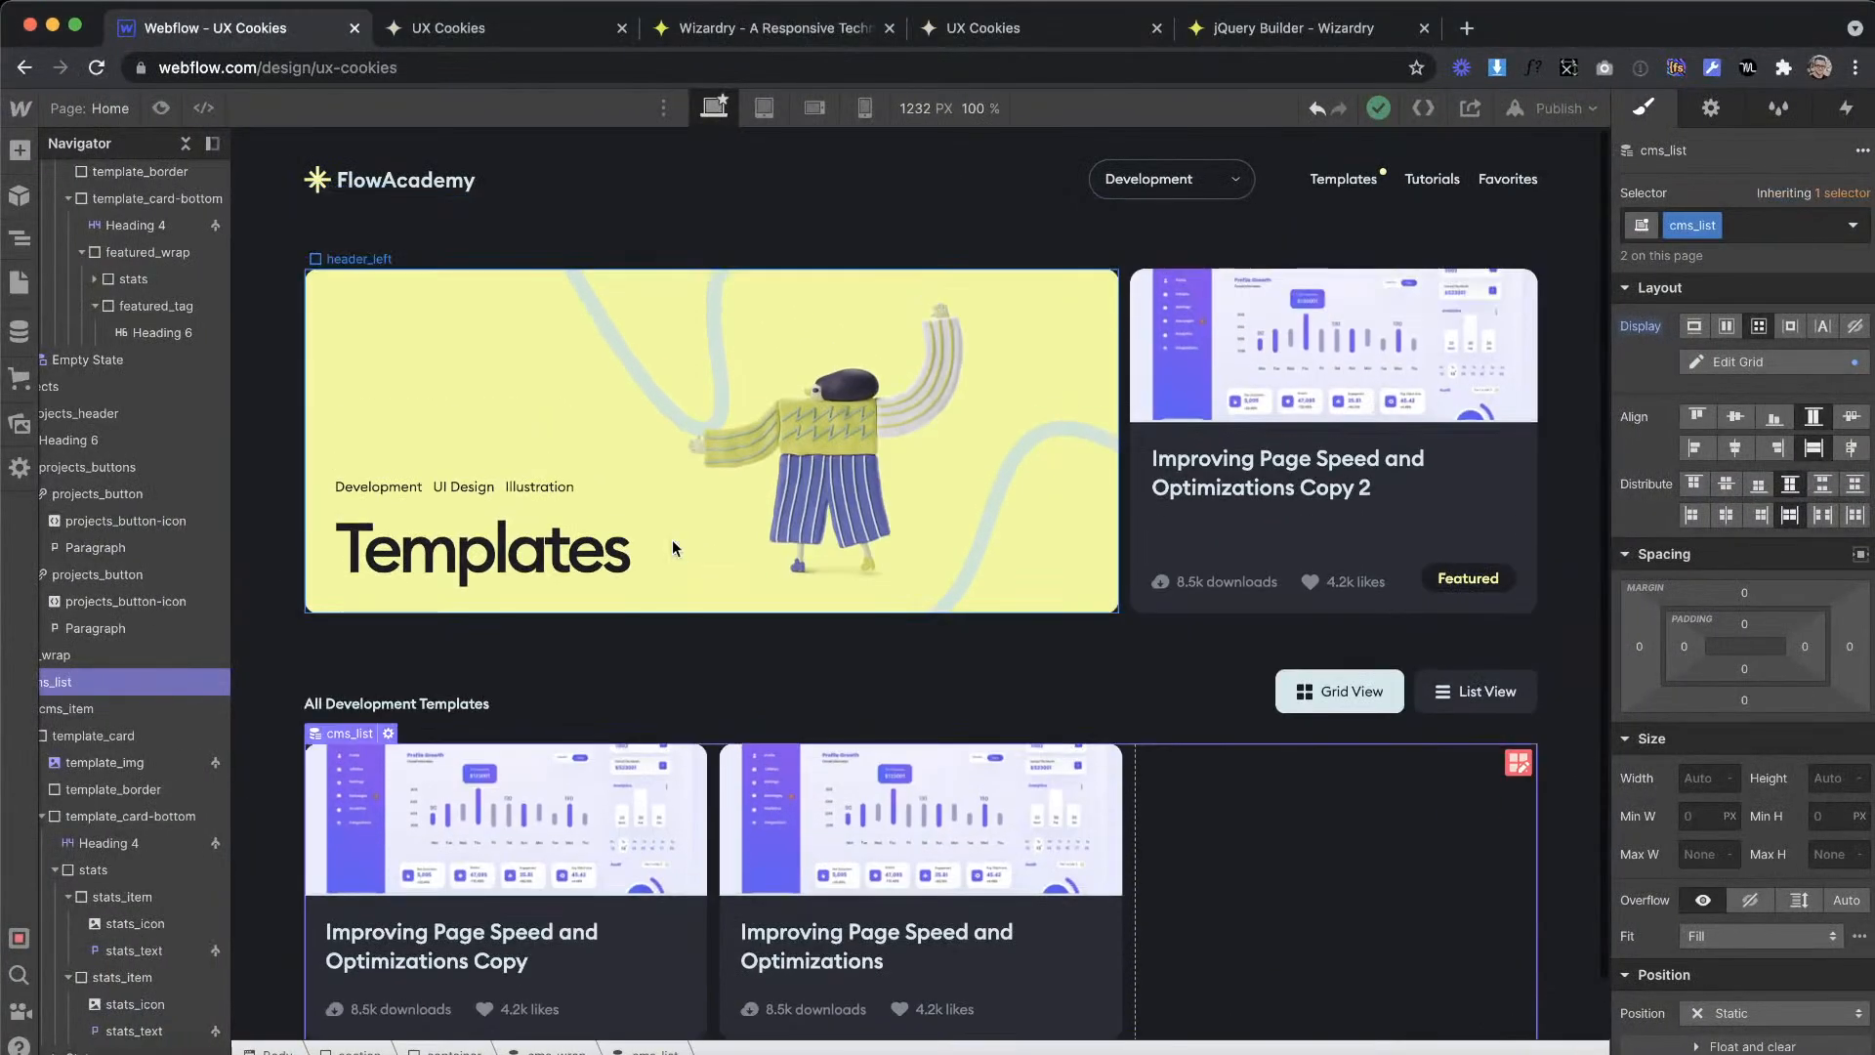
left_click(677, 174)
left_click(19, 193)
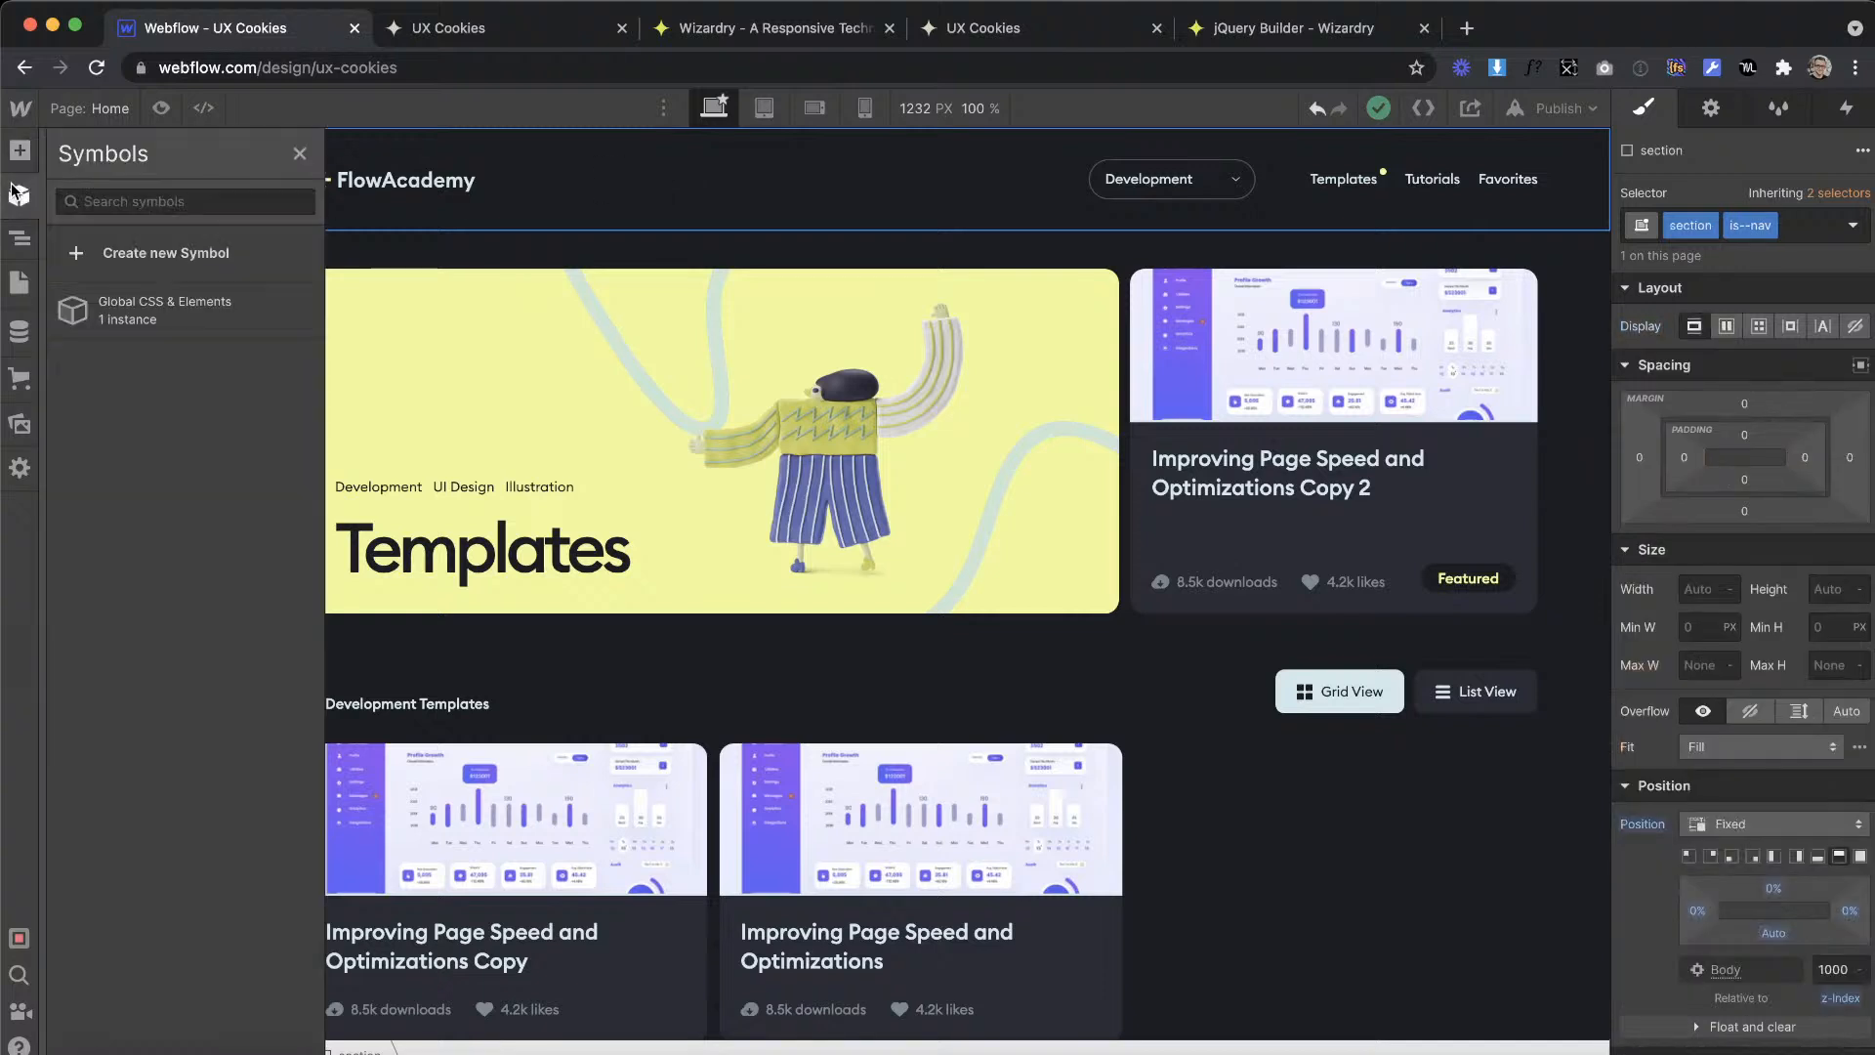
left_click(266, 258)
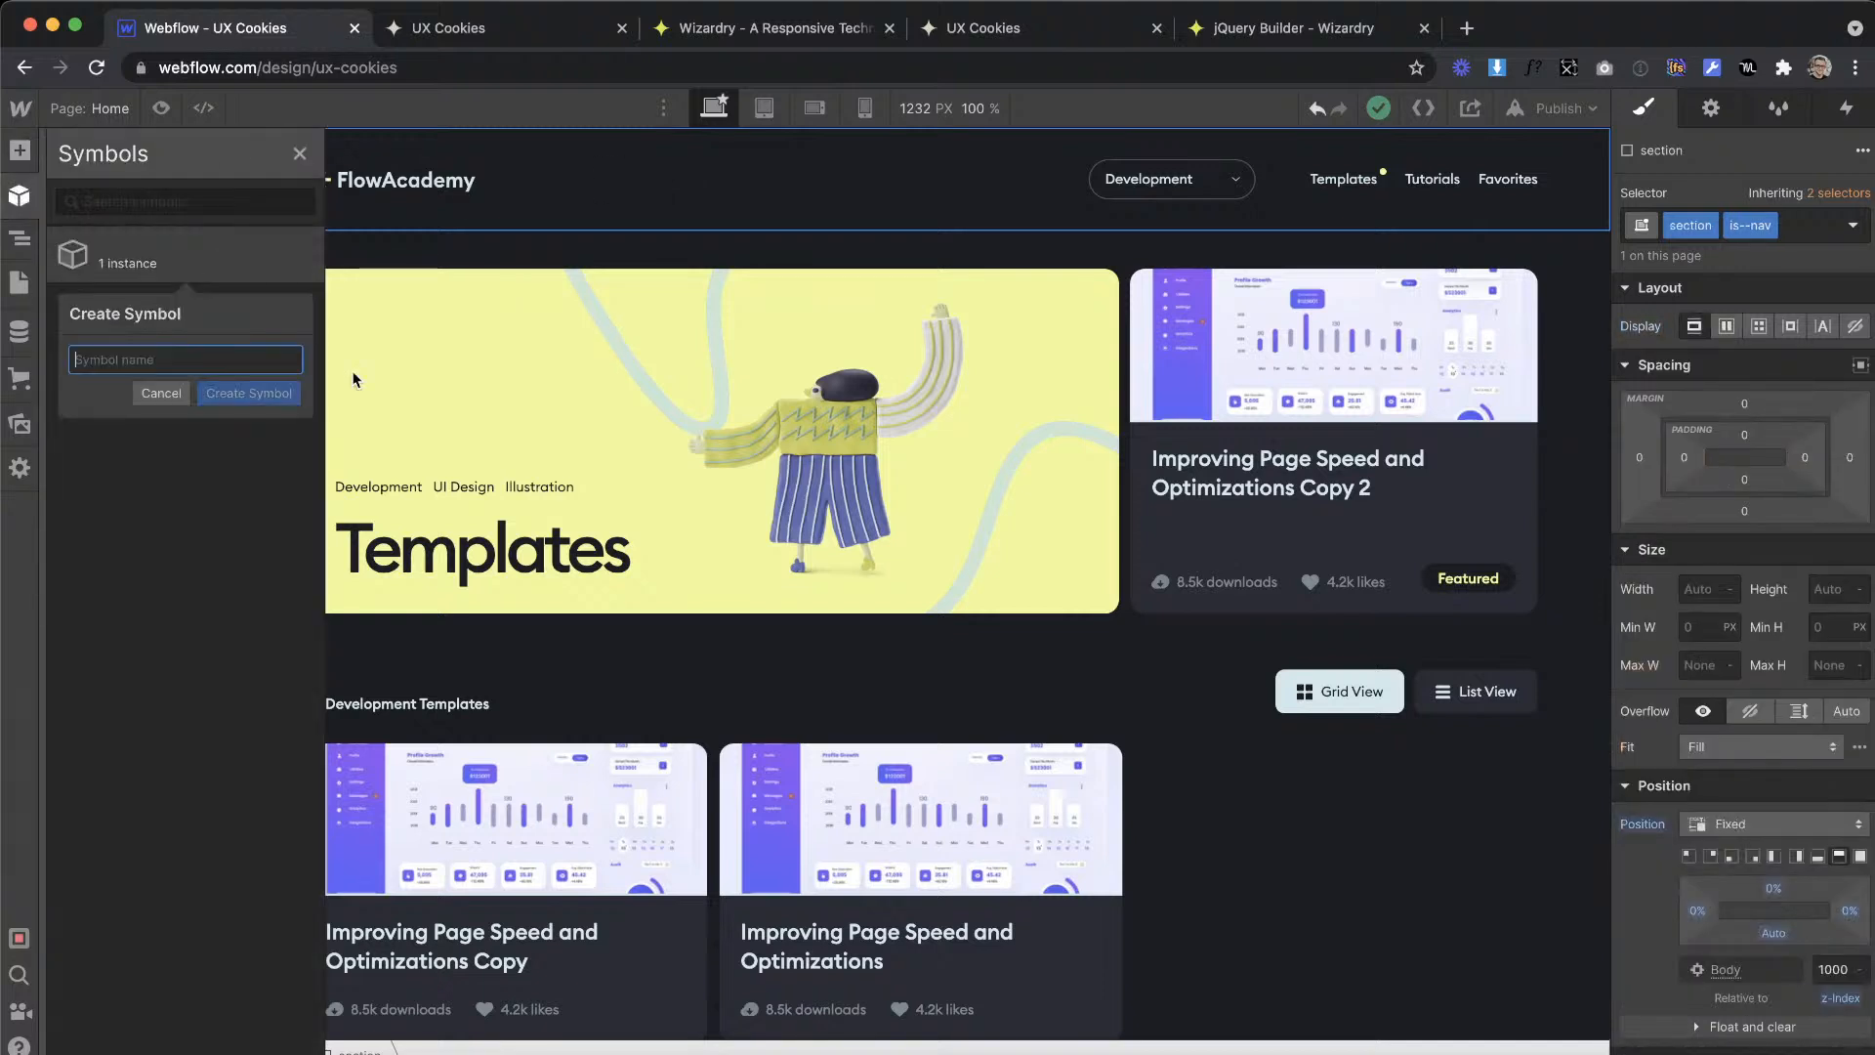
left_click(455, 477)
Step: Move the navigation section into the Global CSS & Elements symbol, below its html embed, and leave symbol editing
scroll(157, 222, "left", 2)
double_click(150, 194)
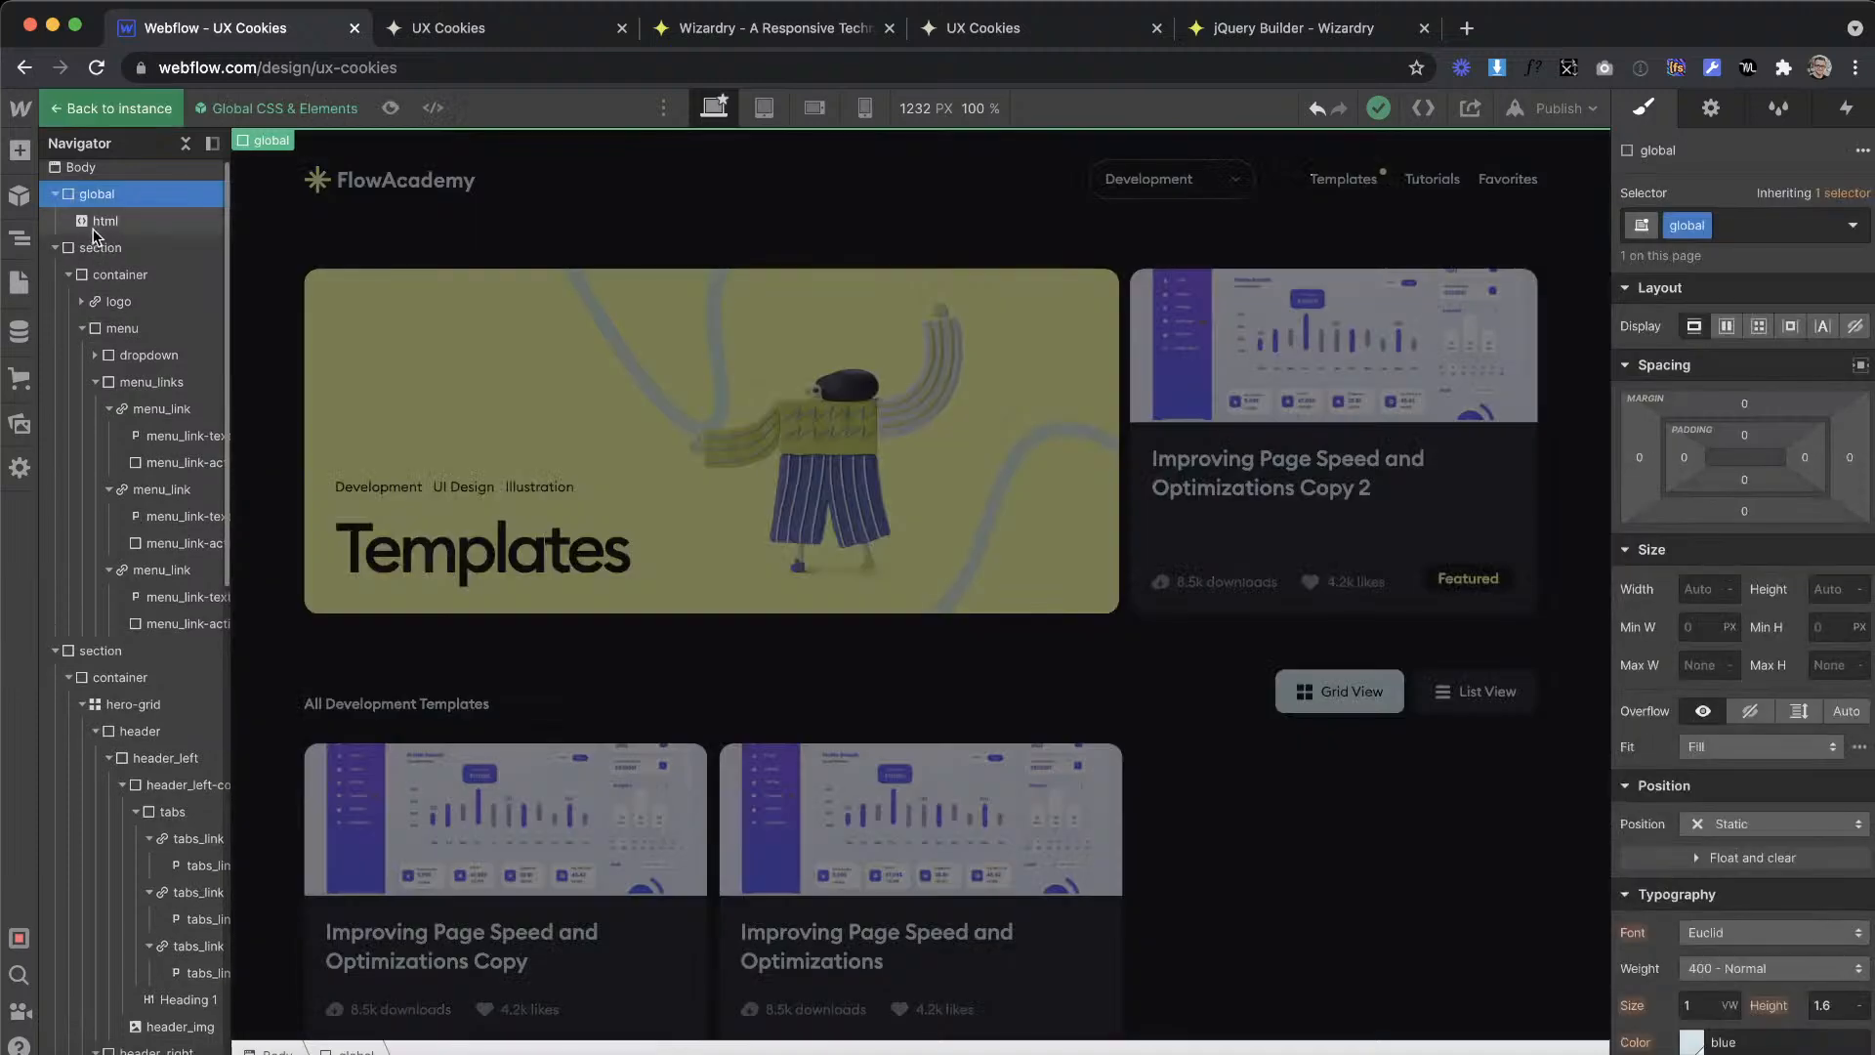
left_click_drag(95, 247, 159, 256)
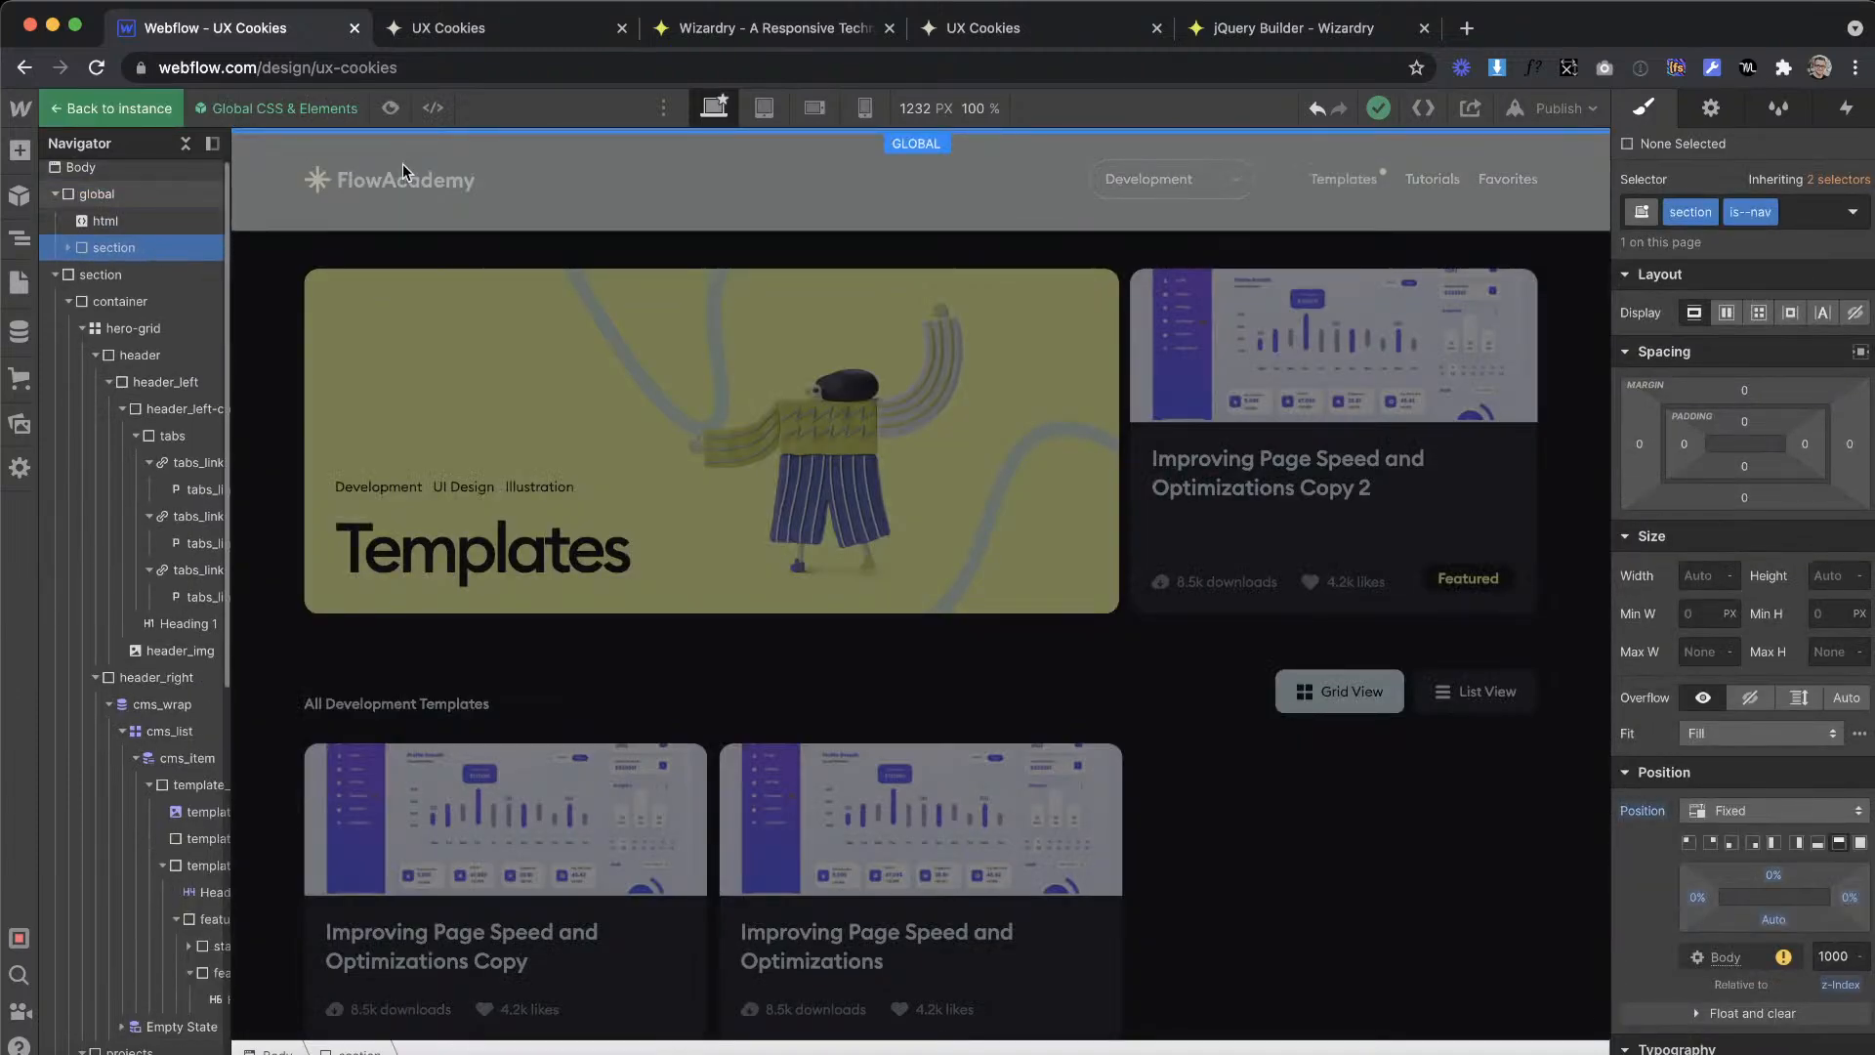
left_click(509, 196)
Step: Rename the Global CSS & Elements symbol as Global and save it
left_click(13, 198)
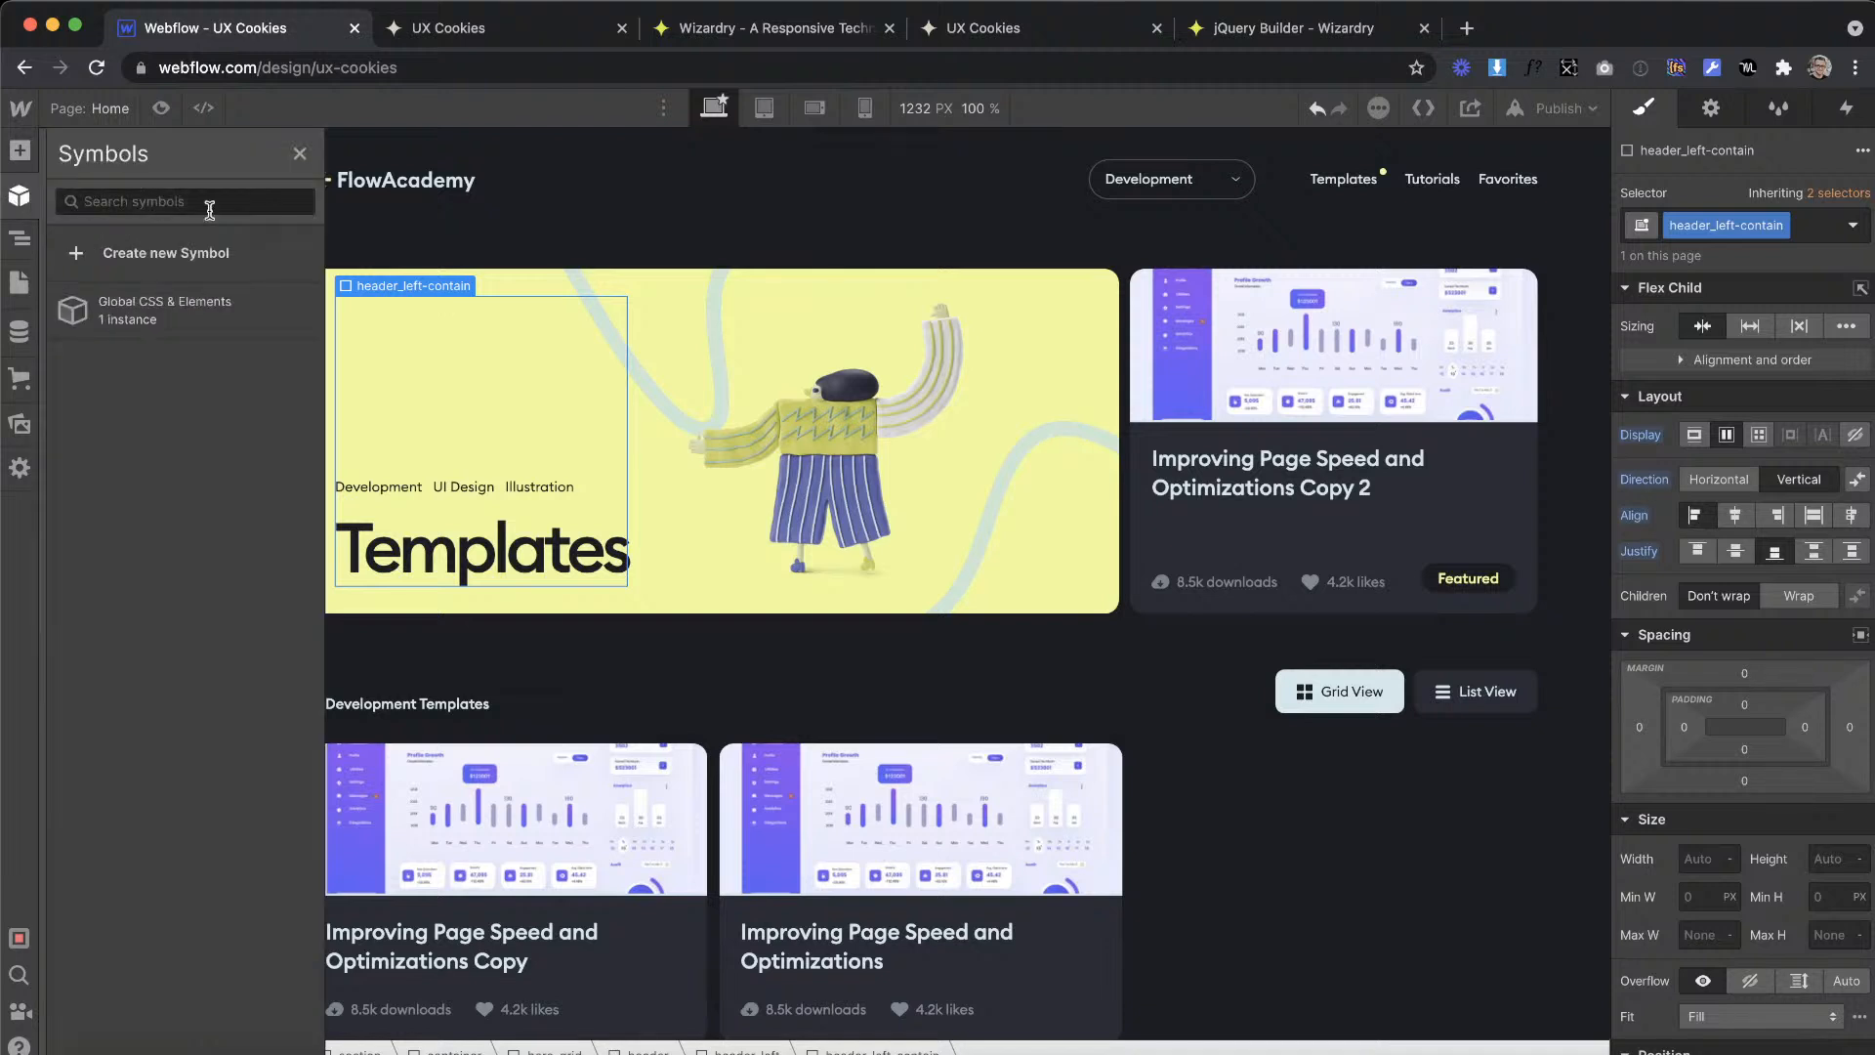
left_click(300, 313)
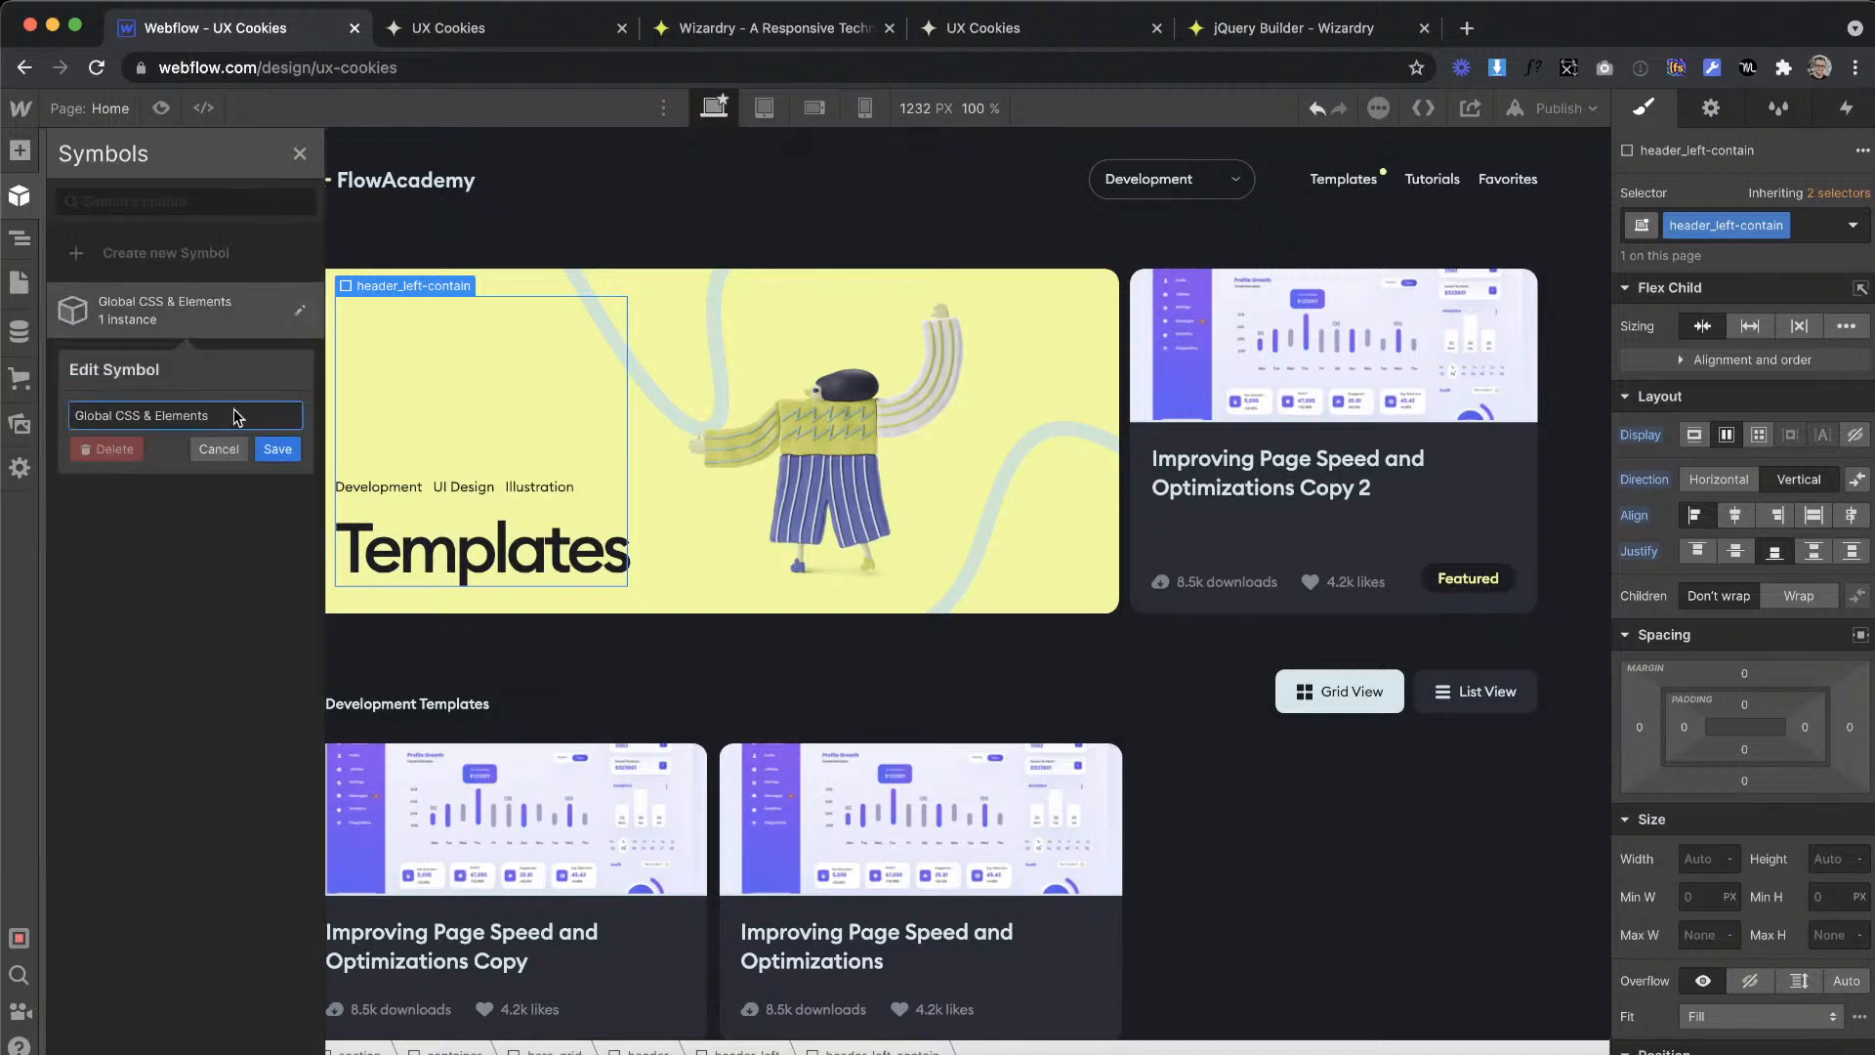
left_click_drag(115, 415, 407, 452)
key("BackSpace")
left_click(278, 449)
left_click(771, 166)
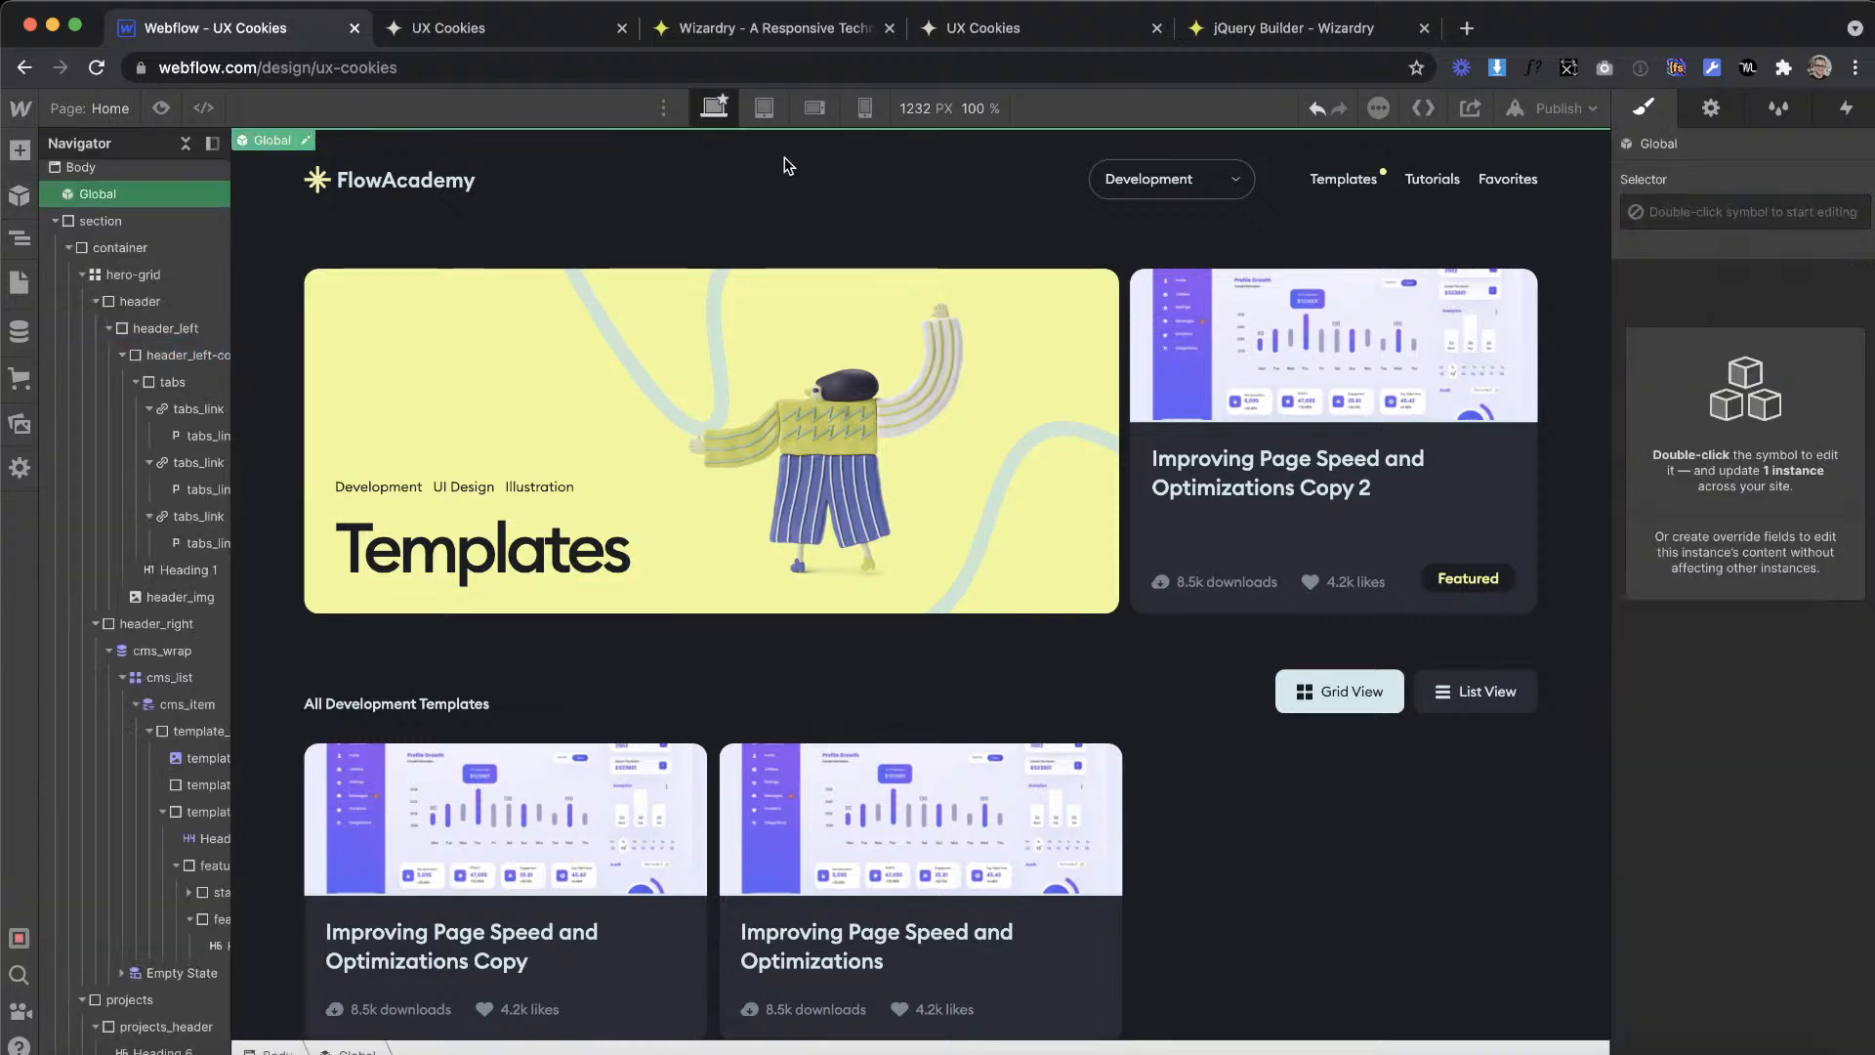
Step: Review the templates page layout and compare it with the Tutorials artboard in the XD design
left_click(577, 251)
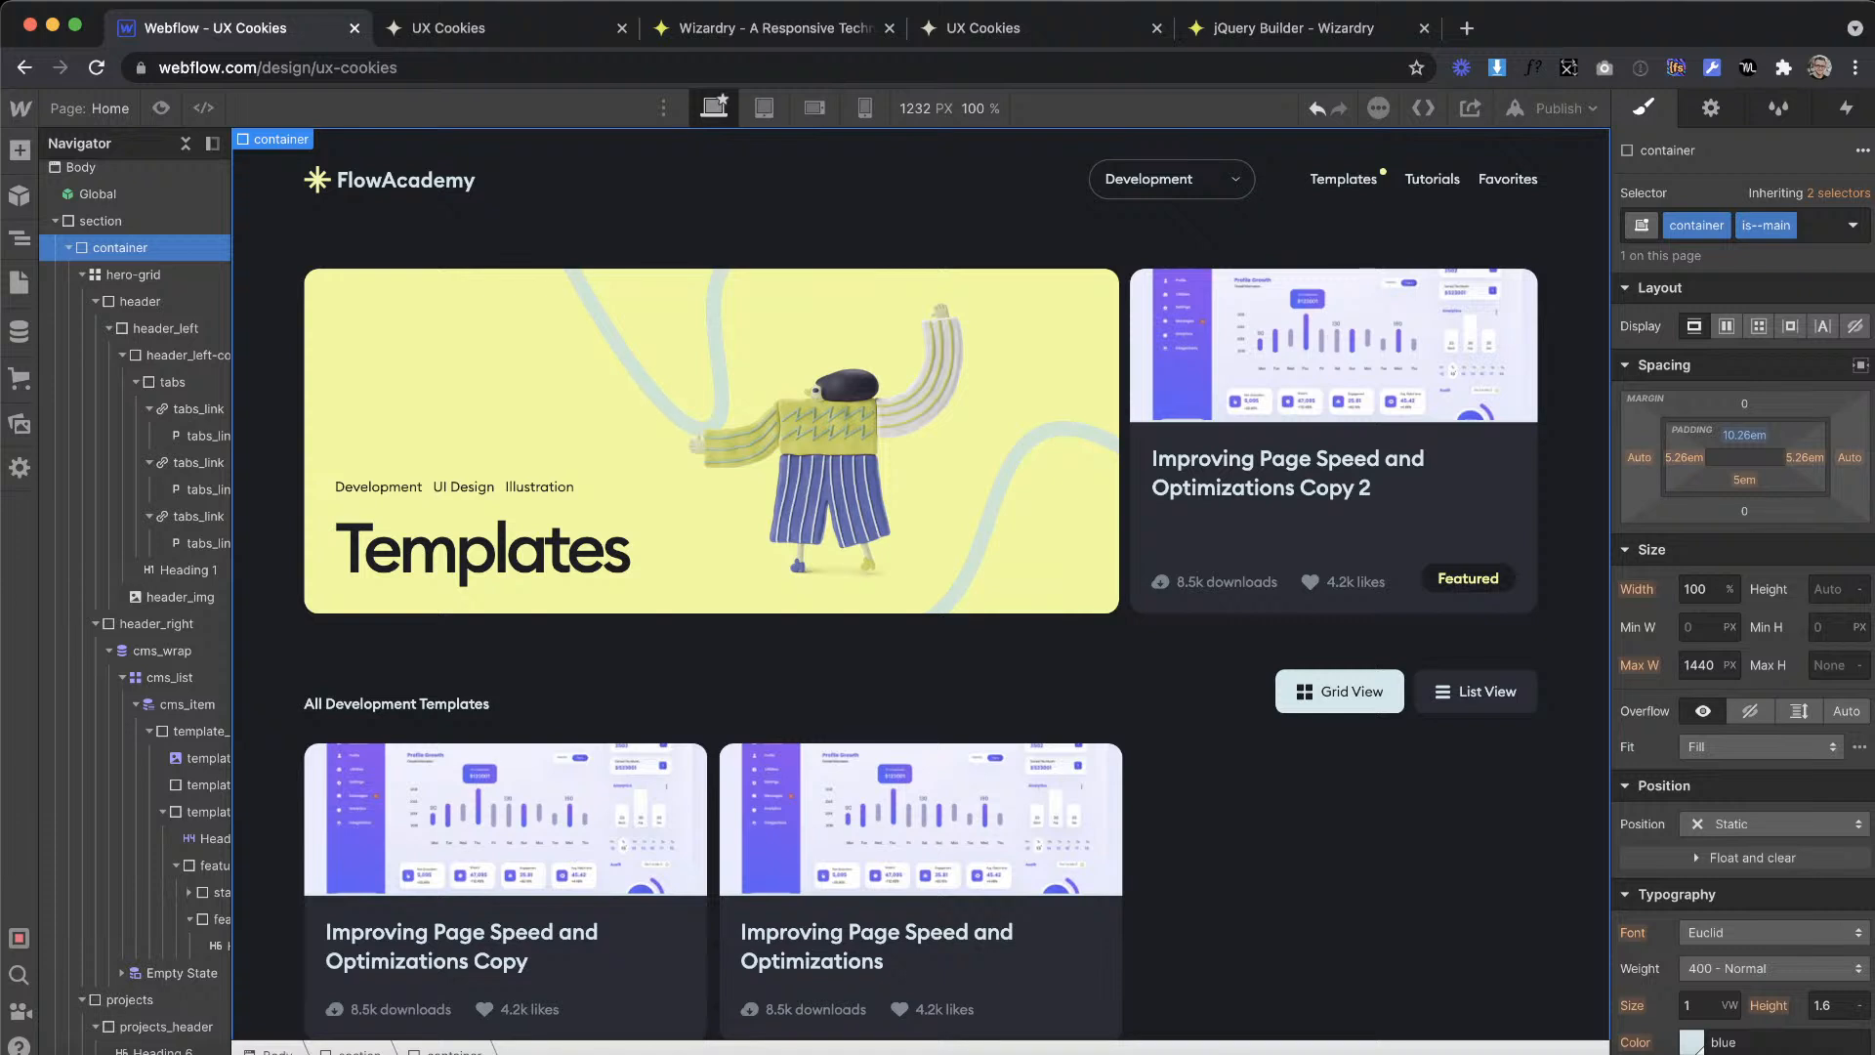
left_click(990, 764)
scroll(852, 626, "down", 1)
left_click(1262, 736)
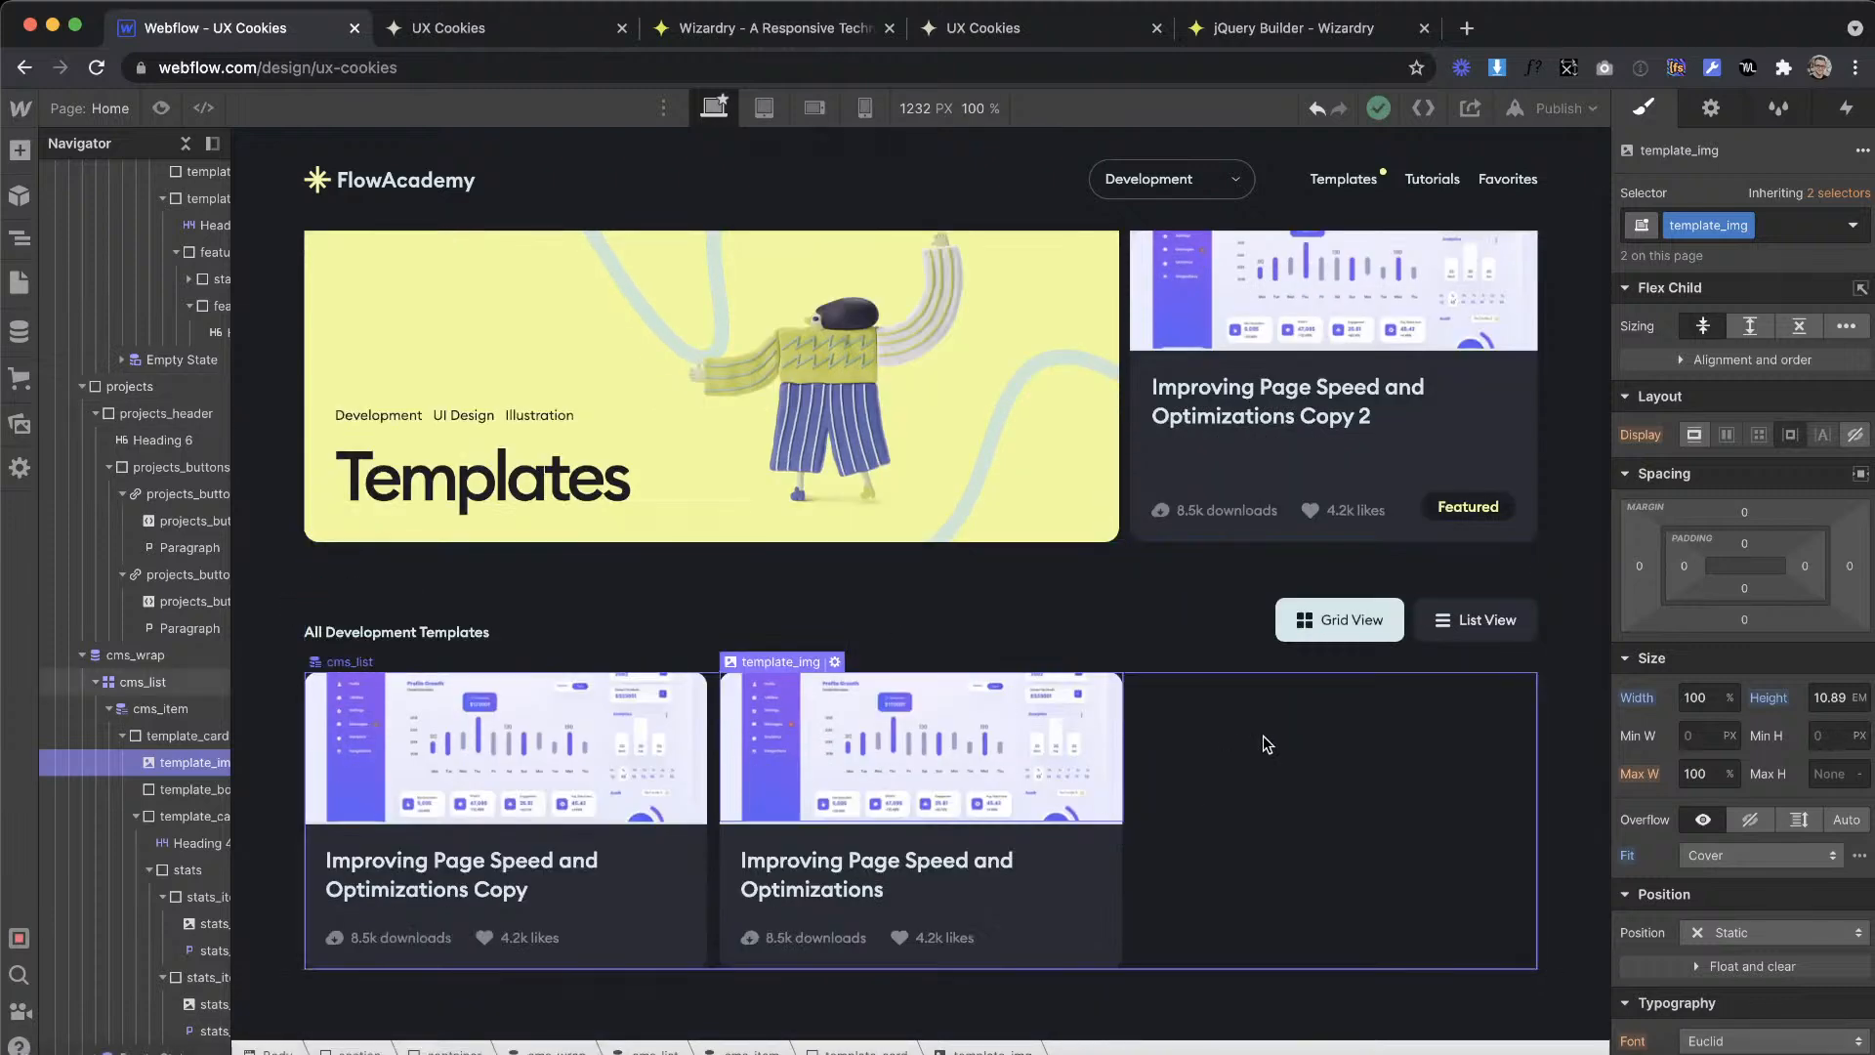
key("ctrl+Right")
scroll(1160, 335, "down", 10)
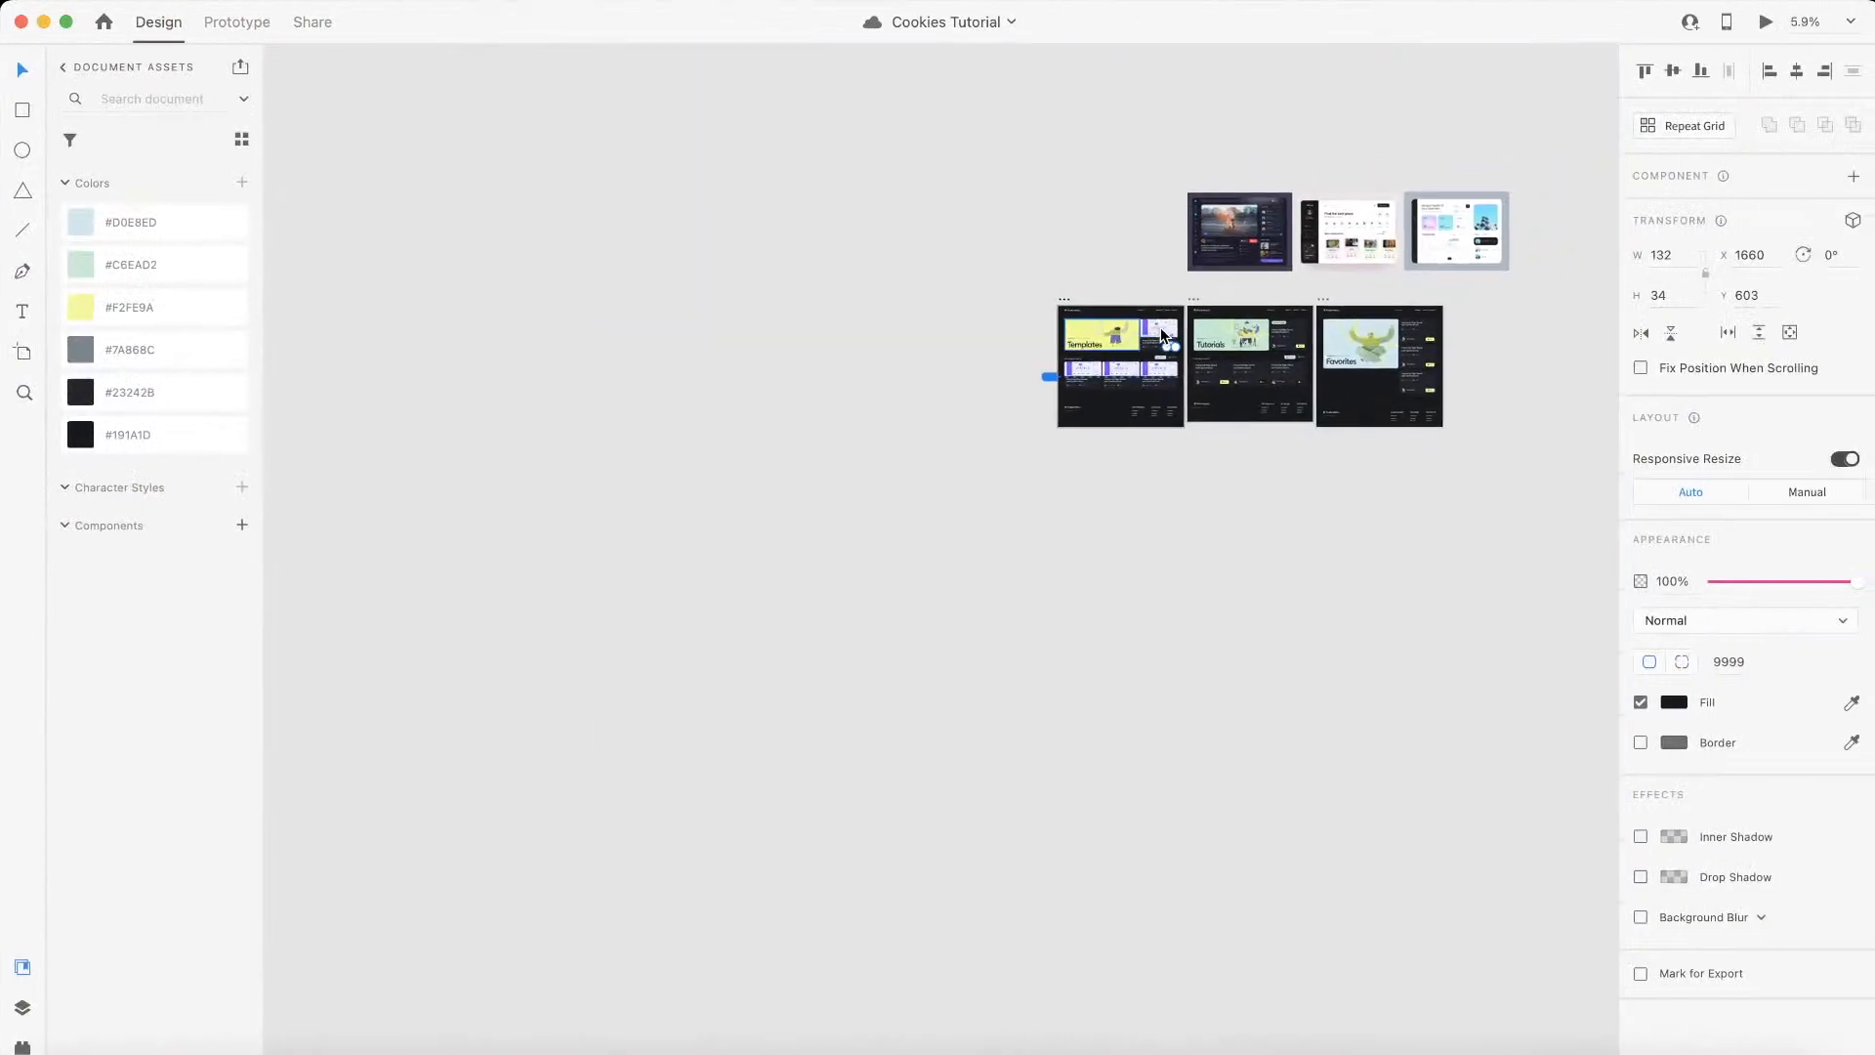
scroll(1160, 335, "up", 4)
scroll(1160, 335, "right", 3)
scroll(1162, 335, "up", 3)
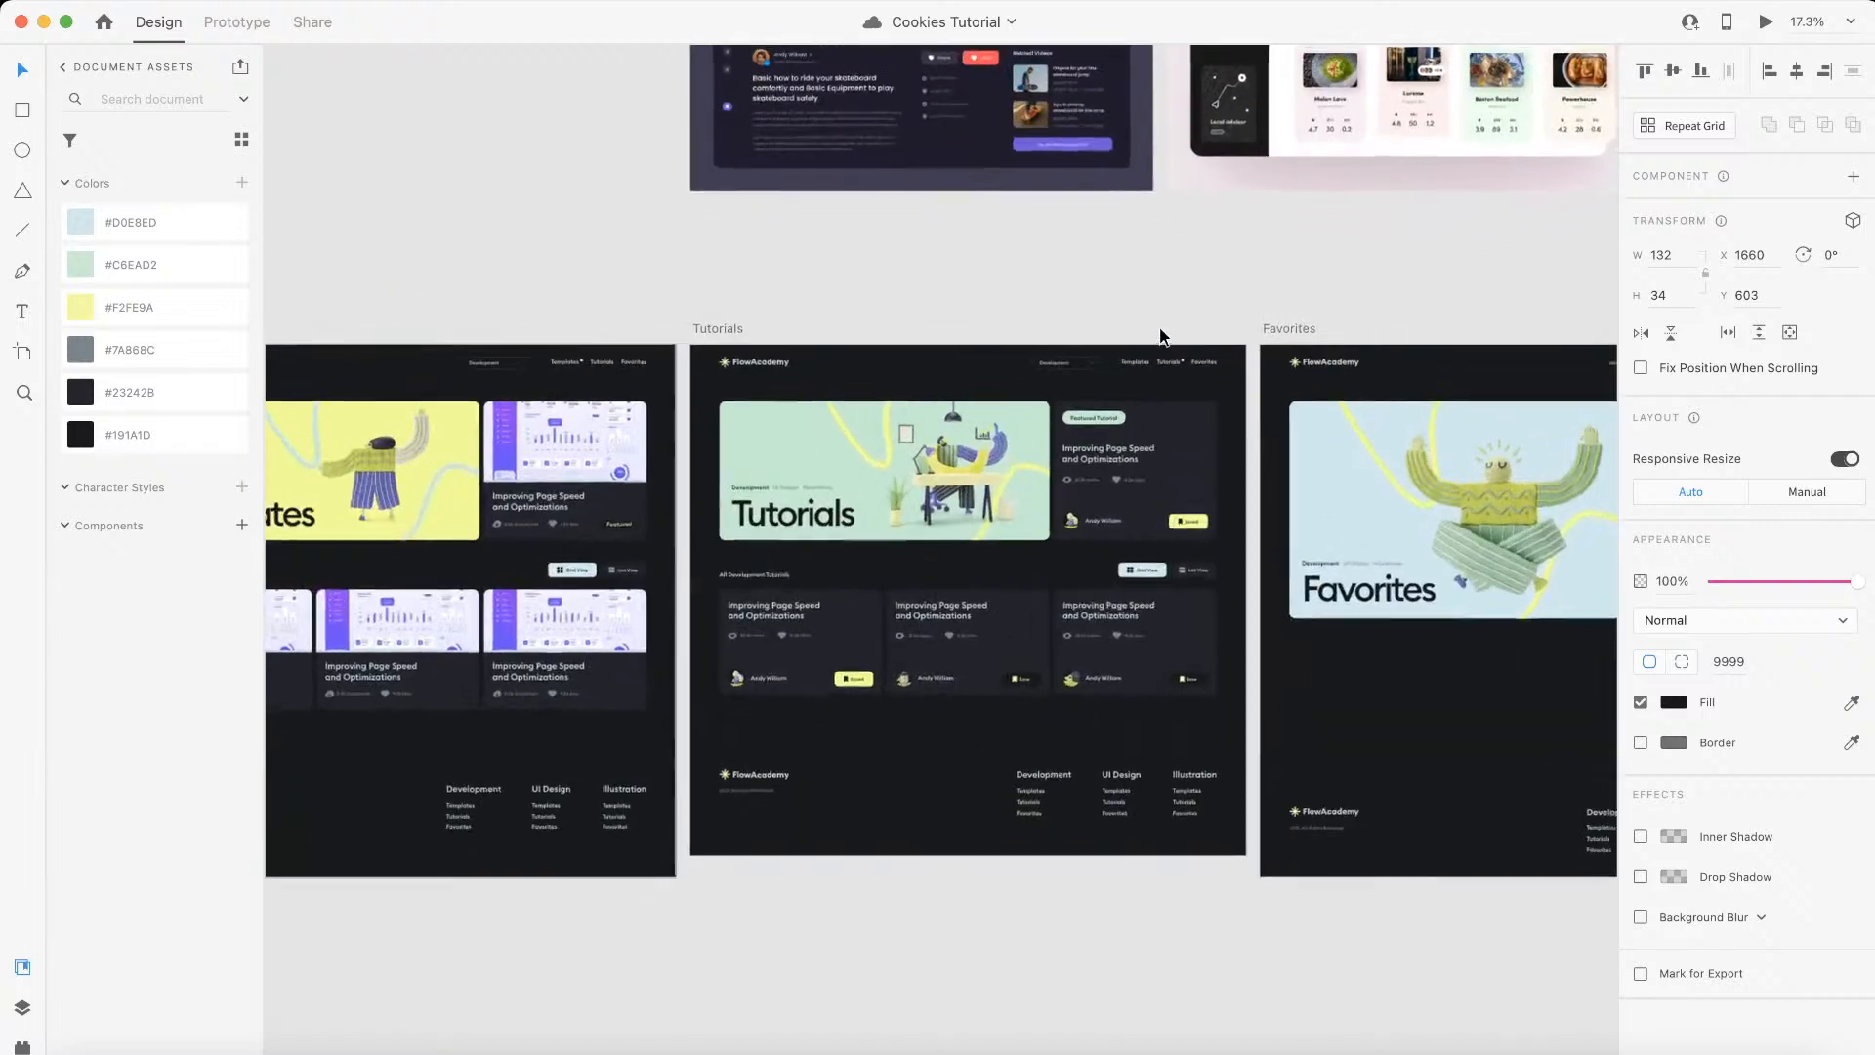
key("ctrl+Left")
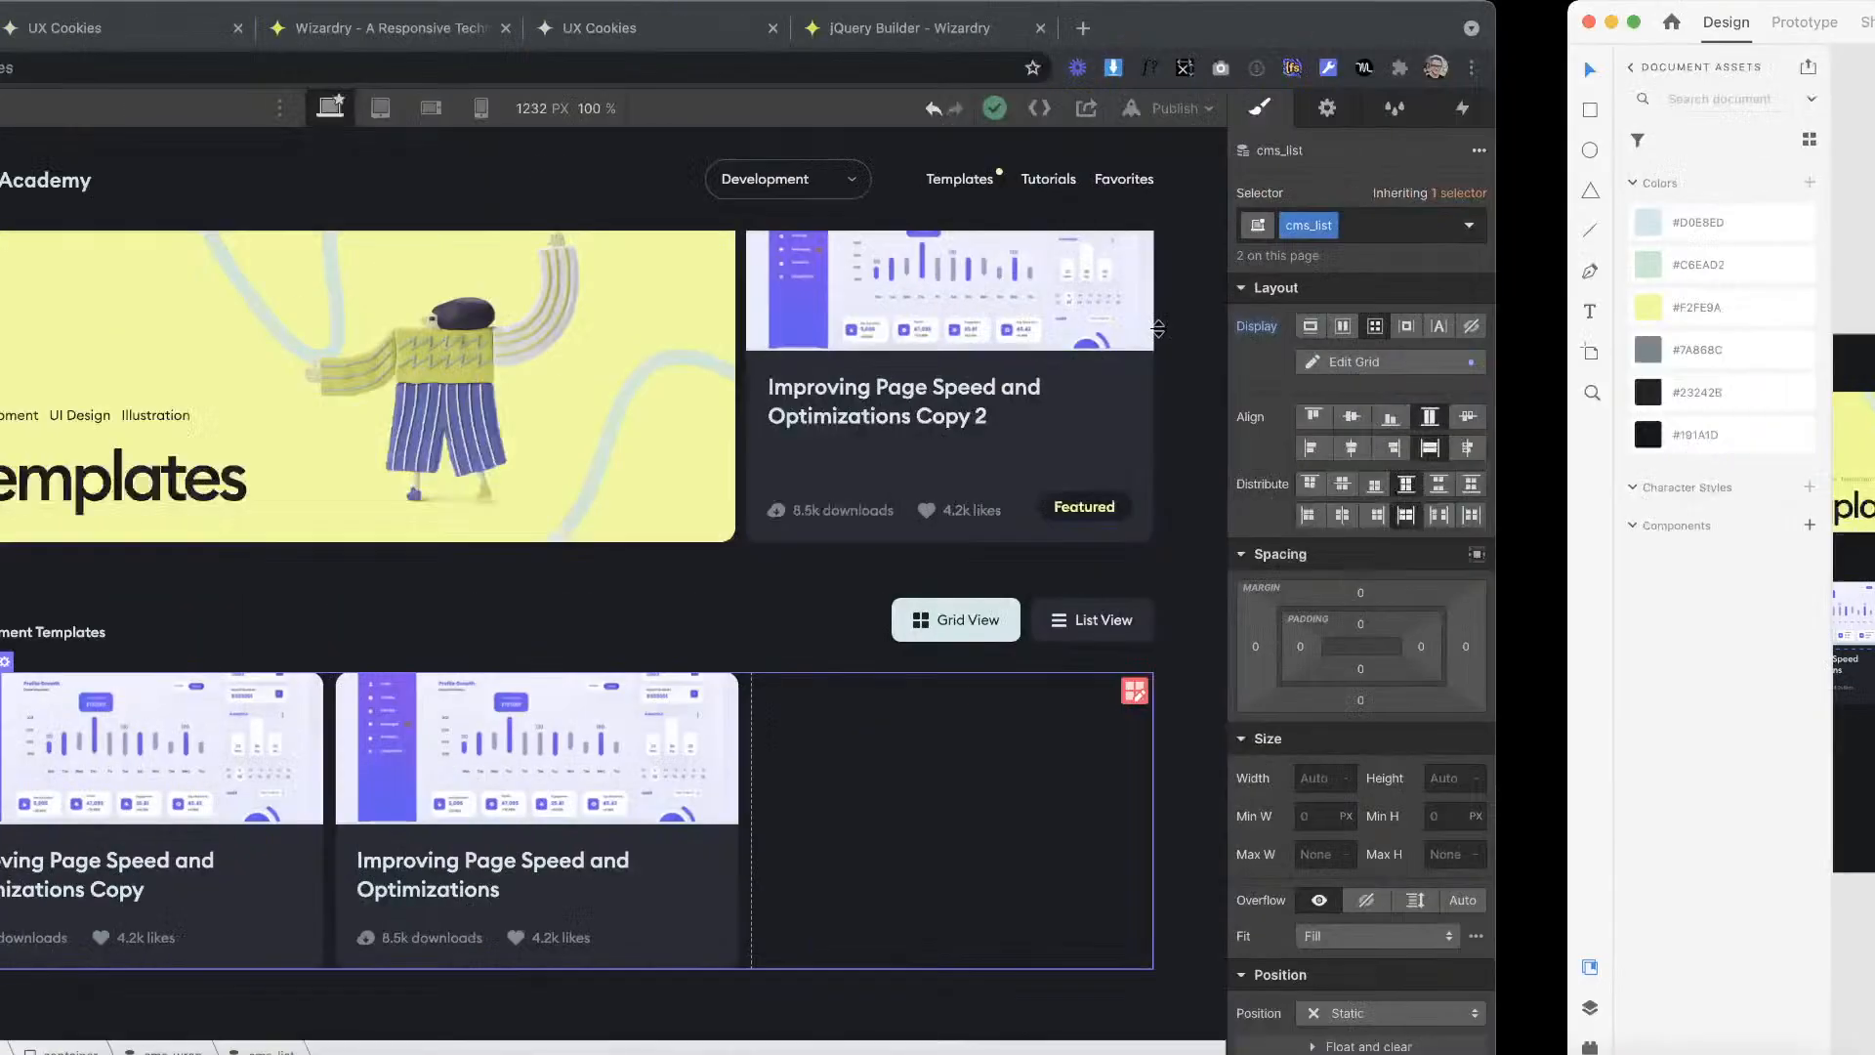
Step: Duplicate the Home page and create the copy as a new static page
left_click(19, 283)
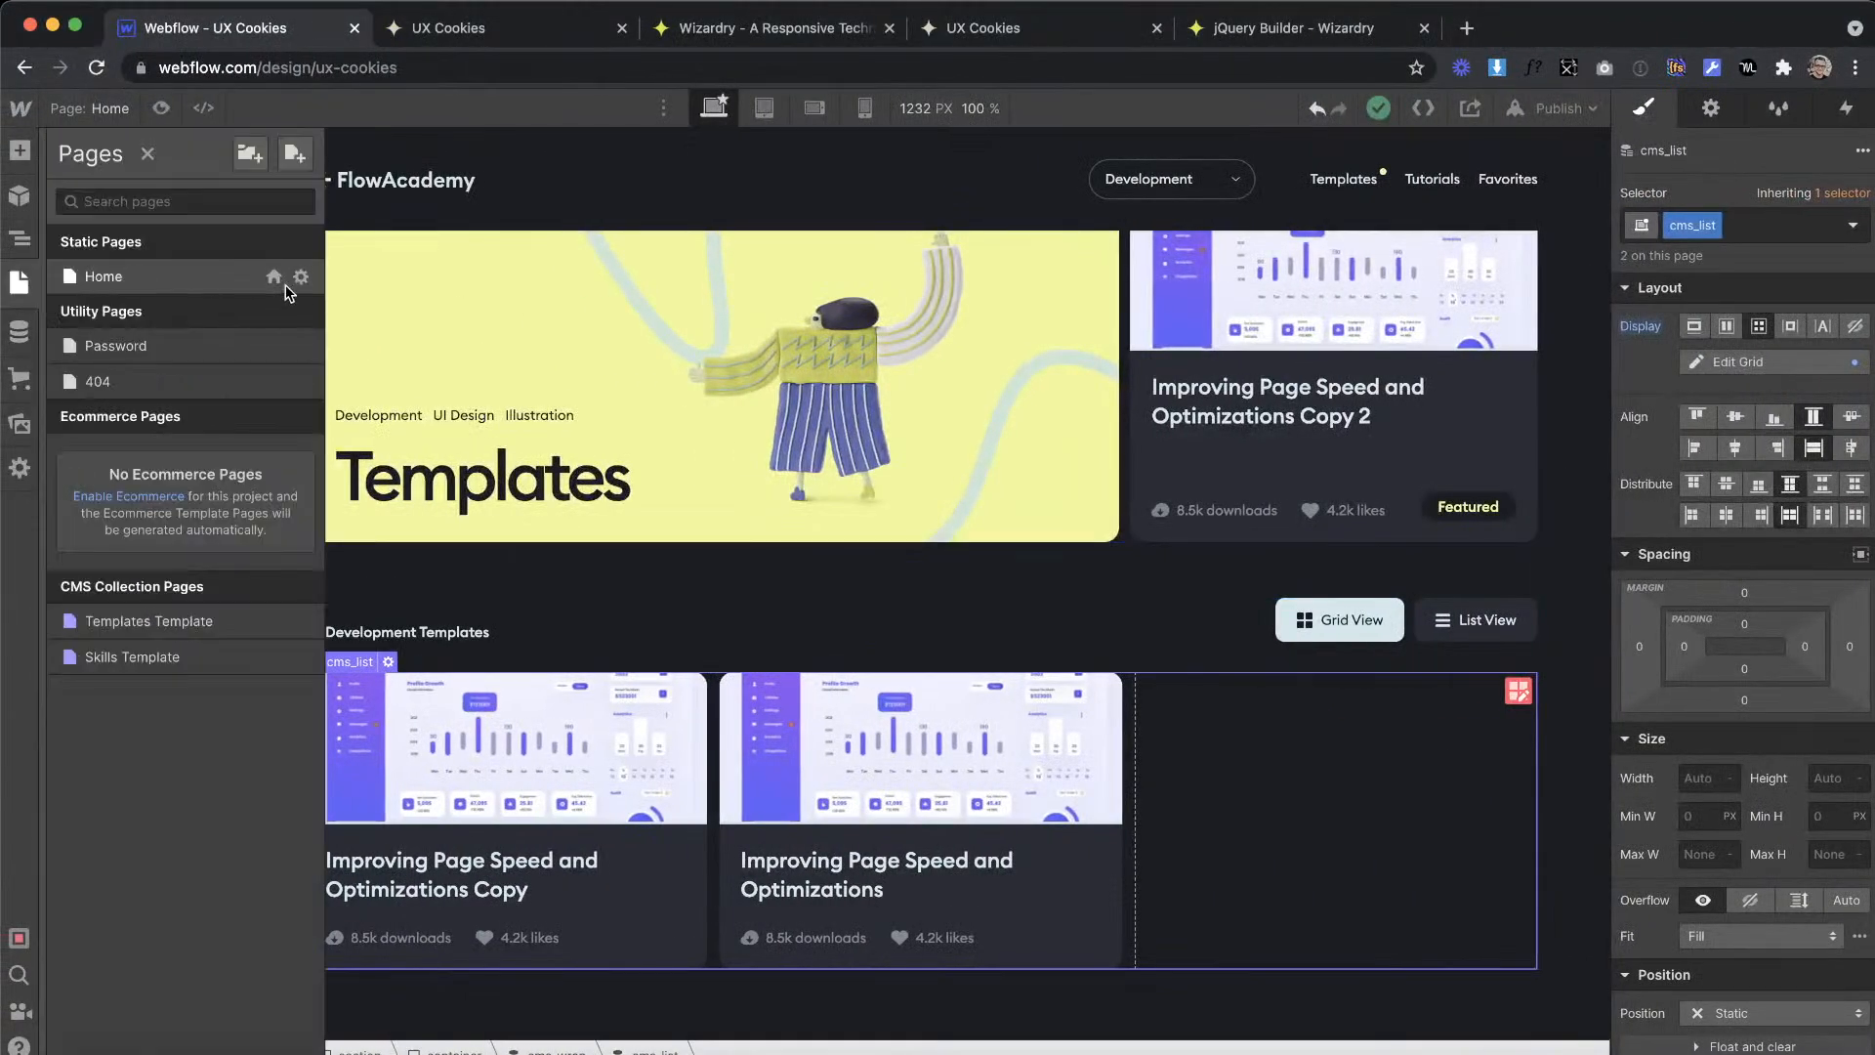
left_click(305, 282)
left_click(859, 162)
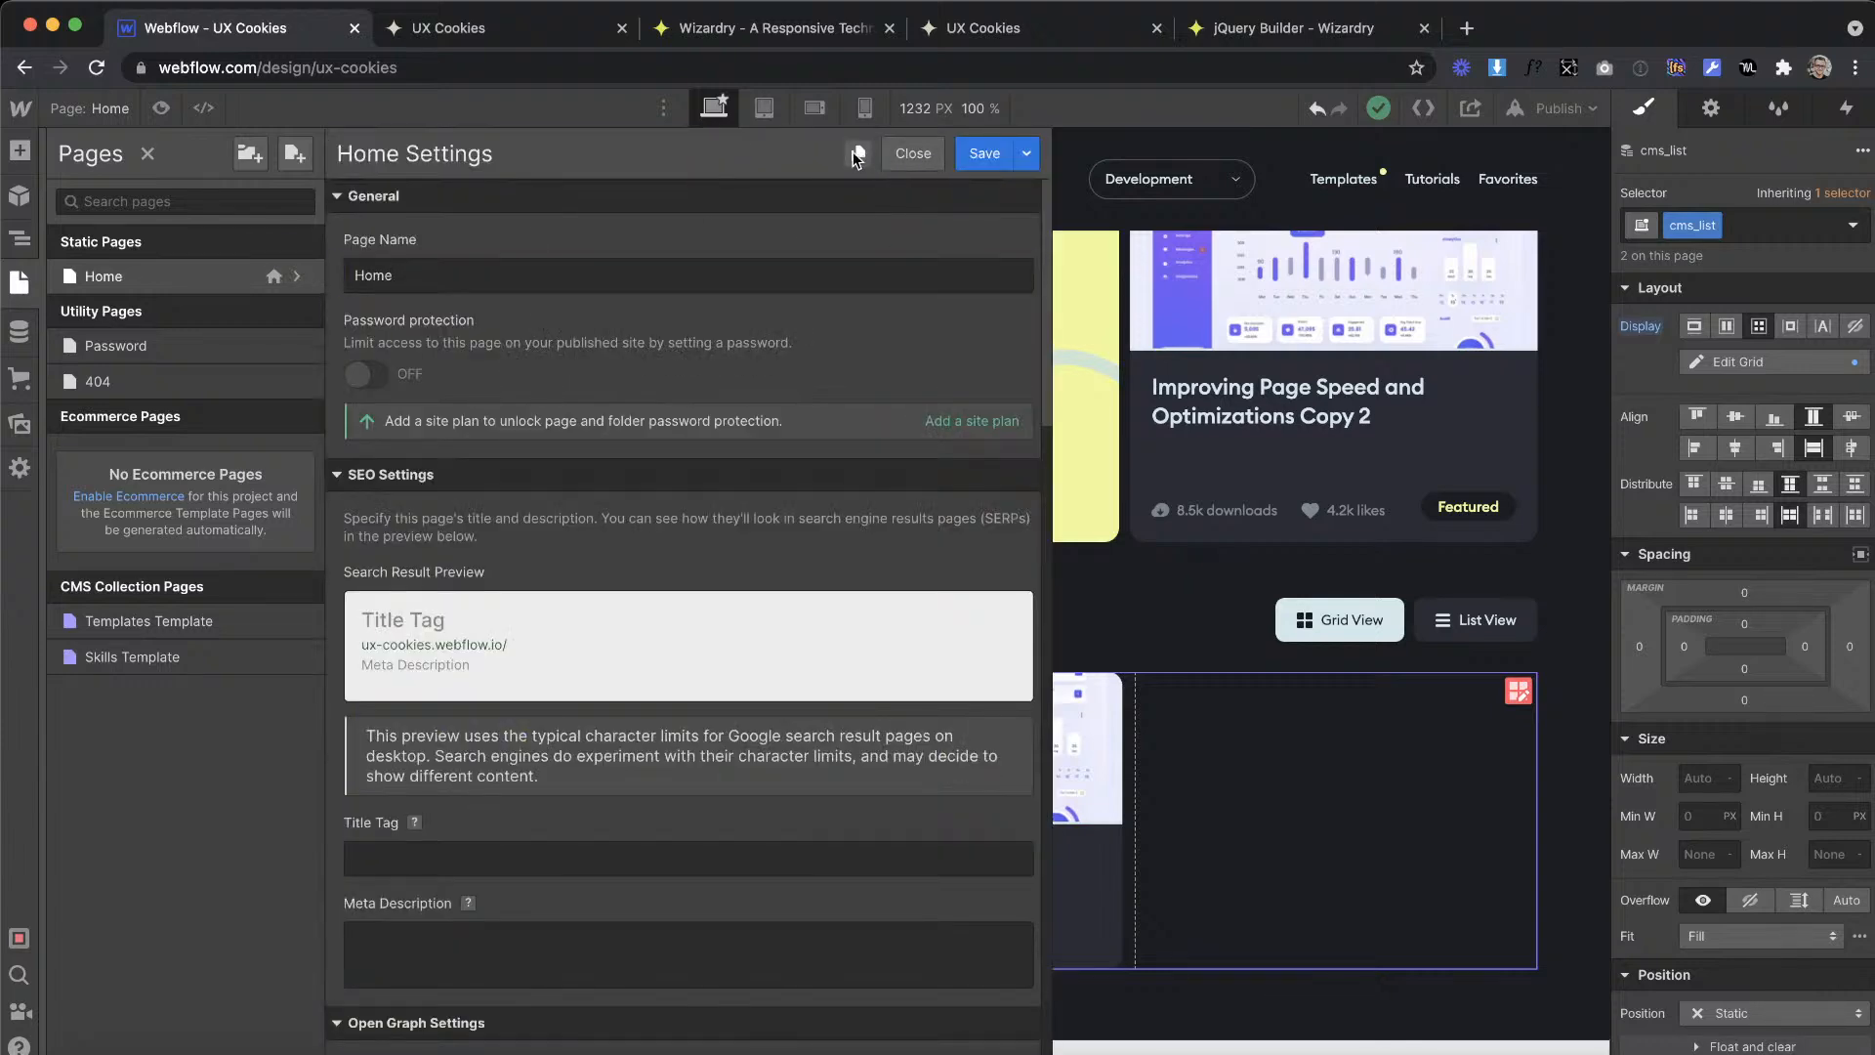
left_click(979, 149)
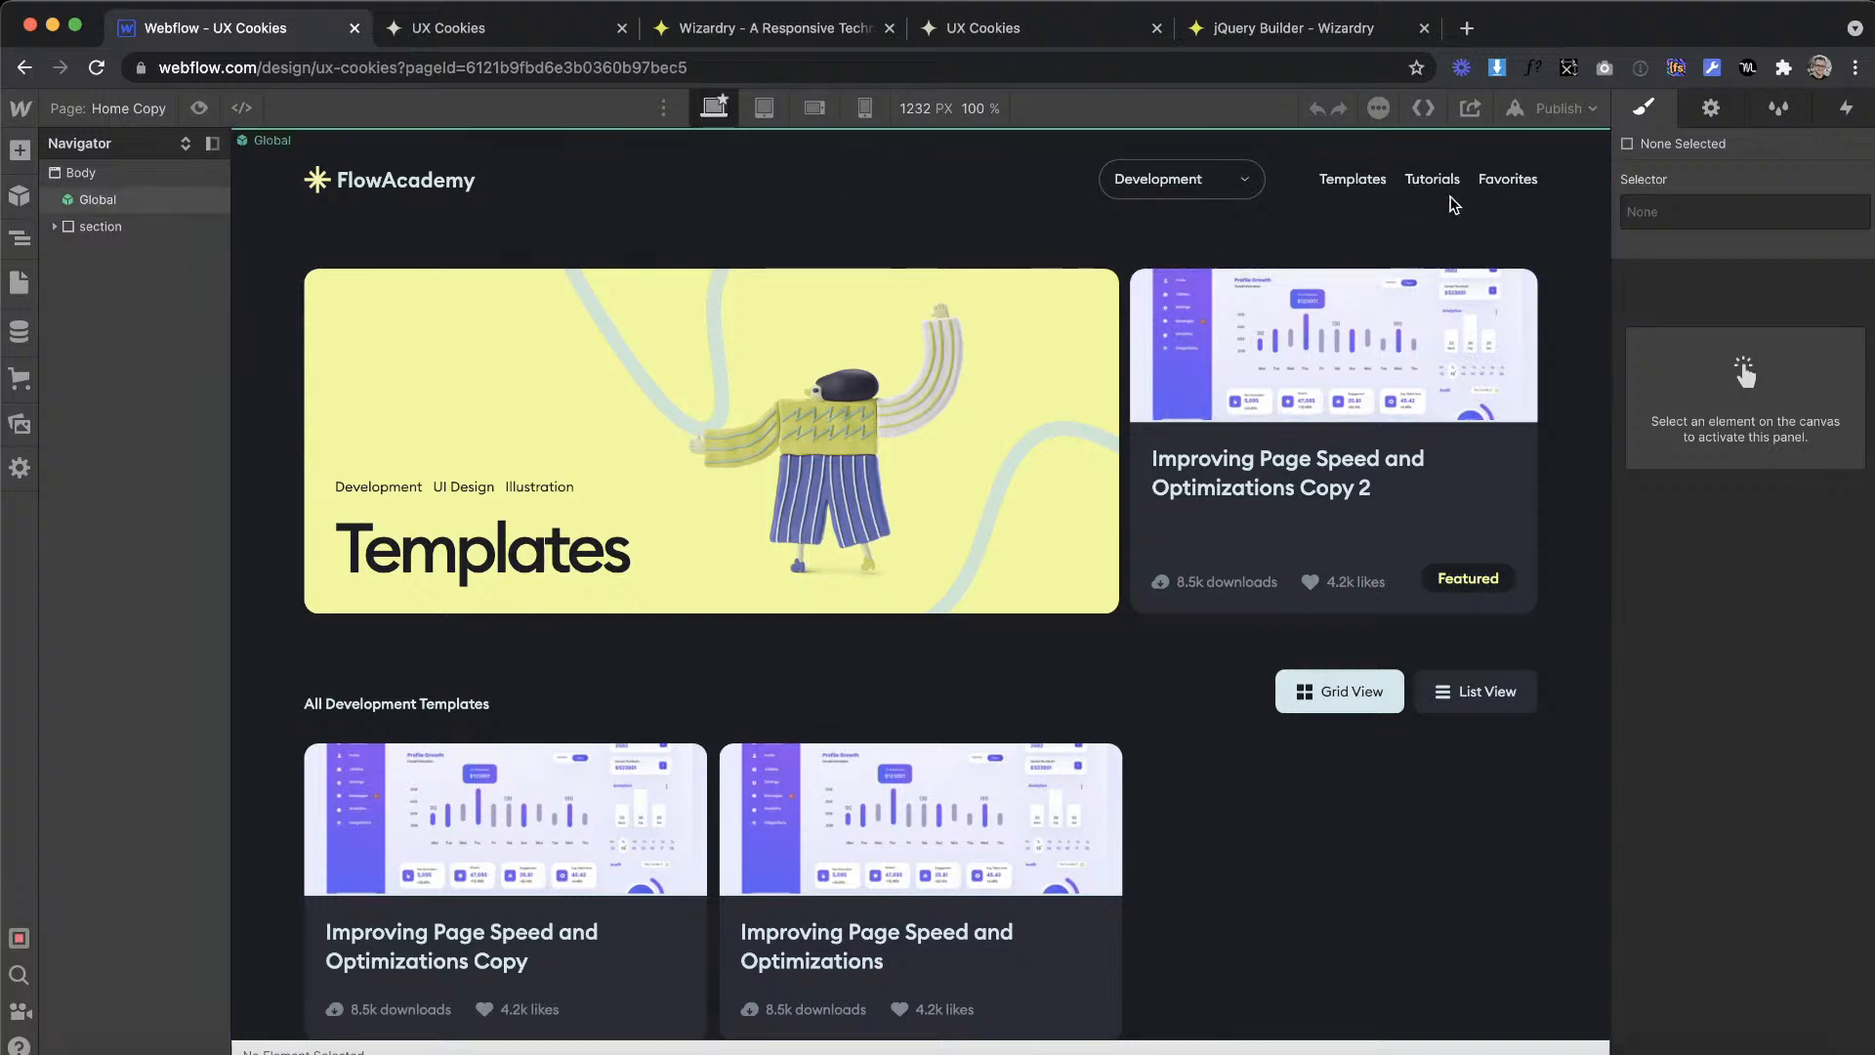
Step: Link the Tutorials menu_link in the Global symbol to the Home Copy page, and leave symbol editing
left_click(1427, 182)
double_click(1425, 180)
key("Up")
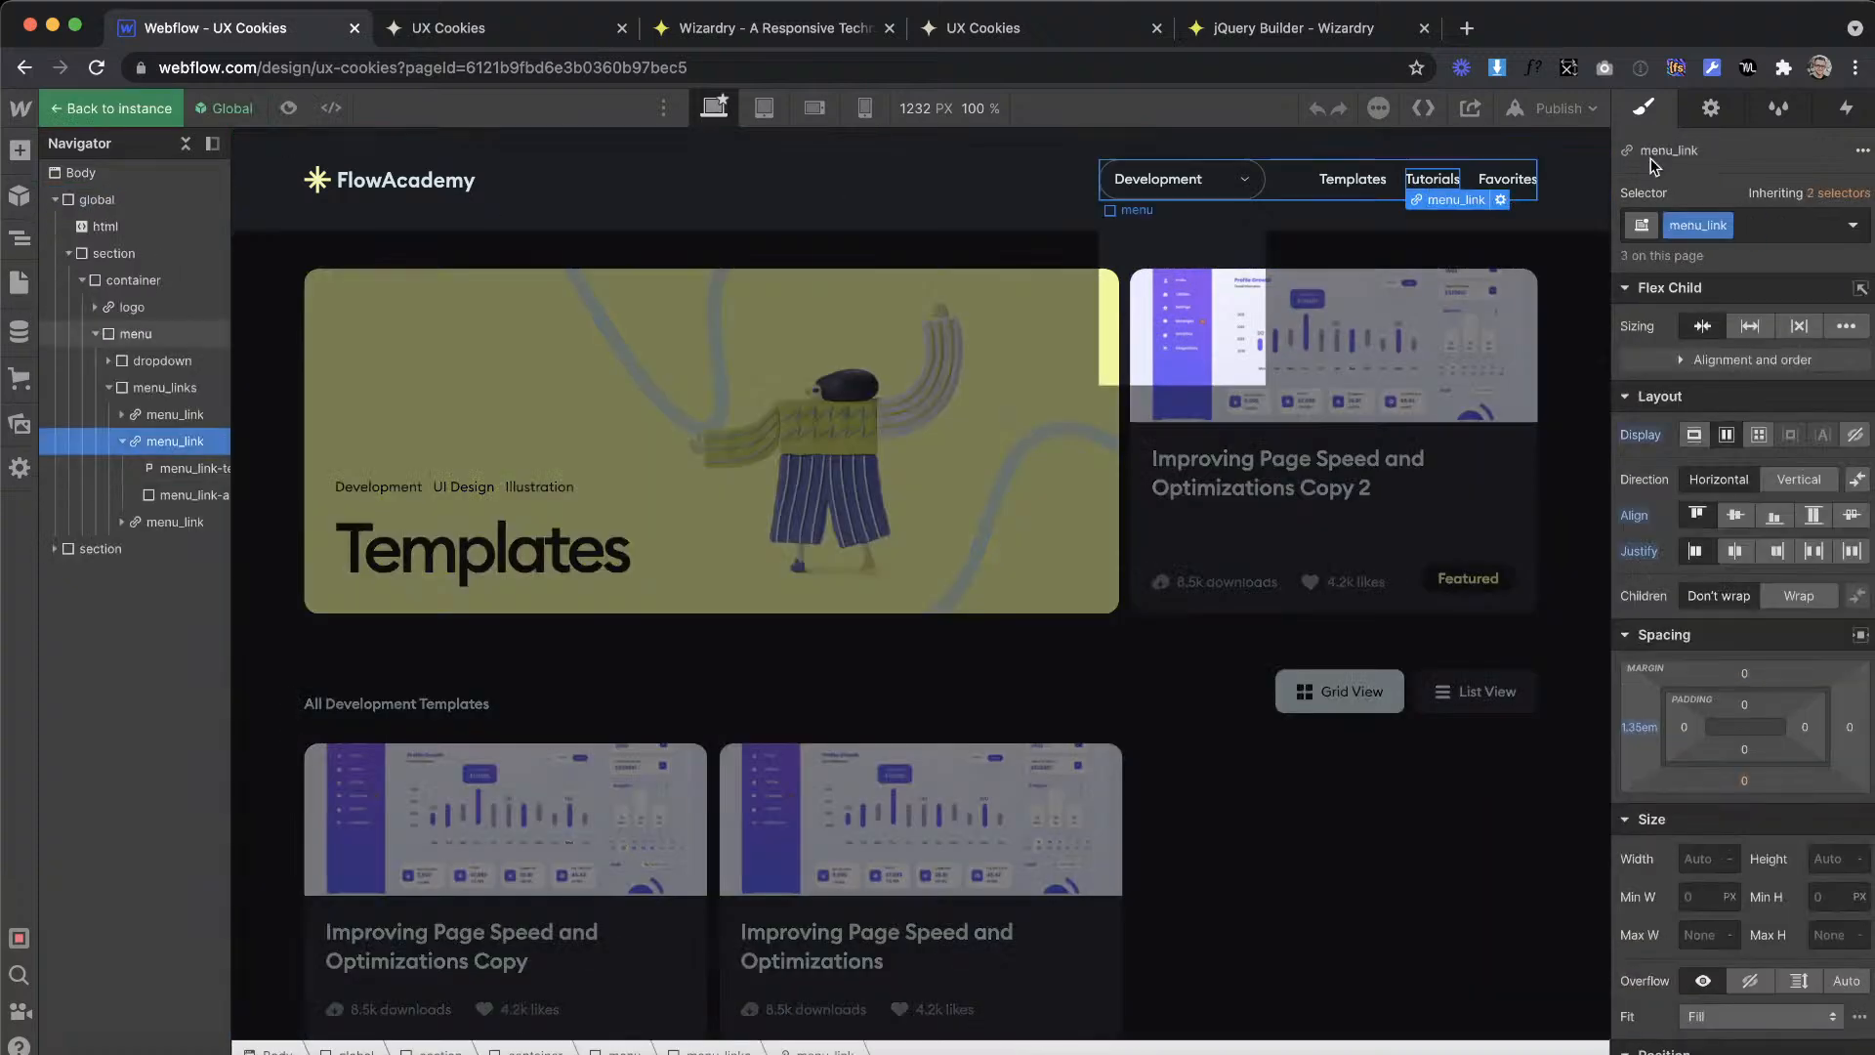
left_click(1713, 110)
left_click(1702, 300)
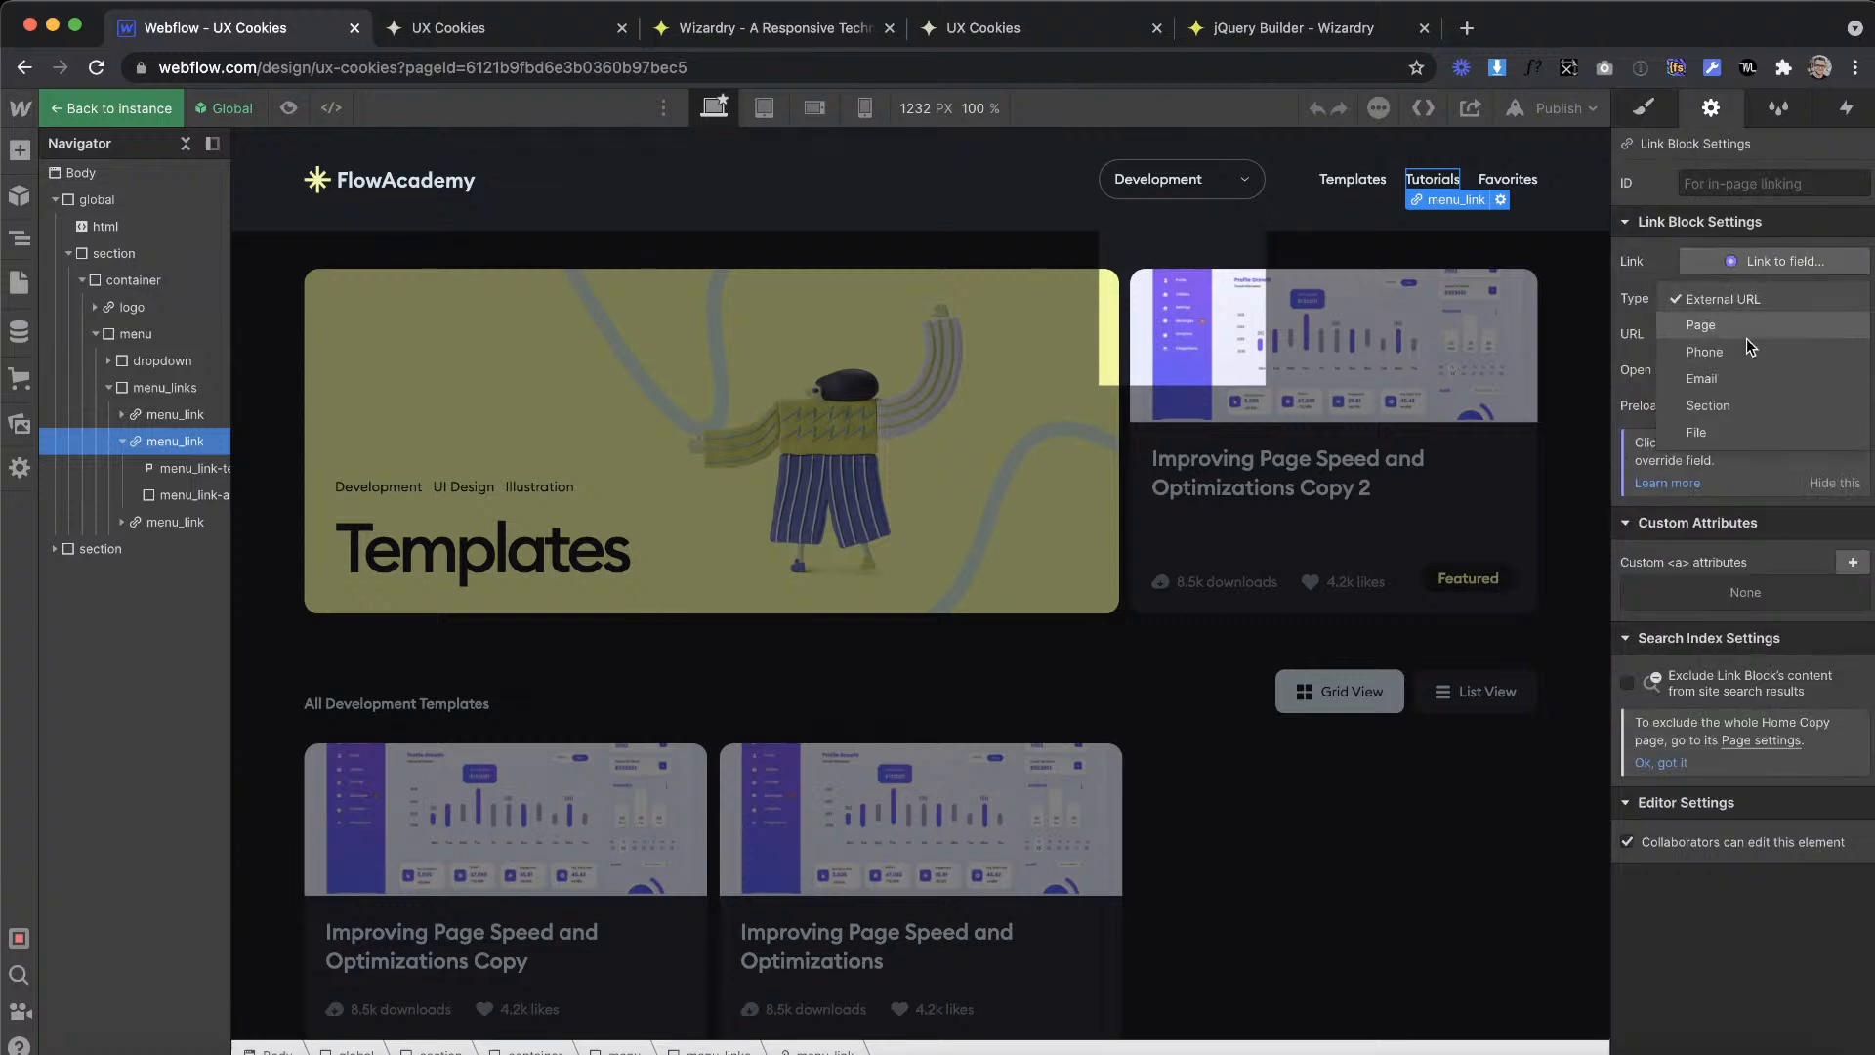
left_click(1708, 328)
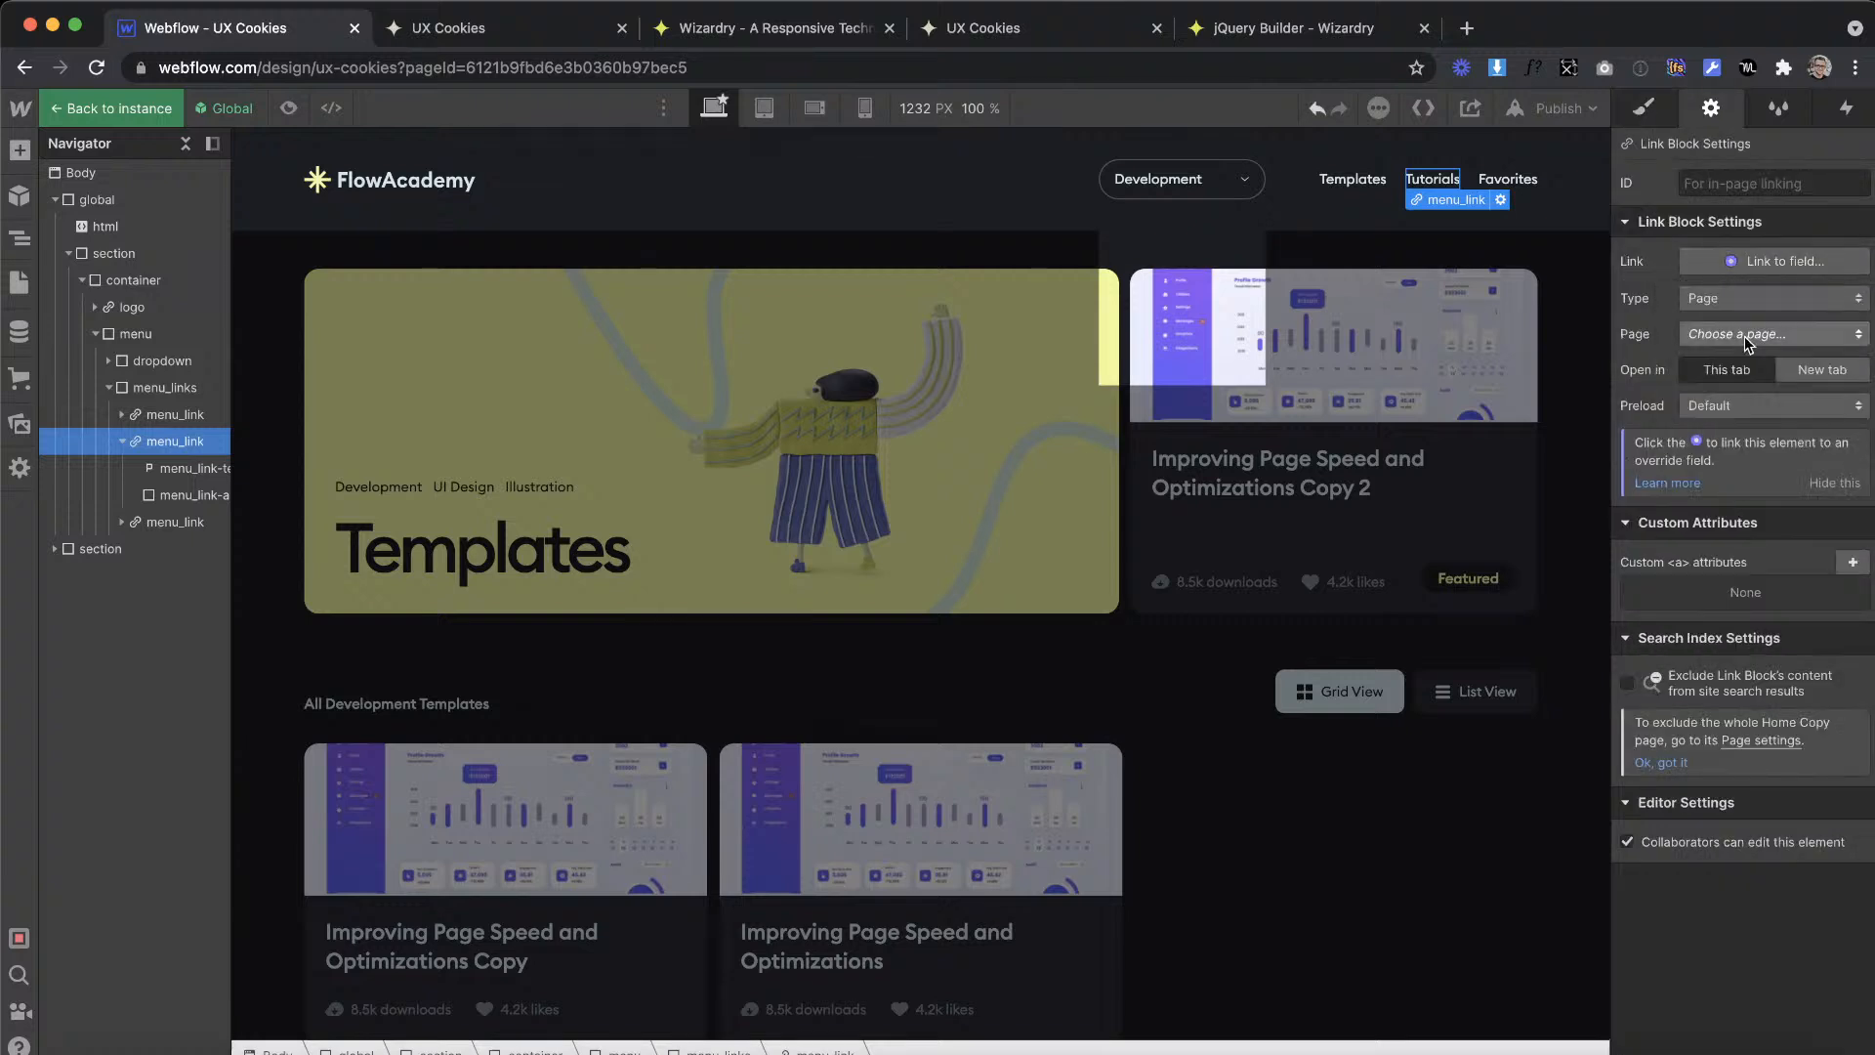
left_click(1207, 583)
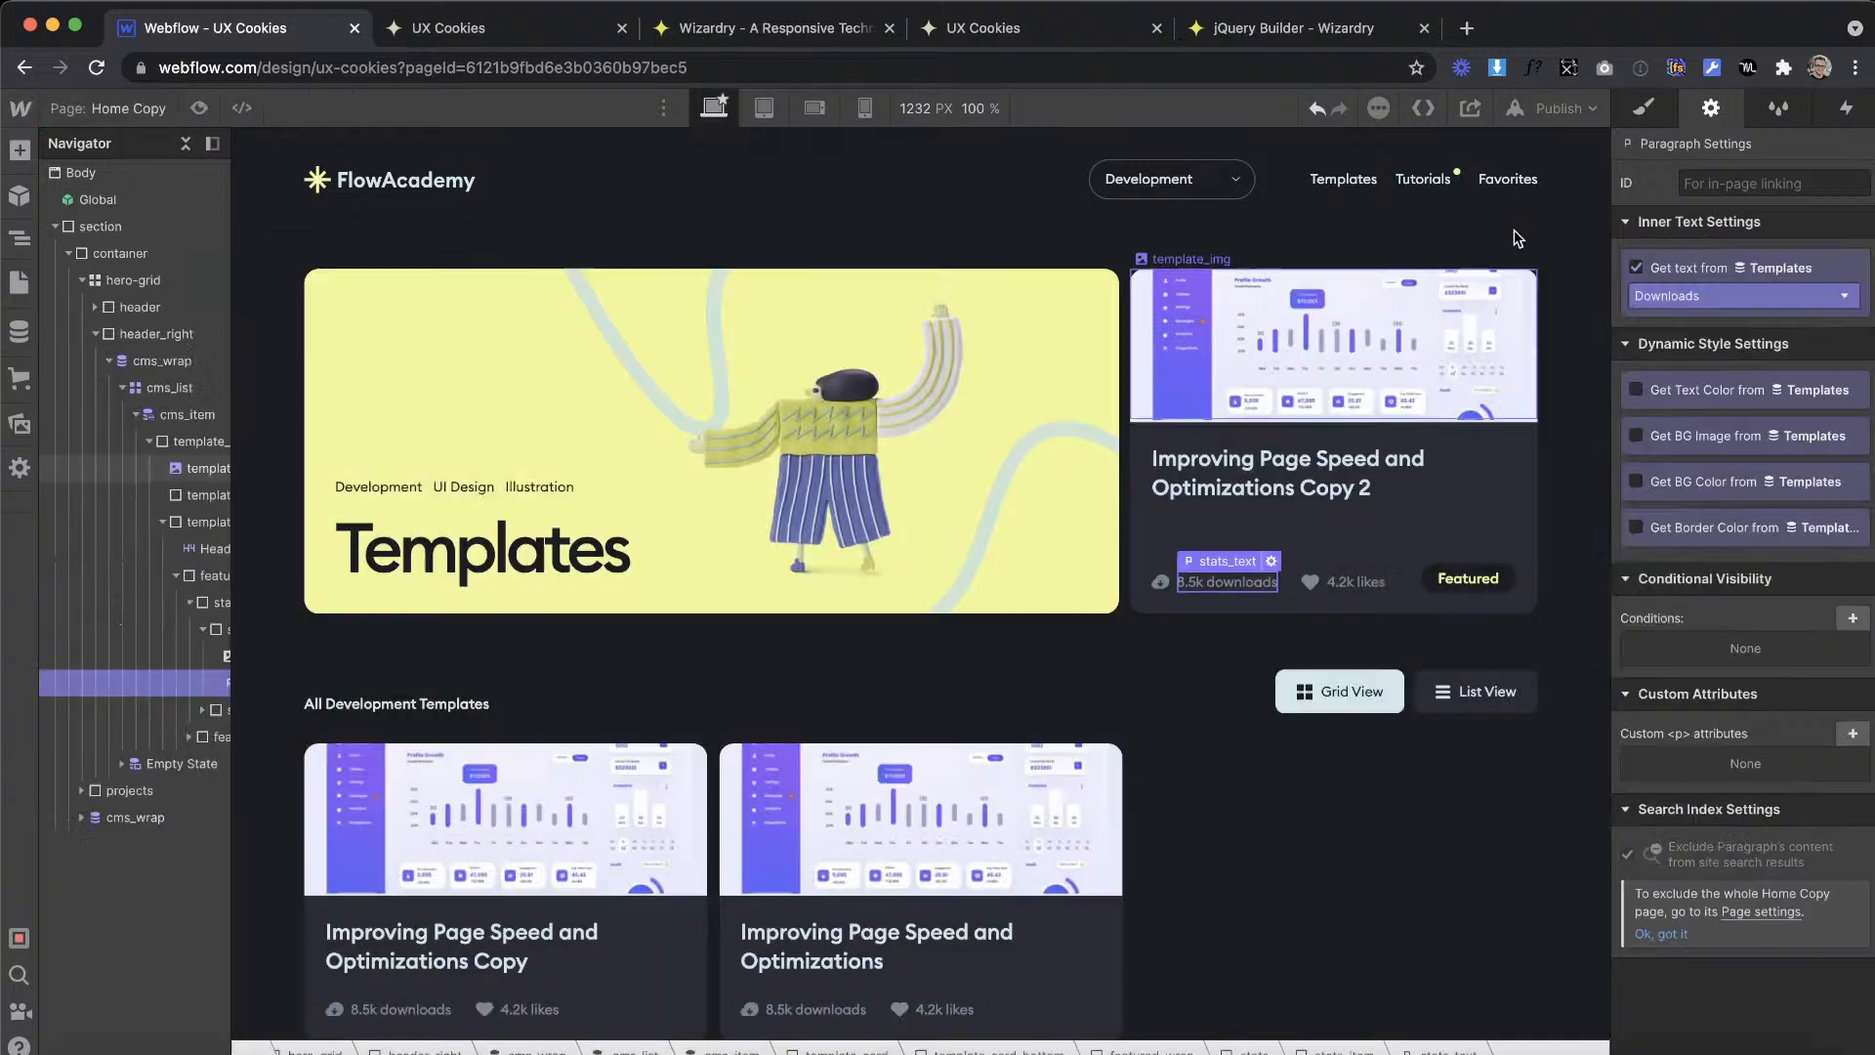
Step: Rename the Home Copy page as Tutorials and set its slug to tutorials
left_click(16, 291)
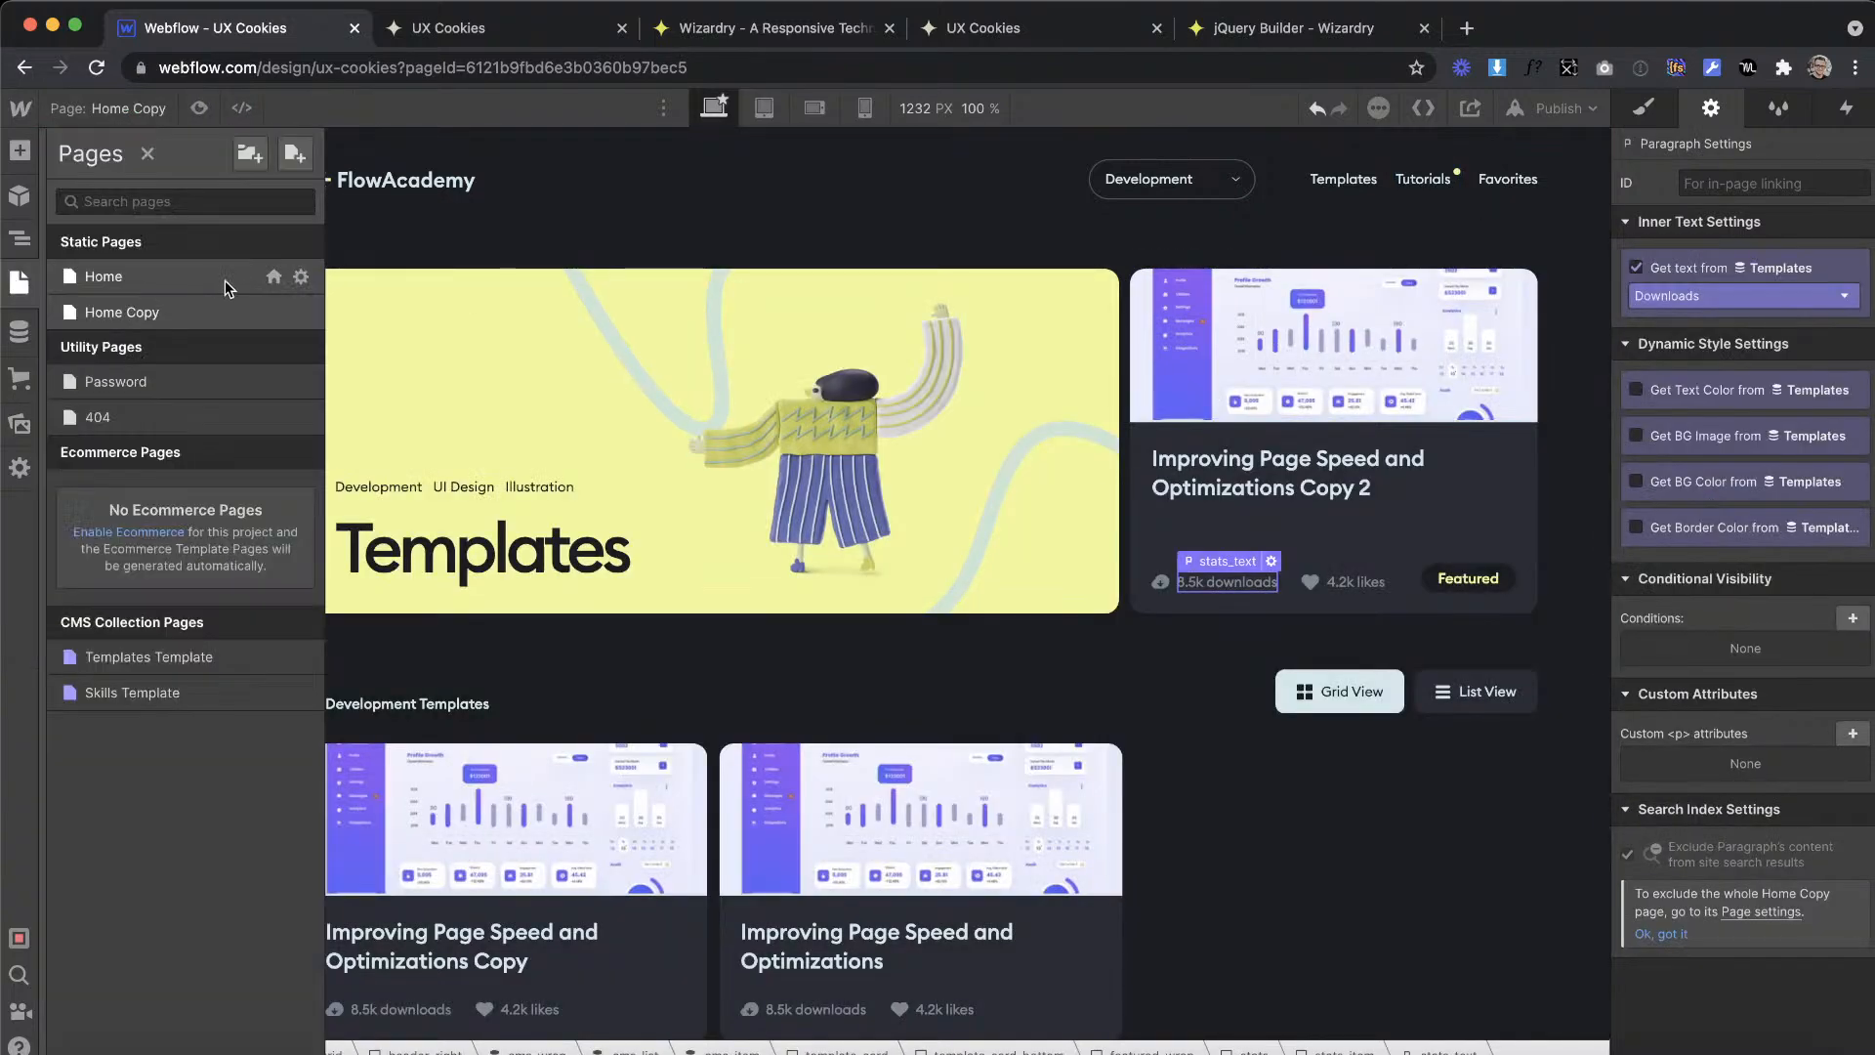
left_click(293, 313)
triple_click(499, 283)
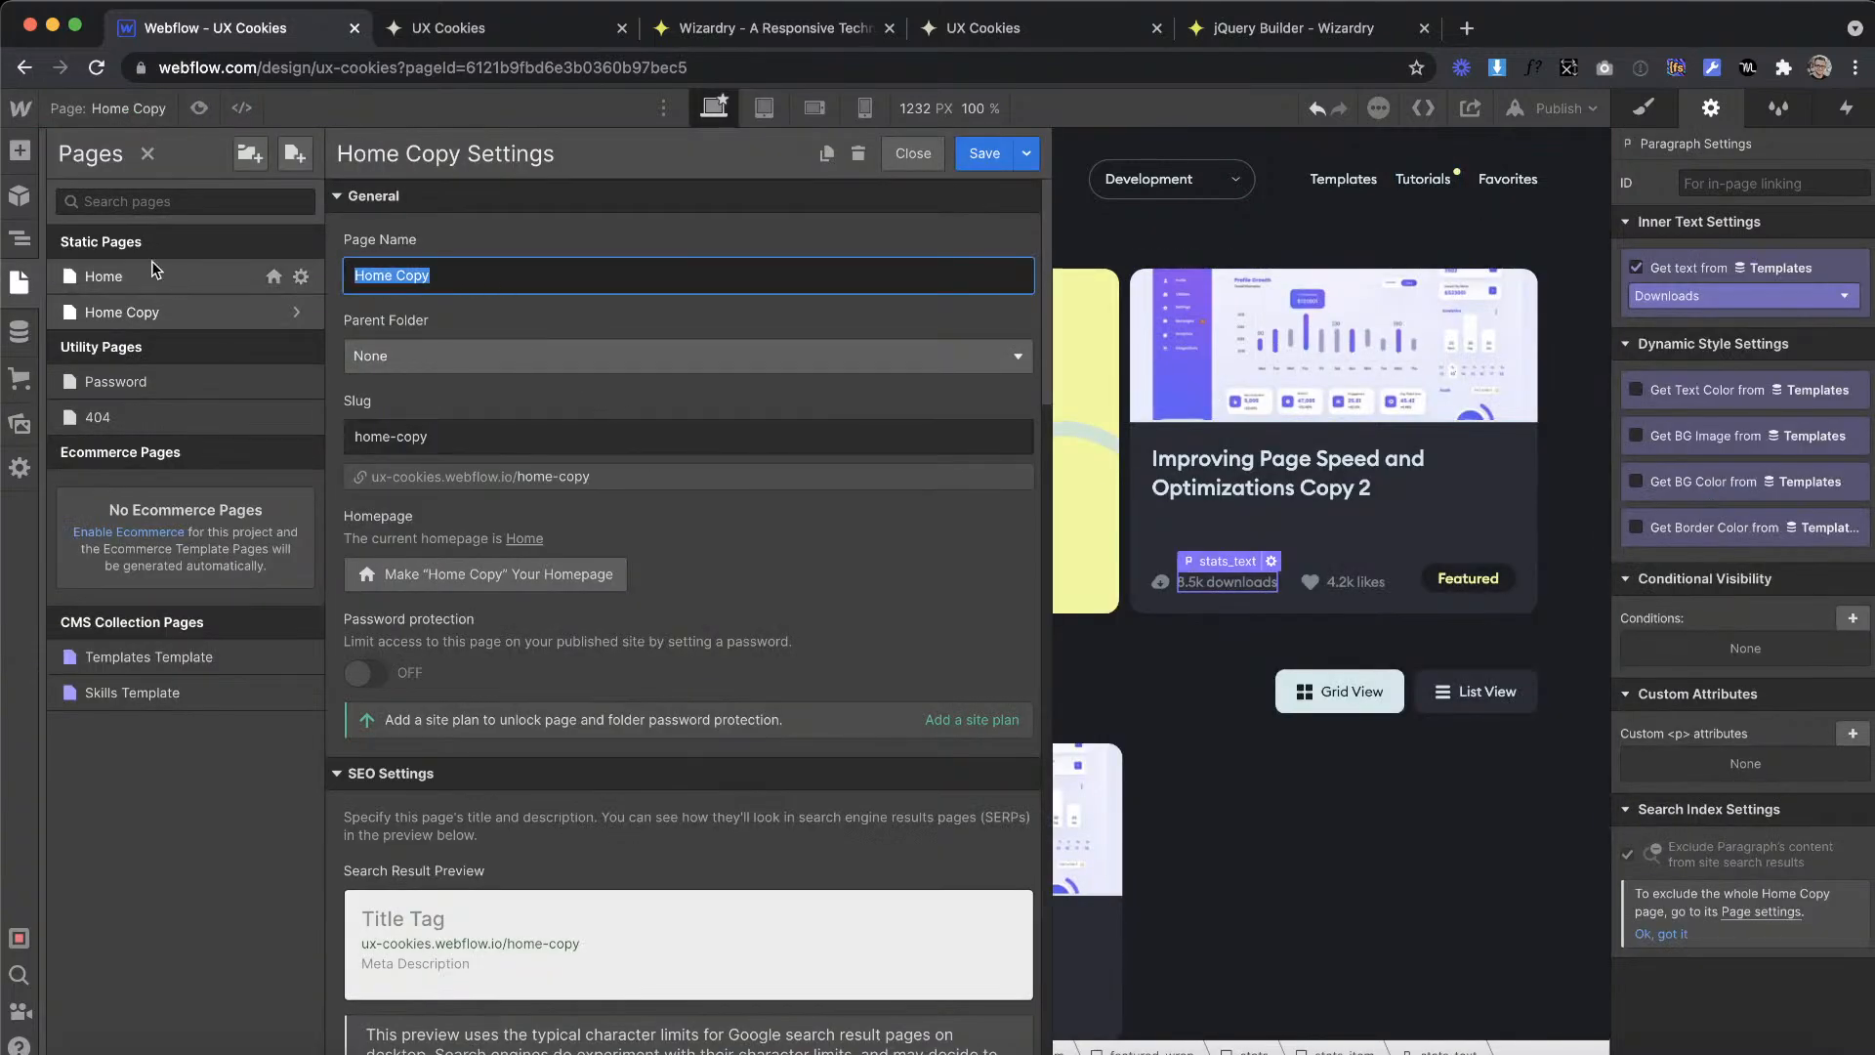
type("Tutorials")
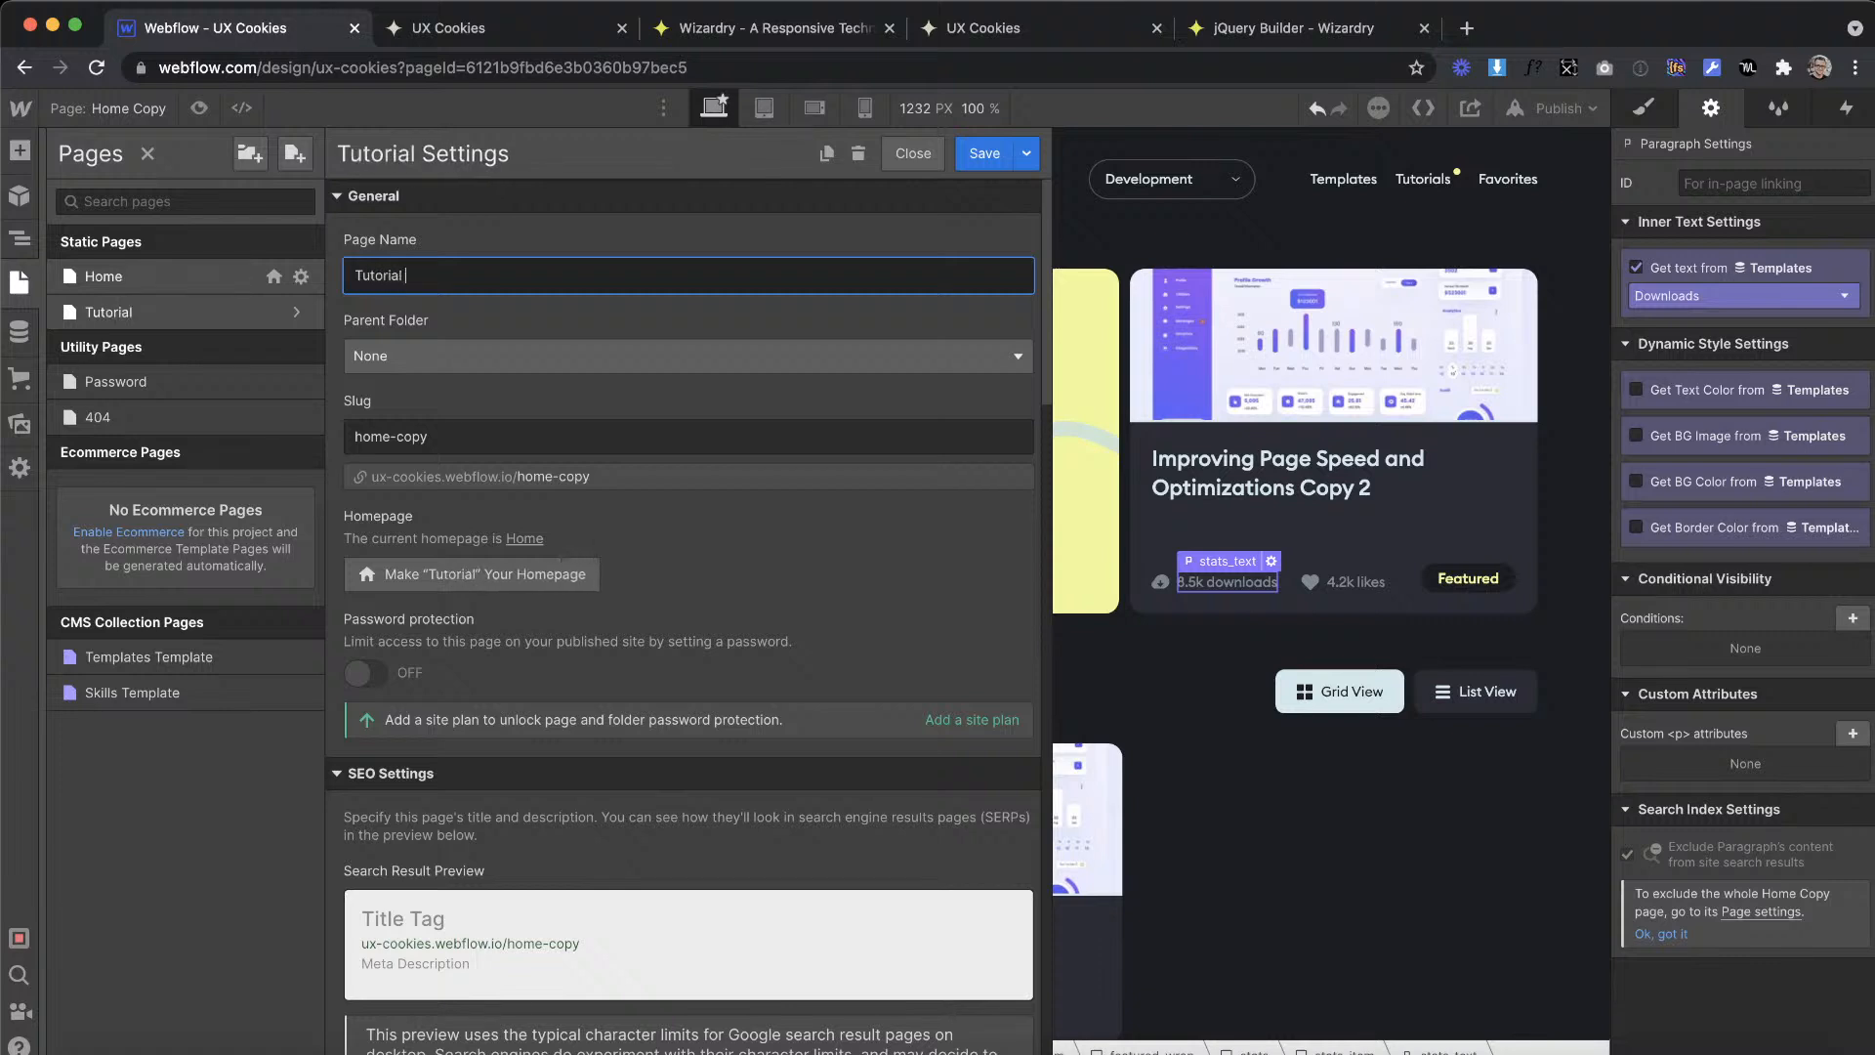
left_click(460, 427)
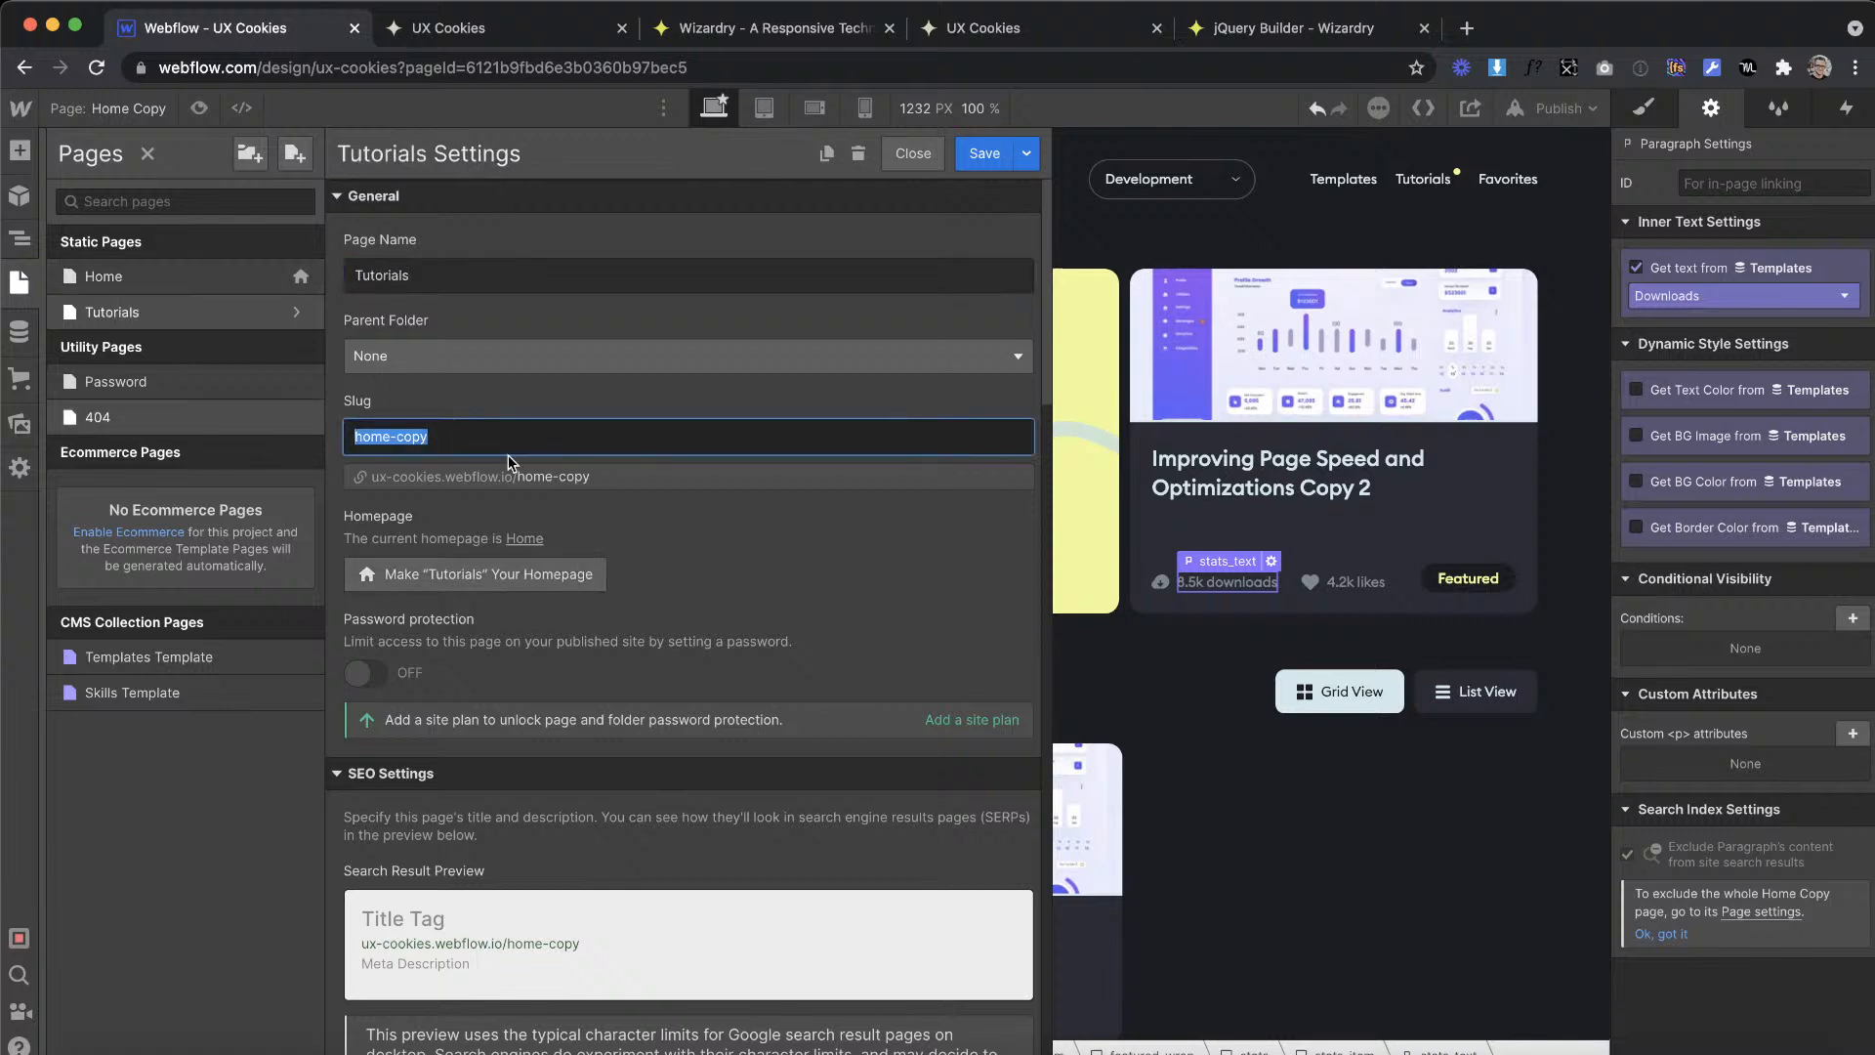
type("tutorials")
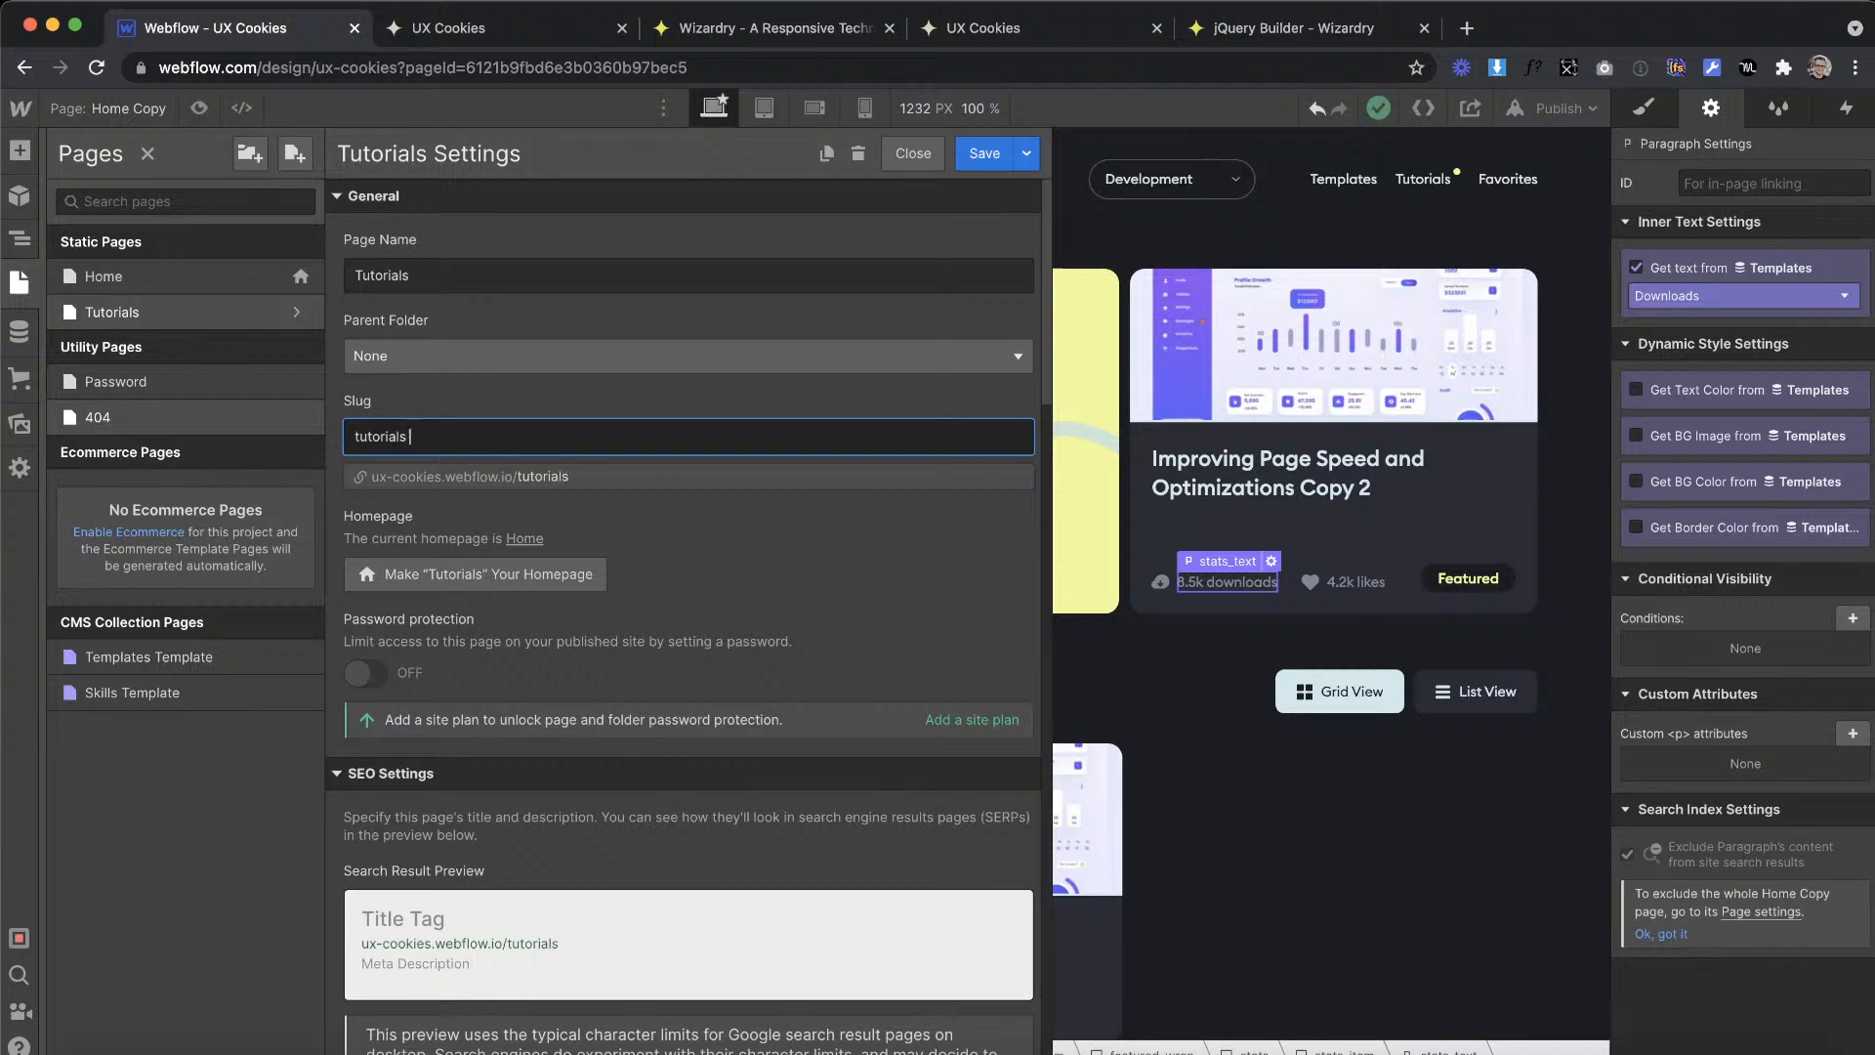
Step: Match the Tutorials page's Open Graph title and description to its SEO title tag and meta description, and save the page settings
scroll(642, 660, "down", 10)
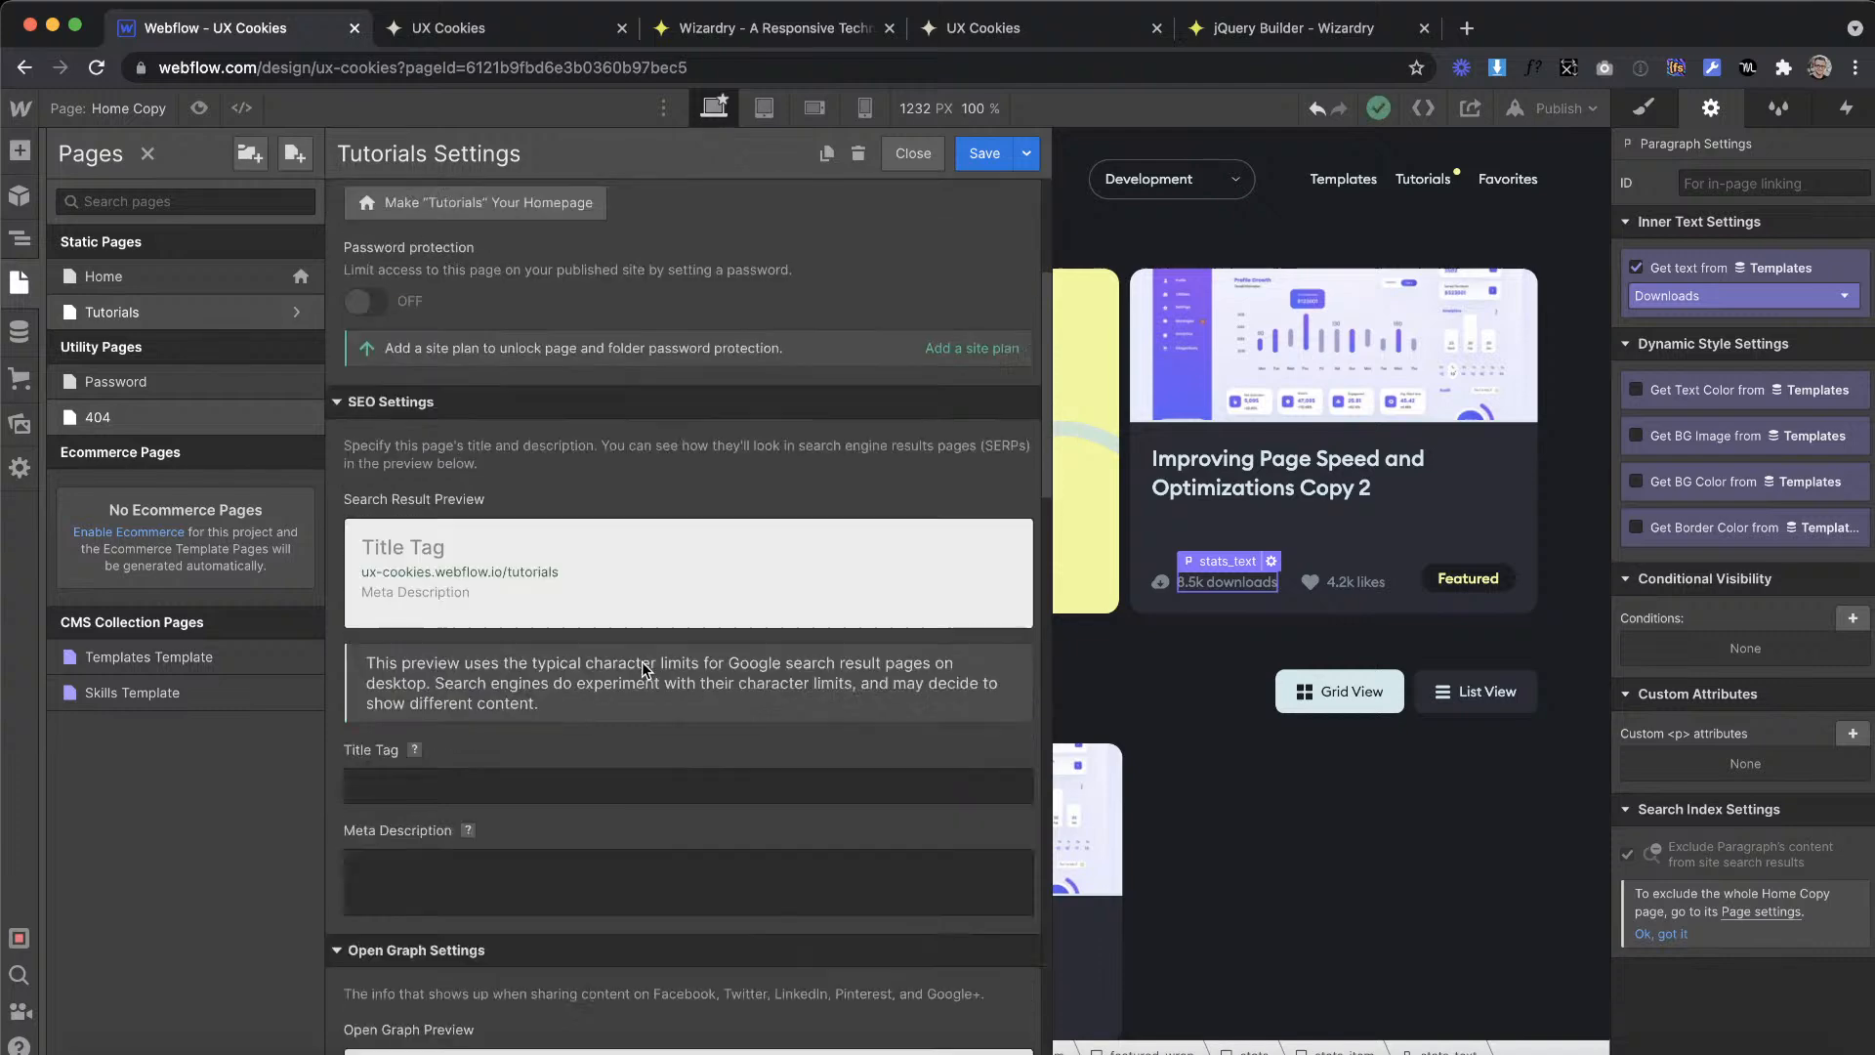
scroll(642, 660, "down", 3)
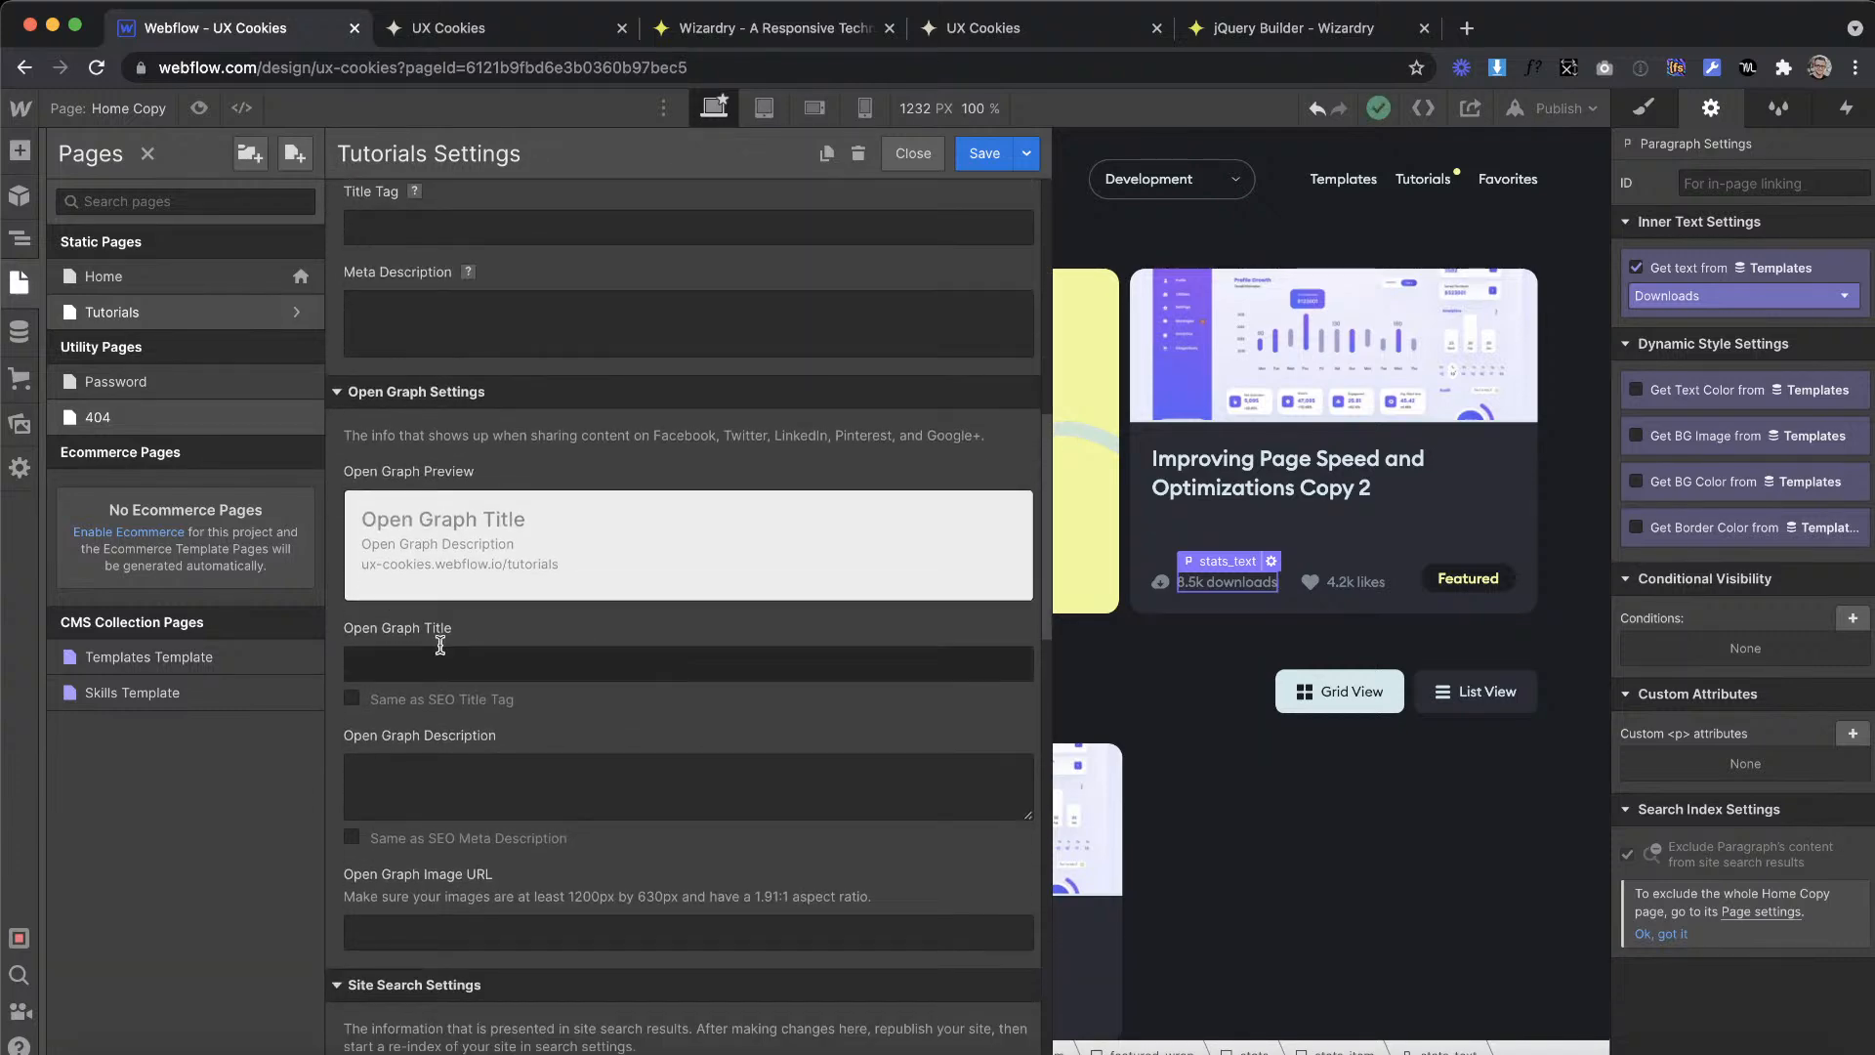
left_click(394, 701)
left_click(396, 837)
scroll(665, 422, "down", 10)
scroll(665, 422, "up", 20)
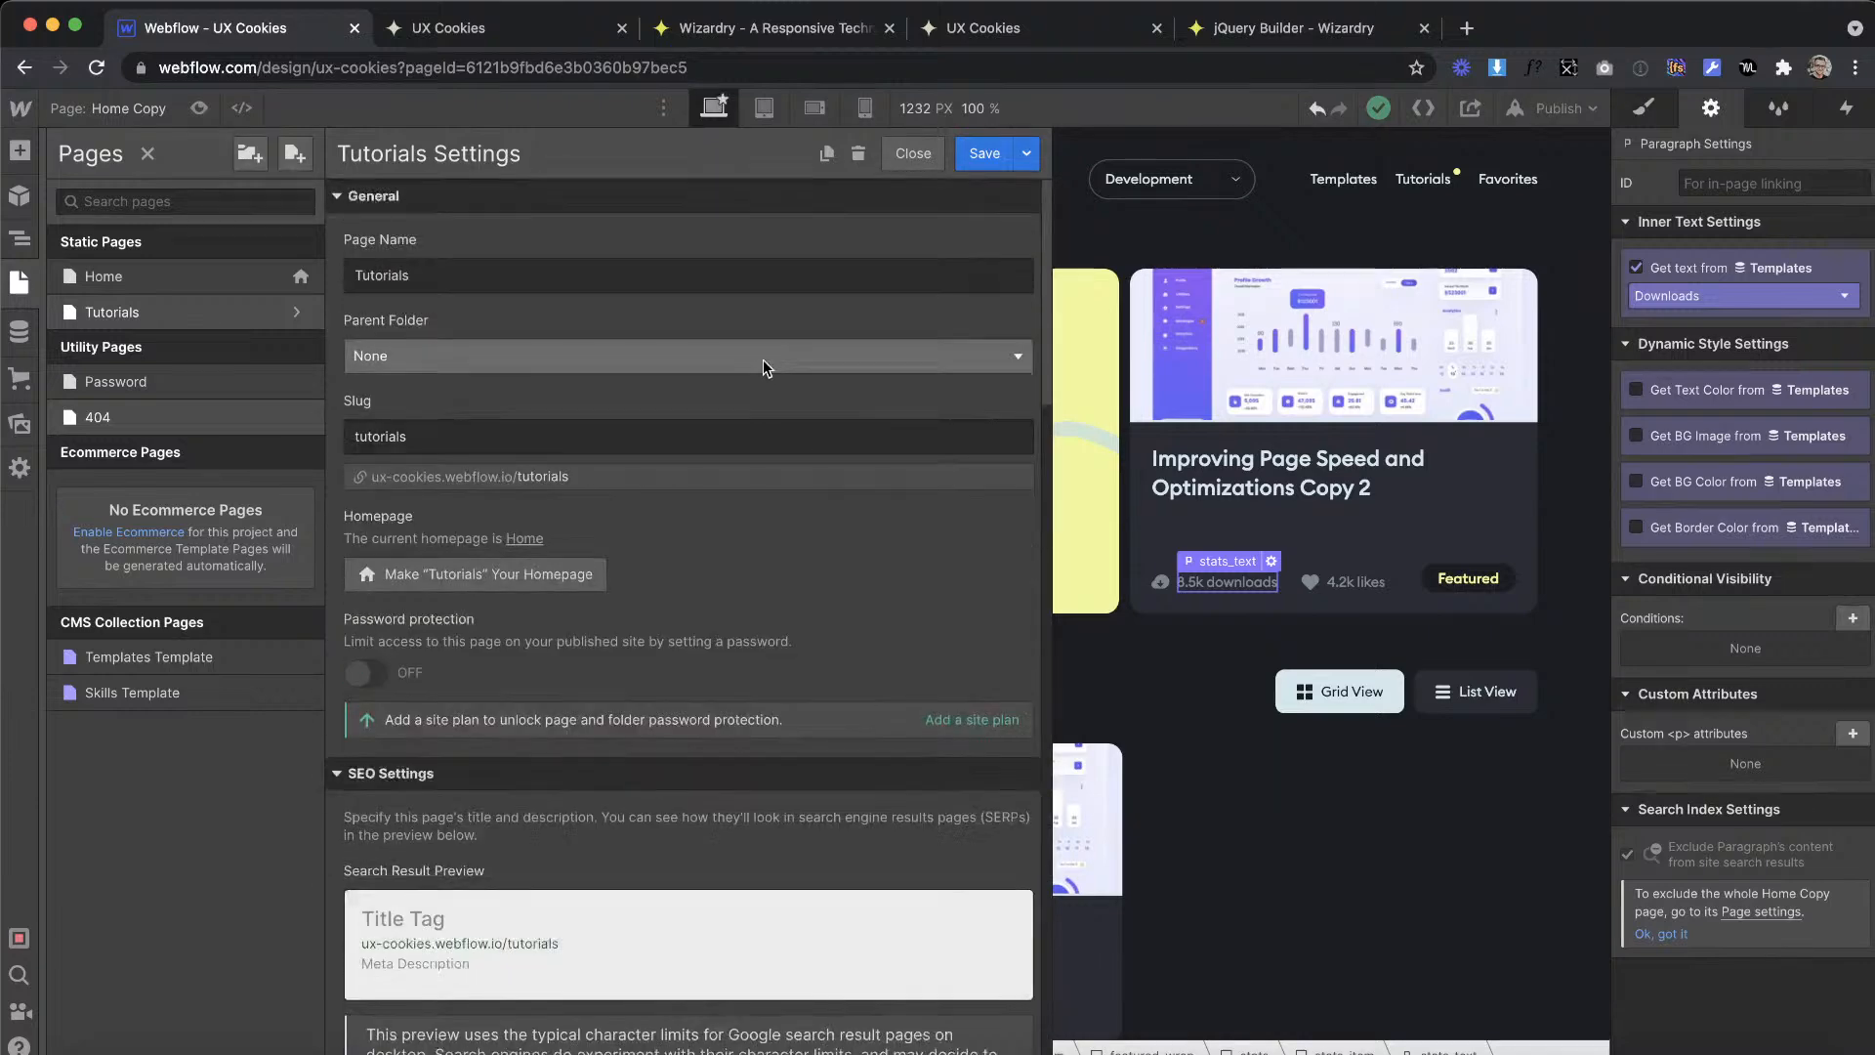
scroll(763, 359, "down", 10)
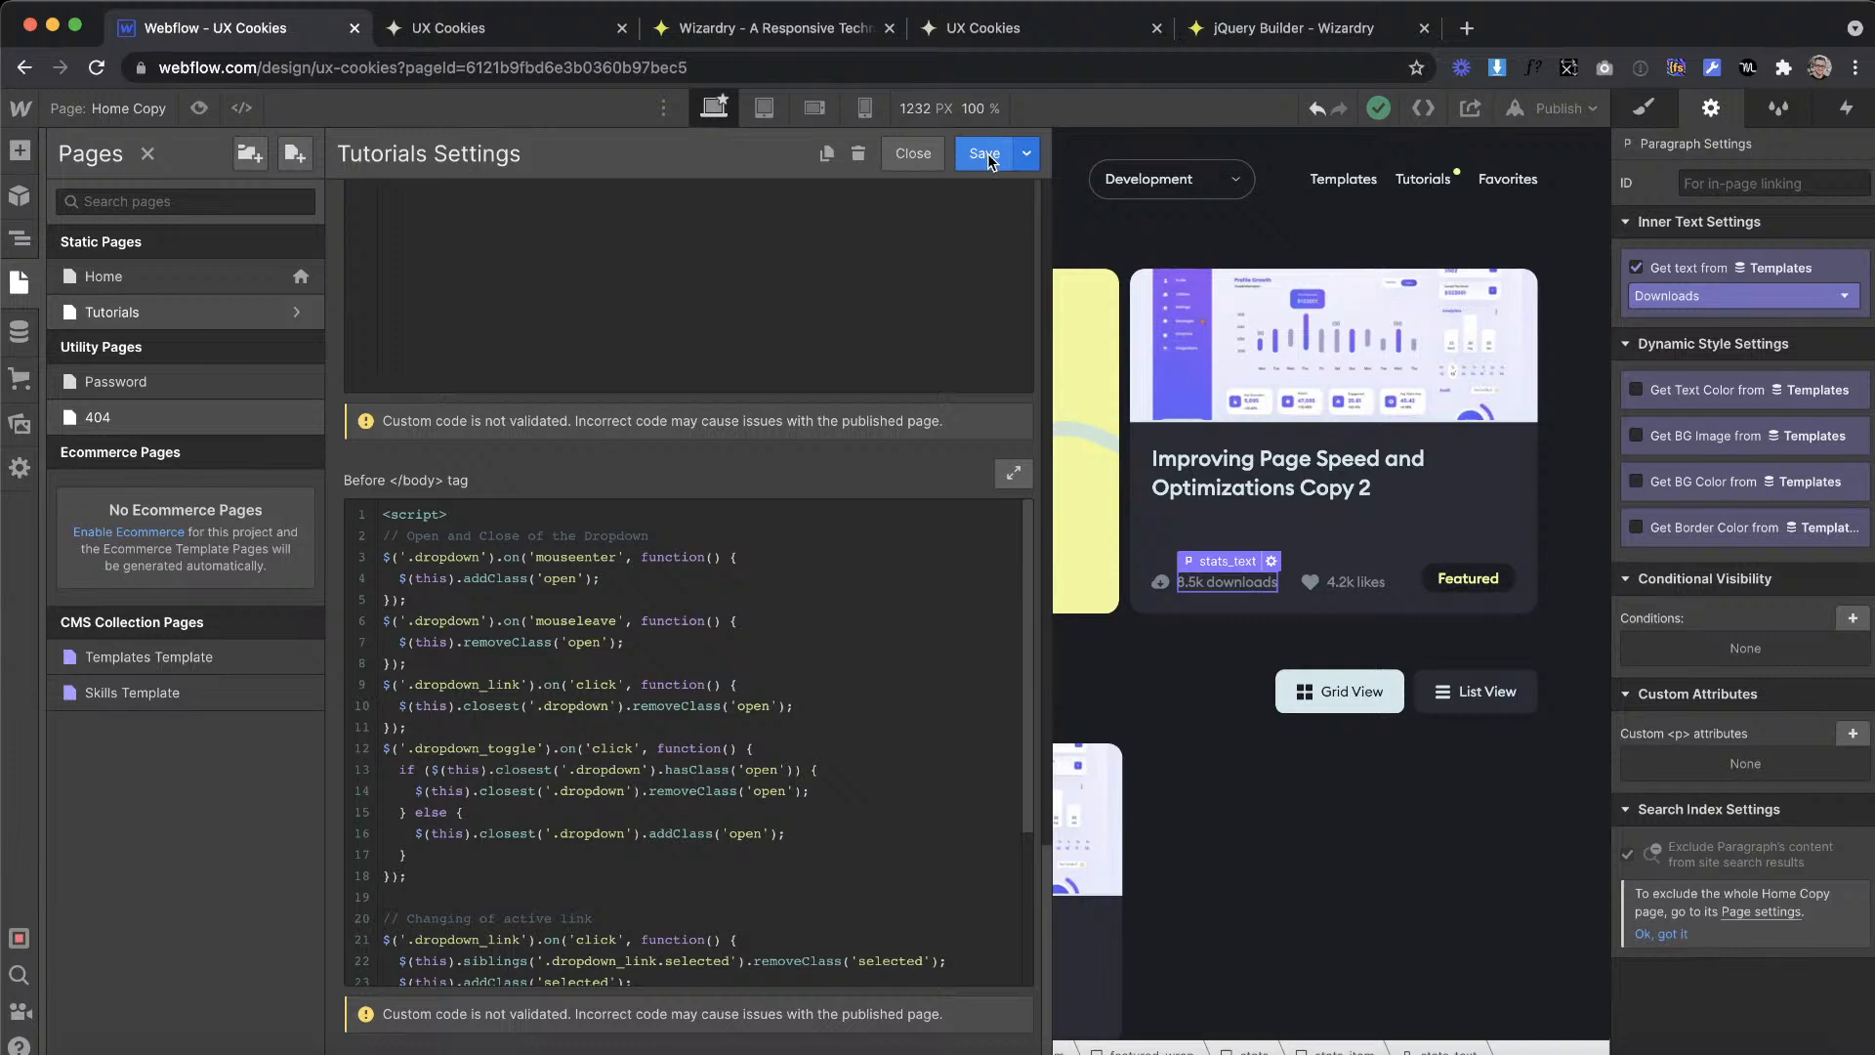
left_click(984, 153)
Step: Clear the whole script from the Tutorials page's custom code before the closing body tag and save the page settings
left_click(301, 314)
scroll(611, 793, "down", 15)
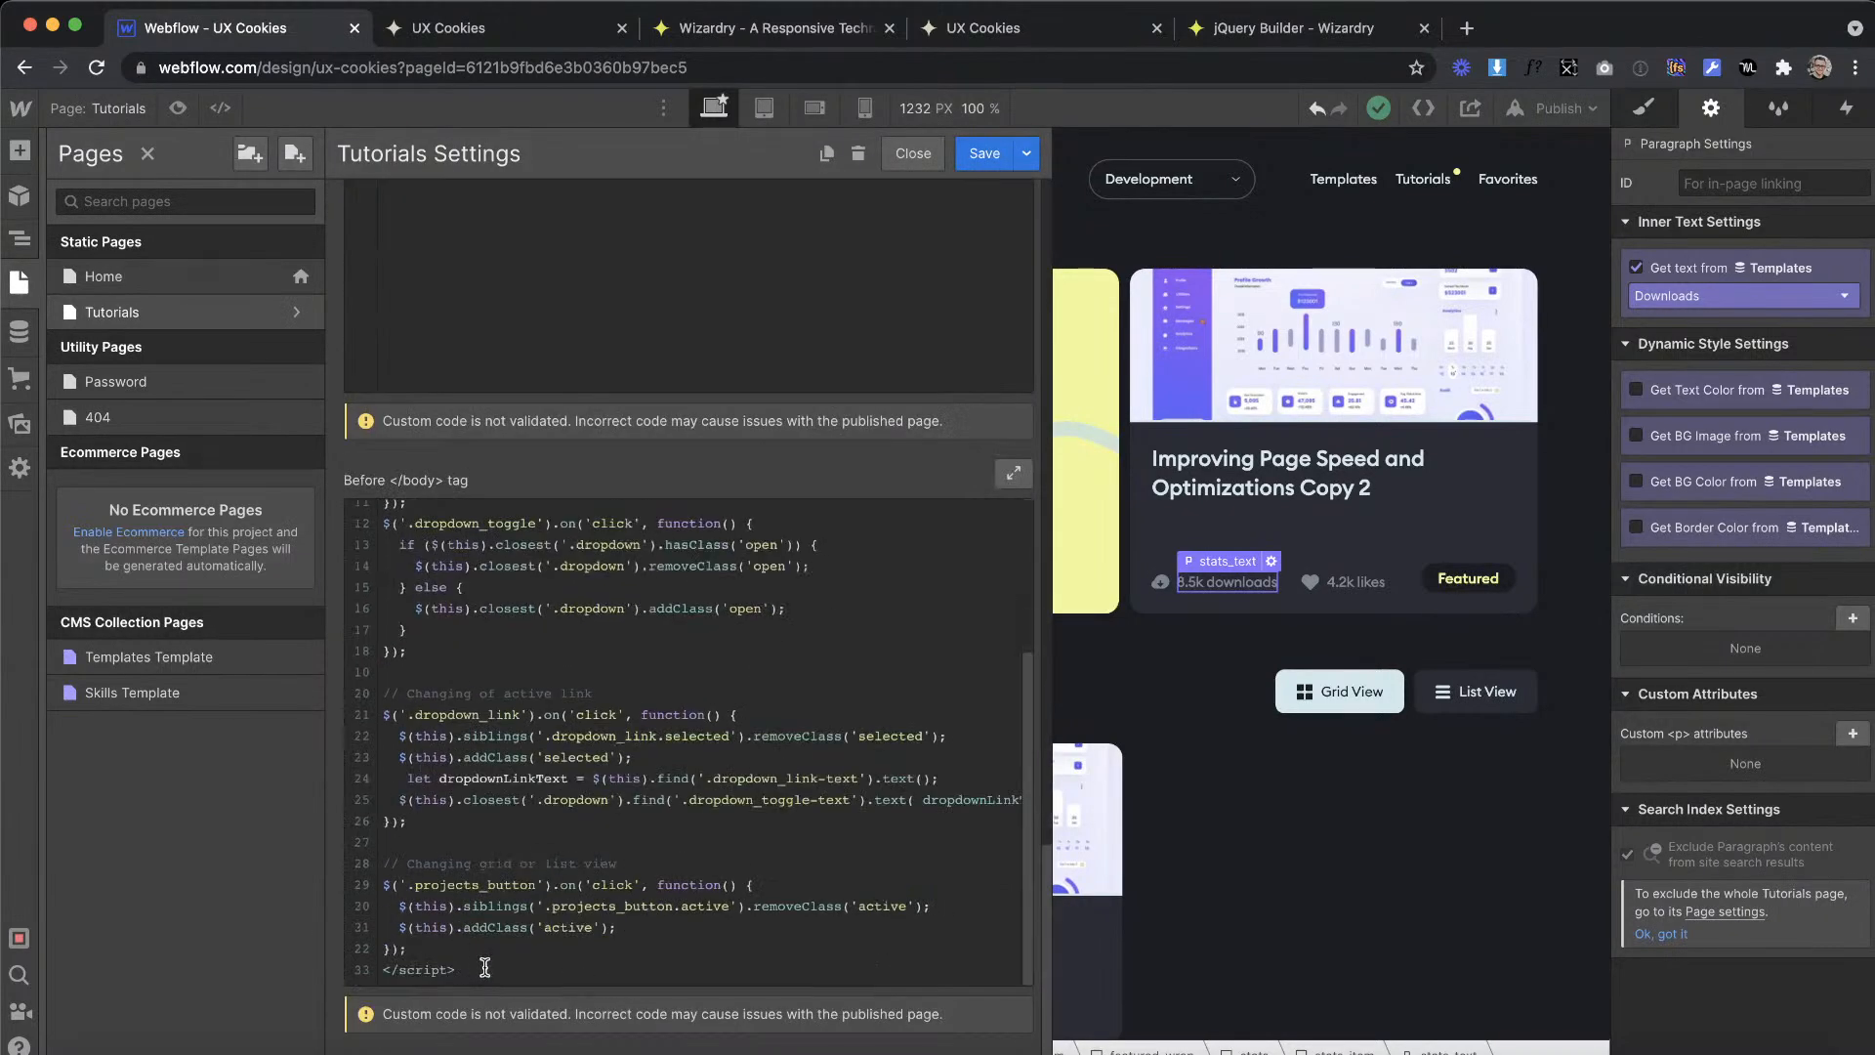
key("super+a")
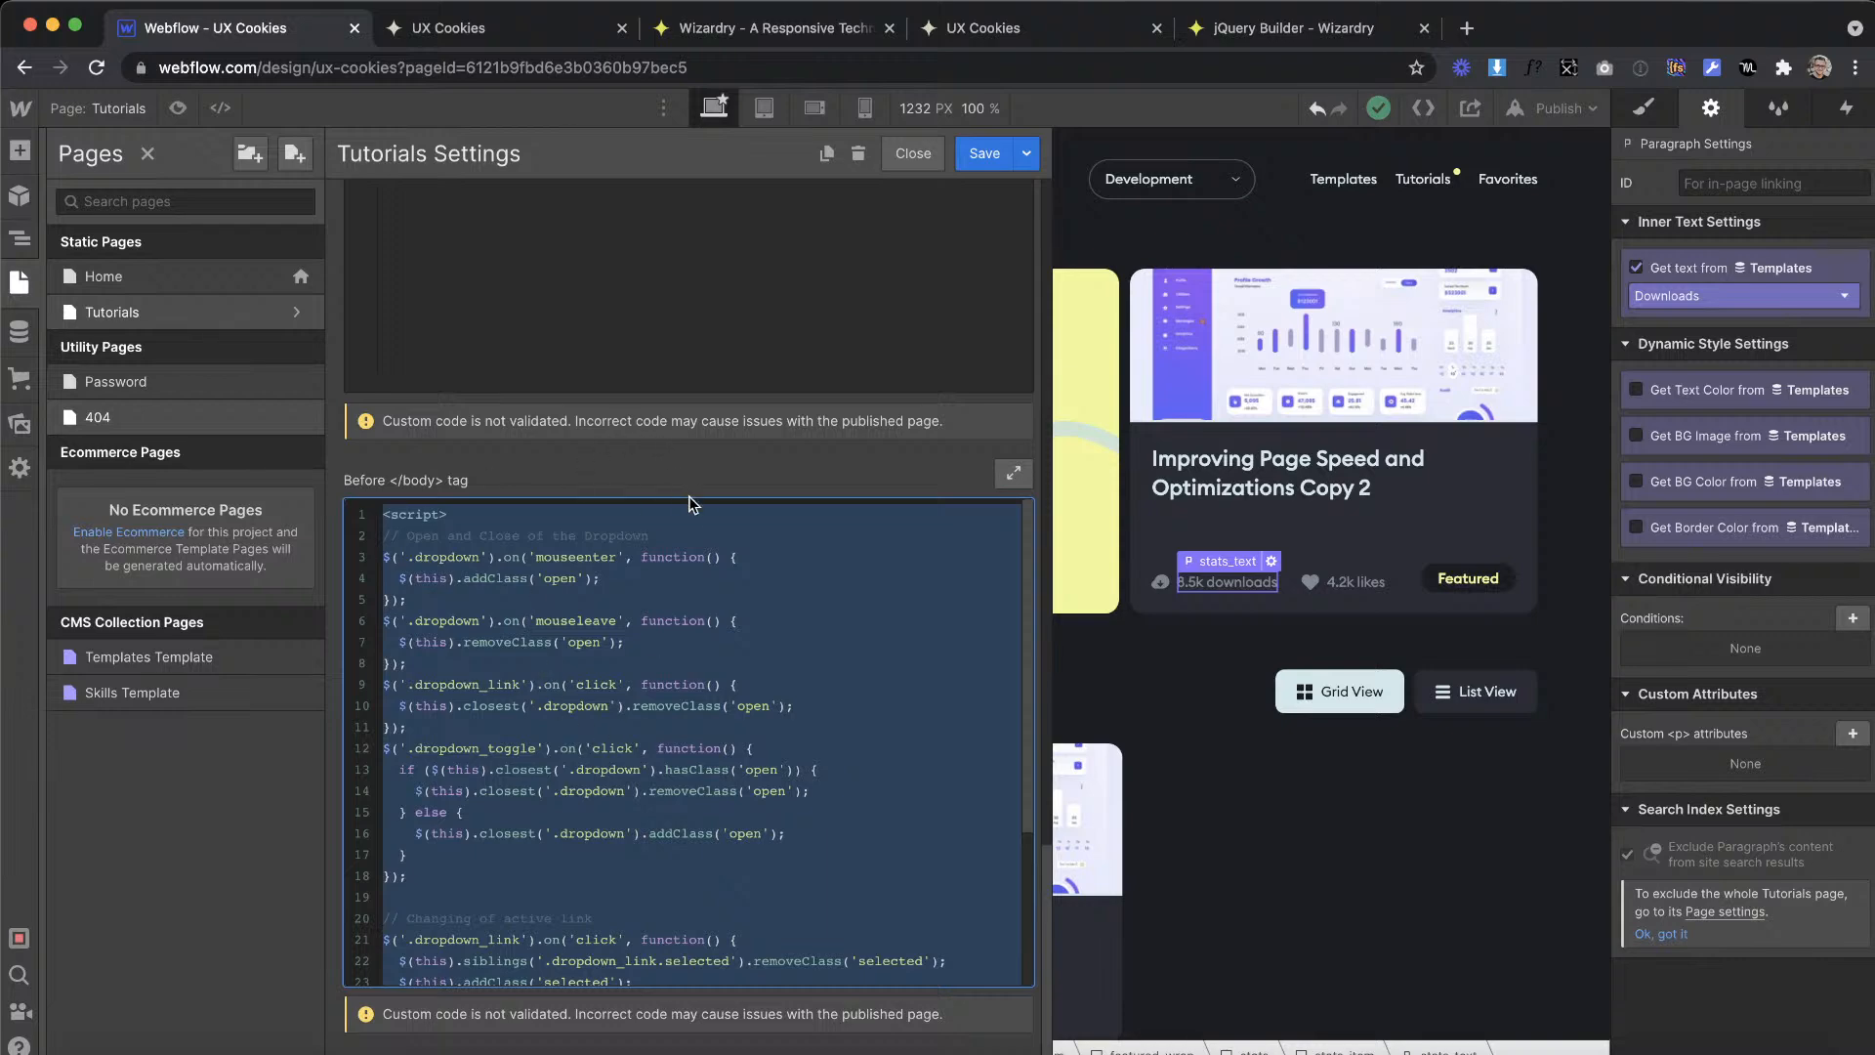
left_click(700, 641)
scroll(700, 641, "down", 3)
key("super+a")
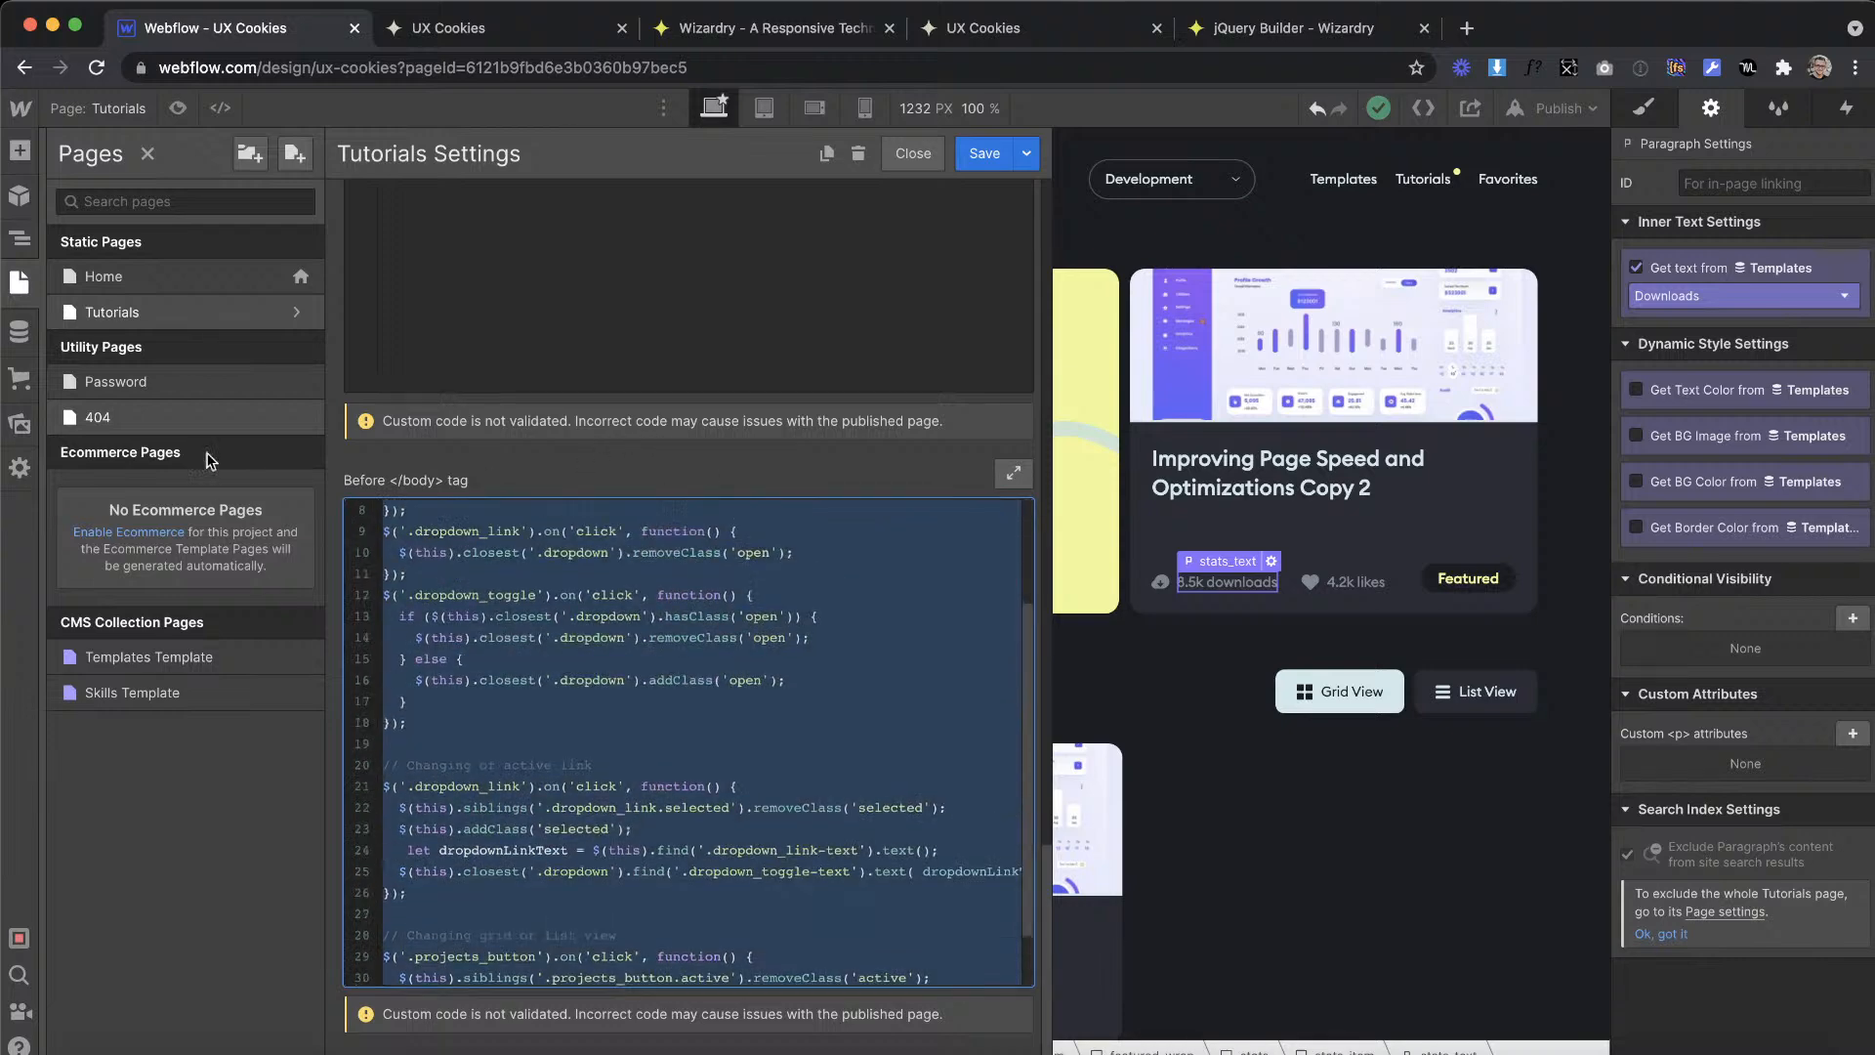
key("BackSpace")
left_click(985, 153)
Step: Remove the whole script from the Home page's custom code before the closing body tag and save the page settings
left_click(296, 276)
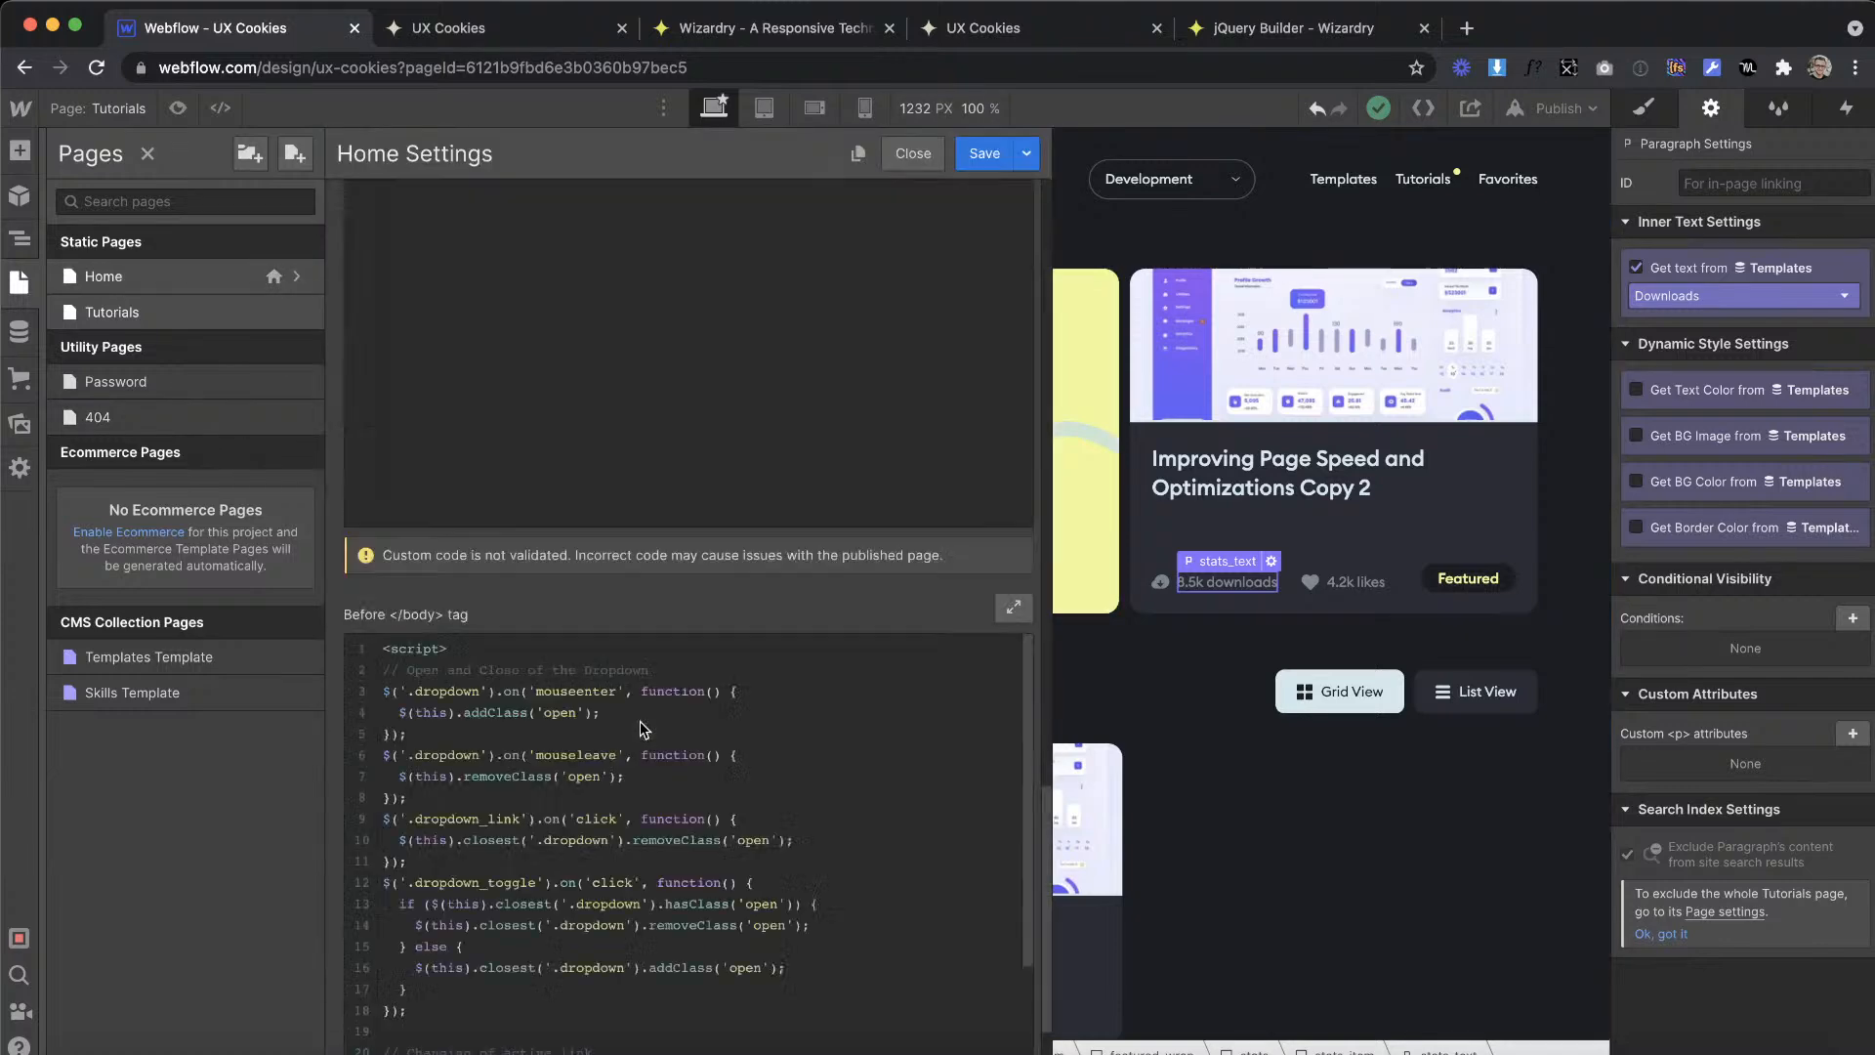
scroll(641, 721, "down", 10)
scroll(525, 953, "down", 3)
left_click(525, 952)
key("super+a")
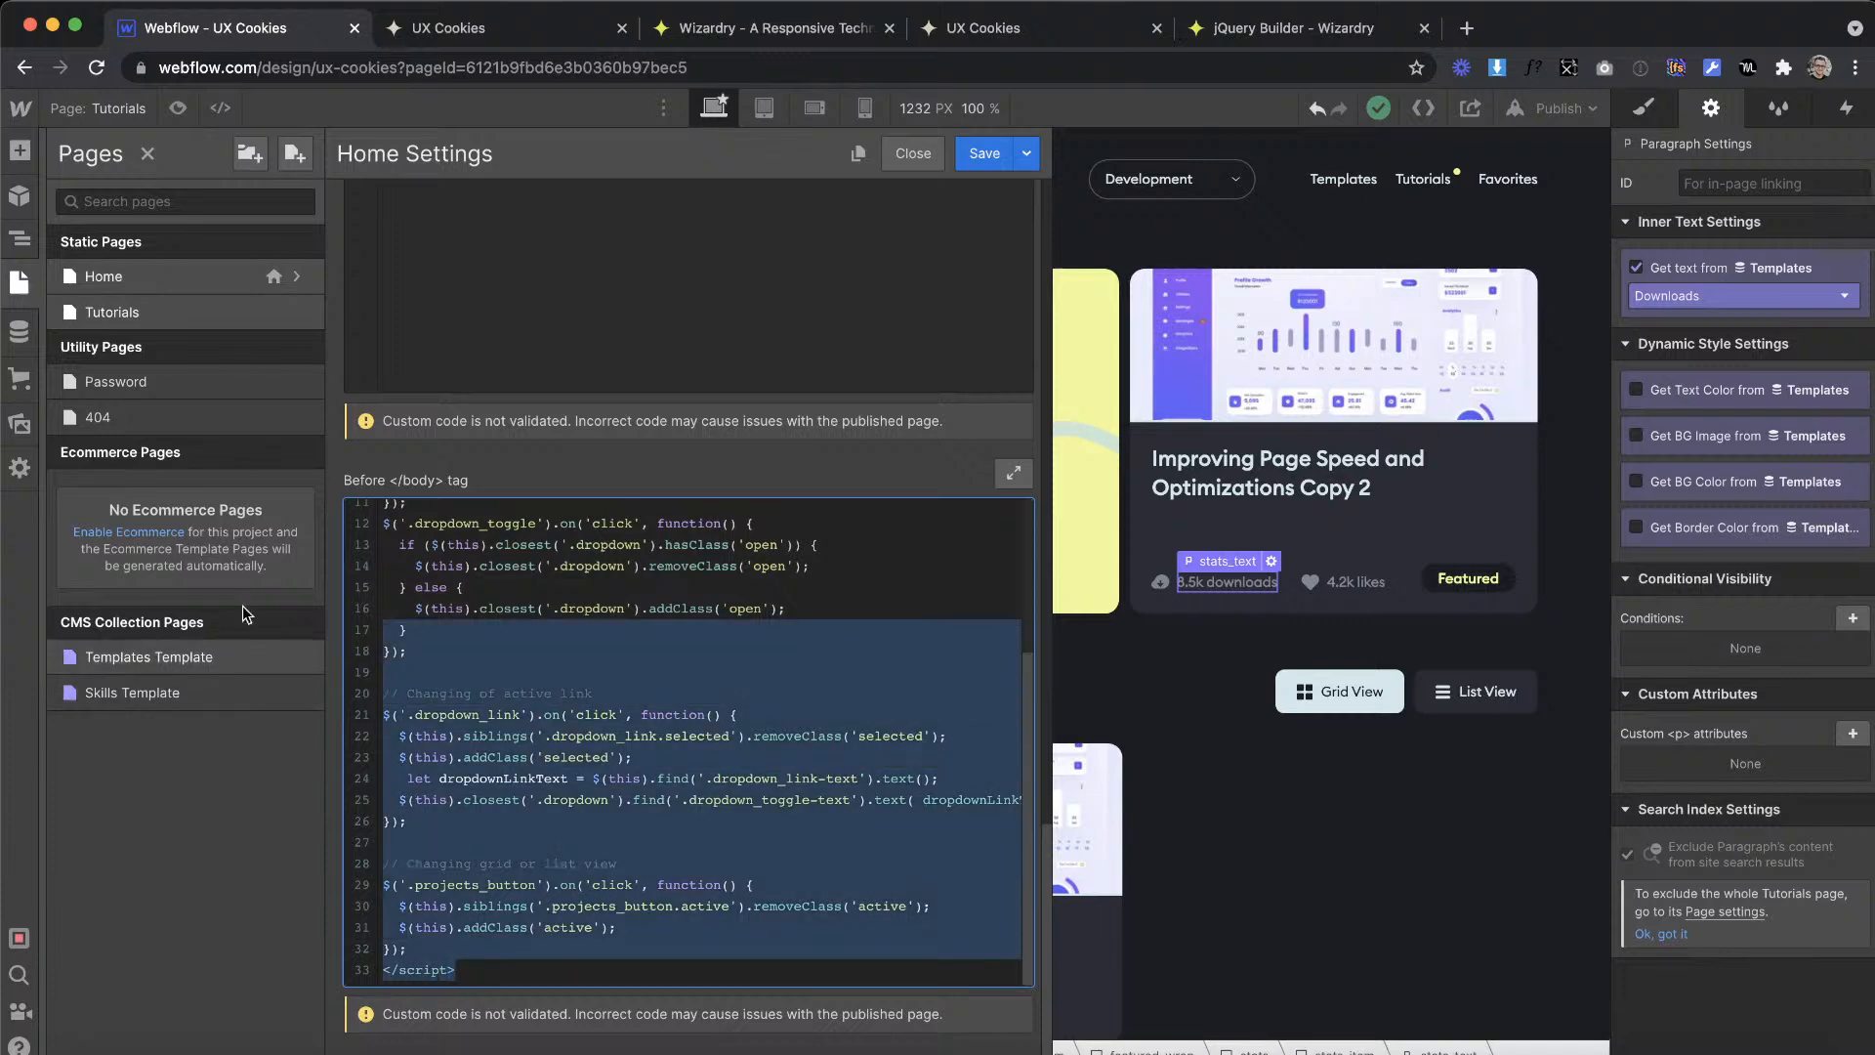
key("BackSpace")
left_click(984, 154)
Step: Open the UX Cookies project's custom code settings and locate the Footer Code field
left_click(19, 117)
left_click(117, 167)
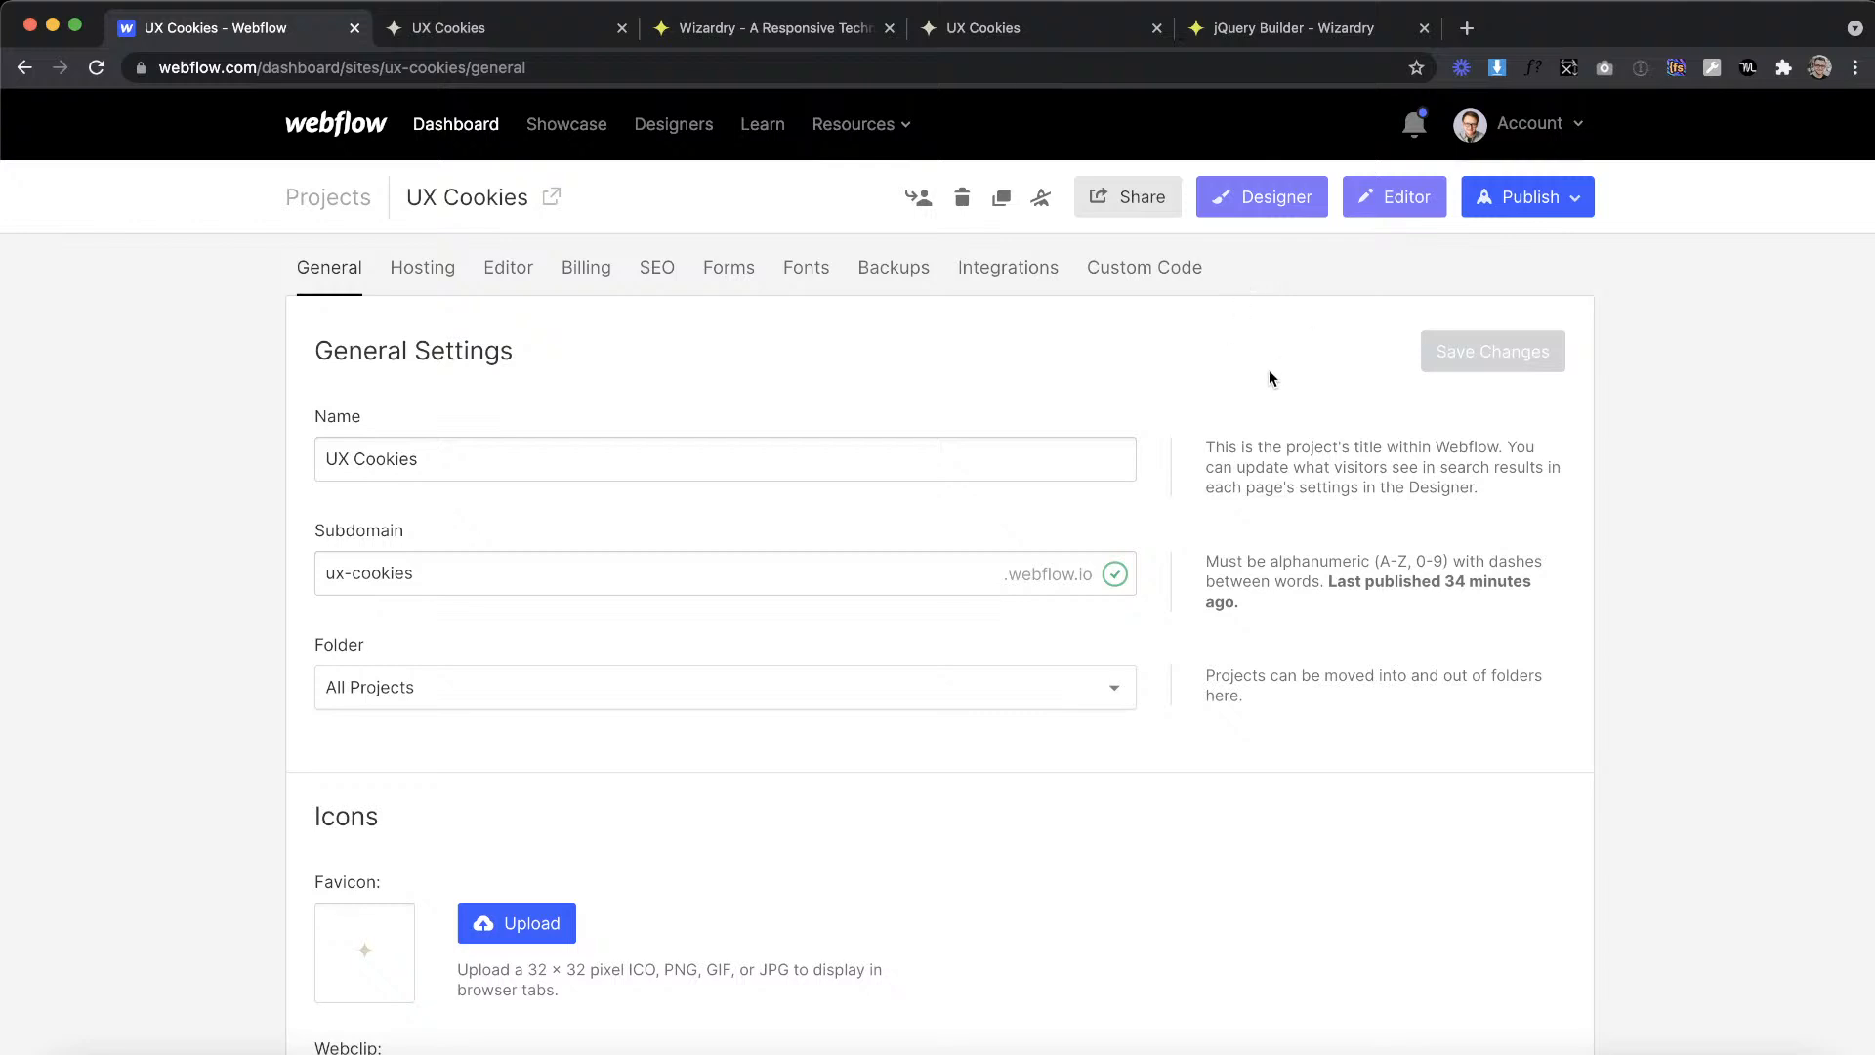
left_click(1130, 275)
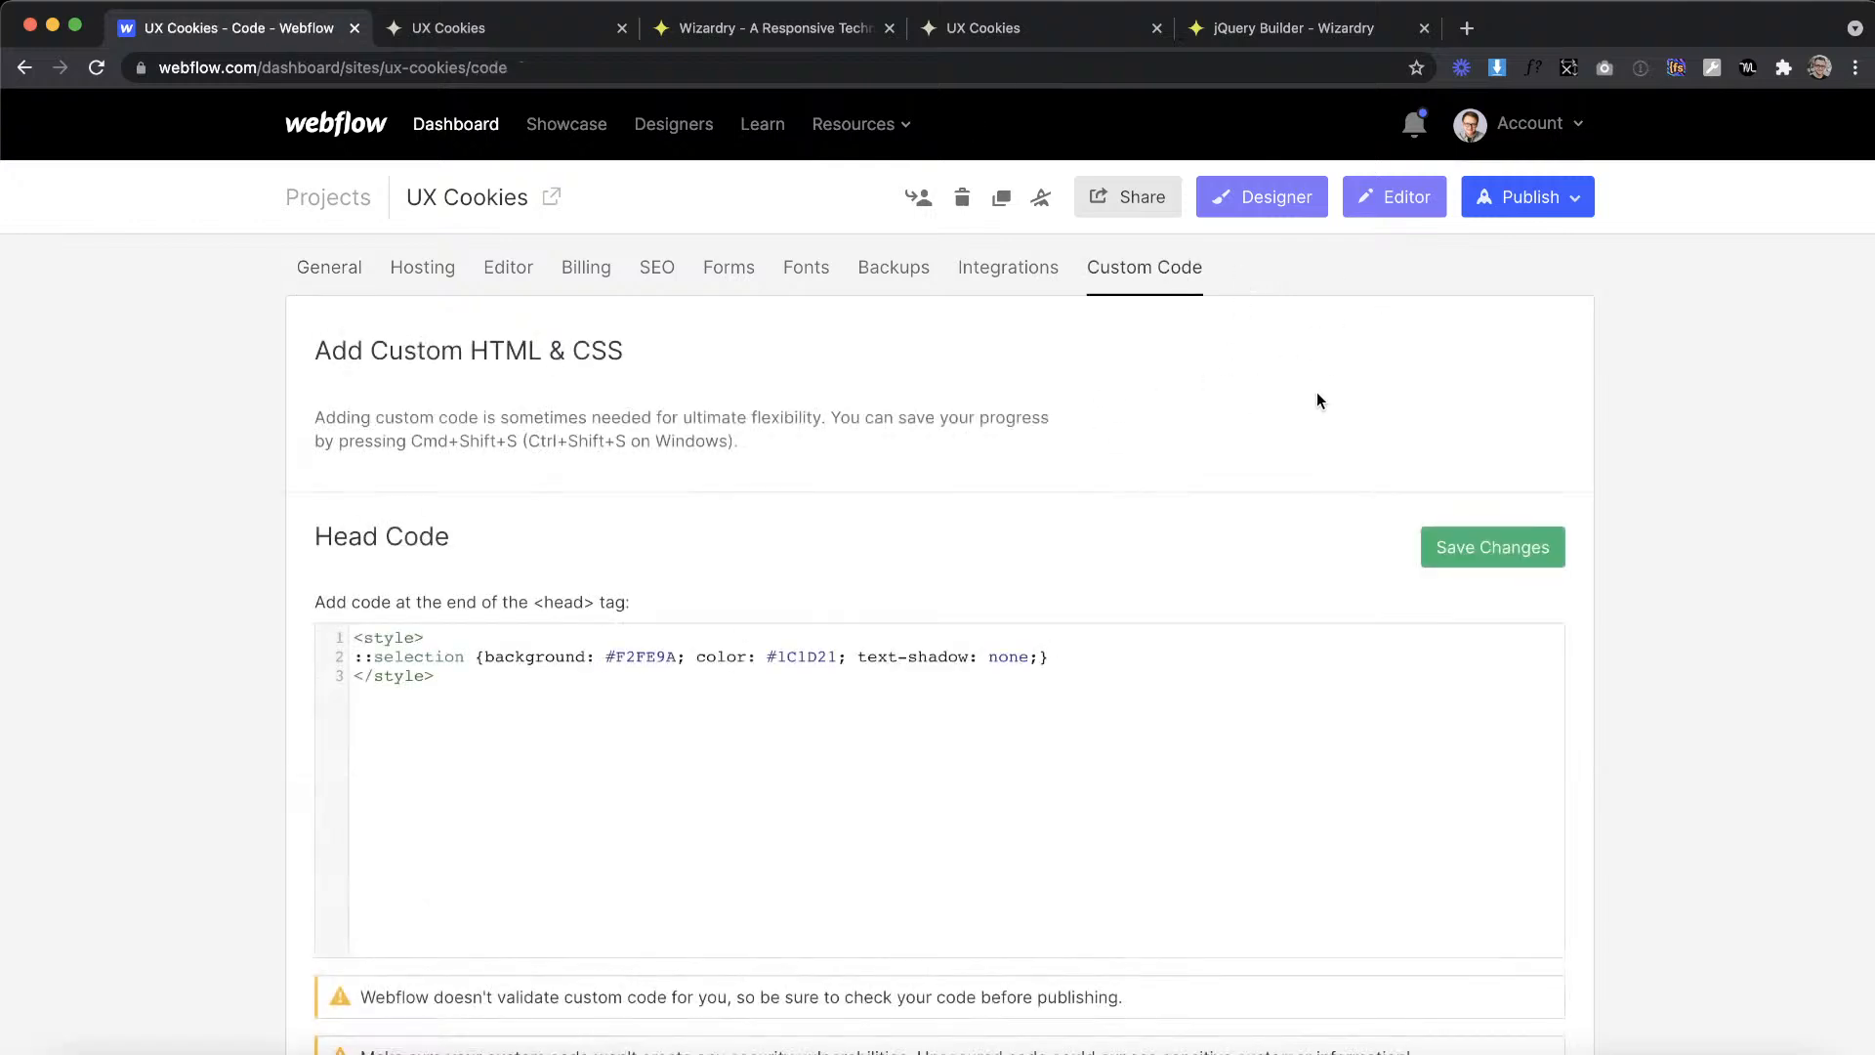
scroll(1326, 465, "down", 6)
scroll(1327, 466, "down", 3)
scroll(1327, 465, "down", 3)
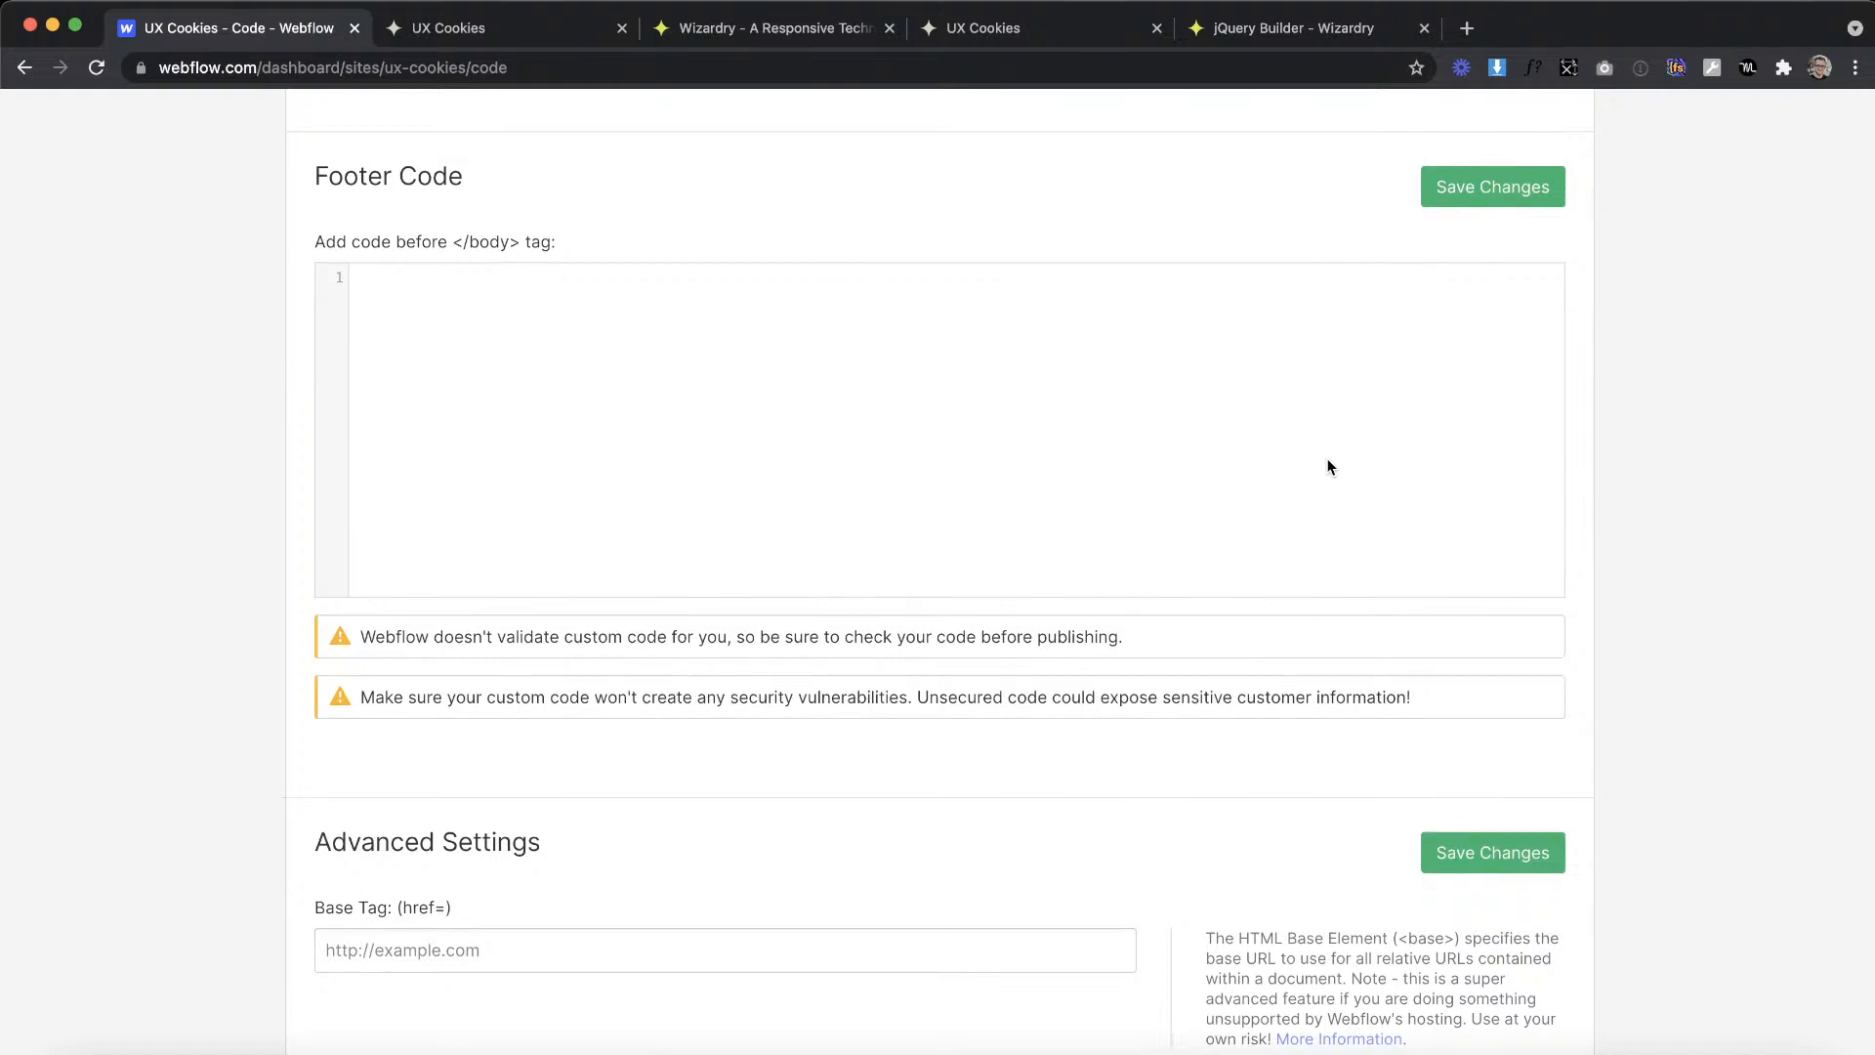
scroll(948, 594, "down", 2)
scroll(804, 591, "up", 2)
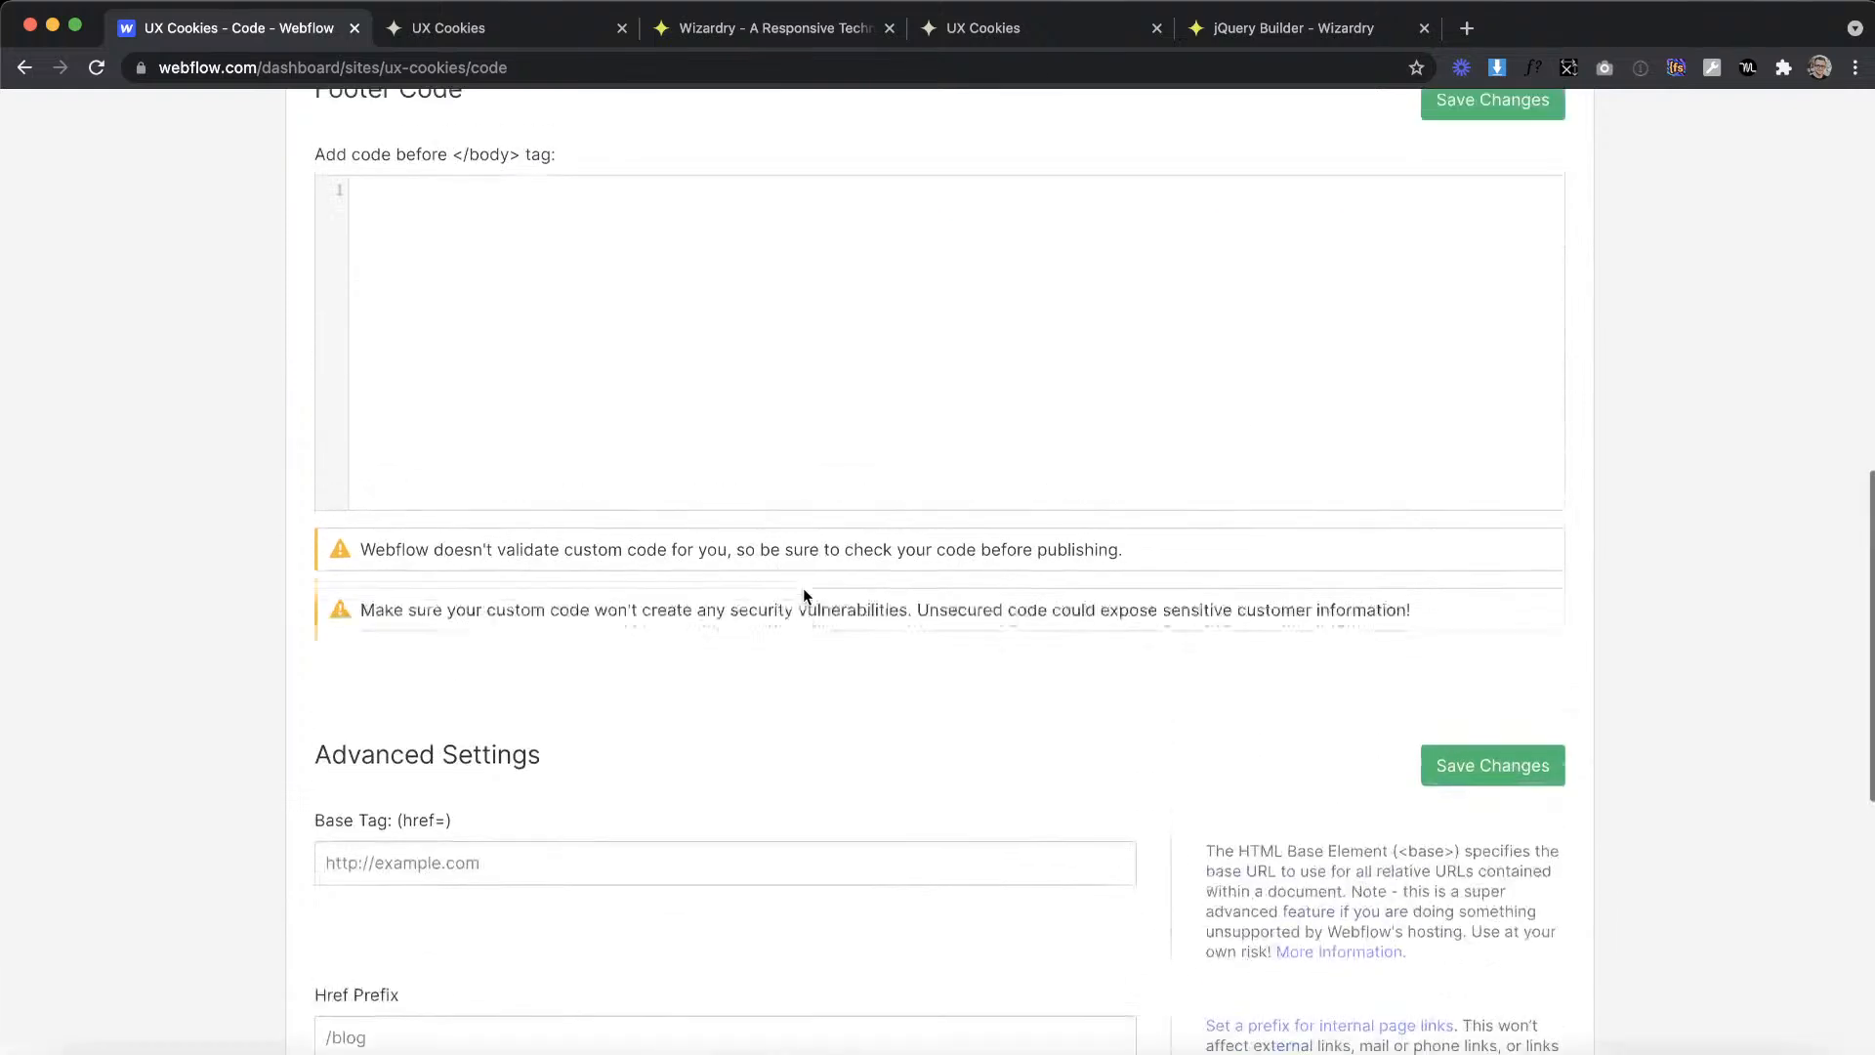
Step: Paste the dropdown and grid/list view script into the project's Footer Code before the closing body tag and save the changes
left_click(955, 456)
key("super+v")
scroll(1138, 414, "up", 5)
left_click(1512, 194)
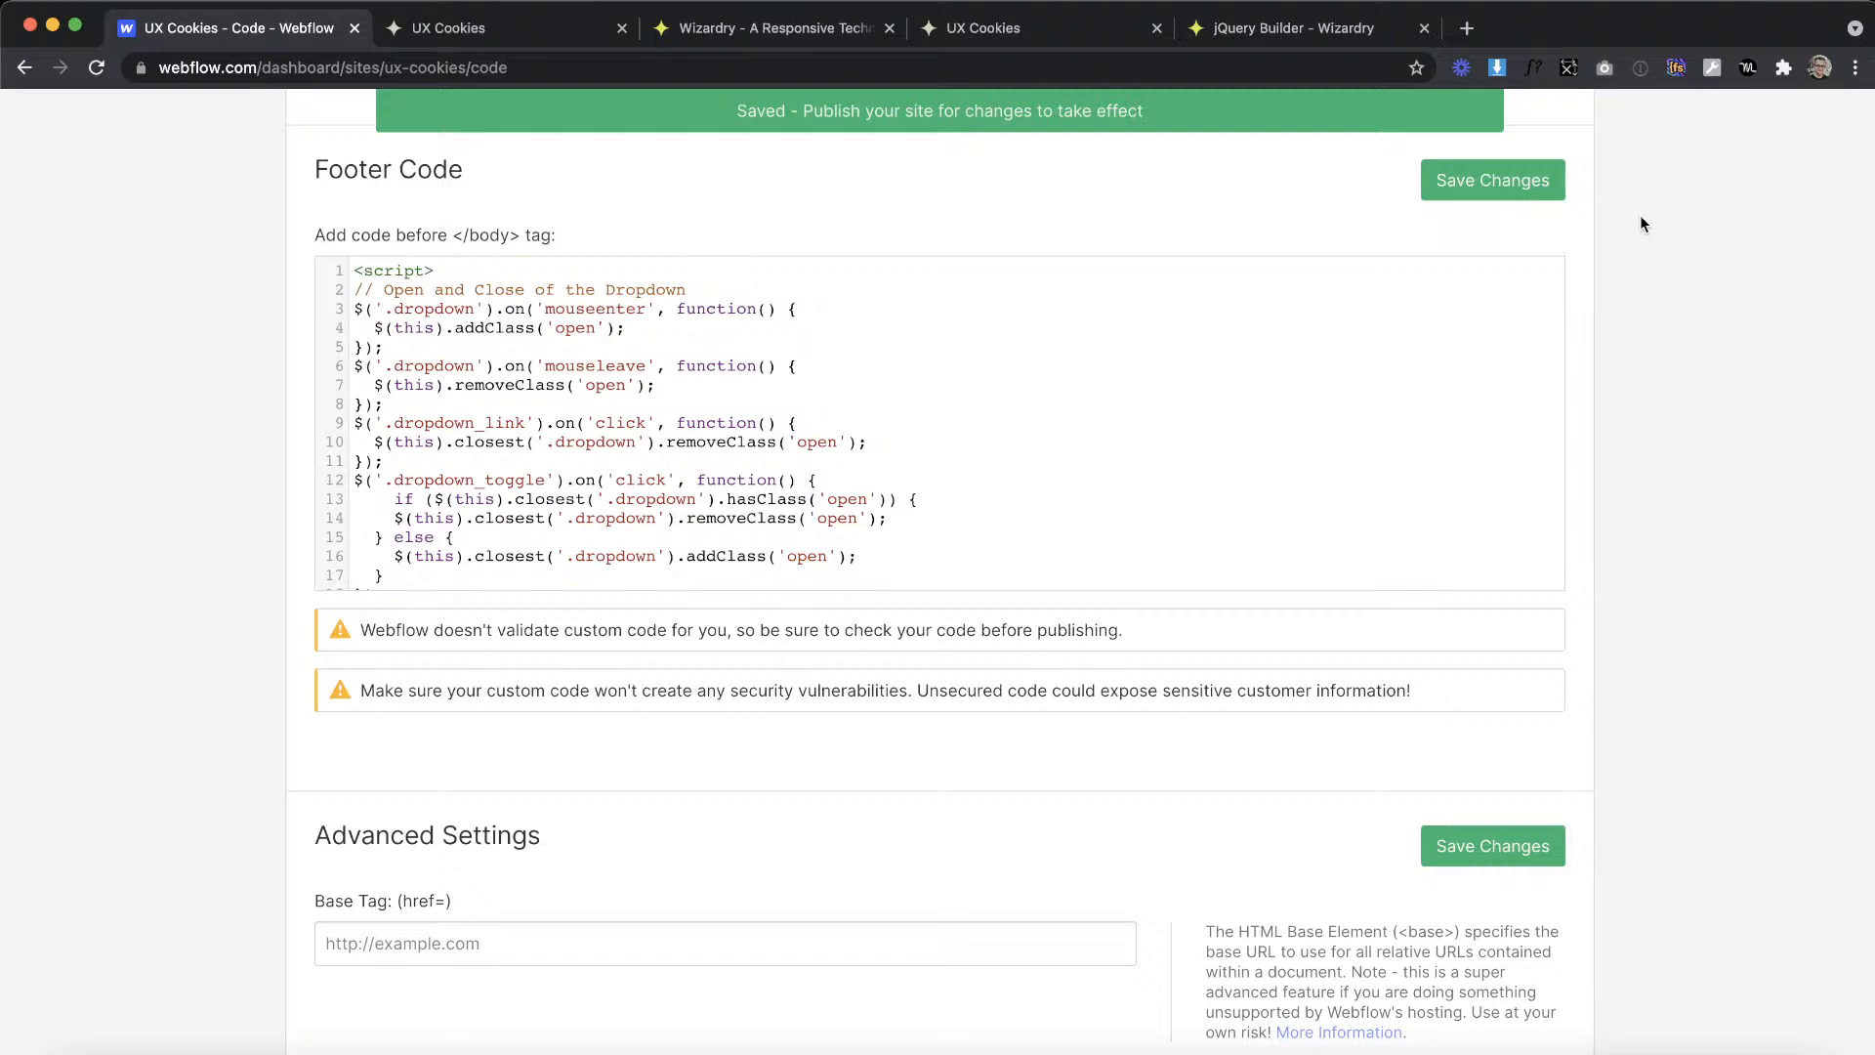
scroll(1639, 223, "up", 3)
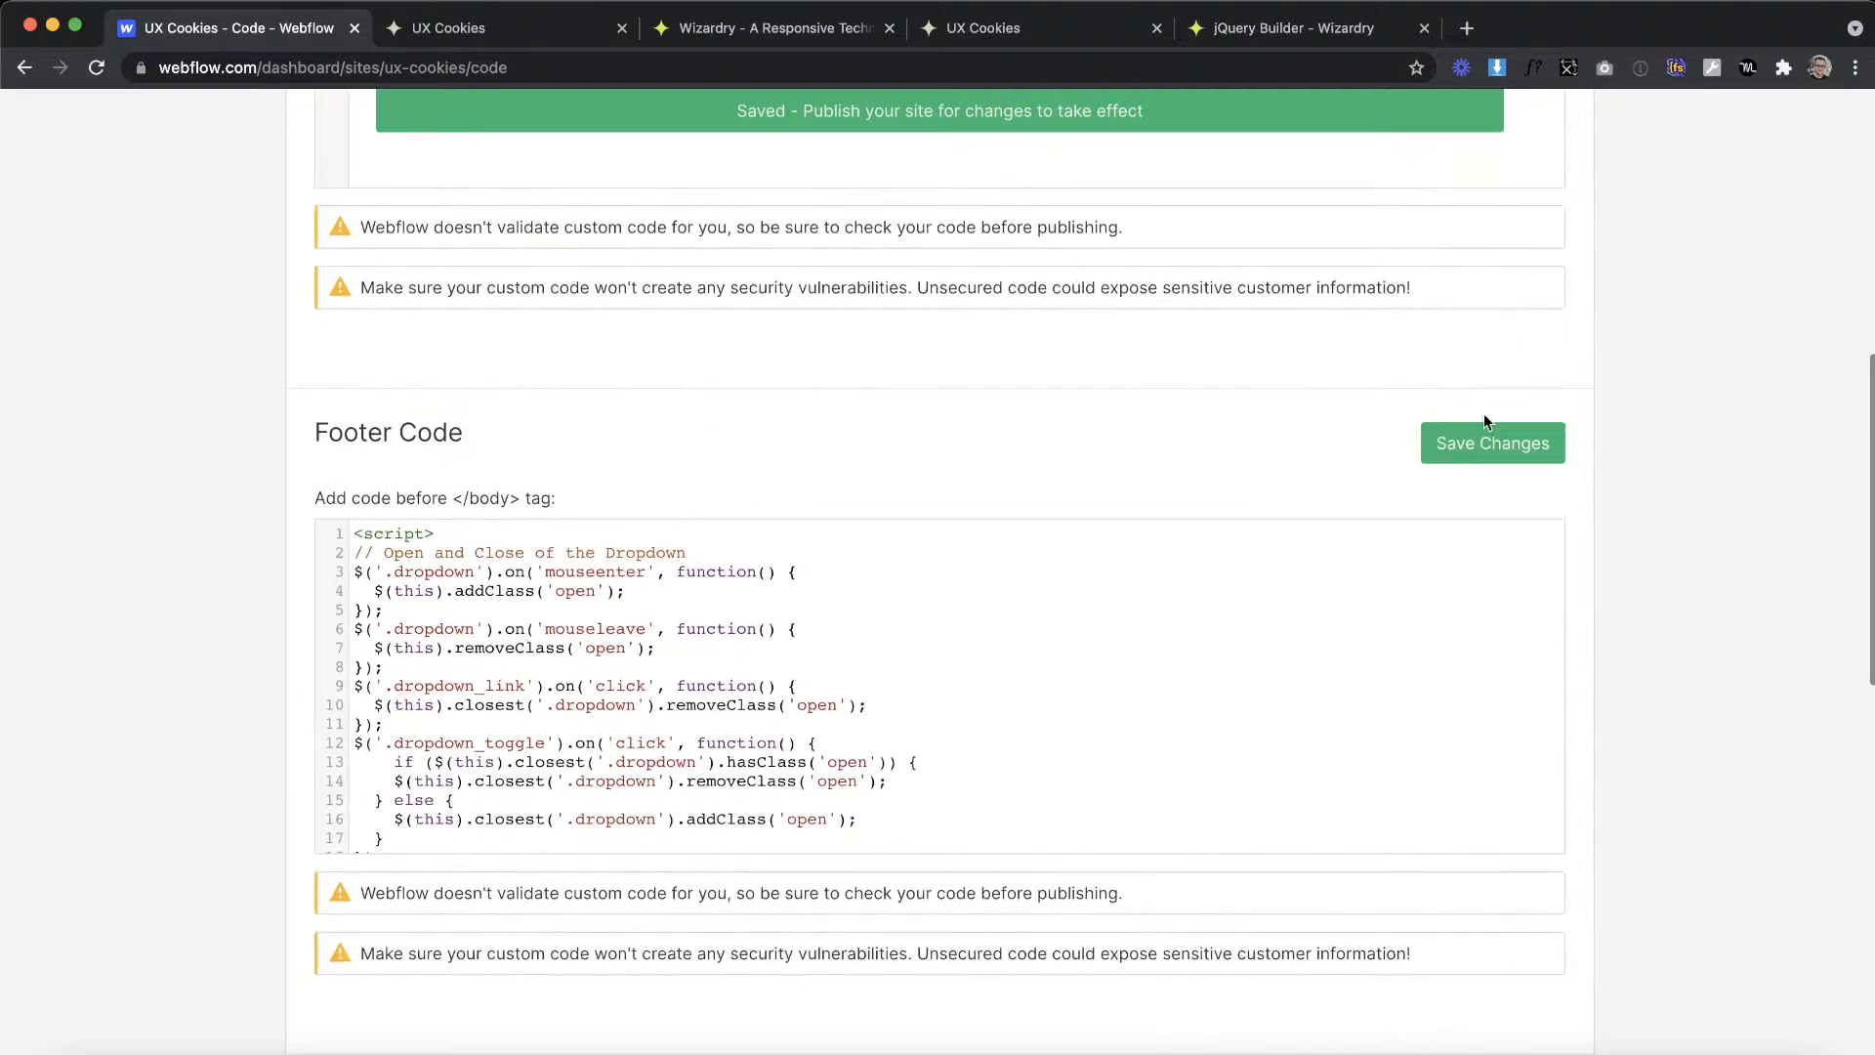
left_click(1484, 450)
Step: Publish the site to ux-cookies.webflow.io
scroll(1590, 332, "up", 2)
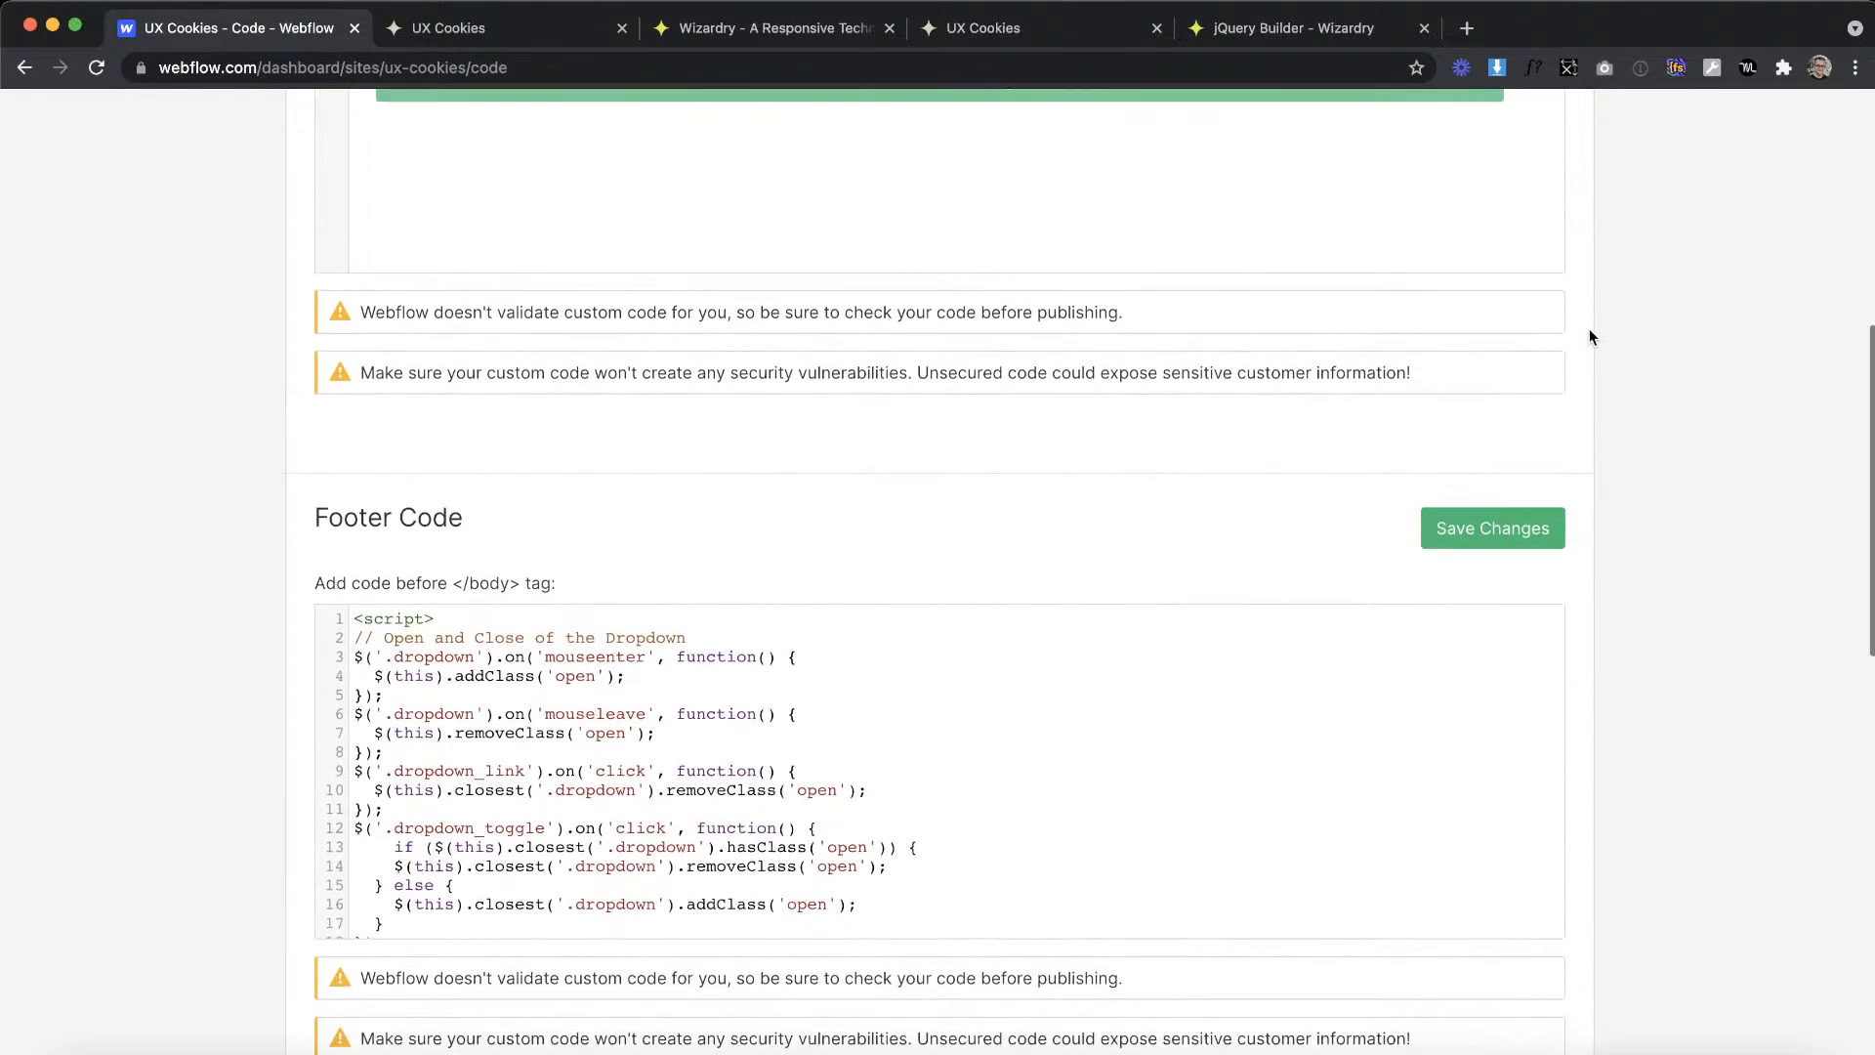
scroll(1589, 337, "up", 10)
left_click(1528, 196)
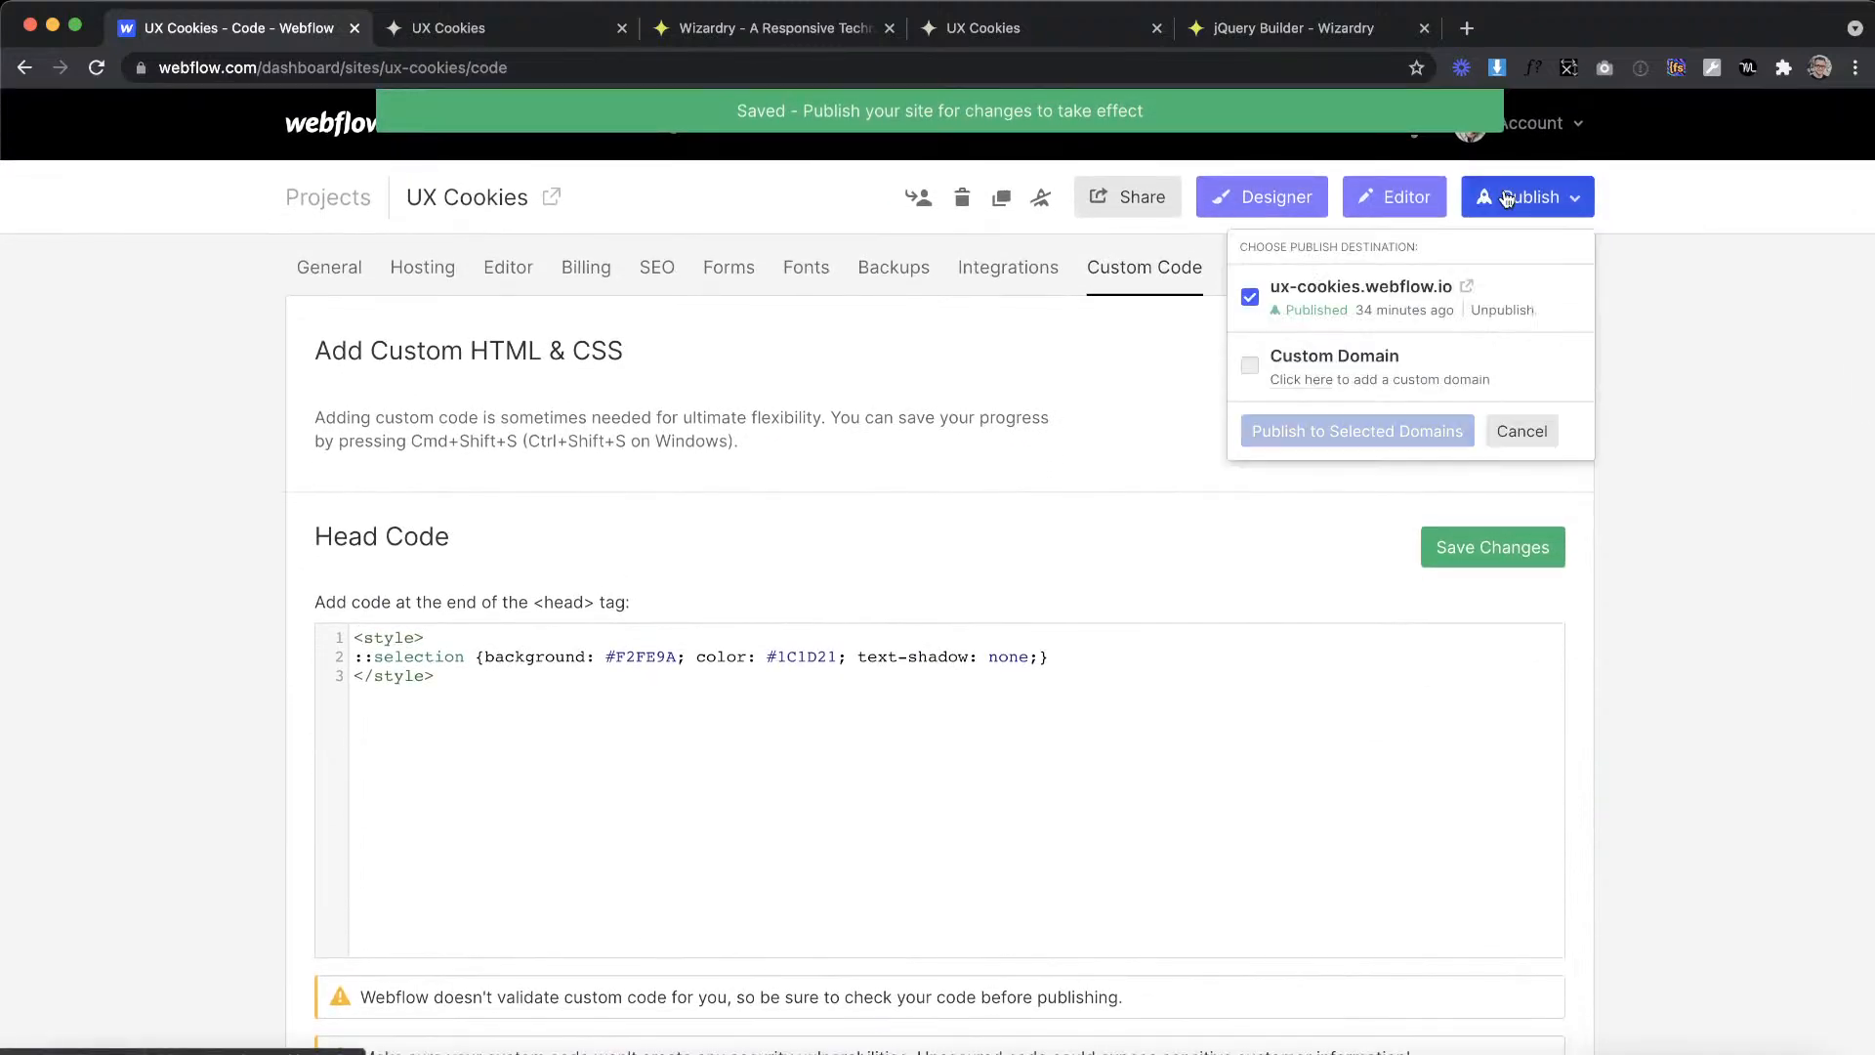
left_click(1338, 432)
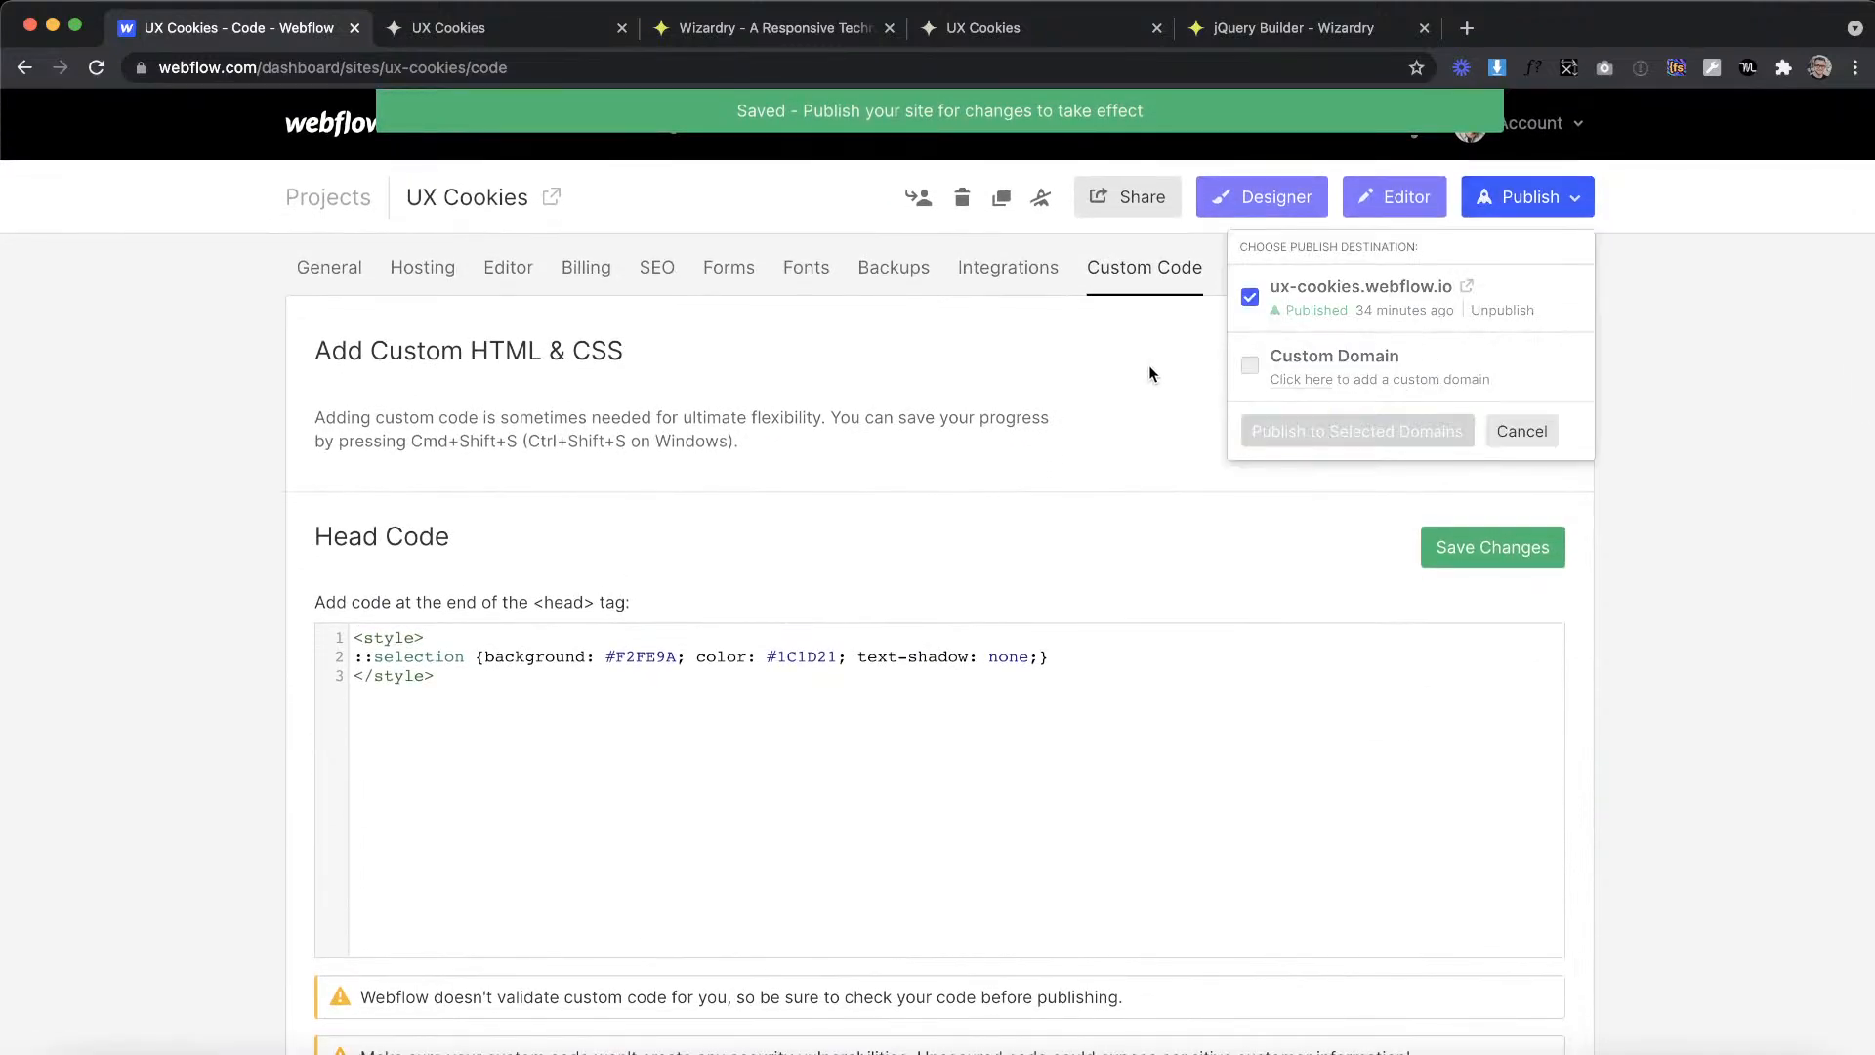
Step: Open the site in the Designer, switch to the Cookies Tutorial design in XD and examine the Tutorials artboard's banner and cards
left_click(1272, 209)
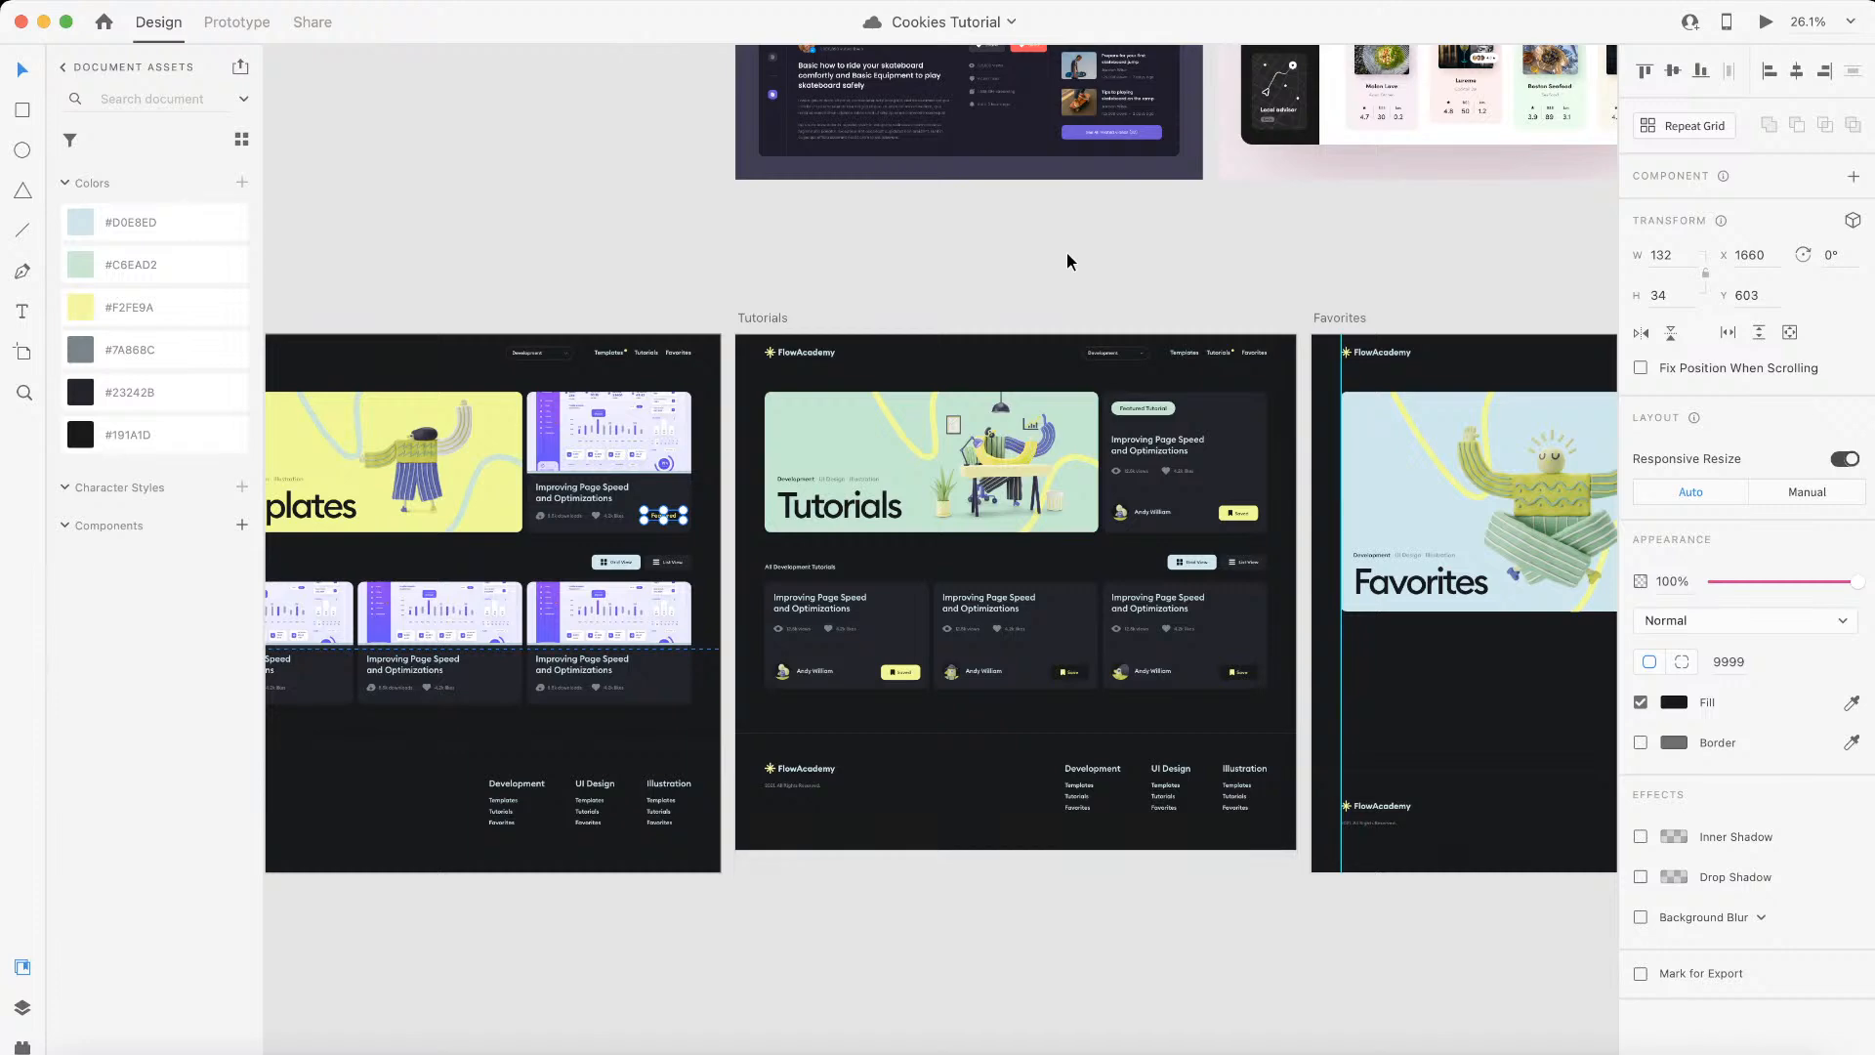
scroll(1144, 283, "down", 5)
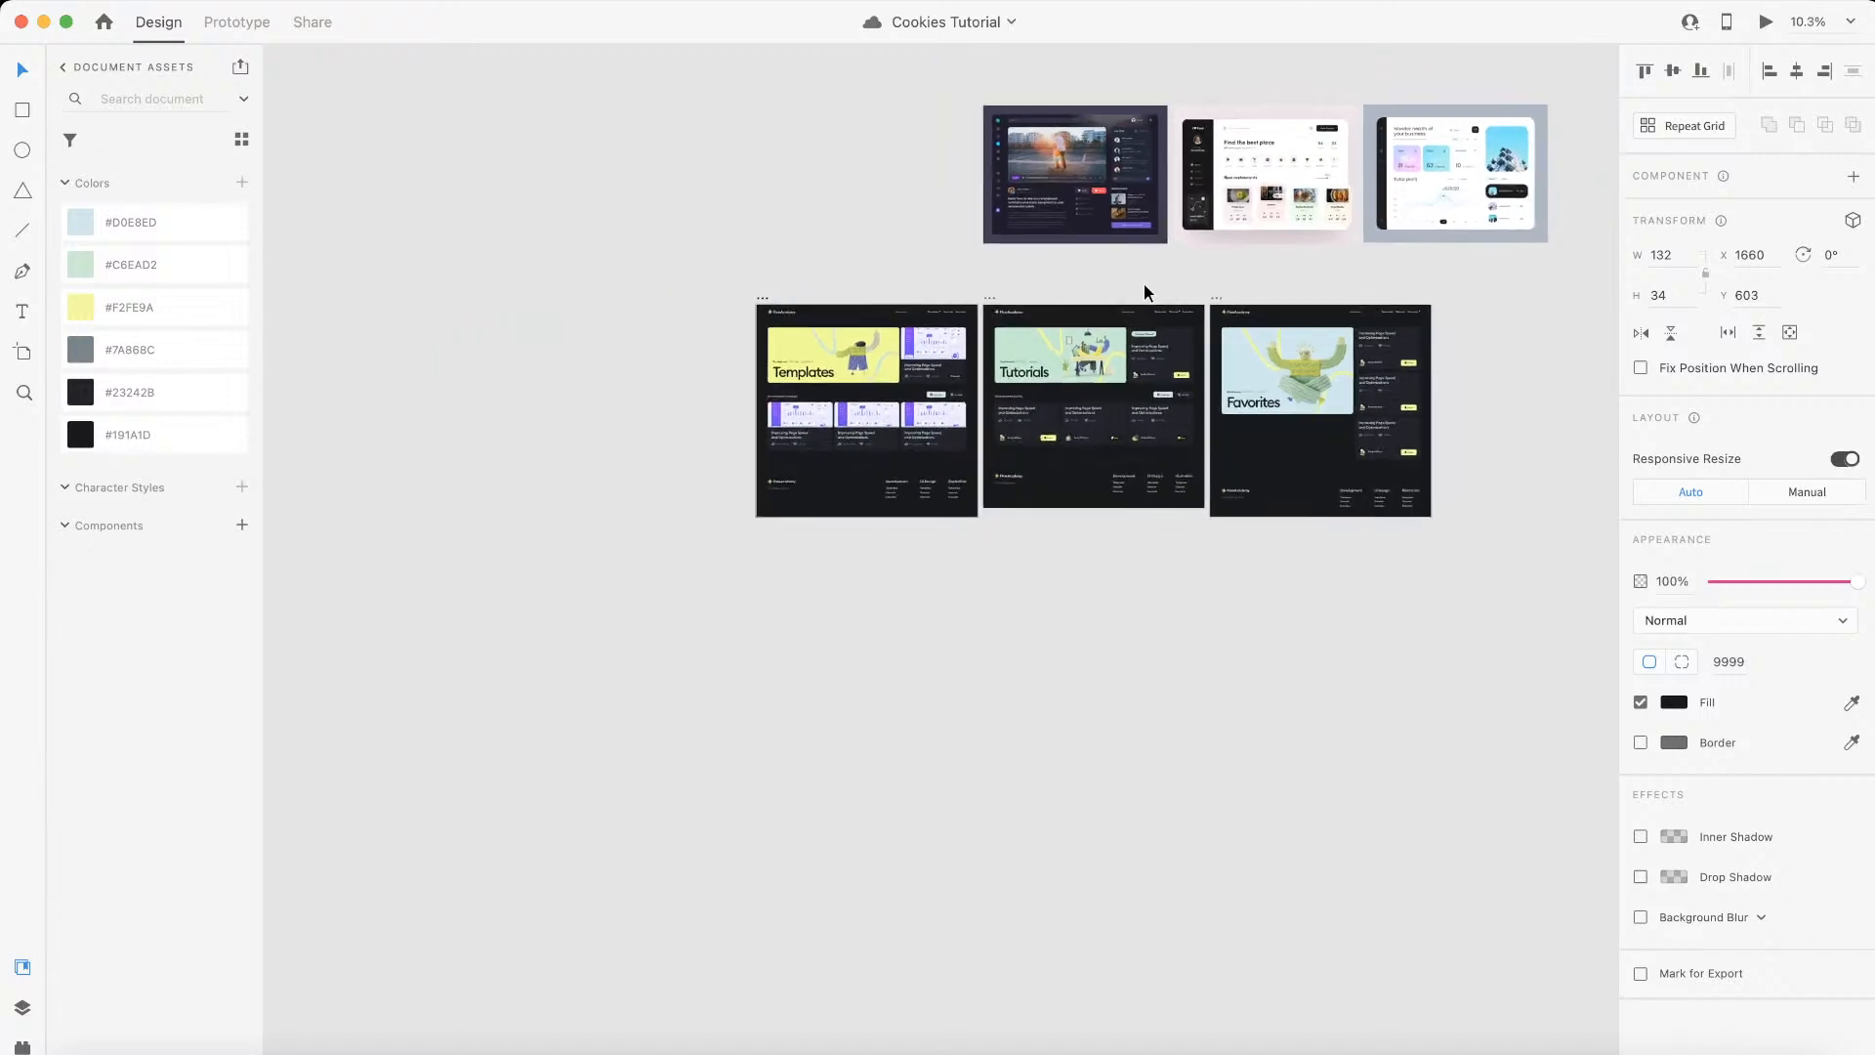
scroll(1144, 290, "up", 3)
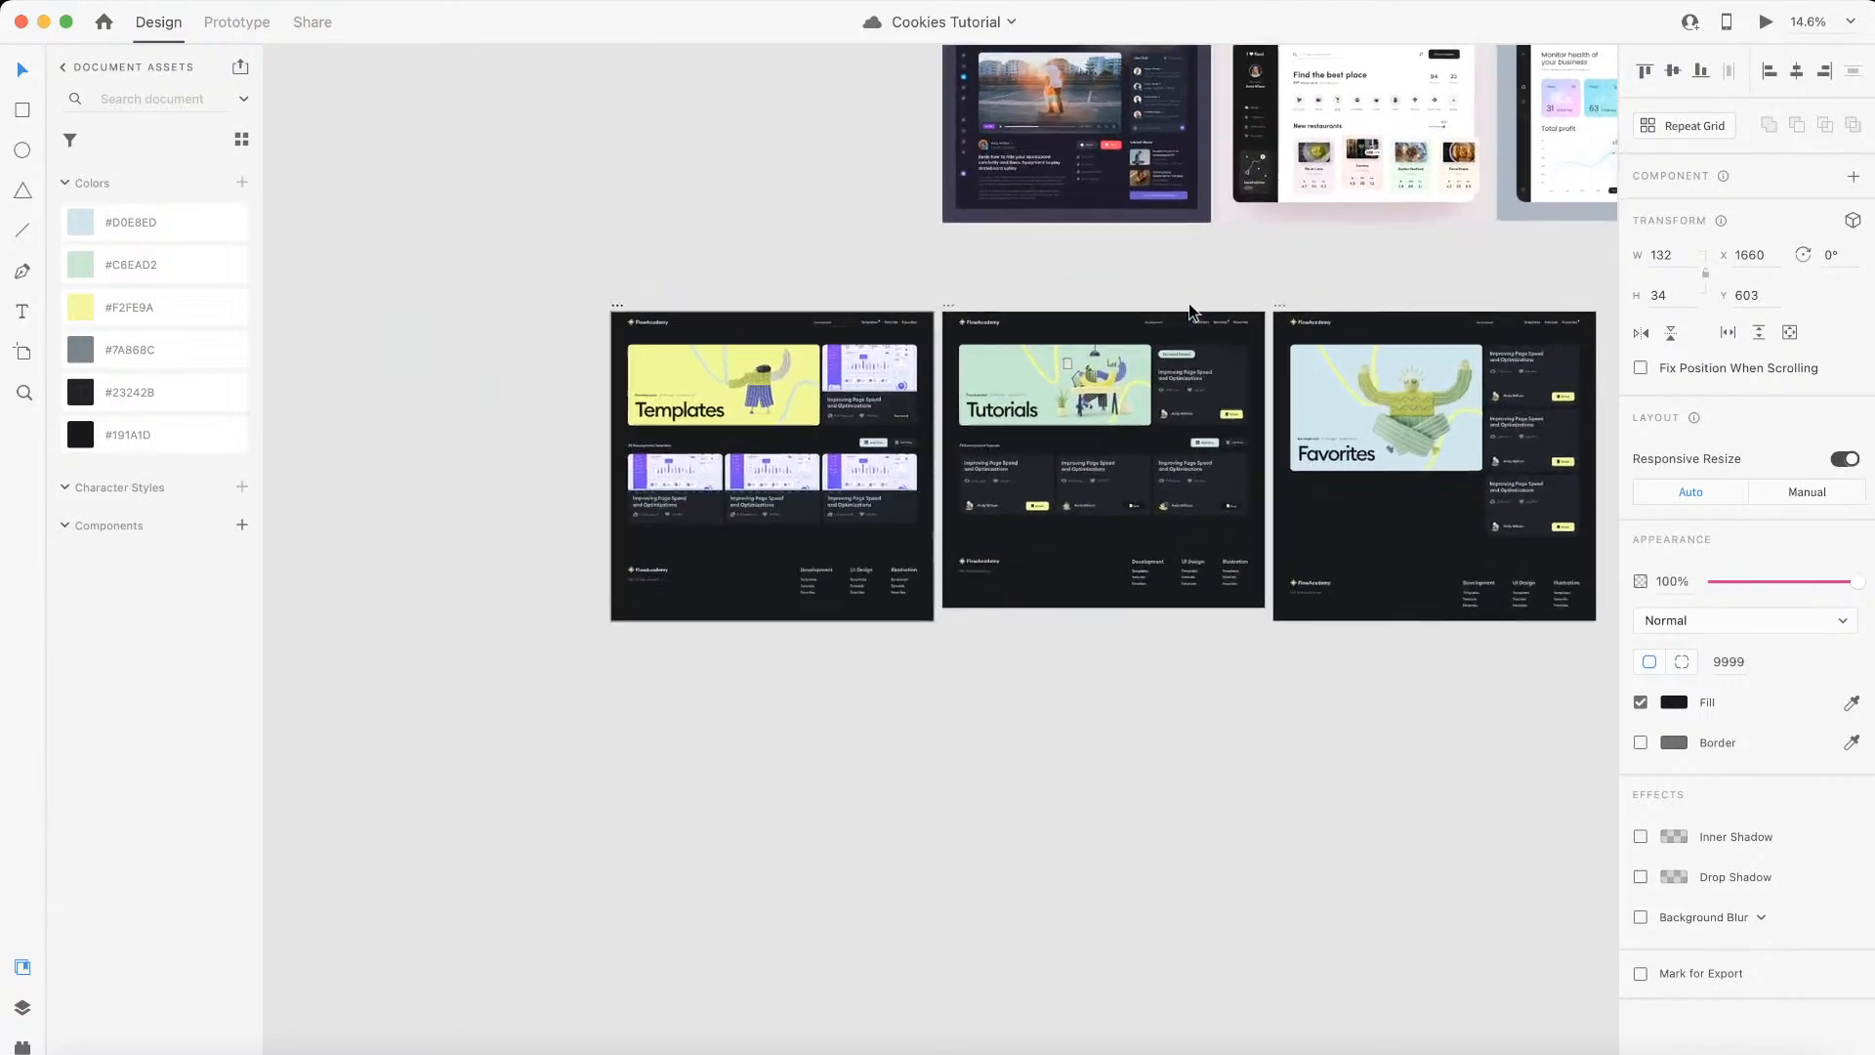
scroll(1066, 280, "up", 1)
left_click(1067, 274)
scroll(1005, 291, "up", 4)
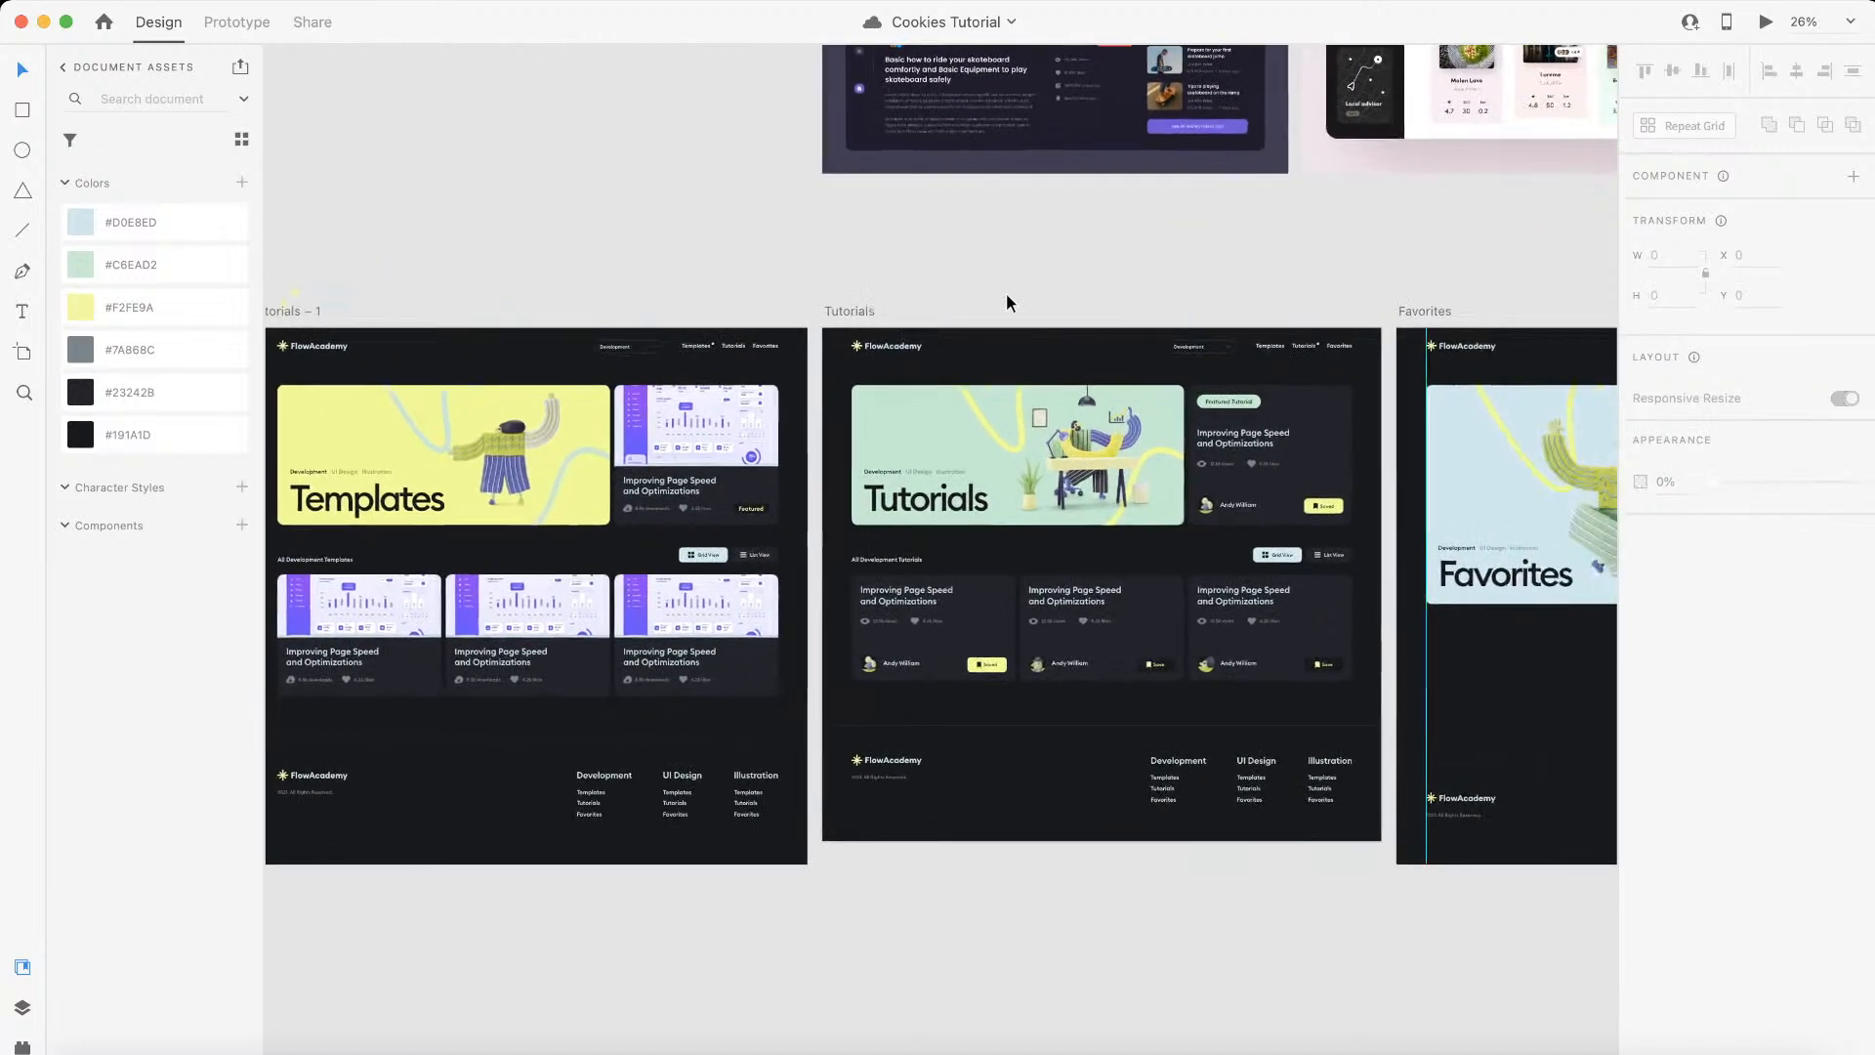
scroll(1007, 295, "right", 2)
scroll(924, 284, "up", 2)
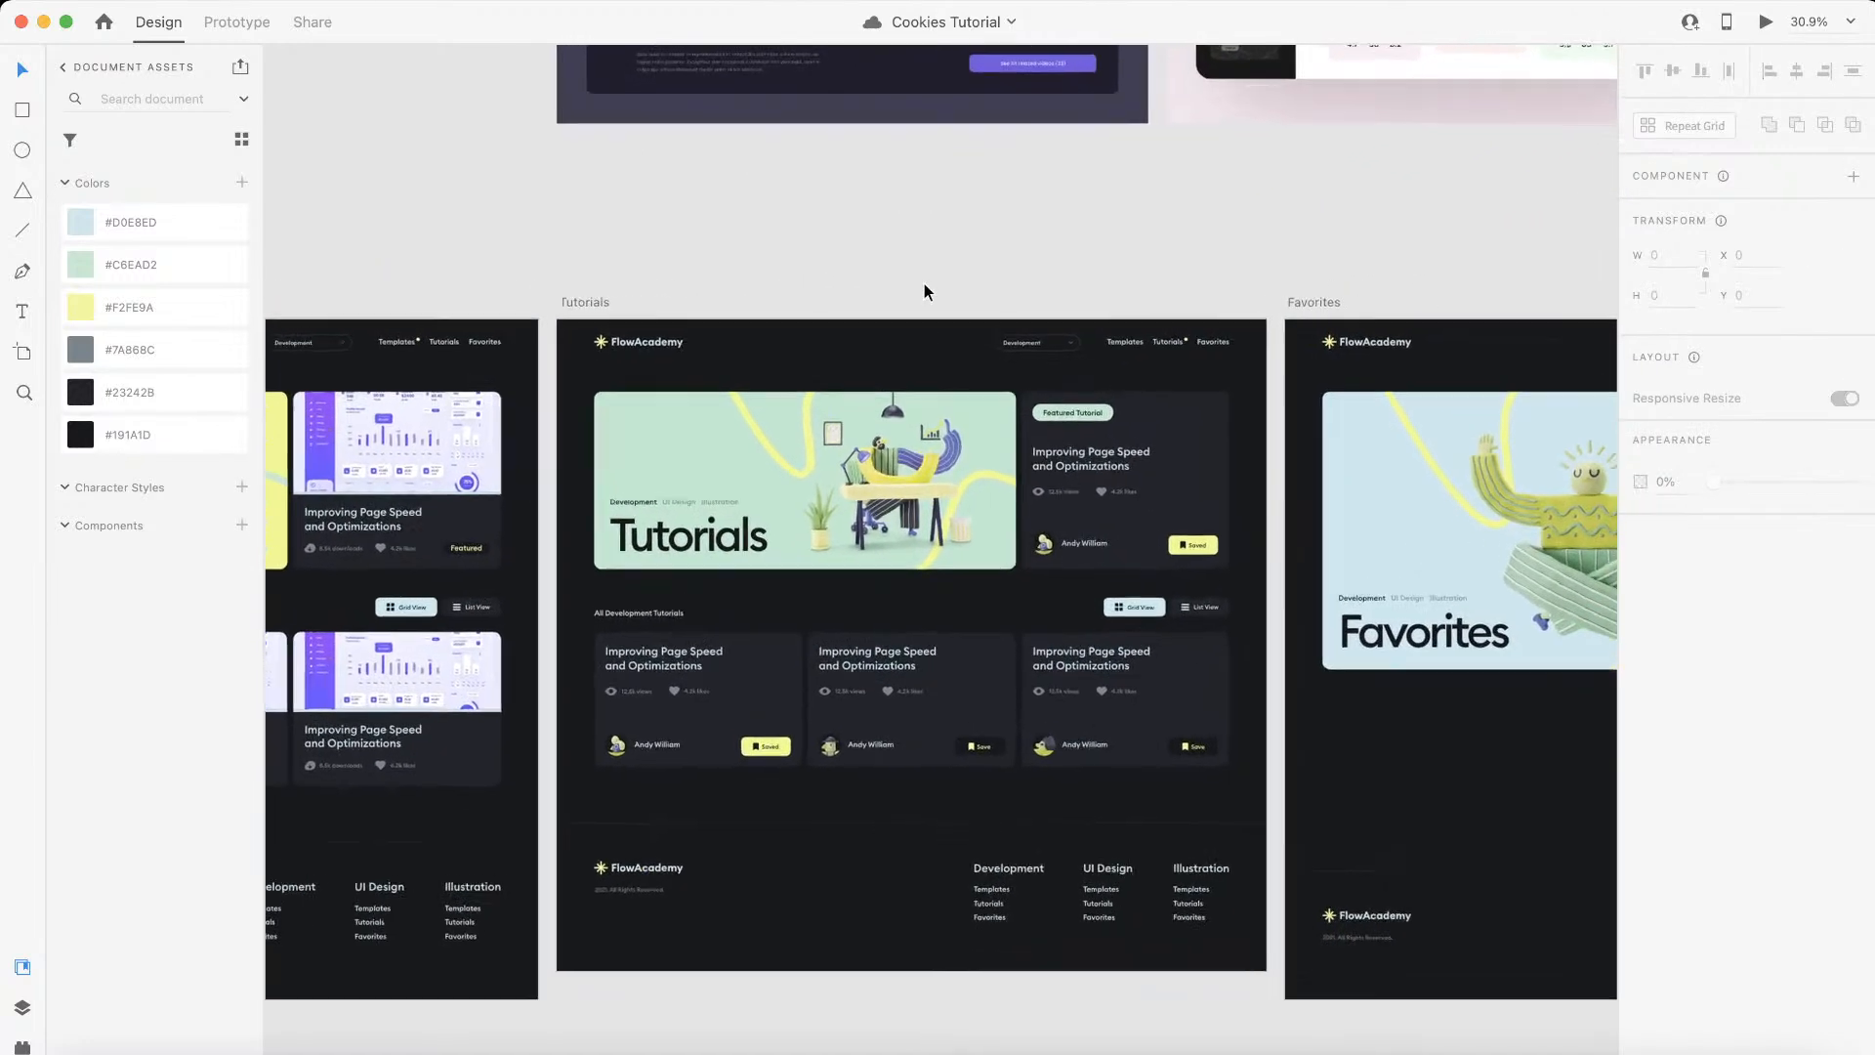
scroll(924, 290, "down", 1)
scroll(924, 290, "down", 1)
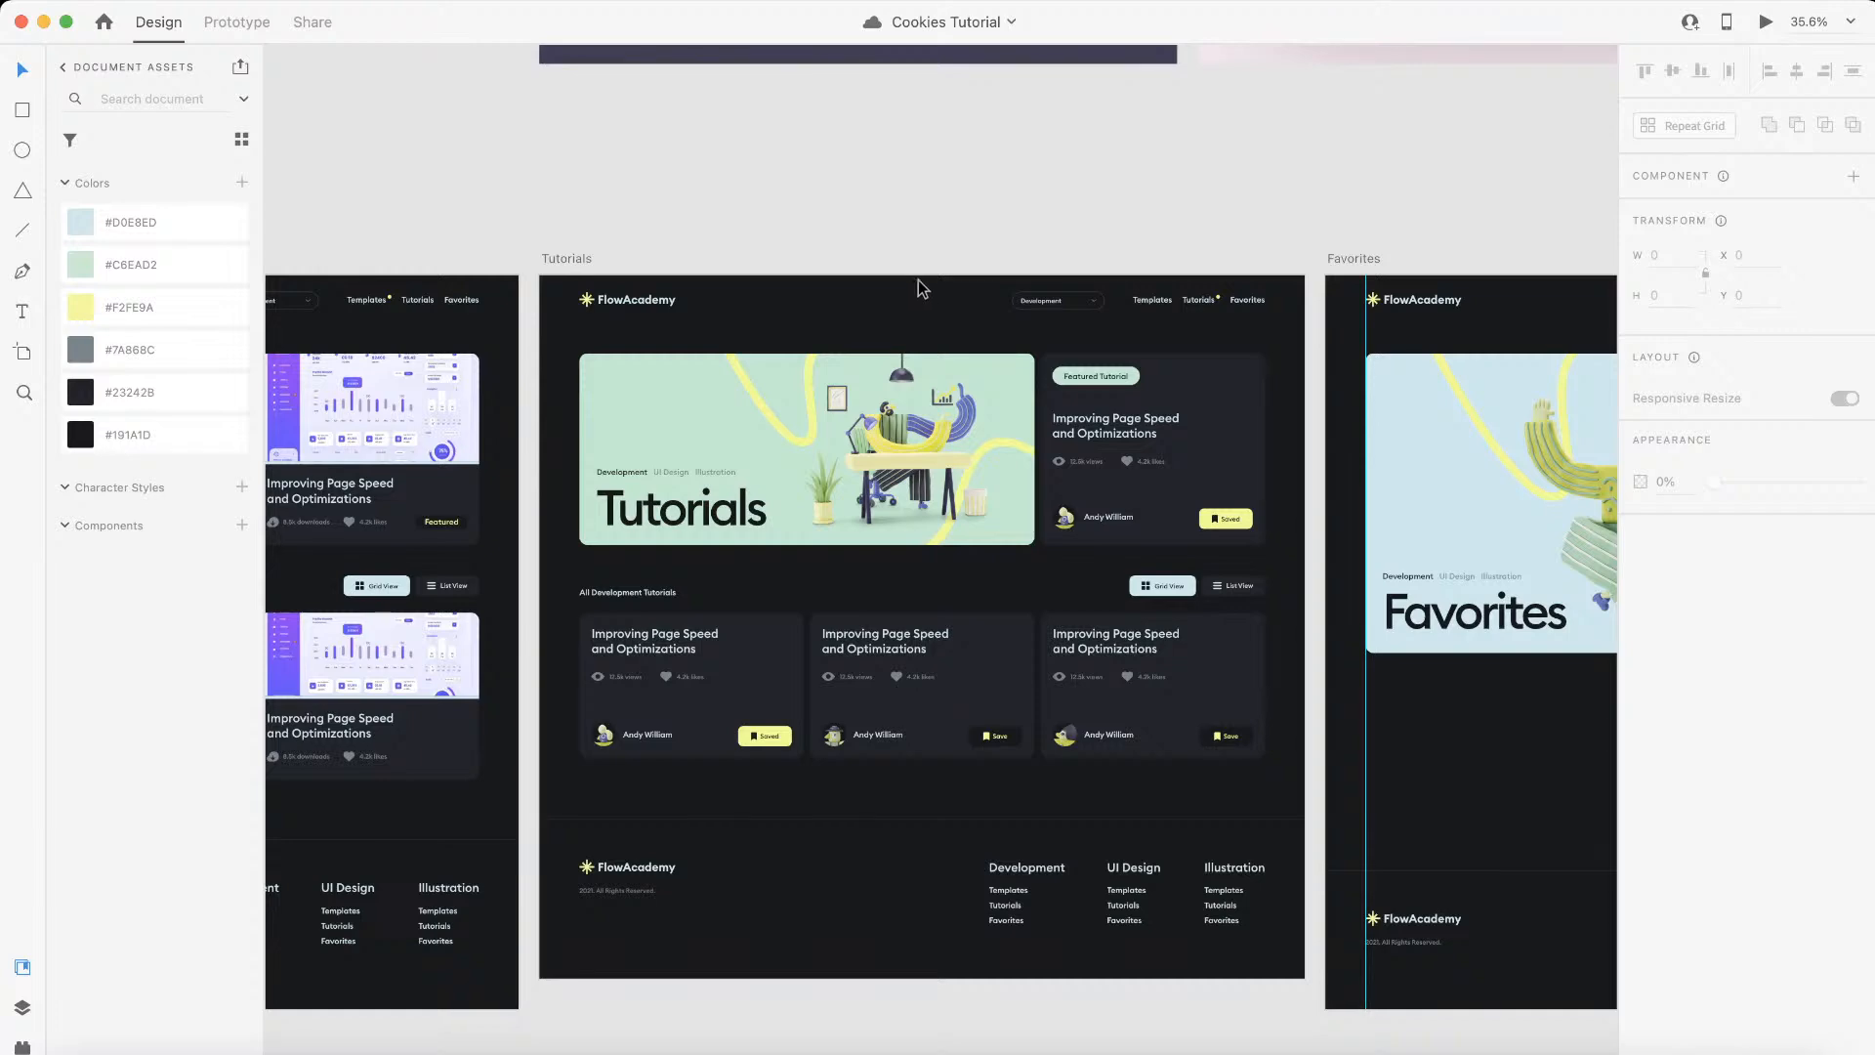
scroll(1089, 557, "up", 5)
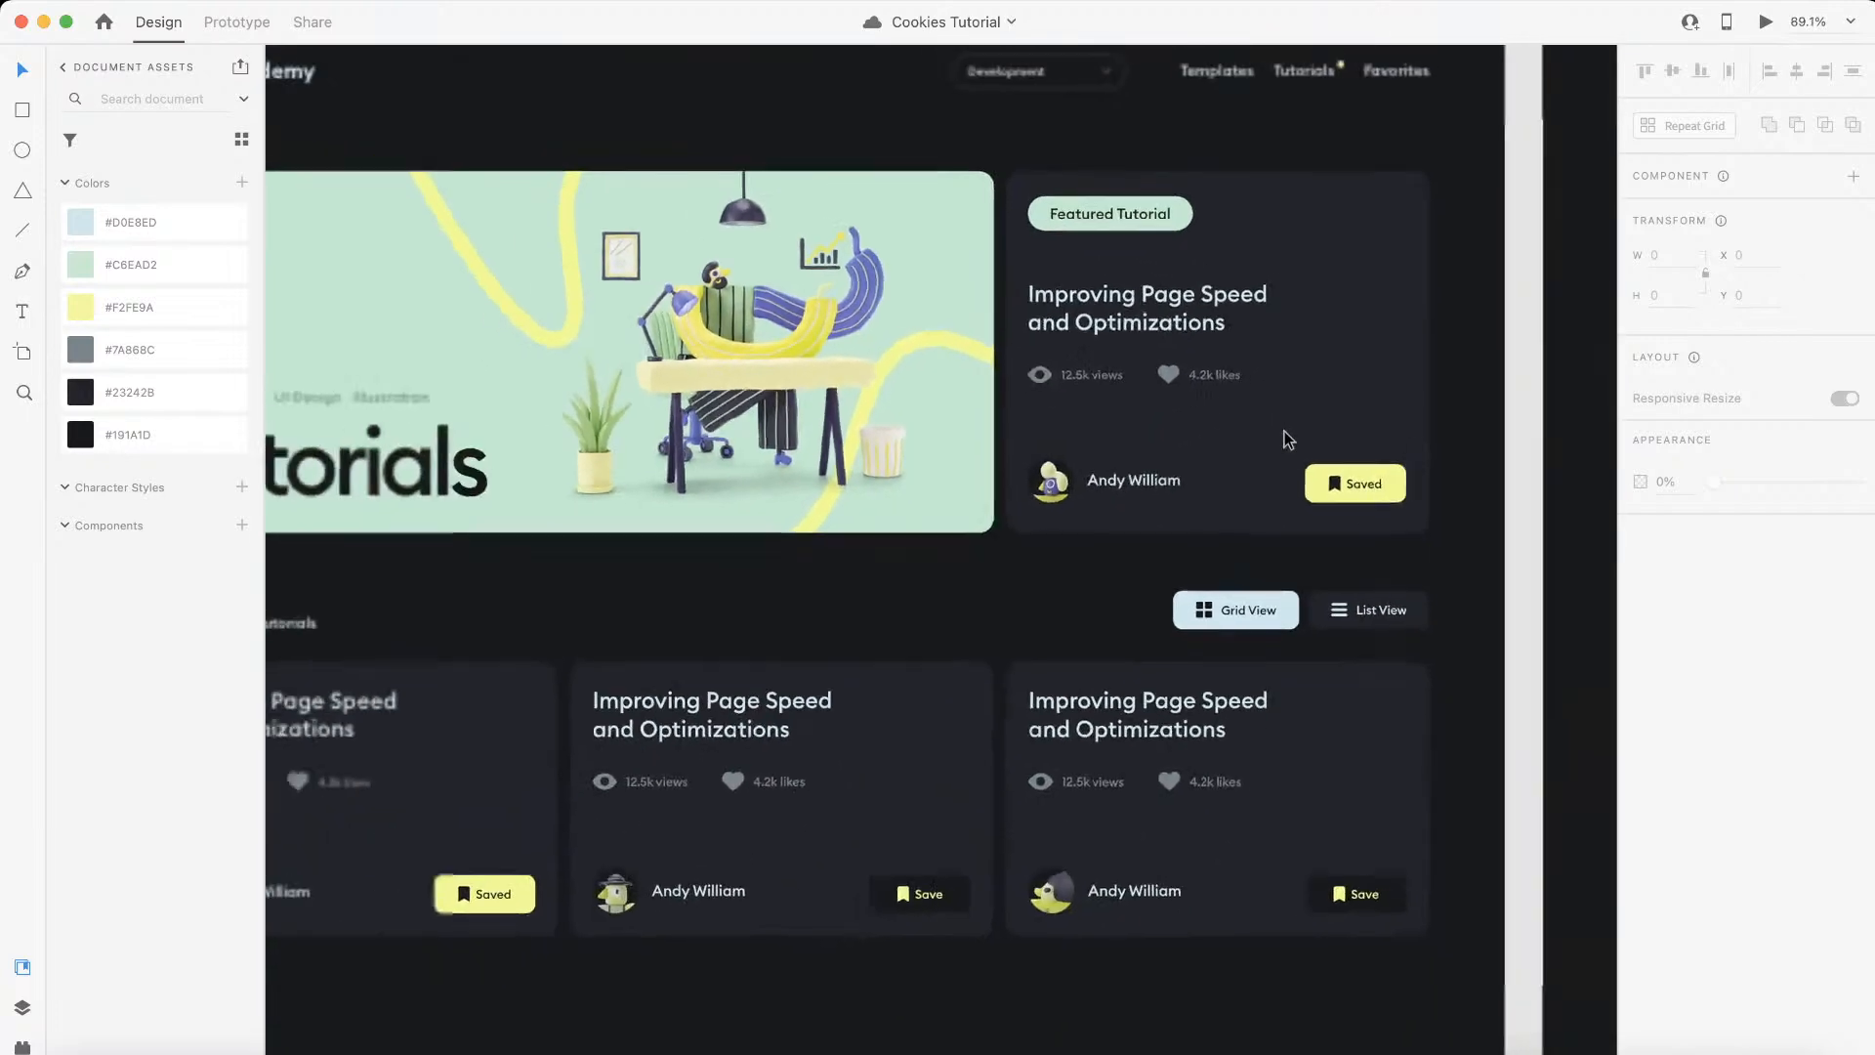
scroll(1289, 439, "down", 2)
Step: Delete the featured tutorial card with all its contents from the Tutorials artboard and widen the green banner to 1719 px
left_click_drag(1459, 200, 1074, 527)
scroll(1152, 528, "up", 3)
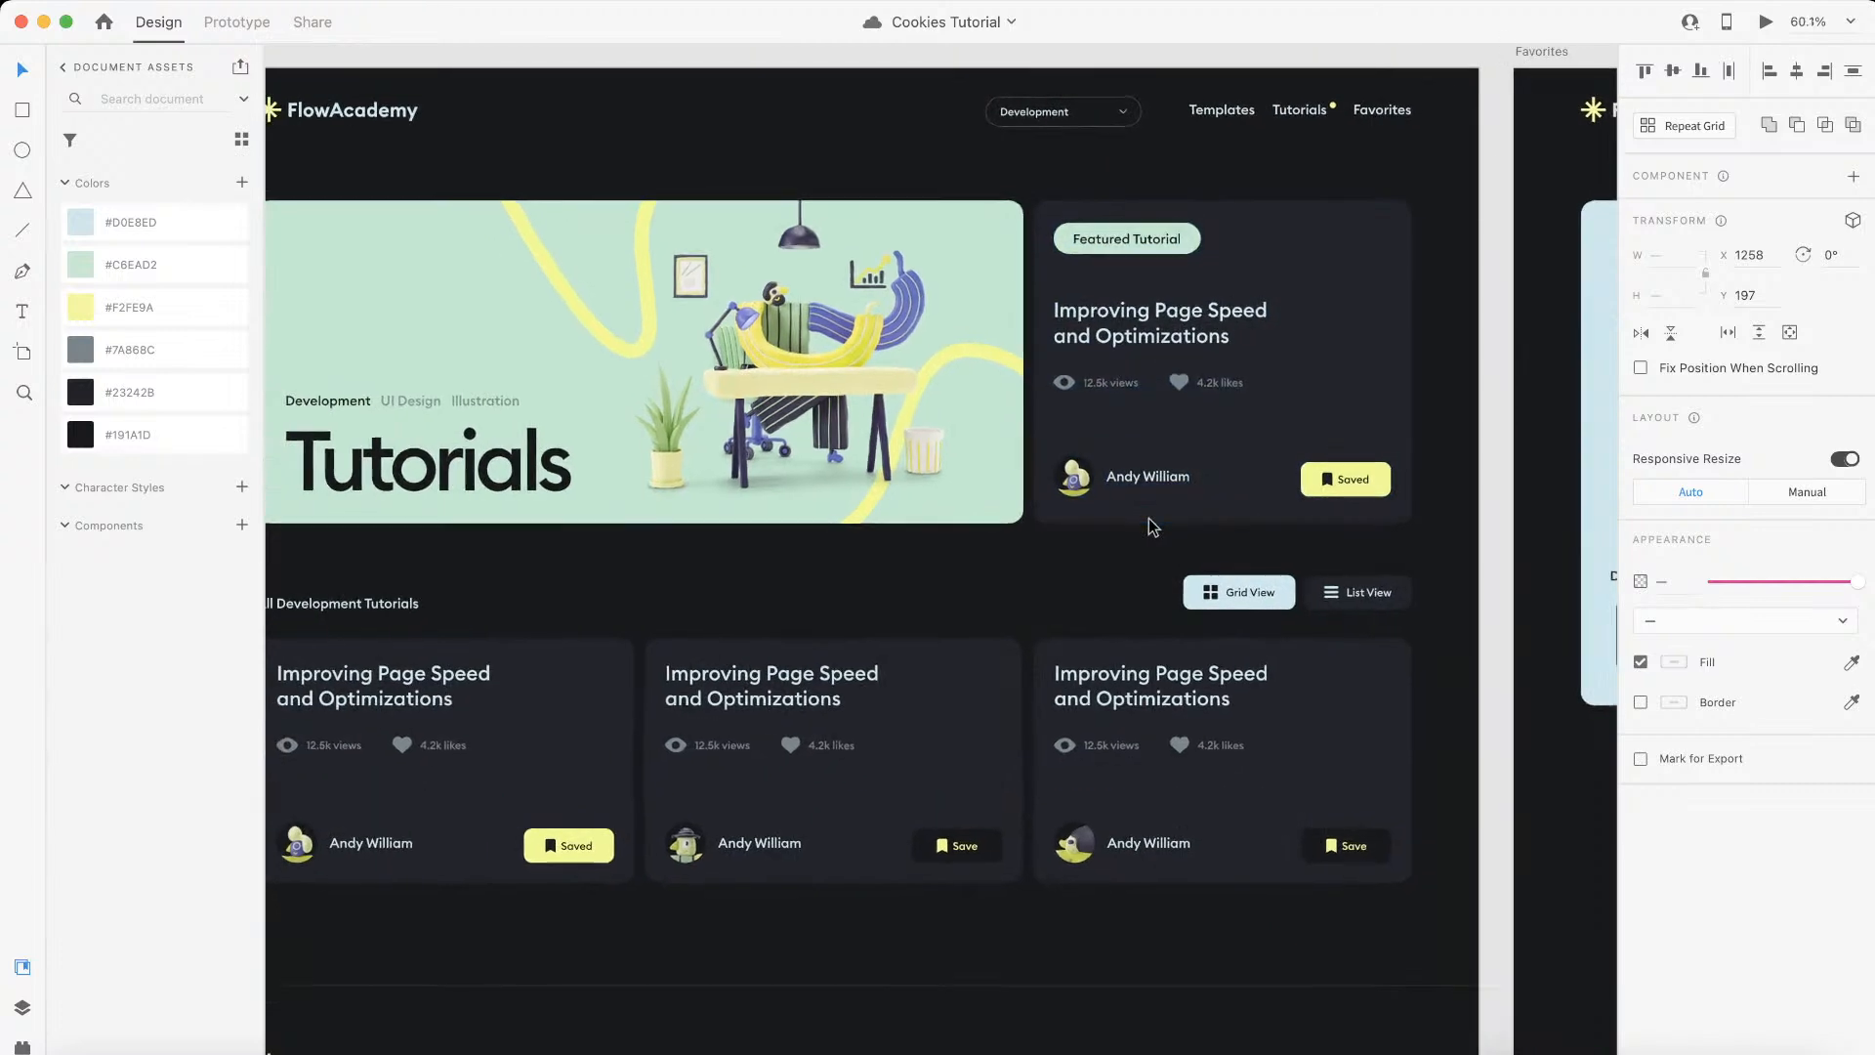
scroll(1123, 527, "down", 2)
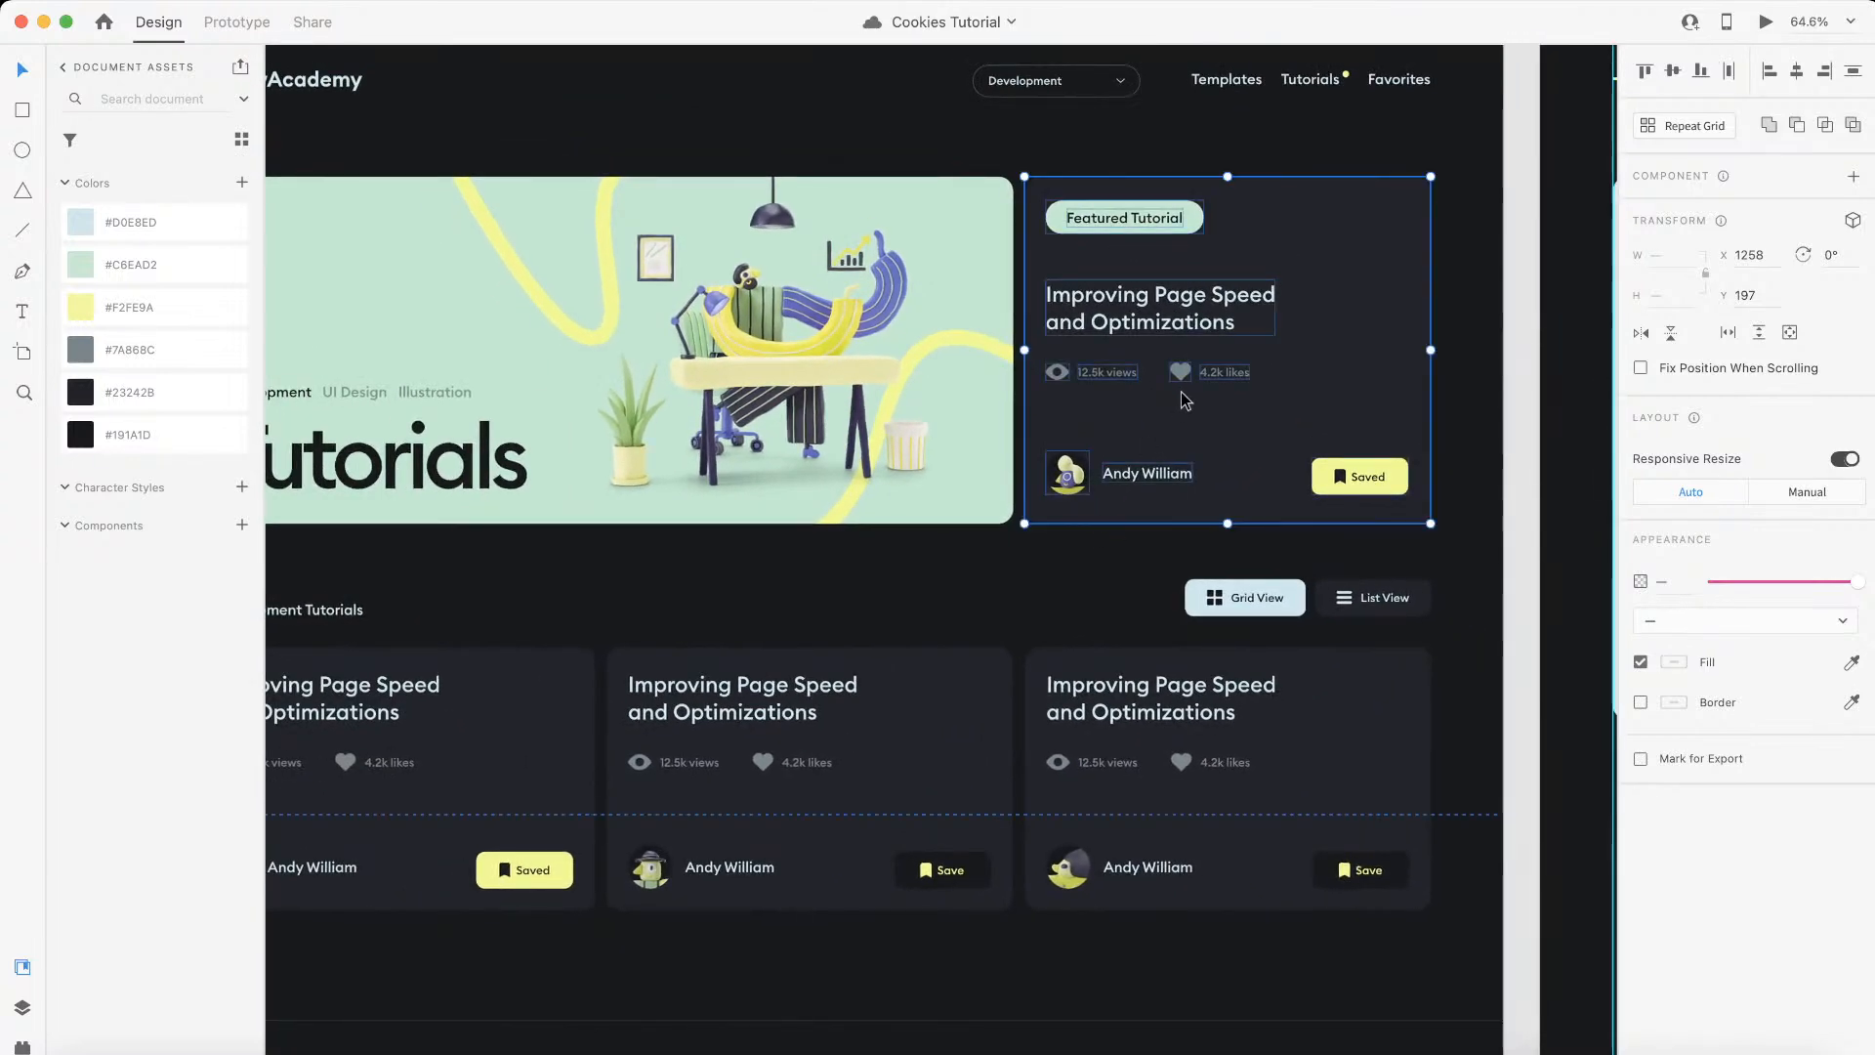
scroll(1184, 400, "down", 1)
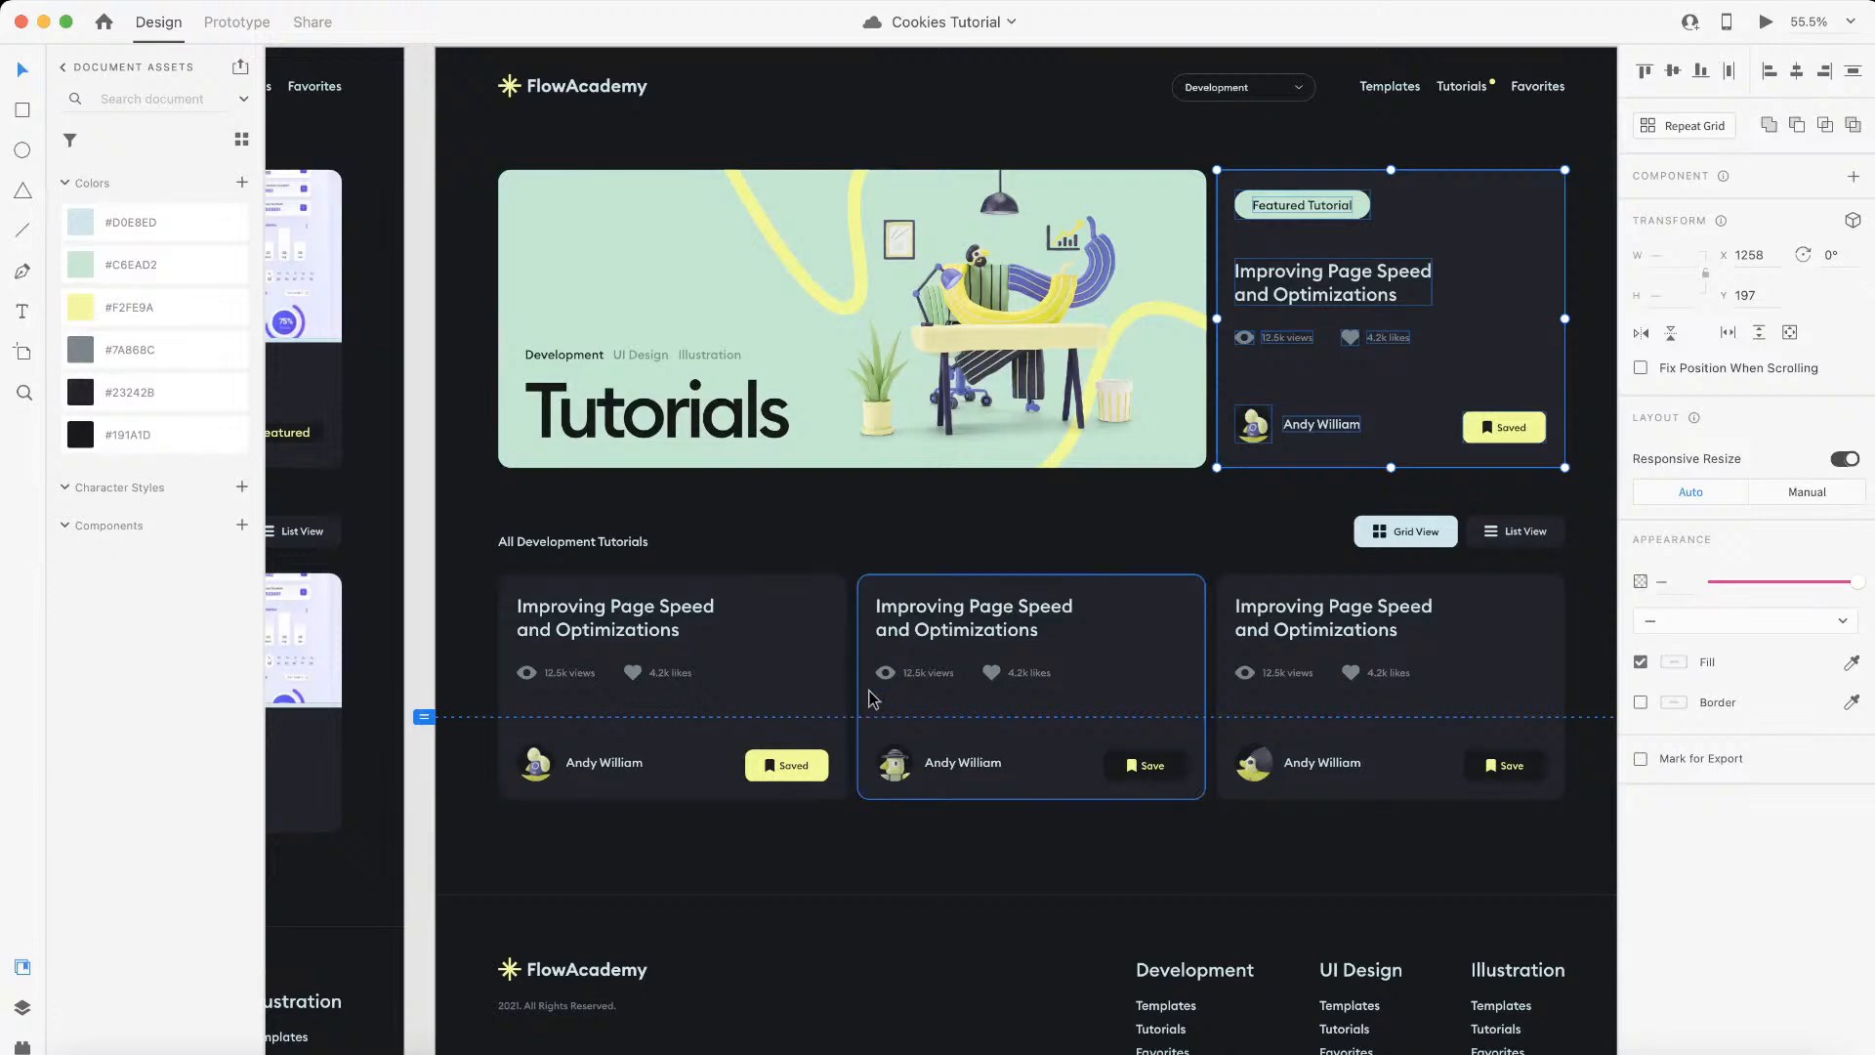
scroll(761, 825, "right", 2)
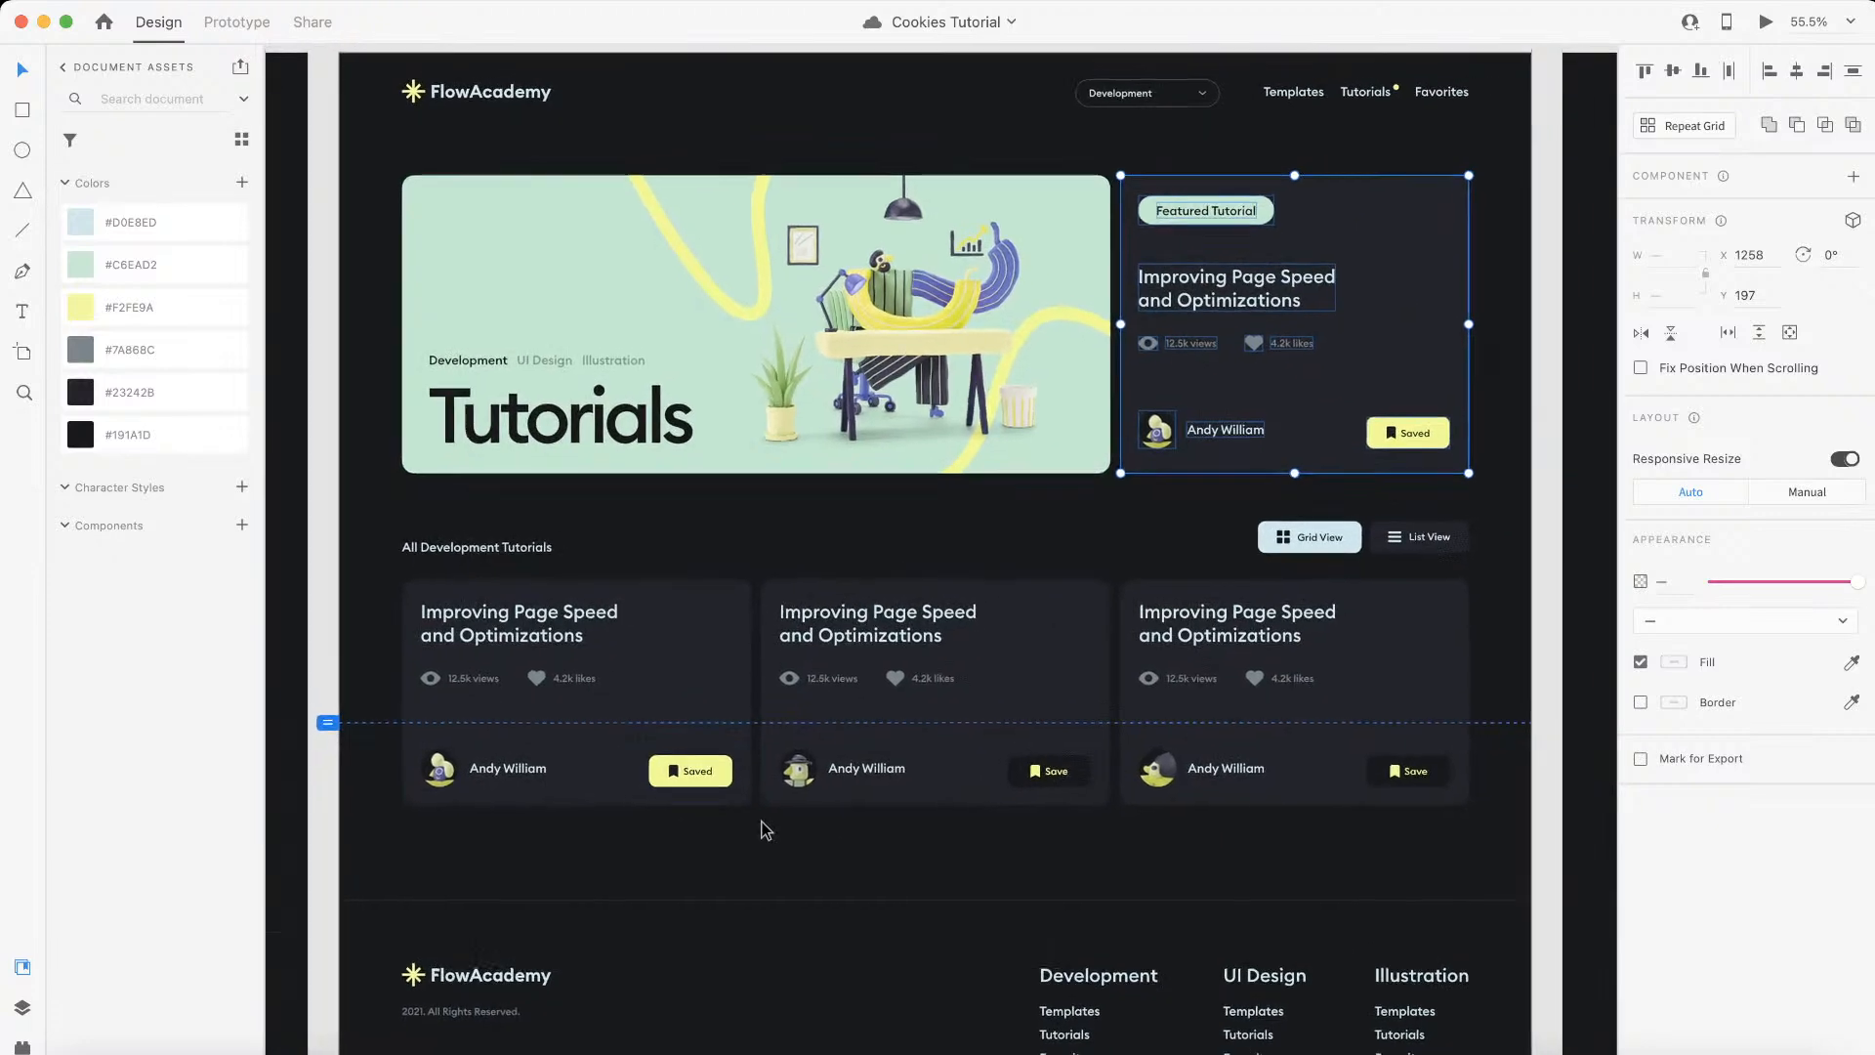
scroll(765, 829, "right", 2)
scroll(763, 818, "right", 1)
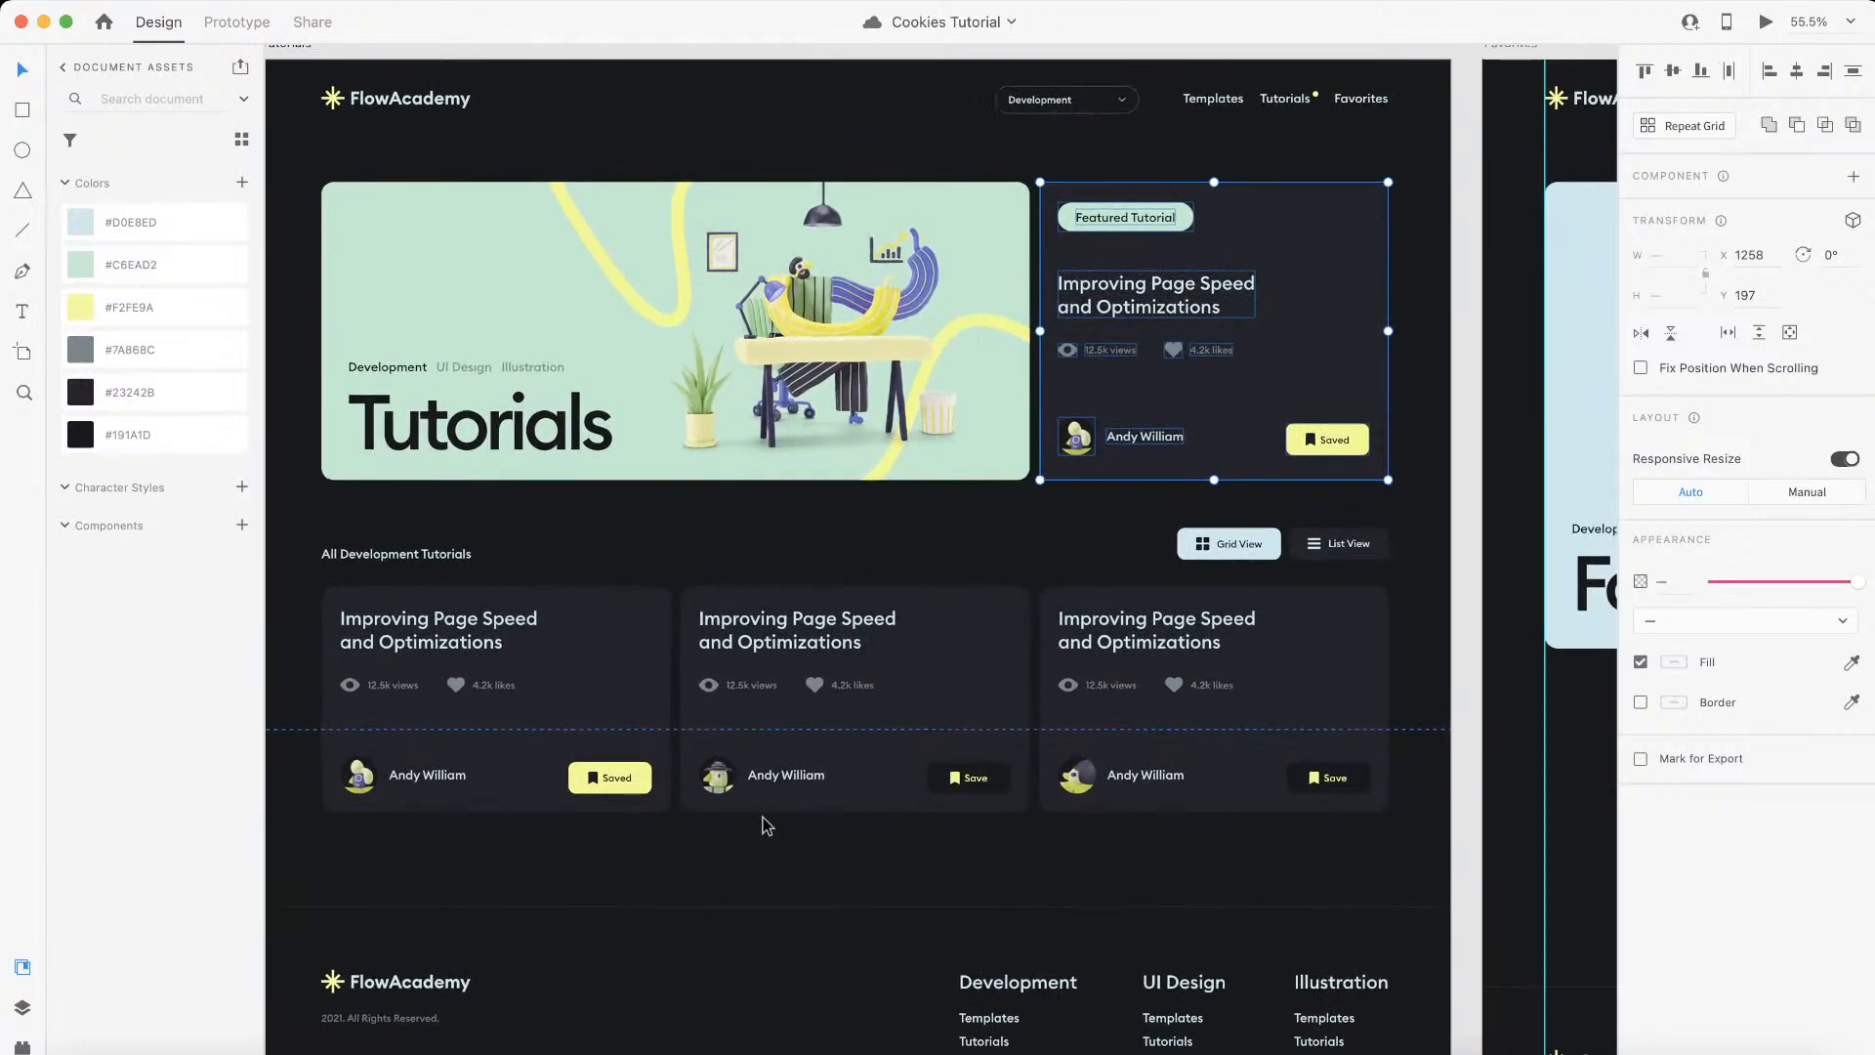
key("Delete")
left_click_drag(1033, 332, 1392, 351)
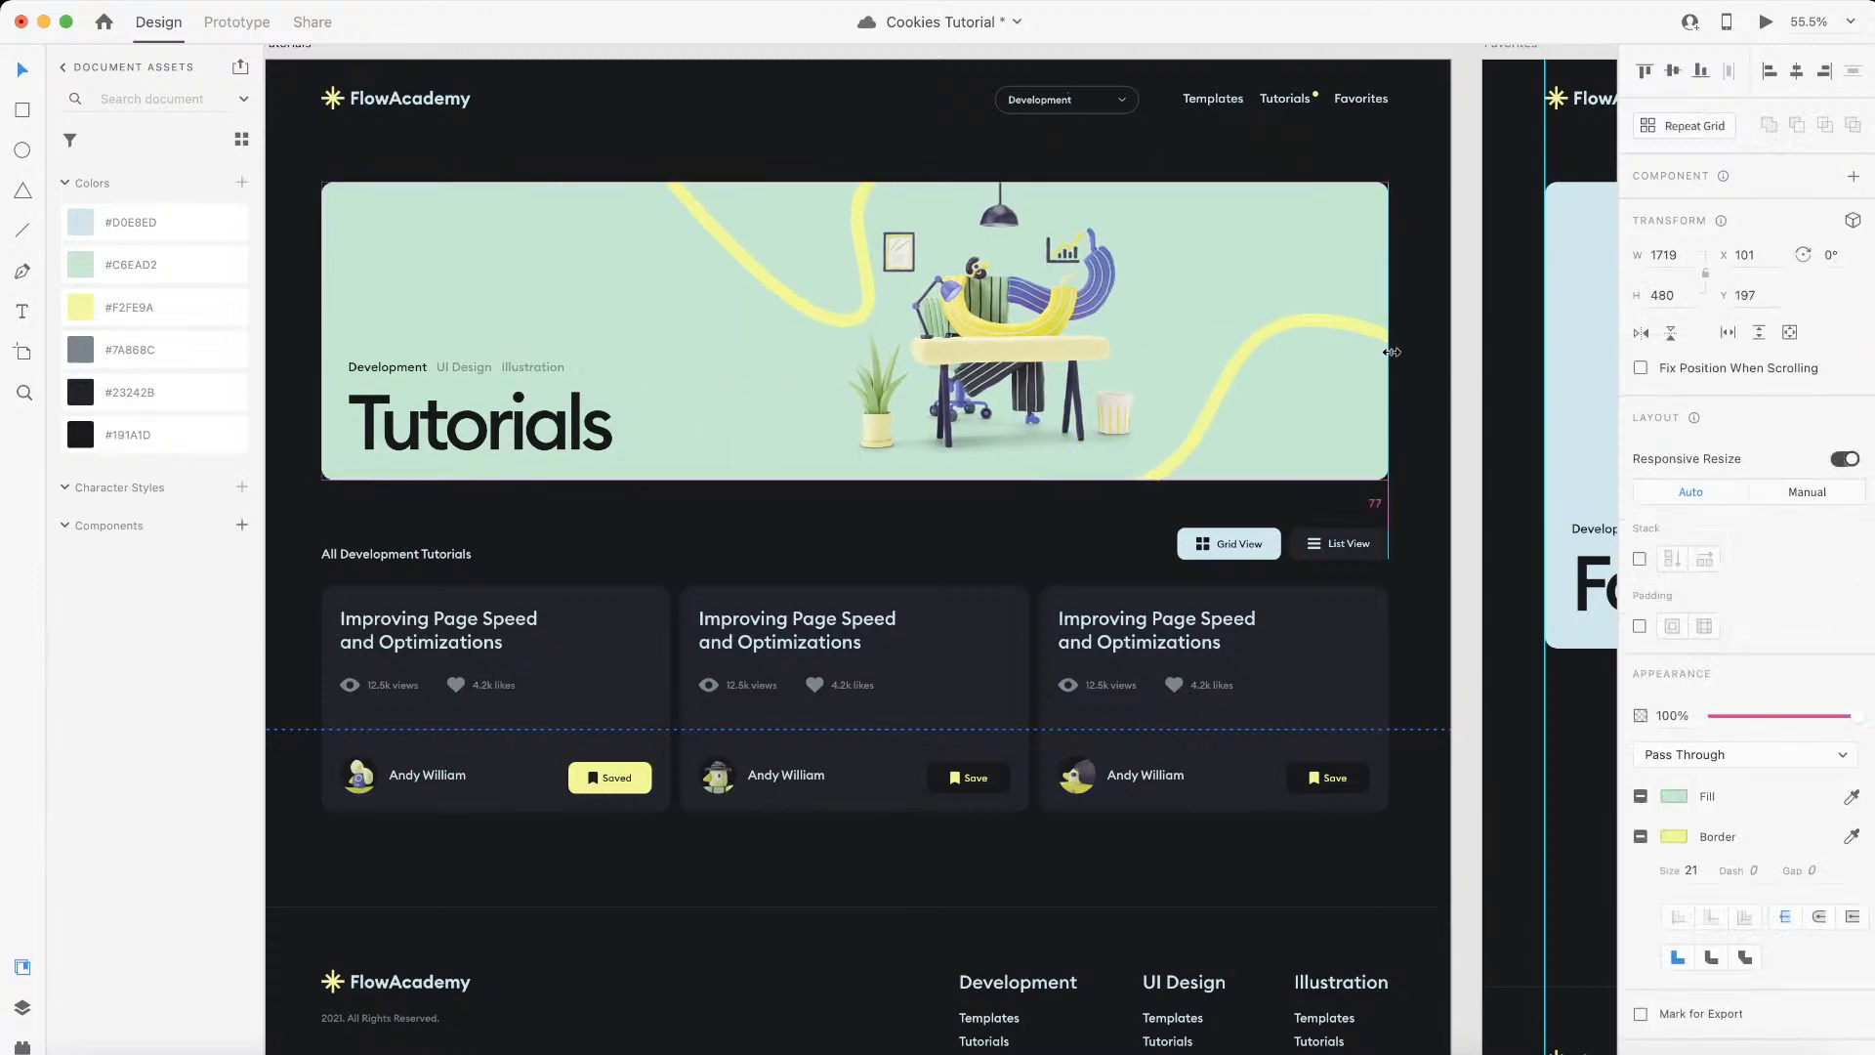
left_click(1431, 310)
Step: Enlarge the desk illustration inside the Tutorials banner to about 702 × 724 px and adjust its position
double_click(1023, 335)
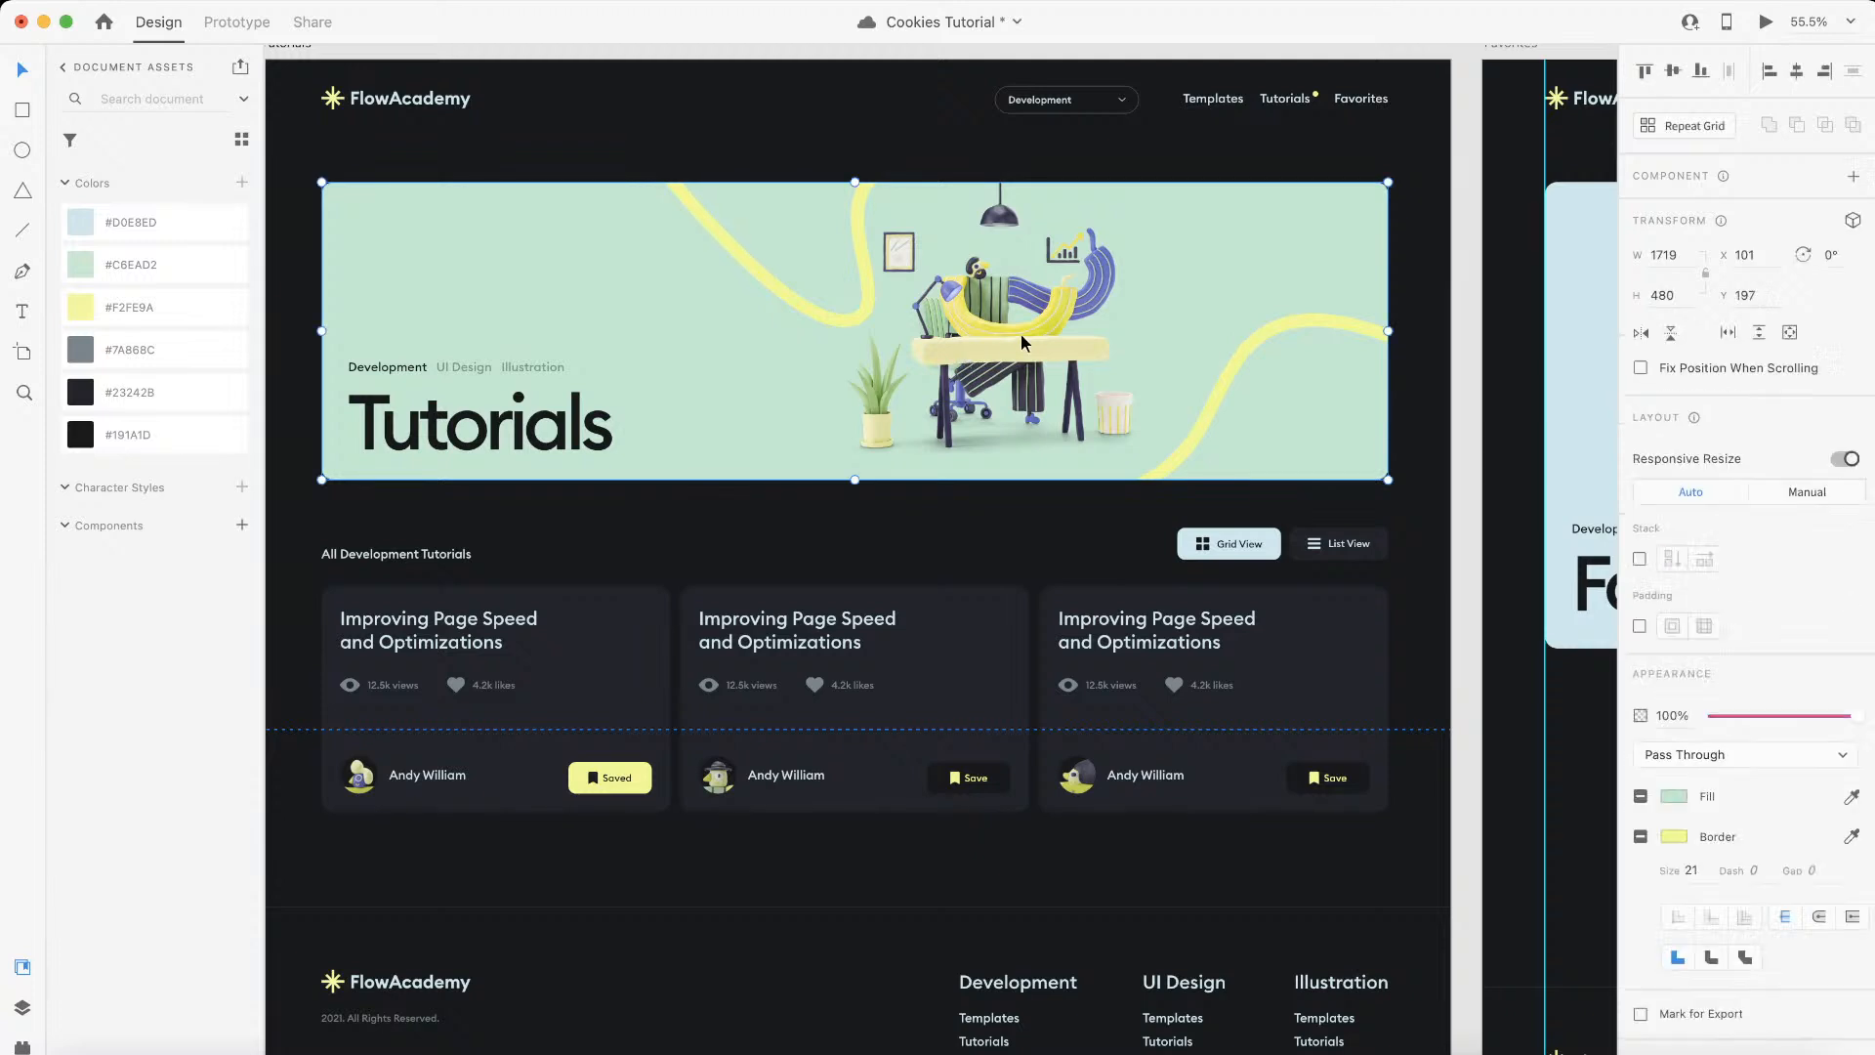
double_click(1030, 336)
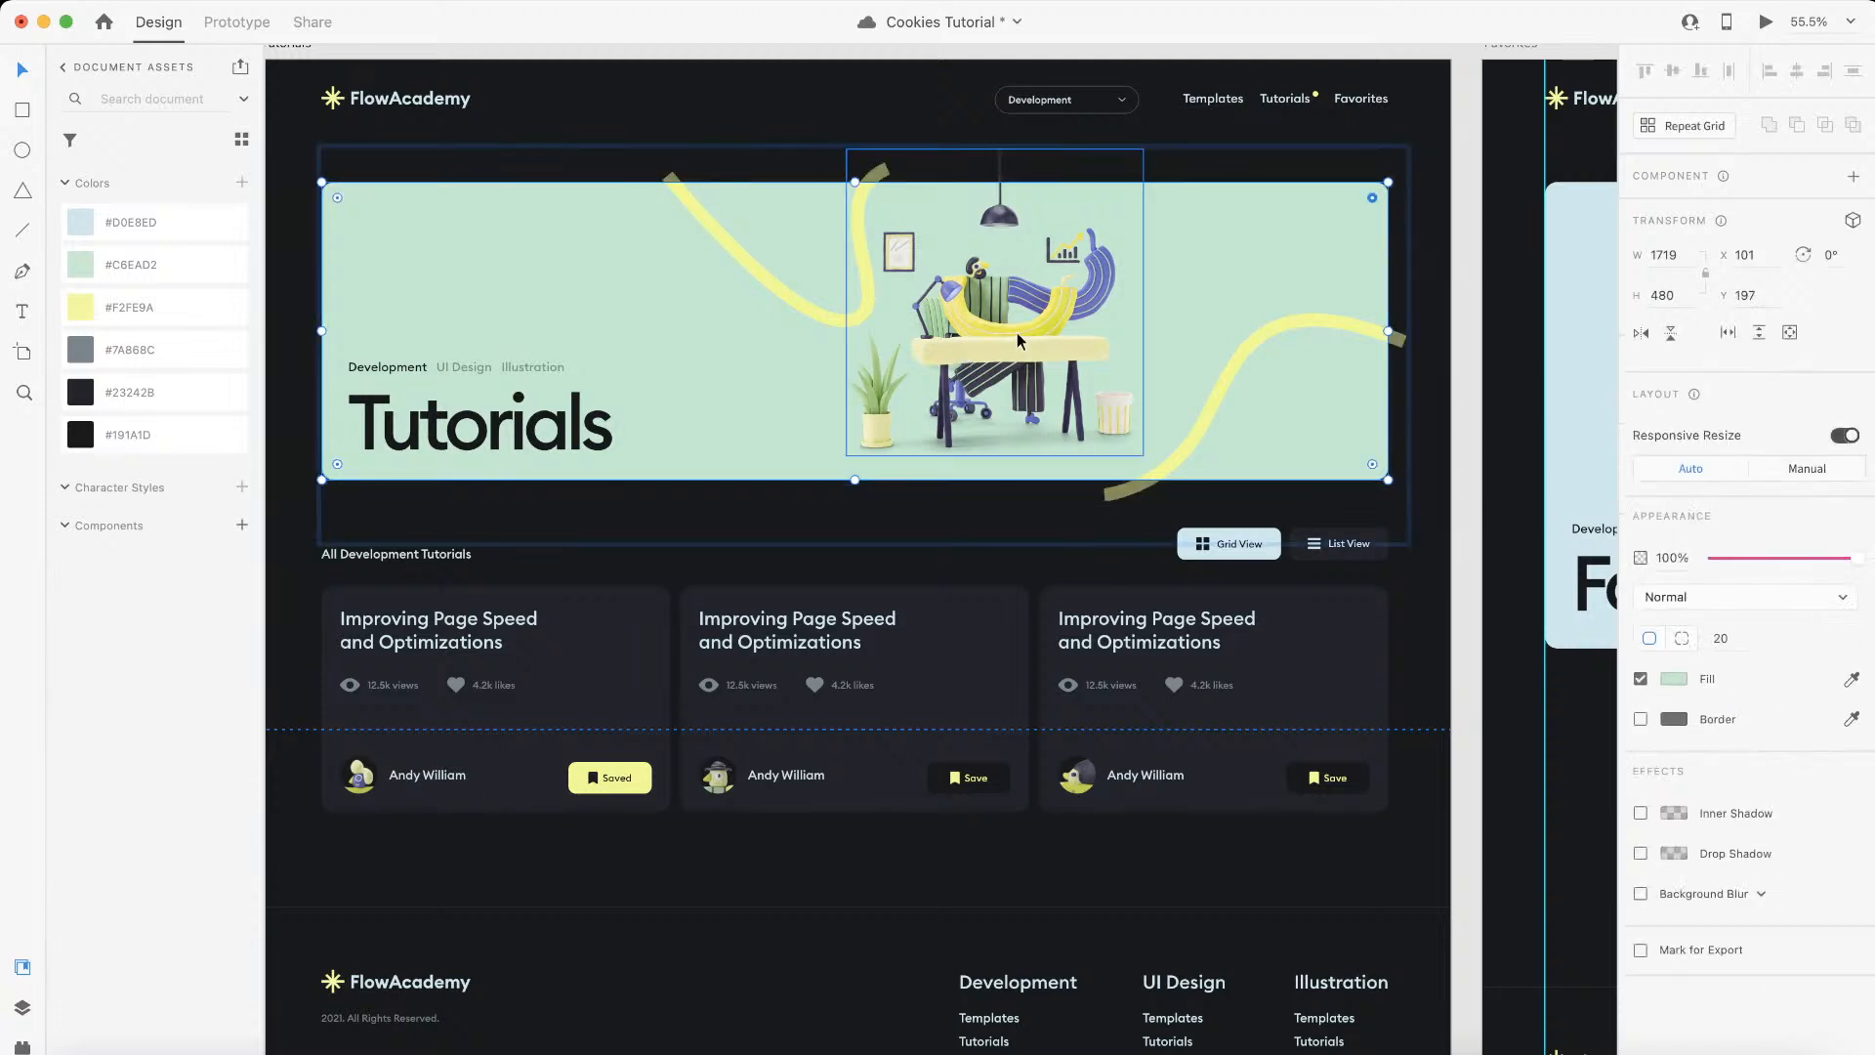
left_click(1120, 191)
scroll(1075, 250, "up", 1)
scroll(1075, 257, "up", 2)
left_click_drag(1130, 231, 1197, 157)
mouse_move(1075, 354)
left_mouse_down()
mouse_move(1098, 332)
mouse_move(1053, 359)
left_mouse_up()
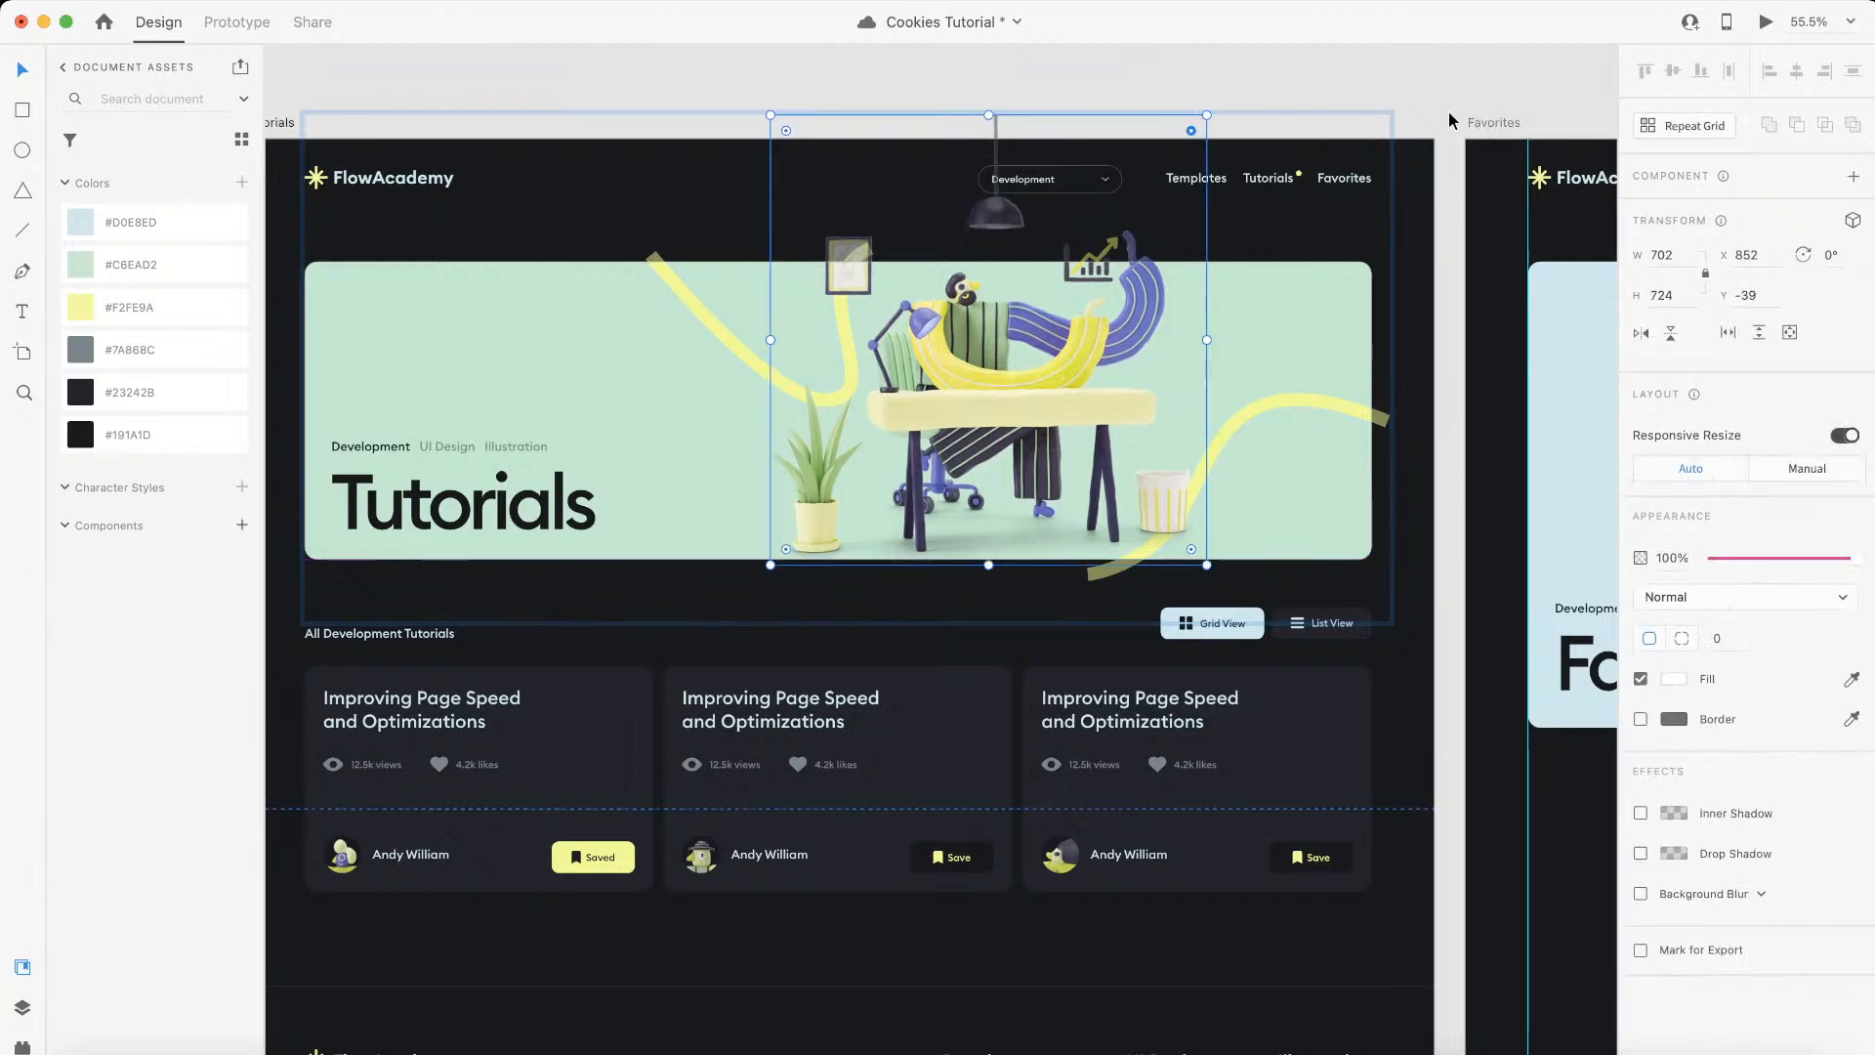
left_click(1440, 66)
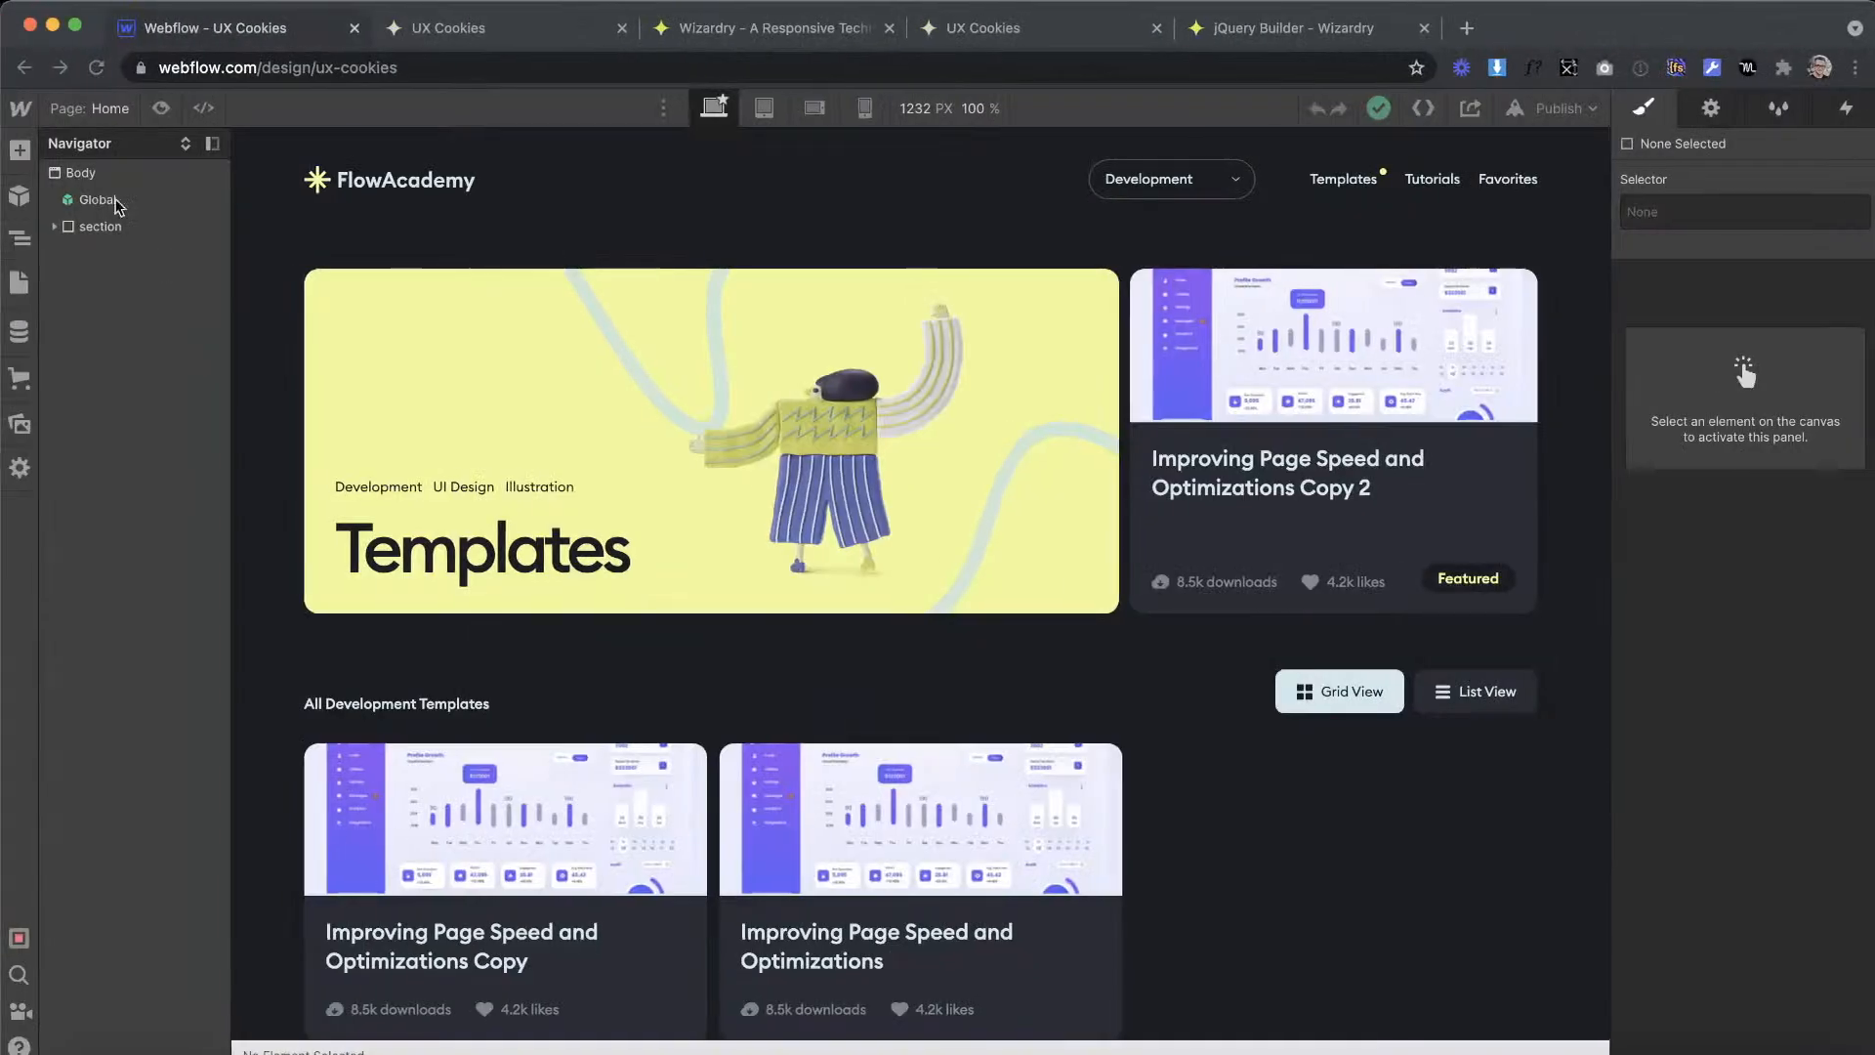
Step: On the Tutorials page in Webflow, move the header element out of hero-grid into the container and delete the hero-grid
left_click(19, 283)
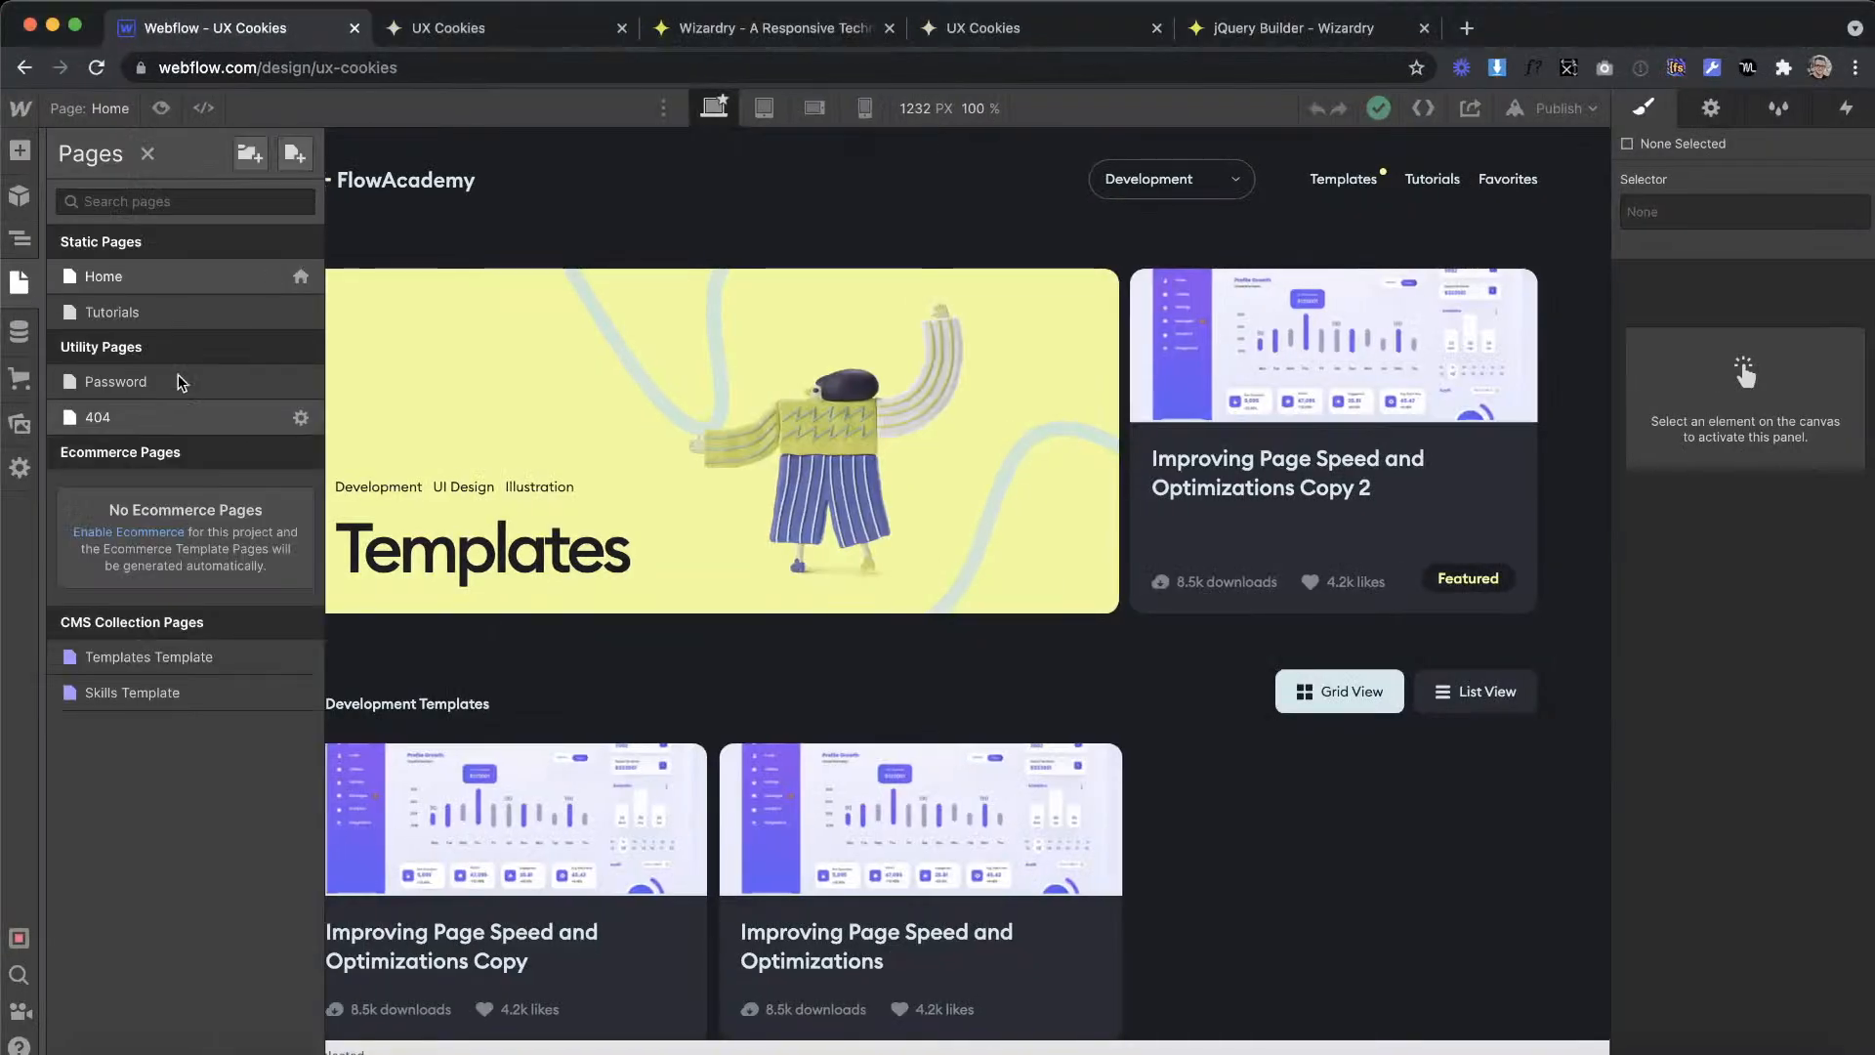
left_click(136, 312)
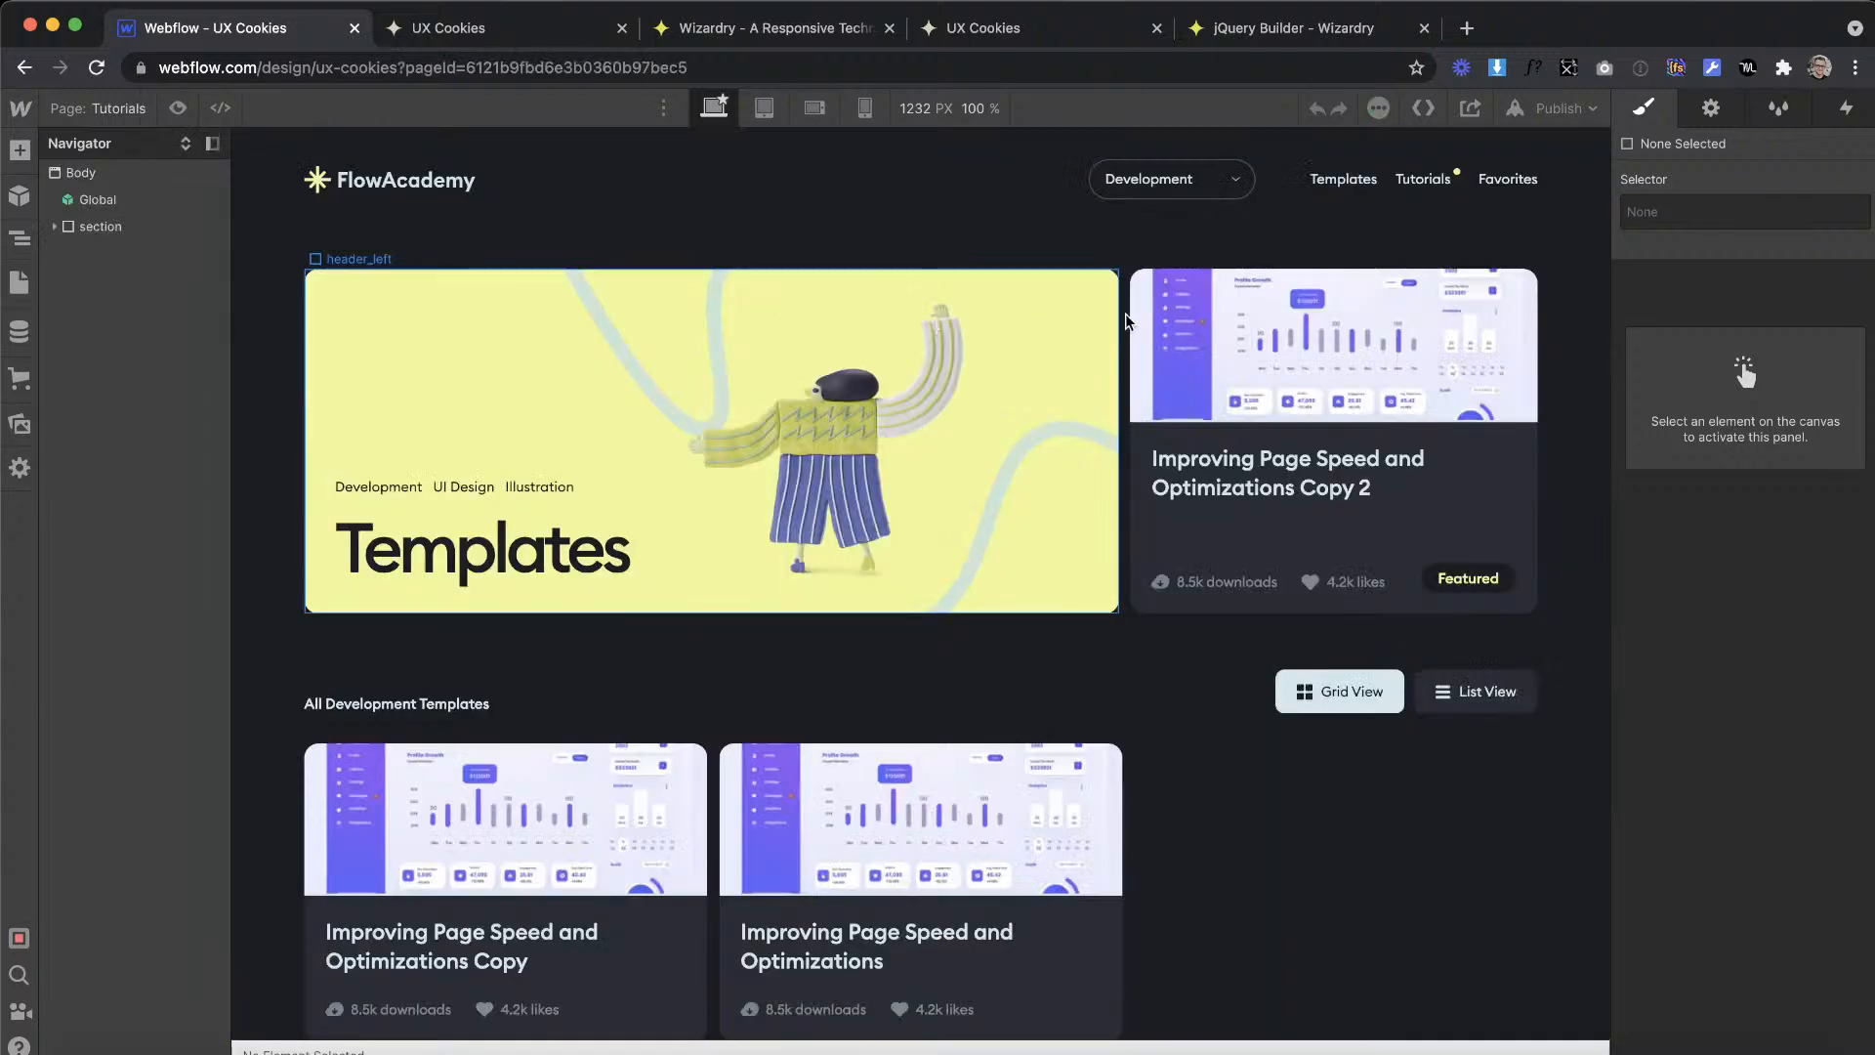
left_click(1121, 325)
left_click(137, 280)
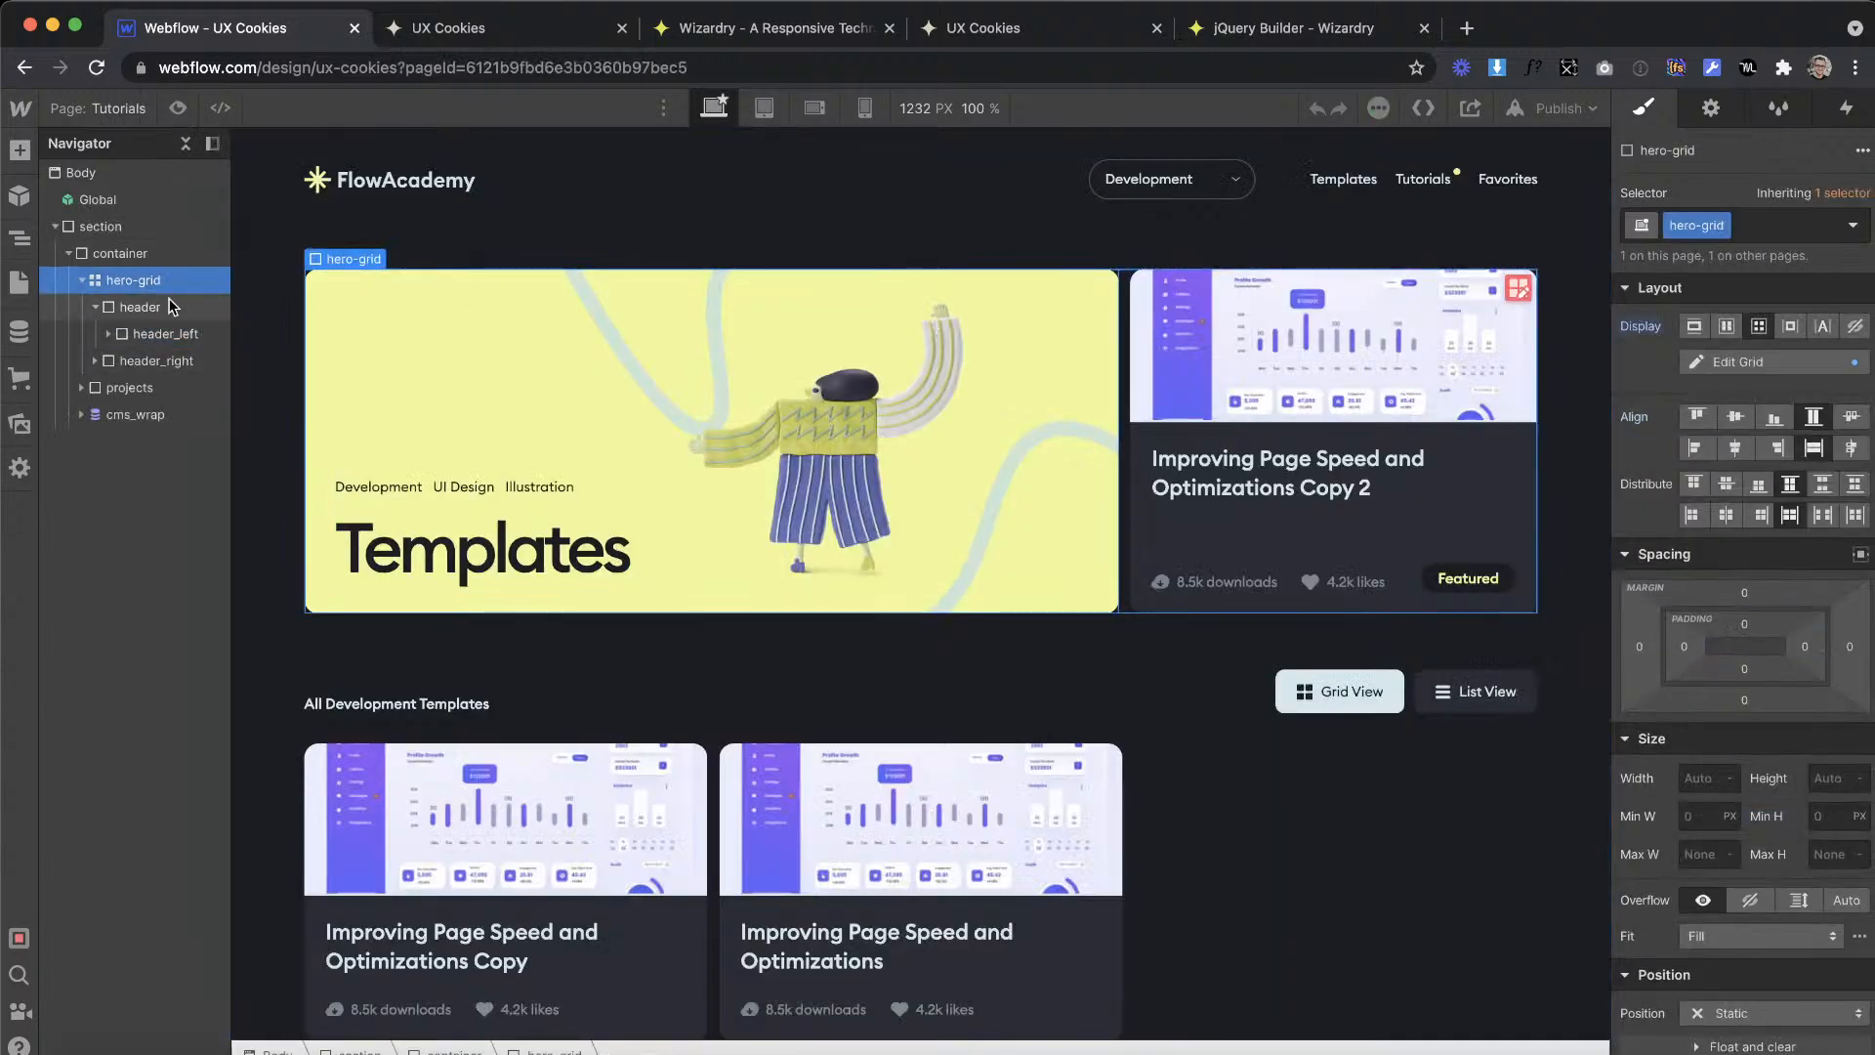
left_click(149, 308)
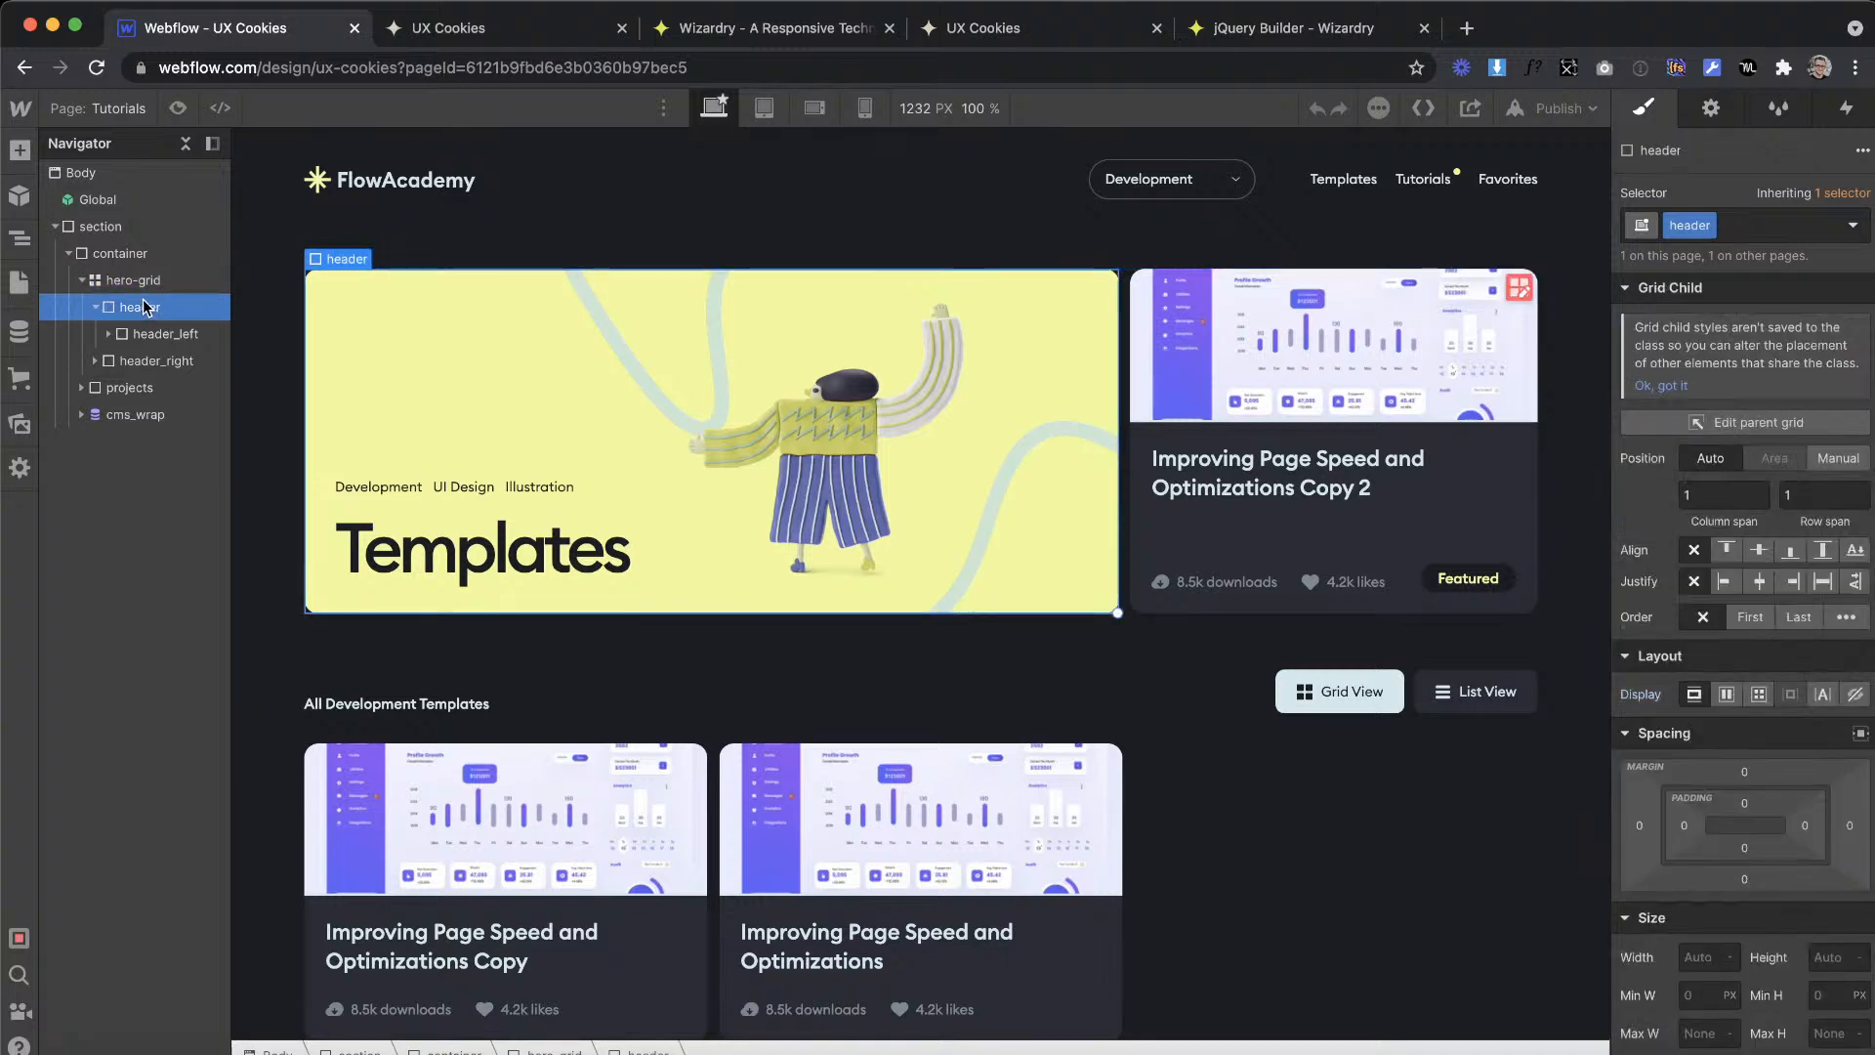
left_click(94, 309)
left_click_drag(137, 288, 138, 293)
left_click(139, 305)
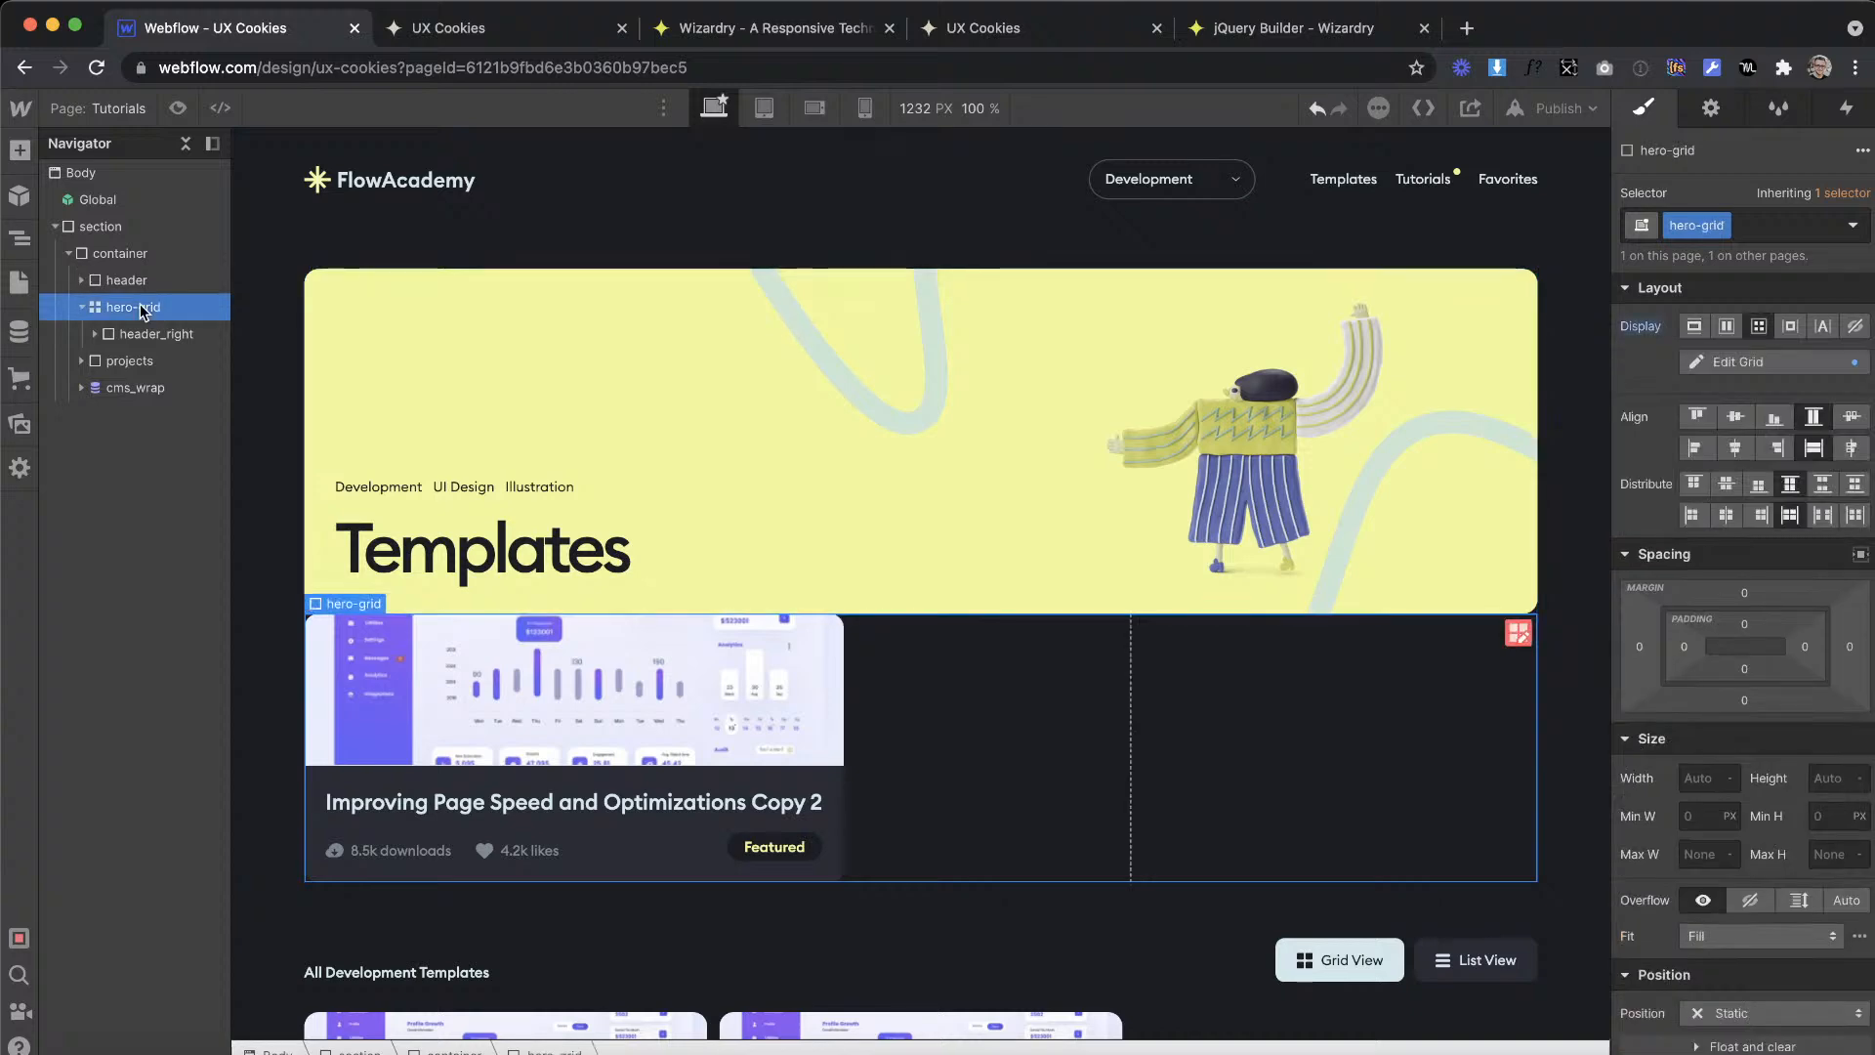
key("Delete")
Step: Add the combo class is--templates to the header_left block and set its background color to the saved green swatch
left_click(546, 422)
left_click(696, 377)
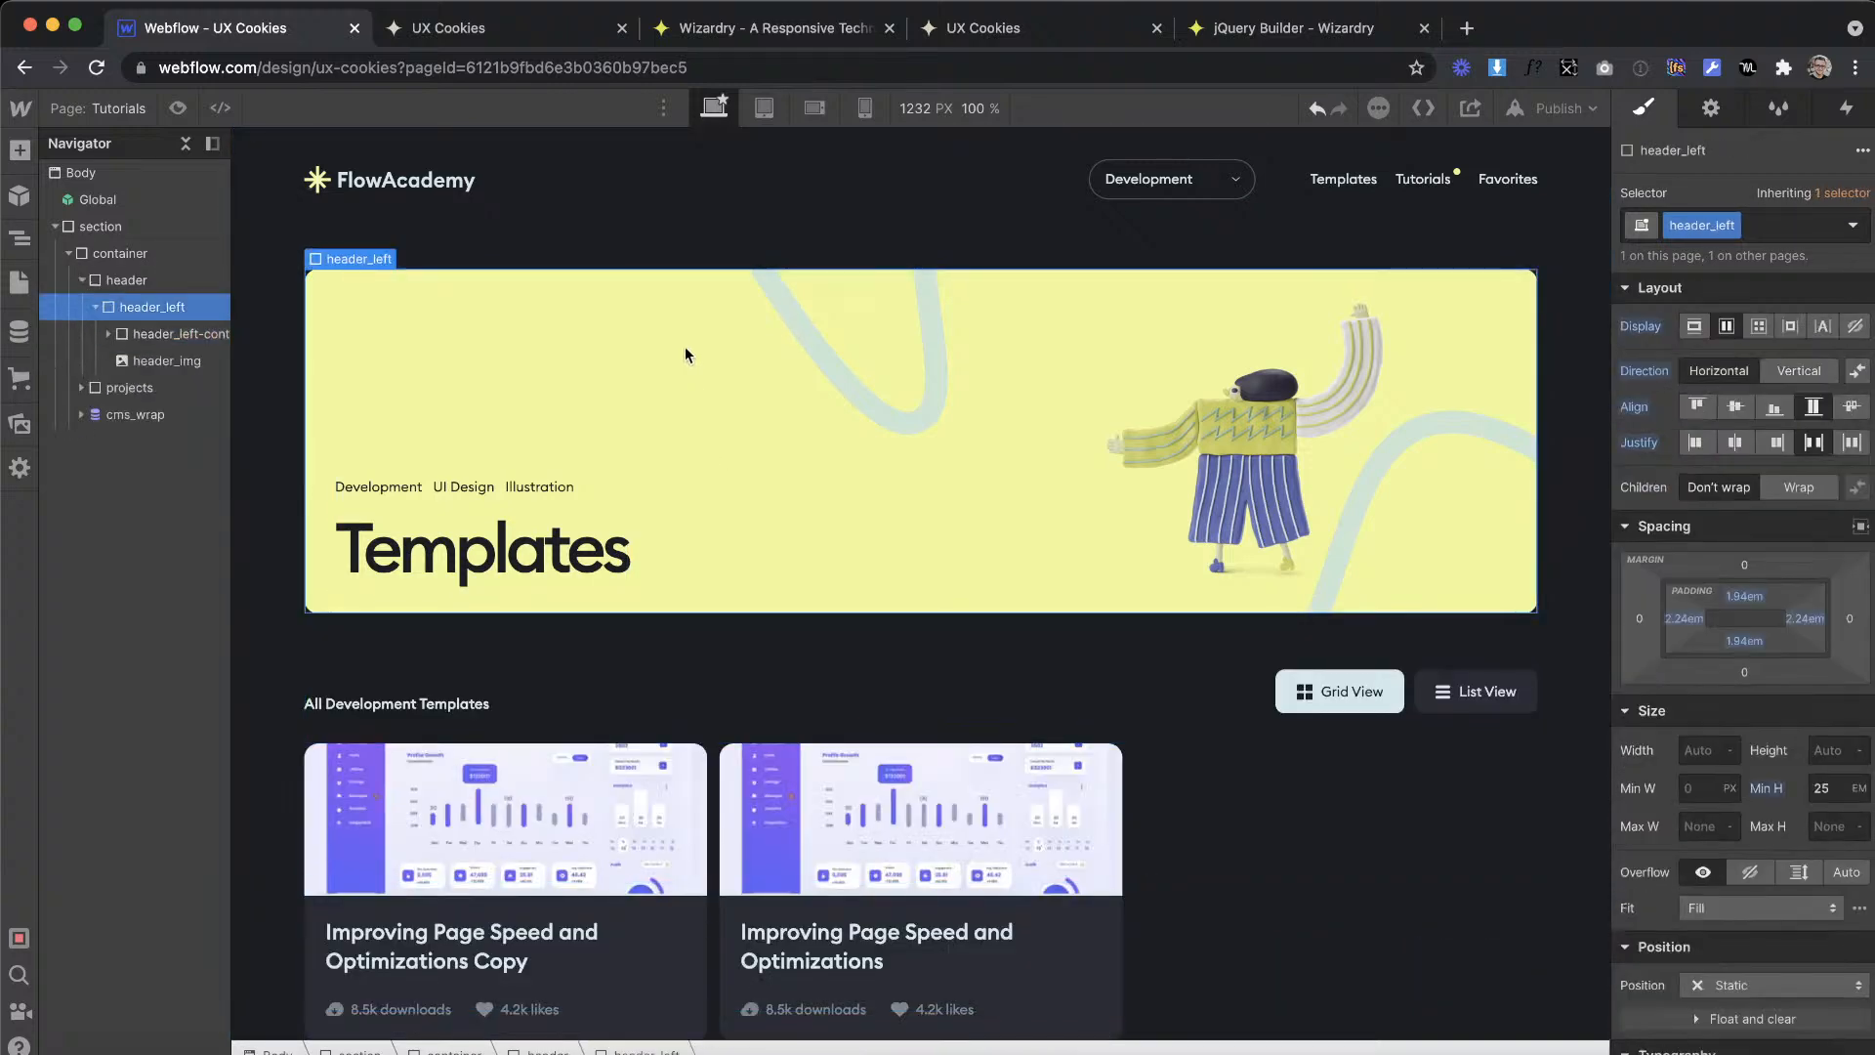
left_click(1785, 233)
type("is--templat")
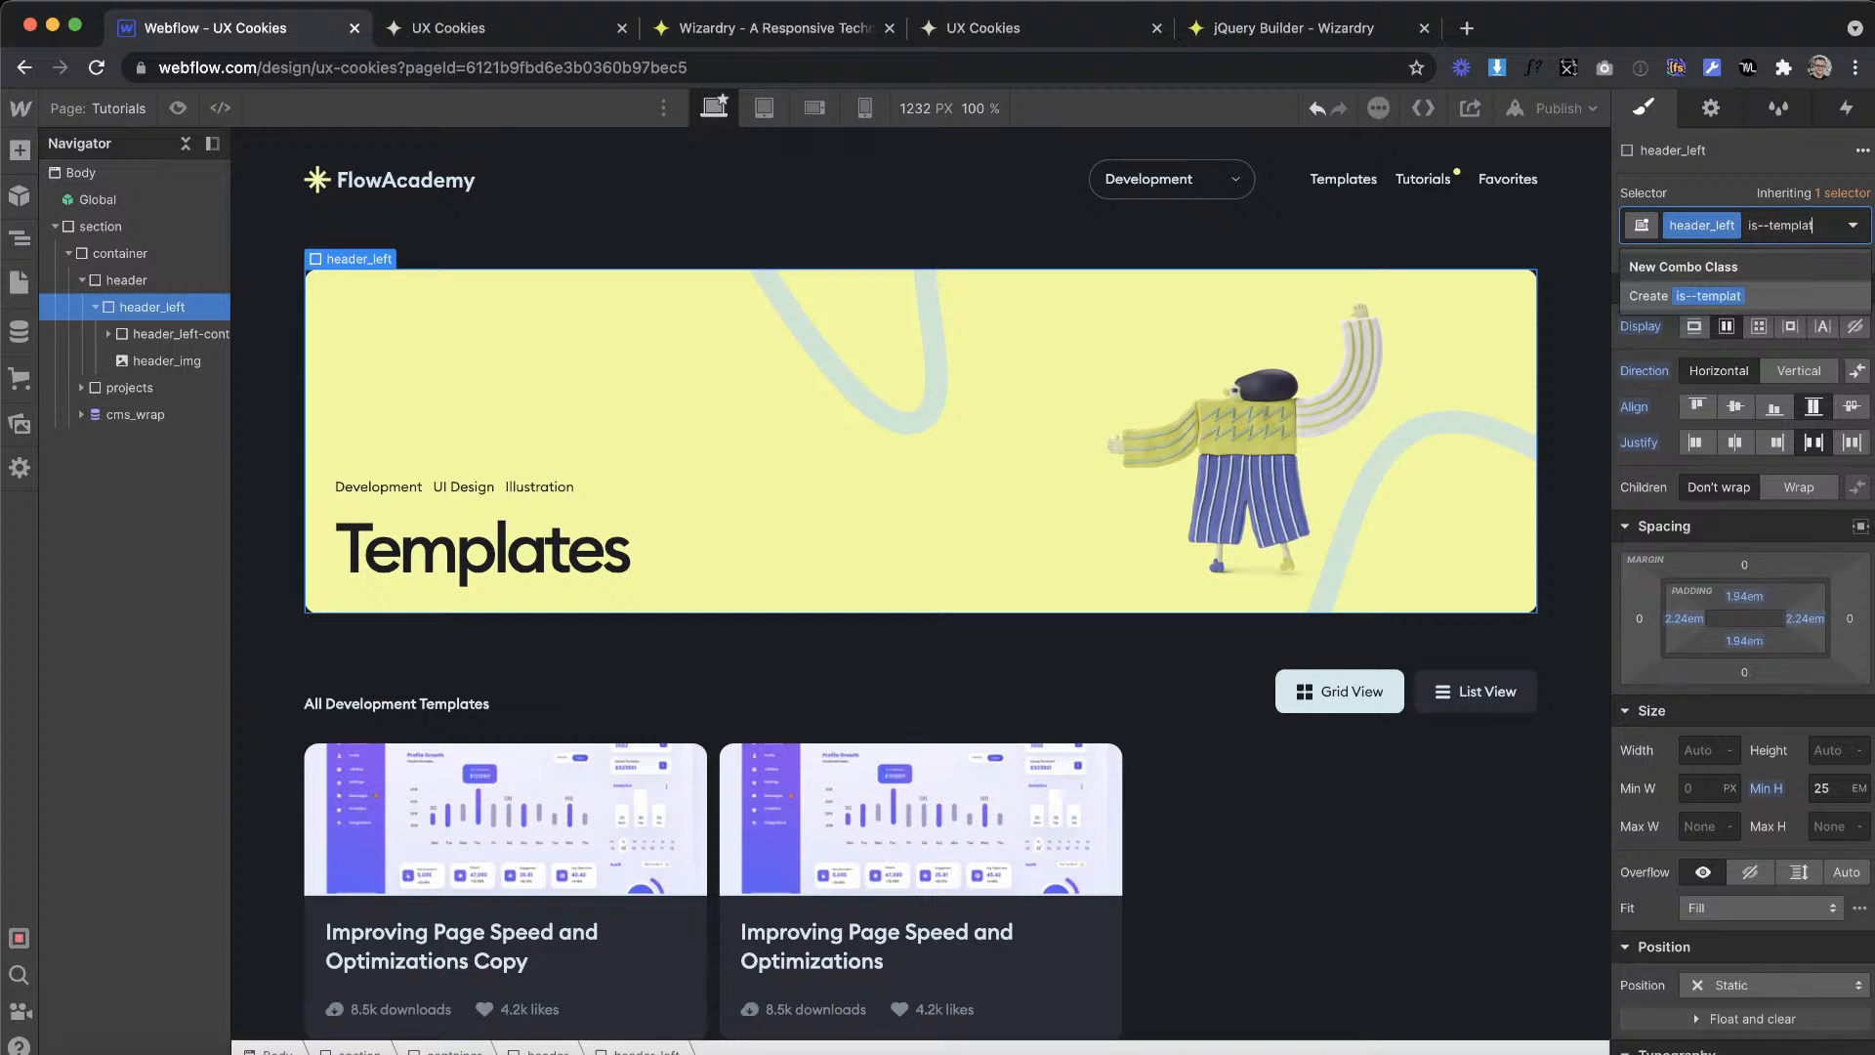
type("es")
key("Return")
scroll(1667, 728, "down", 8)
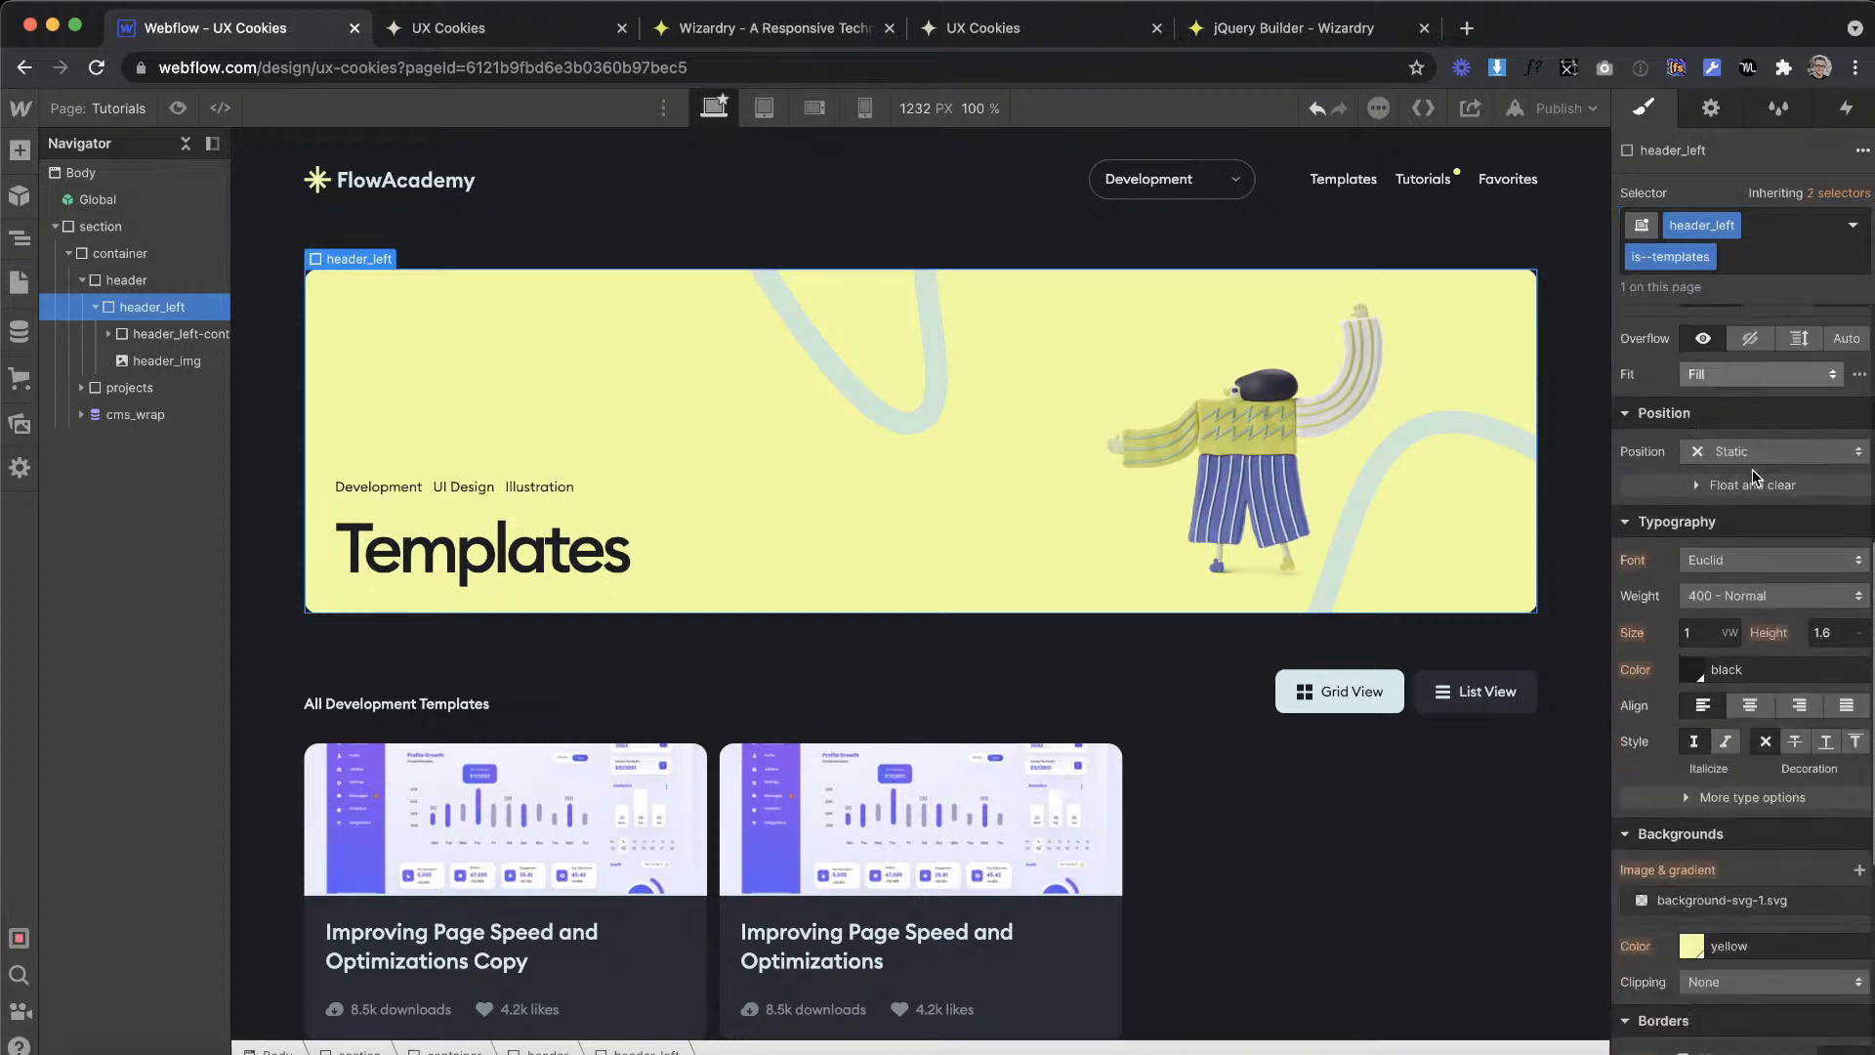
left_click(1761, 569)
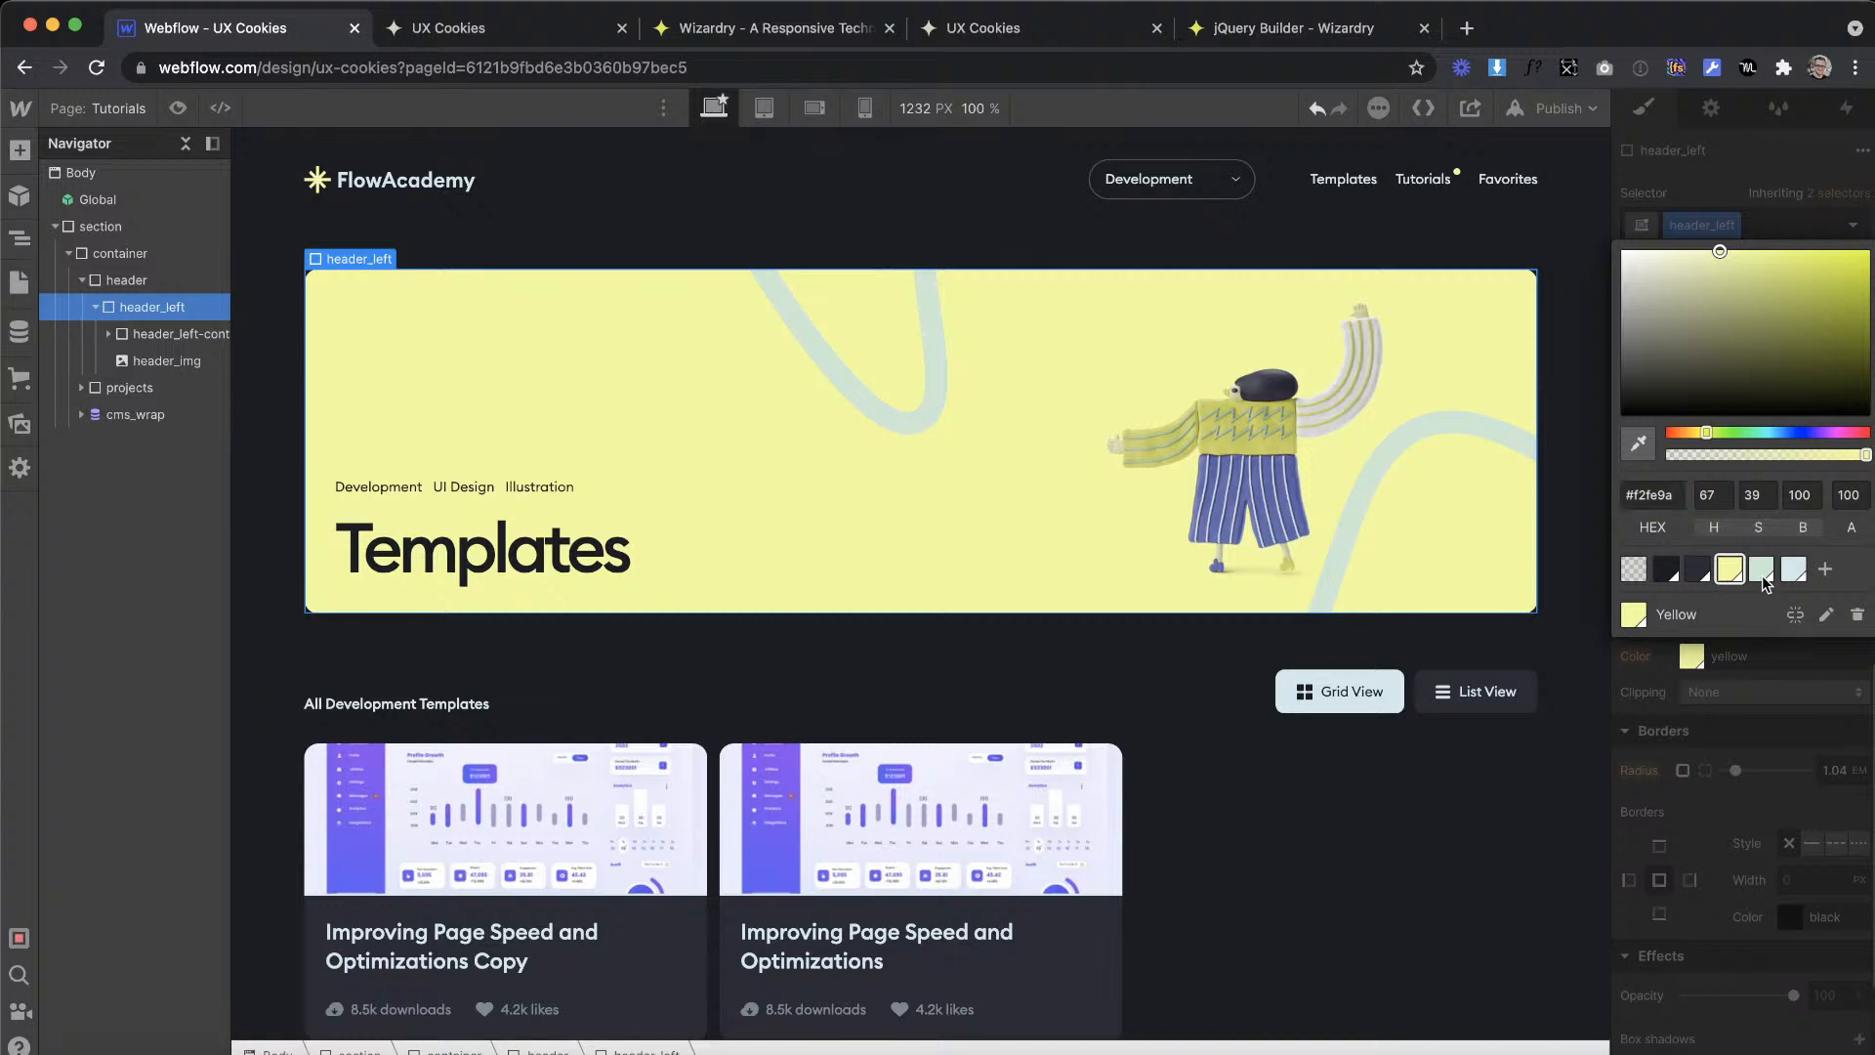
Step: Switch to the XD design and reposition the yellow decorative curves inside the Tutorials banner
left_click(1802, 1009)
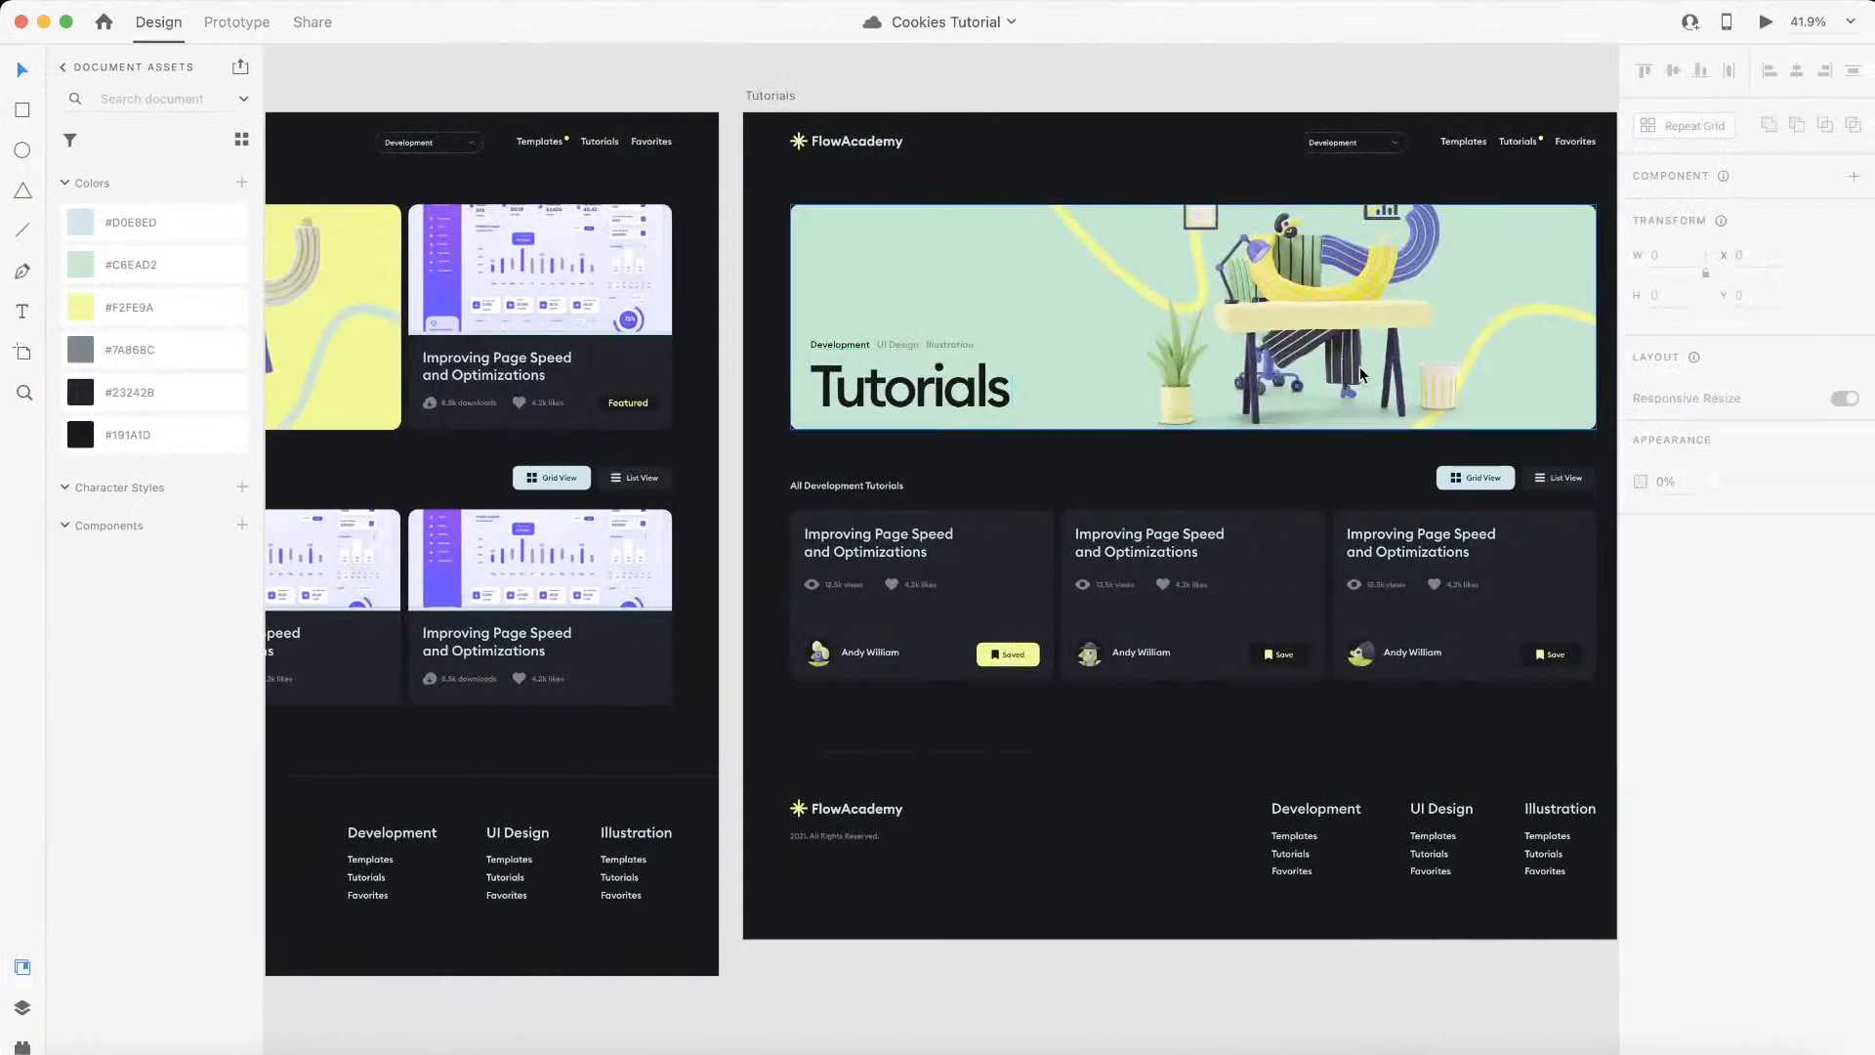
scroll(1360, 366, "down", 5)
left_click(1377, 341)
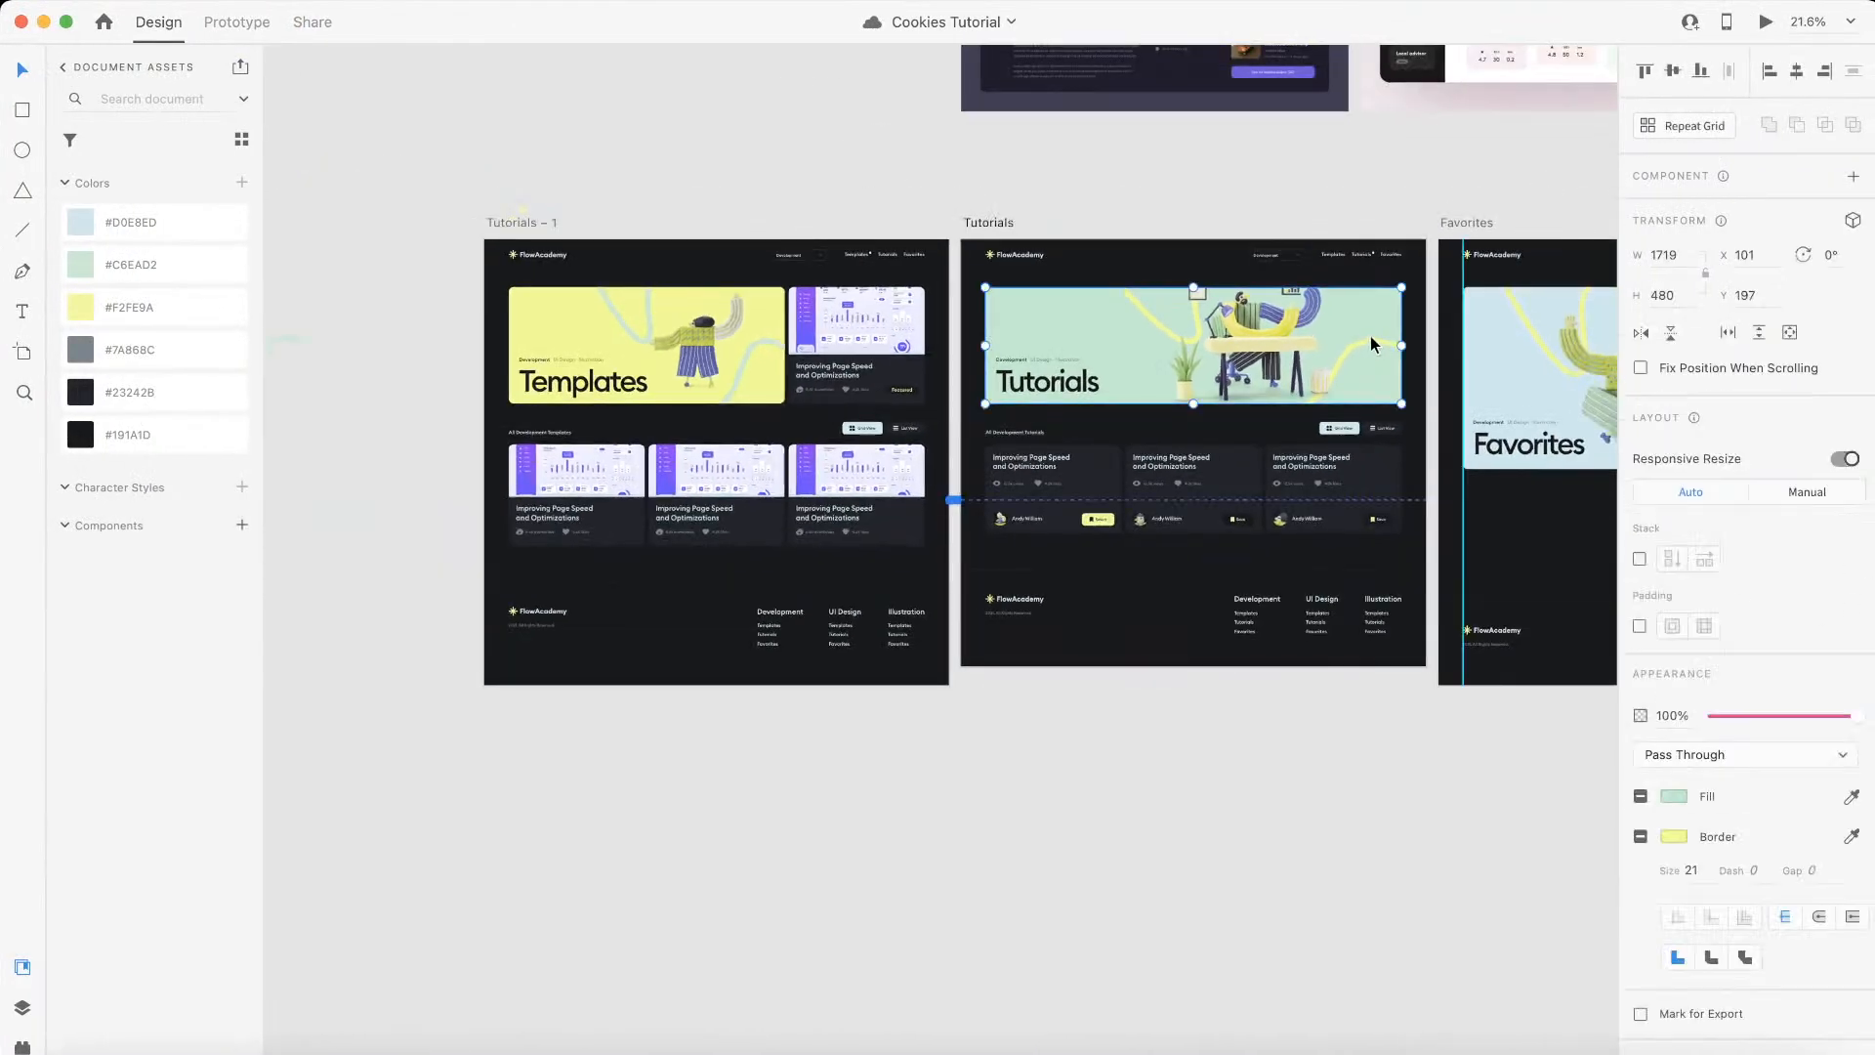
scroll(1362, 346, "up", 5)
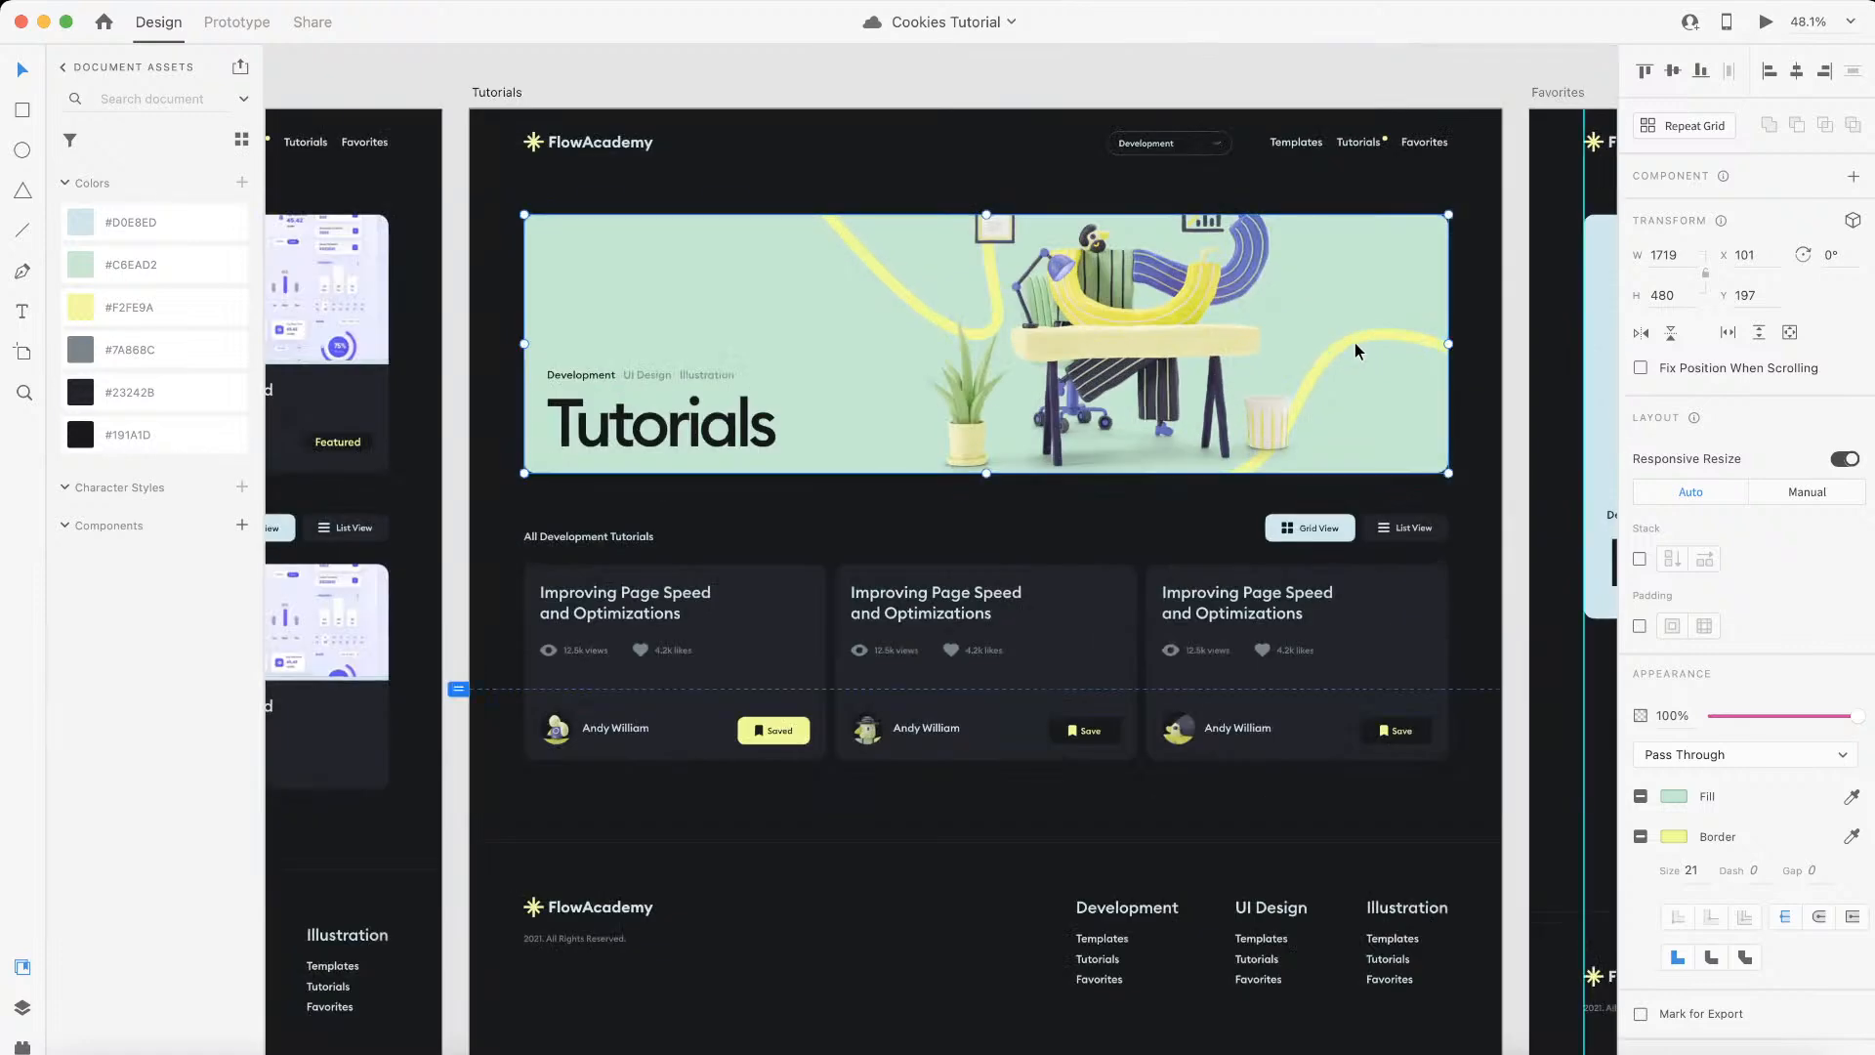
double_click(903, 299)
double_click(903, 294)
left_click_drag(901, 293, 844, 289)
left_click_drag(1343, 349, 1351, 353)
left_click(1509, 191)
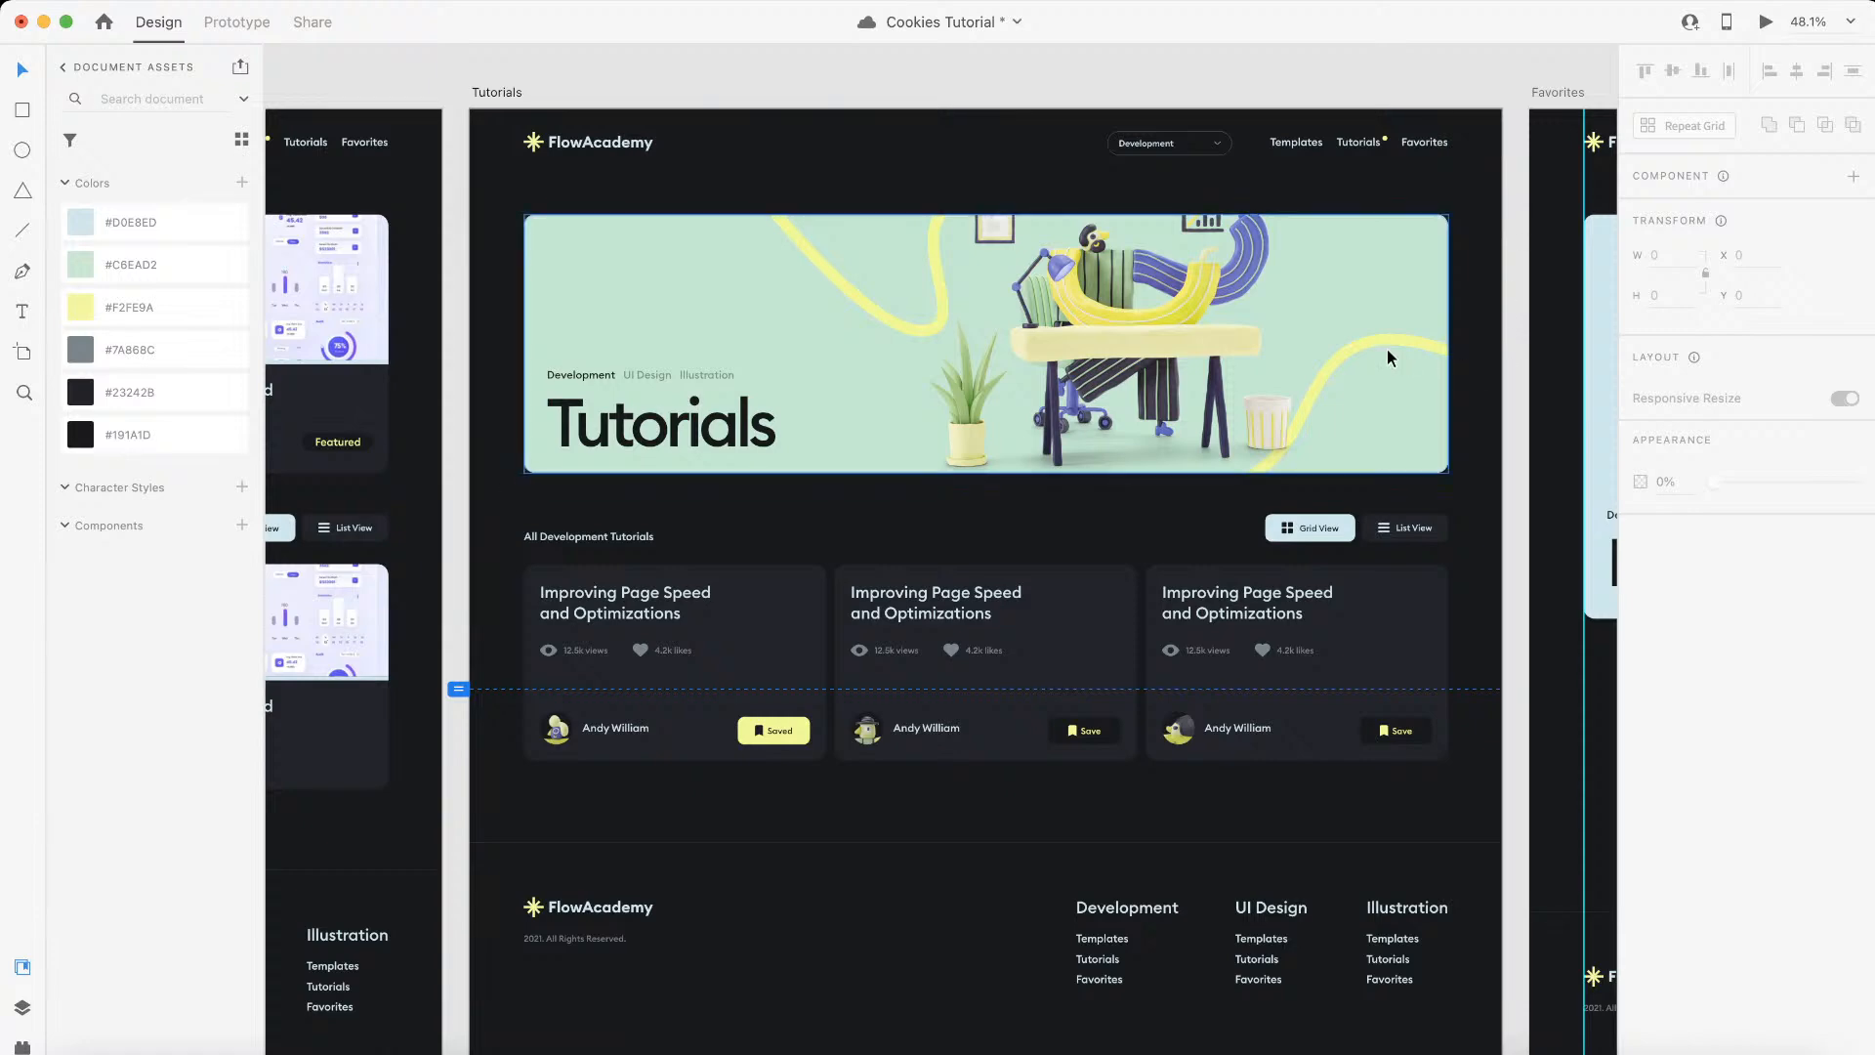
Step: Pull the Tutorials banner graphic out onto the empty canvas below the artboards
scroll(1377, 339, "down", 5)
scroll(1379, 339, "down", 5)
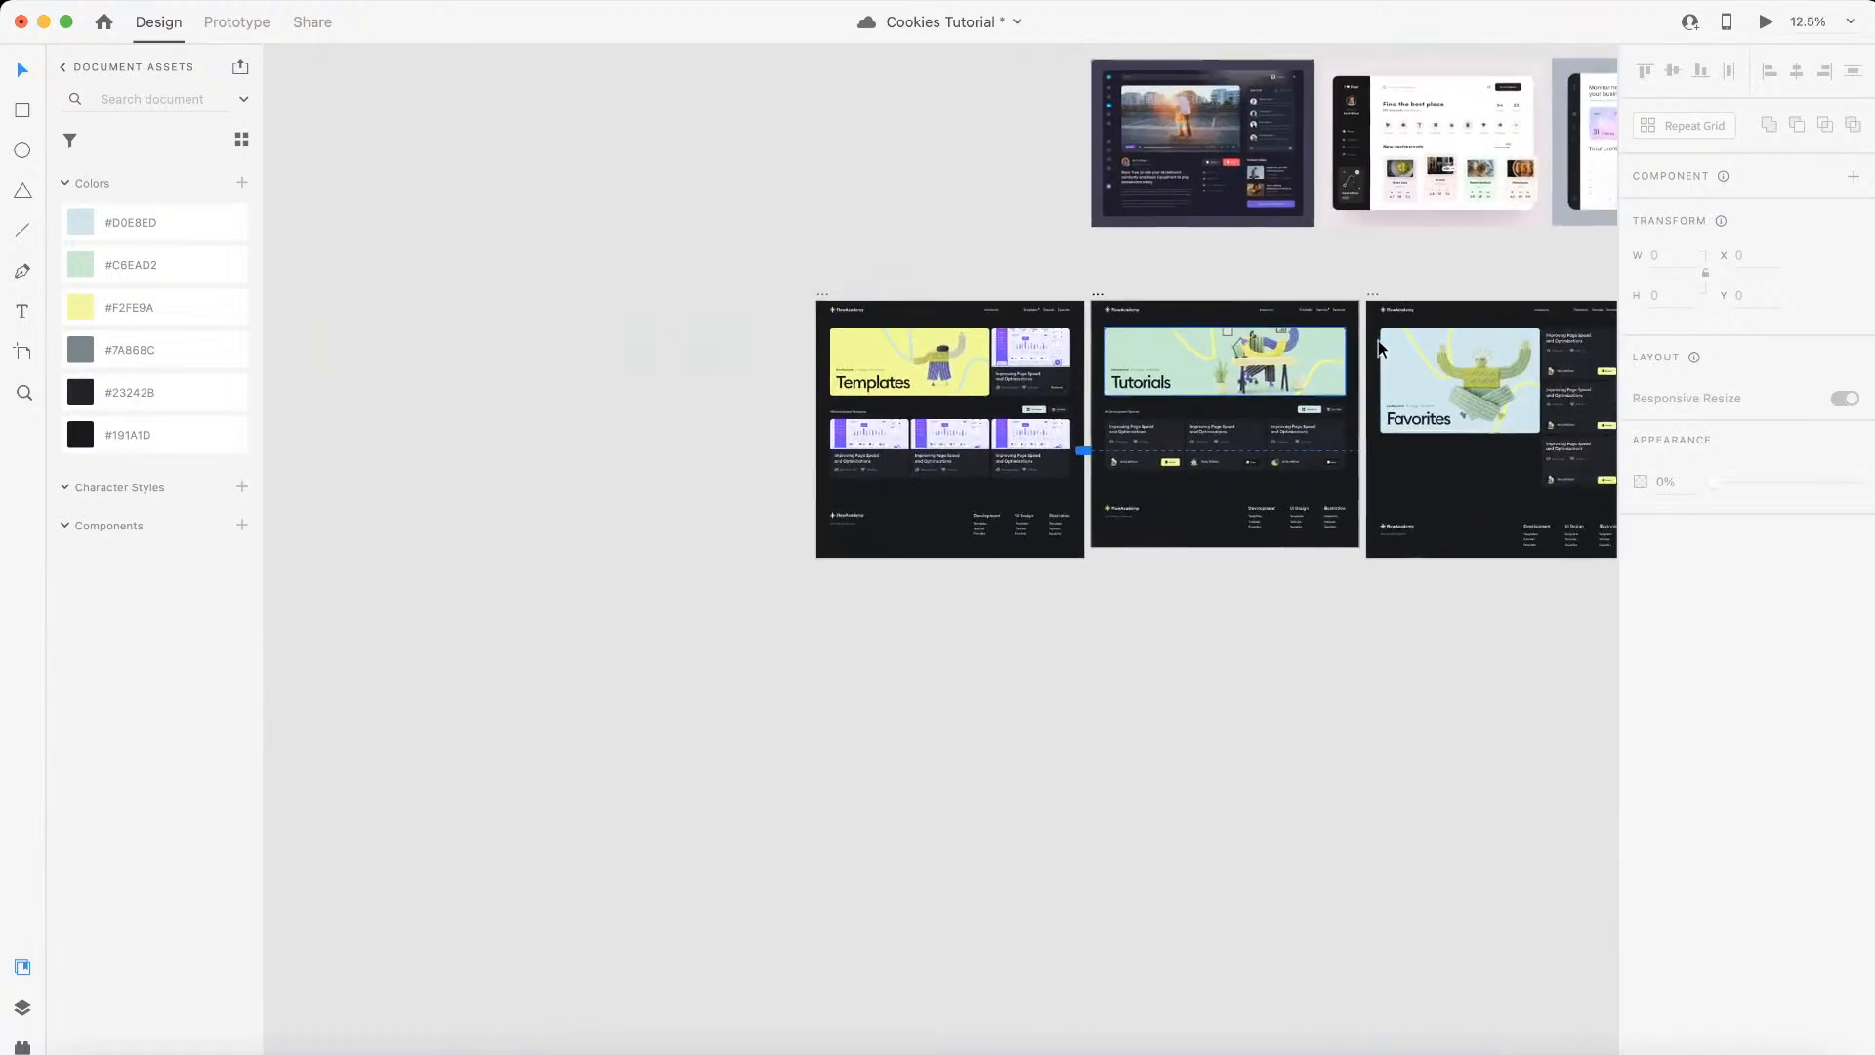
scroll(1379, 340, "up", 4)
scroll(1269, 371, "up", 3)
scroll(1287, 379, "down", 2)
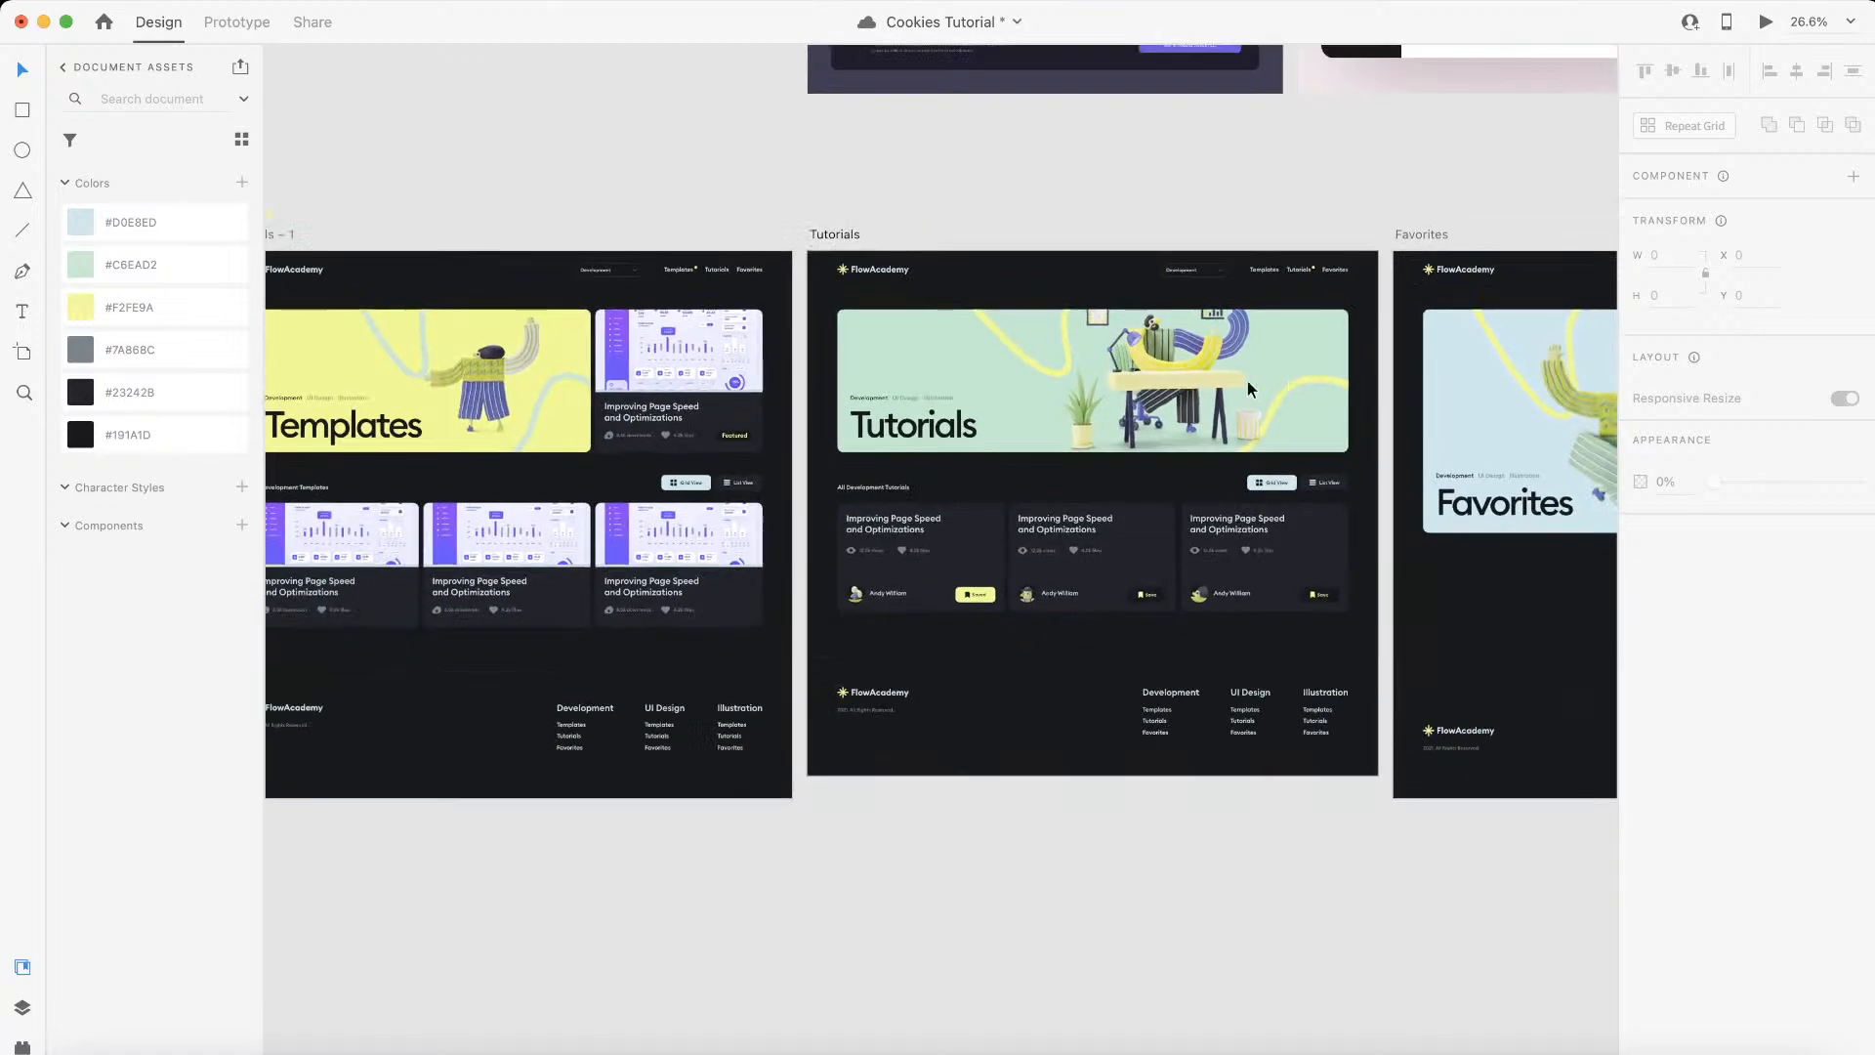
left_click(1175, 350)
scroll(1128, 360, "down", 2)
left_click_drag(1128, 359, 1052, 840)
Step: Delete the desk illustration from inside the banner graphic on the empty canvas
scroll(1052, 841, "up", 4)
scroll(1052, 850, "up", 6)
double_click(1096, 420)
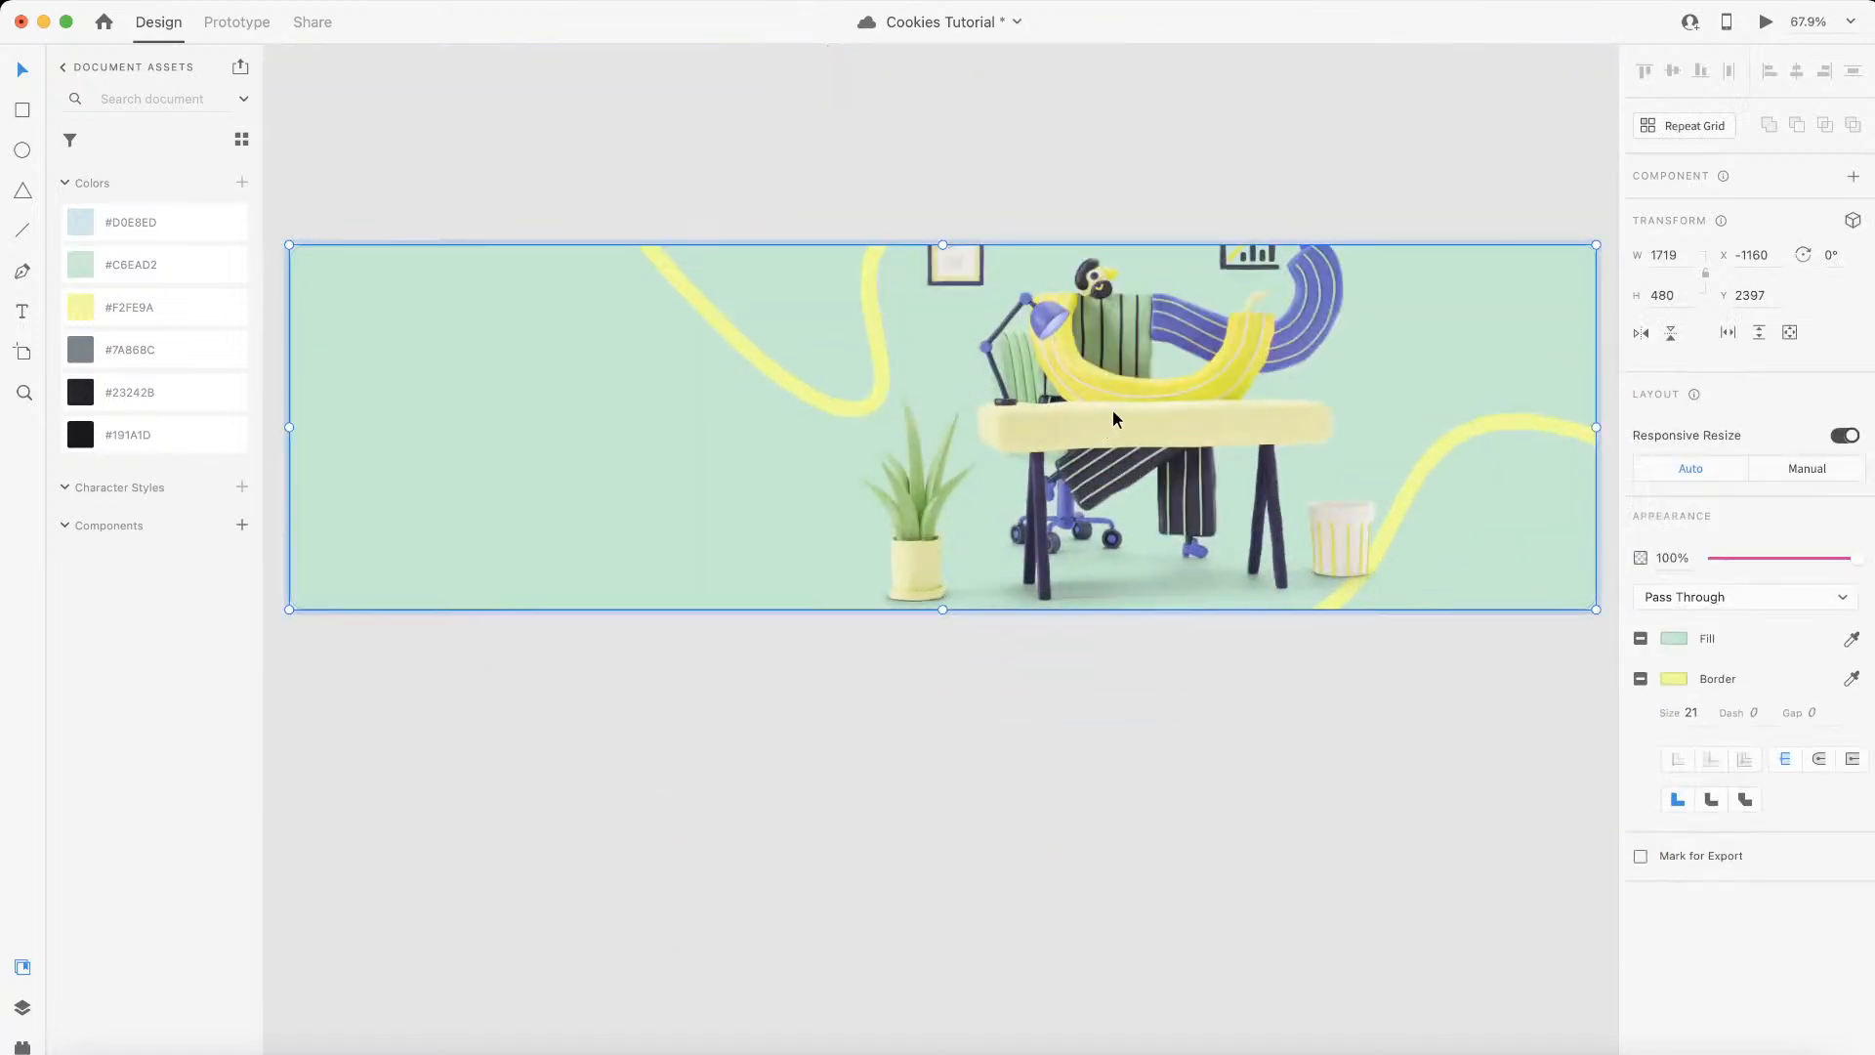
double_click(1127, 410)
left_click(1127, 408)
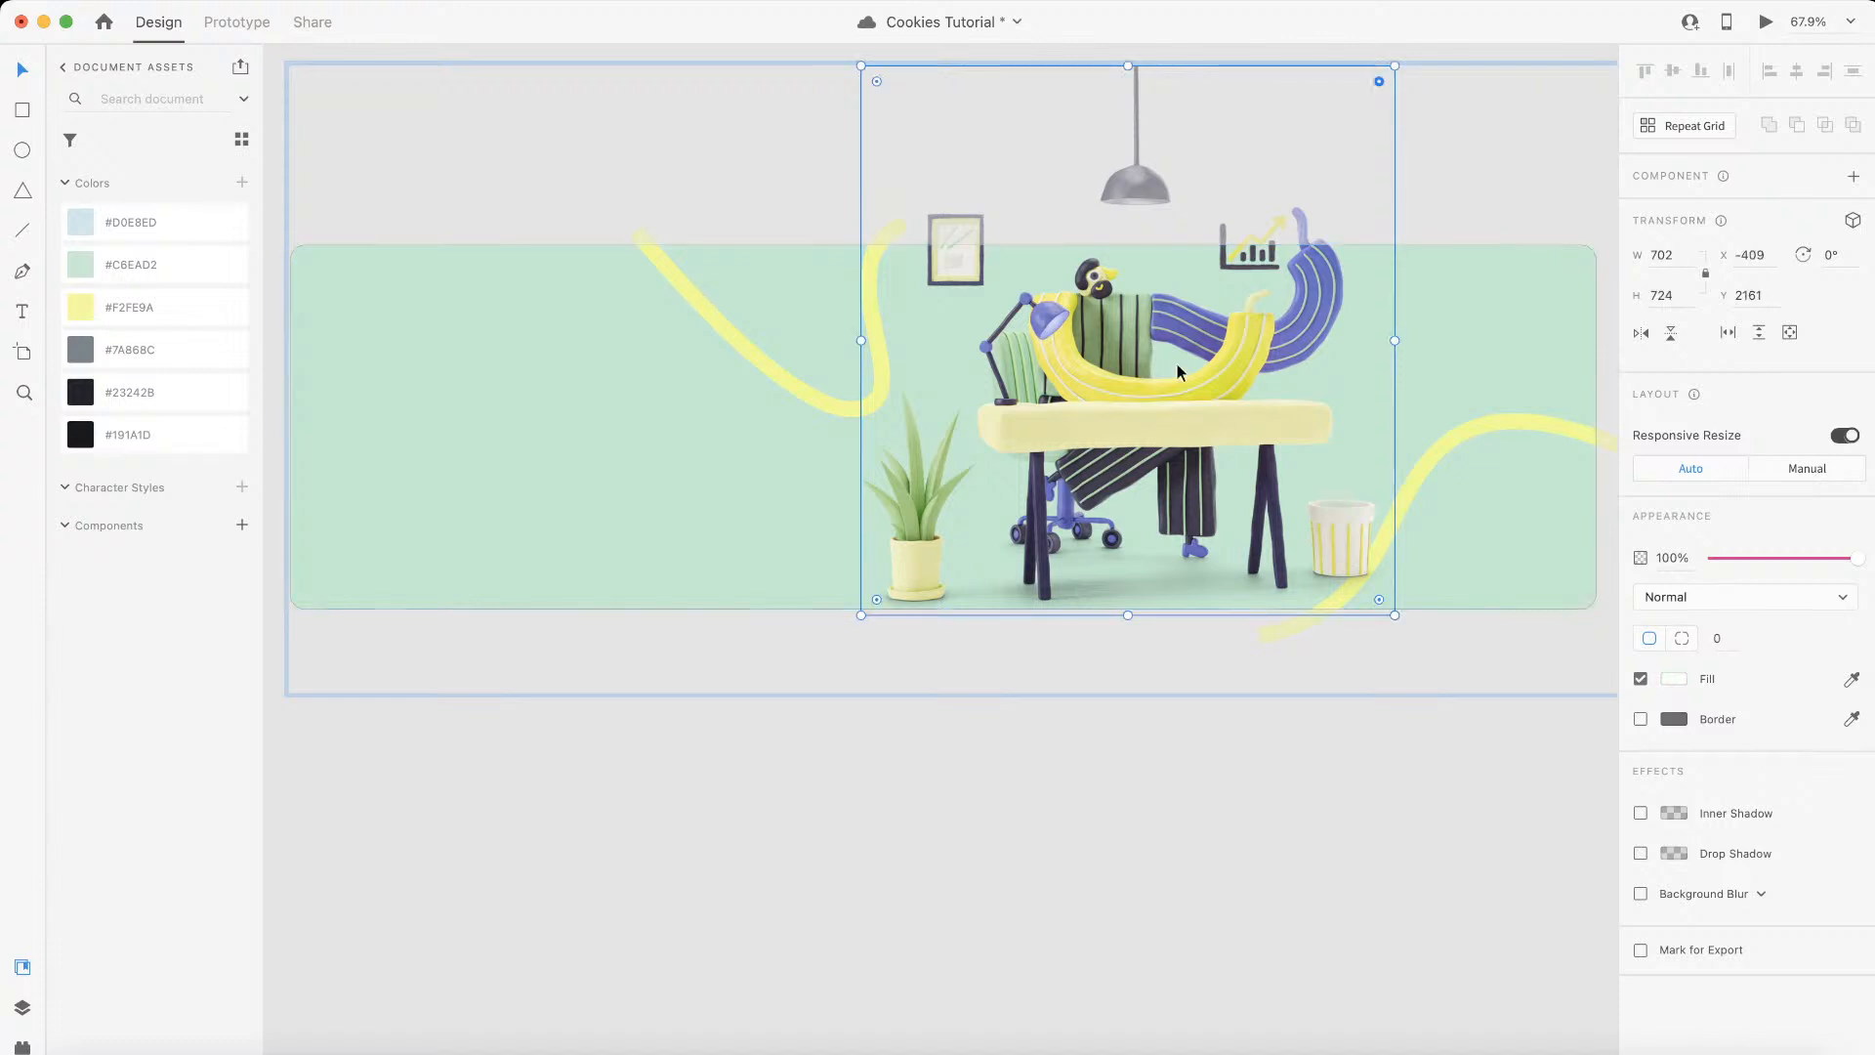
key("Delete")
Step: Turn off the green fill of the banner rectangle behind the yellow curves and open its corner radius for editing
left_click(1641, 679)
left_click(1718, 640)
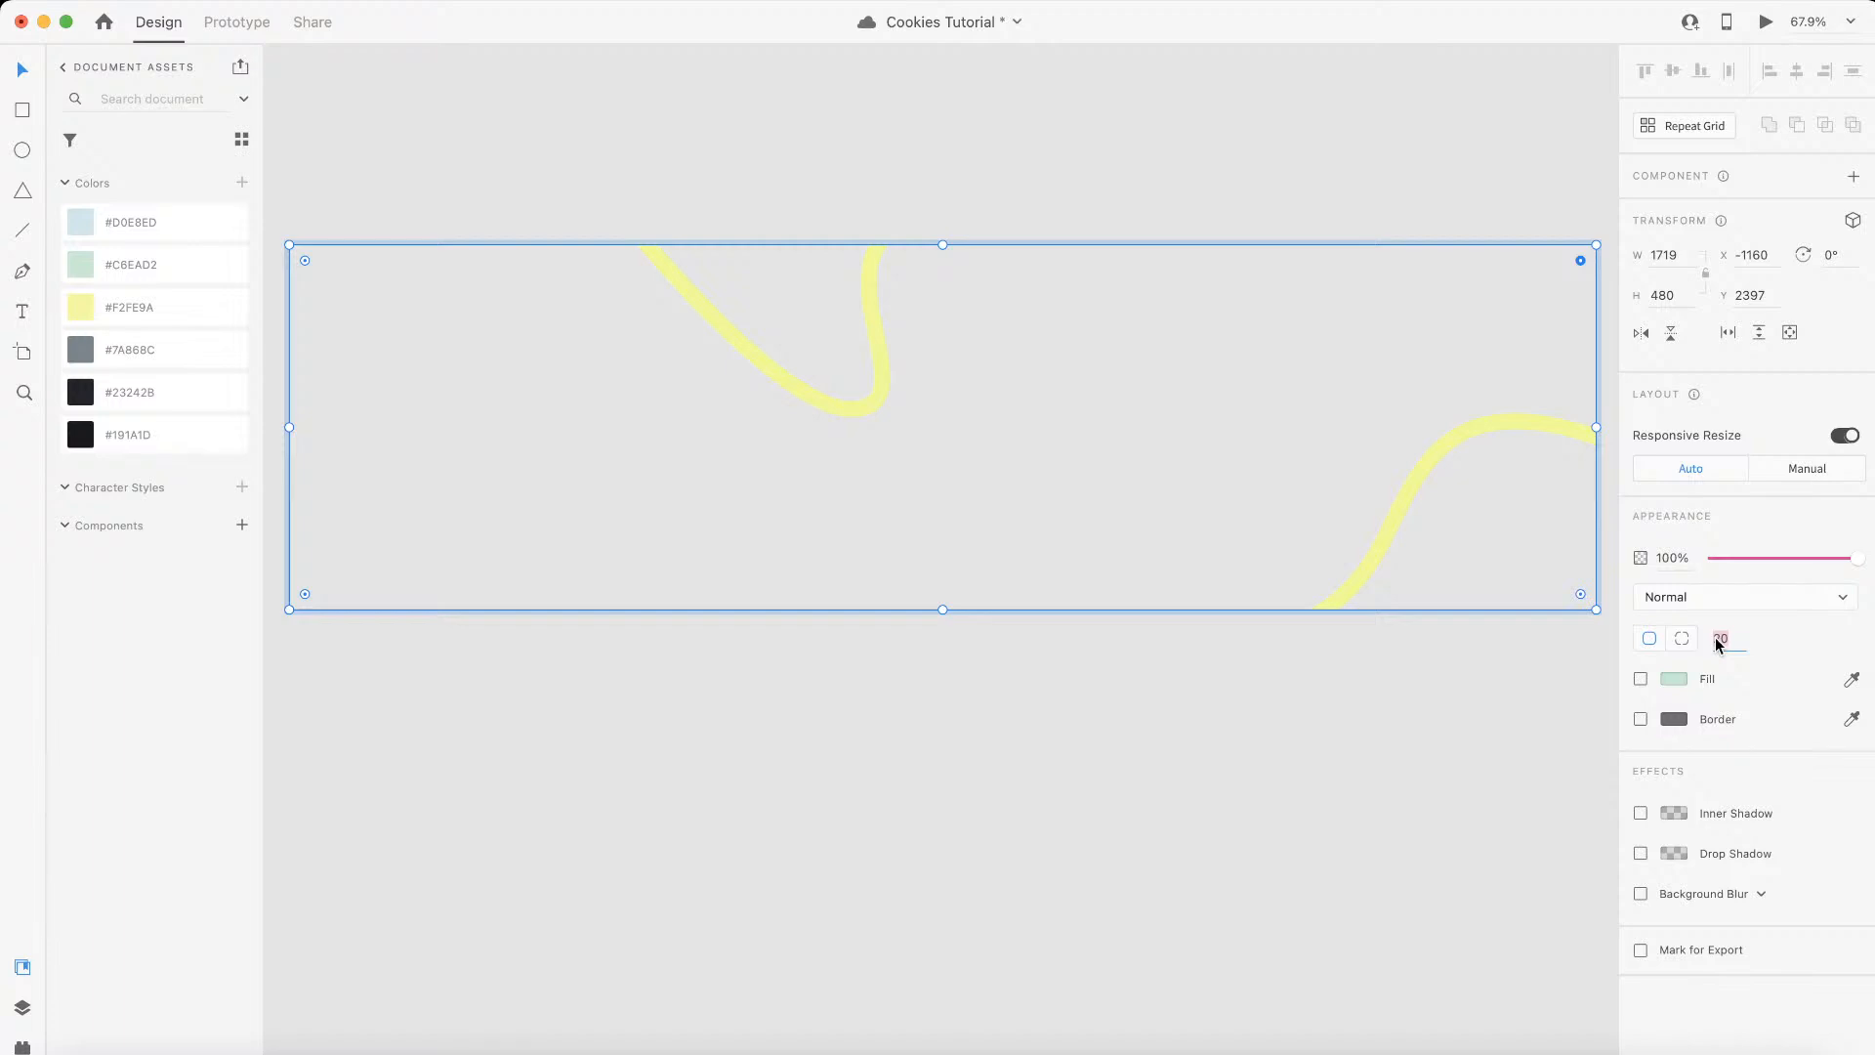
left_click(766, 816)
scroll(765, 817, "down", 3)
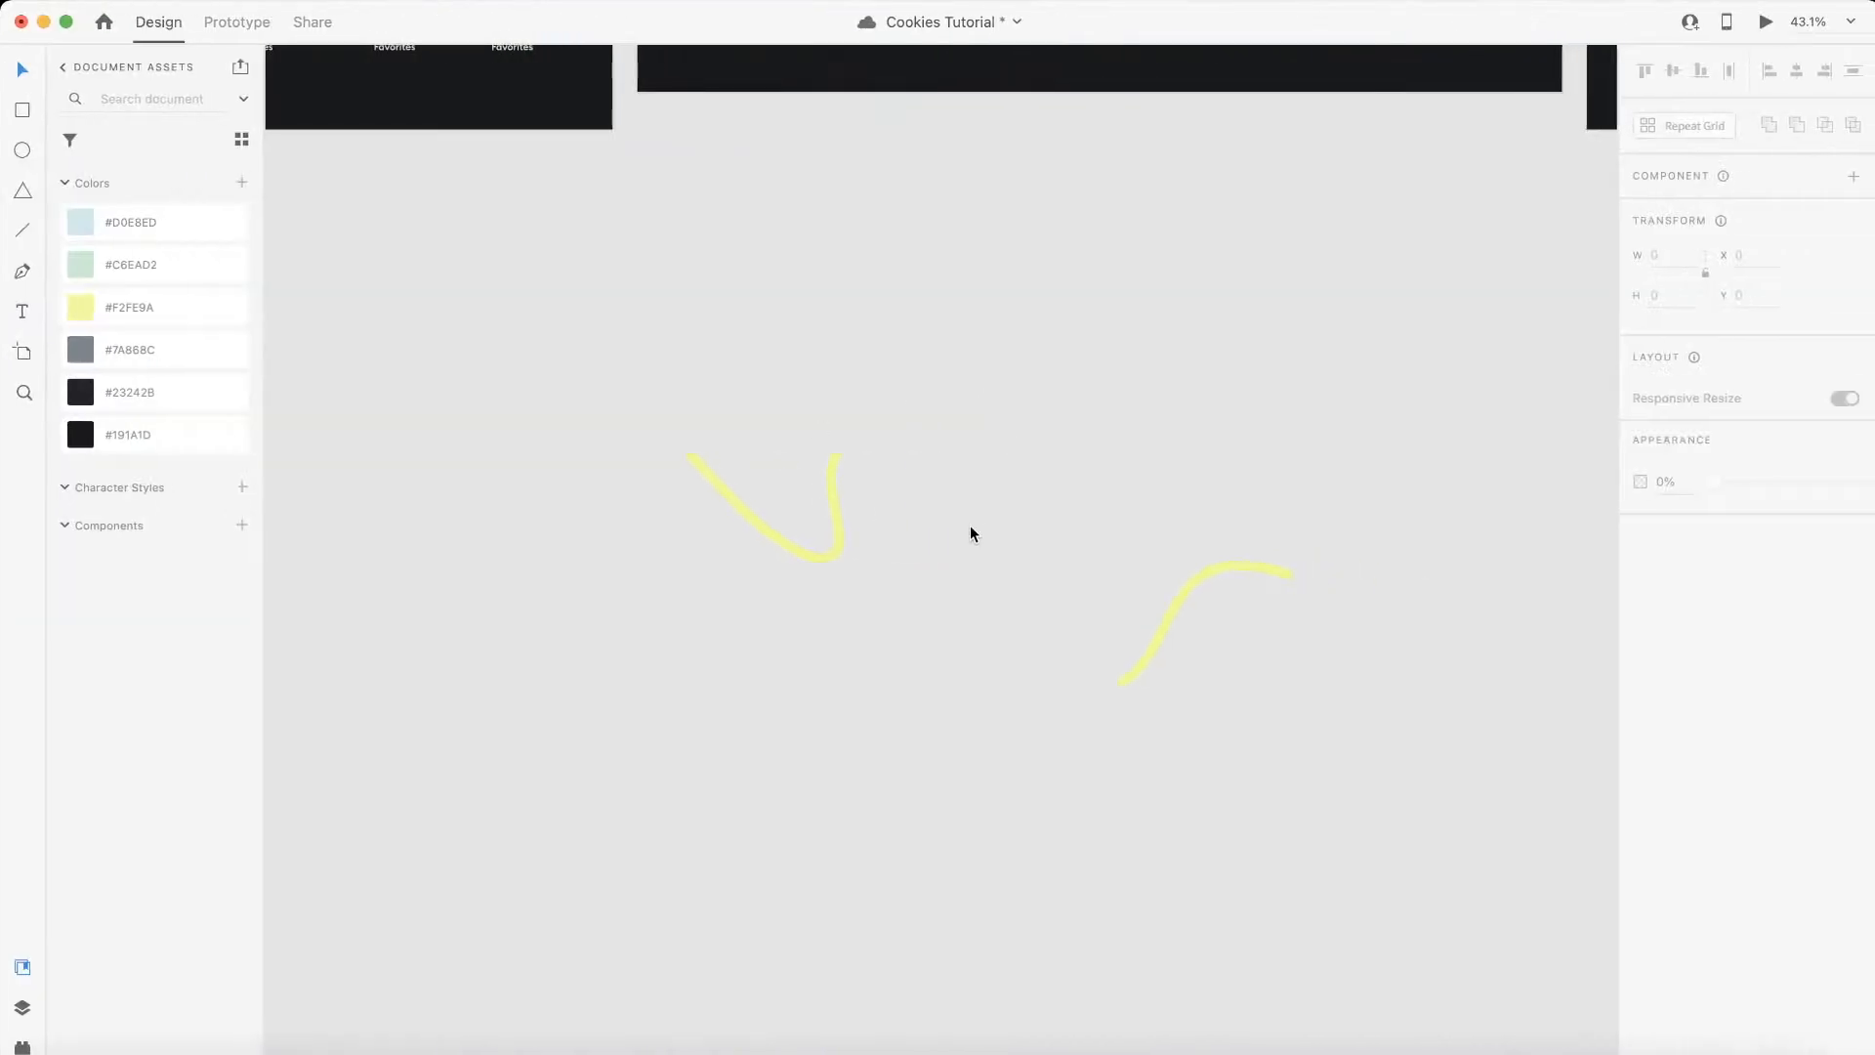
Step: Export the yellow curves group from XD as an SVG named background-svg-2 into the assets folder
left_click(840, 507)
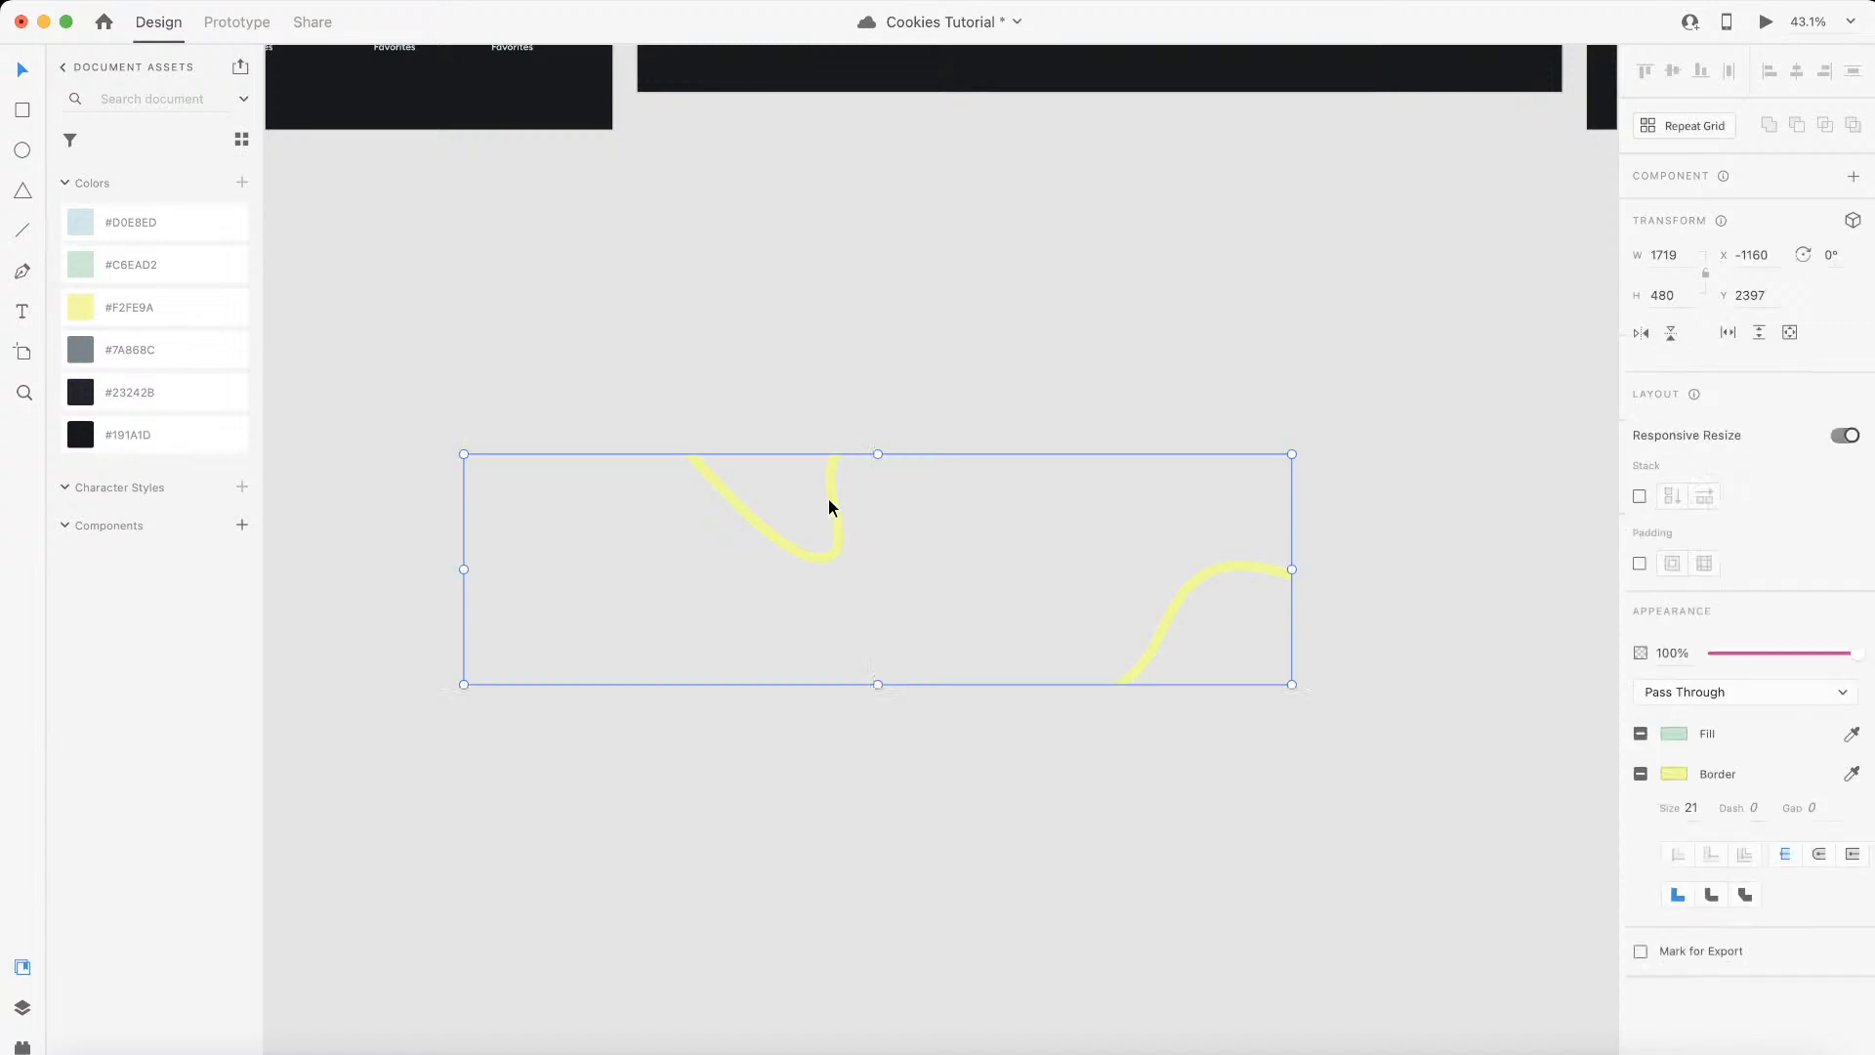
left_click(143, 1)
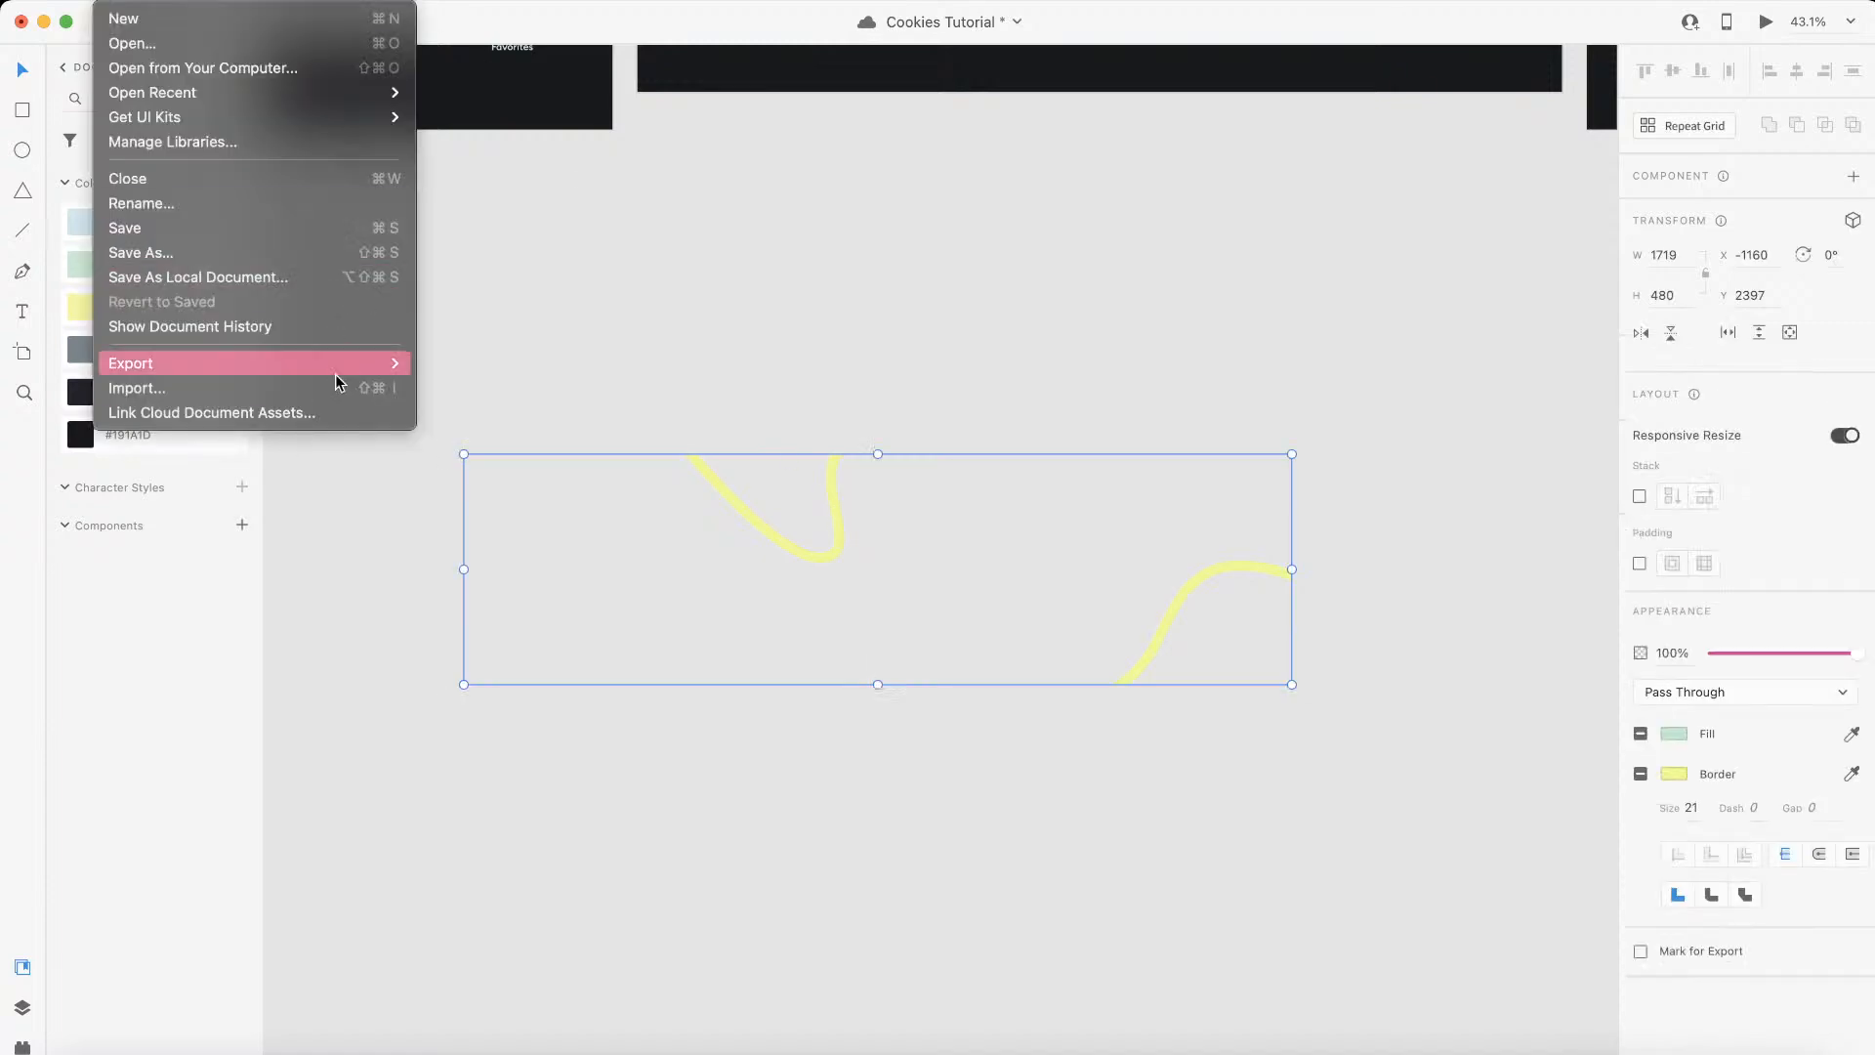
mouse_move(338, 368)
left_click(496, 388)
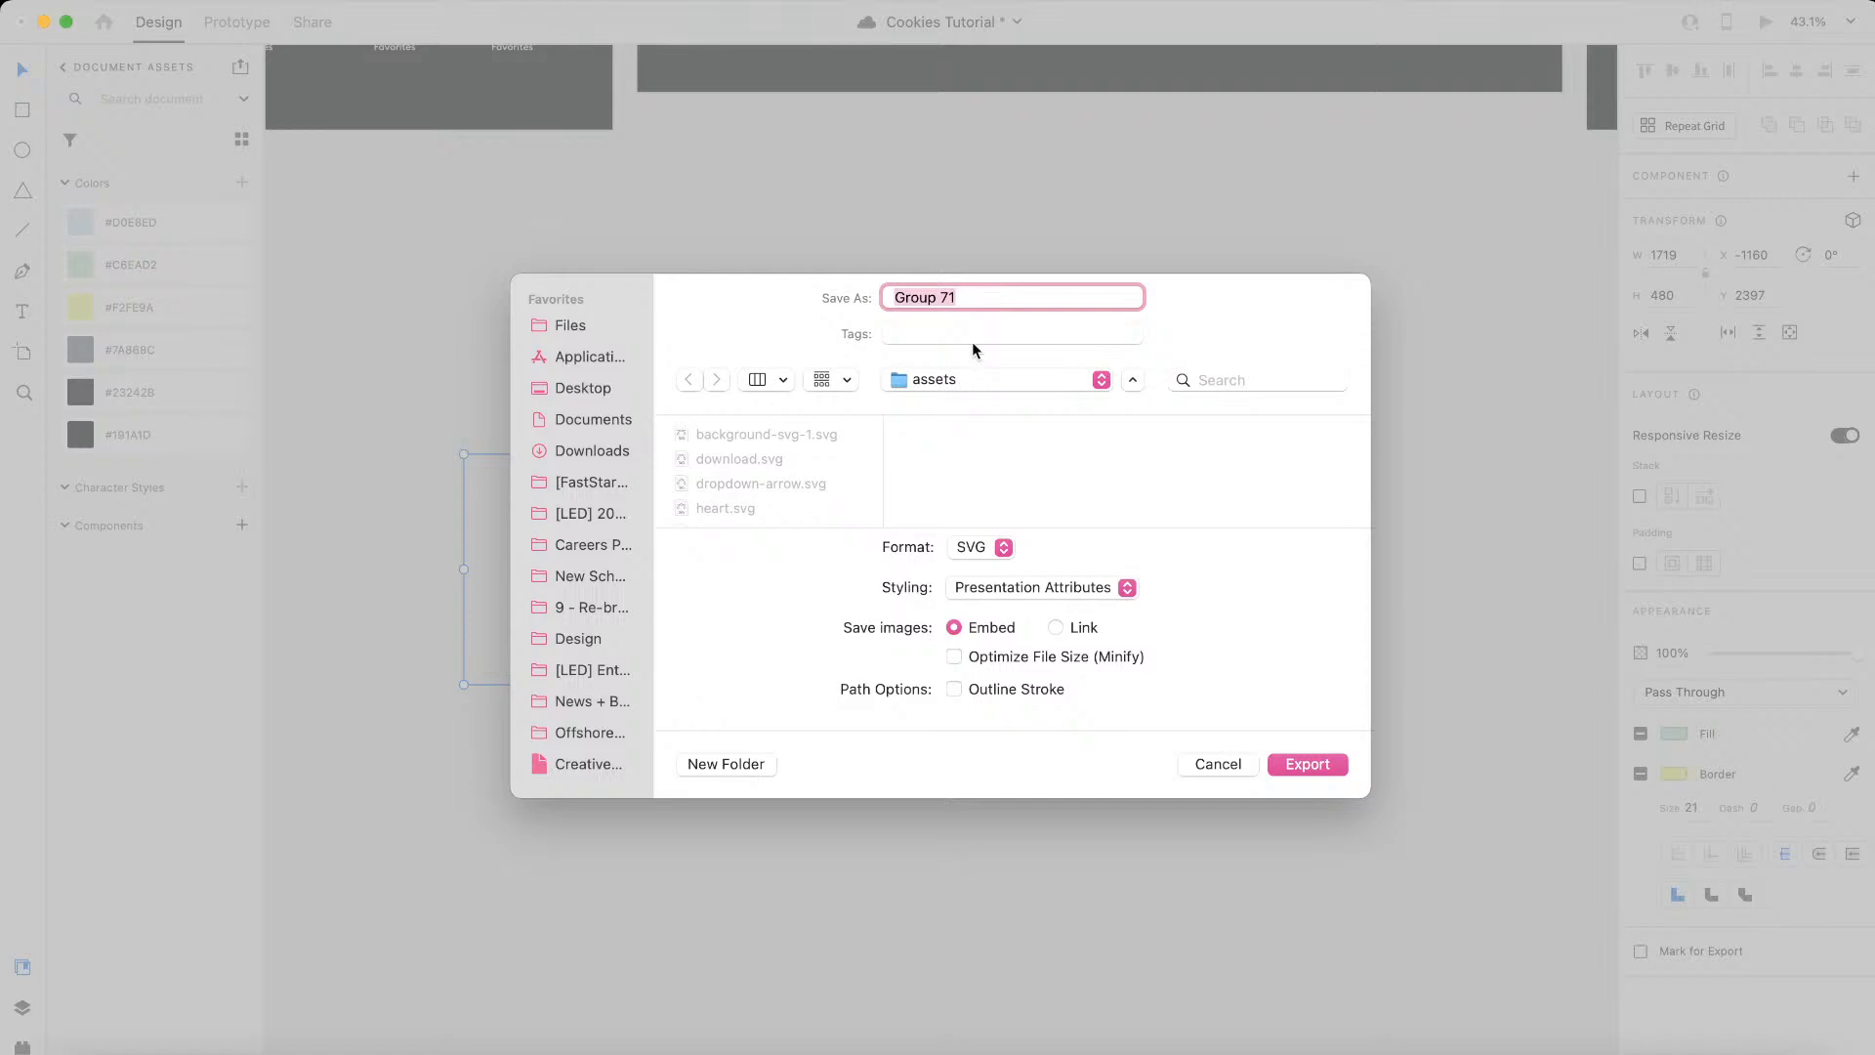
type("background-svg-2")
key("Return")
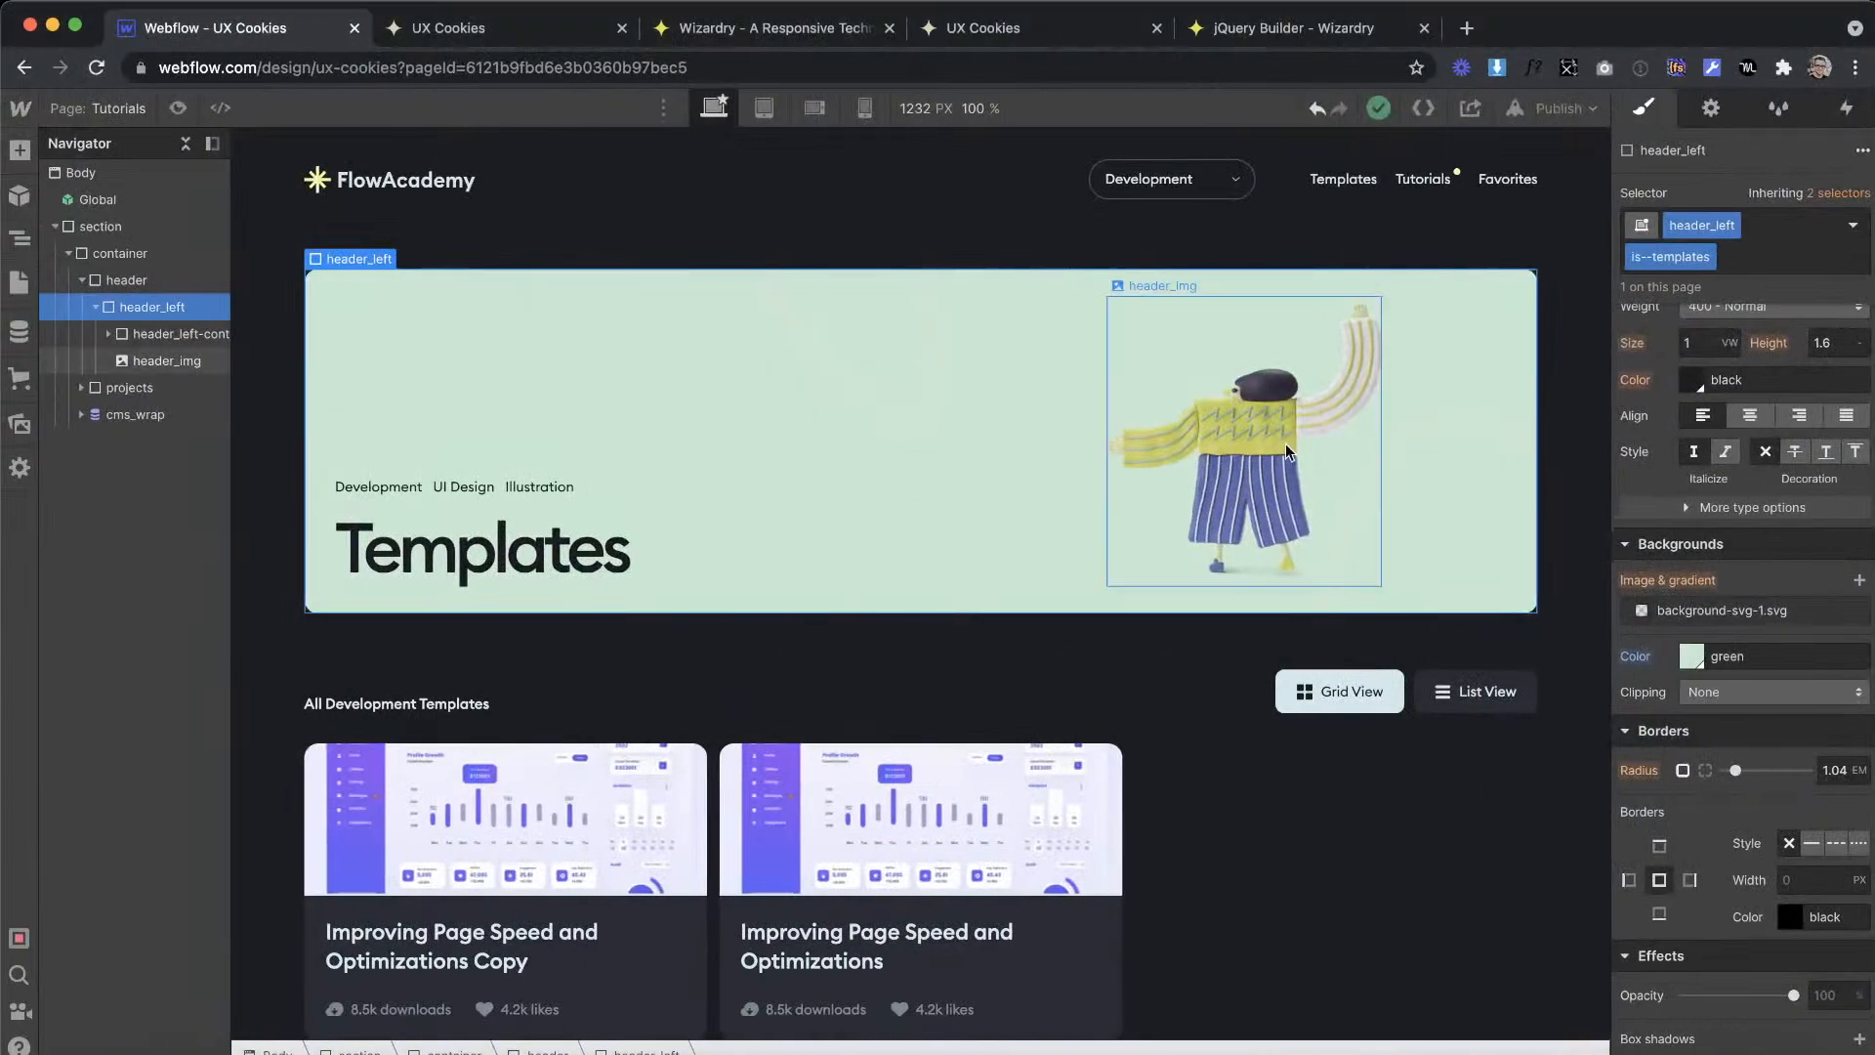
Step: In Webflow, upload background-svg-2.svg and use it to replace the background image of the header_left block
scroll(1708, 485, "down", 3)
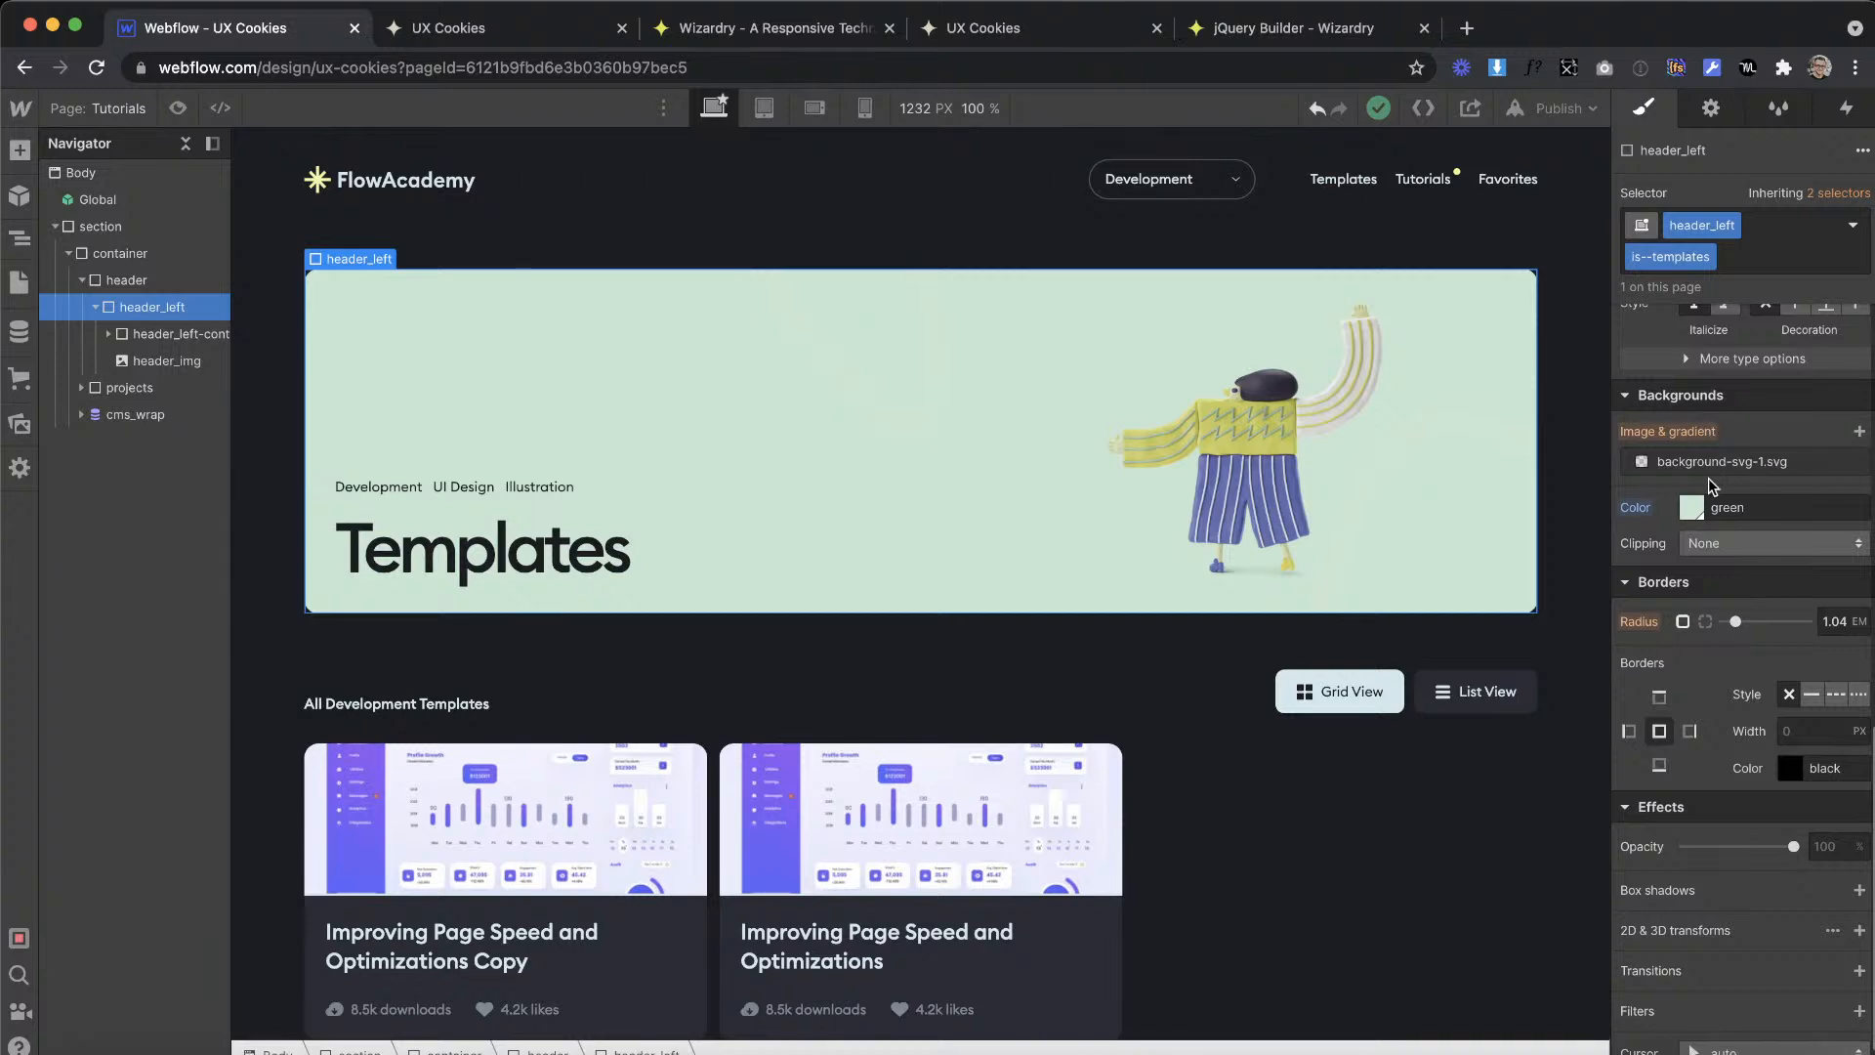
left_click(1709, 472)
left_click(1717, 628)
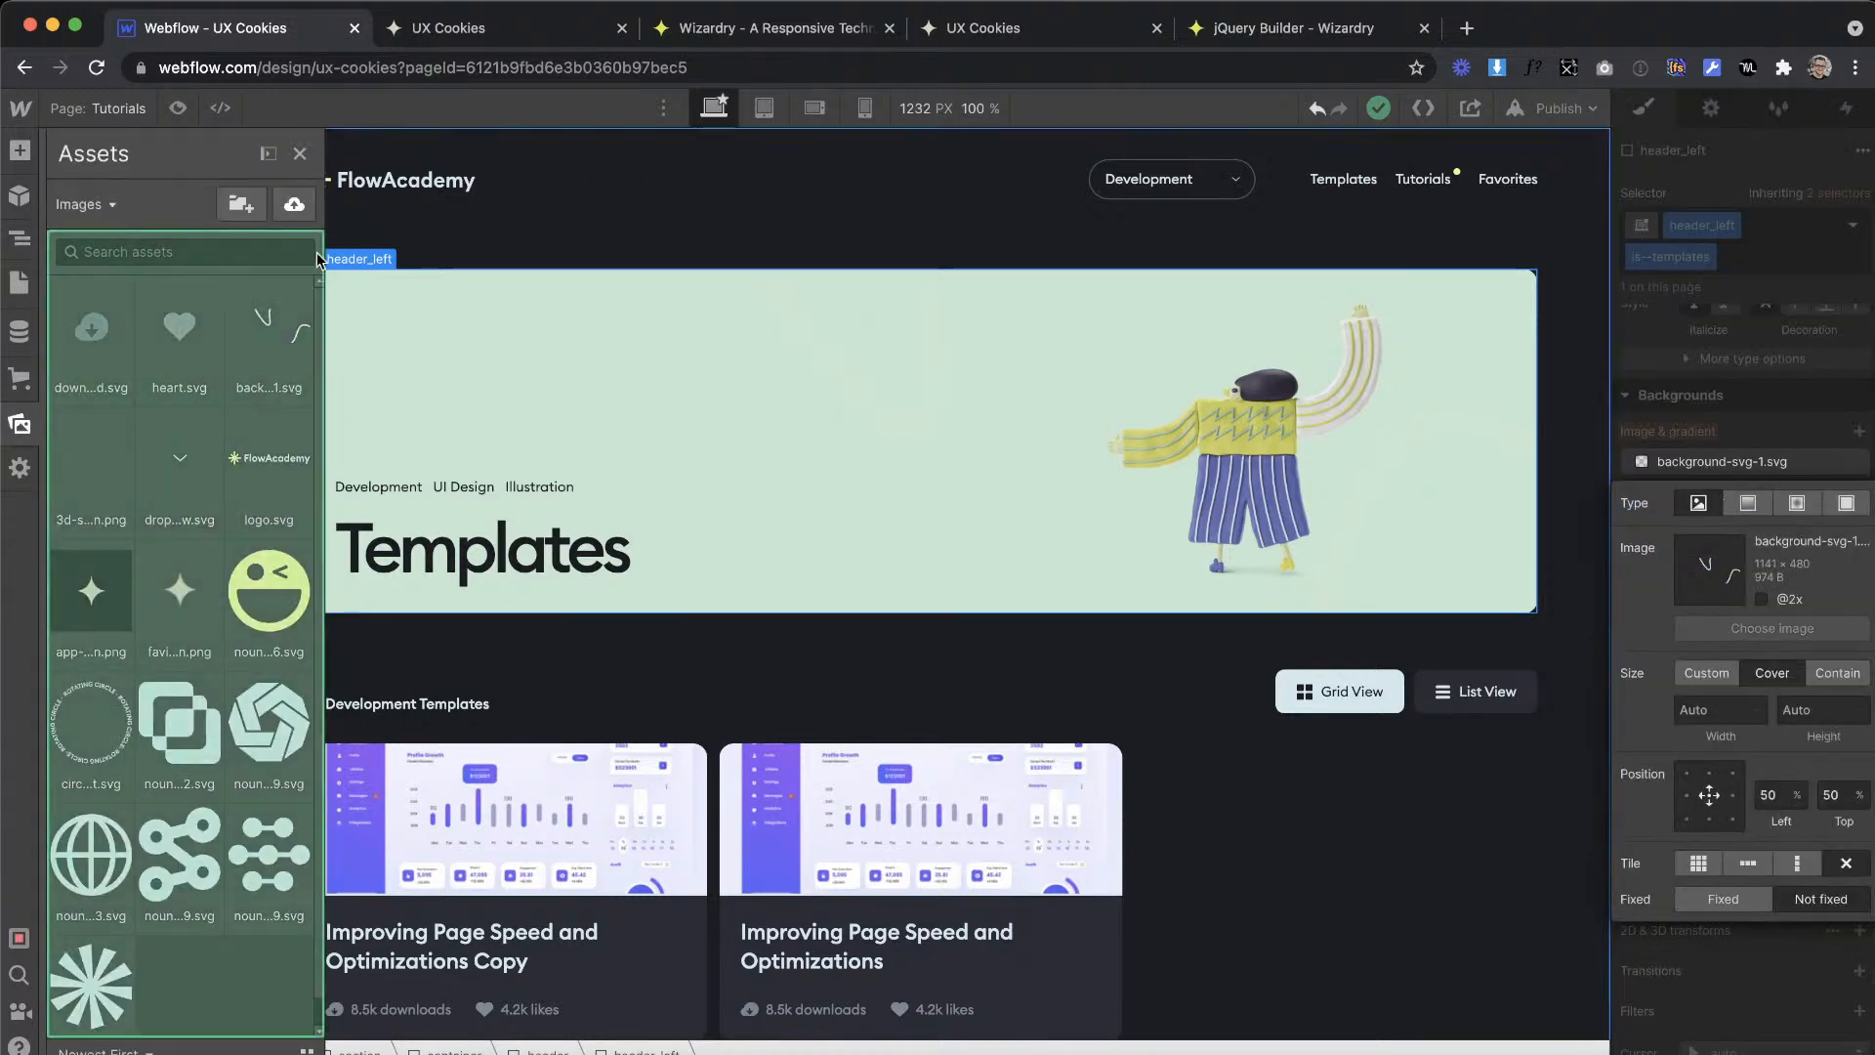
left_click(294, 203)
left_click(836, 428)
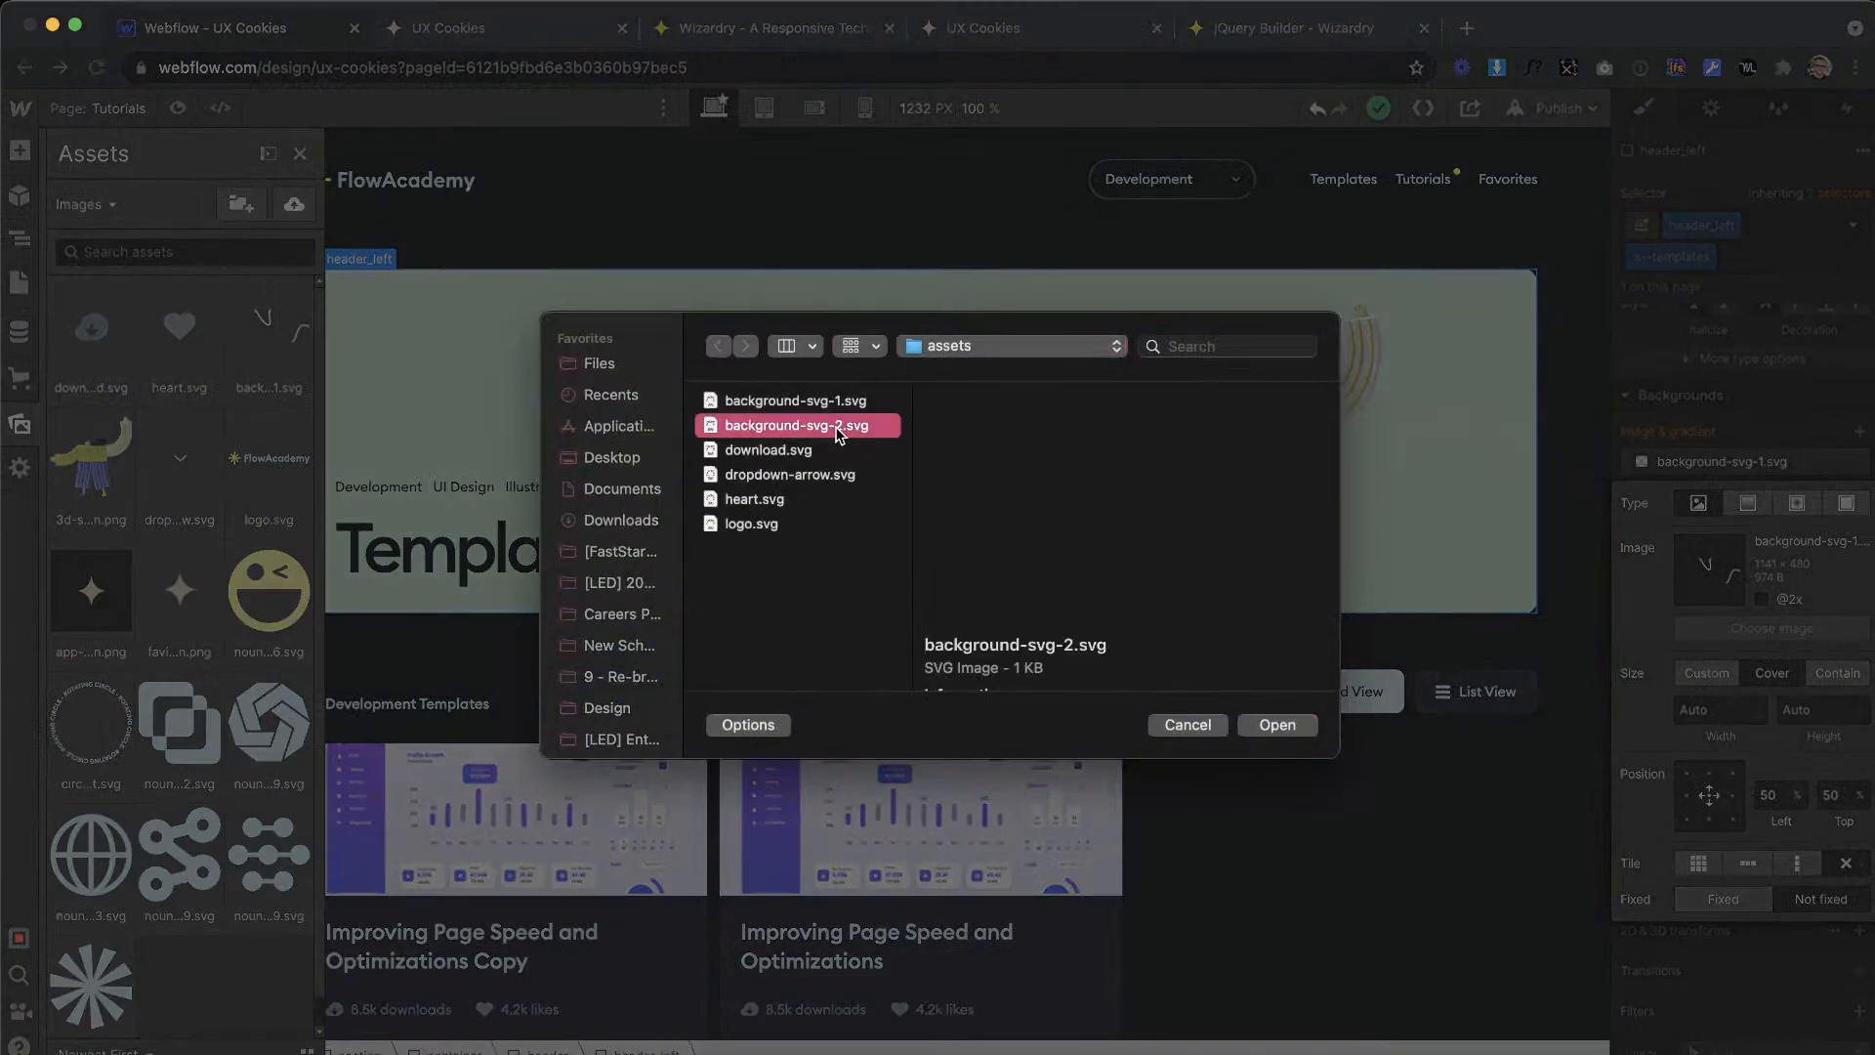
double_click(837, 427)
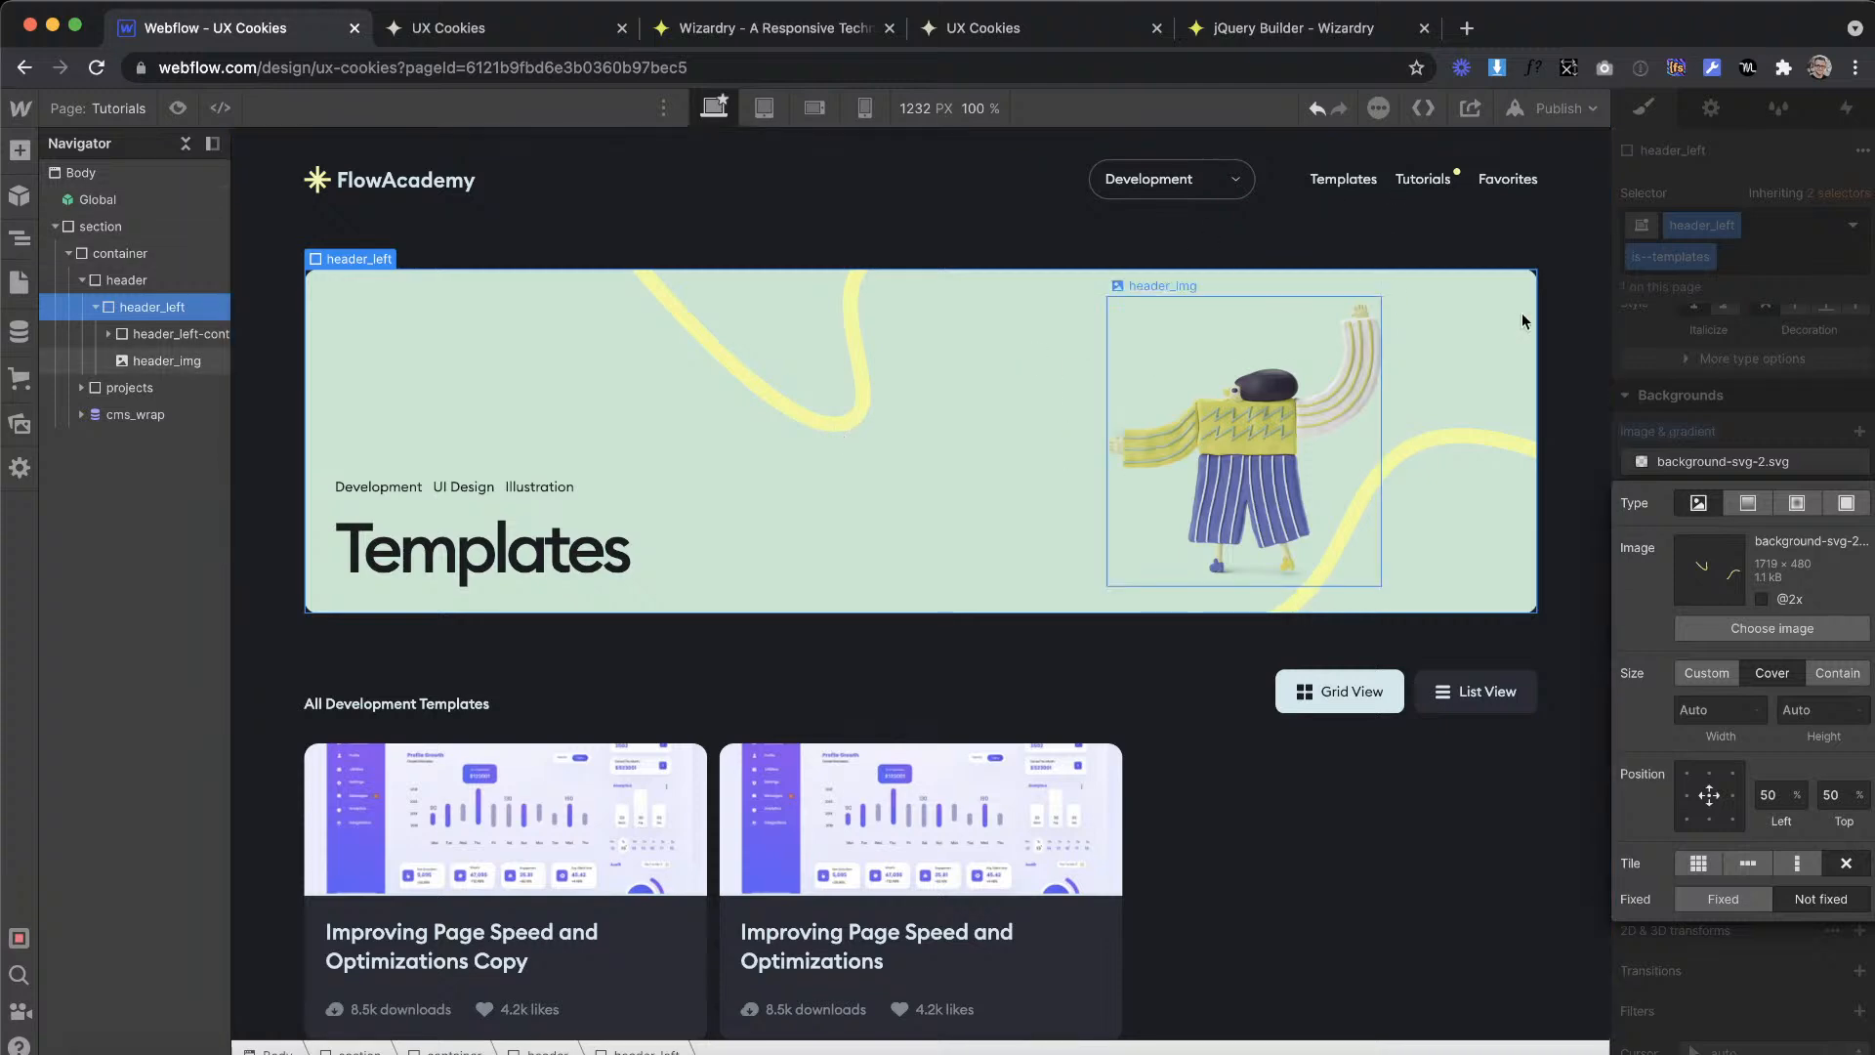
left_click(1665, 389)
Step: Switch to the XD design and place a copy of the Tutorials banner graphic on the empty canvas below the artboards
left_click(1269, 426)
key("ctrl+Right")
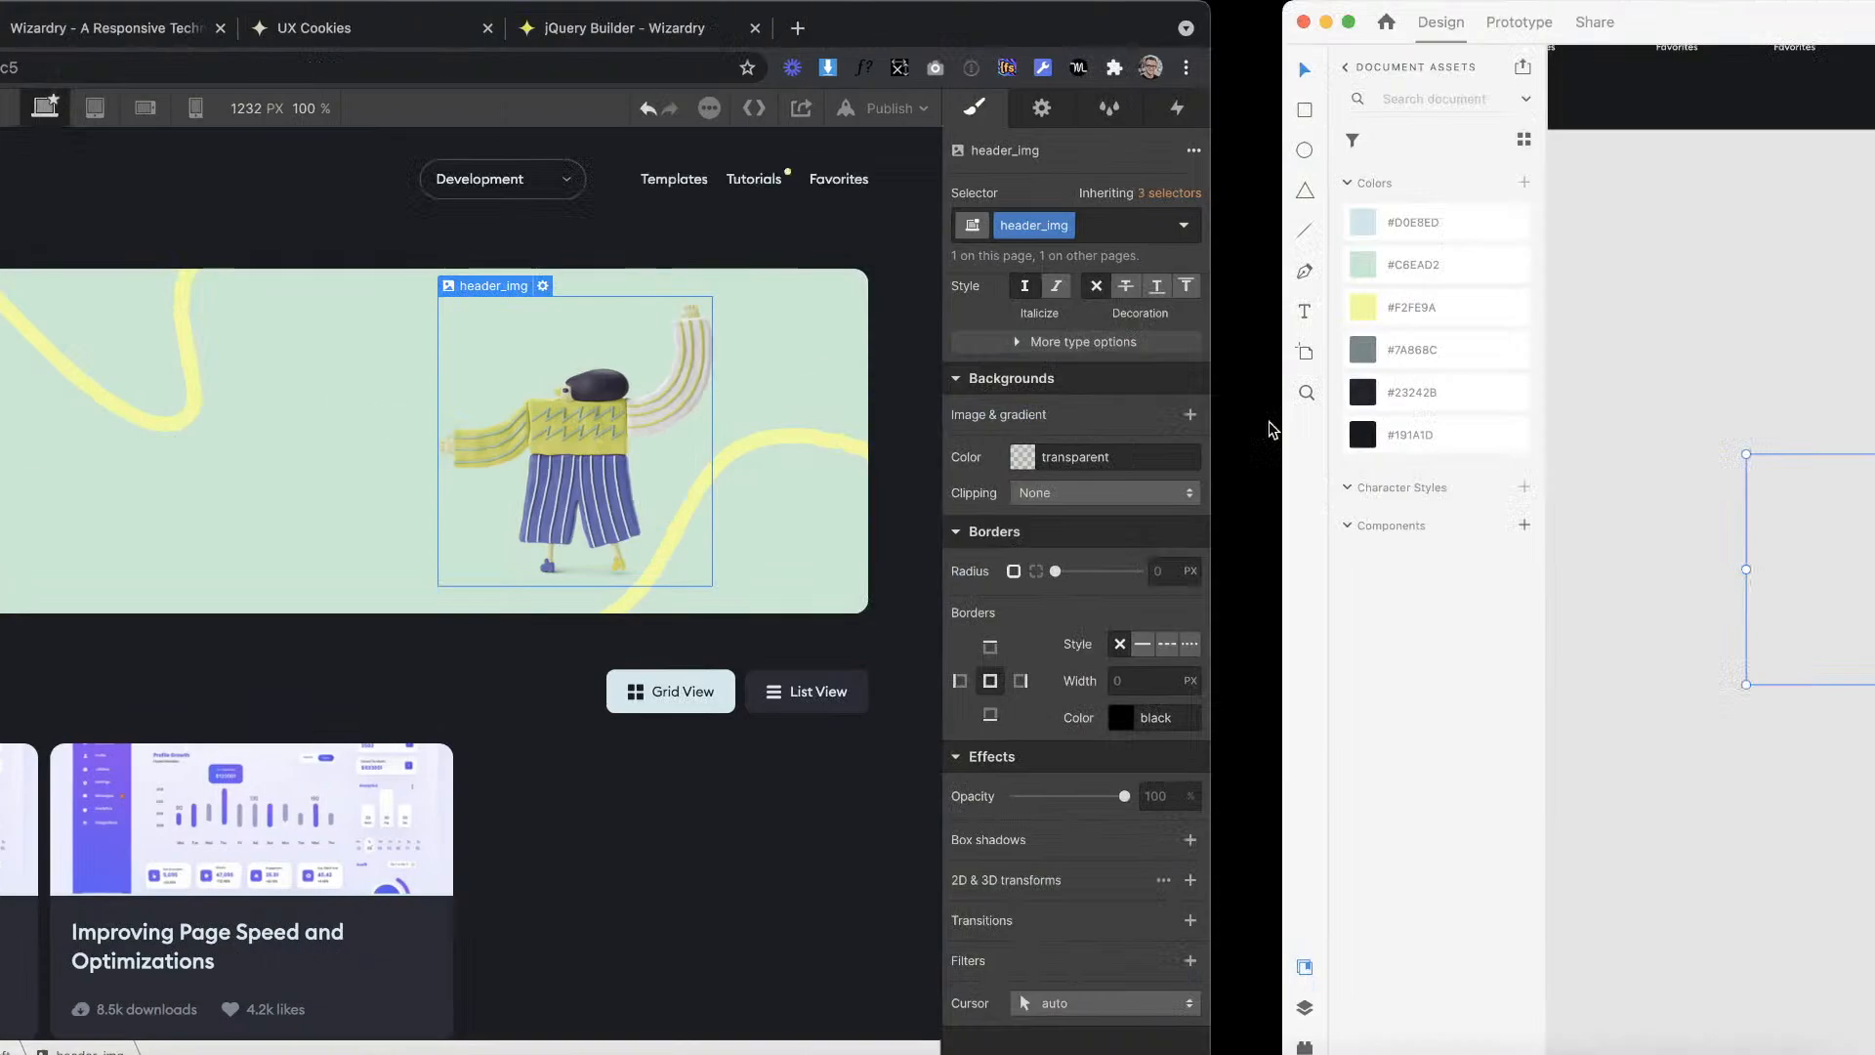
scroll(1169, 387, "left", 1)
scroll(1170, 388, "down", 5)
scroll(1170, 388, "up", 3)
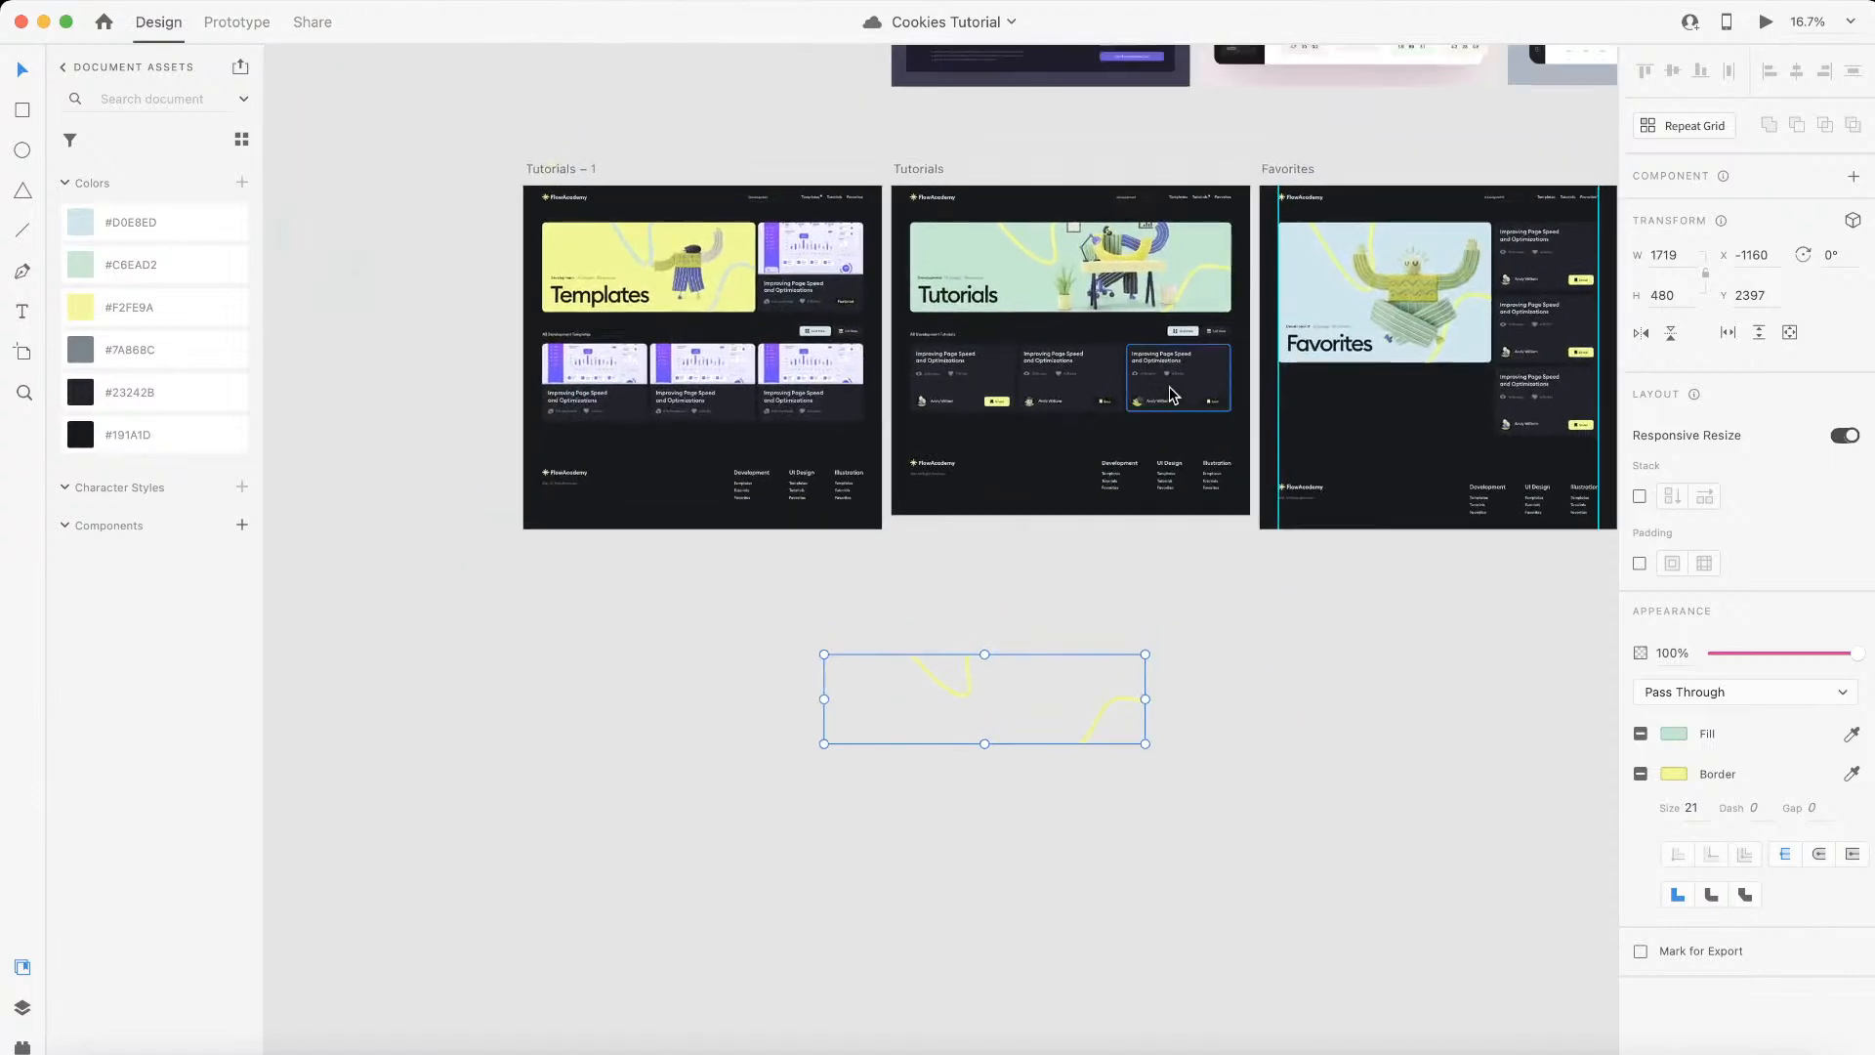
scroll(1086, 262, "up", 5)
scroll(1152, 204, "down", 4)
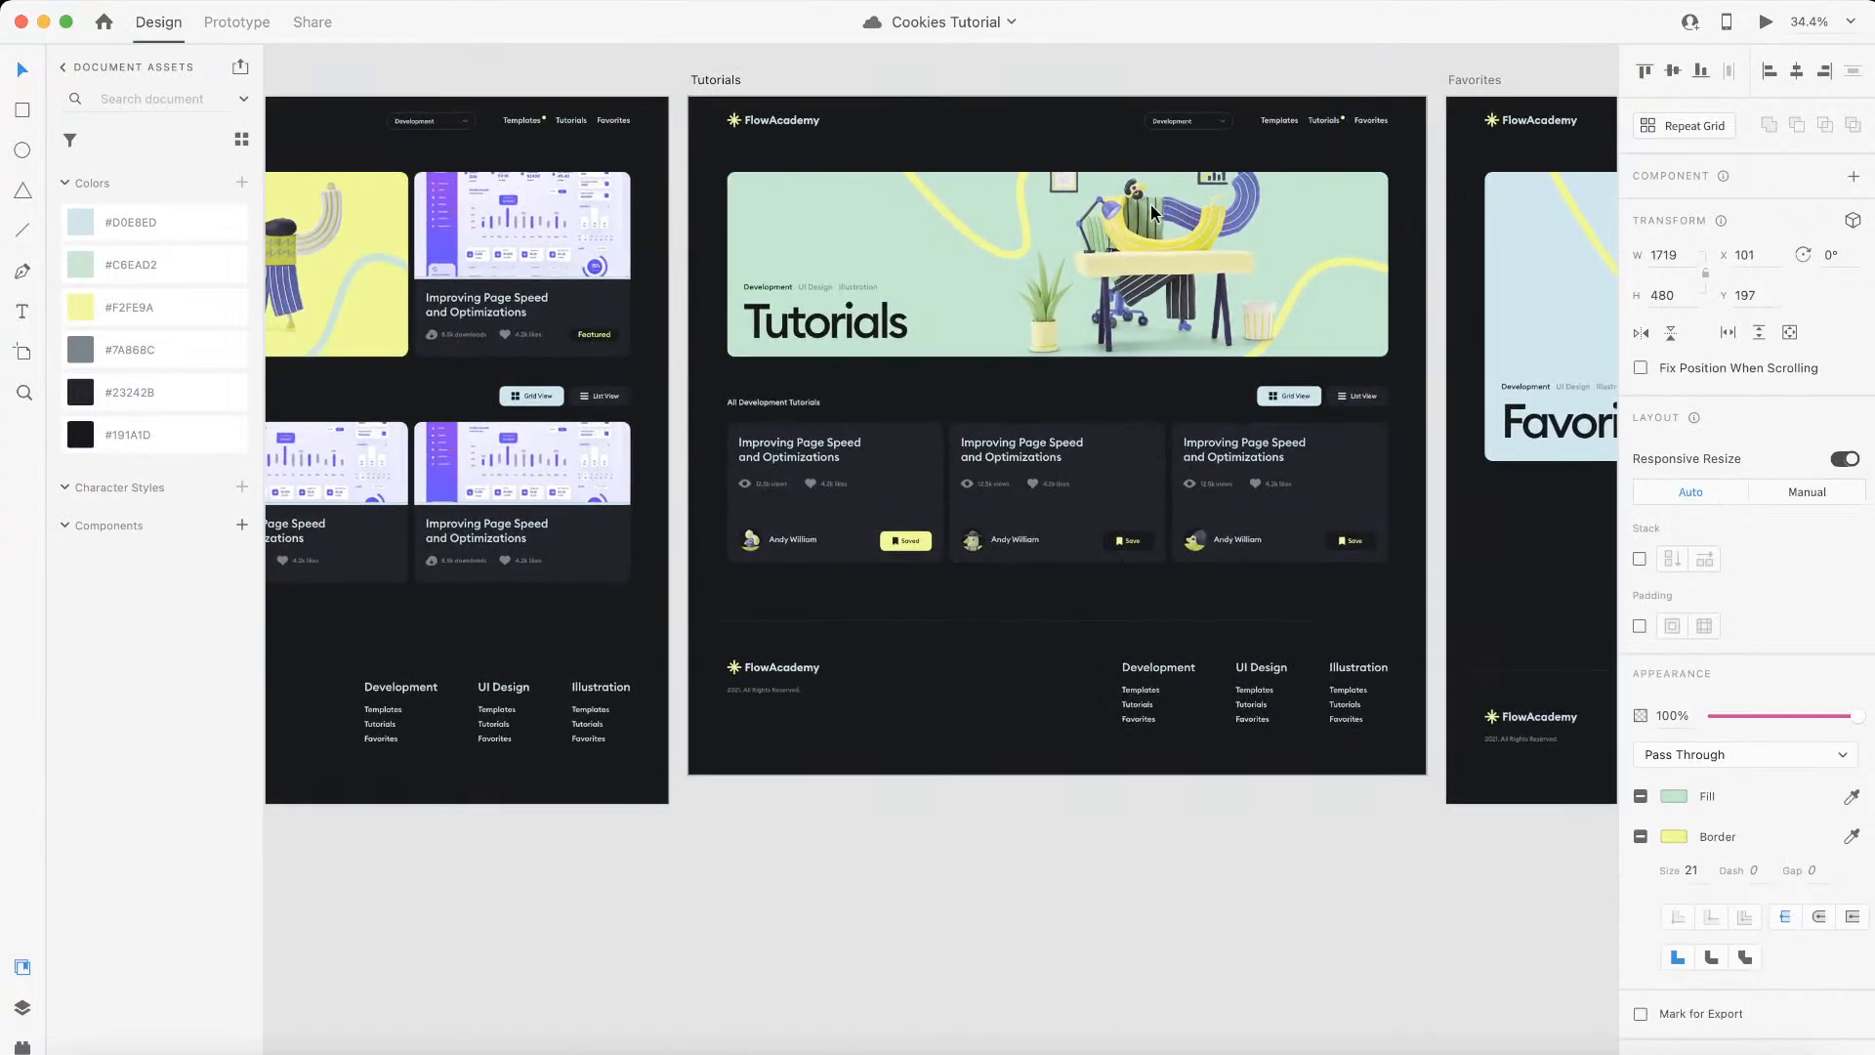
scroll(1151, 203, "down", 2)
left_click_drag(1150, 203, 925, 850)
scroll(925, 850, "up", 4)
scroll(912, 739, "up", 4)
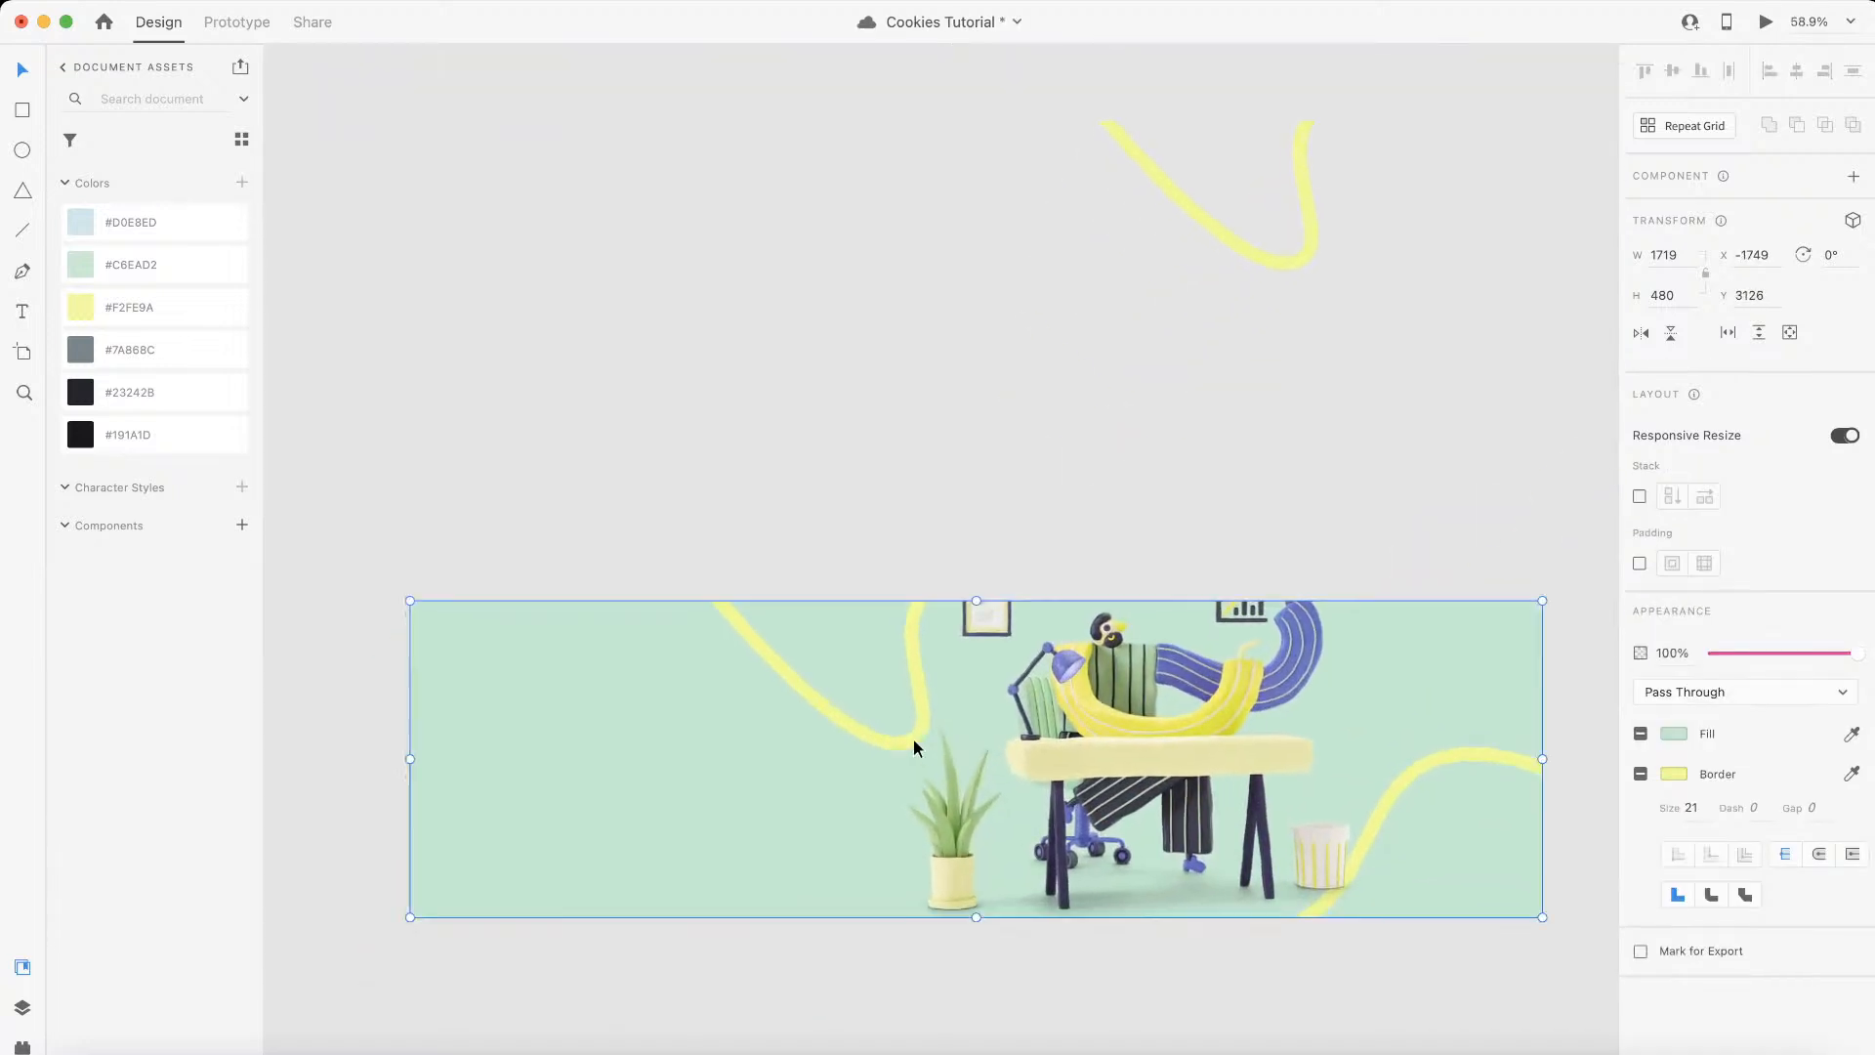
Step: Delete both yellow curves from the copied banner graphic
double_click(858, 701)
left_click(833, 683)
key("Delete")
left_click(1421, 754)
key("Delete")
Step: Scale the desk illustration down to about 618 by 638 and reposition it inside the copied banner
left_click(1101, 774)
left_click_drag(1101, 775, 1105, 778)
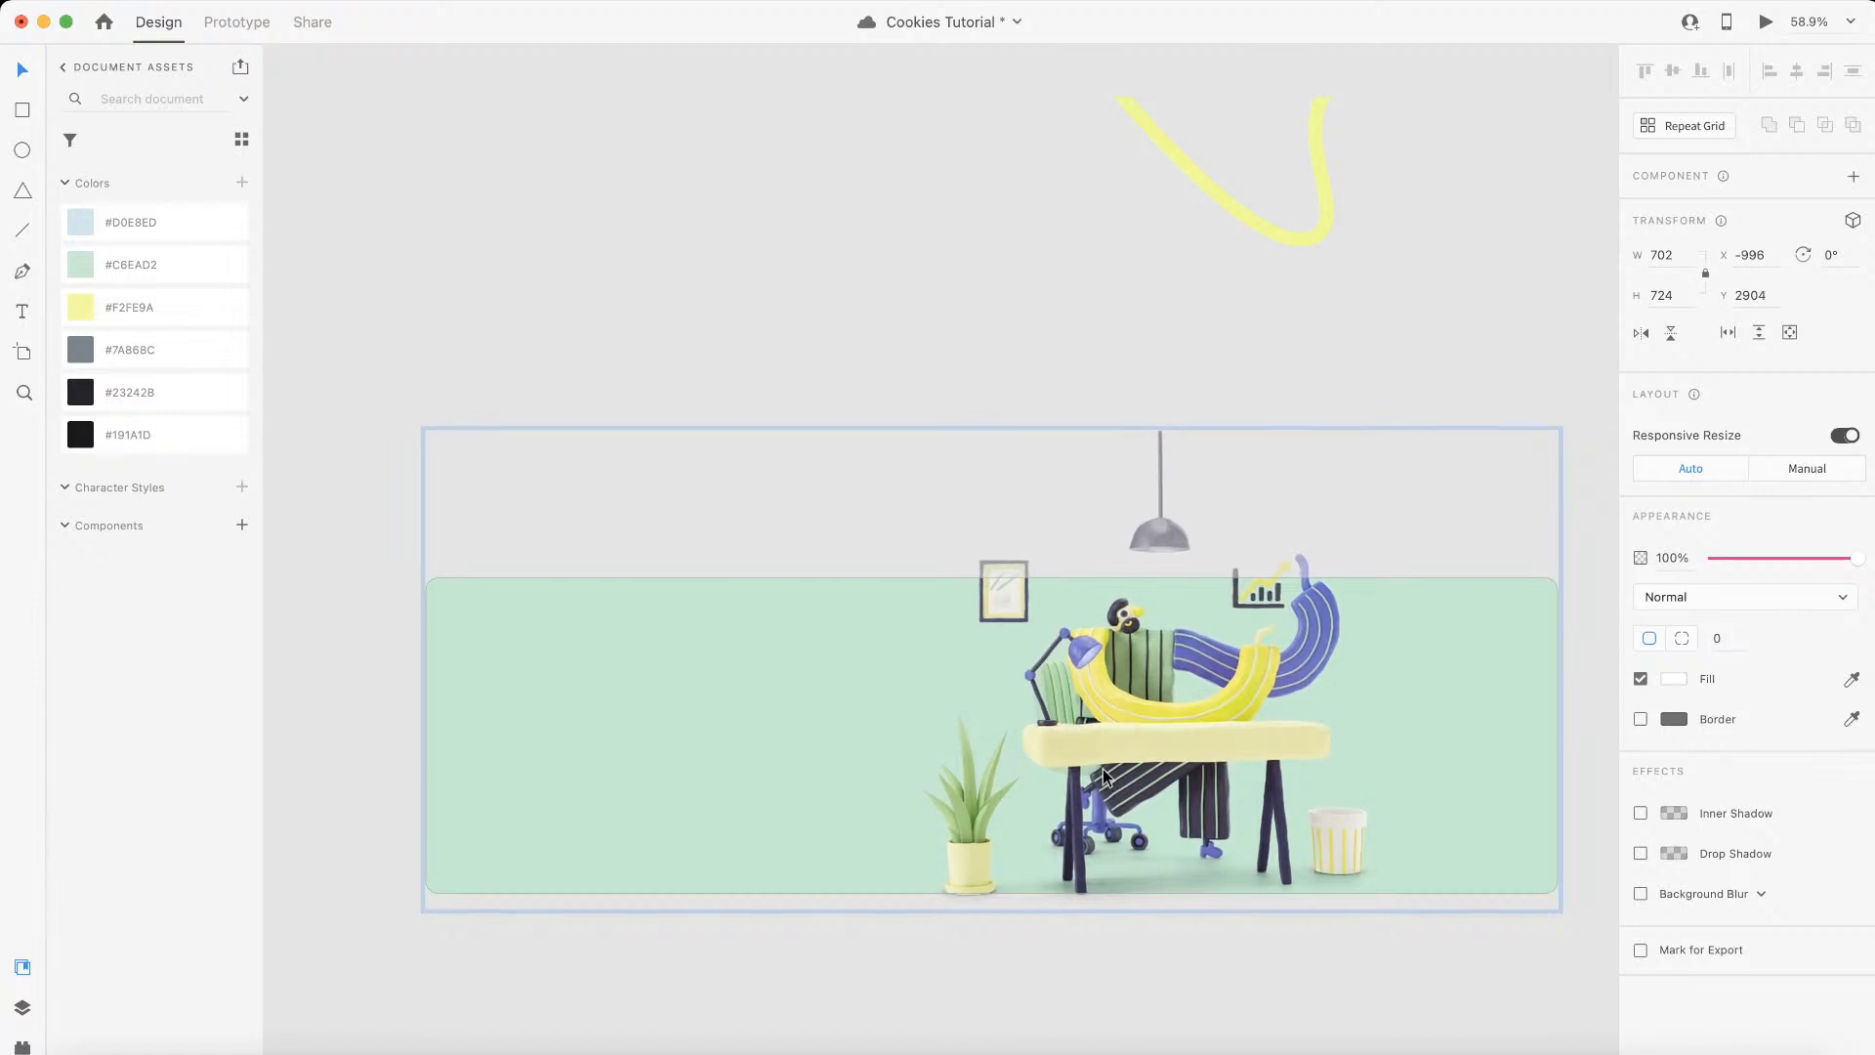
left_click_drag(1386, 428, 1361, 459)
left_click_drag(1169, 704, 1164, 718)
left_click_drag(1193, 611, 1193, 606)
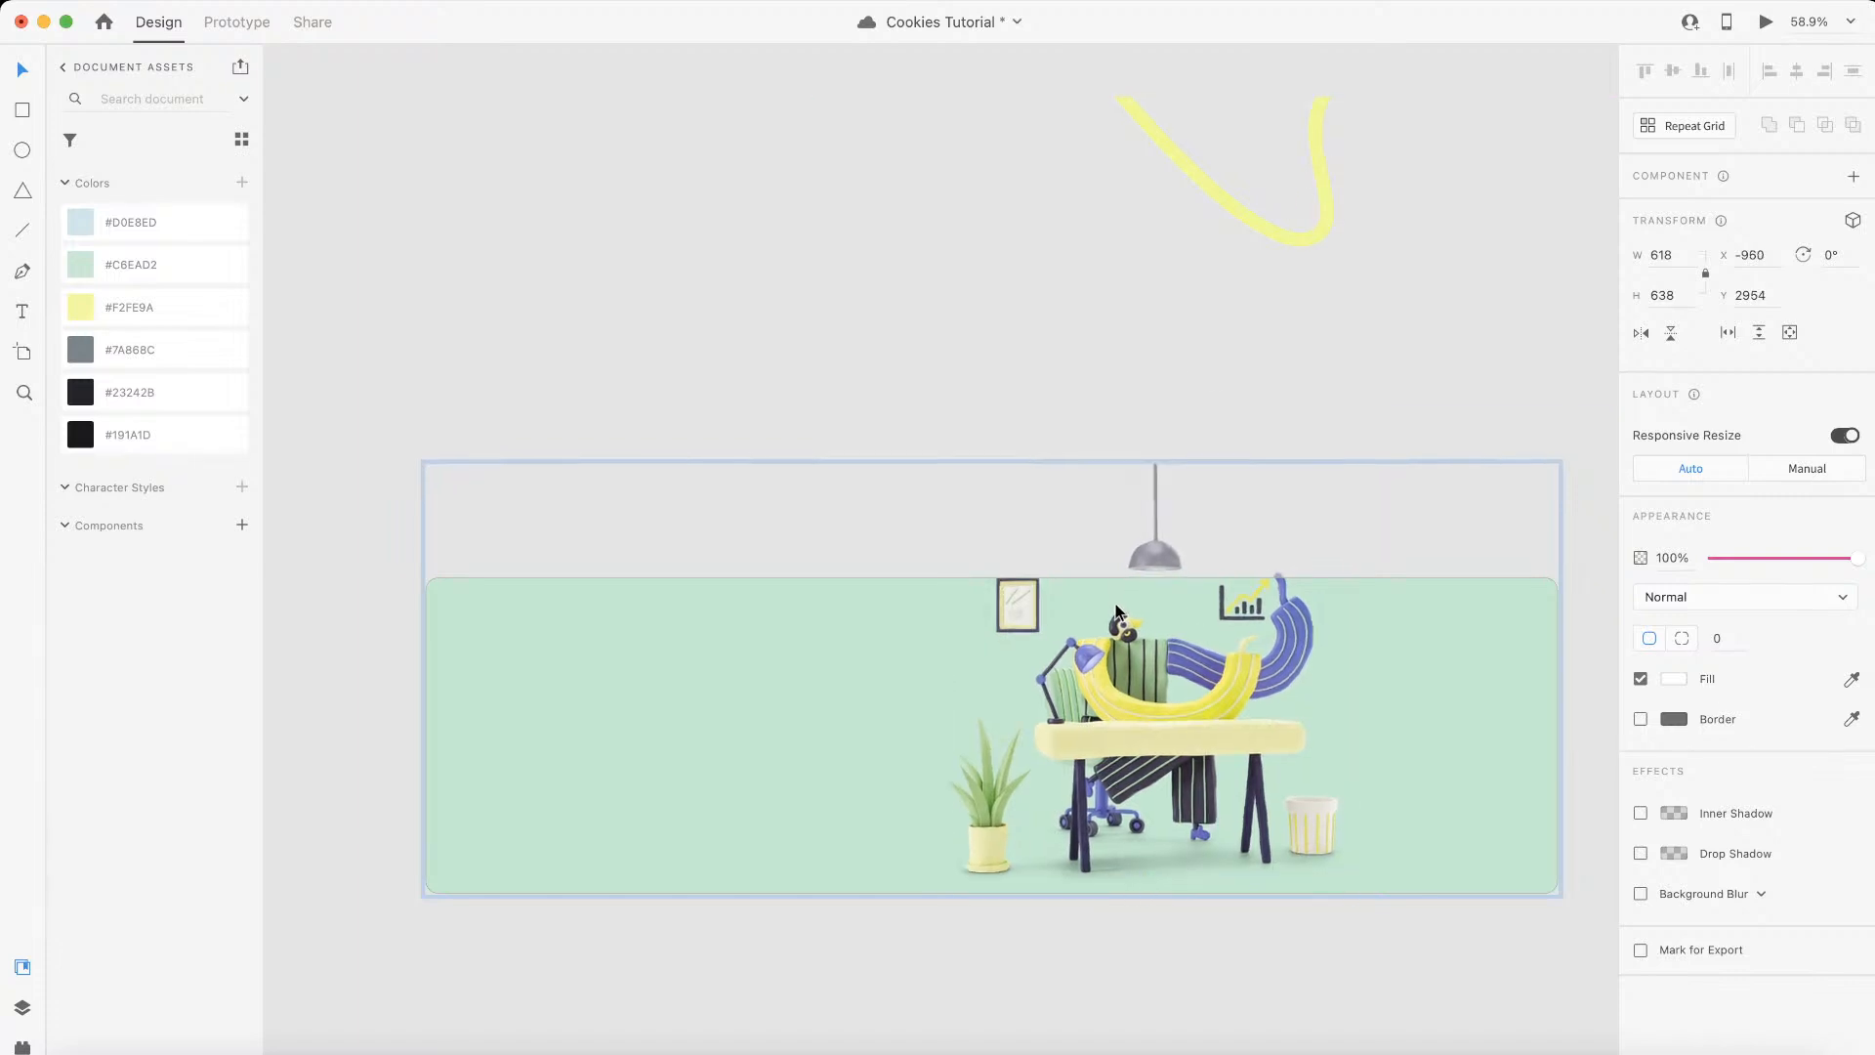
left_click(1131, 347)
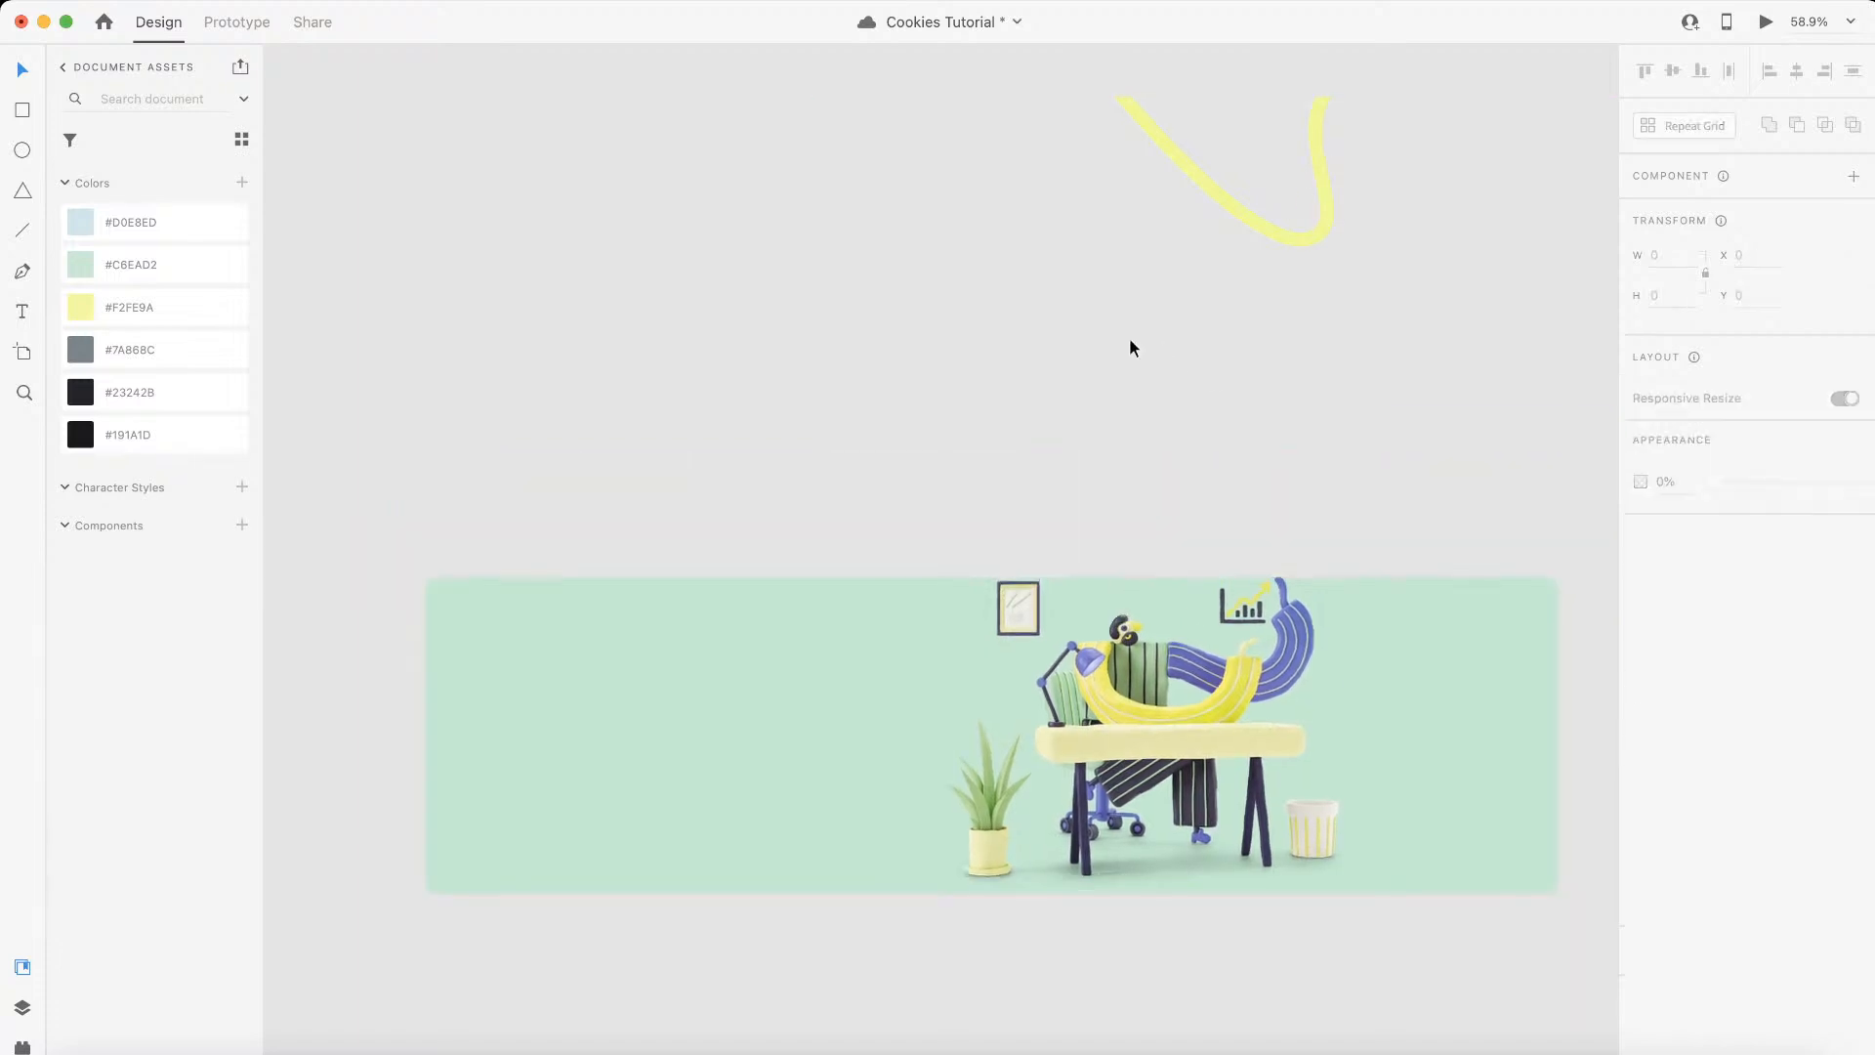
Step: Turn off the green fill of the rectangle behind the desk illustration
left_click(938, 694)
left_click(1641, 680)
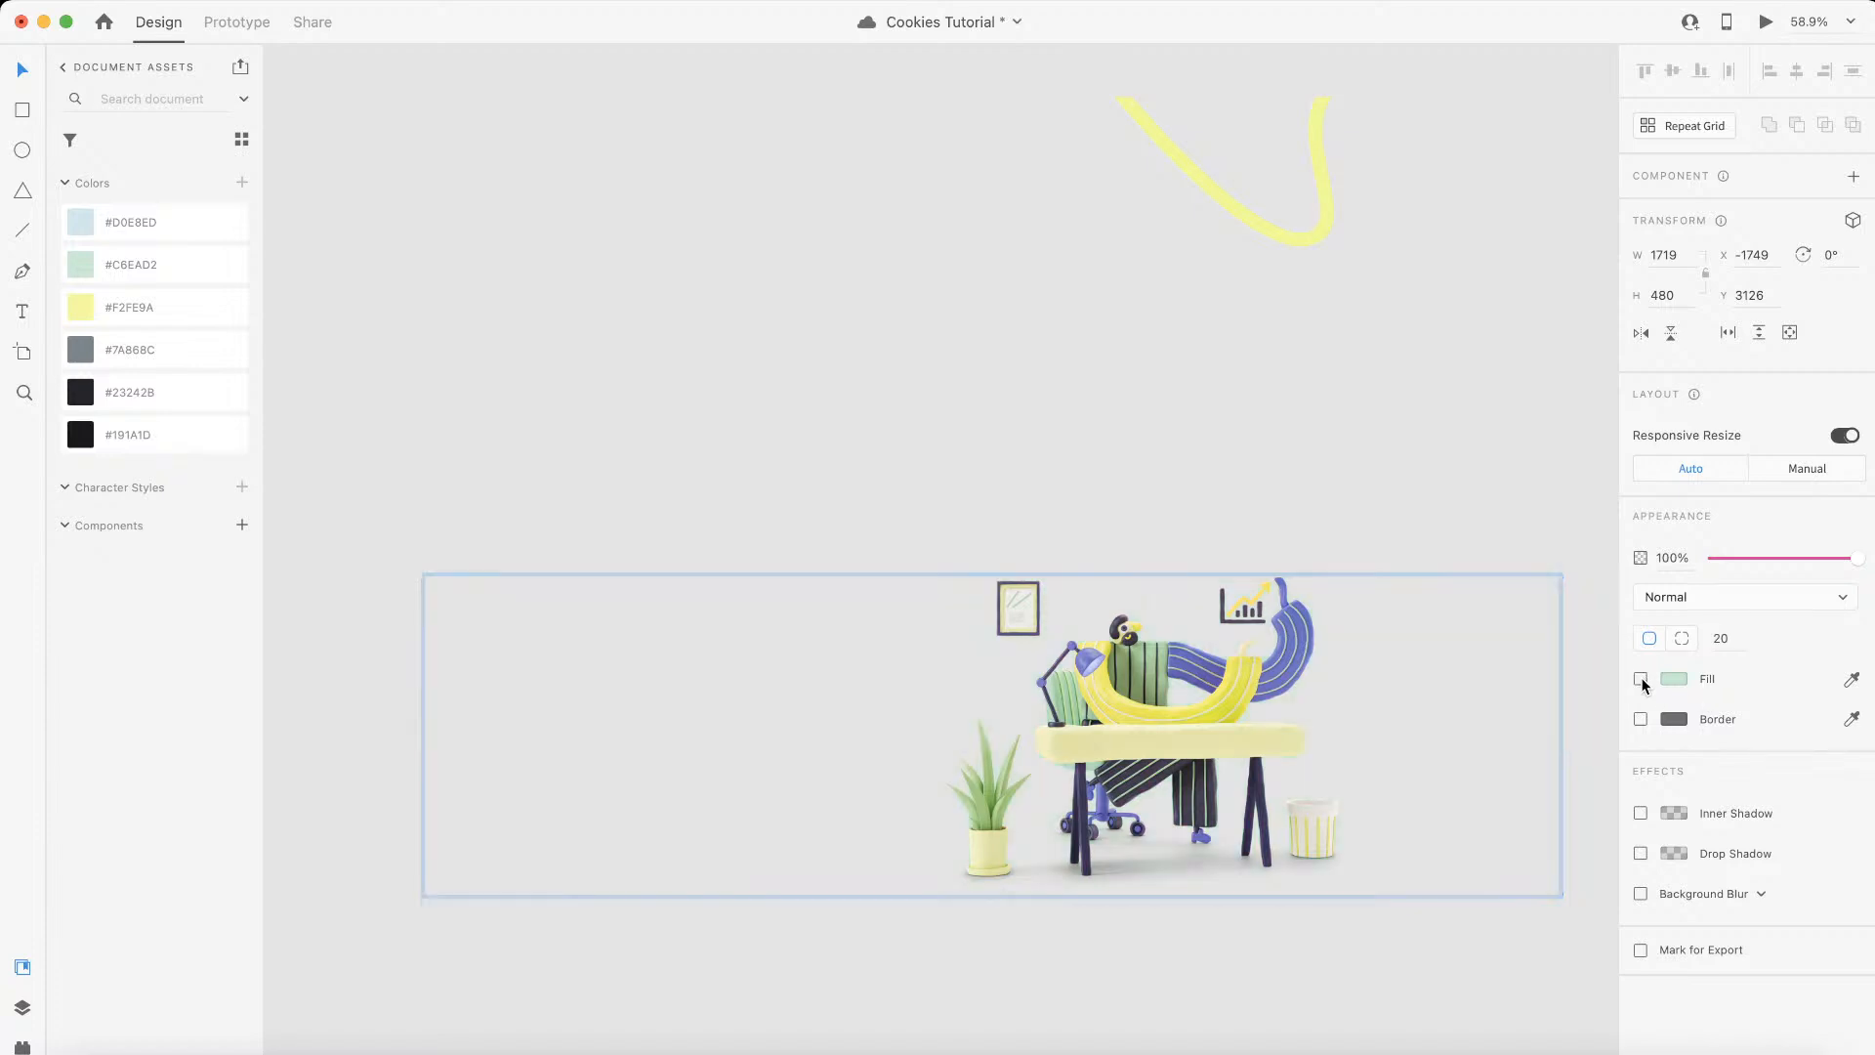
left_click(1004, 525)
Step: Export the desk illustration group as a PNG named background-png into the assets folder, using the Design export setting
left_click(1013, 728)
left_click(272, 2)
mouse_move(113, 2)
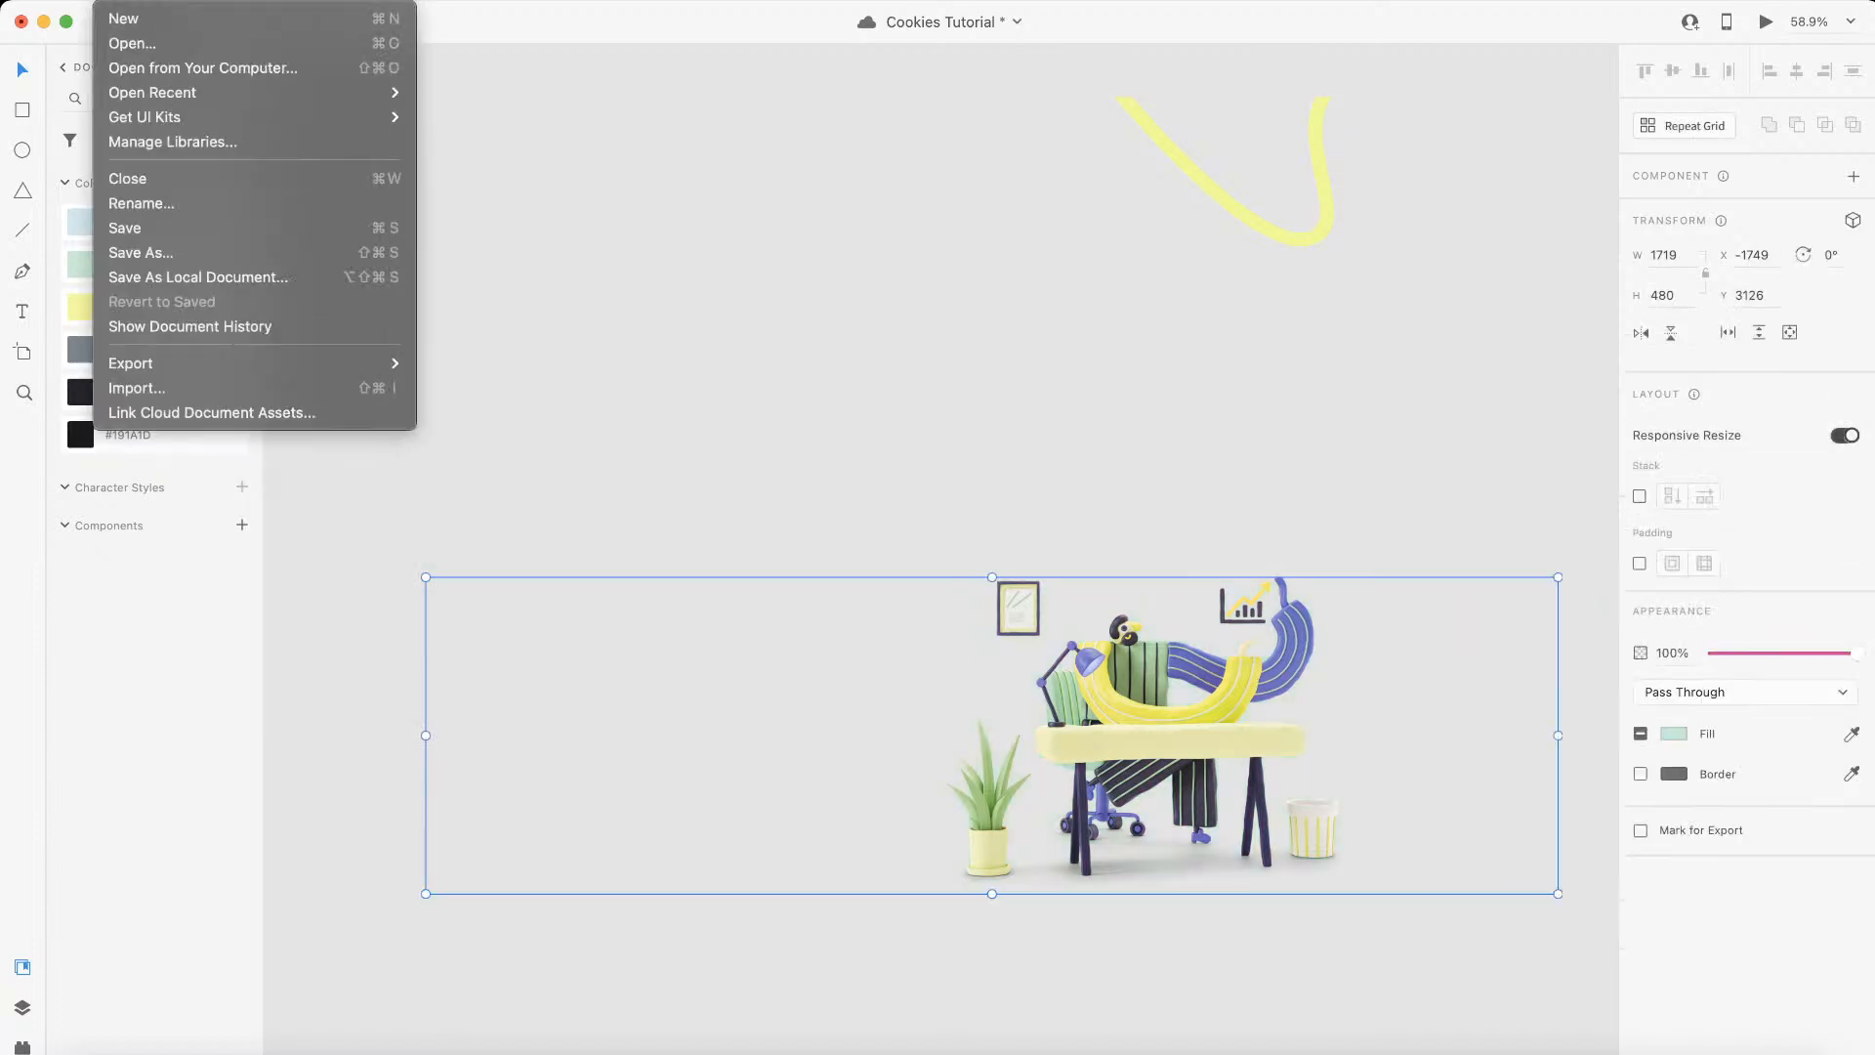
mouse_move(390, 363)
left_click(482, 385)
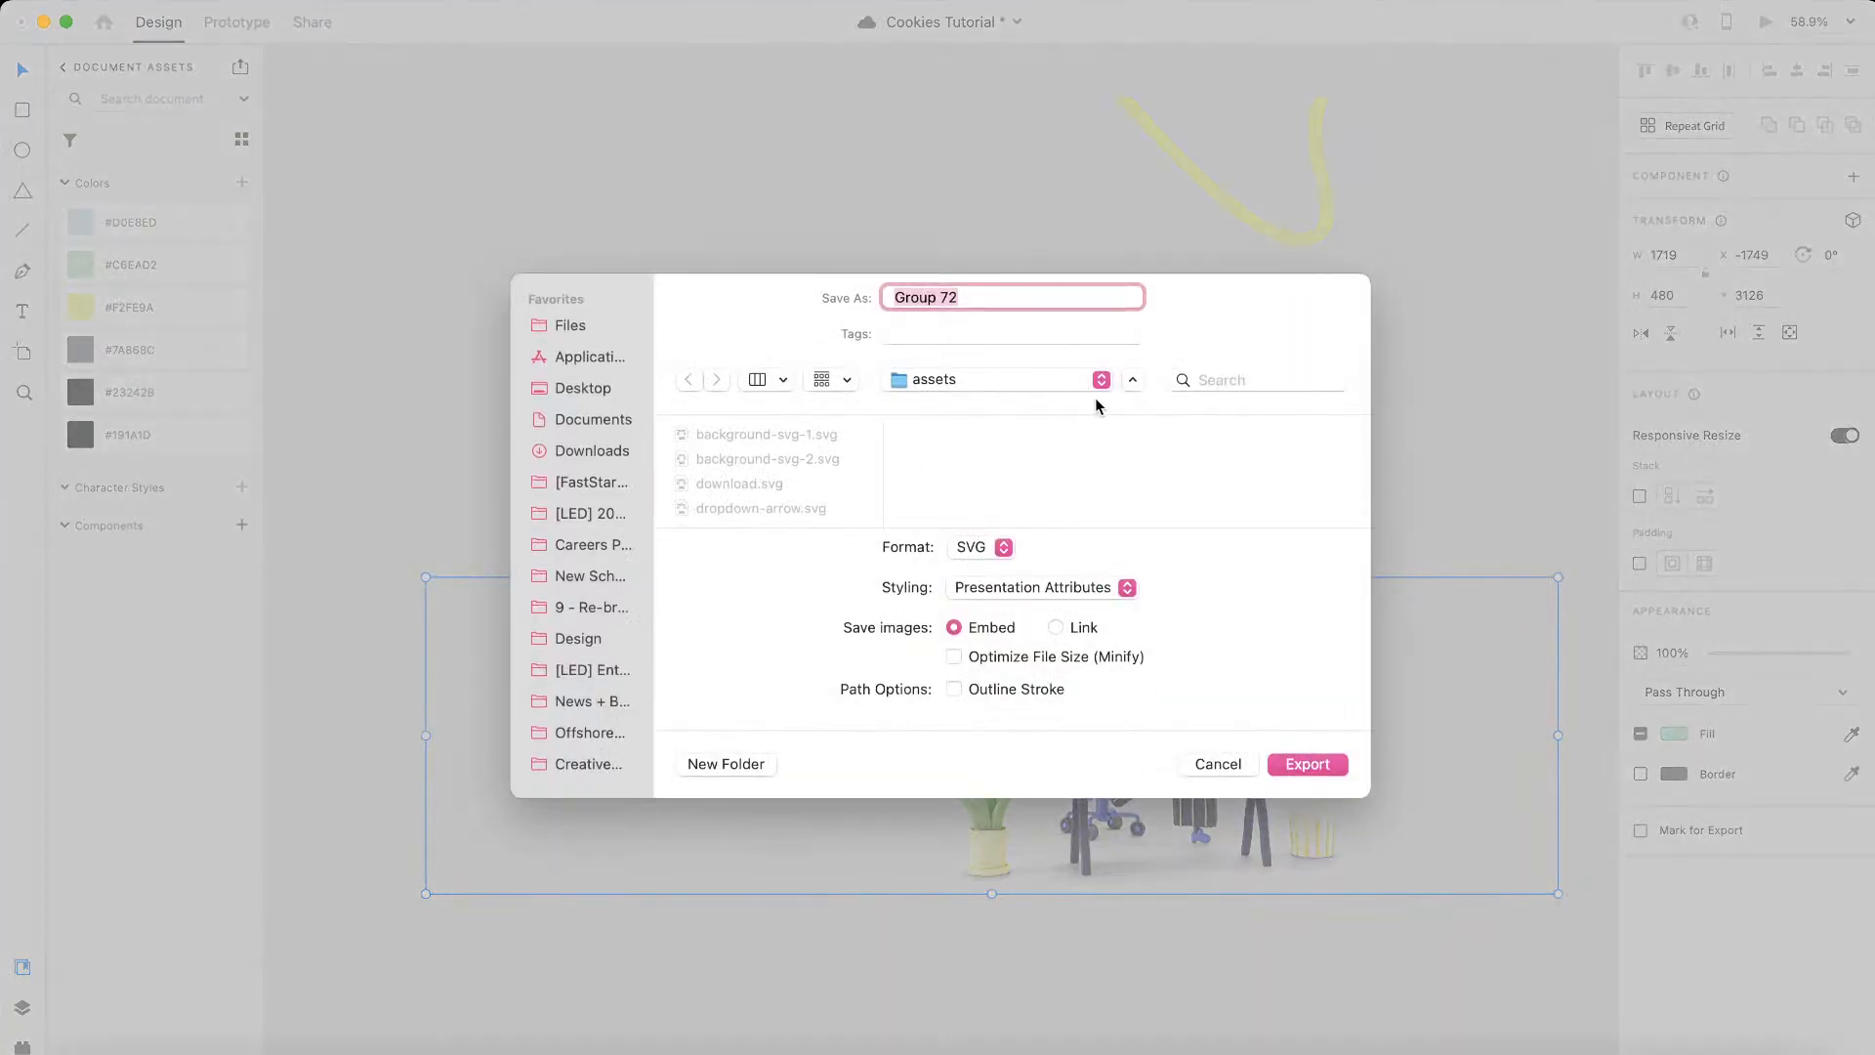
type("backgr")
left_click(977, 548)
left_click(976, 523)
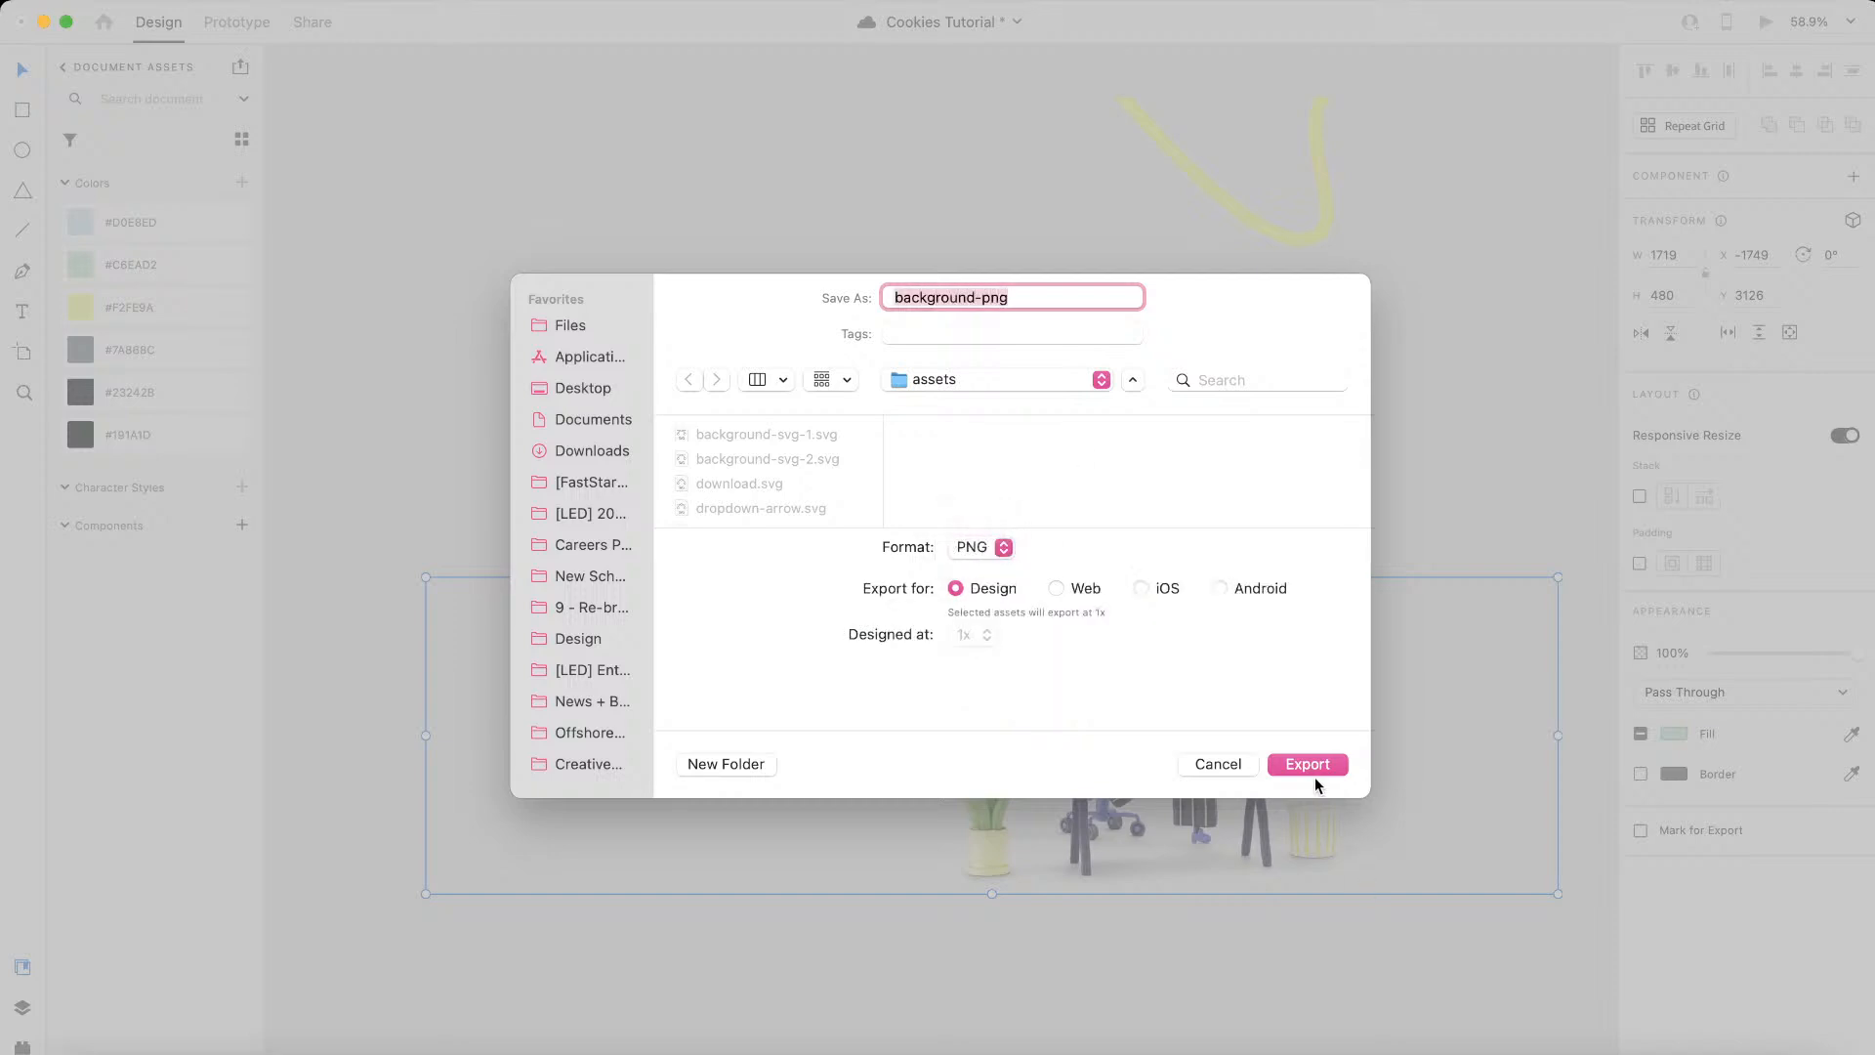
left_click(1304, 763)
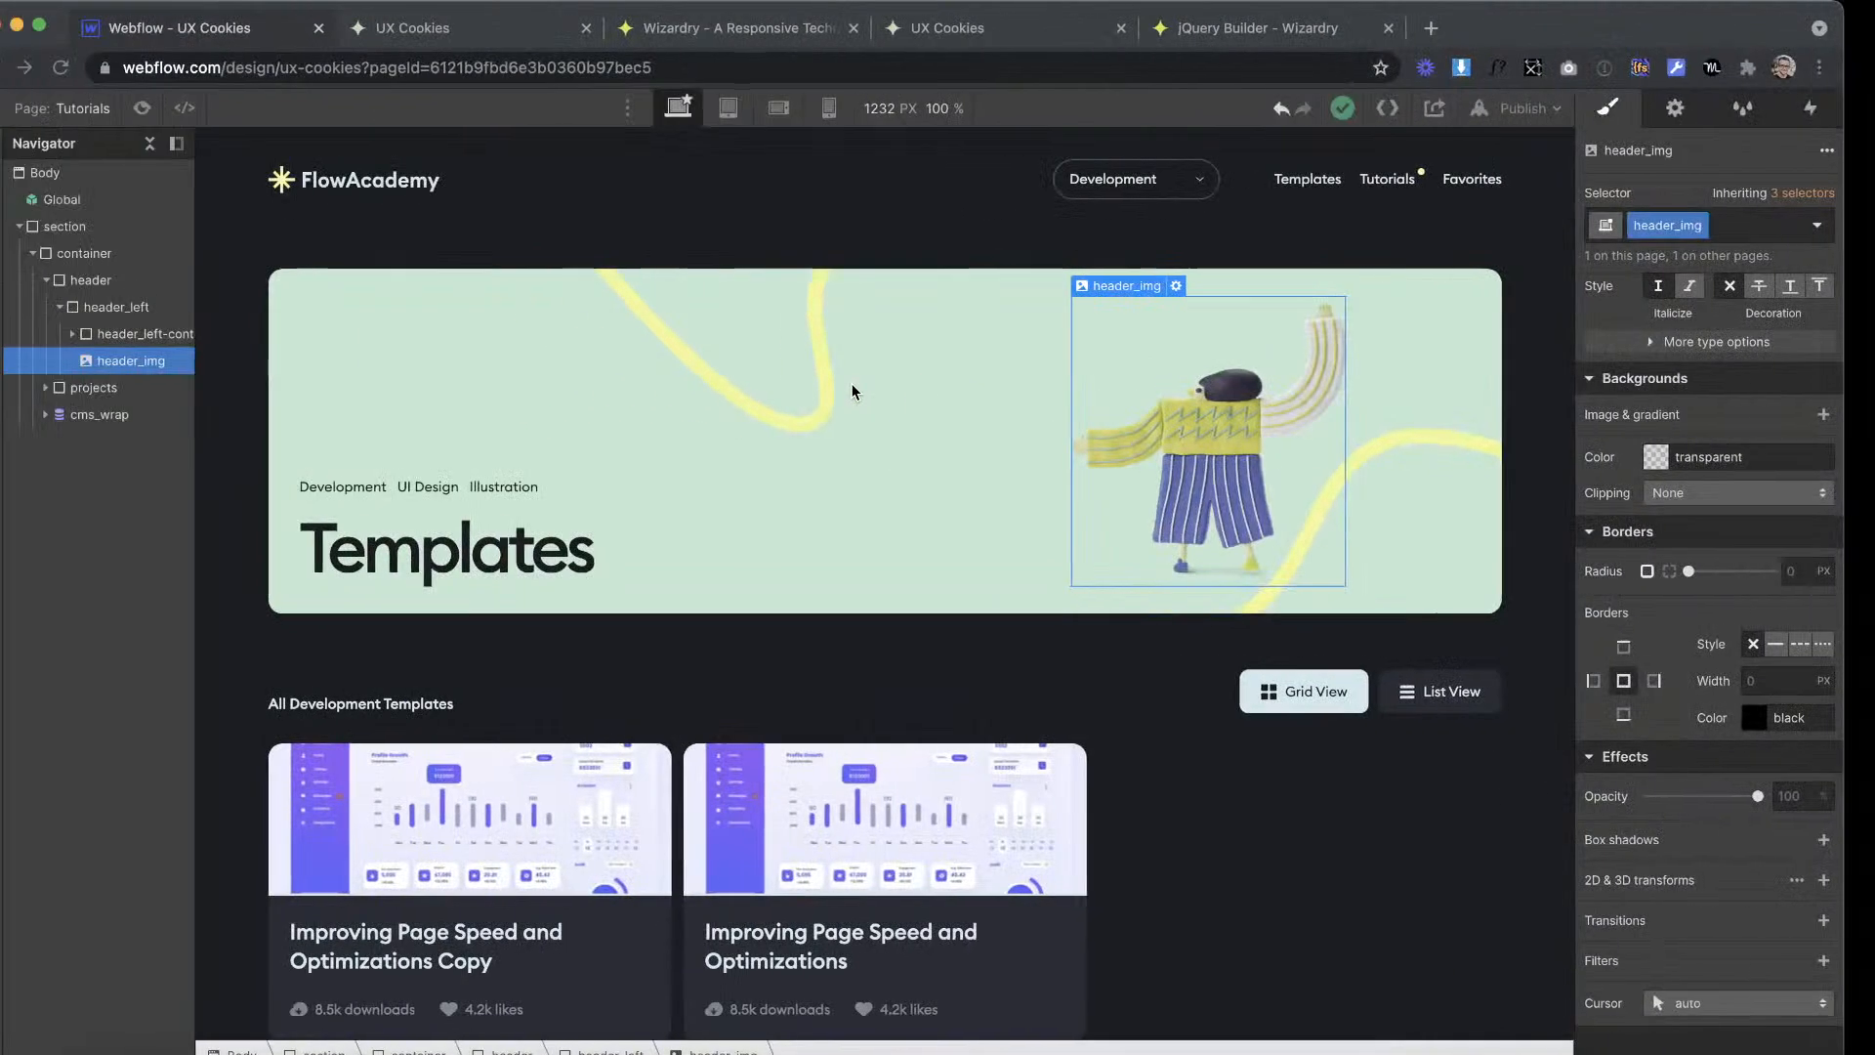
Step: Switch to Webflow and delete the header_img character image from the header_left block
left_click(625, 335)
left_click(717, 378)
left_click(1162, 417)
left_click(1005, 368)
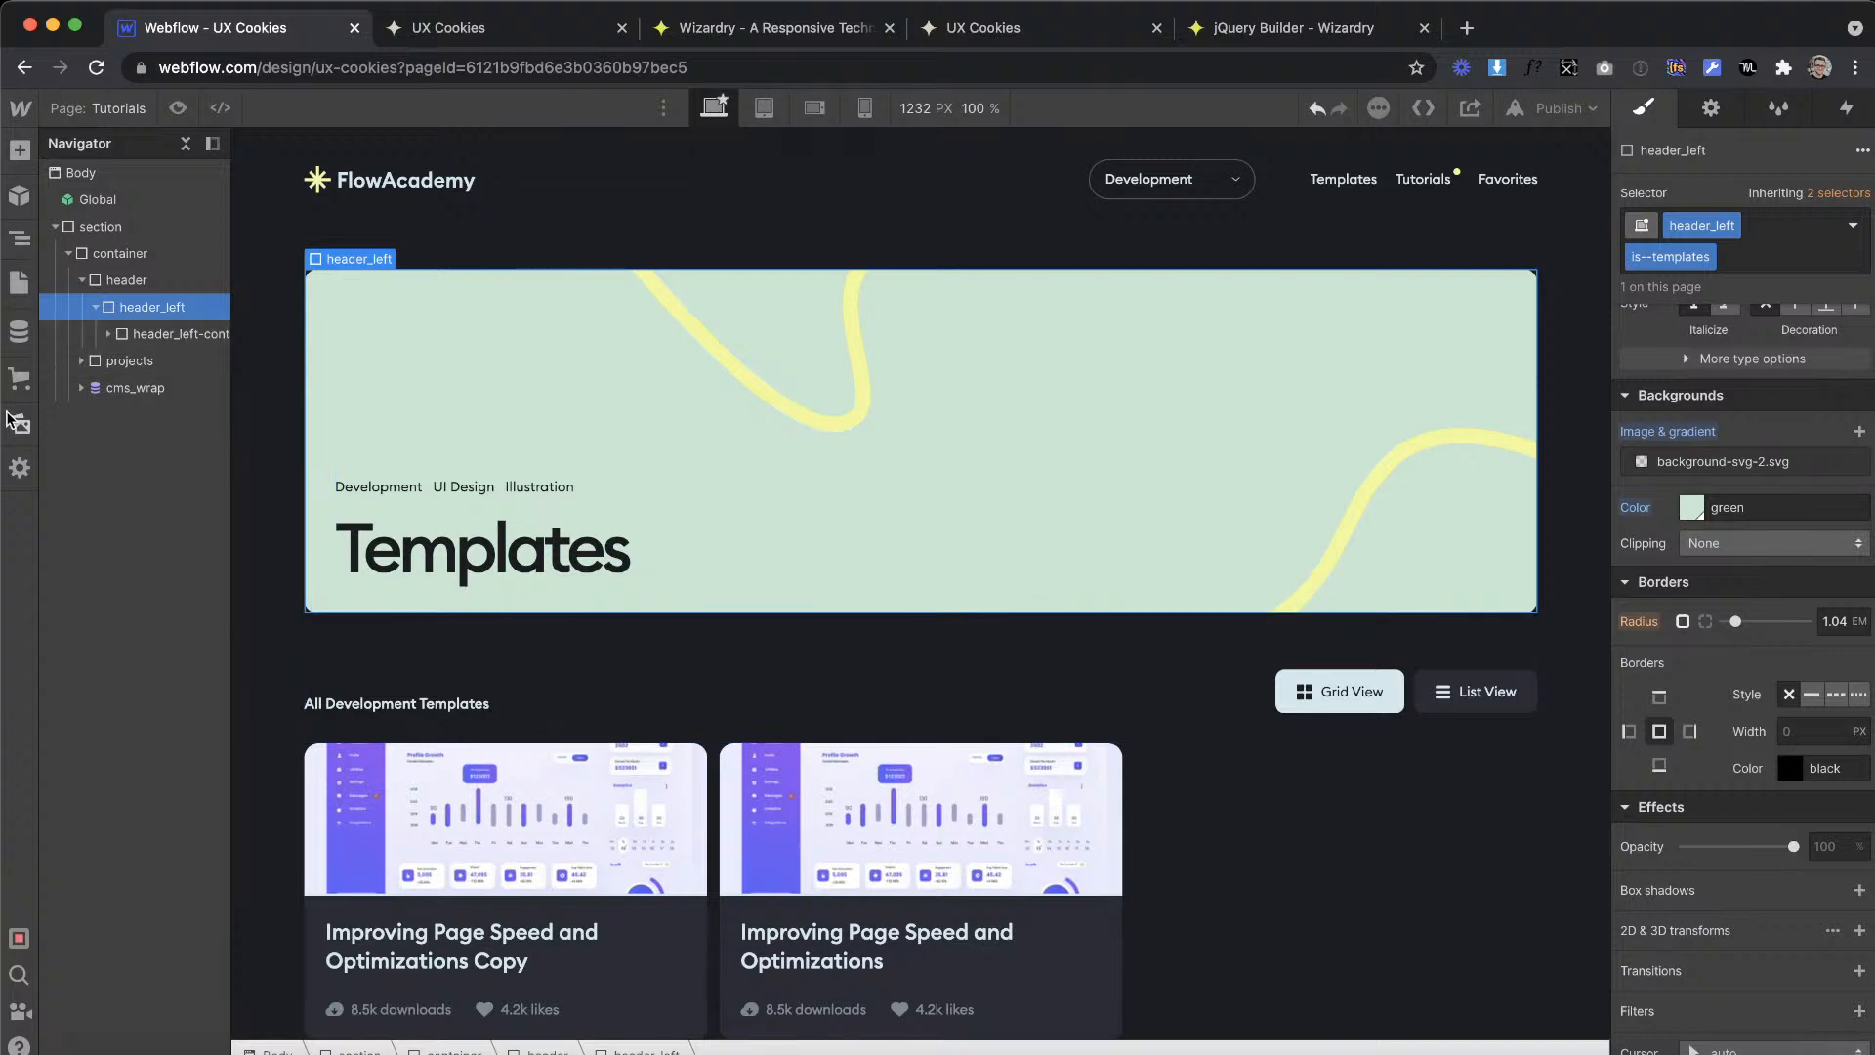
Step: Upload background-png.png to the site's assets
left_click(20, 423)
left_click(294, 203)
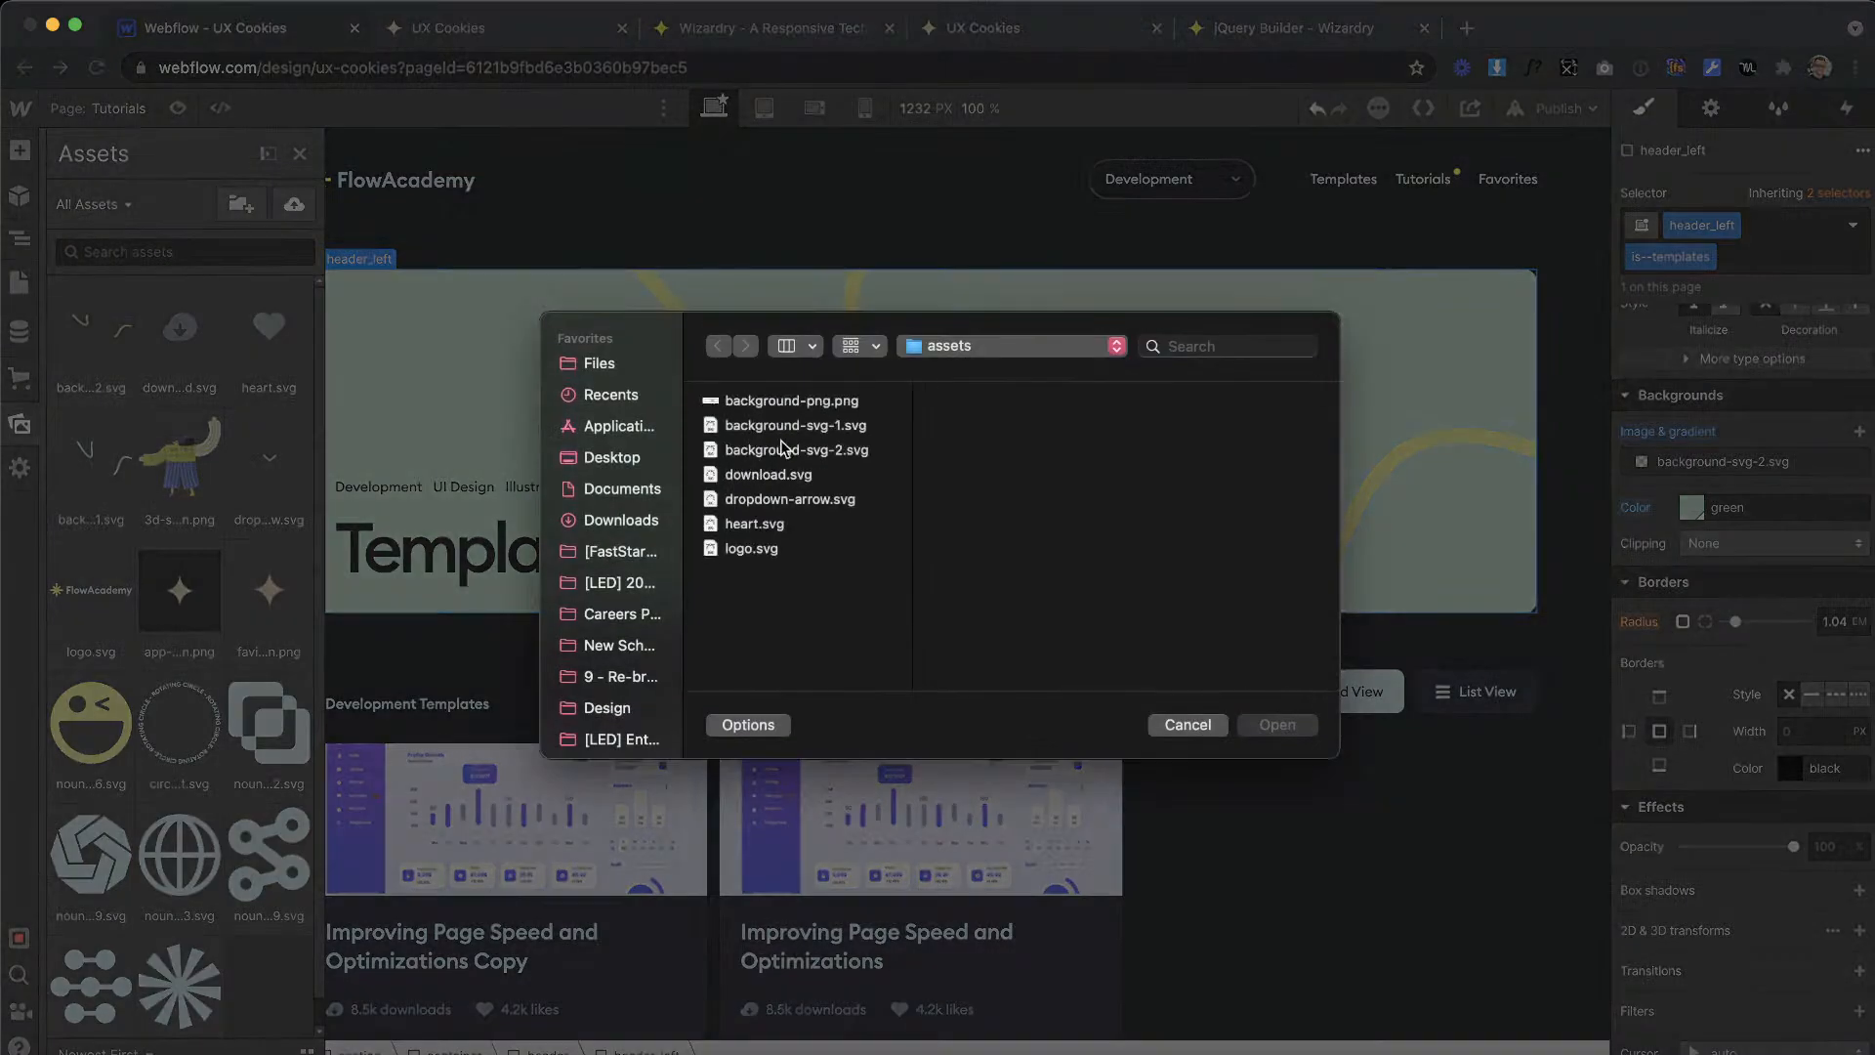
double_click(824, 400)
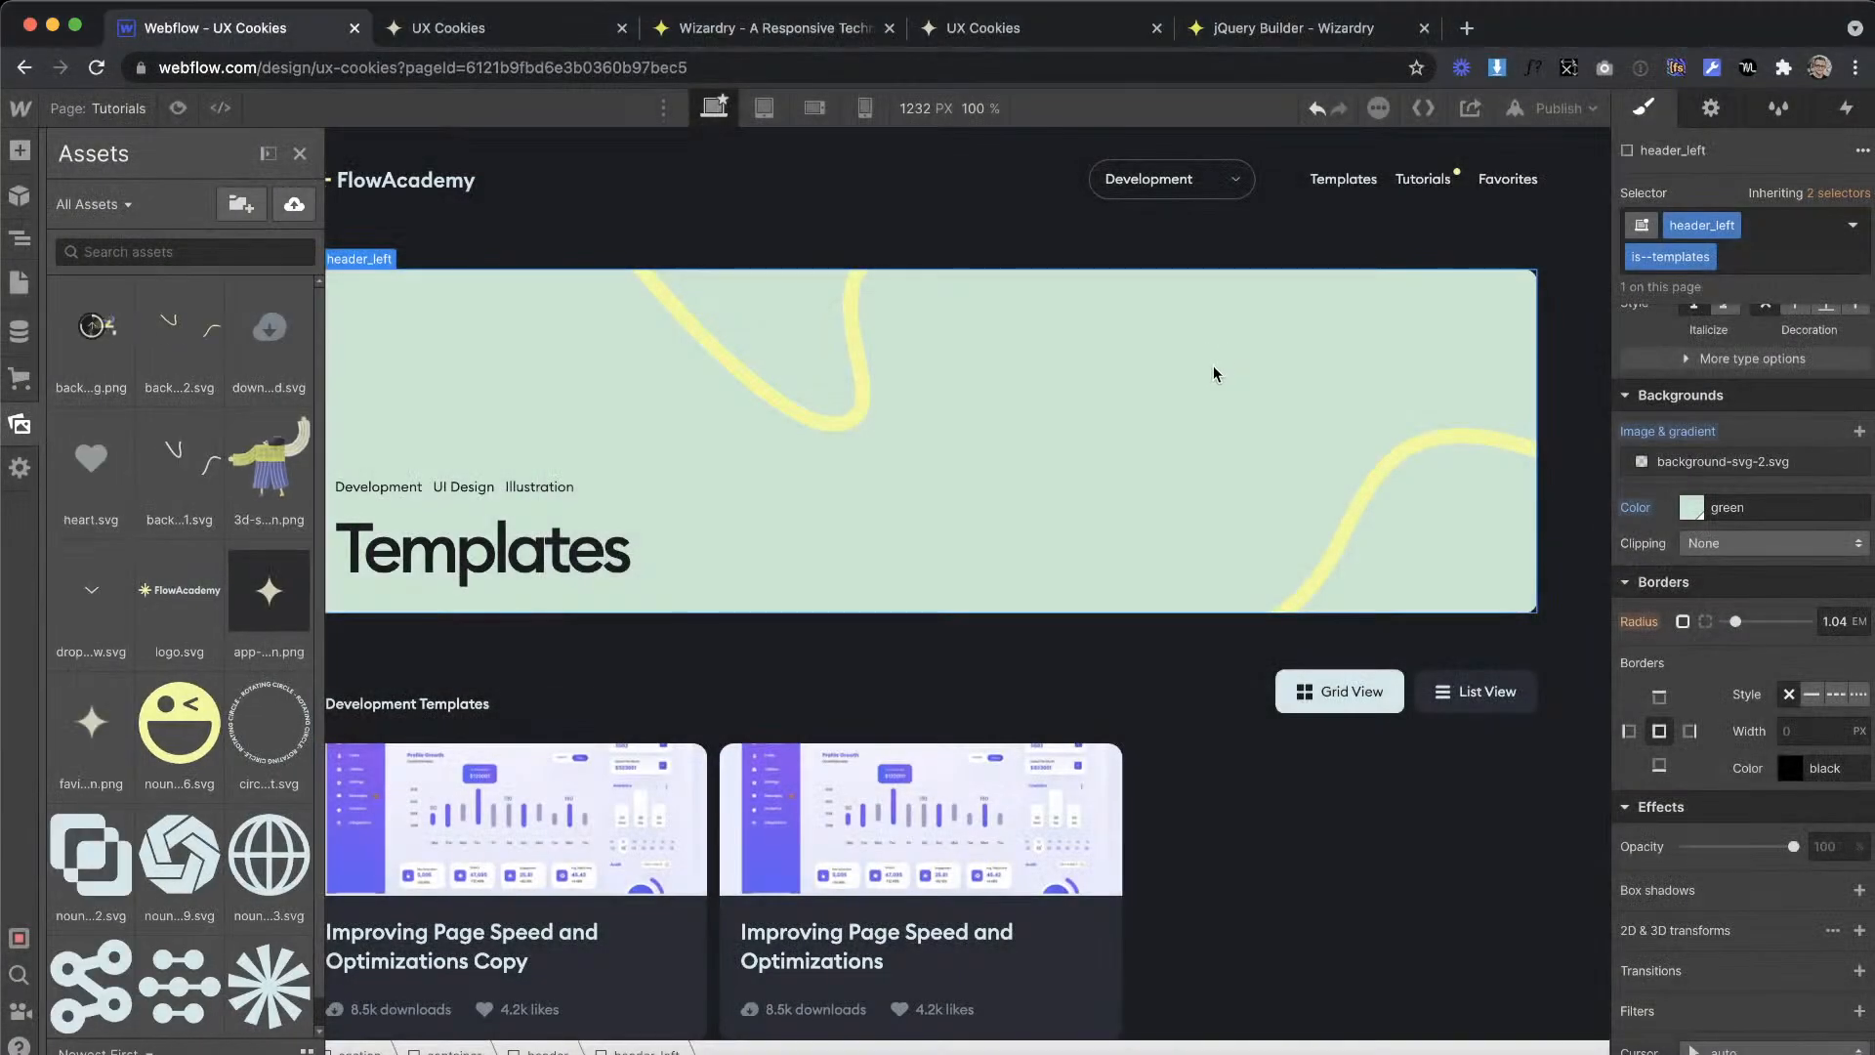
key("z")
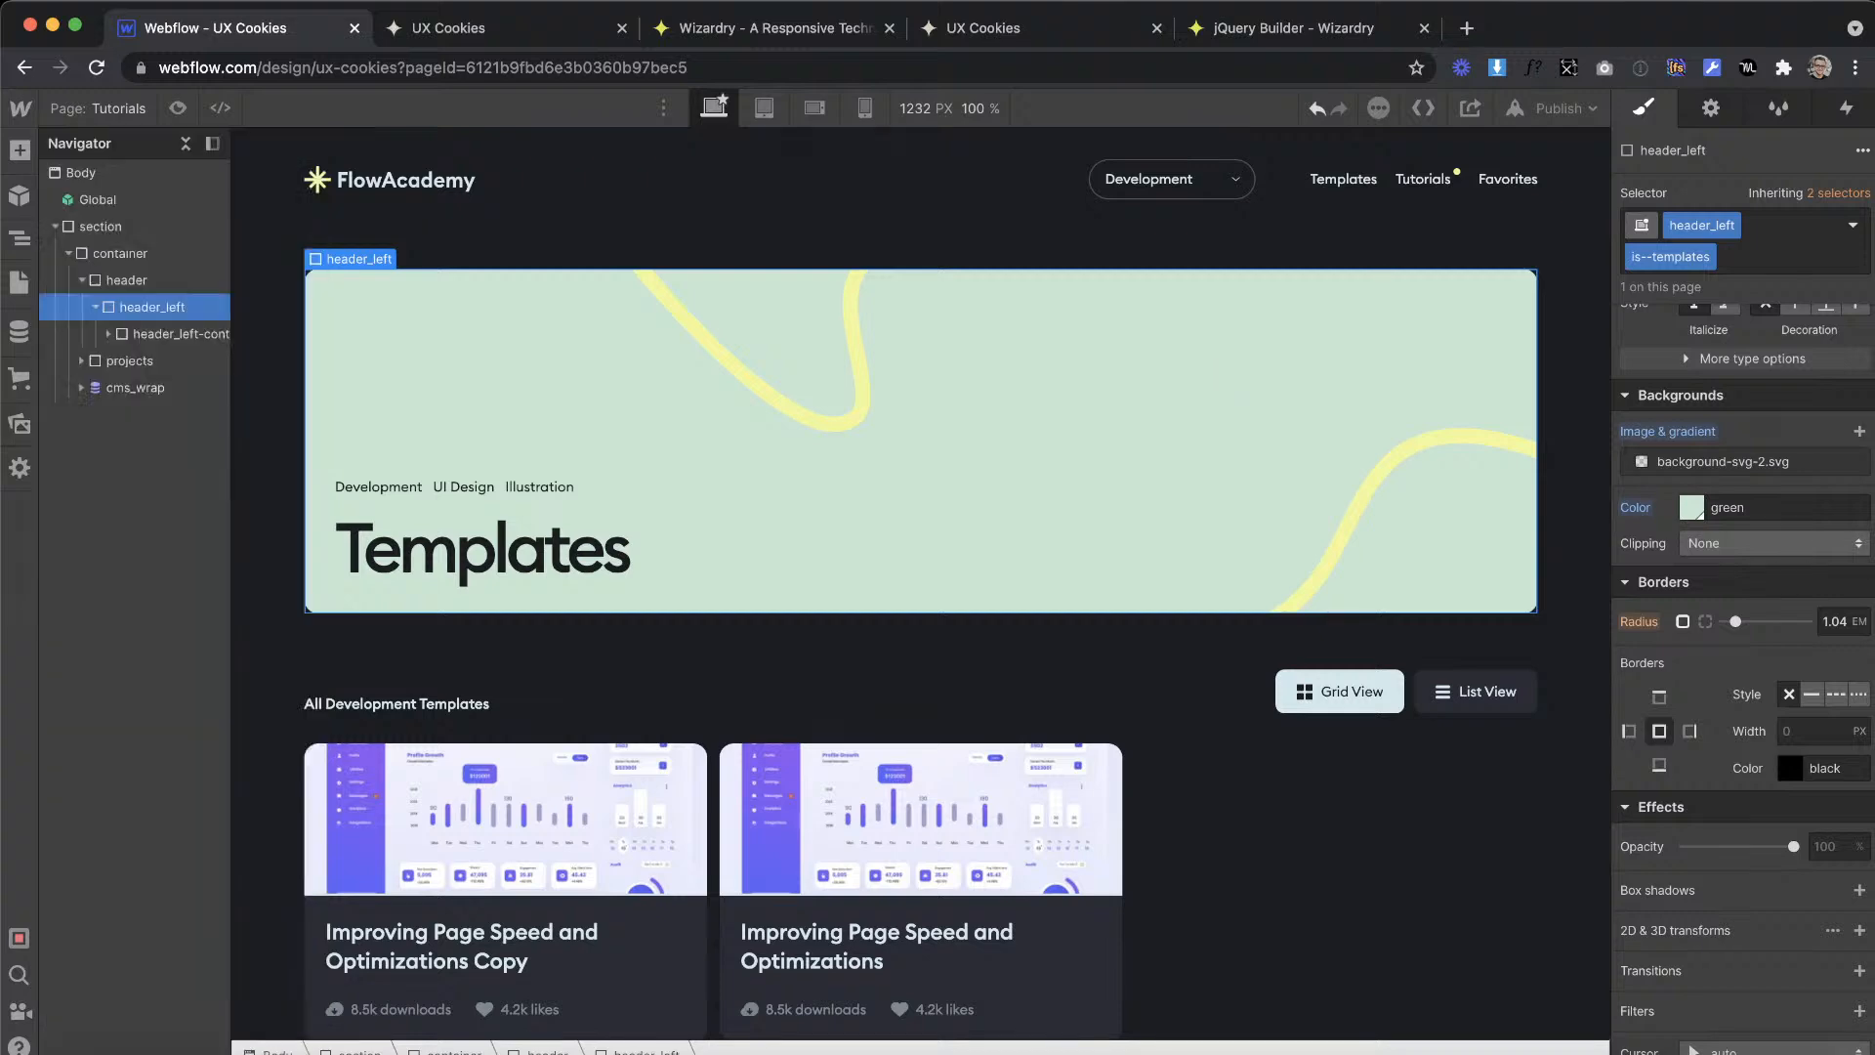
Step: Add background-png.png as another background layer on header_left, centered, sized to Cover and without tiling
left_click(1859, 431)
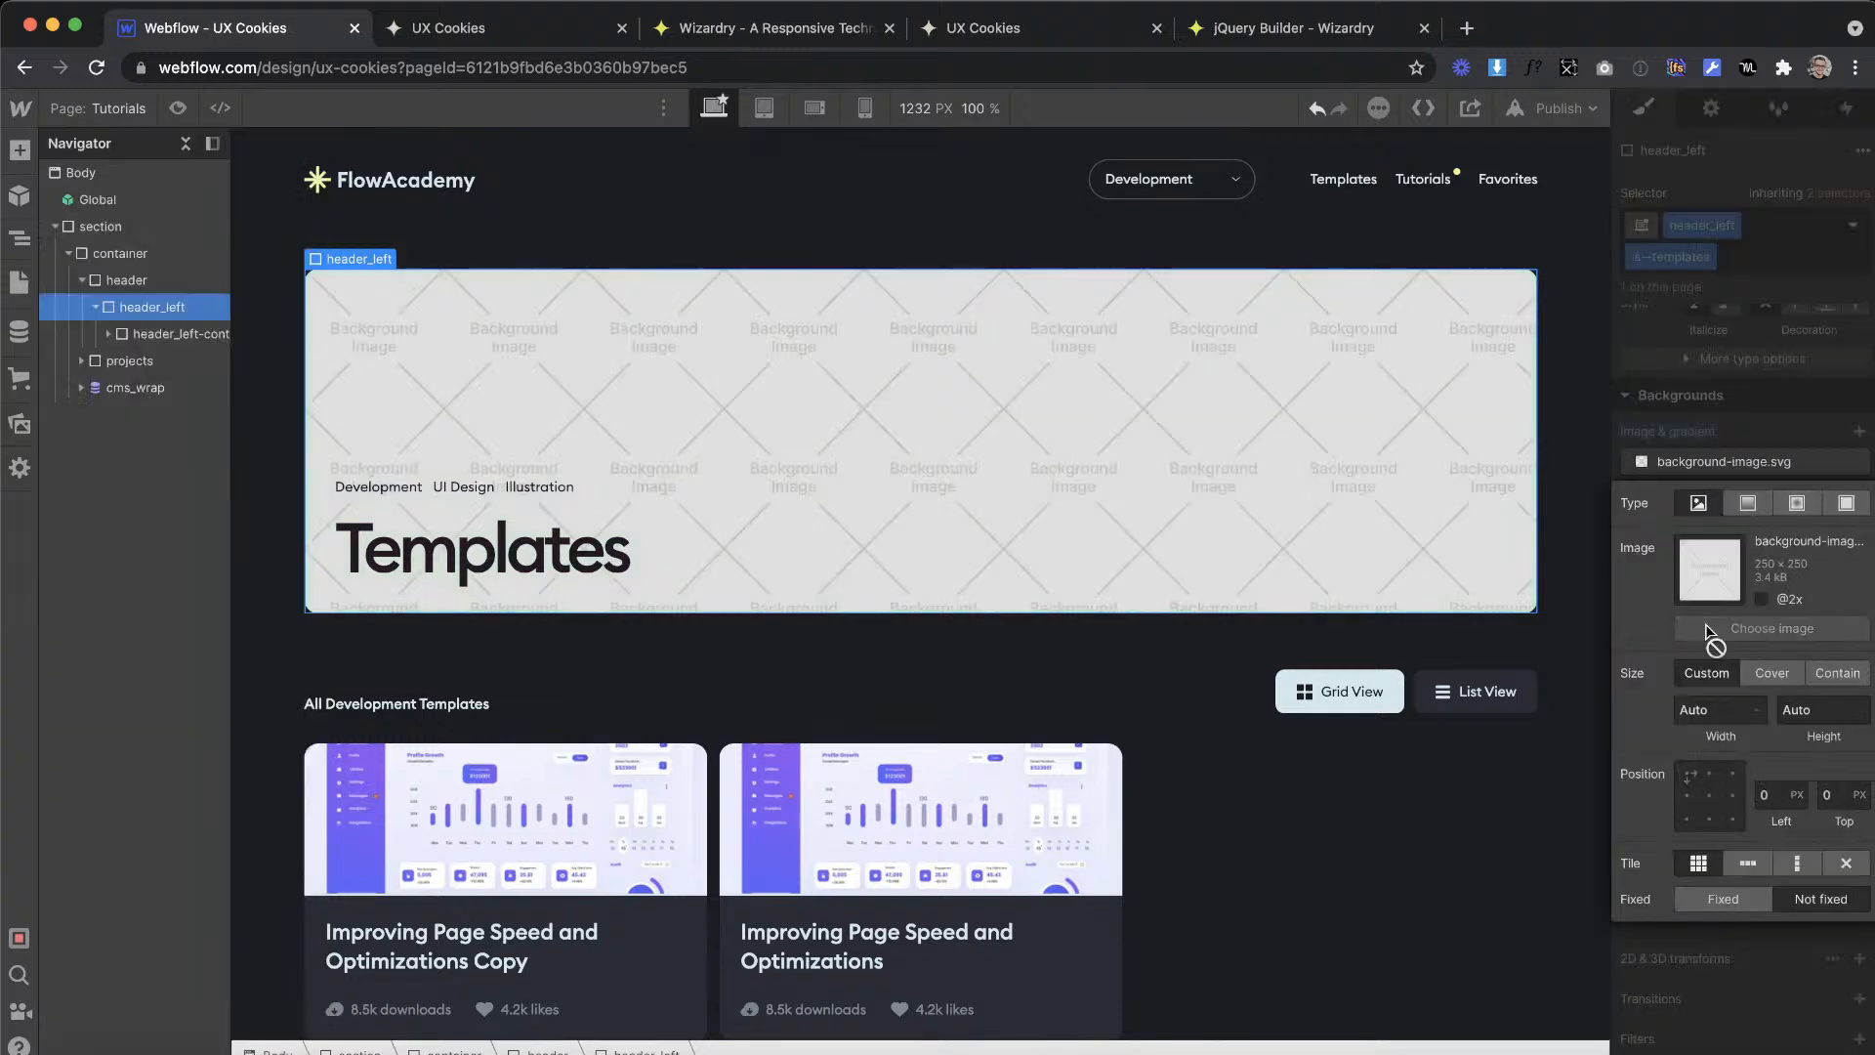
left_click(1705, 631)
left_click(110, 330)
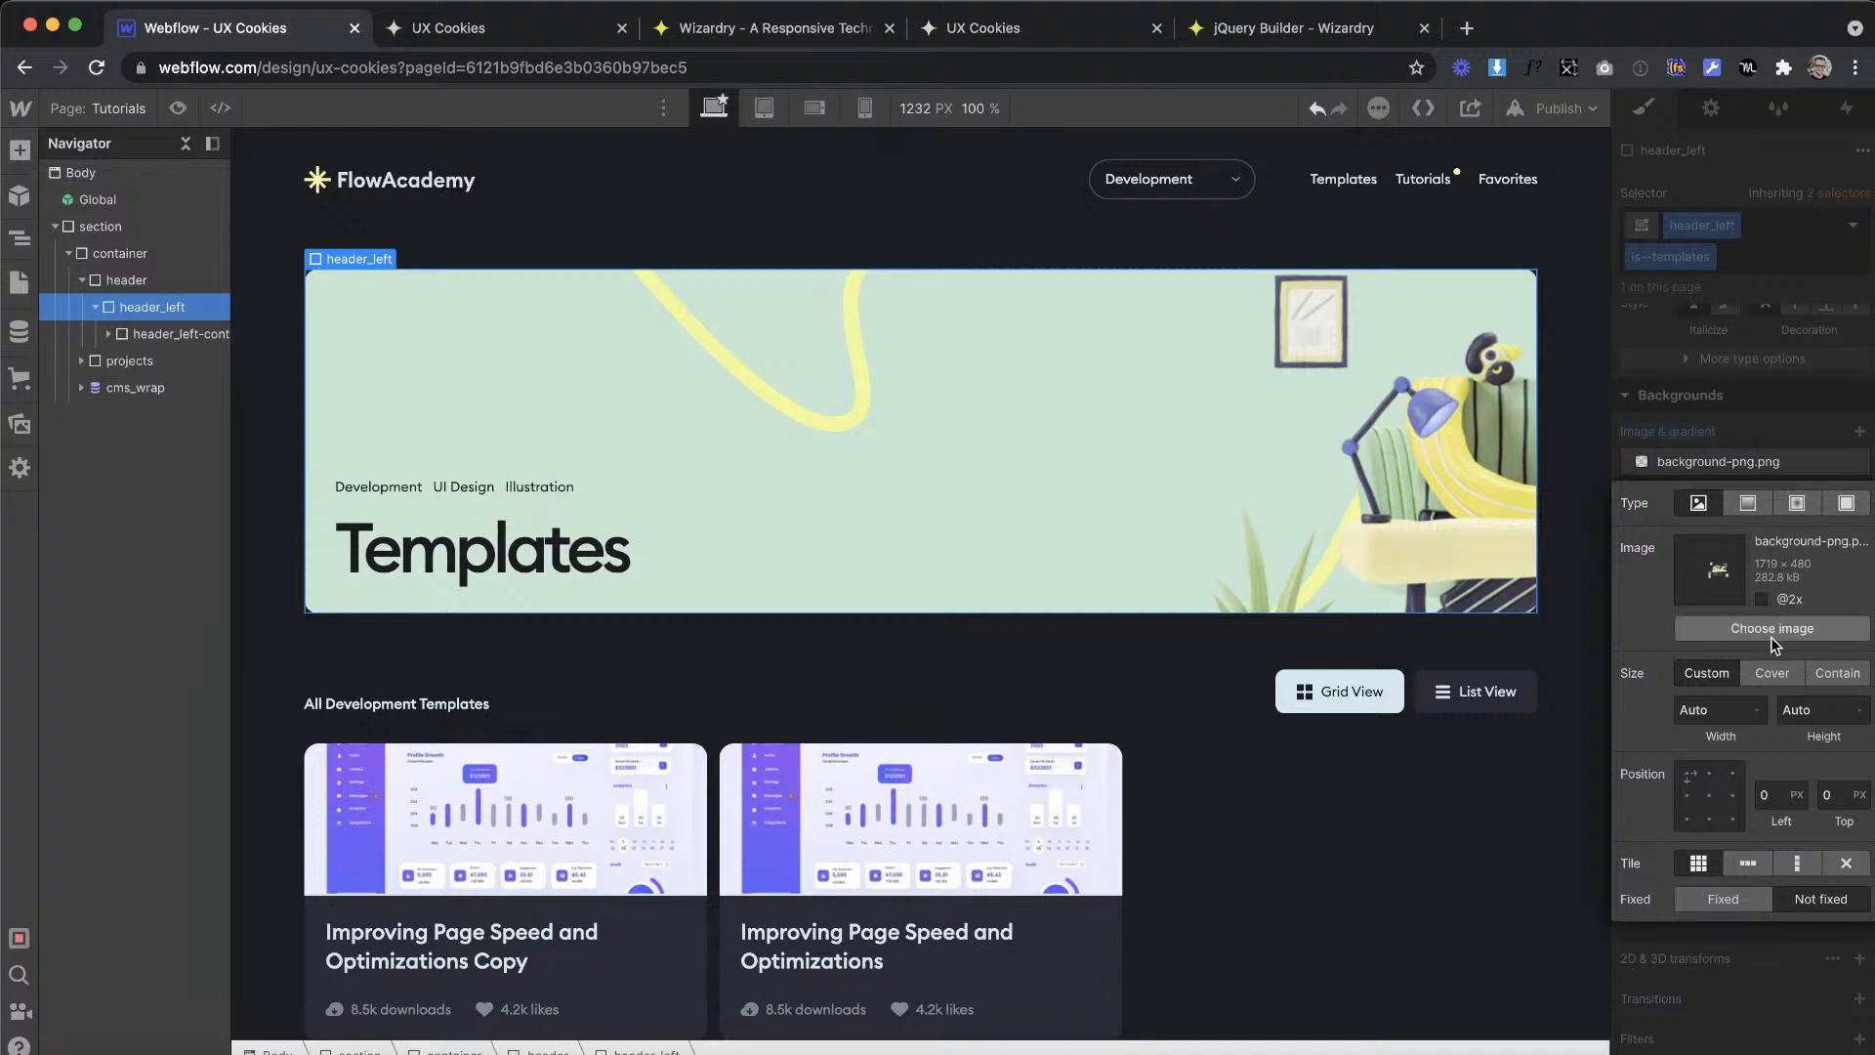
left_click(1709, 795)
left_click(1771, 673)
left_click(1846, 863)
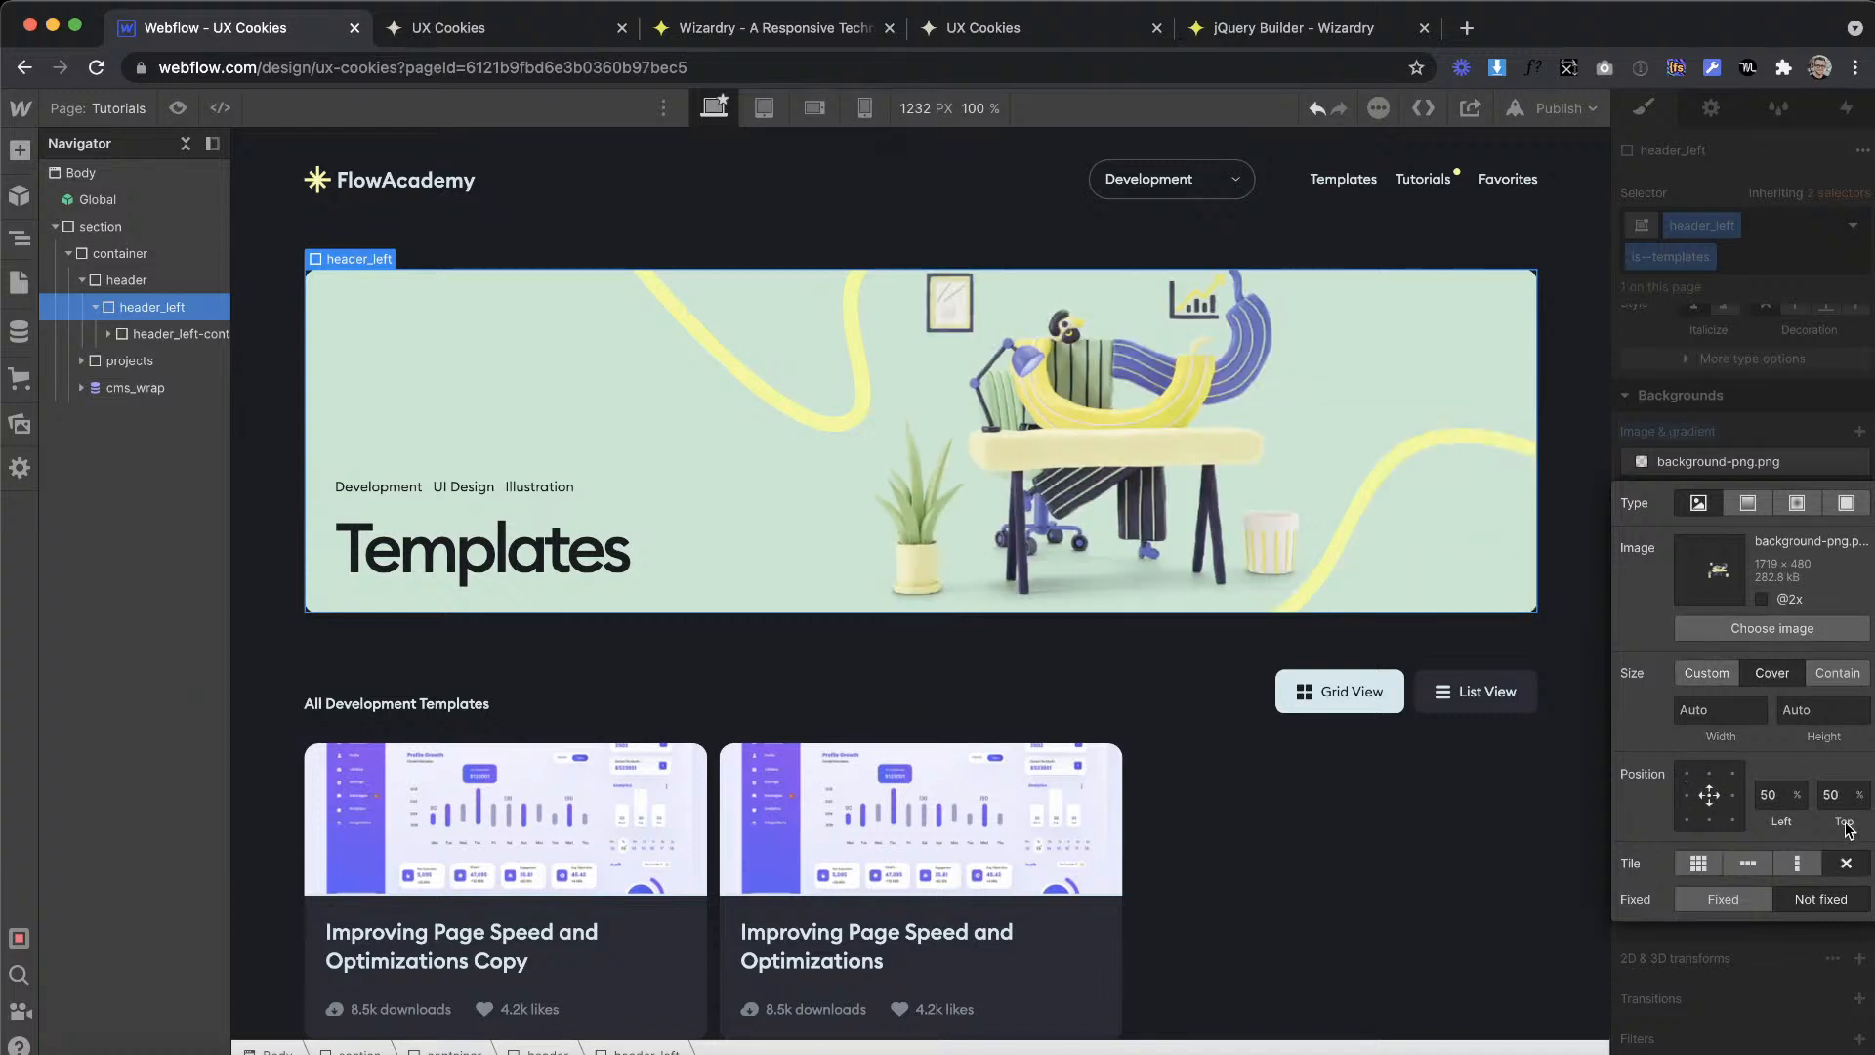
left_click(1748, 389)
left_click(1308, 769)
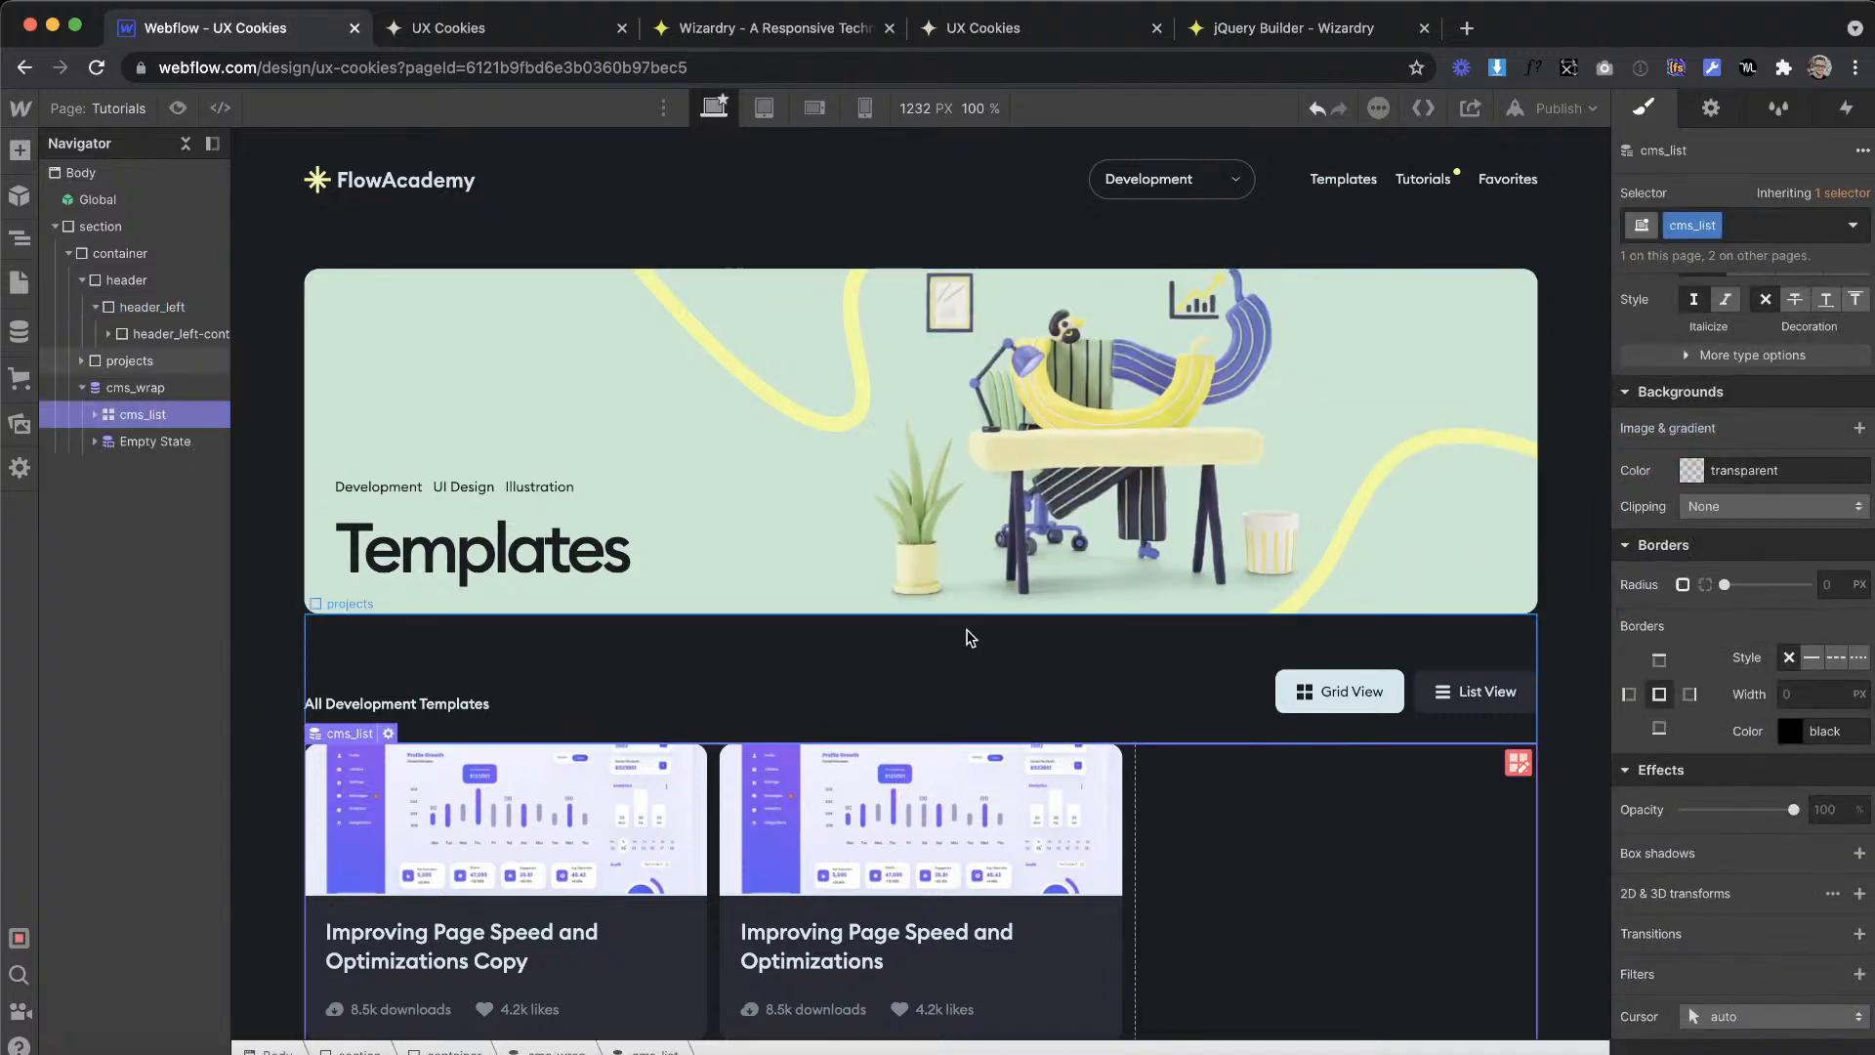
Step: Change the banner heading text to Tutorials
double_click(521, 576)
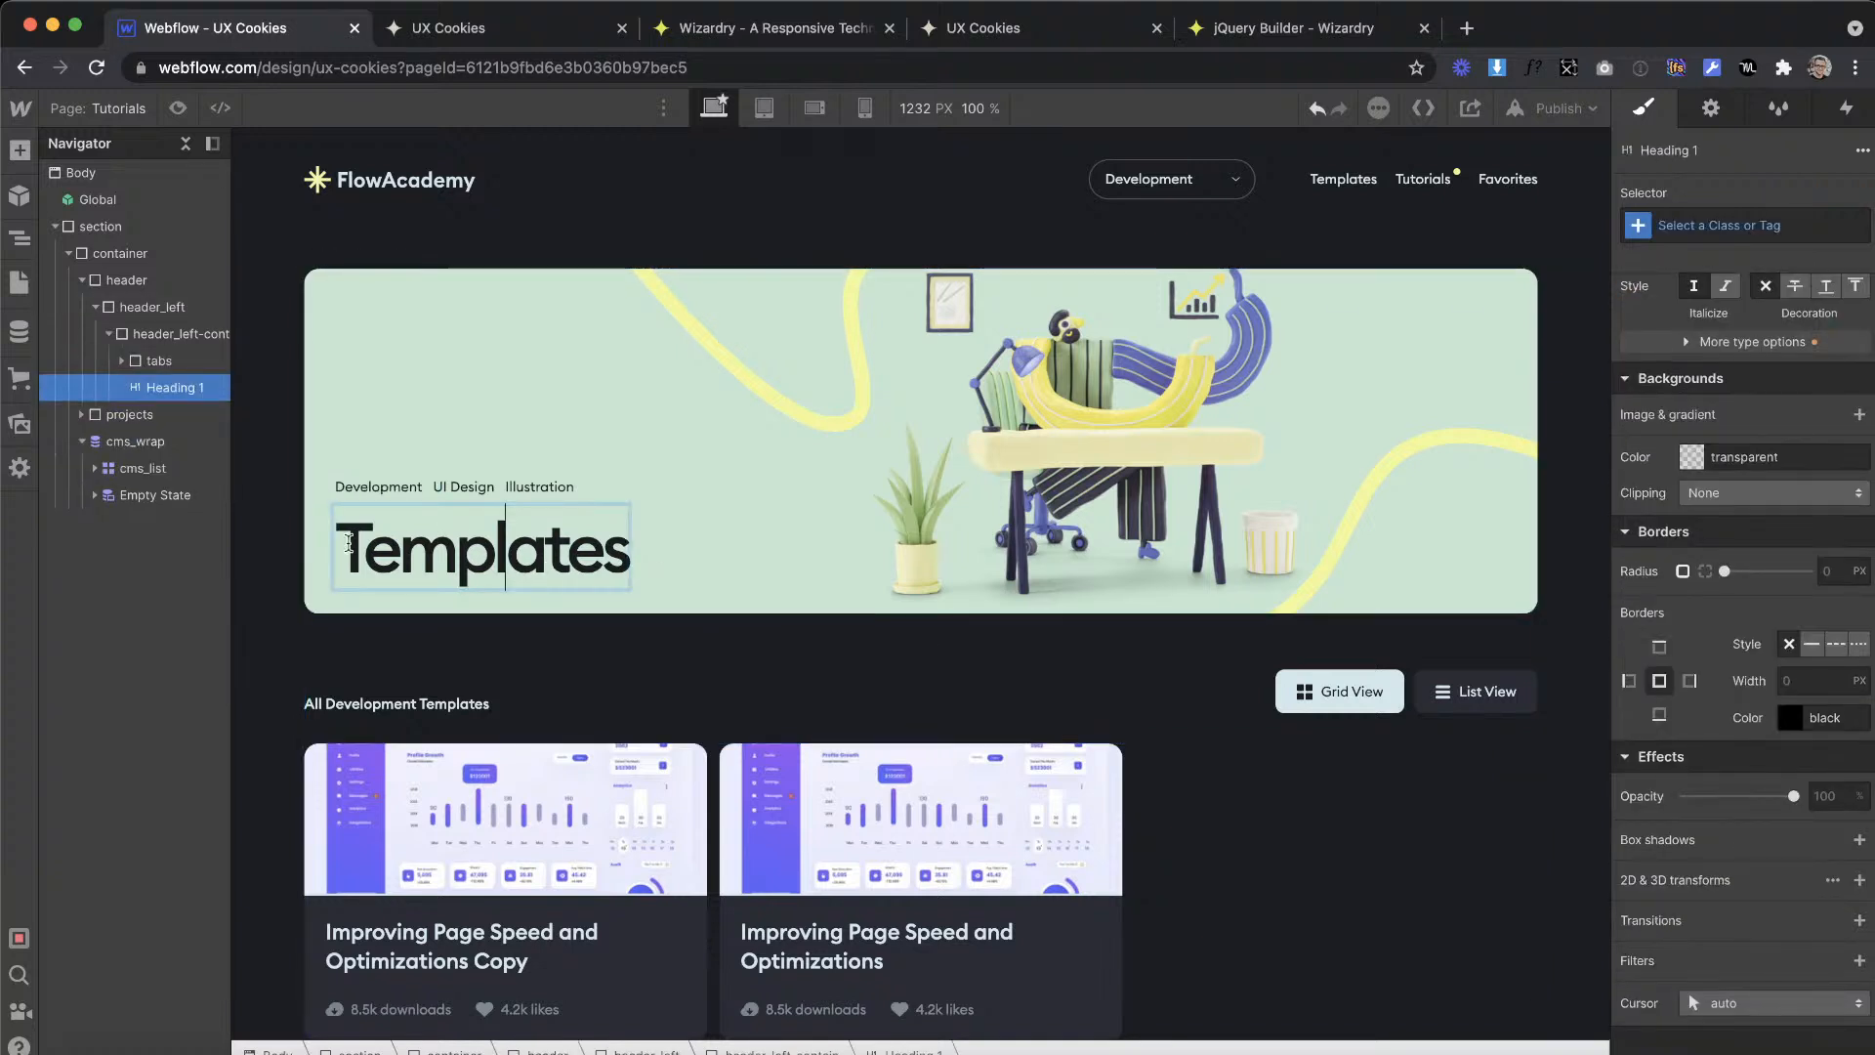
left_click_drag(337, 544, 666, 590)
type("Tutorials")
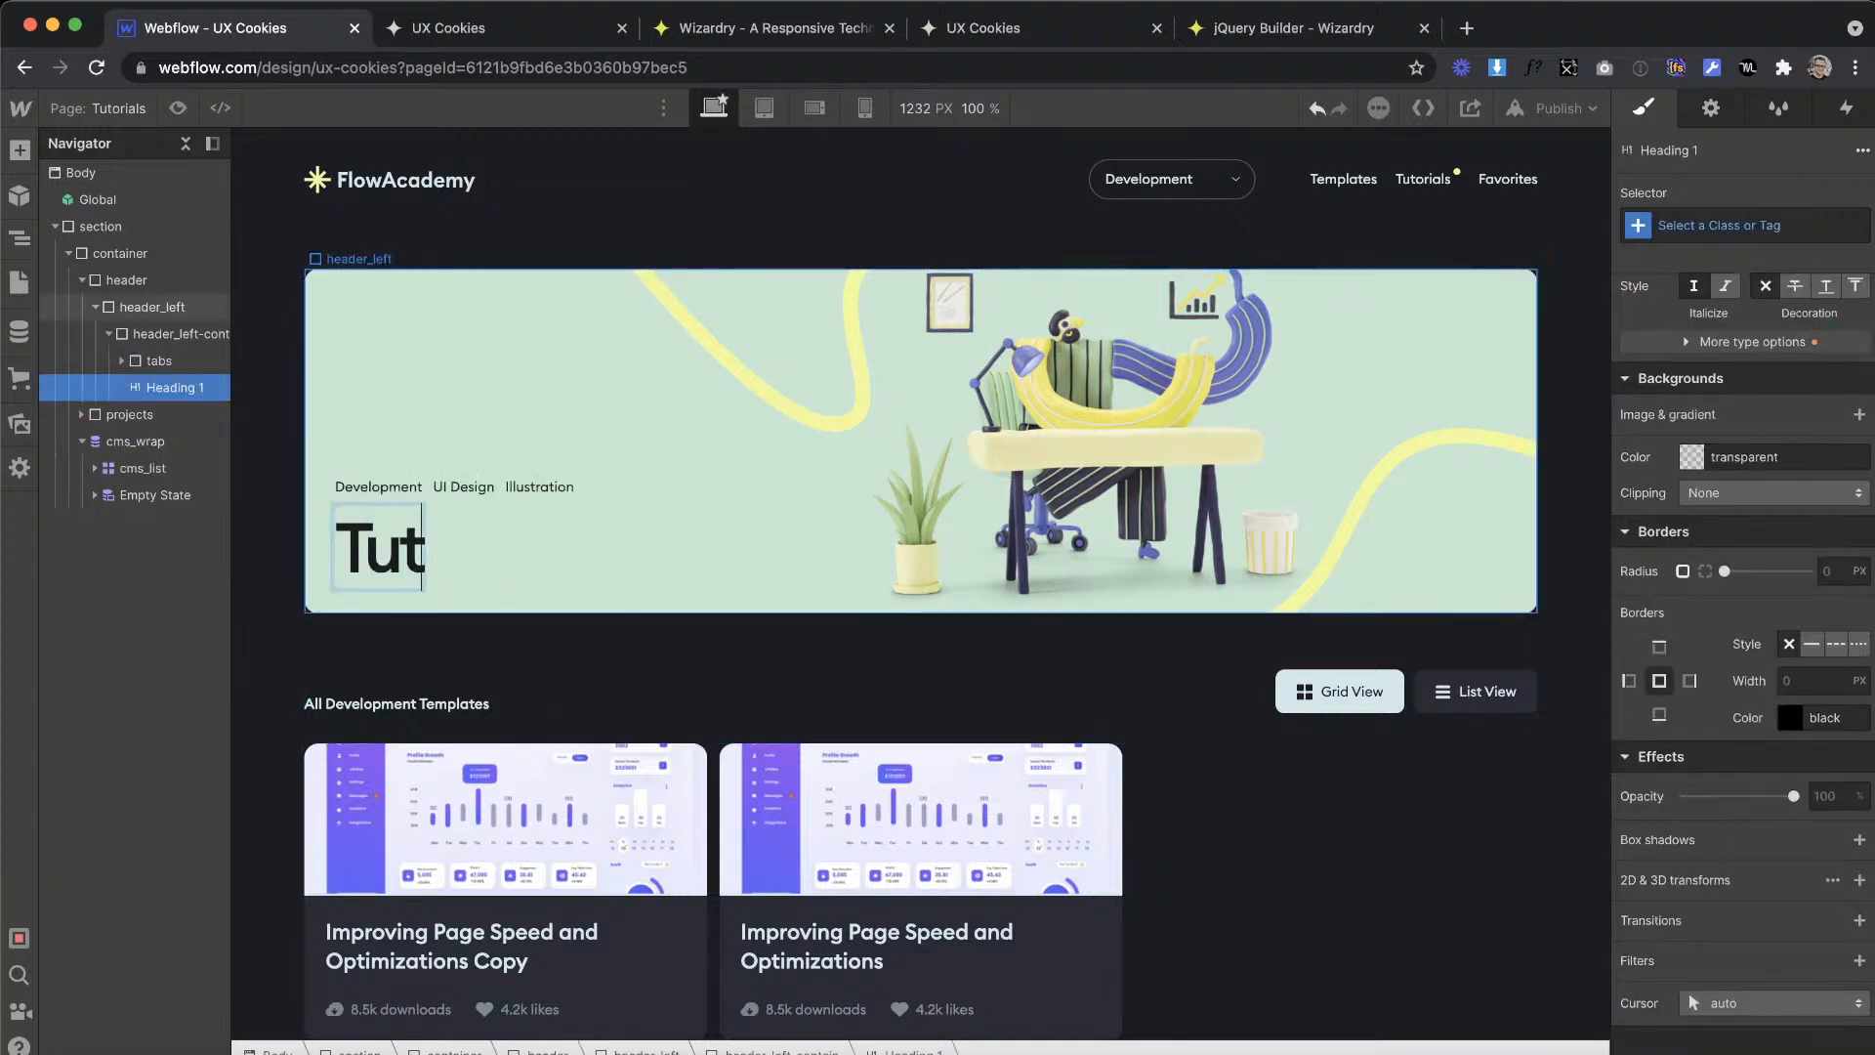
left_click(670, 596)
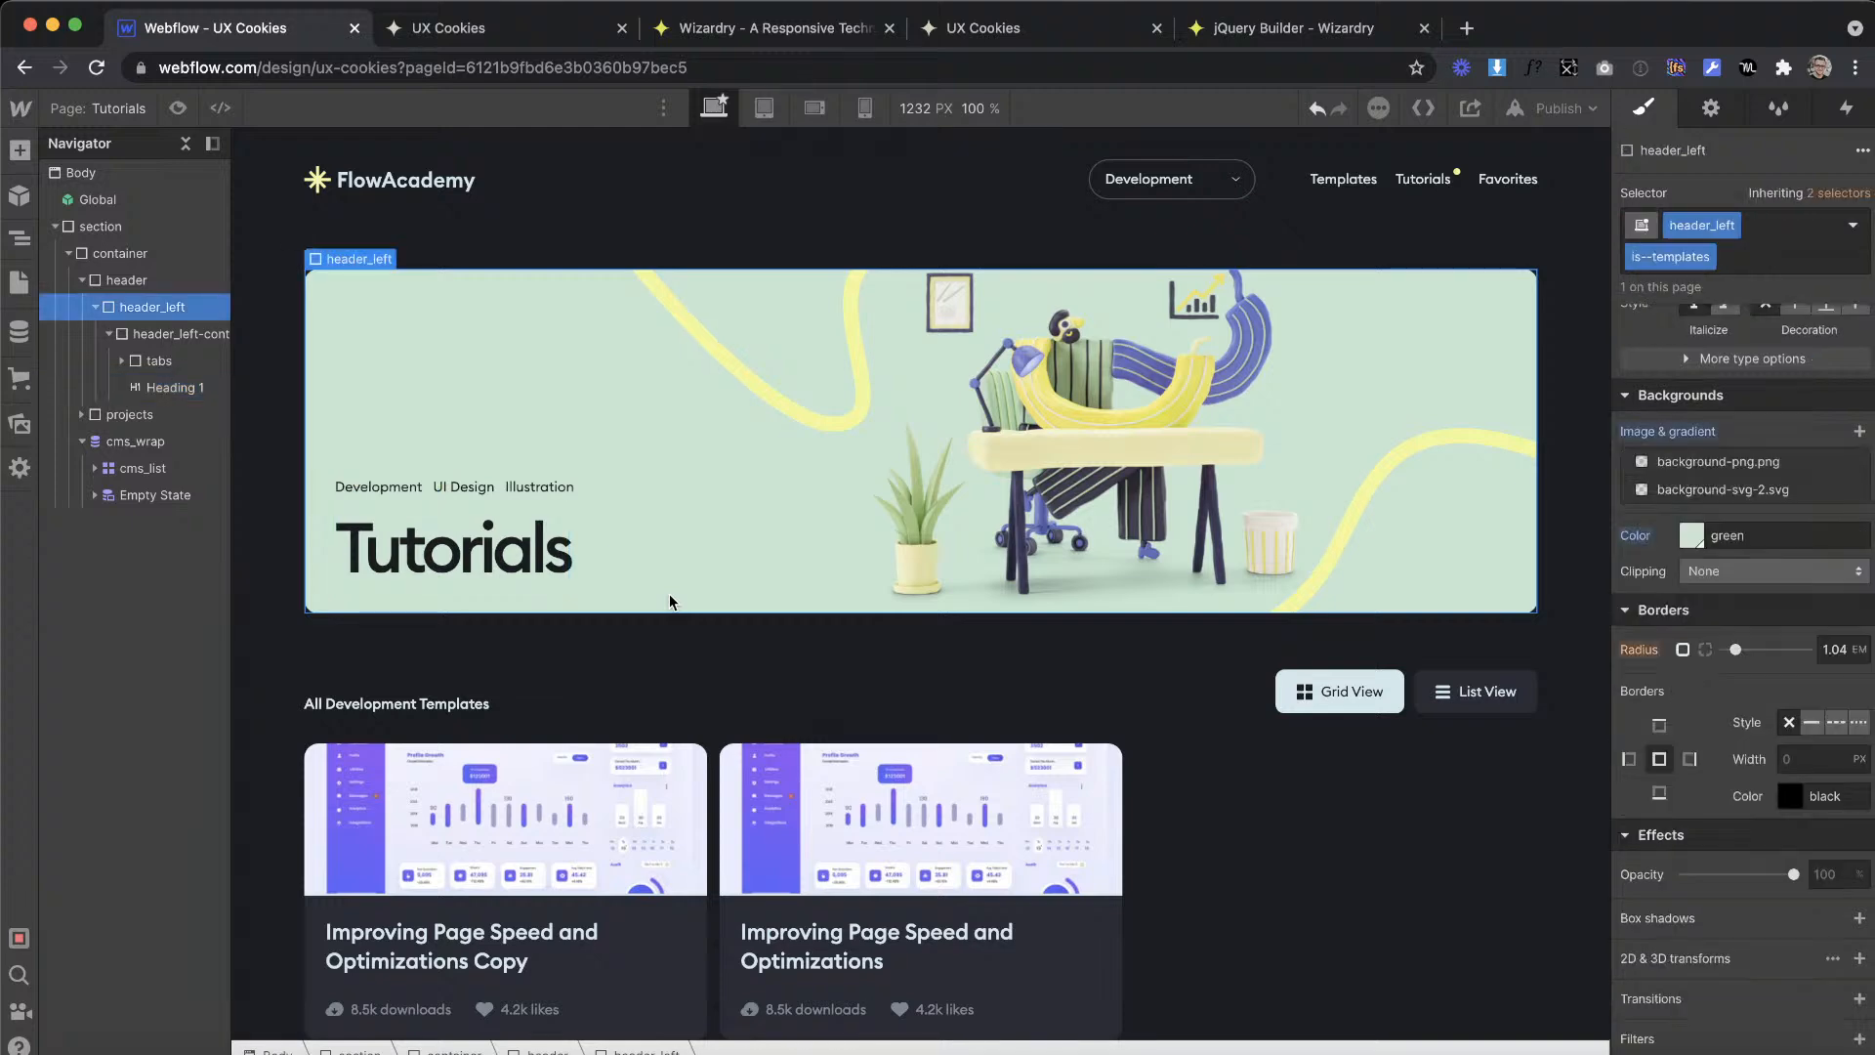
Step: Switch to the XD design and examine the card section below the banner on the Tutorials artboard
left_click(863, 691)
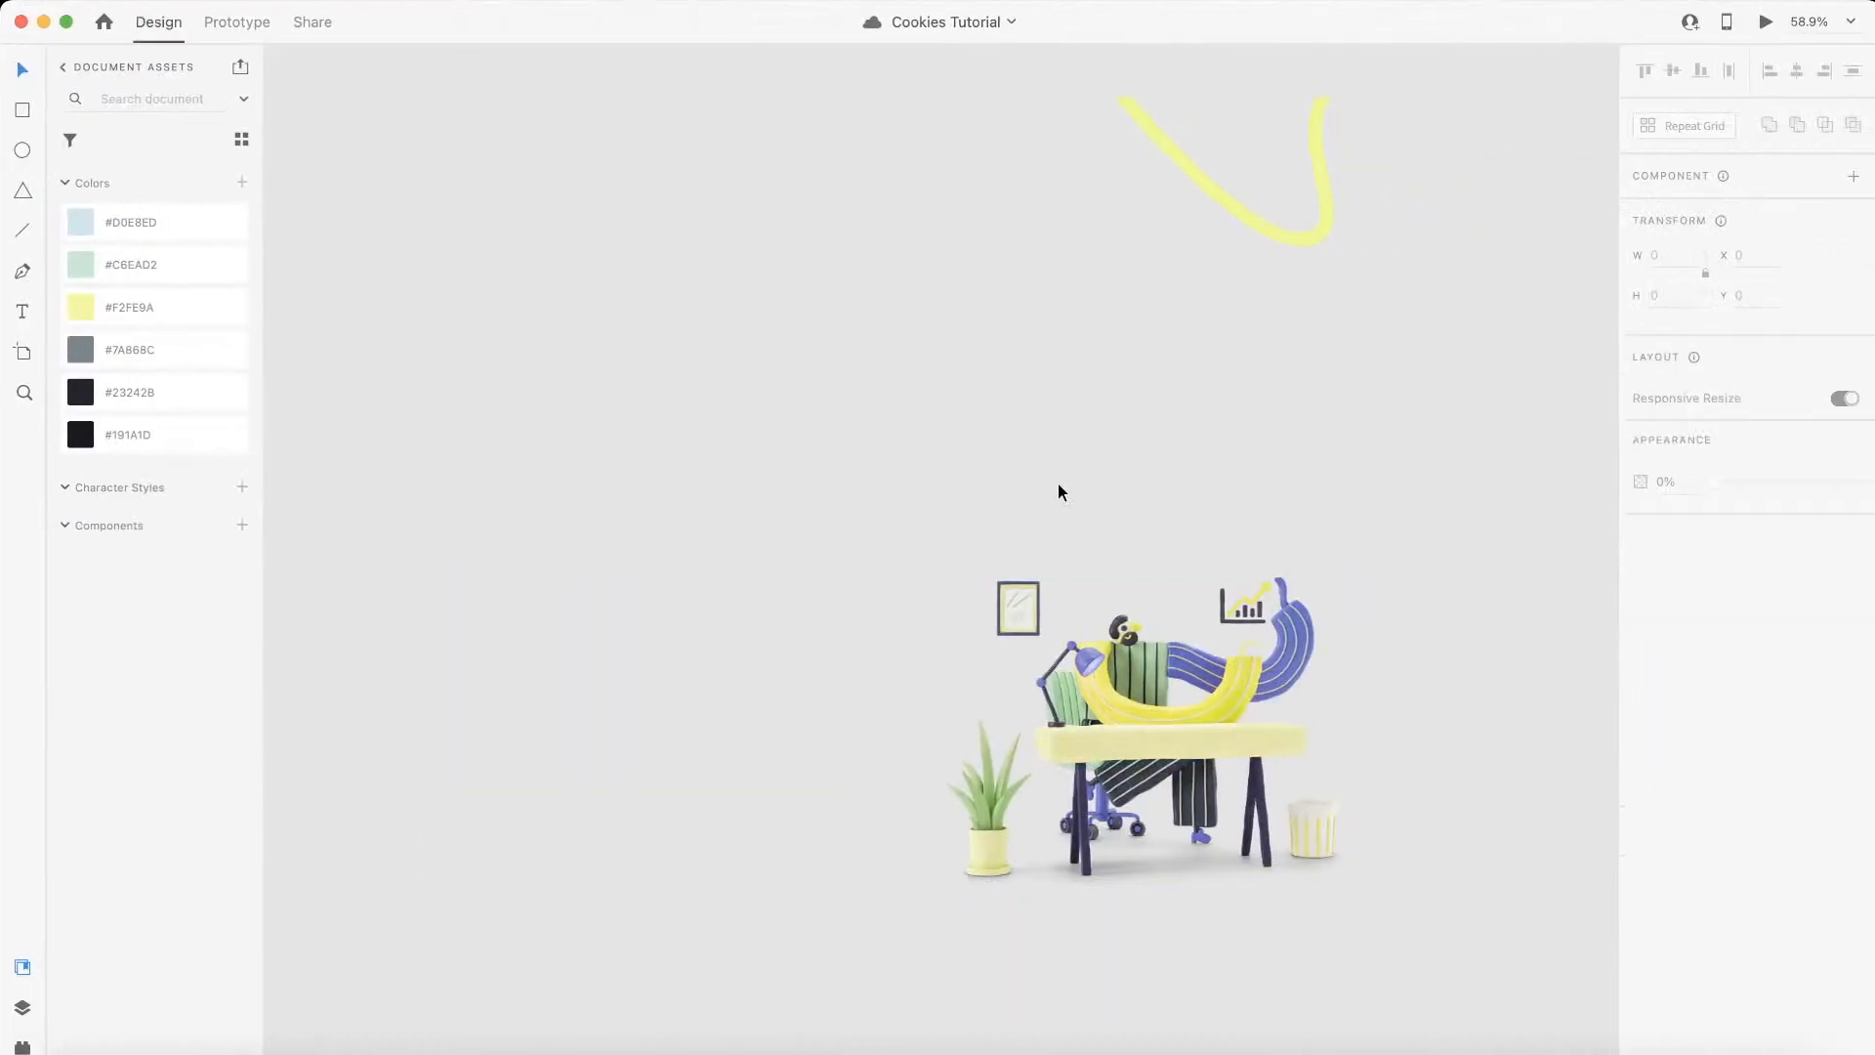
scroll(1057, 483, "down", 5)
scroll(1057, 483, "up", 5)
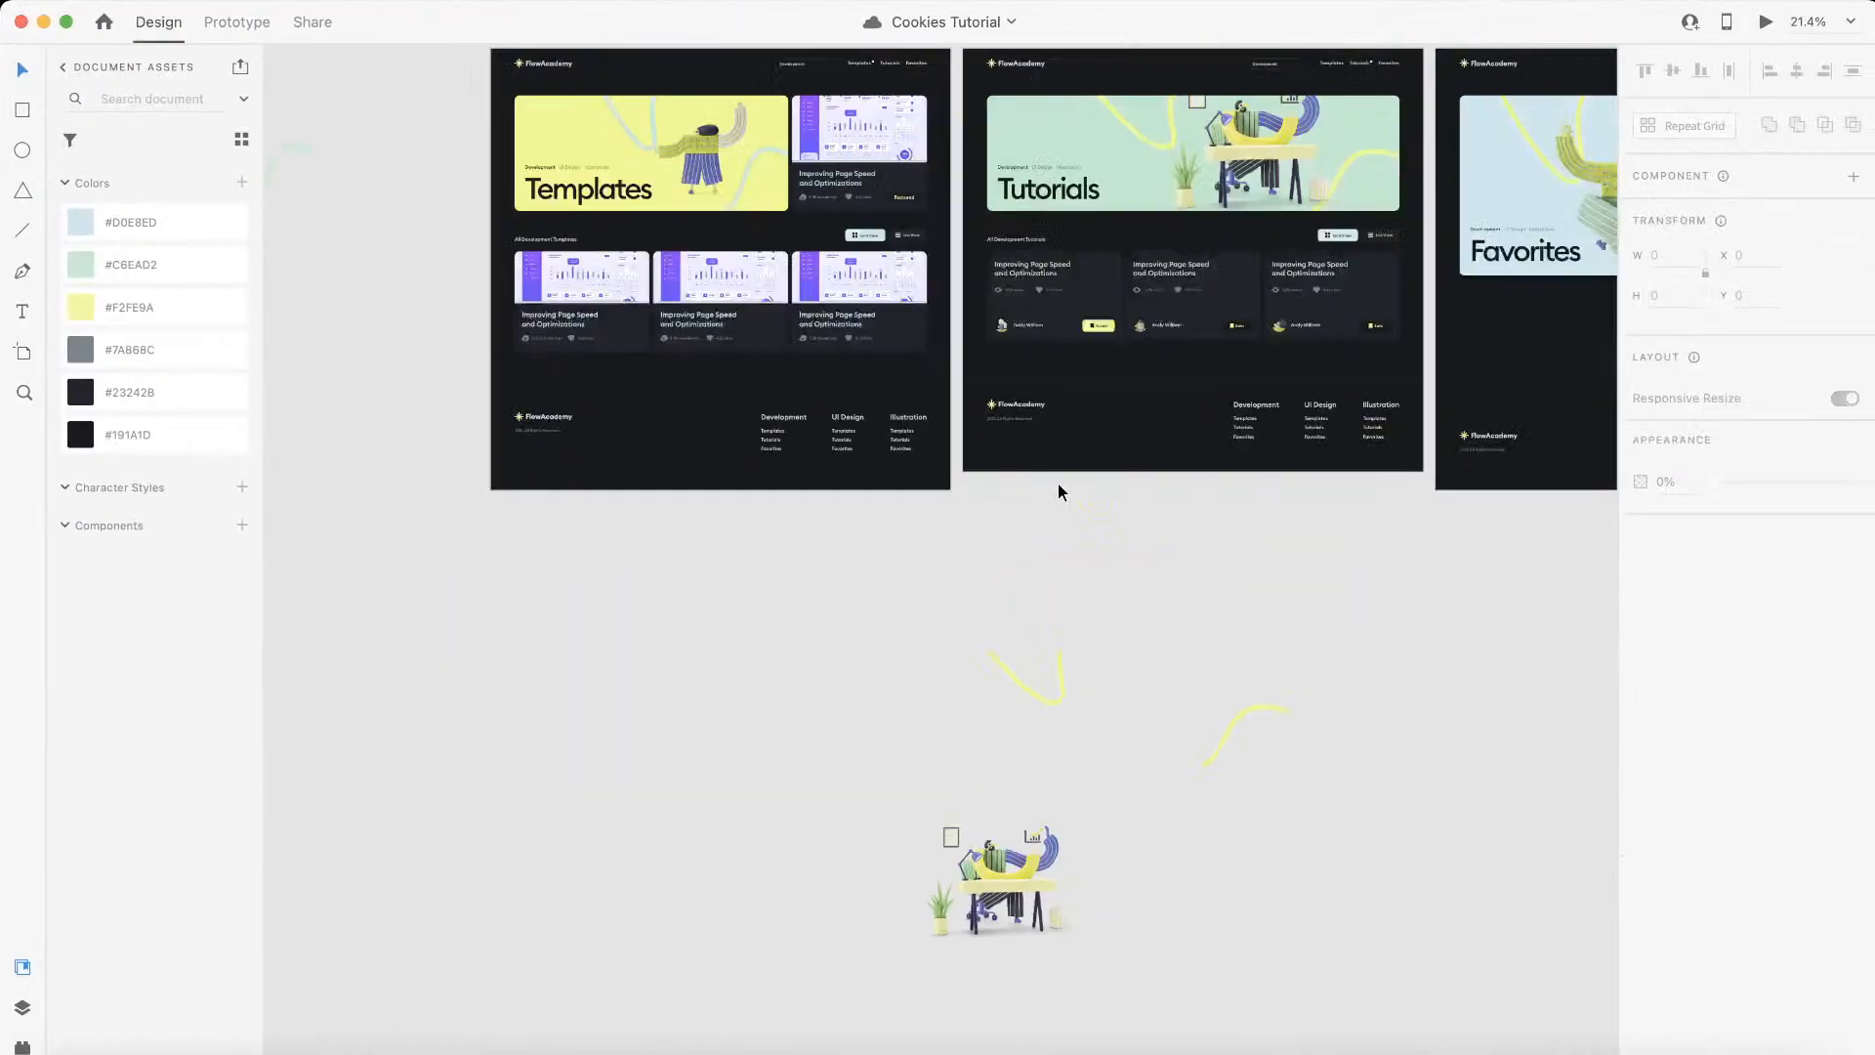
scroll(1057, 484, "up", 3)
scroll(1058, 483, "down", 1)
scroll(1057, 483, "up", 3)
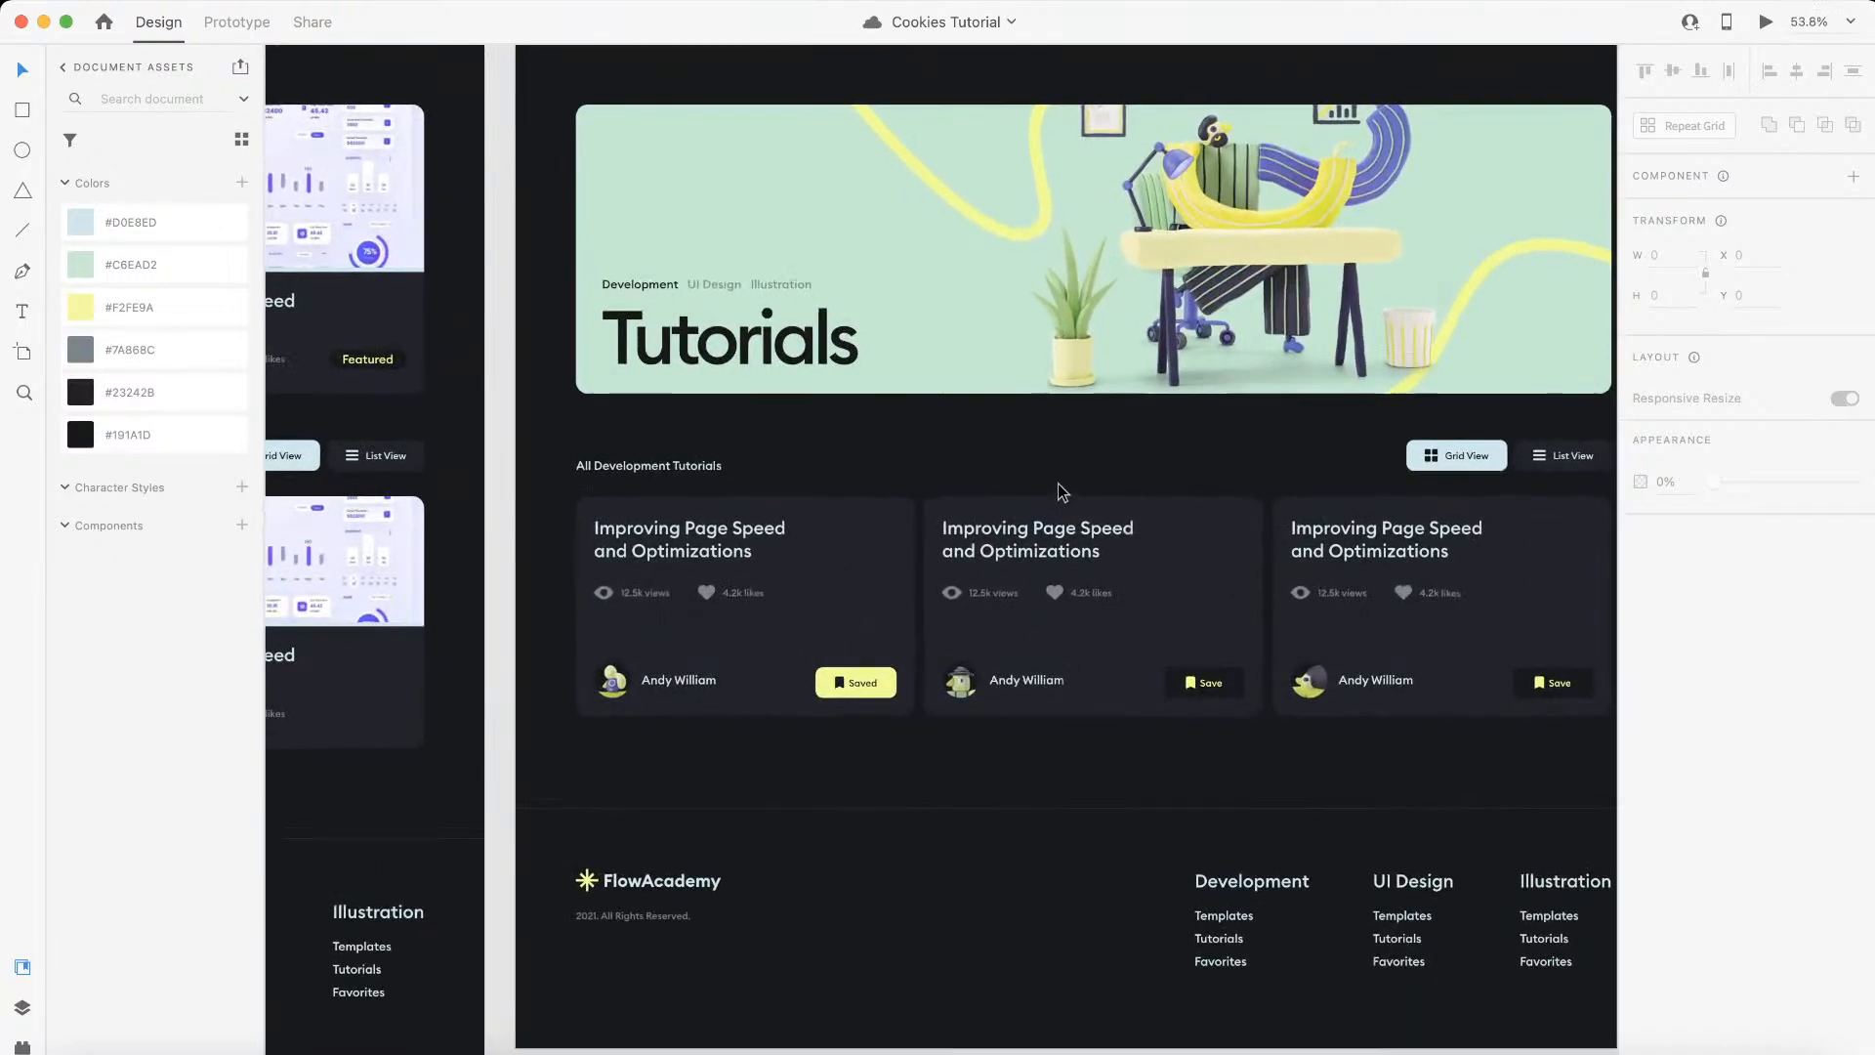
Step: Change the heading above the card list in Webflow to All Development Tutorials
key("ctrl+Left")
key("ctrl+Right")
left_click(617, 458)
double_click(617, 458)
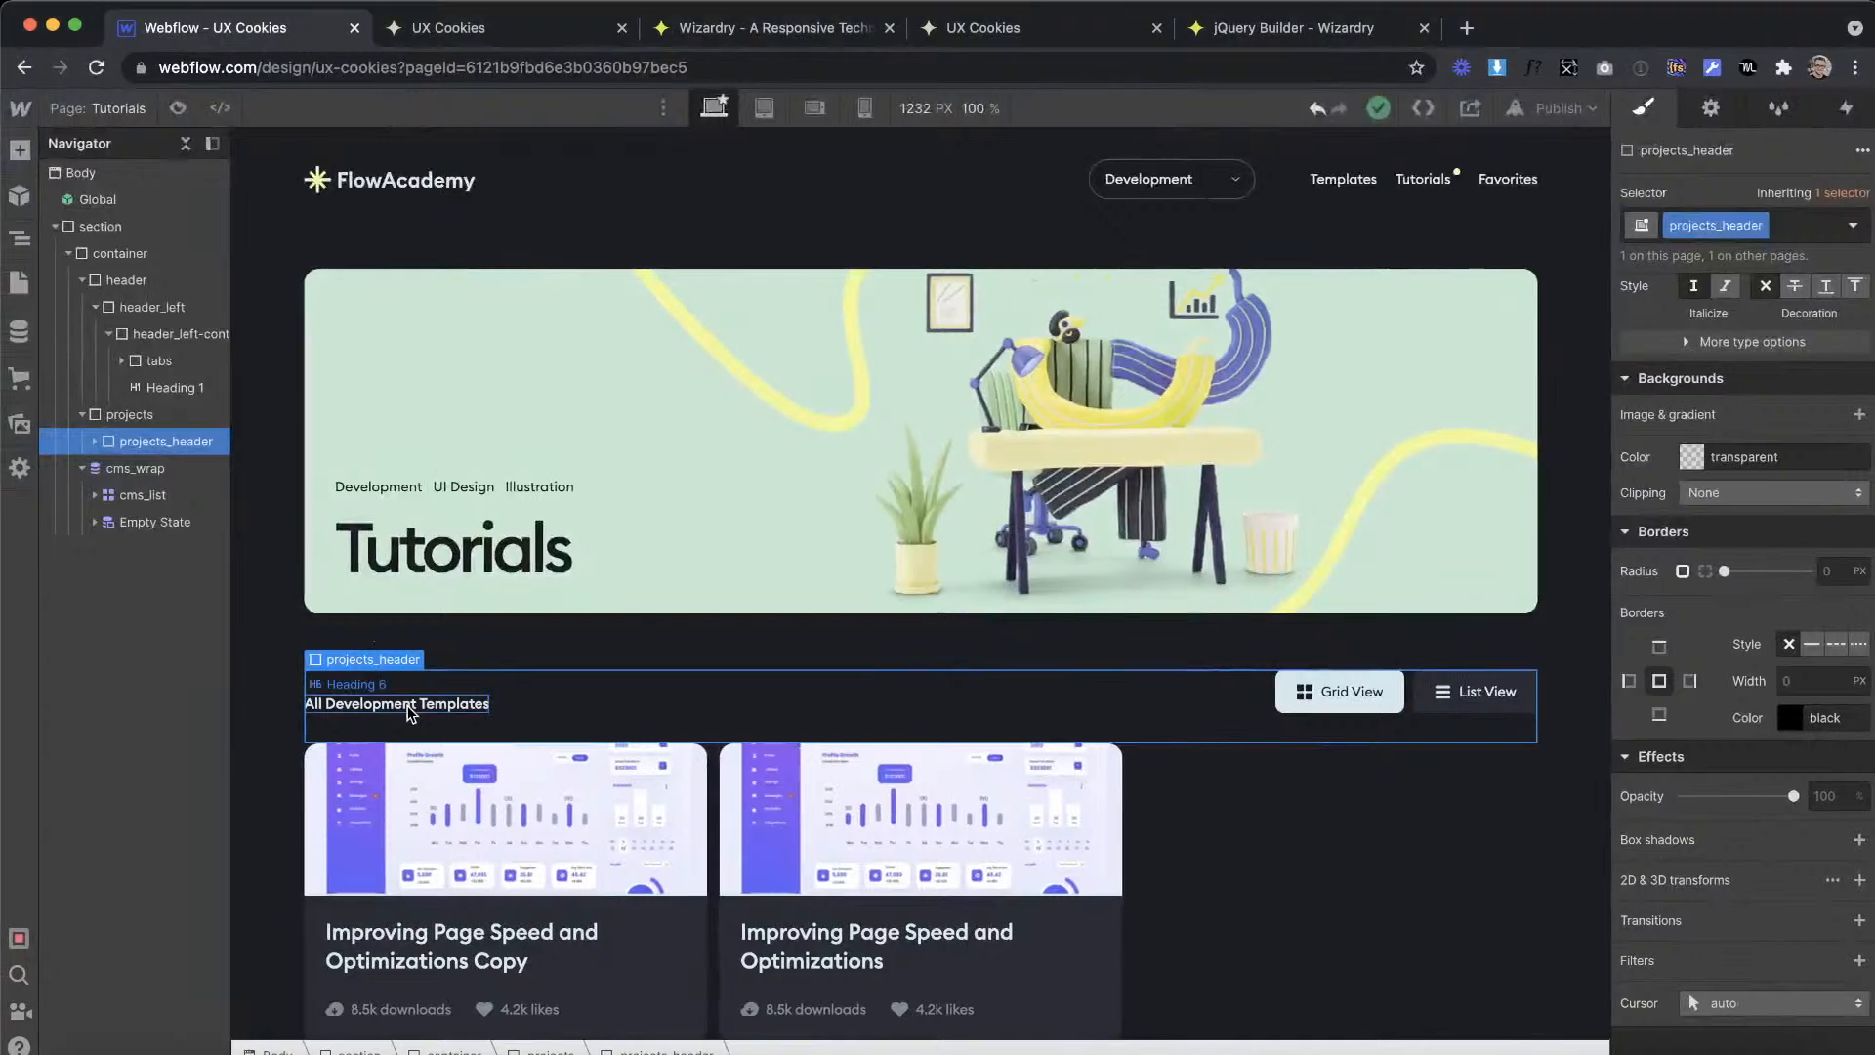
left_click(477, 705)
triple_click(486, 703)
type("All Development Tutorials")
key("Escape")
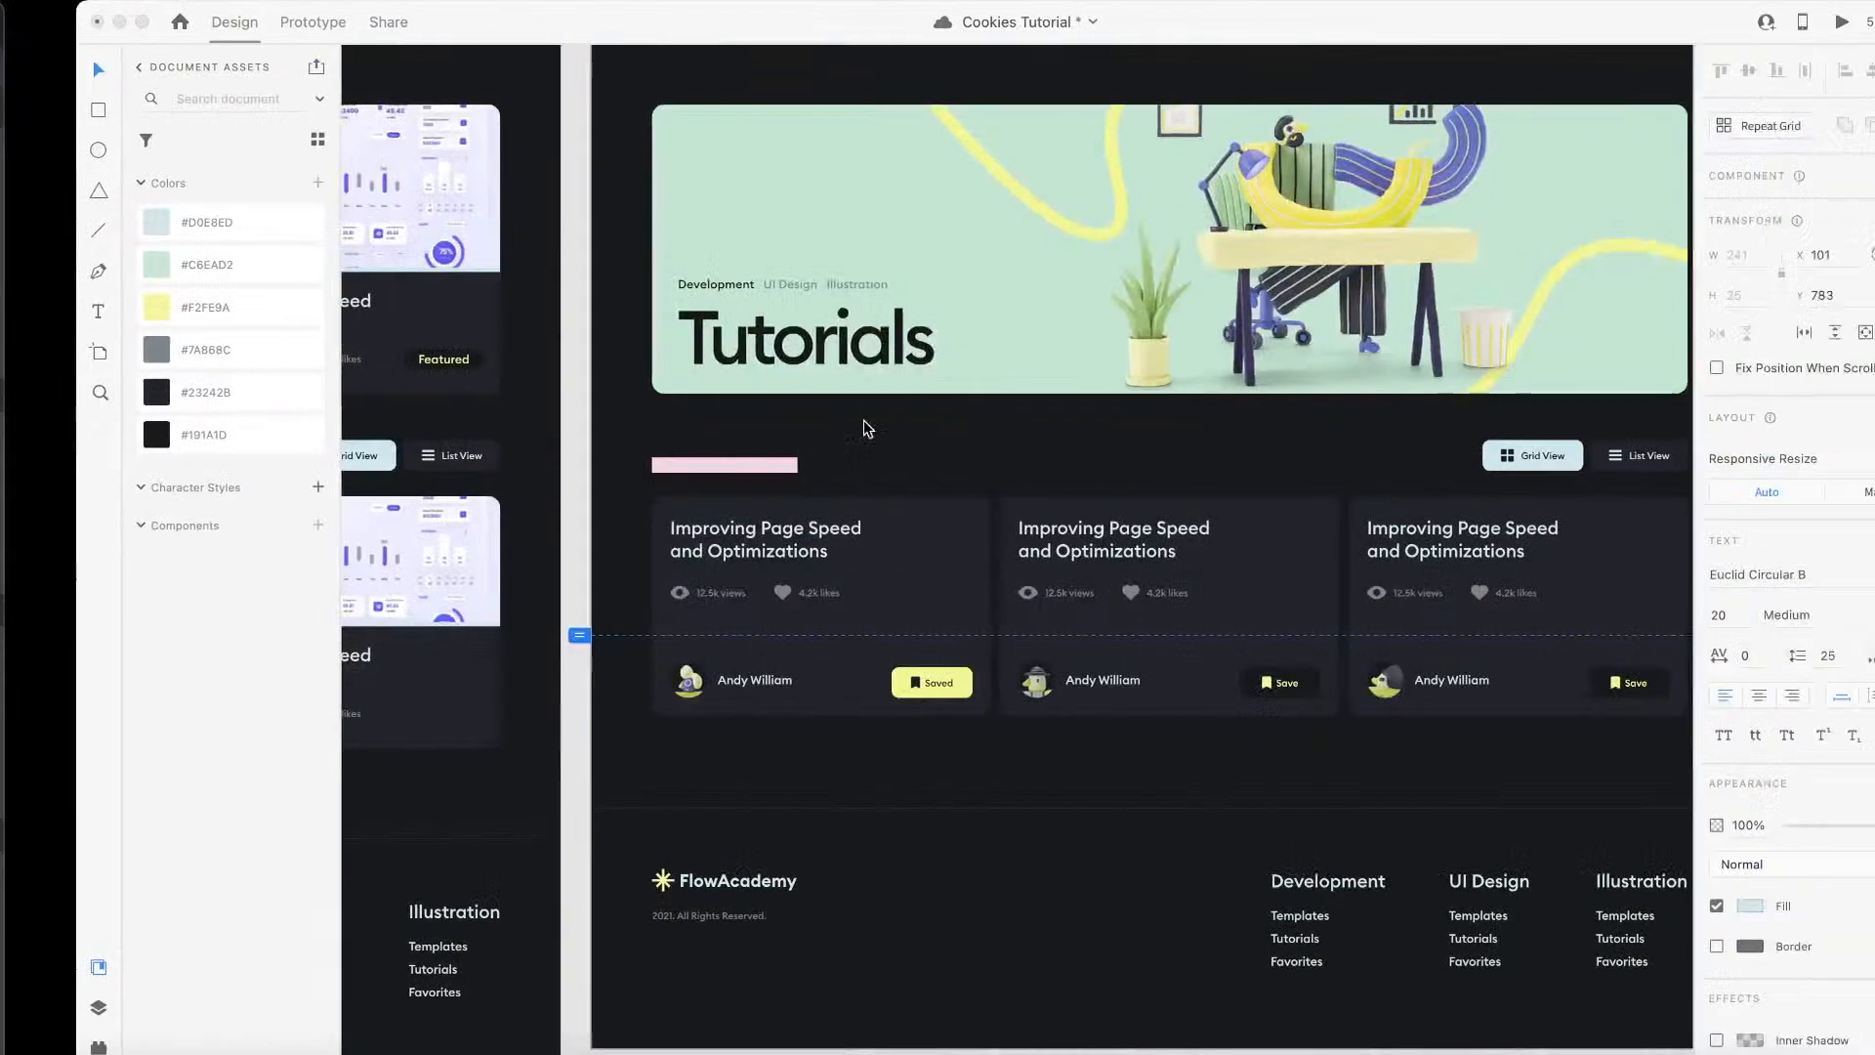
Step: Compare the tutorial card layout in the XD design with the template card in Webflow's collection list
scroll(828, 405, "up", 3)
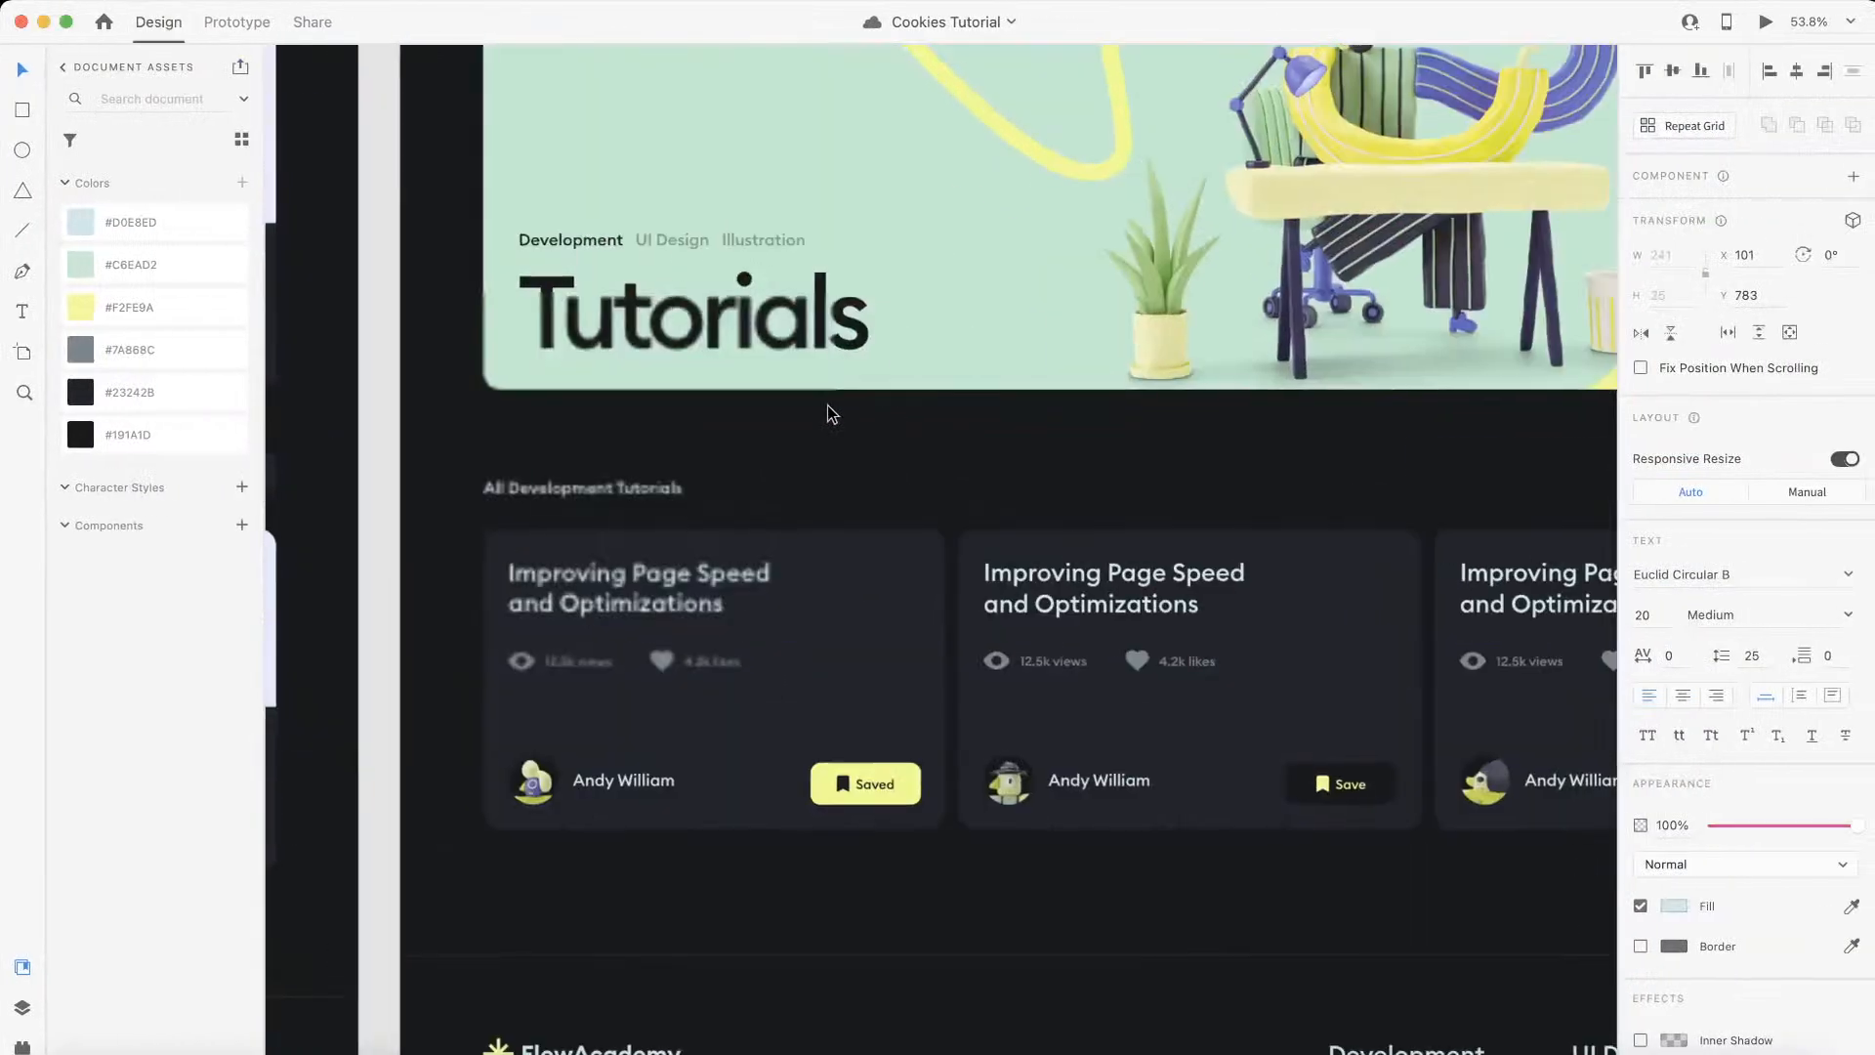
scroll(828, 404, "right", 3)
scroll(829, 407, "down", 2)
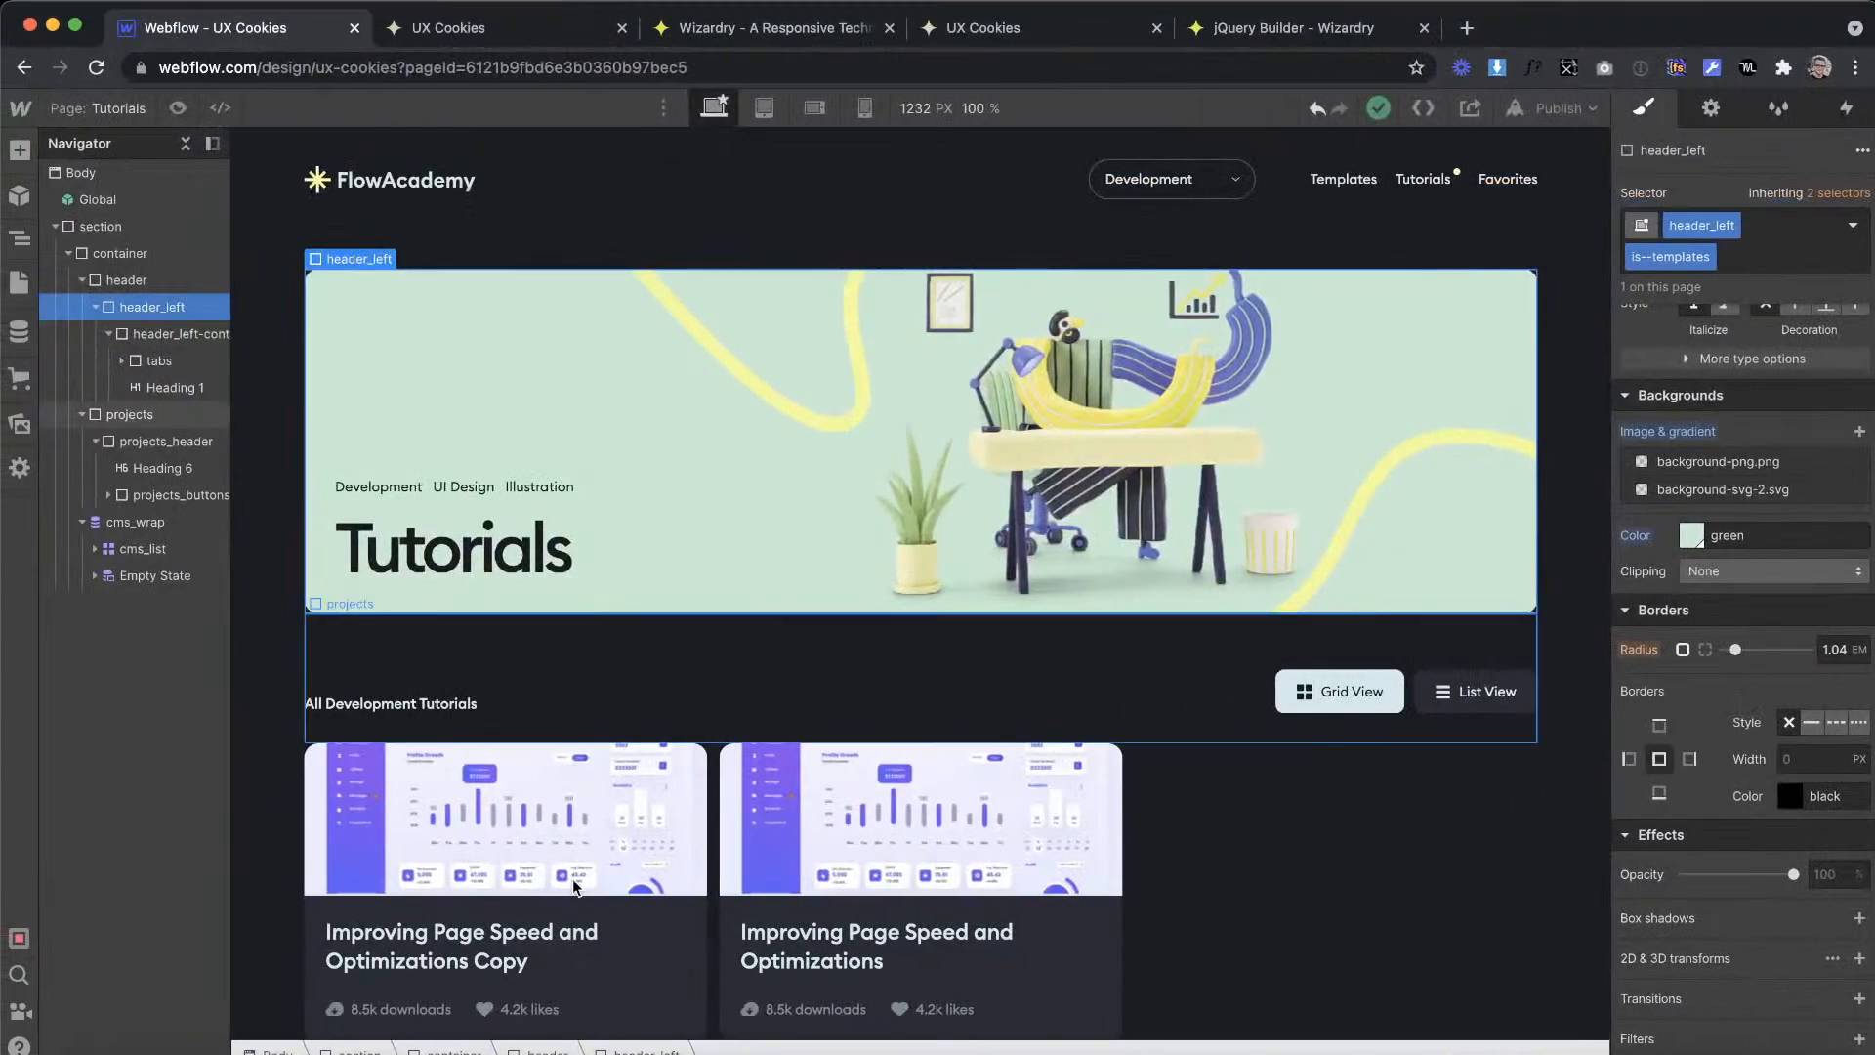
left_click(722, 787)
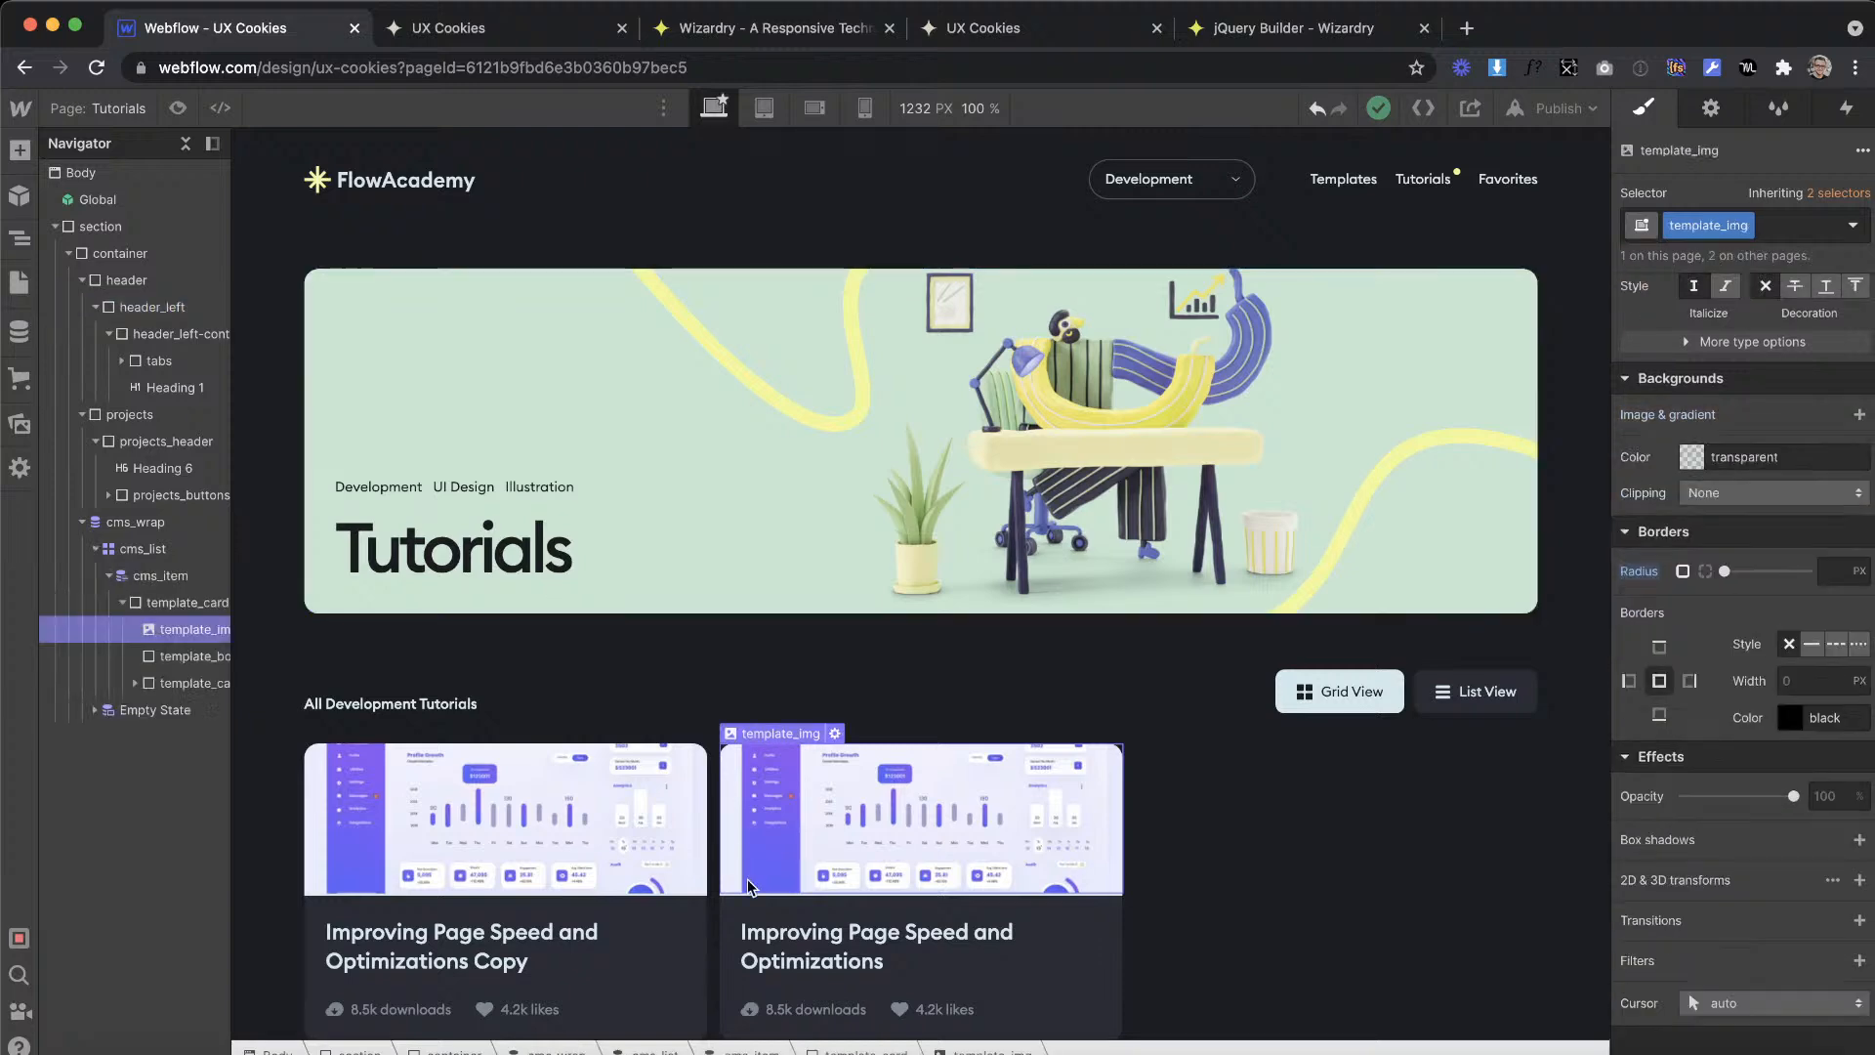
scroll(722, 787, "down", 1)
left_click(723, 910)
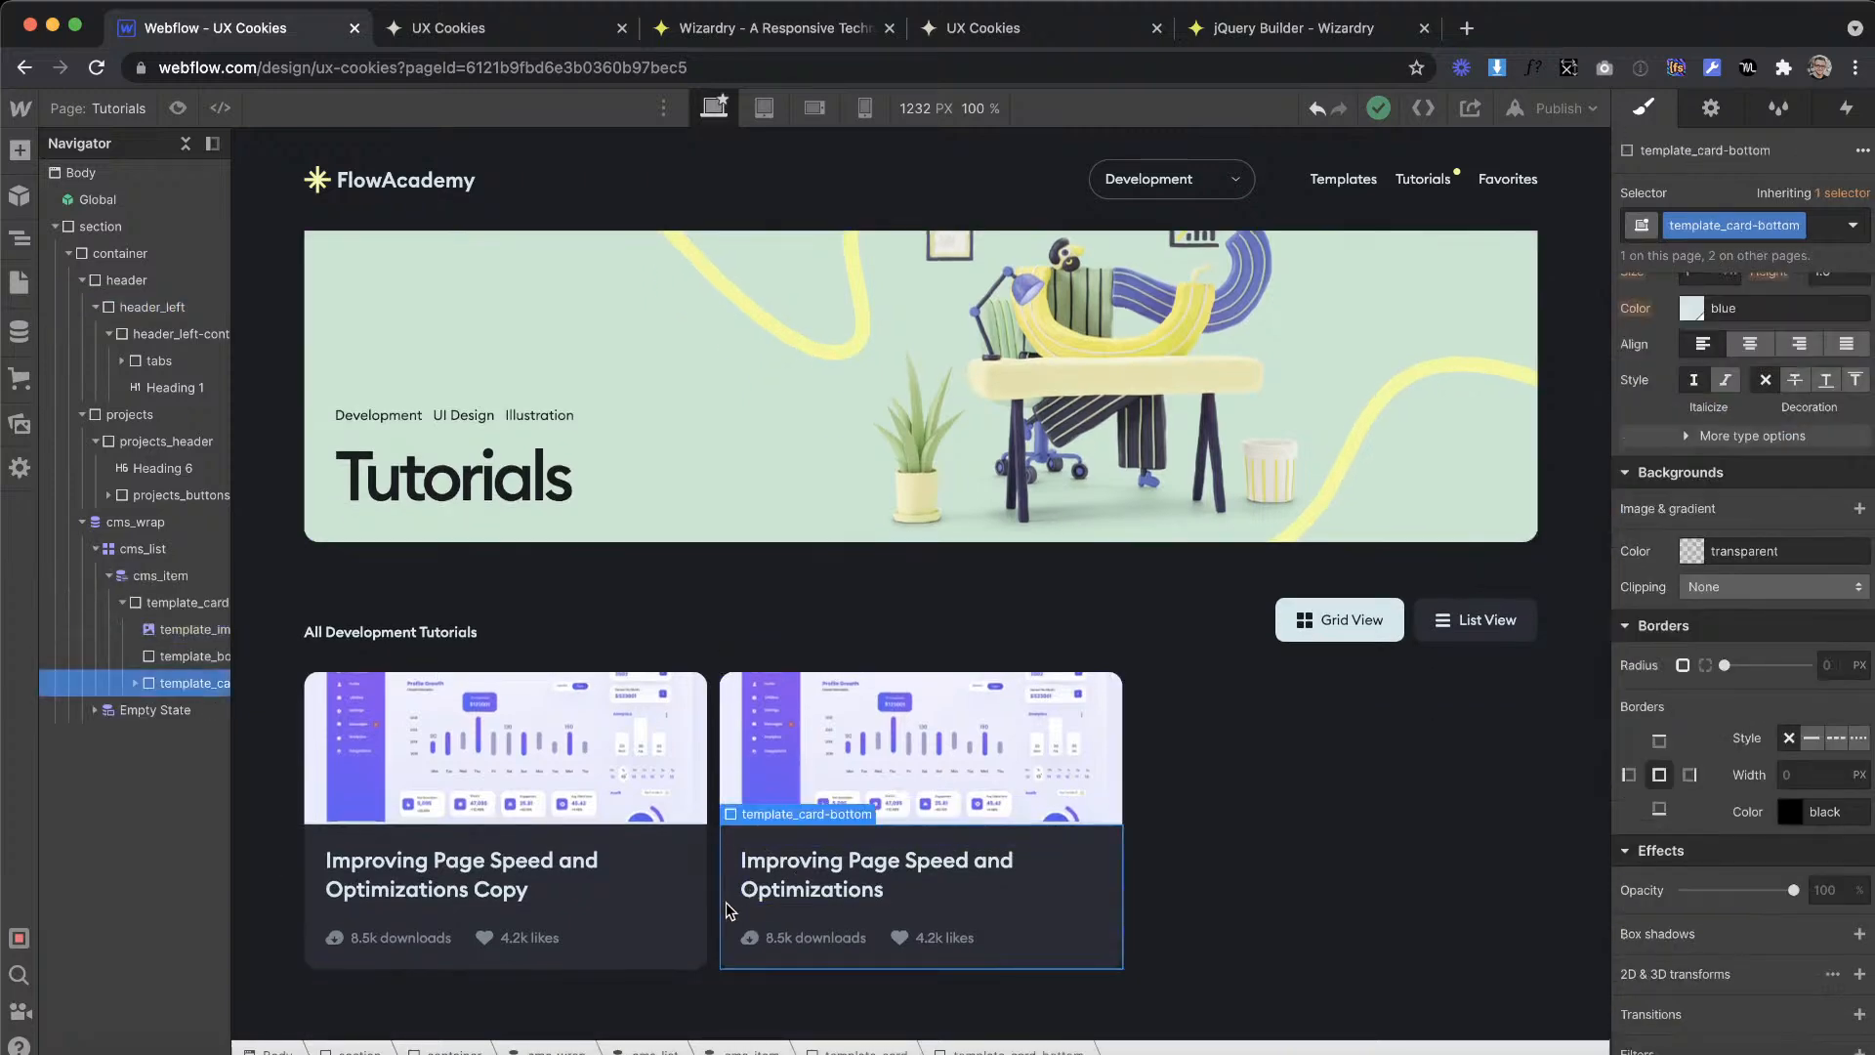
key("Up")
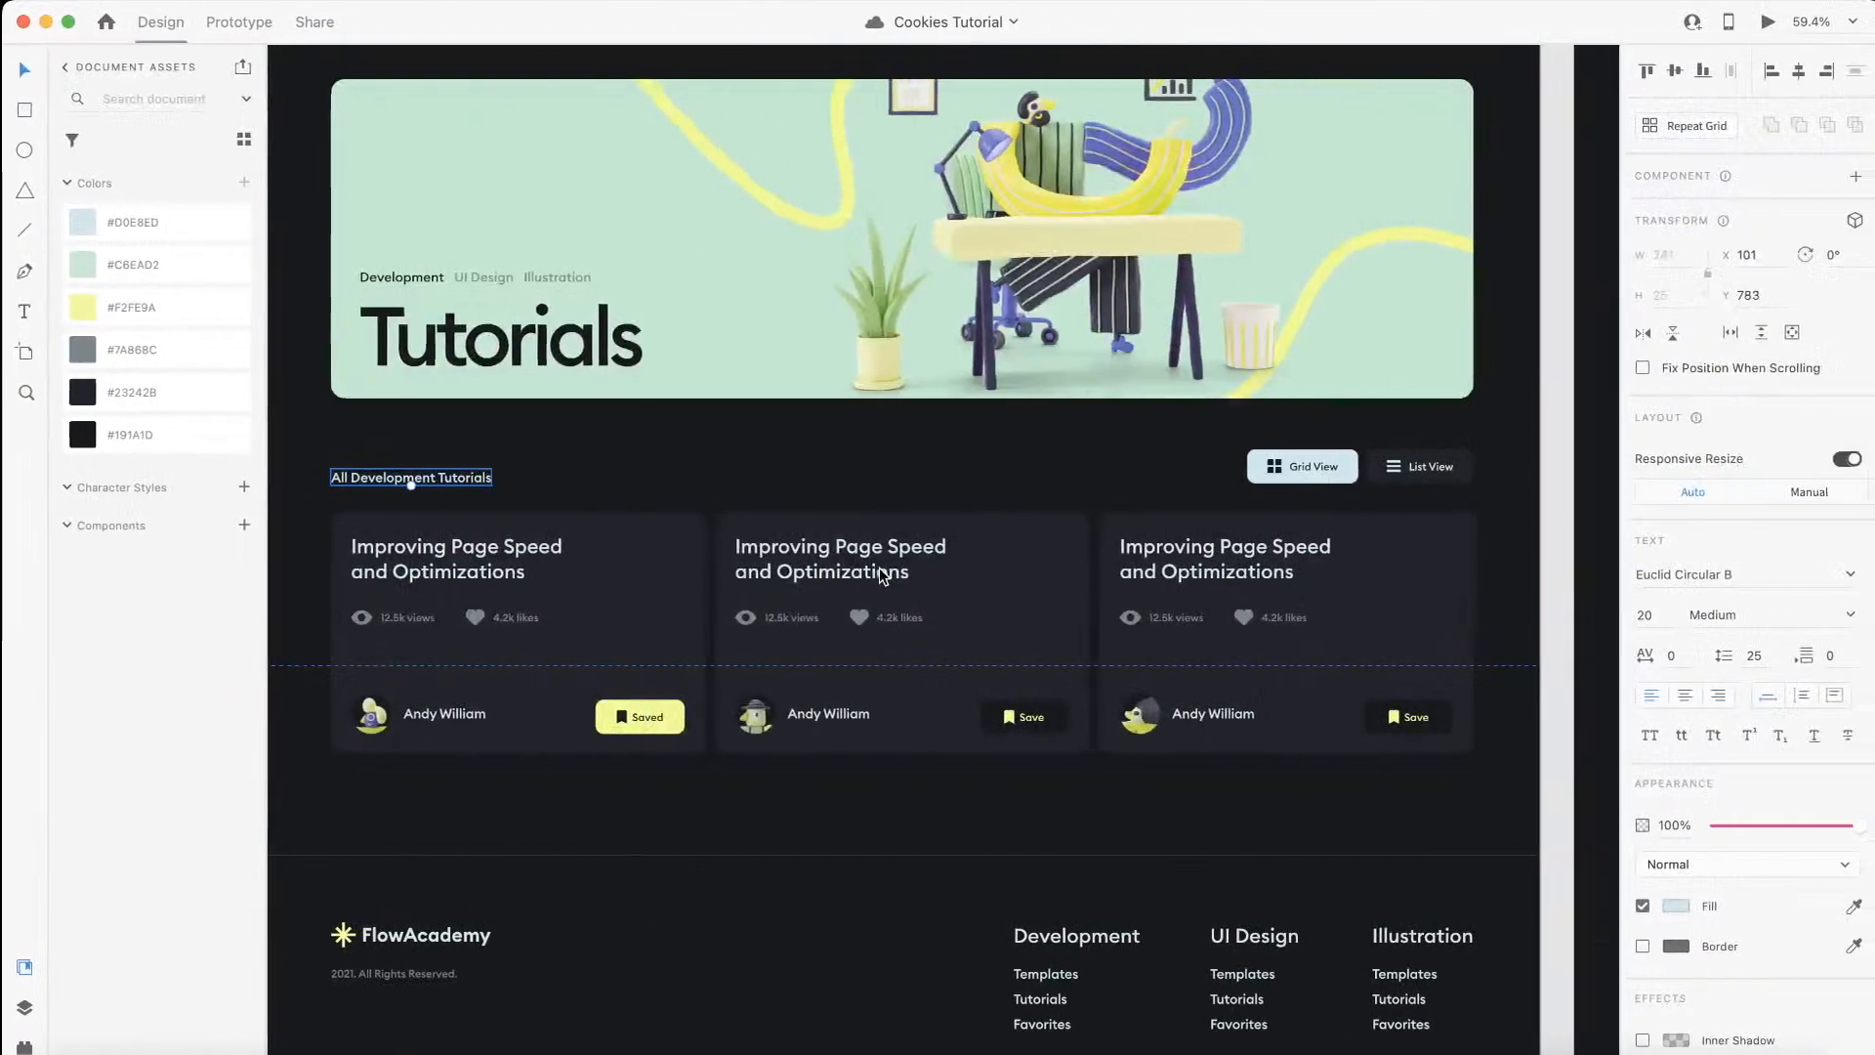
scroll(475, 732, "left", 2)
scroll(474, 732, "up", 2)
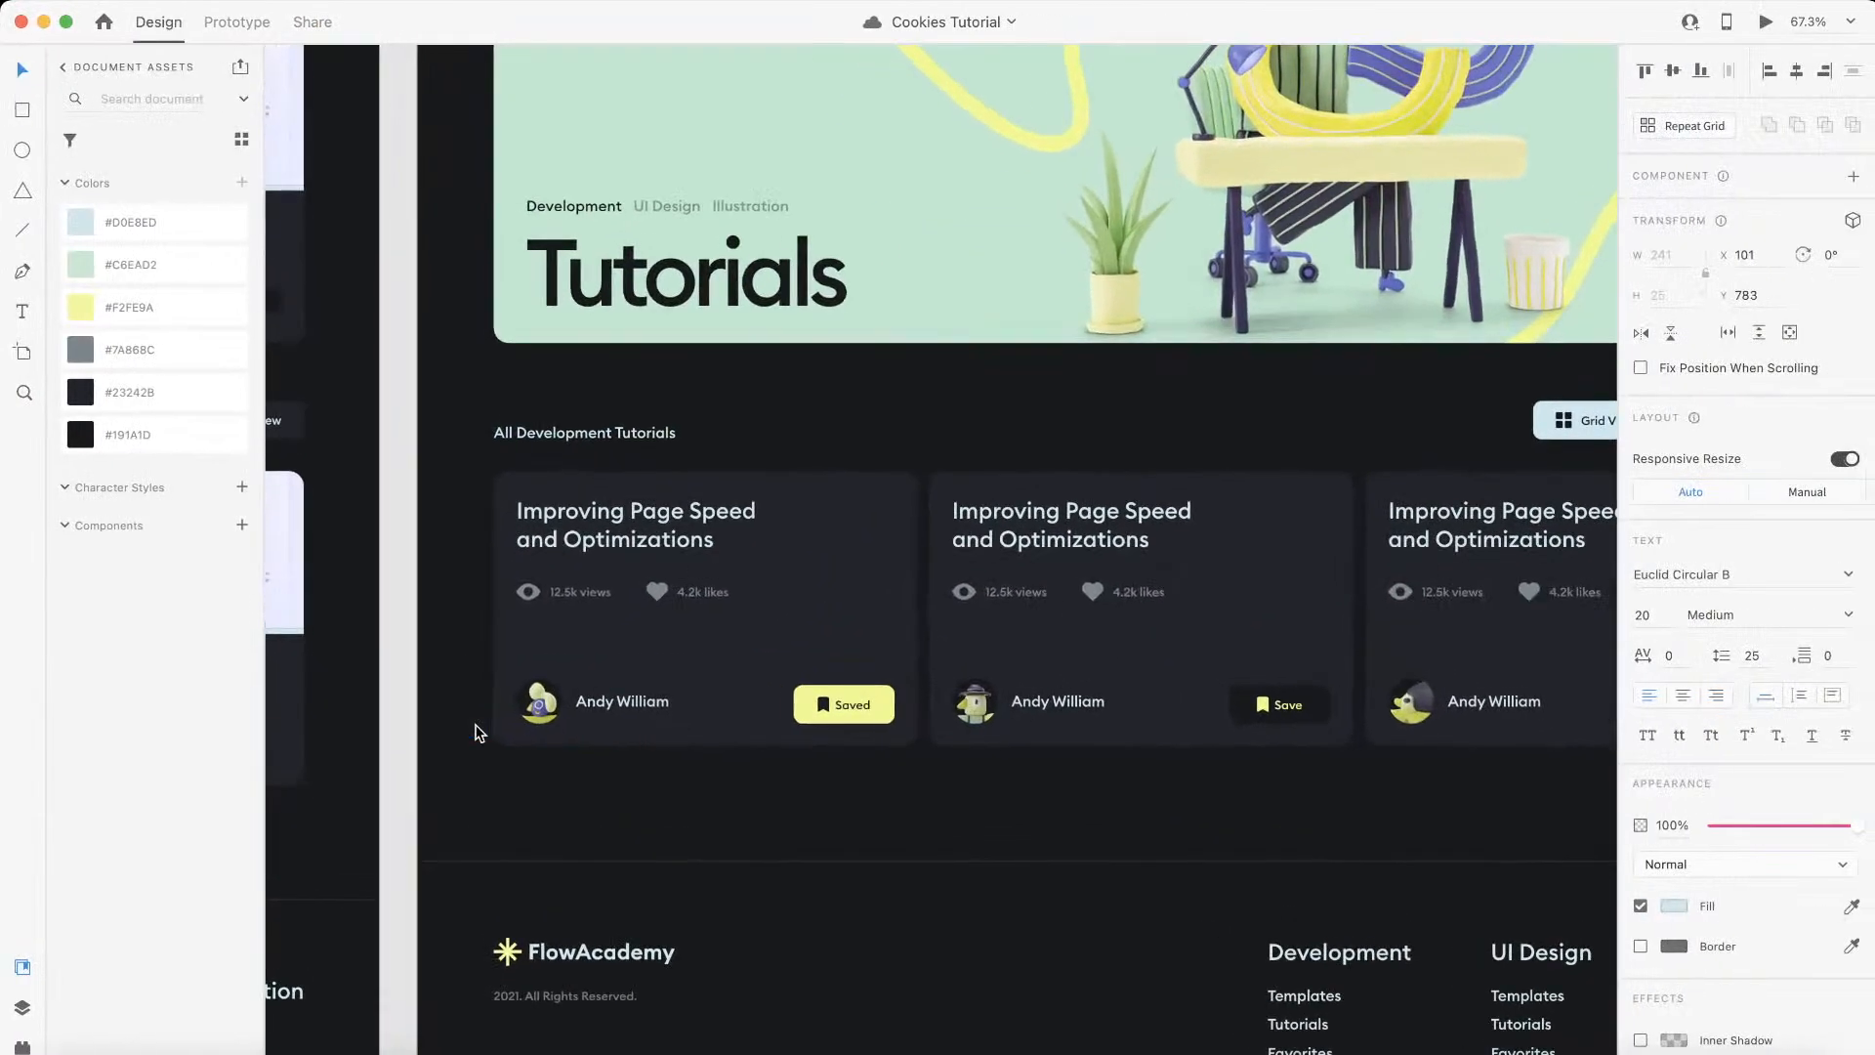
scroll(475, 732, "left", 5)
scroll(481, 733, "left", 3)
scroll(682, 720, "up", 2)
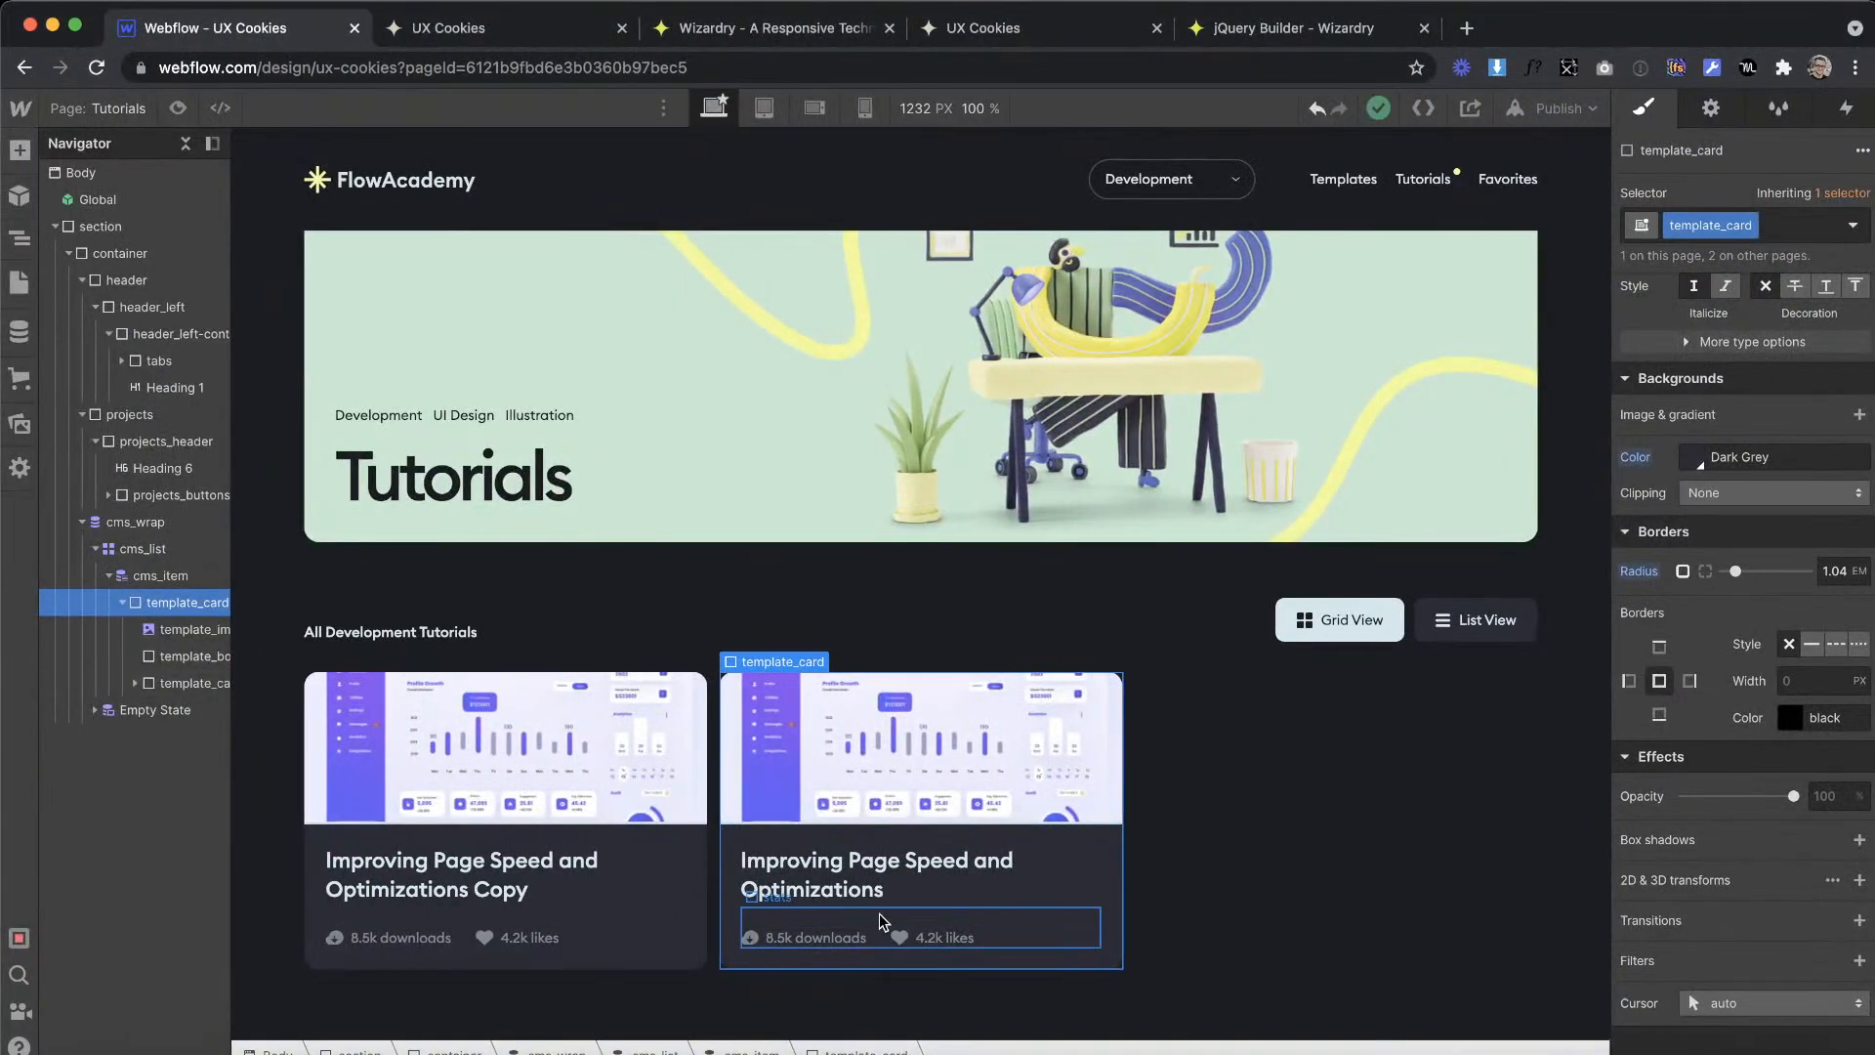
Step: Move the stats block out of template_card directly into cms_item, and delete template_card
left_click(879, 914)
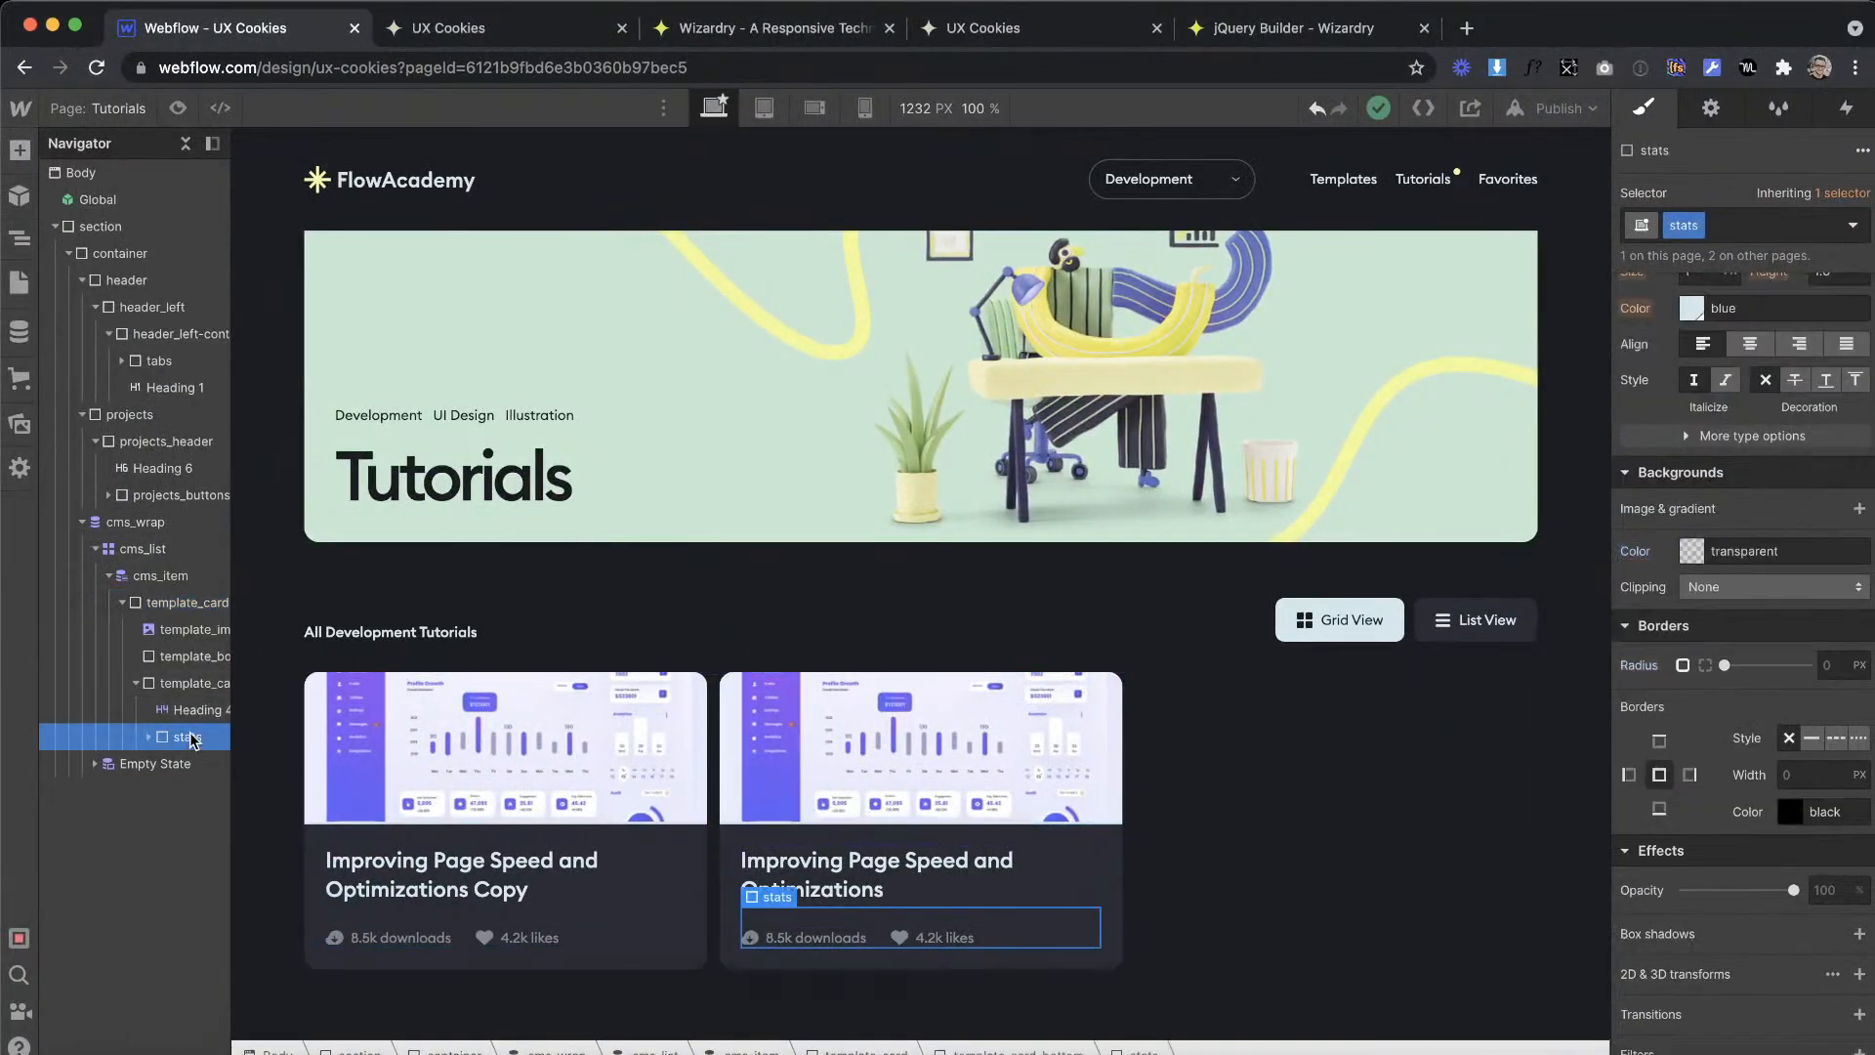
left_click(148, 739)
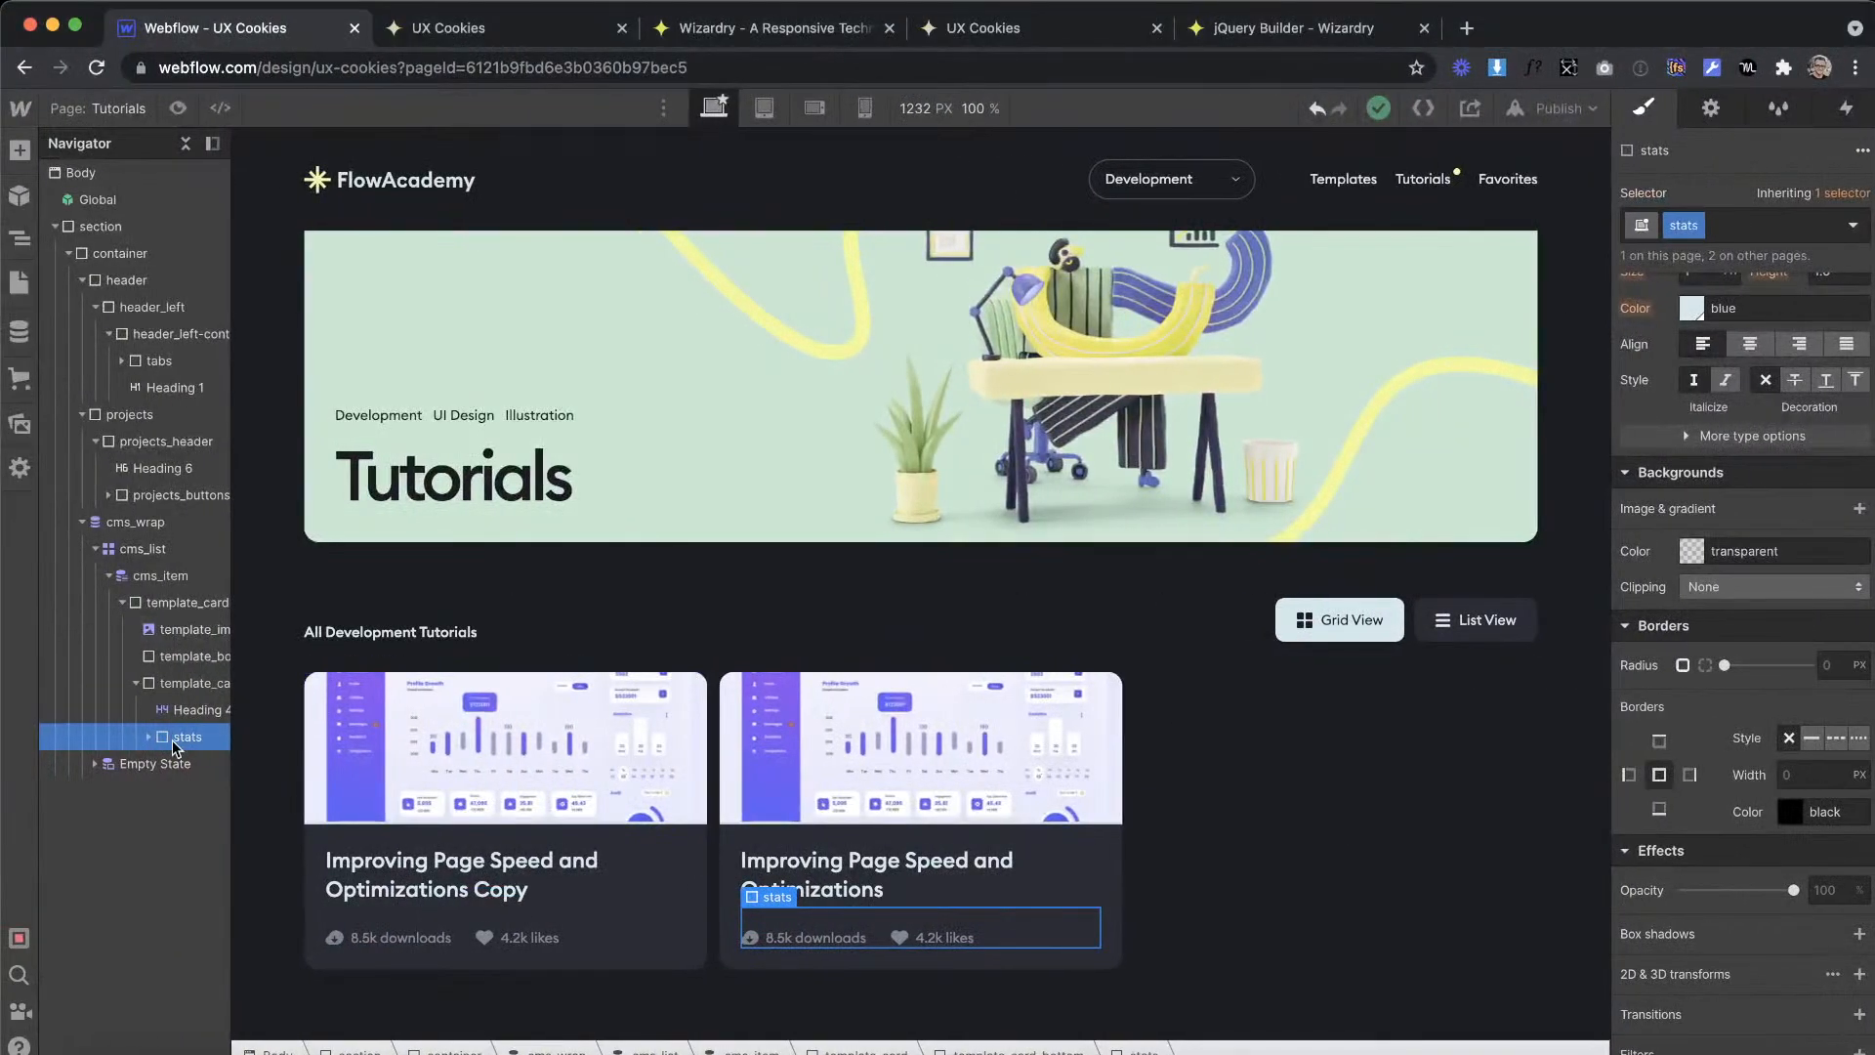
left_click_drag(173, 747, 170, 591)
left_click(178, 629)
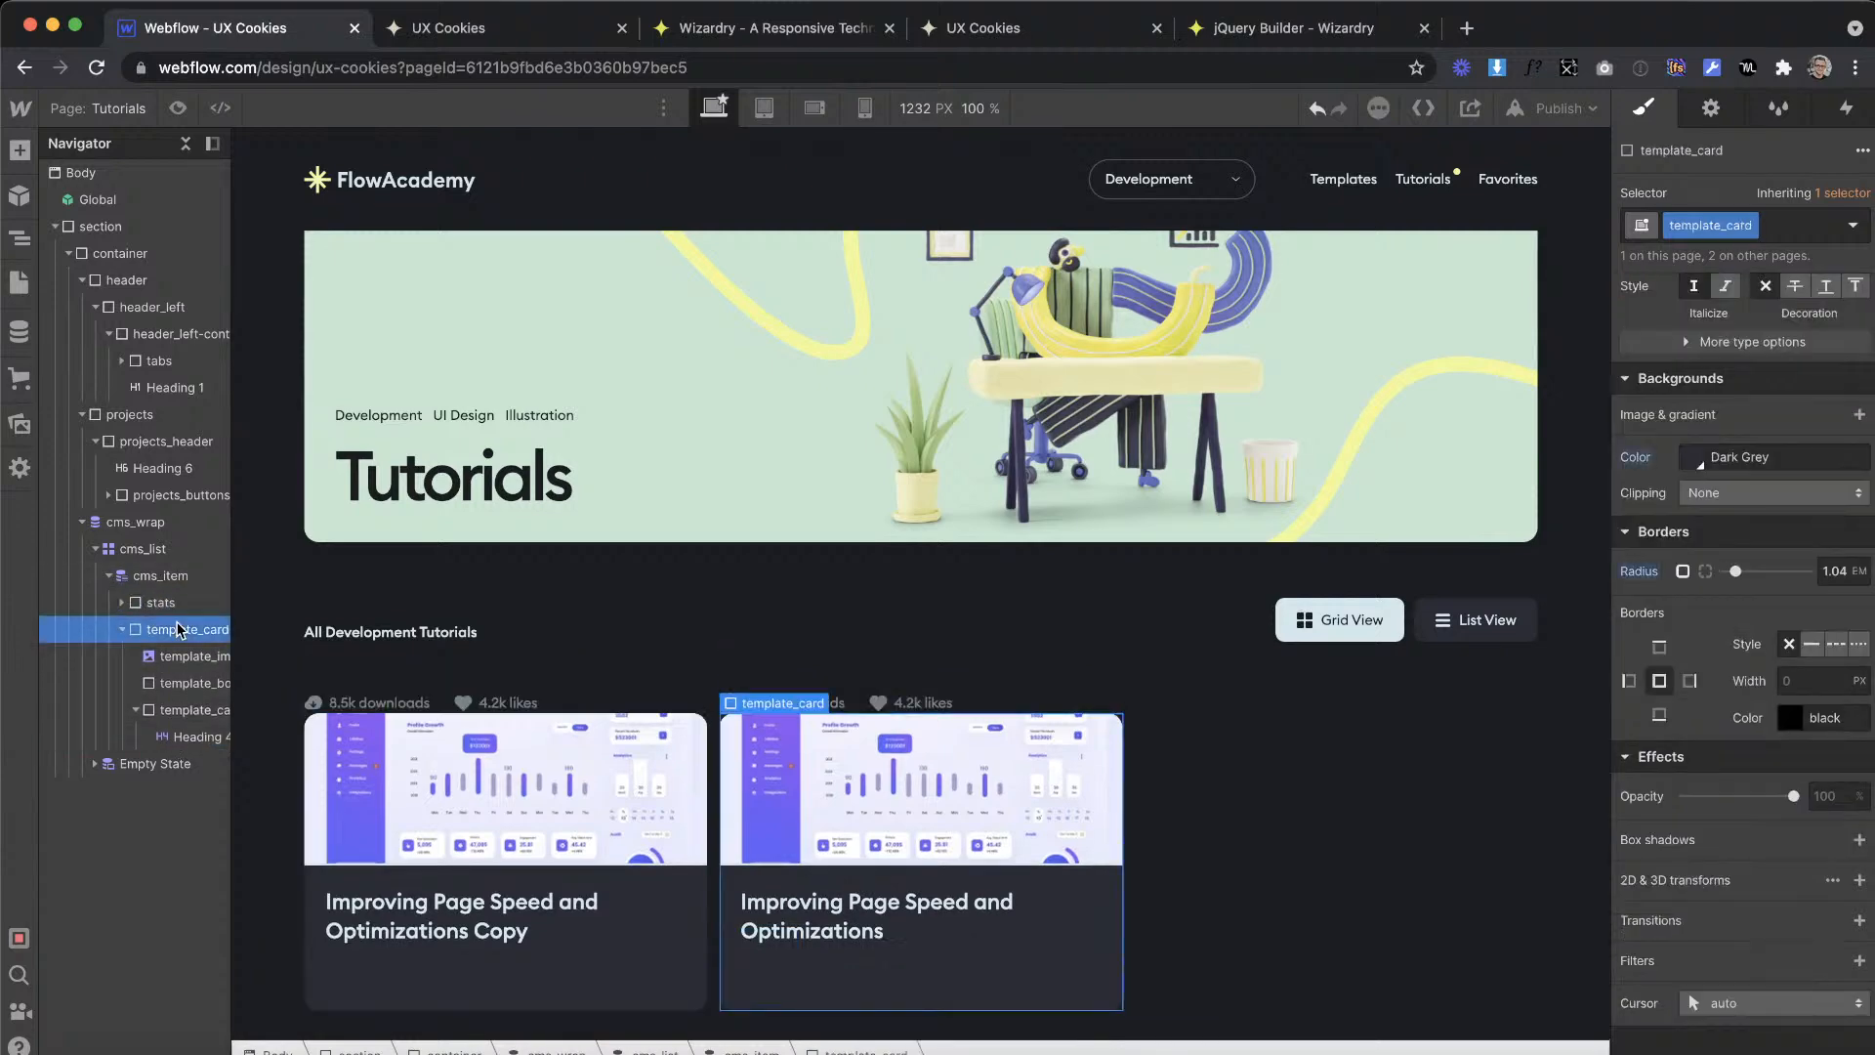
key("Delete")
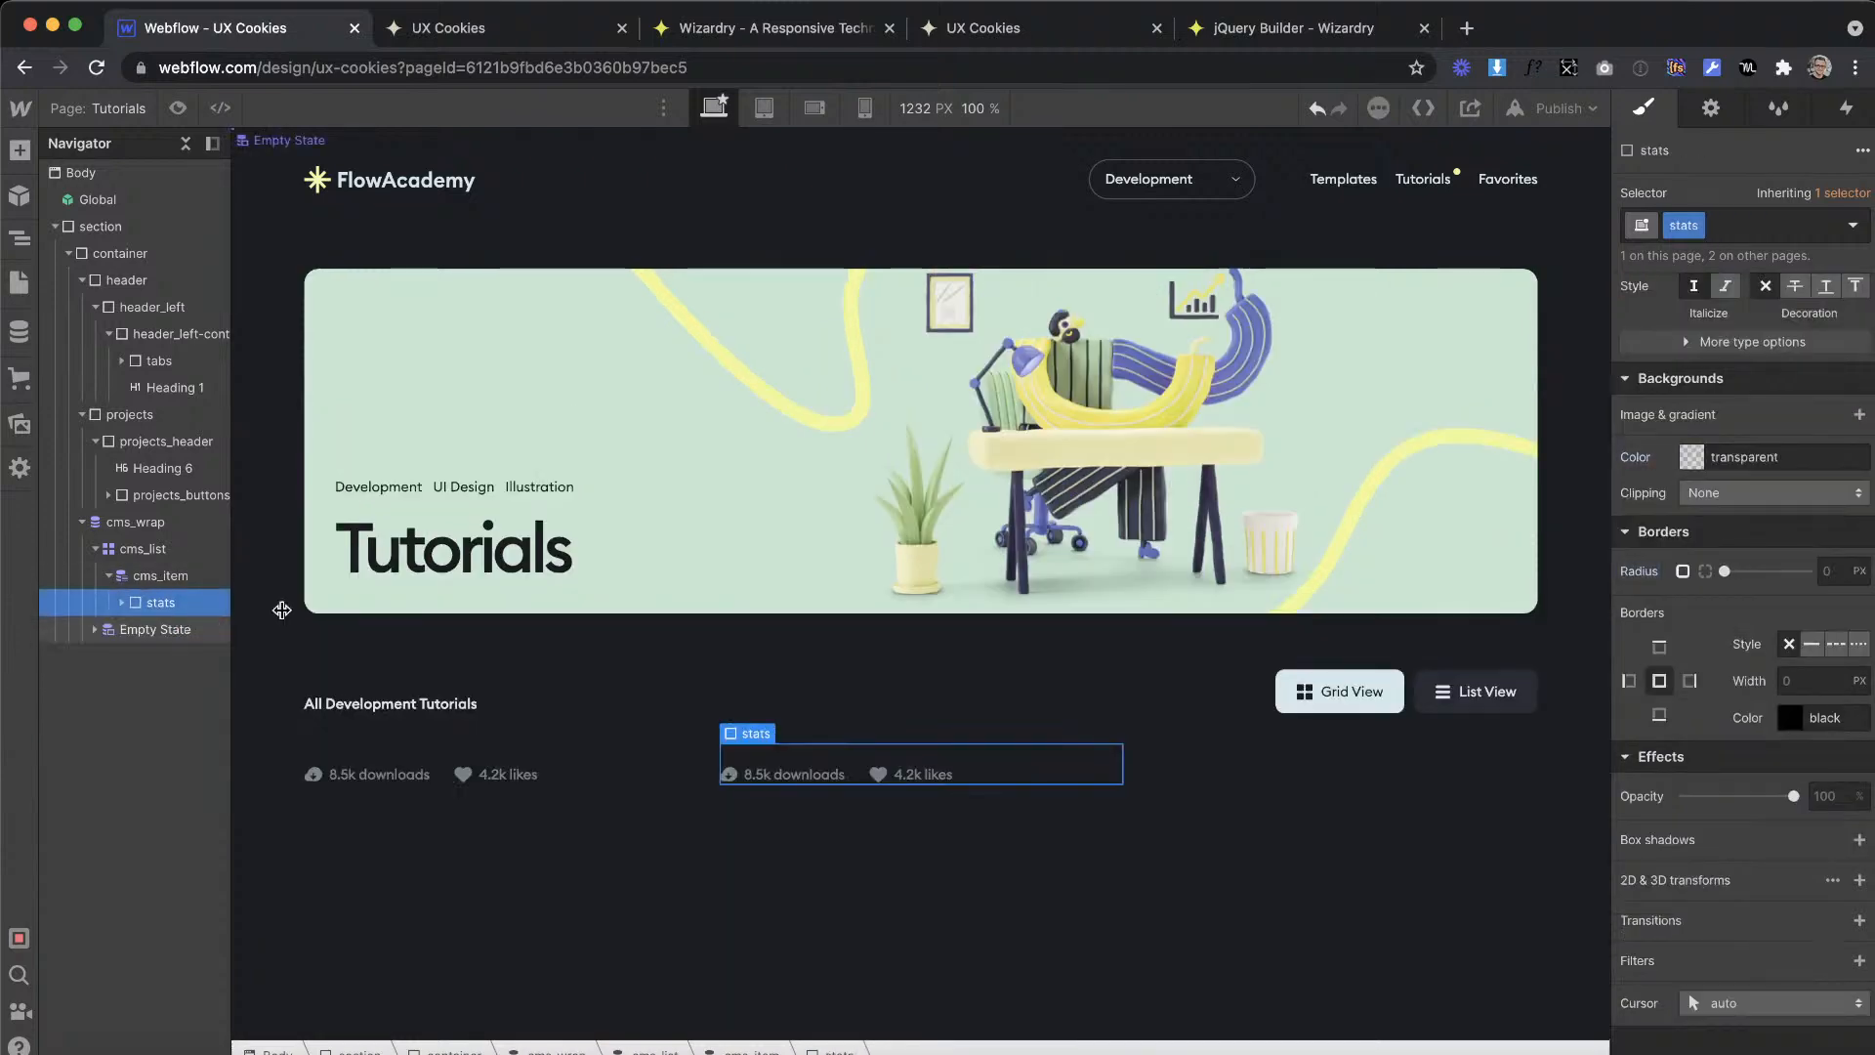
Step: Check the cms_wrap, cms_list and cms_item structure against the tutorial cards in the XD design
left_click(160, 578)
left_click(158, 527)
left_click(158, 549)
left_click(168, 576)
key("ctrl+Right")
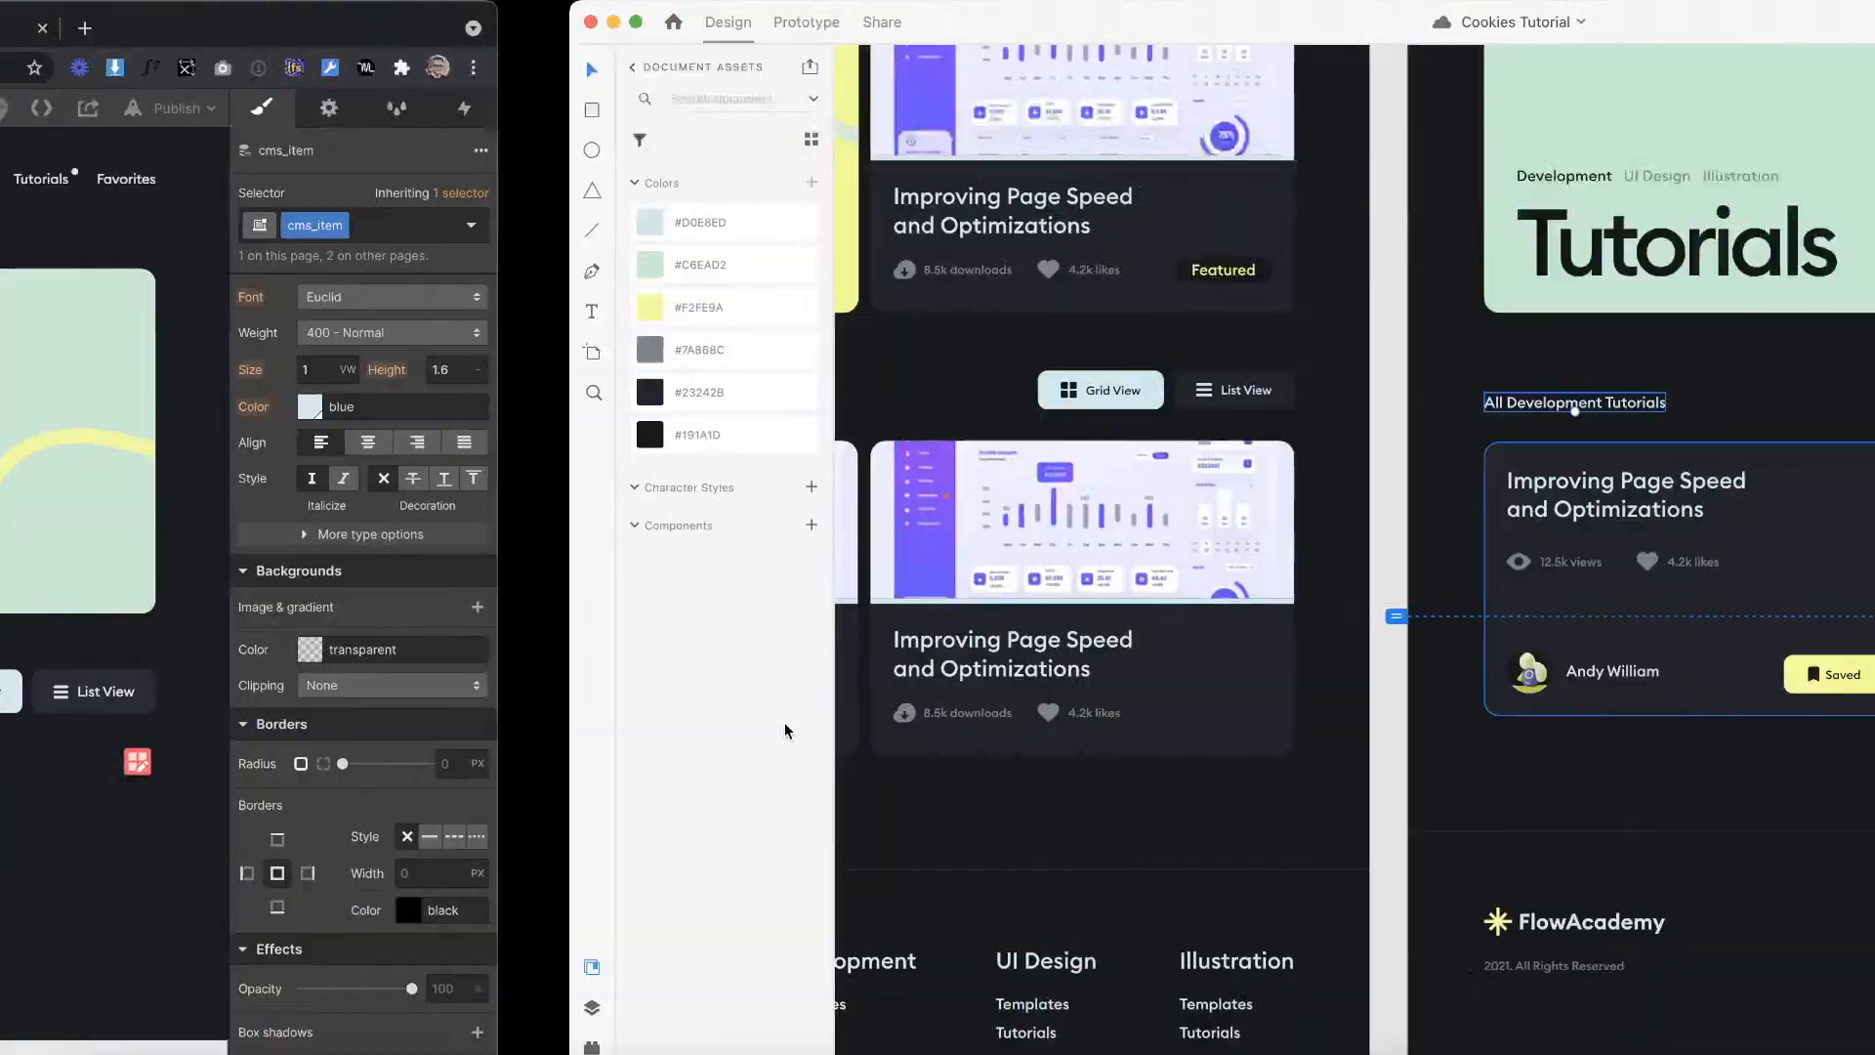
scroll(927, 572, "right", 1)
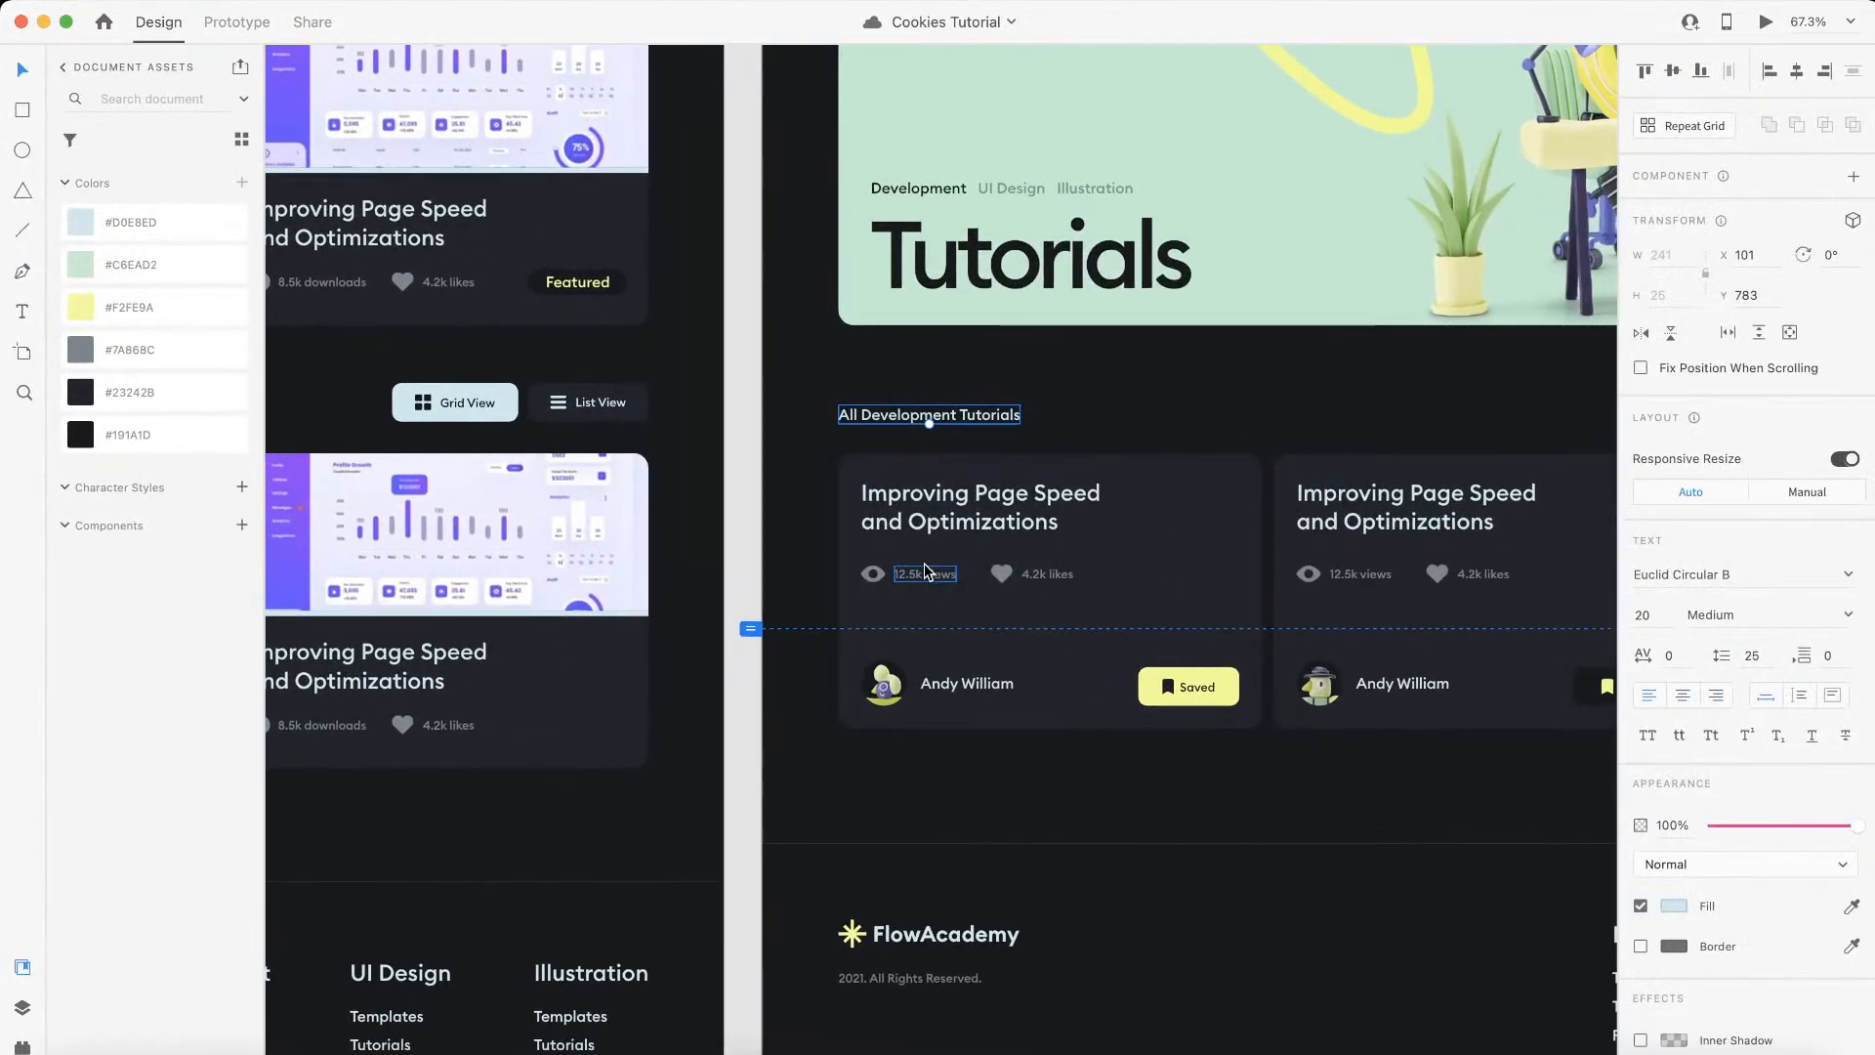
key("ctrl+Left")
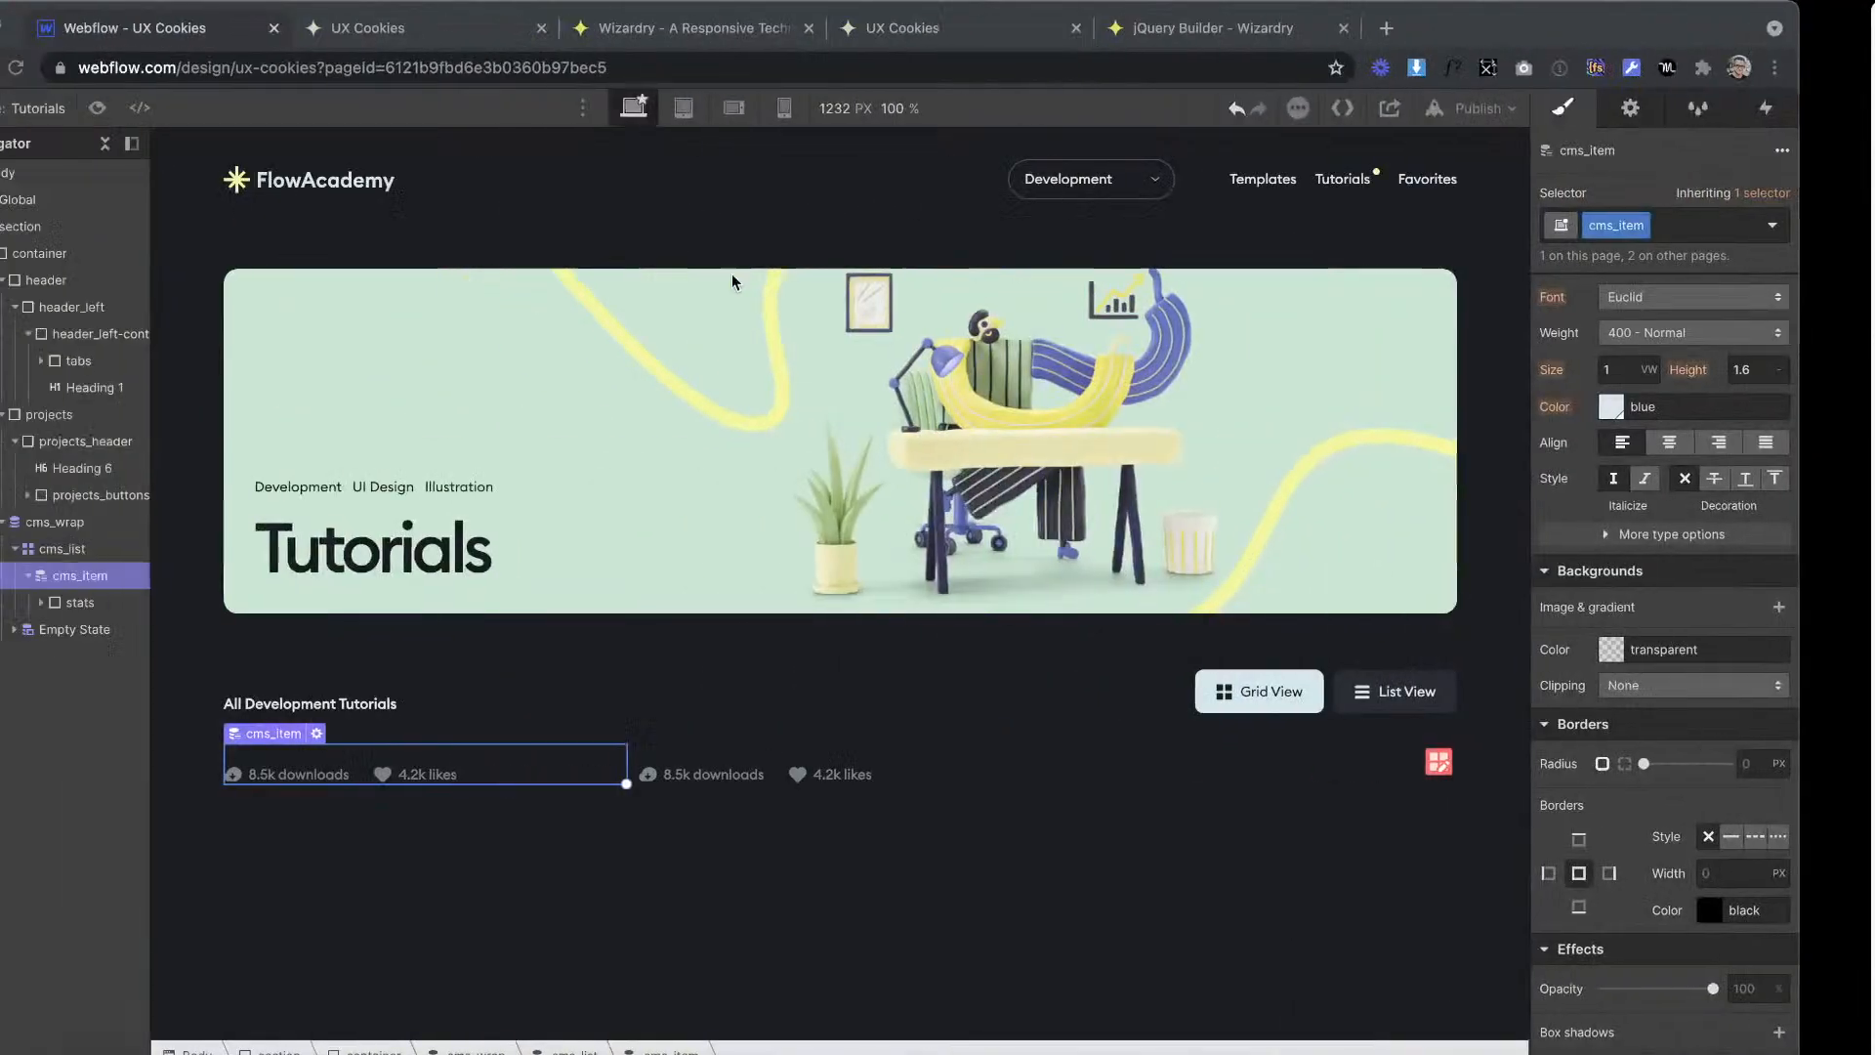
left_click(531, 368)
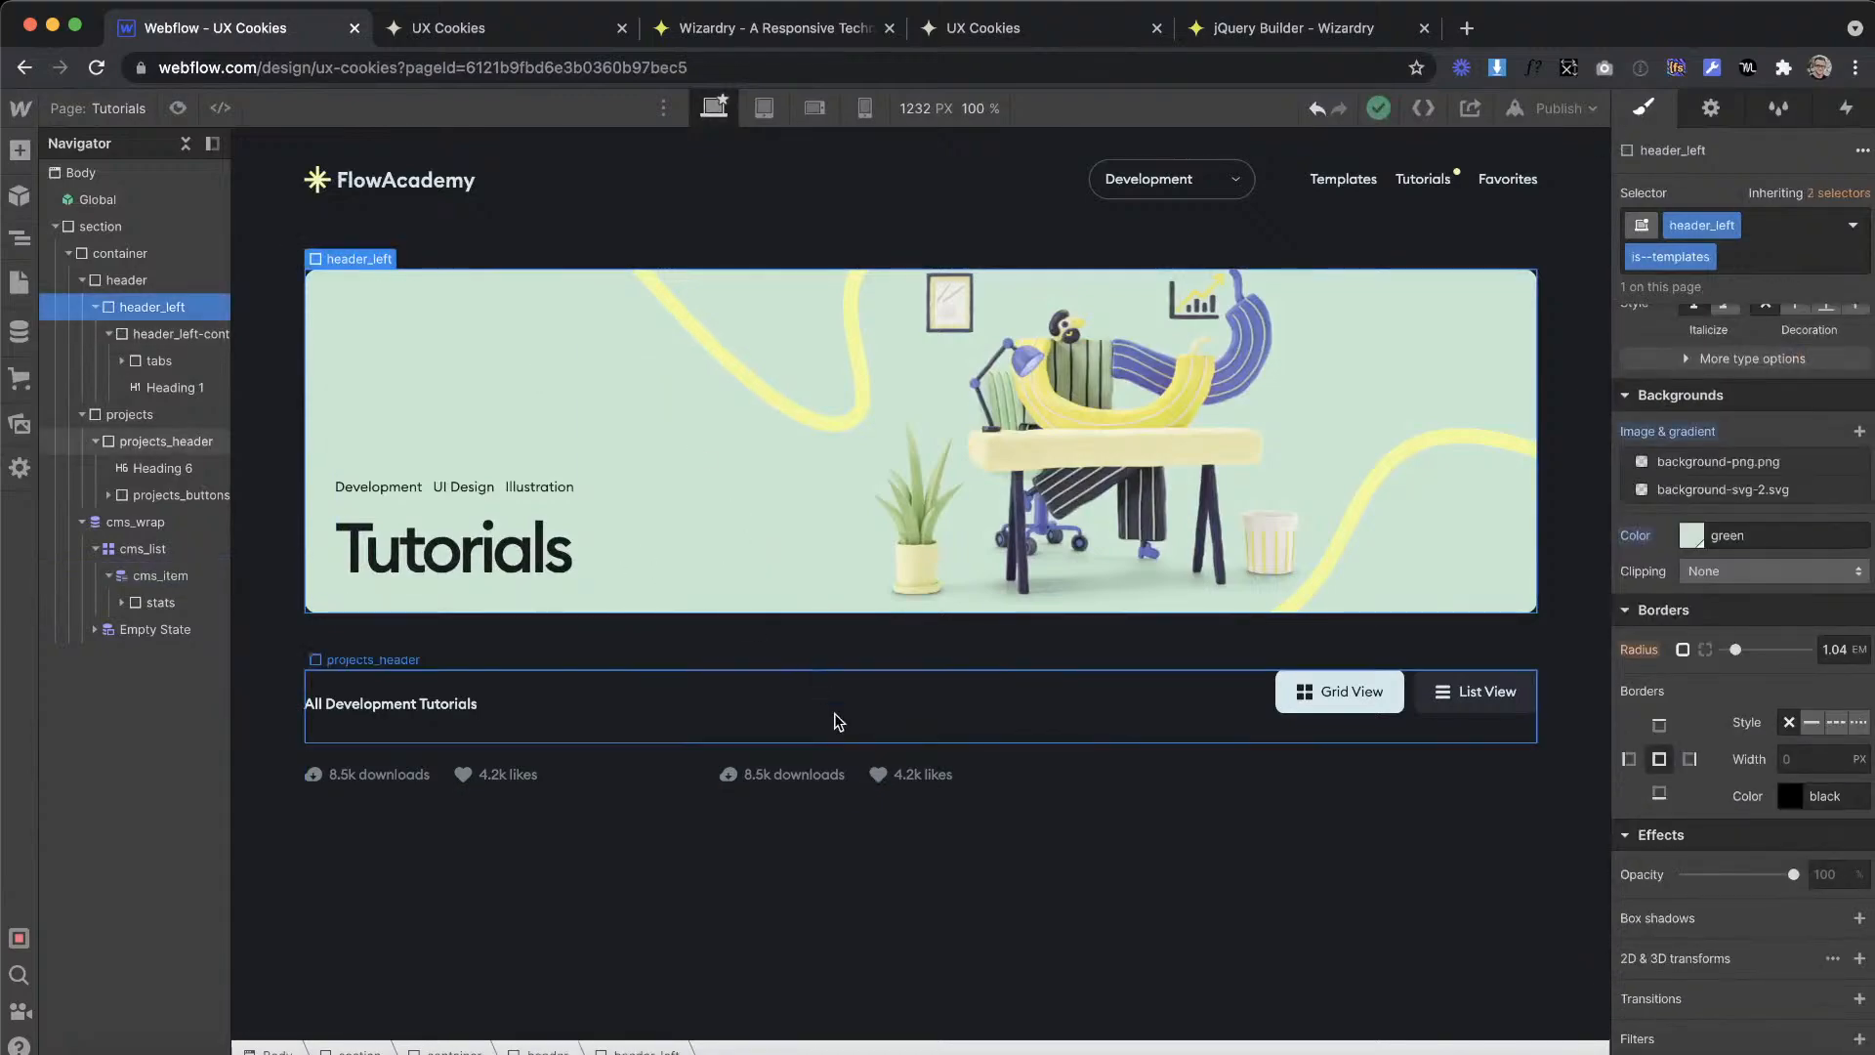
key("ctrl+Right")
key("ctrl+Left")
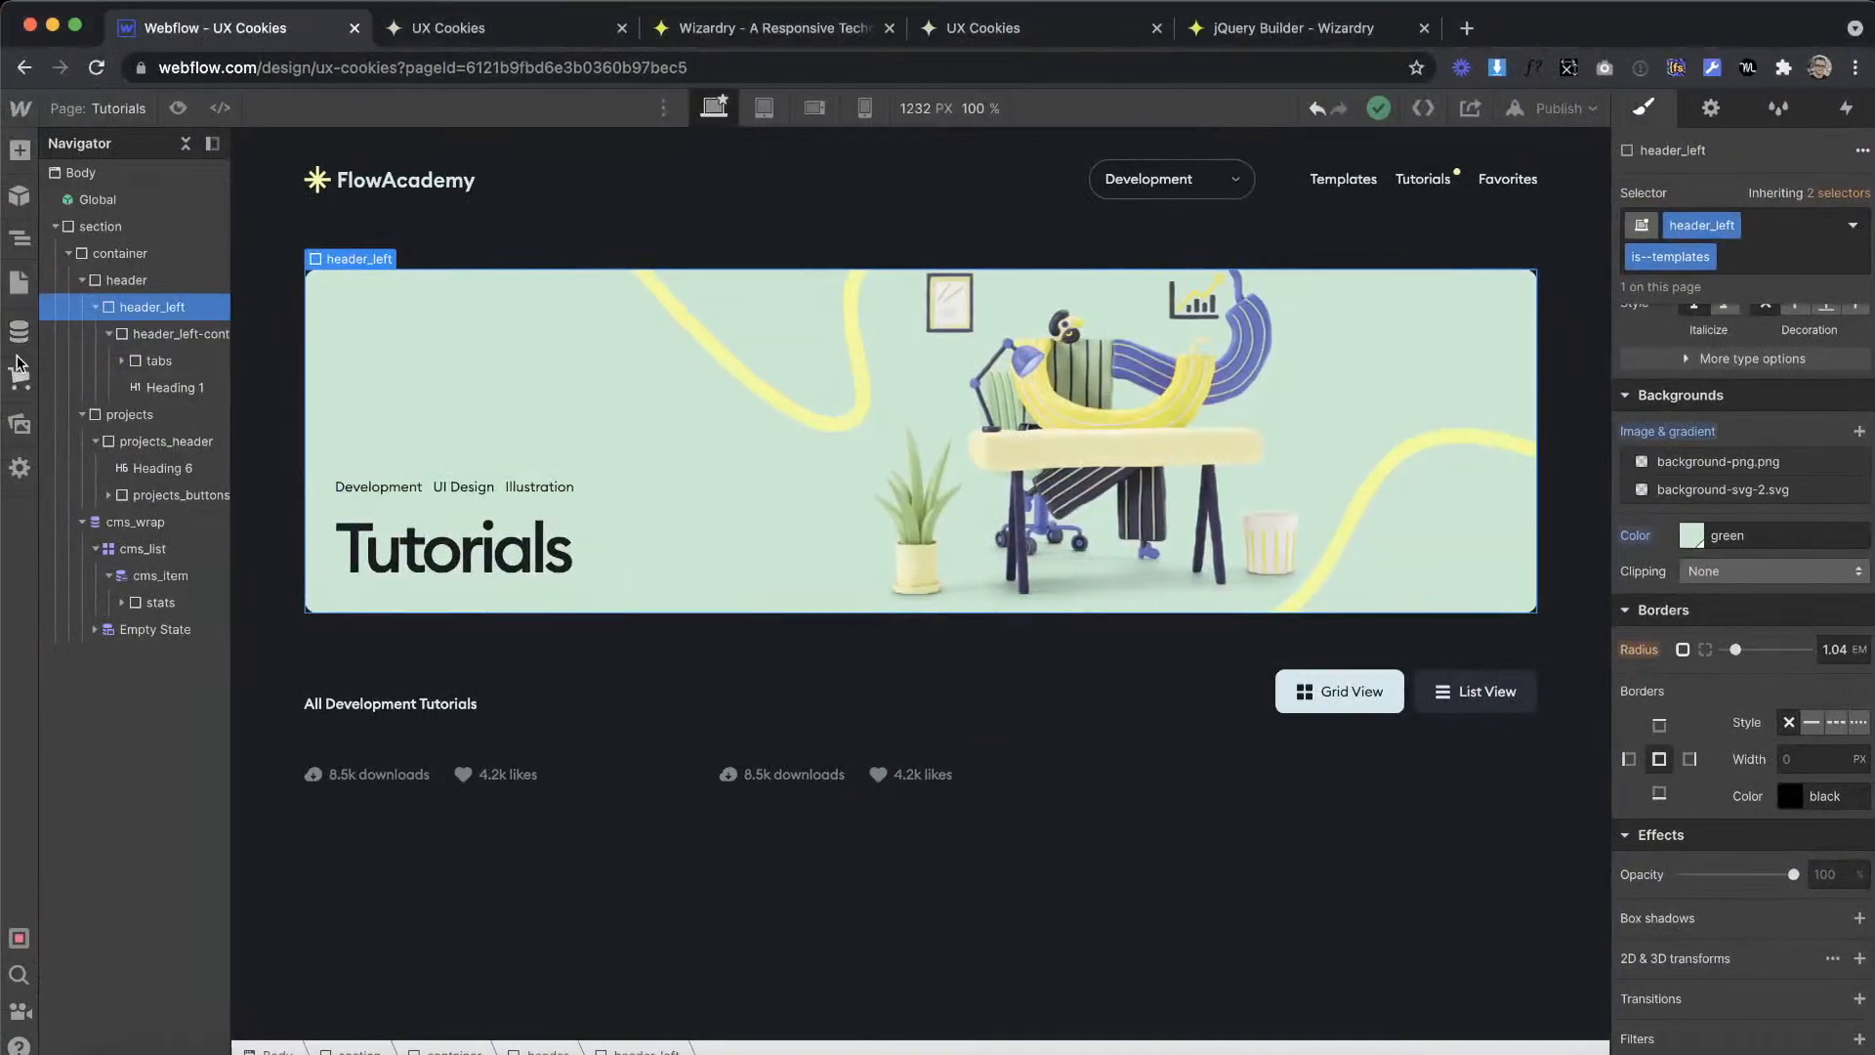
Step: Start a new CMS collection named Tutorials in Webflow, checking the XD tutorial card for the fields it needs
left_click(18, 332)
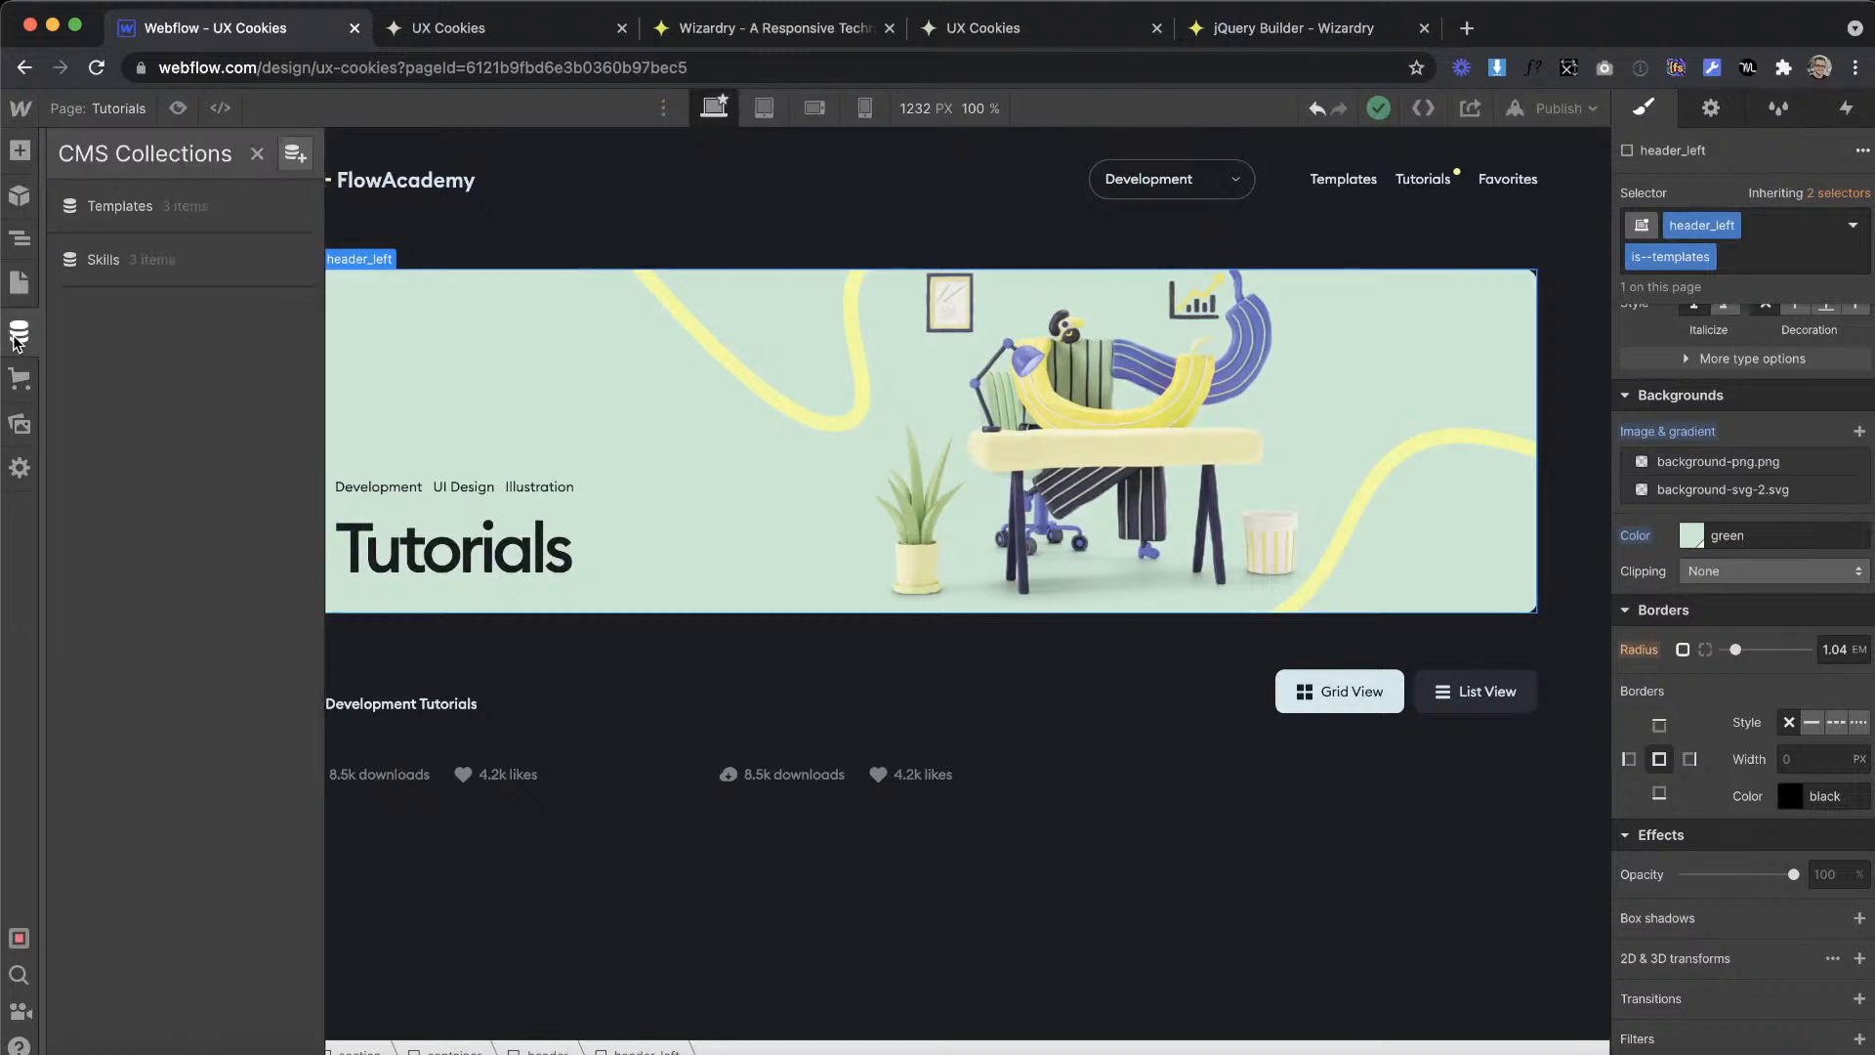
left_click(292, 157)
type("Tutorials")
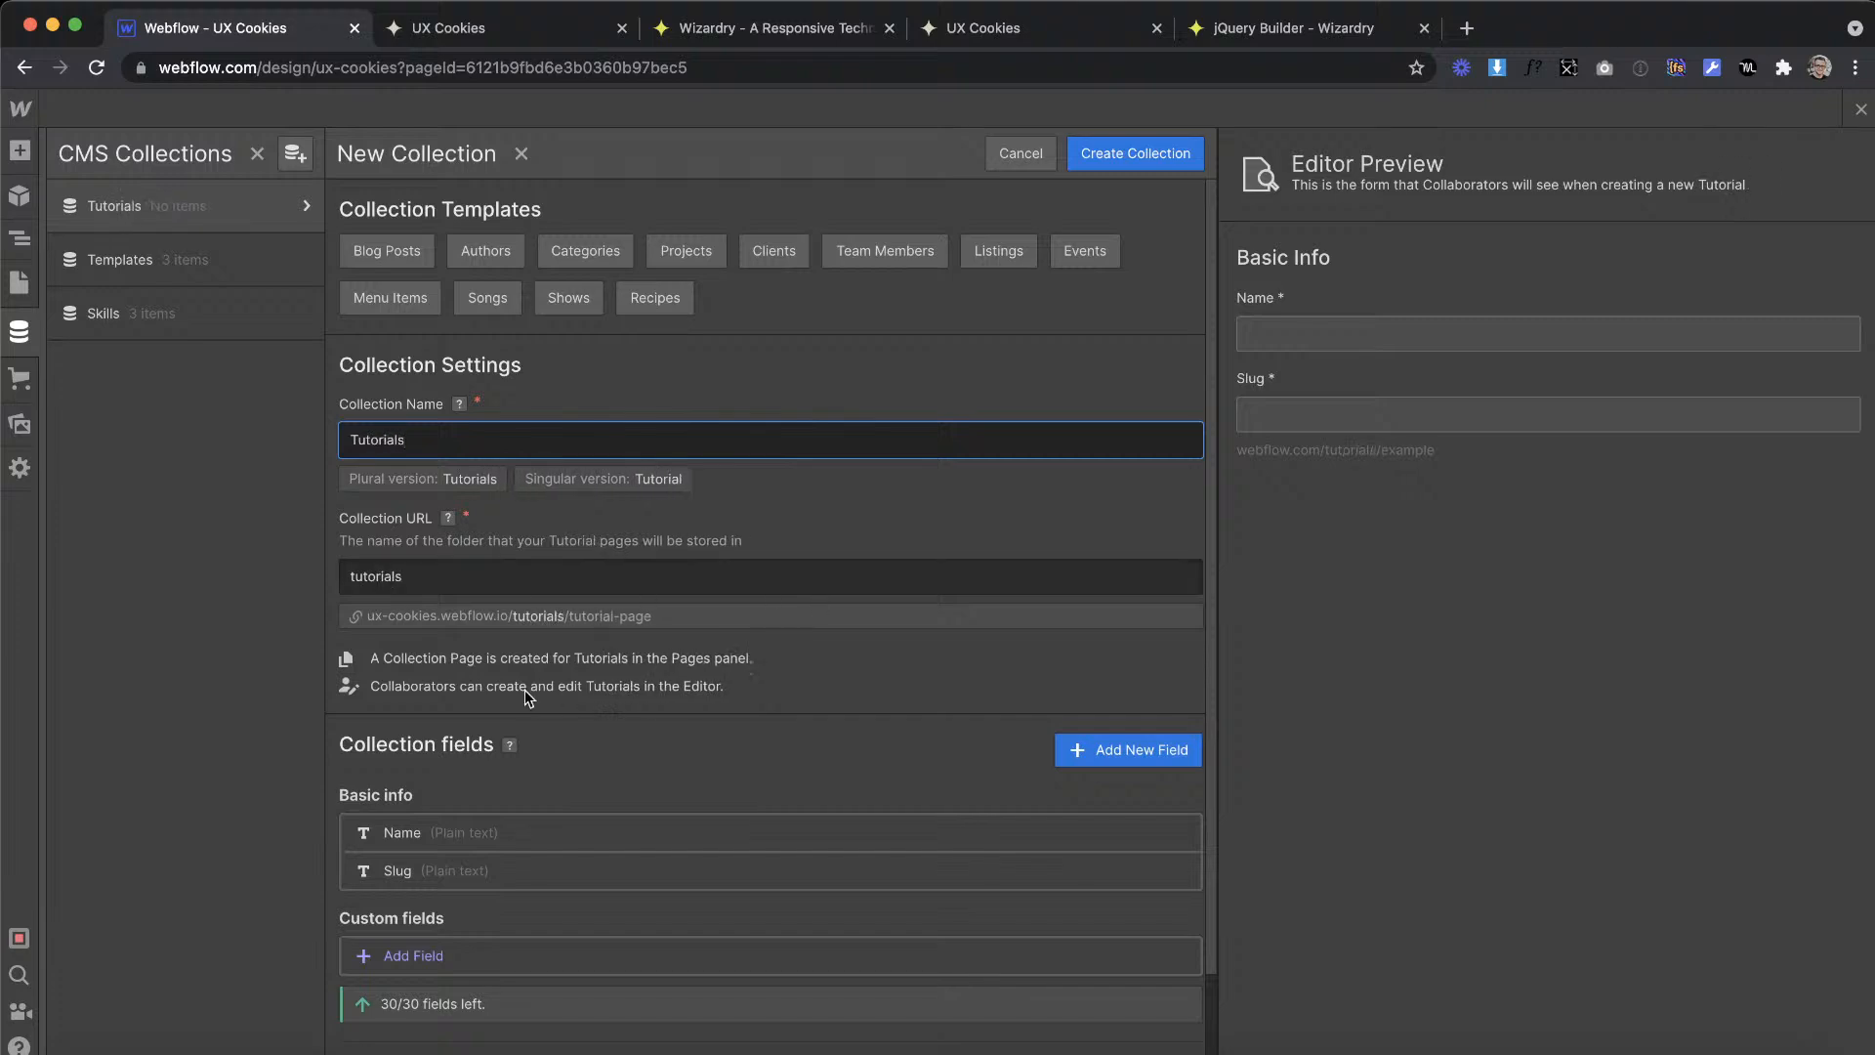
scroll(525, 689, "down", 3)
key("ctrl+Right")
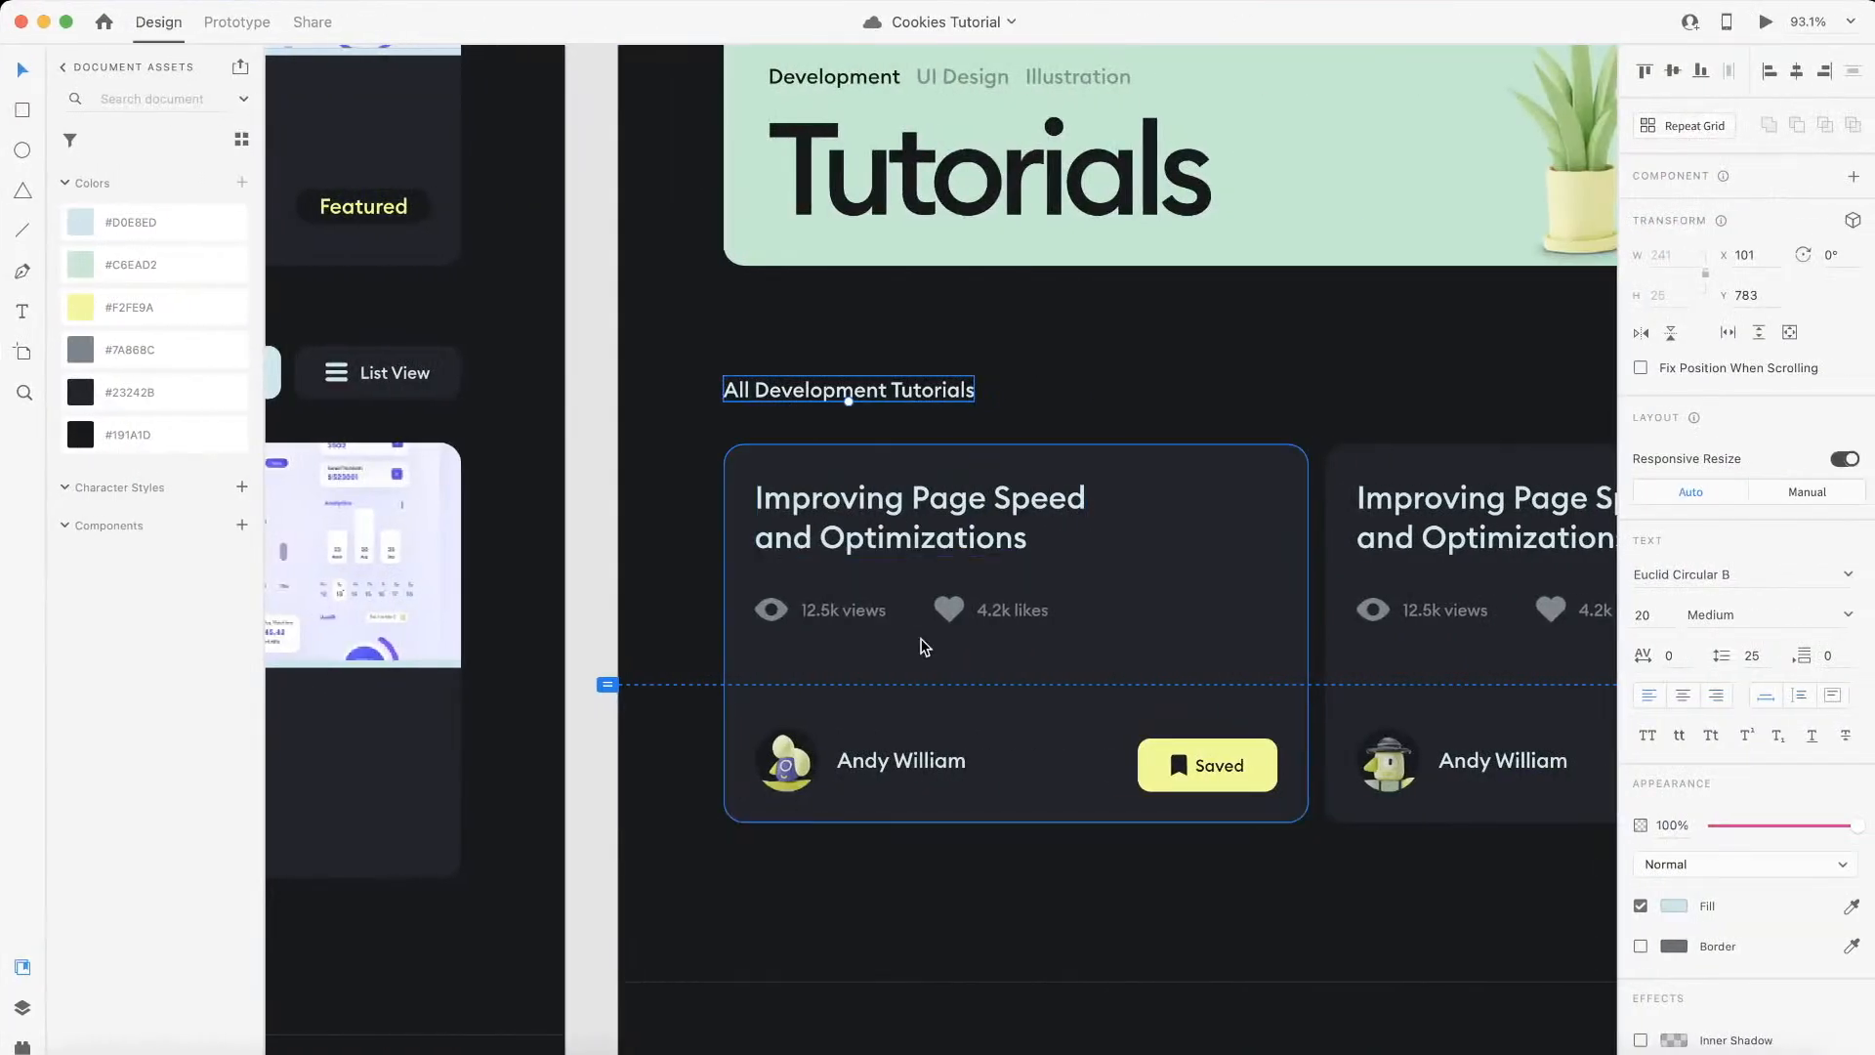
key("ctrl+Left")
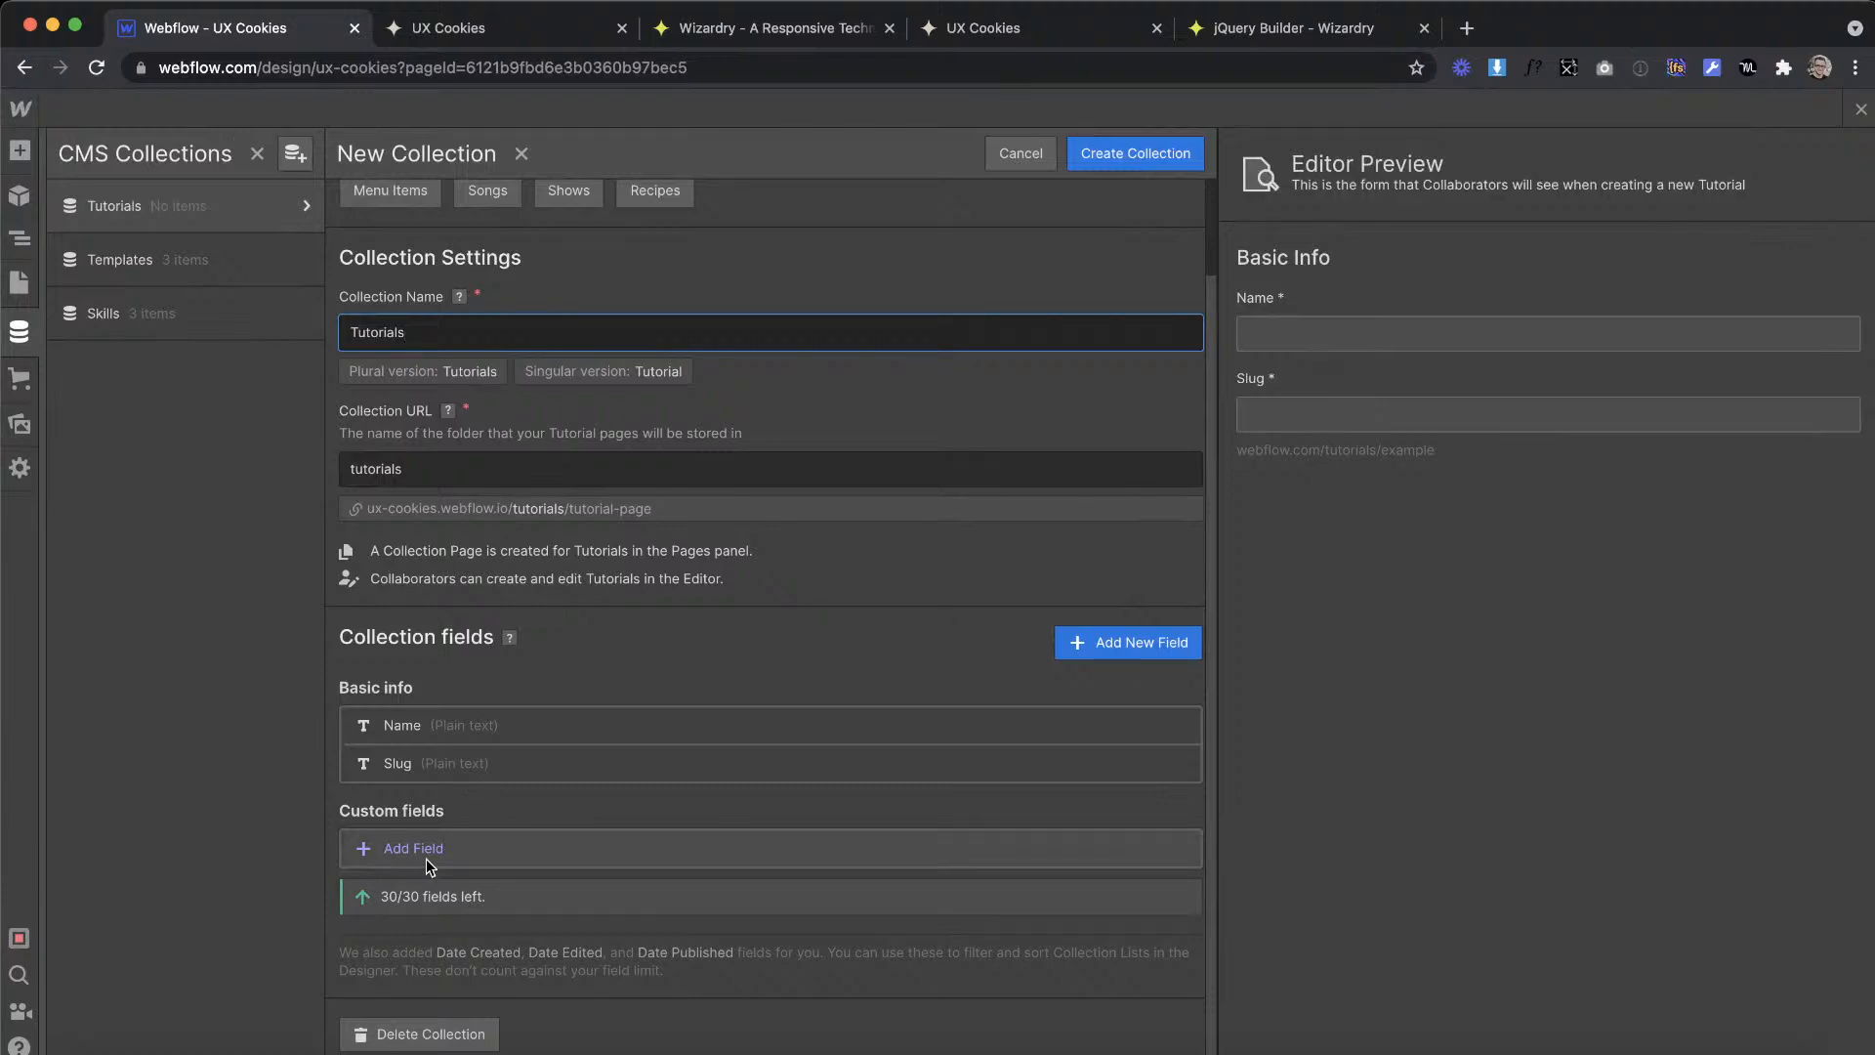
right_click(430, 724)
key("ctrl+Right")
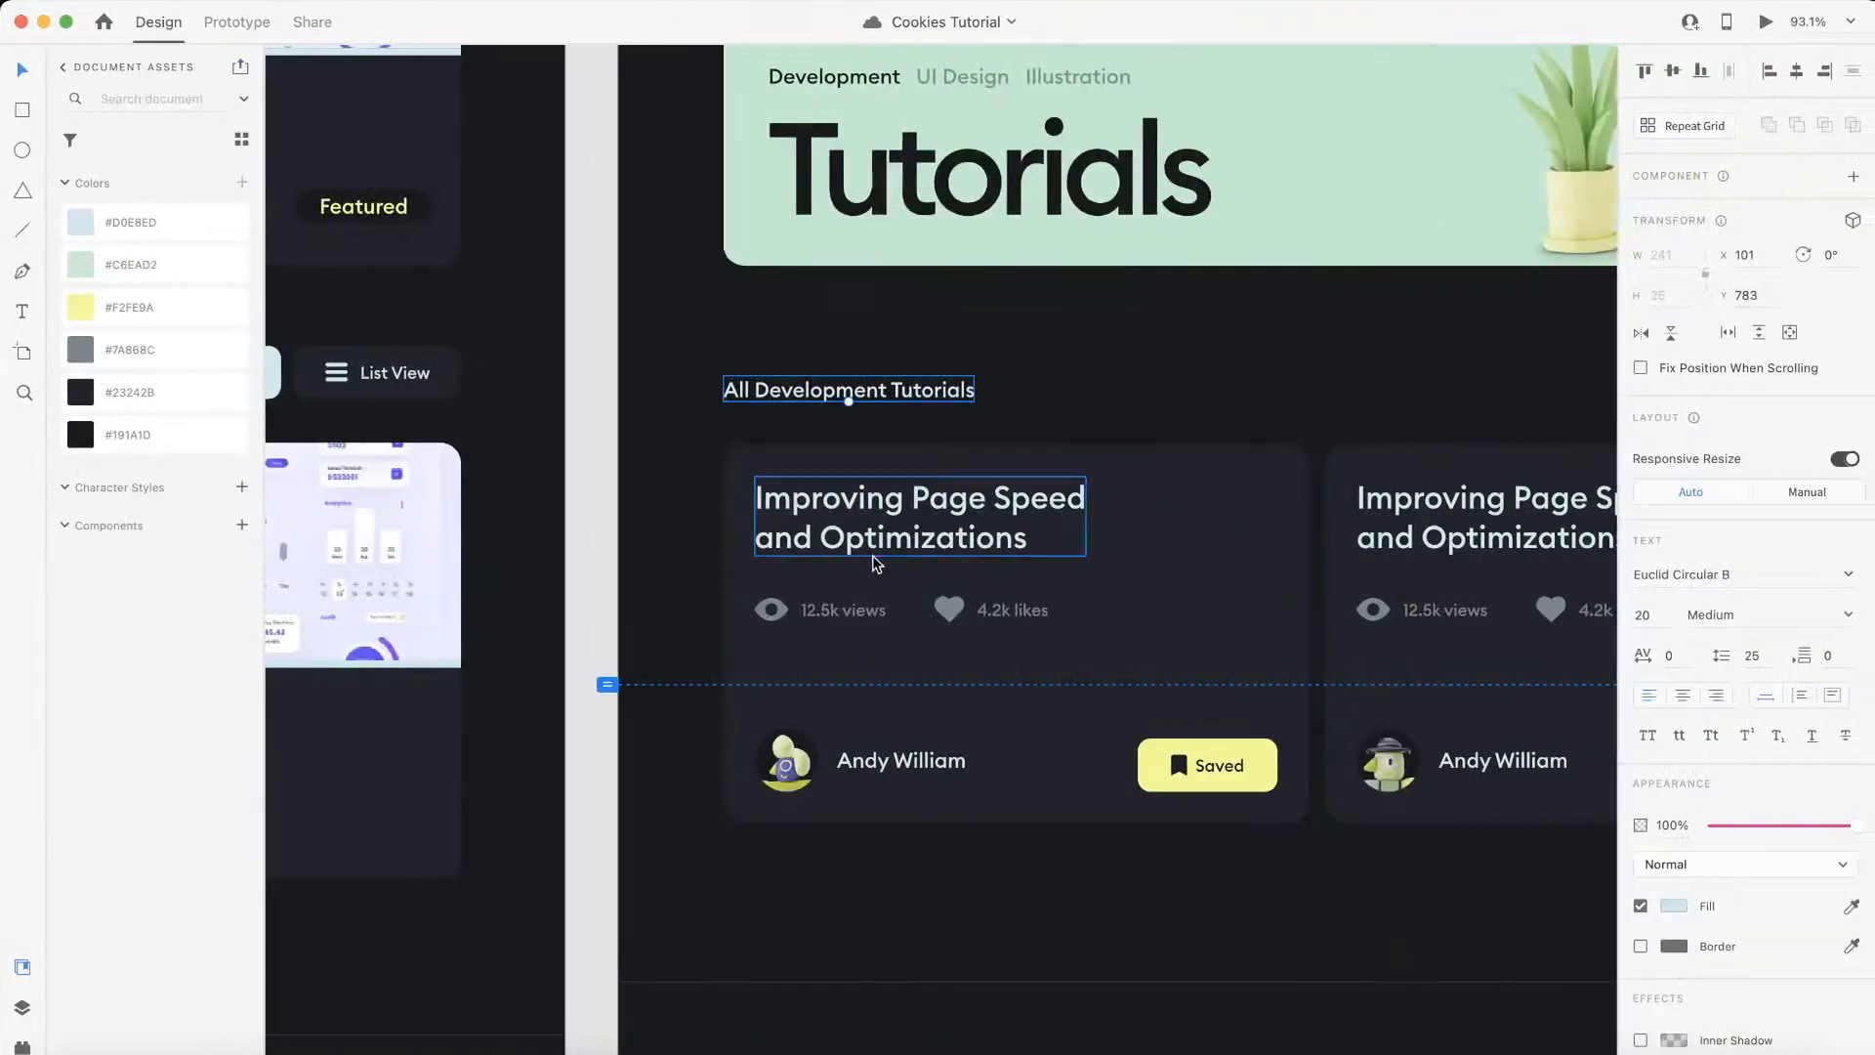
key("ctrl+Left")
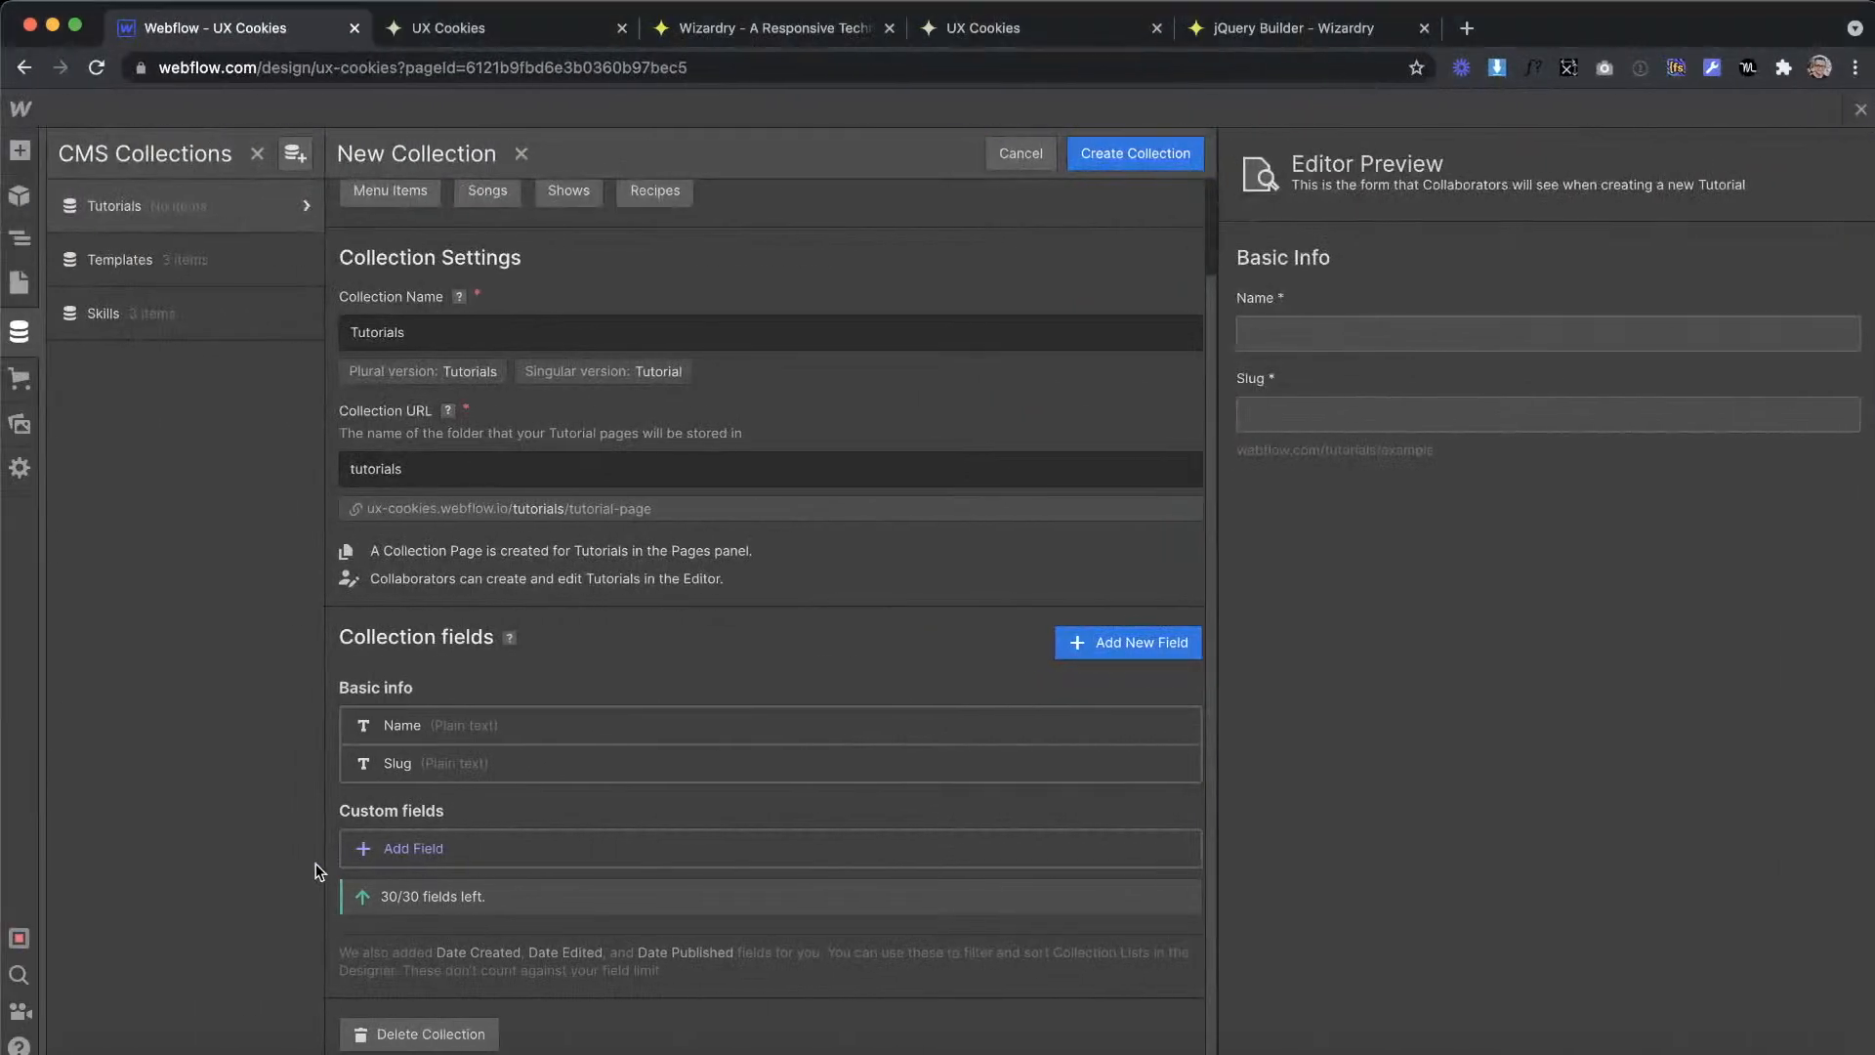
Step: Add a required plain text field named Views to the Tutorials collection
left_click(395, 839)
scroll(400, 827, "down", 5)
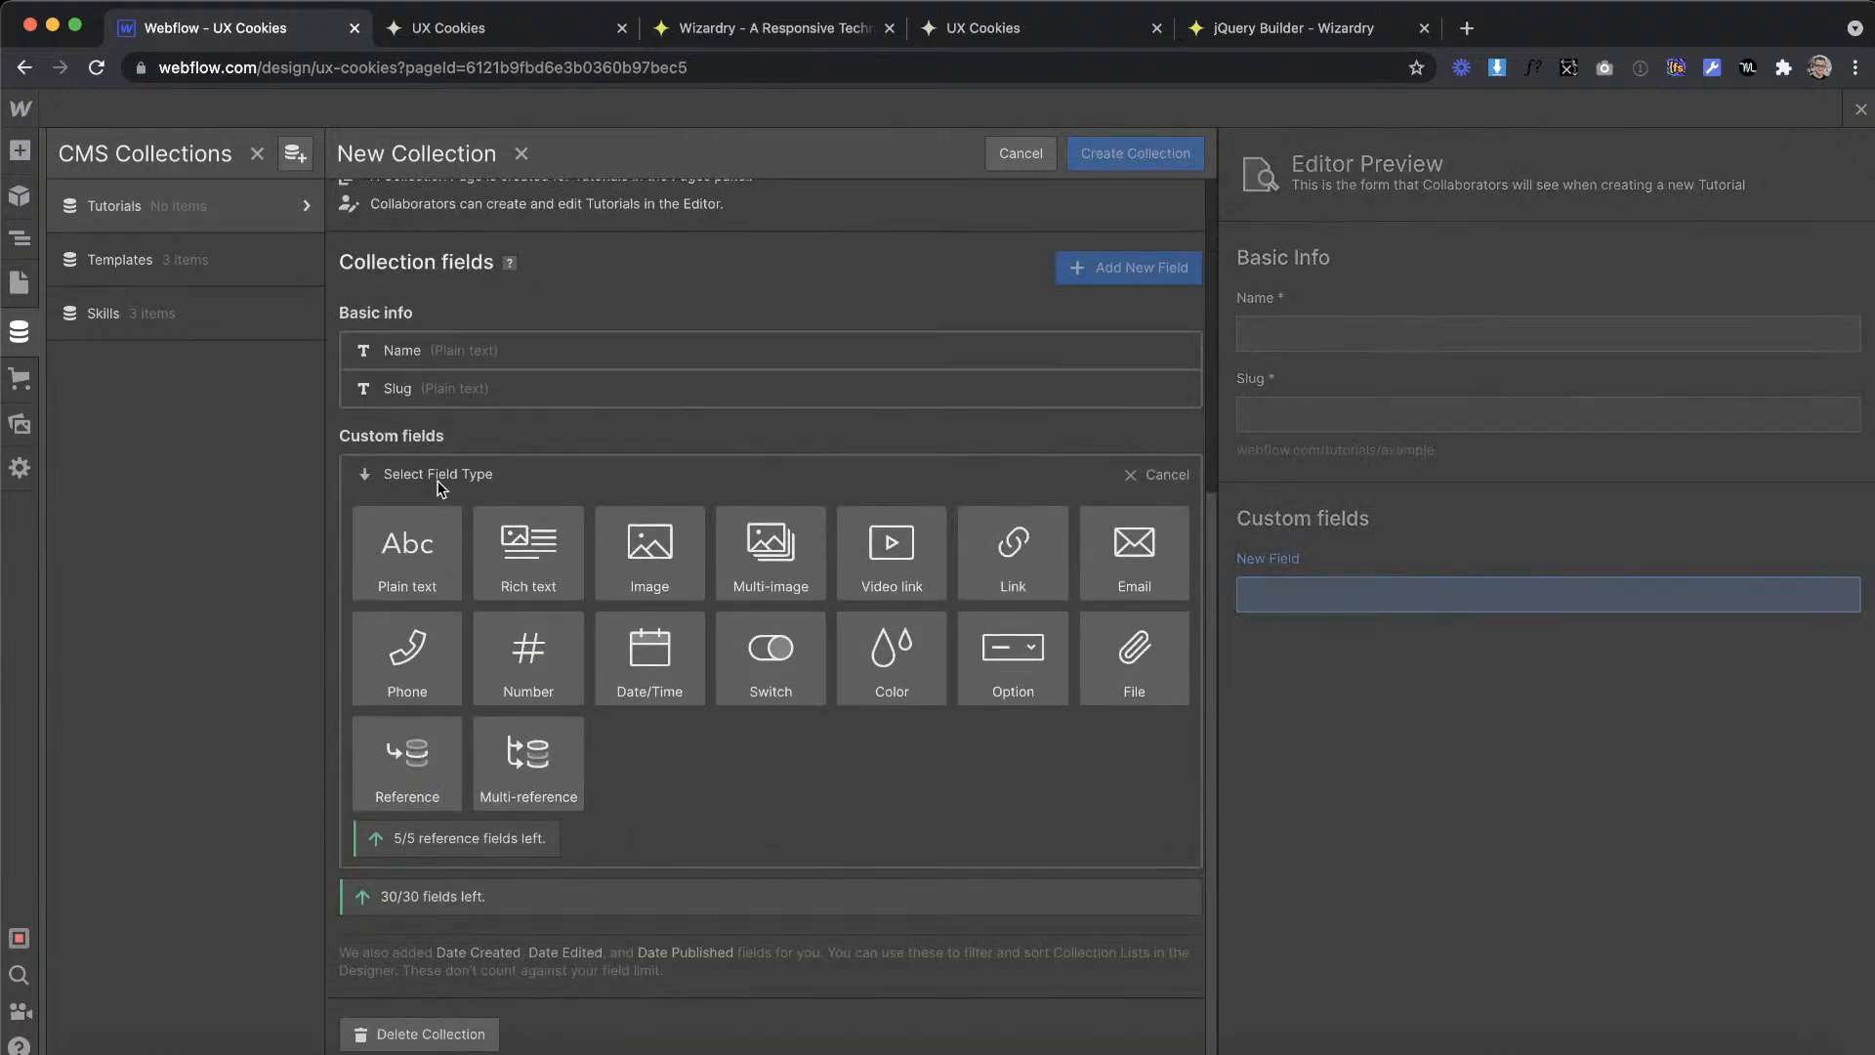
left_click(411, 568)
type("Views")
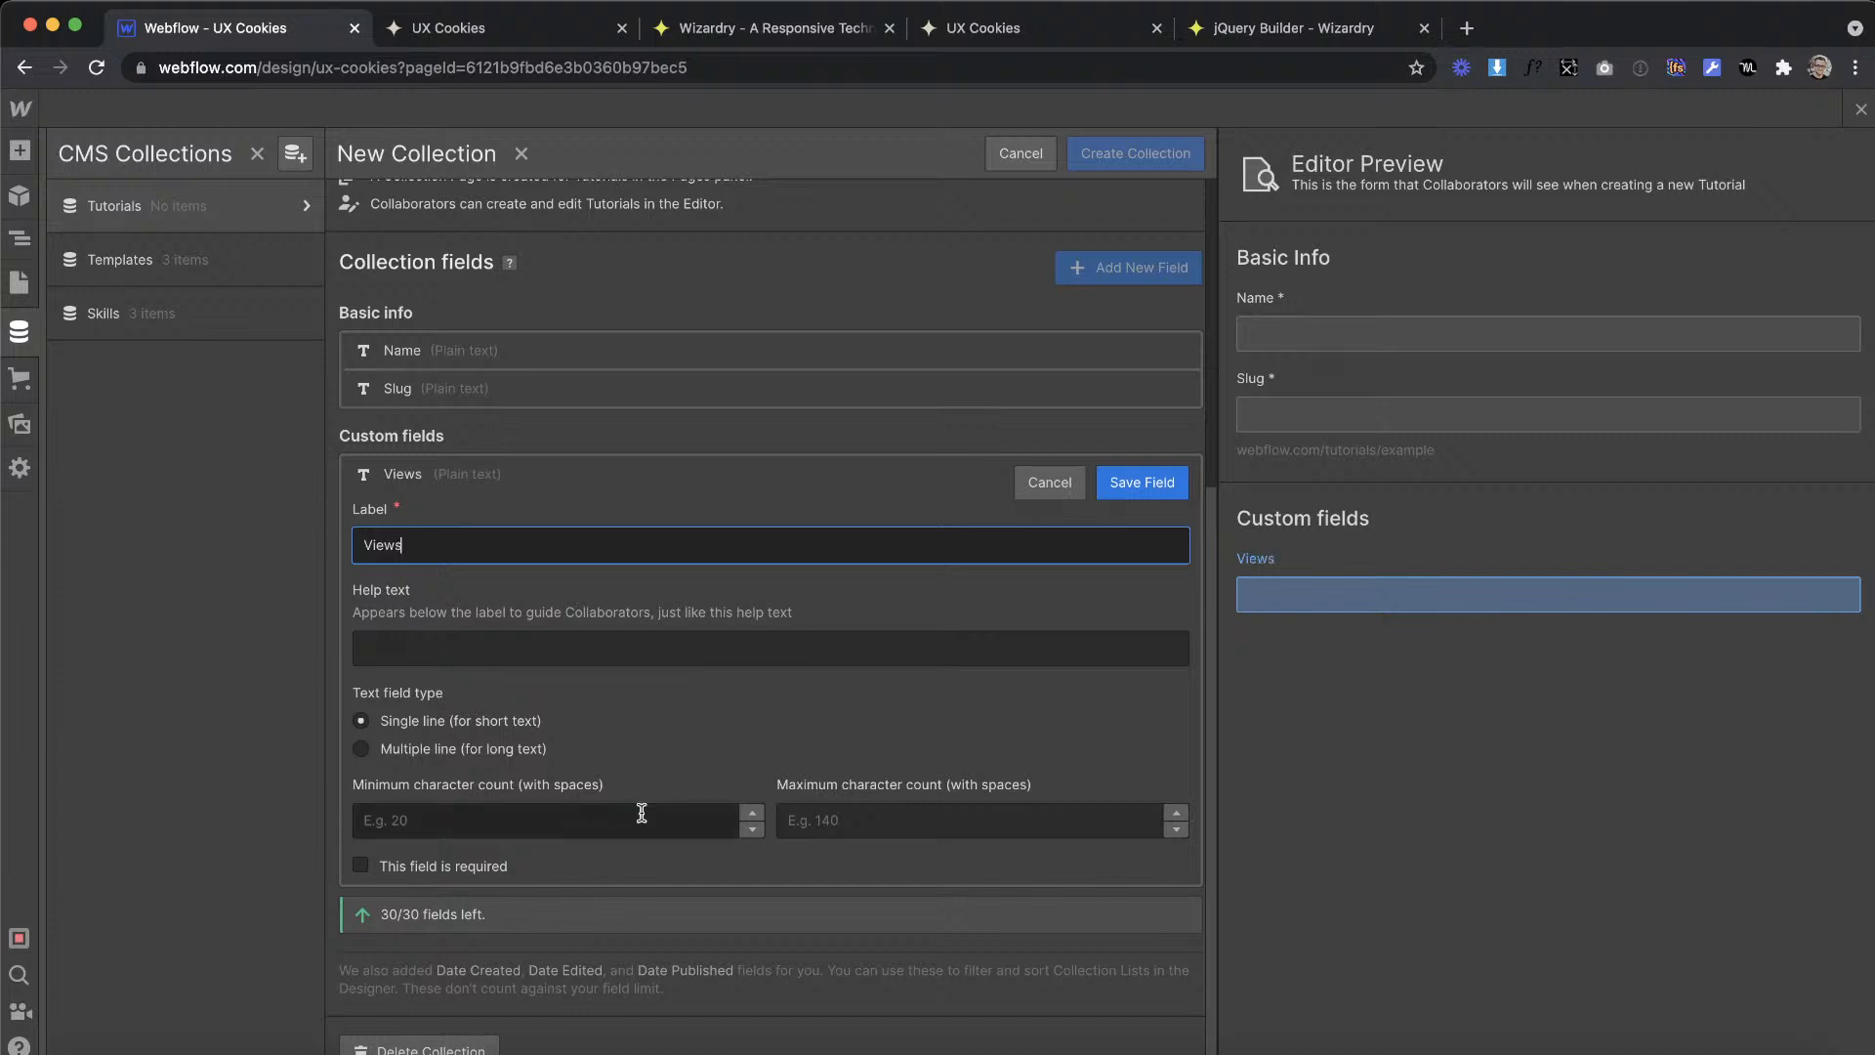
left_click(463, 866)
left_click(1141, 482)
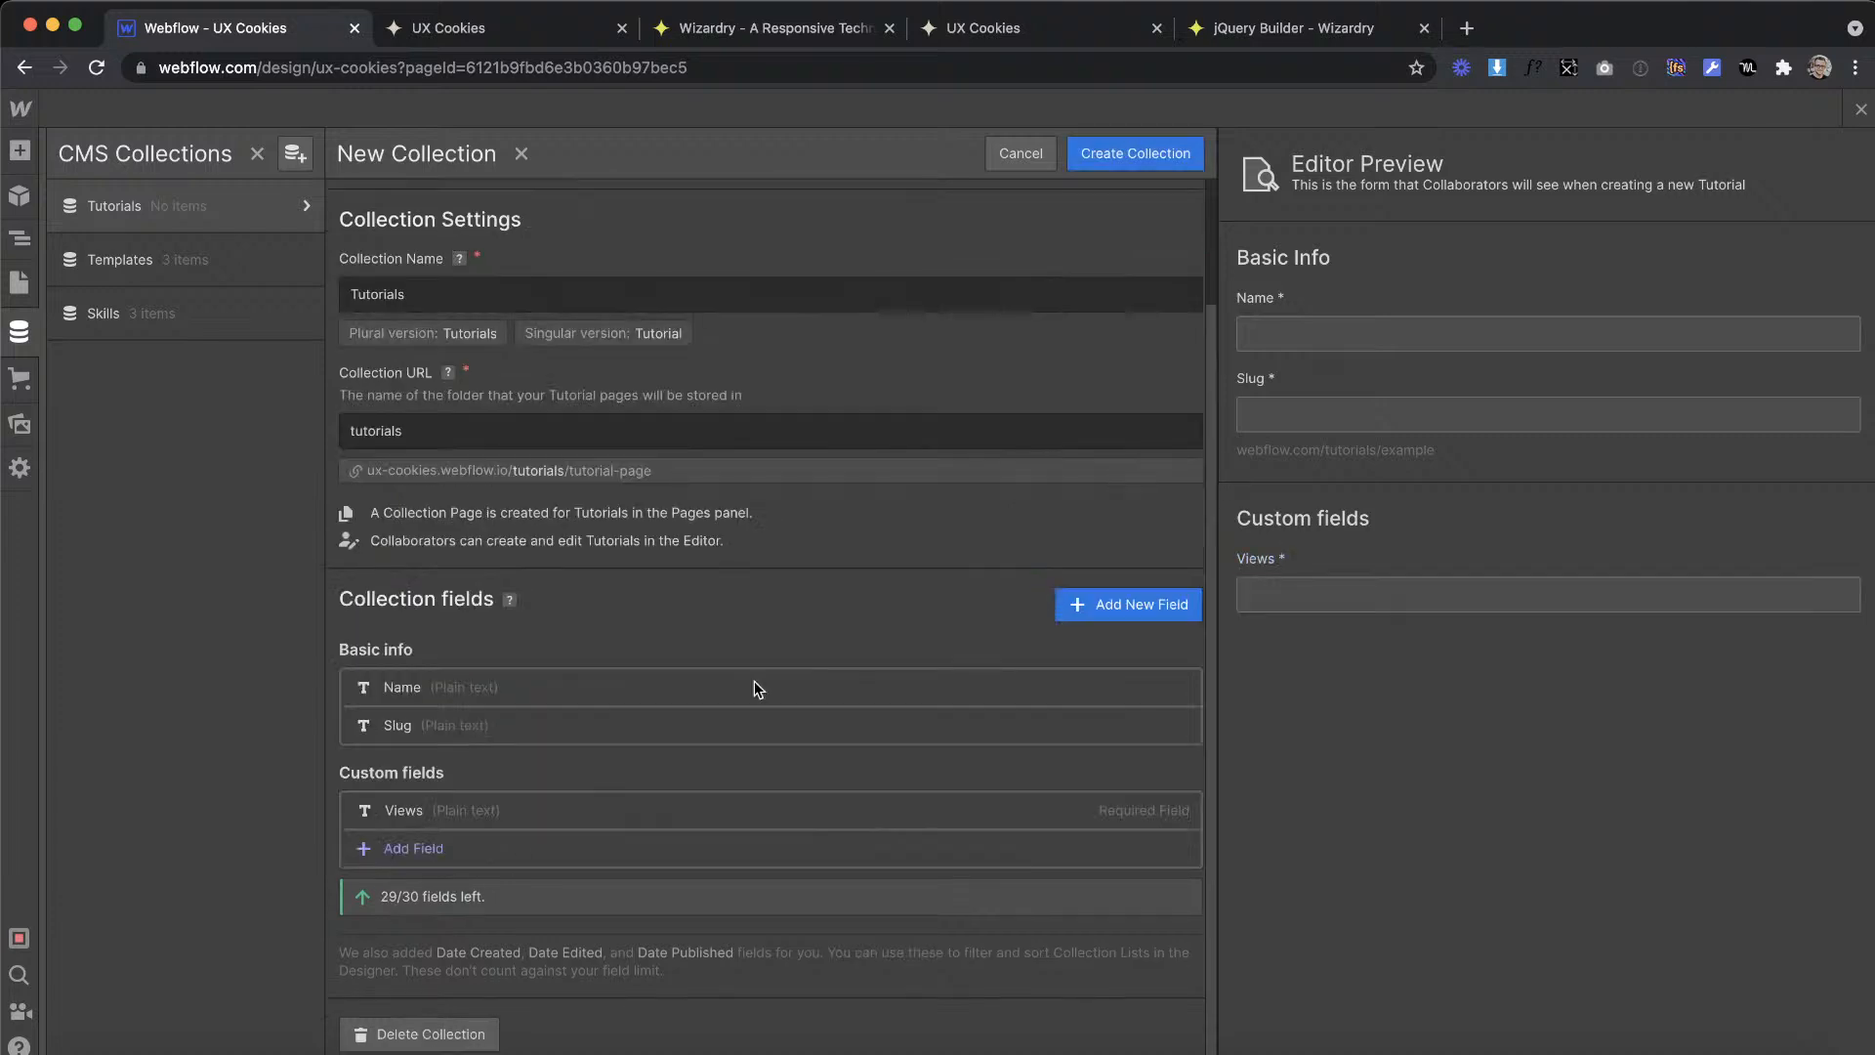
Step: Add a required plain text field named Likes to the Tutorials collection
left_click(483, 847)
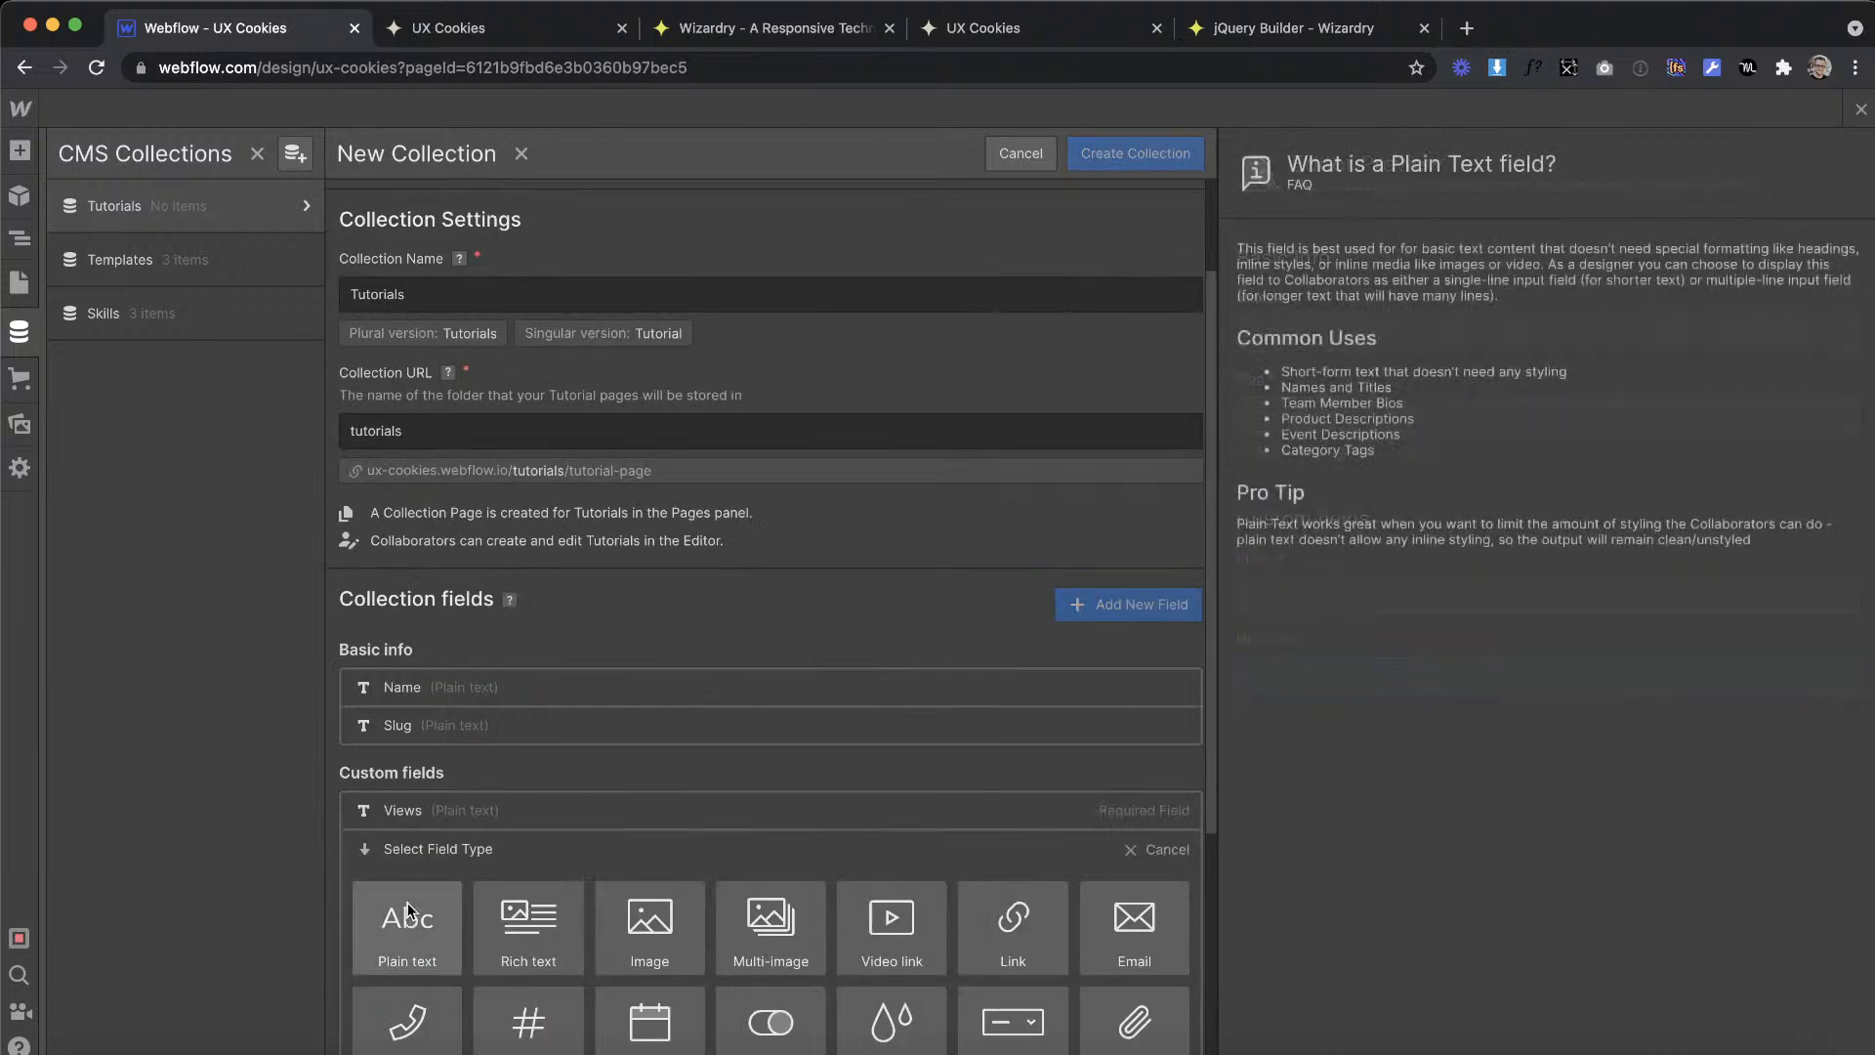
scroll(410, 917, "down", 4)
left_click(415, 576)
type("L")
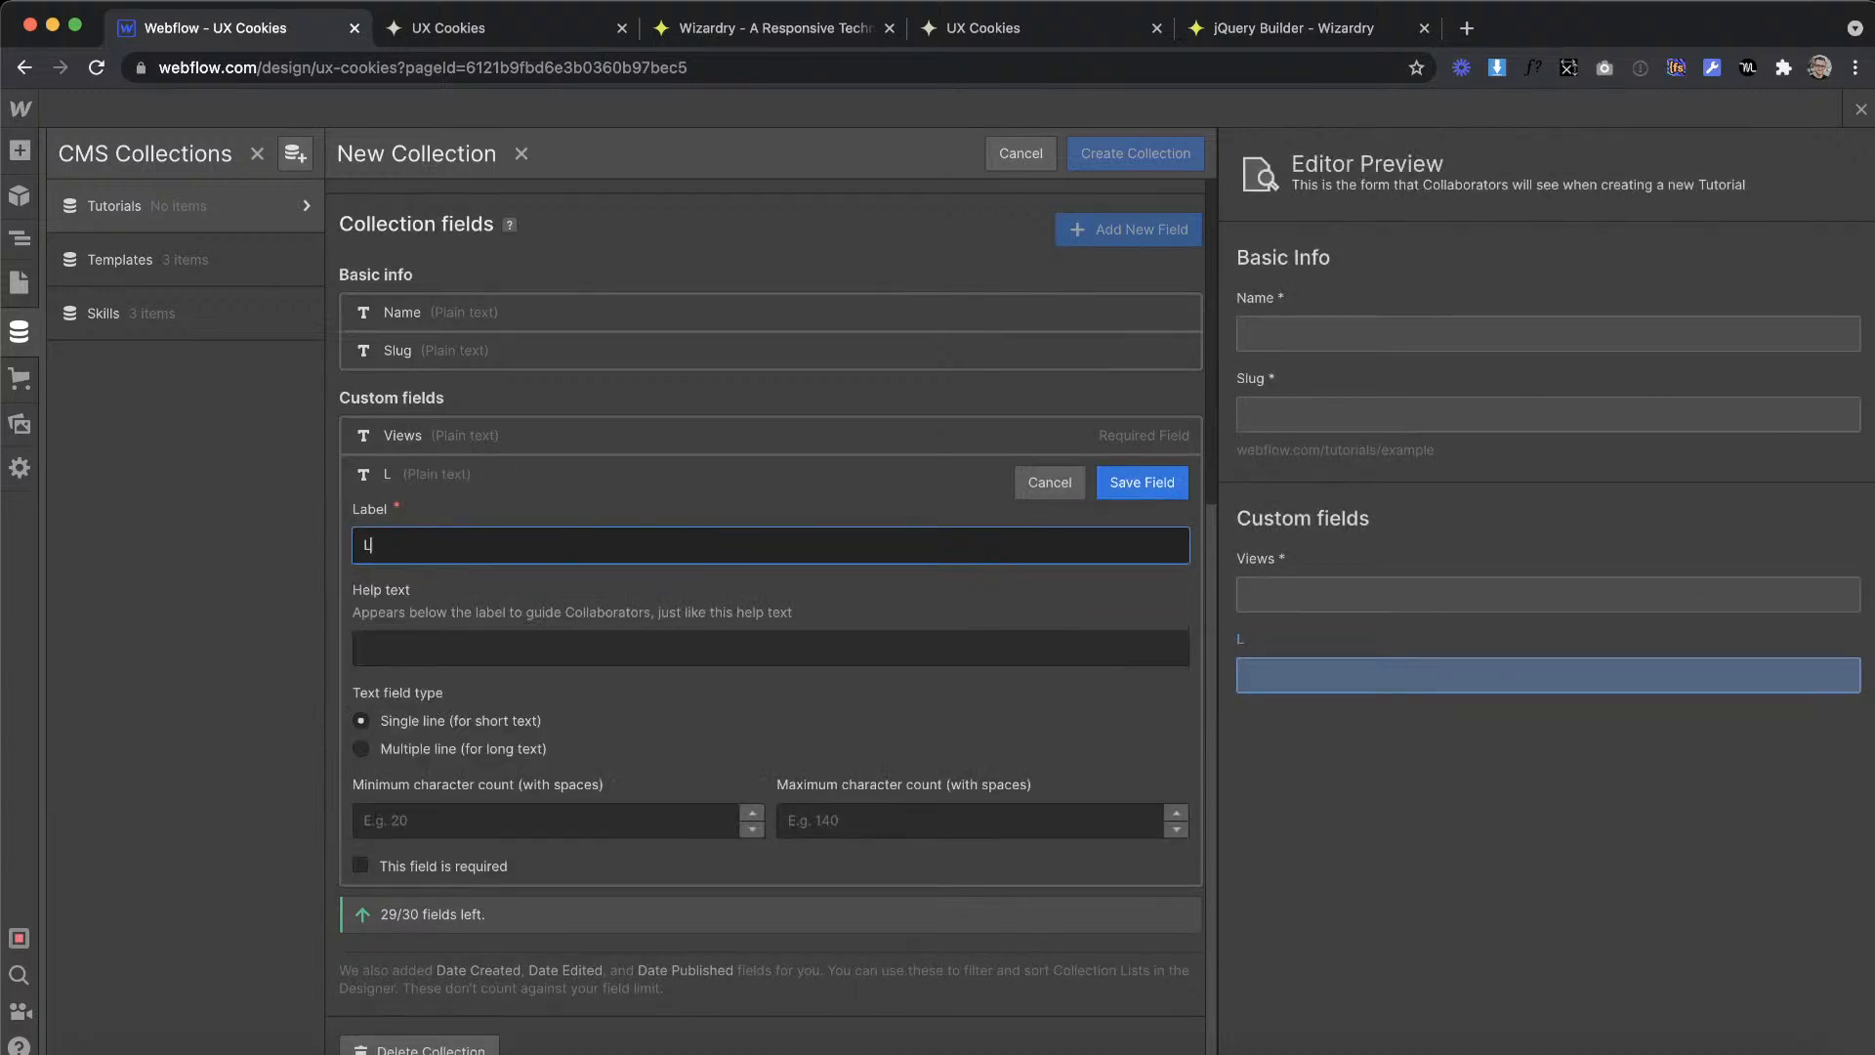
left_click(413, 873)
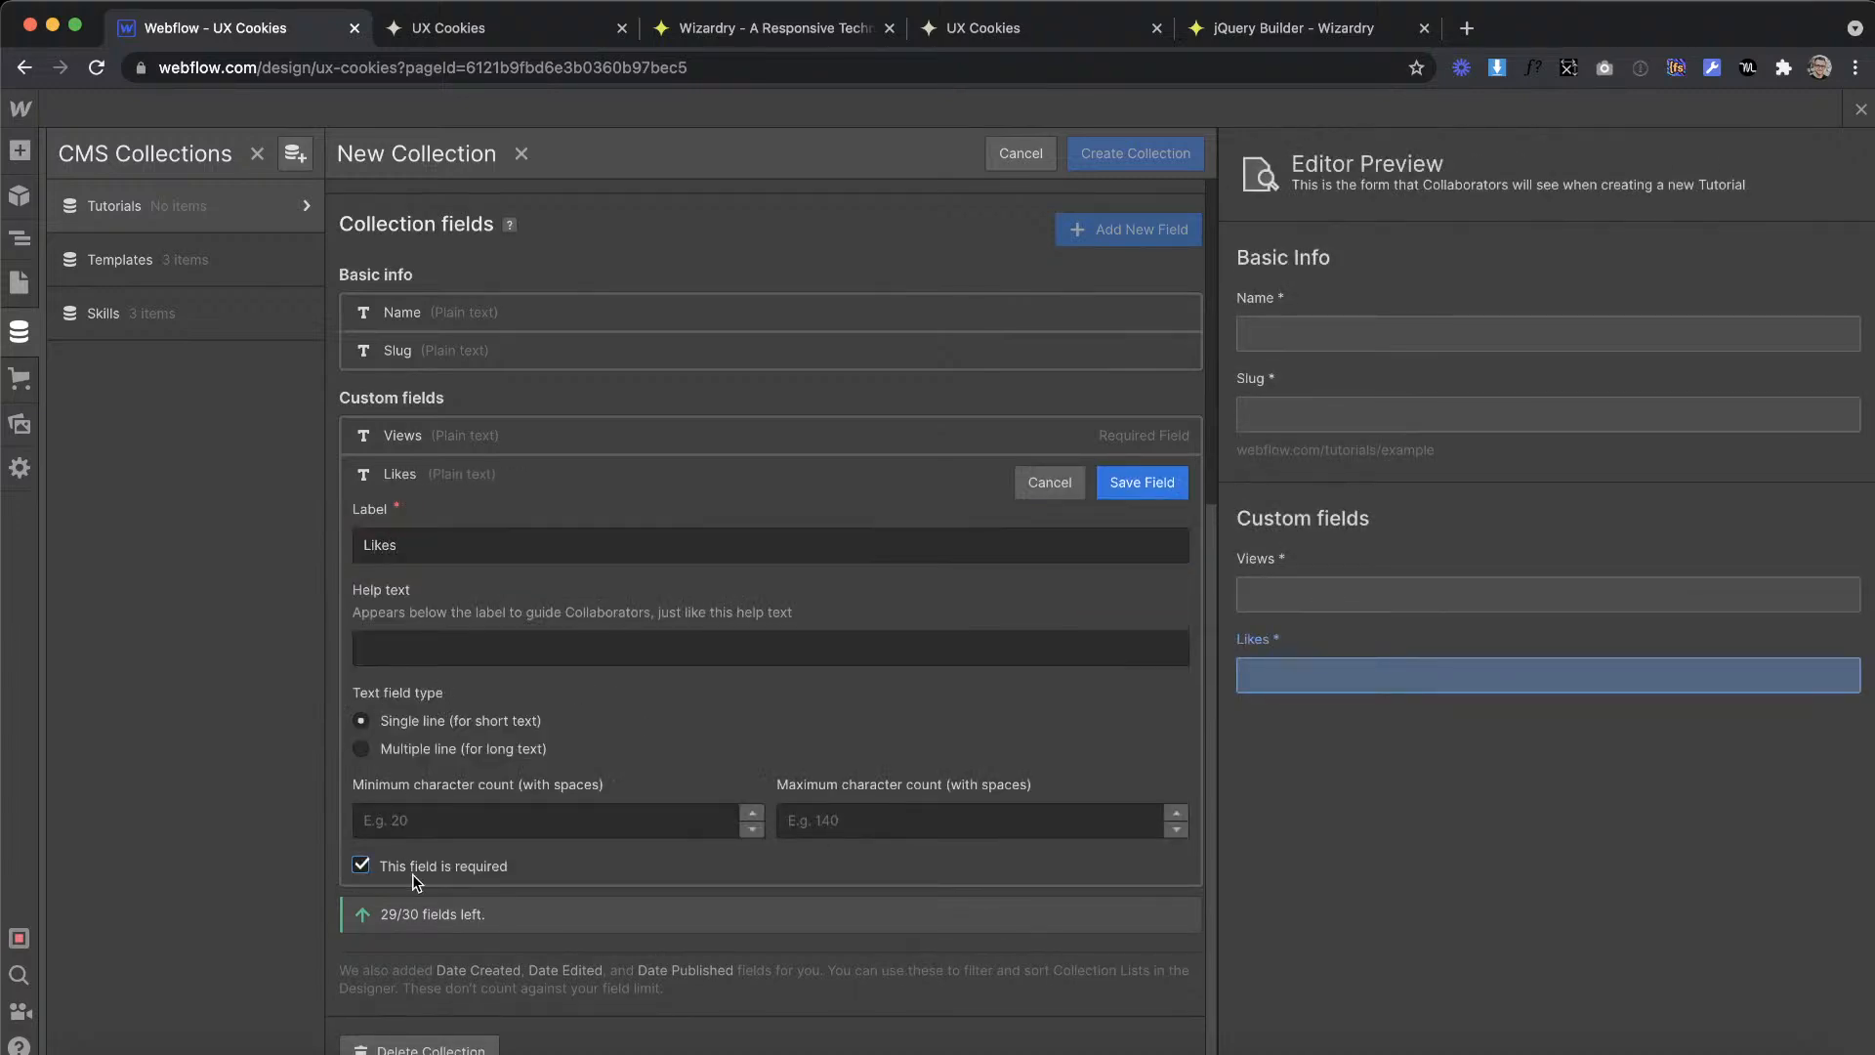
left_click(1111, 480)
Step: Review the remaining card details in the XD design, and create the Tutorials collection in Webflow
key("ctrl+Right")
scroll(967, 457, "down", 2)
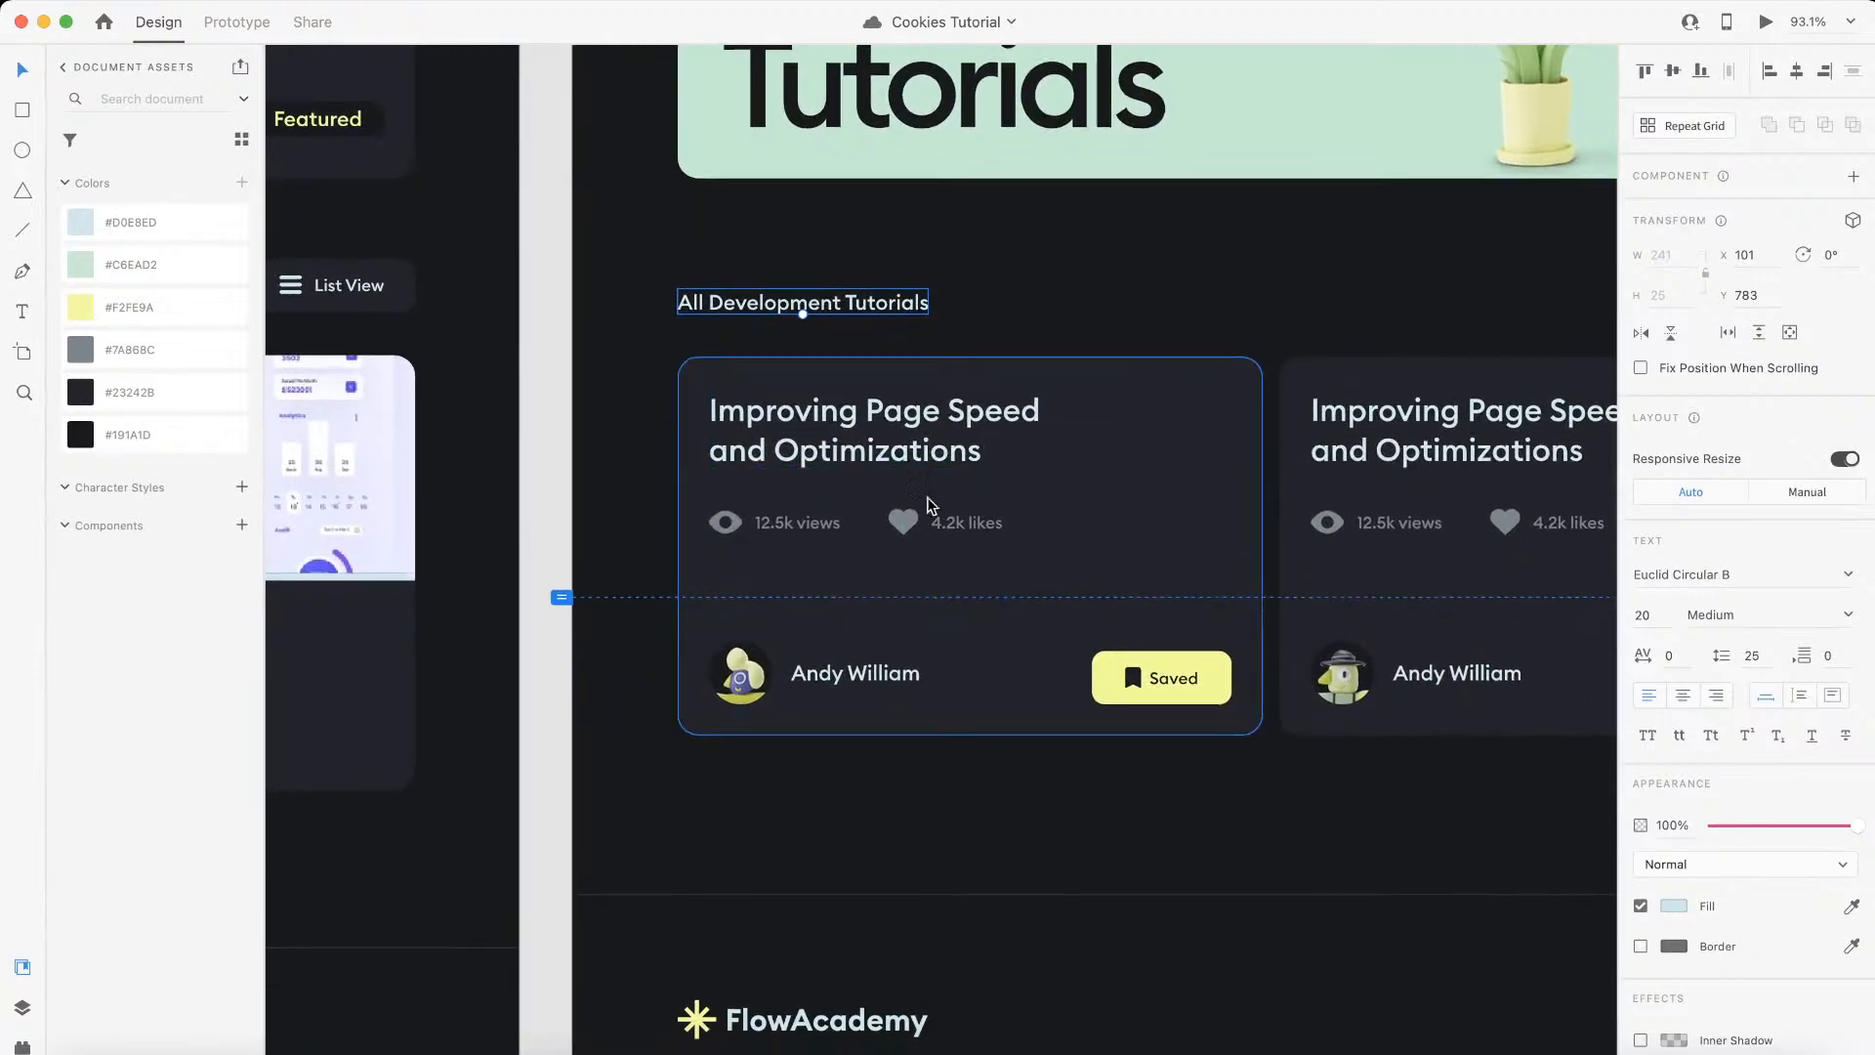
scroll(923, 505, "up", 2)
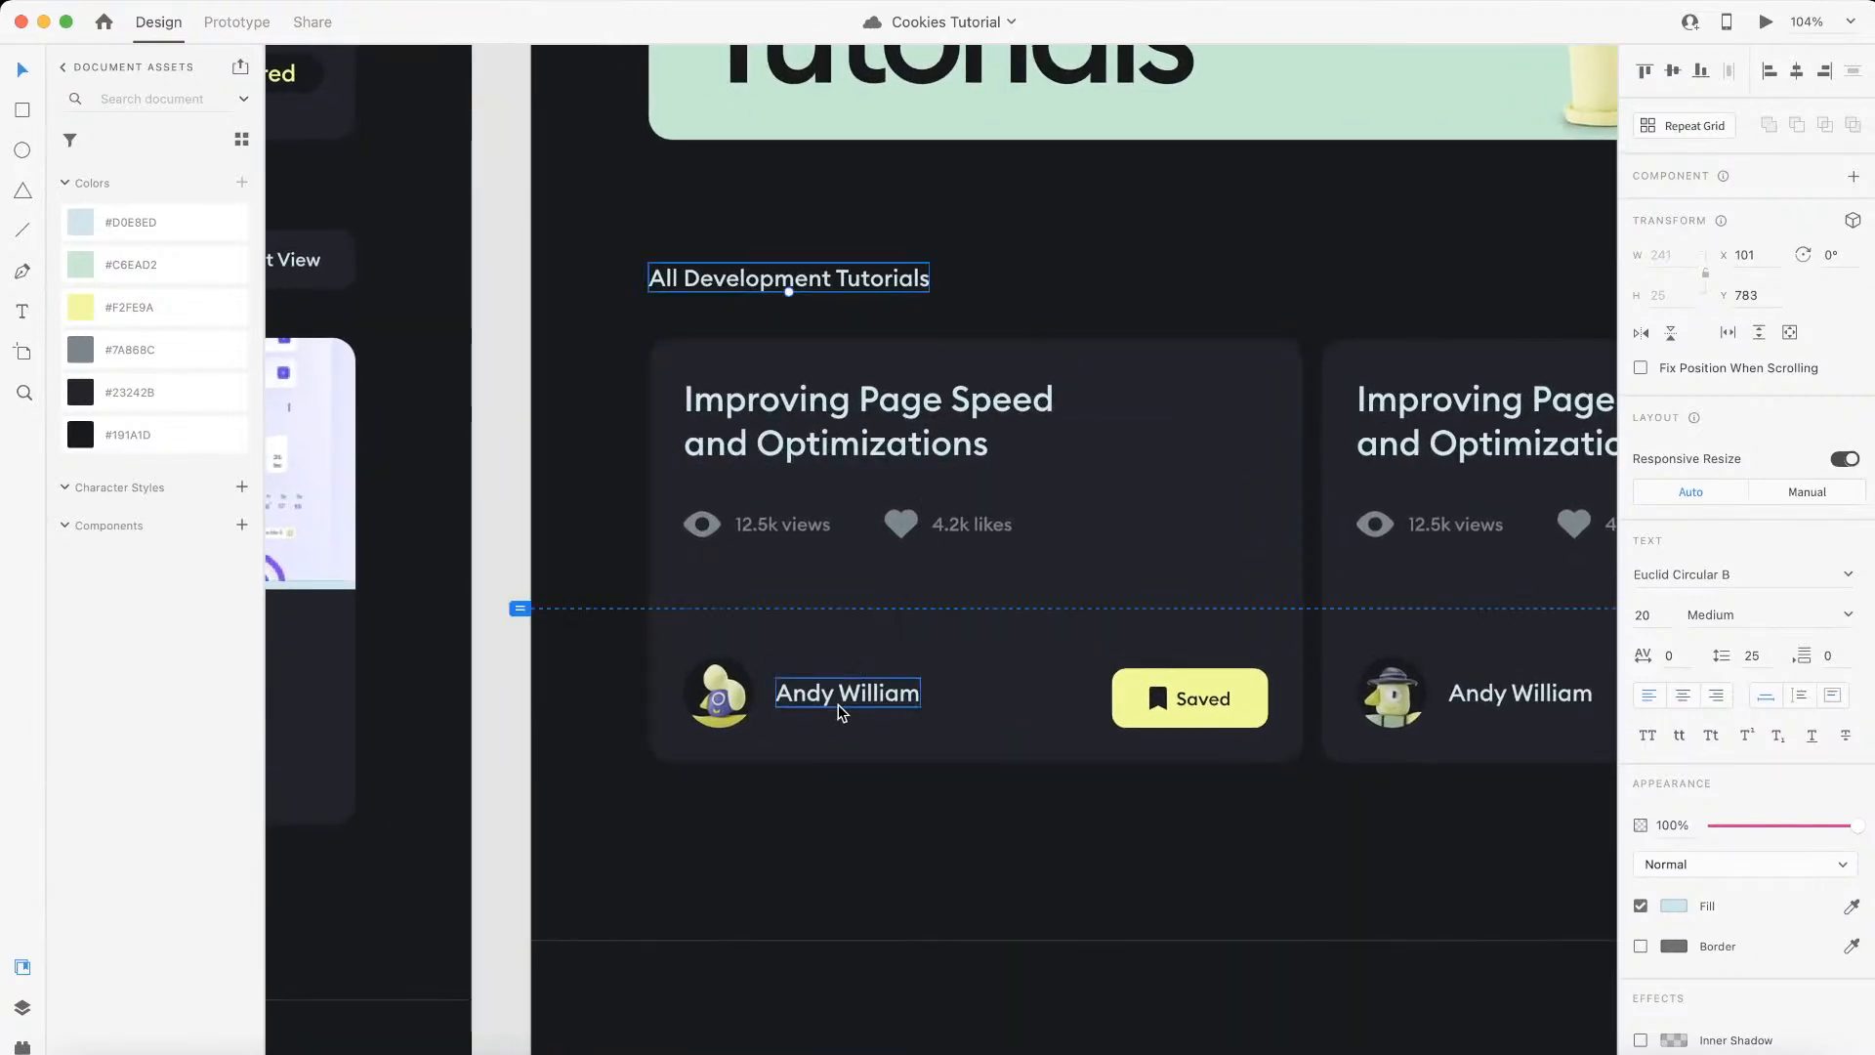
key("ctrl+Left")
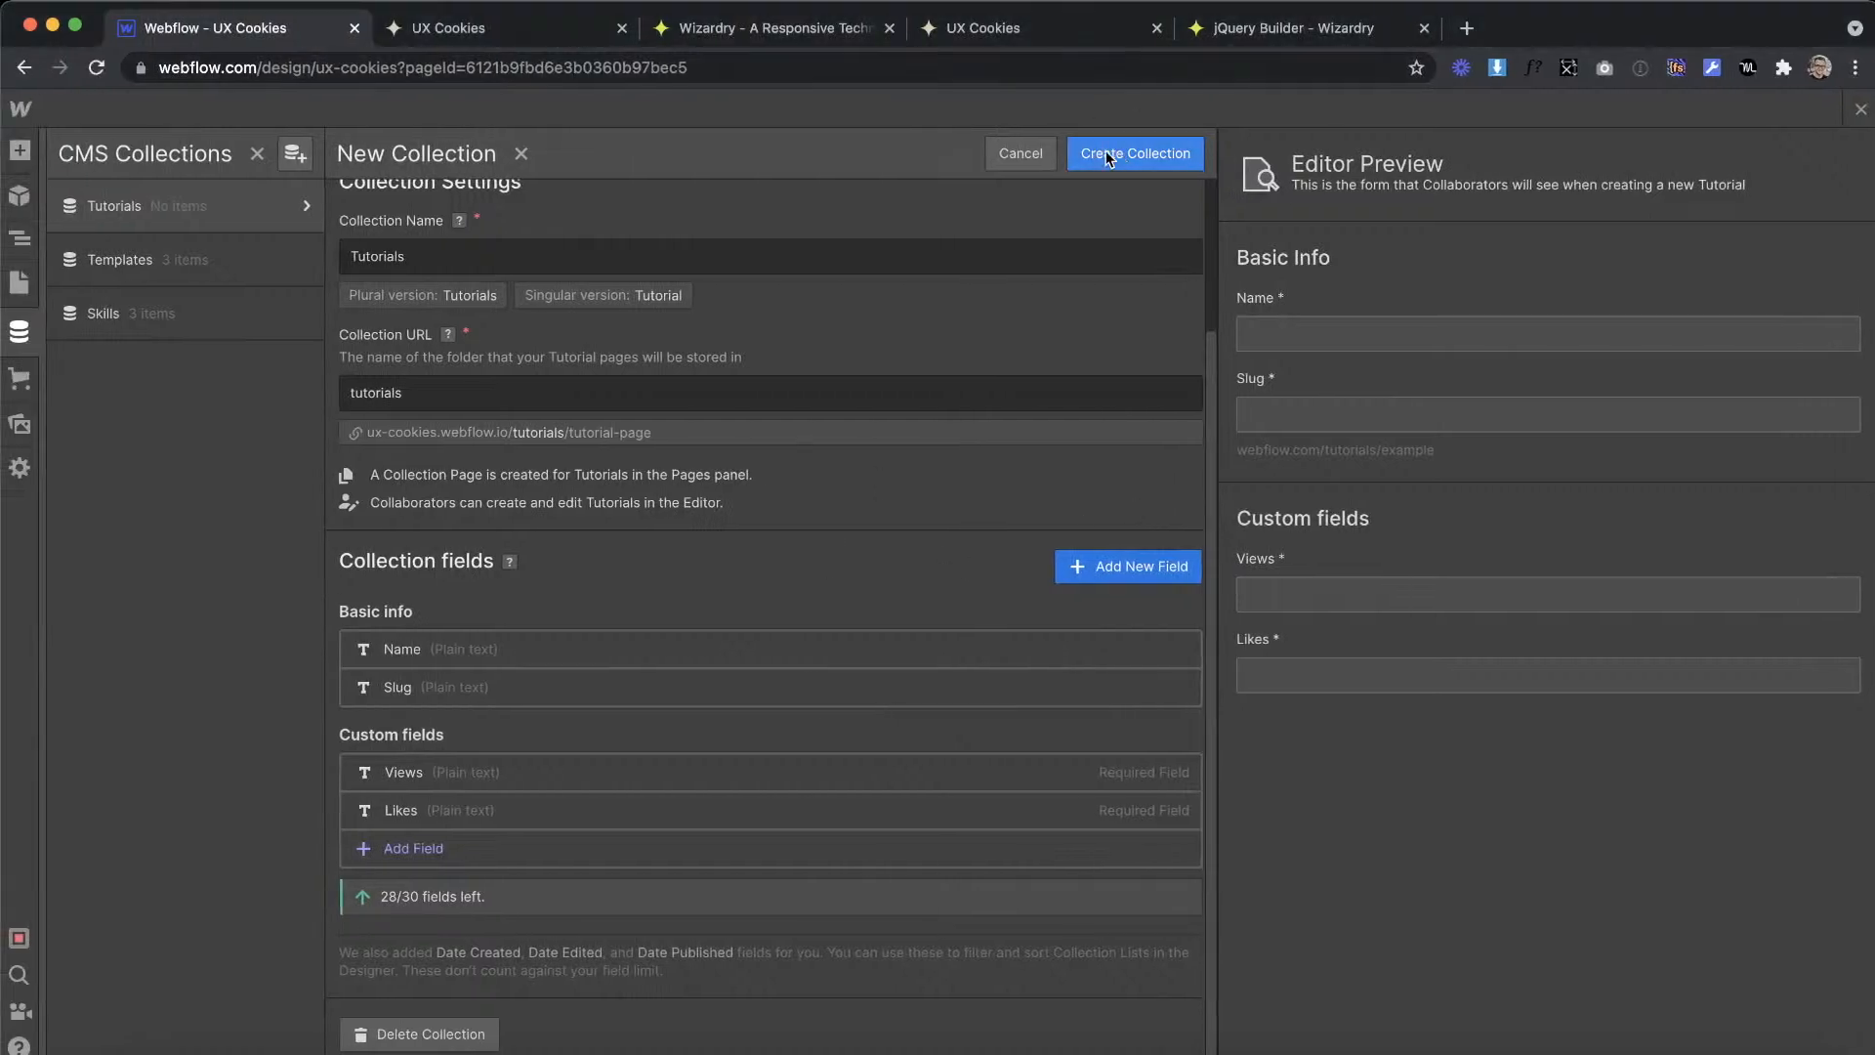
left_click(1119, 158)
Step: Start another CMS collection named Authors, checking the author details on the XD tutorial card
left_click(296, 153)
type("A")
key("BackSpace")
type("Authors")
scroll(536, 548, "down", 2)
key("ctrl+Right")
key("ctrl+Left")
Step: Add a required image field named Photo to the Authors collection and create the collection
left_click(402, 844)
scroll(665, 684, "down", 2)
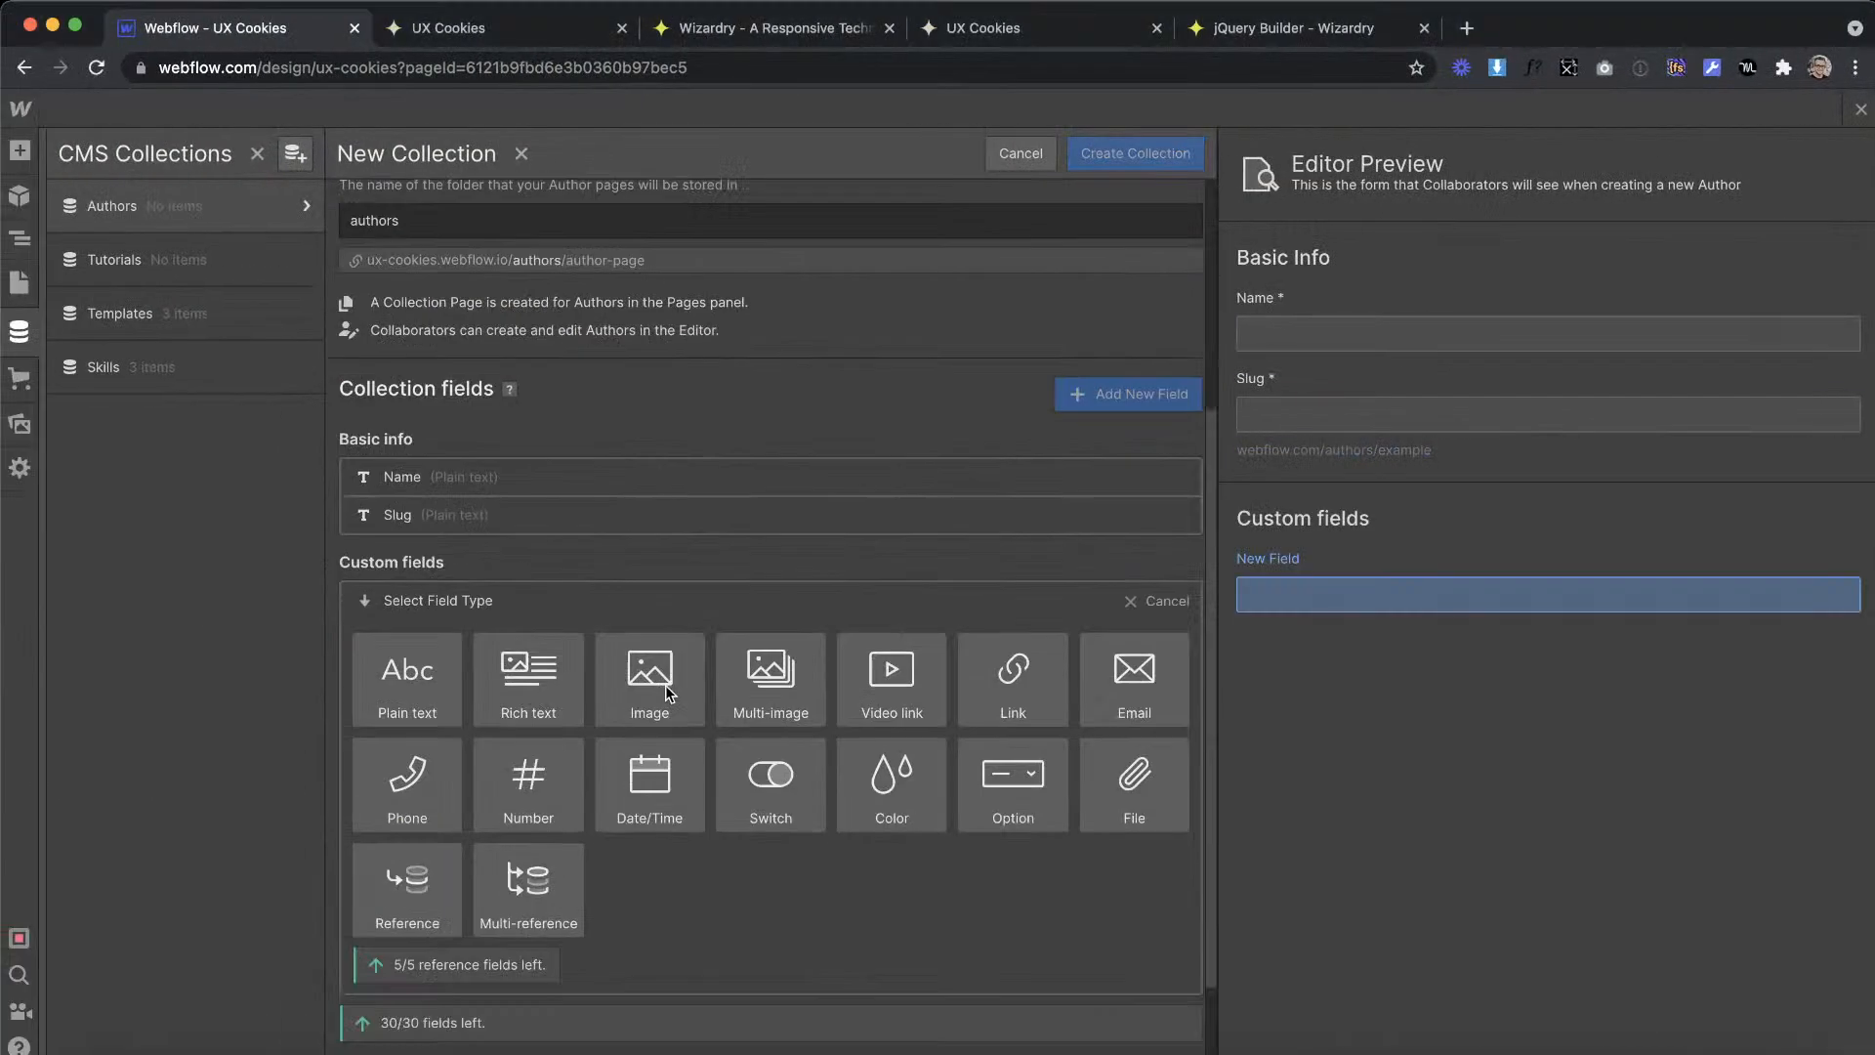
left_click(649, 602)
type("Photo")
left_click(471, 839)
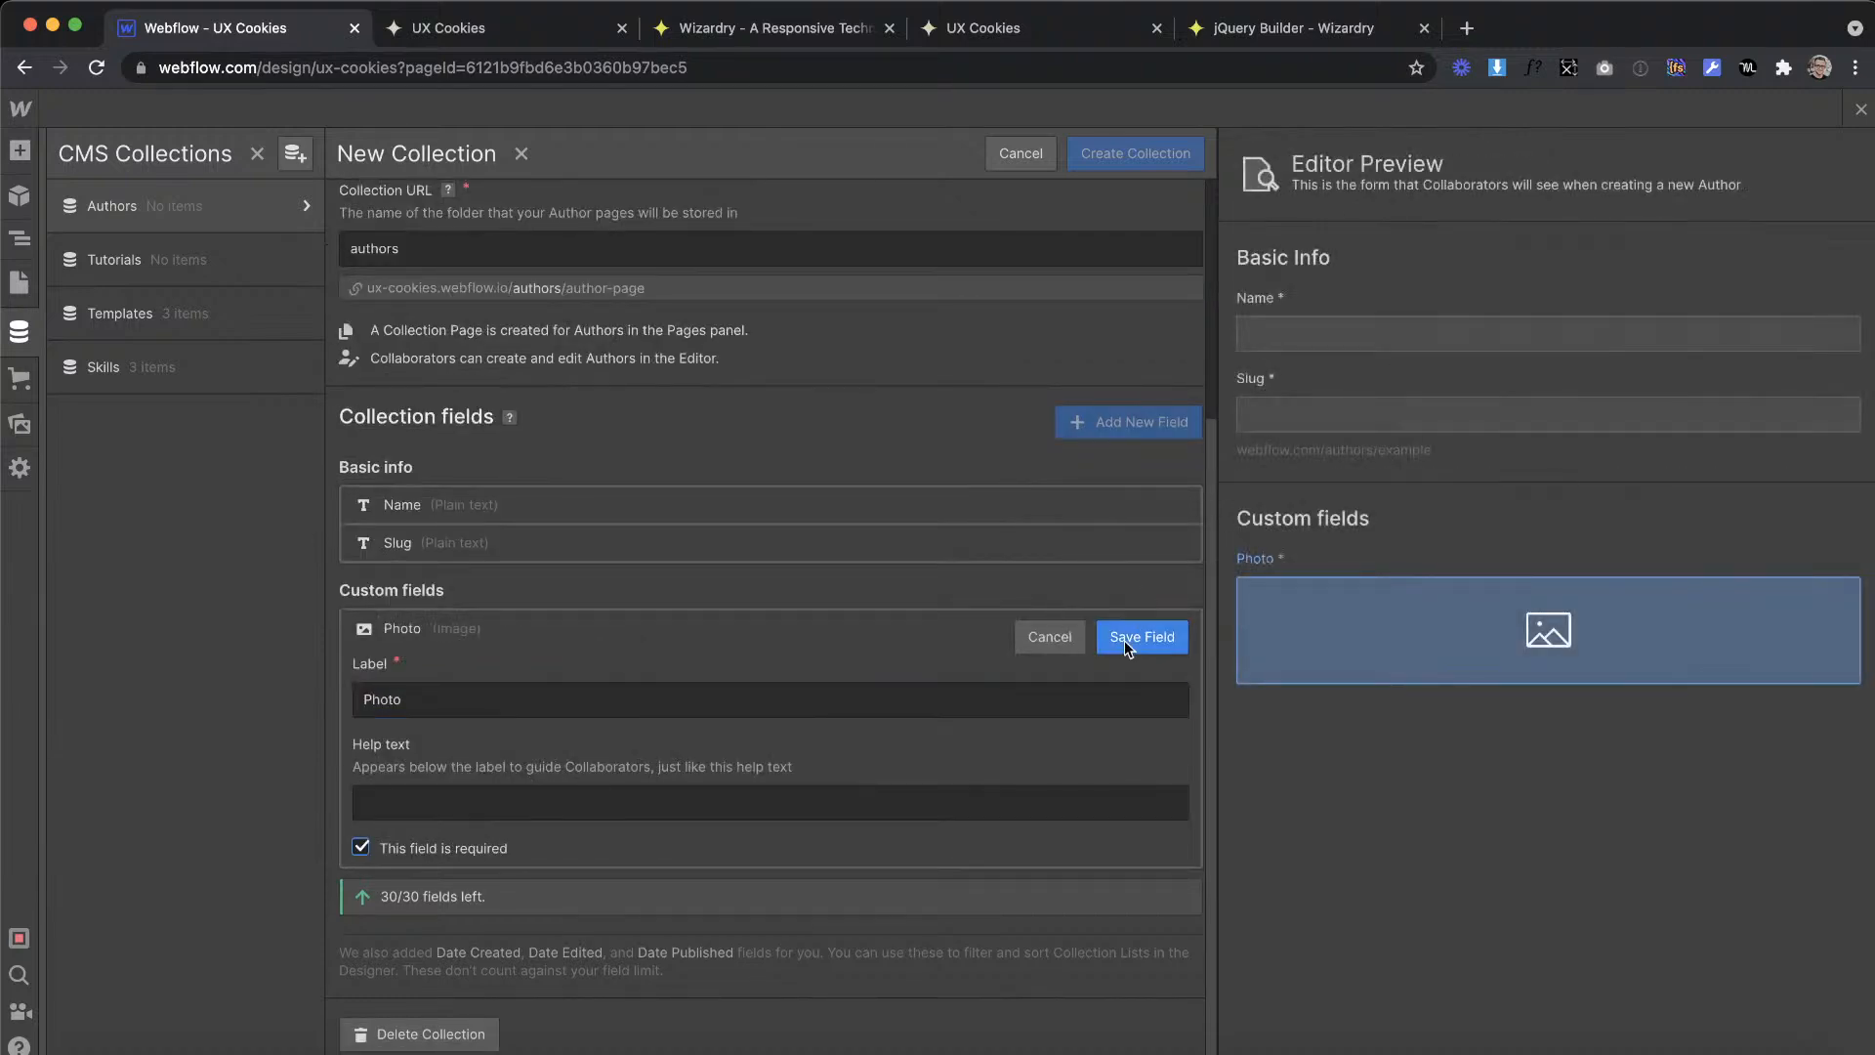
left_click(1126, 641)
left_click(1133, 167)
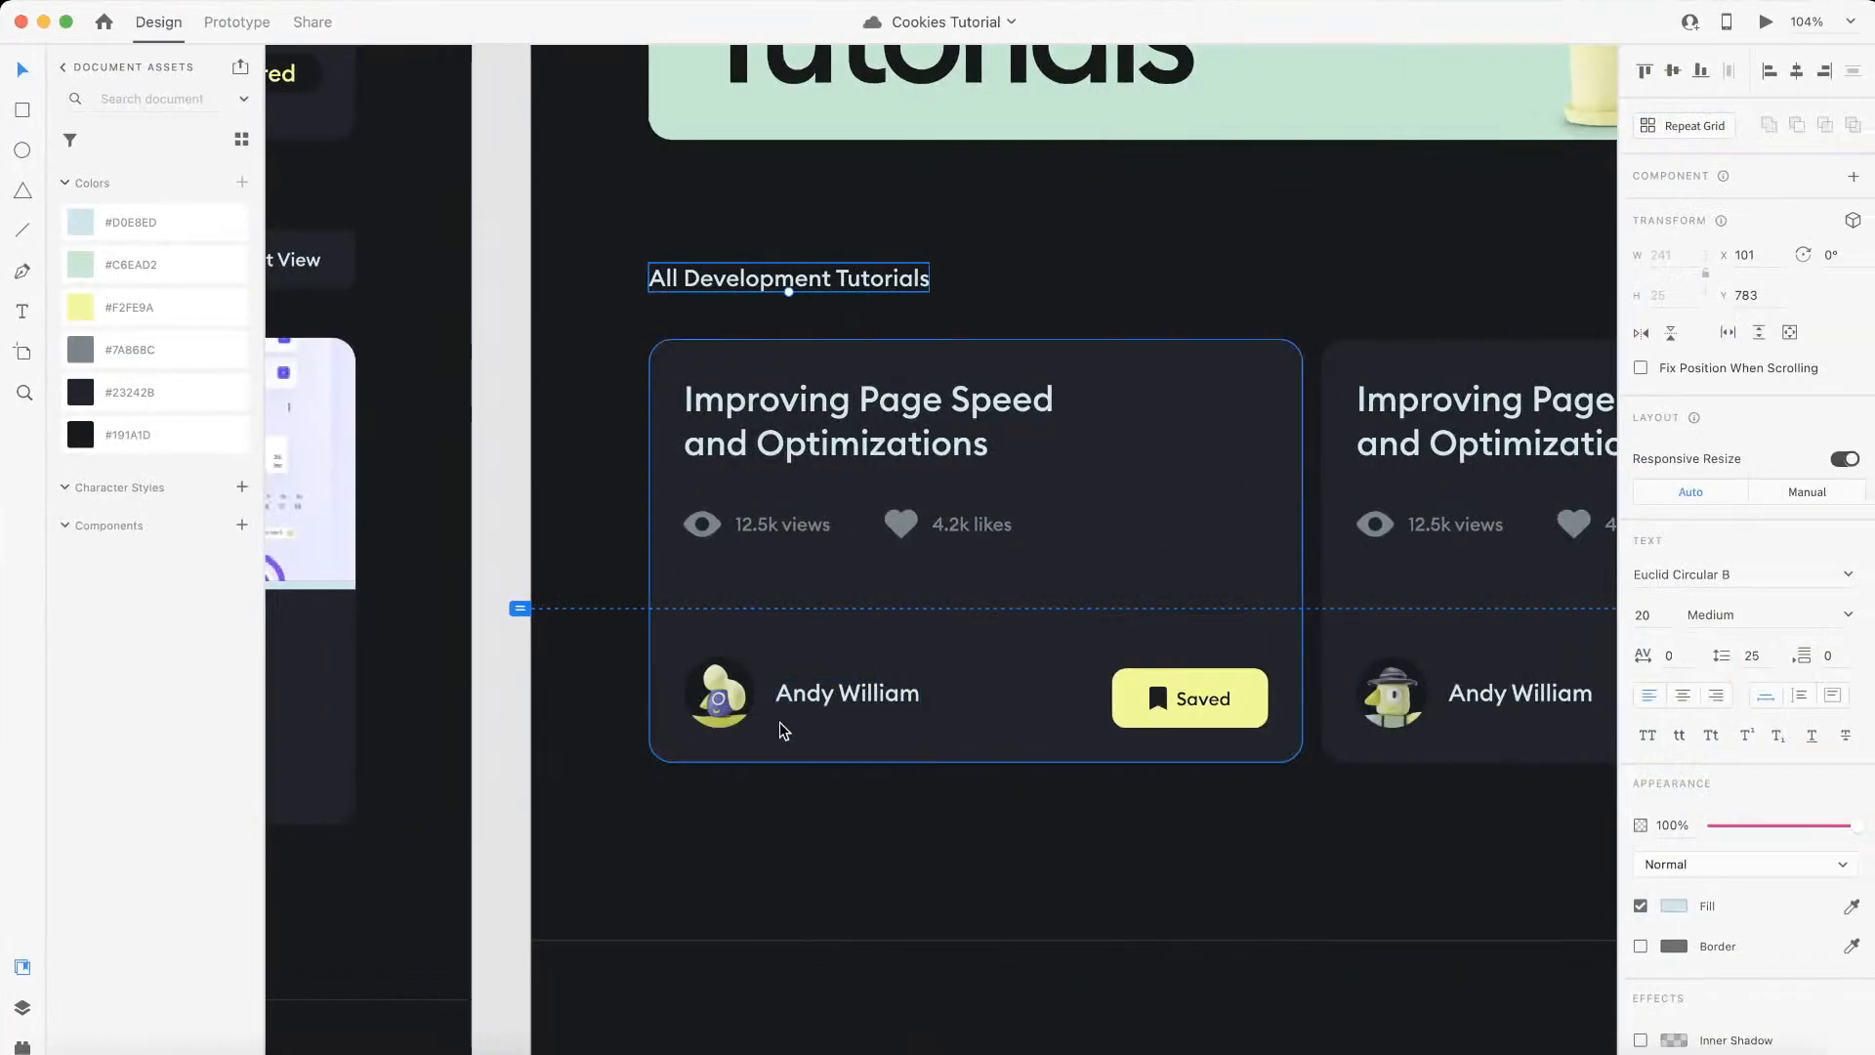
Step: Switch to the XD design and duplicate the first tutorial card's author avatar into the empty space below the card
scroll(779, 725, "up", 5)
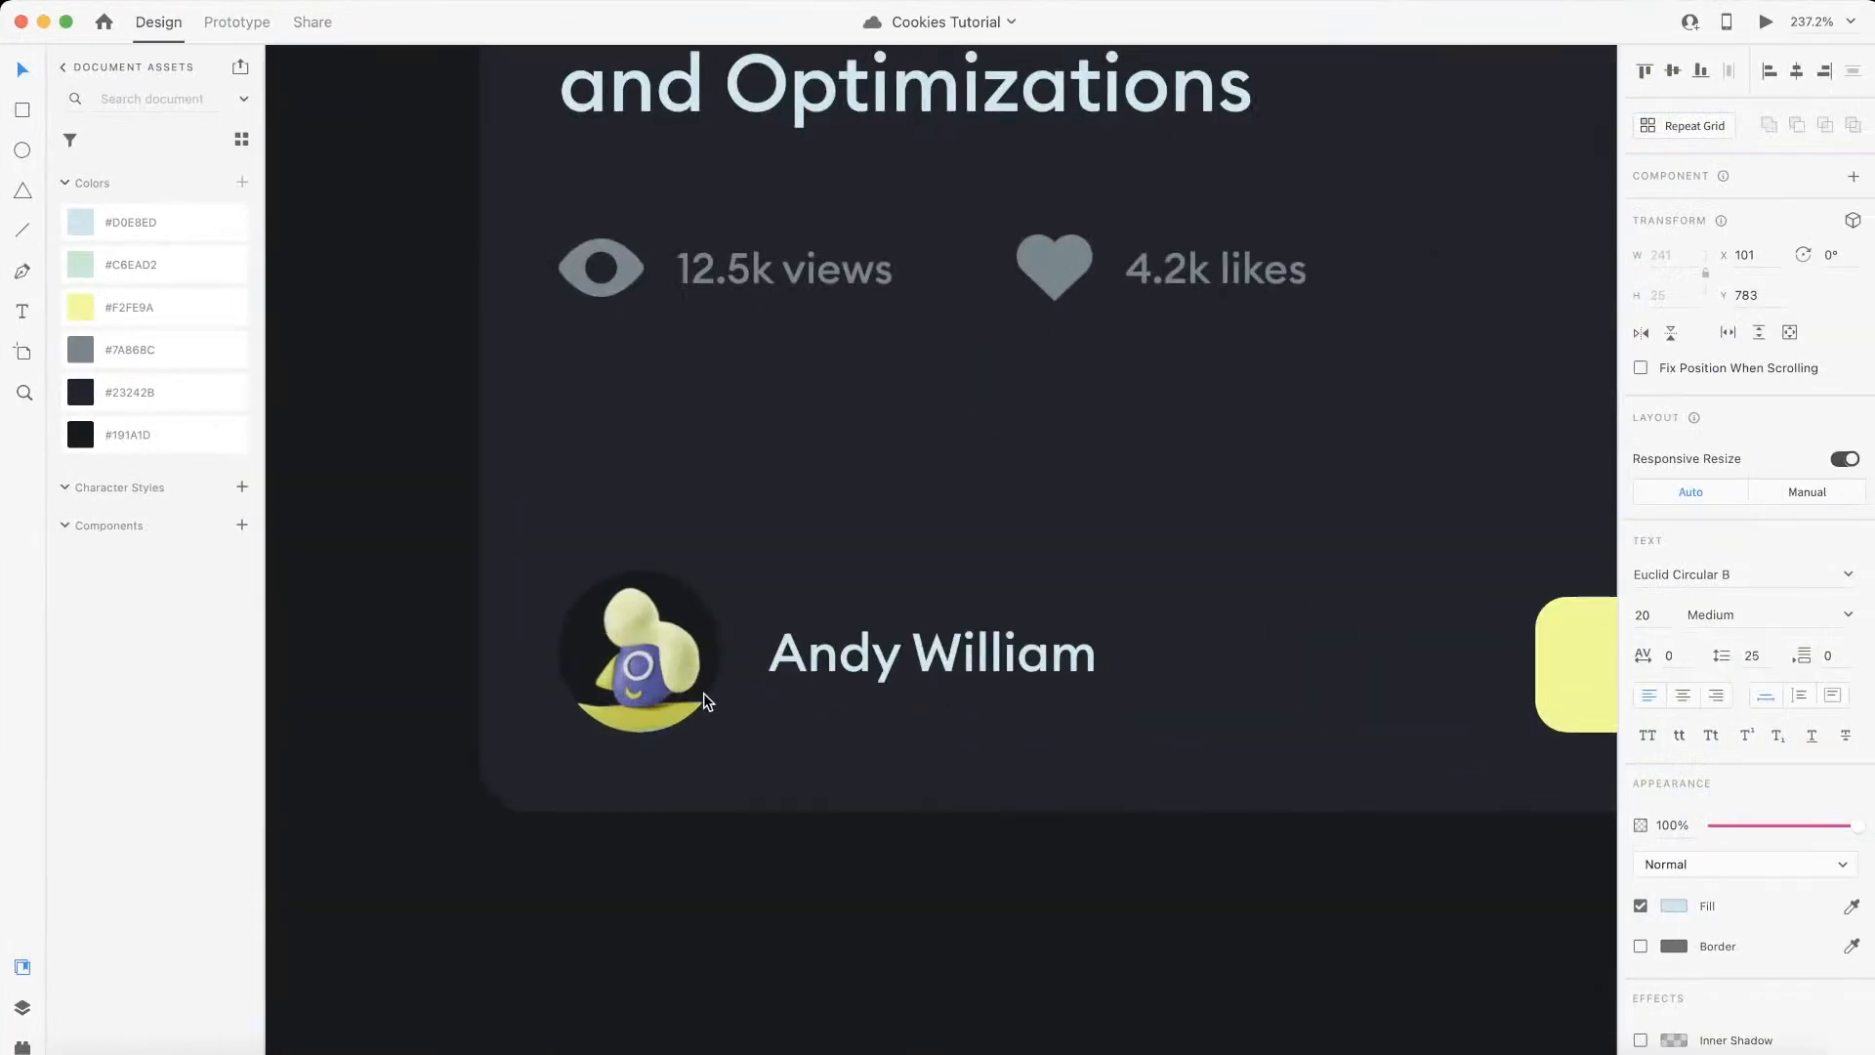
scroll(656, 672, "down", 5)
left_click_drag(656, 671, 1051, 830)
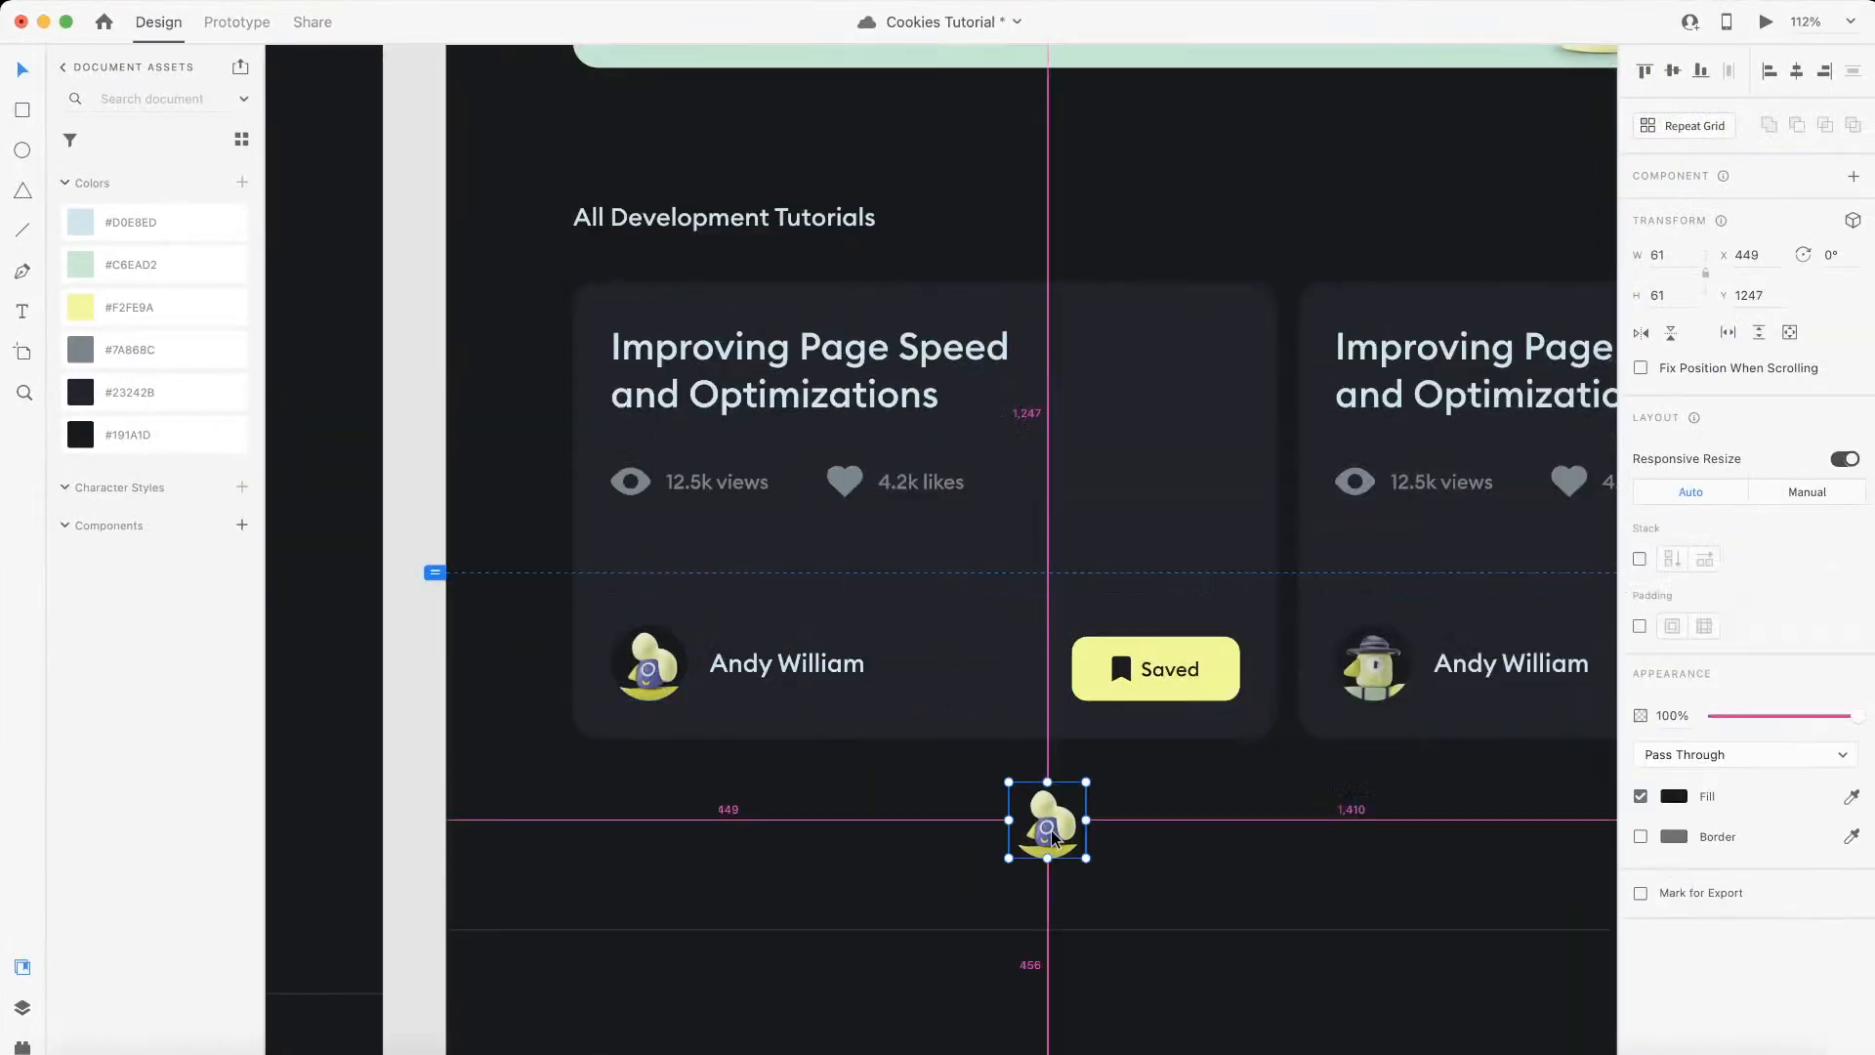
scroll(1051, 830, "up", 5)
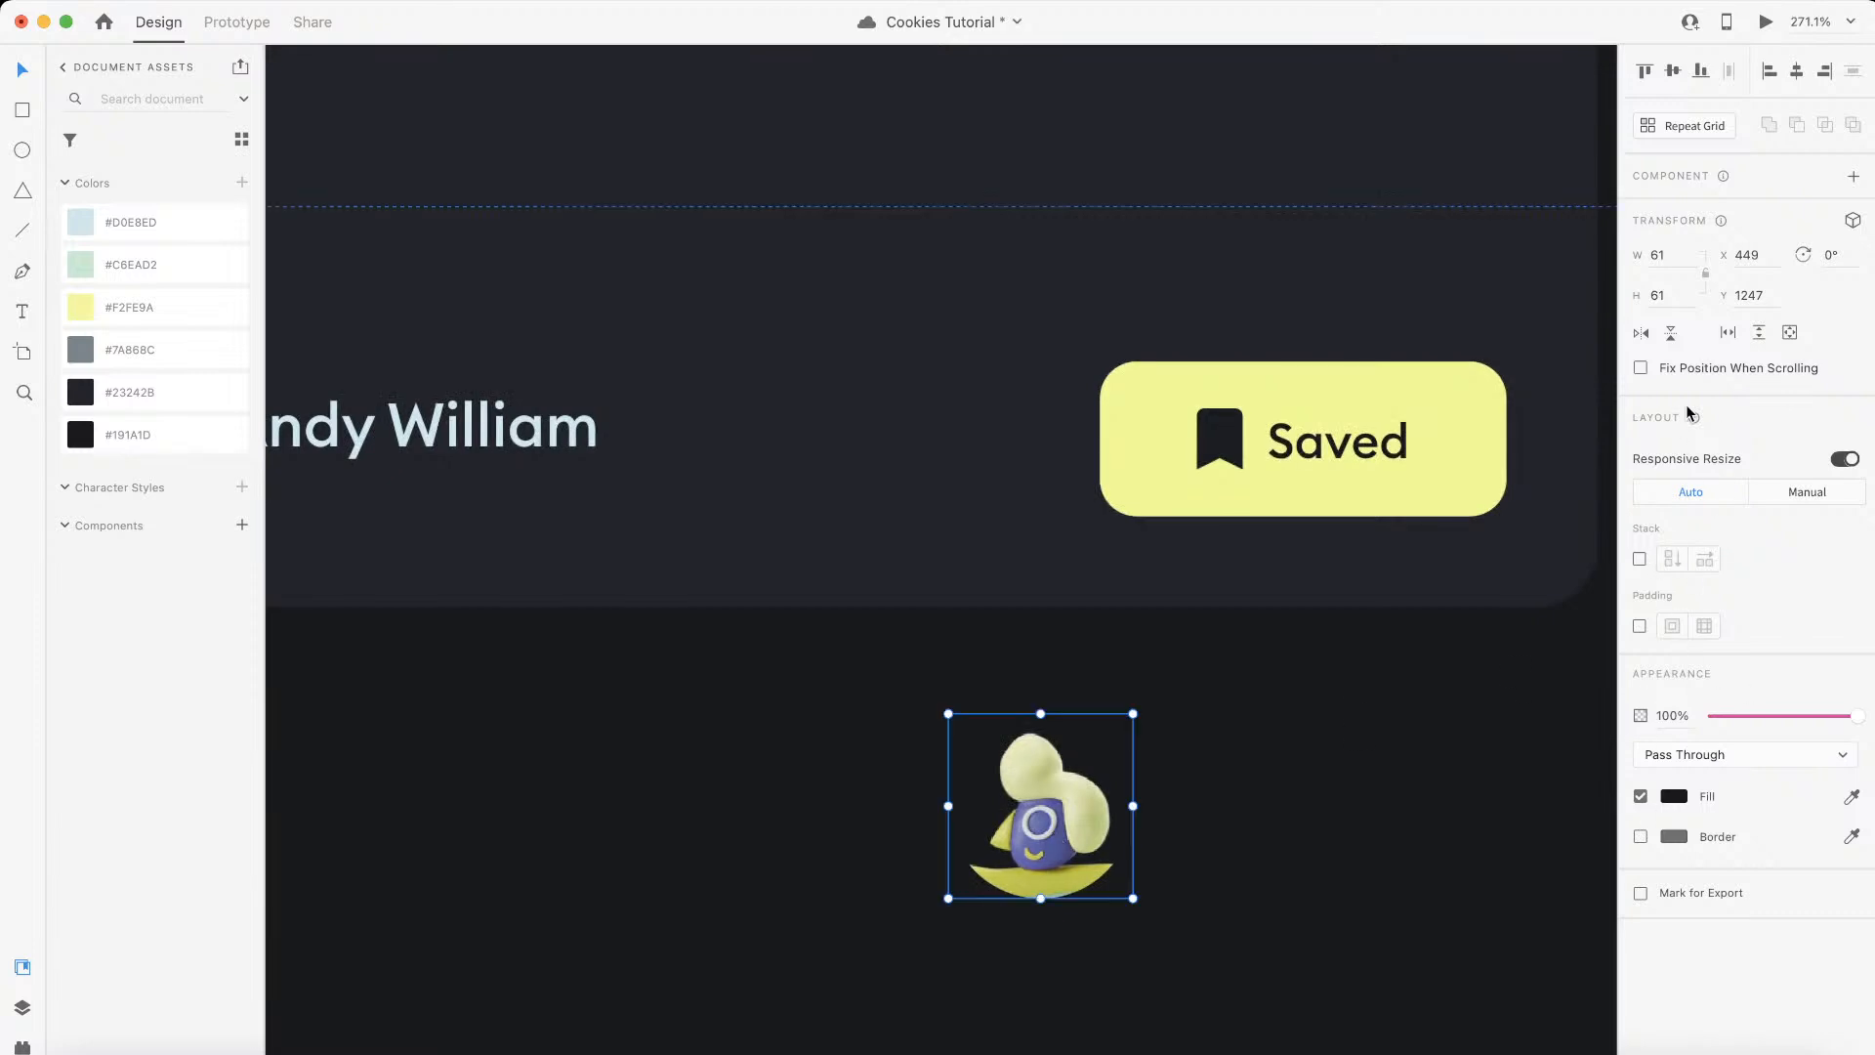
Step: Examine the duplicated avatar's group and the image nested inside it
double_click(1055, 853)
left_click(1326, 803)
left_click(1071, 852)
right_click(1099, 881)
left_click(1080, 887)
double_click(1093, 887)
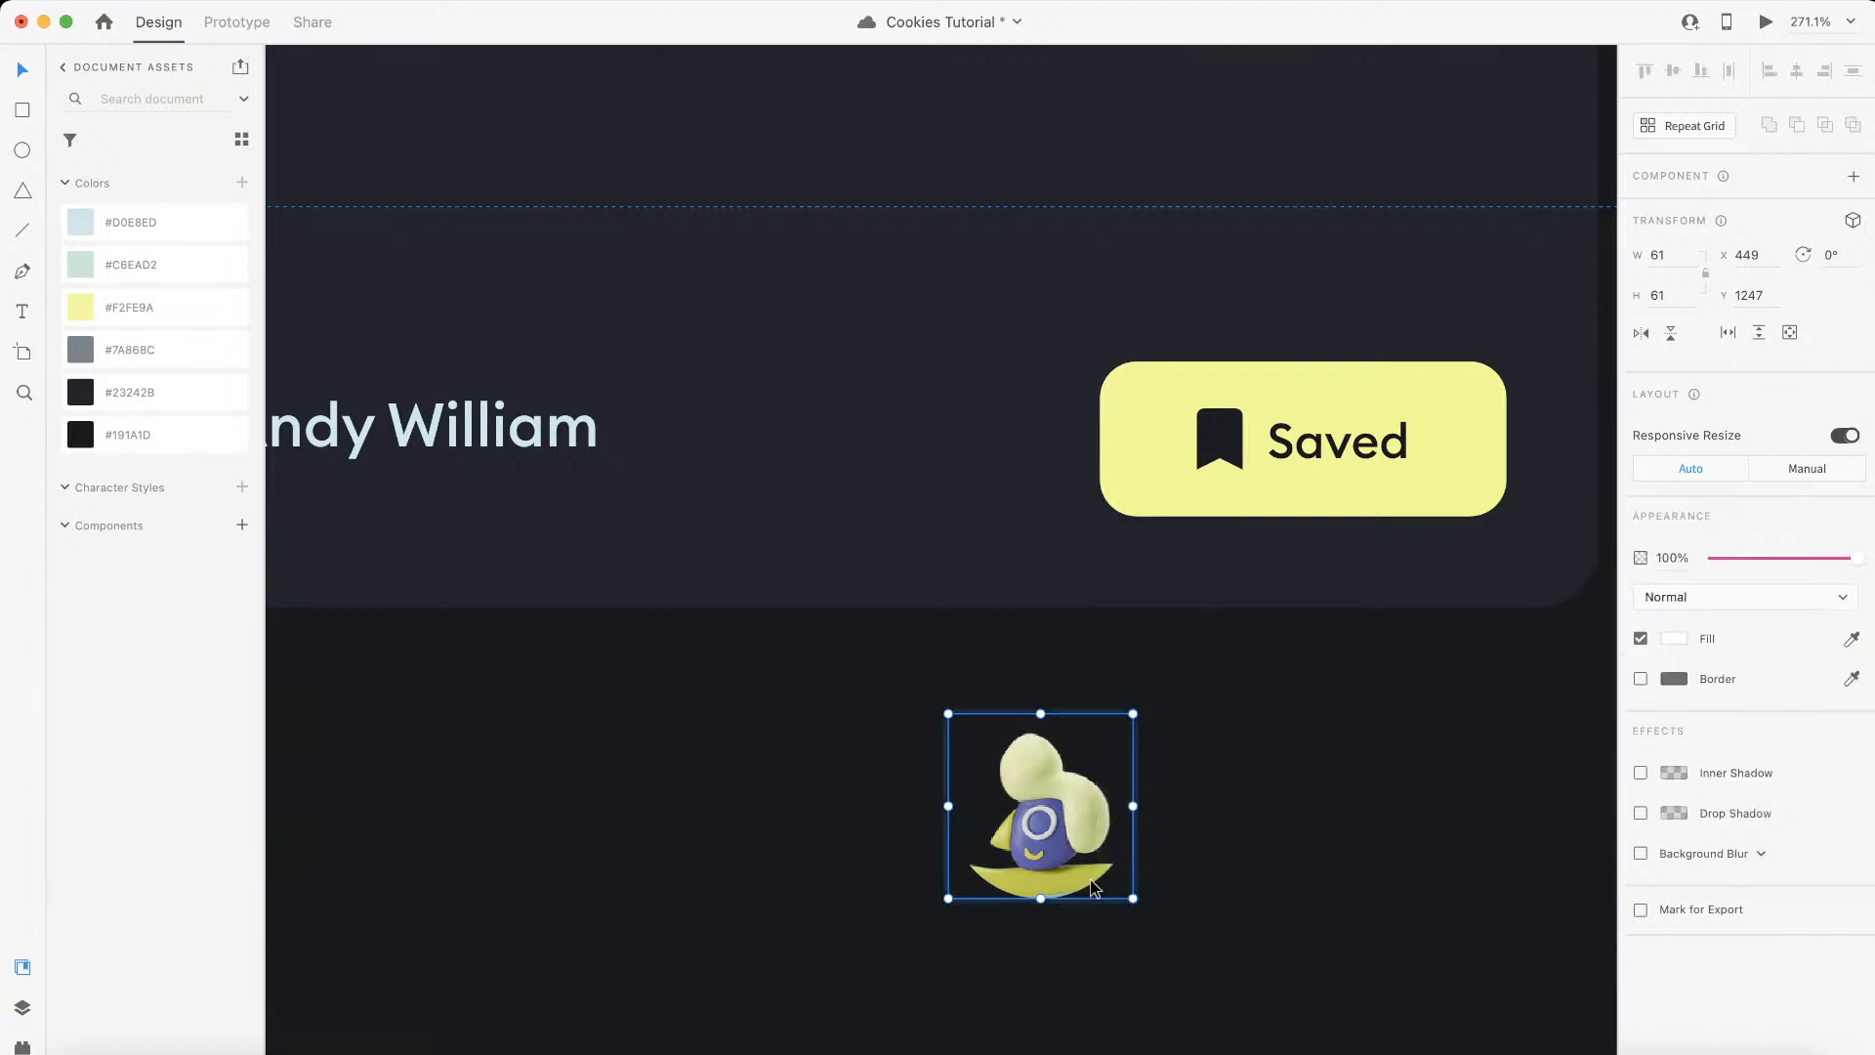
left_click(1301, 776)
left_click(1006, 776)
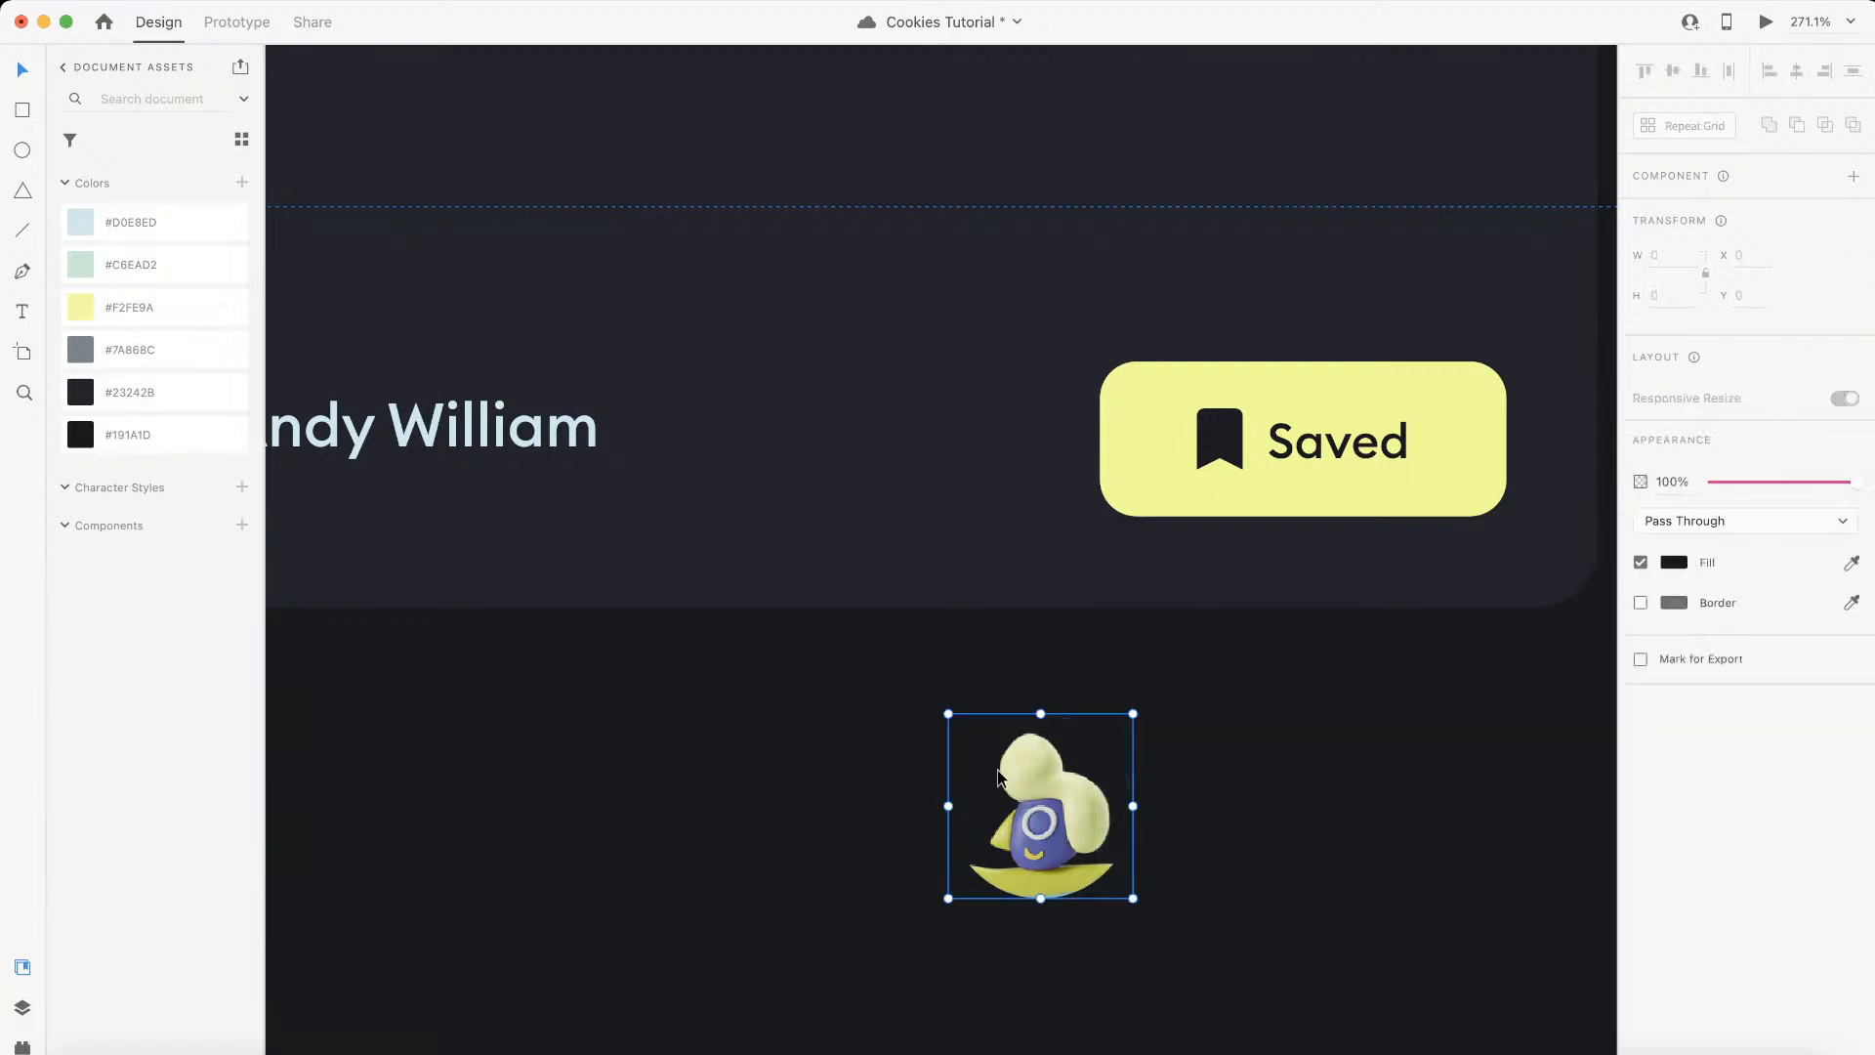
Step: Reposition the duplicated avatar below the first tutorial card and enlarge it to about 105 × 105
scroll(993, 777, "down", 5)
scroll(994, 777, "left", 1)
scroll(993, 778, "down", 1)
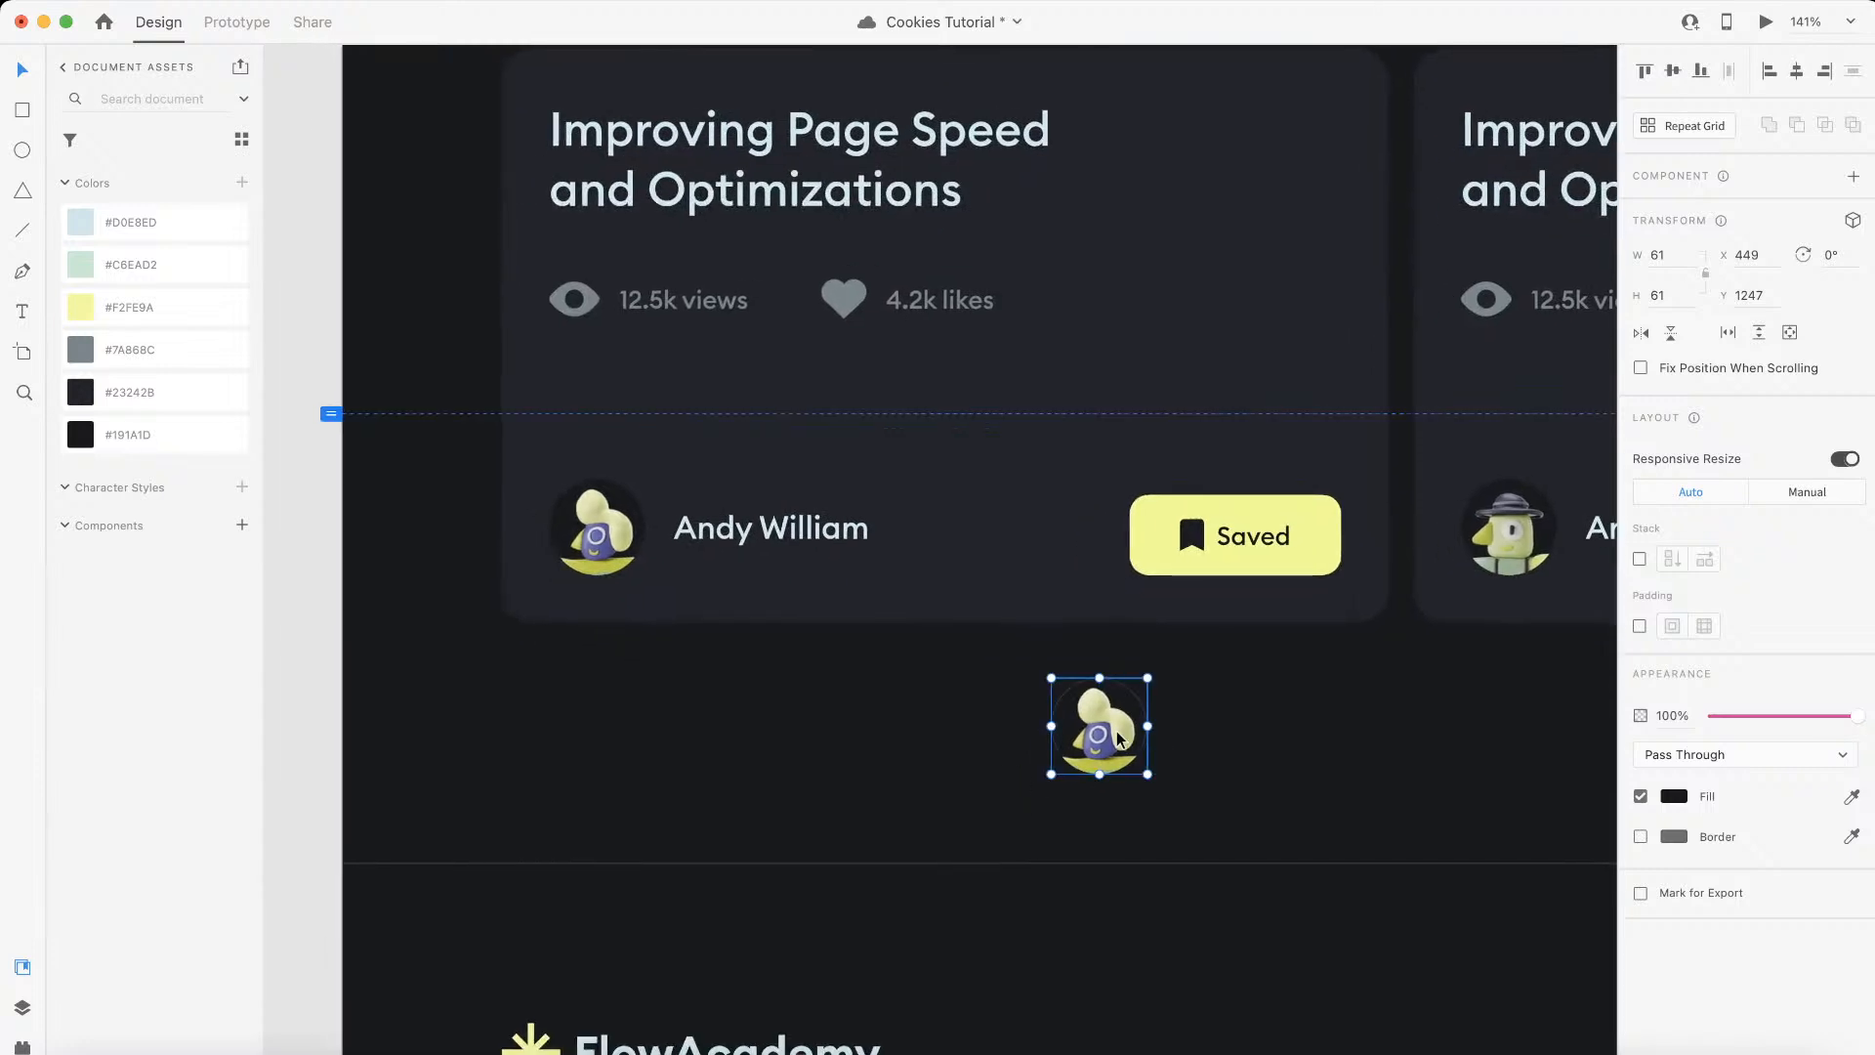
left_click_drag(1110, 739, 879, 646)
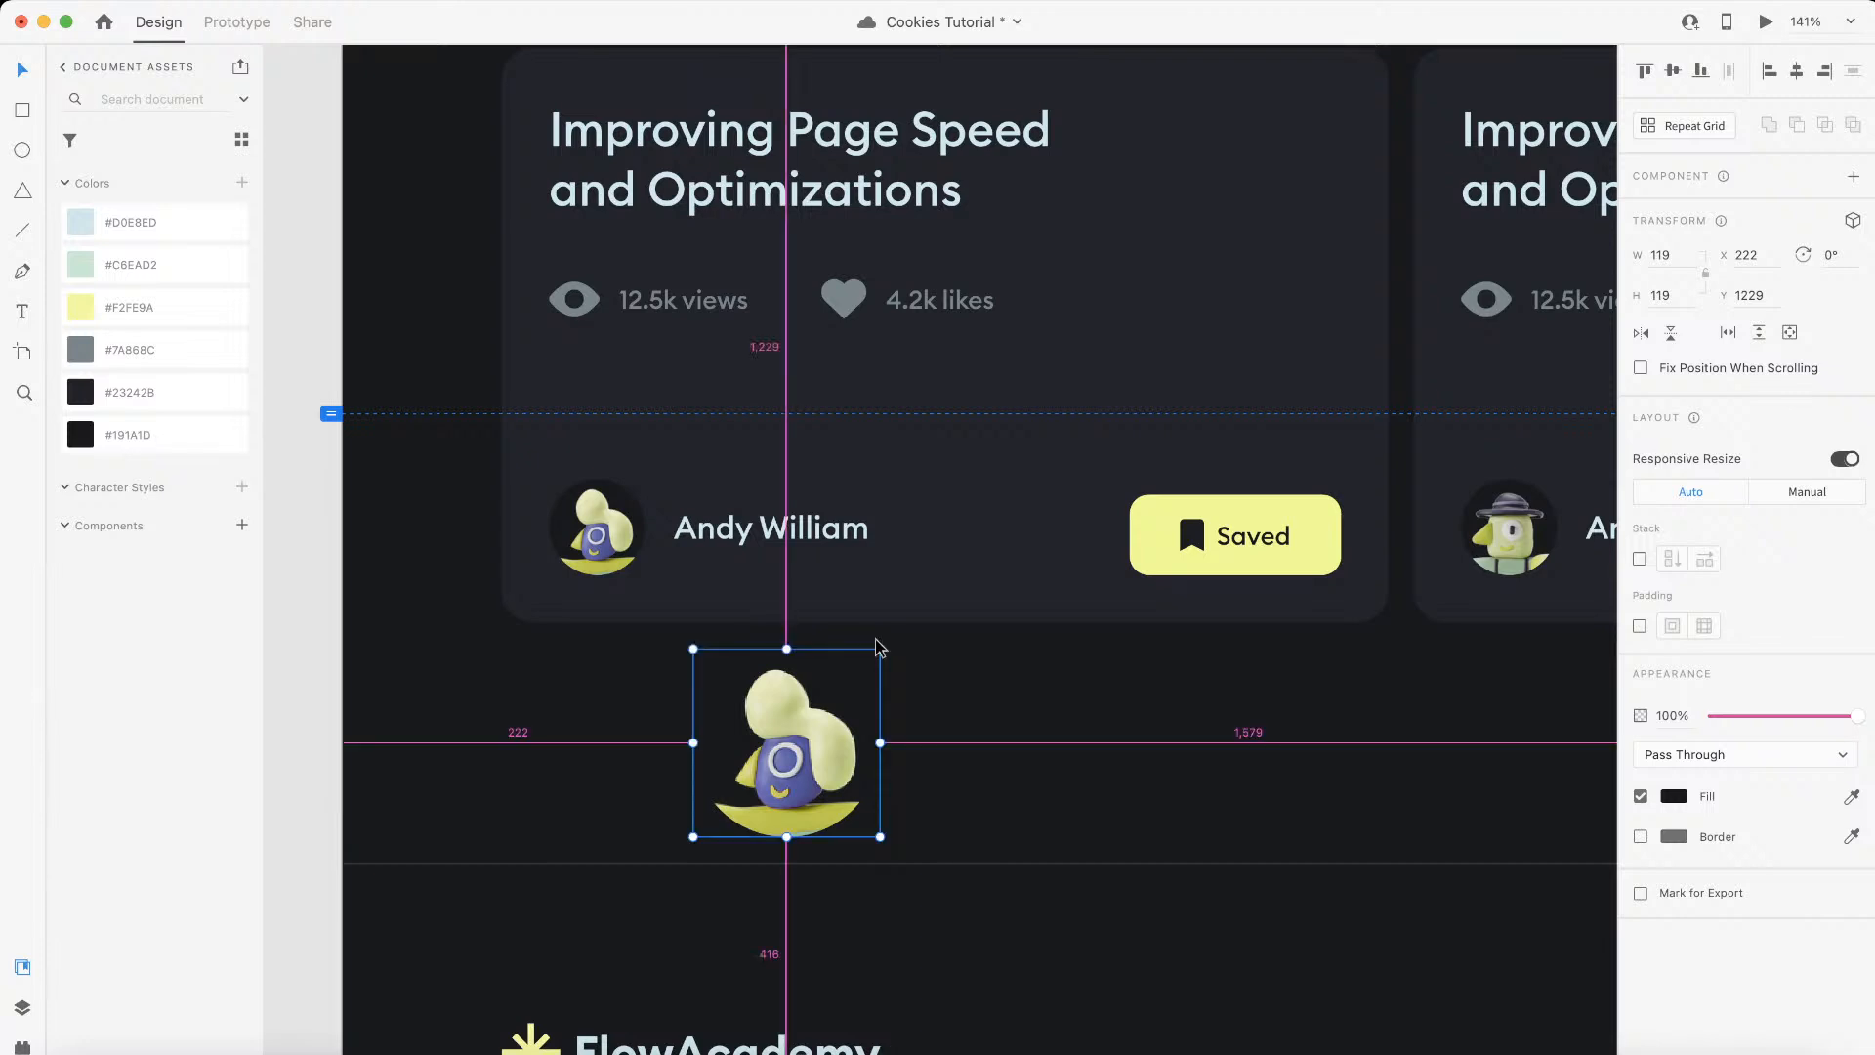
scroll(704, 855, "up", 4)
left_click_drag(1022, 484, 1001, 503)
Step: Export the enlarged first avatar as a PNG named author-1 into the assets folder
left_click(148, 1)
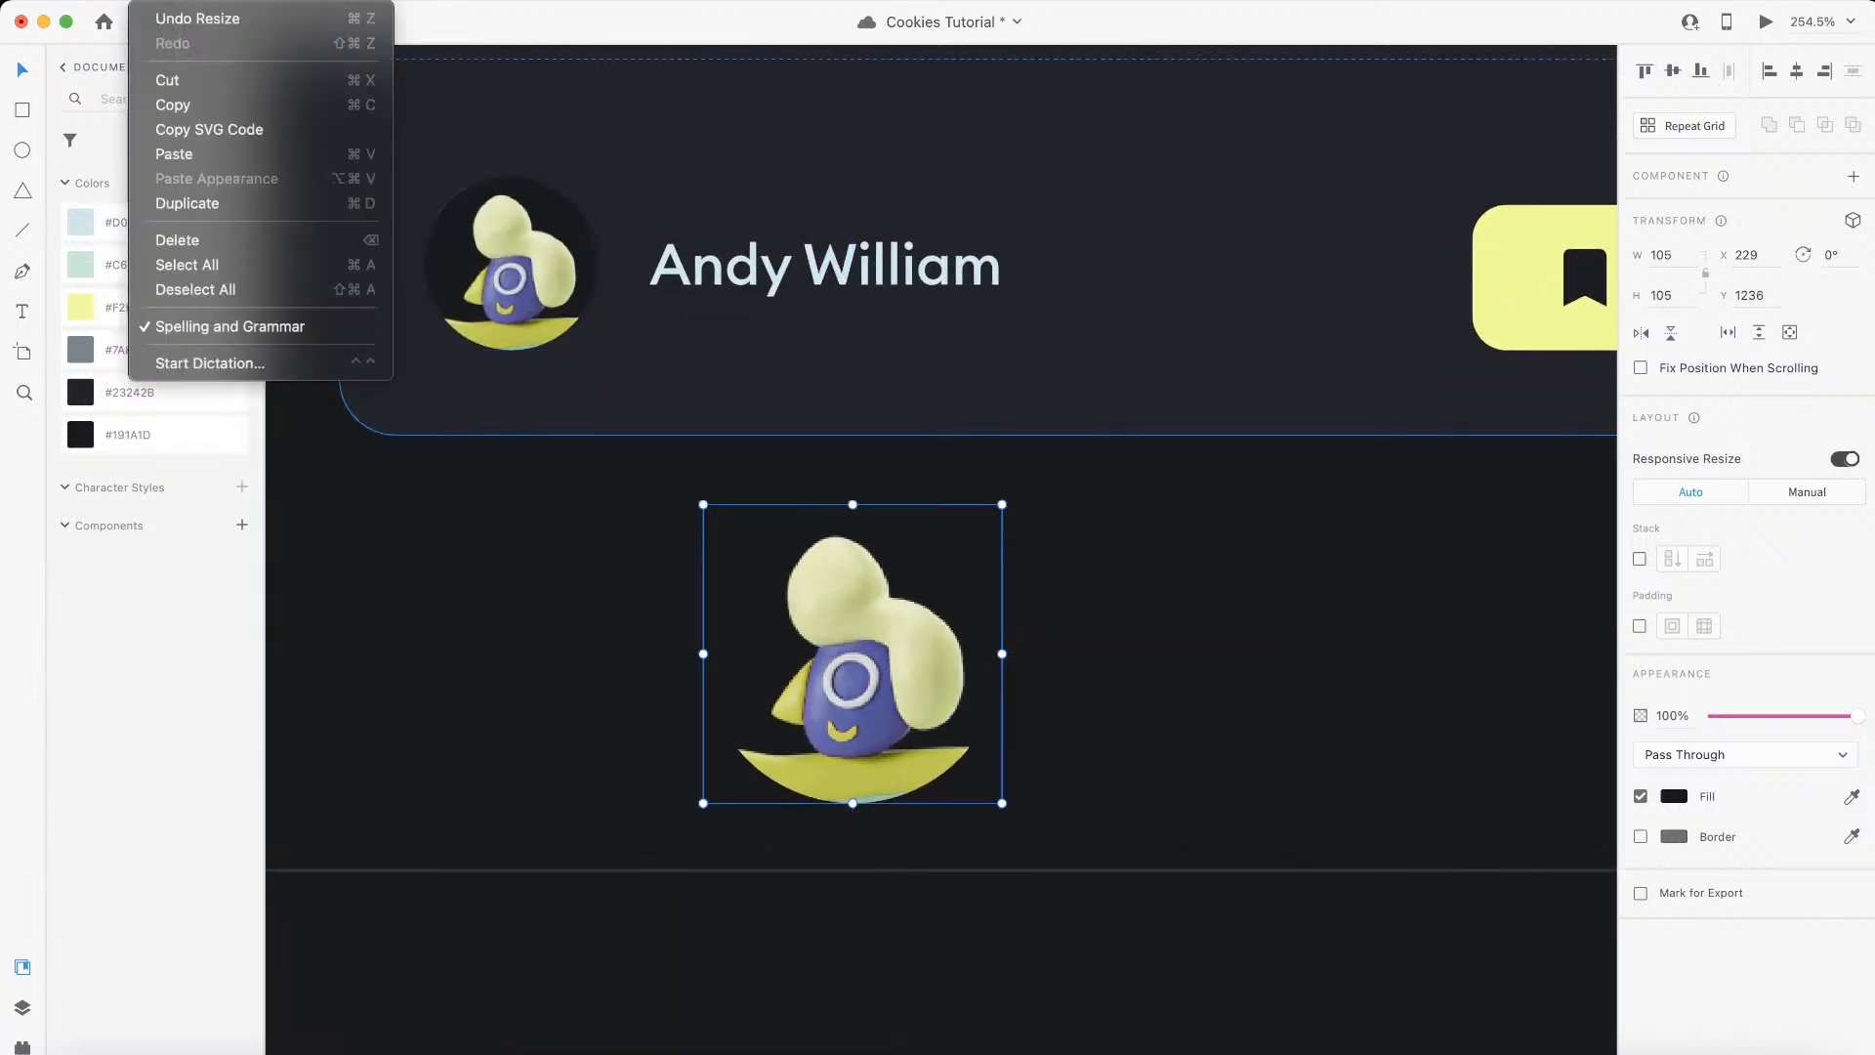
mouse_move(113, 2)
mouse_move(335, 364)
left_click(534, 391)
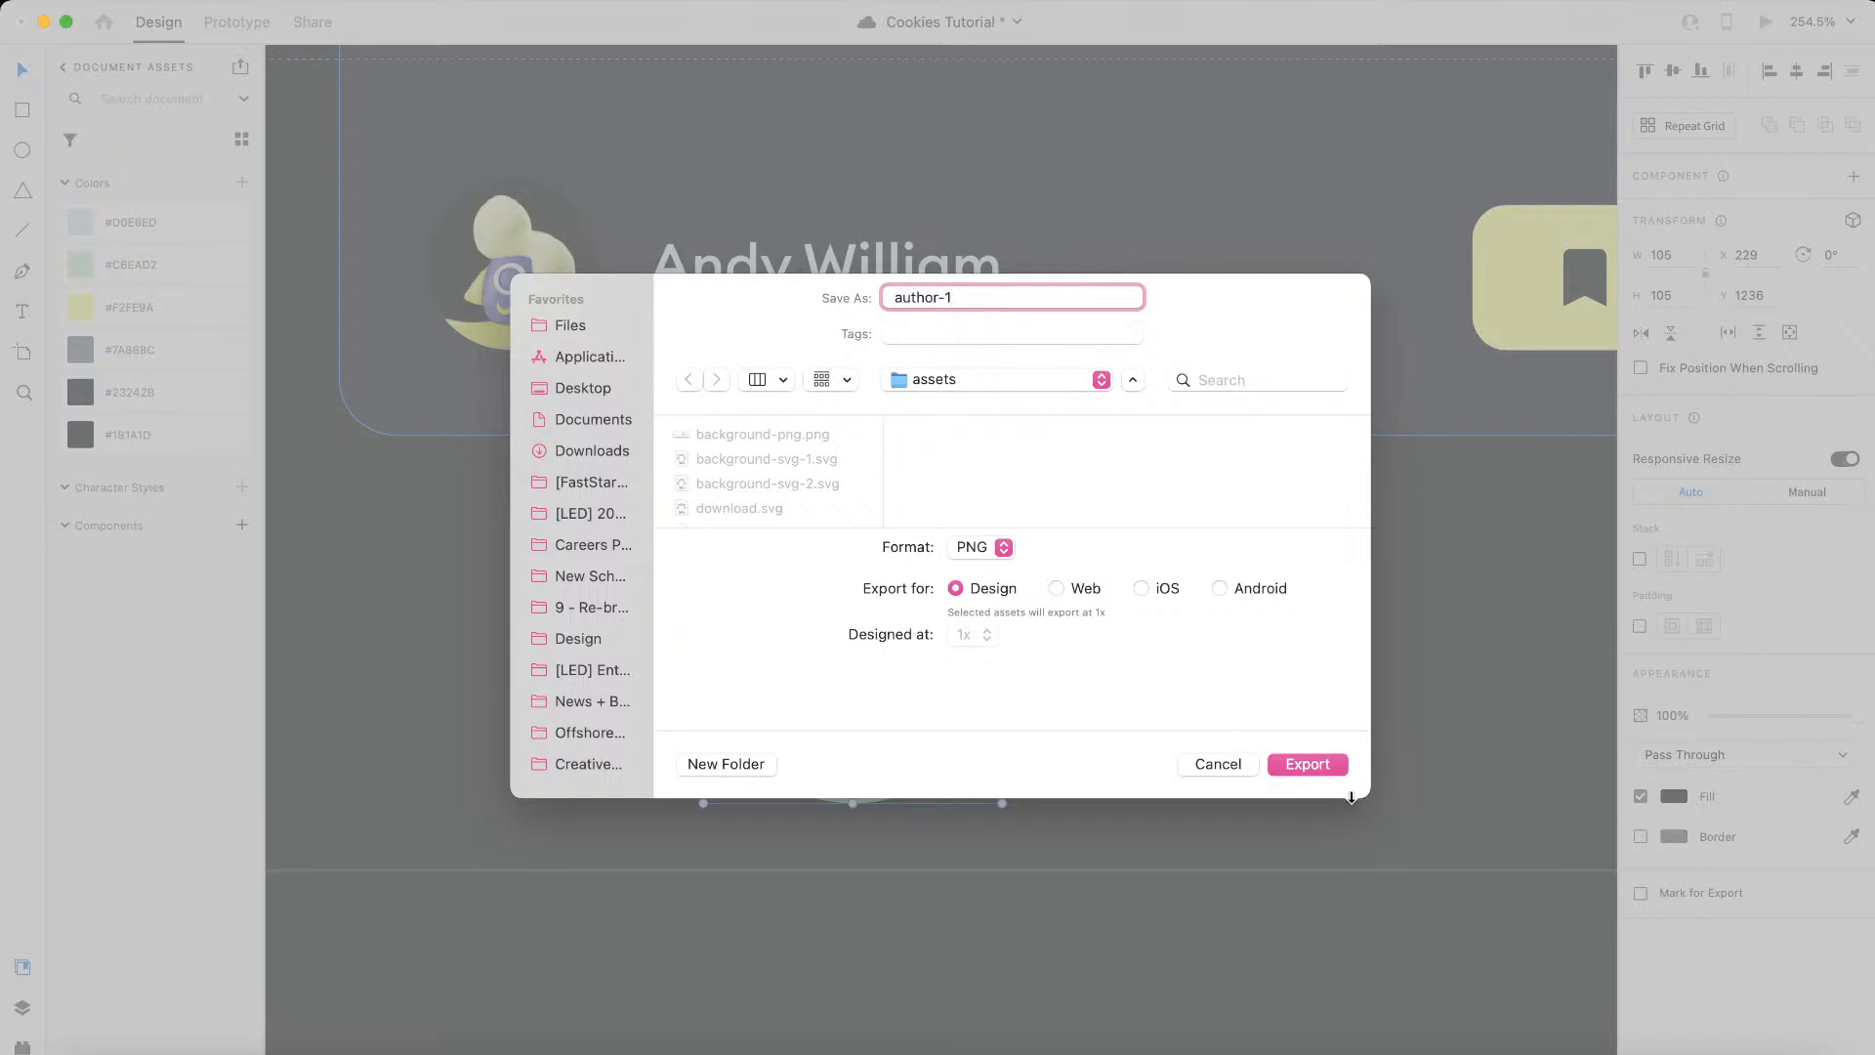
left_click(1337, 766)
Step: Duplicate the second tutorial card's avatar beside the first copy and enlarge it to about 105 × 105
scroll(920, 703, "down", 3)
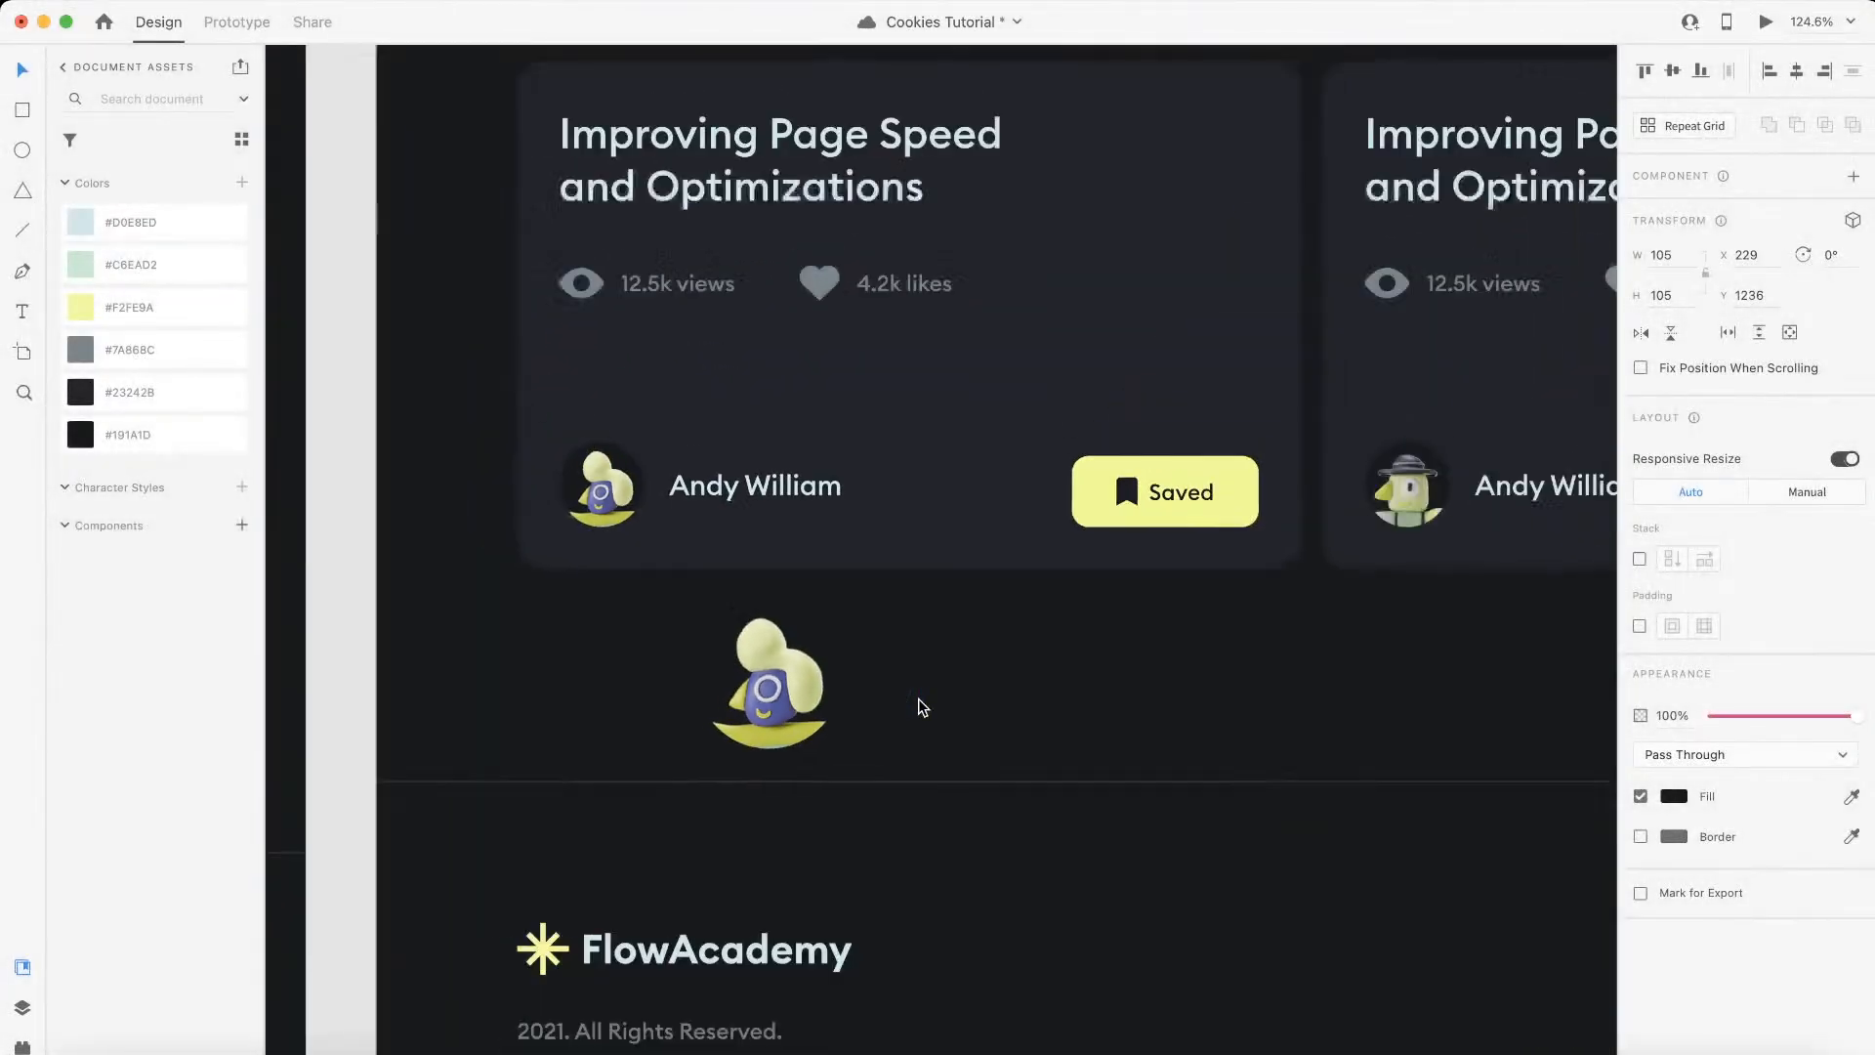
scroll(922, 707, "right", 2)
scroll(1162, 637, "left", 1)
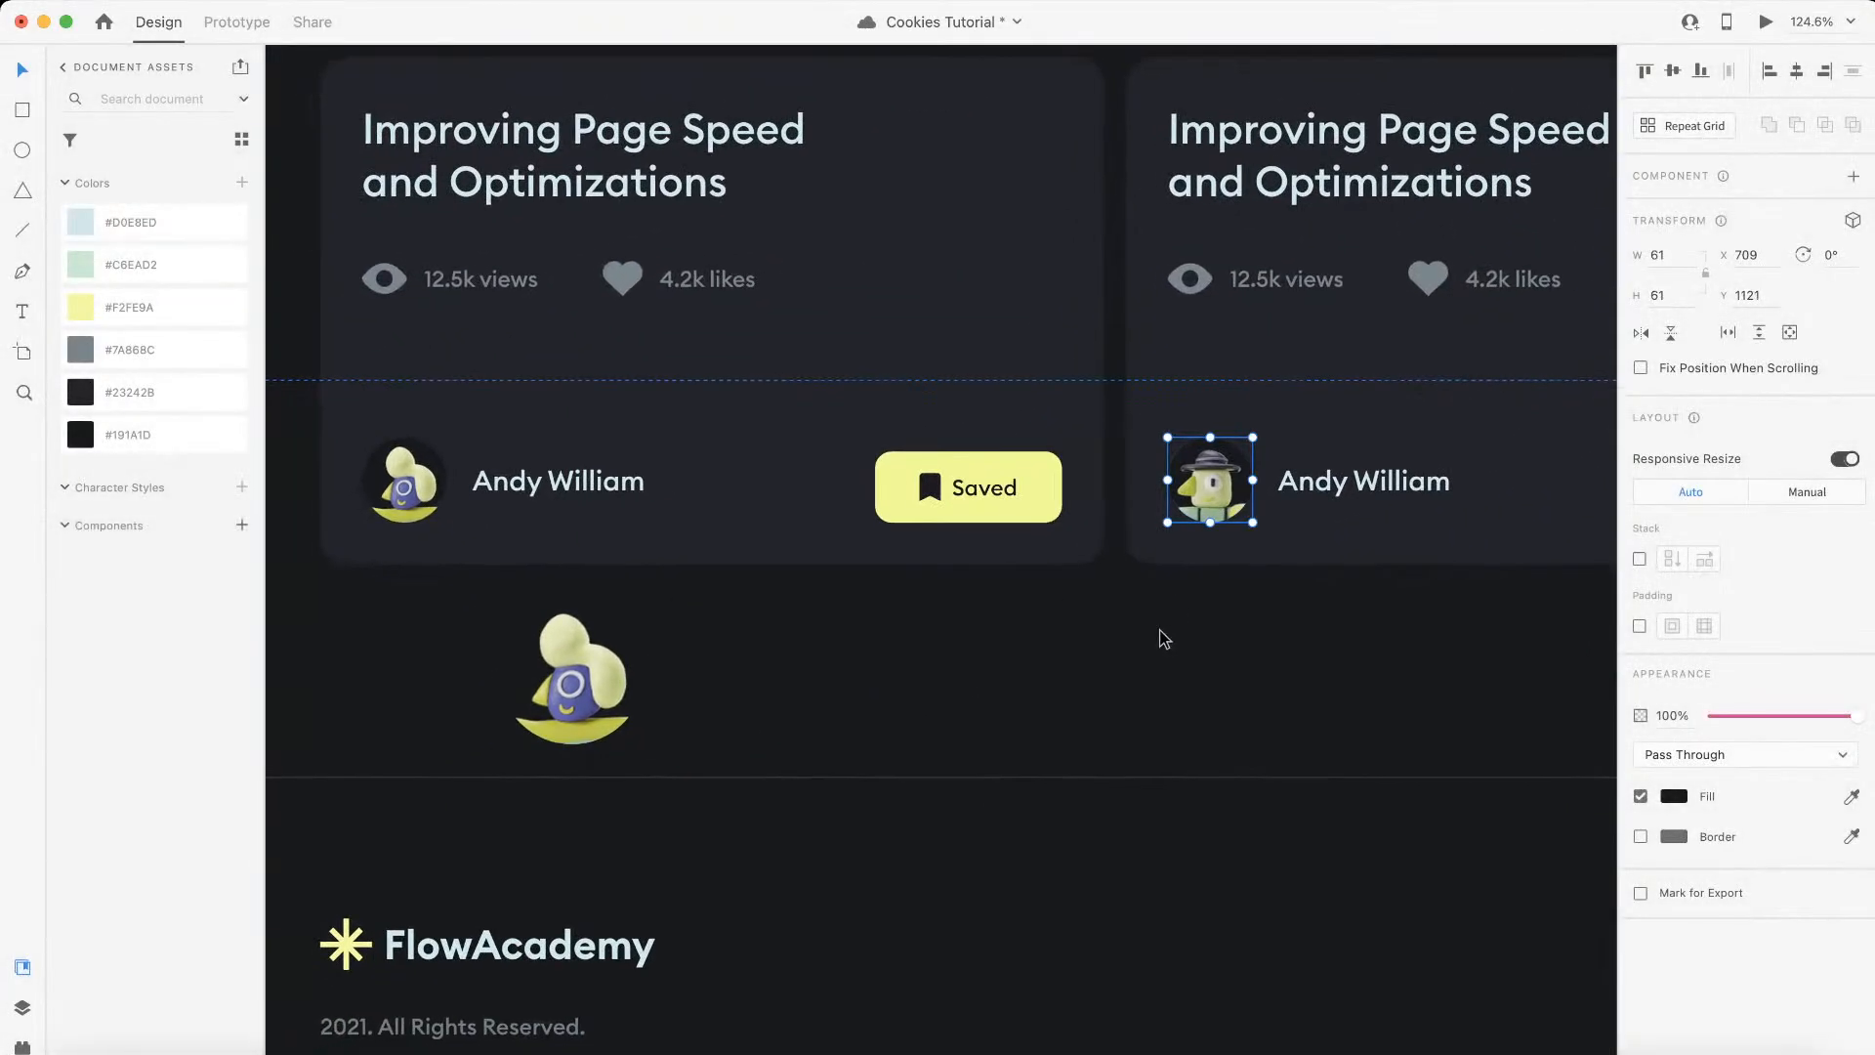
left_click_drag(1193, 493, 768, 691)
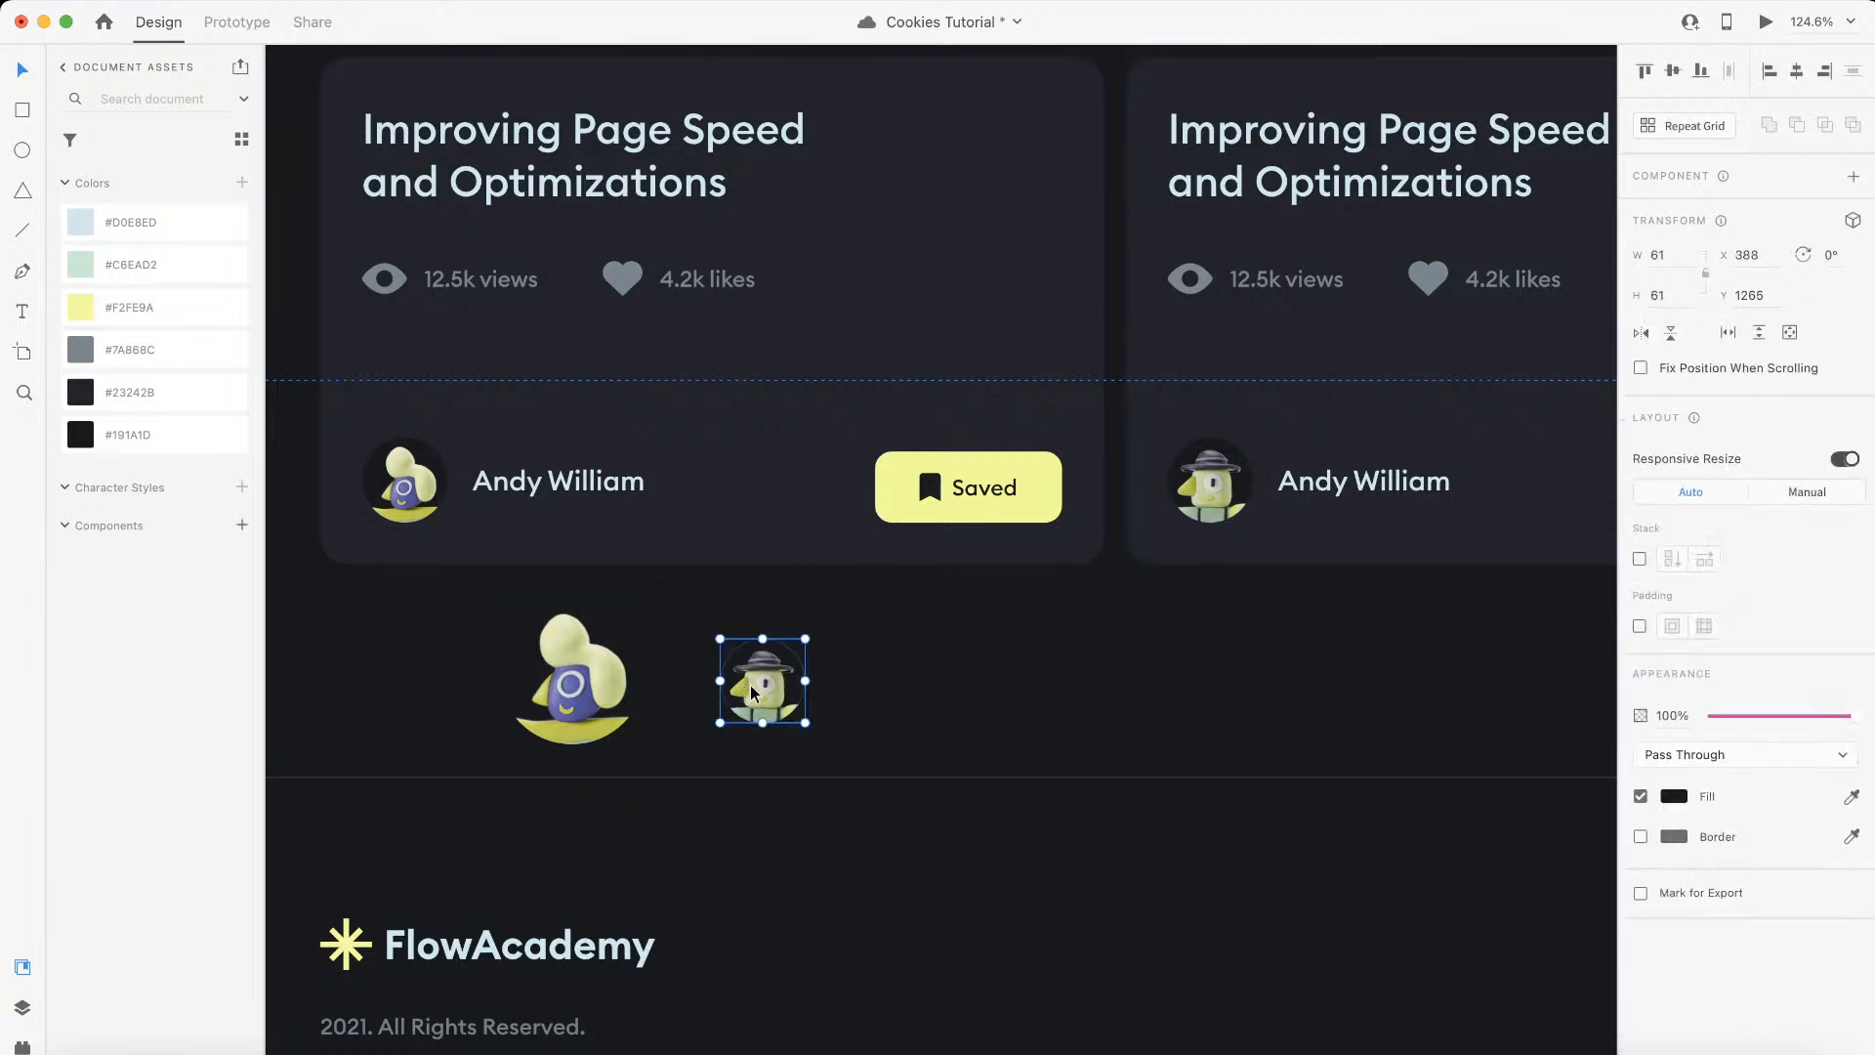
scroll(768, 683, "up", 3)
left_click_drag(825, 621, 874, 570)
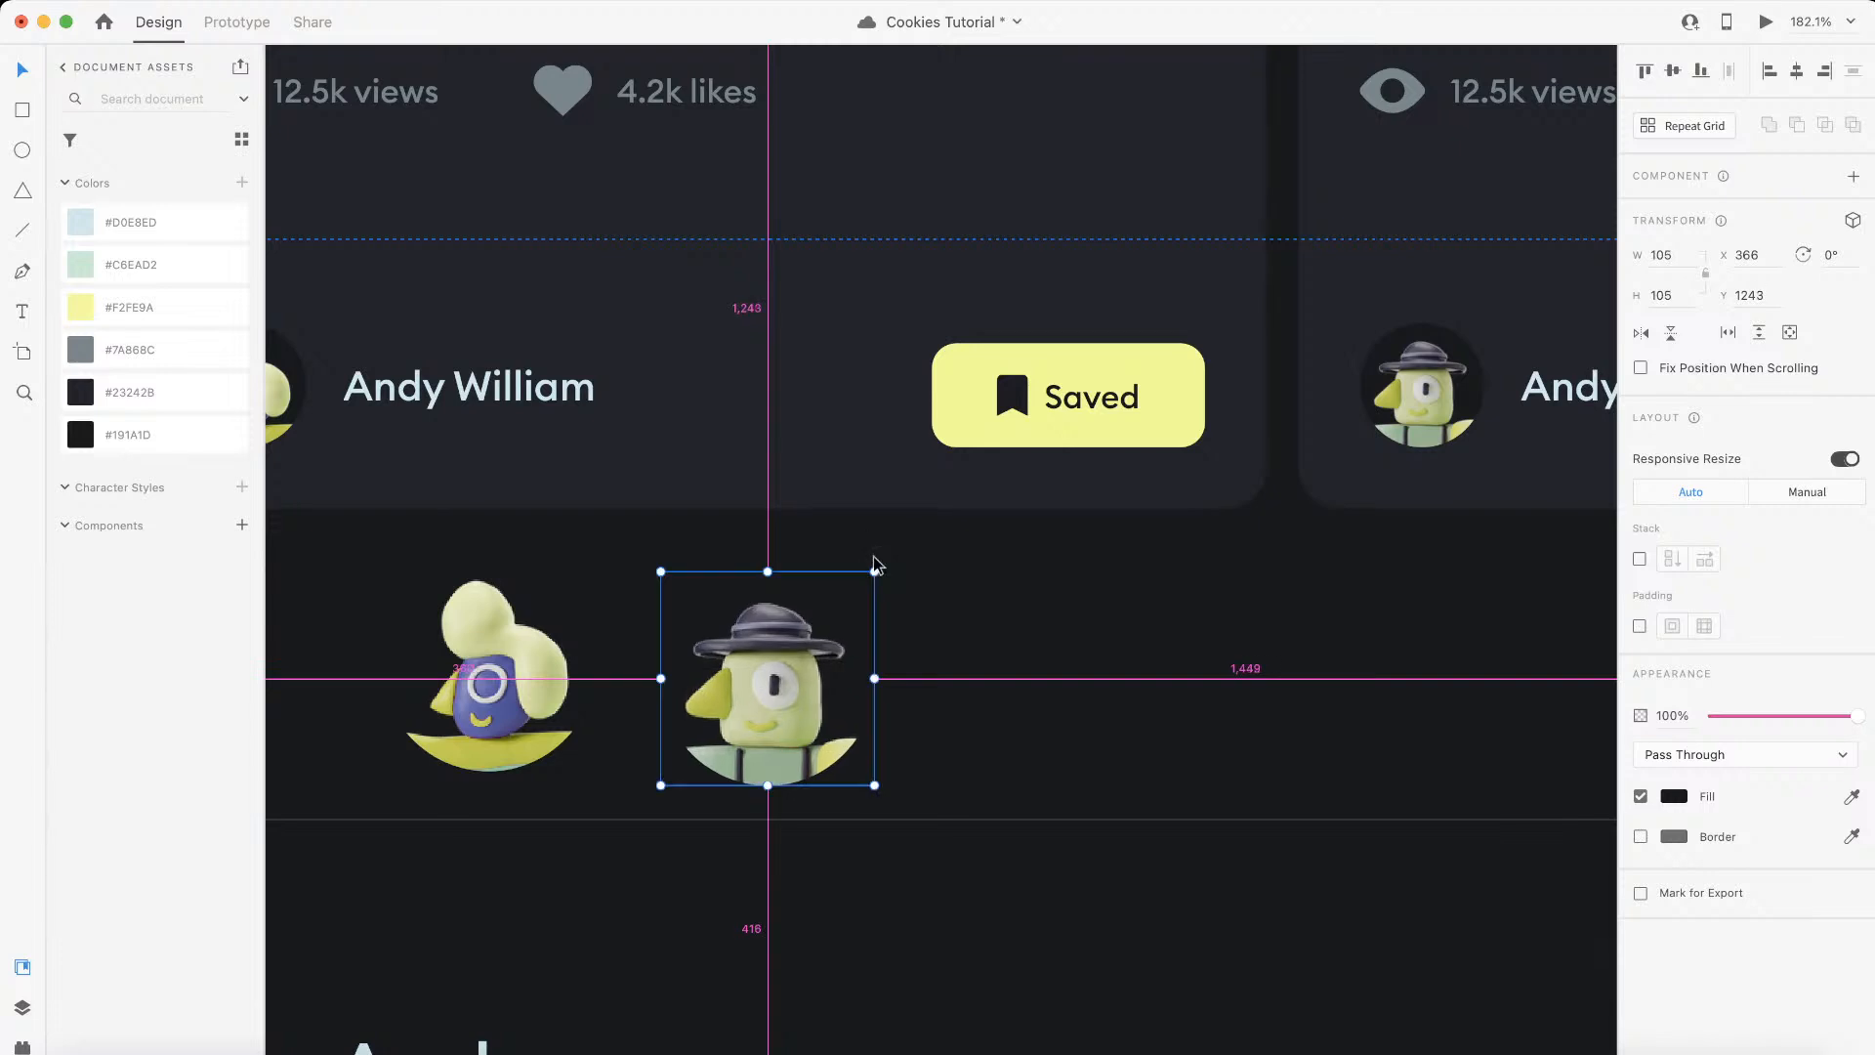
Step: Export the enlarged hat-wearing avatar as a PNG named author-2 into the assets folder
left_click(217, 1)
mouse_move(117, 1)
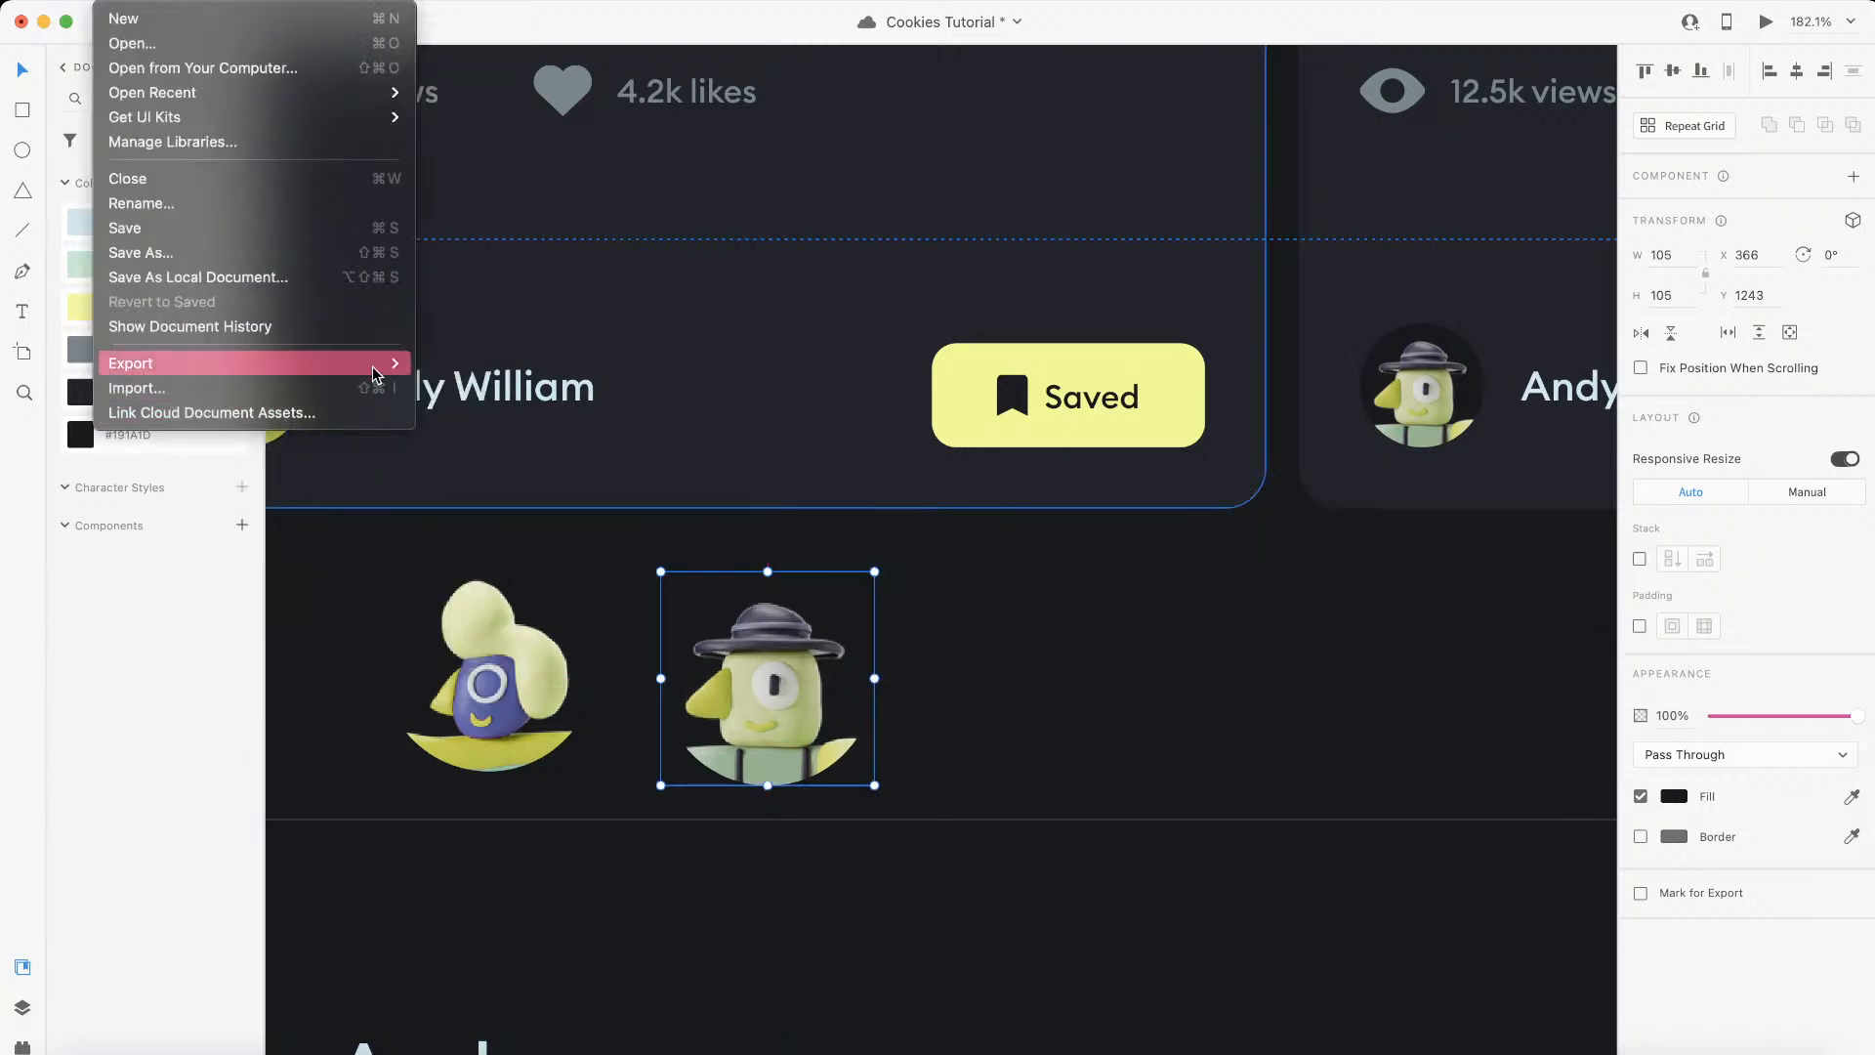
mouse_move(293, 363)
left_click(521, 388)
type("author")
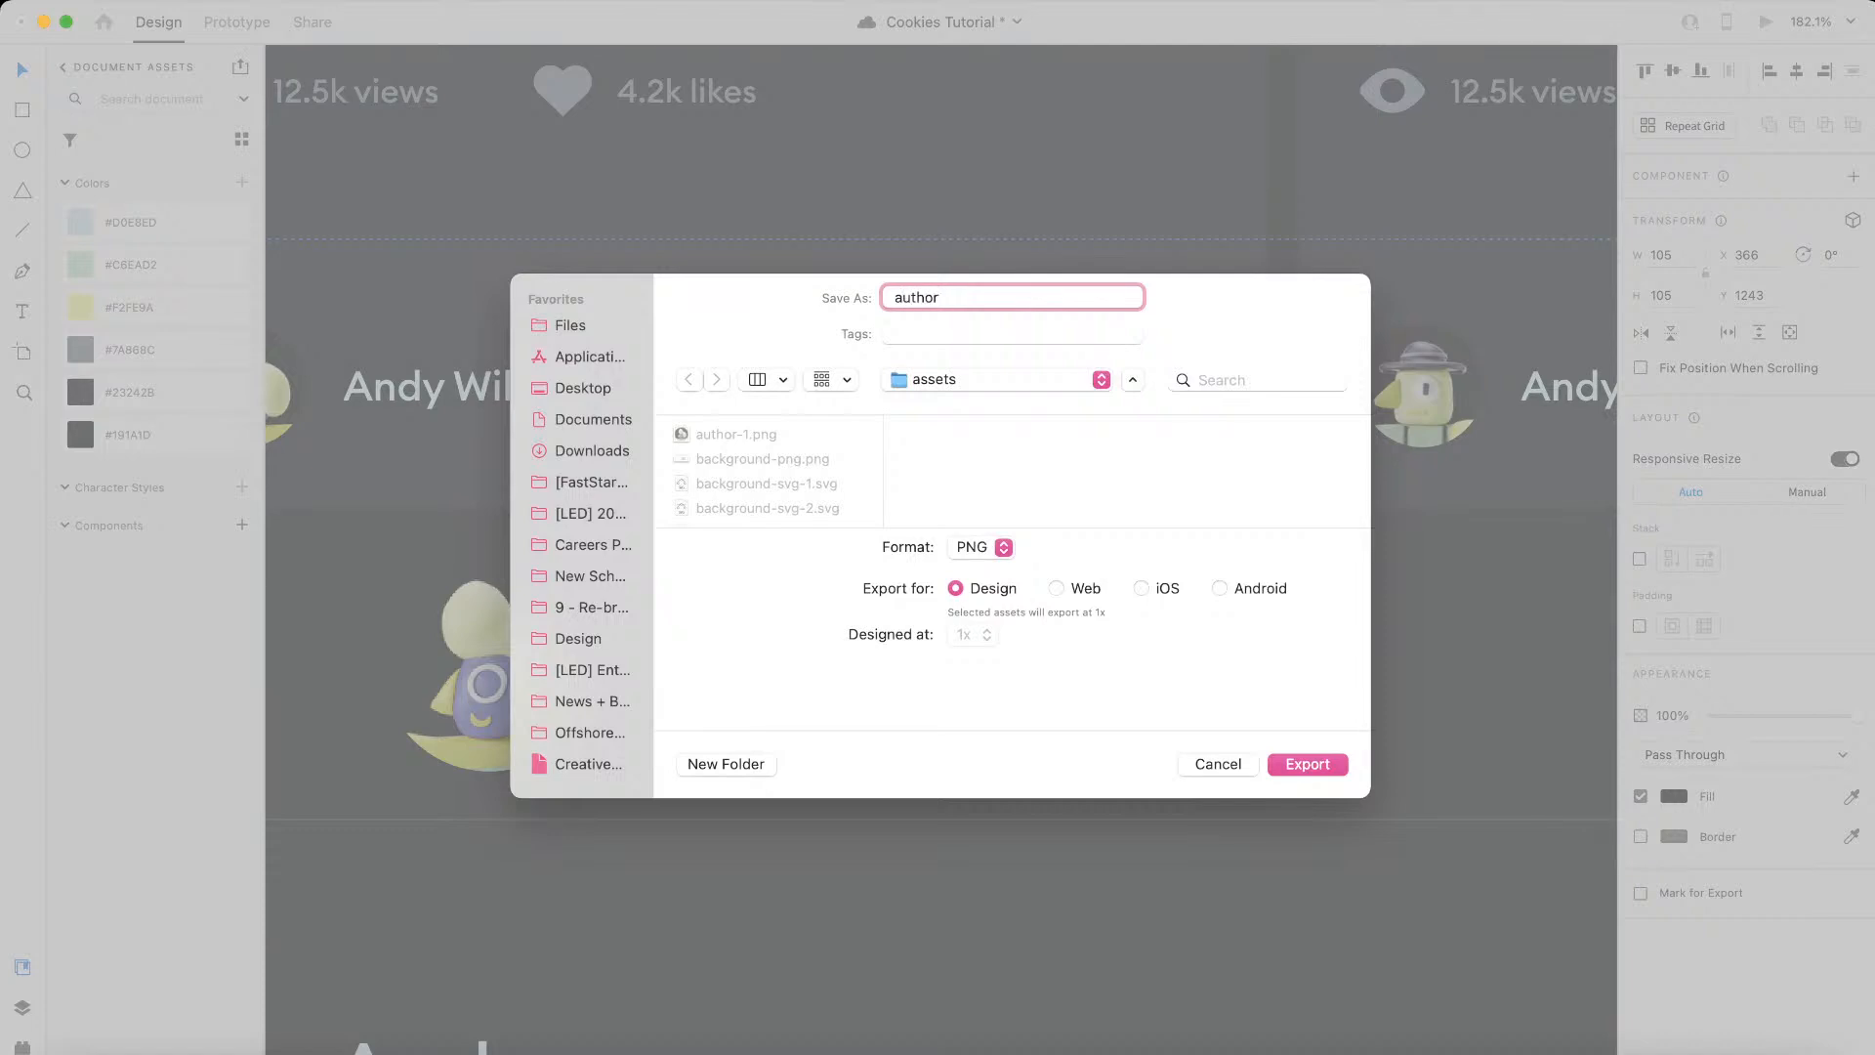
key("Return")
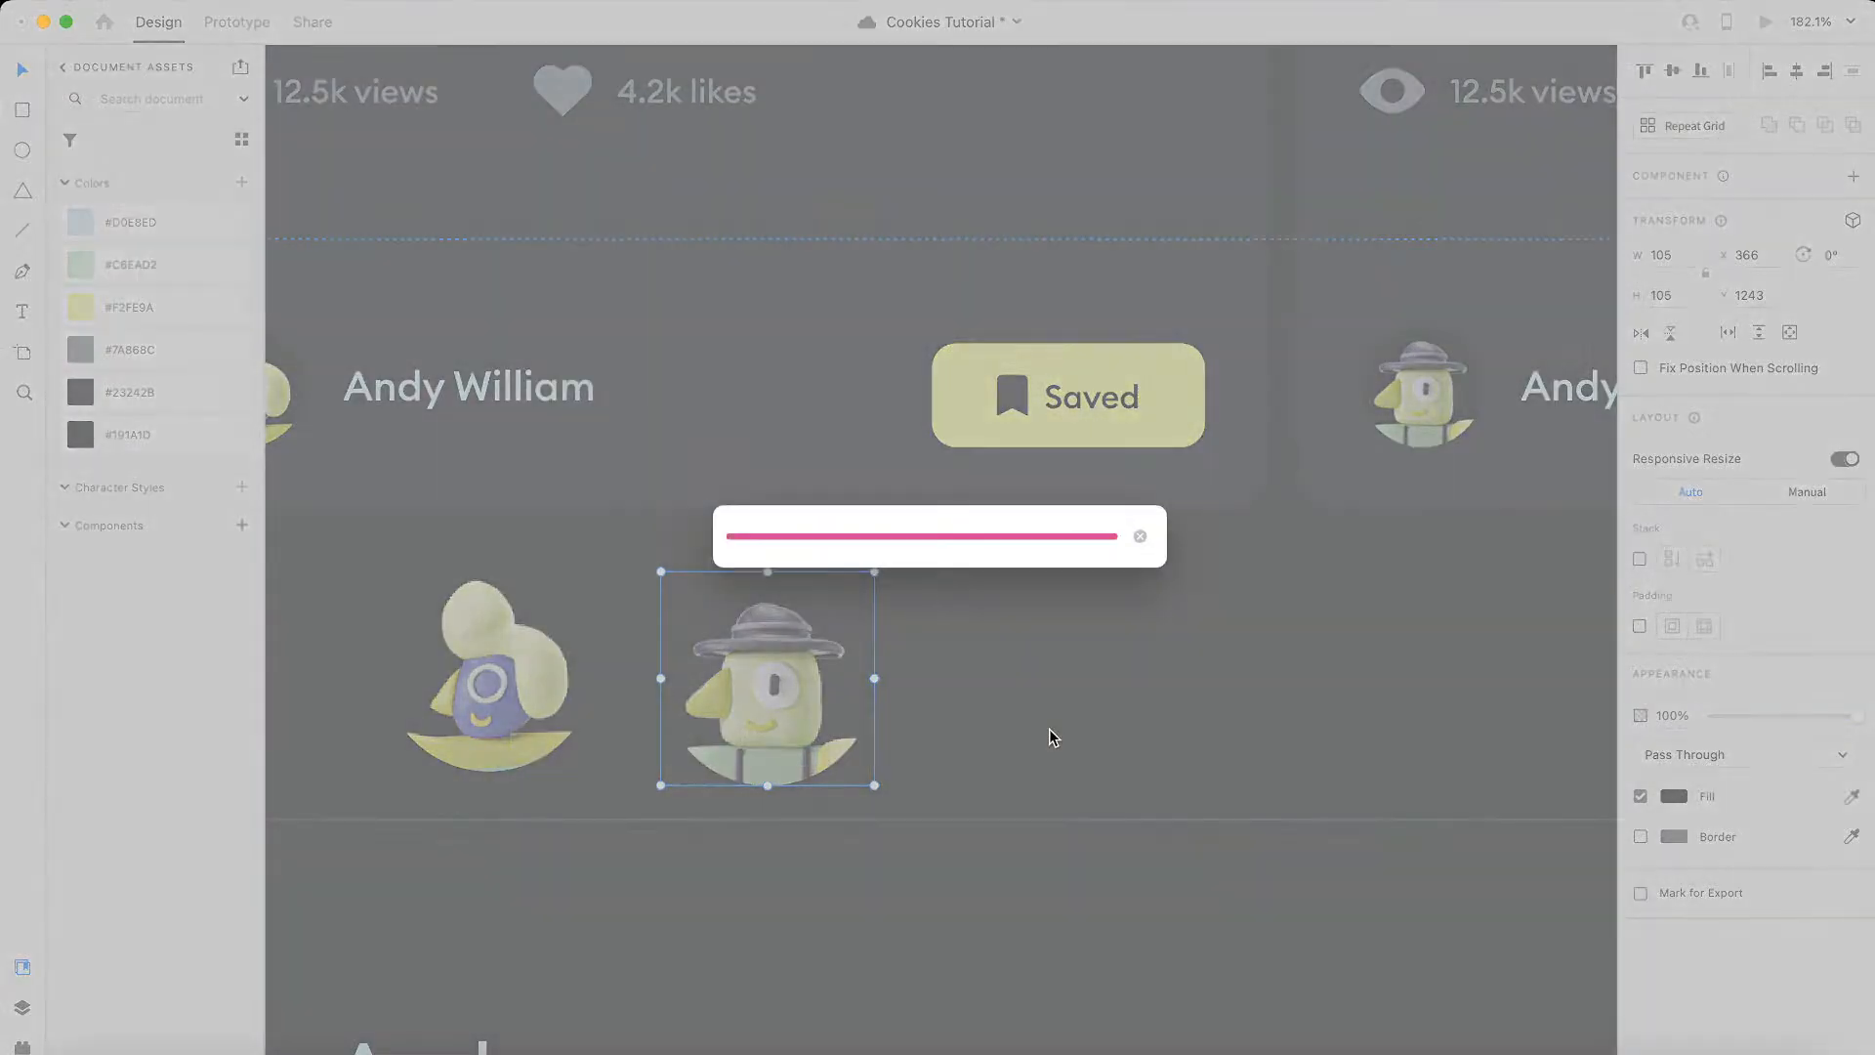
Step: Duplicate the third tutorial card's avatar beside the other copies and enlarge it to about 87 × 87
scroll(1051, 736, "down", 5)
scroll(1052, 737, "right", 5)
left_click(1043, 559)
left_click_drag(1043, 558, 339, 713)
scroll(340, 713, "left", 5)
scroll(782, 586, "up", 5)
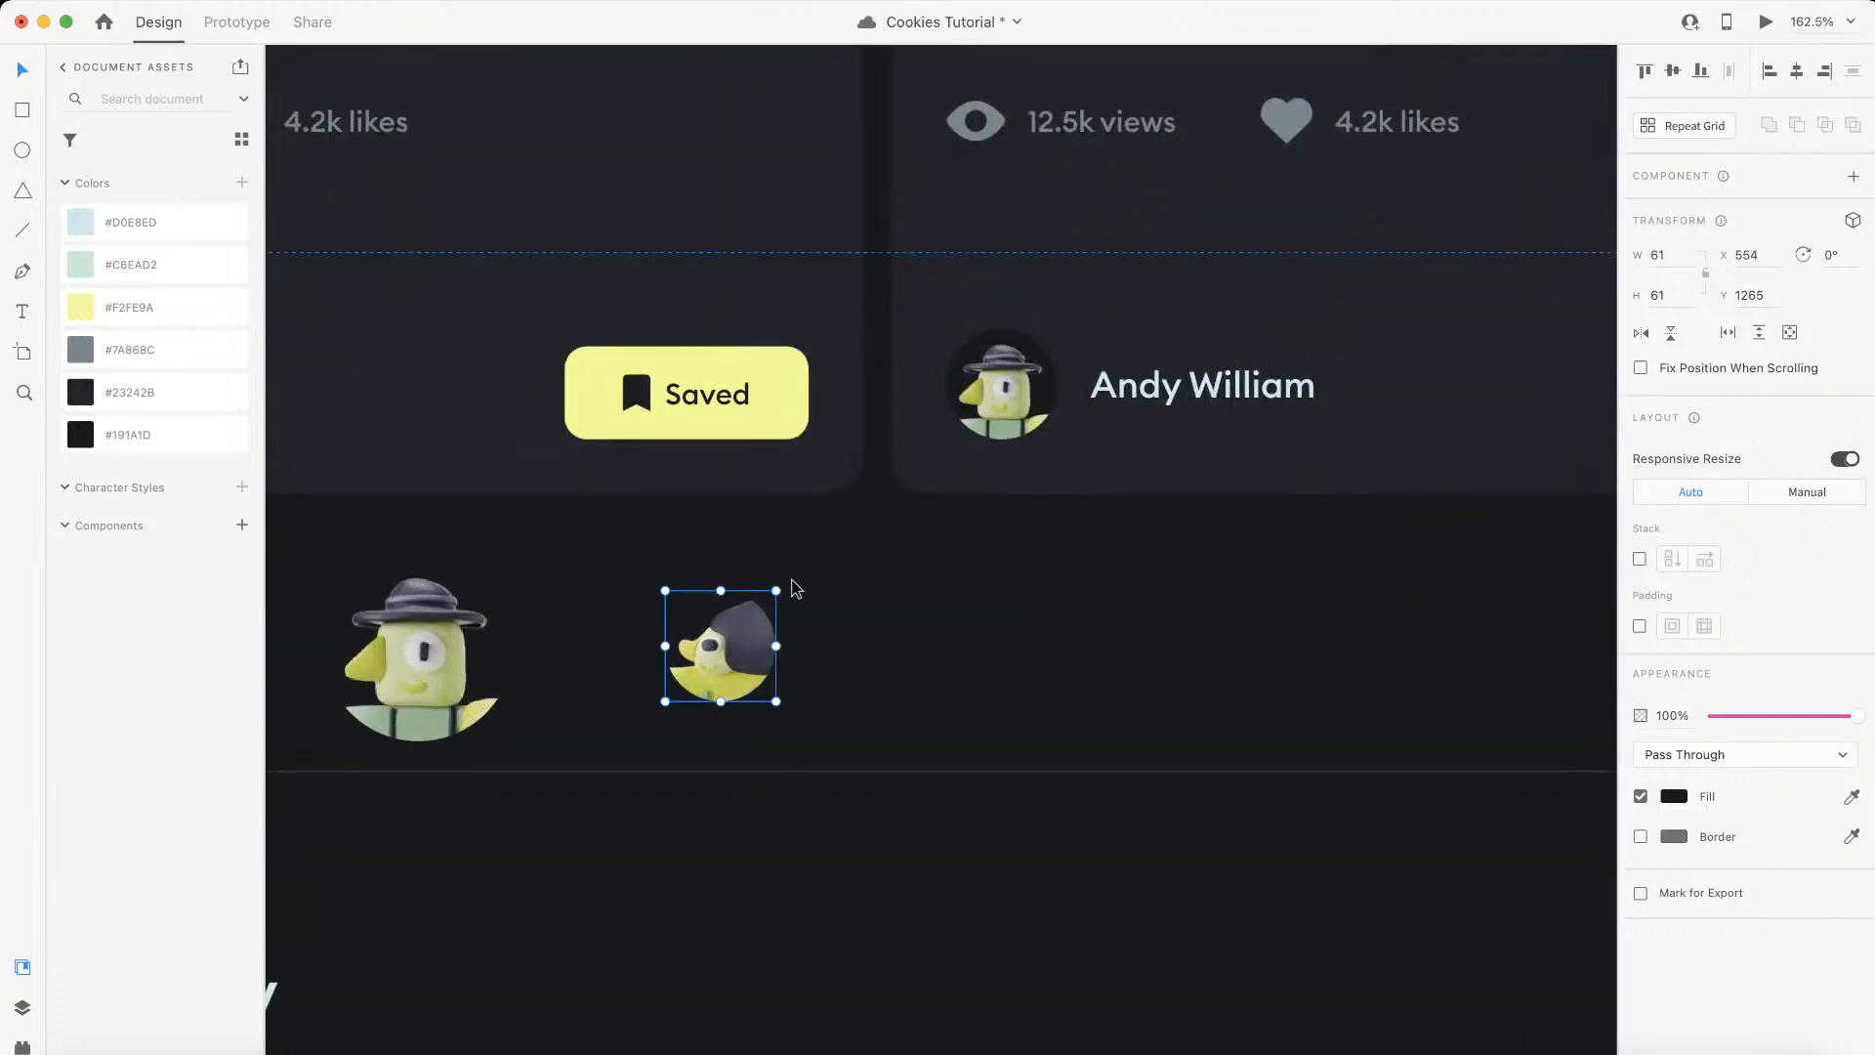
left_click_drag(778, 590, 799, 547)
Step: Export the enlarged third avatar as a PNG named author-3 into the assets folder
left_click(111, 1)
mouse_move(335, 369)
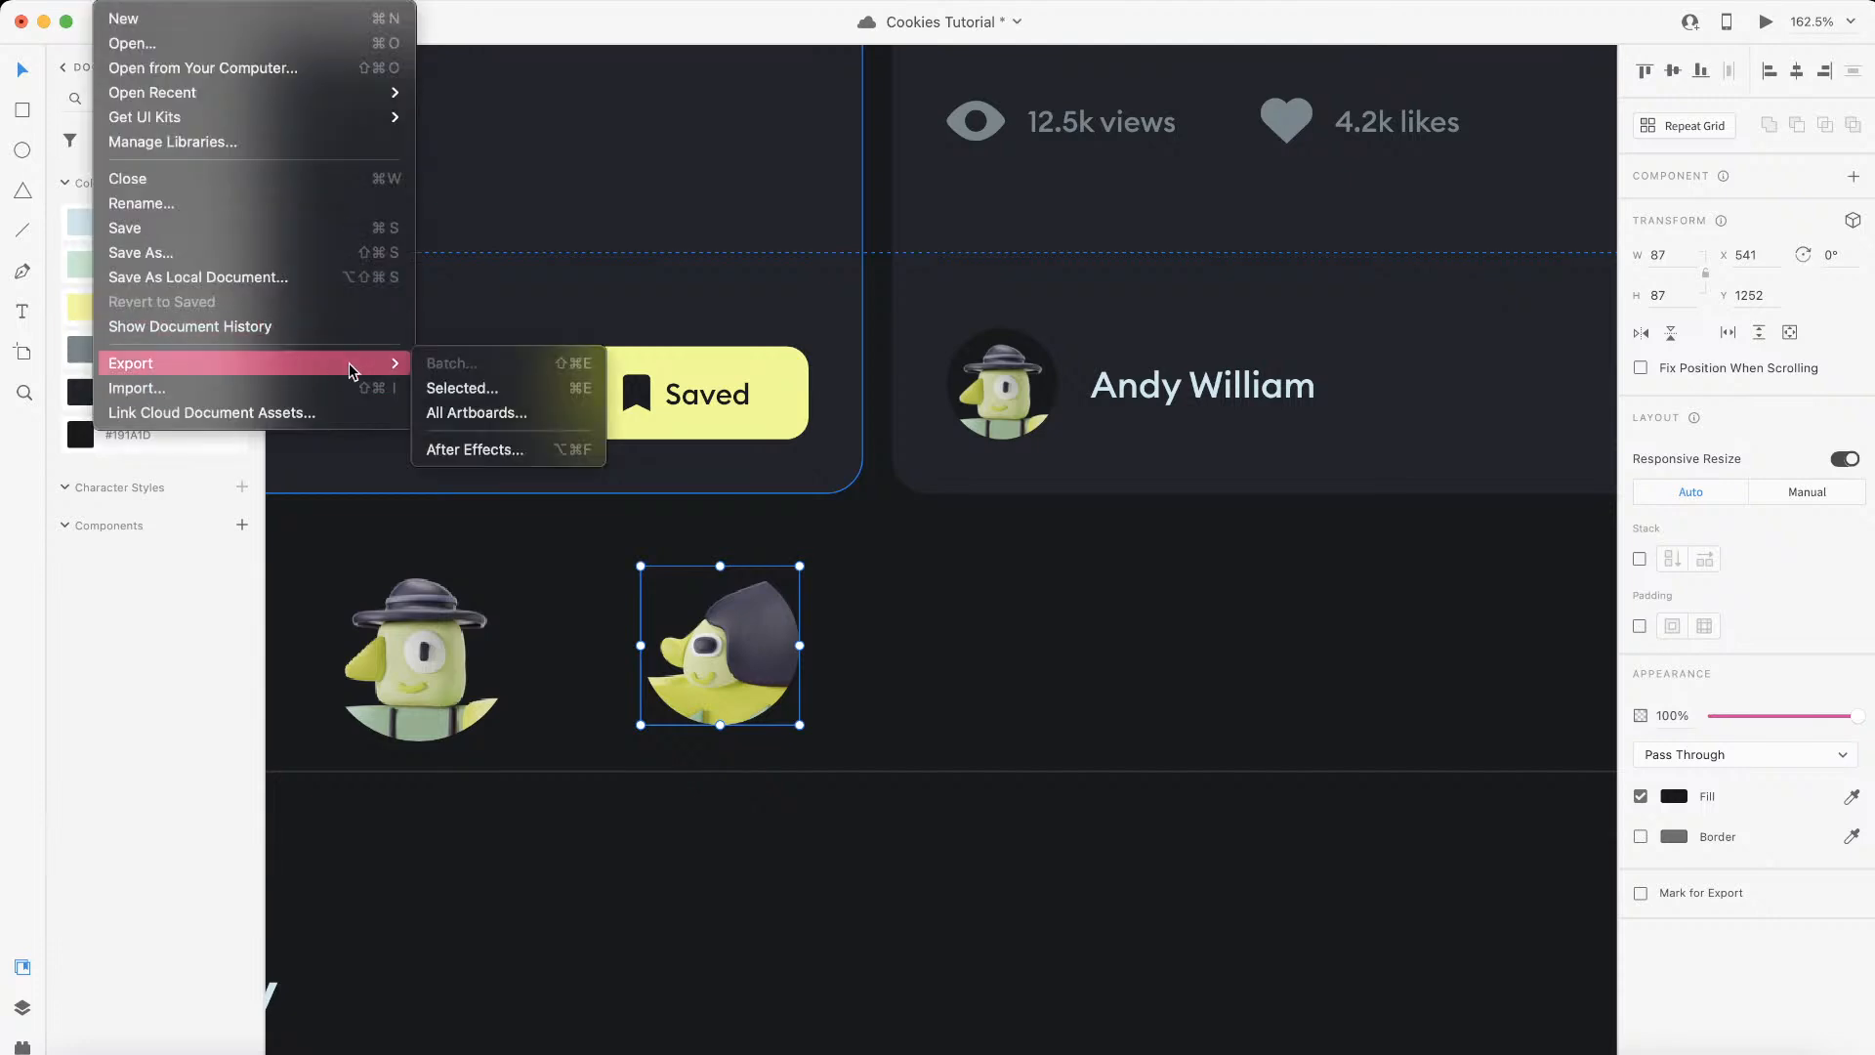
left_click(463, 388)
type("author-3")
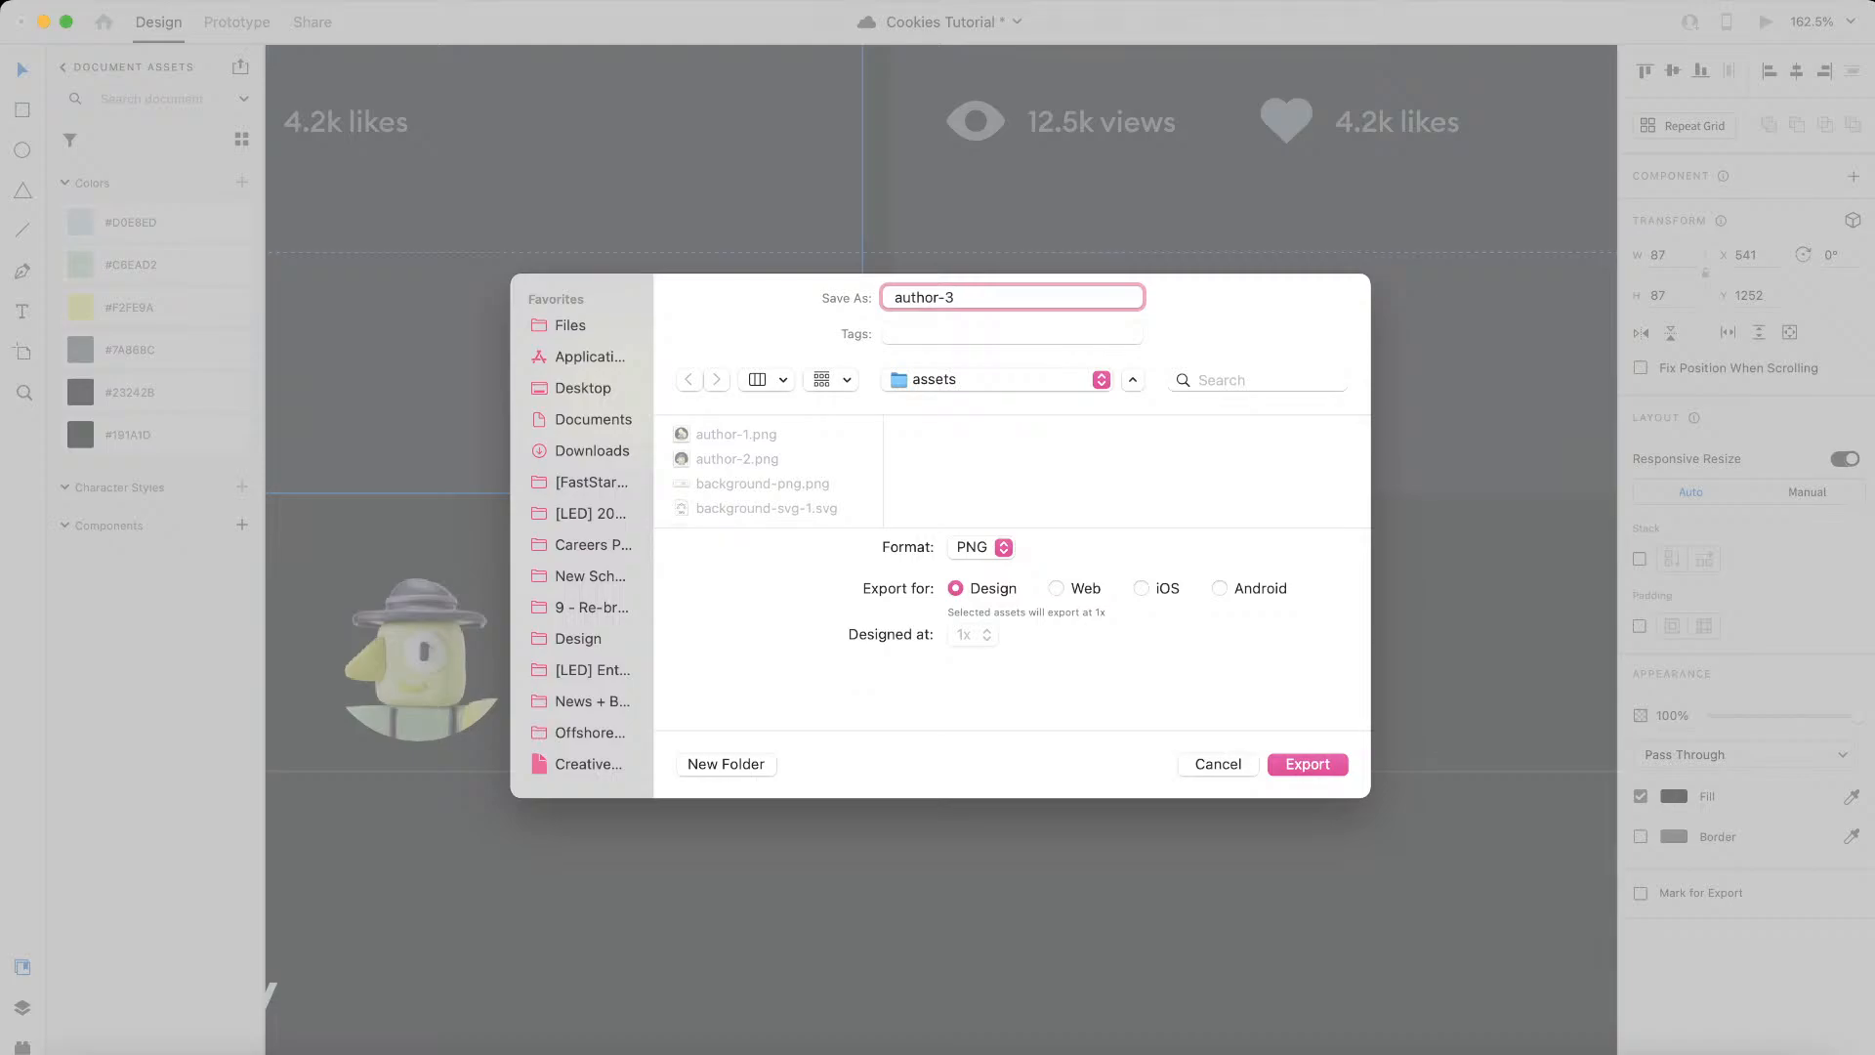
key("Return")
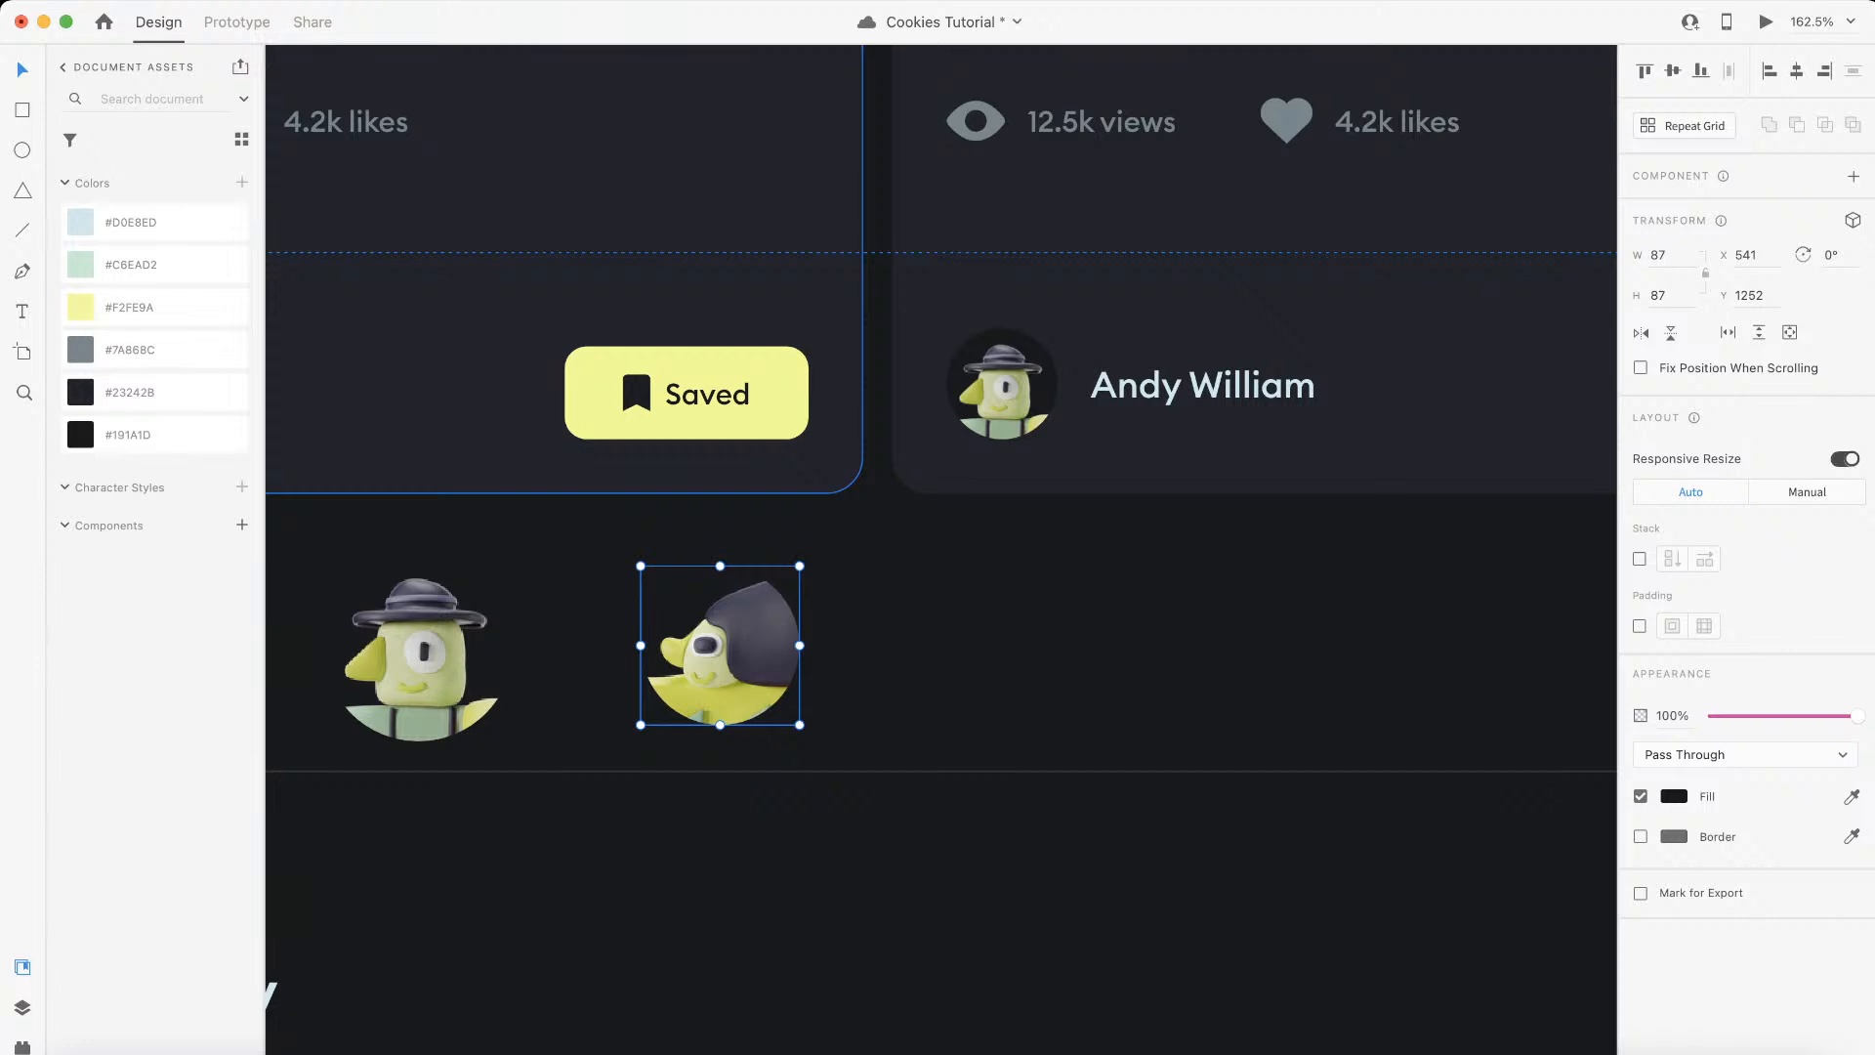
Step: Delete the three enlarged avatar copies below the tutorial cards
scroll(1016, 619, "down", 5)
scroll(1012, 624, "left", 3)
left_click_drag(1129, 615, 419, 637)
key("Delete")
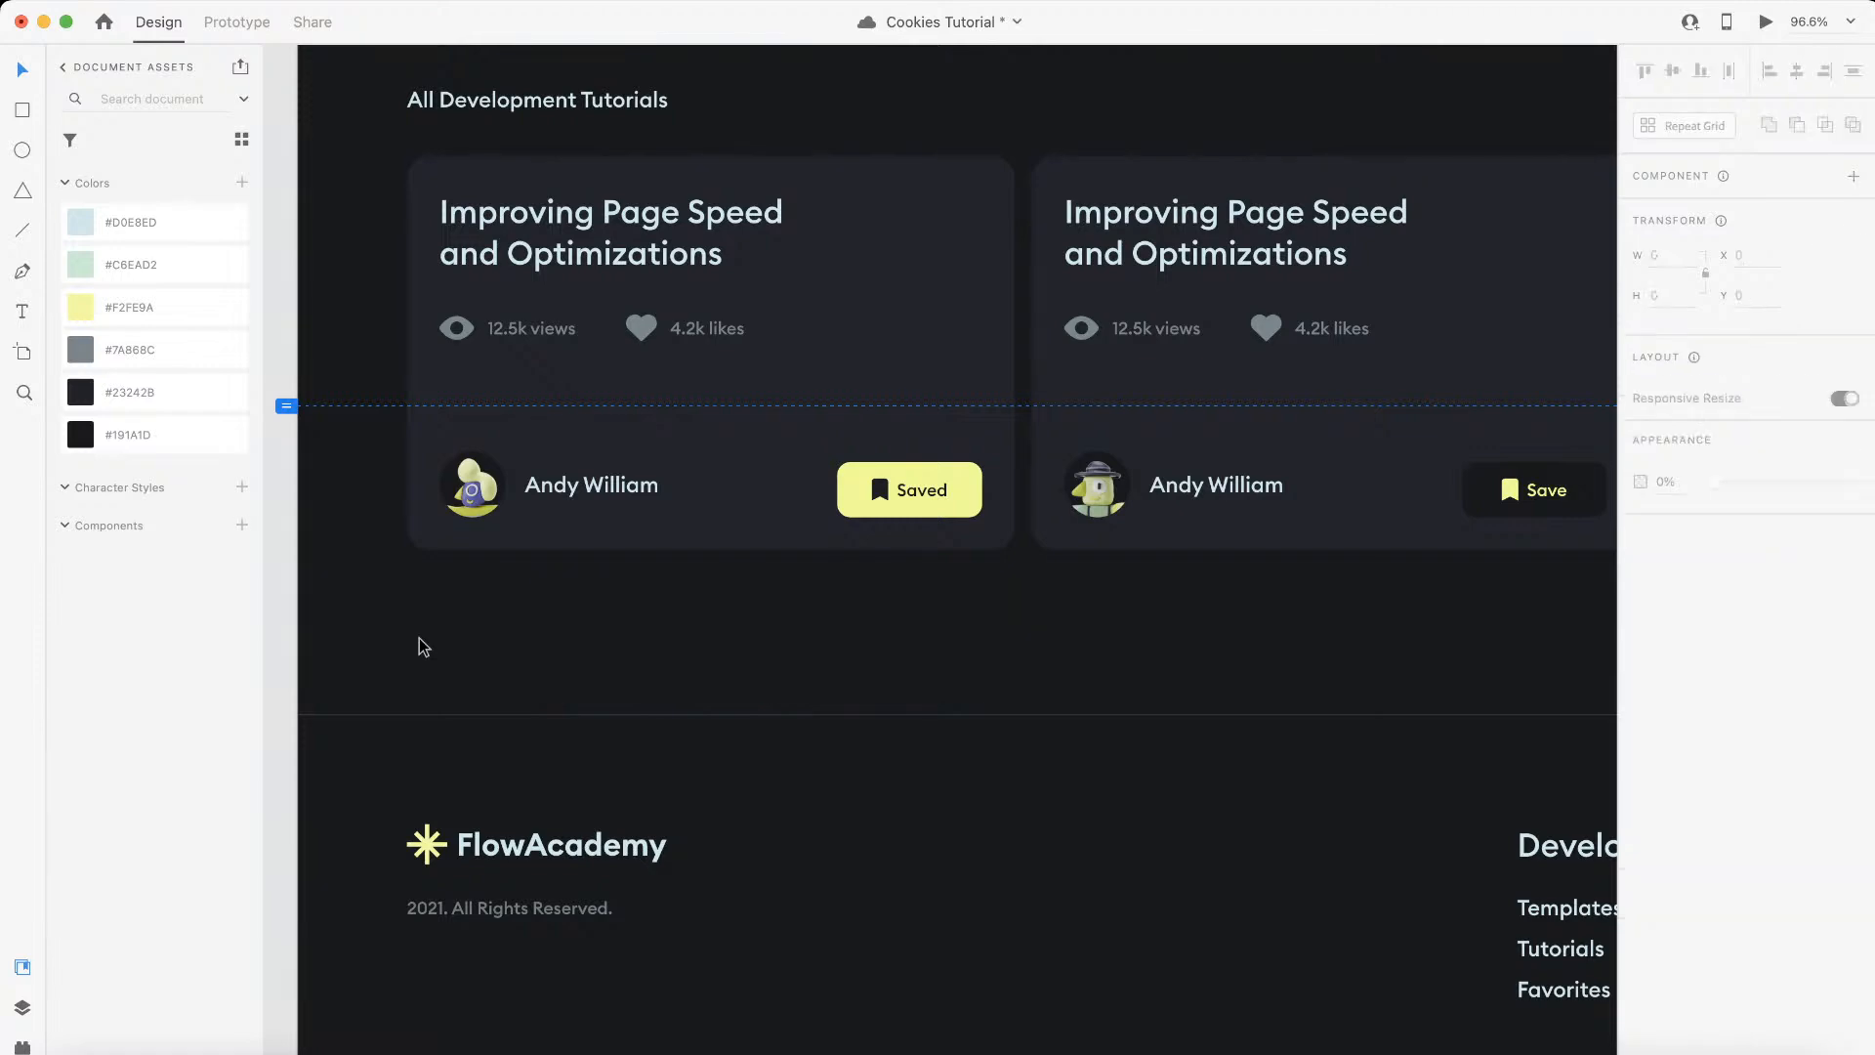
Step: Select the author's name text on the first tutorial card in the XD design
key("ctrl+Left")
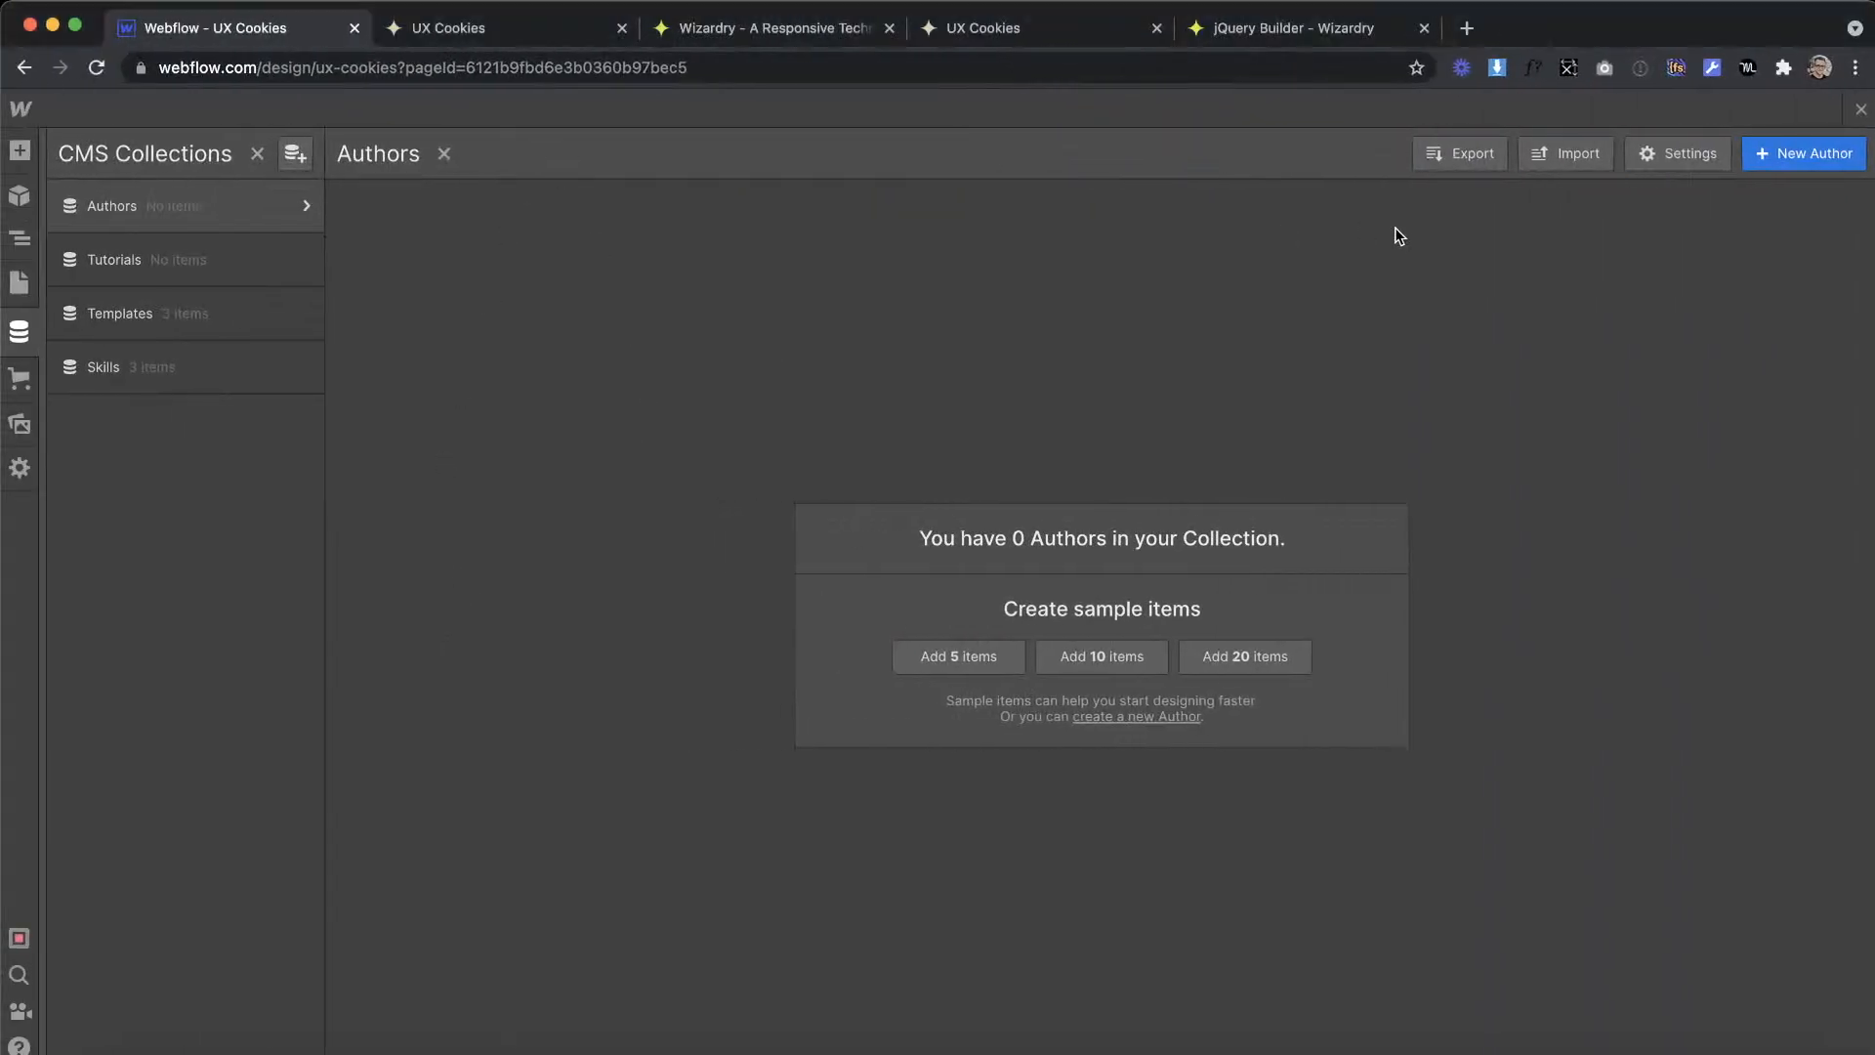
key("ctrl+Right")
left_click(591, 484)
double_click(607, 471)
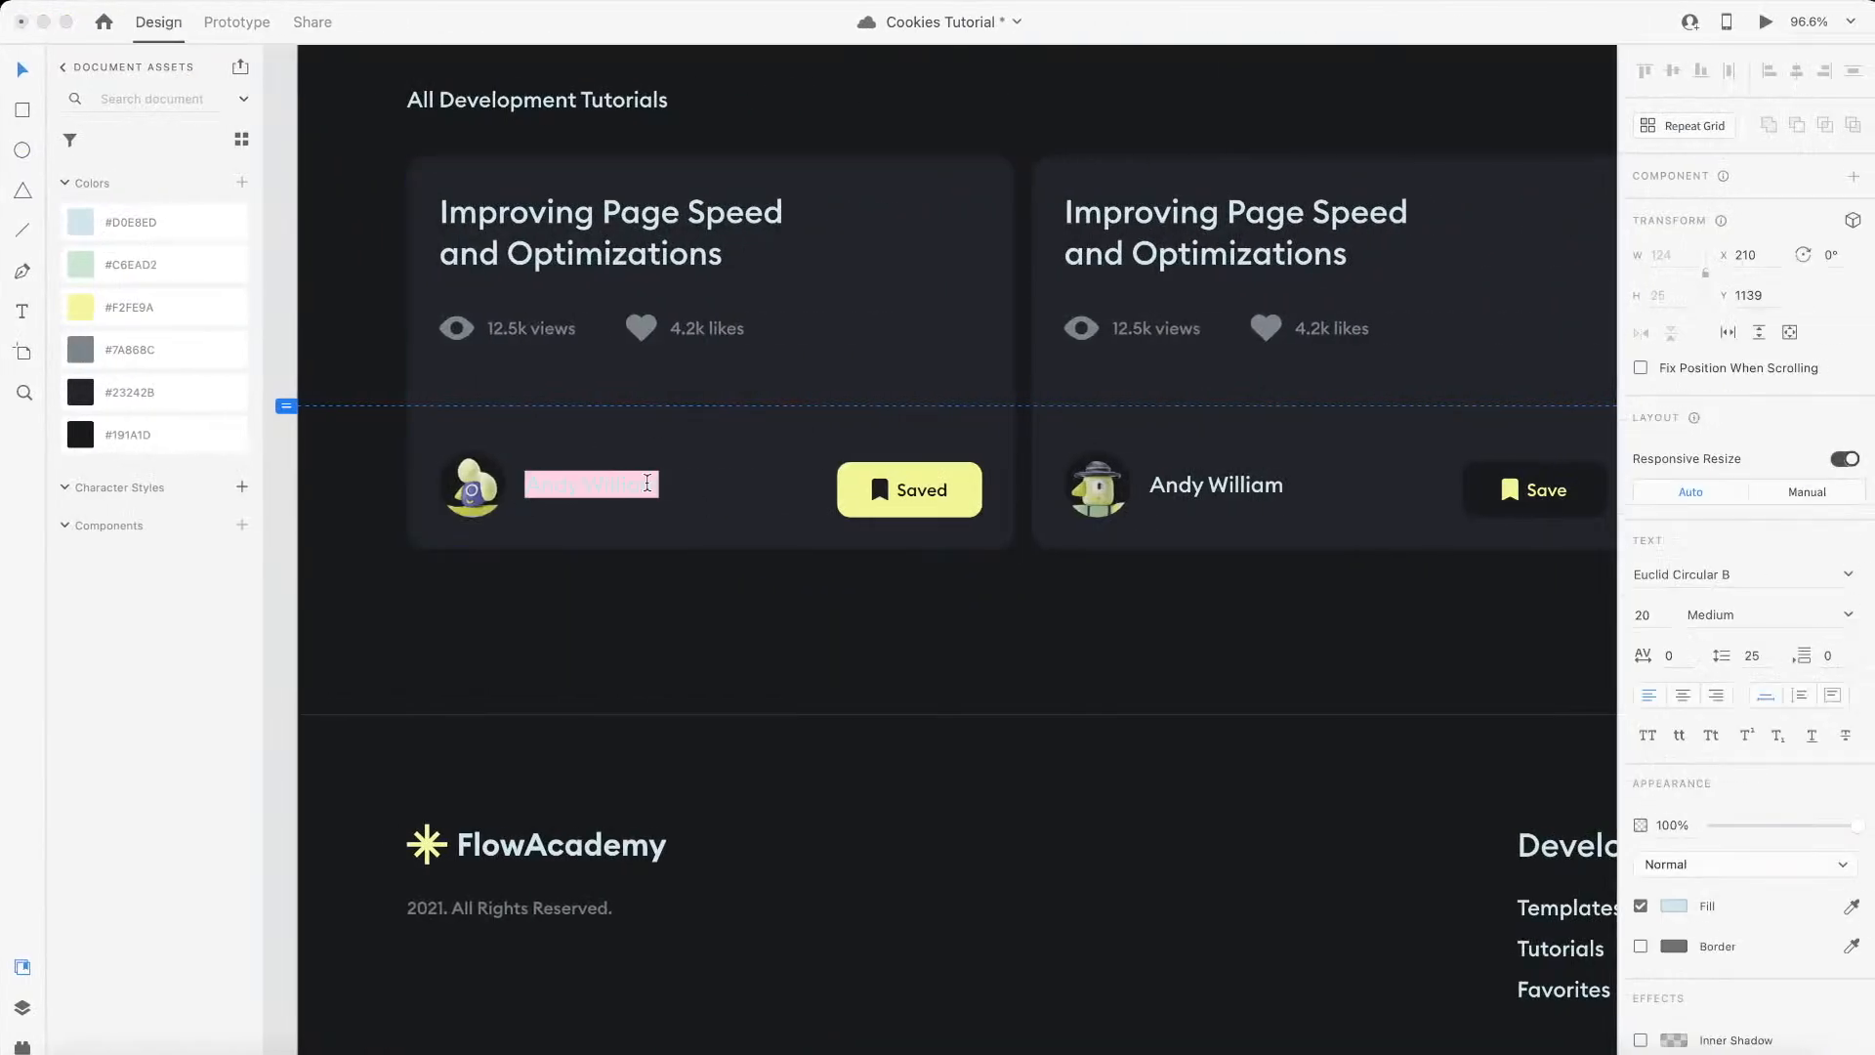
key("Escape")
key("ctrl+Left")
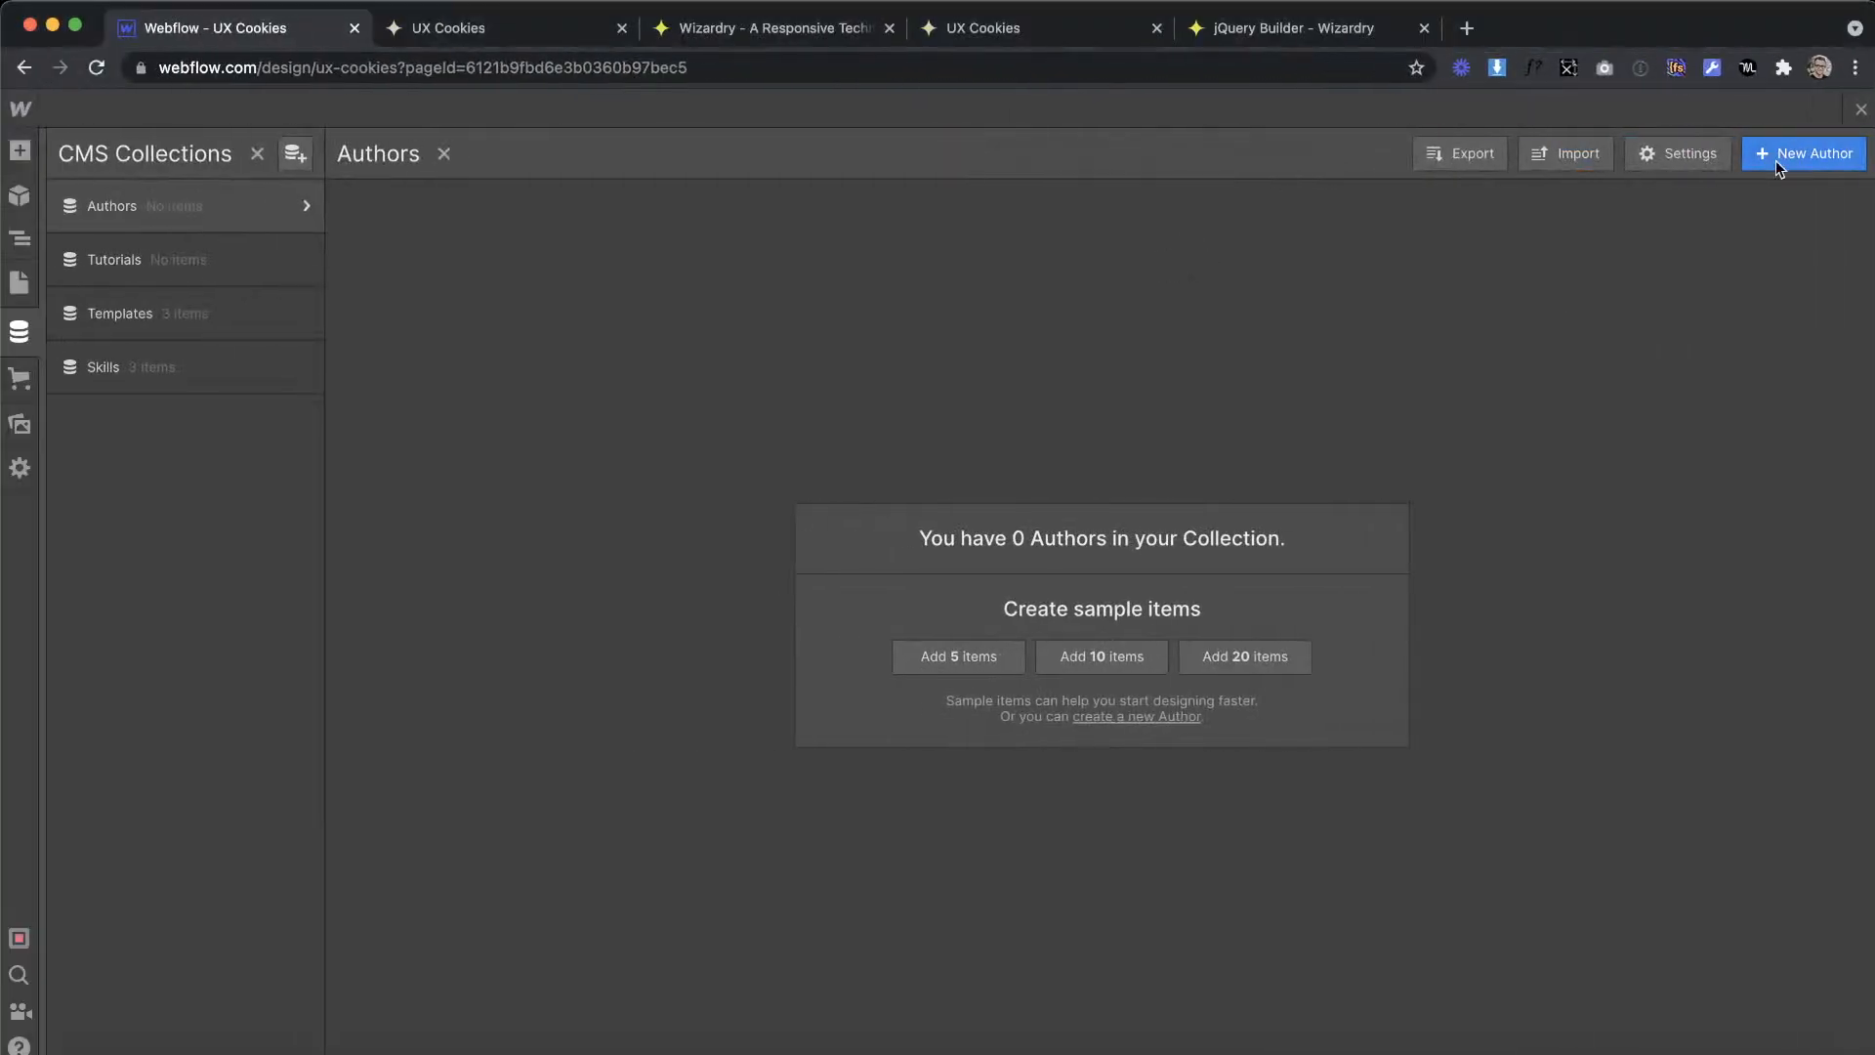
key("ctrl+Right")
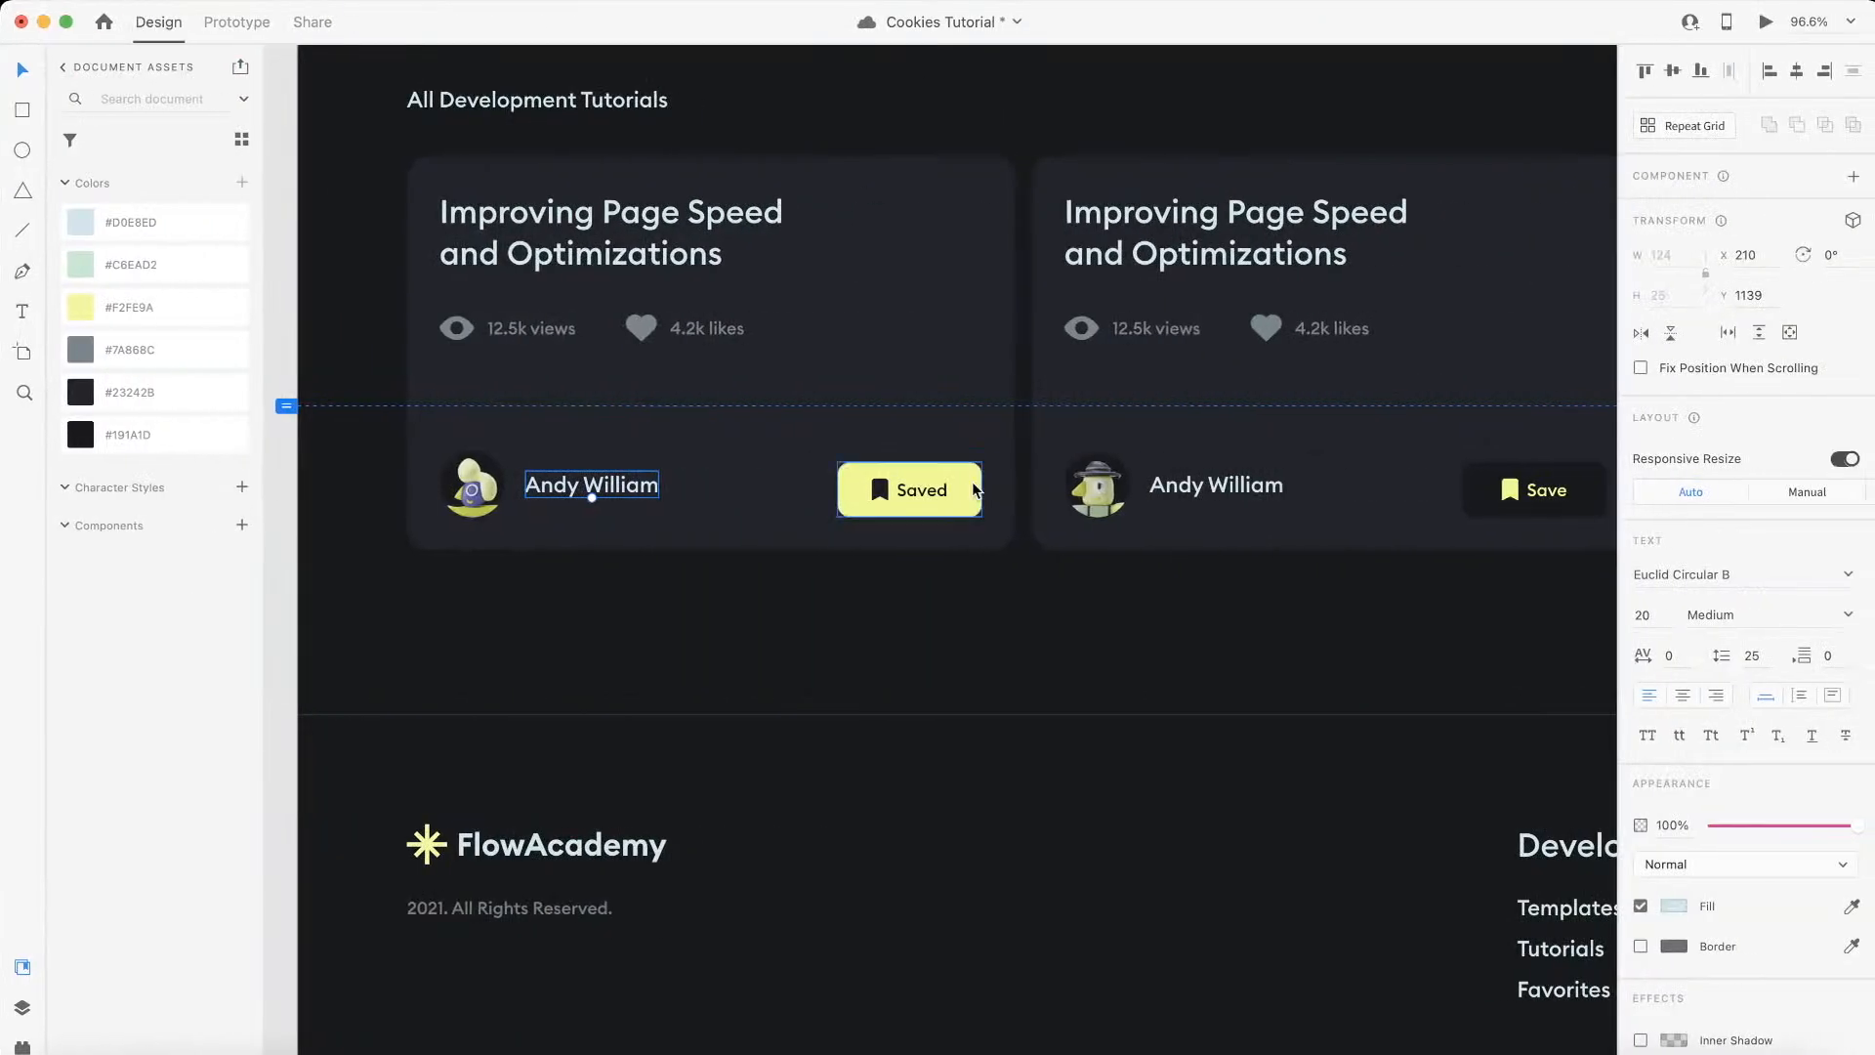
scroll(977, 488, "up", 3)
left_click(1167, 493)
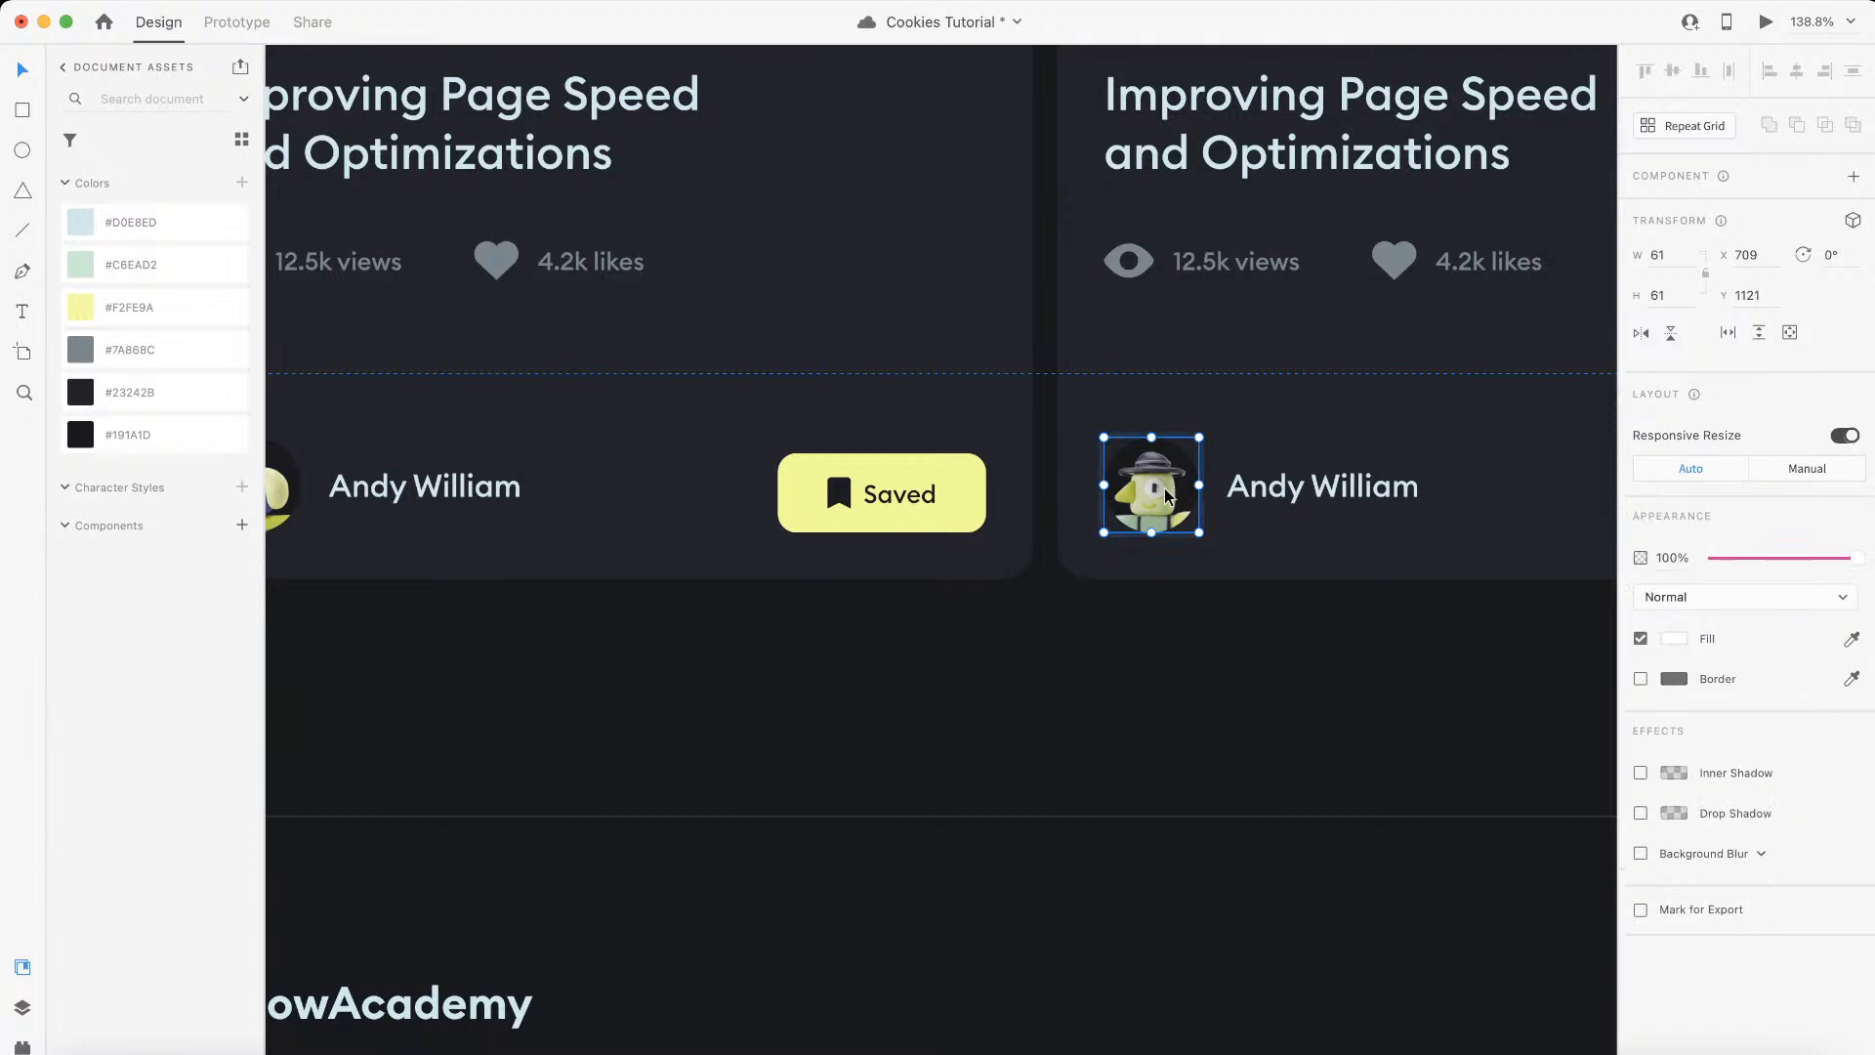
left_click(1164, 615)
left_click_drag(1156, 500, 1027, 589)
key("Delete")
scroll(944, 699, "down", 5)
scroll(912, 614, "left", 3)
Step: Select the full author name text in the XD design, and start a new item in Webflow's Authors collection
key("ctrl+Left")
key("ctrl+Right")
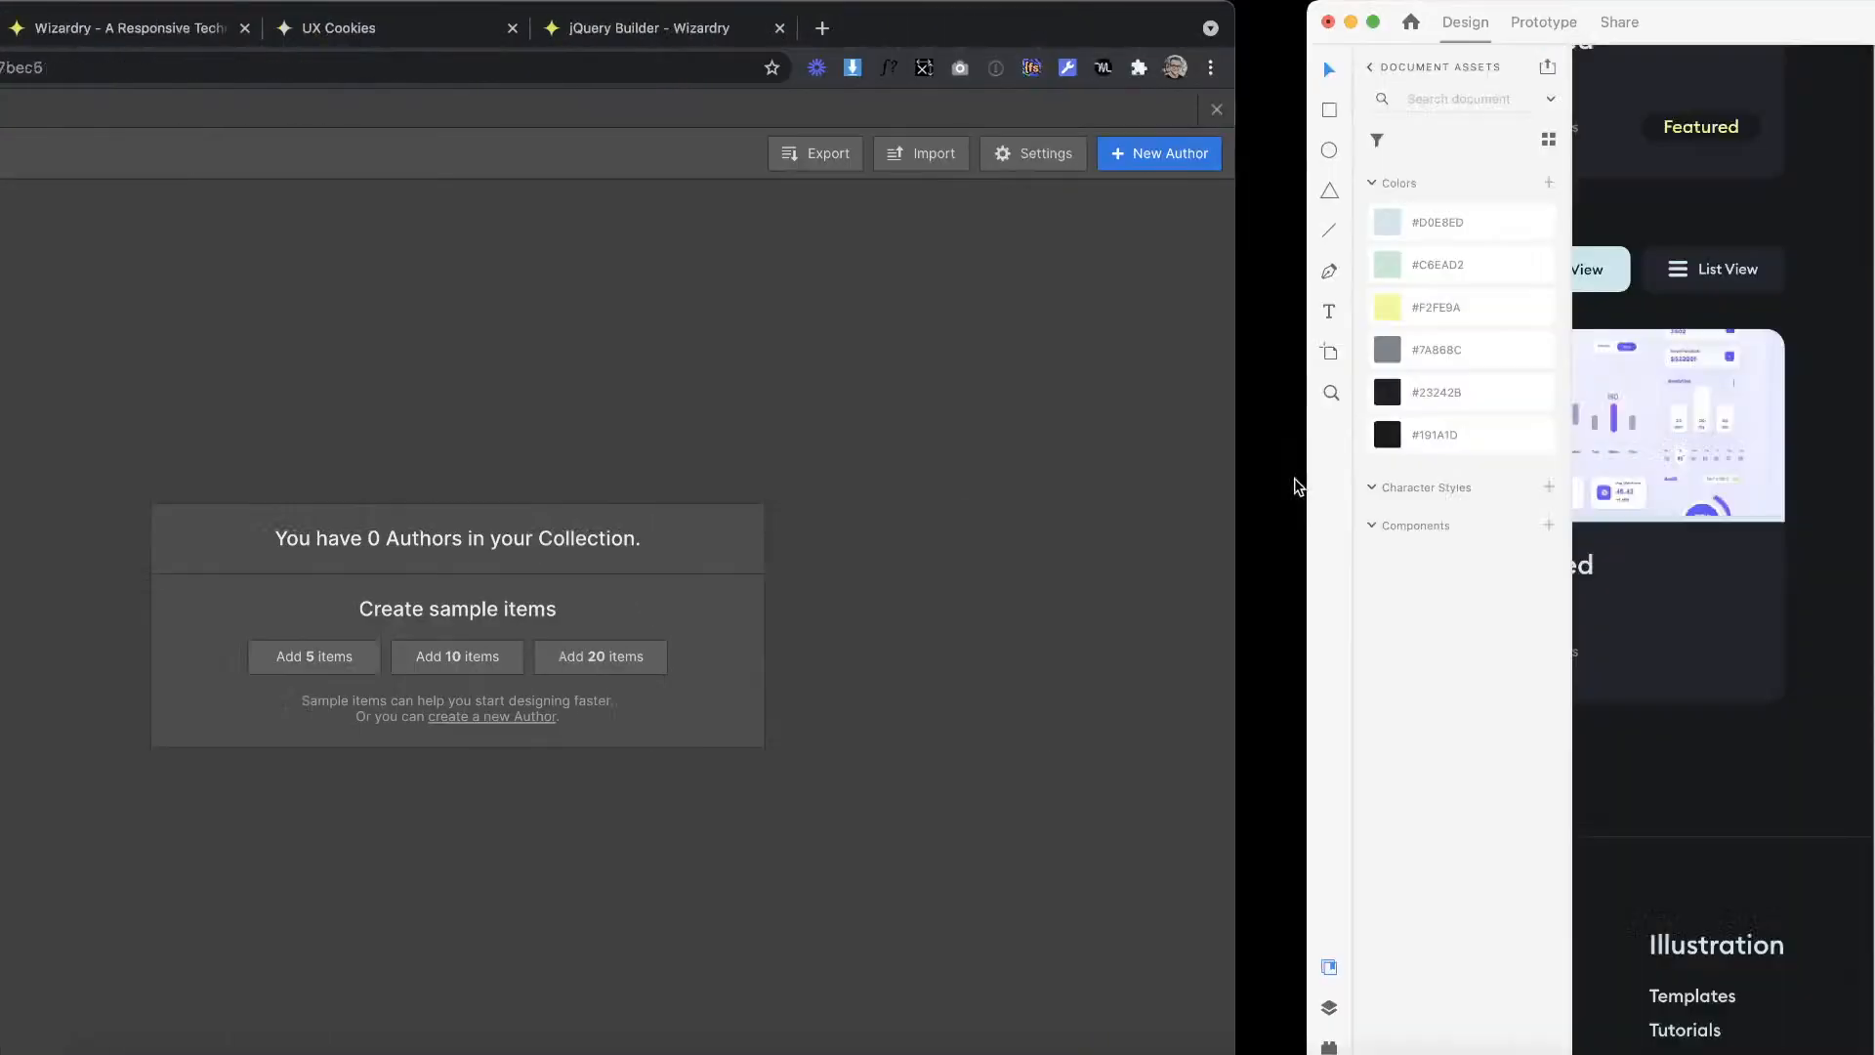
double_click(817, 600)
key("super+a")
key("ctrl+Left")
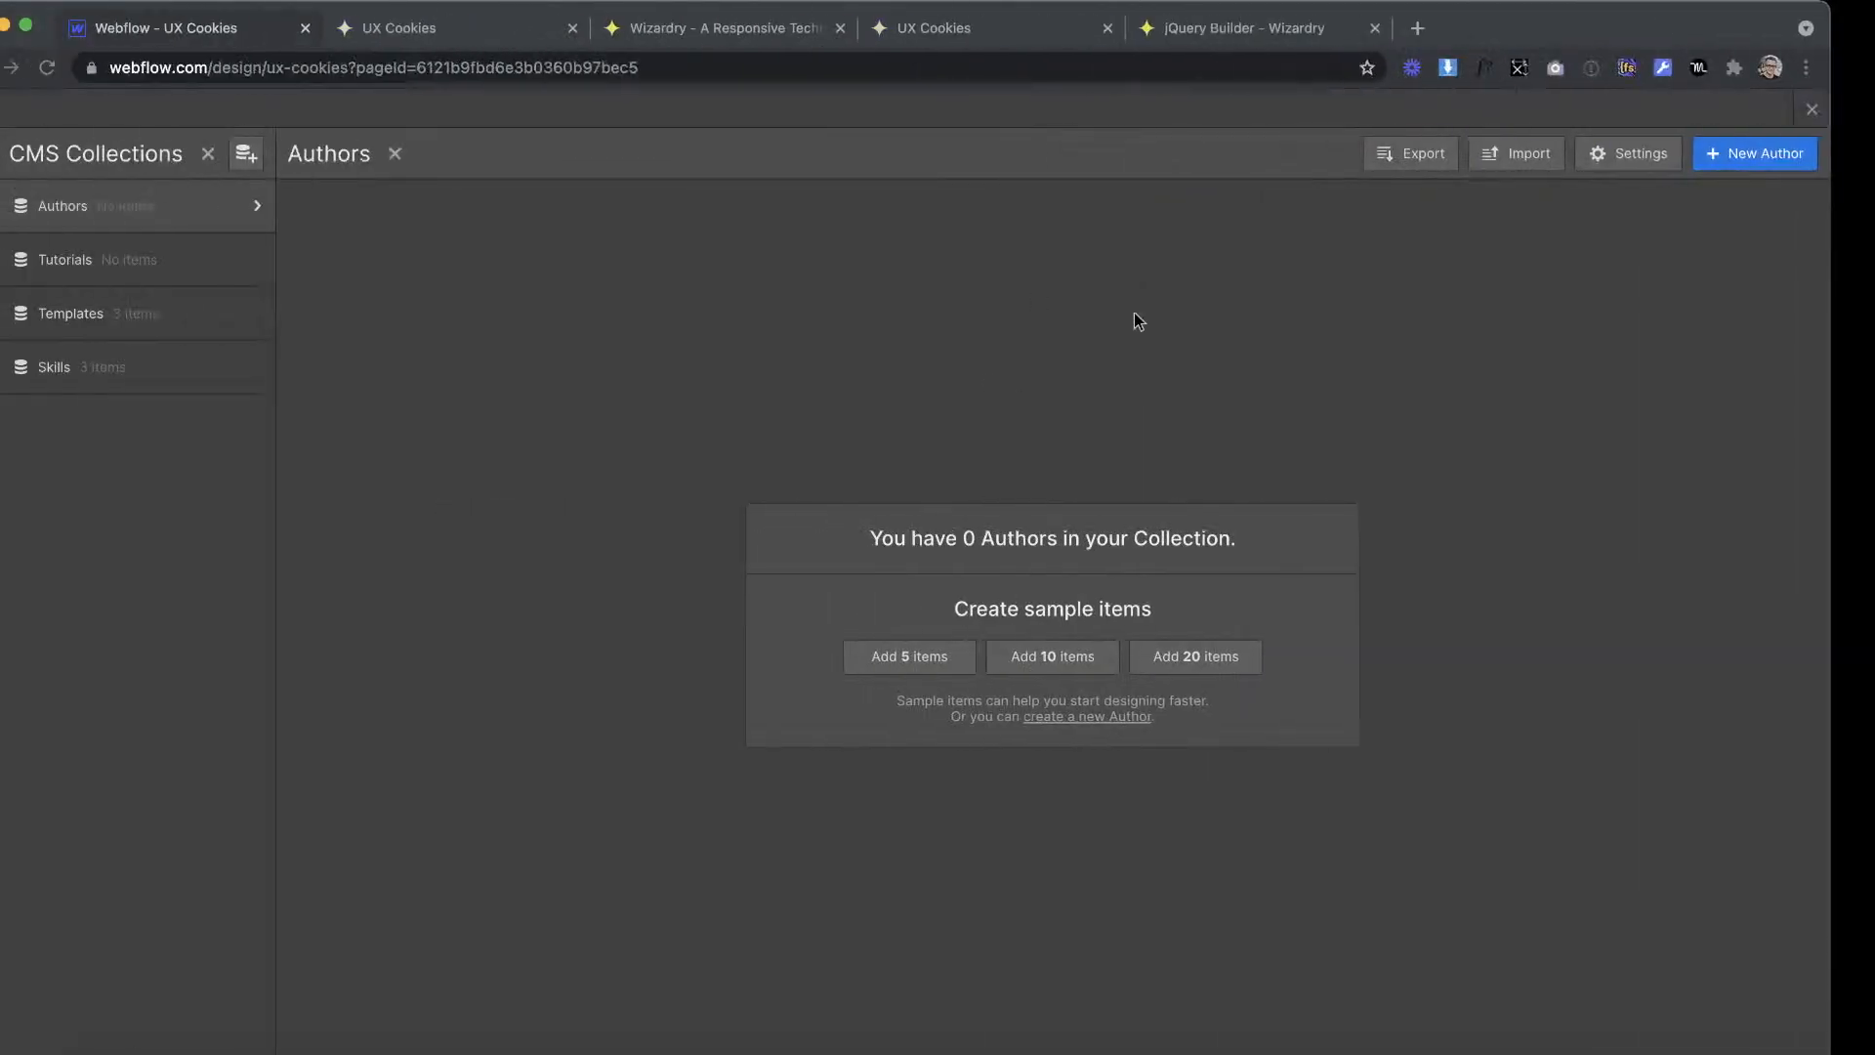
left_click(1793, 156)
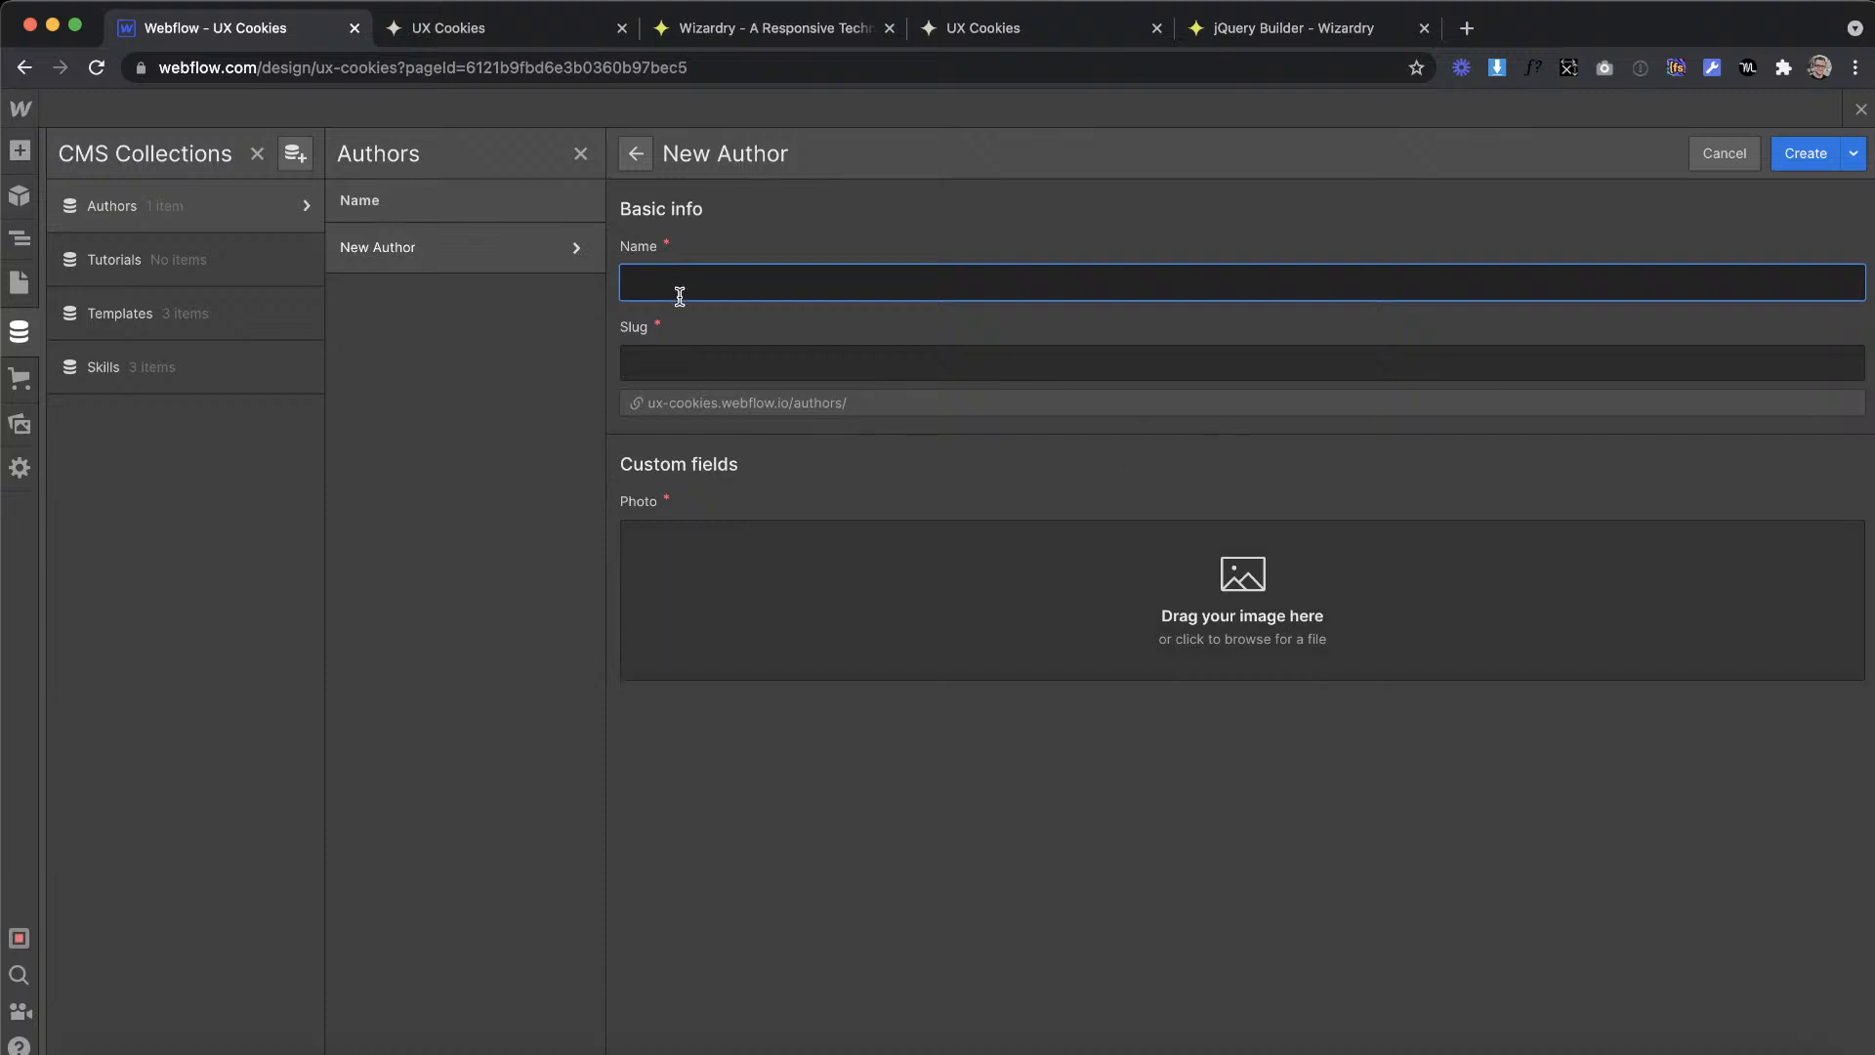
Step: Set author-1.png as the new author's photo and create the first Authors item
left_click(771, 583)
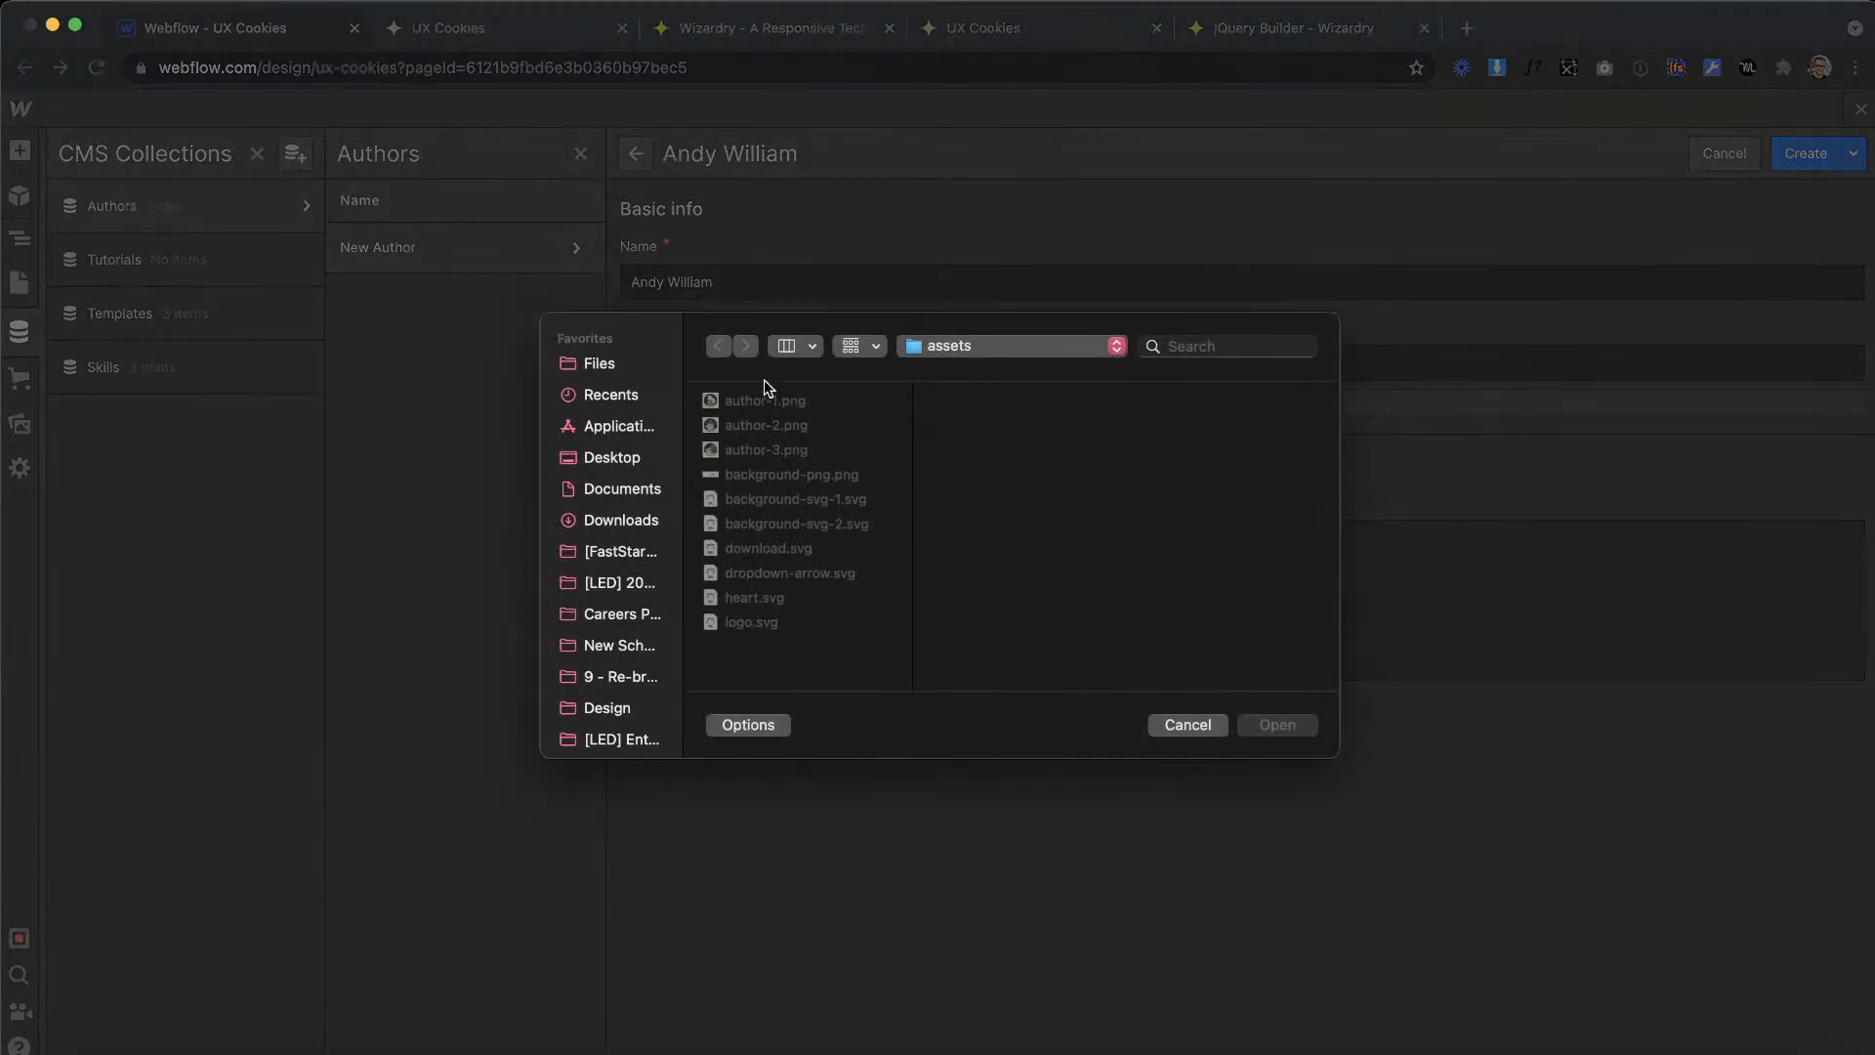
double_click(764, 400)
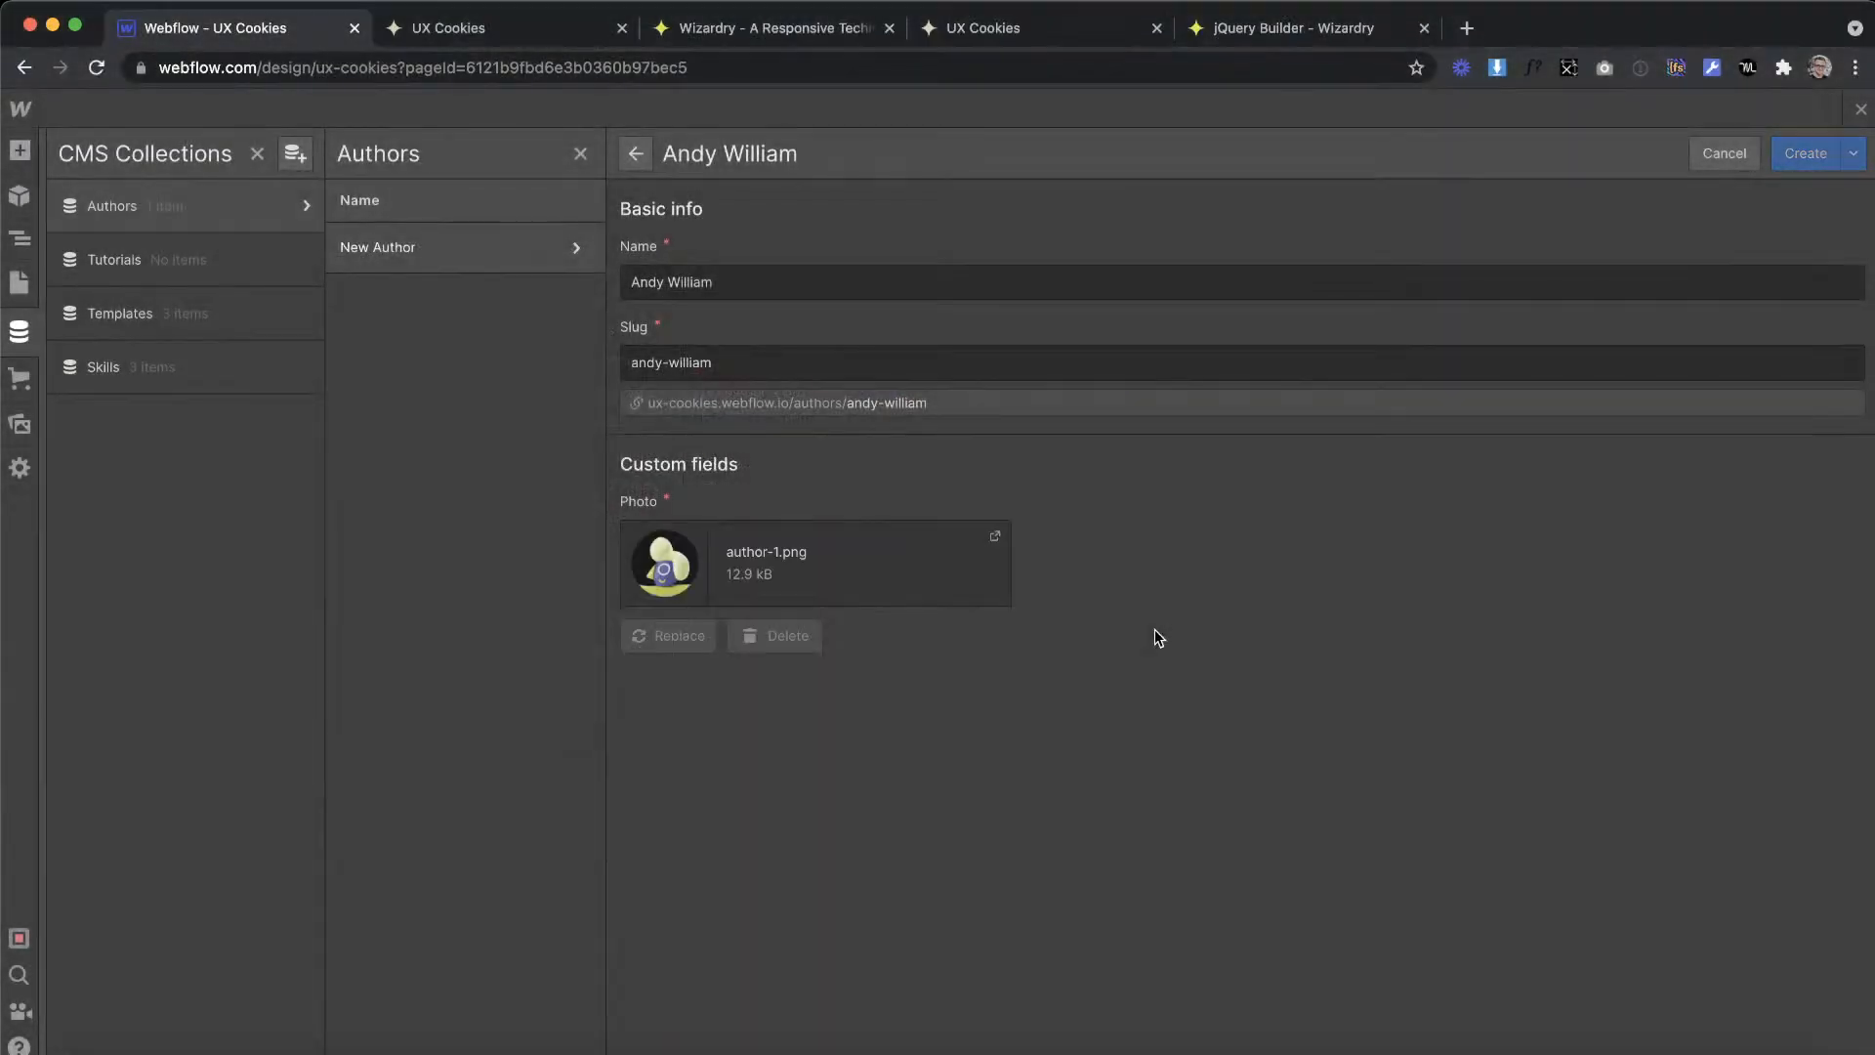
left_click(1805, 154)
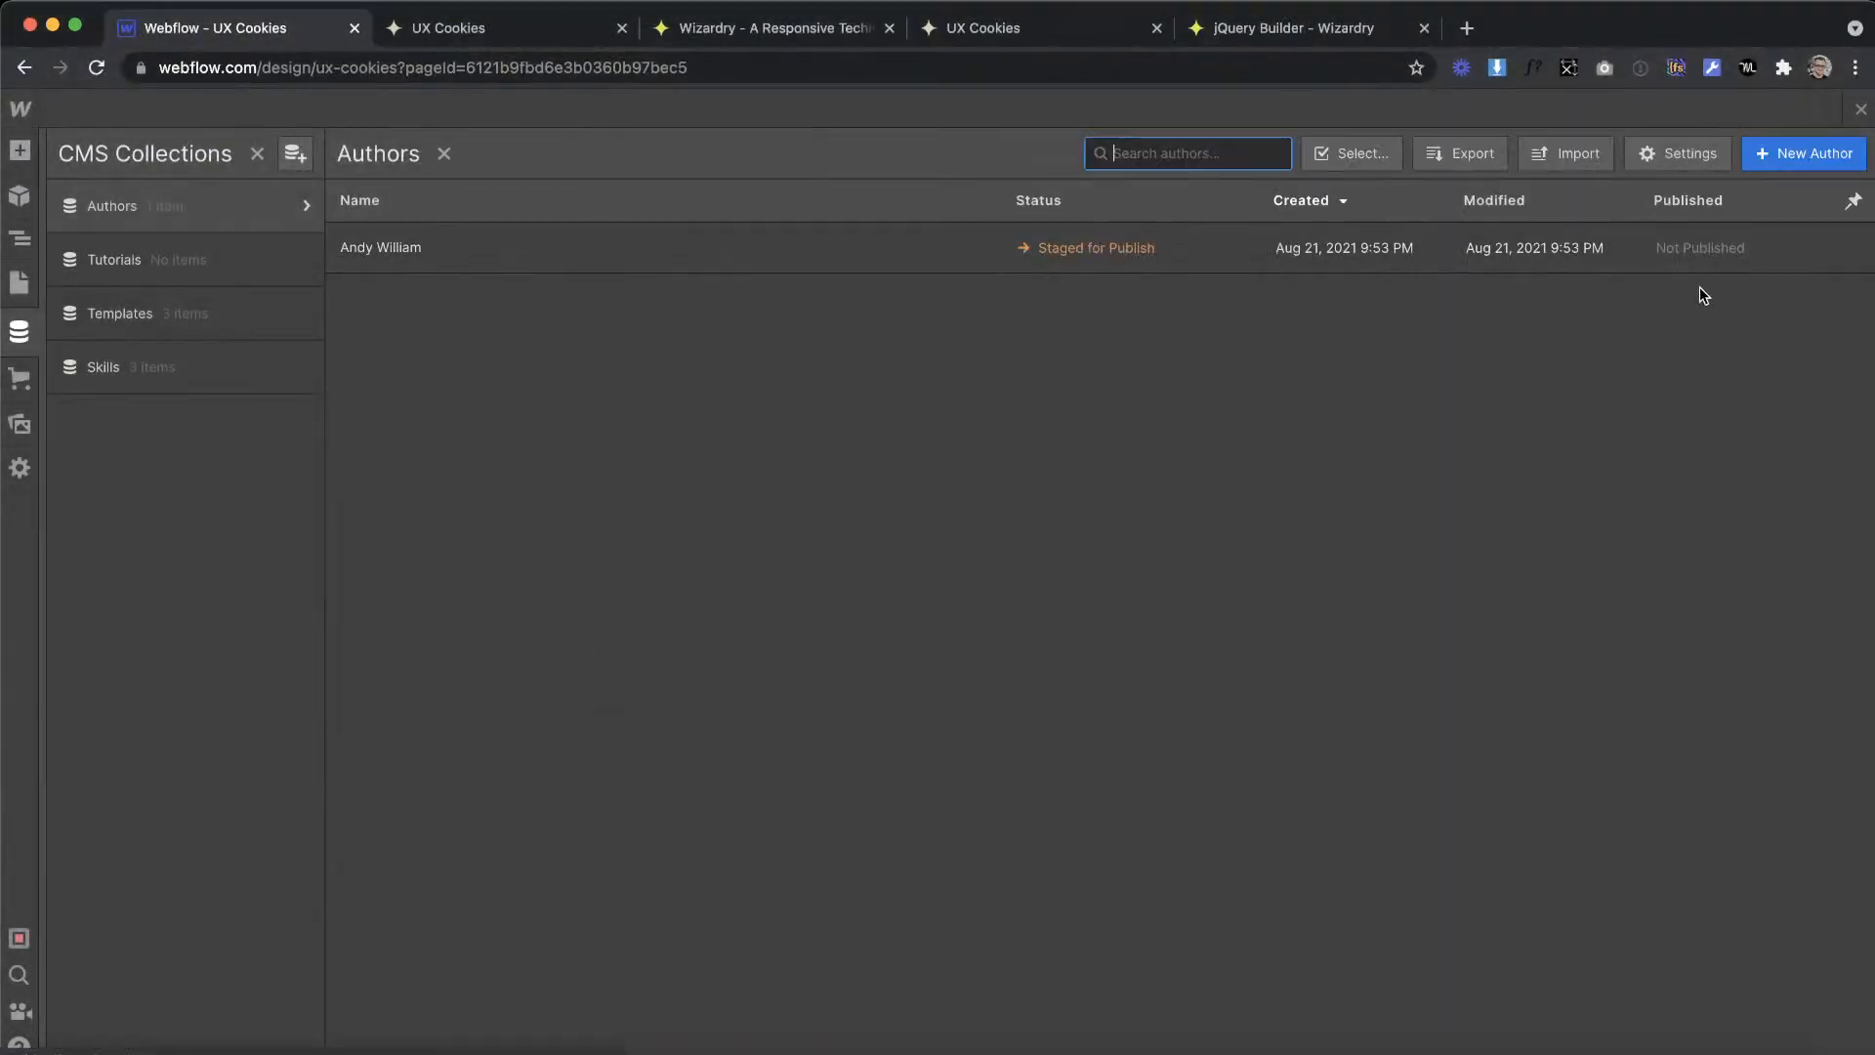
Step: Create a second Authors item with the same author name and author-2.png as its photo
left_click(1804, 153)
type("Andy William")
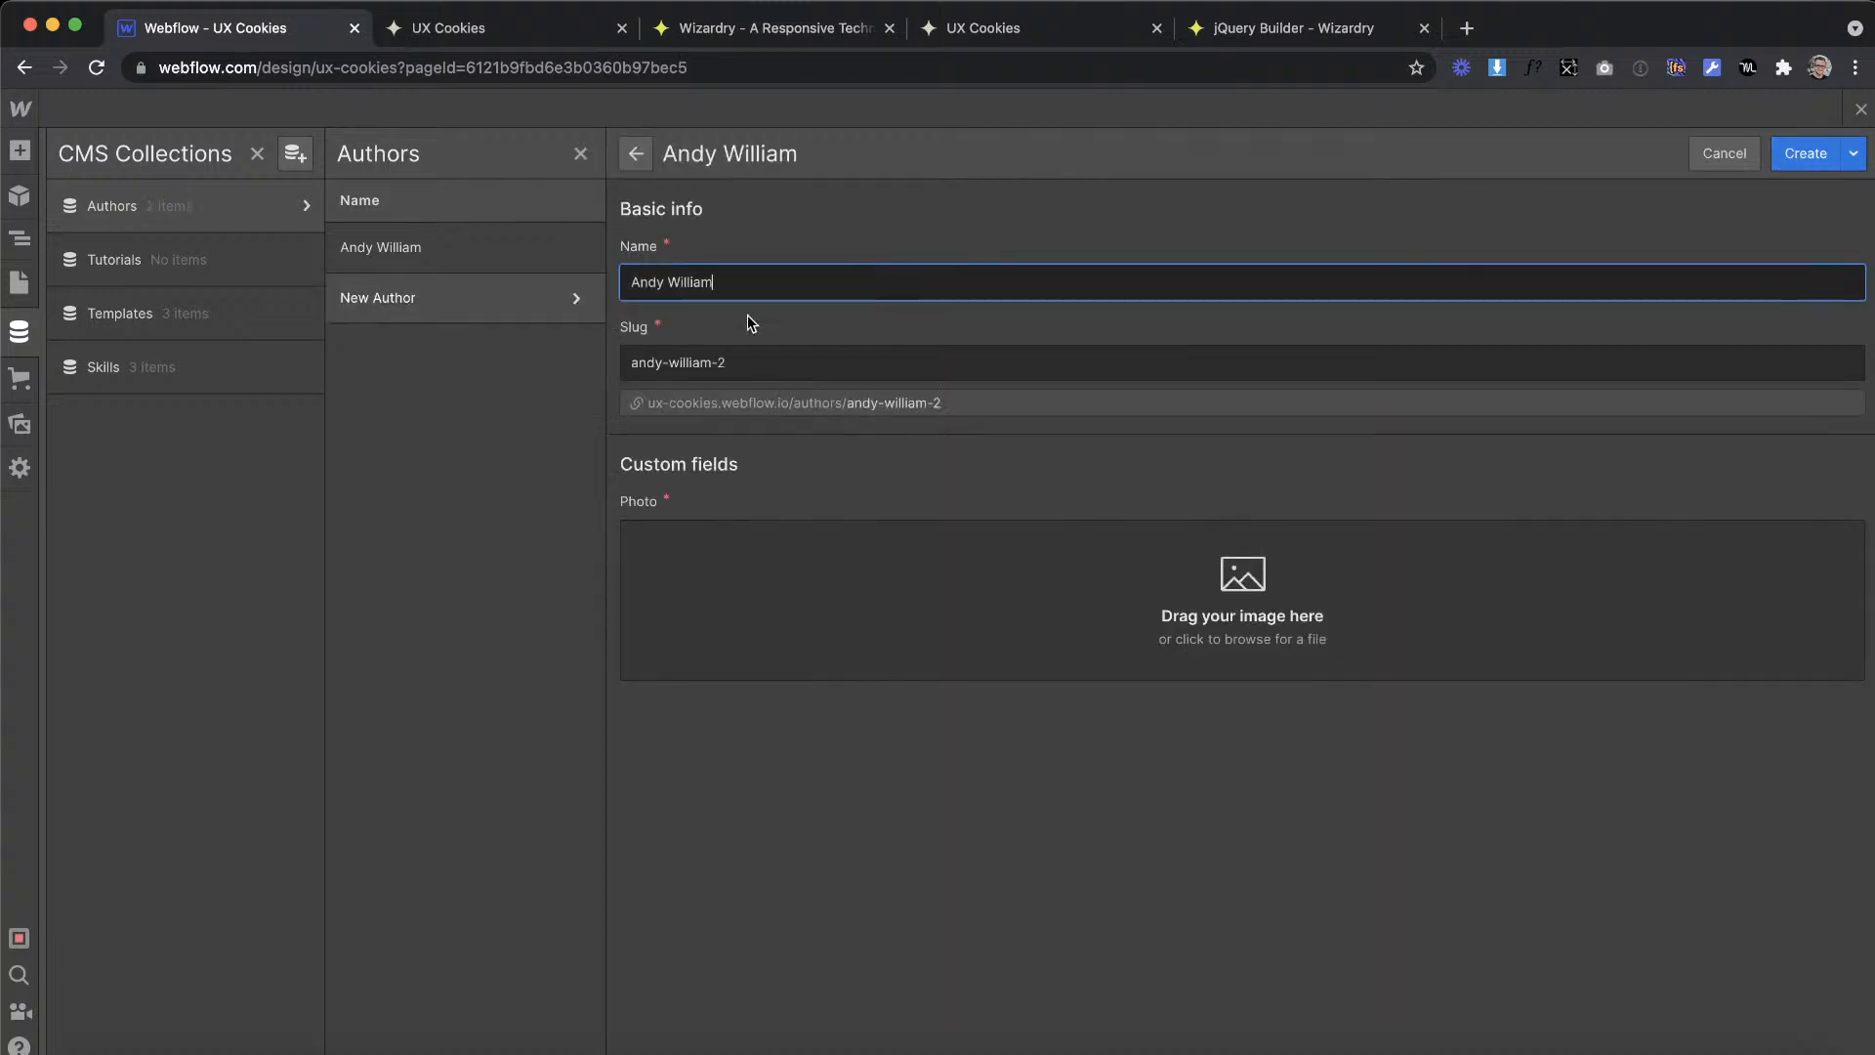
left_click(770, 598)
double_click(869, 418)
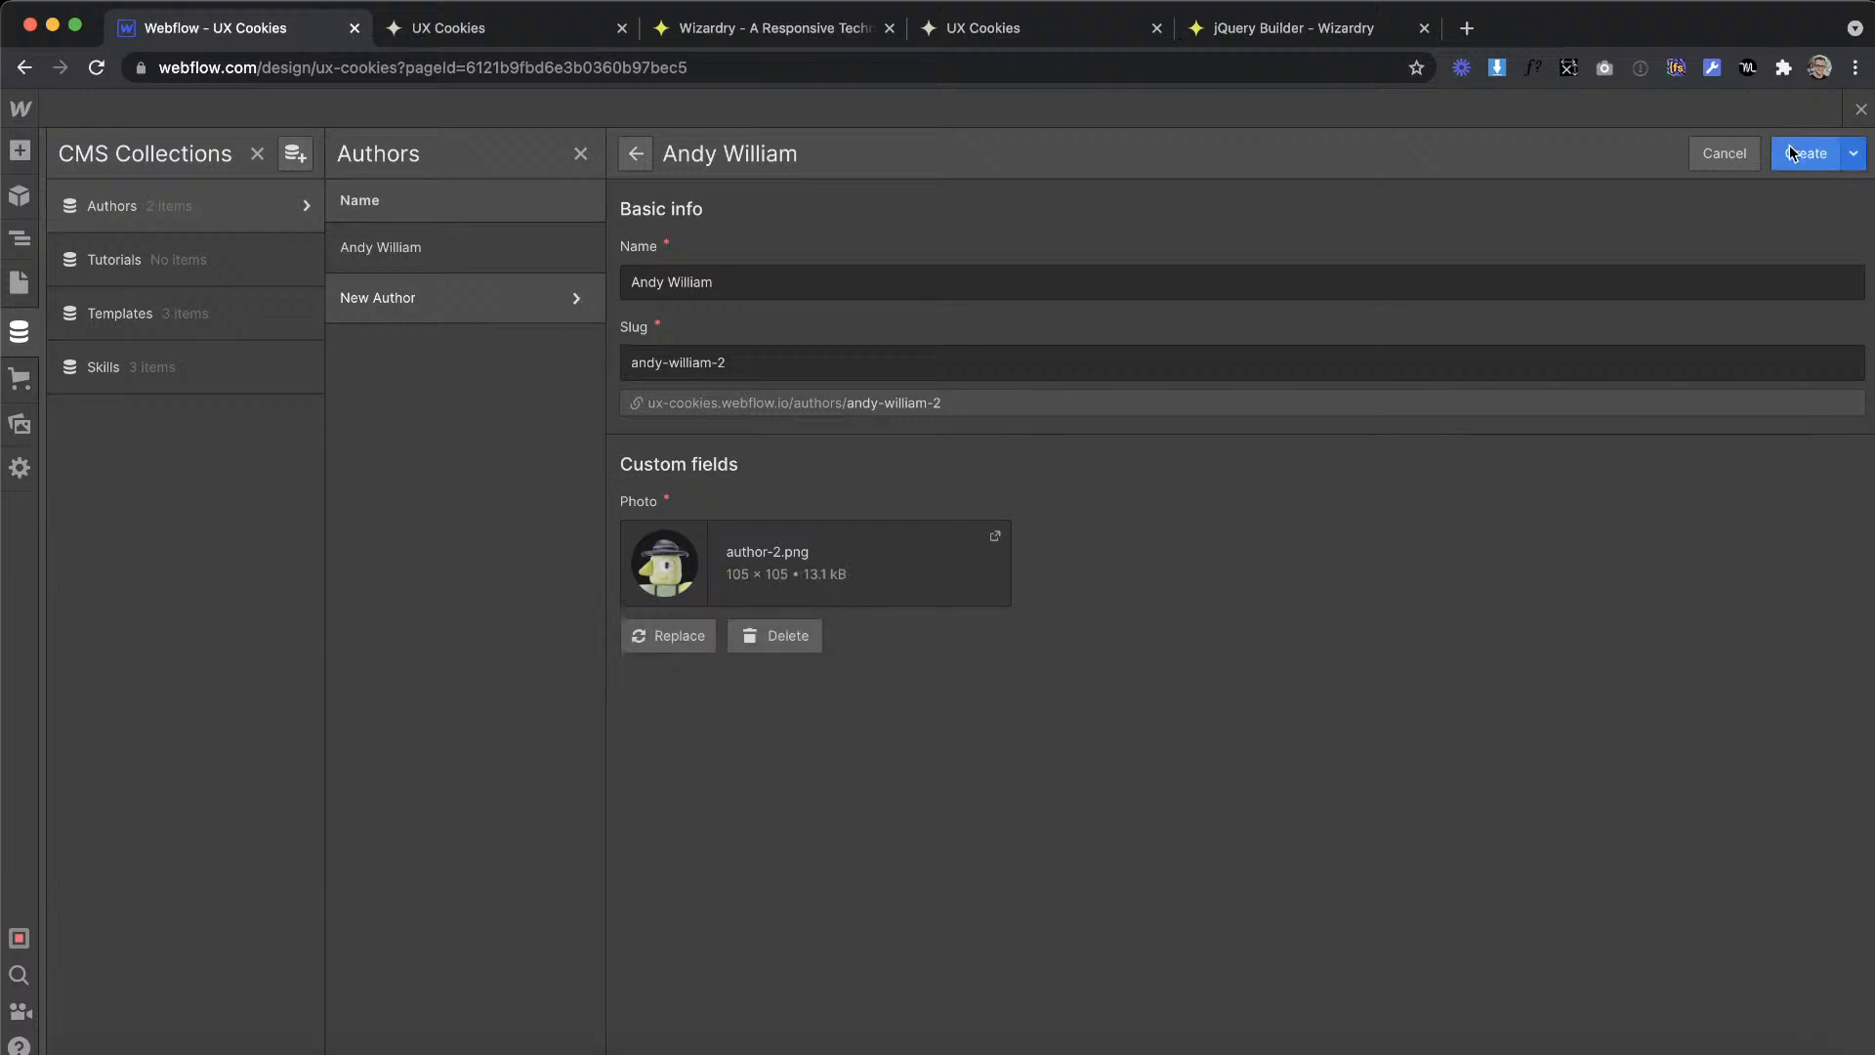
left_click(1804, 153)
Step: Create a third Authors item with the same name and author-3.png as its photo, and close the CMS collections
left_click(1797, 155)
type("Andy William")
left_click(720, 536)
left_click(787, 447)
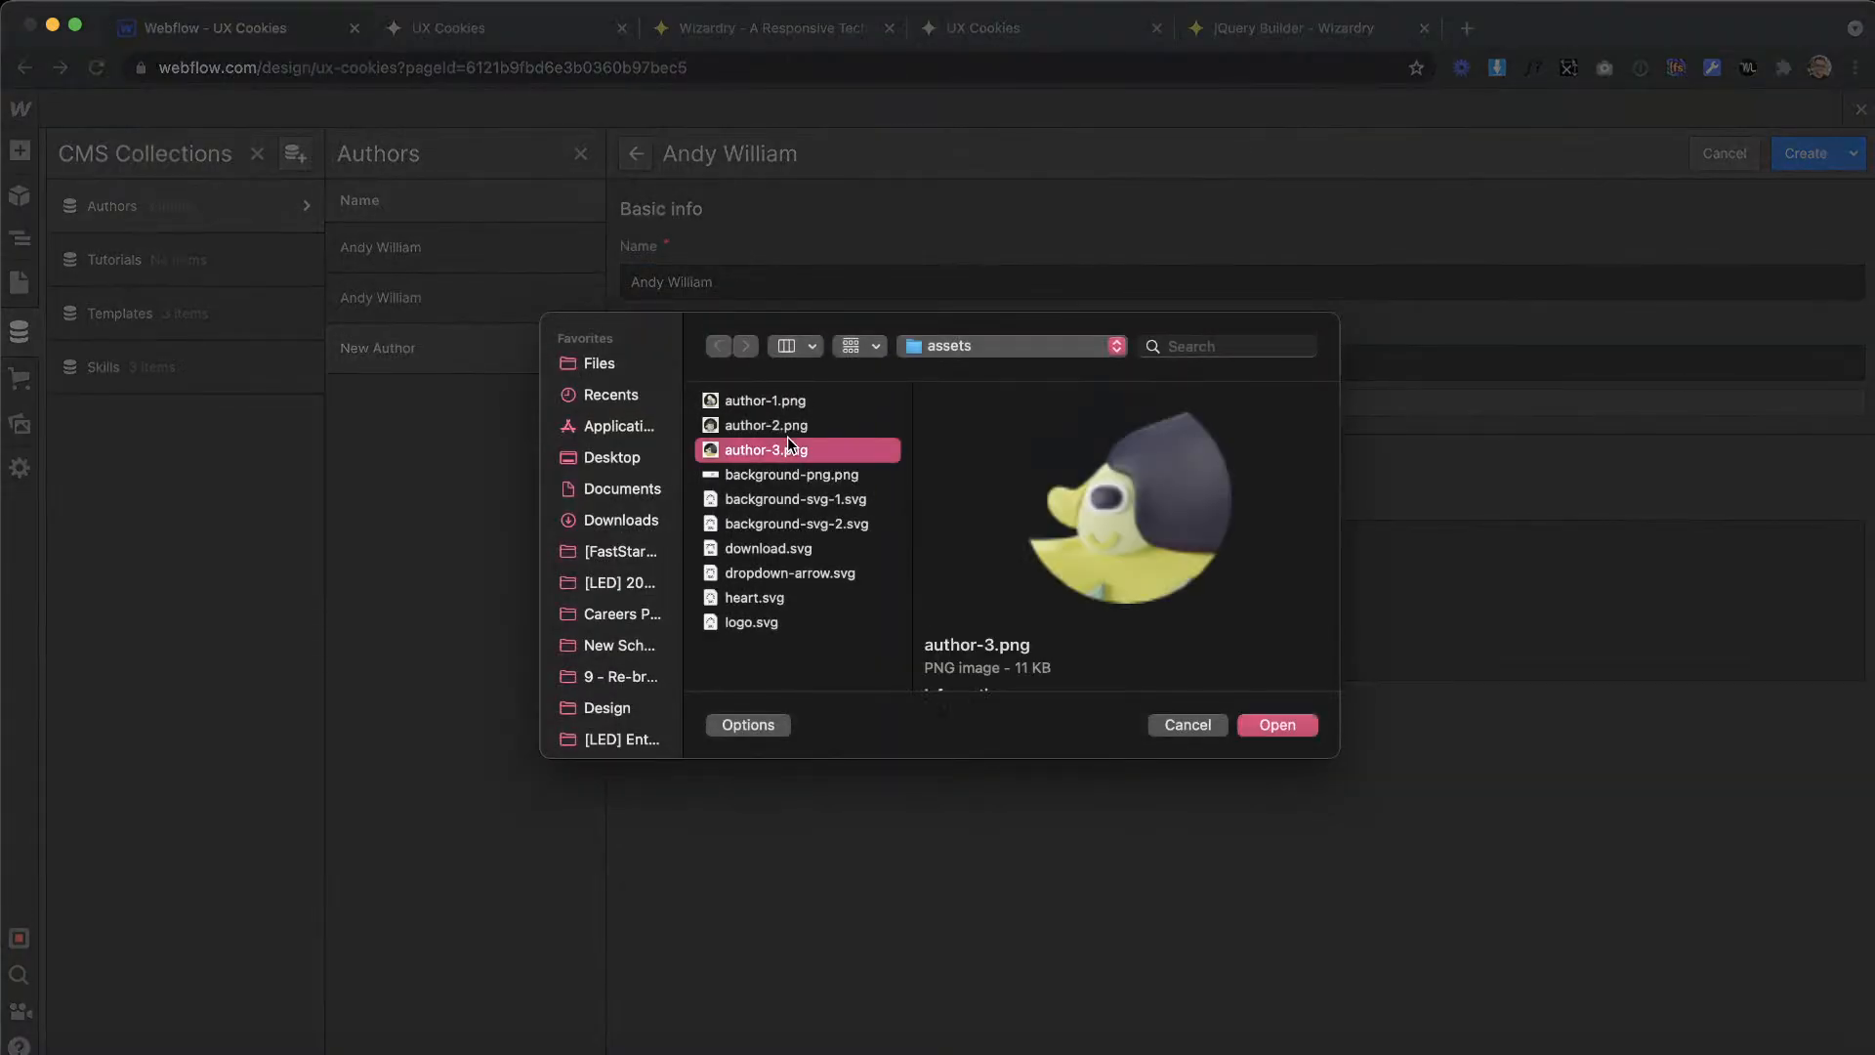
left_click(1277, 725)
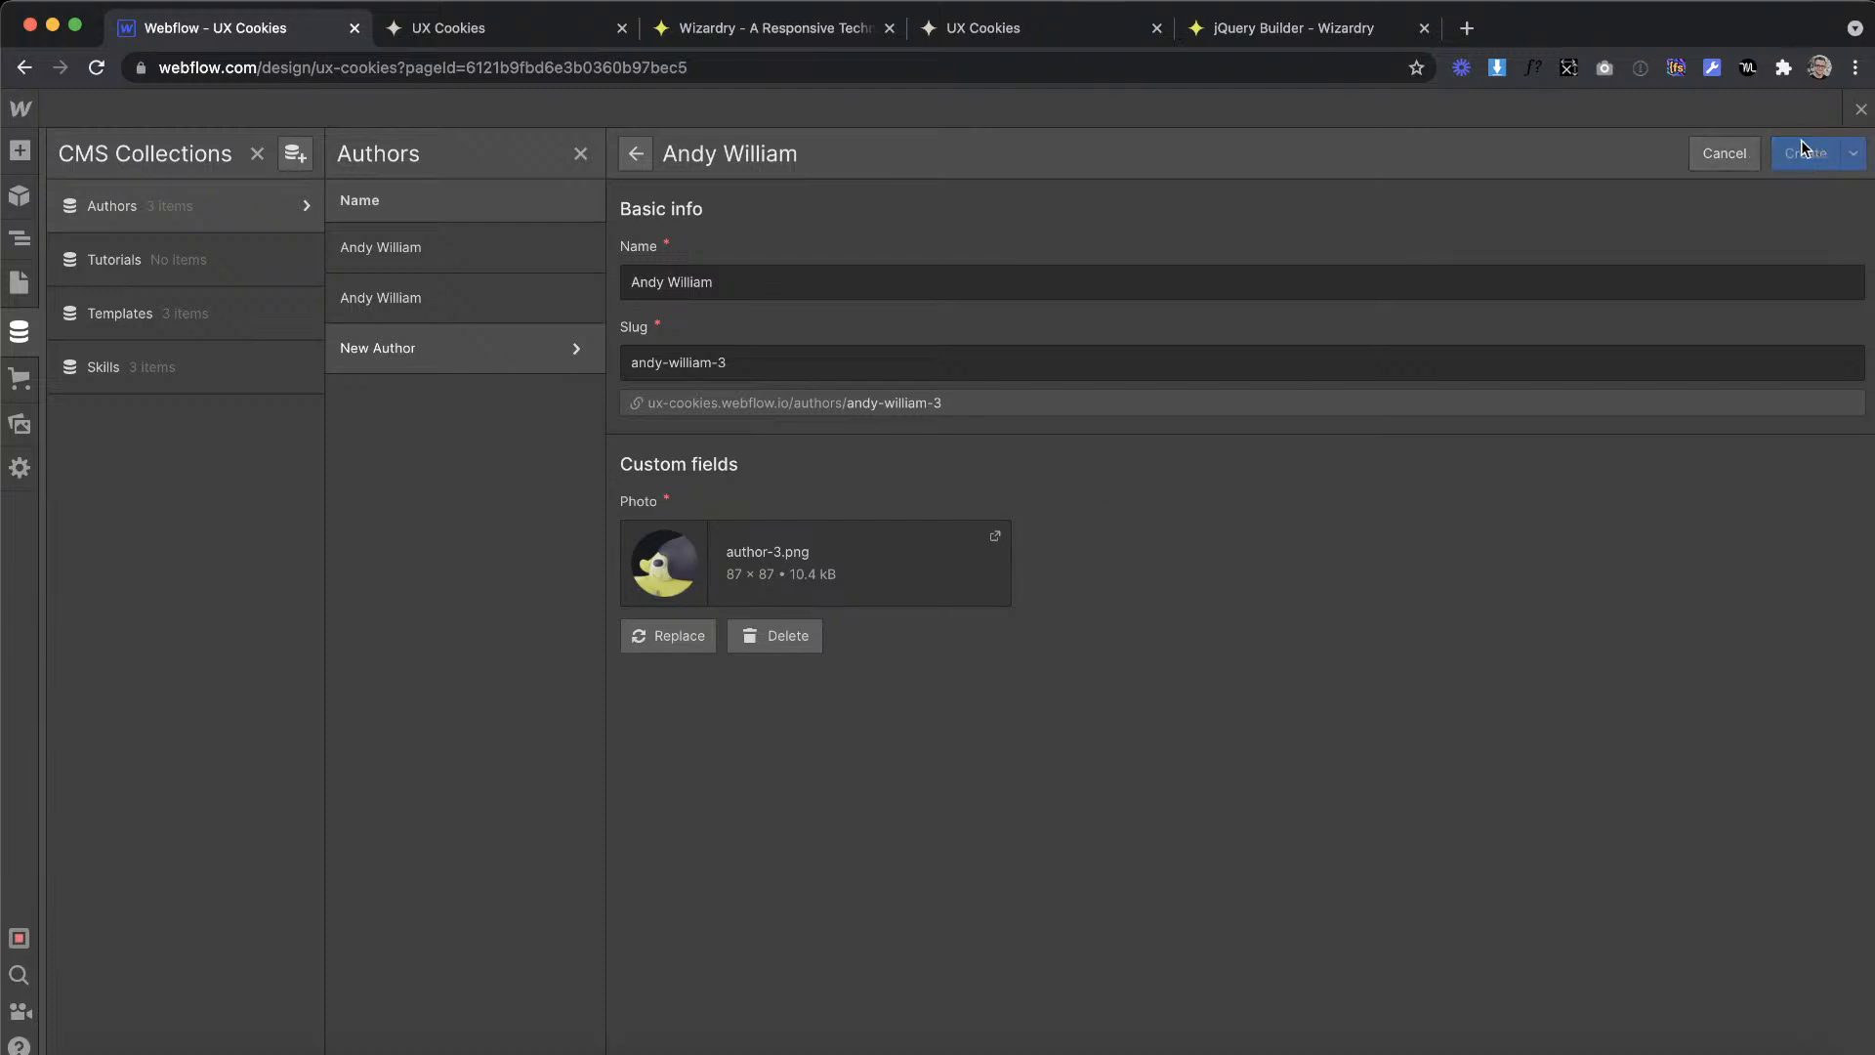
left_click(1858, 110)
Step: Add a div block above the stats block in cms_item and give it the class tutorial_card
left_click(415, 776)
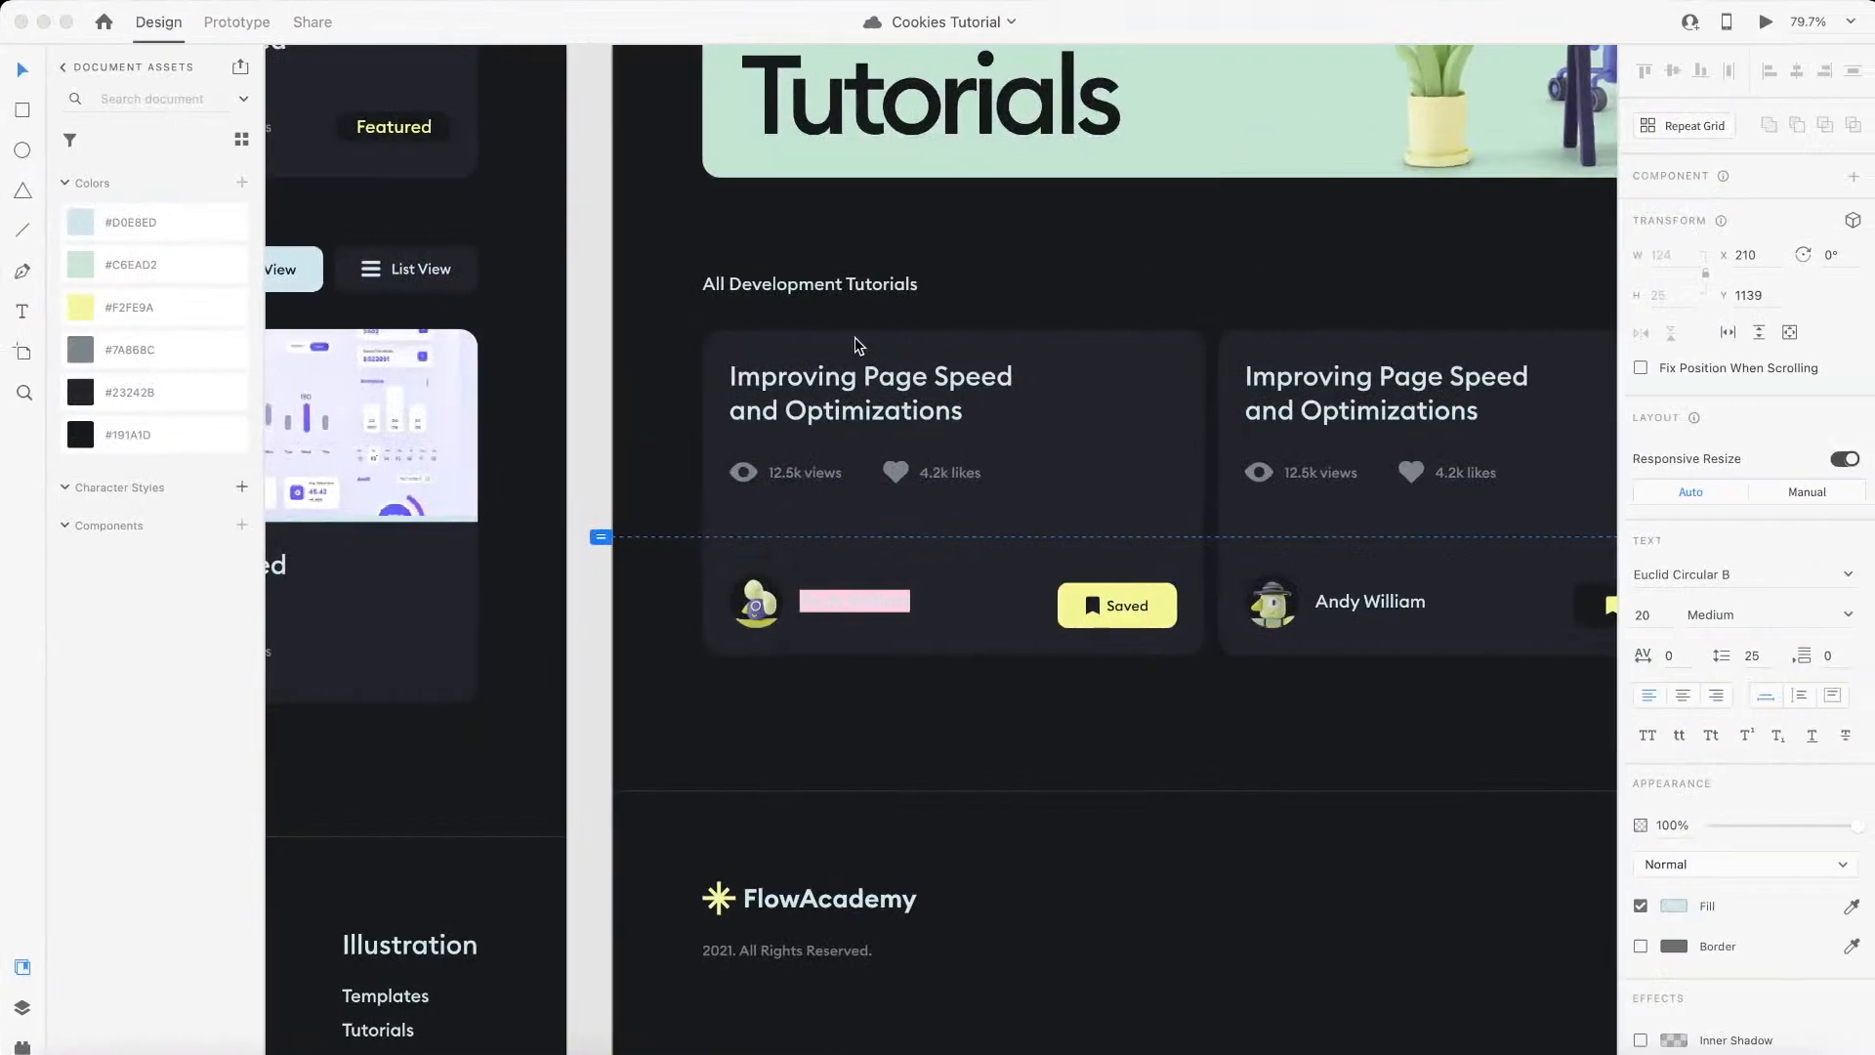
left_click(767, 346)
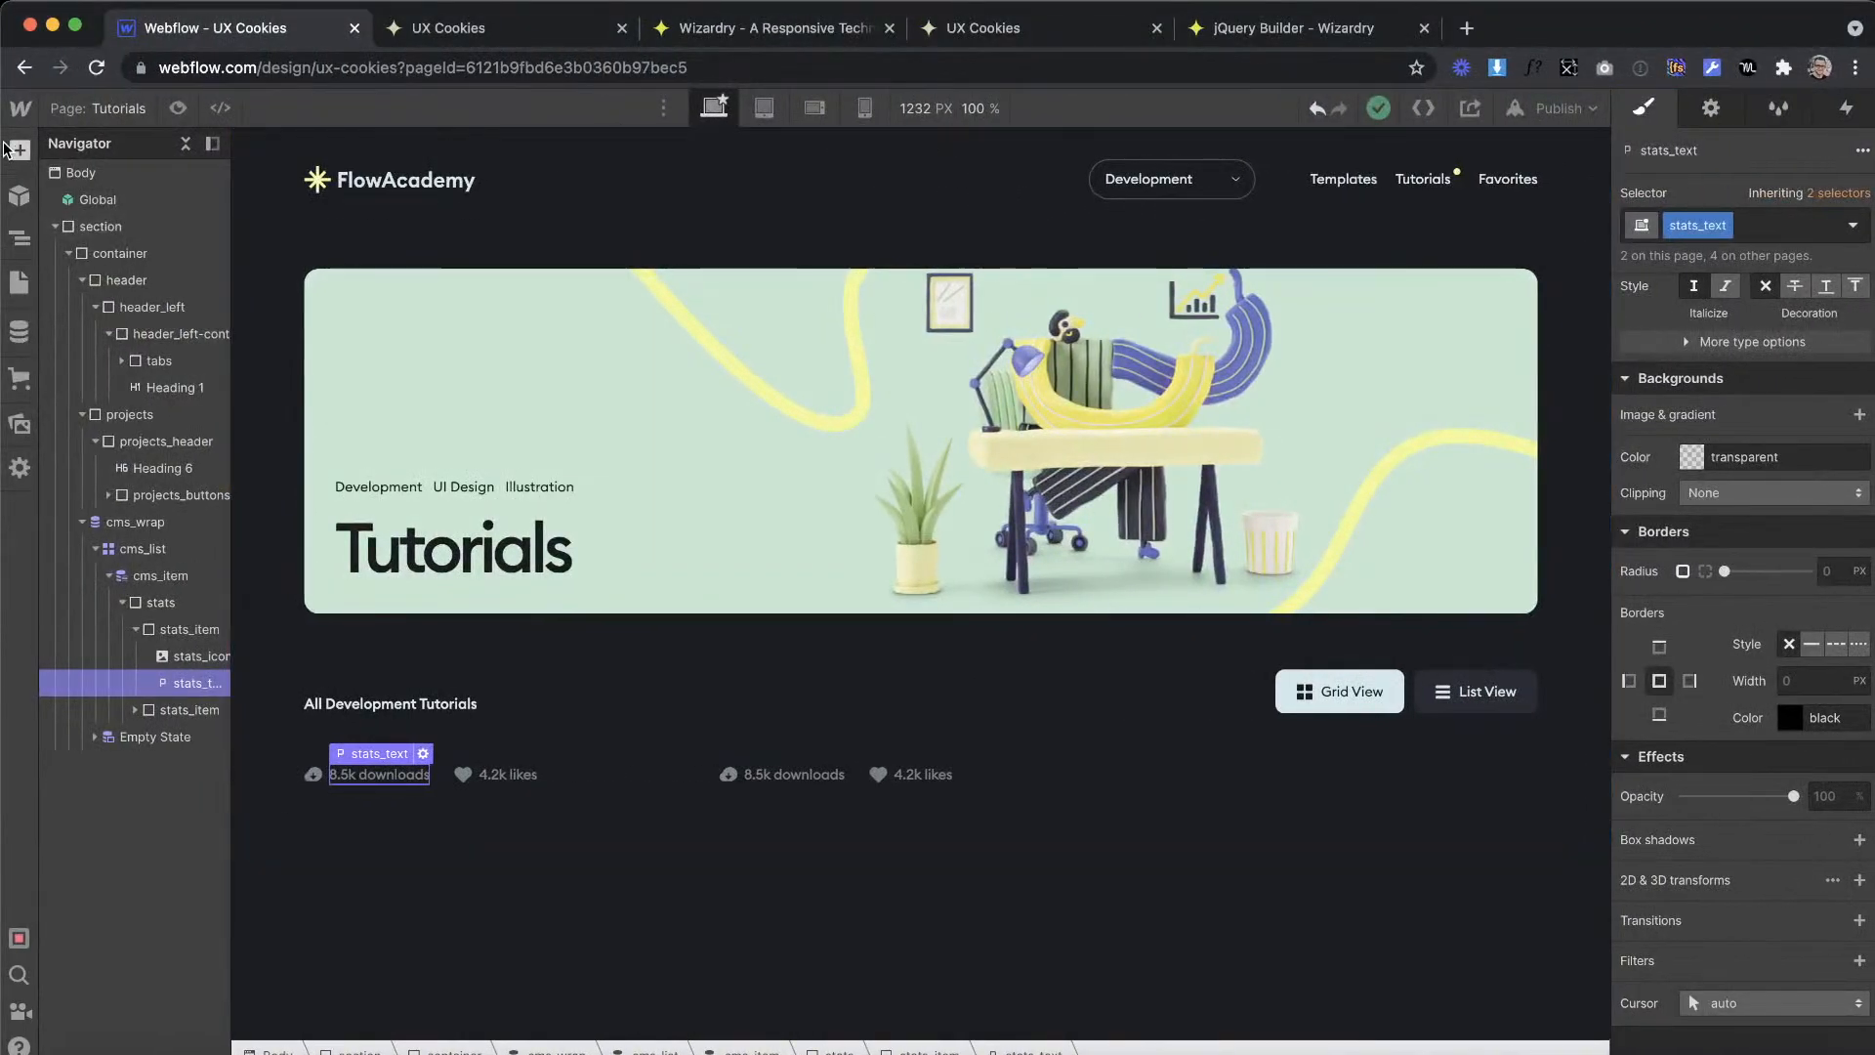
left_click(18, 150)
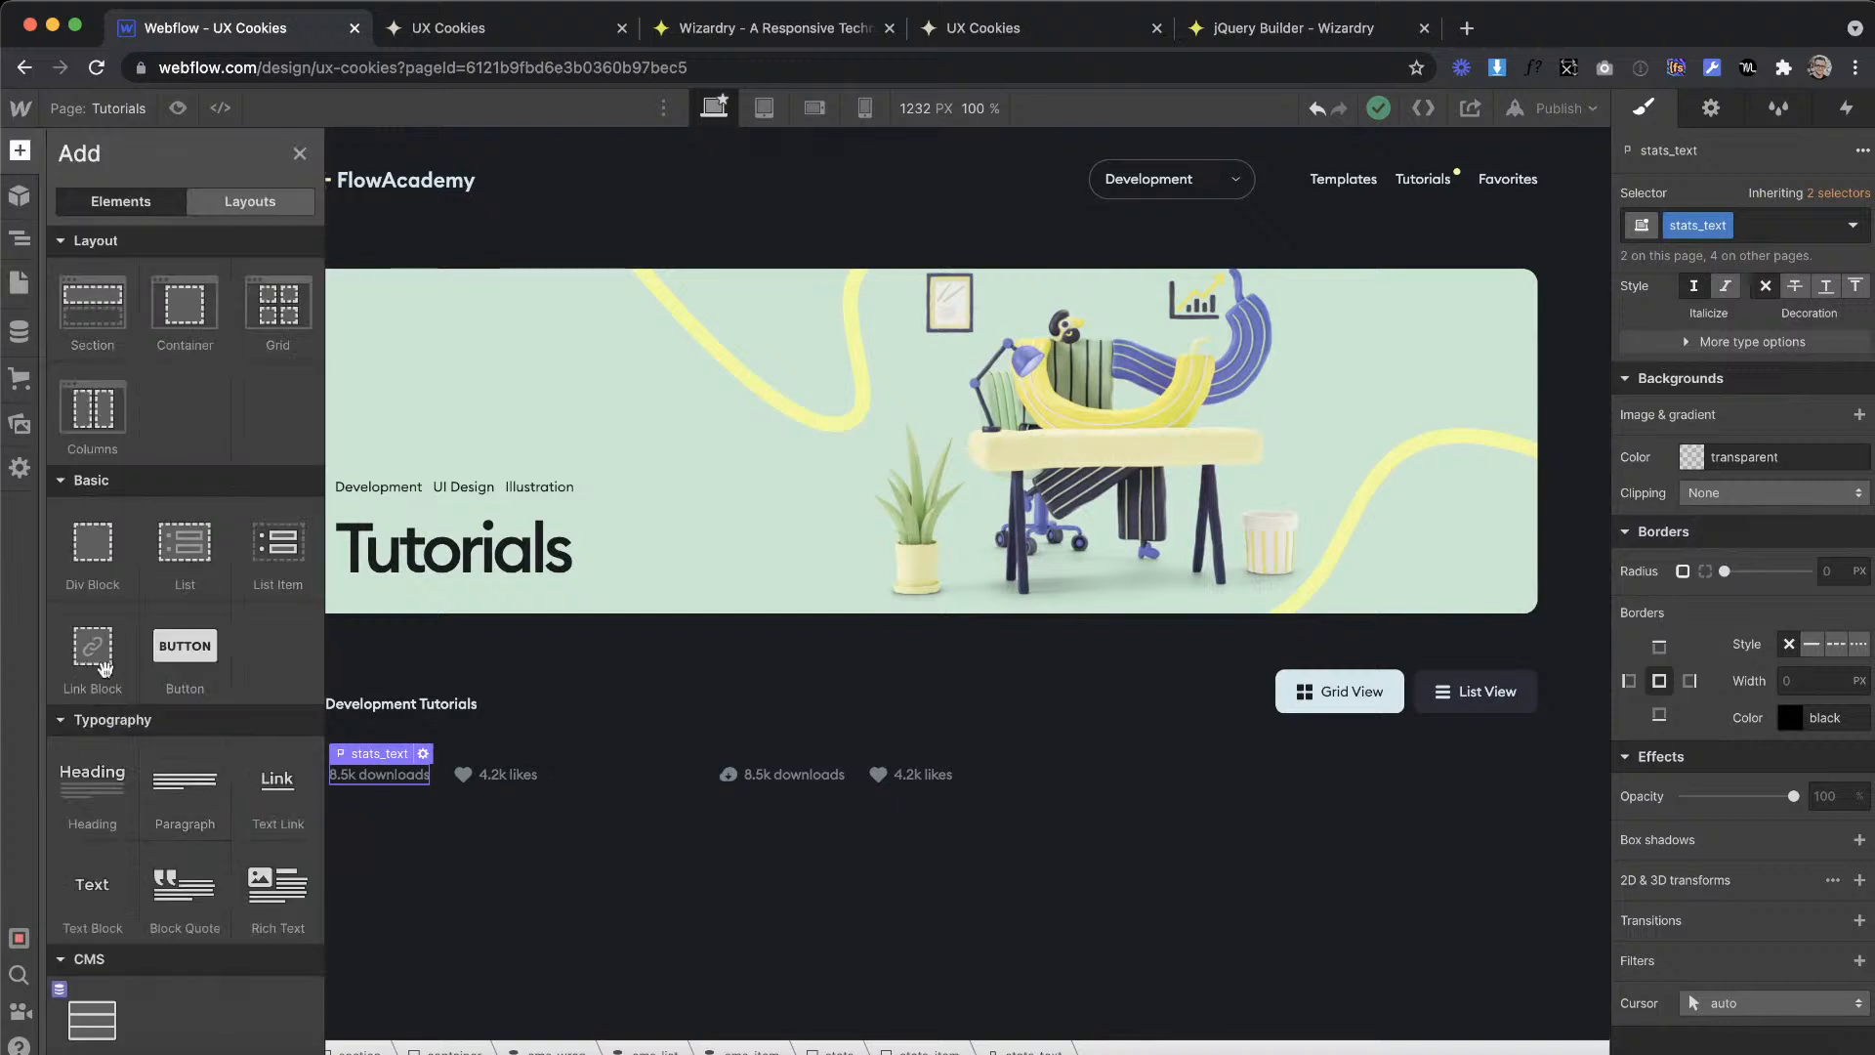
left_click_drag(91, 576, 190, 604)
left_click(1668, 226)
type("tutoria")
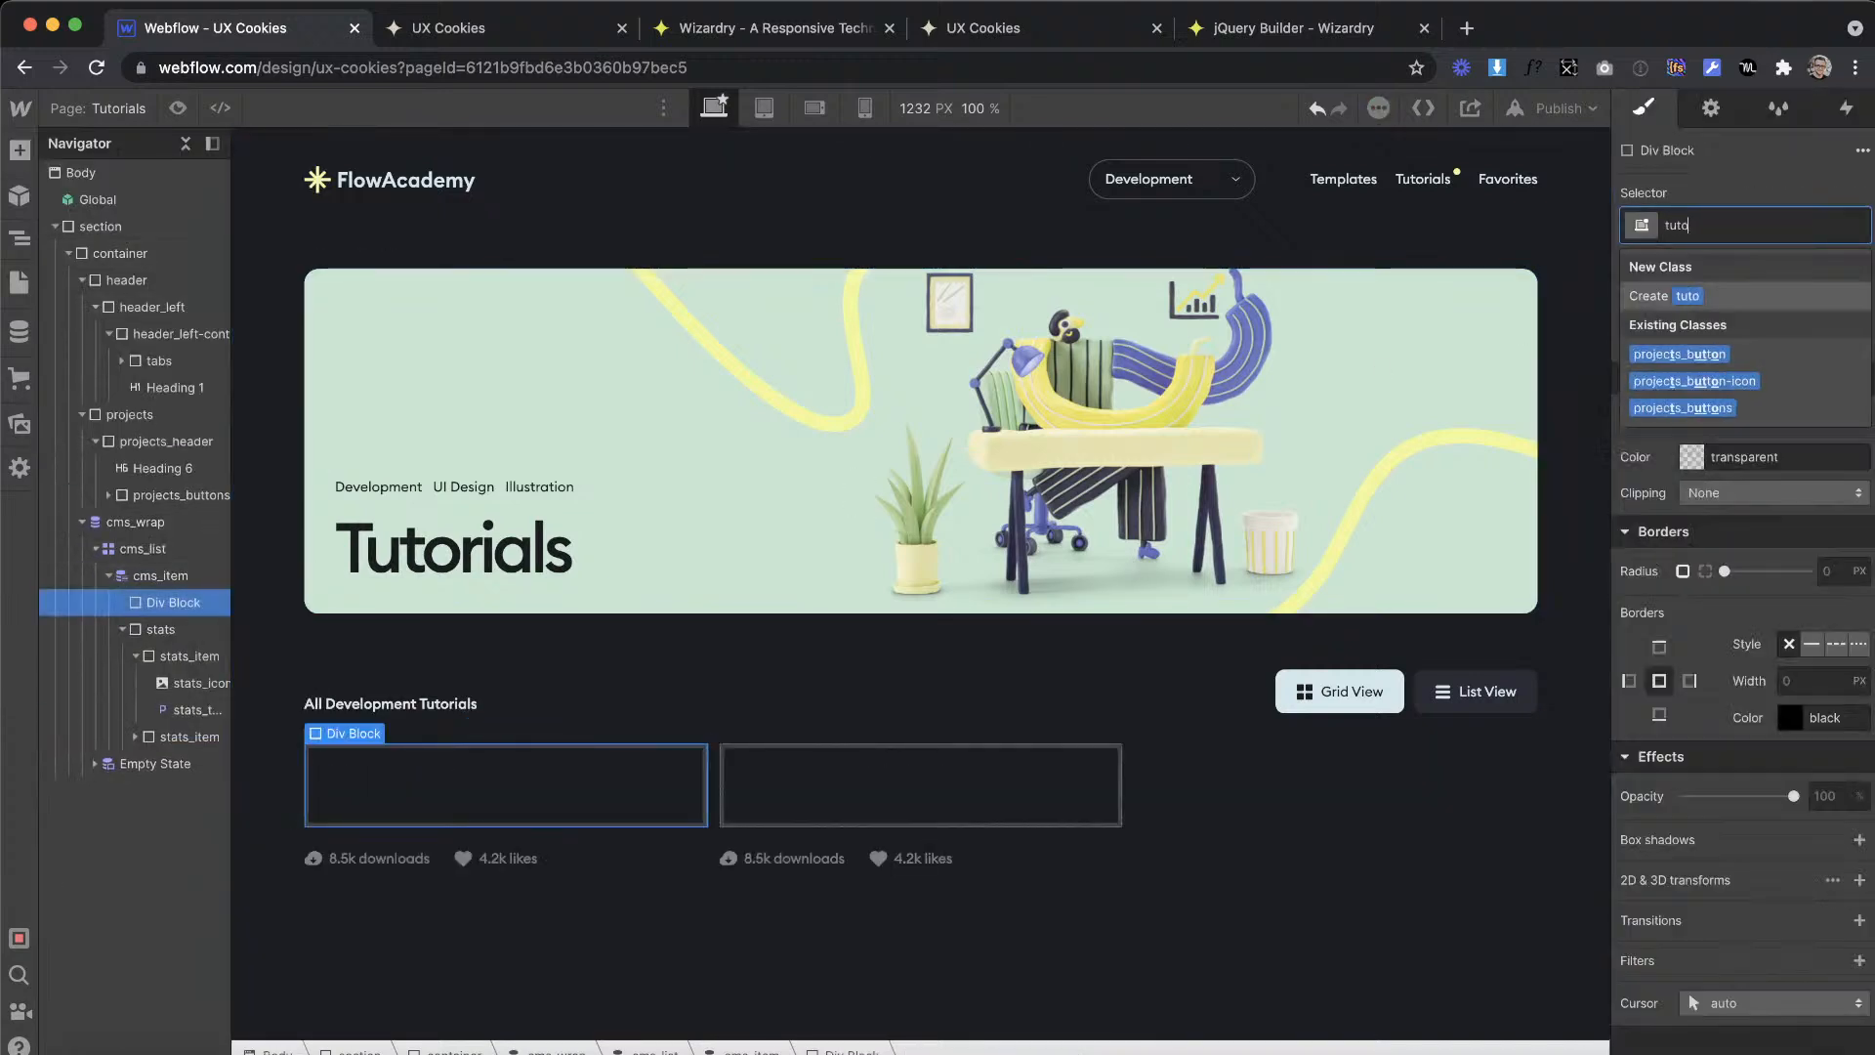
key("BackSpace")
key("BackSpace")
key("BackSpace")
key("BackSpace")
key("BackSpace")
key("BackSpace")
type("tutorial_card")
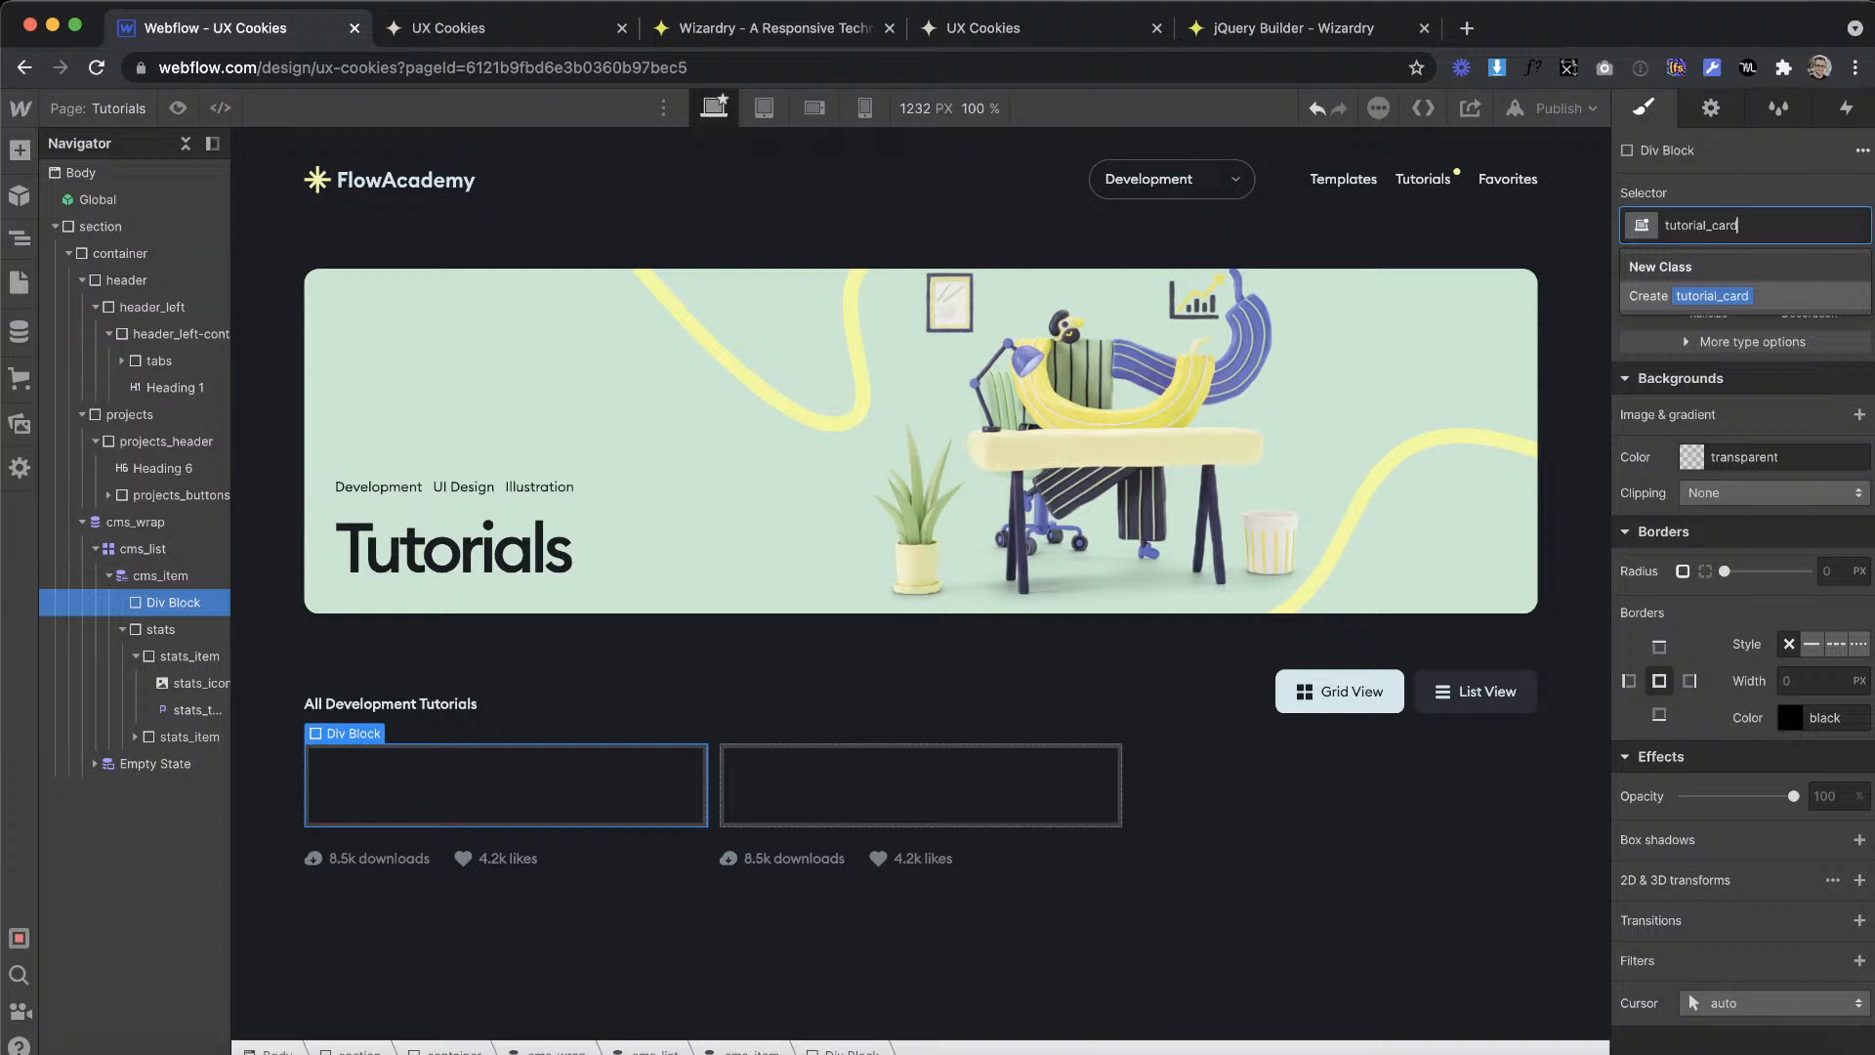
key("Return")
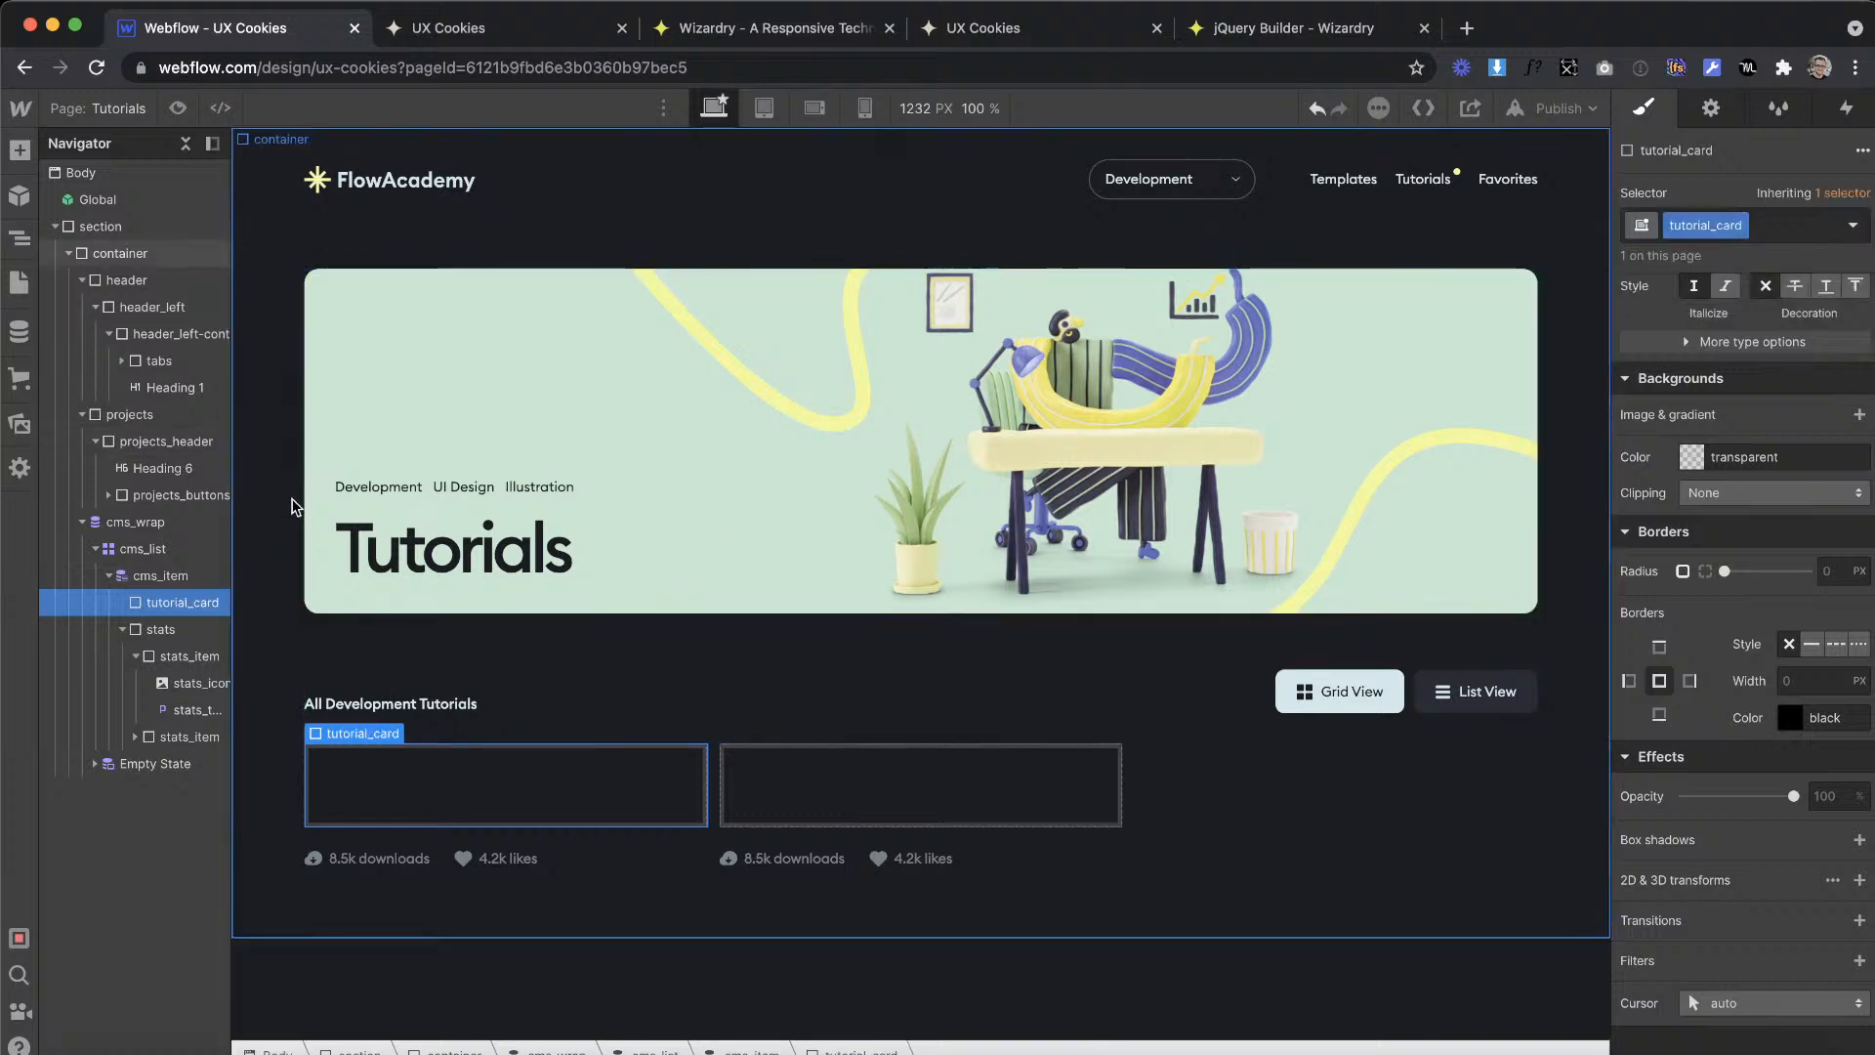
Step: Nest the stats block inside the tutorial_card div and select the card
left_click(161, 627)
left_click_drag(163, 622, 165, 611)
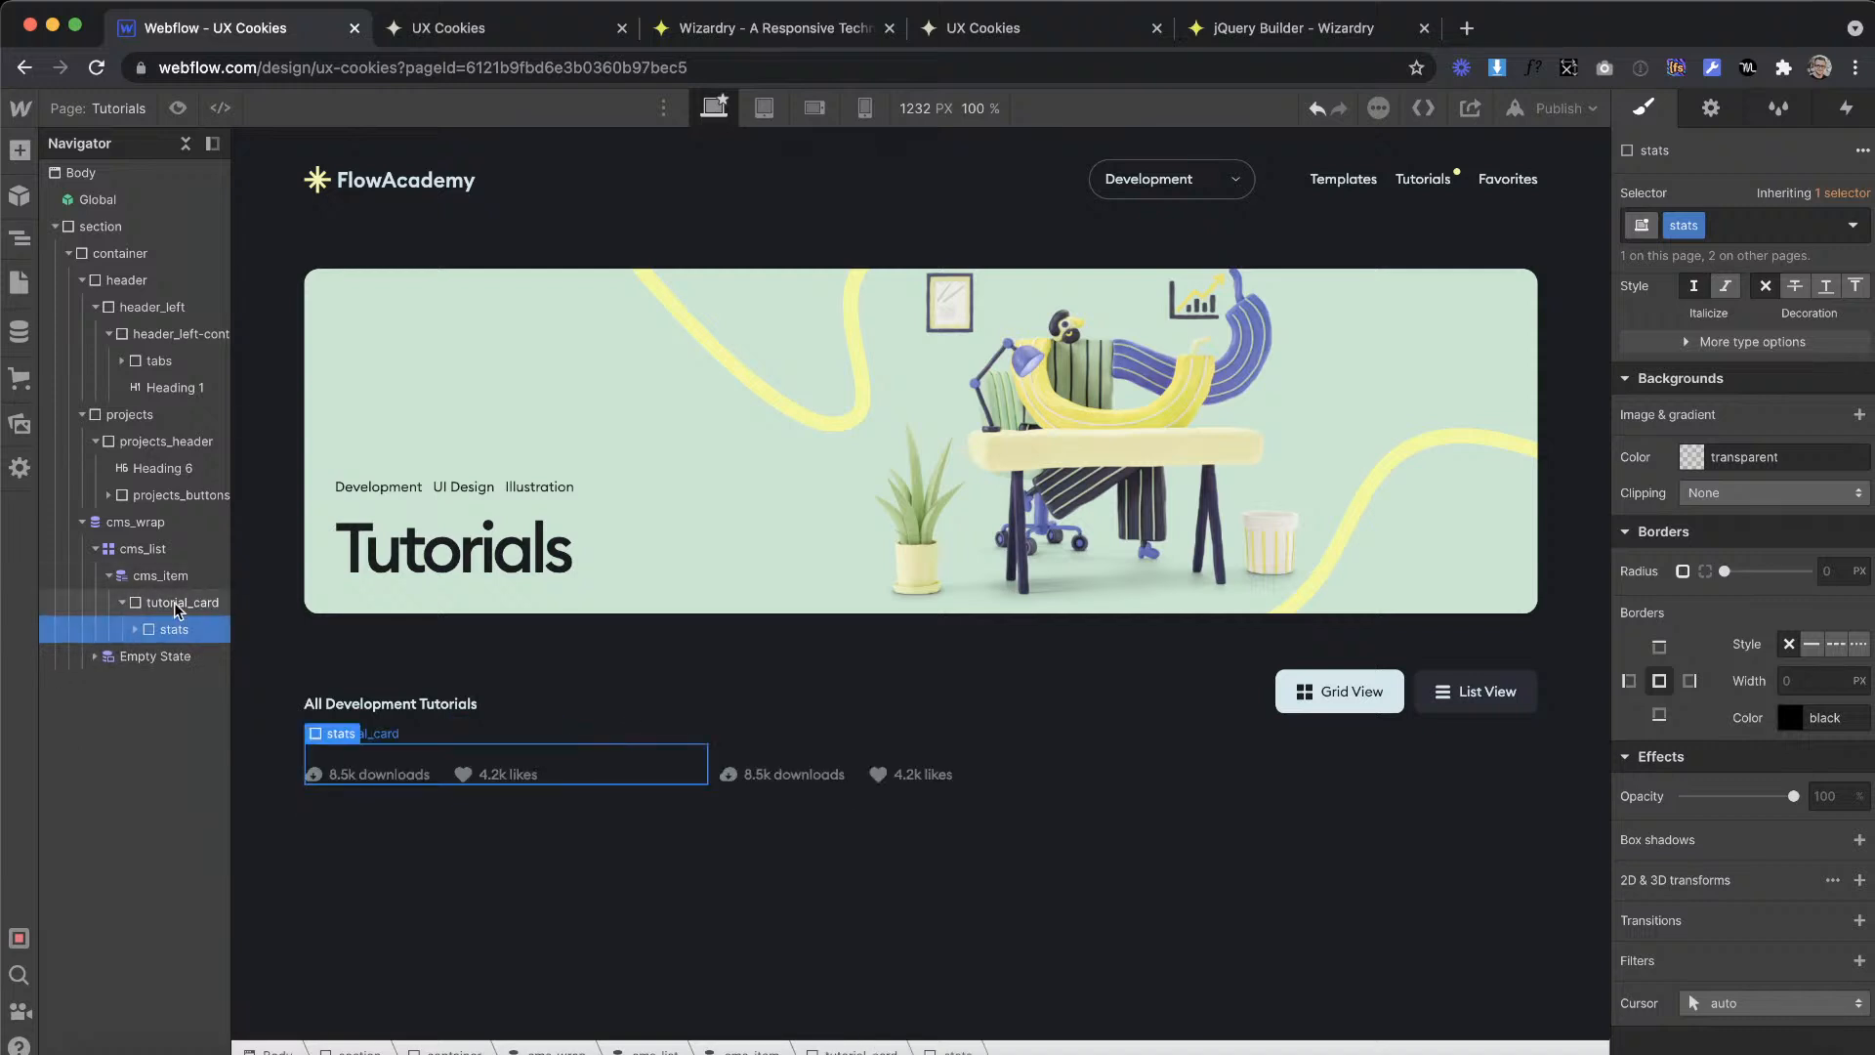
left_click(178, 608)
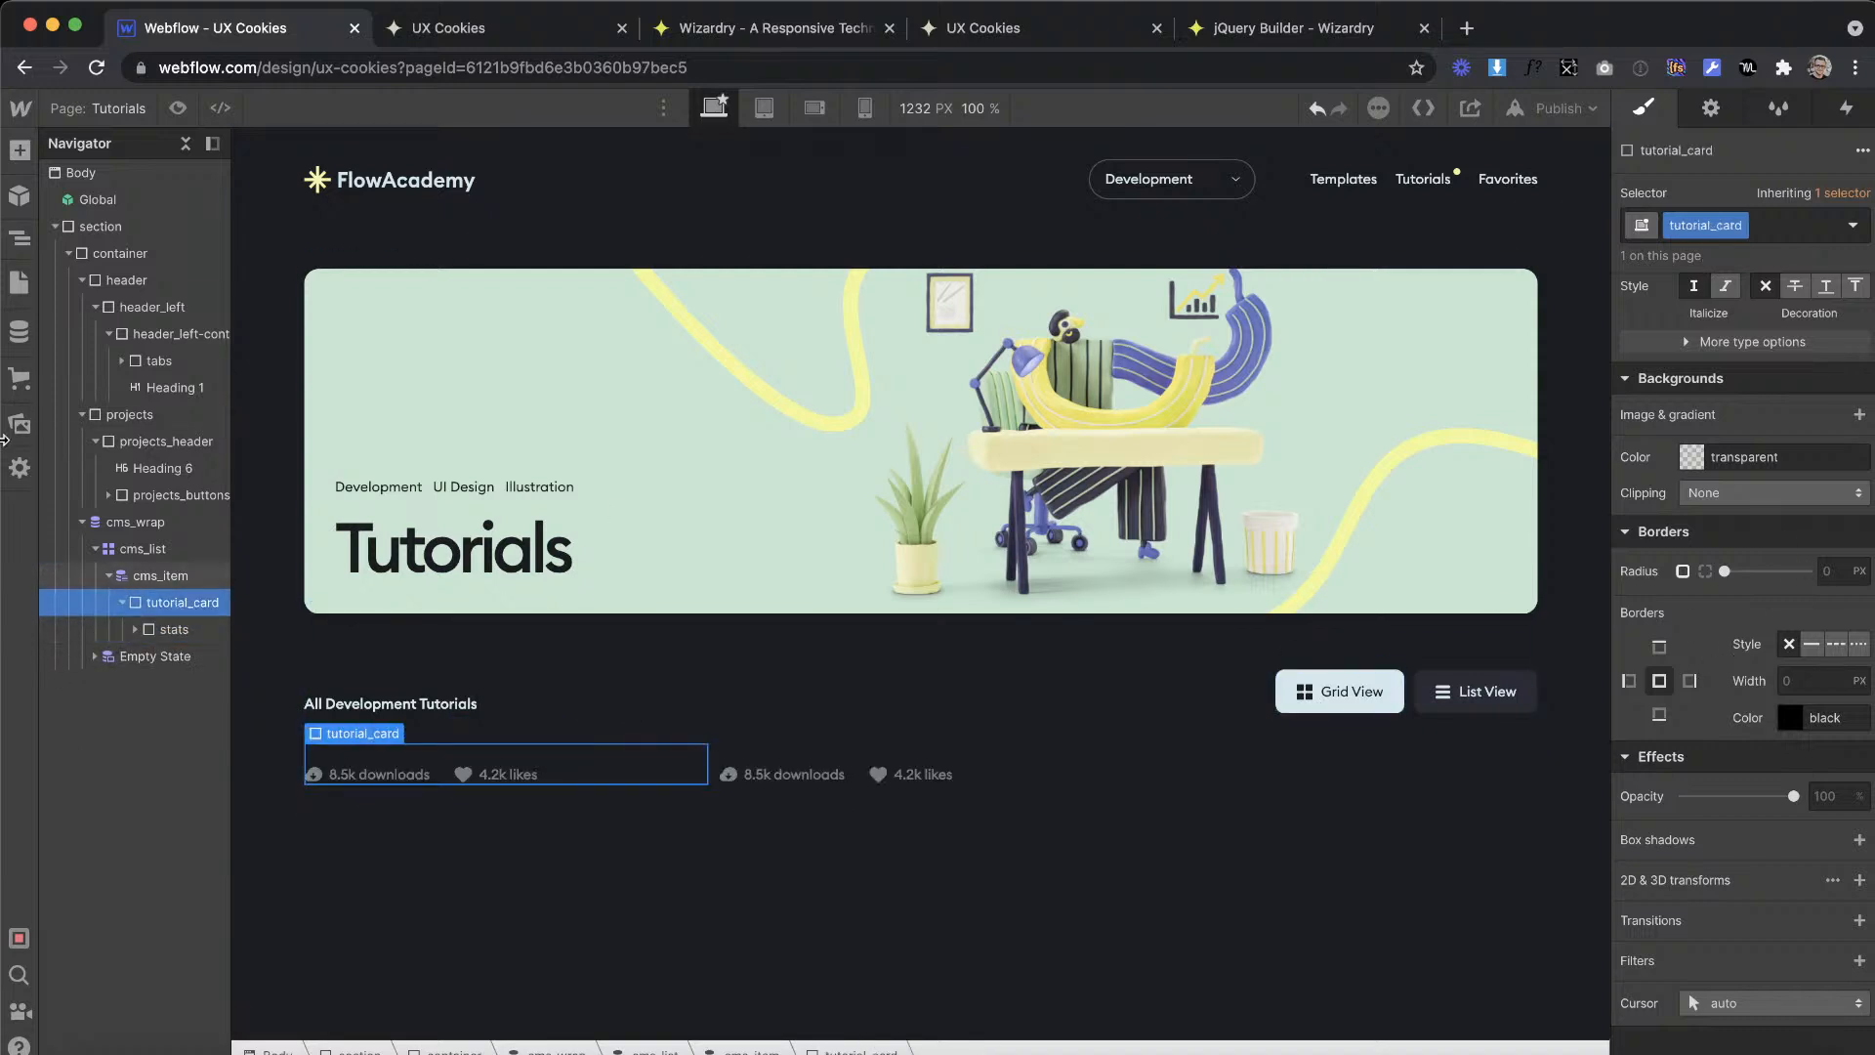
Step: Add an H4 heading above the stats in tutorial_card and bind its text to the Name field of Templates
left_click(20, 197)
left_click(19, 149)
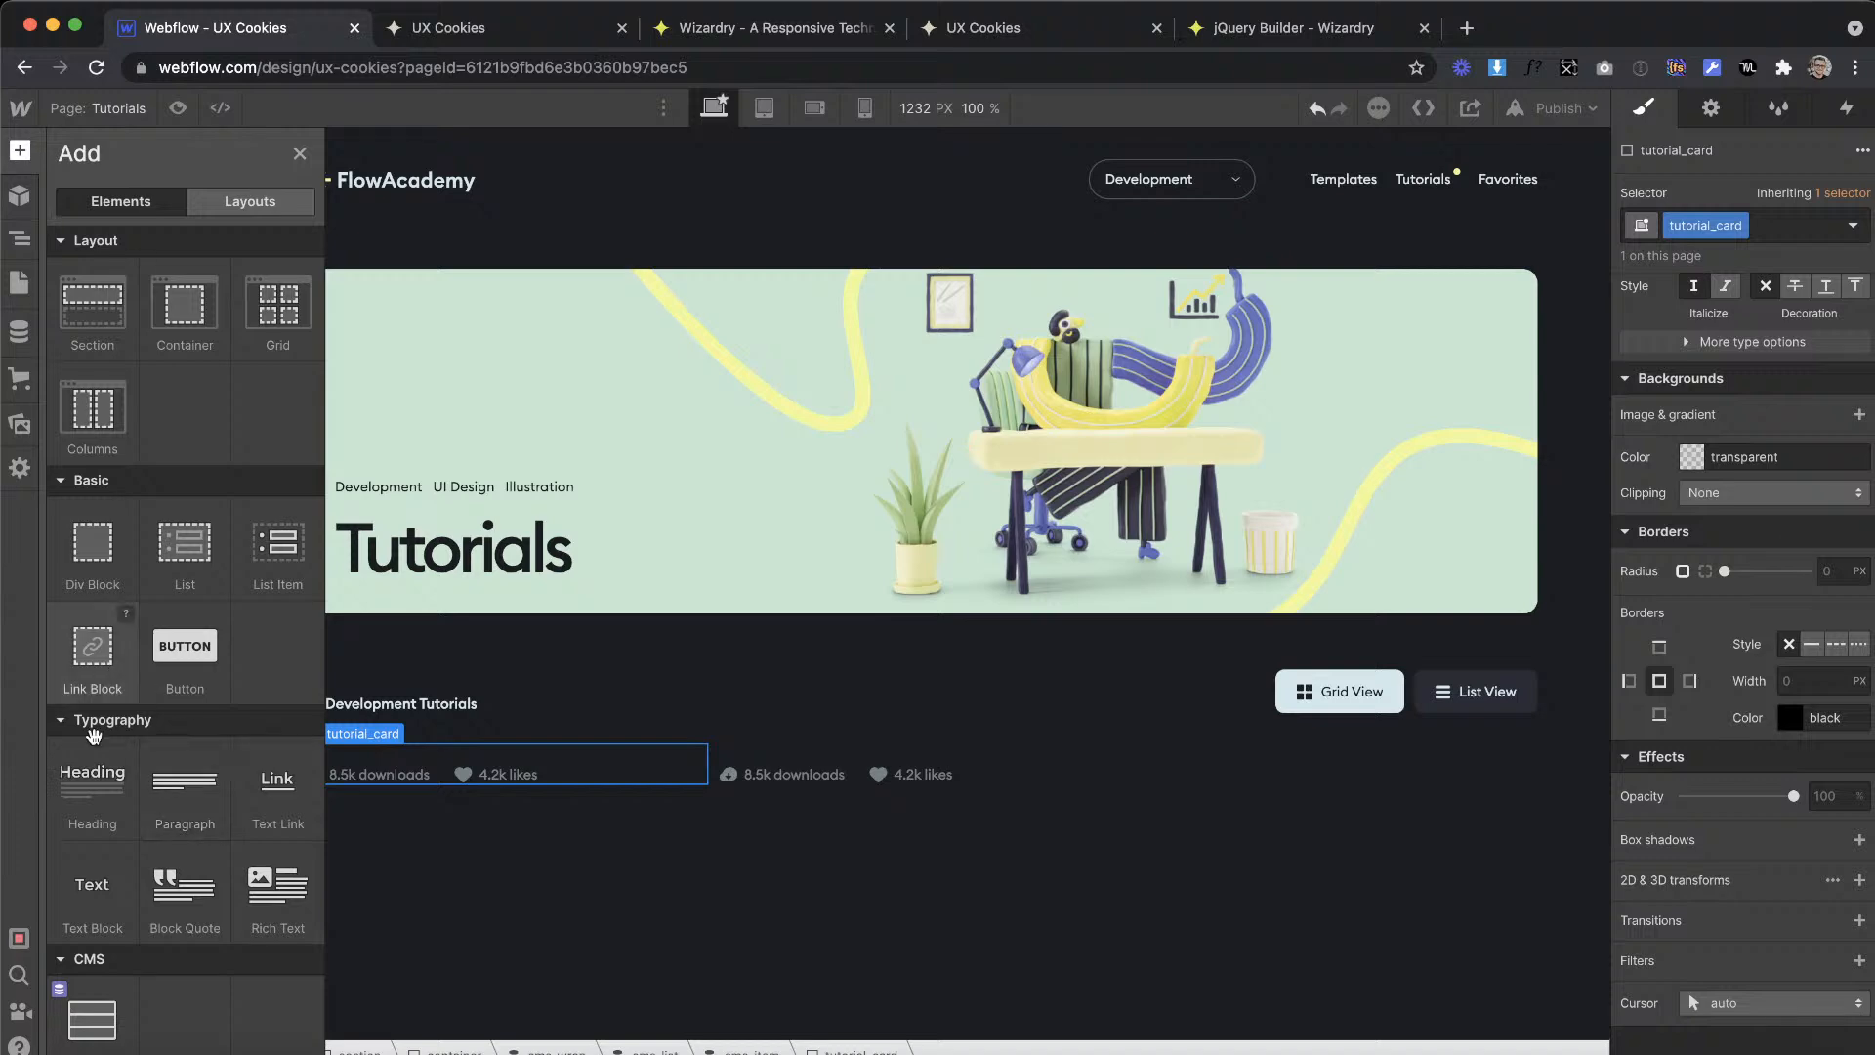
left_click_drag(84, 810, 445, 752)
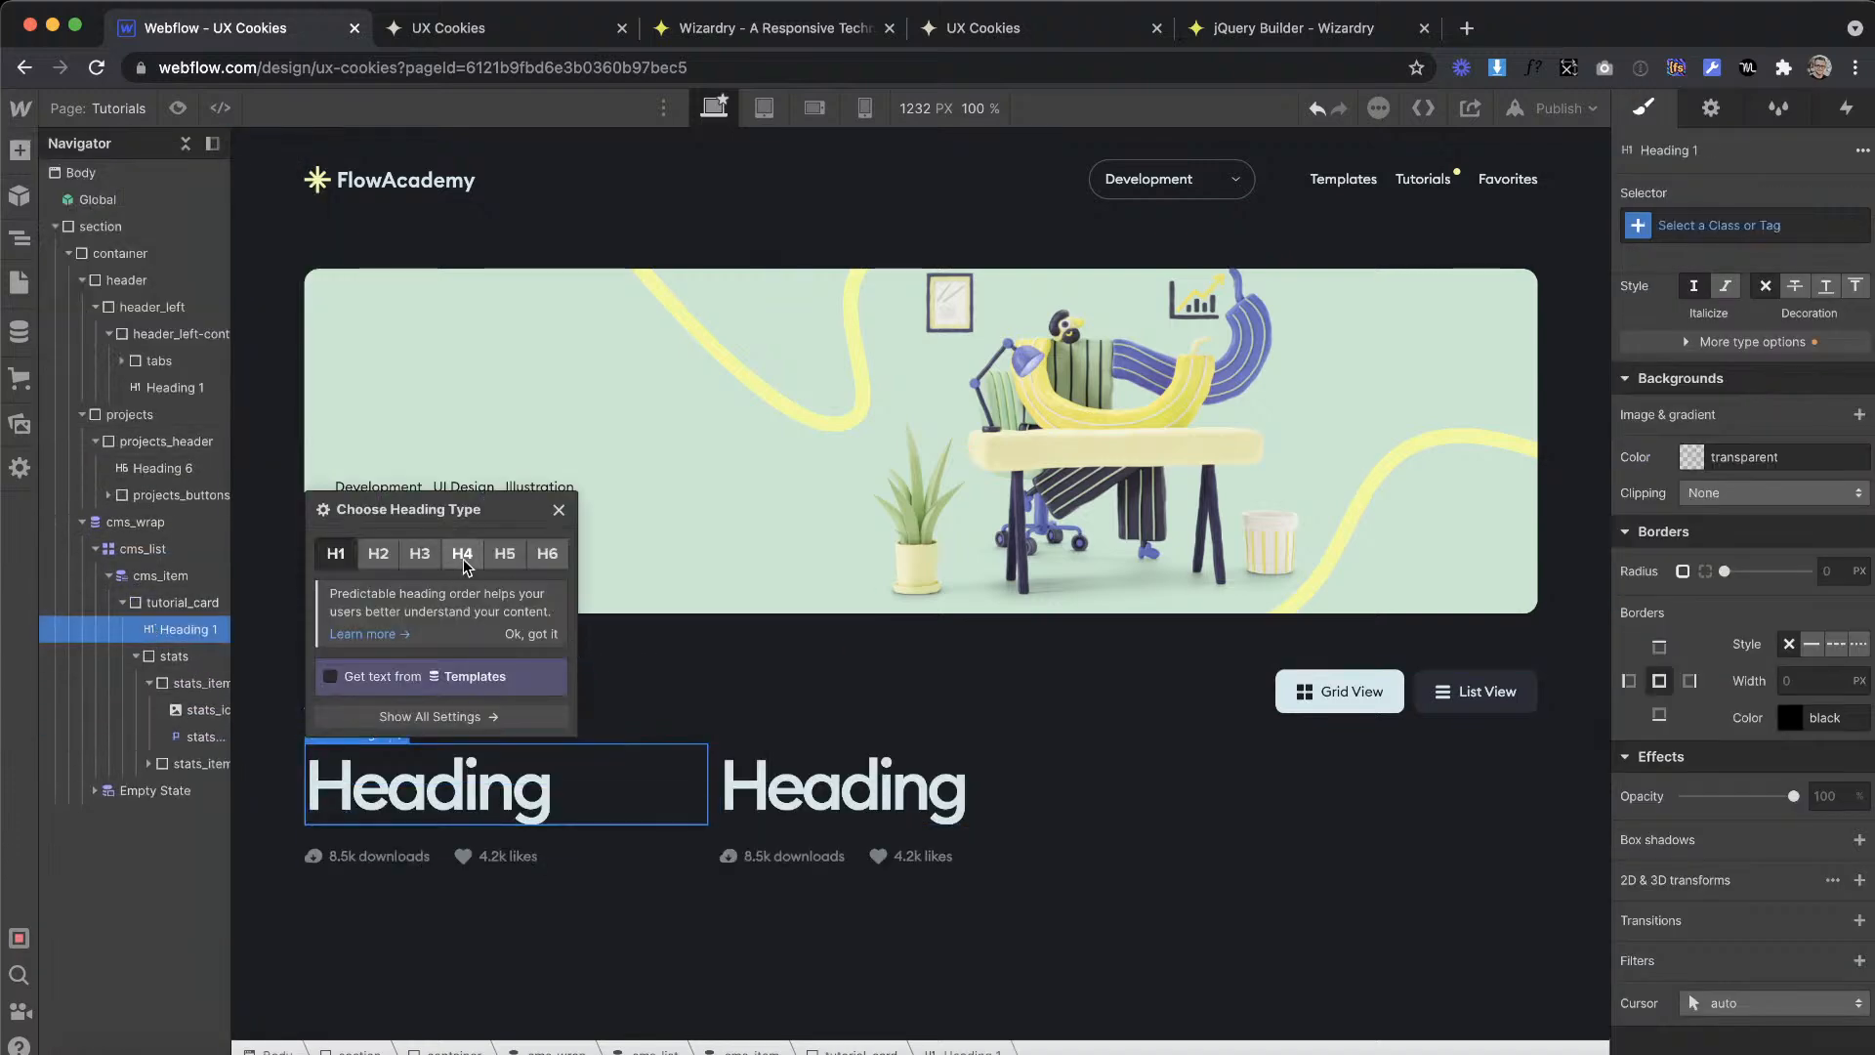
left_click(547, 554)
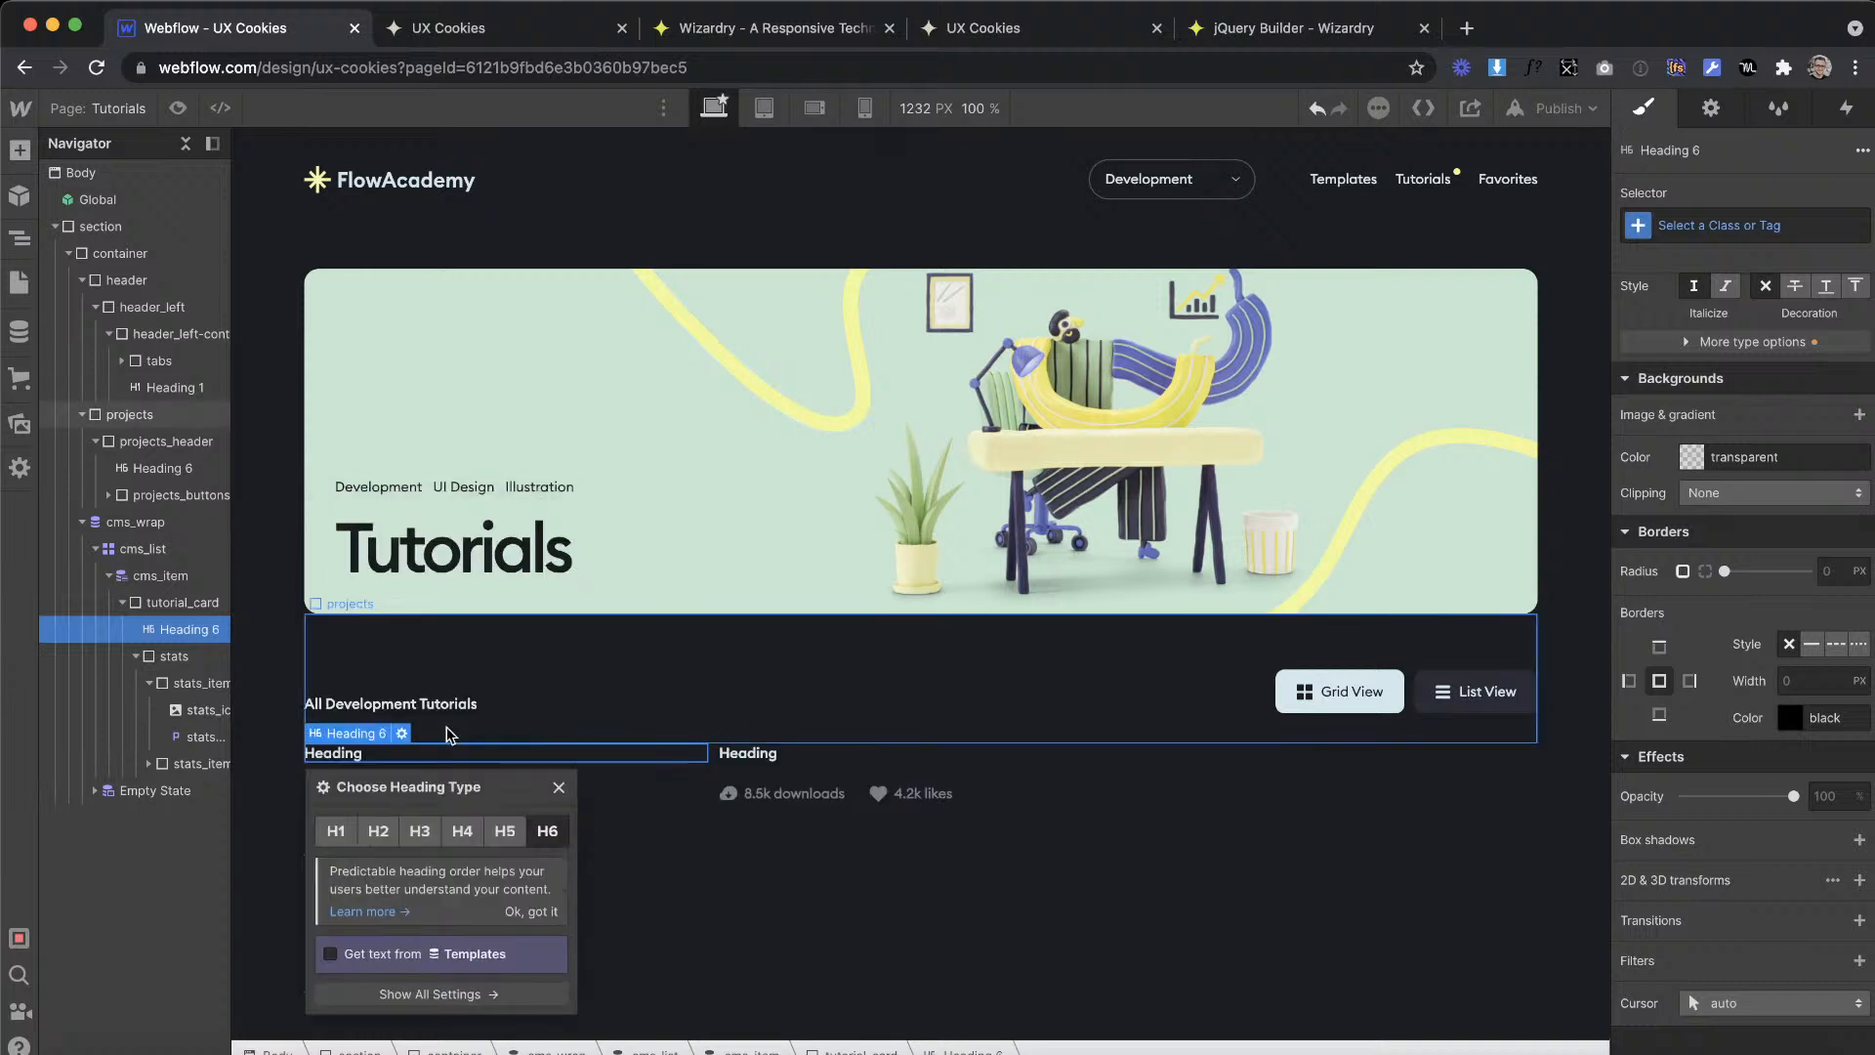
left_click(463, 833)
left_click(394, 991)
left_click(395, 1016)
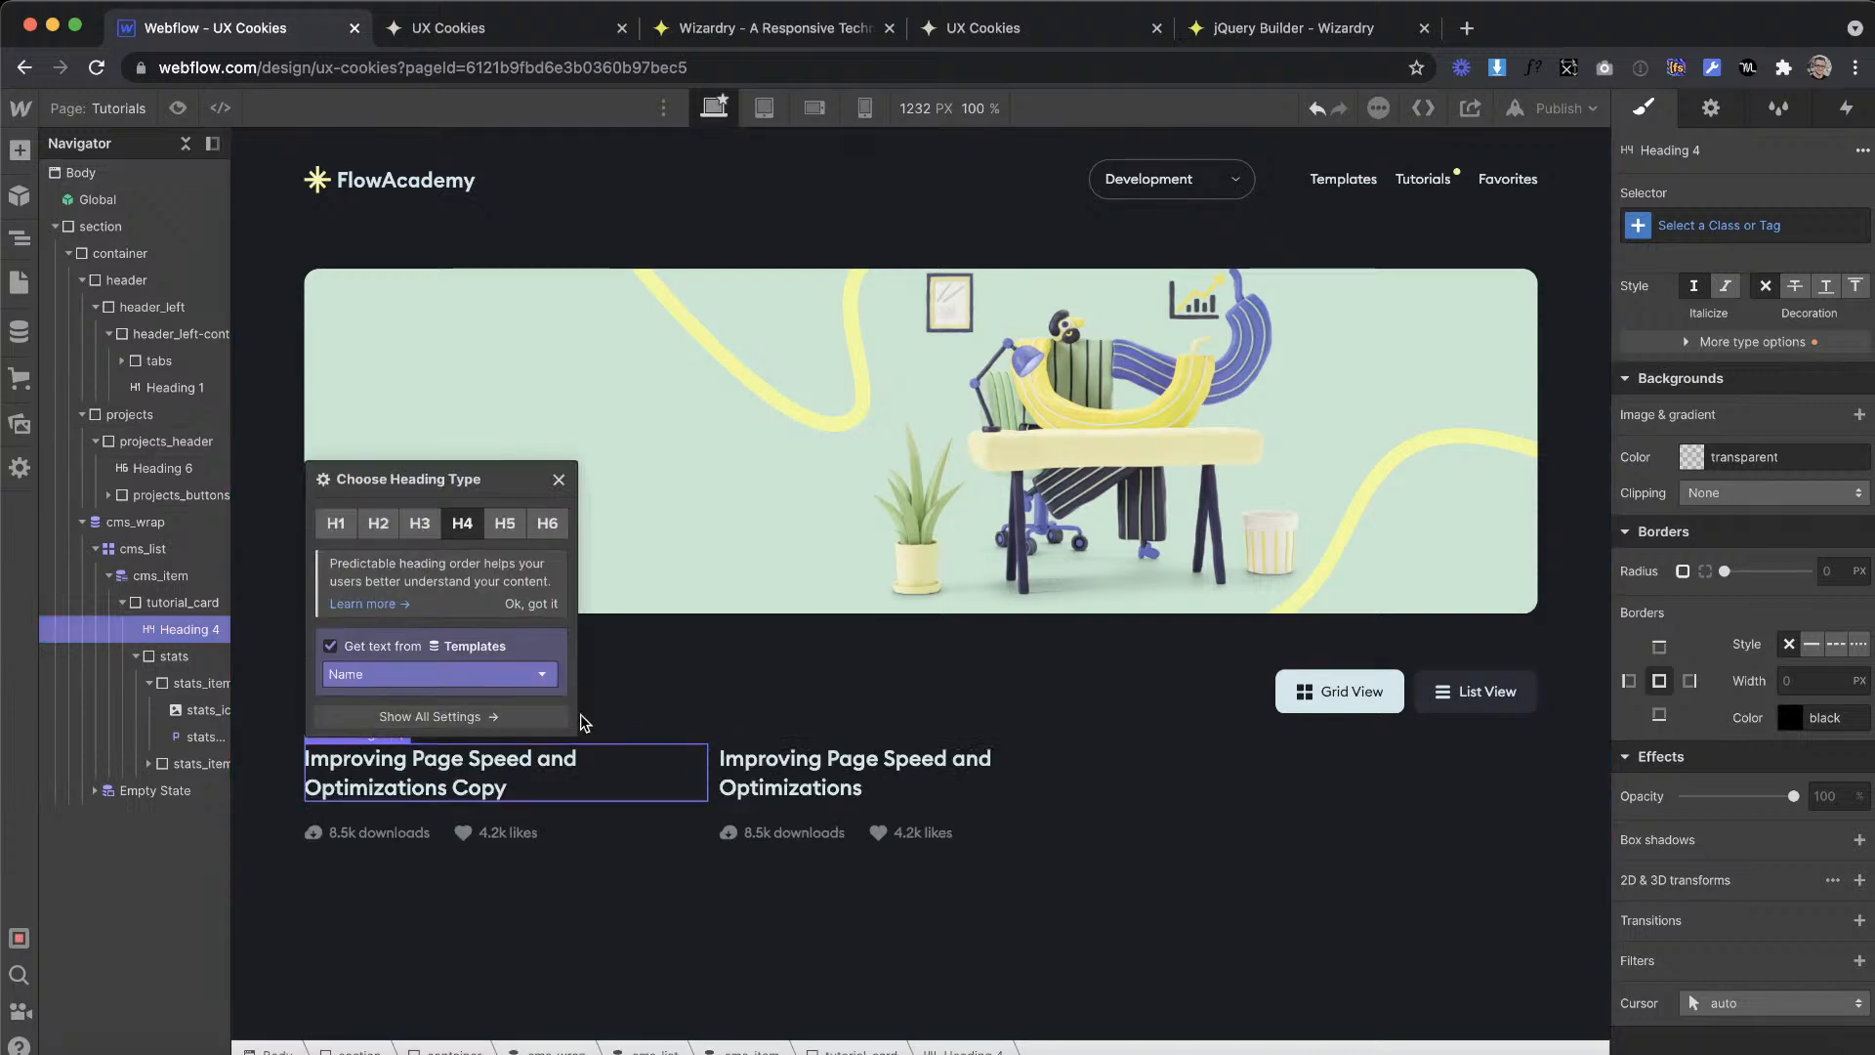
Step: Convert 20 px to ems in the Wizardry converter and set tutorial_card's border radius to 1.04em
left_click(182, 602)
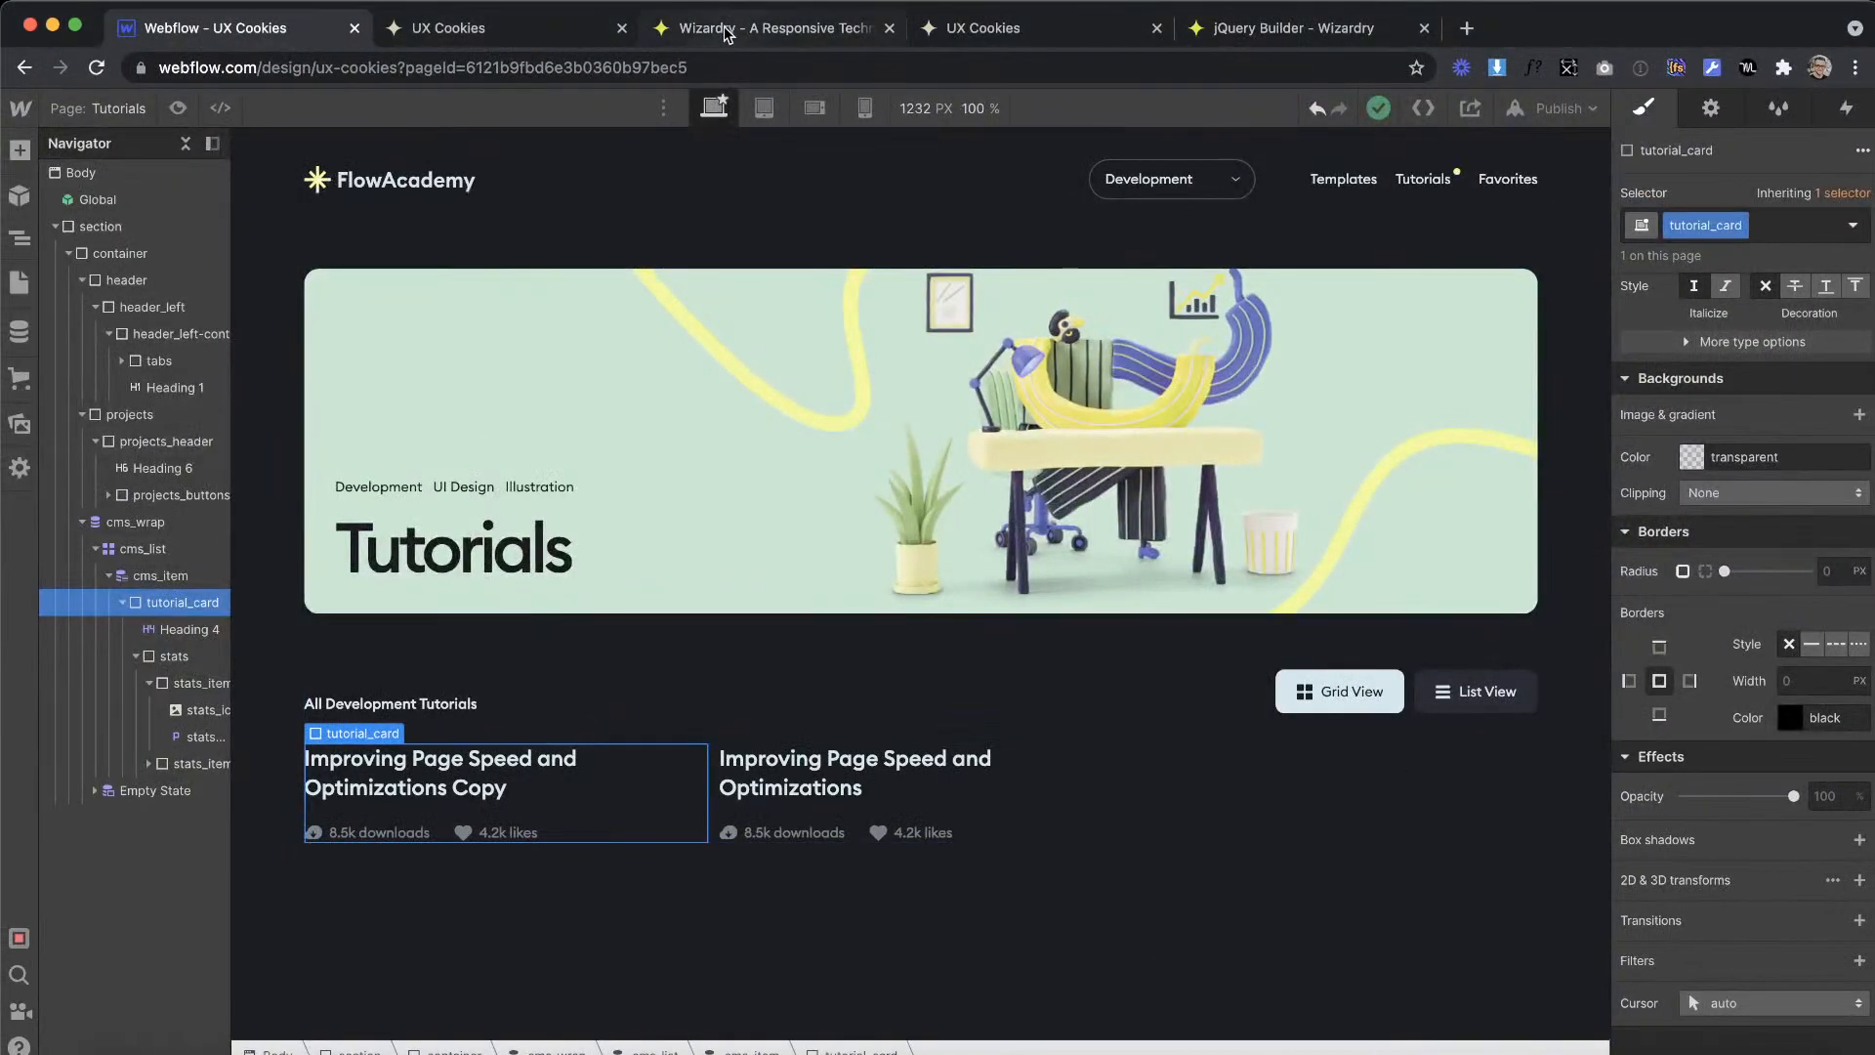
left_click(728, 32)
left_click_drag(497, 836, 371, 800)
type("20")
left_click(195, 30)
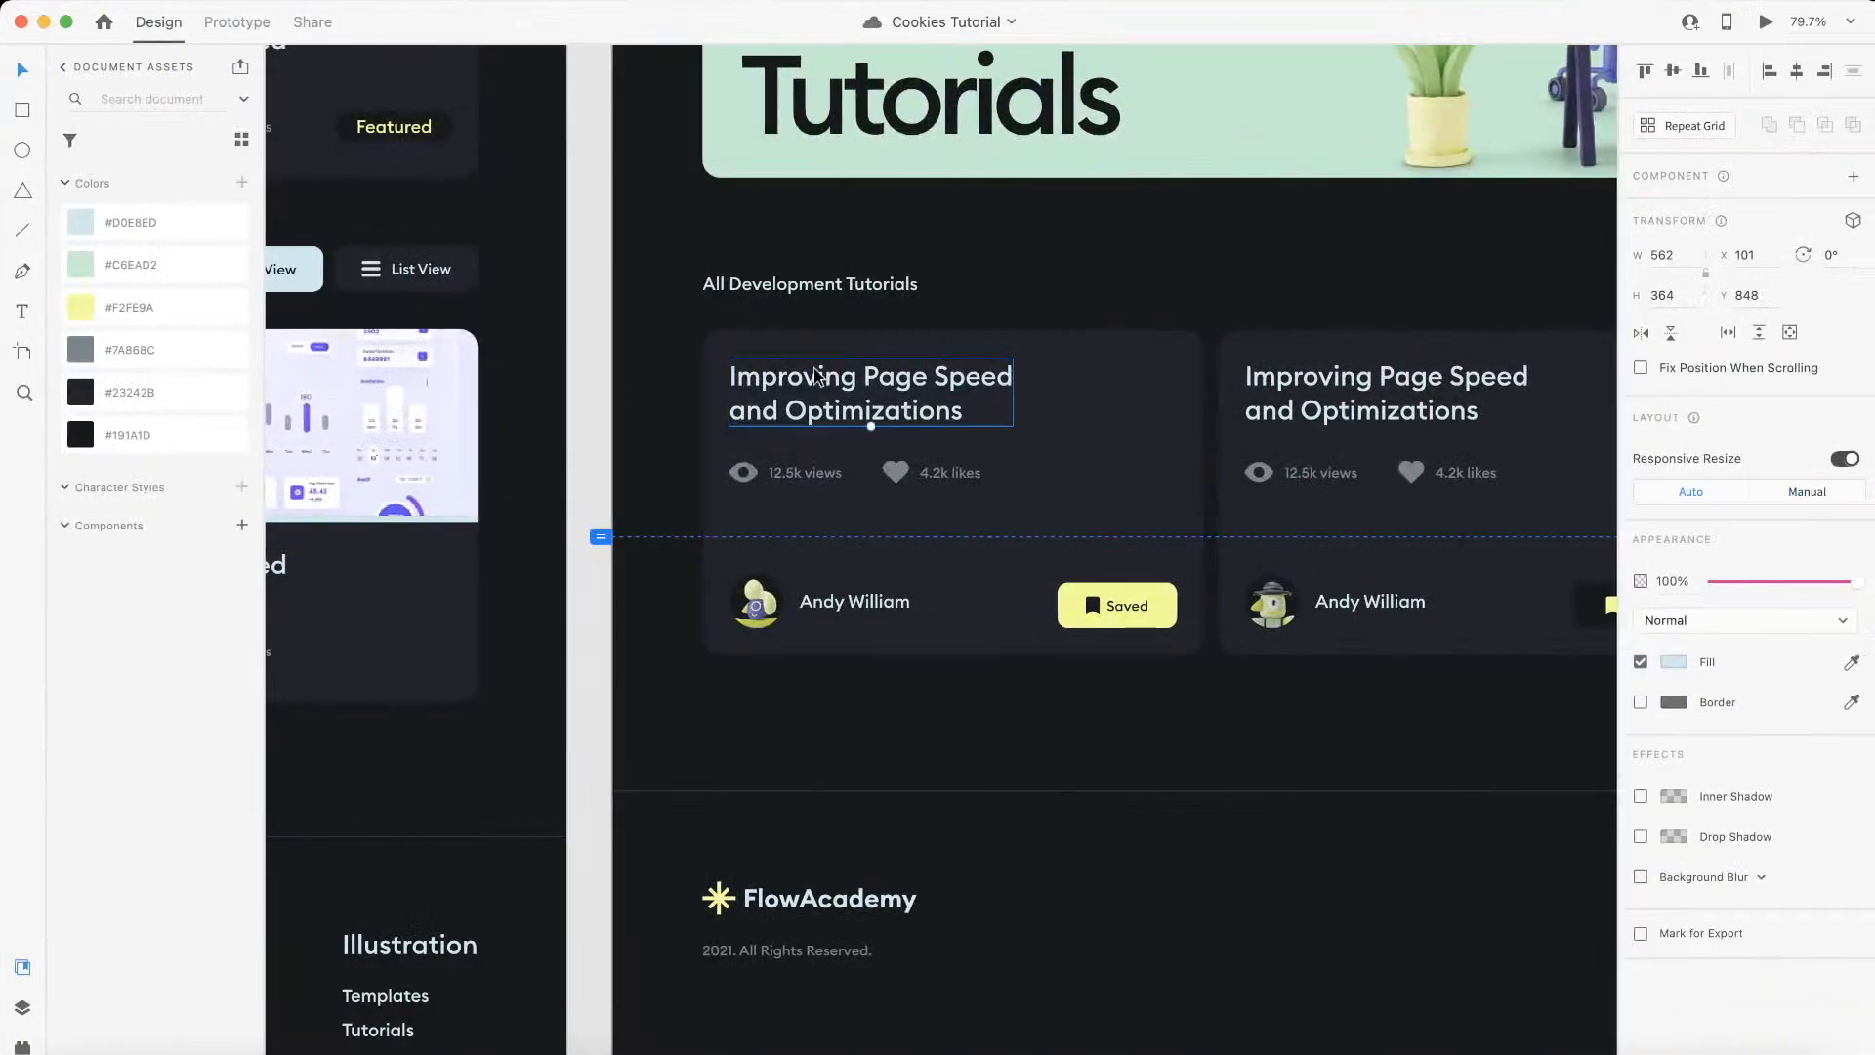
Step: Measure the heading's inset on the first tutorial card in the XD design, and convert 30 px to ems in the Wizardry converter
left_click(816, 377)
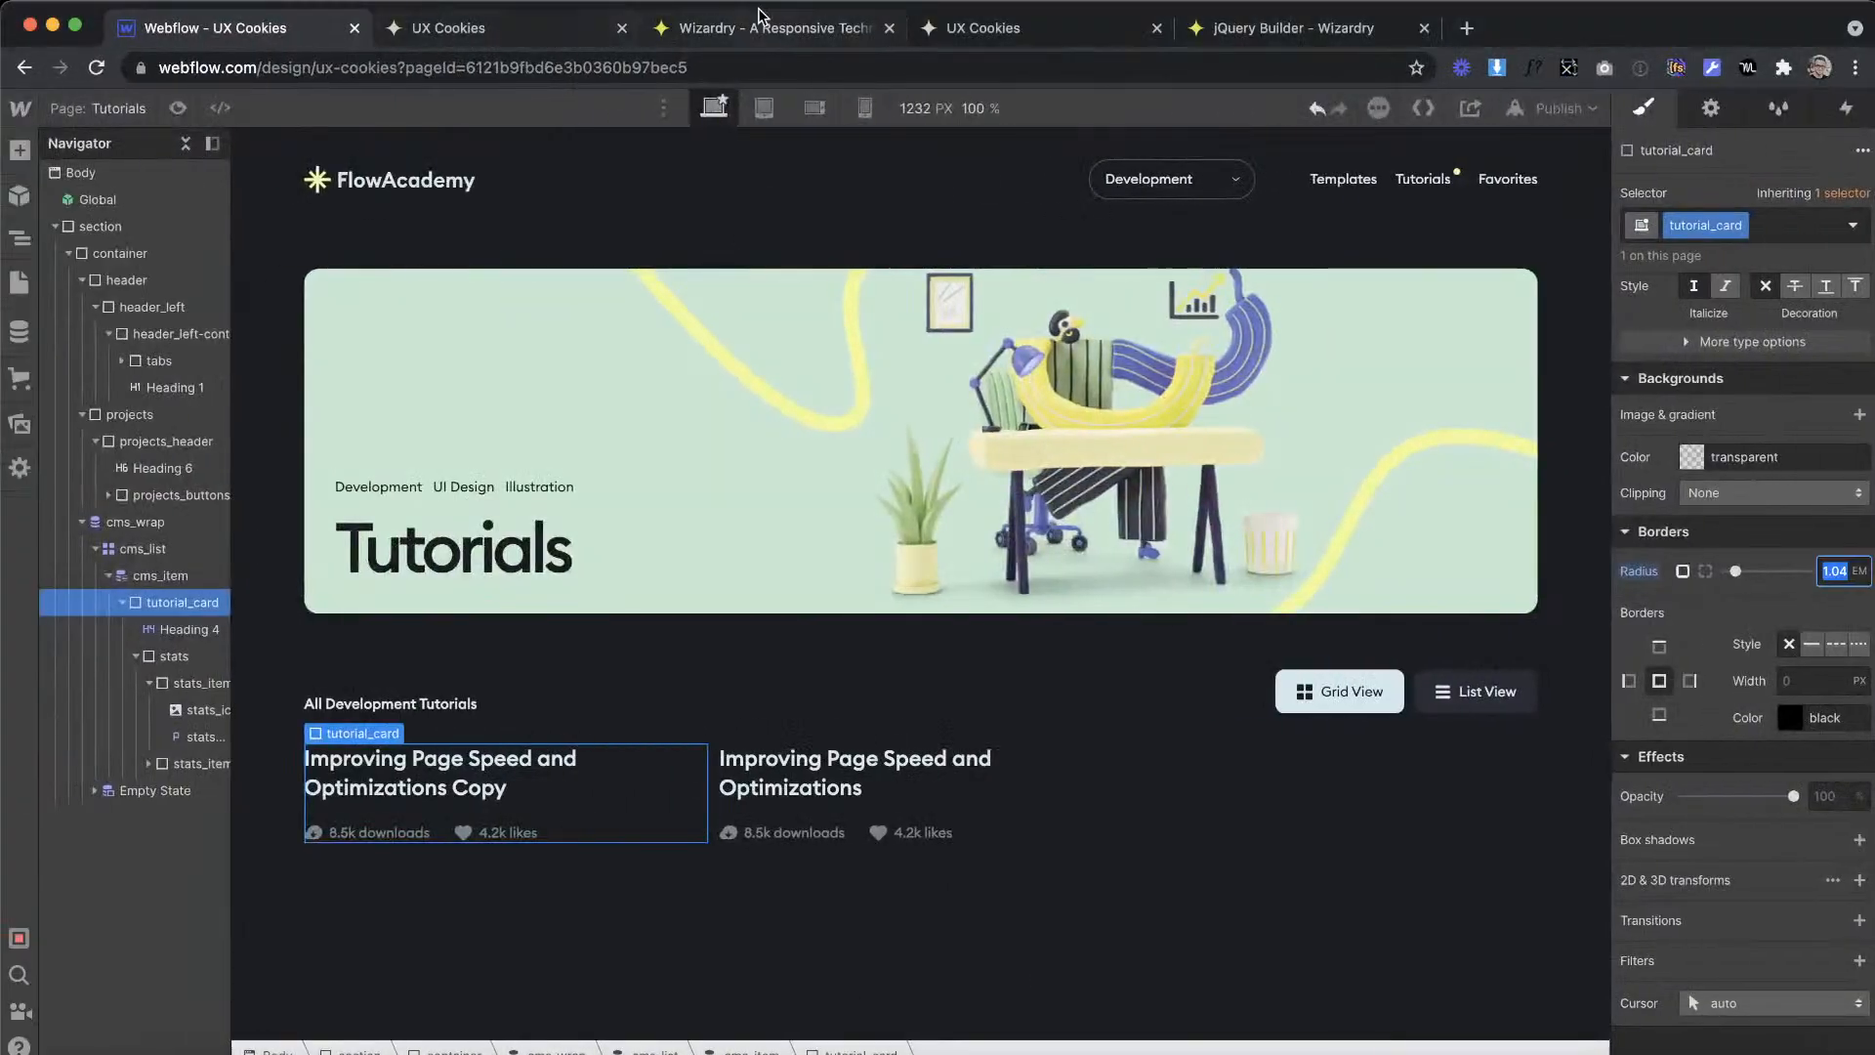
left_click(752, 30)
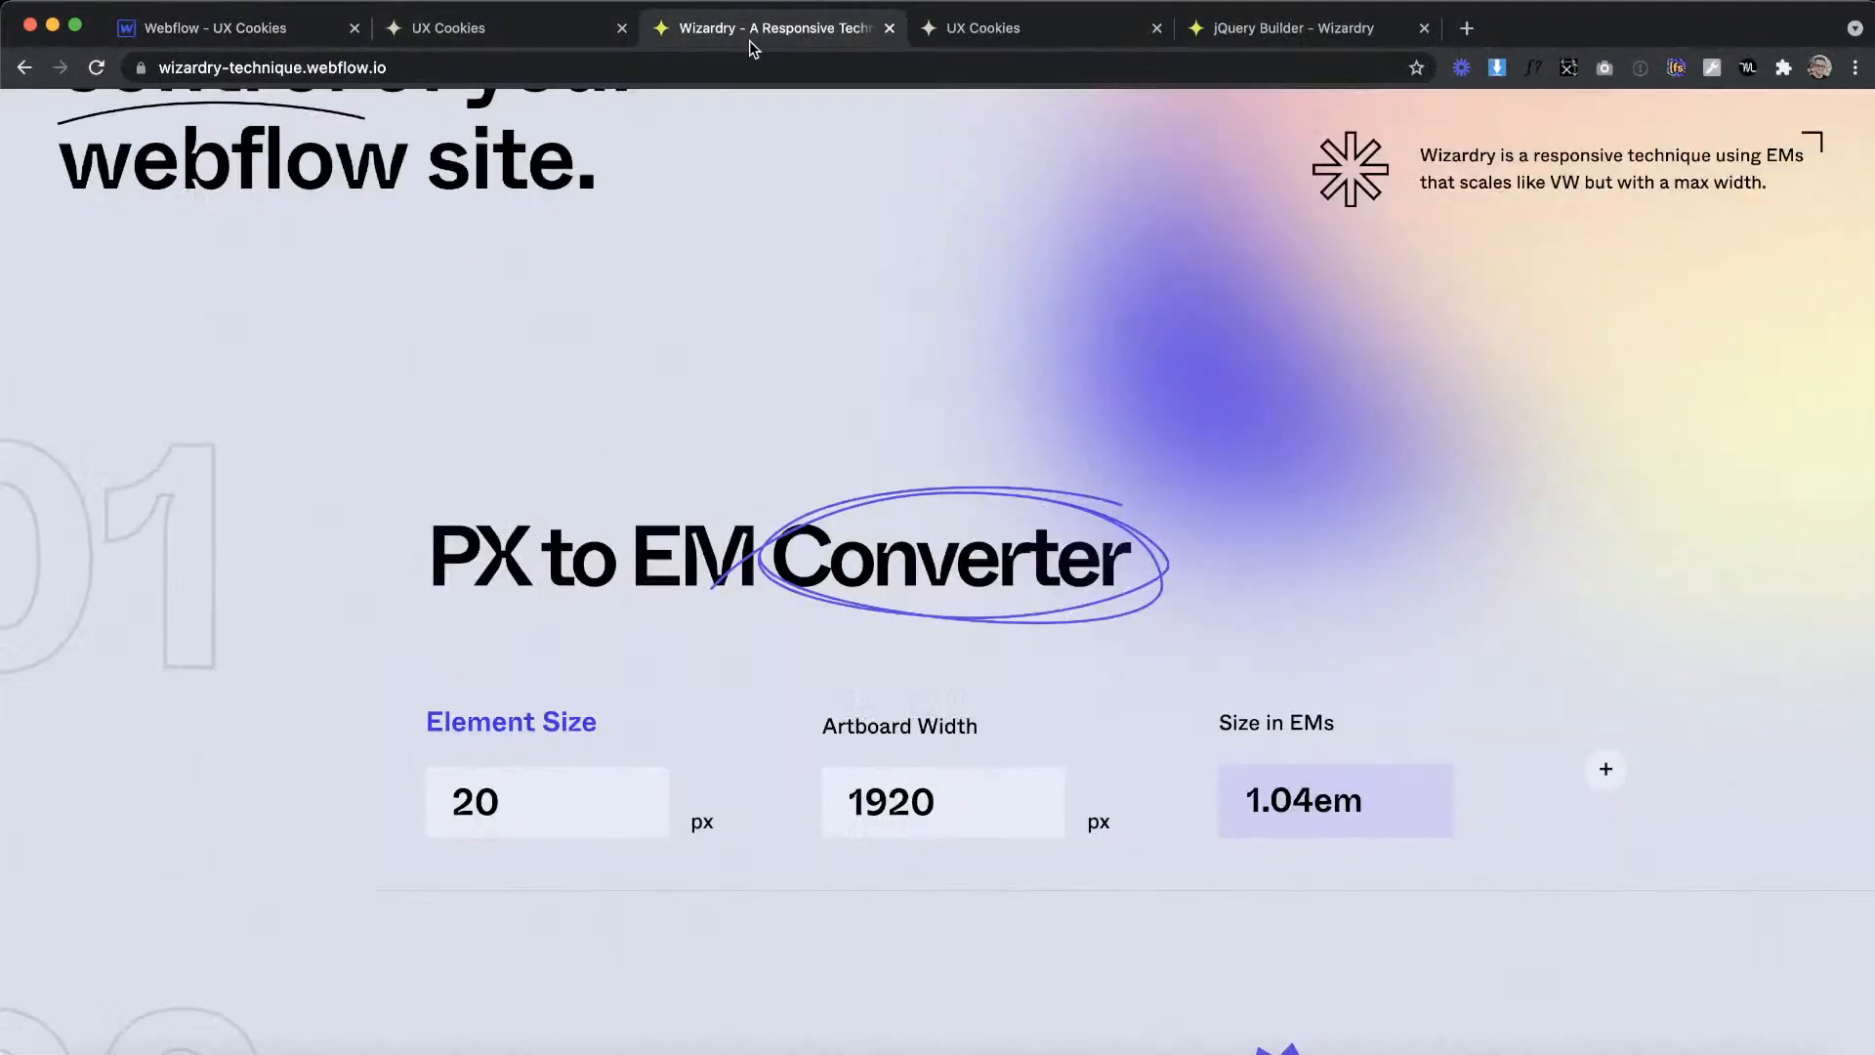
key("super+a")
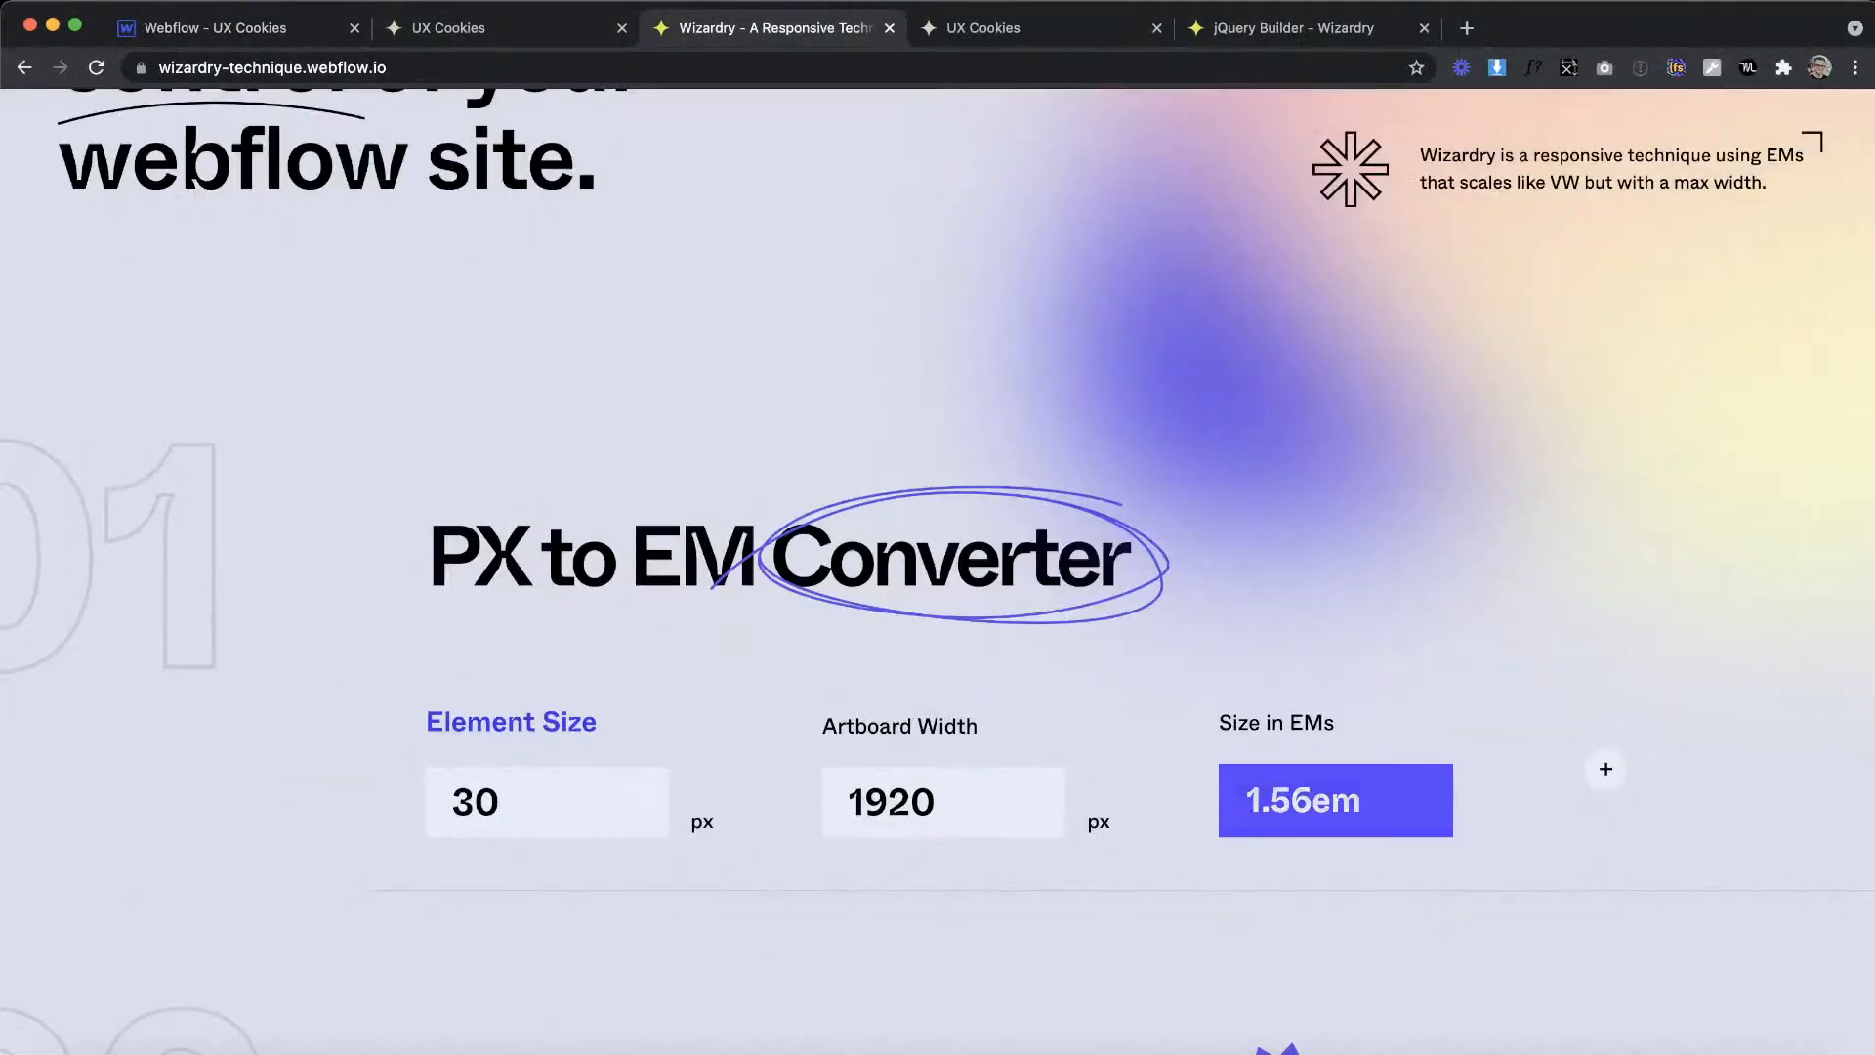
Step: Set tutorial_card's padding to 1.56em on all four sides in Webflow
left_click(162, 17)
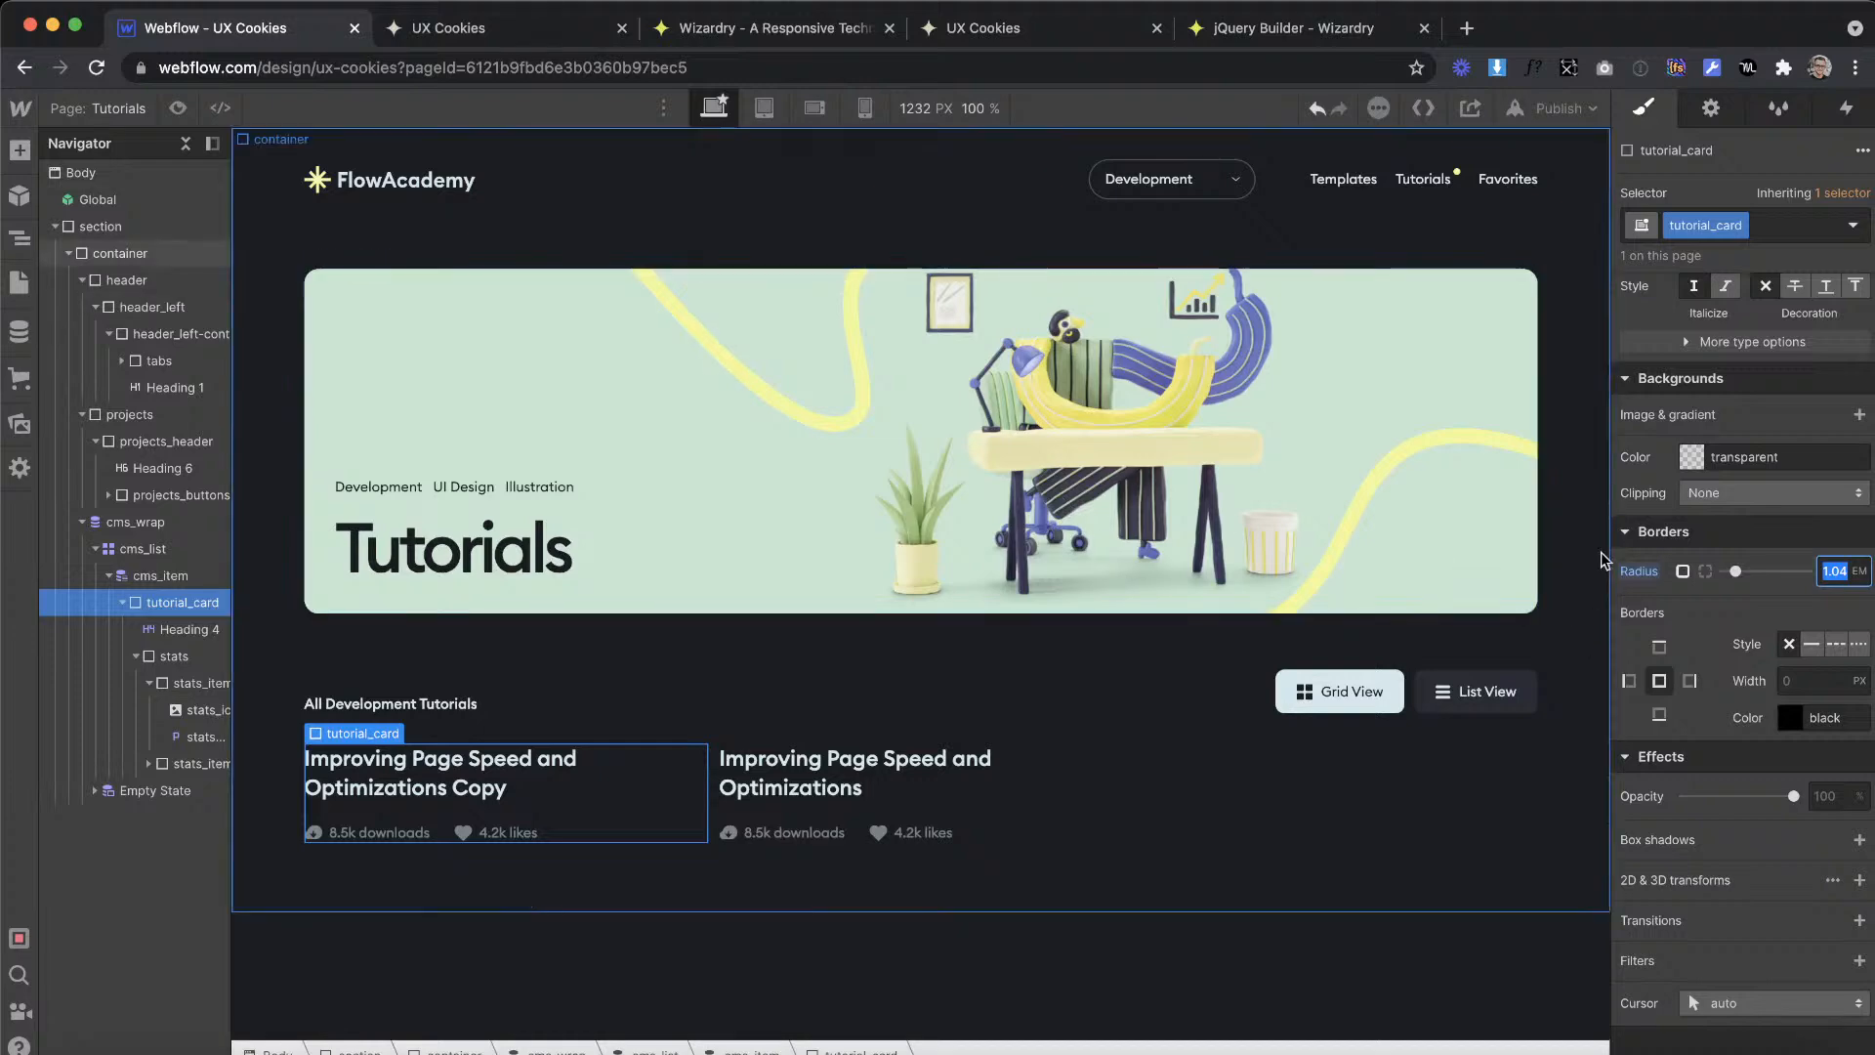
scroll(1674, 475, "up", 10)
left_click(1750, 438)
type("1.56em")
key("Return")
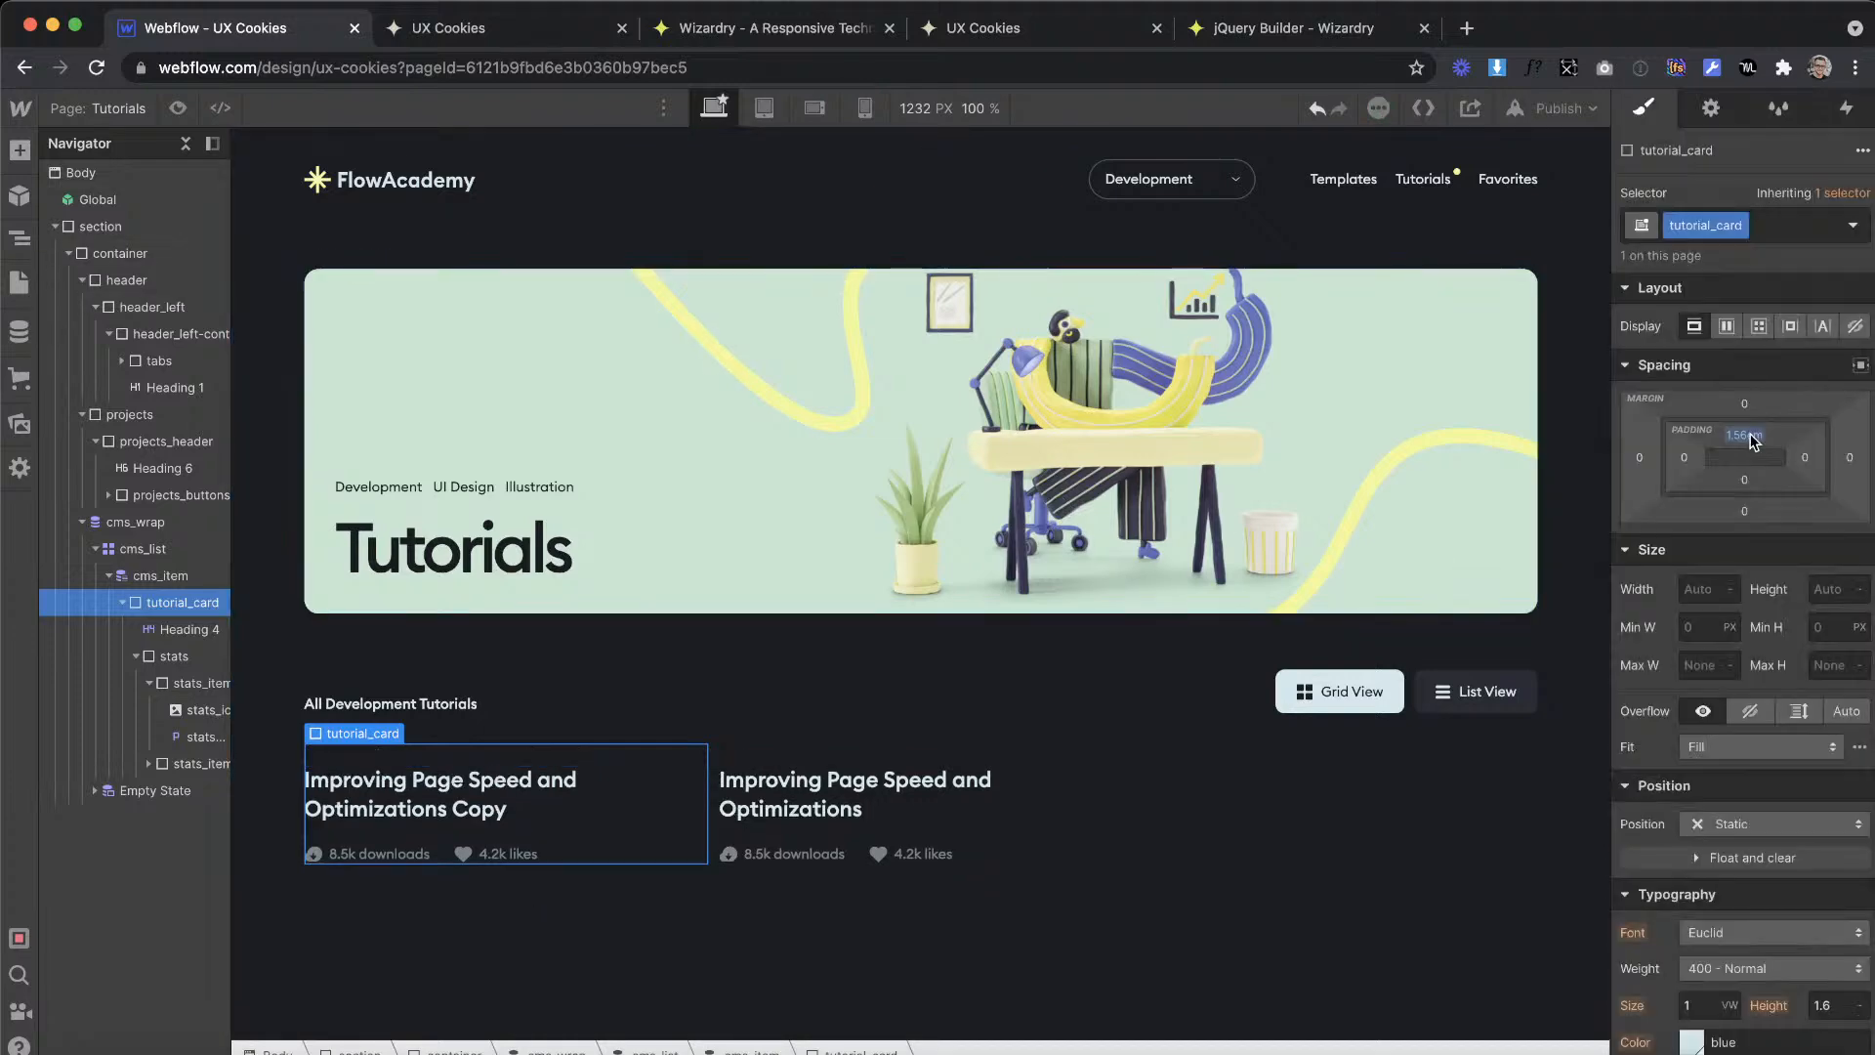
left_click(1748, 473)
type("1.56em")
key("Return")
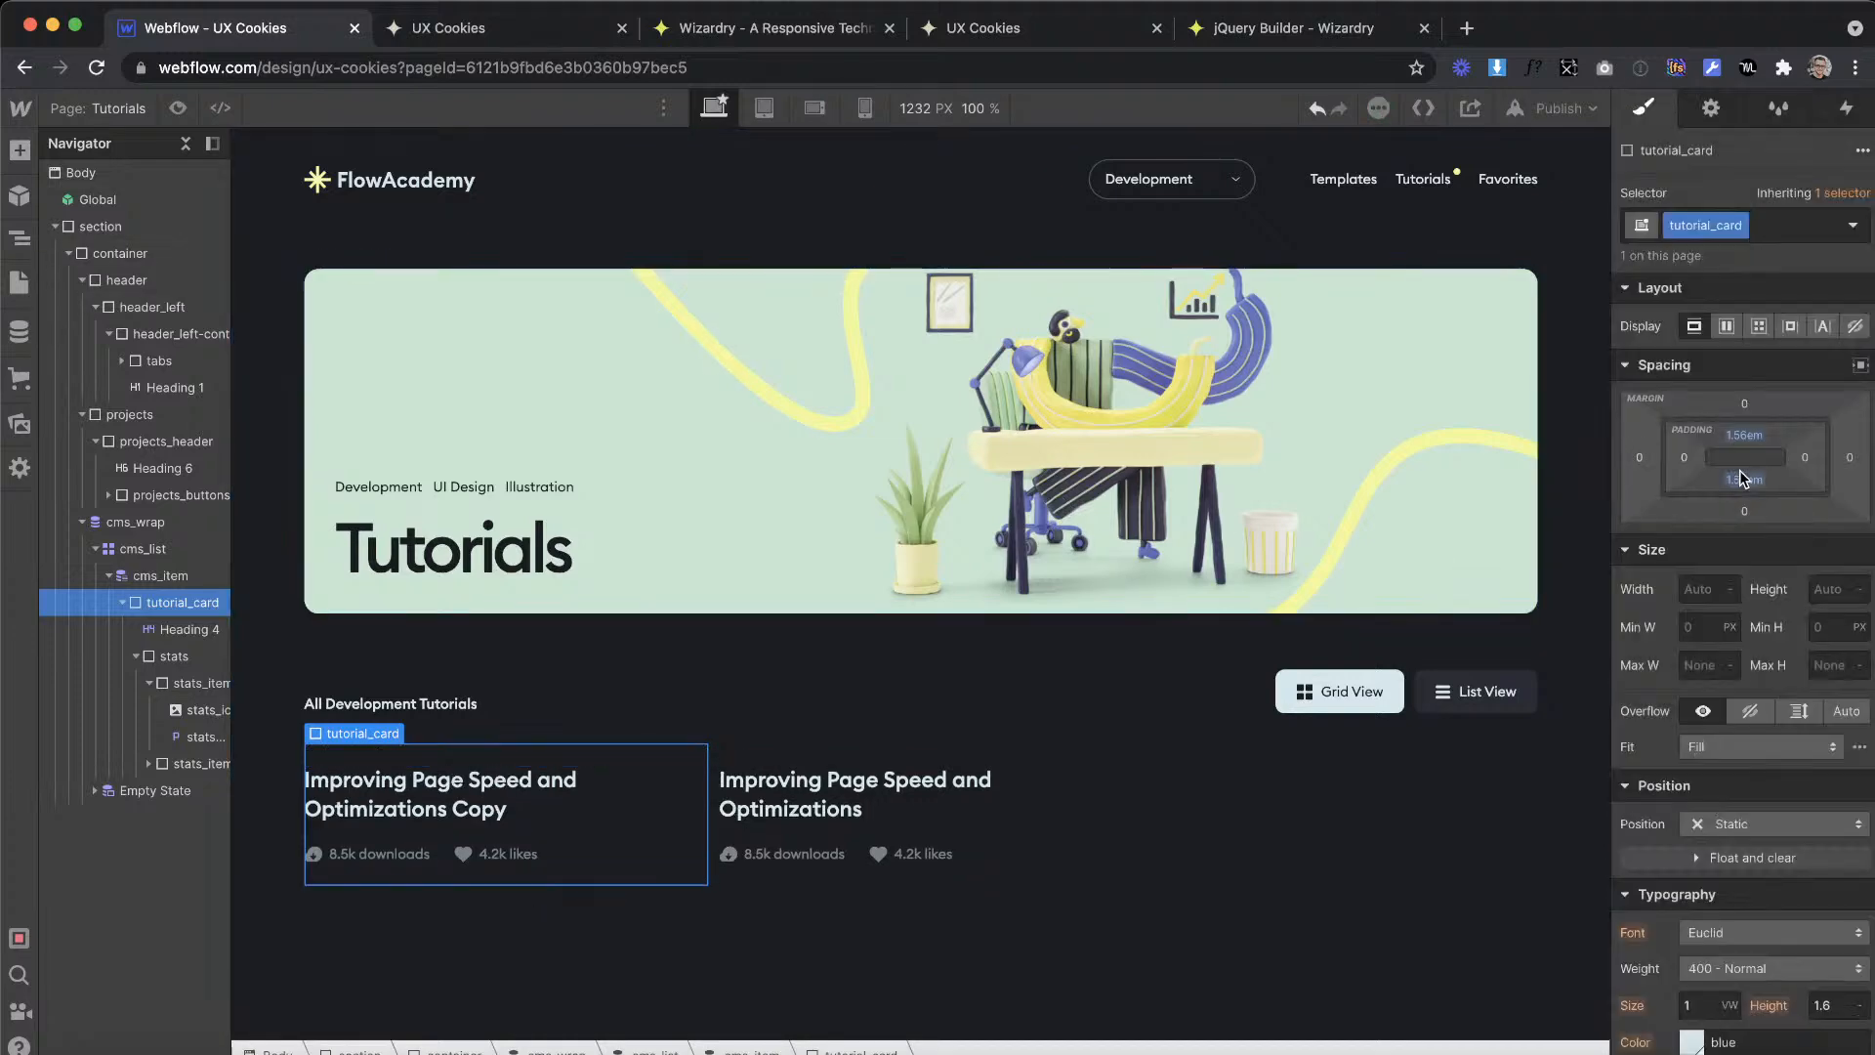
left_click(1686, 458)
type("1.56em")
key("Return")
left_click(1803, 457)
key("super+v")
key("Return")
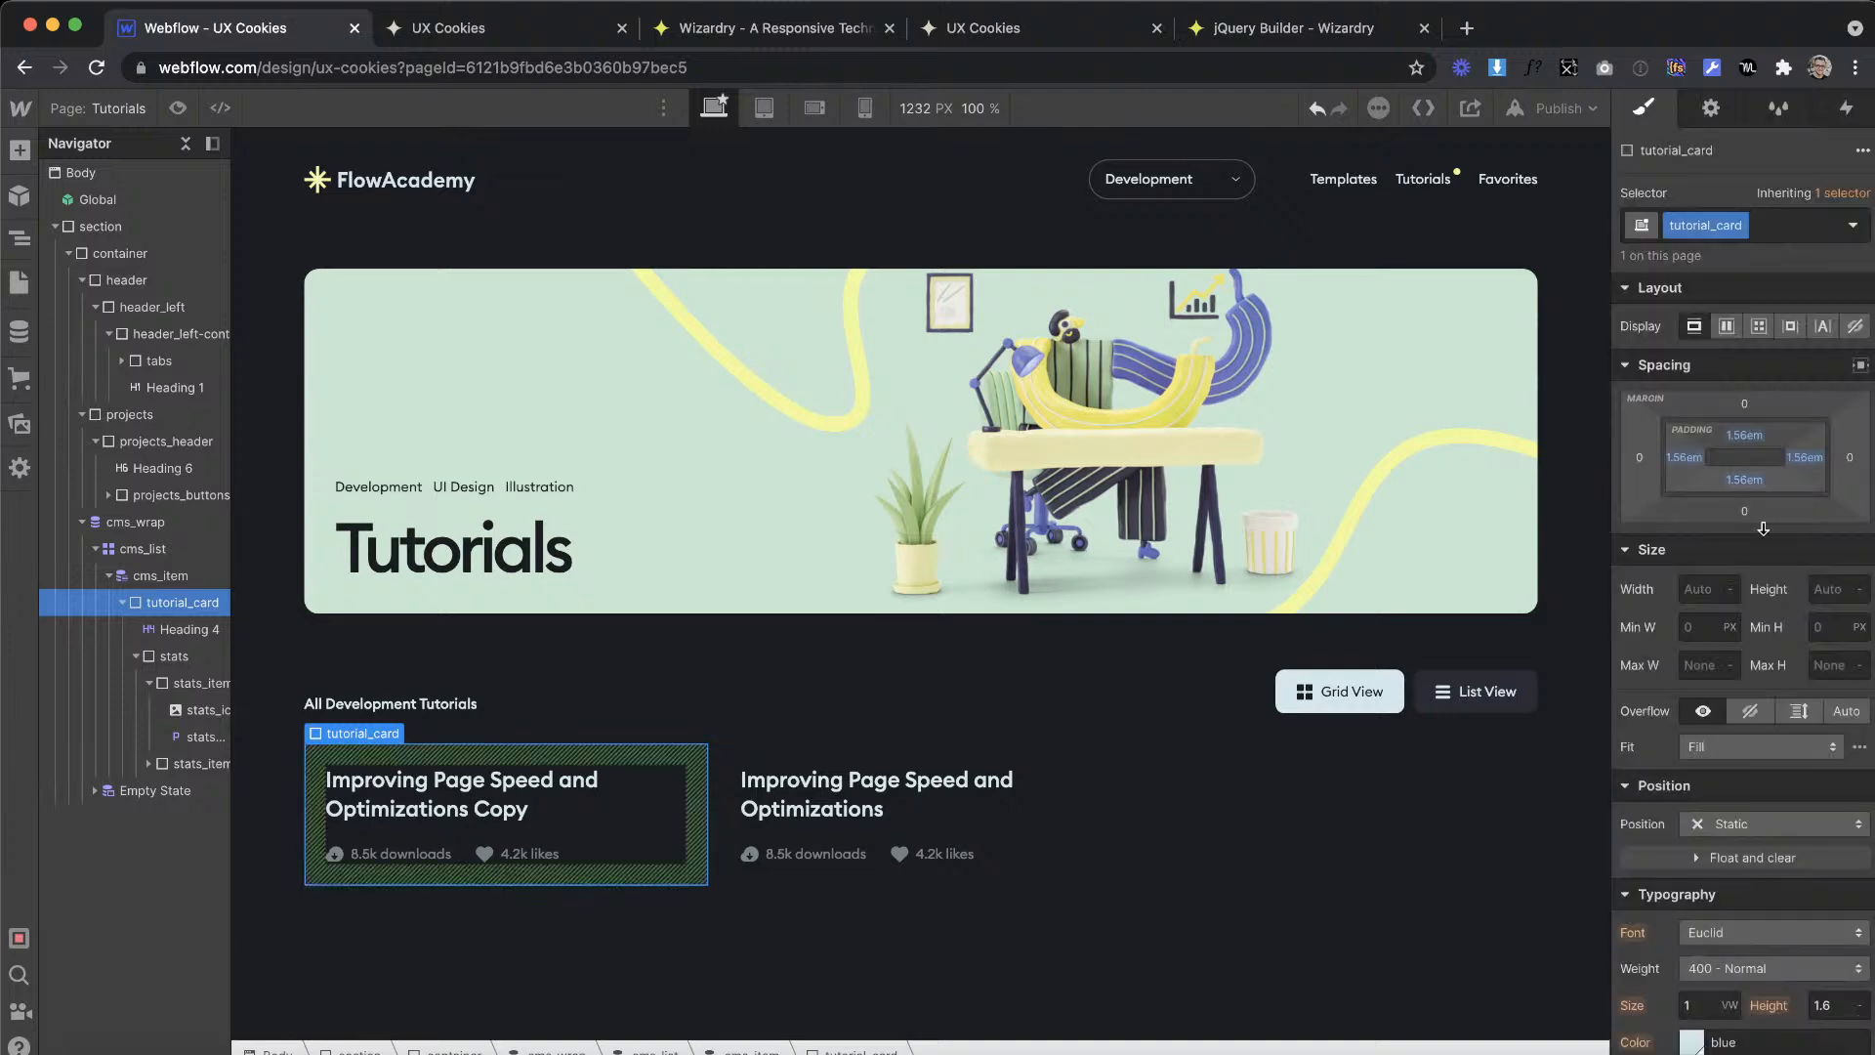
Step: Give tutorial_card the lighter of the two dark swatches as background color and compare the result with the XD design
scroll(1755, 634, "down", 10)
left_click(1693, 457)
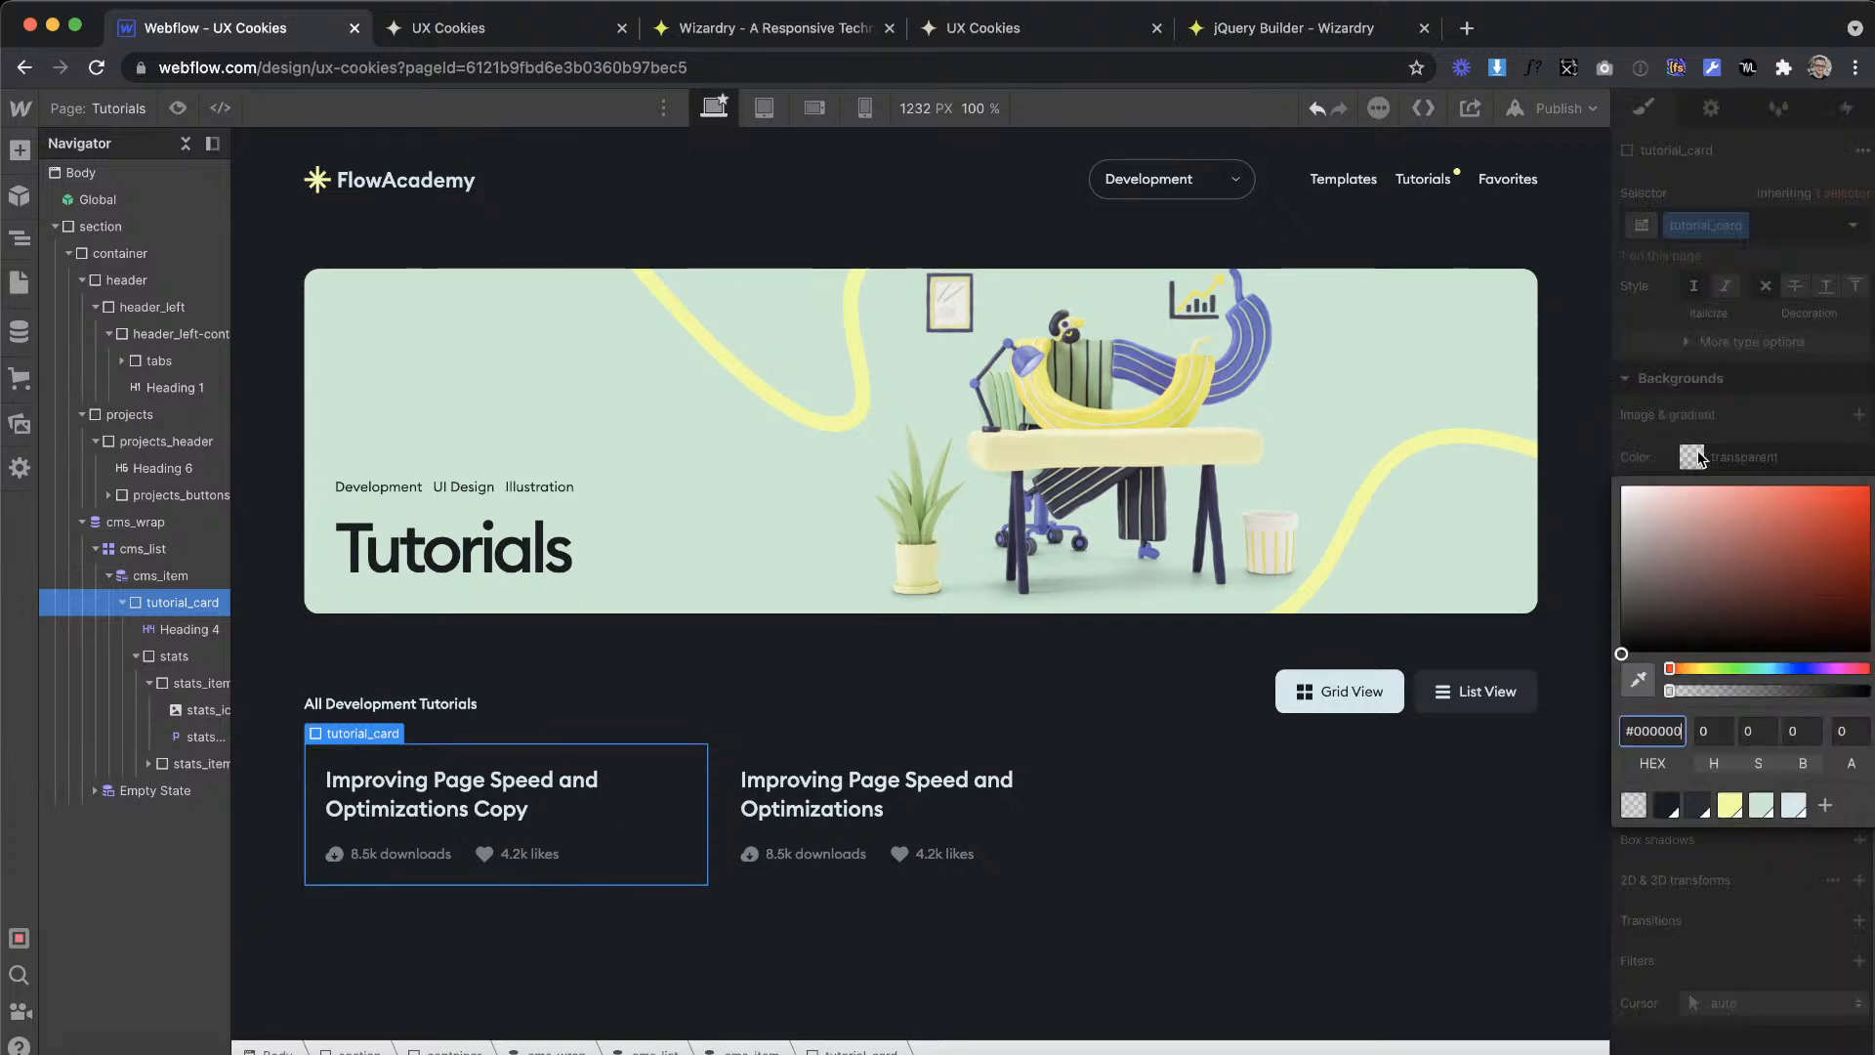
left_click(1702, 804)
left_click(946, 980)
key("ctrl+Right")
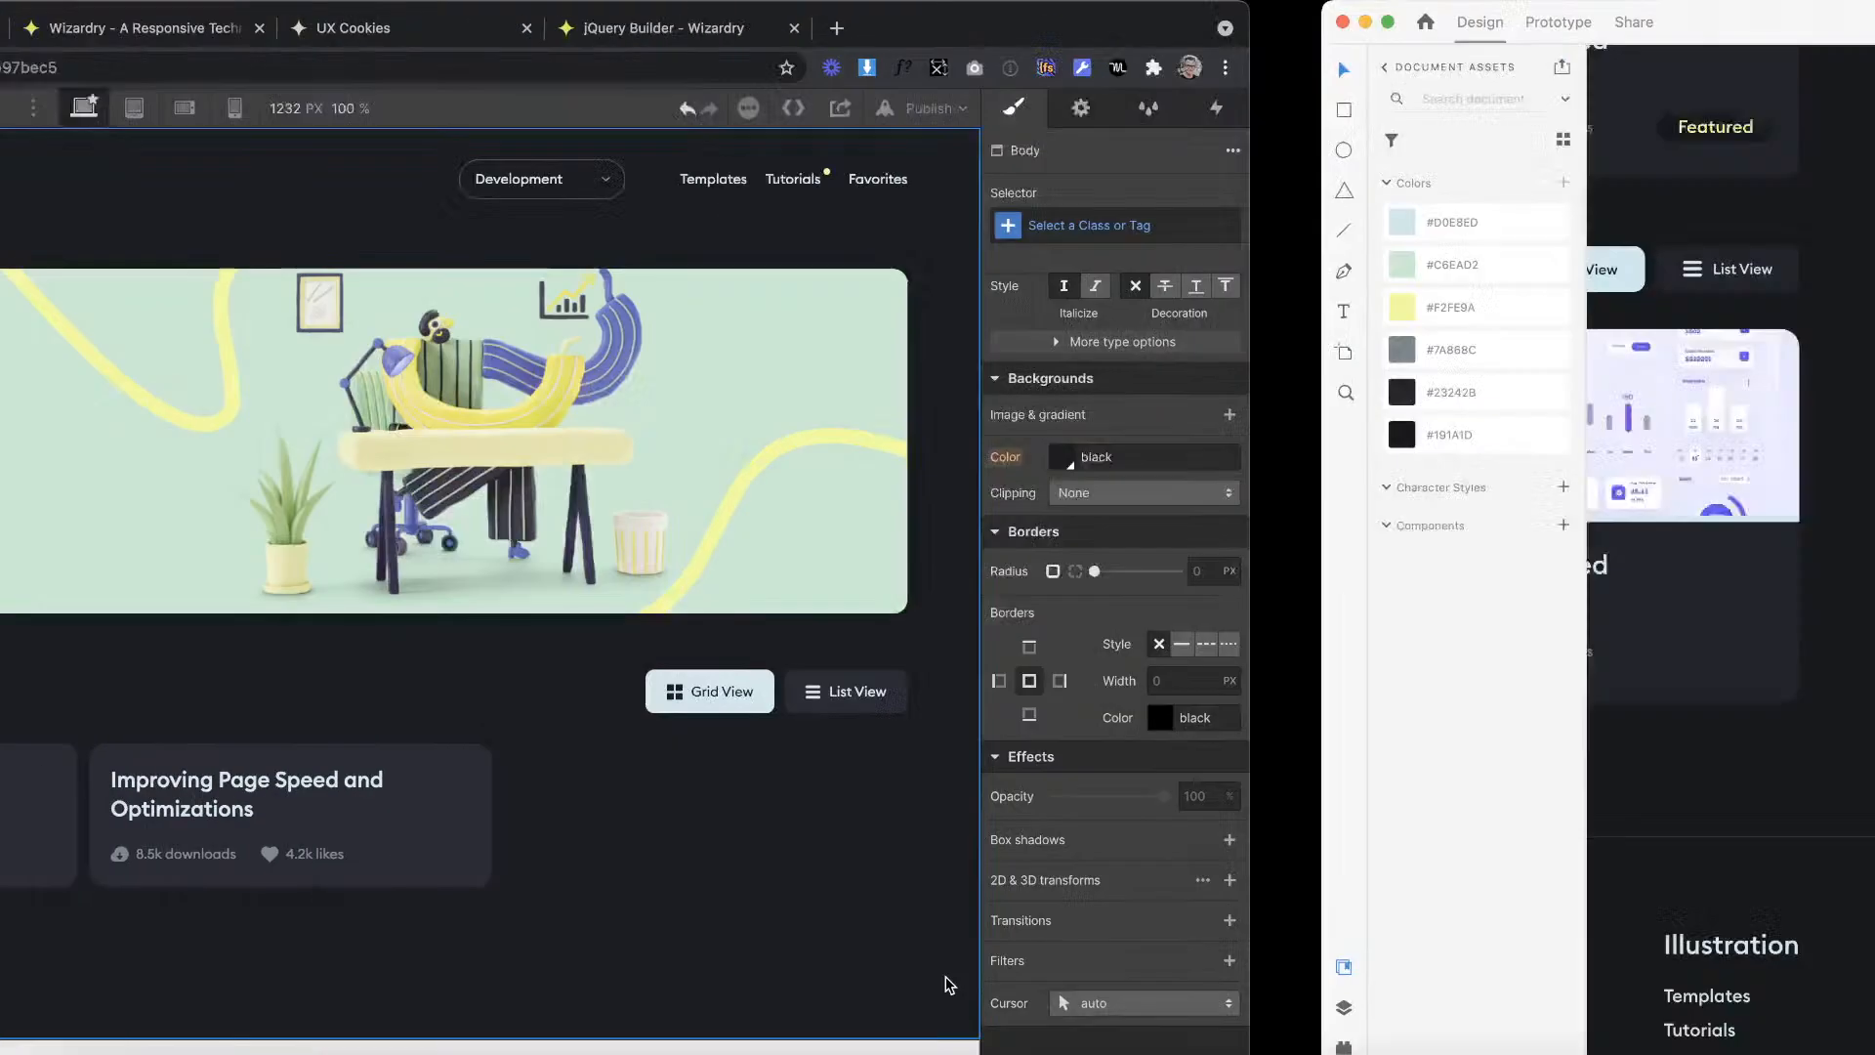
key("ctrl+Left")
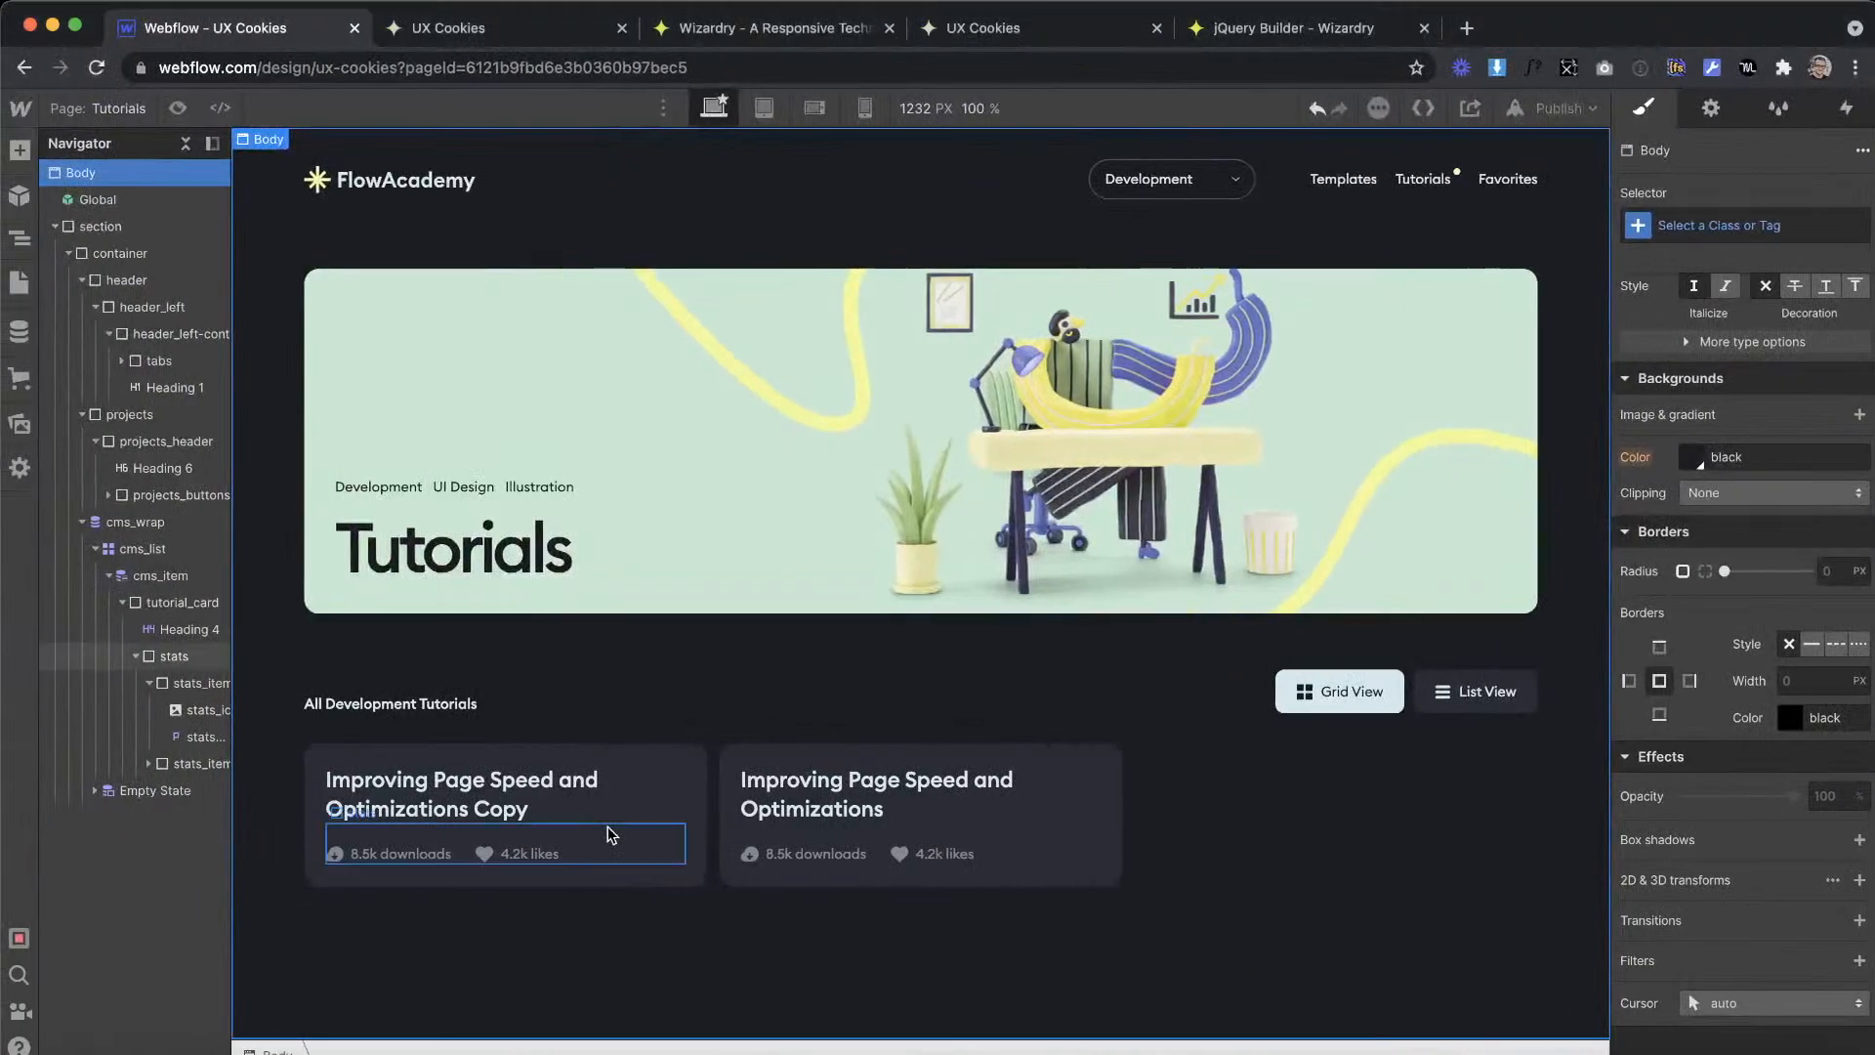
Step: Export the eye icon next to the view count in the XD design as an SVG named views into the assets folder
left_click(332, 855)
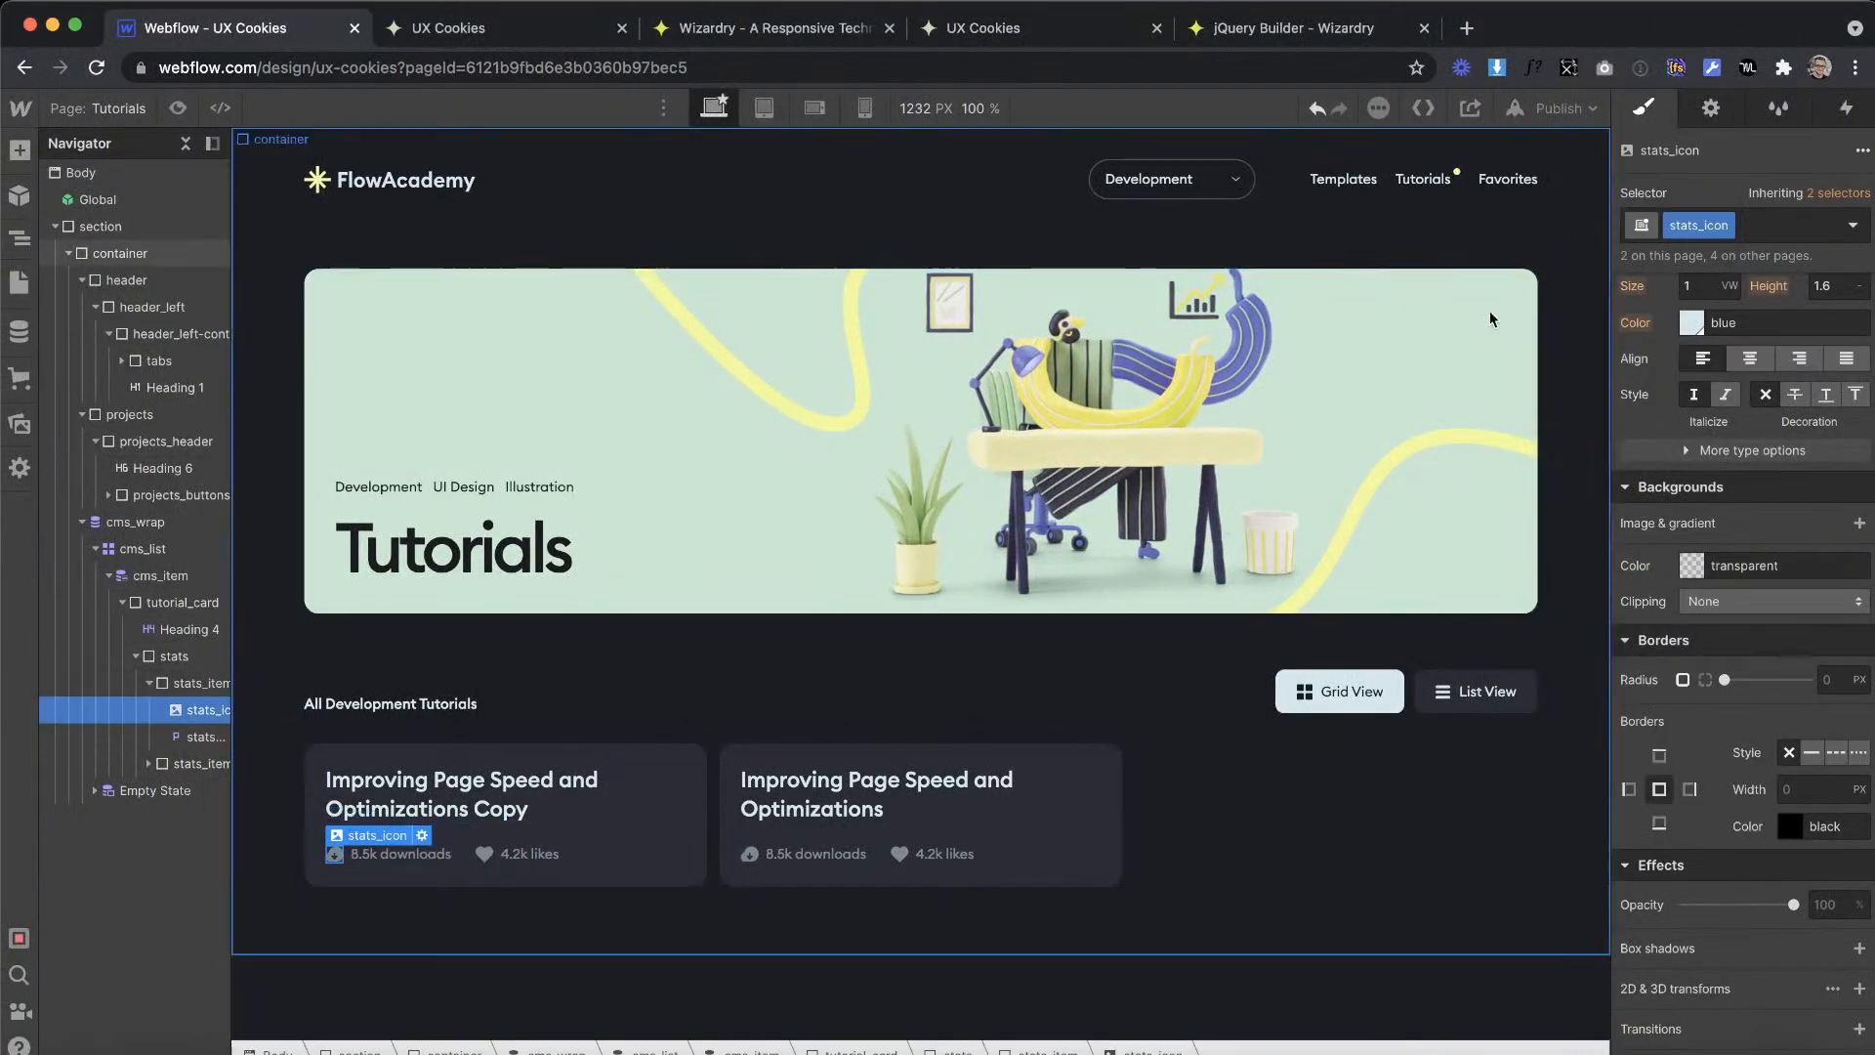
key("ctrl+Right")
scroll(702, 468, "up", 5)
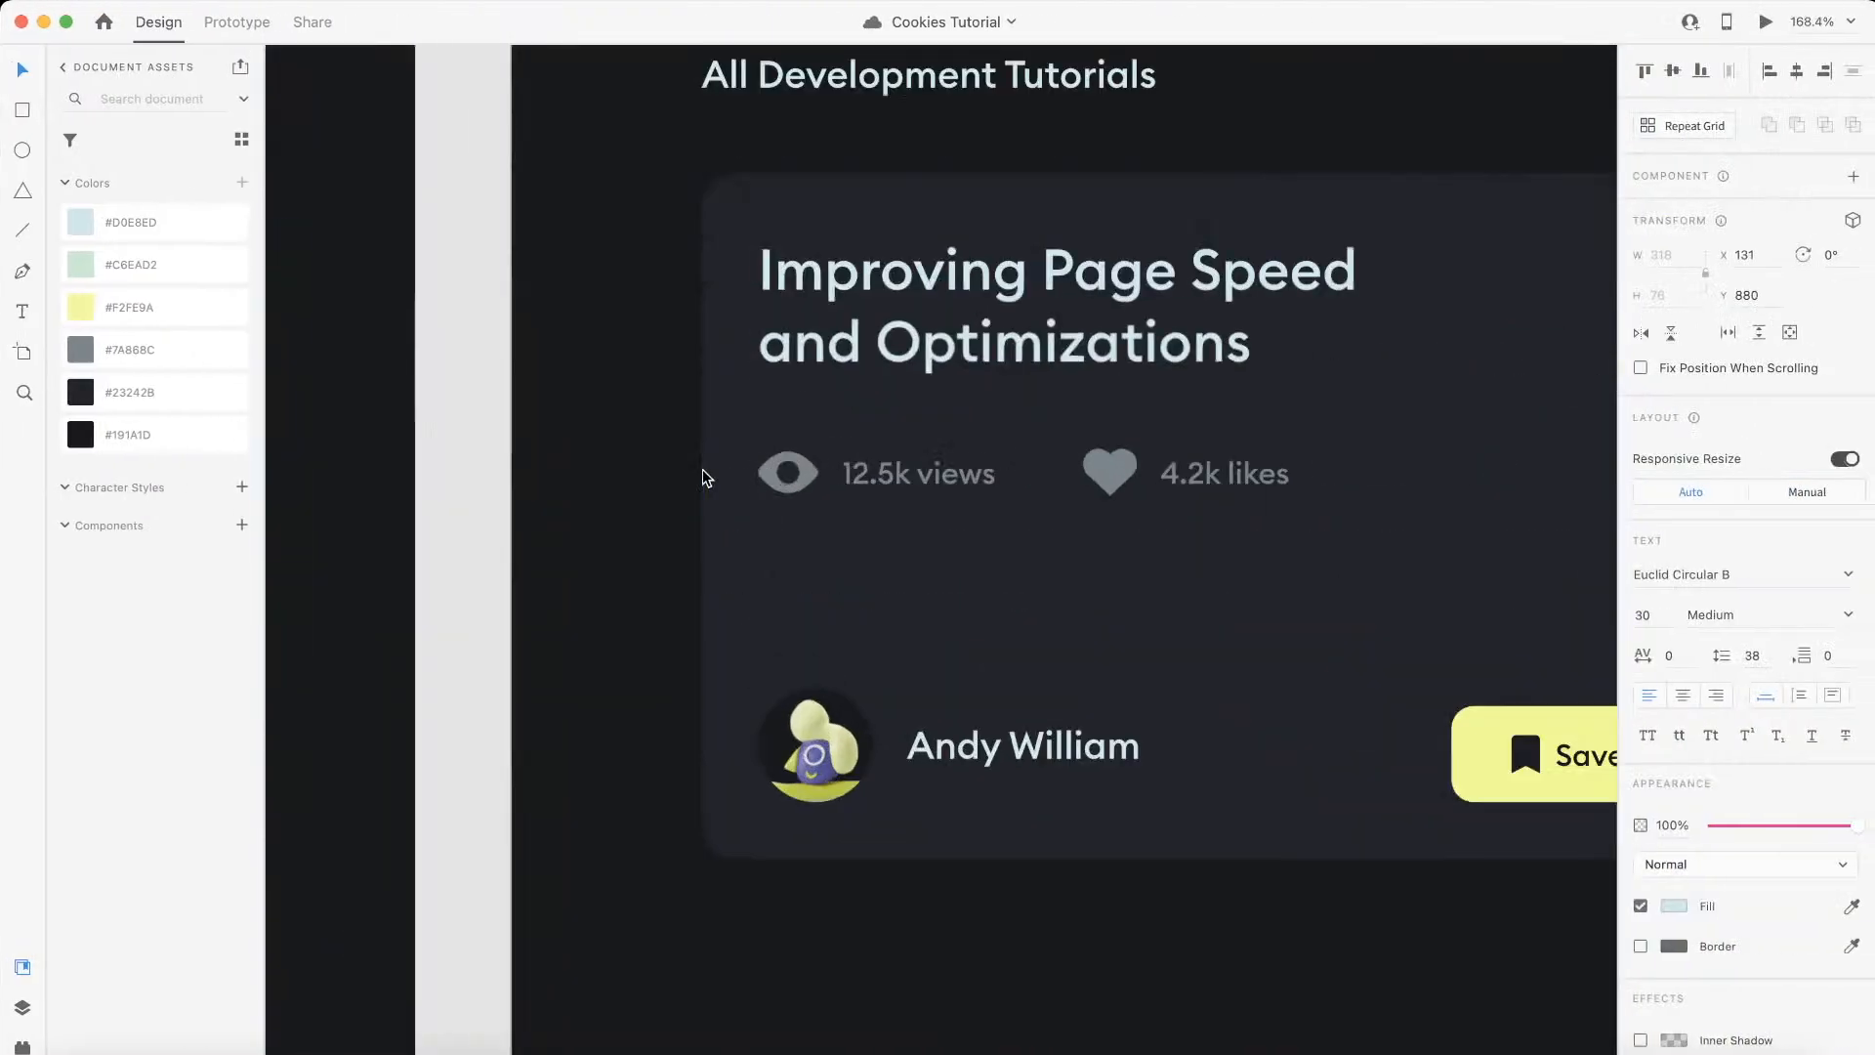
left_click(788, 473)
left_click(114, 1)
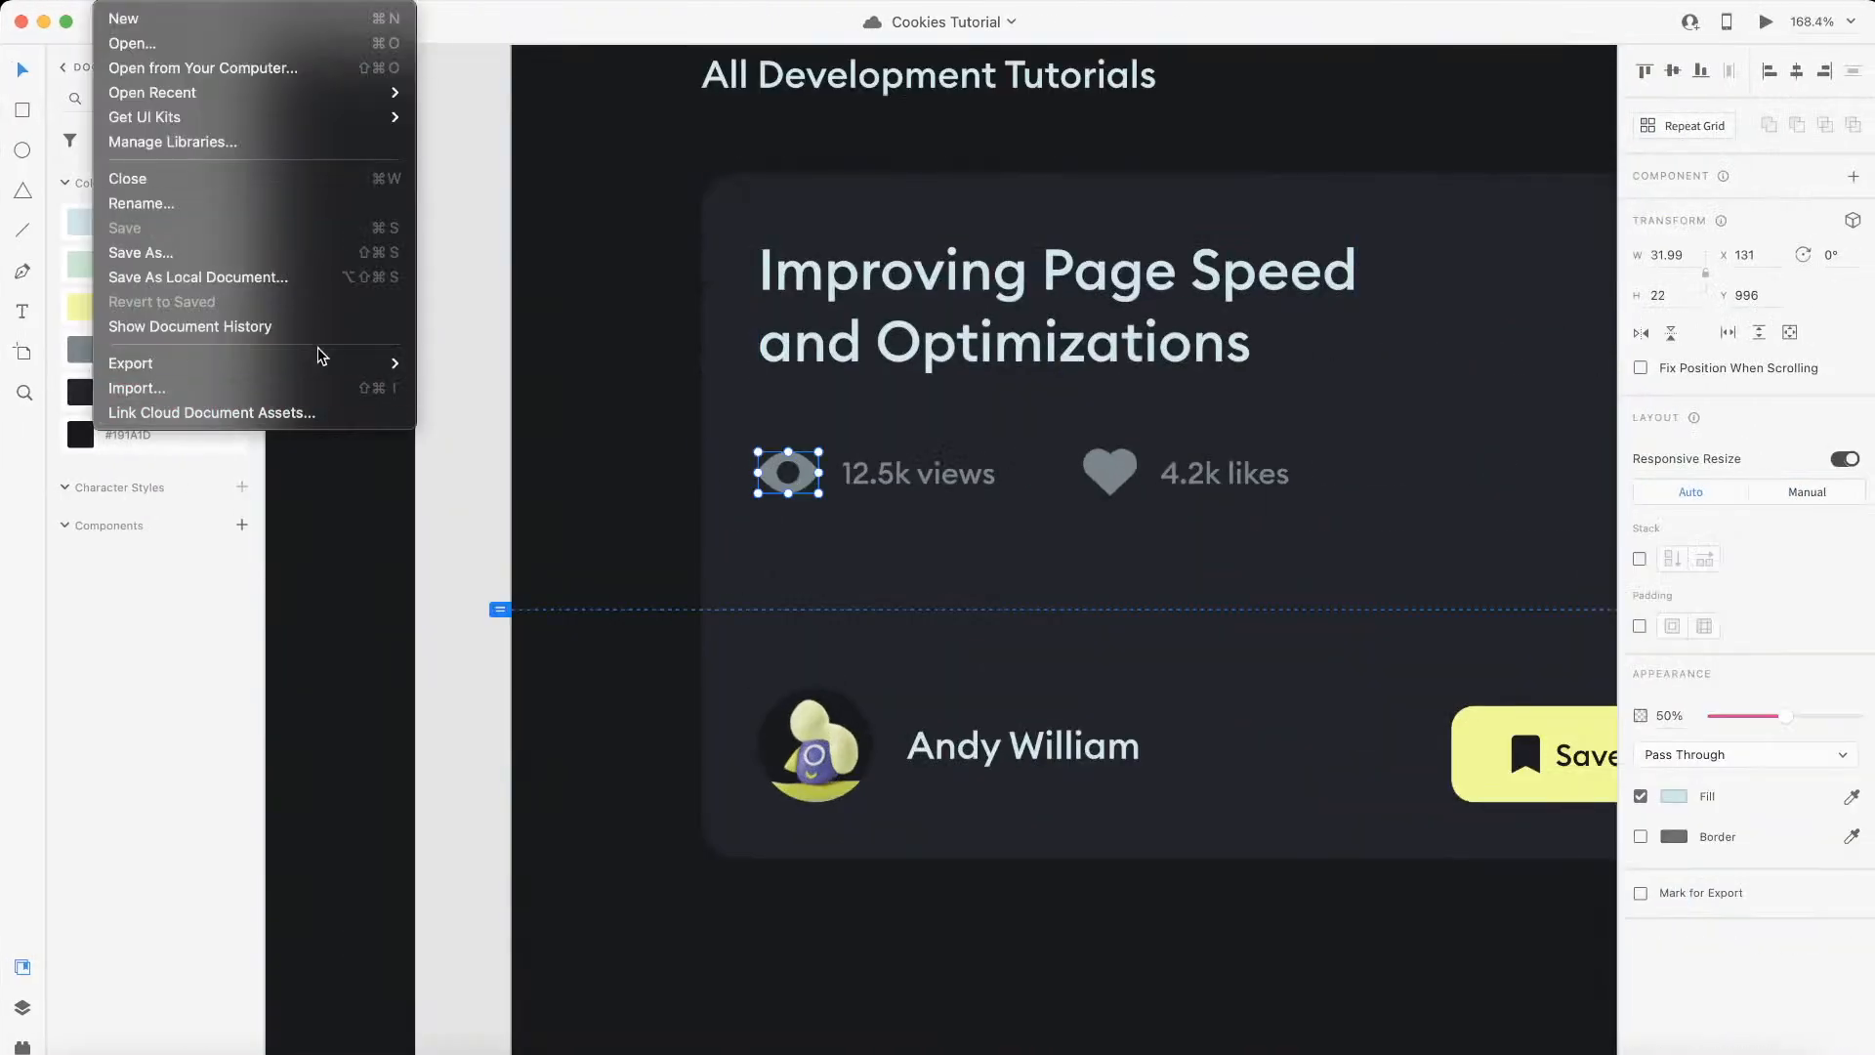
mouse_move(314, 363)
left_click(473, 389)
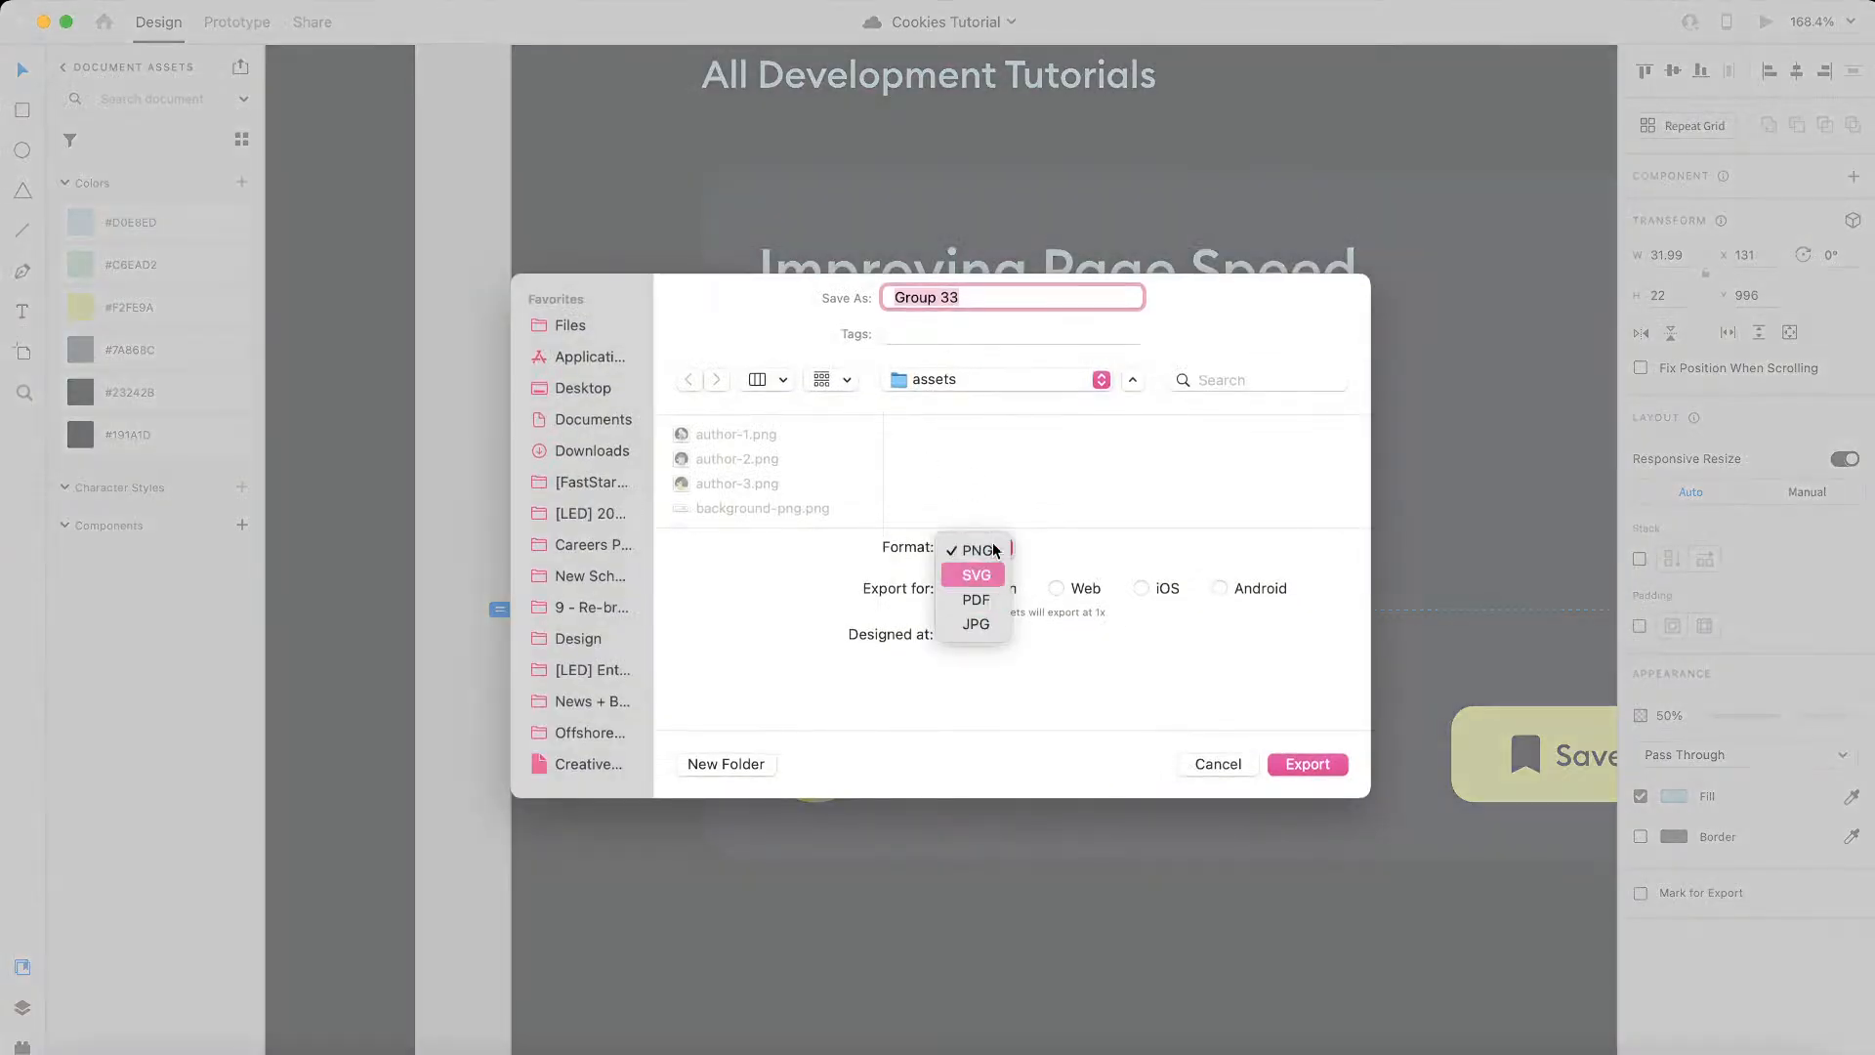
left_click(995, 580)
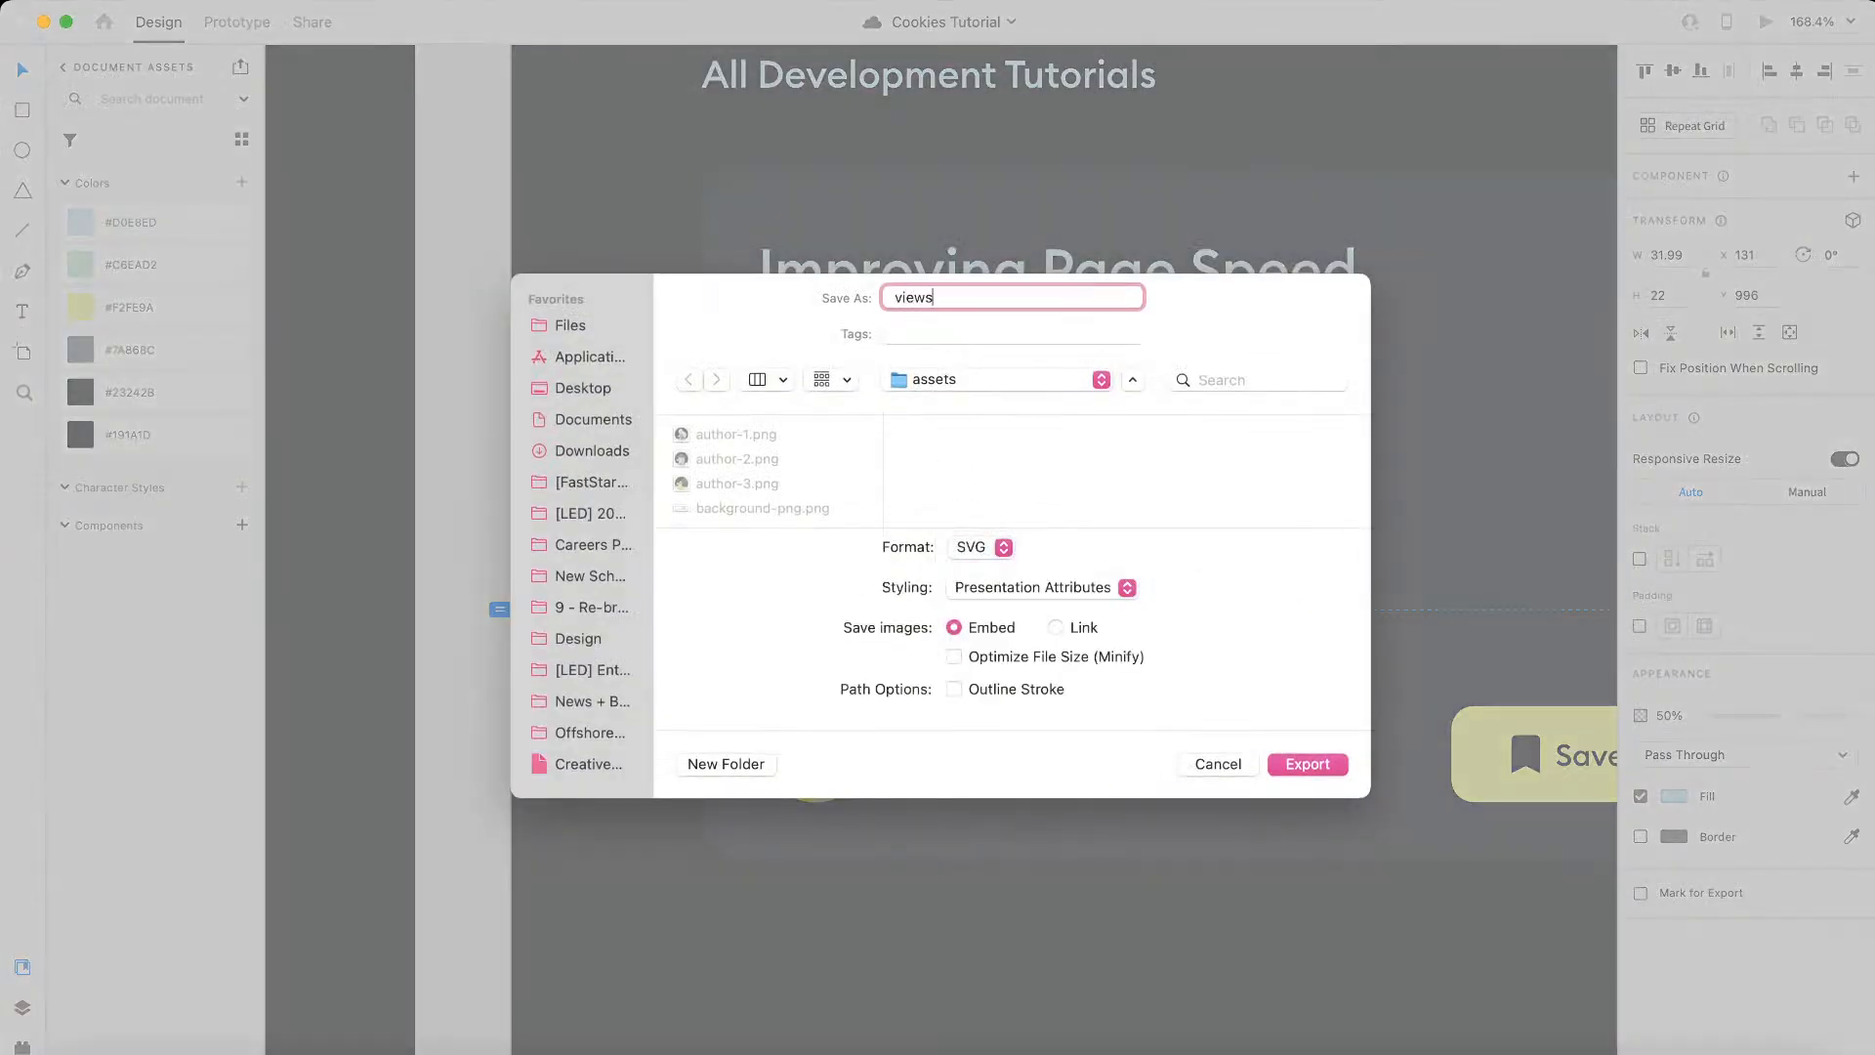
key("Return")
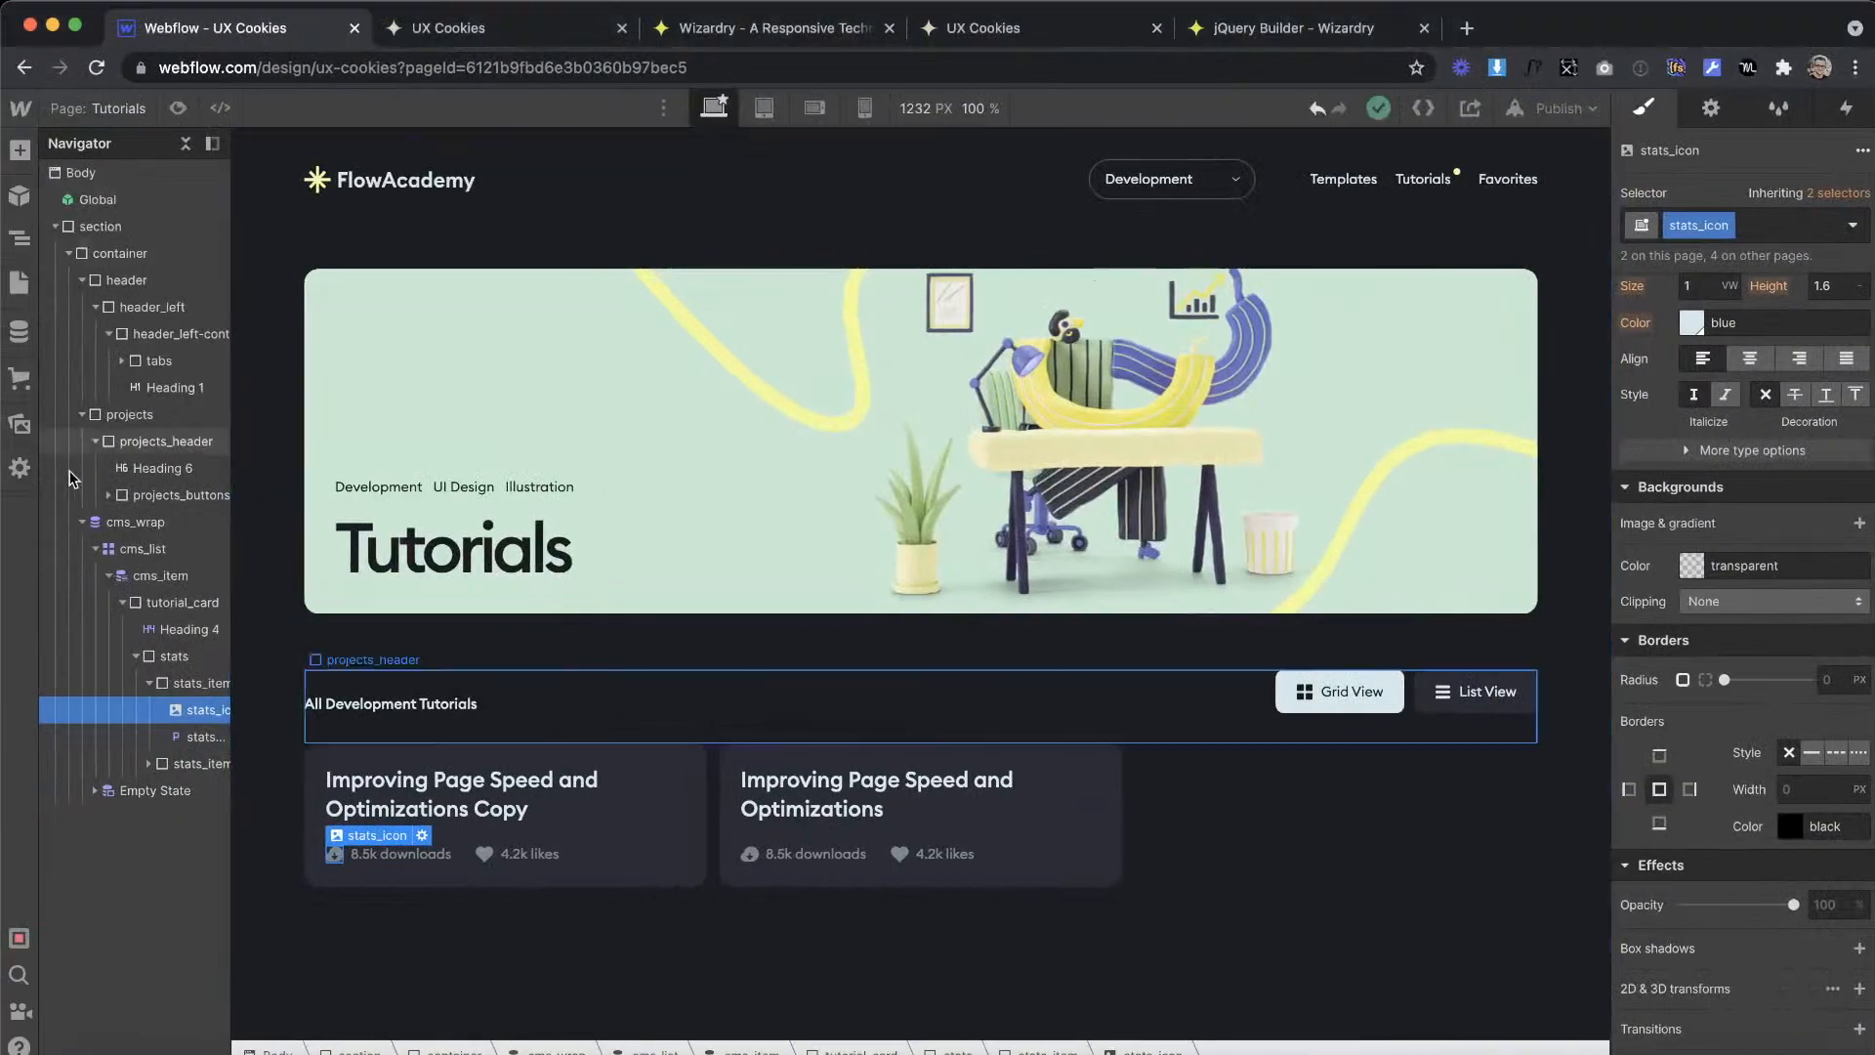
Step: Upload views.svg to the Webflow assets and replace the download icon in the tutorial card's stats with it
left_click(18, 424)
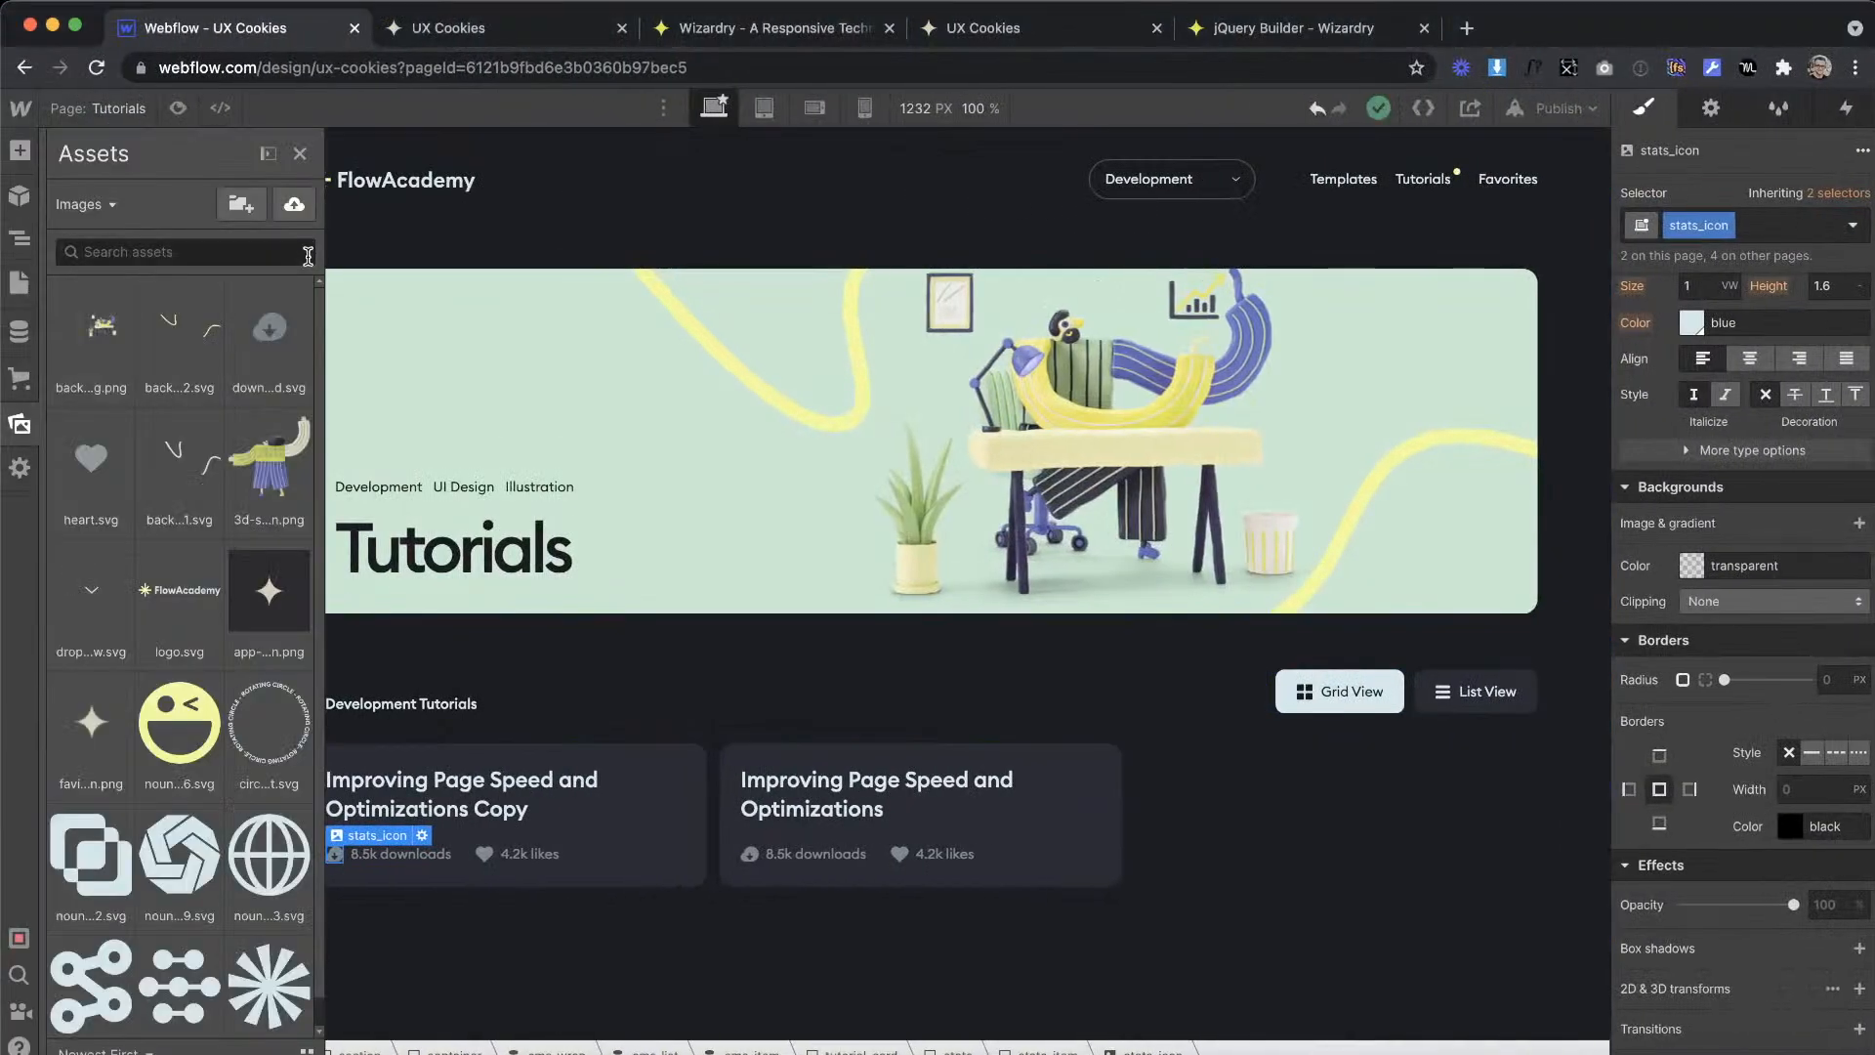
left_click(294, 203)
double_click(752, 647)
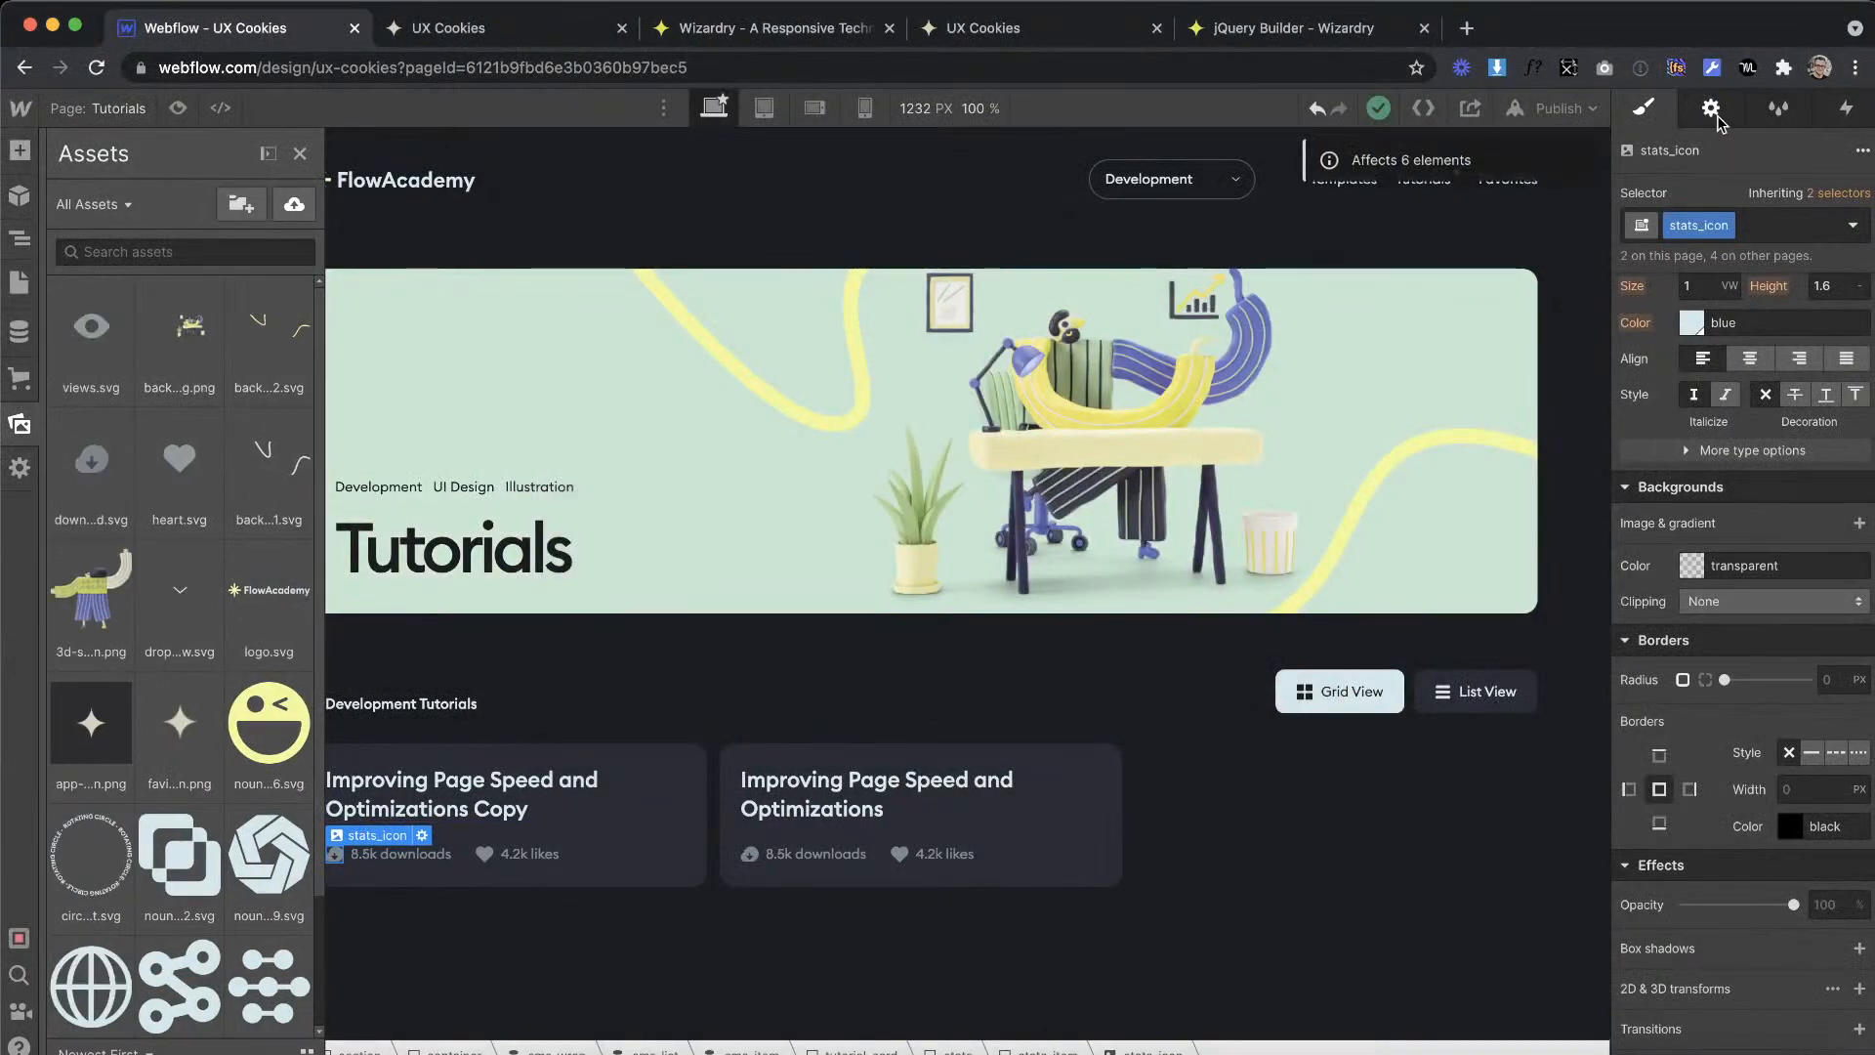
left_click(1711, 109)
left_click(1748, 266)
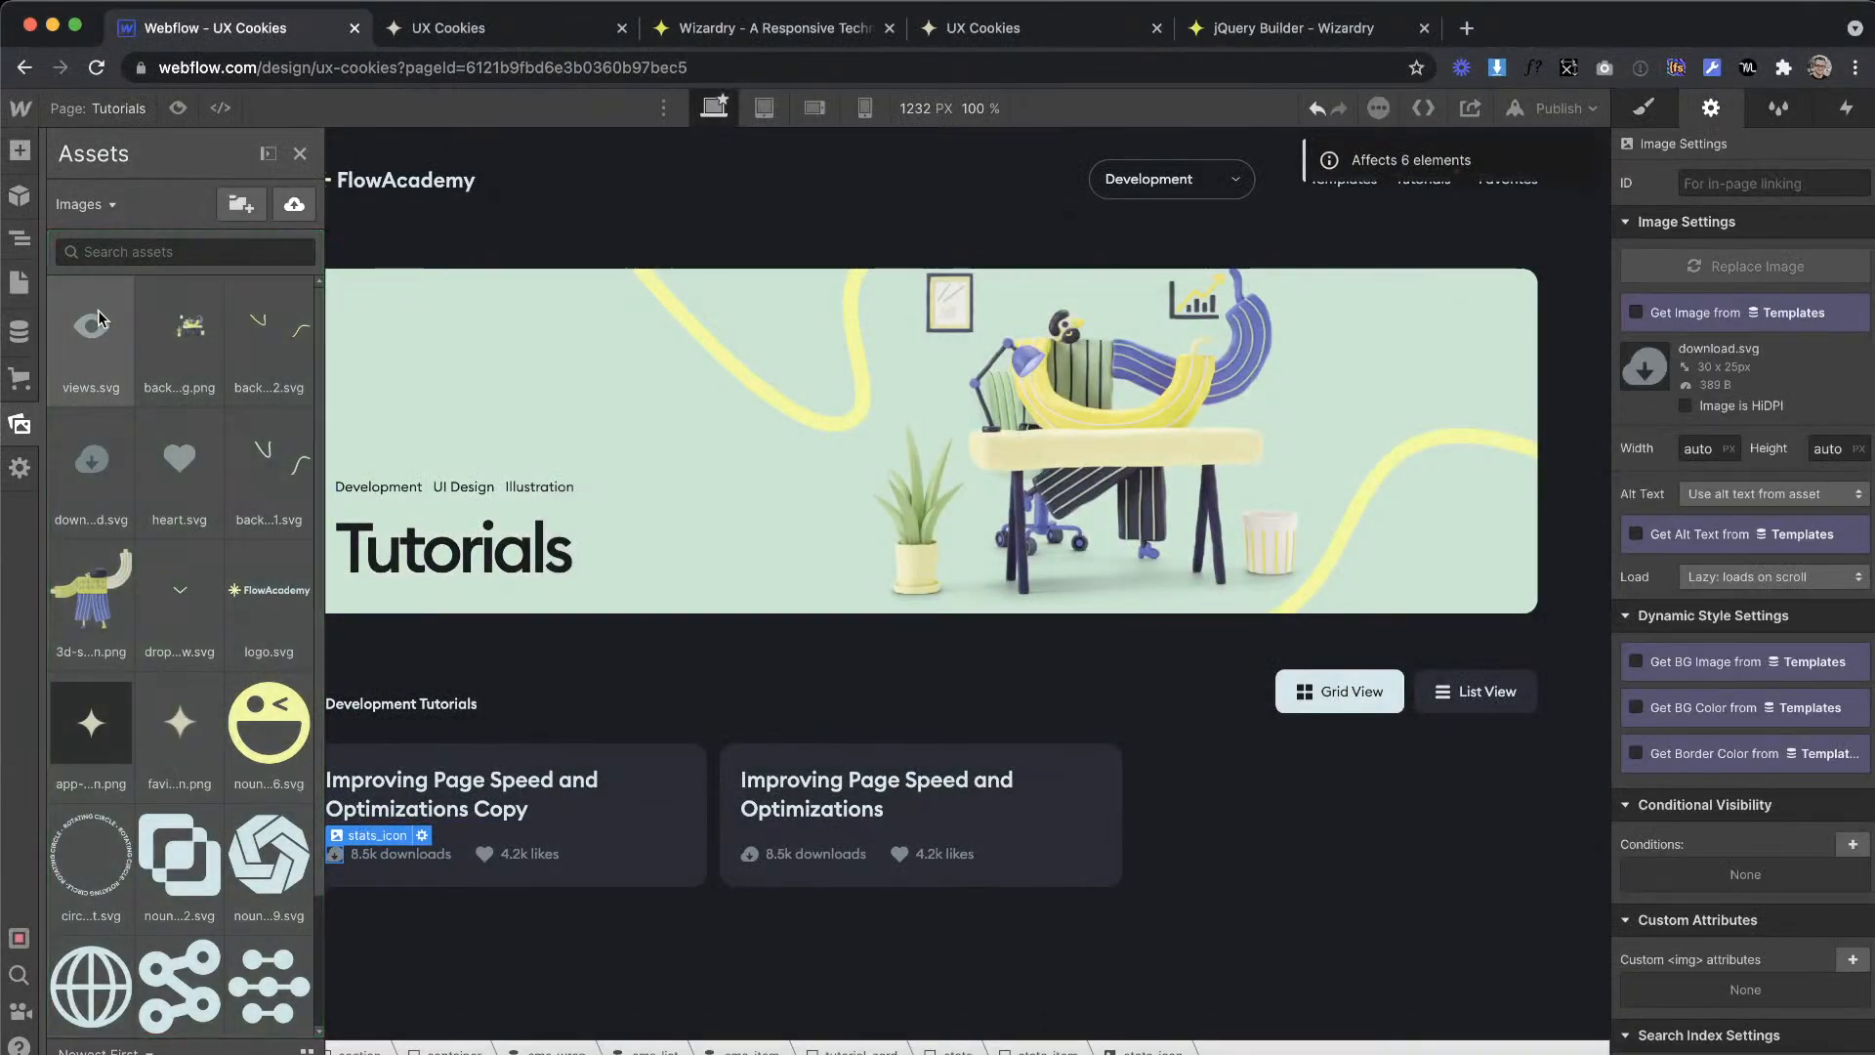
left_click(101, 315)
Step: Turn off the item limit for cms_list so it shows every collection item
left_click(1109, 835)
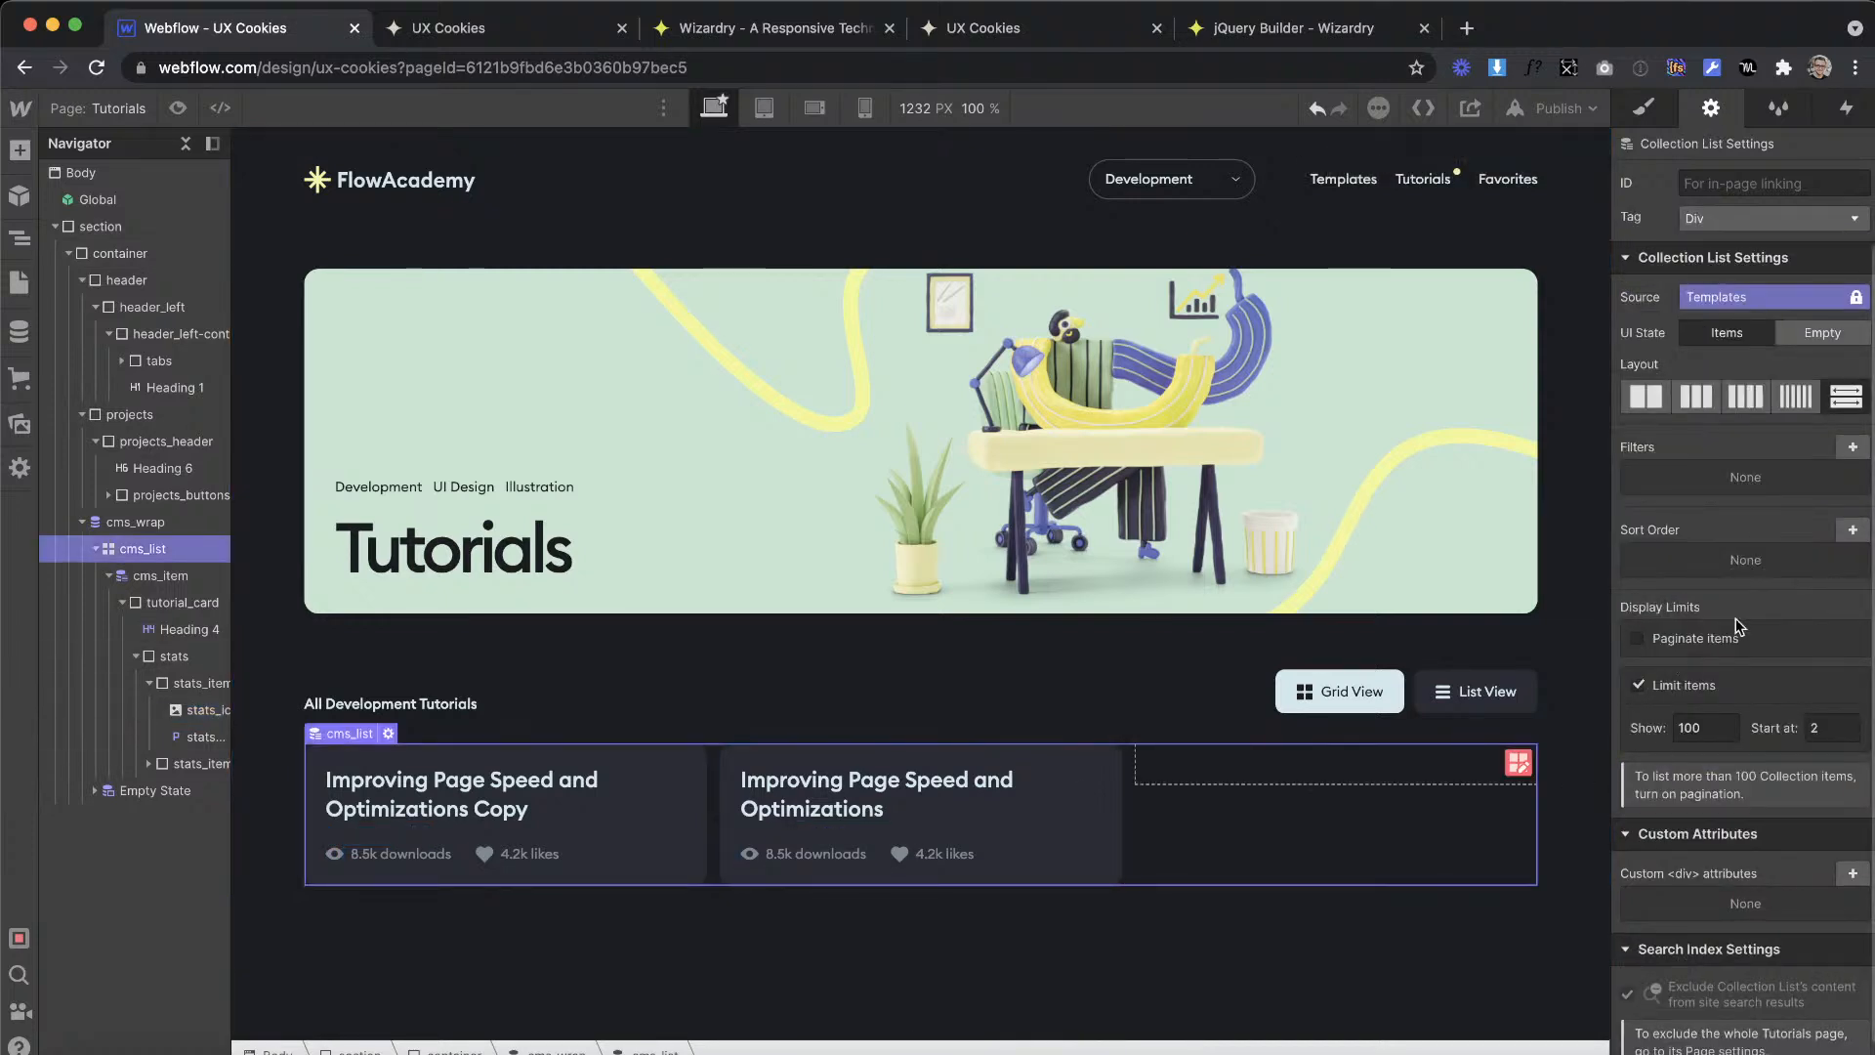
left_click(1643, 684)
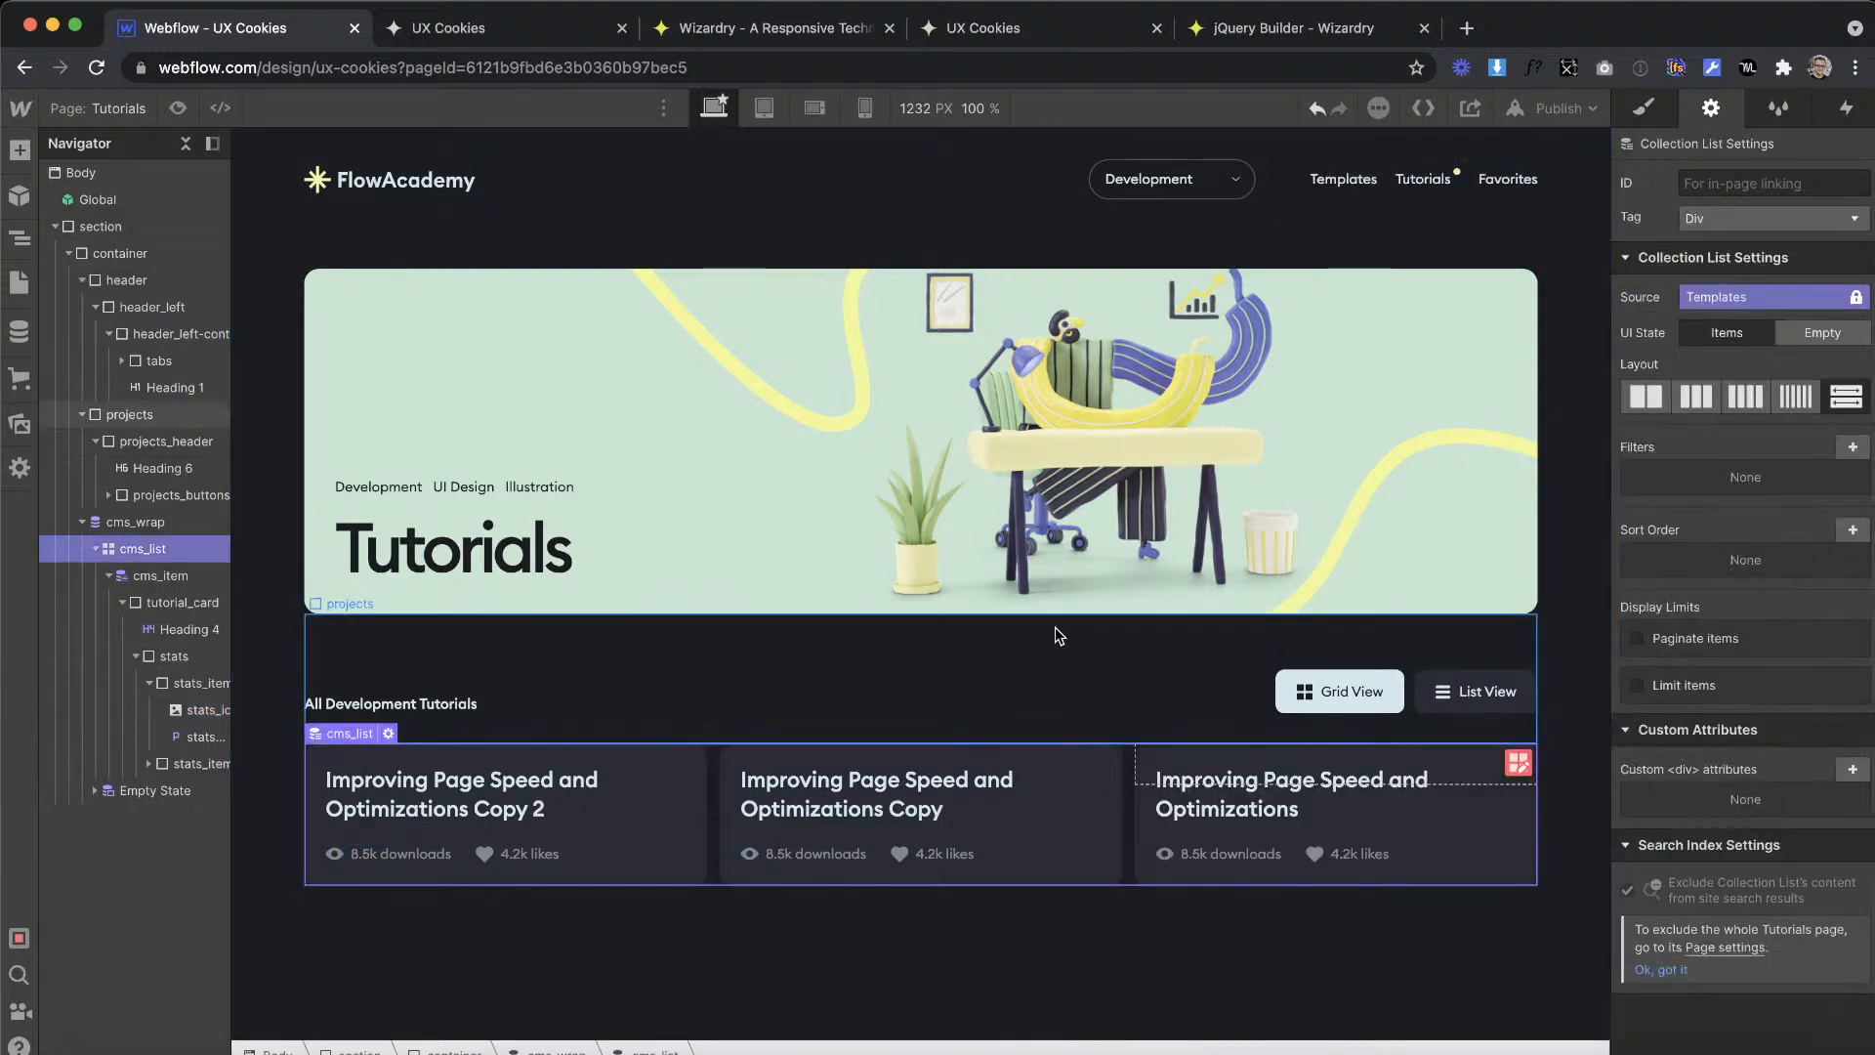
left_click(1047, 644)
Step: Open the Tutorials collection in the CMS
left_click(688, 834)
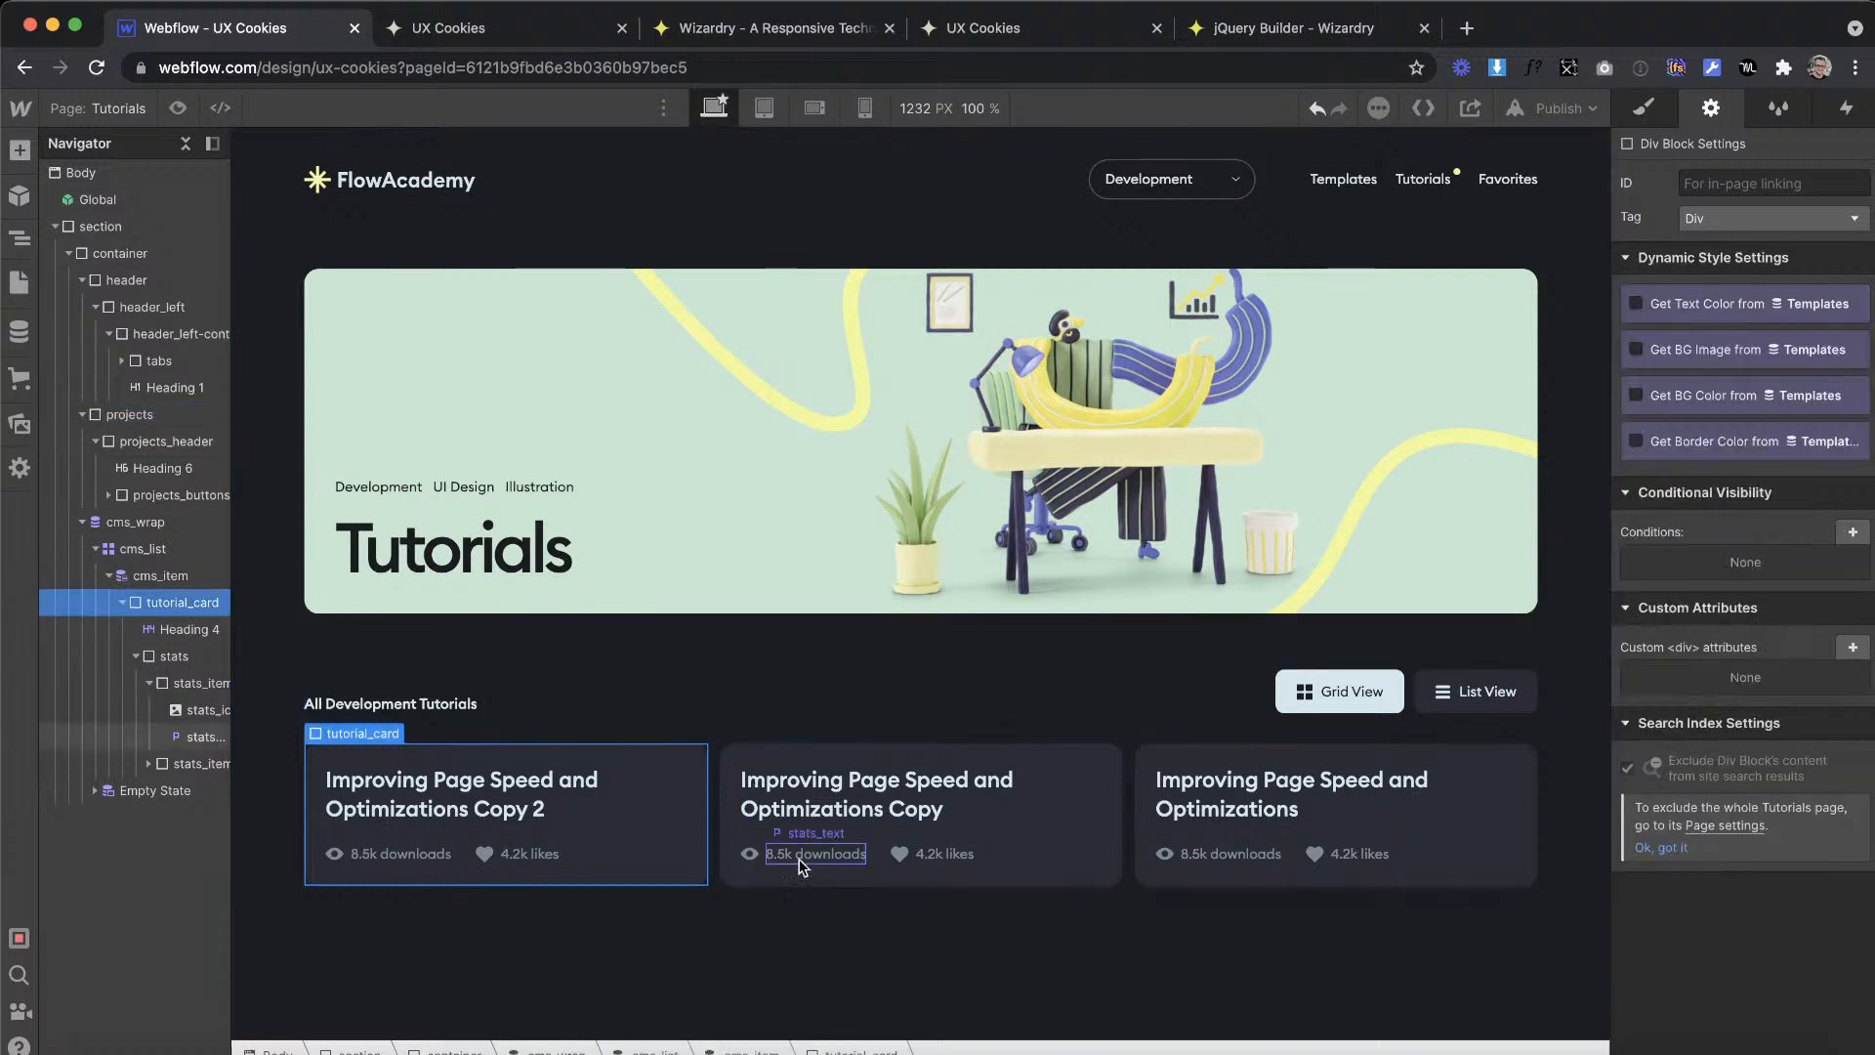
left_click(18, 340)
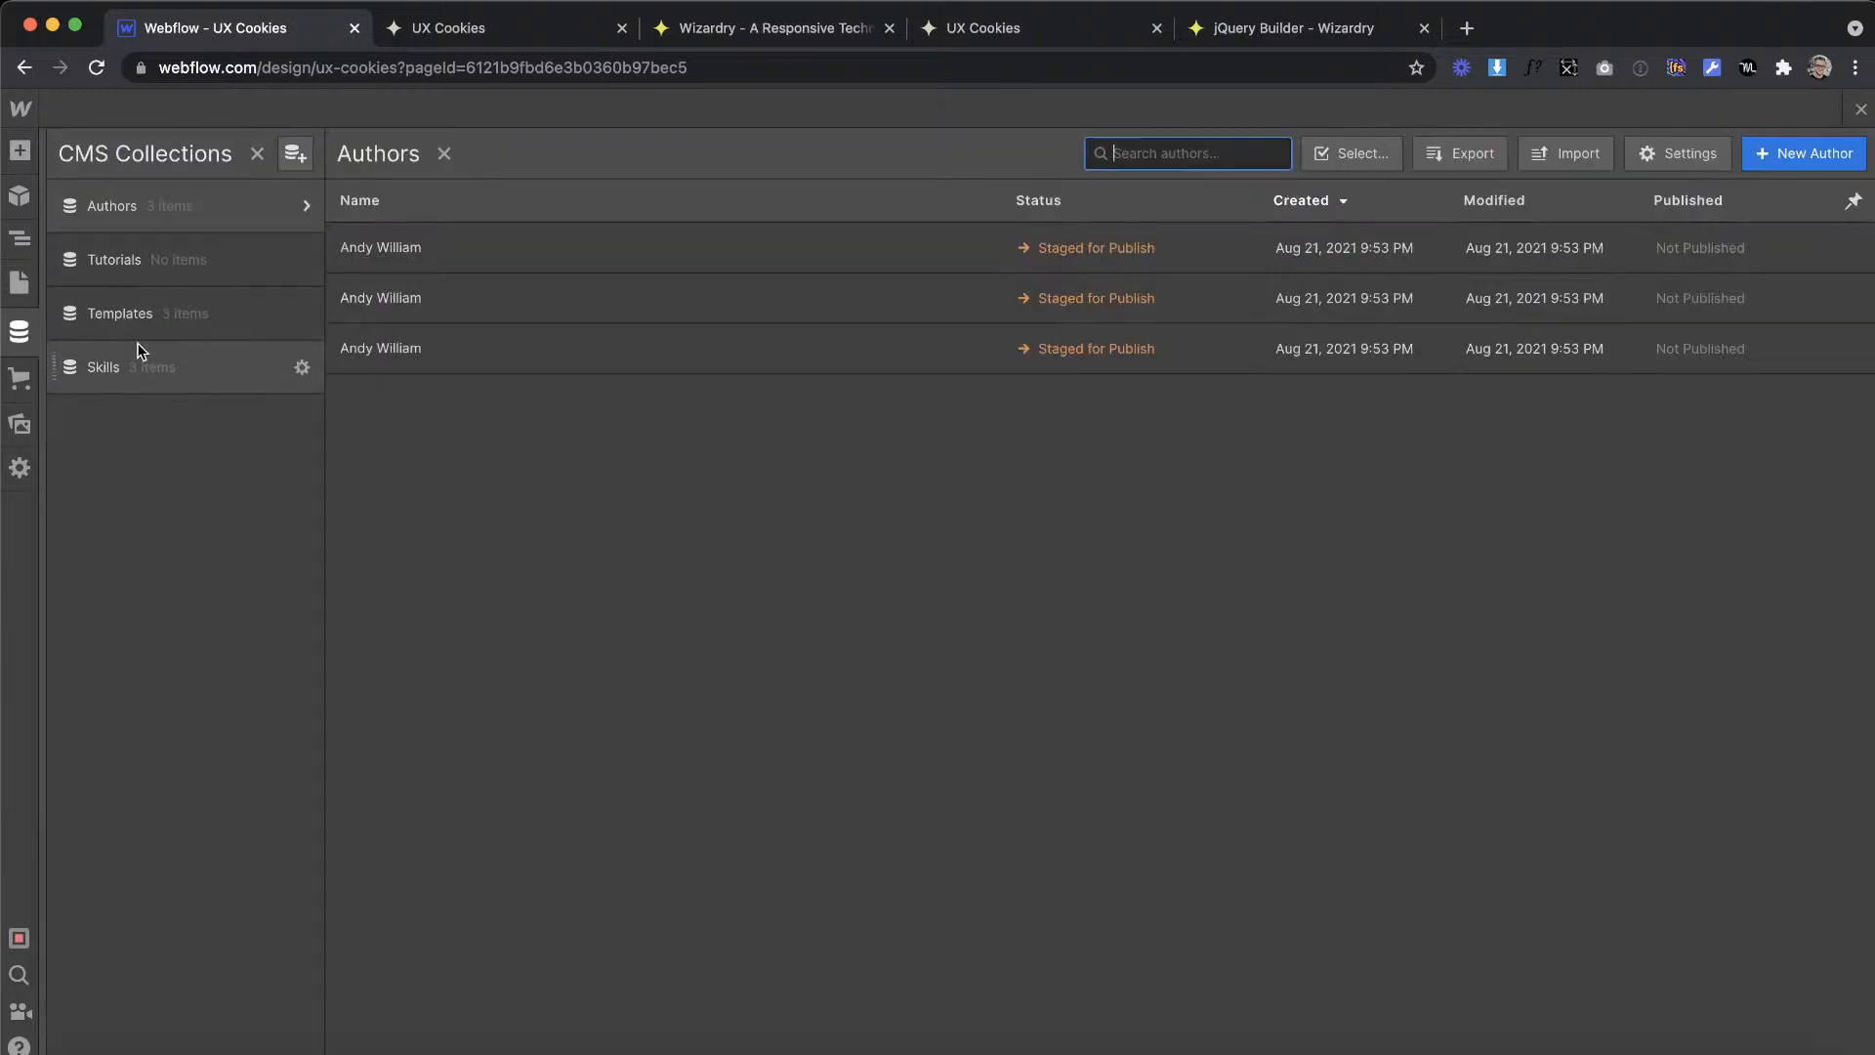
left_click(162, 263)
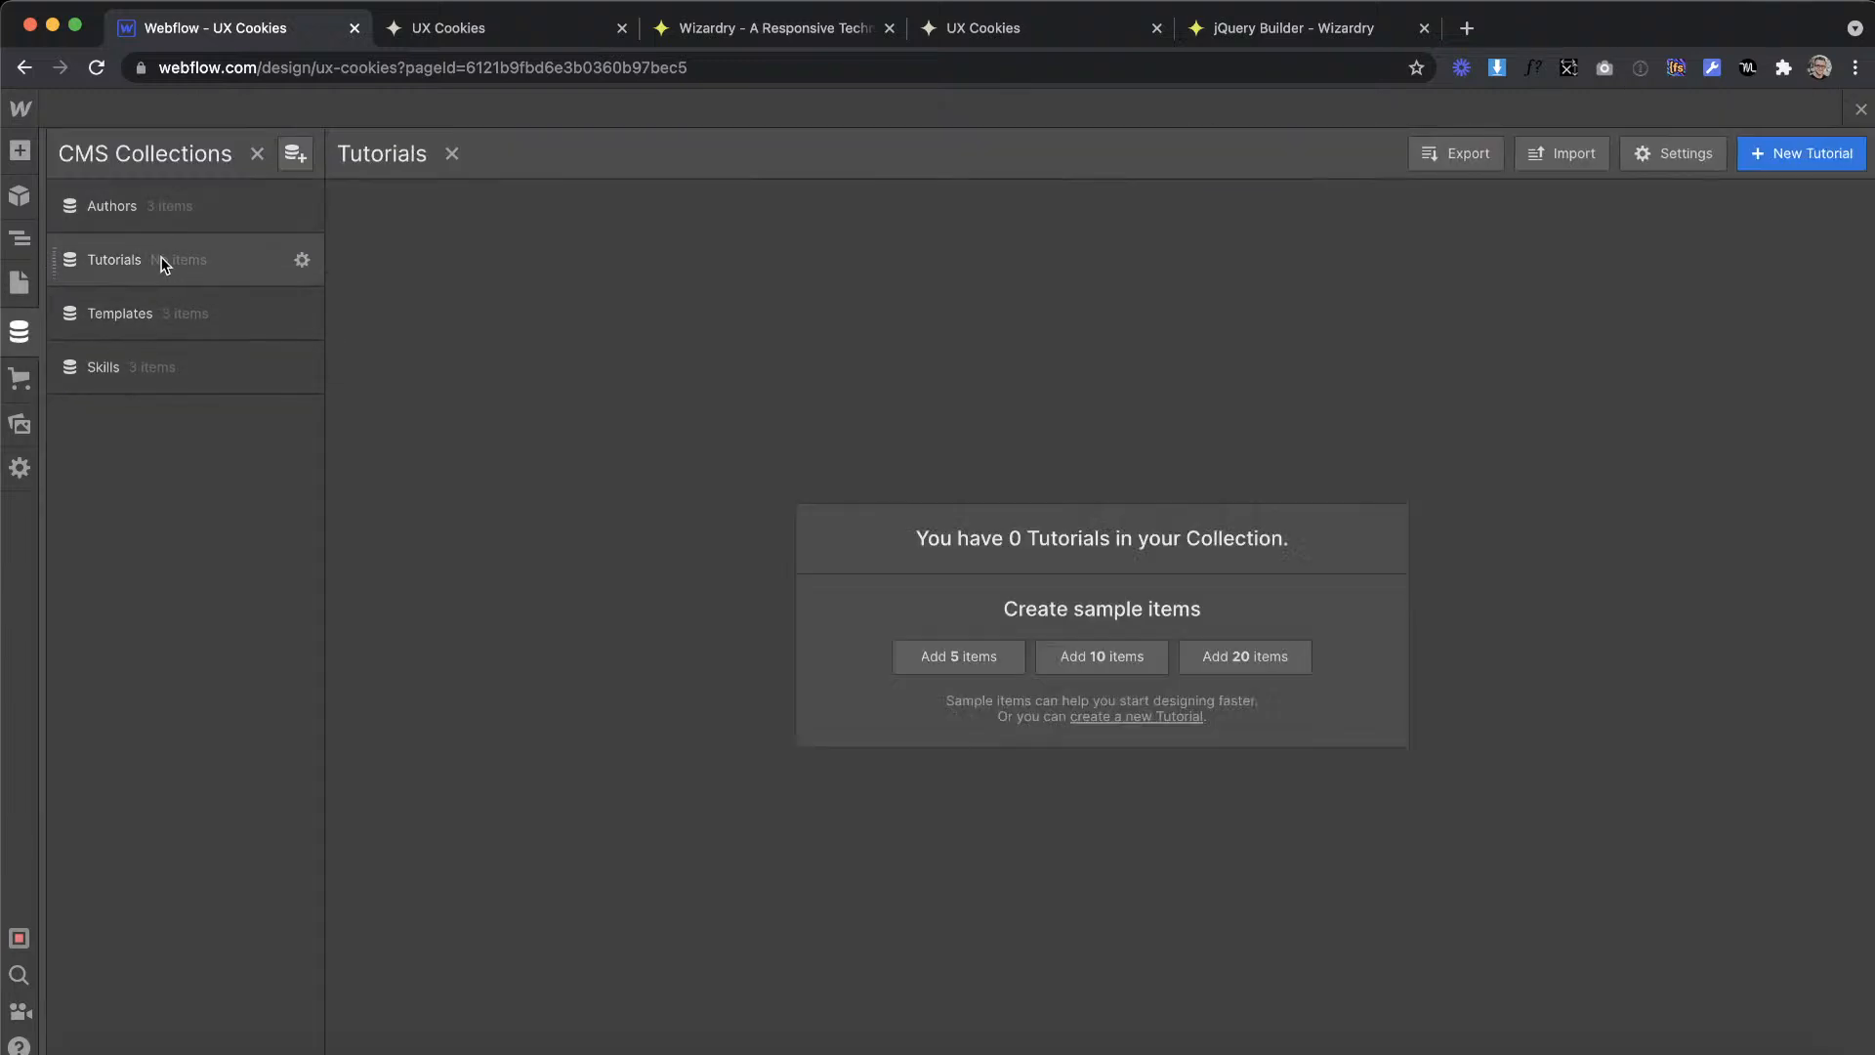
key("ctrl+Right")
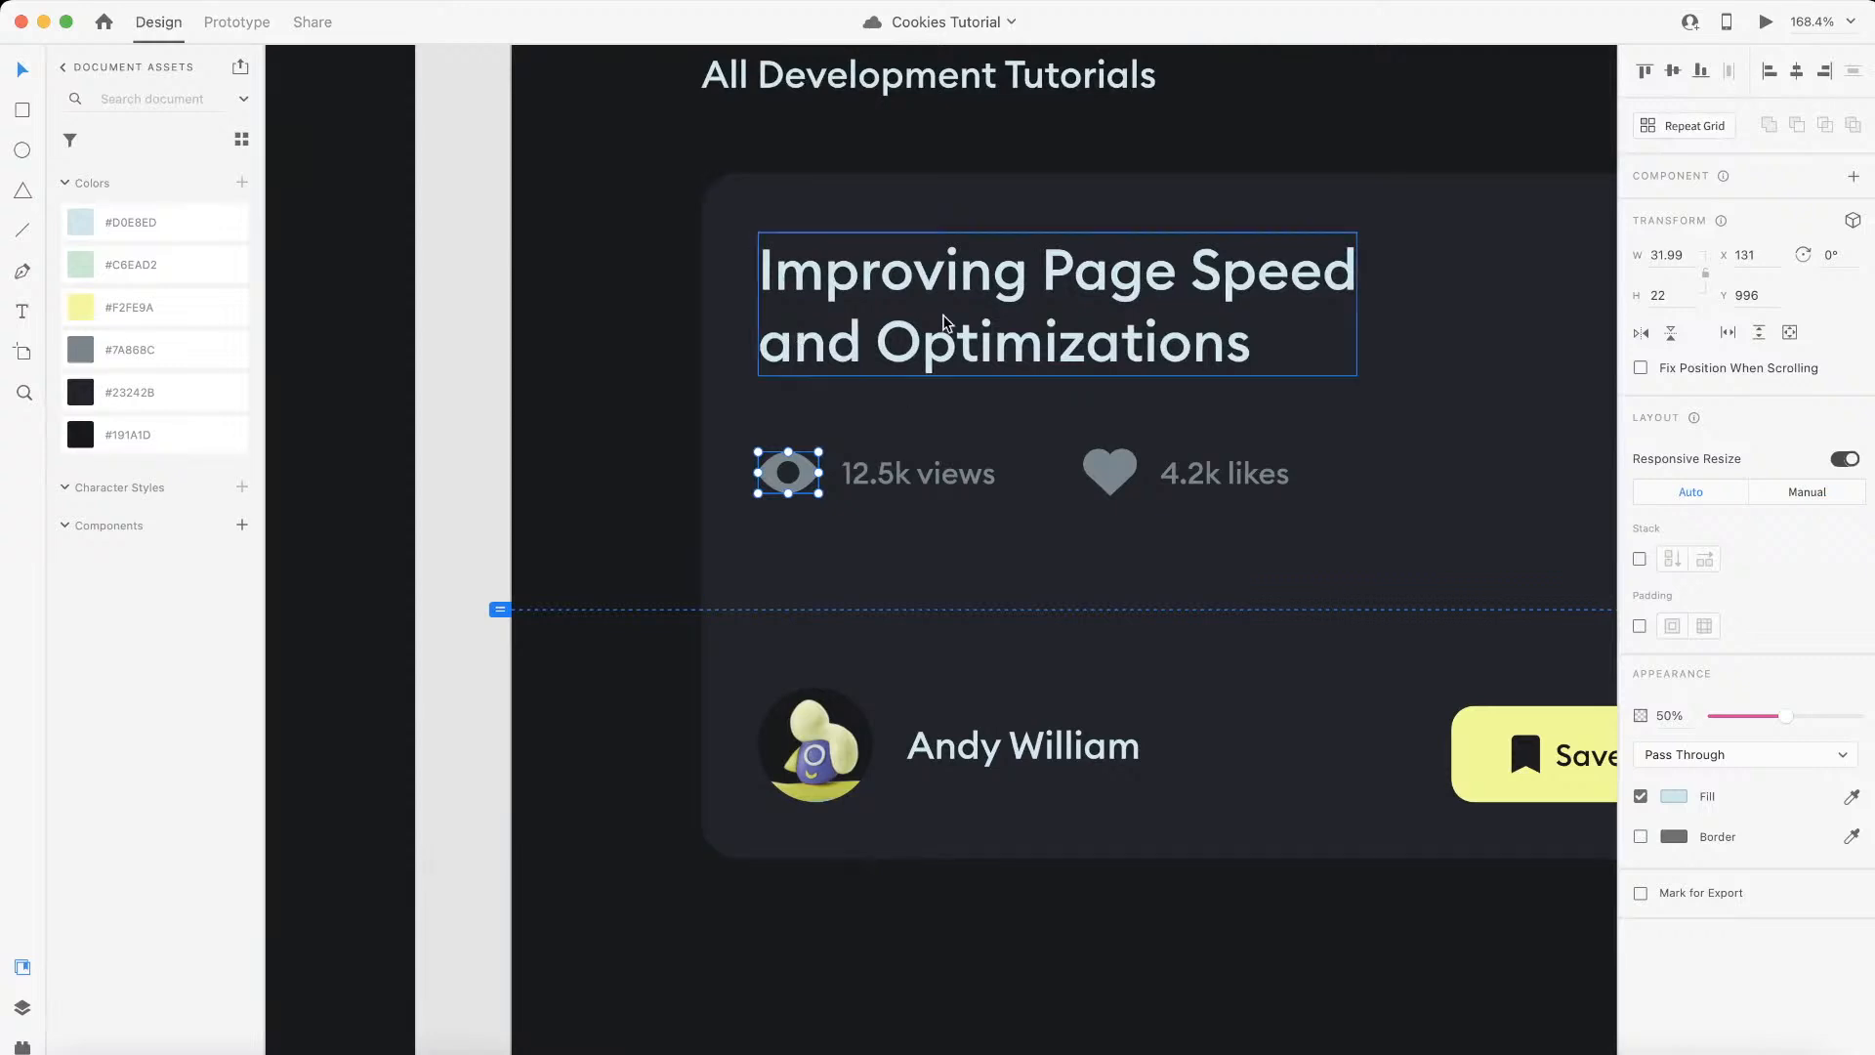
left_click(960, 290)
scroll(962, 293, "down", 5)
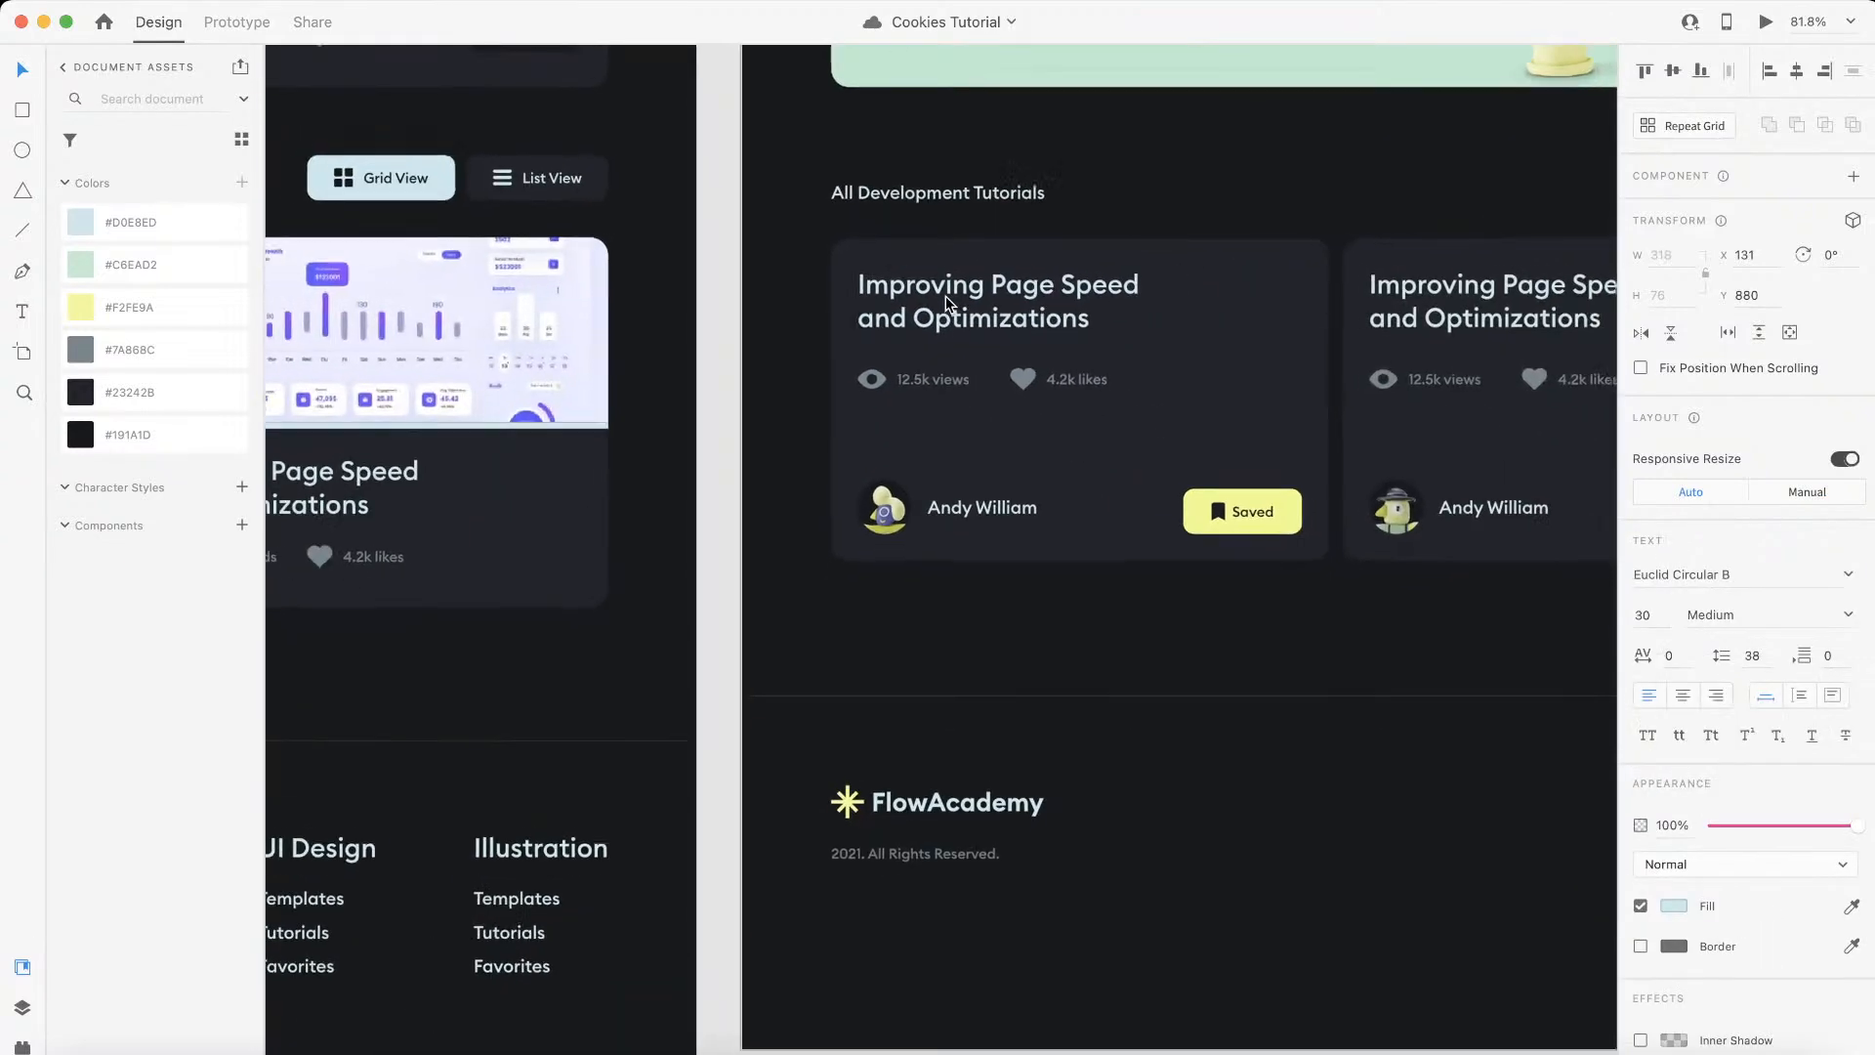
scroll(946, 296, "up", 2)
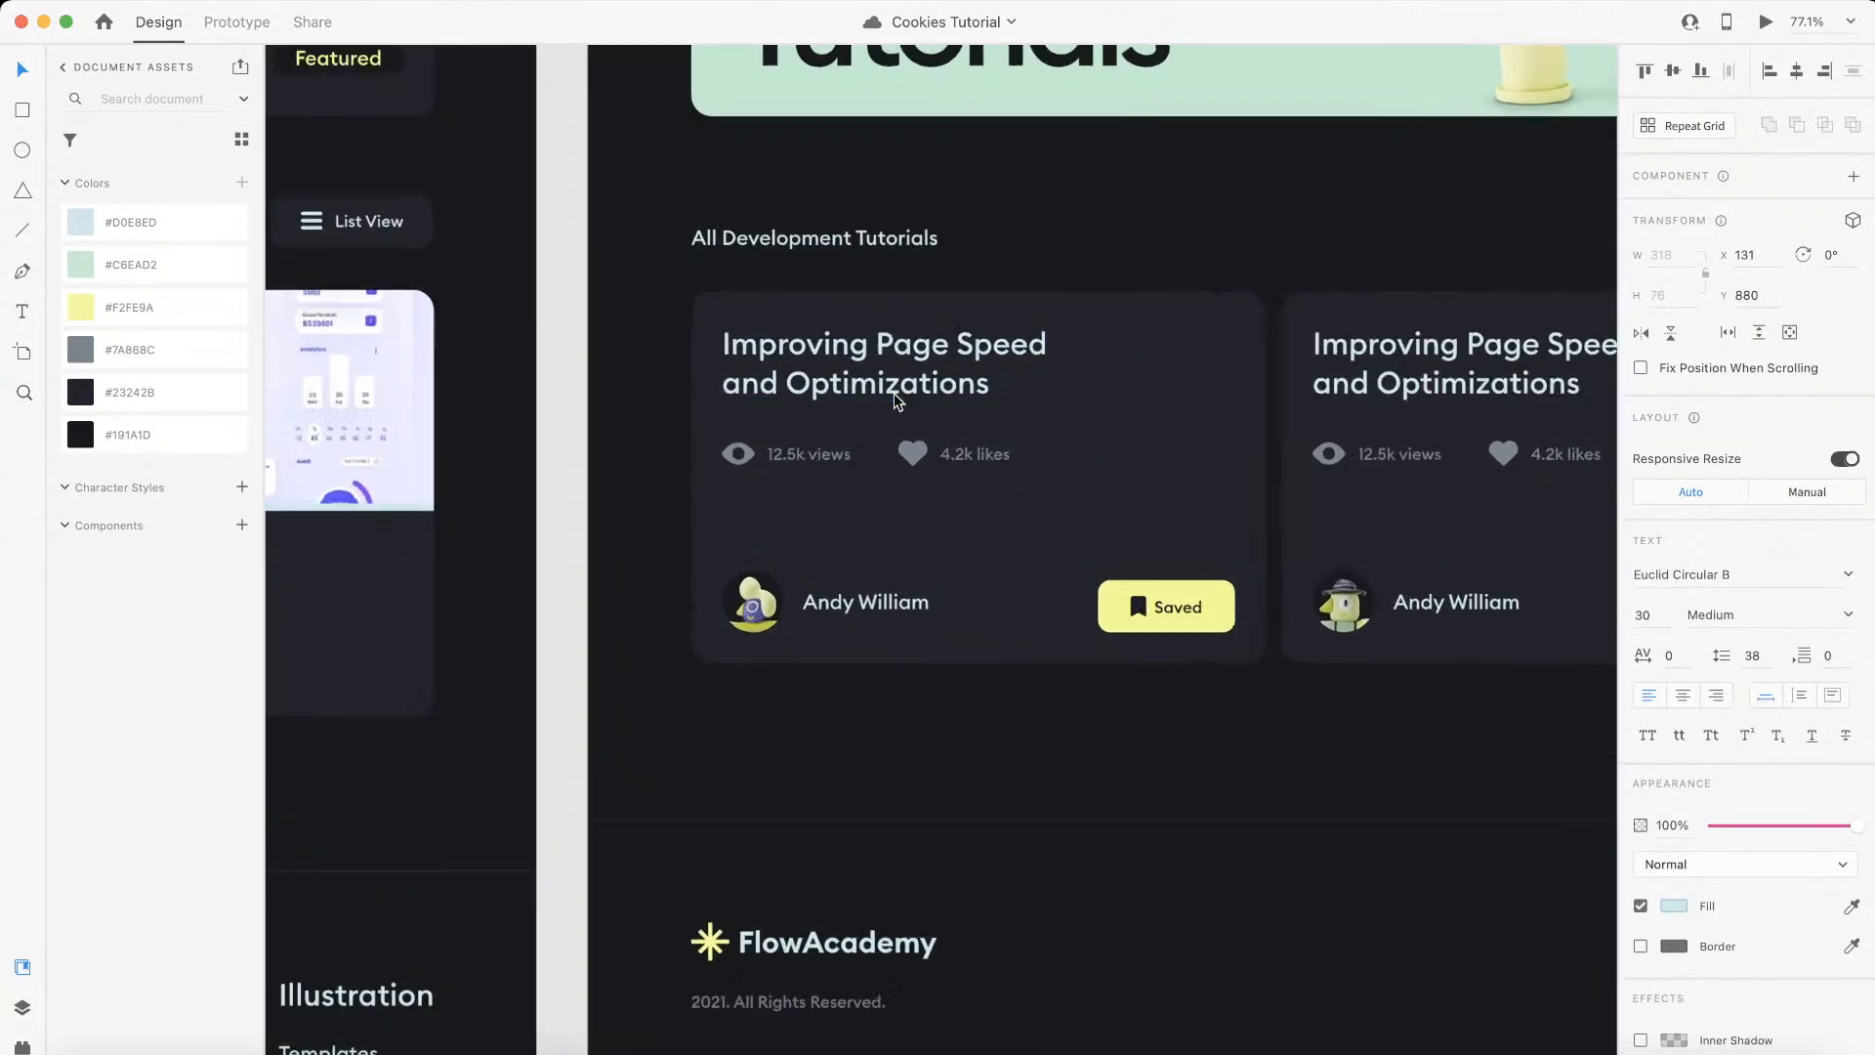
key("Return")
key("super+c")
key("ctrl+Left")
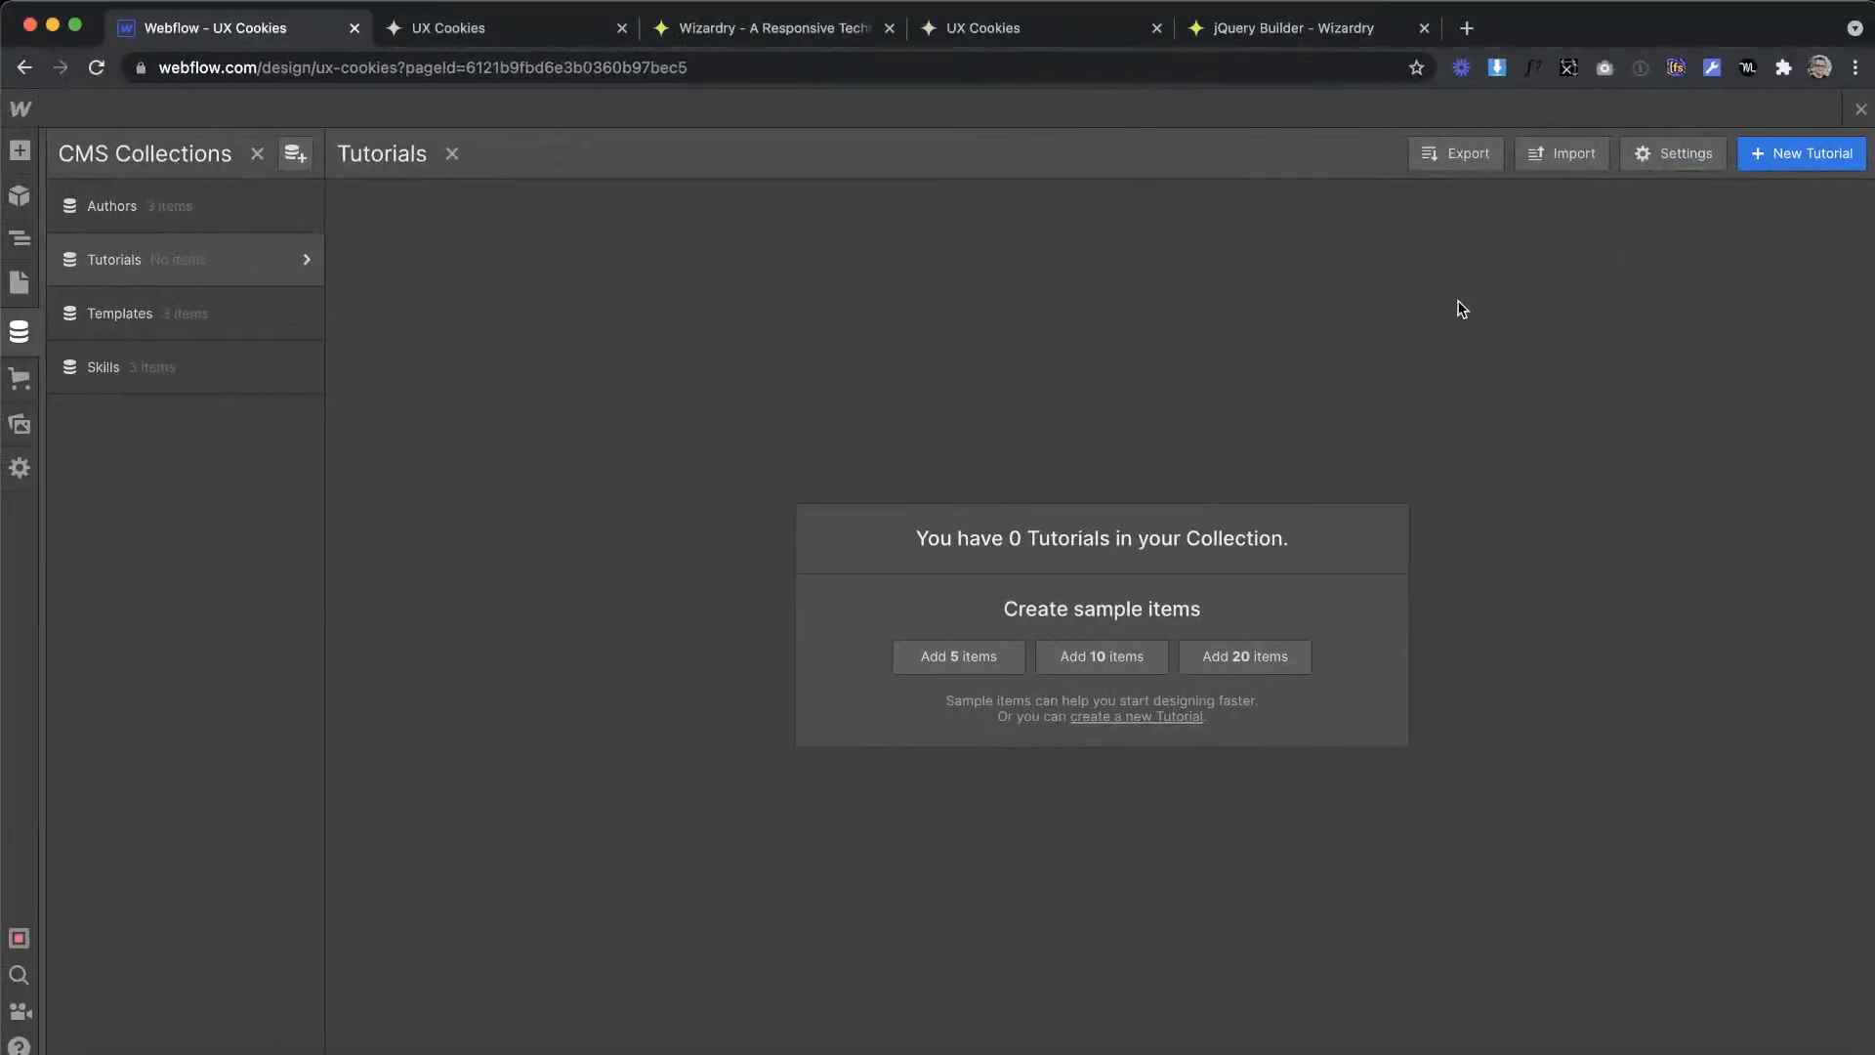
left_click(1806, 153)
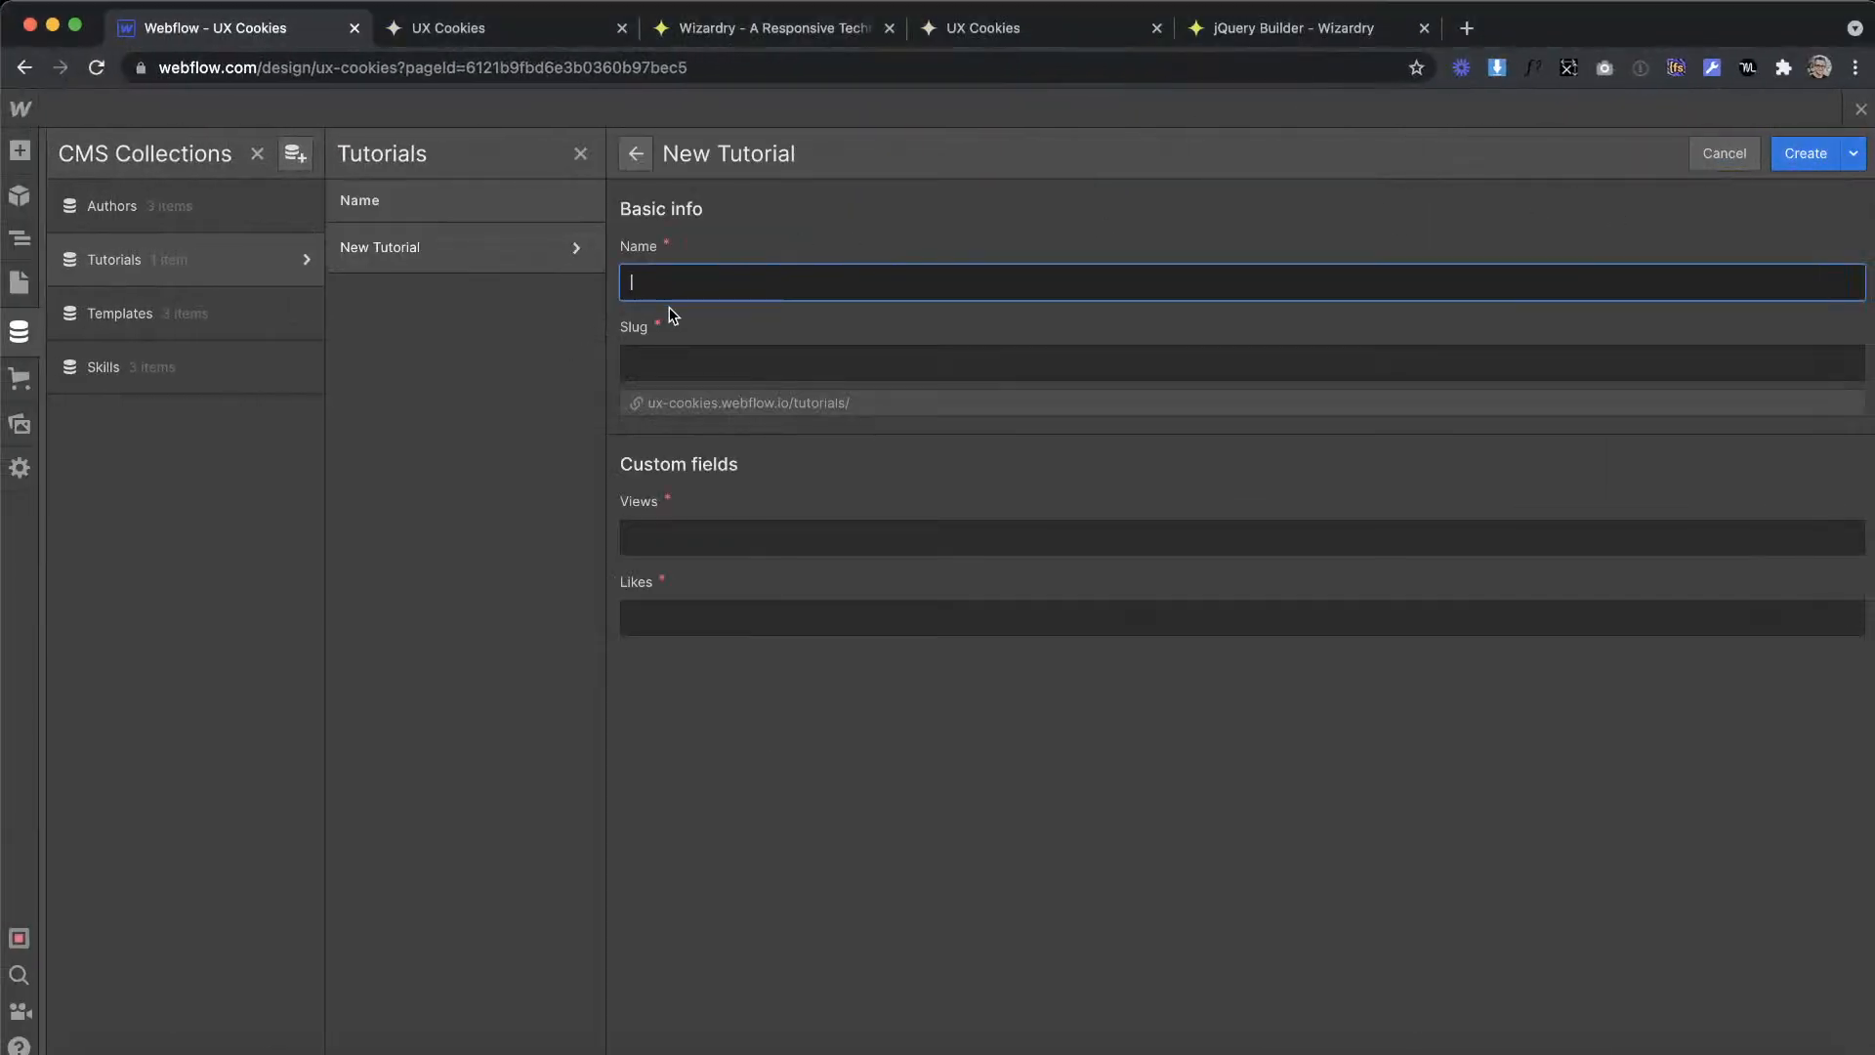
key("super+v")
left_click(703, 532)
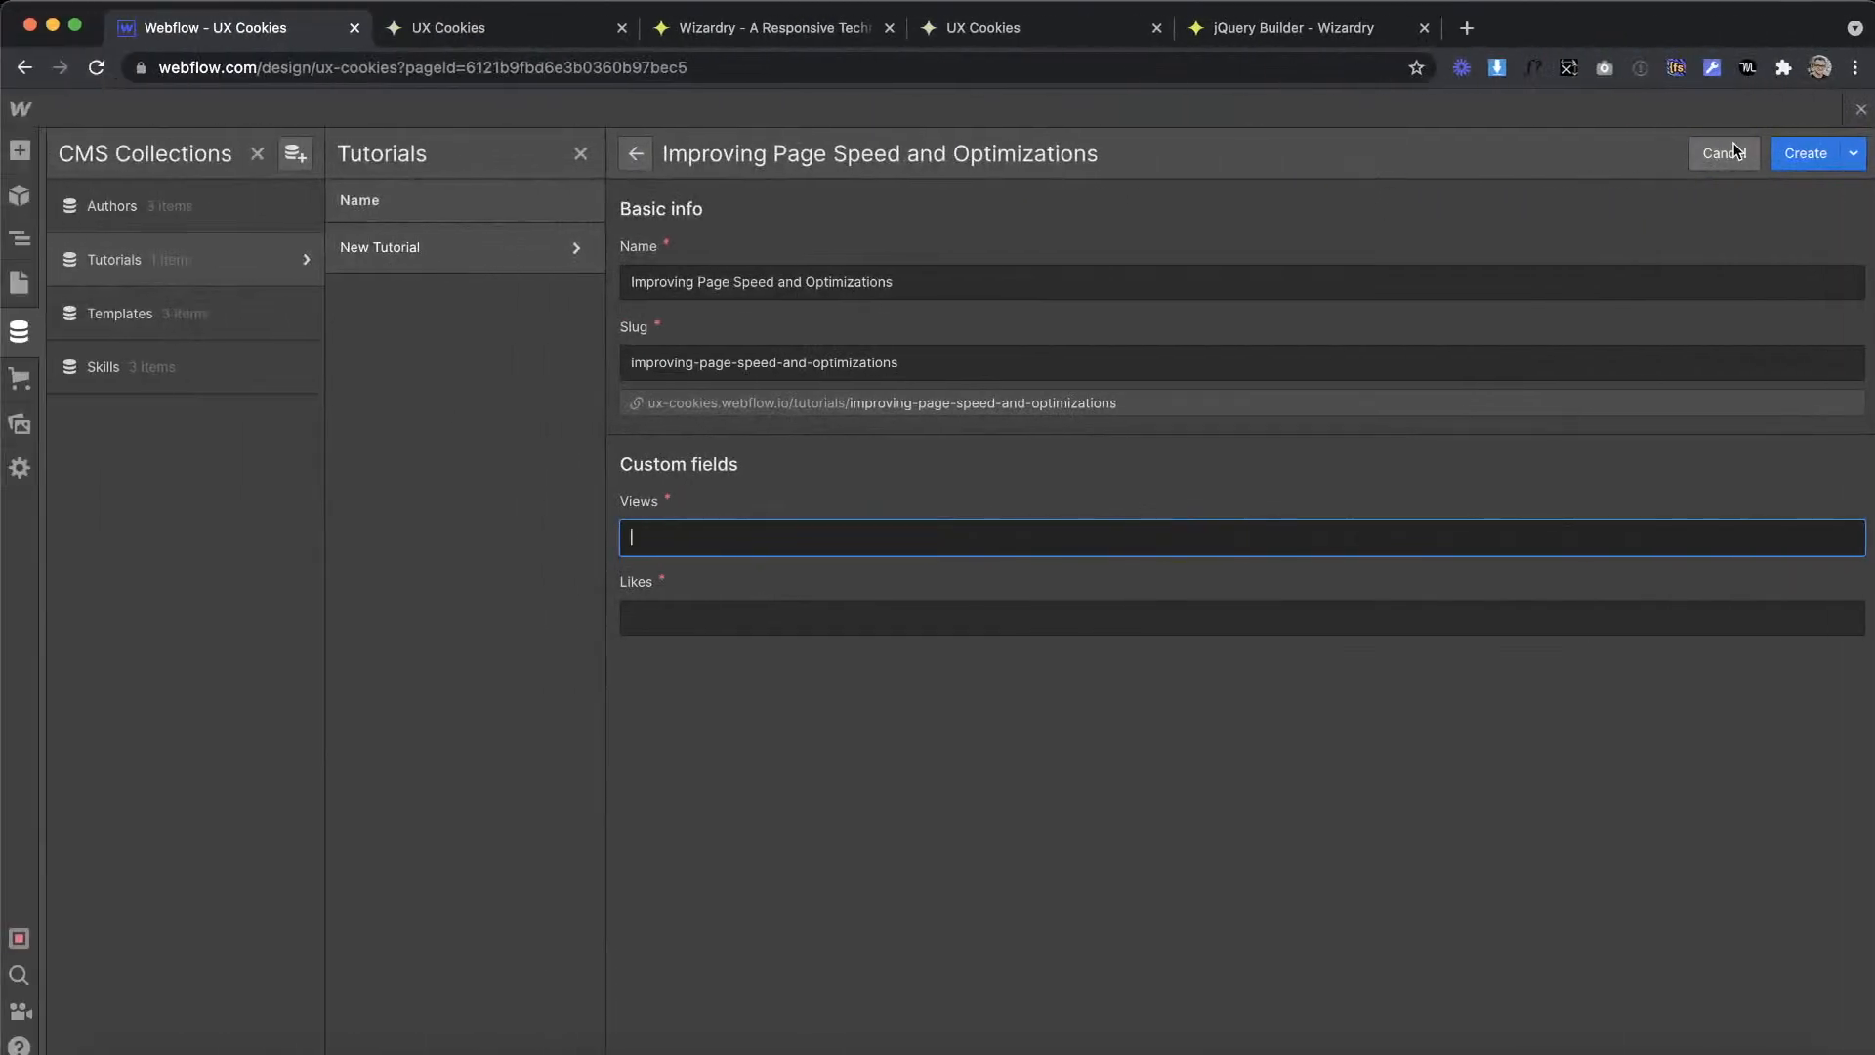
left_click(1725, 153)
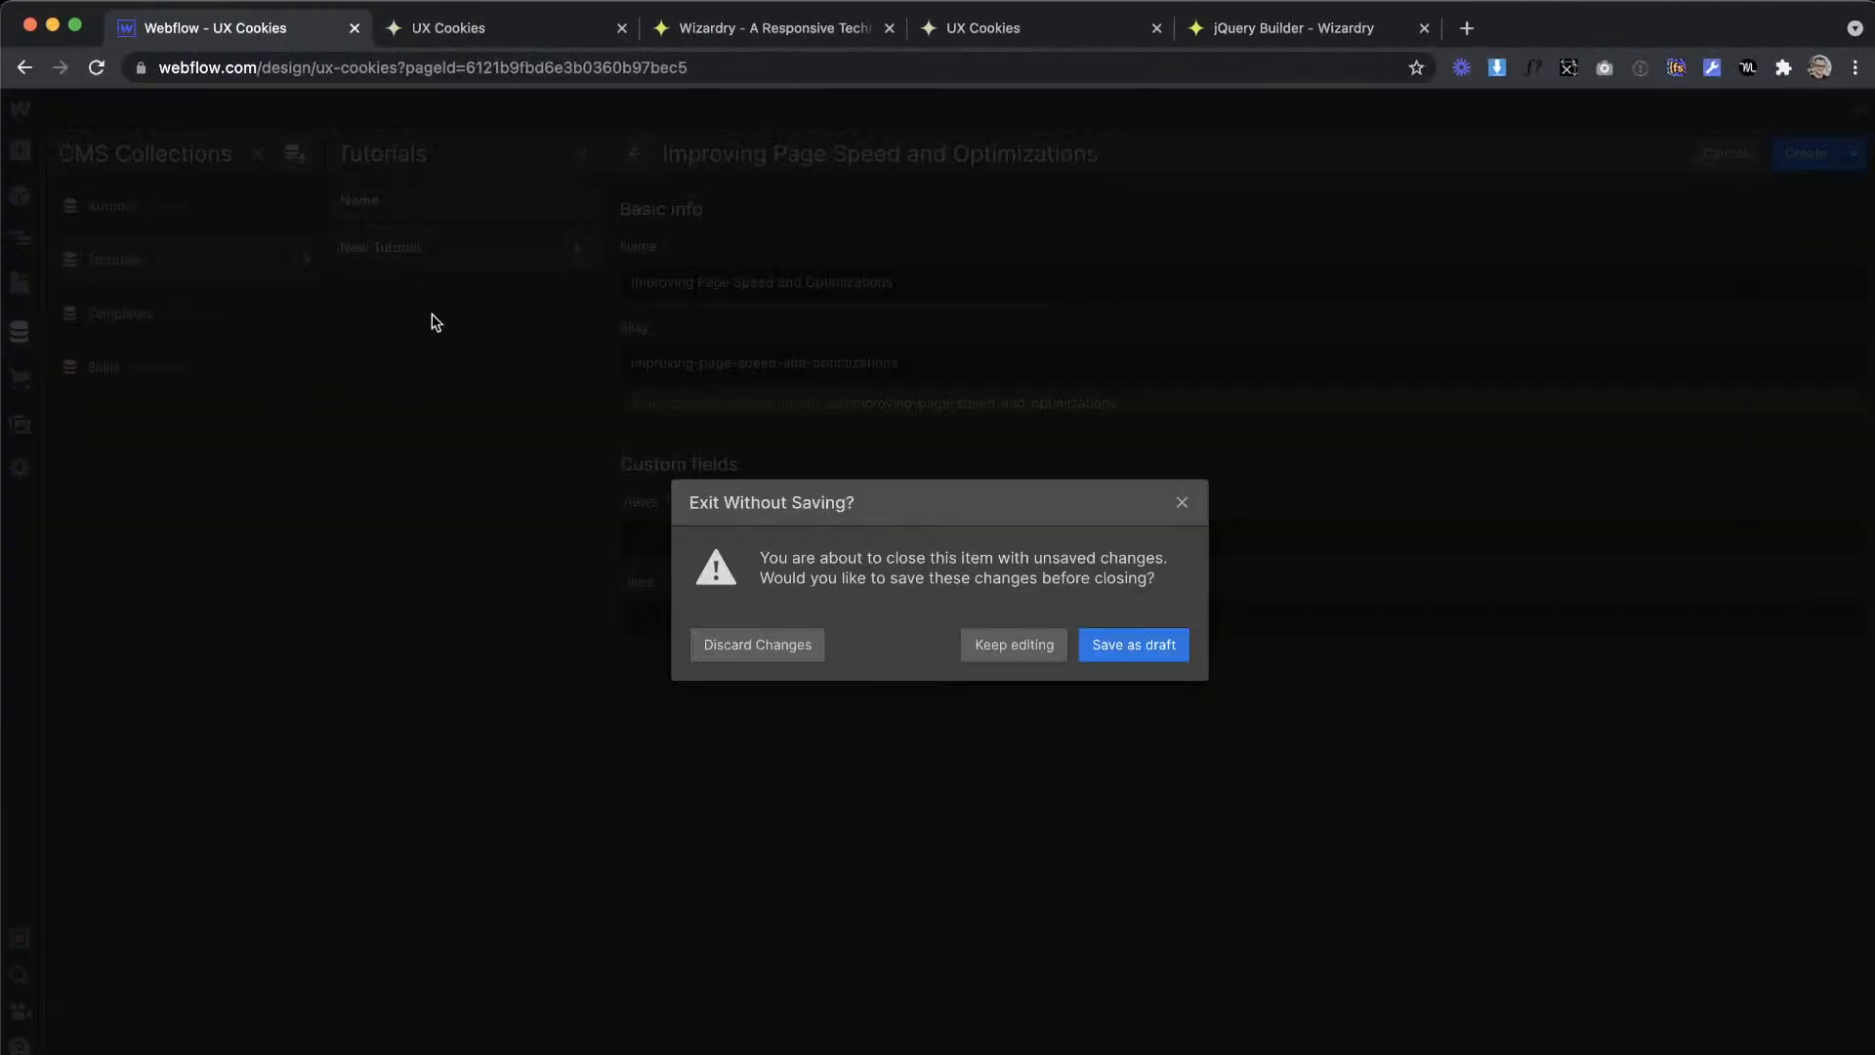
right_click(763, 655)
left_click(725, 590)
left_click(733, 640)
Step: Add a required reference field labelled Authors, linked to the Authors collection, to the Tutorials collection and save the collection
left_click(303, 262)
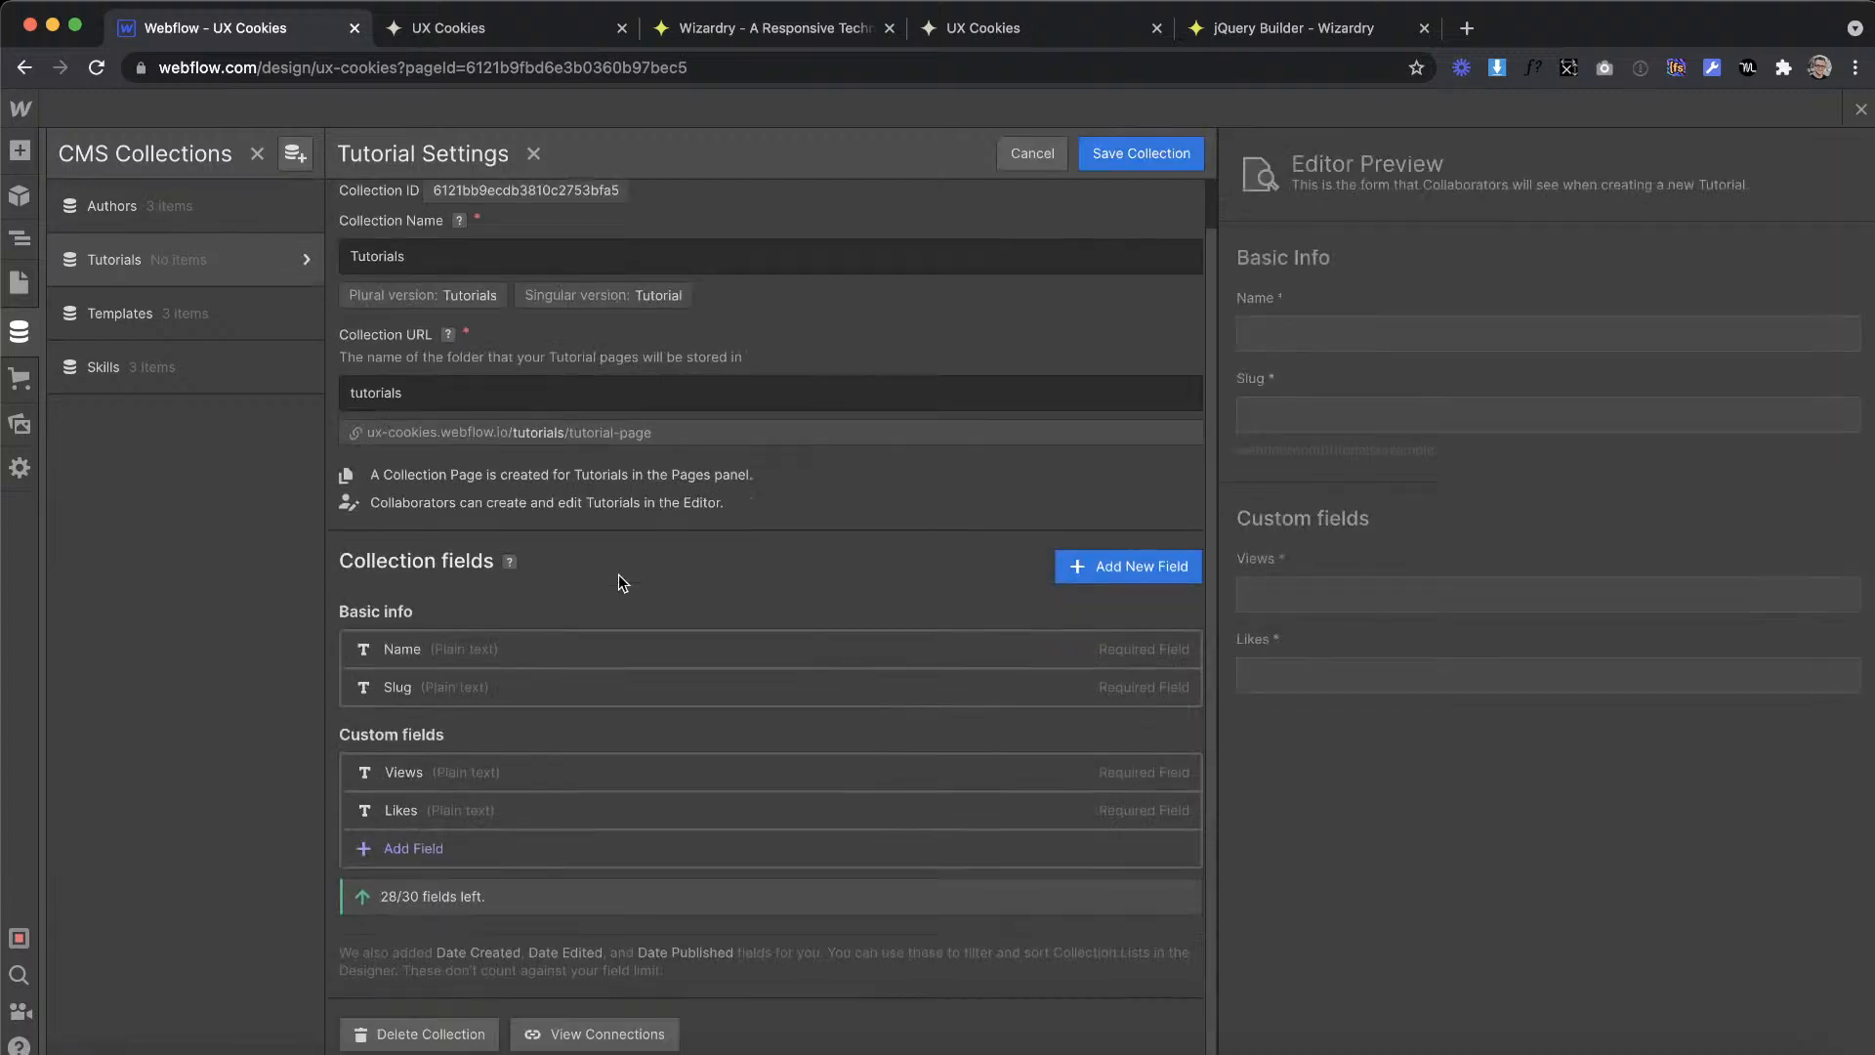
left_click(429, 845)
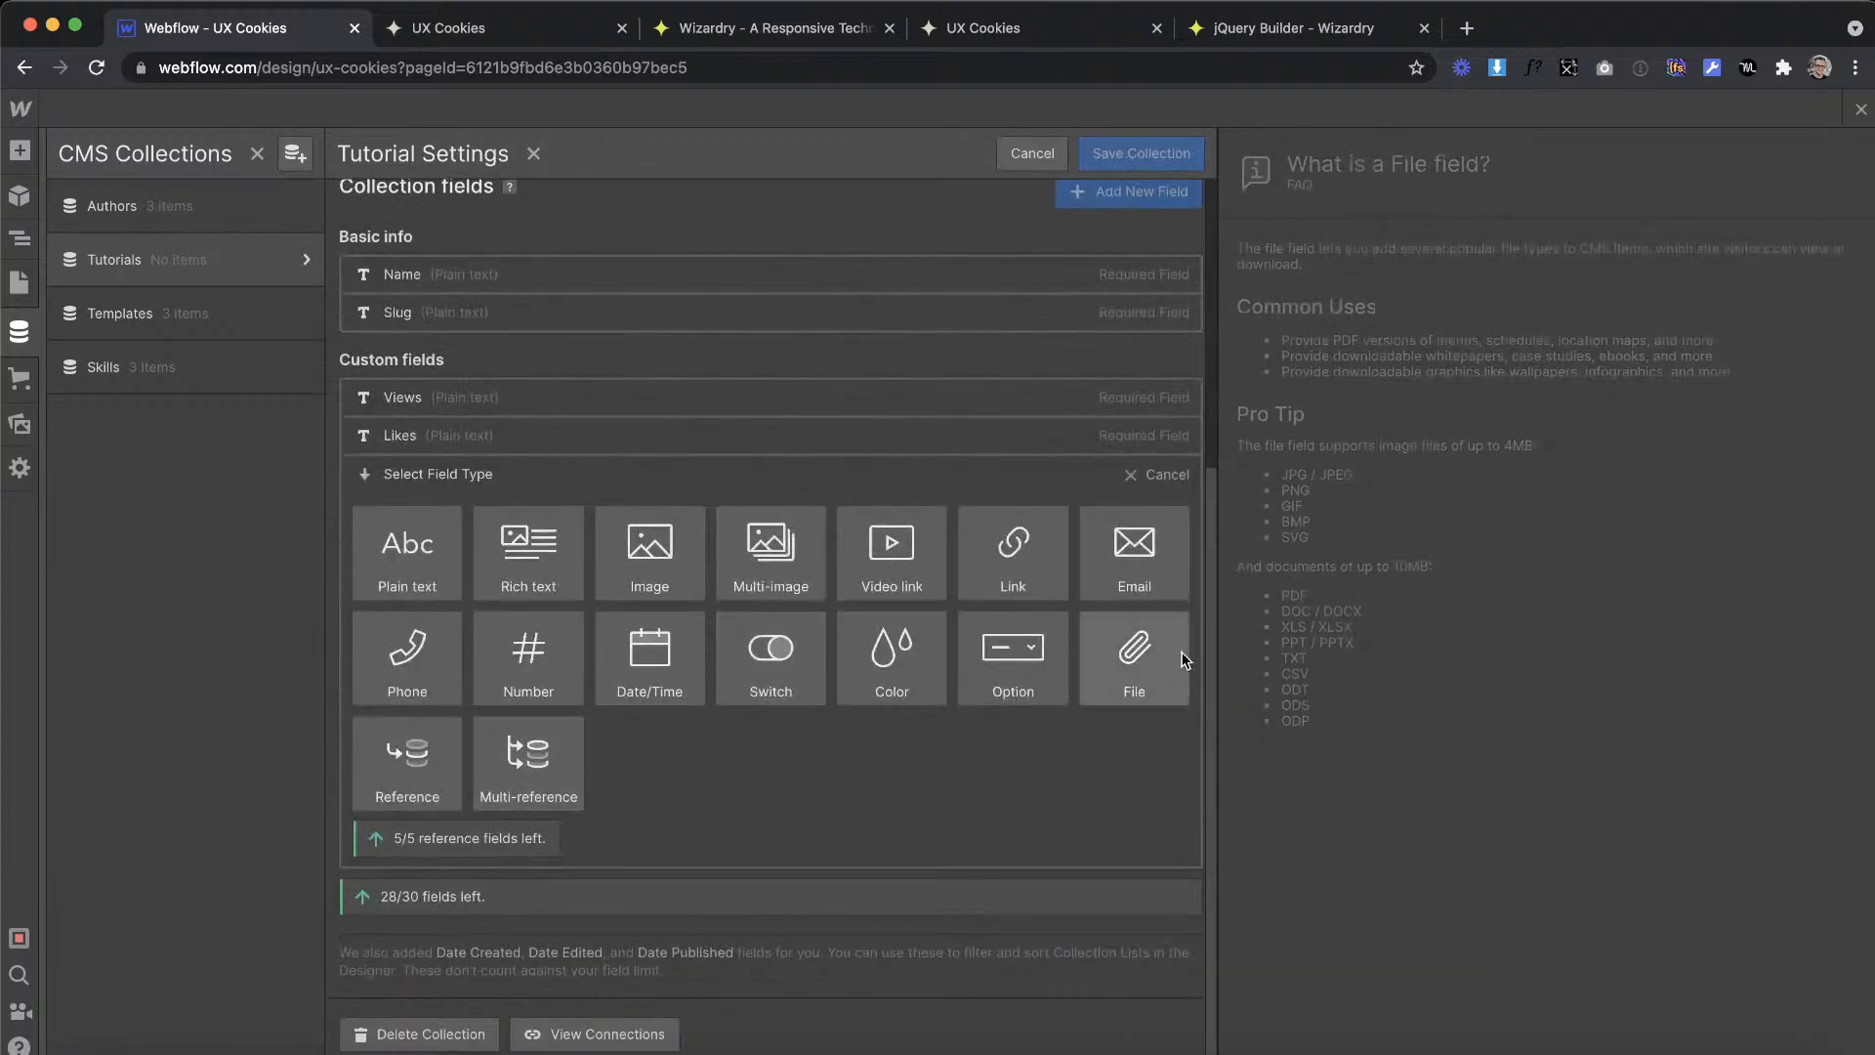
left_click(407, 757)
left_click(484, 802)
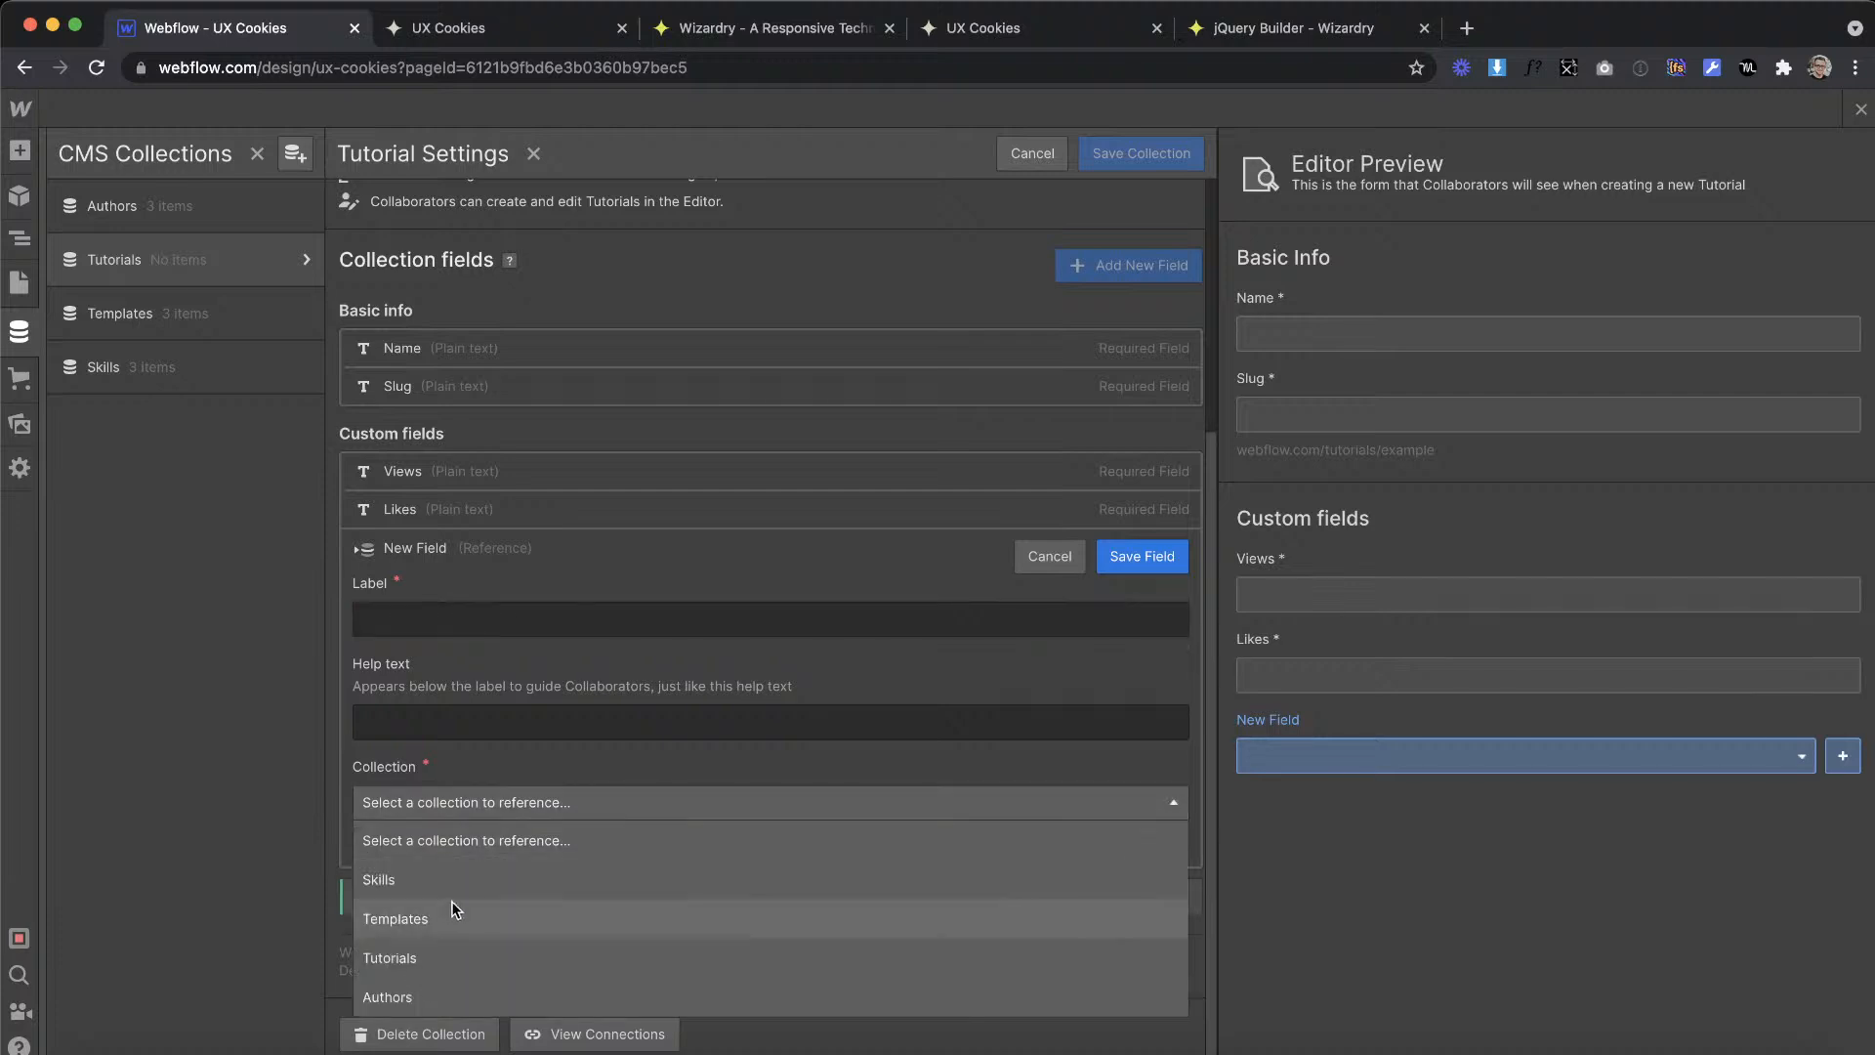
left_click(485, 992)
left_click(454, 610)
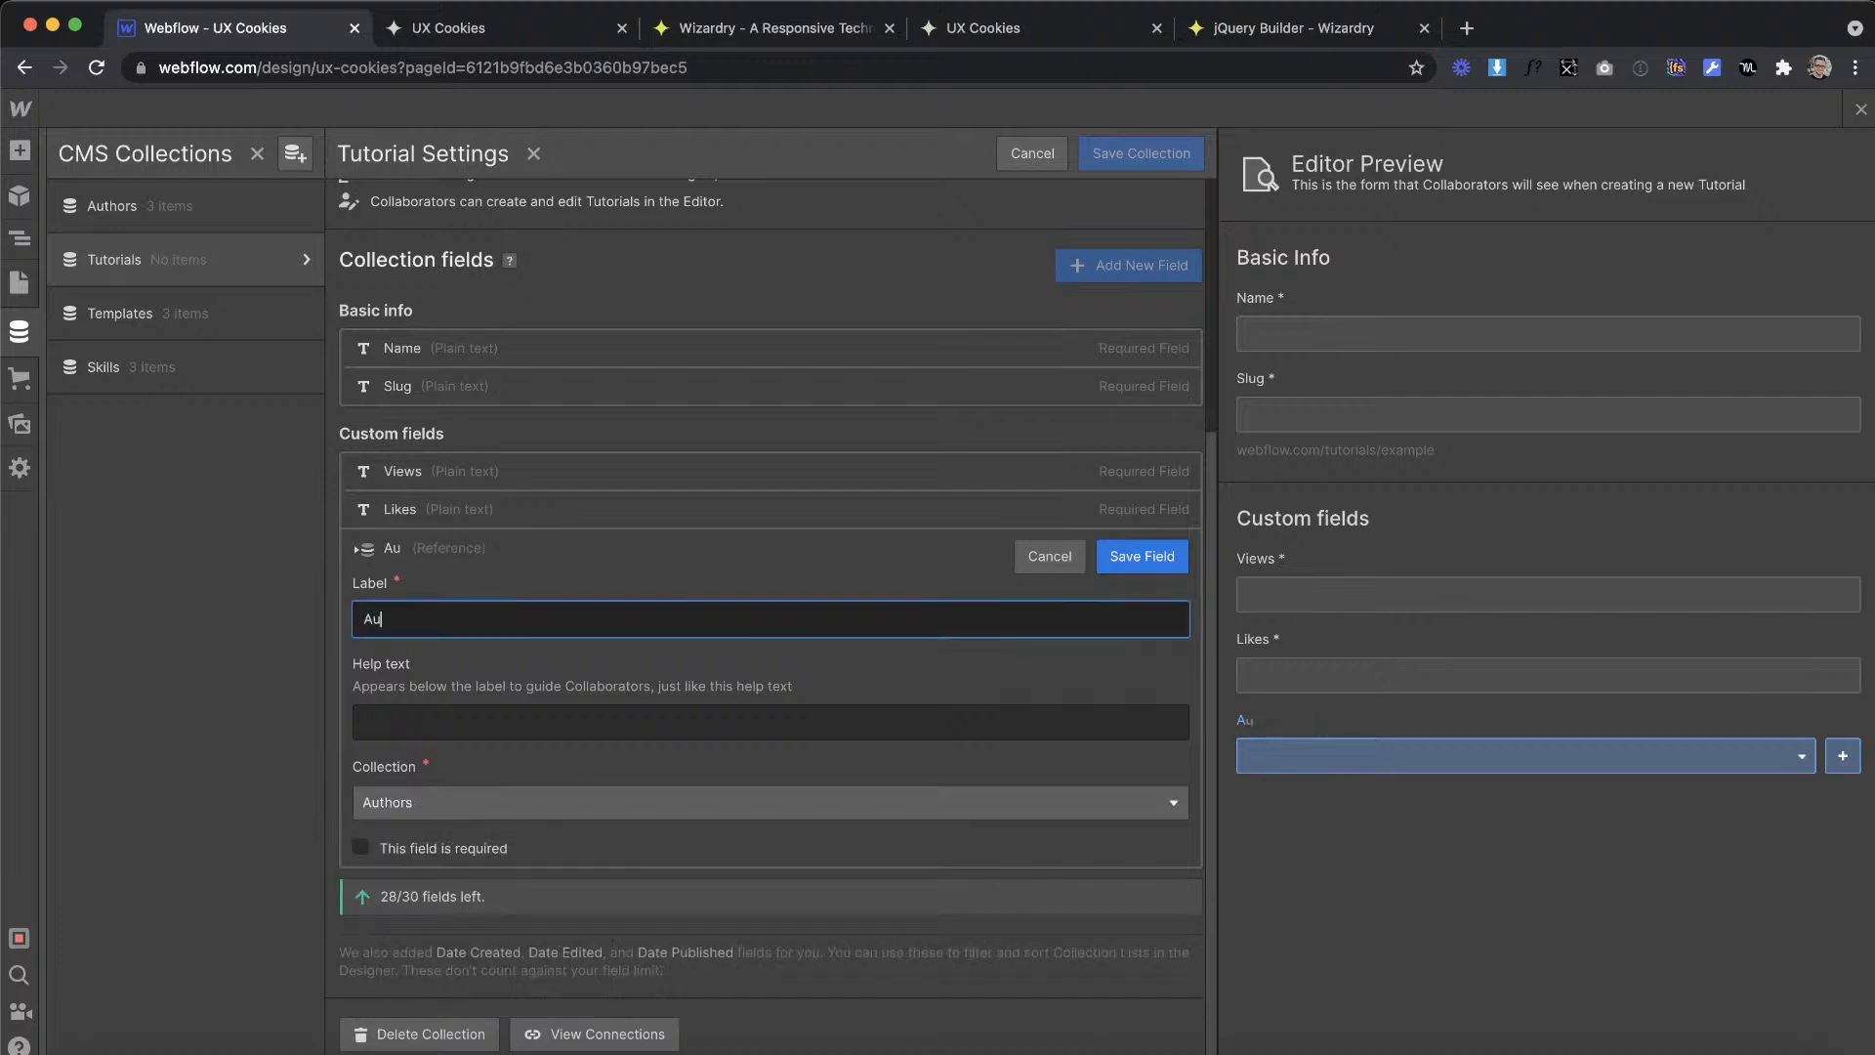
left_click(386, 847)
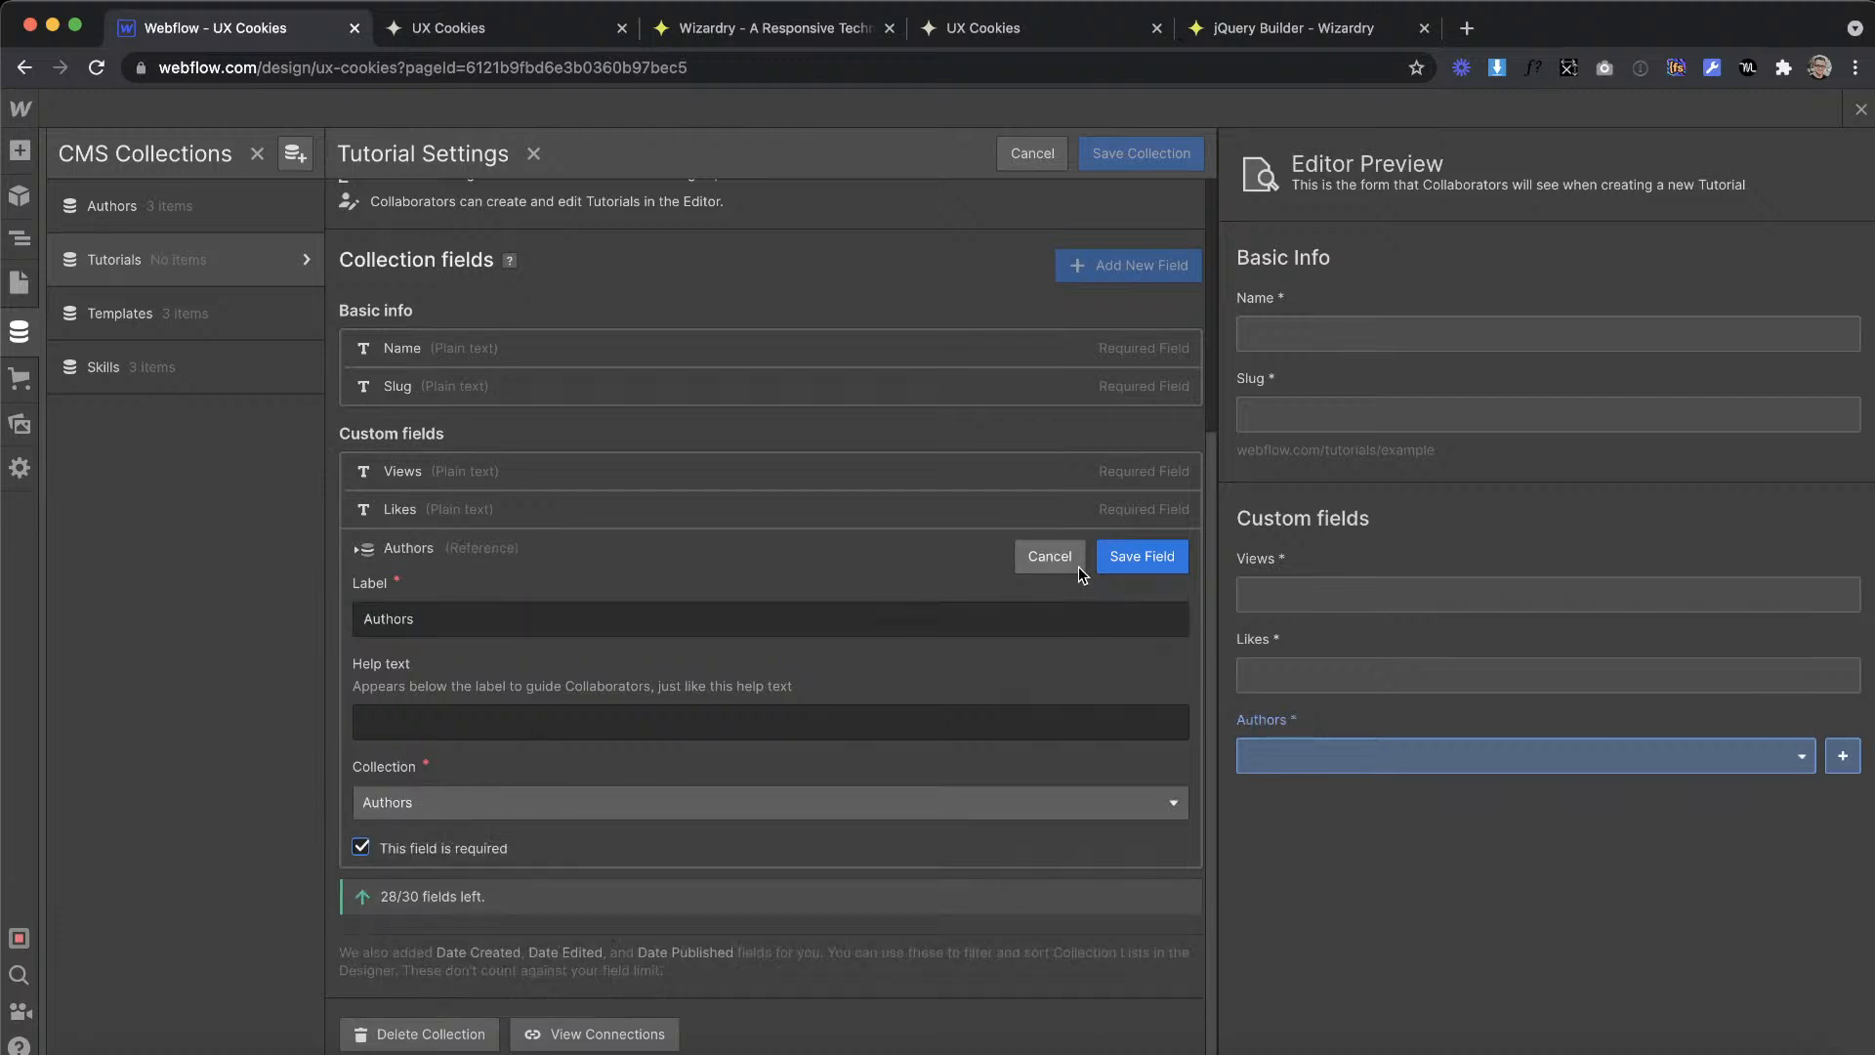
left_click(1137, 559)
left_click(1173, 153)
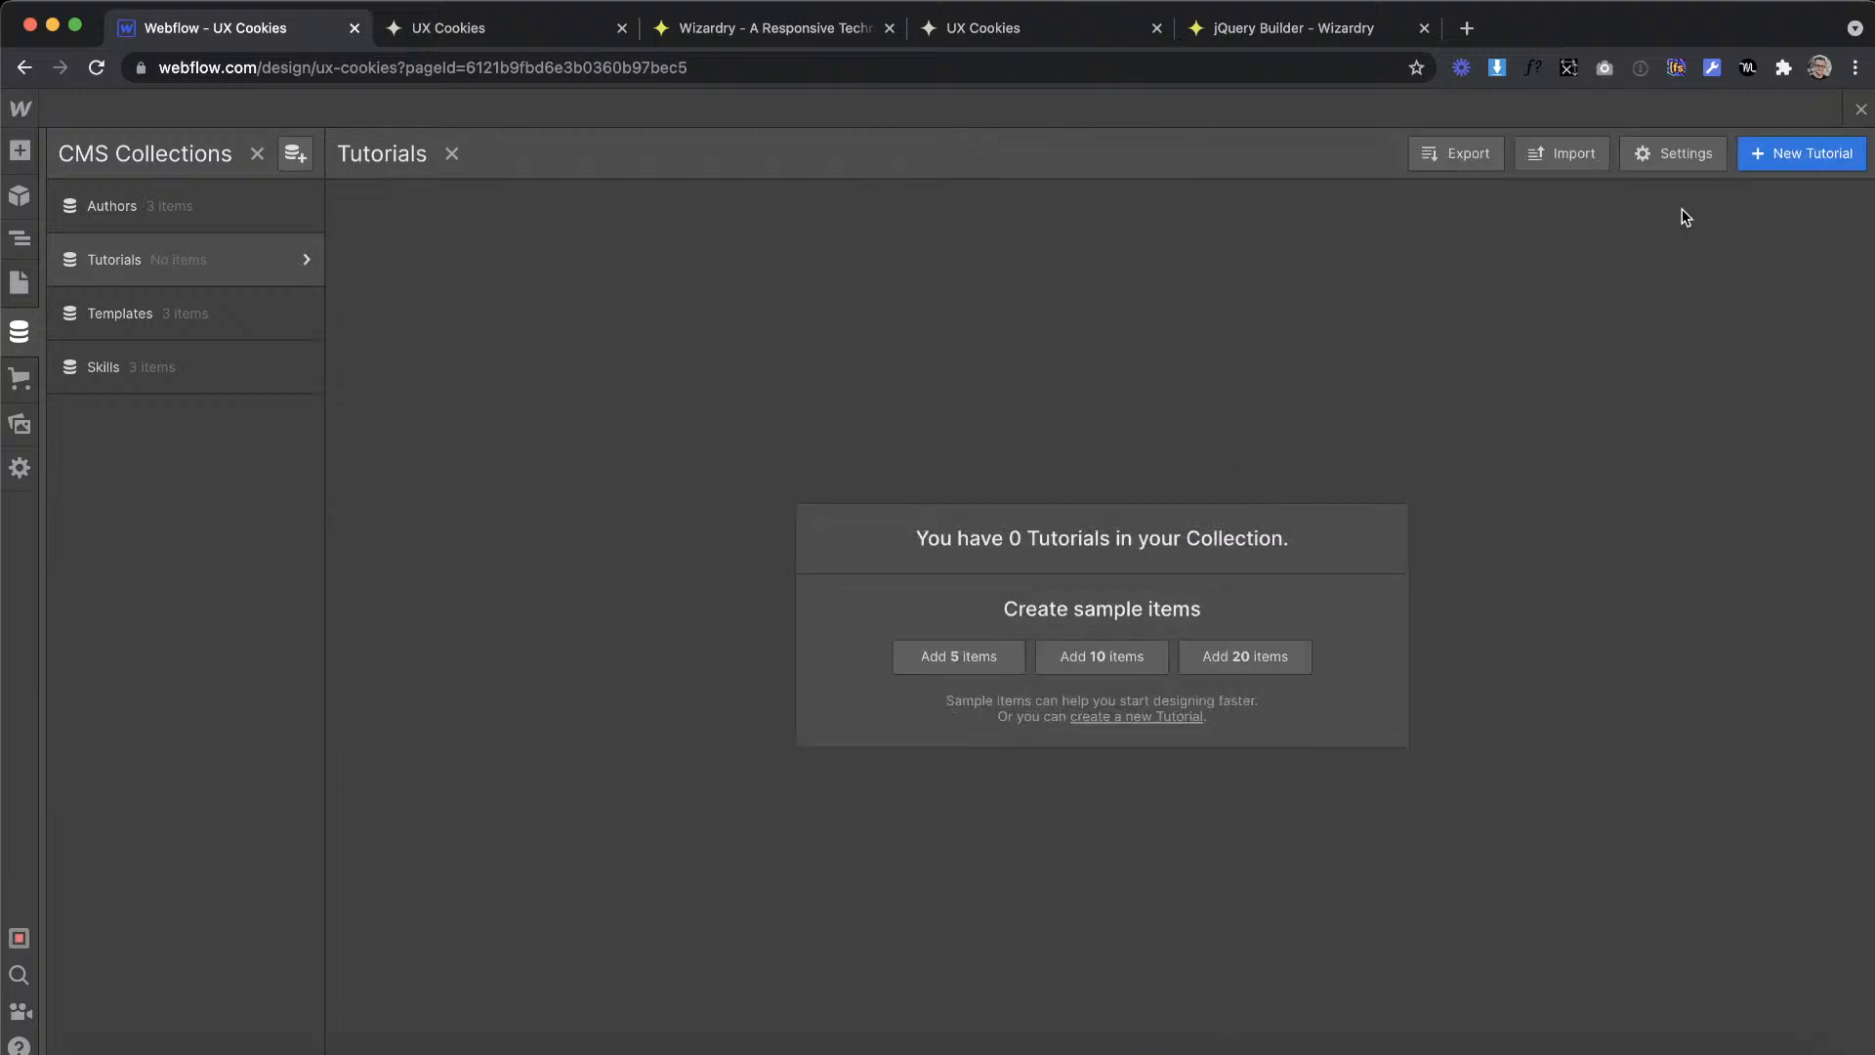
Step: Start a new tutorial item and name it "Improving Page Speed and Optimizations" using the first card's heading from the XD design
left_click(1794, 155)
key("ctrl+Right")
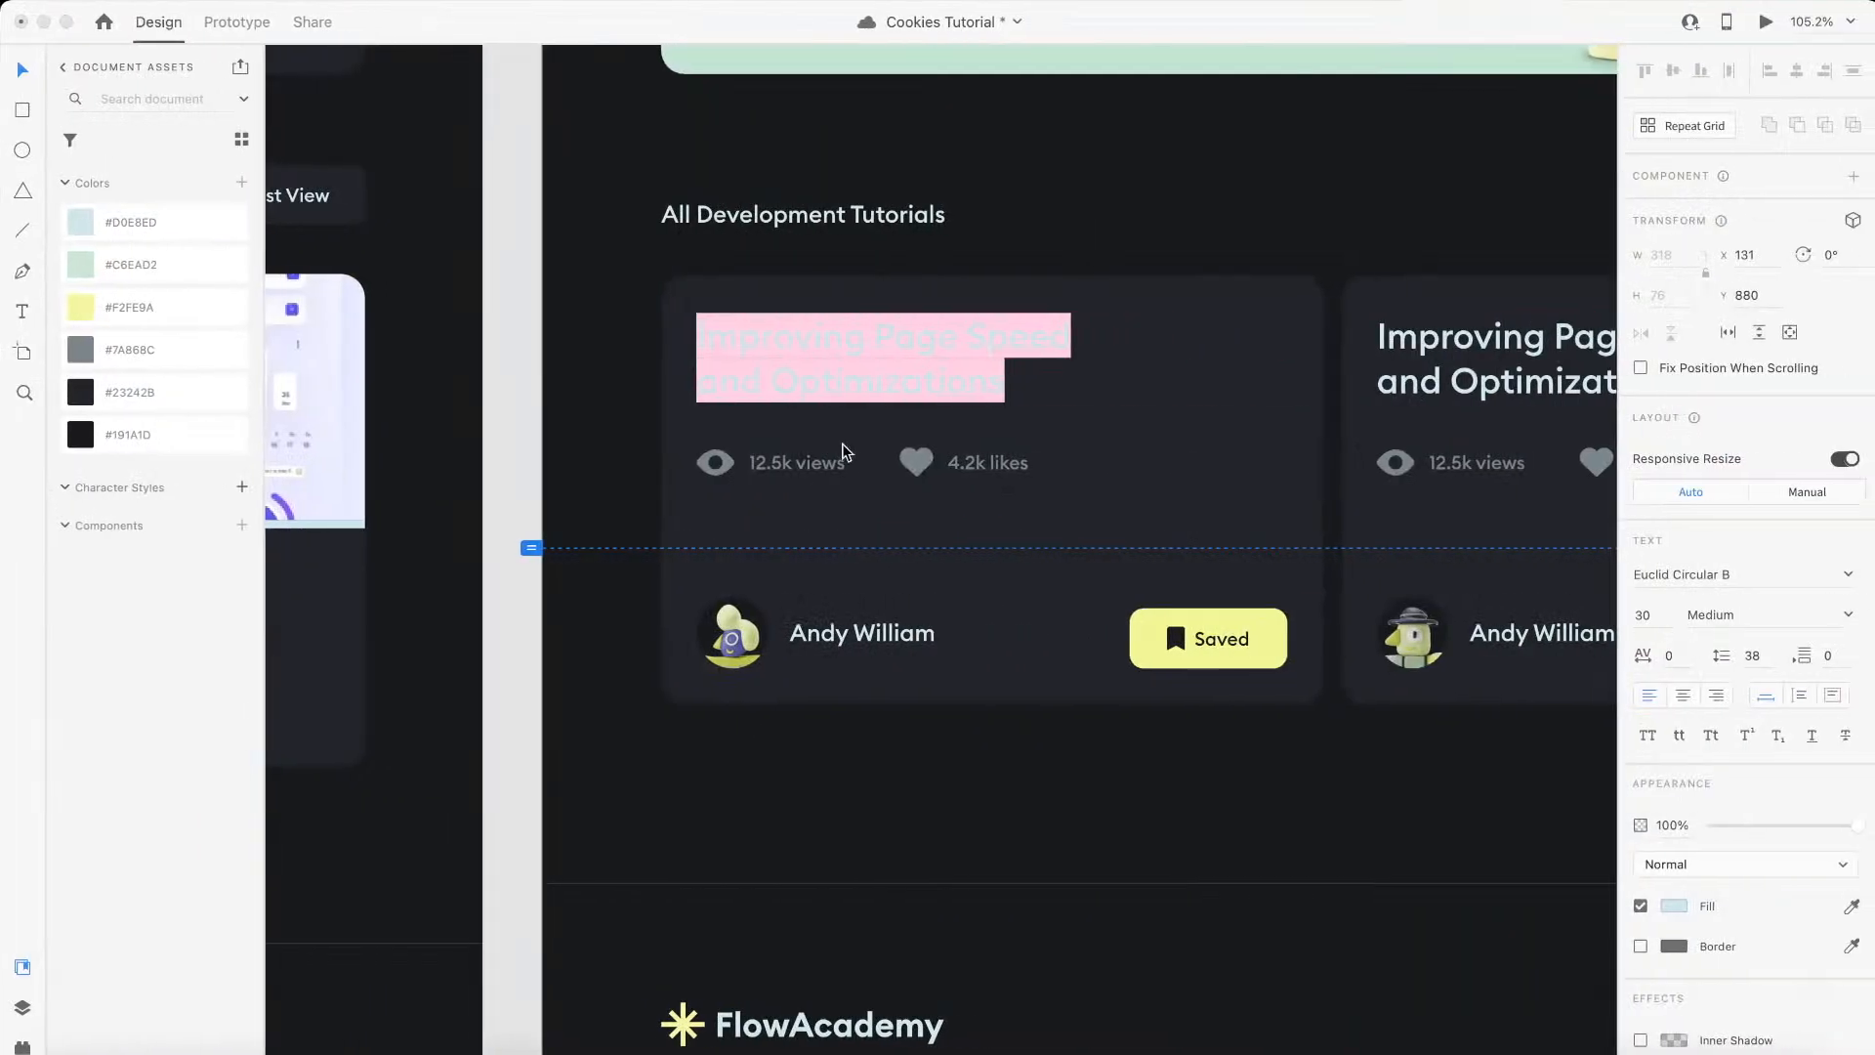
left_click(941, 355)
key("ctrl+a")
key("ctrl+c")
key("ctrl+Left")
key("ctrl+v")
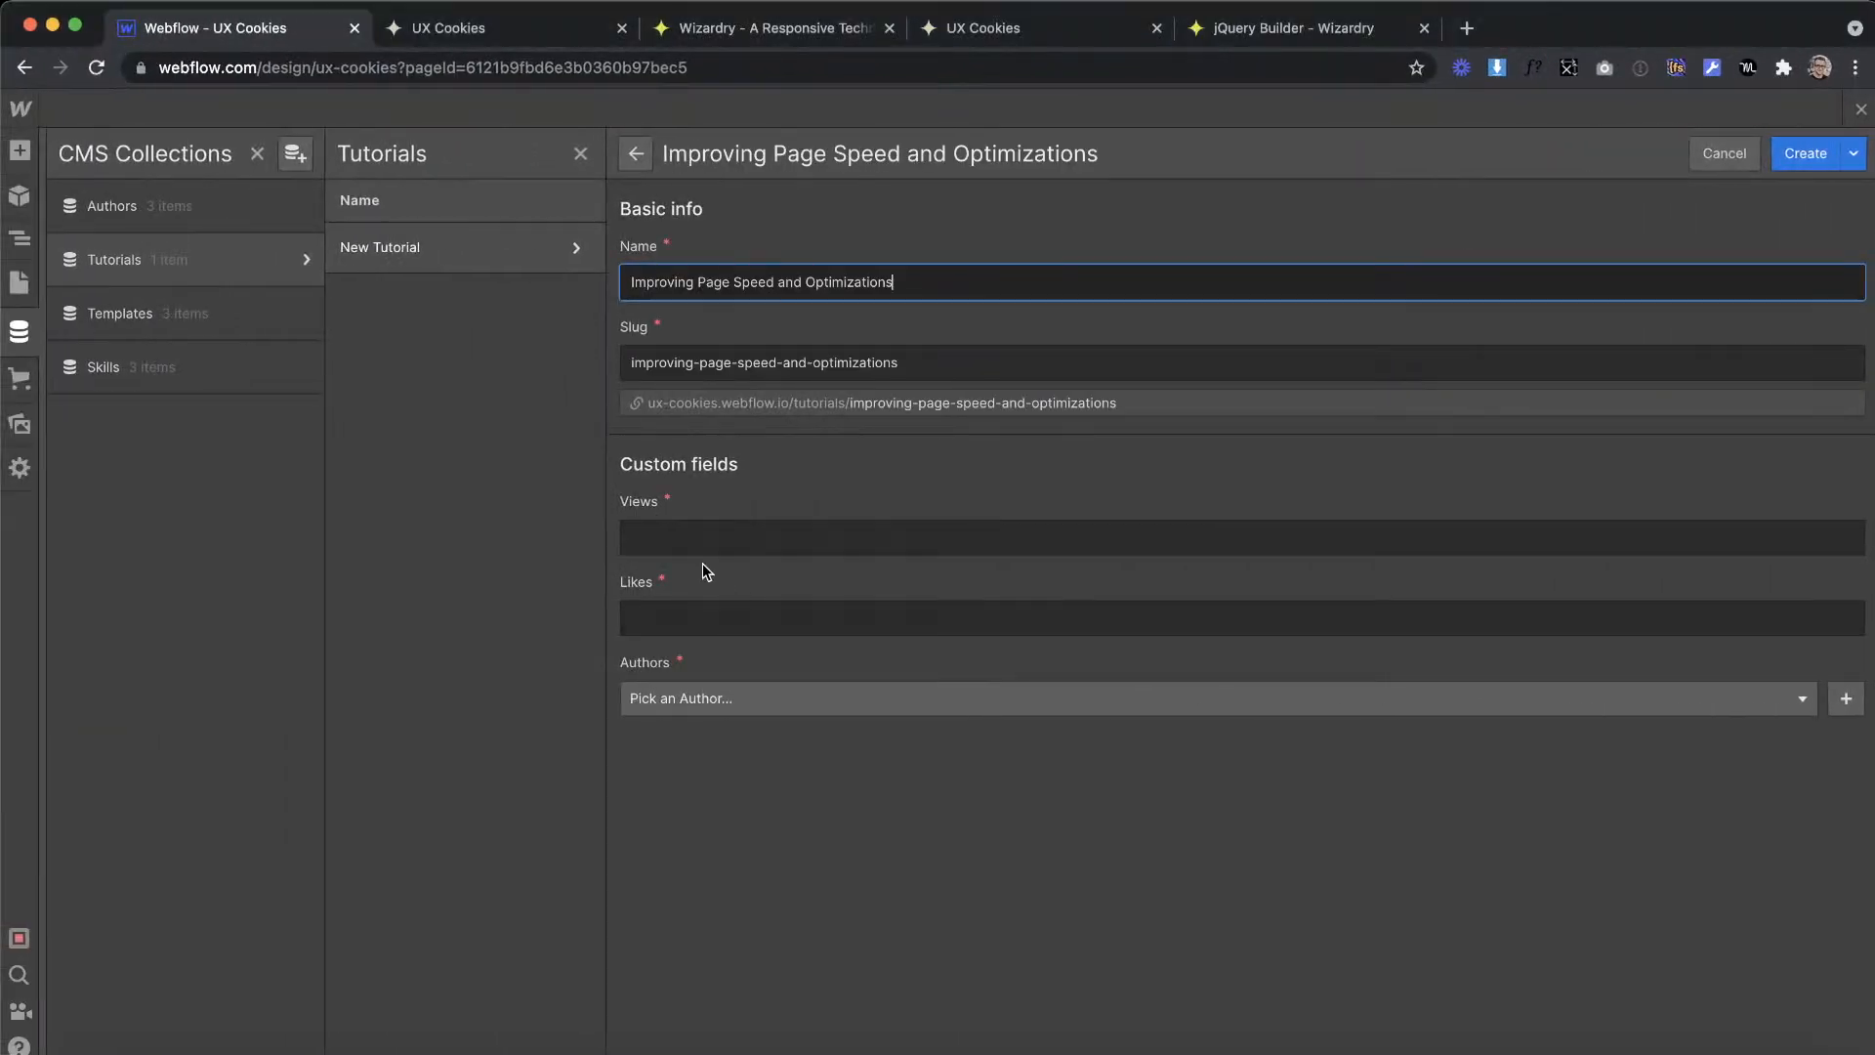
Step: Copy "12.5k views" from the first tutorial card in XD into the new item's Views field
key("ctrl+Right")
key("Escape")
double_click(810, 459)
key("ctrl+a")
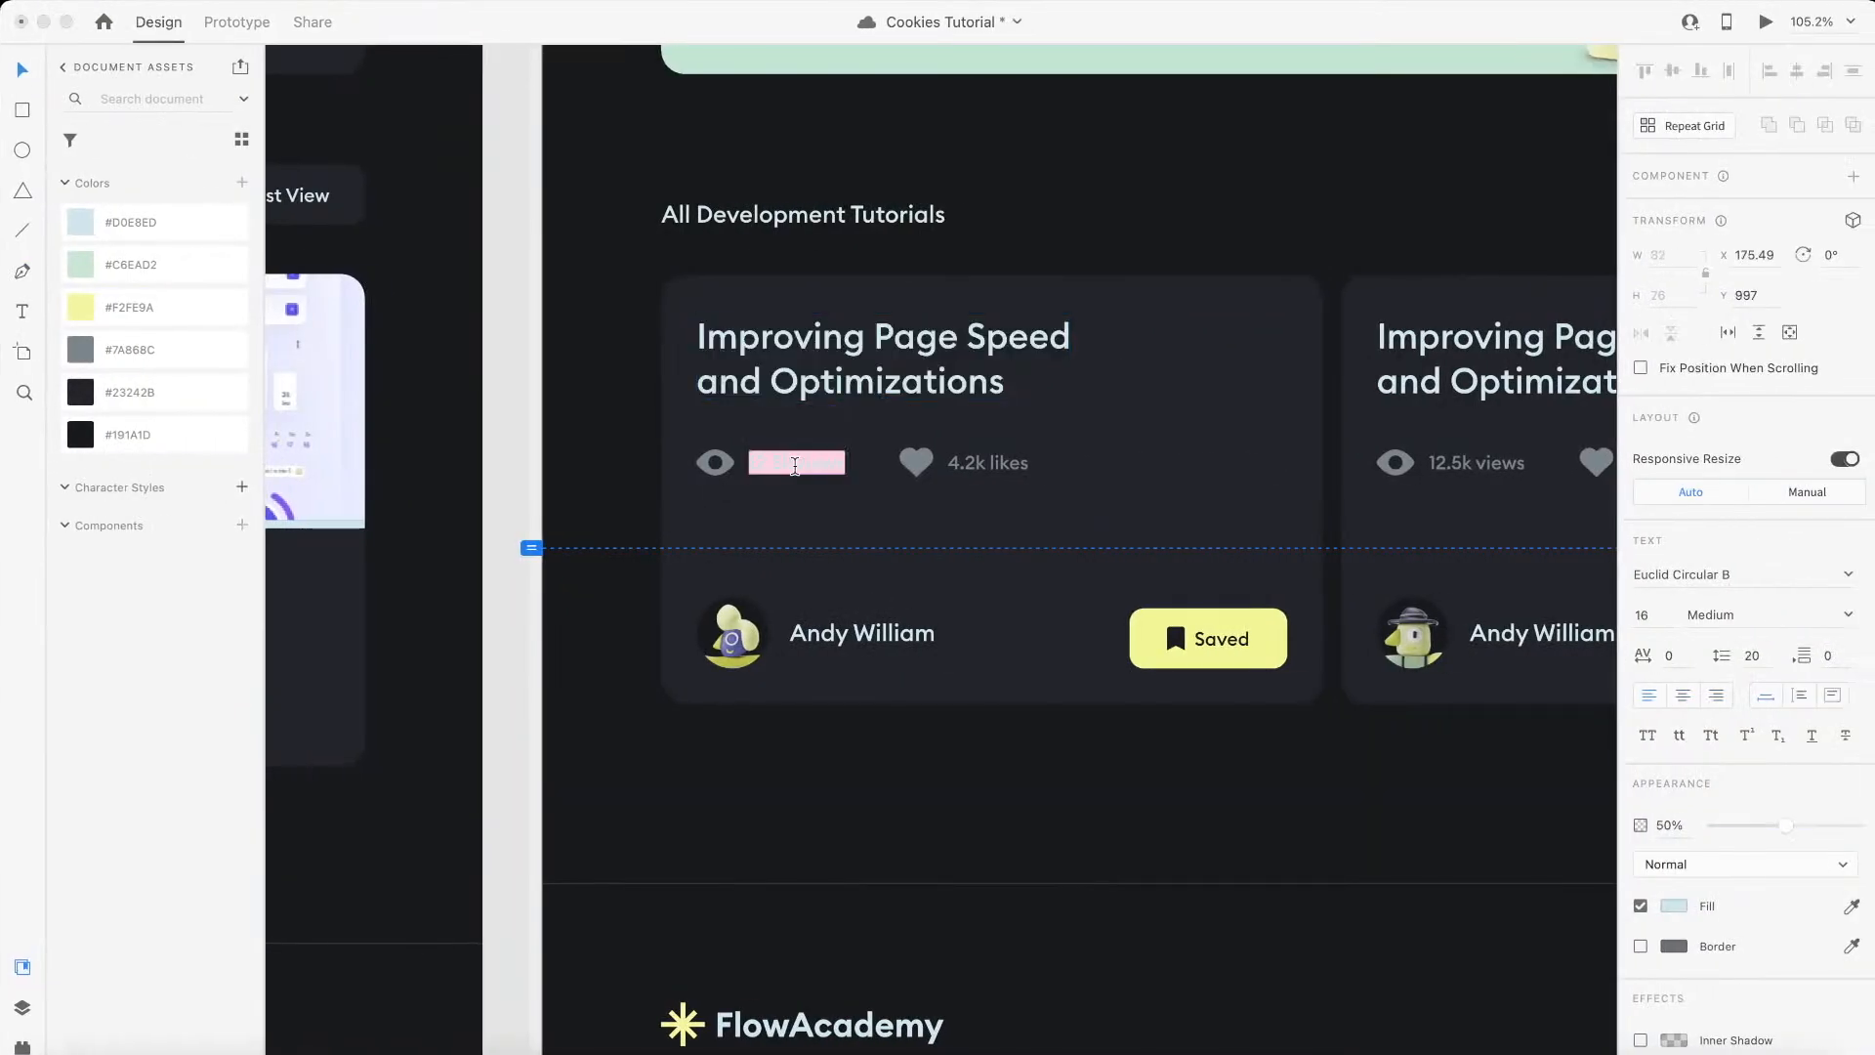
key("ctrl+Left")
left_click(926, 544)
Step: Copy "4.2k likes" from the first tutorial card in XD into the new item's Likes field
key("ctrl+Right")
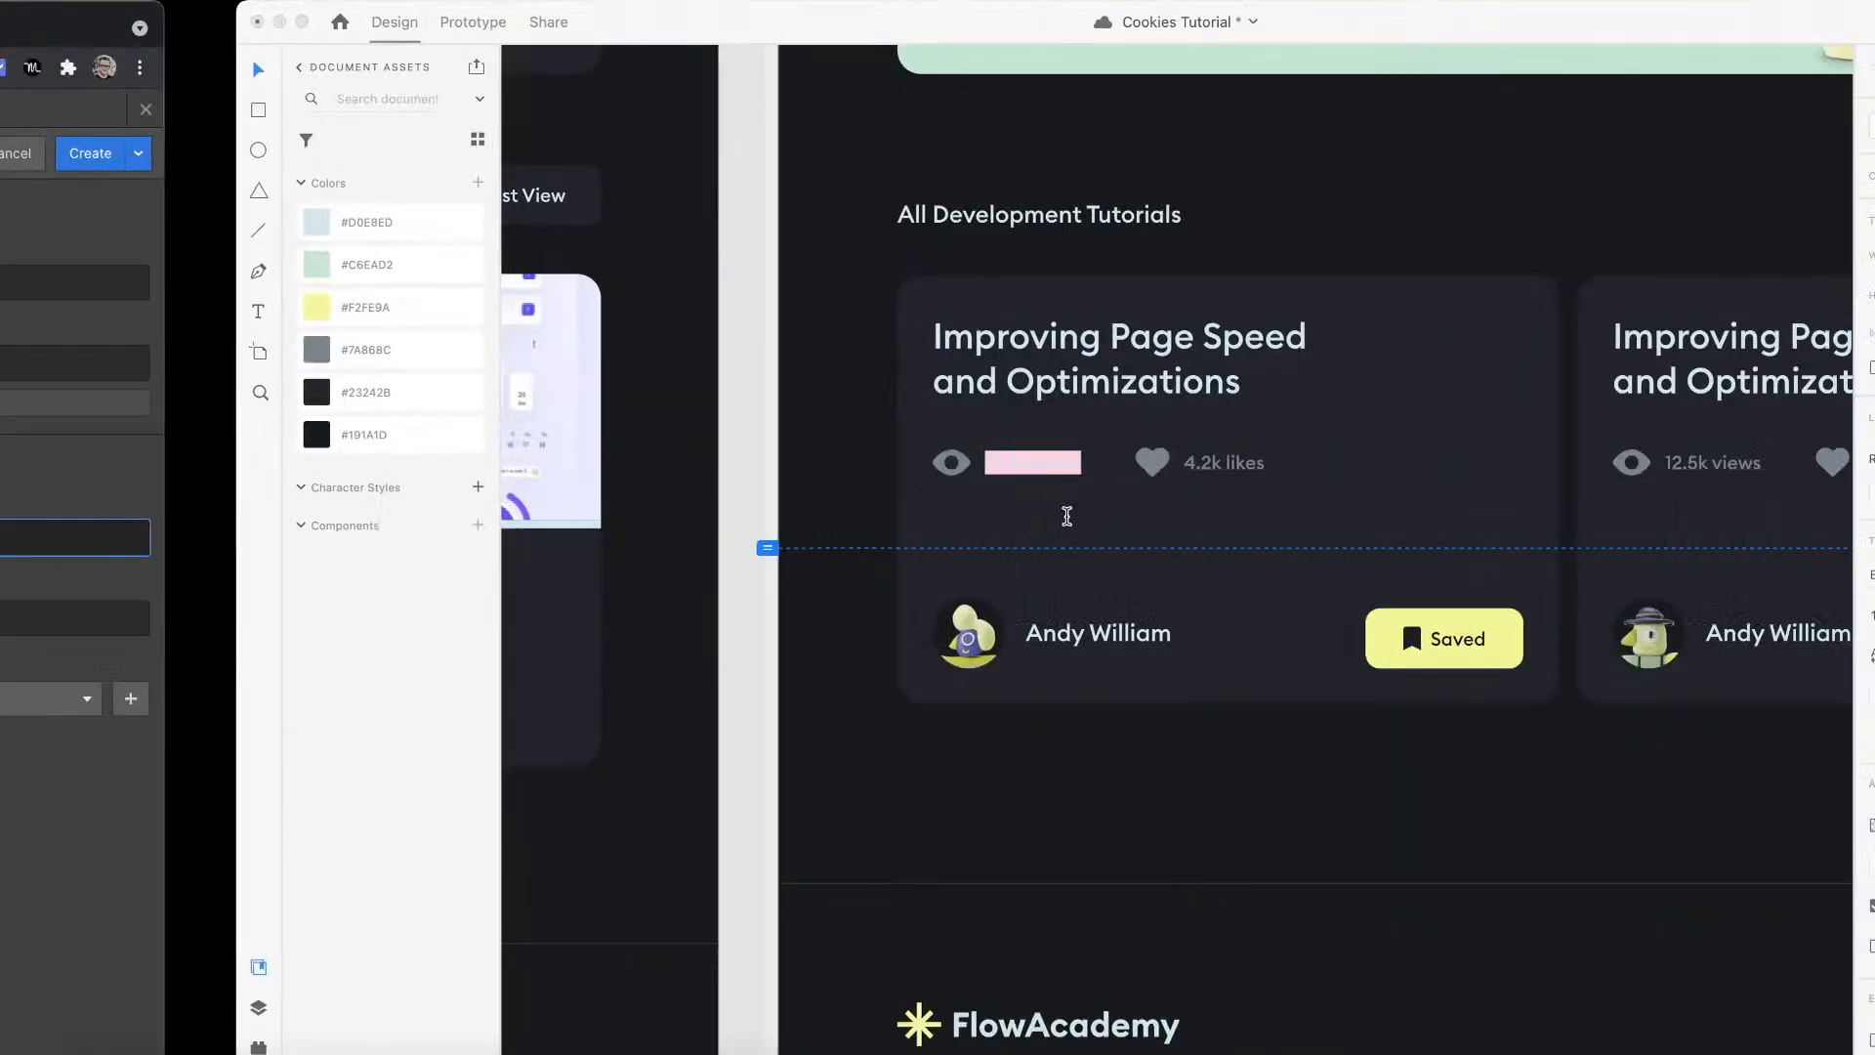
double_click(1003, 467)
key("ctrl+a")
key("ctrl+c")
key("ctrl+Left")
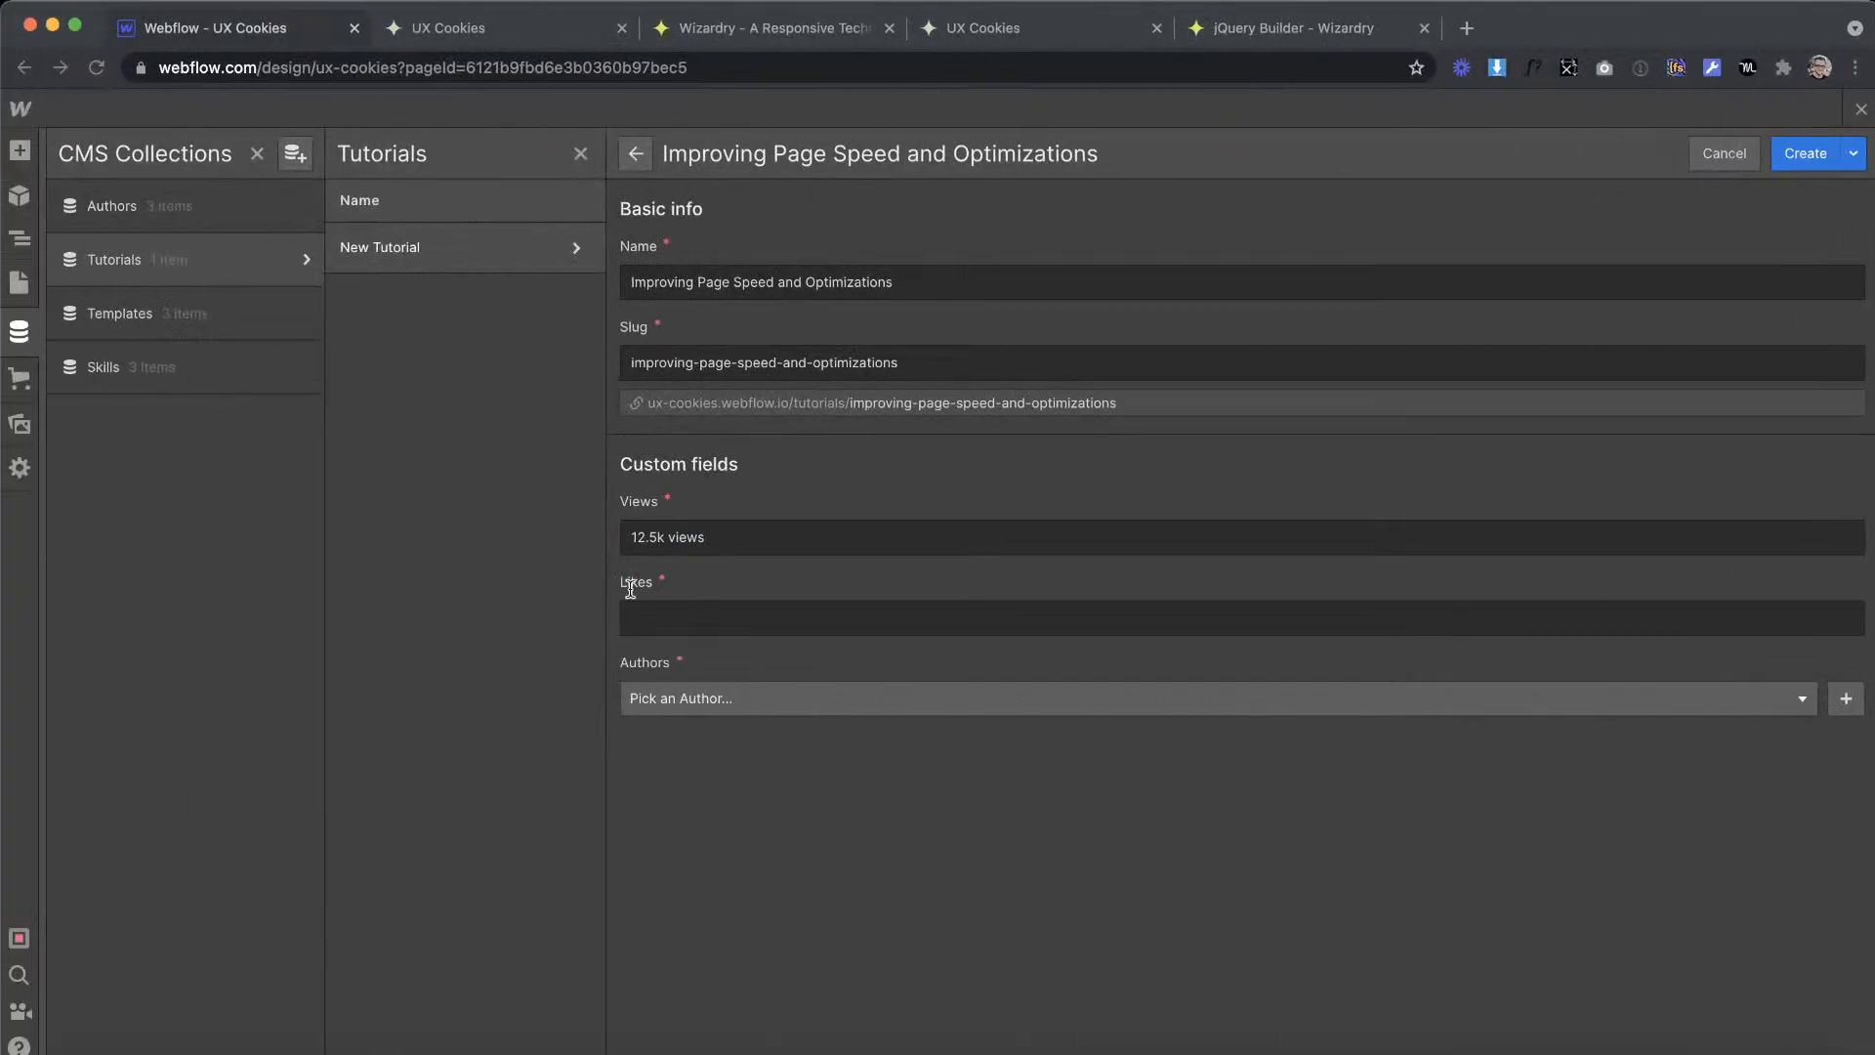
left_click(731, 627)
key("ctrl+v")
Step: Assign an author to the new tutorial, compare it with the XD design, and create the item
left_click(683, 699)
left_click(694, 771)
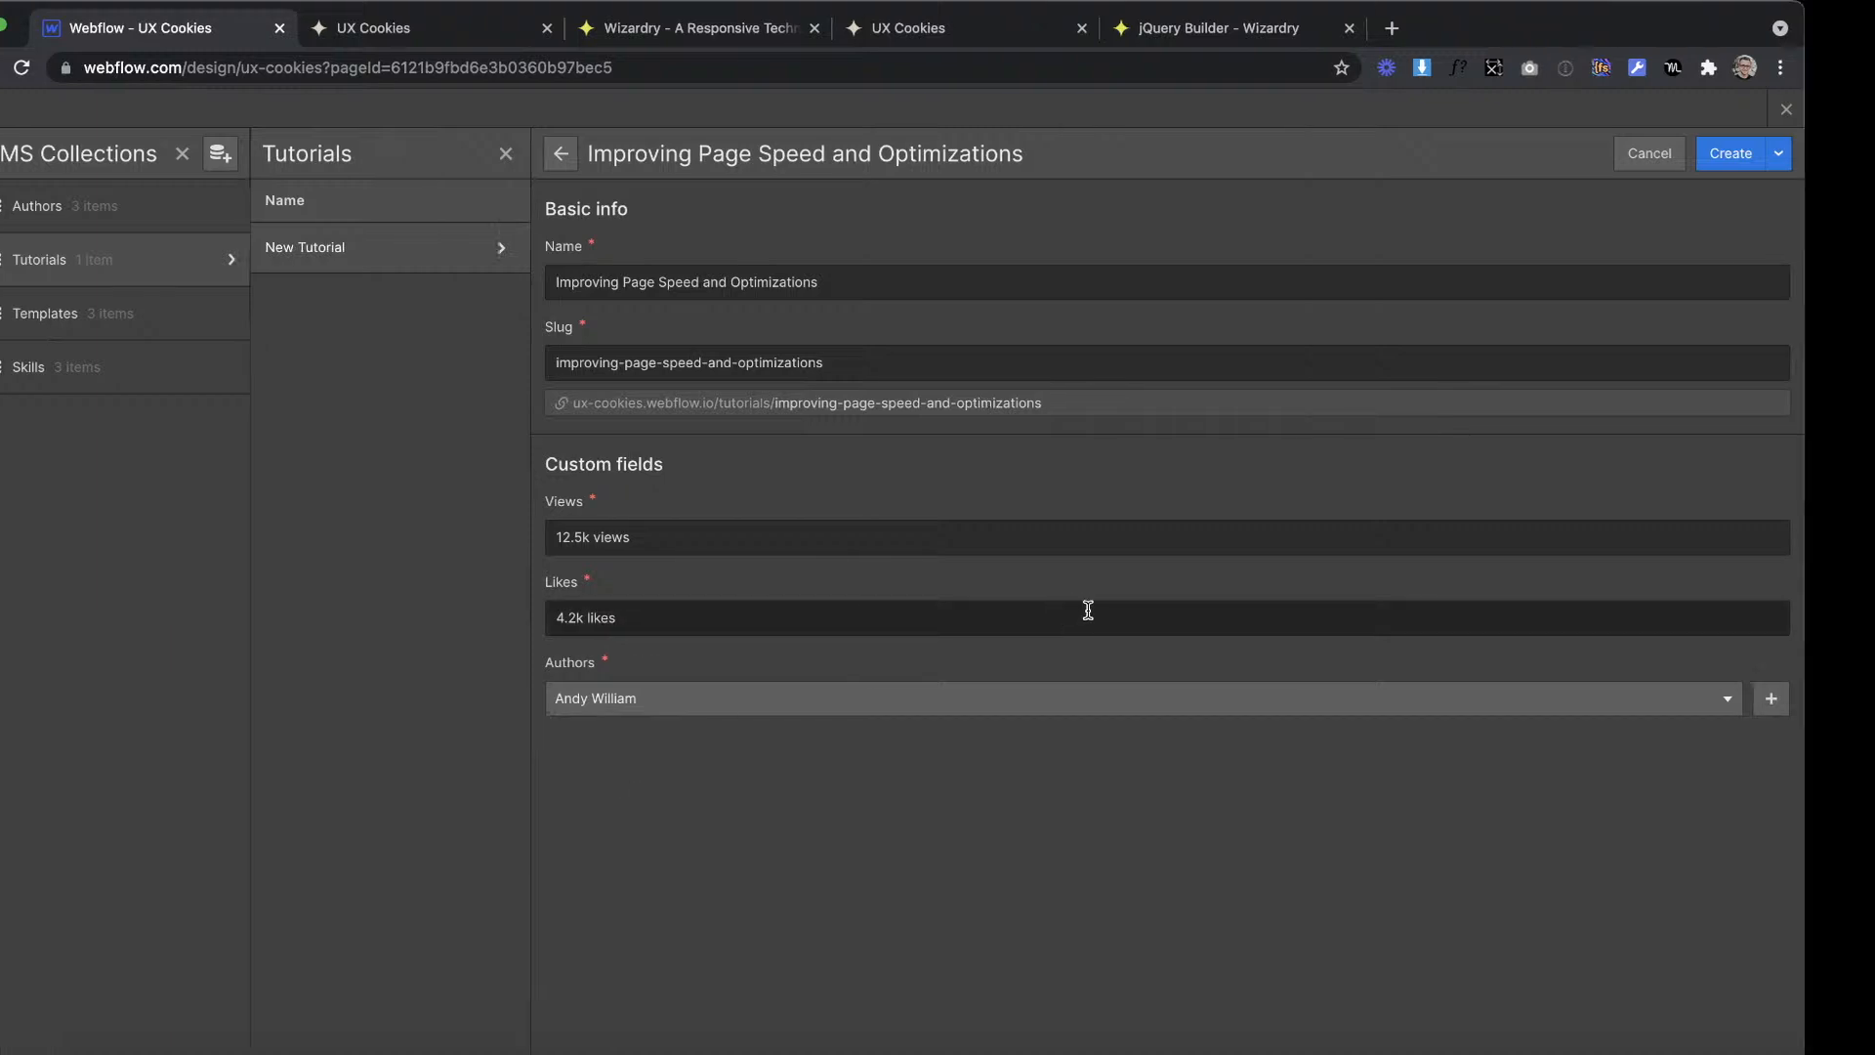
key("ctrl+Right")
key("ctrl+Left")
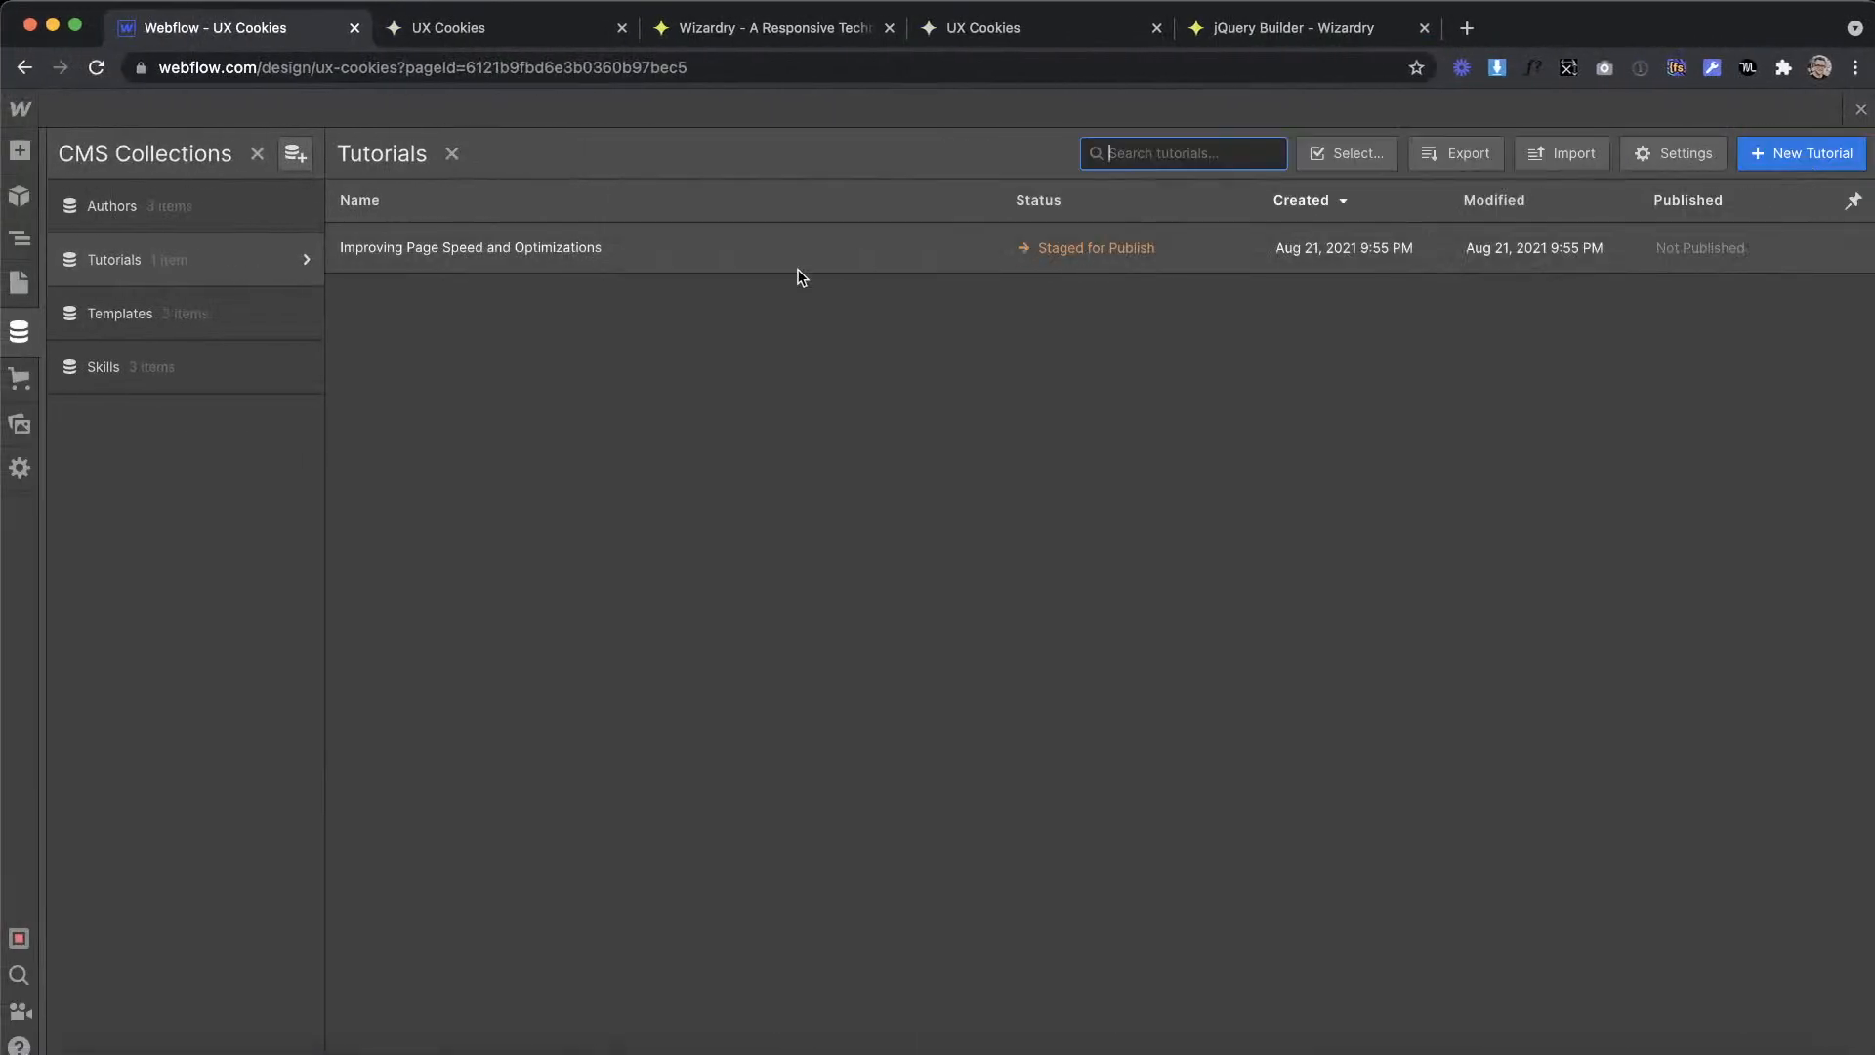
Step: Duplicate the "Improving Page Speed and Optimizations" tutorial twice, create both copies, and return to the Tutorials page design
left_click(857, 252)
left_click(887, 964)
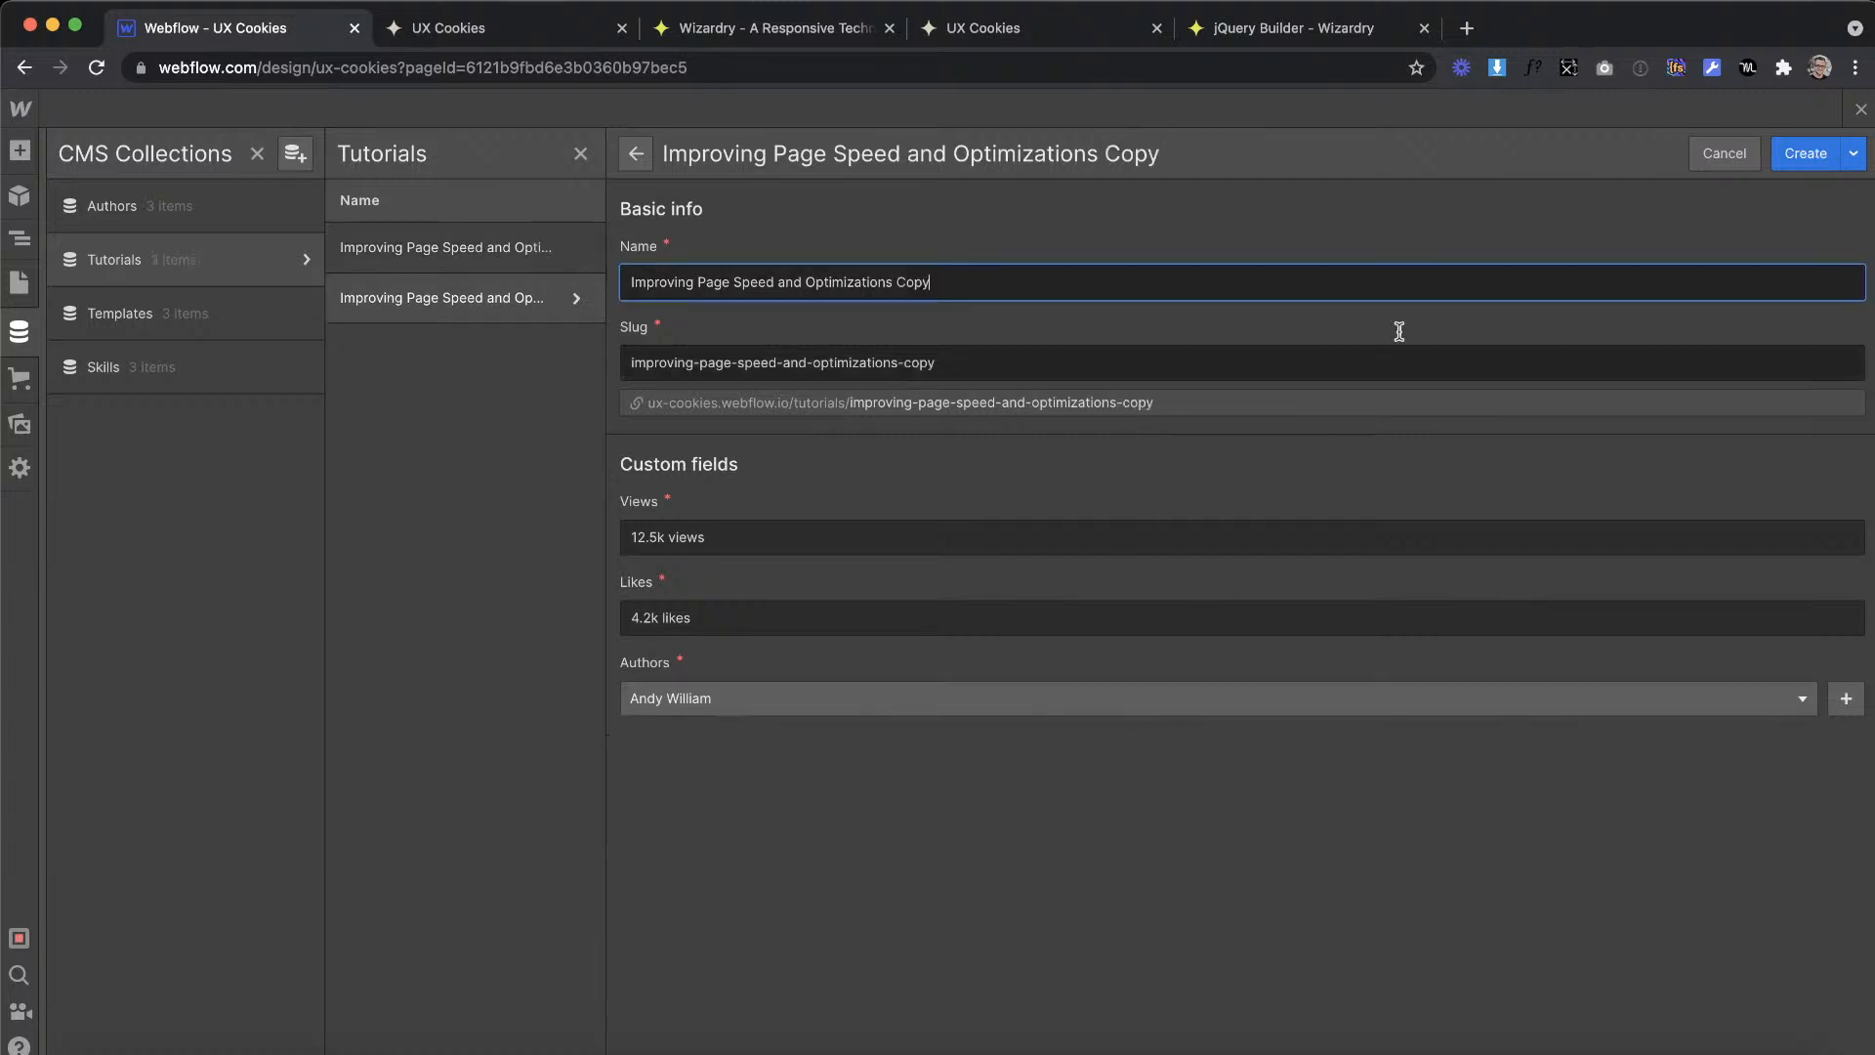
left_click(1809, 158)
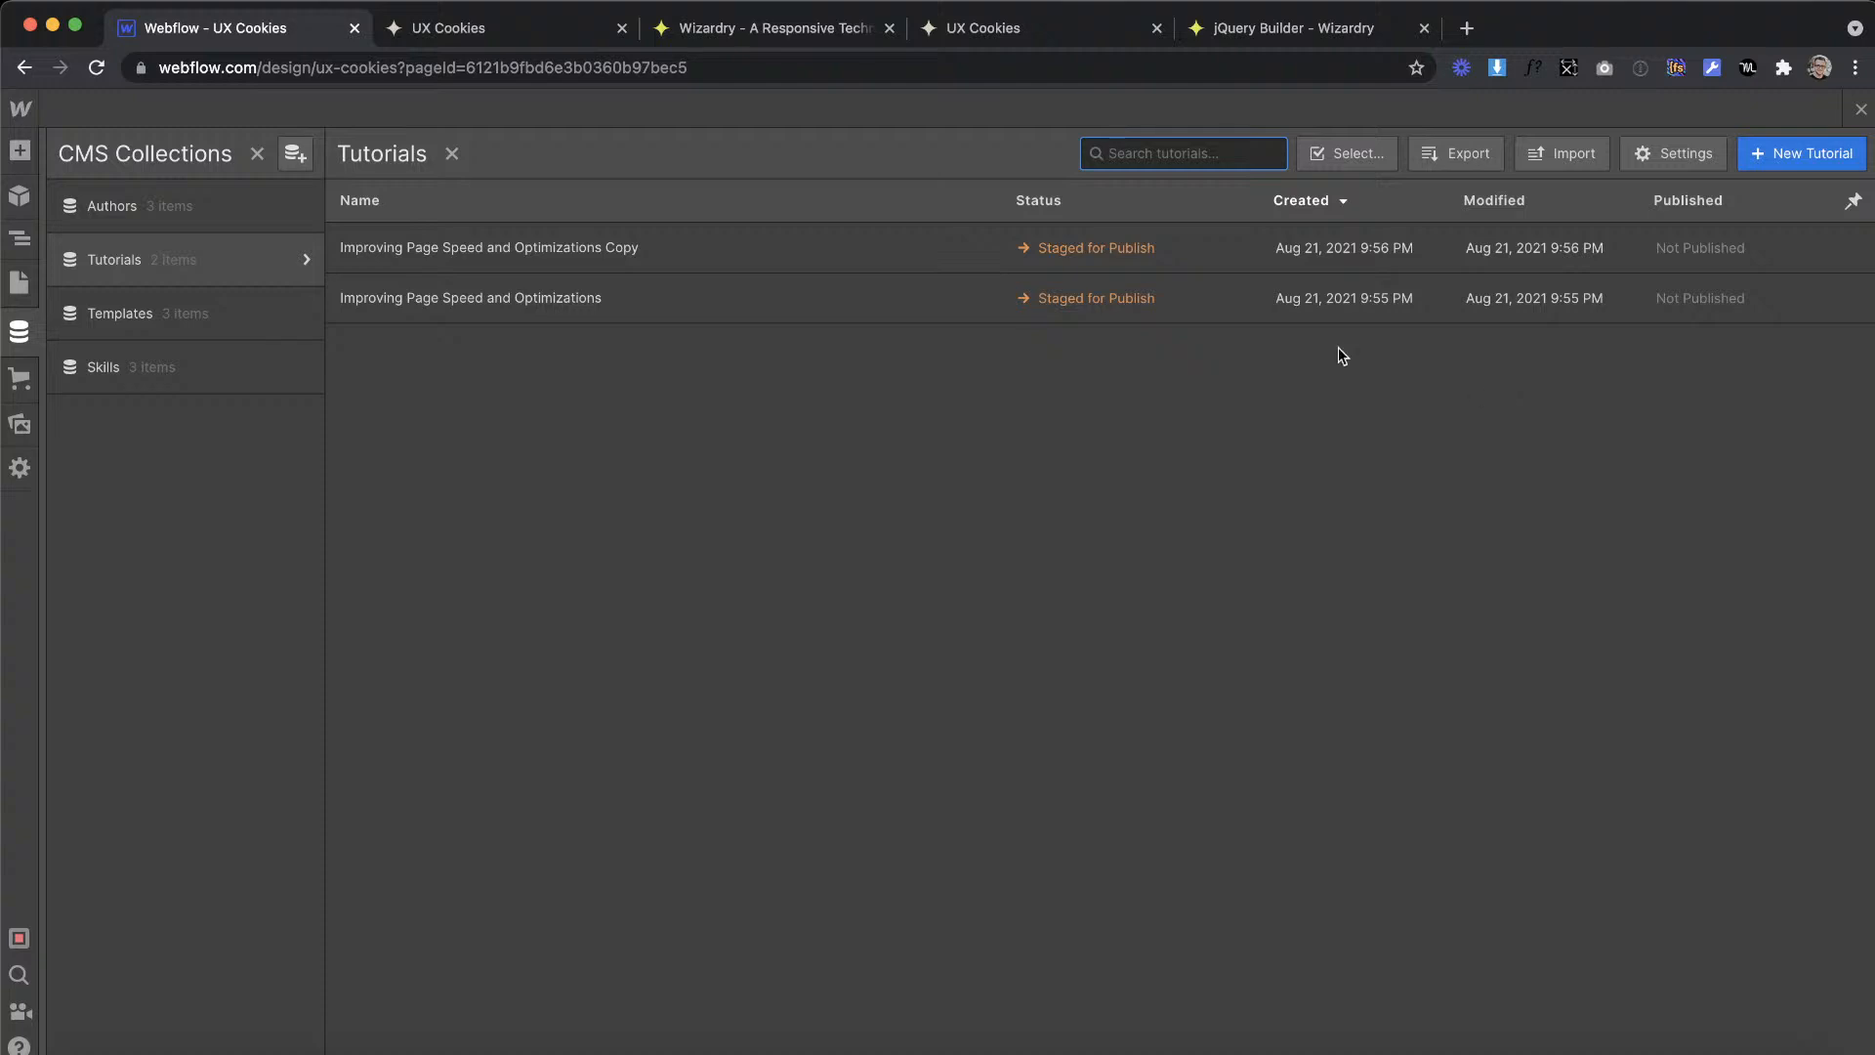
left_click(575, 288)
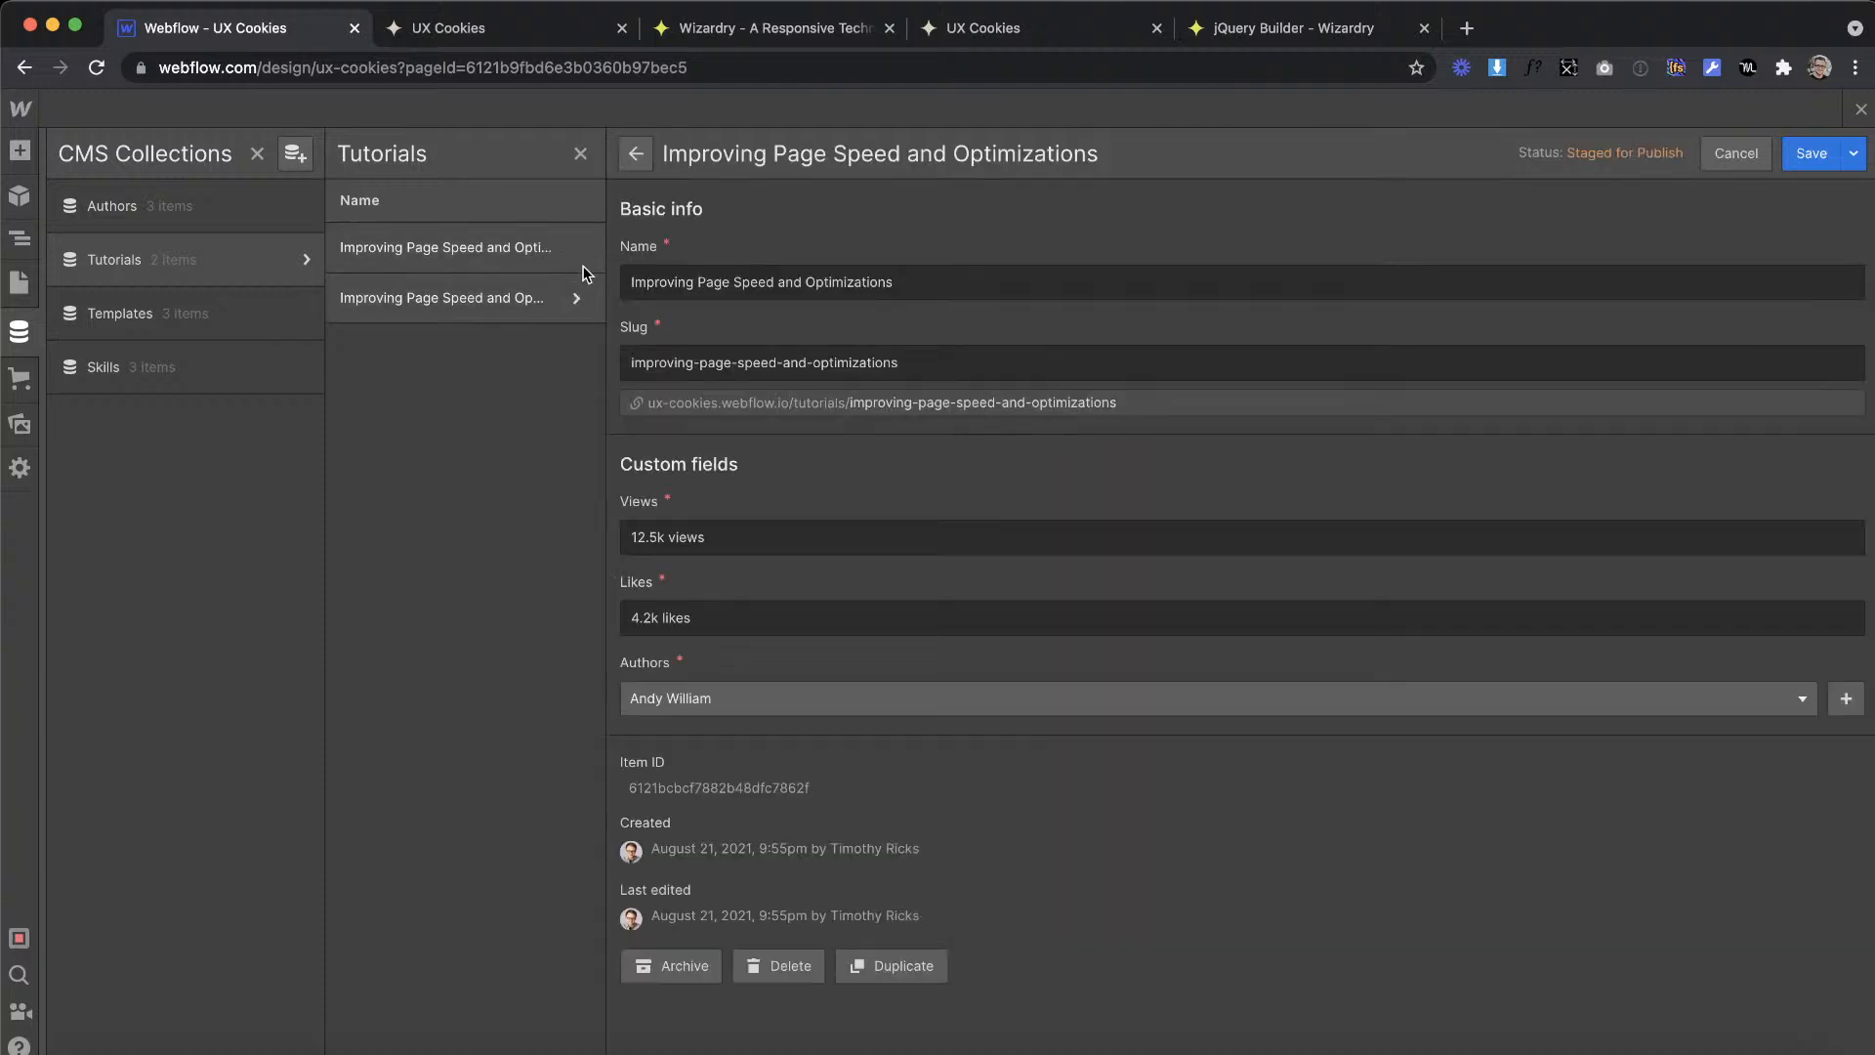
left_click(537, 249)
left_click(893, 971)
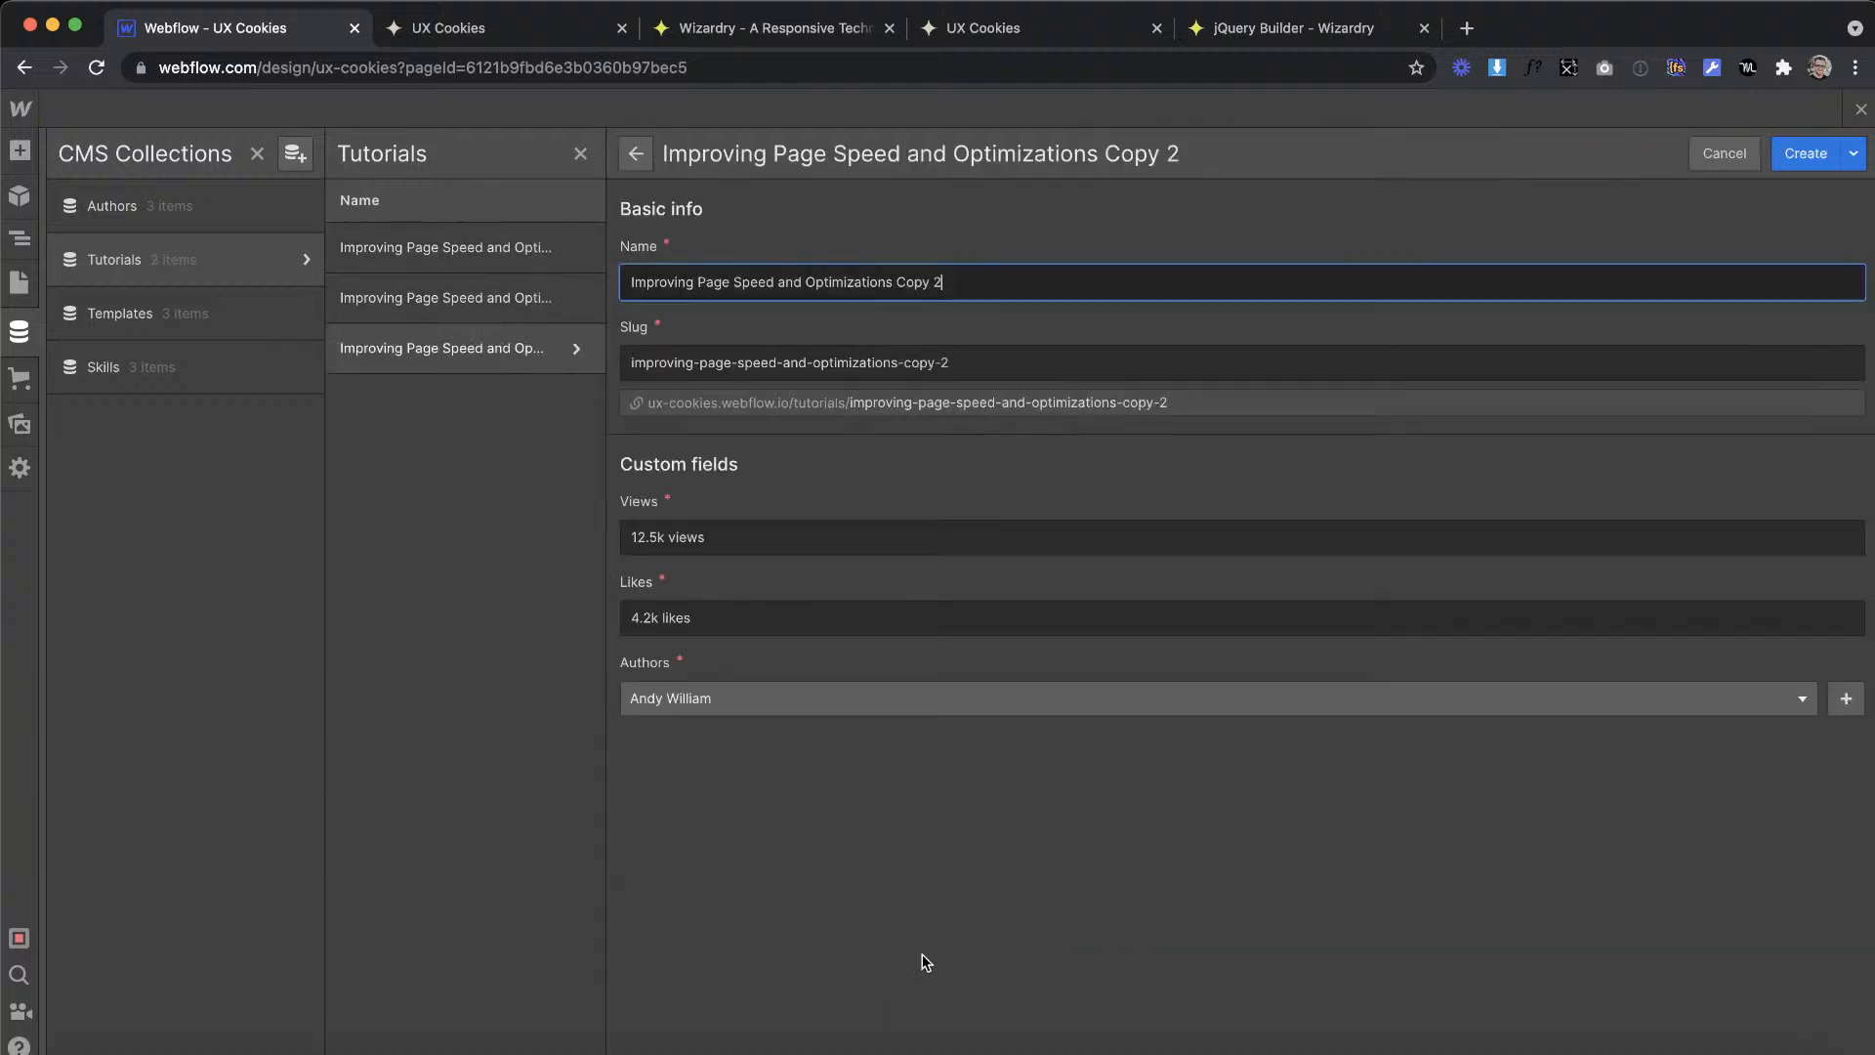
left_click(1806, 153)
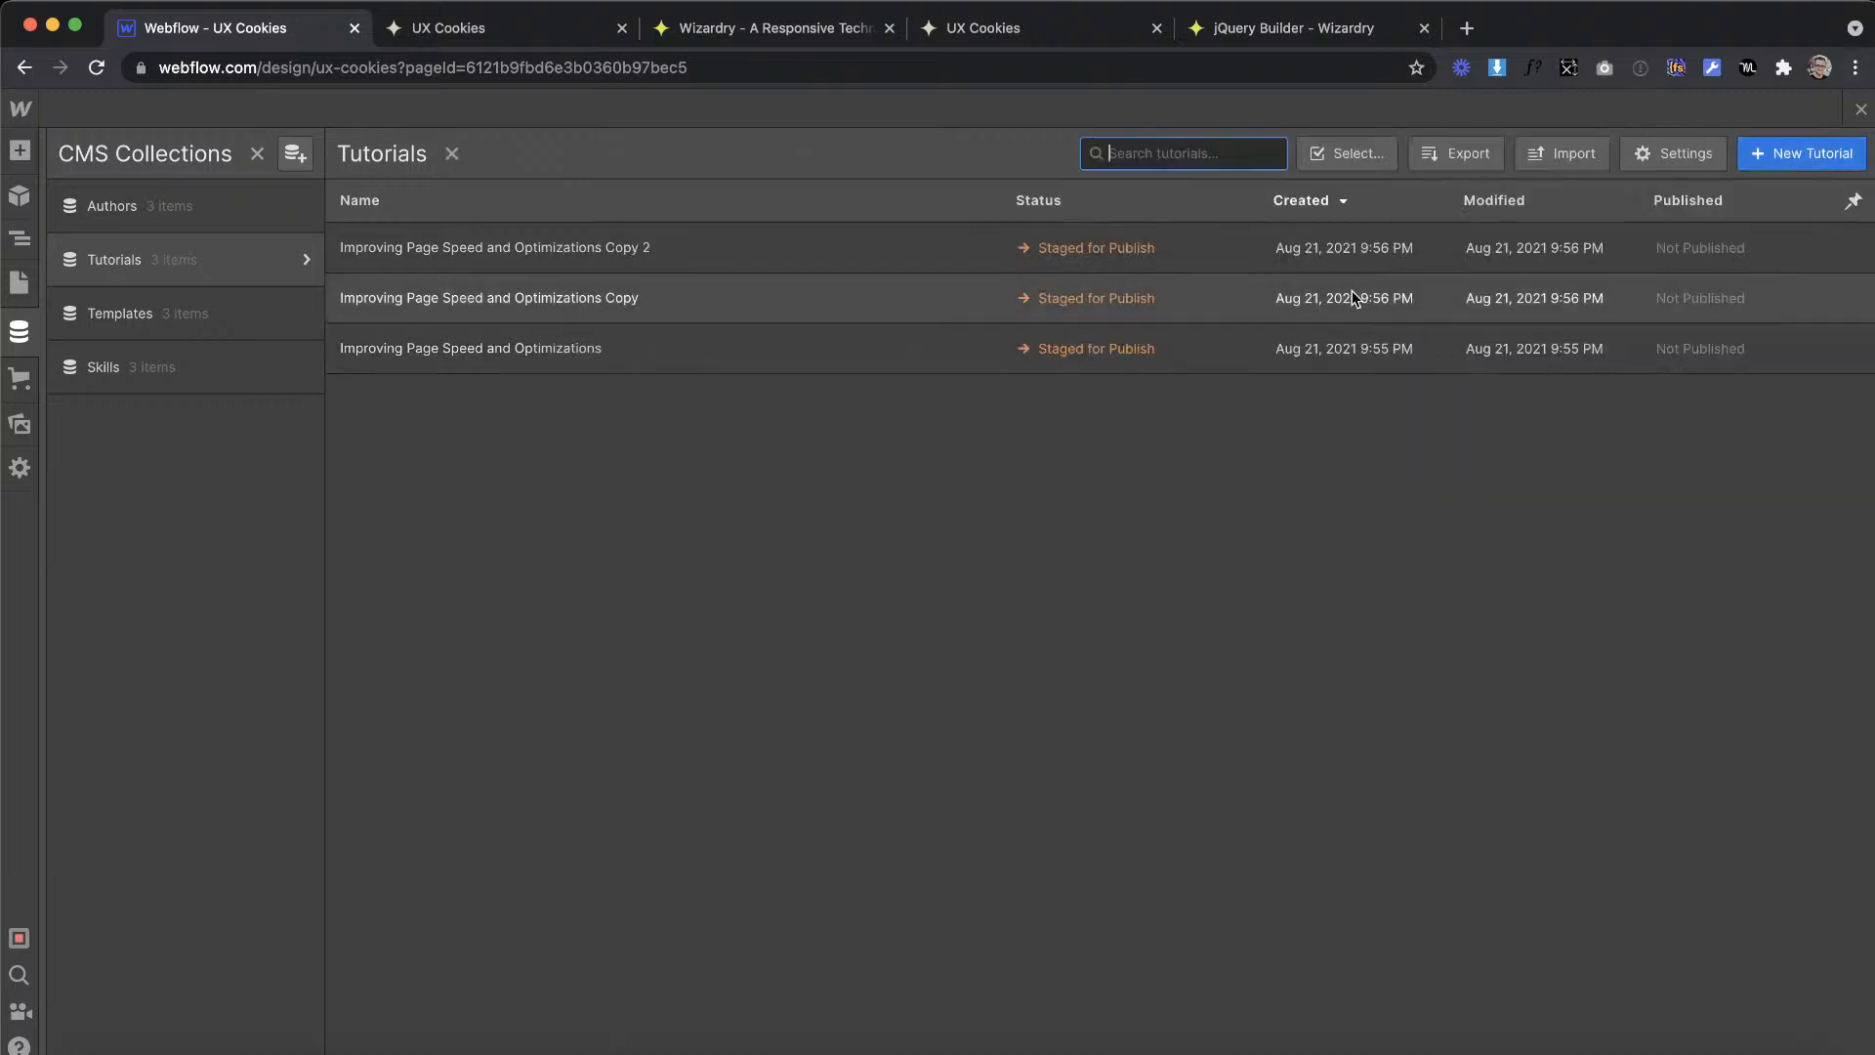
left_click(1856, 104)
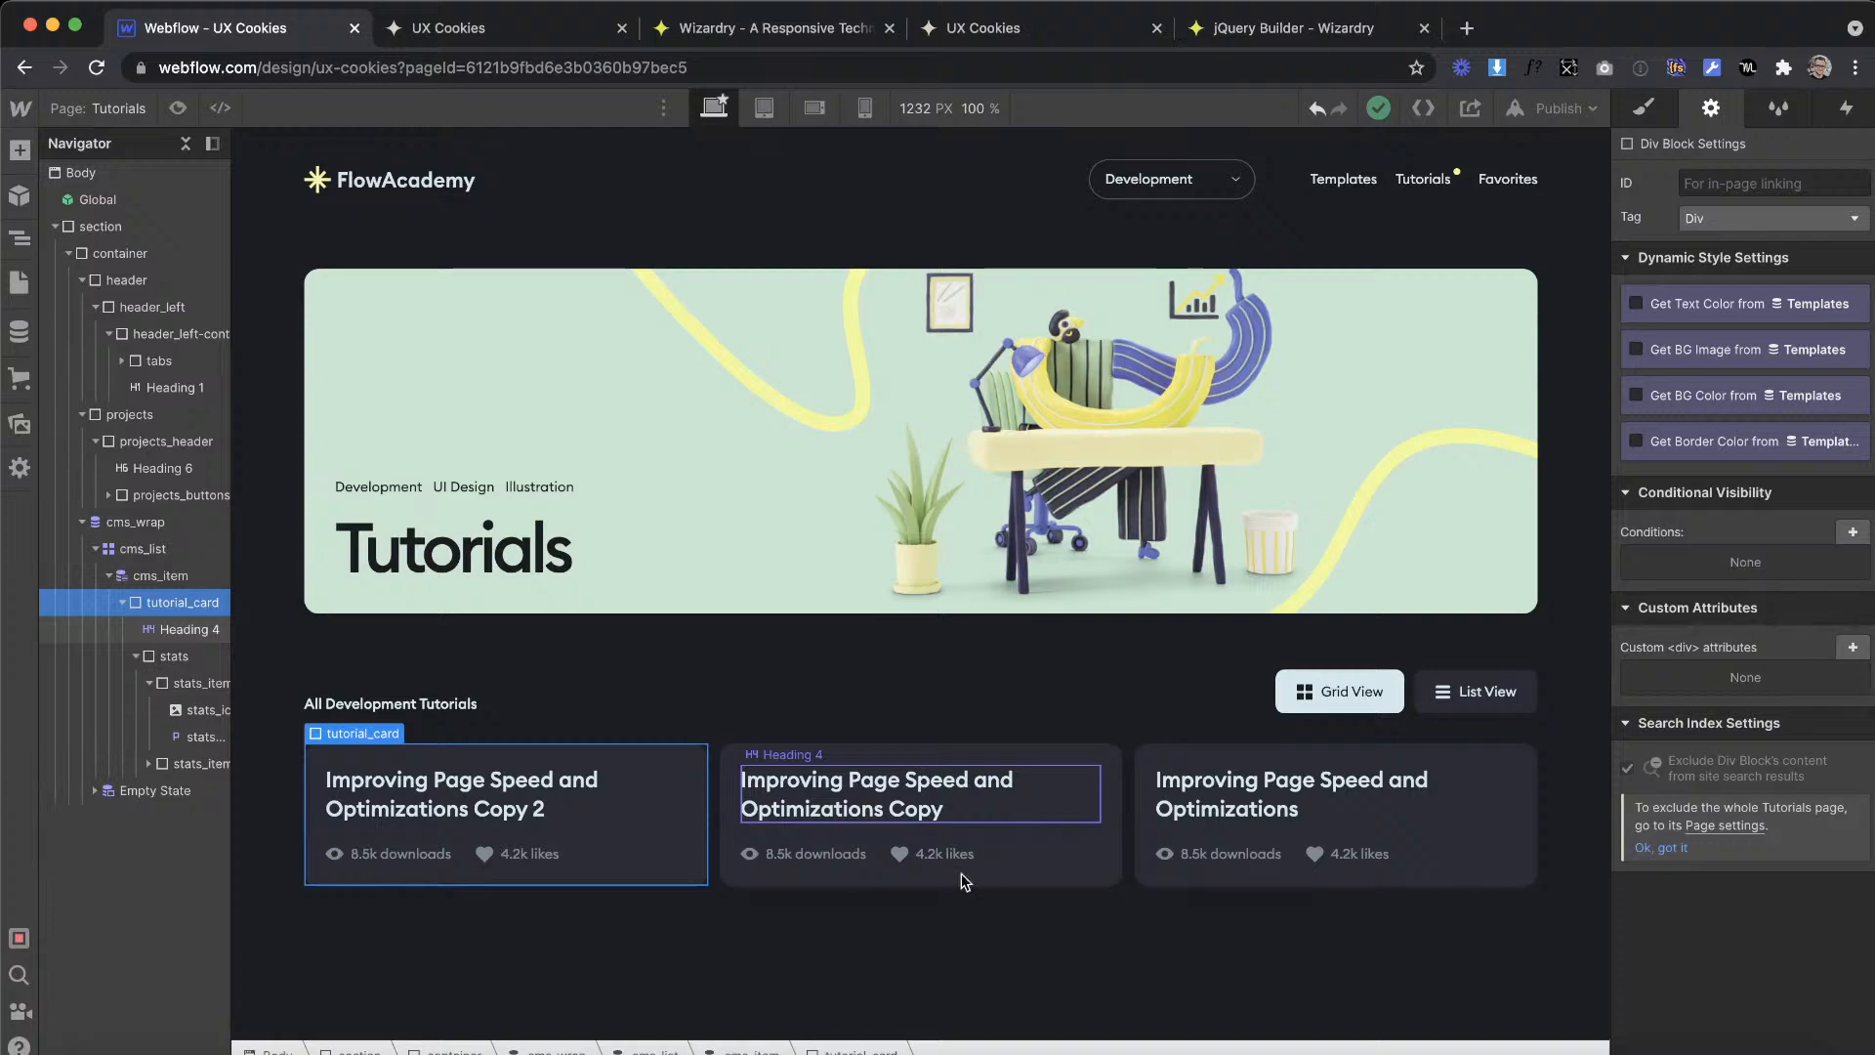
Step: Examine the author row and avatar of the first tutorial card in the XD design, comparing it with the Webflow cards
key("ctrl+Right")
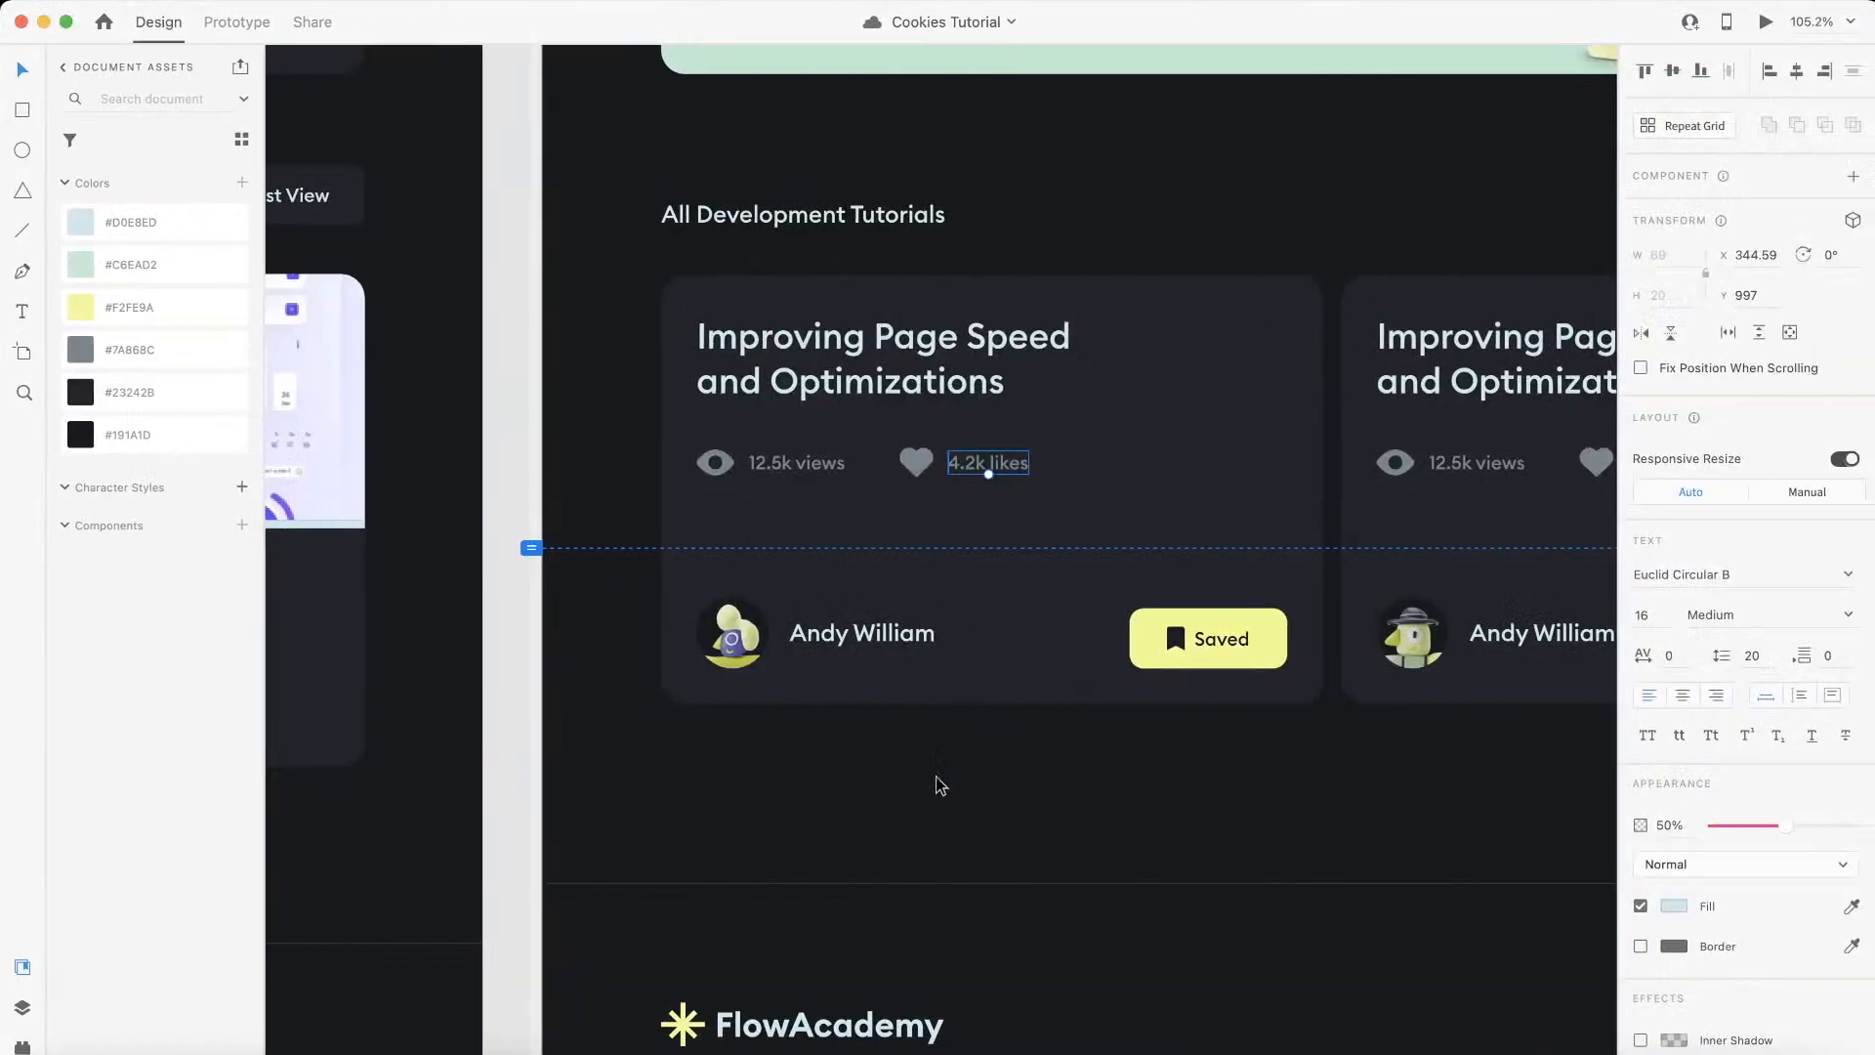
key("ctrl+Left")
key("ctrl+Right")
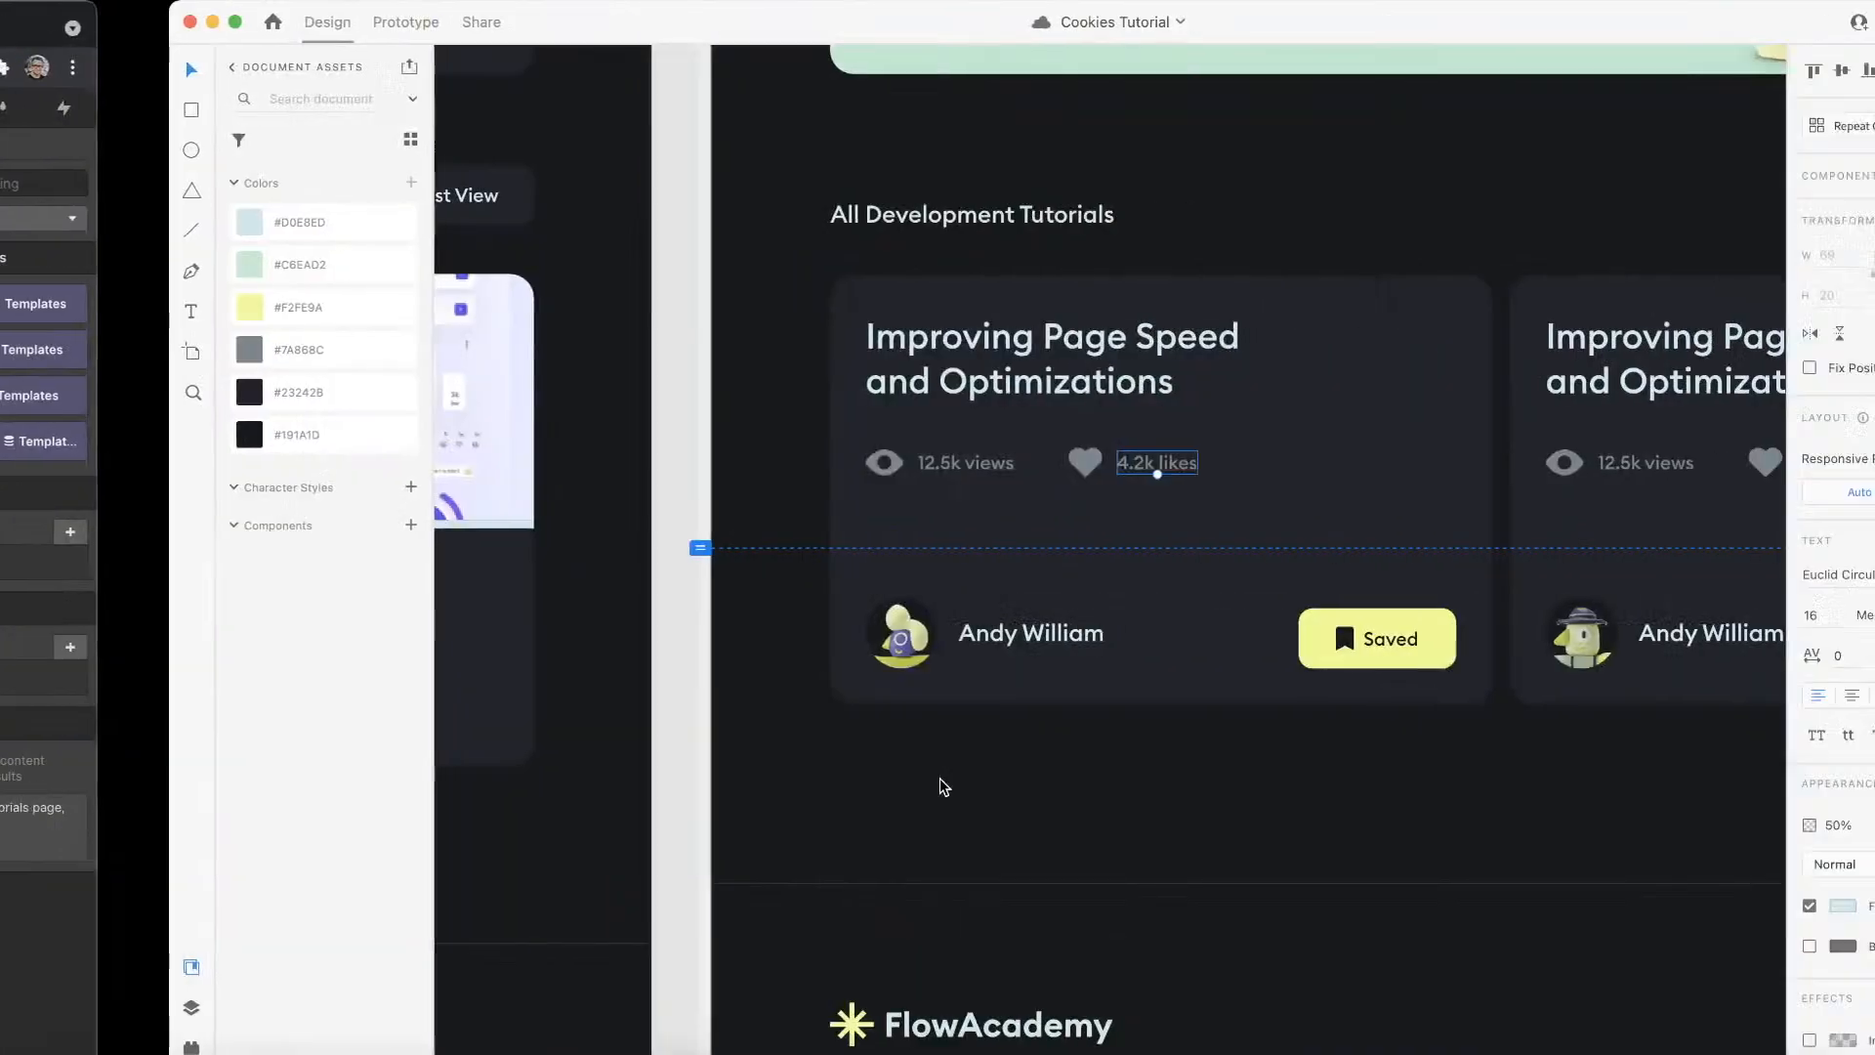
left_click(758, 633)
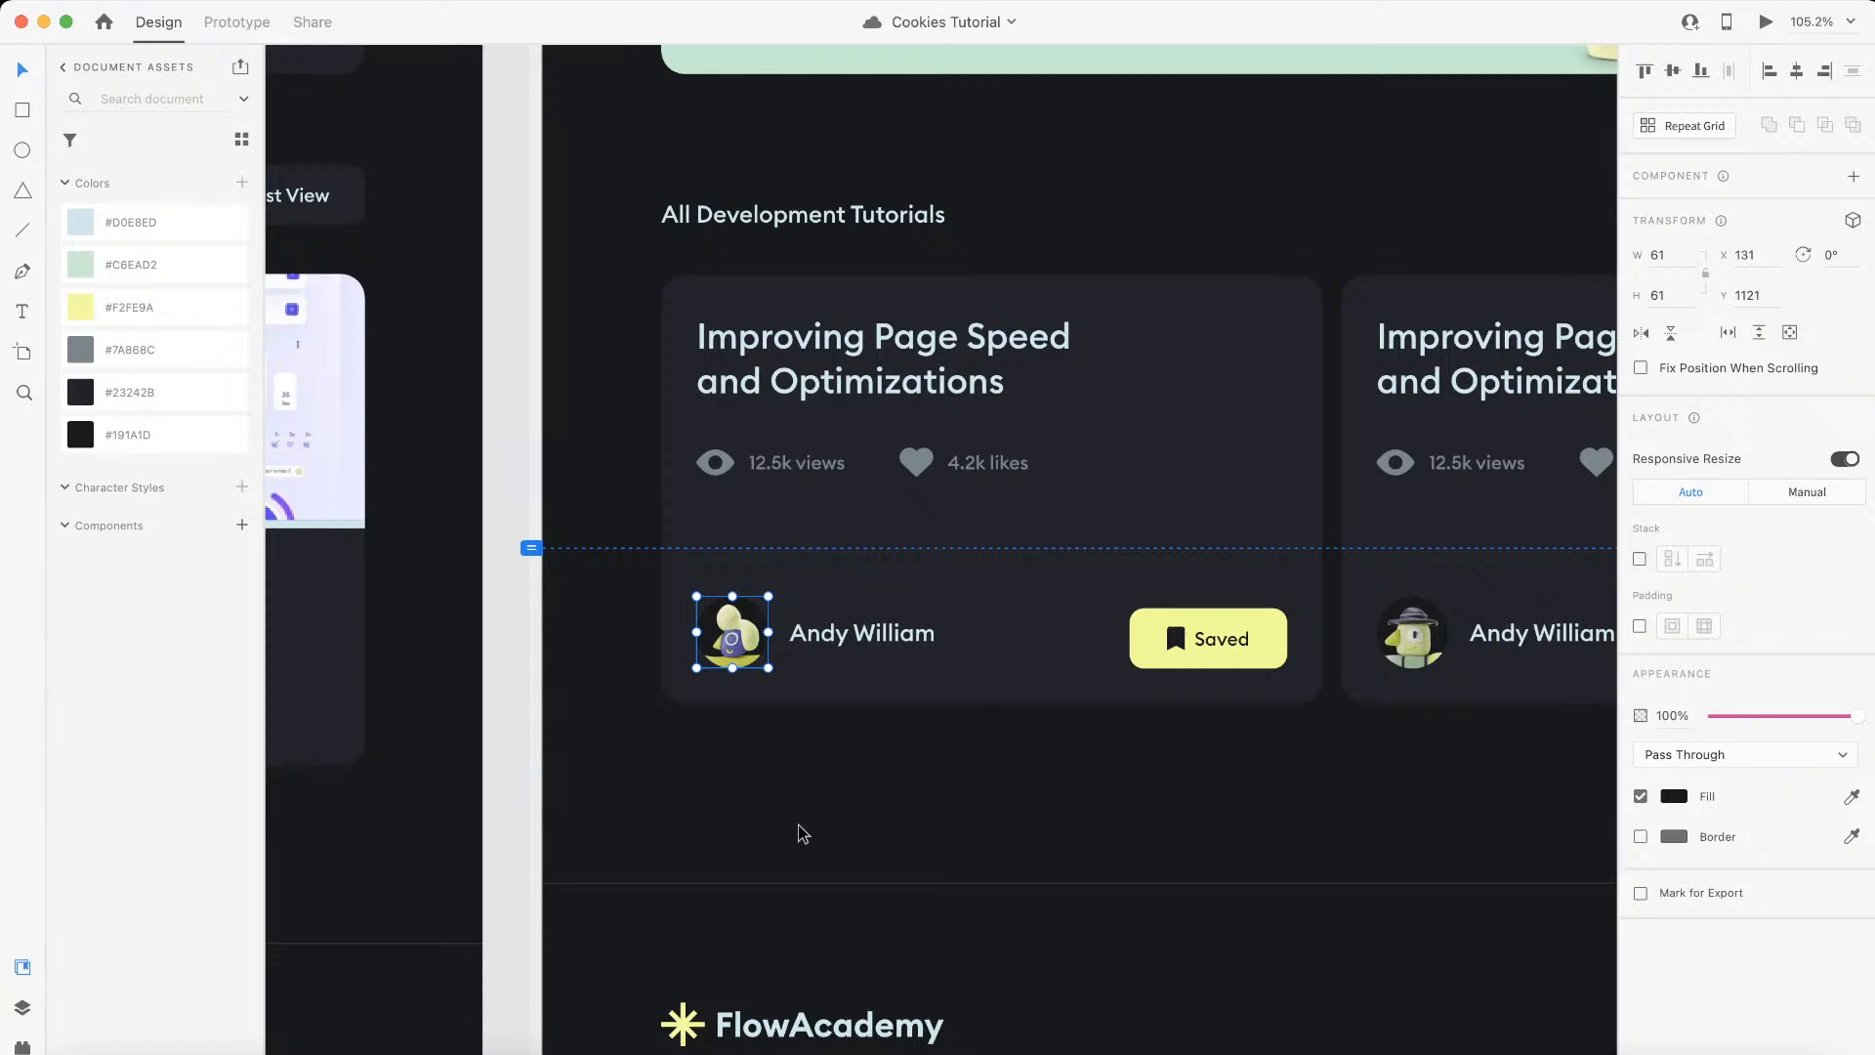
key("ctrl+Left")
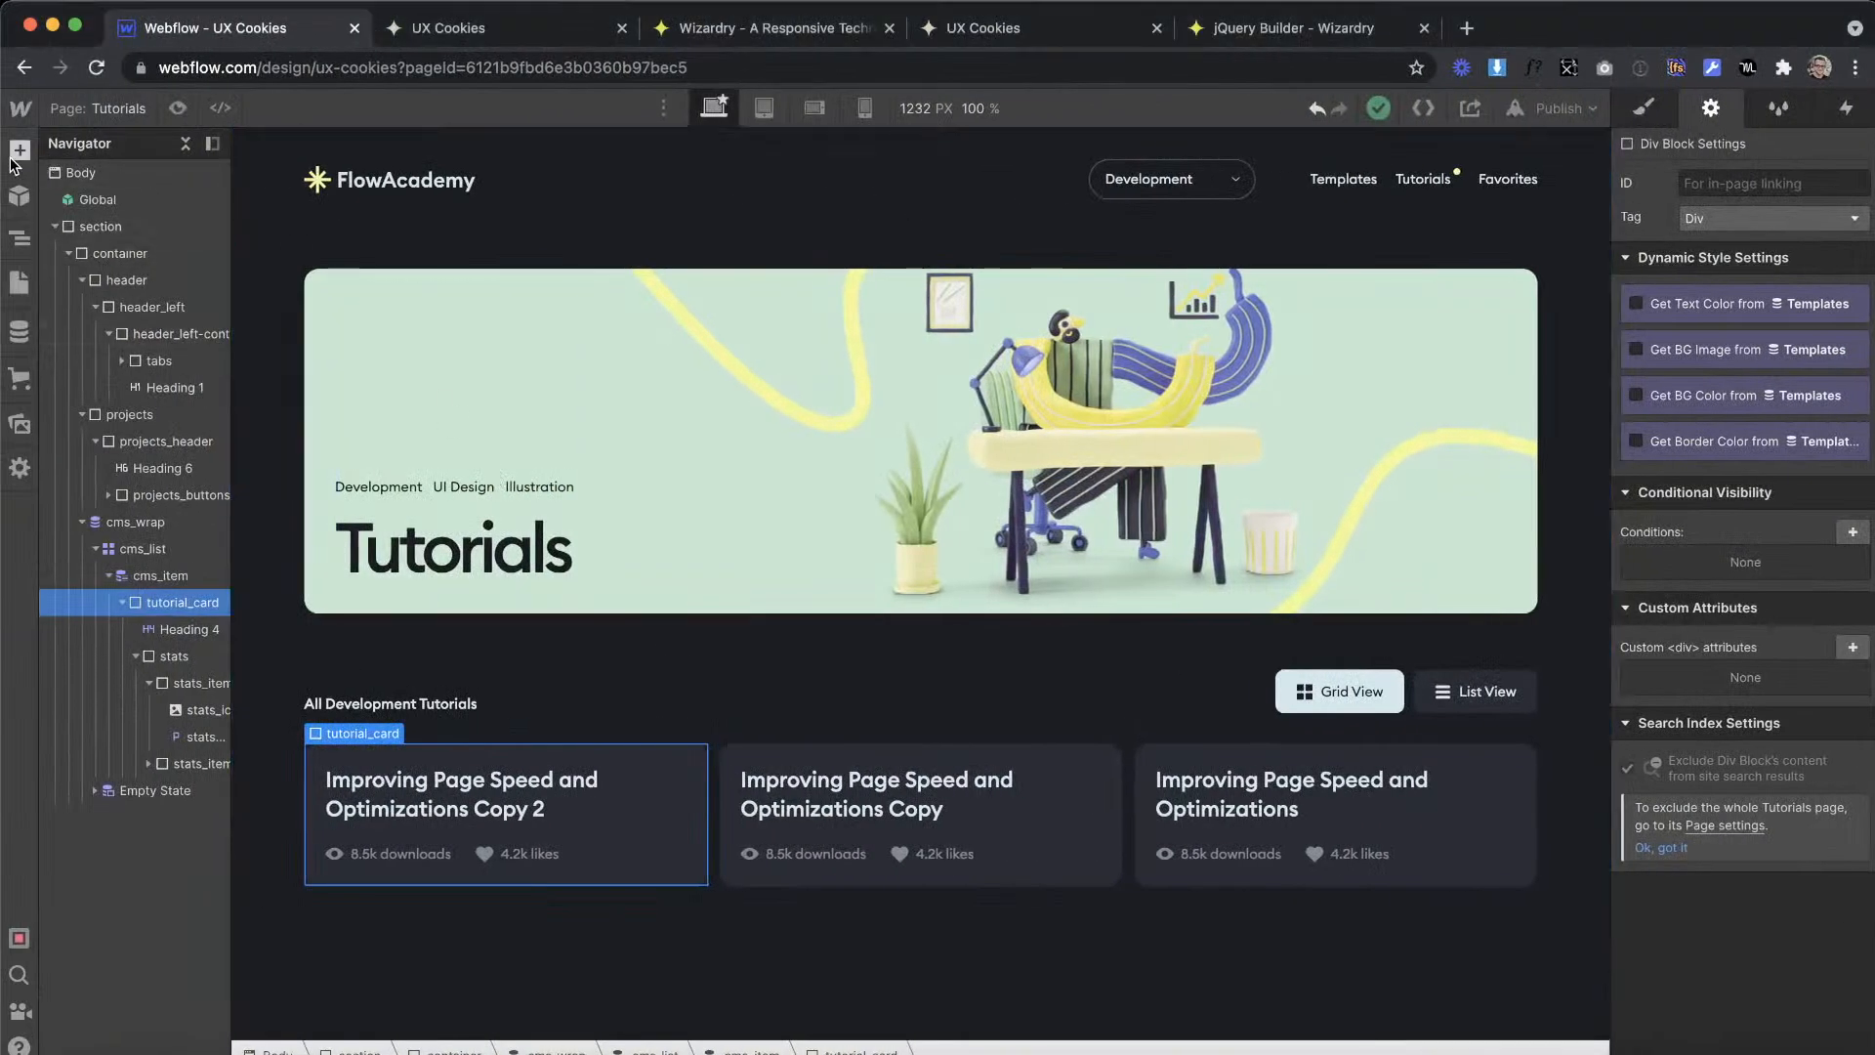
Step: Add a Collection List above the existing cms_wrap on the page and connect it to the Tutorials collection
left_click(12, 158)
scroll(97, 366, "down", 15)
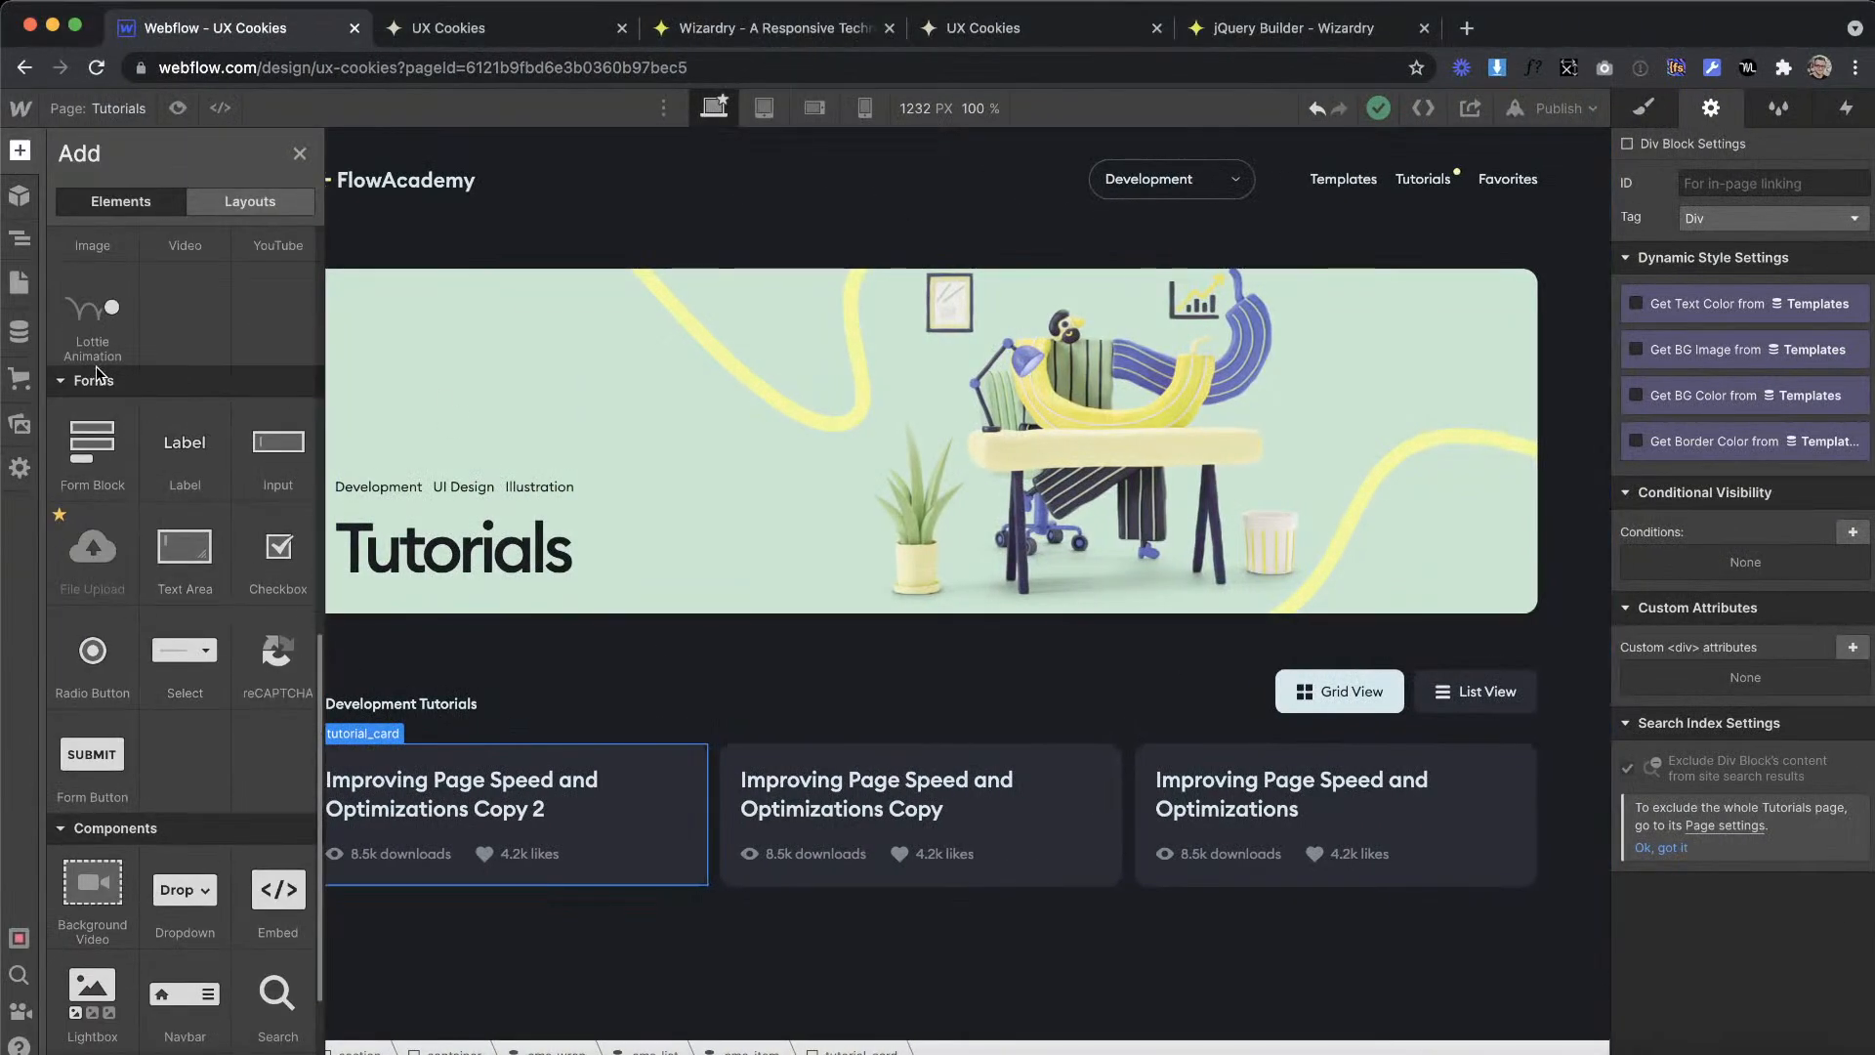
scroll(96, 366, "up", 3)
left_click_drag(88, 273, 166, 512)
left_click(451, 629)
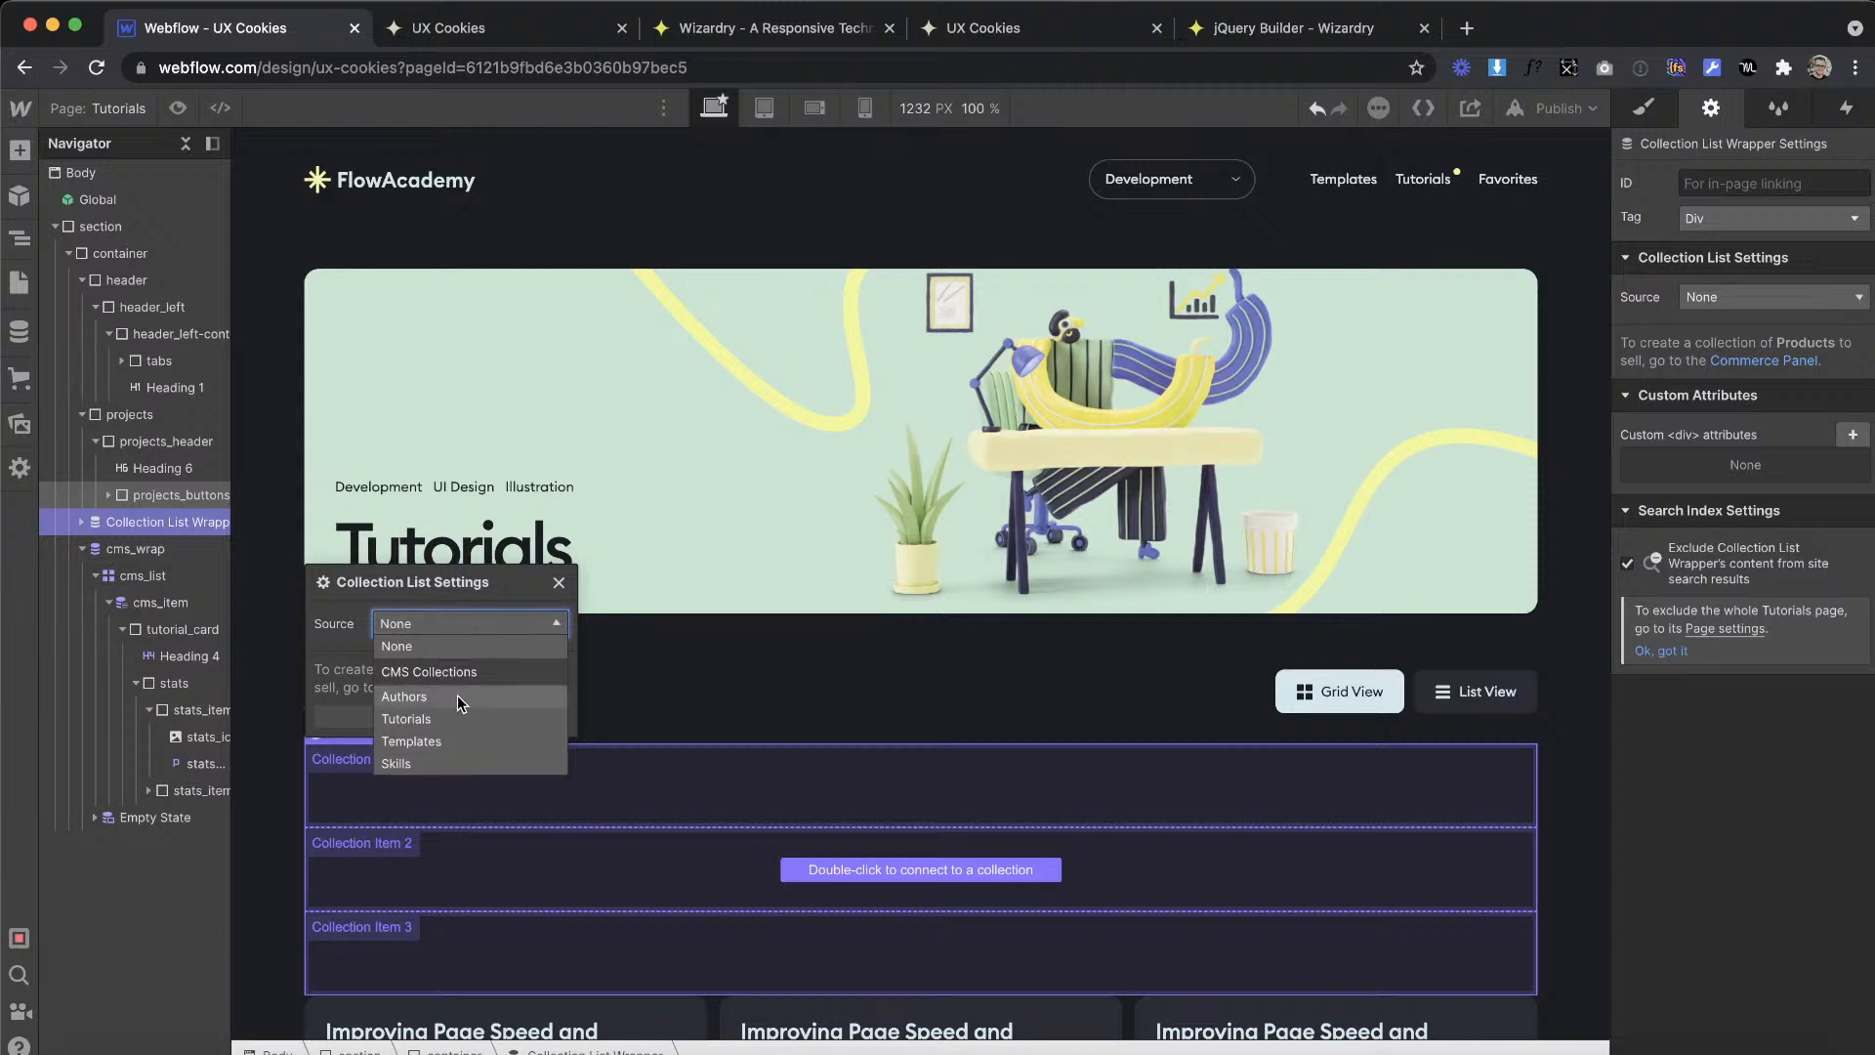
left_click(447, 719)
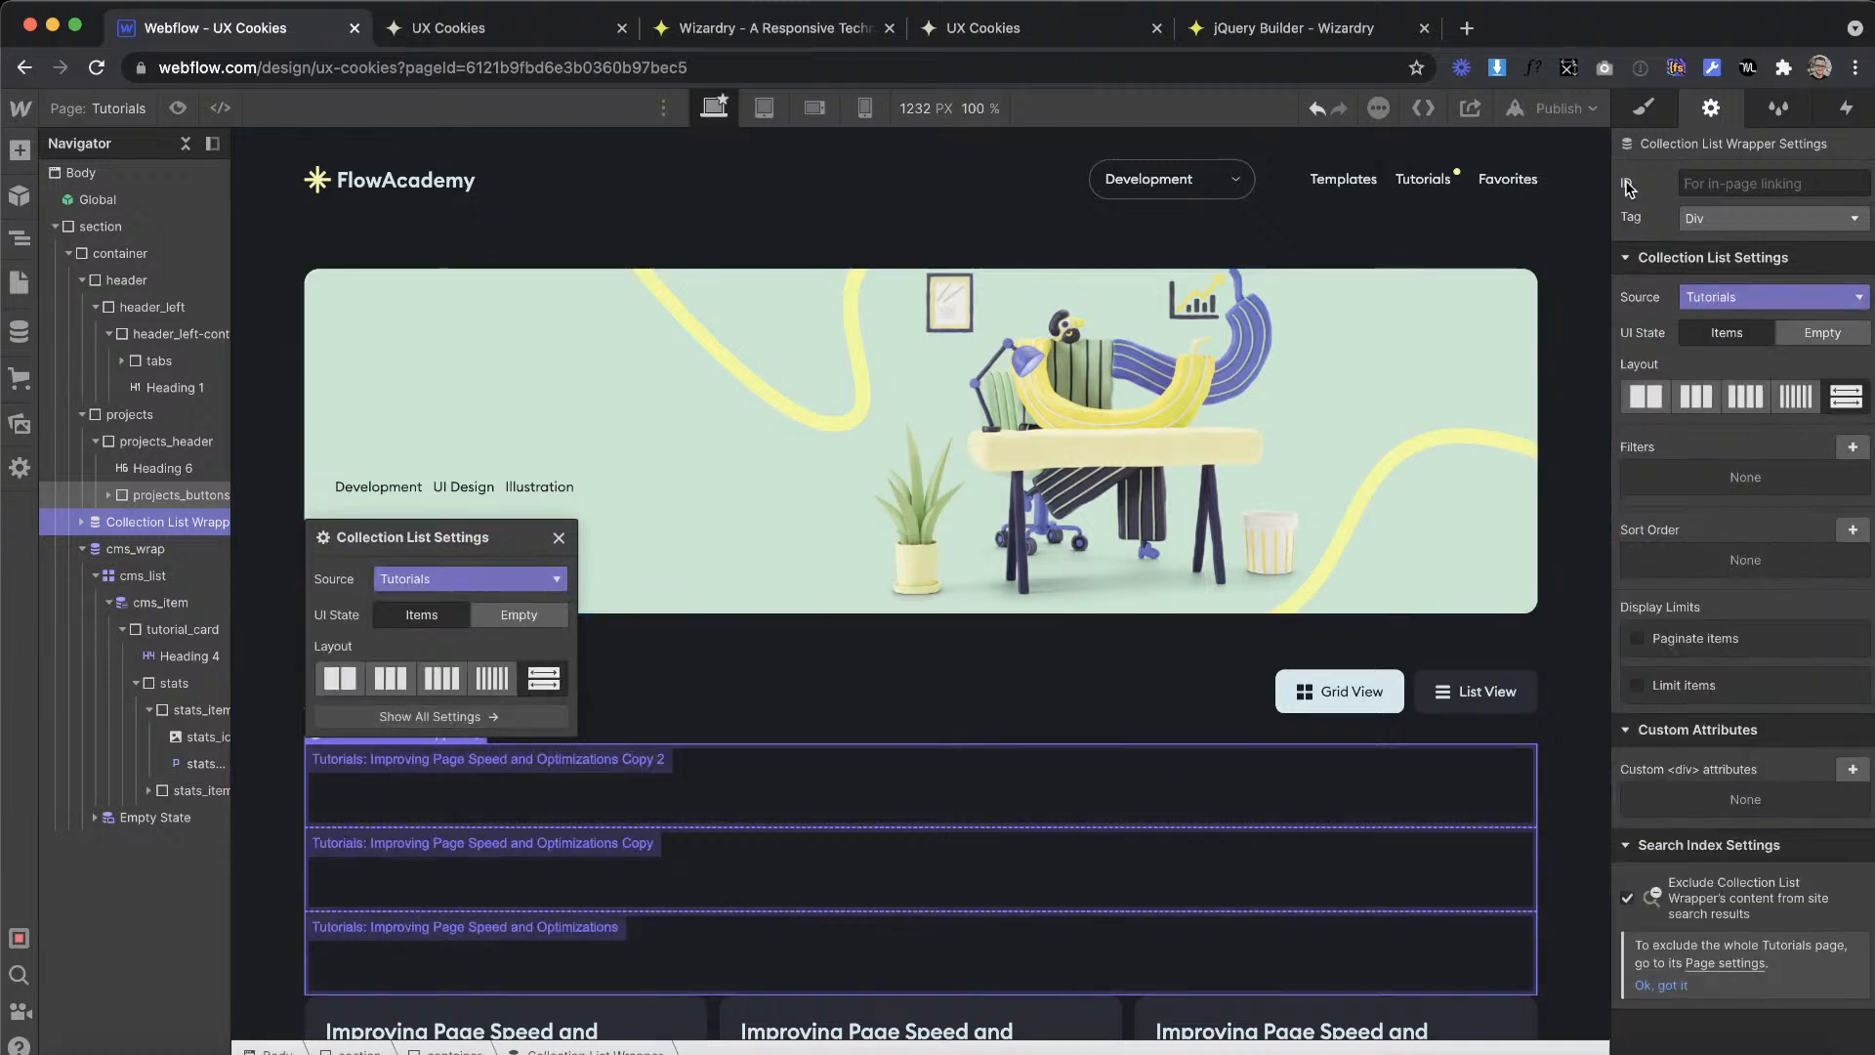
Step: Apply the existing cms_wrap class to the new Collection List Wrapper
left_click(1642, 109)
left_click(1673, 215)
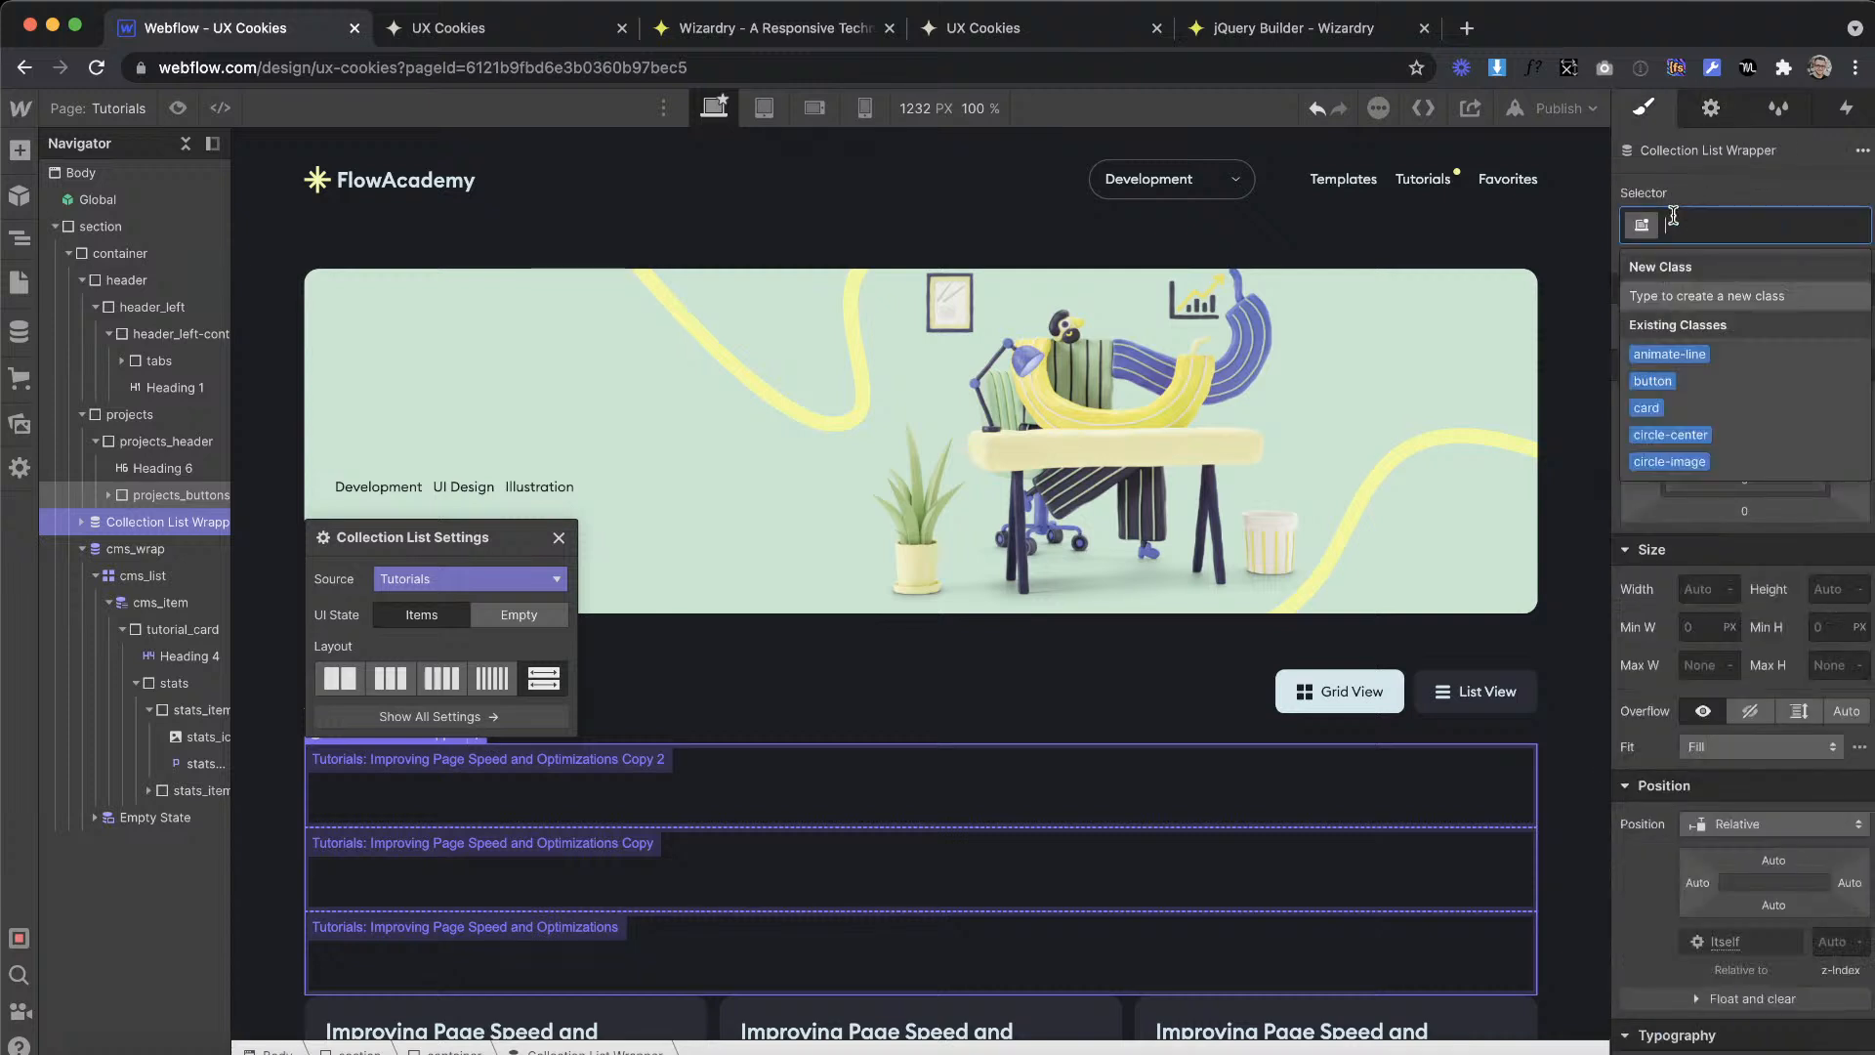
type("cms_Wr")
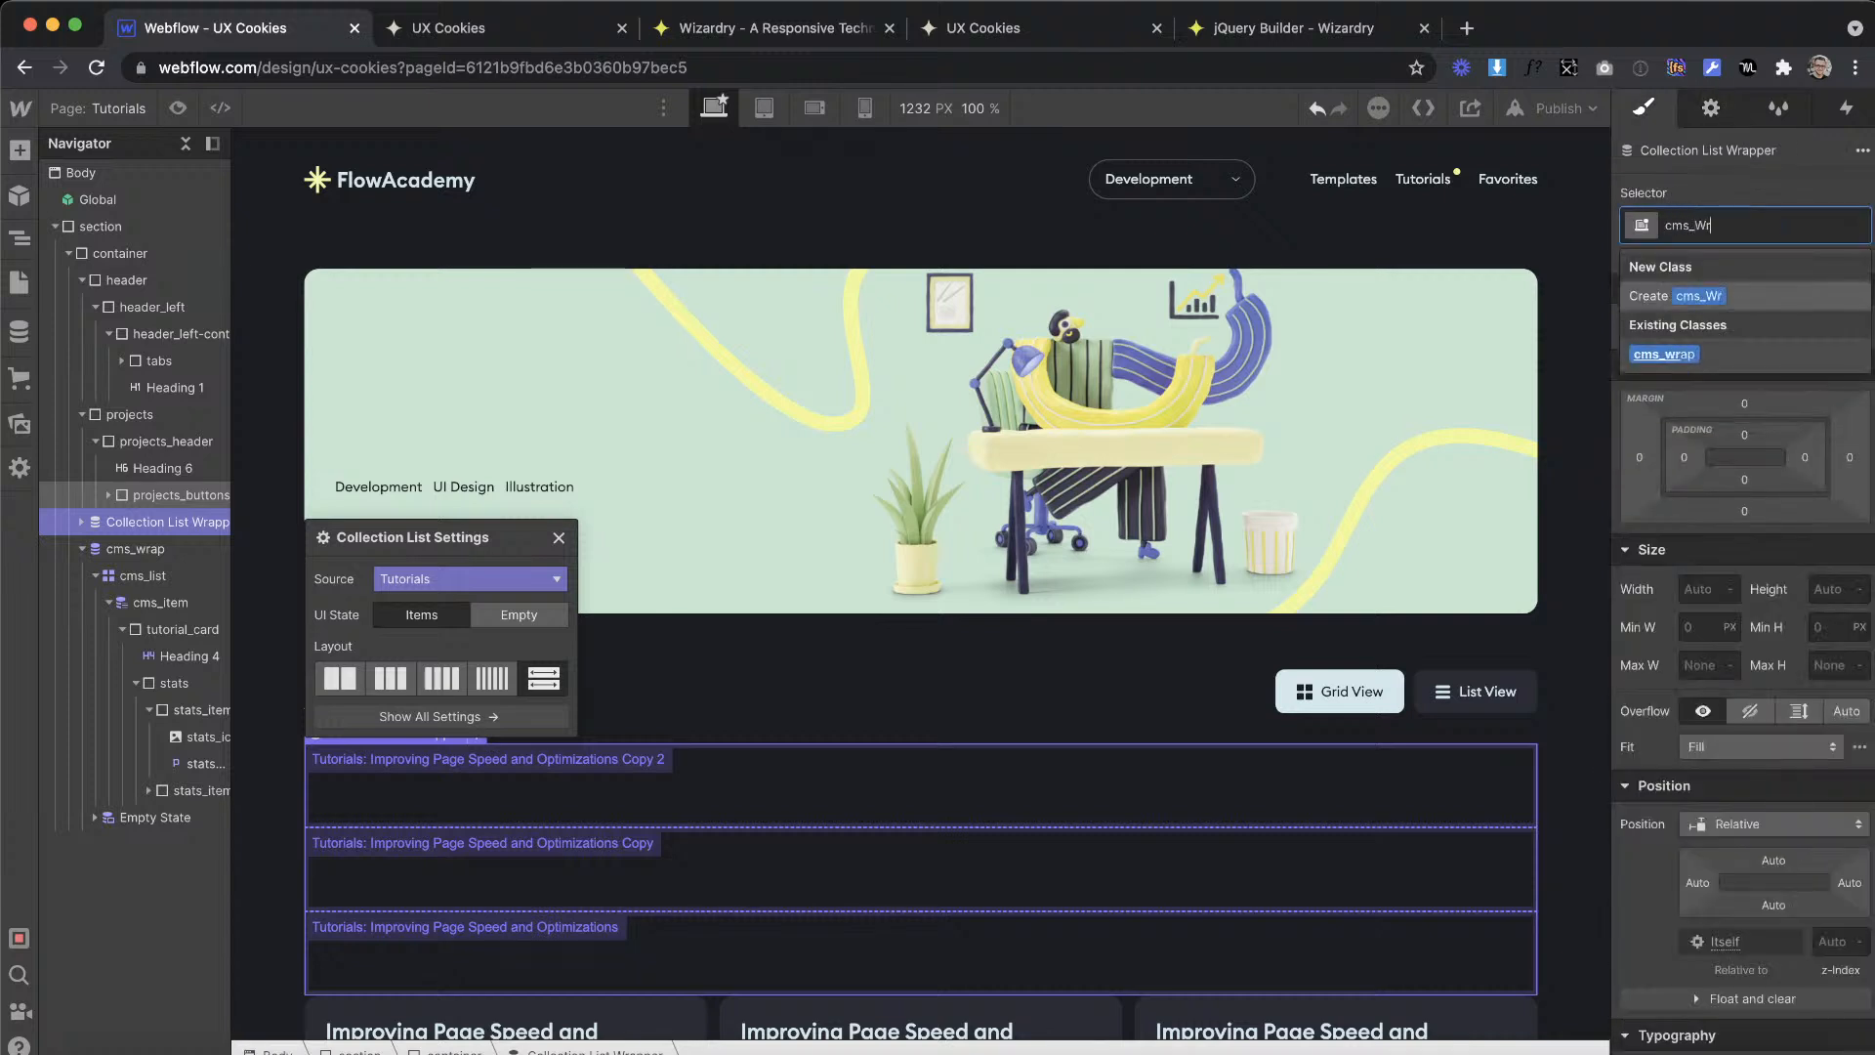
left_click(1666, 351)
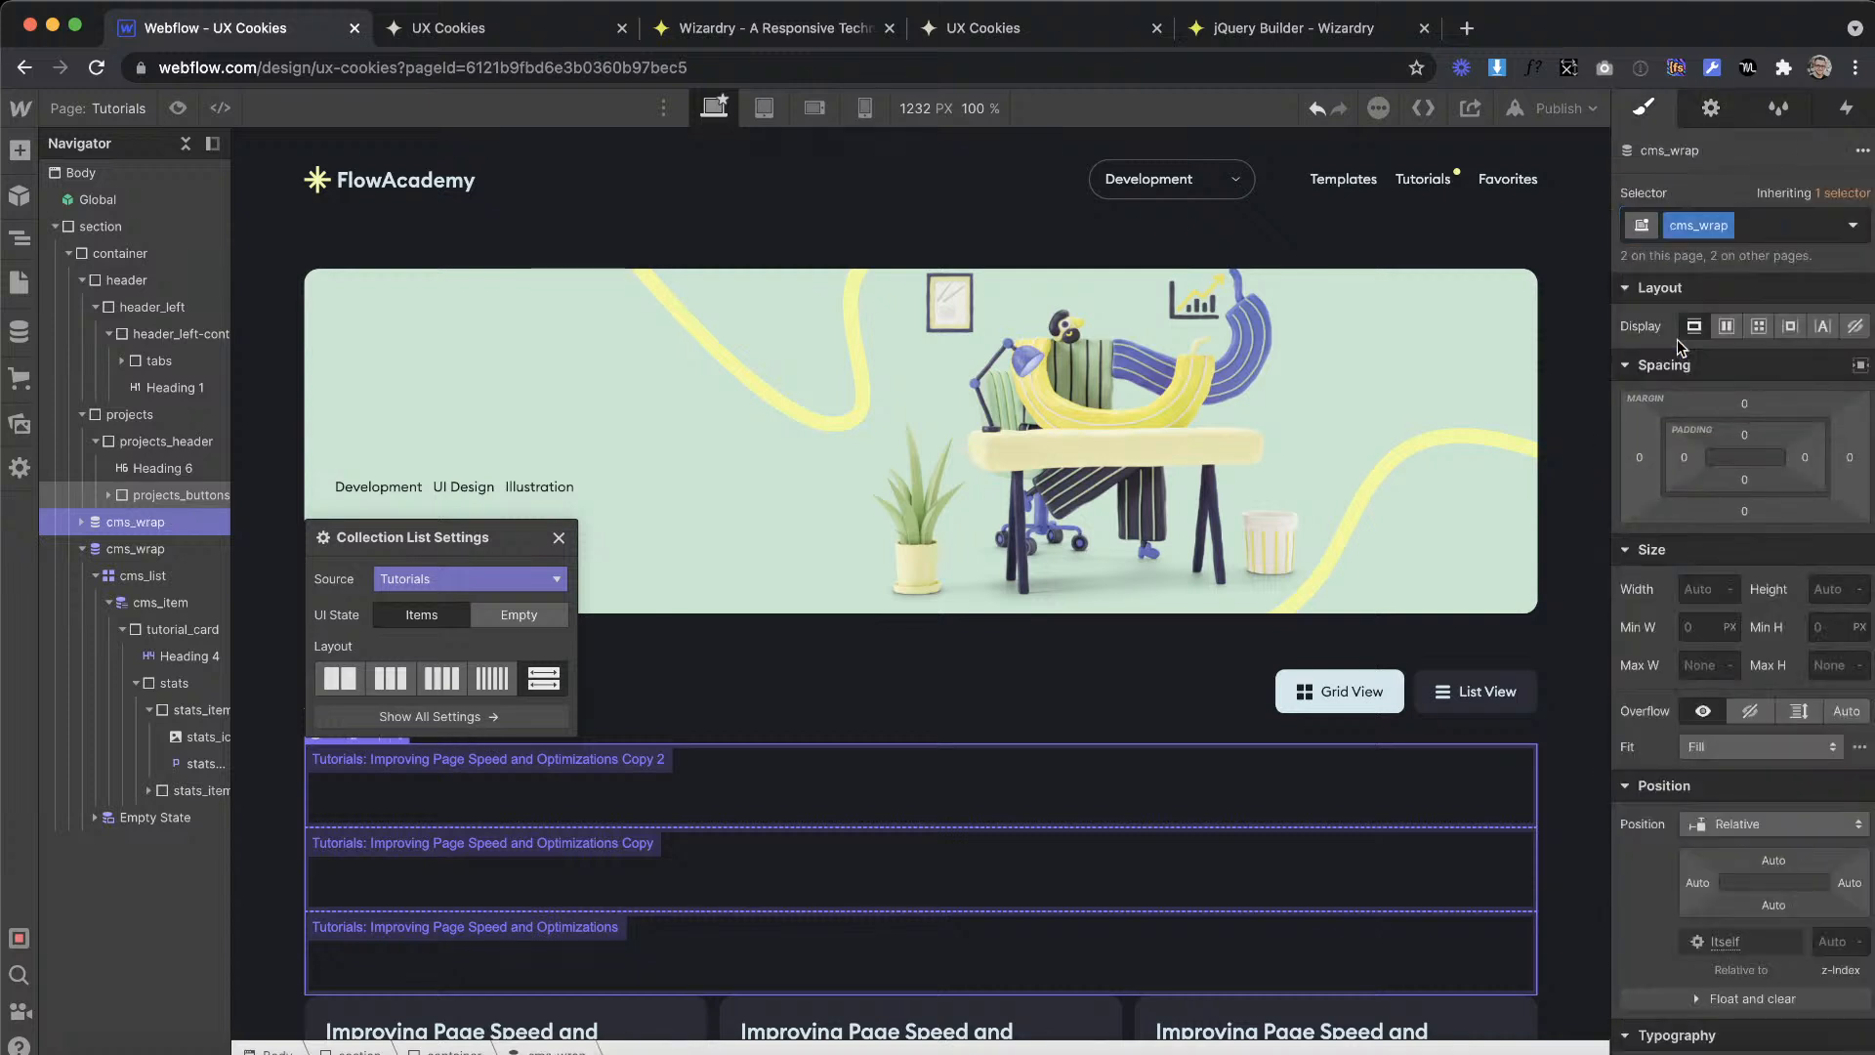
Step: Apply the existing cms_list class to the Collection List inside the new wrapper
left_click(80, 522)
left_click(127, 557)
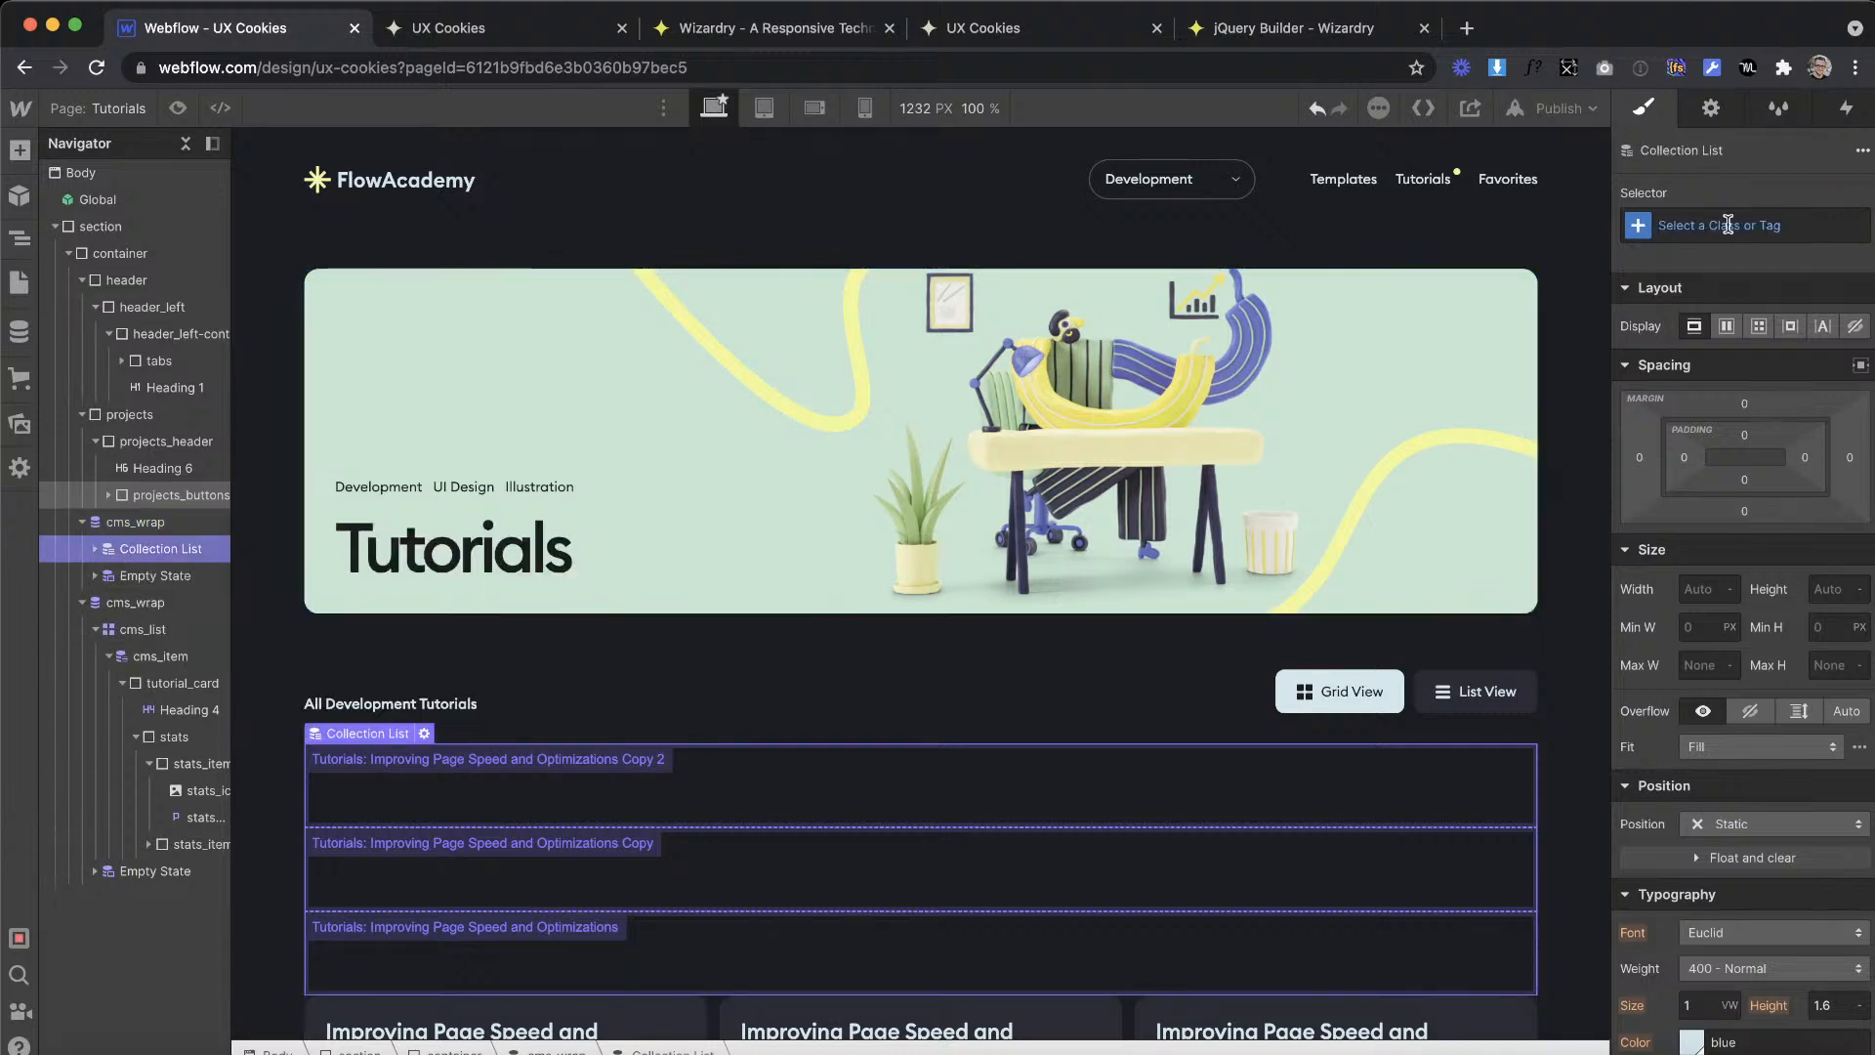
left_click(1728, 226)
type("cm")
key("Return")
type("s")
key("BackSpace")
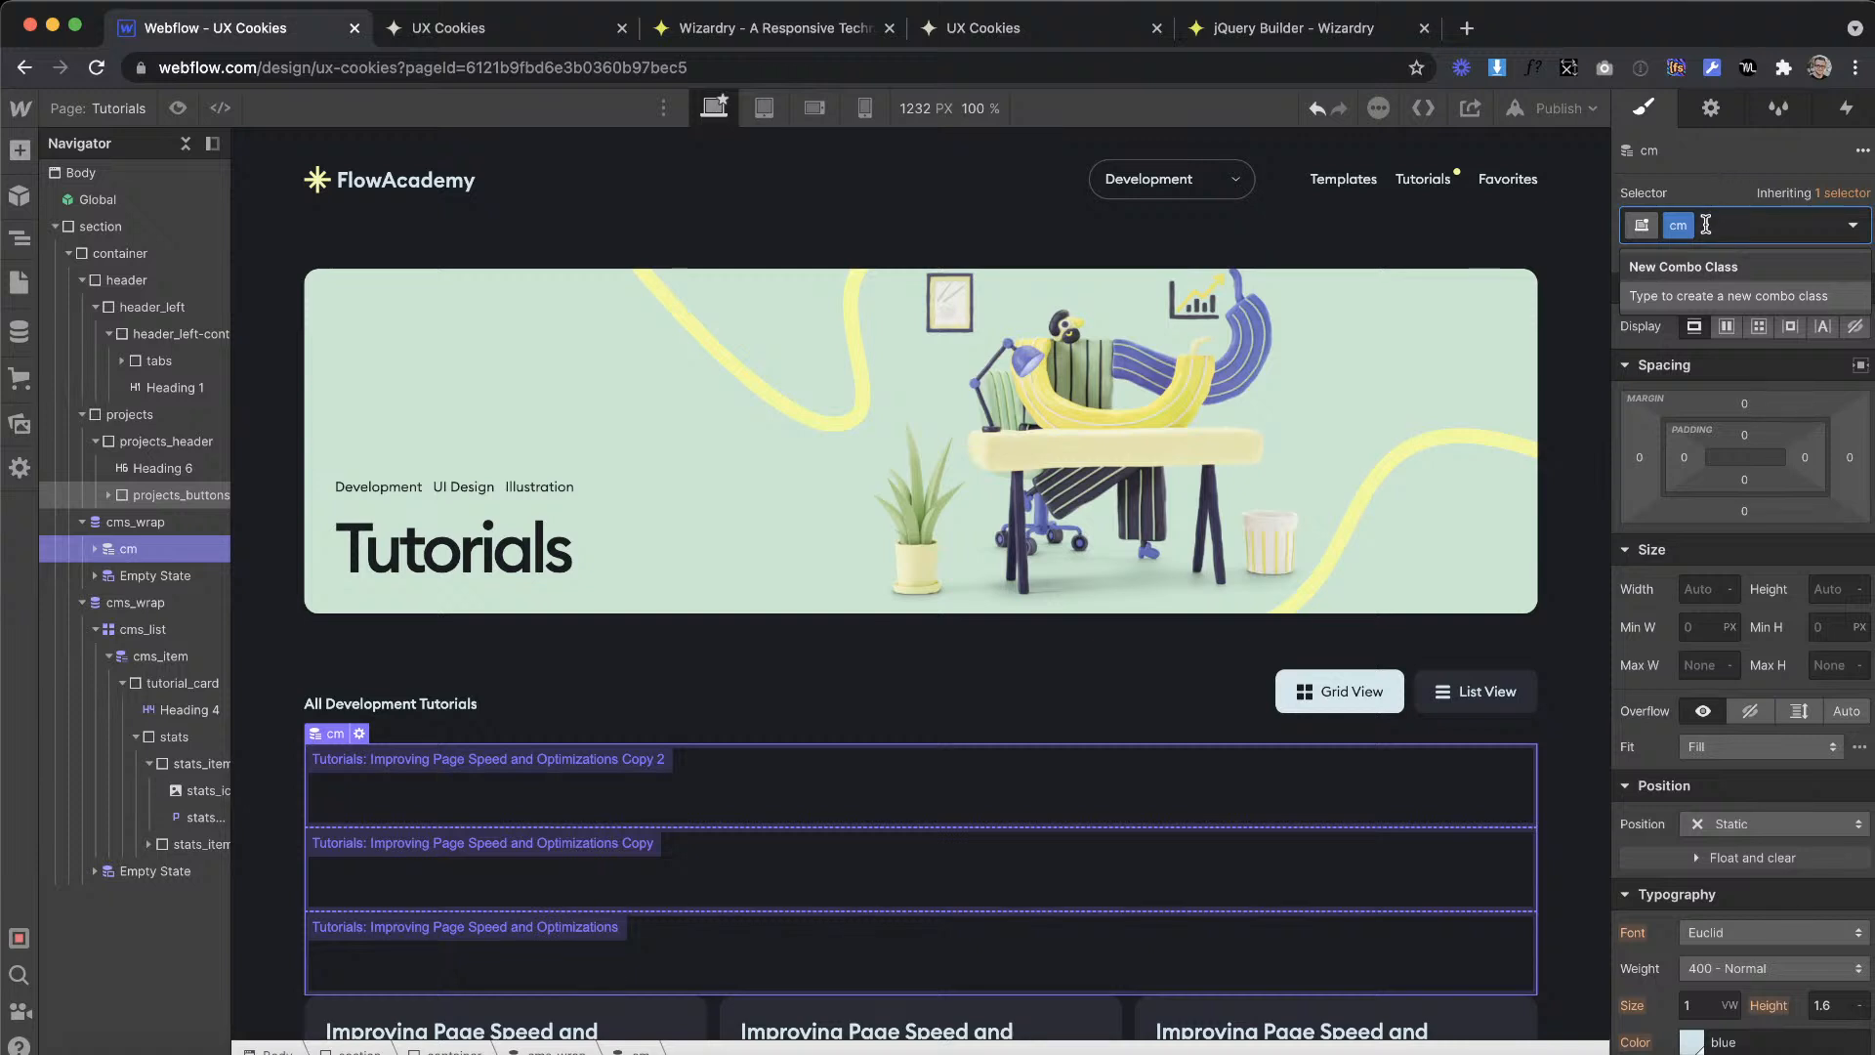
key("BackSpace")
type("cms")
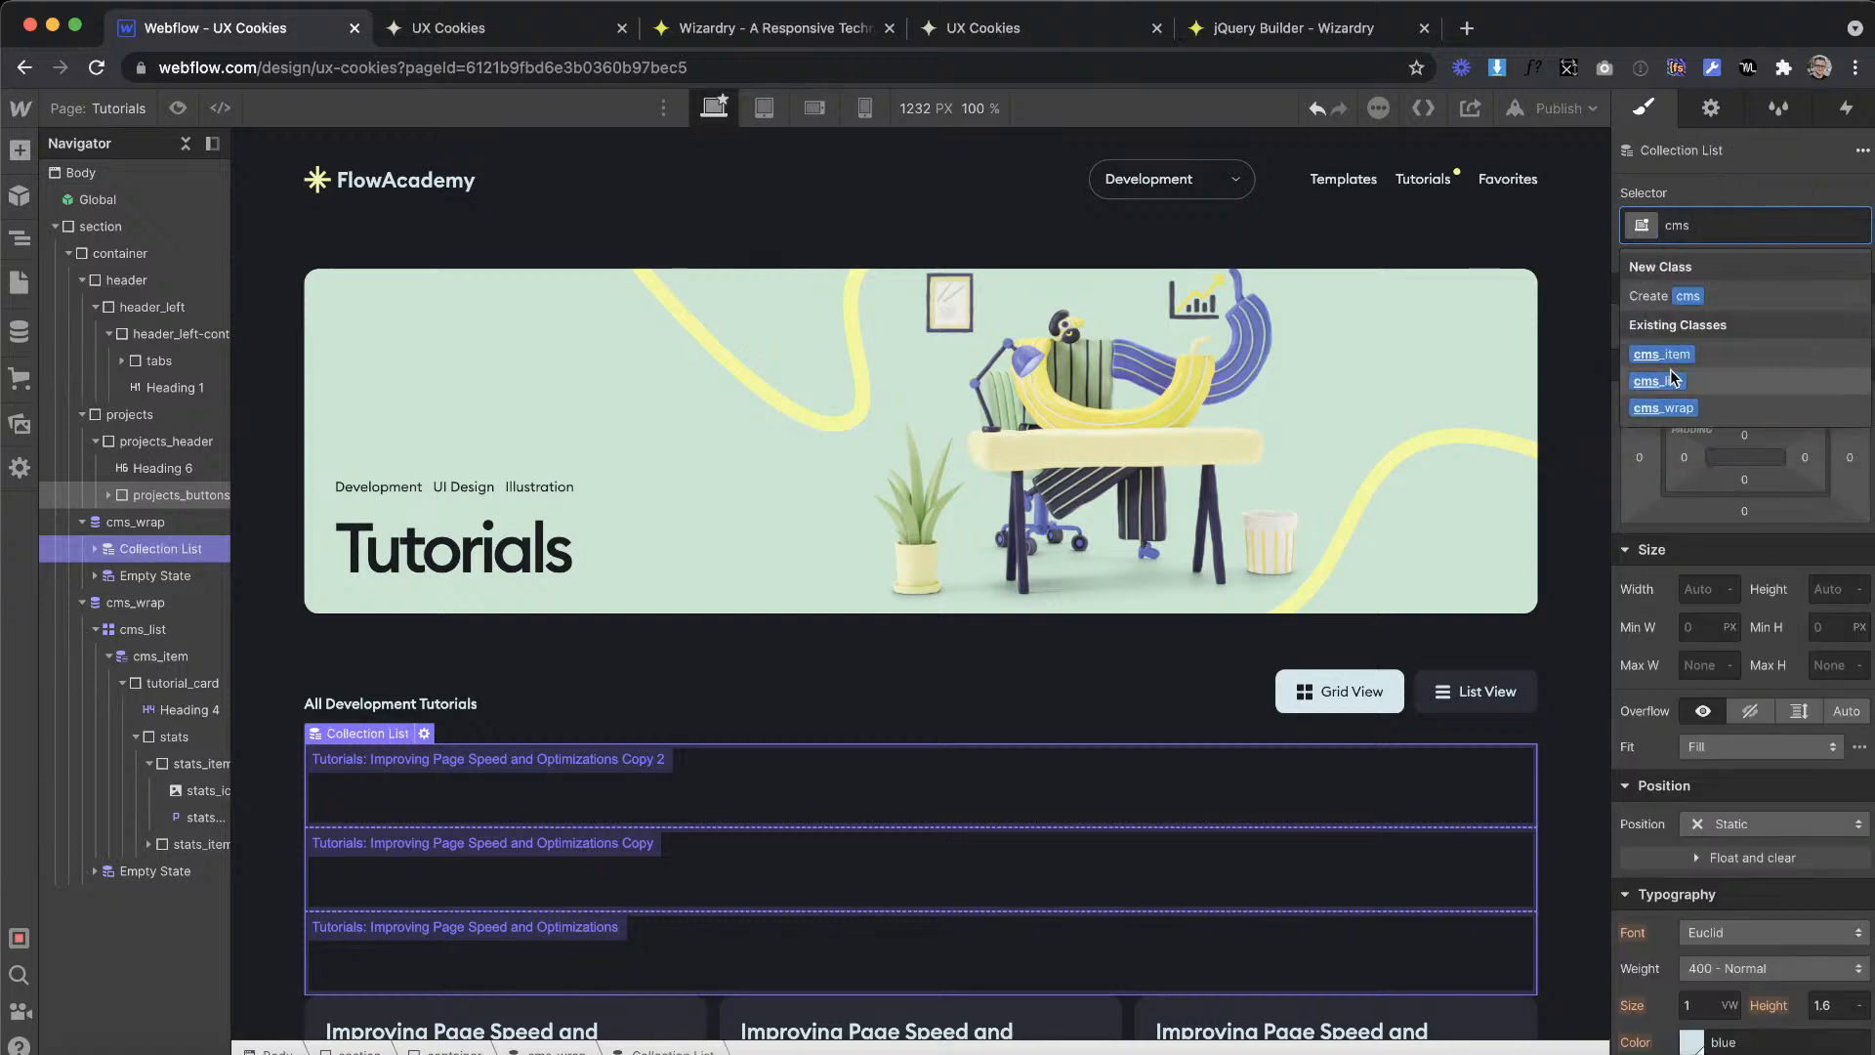
left_click(1670, 381)
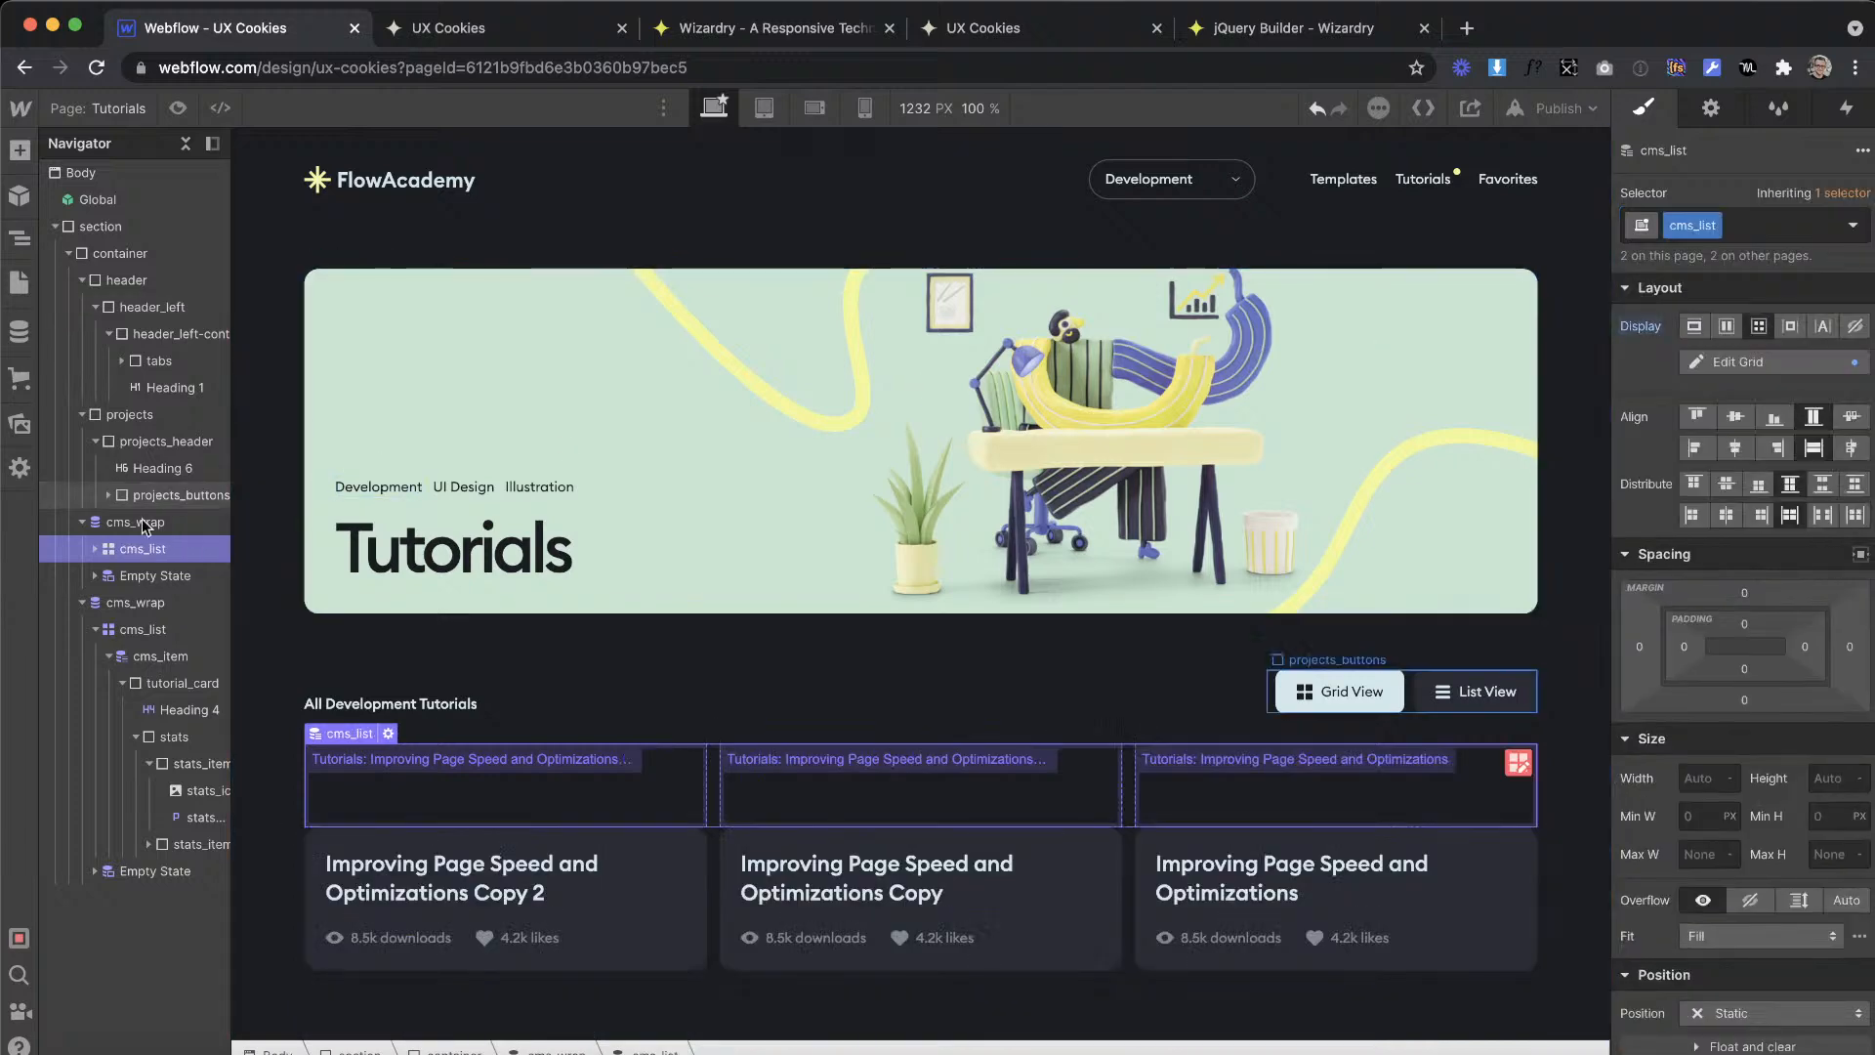
Step: Apply the existing cms_item class to the Collection Item inside the new list
left_click(149, 577)
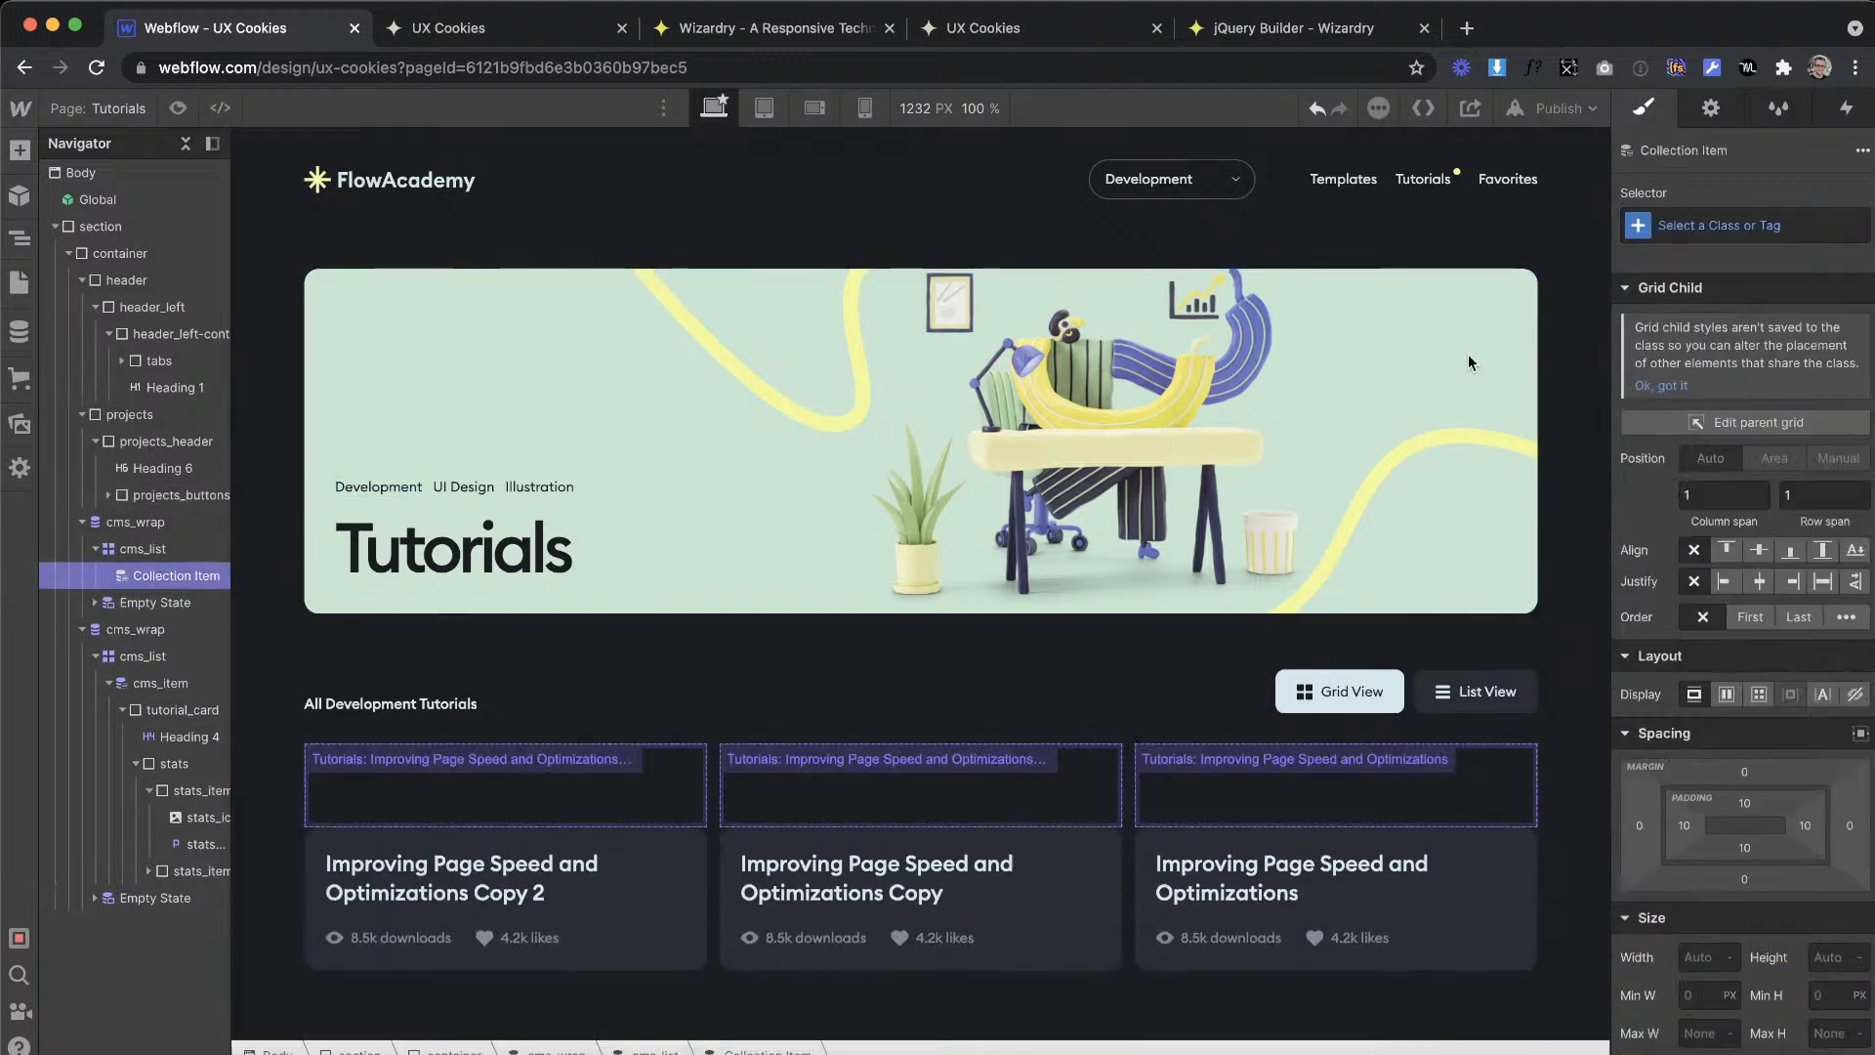
key("super+Return")
type("c")
key("Return")
type("s")
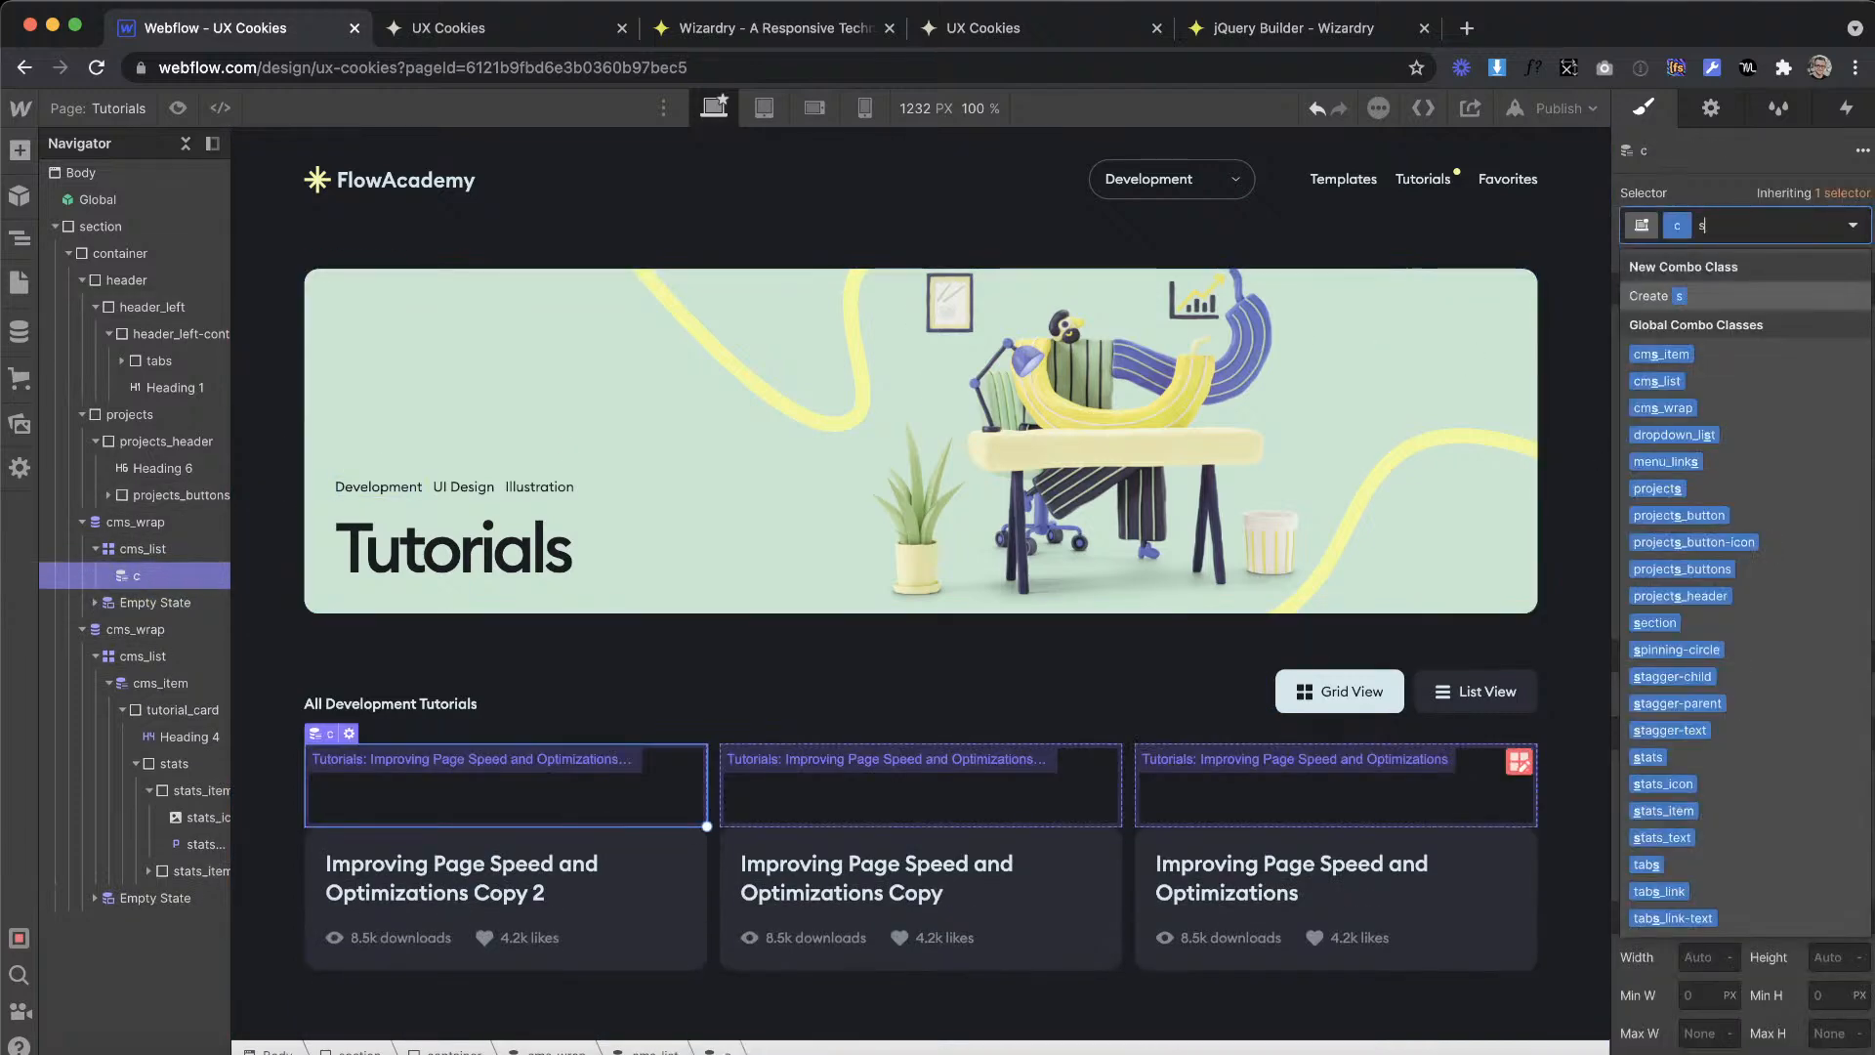
key("BackSpace")
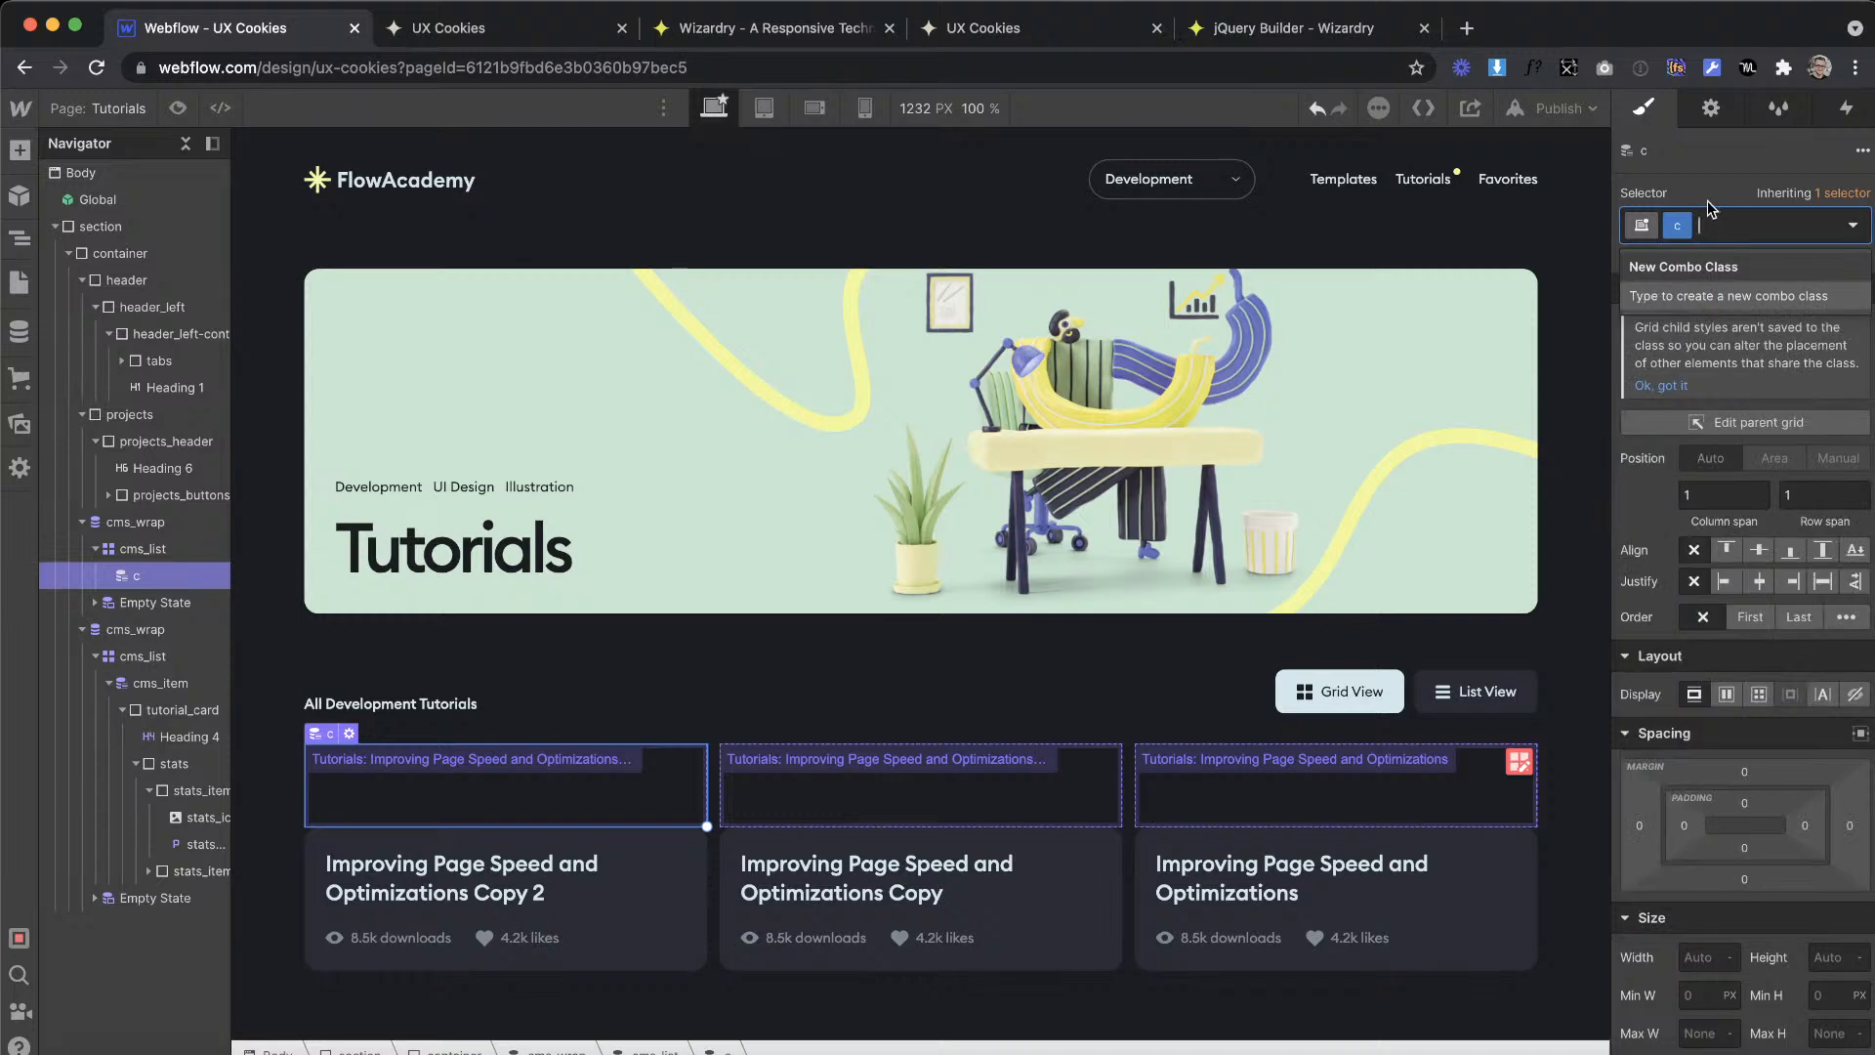
key("BackSpace")
type("cms")
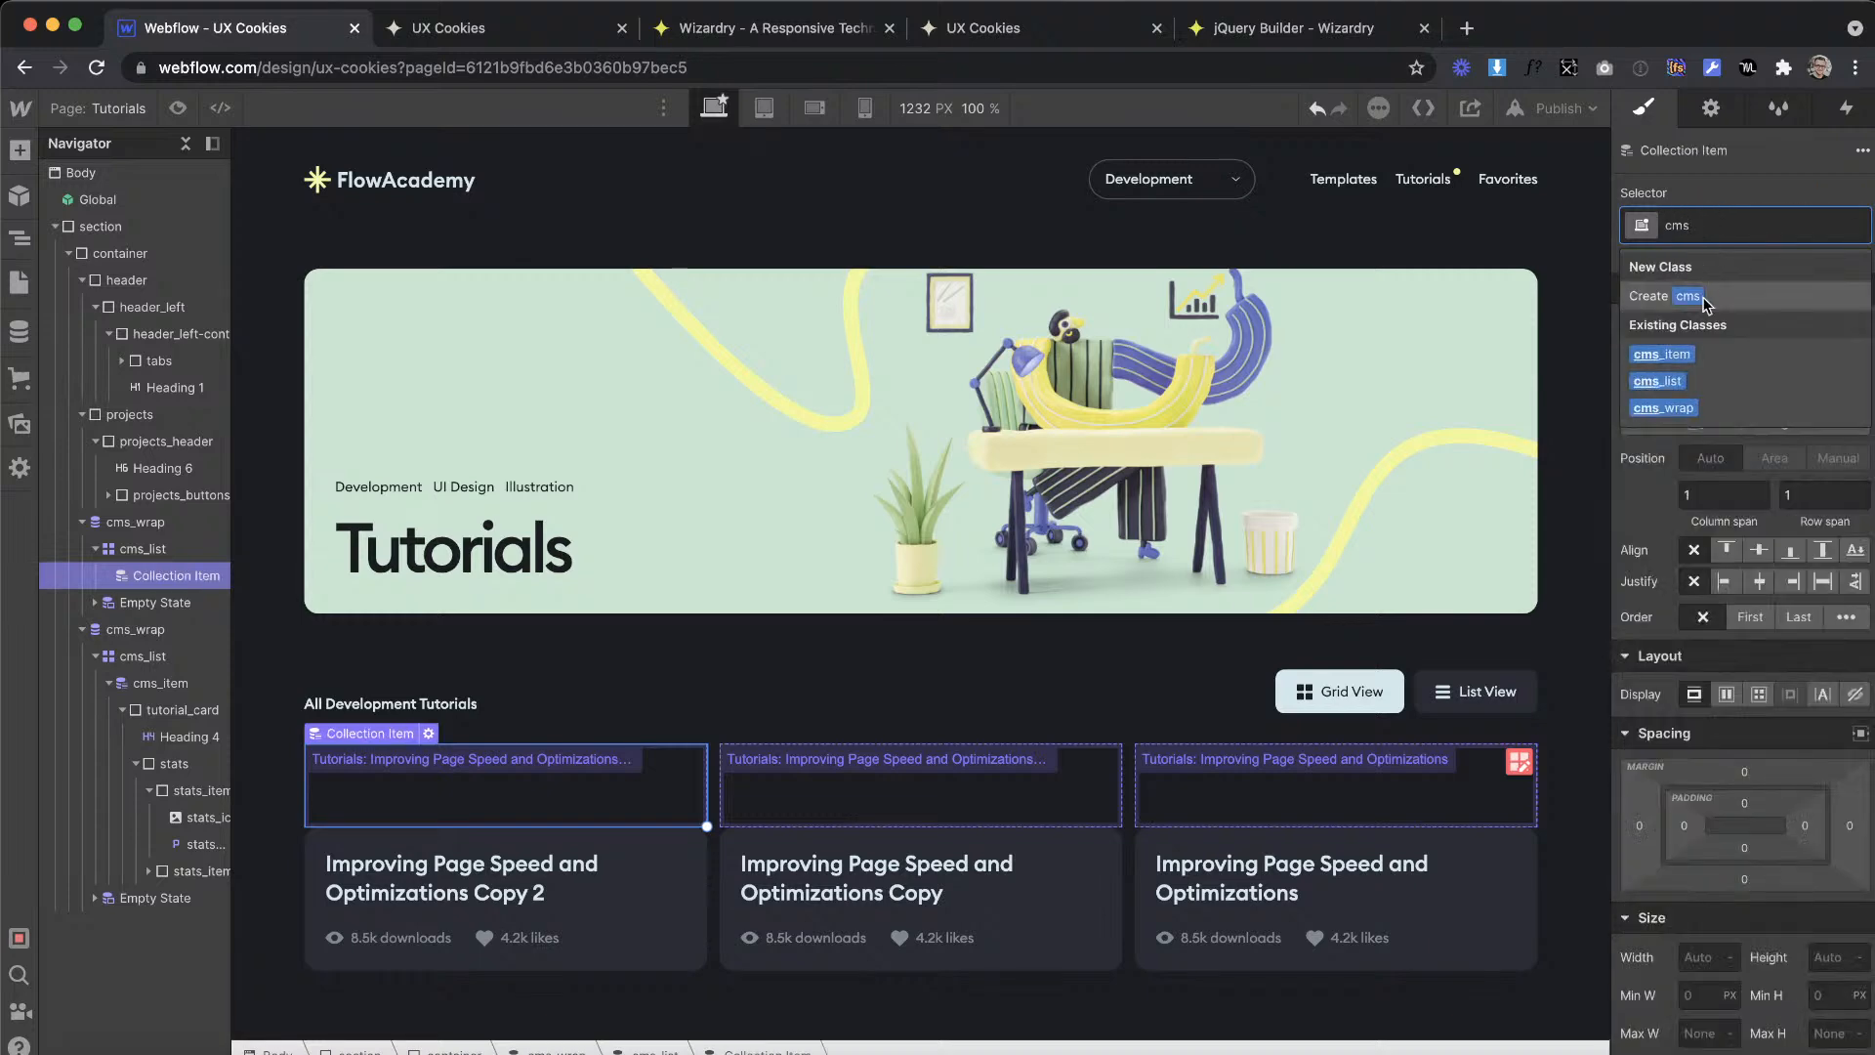
left_click(1685, 355)
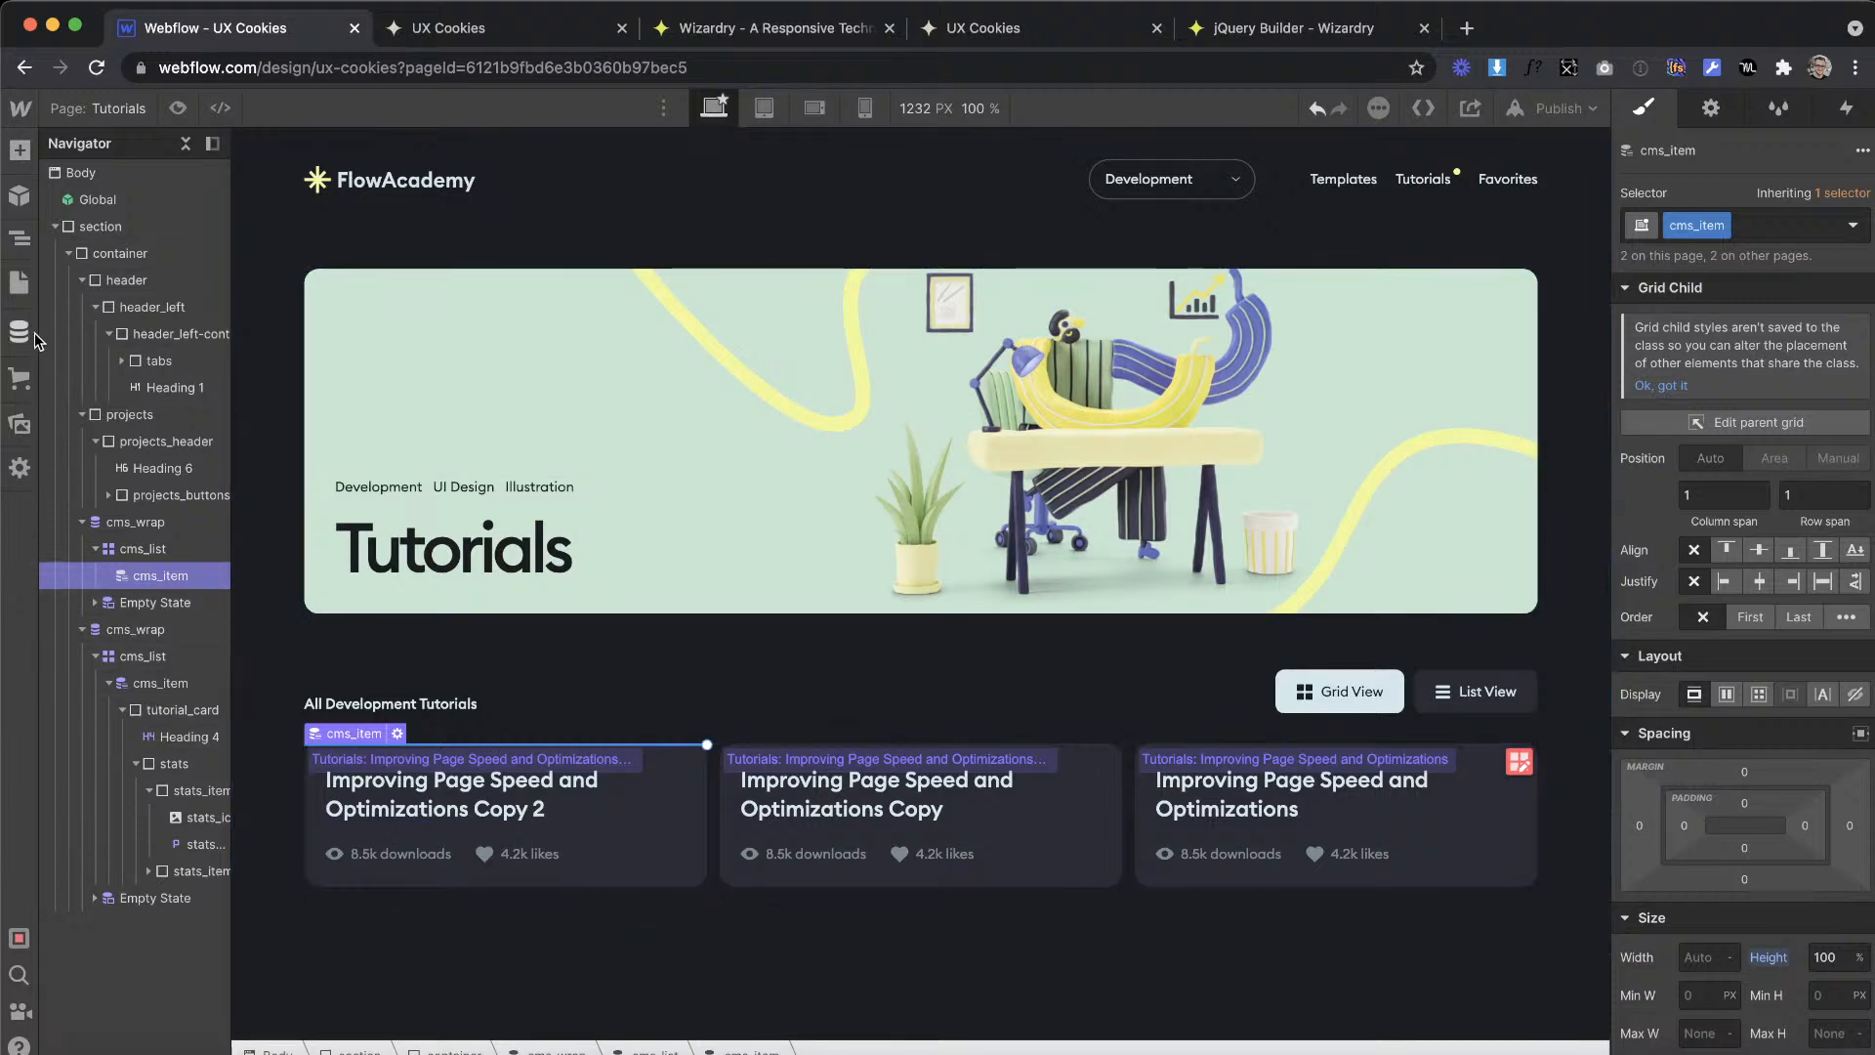
Step: Add a div block inside the new list's cms_item and give it the tutorial_card class
left_click(19, 149)
left_click_drag(92, 586, 184, 586)
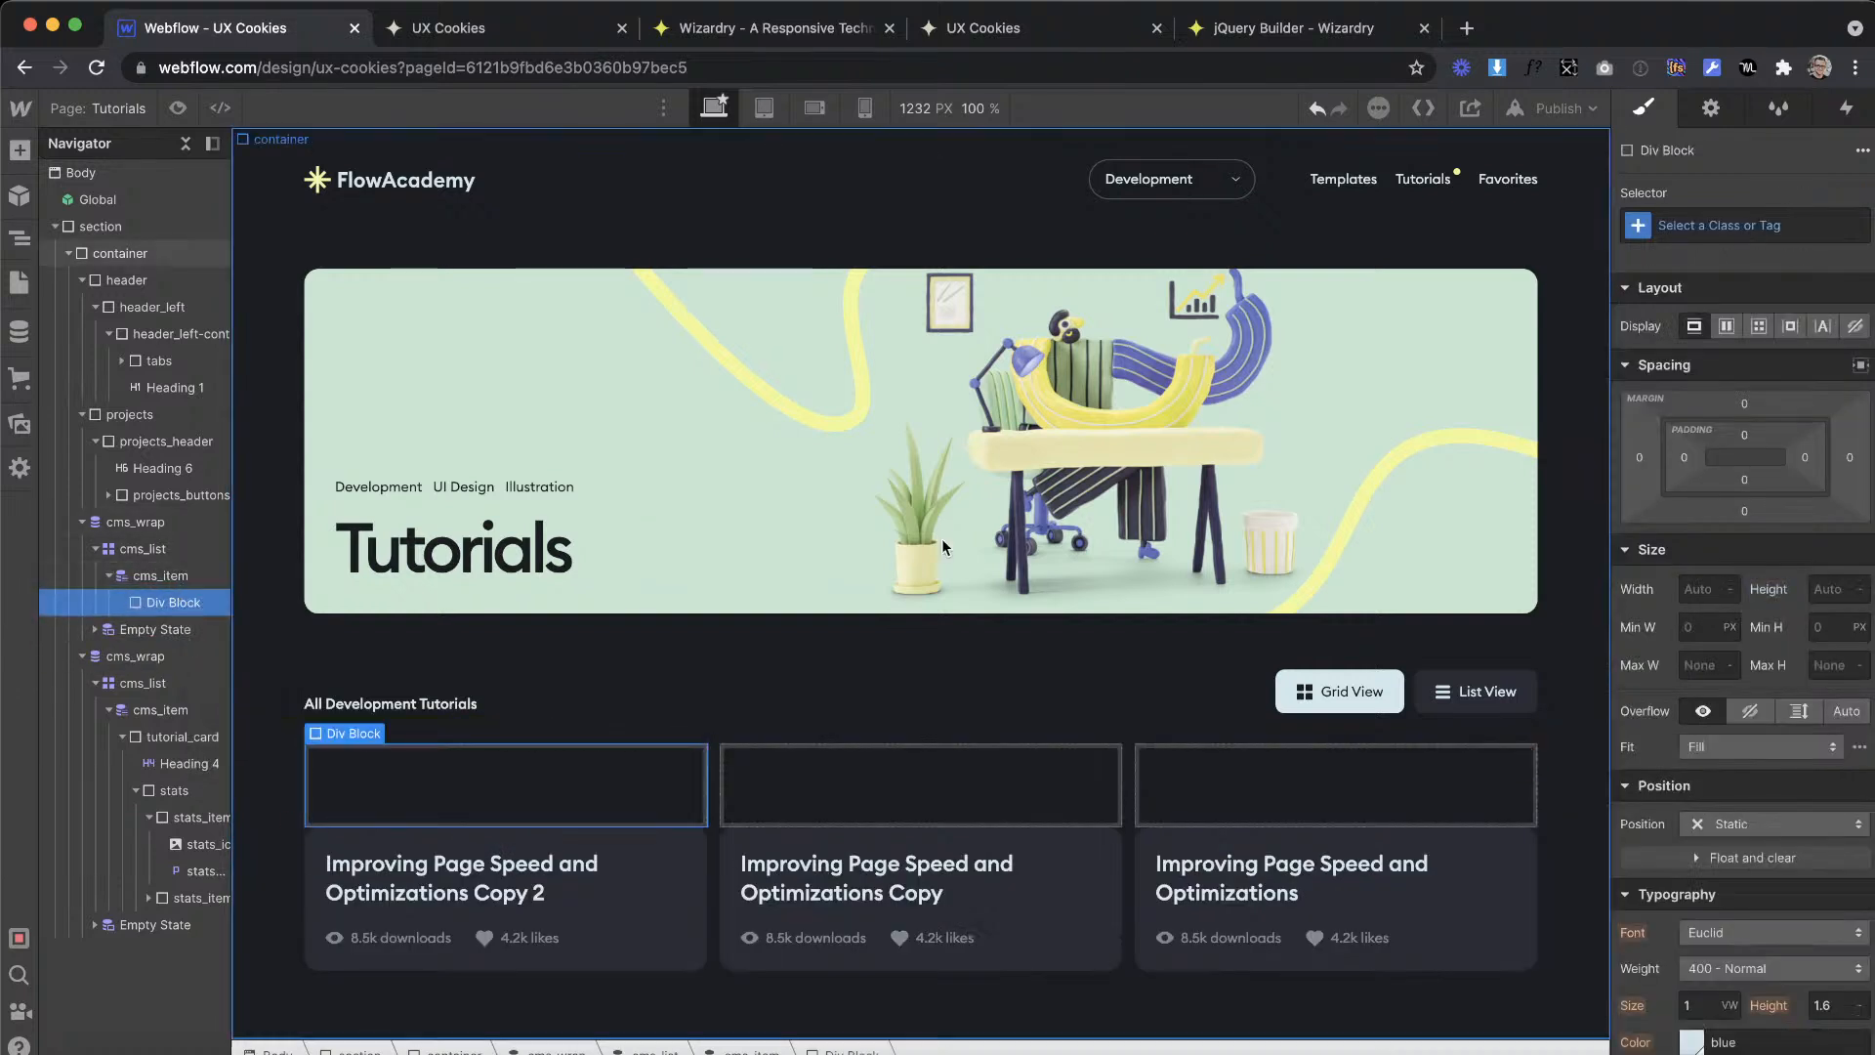
left_click(1767, 220)
type("tut")
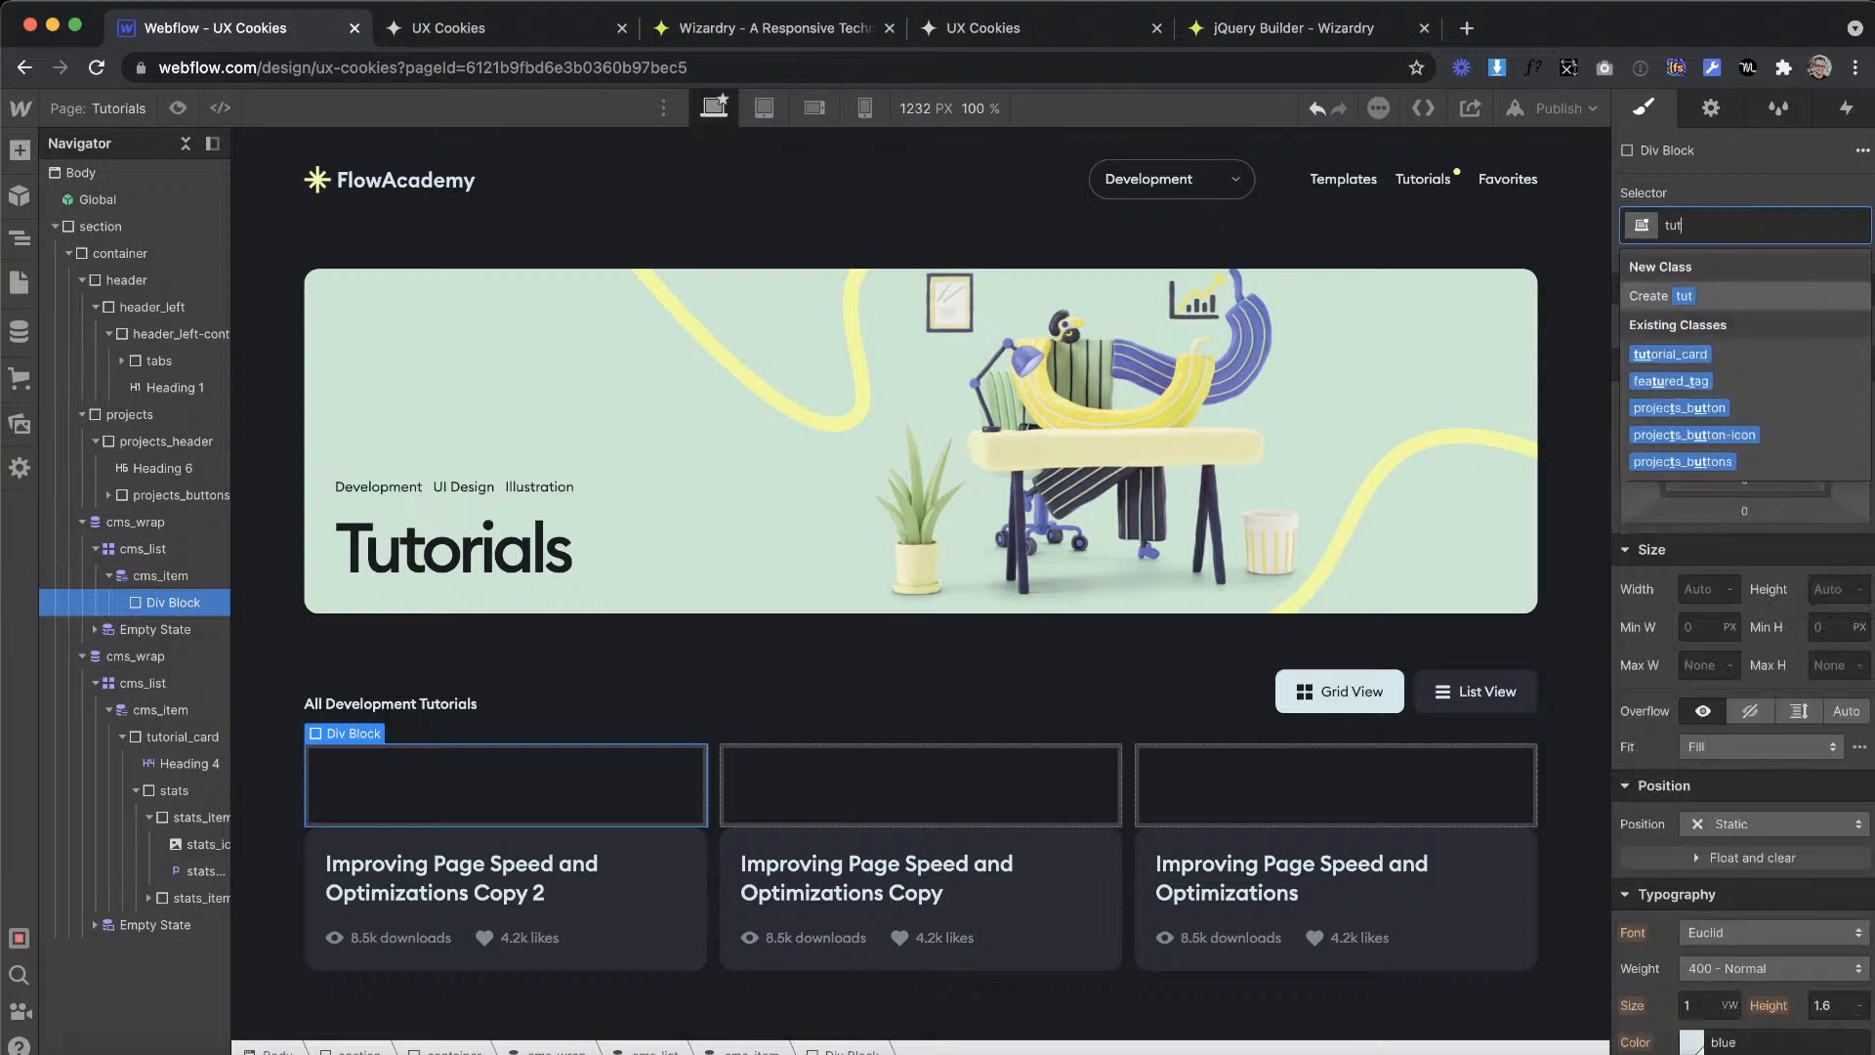
left_click(1718, 354)
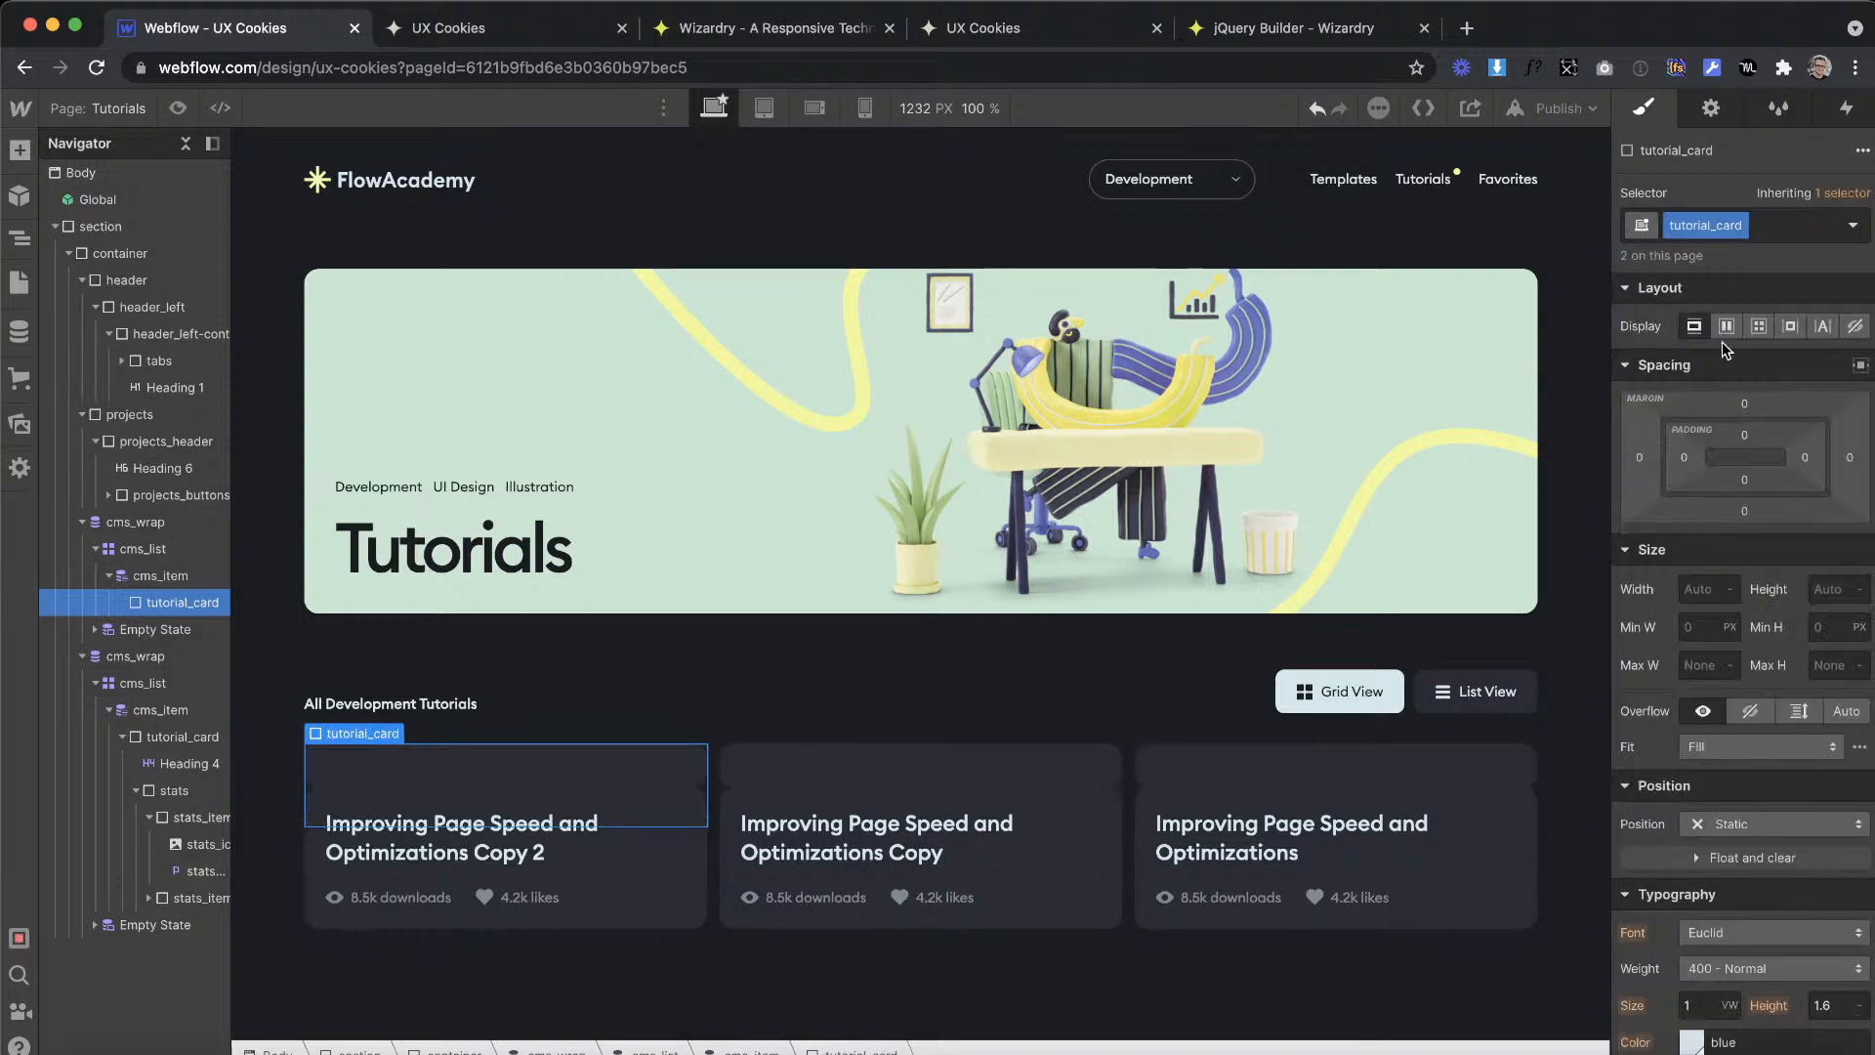
Step: Disconnect the original card's heading and both of its stats texts from the Templates collection
left_click(371, 838)
left_click(421, 798)
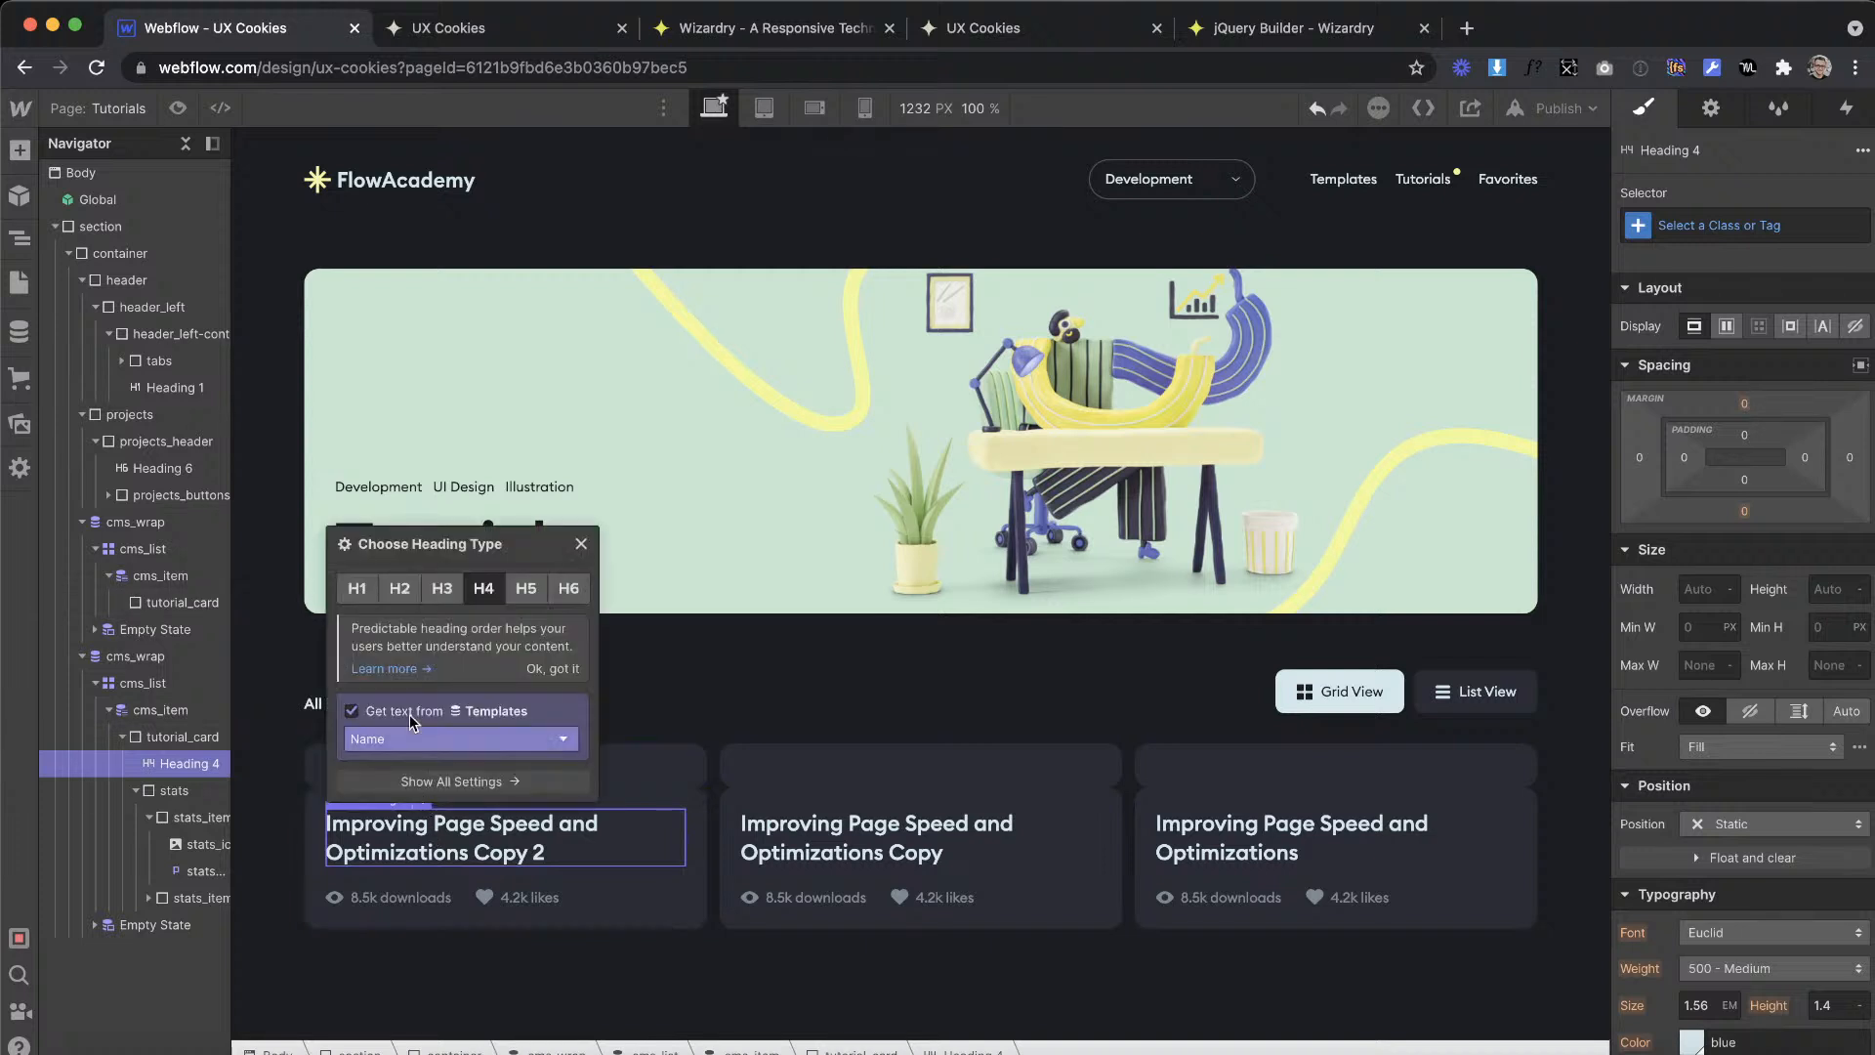
left_click(354, 711)
left_click(383, 865)
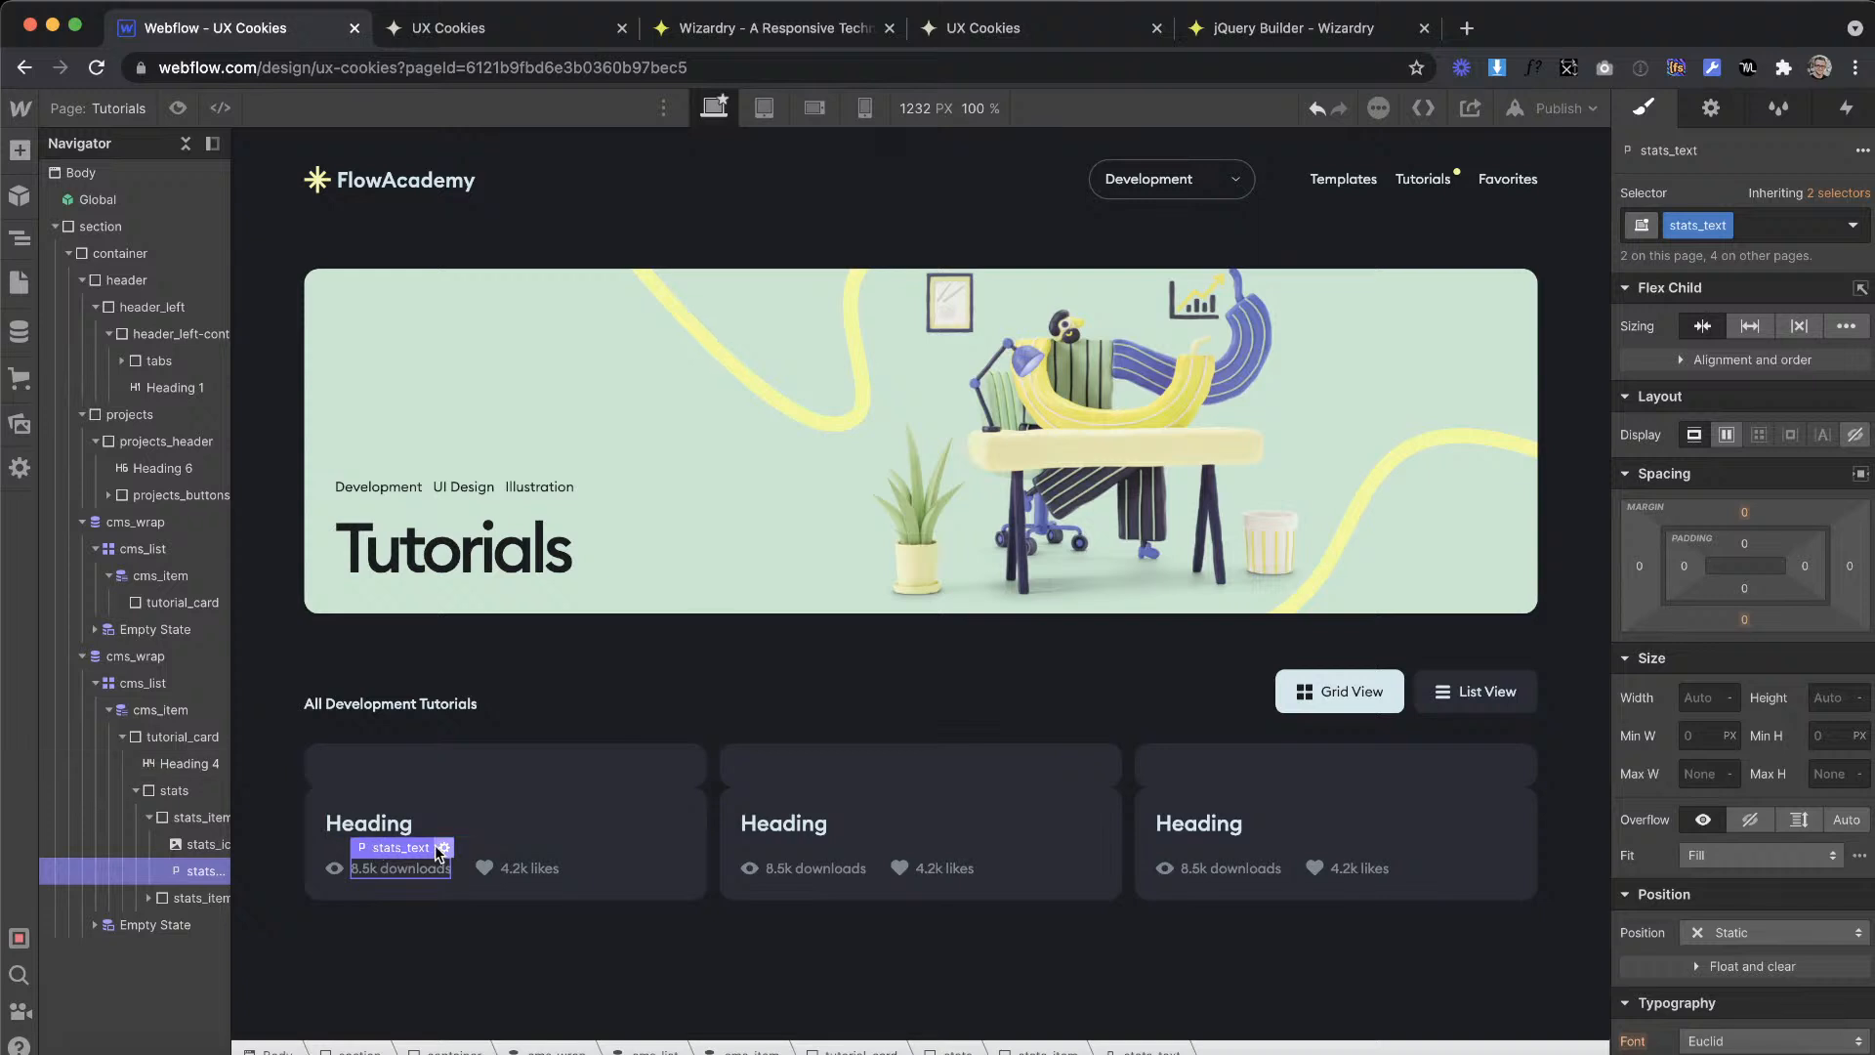
left_click(442, 848)
left_click(376, 790)
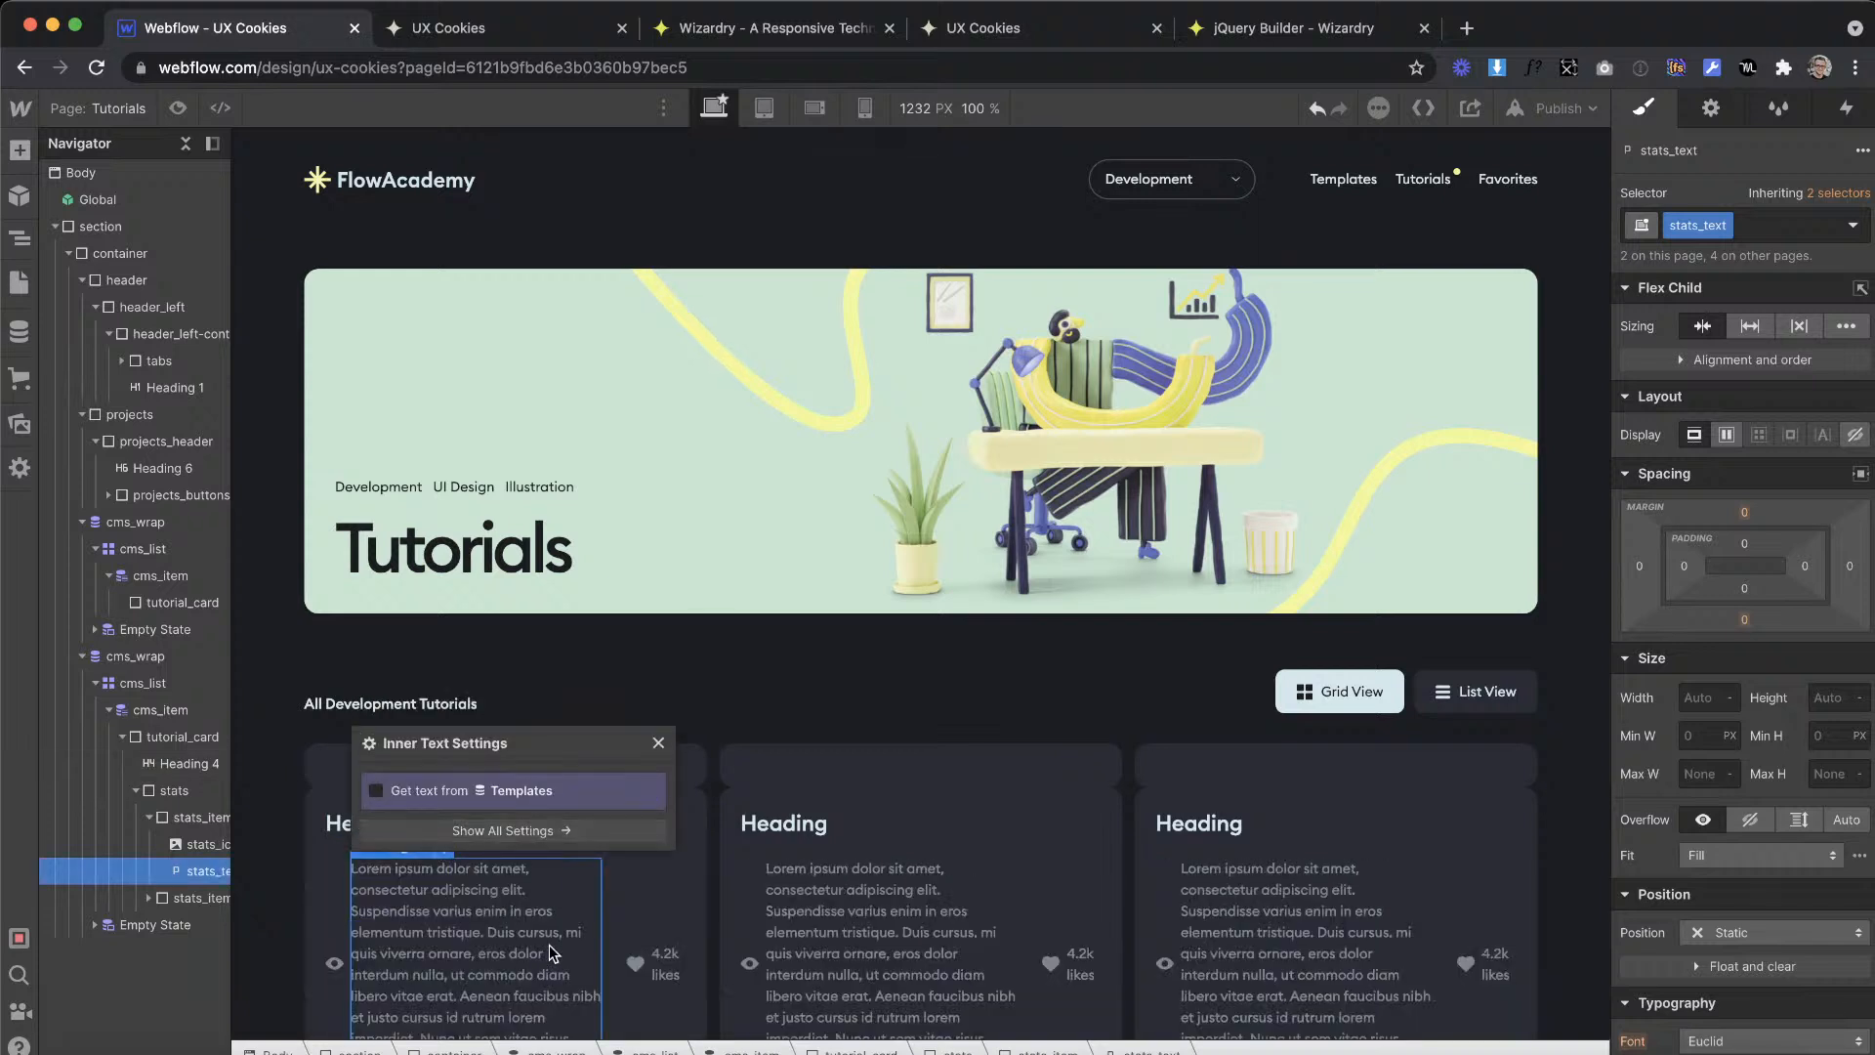
left_click(649, 955)
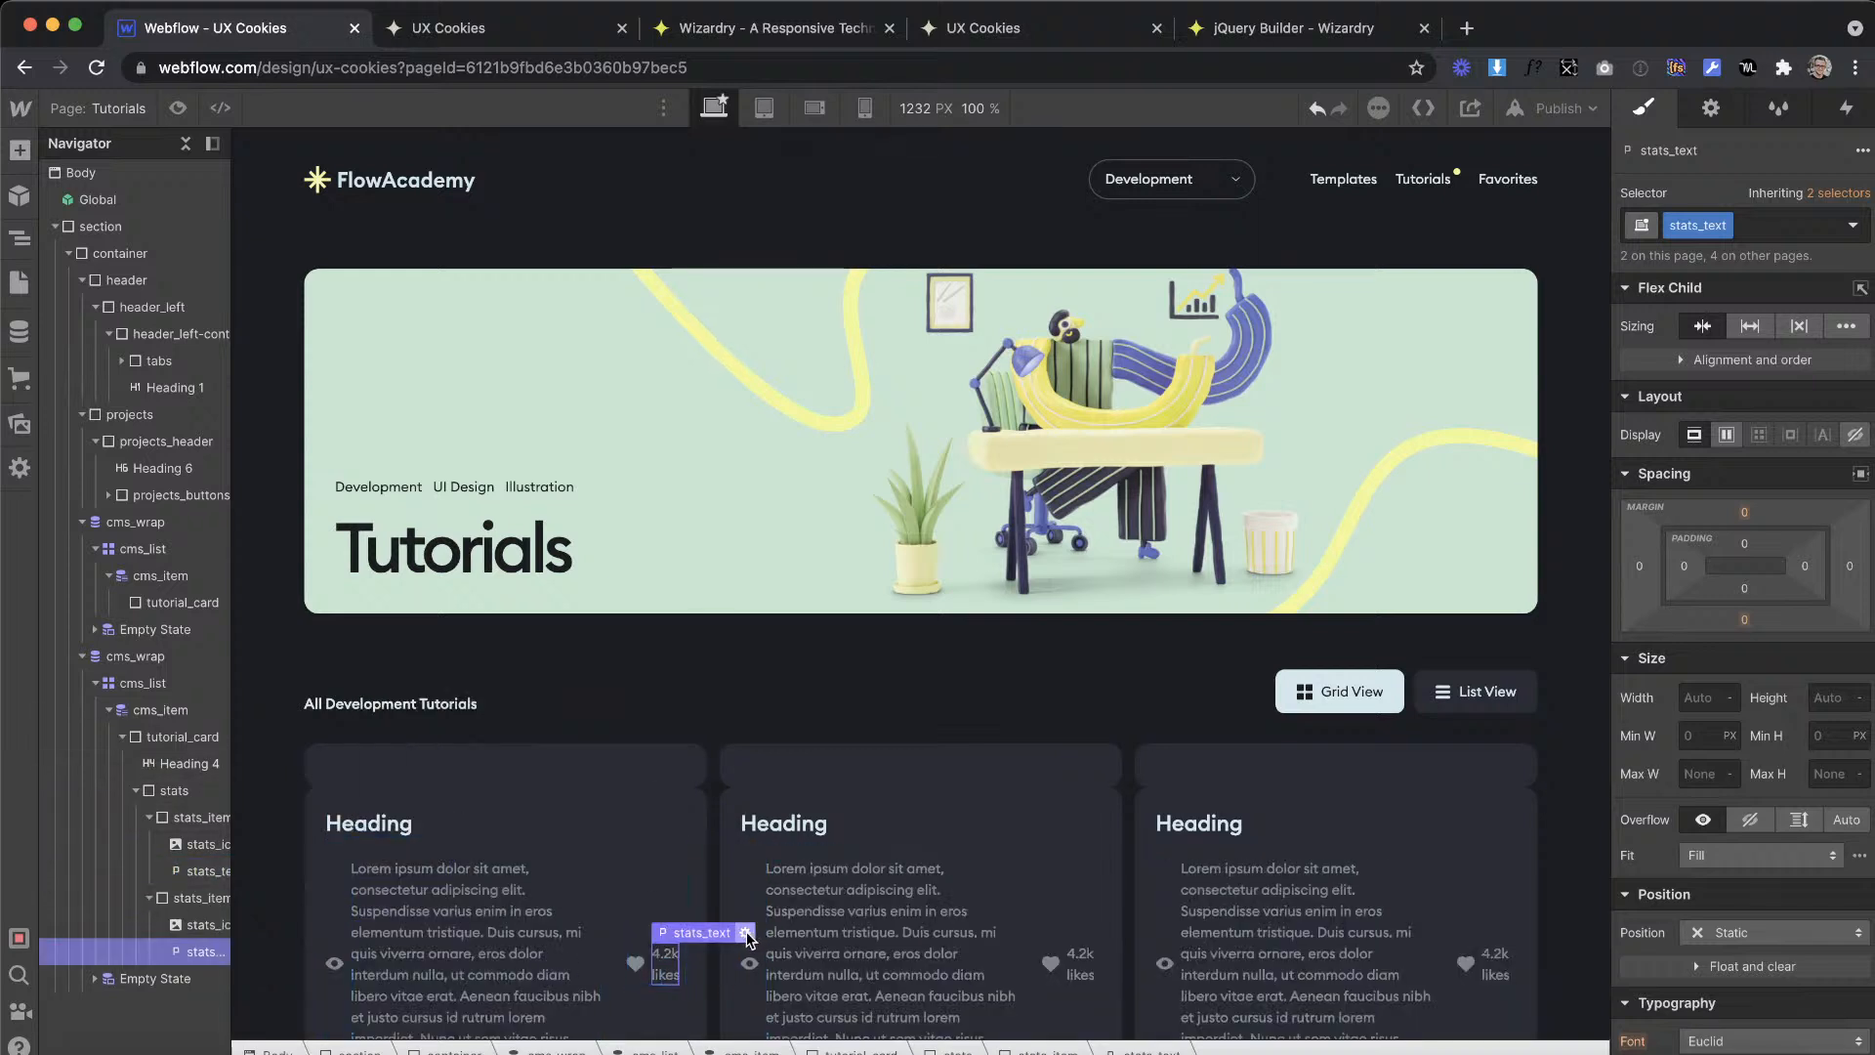
left_click(674, 845)
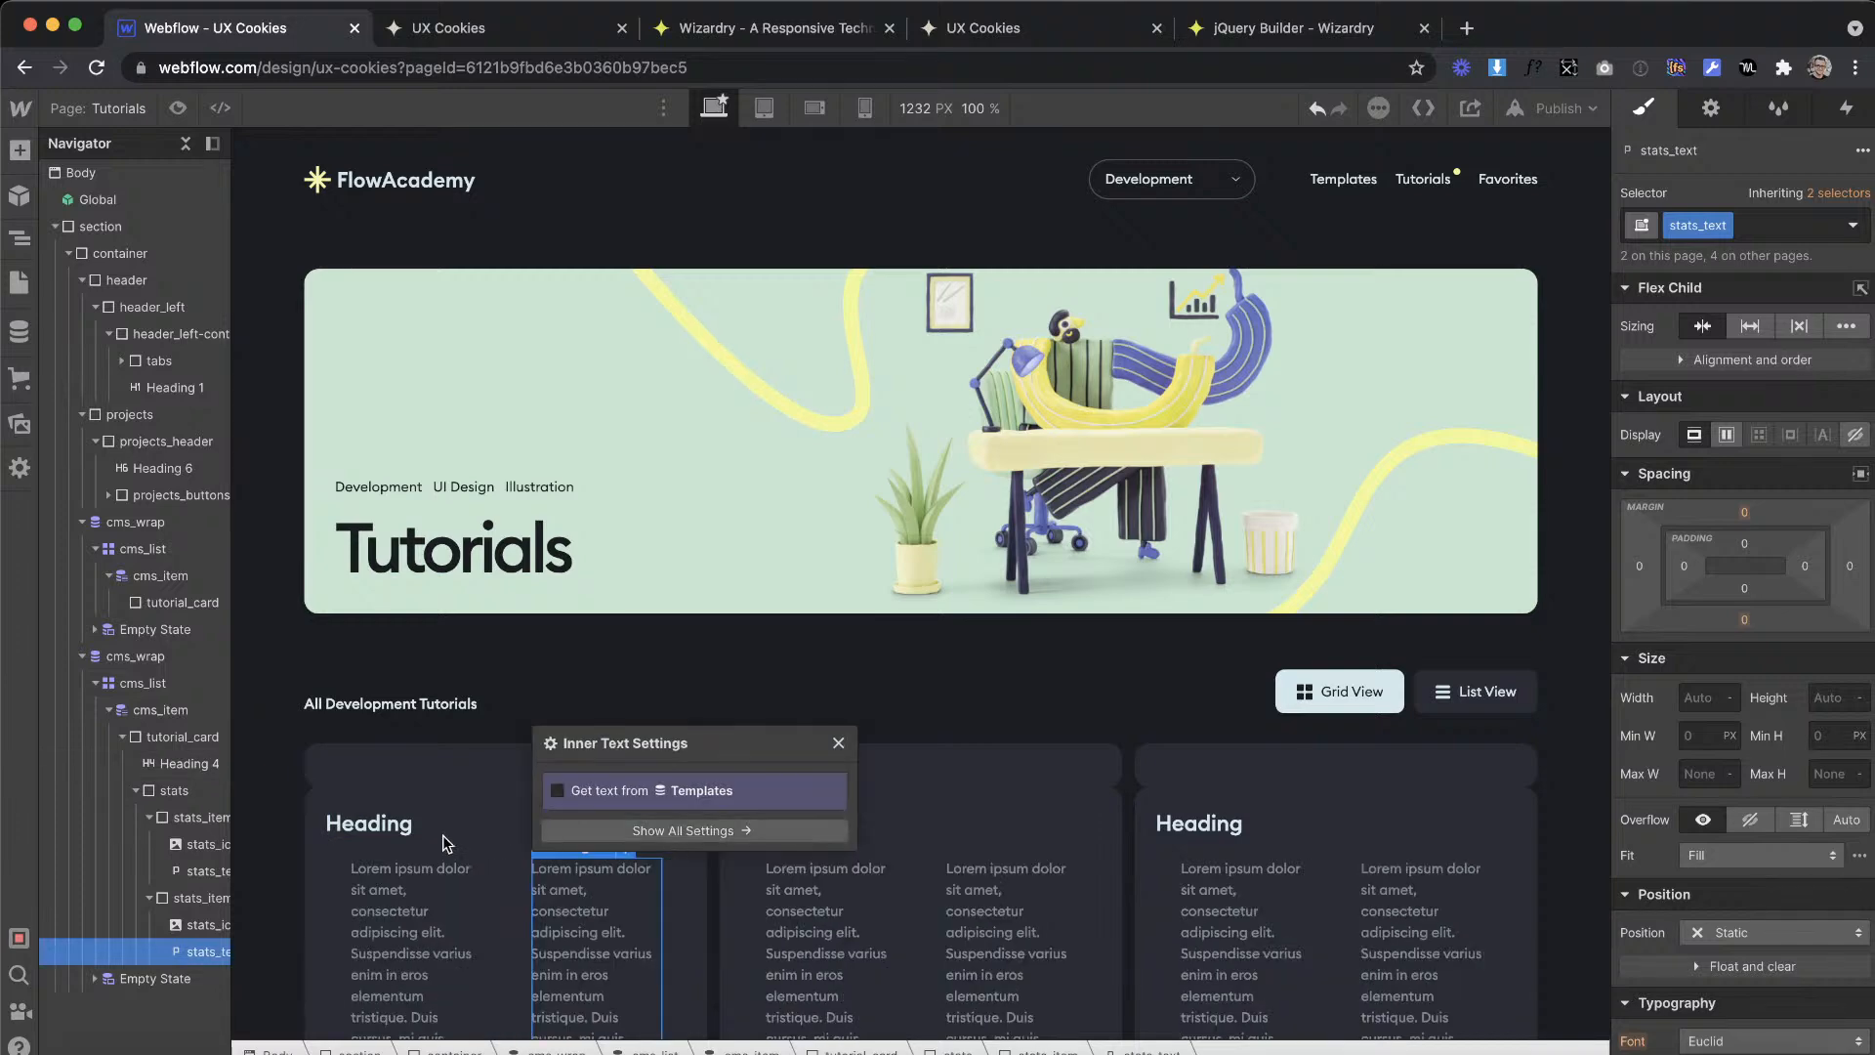
Step: Delete the empty tutorial_card from the new Tutorials list's cms_item
left_click(379, 845)
left_click(174, 764)
left_click(170, 739)
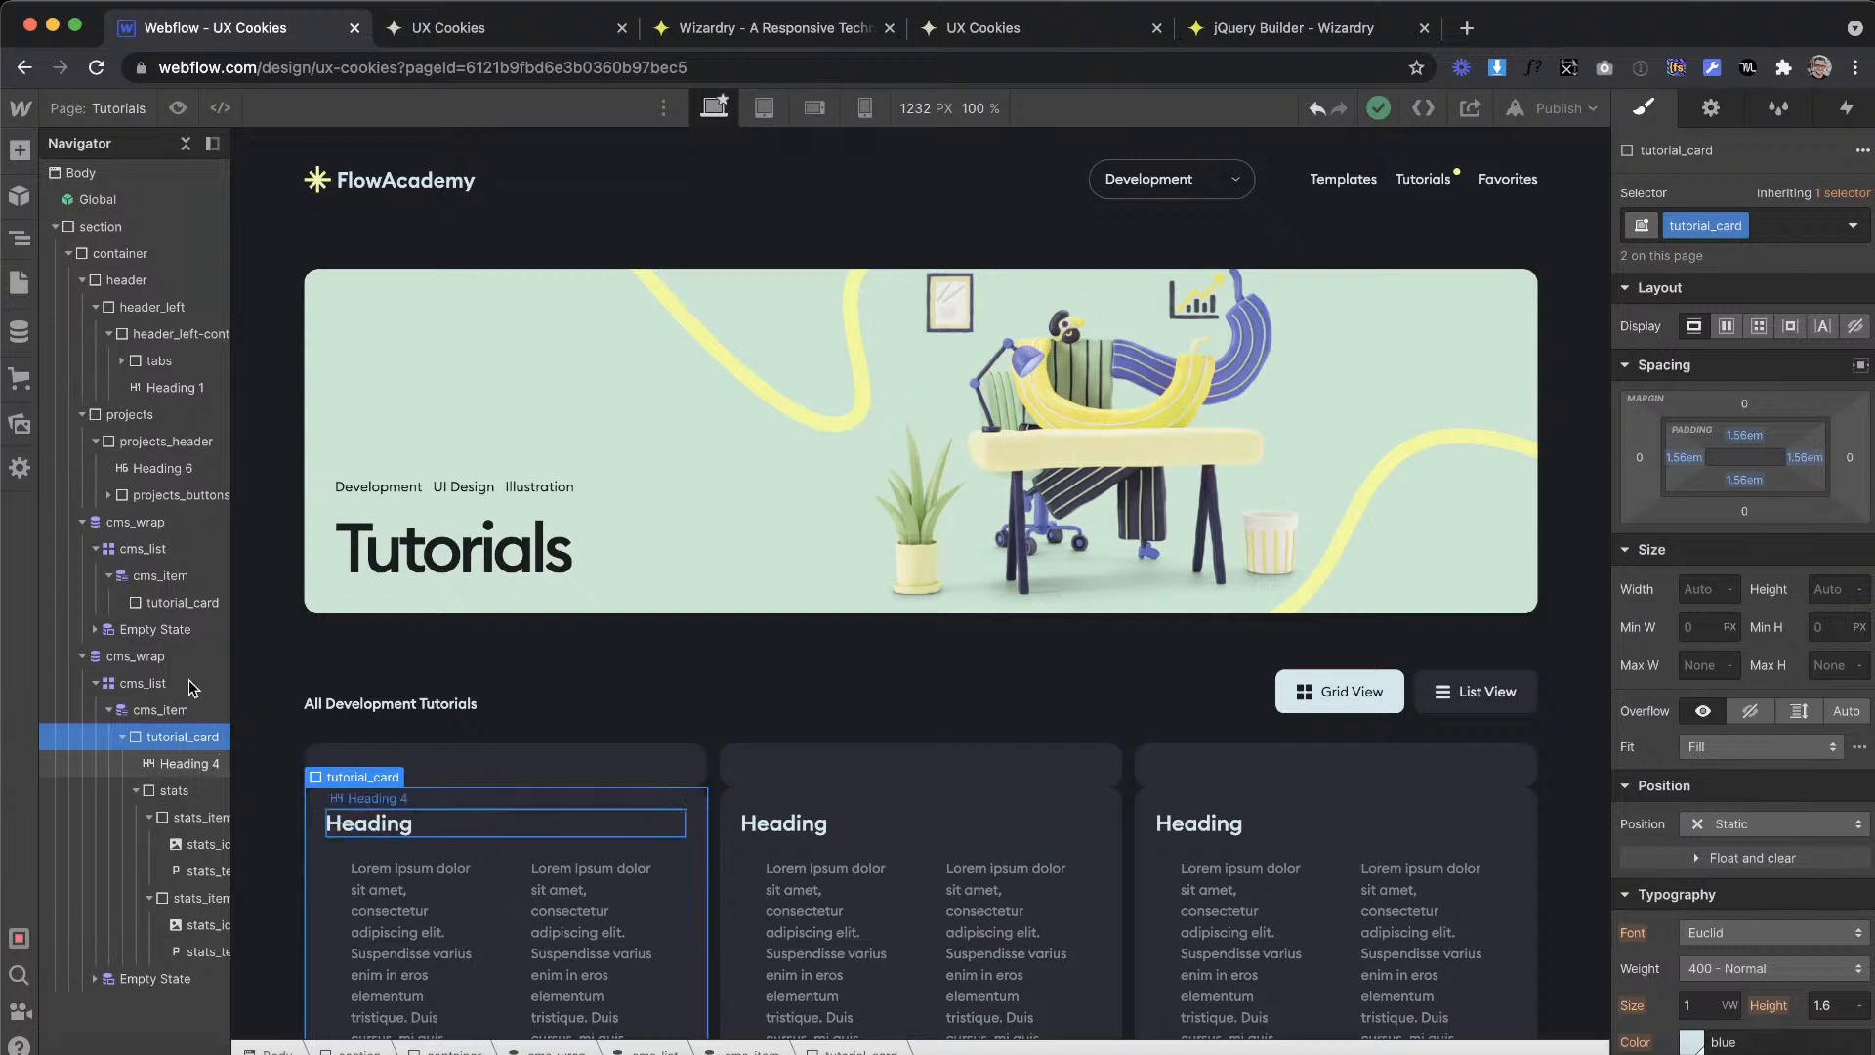
left_click(138, 603)
key("Delete")
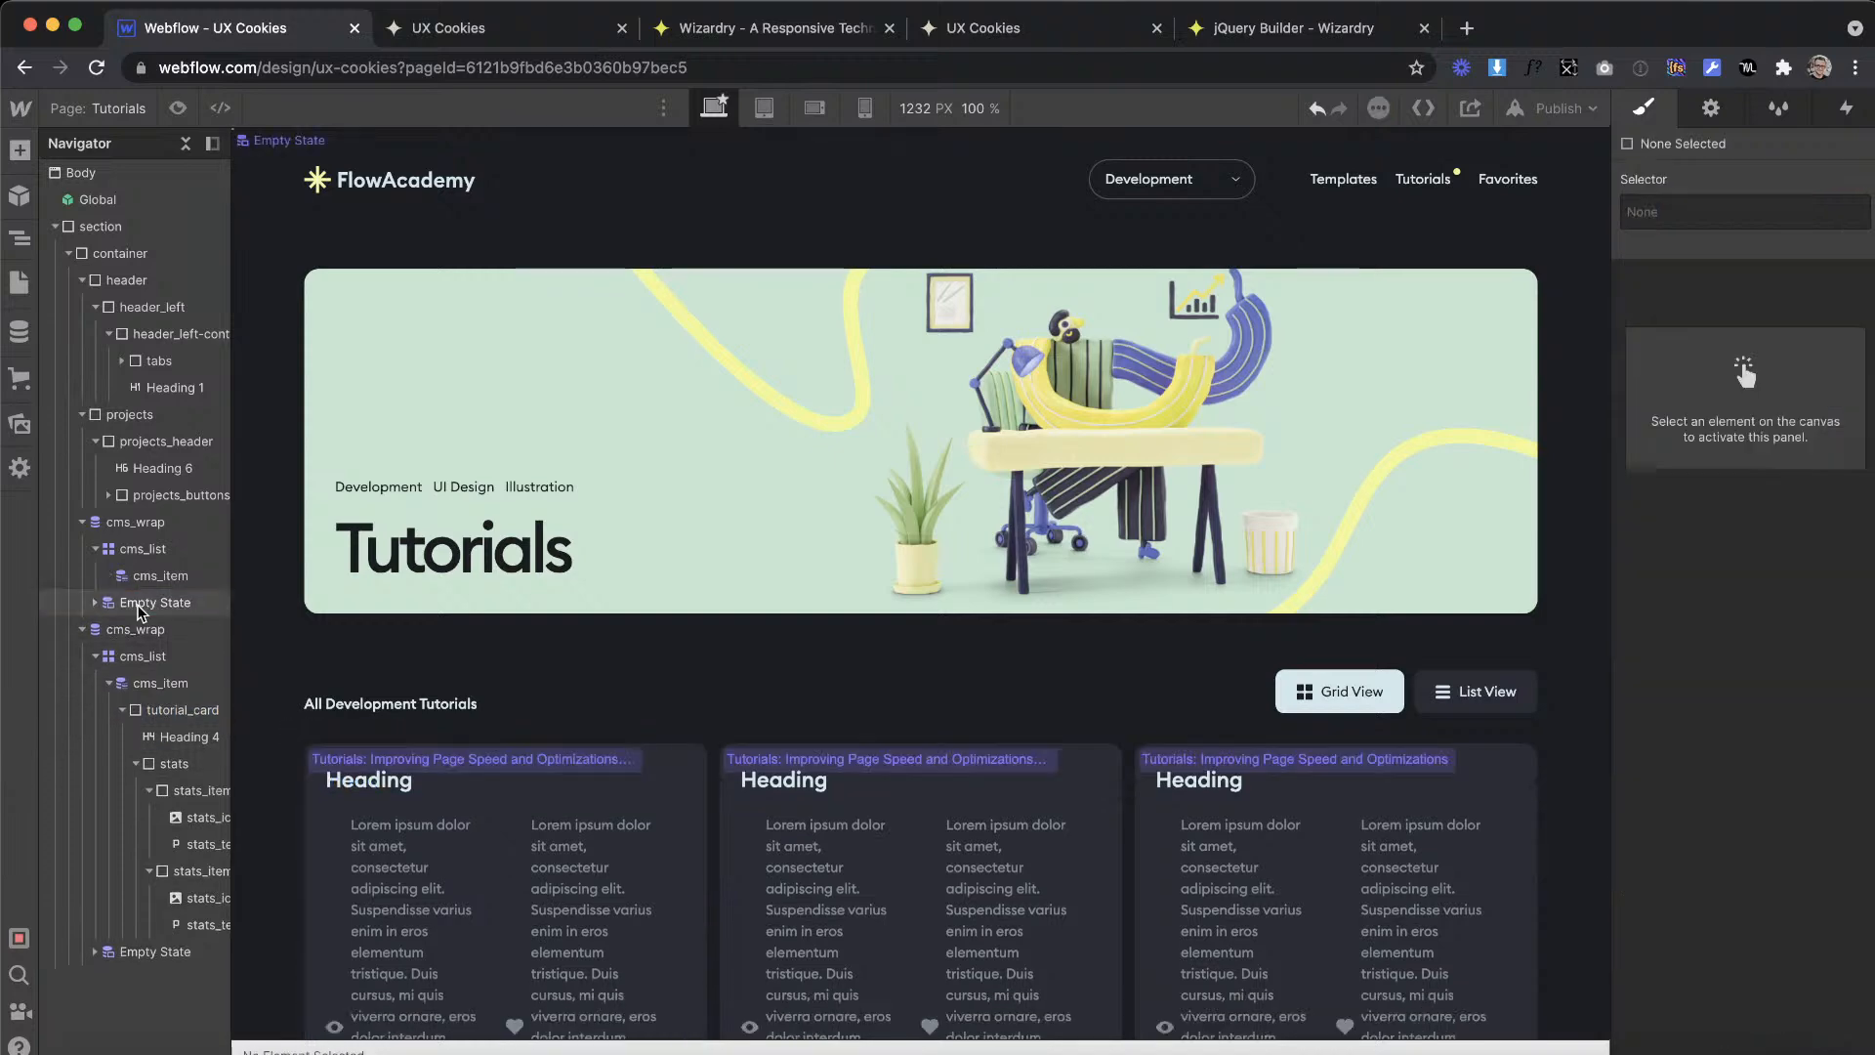
Step: Place the copied tutorial_card with its contents in the new list's cms_item and delete the original cms_wrap
key("ctrl+z")
left_click(156, 582)
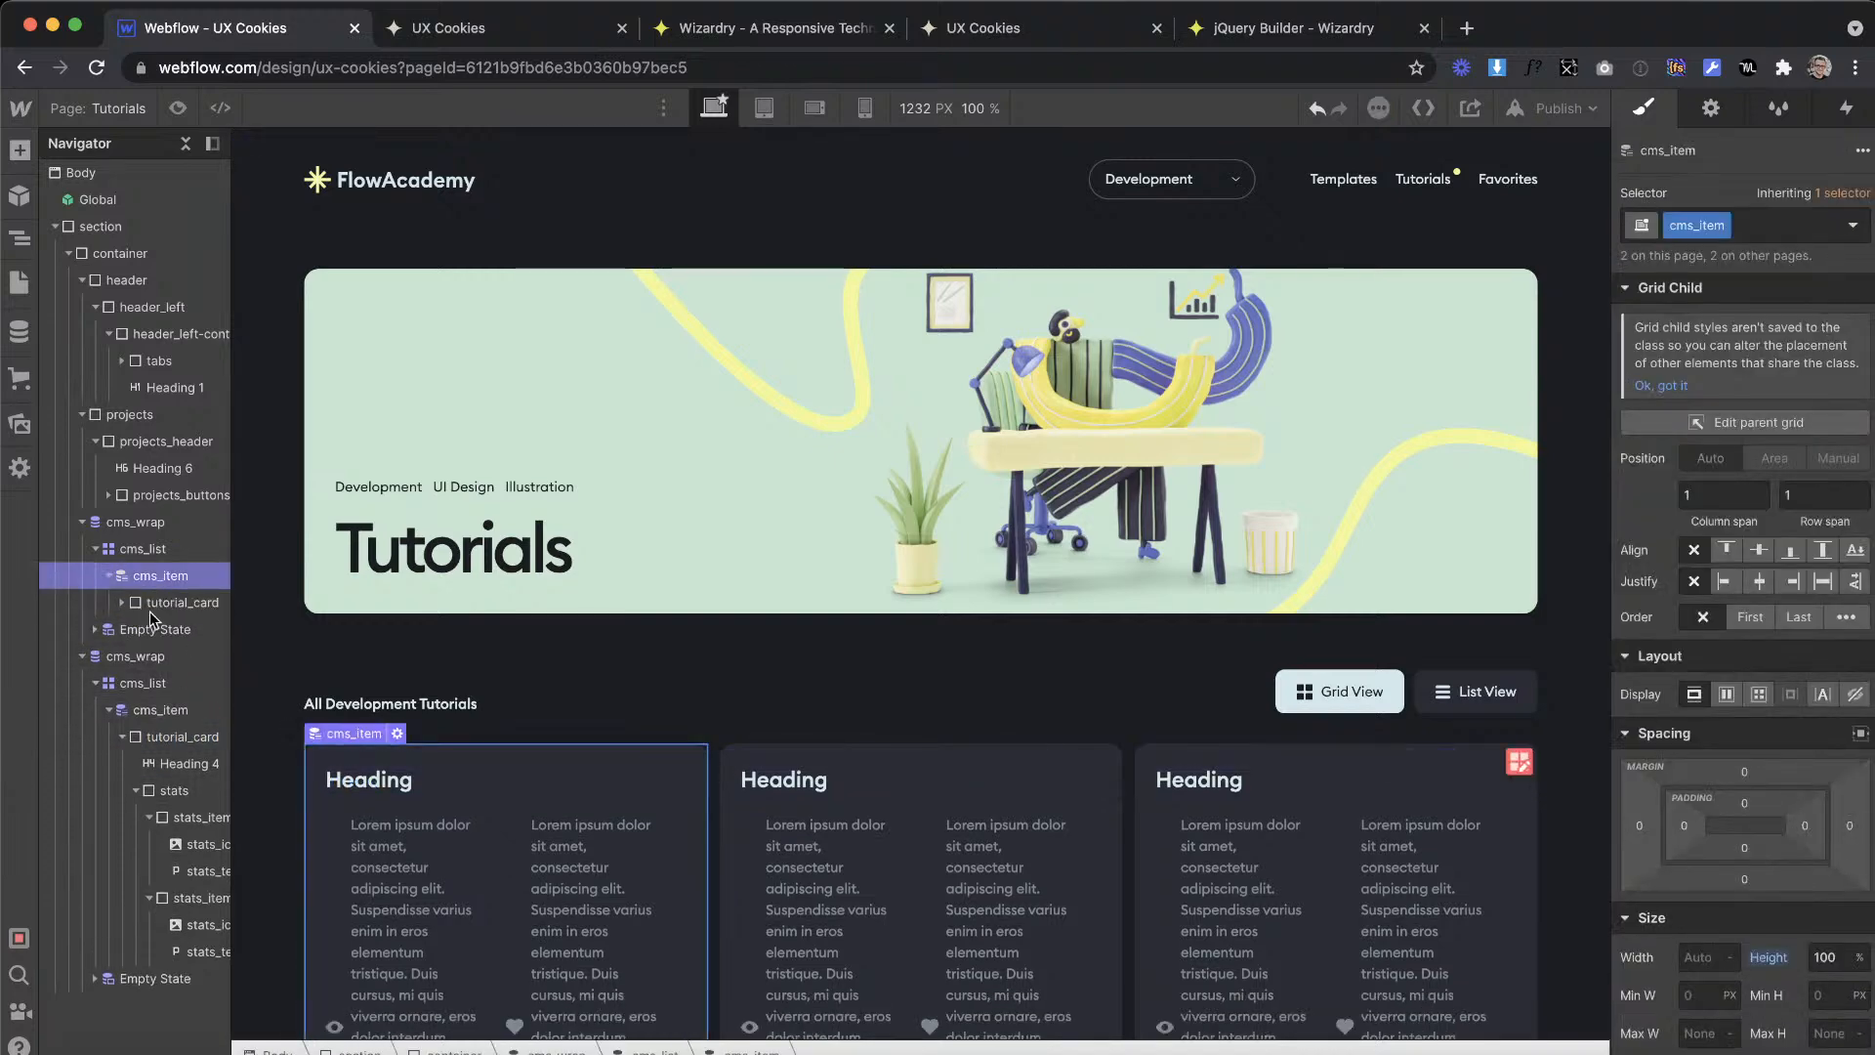
scroll(450, 683, "down", 3)
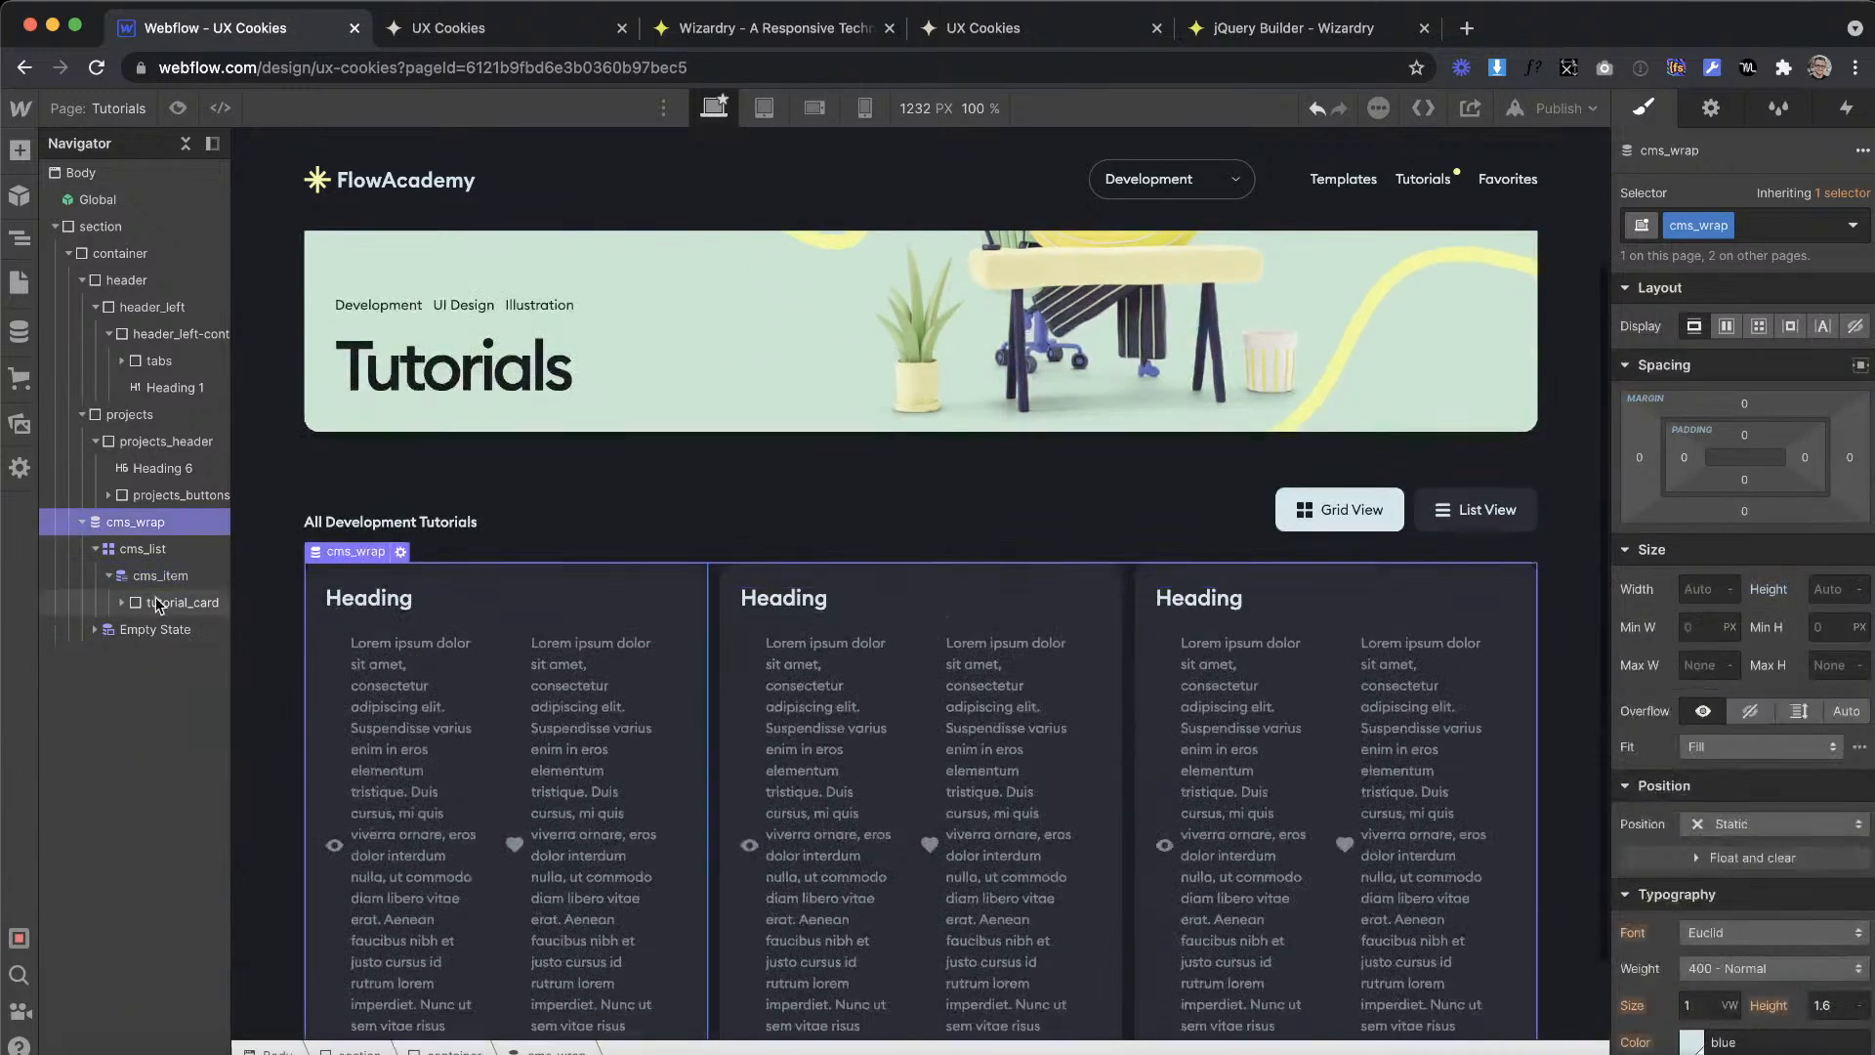
Step: Connect the stats text beside the eye icon to the Views field of the Tutorials collection
left_click(448, 694)
left_click(445, 622)
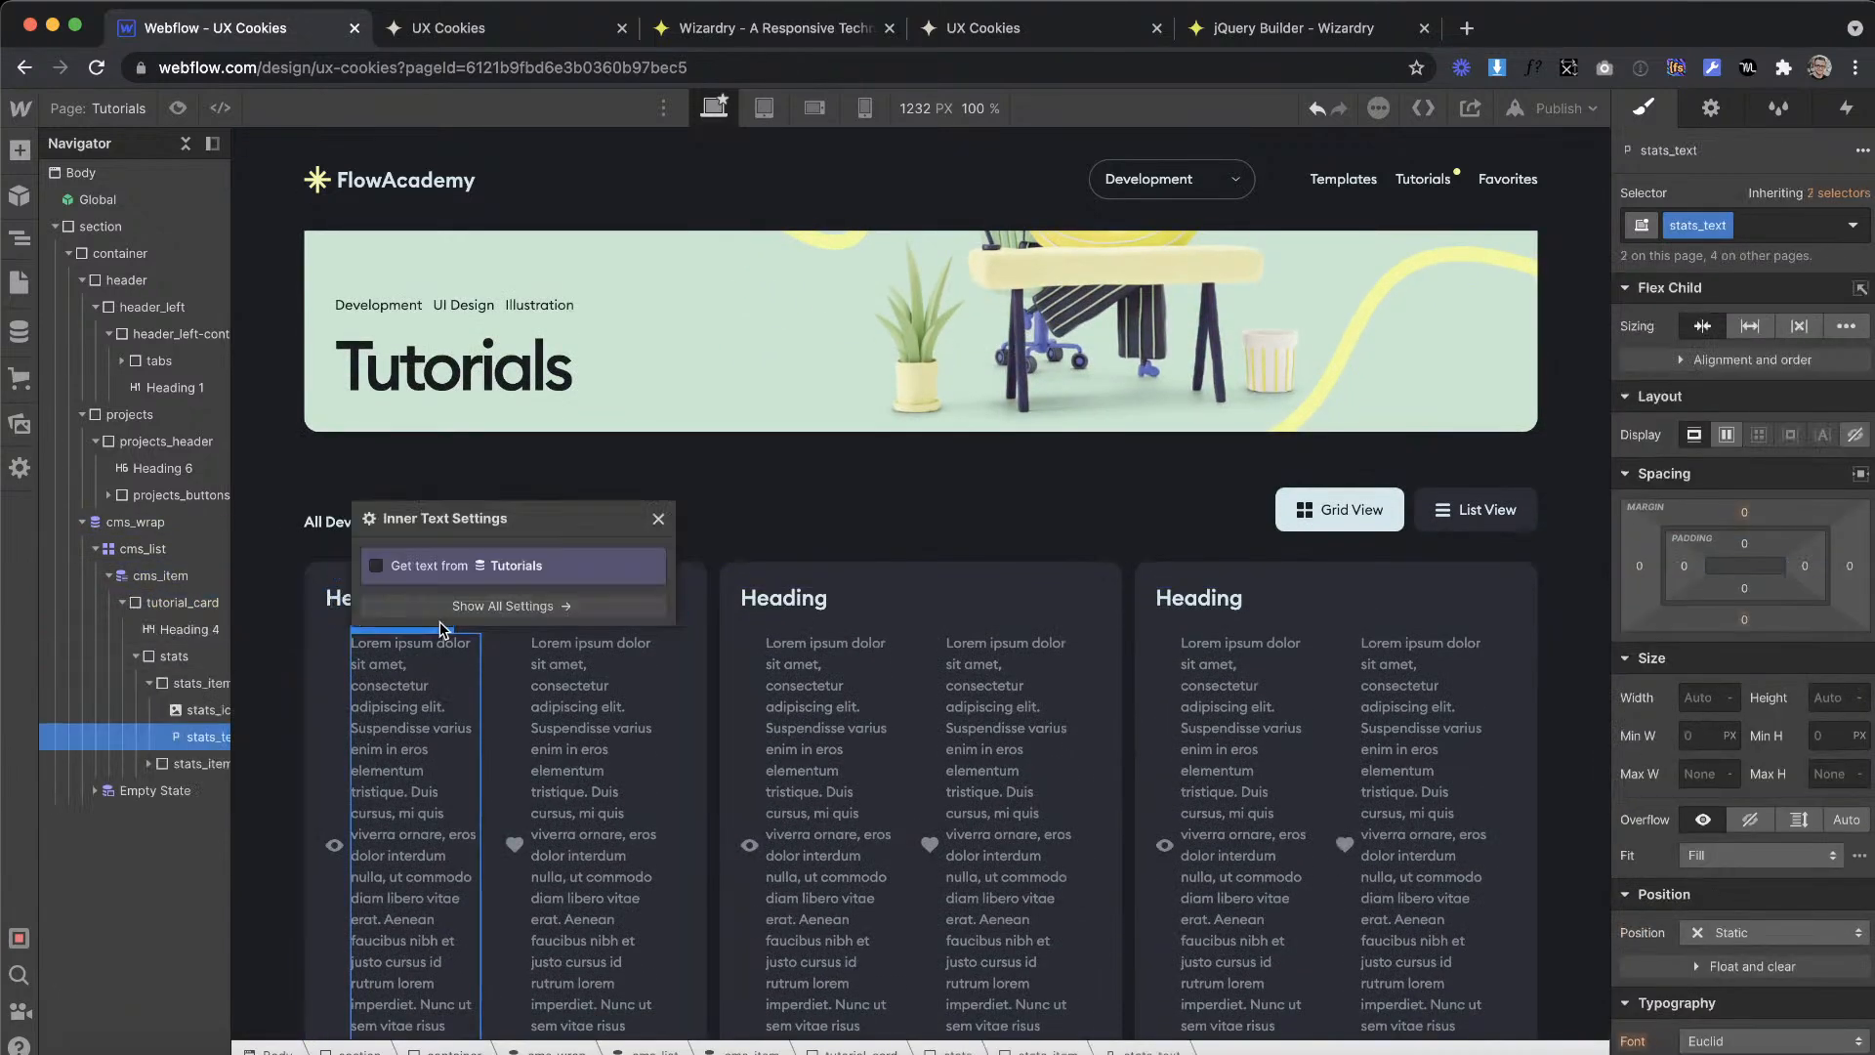
left_click(492, 570)
left_click(494, 592)
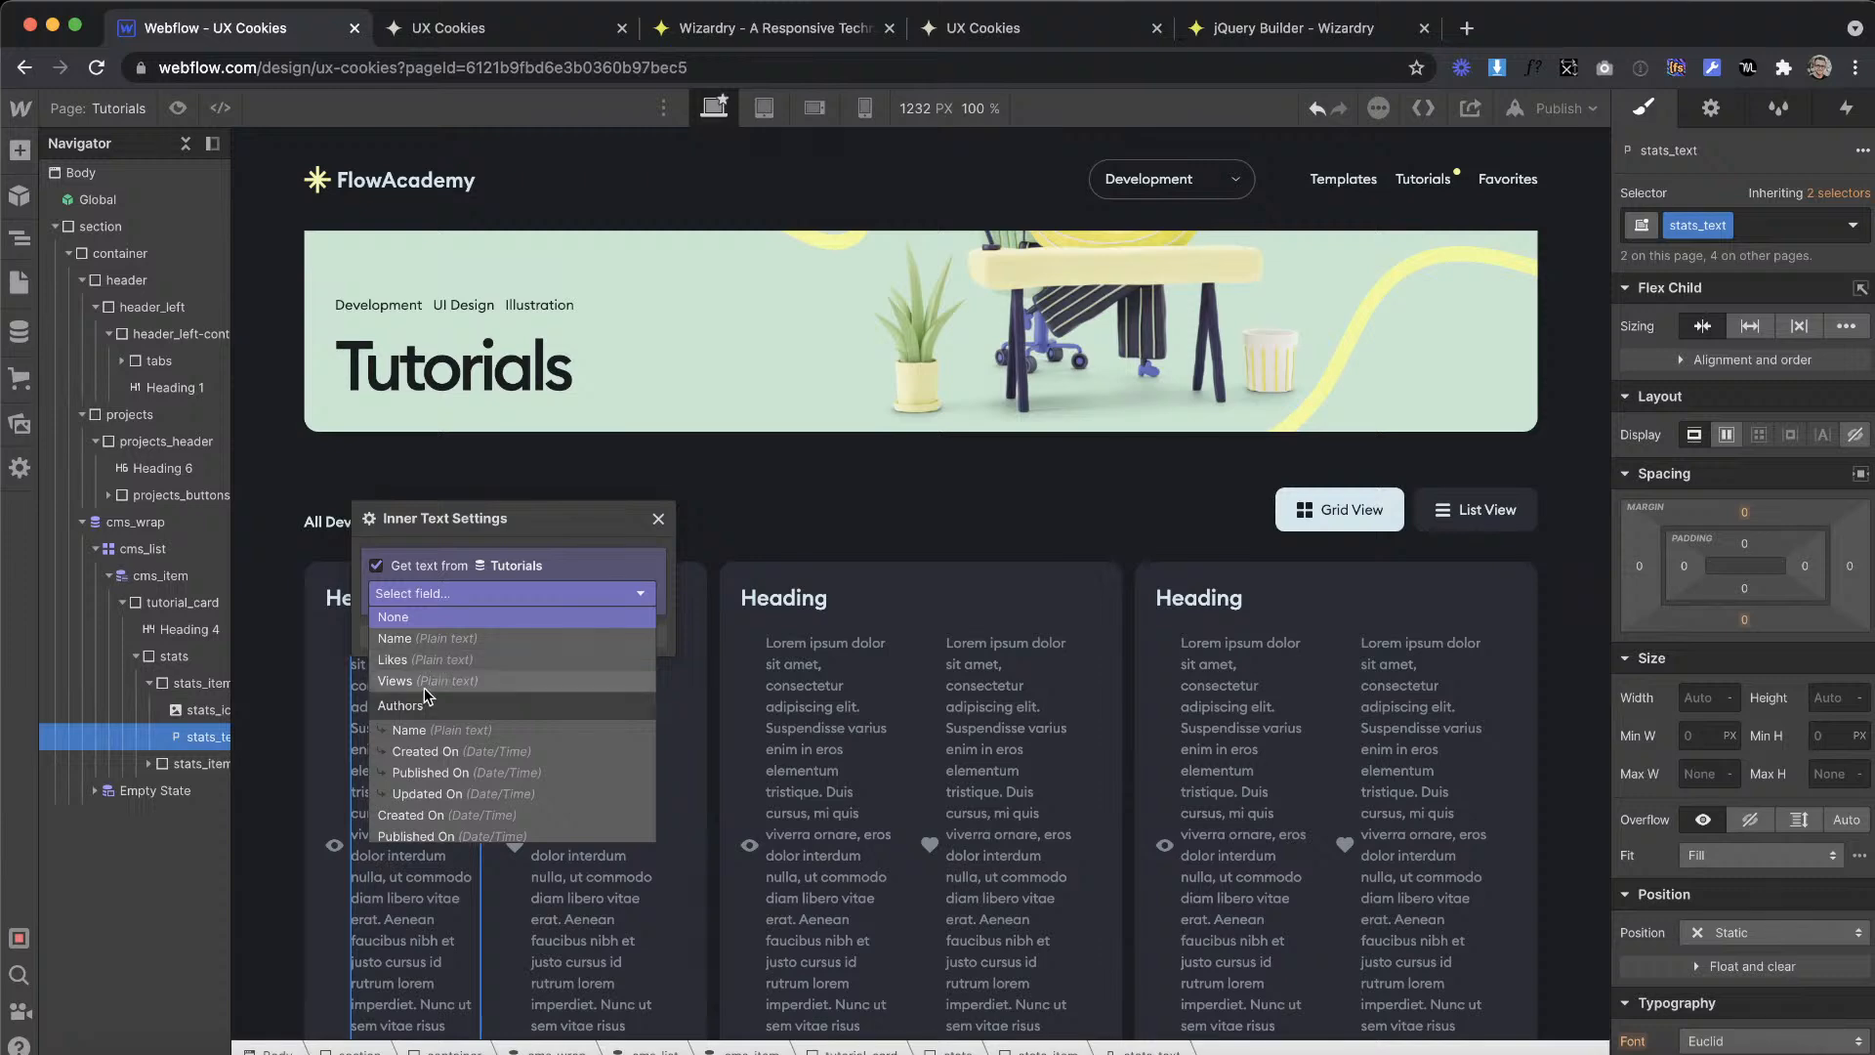
left_click(511, 677)
Step: Connect the stats text beside the heart icon to the Likes field of the Tutorials collection
left_click(523, 754)
left_click(517, 728)
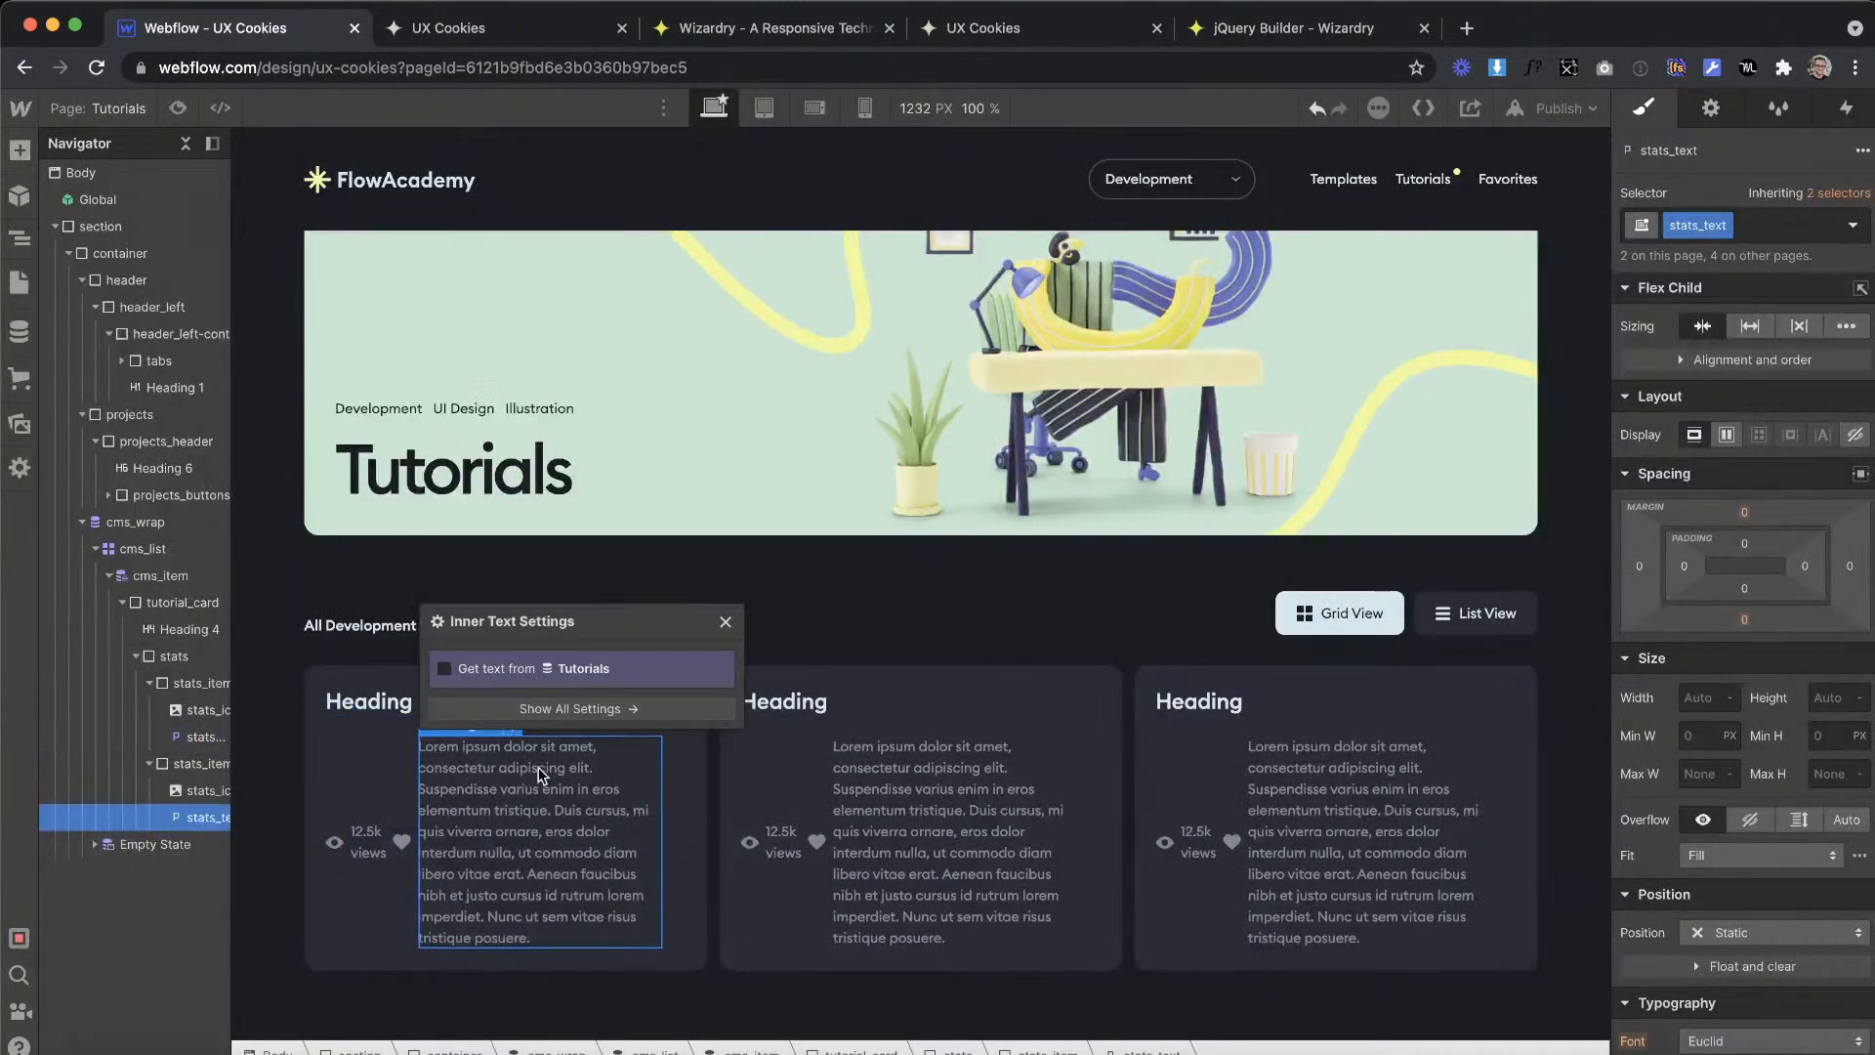
left_click(518, 703)
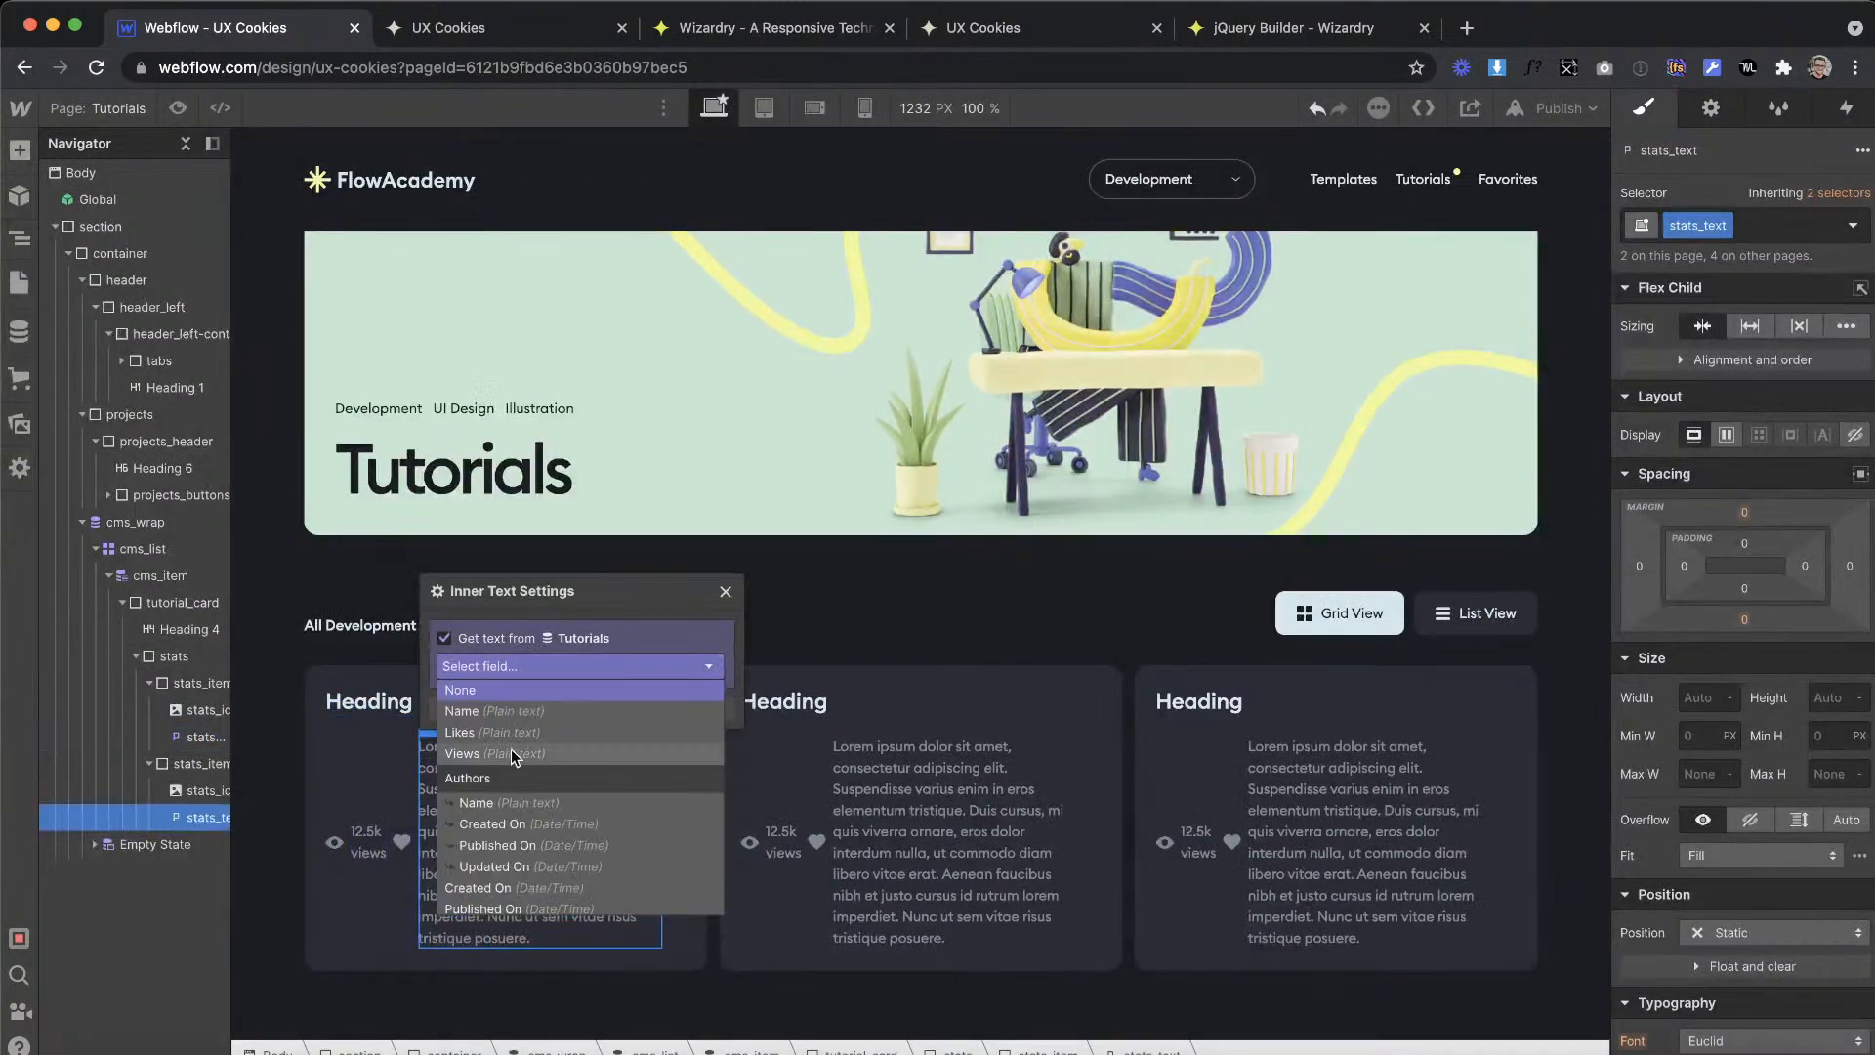
left_click(512, 733)
left_click(923, 580)
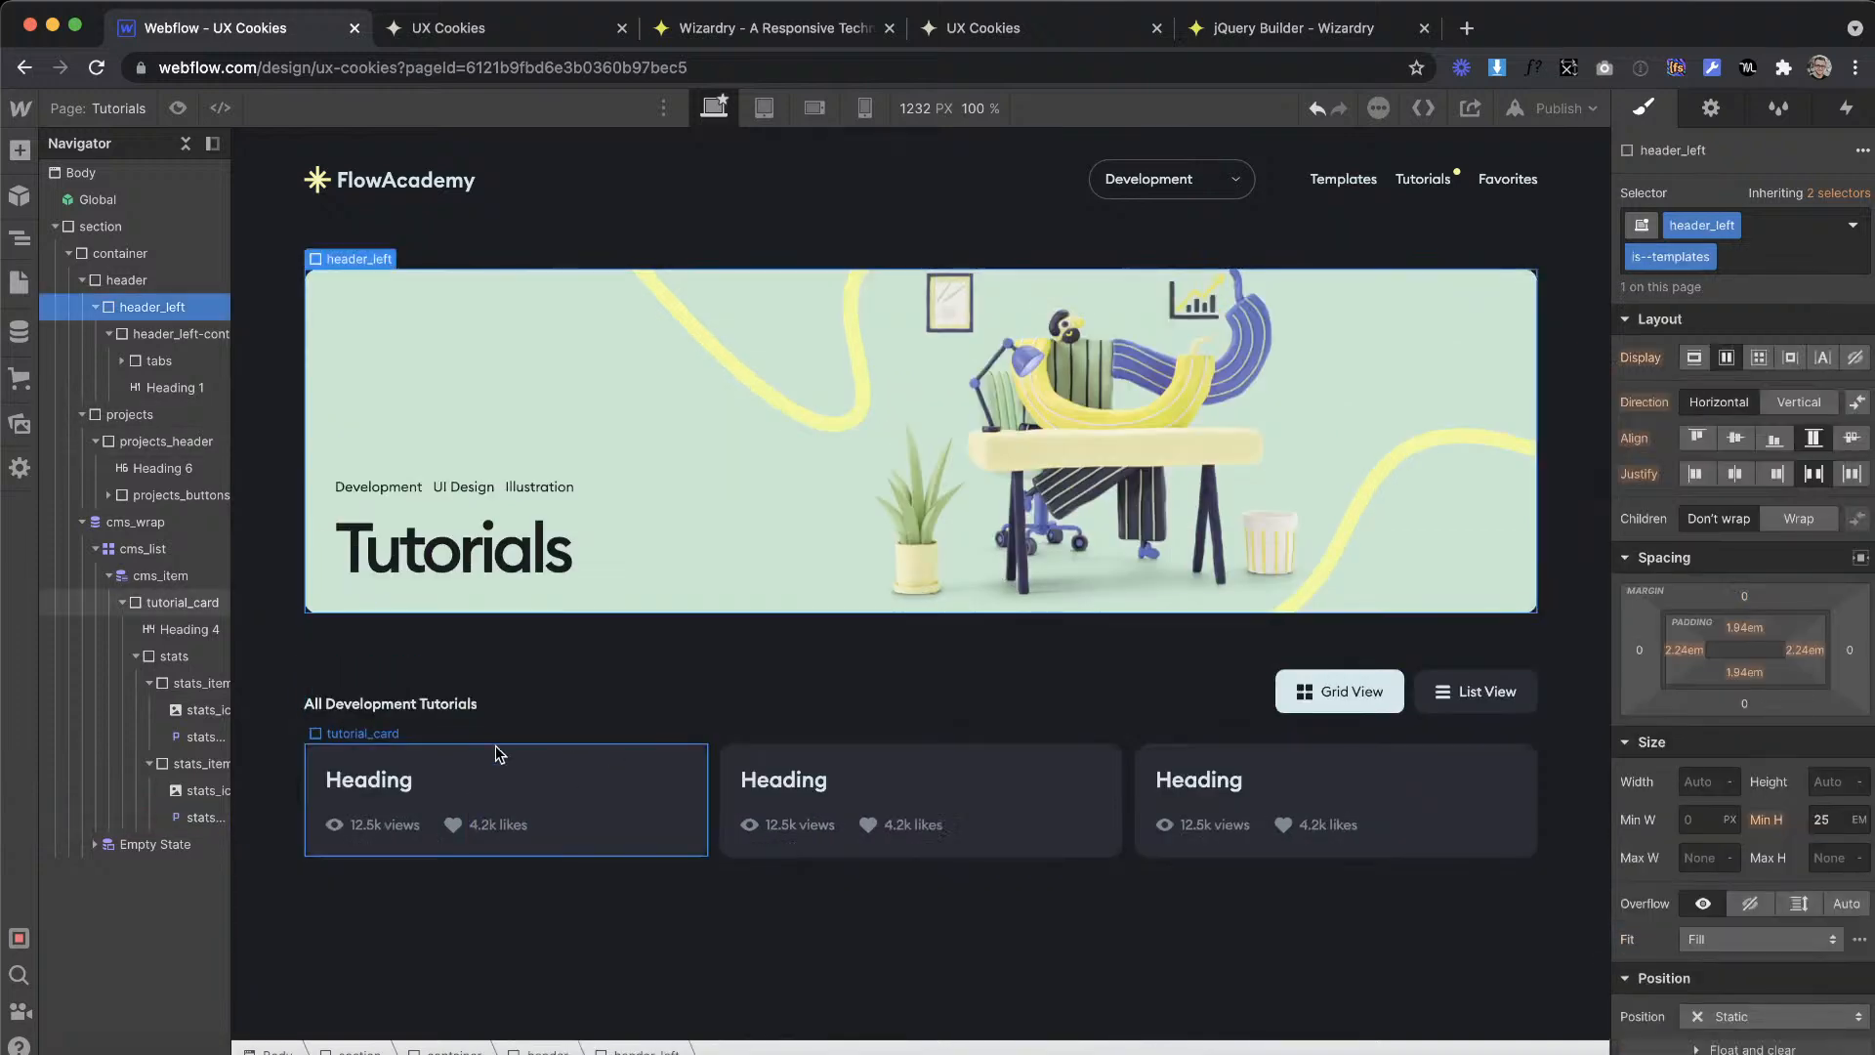
Step: Connect the tutorial card's H4 heading to the Name field of the Tutorials collection
right_click(443, 761)
left_click(287, 782)
left_click(445, 768)
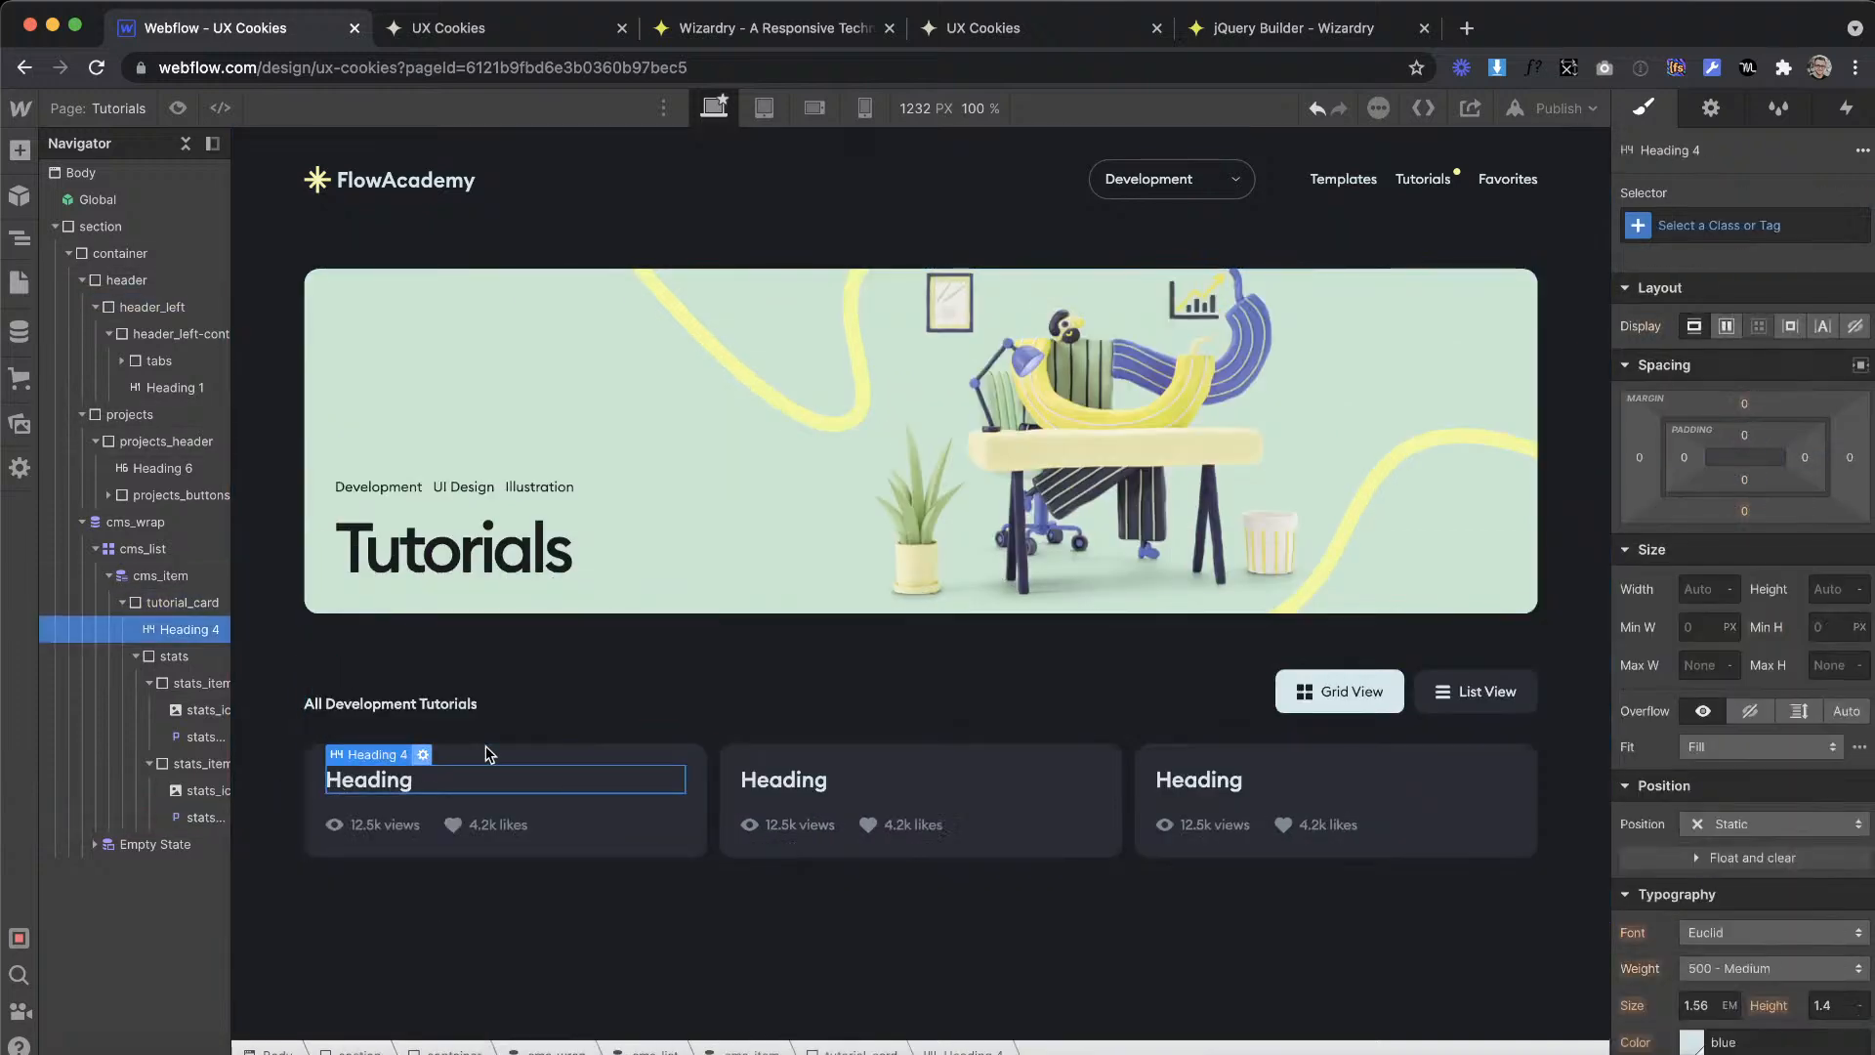
left_click(422, 755)
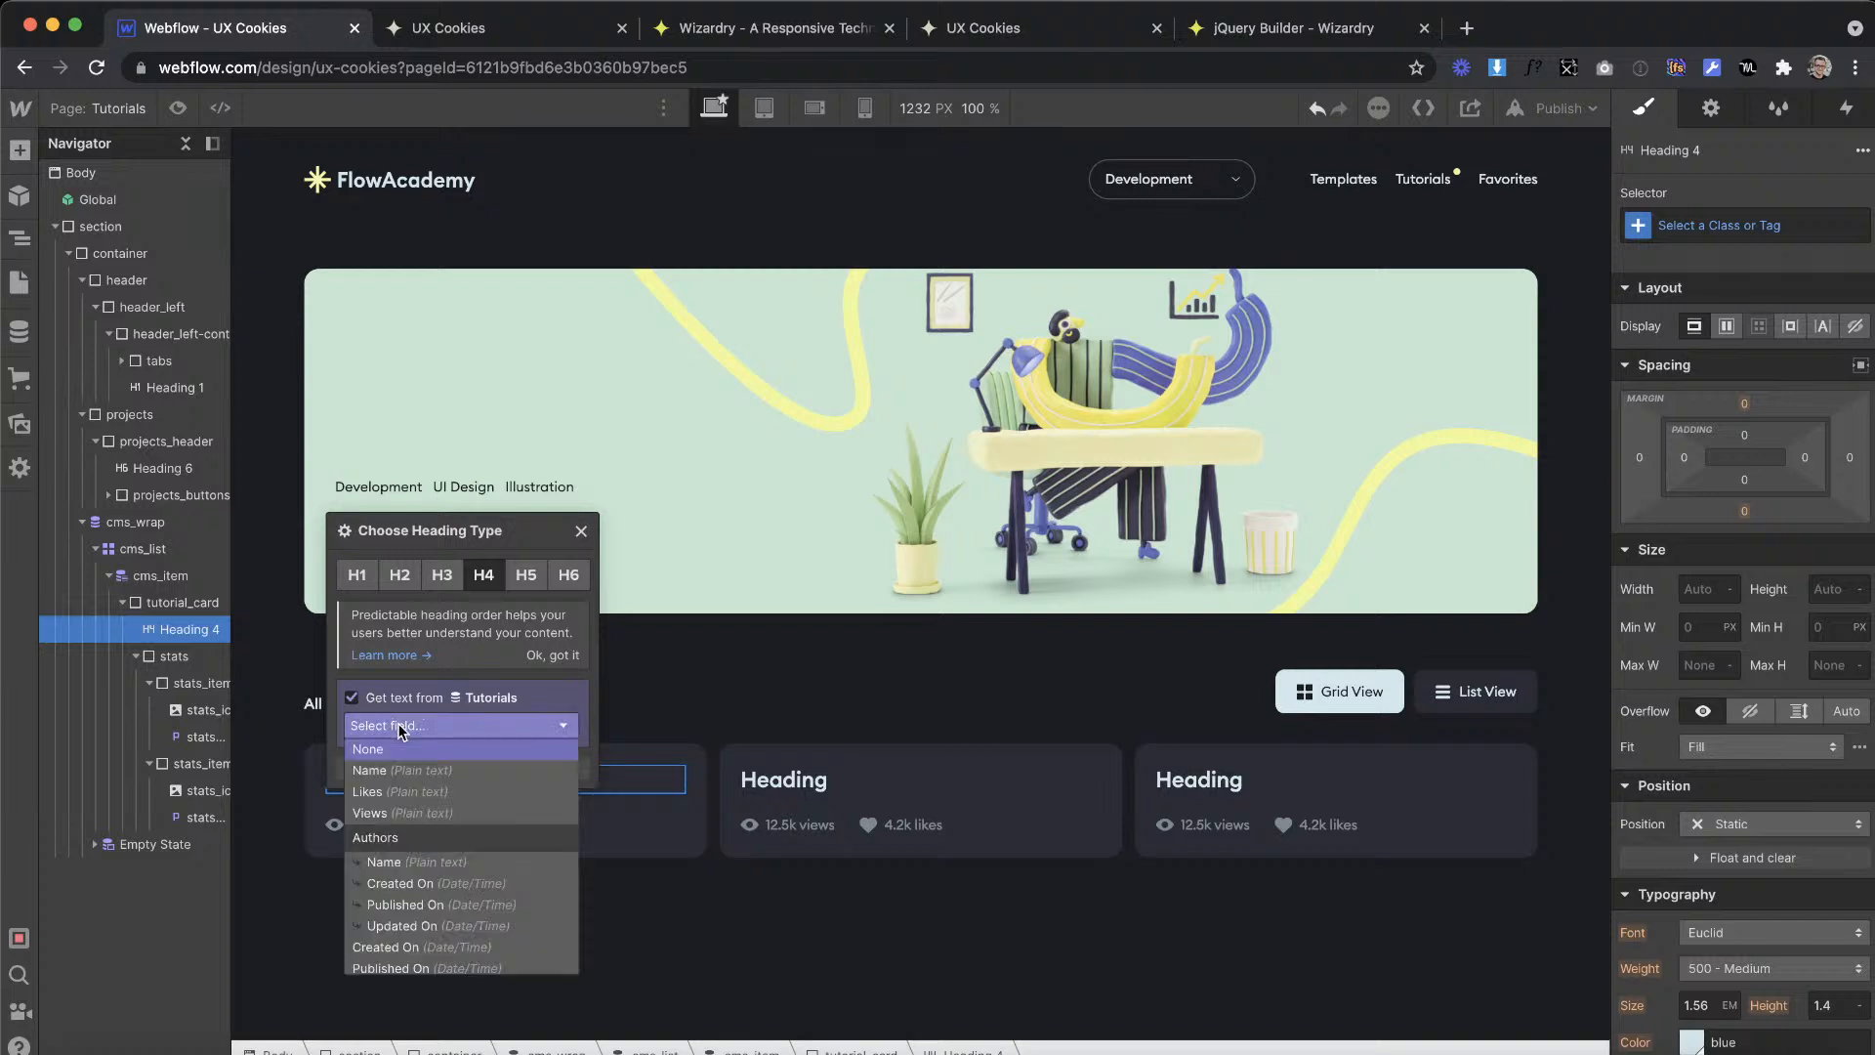
left_click(430, 776)
left_click(785, 699)
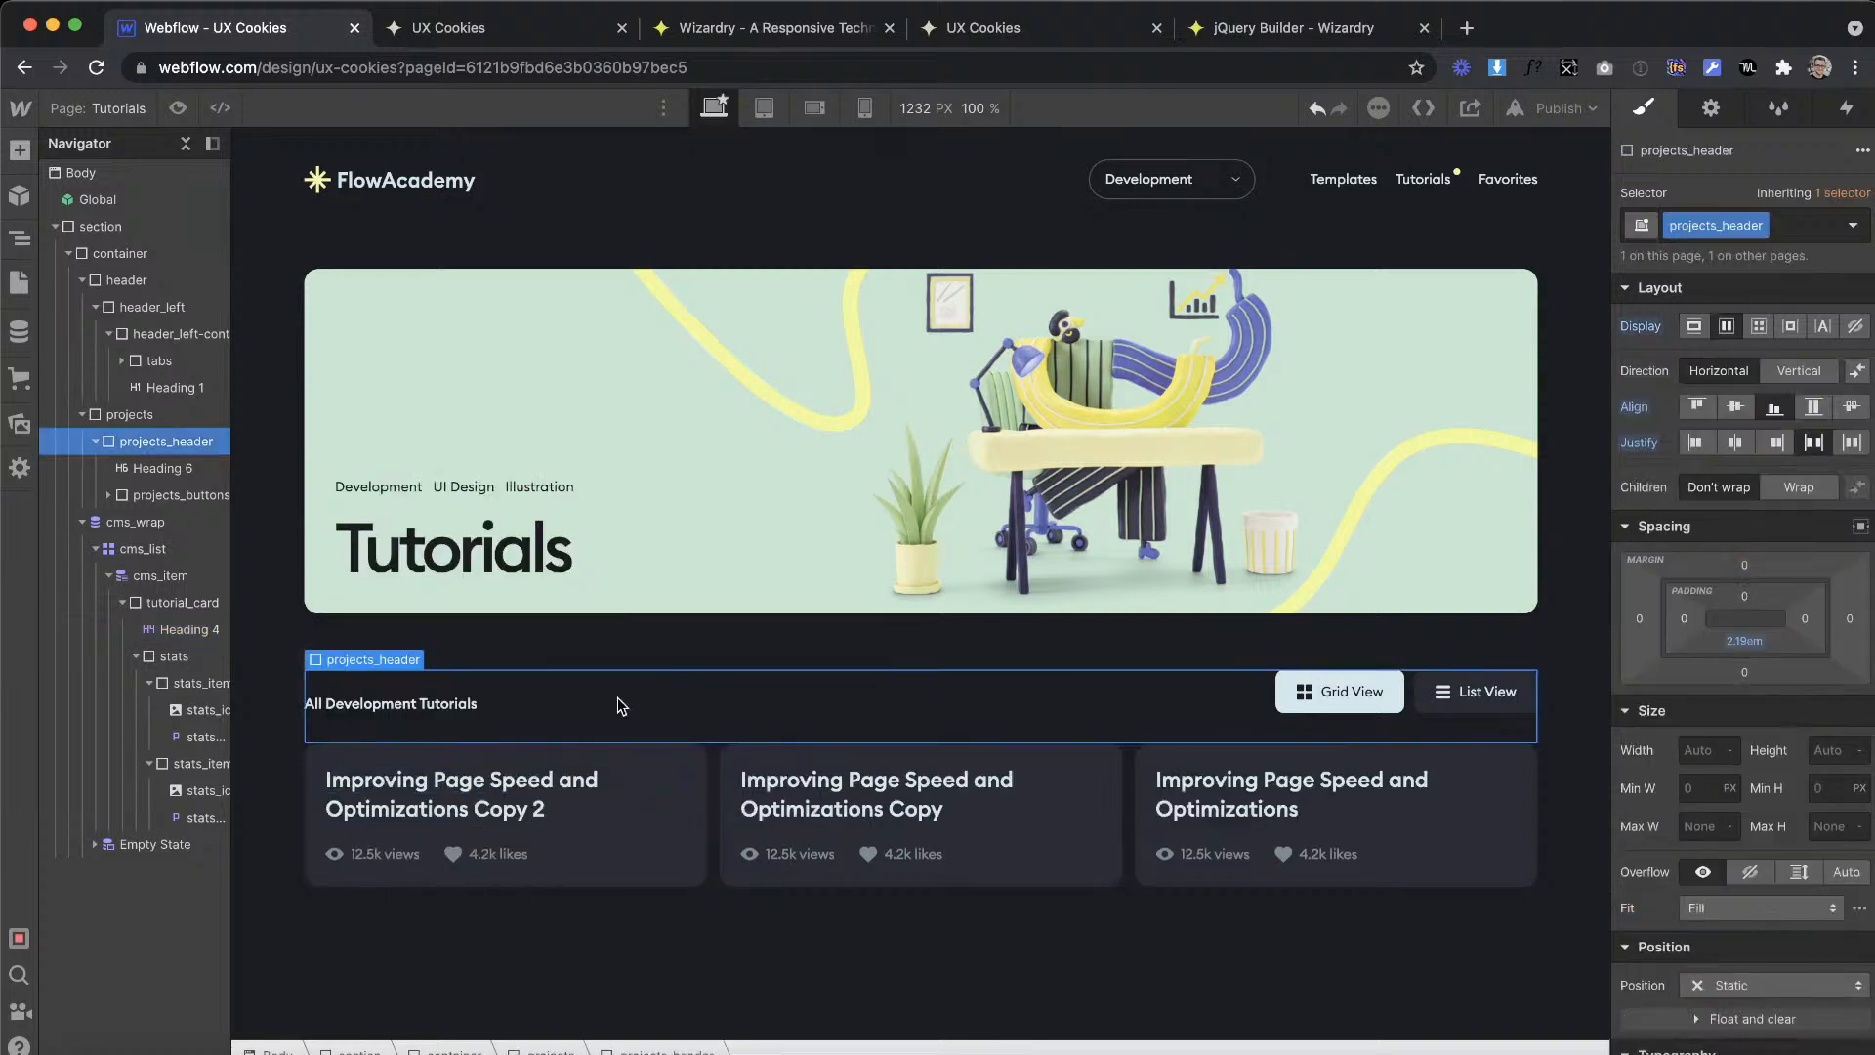
Step: Add a div block below the stats in the tutorial_card and give it the new class tutorial_bottom
left_click(20, 149)
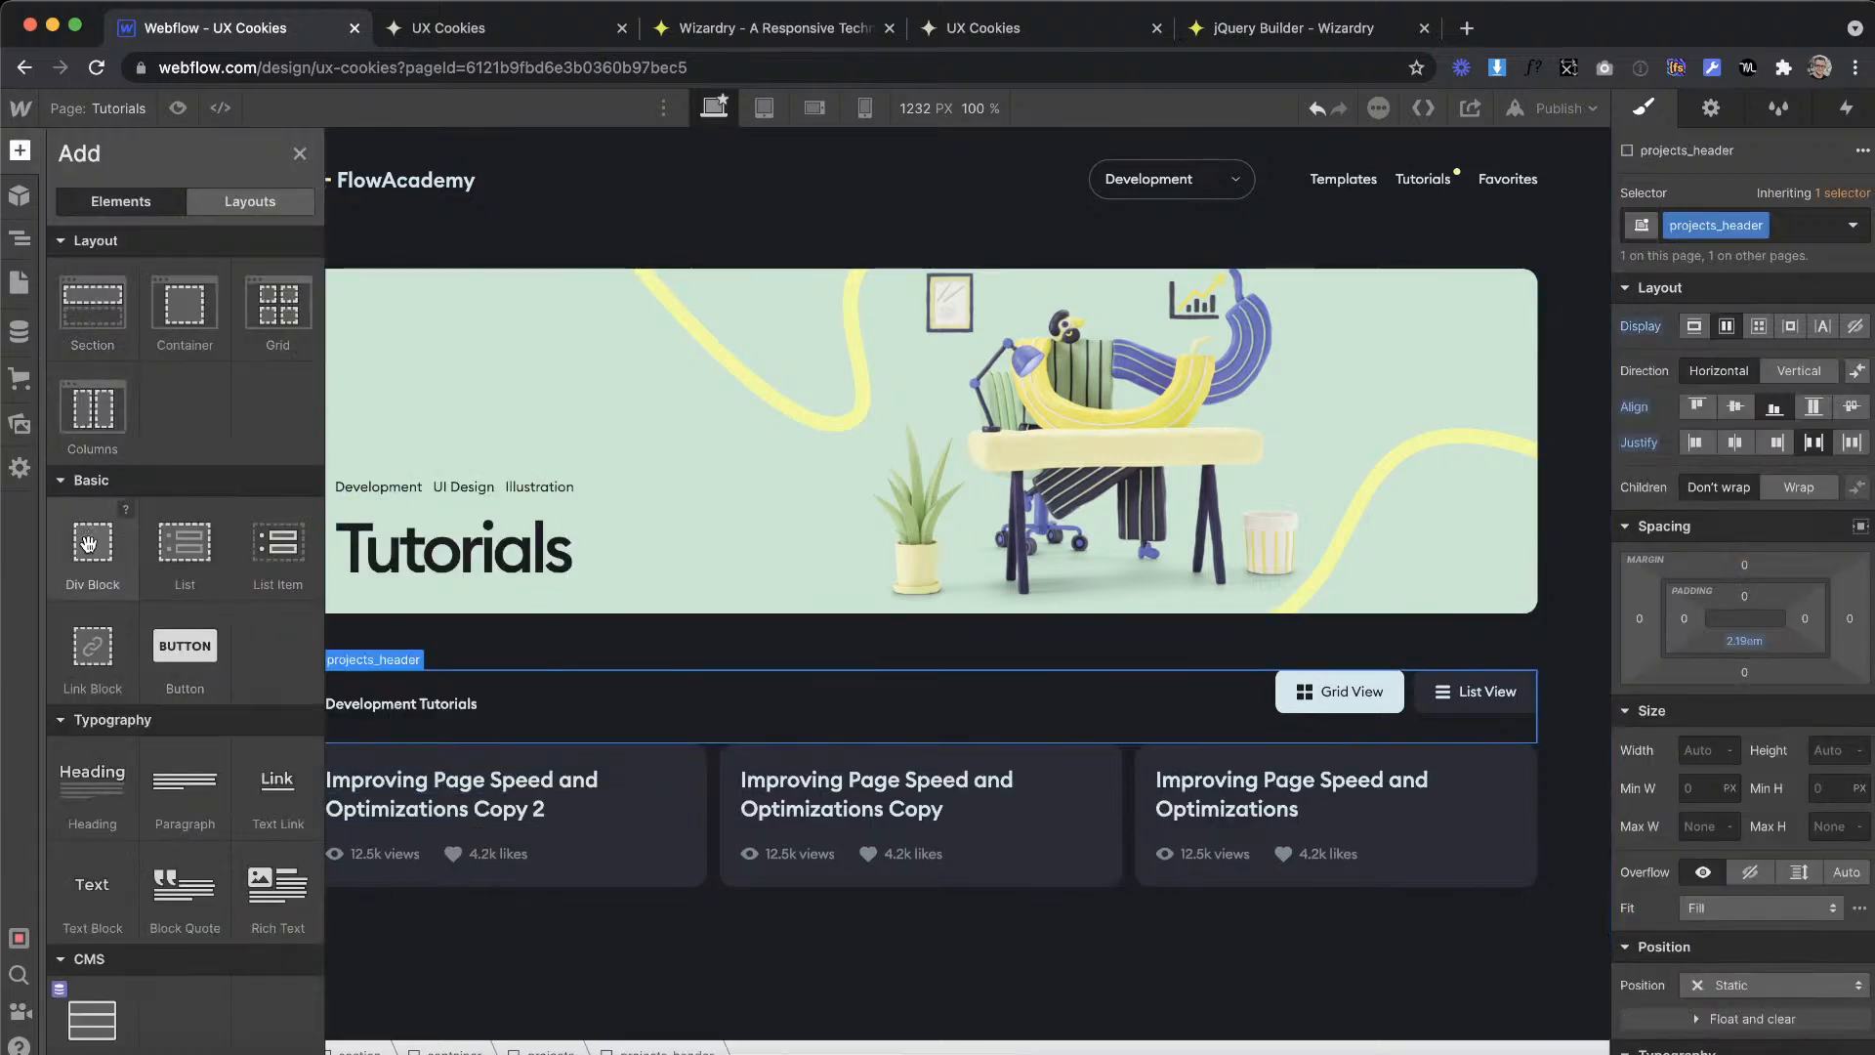
left_click_drag(673, 891, 615, 857)
left_click_drag(728, 785, 729, 786)
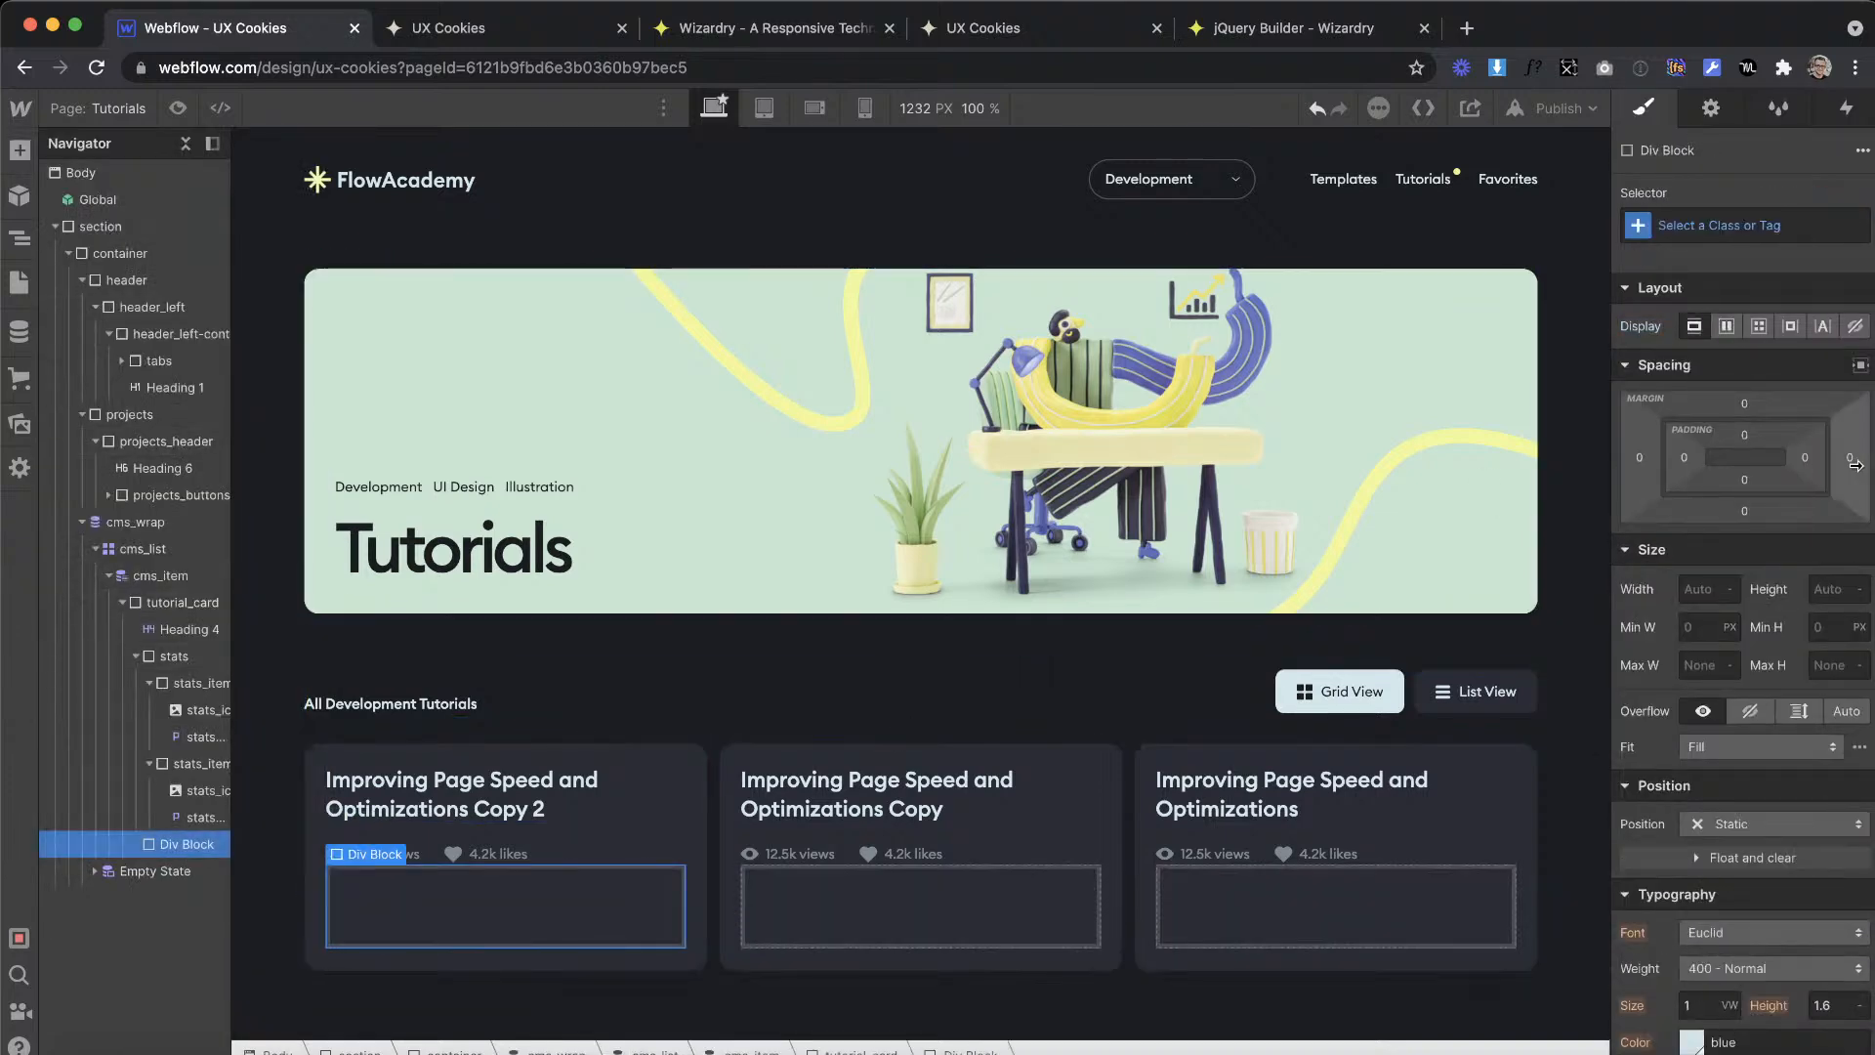
left_click(1767, 226)
type("tutoria")
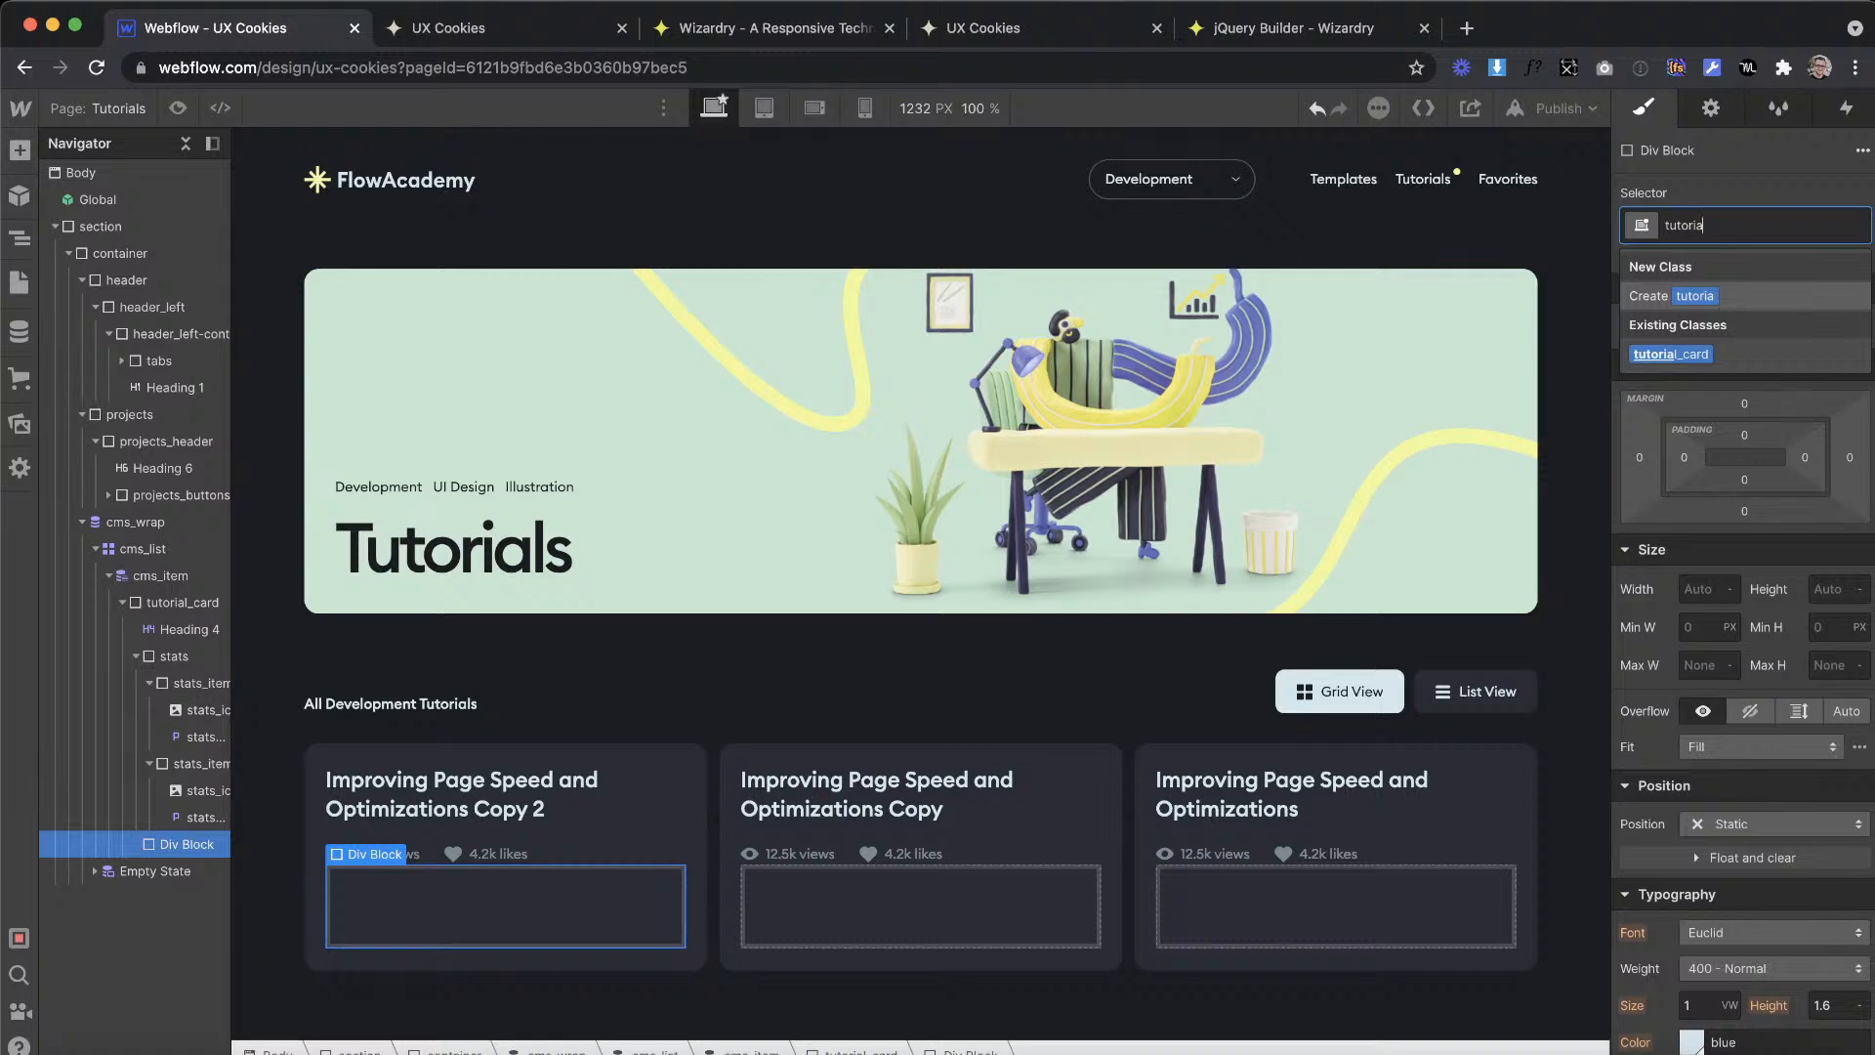
type("l_but")
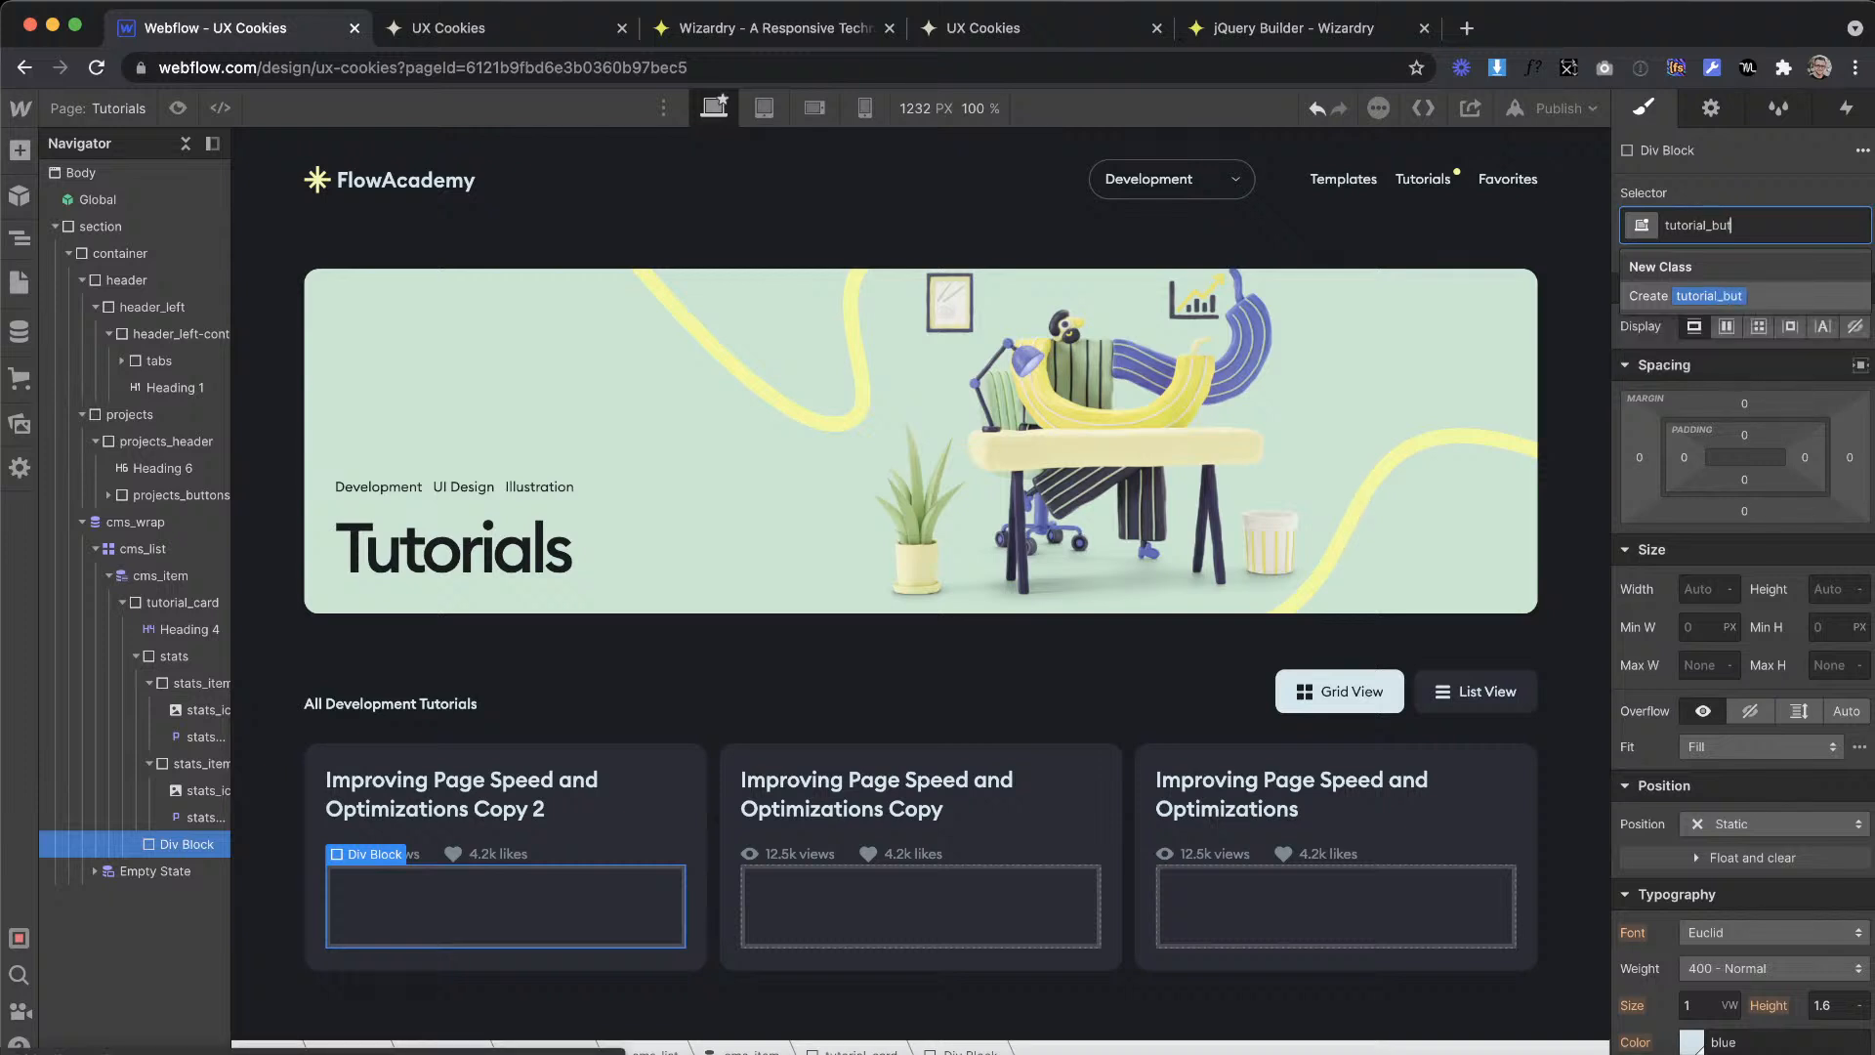
key("BackSpace")
key("BackSpace")
key("BackSpace")
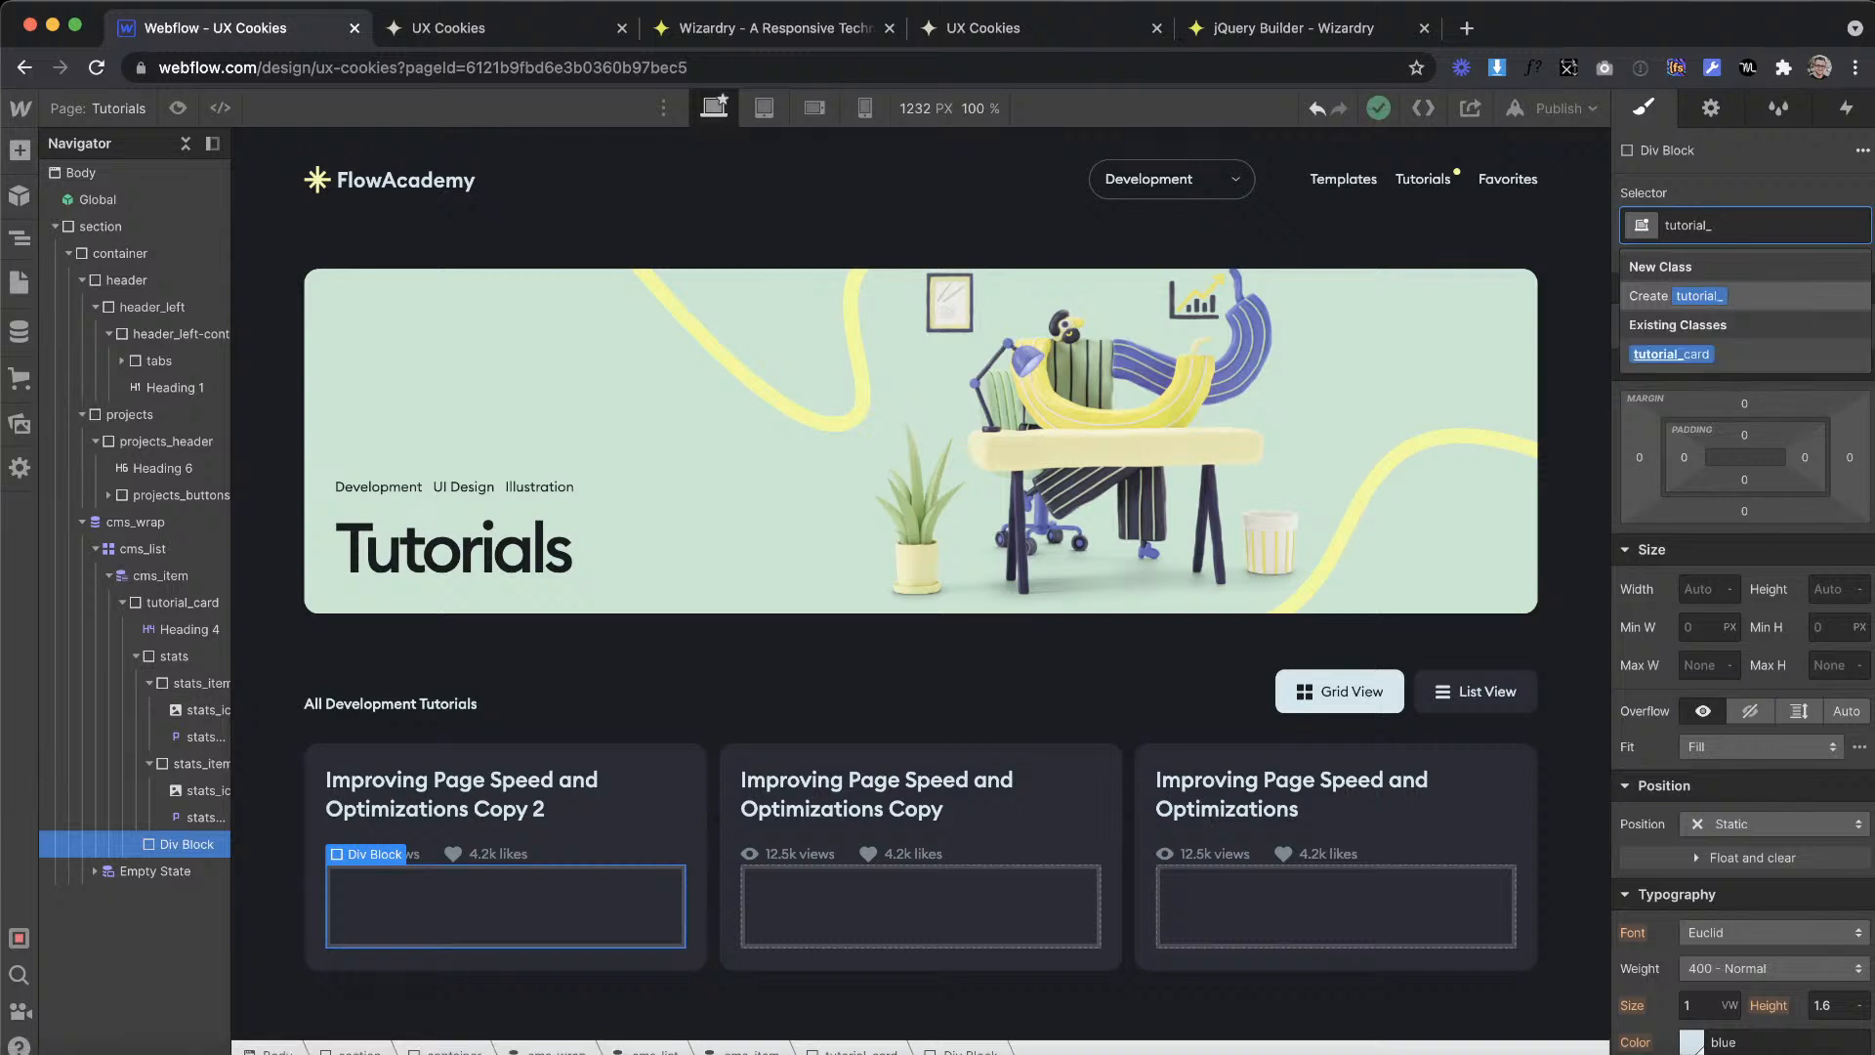
type("bot")
key("Return")
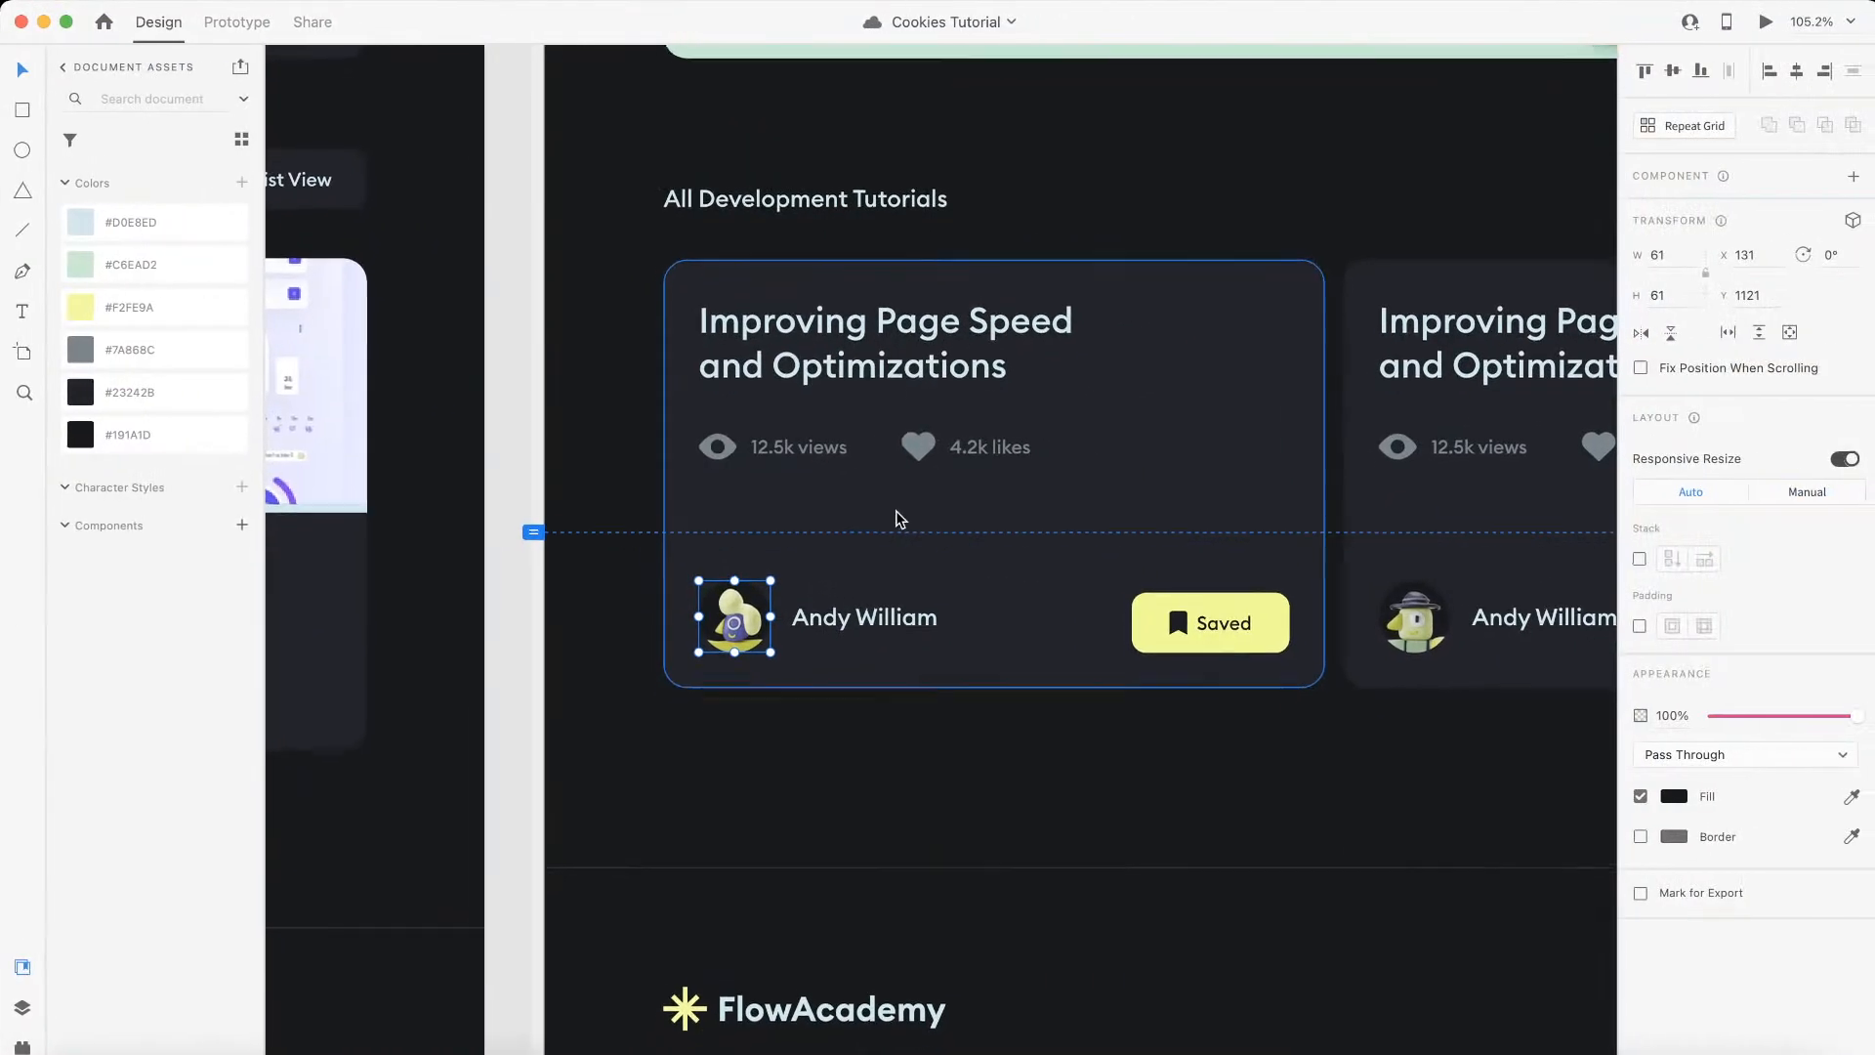
Step: Add a div block inside tutorial_bottom and give it the new class author
scroll(896, 520, "up", 3)
key("ctrl+Left")
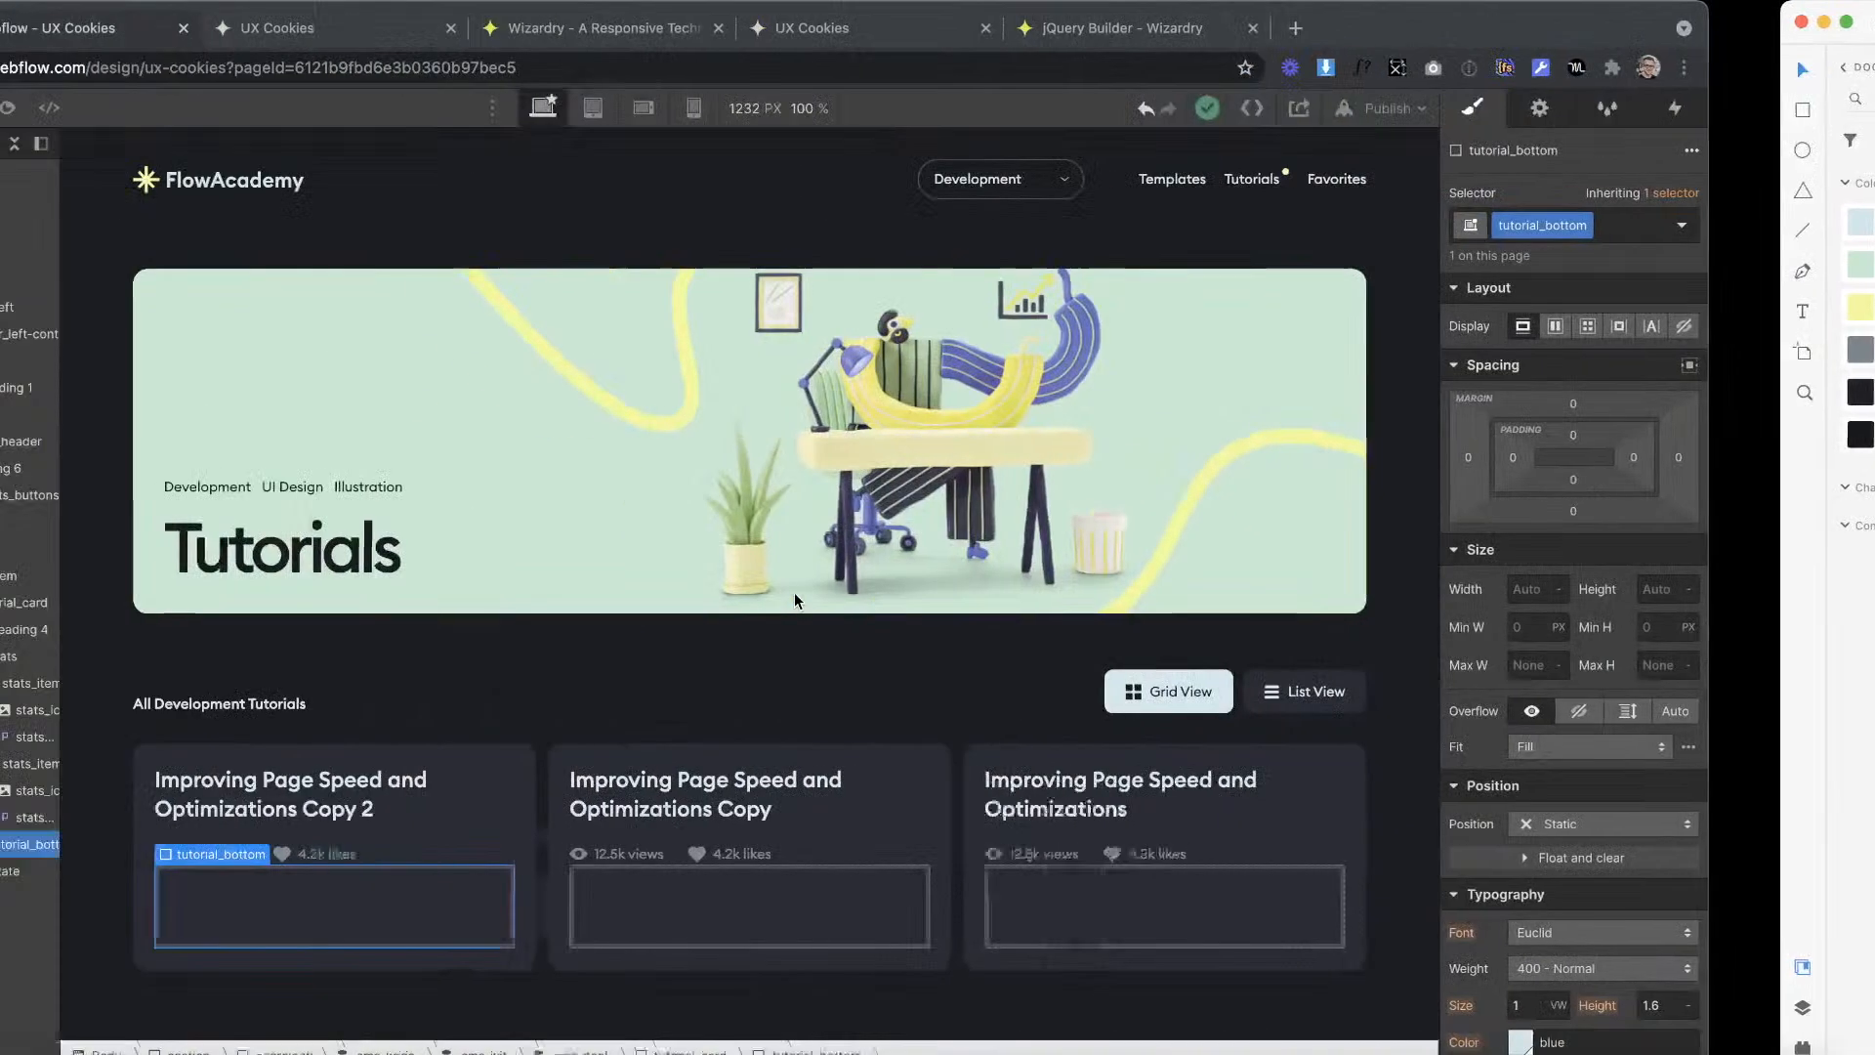
left_click(19, 151)
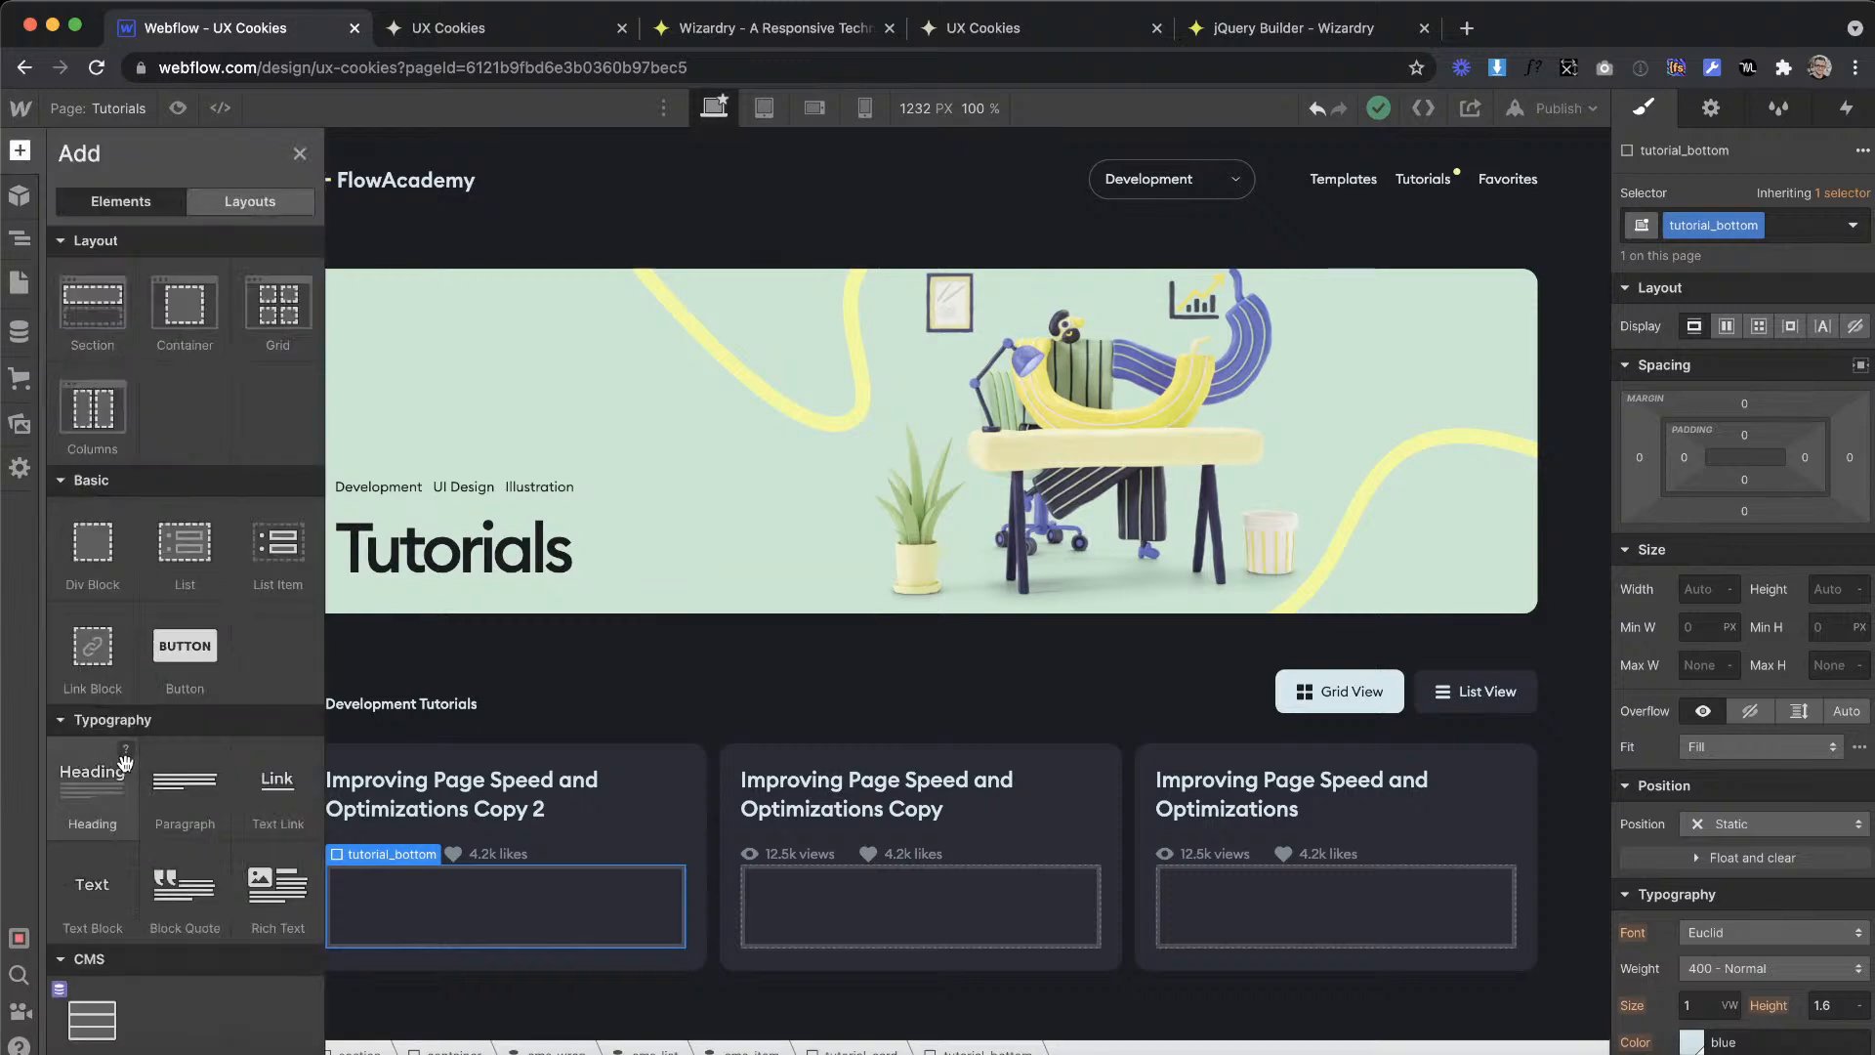
scroll(142, 408, "down", 7)
scroll(143, 407, "up", 7)
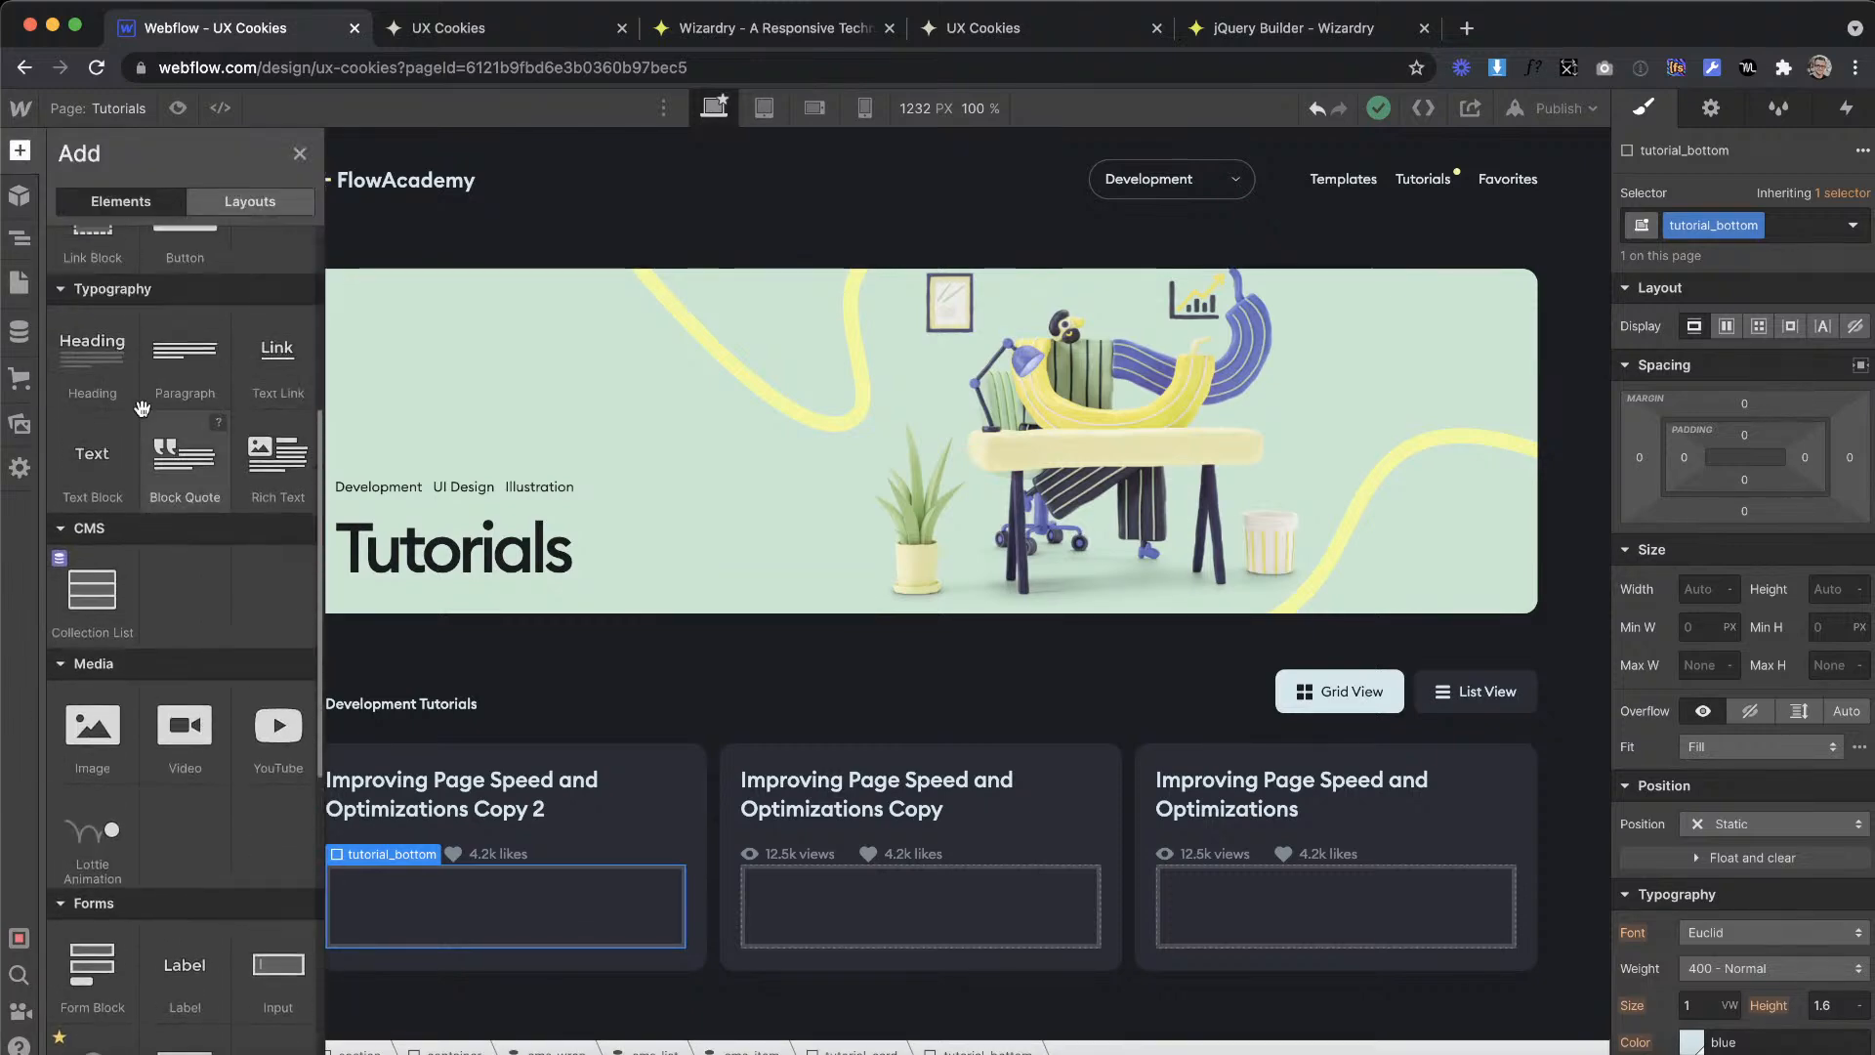
left_click_drag(92, 293, 489, 890)
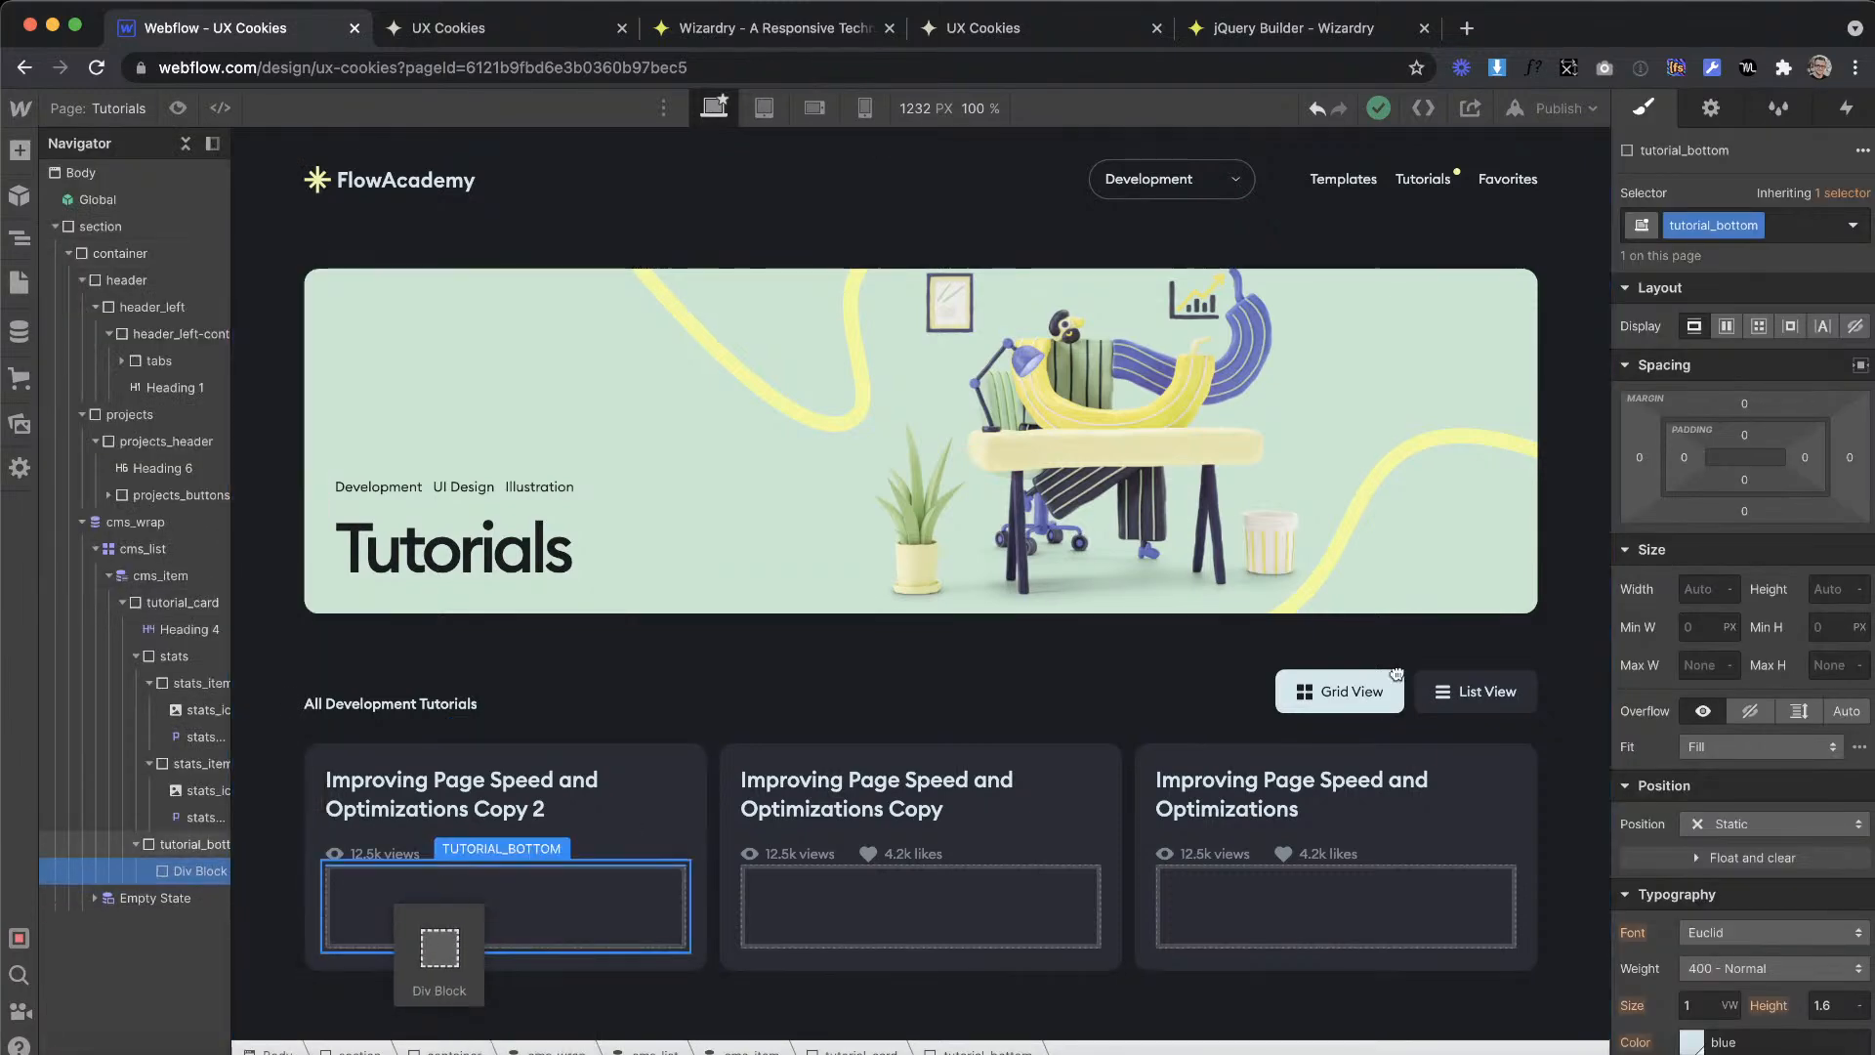
left_click(1793, 227)
type("author")
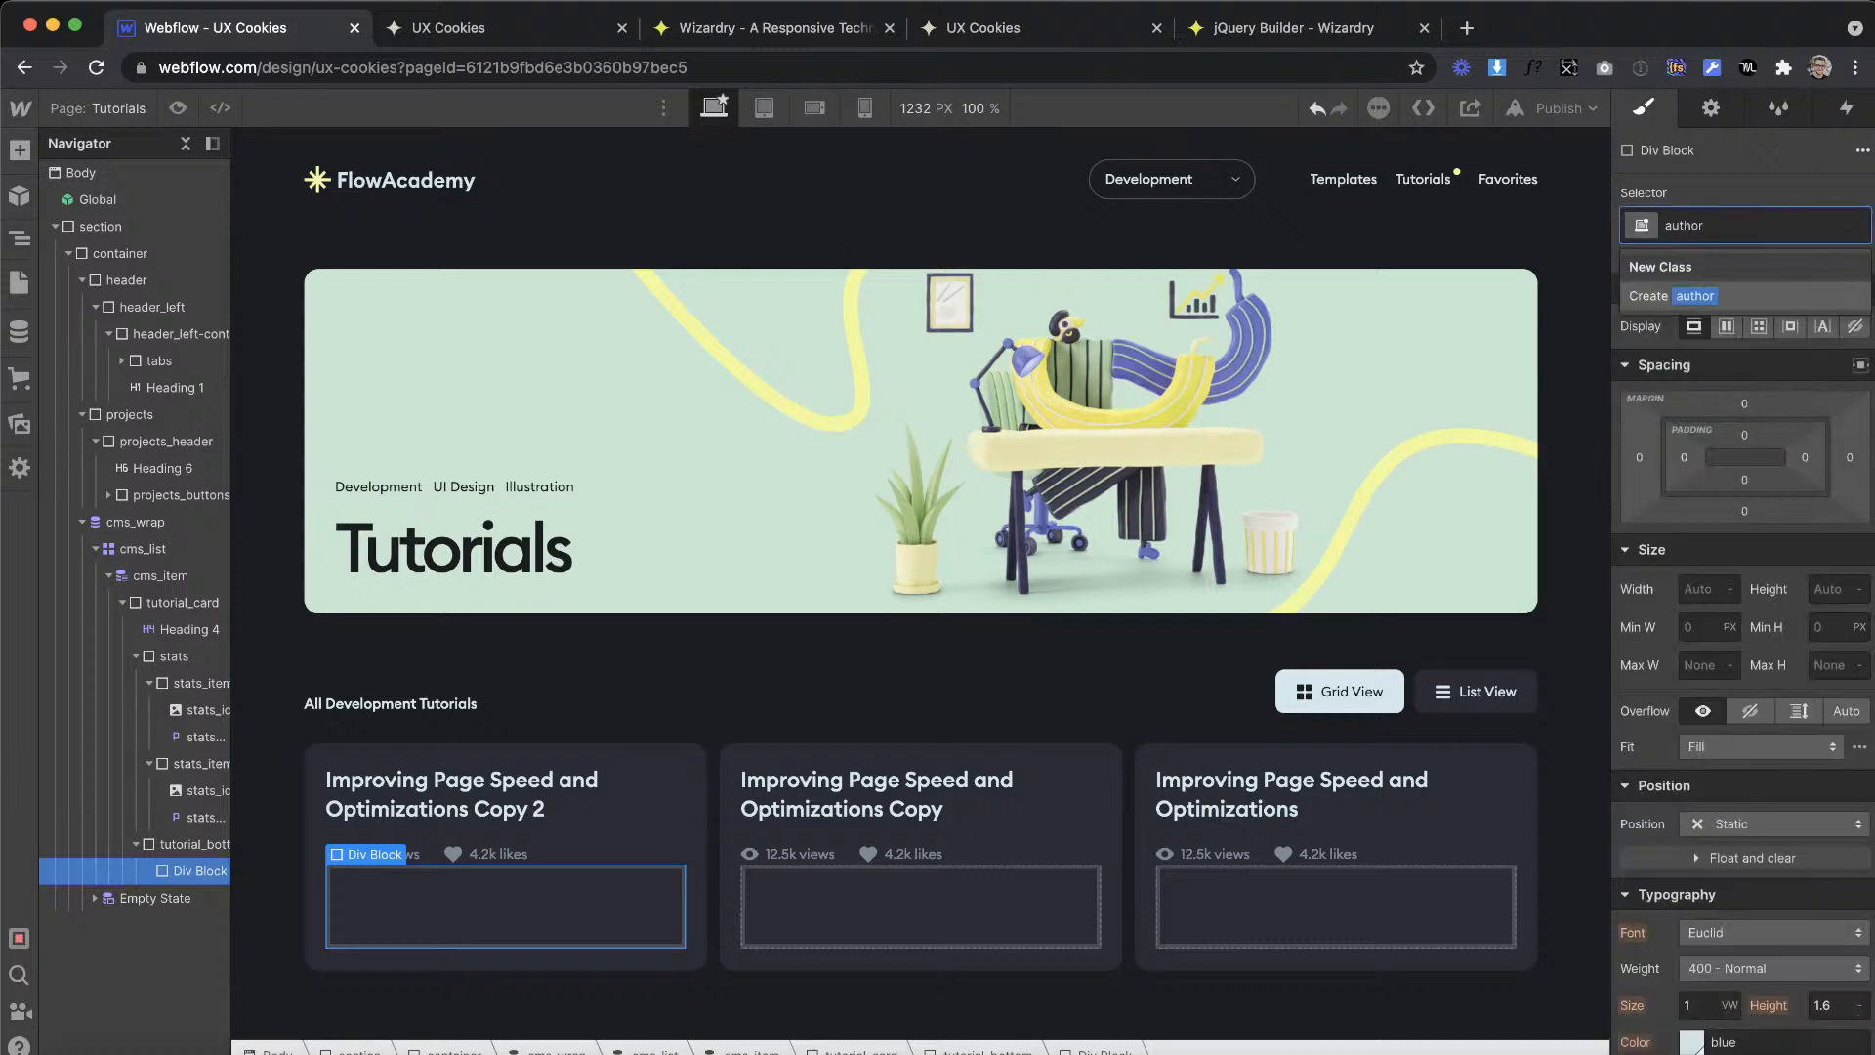
key("Return")
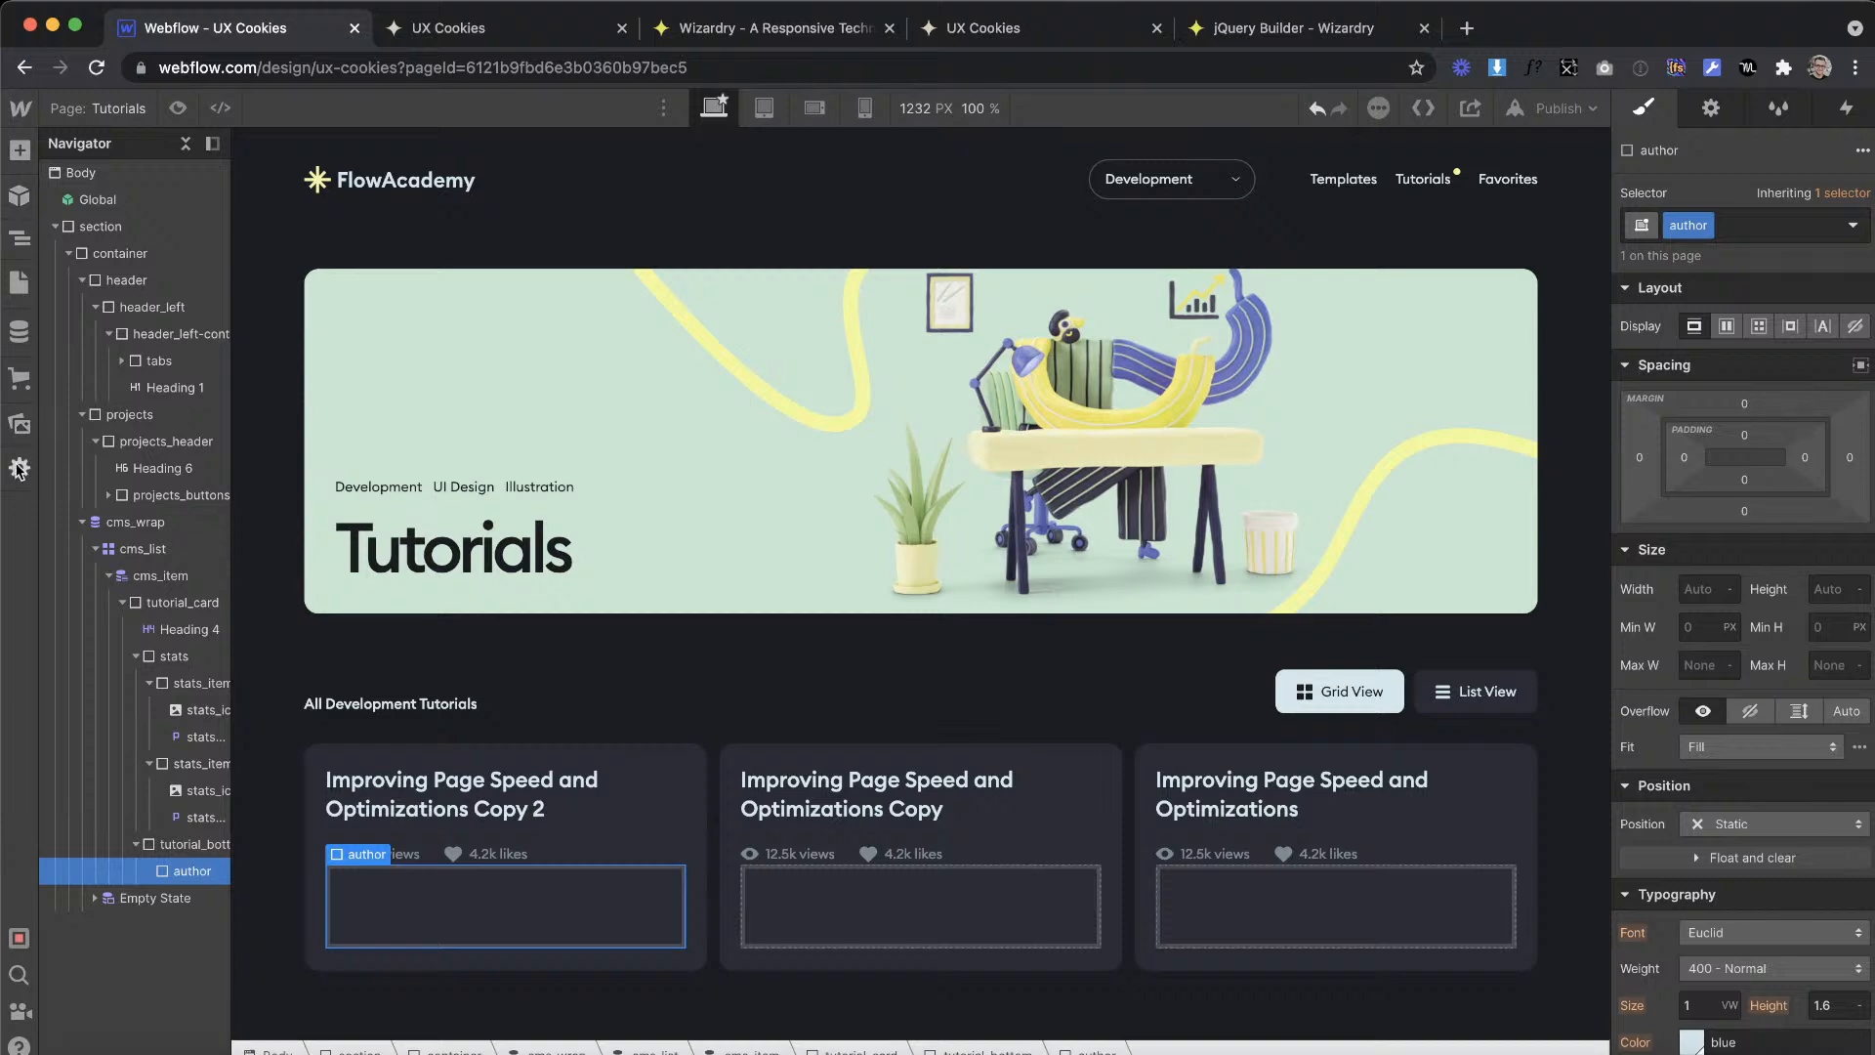
Step: Add an image element inside the author div and give it the new class author_img
left_click(20, 423)
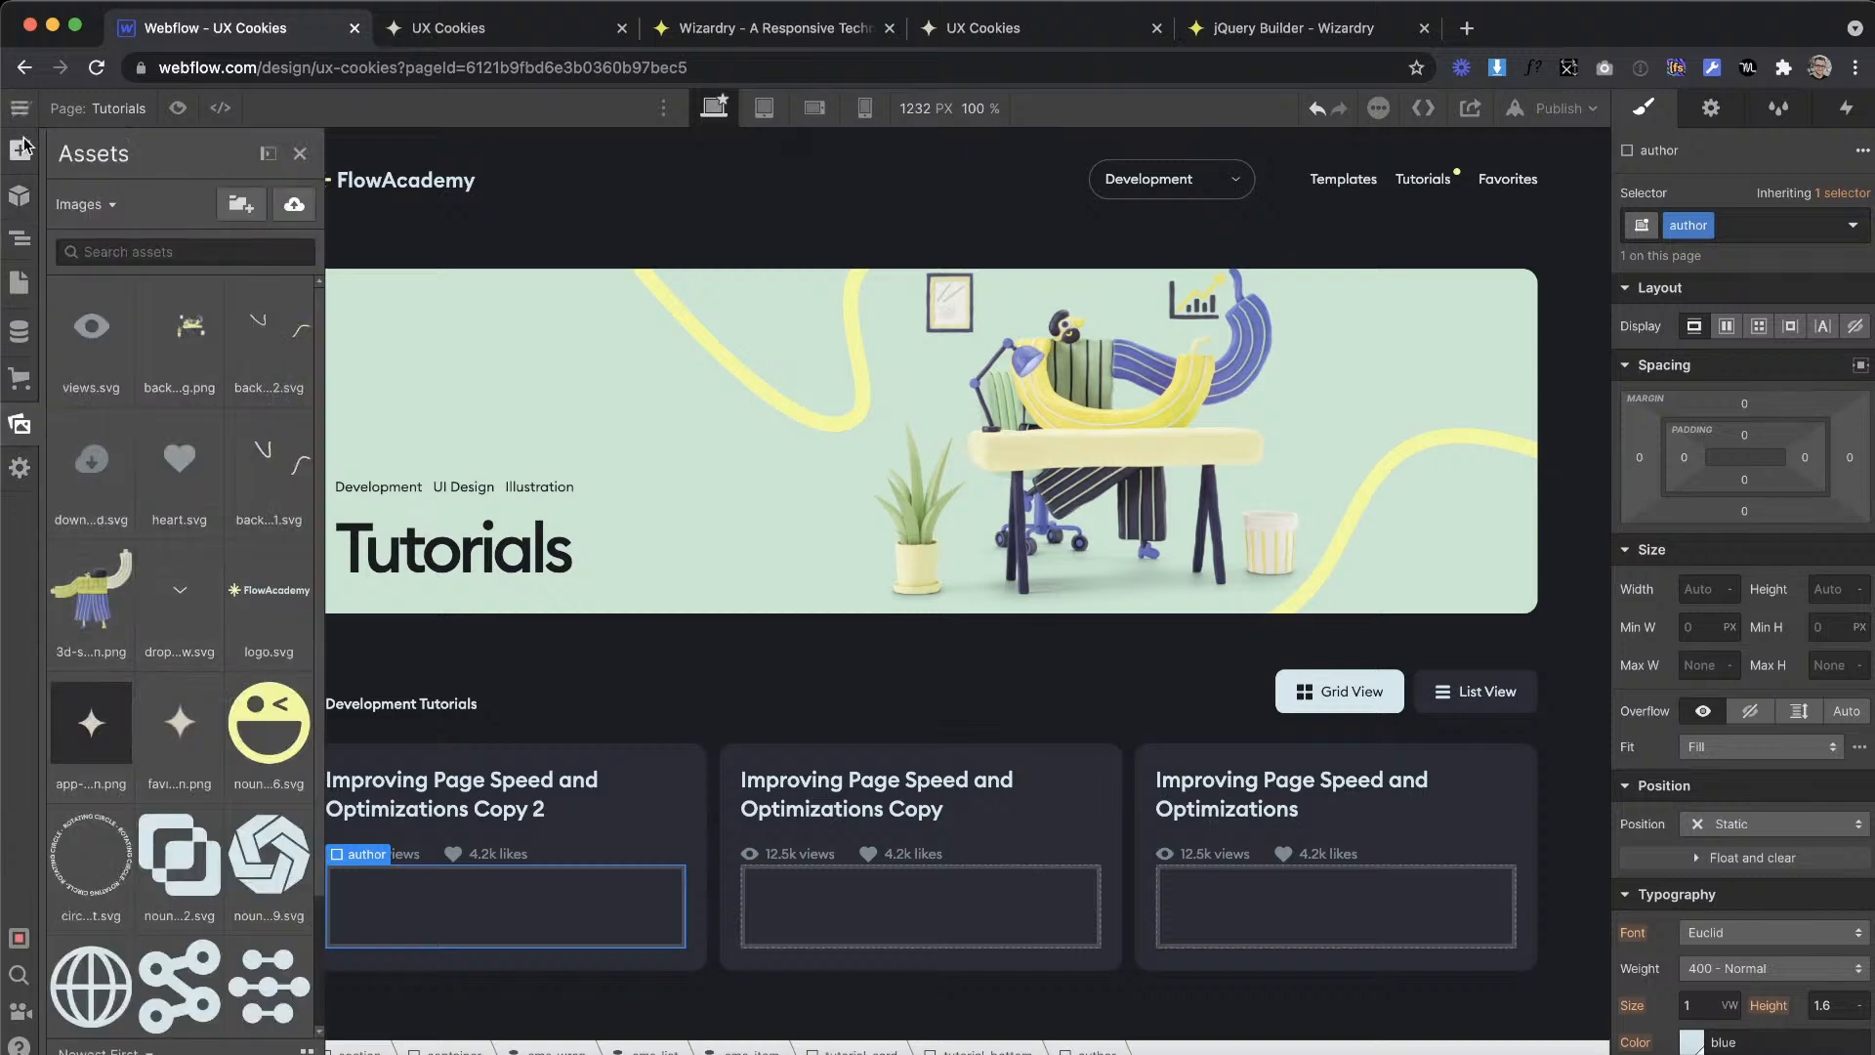
left_click(20, 148)
scroll(162, 668, "down", 10)
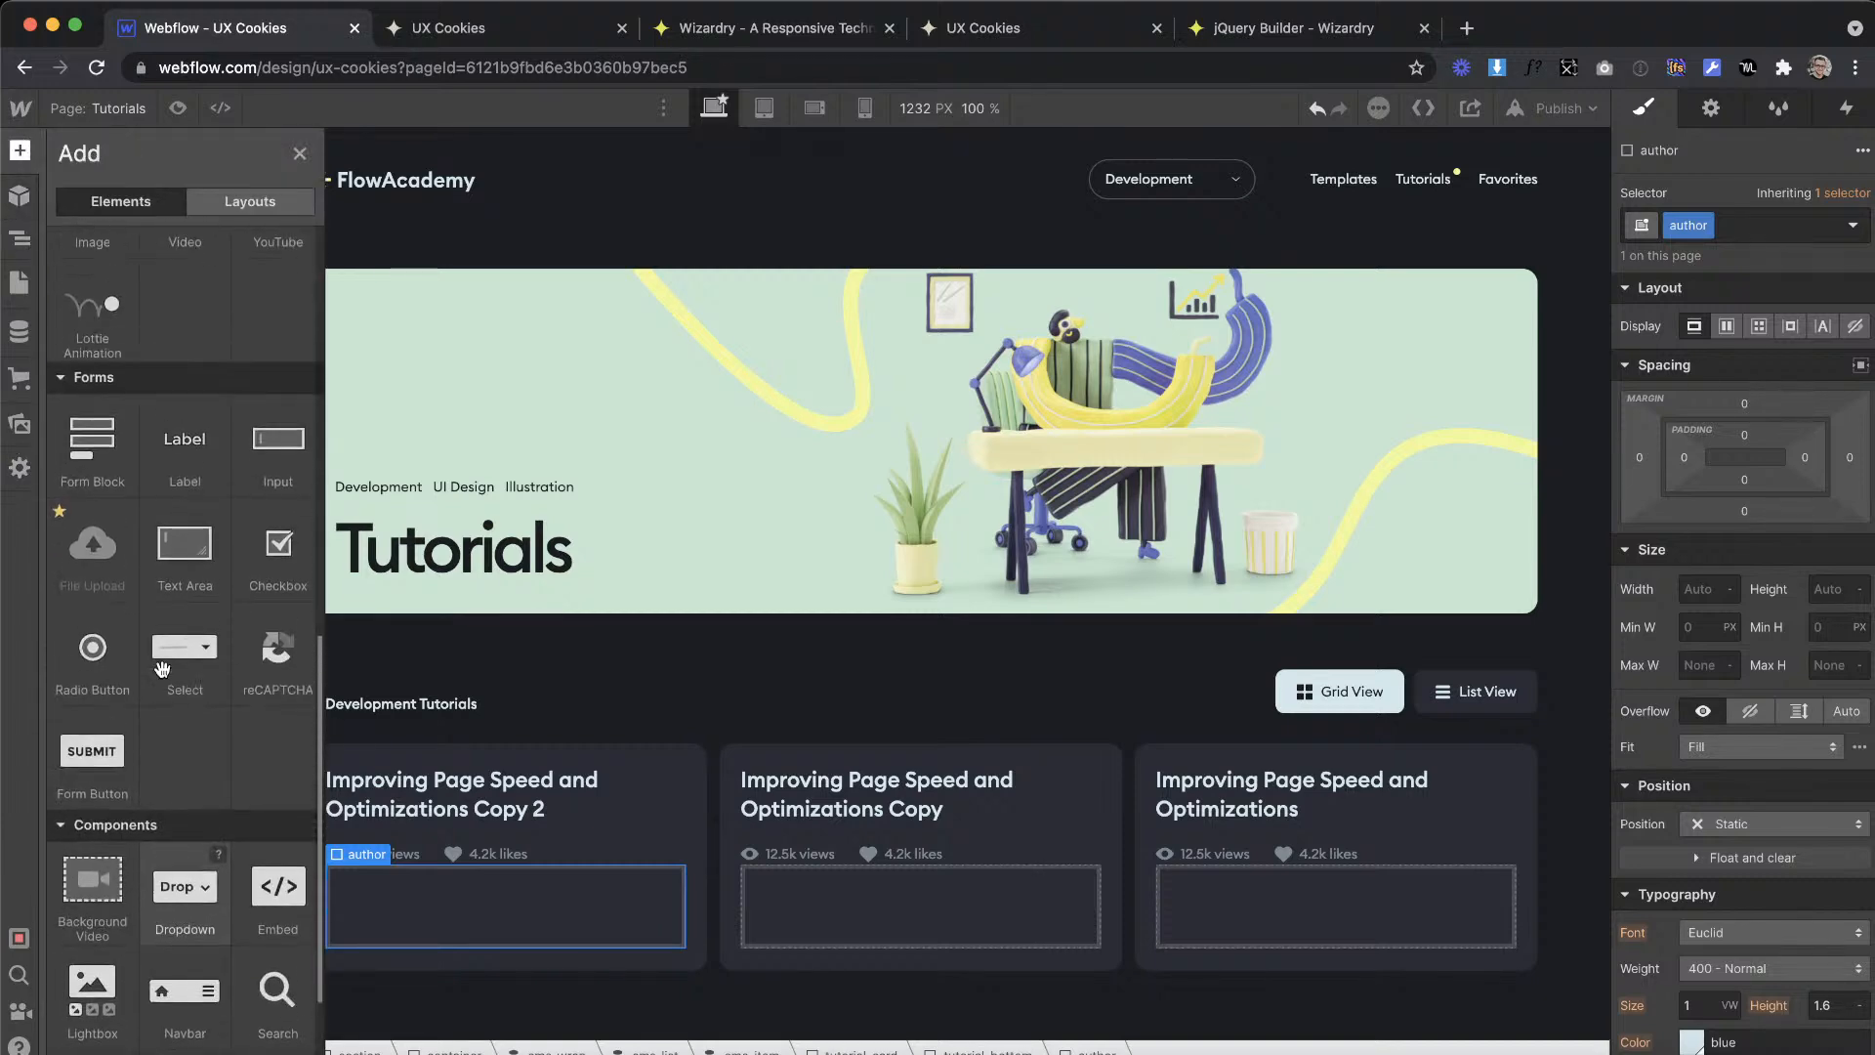
scroll(171, 761, "up", 5)
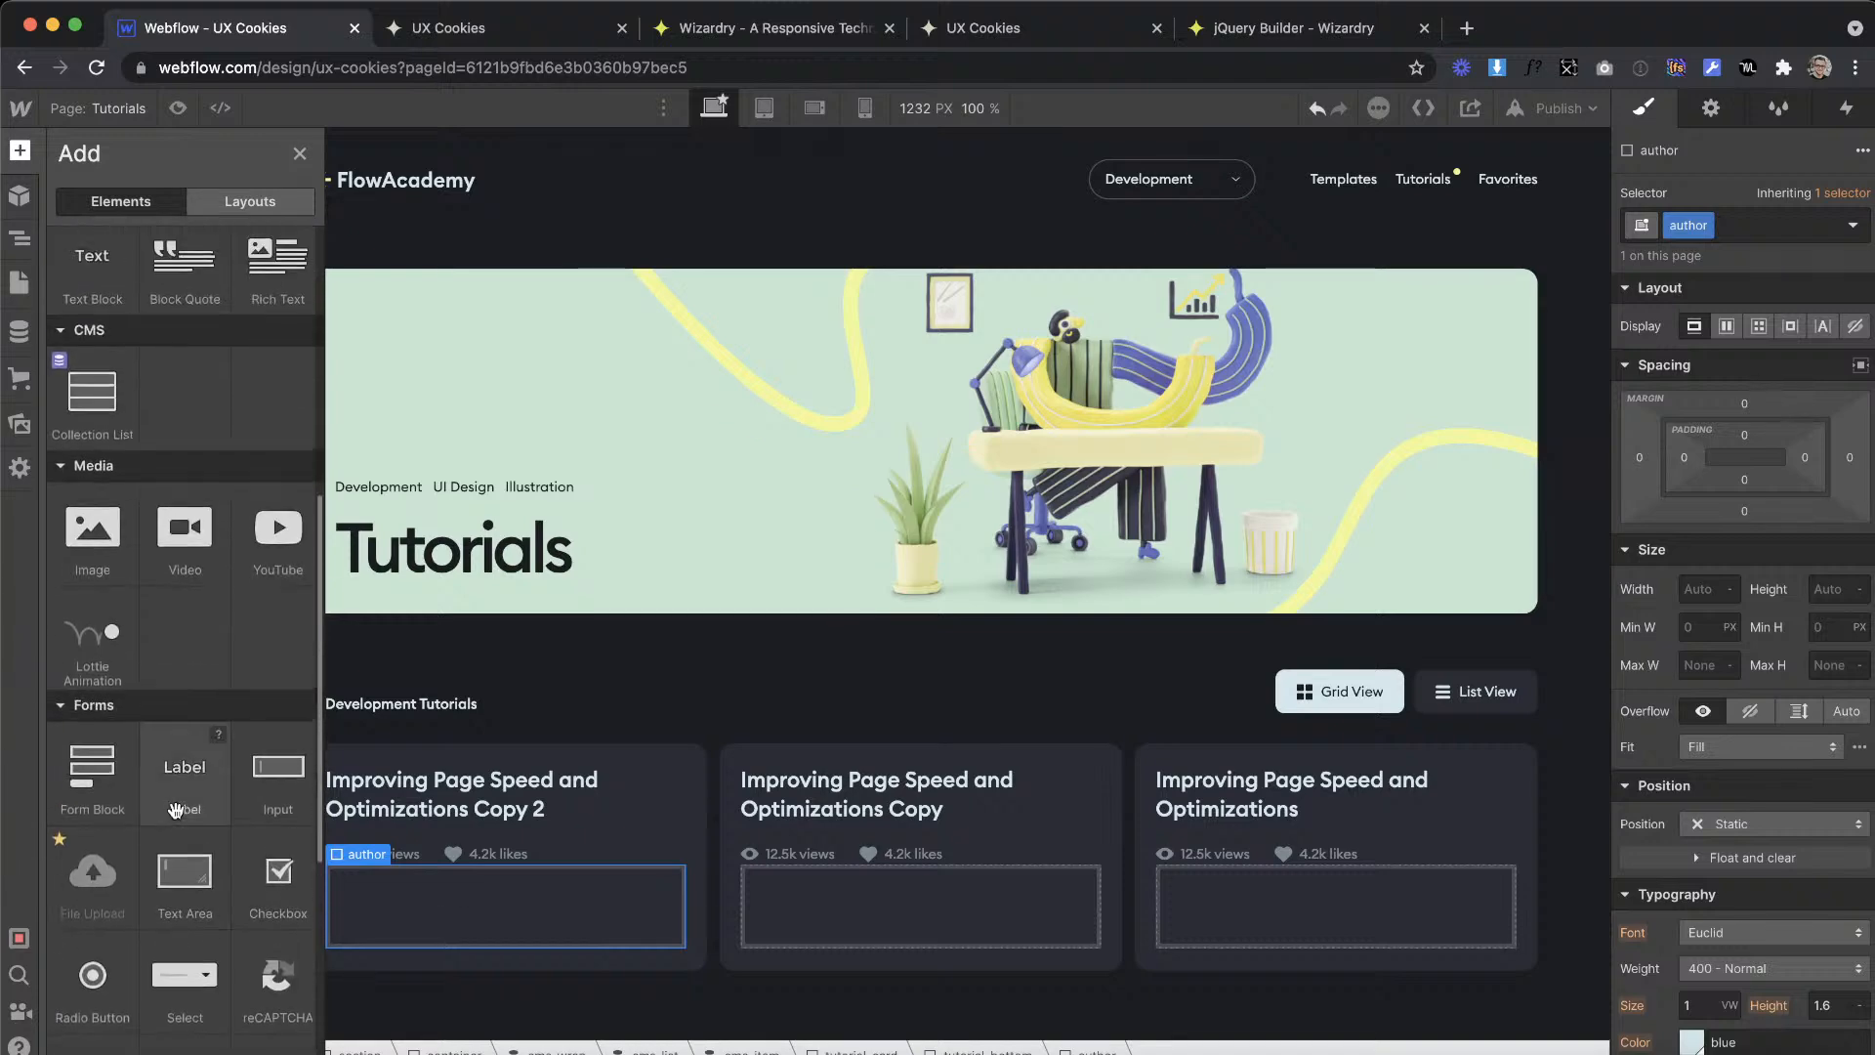
scroll(166, 791, "up", 2)
left_click_drag(100, 695, 401, 970)
left_click(1767, 235)
type("auth")
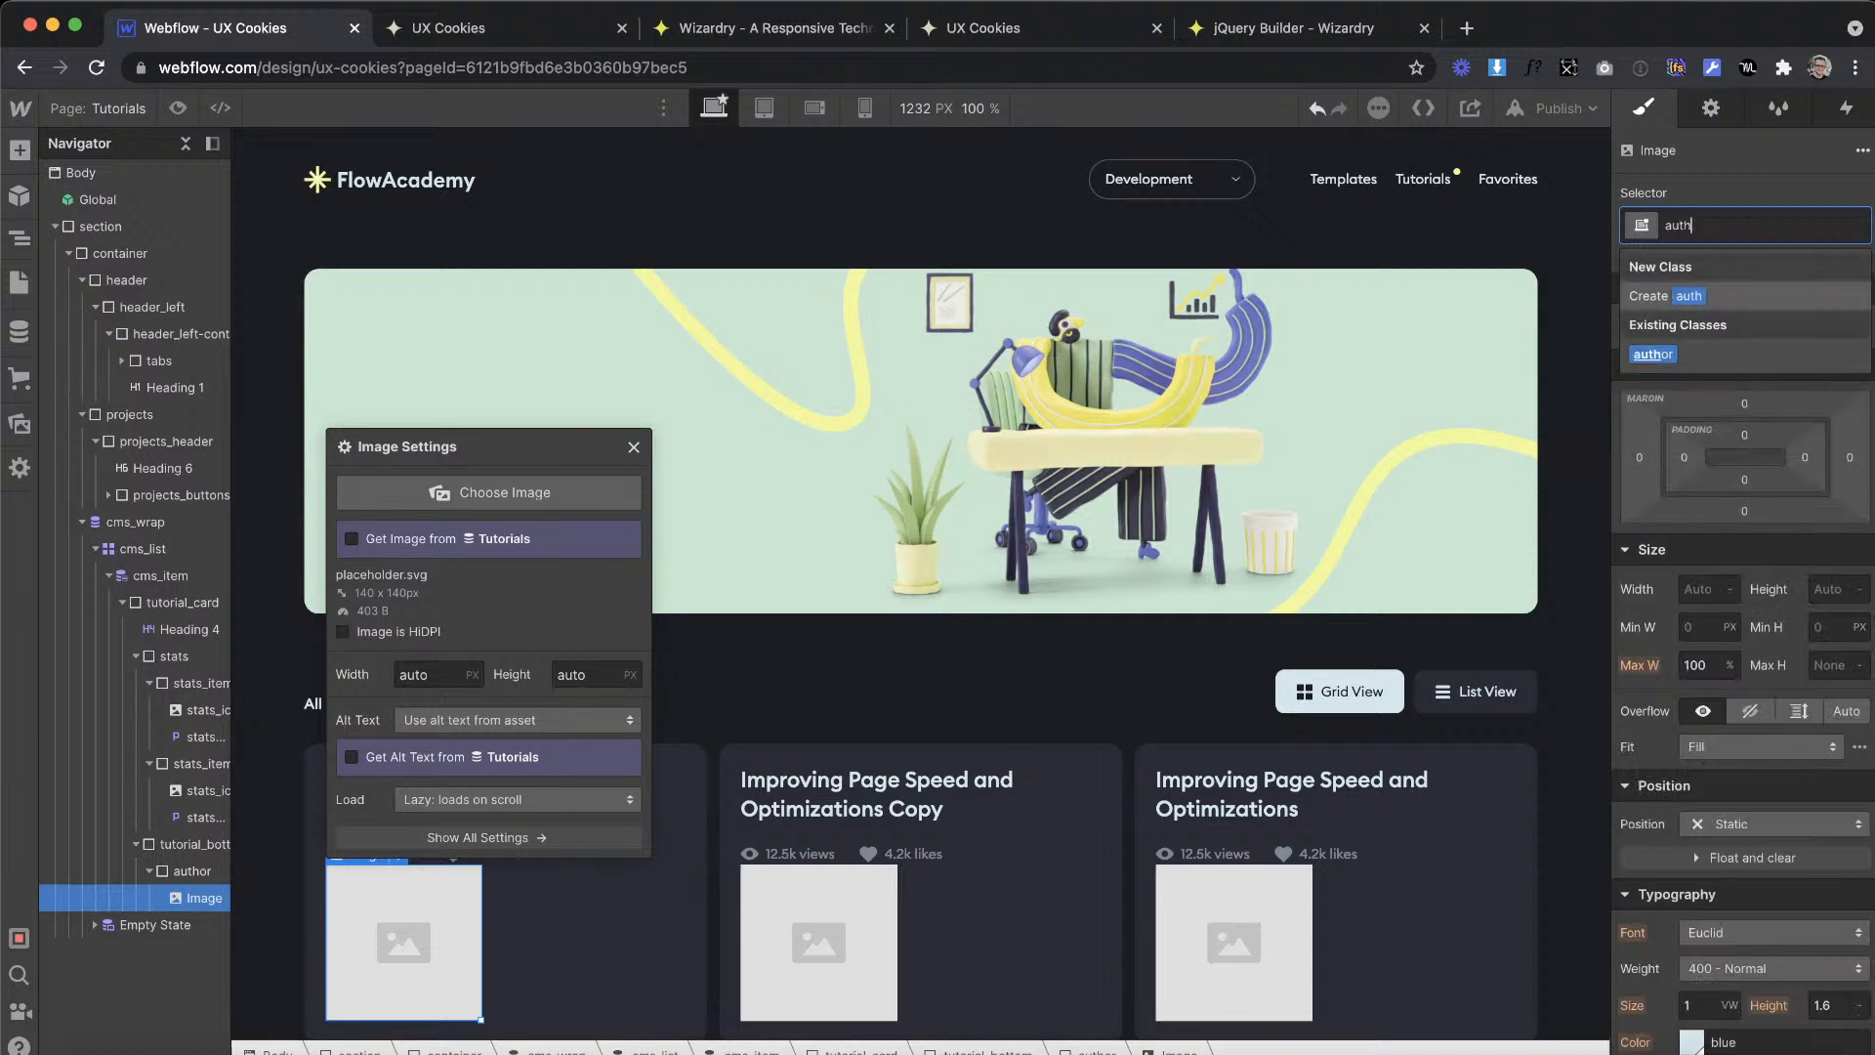
type("or_img")
key("Return")
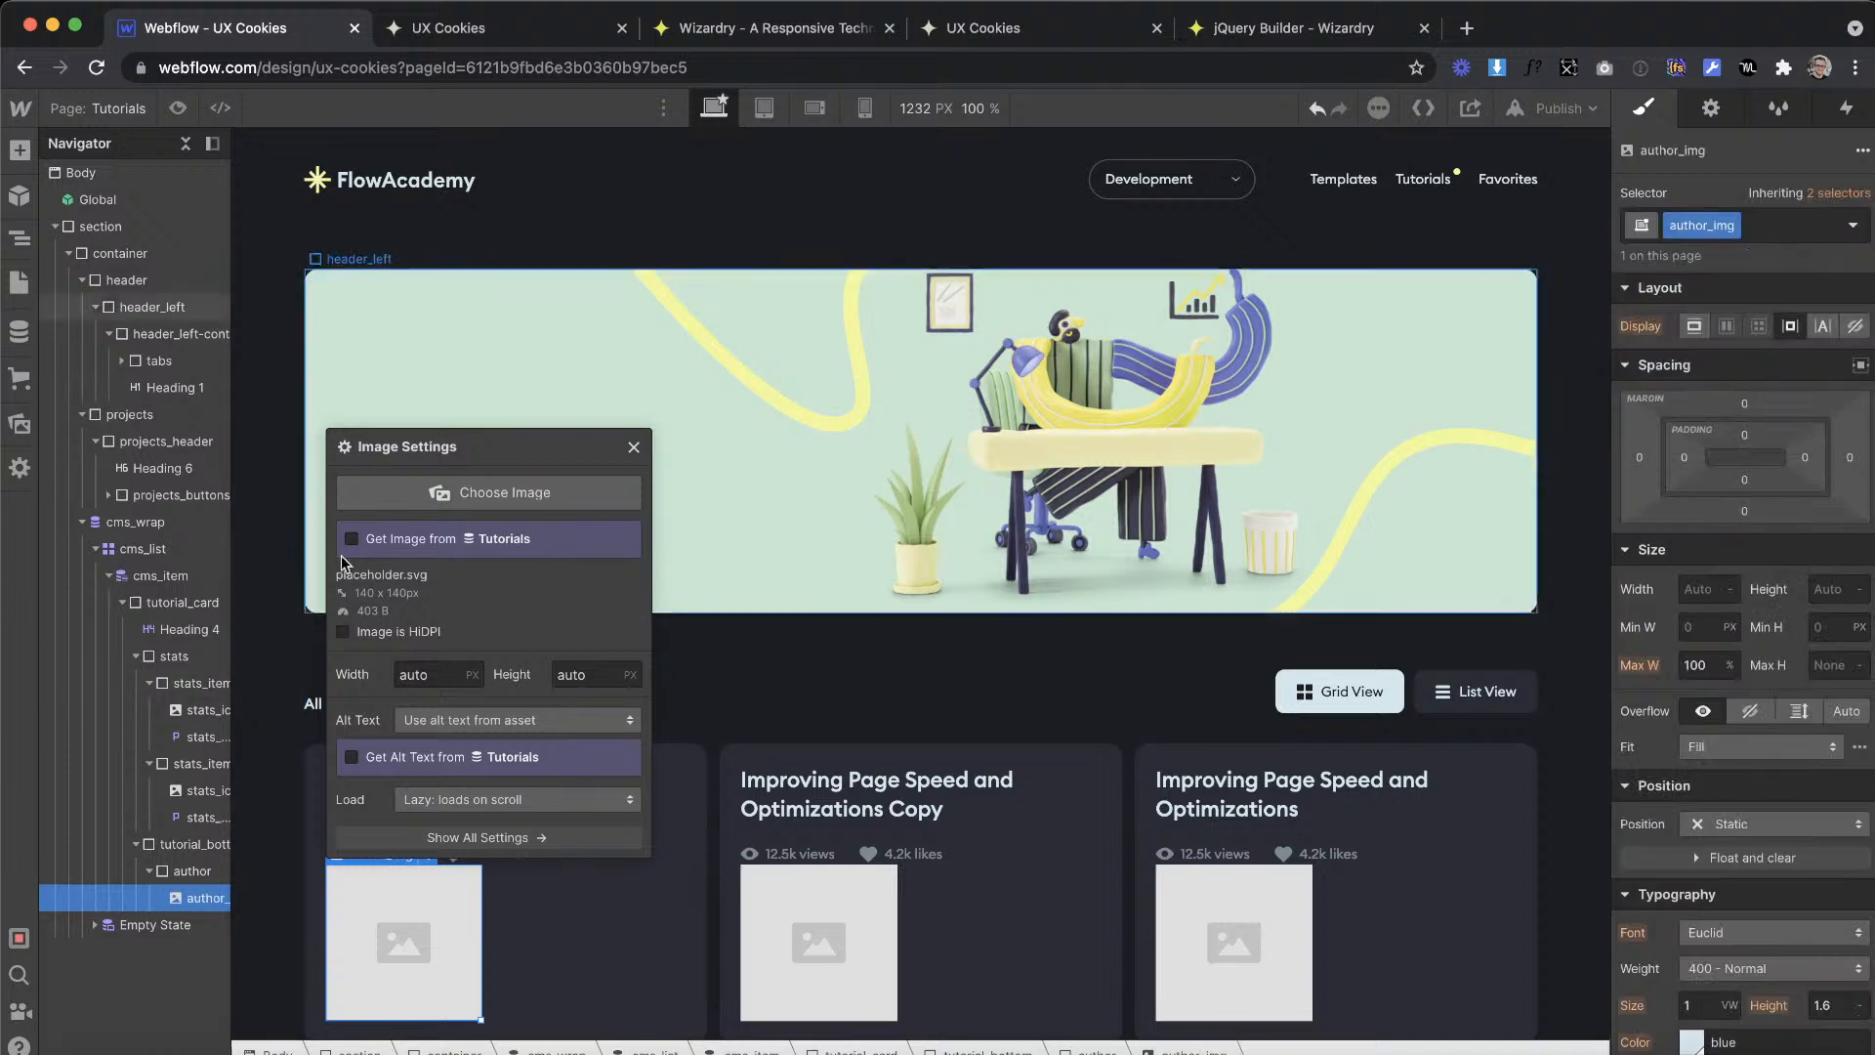
Step: Connect the author_img image to the Authors Photo field of the Tutorials collection
left_click(393, 538)
left_click(416, 563)
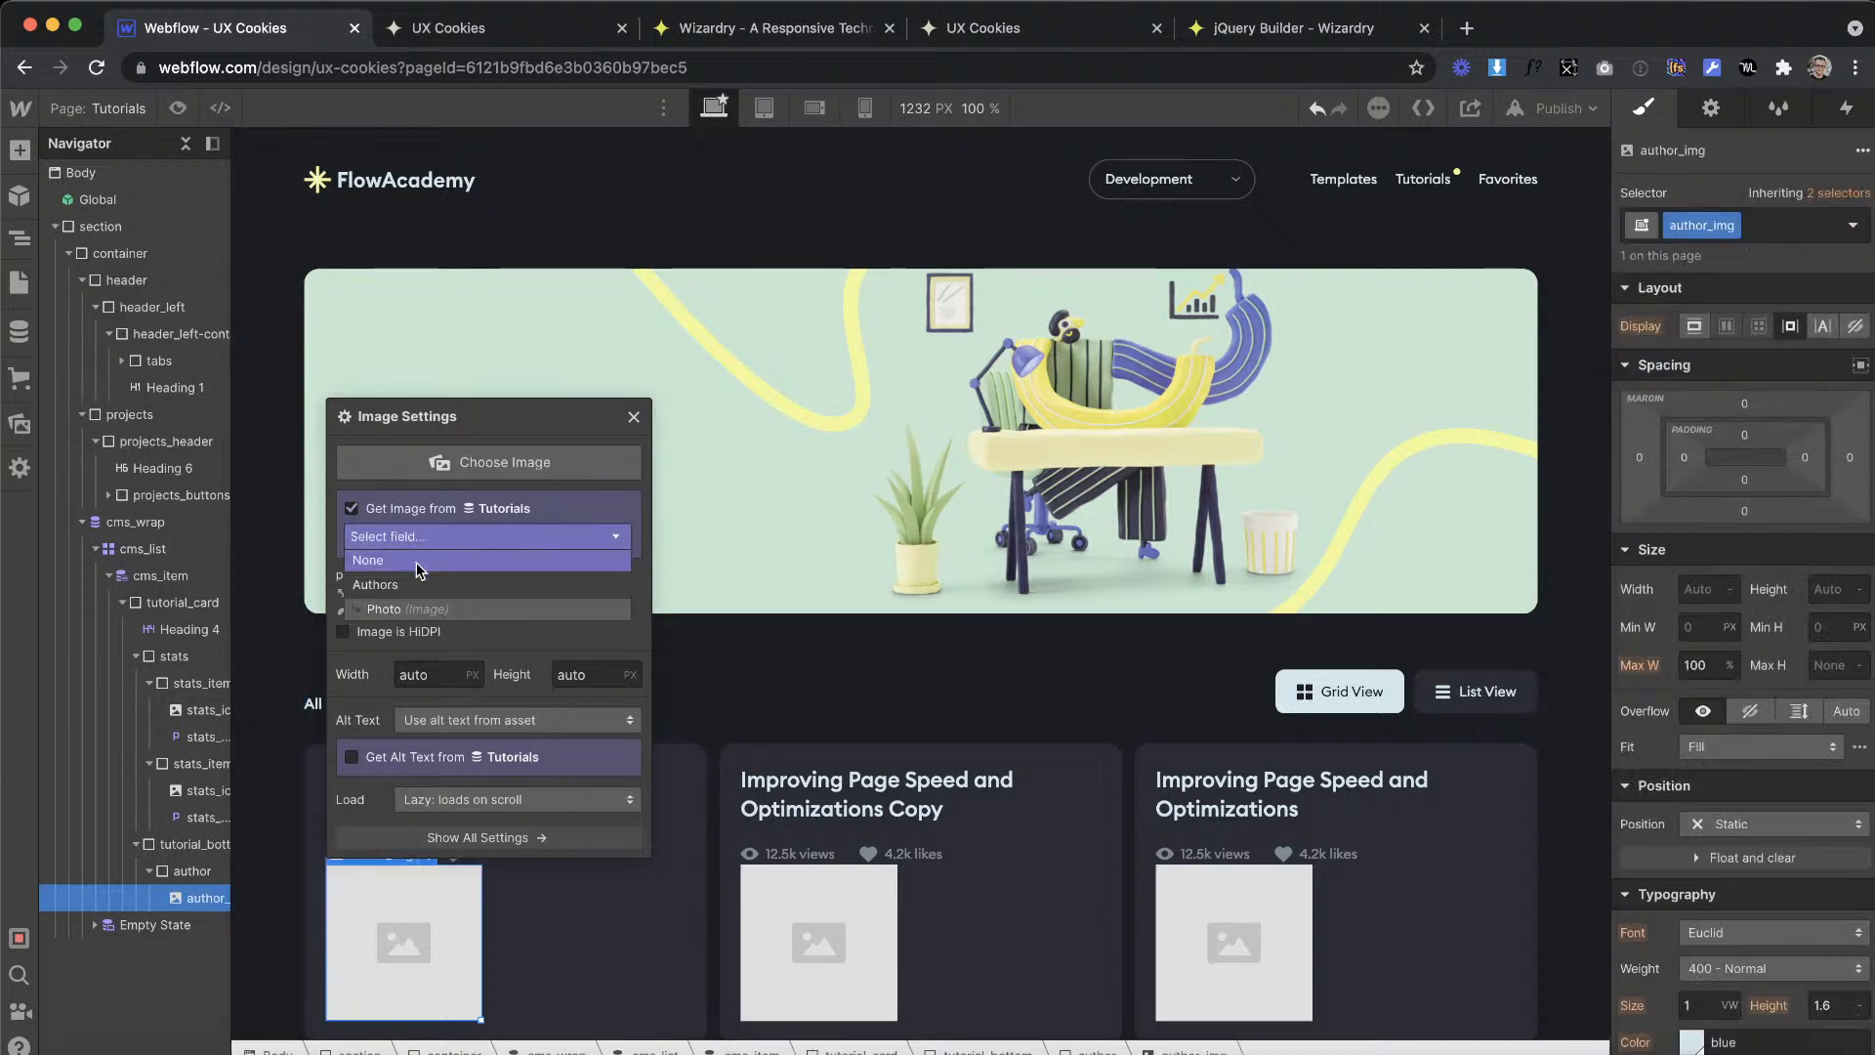
left_click(395, 608)
left_click(635, 543)
Step: Convert the design's 61 px avatar size to EMs in the Wizardry converter and set author_img's width and height to 3.18em
key("ctrl+Right")
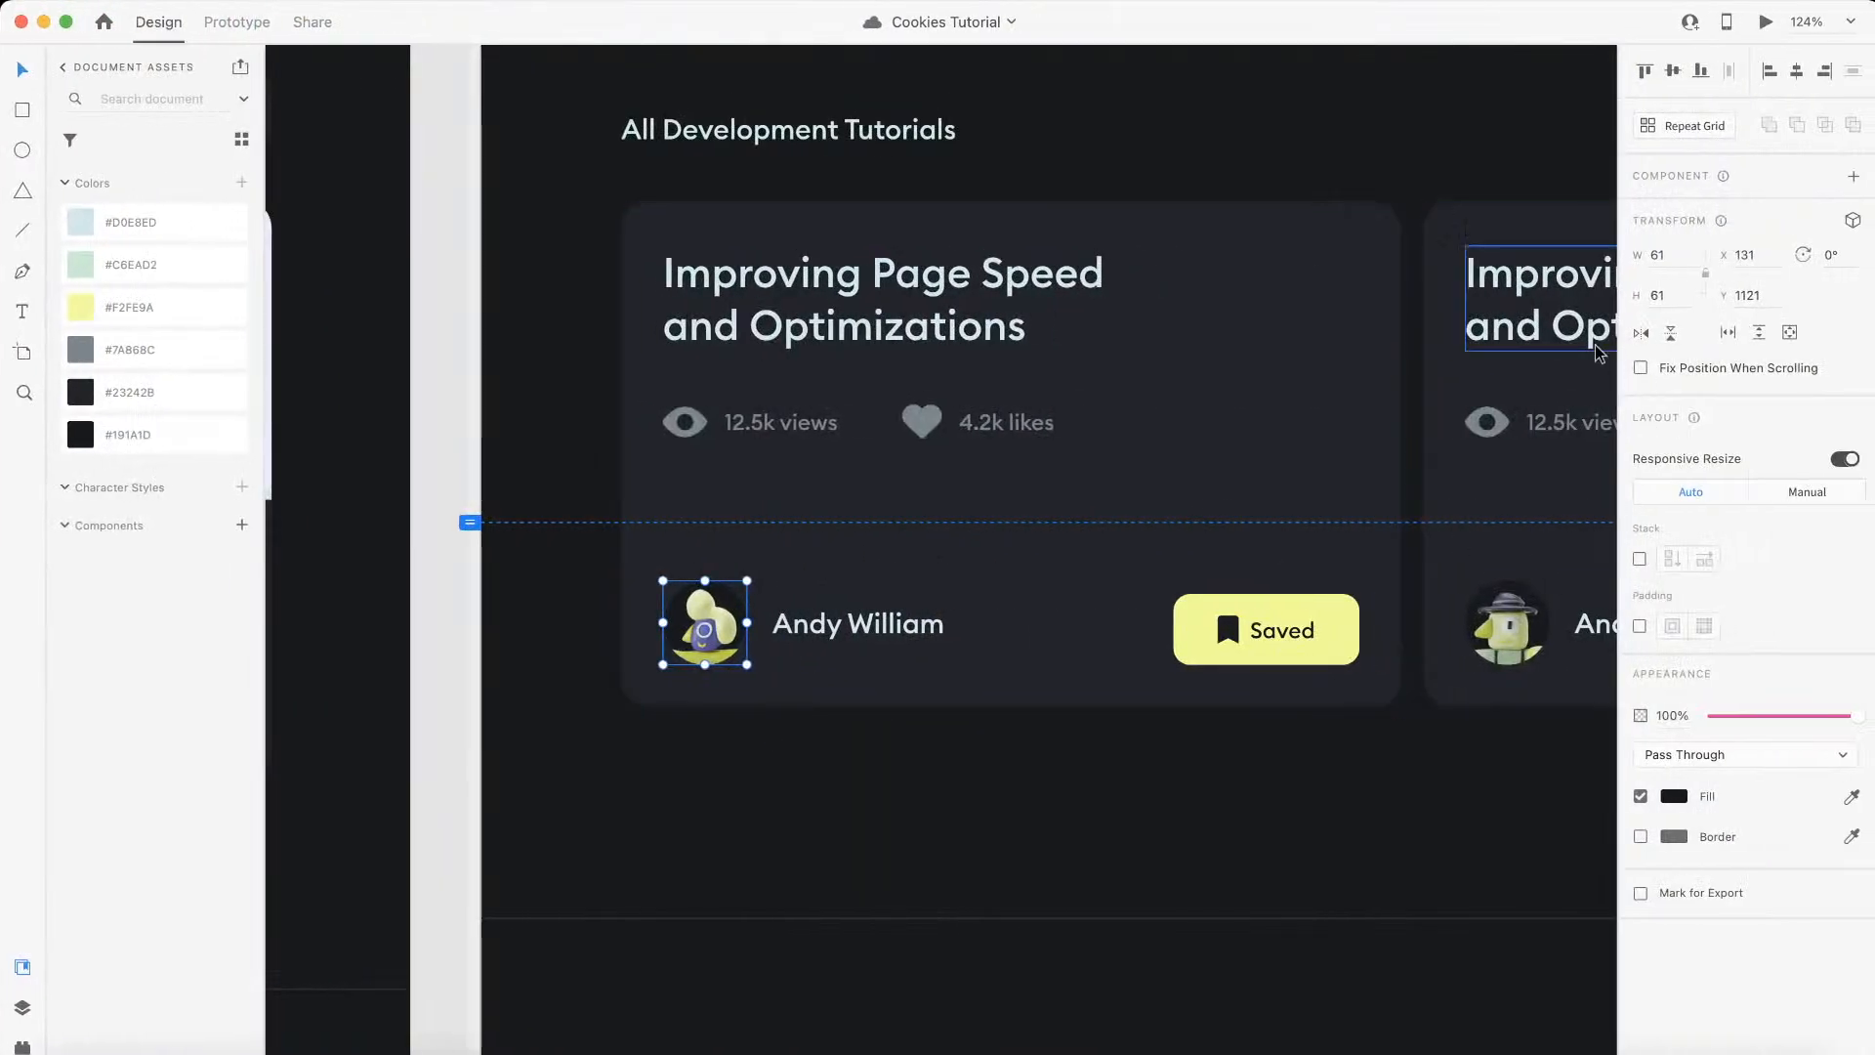
key("ctrl+Left")
left_click(709, 29)
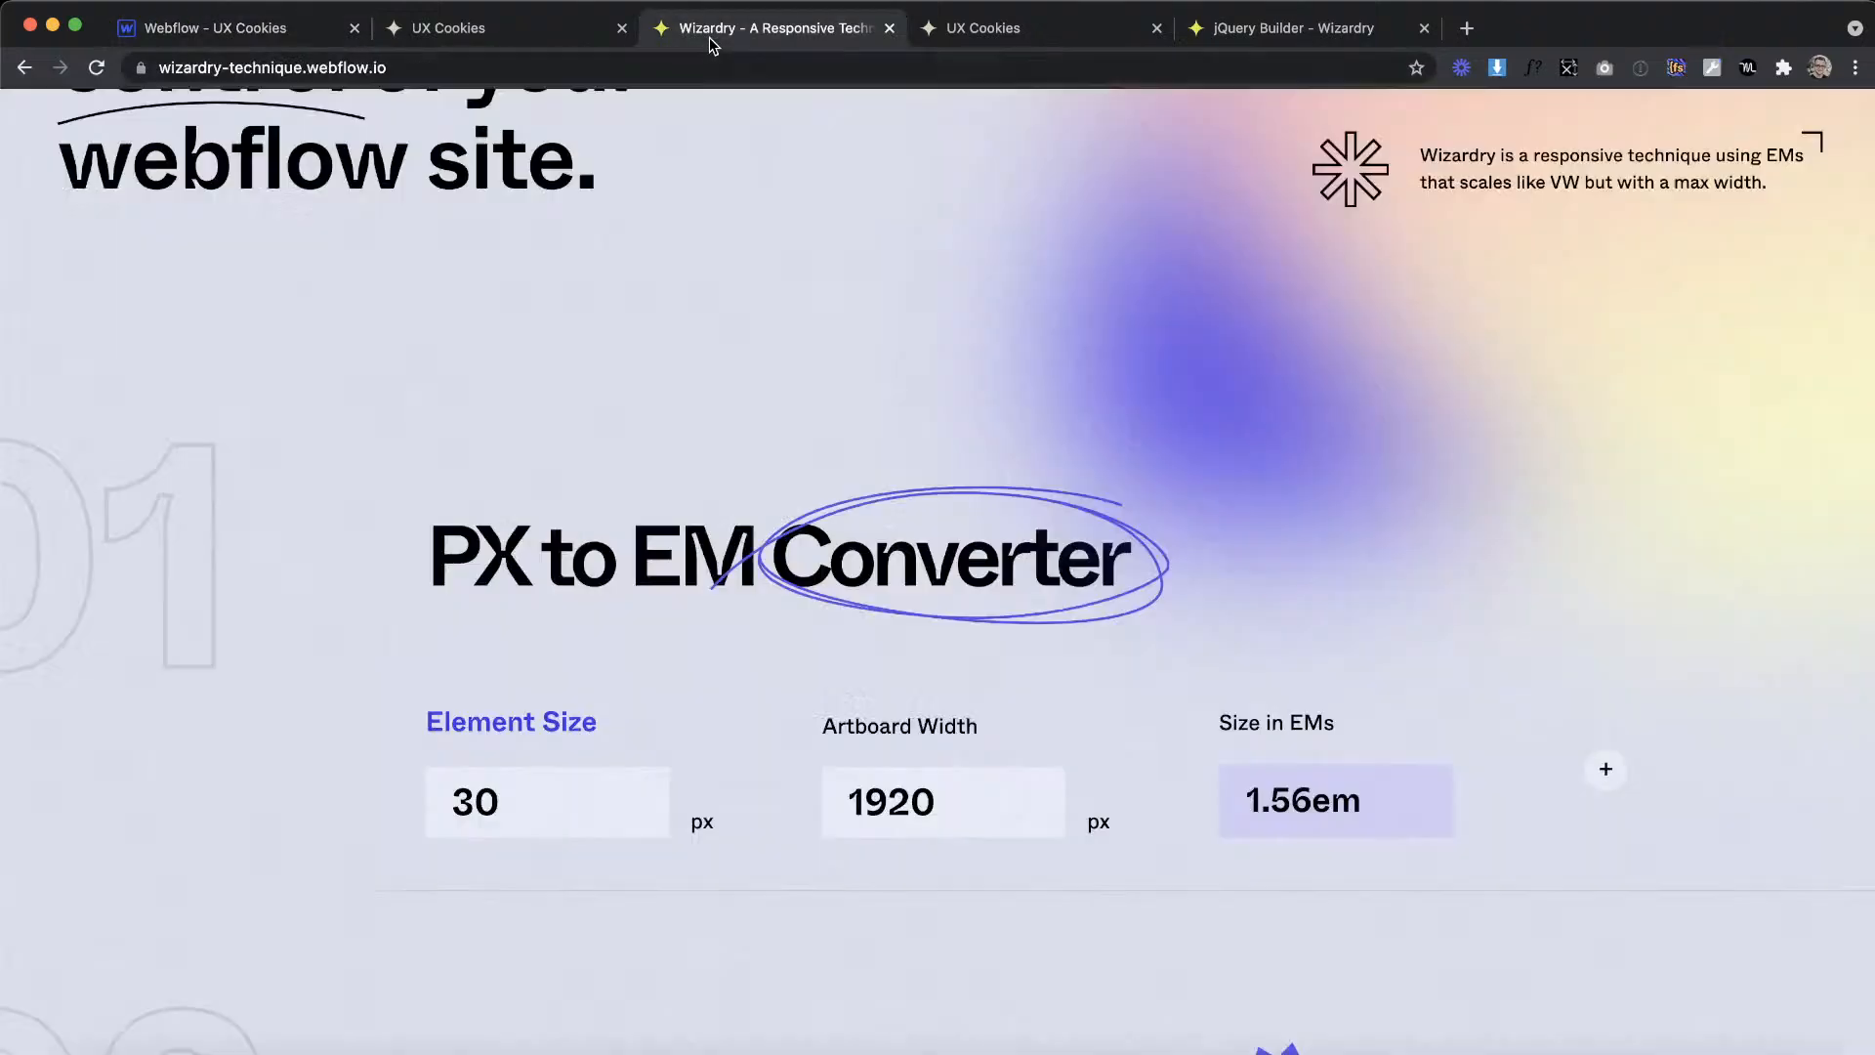
left_click_drag(513, 838, 335, 774)
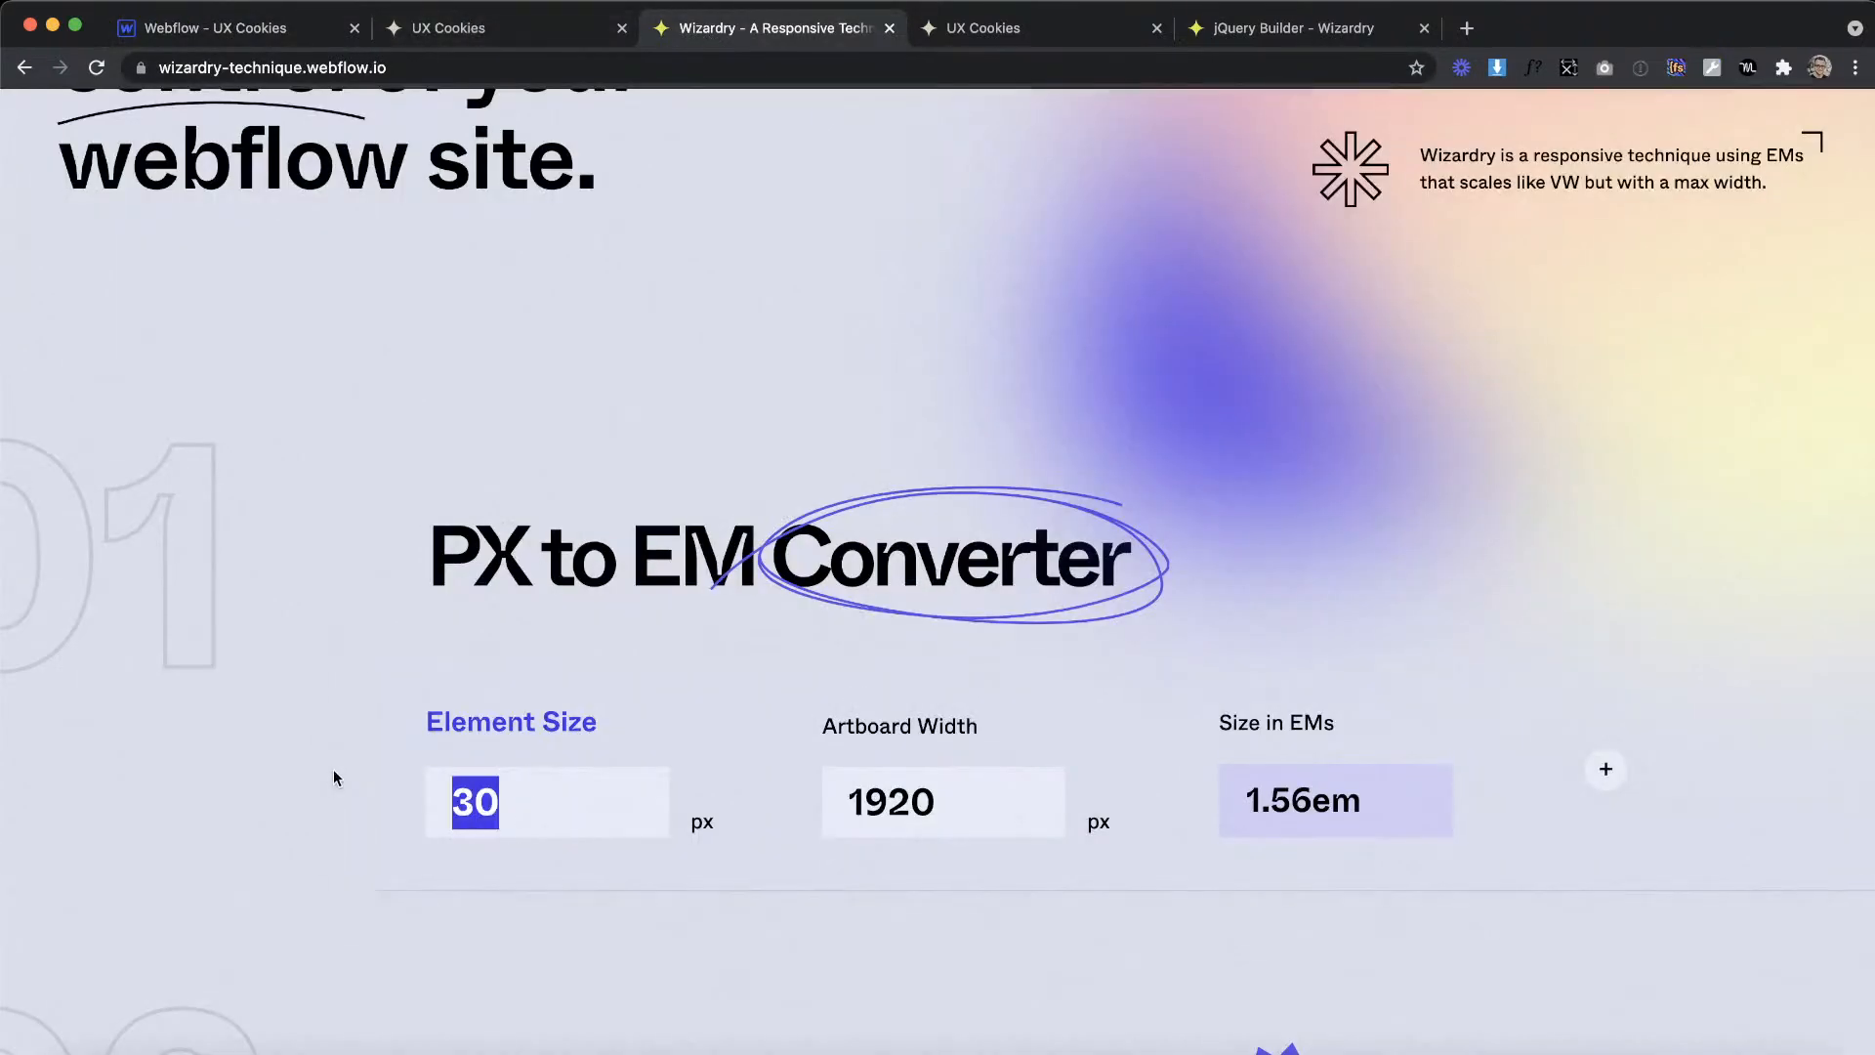
type("61")
left_click(298, 31)
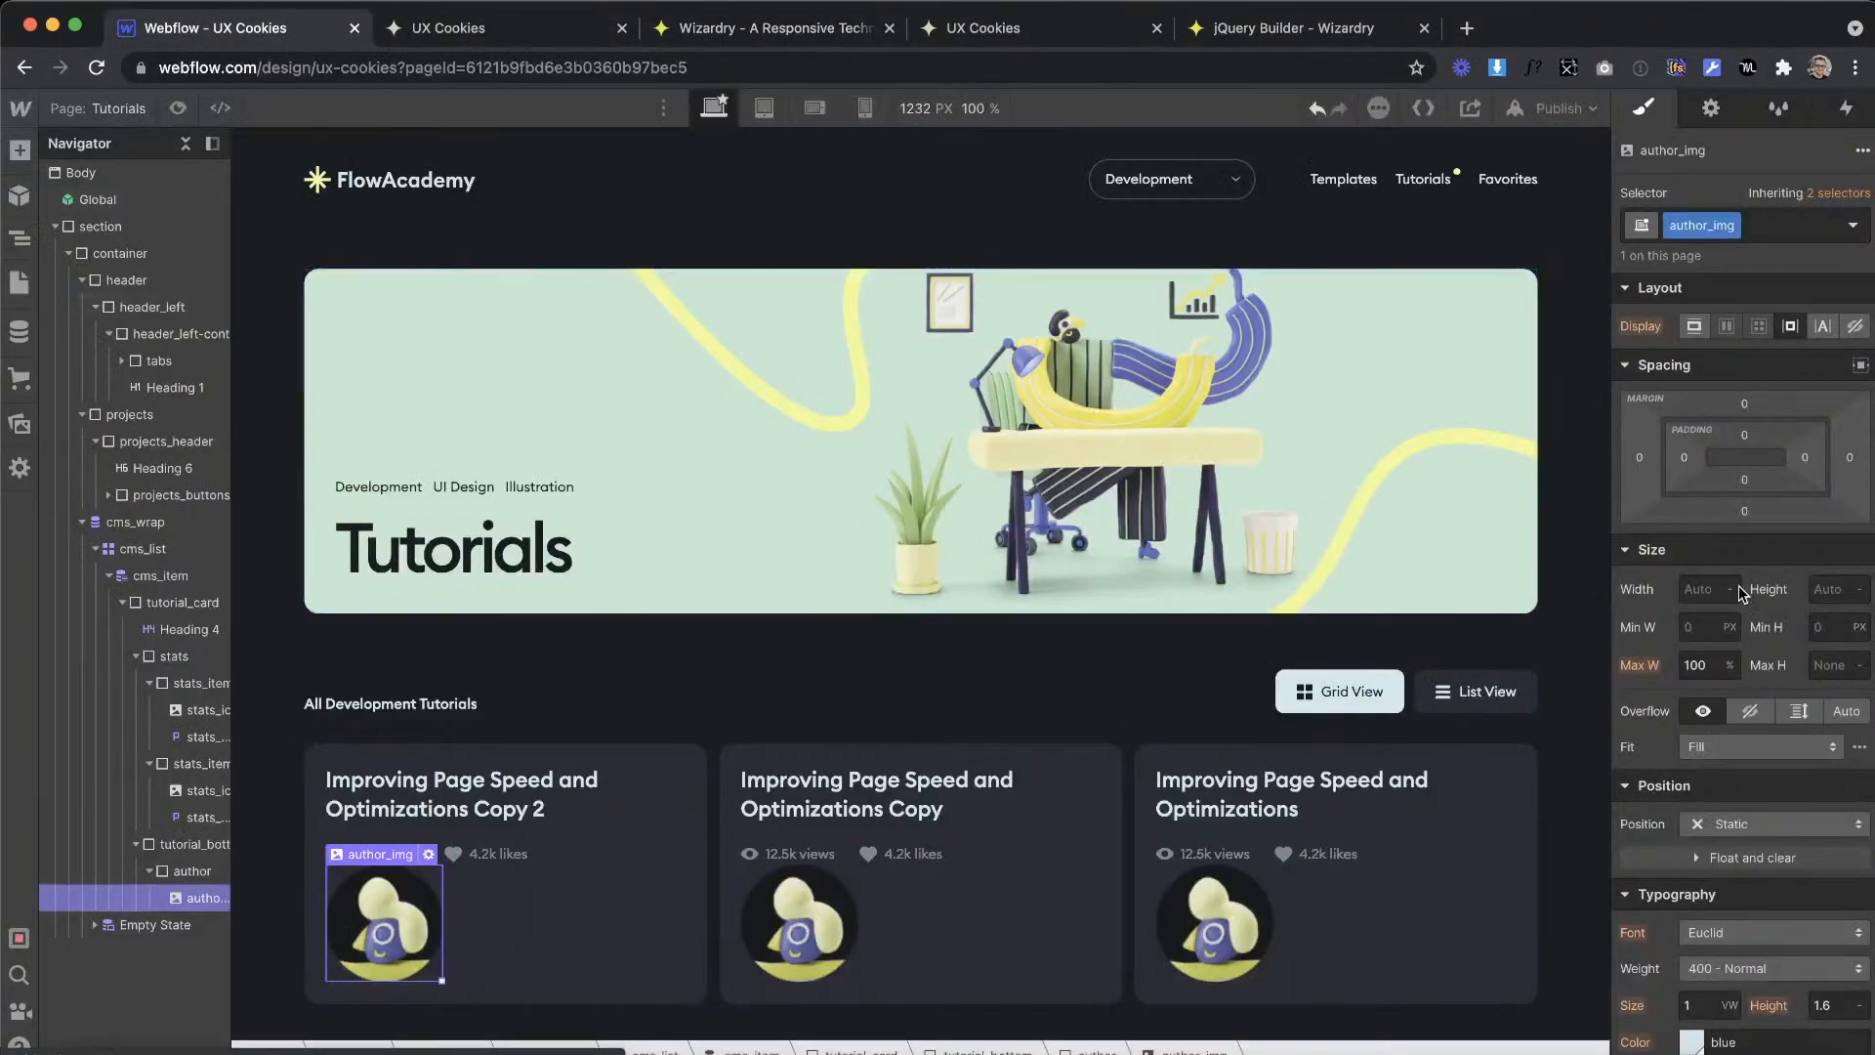
type("3.18")
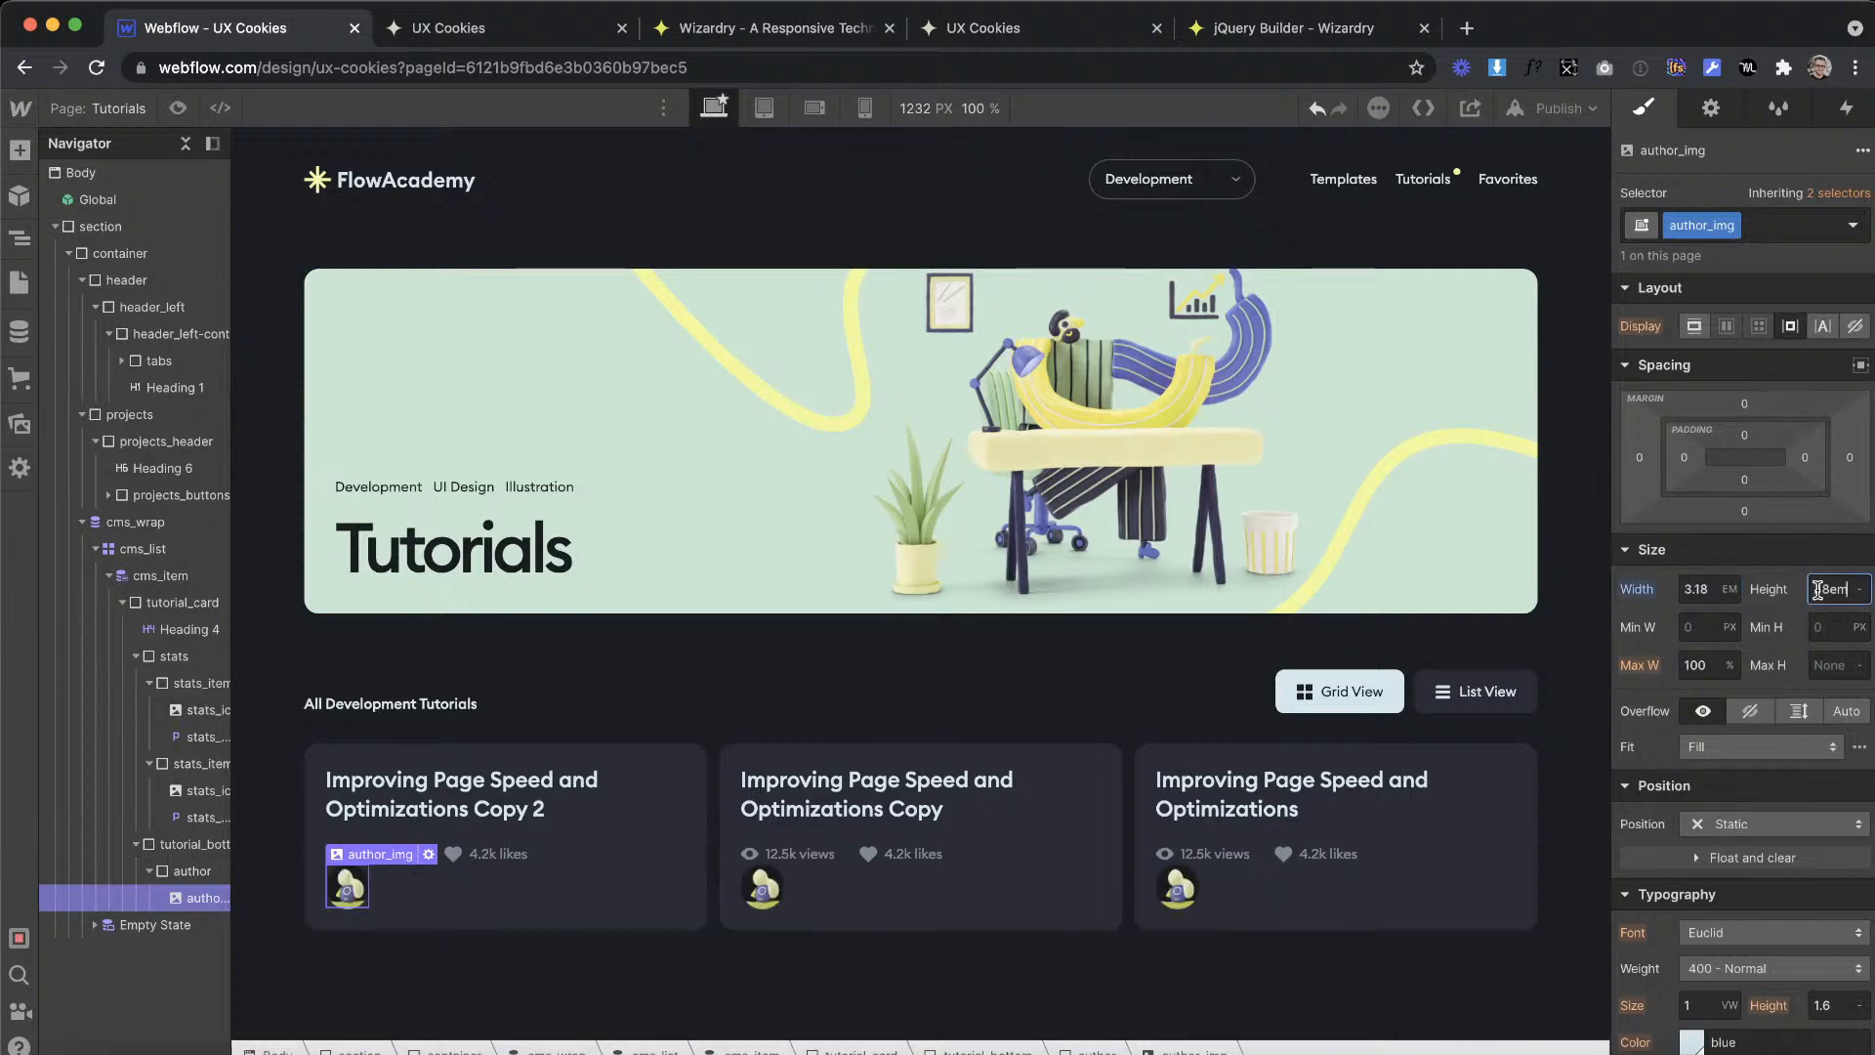
Step: Add a paragraph after the image inside the author div and connect its text to the author's Name field of the Tutorials collection
scroll(1748, 739, "down", 4)
key("ctrl+Right")
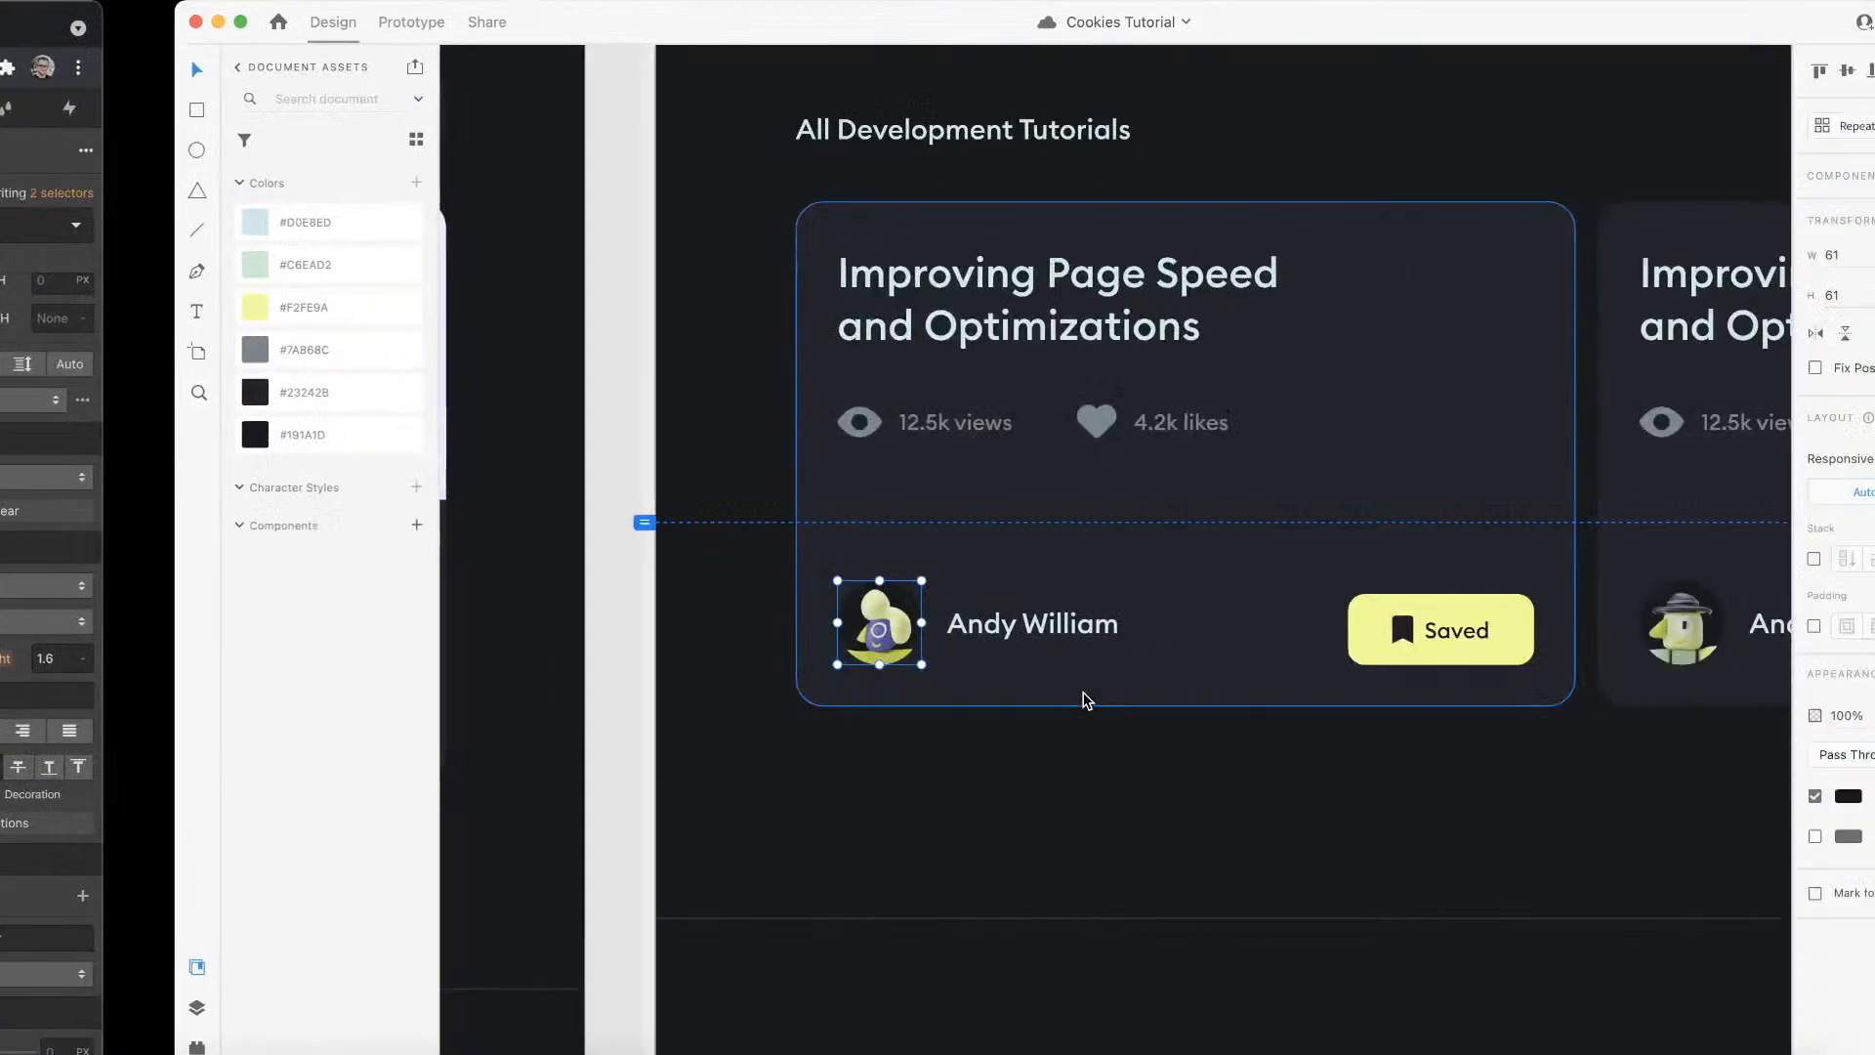
left_click(859, 630)
key("ctrl+Left")
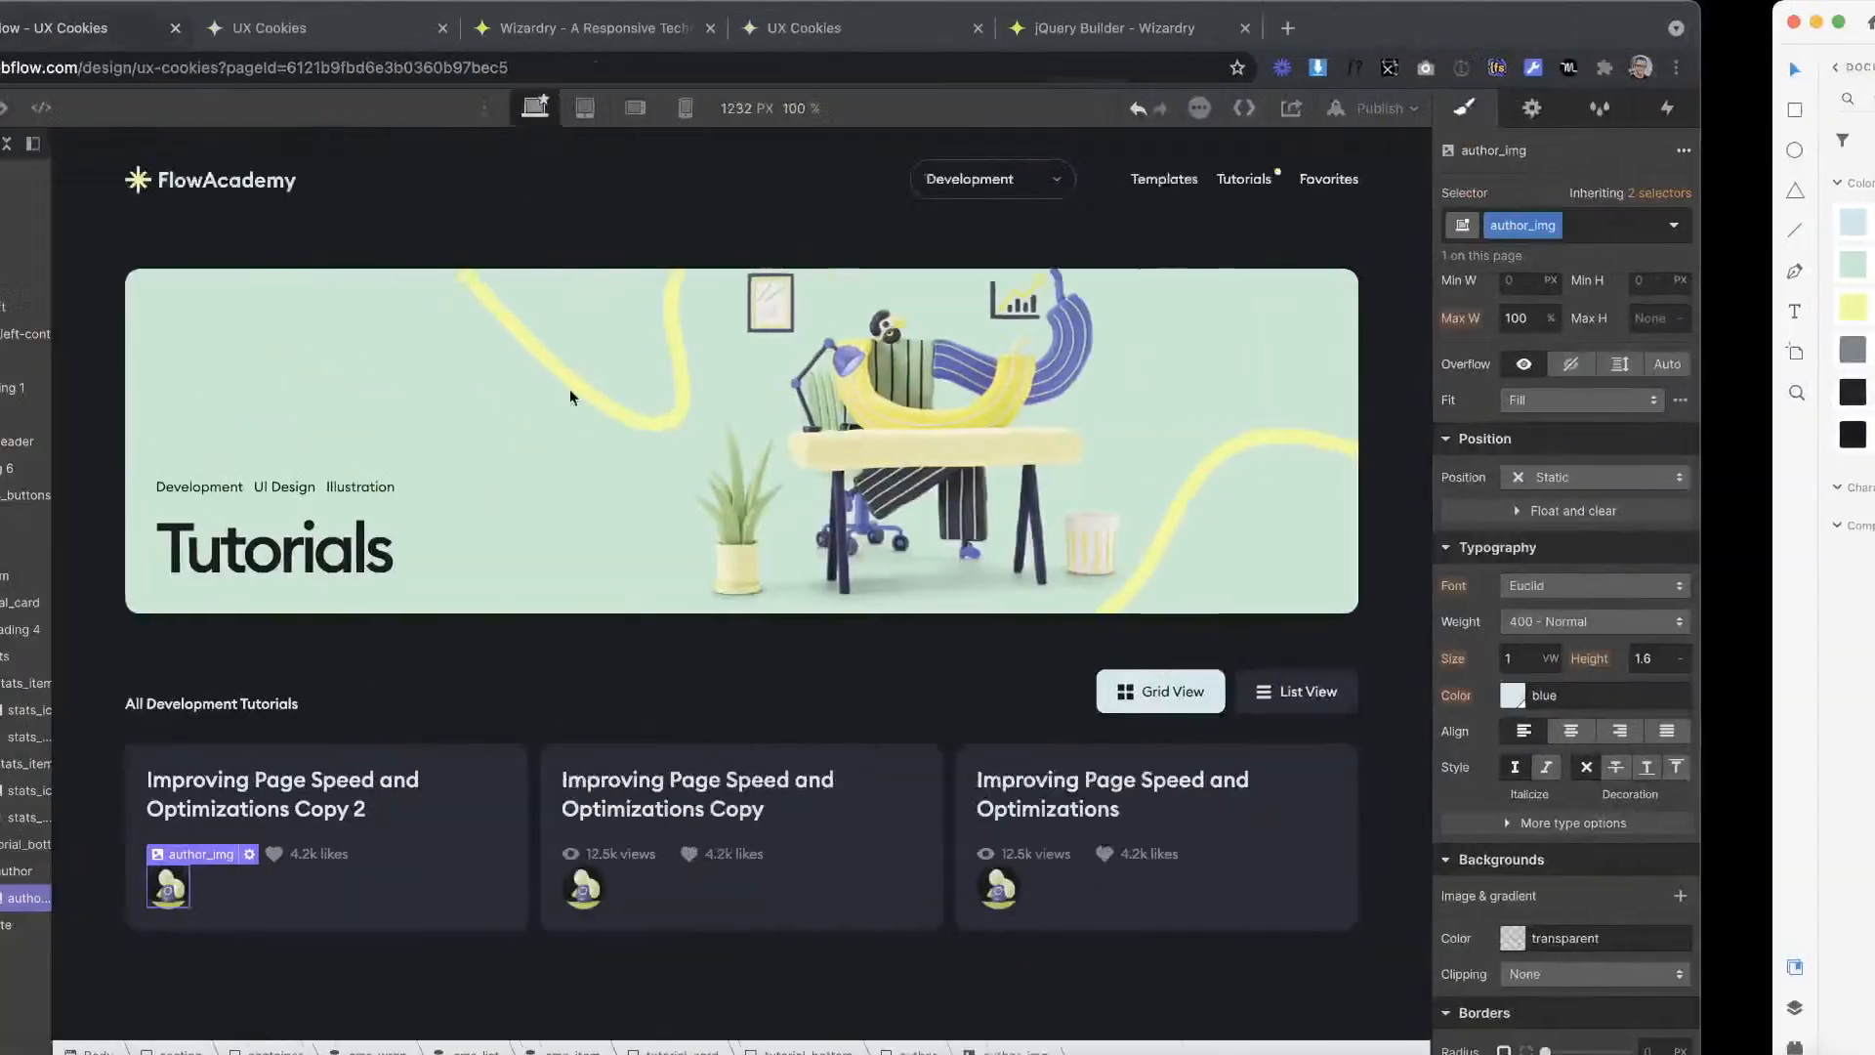
left_click(19, 150)
left_click_drag(171, 795, 390, 890)
left_click_drag(477, 833, 471, 848)
left_click(388, 841)
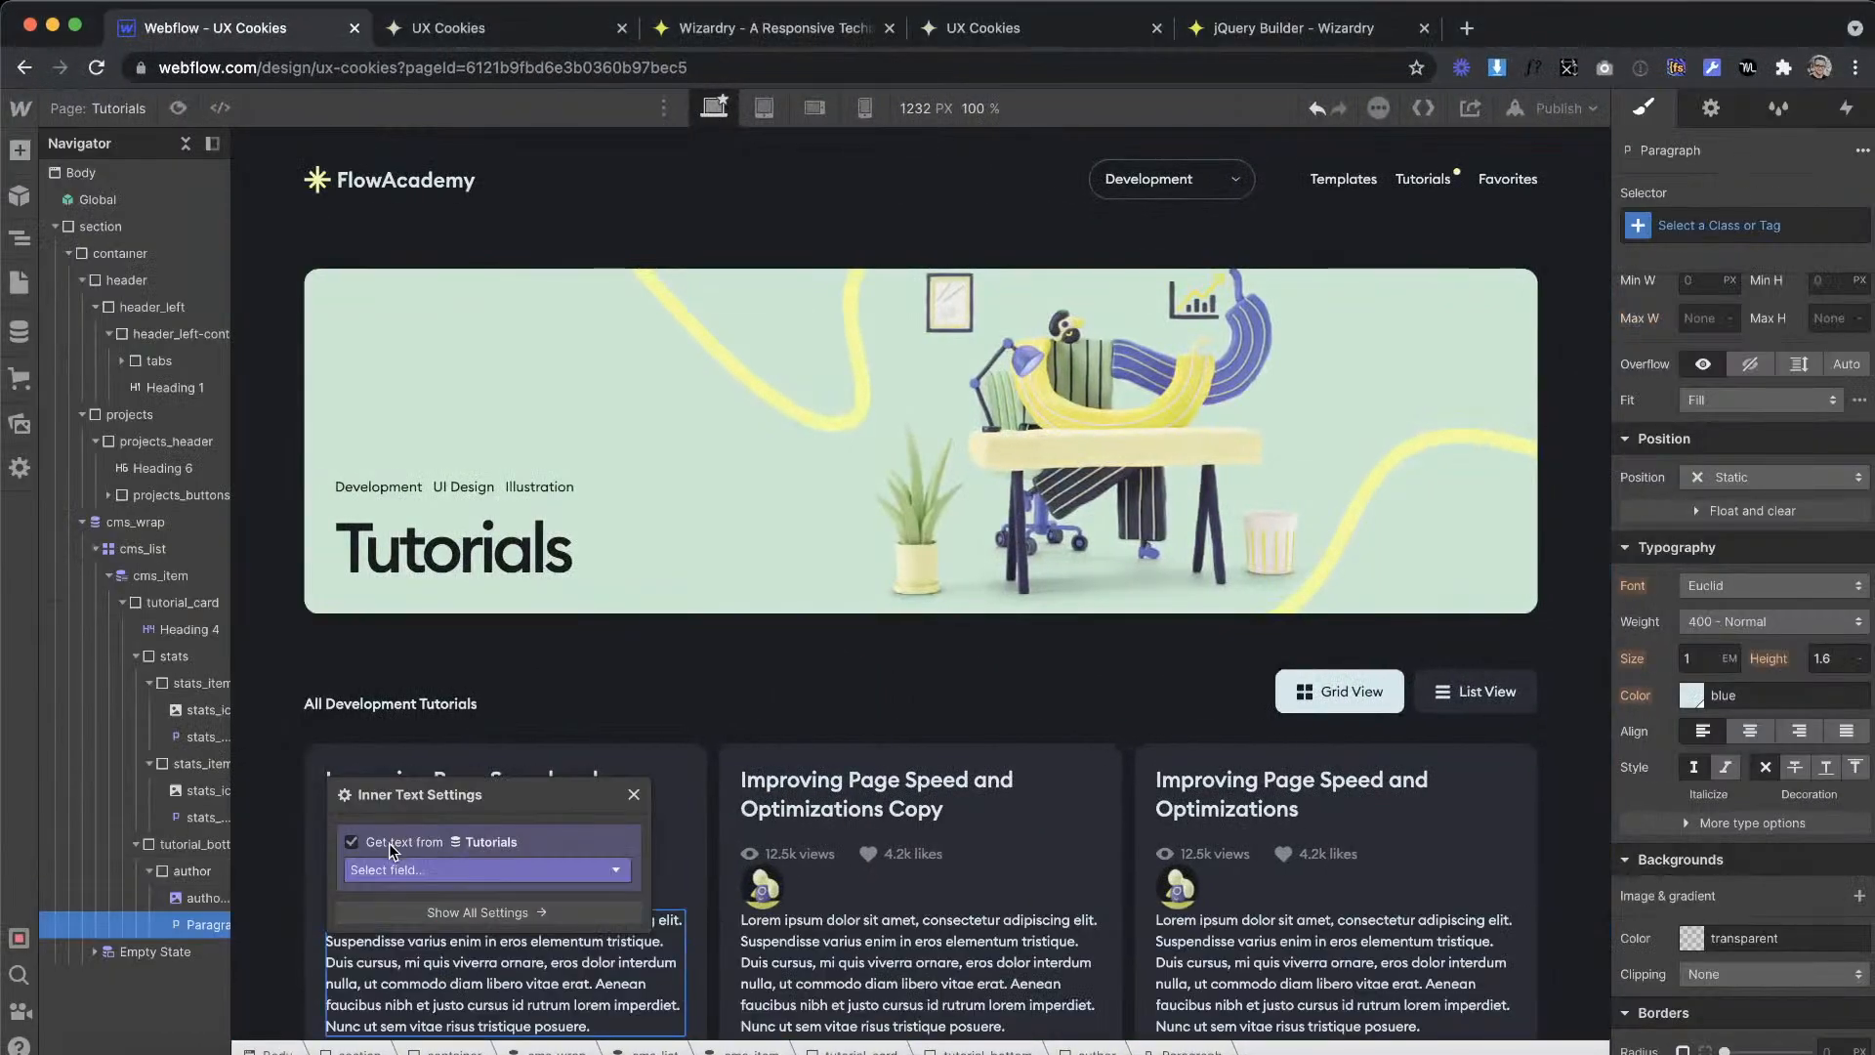
left_click(415, 870)
scroll(477, 1025, "down", 1)
left_click(400, 979)
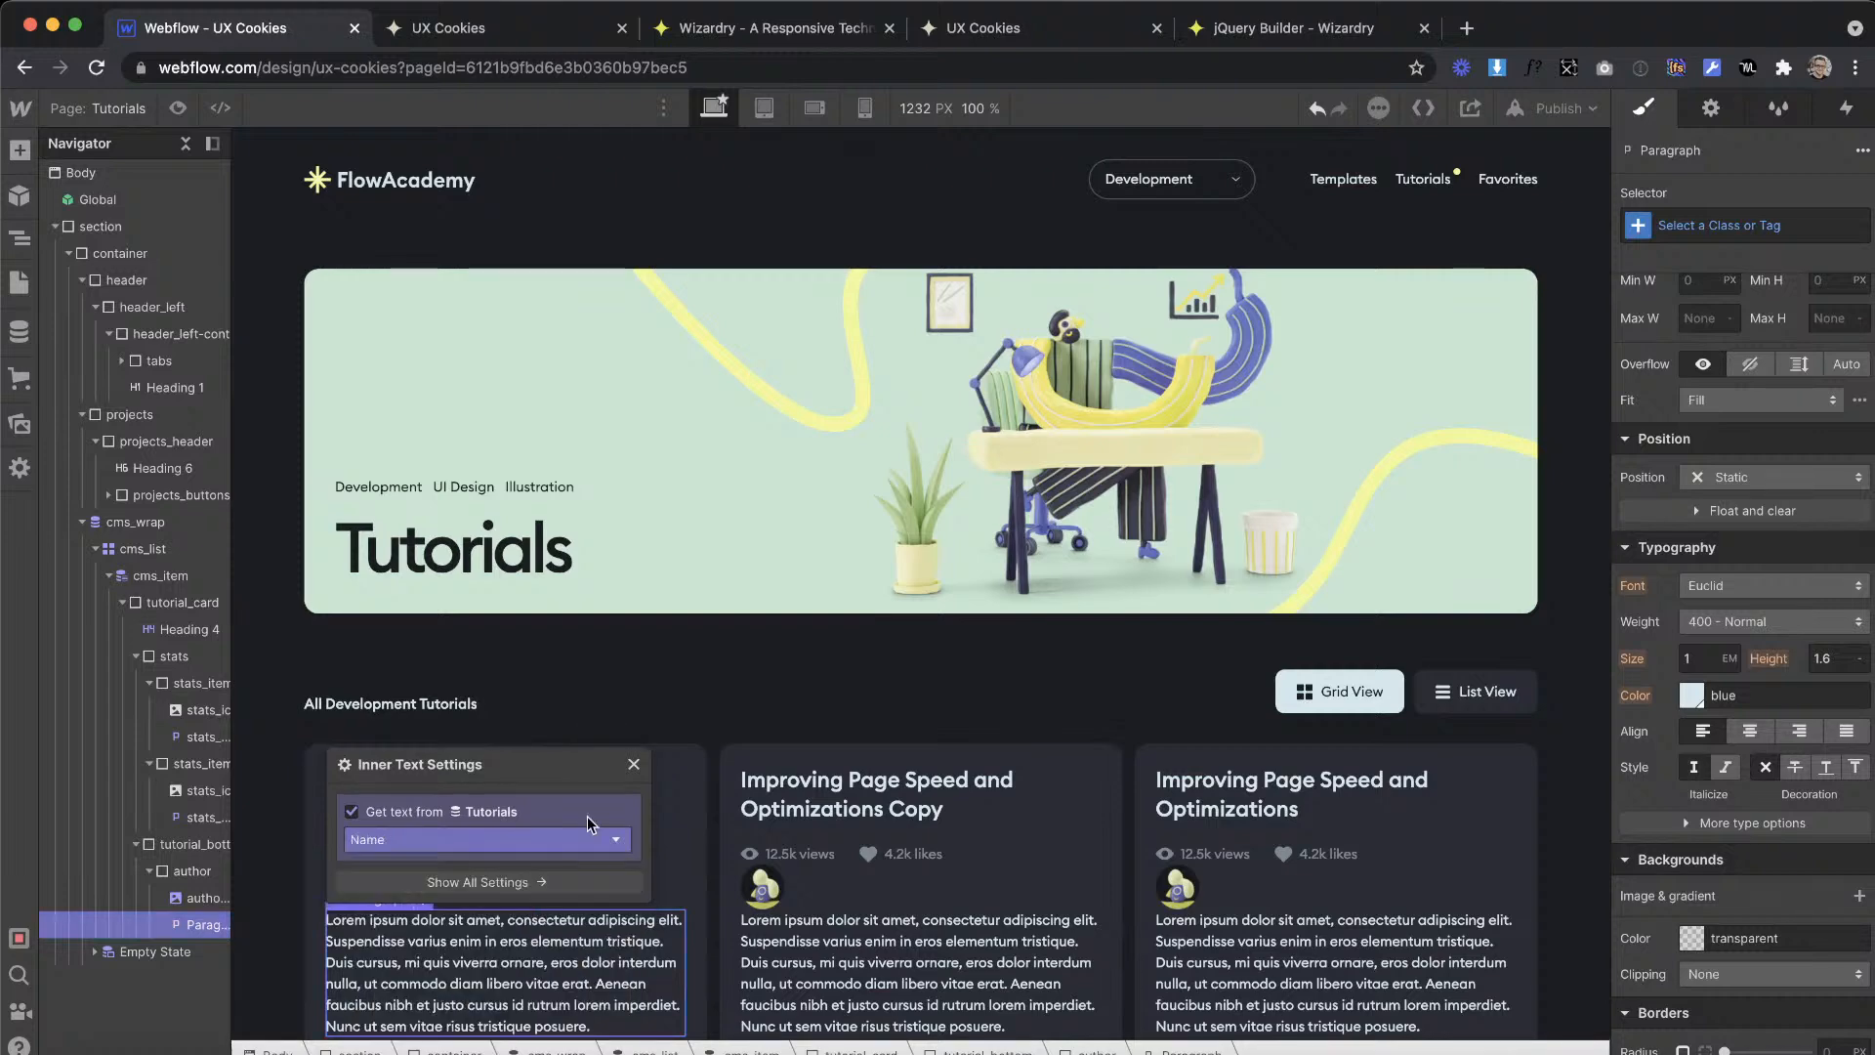
Step: Set the author div to a horizontal flex layout with centred alignment and start justification
left_click(185, 871)
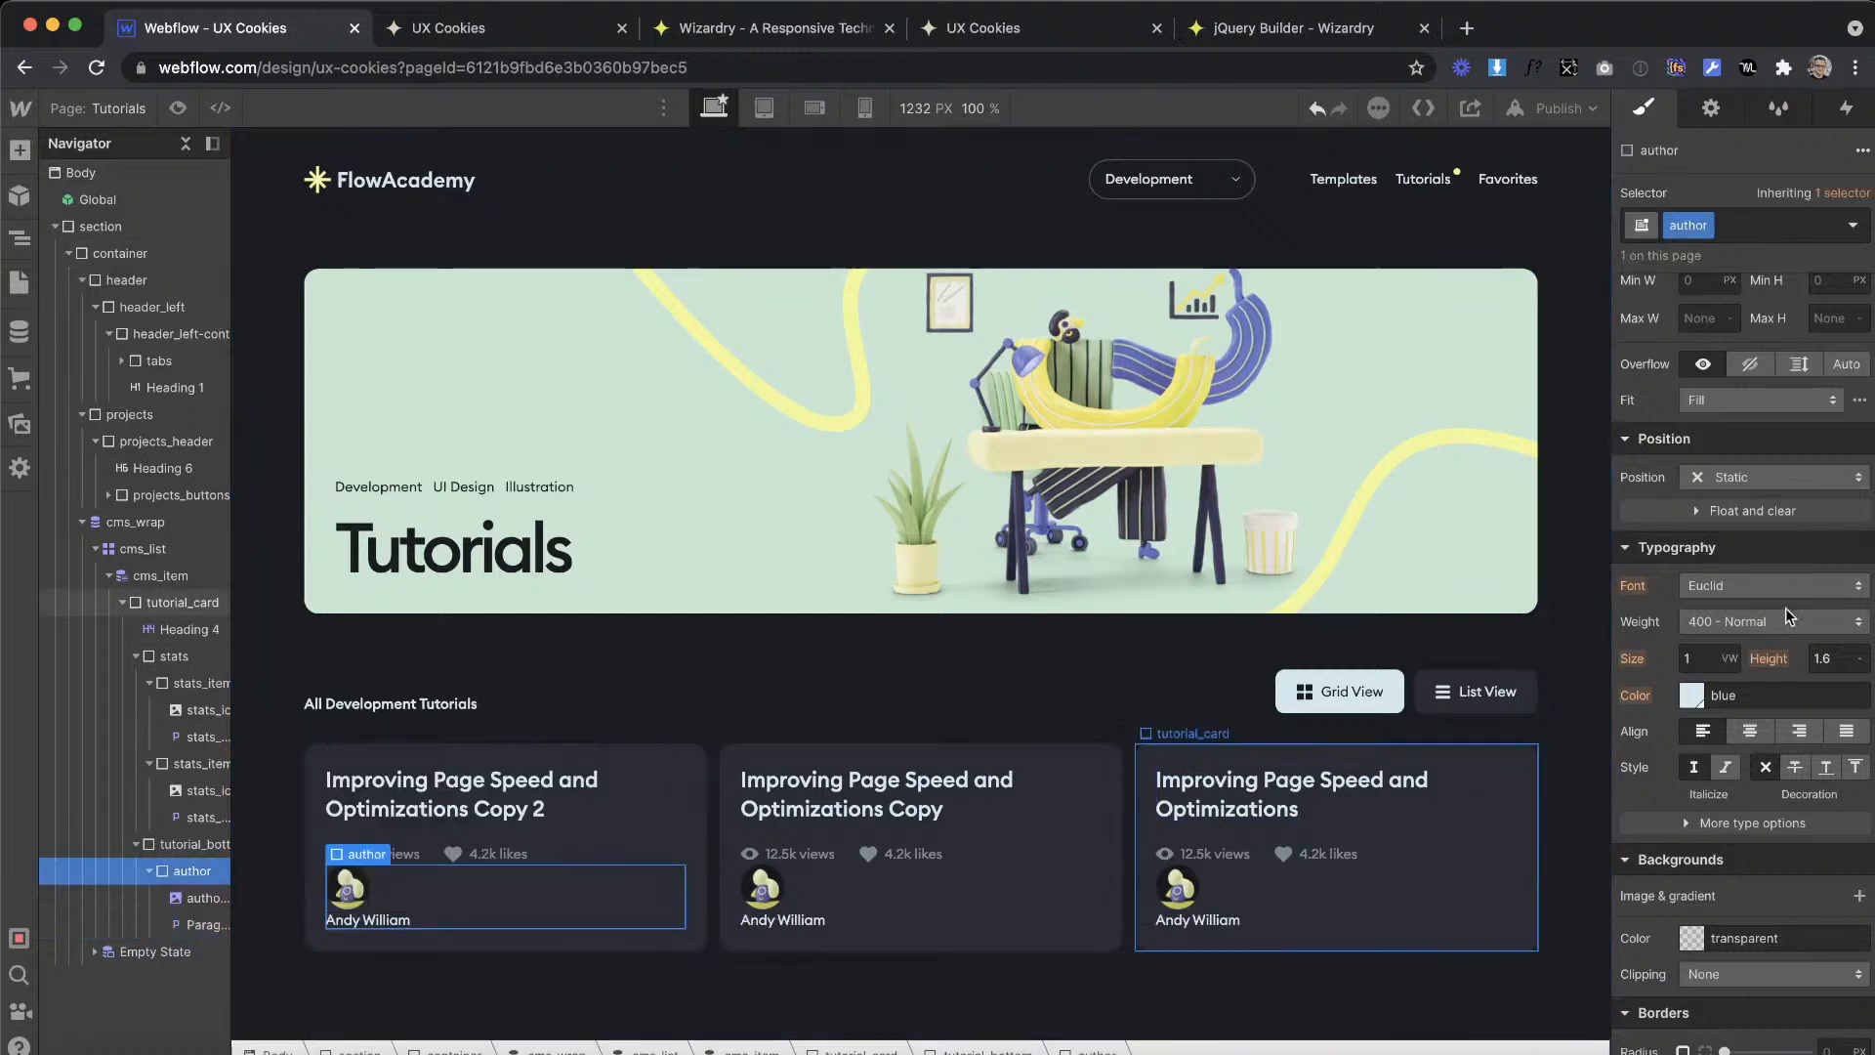
scroll(1718, 586, "up", 4)
left_click(1726, 326)
left_click(1731, 410)
left_click(1695, 441)
Step: Convert the design's 18 px gap between avatar and name to EMs in Wizardry and give author_img a 0.94em right margin
key("ctrl+Right")
left_click(707, 632)
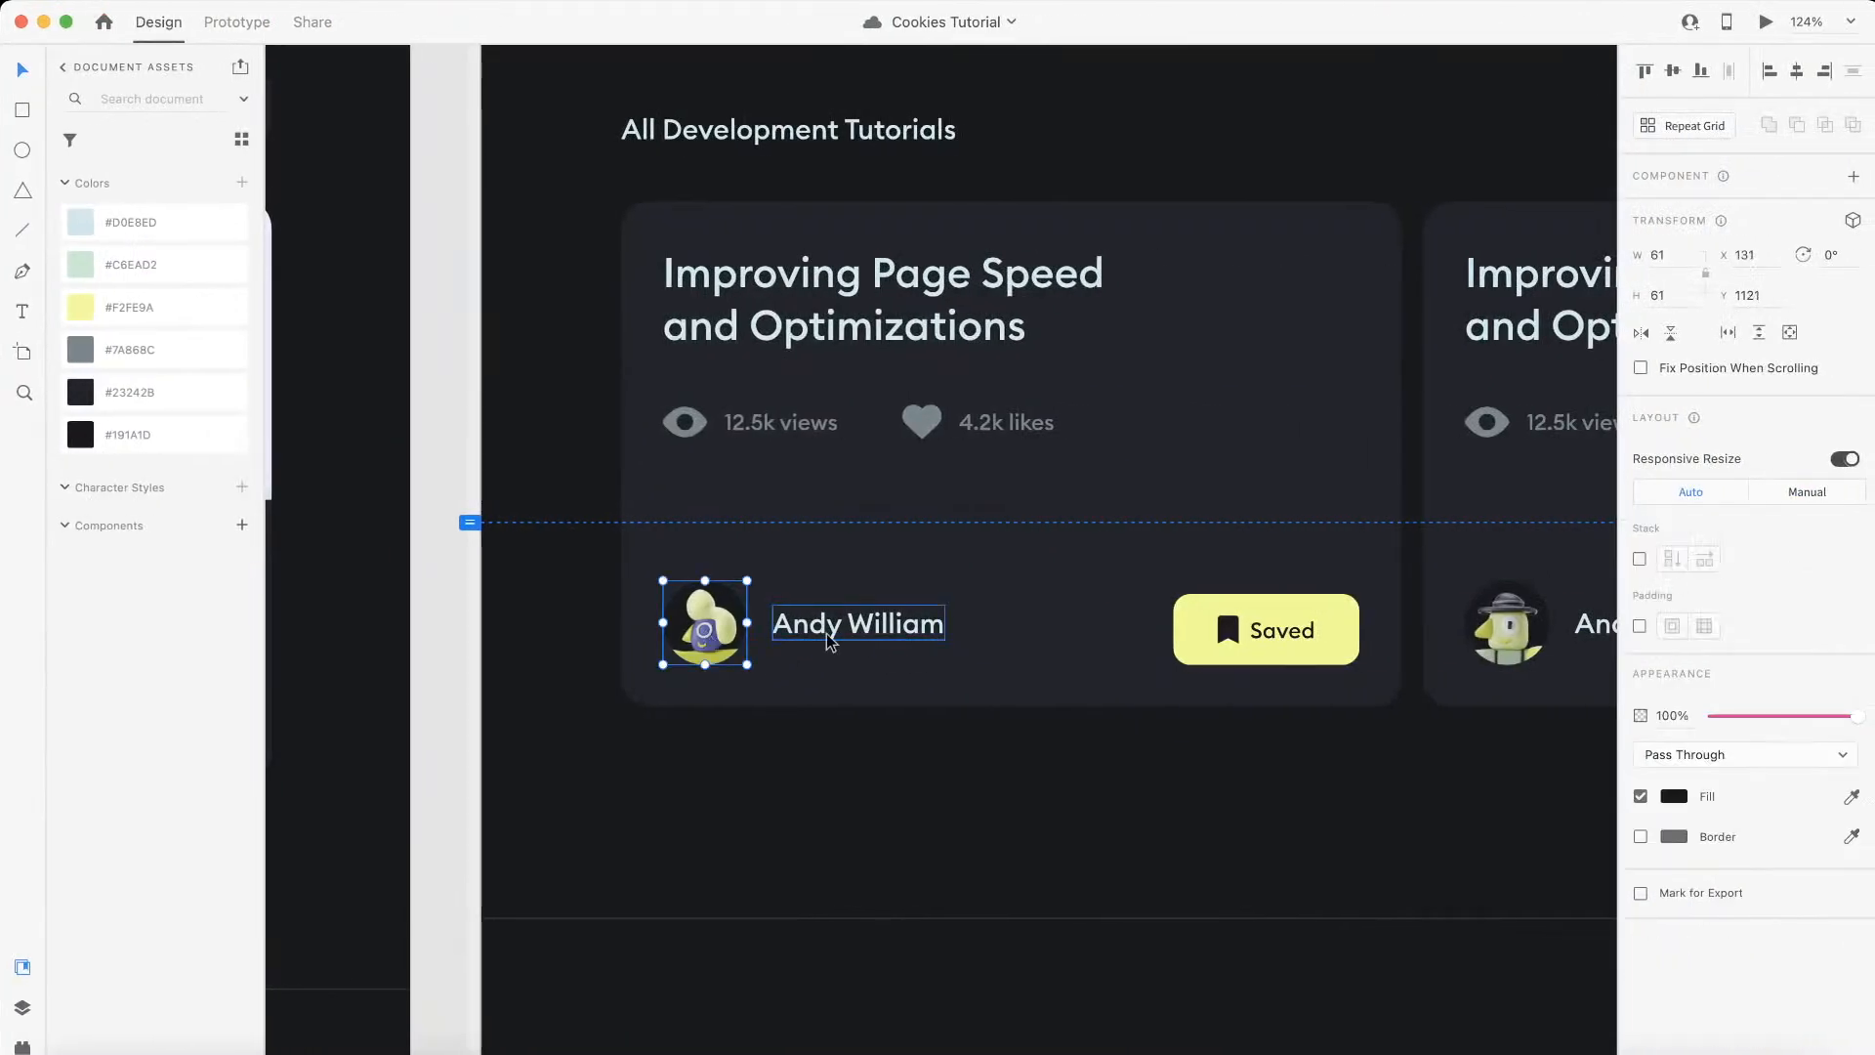
key("ctrl+Left")
left_click(740, 43)
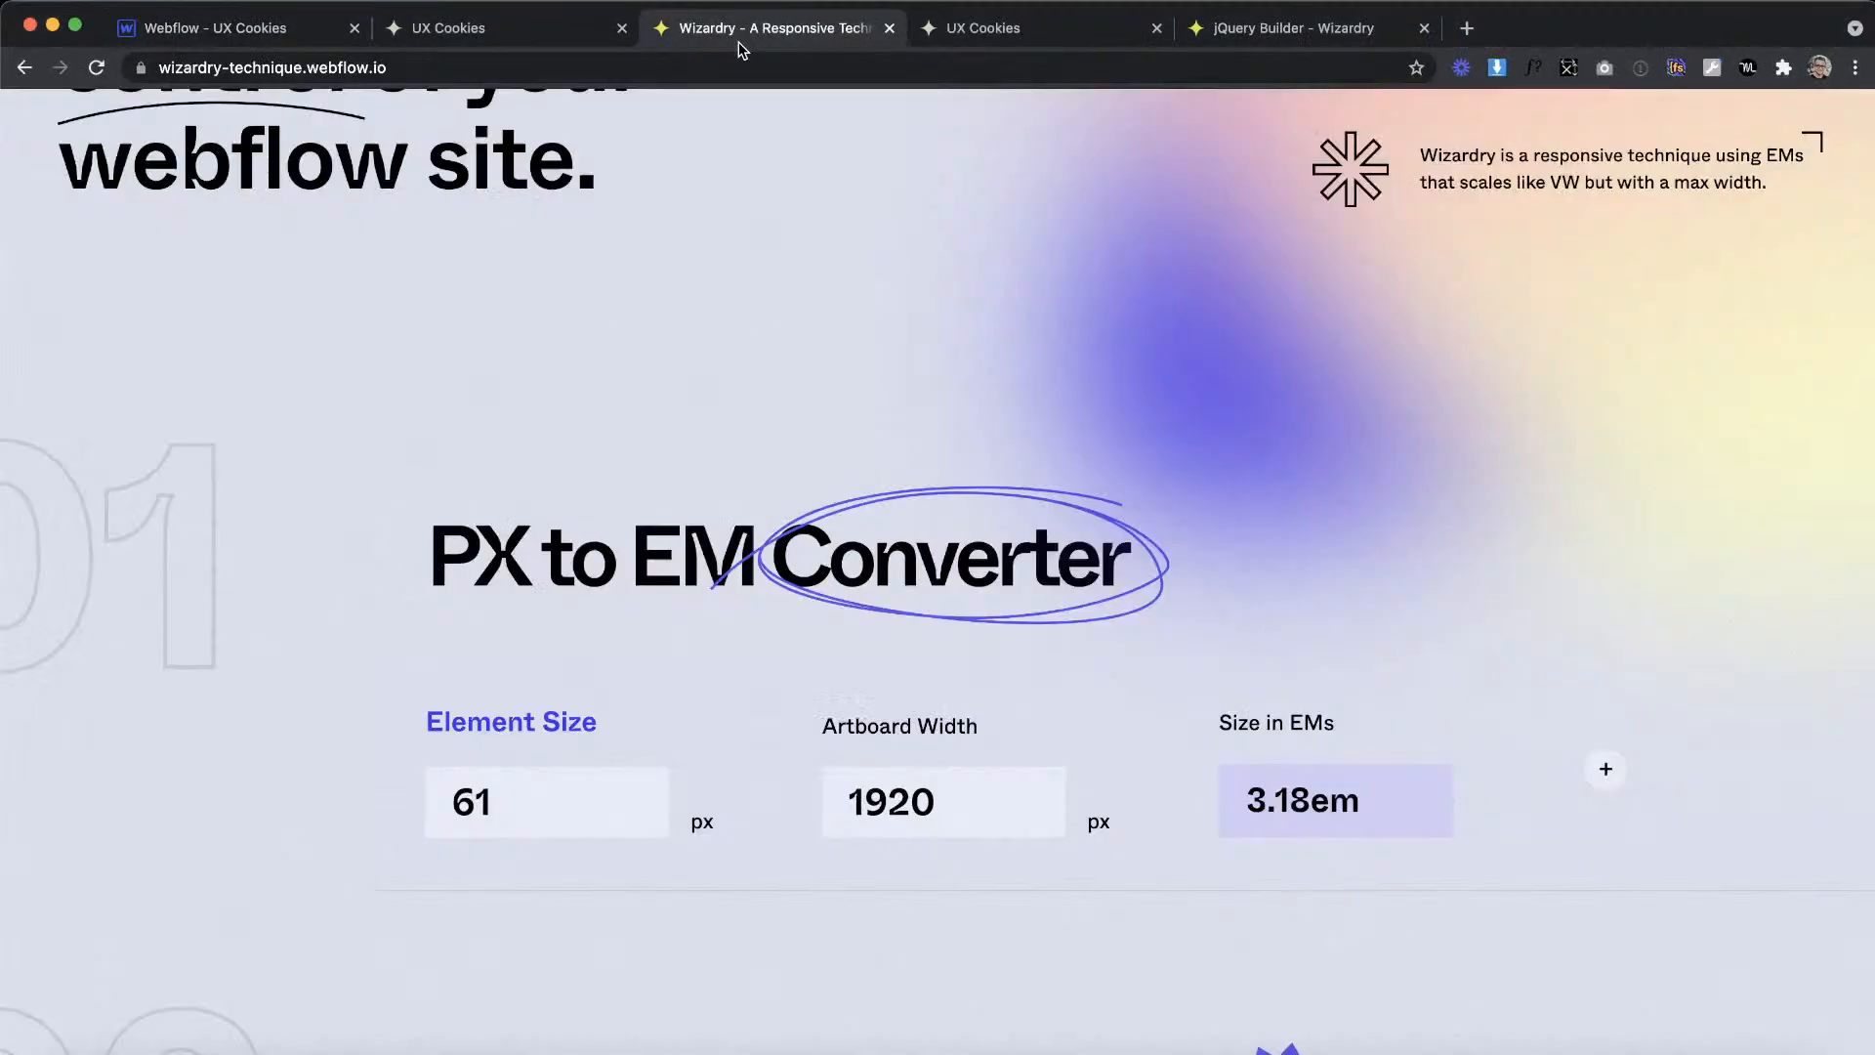
type("18")
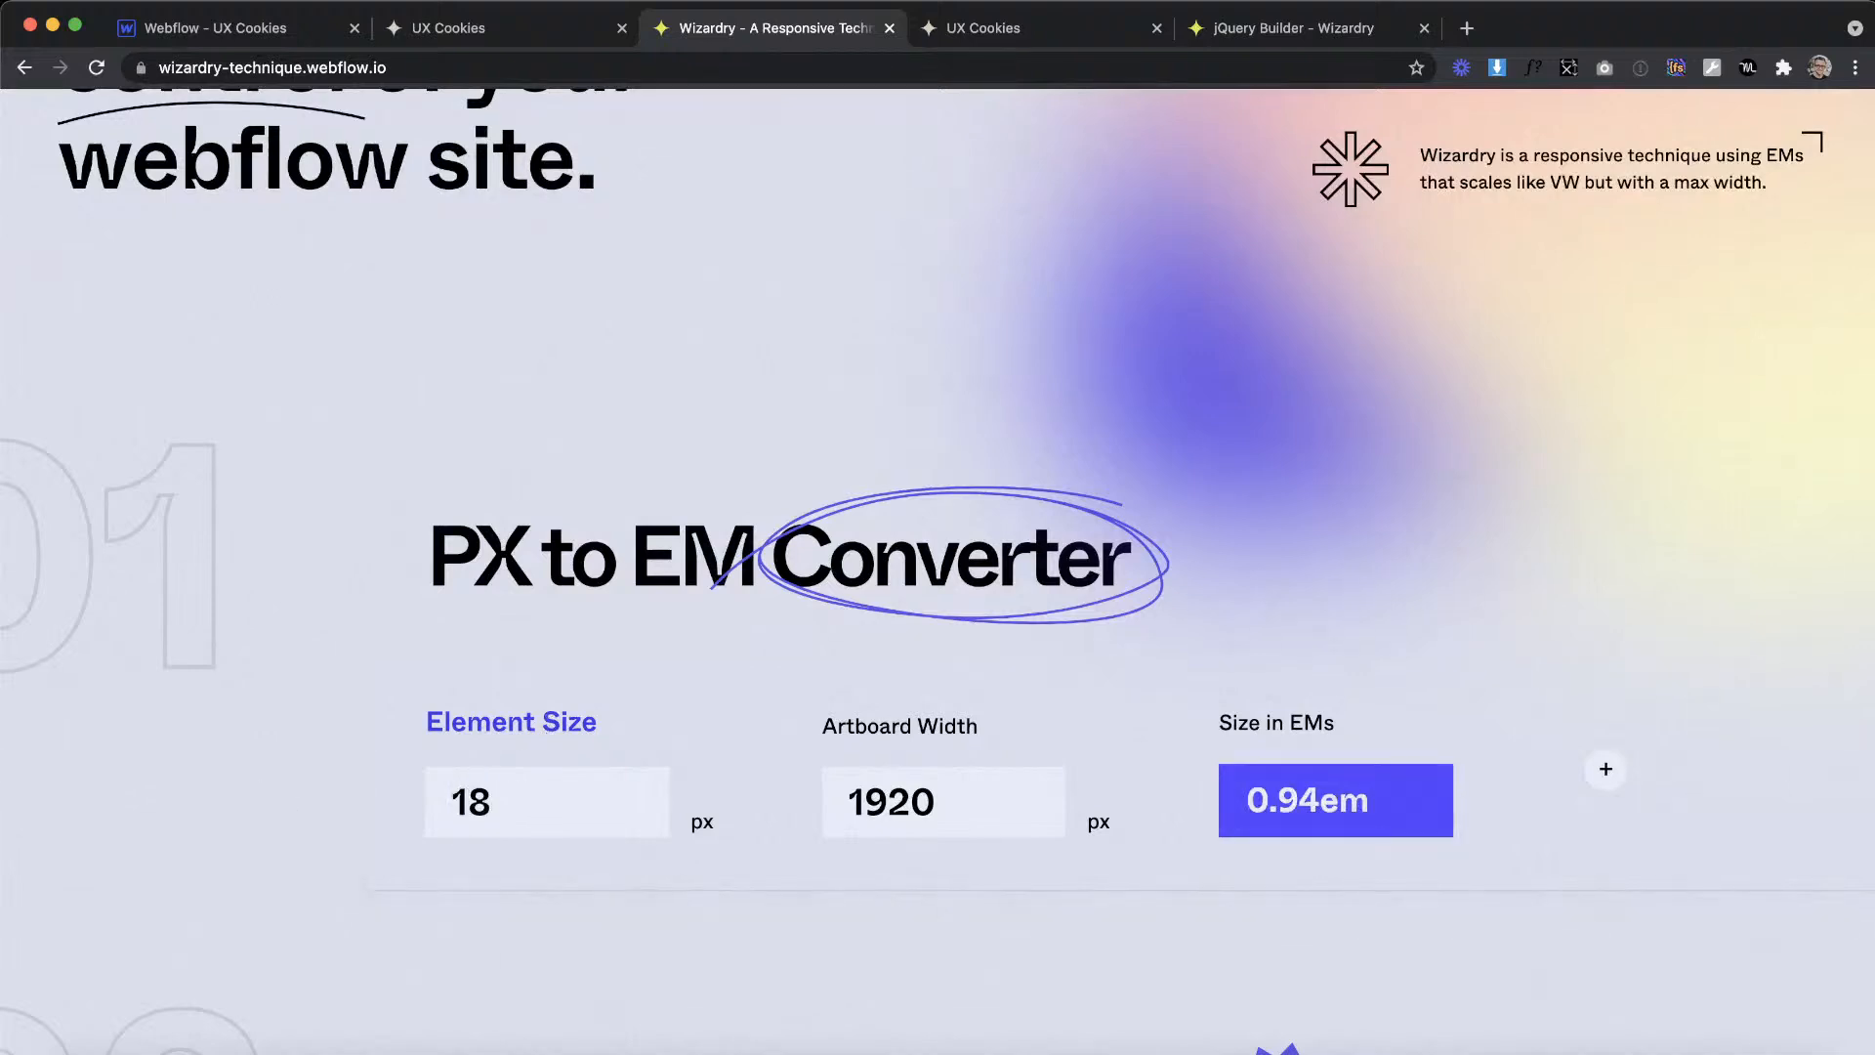
left_click(200, 27)
left_click(347, 886)
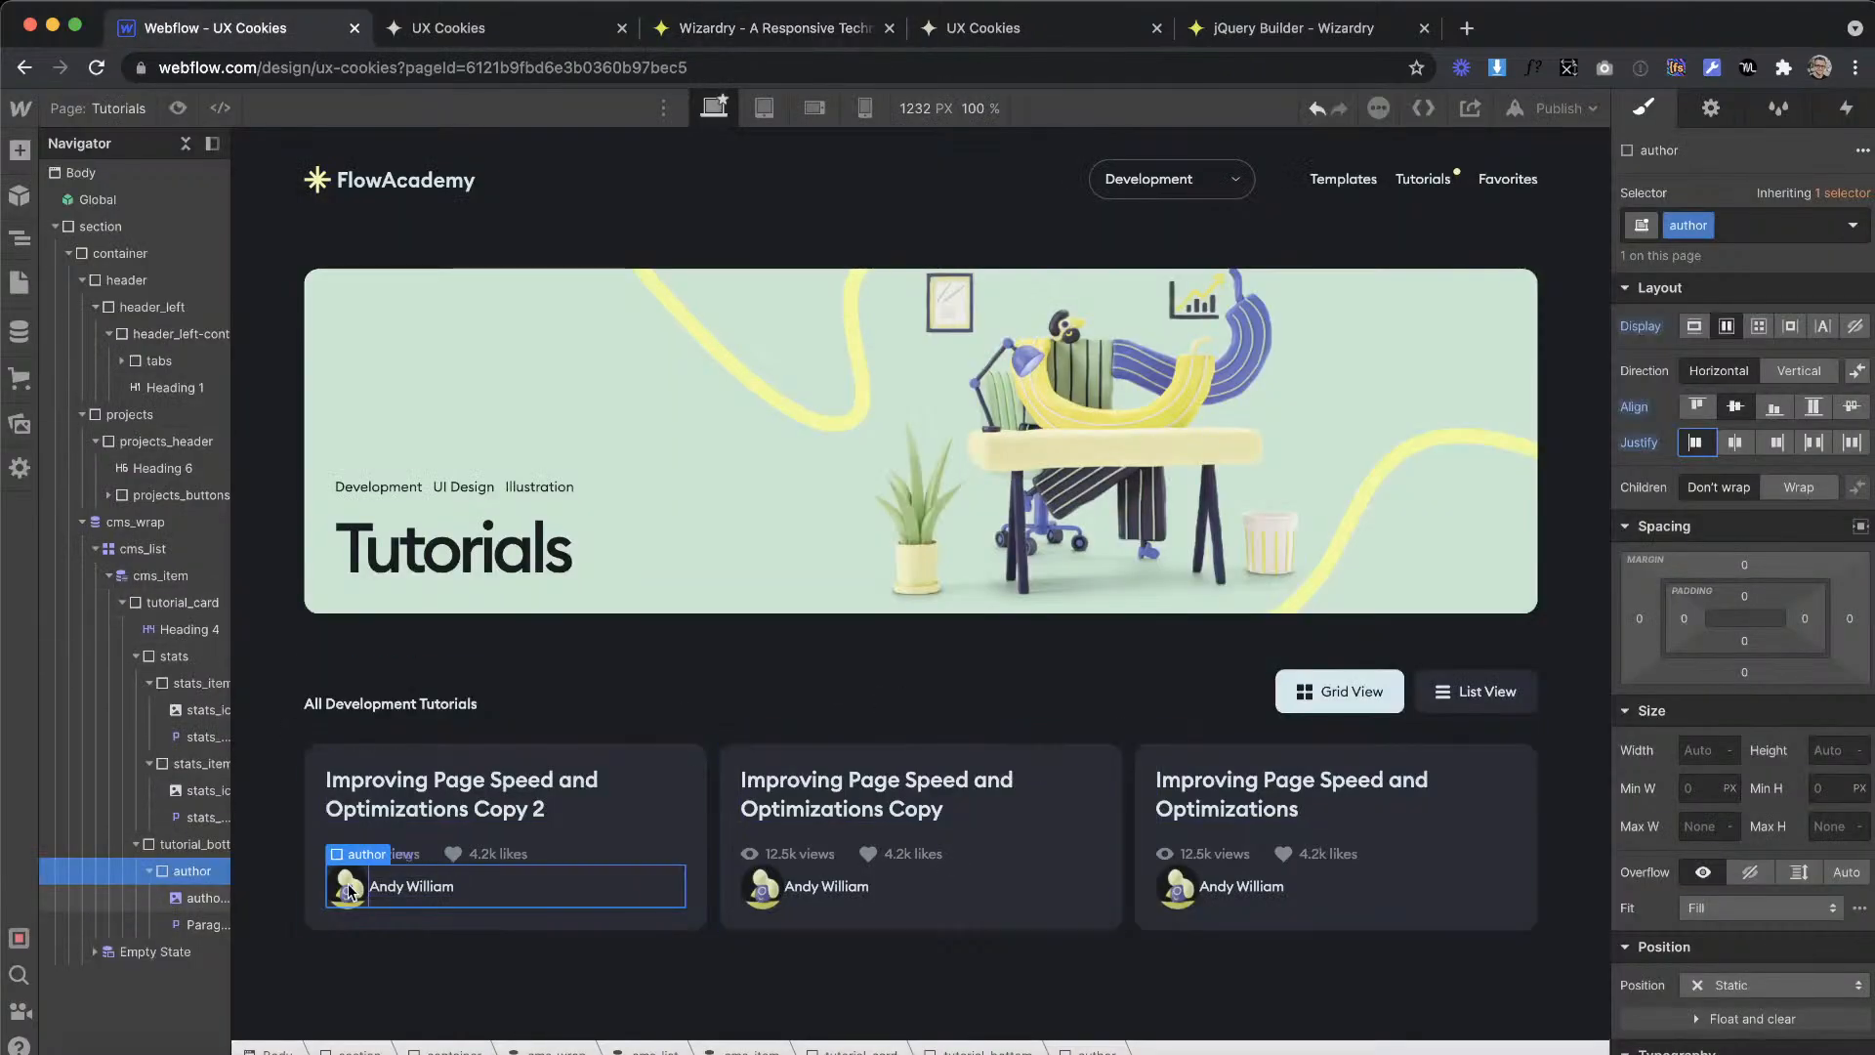
left_click(1849, 566)
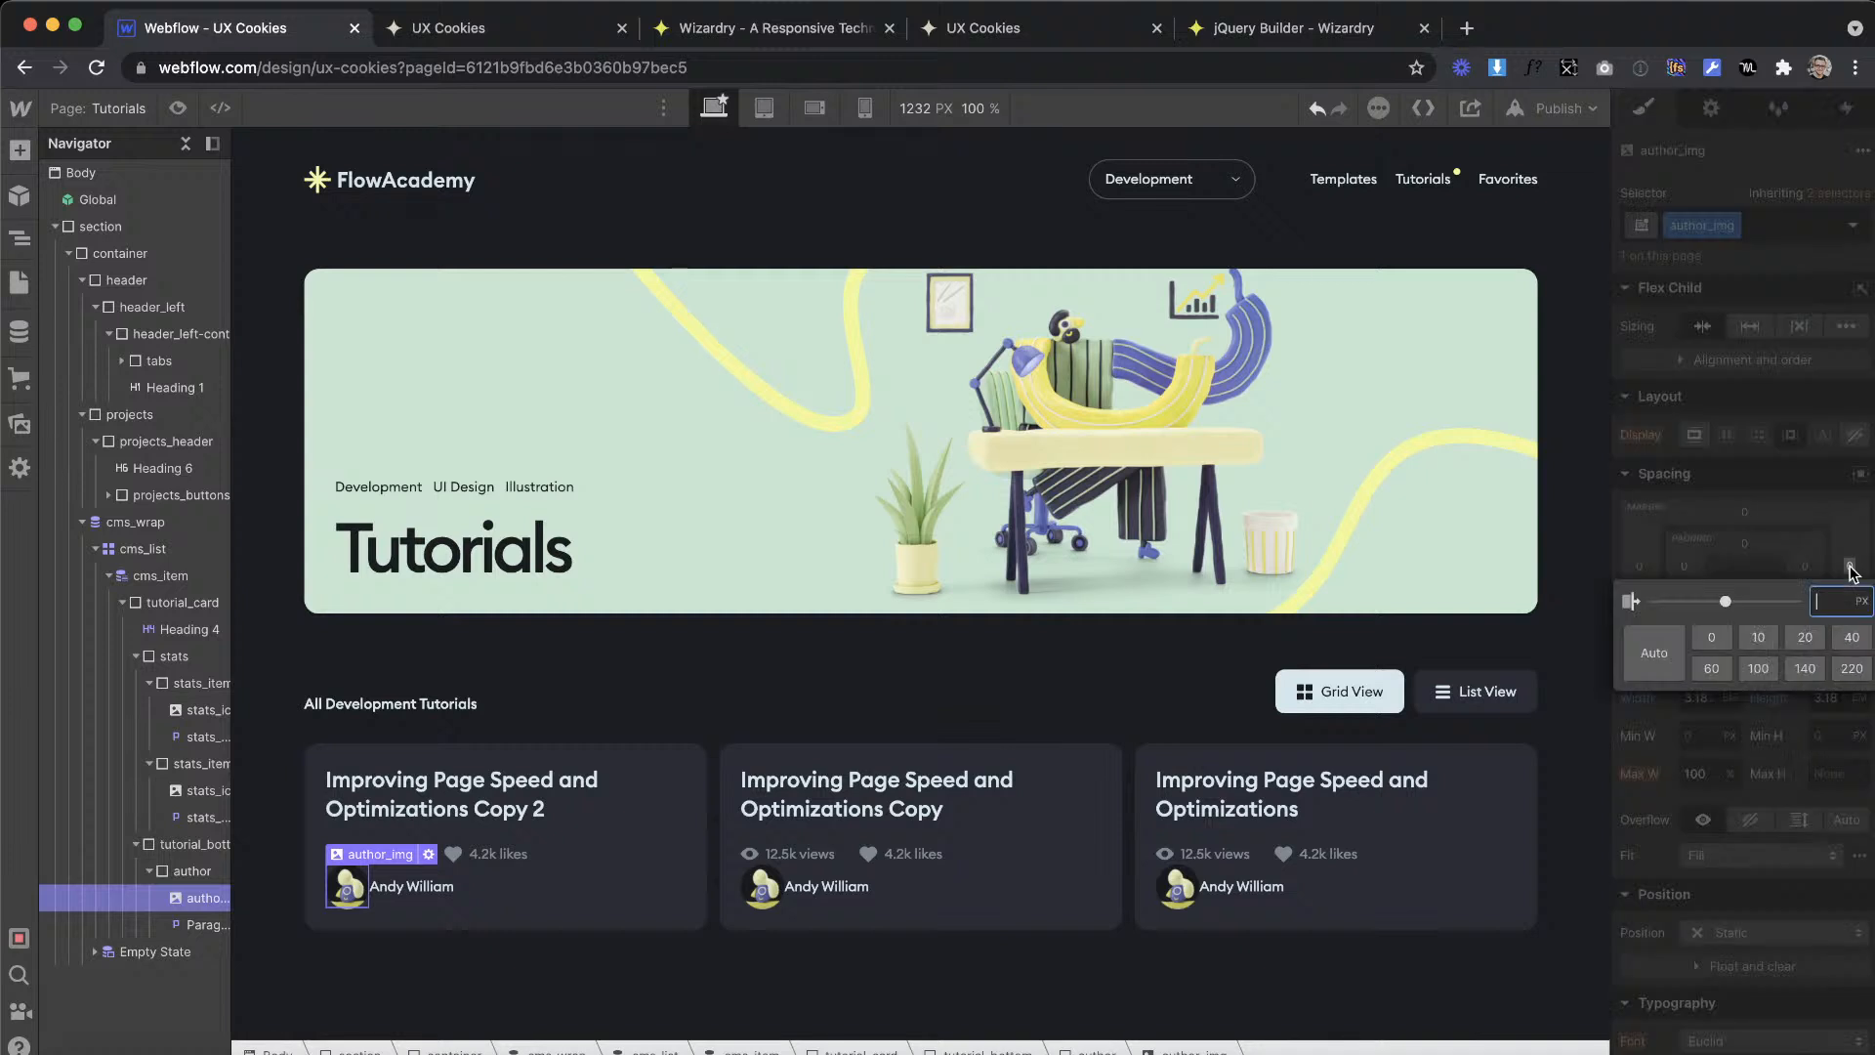
key("Return")
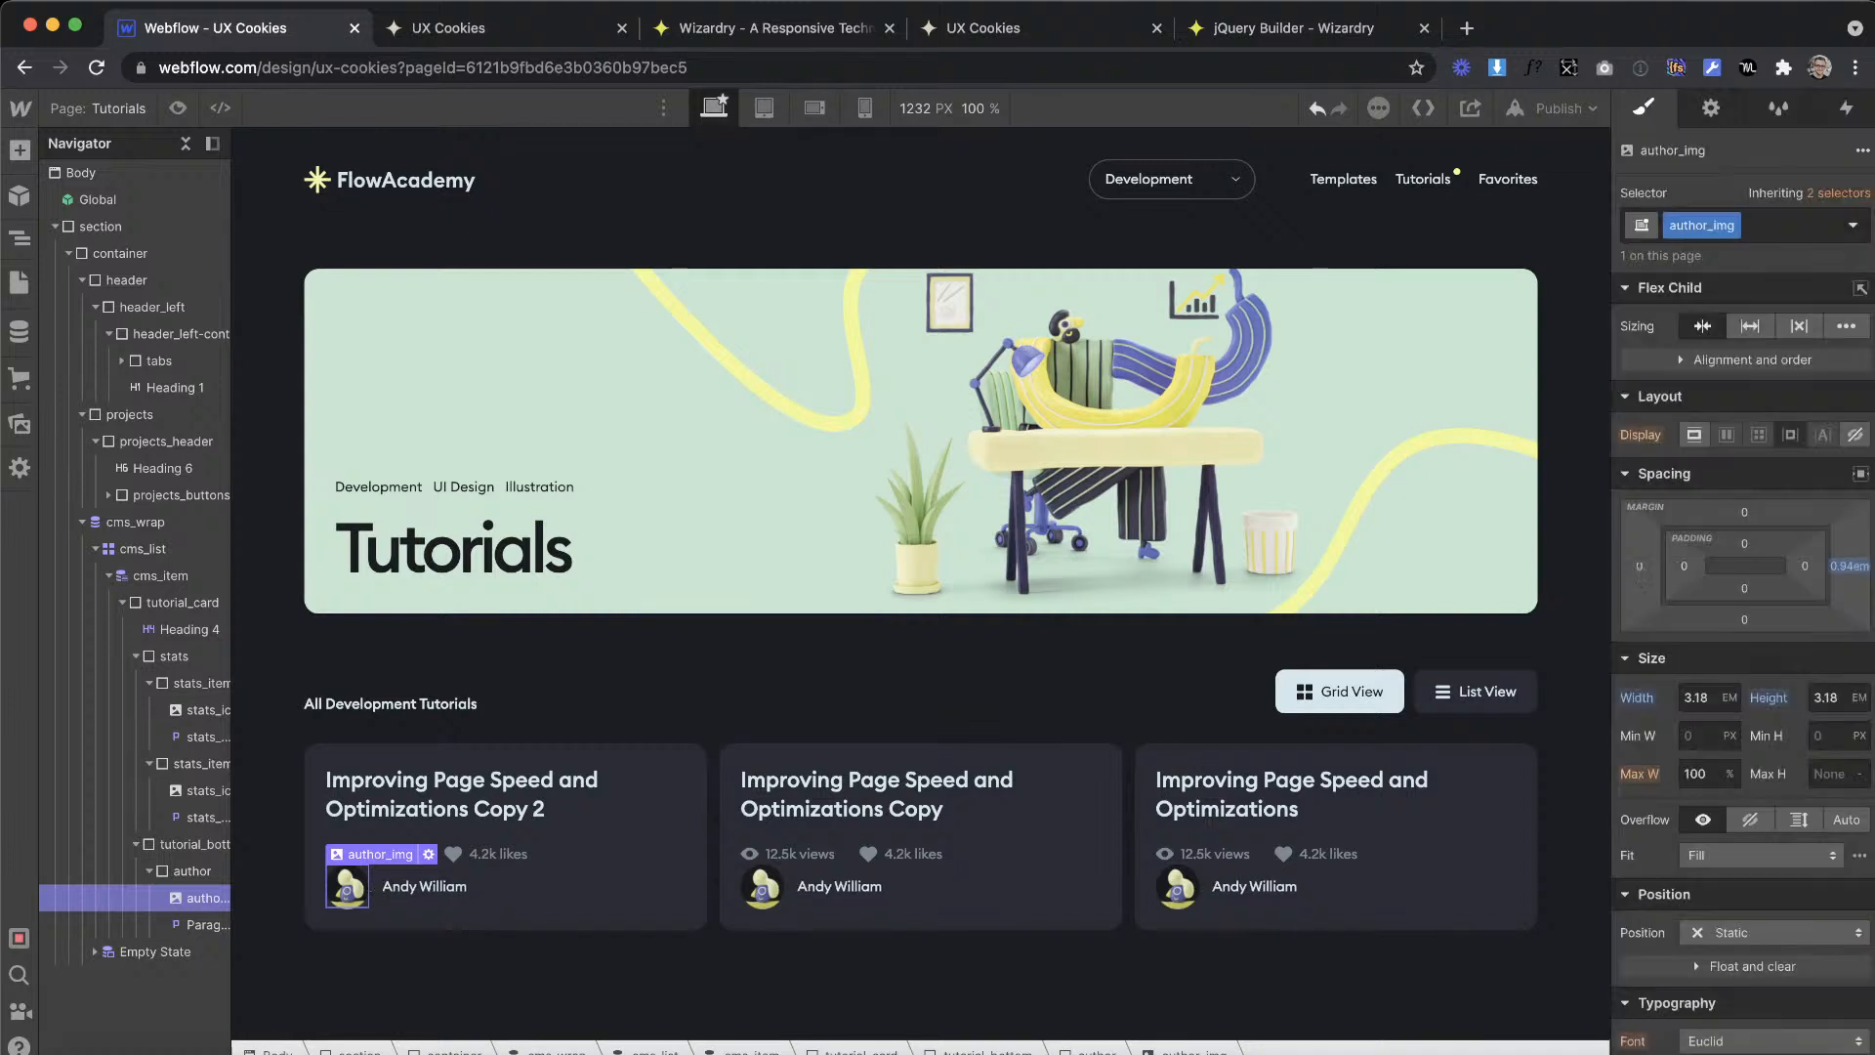
Step: Set tutorial_bottom to a horizontal flex layout with centred alignment and space-between justification
left_click(1147, 565)
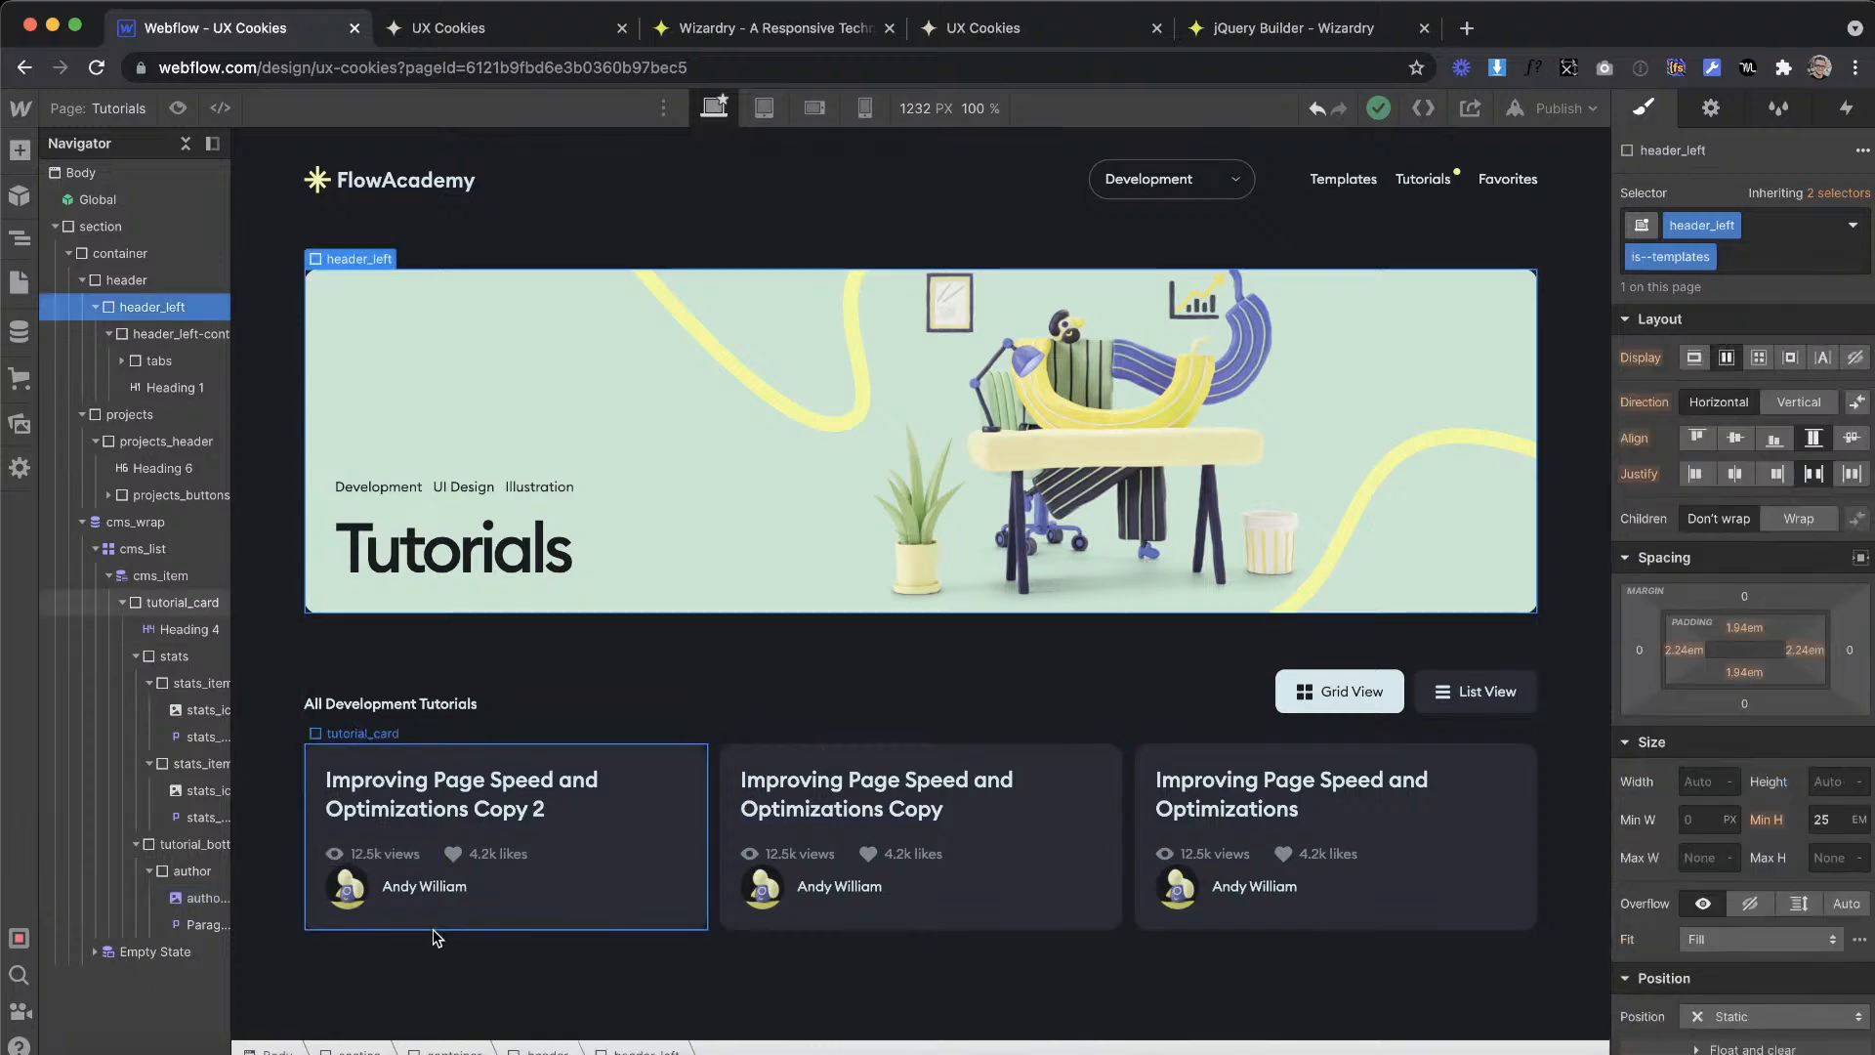
left_click(365, 883)
key("ctrl+Right")
left_click(871, 758)
key("ctrl+Left")
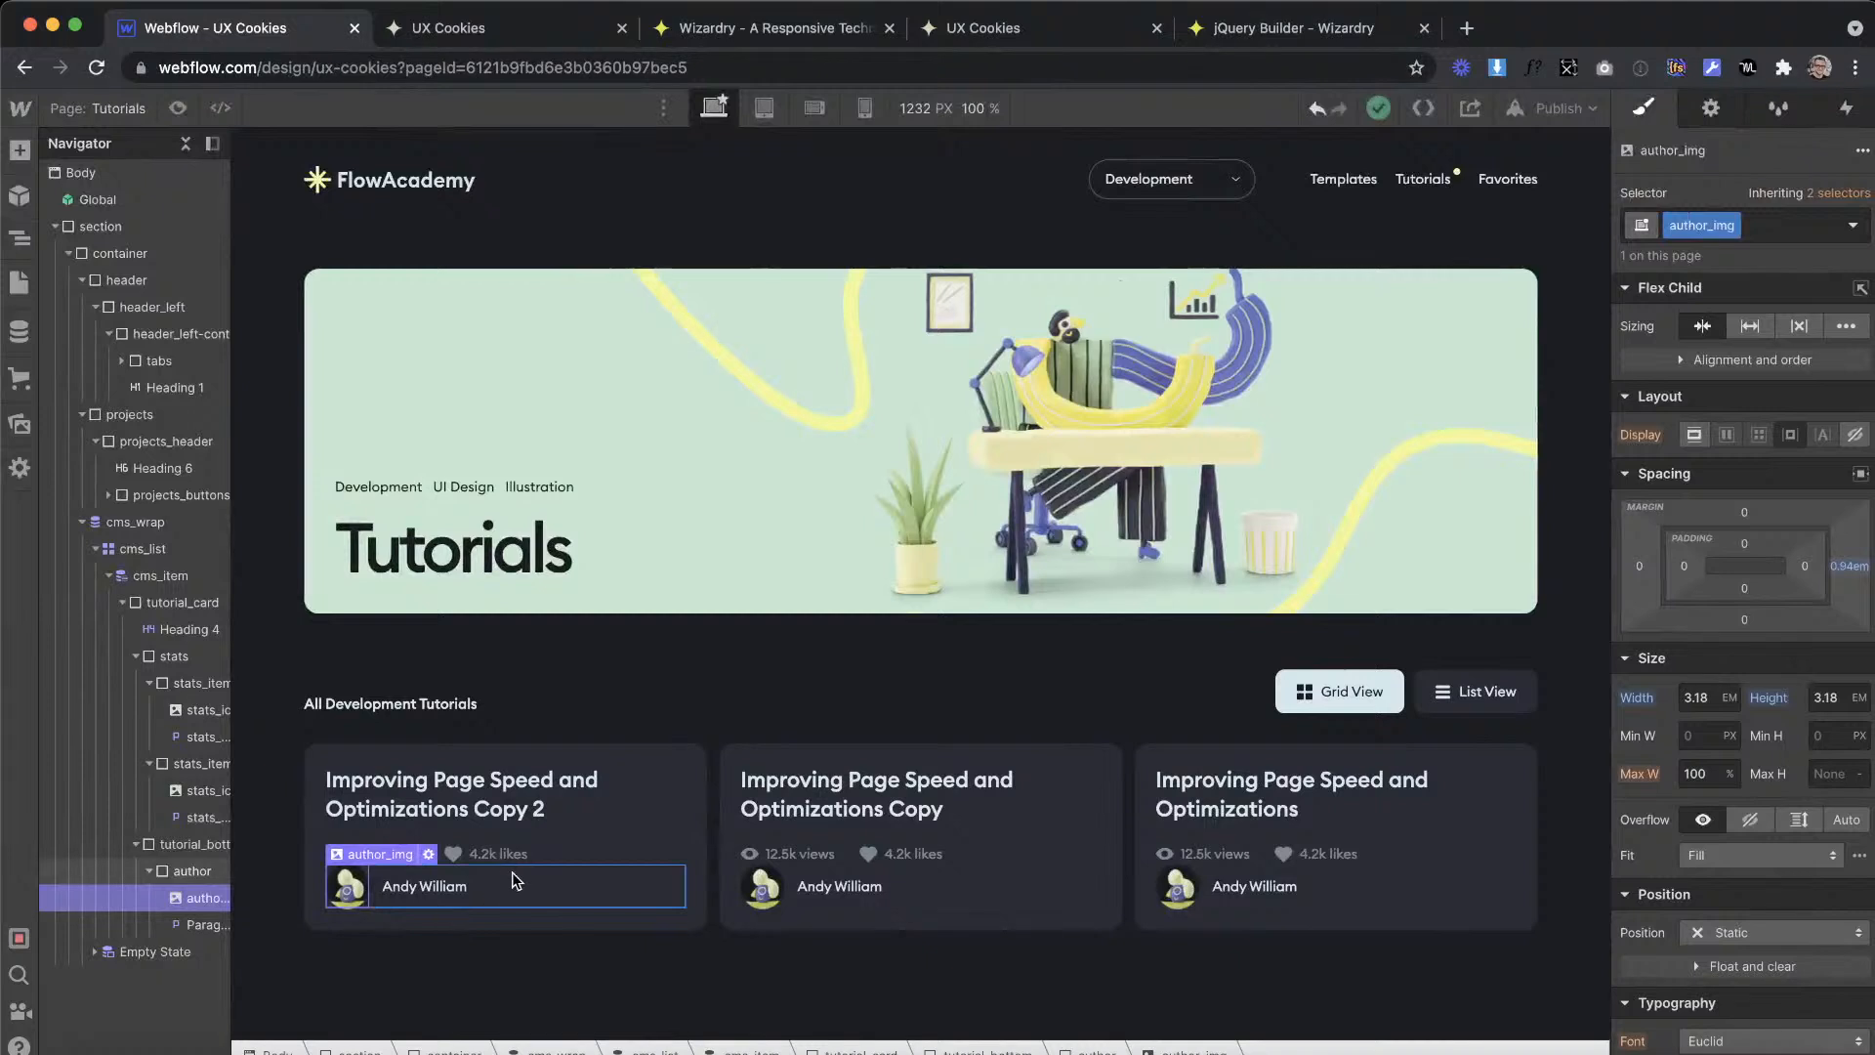
left_click(516, 881)
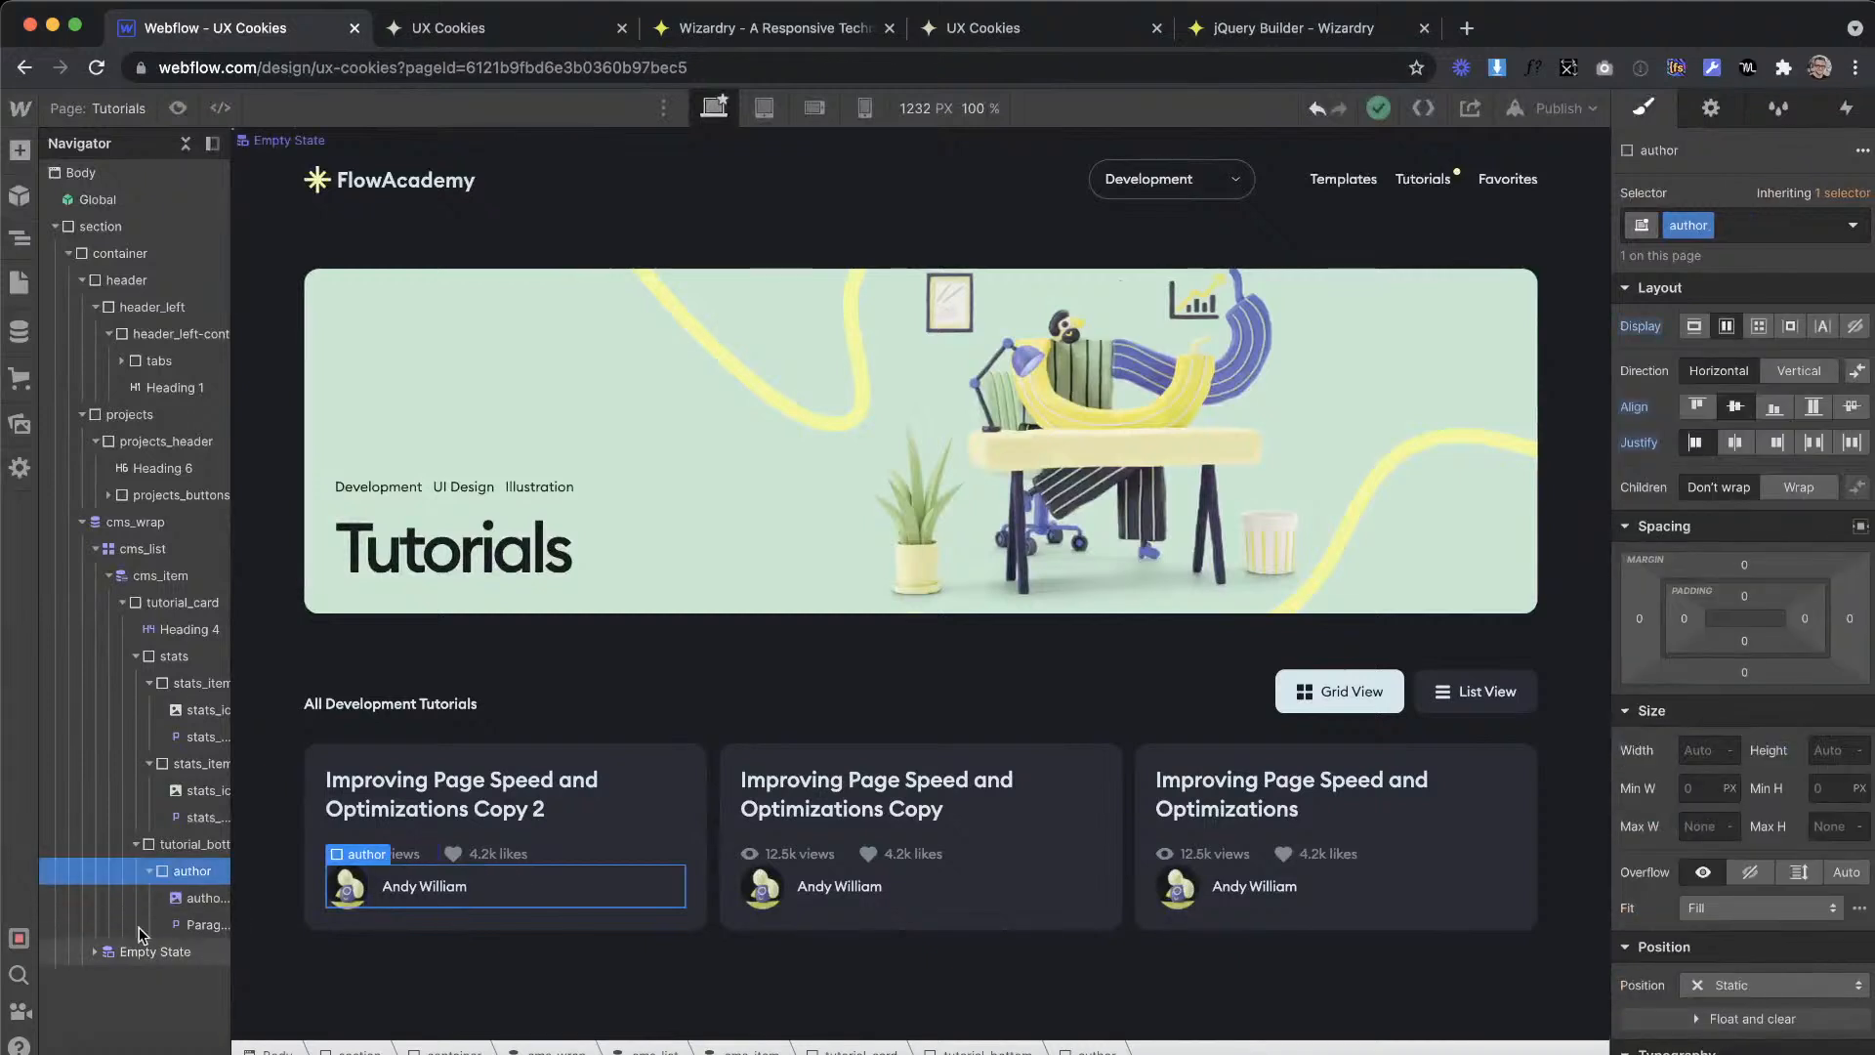
left_click(202, 845)
left_click(1727, 326)
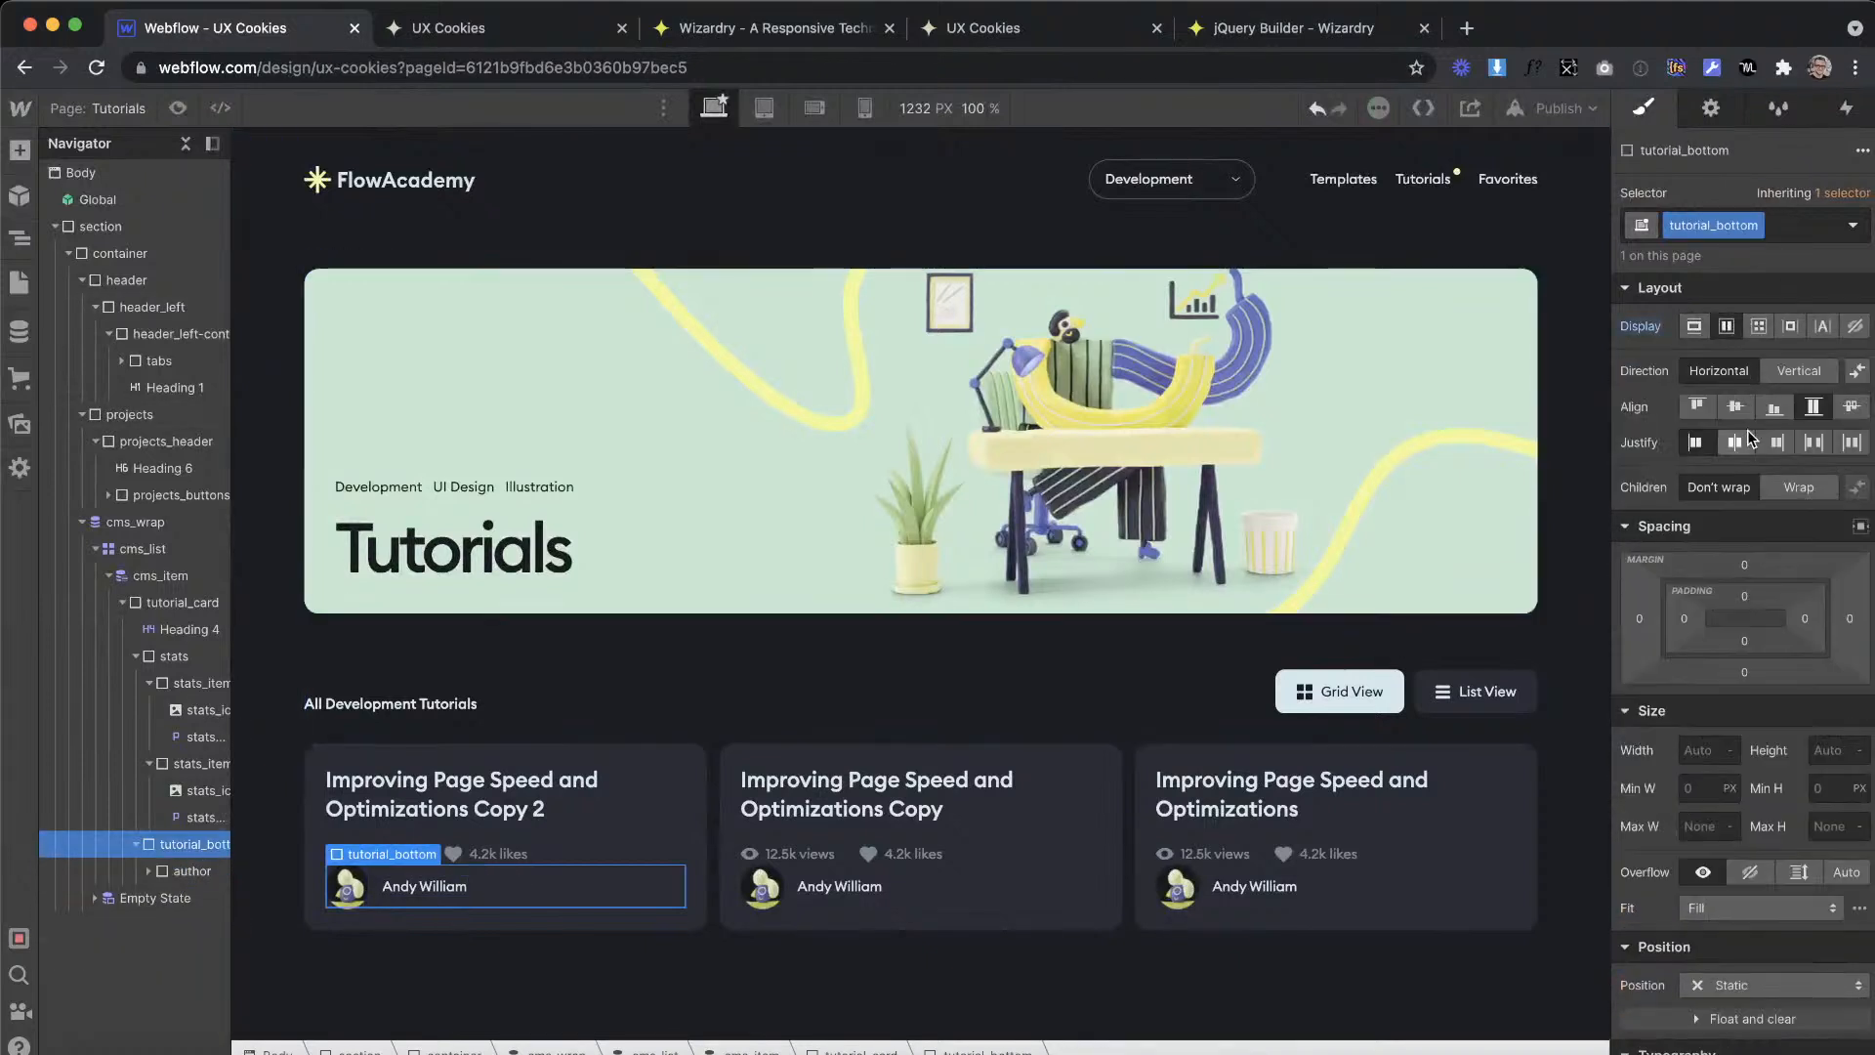
left_click(1799, 447)
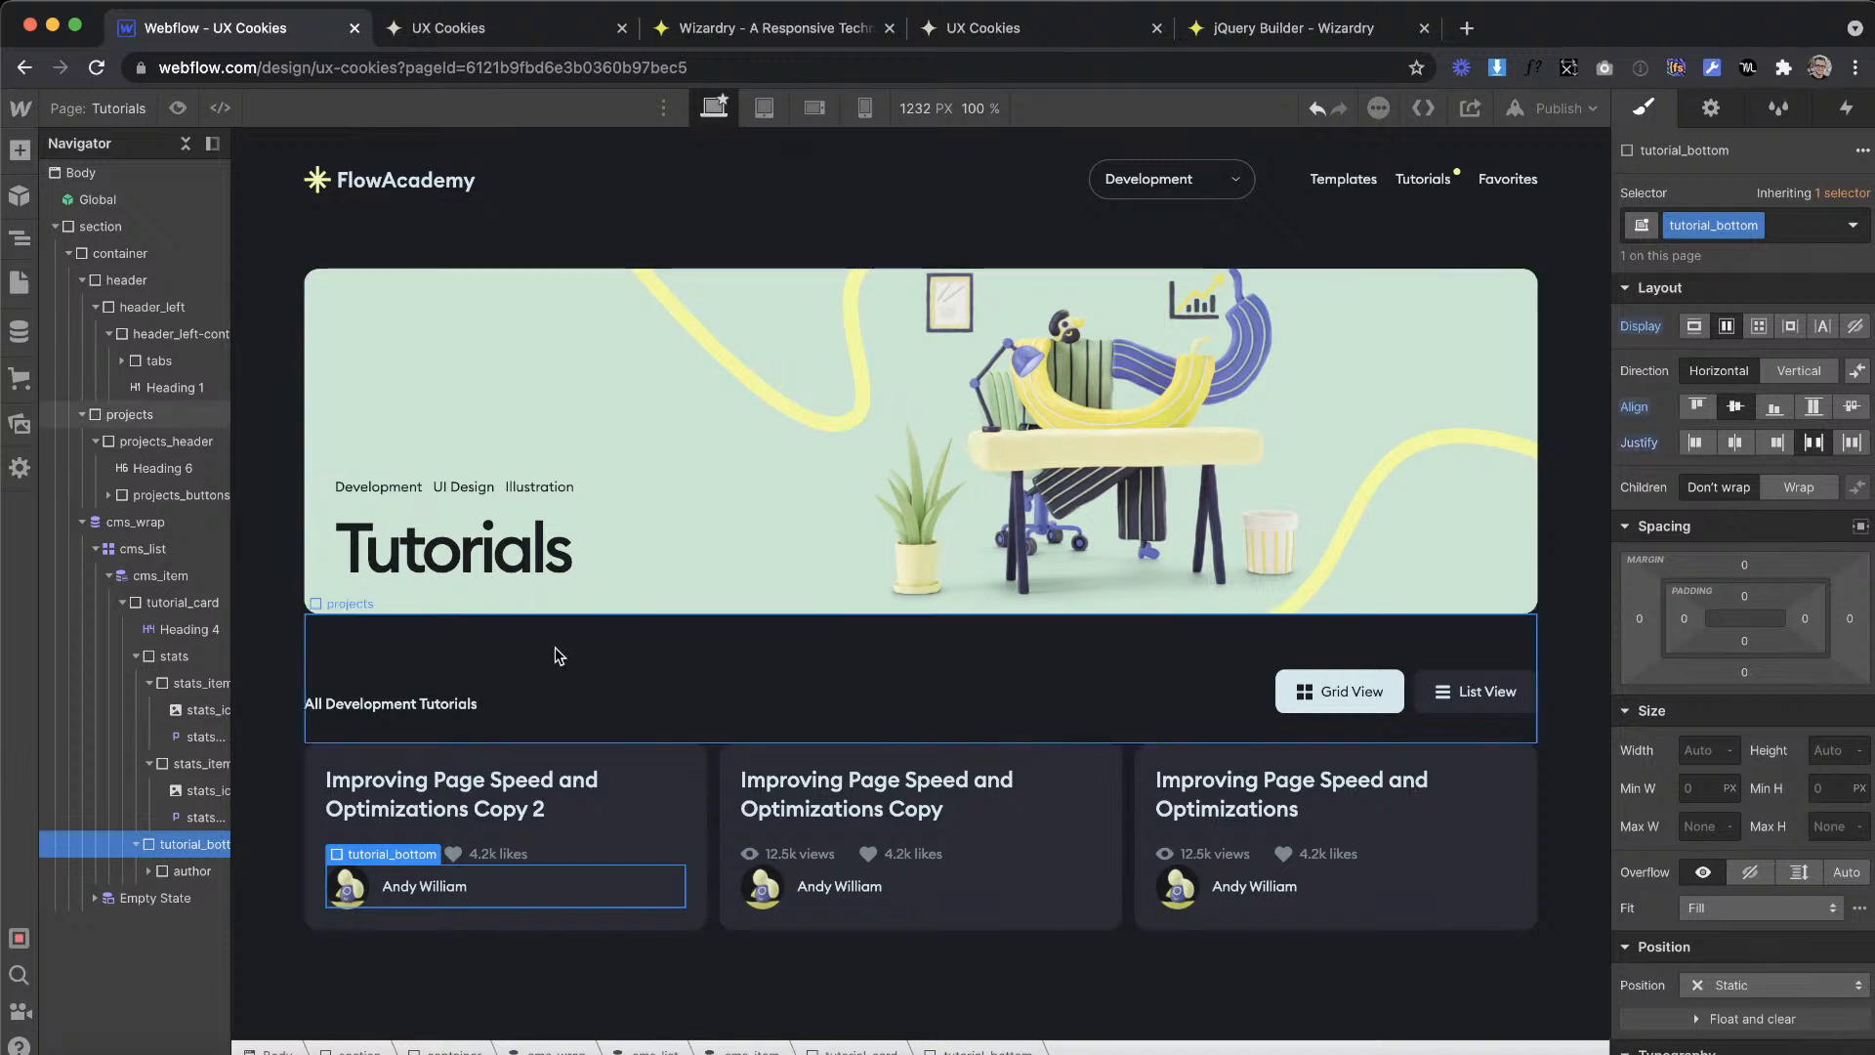
Step: Check the bottom row of the card in the XD design and add a div block after author inside tutorial_bottom
left_click(440, 903)
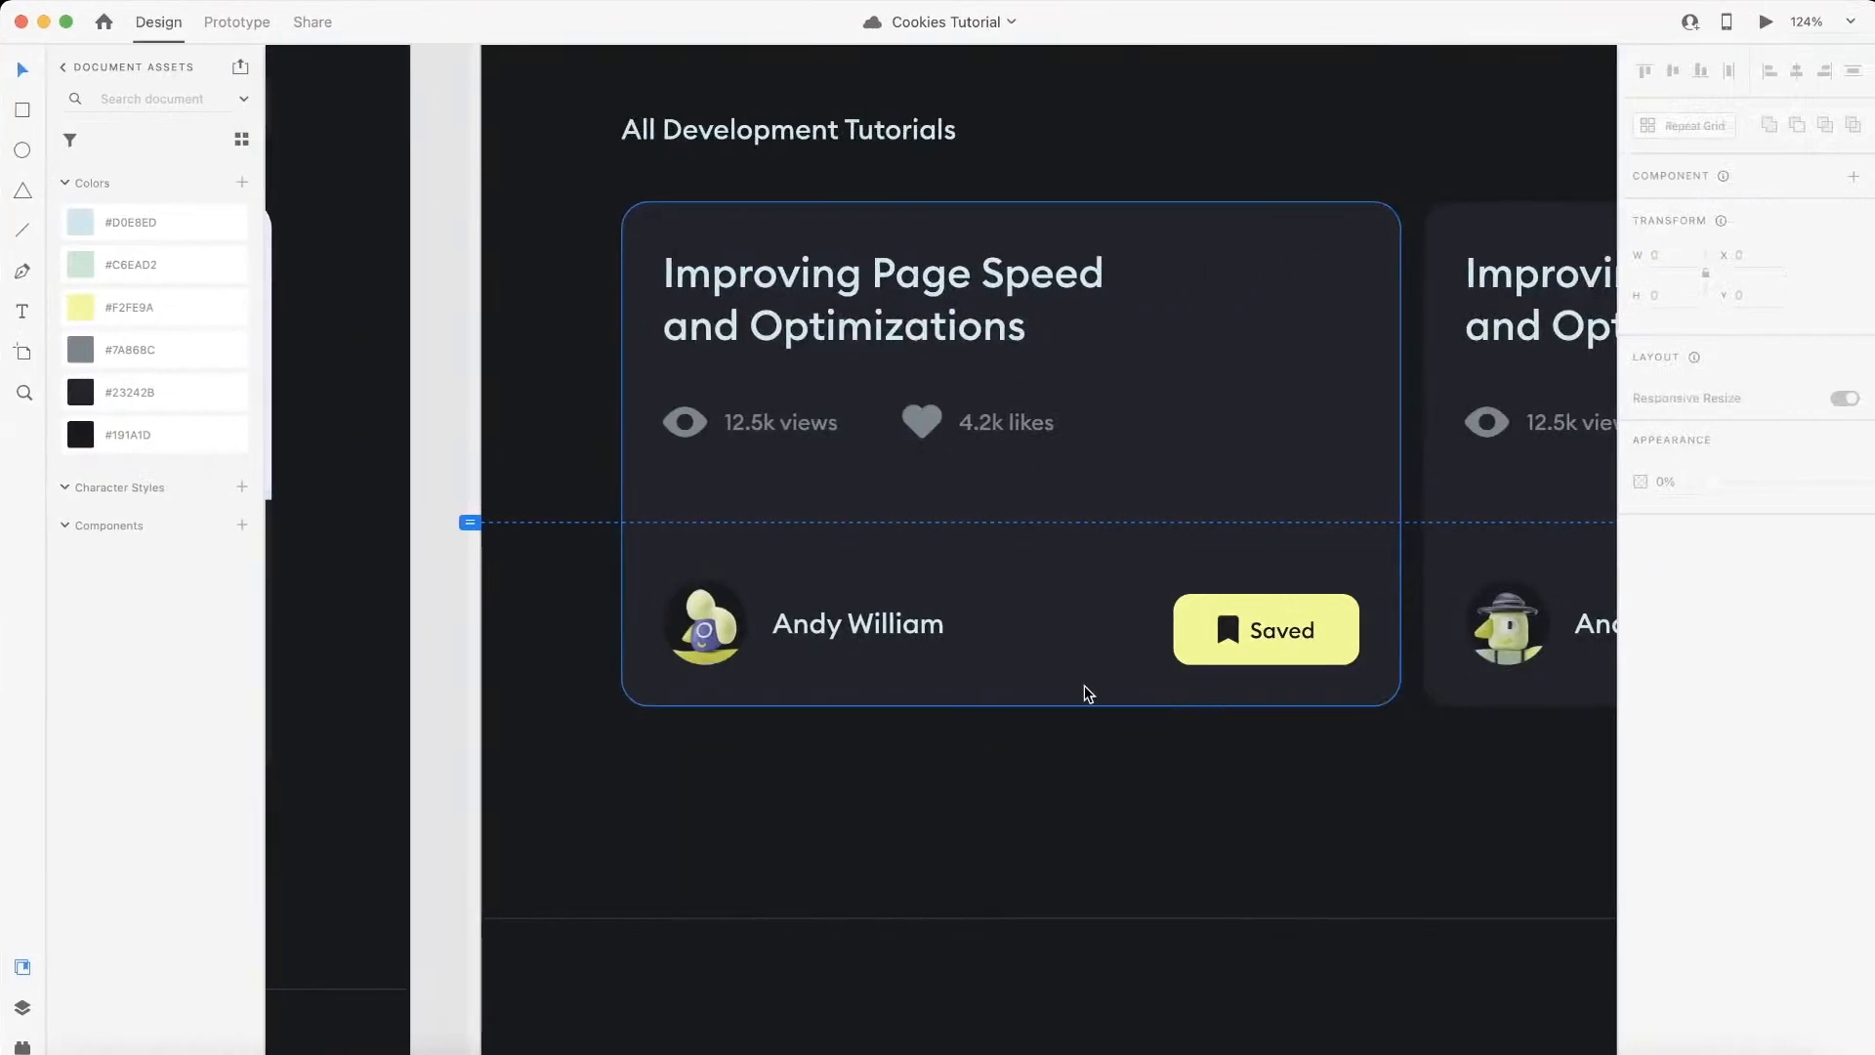
scroll(1087, 694, "down", 3)
scroll(1087, 694, "right", 2)
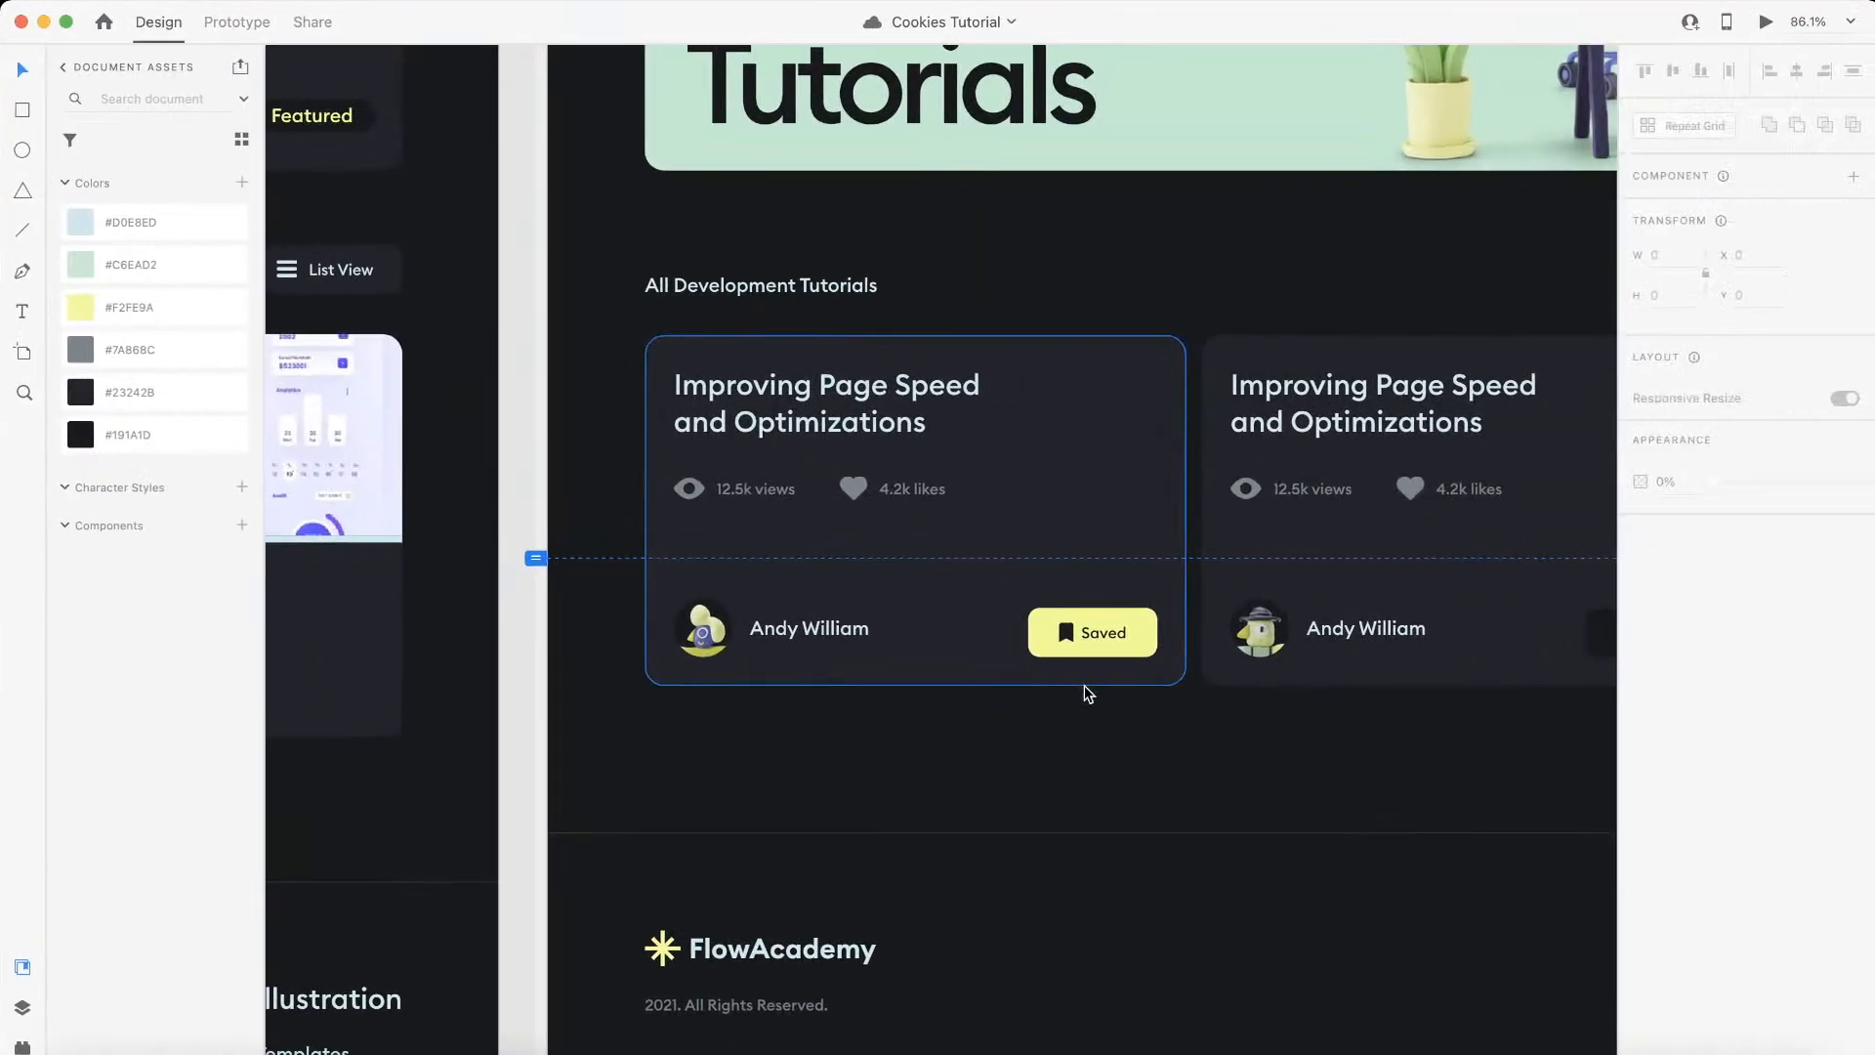
scroll(1087, 694, "up", 3)
scroll(1020, 603, "up", 4)
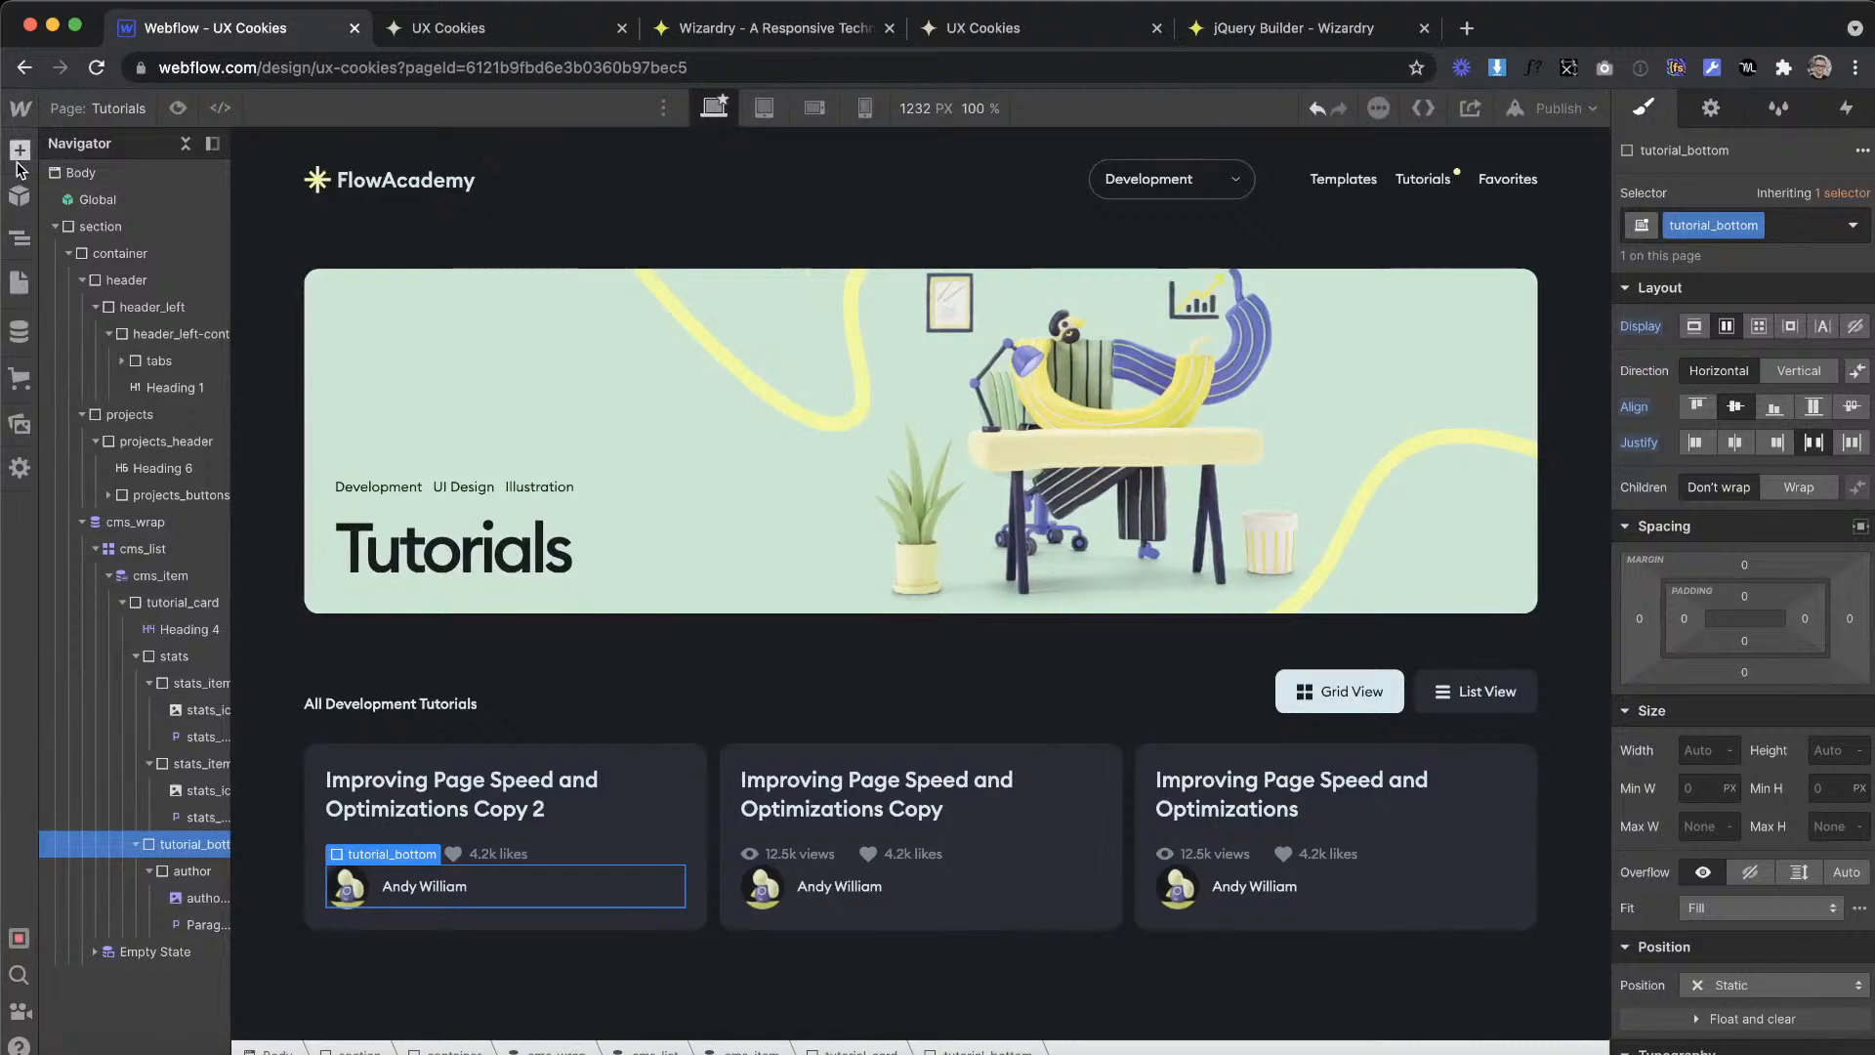
left_click(19, 154)
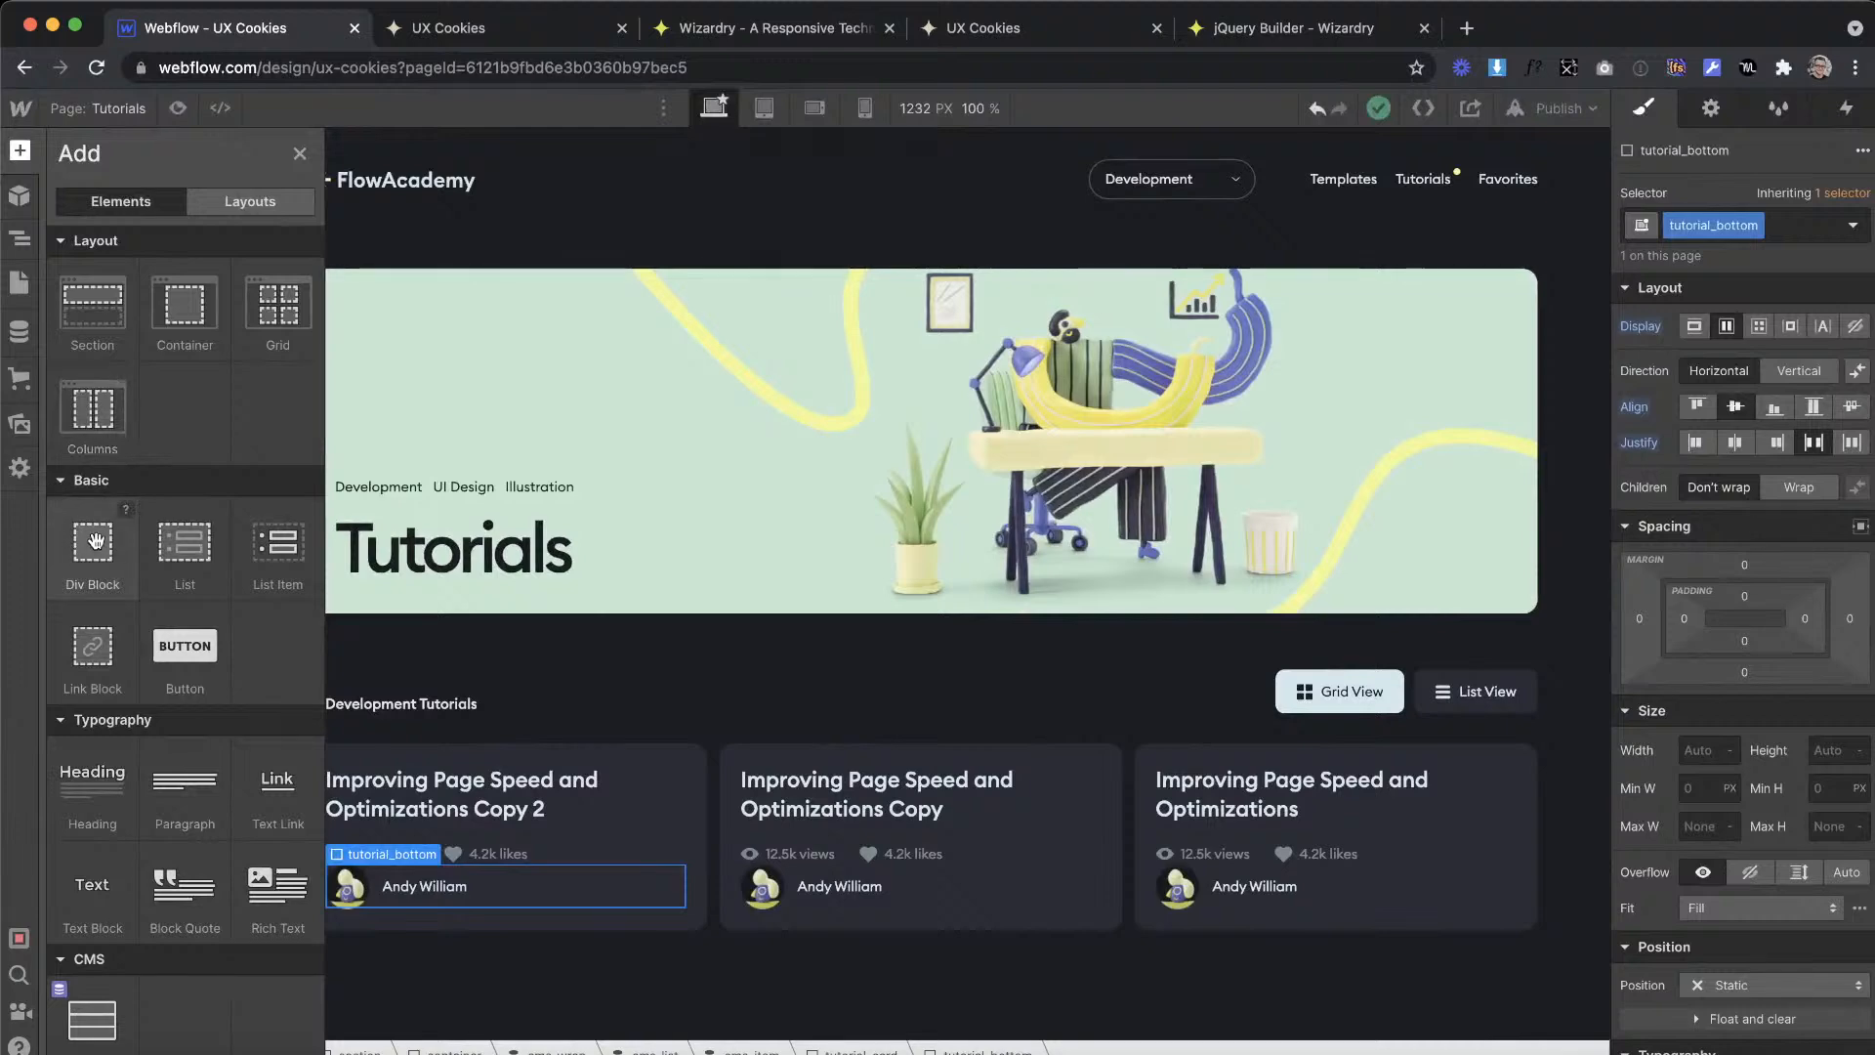
left_click_drag(93, 542, 561, 891)
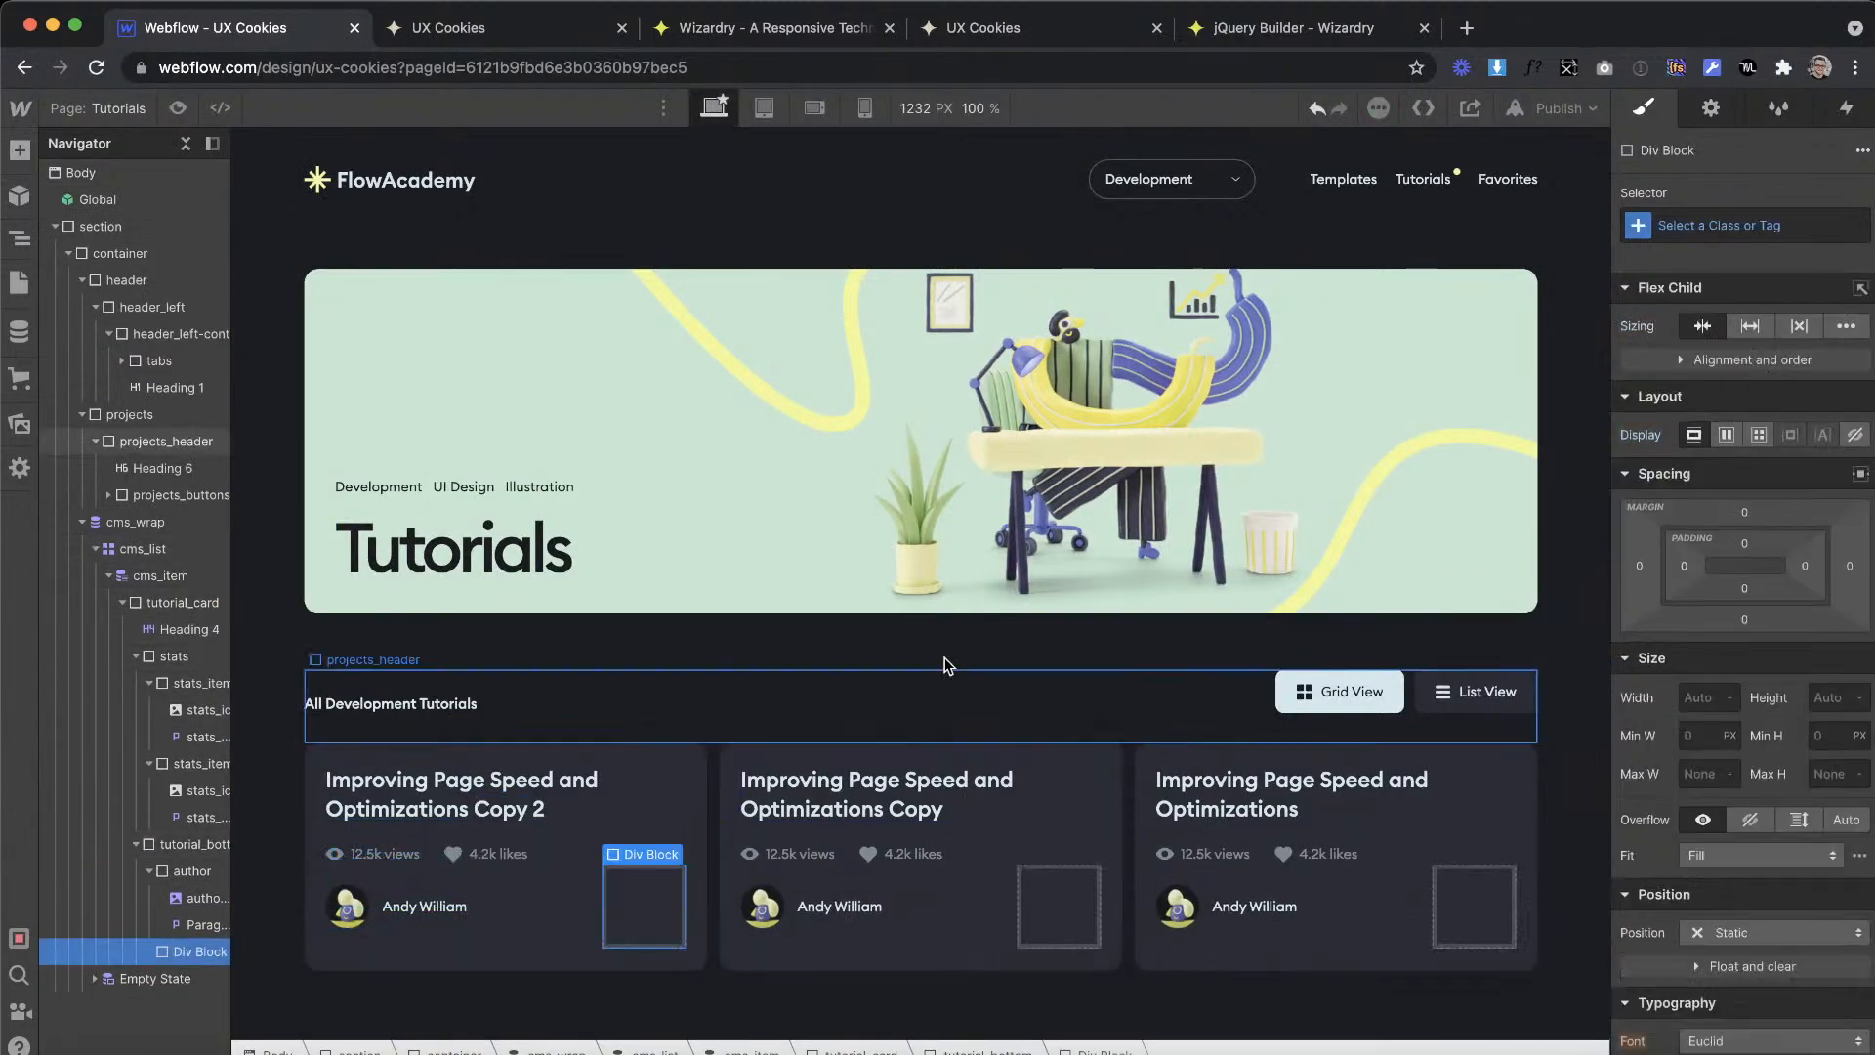
Step: Compare the existing projects_button elements of the Grid View and List View links with the Saved button in the XD design
left_click(1439, 693)
left_click(1434, 697)
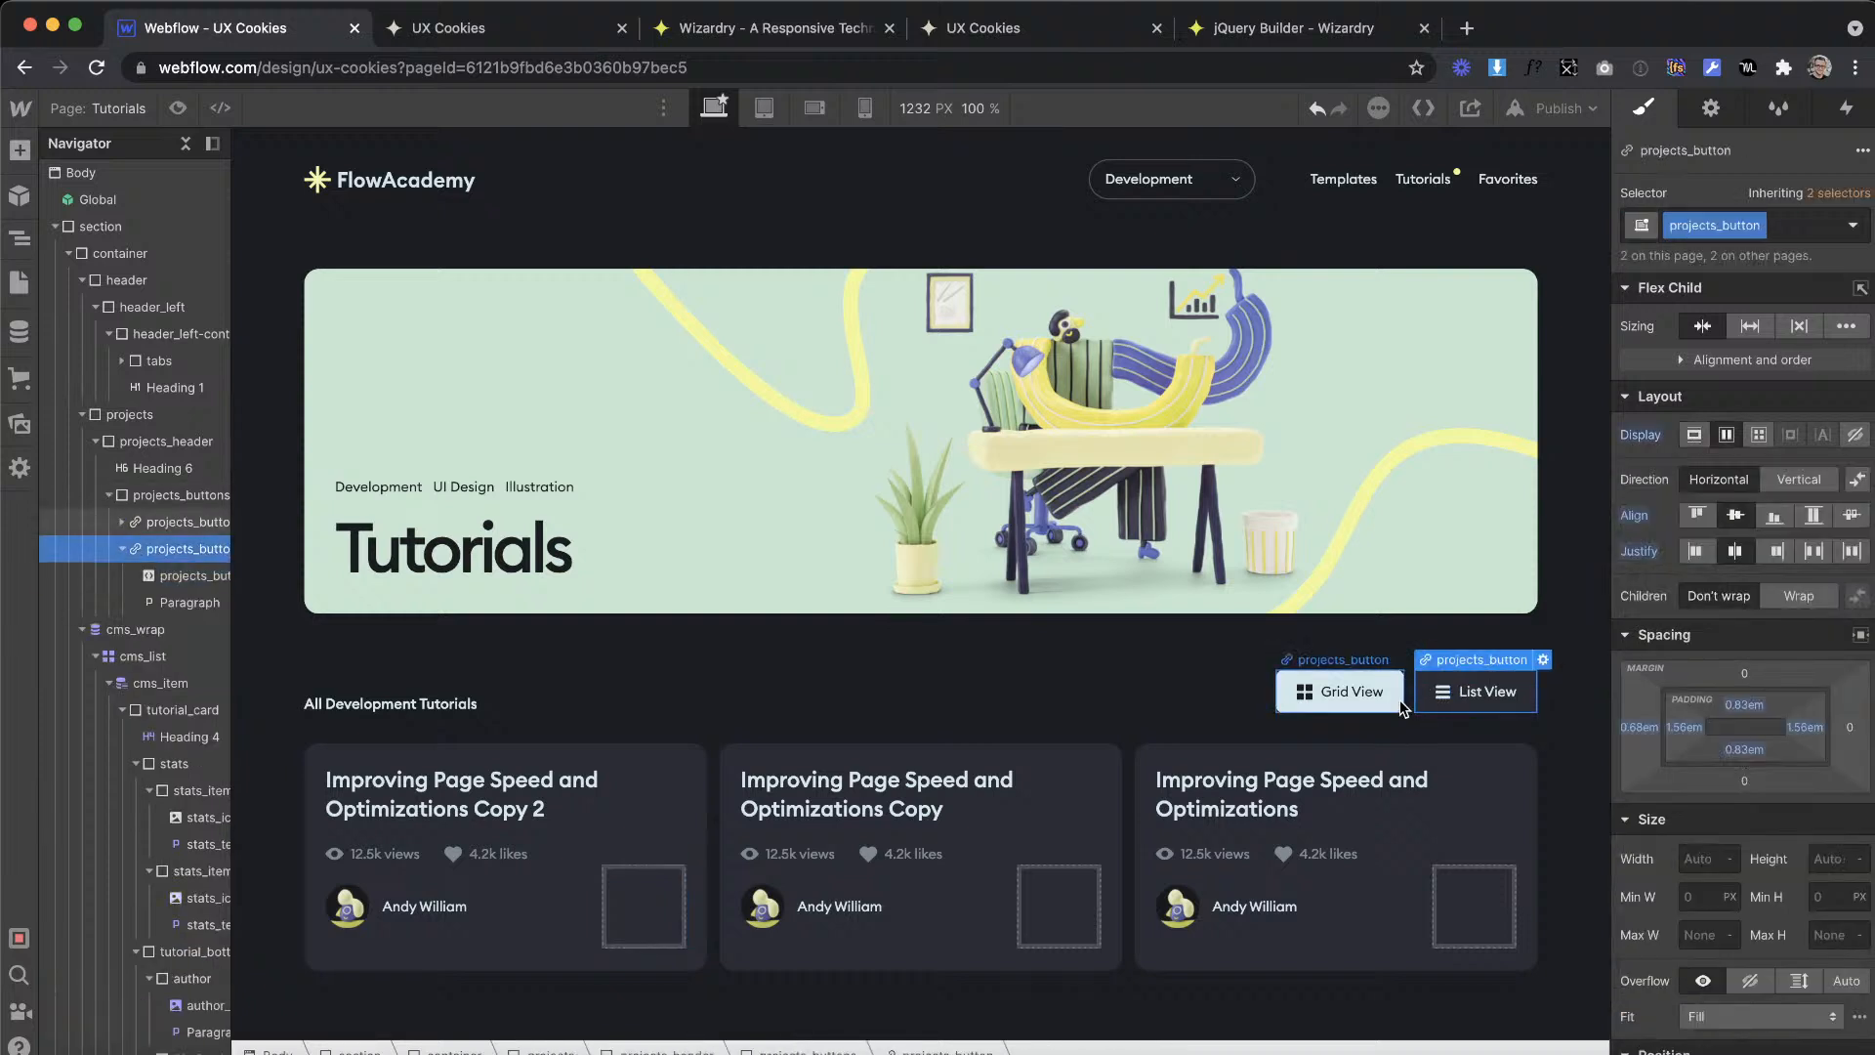
left_click(1464, 693)
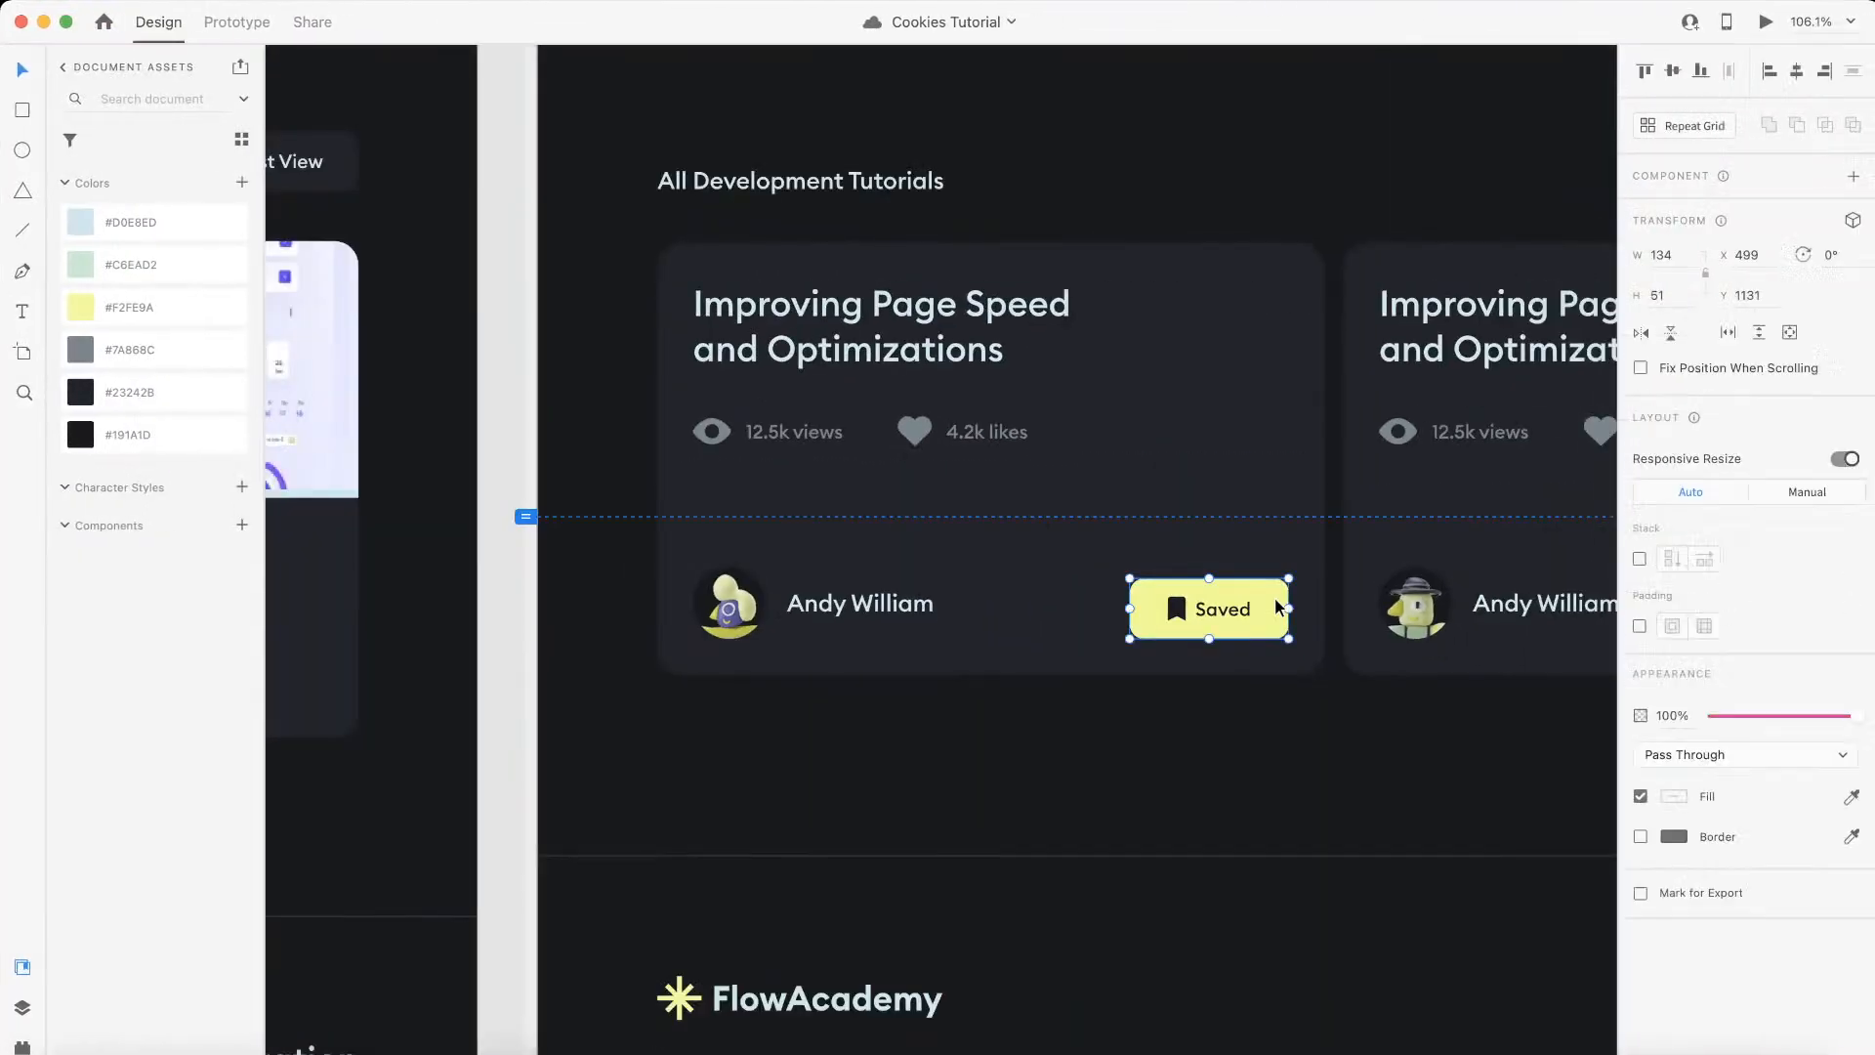
scroll(1279, 607, "up", 3)
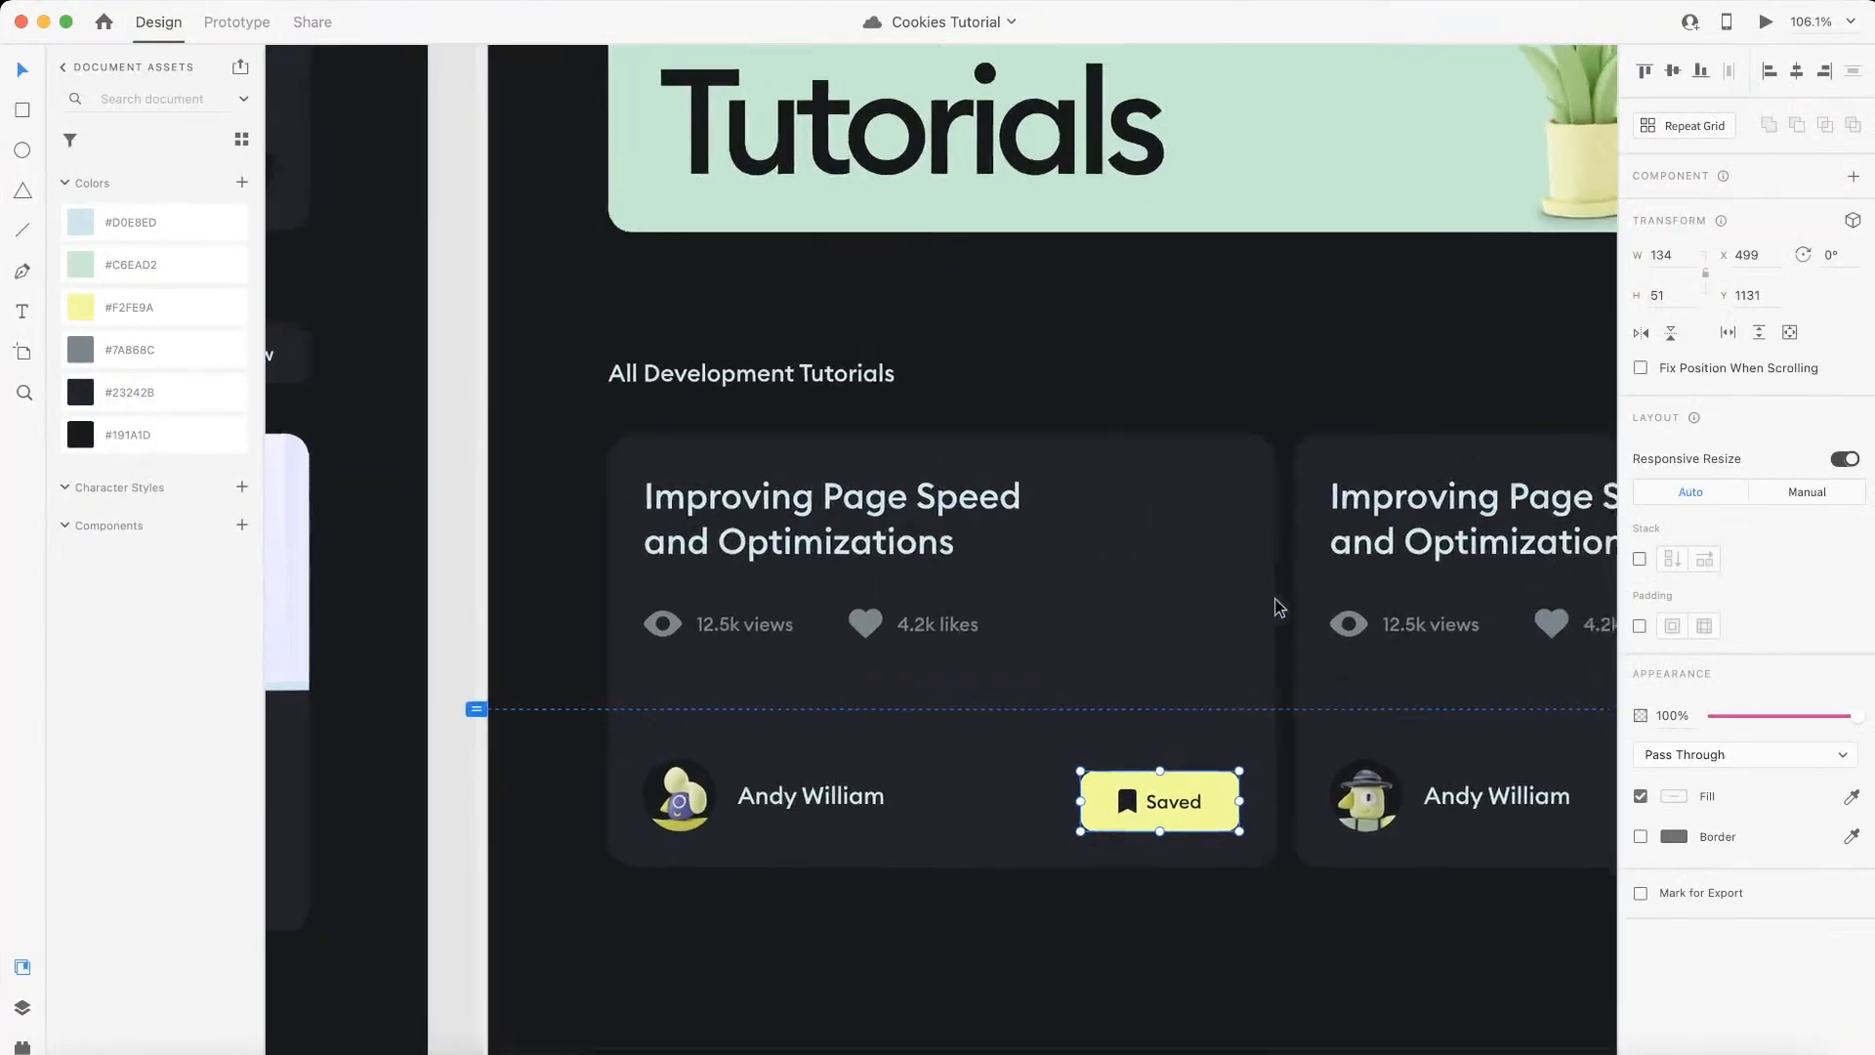
scroll(1269, 610, "down", 5)
scroll(1235, 580, "right", 5)
scroll(1201, 518, "left", 5)
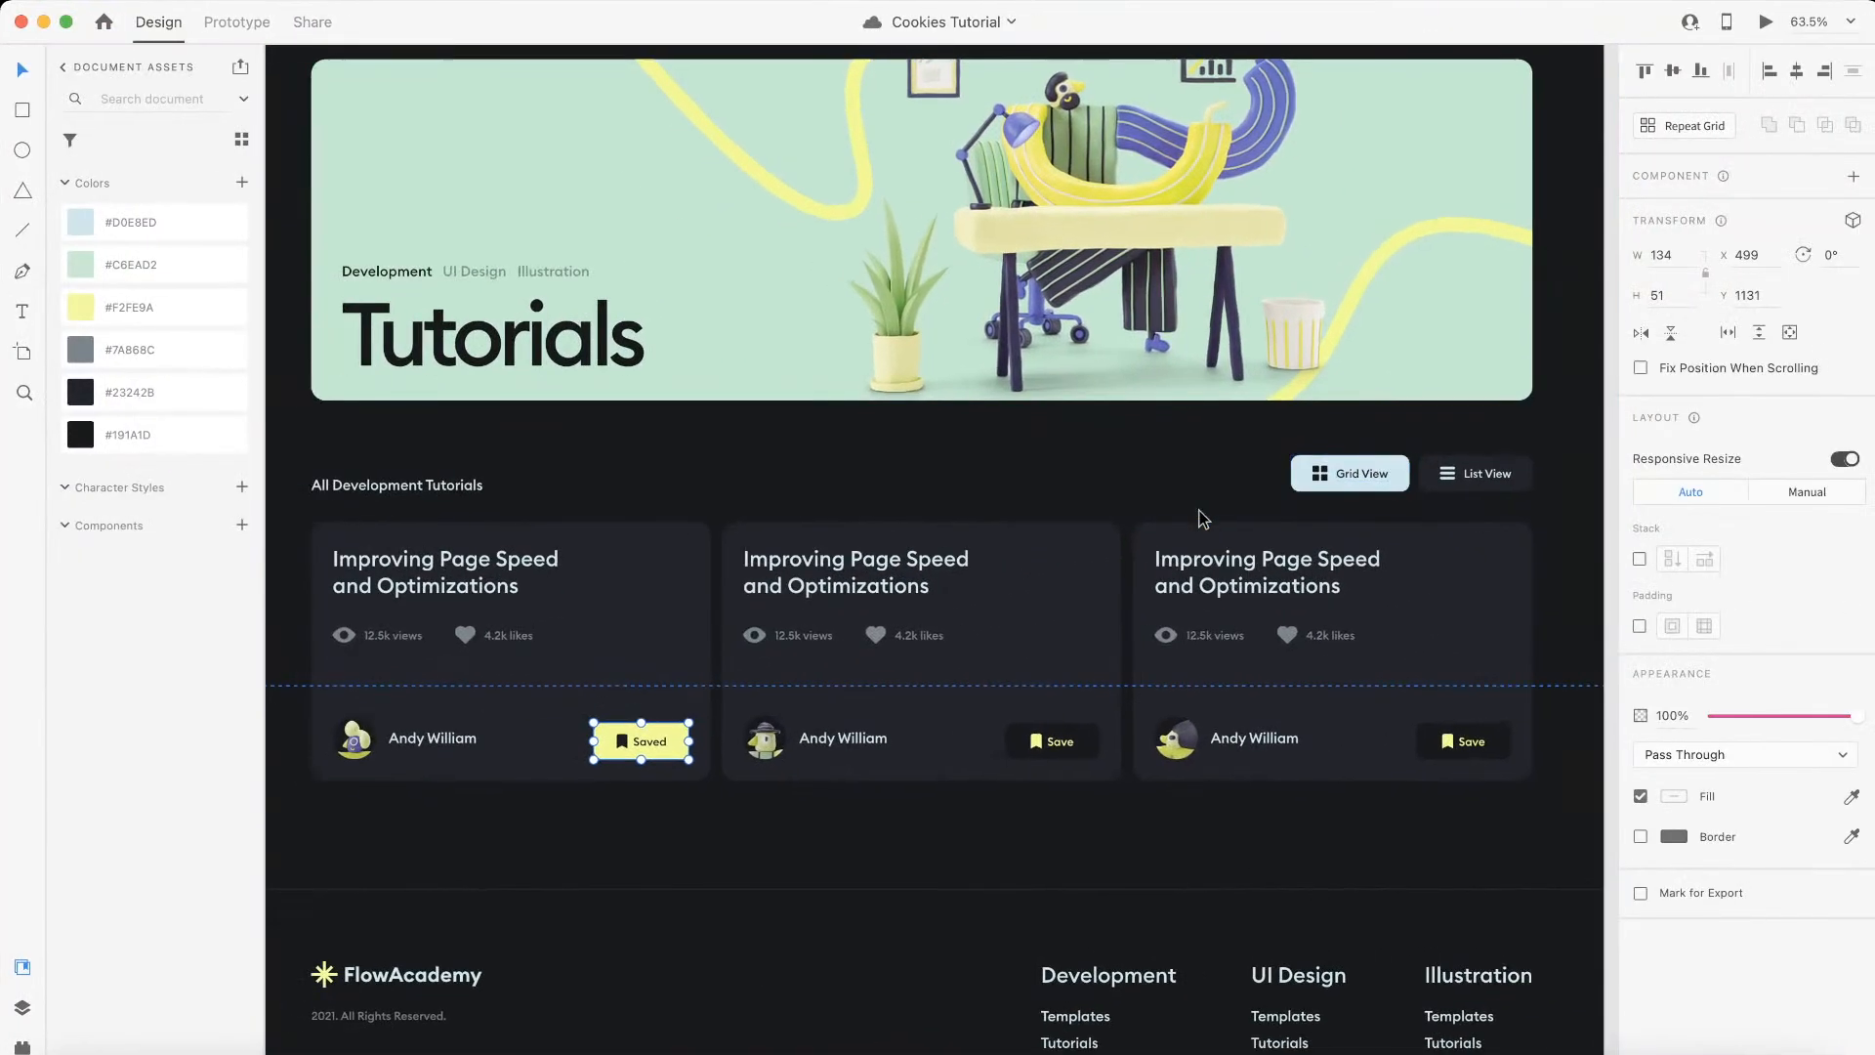
scroll(712, 670, "up", 6)
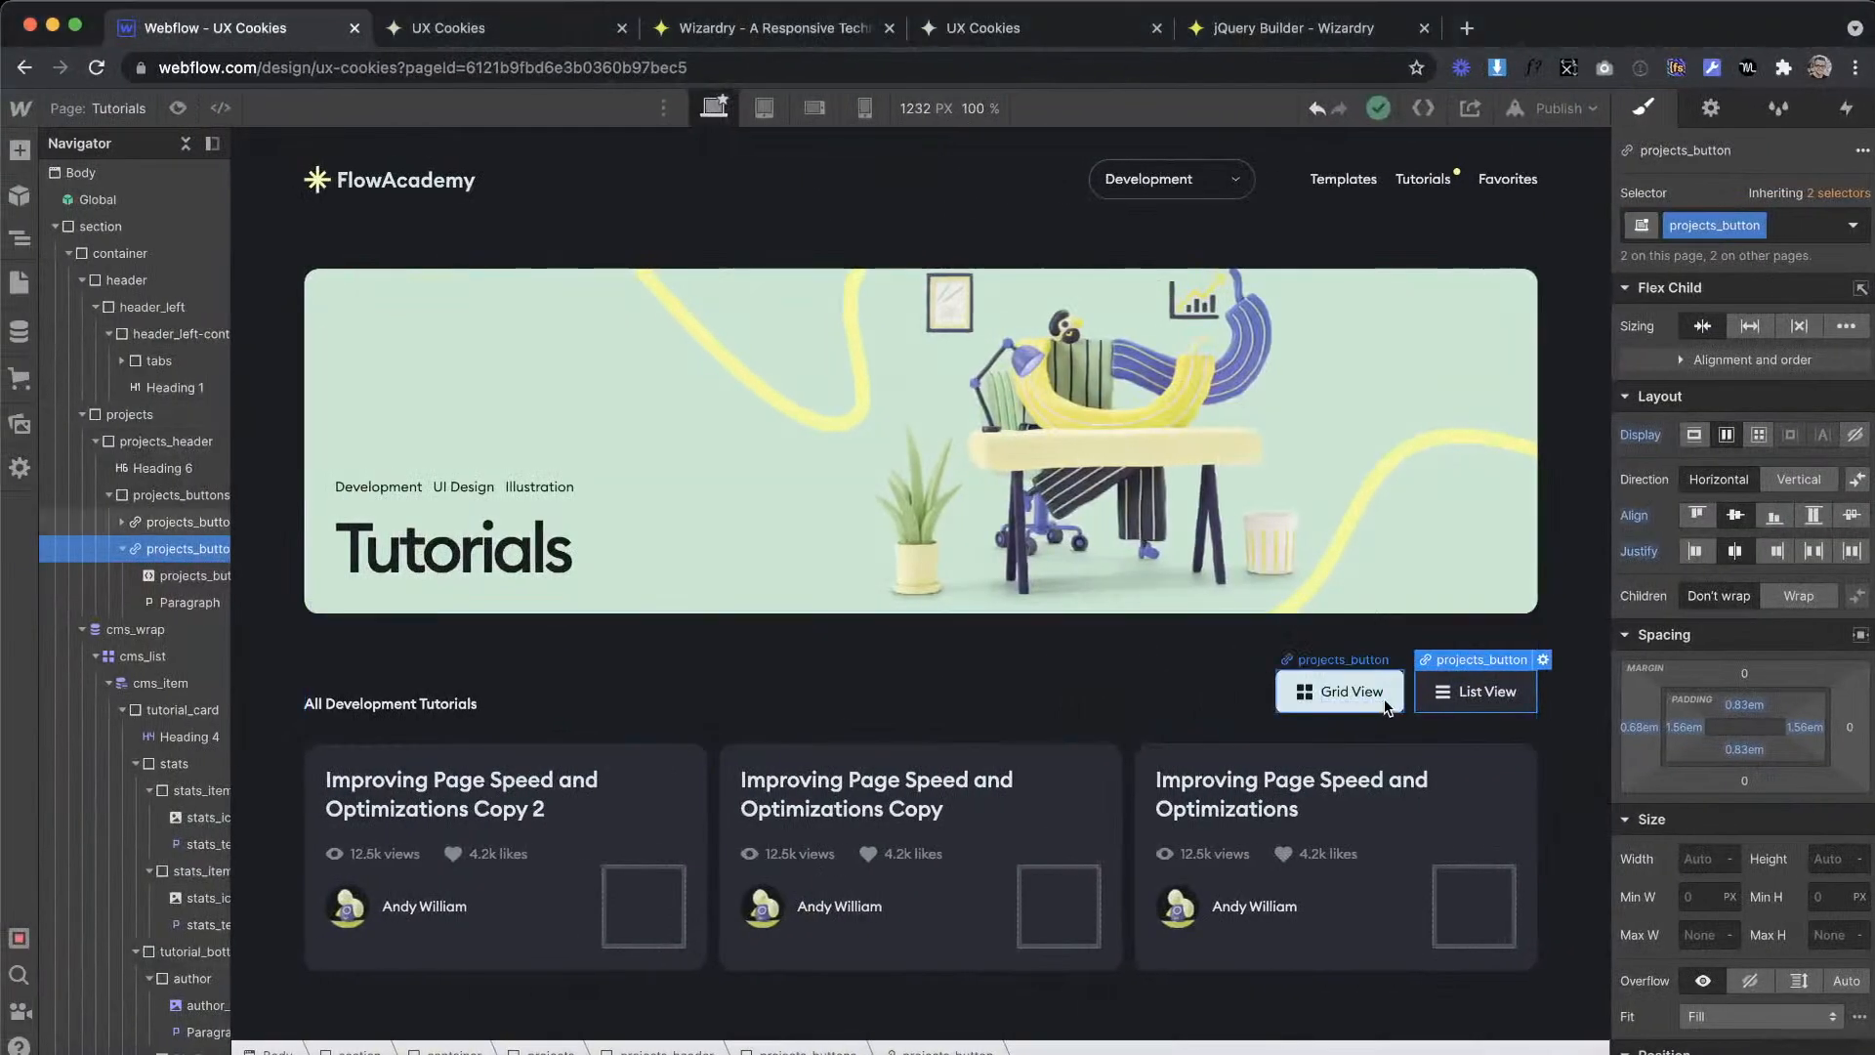
left_click(1382, 698)
Step: Give the empty div block in tutorial_bottom the new class saved
left_click(1078, 900)
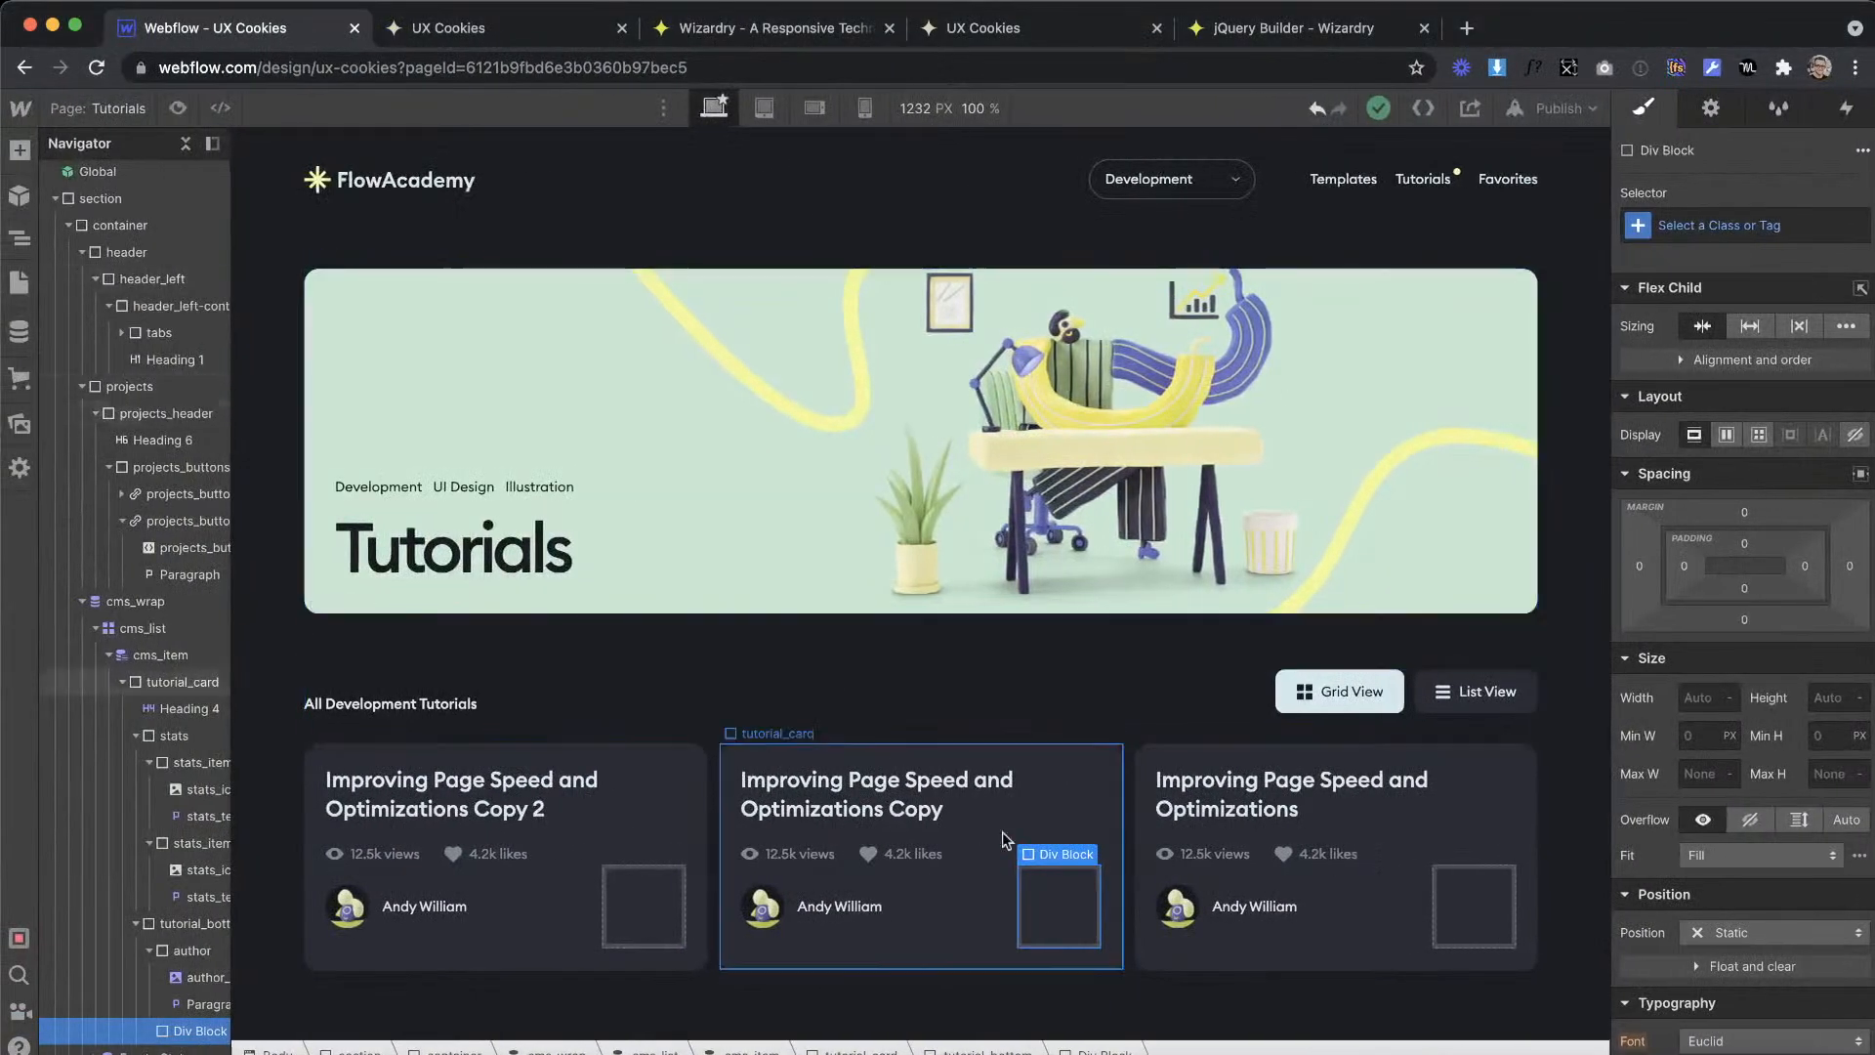
key("super+Return")
type("saved")
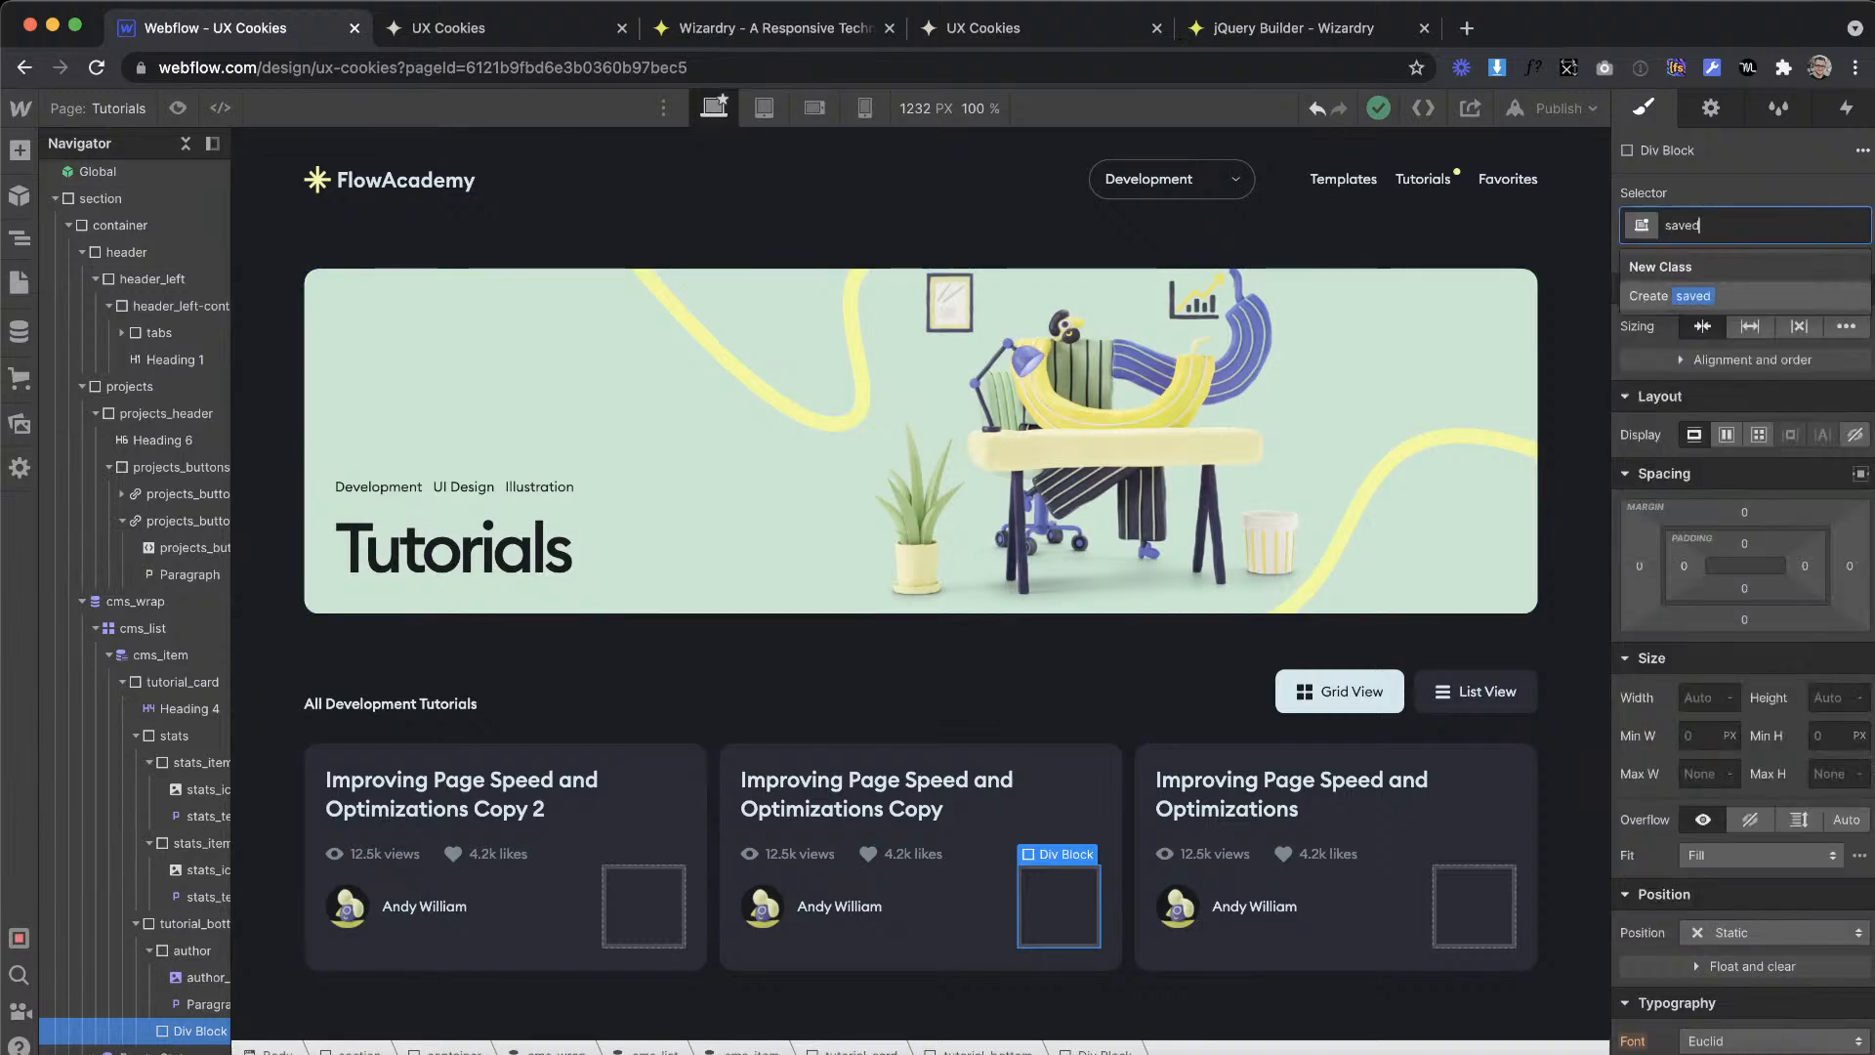
key("Return")
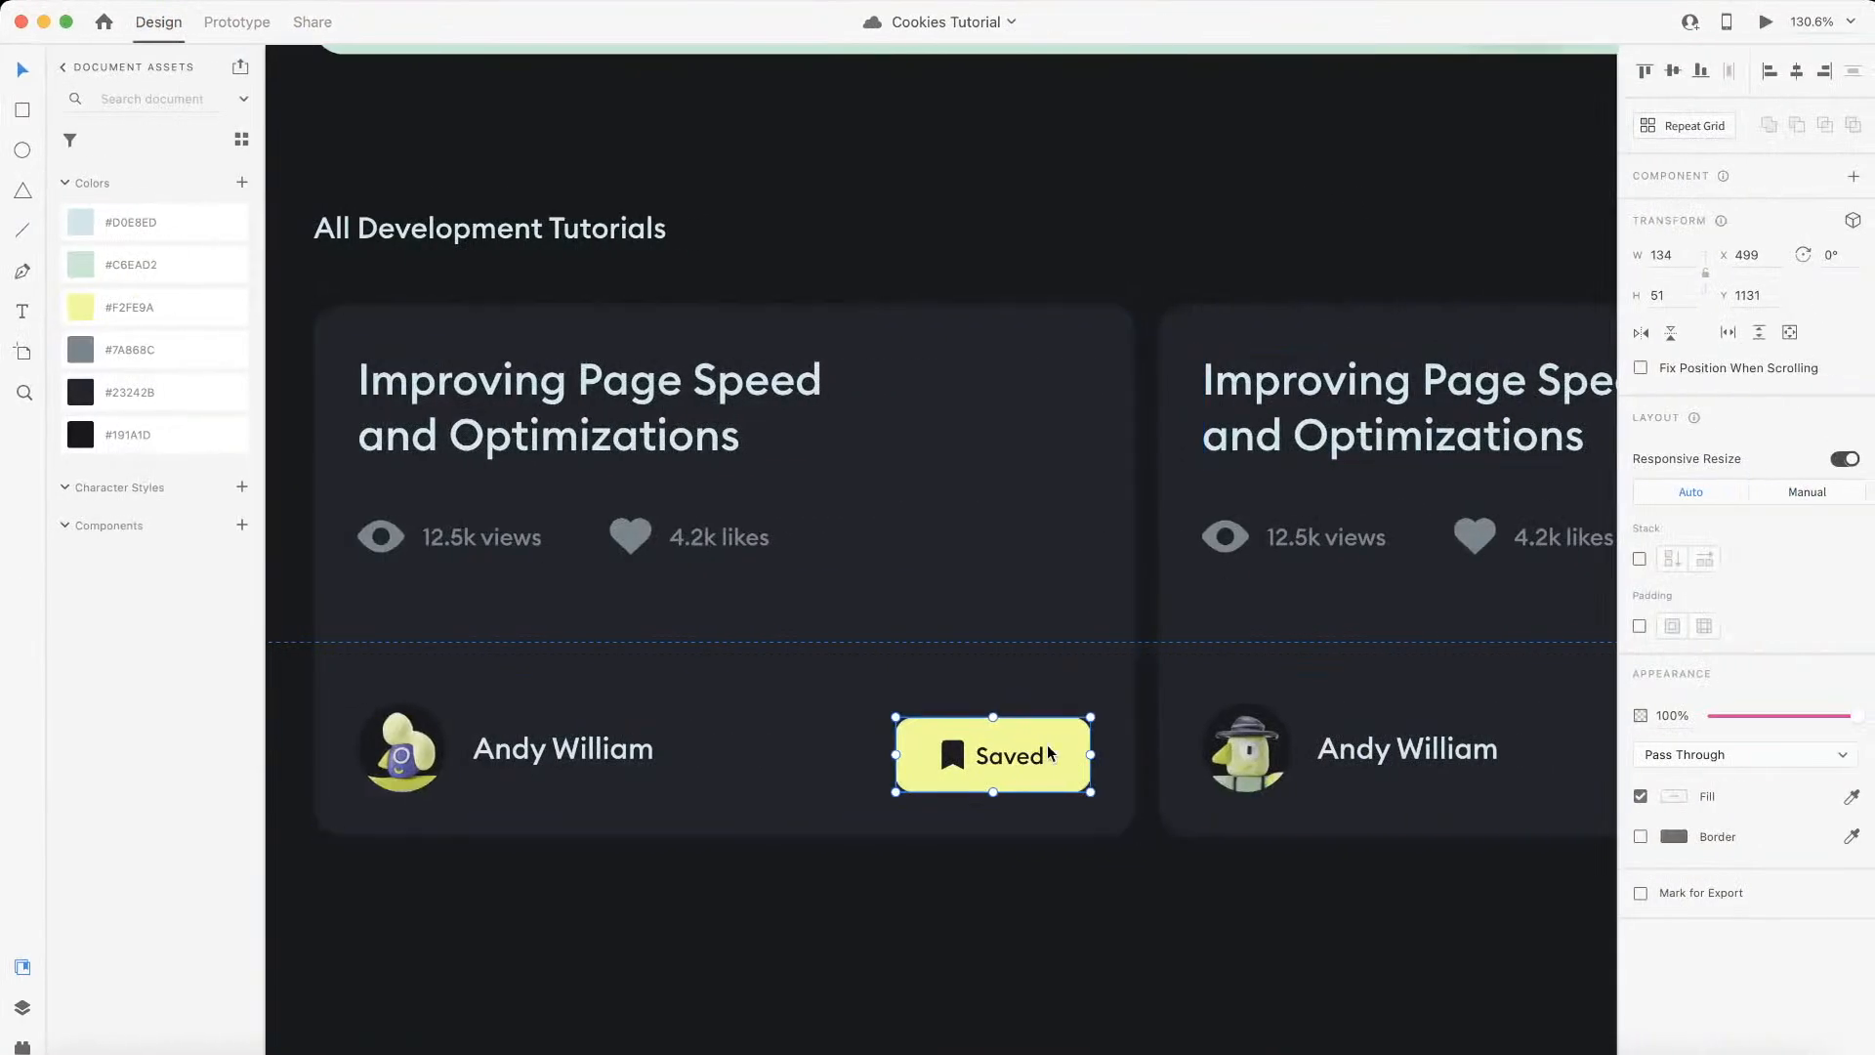
Step: Convert the Saved button's 31 px side spacing to EMs in Wizardry and set the saved div's left and right padding to 1.61em
scroll(1050, 752, "up", 5)
double_click(858, 755)
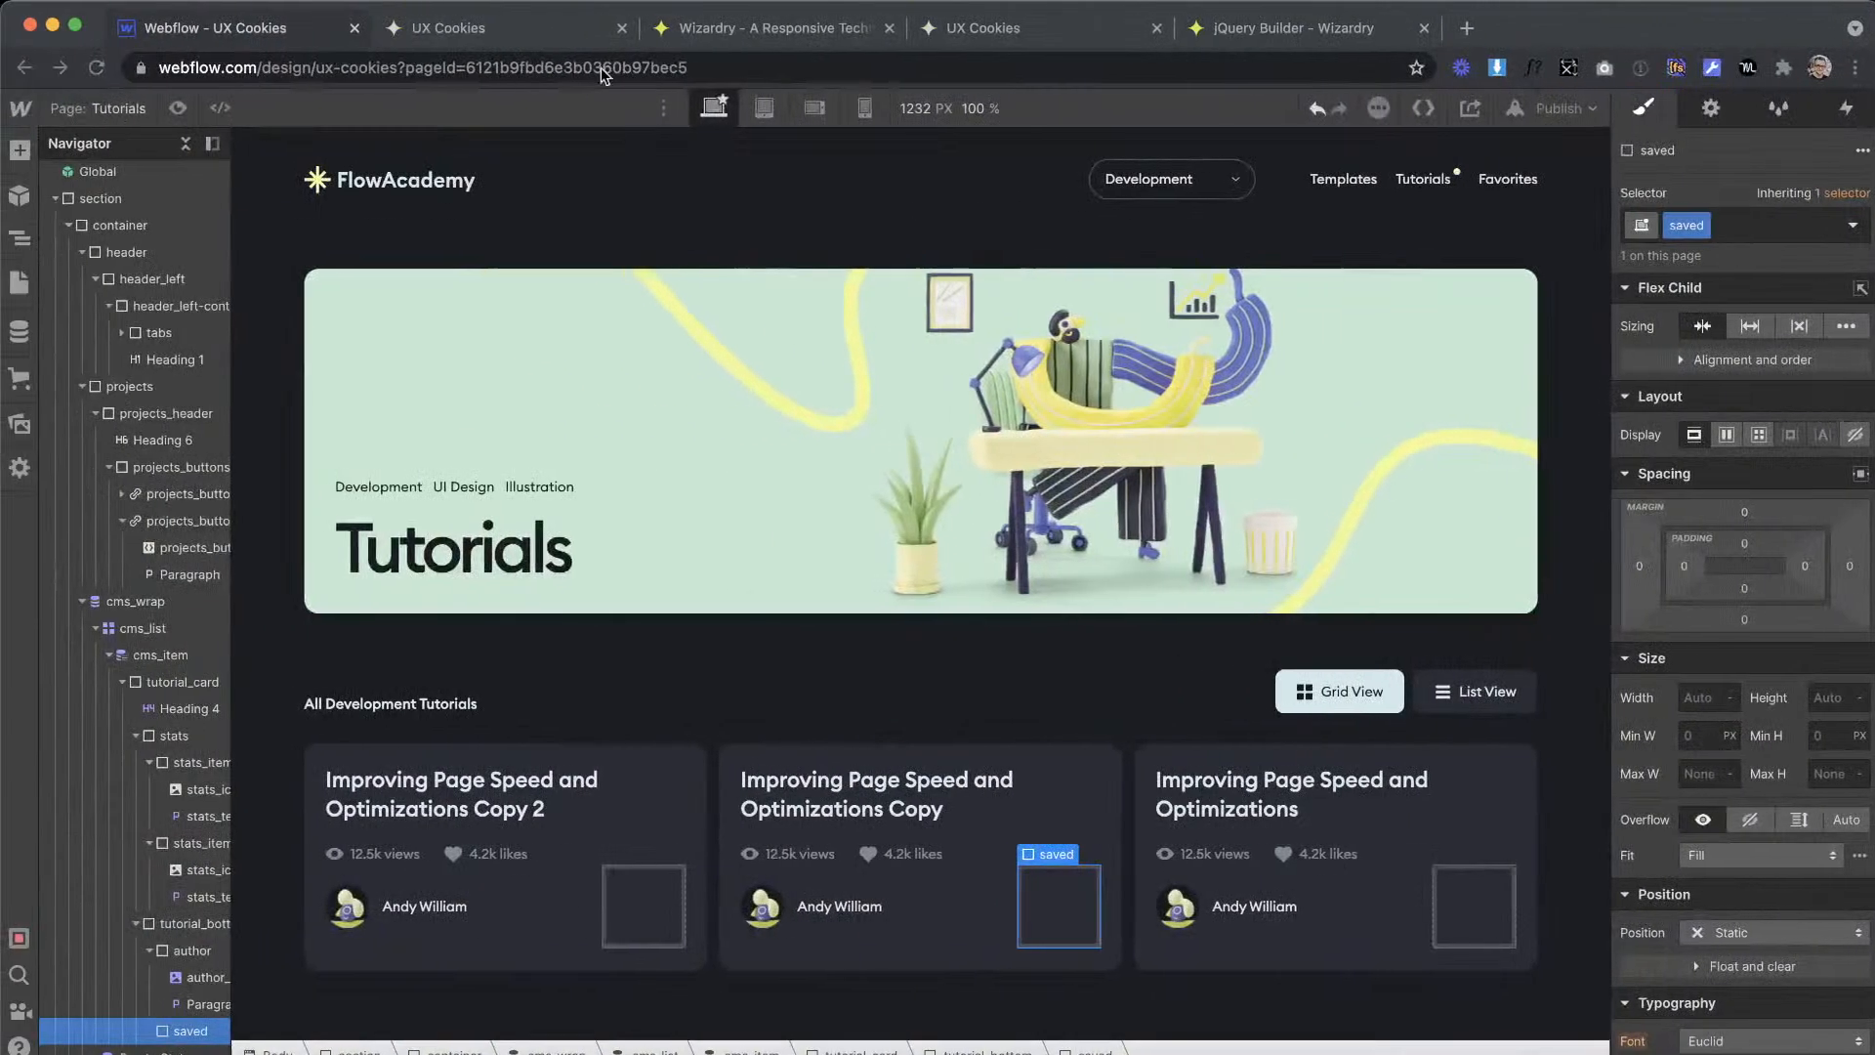
left_click(742, 27)
double_click(463, 784)
type("31")
left_click(225, 27)
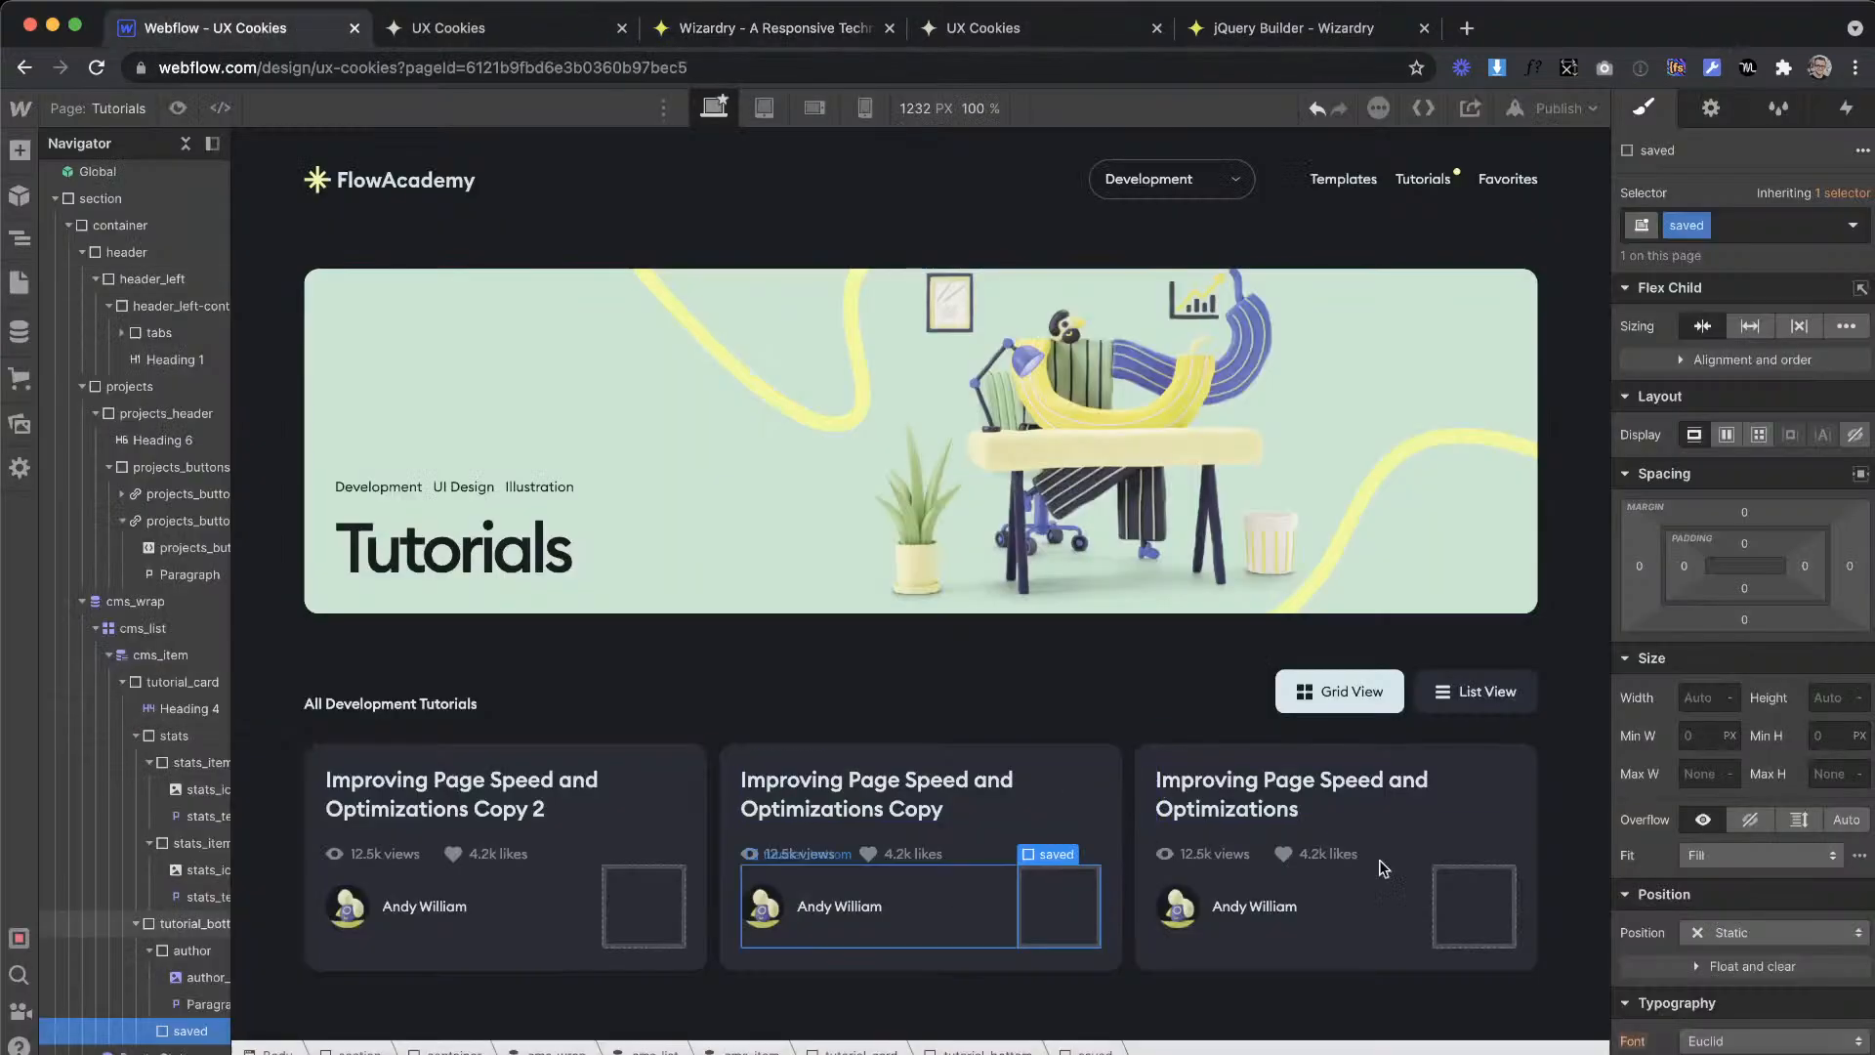
left_click(1684, 567)
type("1.61em")
key("Return")
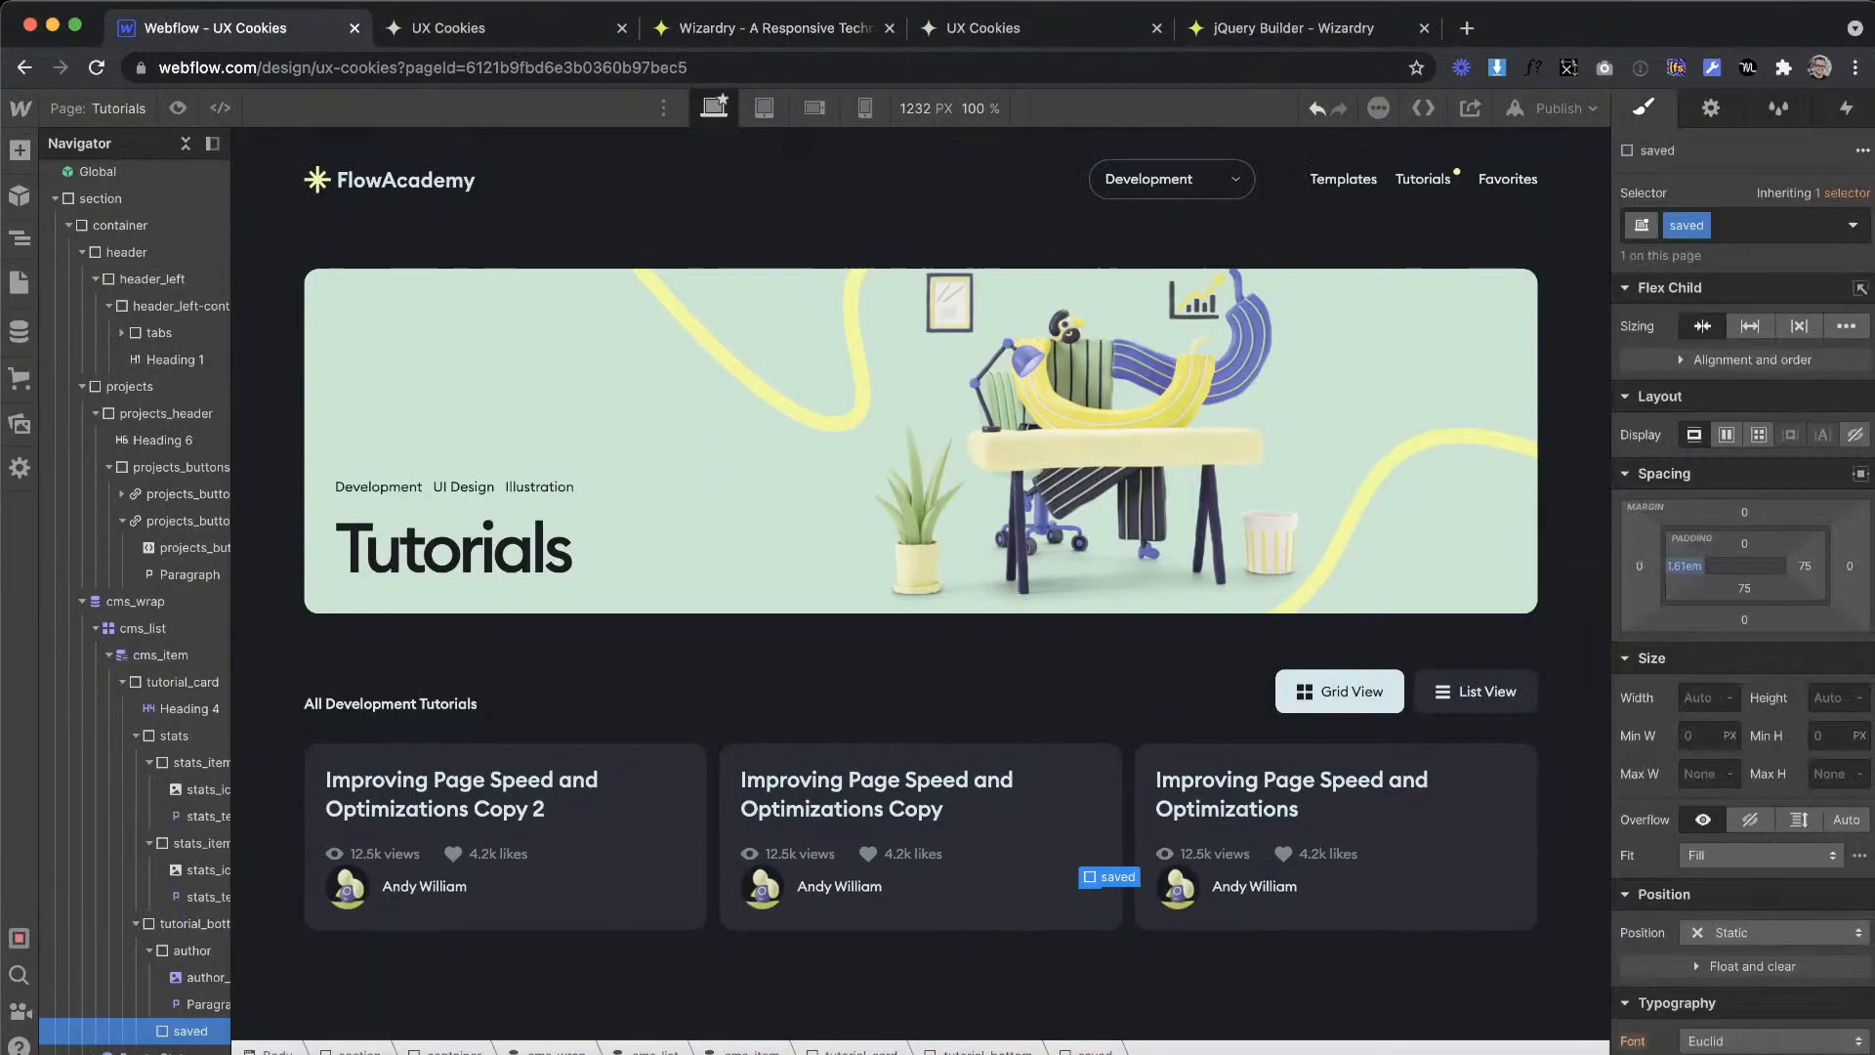
left_click(1806, 566)
type("1.61em")
key("Return")
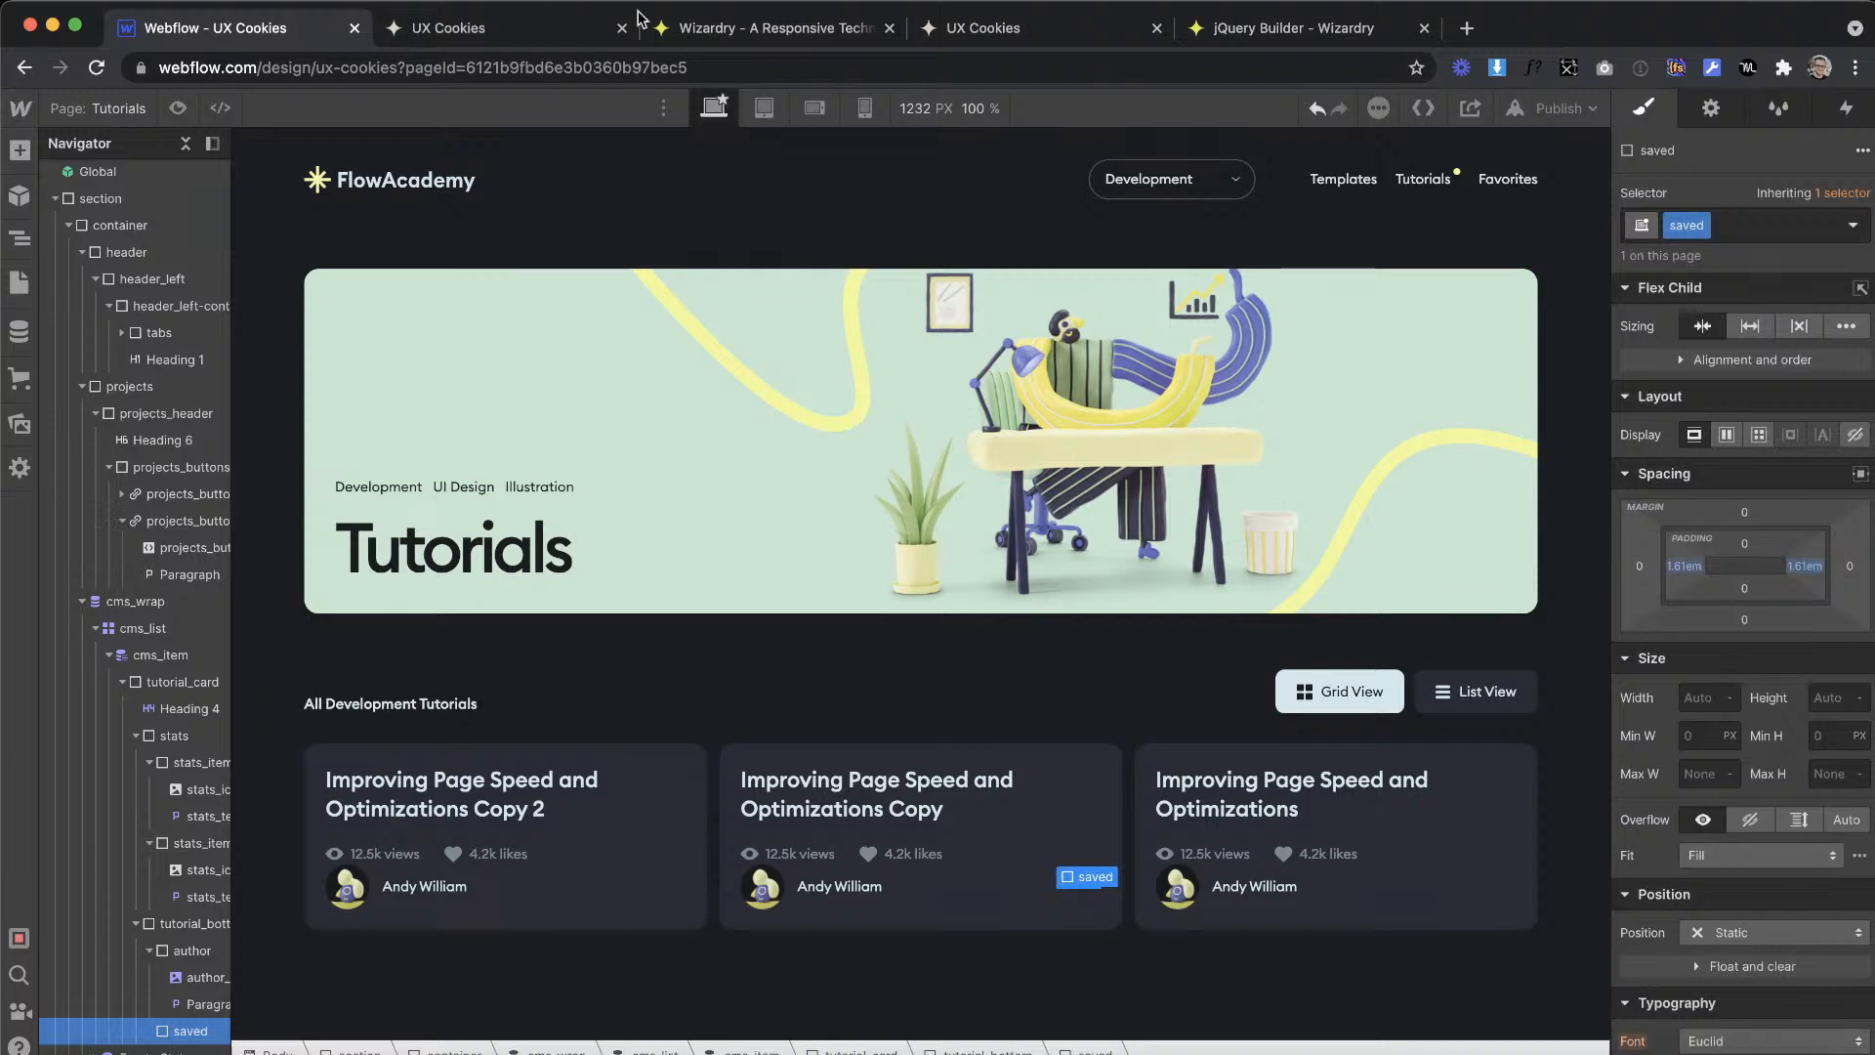
Step: Convert 15 px to EMs in the Wizardry converter and apply the result as the saved div's top and bottom padding
left_click(652, 36)
type("15")
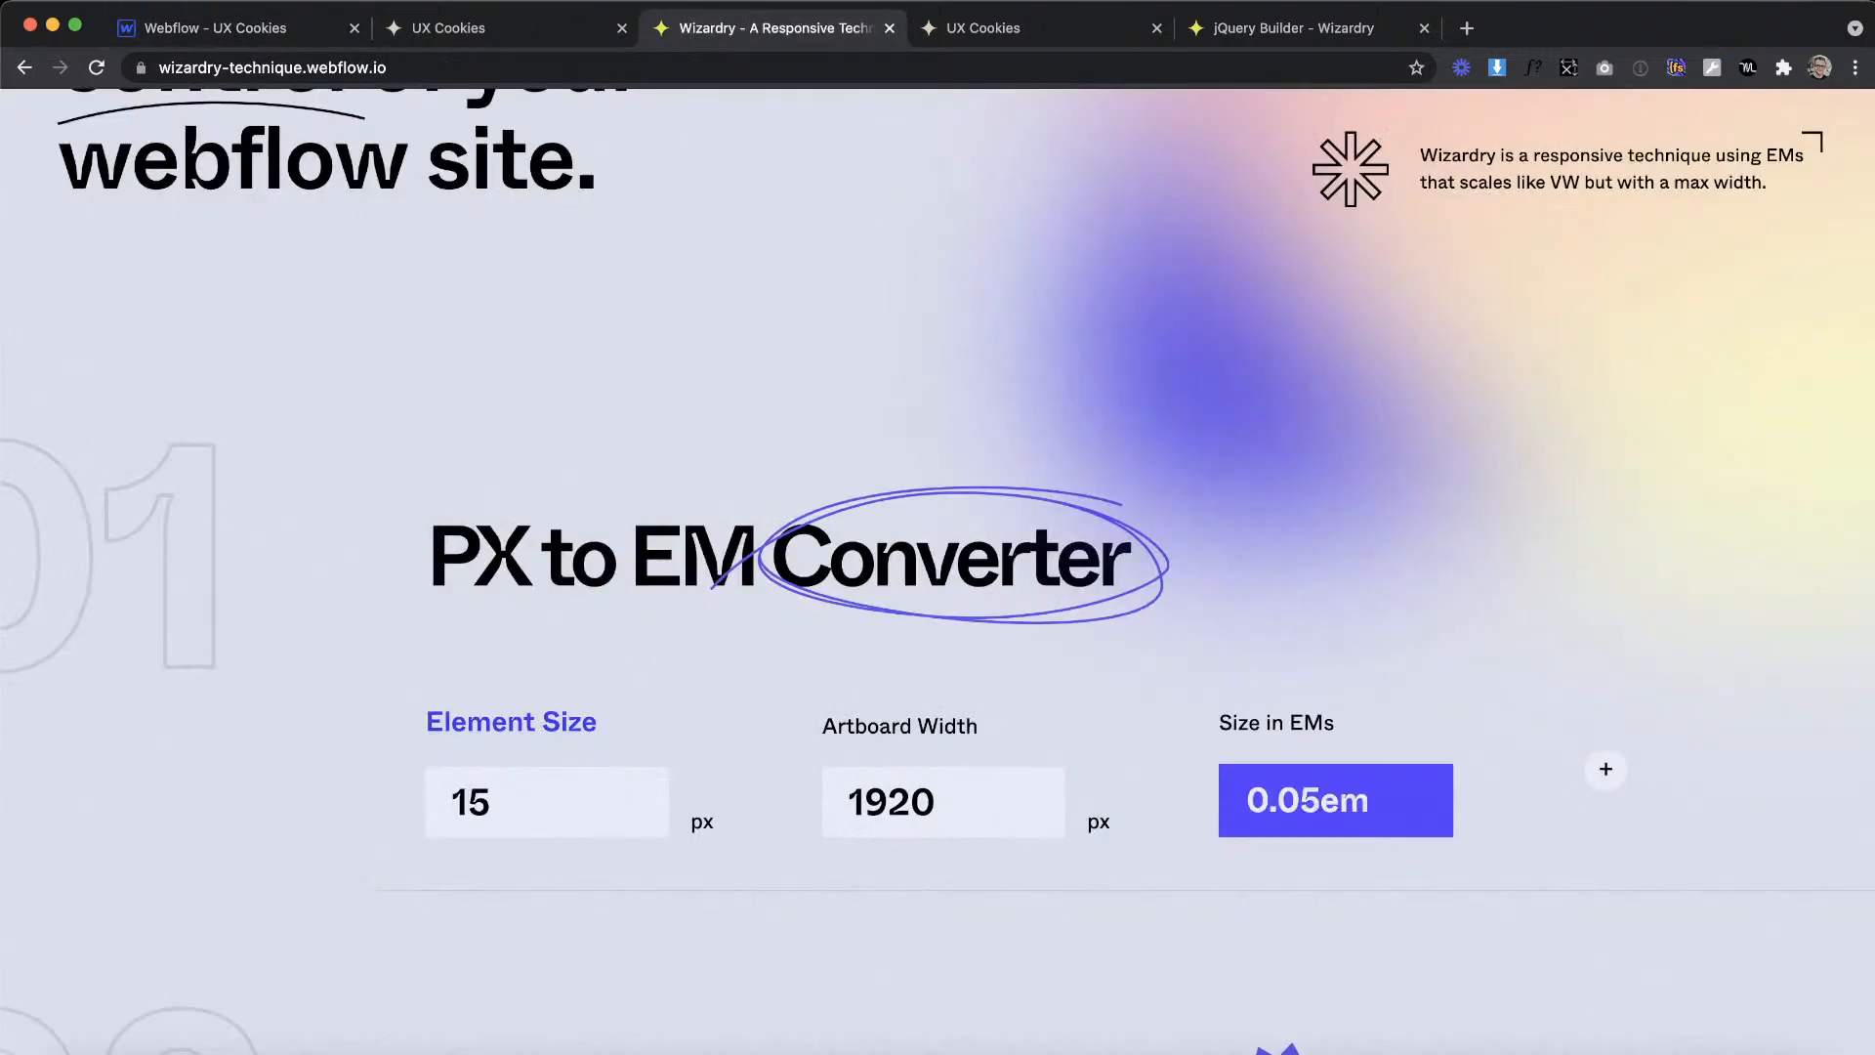
left_click(217, 27)
left_click(1746, 543)
type("0.05em")
key("Return")
key("super+v")
left_click(1746, 594)
key("Escape")
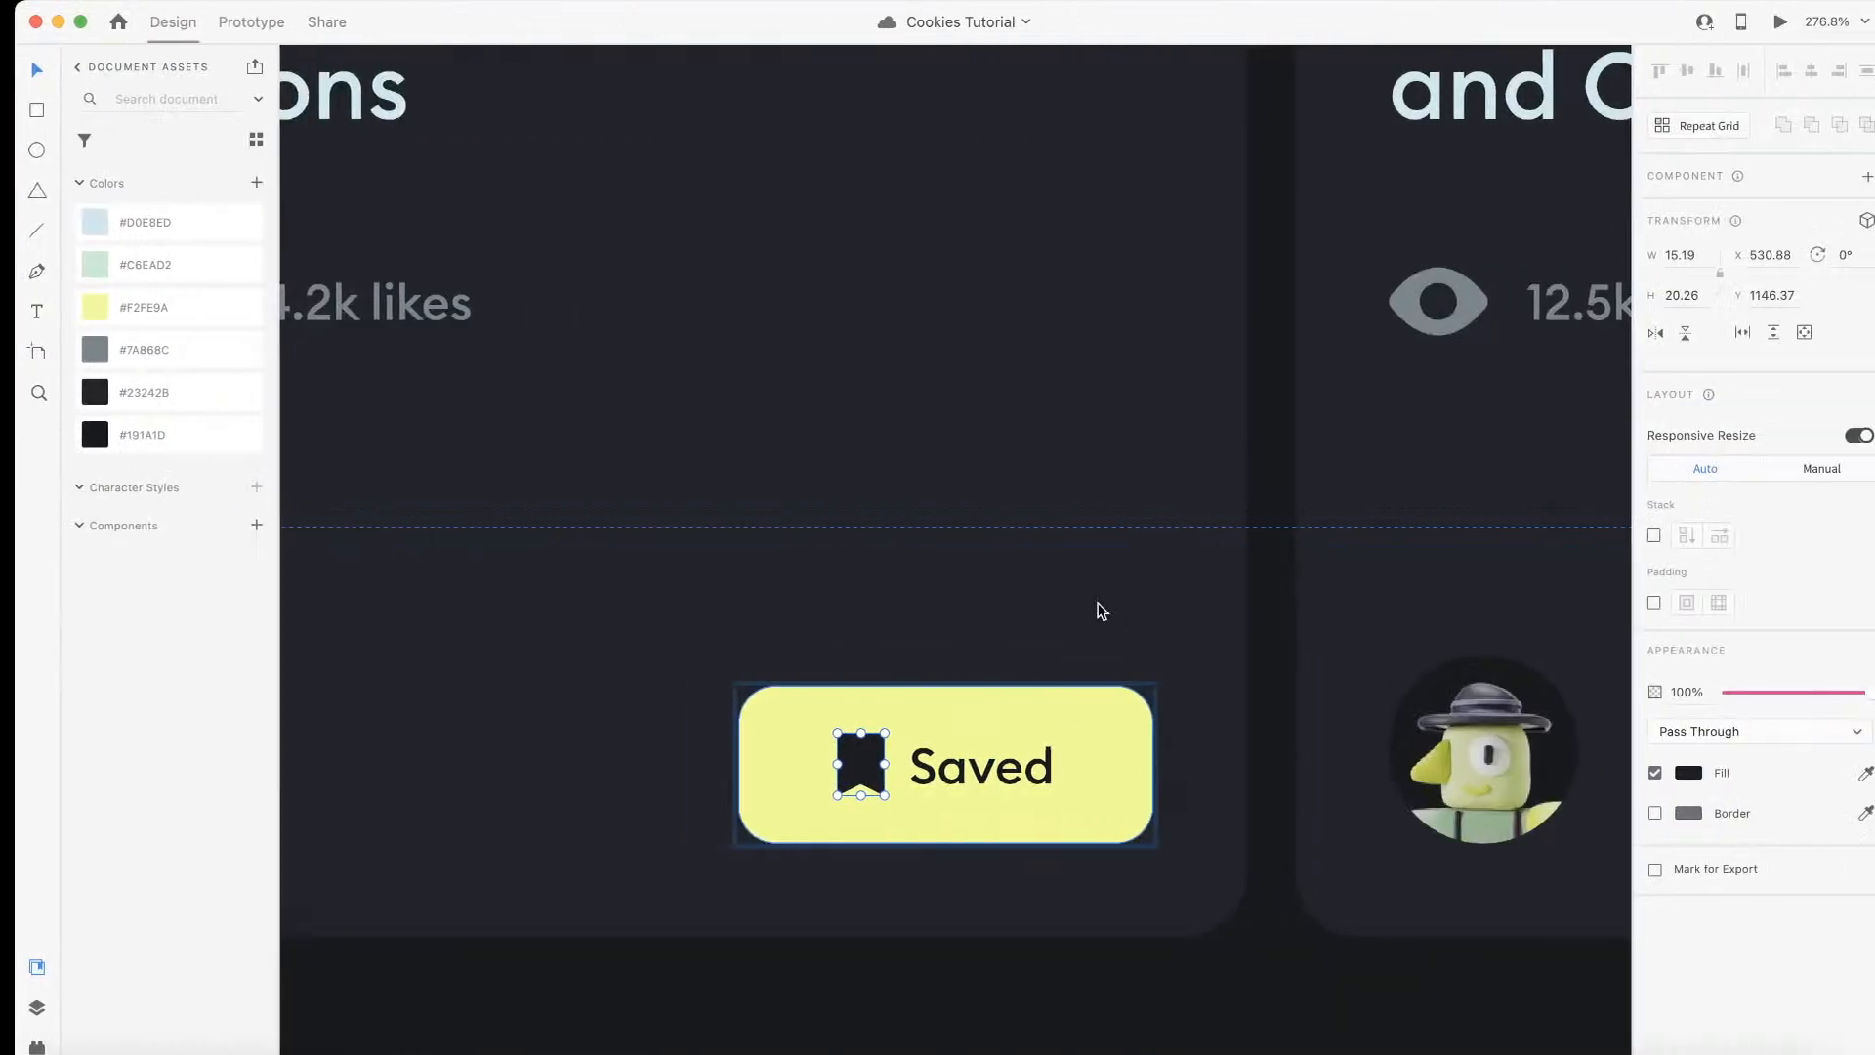
Step: Convert the Saved button's 12 px corner radius to EMs in Wizardry and set the saved div's radius to 0.63em
left_click(1126, 708)
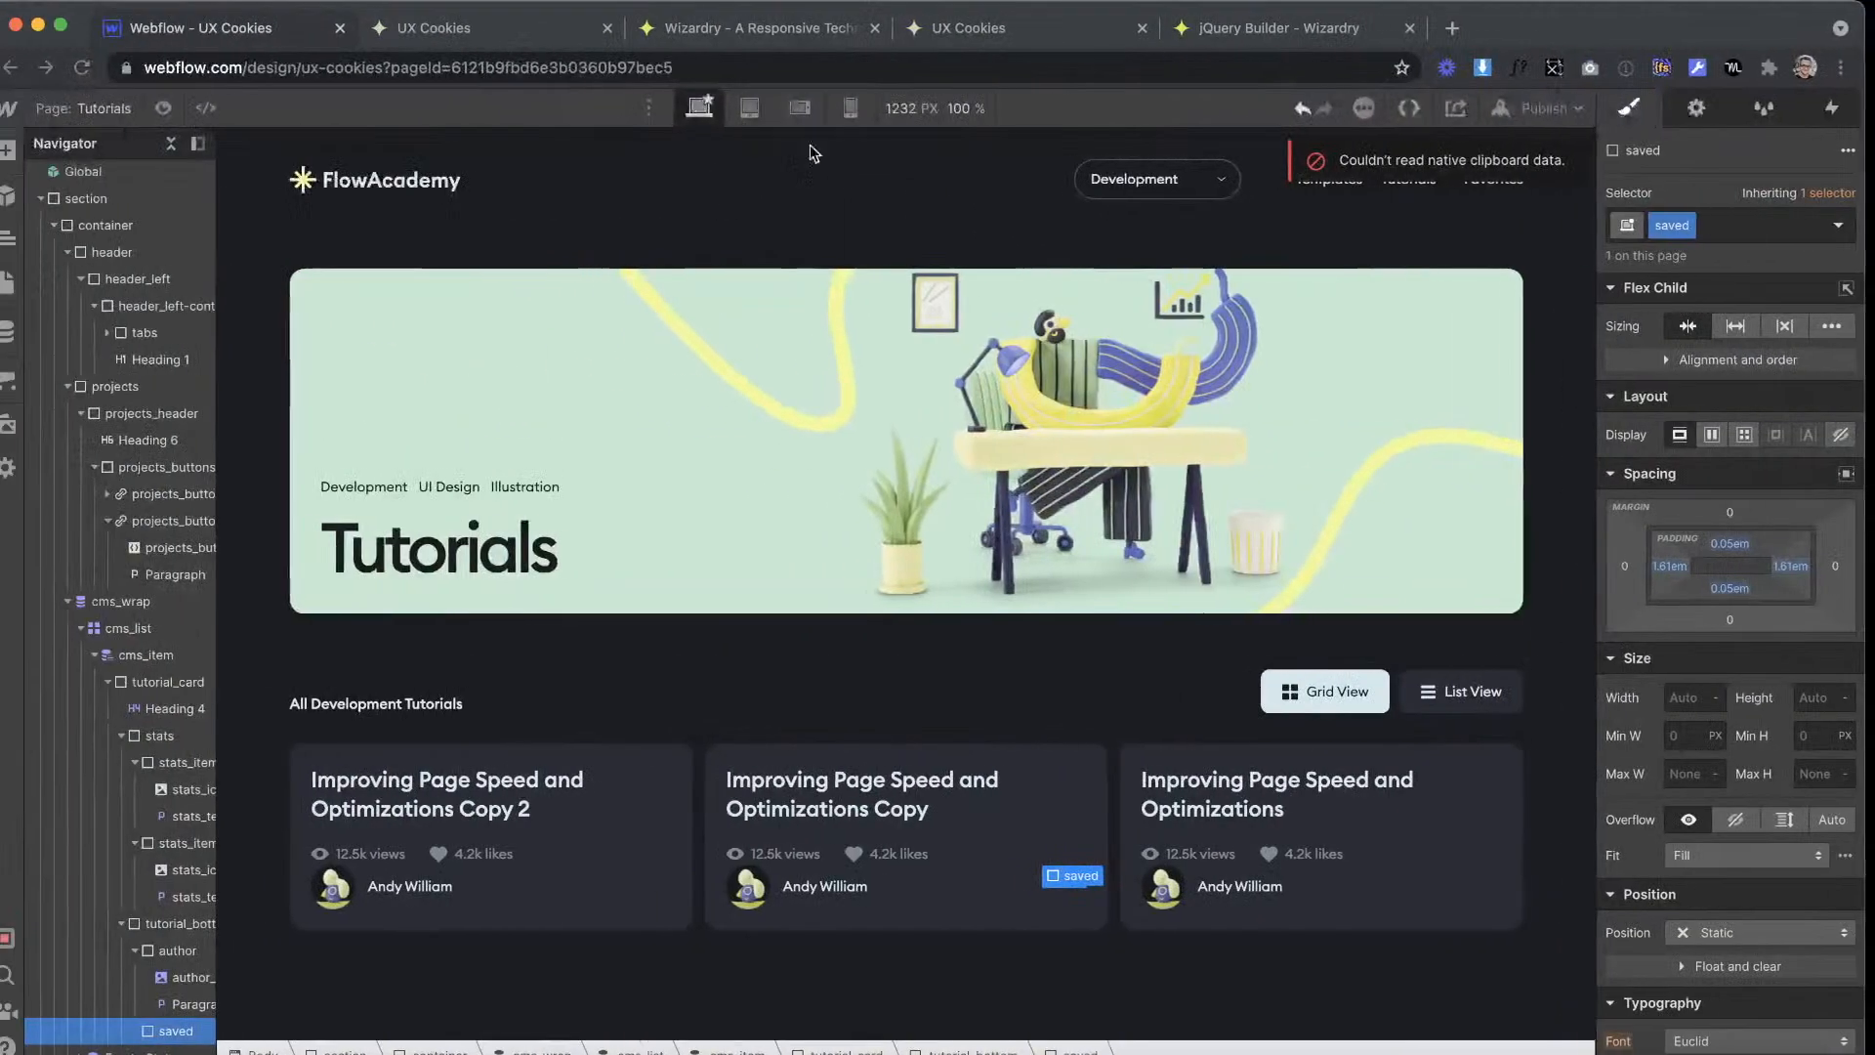
left_click(762, 27)
left_click_drag(492, 802, 368, 783)
type("12")
left_click(244, 37)
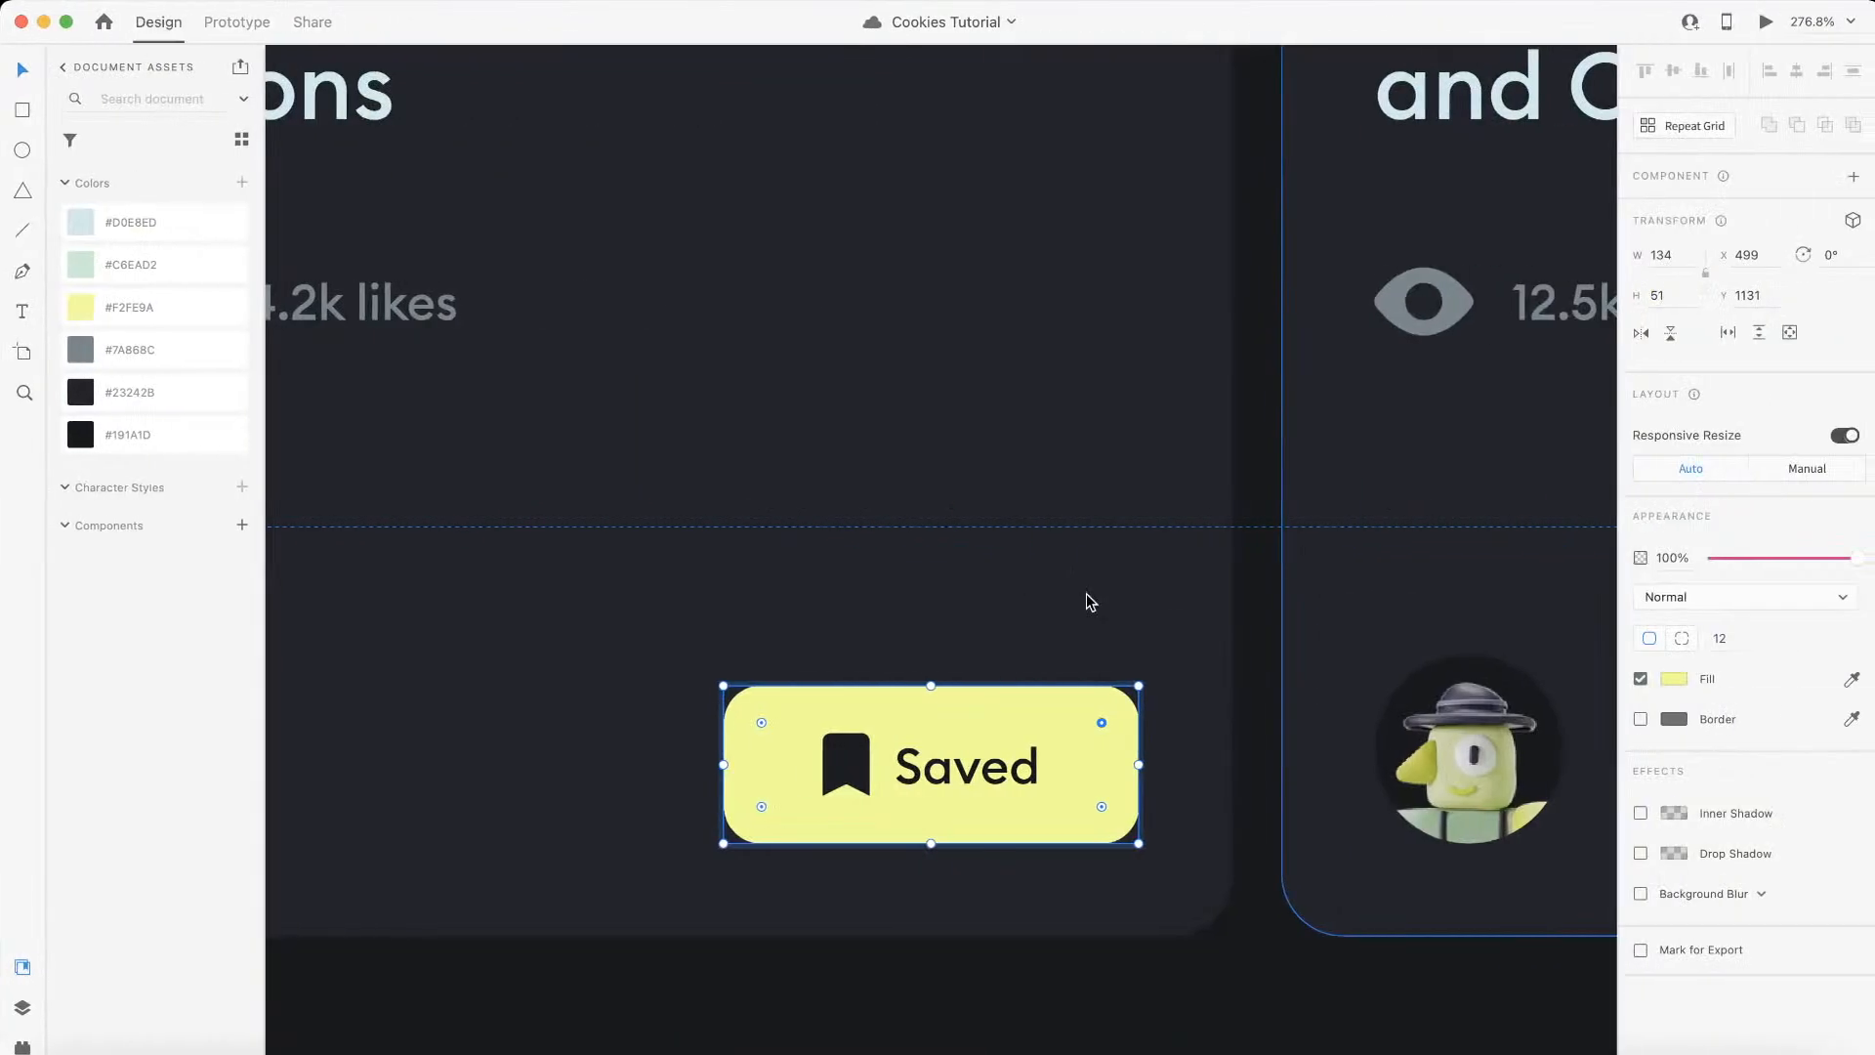
Step: Compare the Save button in the XD design and give the saved div the black swatch as background colour
scroll(1086, 594, "down", 5)
scroll(1086, 594, "right", 9)
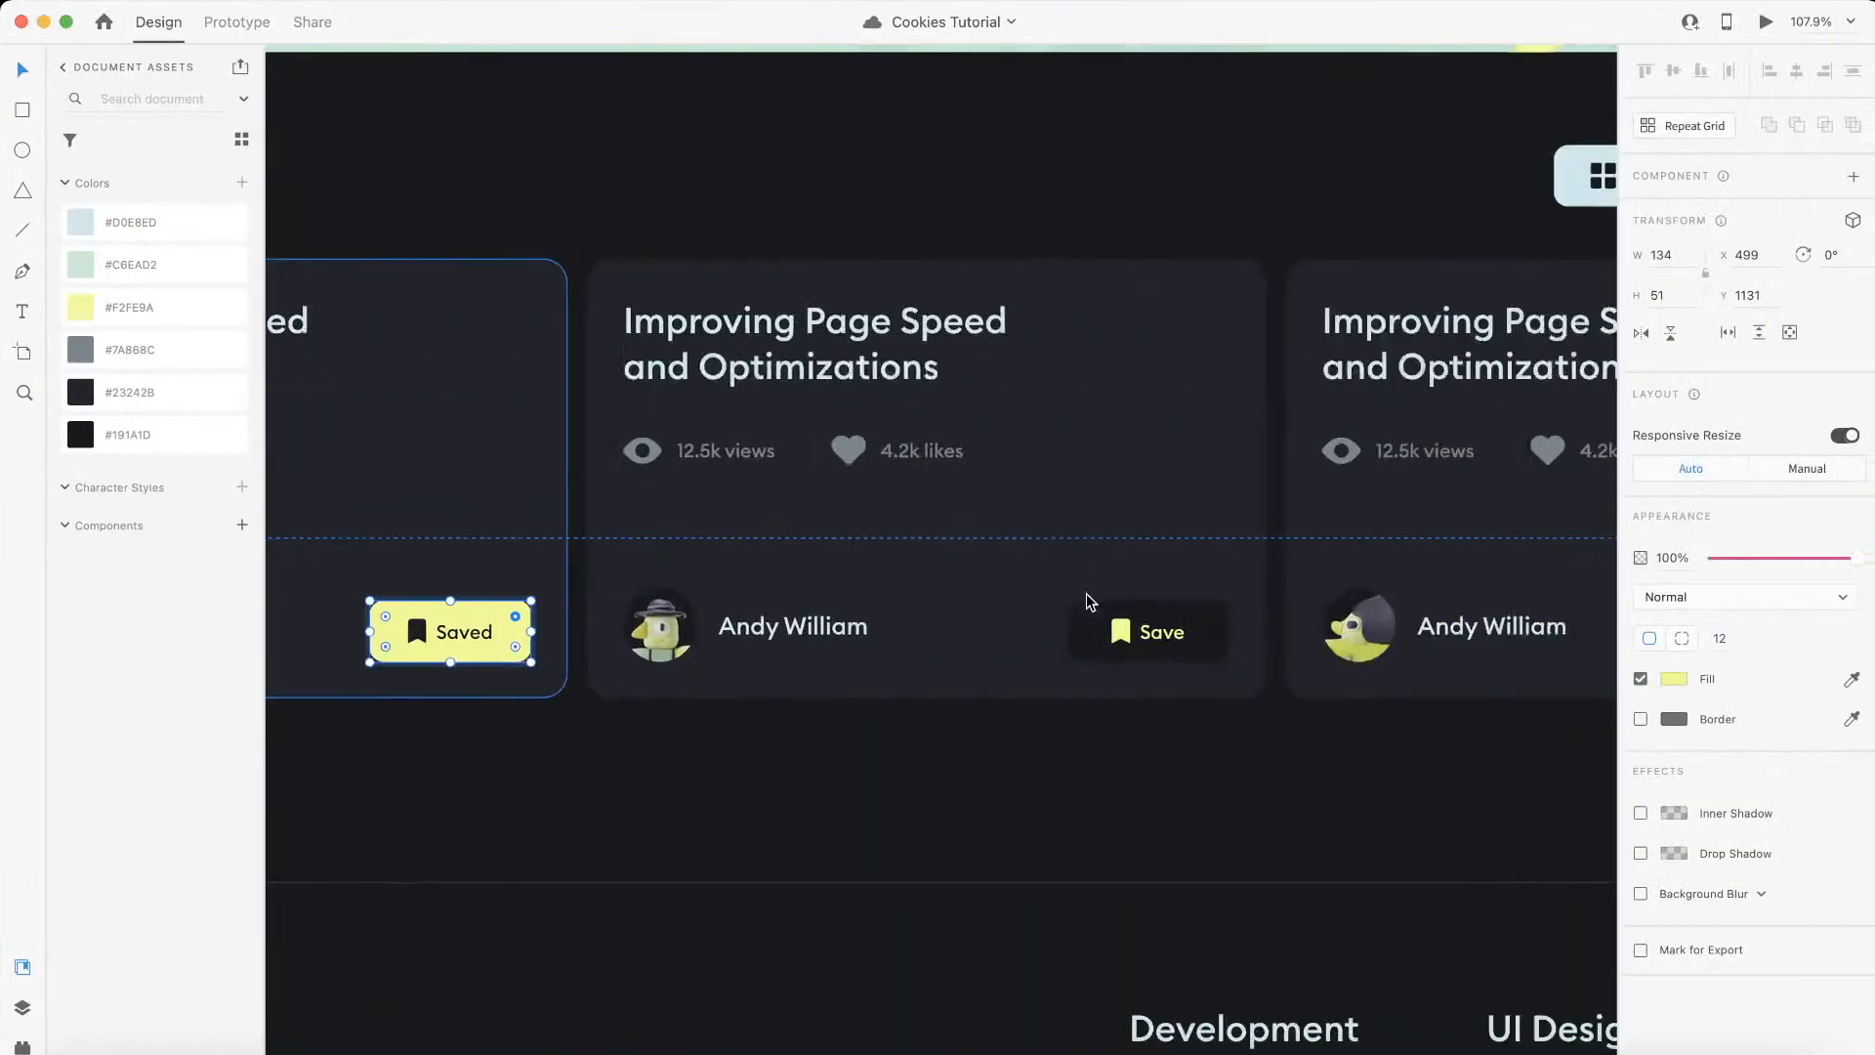
scroll(877, 658, "up", 5)
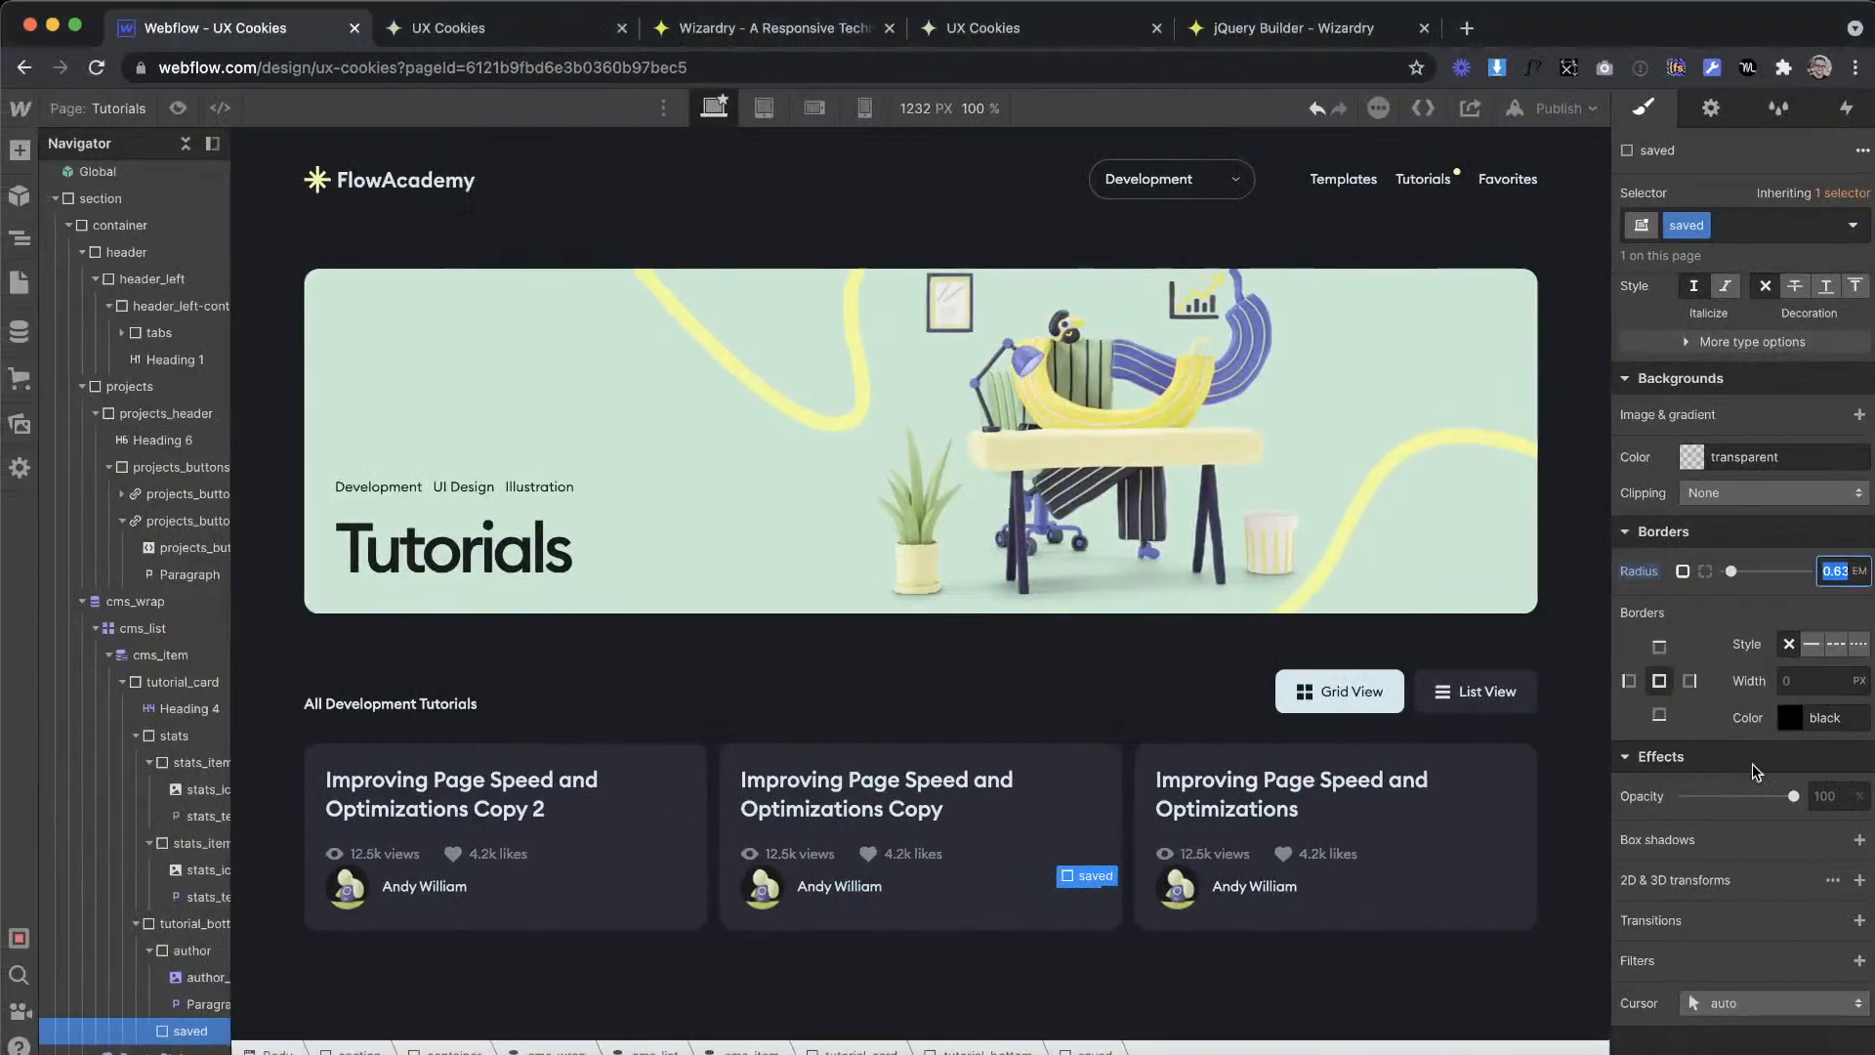
left_click(1690, 457)
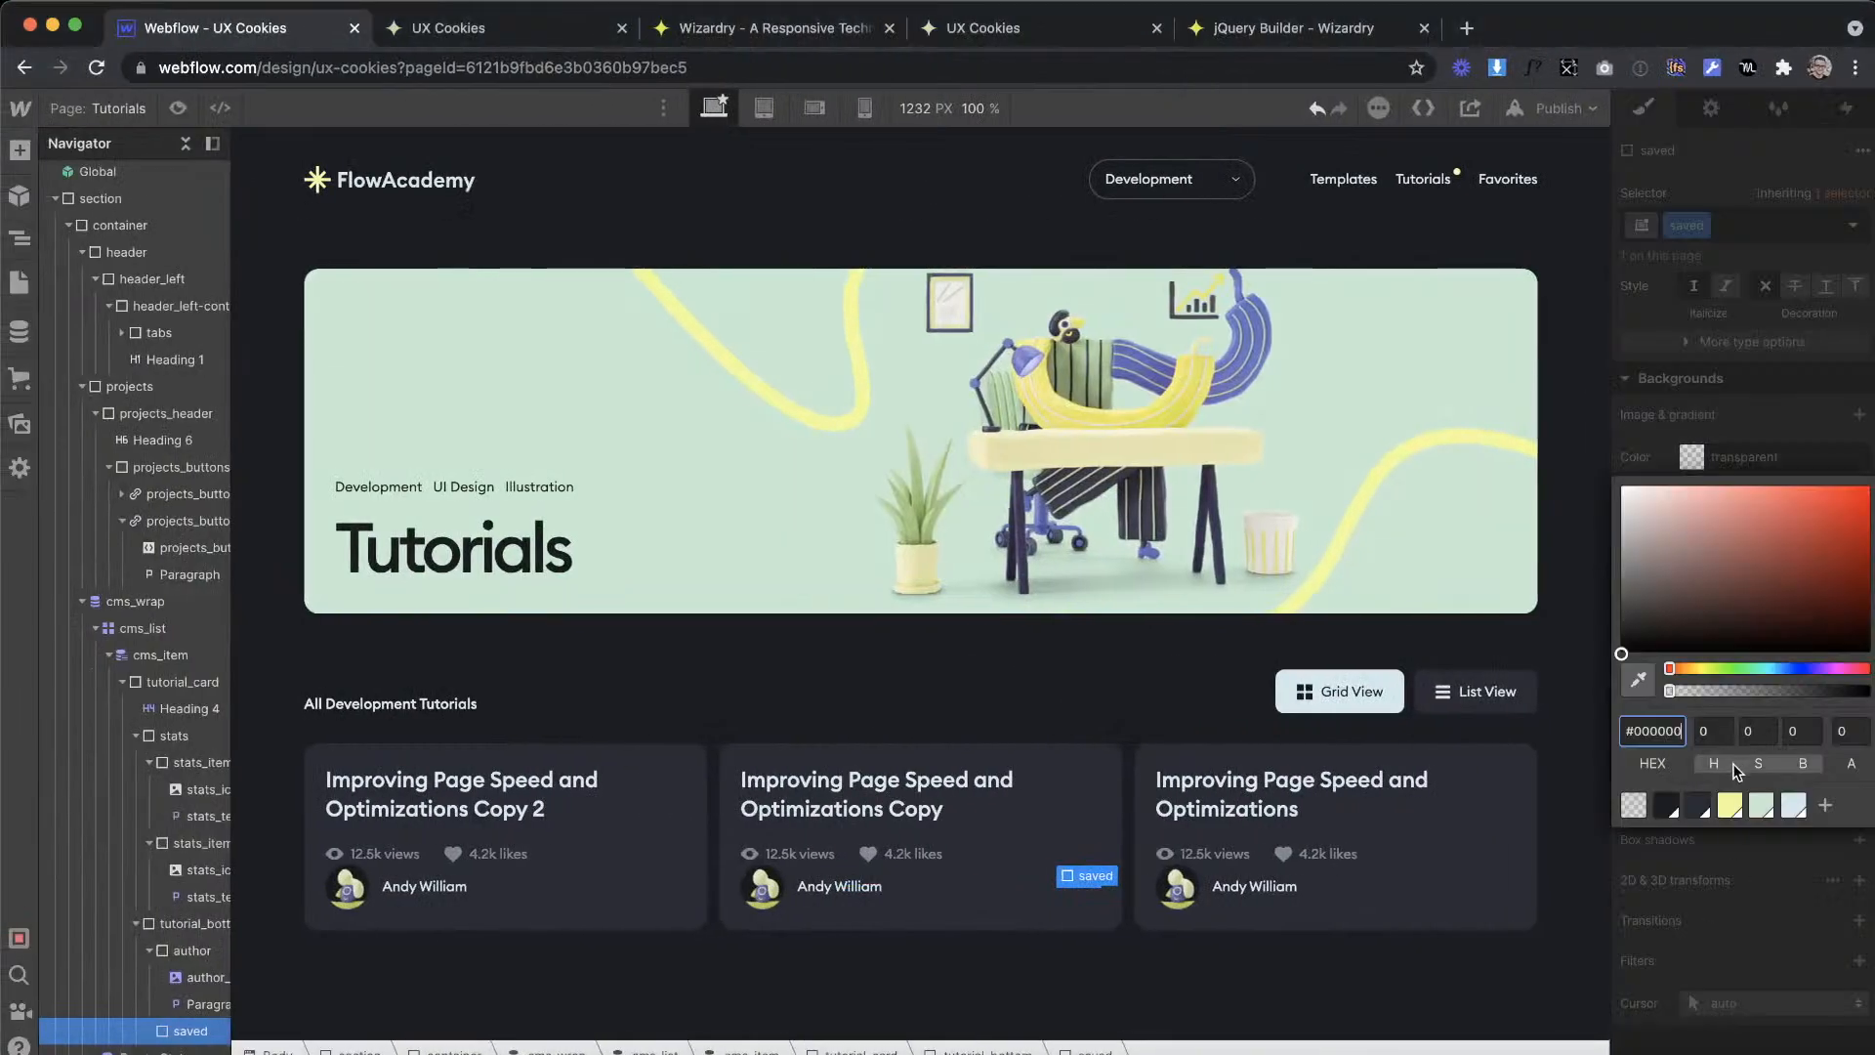
left_click(1666, 803)
Step: Add a paragraph inside the saved div and give it the new class saved_text
left_click(19, 149)
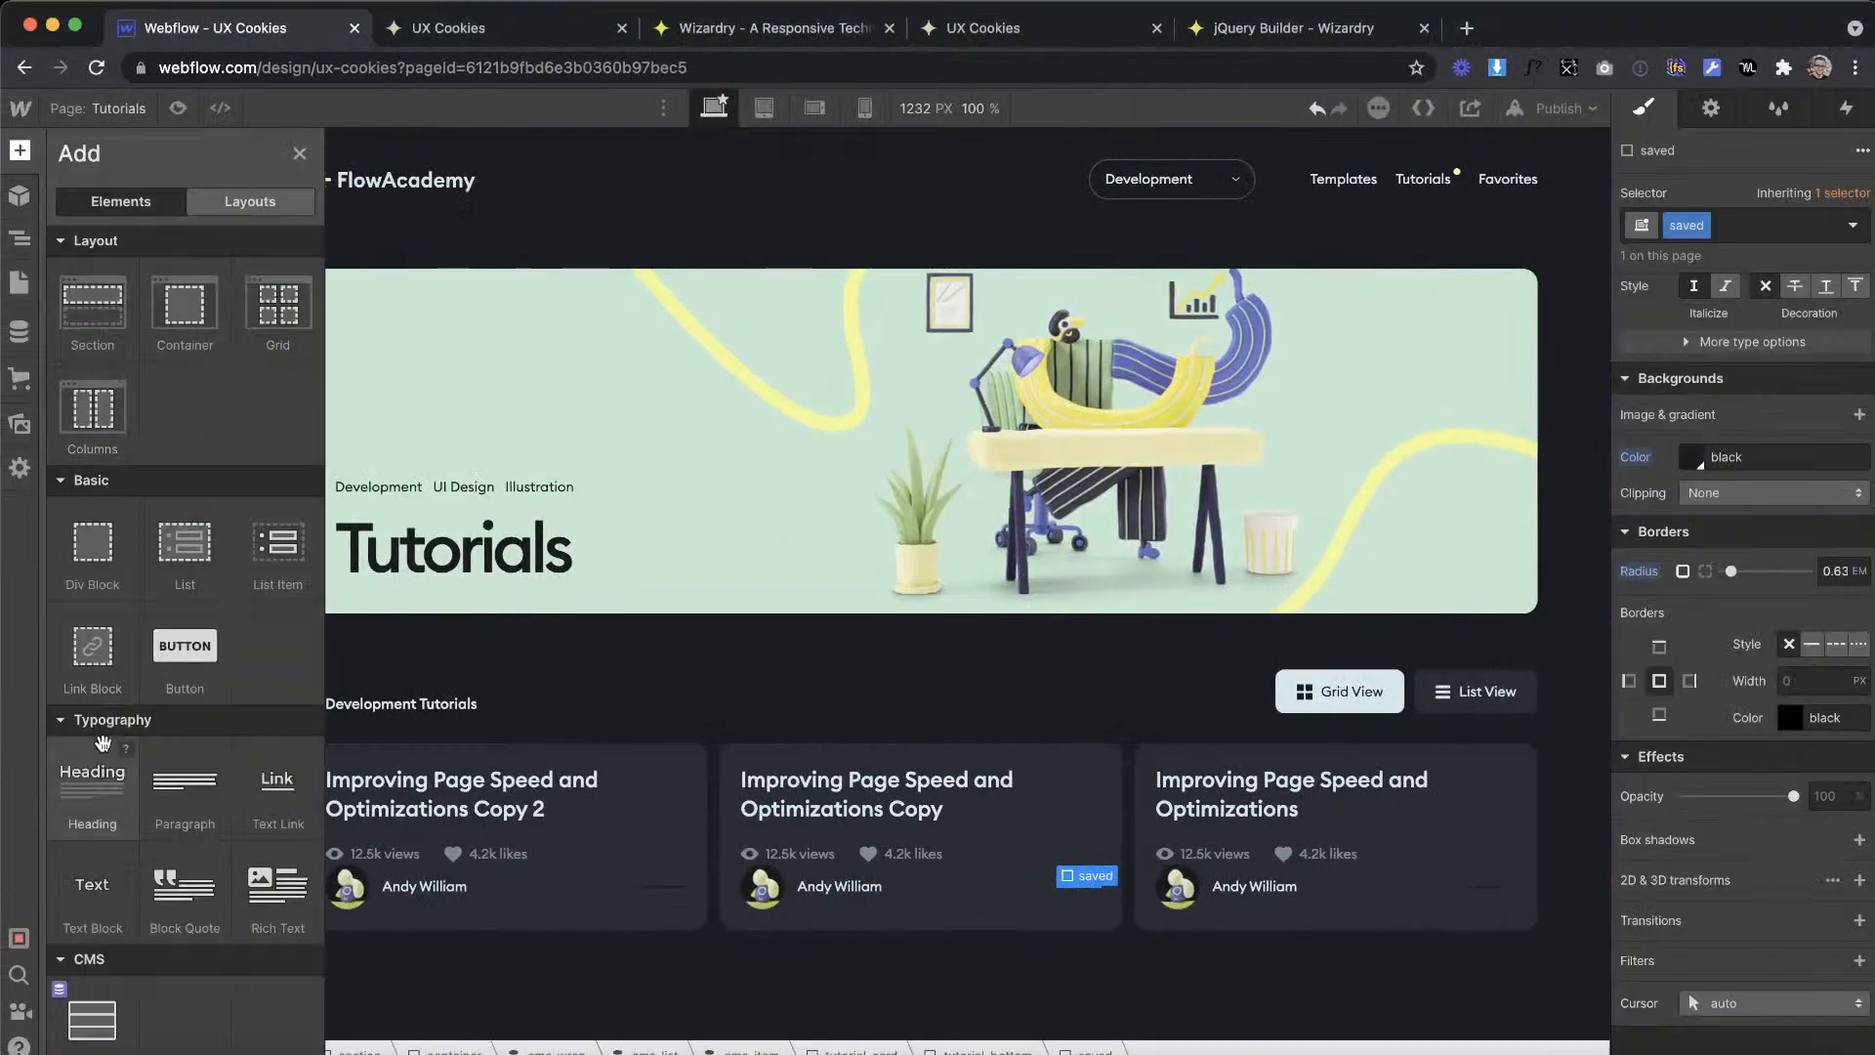
left_click_drag(163, 791, 191, 1025)
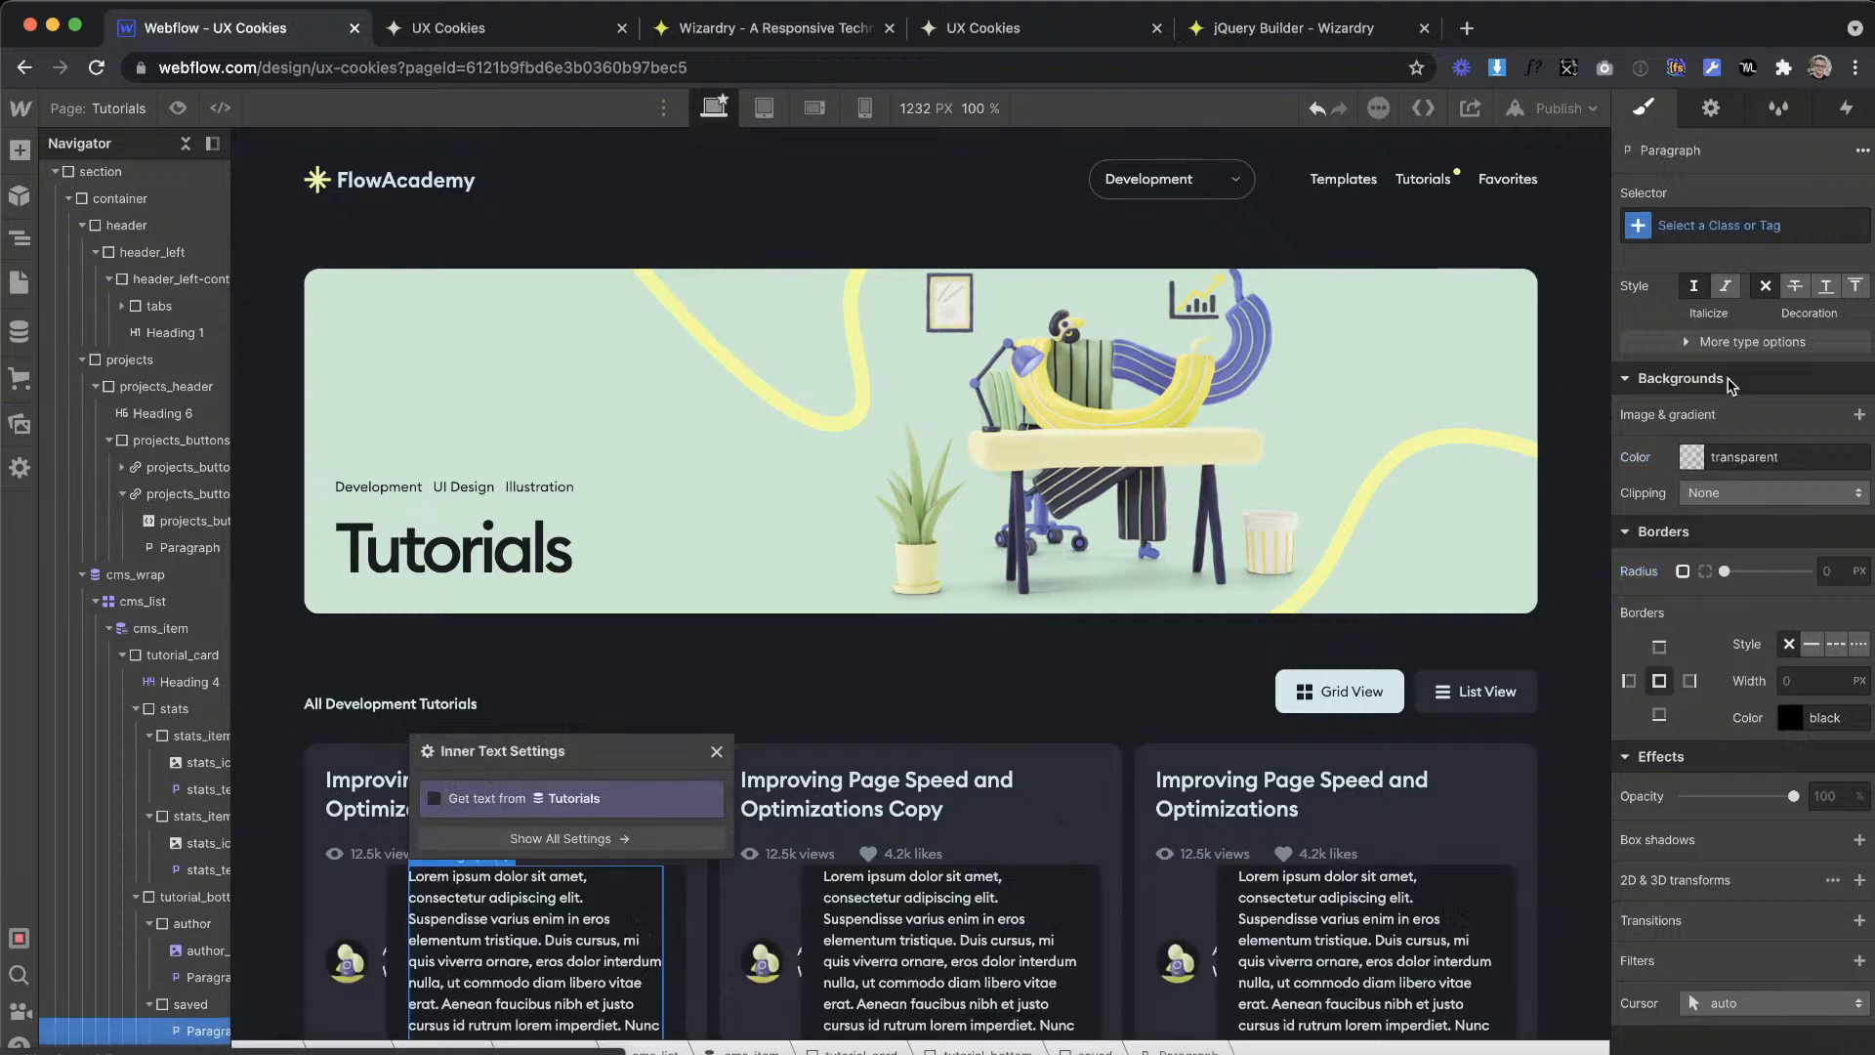
left_click(1699, 226)
type("svae")
key("BackSpace")
key("BackSpace")
key("BackSpace")
key("BackSpace")
type("saved_")
key("Return")
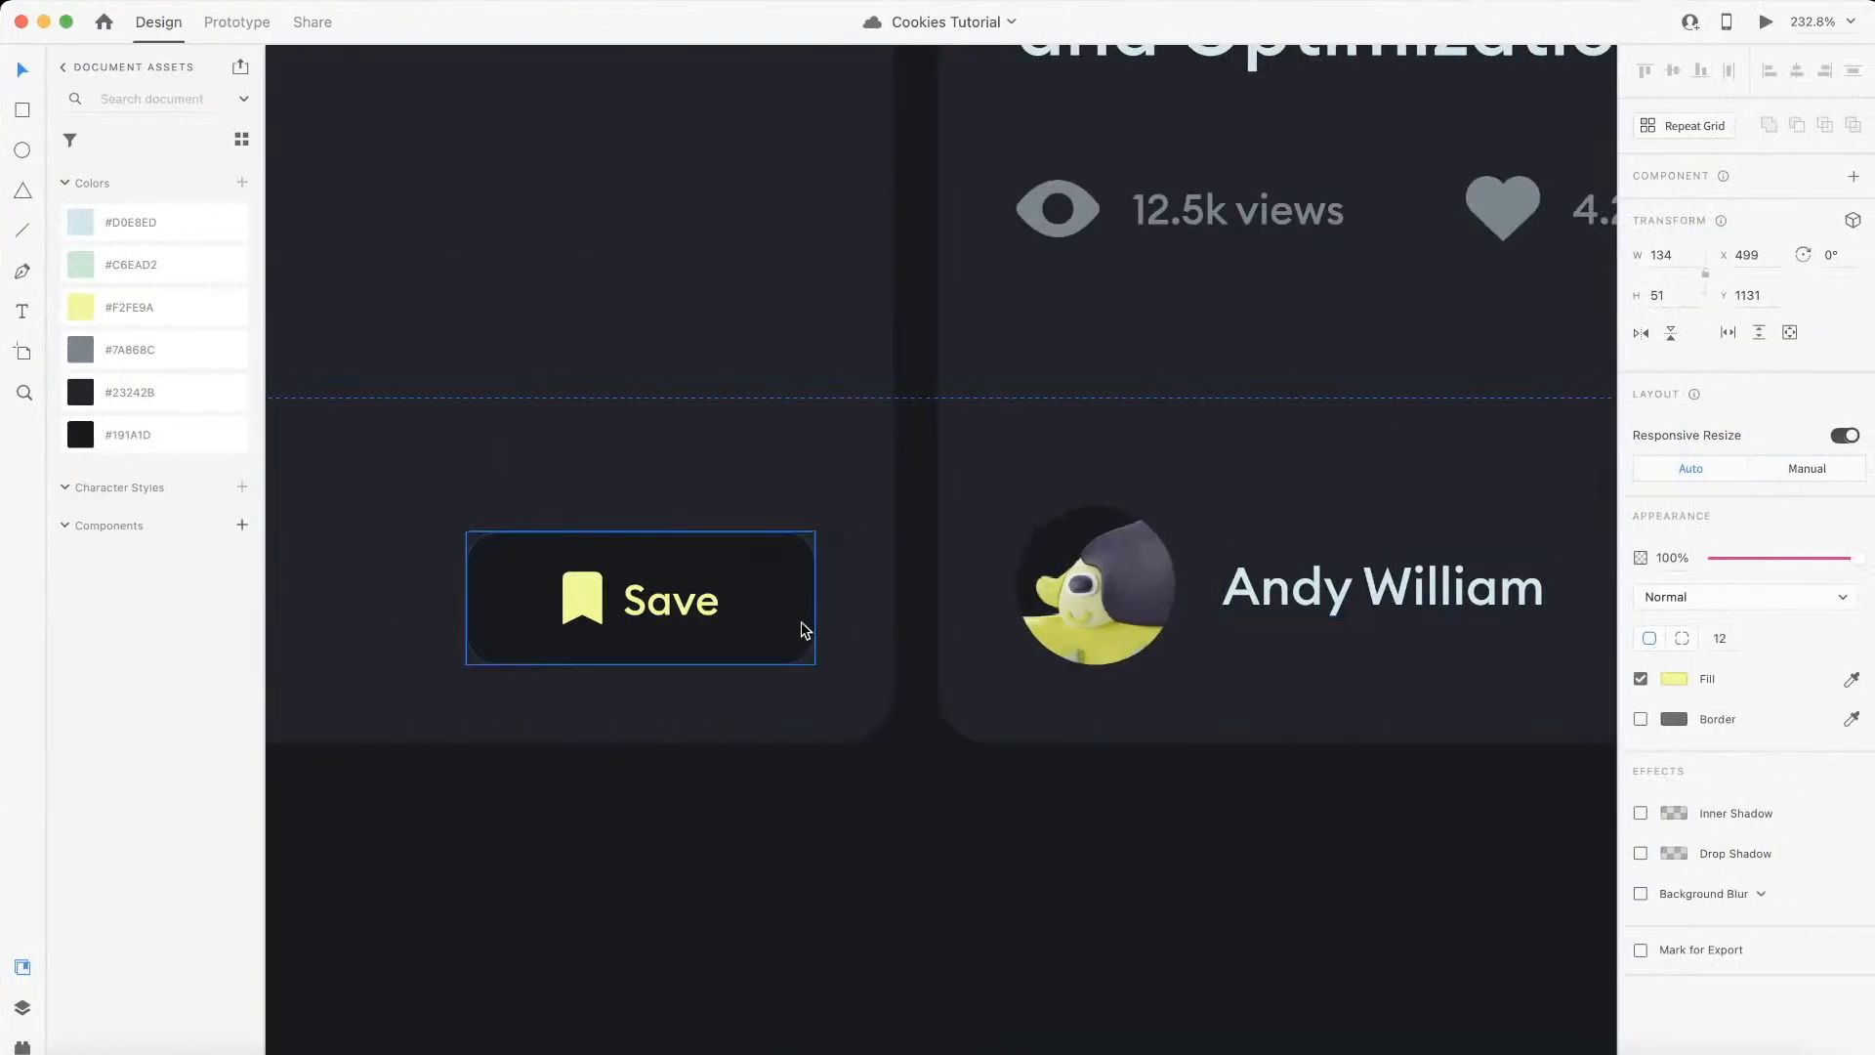
Step: Check the Save label in the XD design and replace the saved_text paragraph's placeholder text with "Save"
left_click(726, 628)
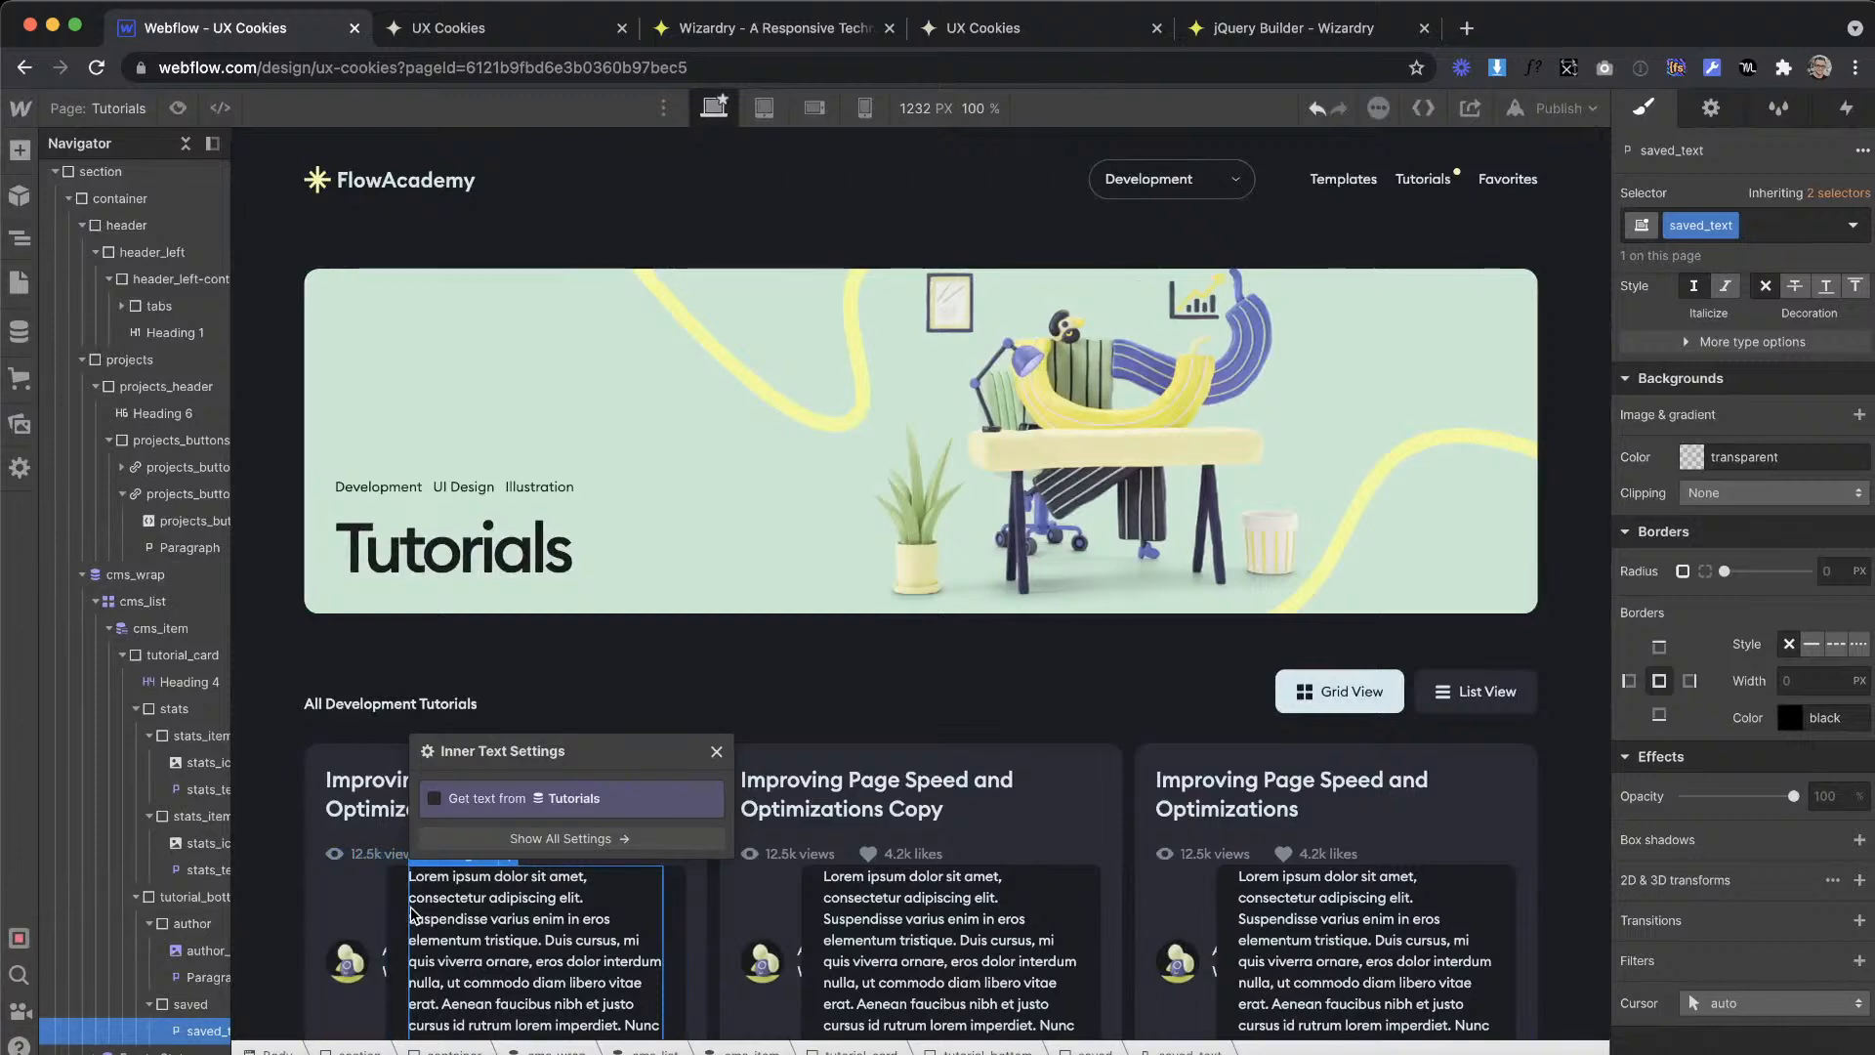
double_click(549, 941)
left_click_drag(413, 877, 632, 1026)
key("BackSpace")
left_click_drag(523, 891, 465, 876)
type("Save")
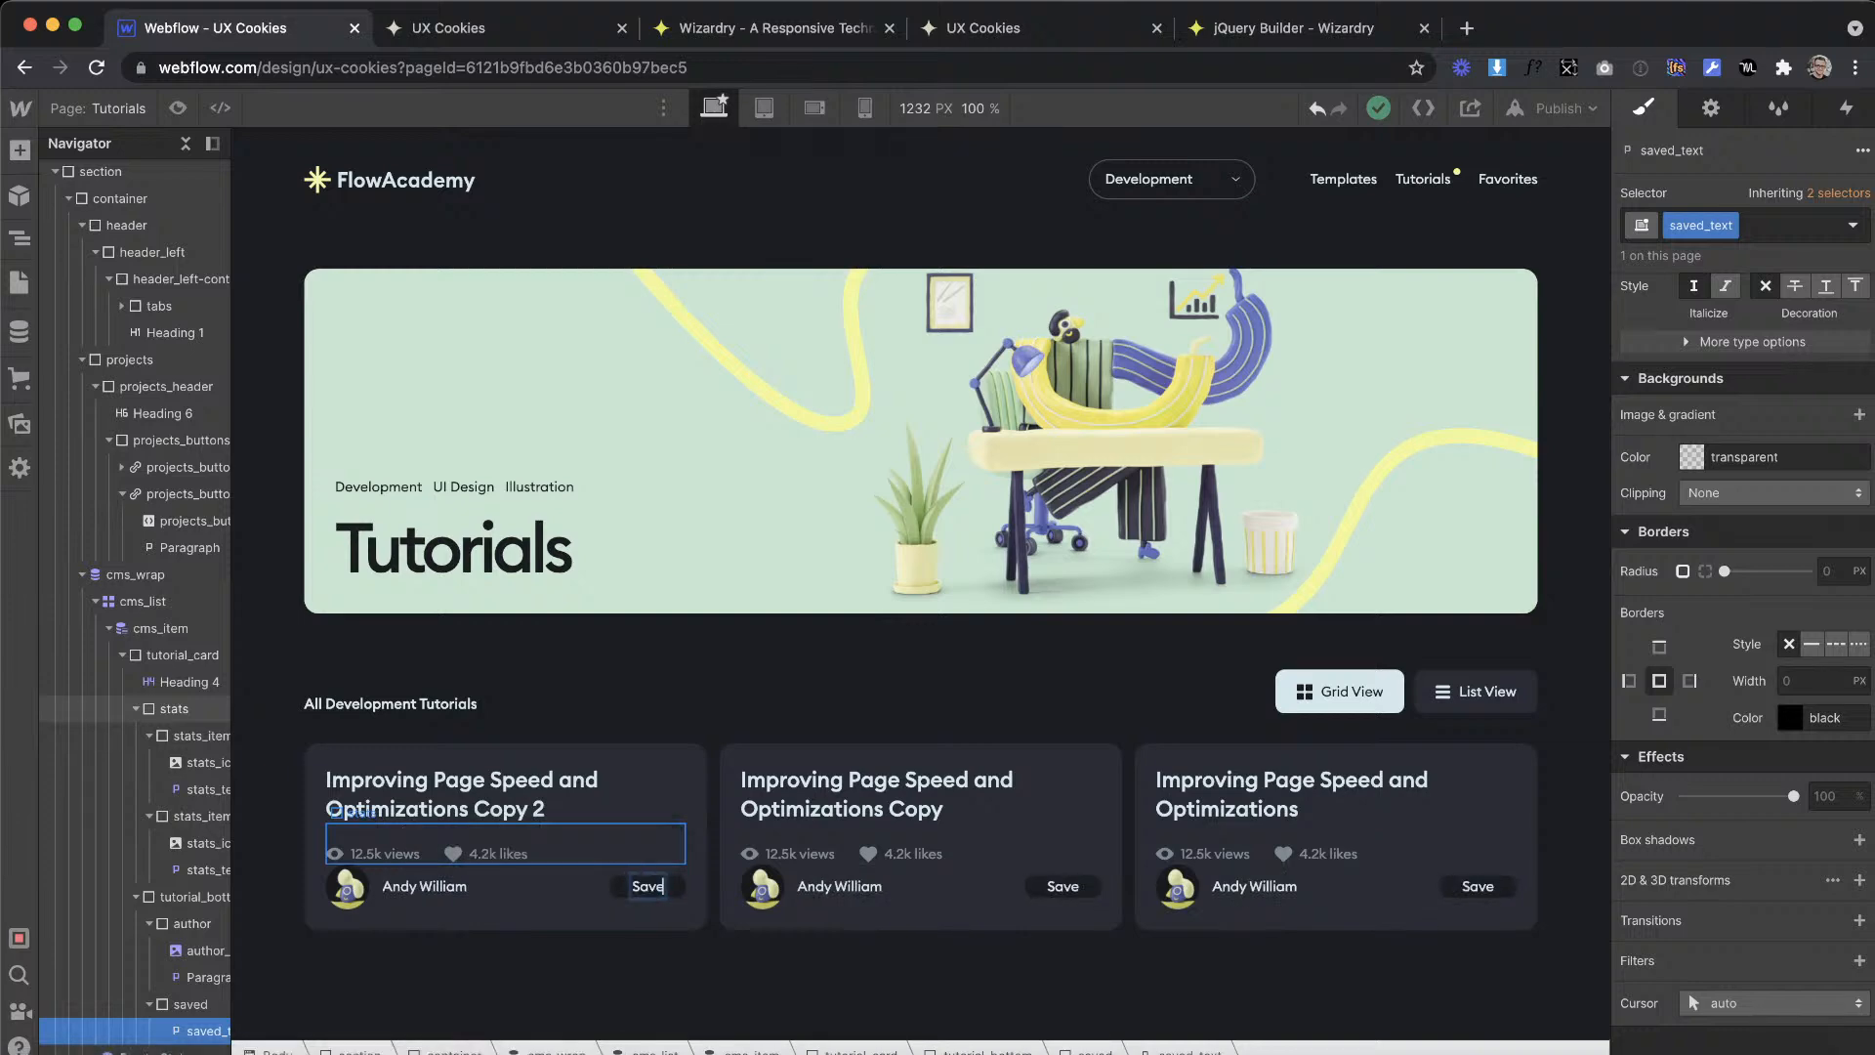
Step: Check the Save button's label and icon in XD and set the saved div's text colour to the yellow swatch
left_click(622, 886)
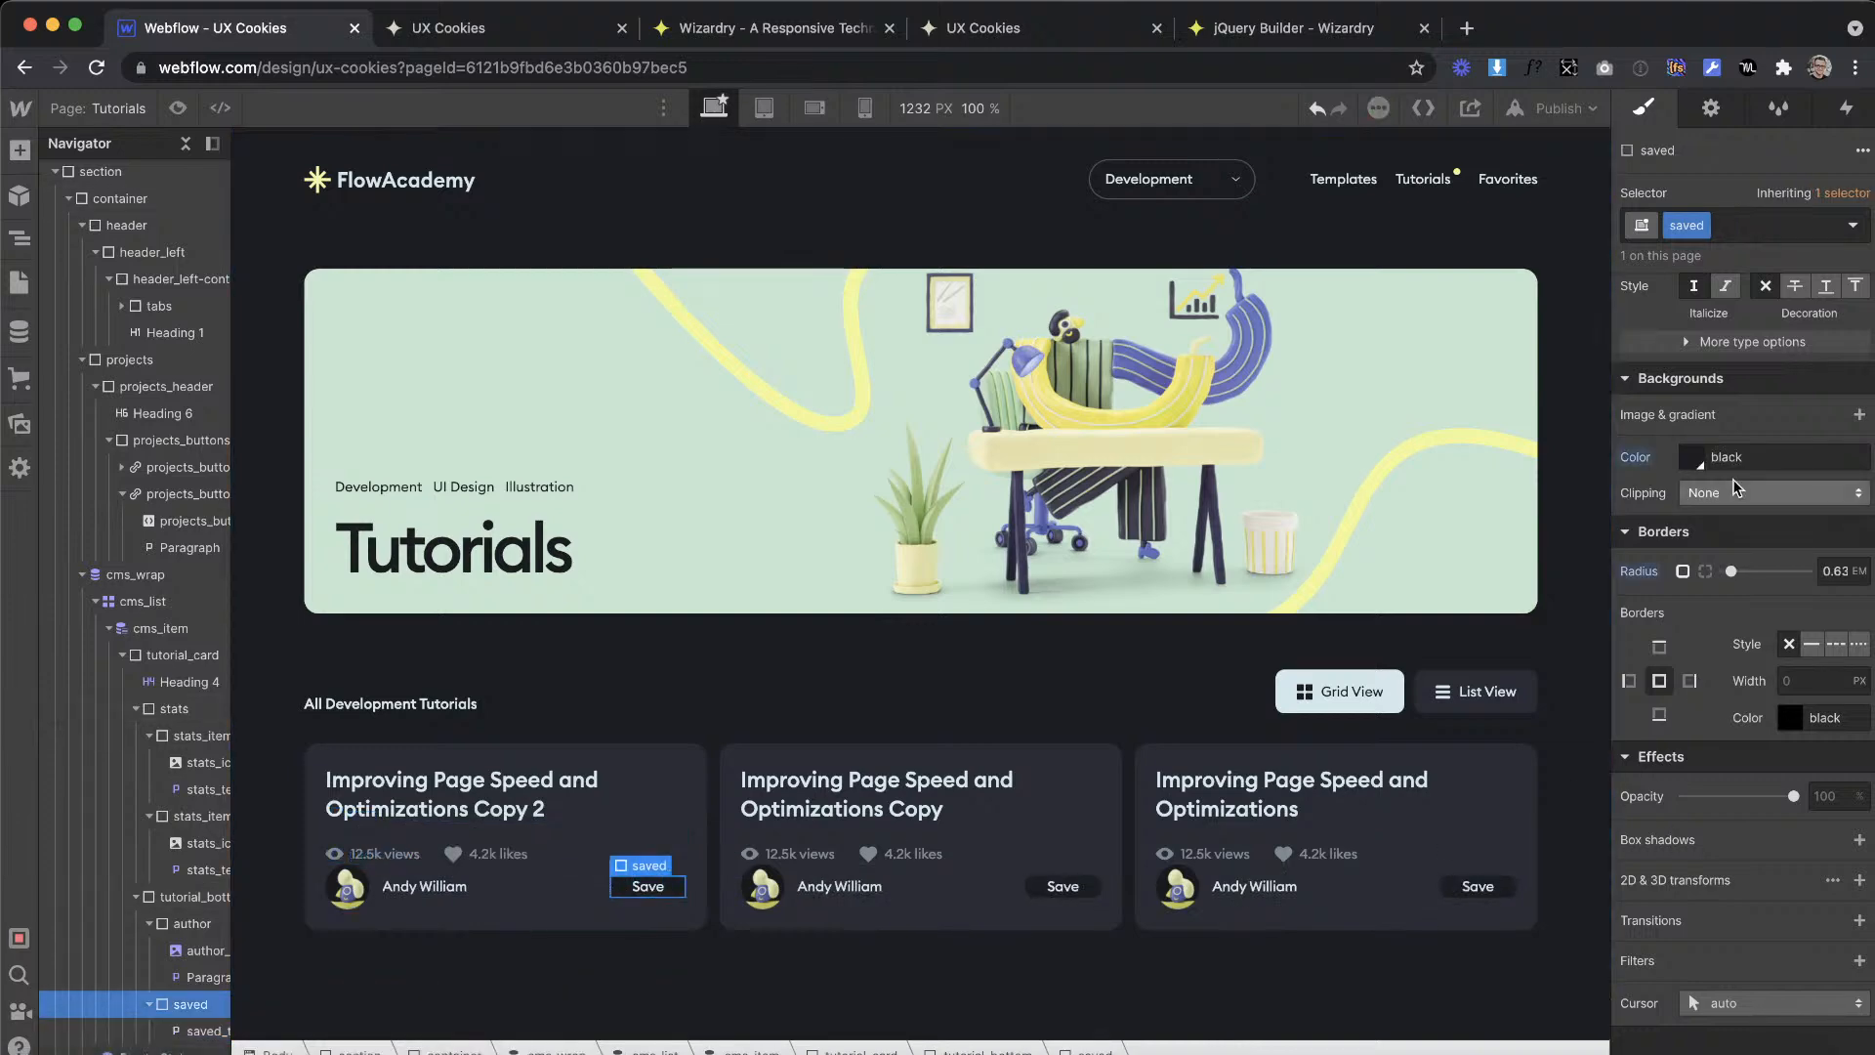
key("ctrl+Right")
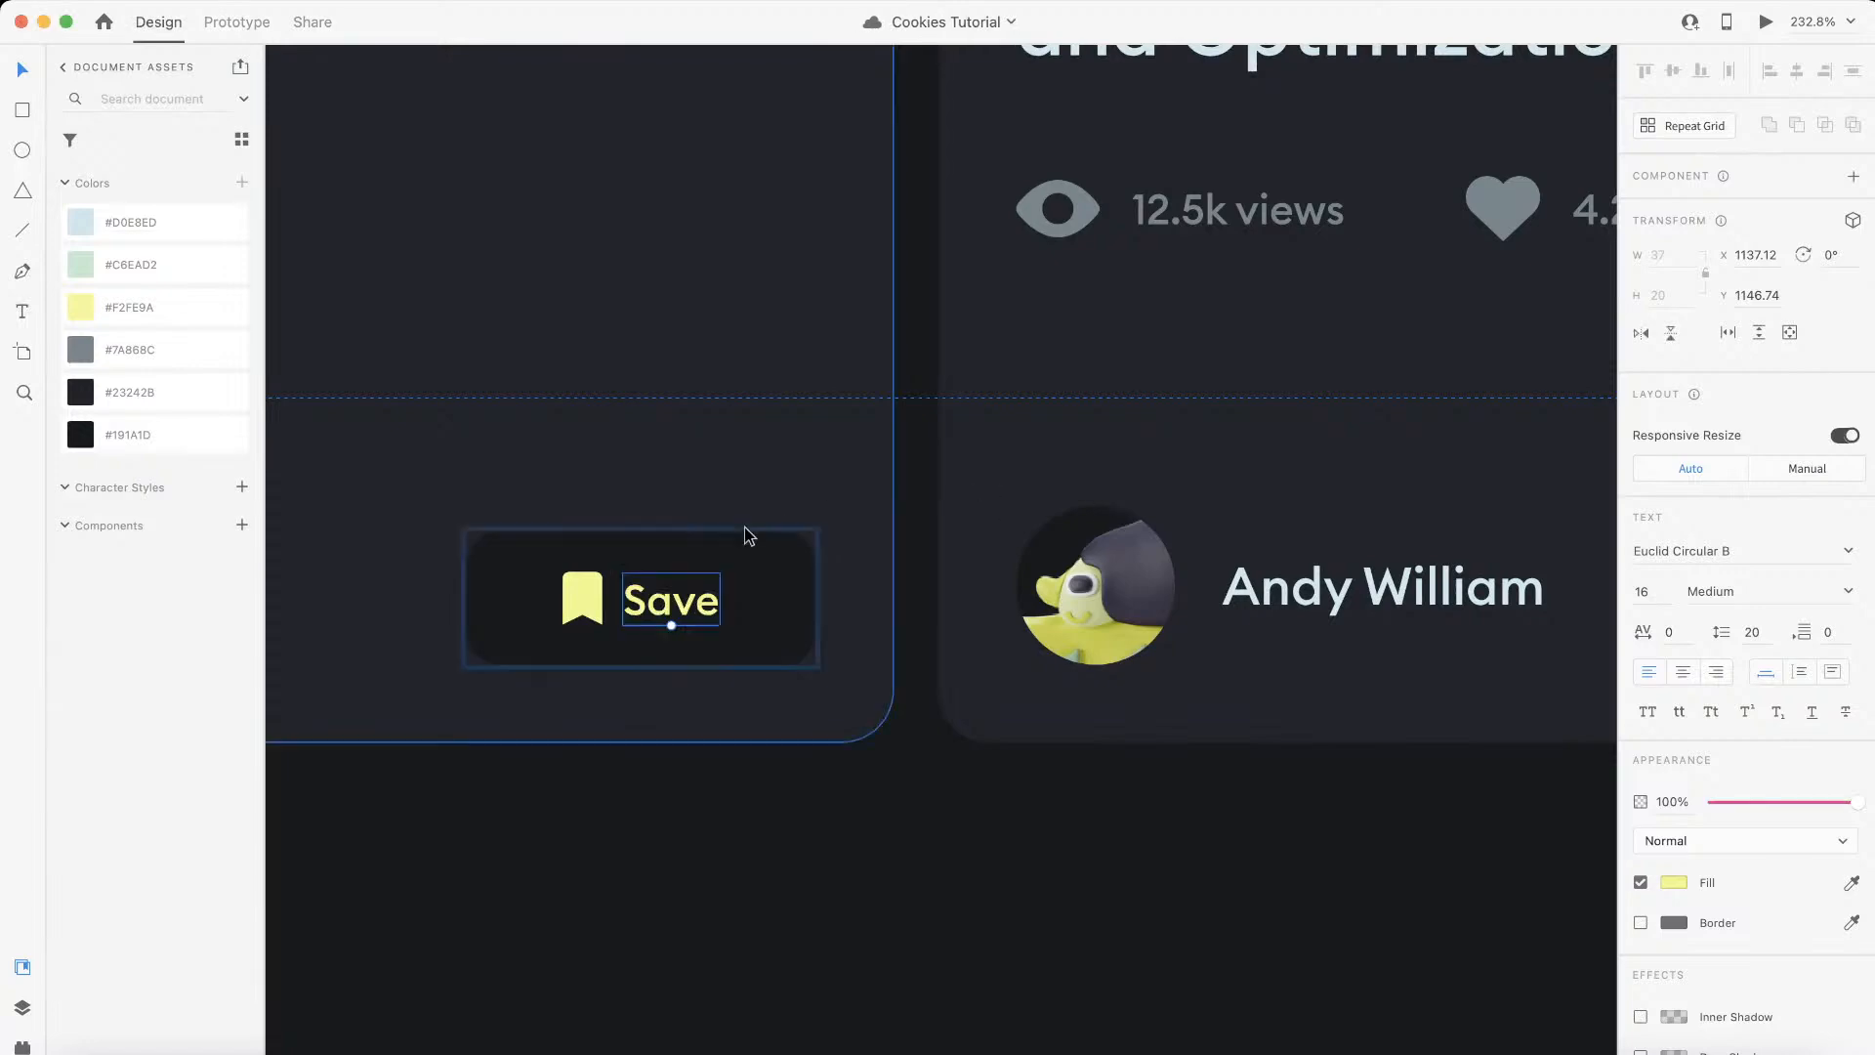
left_click(583, 589)
key("ctrl+Left")
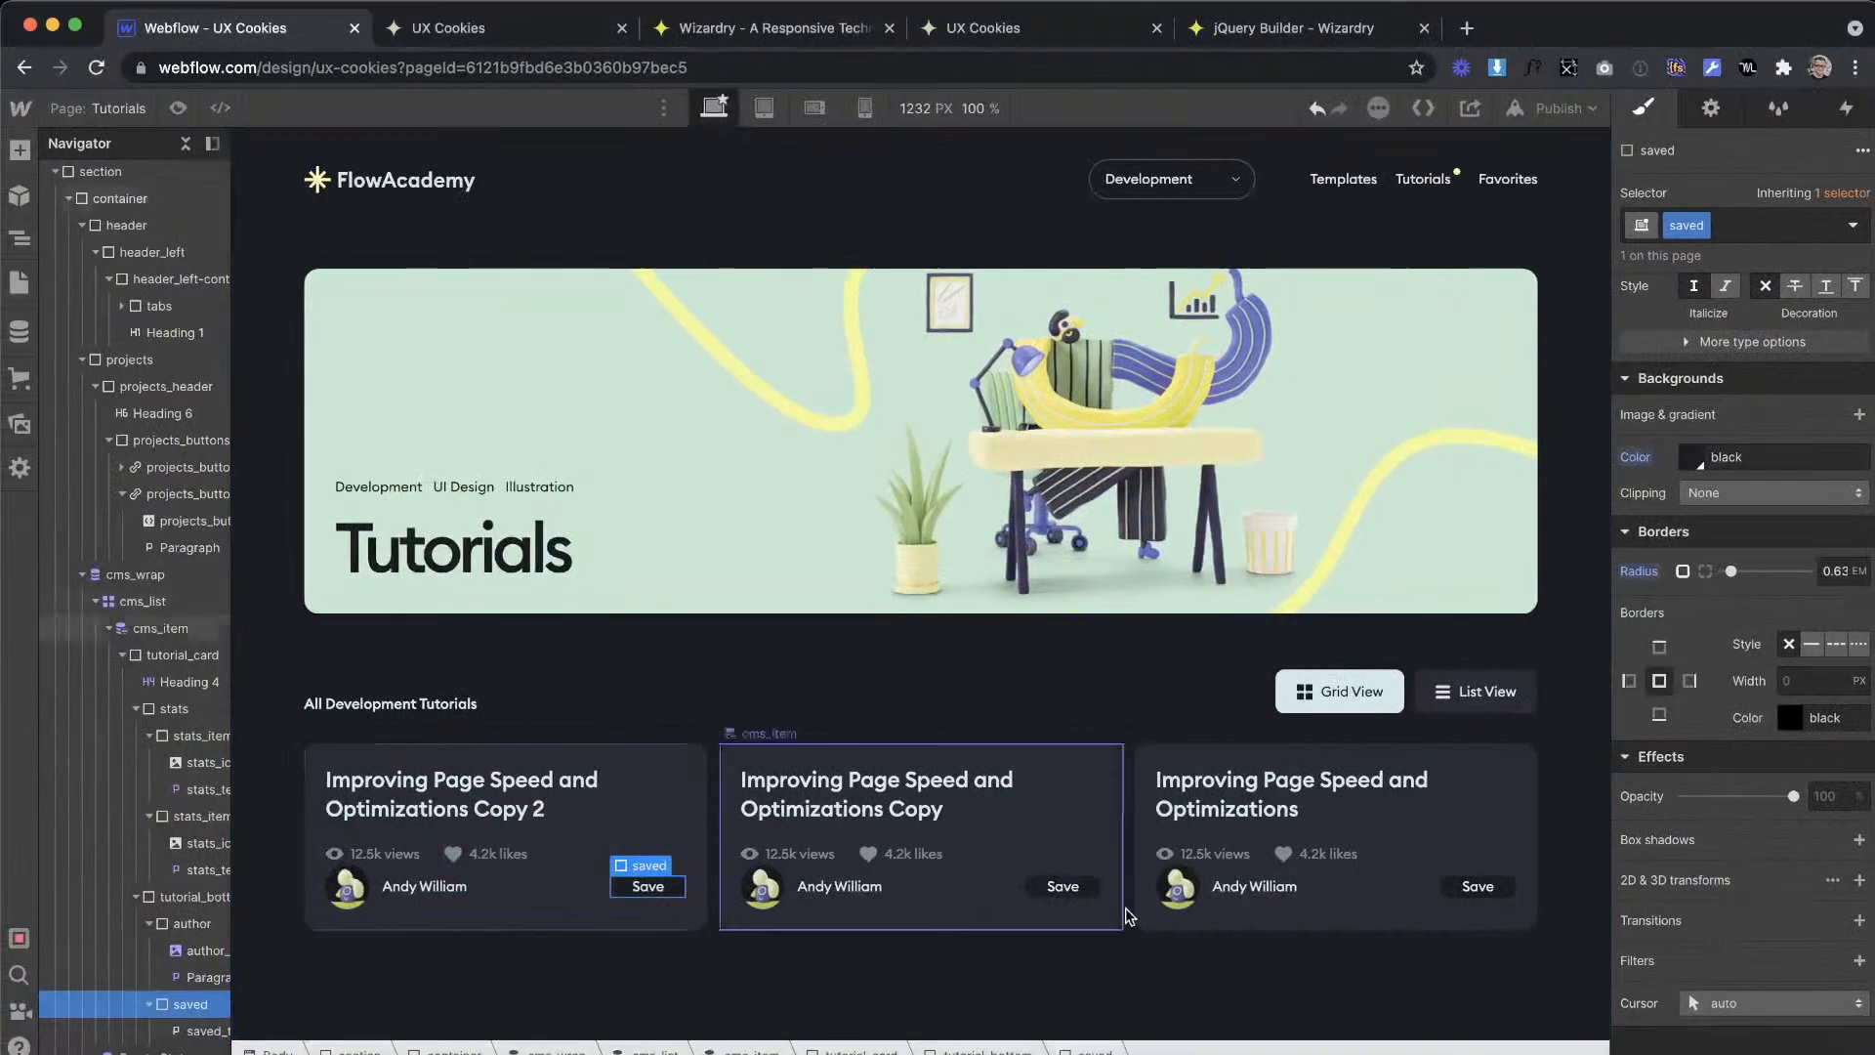
left_click(1063, 885)
scroll(1719, 429, "up", 3)
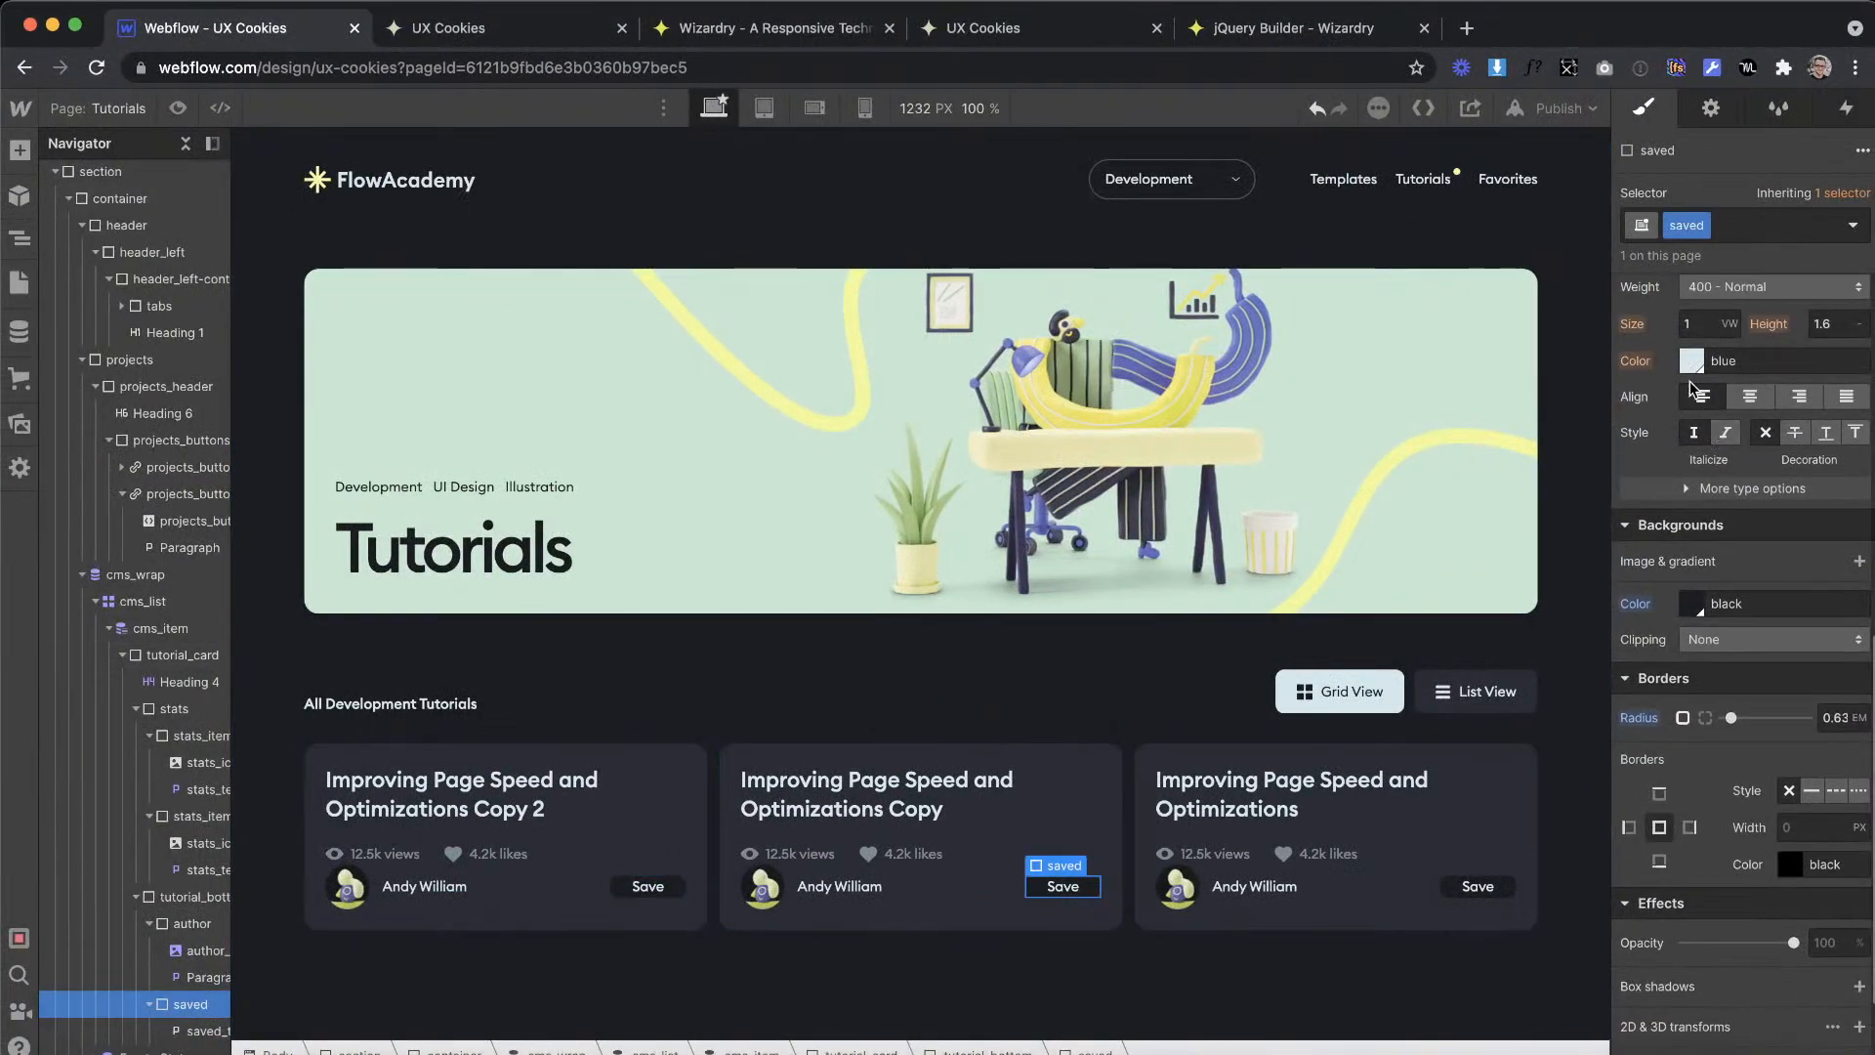
left_click(1691, 361)
left_click(1730, 750)
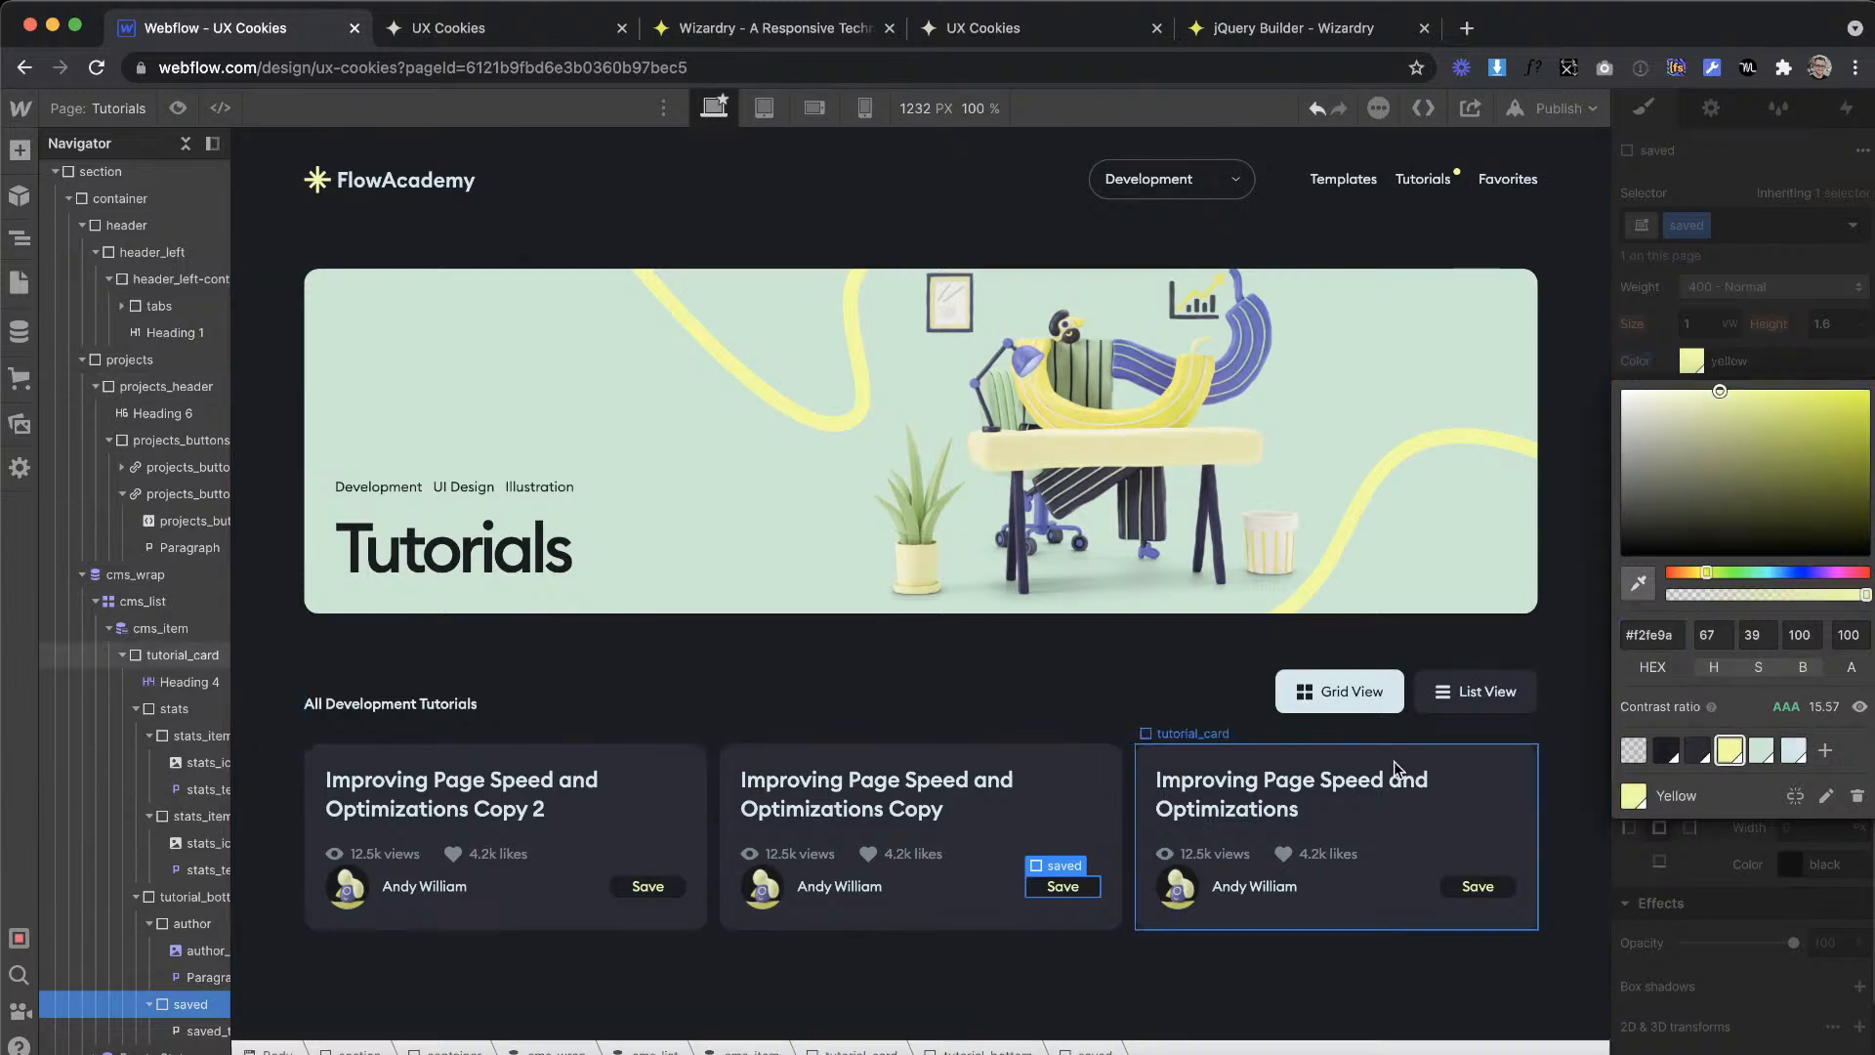
Step: Copy the SVG code of the Save button's bookmark icon in the XD design and return to Webflow
key("ctrl+Right")
right_click(568, 586)
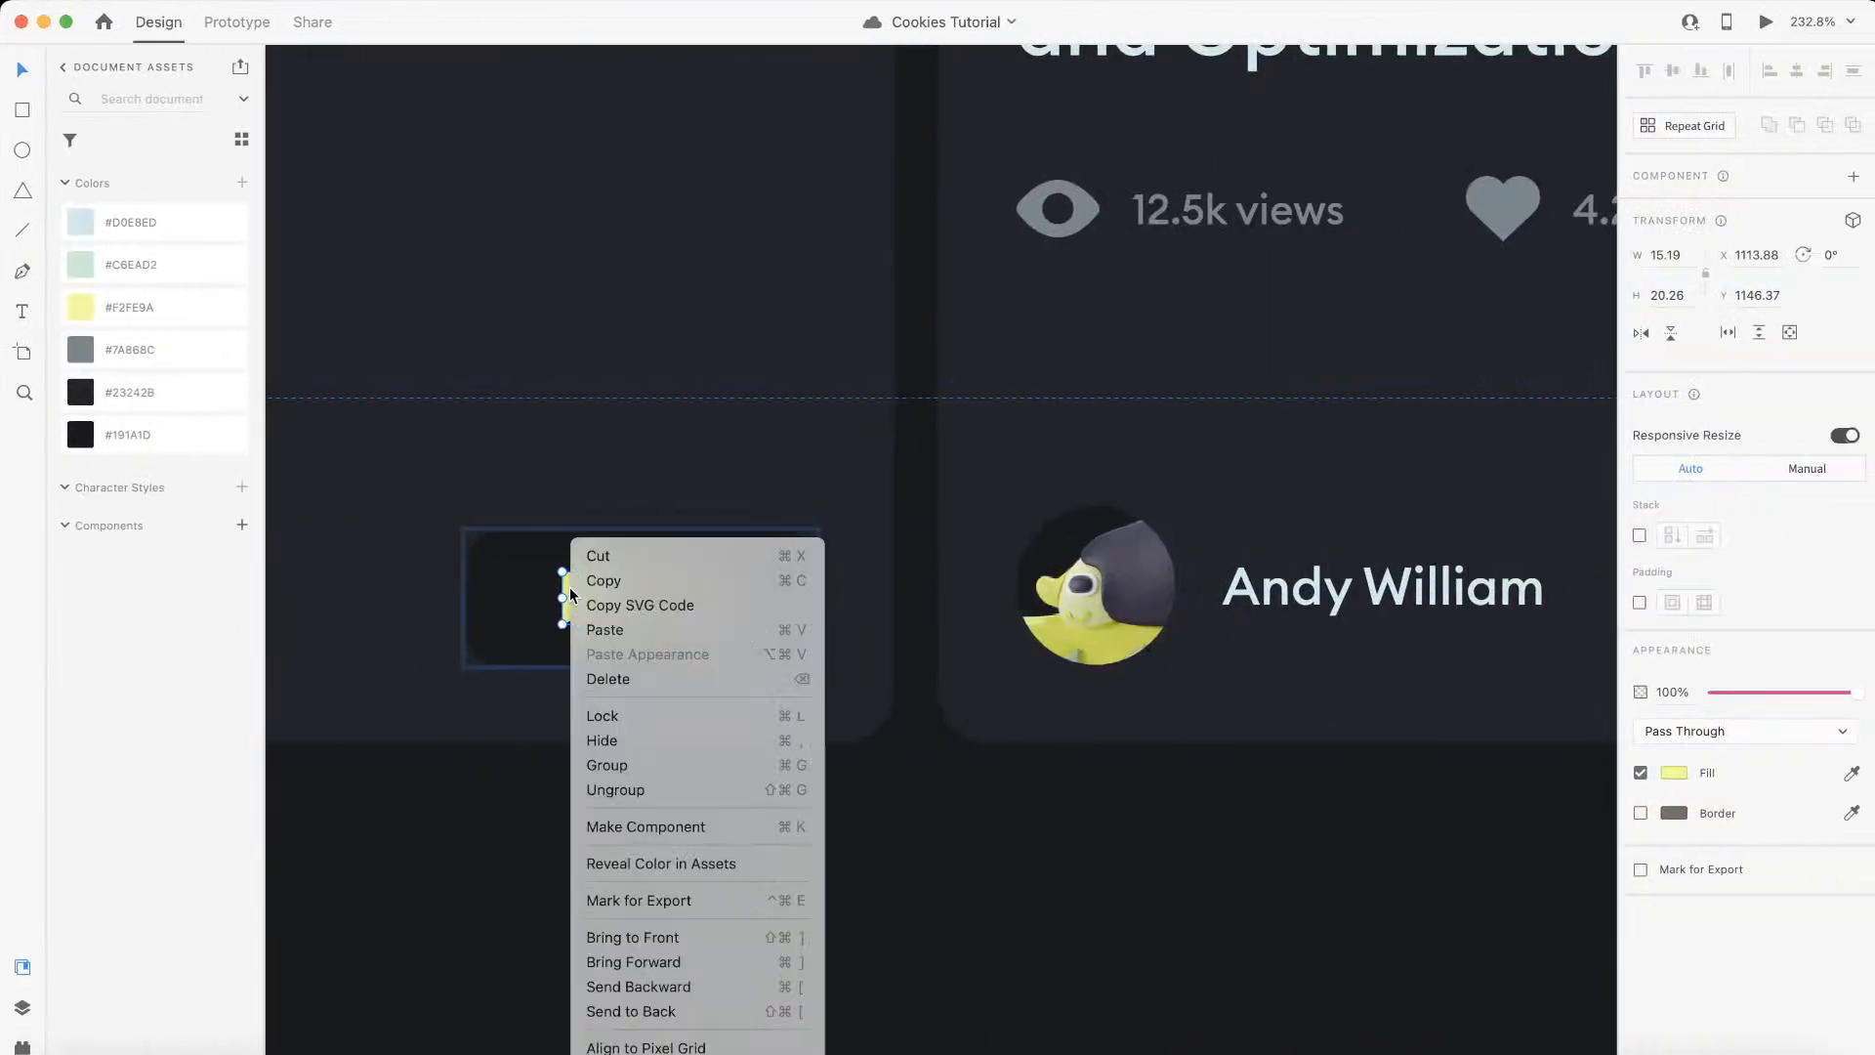
left_click(674, 599)
key("ctrl+Left")
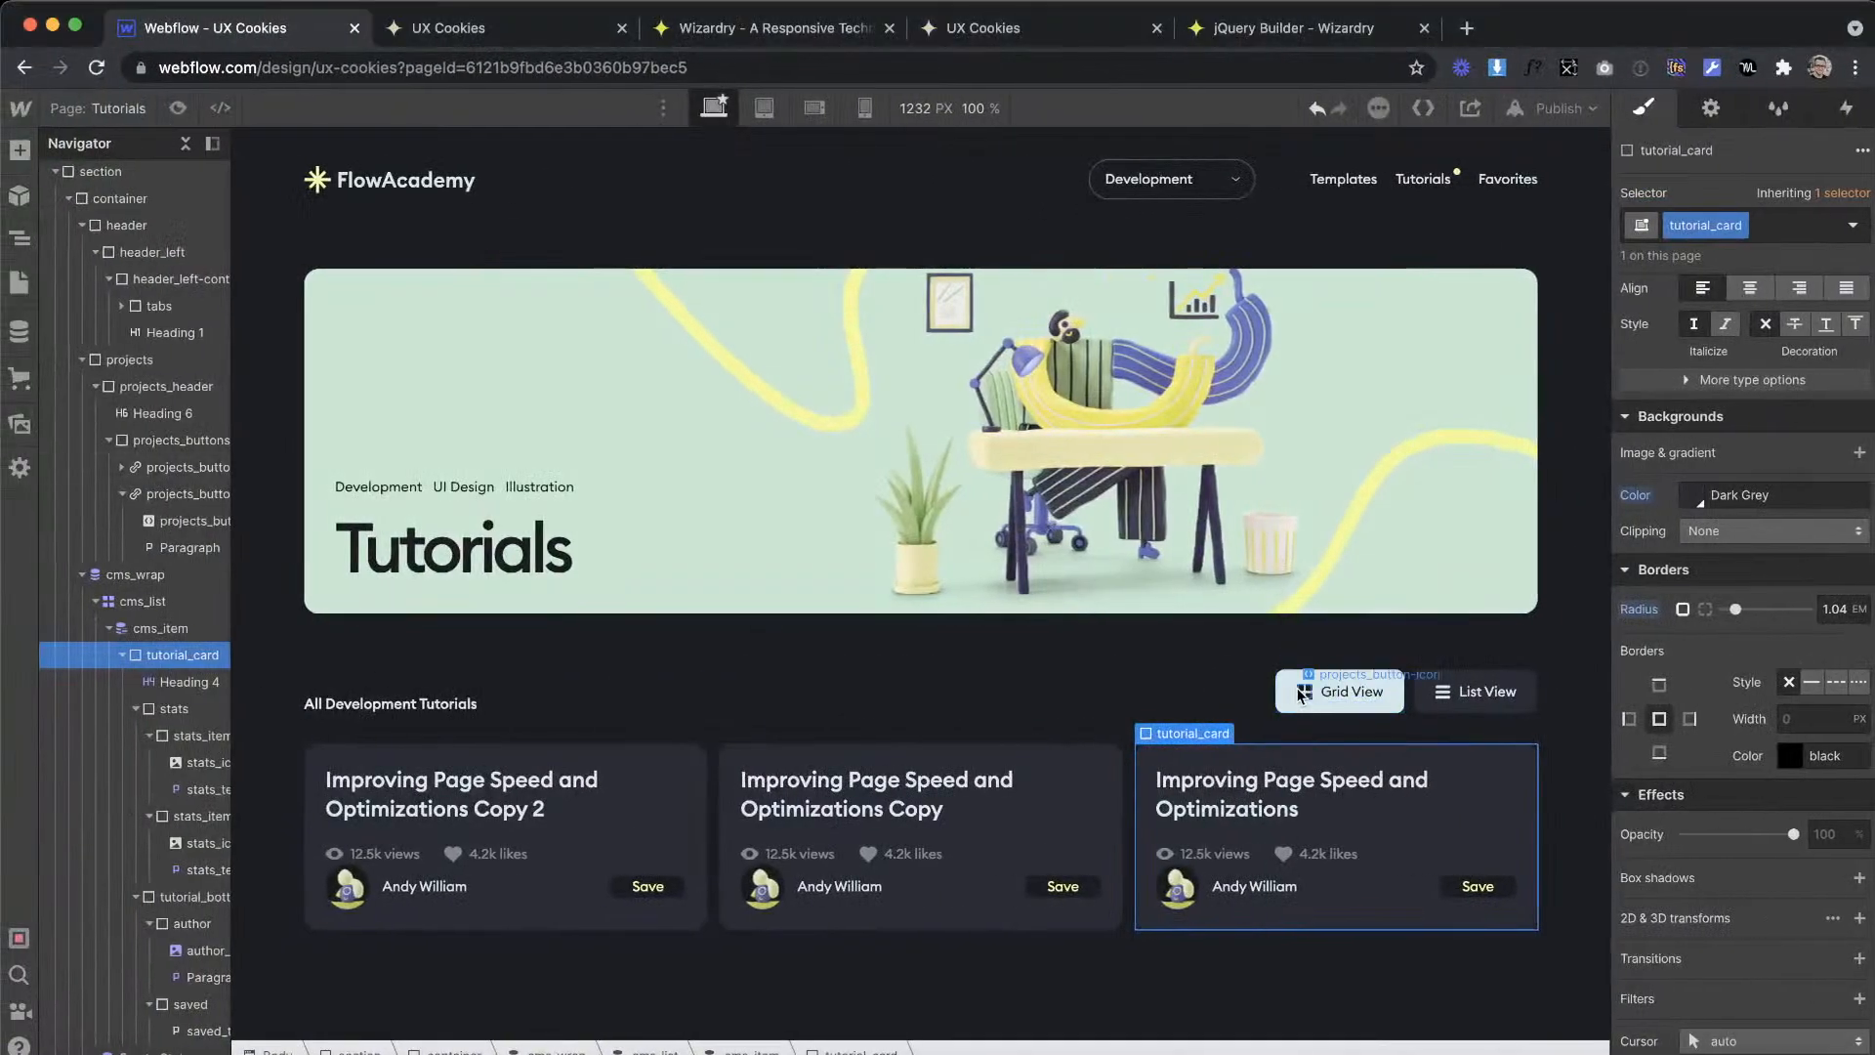
Step: Duplicate the Grid View button's icon embed into the saved div and place it before the Save text
left_click(1301, 693)
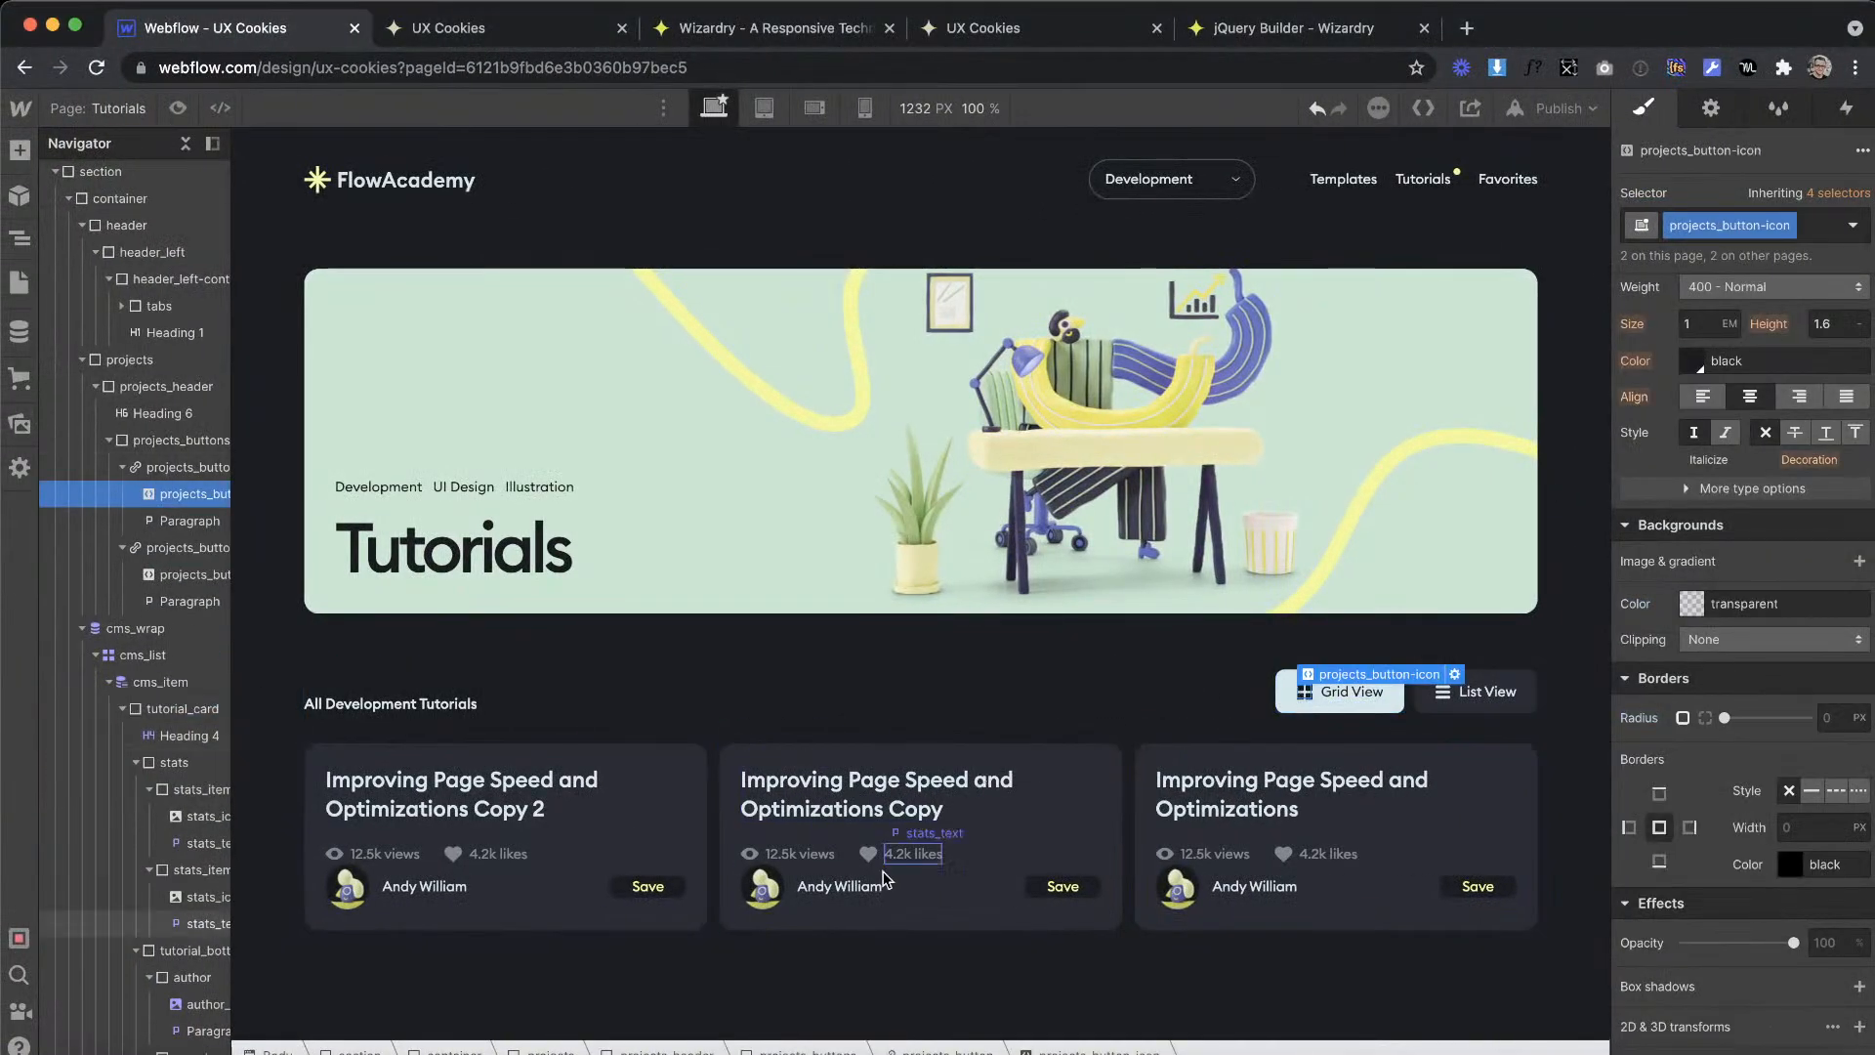
left_click(1056, 889)
key("ctrl+v")
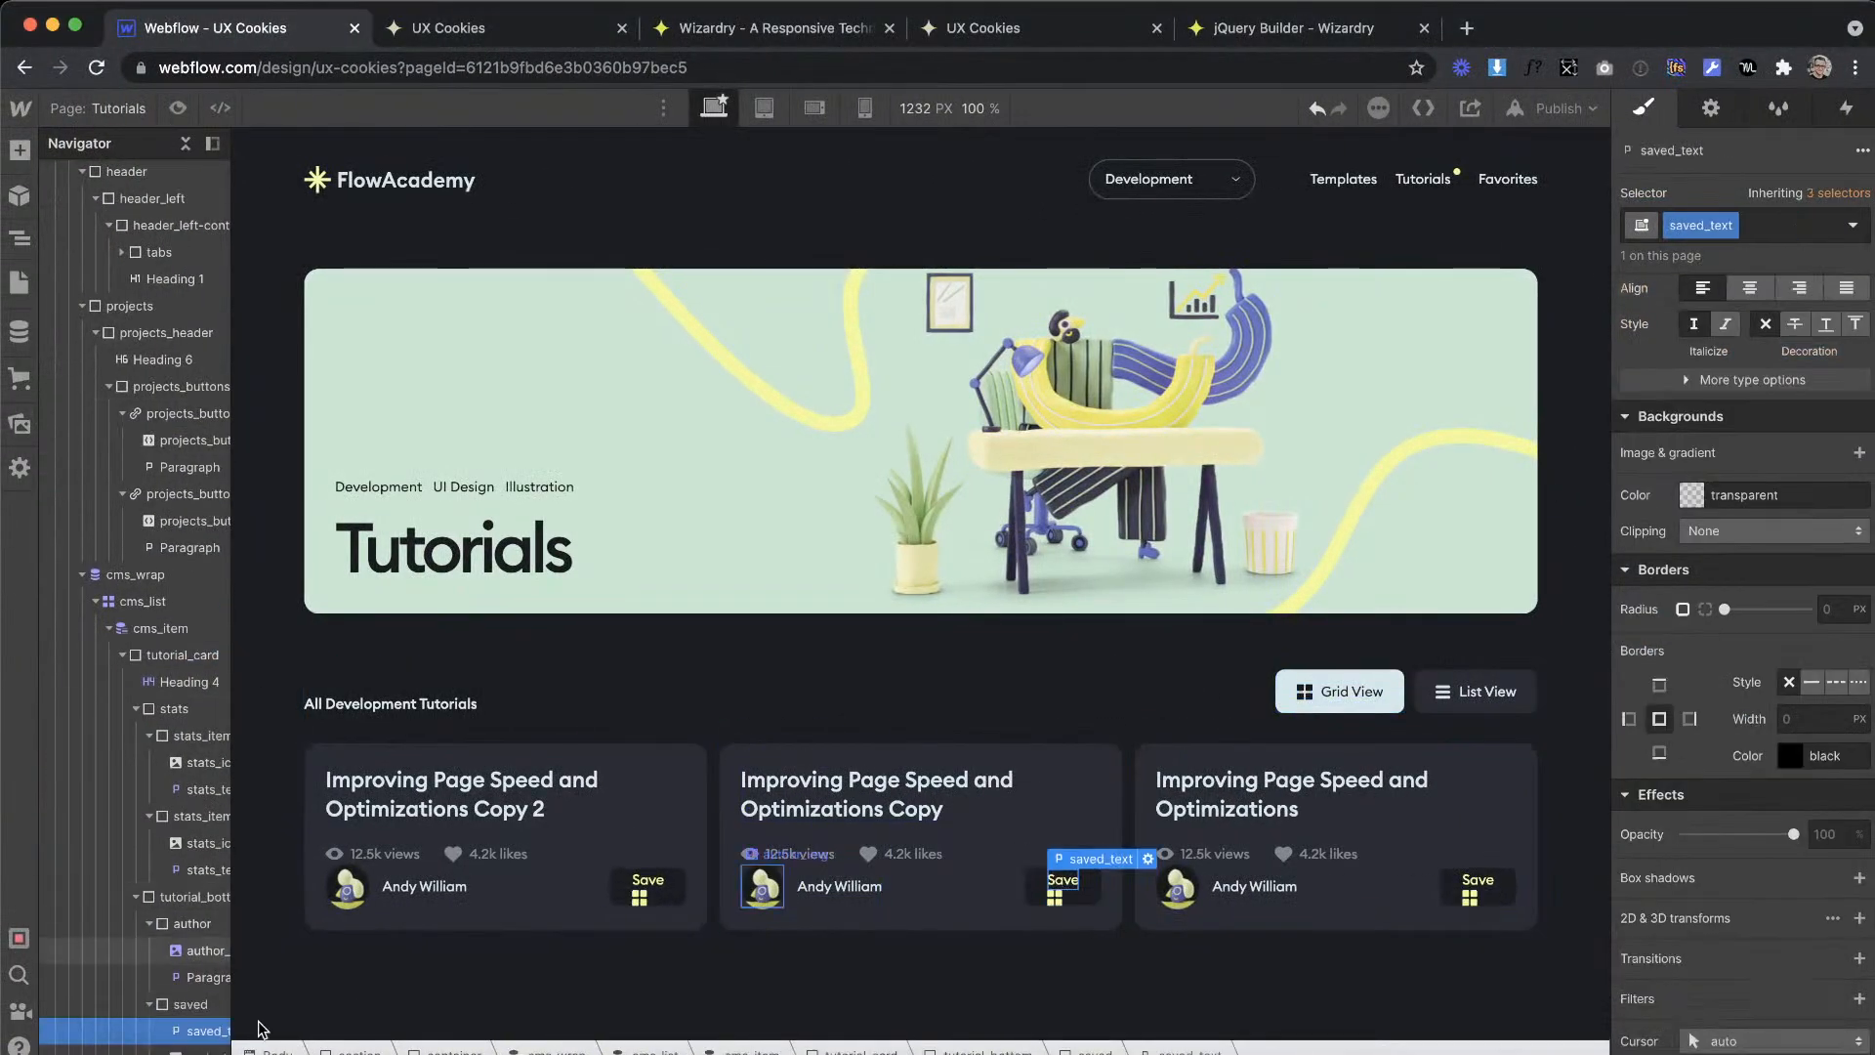
left_click_drag(178, 1047, 185, 1024)
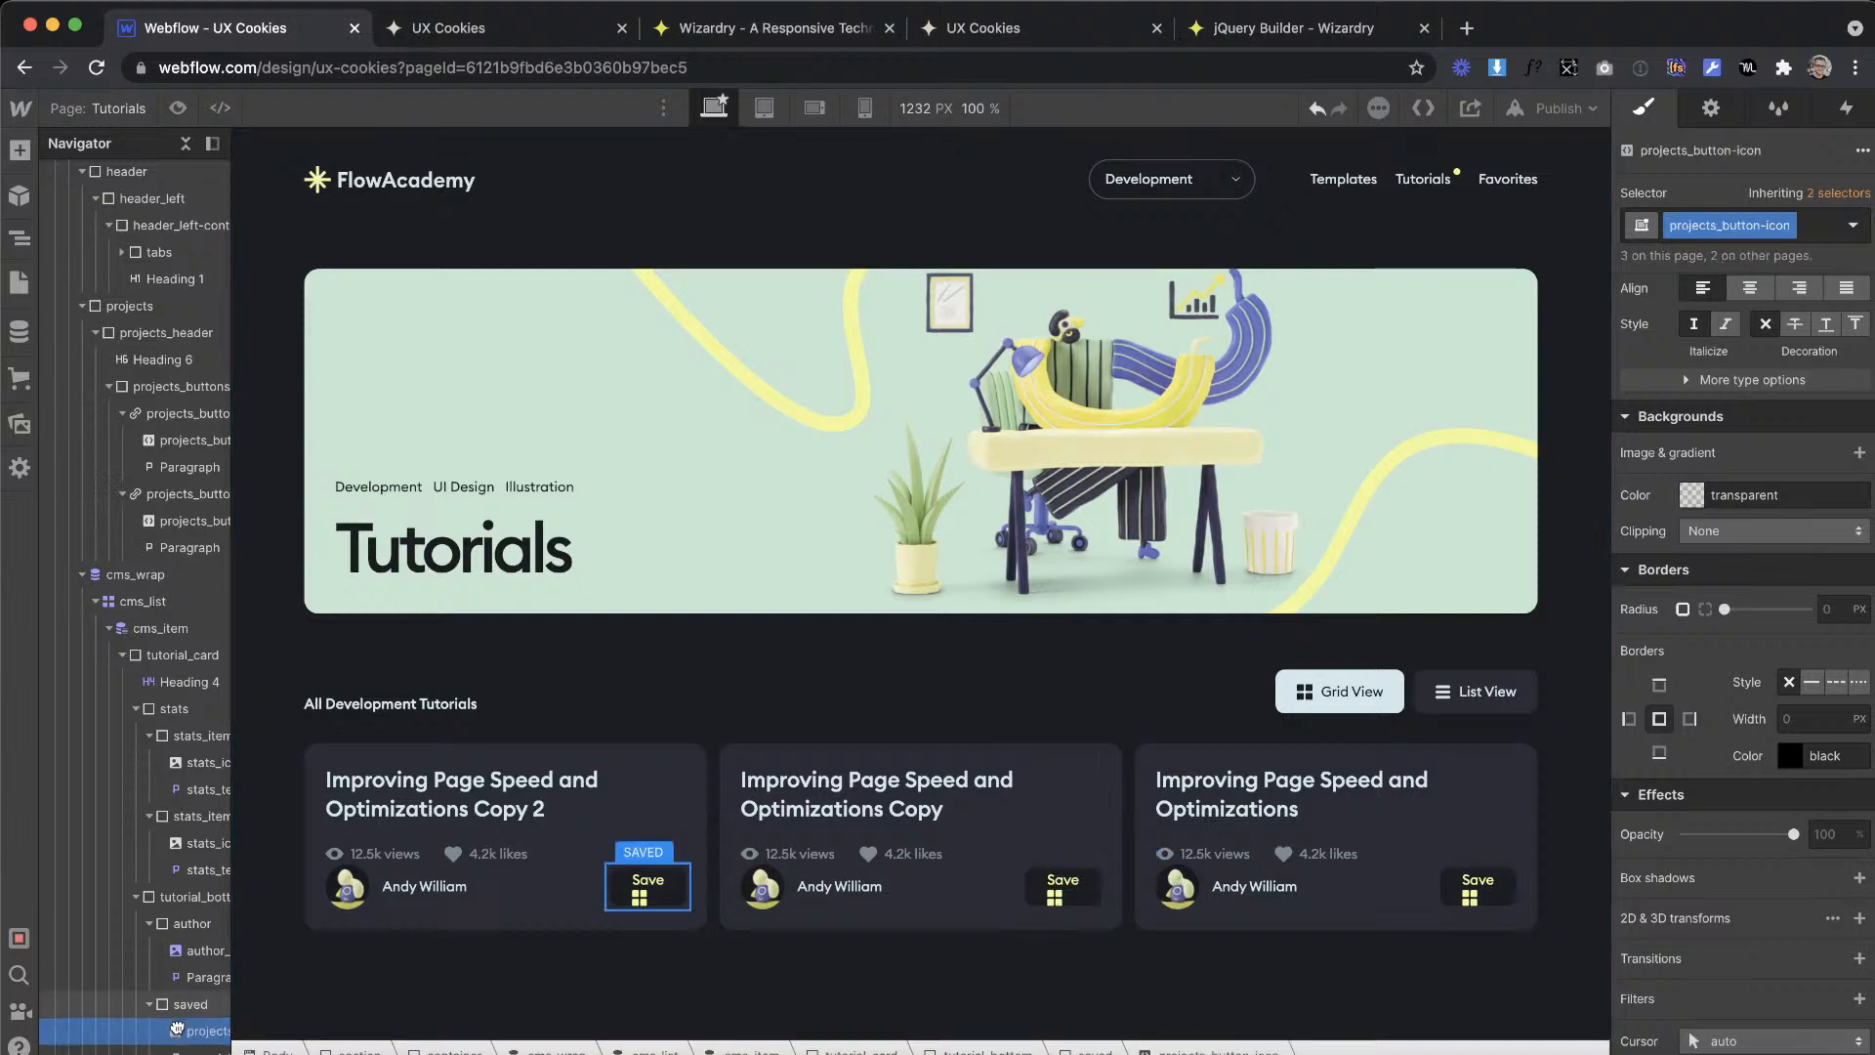
Step: Make the saved div a horizontal flex container with its children centred in both alignment and justification
left_click(195, 1003)
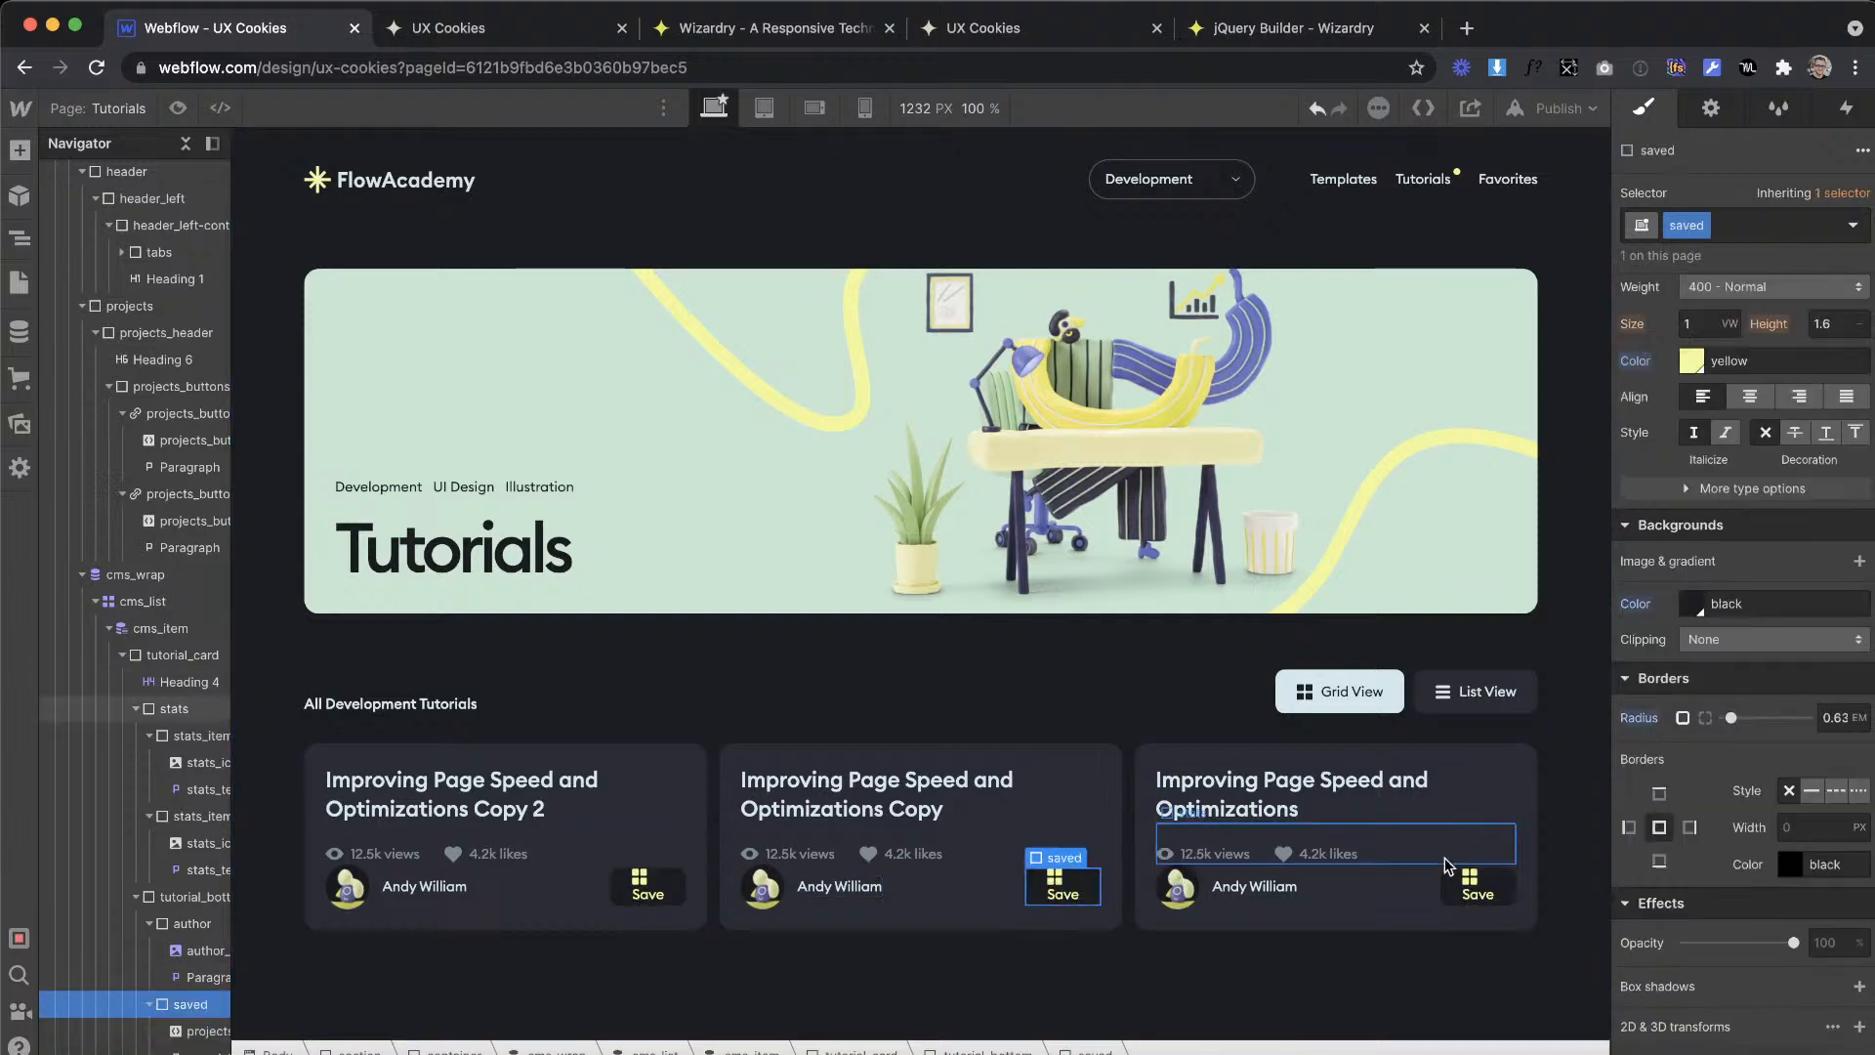
scroll(1652, 647, "up", 8)
left_click(1726, 435)
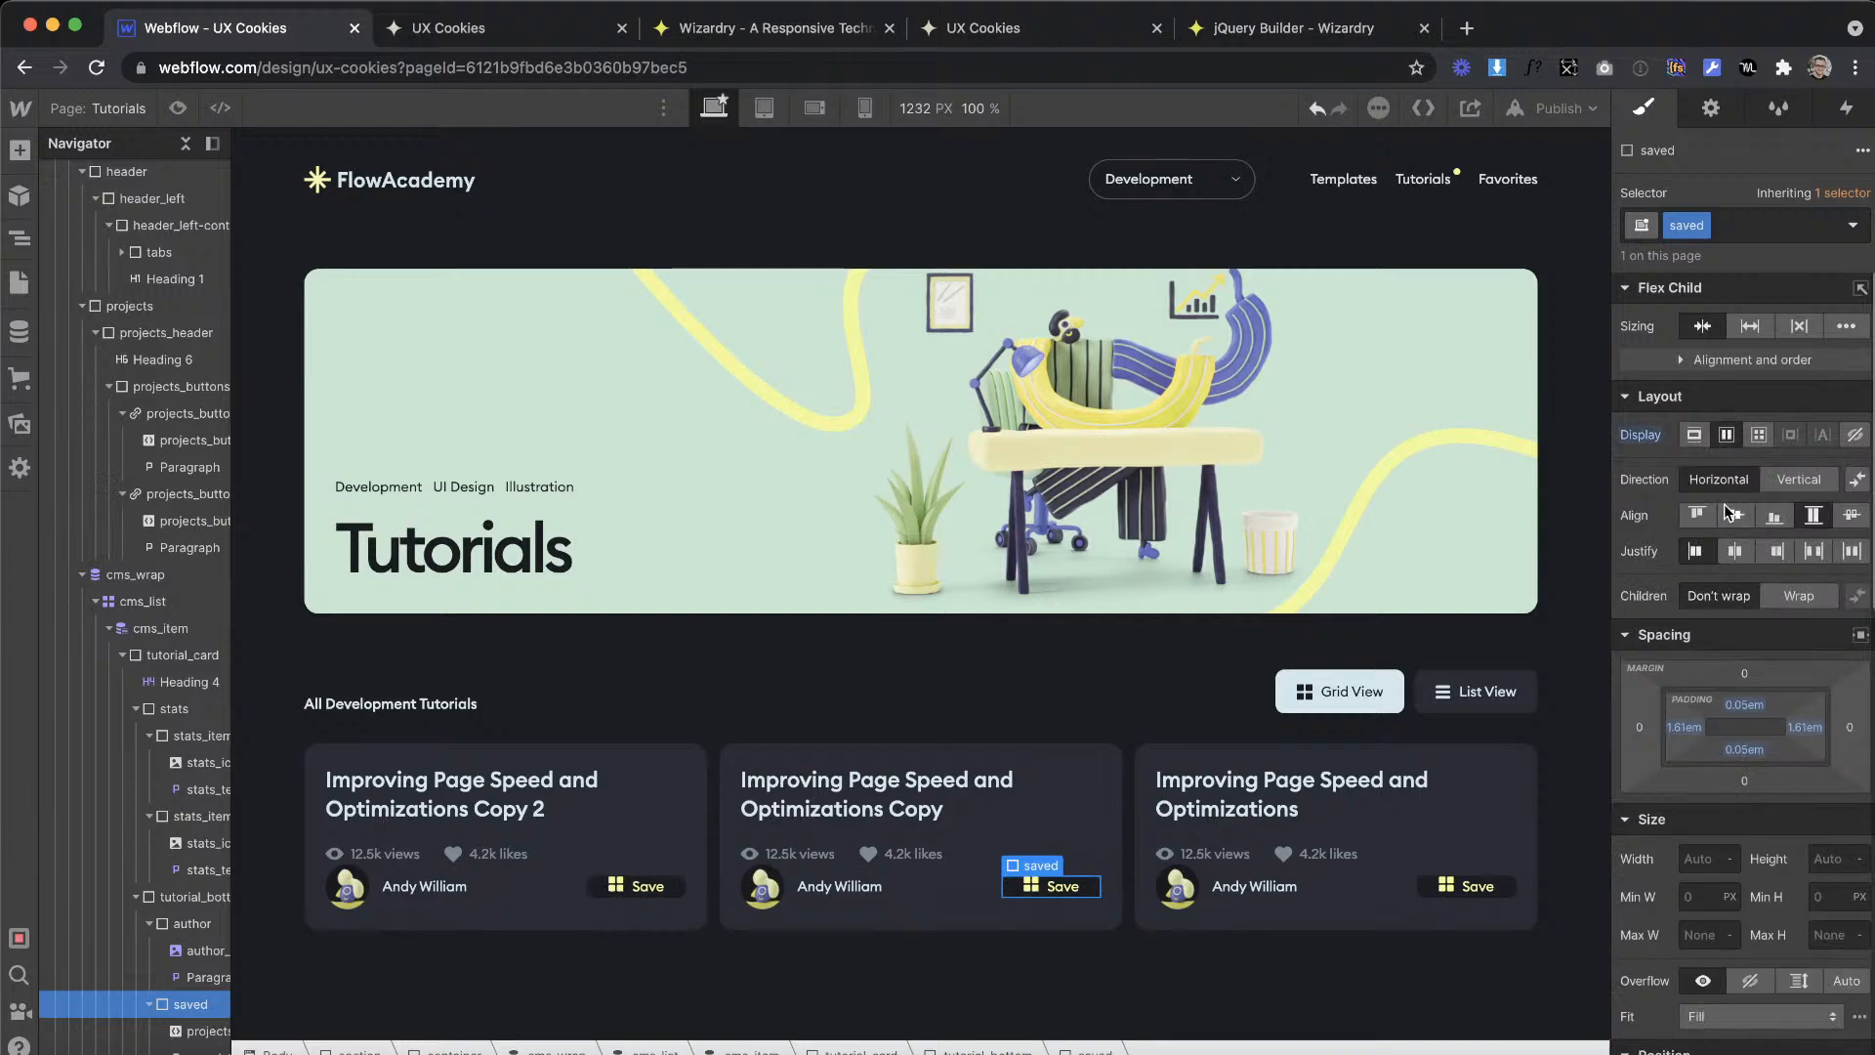
left_click(1733, 553)
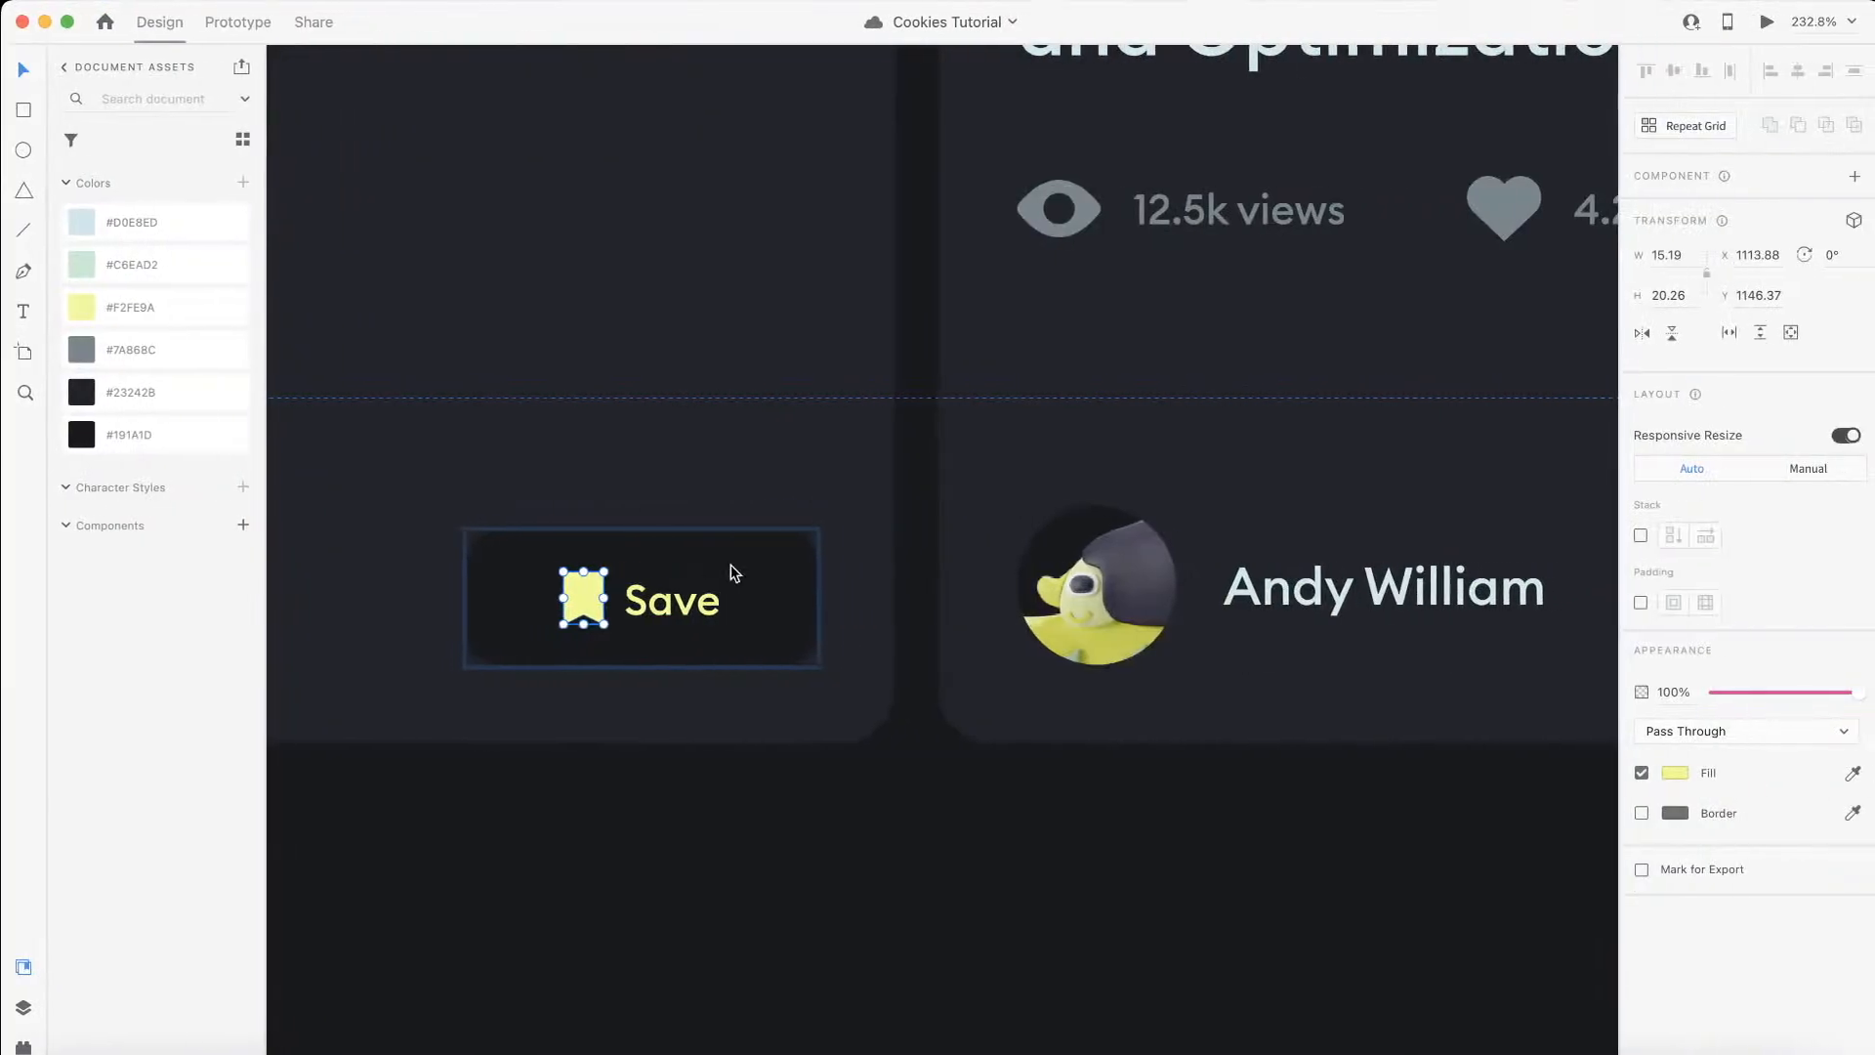
Step: Convert 15 px to EMs in Wizardry and set the saved div's top and bottom padding to 0.78em
left_click(558, 571)
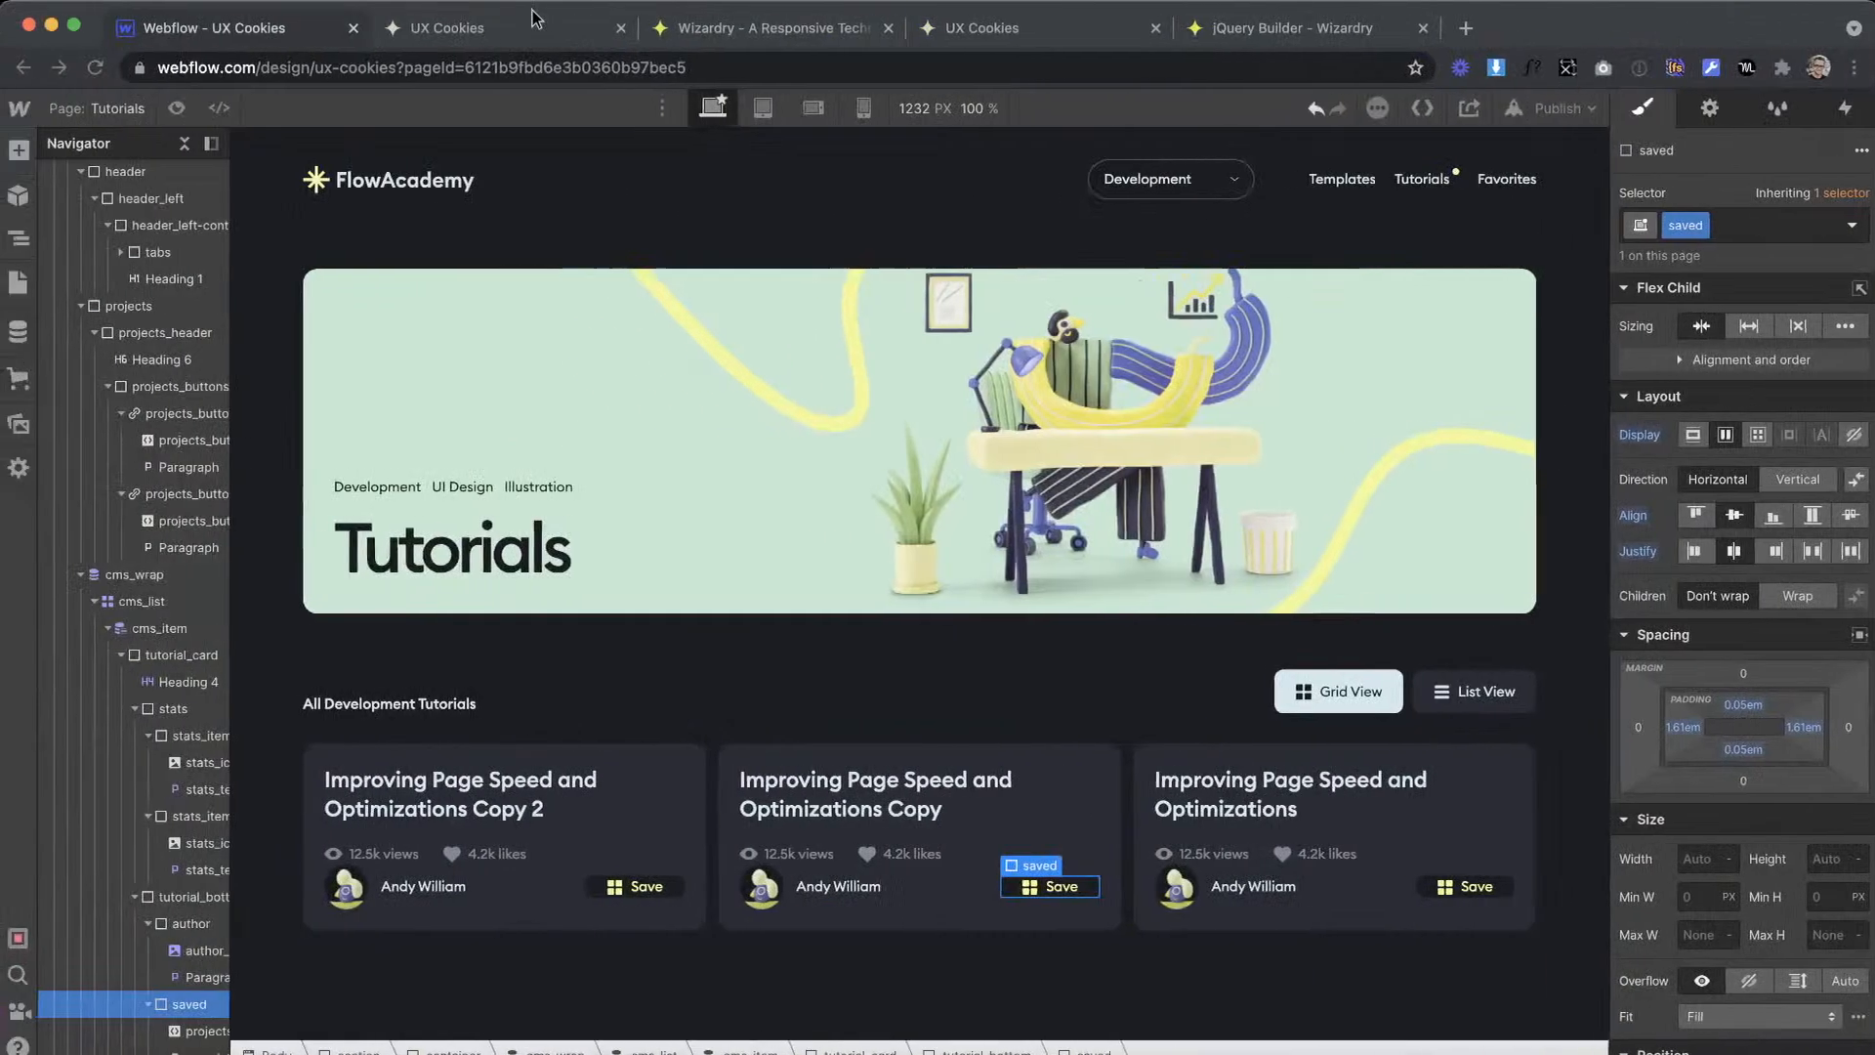
left_click(722, 27)
left_click_drag(590, 795, 361, 781)
type("1")
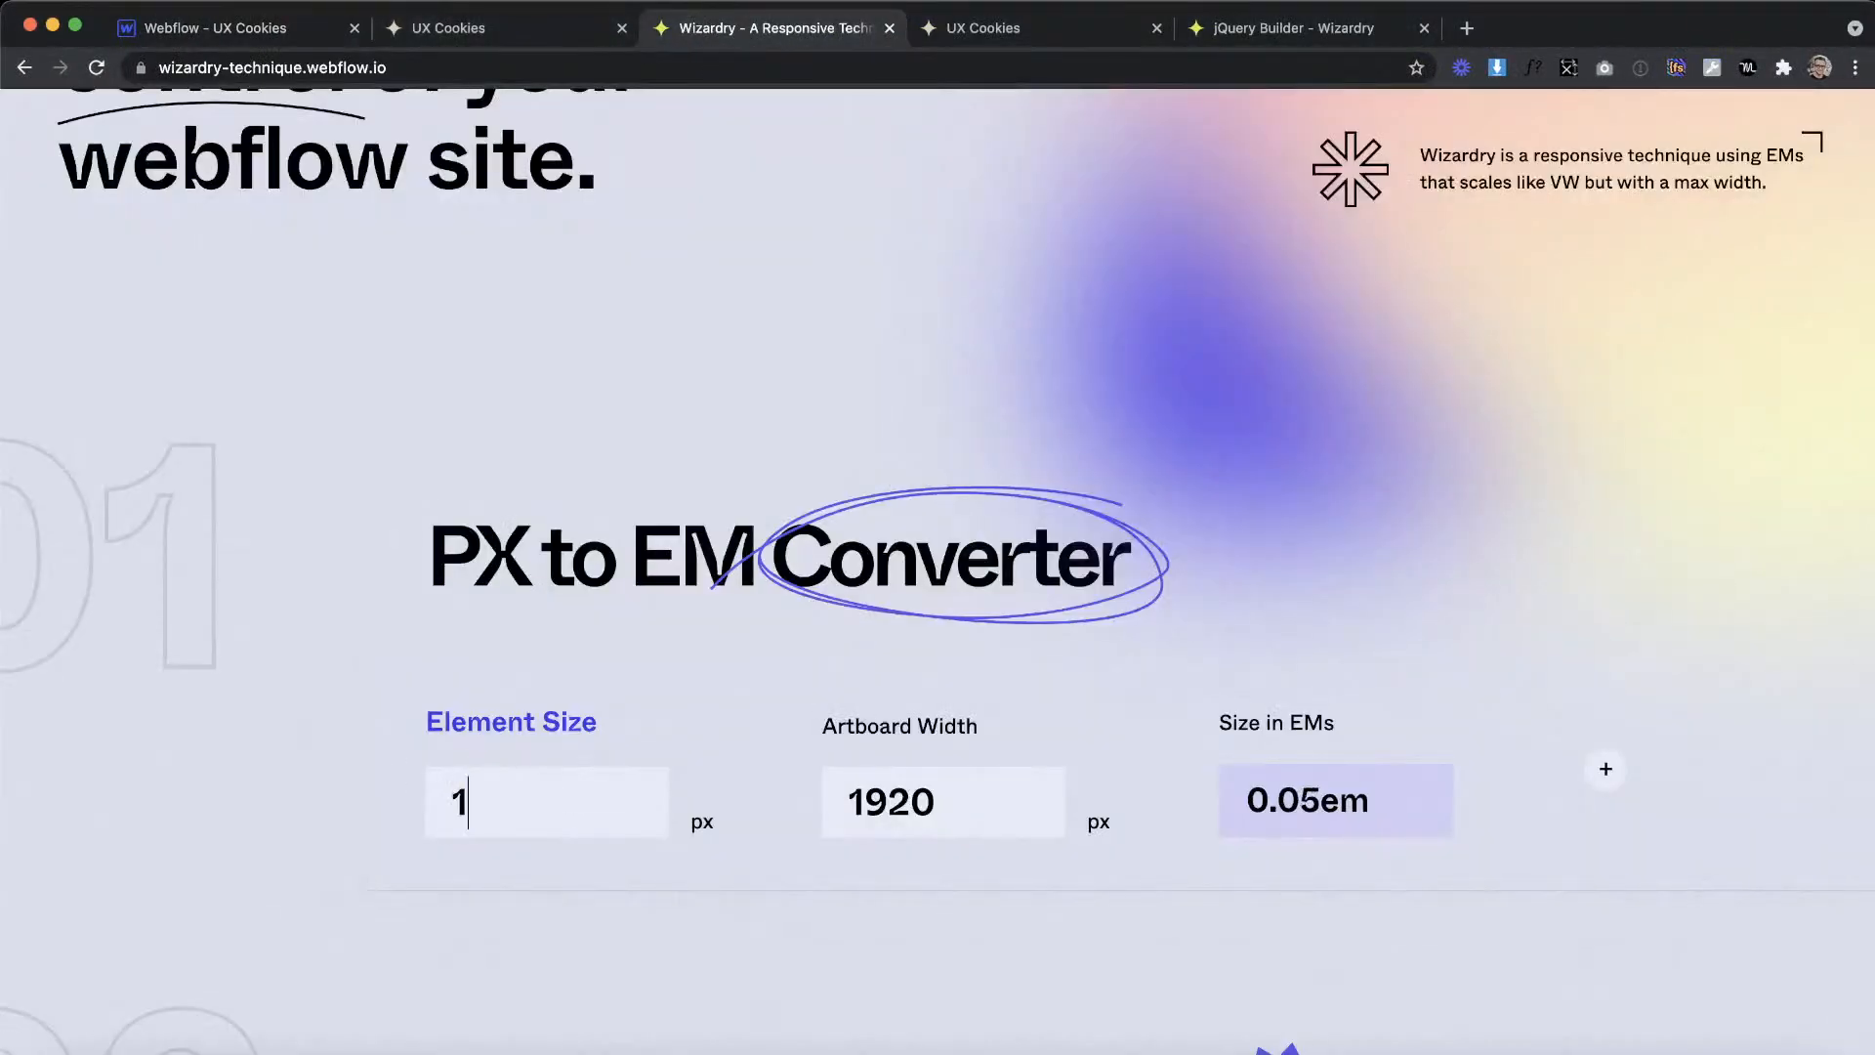
type("5")
left_click(185, 29)
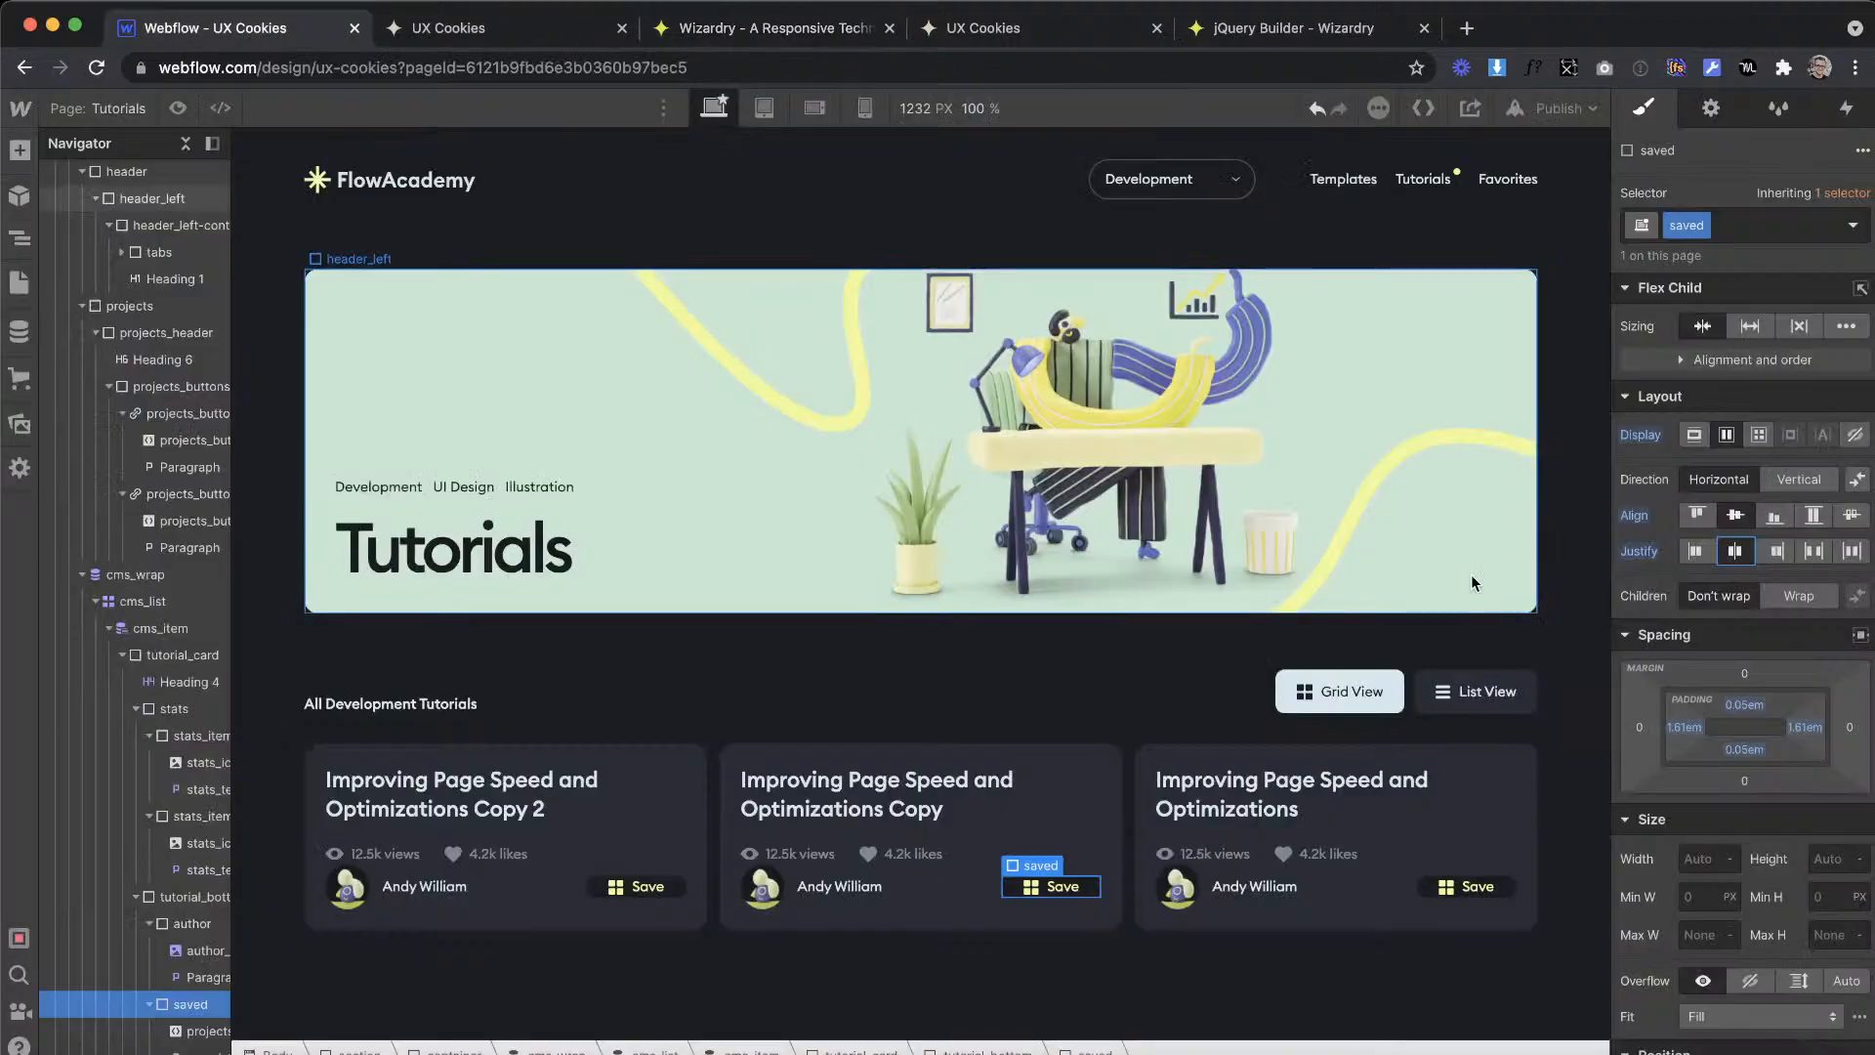
left_click(1744, 706)
type(".78")
key("Return")
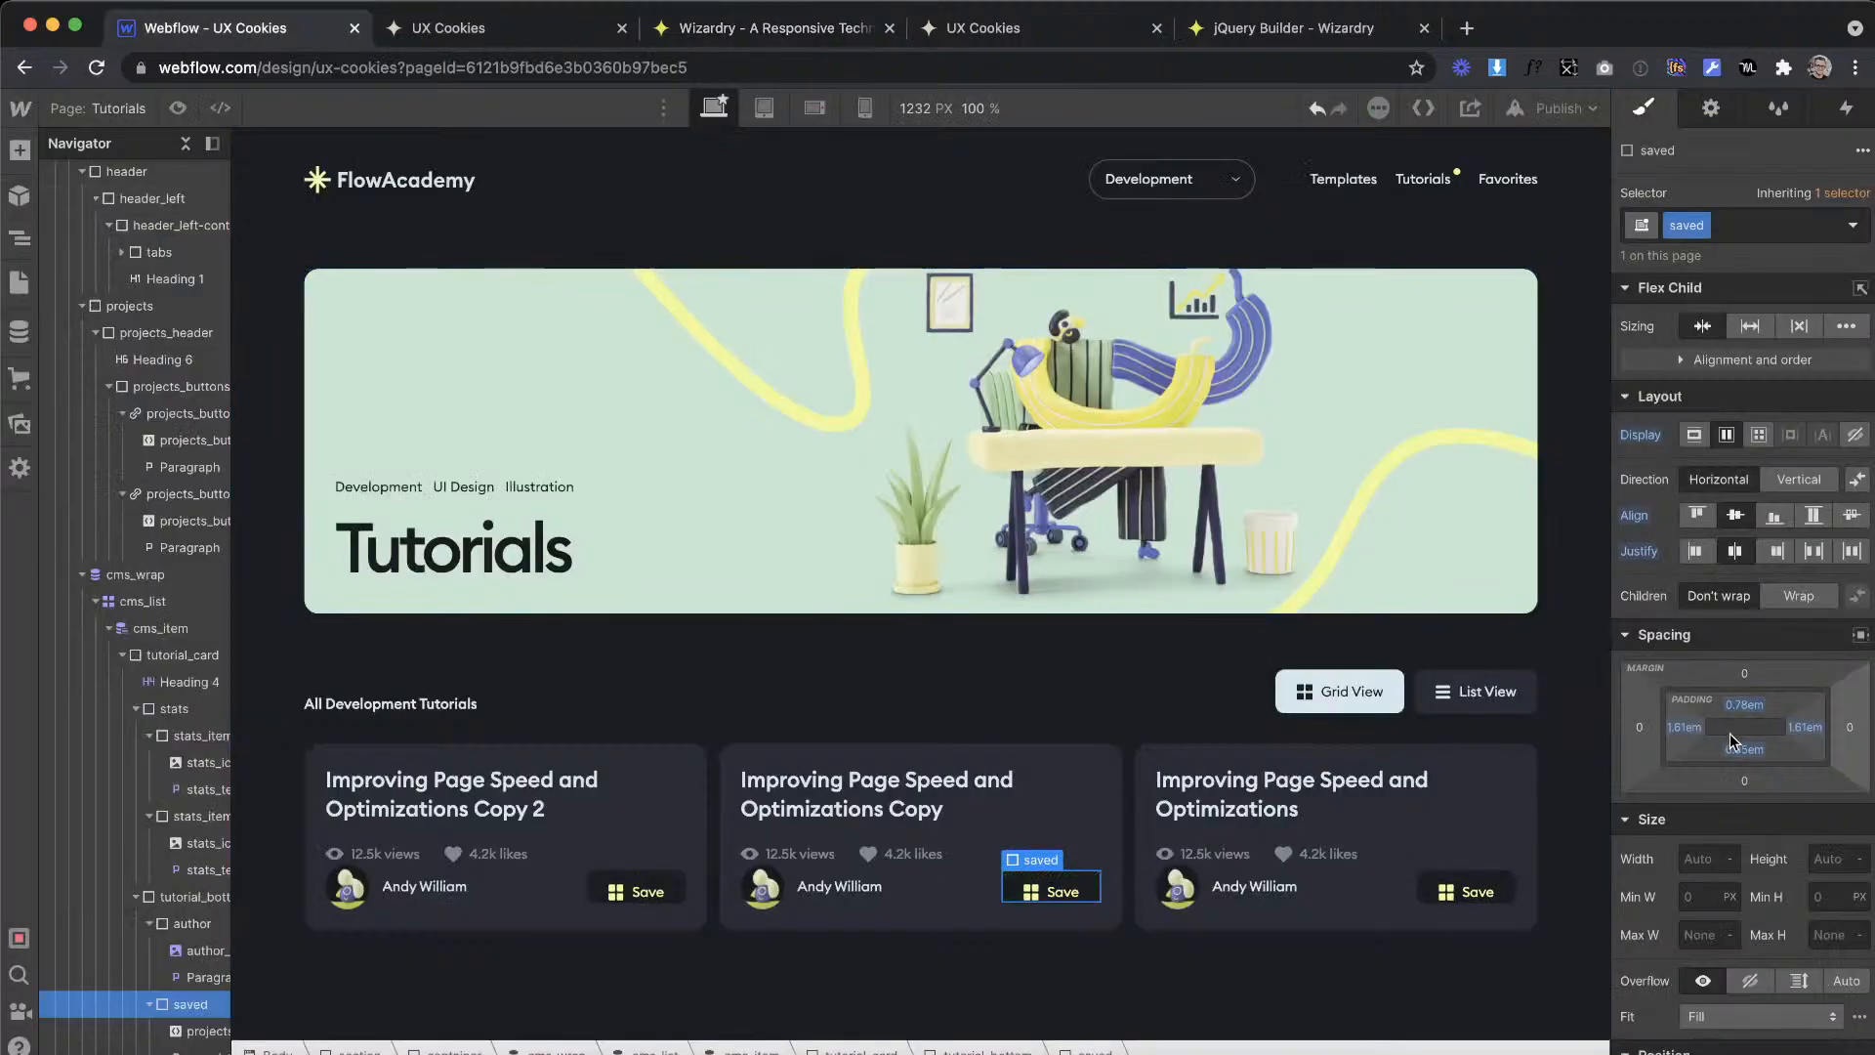
left_click(1737, 752)
type(".78")
key("Return")
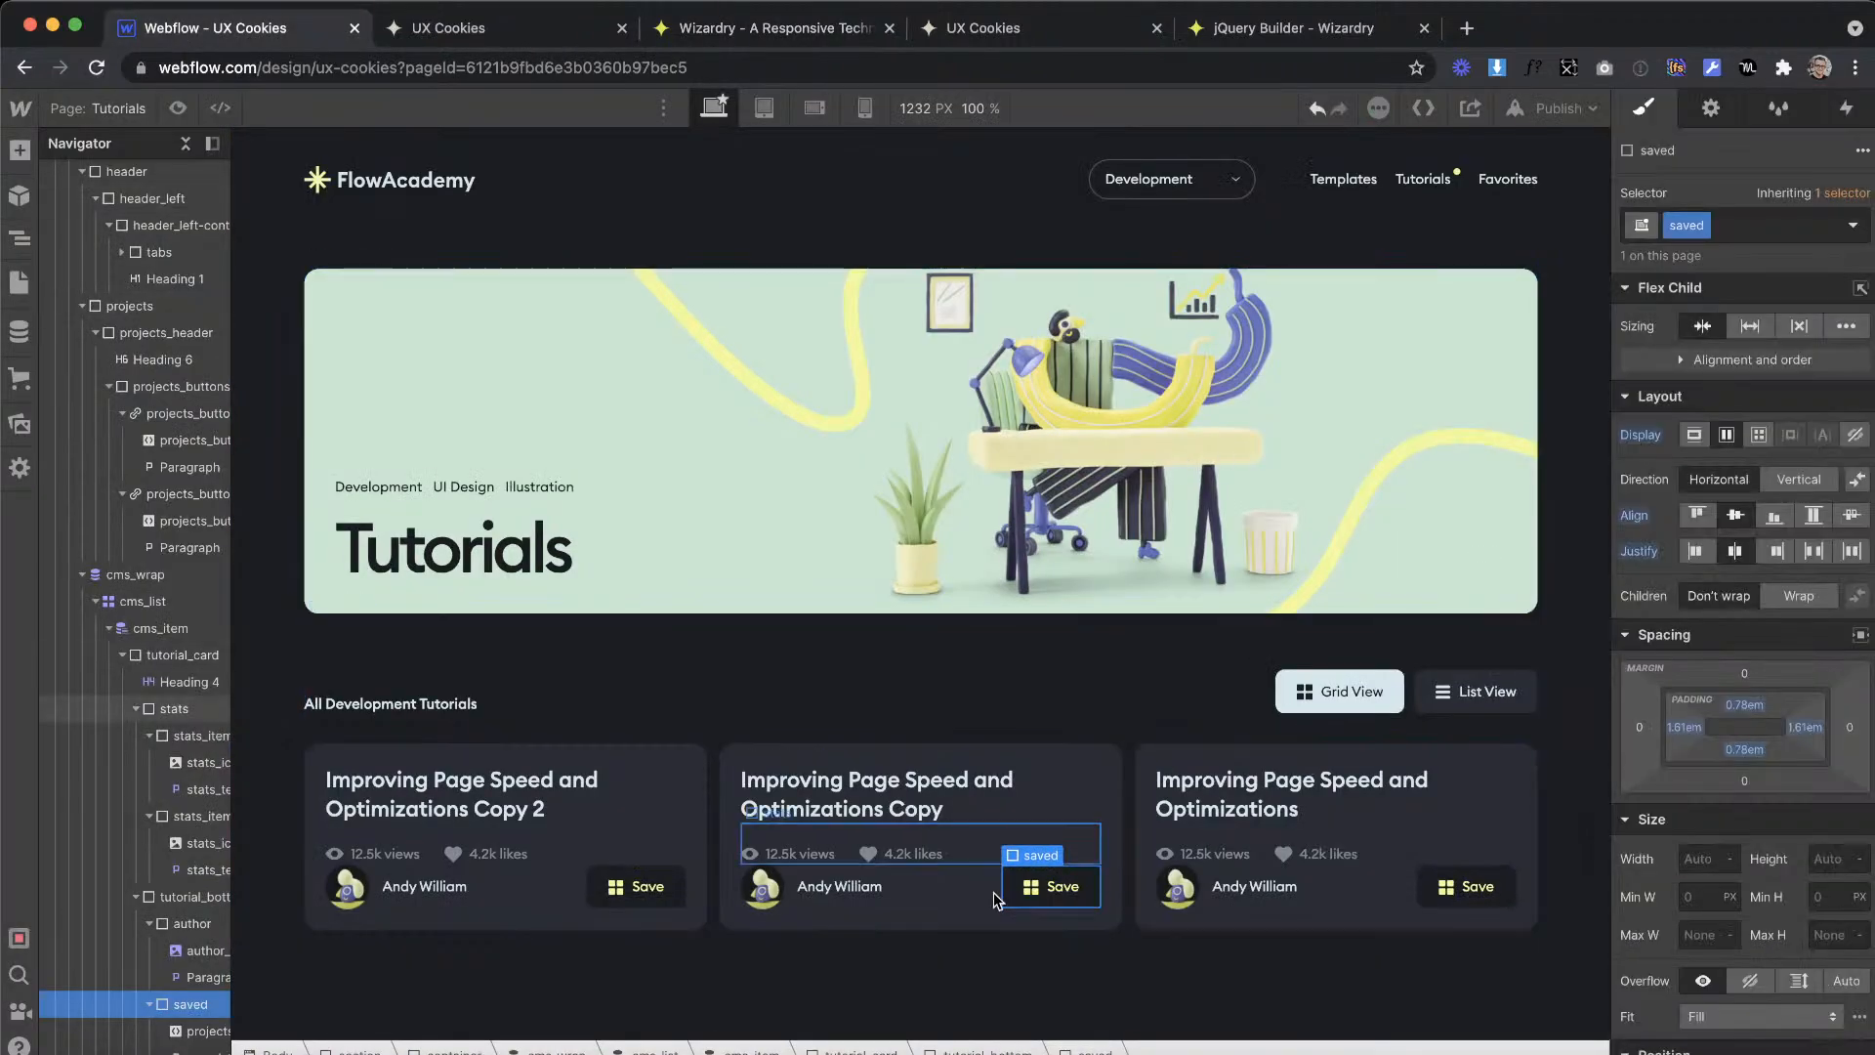
Step: Copy the yellow bookmark icon's SVG code from the XD design's Save button for use in Webflow
key("ctrl+Right")
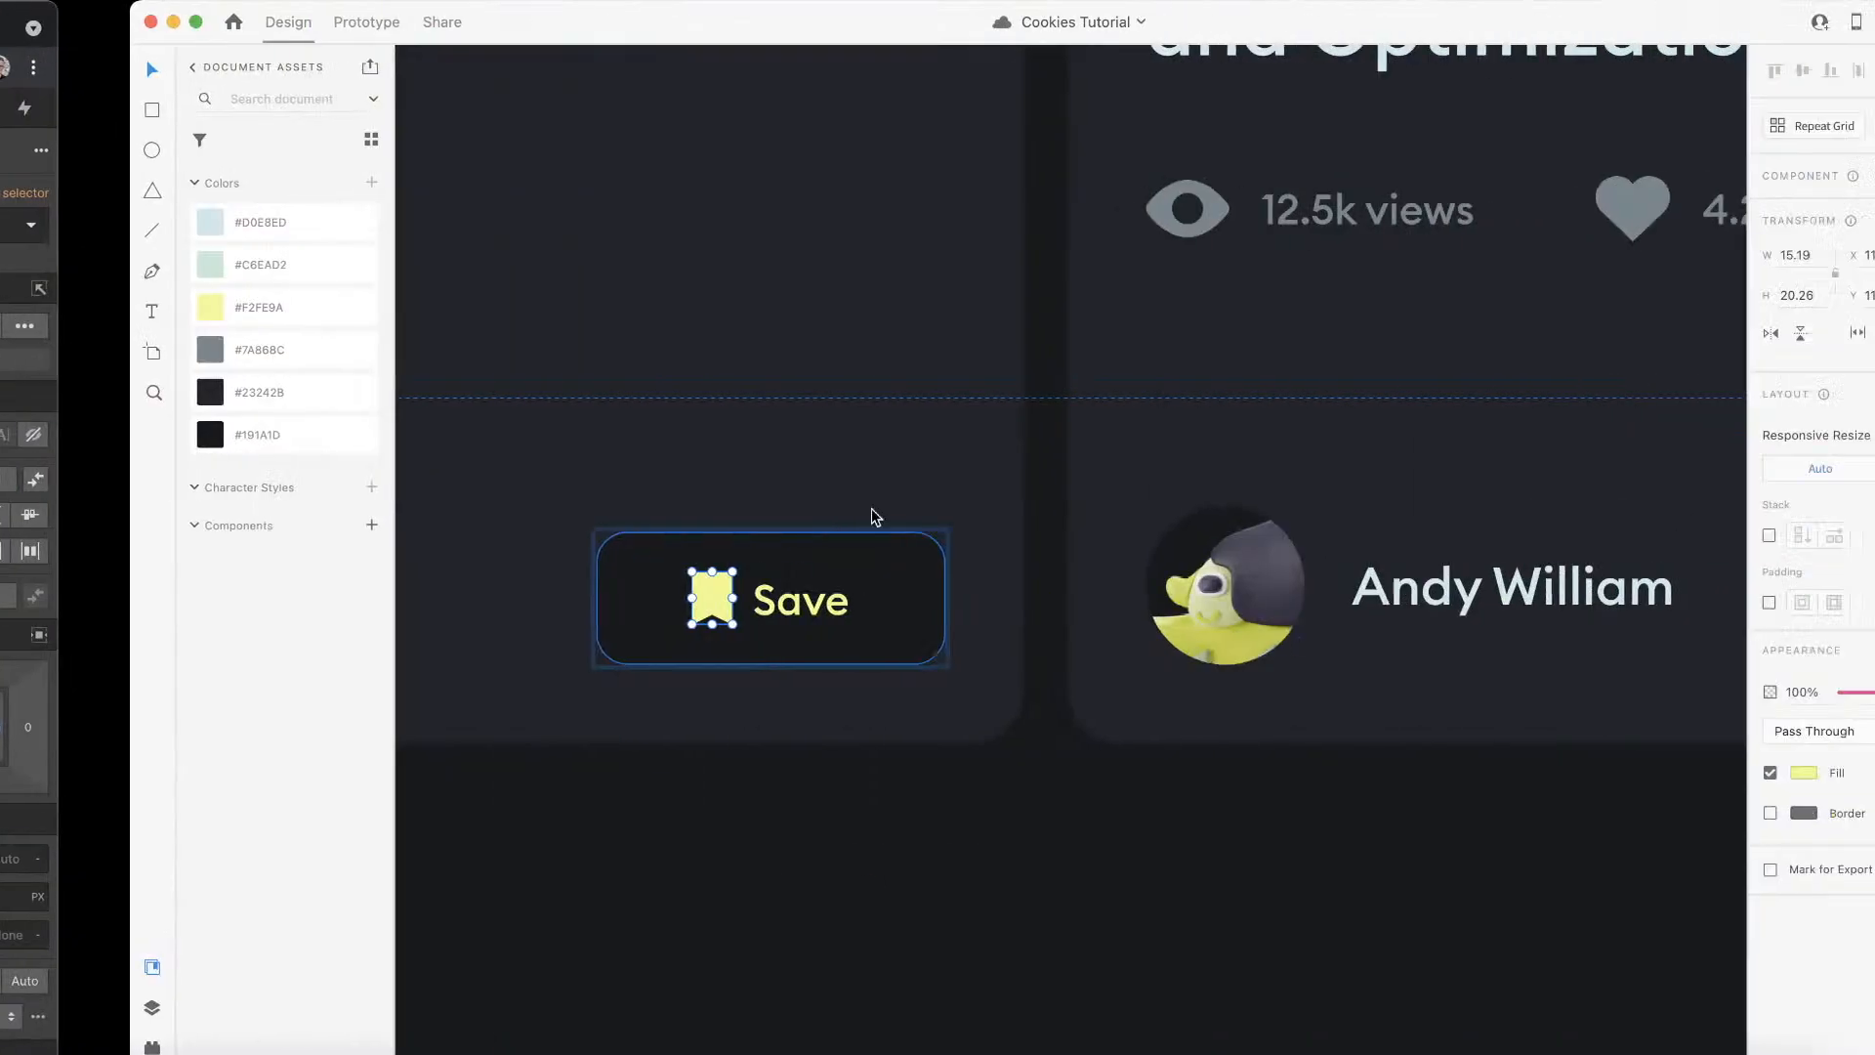
right_click(571, 587)
left_click(600, 606)
key("ctrl+Left")
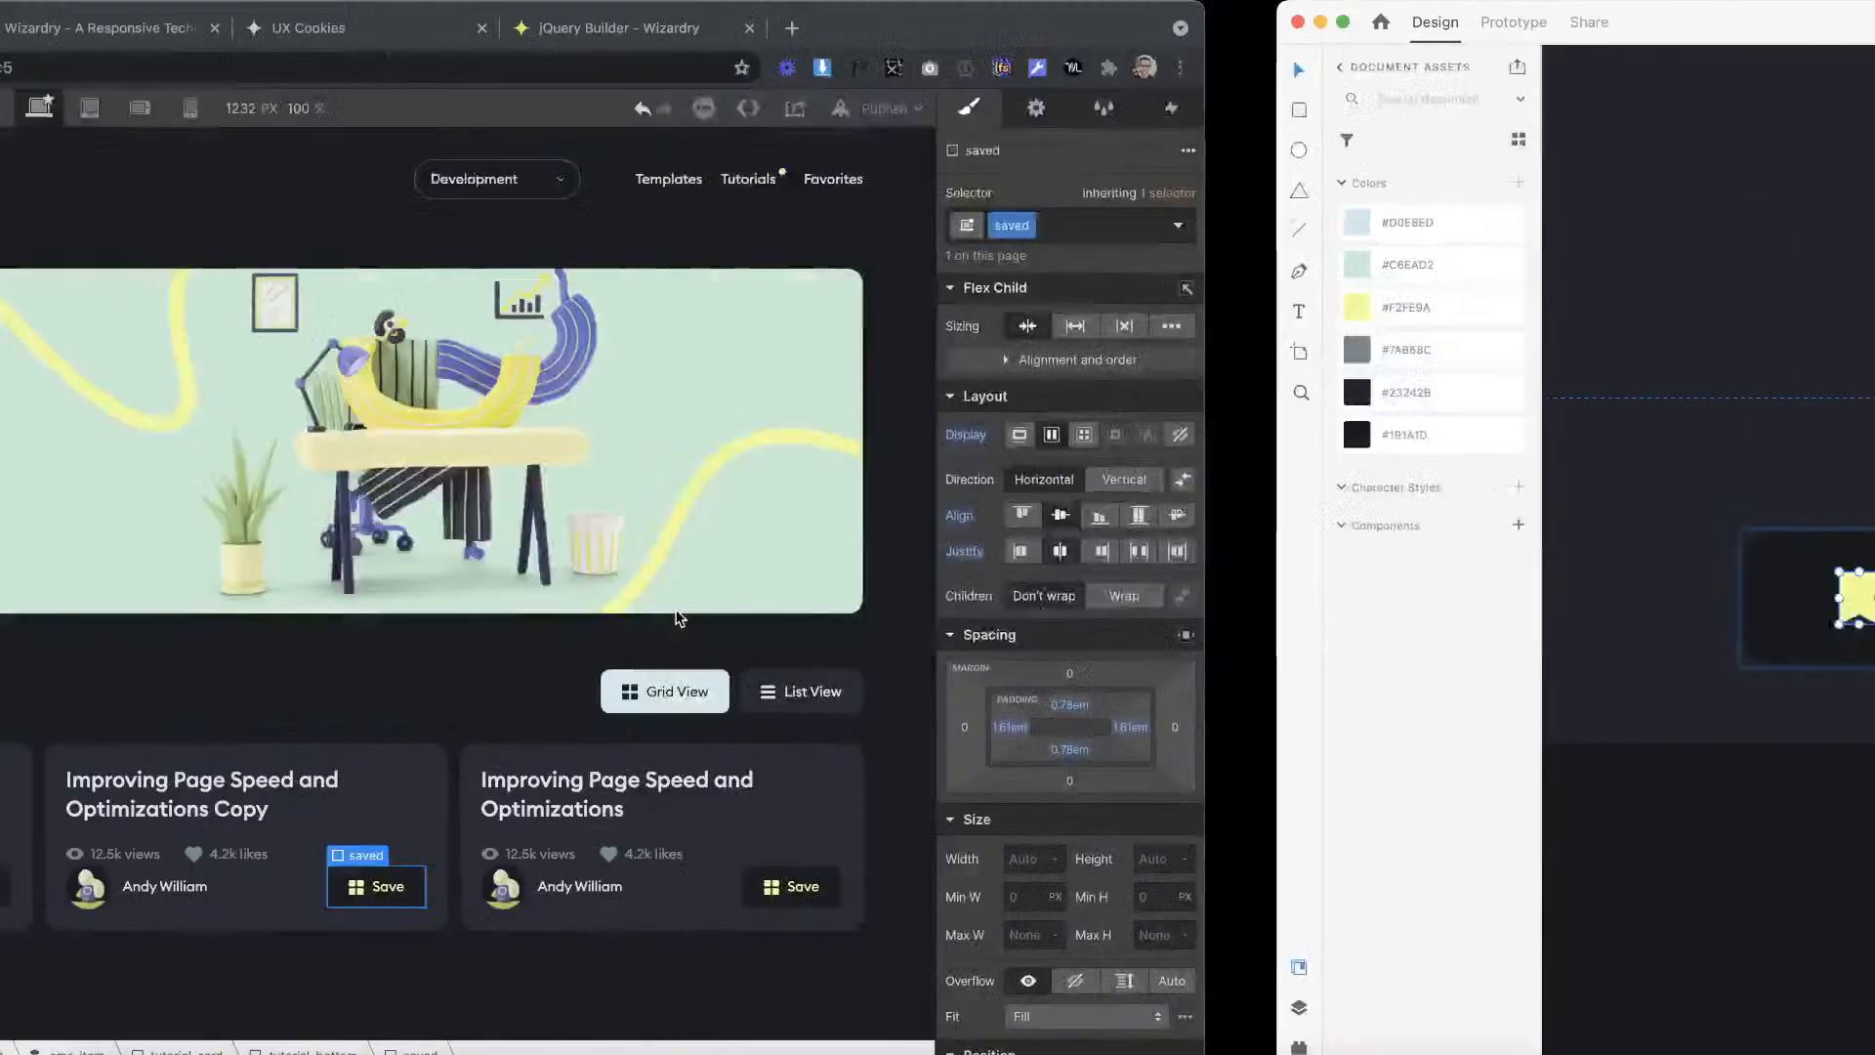
Step: Rename the projects_button-icon class on the Save button's icon embed to button-icon
left_click(1027, 888)
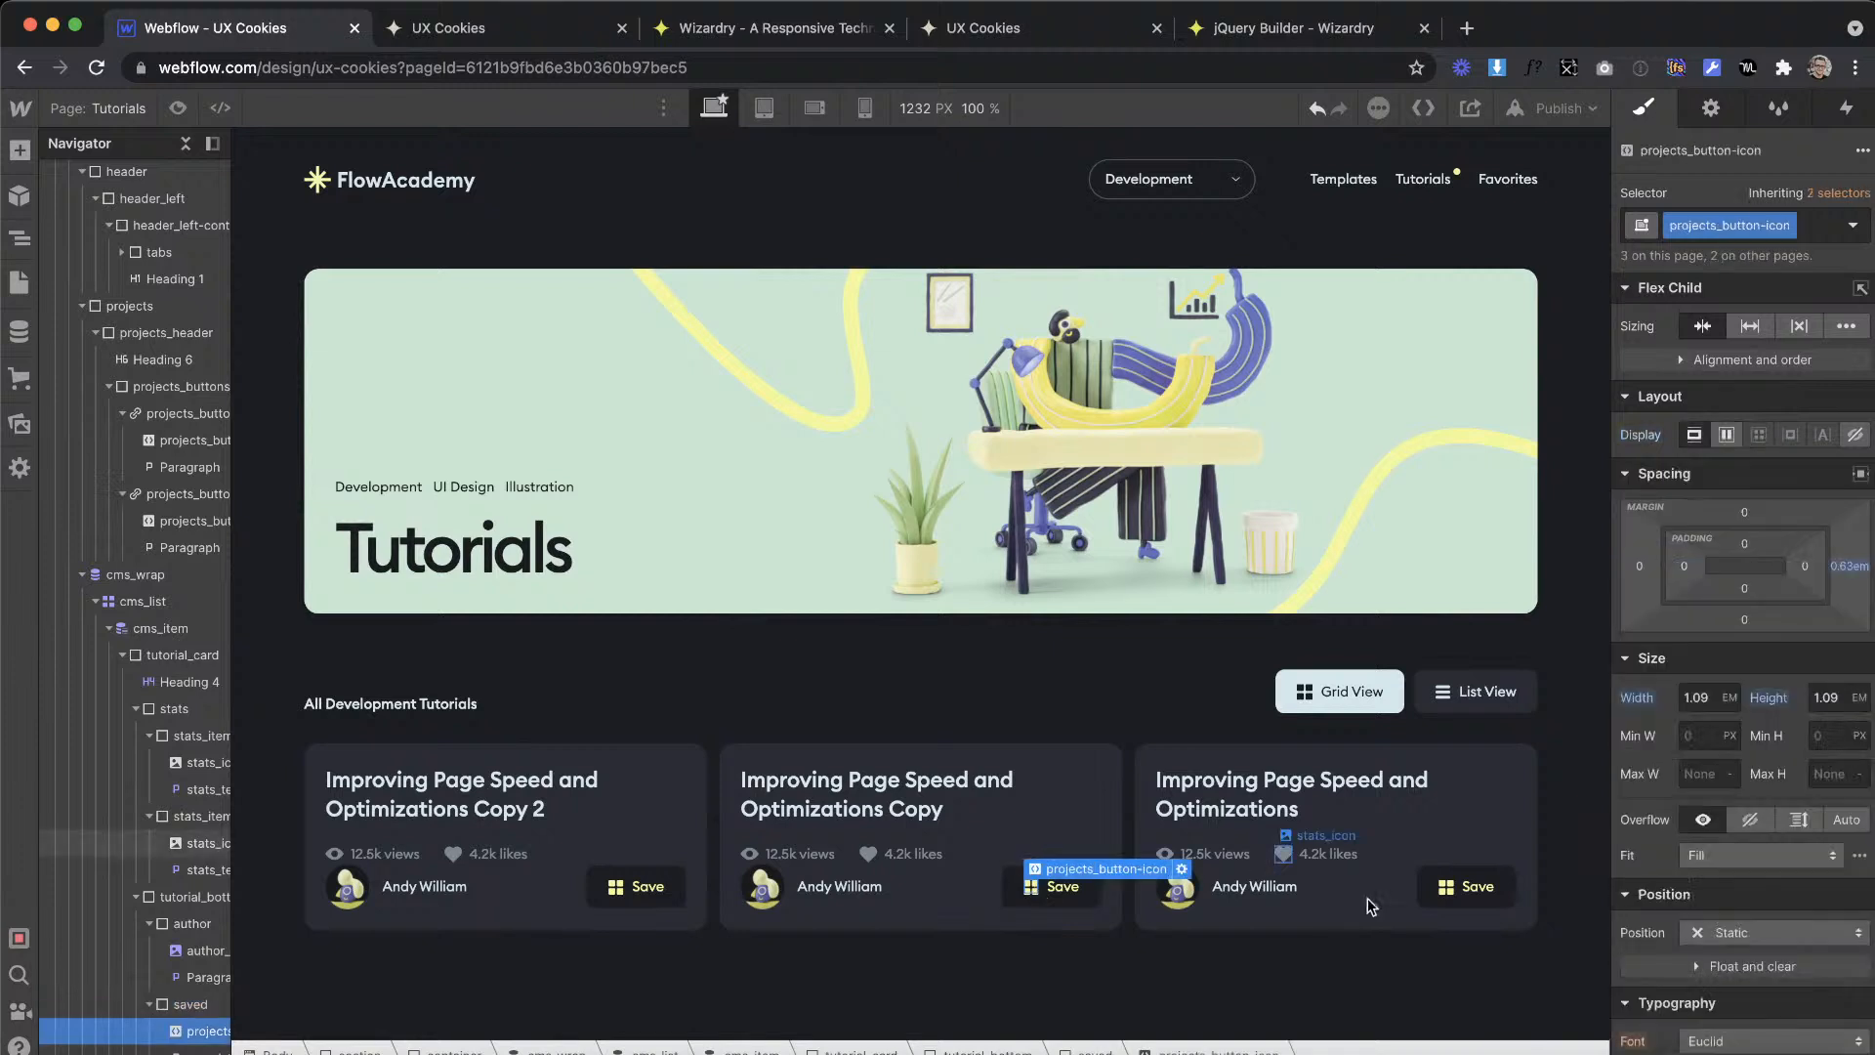
left_click(1818, 230)
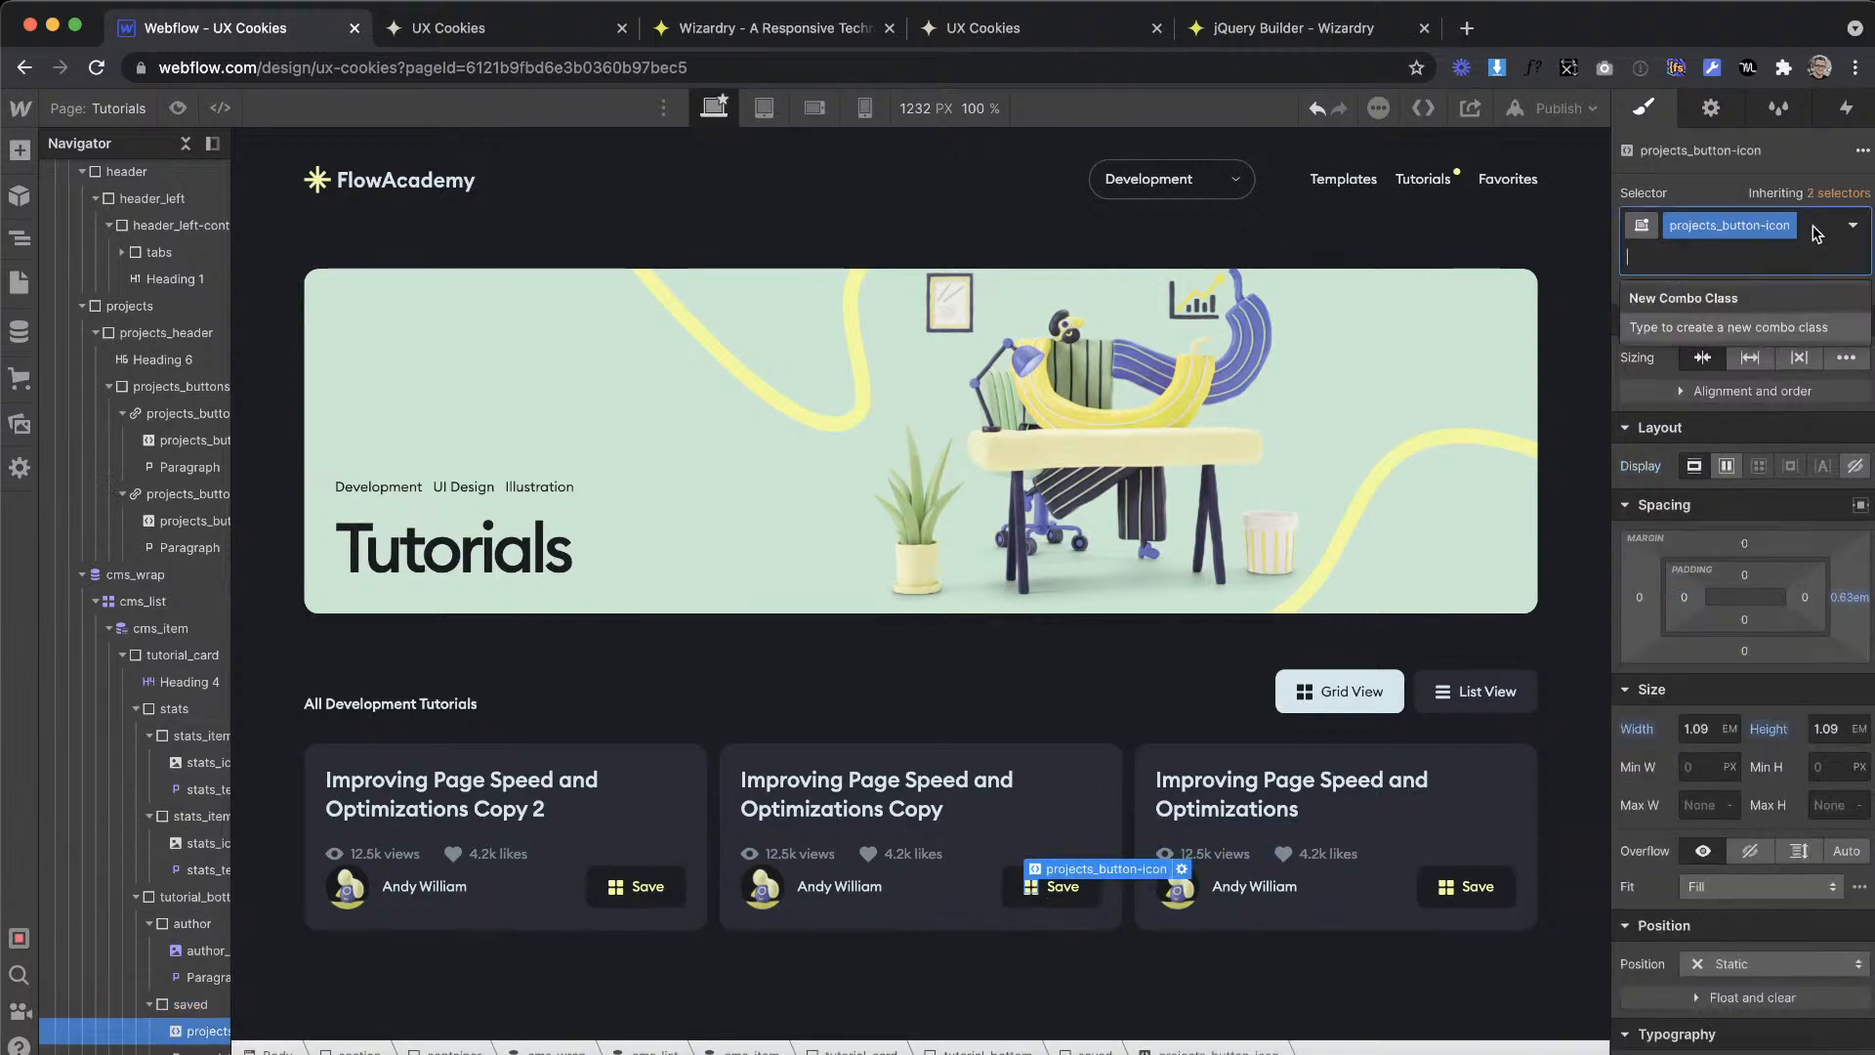
double_click(1730, 214)
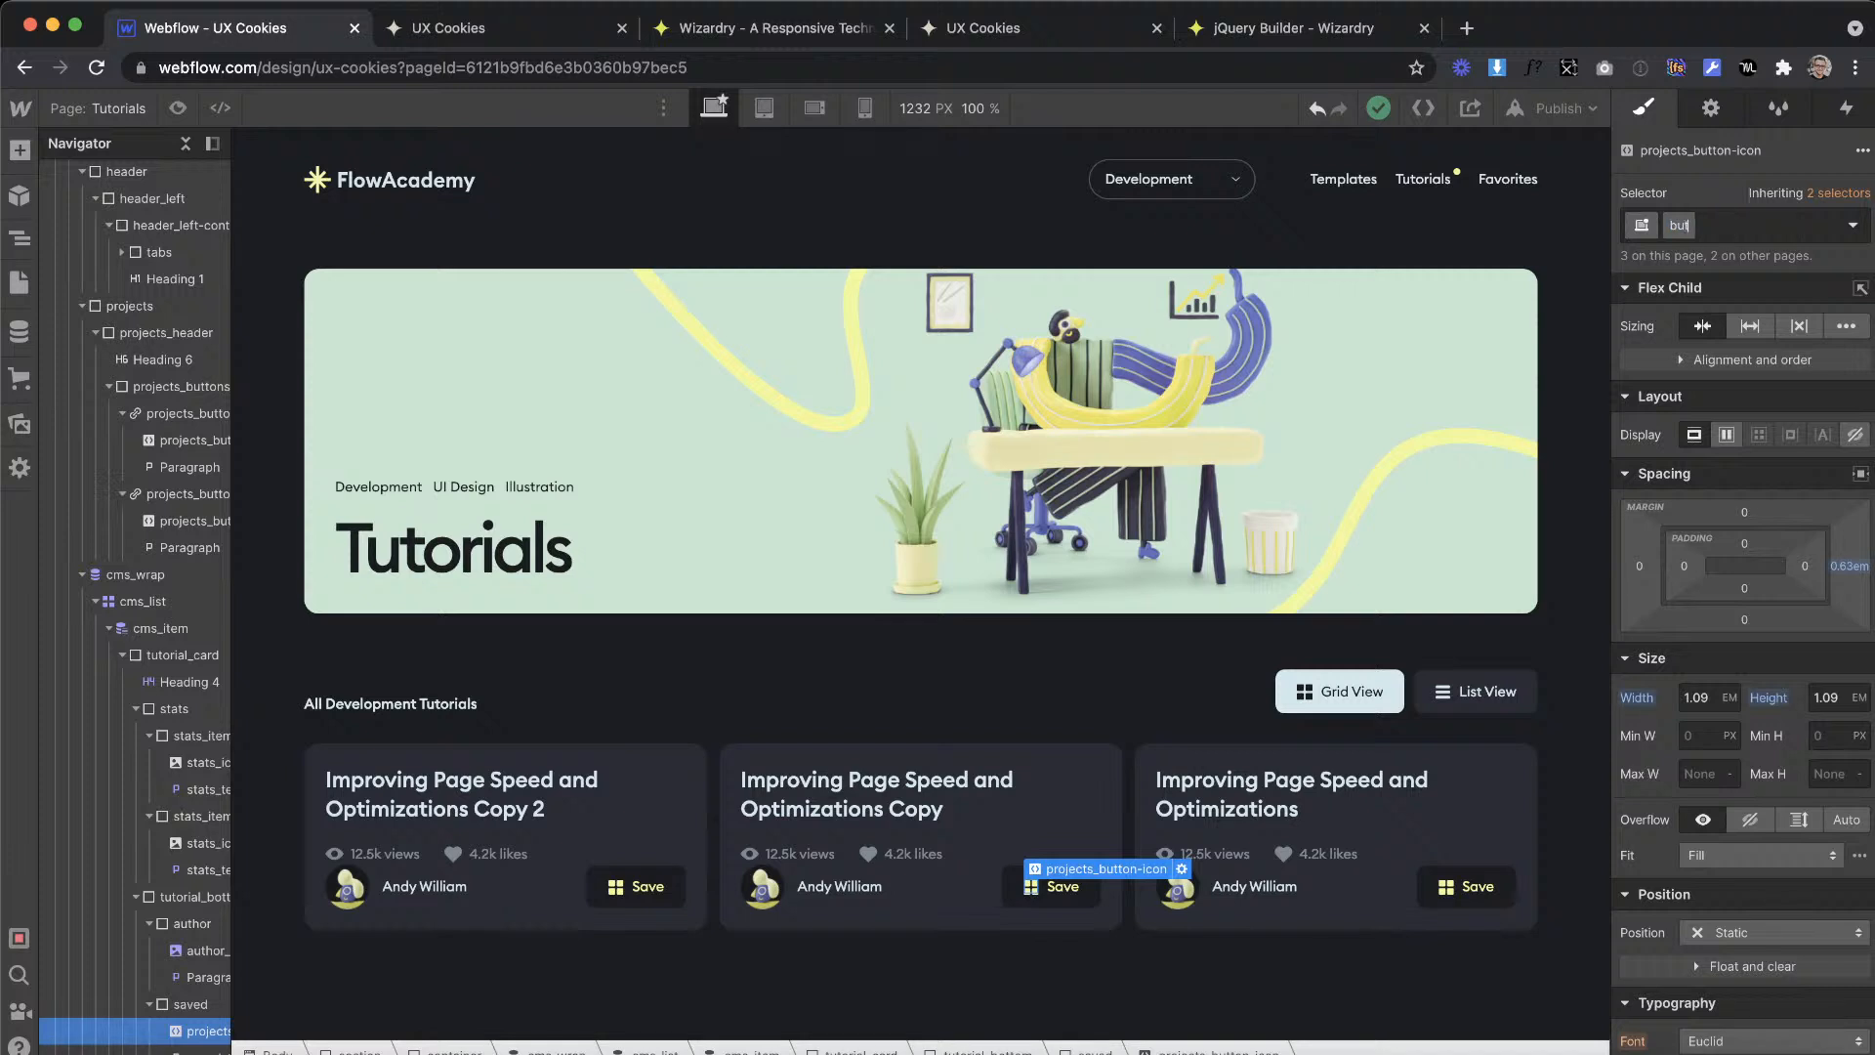
type("button-icon")
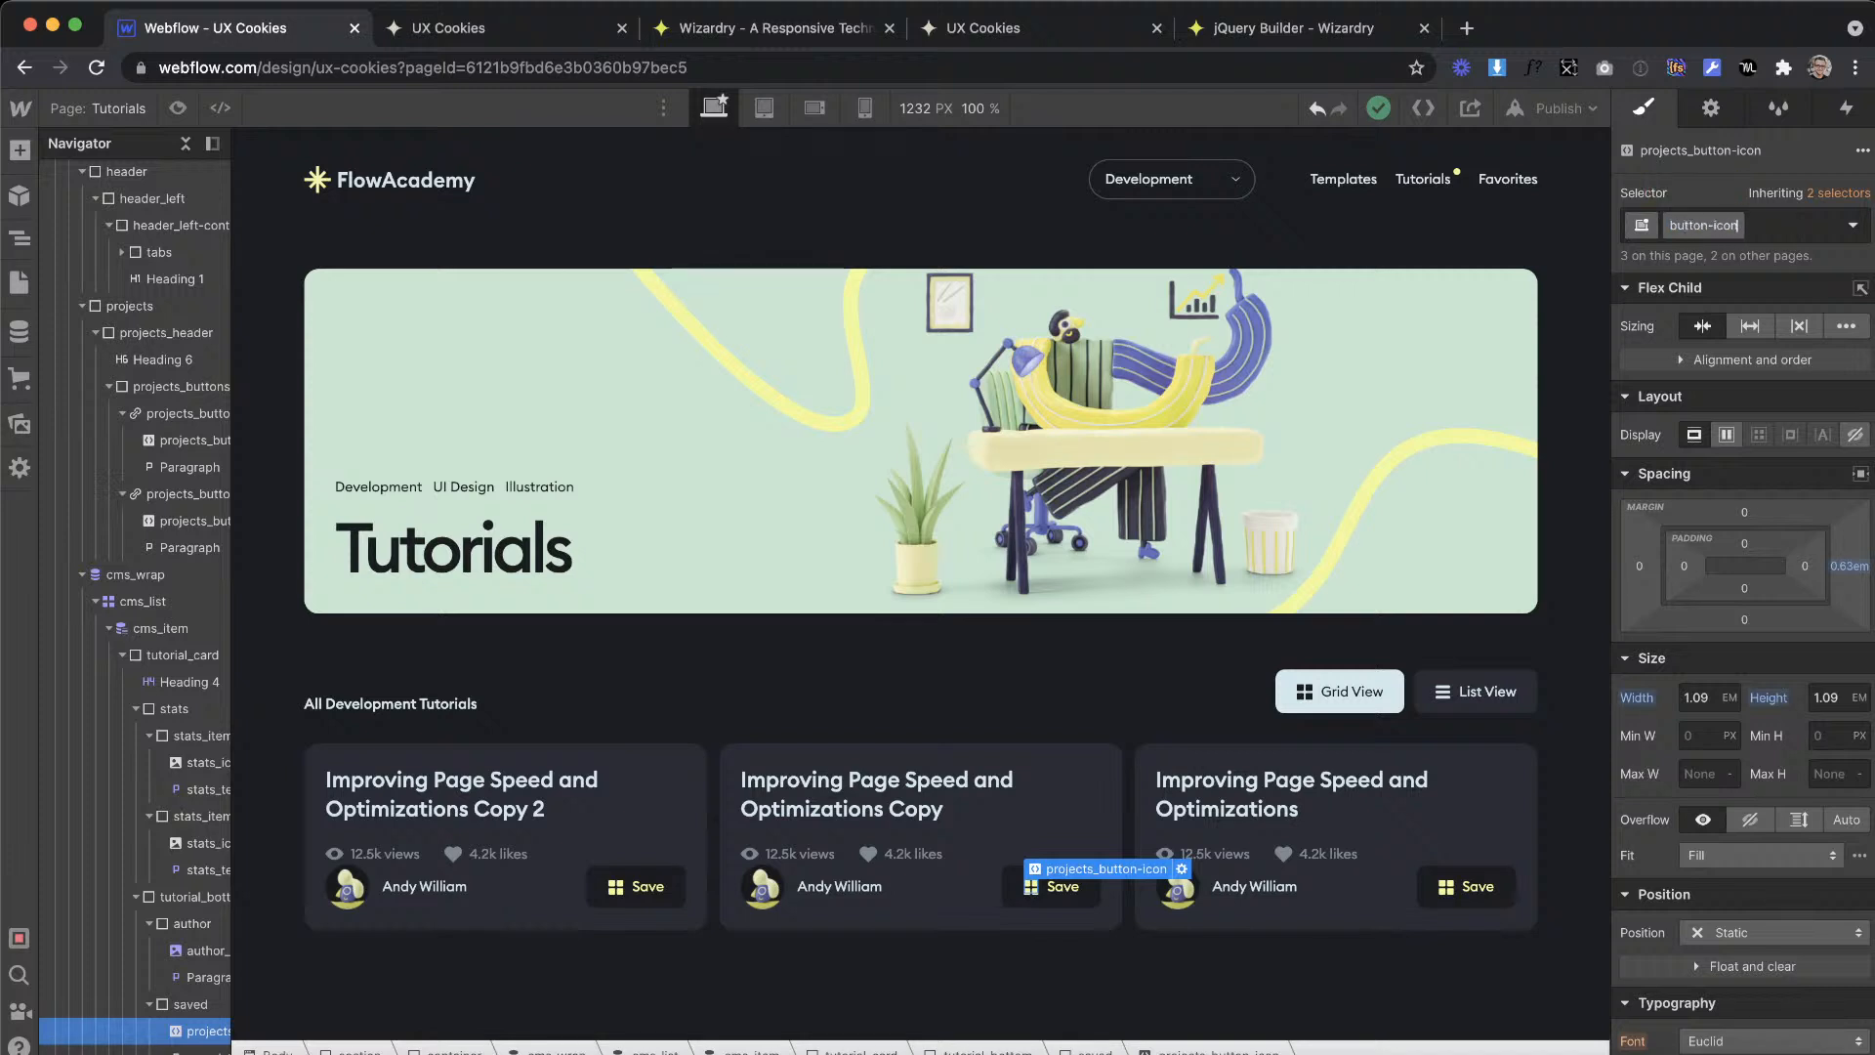
key("Return")
Step: Replace the code in the Save button's button-icon embed with the copied bookmark SVG
left_click(1128, 870)
key("super+a")
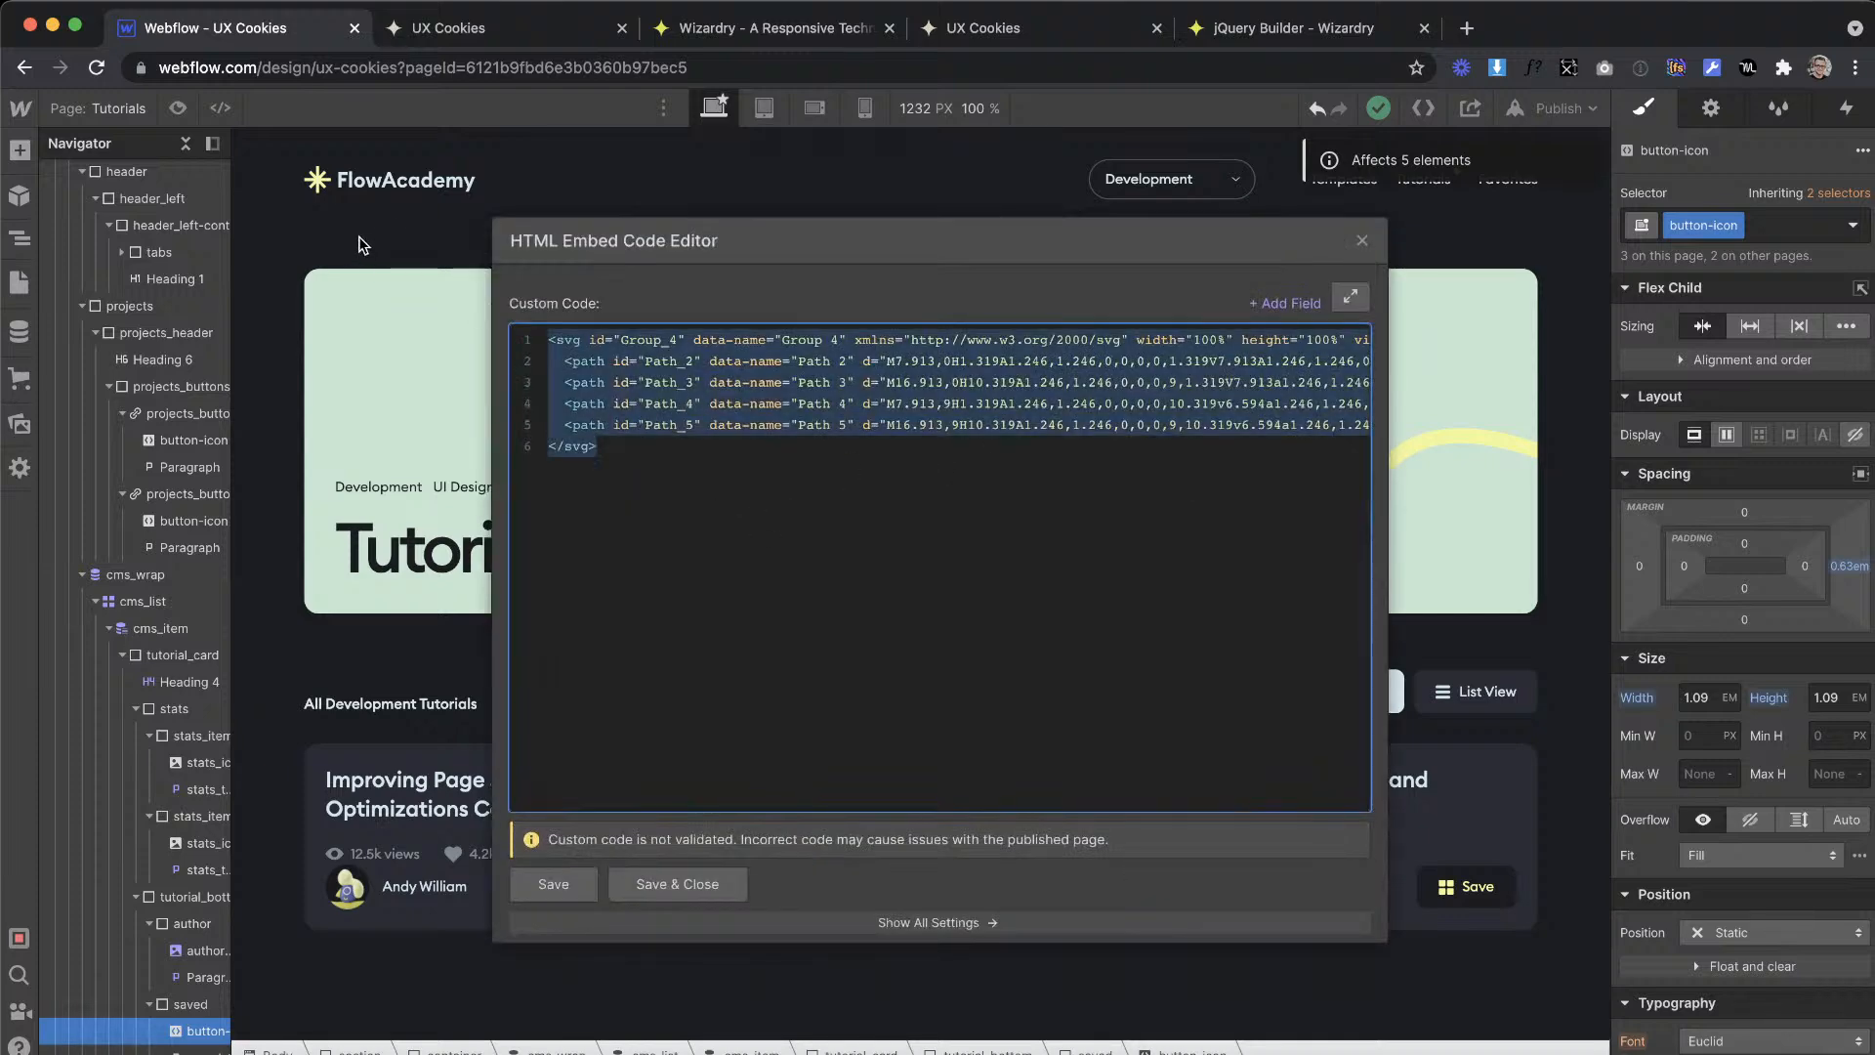
key("BackSpace")
key("super+v")
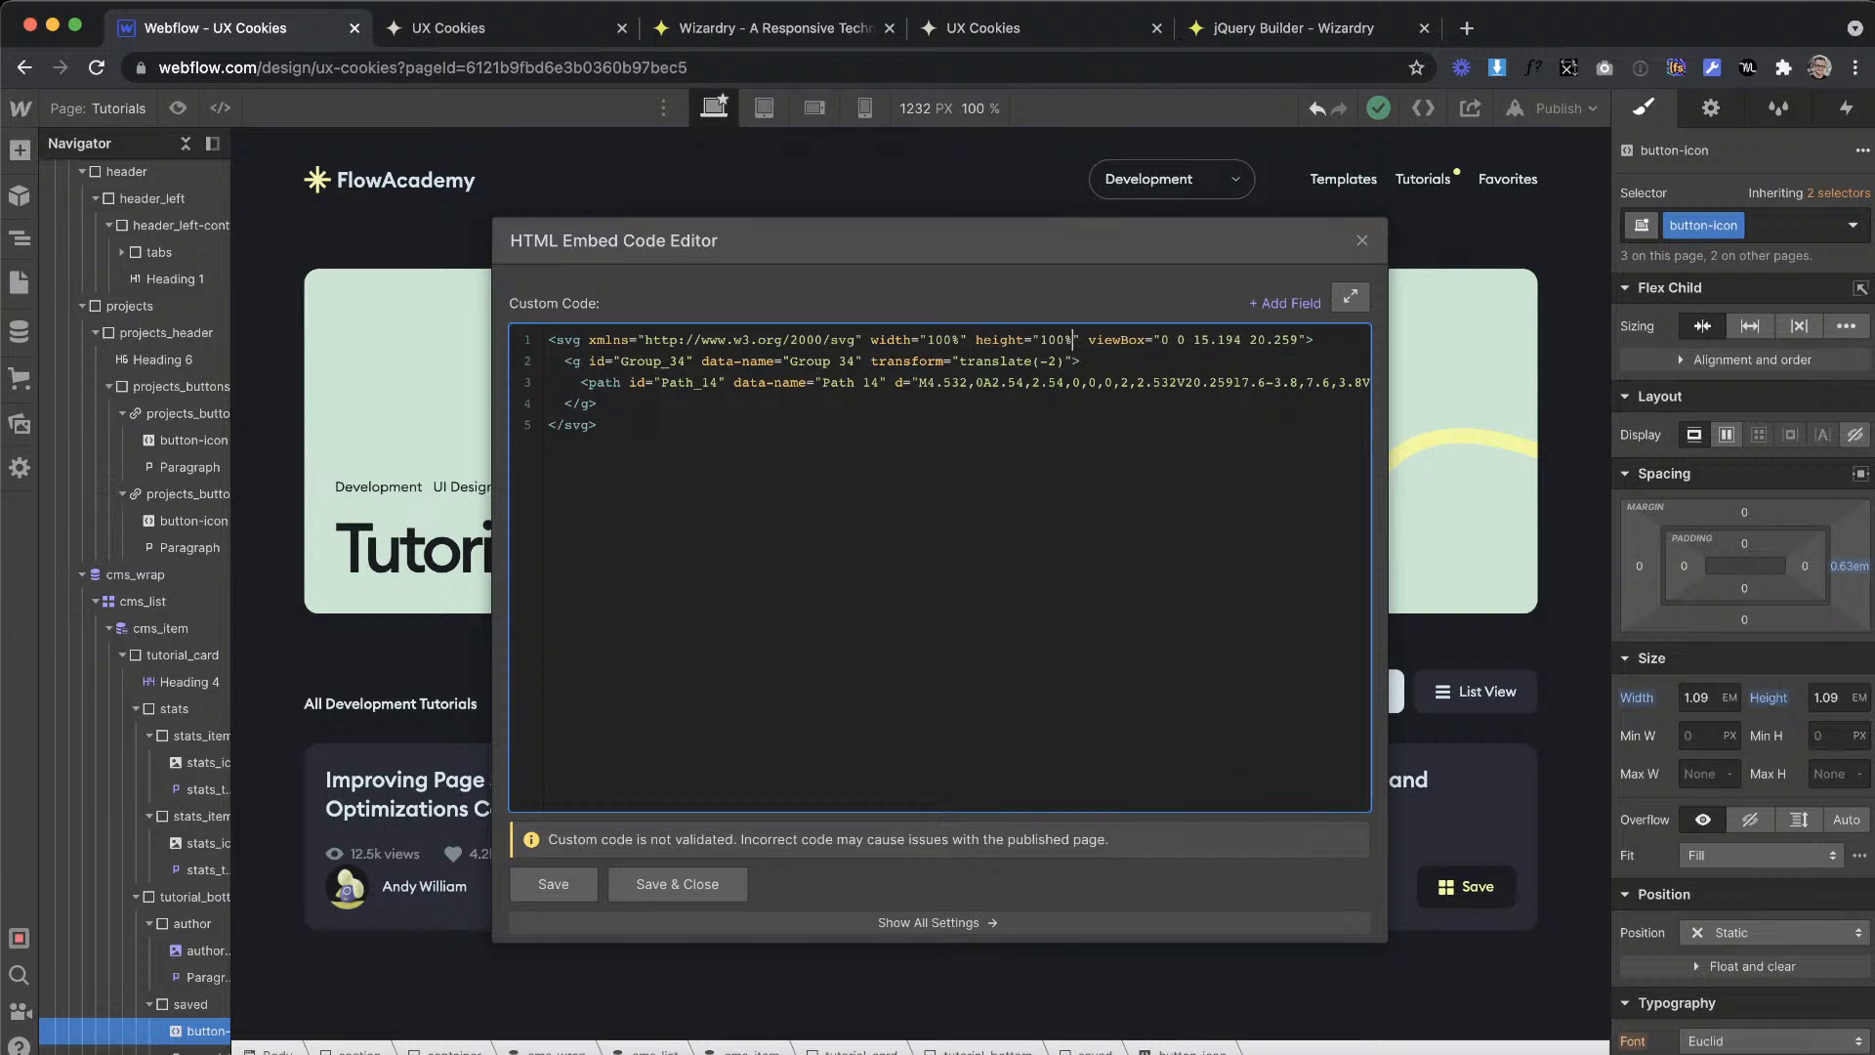
Step: Change the bookmark path's fill to currentColor in the embed code, then save and close the code editor
scroll(986, 400, "right", 5)
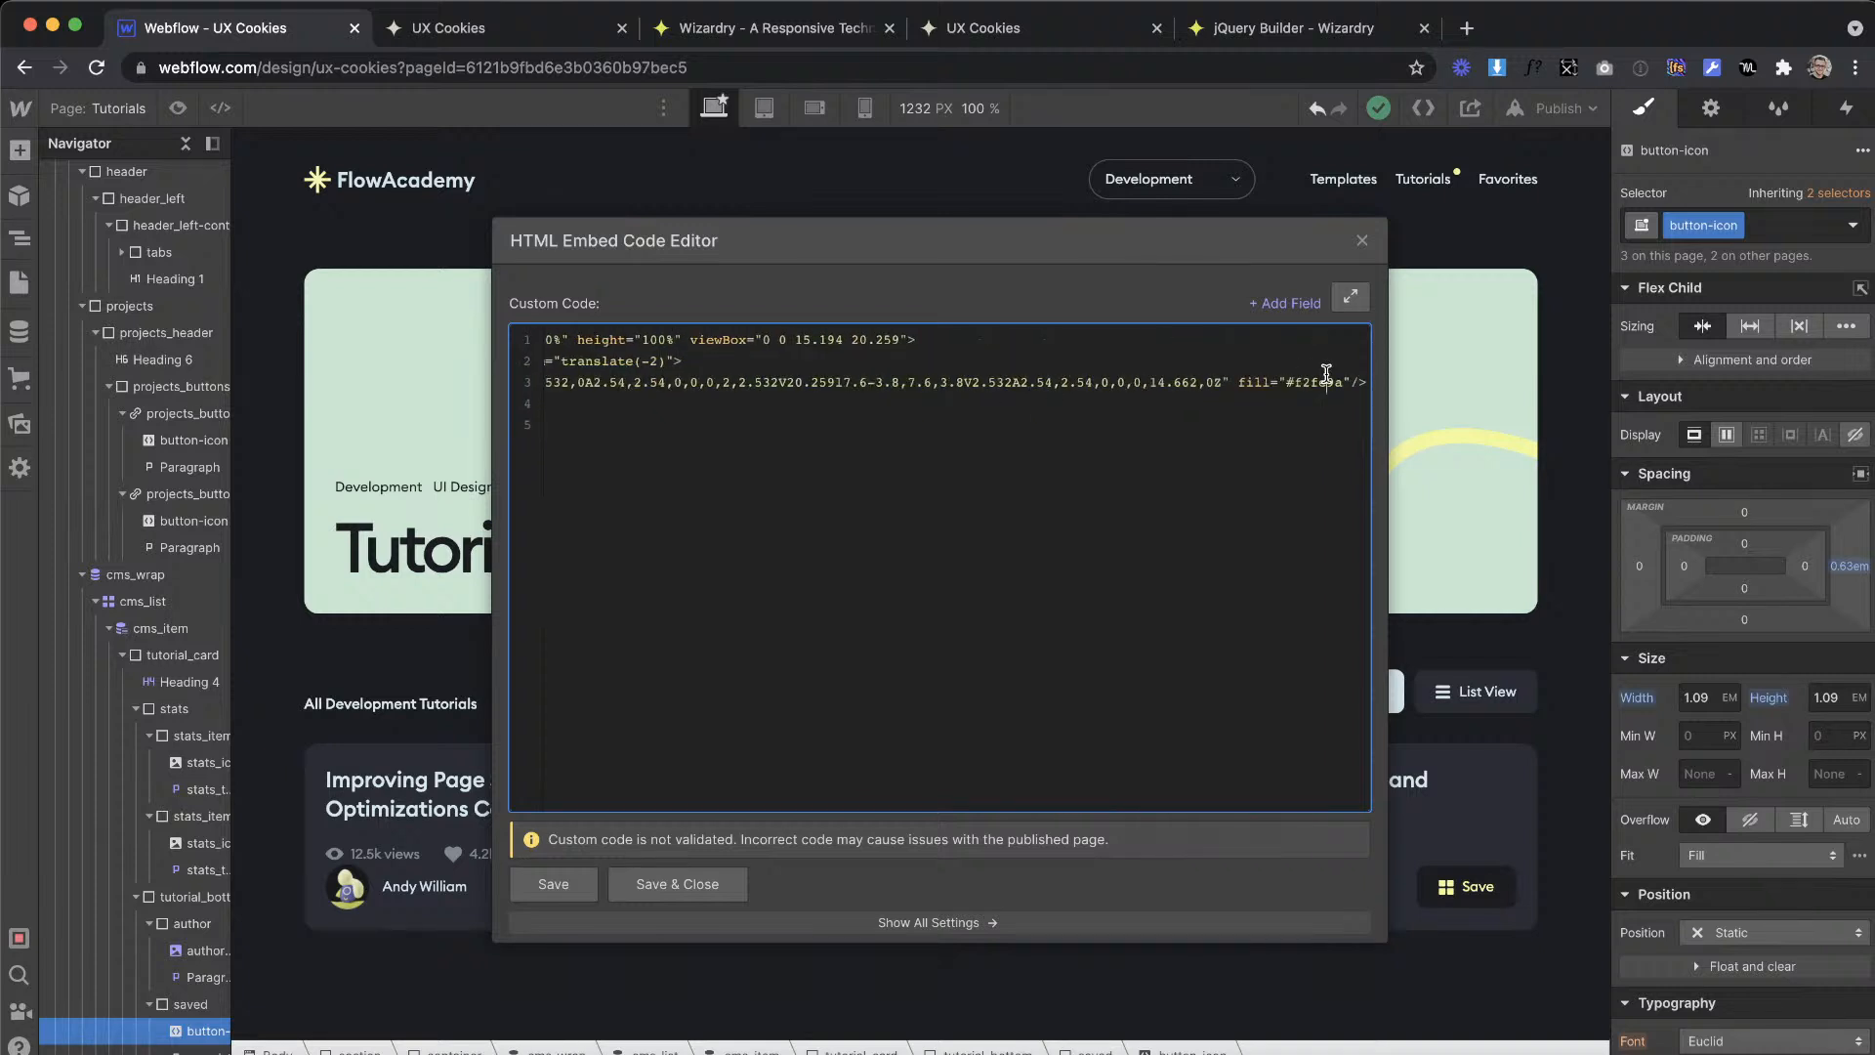
key("BackSpace")
key("BackSpace")
key("BackSpace")
key("BackSpace")
key("BackSpace")
key("BackSpace")
key("BackSpace")
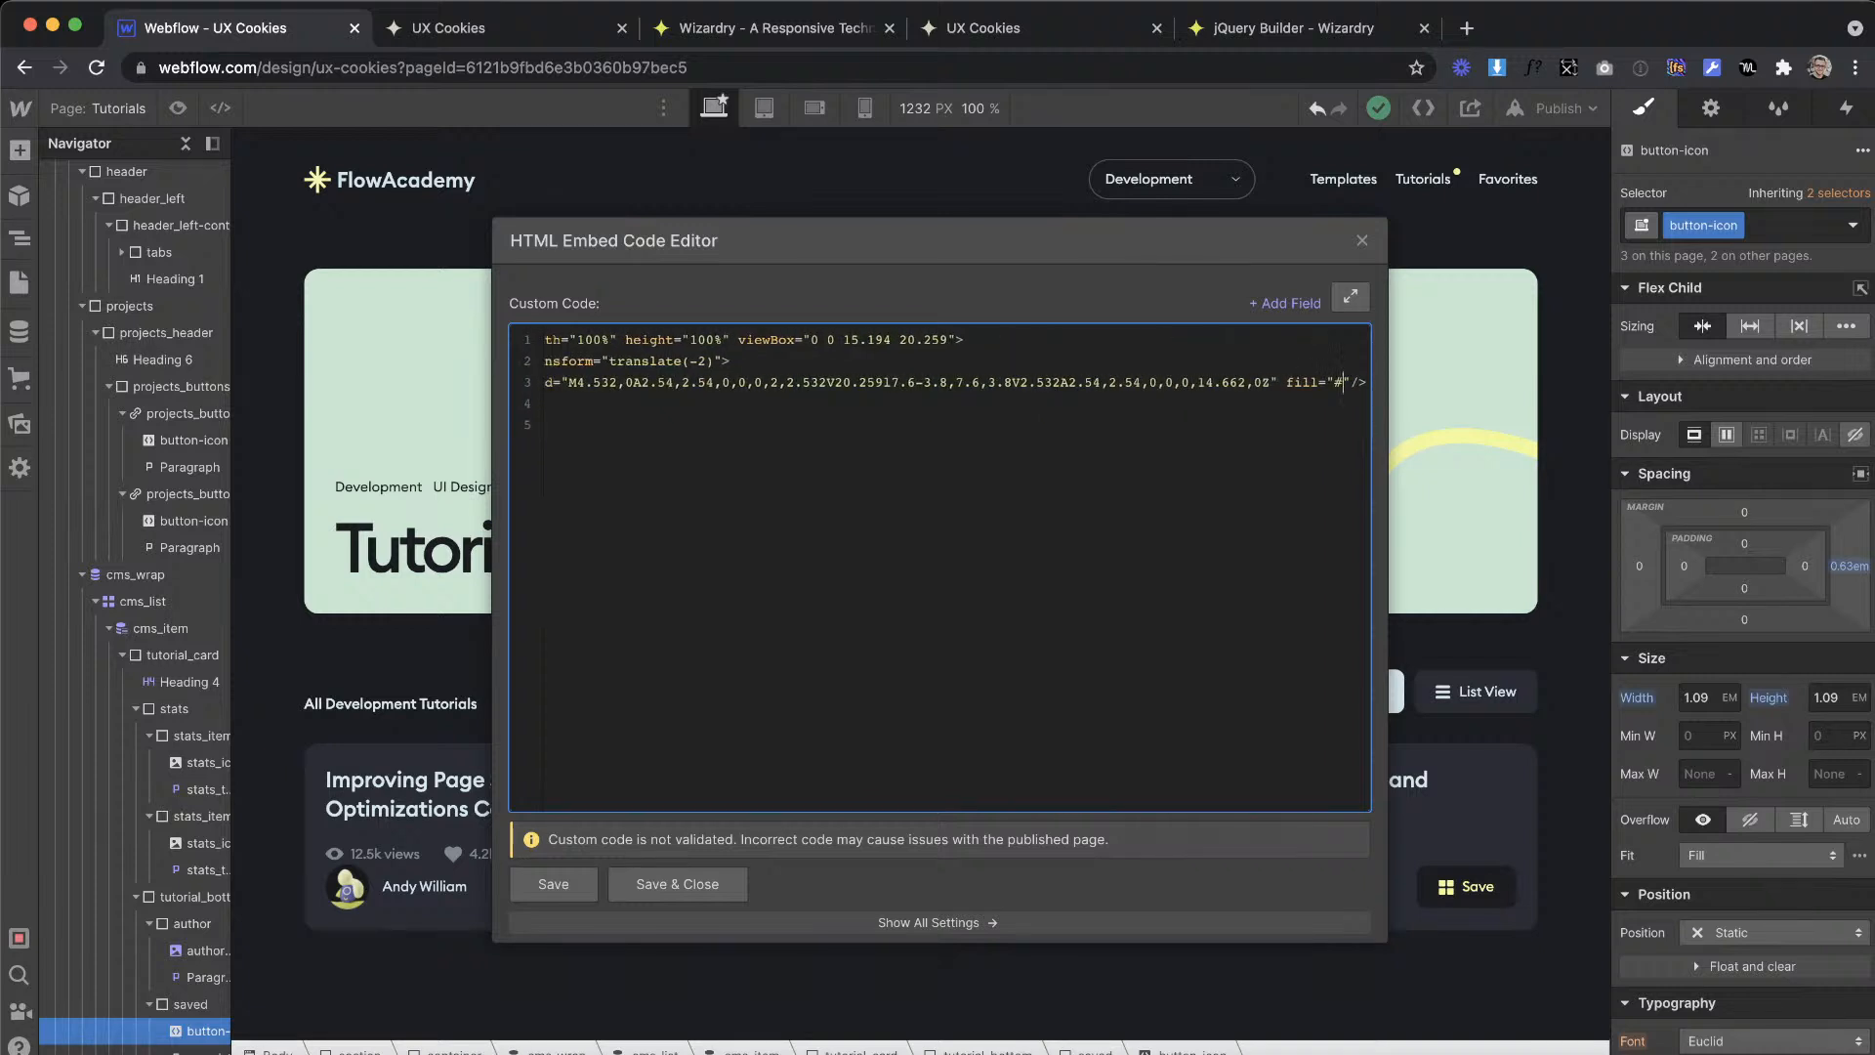
type("currentColor")
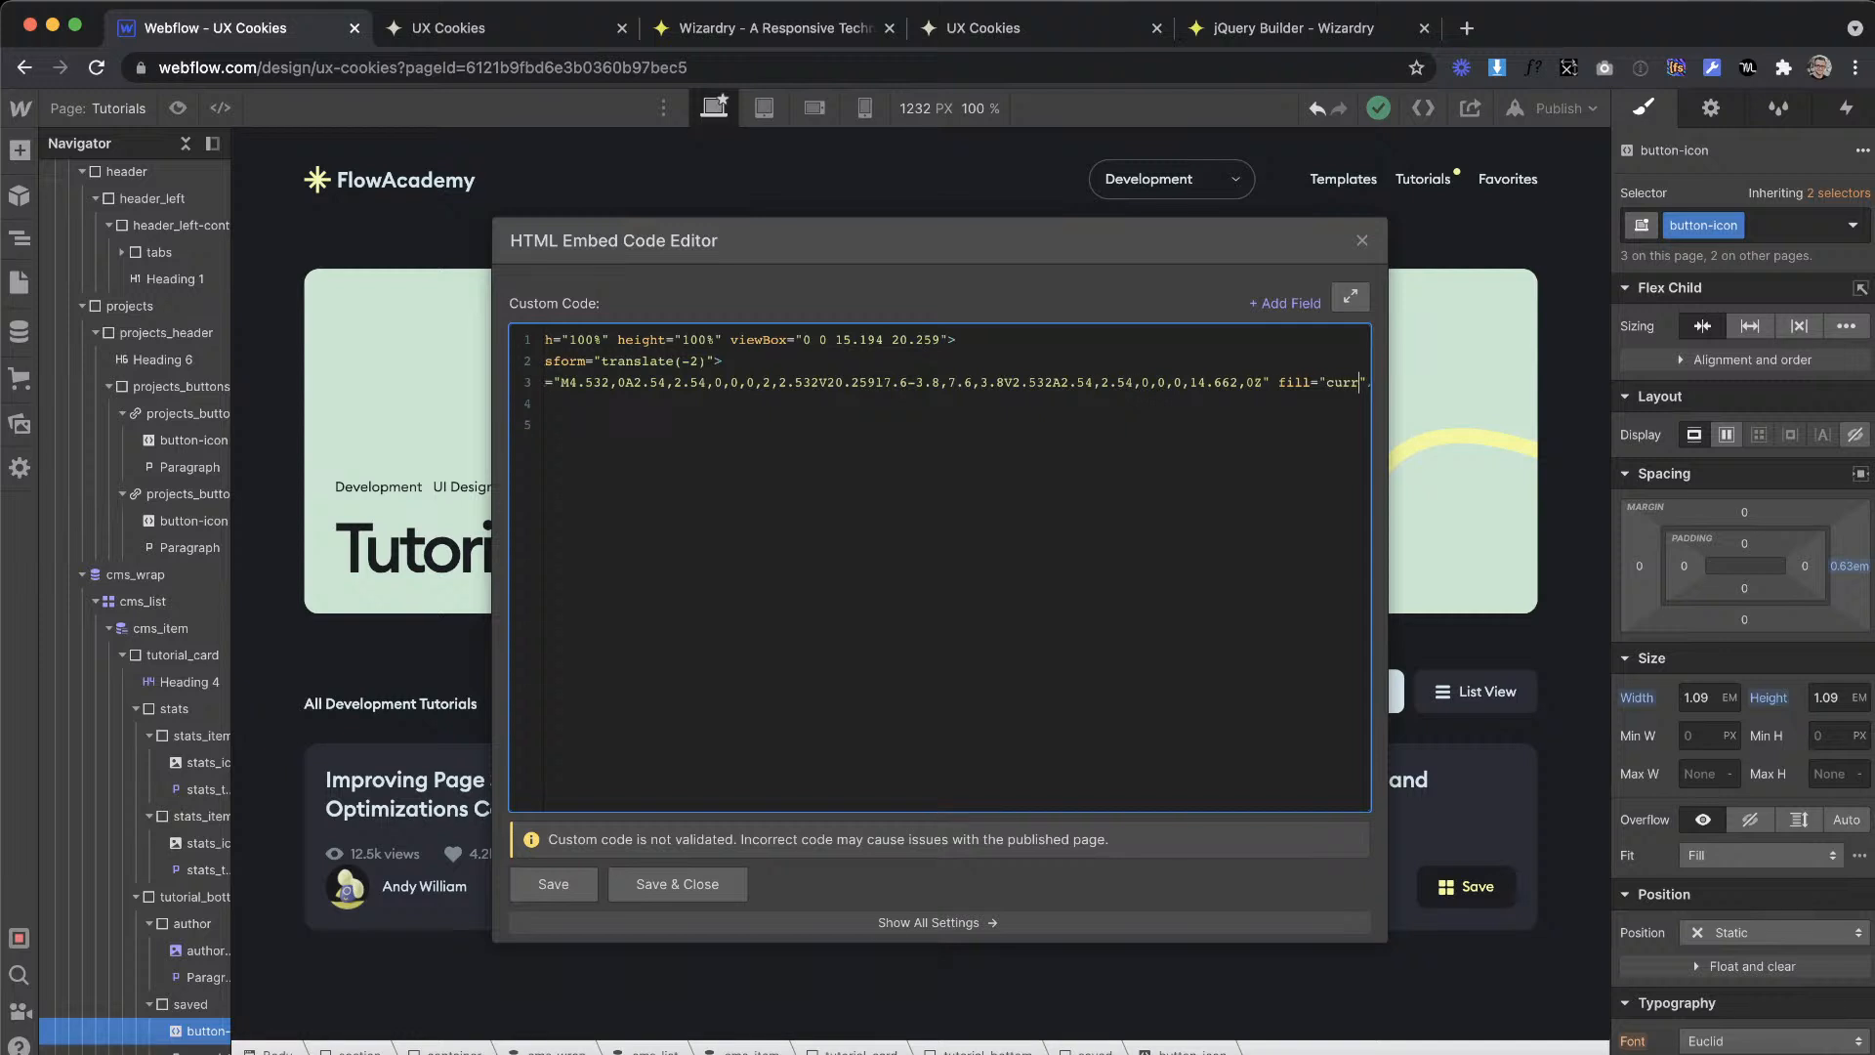
left_click(679, 884)
left_click(810, 758)
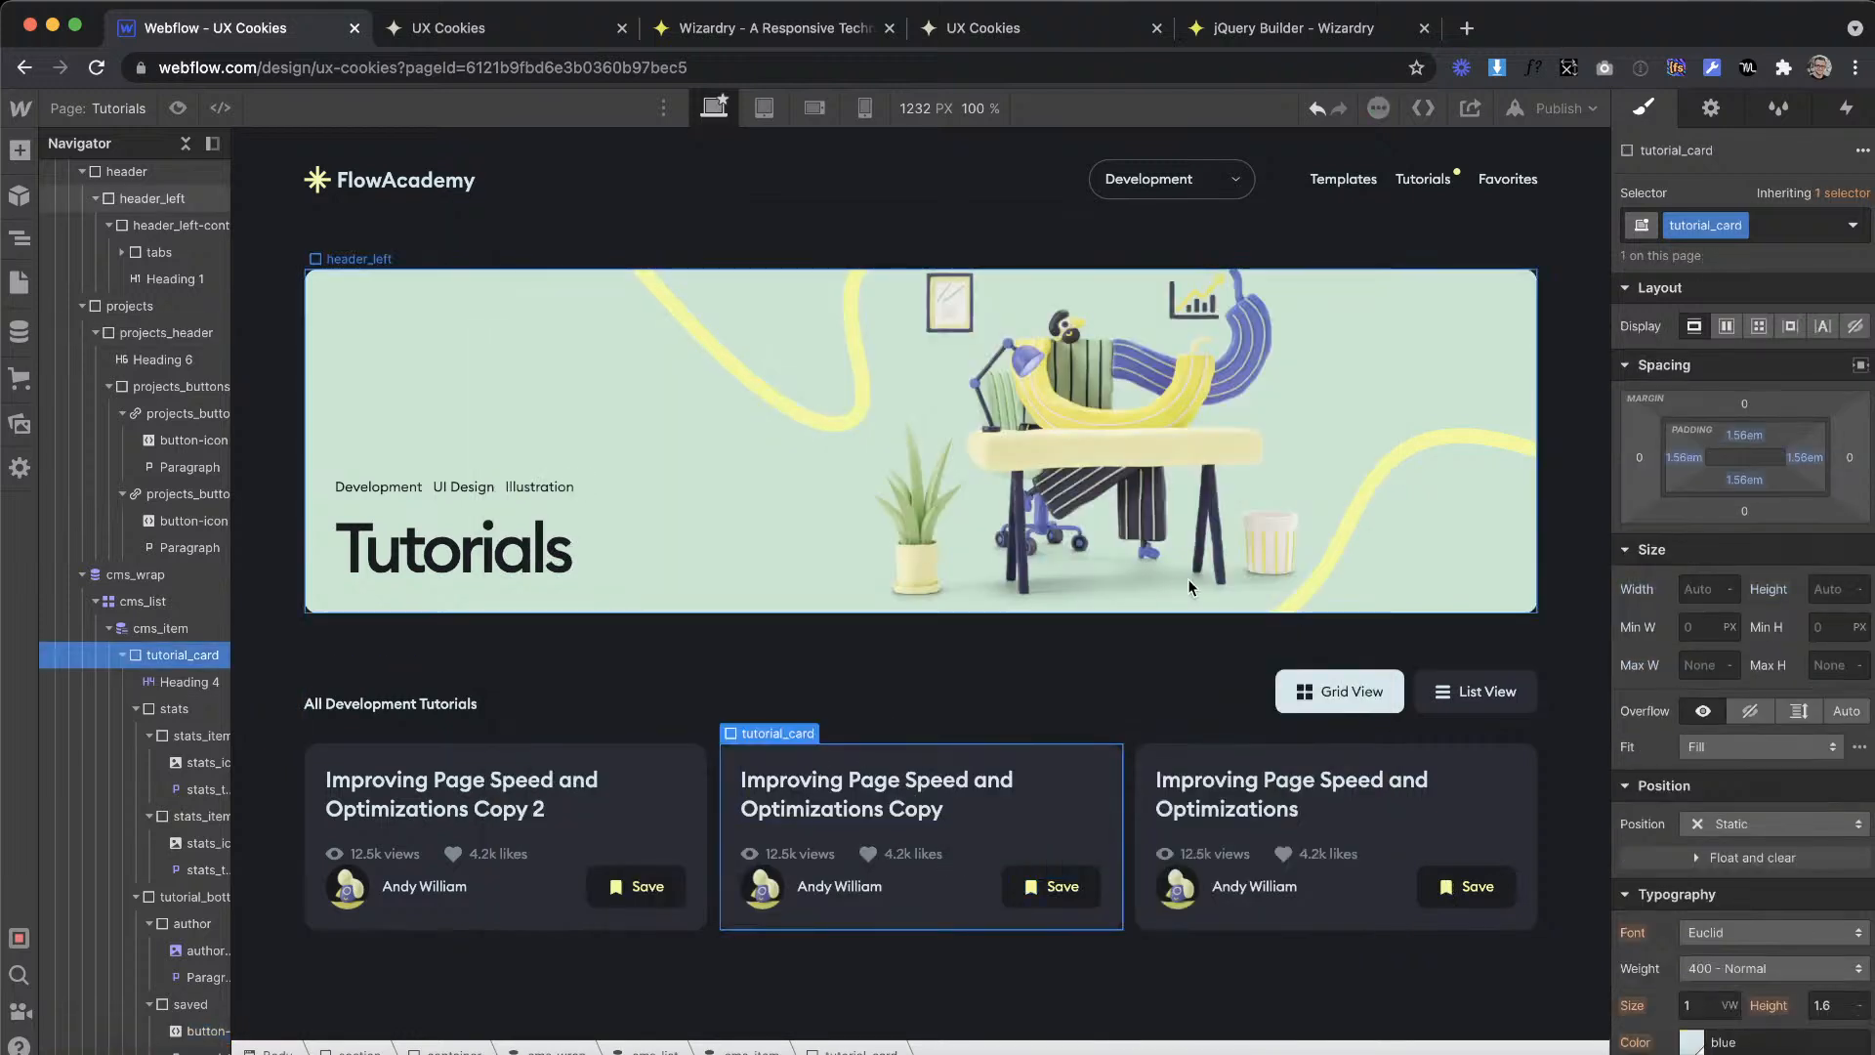
Step: Add a combo class named selected to the saved div of the tutorial card
left_click(1010, 903)
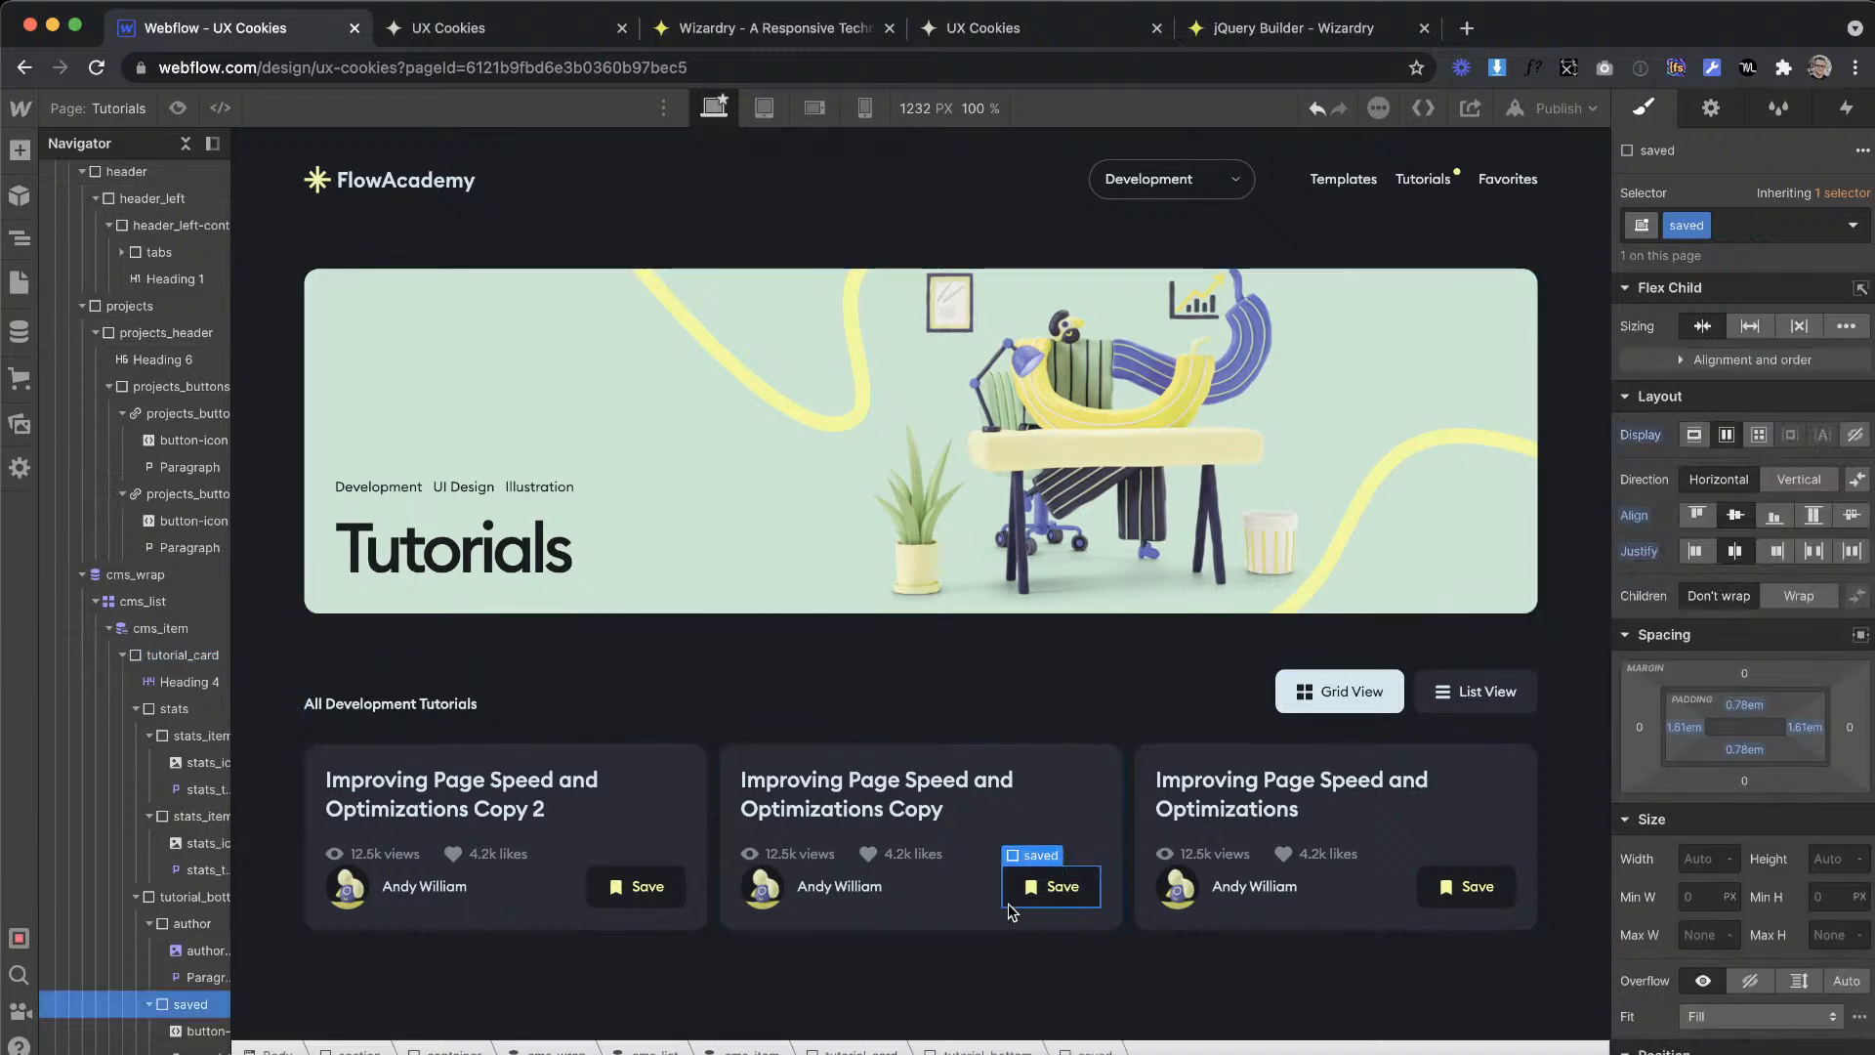
left_click(1747, 221)
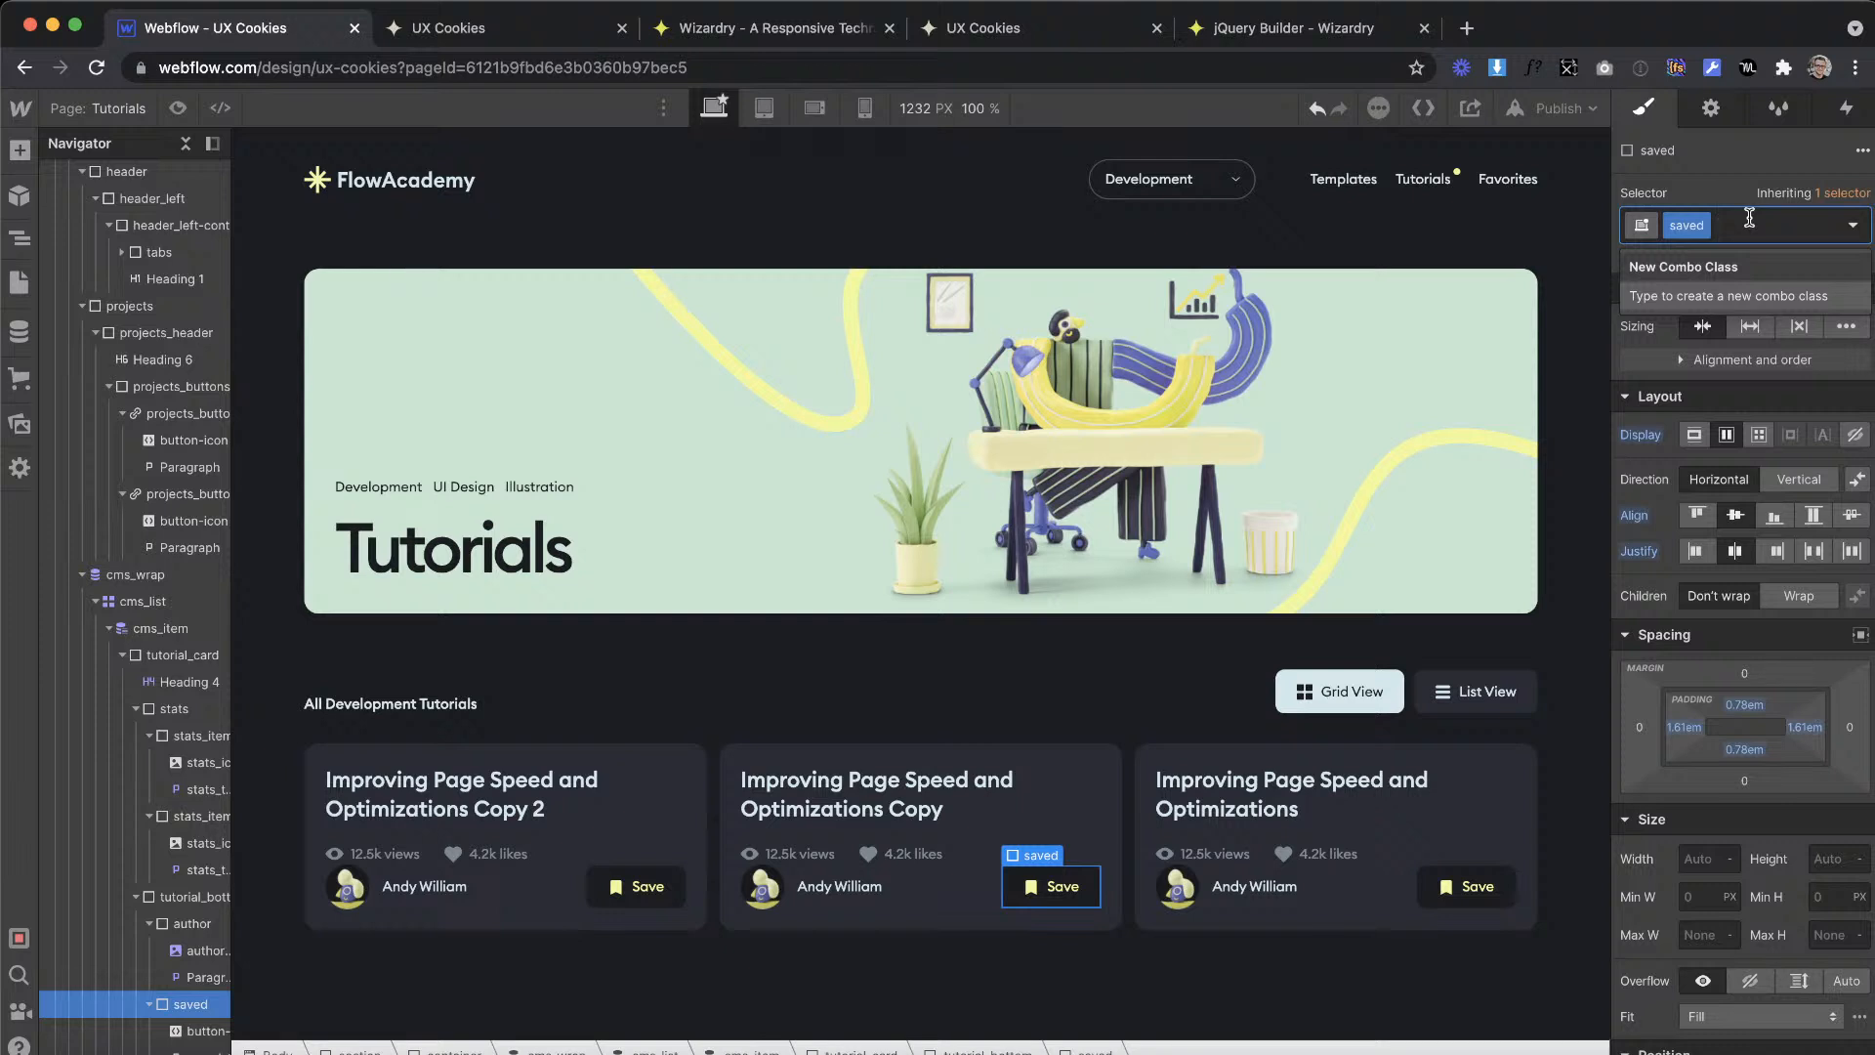
type("sele")
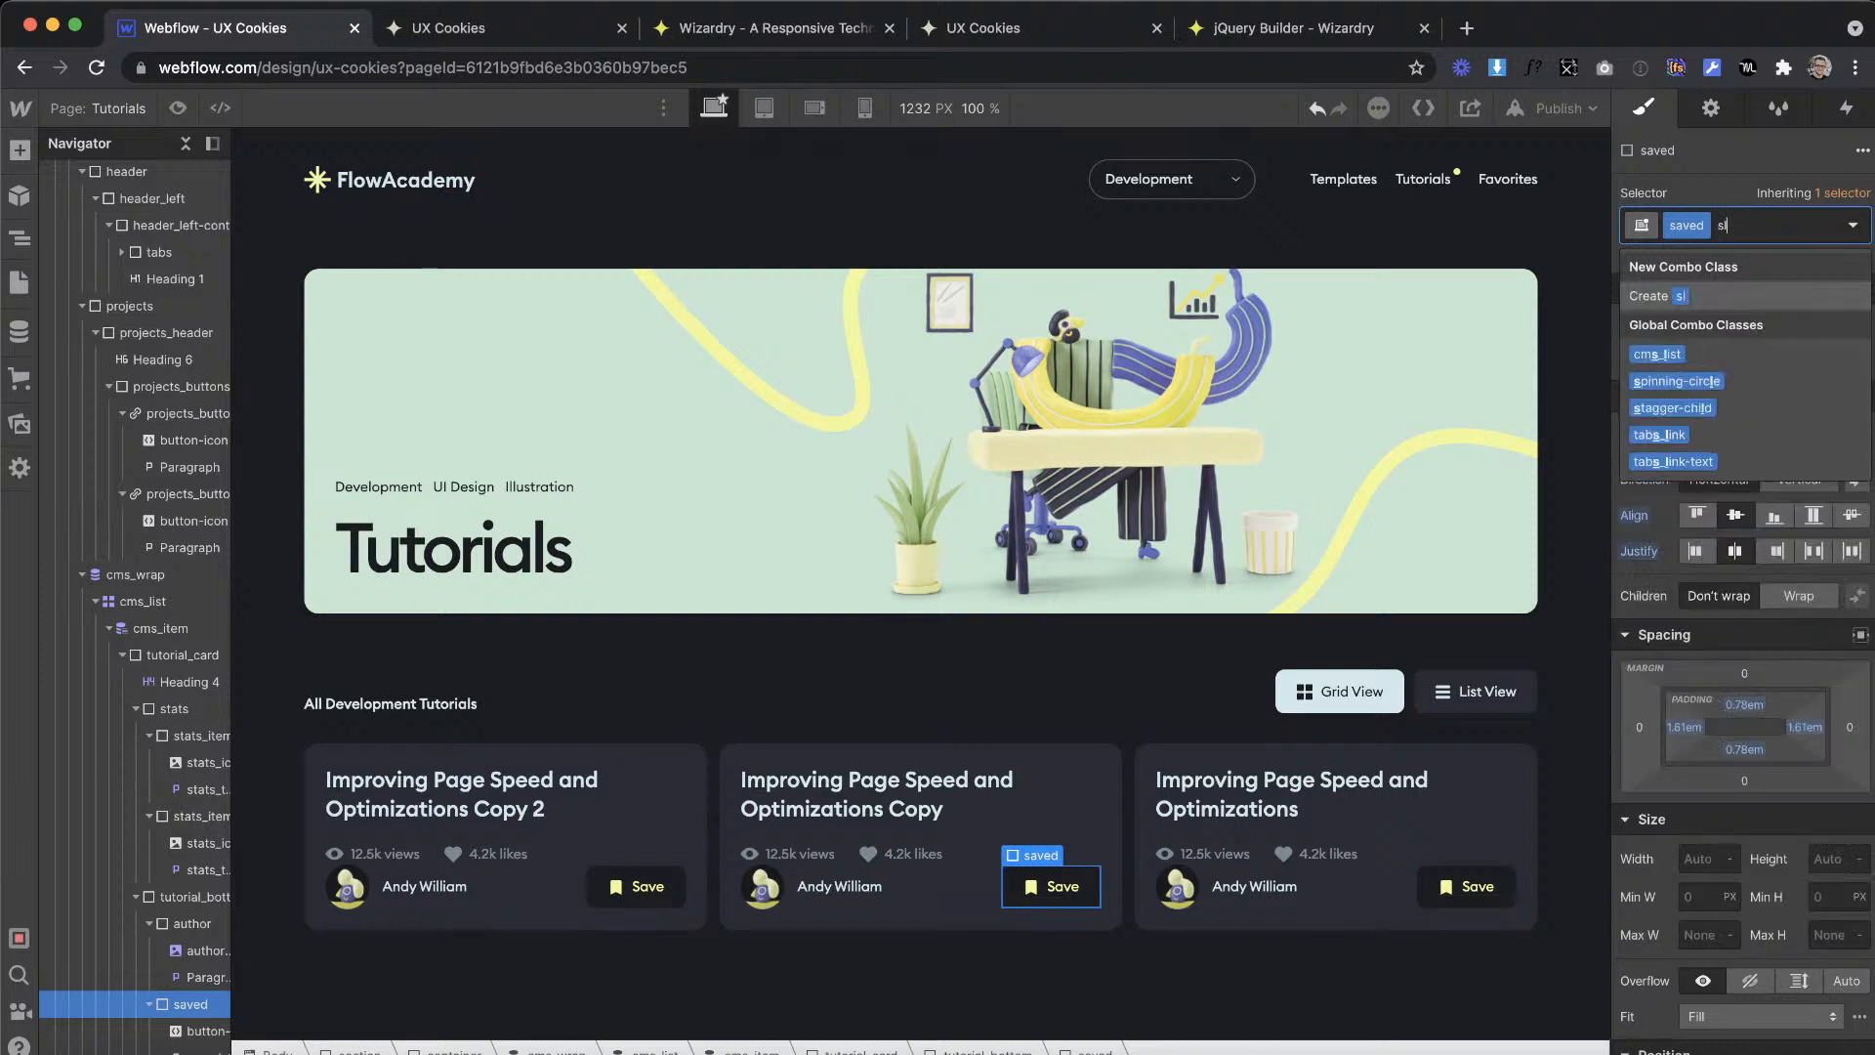
type("cte")
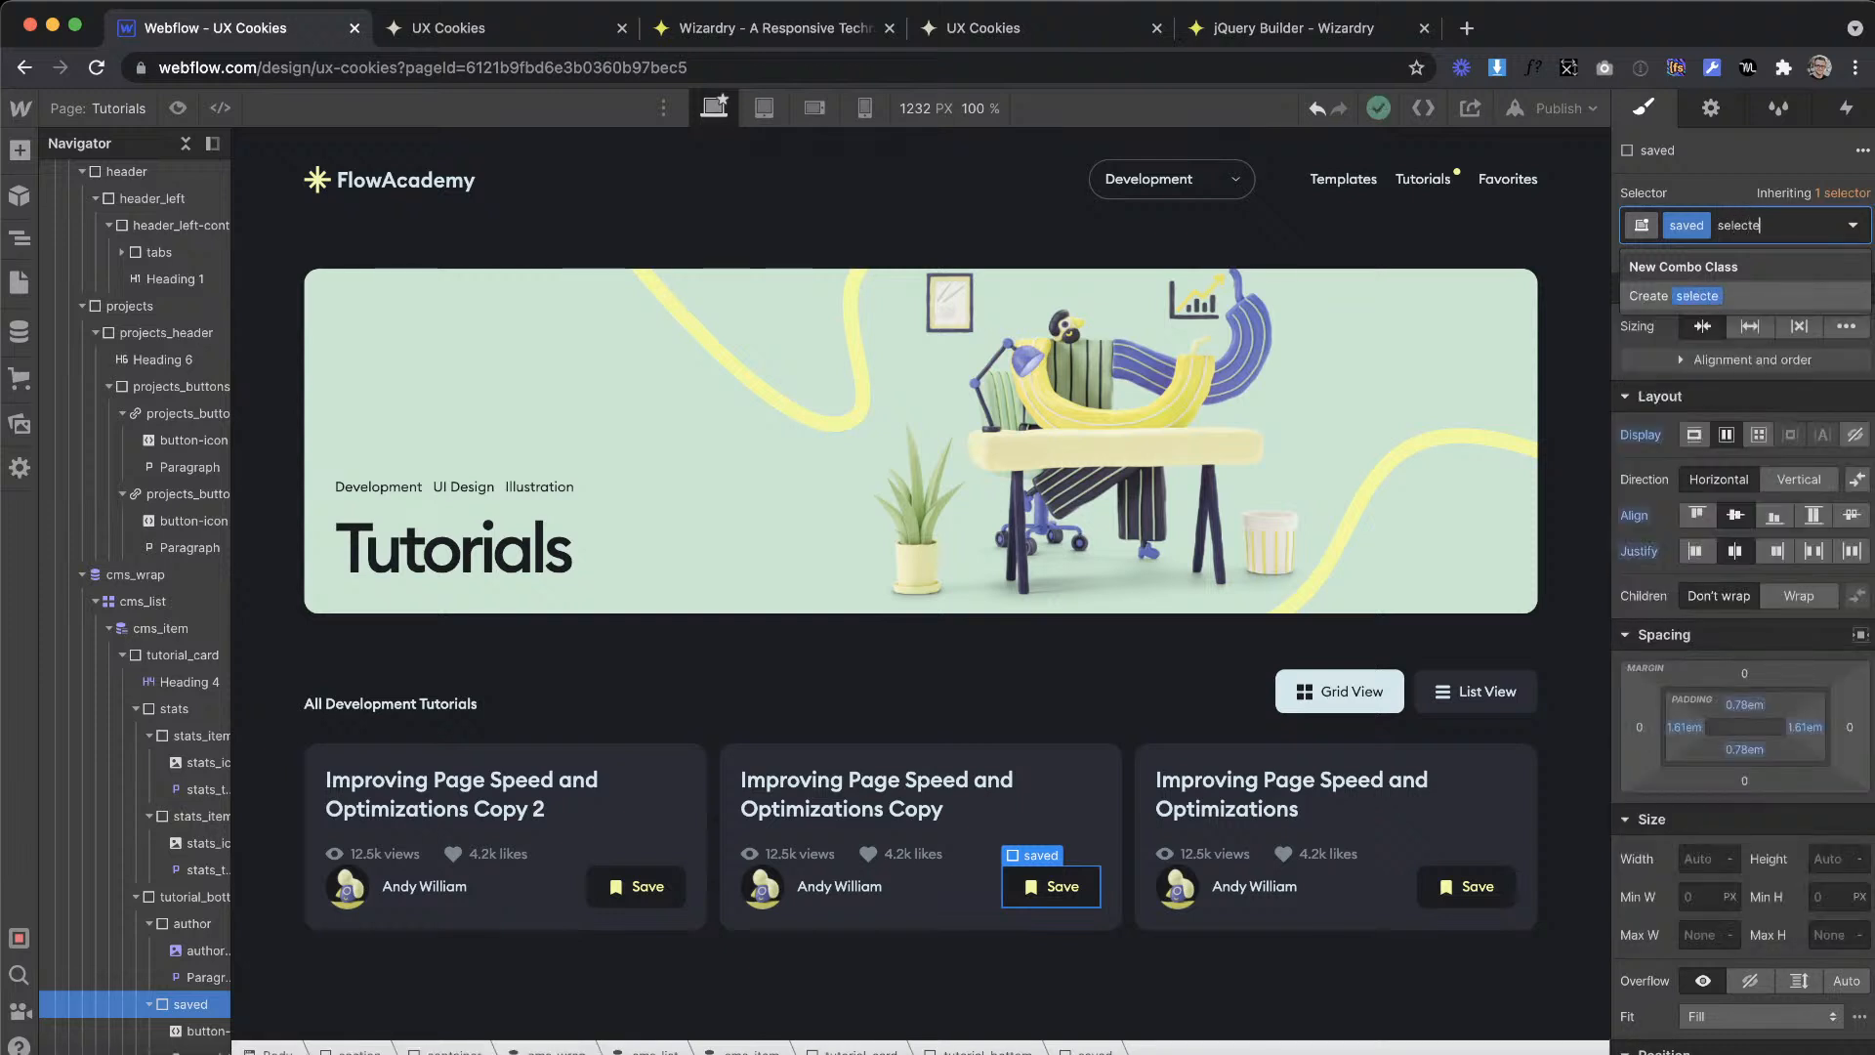
type("d")
key("Return")
Step: Give the selected combo class a yellow background and the black swatch as its text color
scroll(1623, 923, "down", 10)
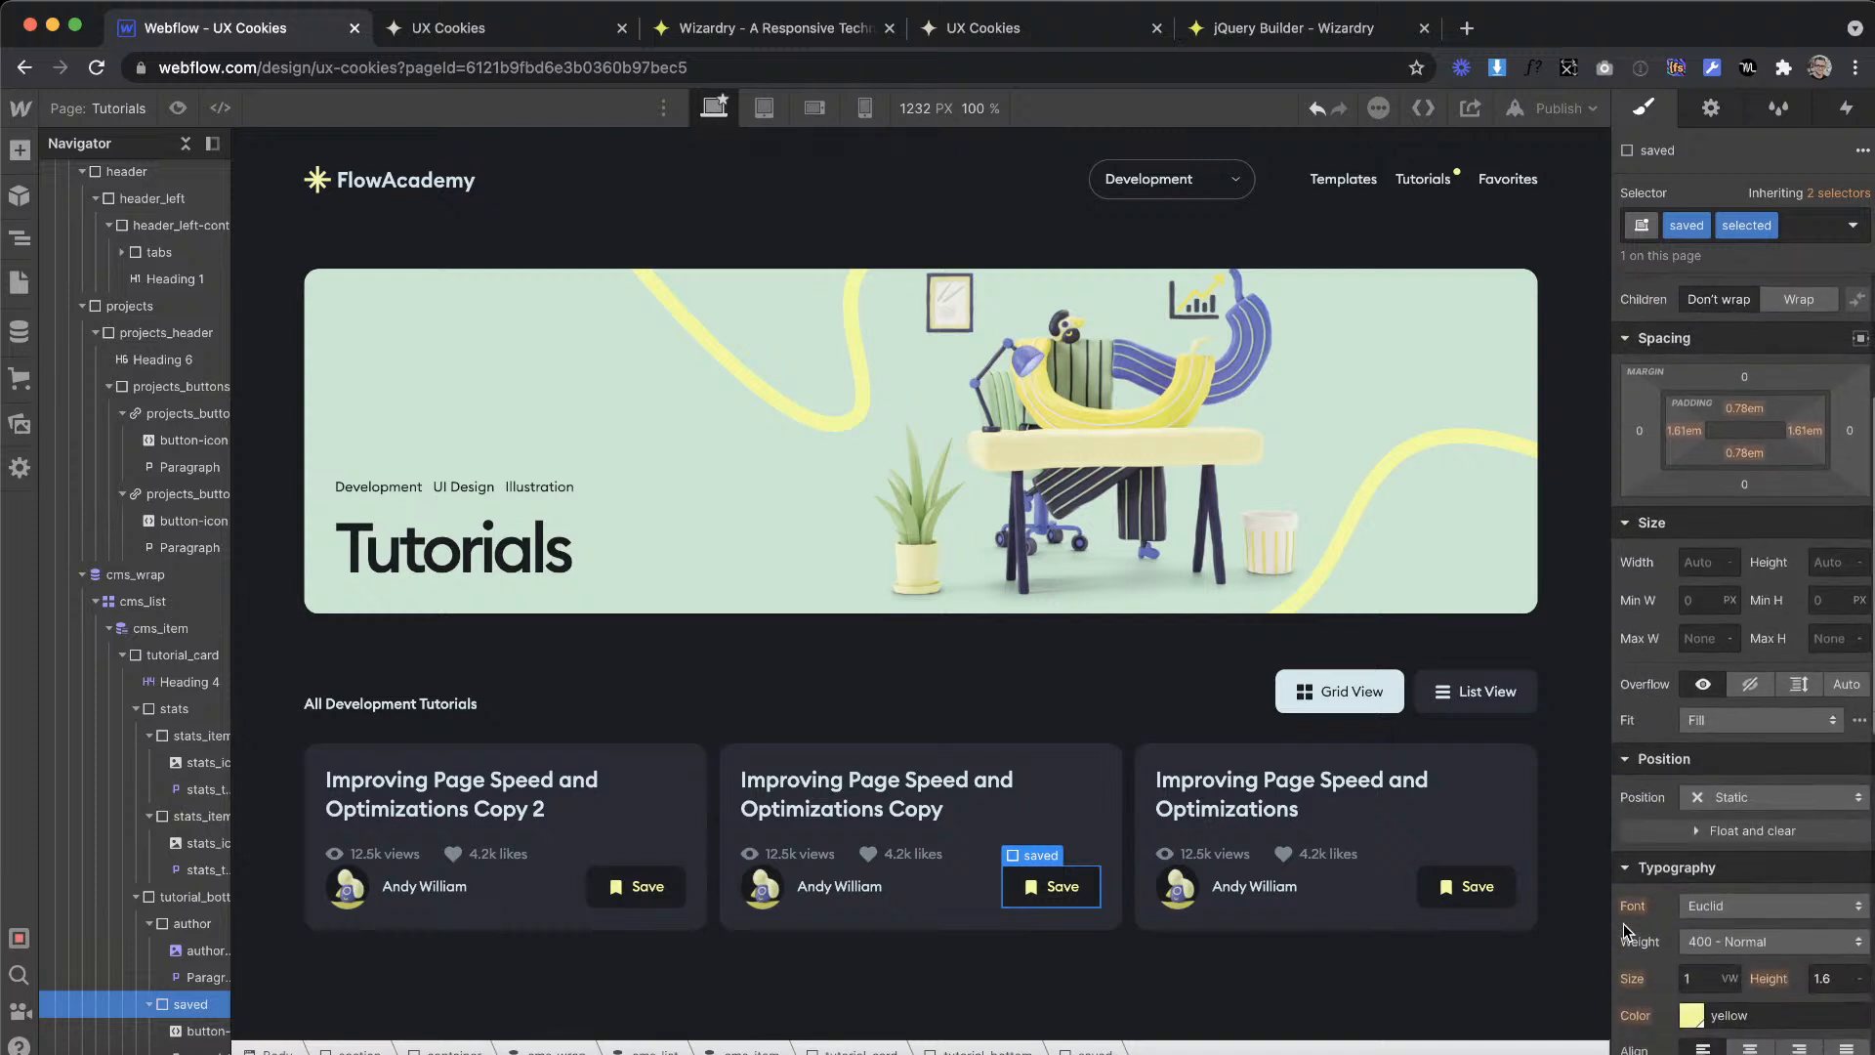
scroll(1721, 739, "down", 5)
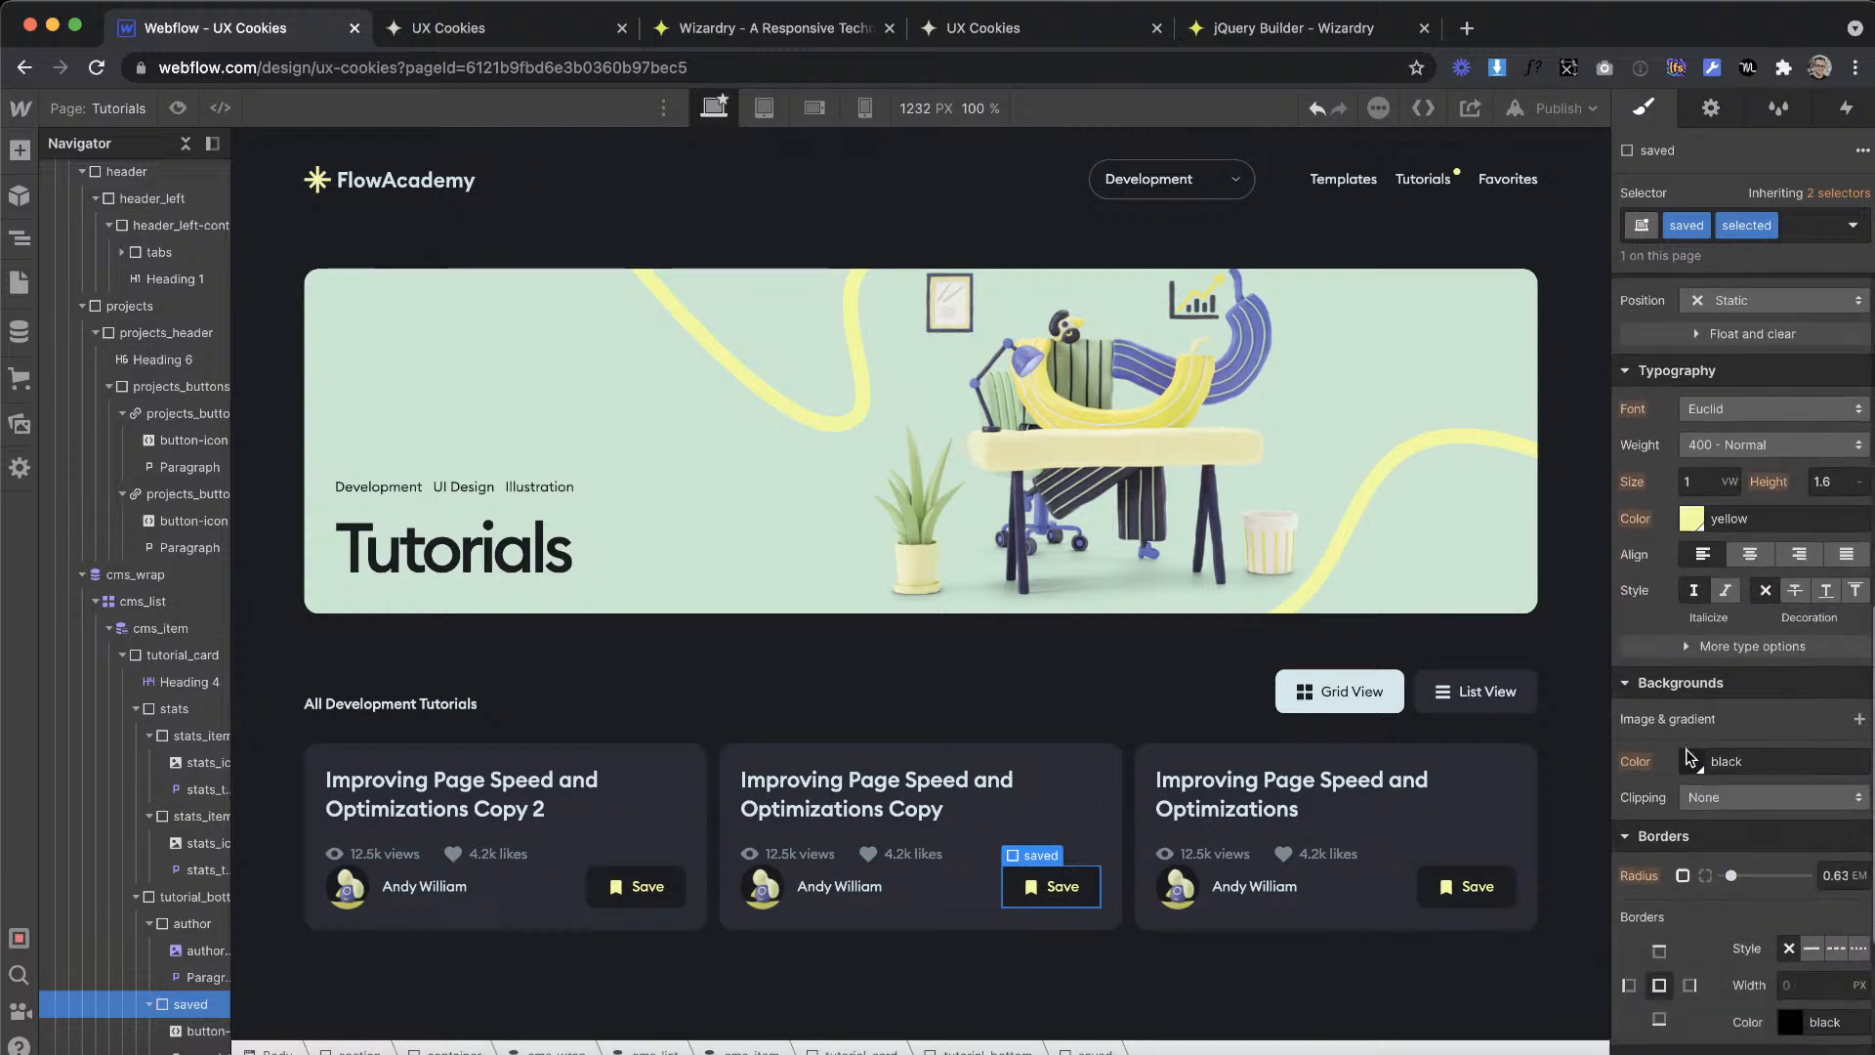
left_click(1691, 762)
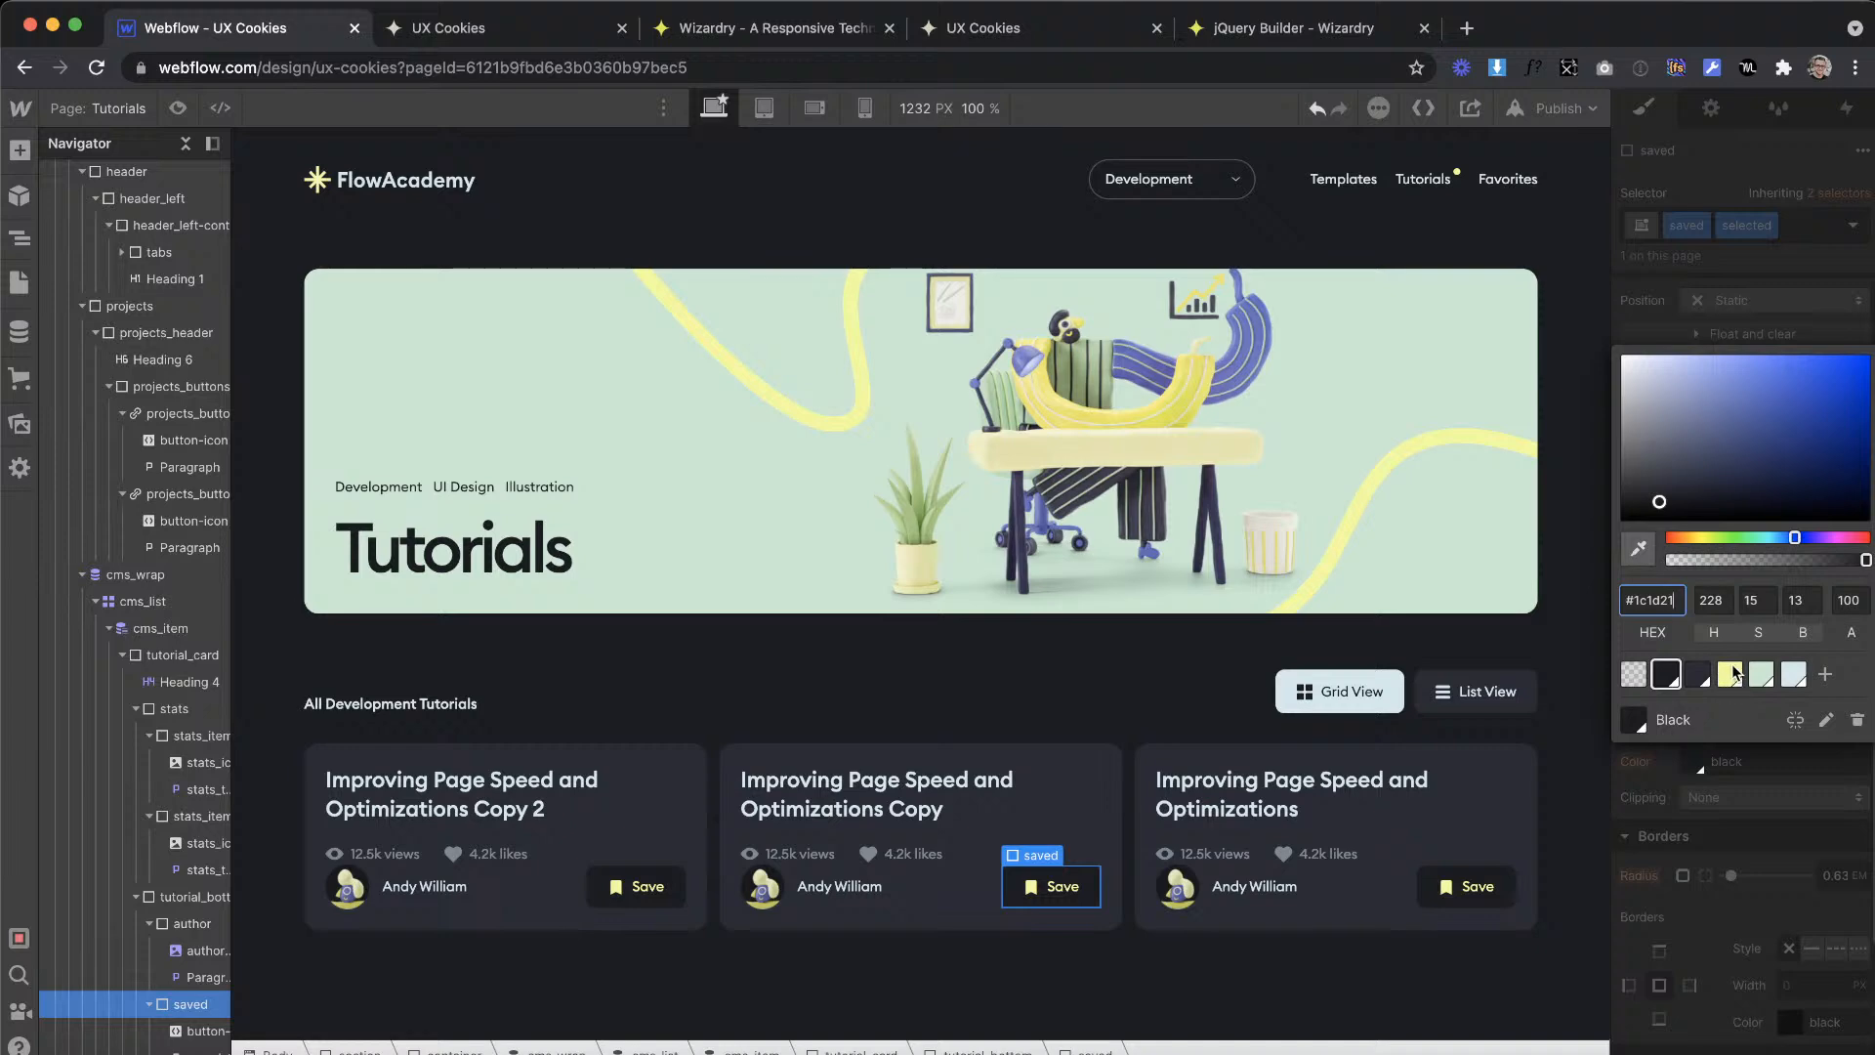
left_click(1731, 674)
left_click(1660, 779)
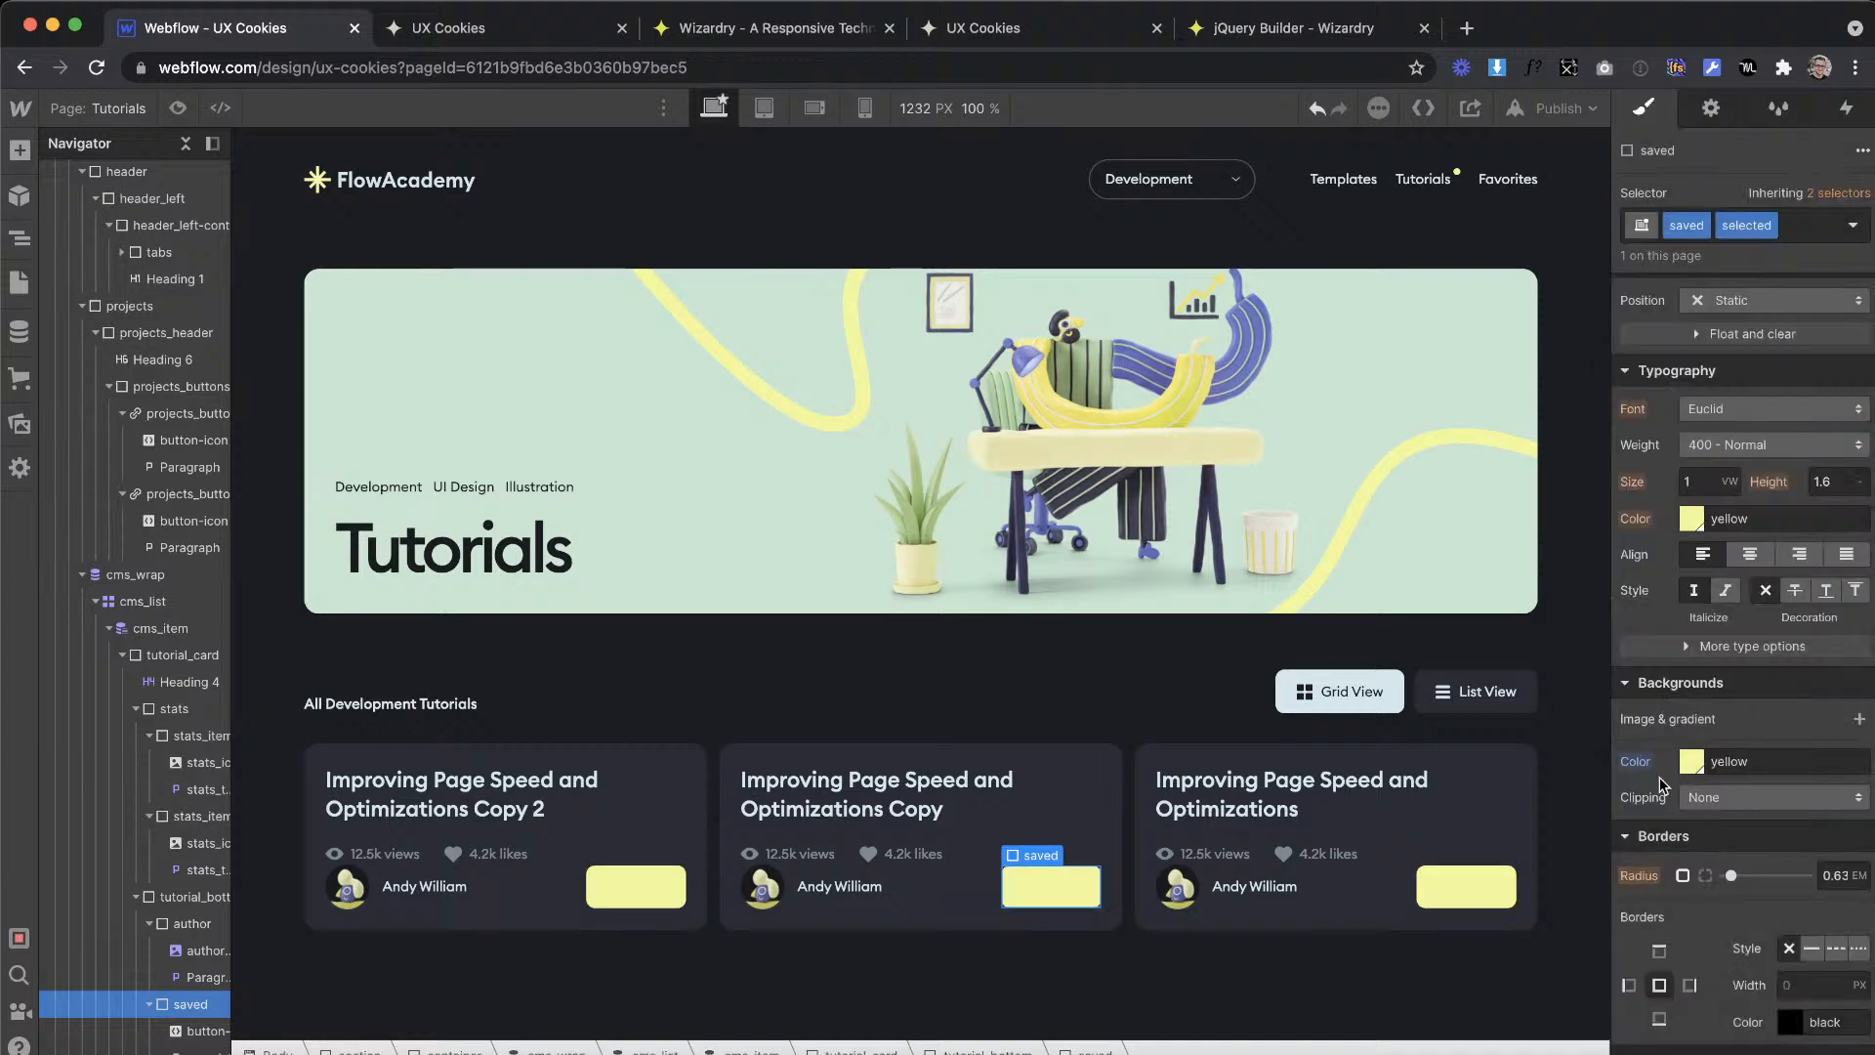
left_click(1690, 519)
left_click(1666, 910)
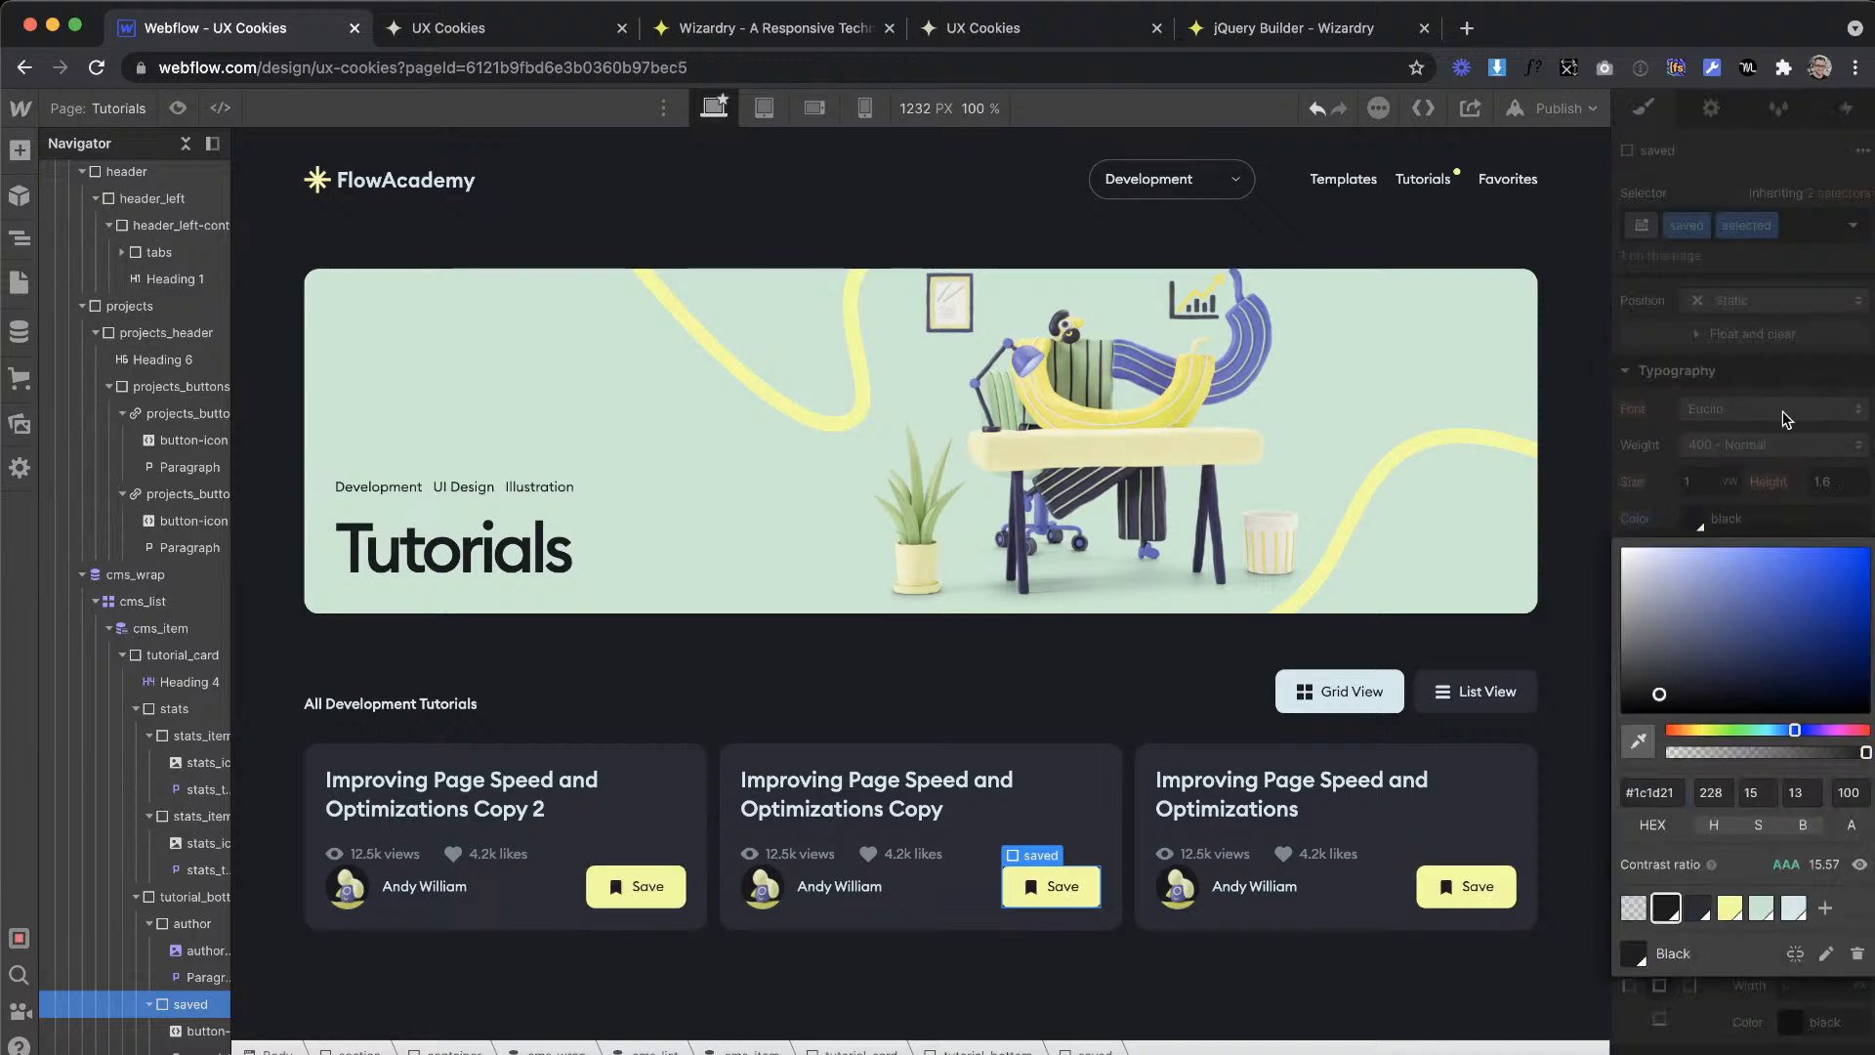
left_click(1797, 405)
Step: Remove the selected combo class from the saved div and give the base class a 200 ms transition on all properties
left_click(1783, 234)
key("BackSpace")
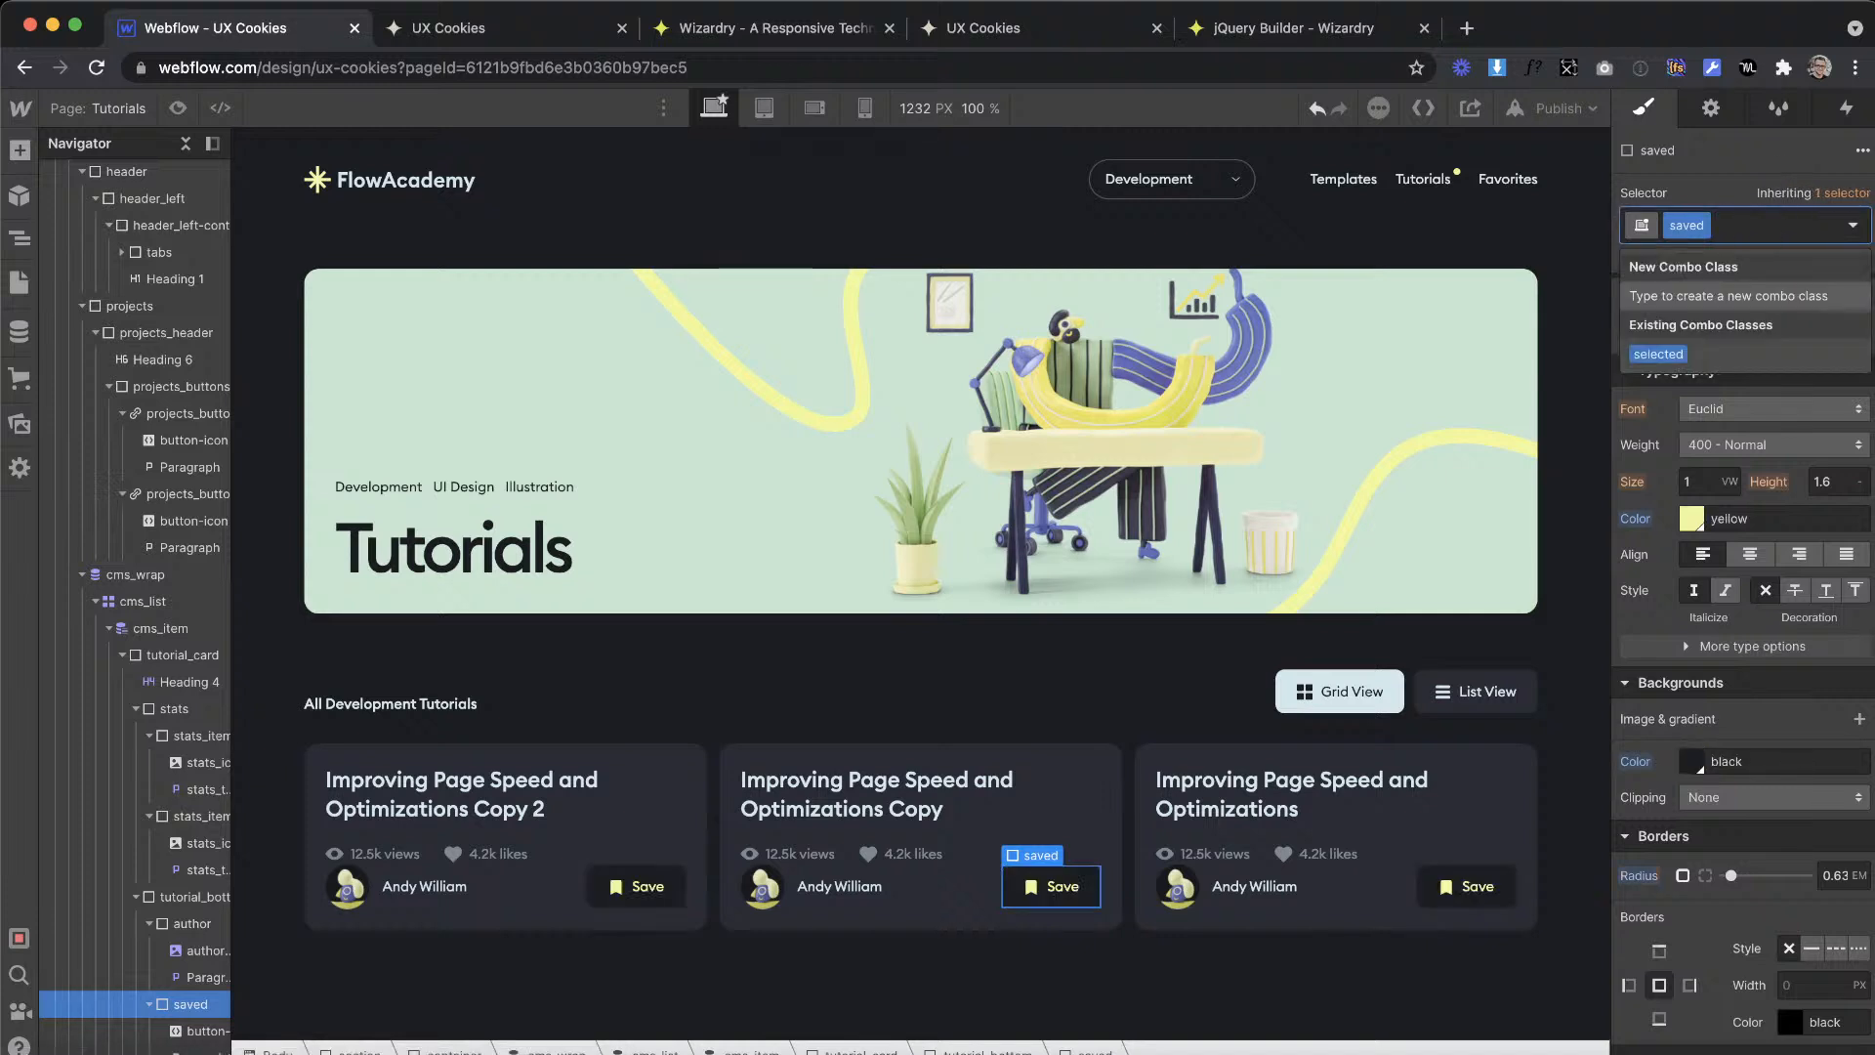
left_click(1707, 197)
scroll(1777, 586, "down", 3)
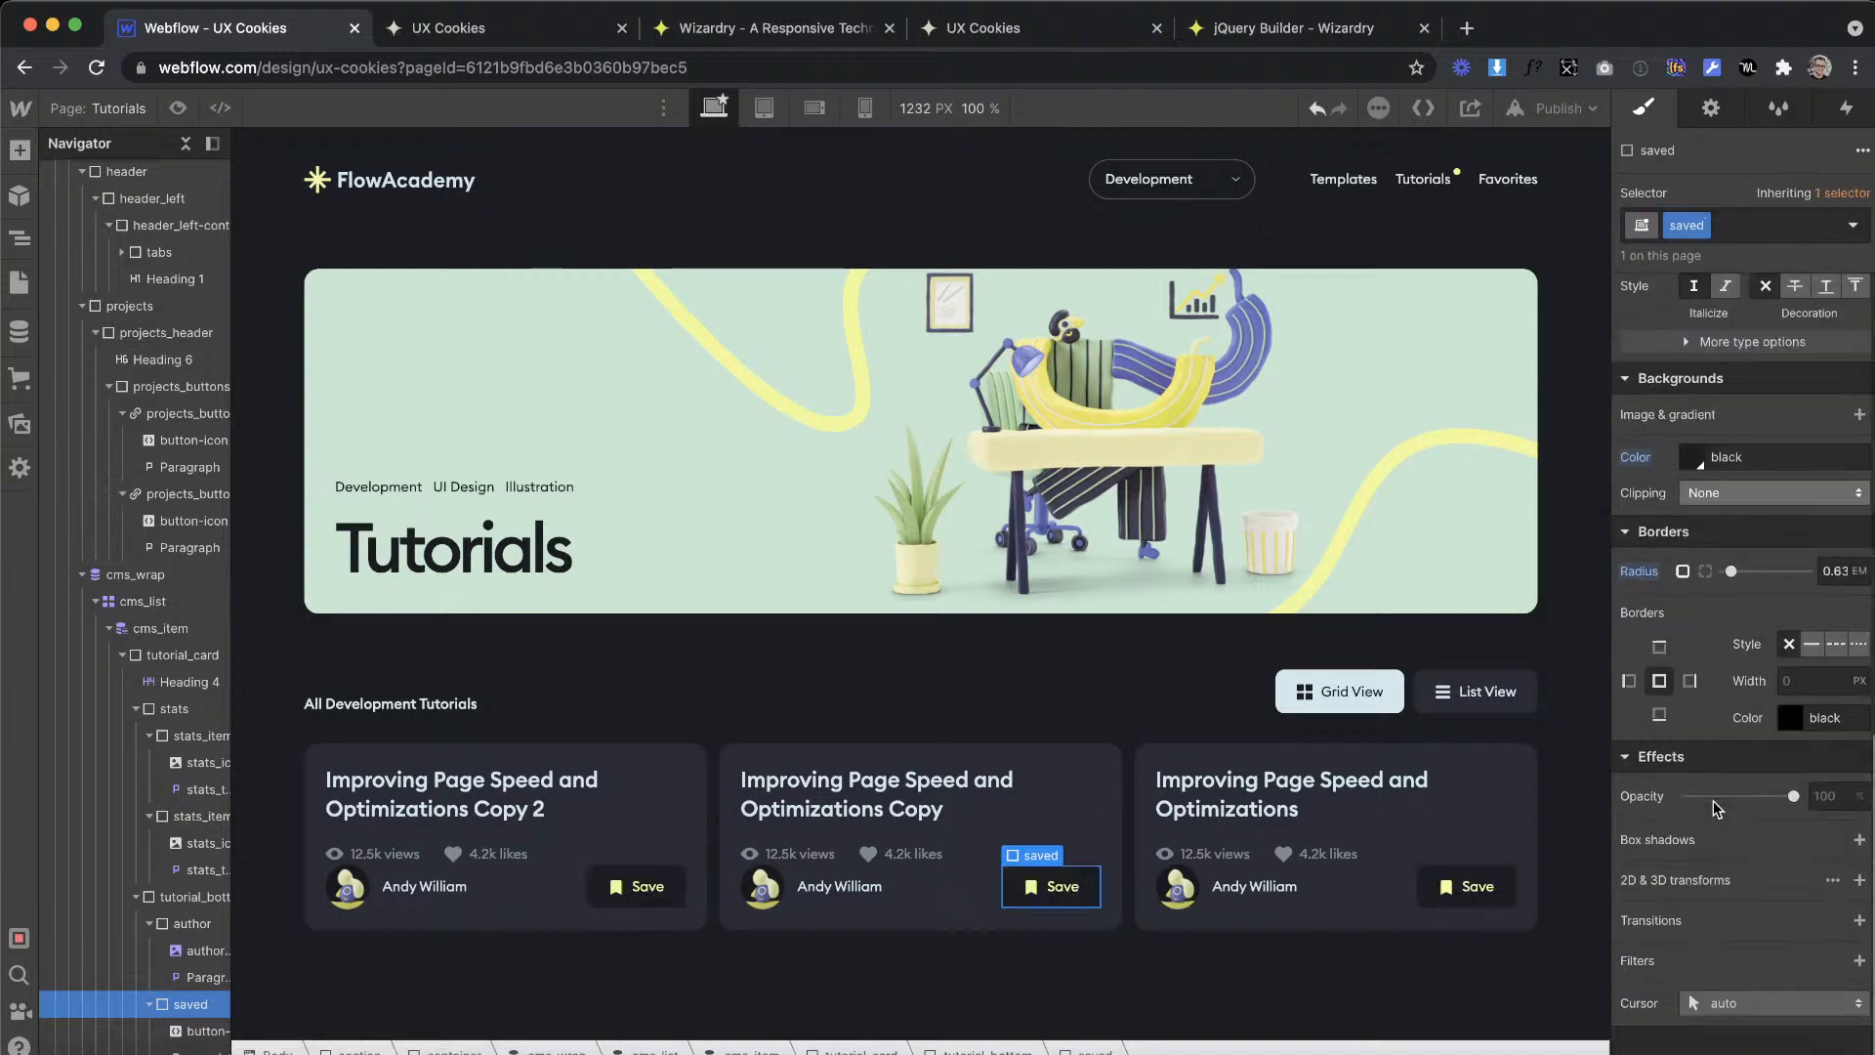
left_click(1852, 921)
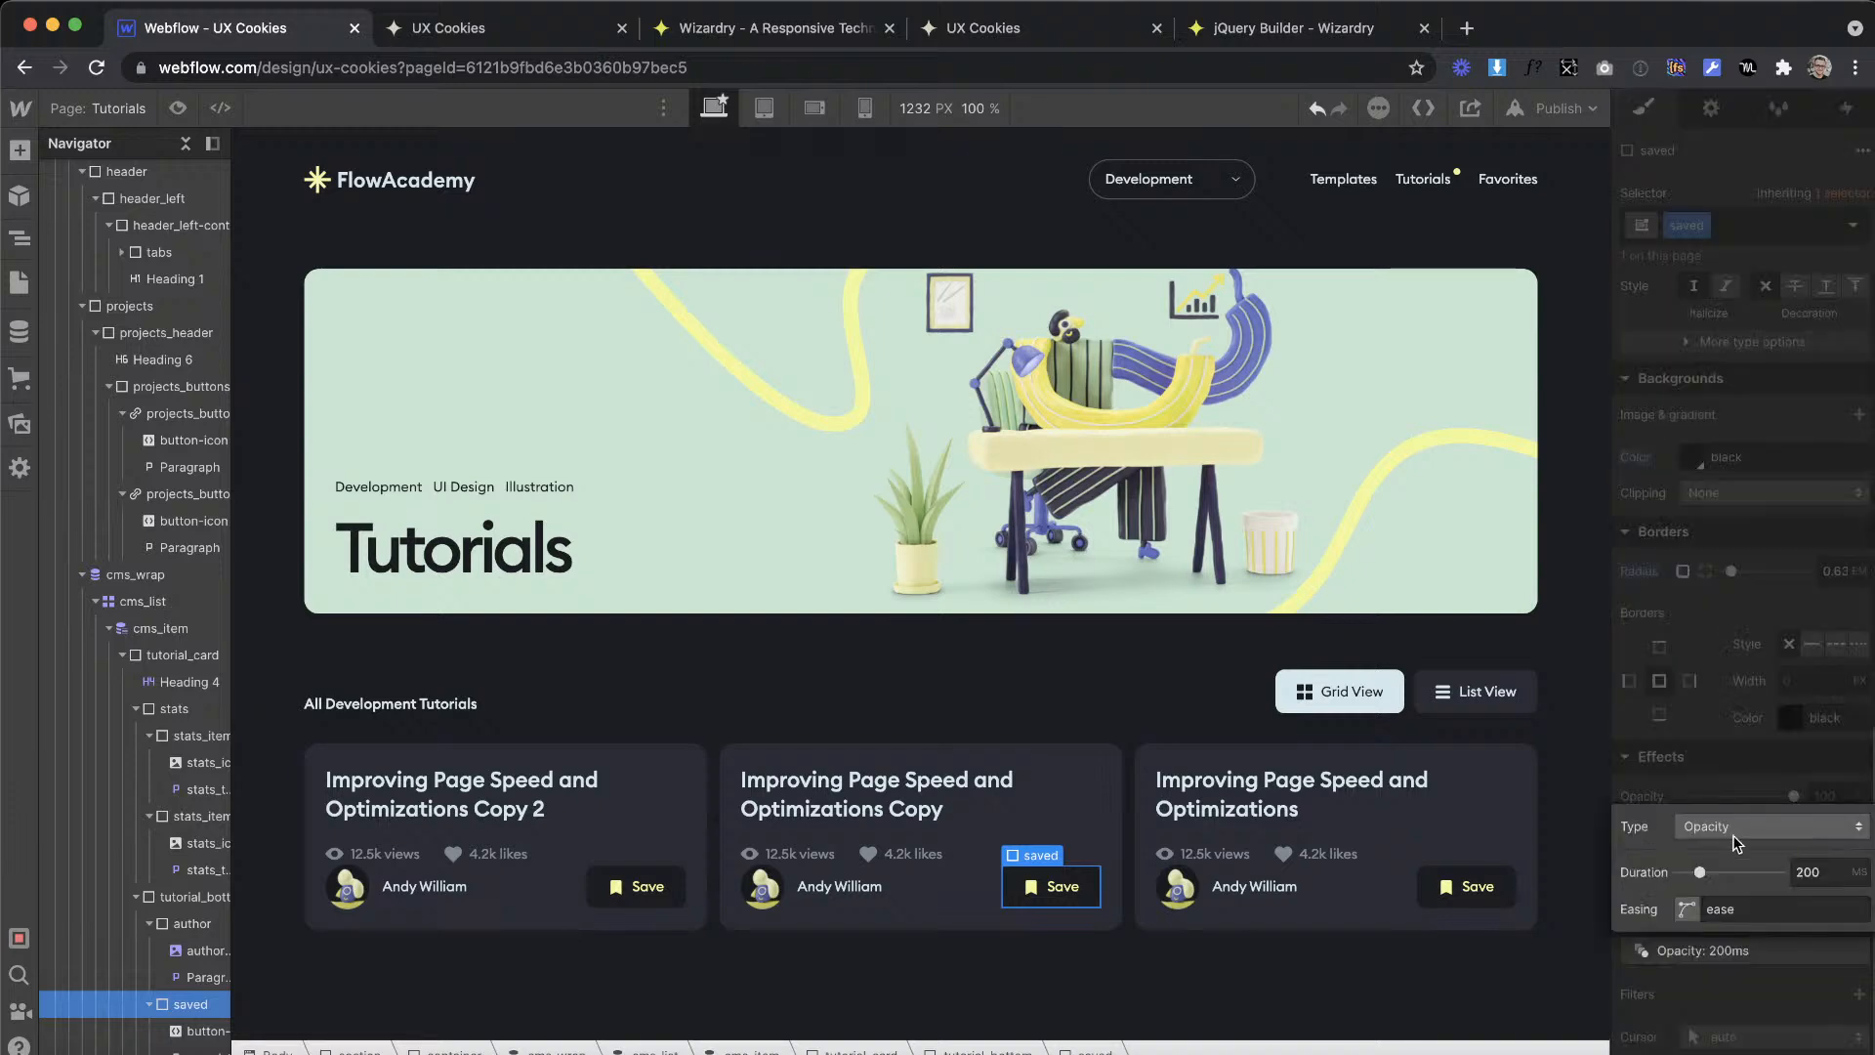
left_click(1752, 848)
scroll(1730, 918, "down", 5)
left_click(1701, 1047)
left_click(1755, 683)
Step: Temporarily reapply the selected combo class to the saved div to preview its state, and remove it again
left_click(1757, 227)
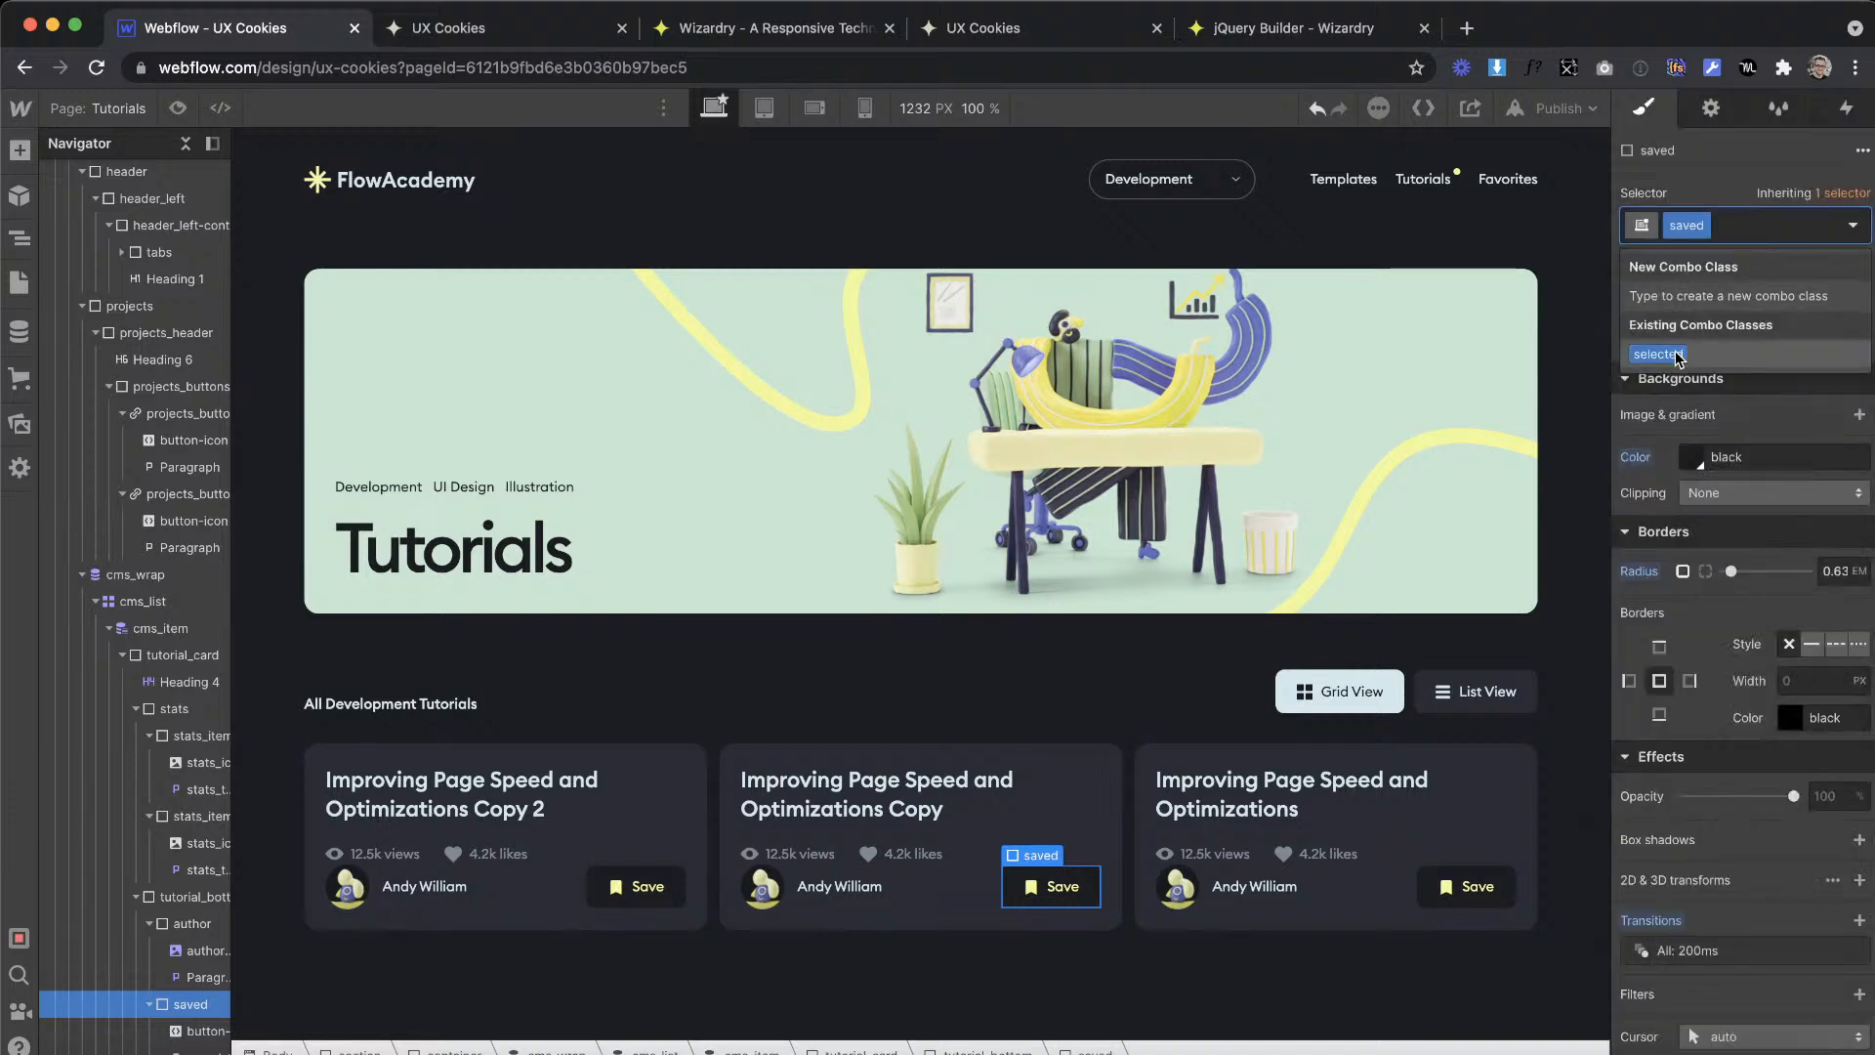
left_click(1679, 356)
left_click(1802, 224)
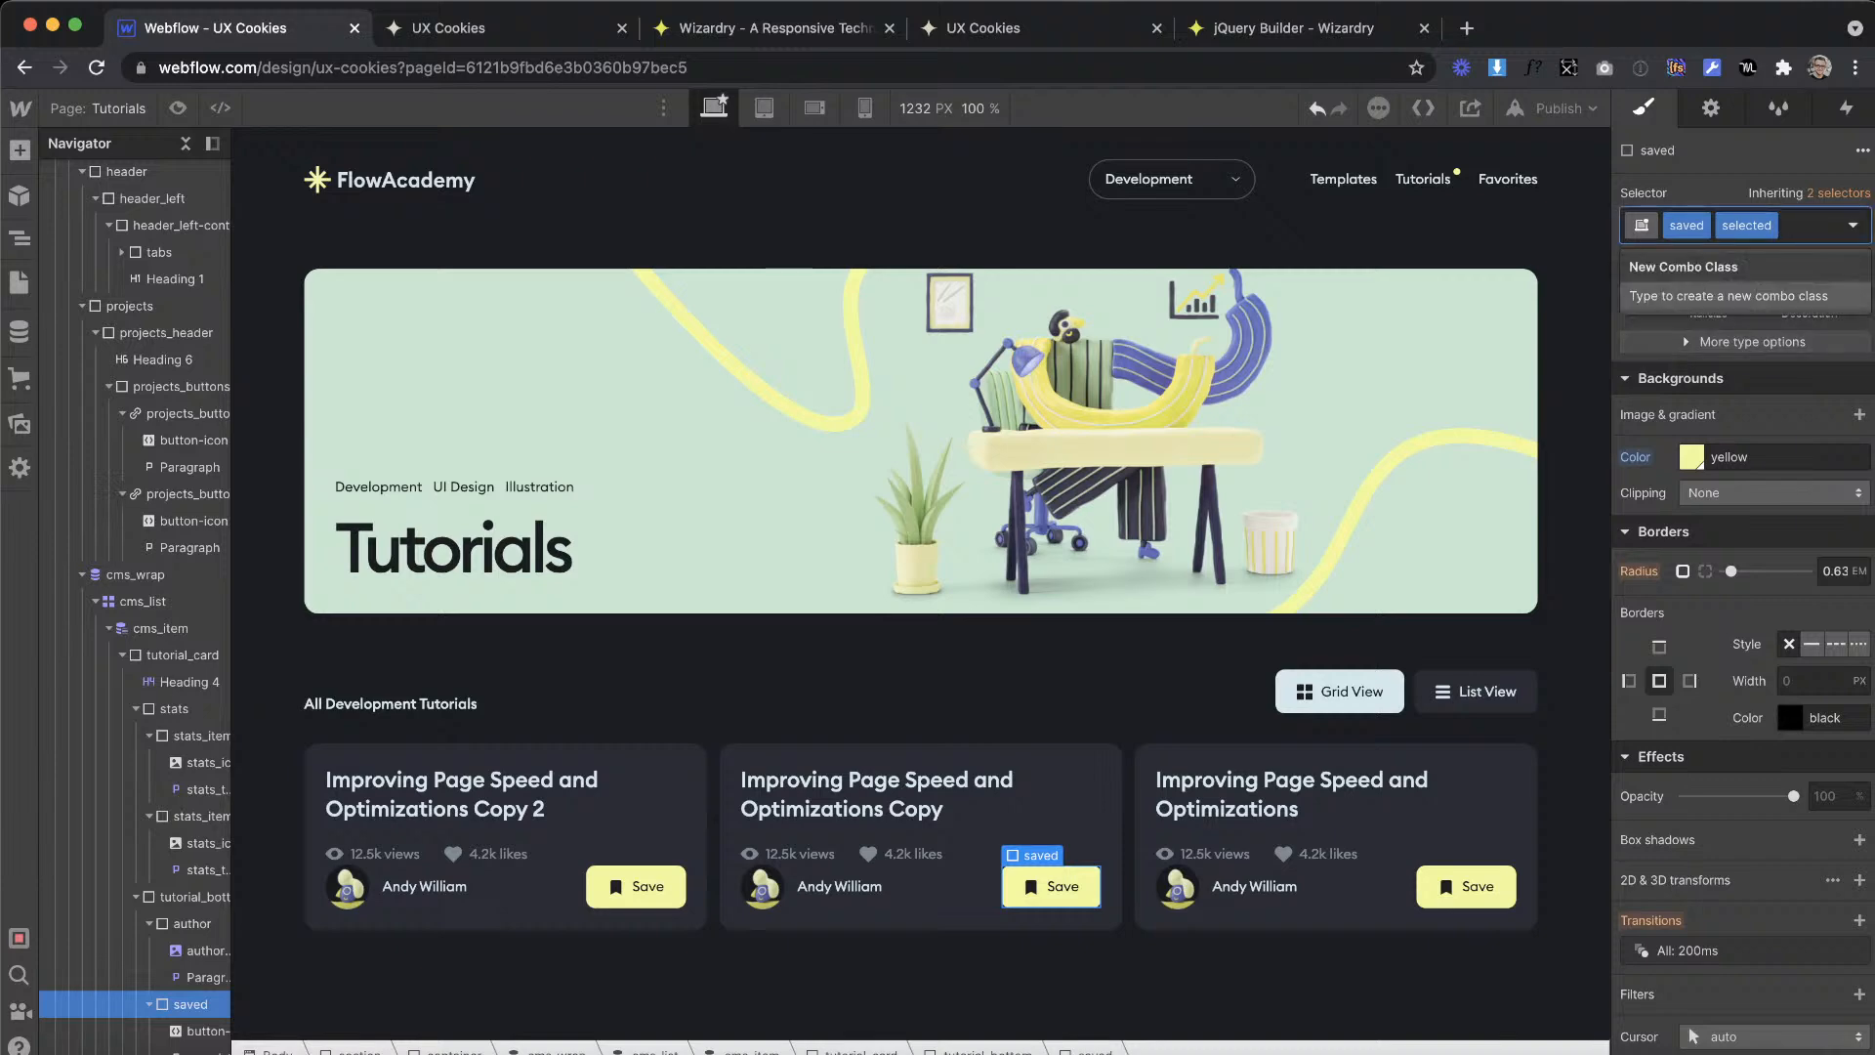
key("BackSpace")
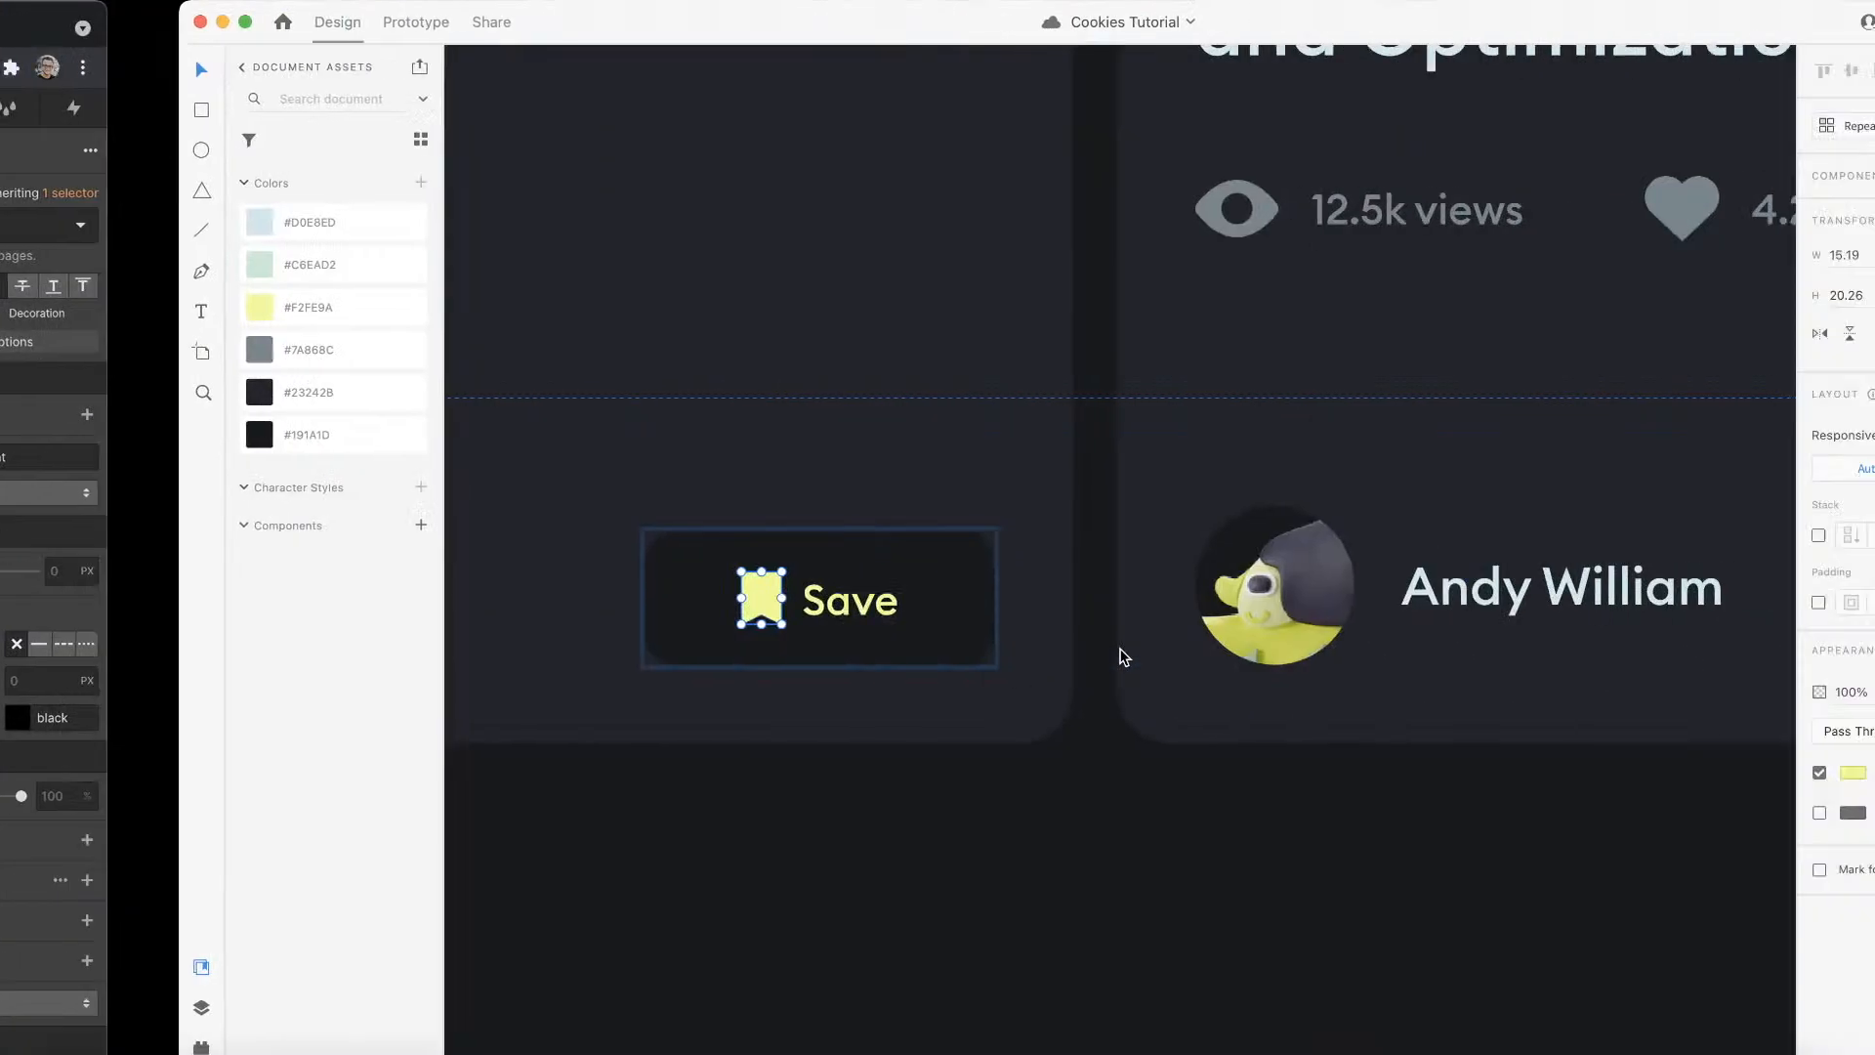
Step: Measure the gap above the author row of the Tutorials cards in the XD design and convert 104 px to EMs in Wizardry
scroll(1125, 601, "down", 5)
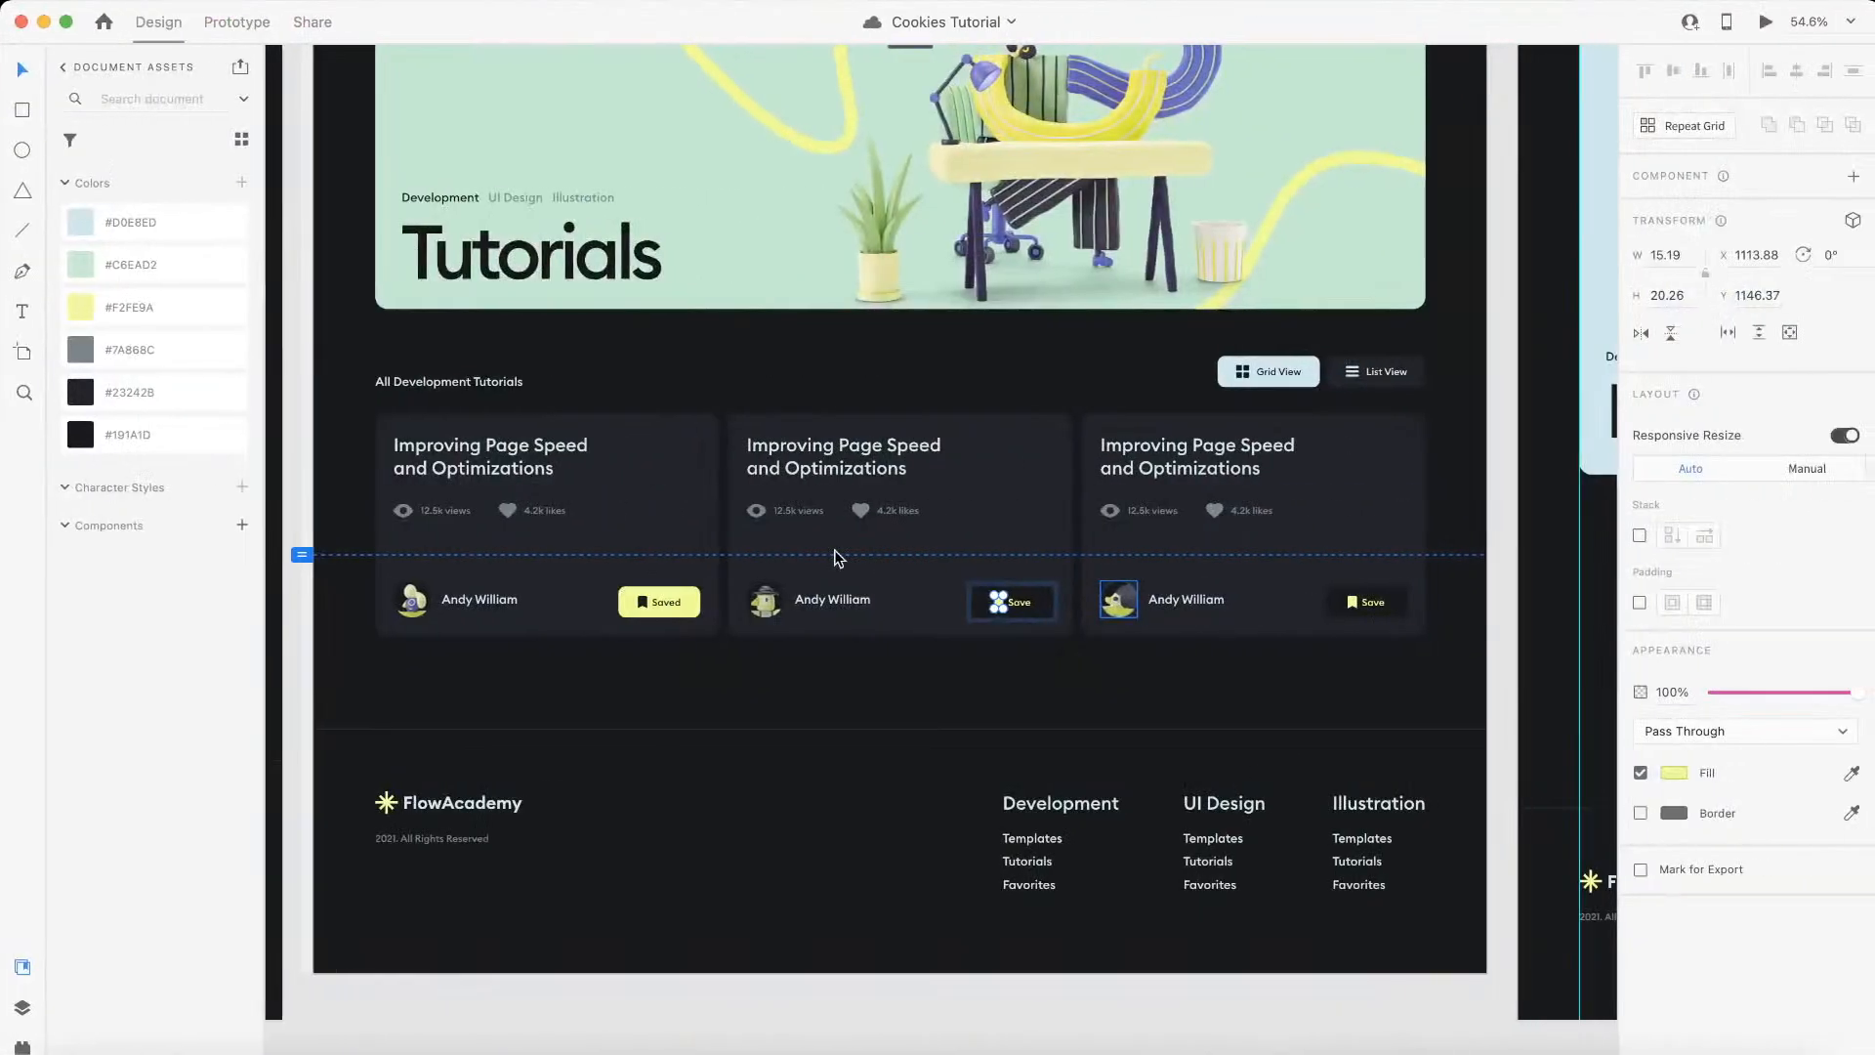
scroll(741, 595, "up", 5)
left_click(798, 598)
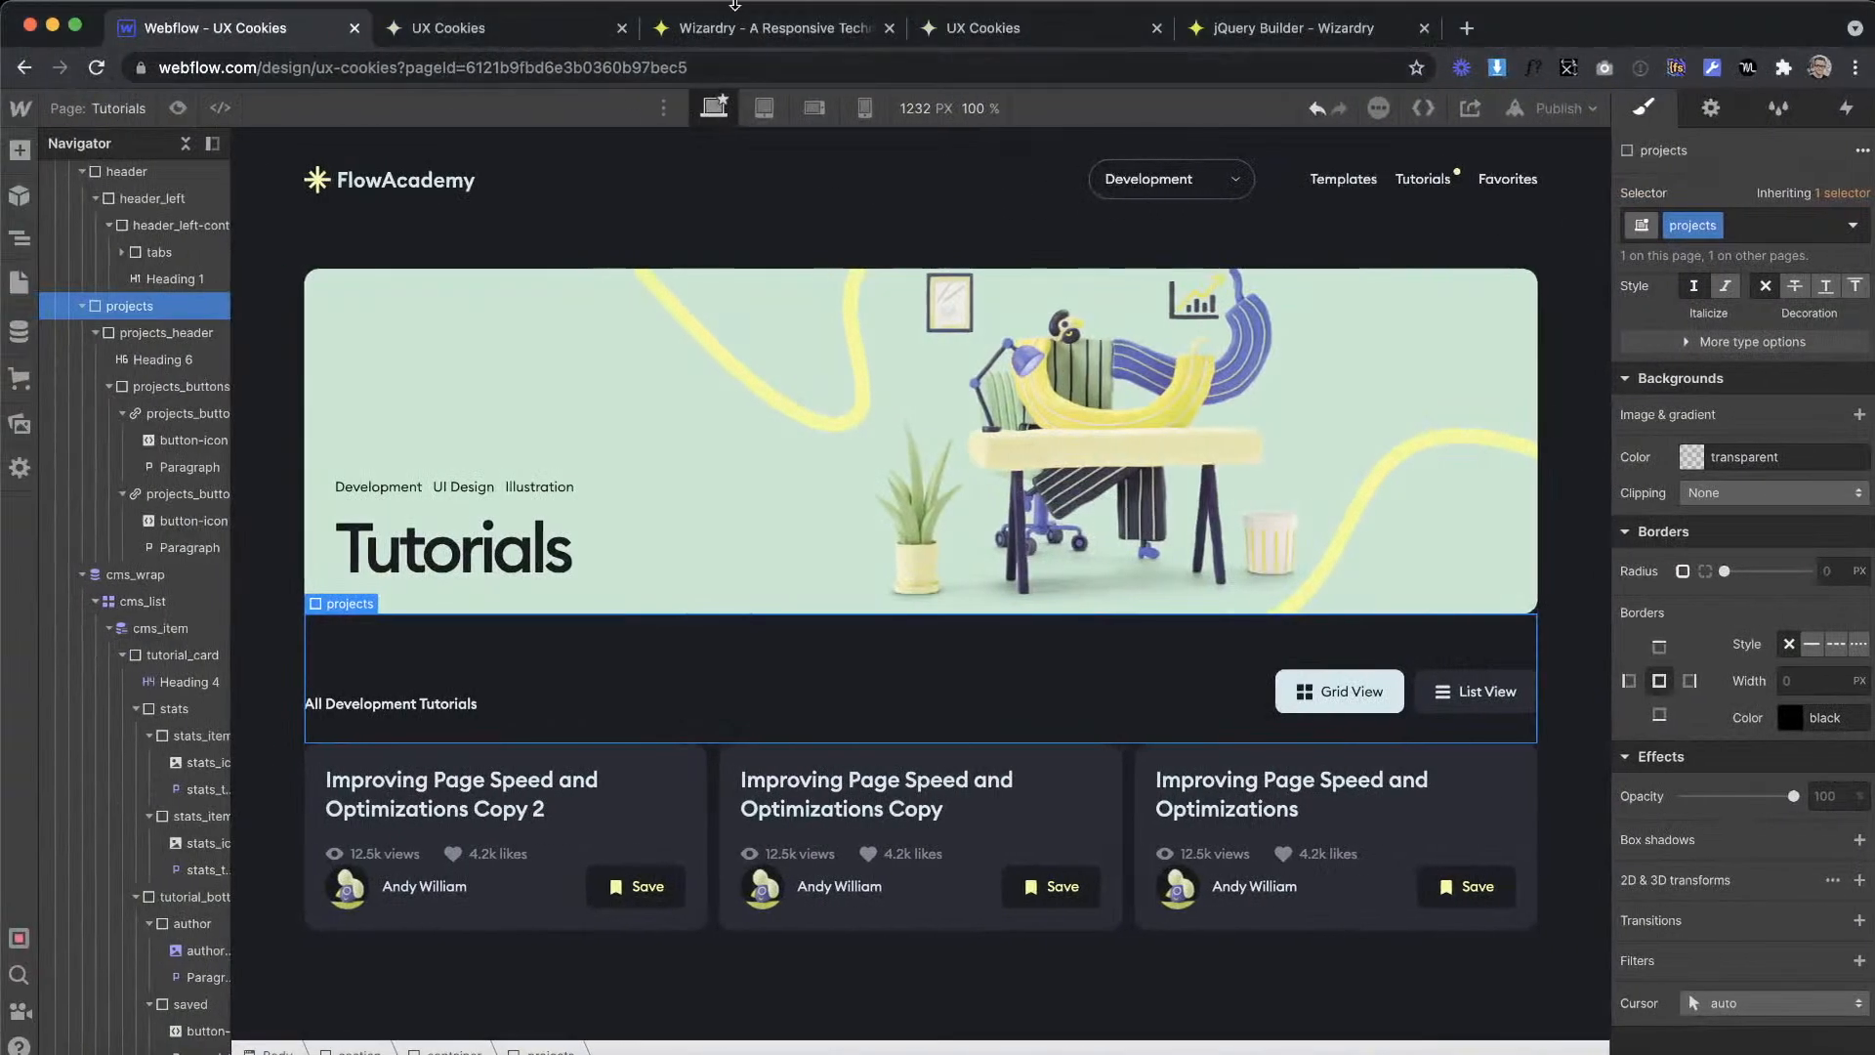
left_click(739, 29)
left_click_drag(436, 776, 344, 758)
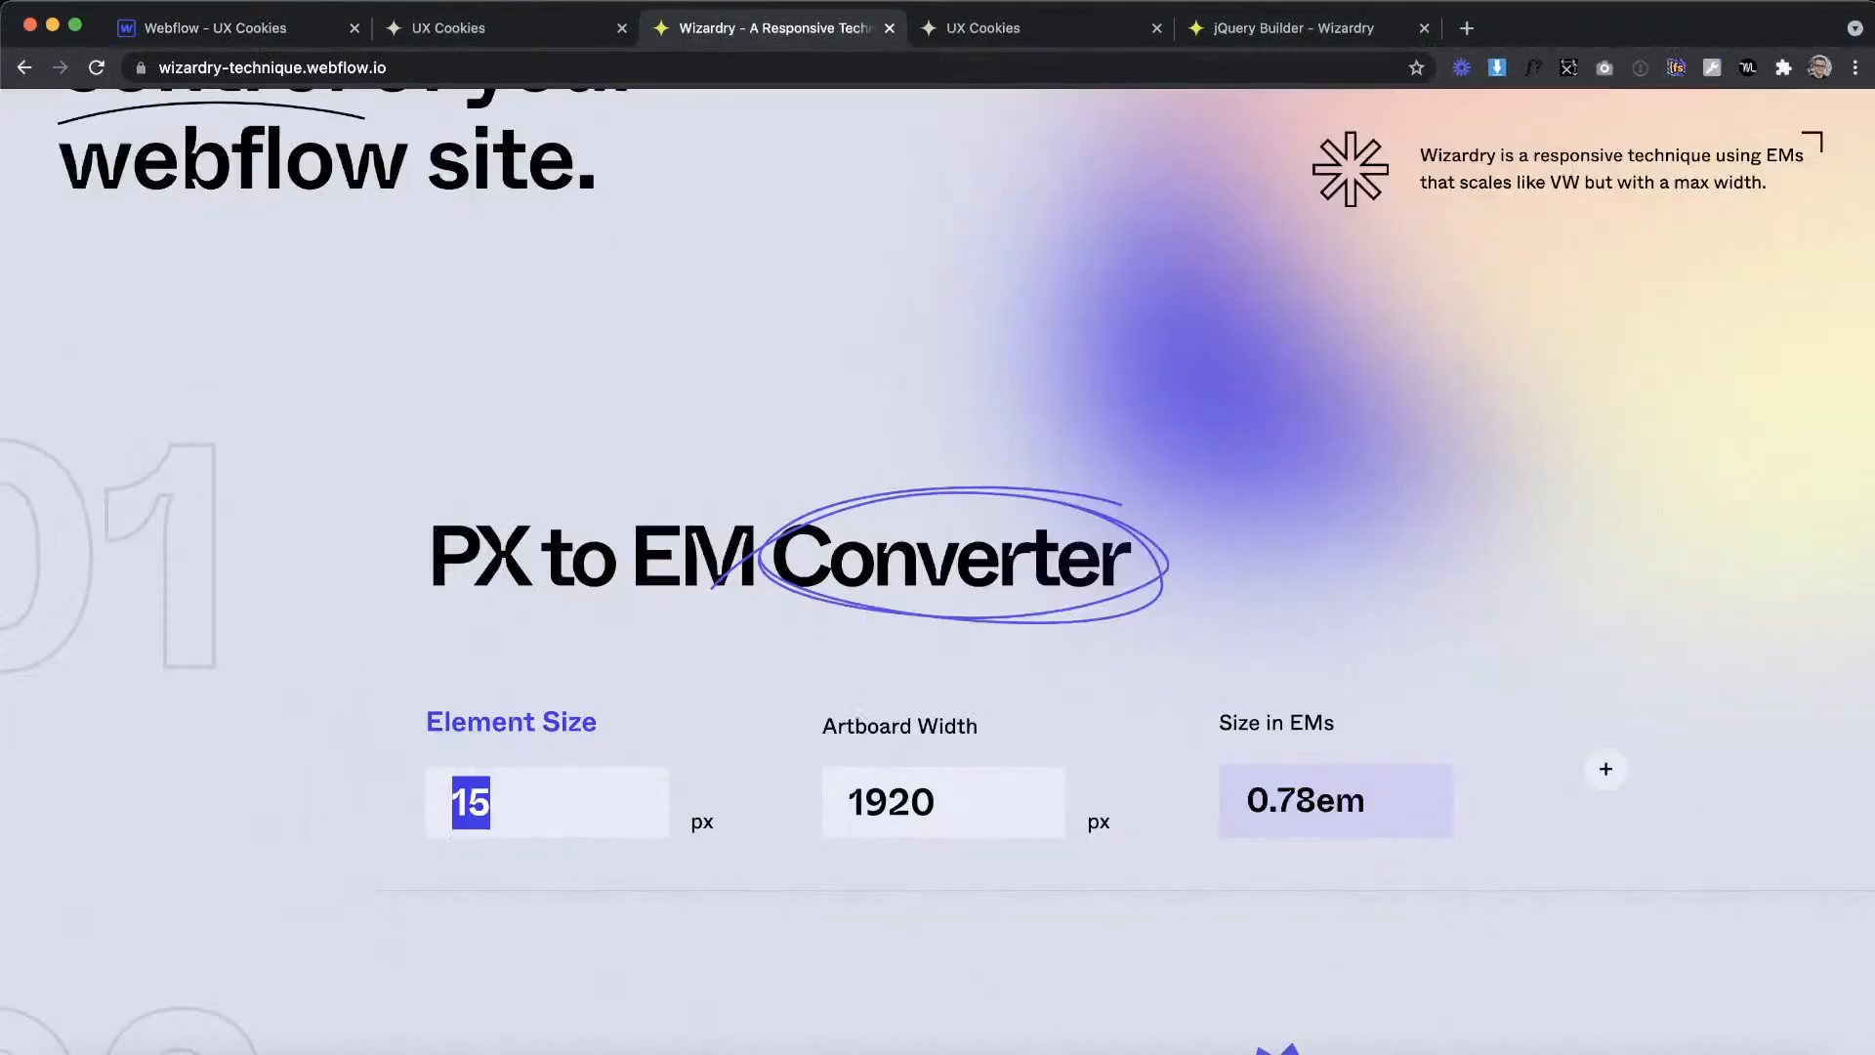
type("105")
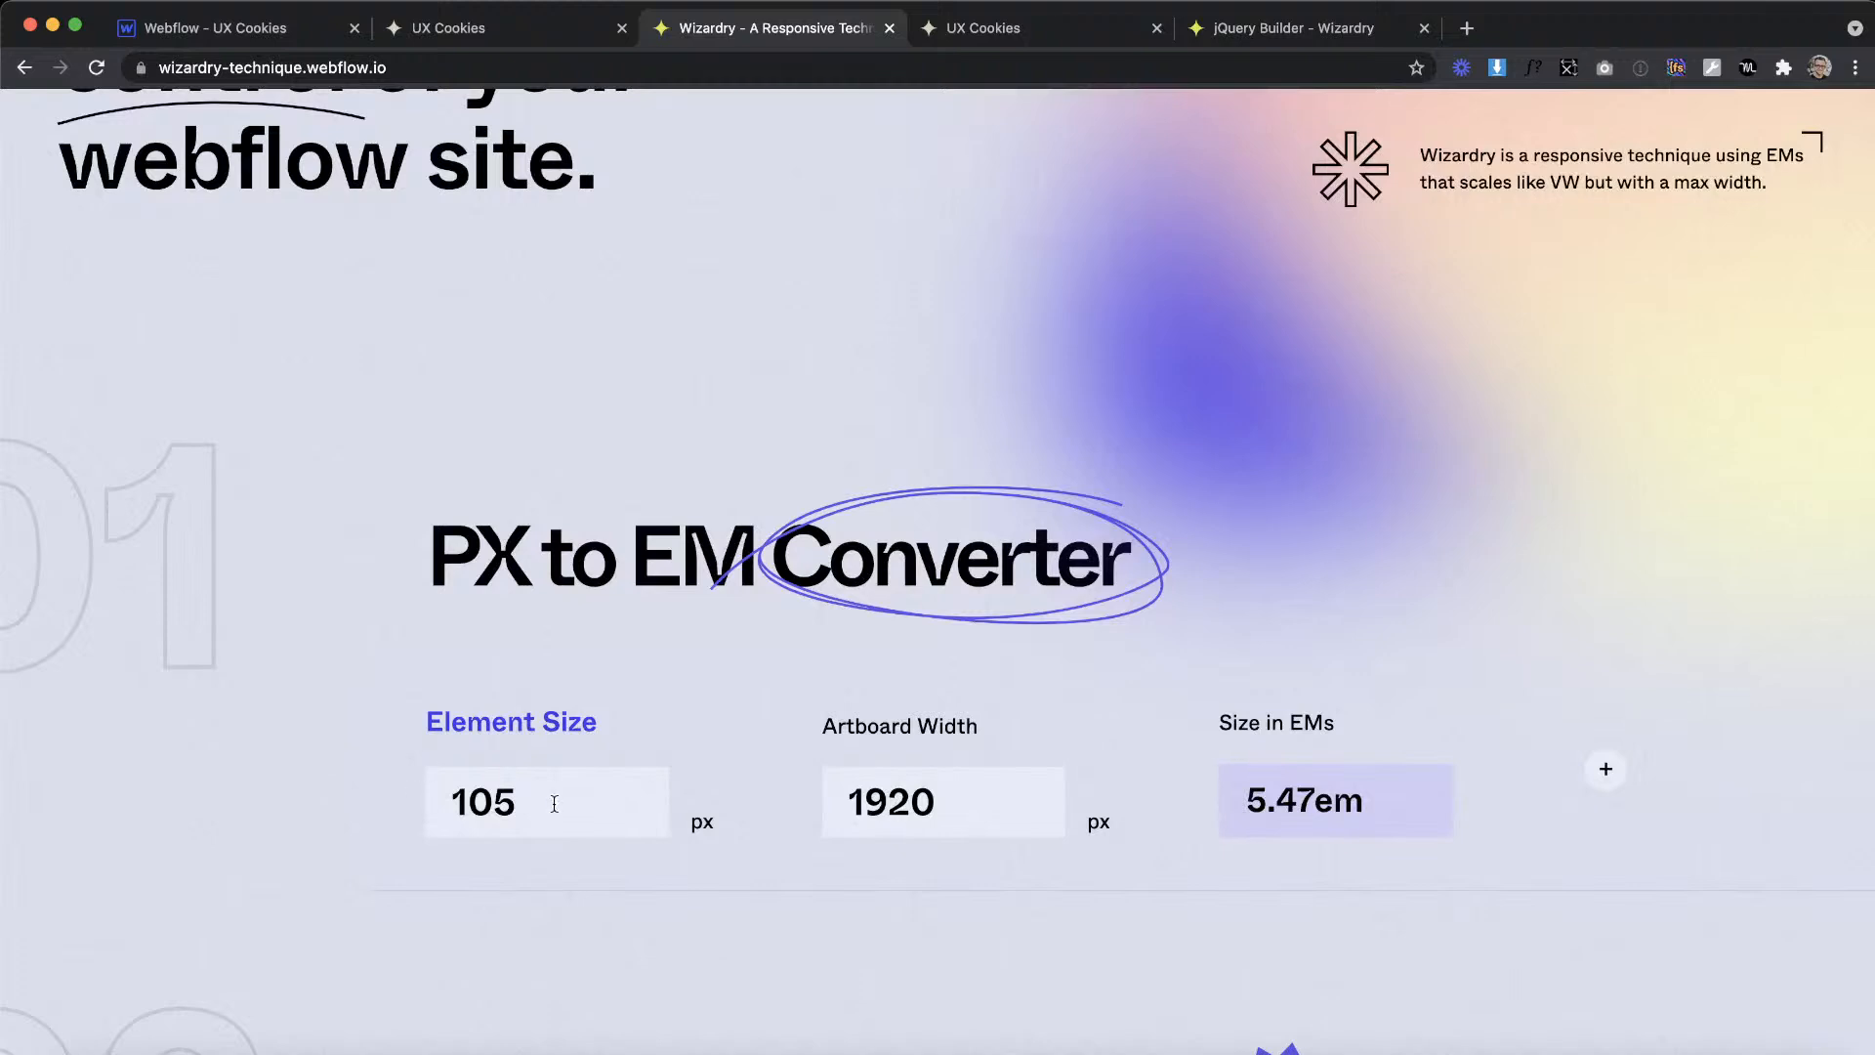
key("BackSpace")
type("4")
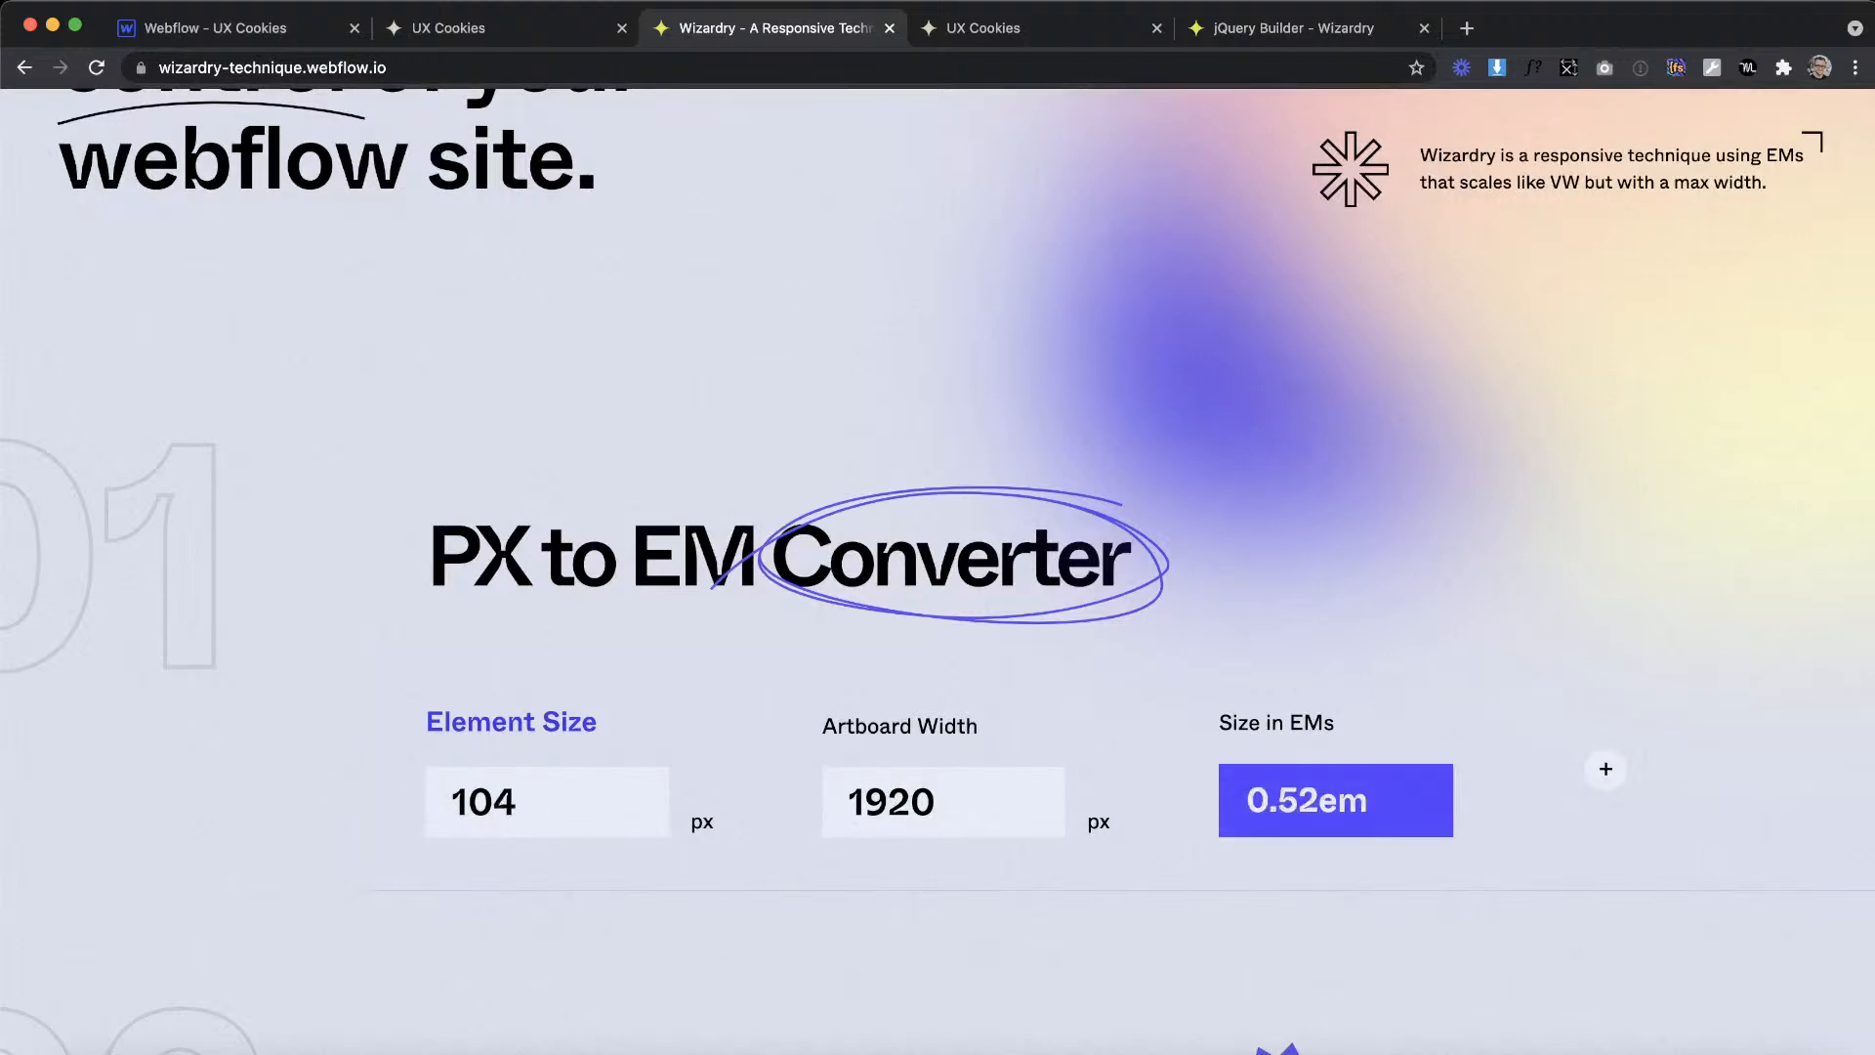
Step: Try a top padding of 0.52em on the tutorial_bottom div in Webflow
left_click(280, 44)
left_click(523, 894)
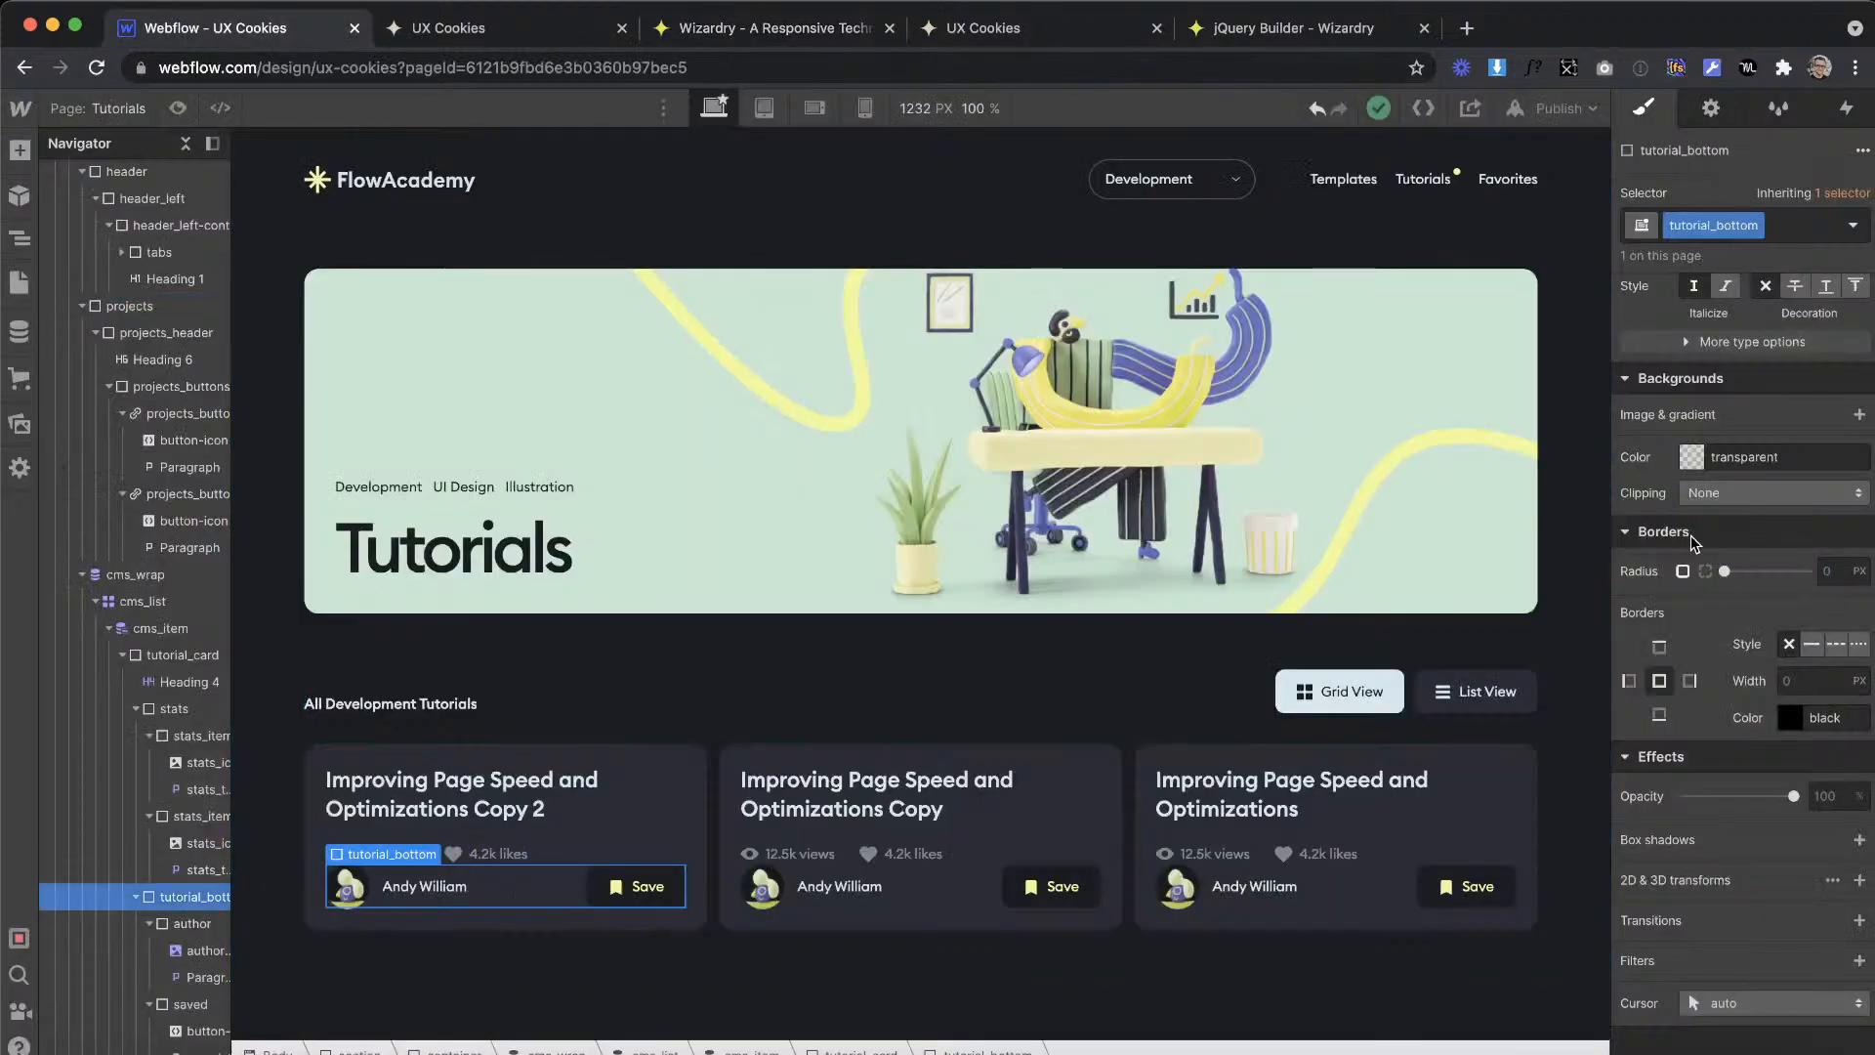
scroll(1753, 444, "up", 3)
left_click(1745, 596)
type("0.52em")
key("Return")
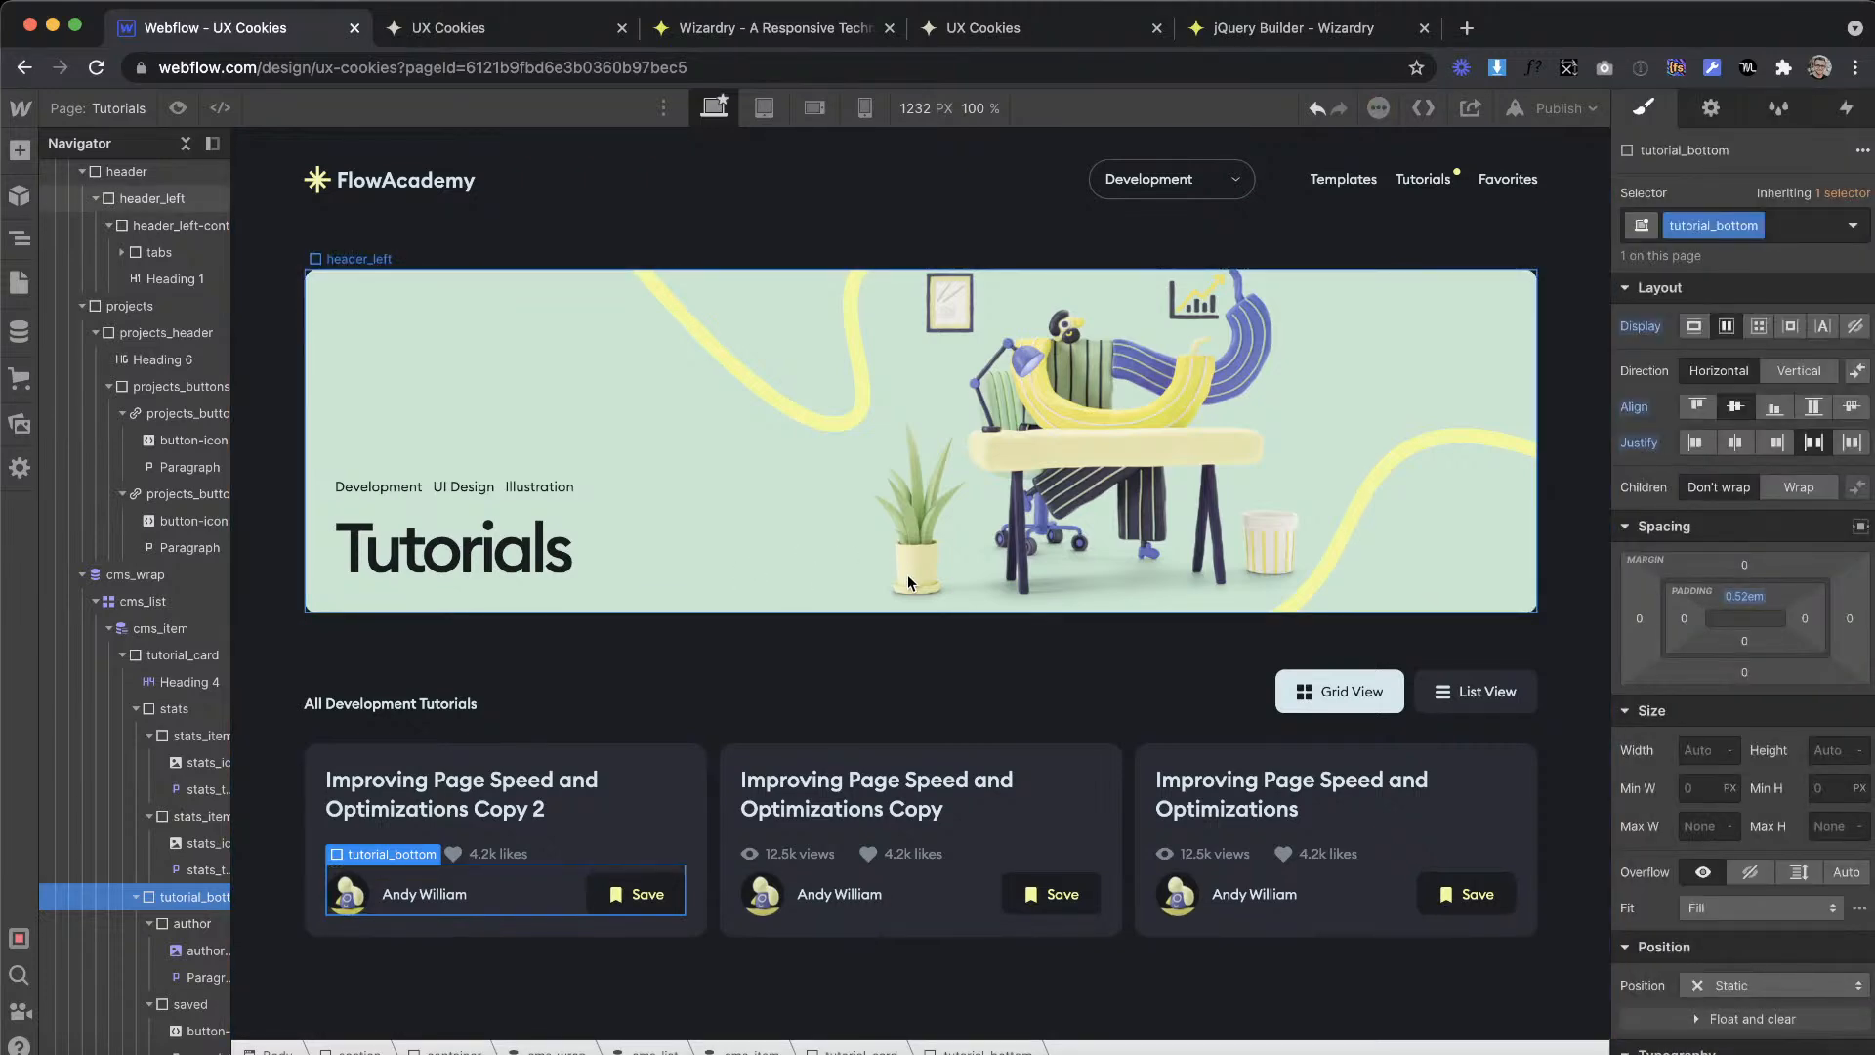
Step: Convert 104 px again in Wizardry and replace the tutorial_bottom div's top padding with the resulting EM value
left_click(724, 39)
type("4")
left_click(251, 28)
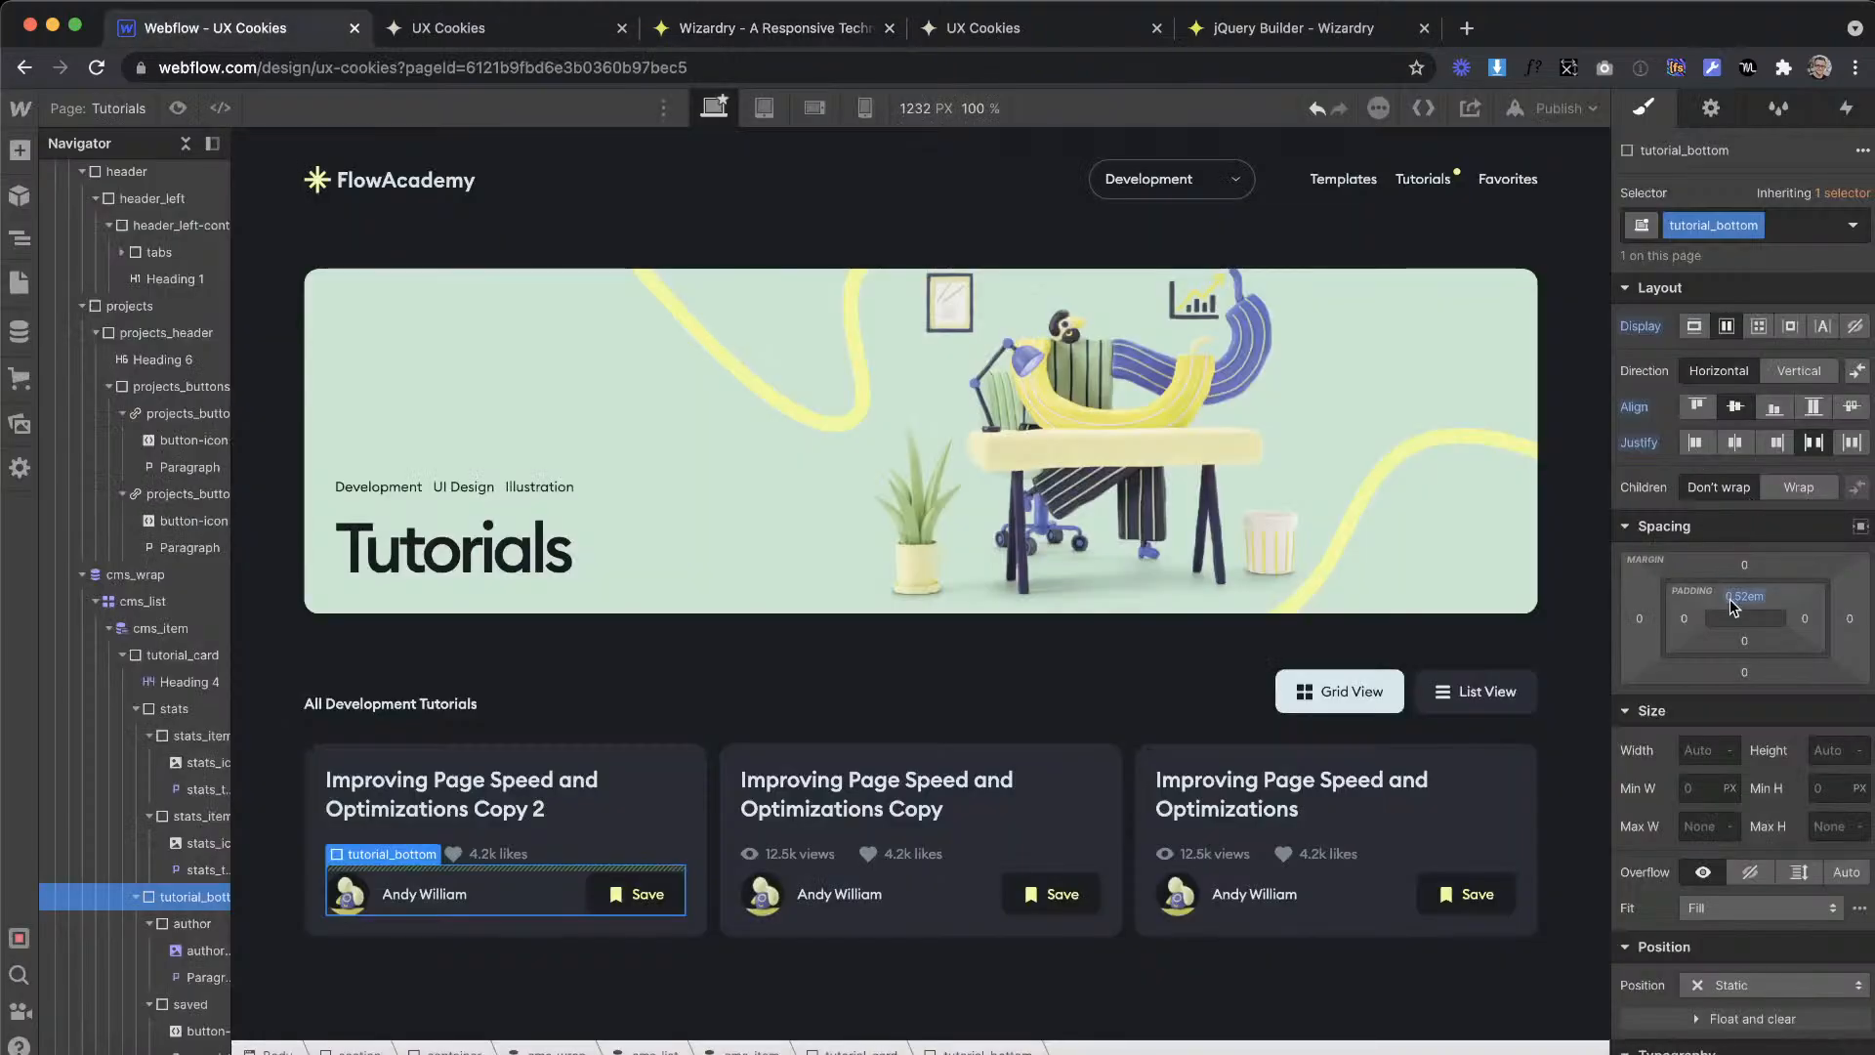
left_click(1076, 497)
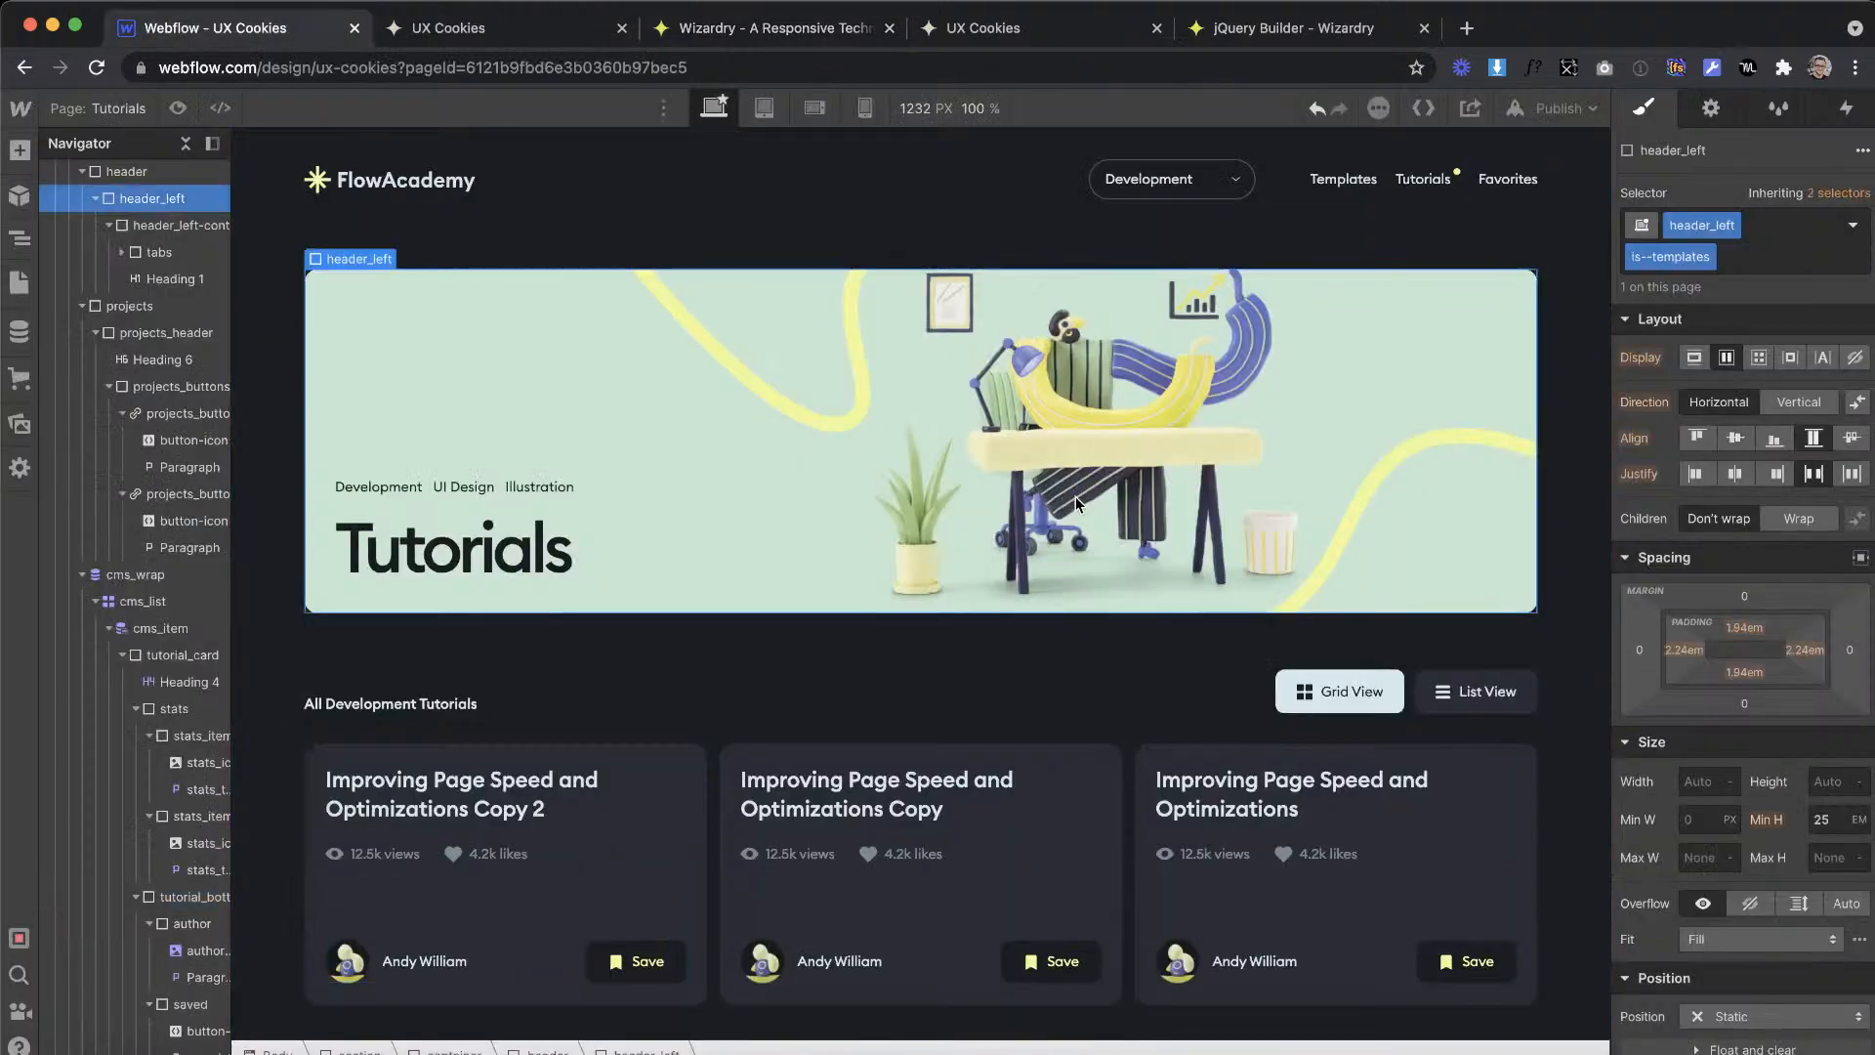
Step: Compare the tutorial cards' spacing and layout on the Webflow page with the Tutorials artboard in XD
key("ctrl+Right")
scroll(1075, 493, "down", 8)
key("ctrl+Left")
scroll(701, 629, "down", 1)
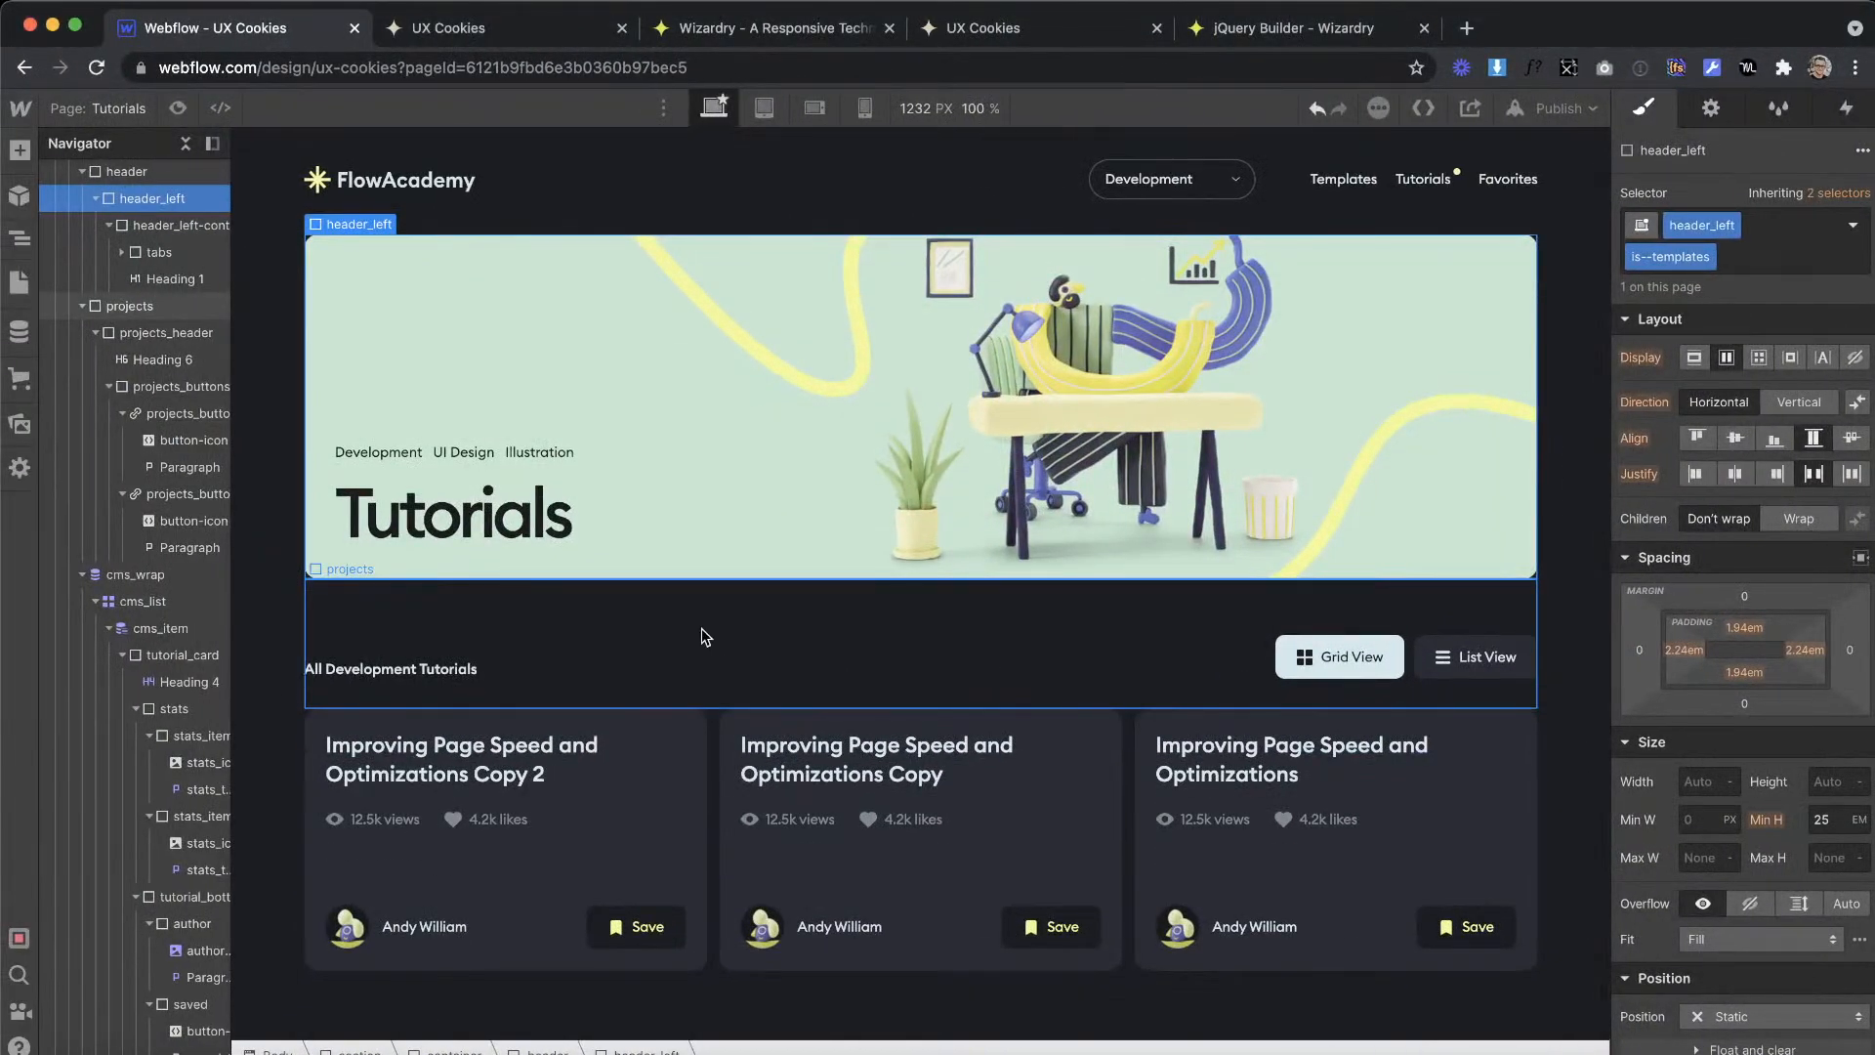
scroll(701, 629, "up", 1)
key("ctrl+Right")
key("ctrl+Left")
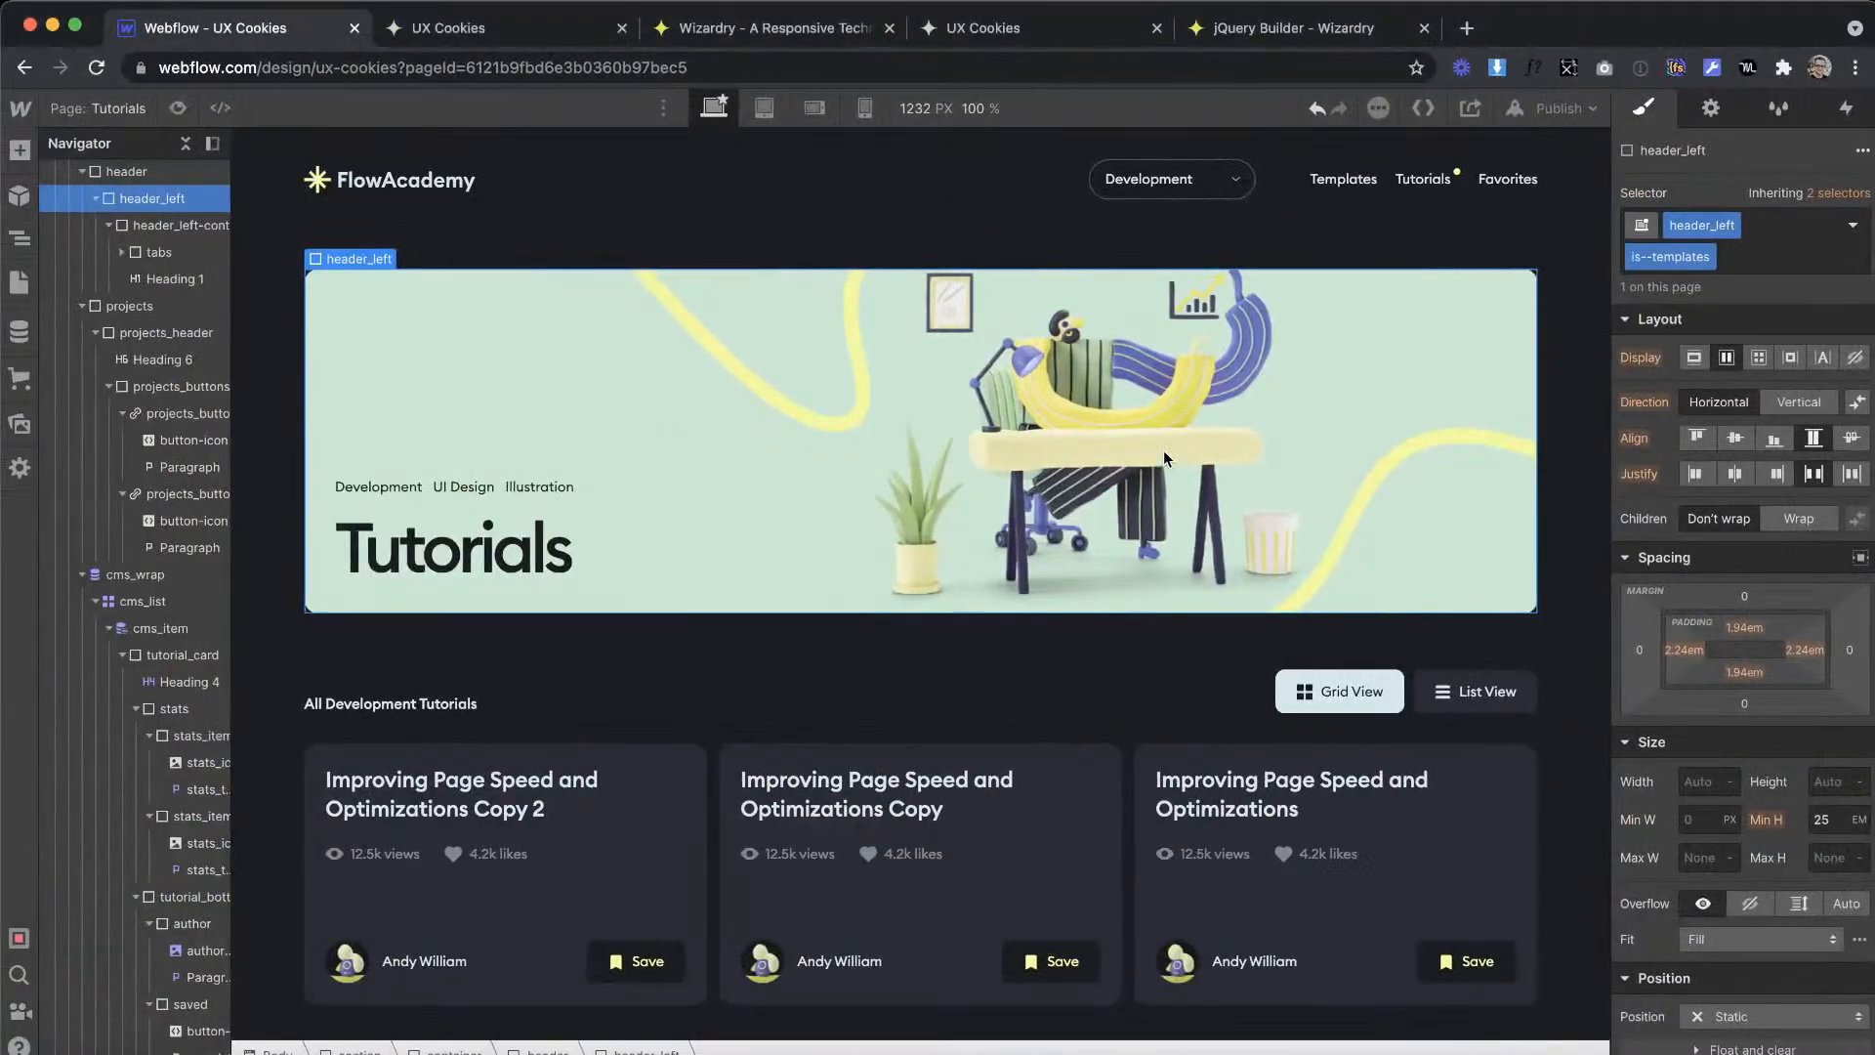
scroll(1163, 449, "down", 1)
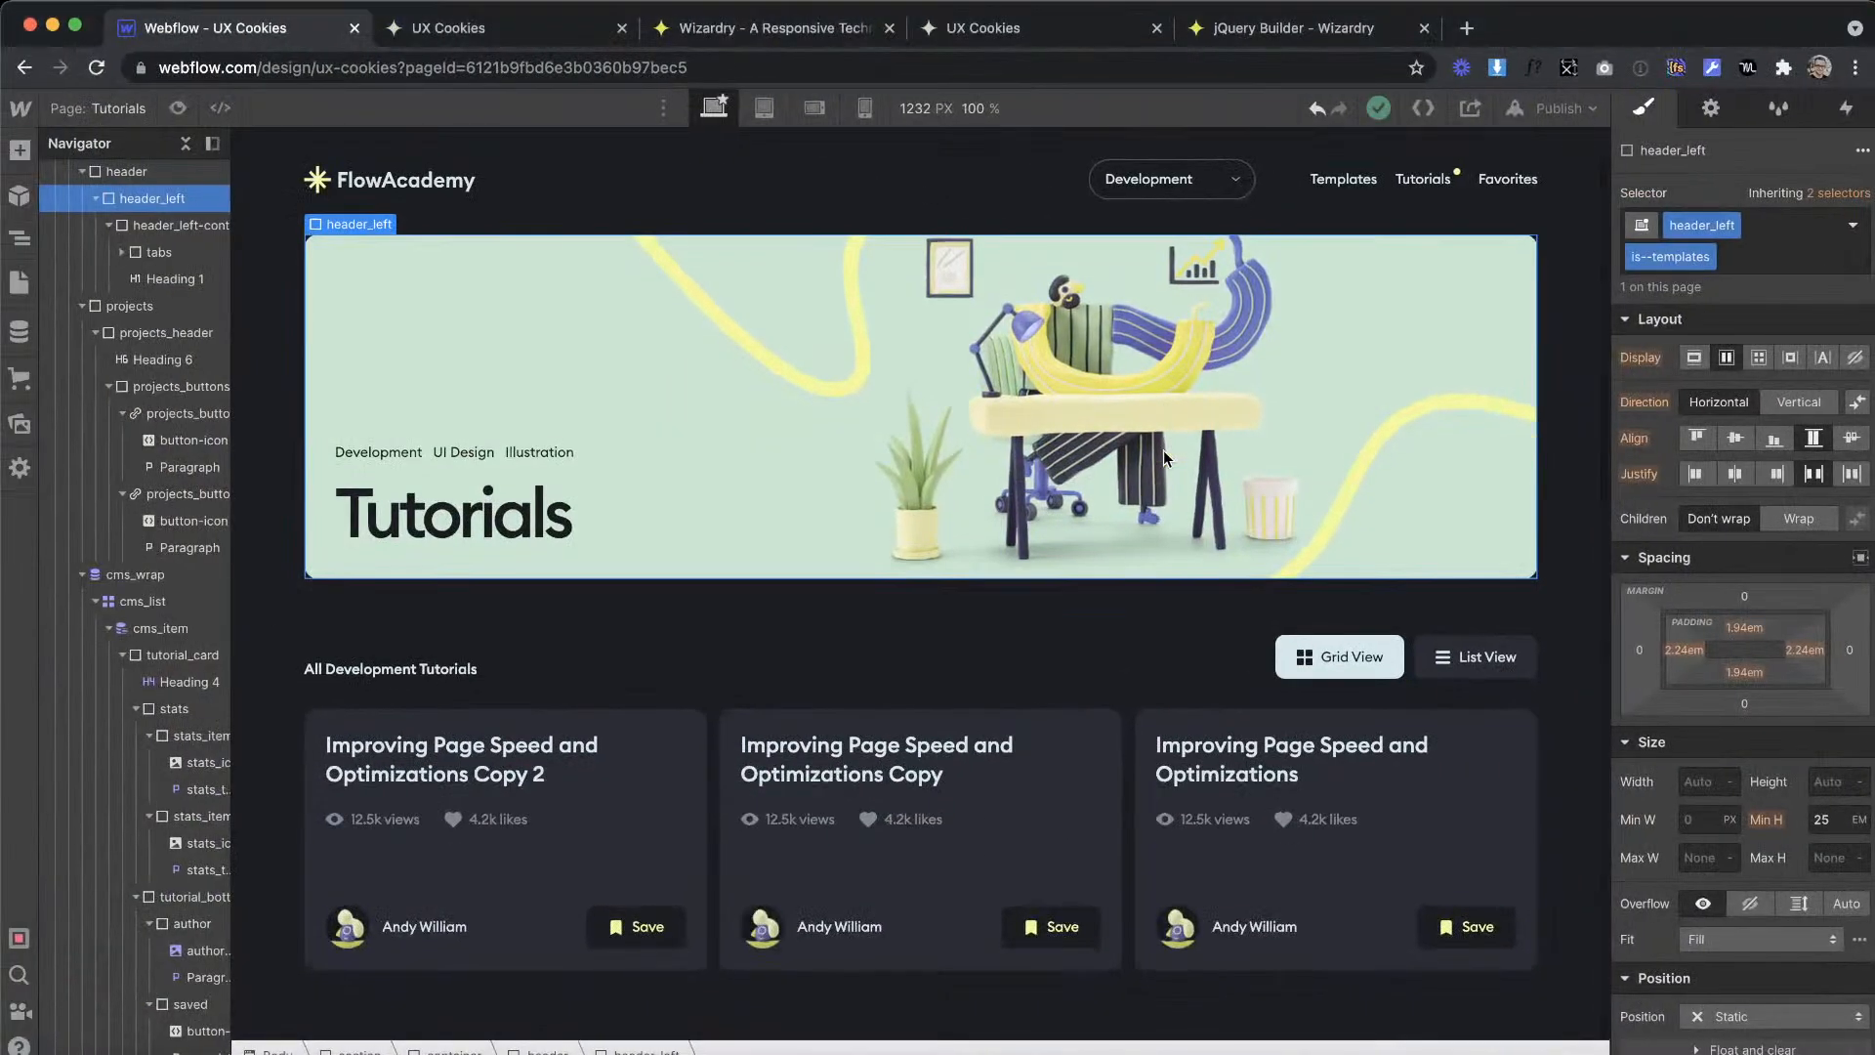
Step: Examine the layout of the Favorites artboard in the XD design, including its hero banner and stacked tutorial cards
key("ctrl+Right")
scroll(1309, 518, "right", 6)
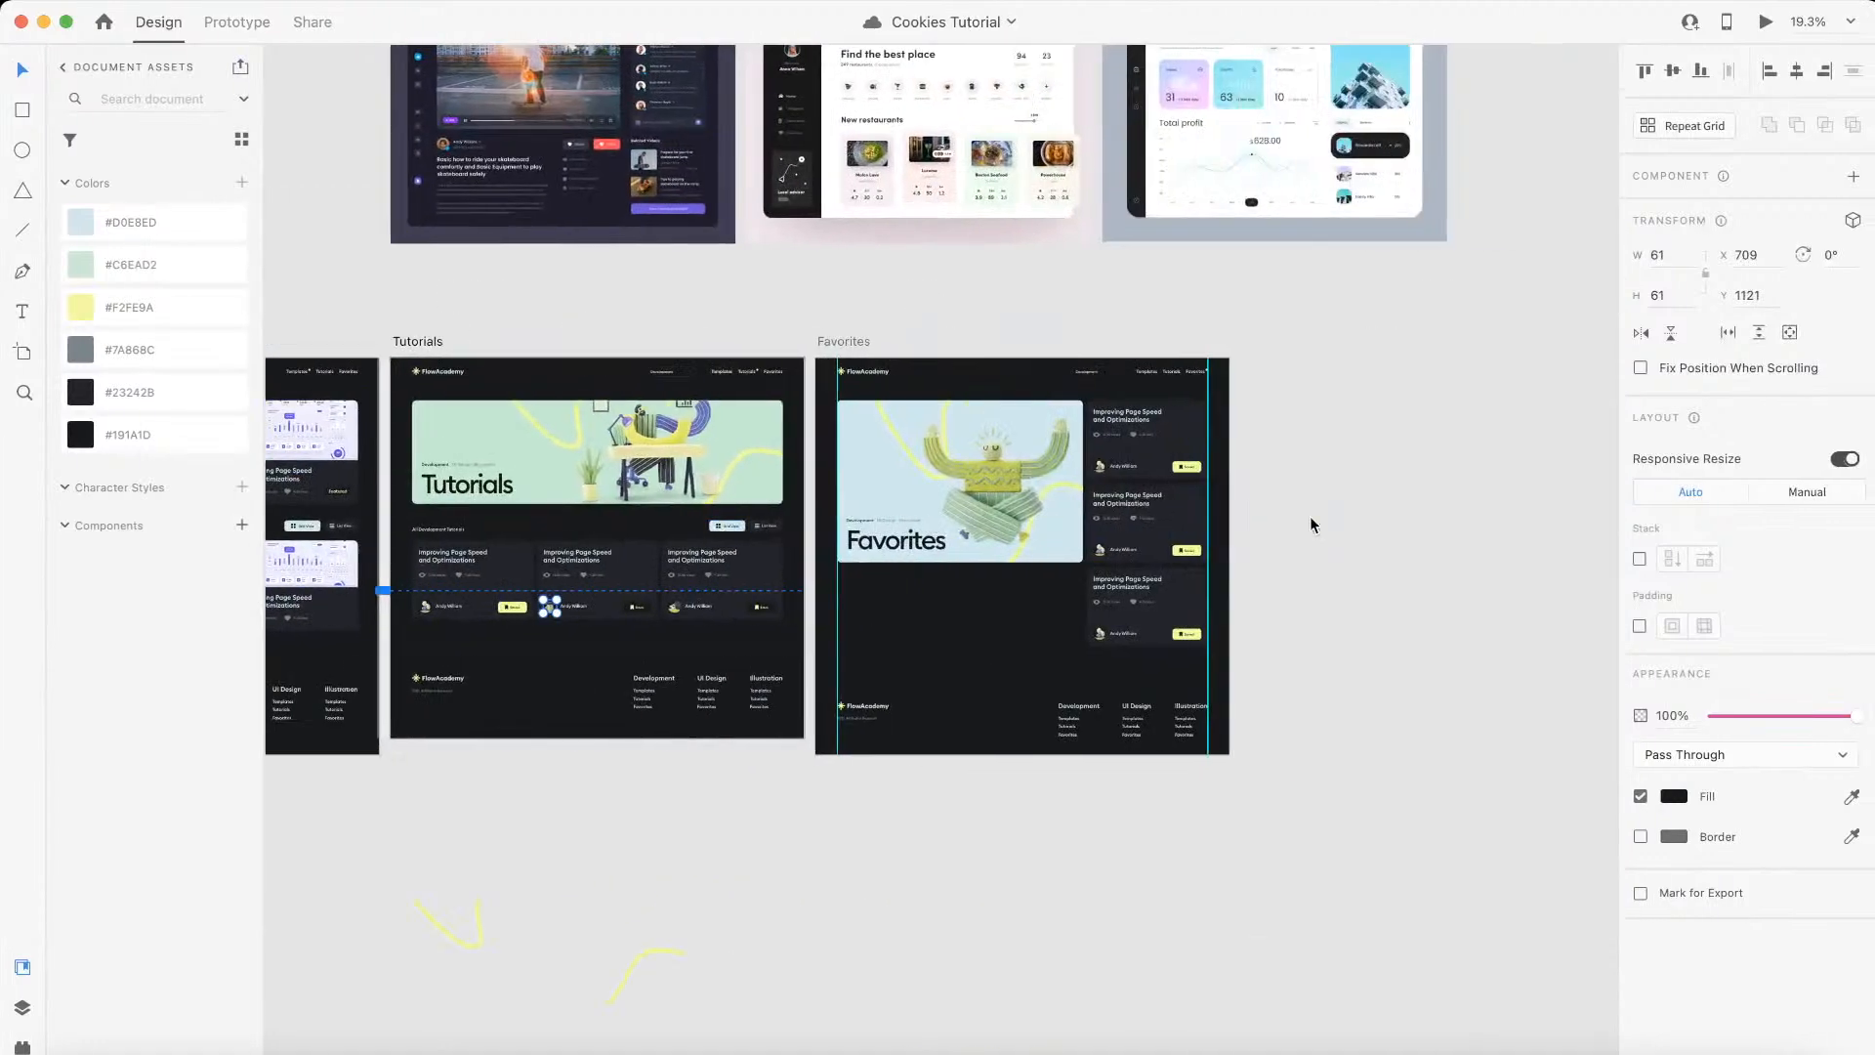
scroll(1310, 517, "left", 3)
scroll(1309, 522, "up", 3)
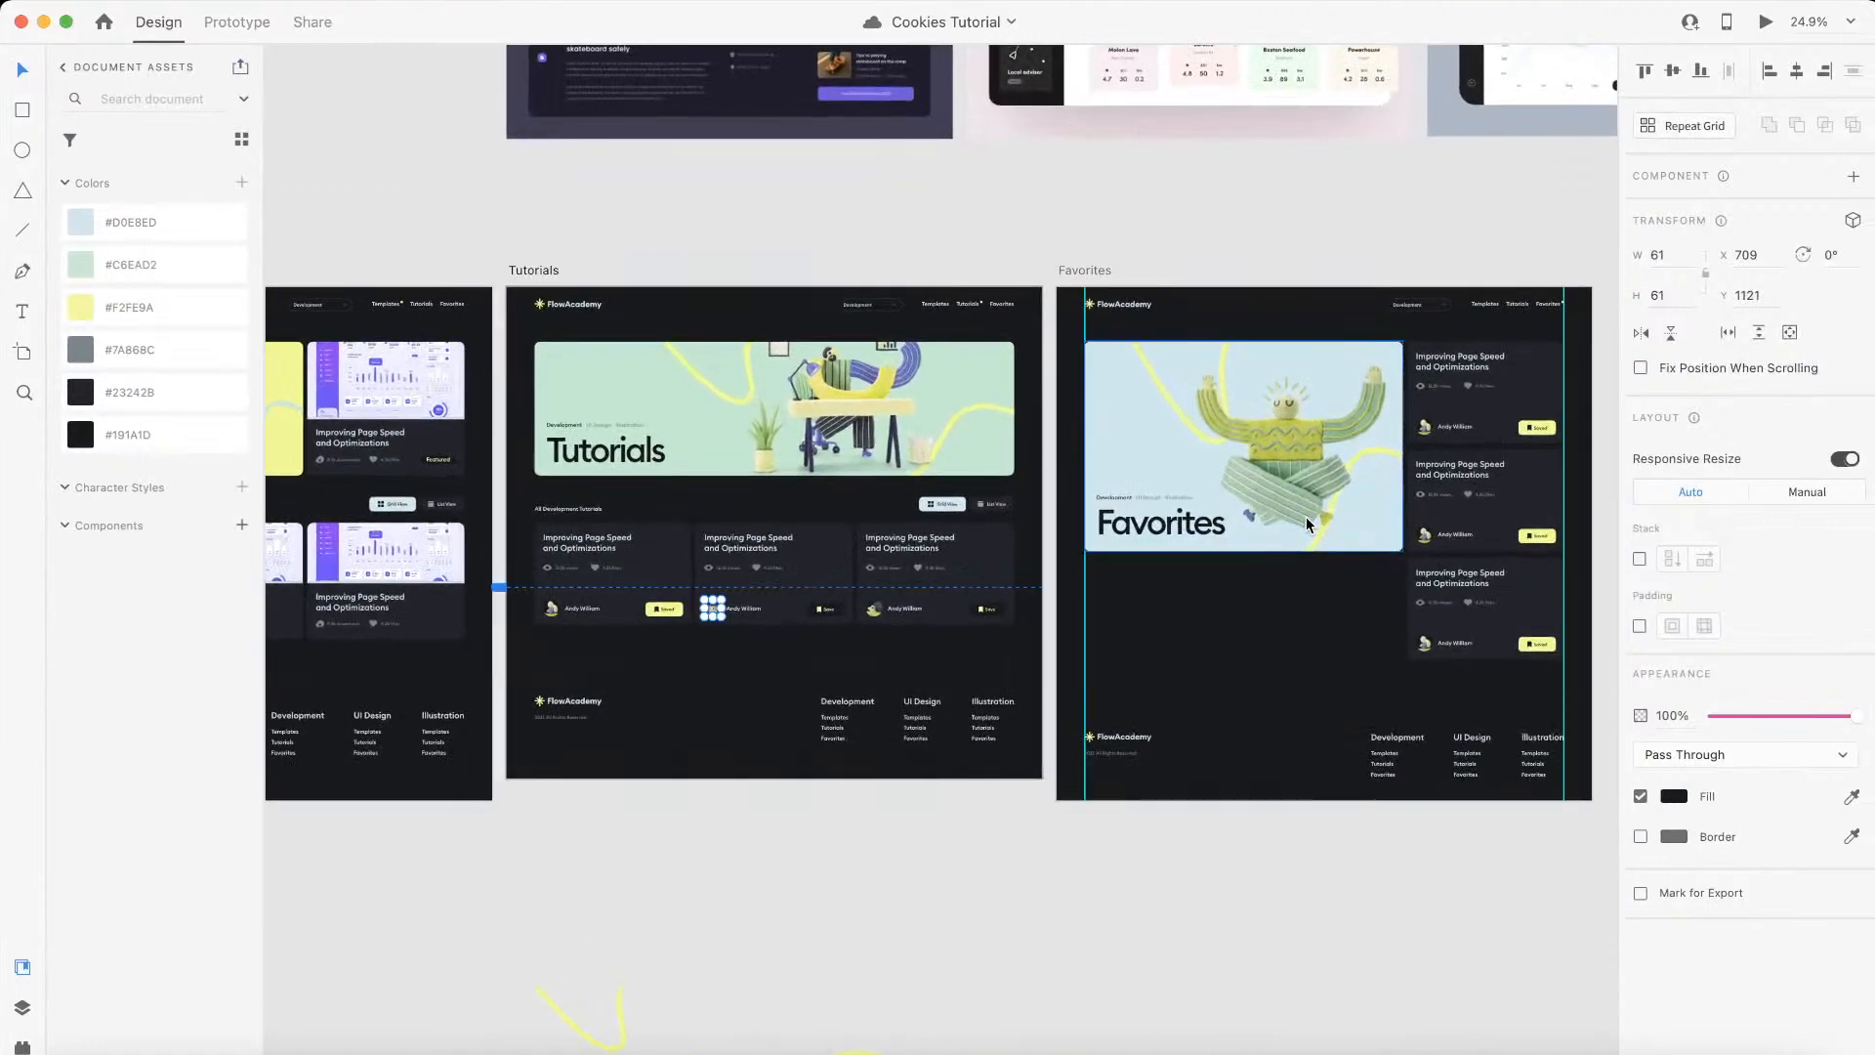
scroll(1309, 523, "right", 5)
scroll(1095, 446, "up", 2)
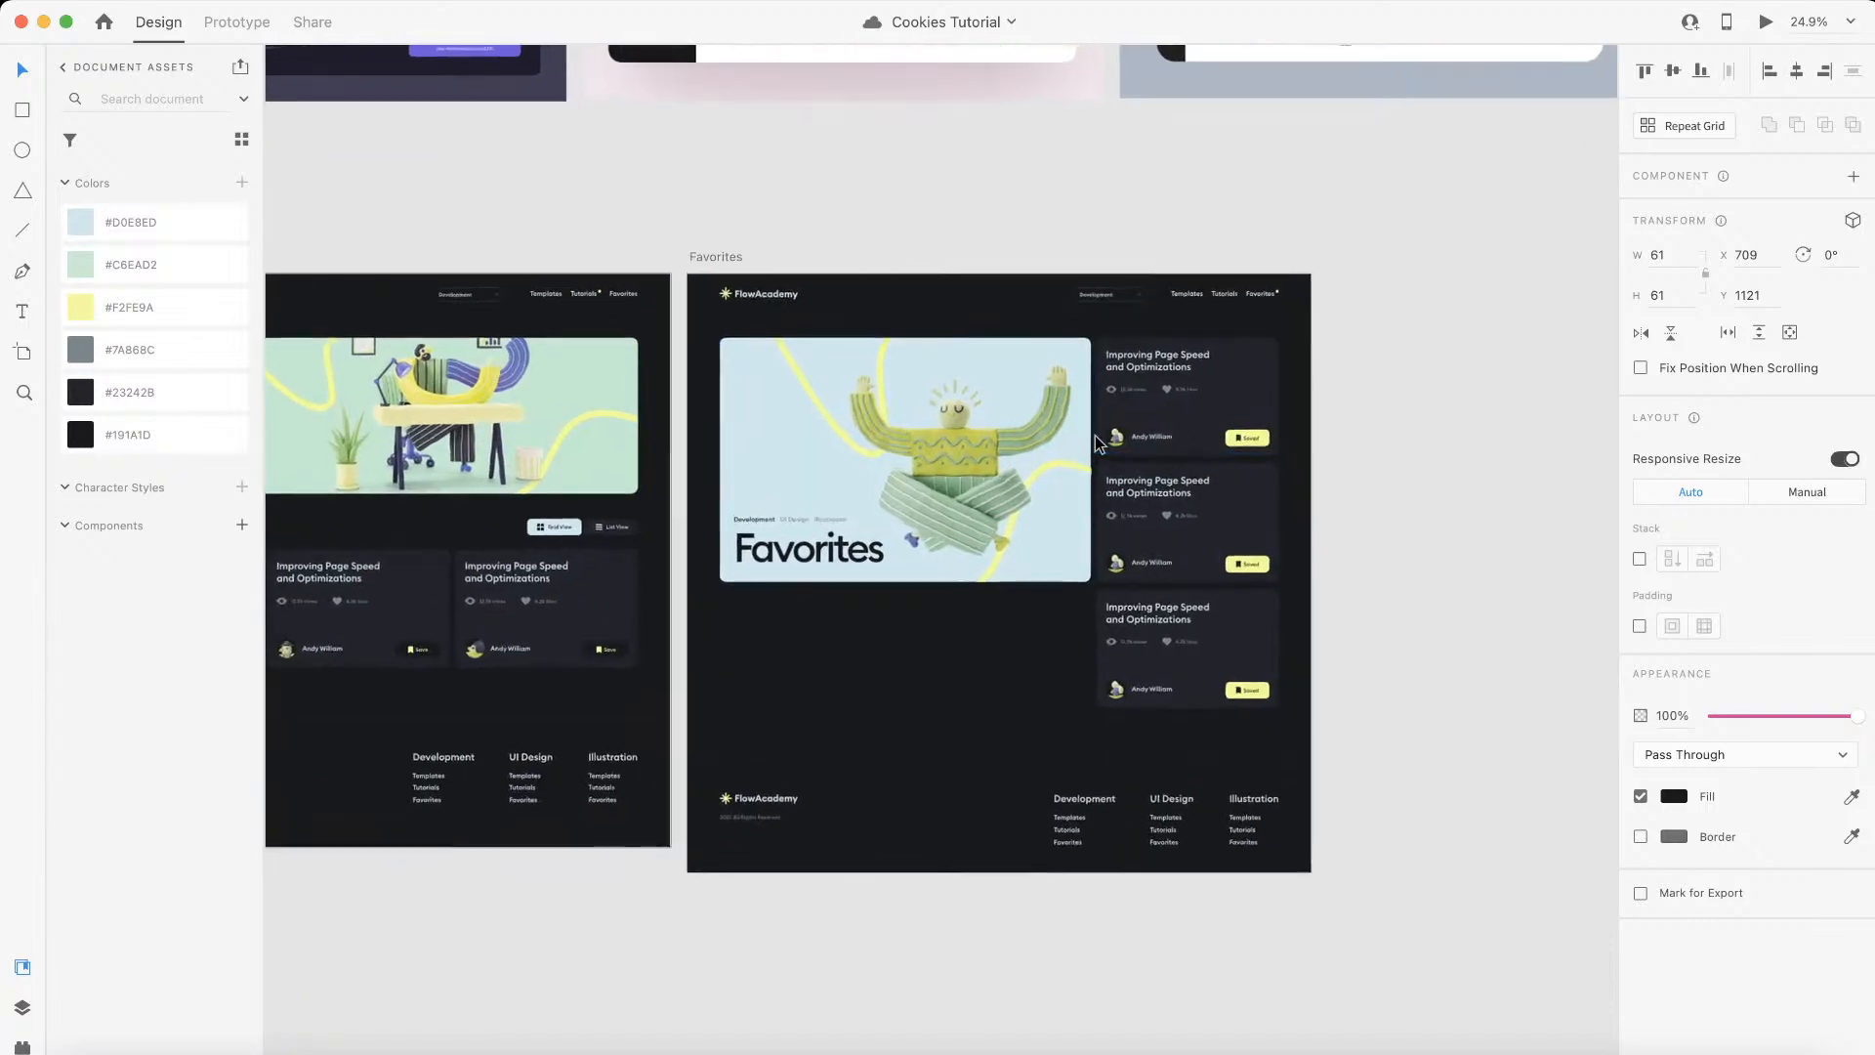
scroll(1095, 444, "up", 2)
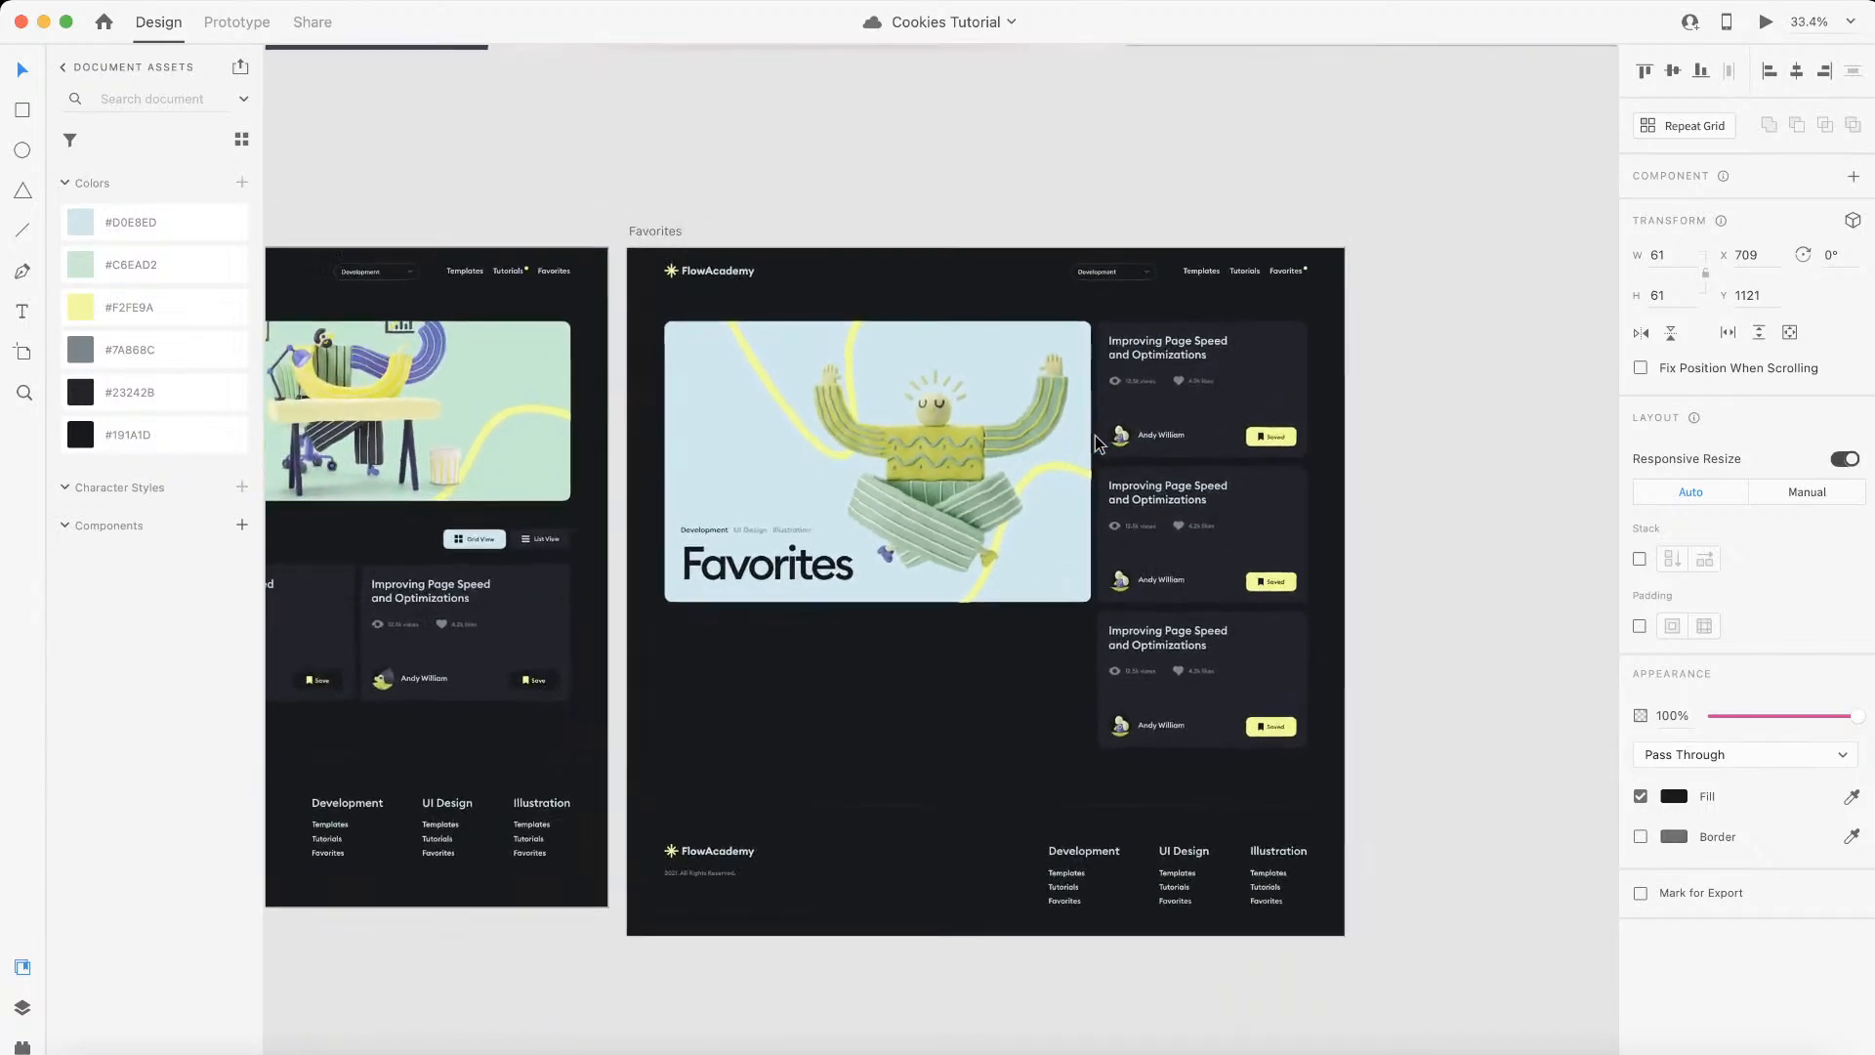
key("ctrl+Left")
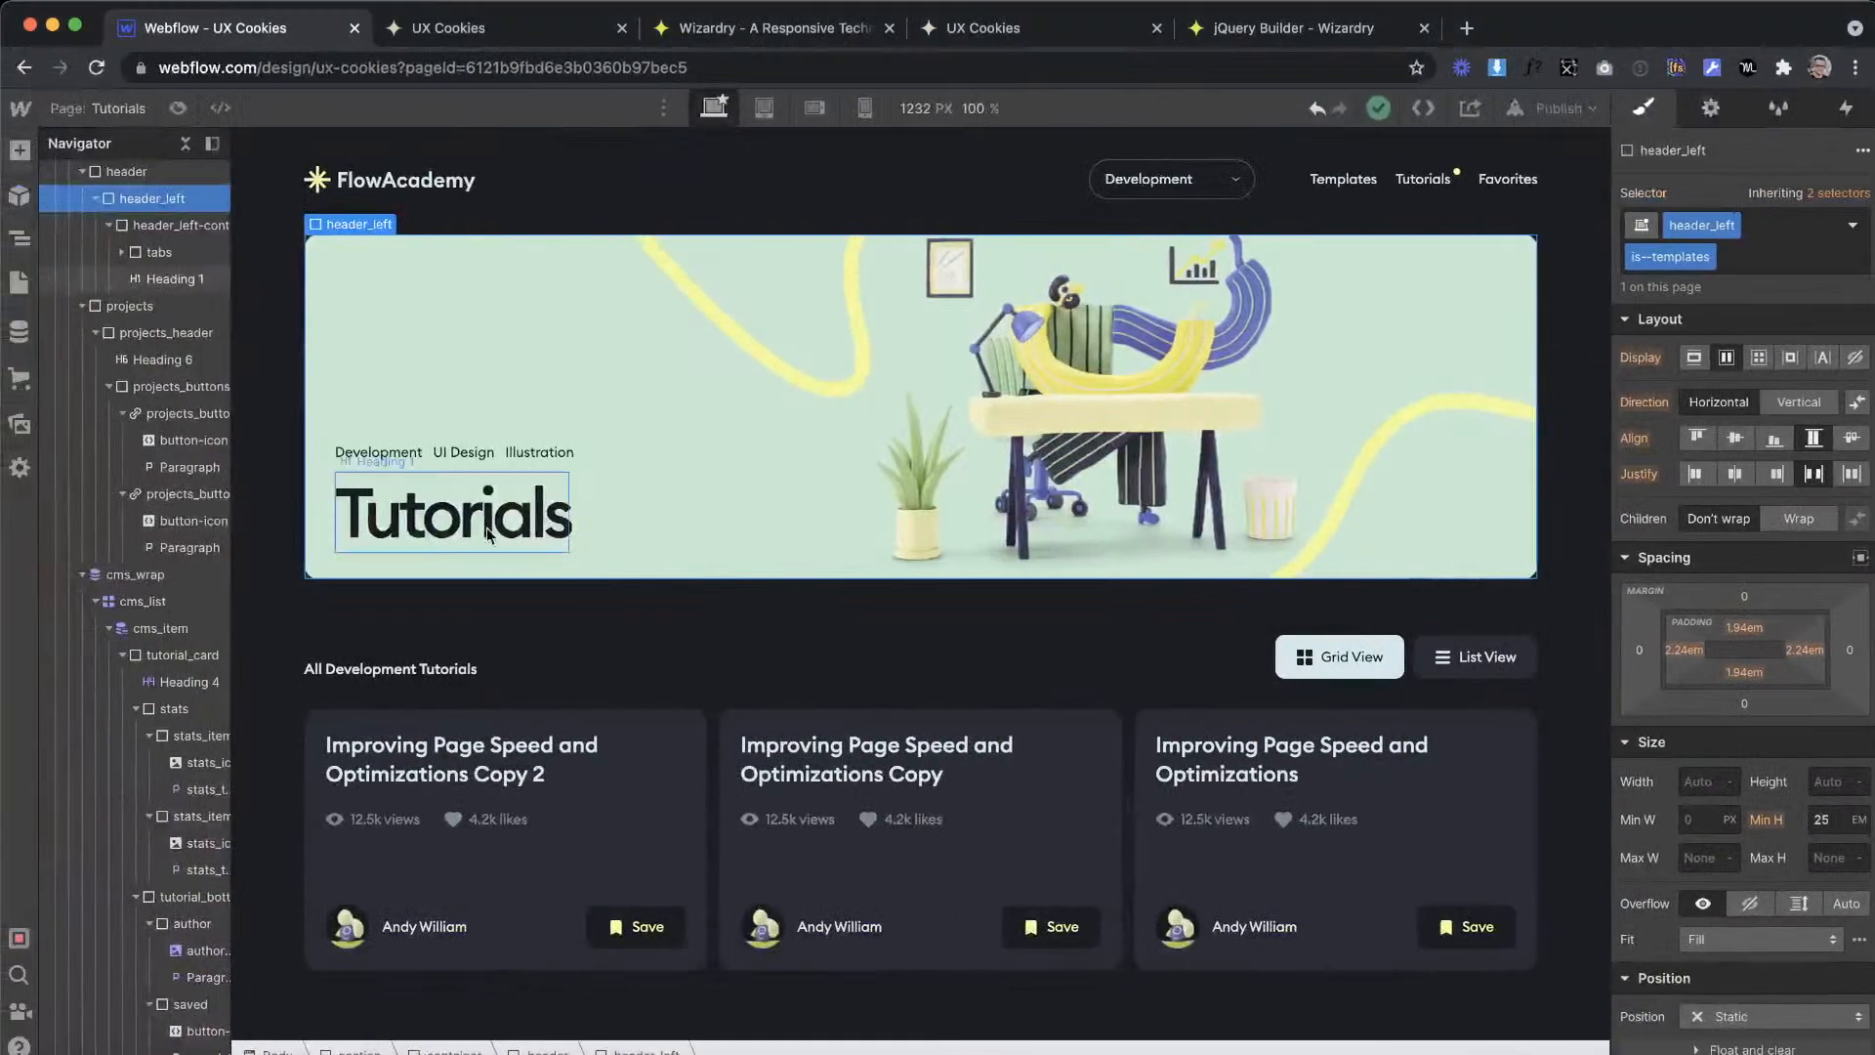
Step: Duplicate the Tutorials page in Webflow and create the copy under the page name Favorites
left_click(19, 282)
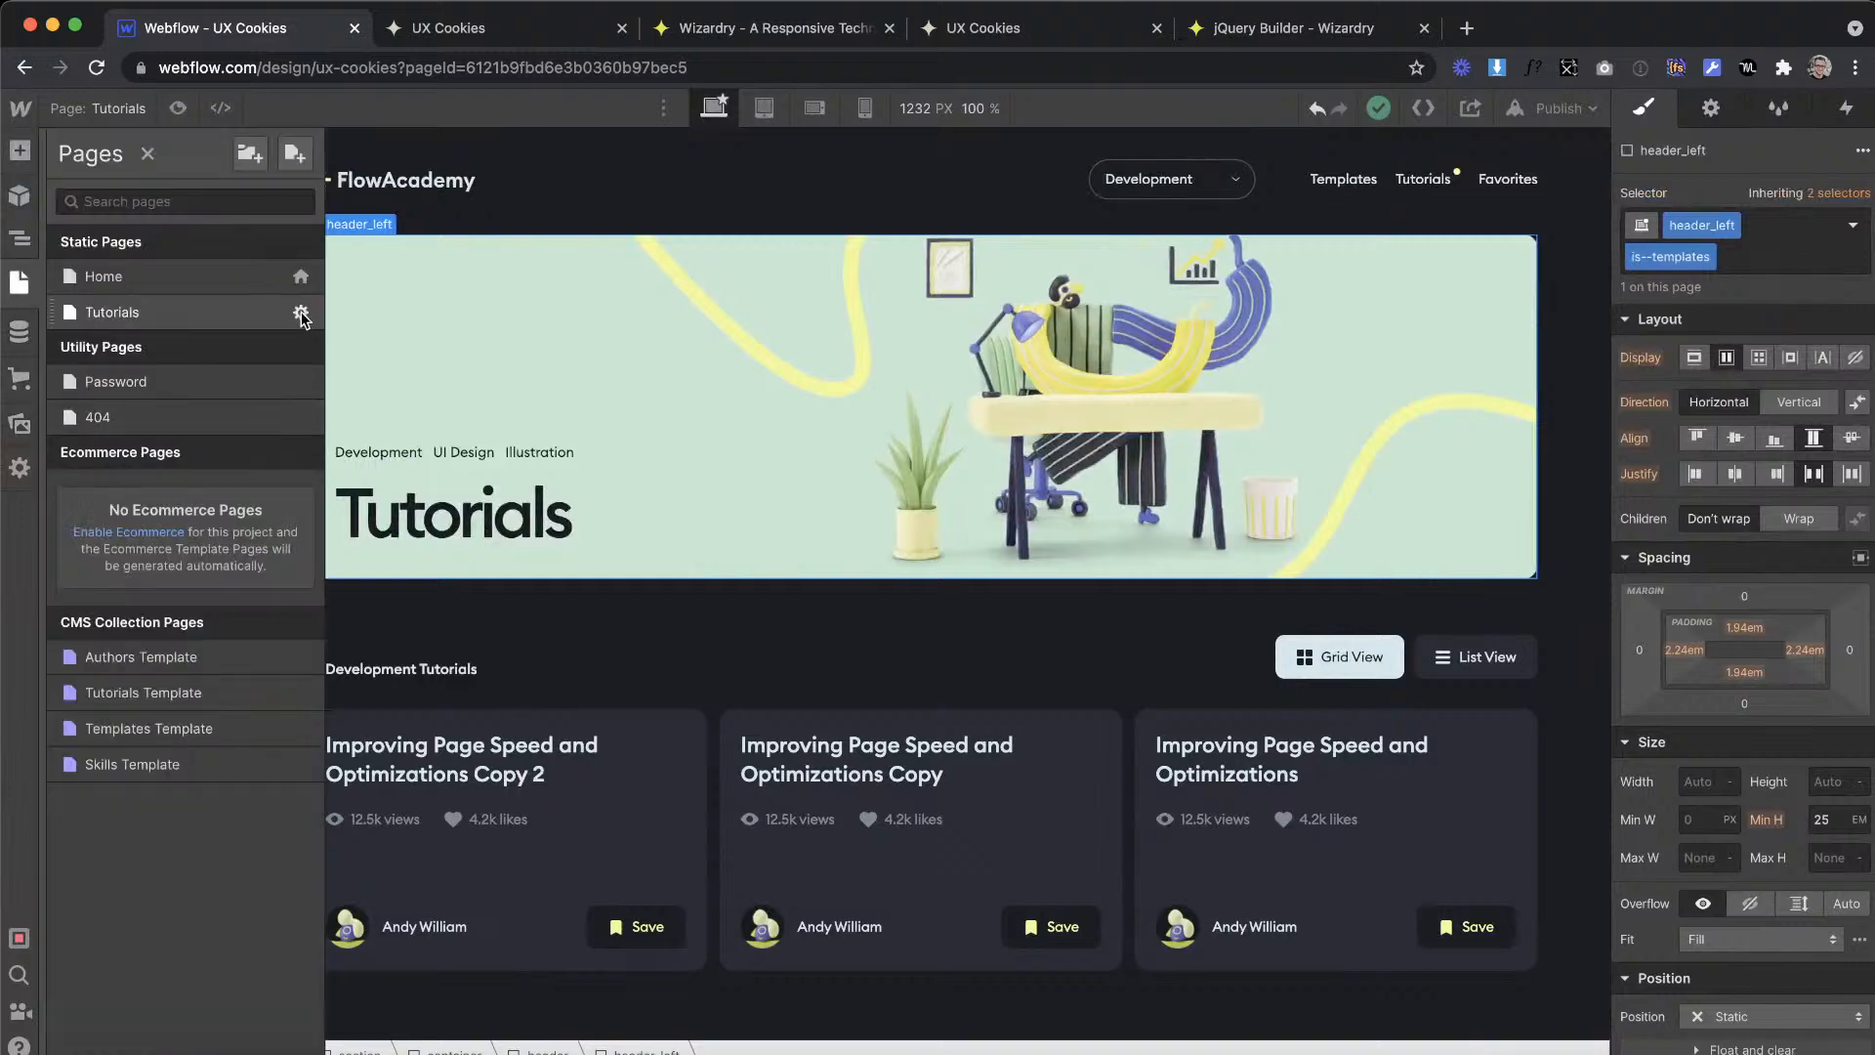
left_click(301, 312)
left_click(825, 155)
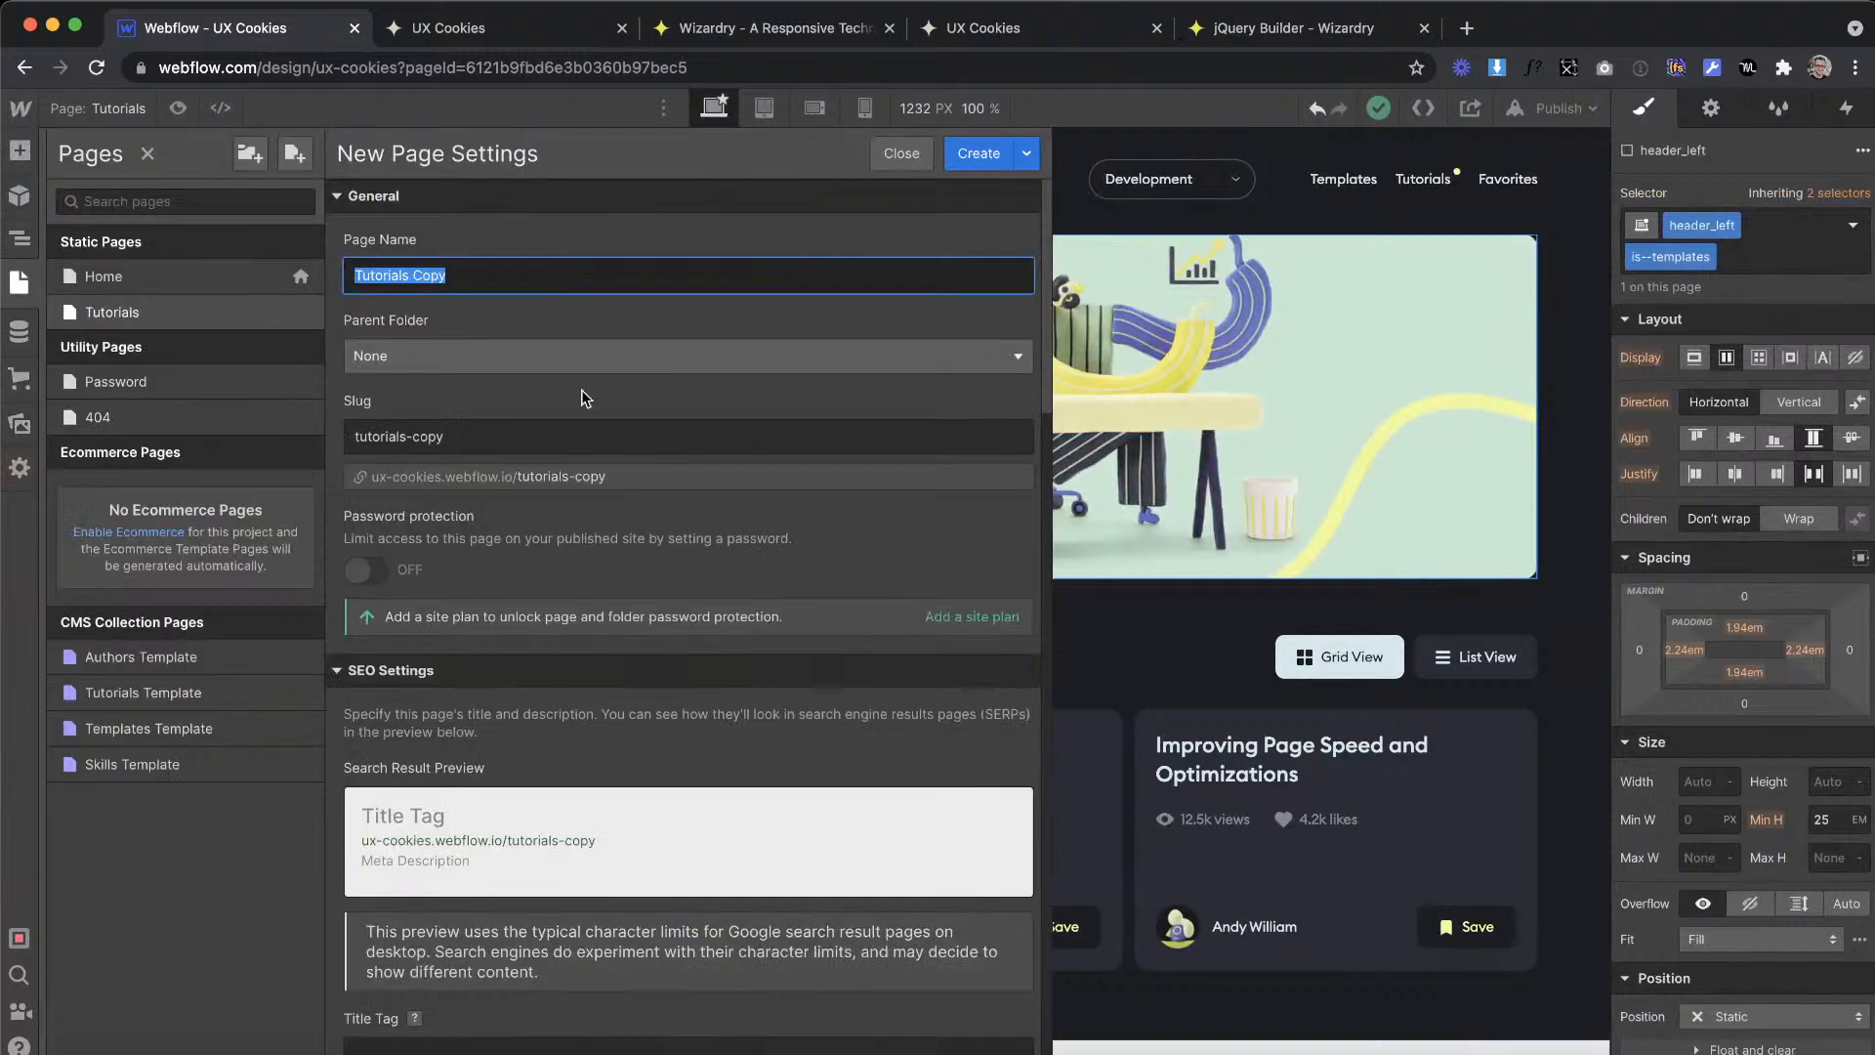
key("ctrl+Right")
key("ctrl+Left")
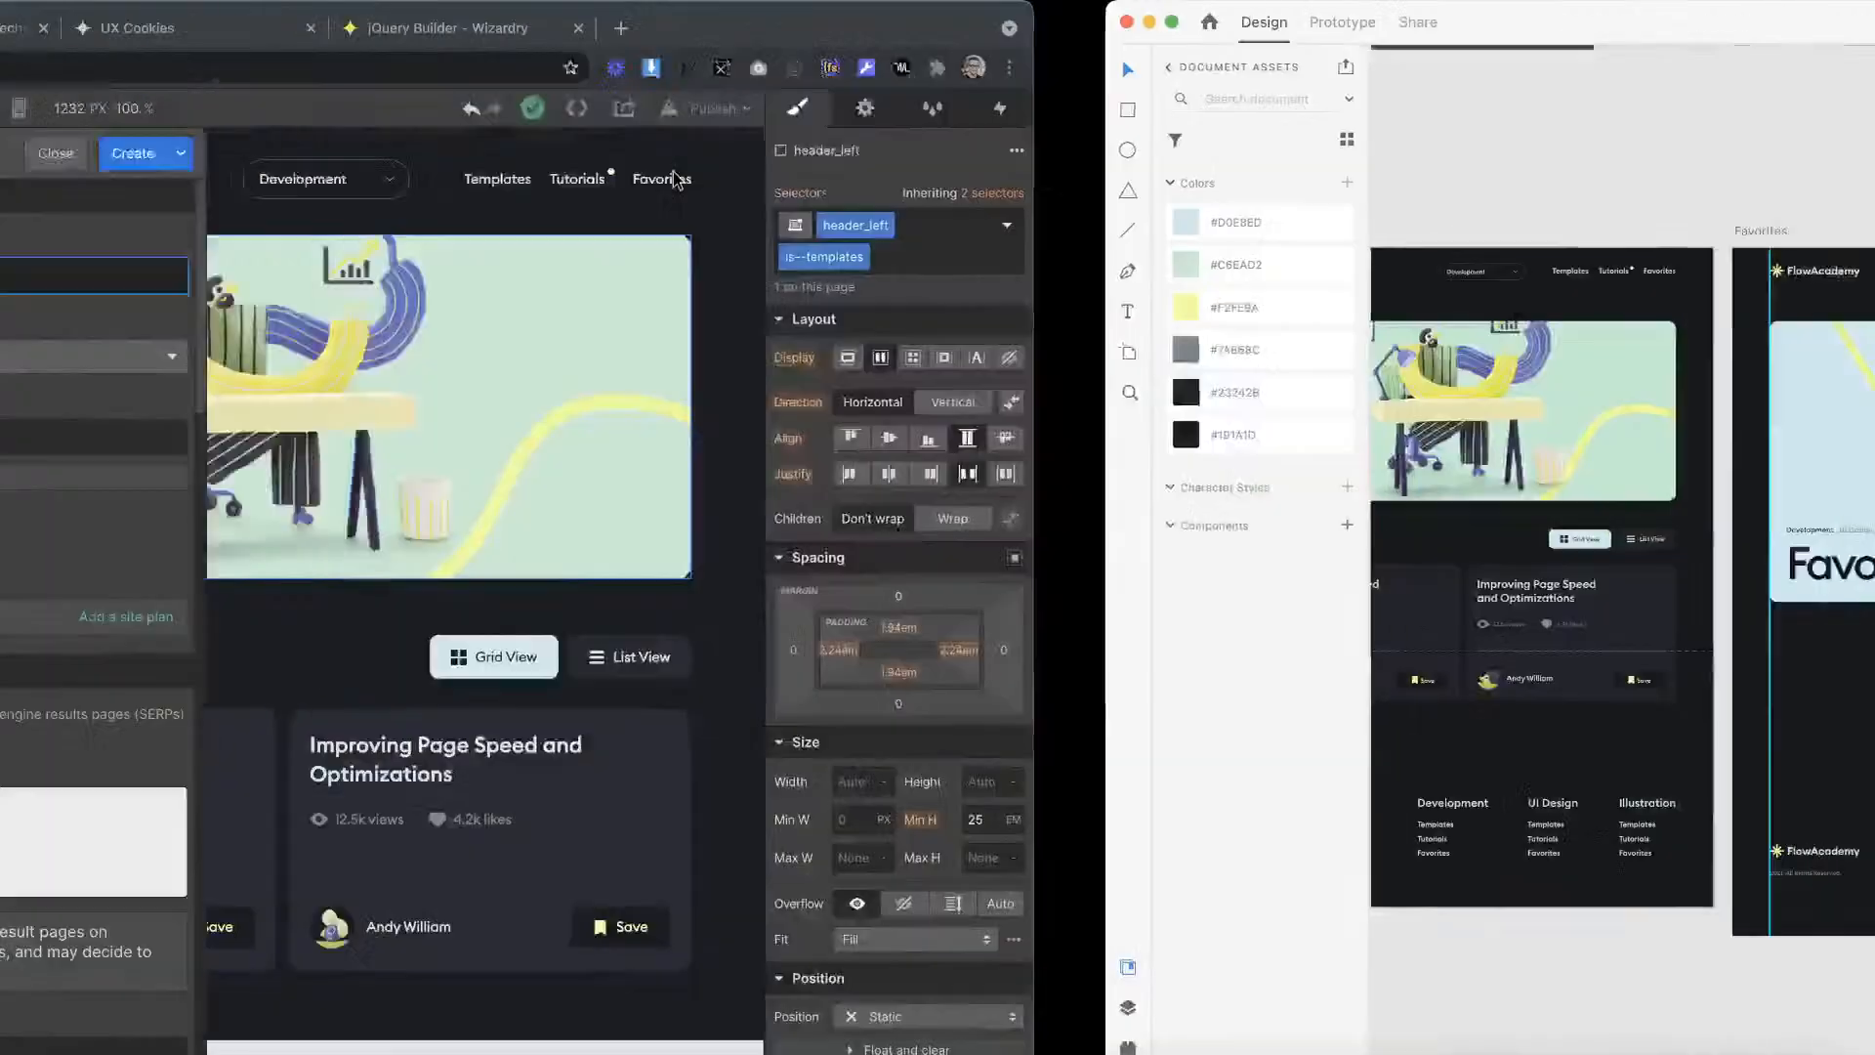
type("Favorites")
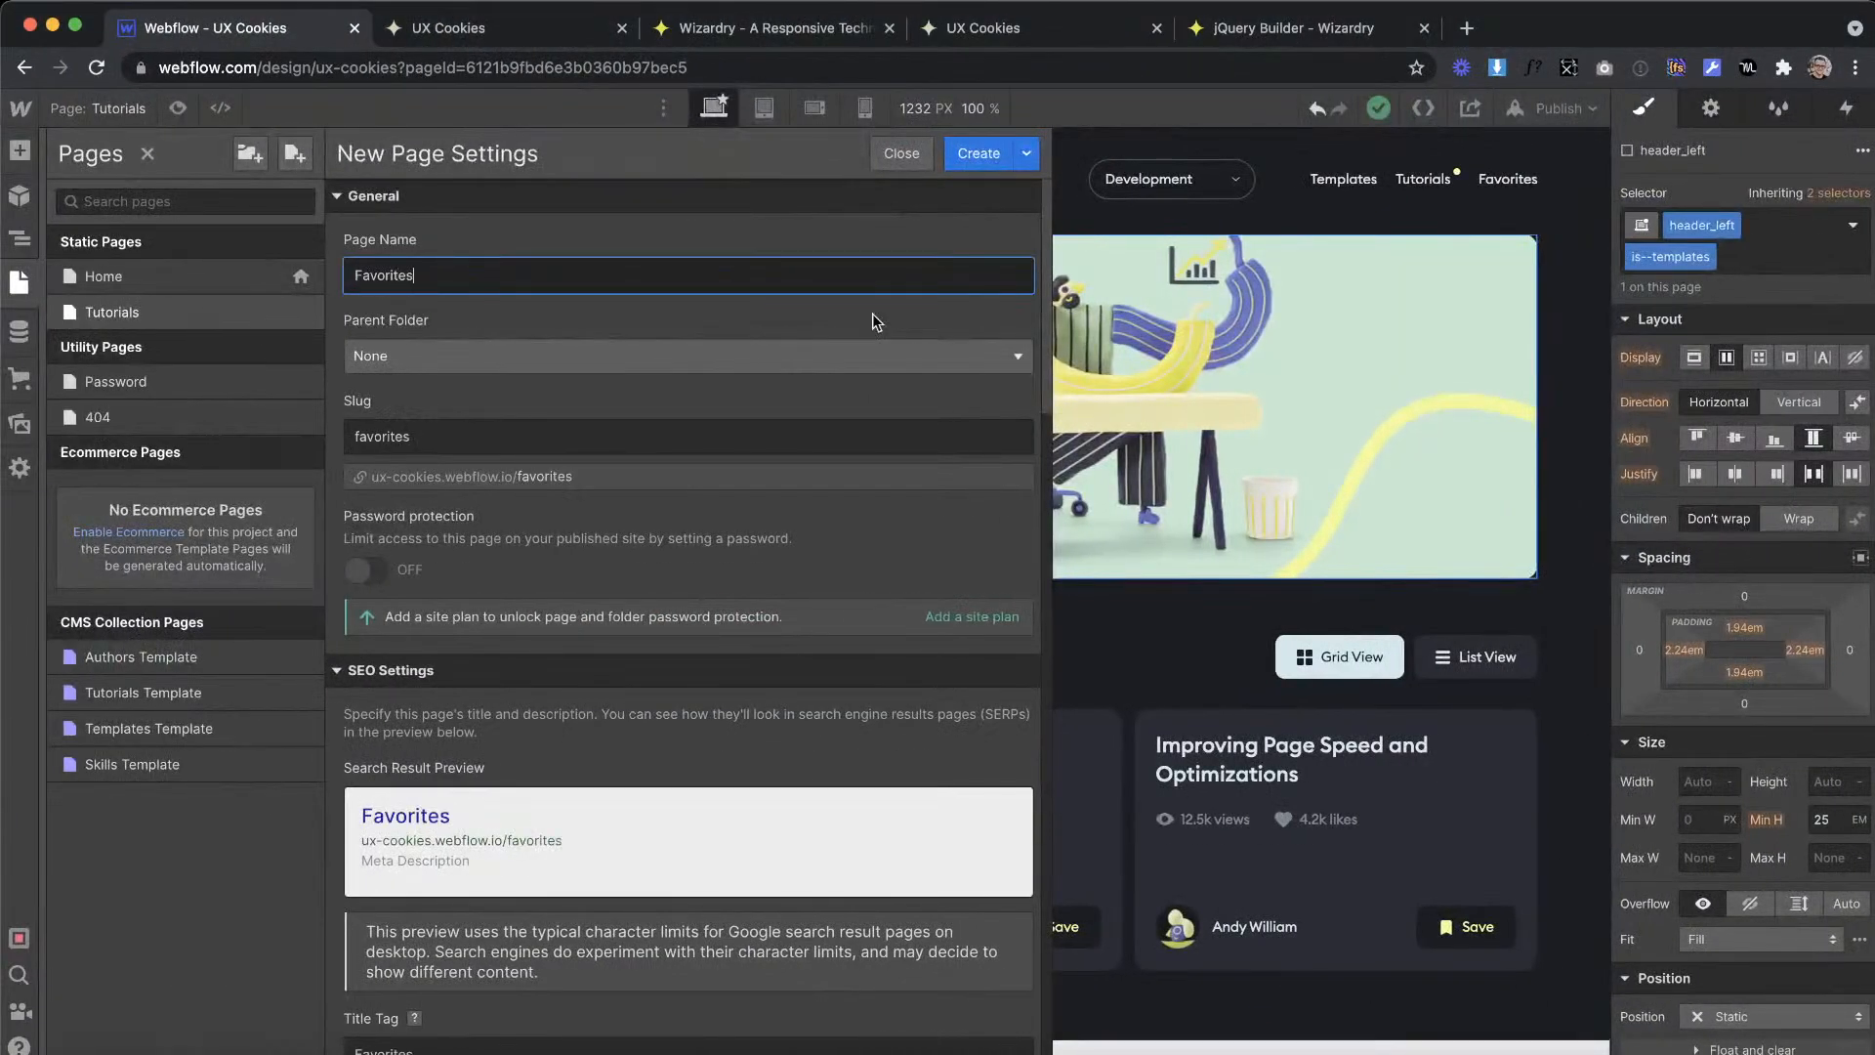
scroll(710, 518, "down", 10)
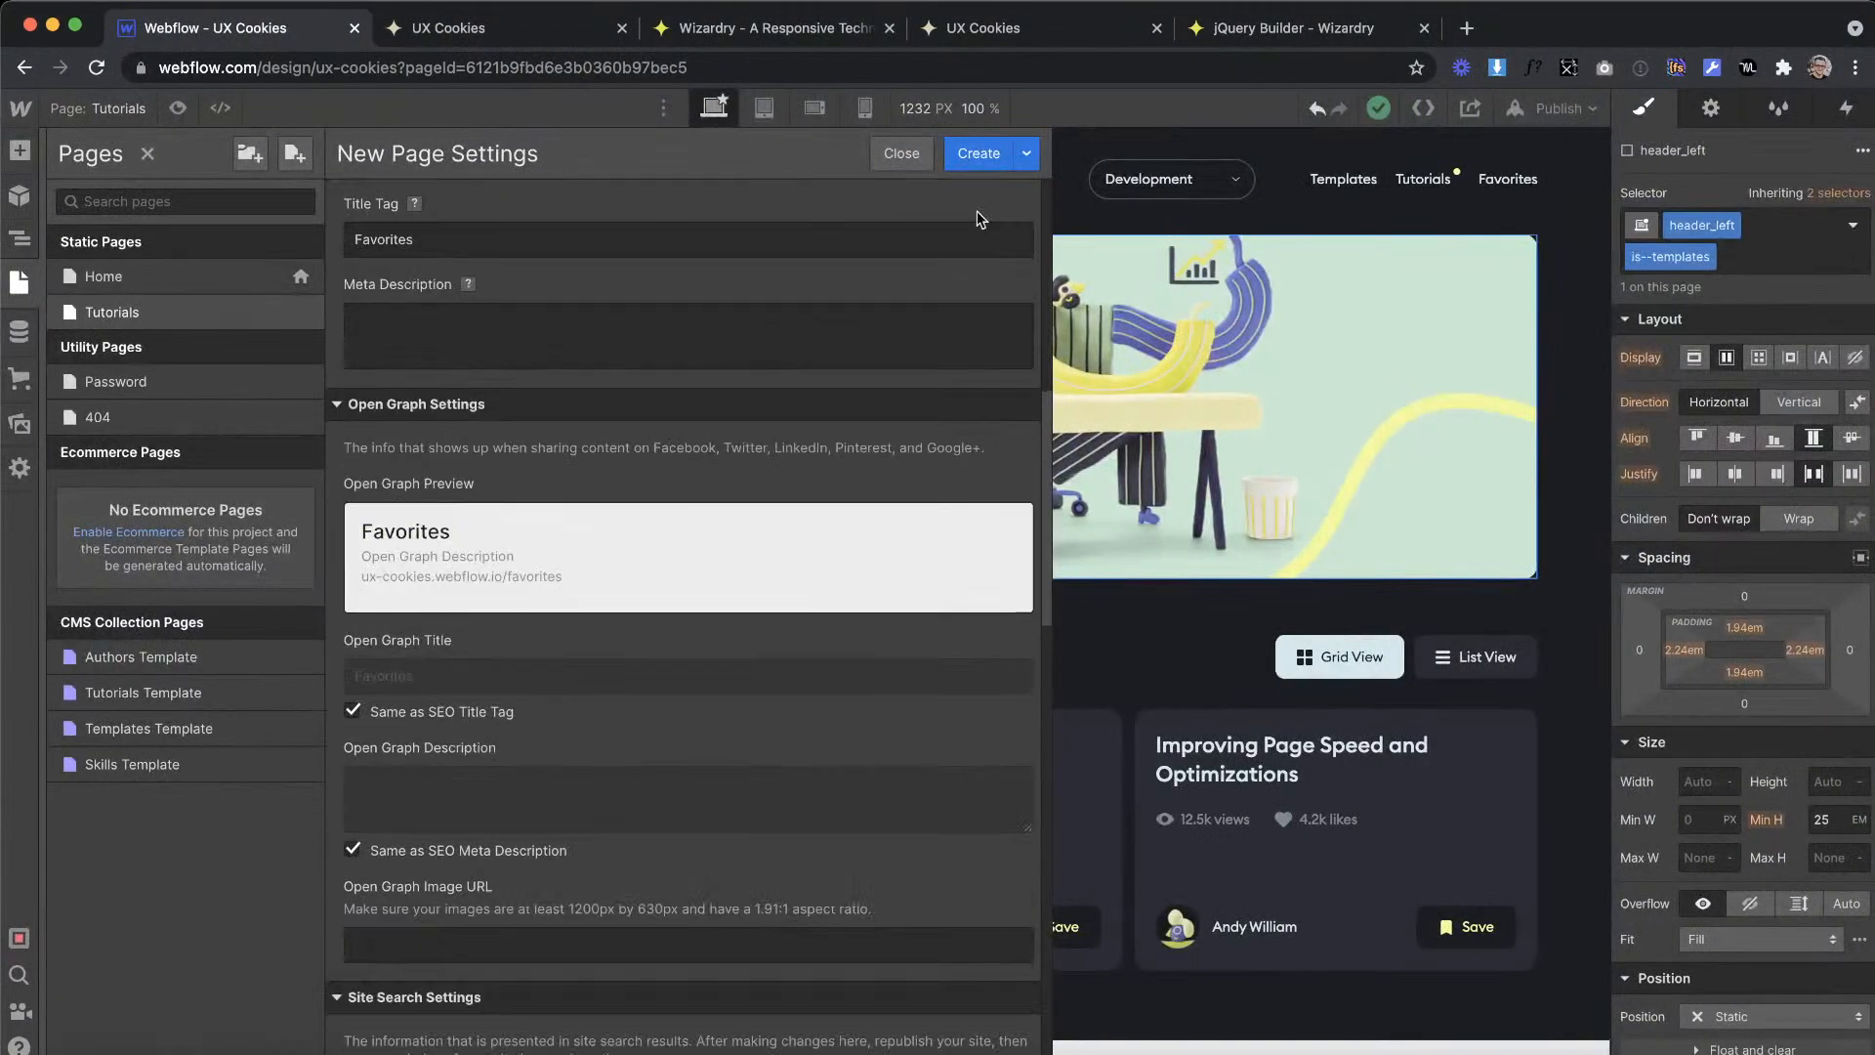
left_click(978, 153)
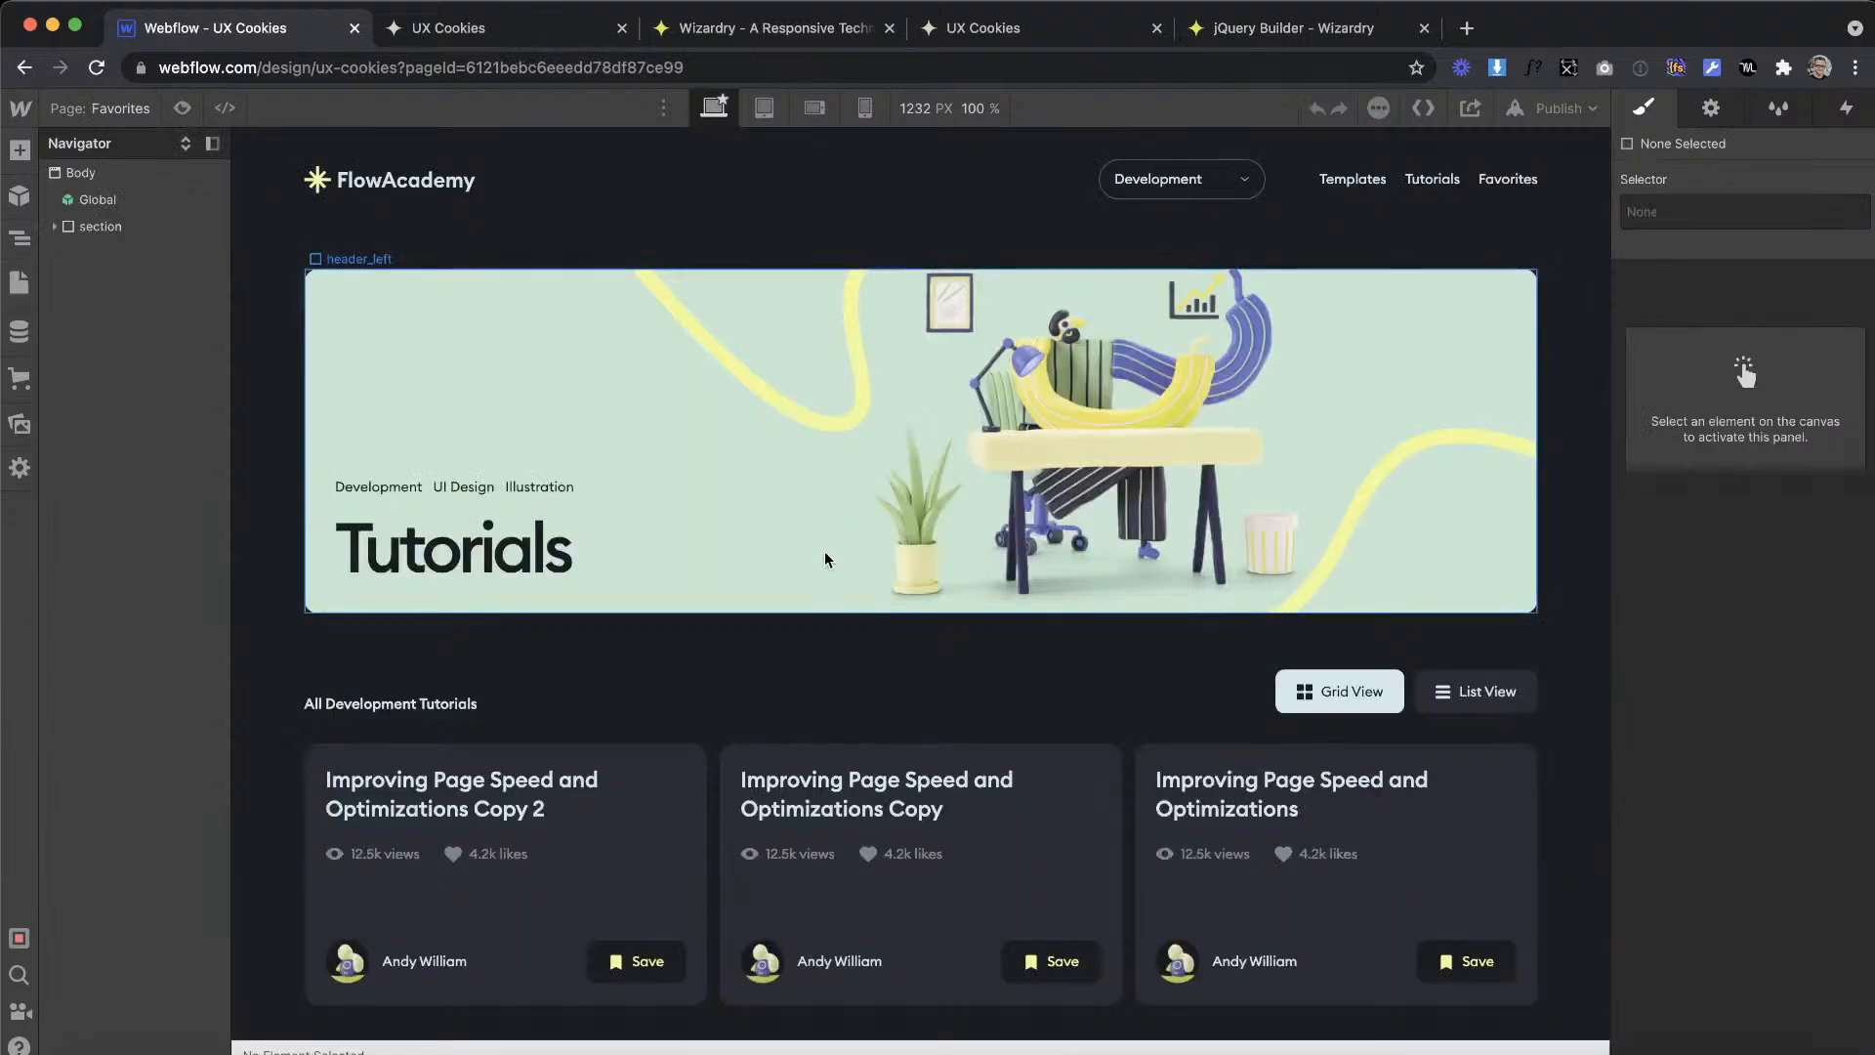
Step: Check the Favorites artboard in XD for its two-column header, and select the matching hero-grid on the Webflow Home page
key("ctrl+Right")
scroll(1058, 226, "left", 6)
scroll(1058, 227, "up", 1)
scroll(1058, 226, "right", 6)
key("ctrl+Left")
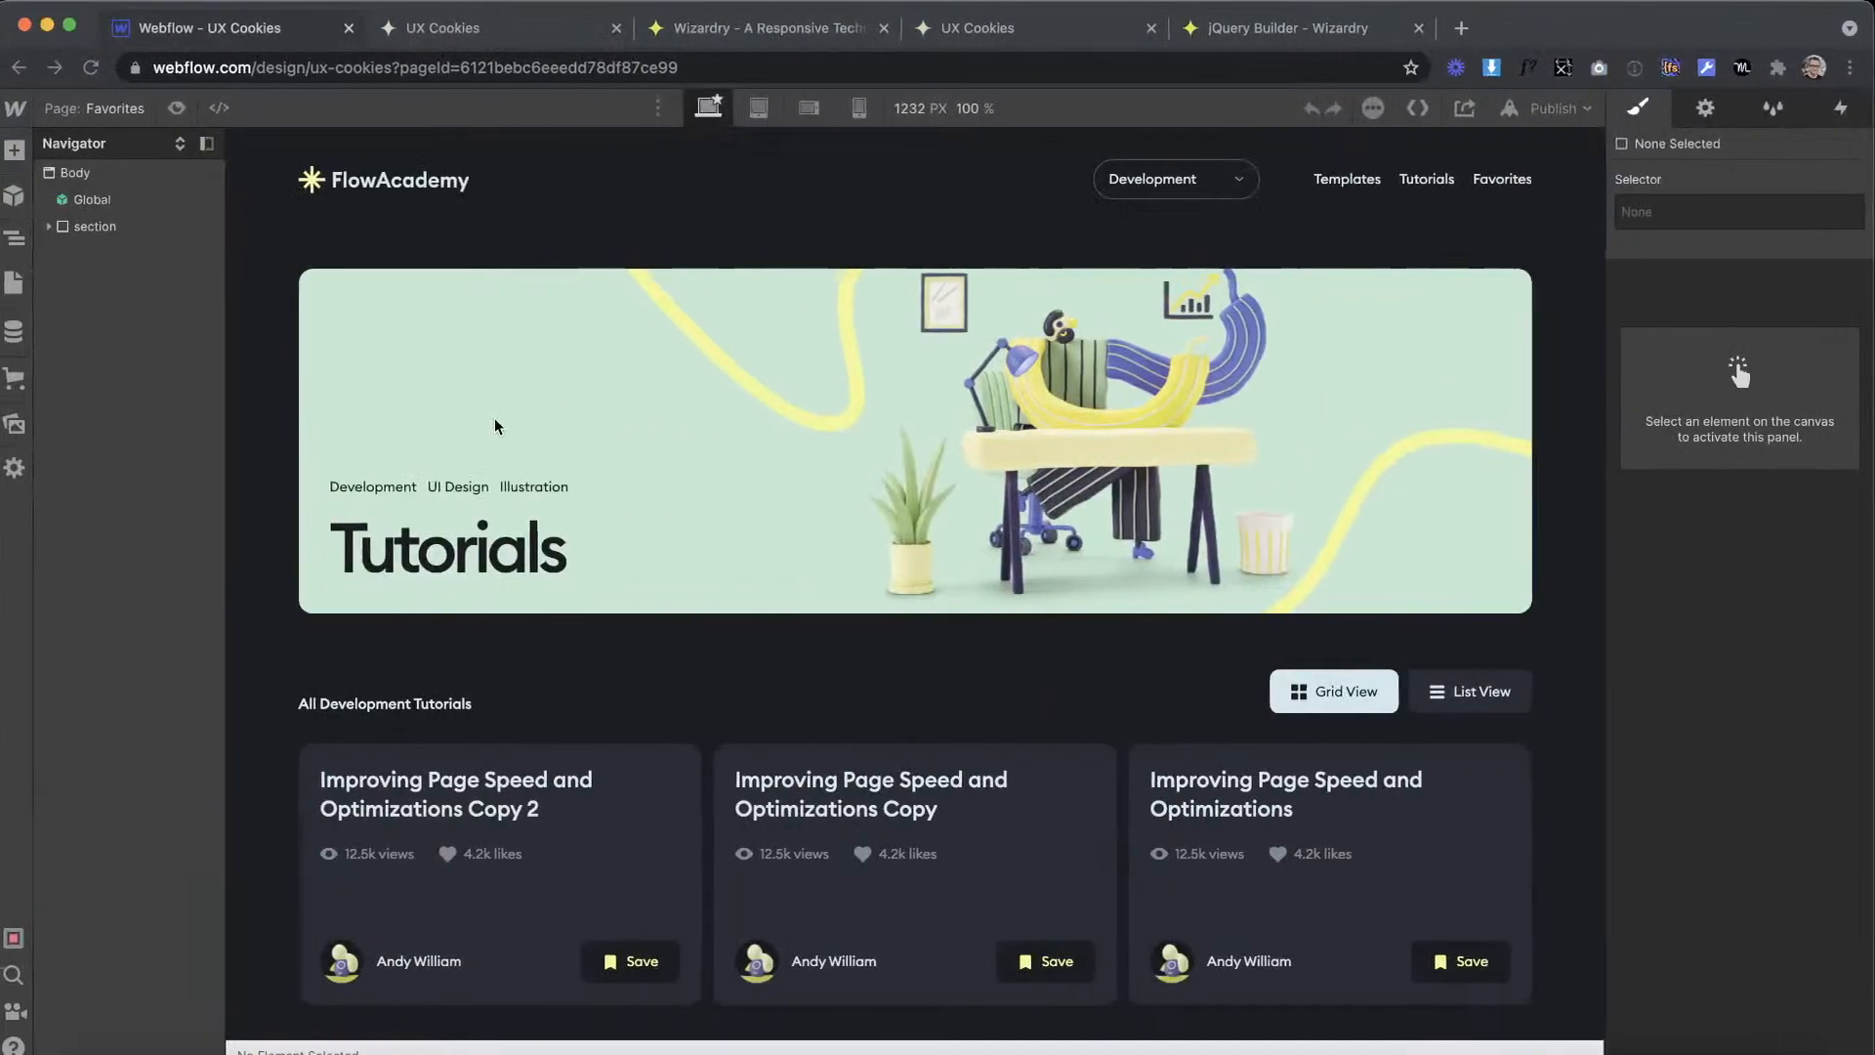
left_click(19, 282)
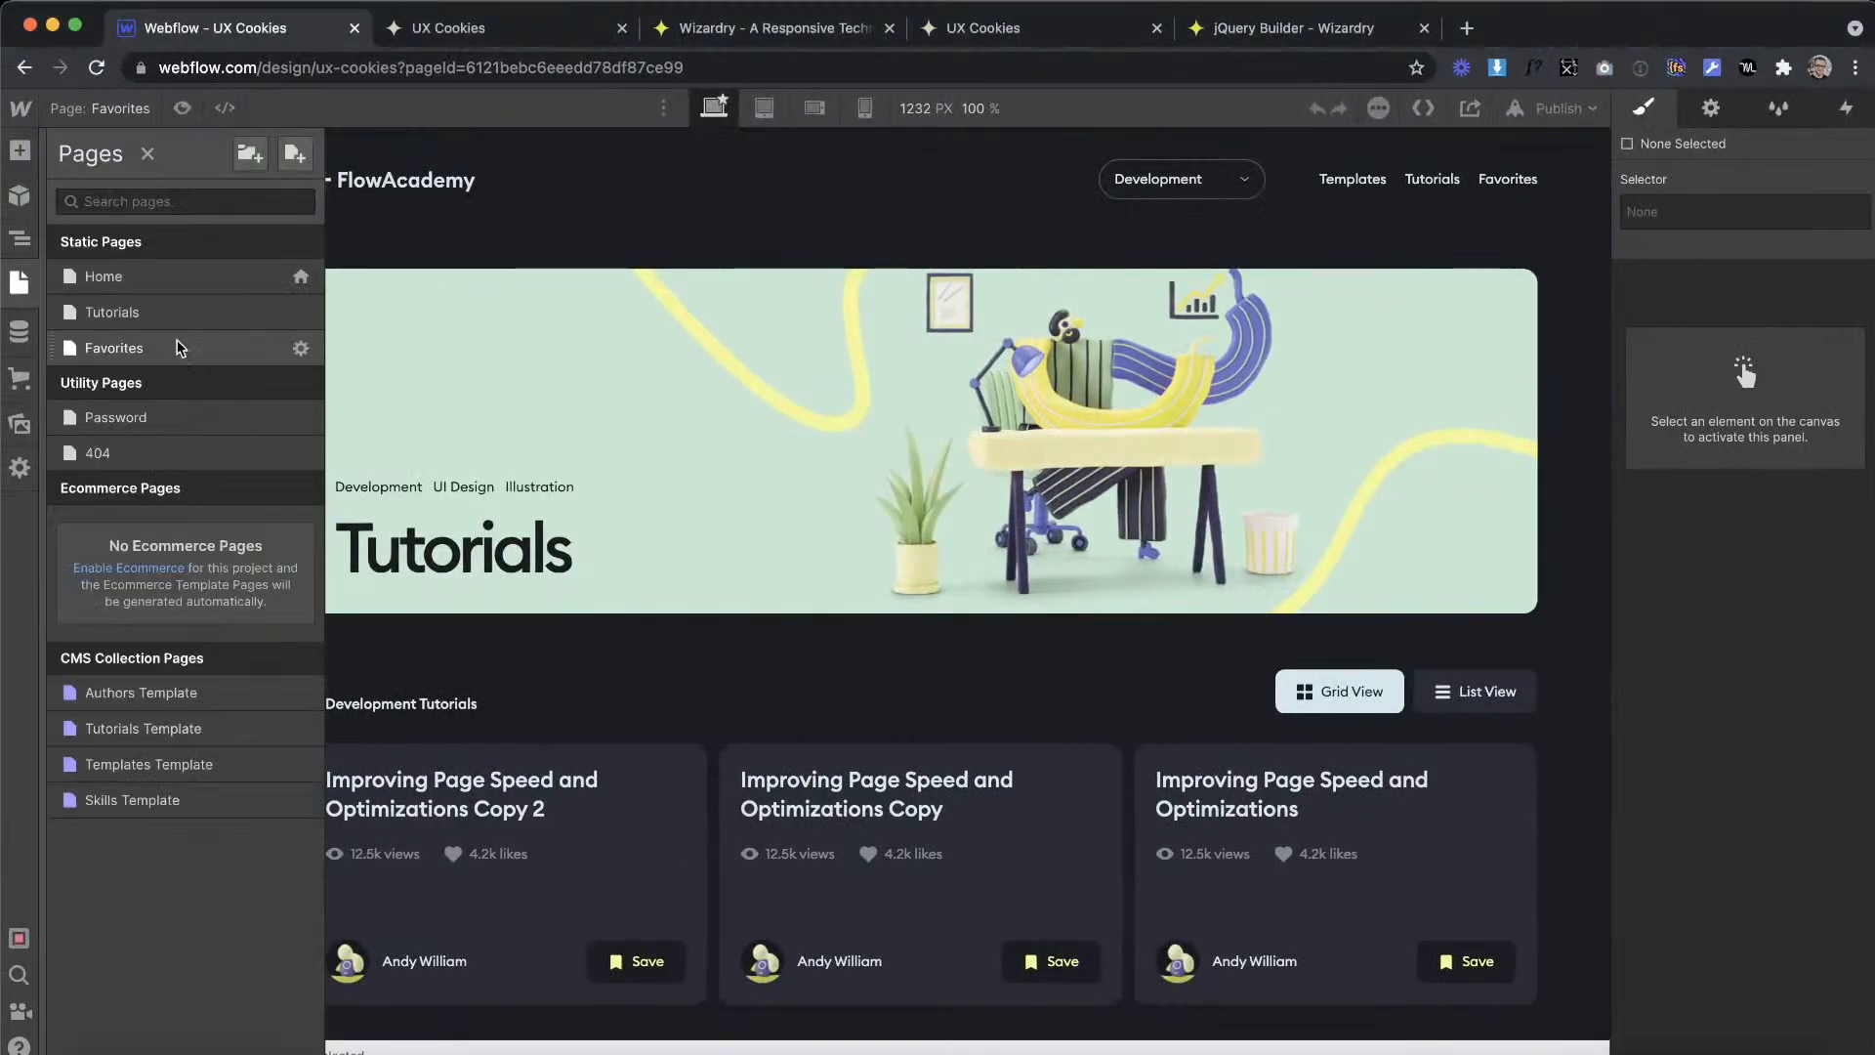
left_click(161, 277)
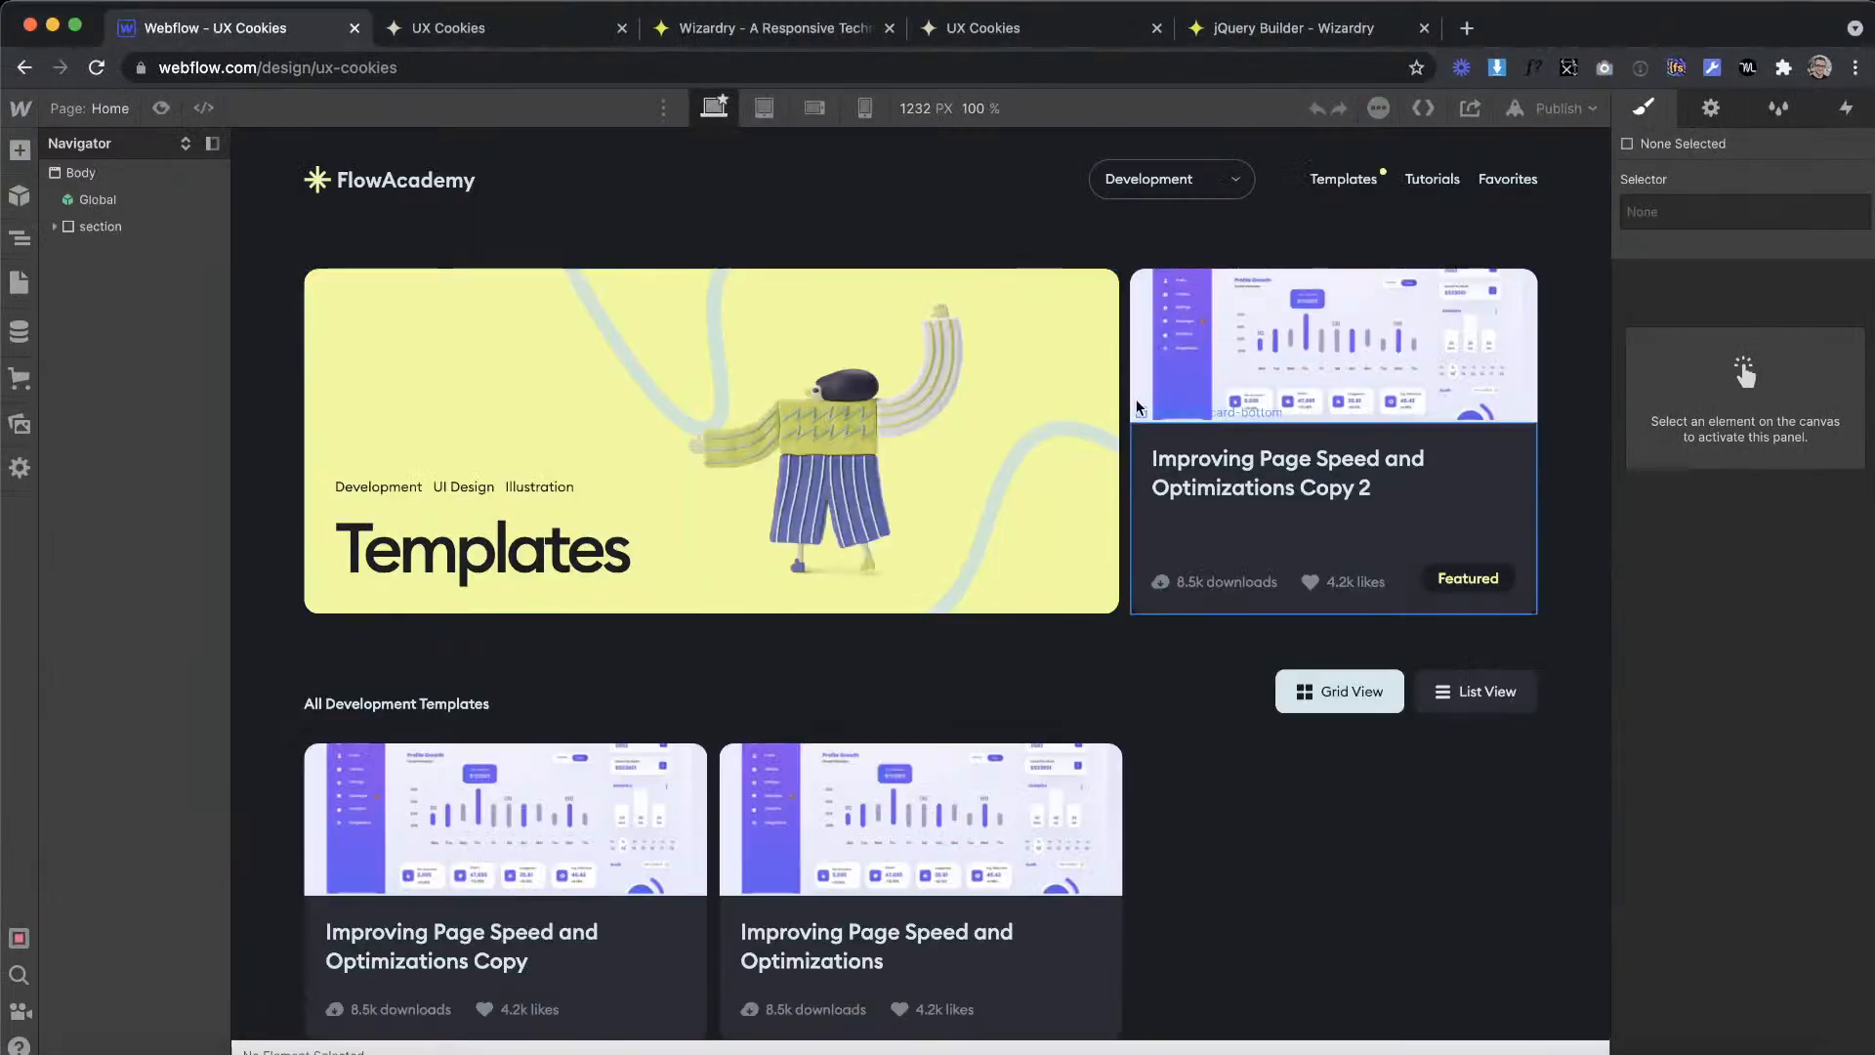
left_click(1125, 378)
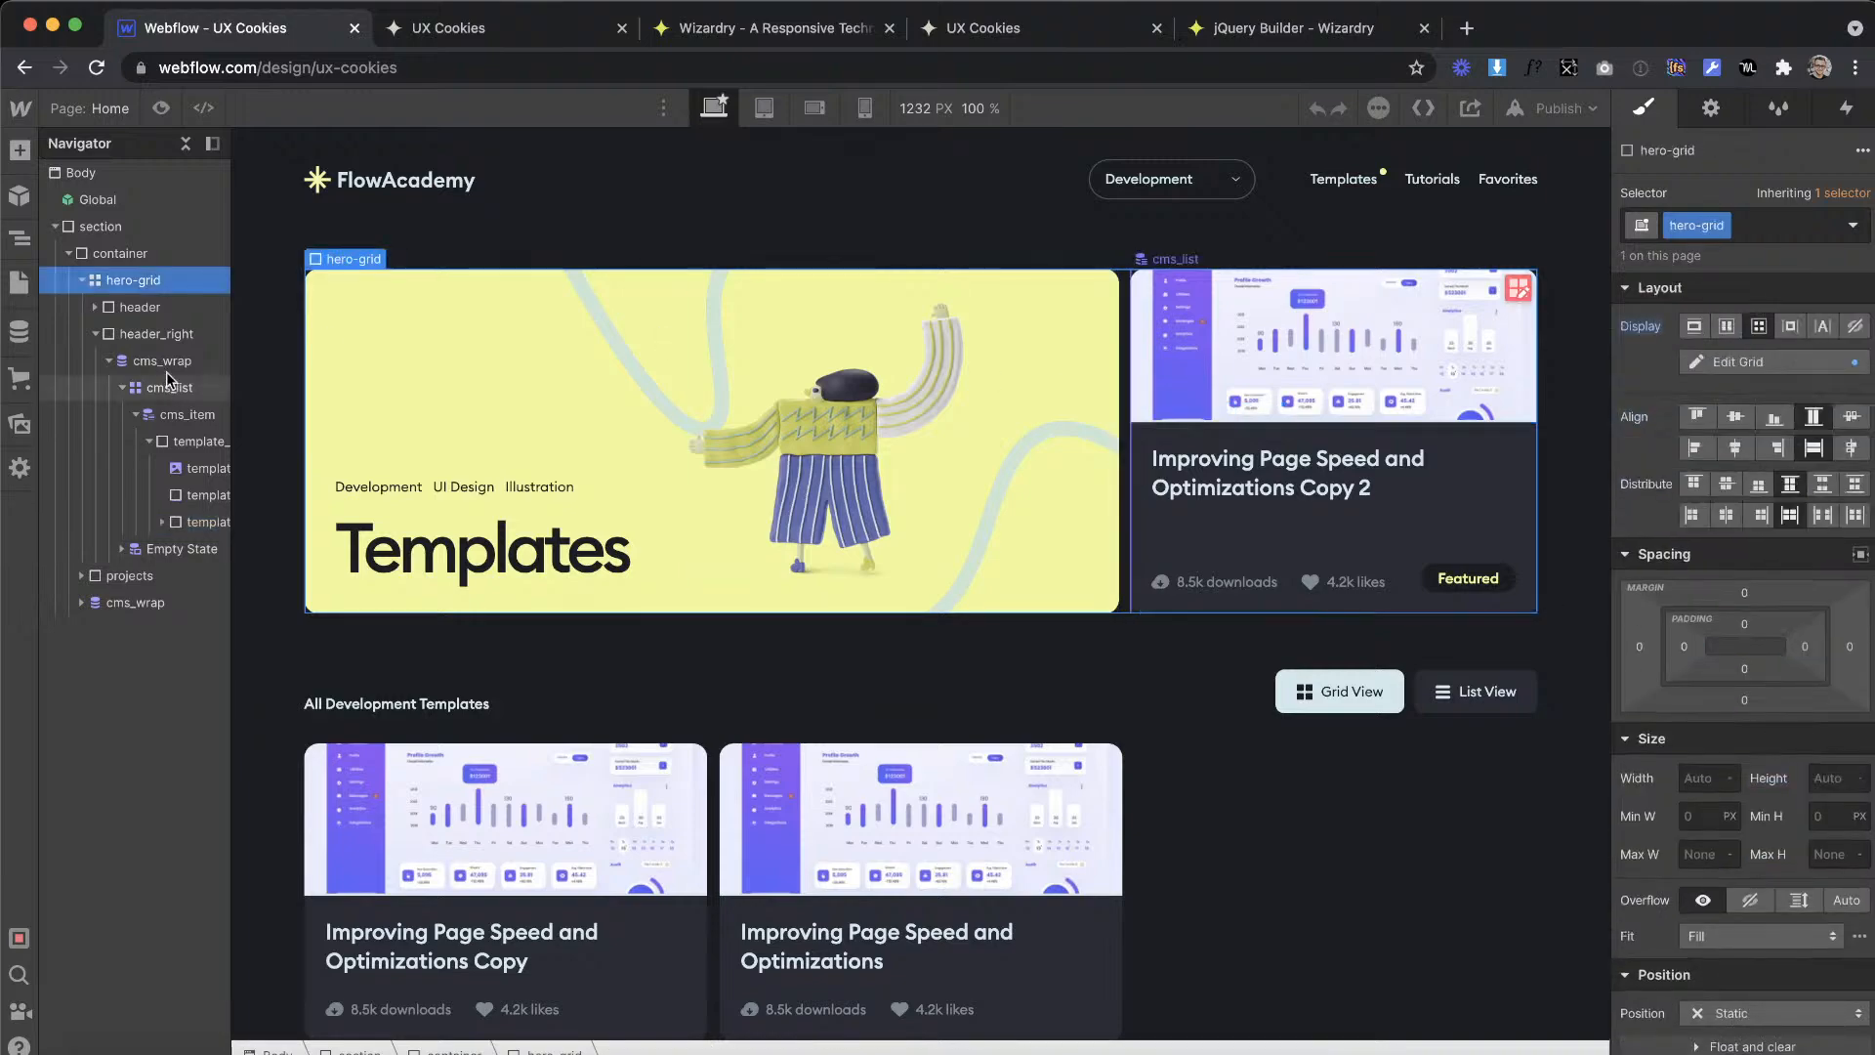
Step: Compare the Home page's hero-grid with the Favorites artboard in XD and copy the grid
key("ctrl+Right")
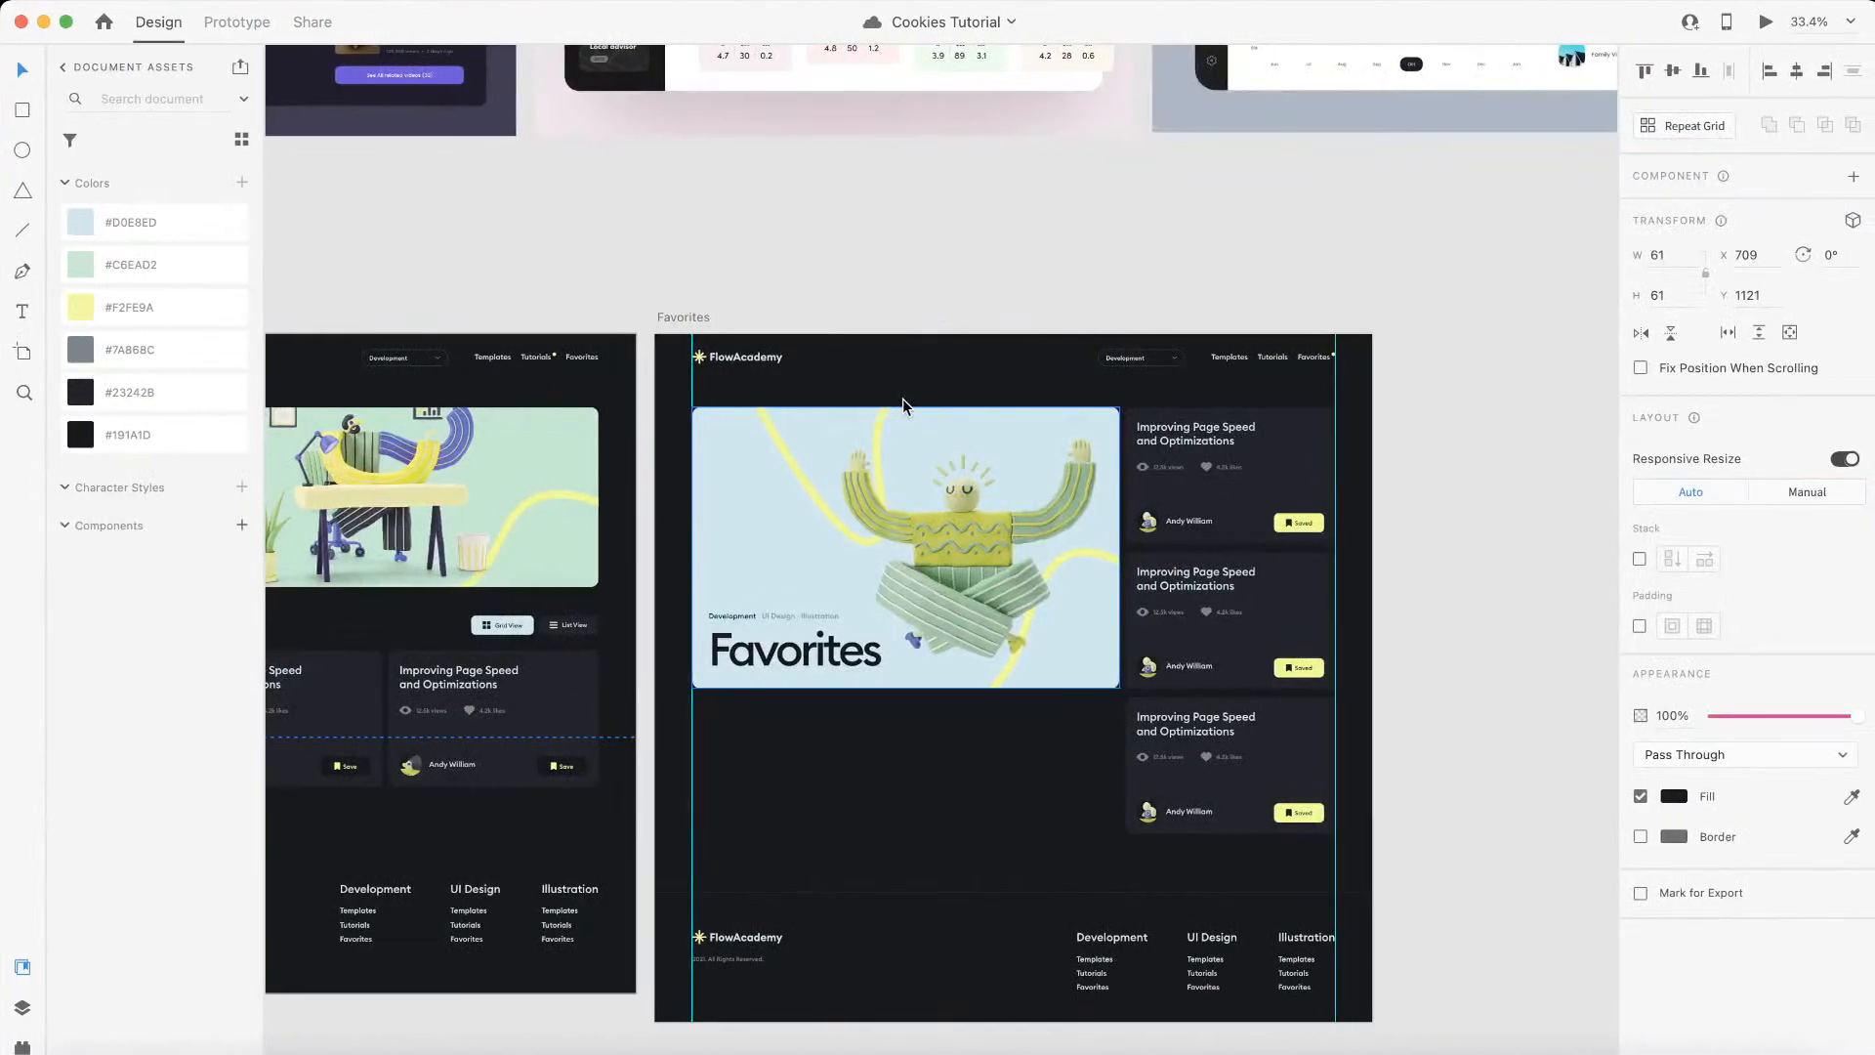
key("ctrl+Left")
key("ctrl+Right")
key("ctrl+Left")
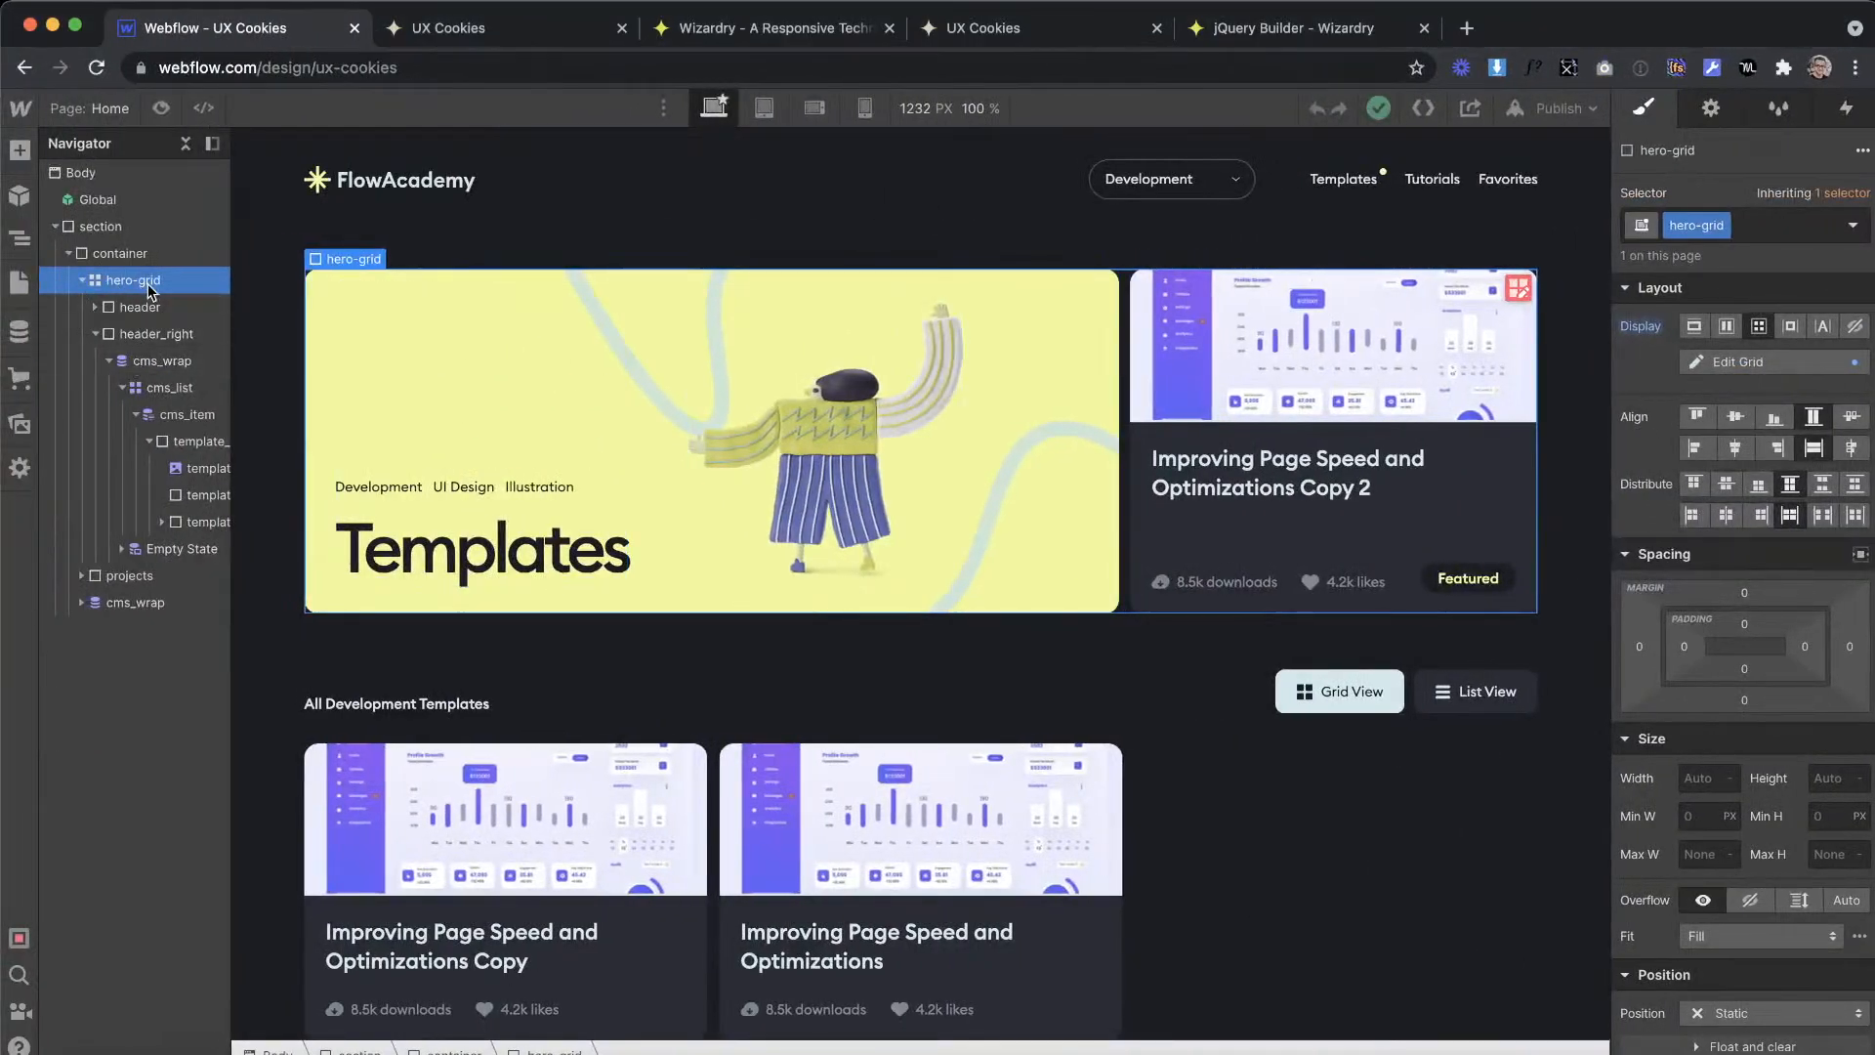
key("ctrl+Right")
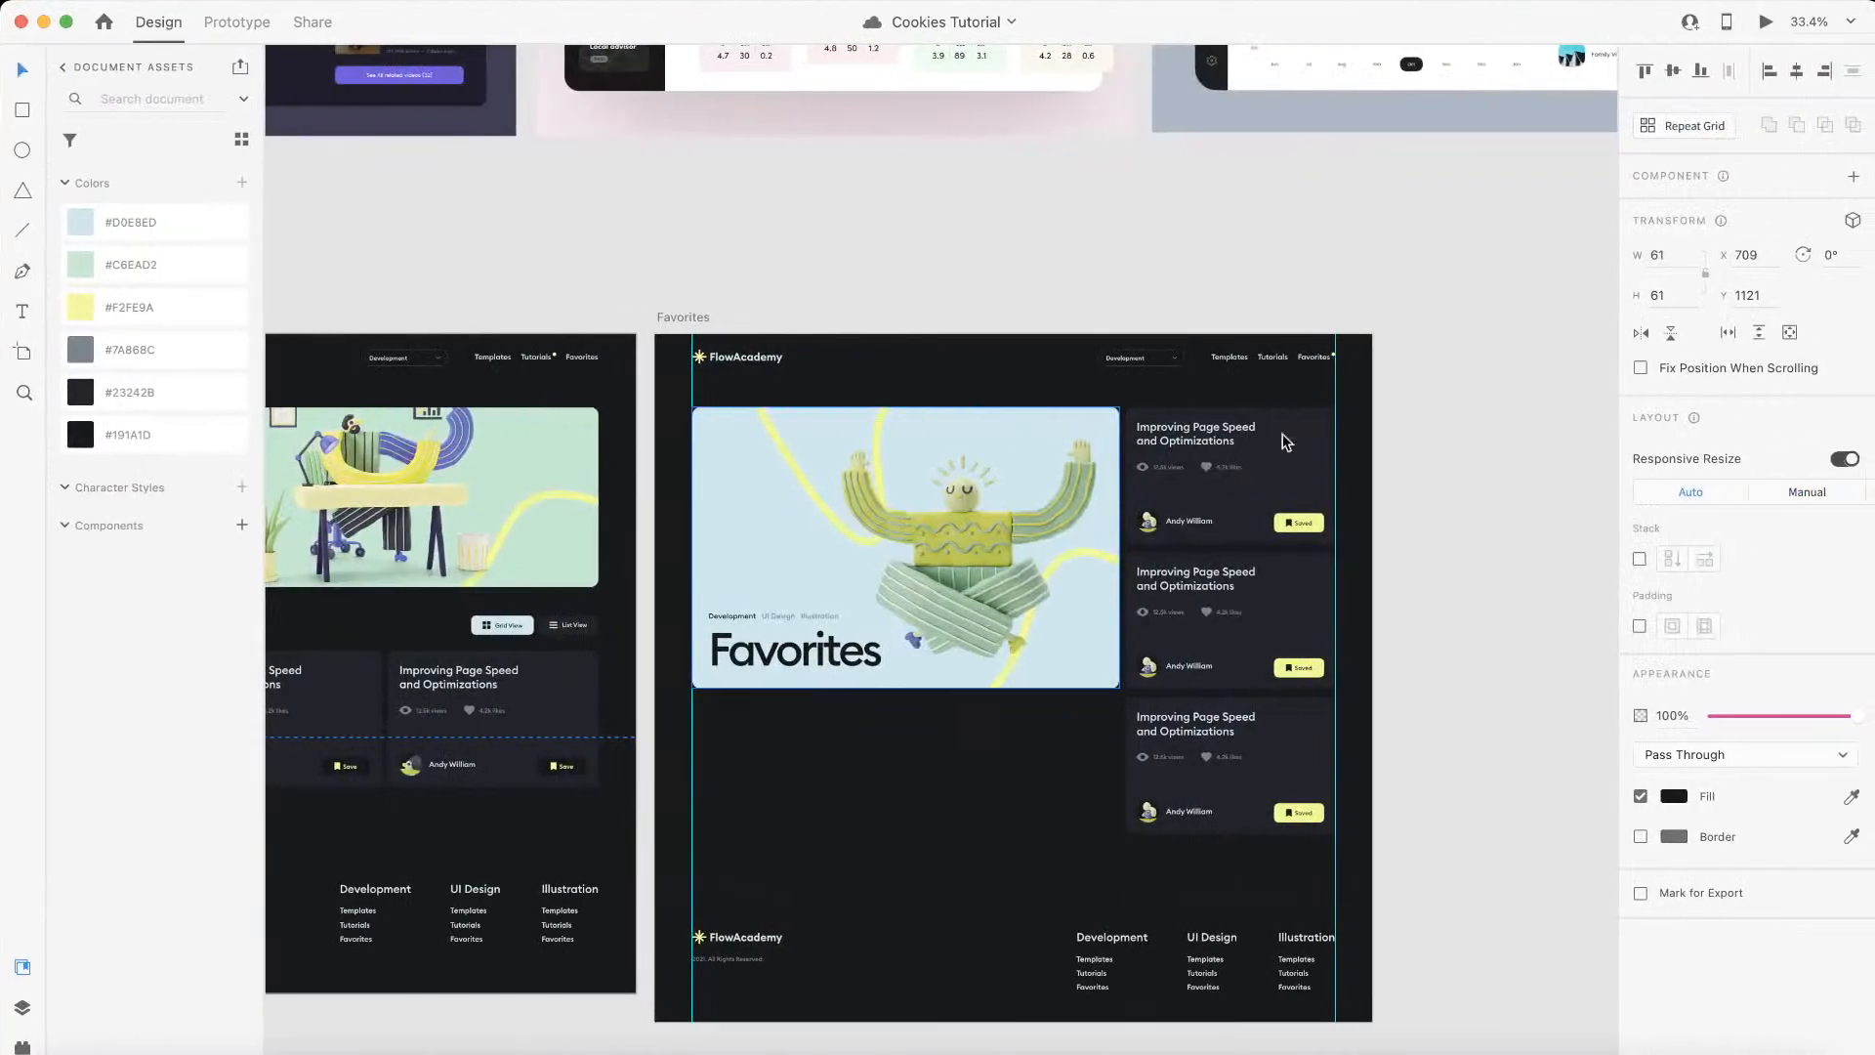
key("ctrl+Left")
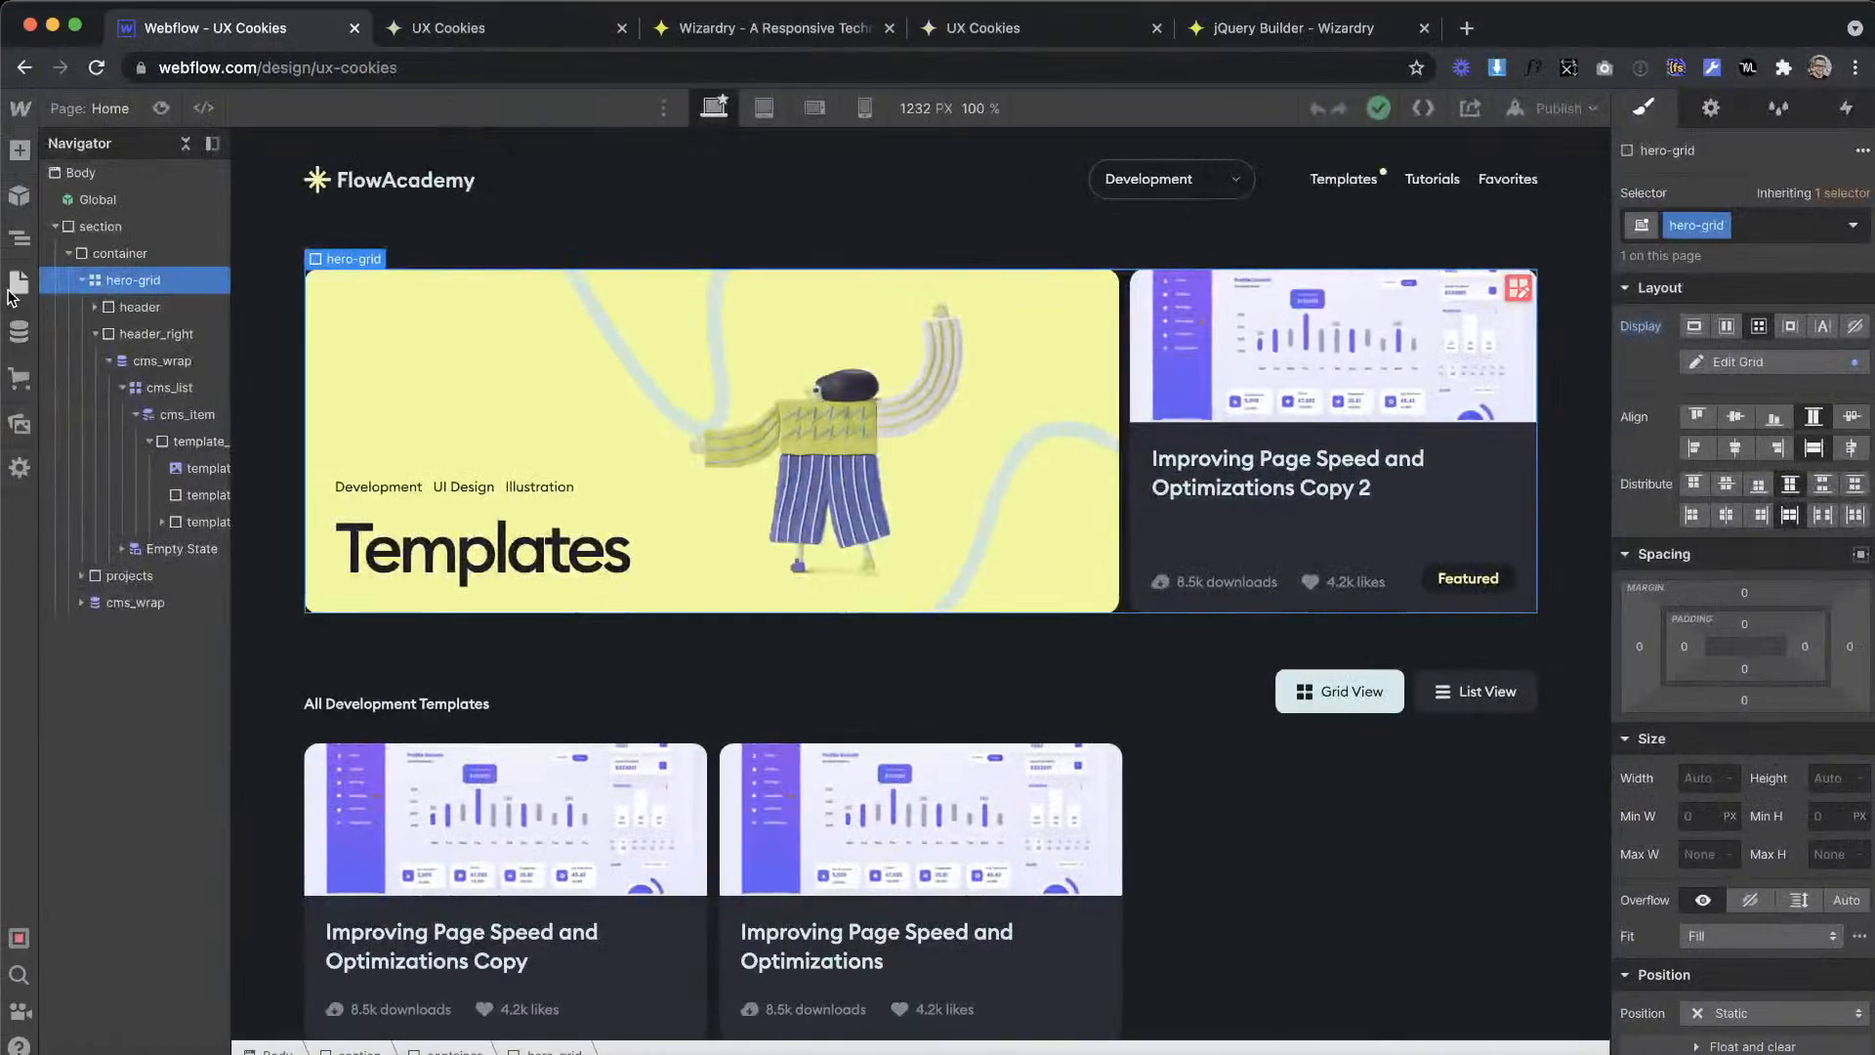
Step: Paste the hero-grid into the Favorites page's container and move it above the header div
left_click(19, 284)
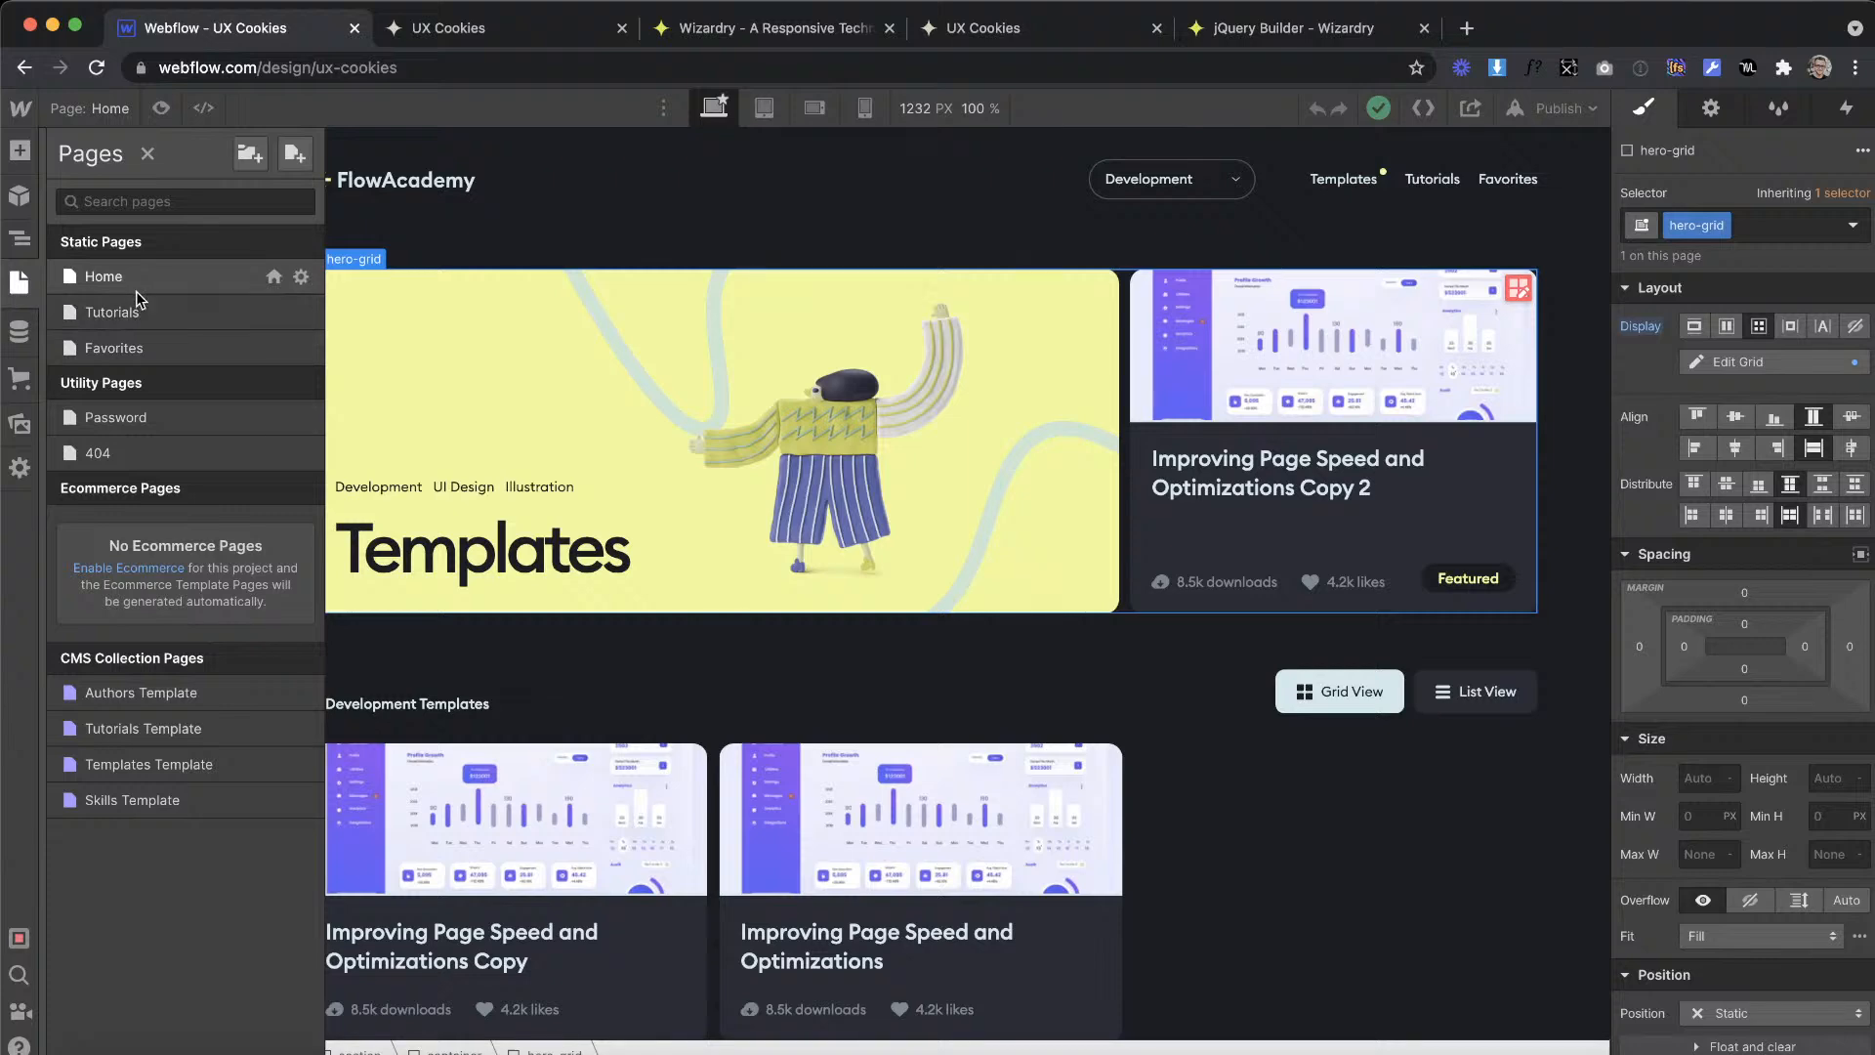
left_click(137, 342)
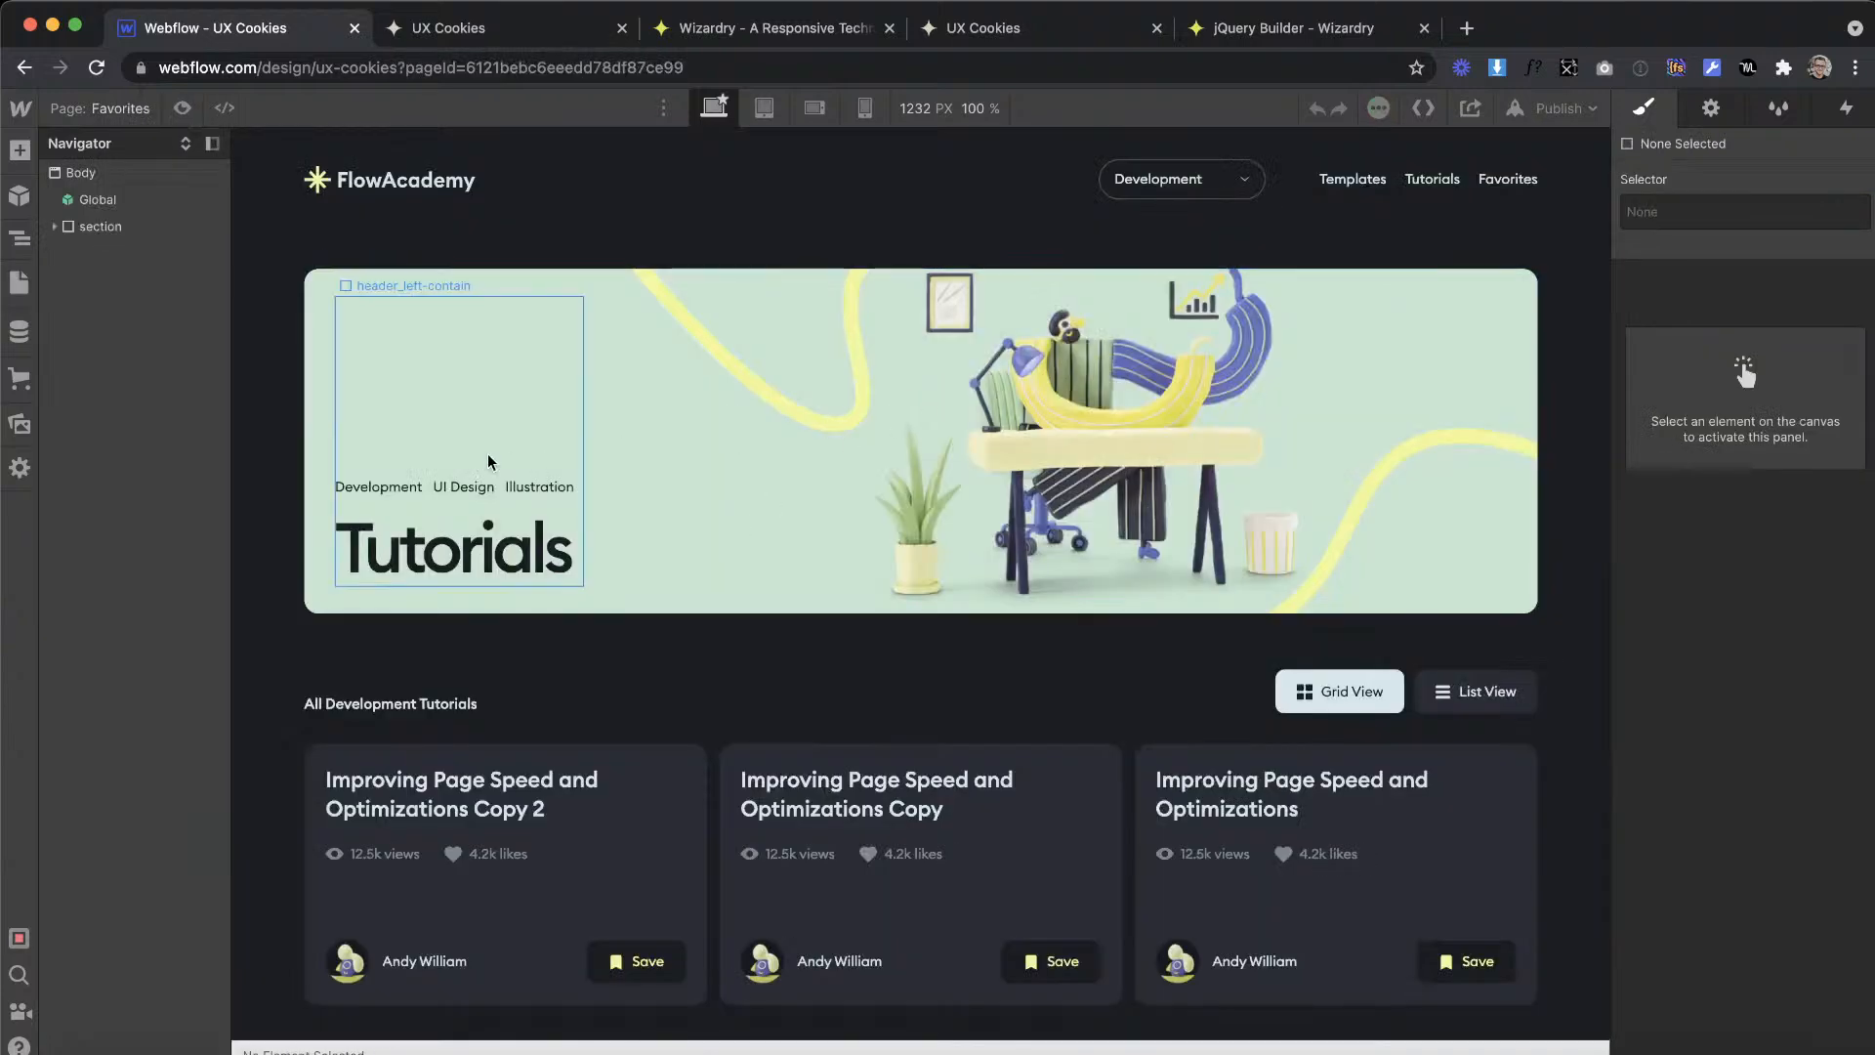
left_click(58, 227)
left_click(64, 256)
left_click(115, 254)
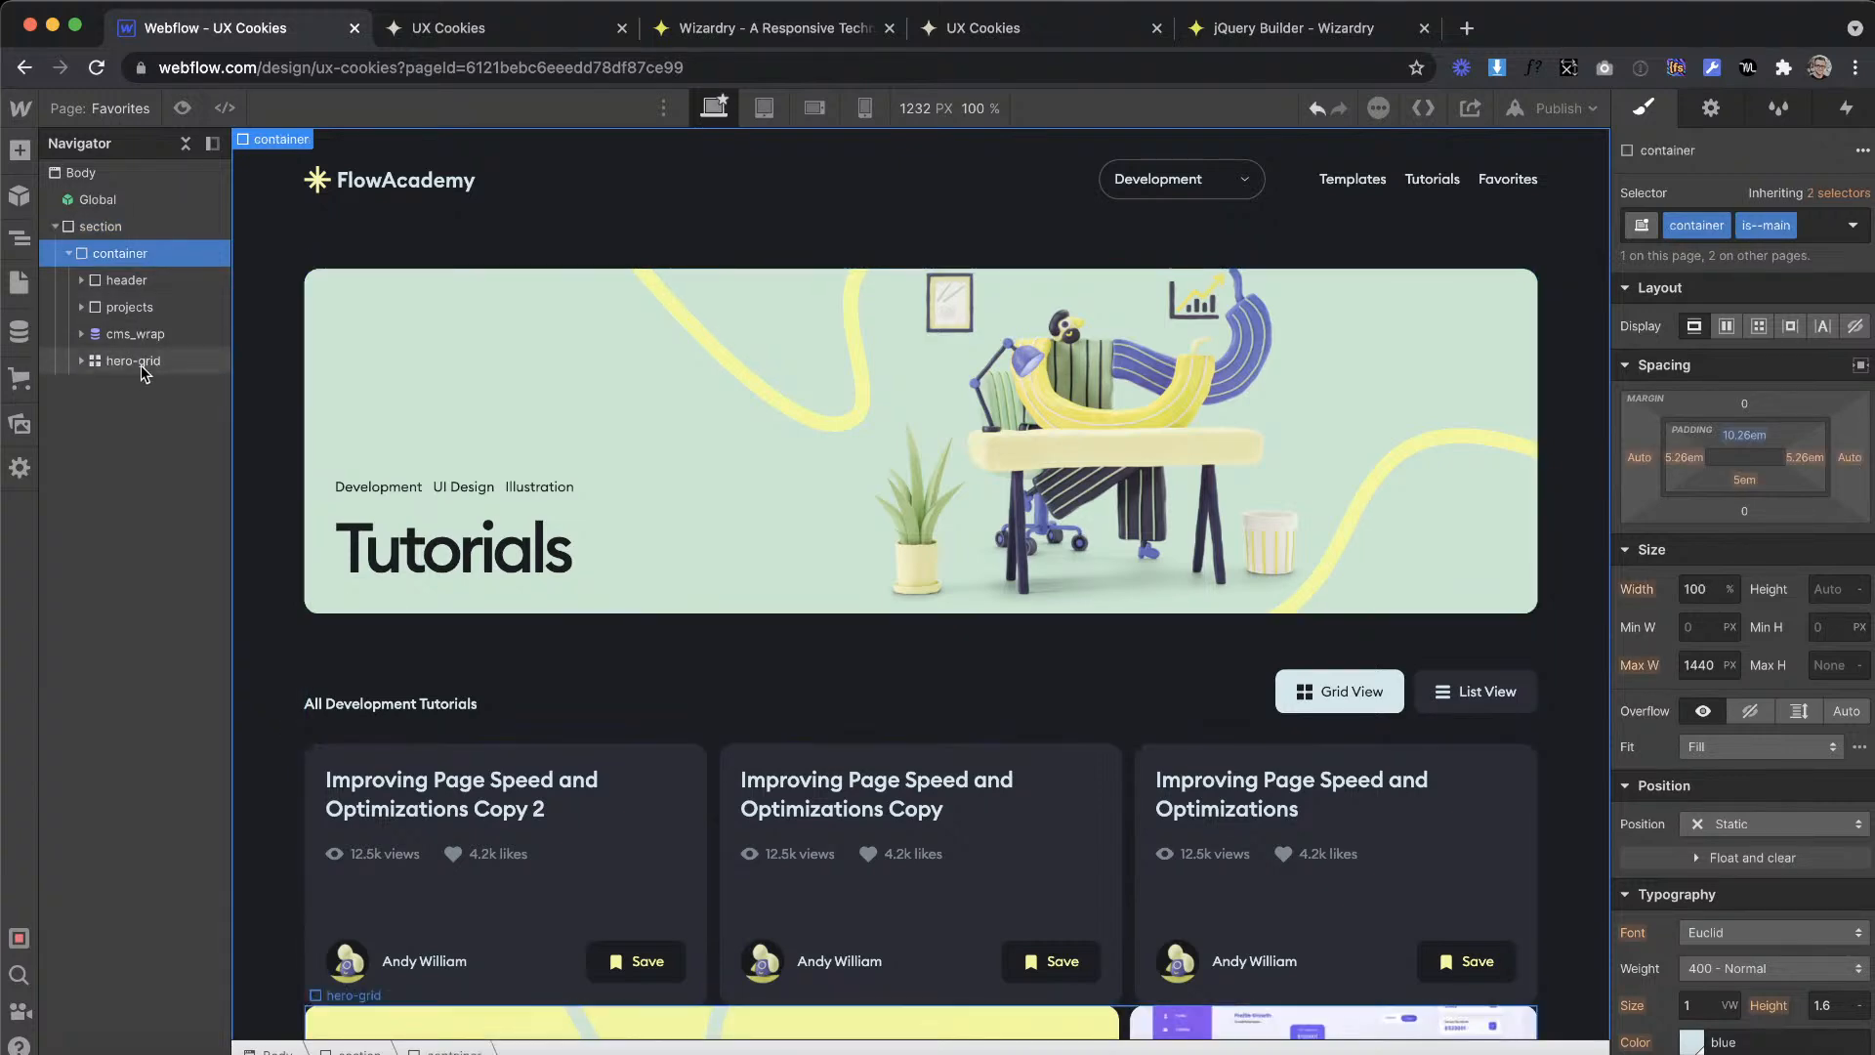
left_click_drag(140, 369, 141, 274)
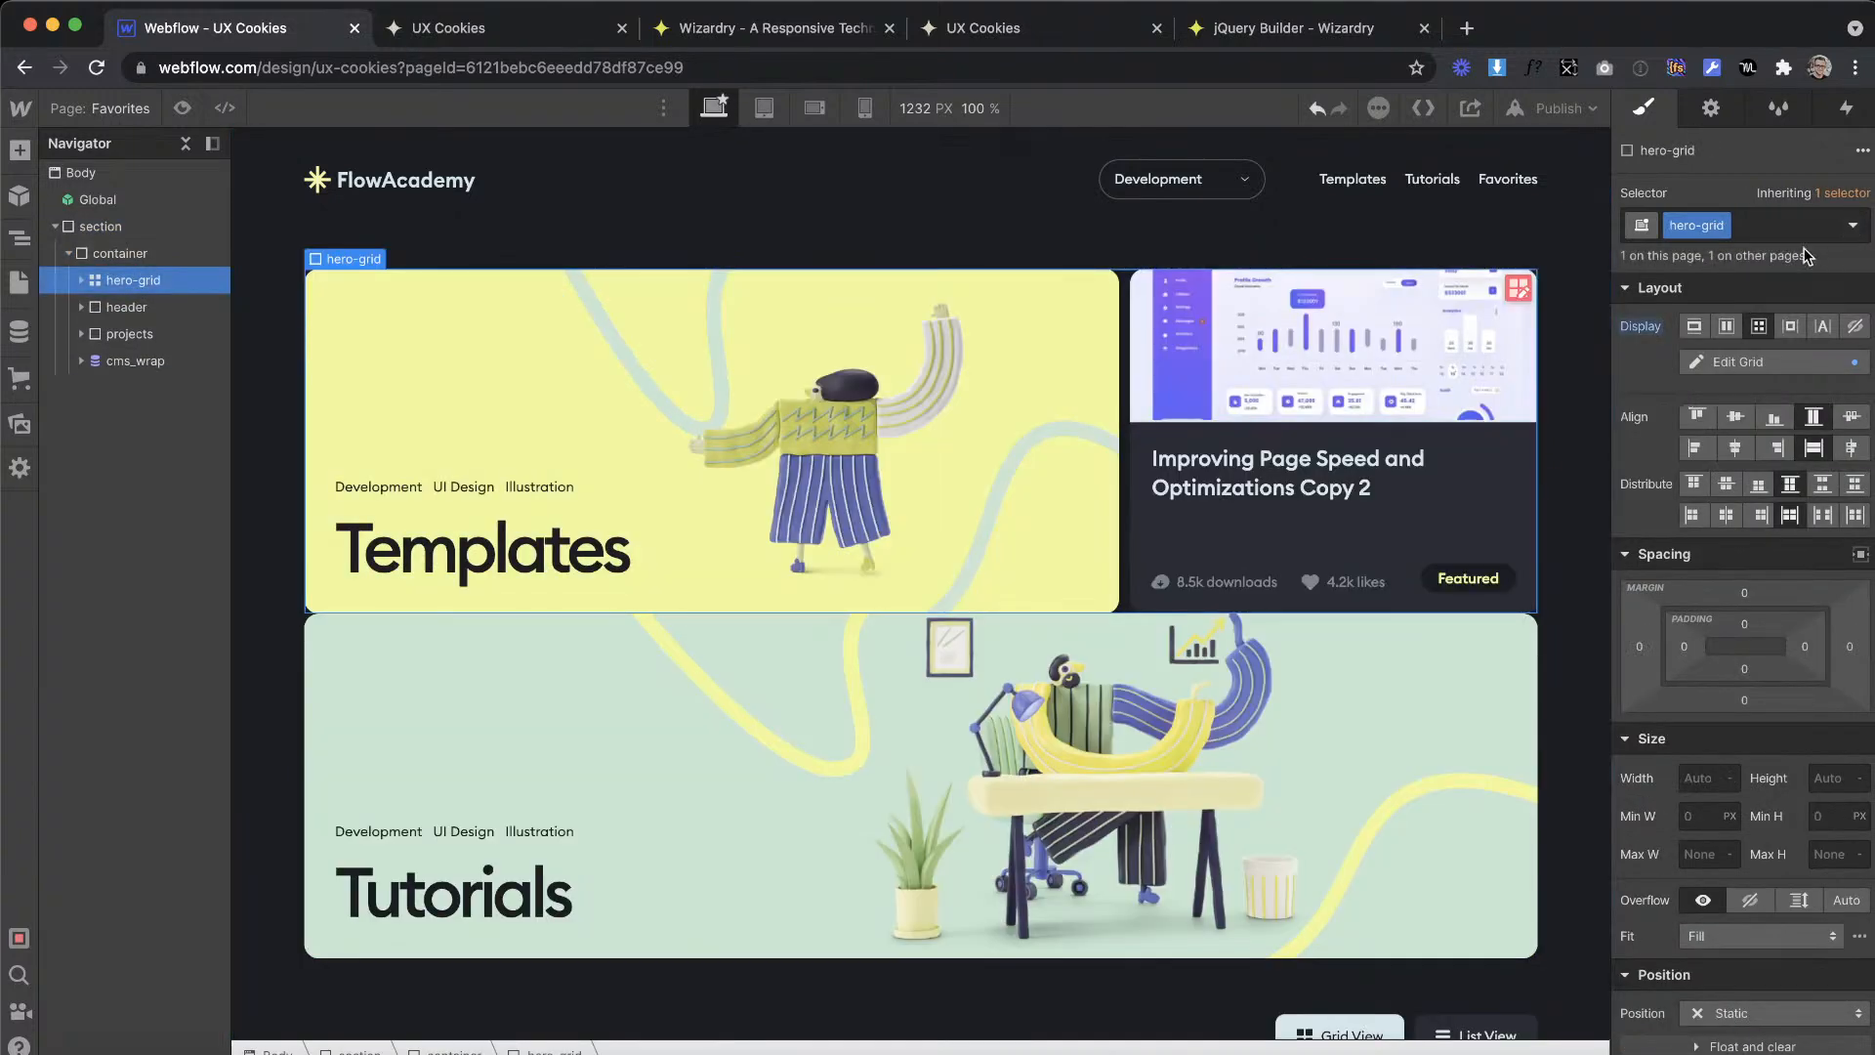
Step: Try the combo class is--alt on the Favorites page's hero-grid and remove it again
left_click(1782, 228)
type("is--alt")
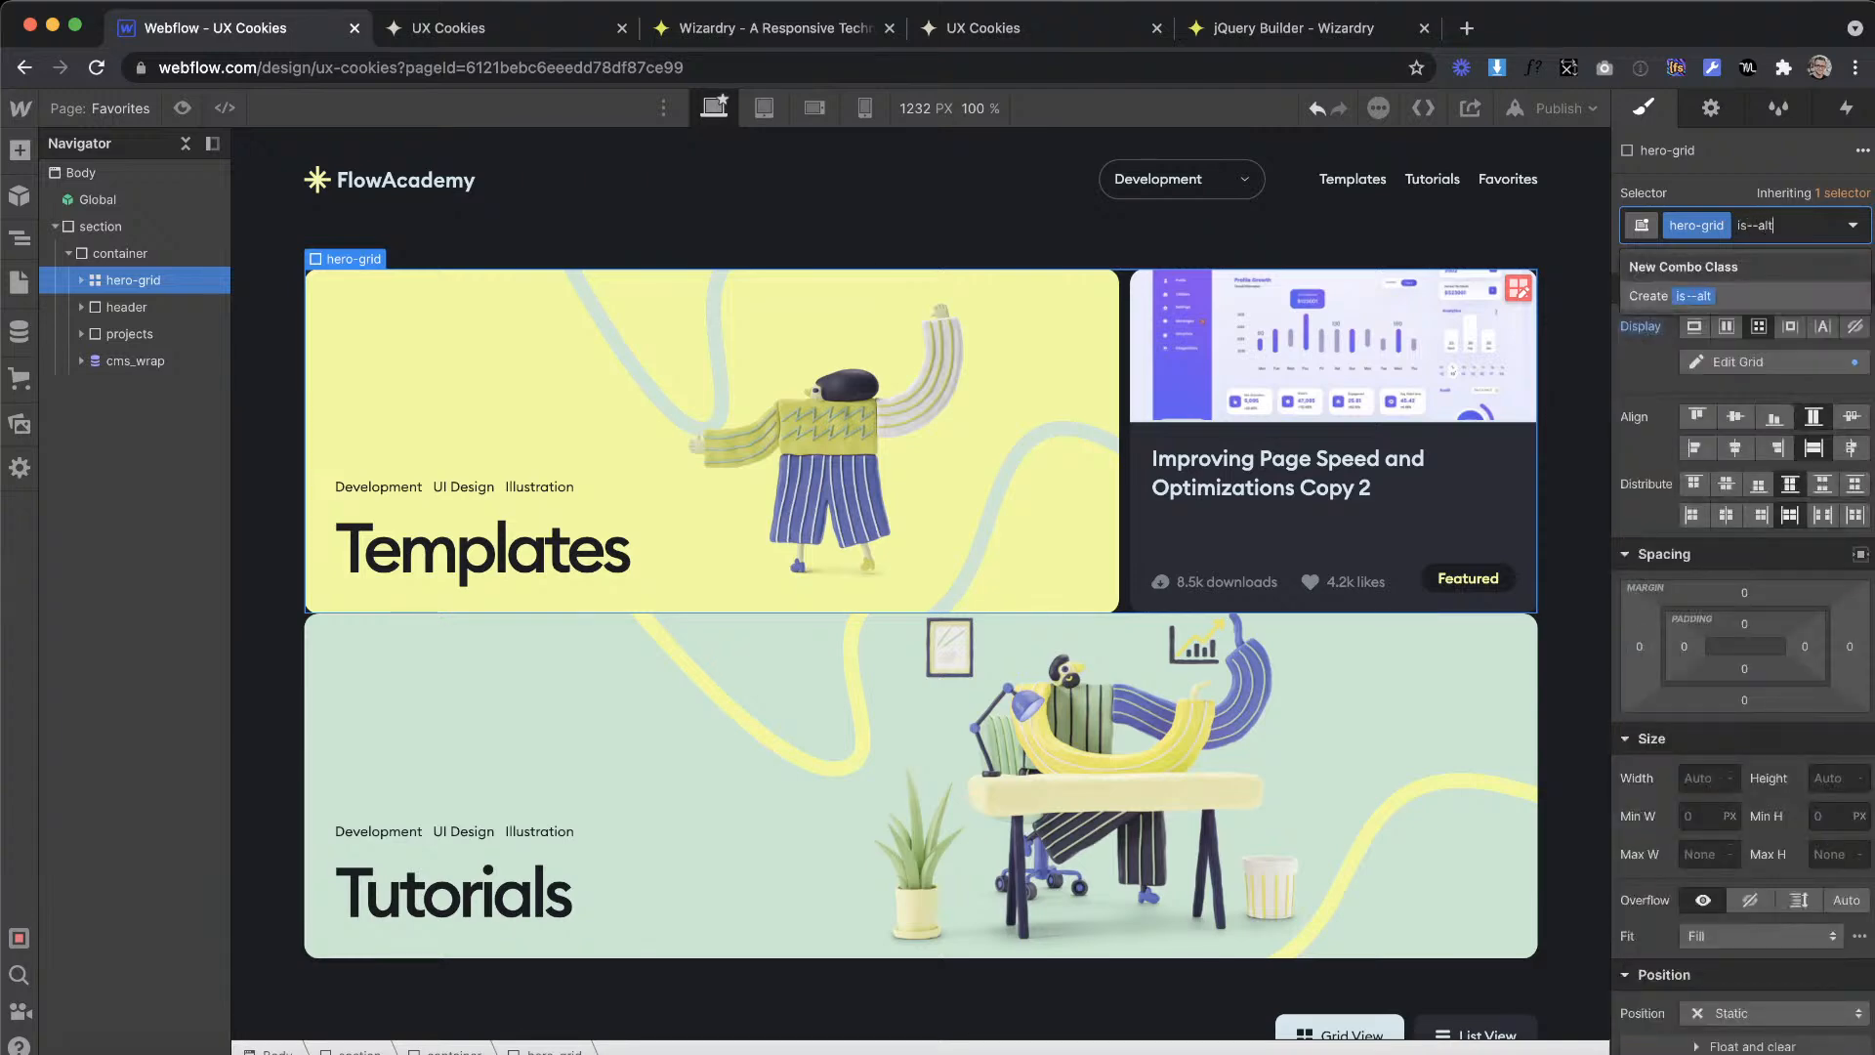
key("Return")
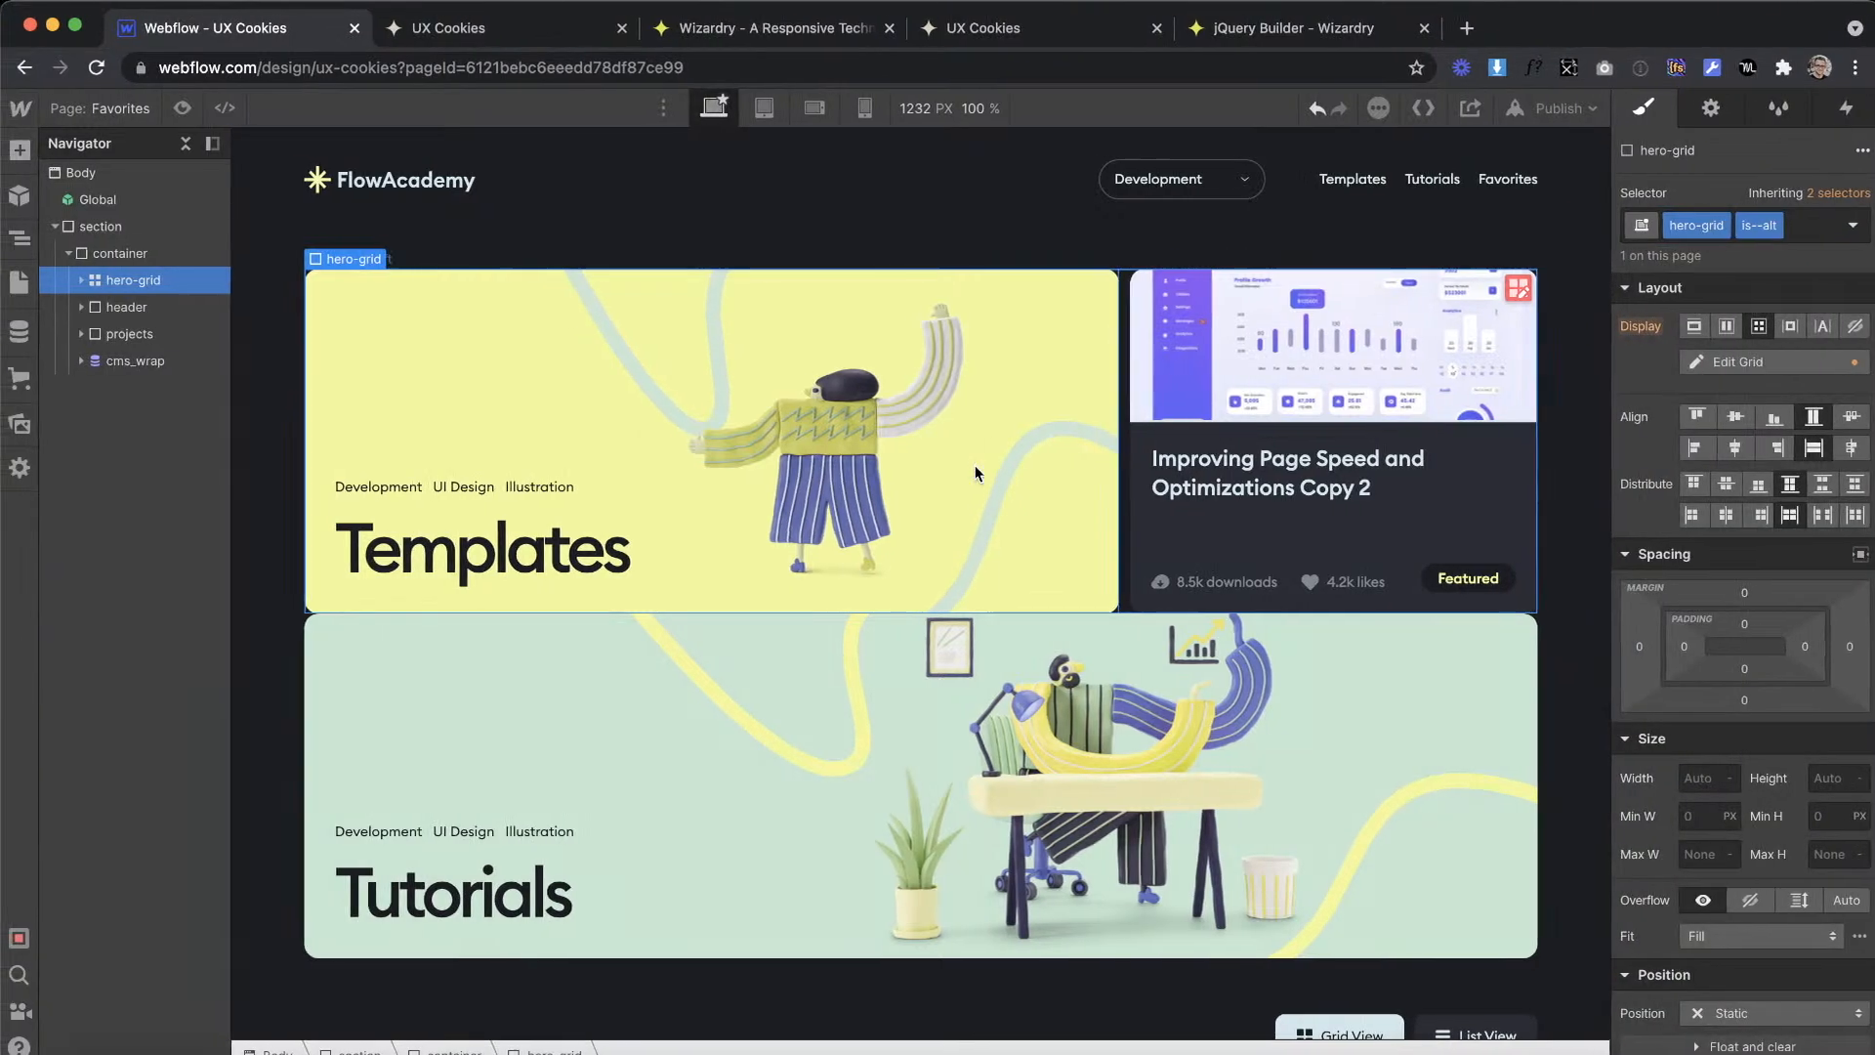
key("ctrl+Right")
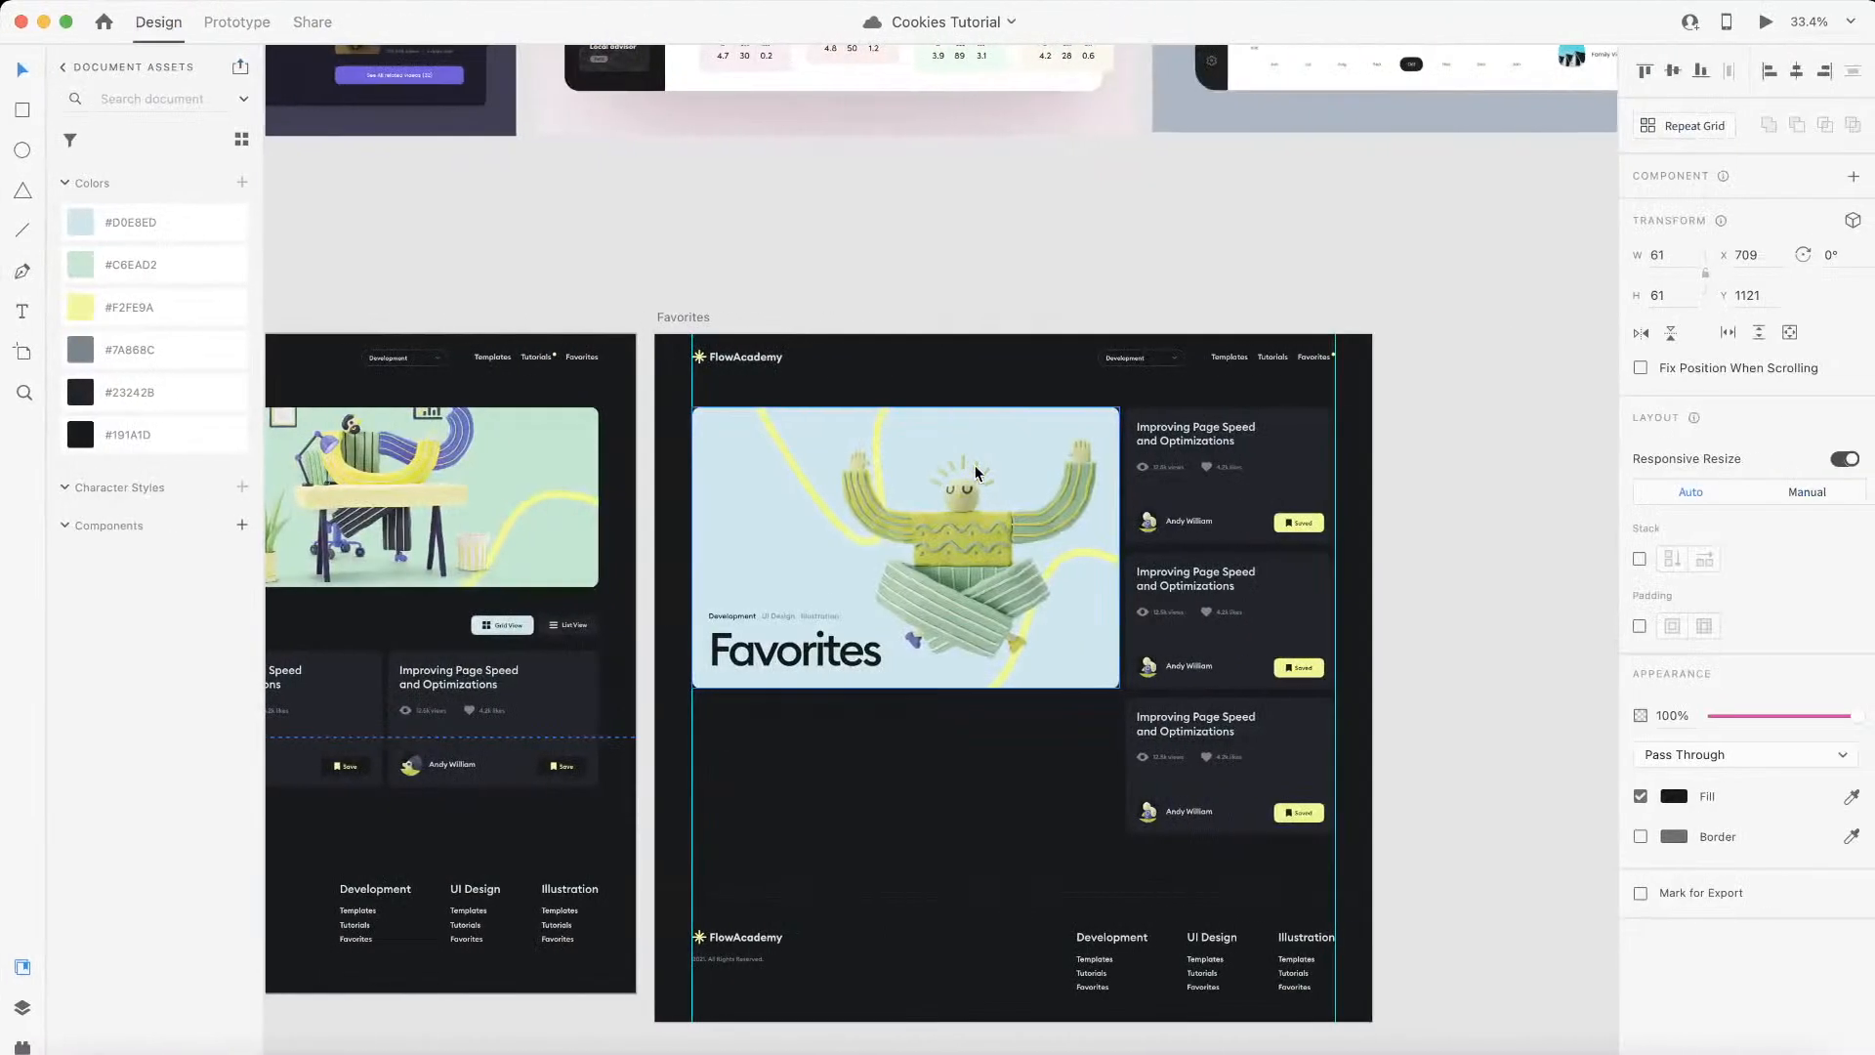
key("ctrl+Left")
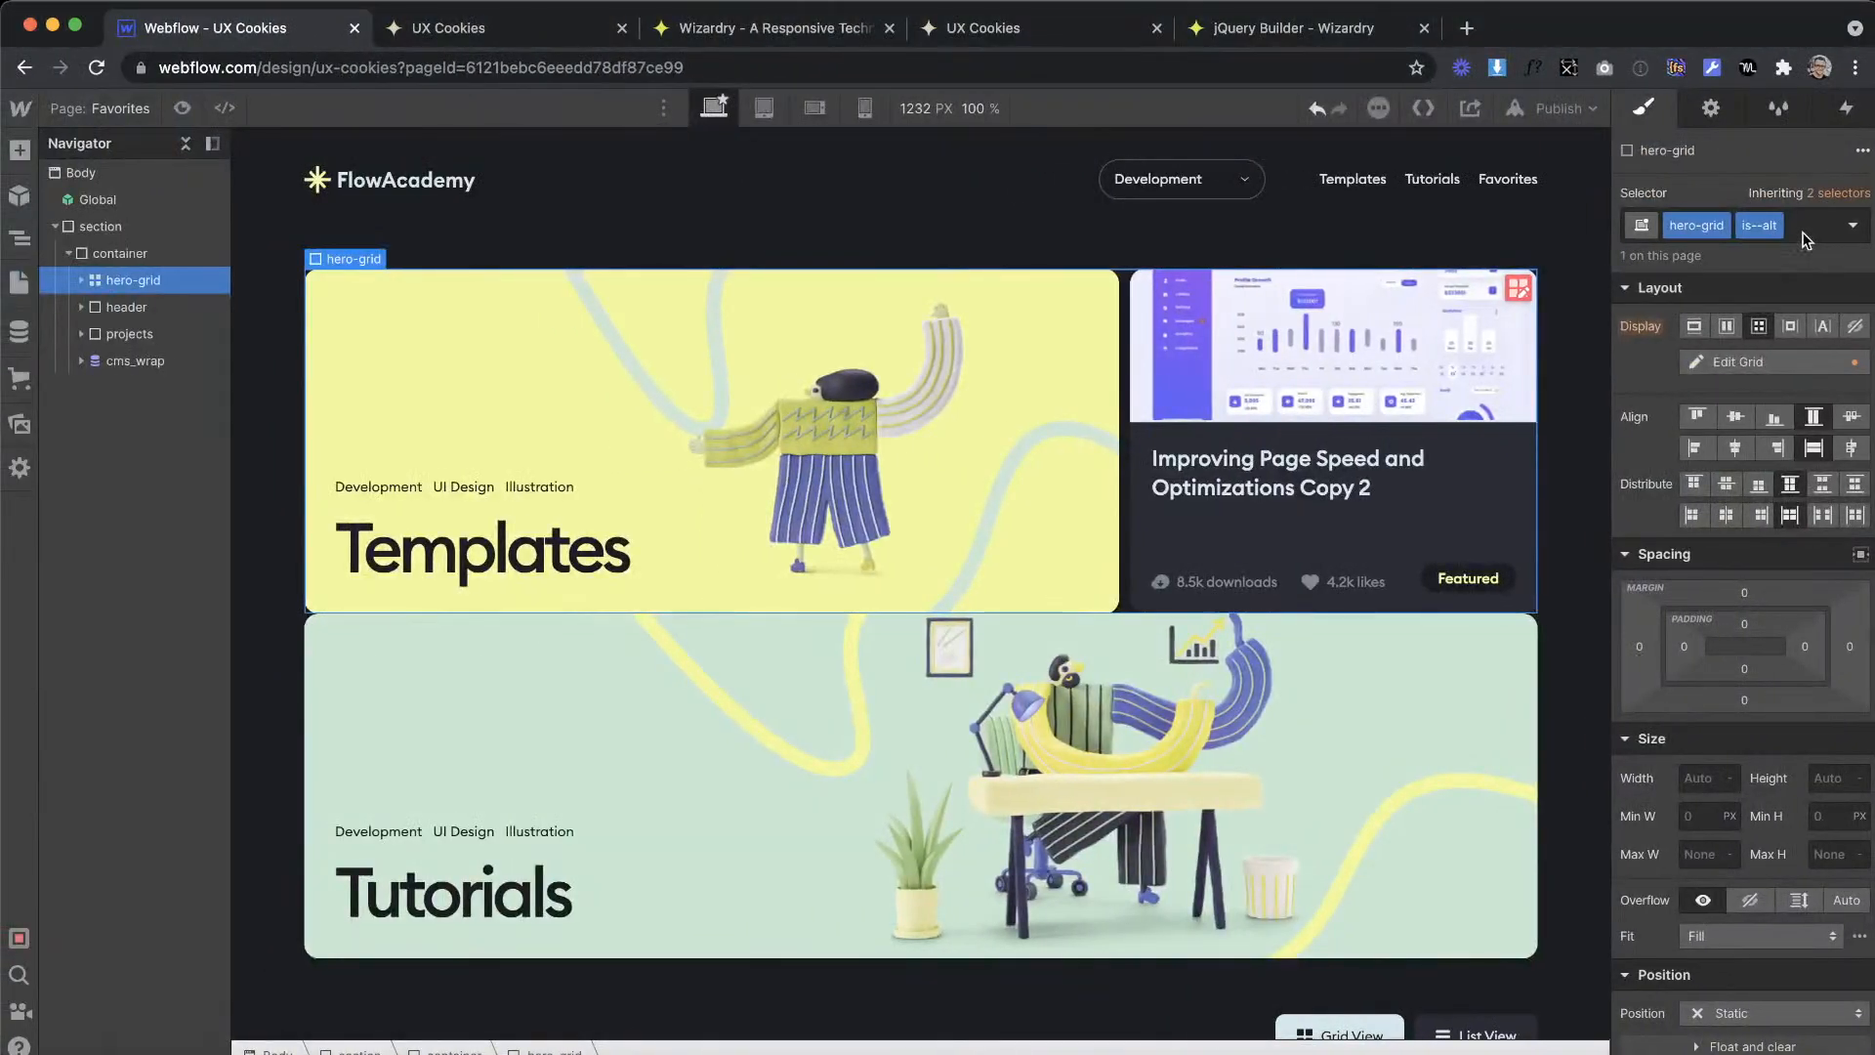
left_click(1802, 233)
key("BackSpace")
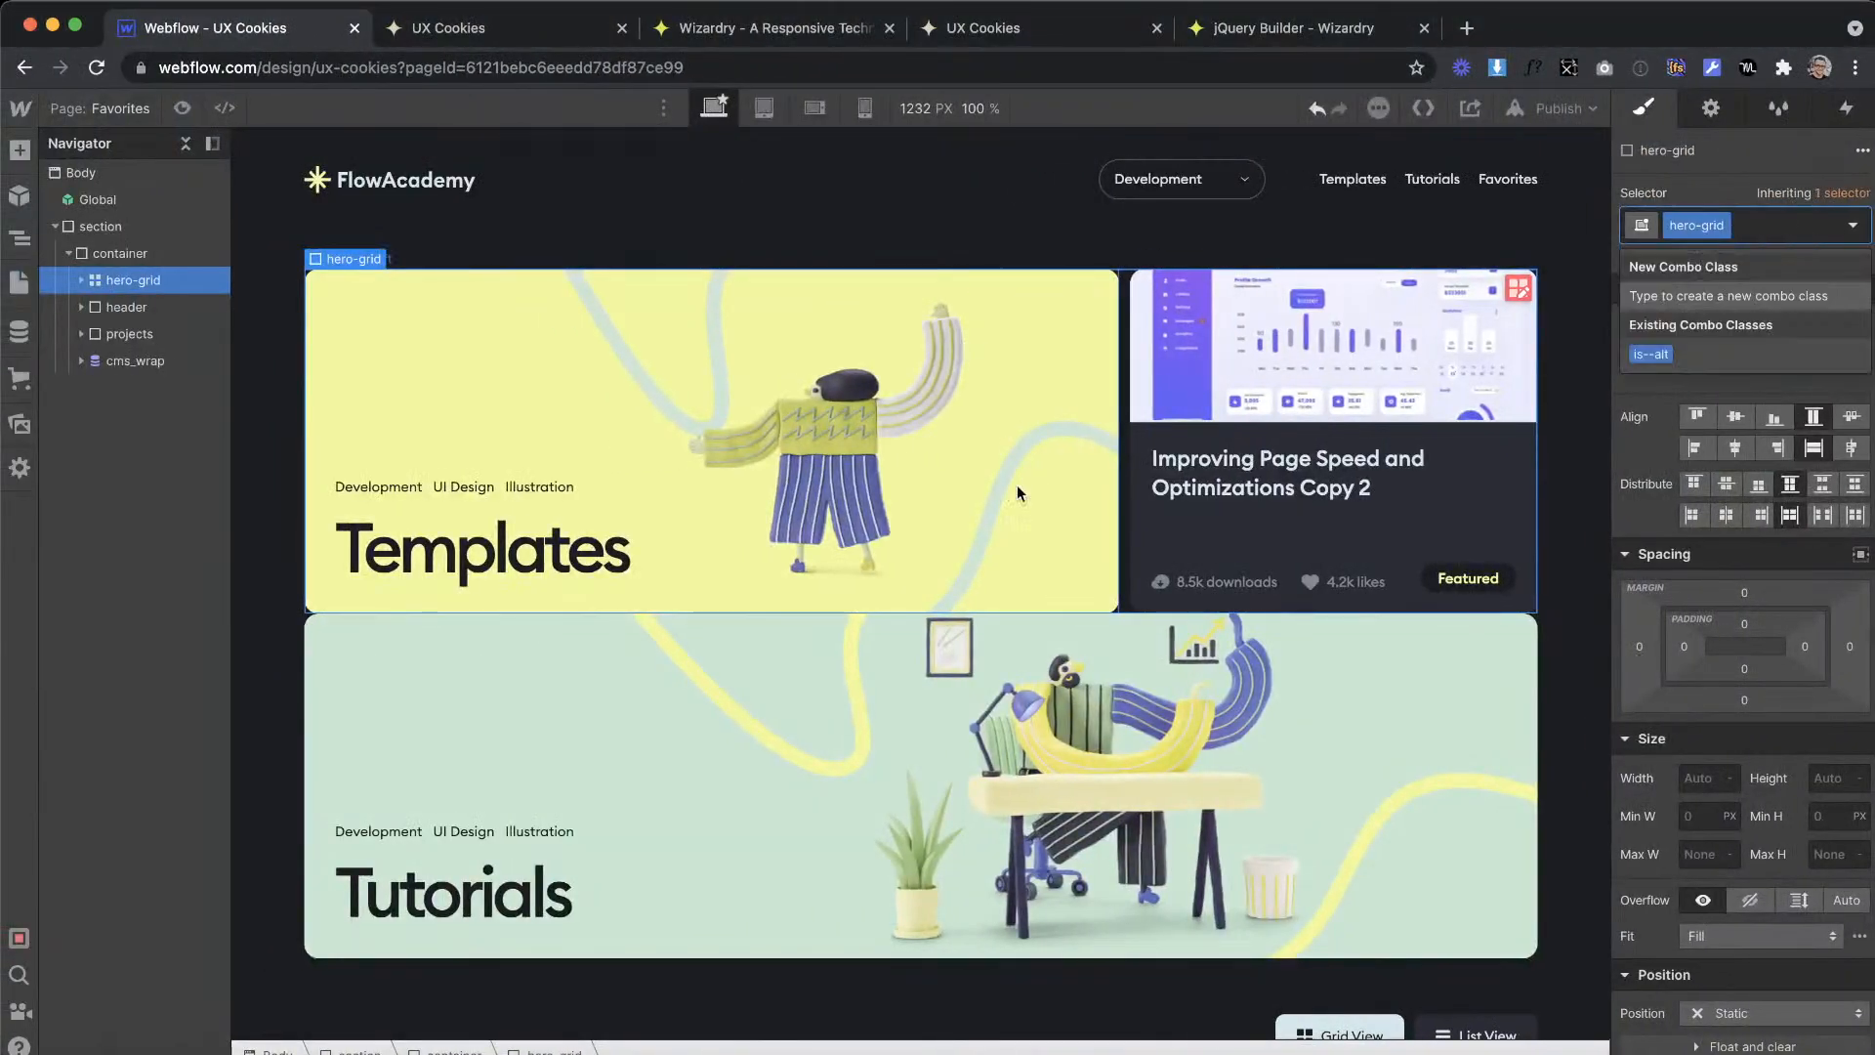
Step: Delete the old Tutorials header div below the hero-grid and compare the page with the Favorites artboard in XD
left_click(122, 307)
key("Delete")
key("ctrl+Right")
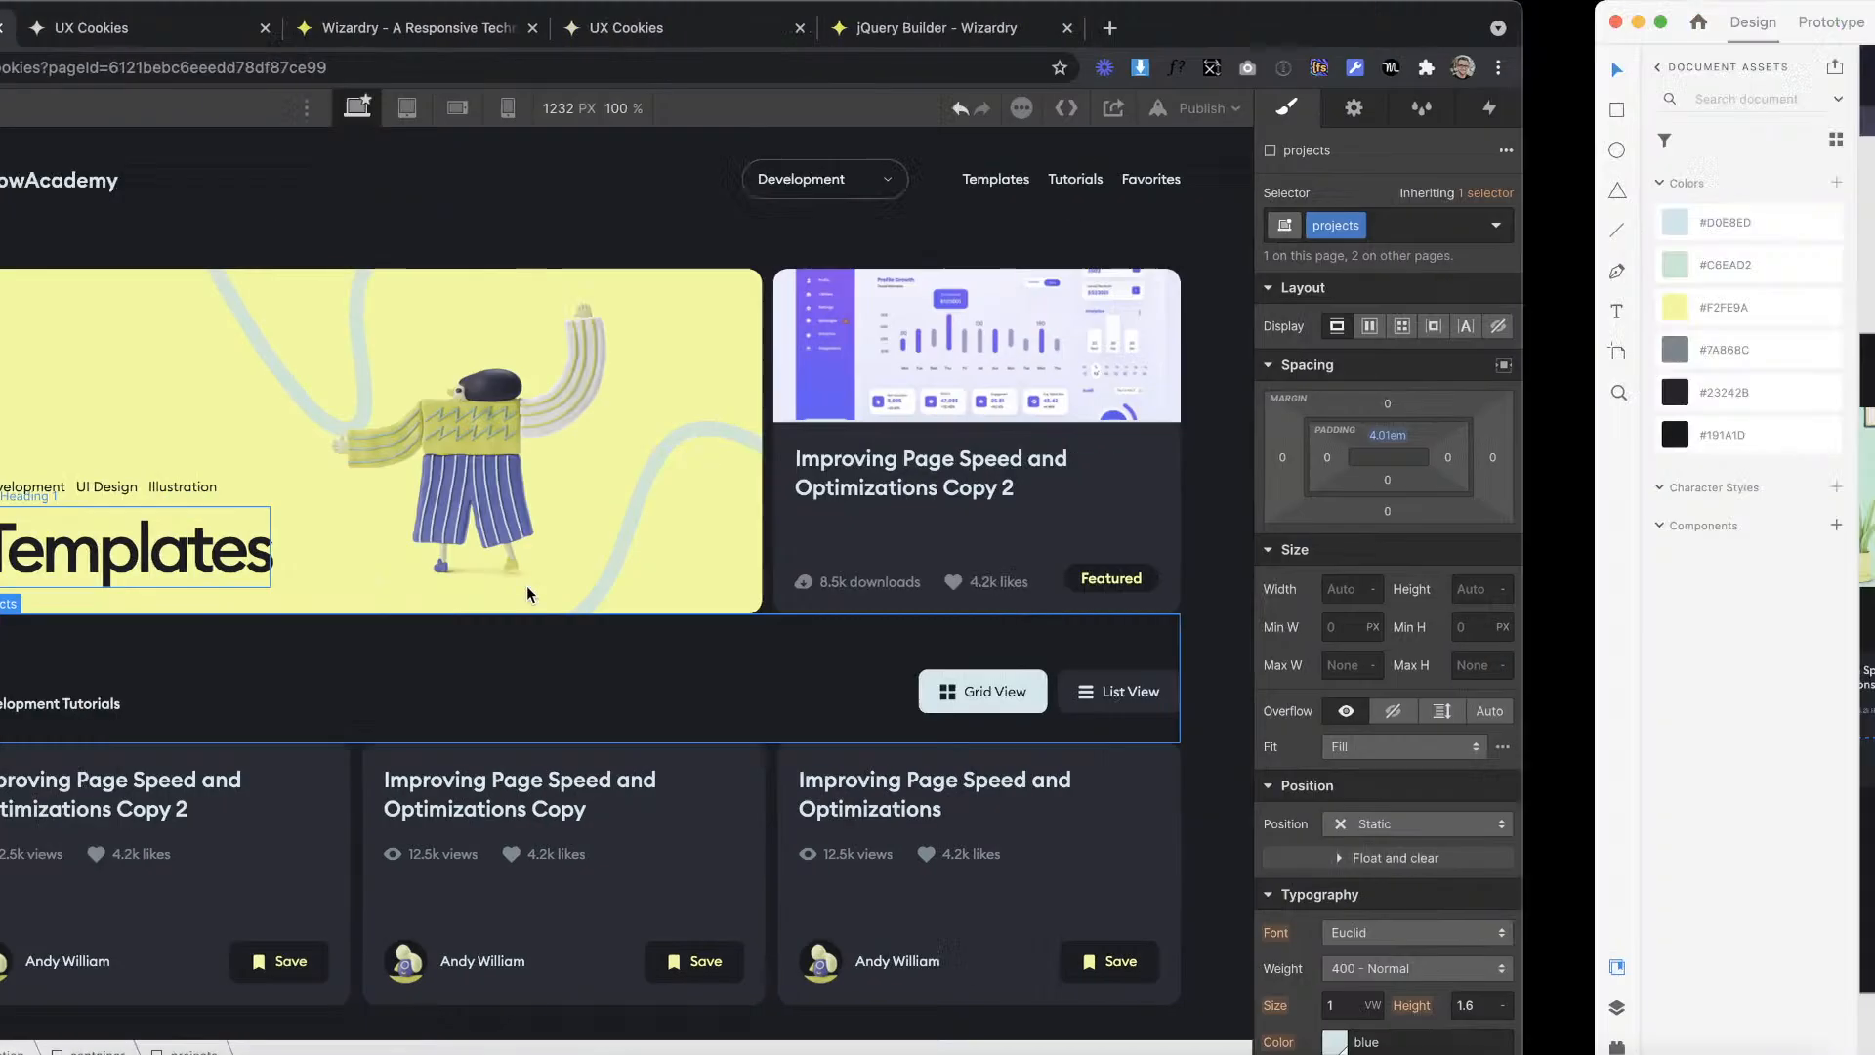
key("ctrl+Left")
key("ctrl+Right")
Step: Copy the title Favorites from the XD artboard and replace the hero heading Templates with it in Webflow
double_click(830, 640)
key("ctrl+c")
key("ctrl+Left")
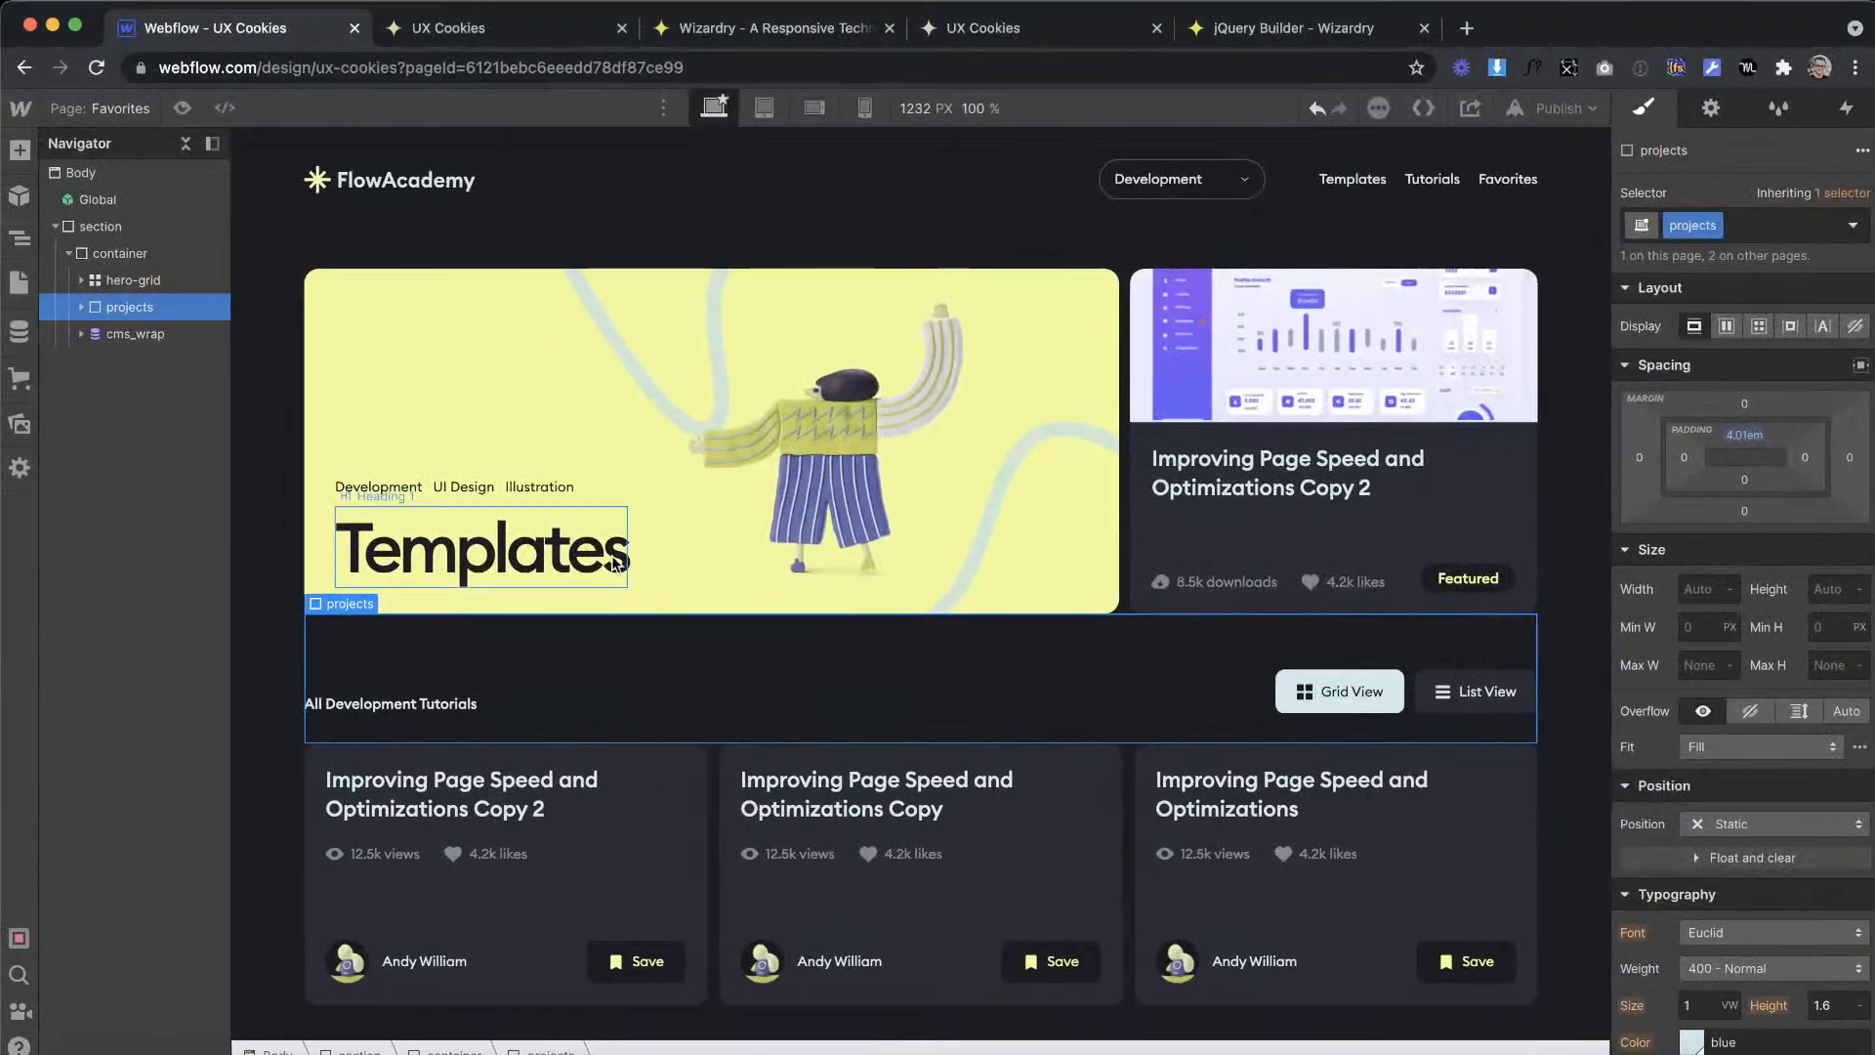
double_click(622, 560)
left_click_drag(625, 558, 262, 540)
key("ctrl+v")
Step: Compare the hero with the Favorites artboard in XD, and add the combo class is--favorites to header_left in Webflow
key("ctrl+Right")
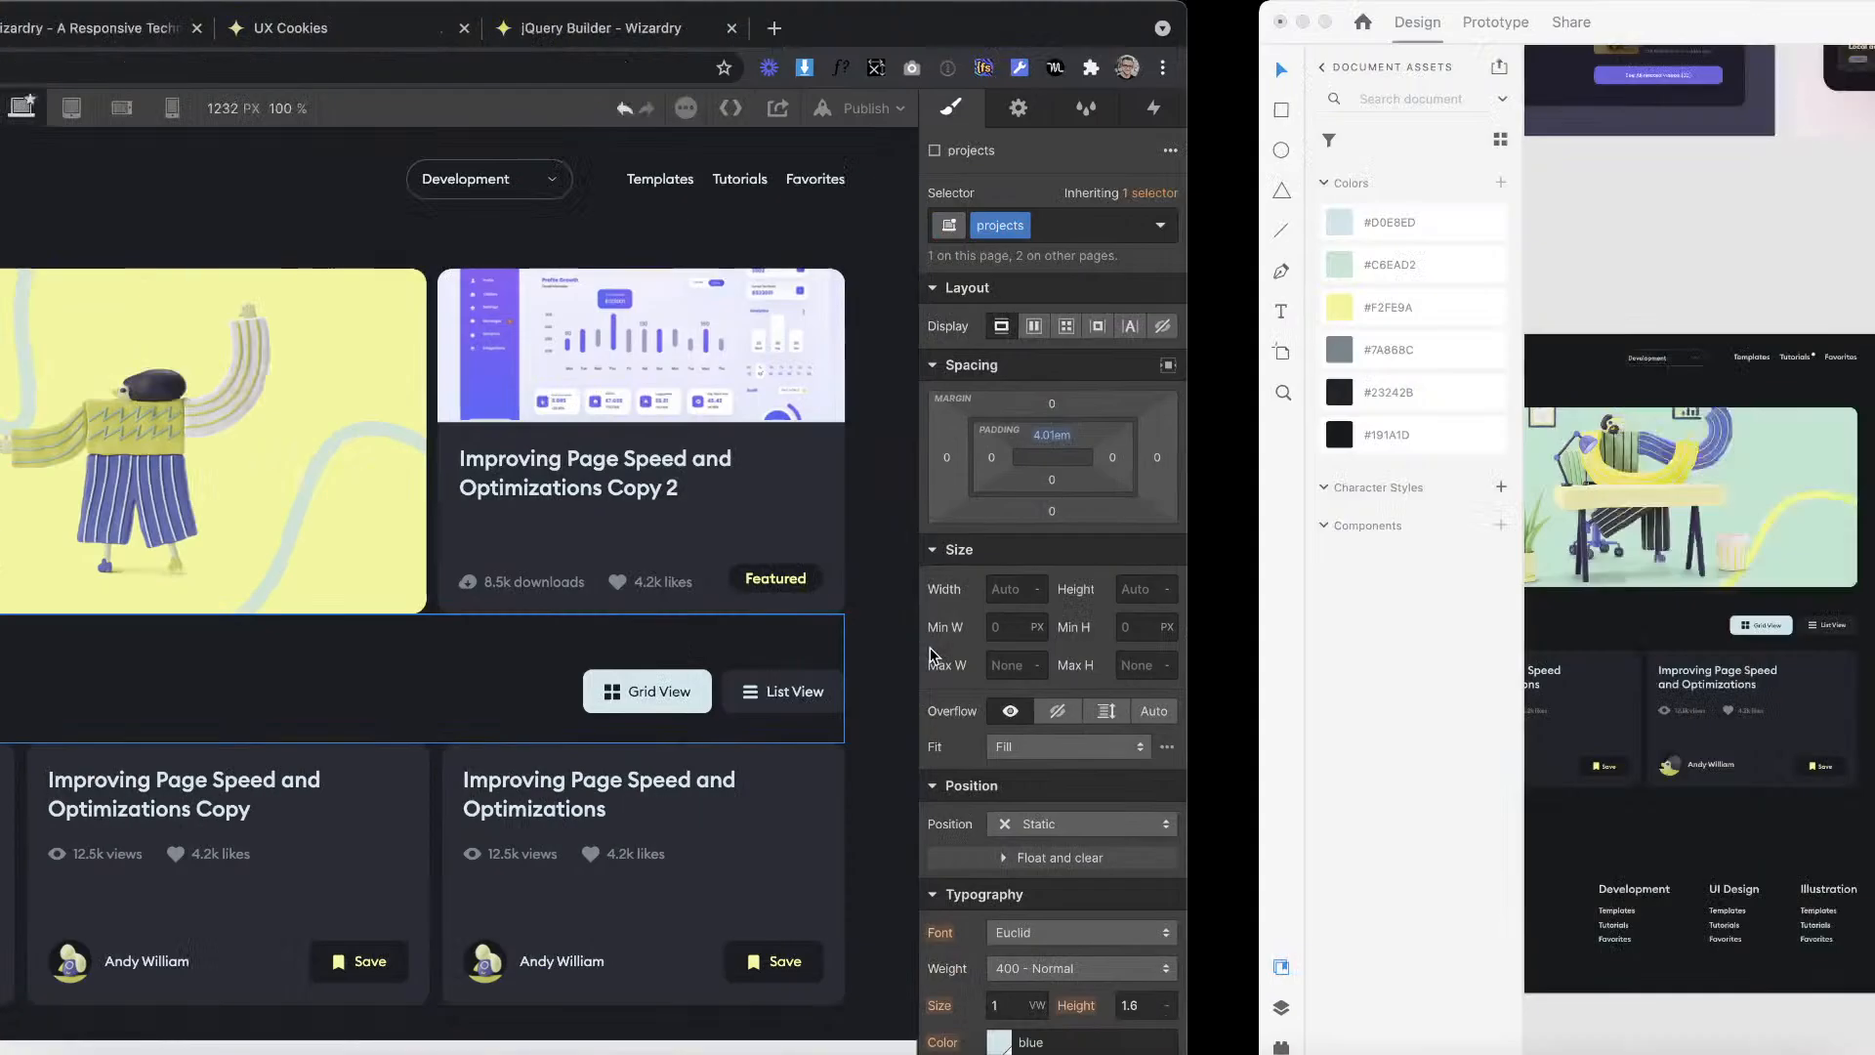
left_click(1087, 475)
scroll(991, 501, "up", 5)
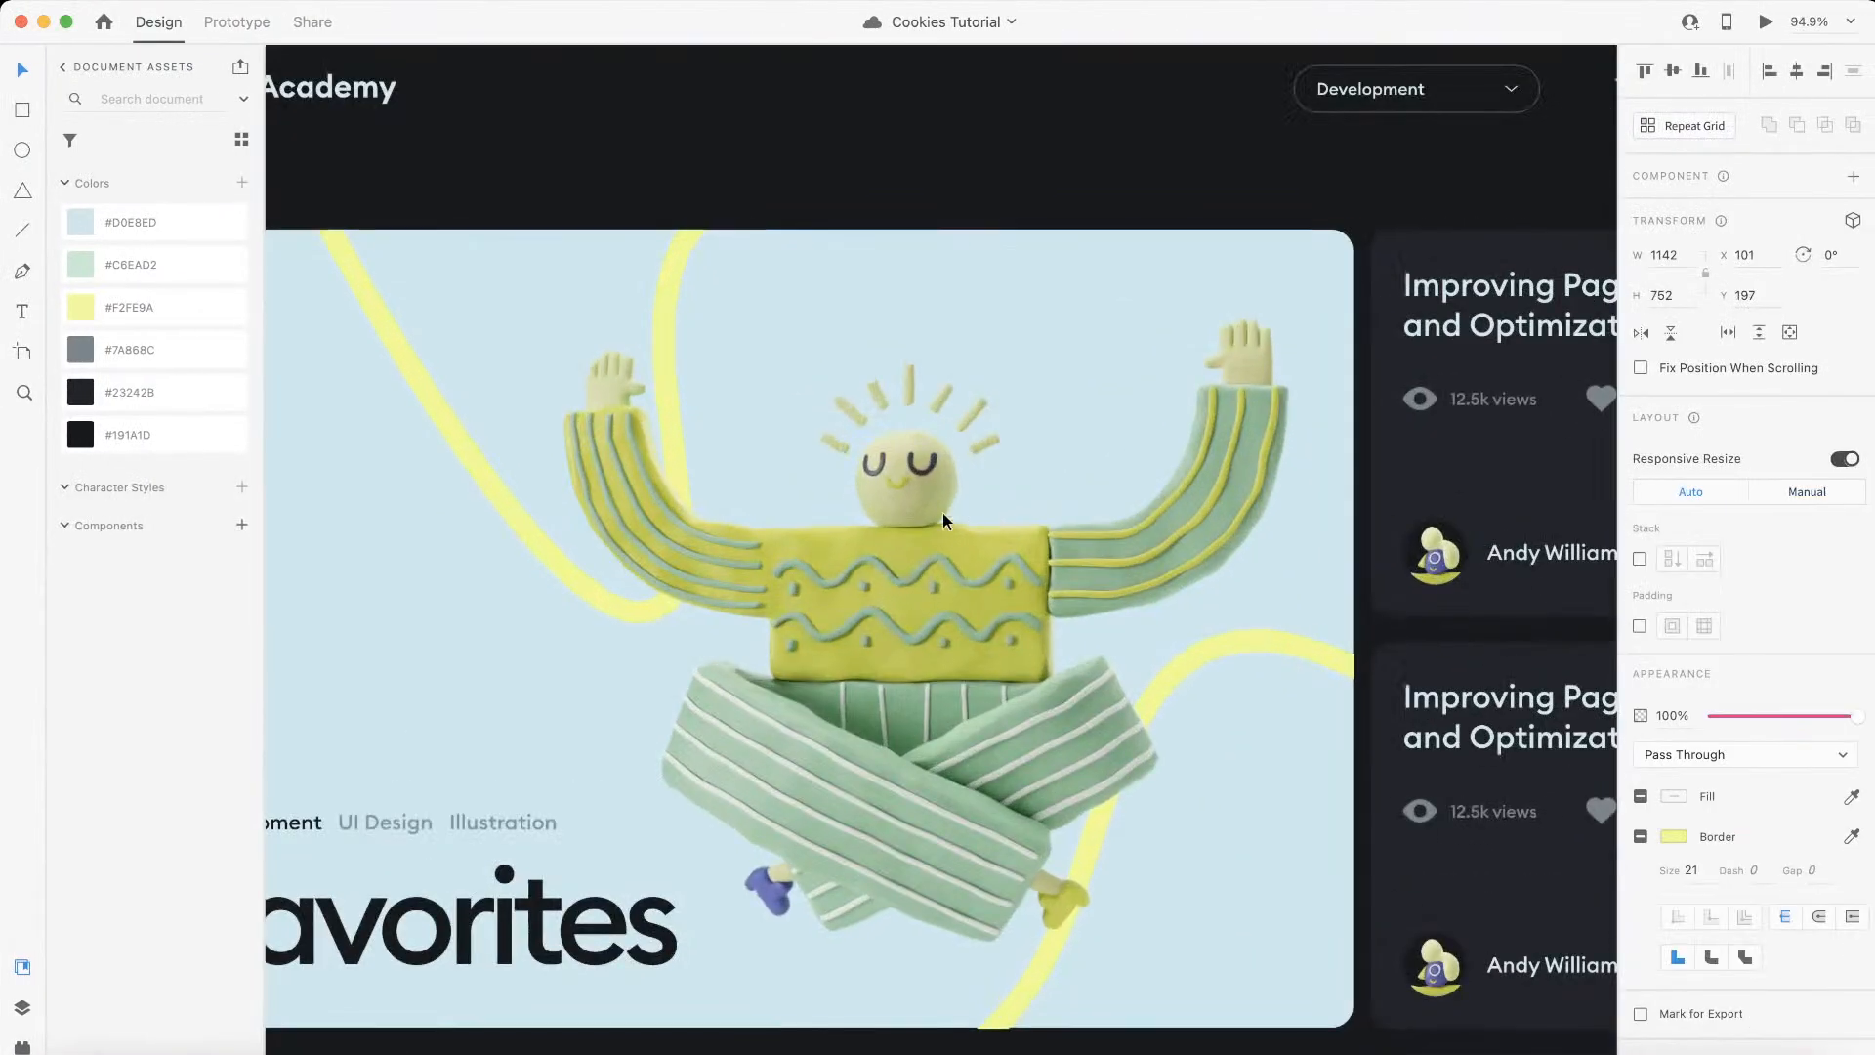
scroll(957, 509, "down", 4)
scroll(932, 517, "left", 1)
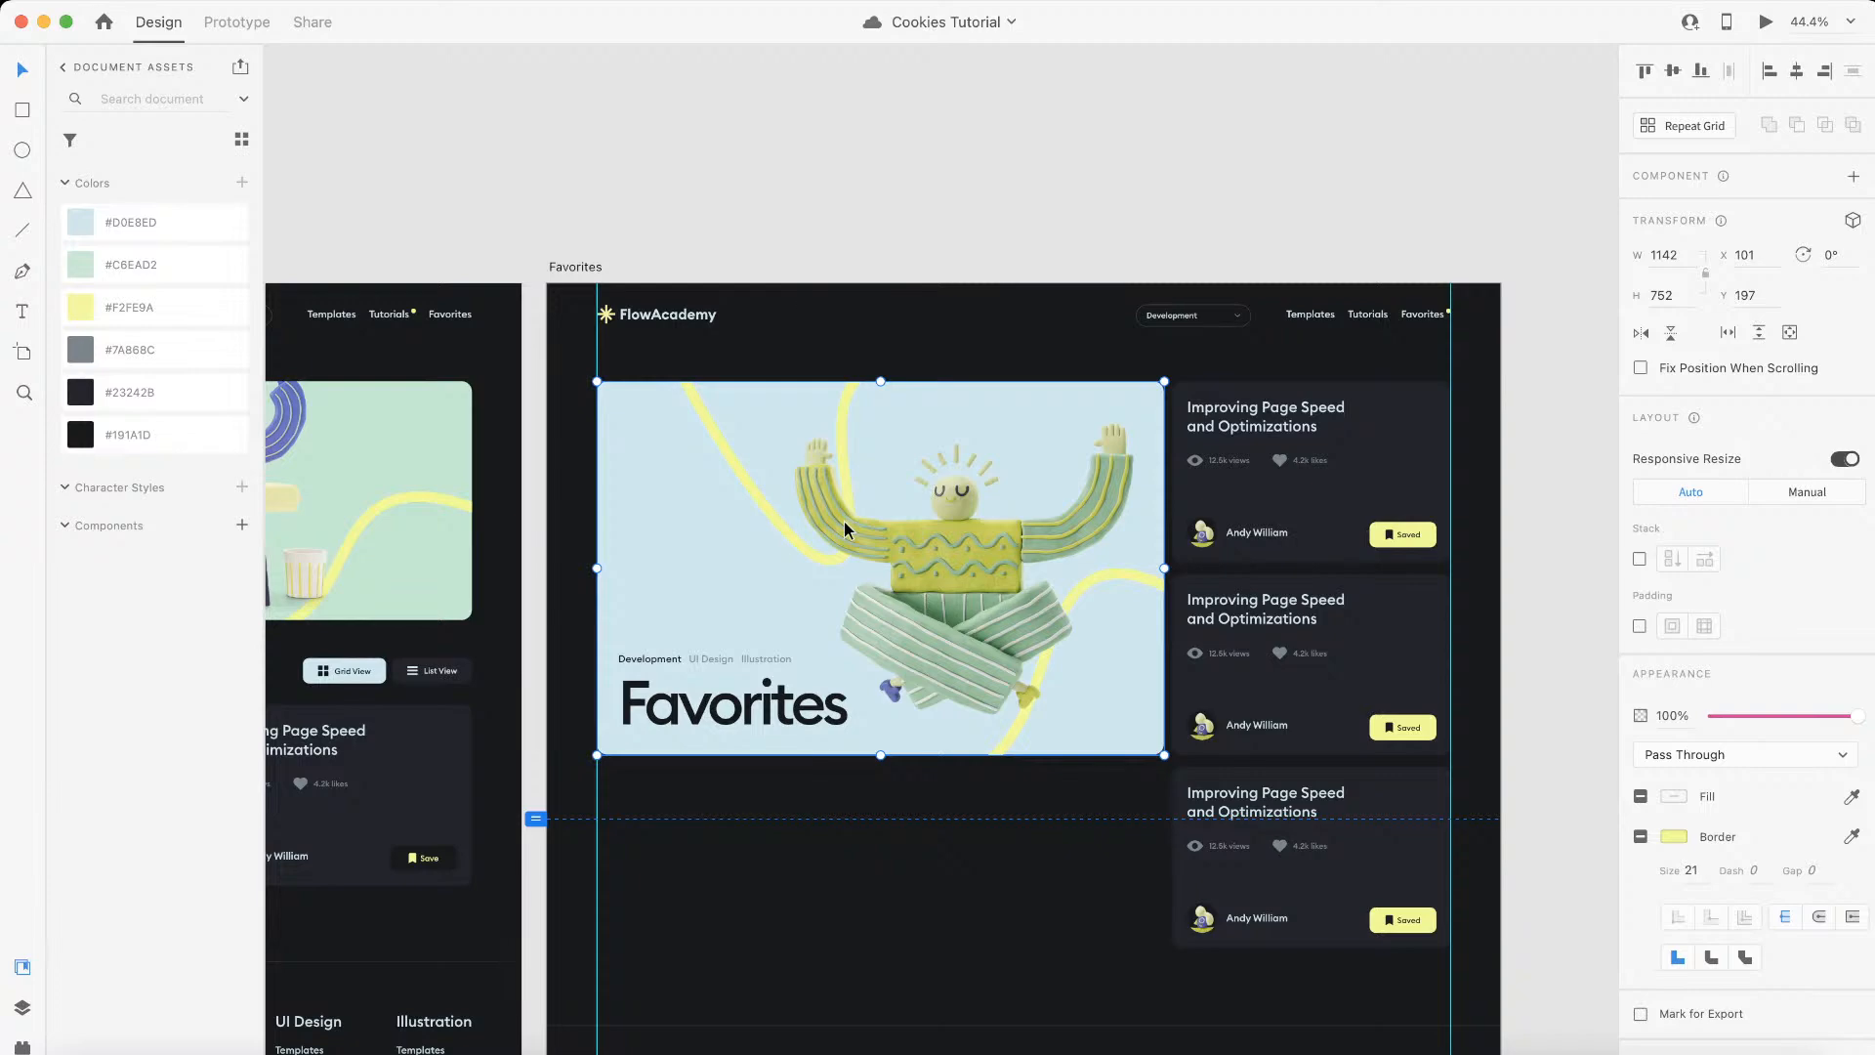
key("ctrl+Left")
left_click(524, 402)
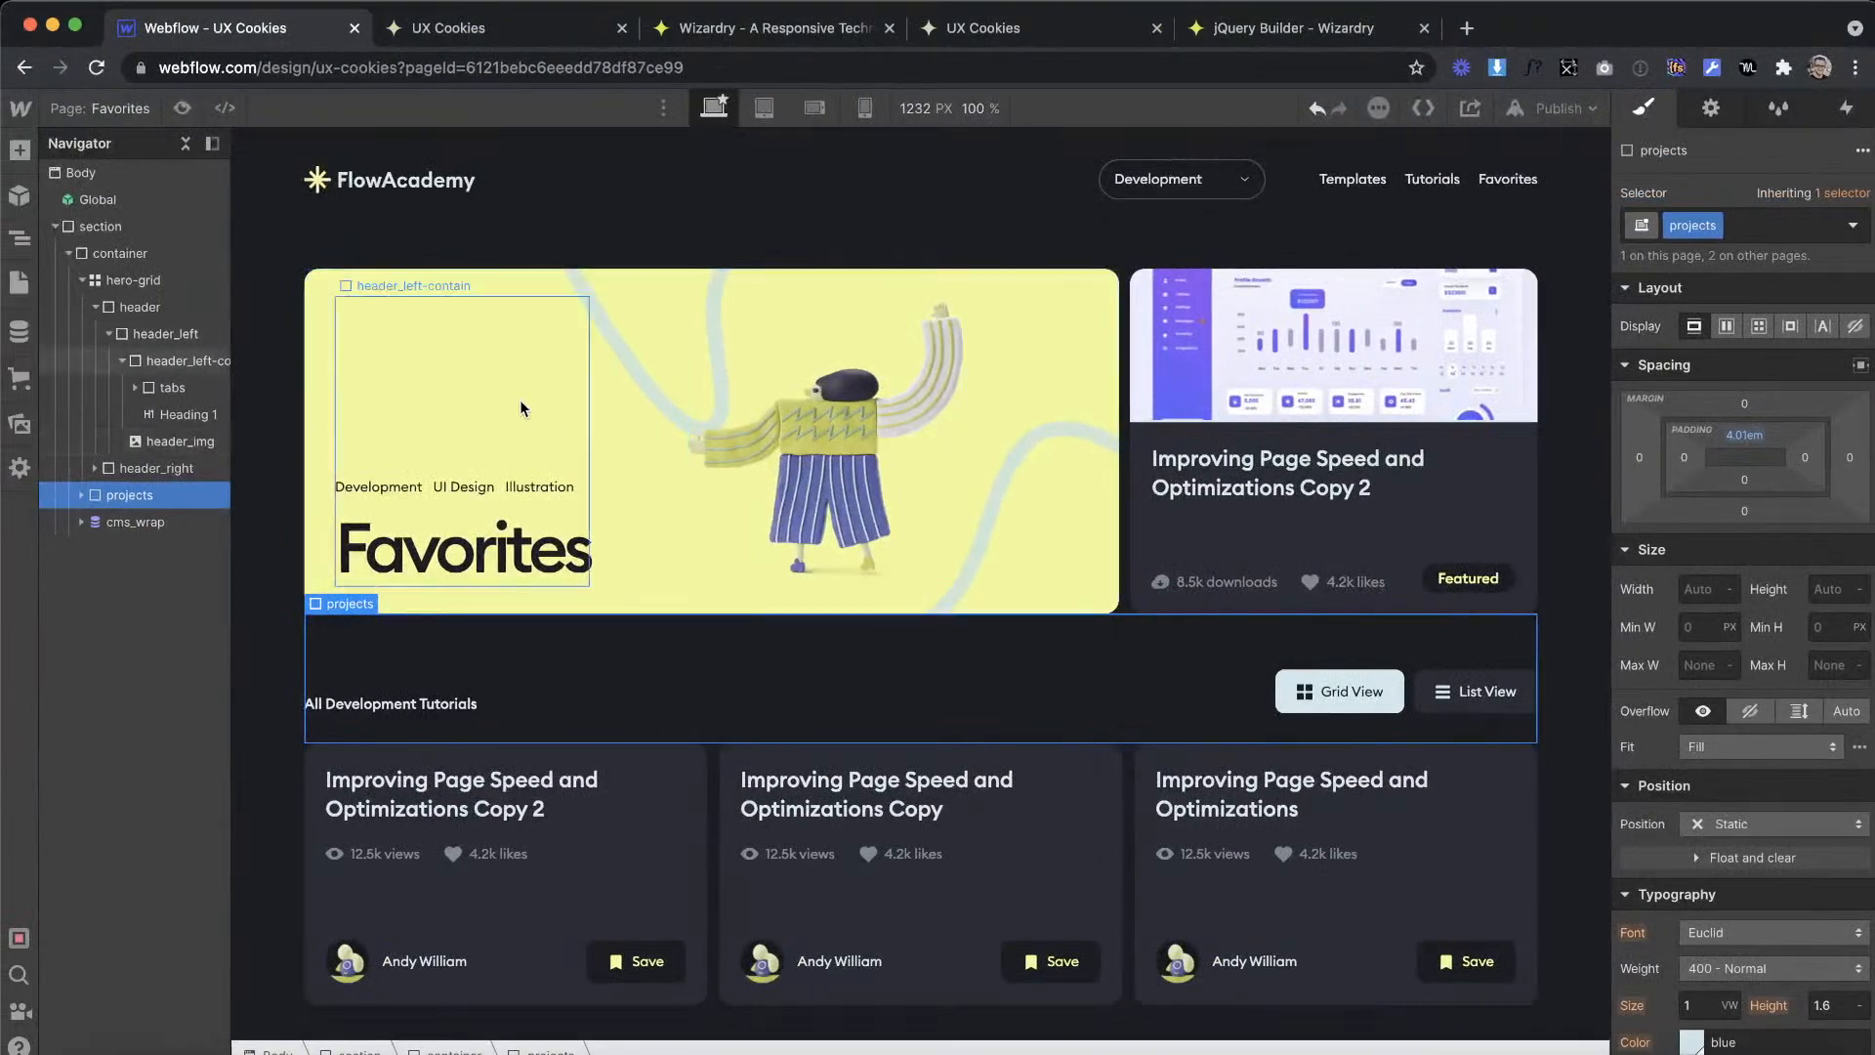
left_click(324, 360)
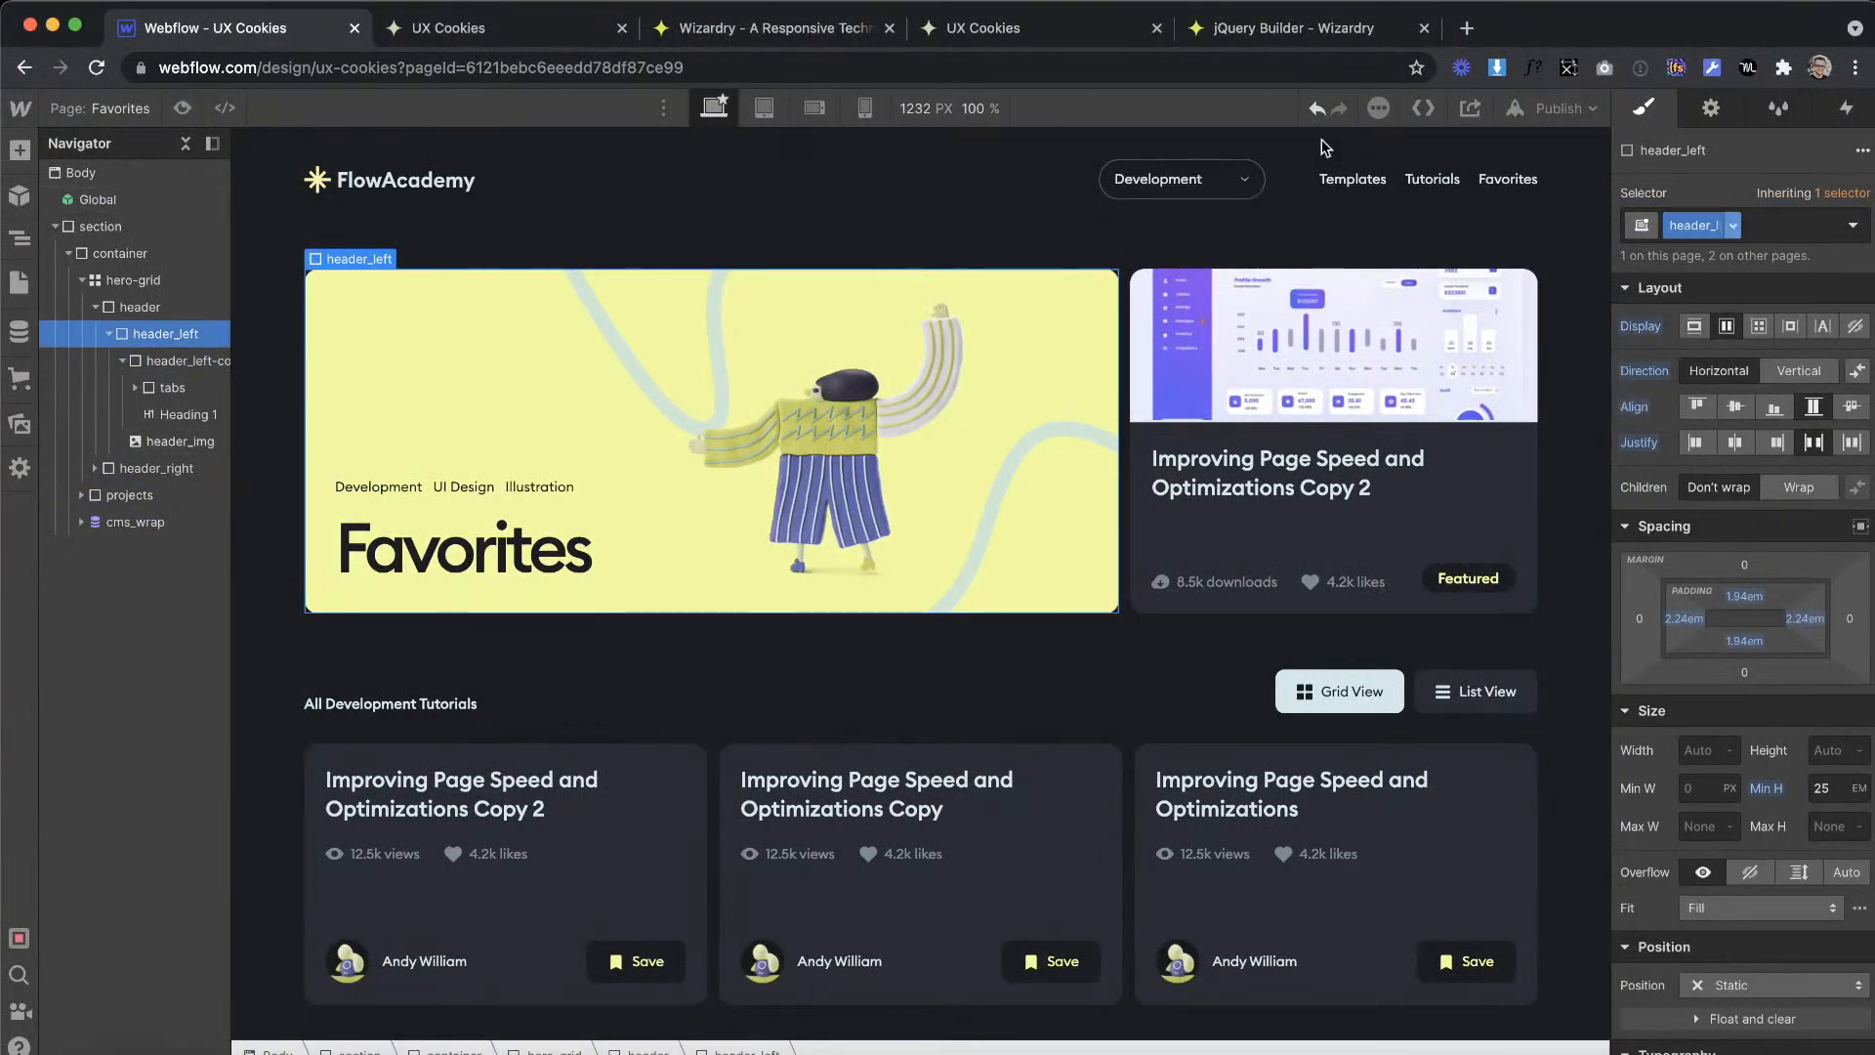
left_click(1763, 231)
type("is--")
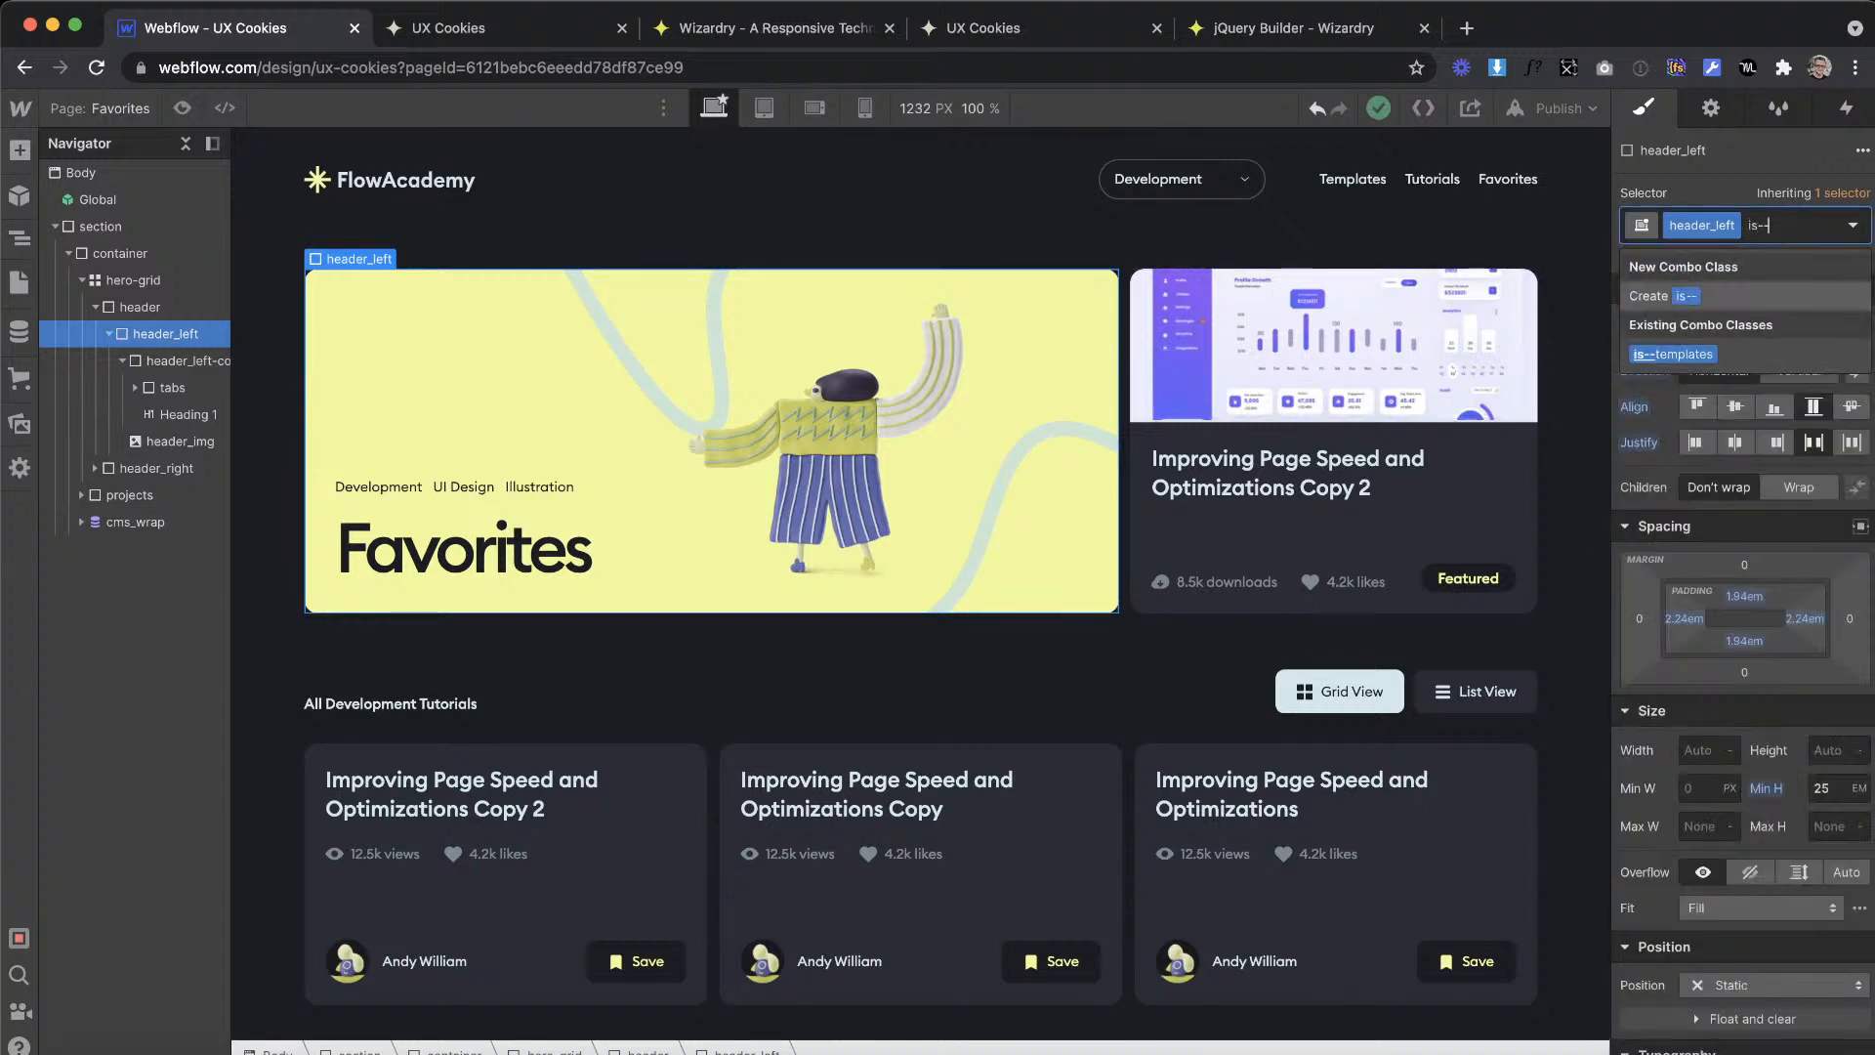
type("Favorites")
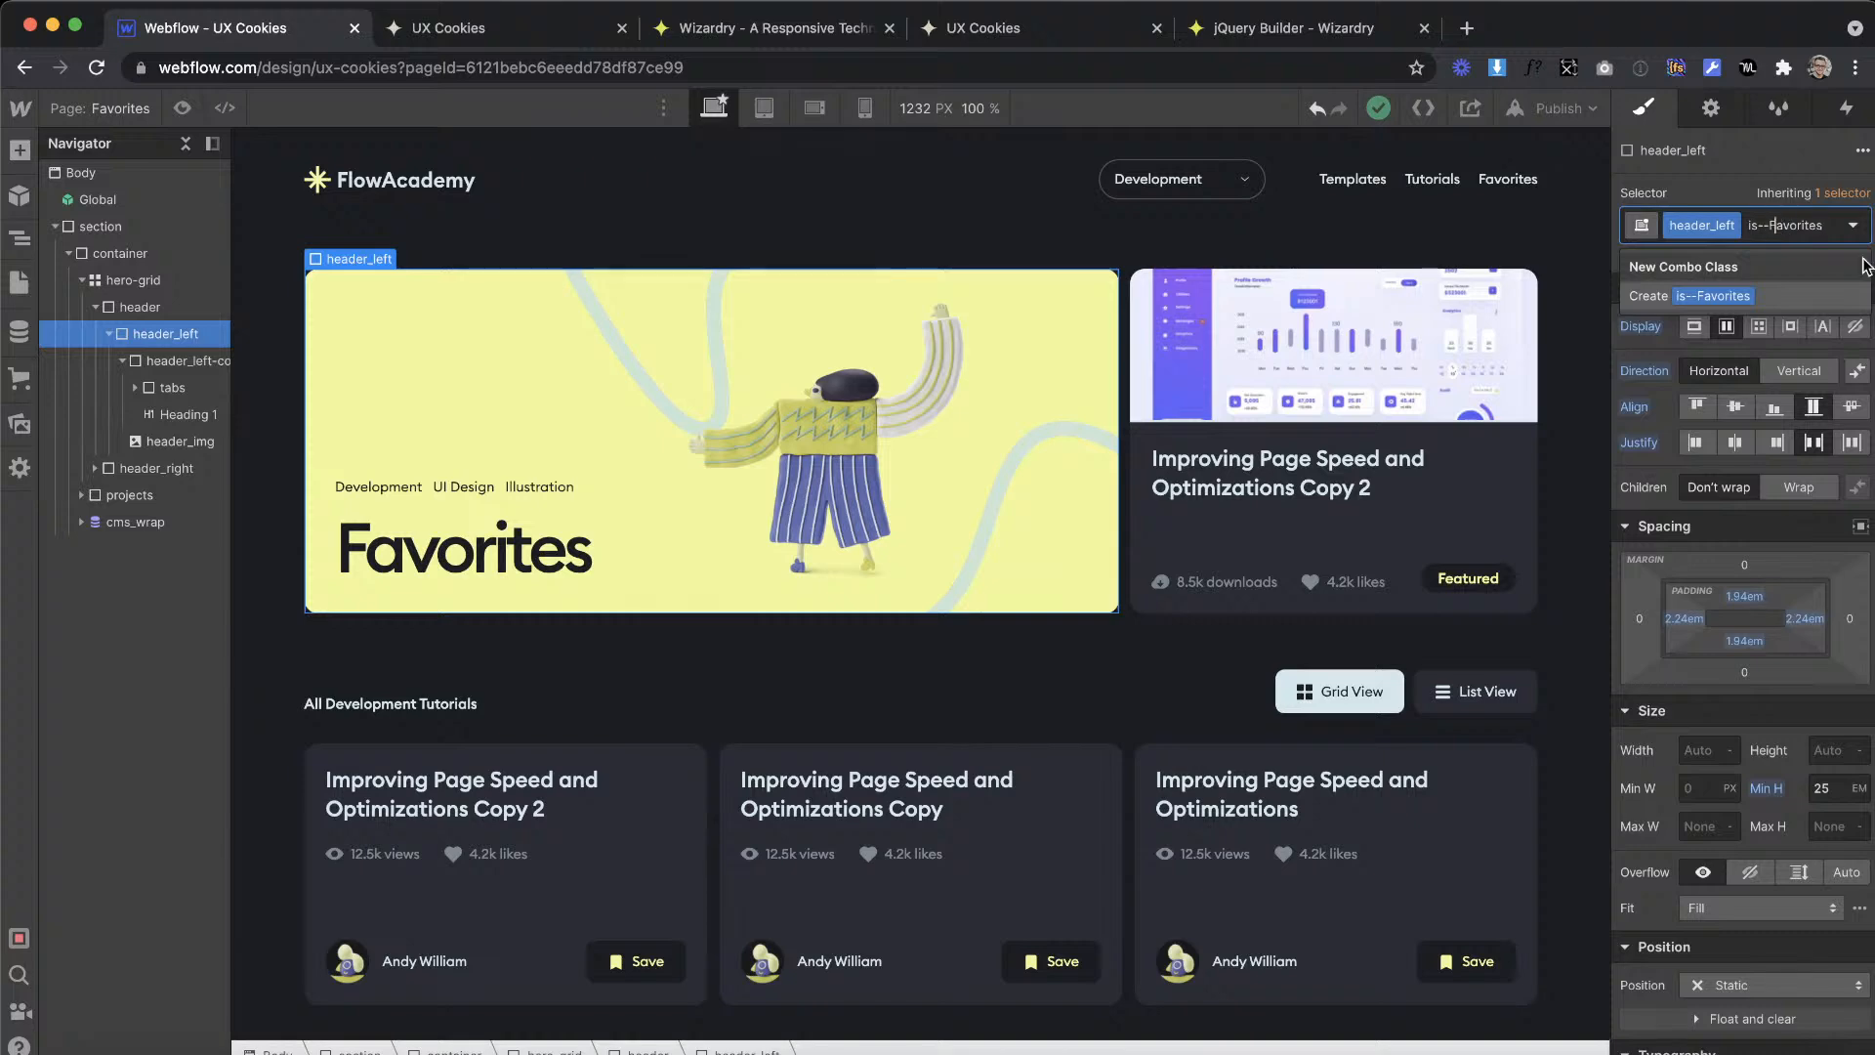
key("Return")
Step: Set the background color of header_left to the blue swatch on the is--favorites combo class
scroll(1728, 494, "down", 10)
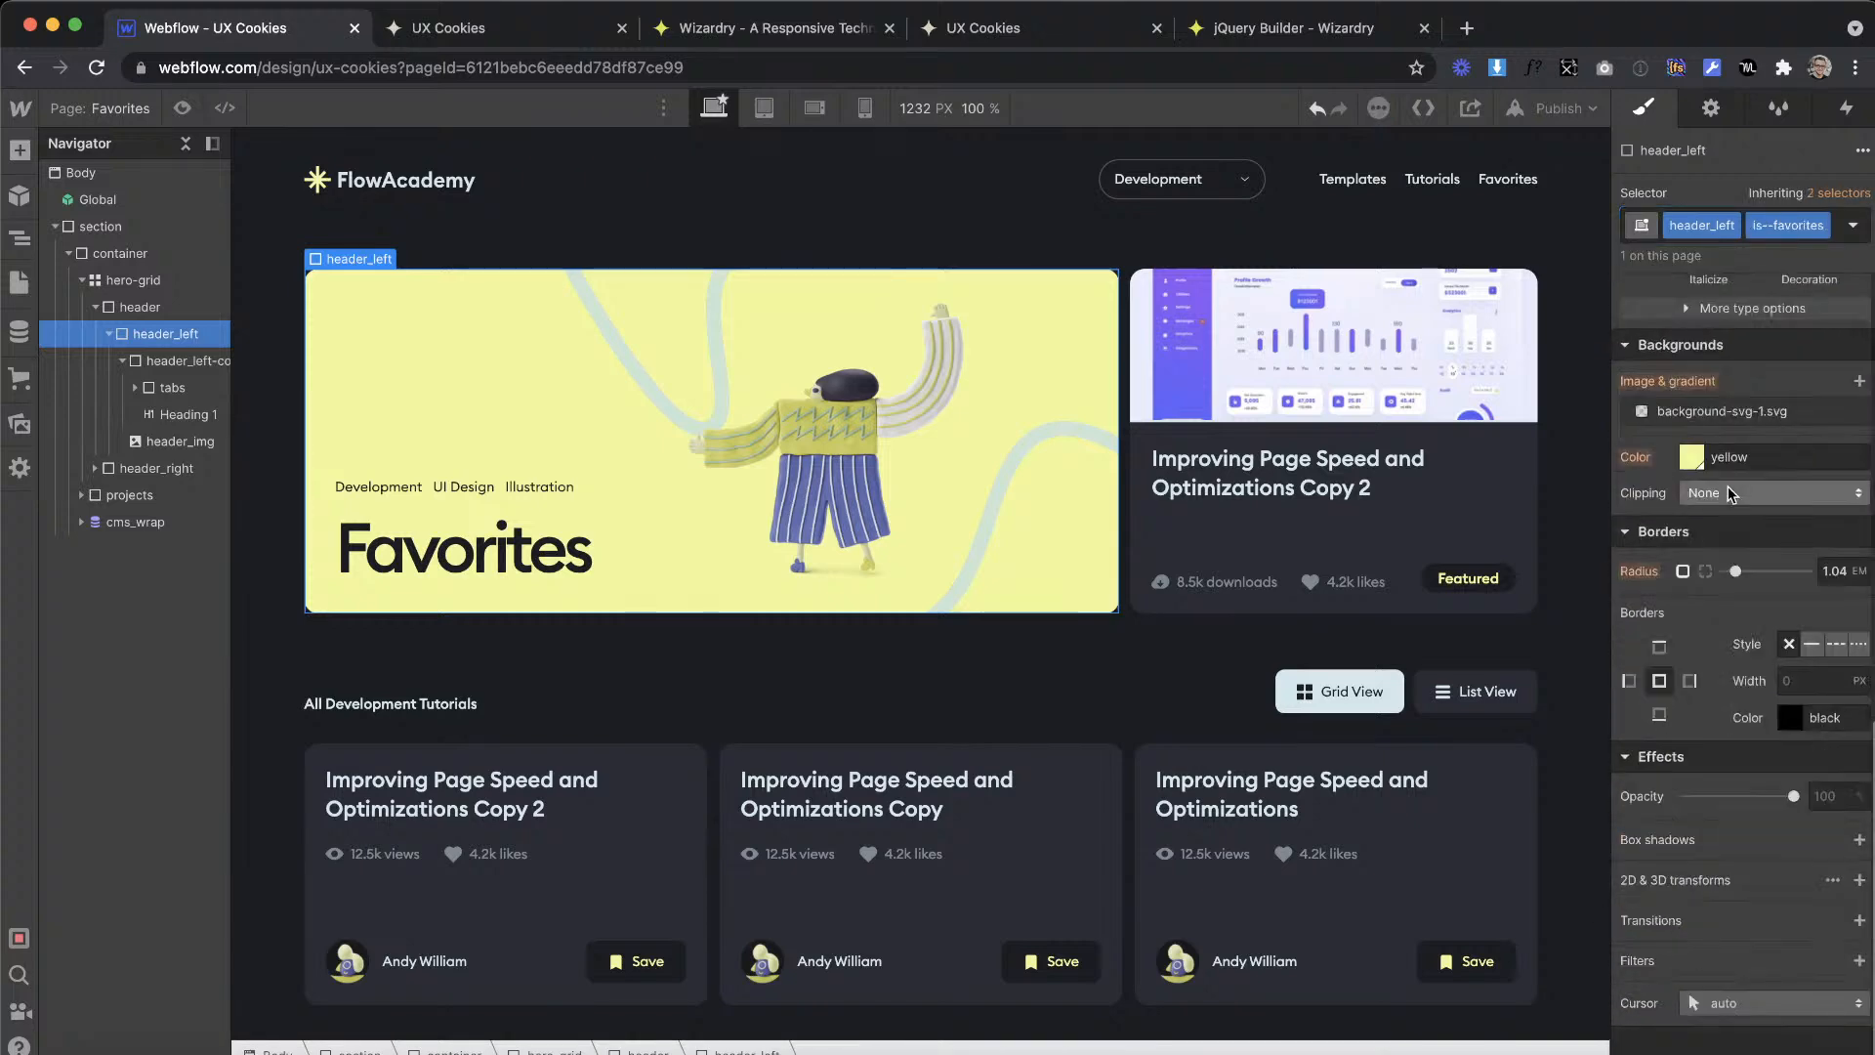
left_click(1690, 456)
left_click(1795, 804)
left_click(1767, 388)
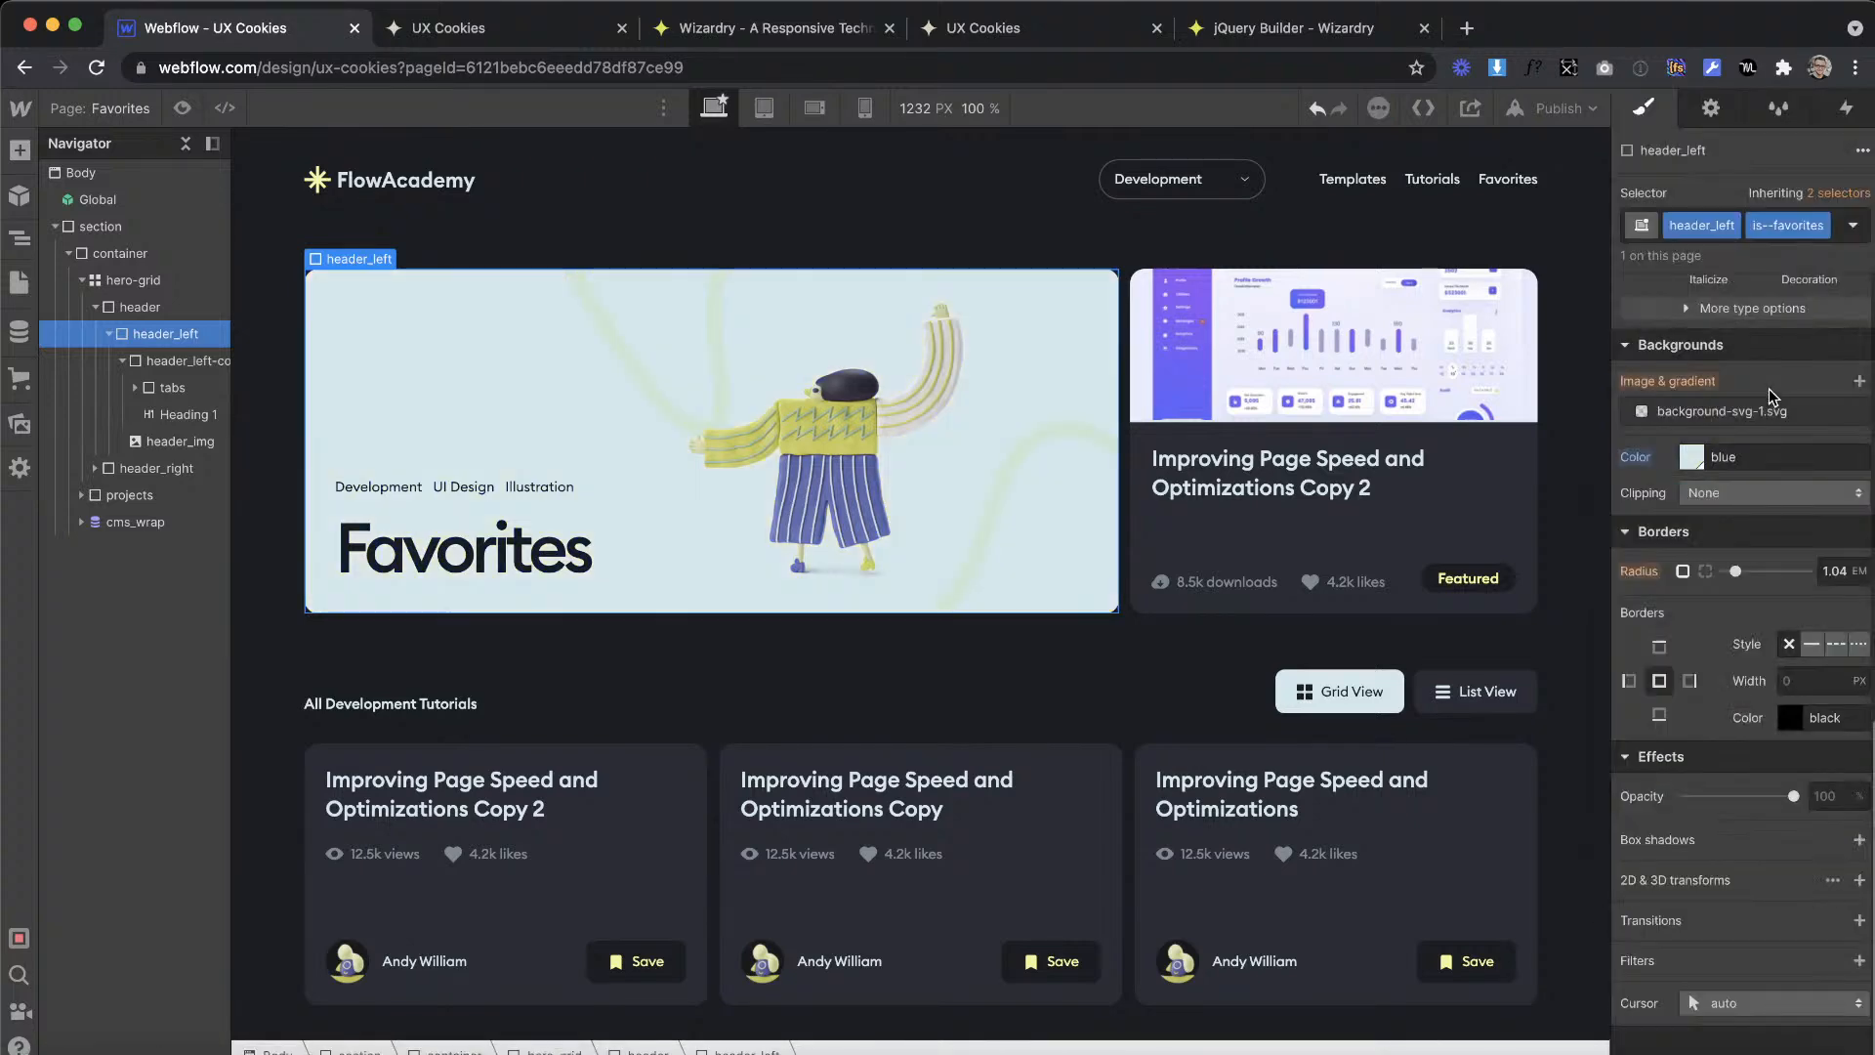
Step: Look up the hero's height on the Favorites artboard in XD and convert 752 px with the Wizardry PX to EM Converter
key("ctrl+Right")
key("ctrl+Left")
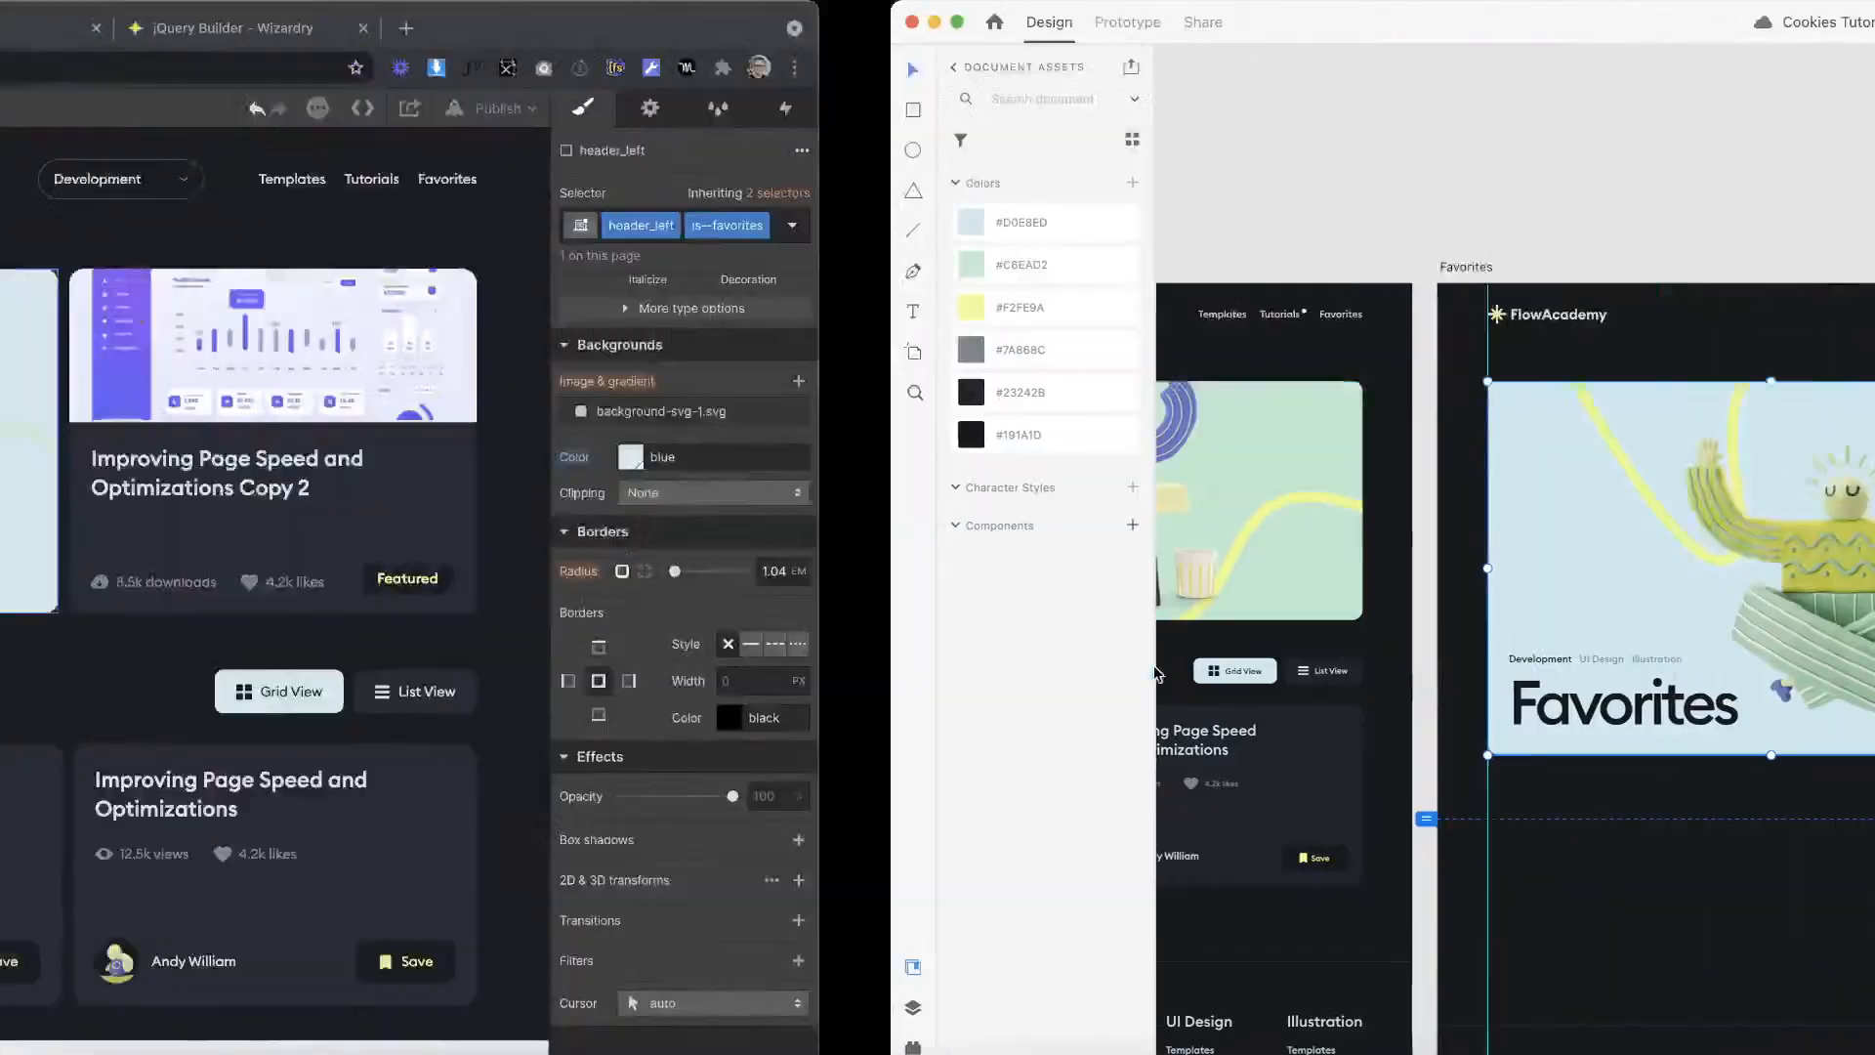
key("ctrl+Right")
key("ctrl+Left")
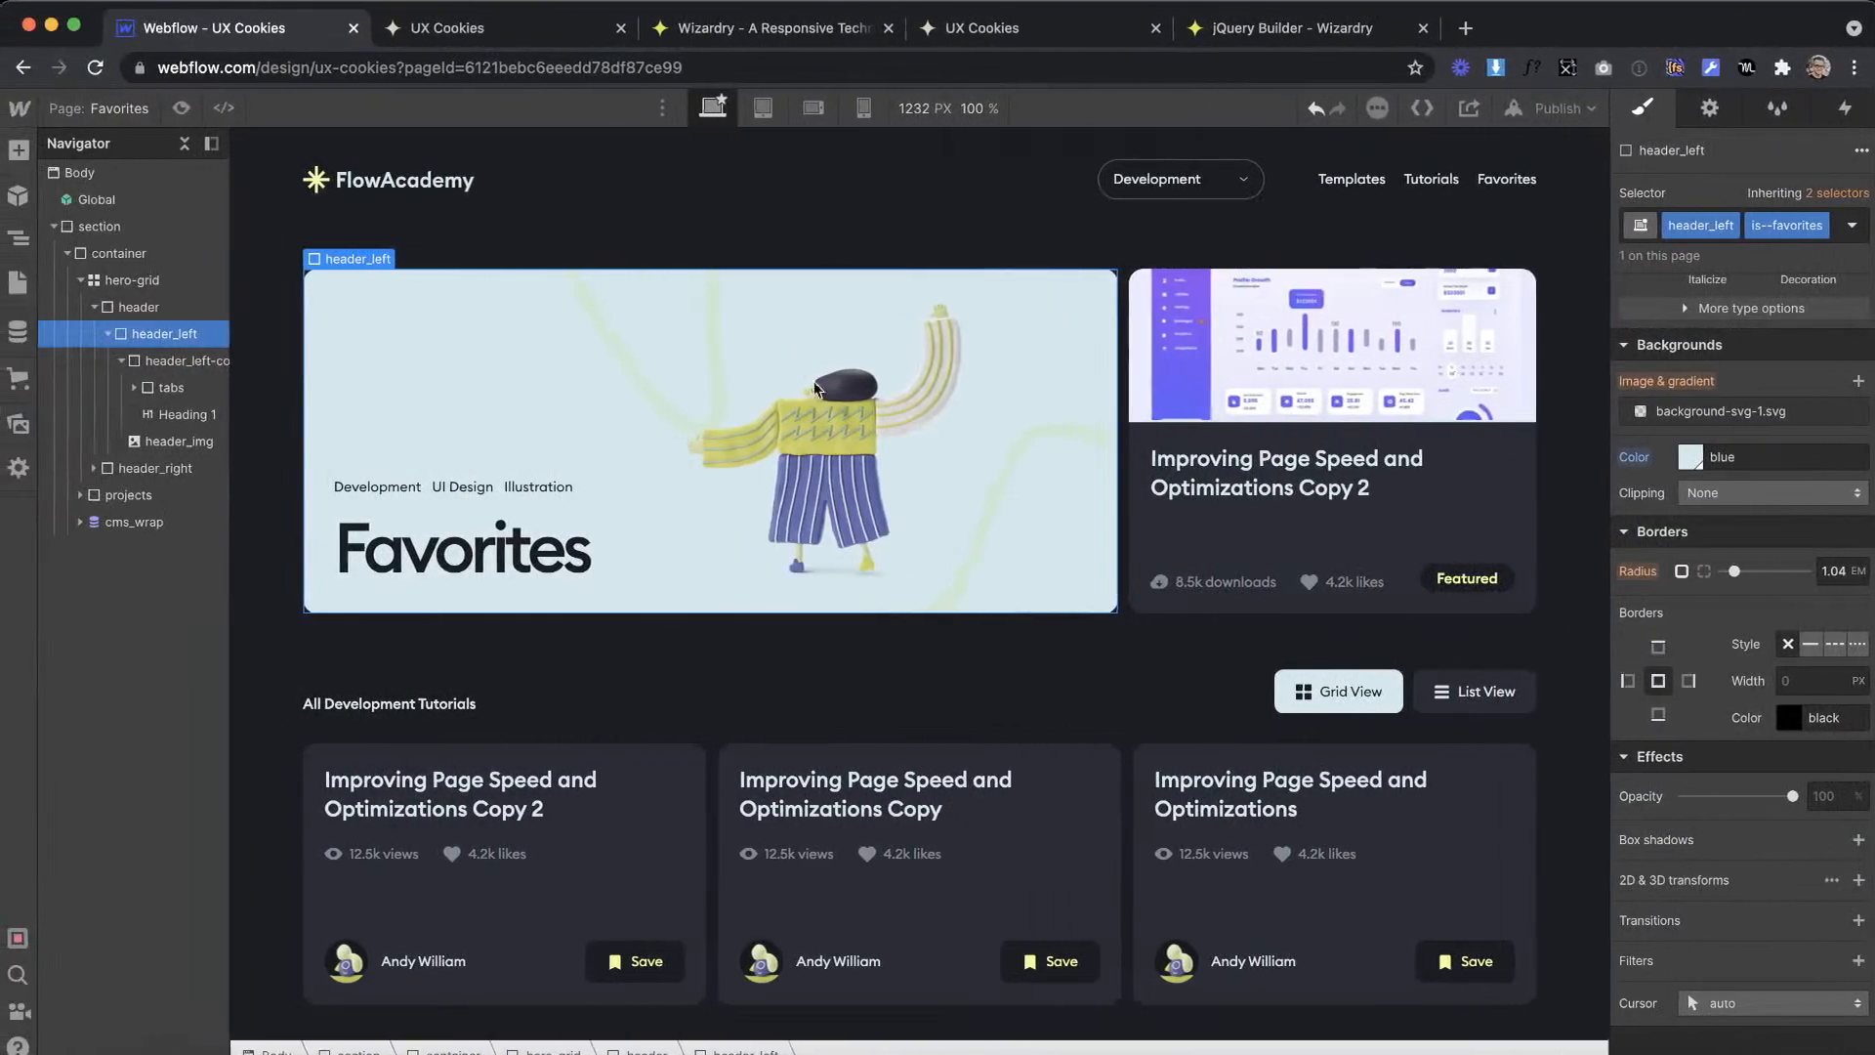
key("ctrl+Right")
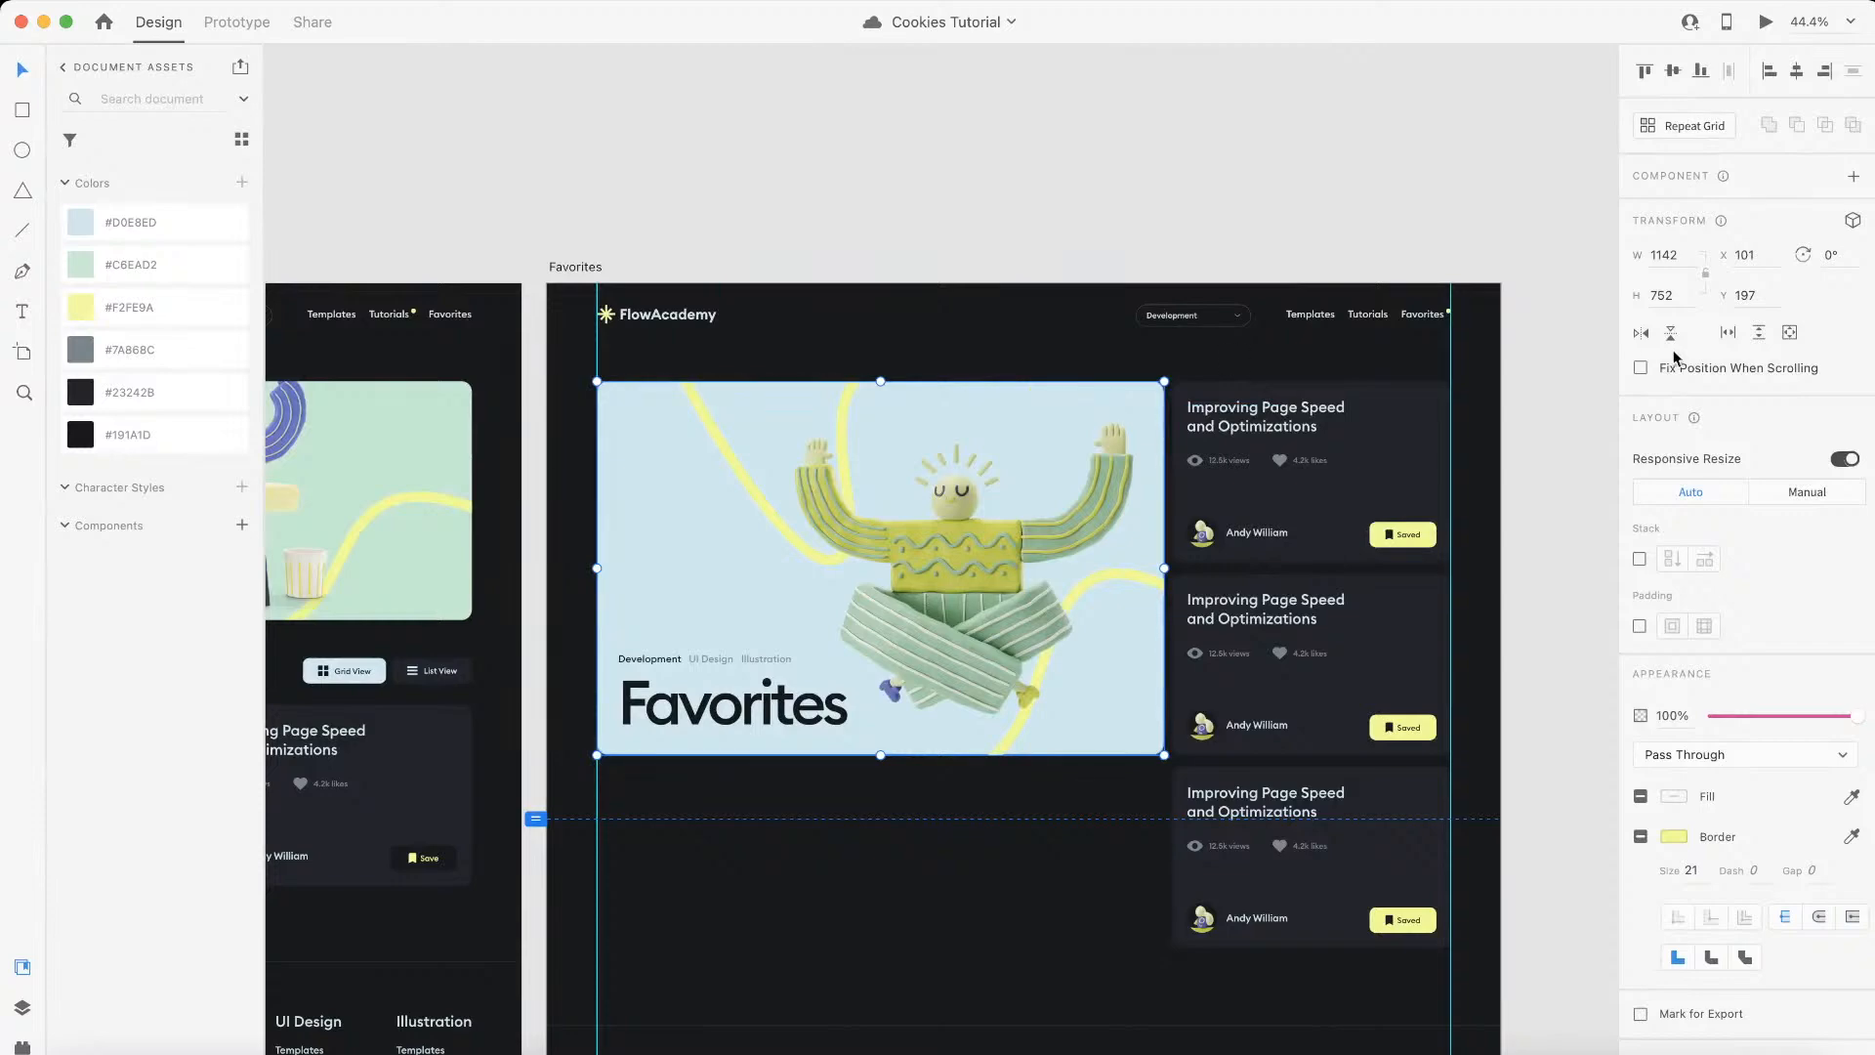
key("ctrl+Left")
left_click(734, 39)
left_click_drag(560, 788, 368, 786)
key("Return")
double_click(557, 828)
type("752")
key("Return")
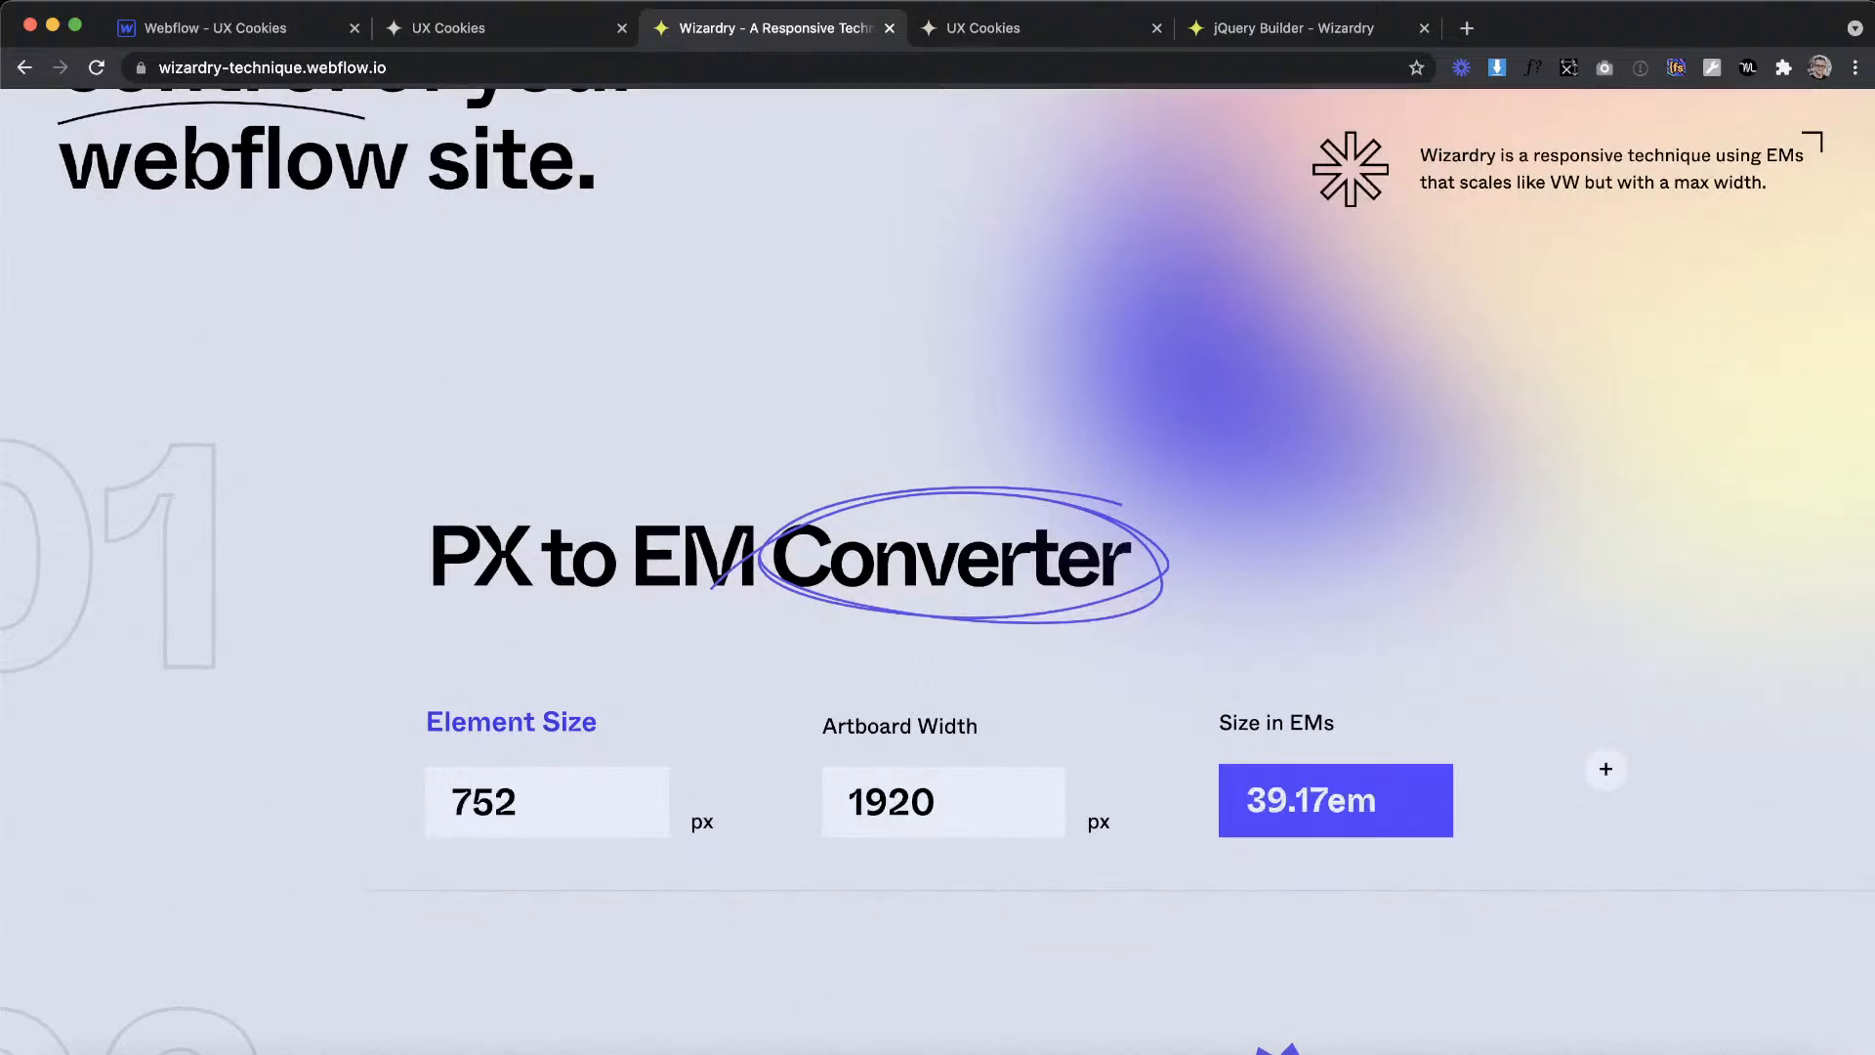
Step: Set the minimum height of header_left to 39.17 em in Webflow on the is--favorites combo class
left_click(245, 35)
scroll(1715, 546, "up", 10)
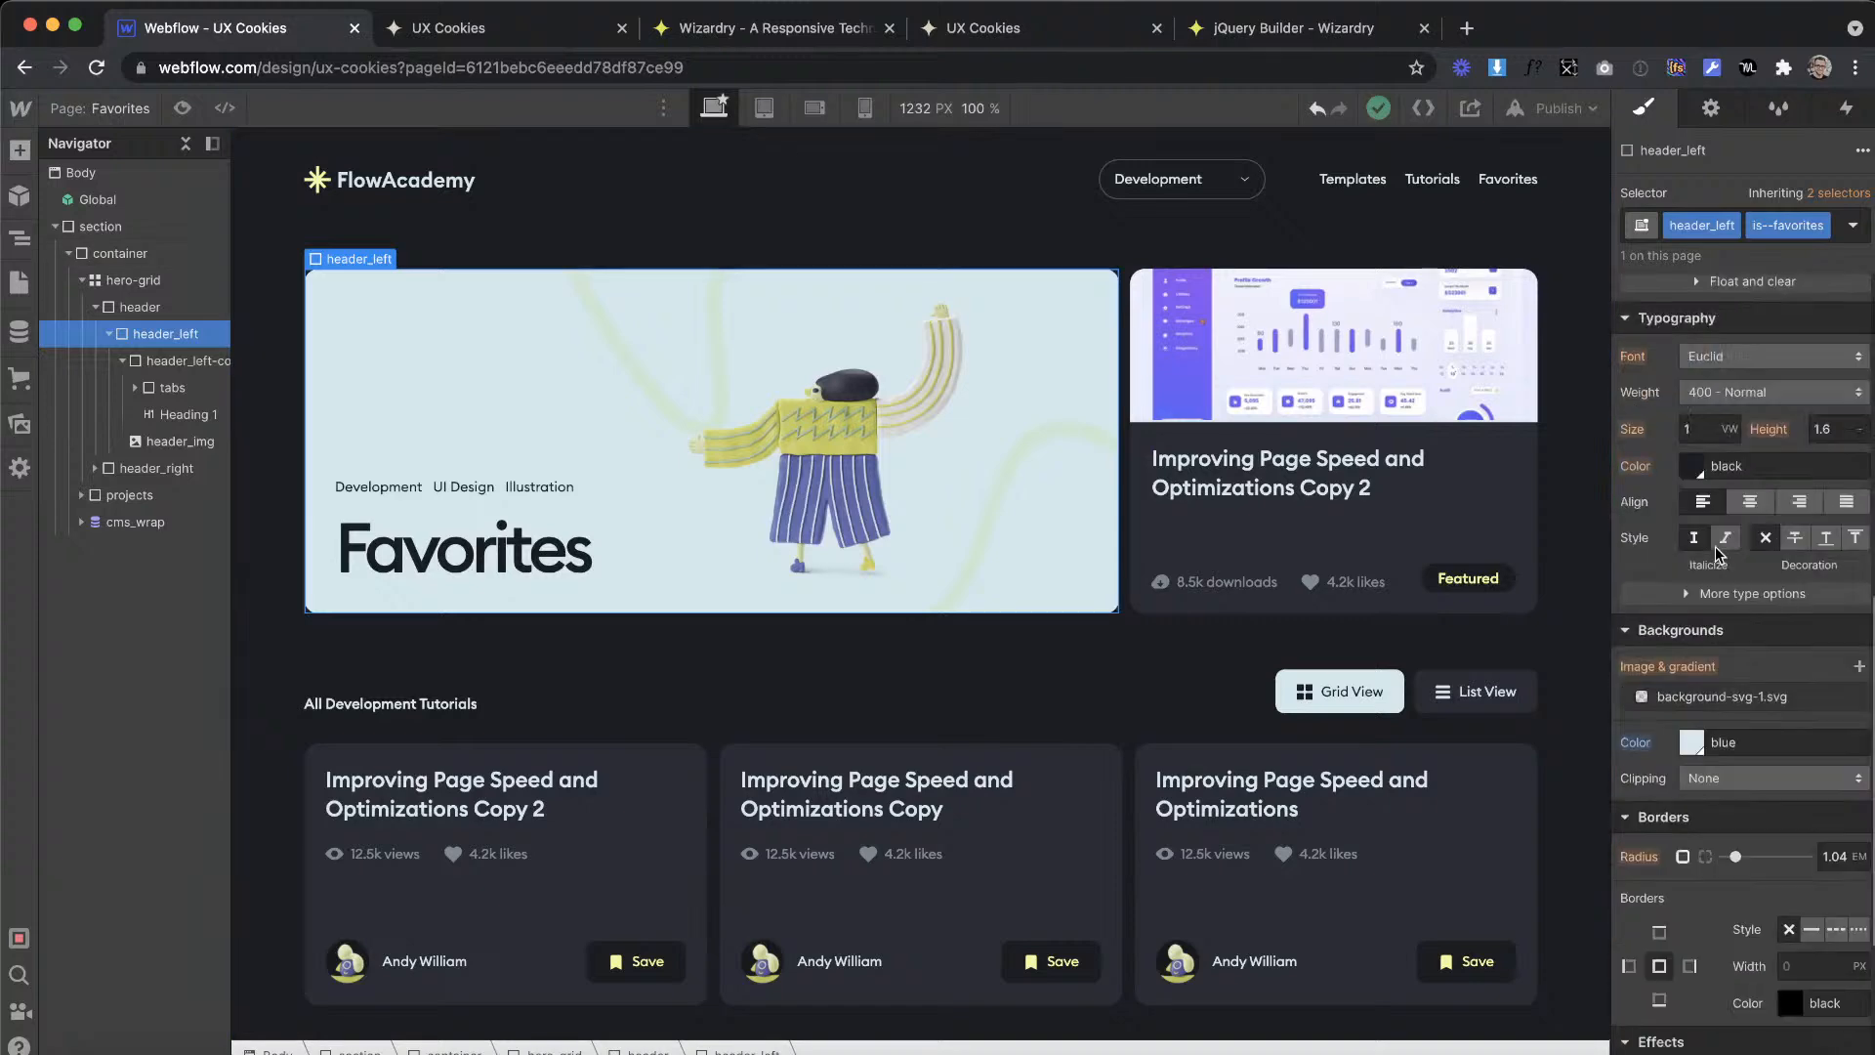
key("Return")
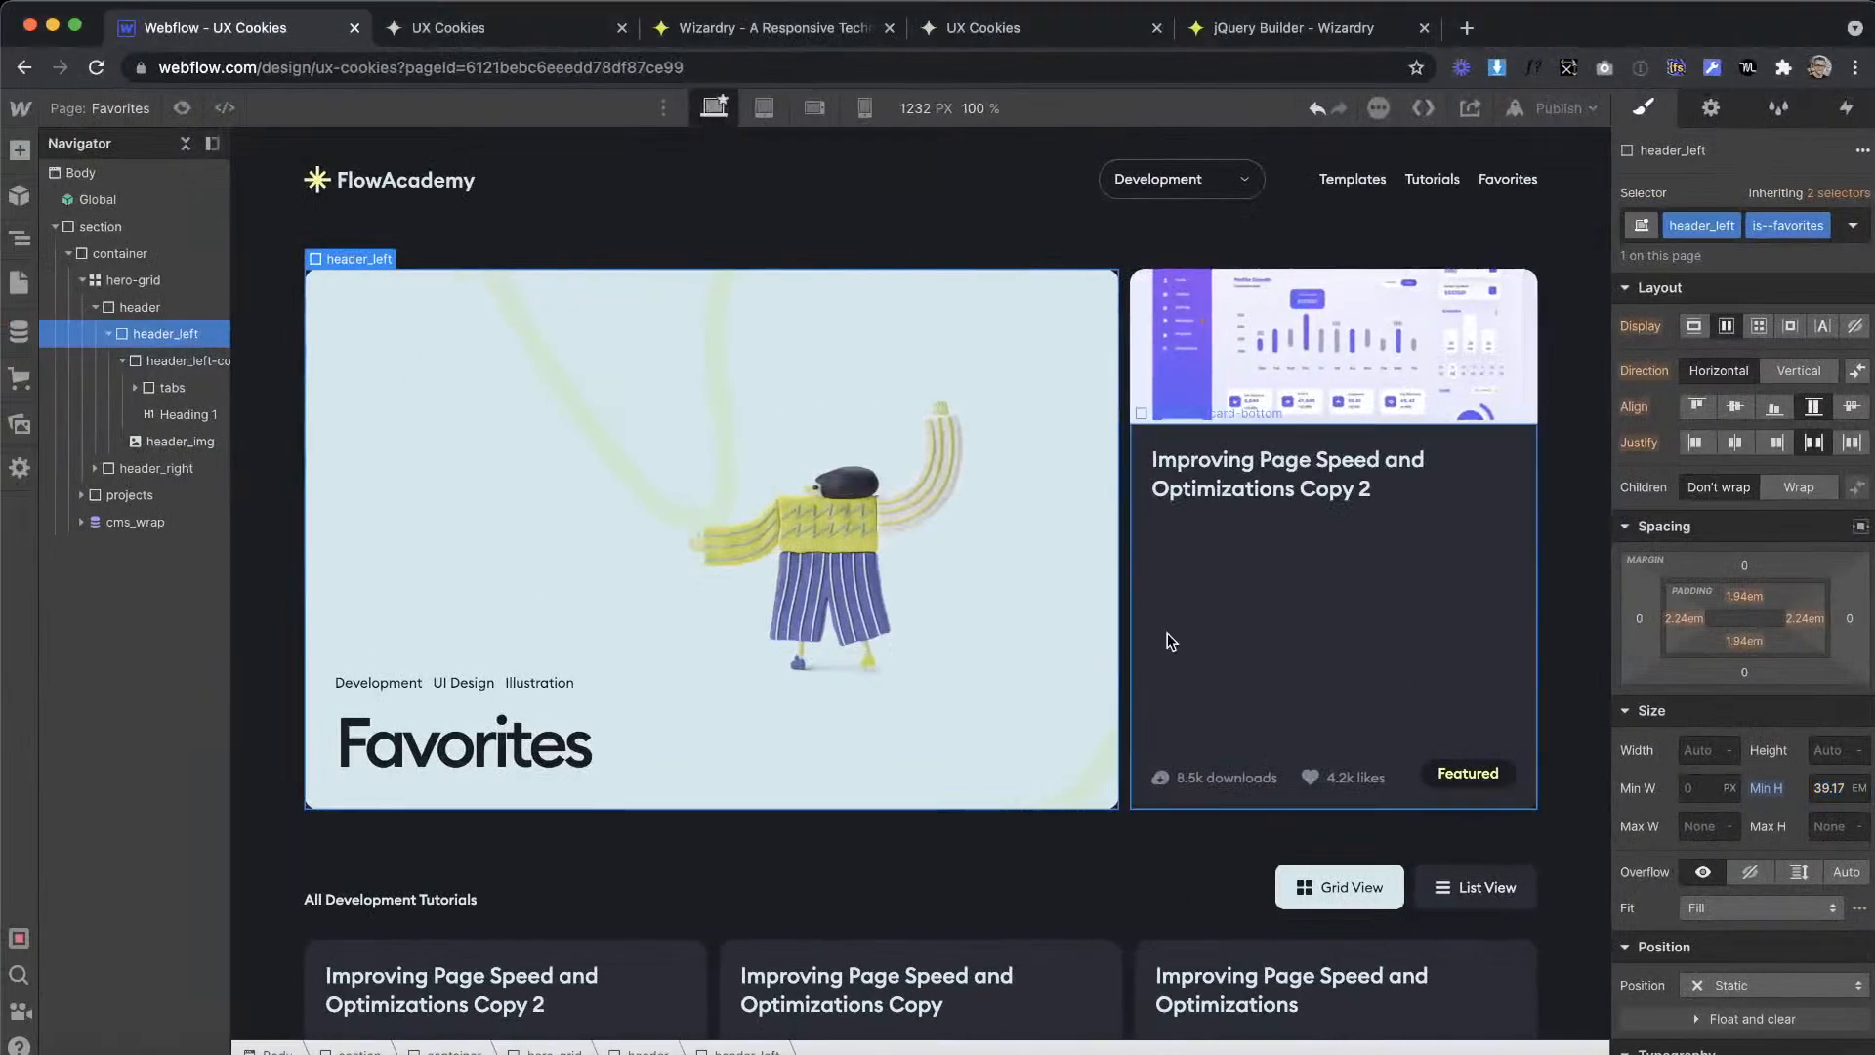
Step: Delete the featured template's cms_wrap from header_right in the Favorites hero
left_click(1172, 595)
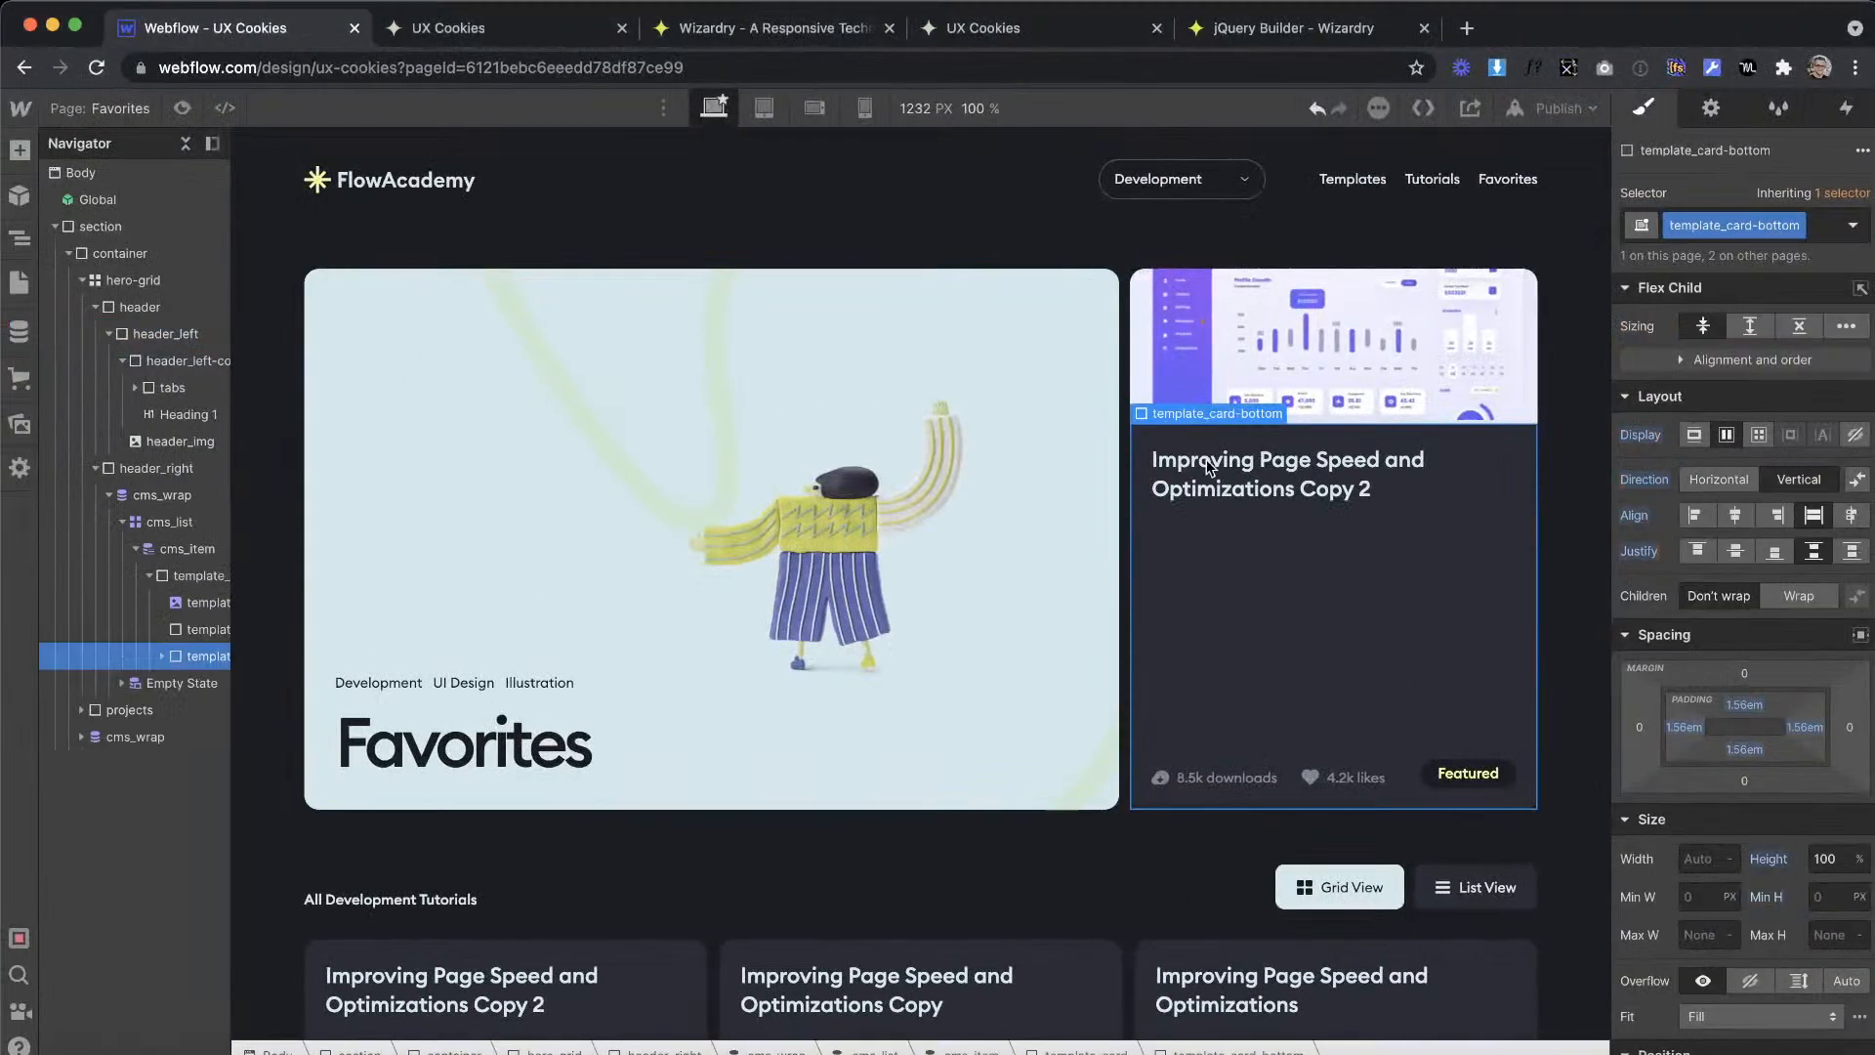
left_click(162, 494)
key("Delete")
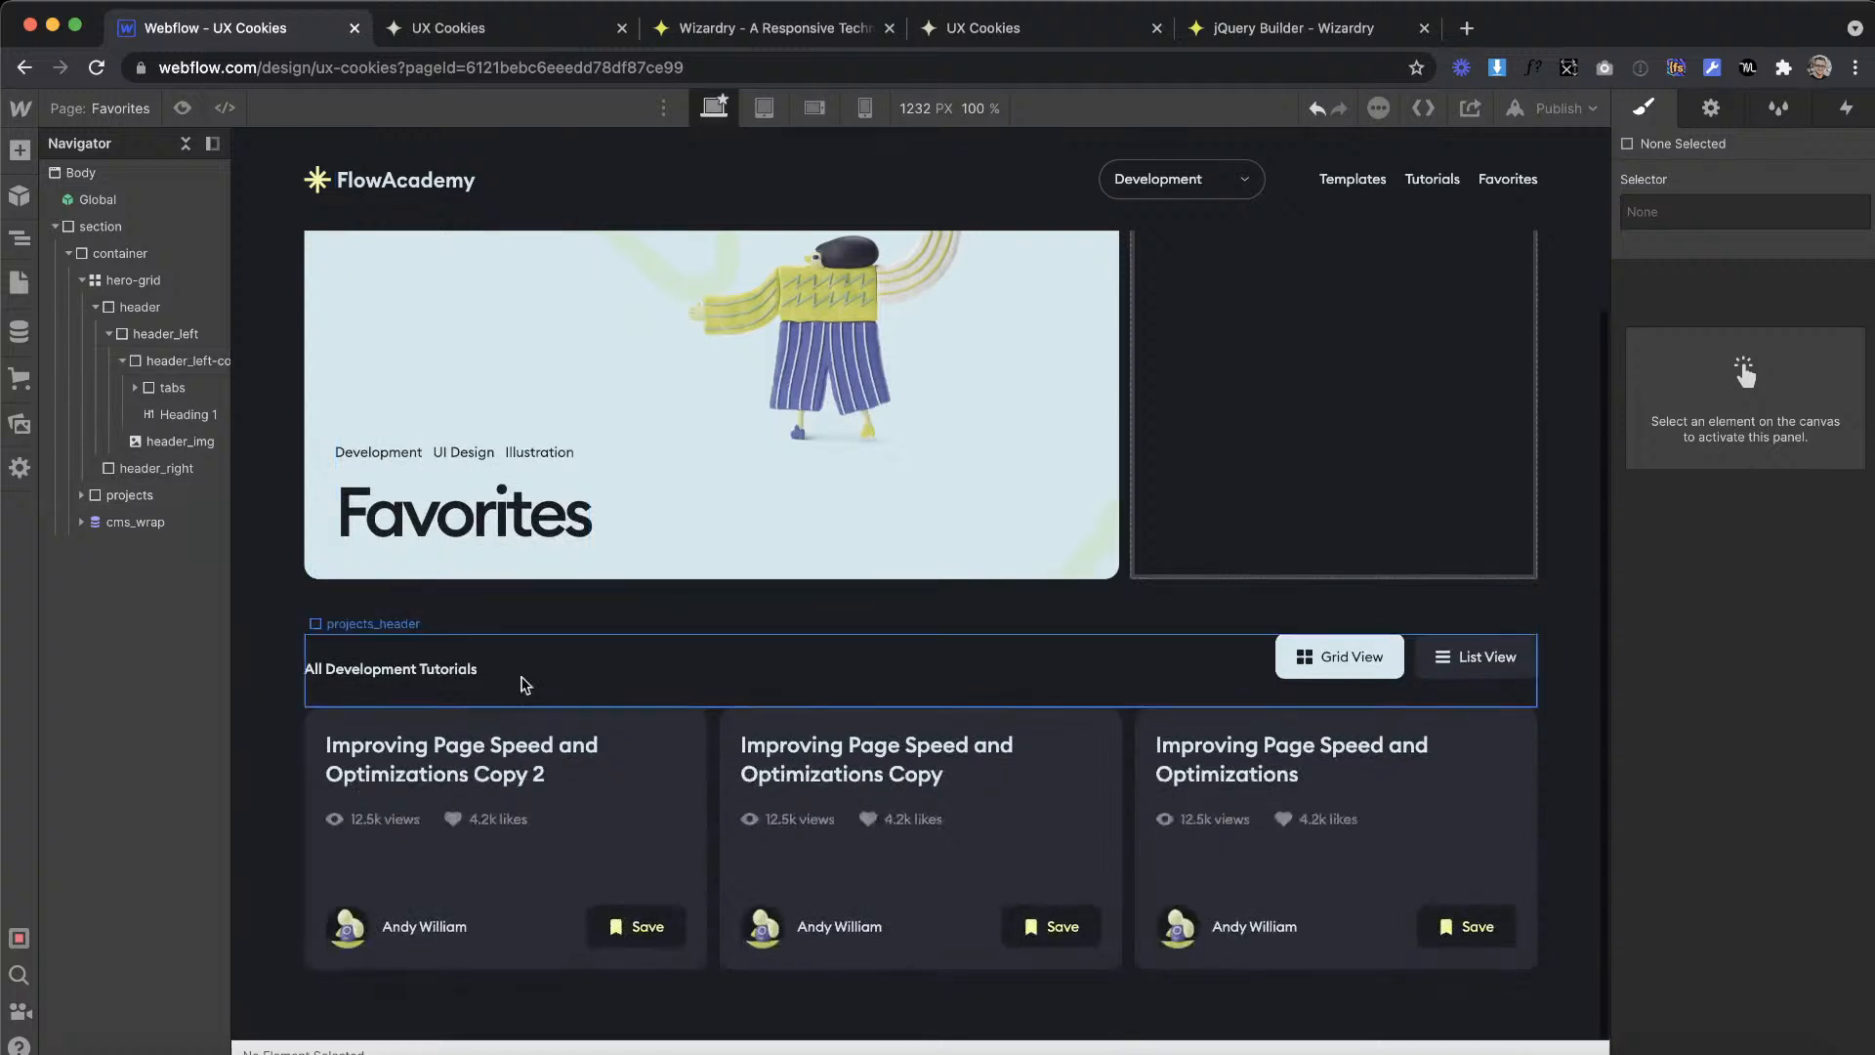
Step: Delete the projects block with the All Development Tutorials heading and view buttons below the hero-grid
left_click(524, 672)
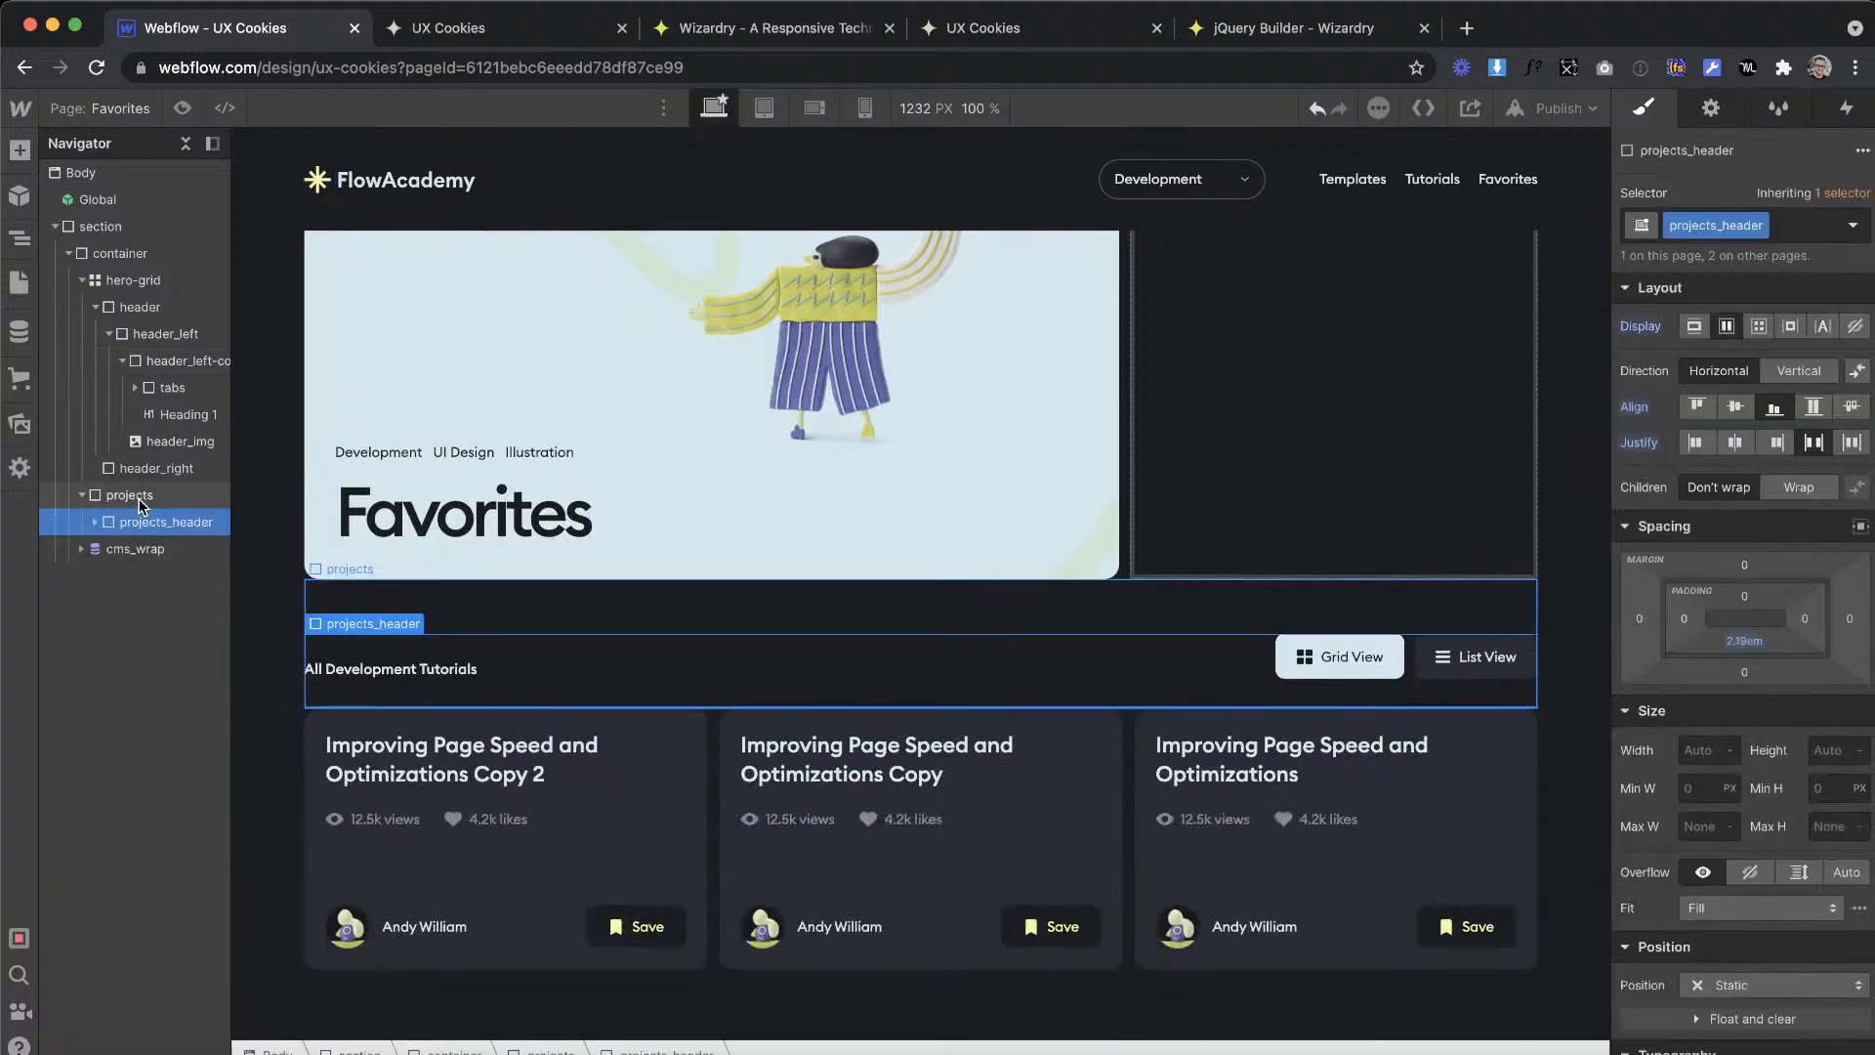
left_click(137, 498)
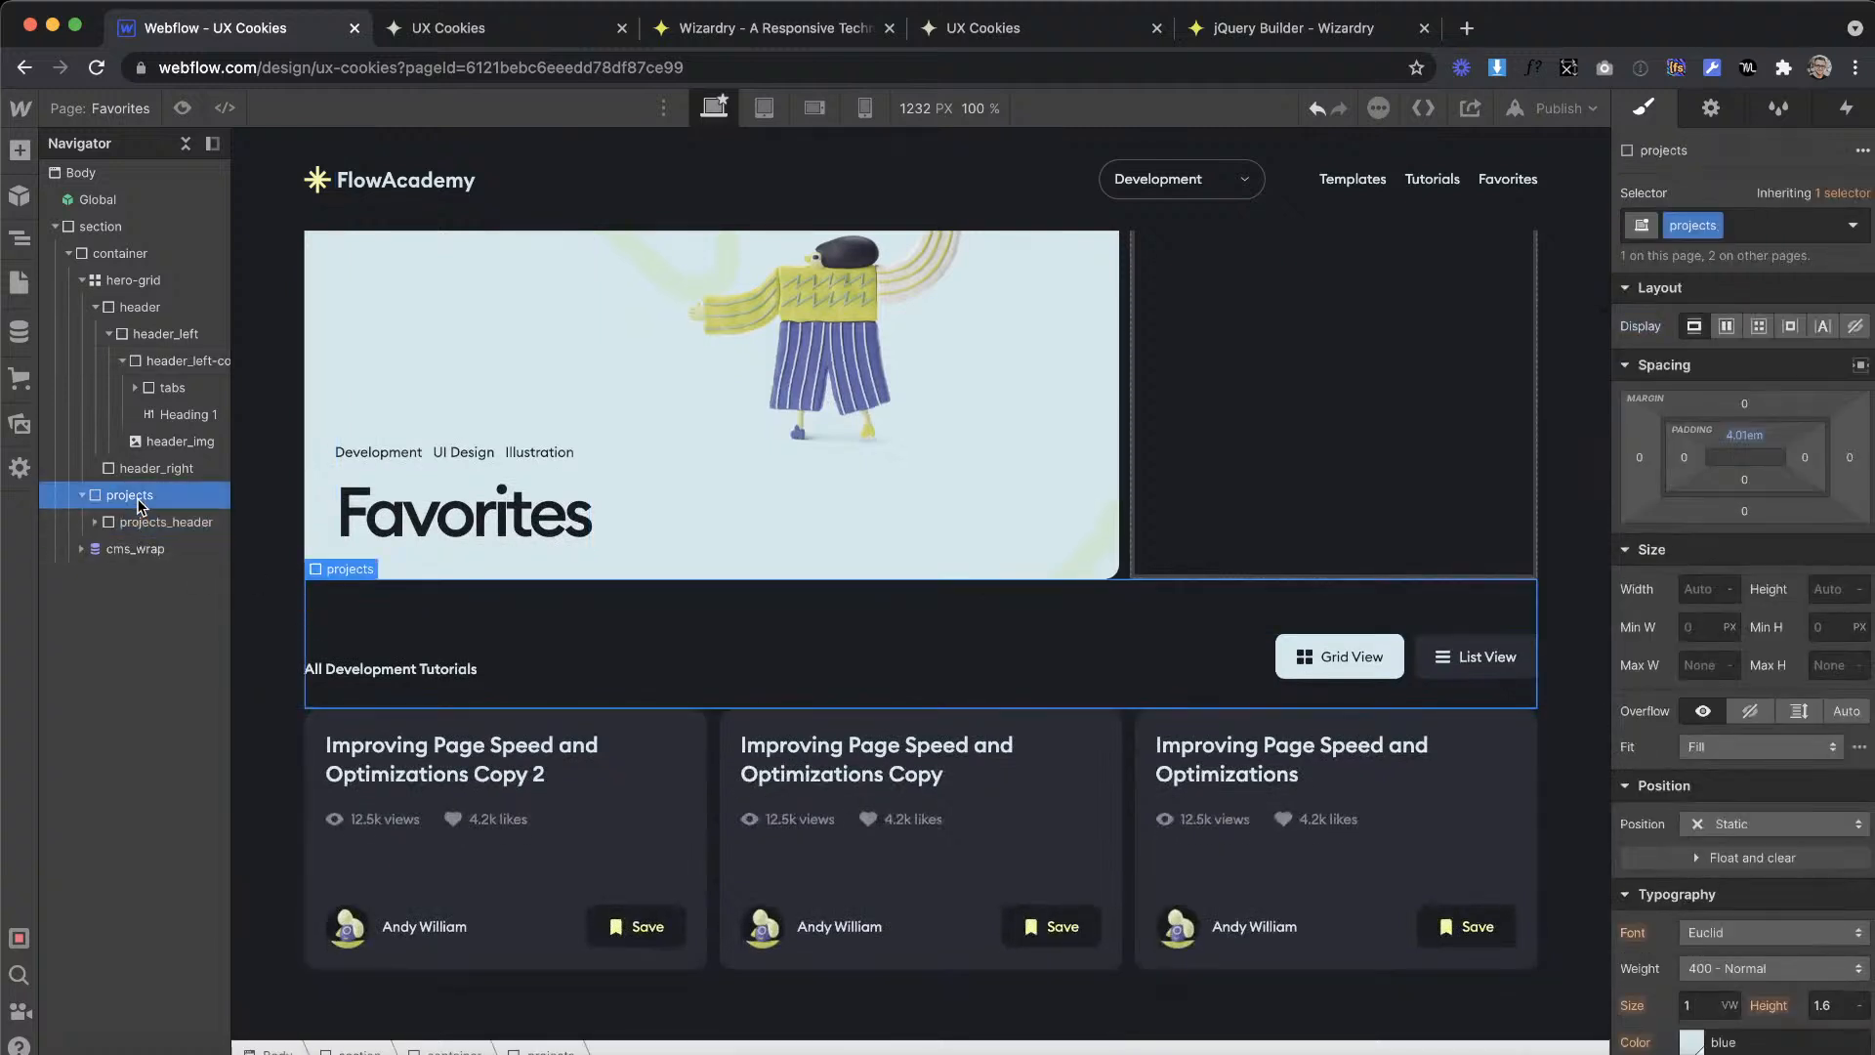
key("Delete")
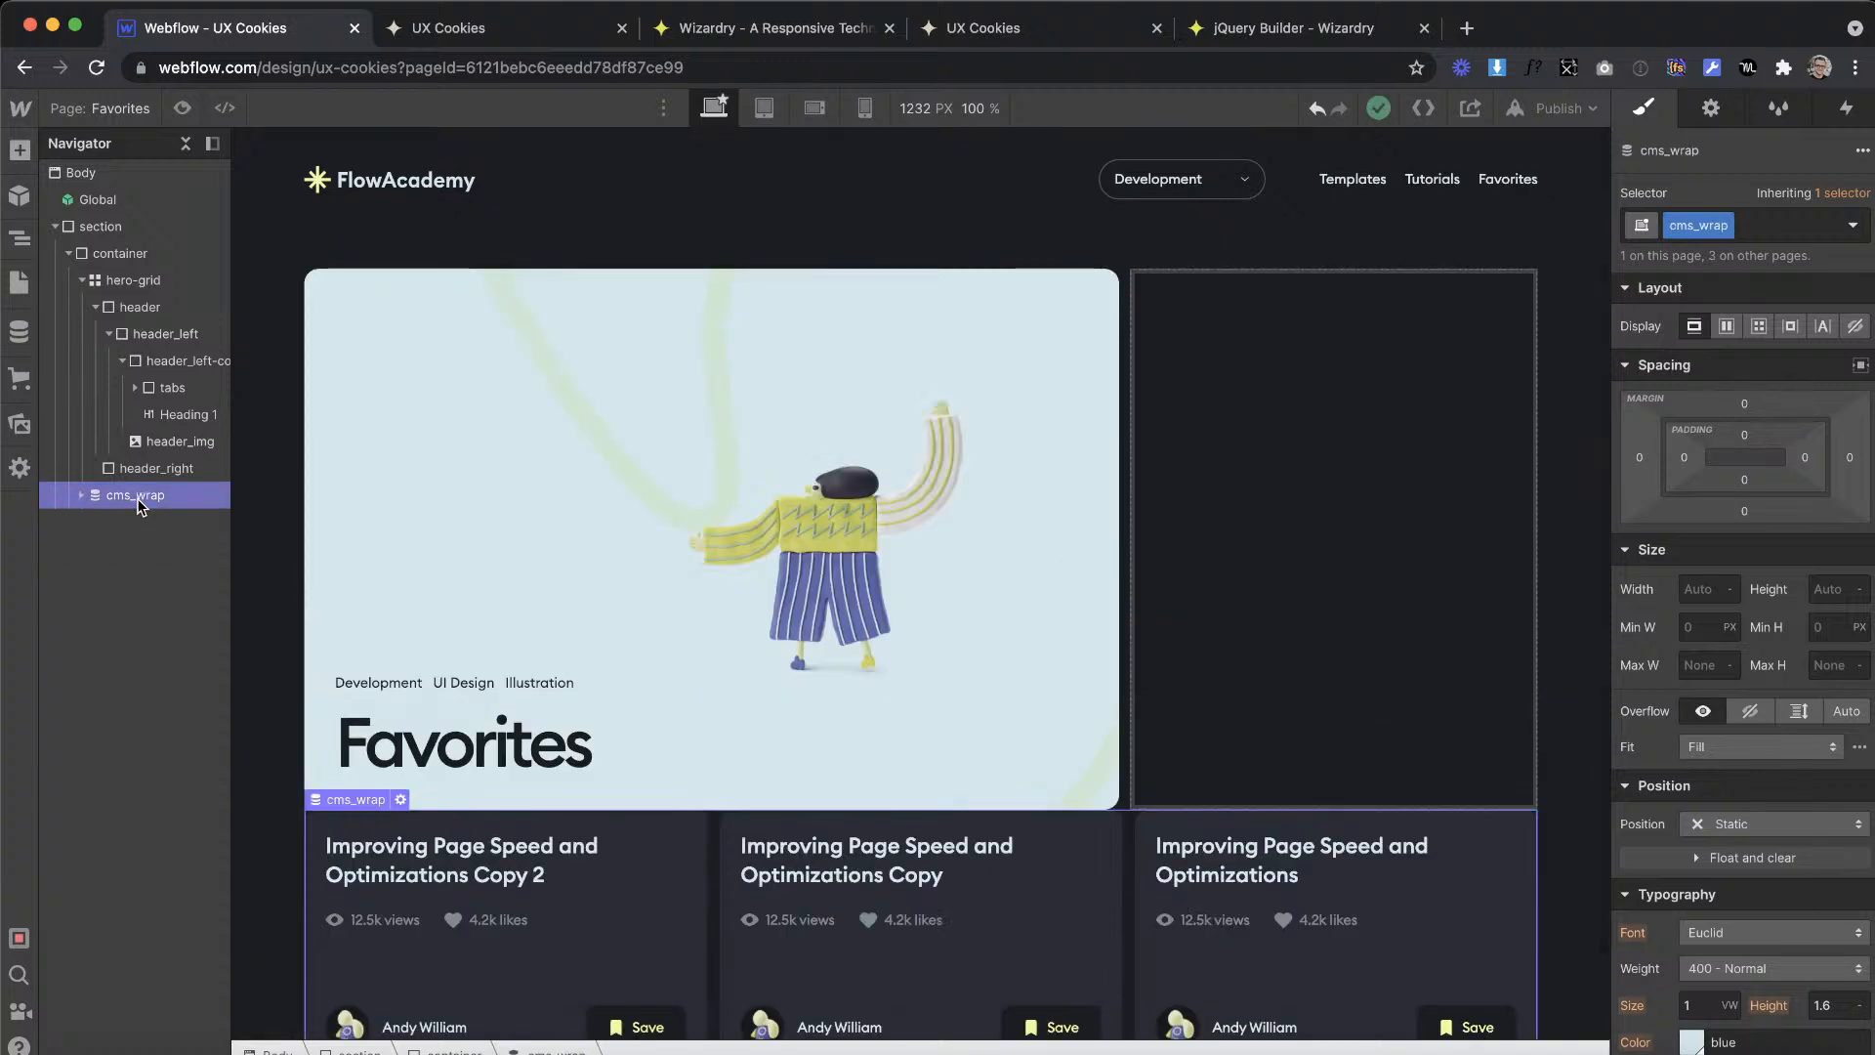
key("Delete")
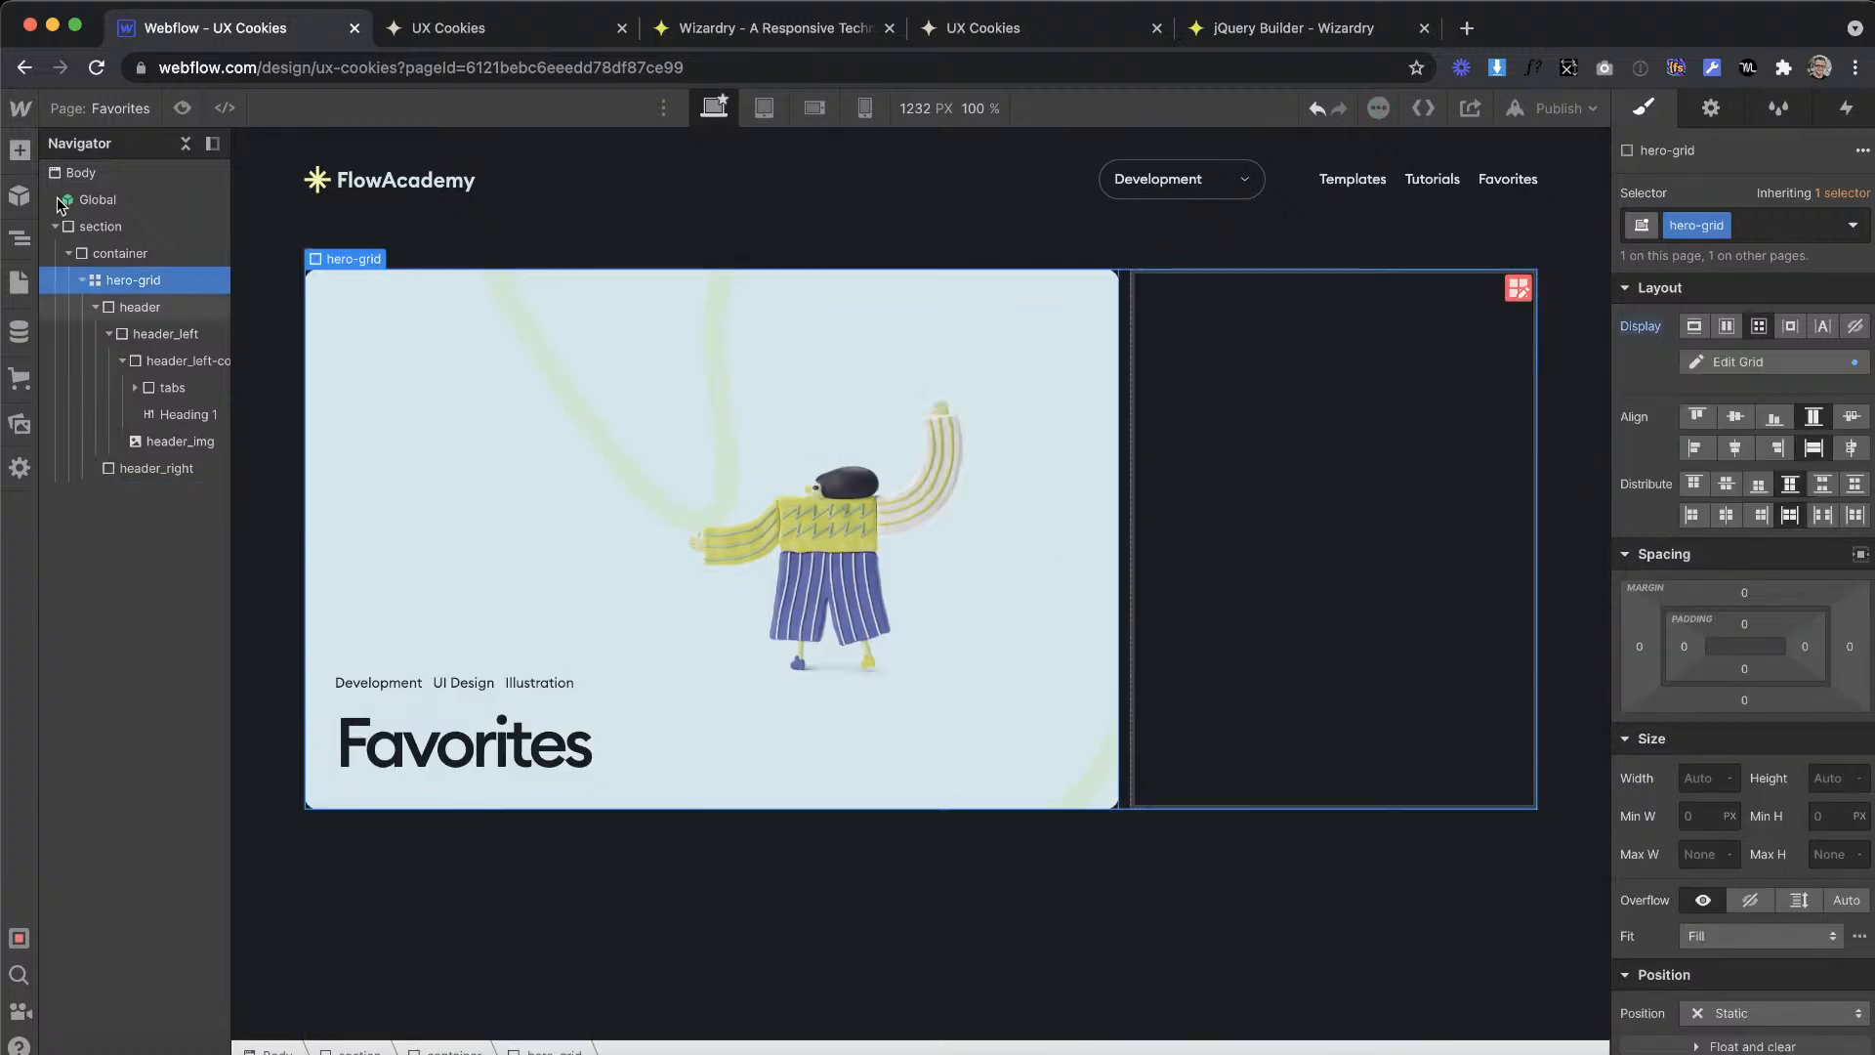
key("Delete")
key("super+z")
key("super+z")
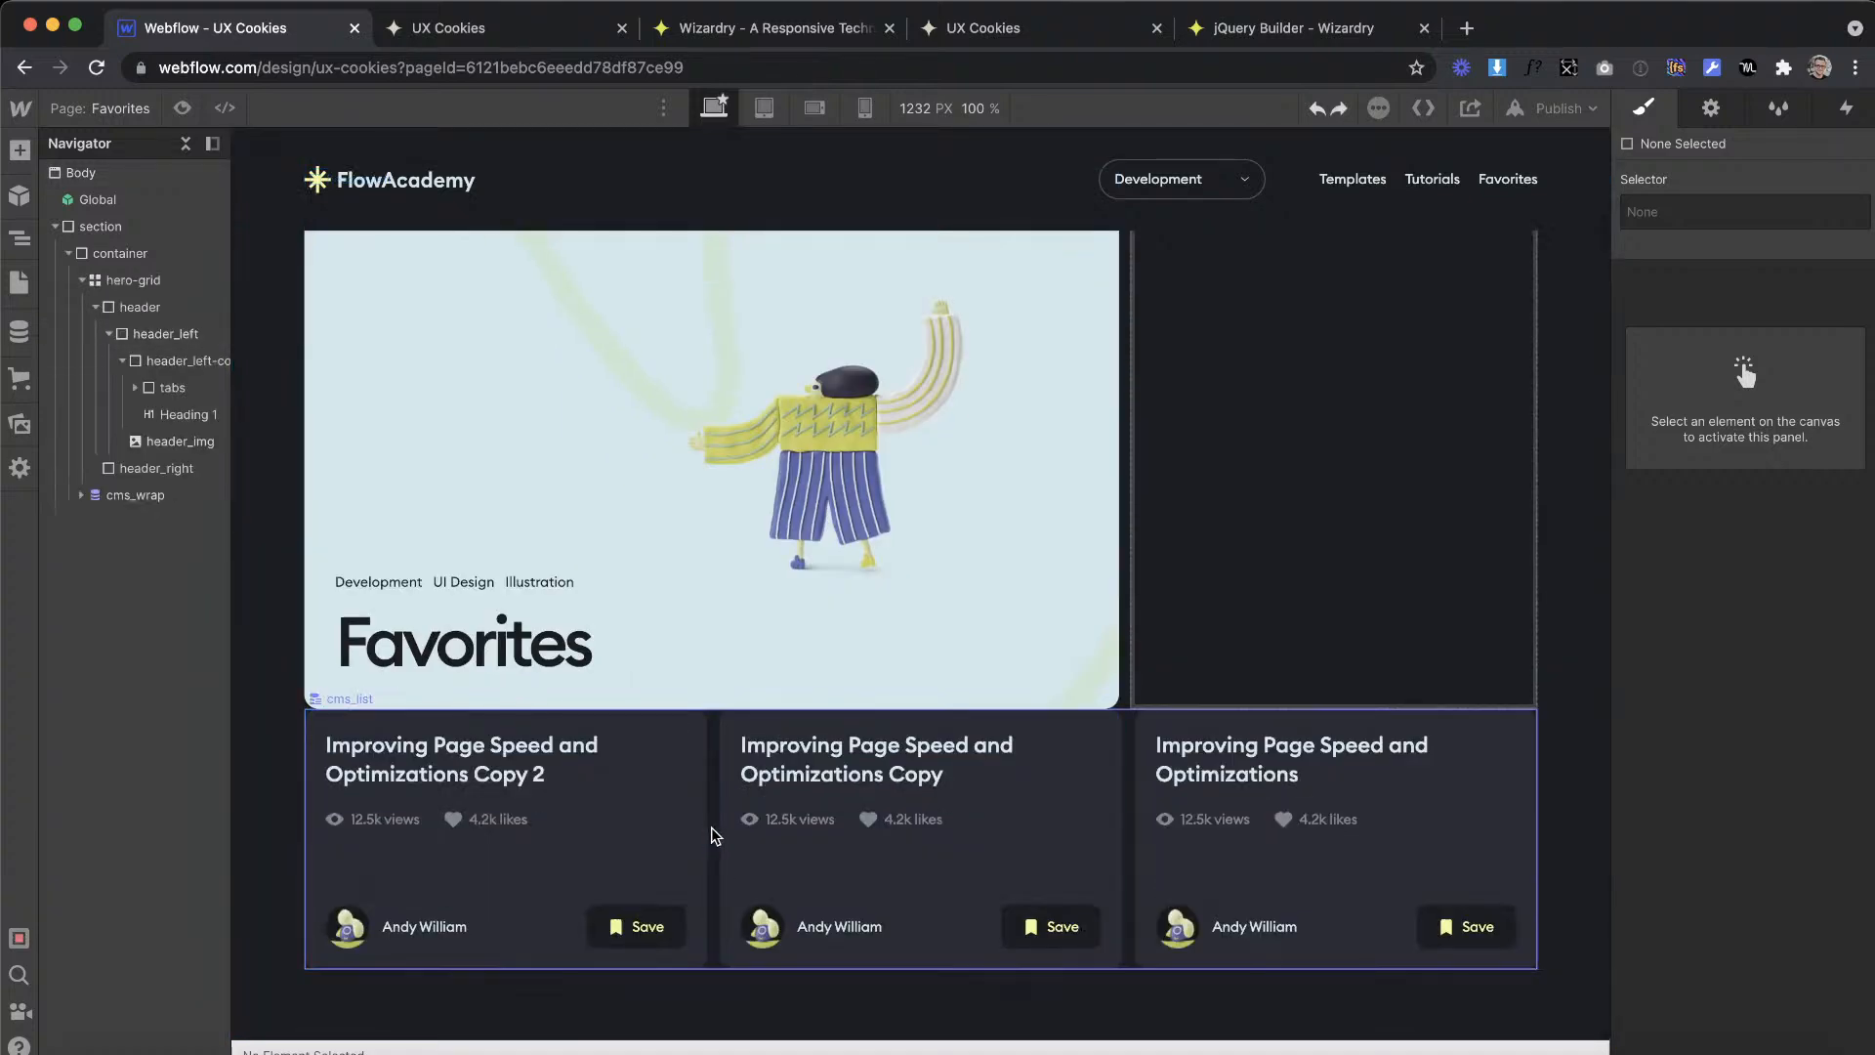
Step: Move the tutorial cards' cms_wrap from below the hero-grid into the empty header_right
left_click(715, 835)
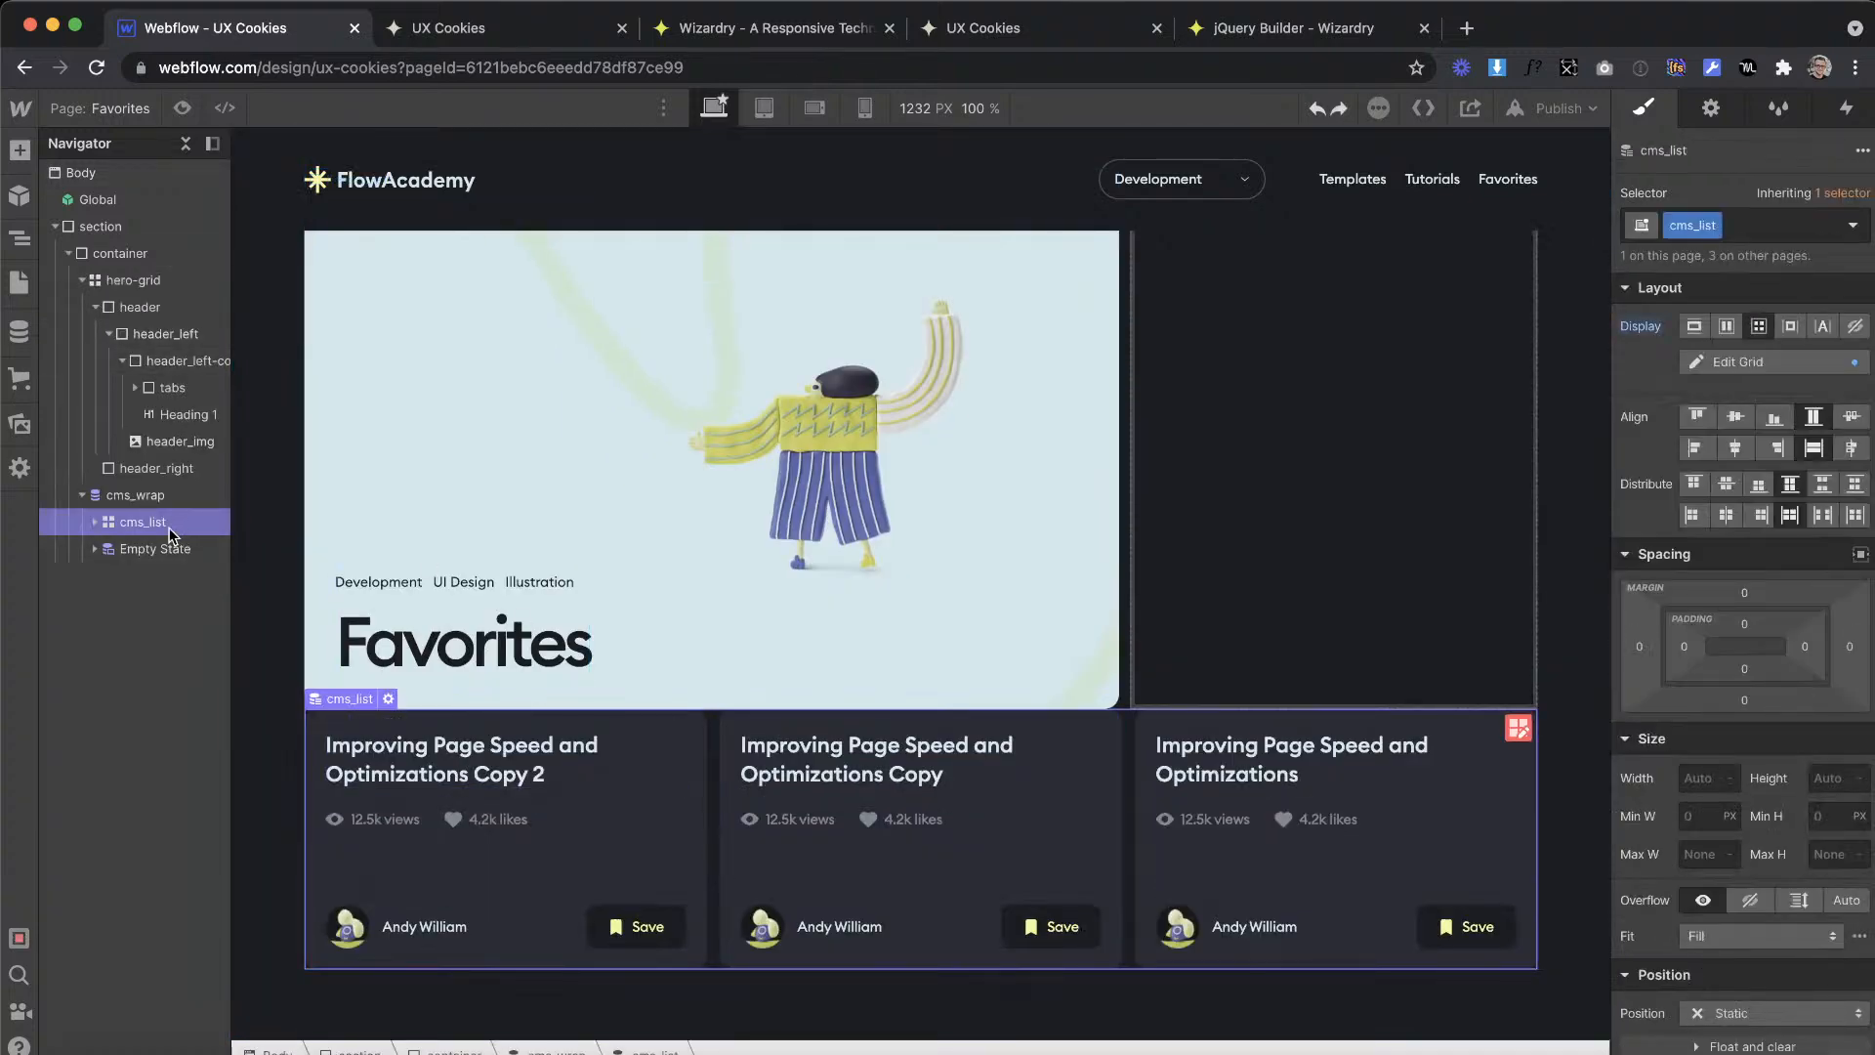
left_click(139, 496)
key("Delete")
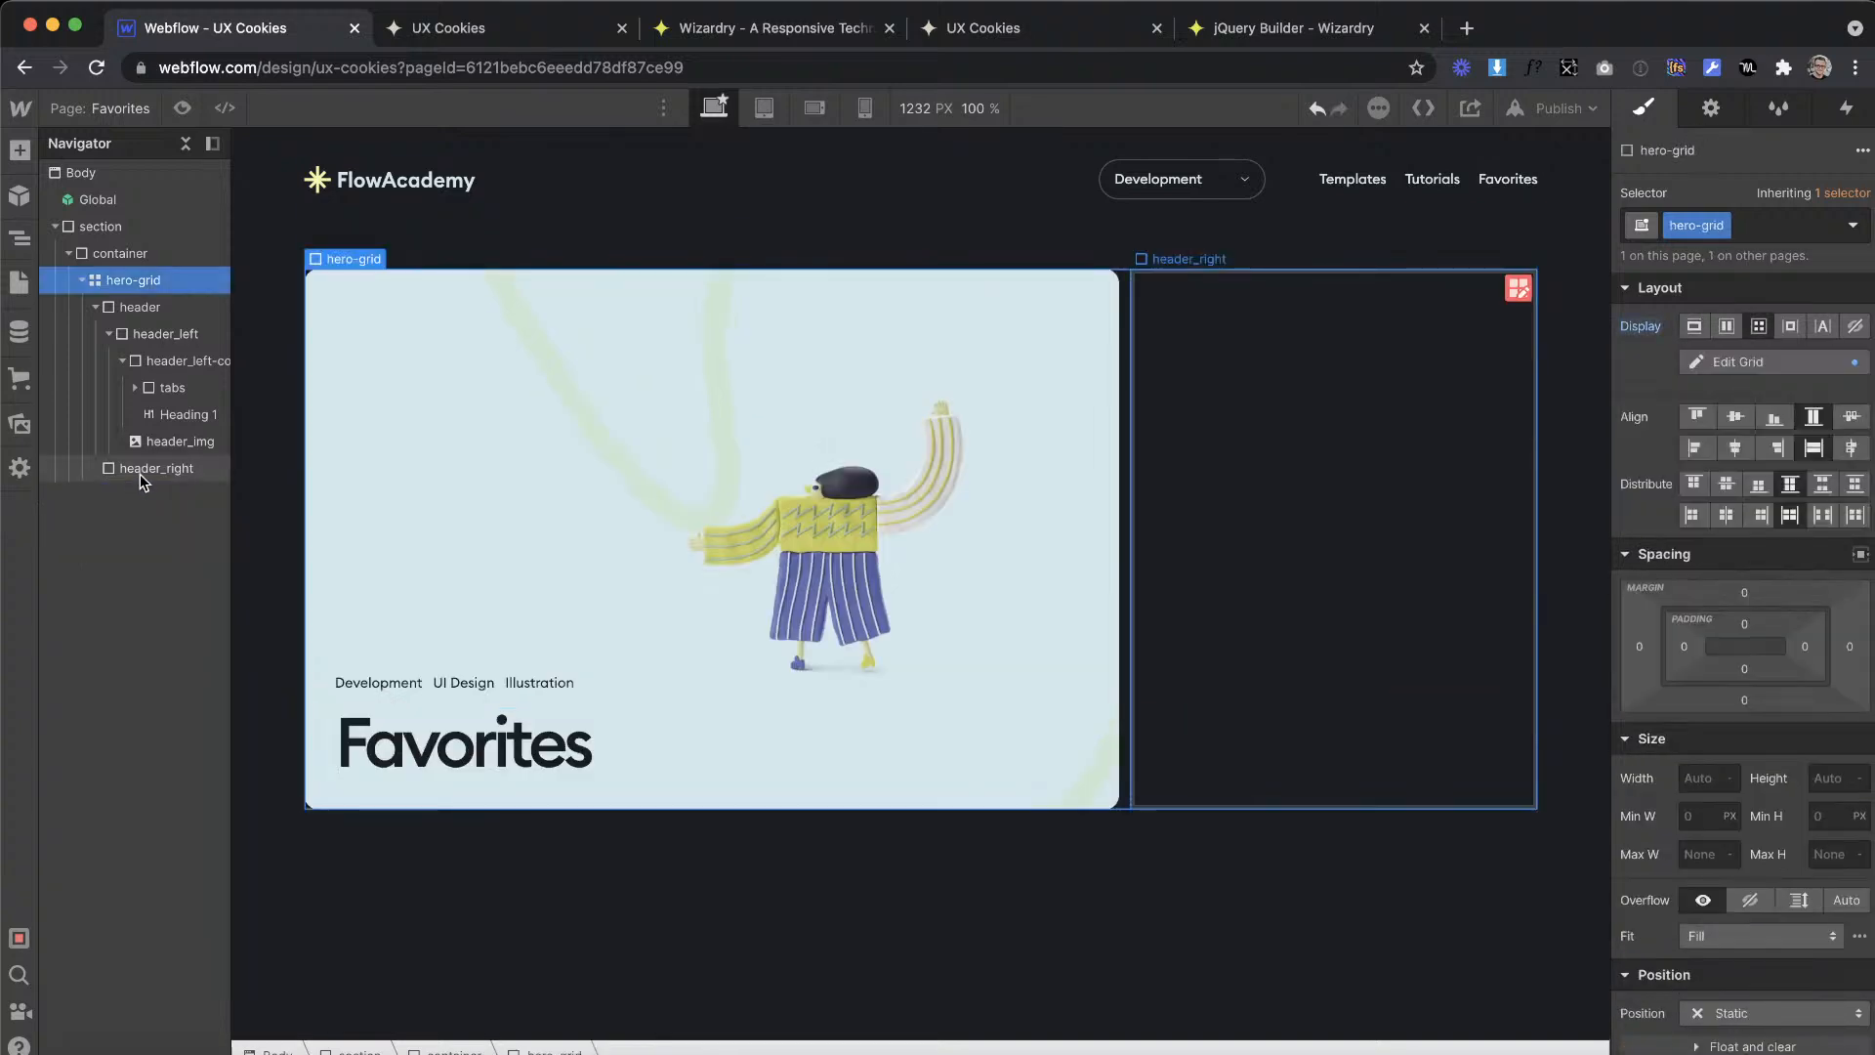
left_click(144, 472)
key("super+z")
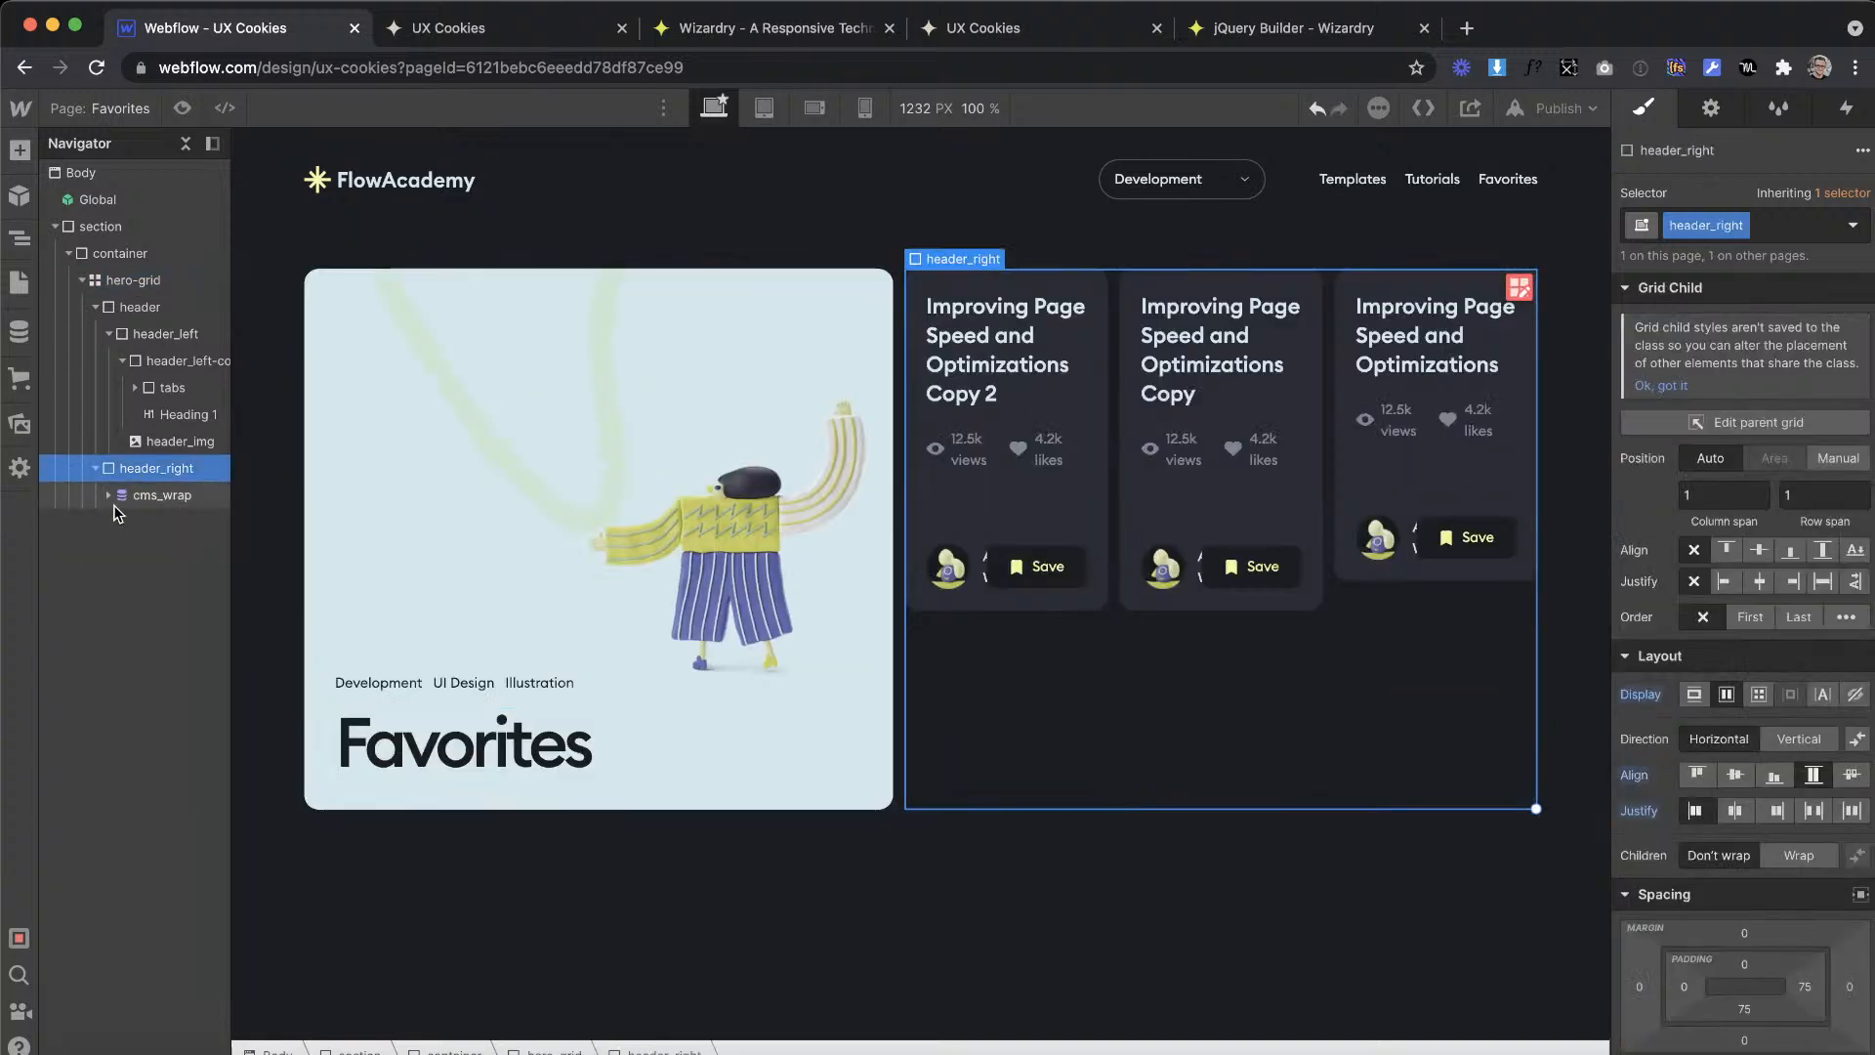
Step: Apply the existing combo class is--one-item to the cms_list inside header_right
left_click(122, 498)
left_click(109, 495)
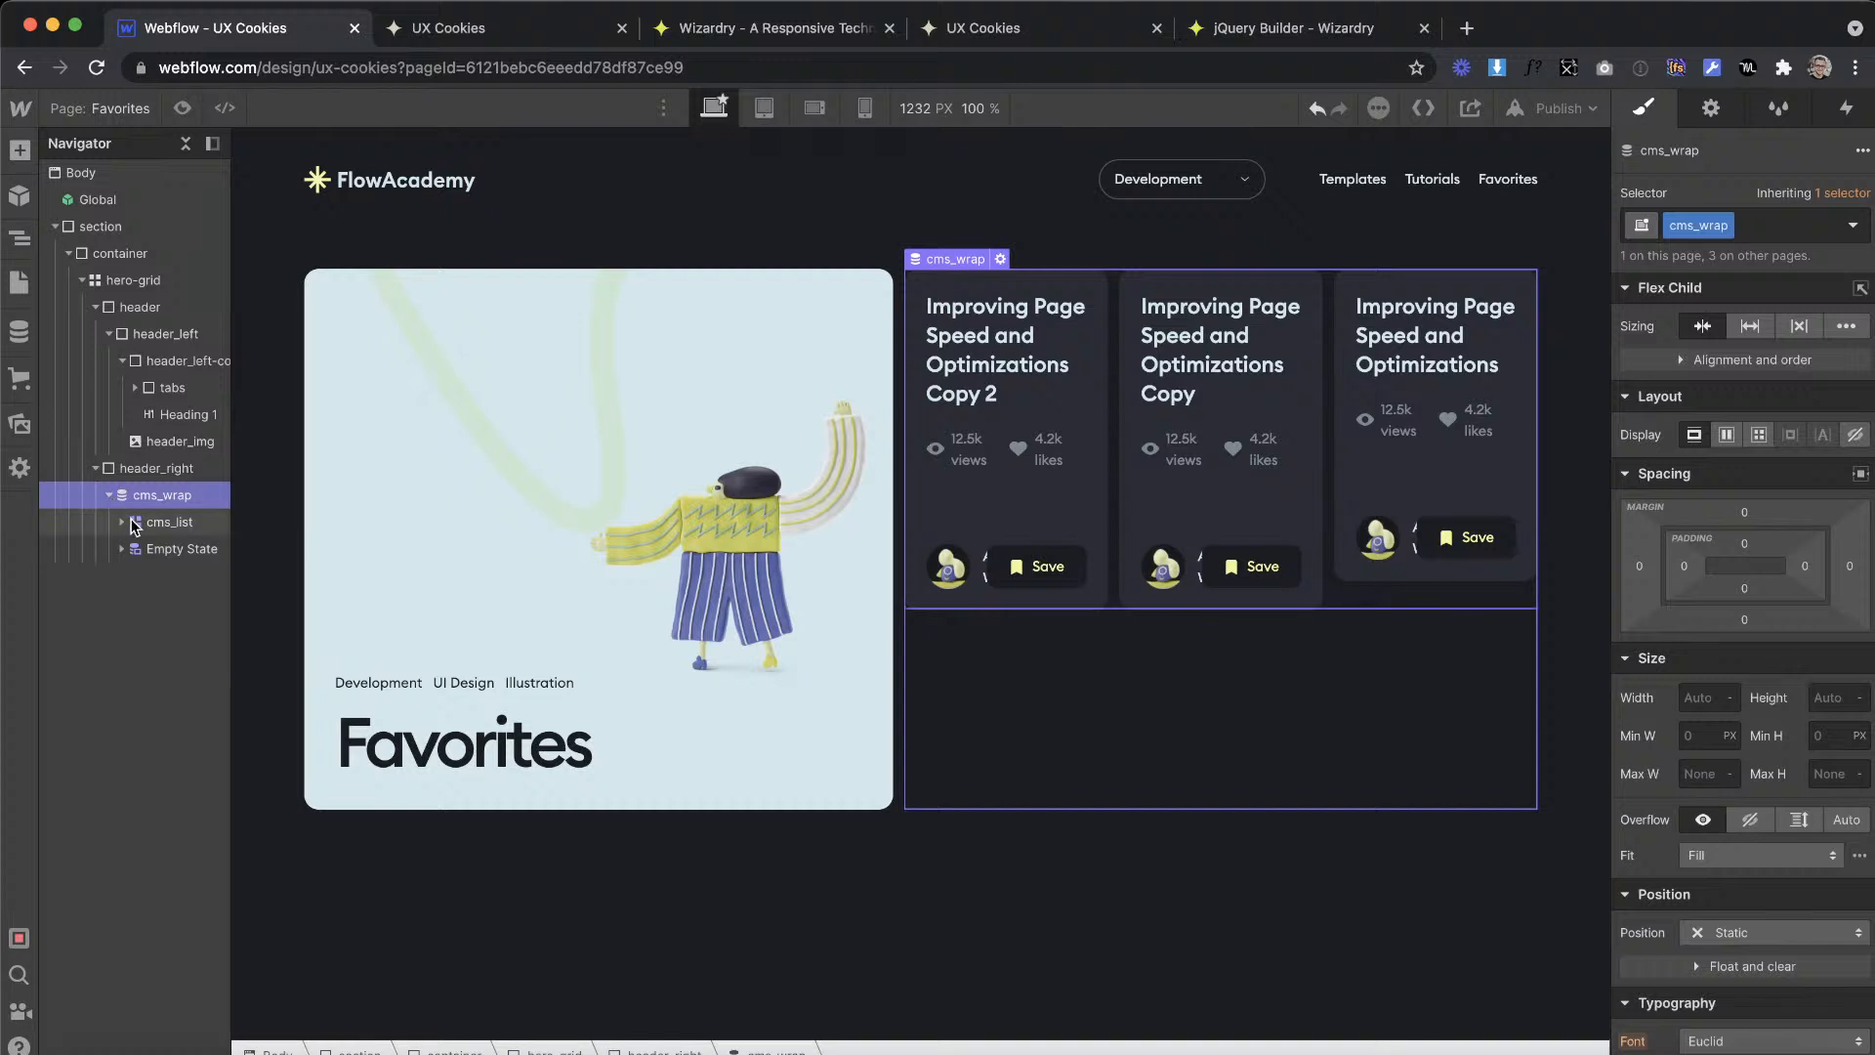
left_click(168, 522)
left_click(1787, 224)
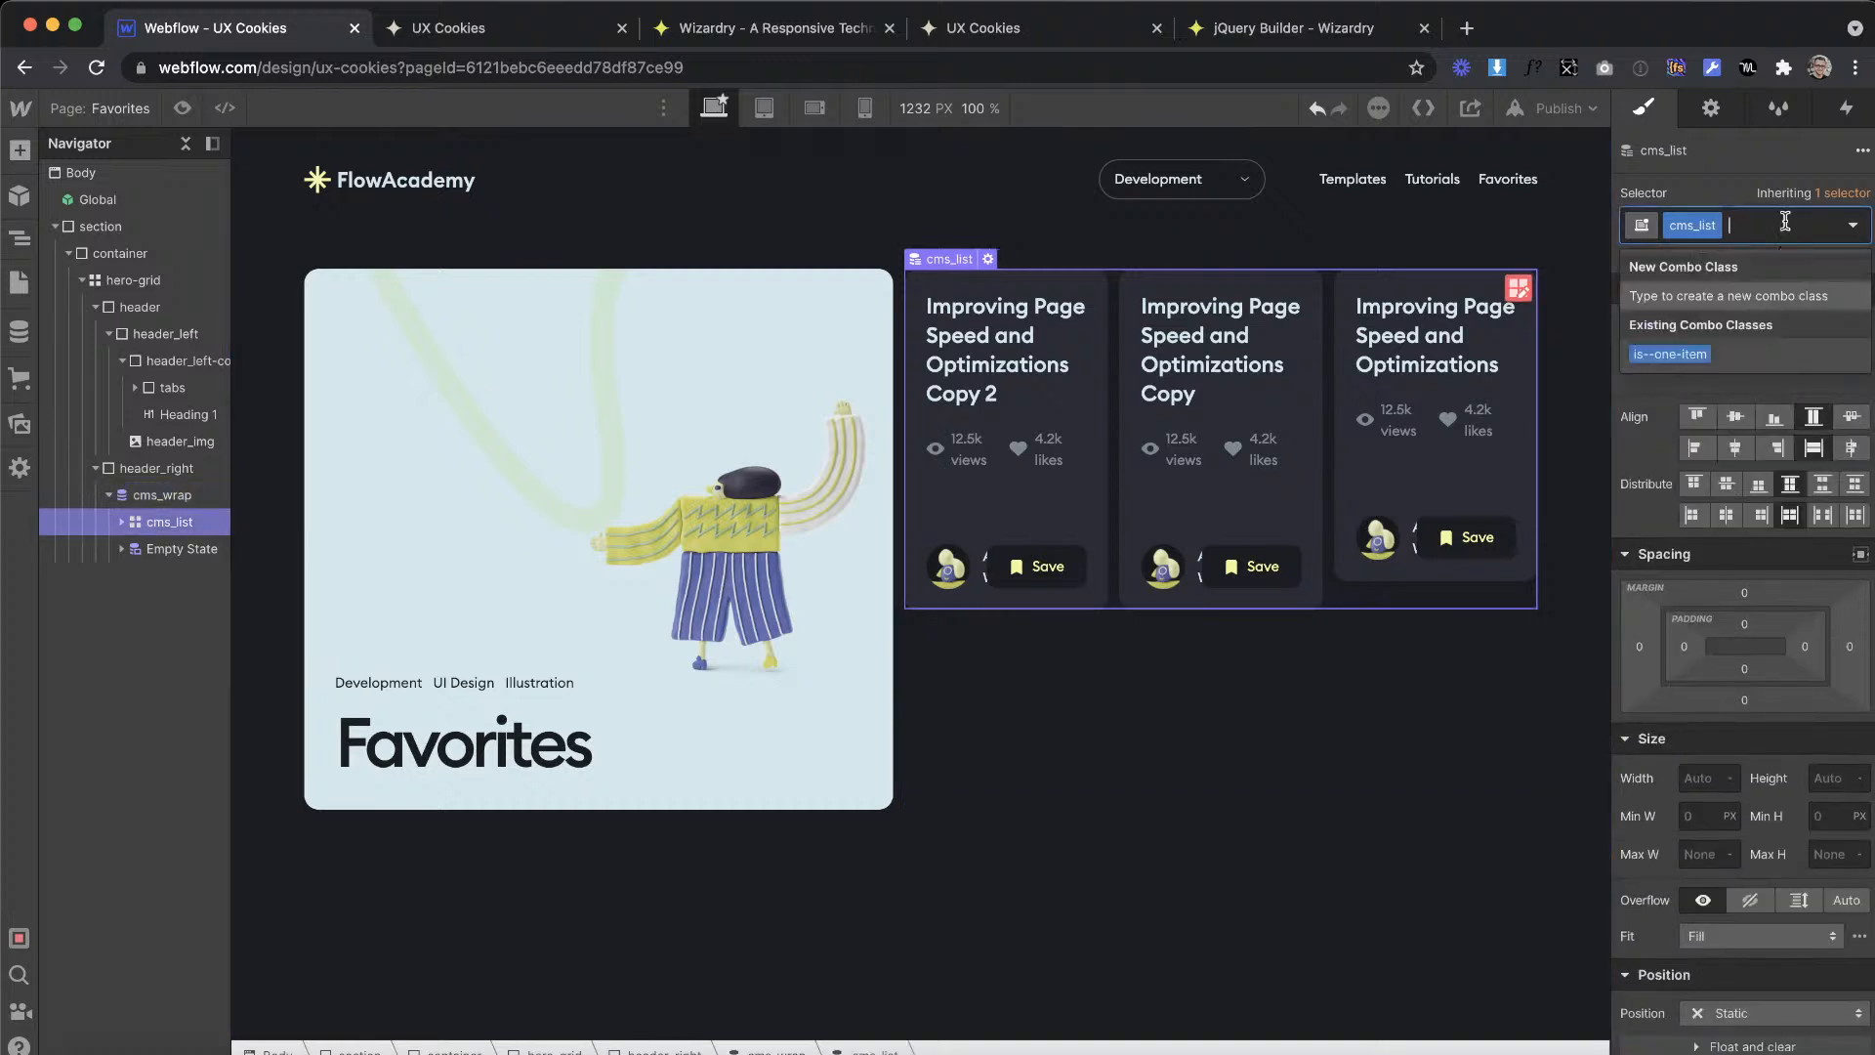
left_click(1691, 359)
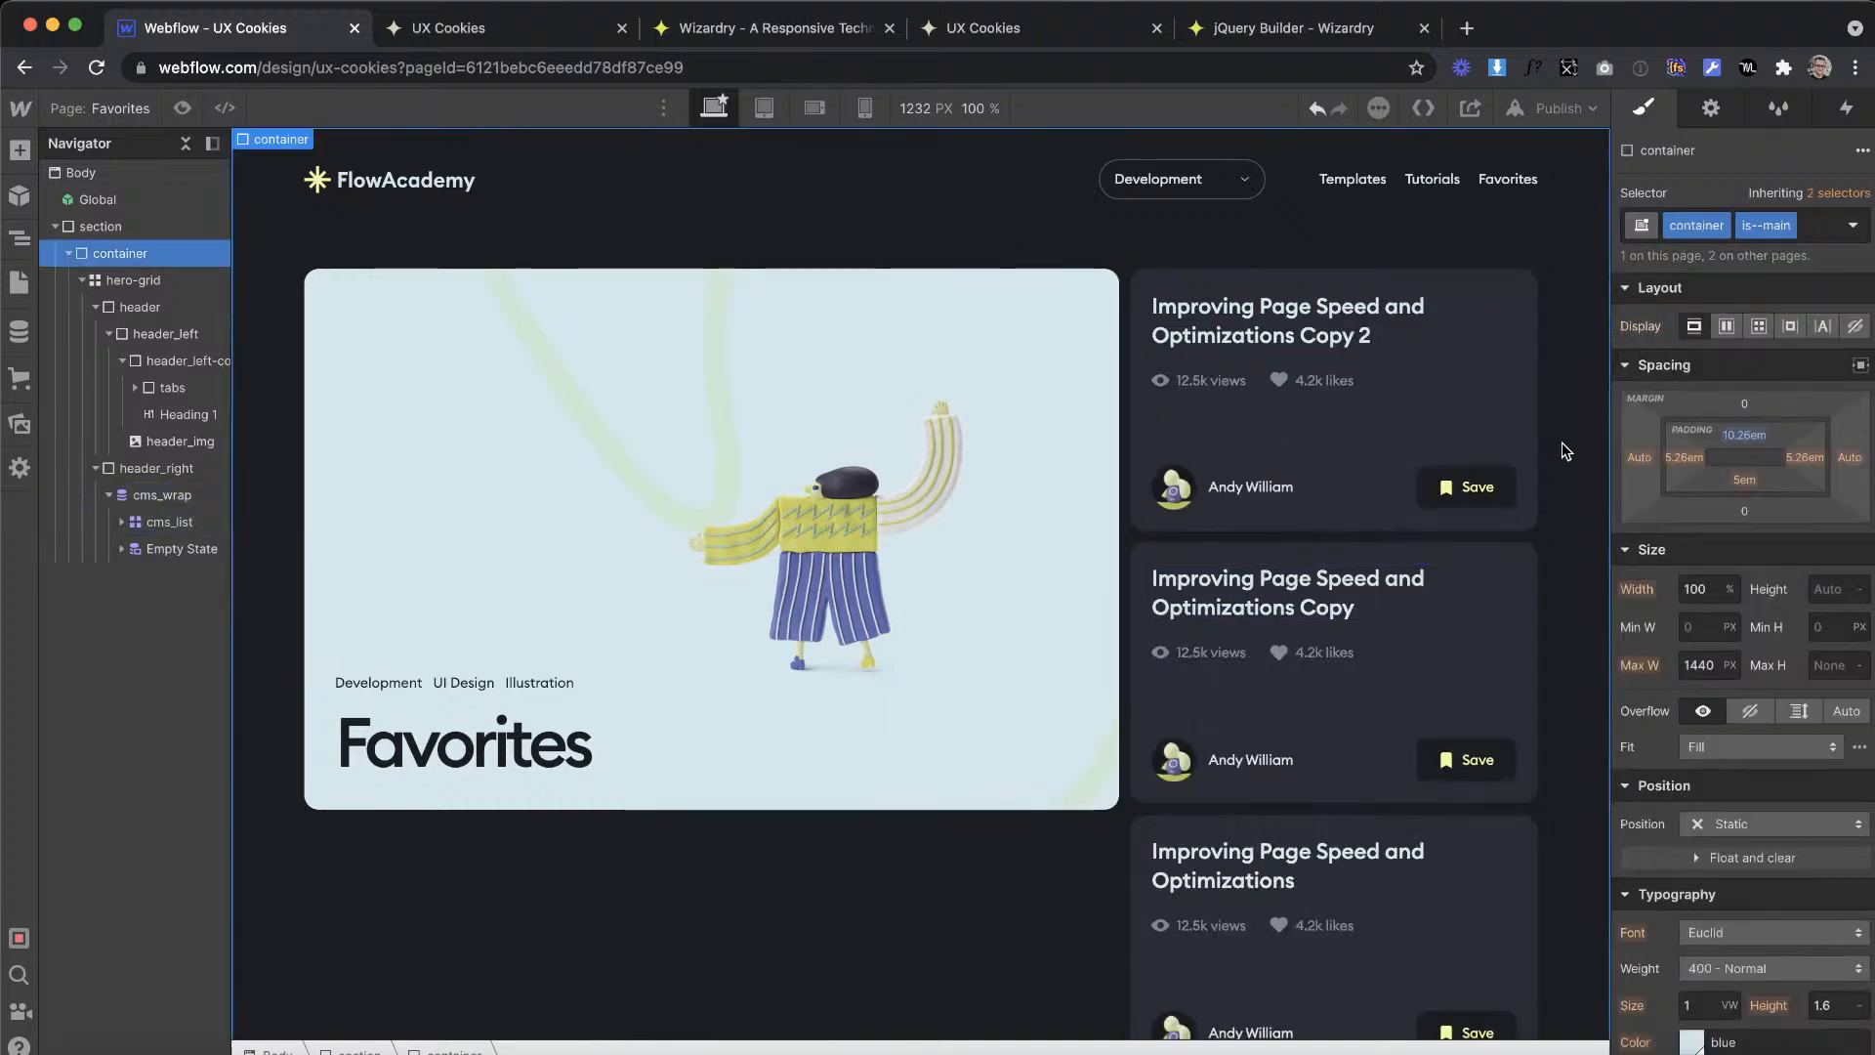
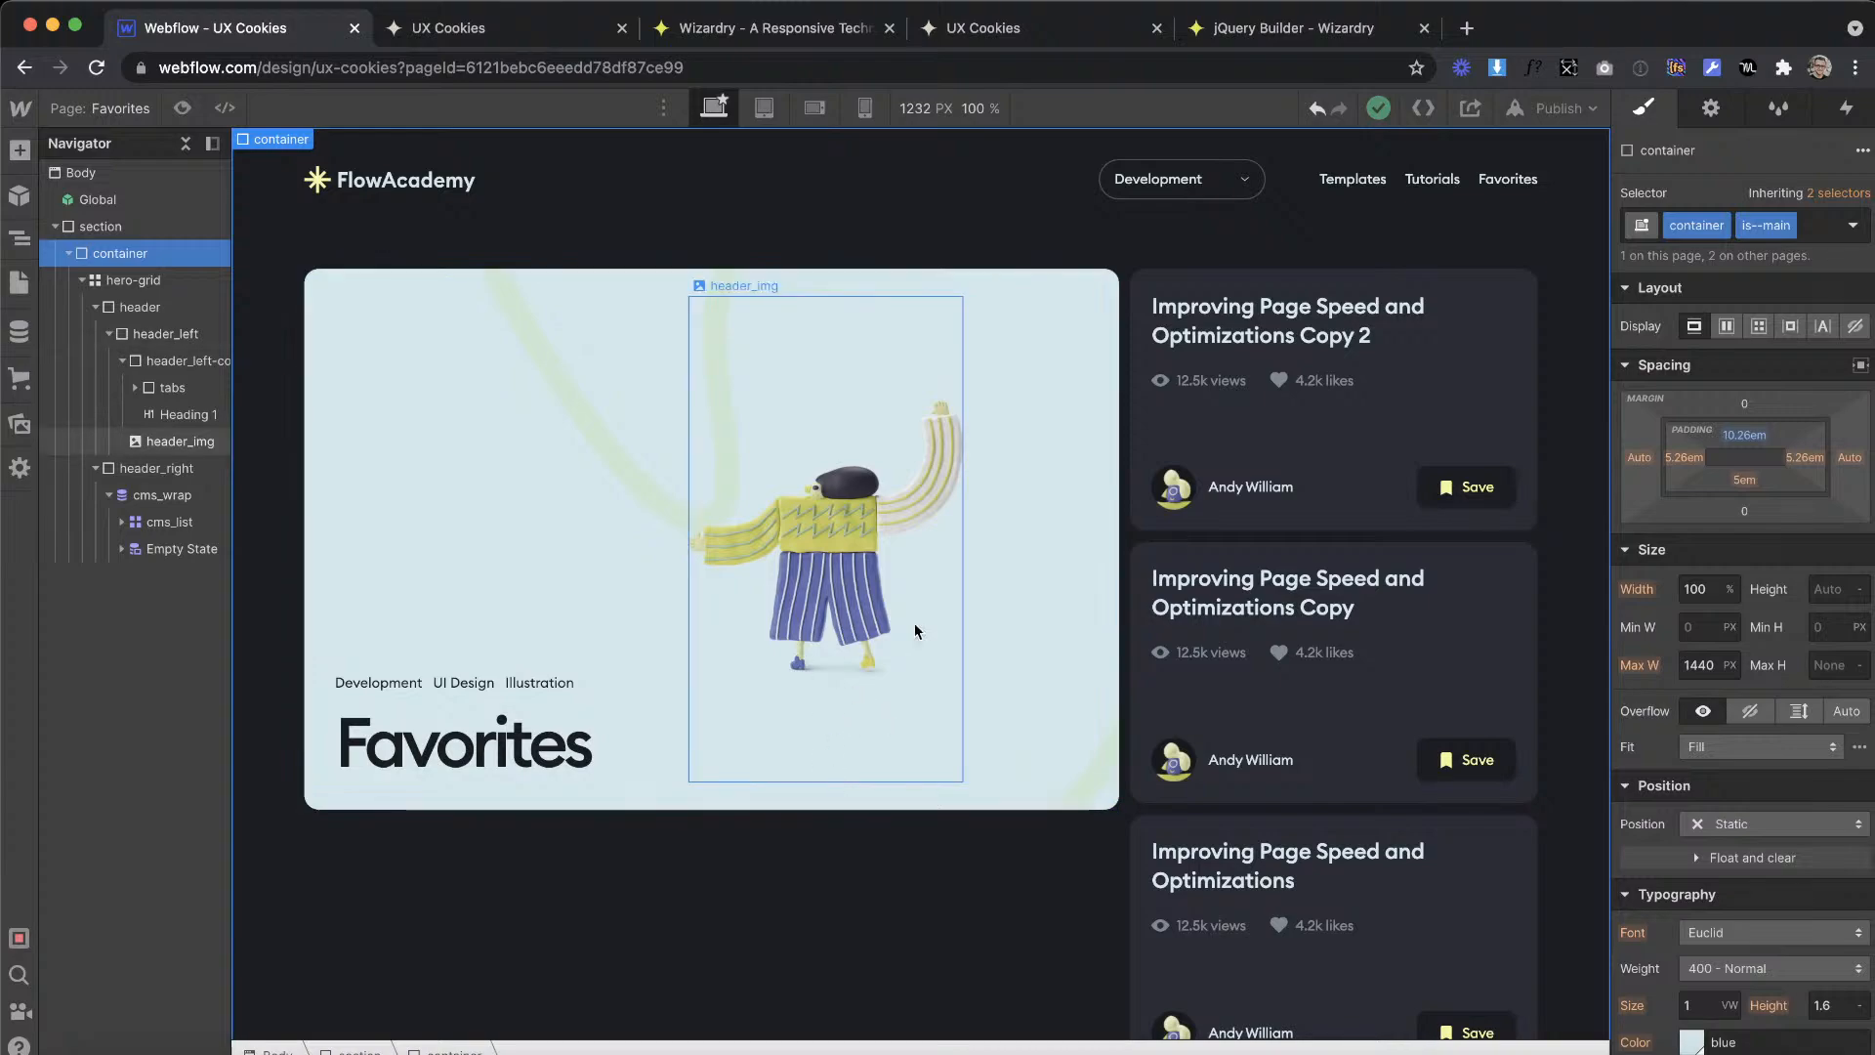
Step: Change the position of the Favorites hero's header_left block to Sticky
left_click(1001, 730)
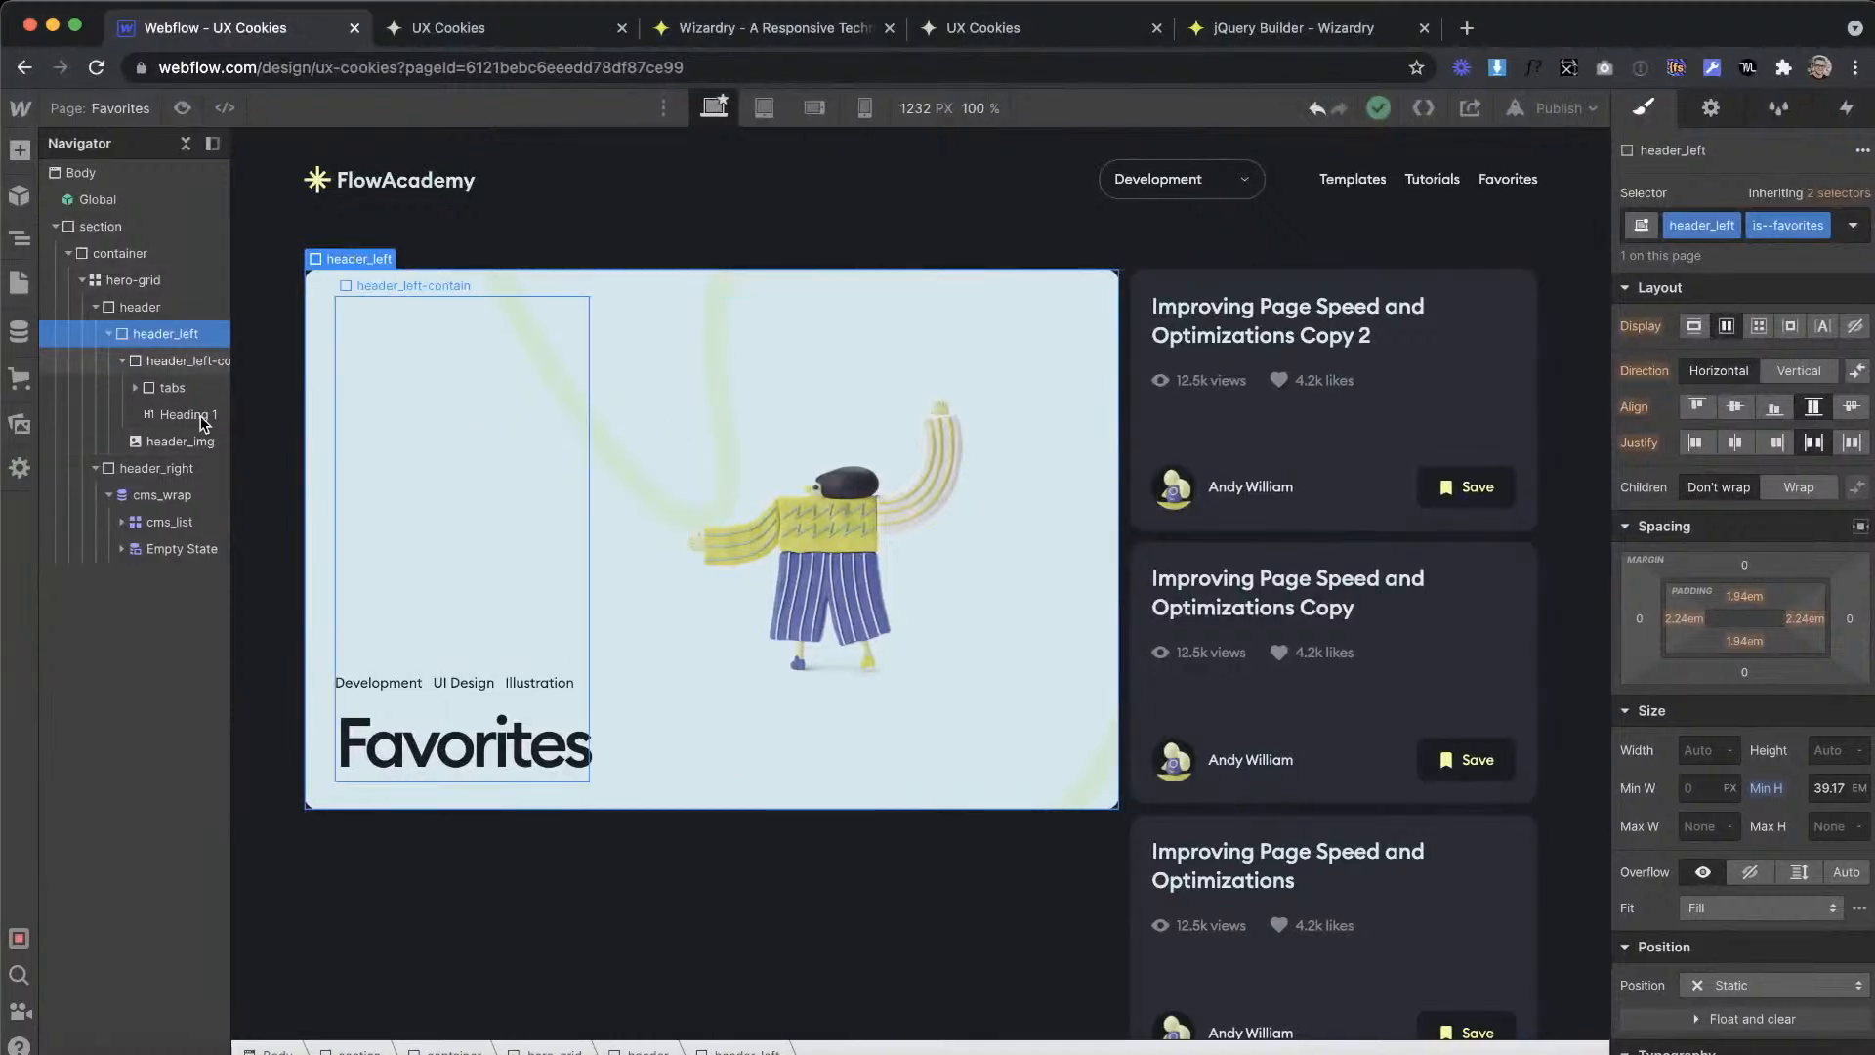
left_click(109, 334)
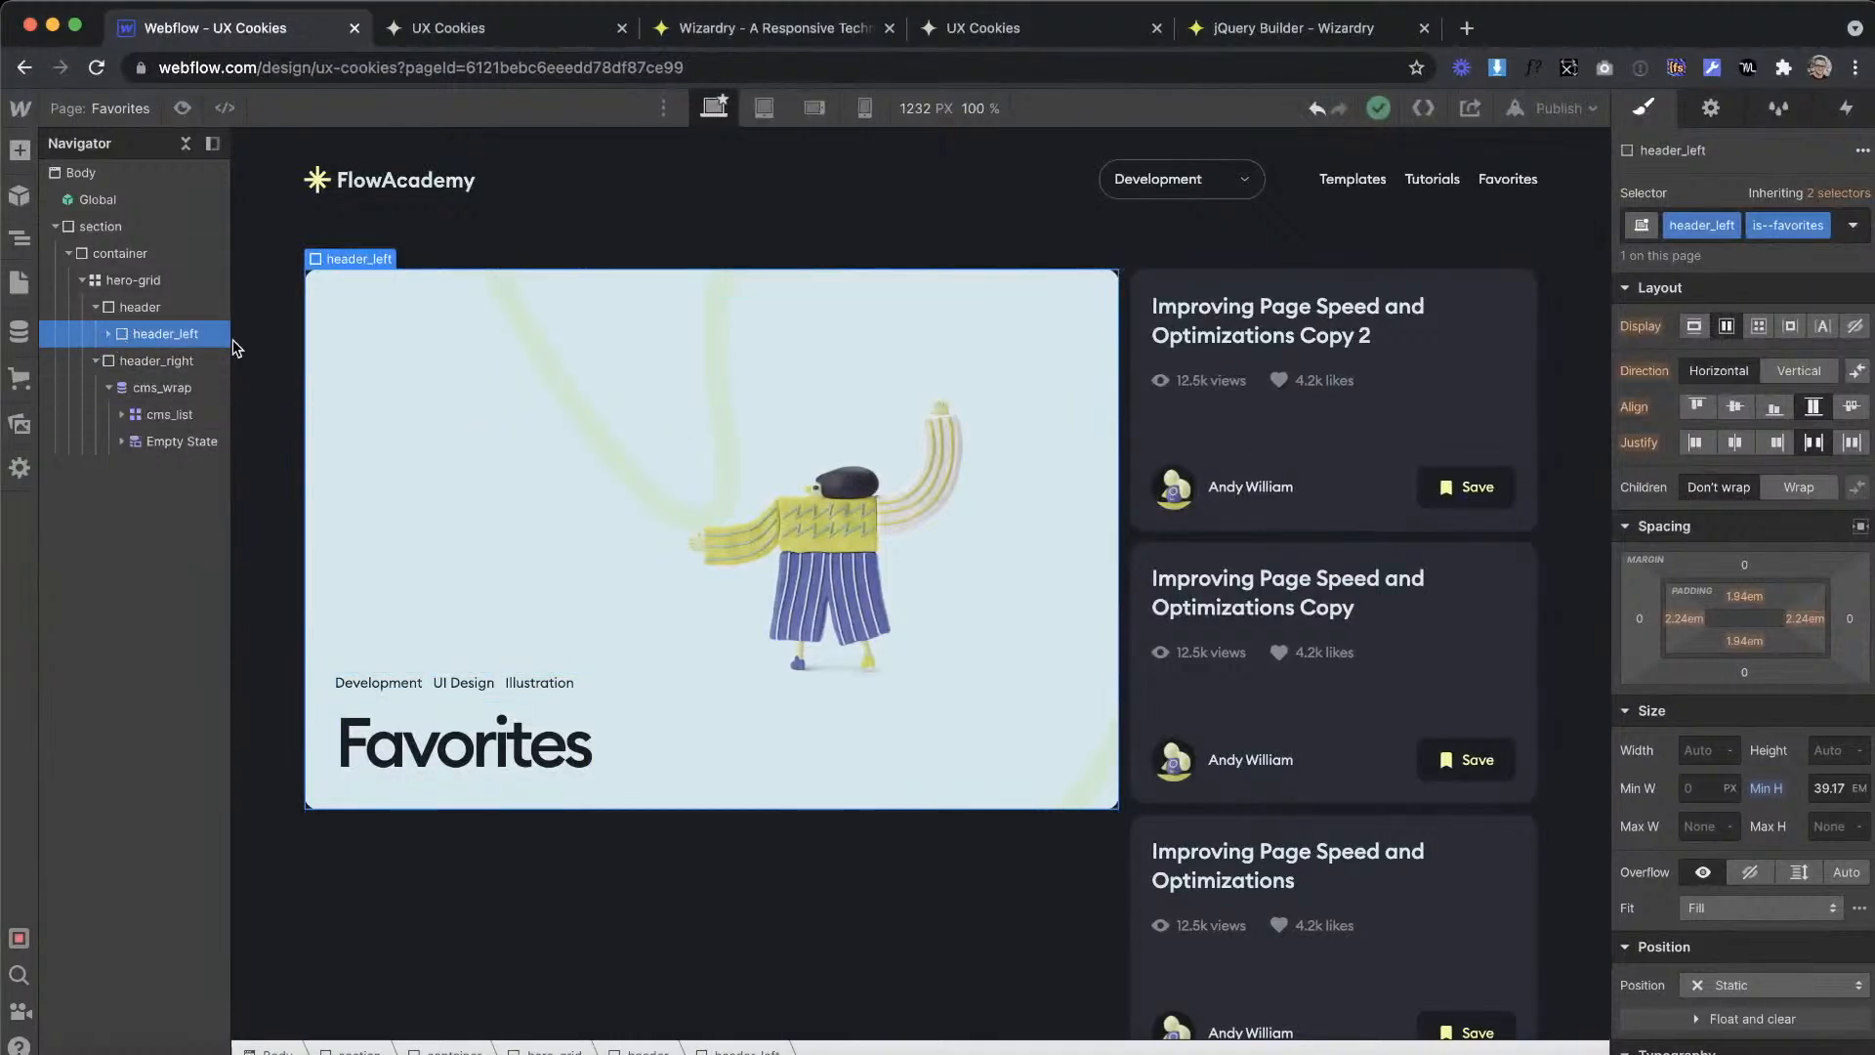
scroll(1785, 847, "down", 3)
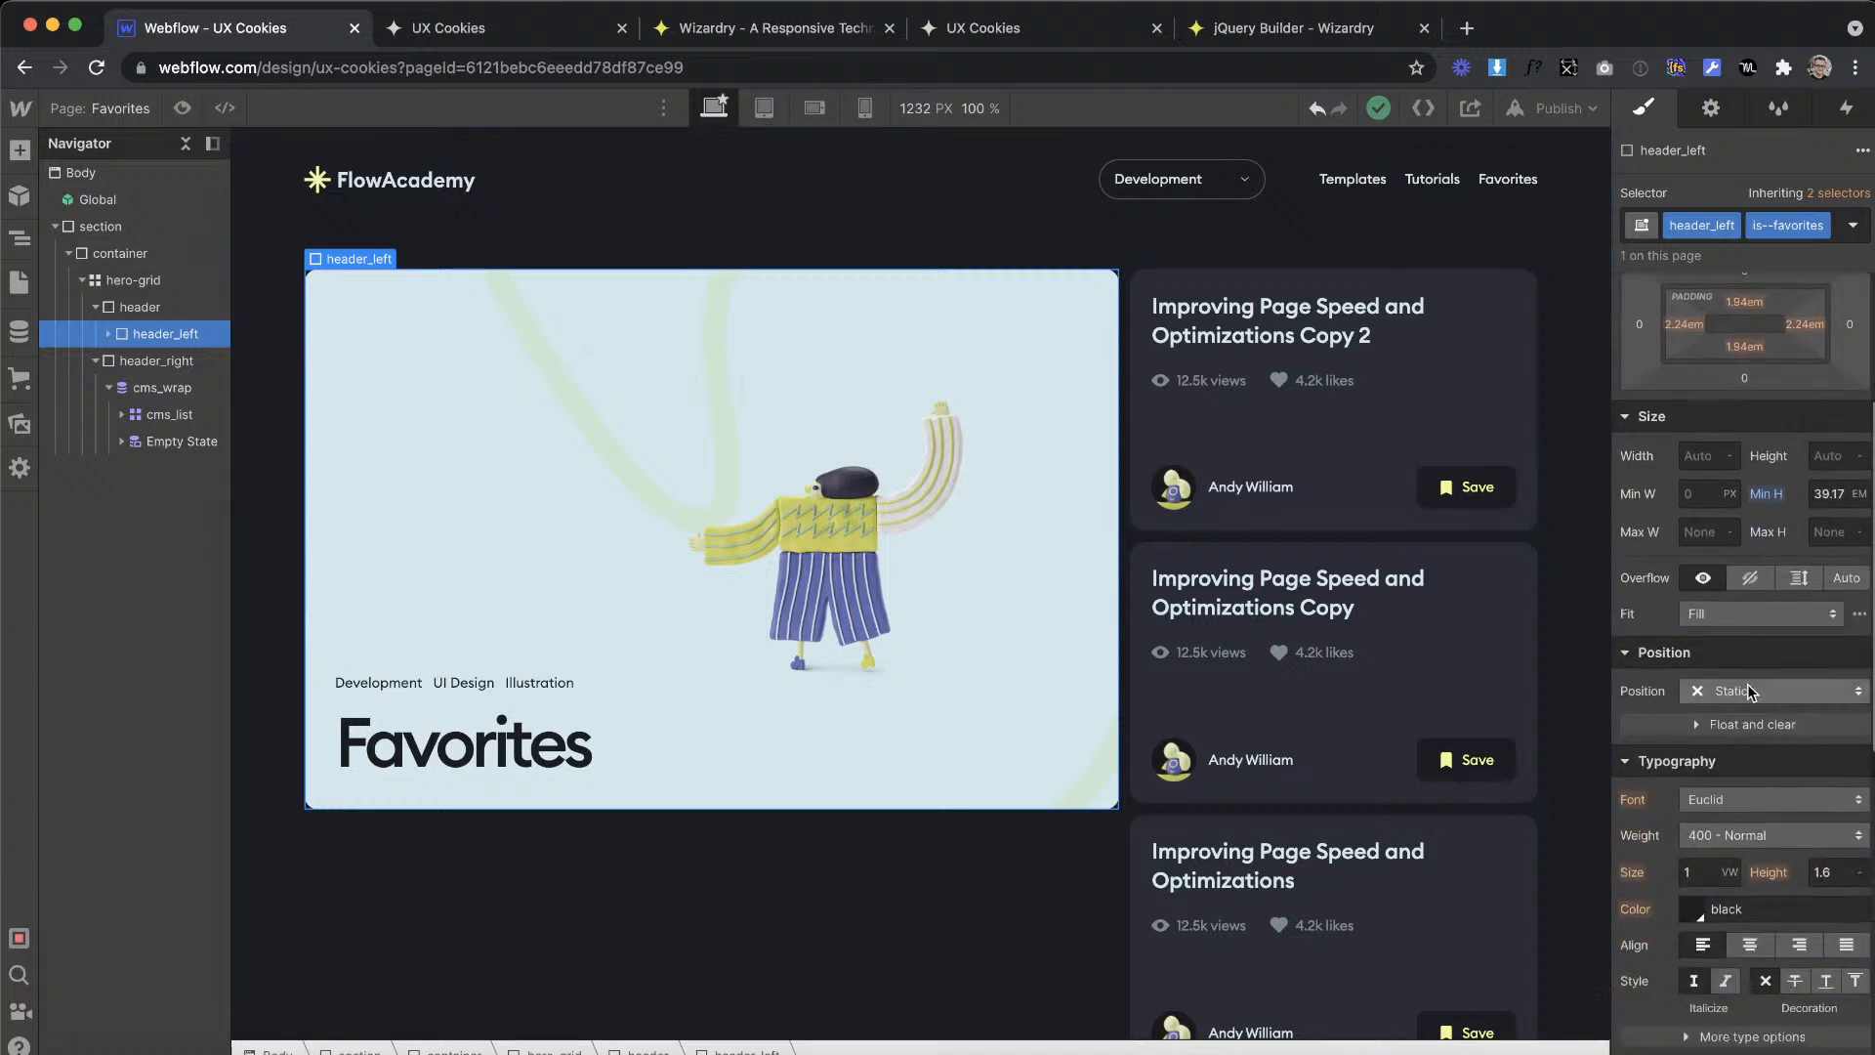
left_click(1730, 686)
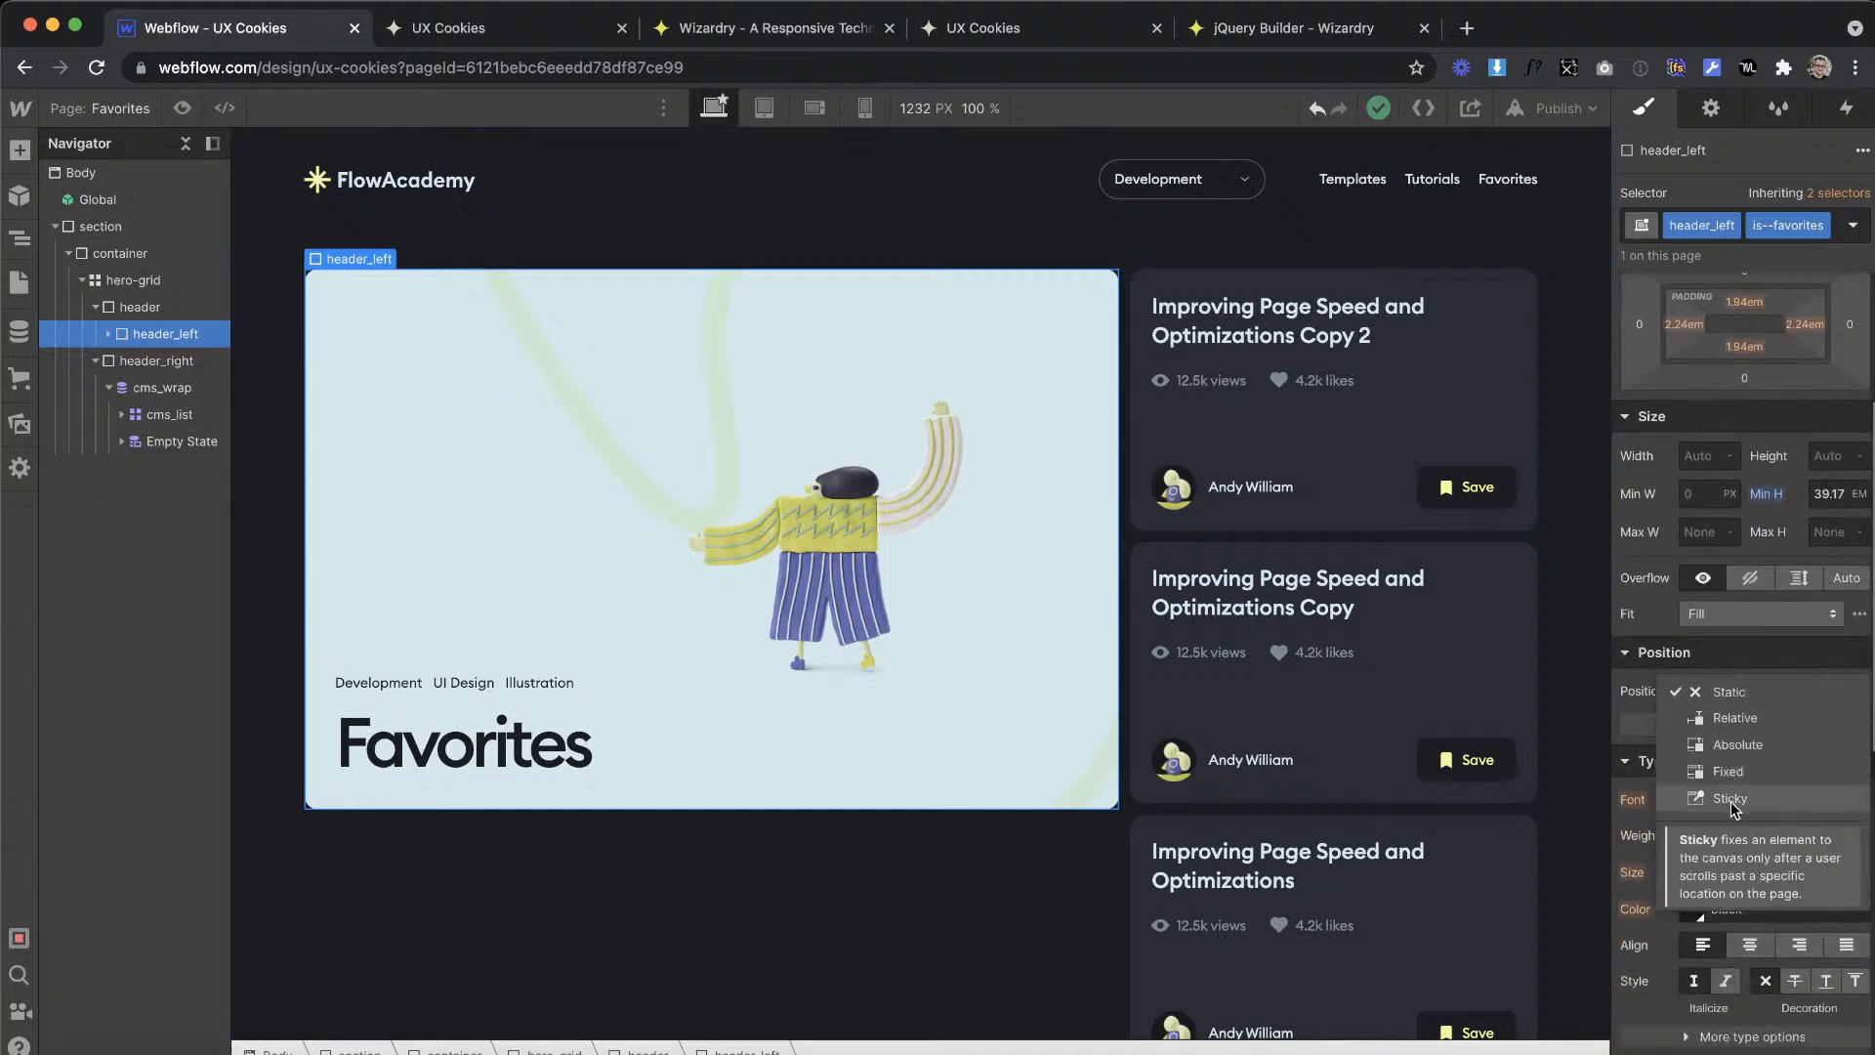
left_click(1736, 789)
scroll(1101, 808, "down", 1)
scroll(1101, 809, "up", 1)
scroll(1101, 809, "down", 1)
scroll(1101, 816, "up", 1)
scroll(1099, 812, "down", 1)
scroll(1097, 811, "up", 1)
Step: Set the sticky header_left's top offset to 0em and test it by scrolling the page
left_click(1773, 727)
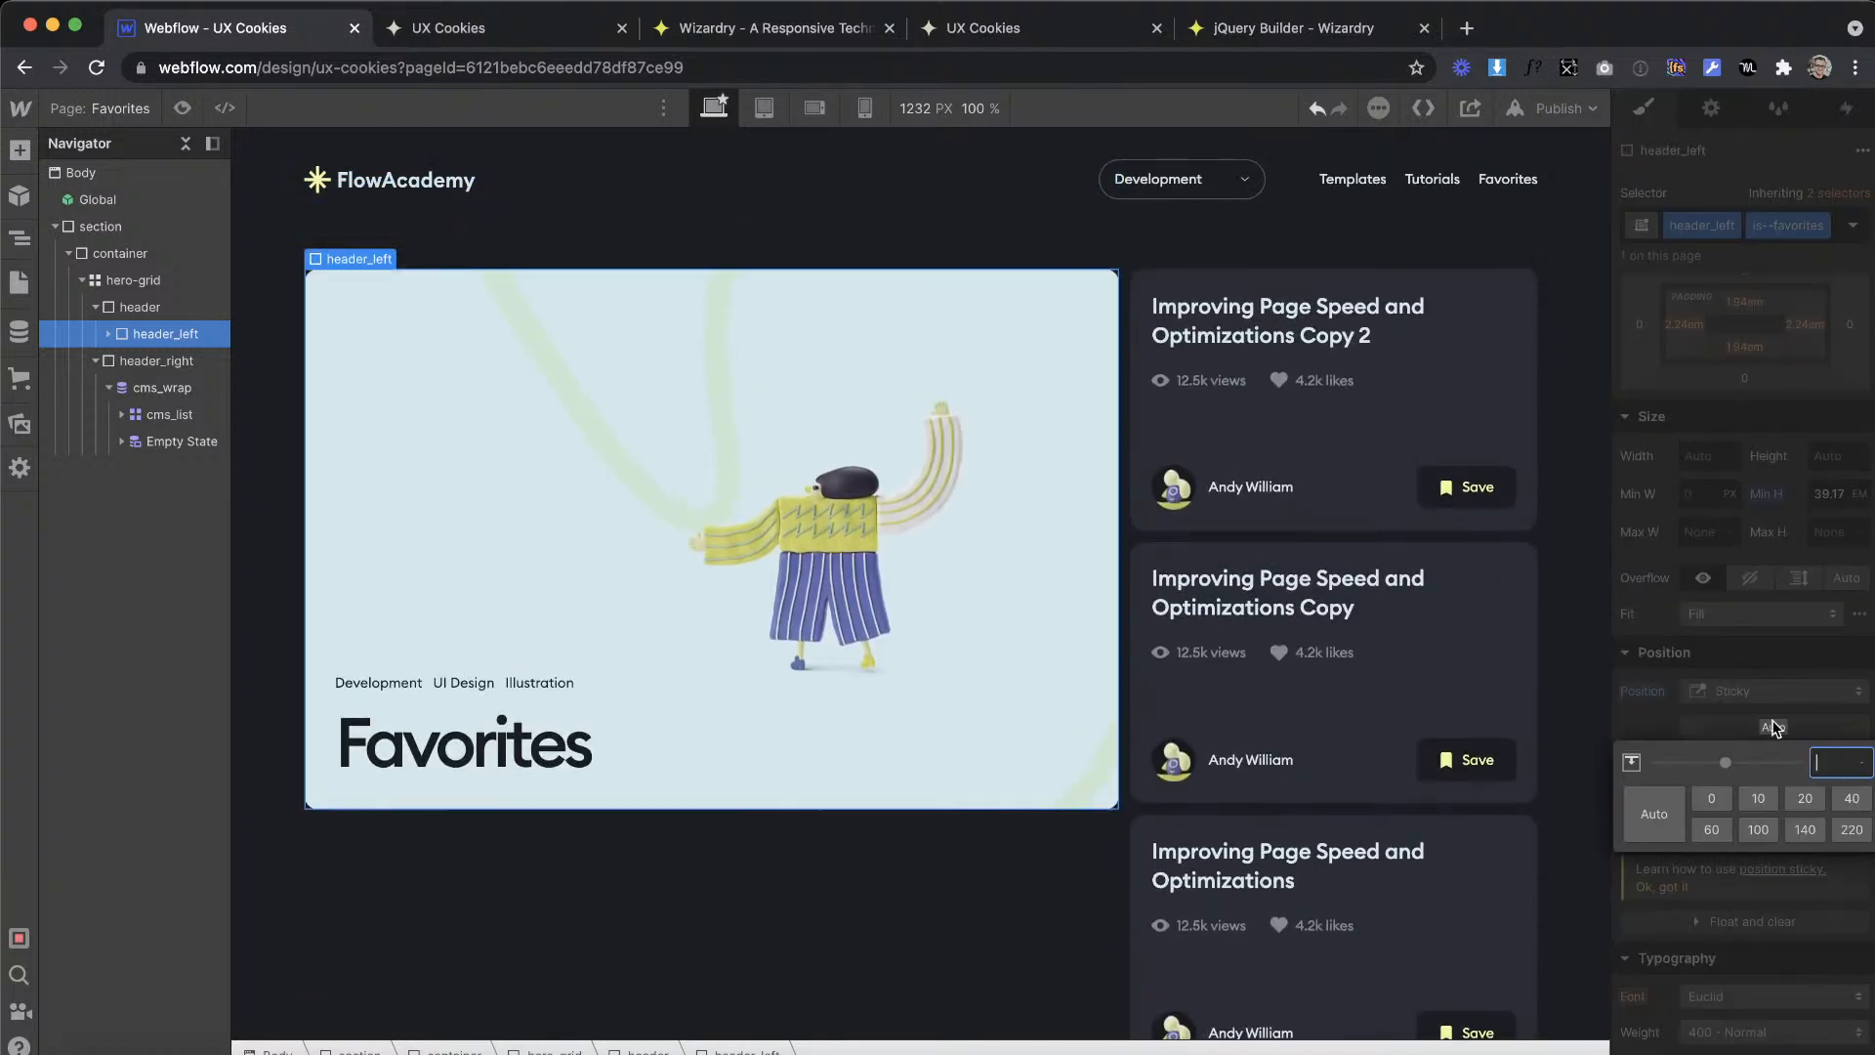
key("Return")
scroll(1203, 524, "down", 1)
scroll(1203, 524, "up", 1)
left_click_drag(1769, 732, 1768, 656)
left_click(1769, 726)
type("0")
key("Return")
scroll(1245, 535, "down", 2)
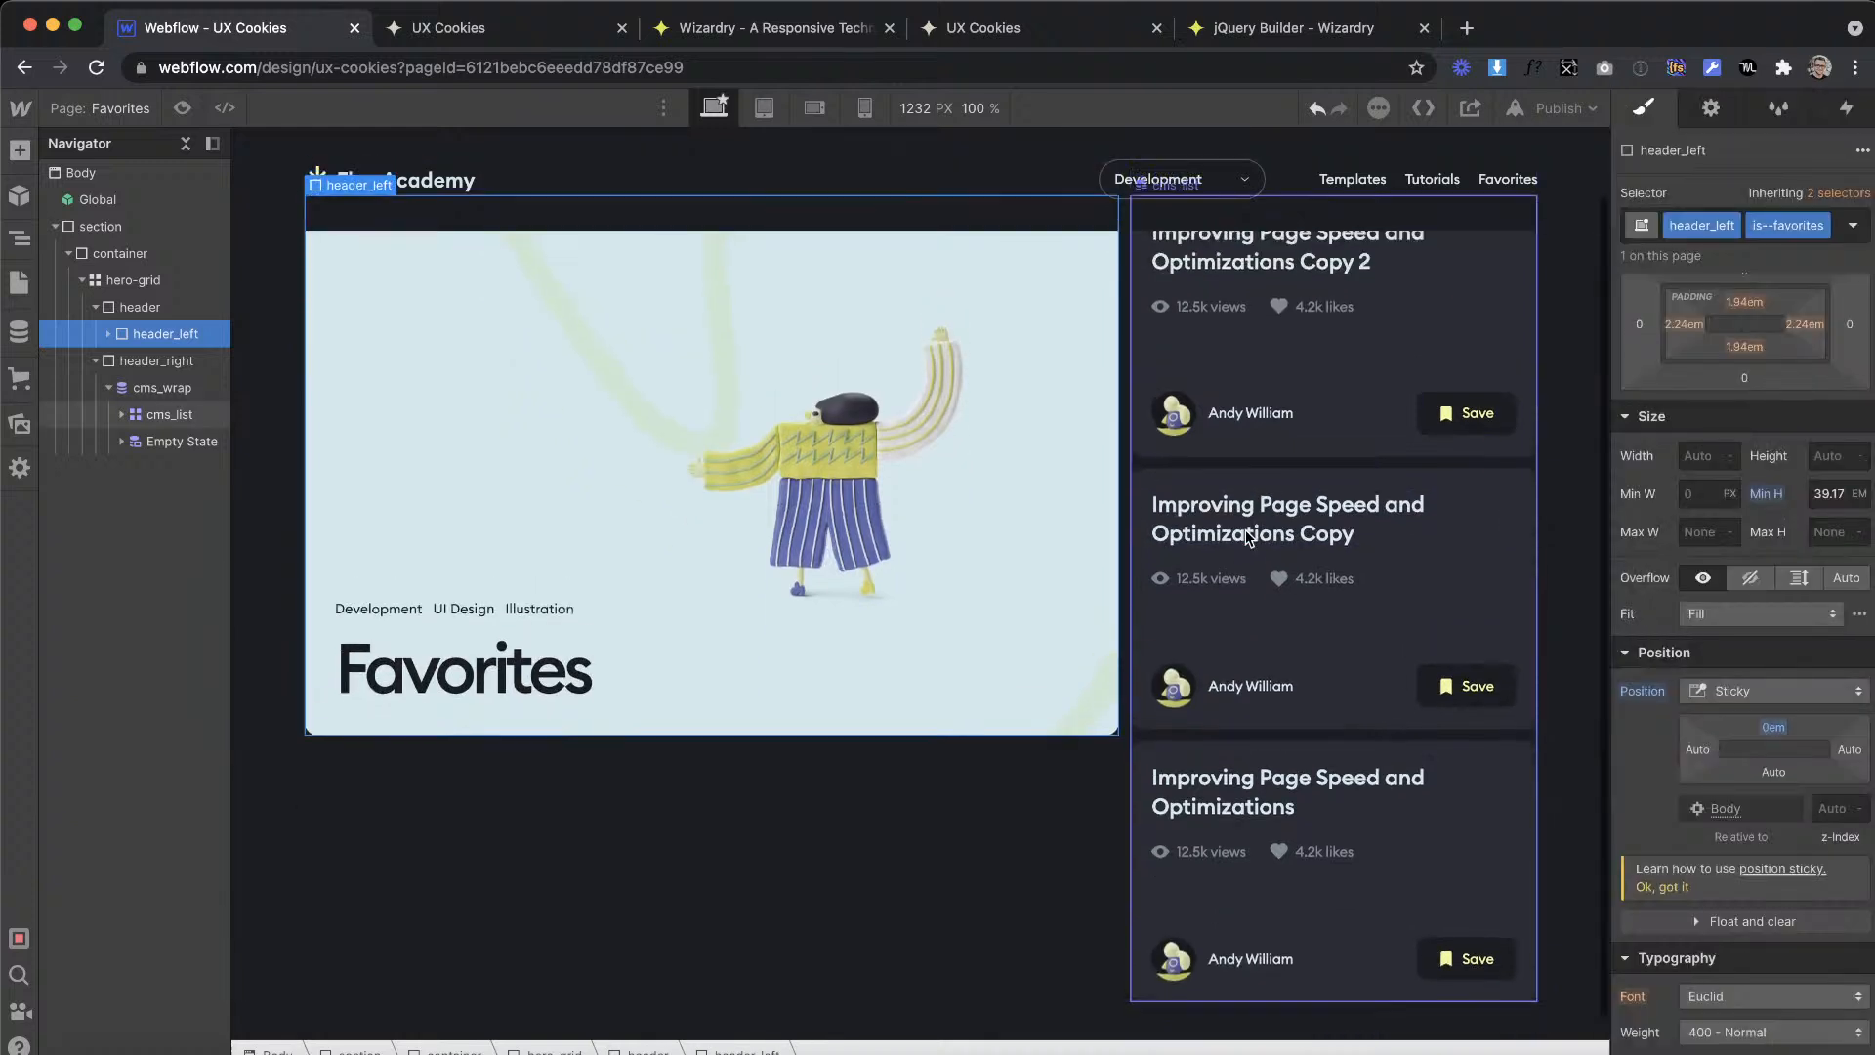
scroll(1245, 535, "up", 2)
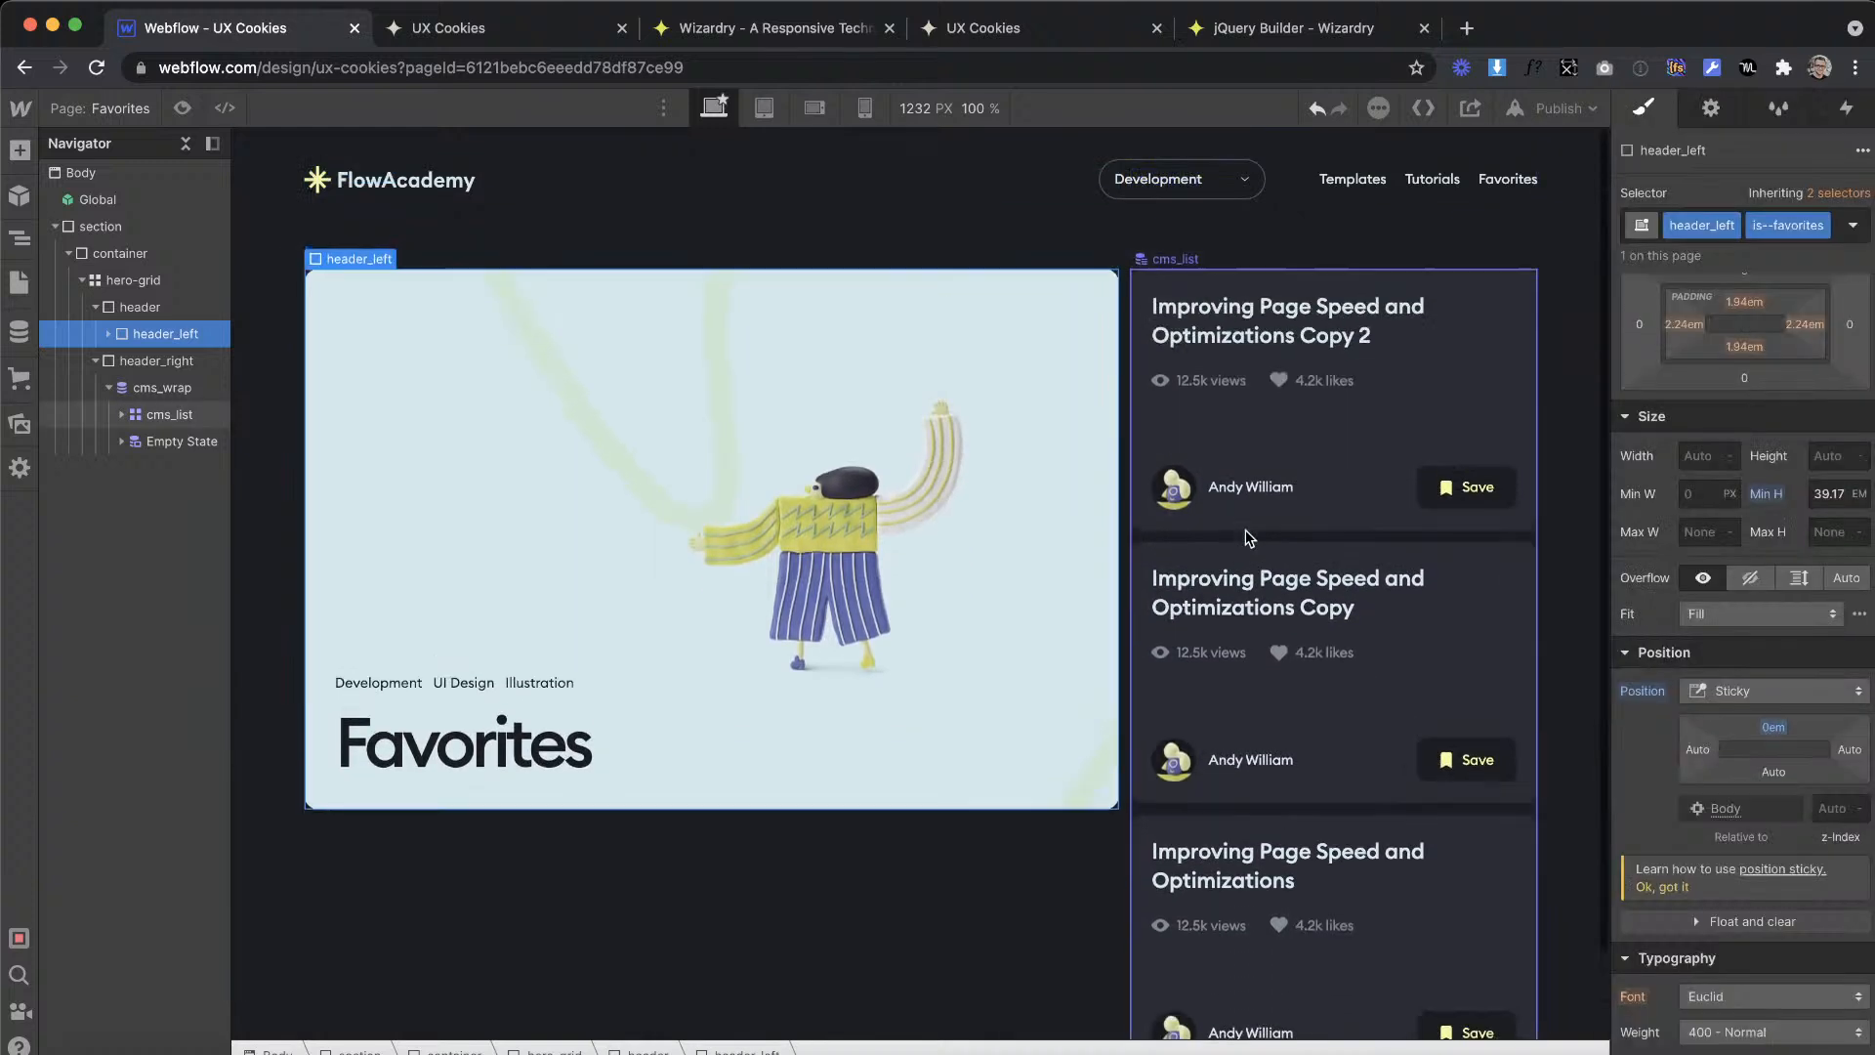
Step: Set the minimum height of the cms_list with combo class is--one-item to 400 em
left_click(1363, 534)
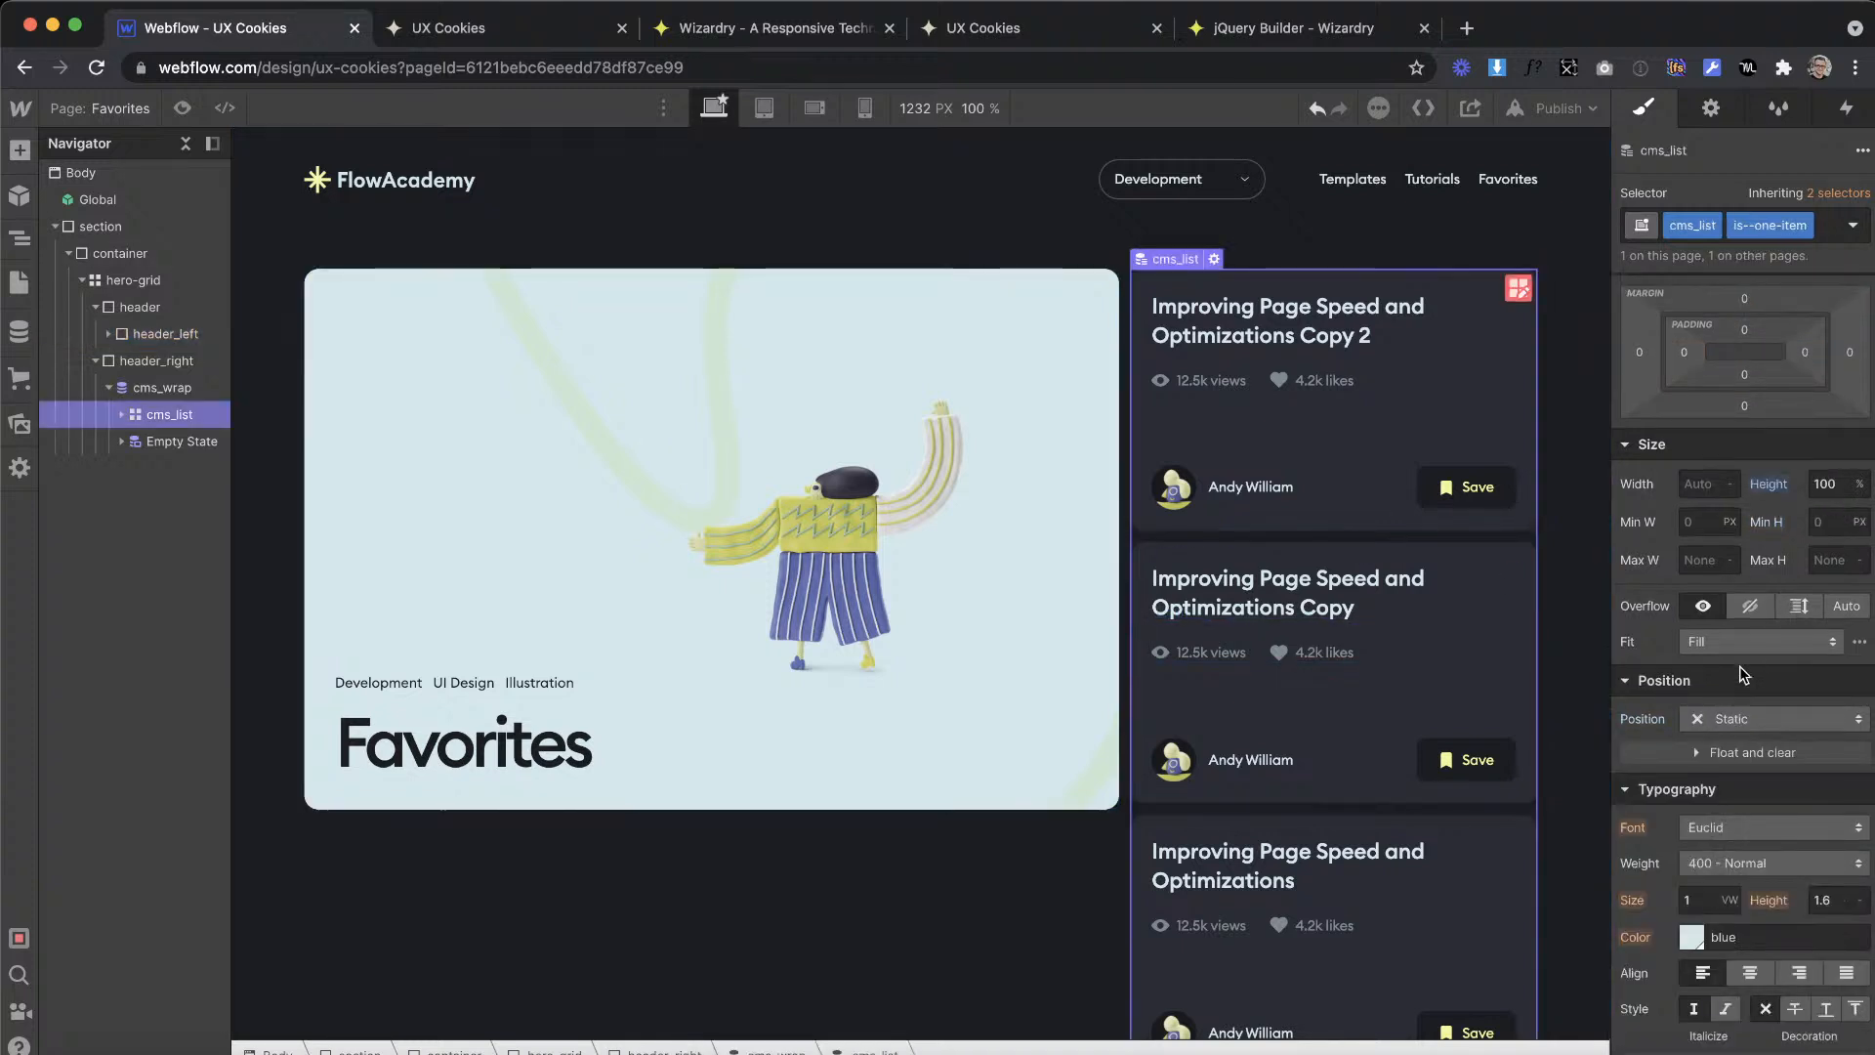
scroll(1349, 607, "down", 2)
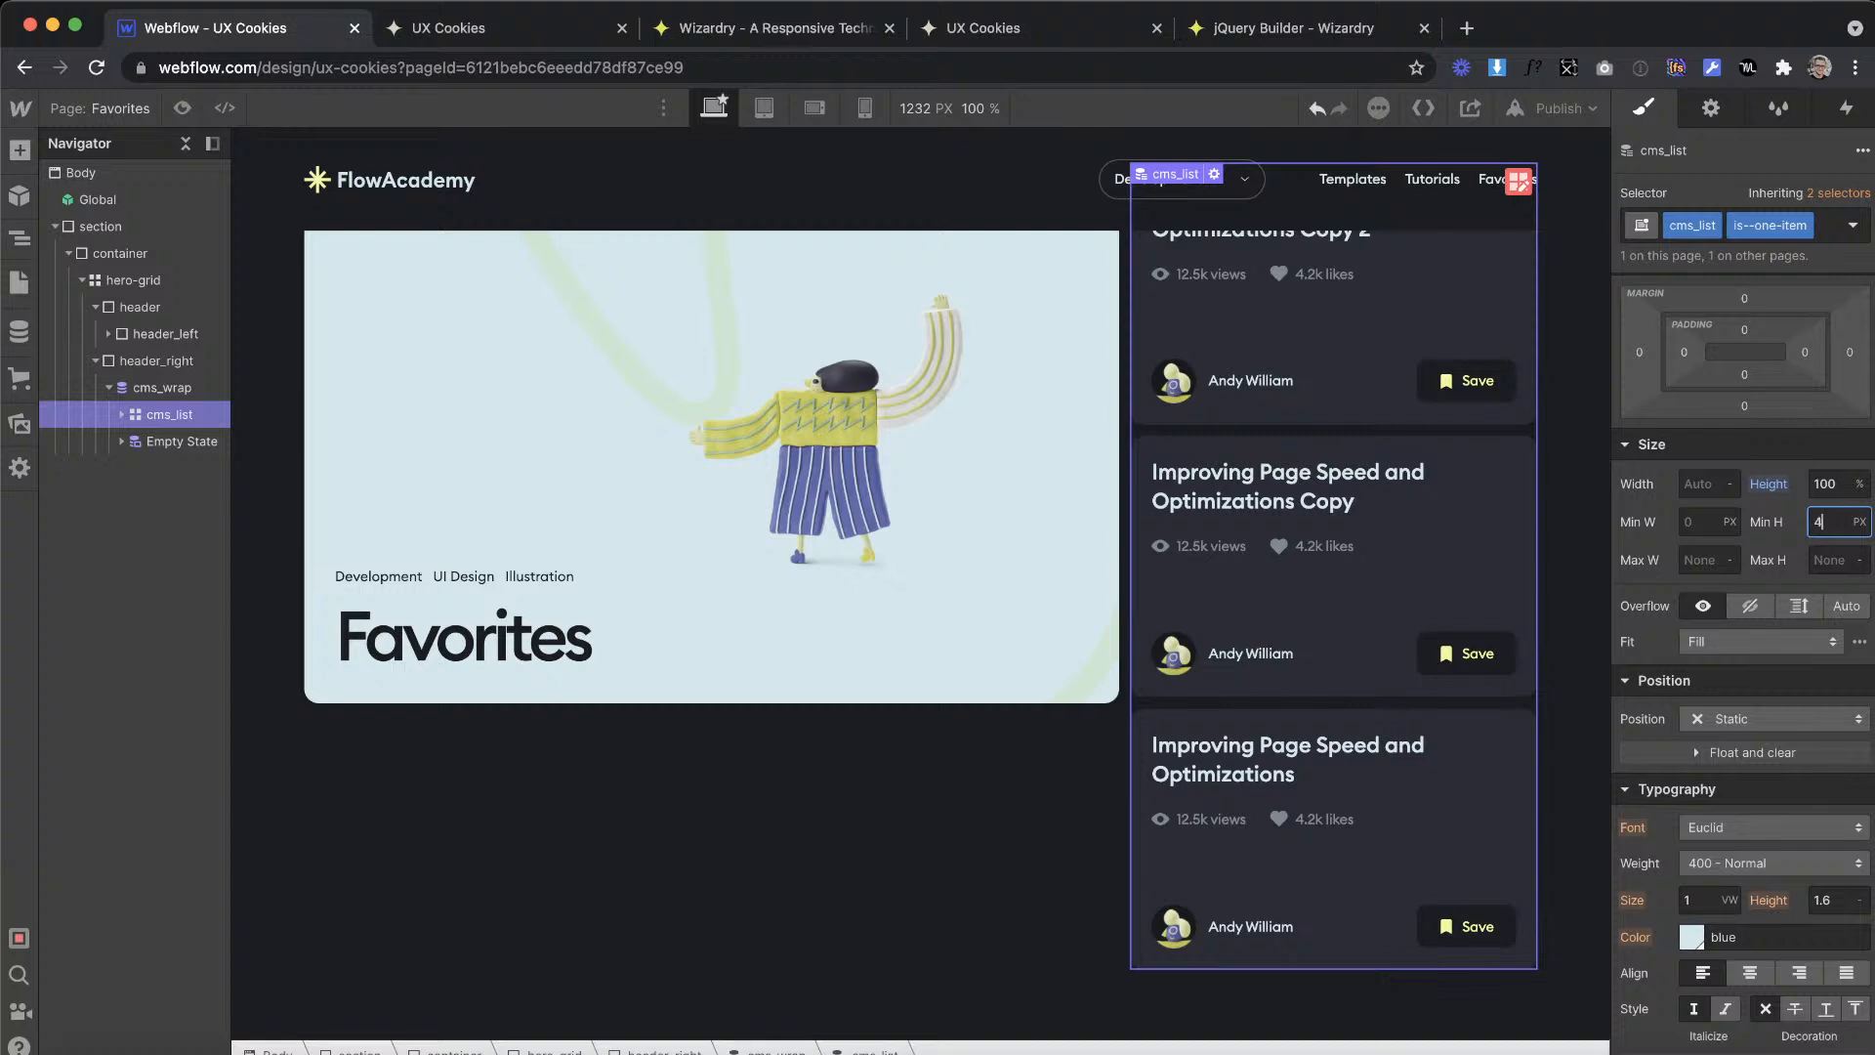
key("Return")
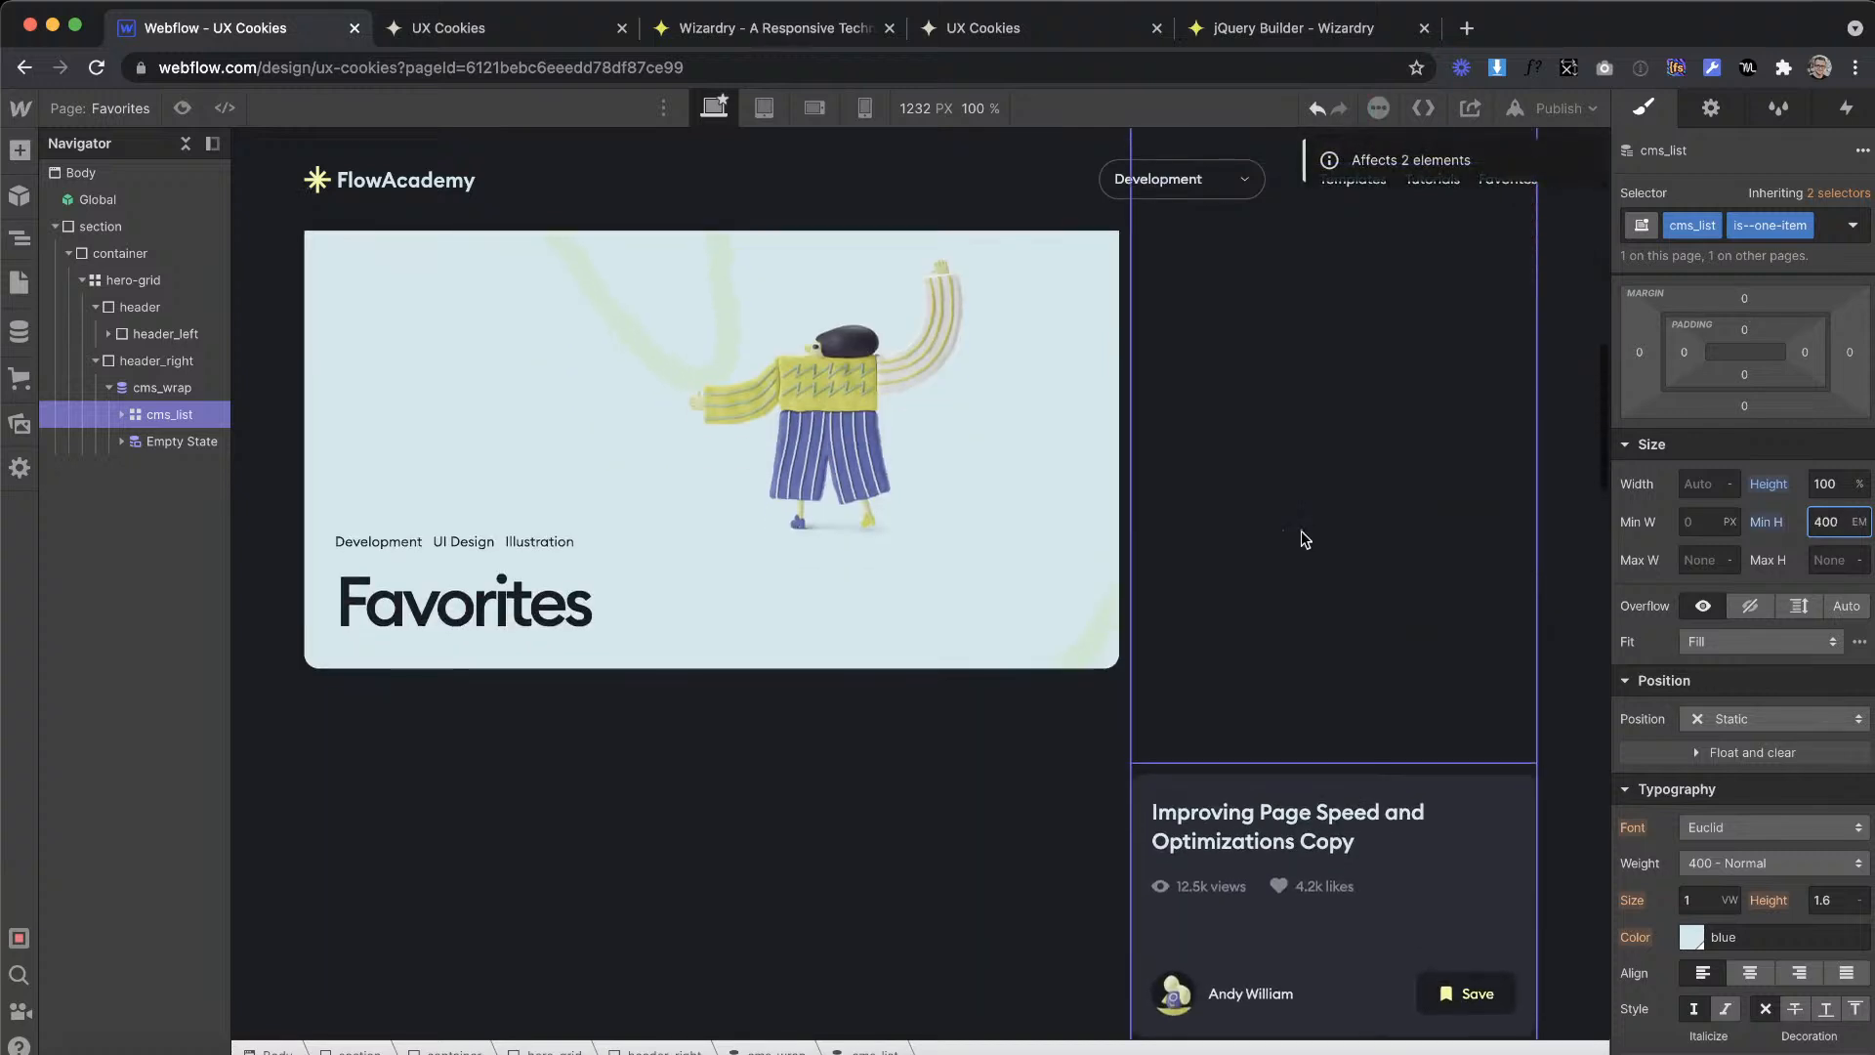
Step: Set the sticky header_left's top offset to 8.9em and test how it holds while the page scrolls
left_click(1025, 443)
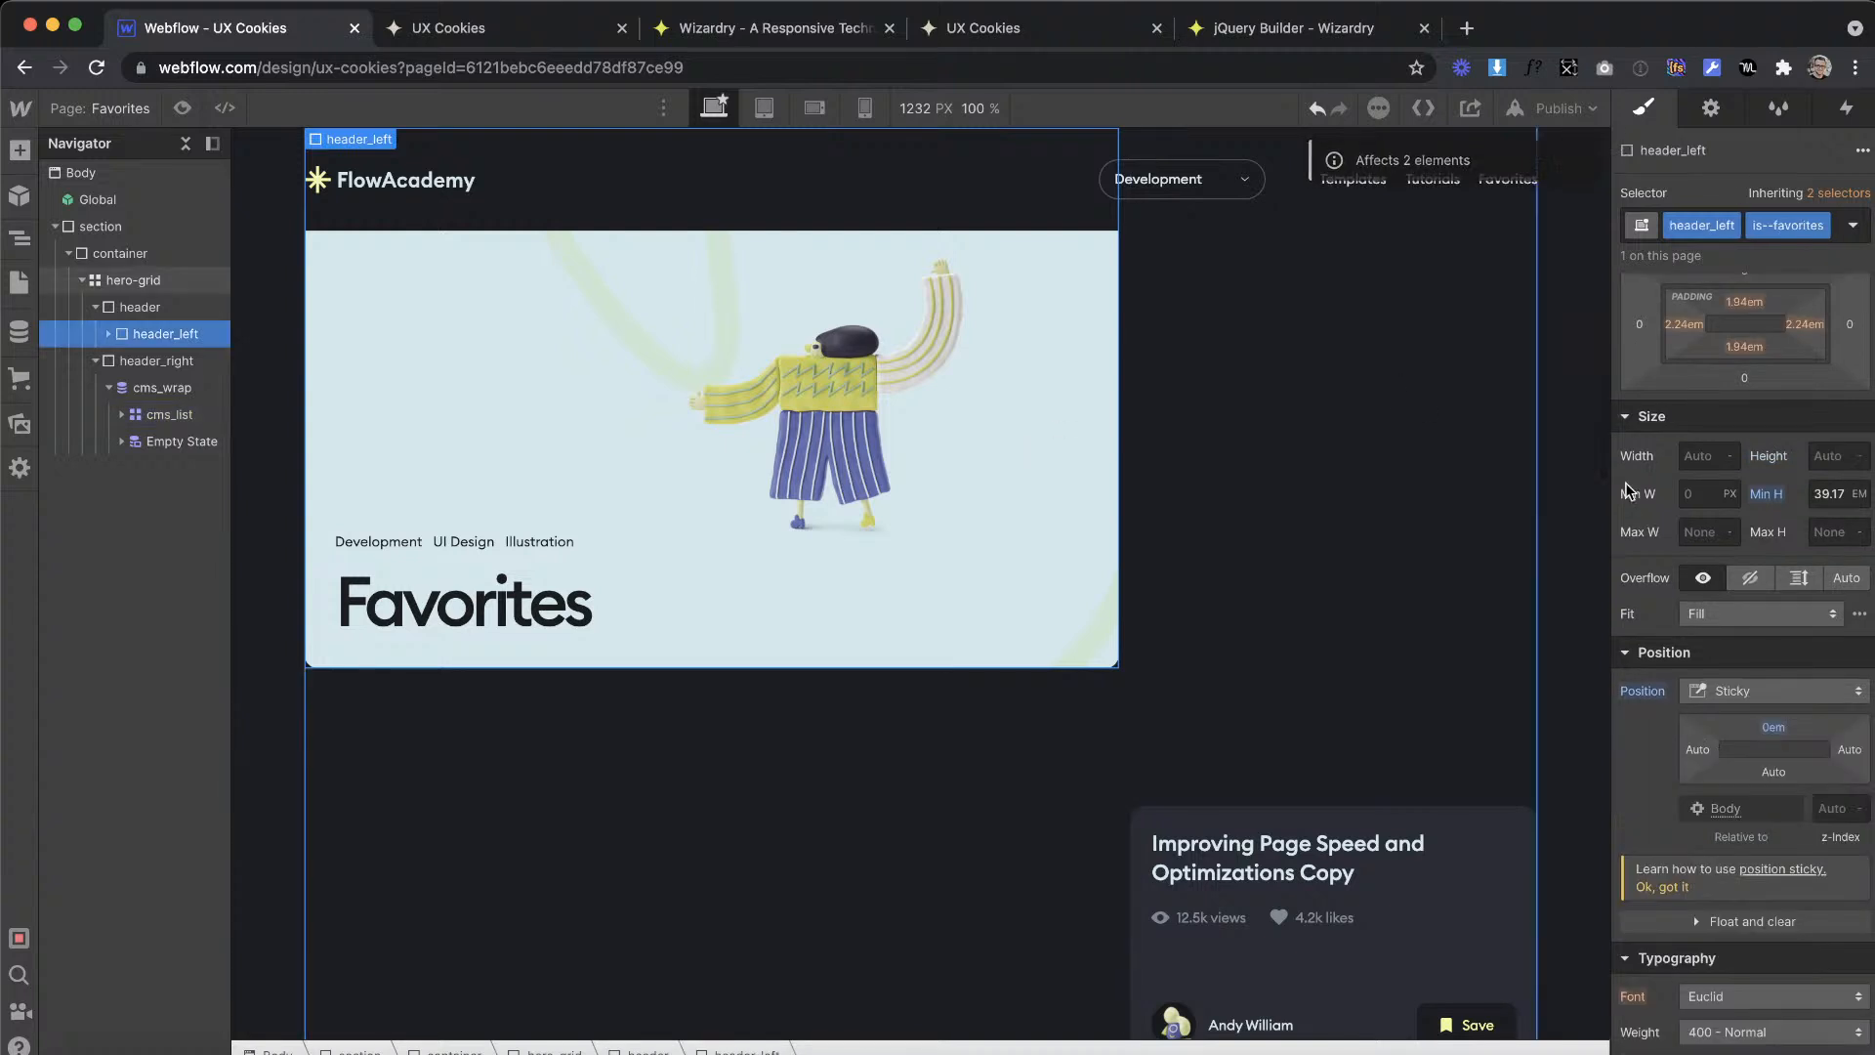
left_click_drag(1777, 728, 1765, 827)
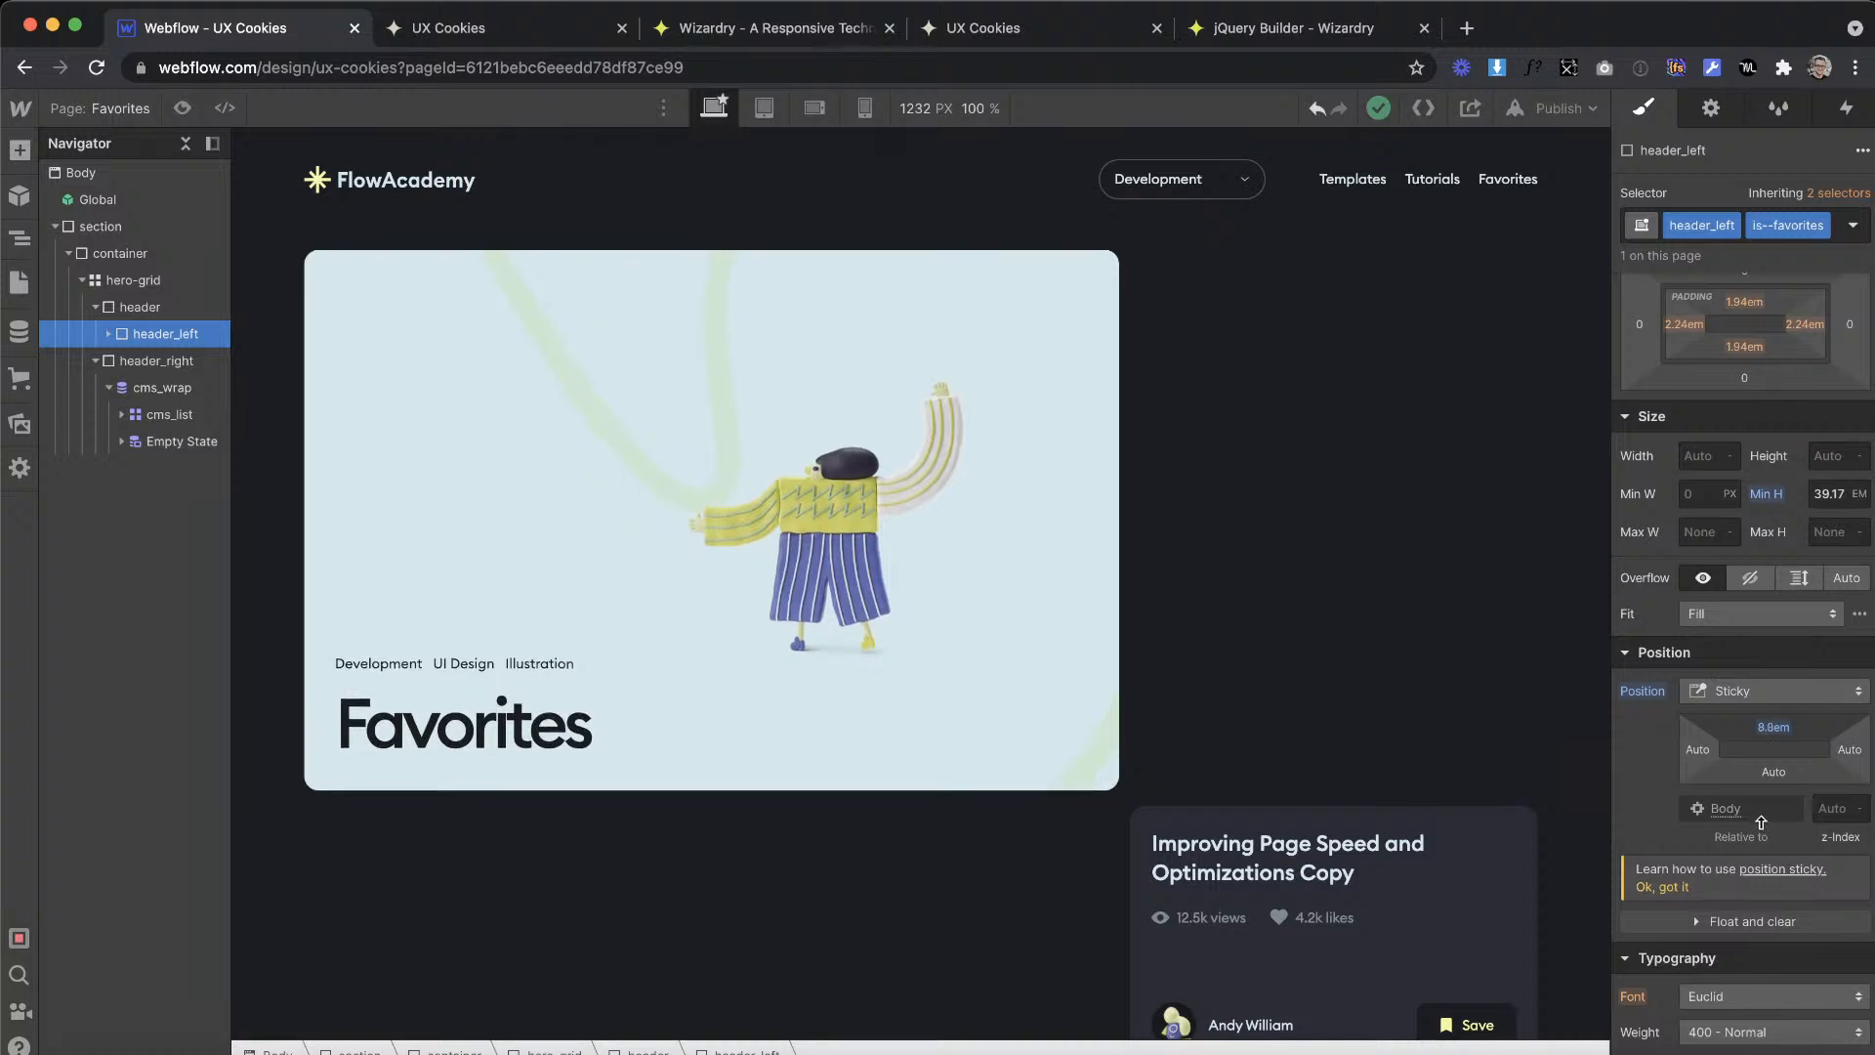
scroll(1279, 608, "down", 4)
scroll(1279, 611, "down", 8)
scroll(1279, 611, "up", 18)
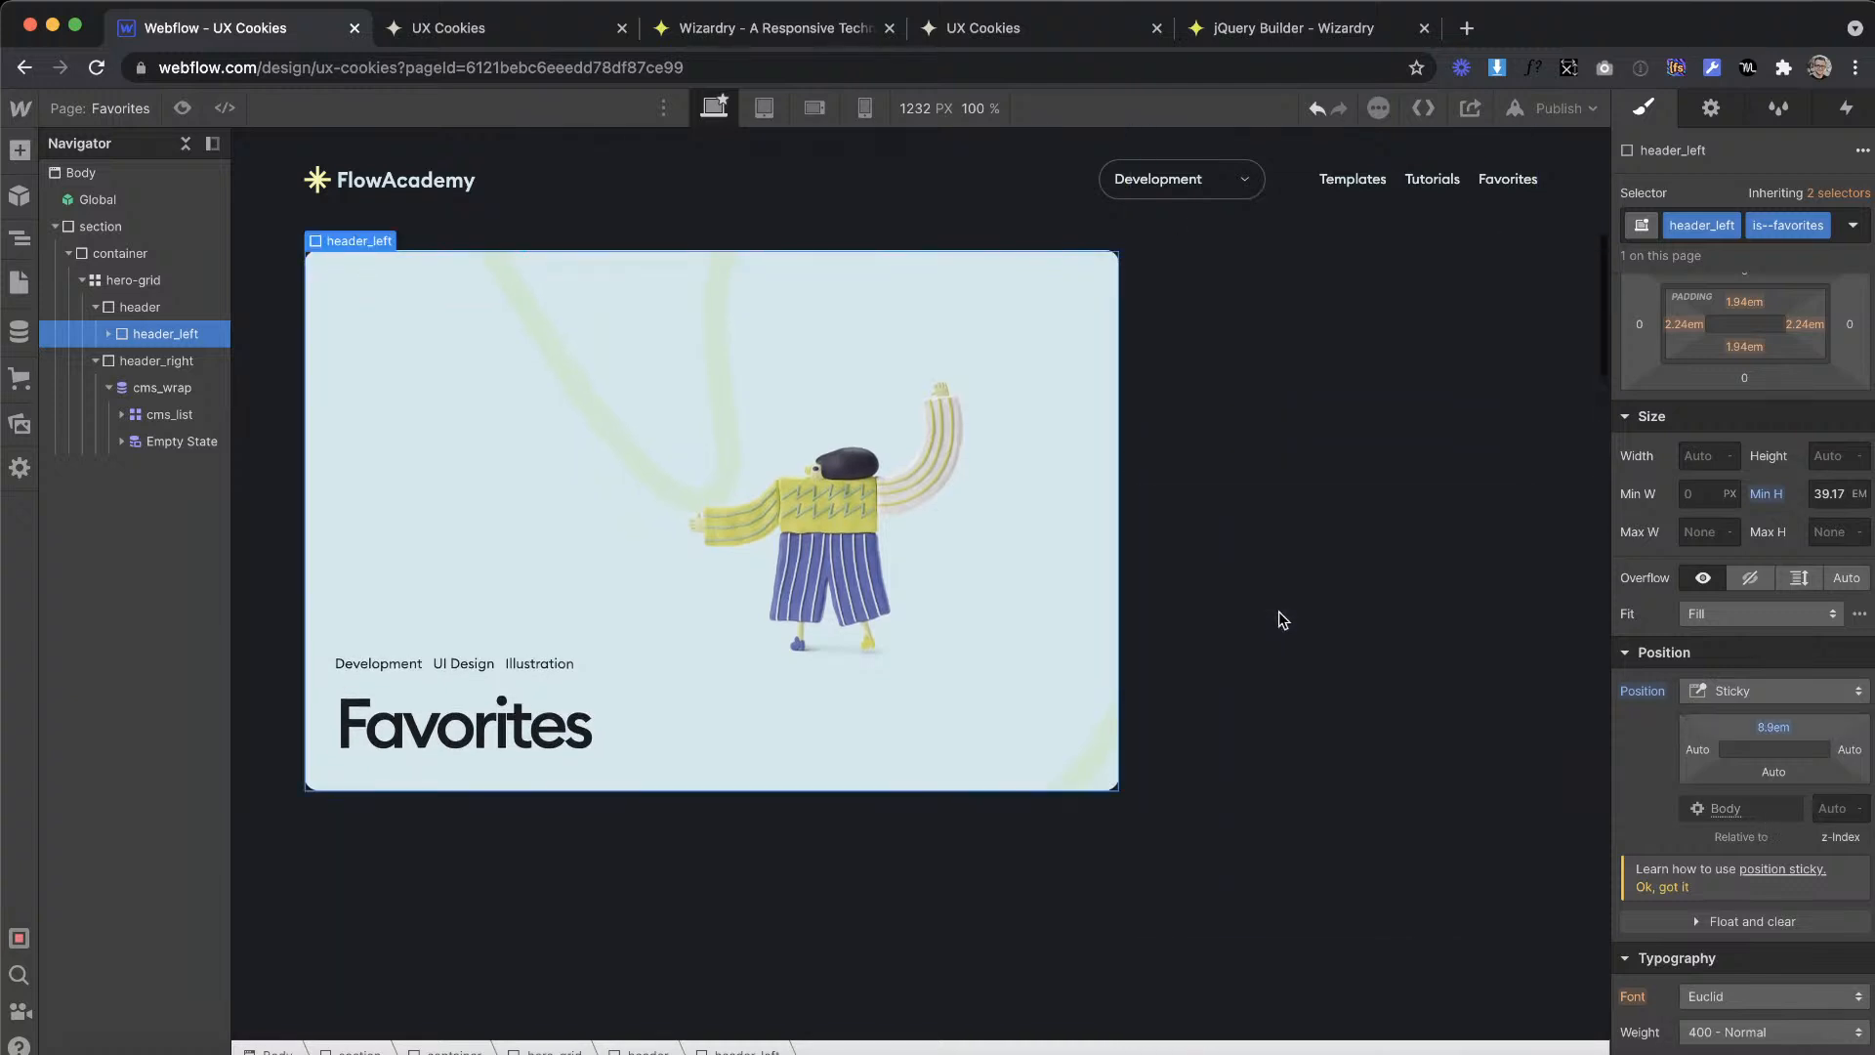
scroll(1279, 611, "down", 10)
scroll(1279, 611, "up", 10)
Step: Remove the minimum height from the tutorial cards' cms_list
left_click(1261, 501)
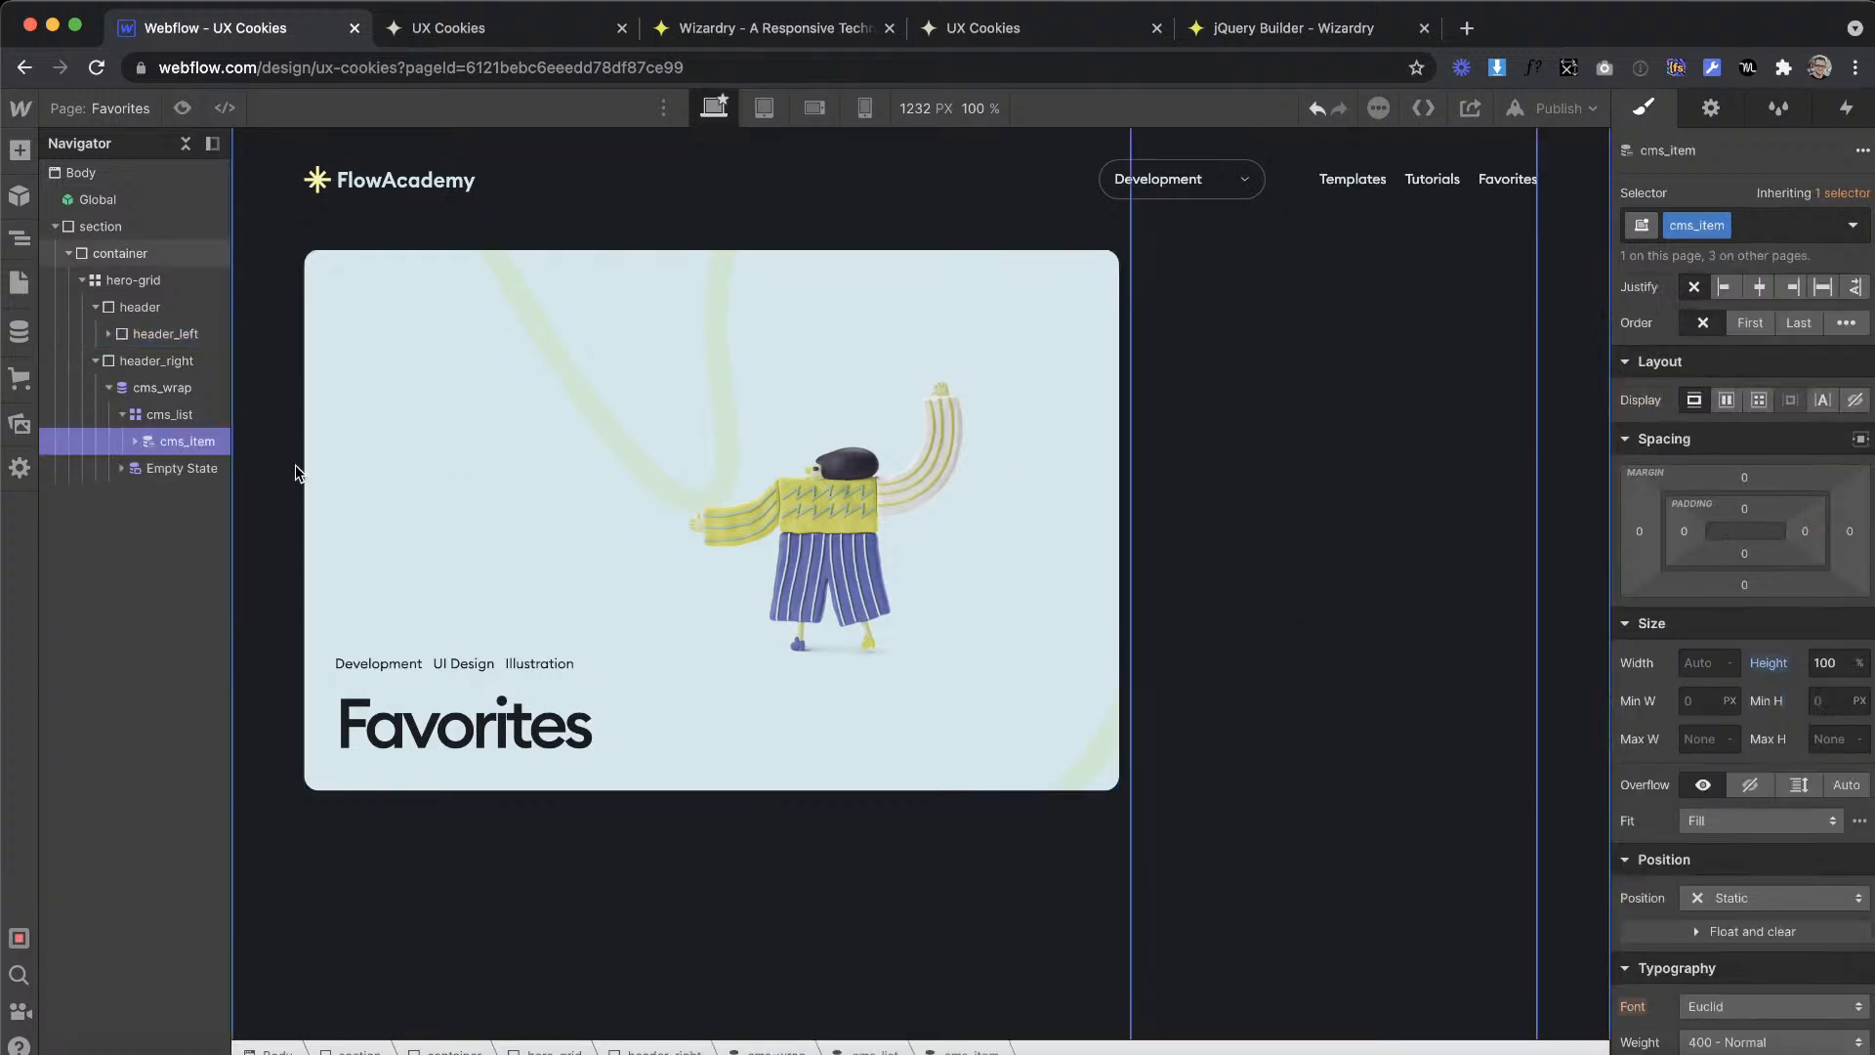
left_click(1753, 530)
left_click(1774, 549)
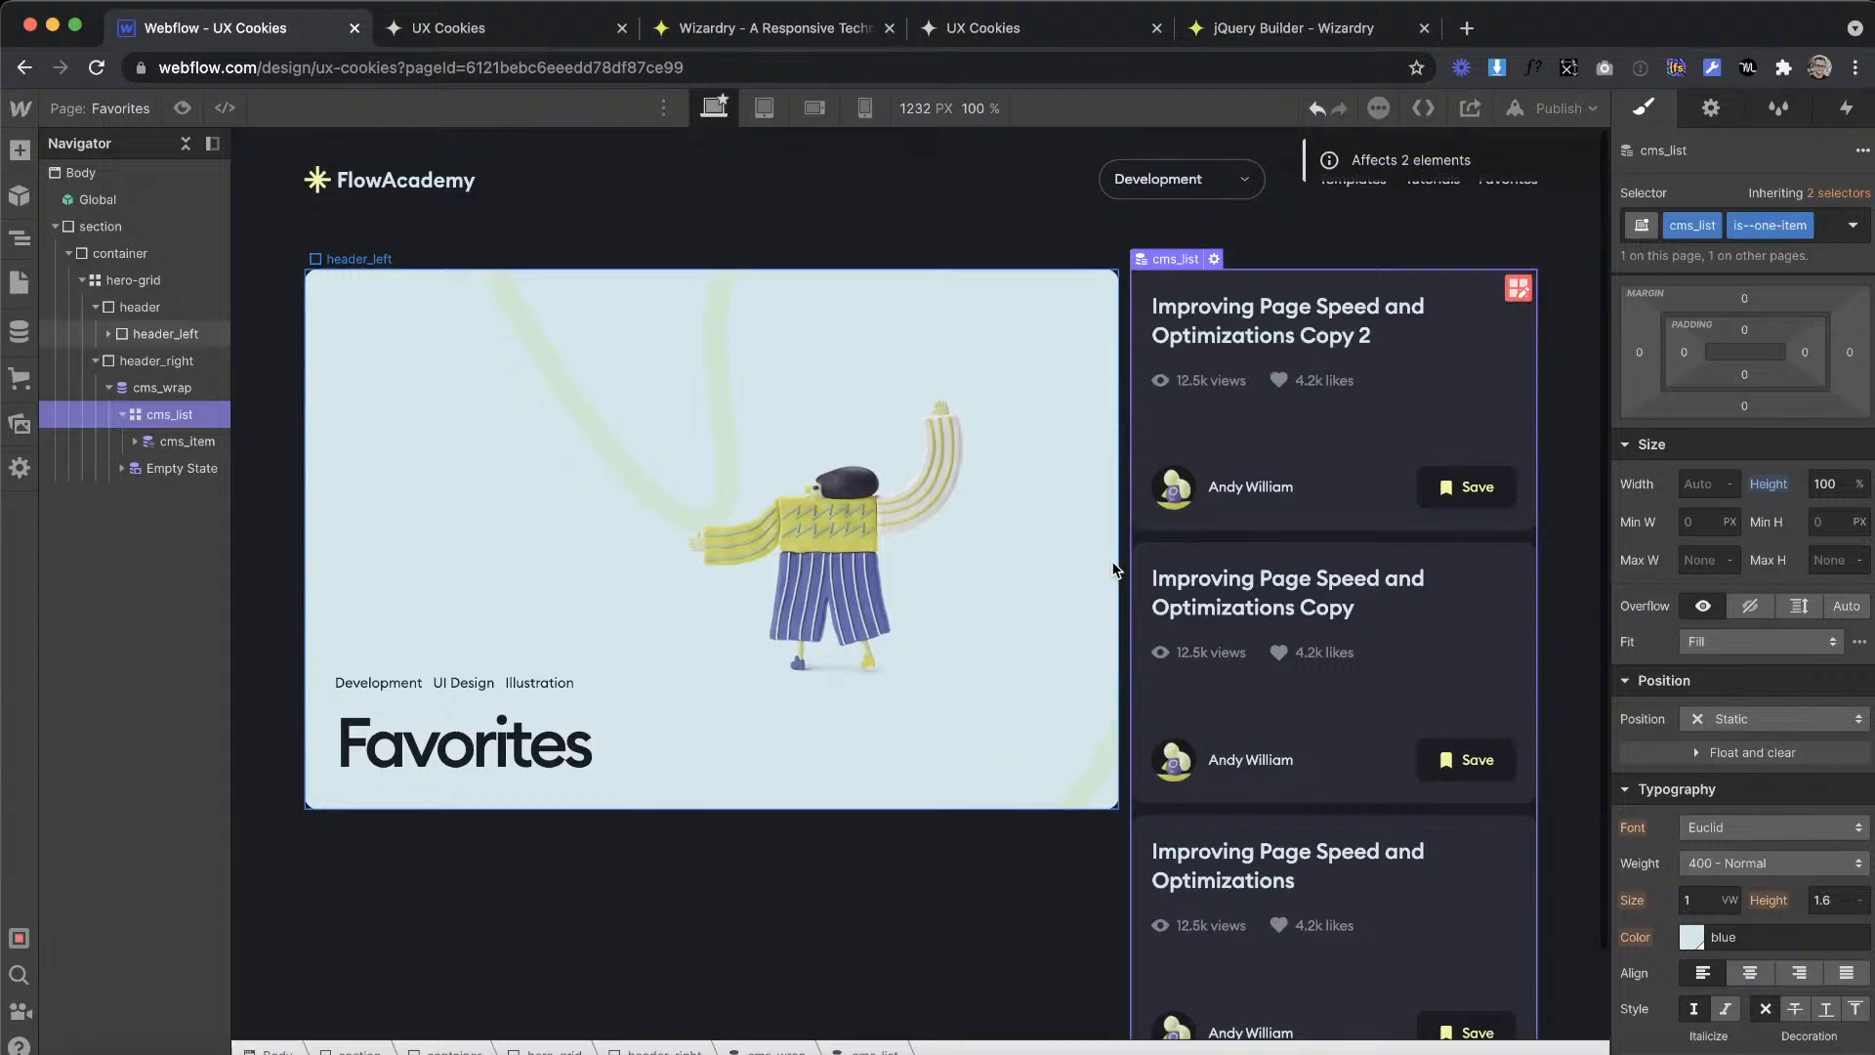
left_click(821, 828)
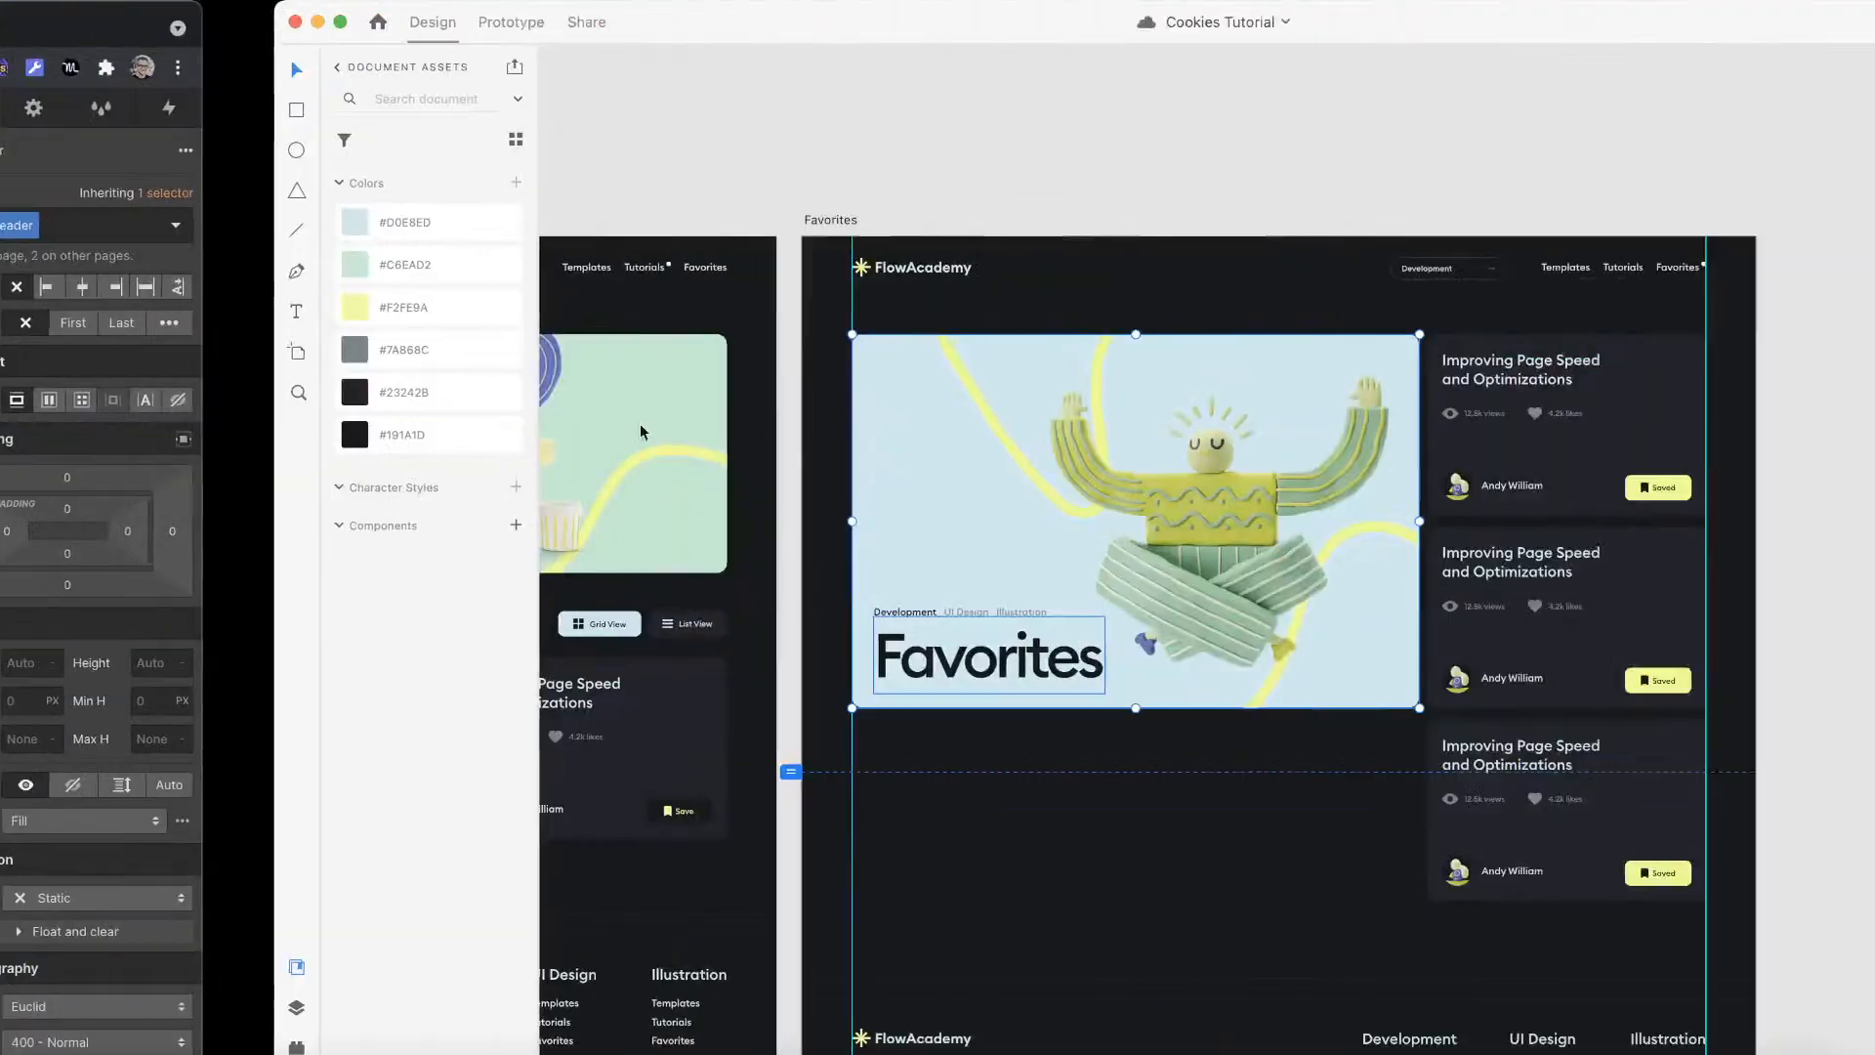
Step: Switch to Adobe XD and place a copy of the Favorites hero artwork on the empty canvas beside the artboard
scroll(945, 489, "down", 5)
scroll(945, 489, "down", 1)
scroll(940, 485, "right", 3)
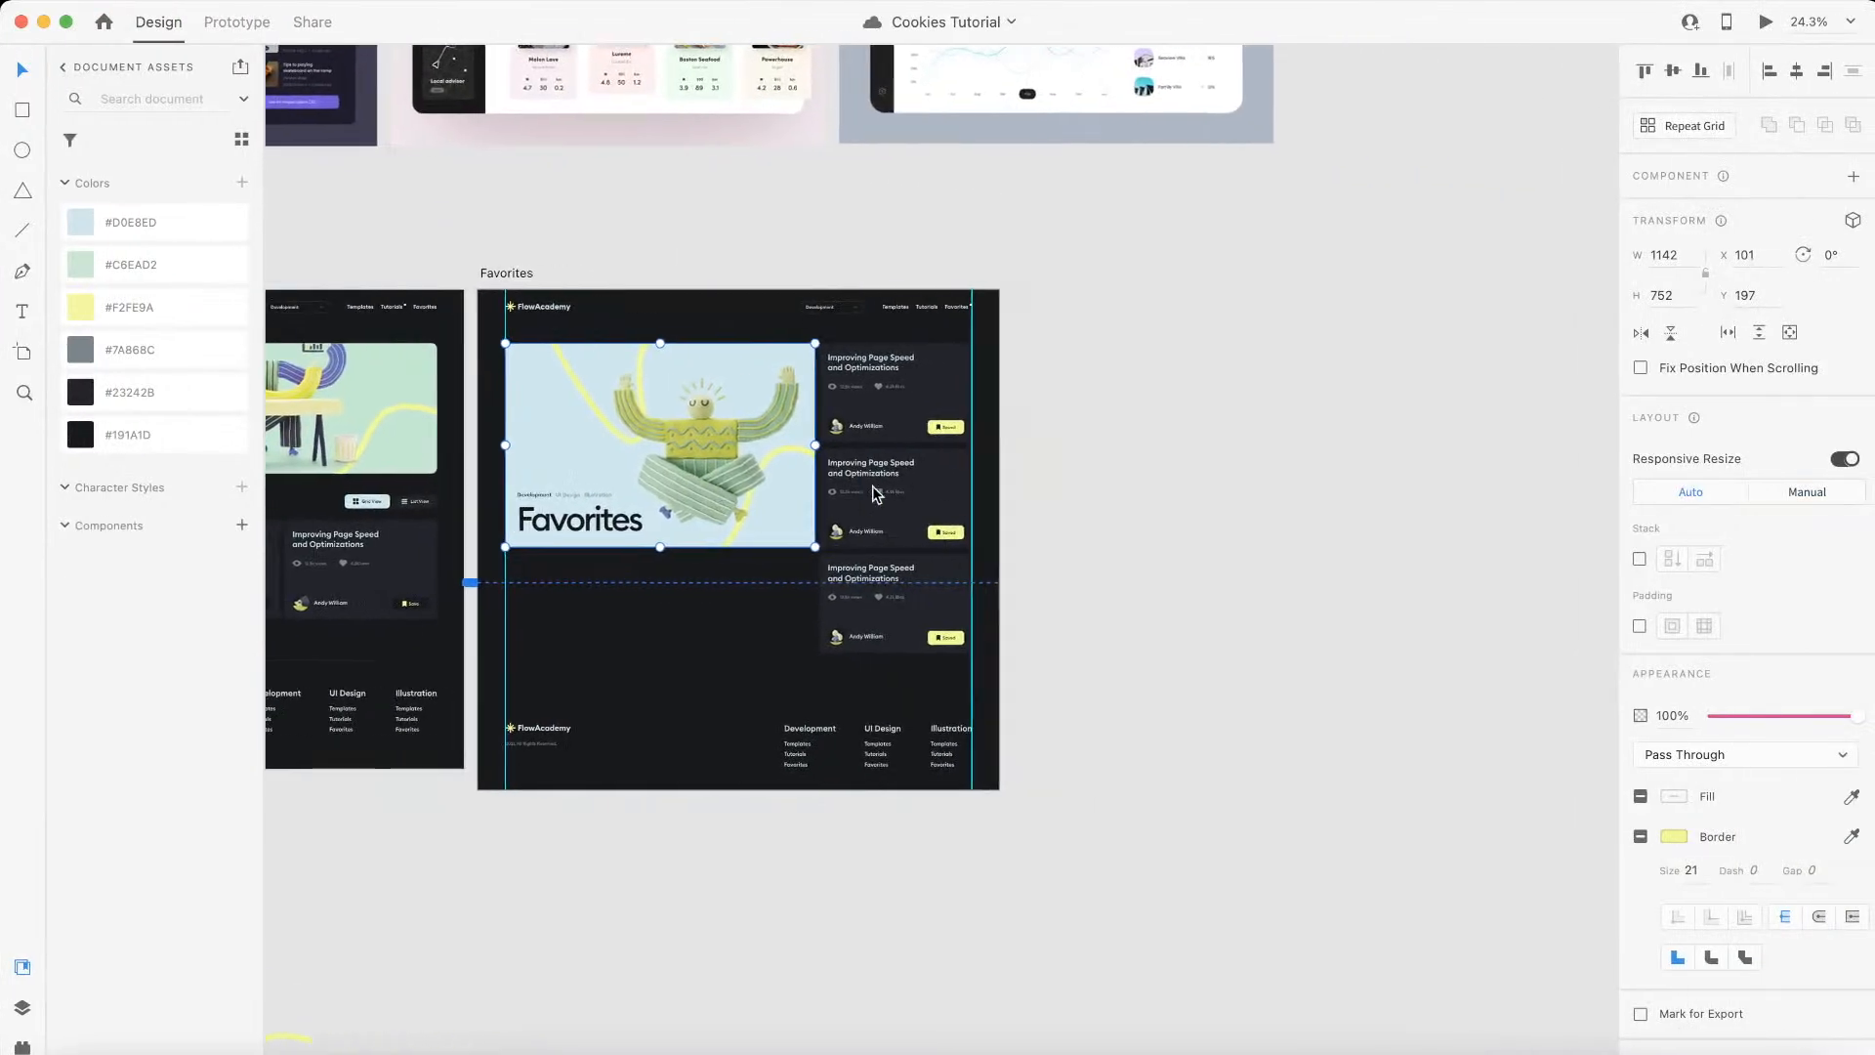
double_click(526, 376)
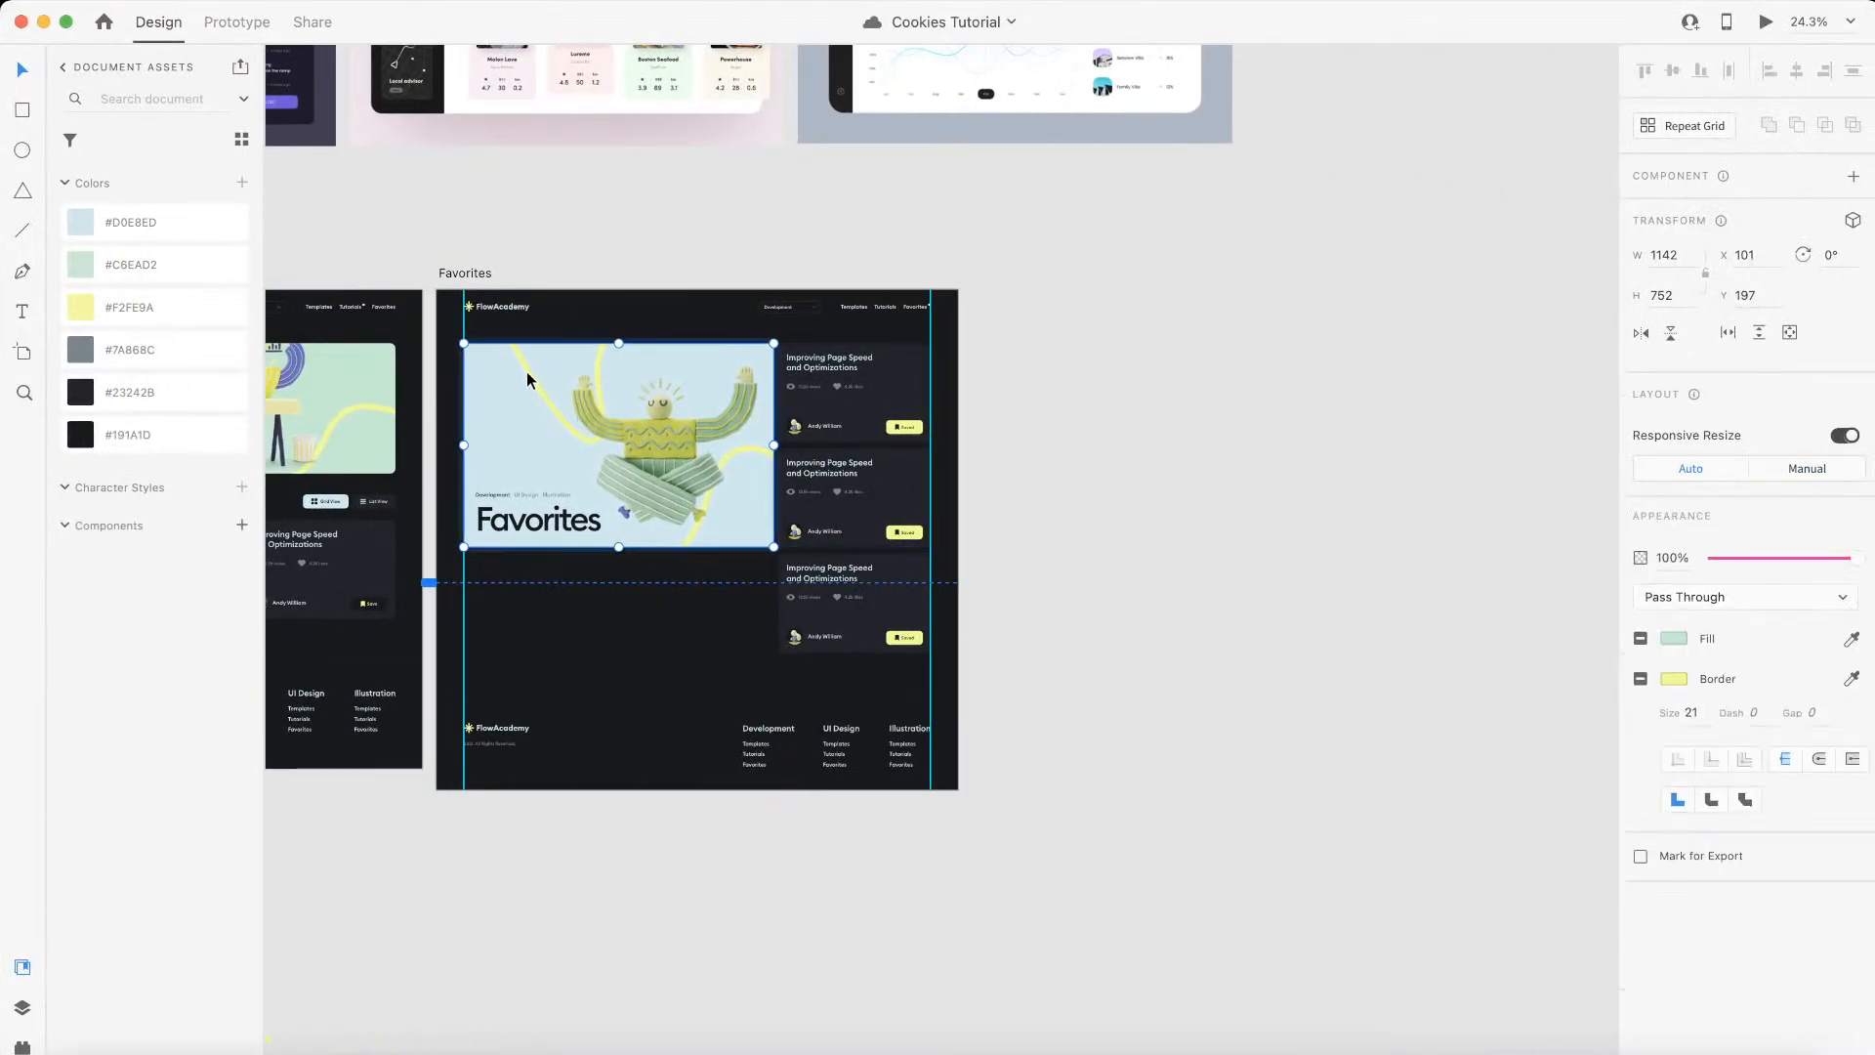
left_click_drag(606, 448, 1259, 544)
scroll(1259, 544, "up", 3)
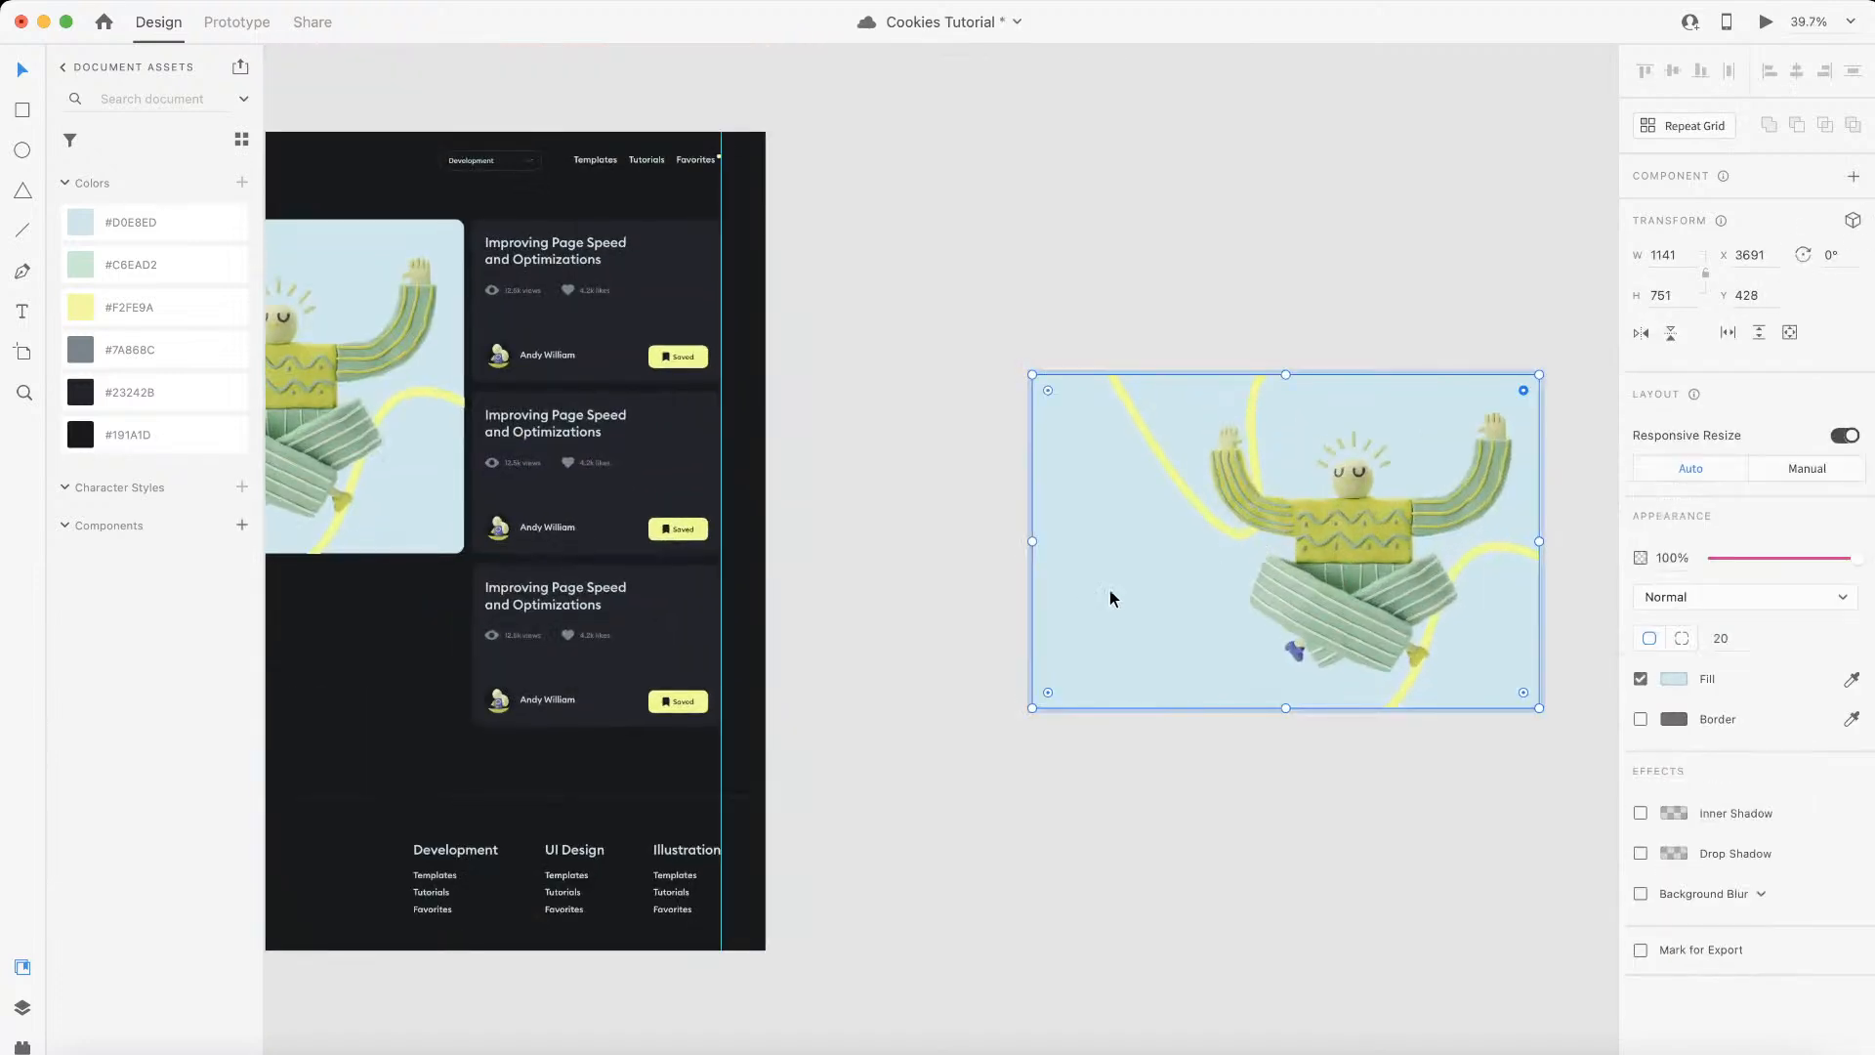
Step: Turn off the blue fill of the copied artwork's background rectangle and select the whole artwork group
left_click(1640, 680)
left_click(1156, 875)
left_click(1316, 566)
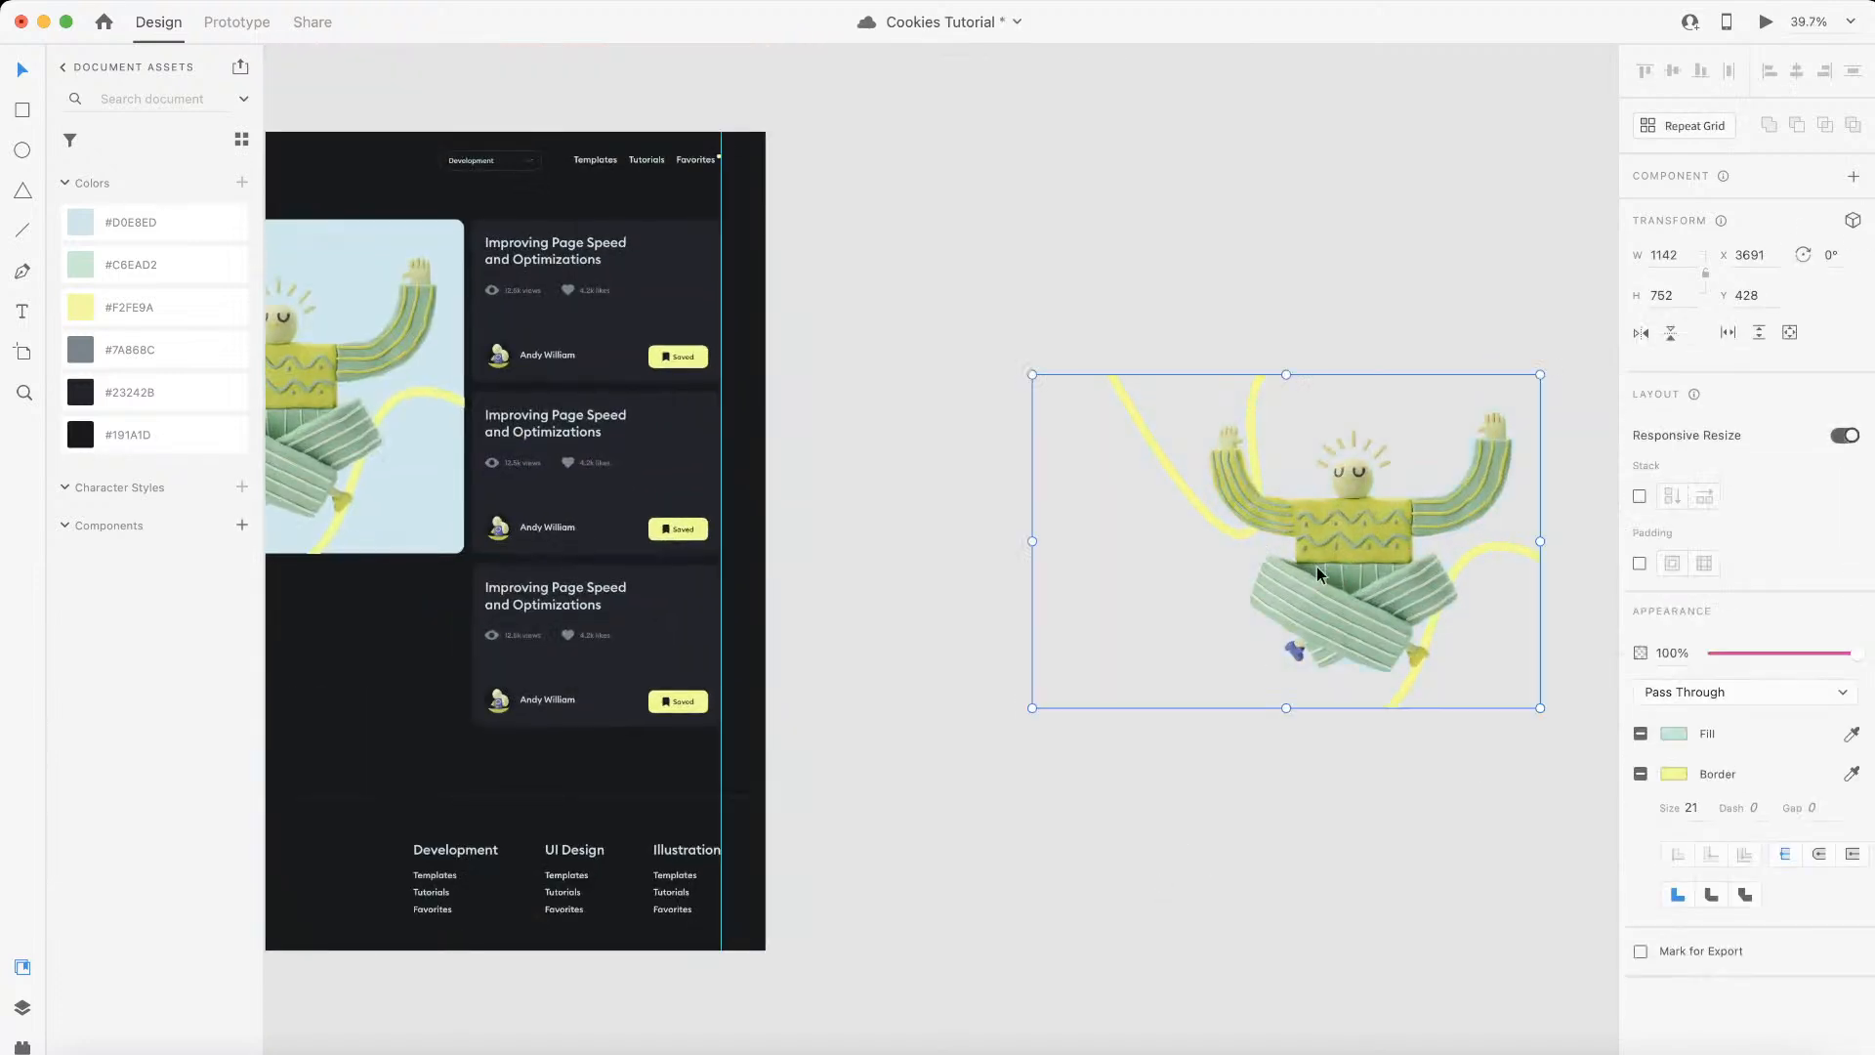
Step: Export the selected artwork group as a PNG named background-png-2 into the assets folder
left_click(266, 1)
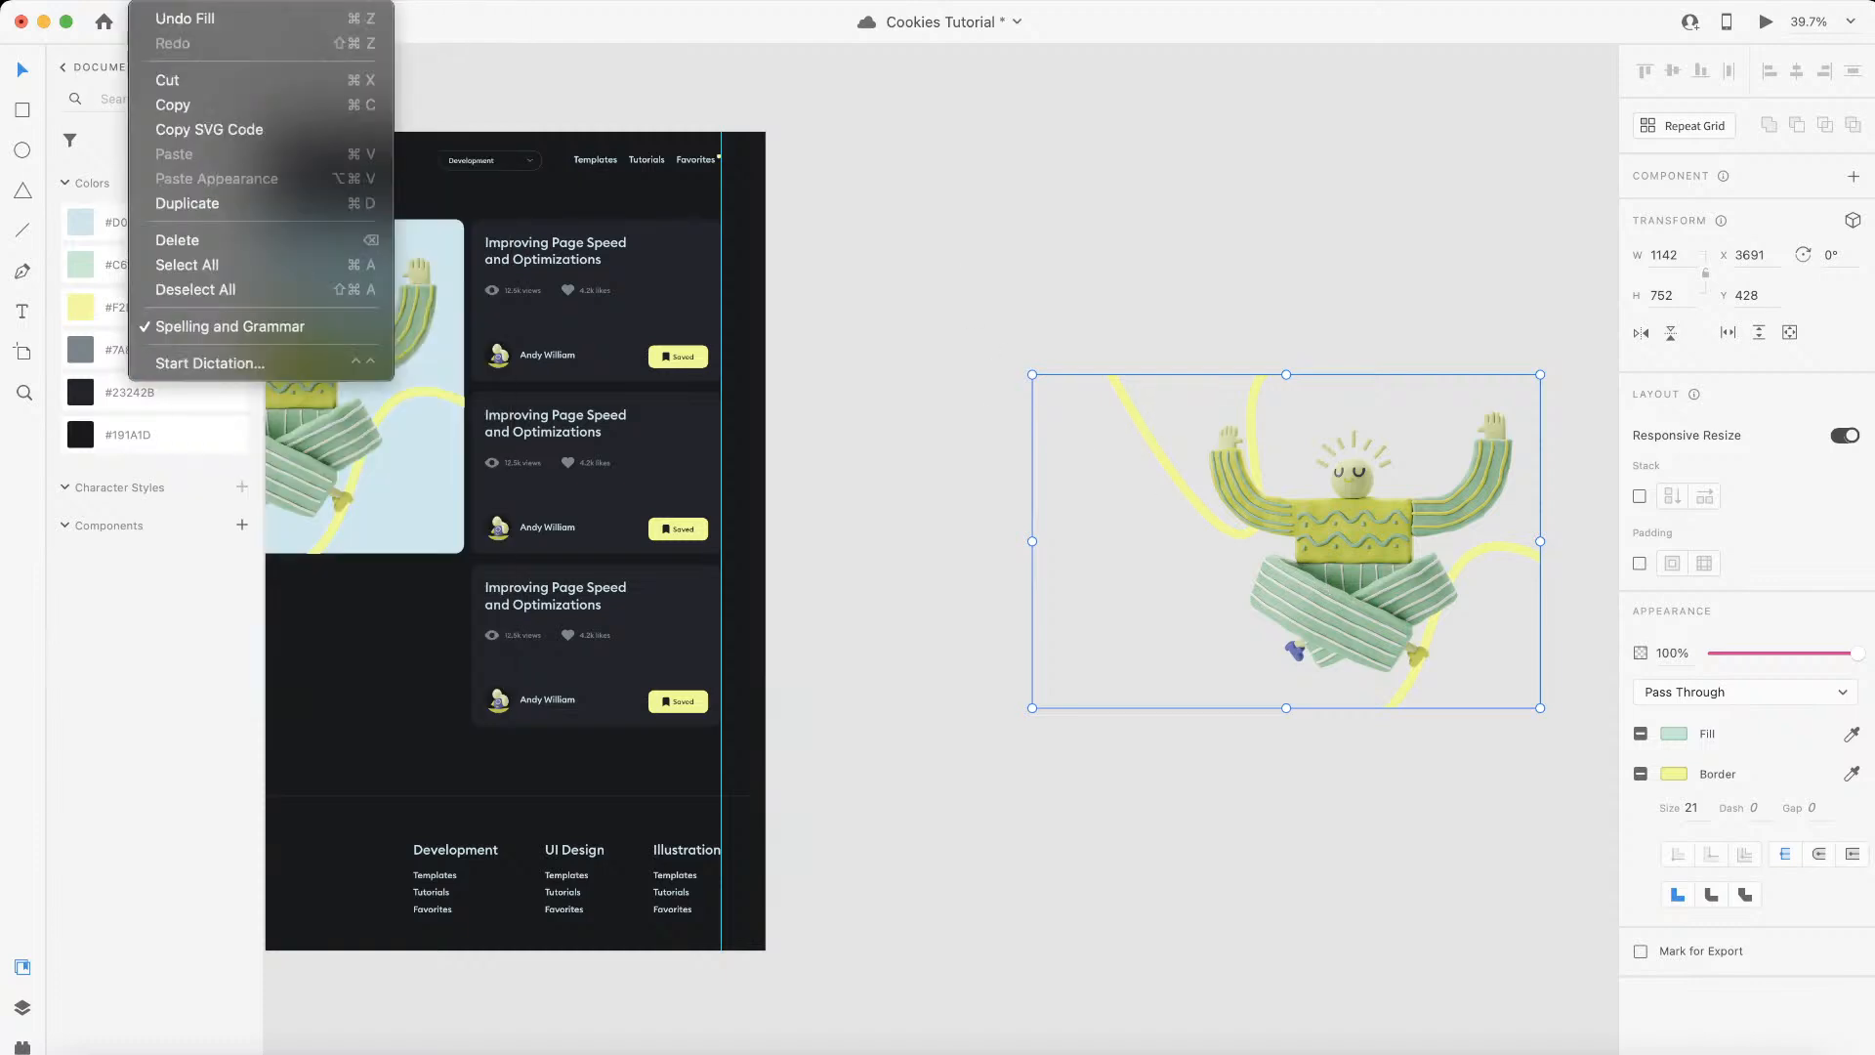
mouse_move(110, 1)
mouse_move(286, 377)
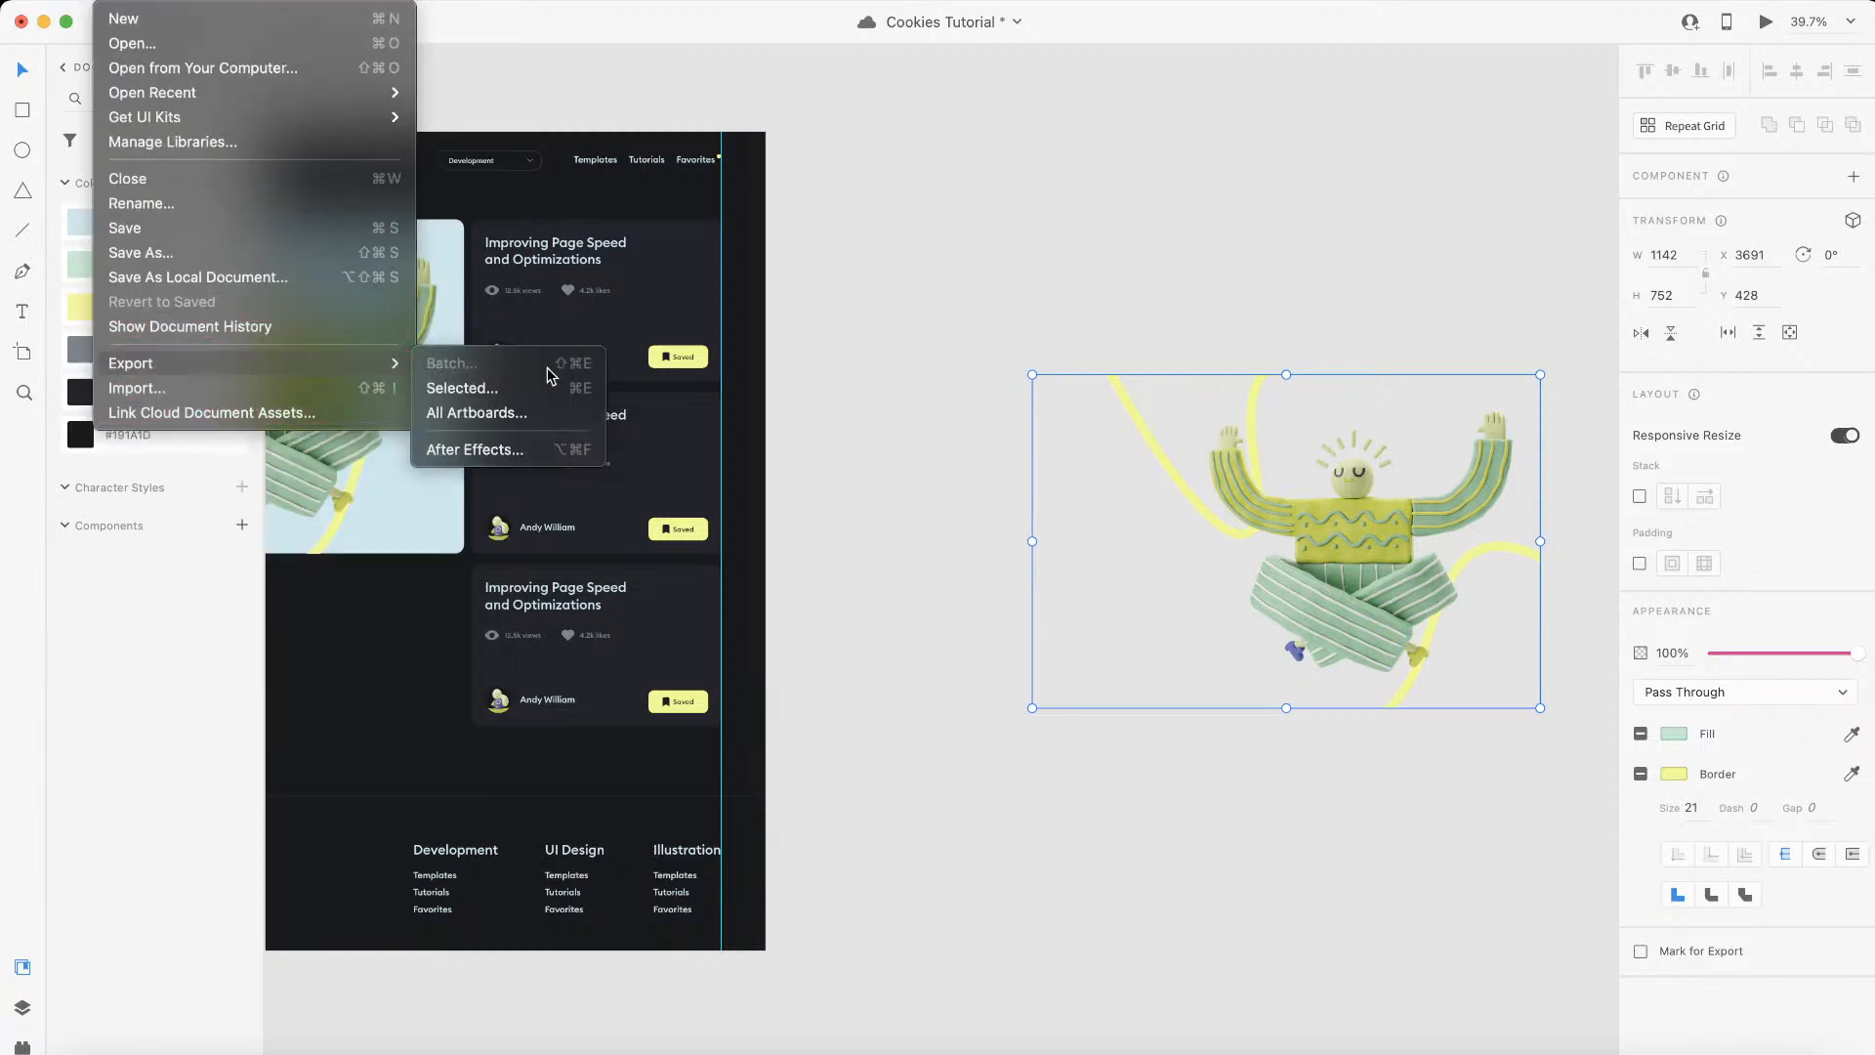
left_click(461, 387)
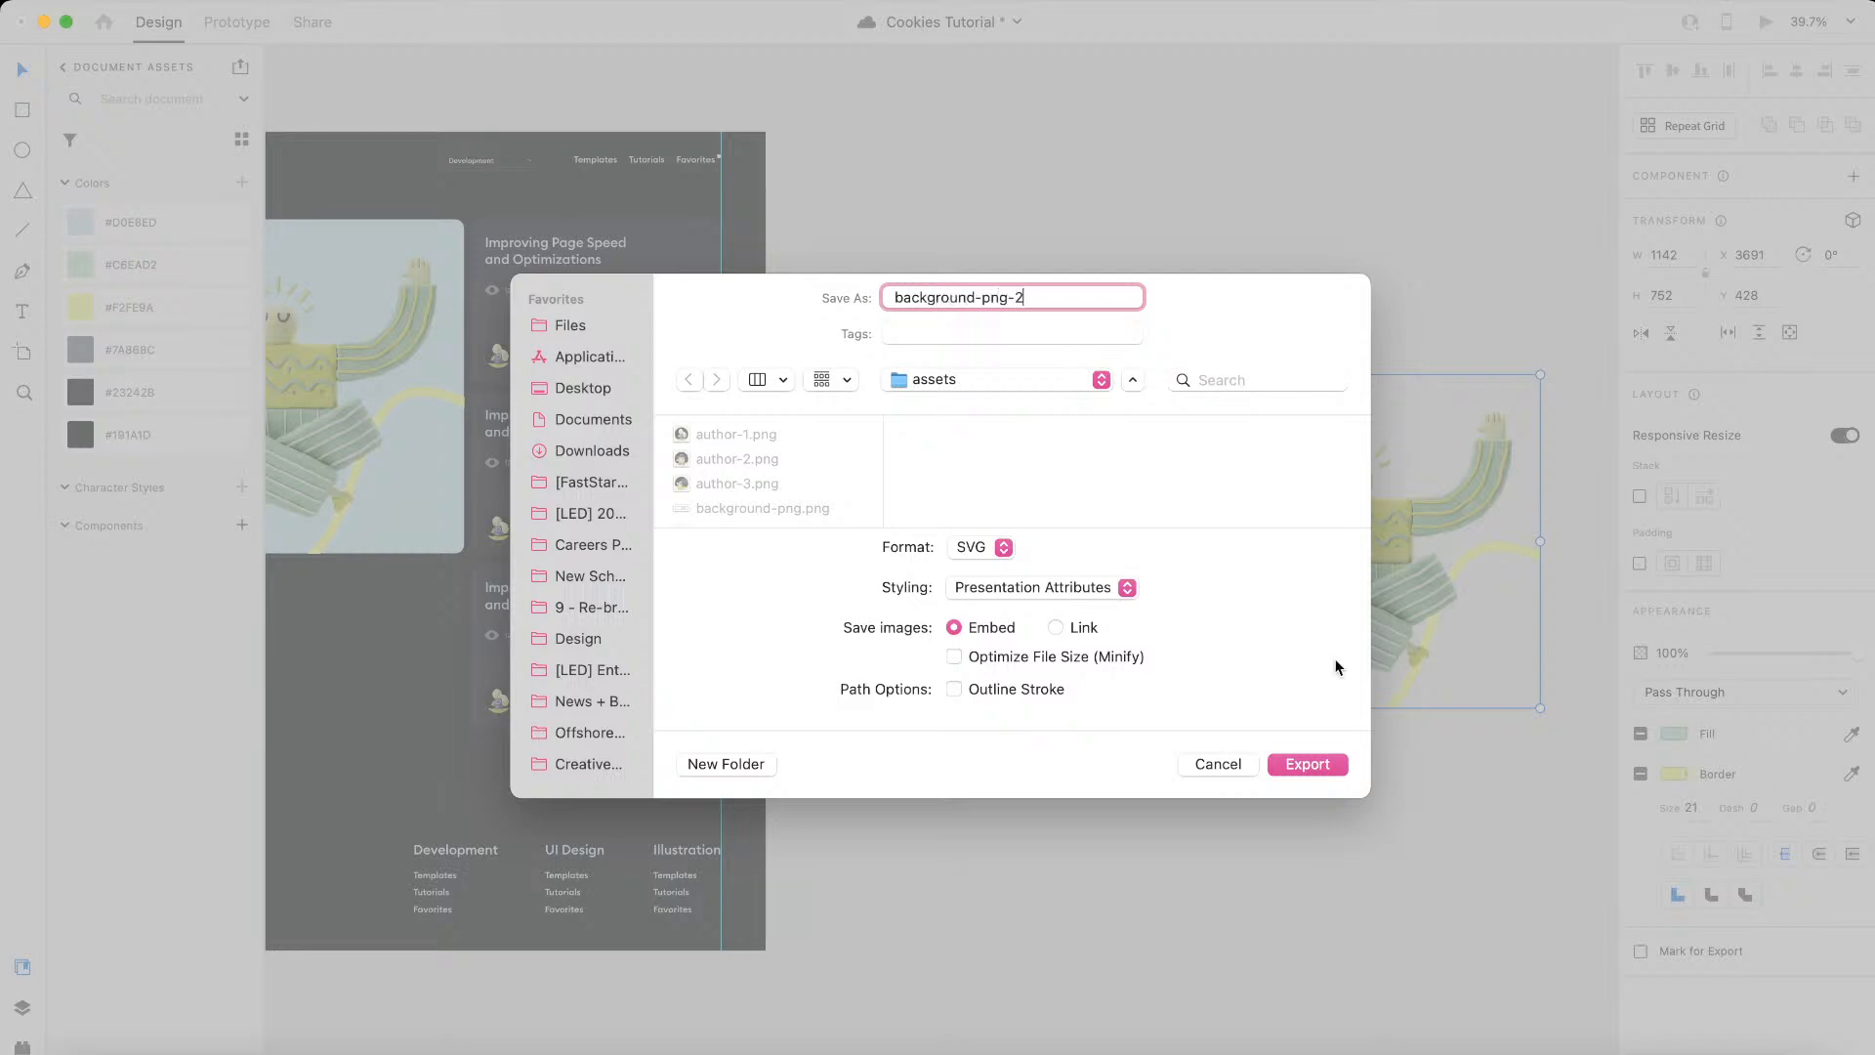
left_click(987, 555)
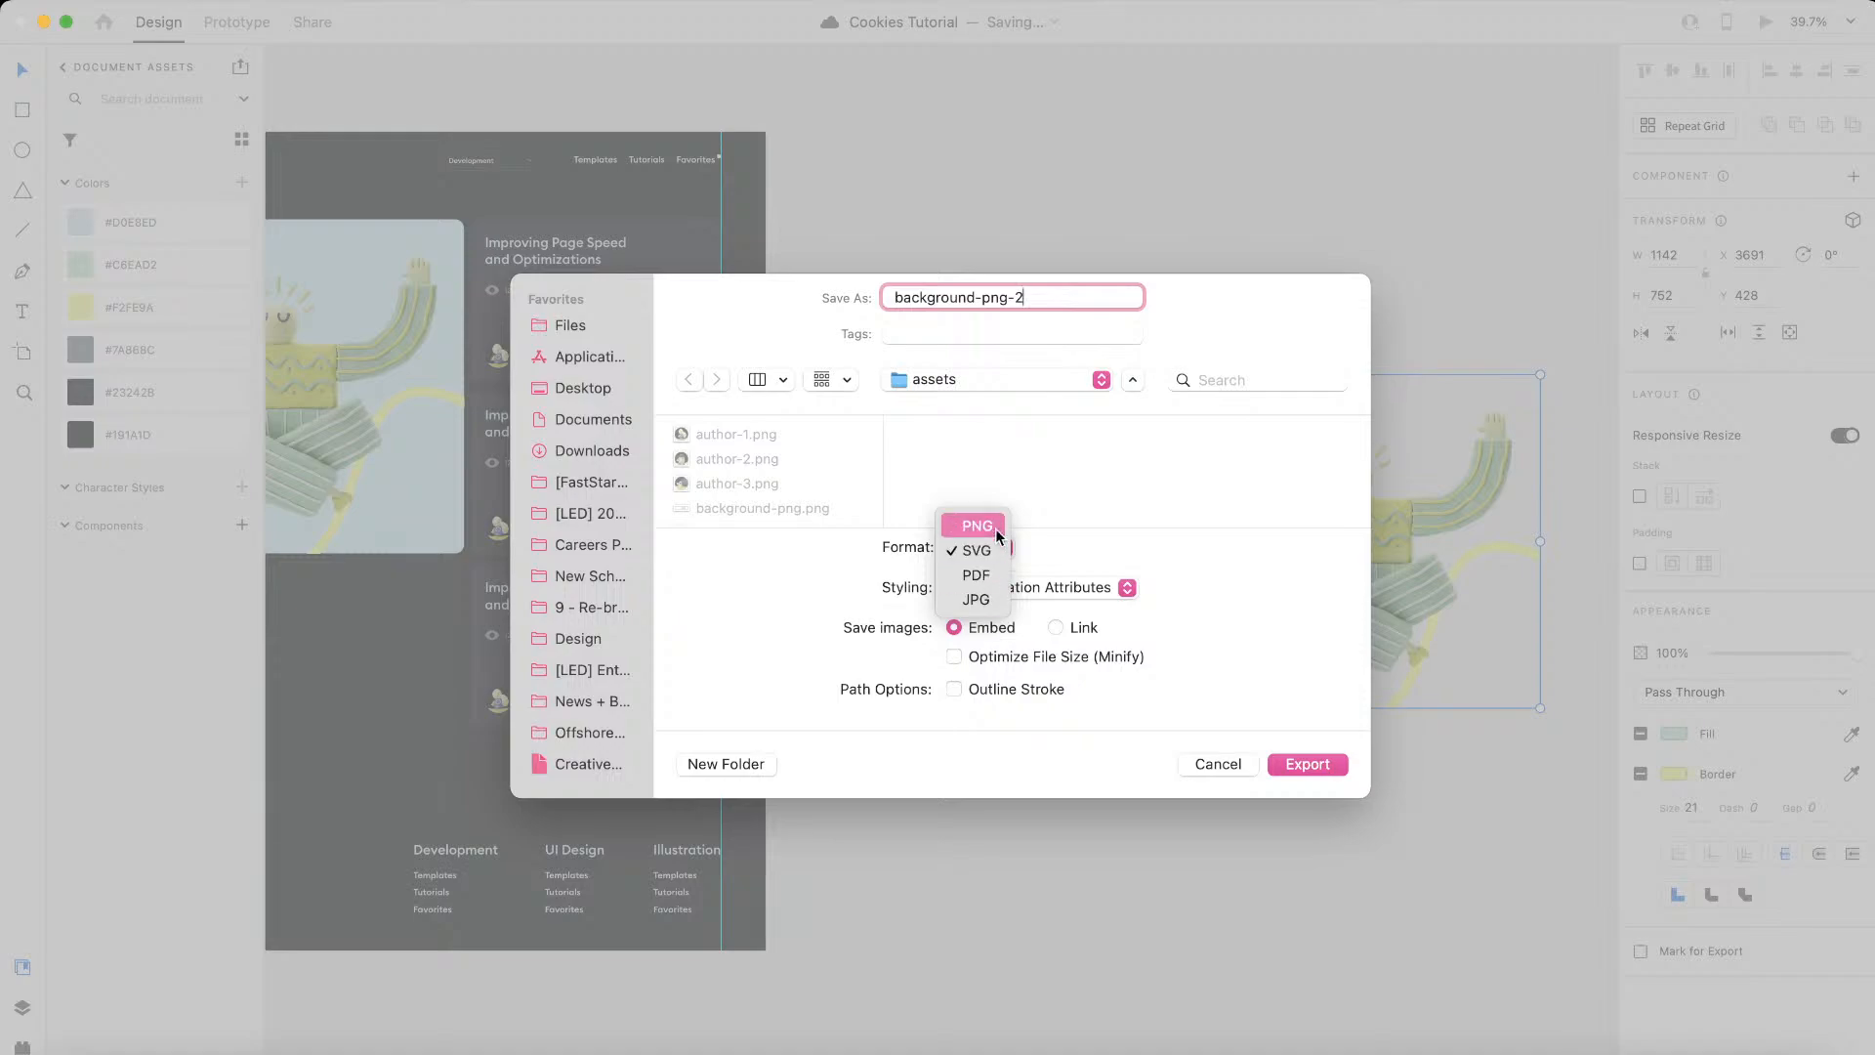
key("Return")
left_click(1306, 763)
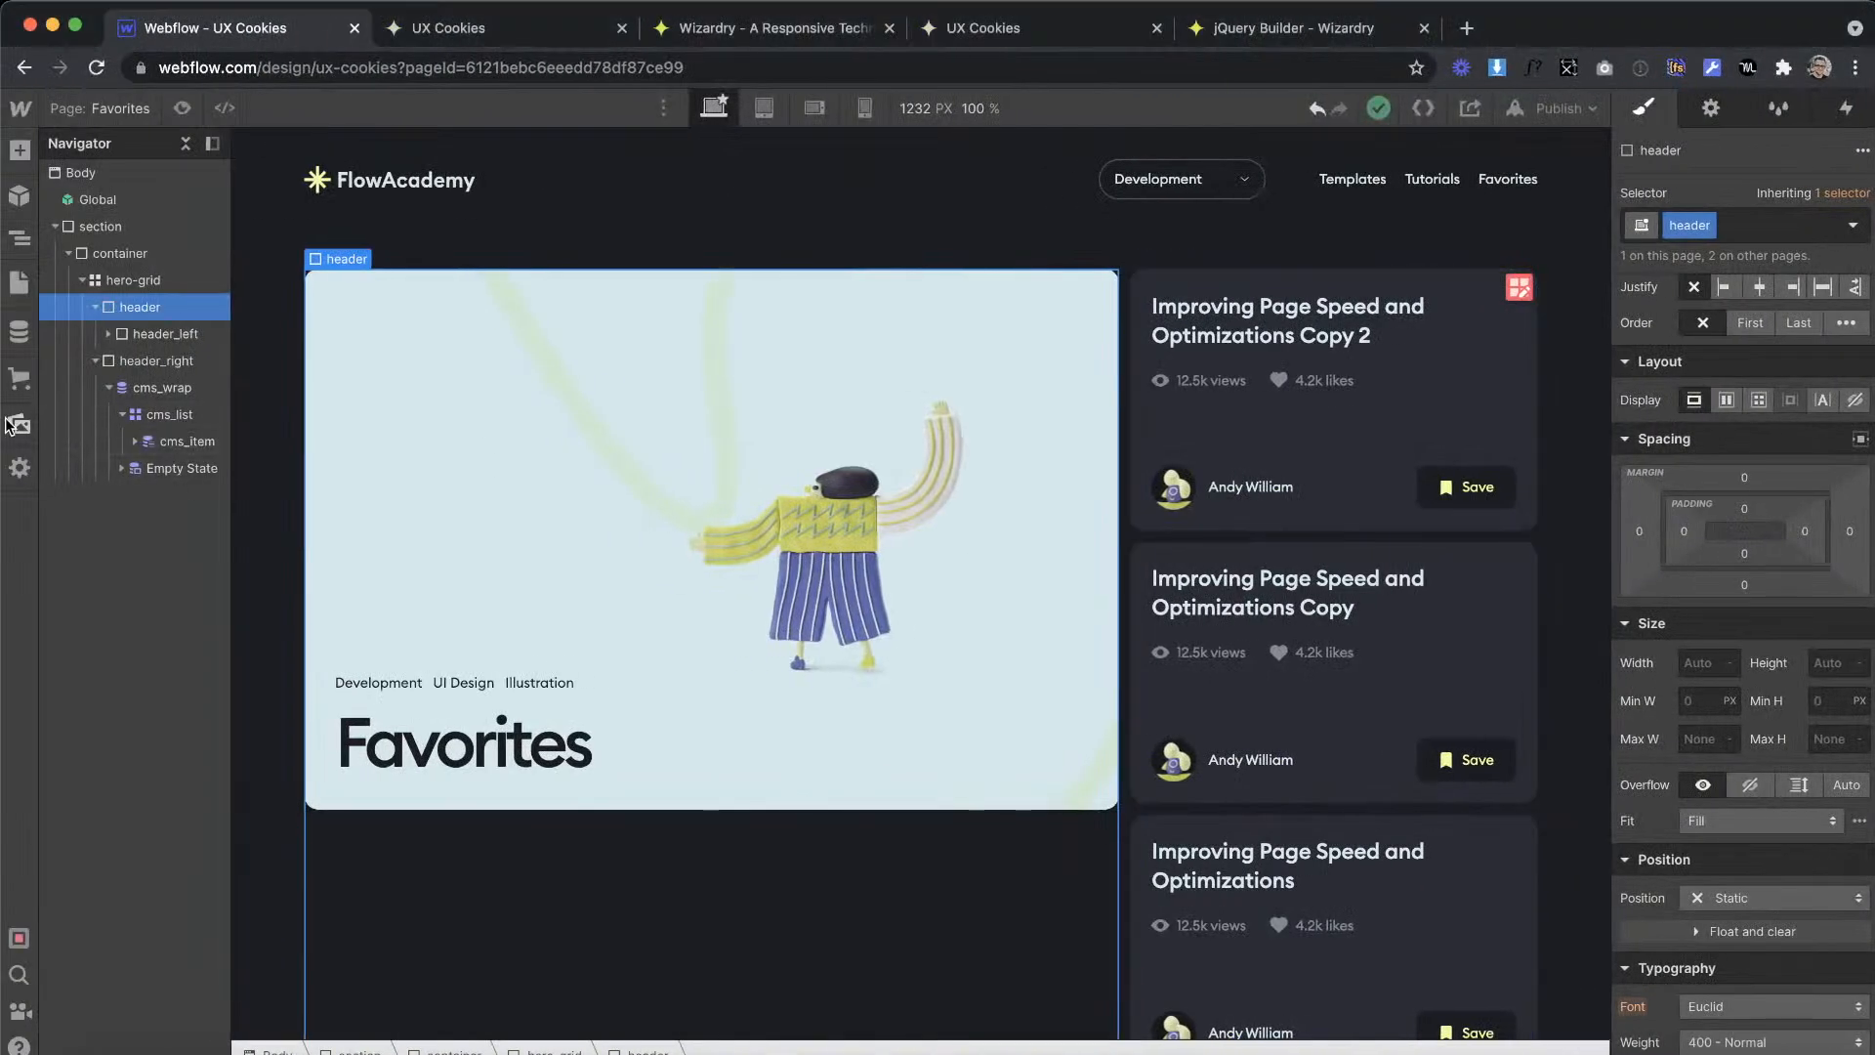
Step: Switch back to Webflow and upload background-png-2.png to the site's image assets
left_click(19, 423)
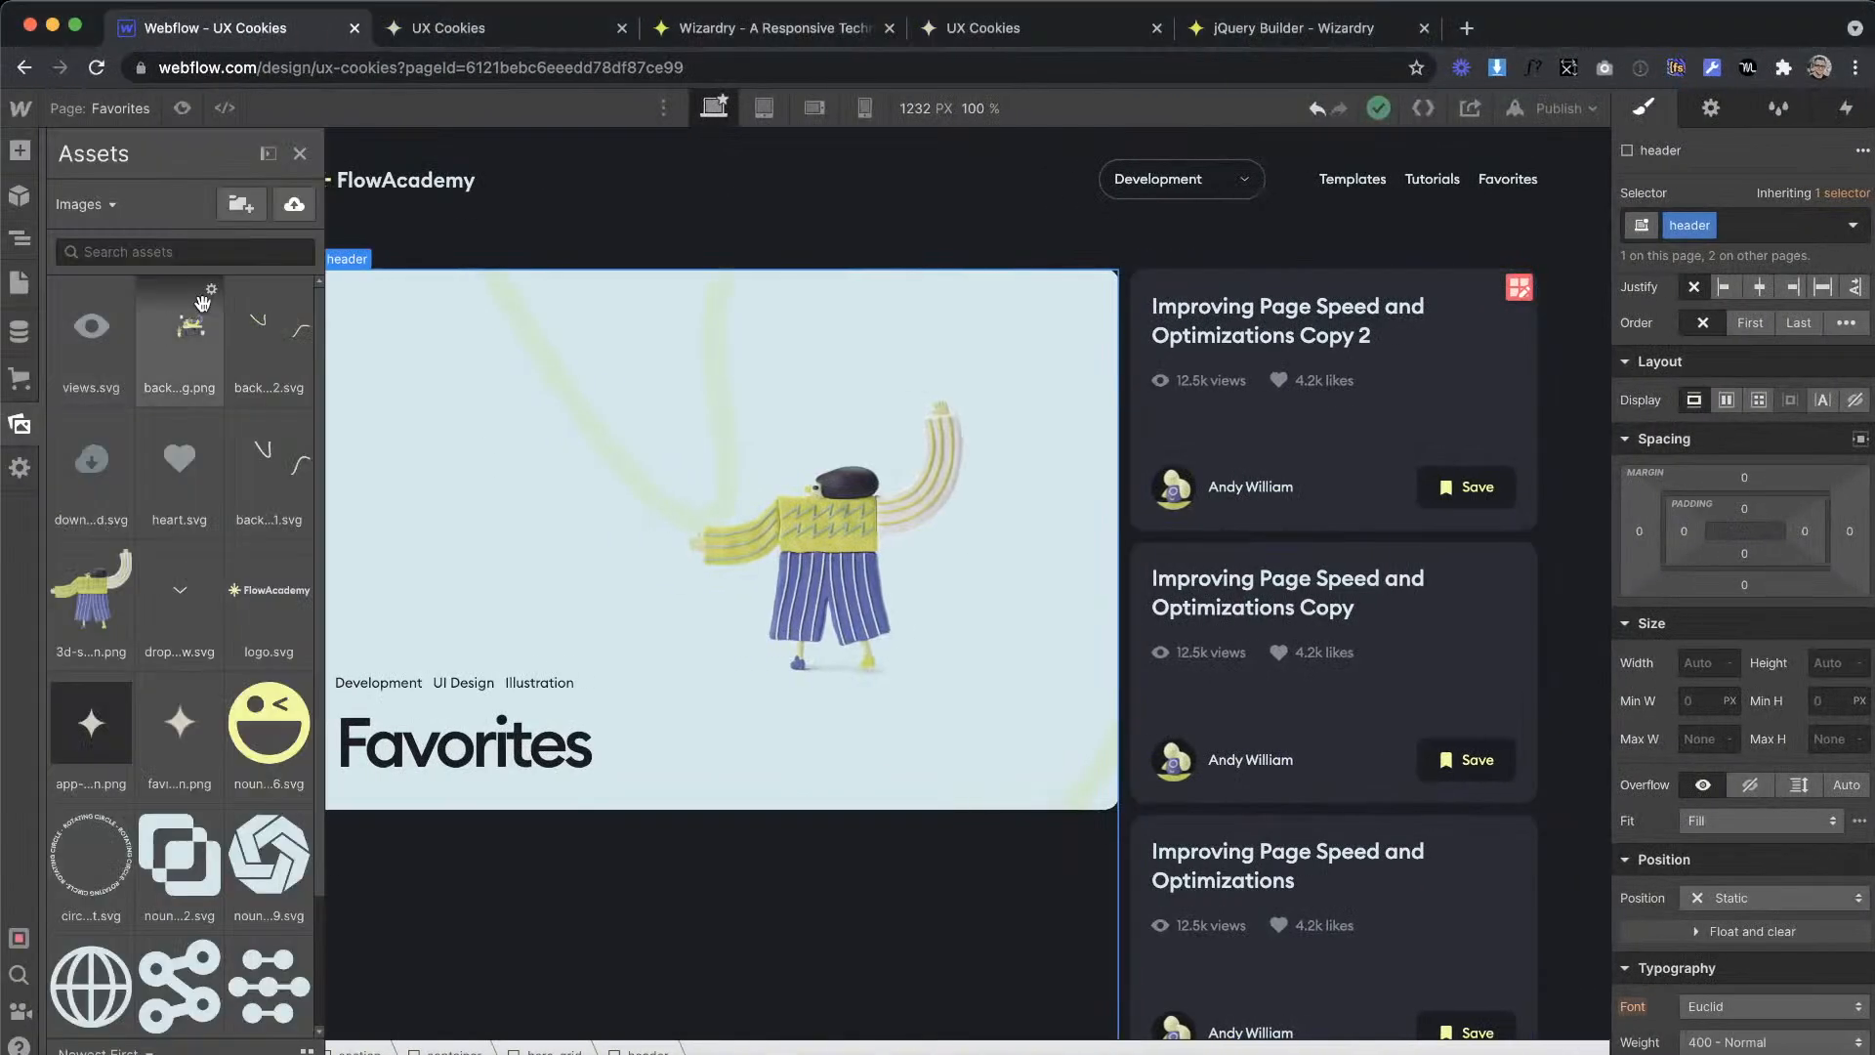
left_click(293, 204)
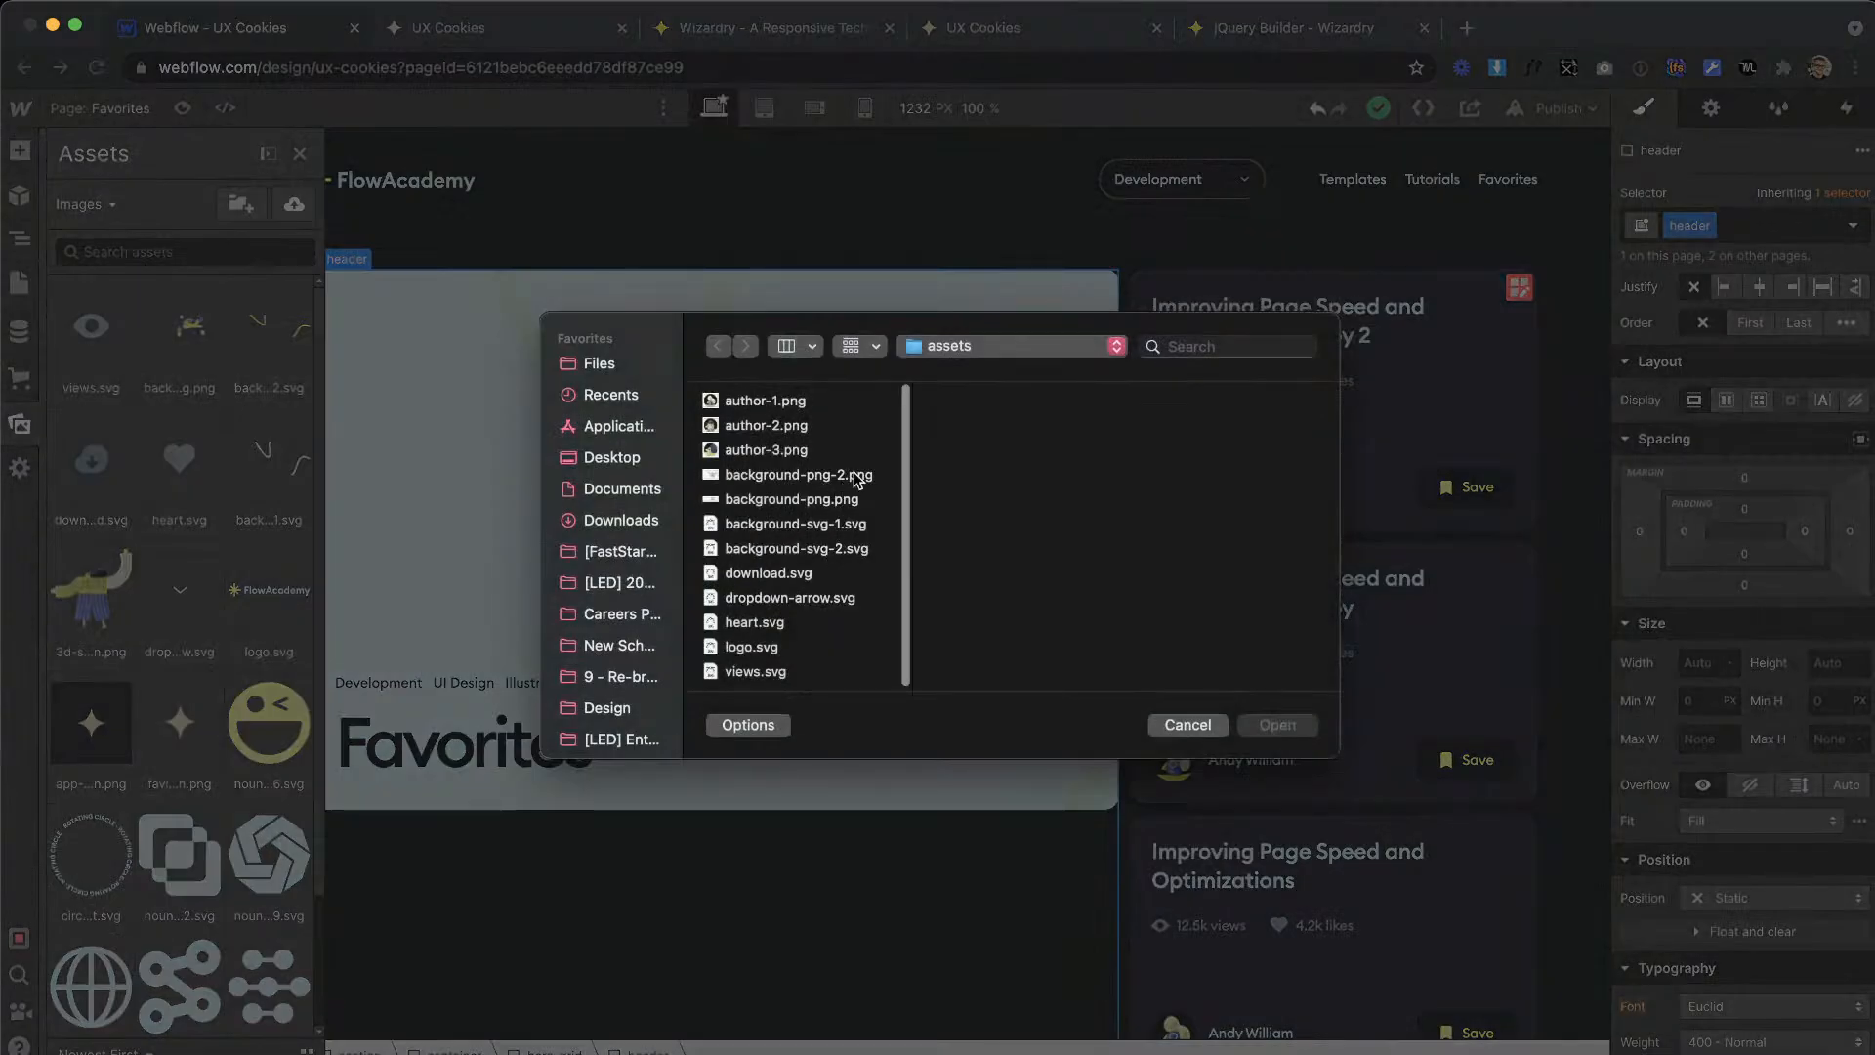
double_click(856, 479)
Step: Delete header_img from the Favorites hero and replace header_left's background image with background-png-2.png
left_click(892, 439)
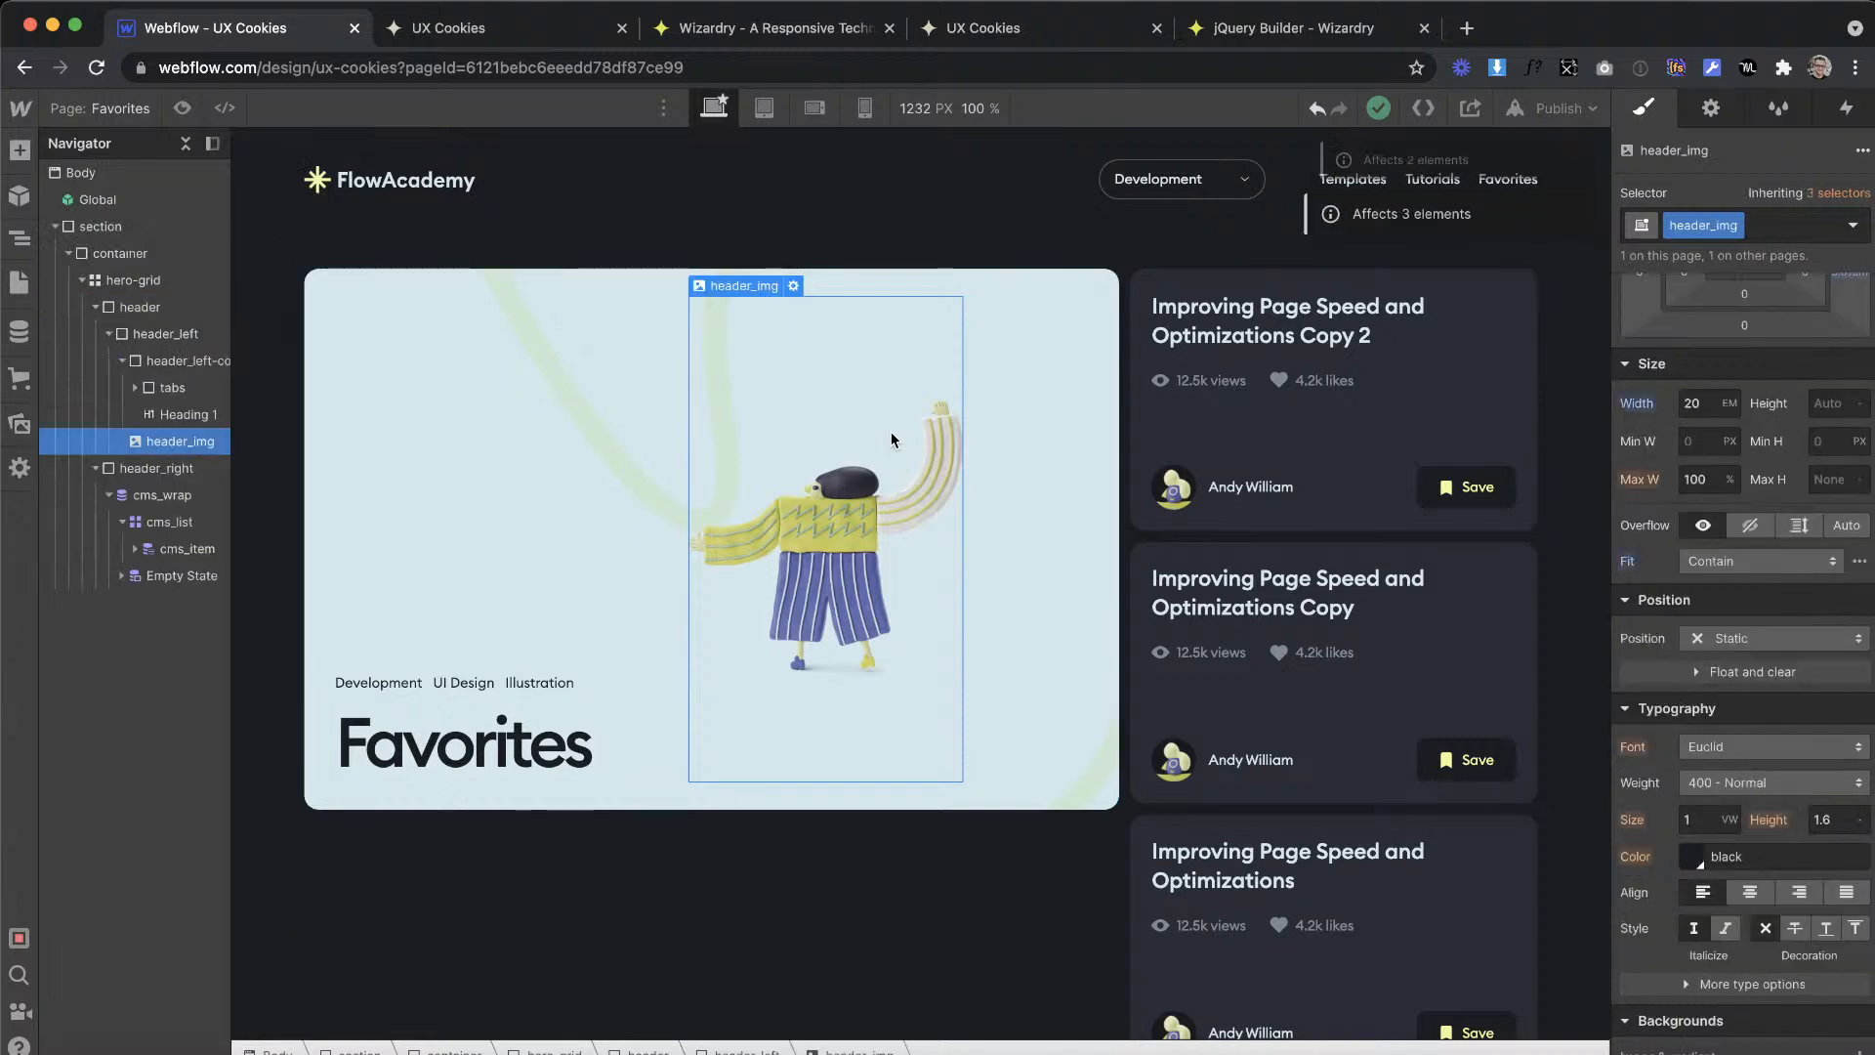
key("Delete")
left_click(723, 407)
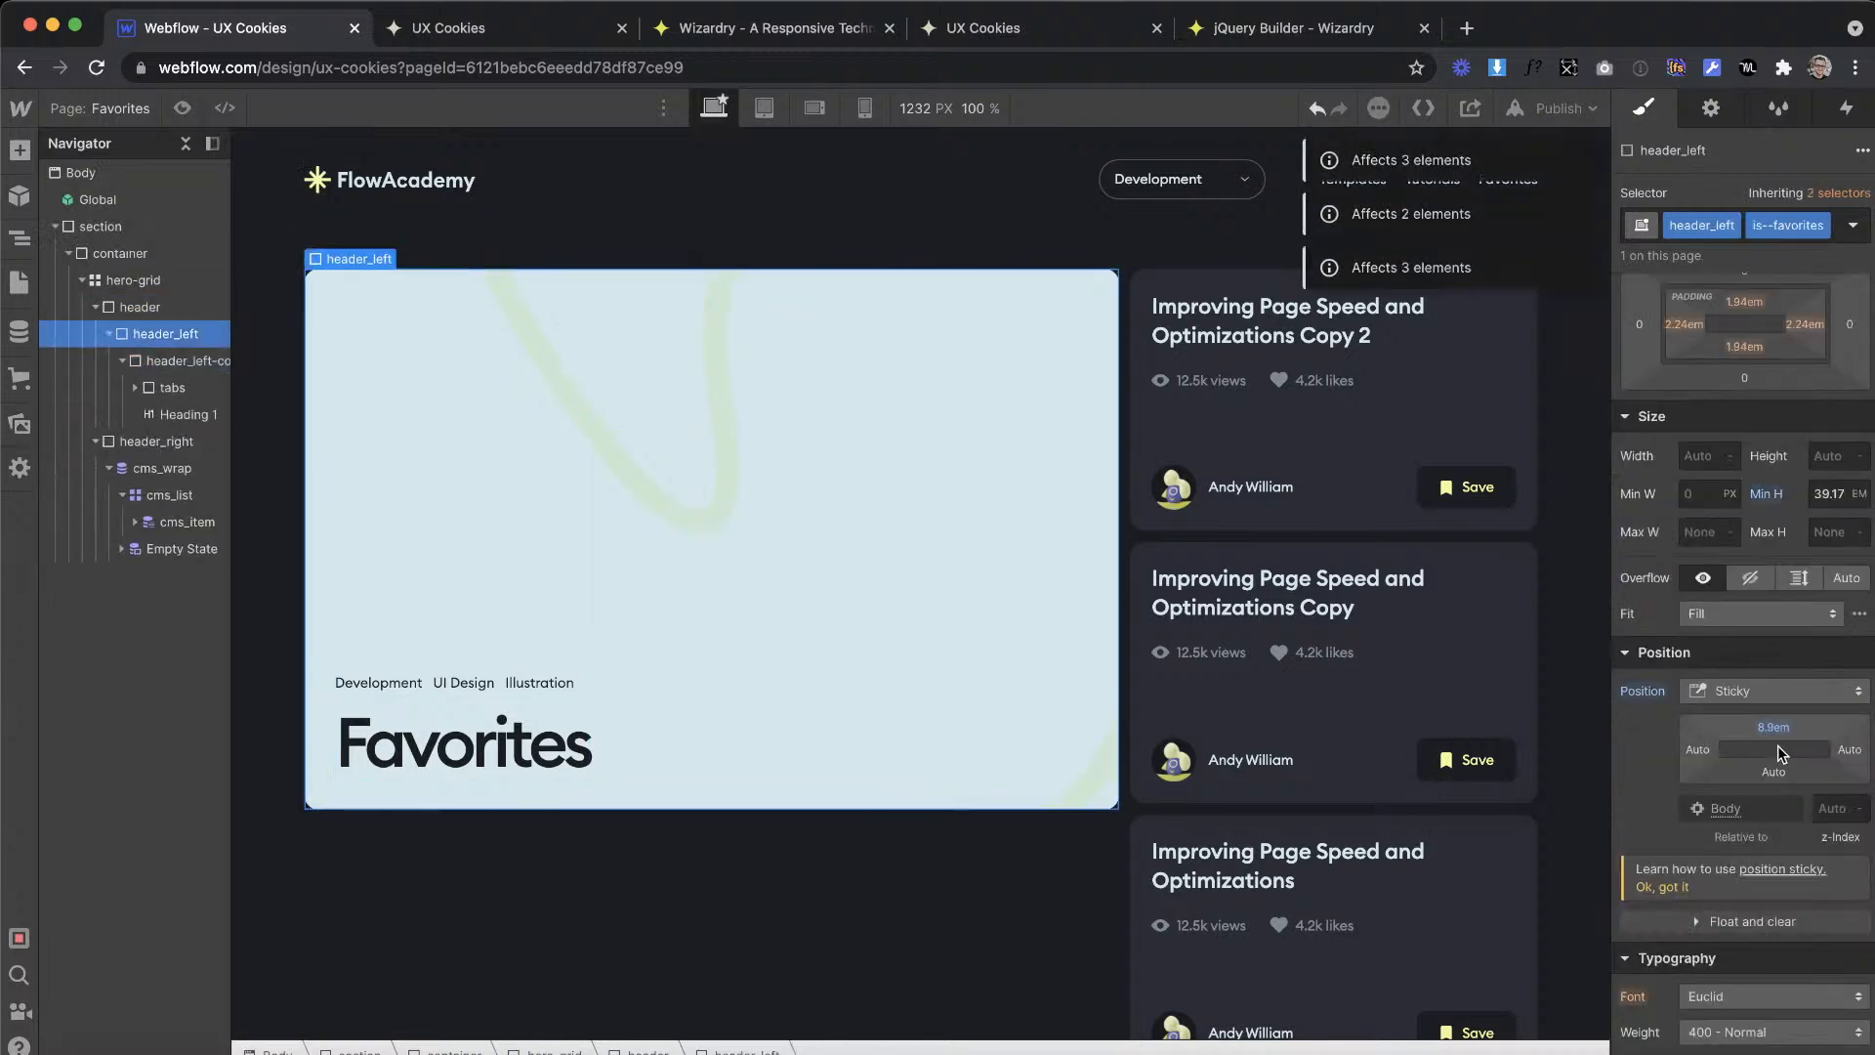
scroll(1757, 733, "down", 10)
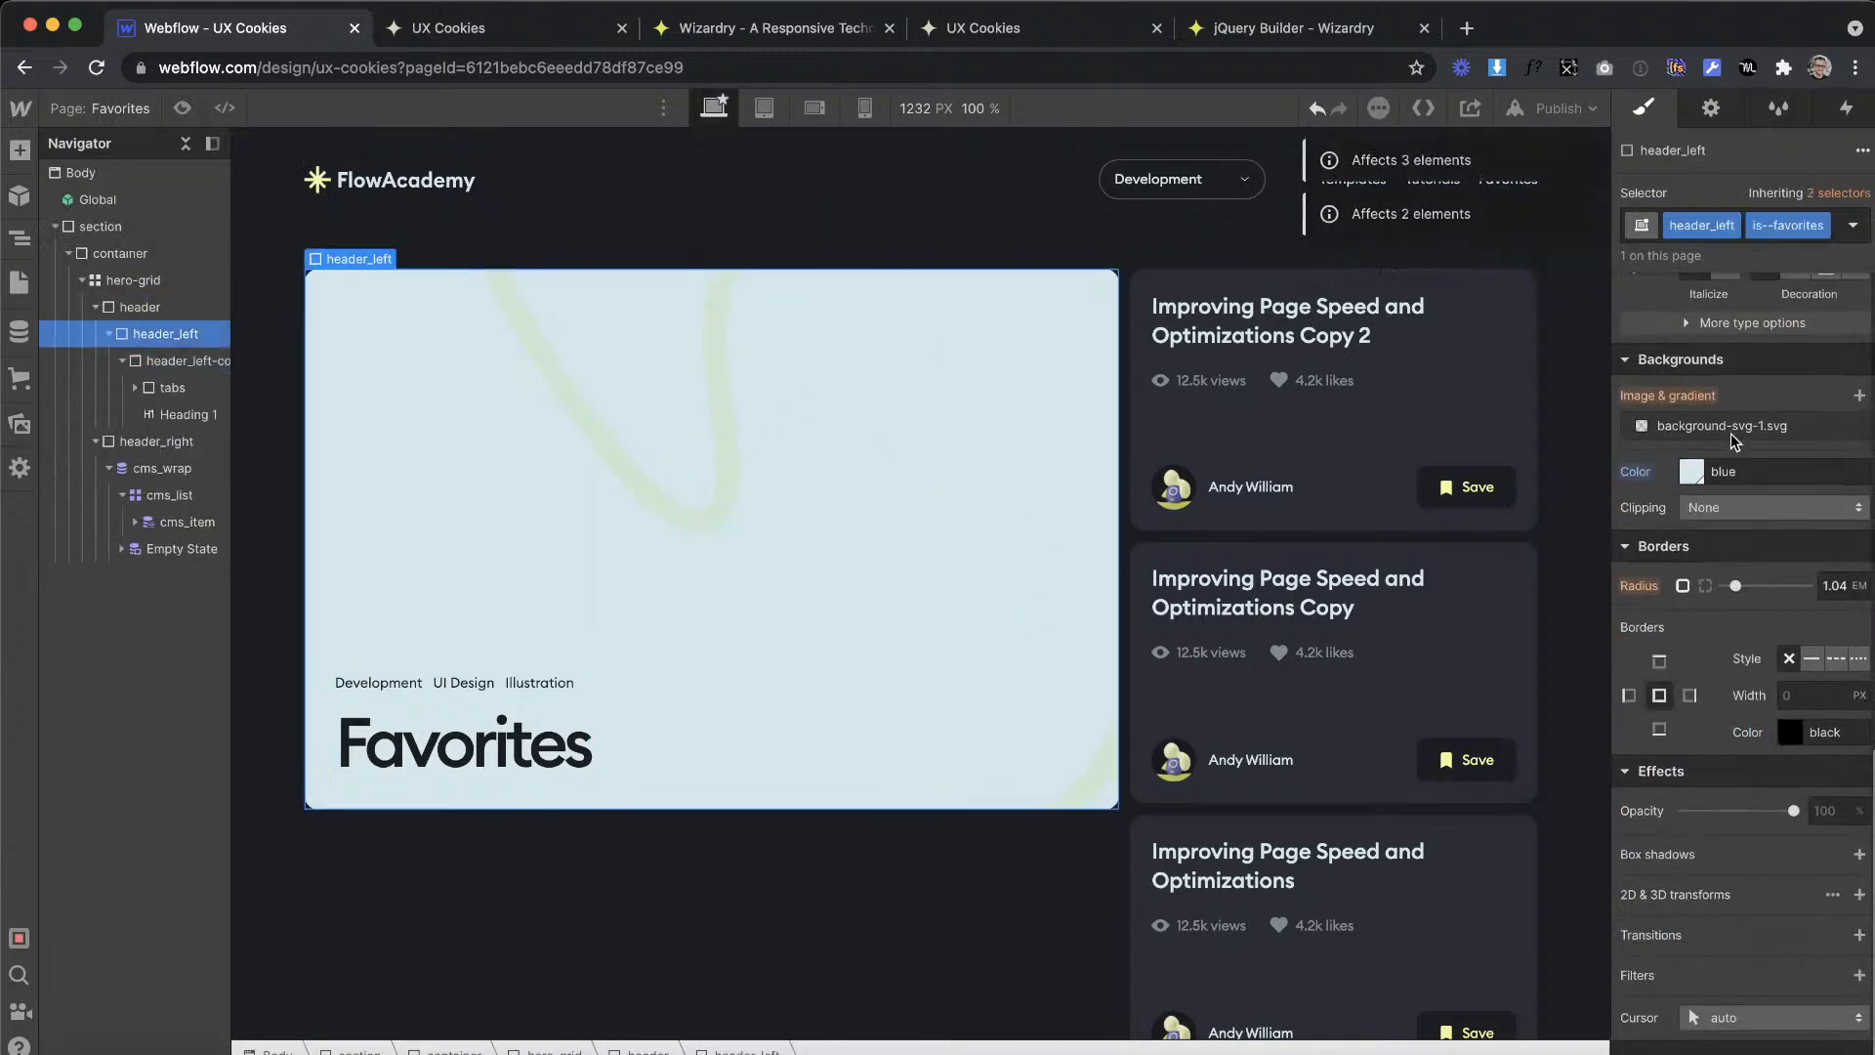
left_click(1730, 430)
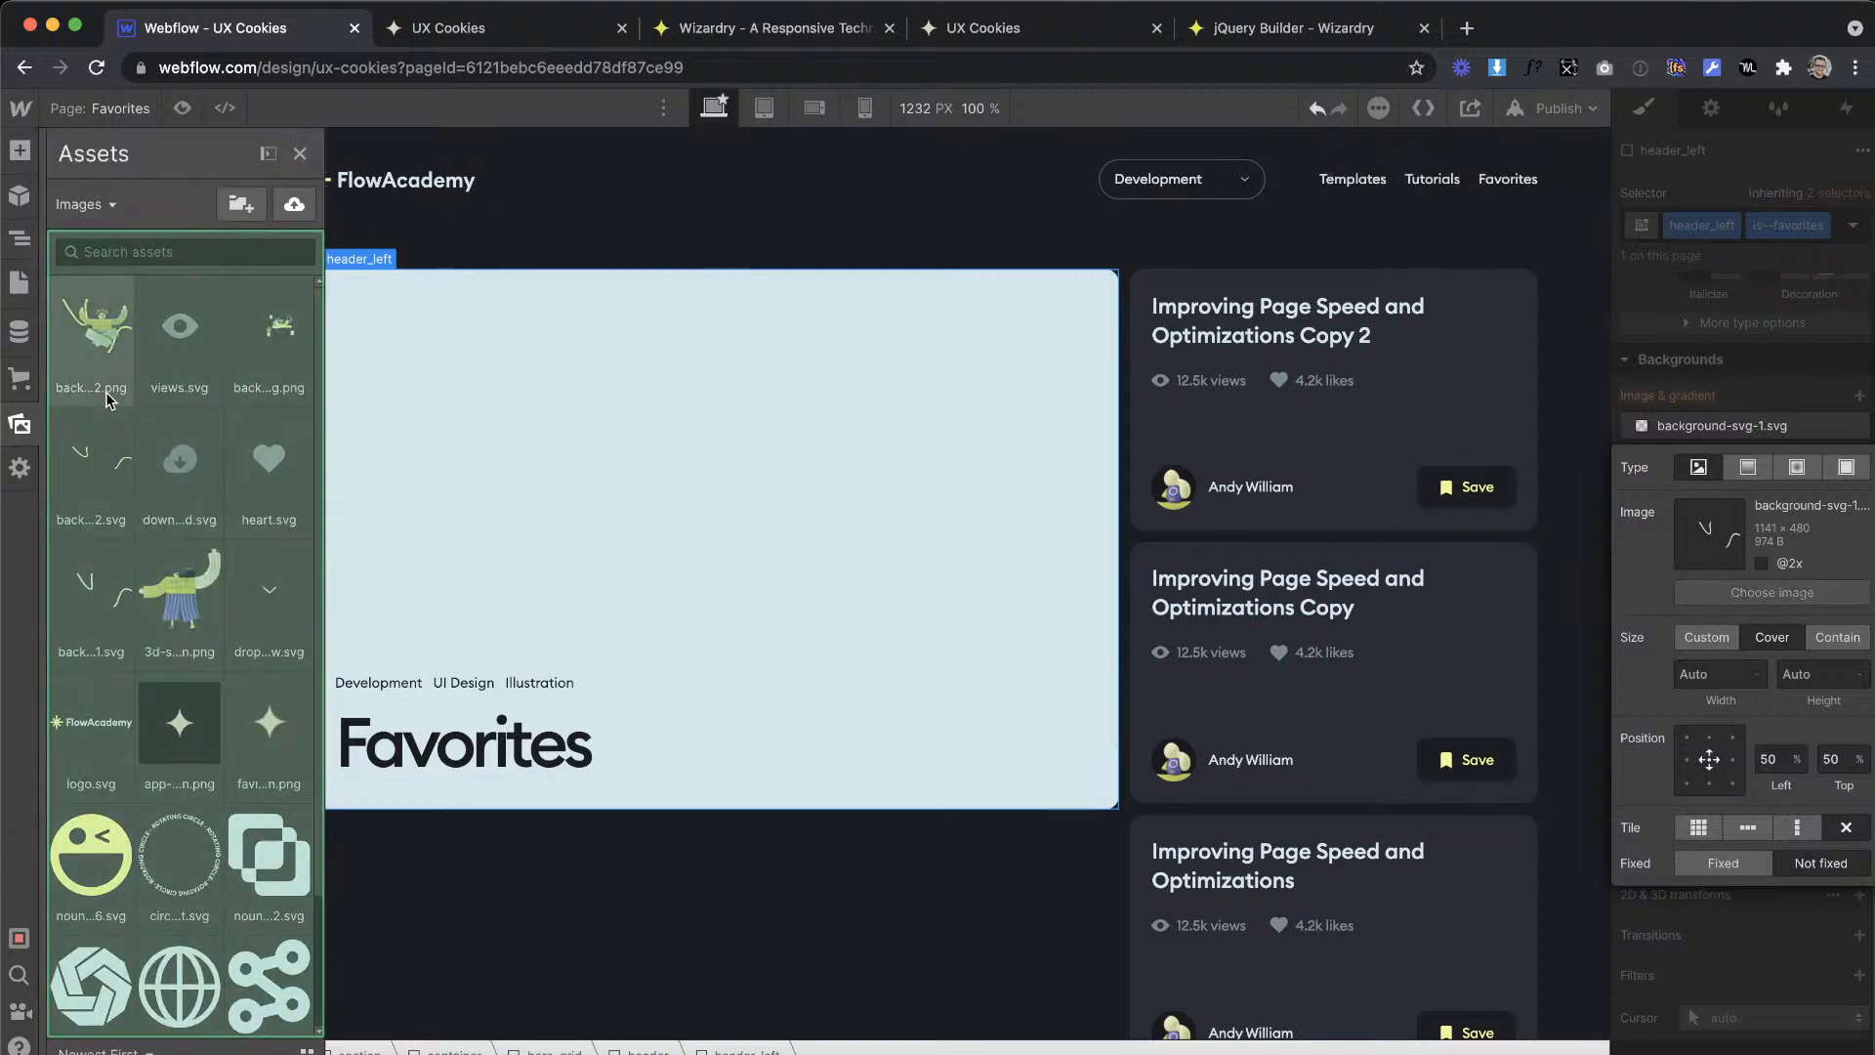
left_click(102, 350)
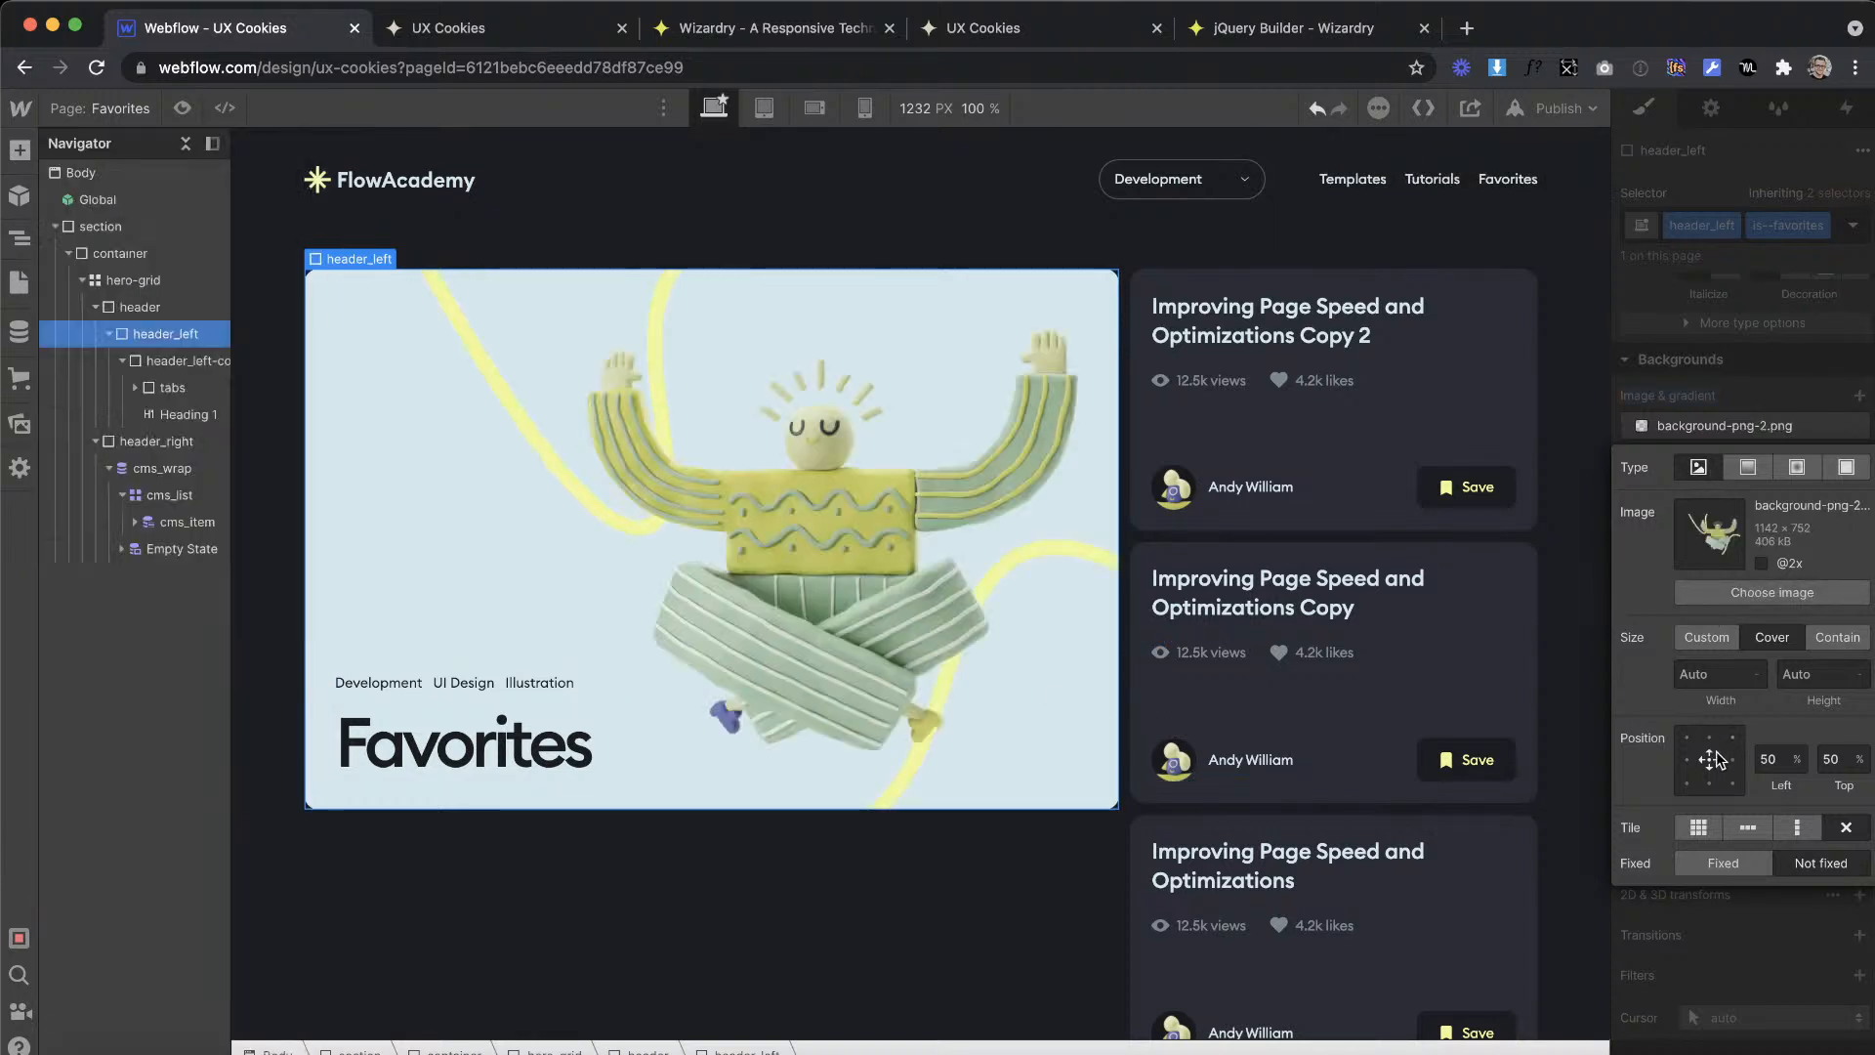
left_click(1766, 327)
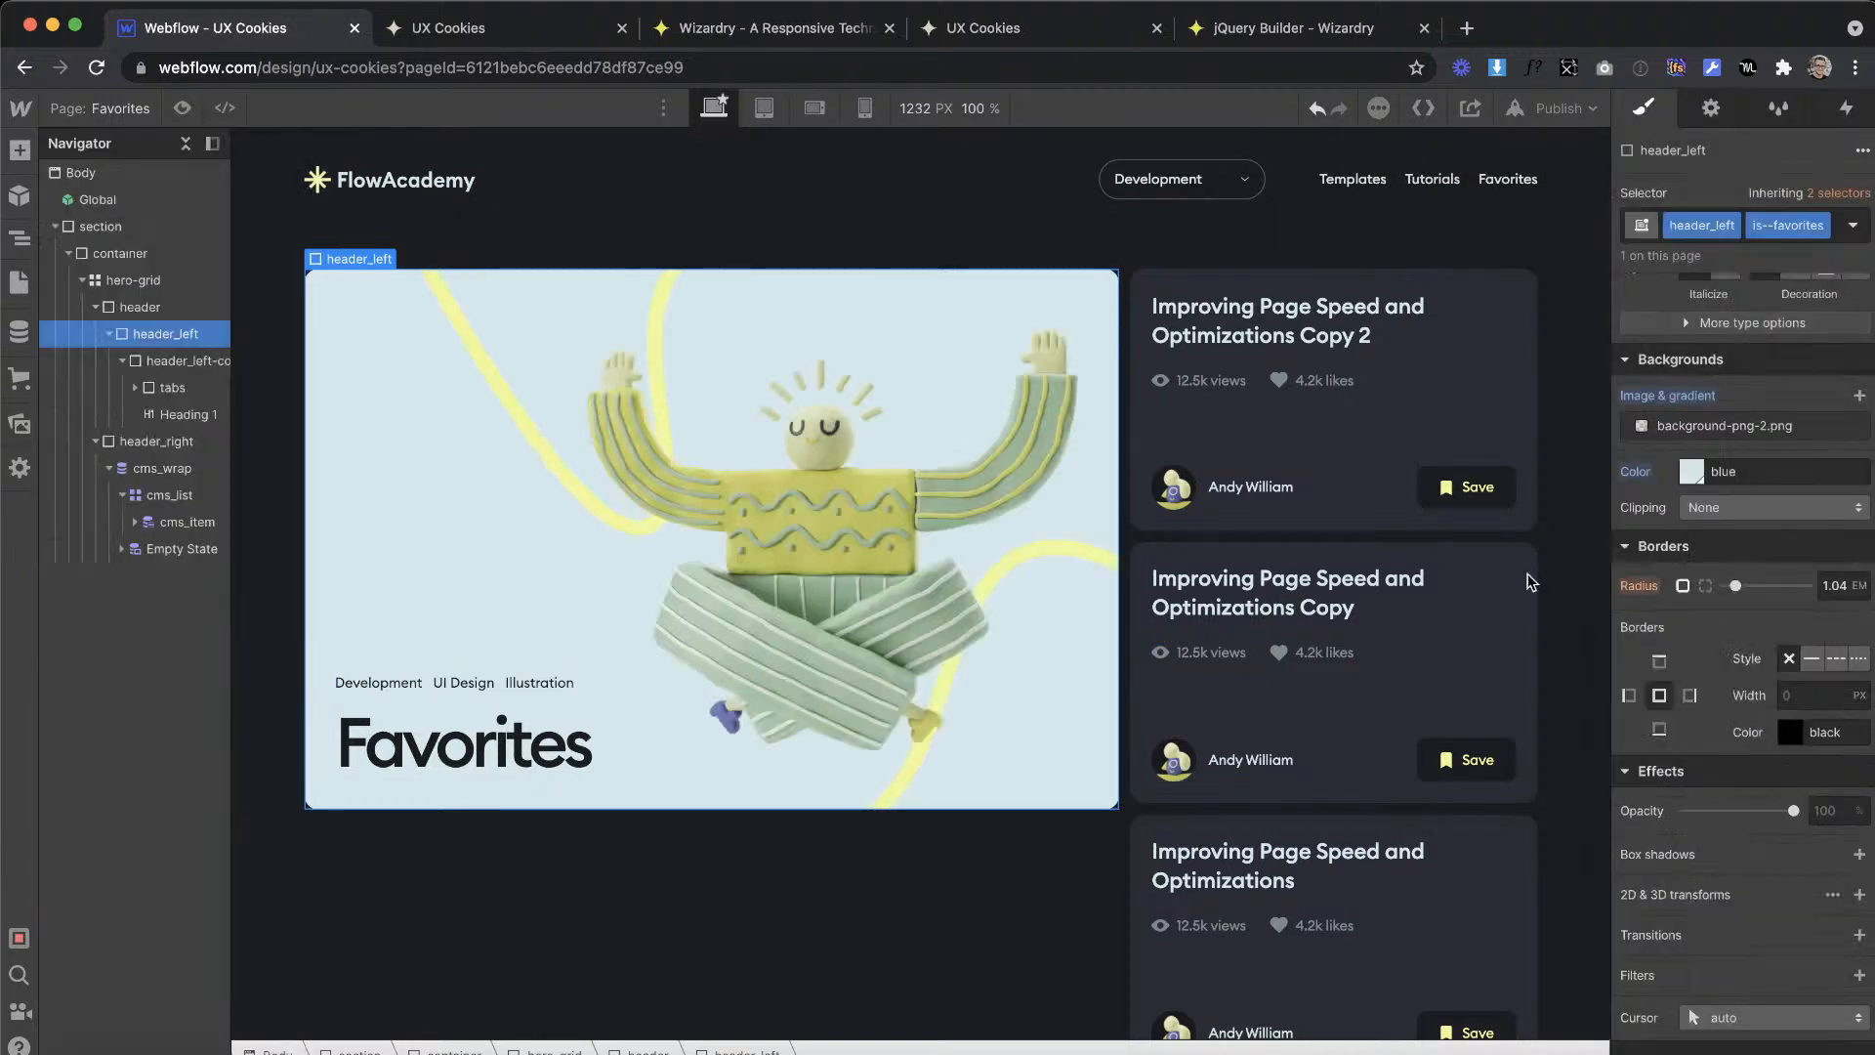
Step: Check the finished hero by scrolling the page, and compare it with the Favorites artboard in Adobe XD
left_click(986, 922)
scroll(1175, 683, "down", 1)
scroll(1176, 682, "up", 1)
key("ctrl+Right")
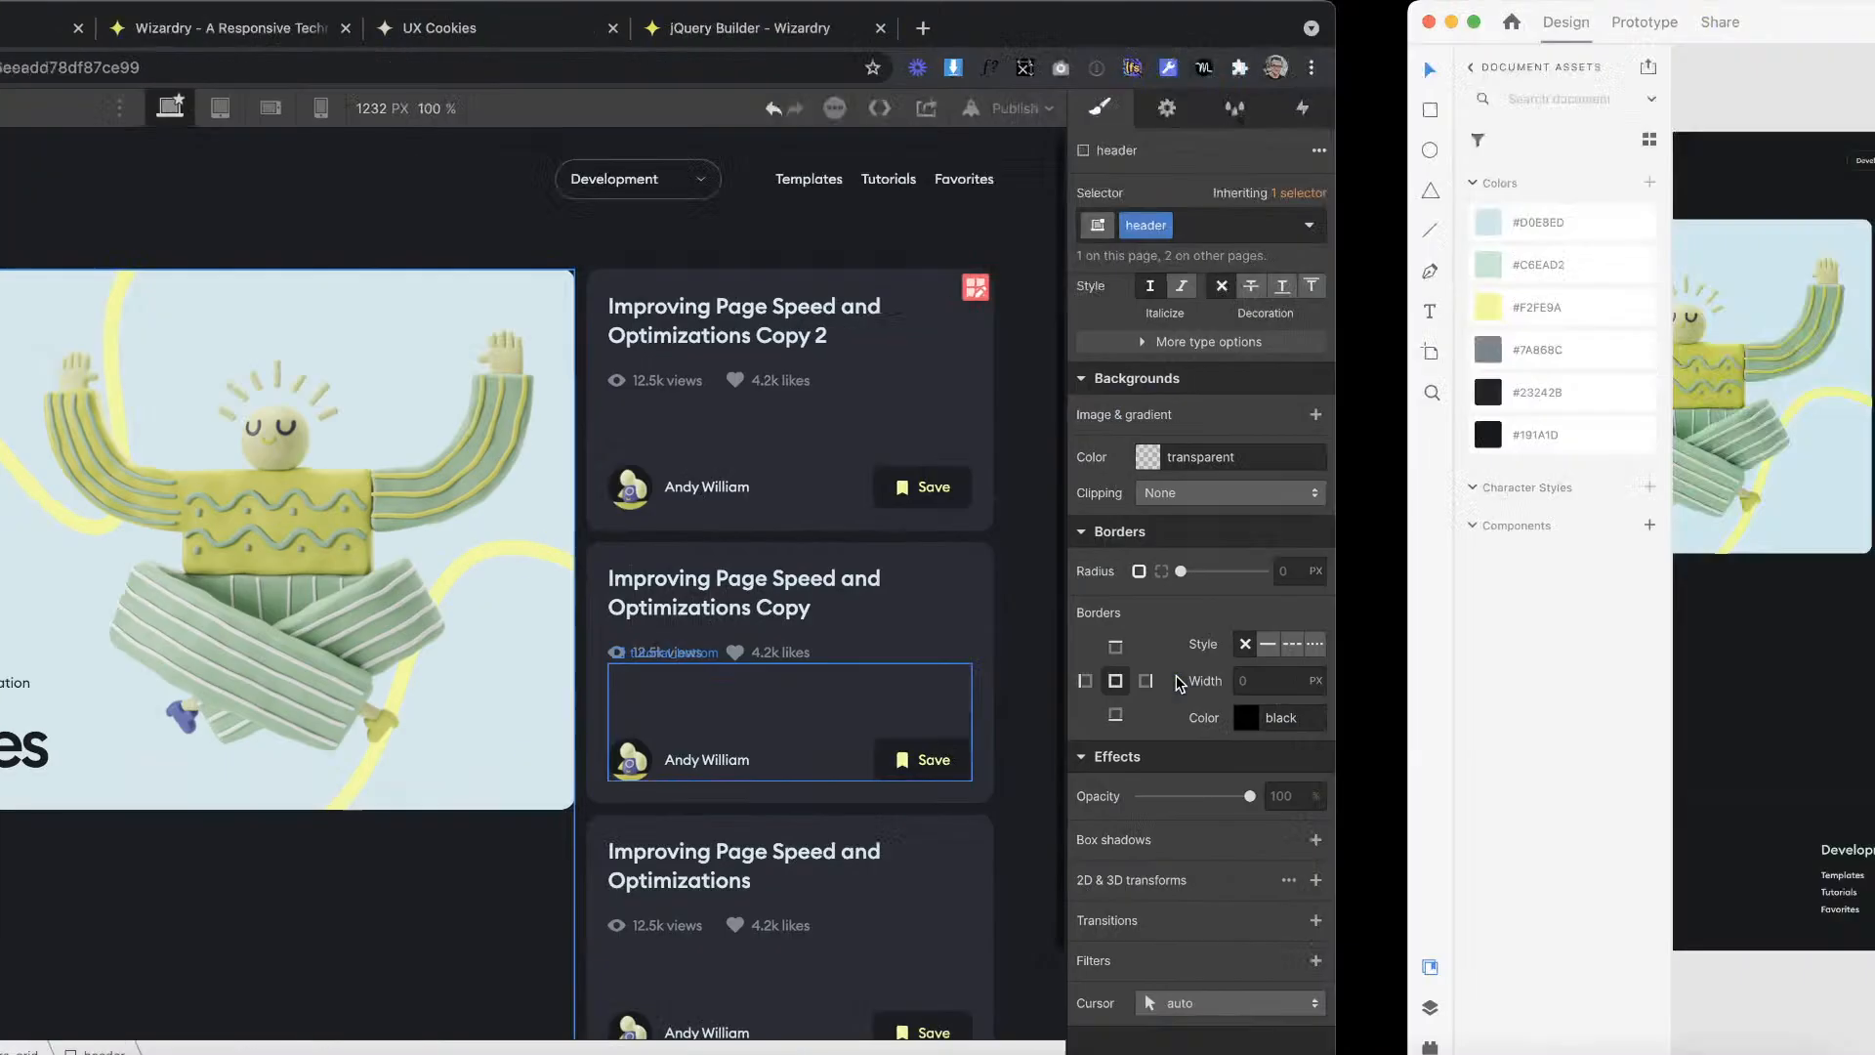
scroll(1183, 479, "left", 3)
scroll(1185, 478, "down", 3)
scroll(1187, 478, "left", 2)
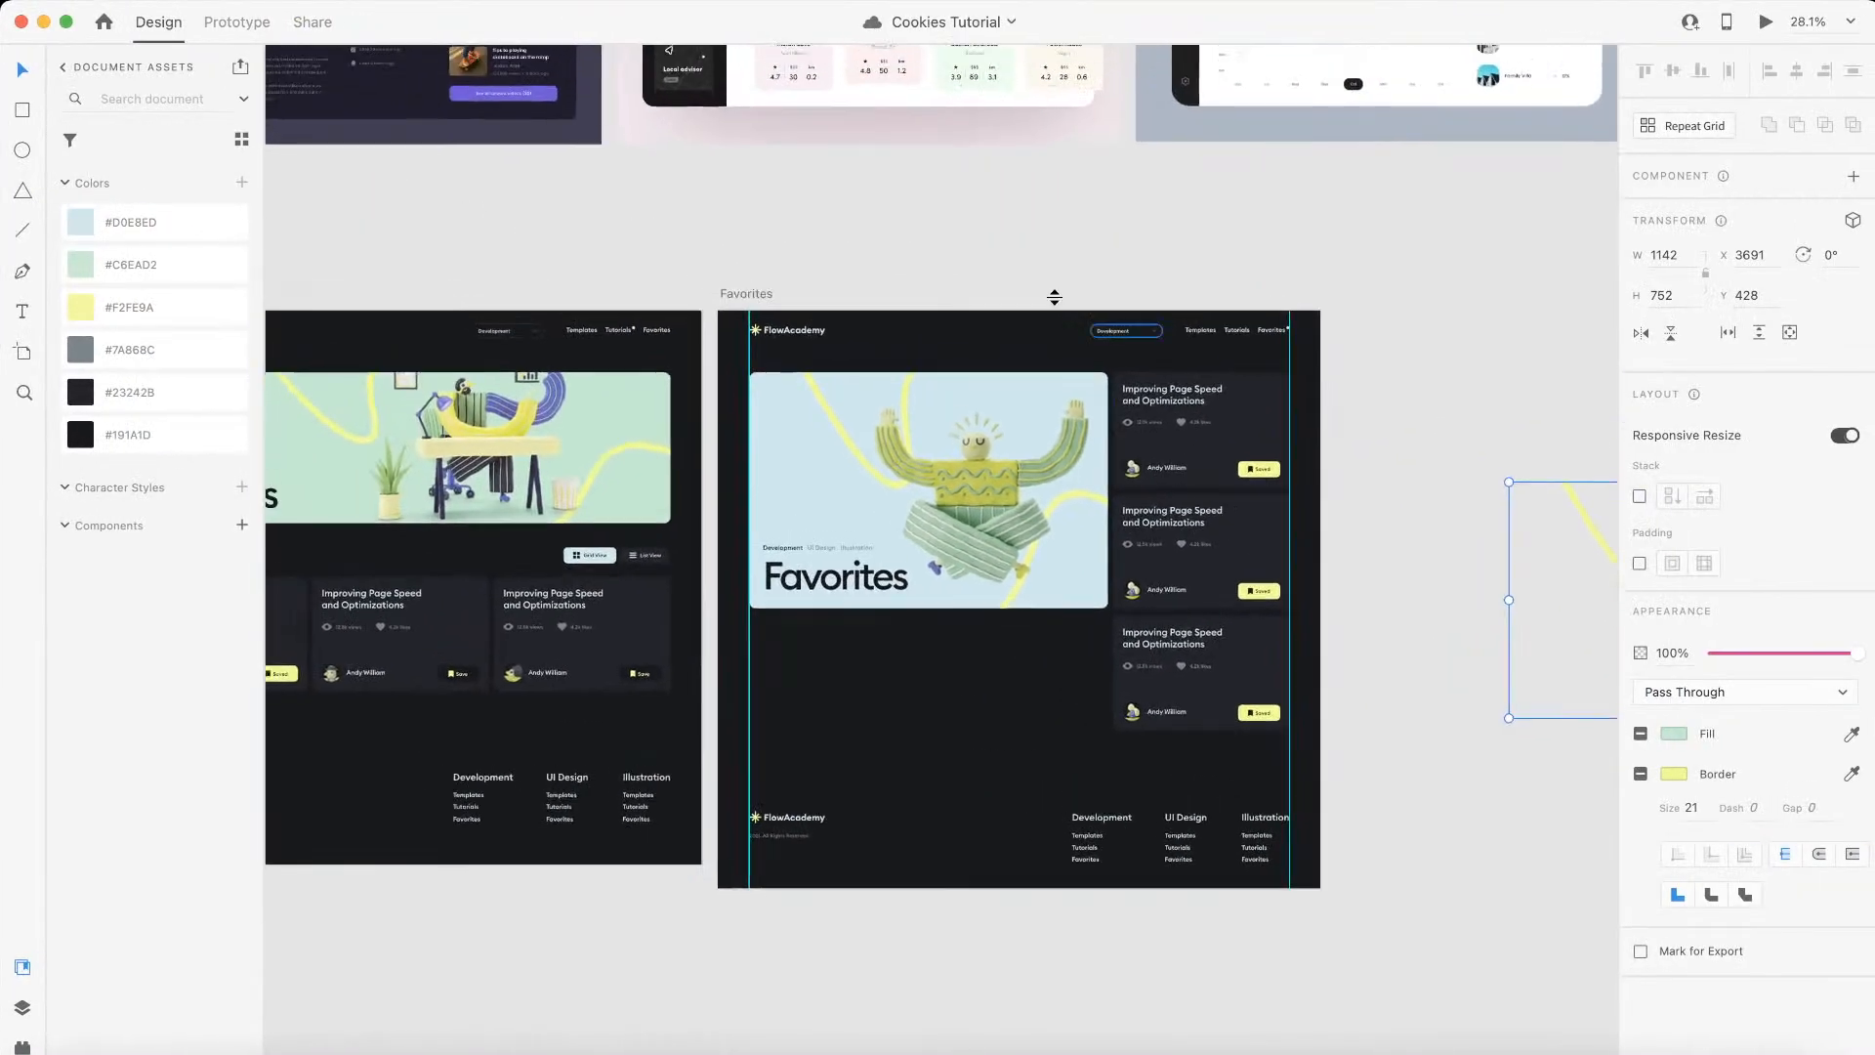
Step: Examine the layouts of the Templates, Tutorials and Favorites artboards in the design file
scroll(1080, 315, "up", 2)
scroll(1056, 304, "left", 8)
scroll(1057, 304, "down", 2)
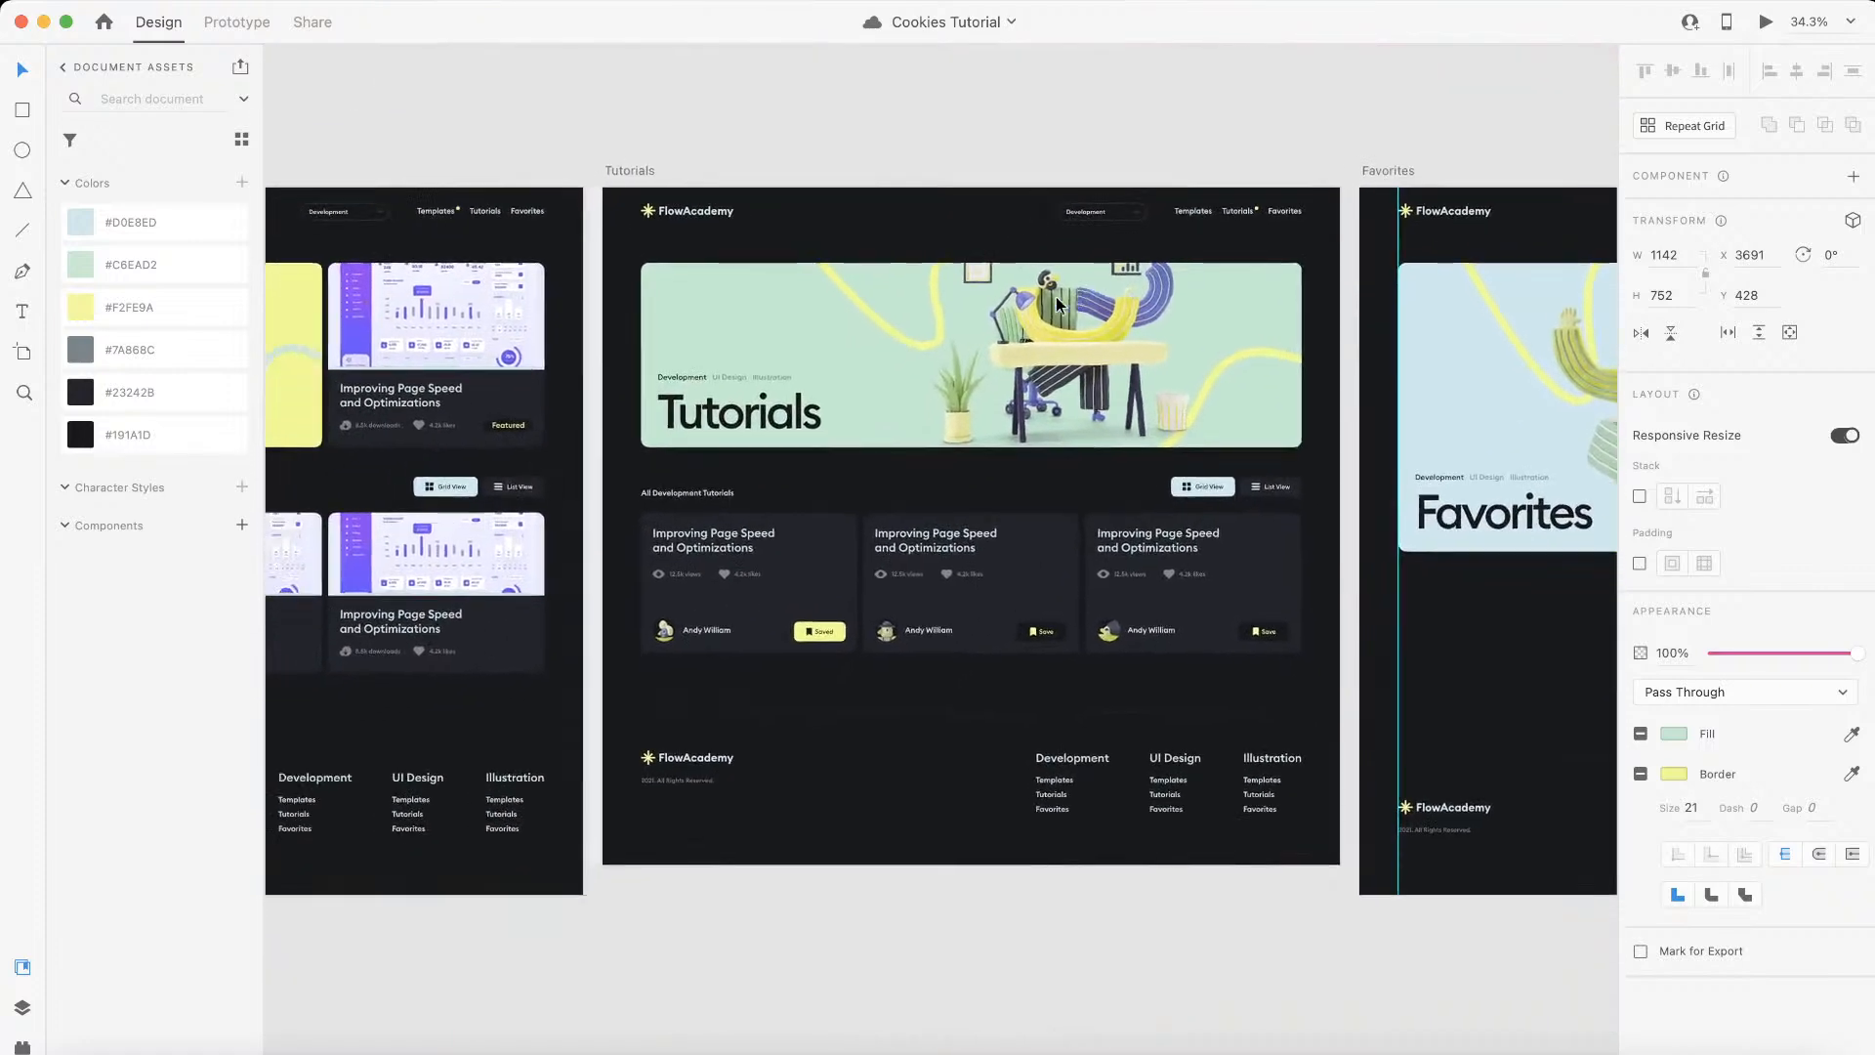
scroll(797, 460, "left", 8)
scroll(797, 460, "up", 1)
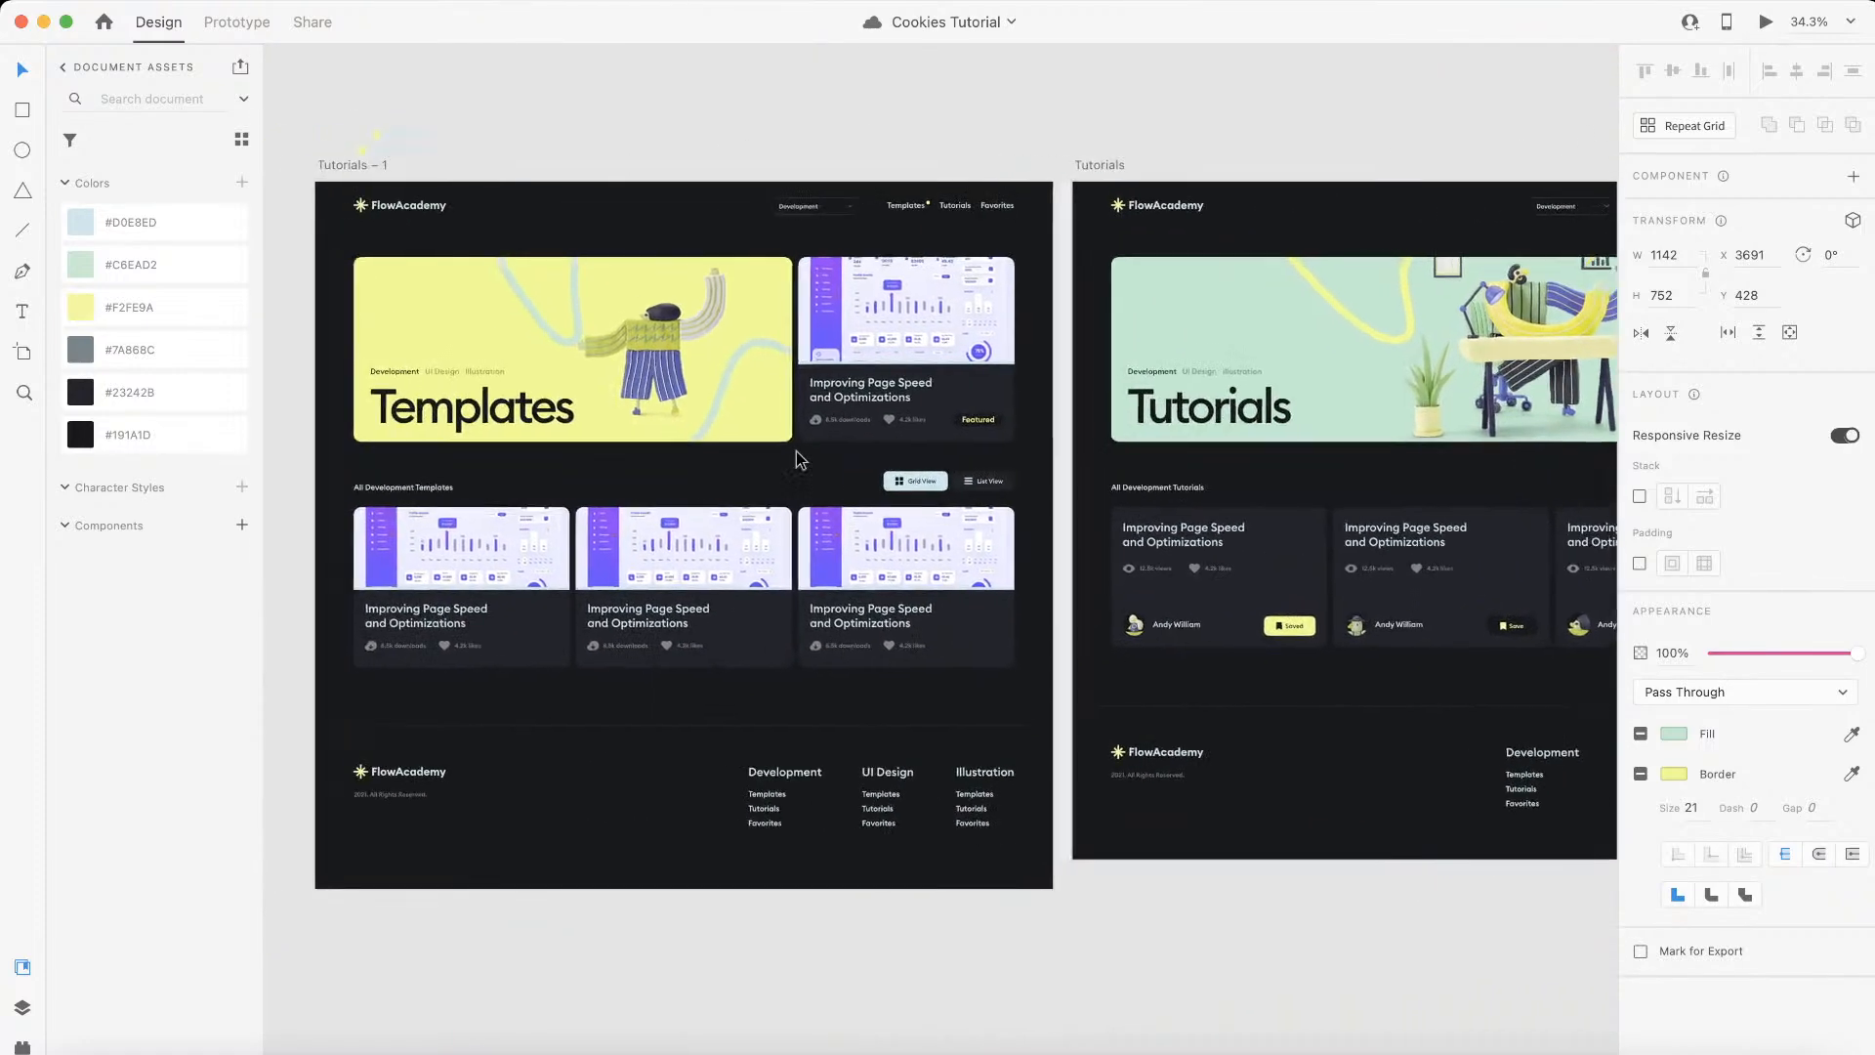
scroll(798, 459, "right", 10)
scroll(798, 459, "down", 1)
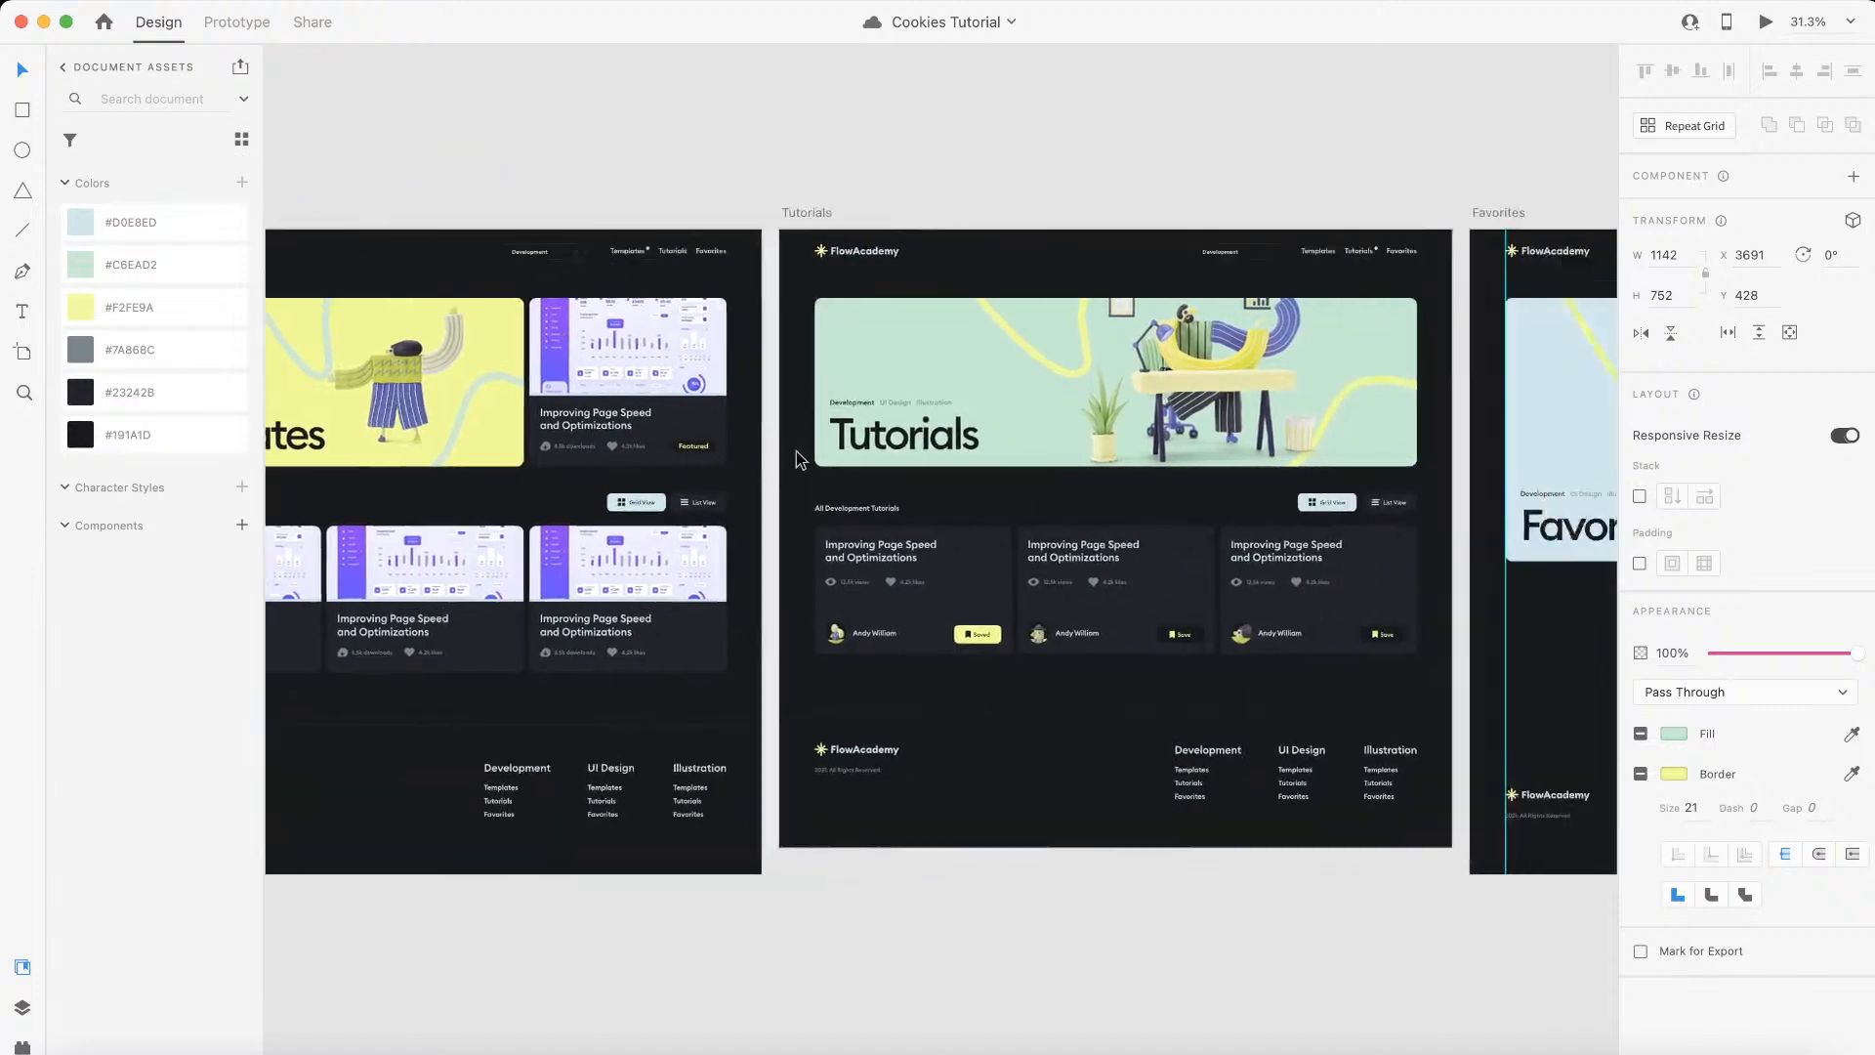
scroll(797, 457, "right", 5)
scroll(796, 457, "up", 1)
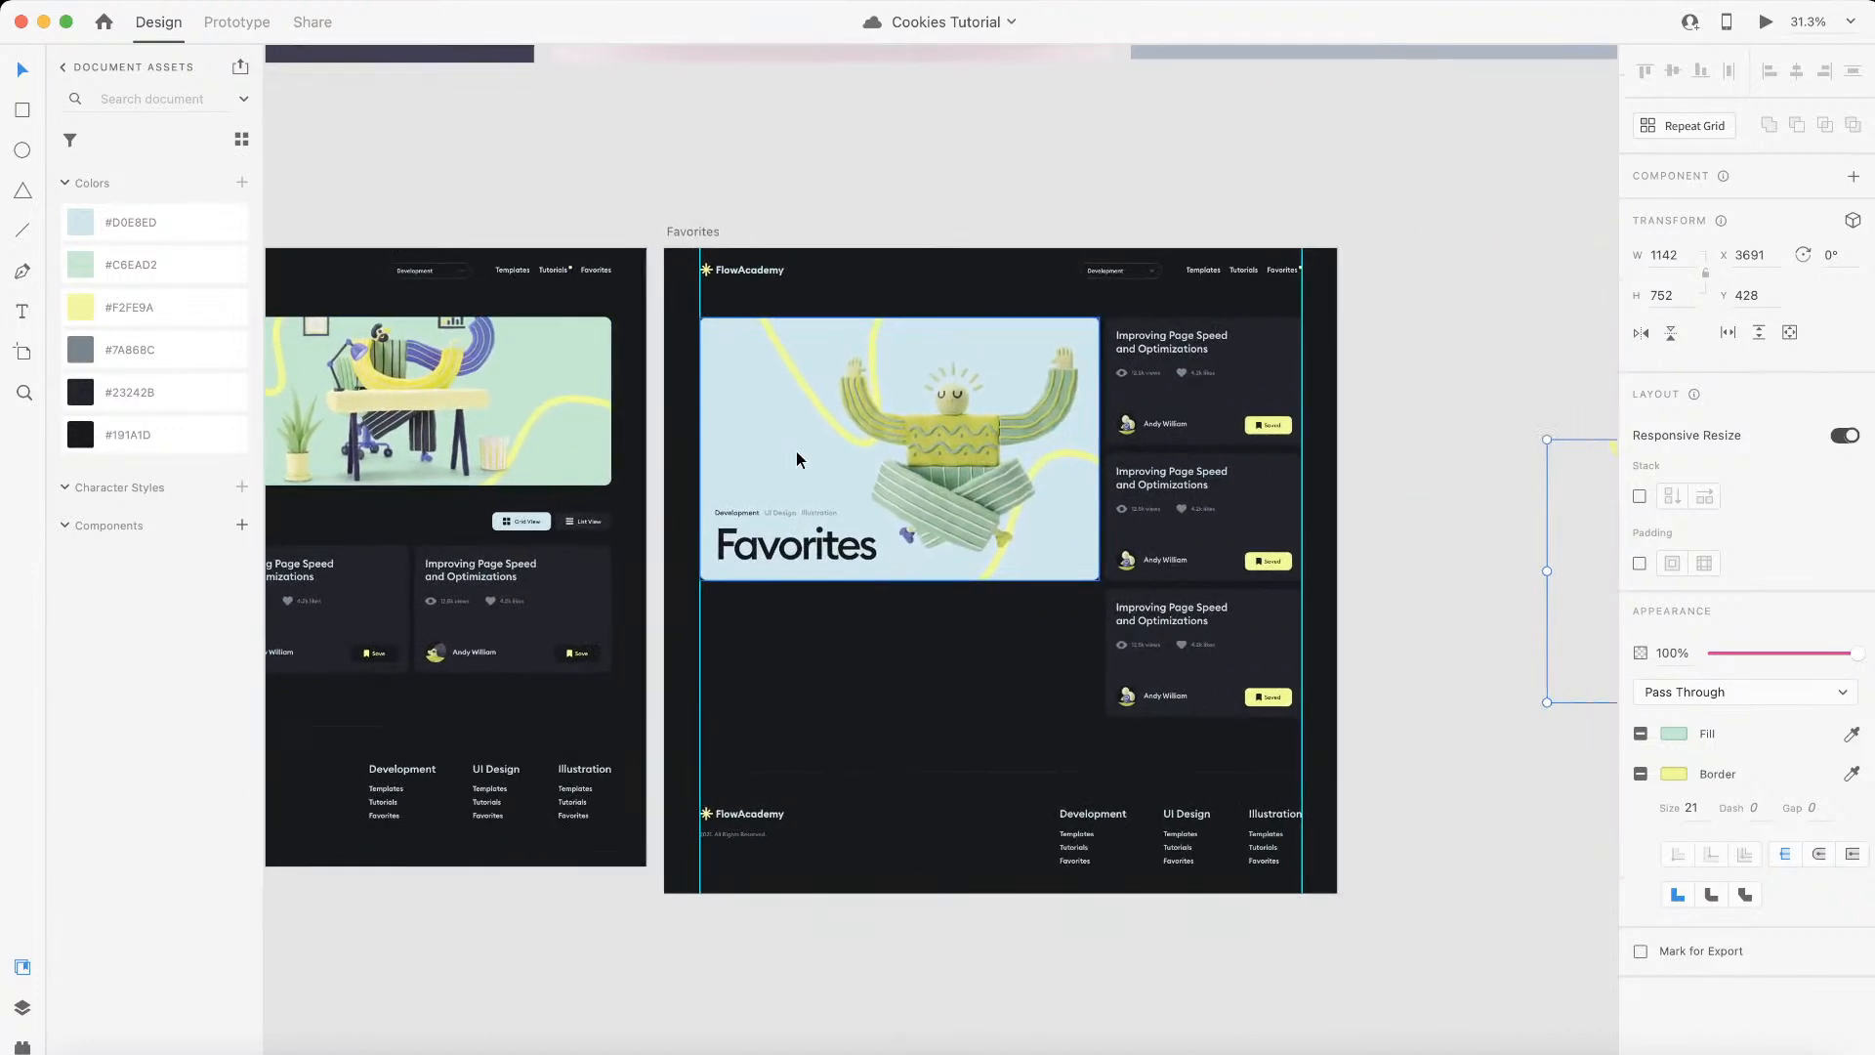
scroll(797, 459, "left", 9)
scroll(797, 457, "left", 8)
scroll(796, 457, "down", 1)
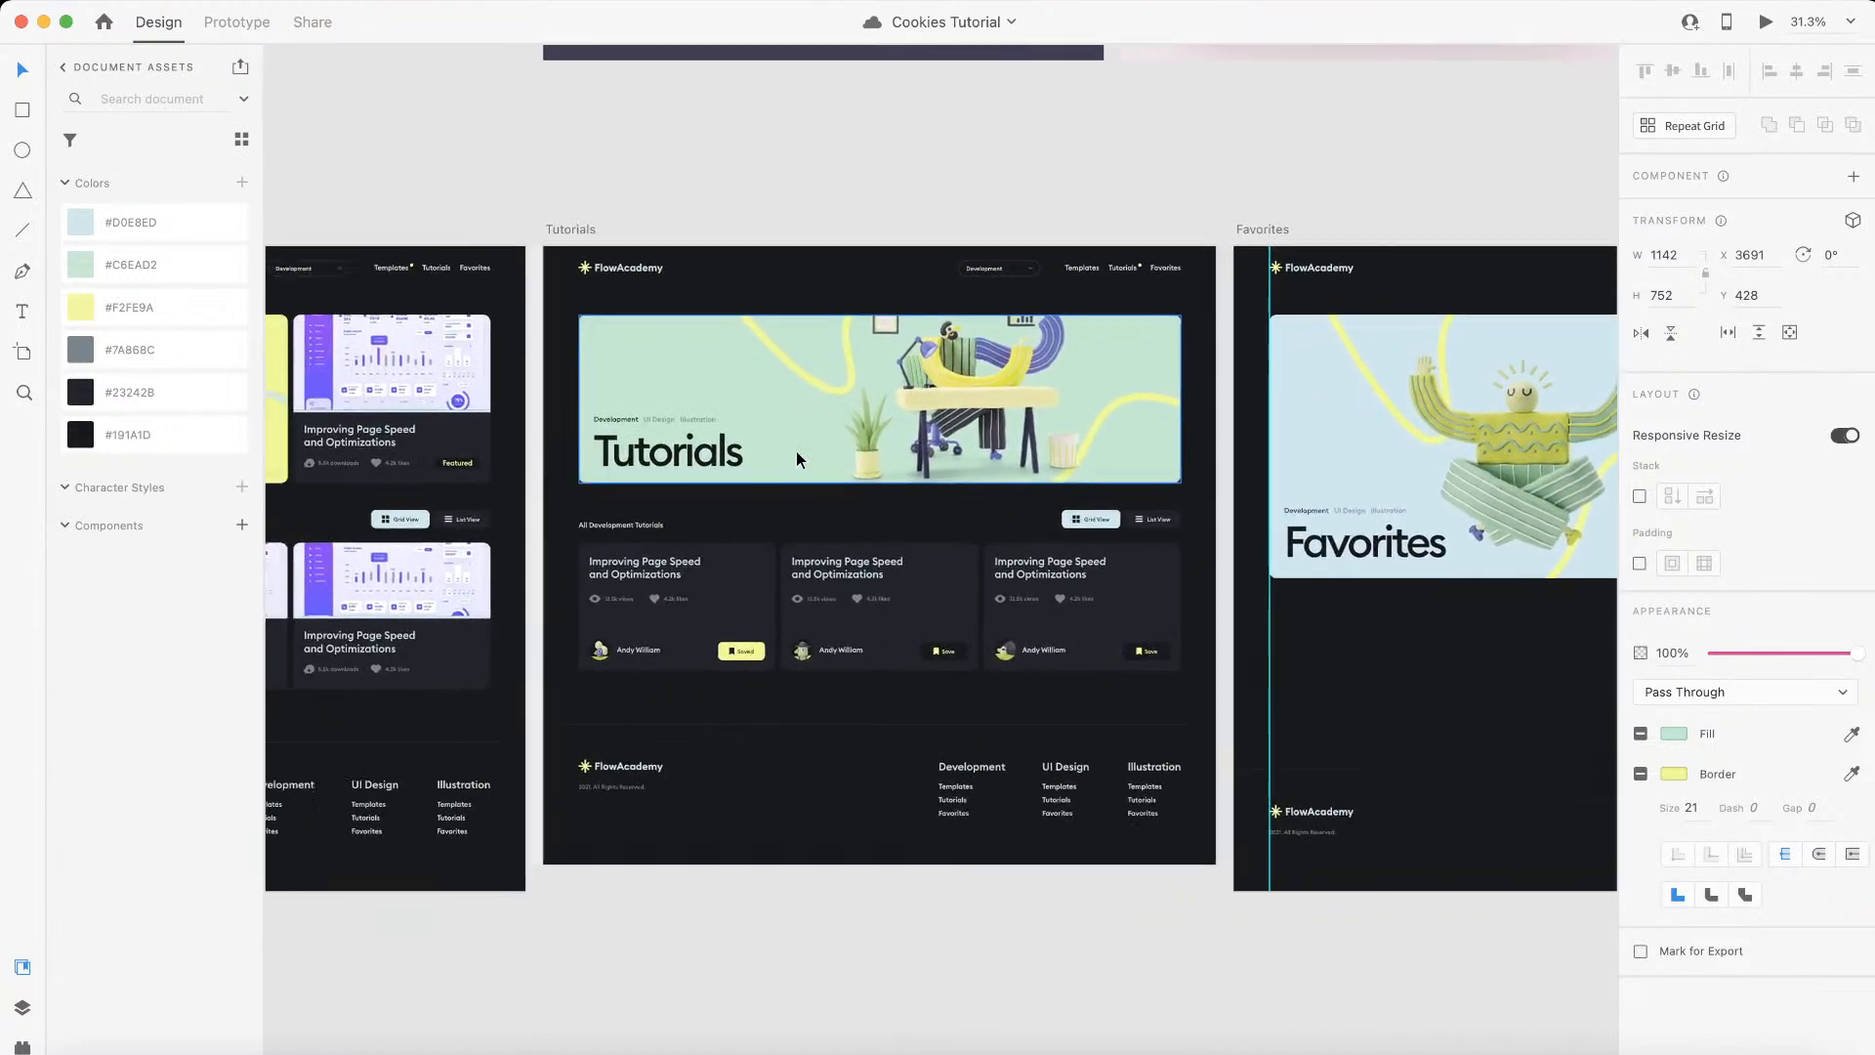
scroll(798, 459, "left", 4)
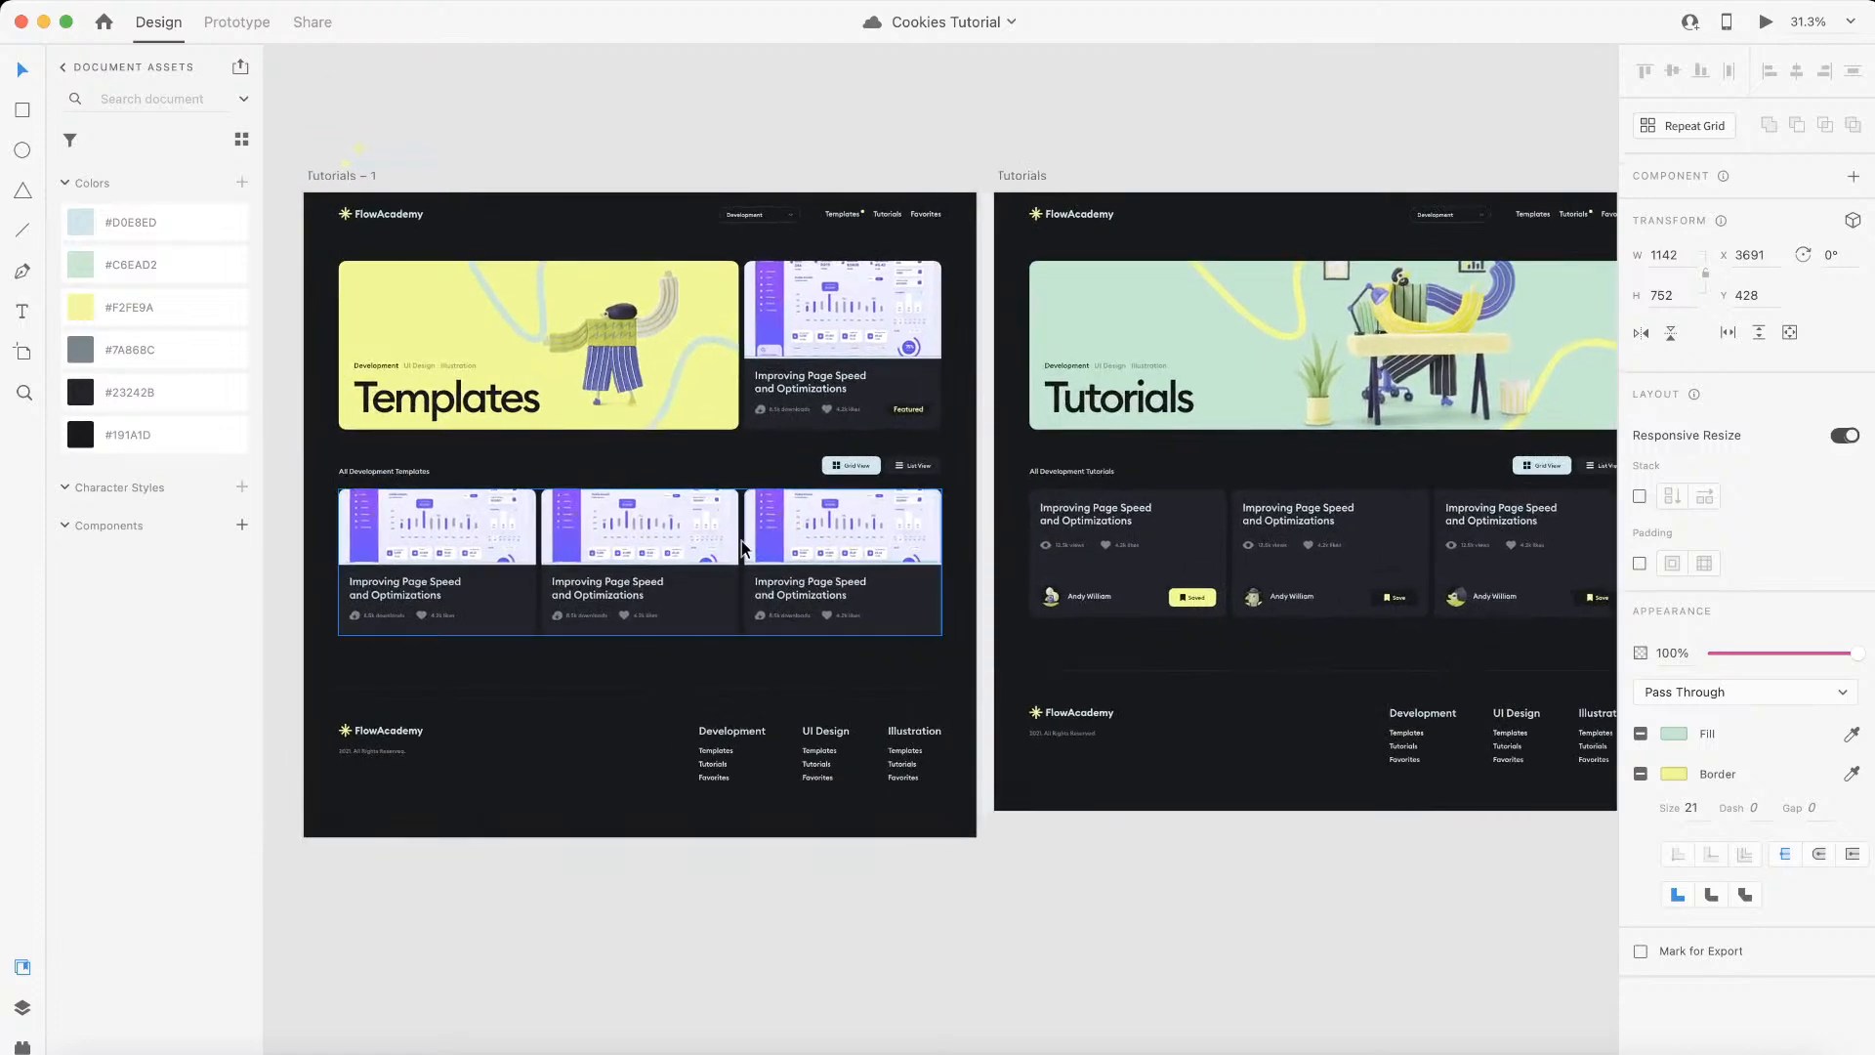
scroll(742, 547, "right", 20)
scroll(743, 548, "up", 1)
scroll(743, 547, "right", 7)
scroll(744, 548, "down", 1)
Step: Switch back to Webflow and review how the Favorites hero scrolls beside the tutorial cards
key("ctrl+Left")
left_click(19, 244)
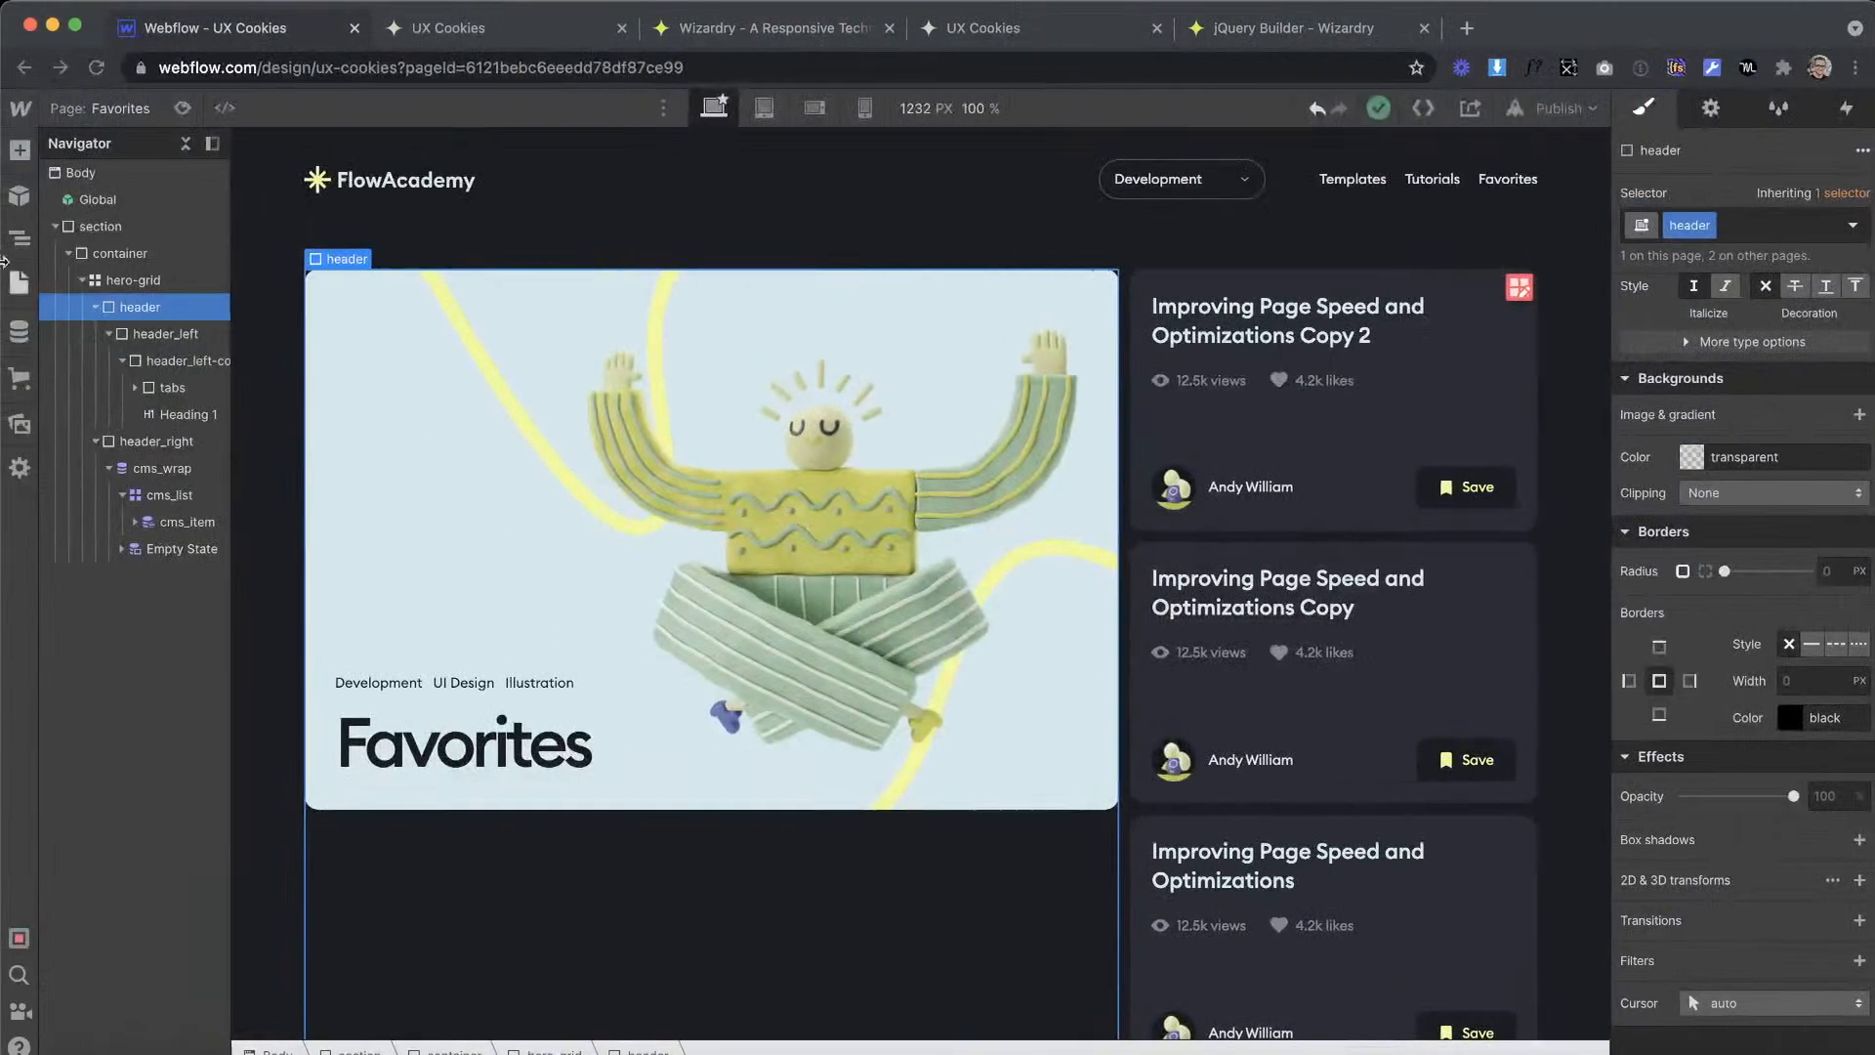
scroll(818, 678, "down", 2)
scroll(819, 678, "up", 2)
scroll(824, 686, "down", 2)
scroll(824, 683, "up", 2)
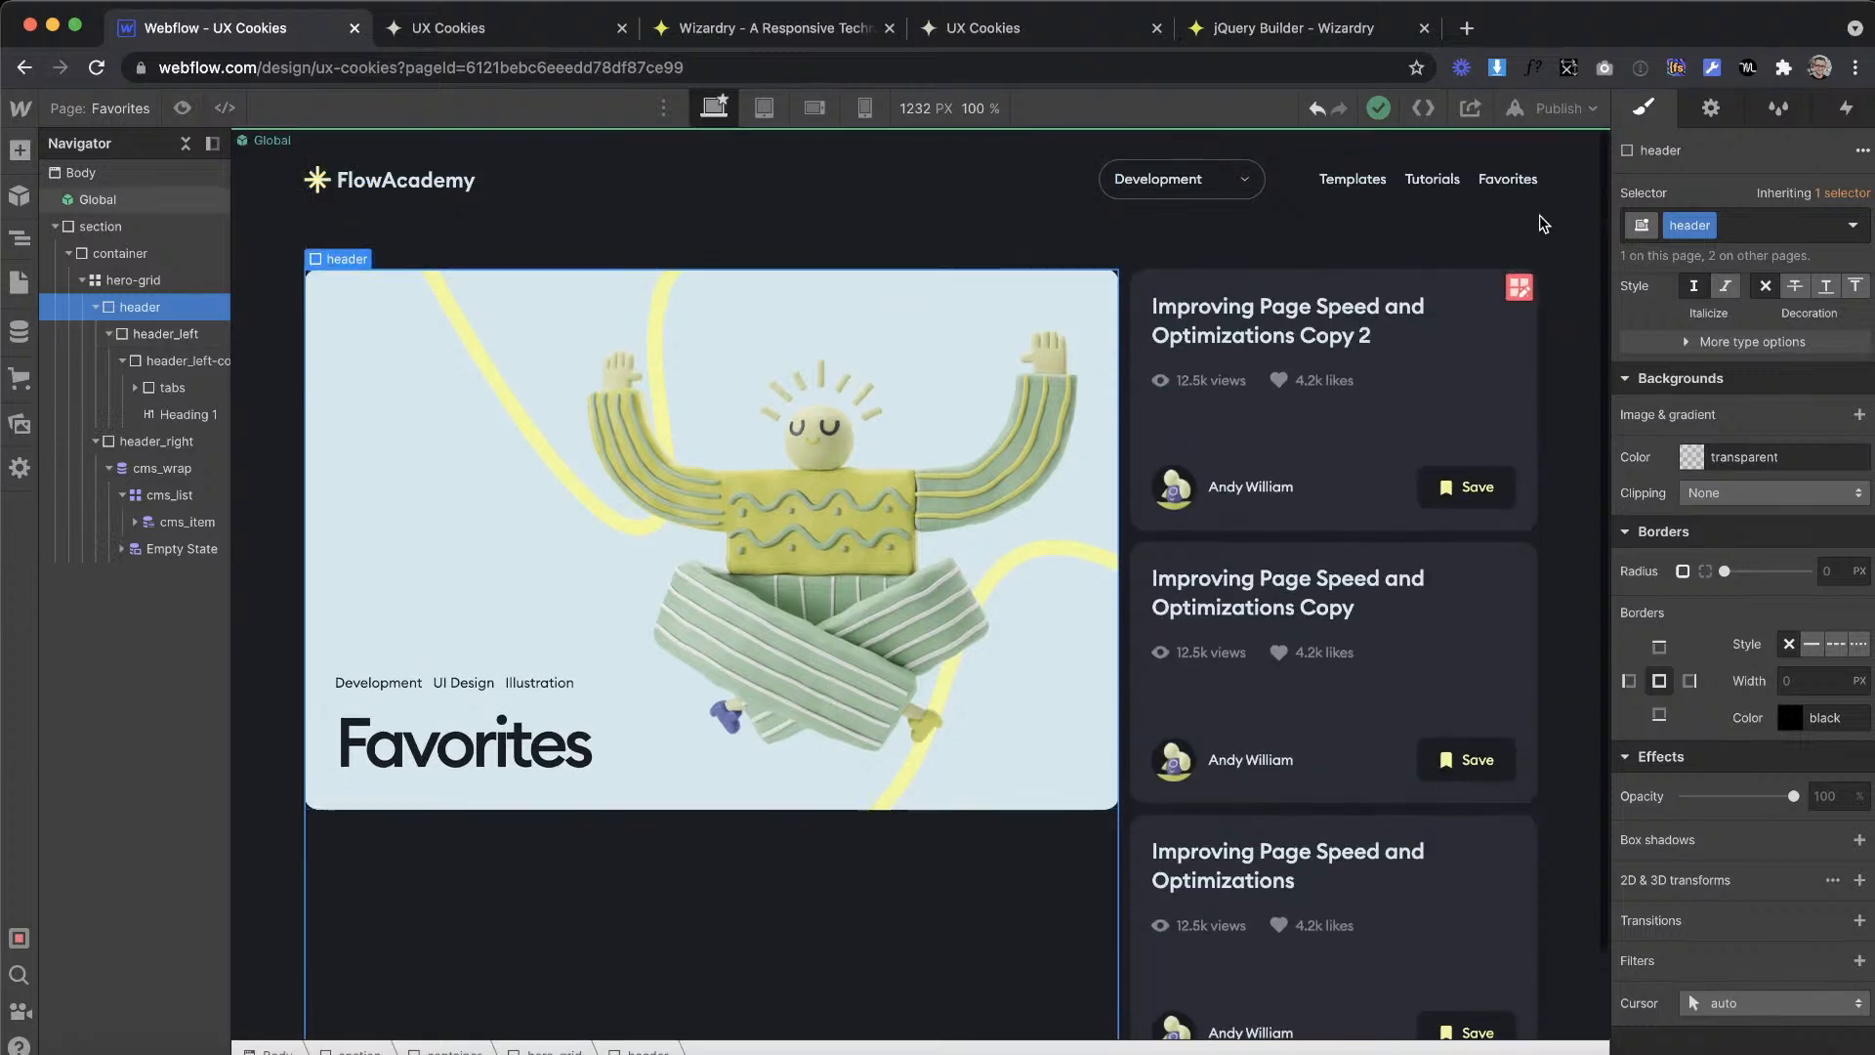
Step: Link the Favorites menu link in the Global navigation to the Favorites page and leave component editing
double_click(1506, 177)
left_click(1506, 178)
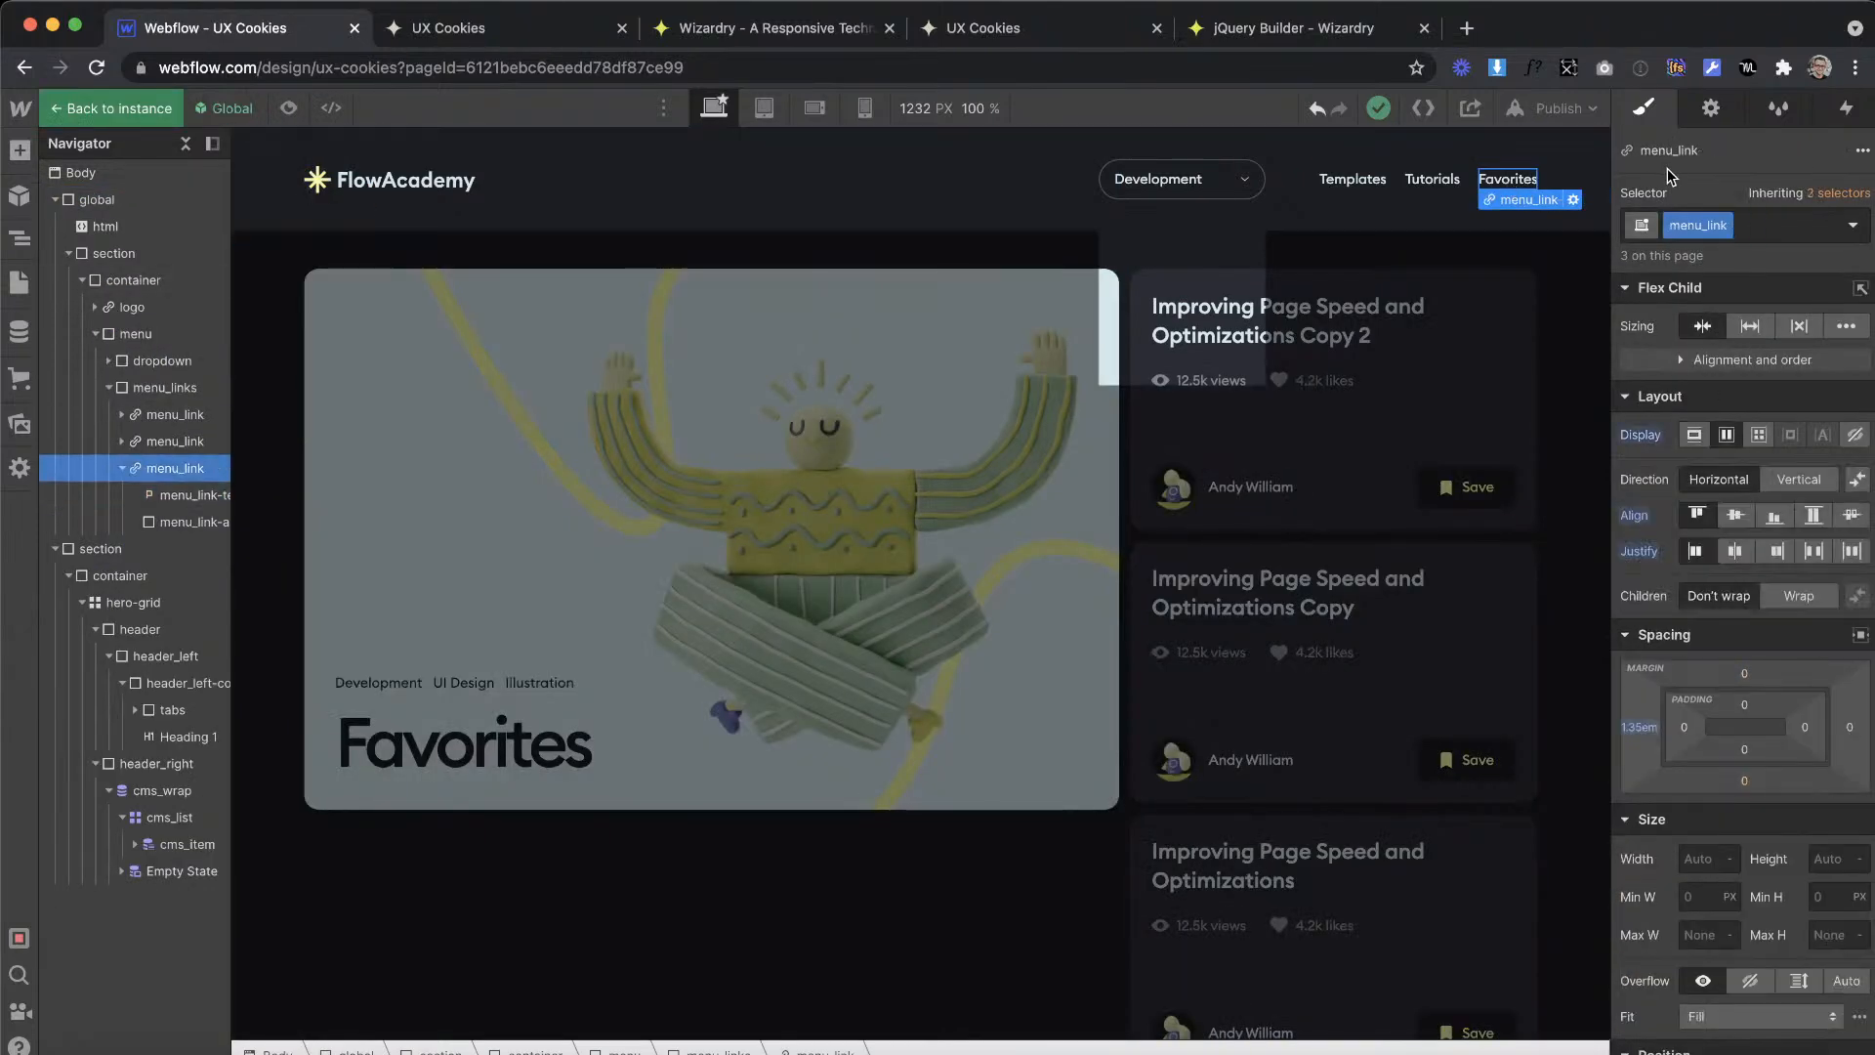
left_click(1728, 113)
left_click(1738, 299)
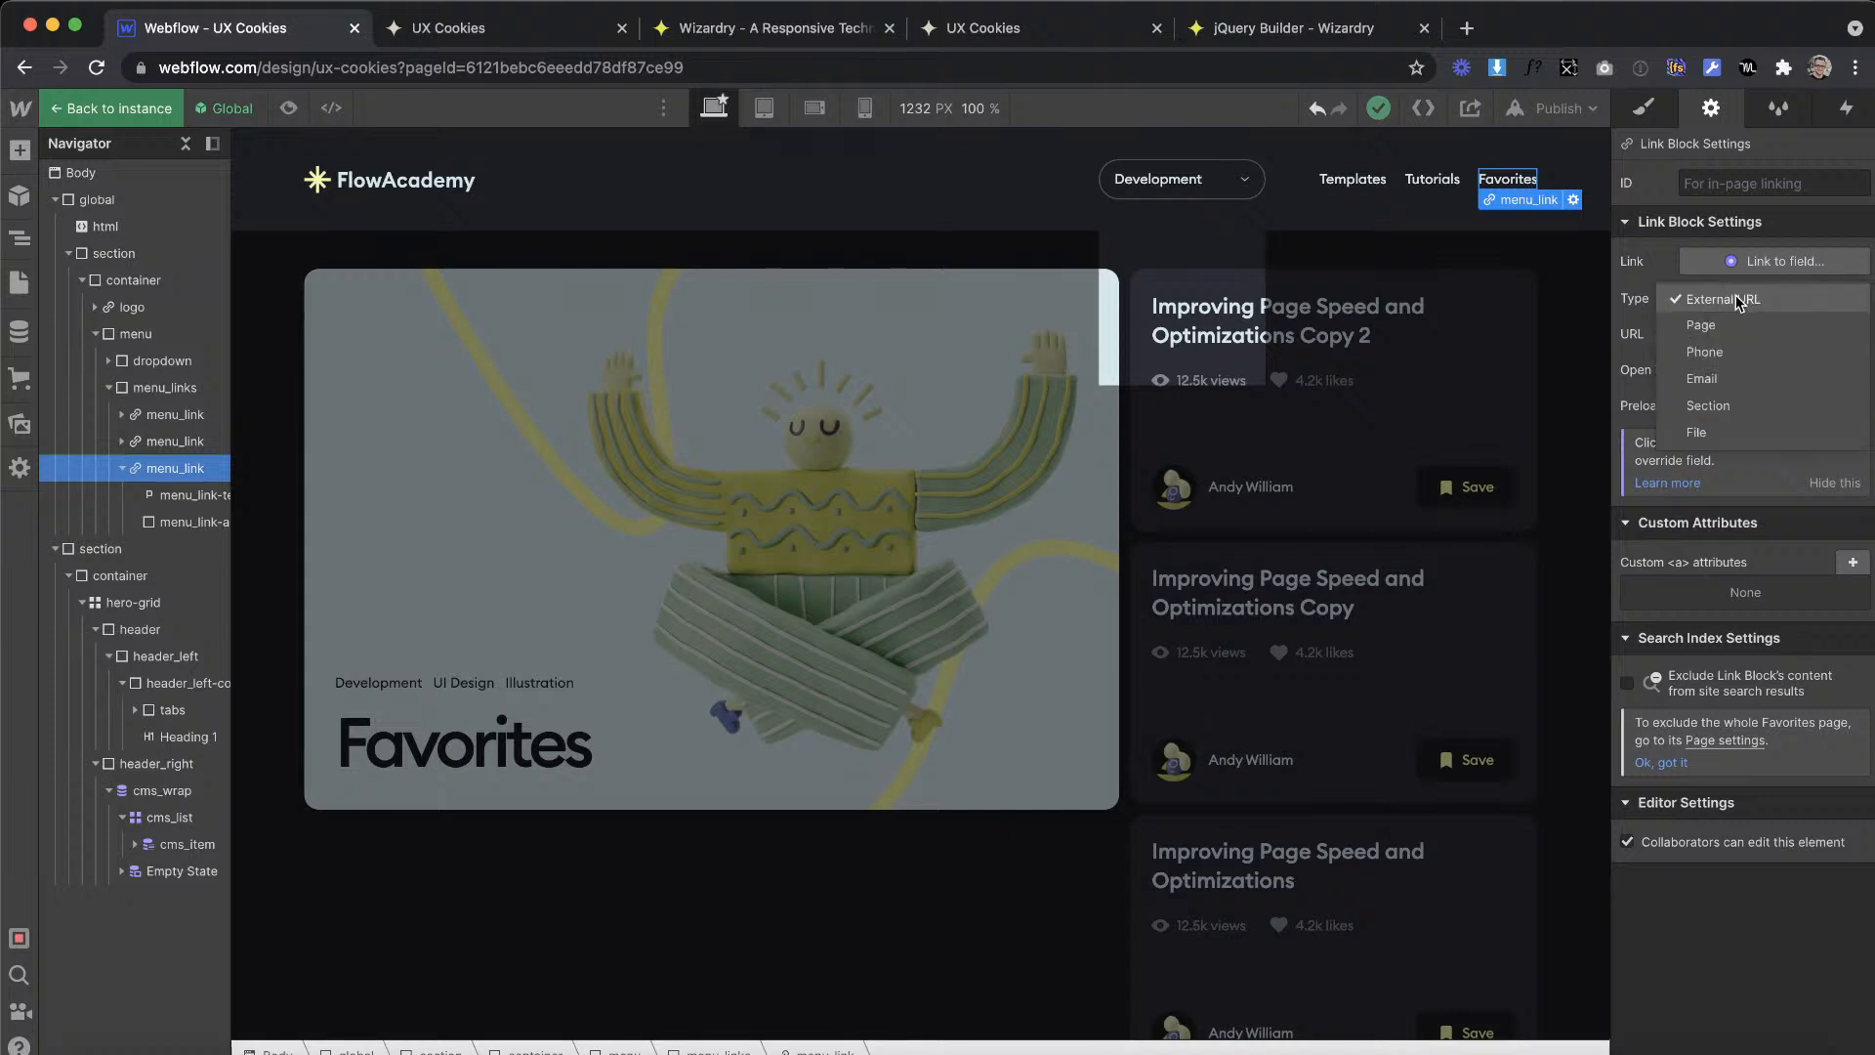
left_click(1728, 324)
left_click(1732, 334)
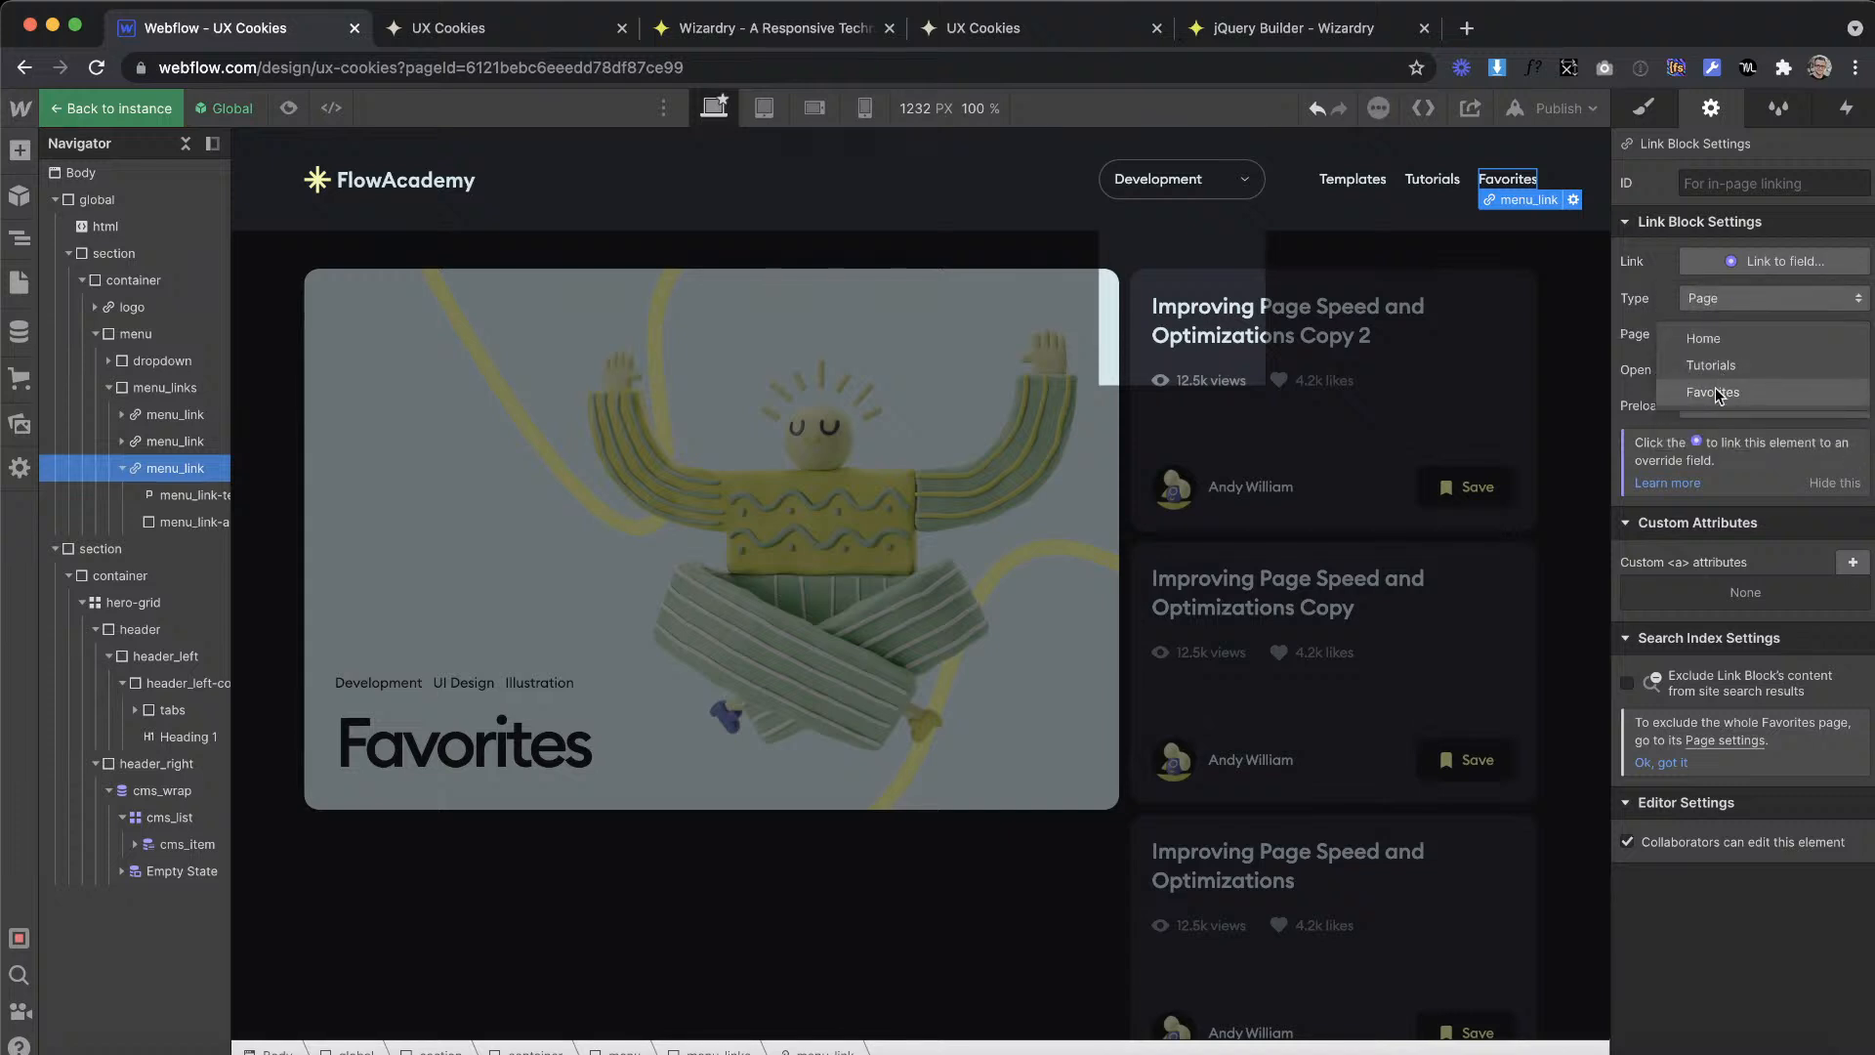
left_click(1717, 386)
double_click(1516, 414)
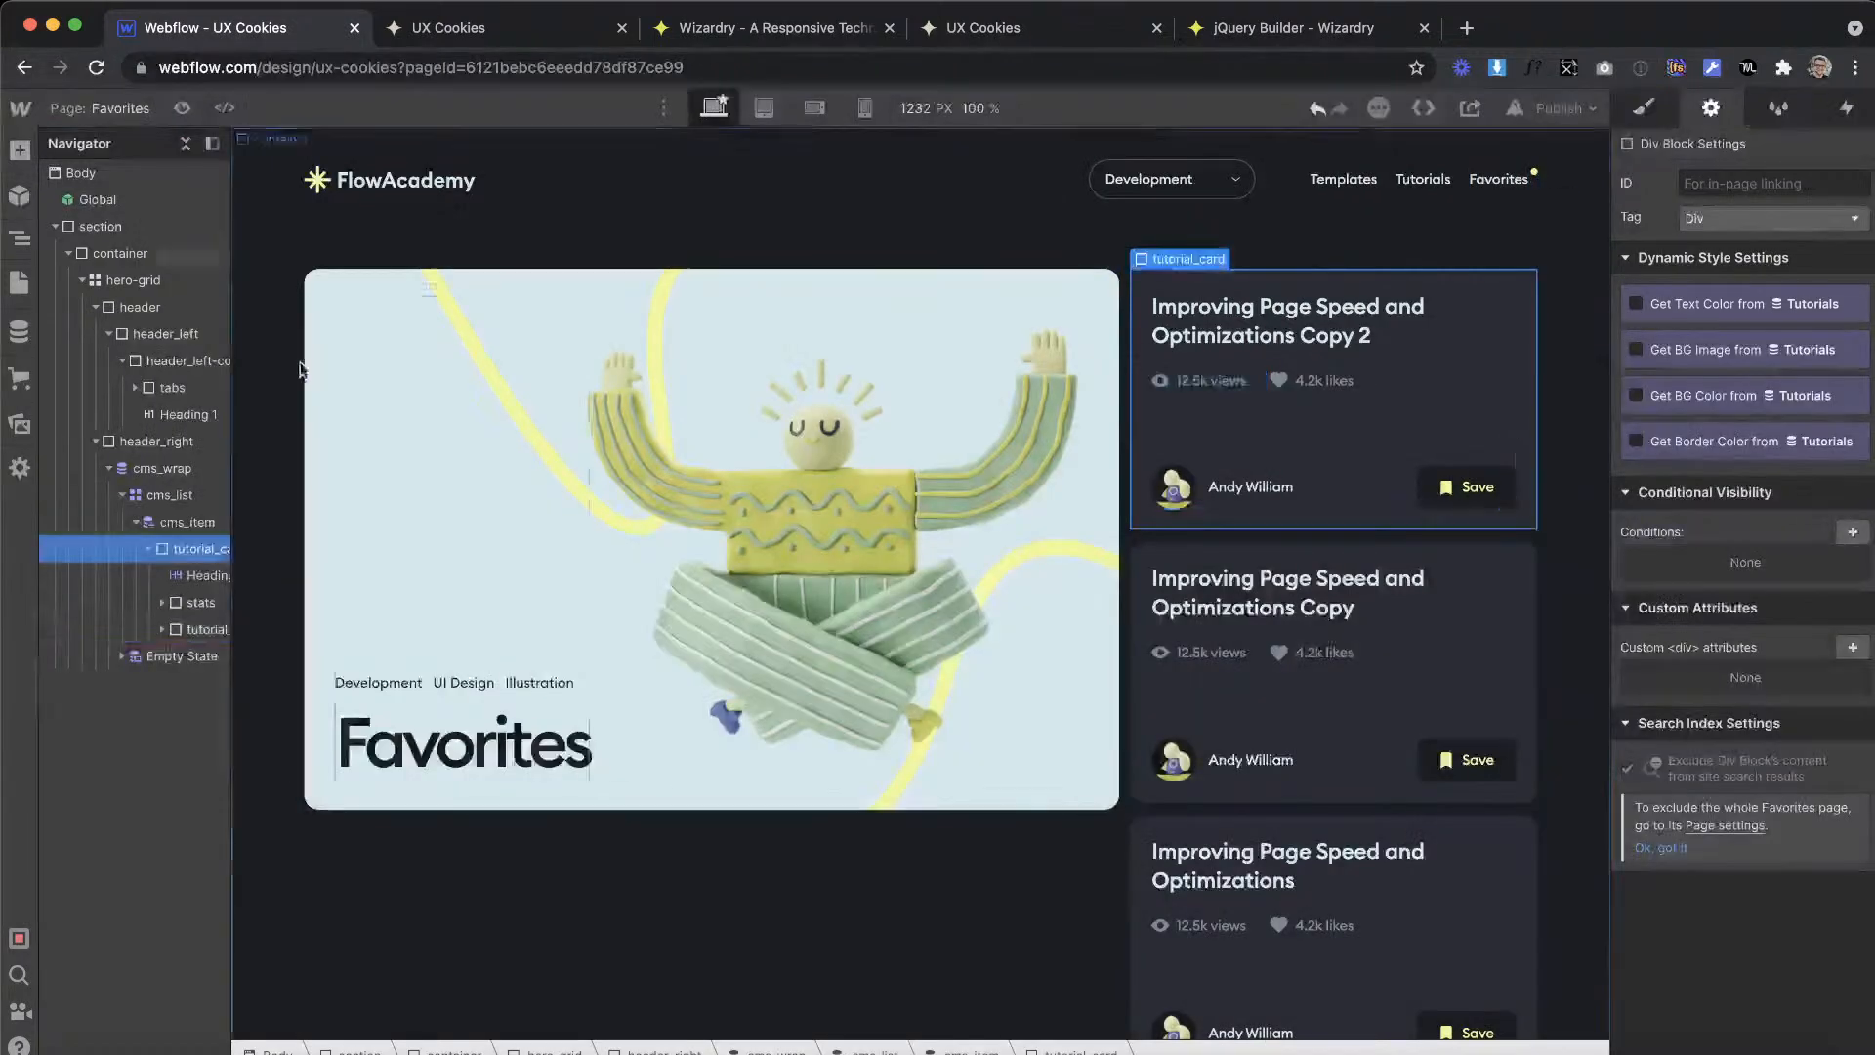
Step: Open the Tutorials and Home pages to check the navigation's current-page marker, ending on the Tutorials page
left_click(20, 284)
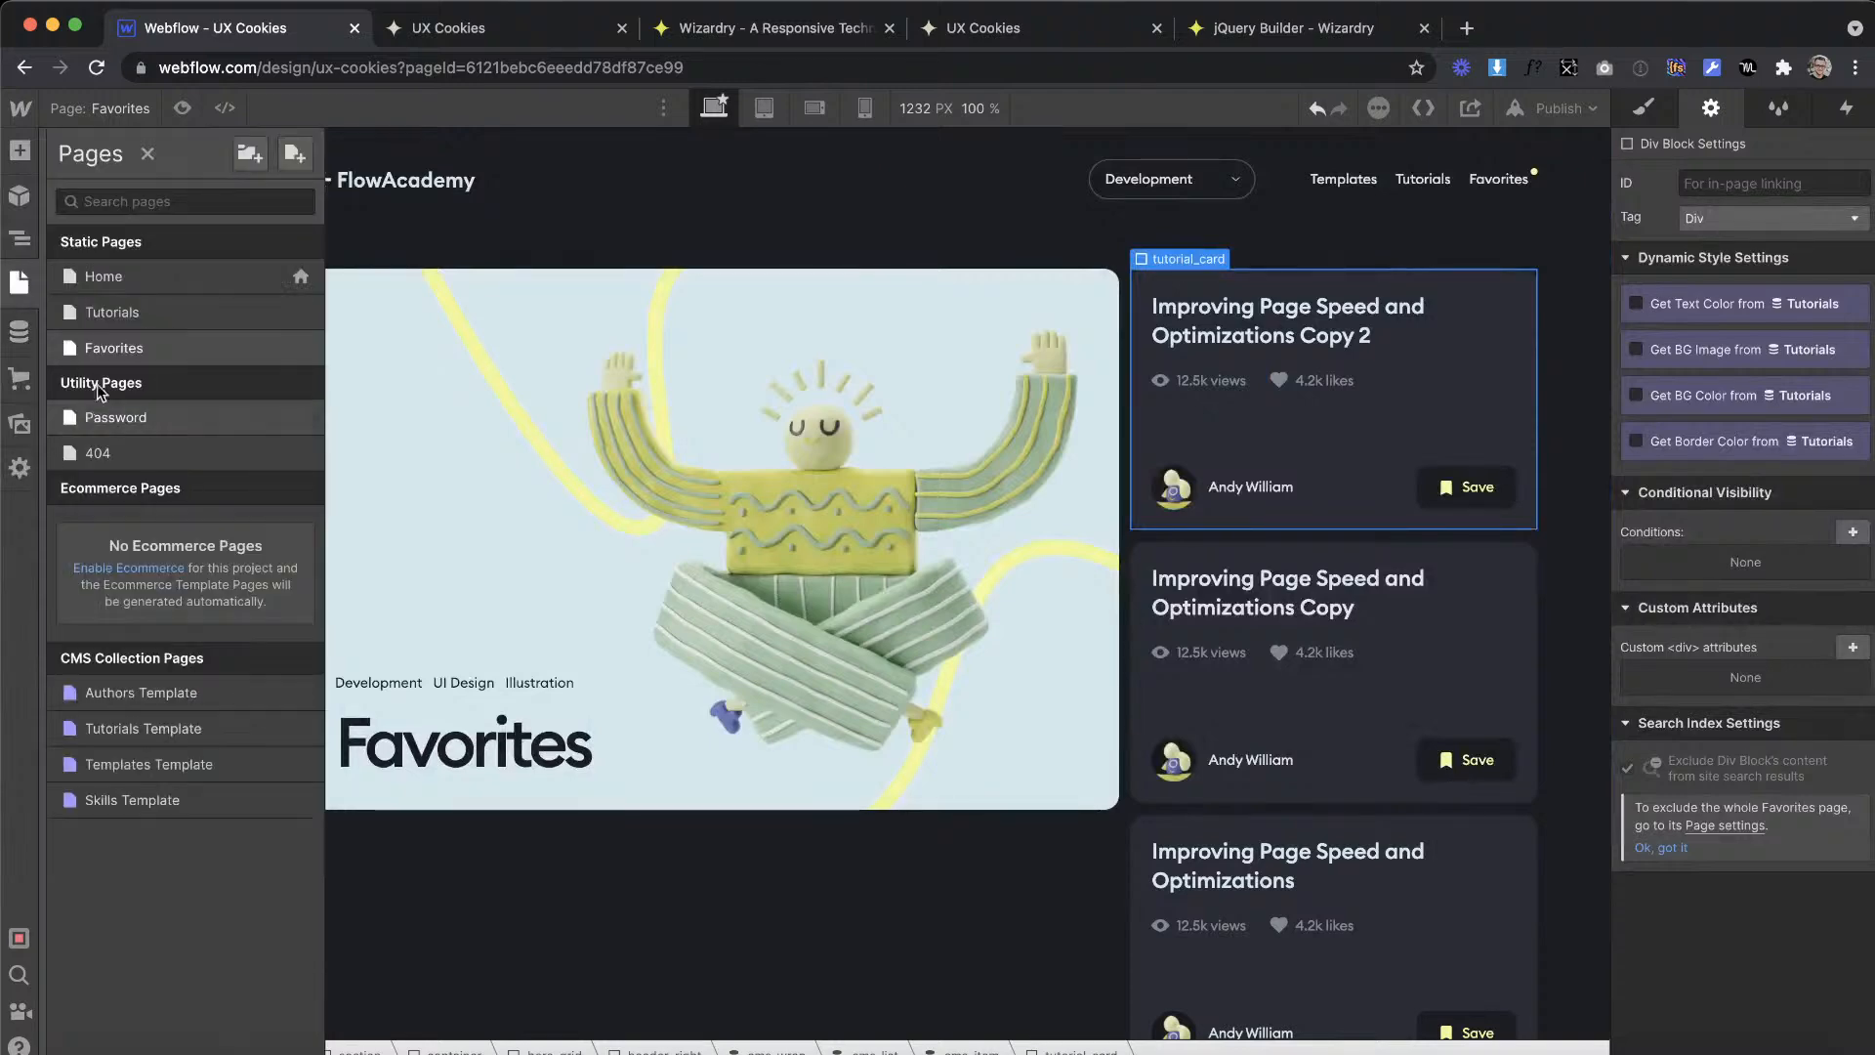
left_click(97, 310)
left_click(19, 287)
left_click(20, 283)
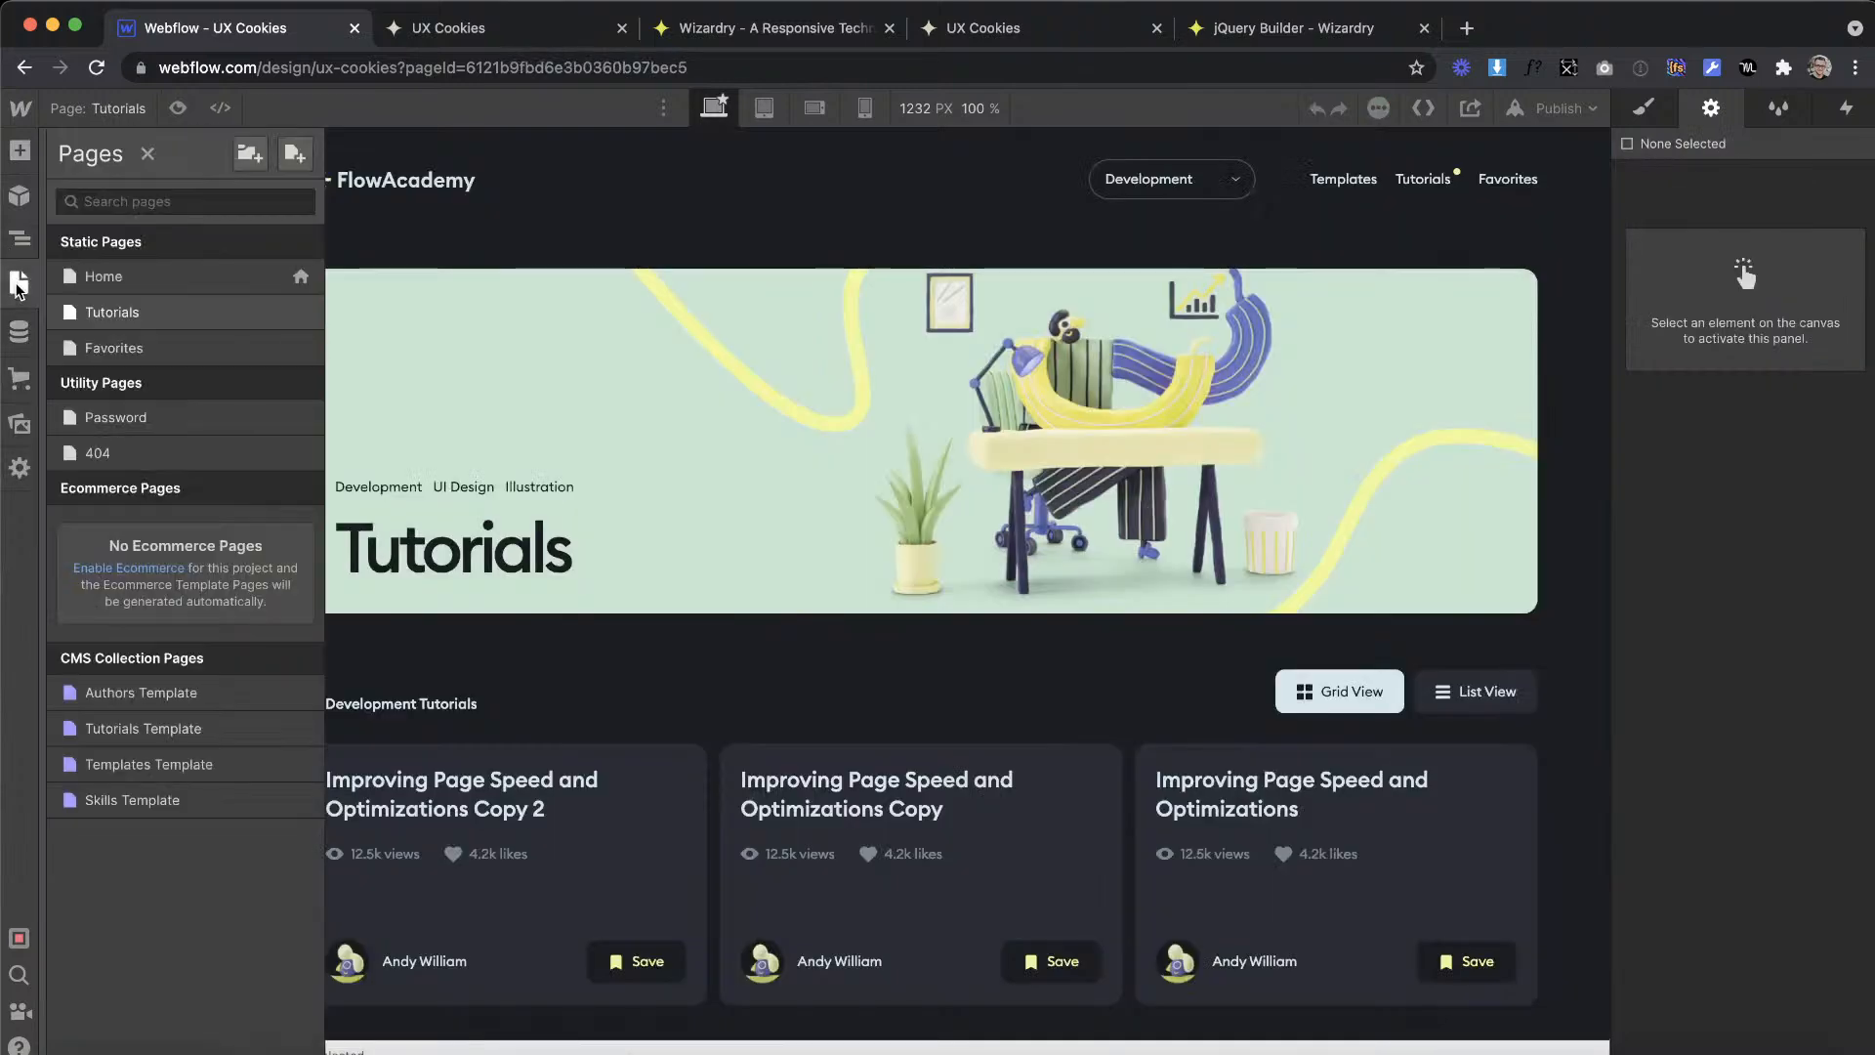
left_click(135, 285)
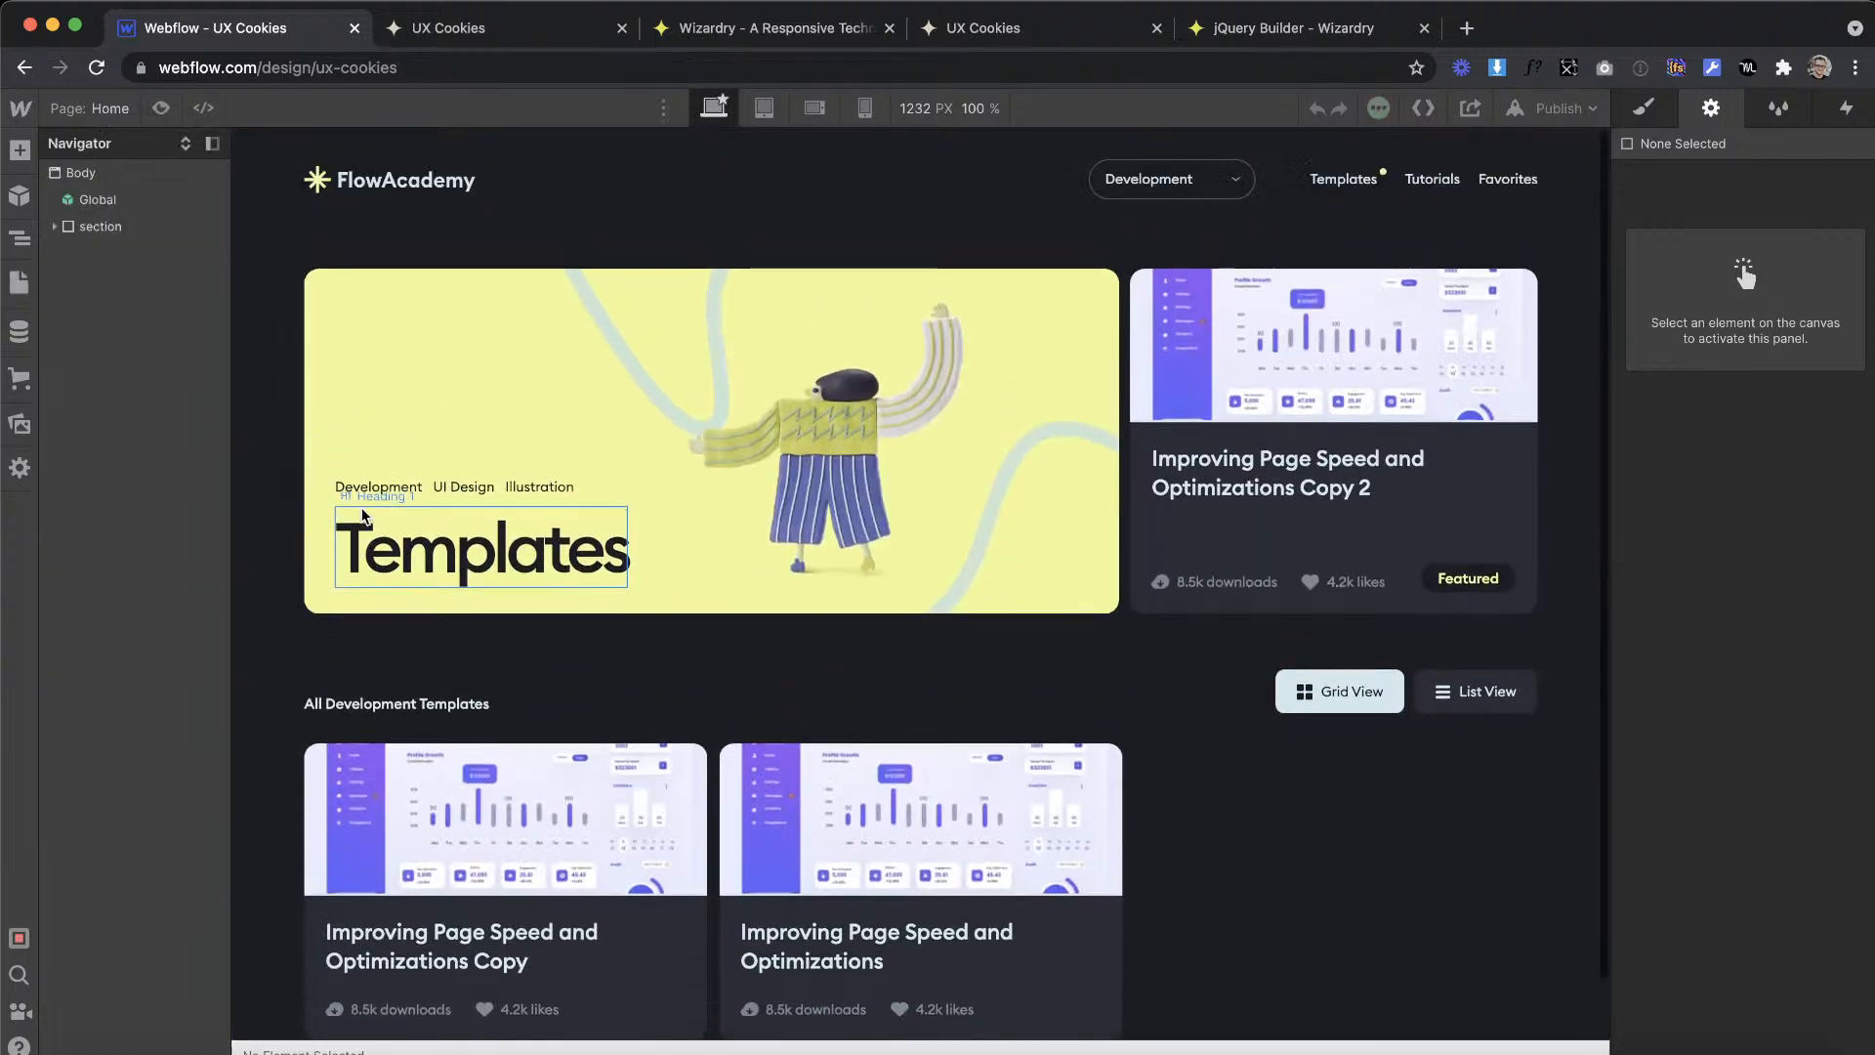
left_click(17, 298)
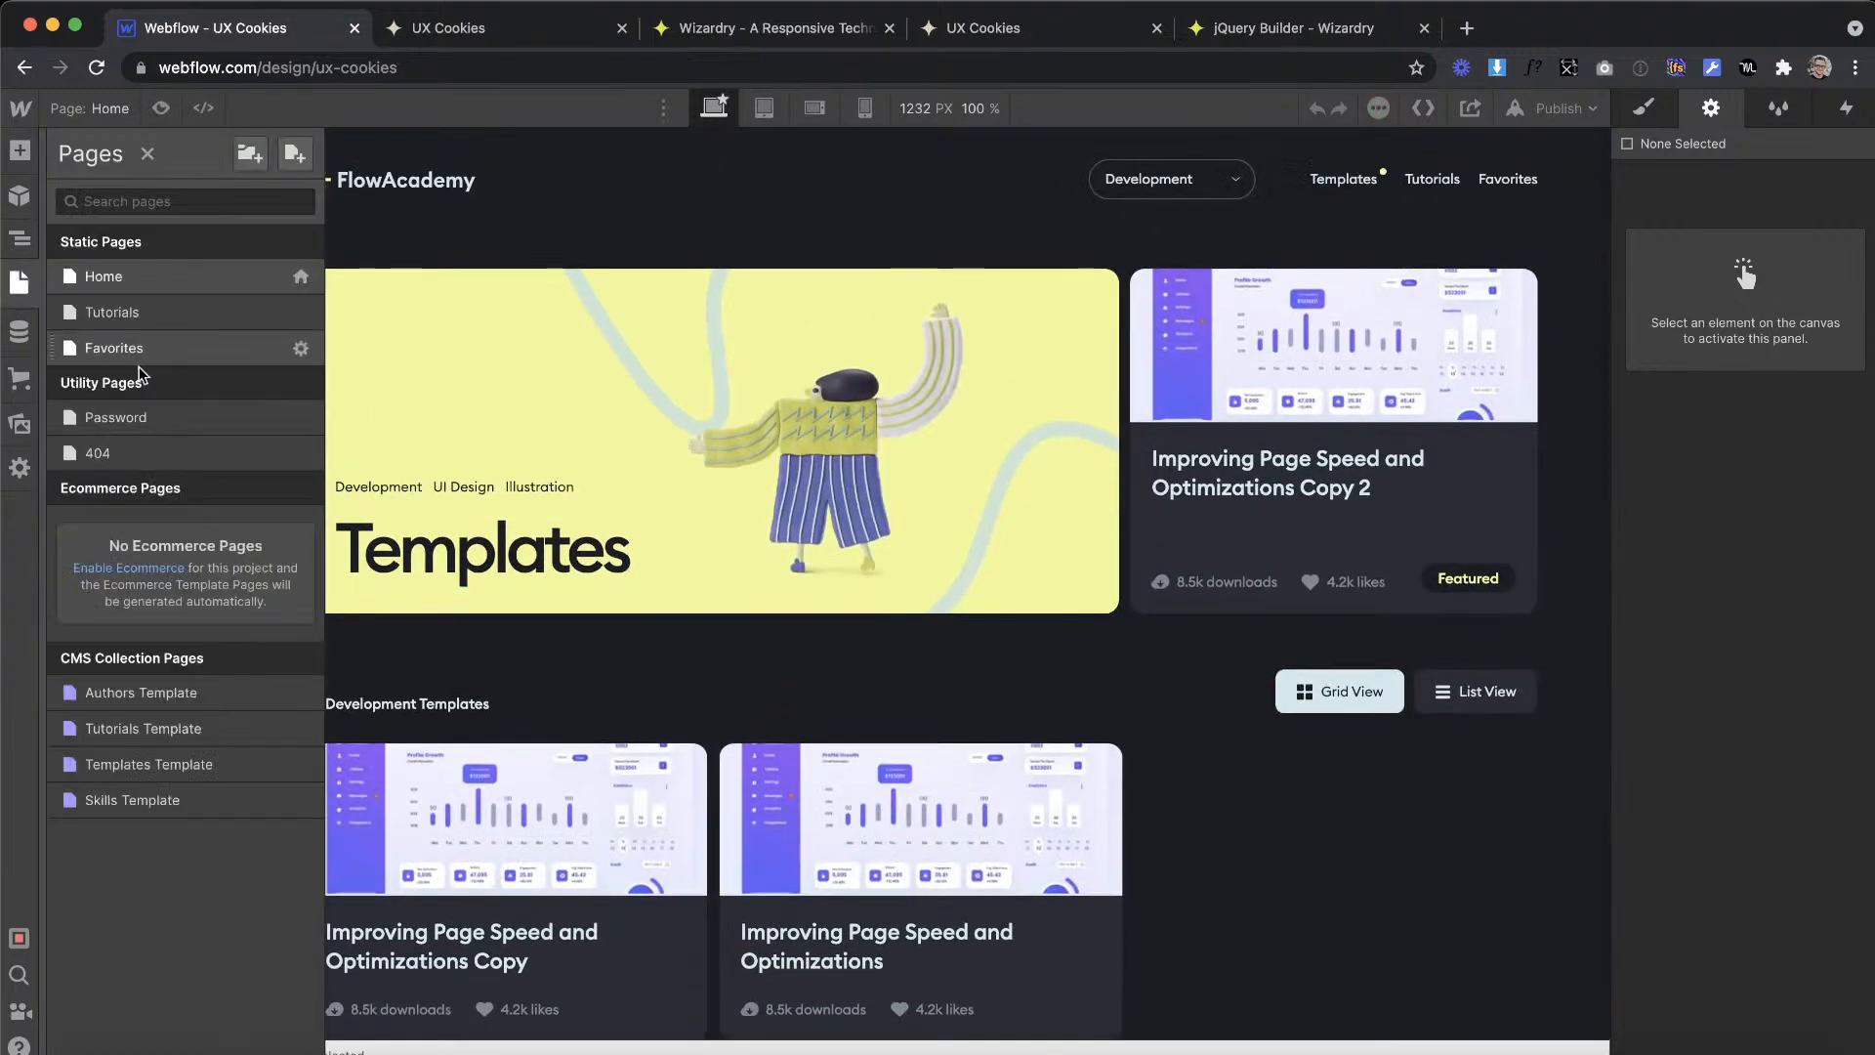
left_click(103, 310)
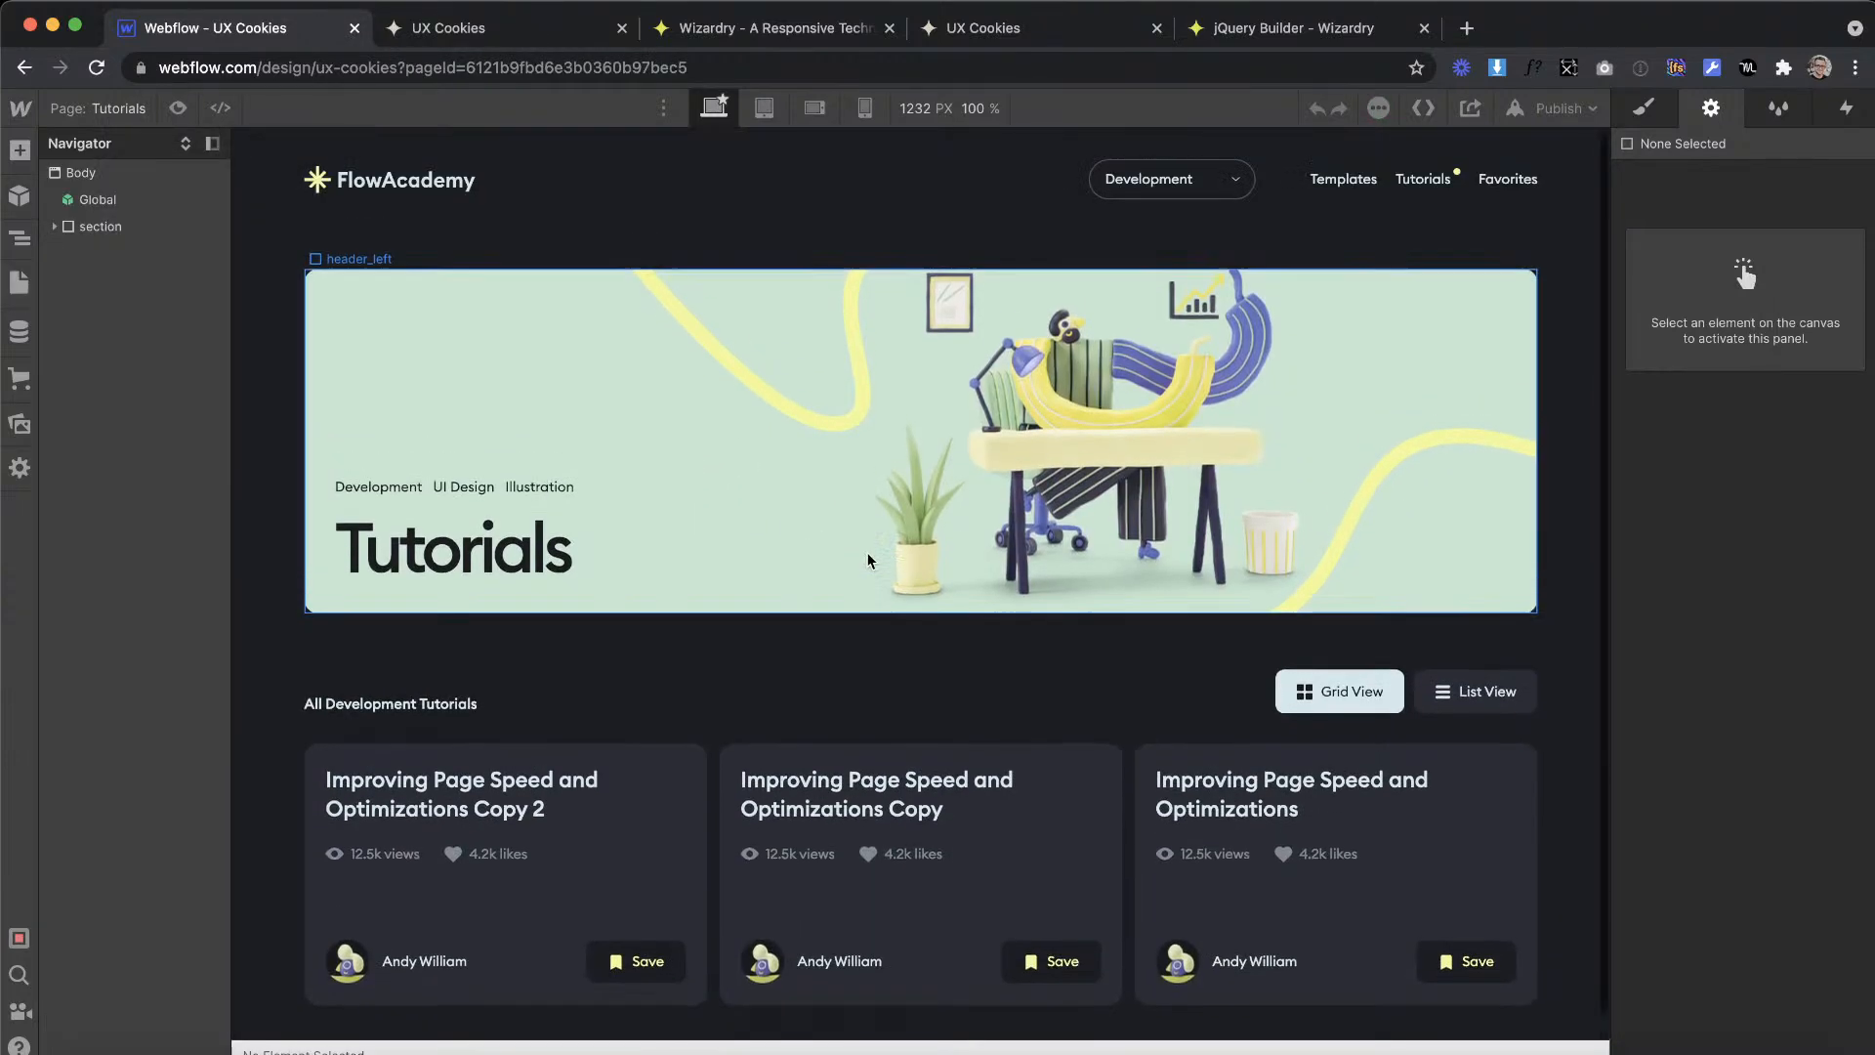
Step: Switch to Adobe XD and examine the footers on the Tutorials and Templates artboards
key("ctrl+Right")
scroll(803, 583, "left", 10)
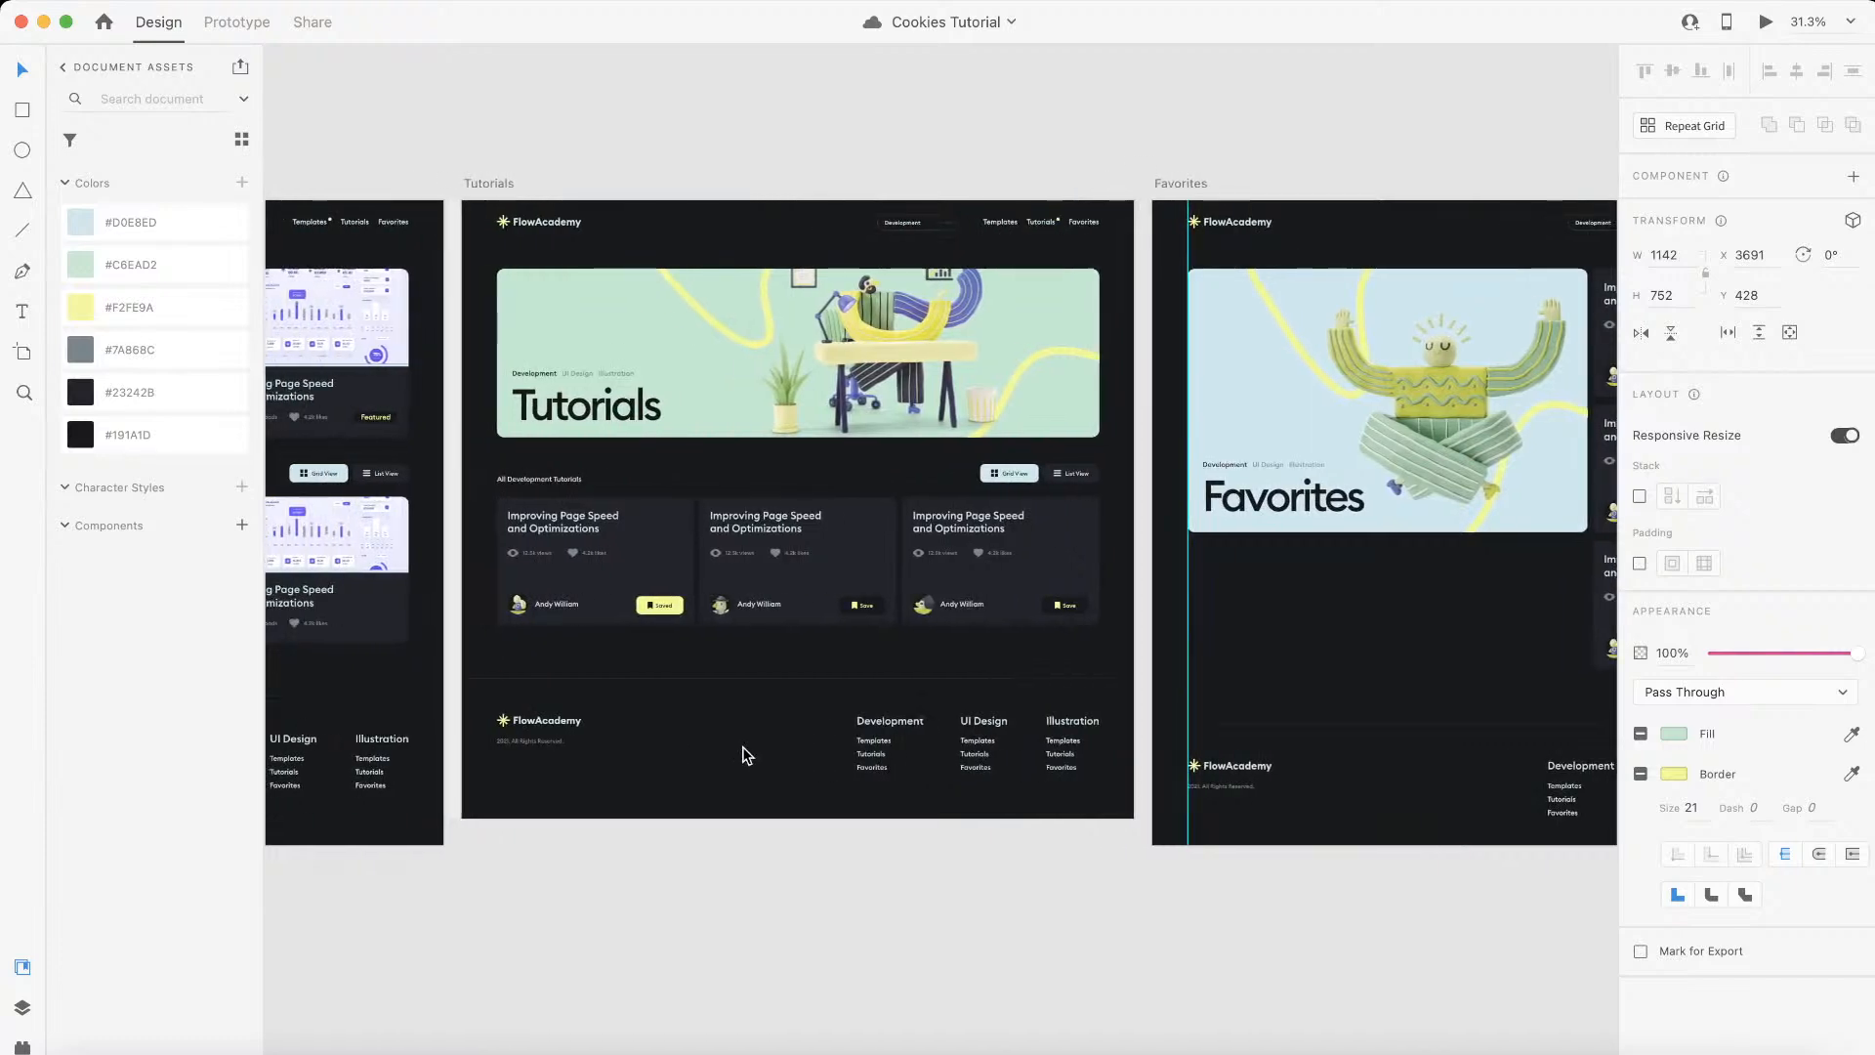
scroll(743, 757, "left", 5)
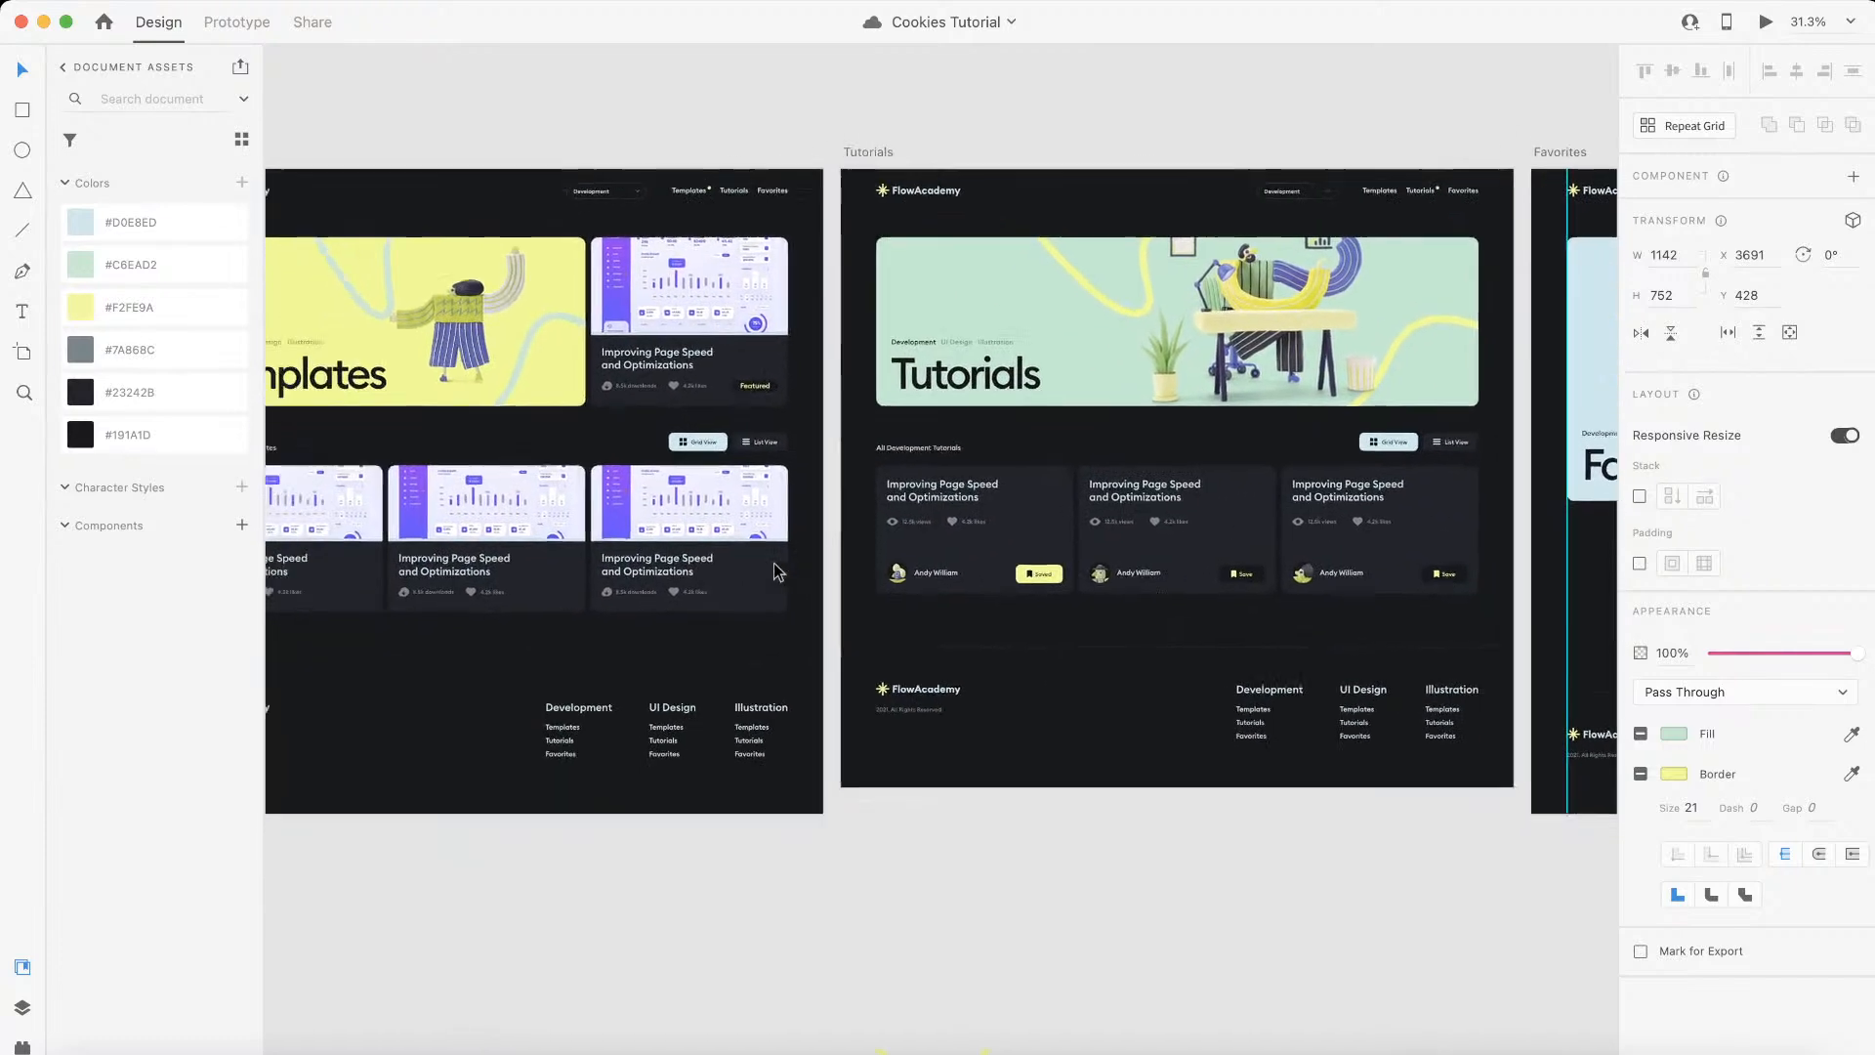
scroll(778, 571, "down", 3)
scroll(779, 572, "left", 5)
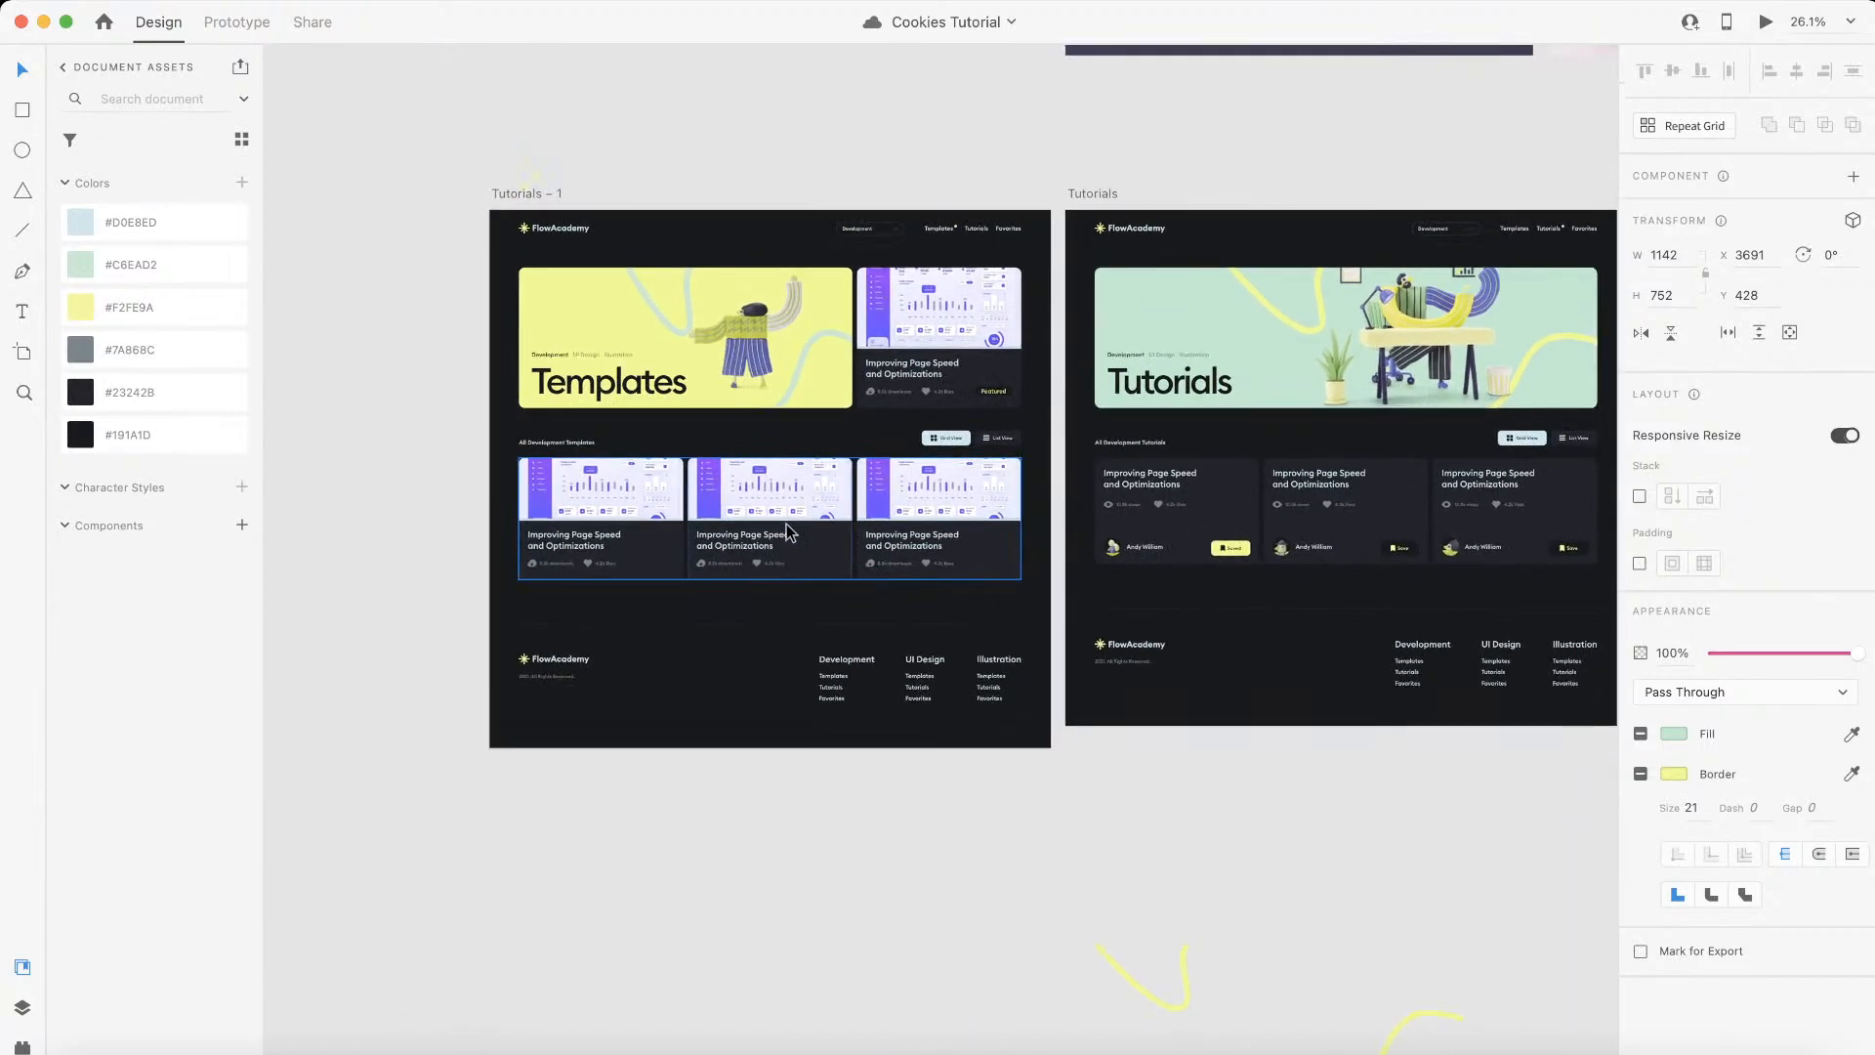
Step: Switch to Webflow and add a div block with the class section below the existing section on the Tutorials page
key("ctrl+Left")
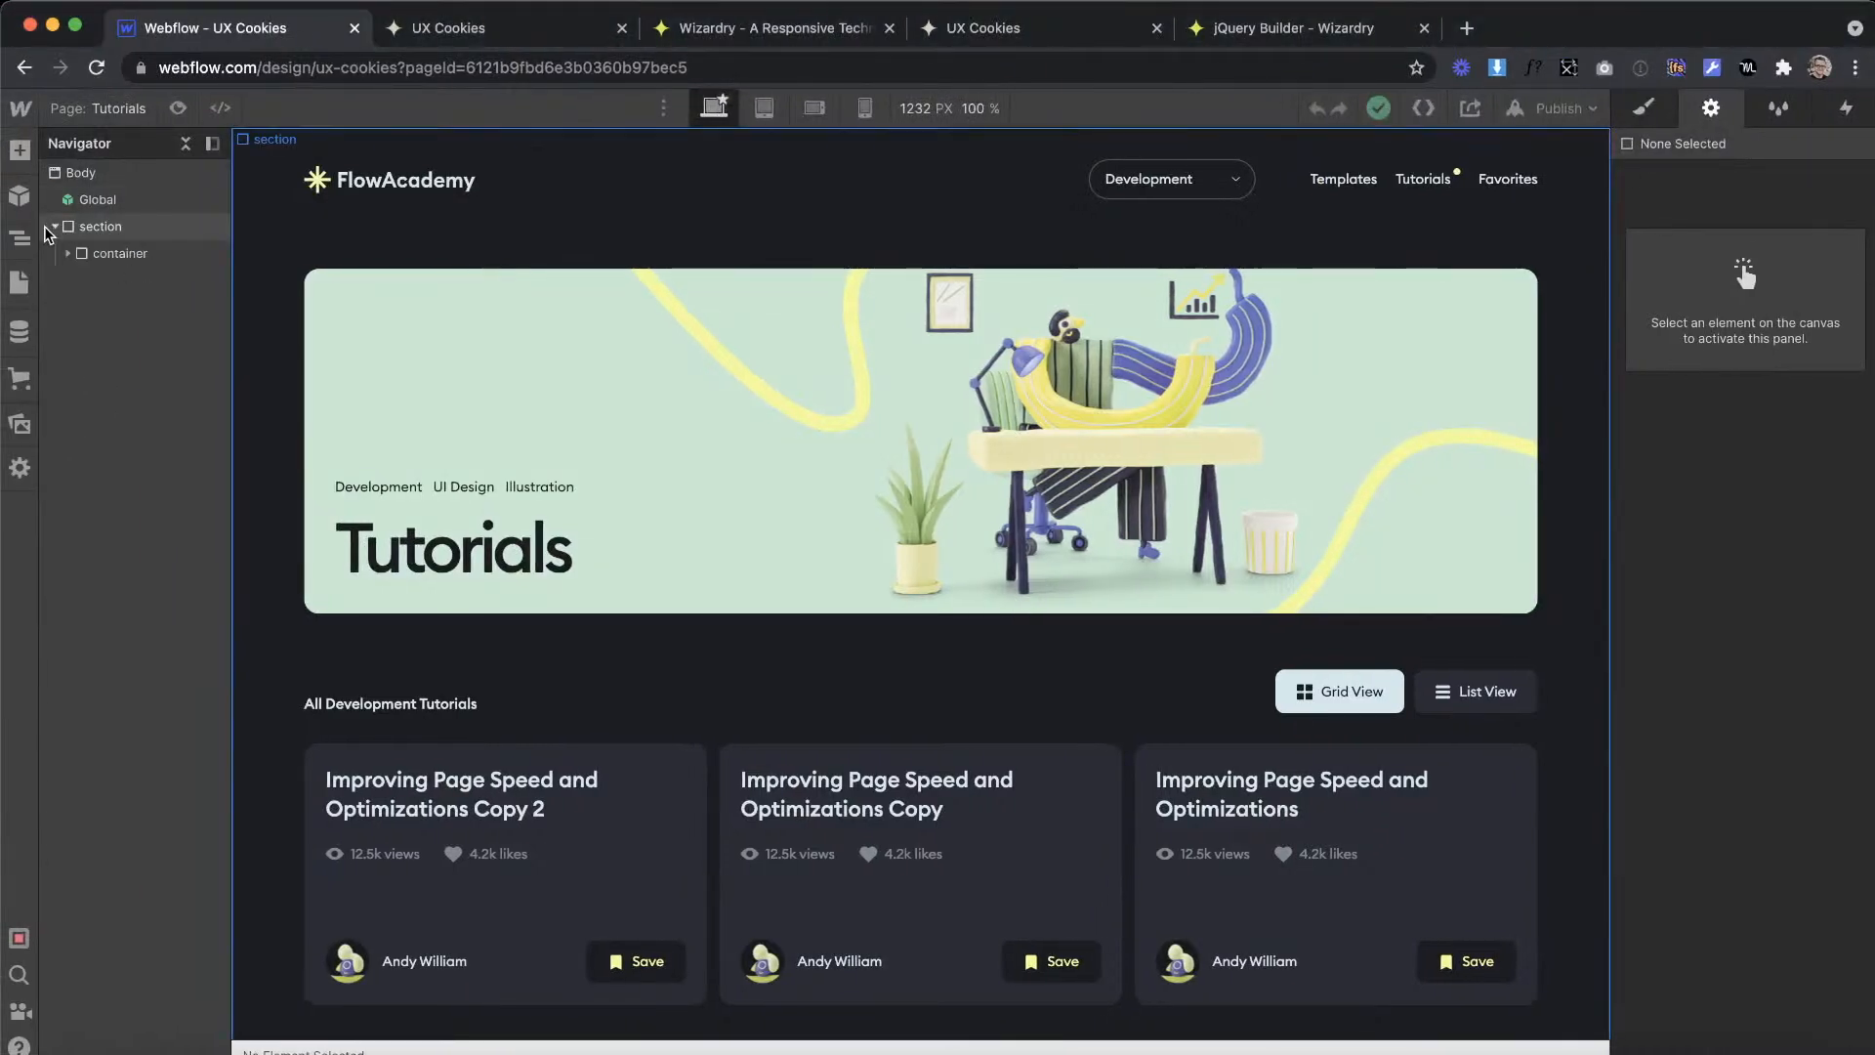
key("a")
left_click_drag(134, 379, 213, 310)
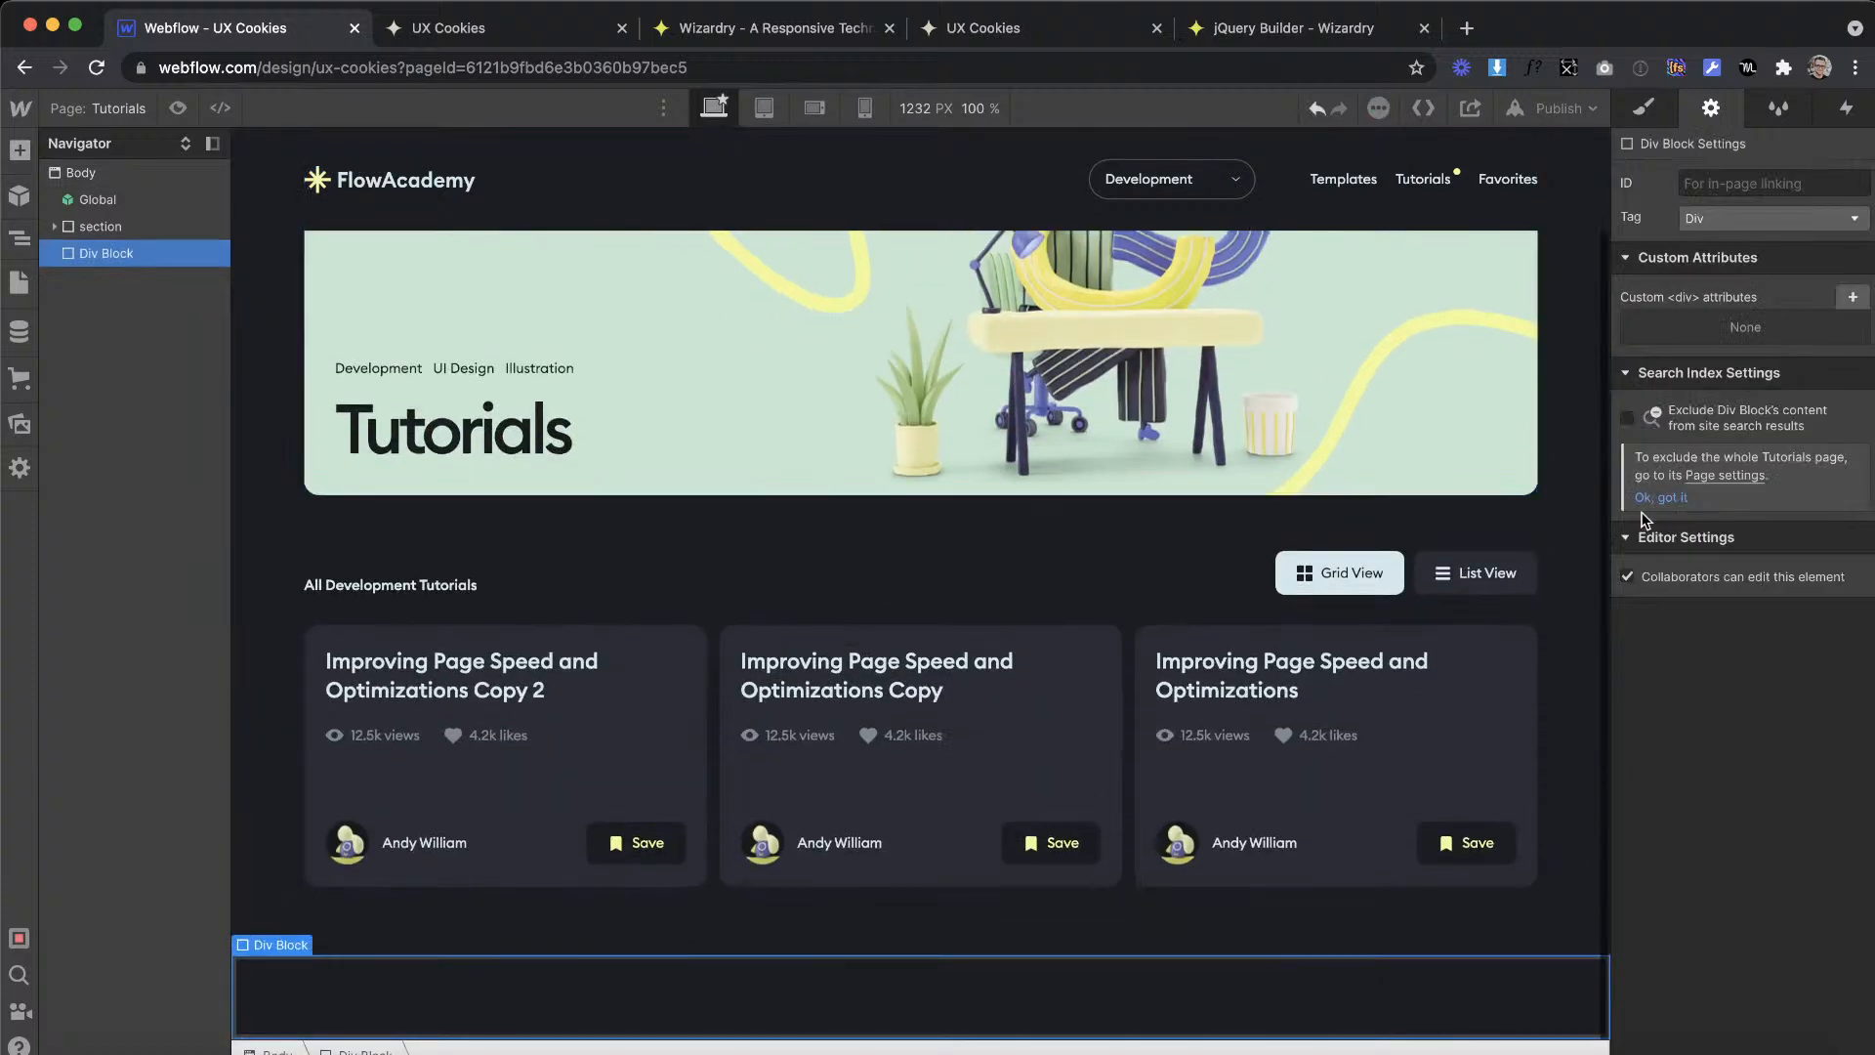
key("s")
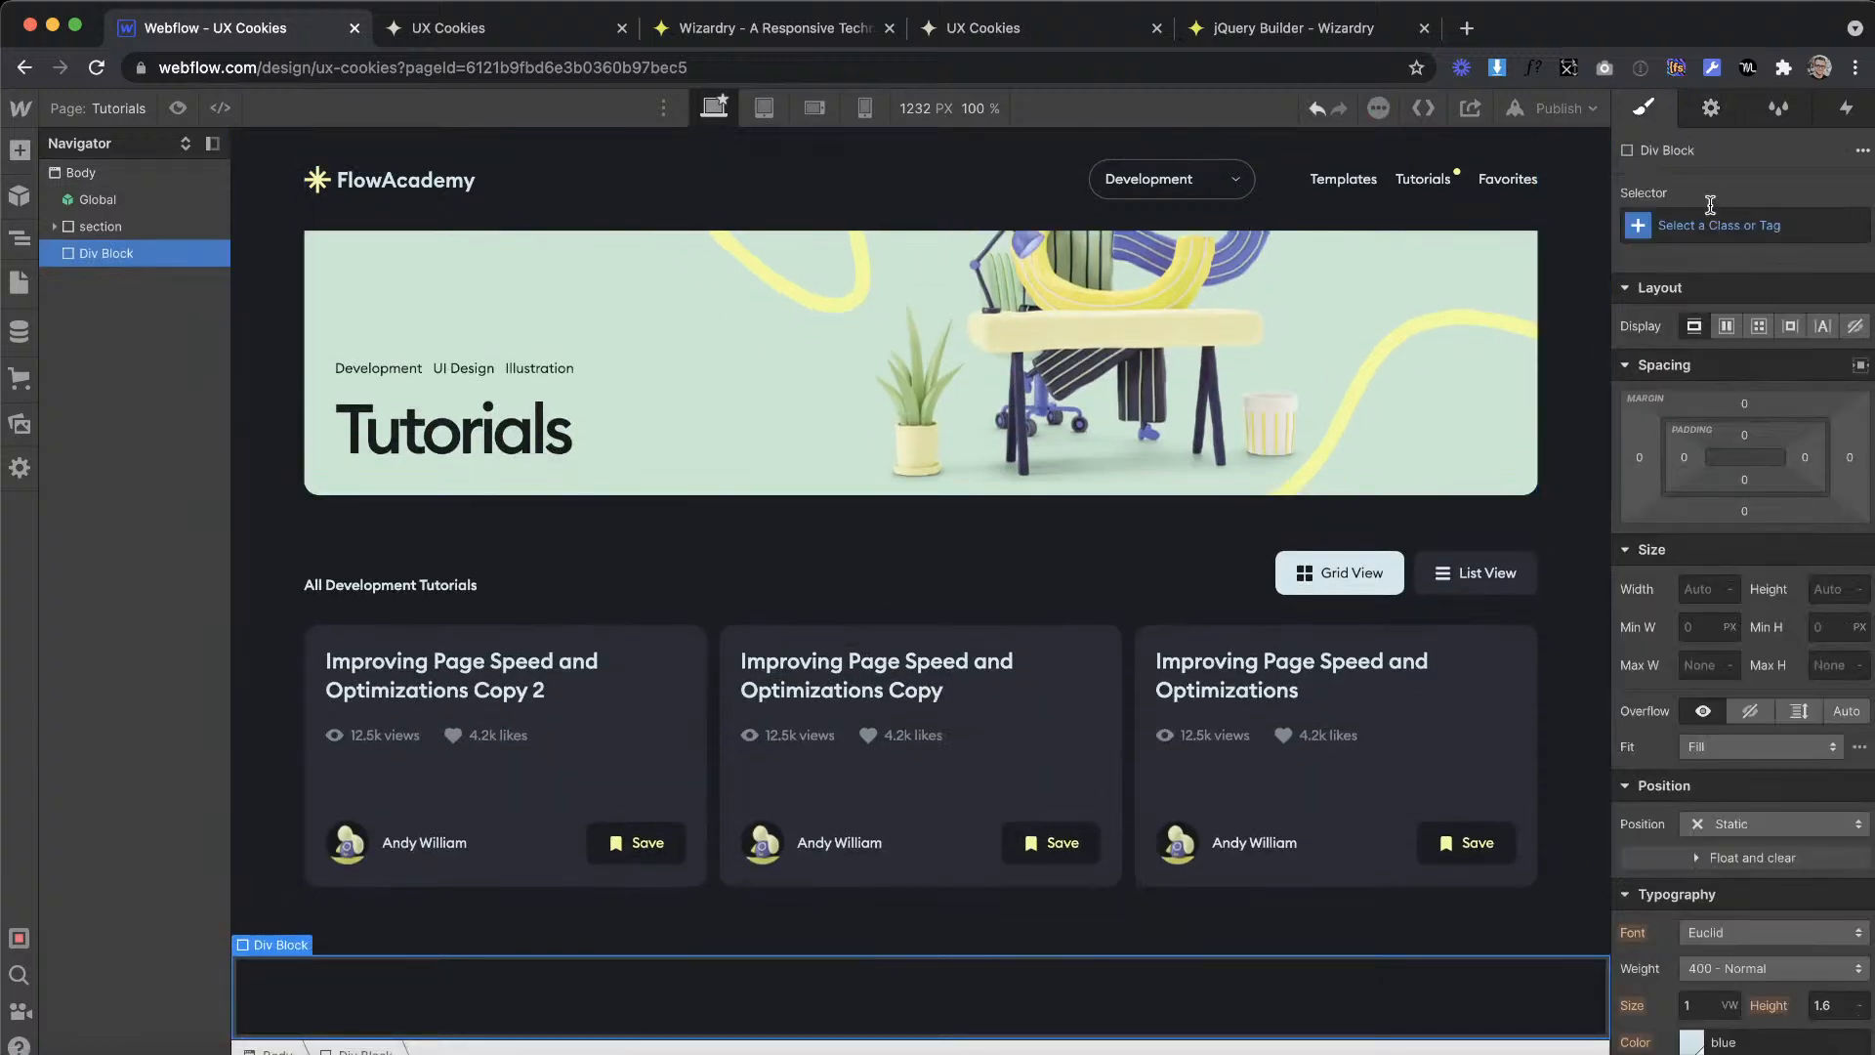
left_click(1718, 225)
type("sec")
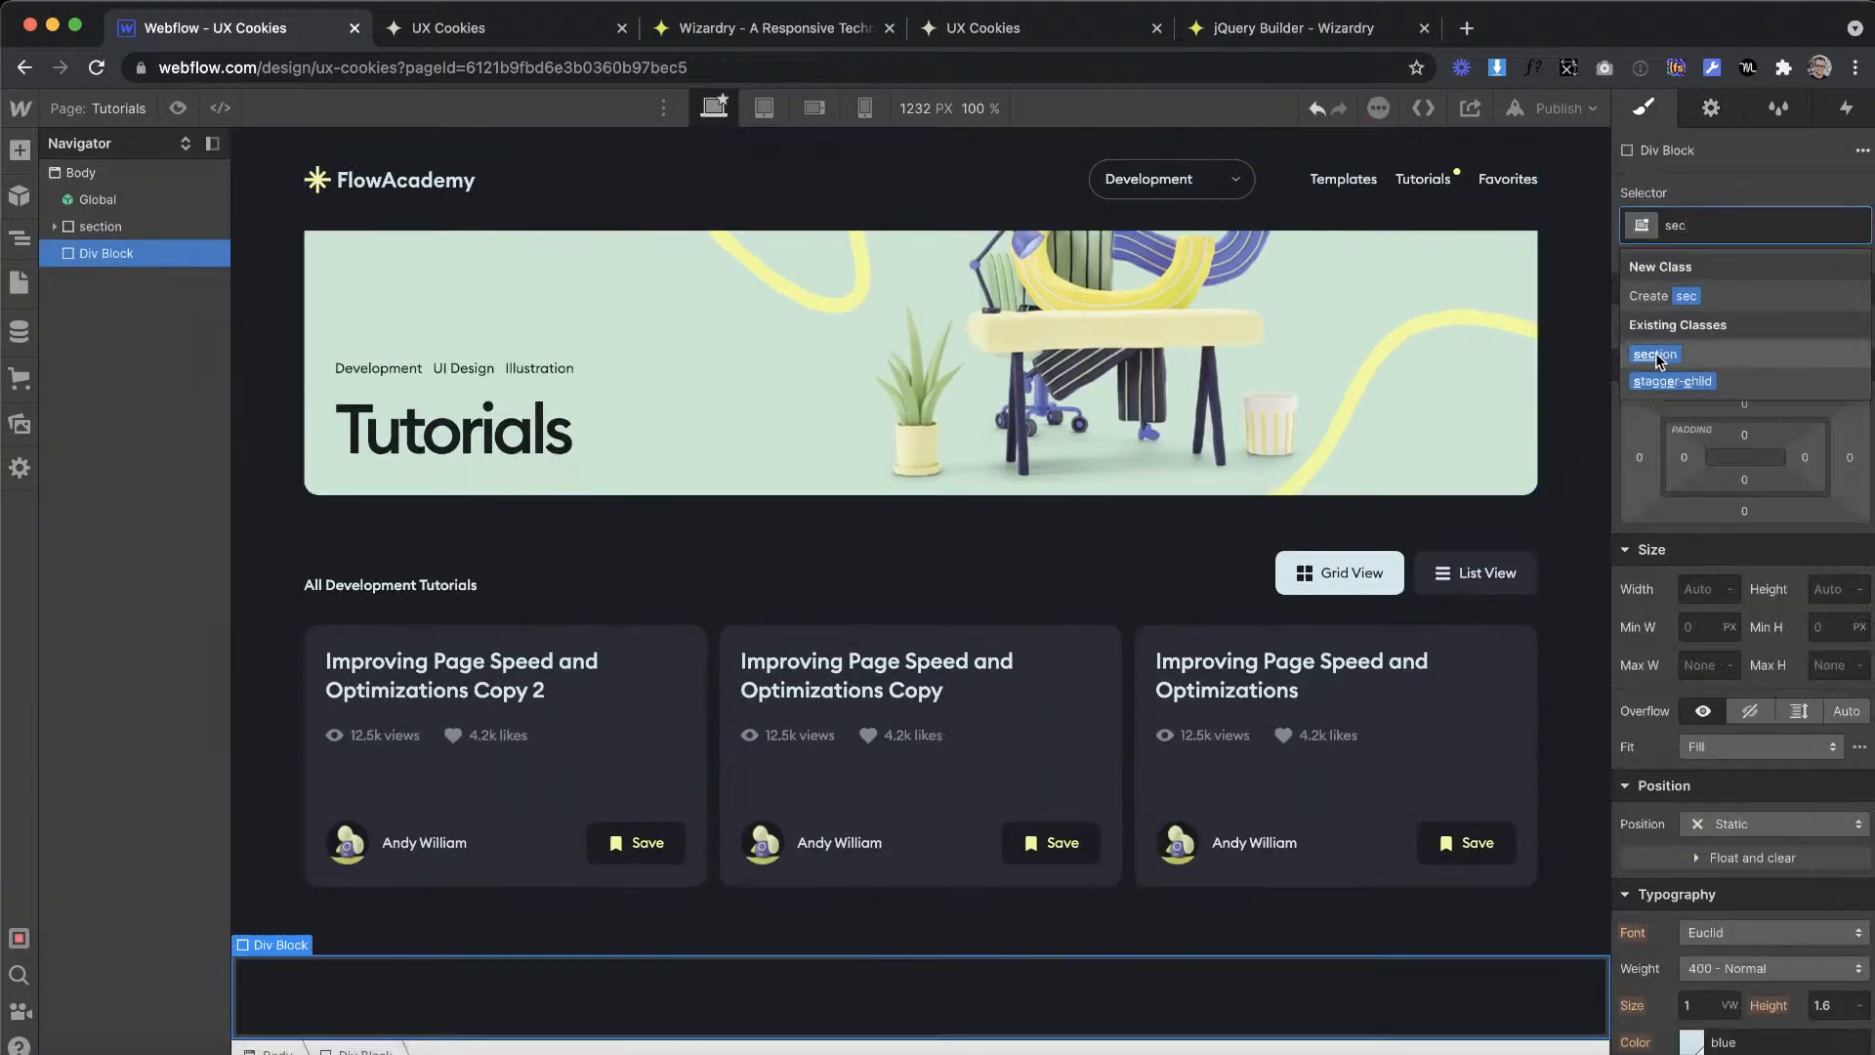
left_click(1665, 356)
Step: Nest a div block inside the new section and give it the existing class container
left_click(19, 151)
left_click_drag(93, 537, 144, 278)
left_click(1724, 230)
type("con")
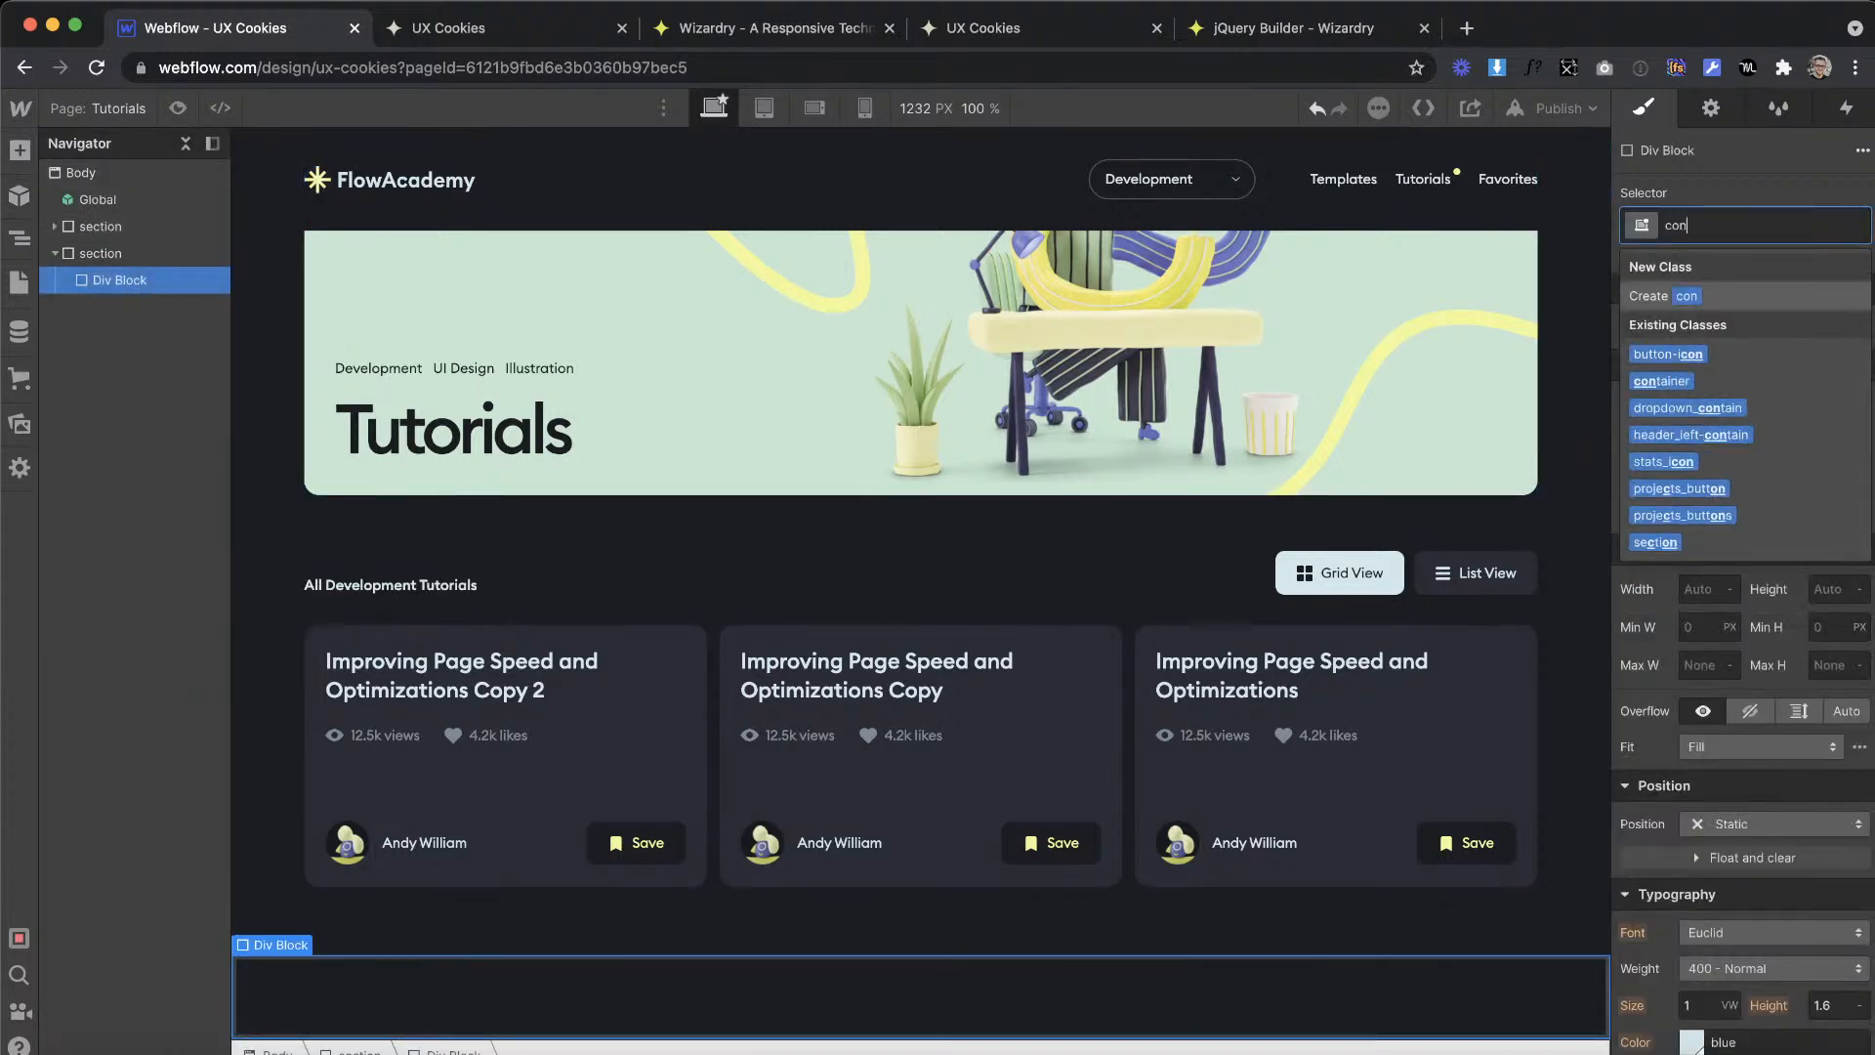
left_click(1680, 380)
Step: Set the new section's HTML tag to Footer
left_click(144, 256)
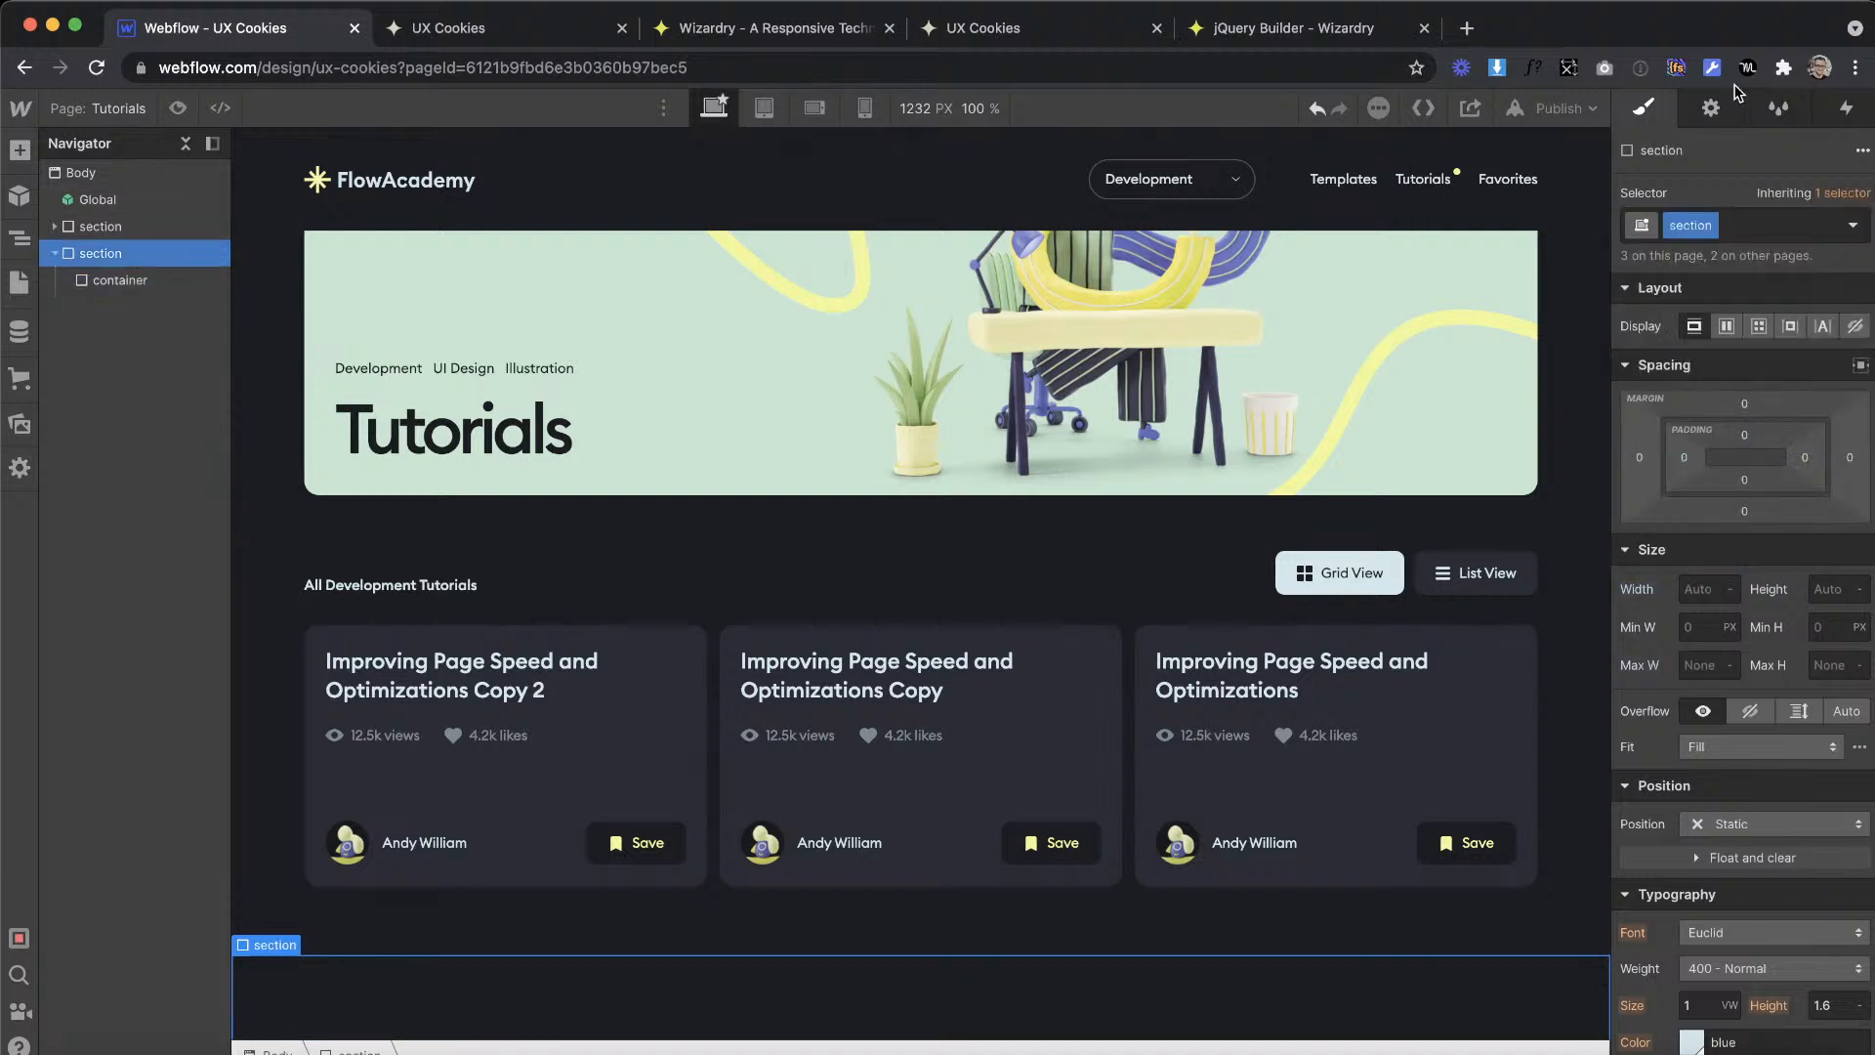
left_click(1709, 107)
left_click(1720, 226)
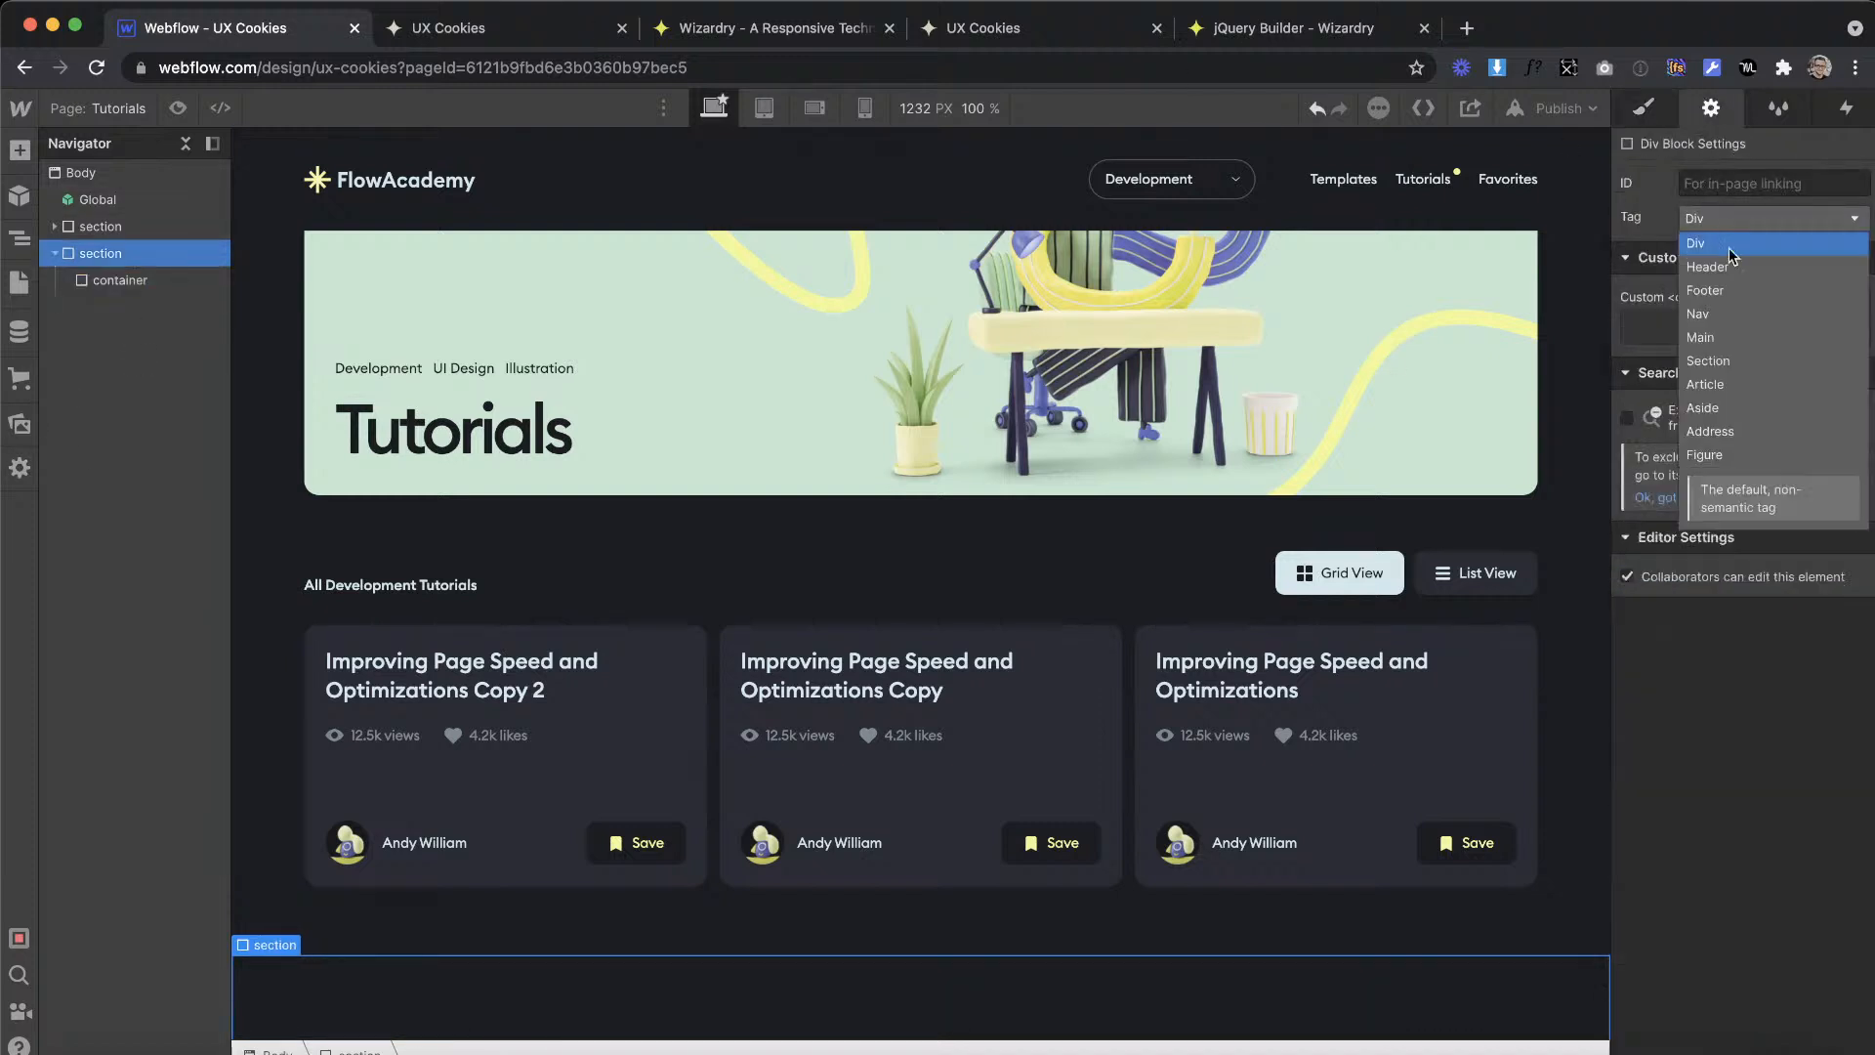
left_click(1727, 282)
left_click(1646, 111)
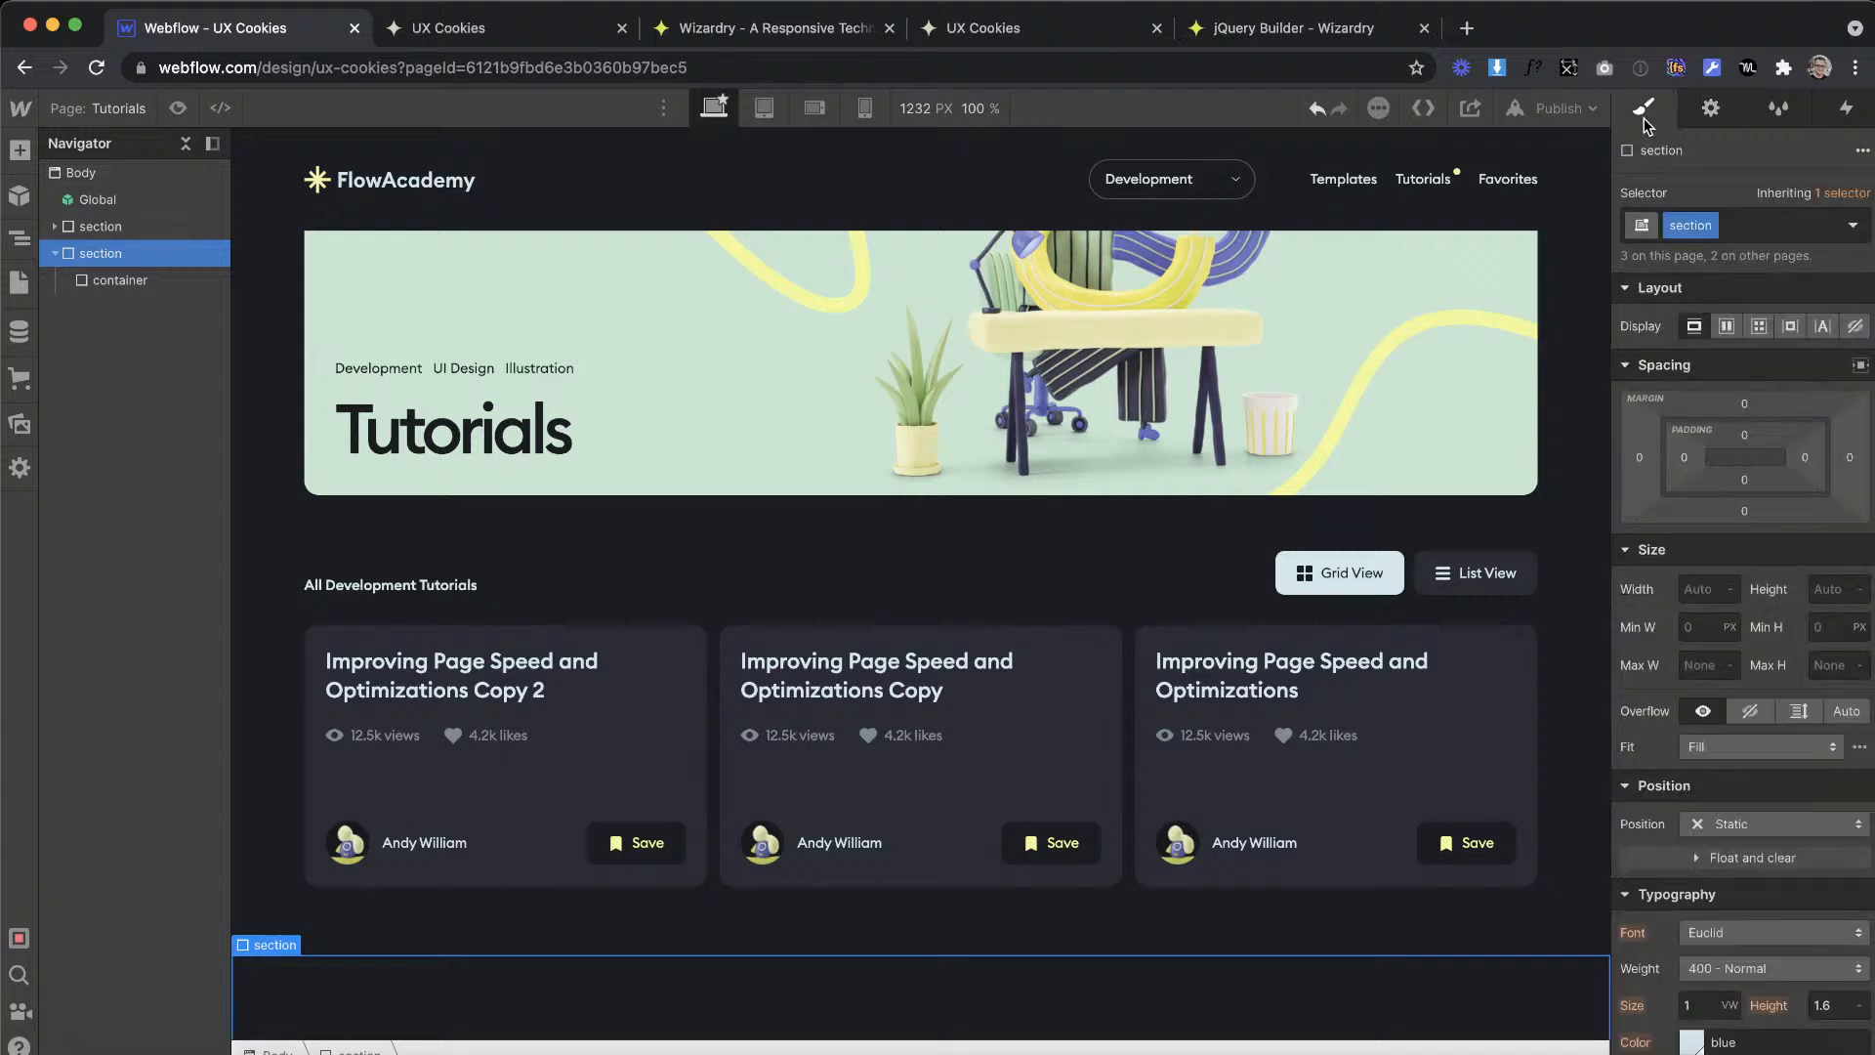
Step: Add the combo class is--footer to the new section
left_click(156, 279)
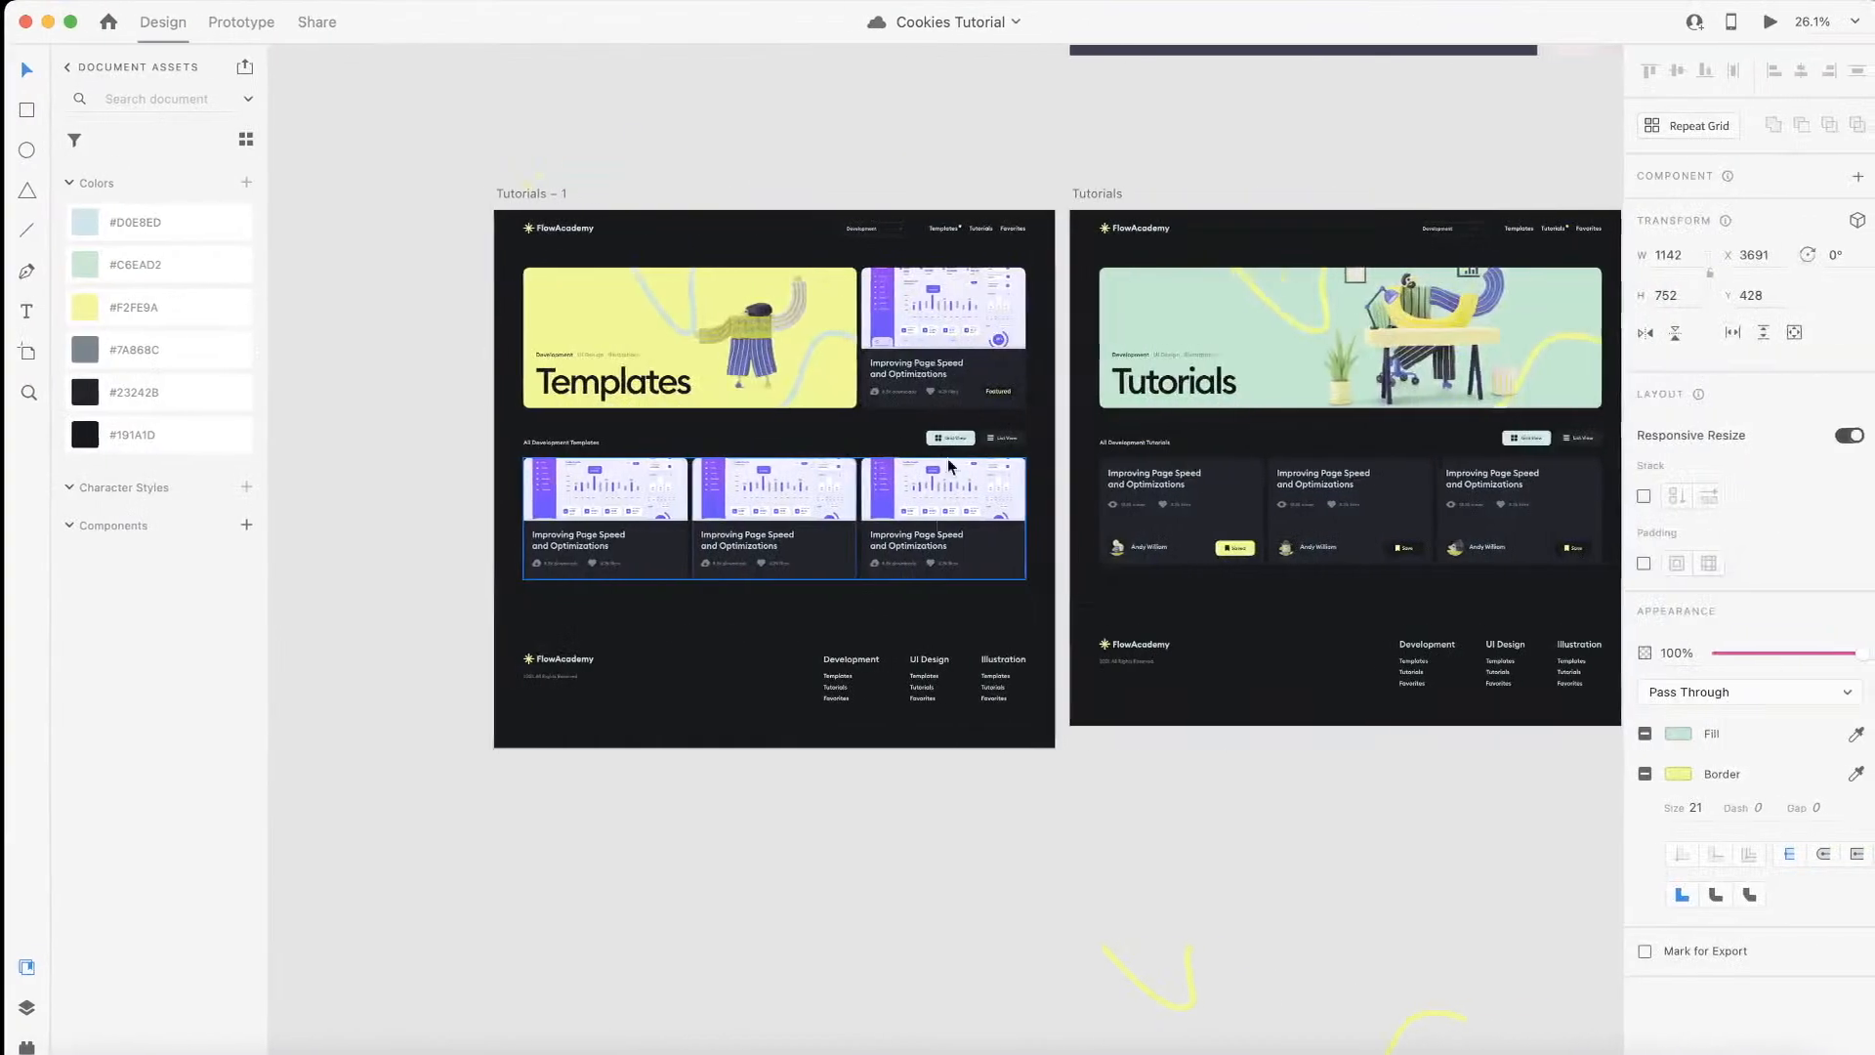
scroll(900, 445, "up", 5)
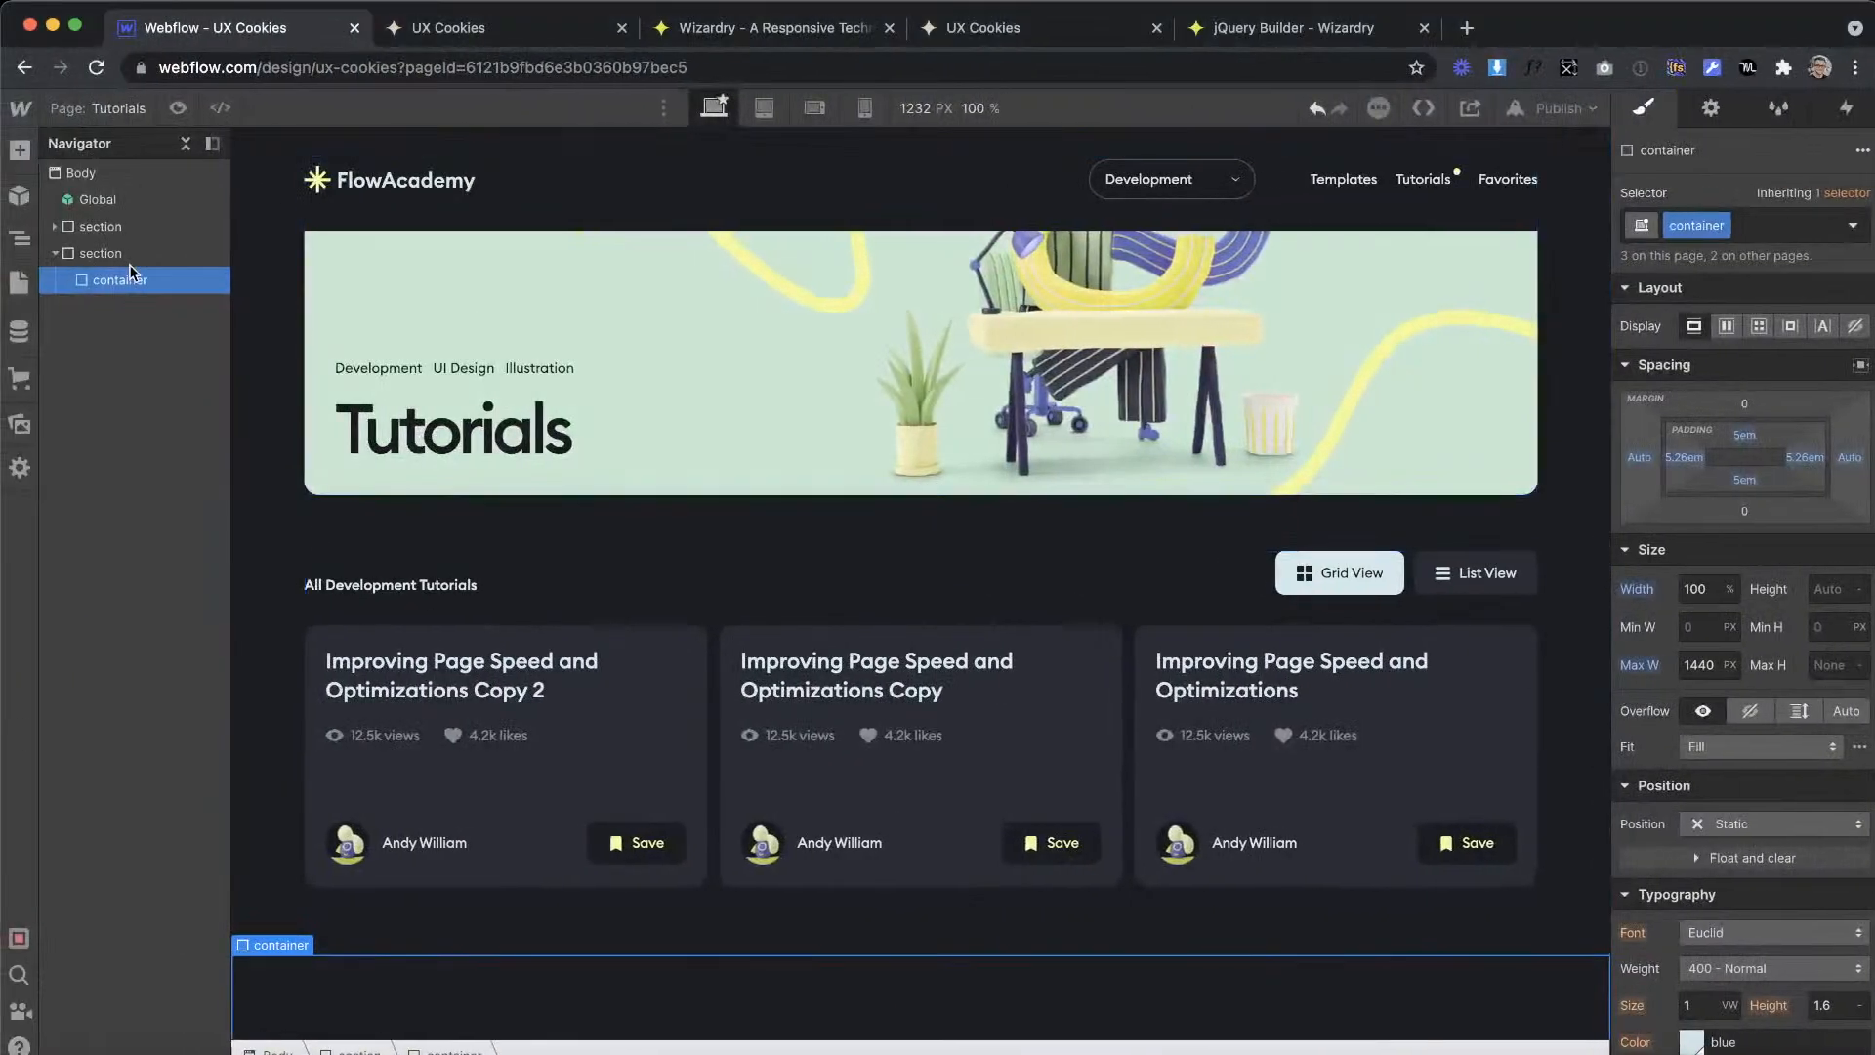
left_click(129, 256)
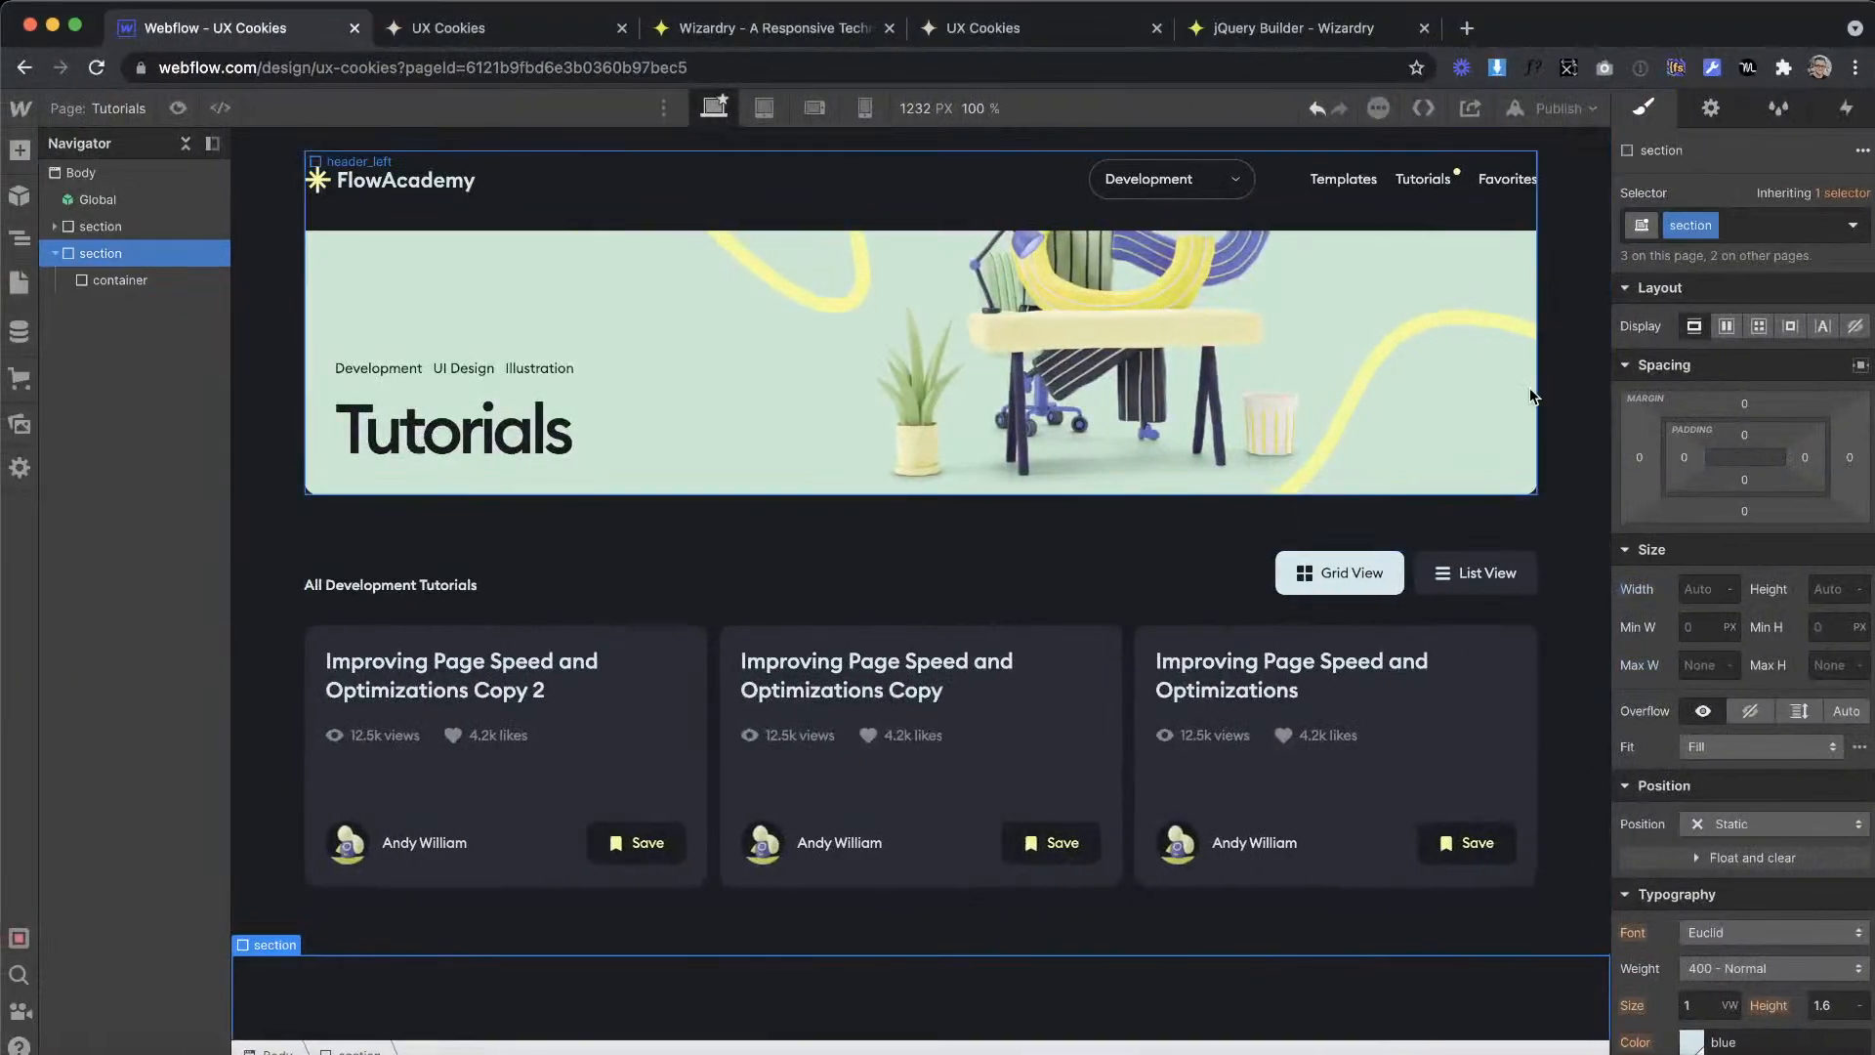
left_click(1787, 226)
type("is--fo")
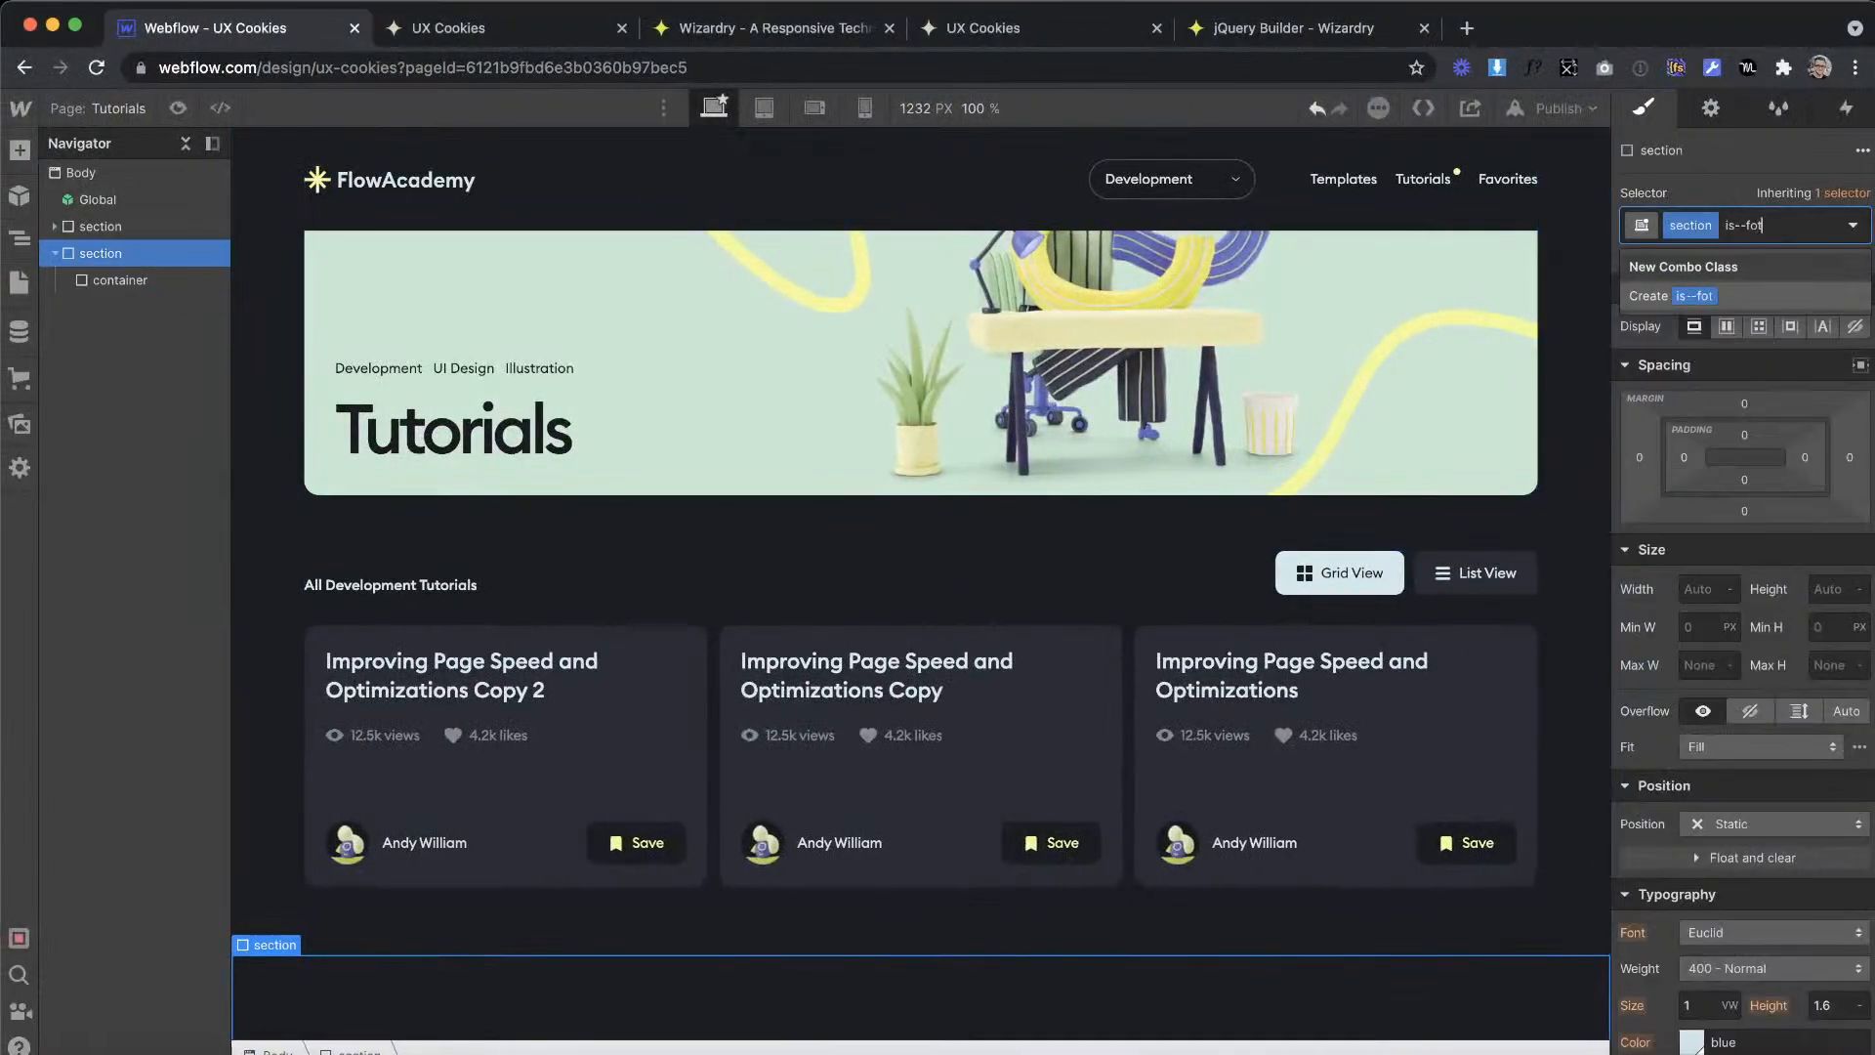
type("oter")
key("Return")
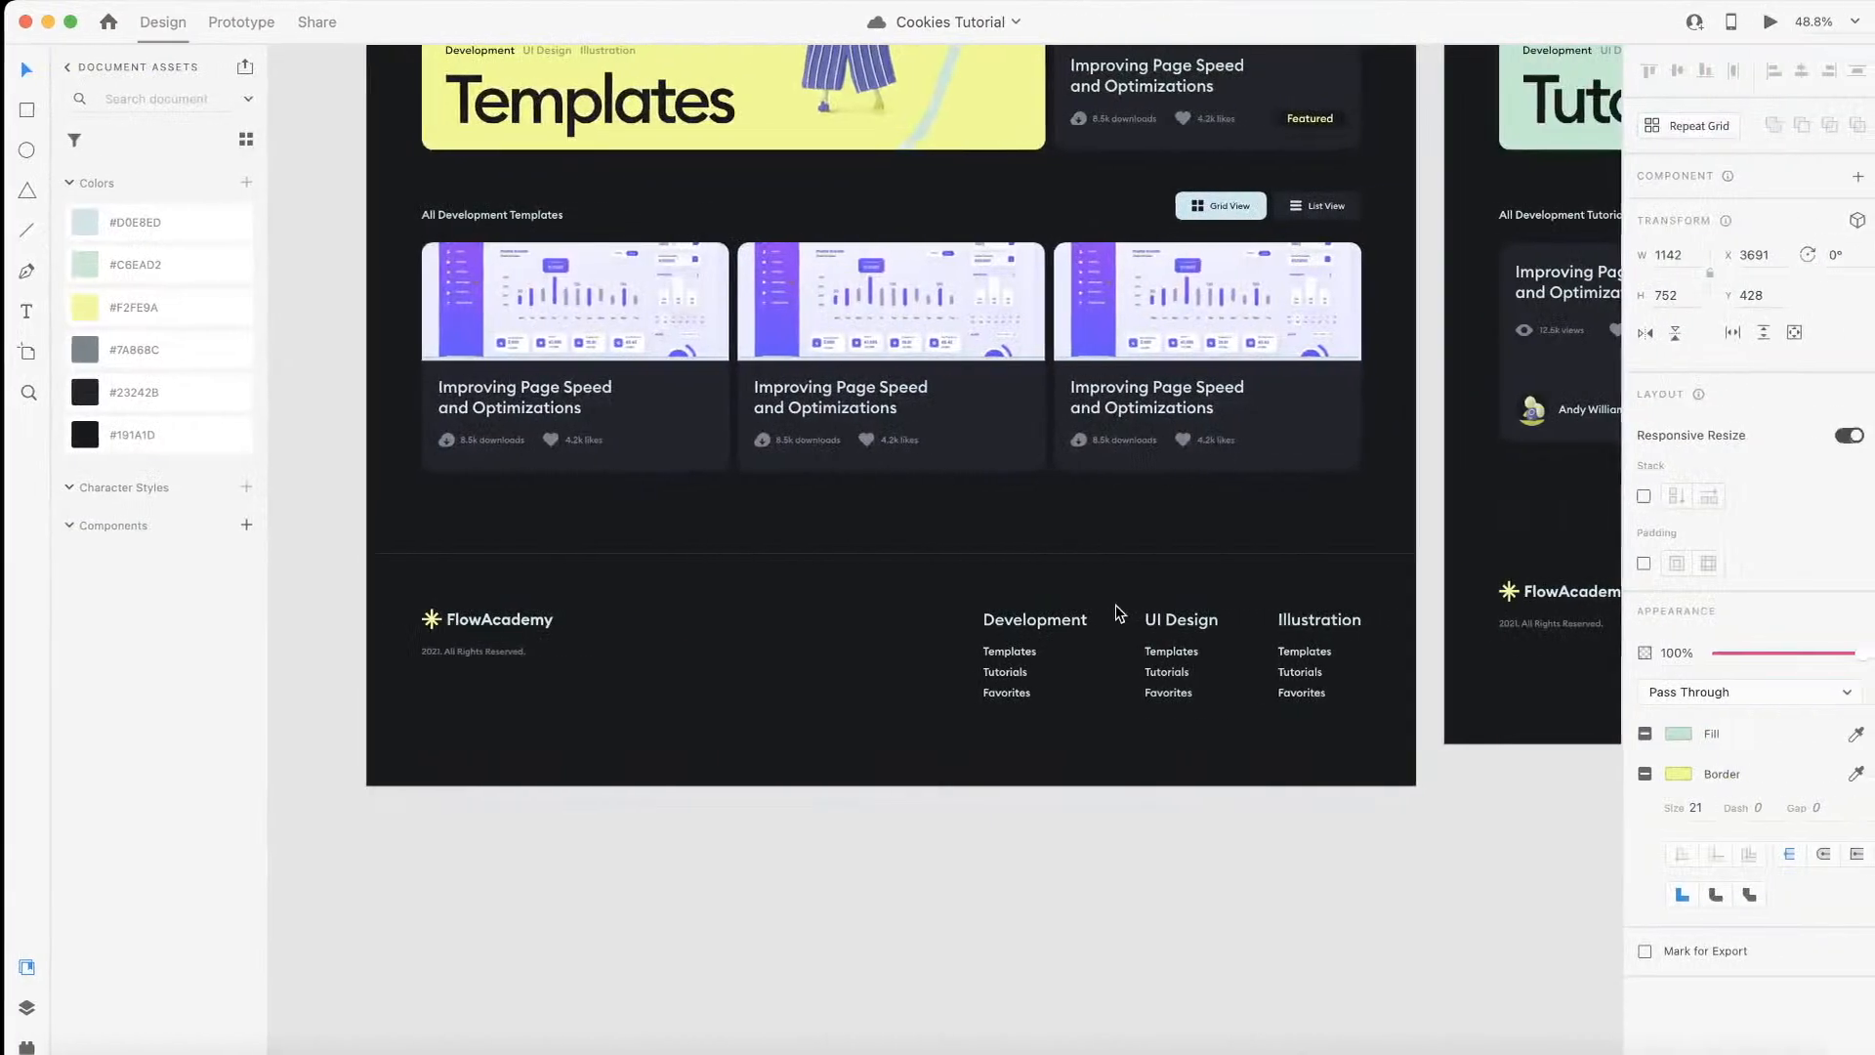
Step: Check the divider line in the XD design and give the footer section a 1 px top border in Blue at 14% opacity
scroll(1115, 605, "up", 5)
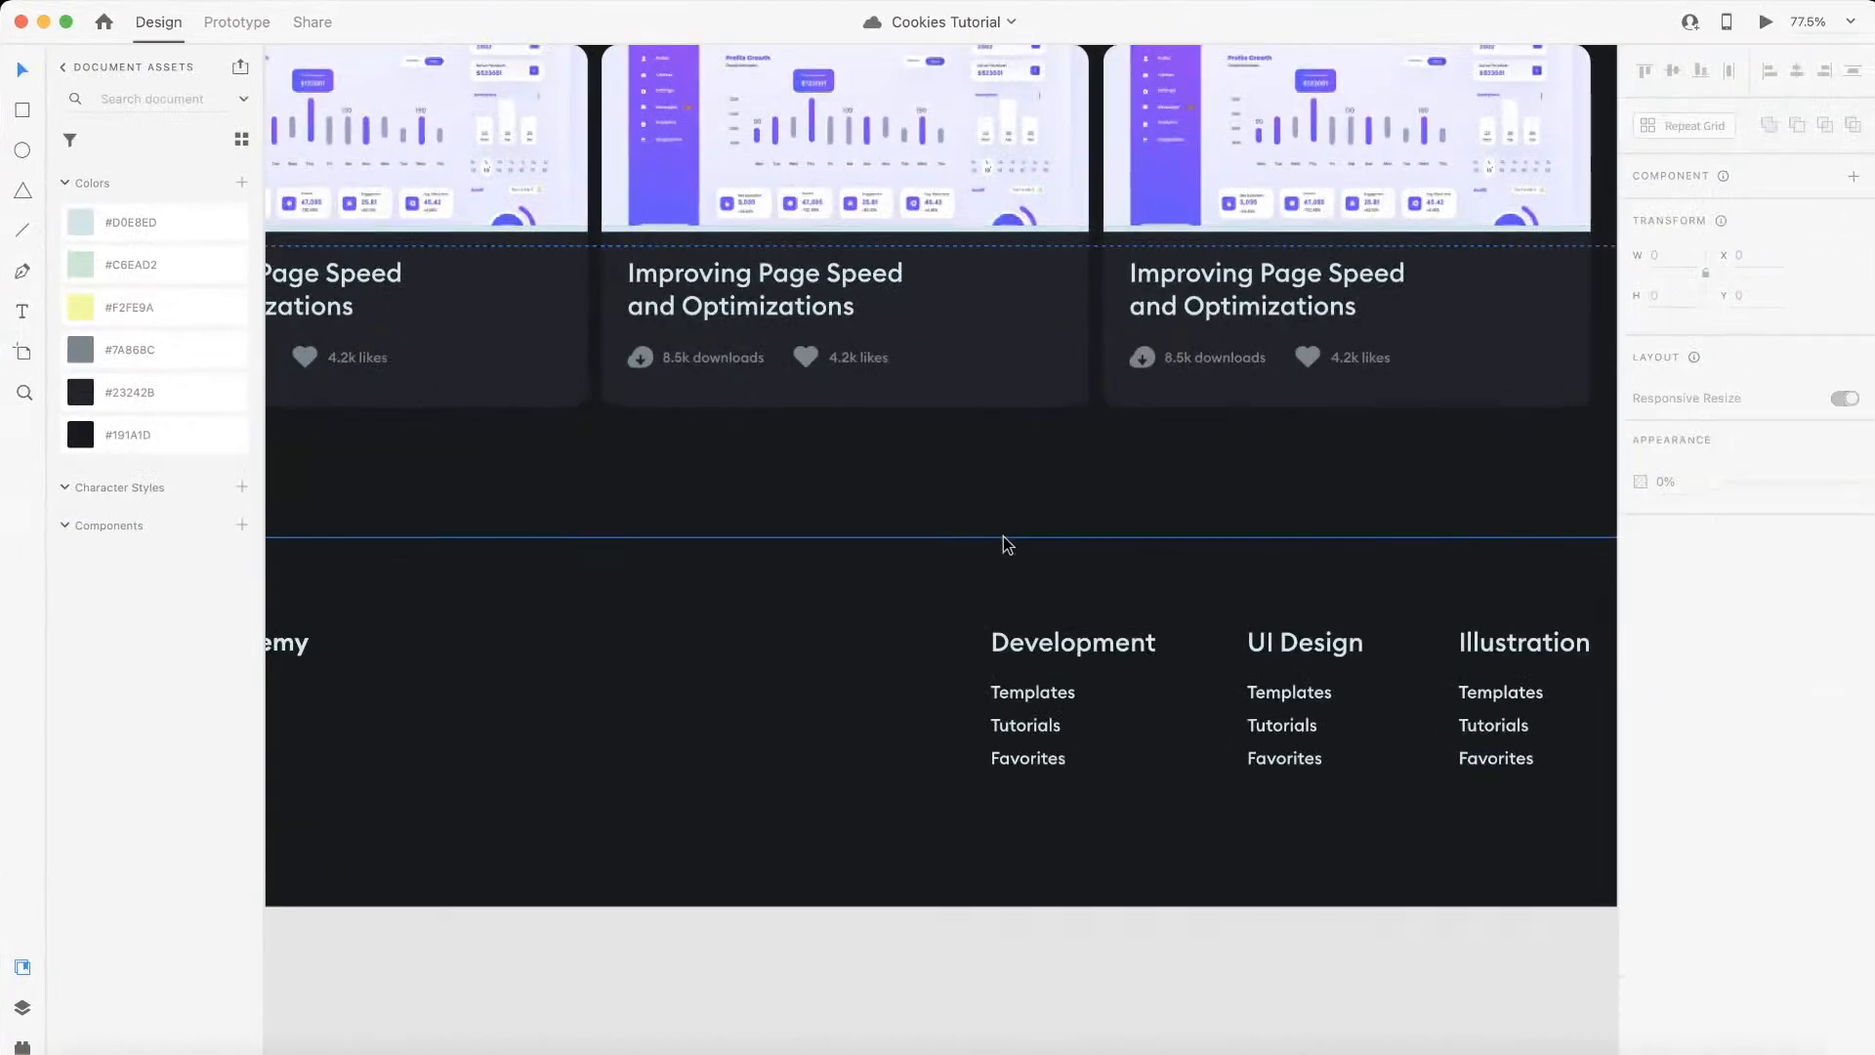
left_click(1016, 537)
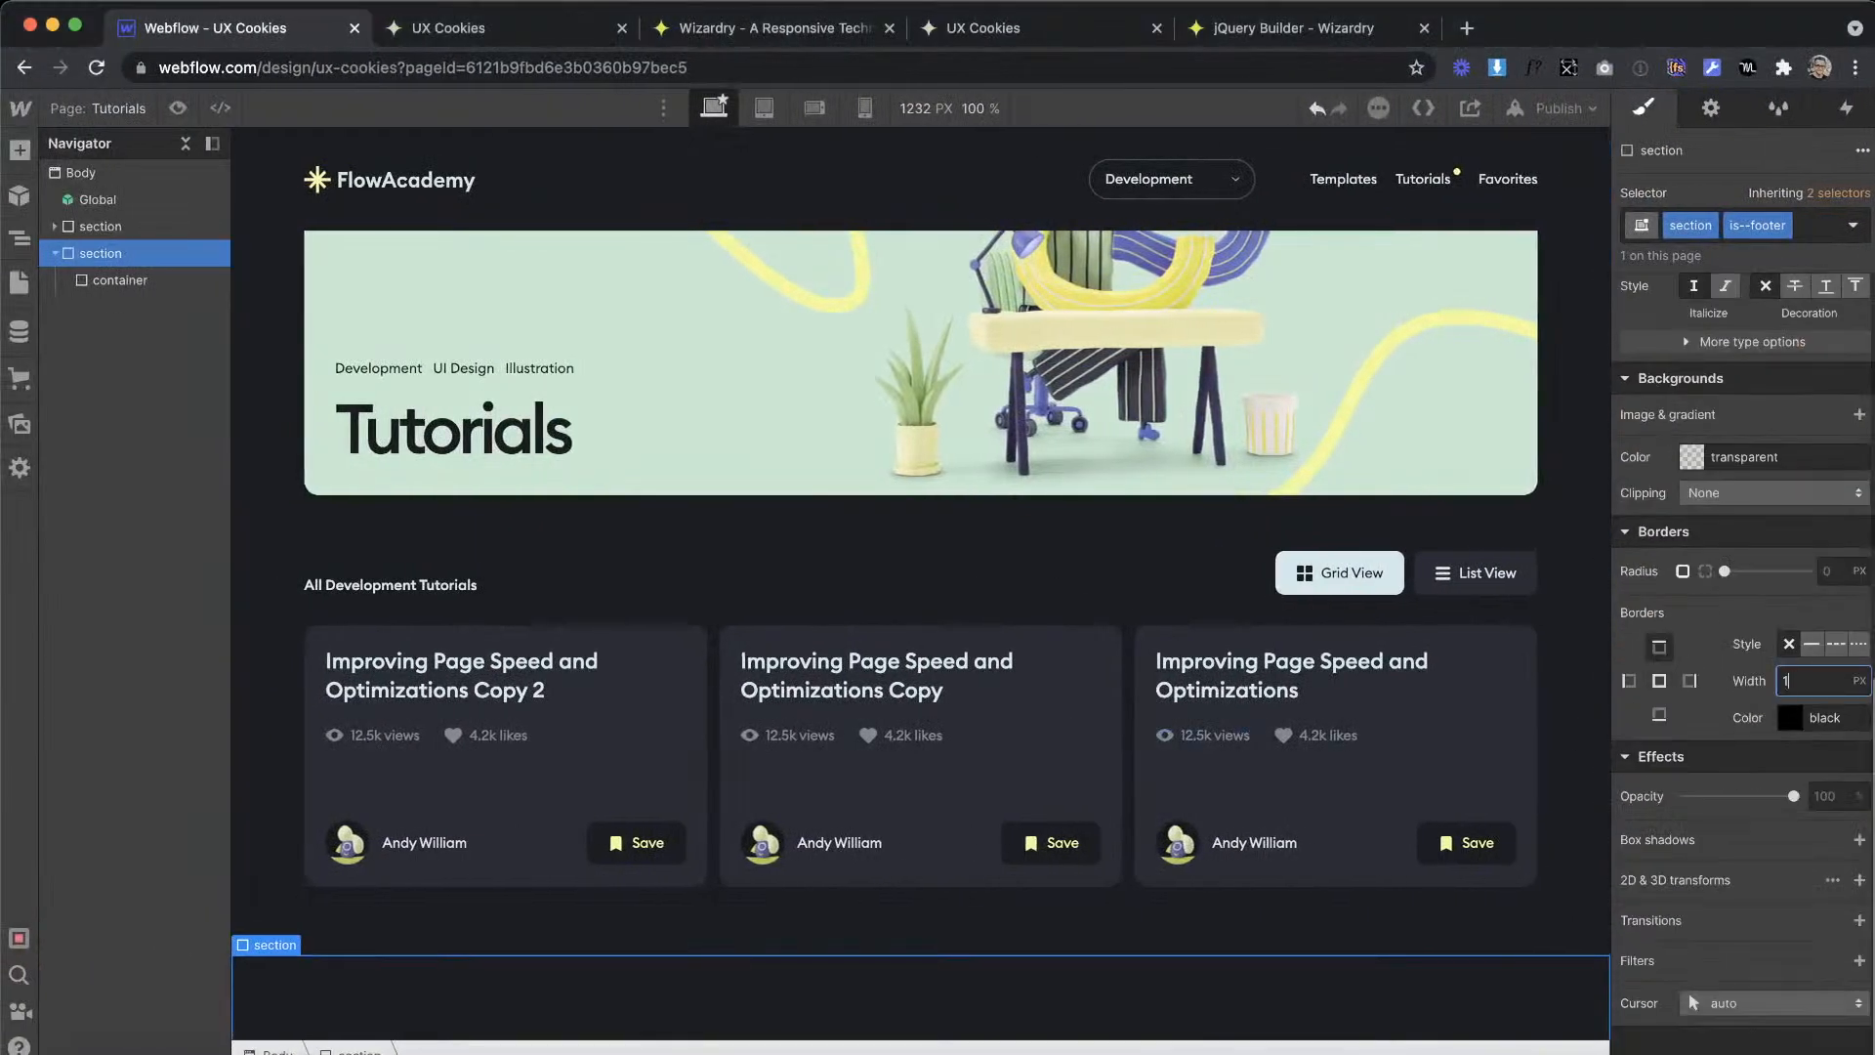
left_click(1787, 720)
left_click(1793, 676)
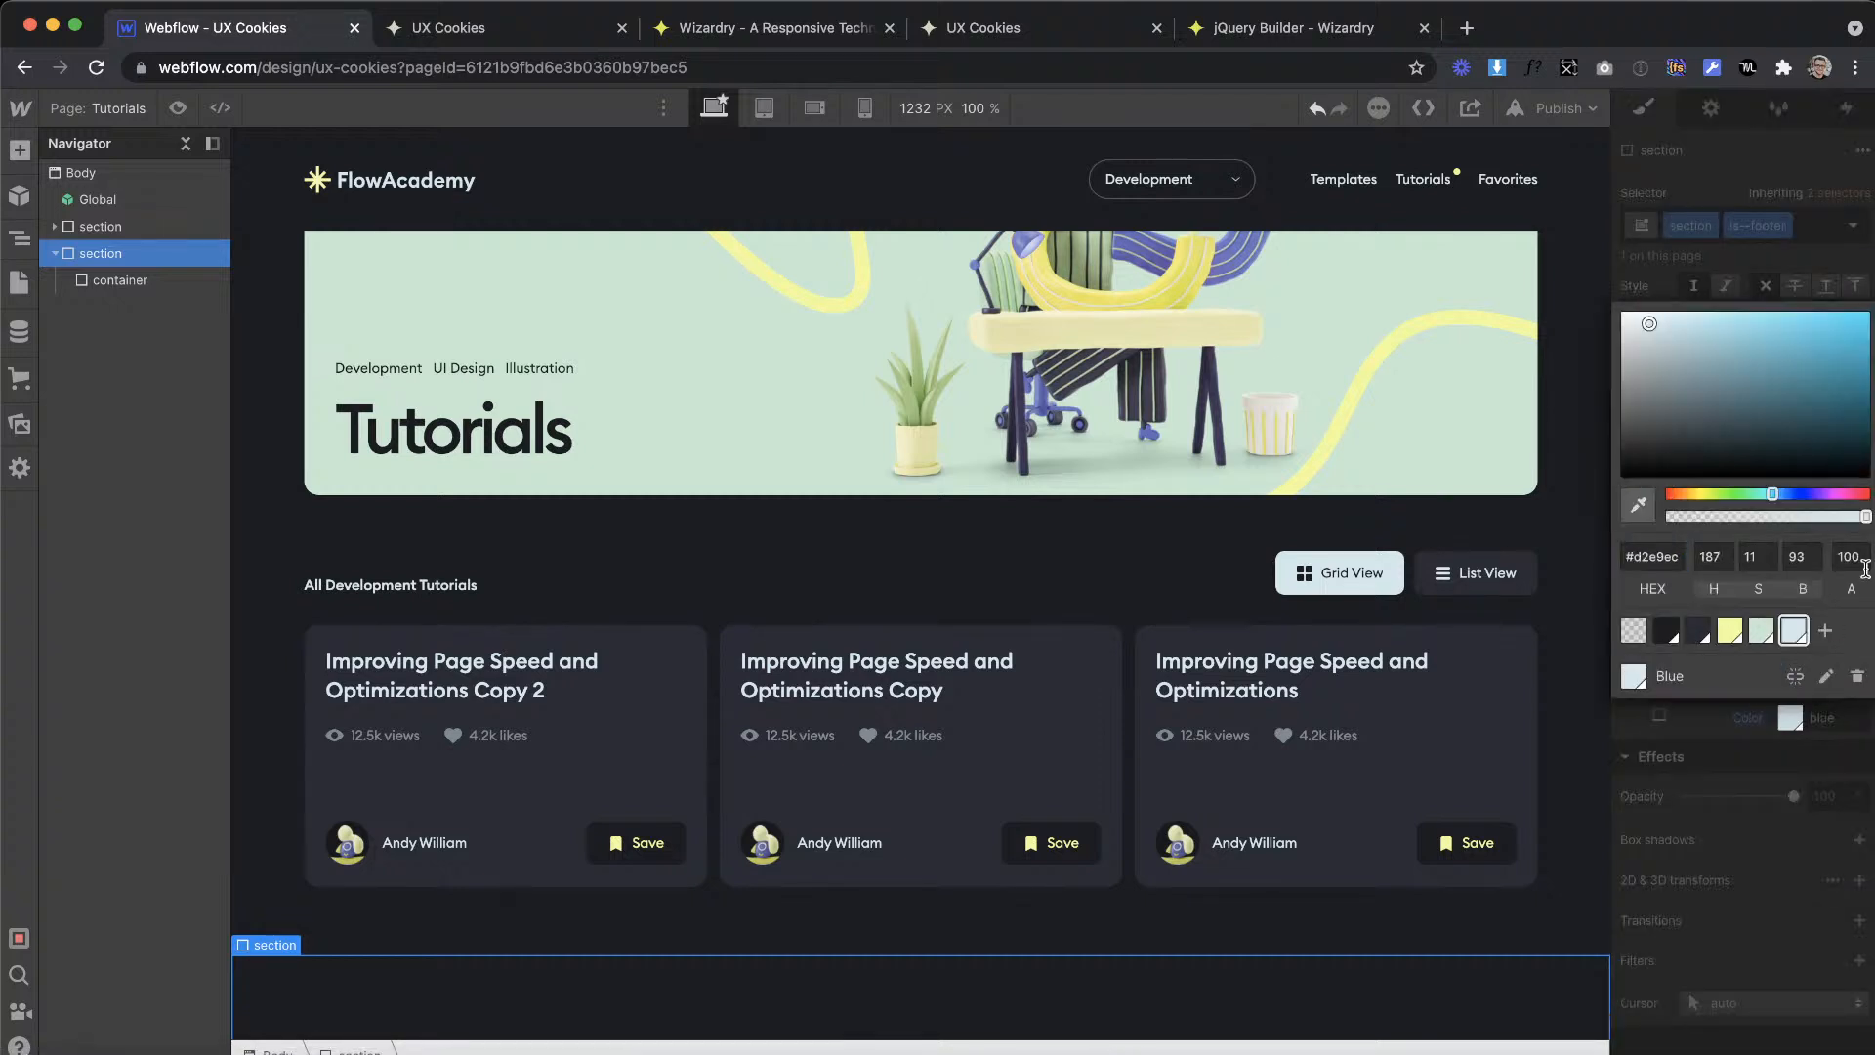
type("14")
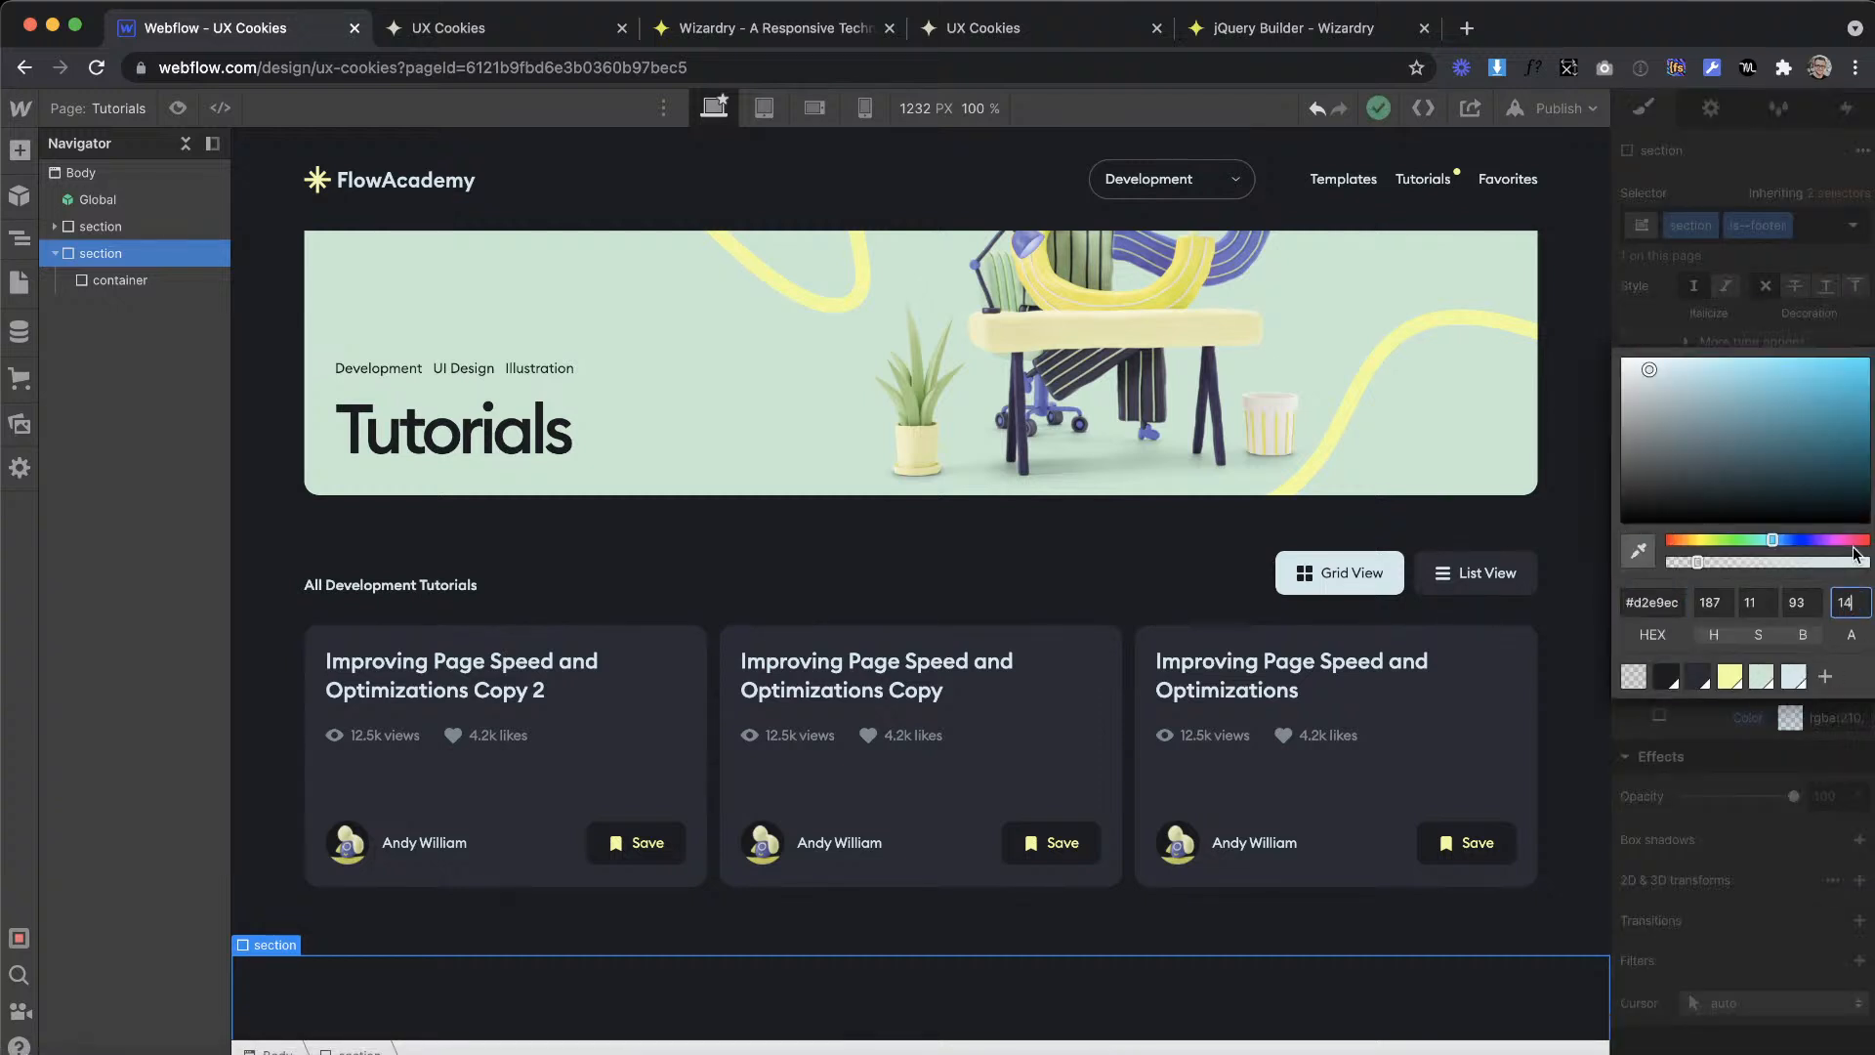
left_click(1761, 283)
left_click(758, 506)
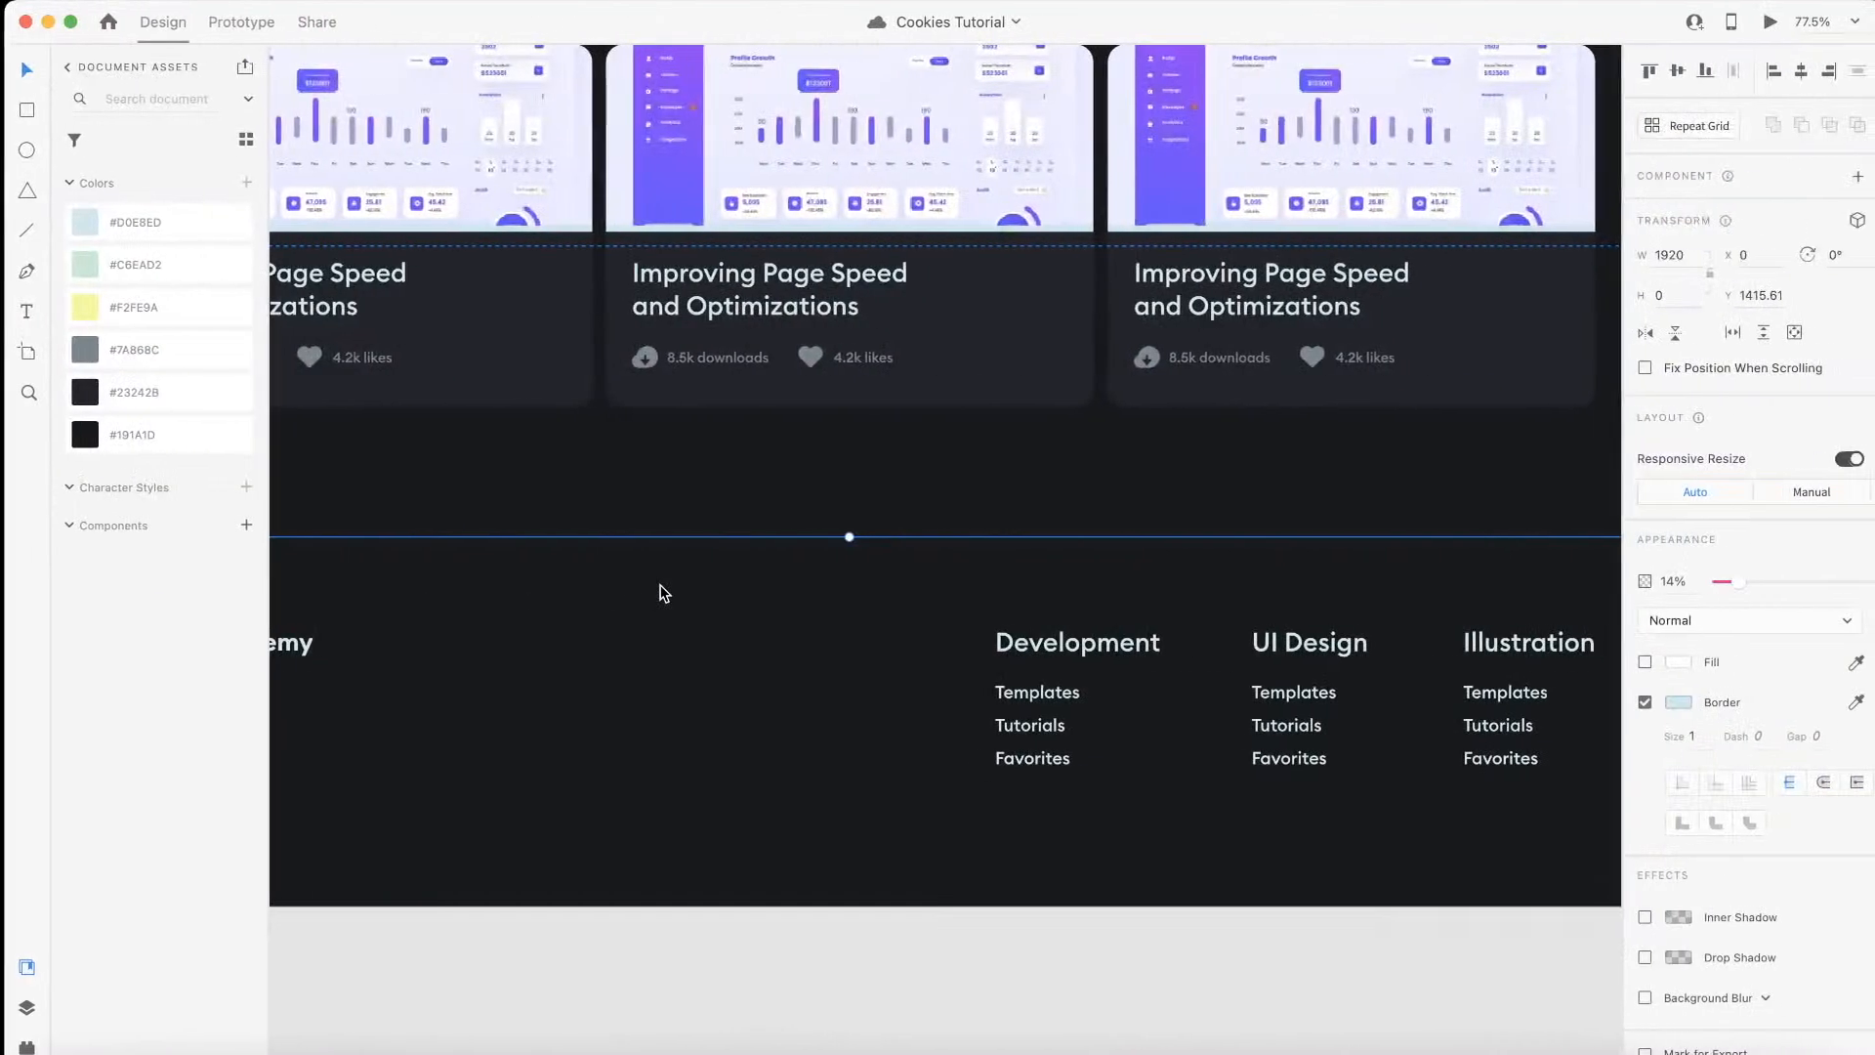
Step: Copy the logo link block from the Global header component and paste it into the footer container
scroll(661, 591, "down", 5)
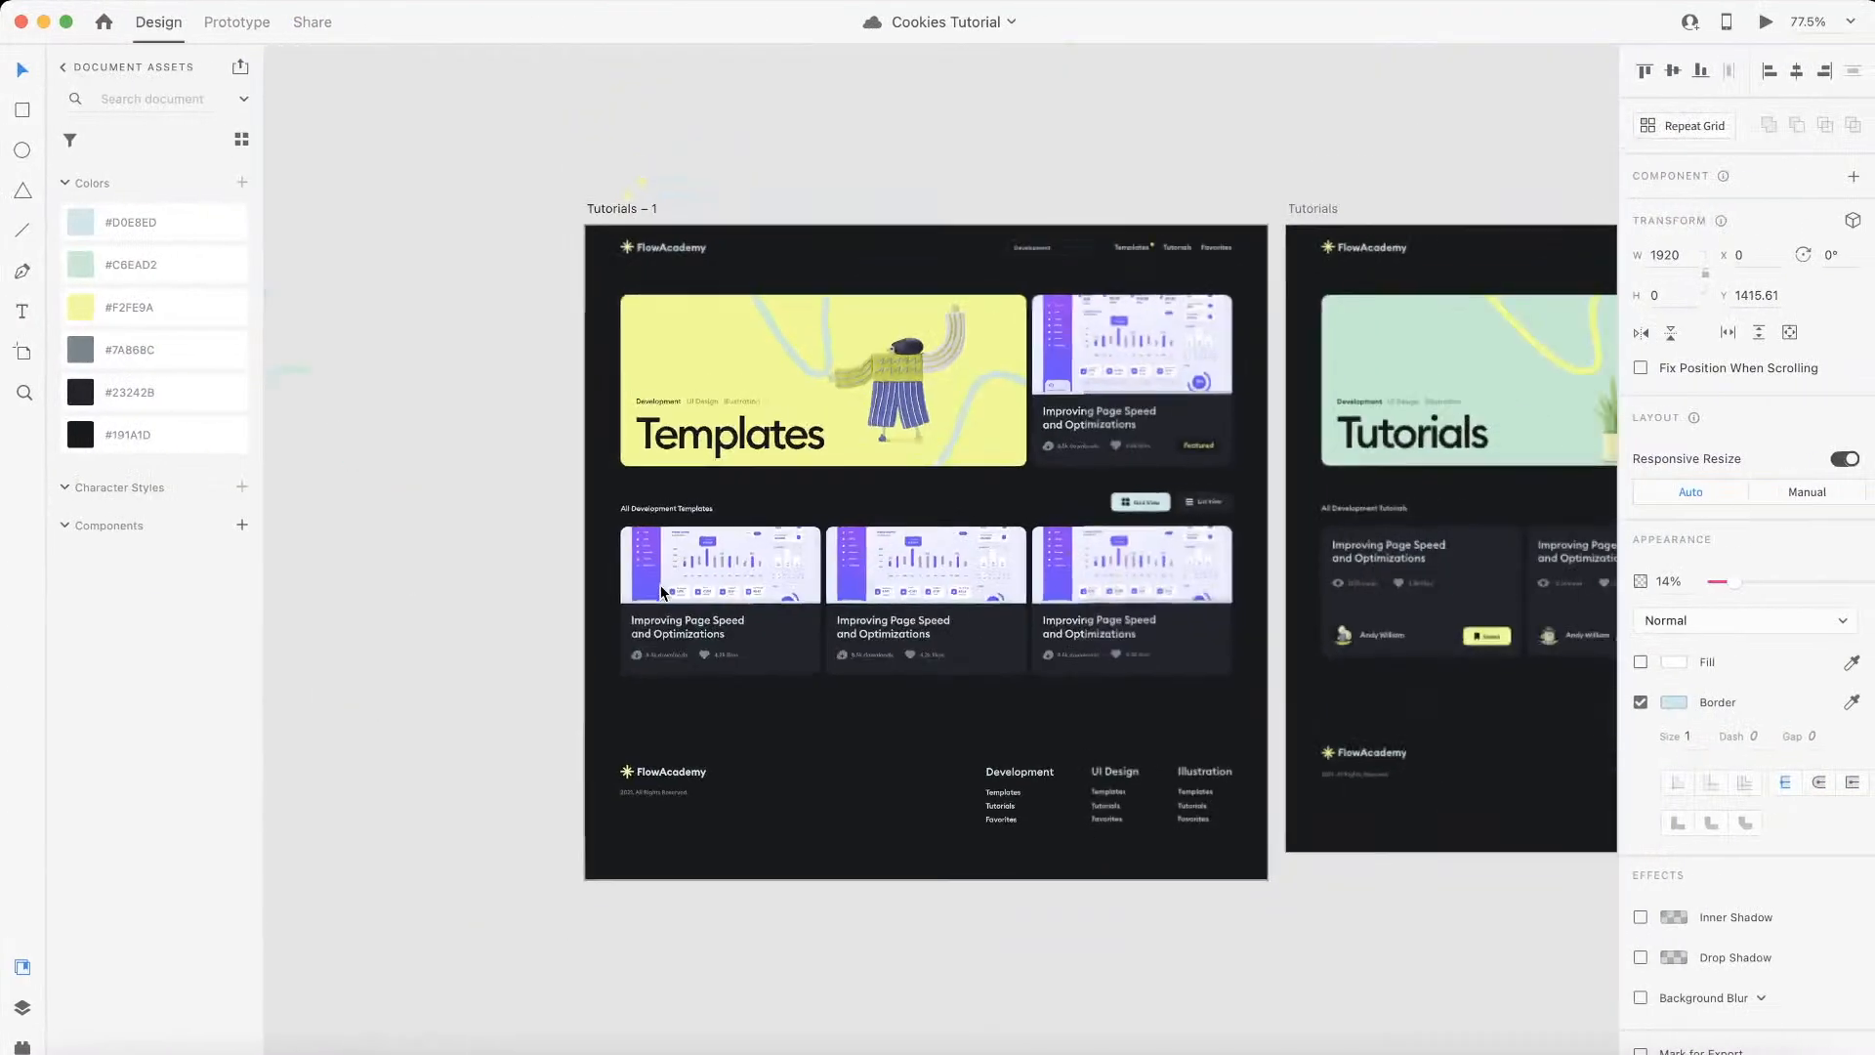
scroll(662, 591, "up", 5)
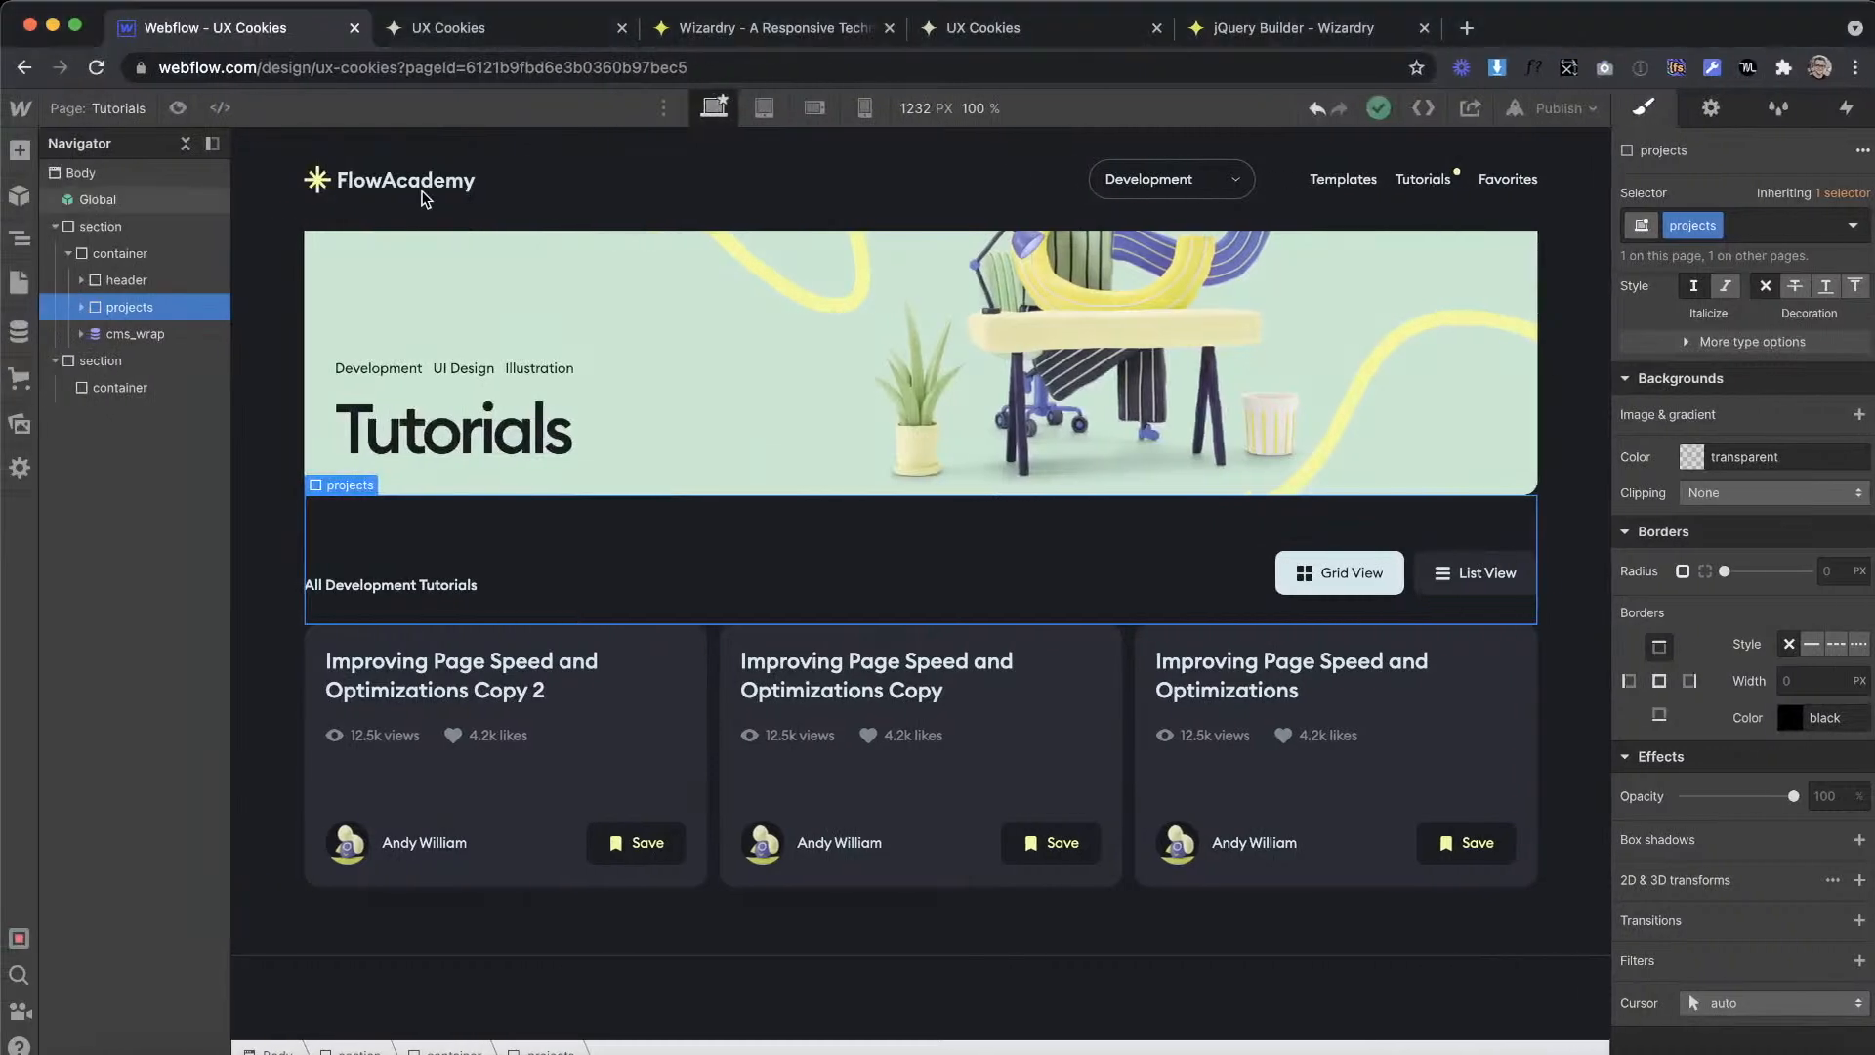
double_click(390, 186)
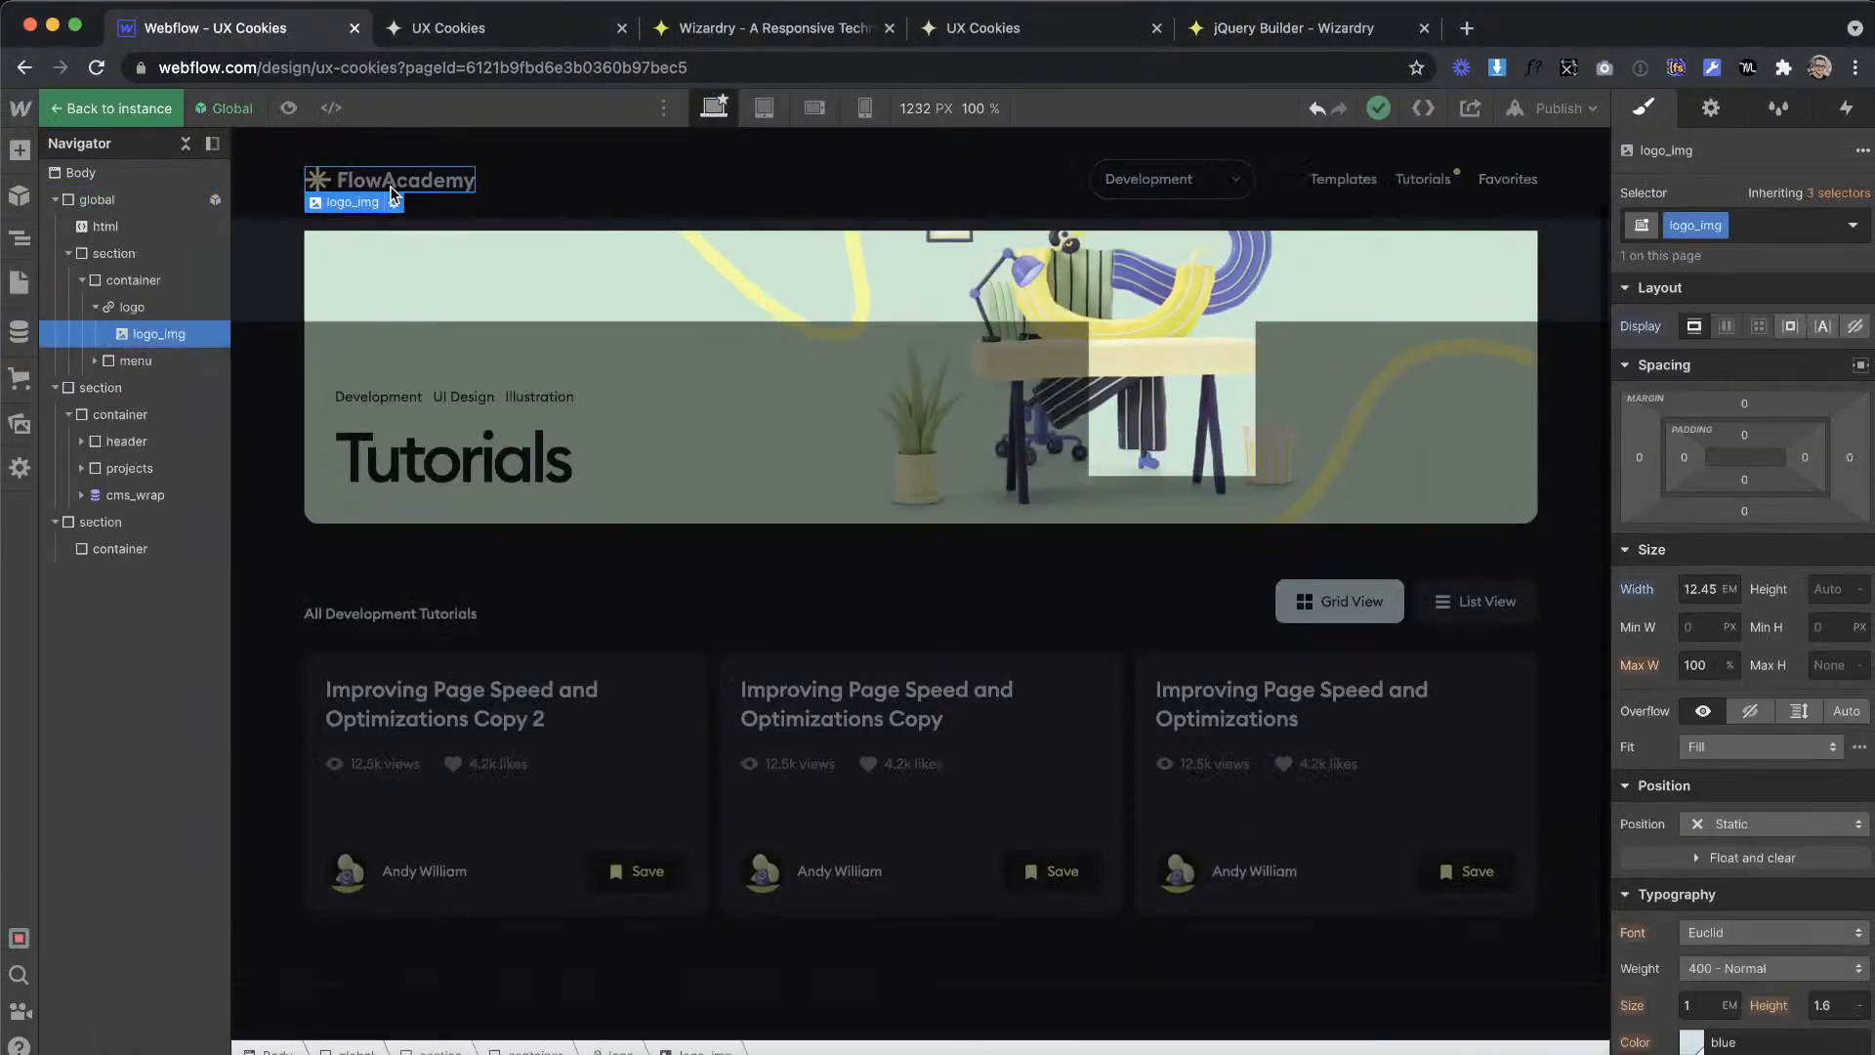
key("Up")
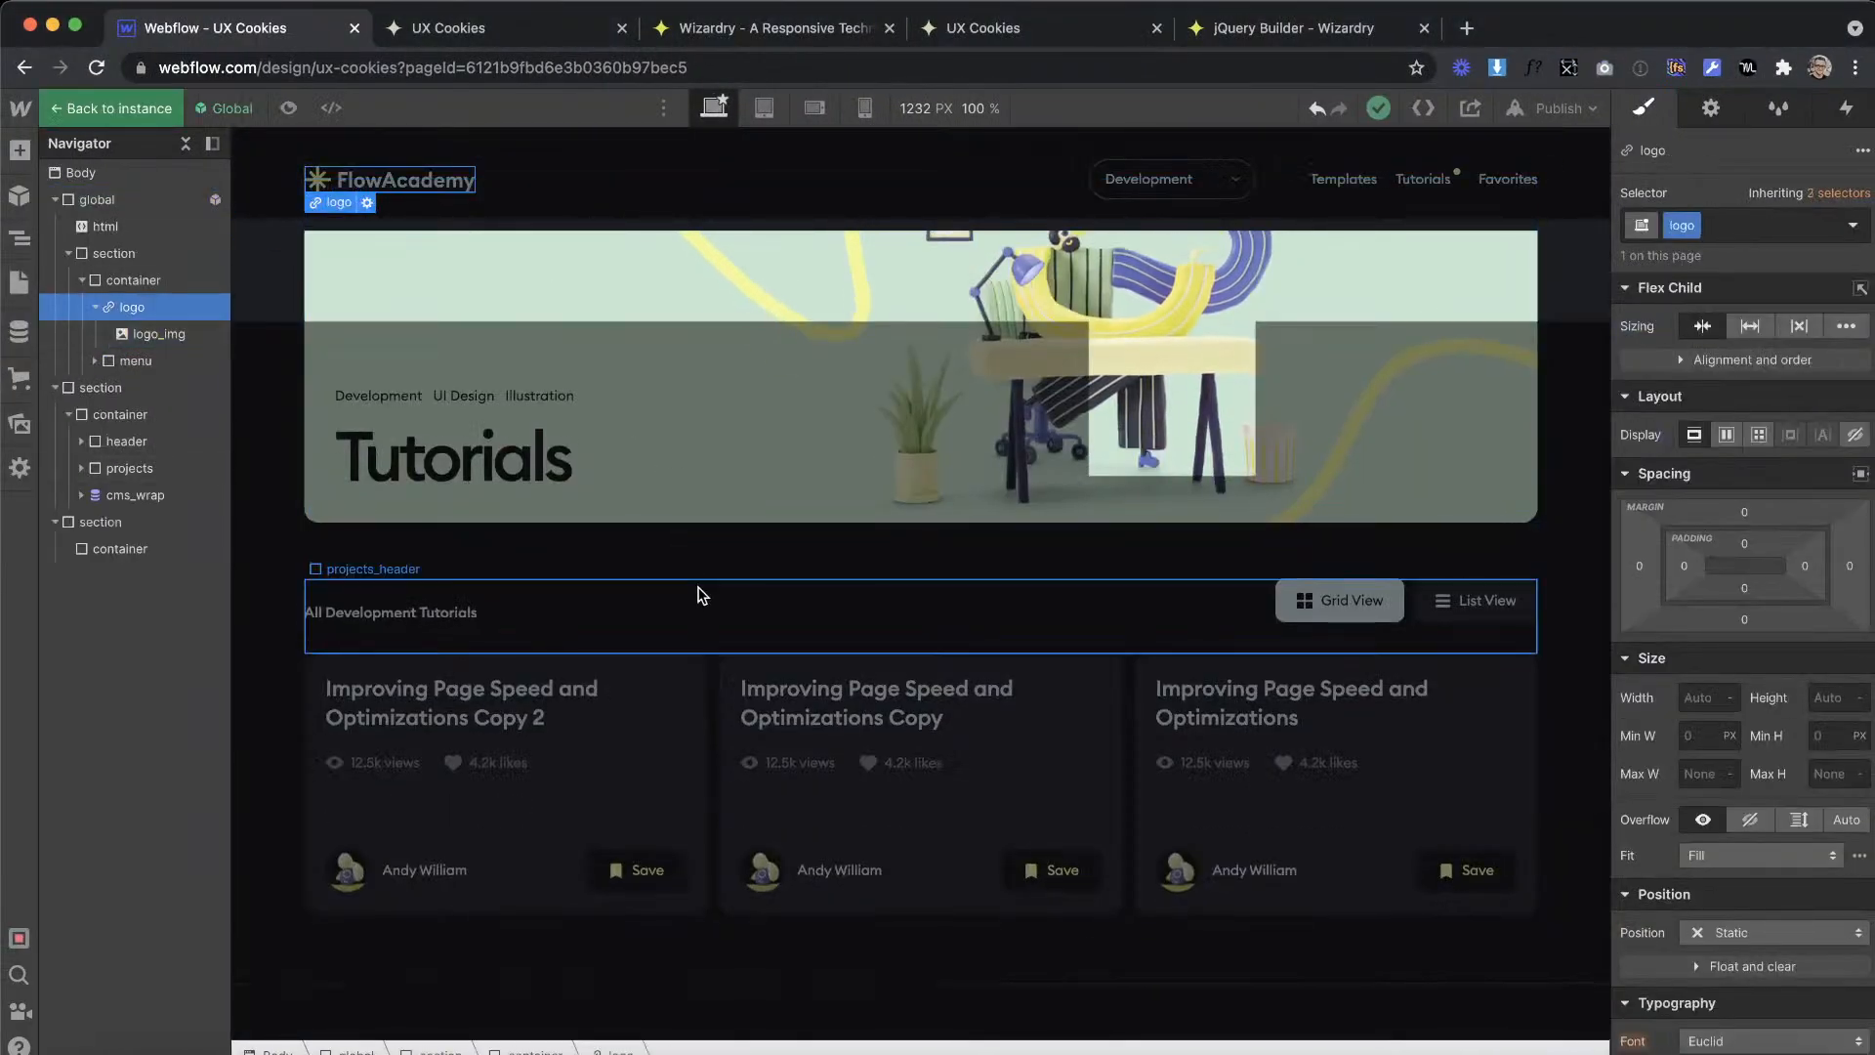
scroll(702, 594, "down", 2)
double_click(700, 595)
left_click(580, 975)
key("ctrl+v")
scroll(527, 879, "down", 1)
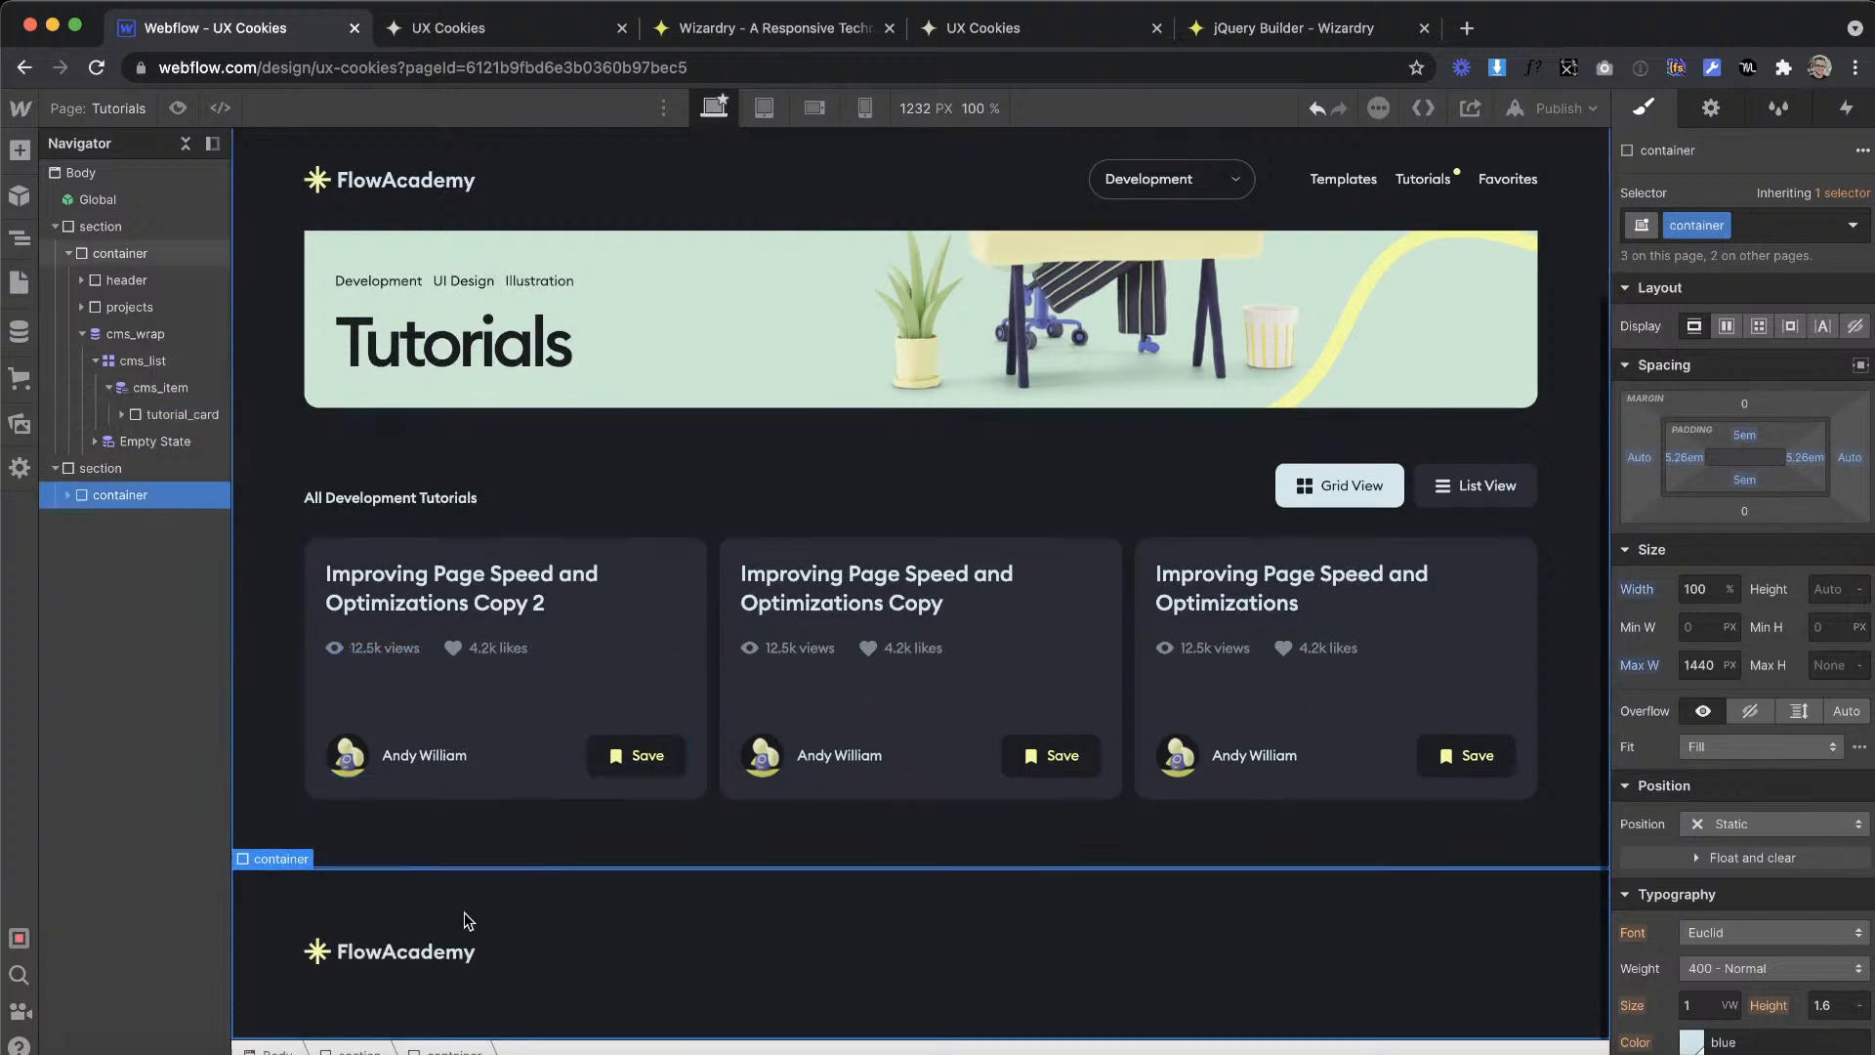
Step: Set the footer logo's link type to Page and link it to the Home page
left_click(391, 965)
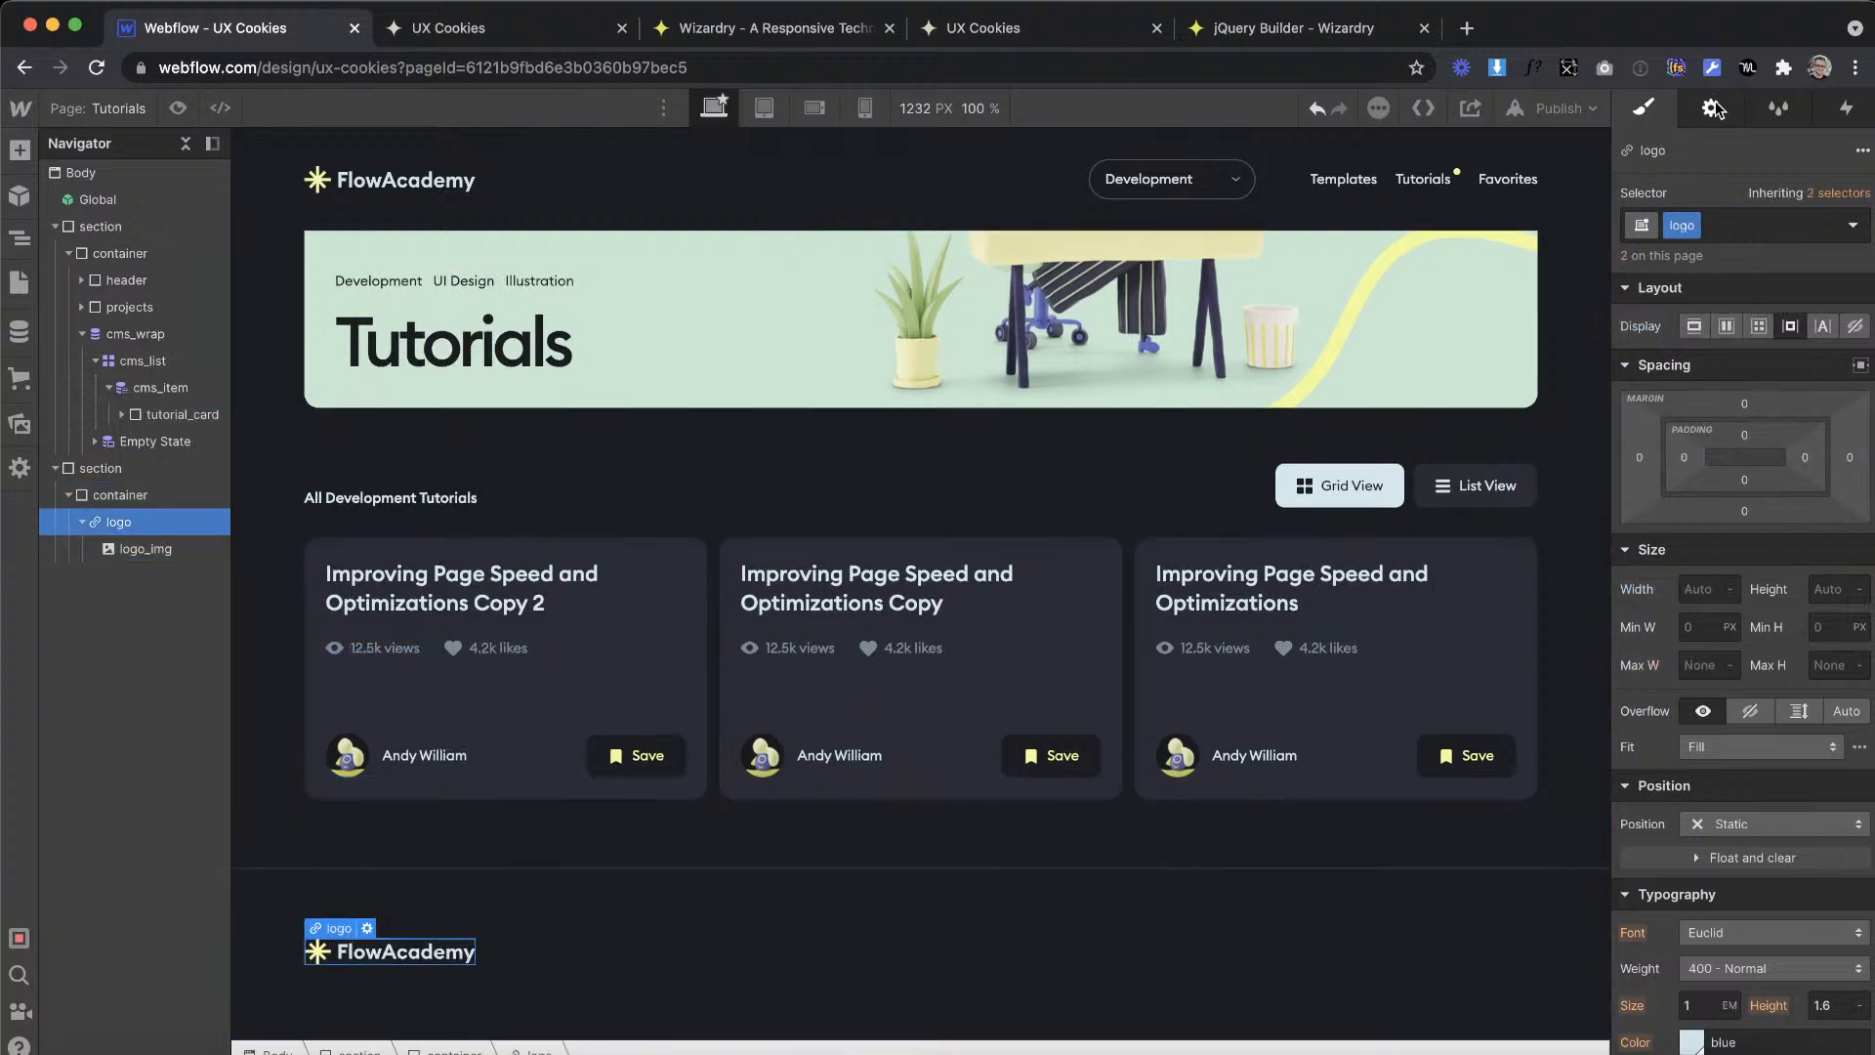
left_click(1712, 107)
left_click(1682, 264)
left_click(1708, 300)
left_click(1722, 356)
Step: Link the header logo in the Global component to the Home page and leave the component
double_click(438, 196)
left_click(437, 191)
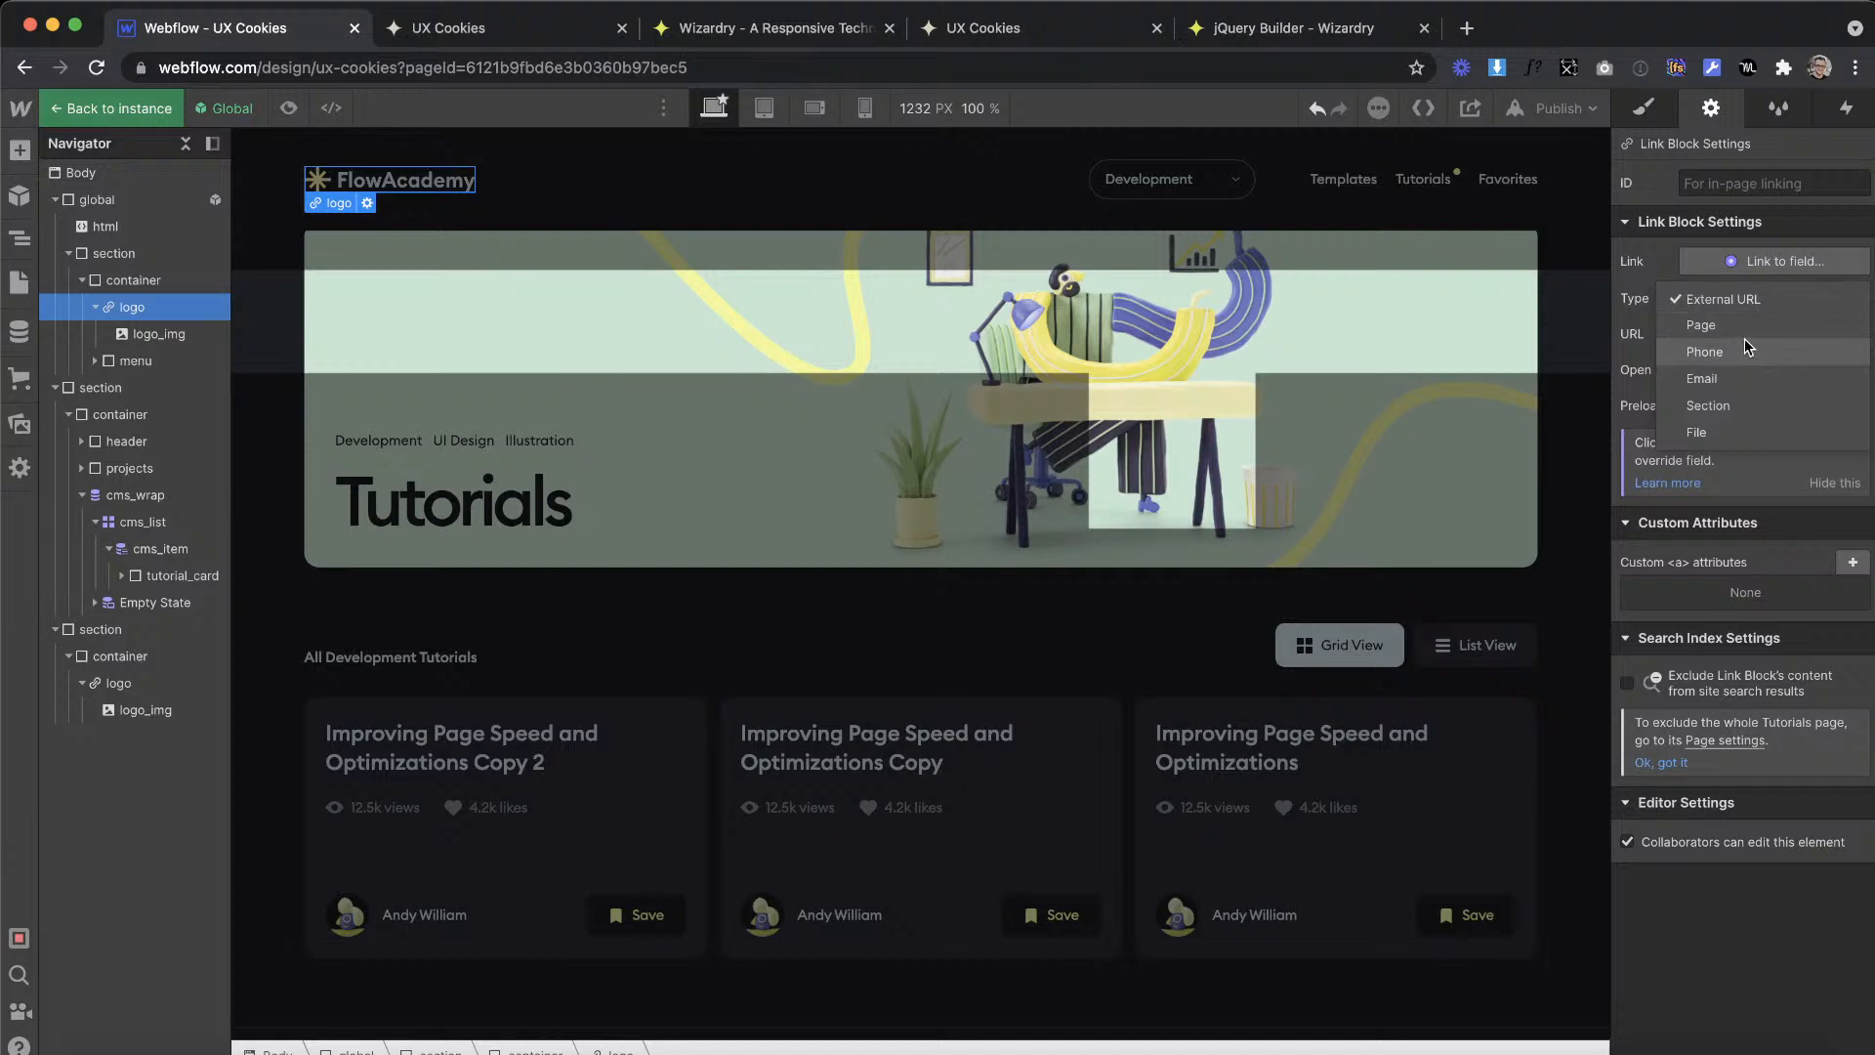
left_click(1744, 338)
left_click(1734, 337)
left_click(1715, 369)
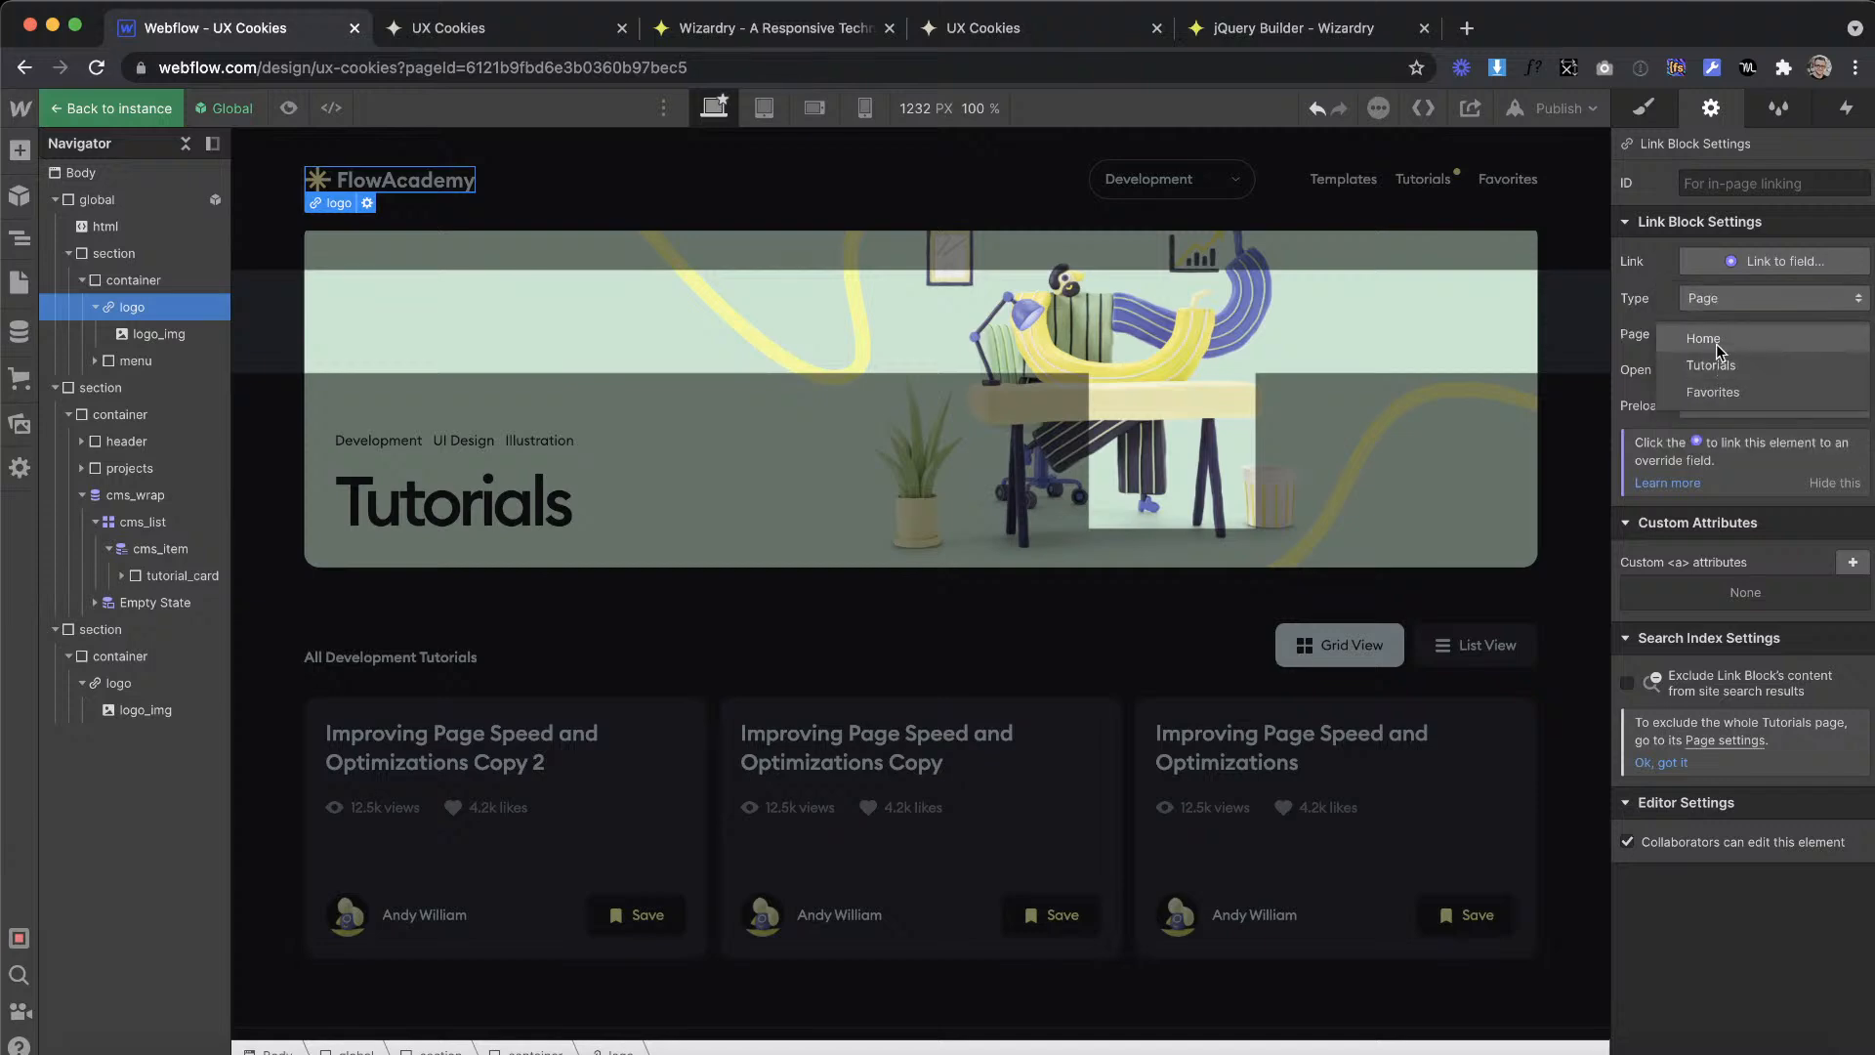
left_click(1149, 547)
Step: Check the footer's copyright line in the XD design and add a paragraph below the logo in the Webflow footer container
scroll(858, 541, "down", 2)
key("ctrl+Right")
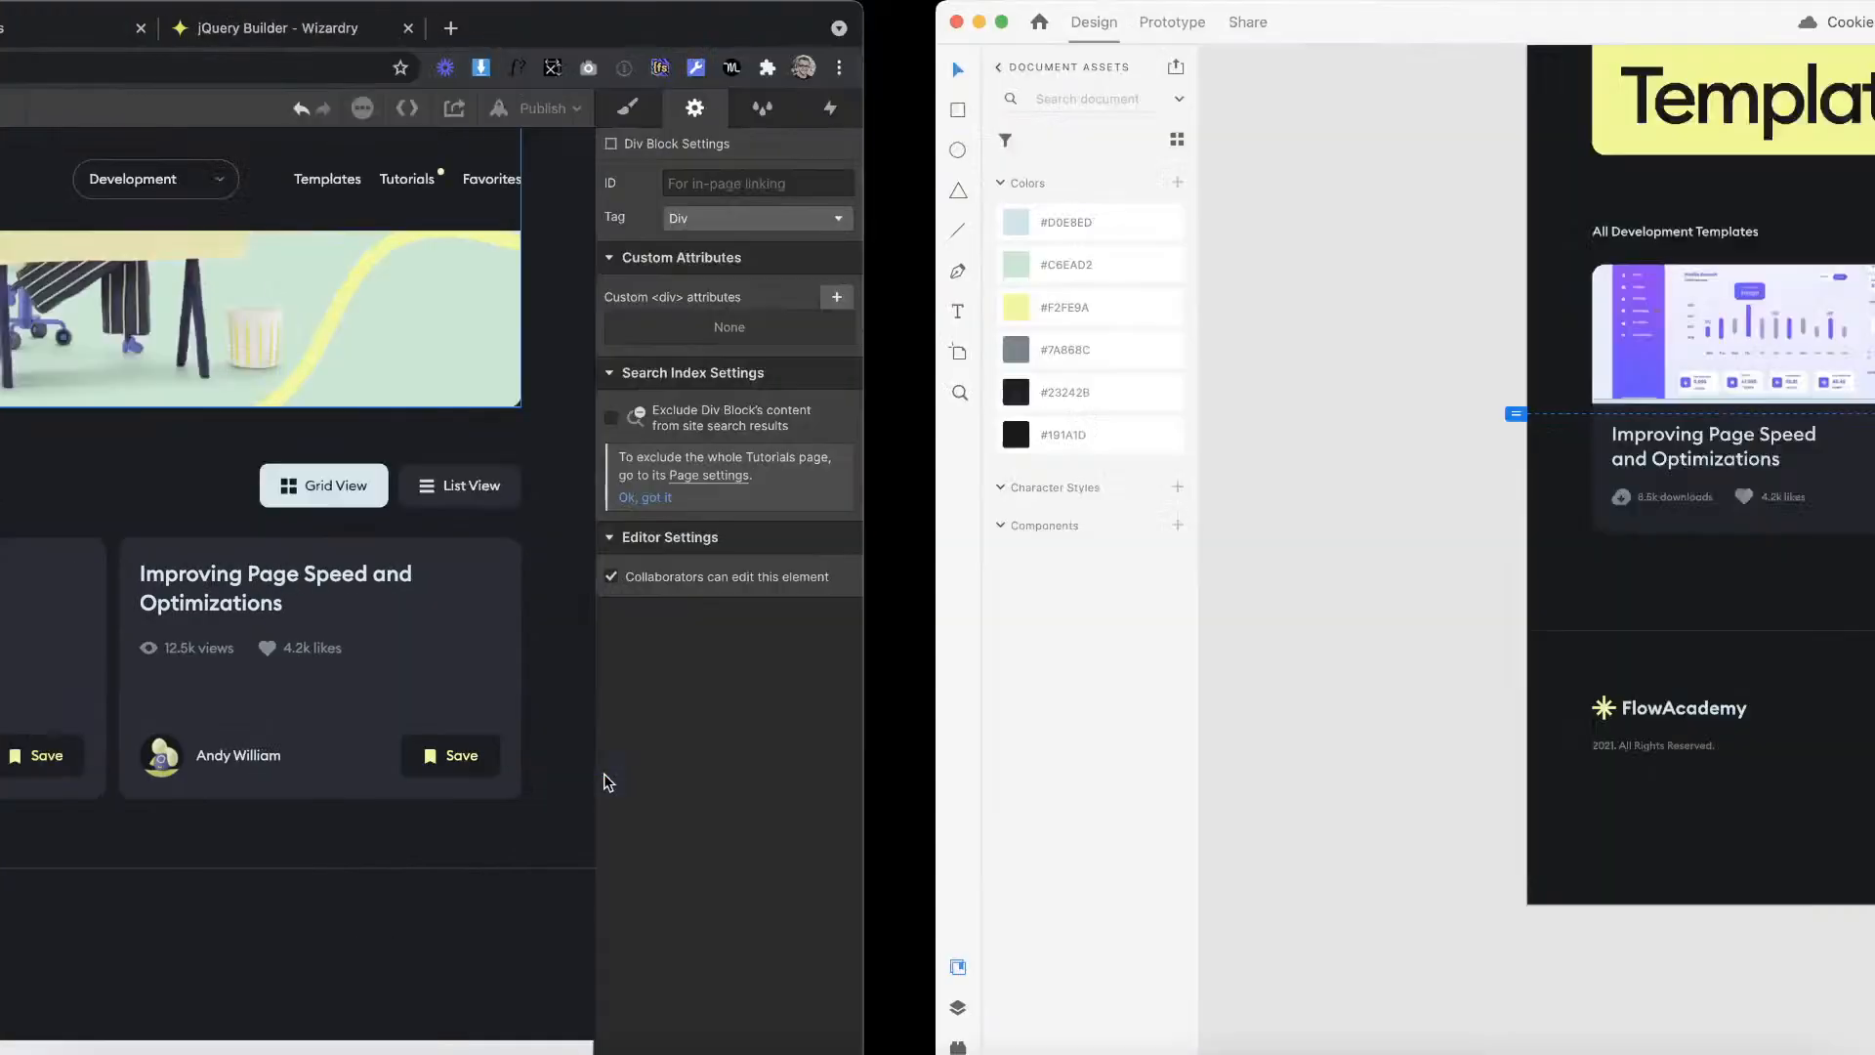
scroll(753, 633, "down", 1)
scroll(720, 734, "up", 3)
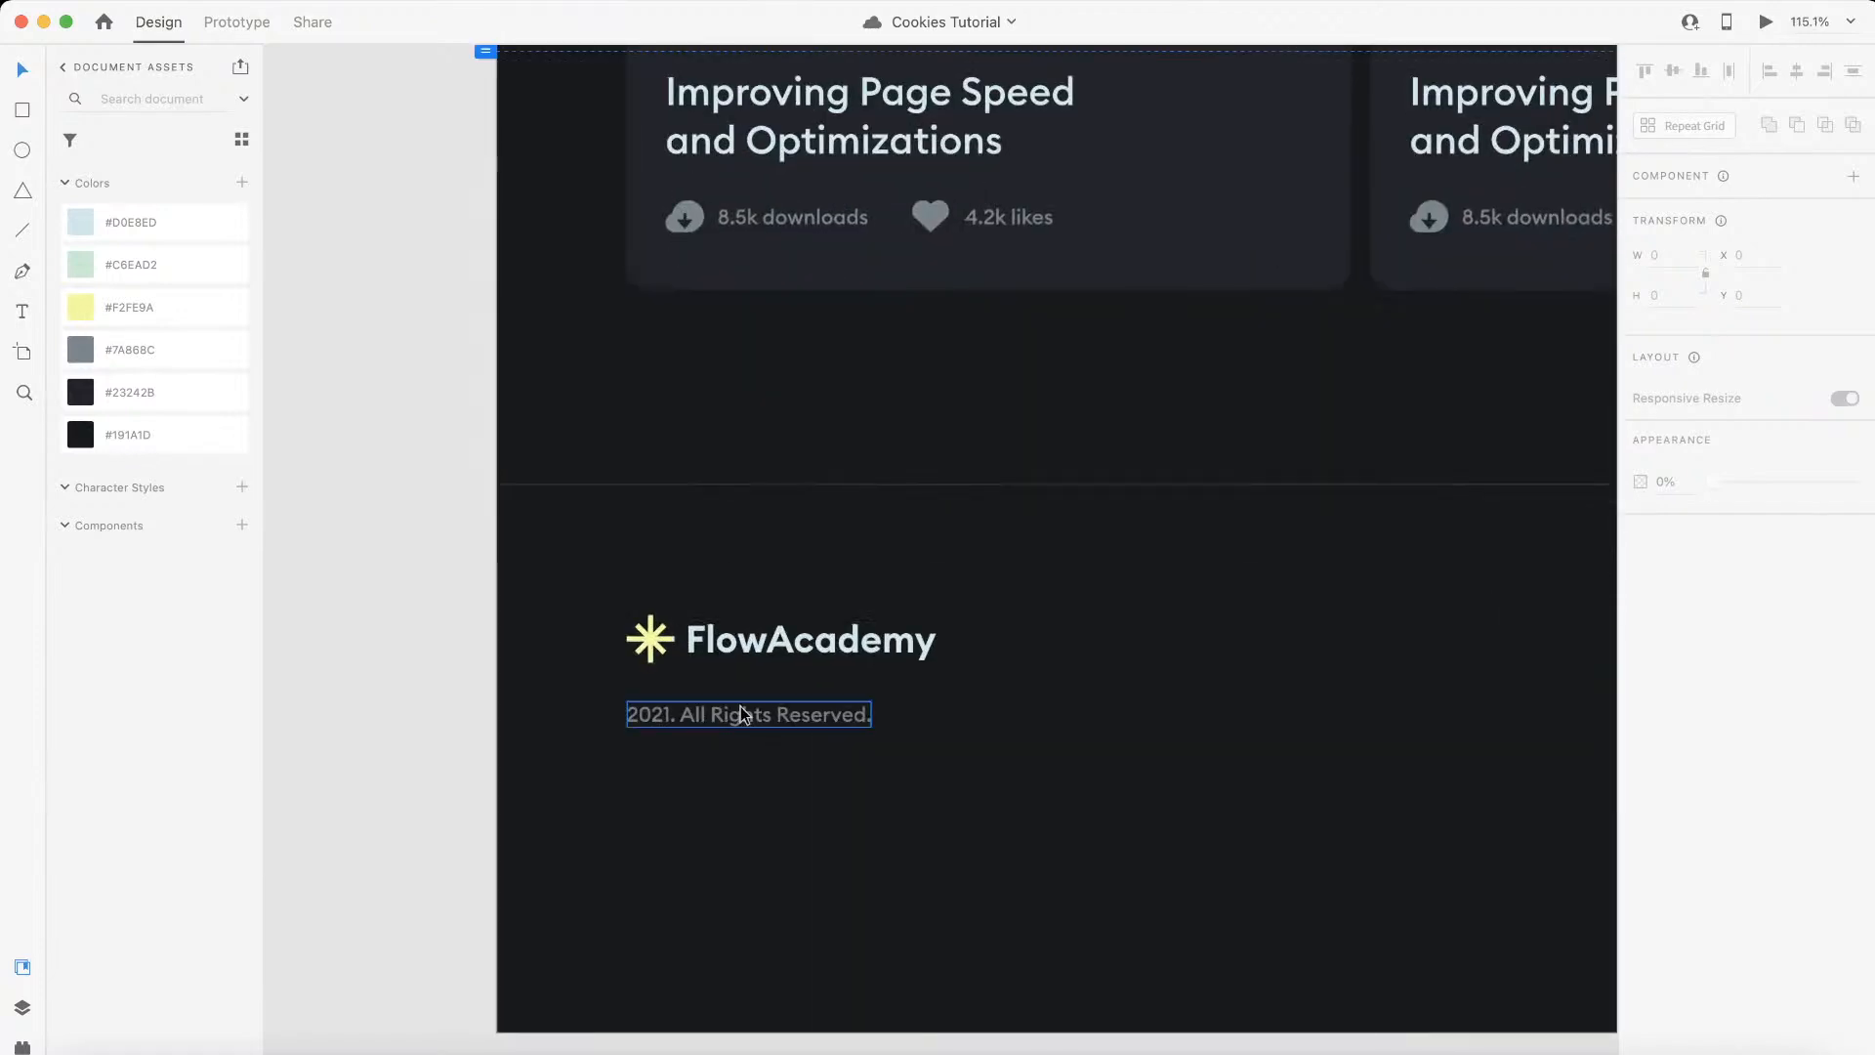
key("ctrl+Left")
left_click(15, 157)
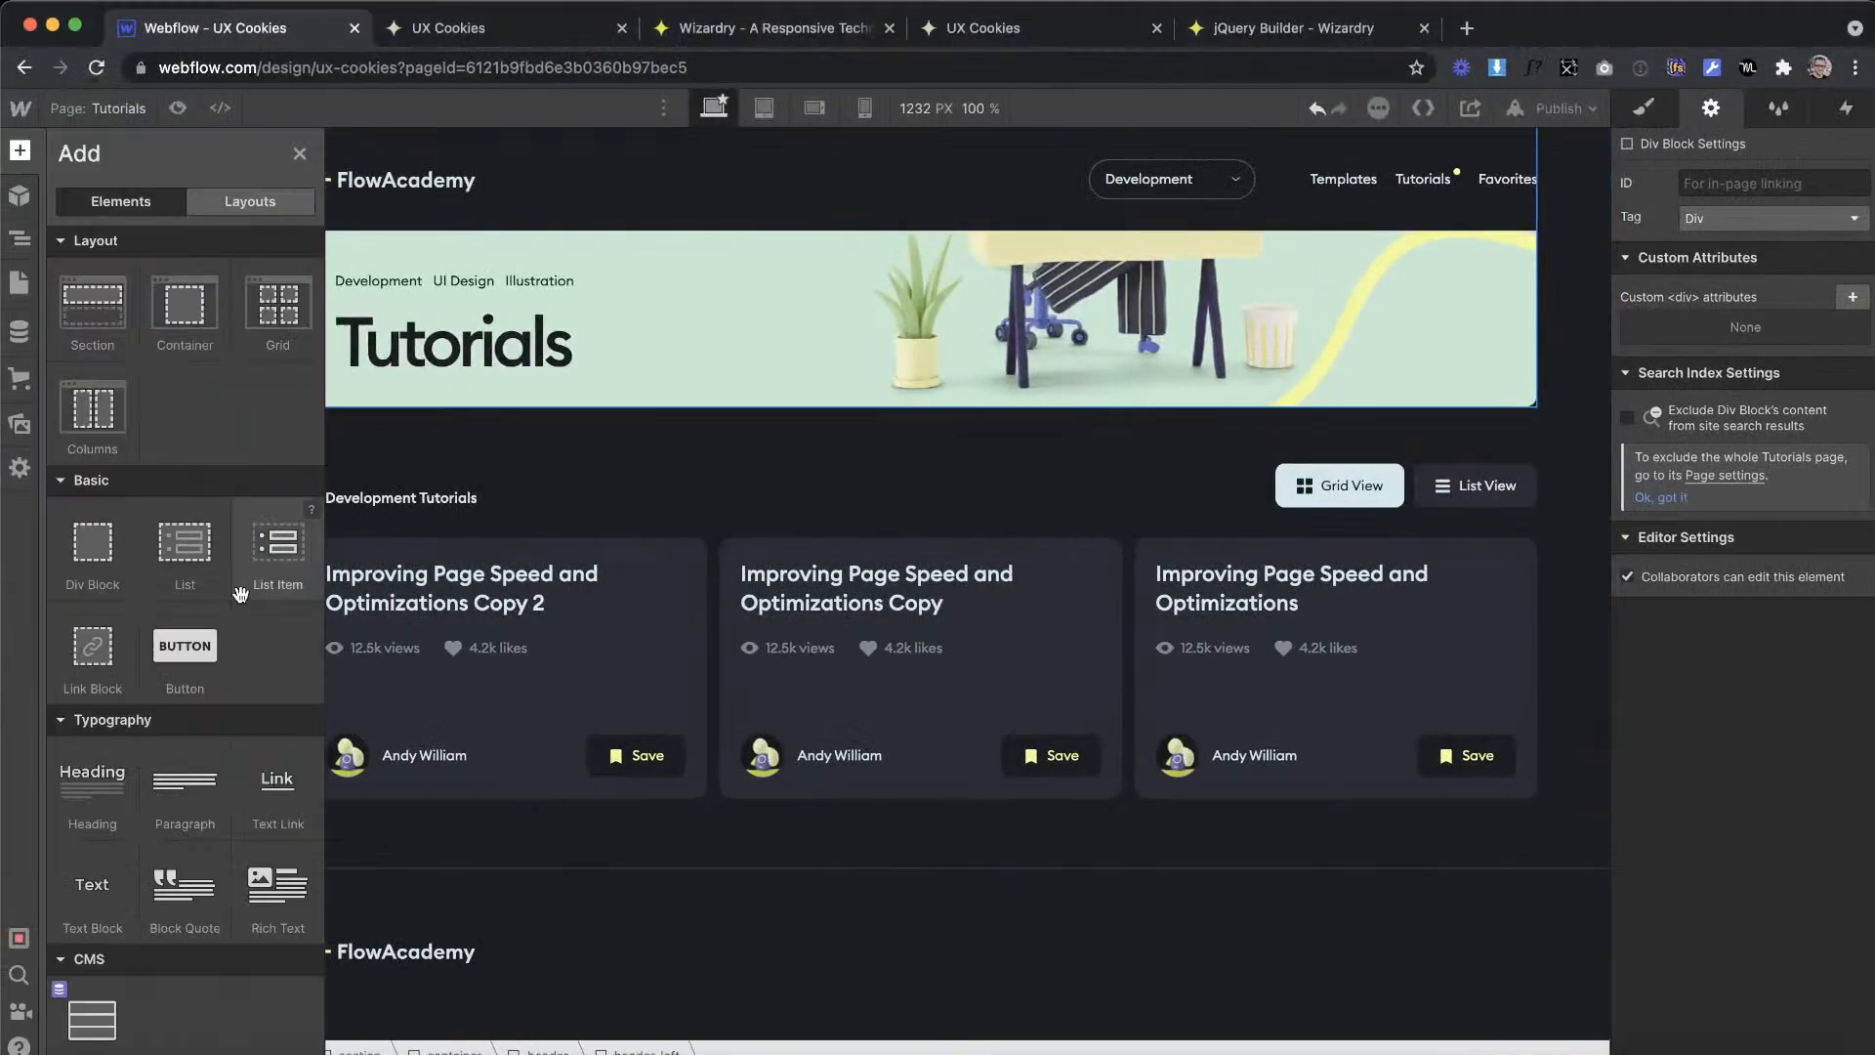
left_click_drag(194, 830, 419, 981)
left_click(80, 548)
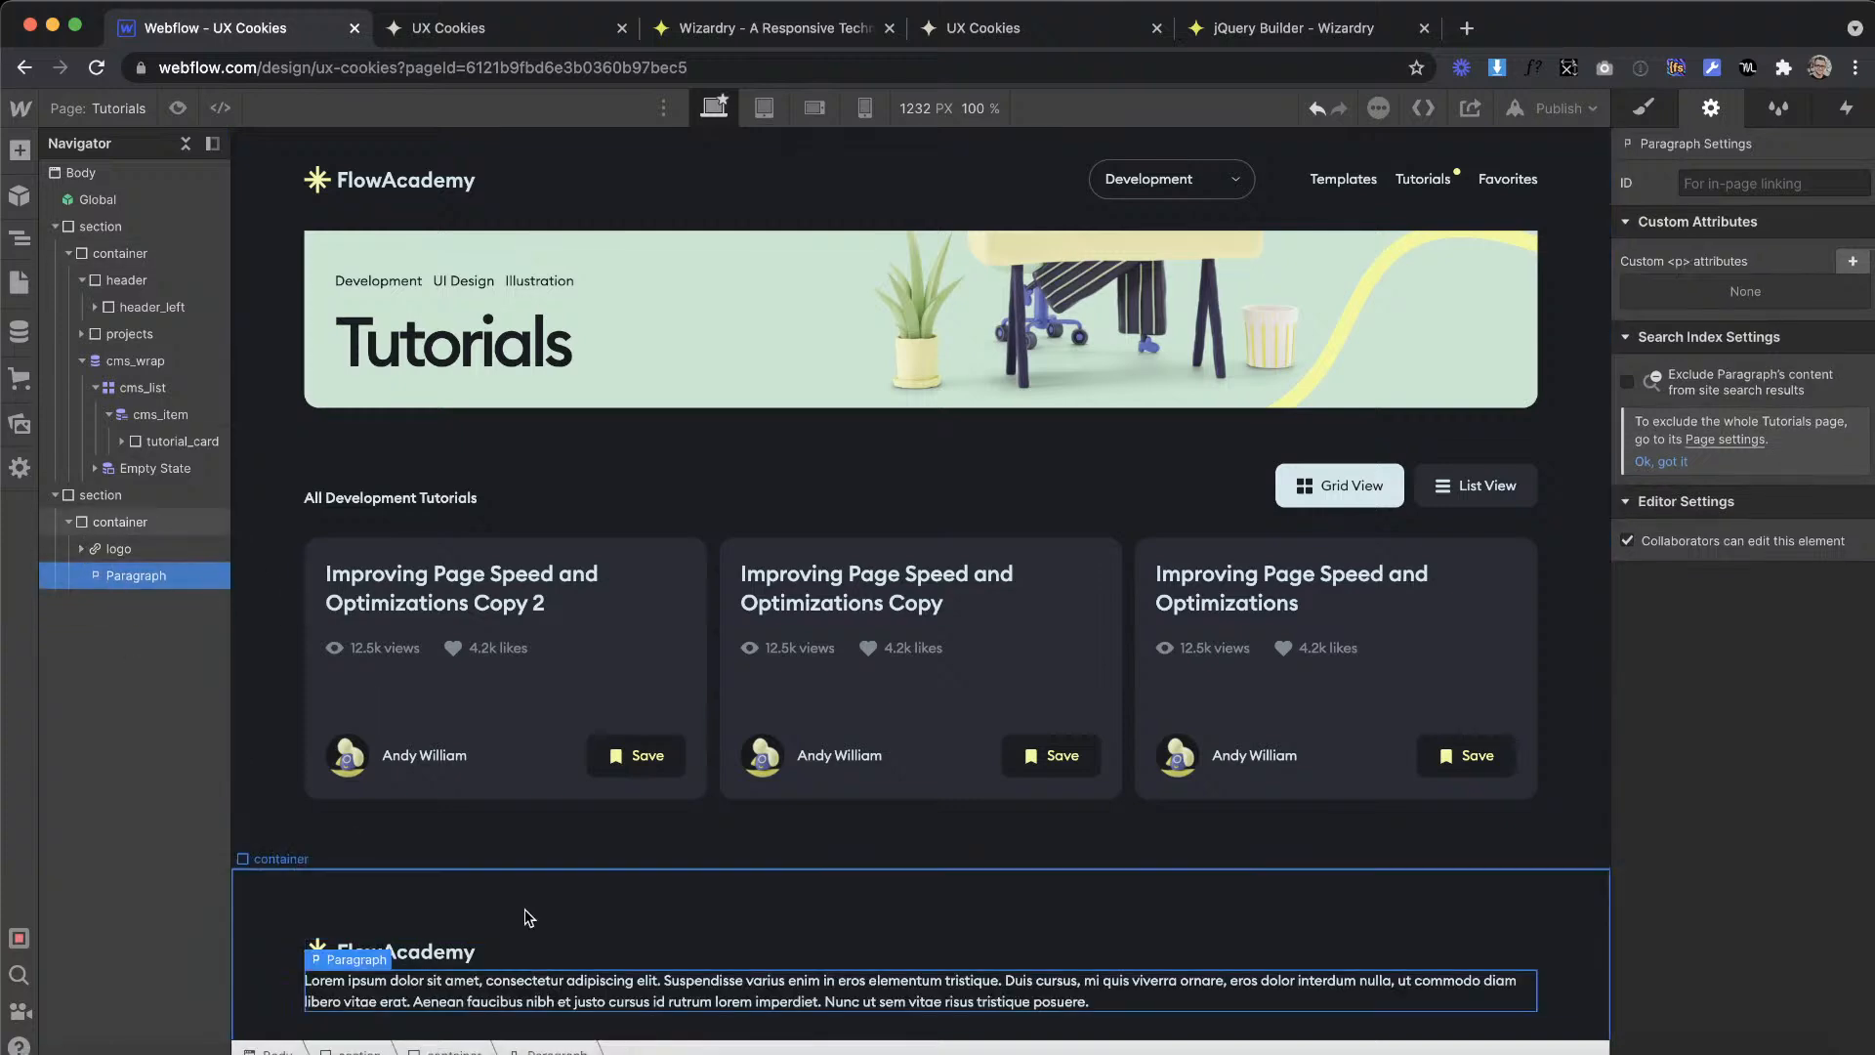
Step: Copy the copyright line from the XD design and replace the footer paragraph's text with "2021. All Rights Reserved."
key("ctrl+Right")
double_click(773, 712)
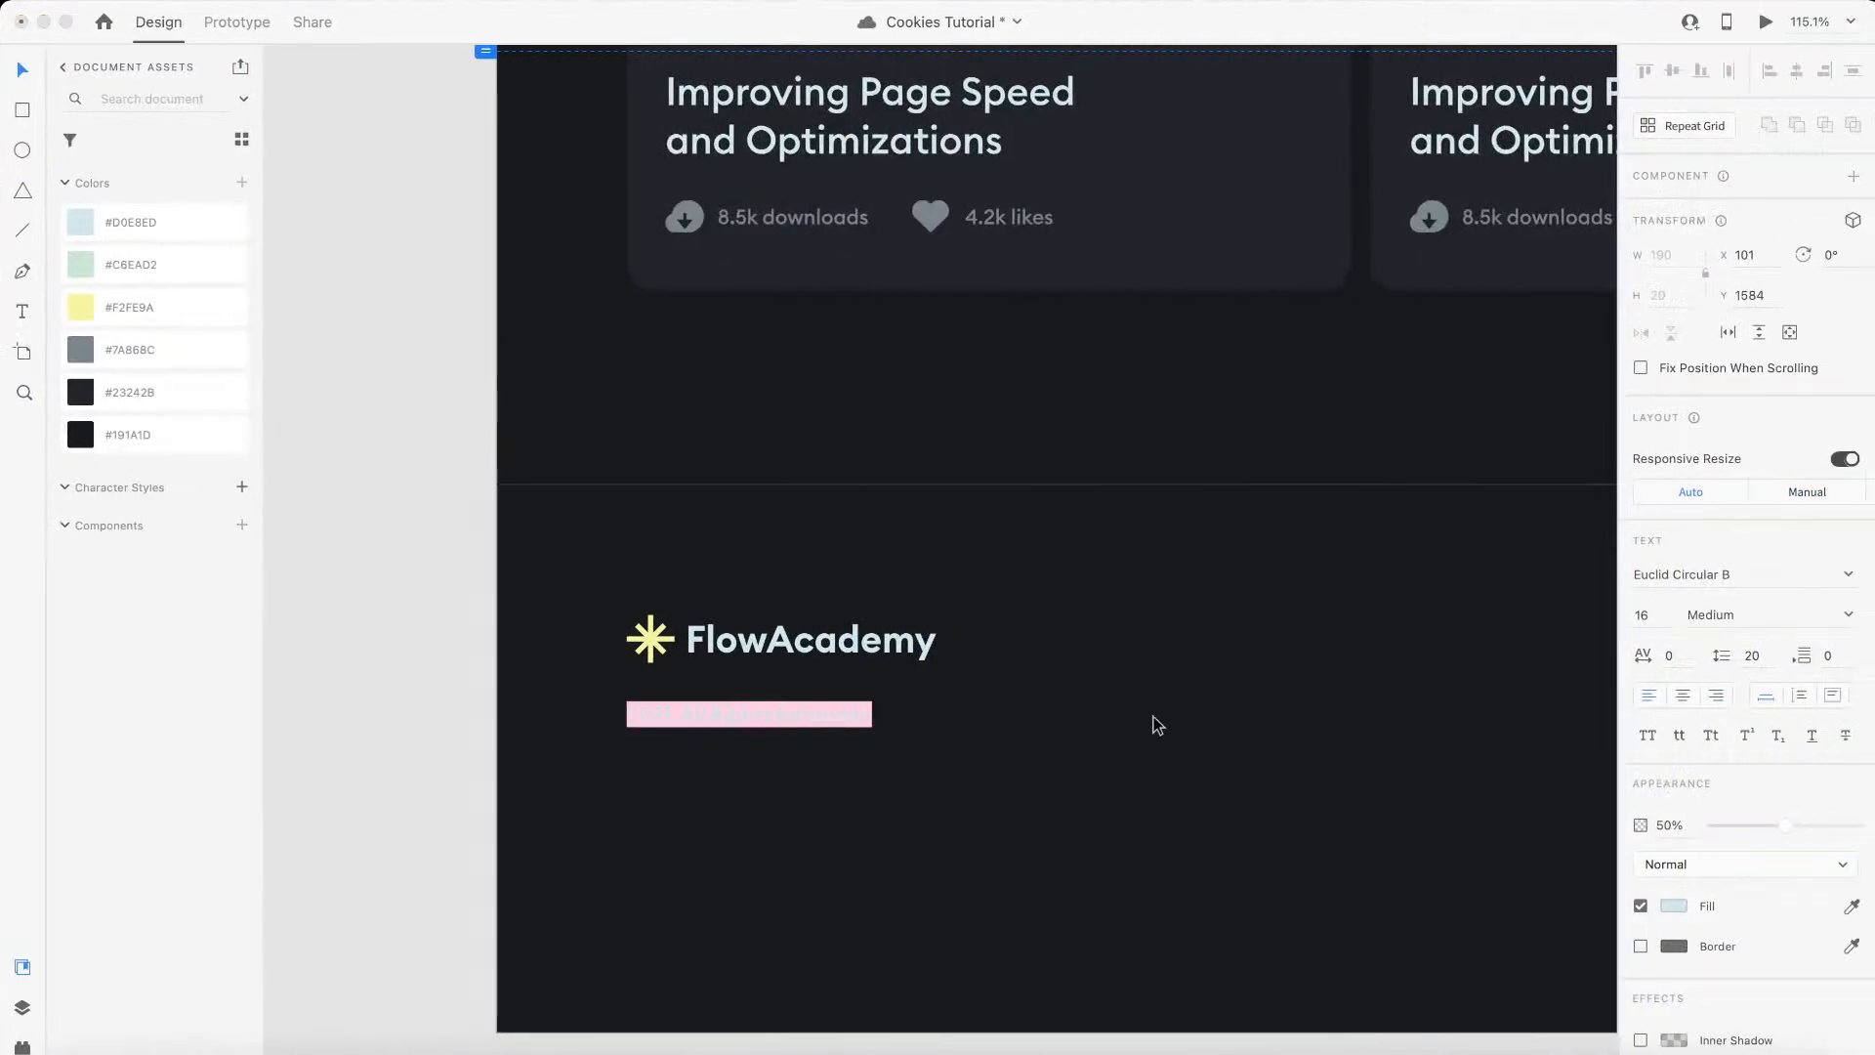
key("ctrl+Left")
double_click(796, 988)
key("ctrl+a")
type("2021. All Rights Reserved.")
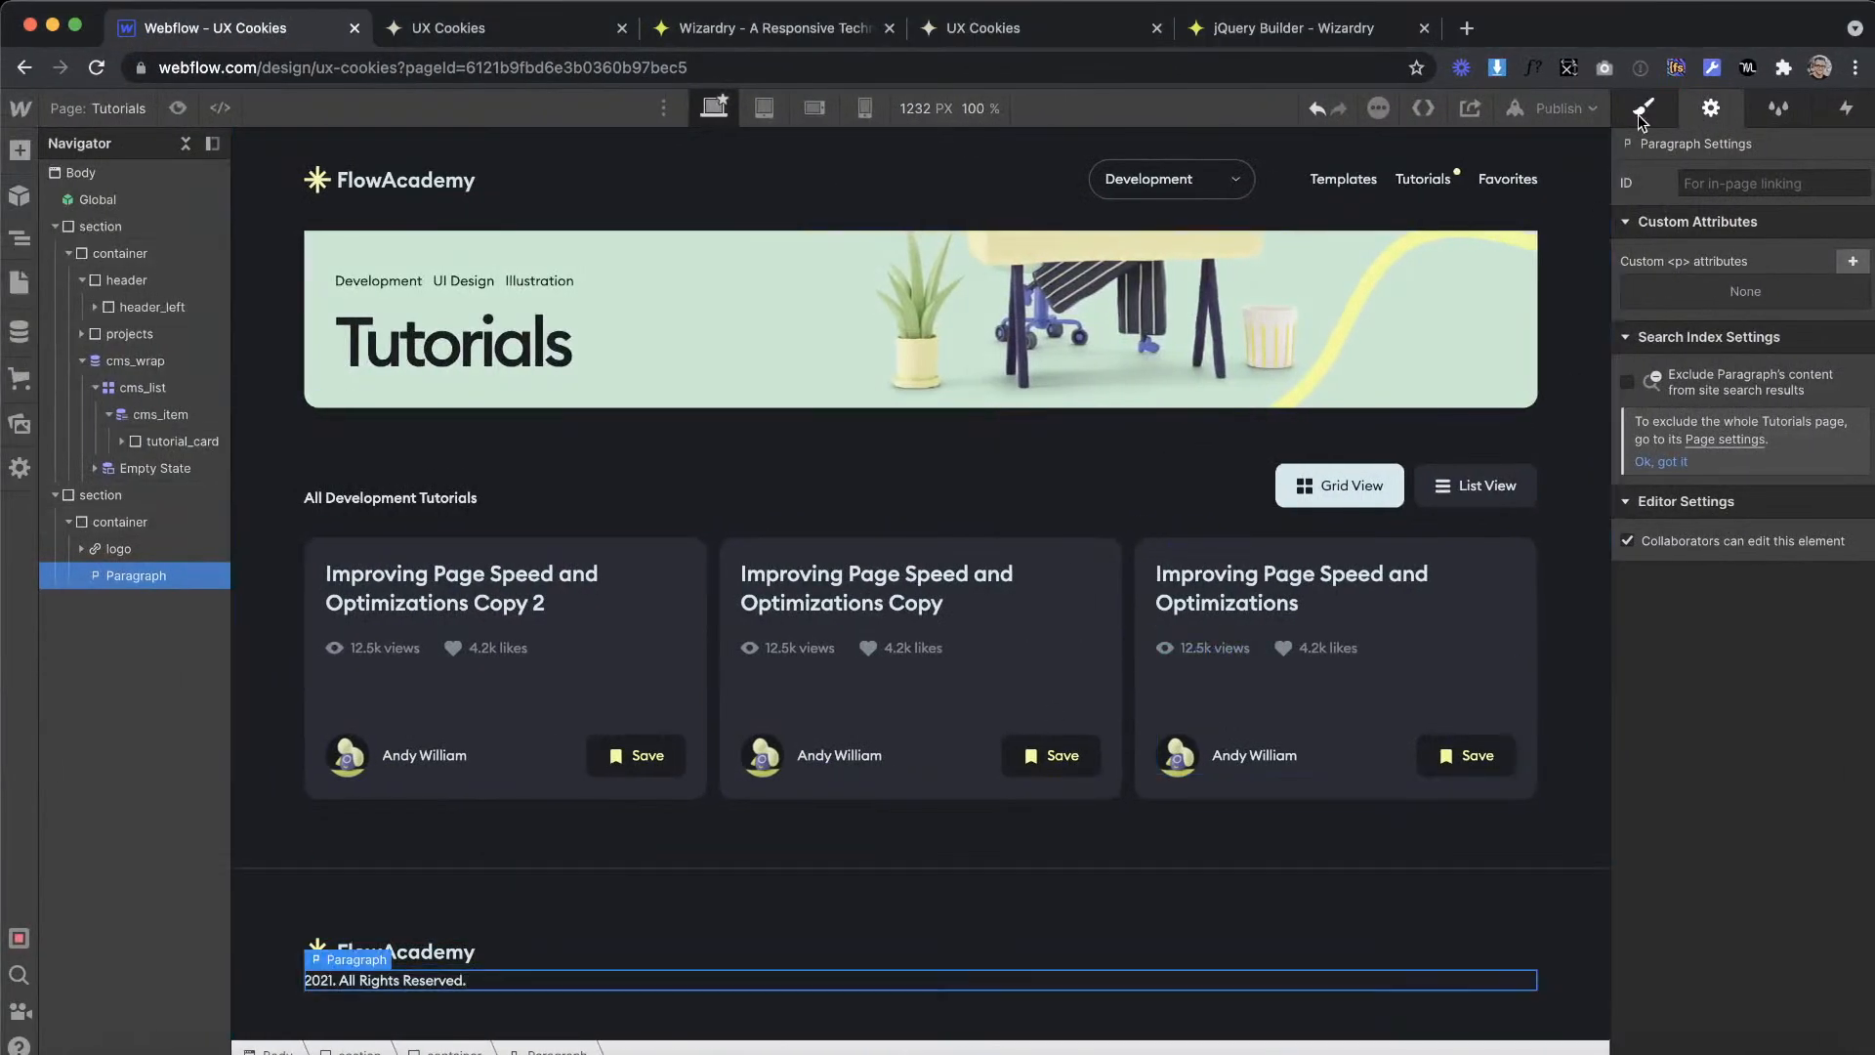
Step: Give the footer paragraph the class copyright
left_click(1643, 109)
left_click(1734, 209)
type("copyright")
key("Return")
Step: Set the copyright paragraph's top margin to 1.4em and its opacity to 50%
left_click(1747, 401)
type("2em")
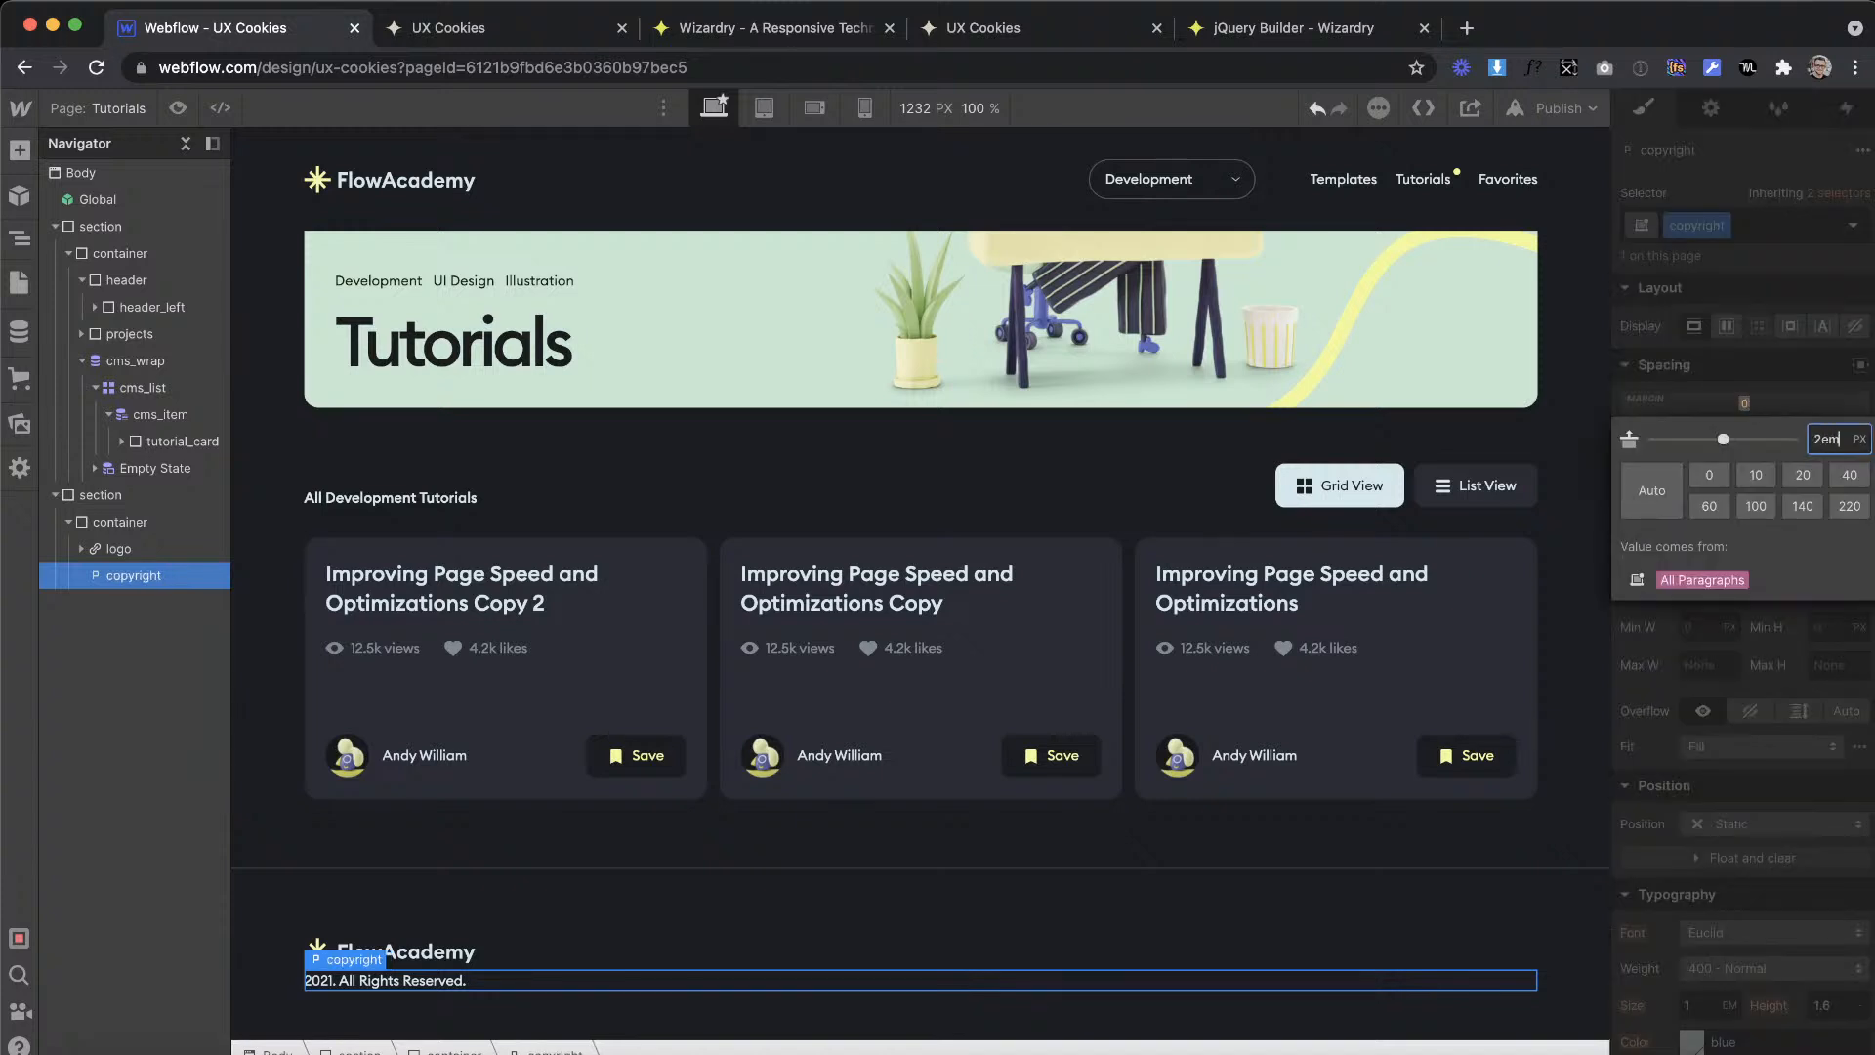
key("Return")
mouse_move(1747, 403)
left_mouse_down()
mouse_move(1746, 383)
mouse_move(1747, 399)
left_mouse_up()
scroll(1784, 876, "down", 10)
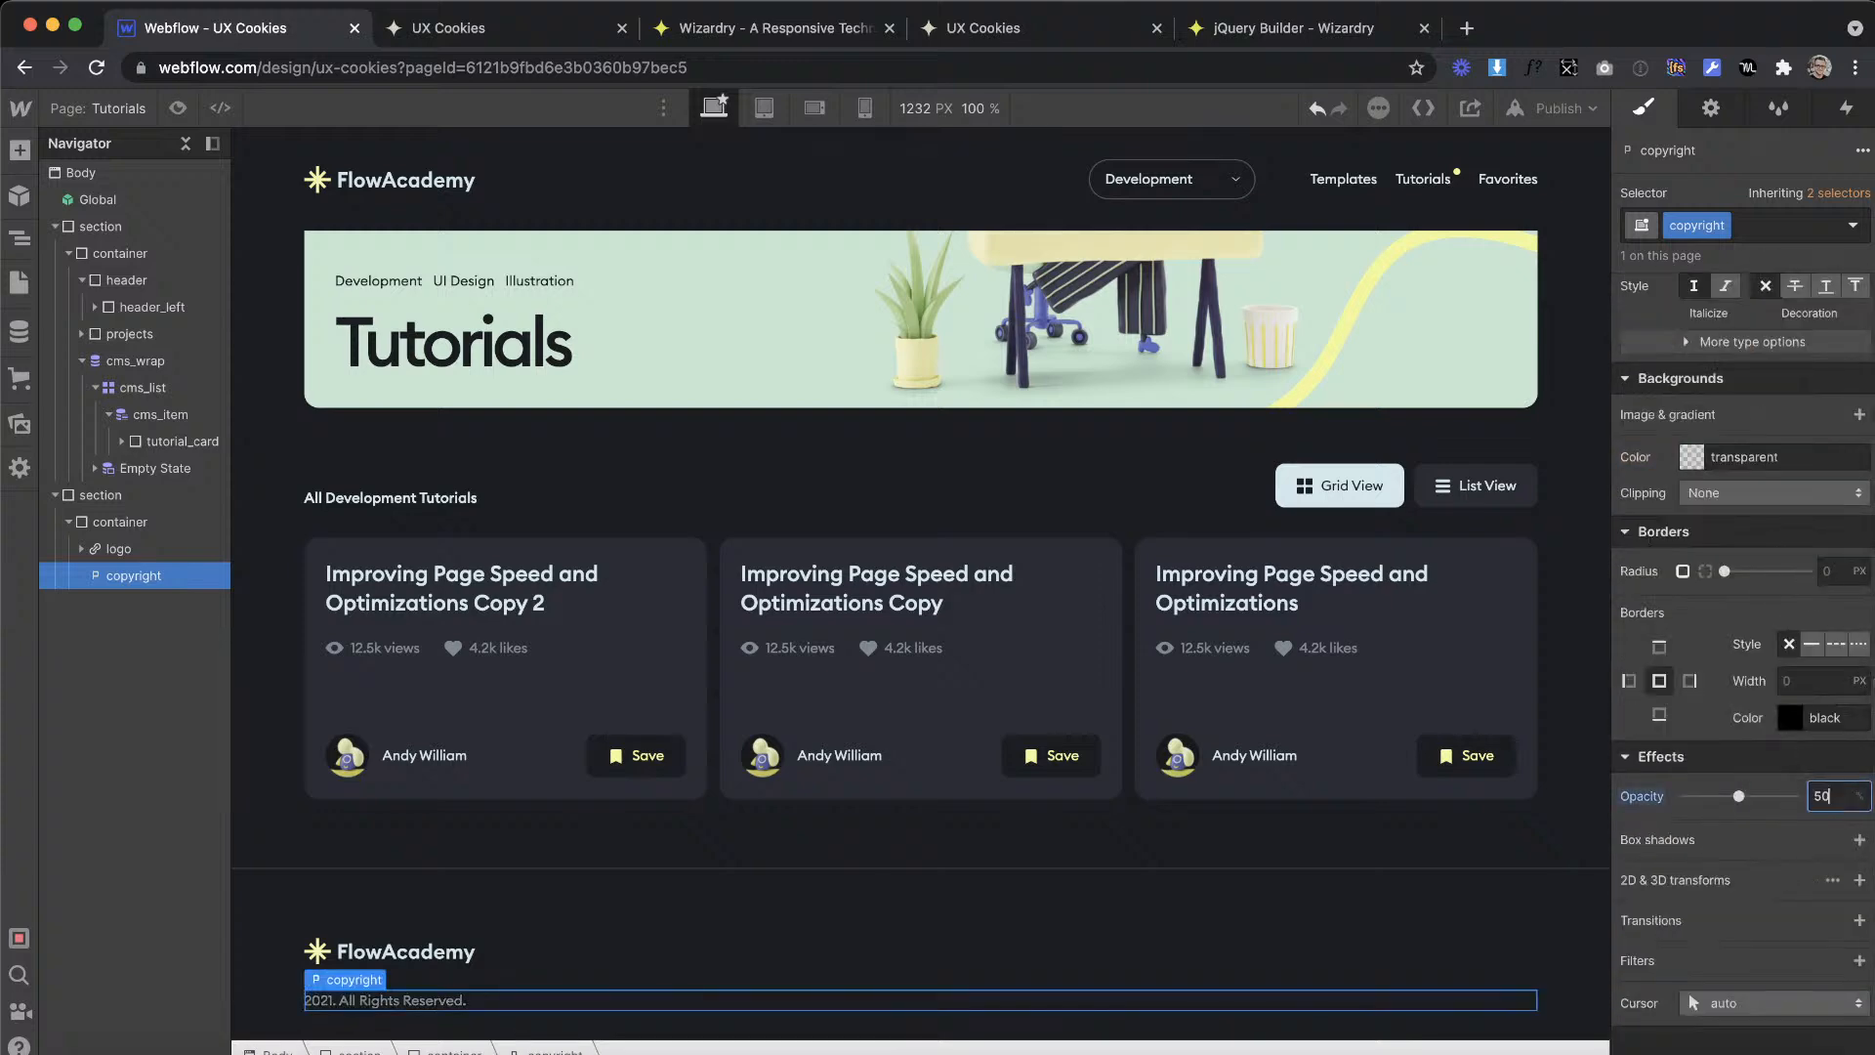
left_click(835, 645)
Step: Review the footer layout in the XD design and add a div block at the start of the Webflow footer container
key("ctrl+Right")
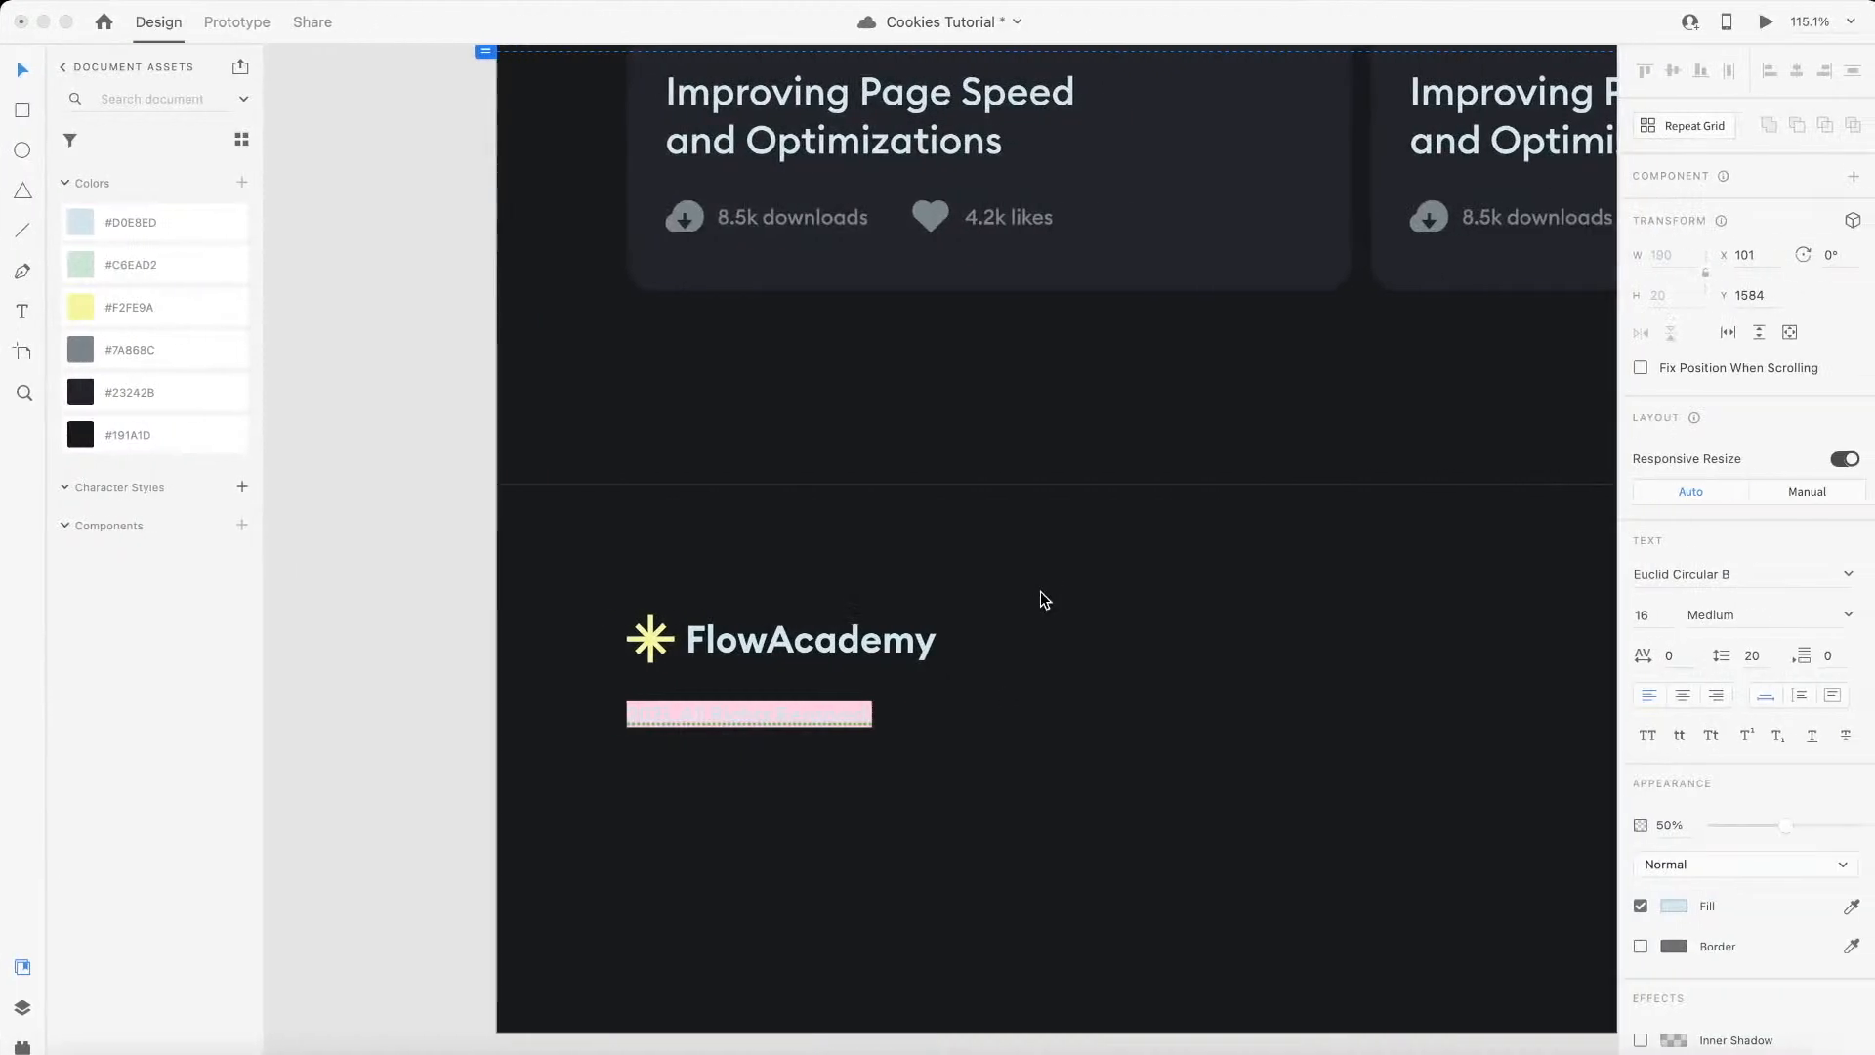
scroll(1041, 594, "down", 5)
scroll(1041, 599, "down", 3)
scroll(1041, 600, "right", 3)
key("ctrl+Left")
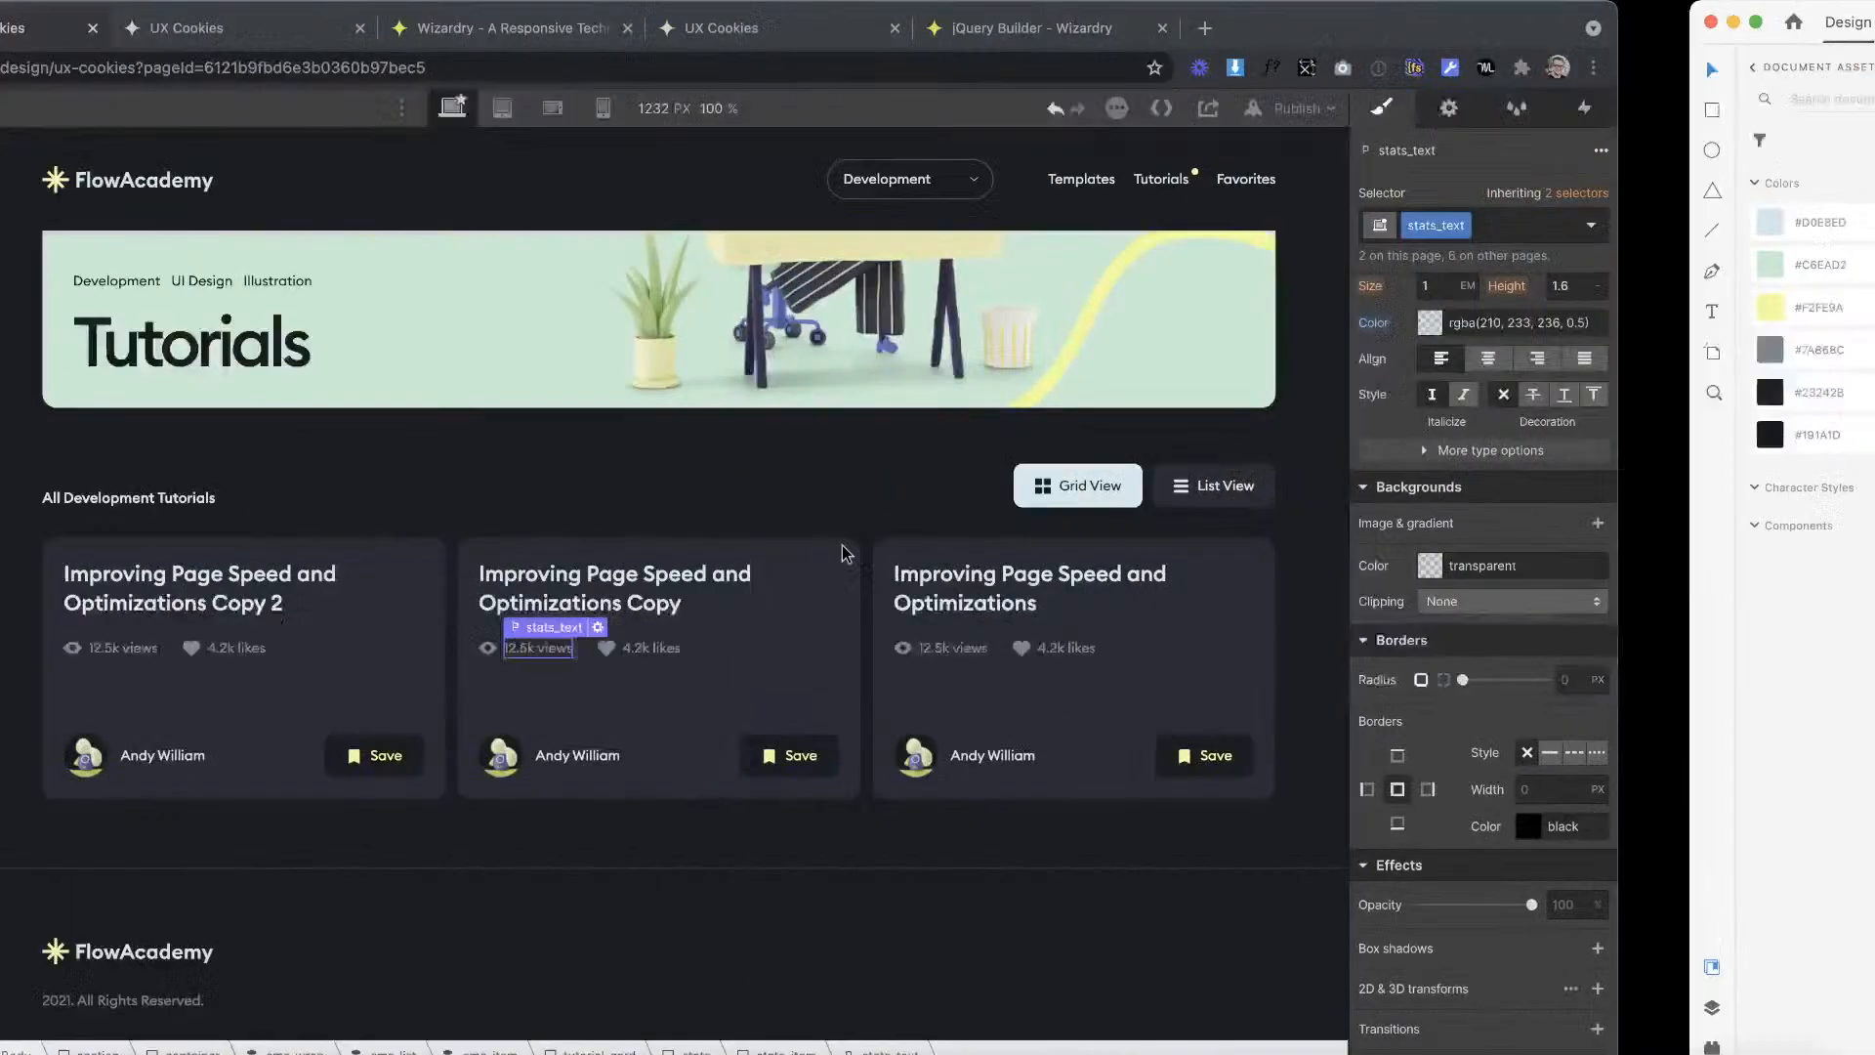
left_click(18, 154)
left_click_drag(93, 576, 526, 922)
left_click_drag(146, 763, 142, 718)
Step: Add the combo class is--footer to the footer's container
left_click(142, 713)
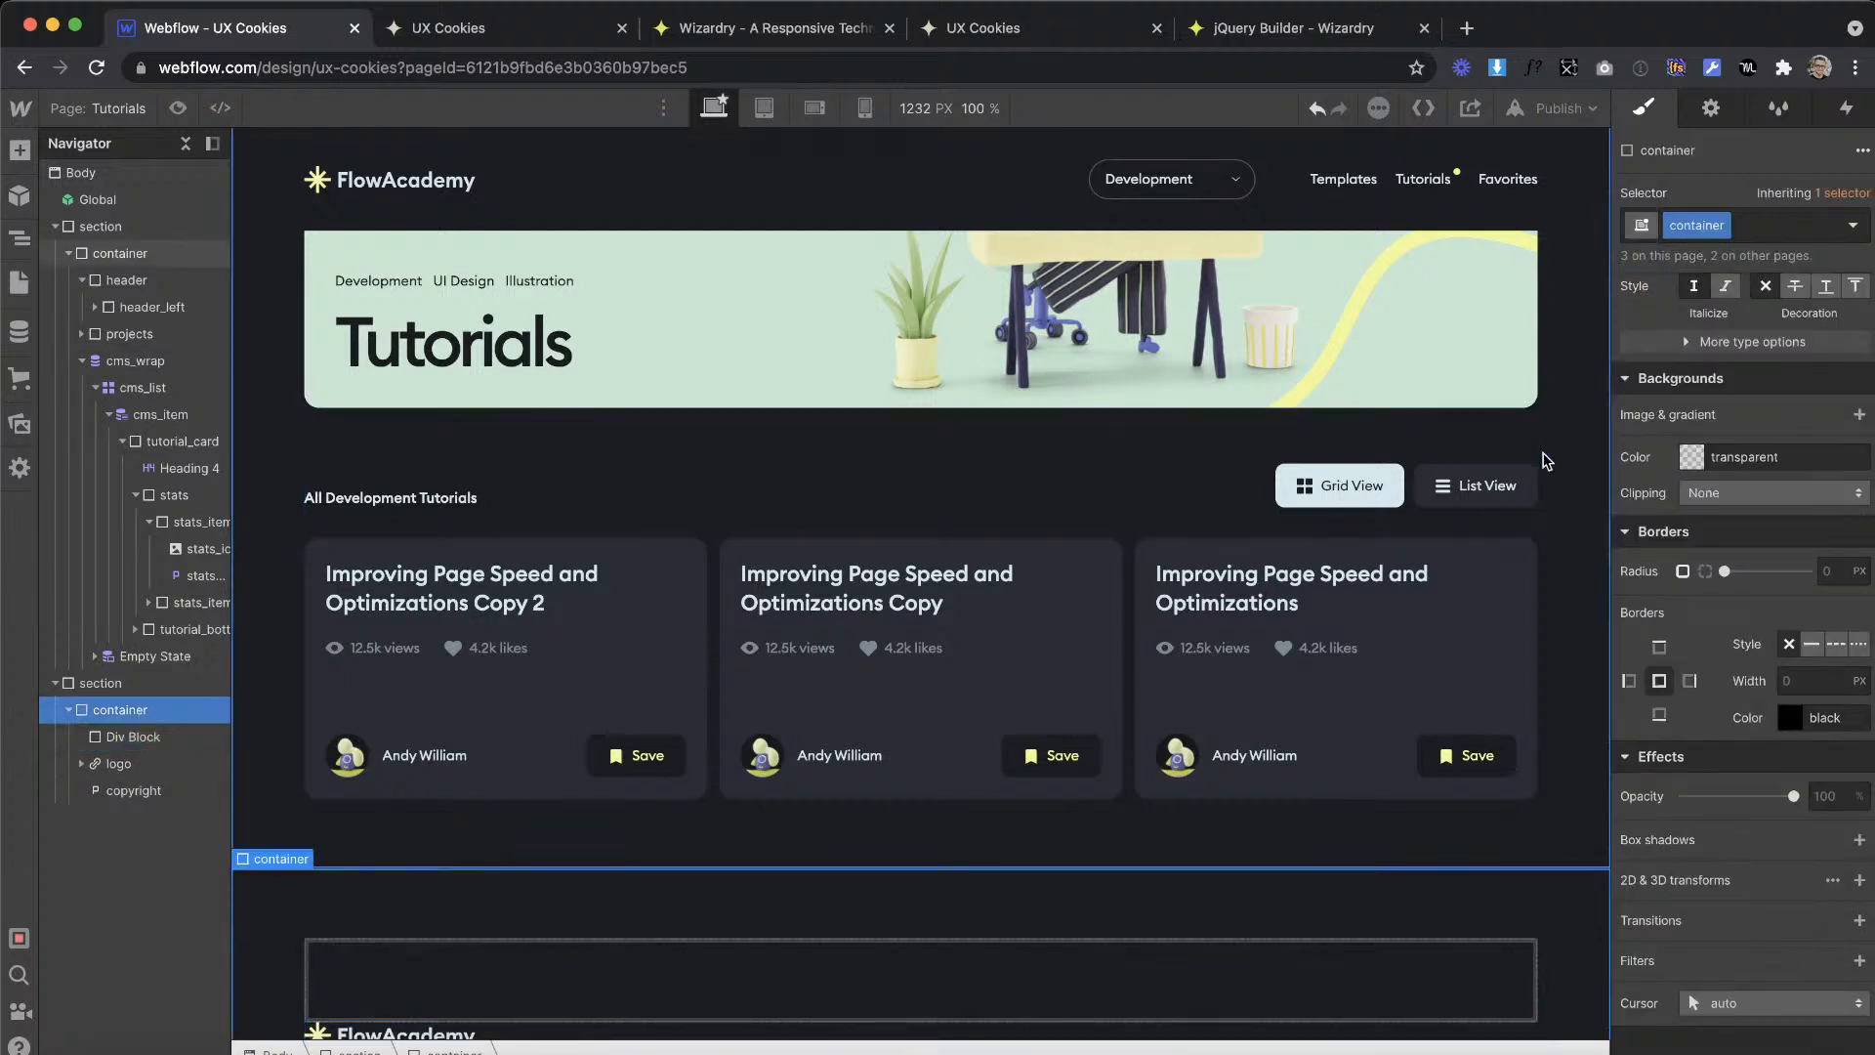
left_click(1755, 226)
type("is--fo")
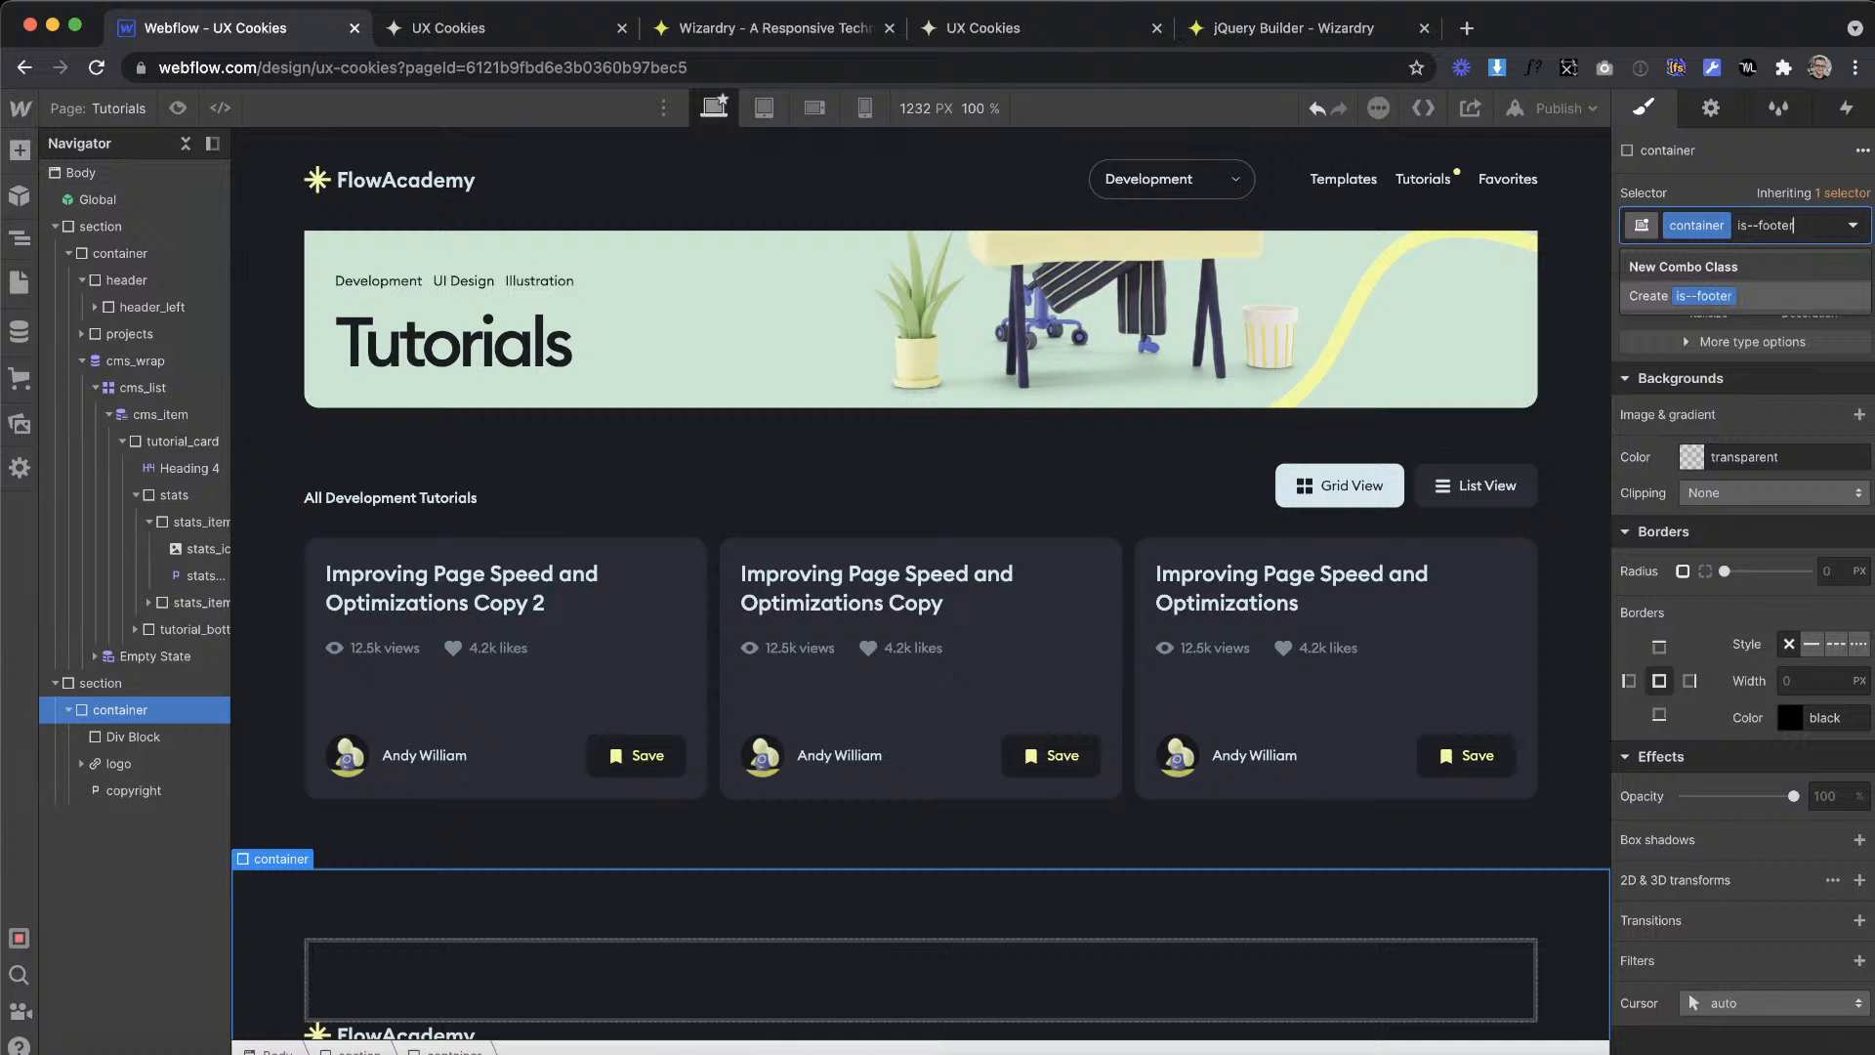
type("oter")
key("Return")
Step: Give the new div block in the footer container the class footer_left
left_click(121, 758)
left_click(124, 742)
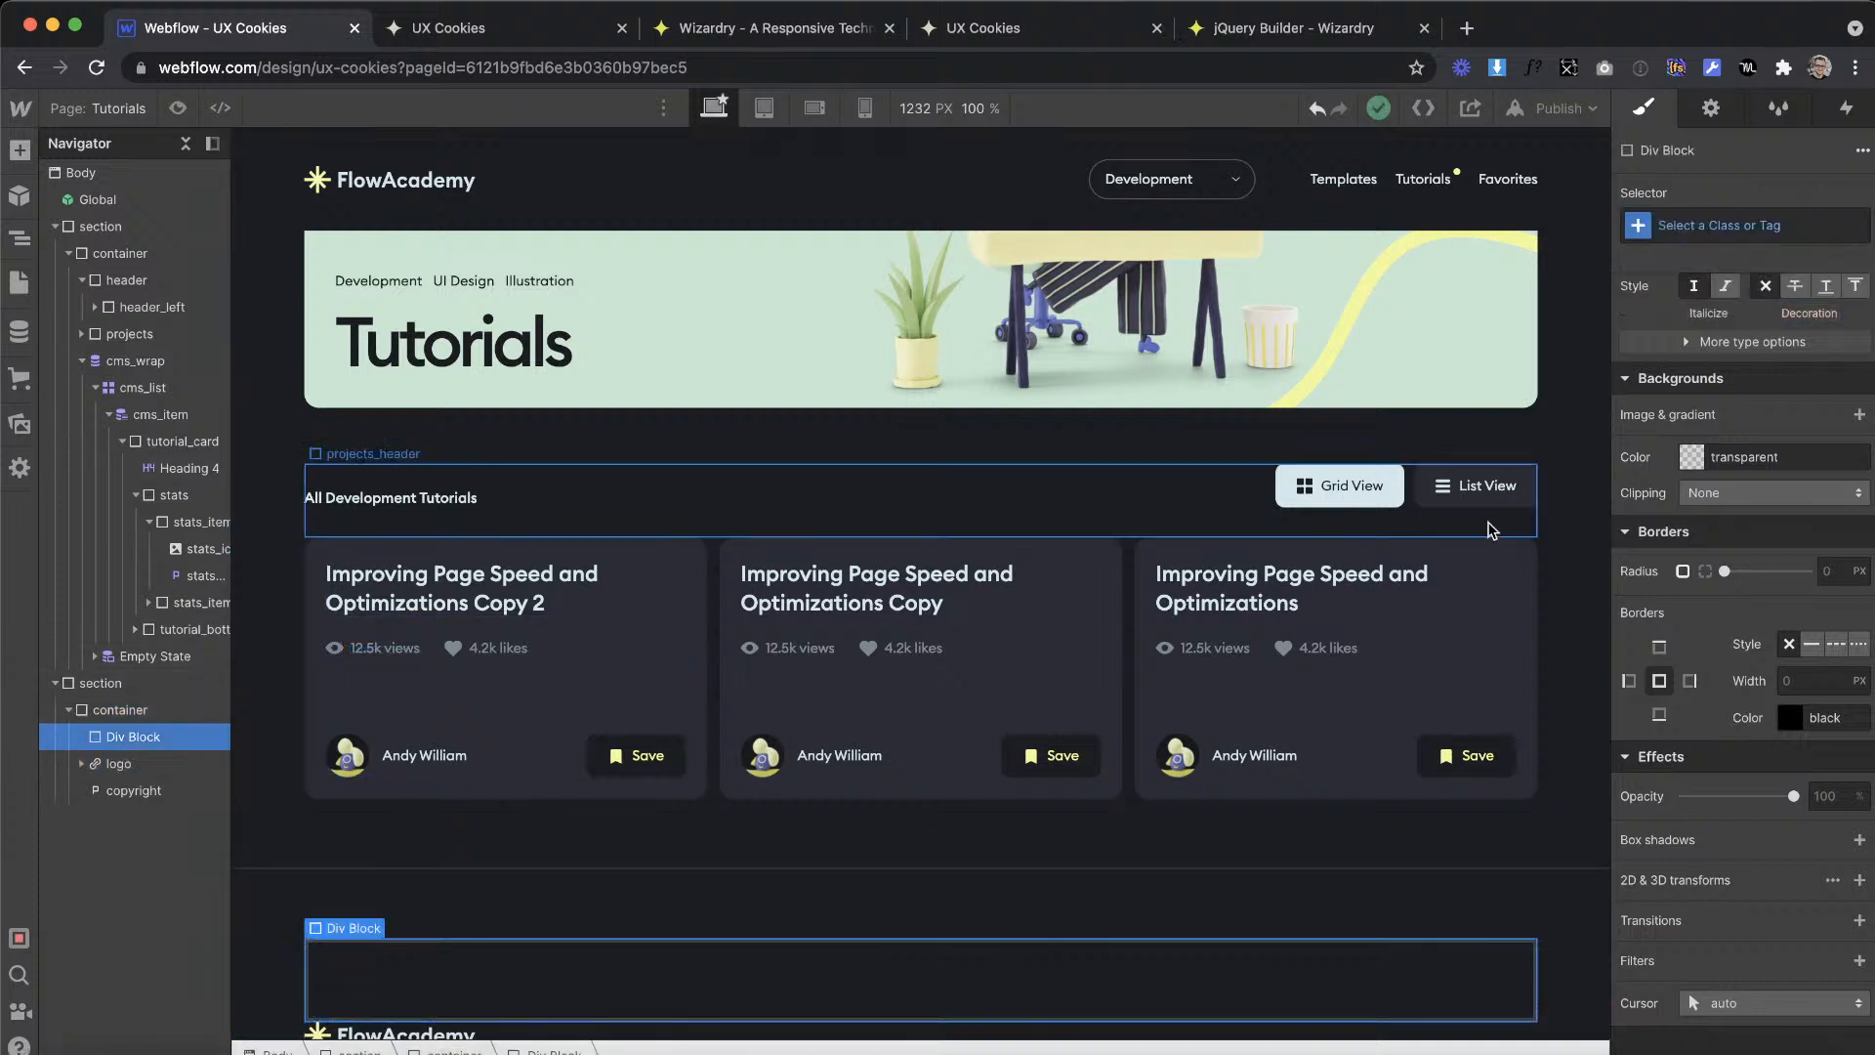
left_click(1747, 225)
type("footer")
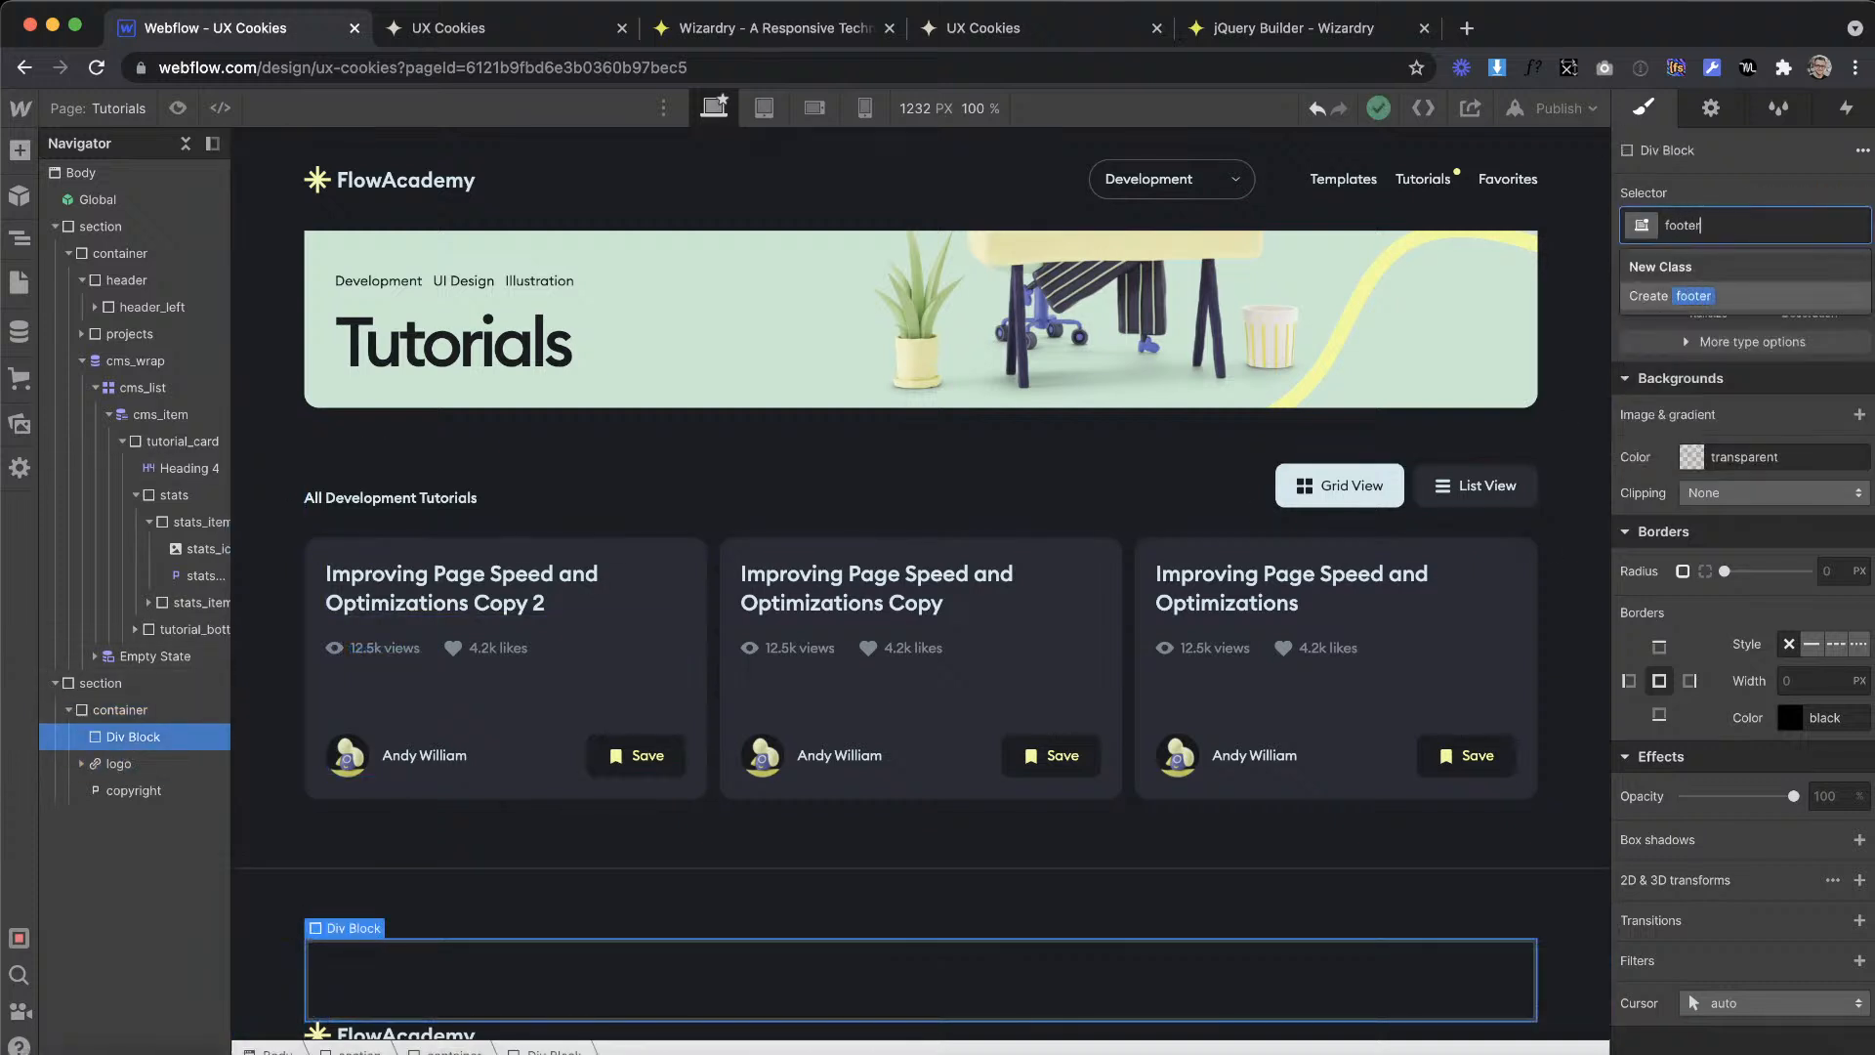
type("_left")
key("Return")
Step: Move the footer logo into the footer_left div block
left_click(122, 759)
left_click_drag(149, 740, 152, 740)
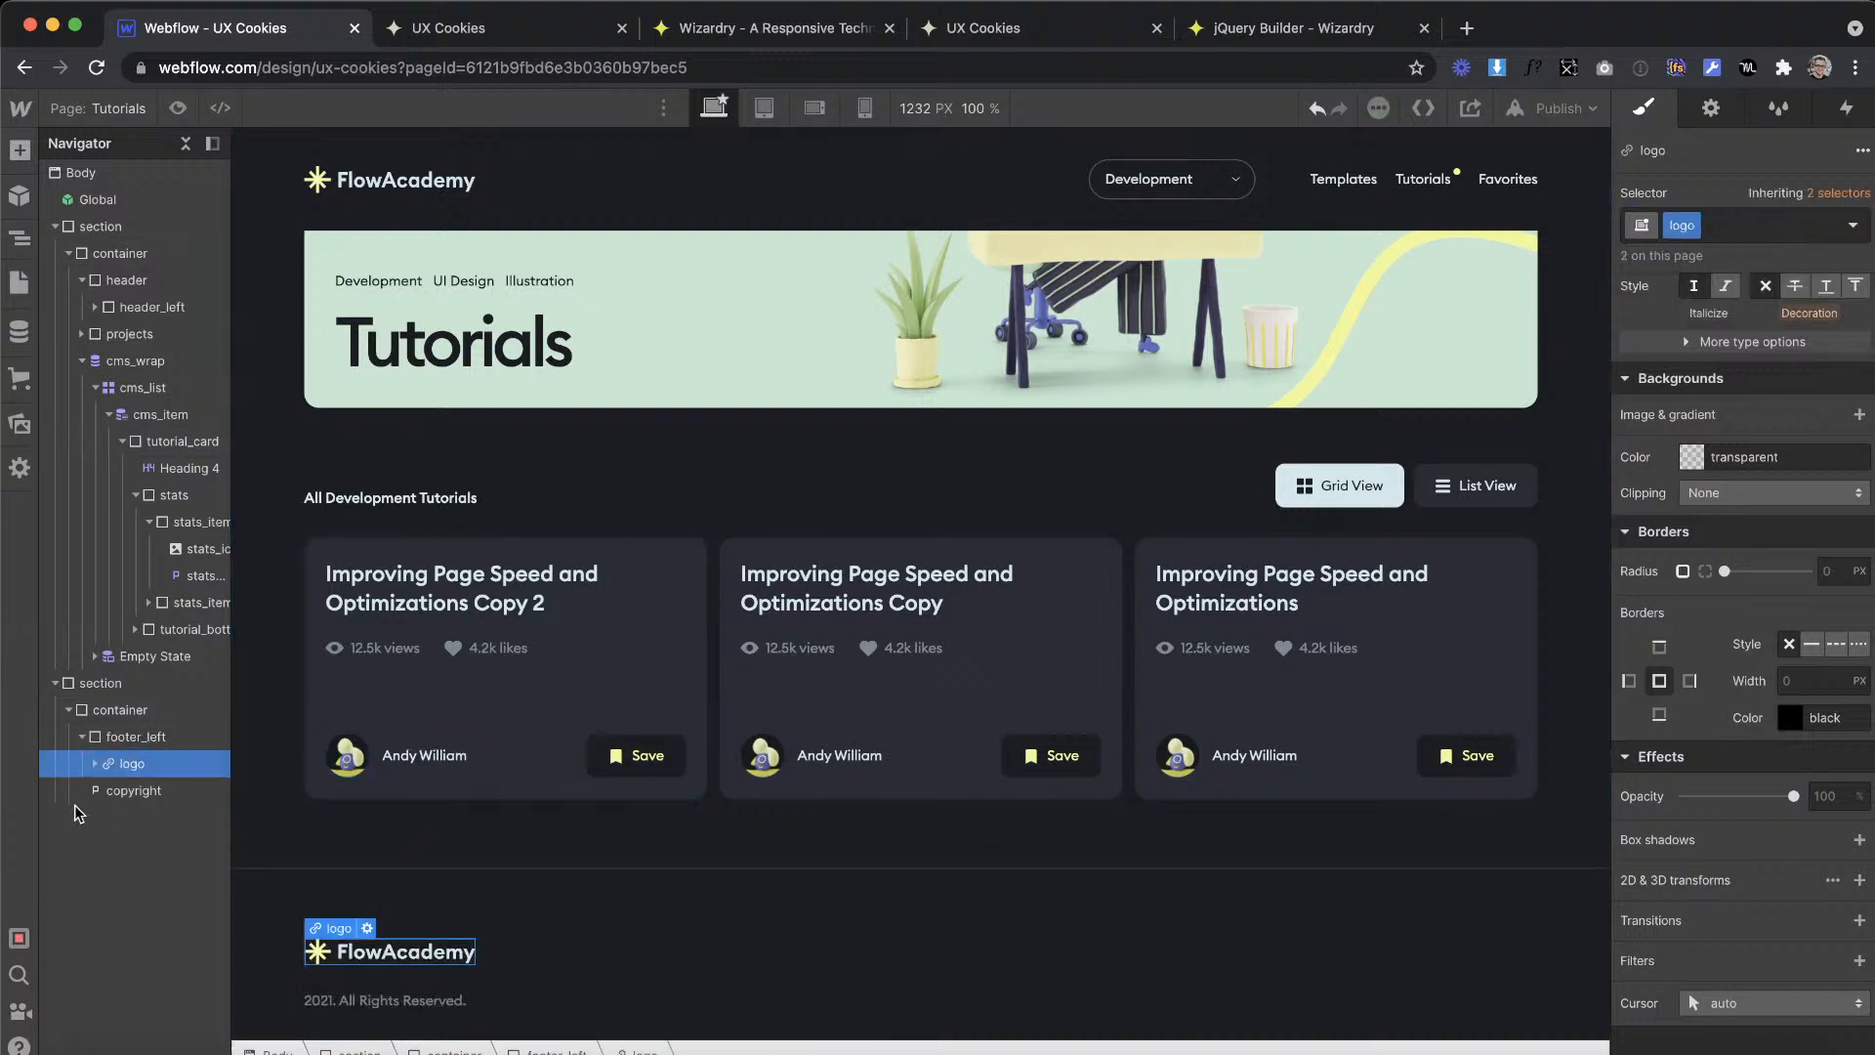
left_click(184, 784)
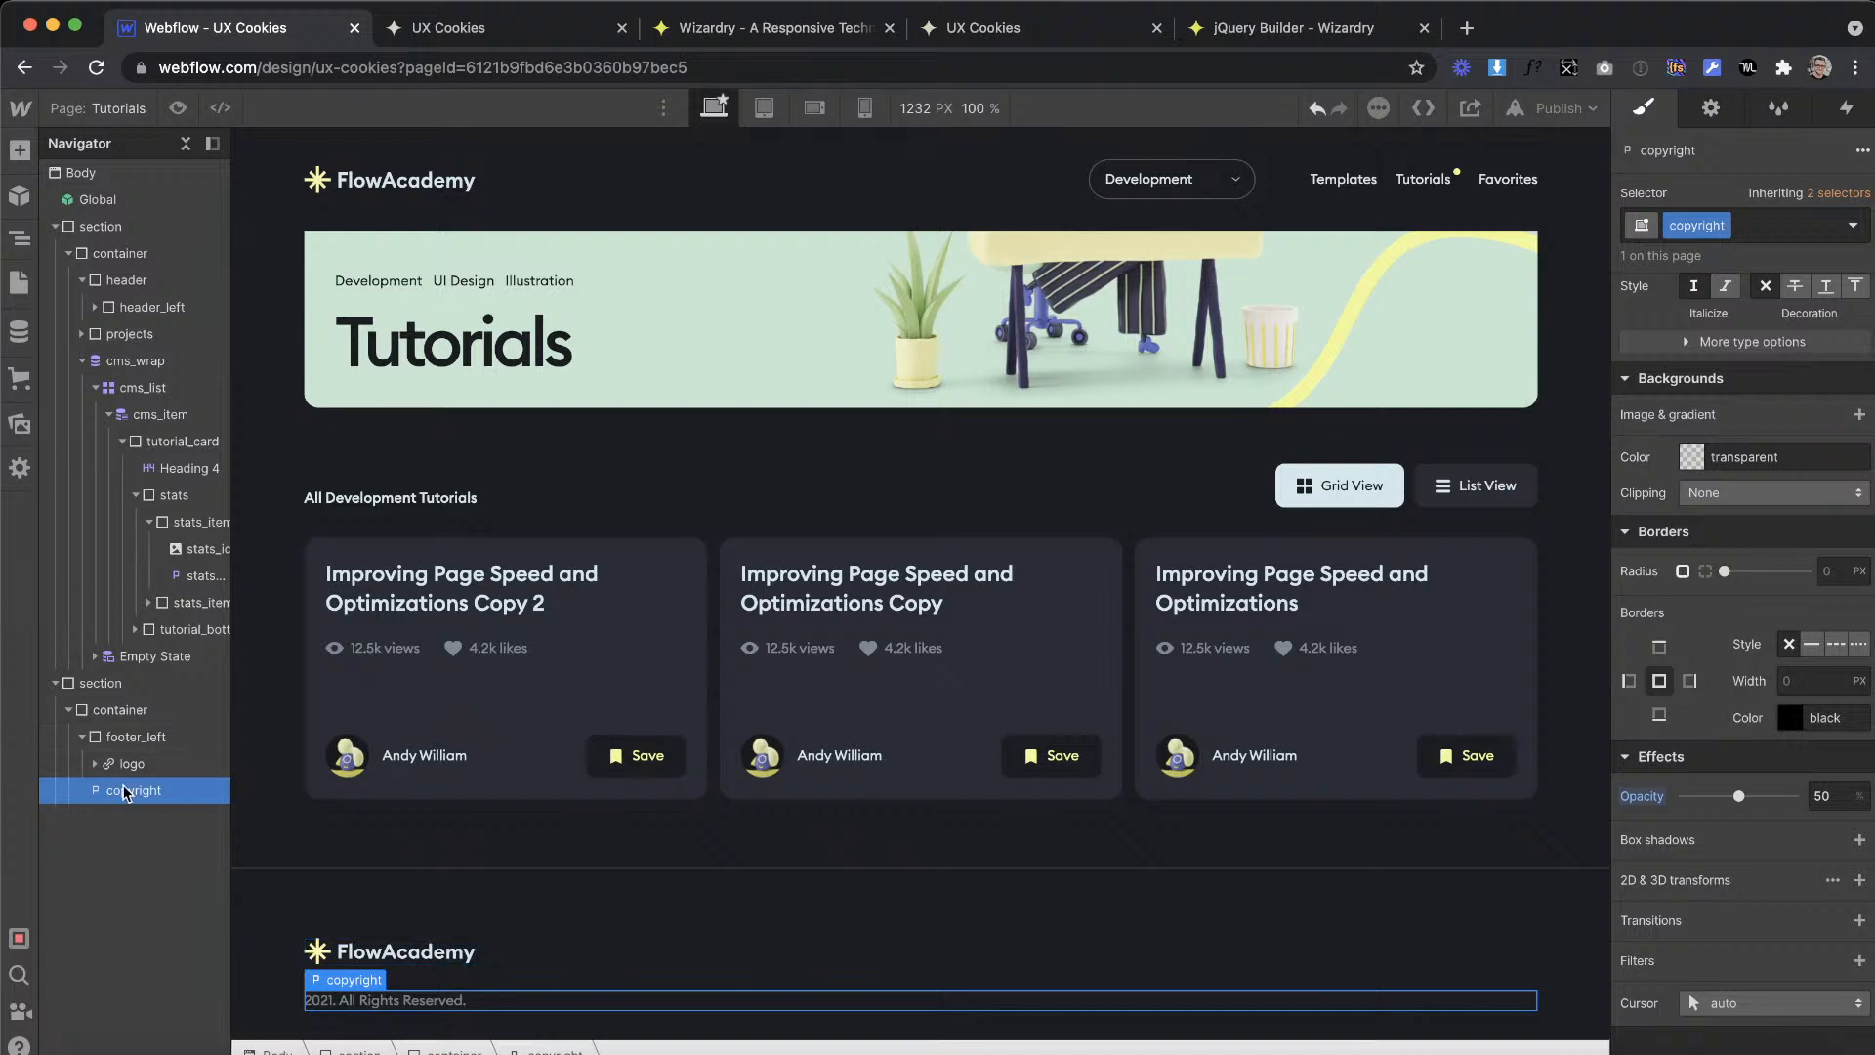
left_click(136, 737)
Step: Set the footer container to a horizontal flex layout with items aligned to the start and justified with space between
left_click(513, 906)
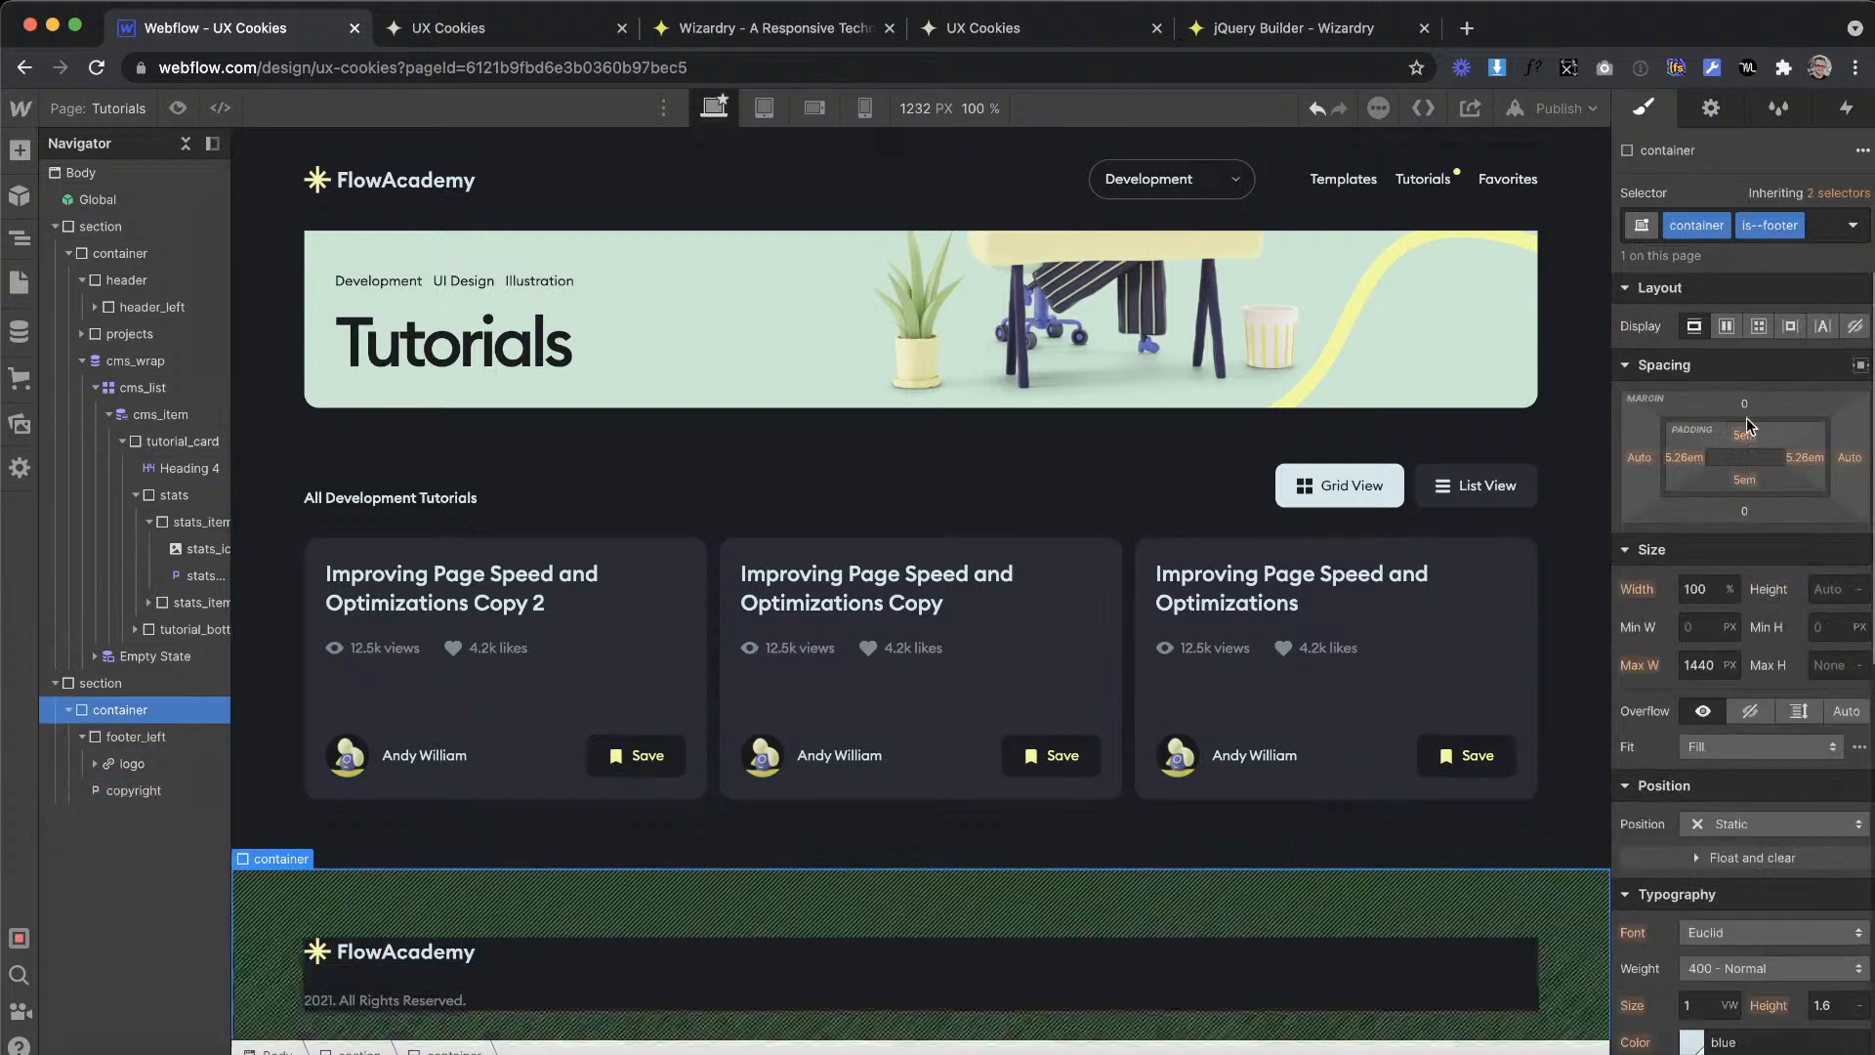
left_click(1728, 324)
left_click(1800, 443)
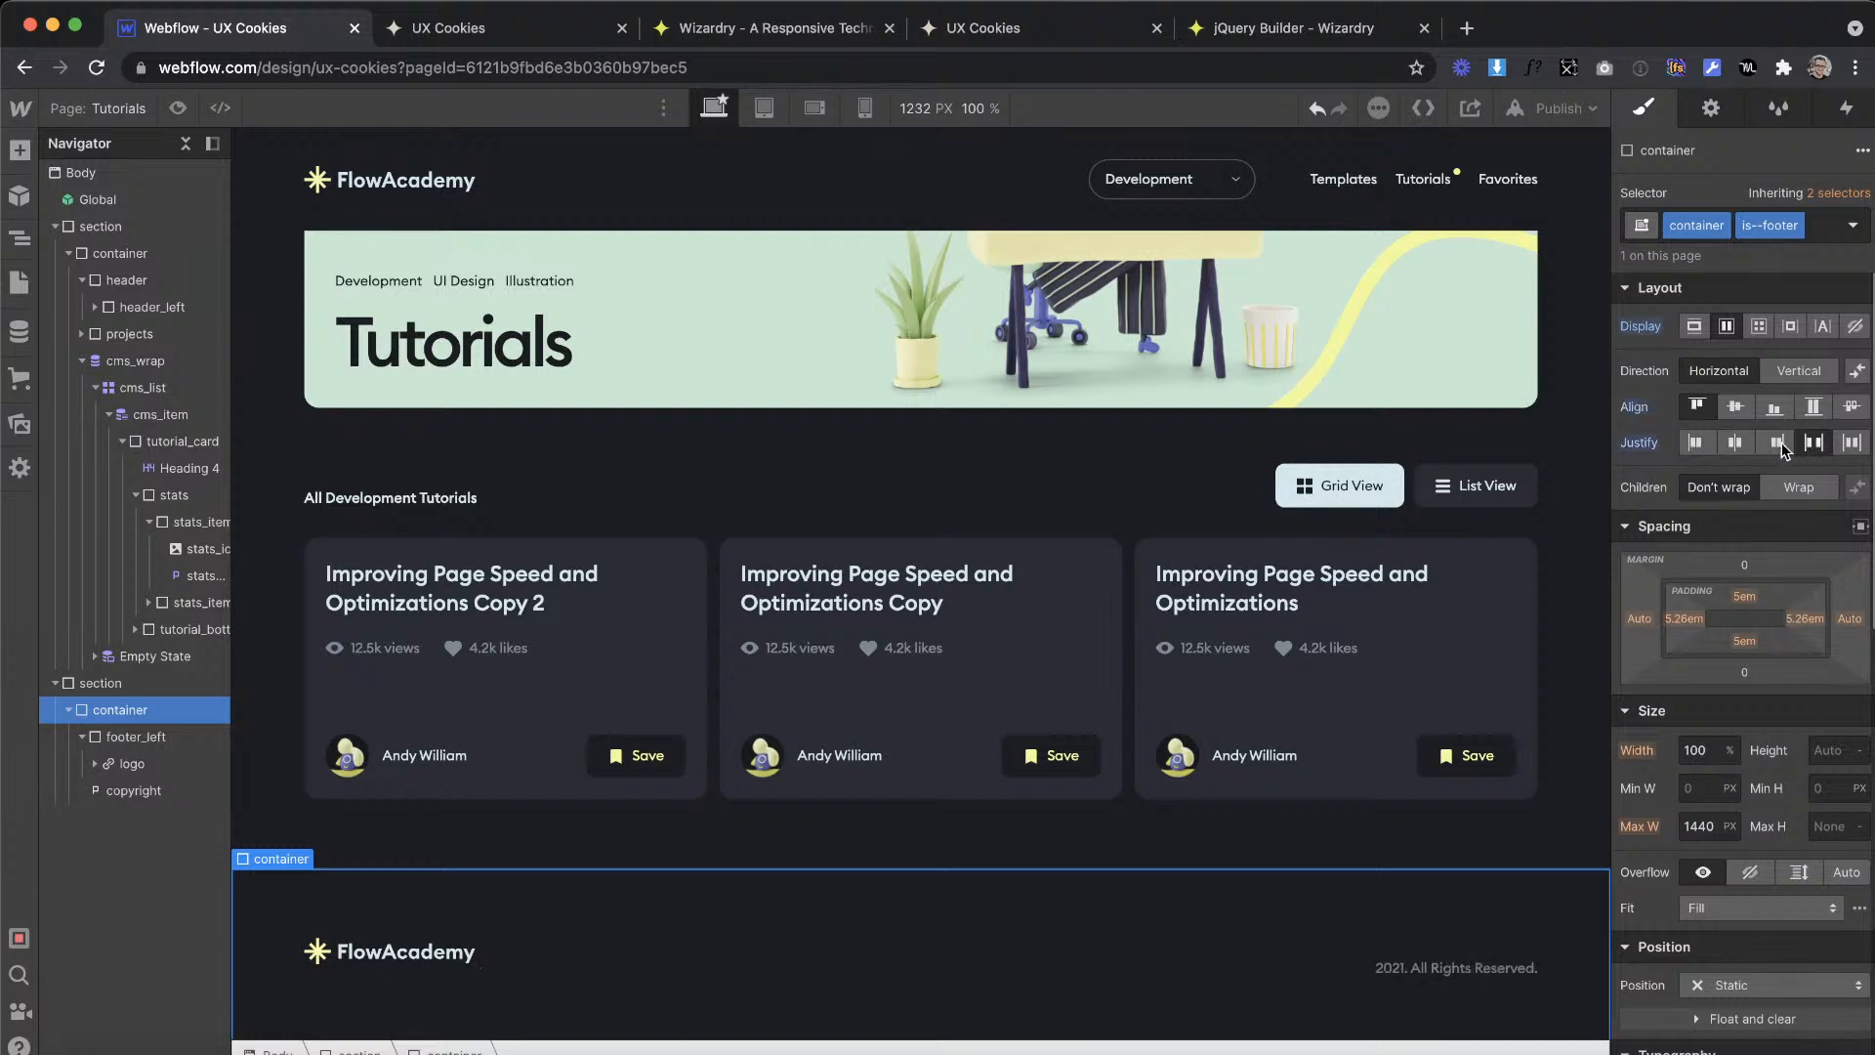
Step: Move the copyright paragraph into the footer_left div block below the logo
scroll(918, 585, "down", 1)
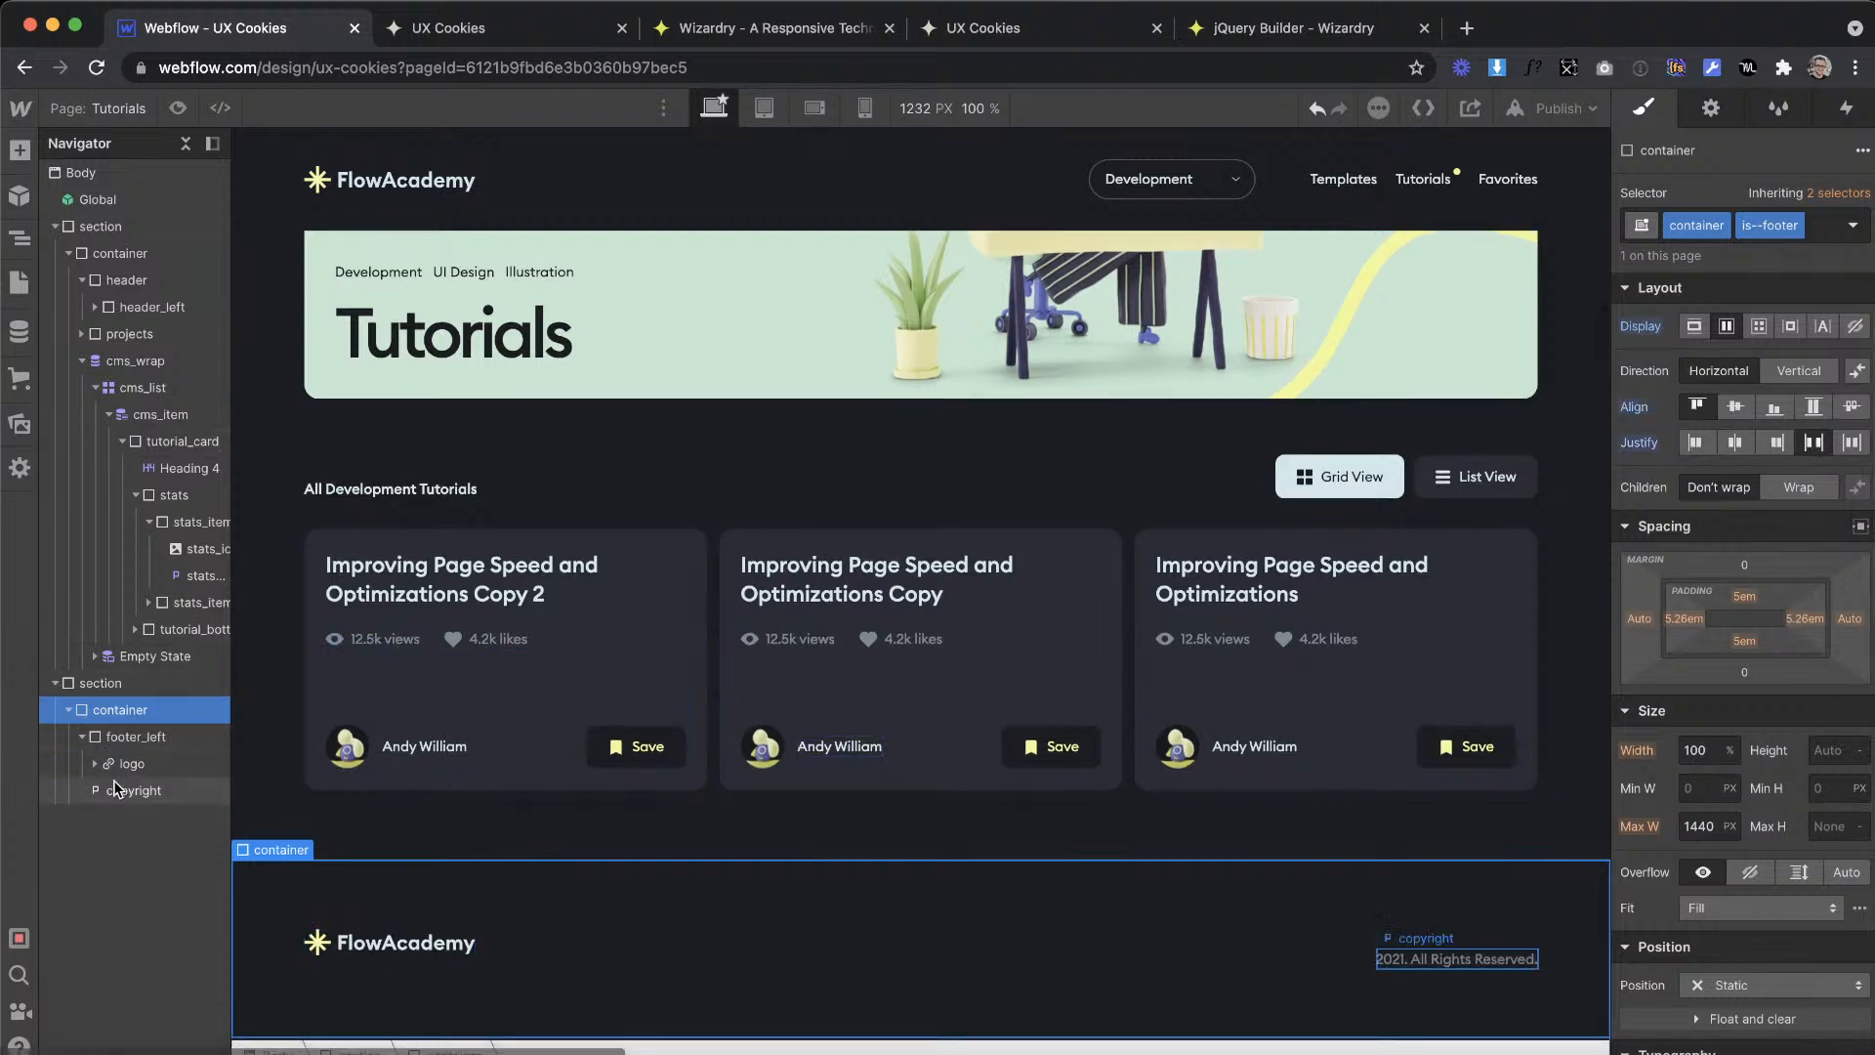
left_click(113, 763)
left_click(136, 793)
left_click_drag(137, 806, 139, 805)
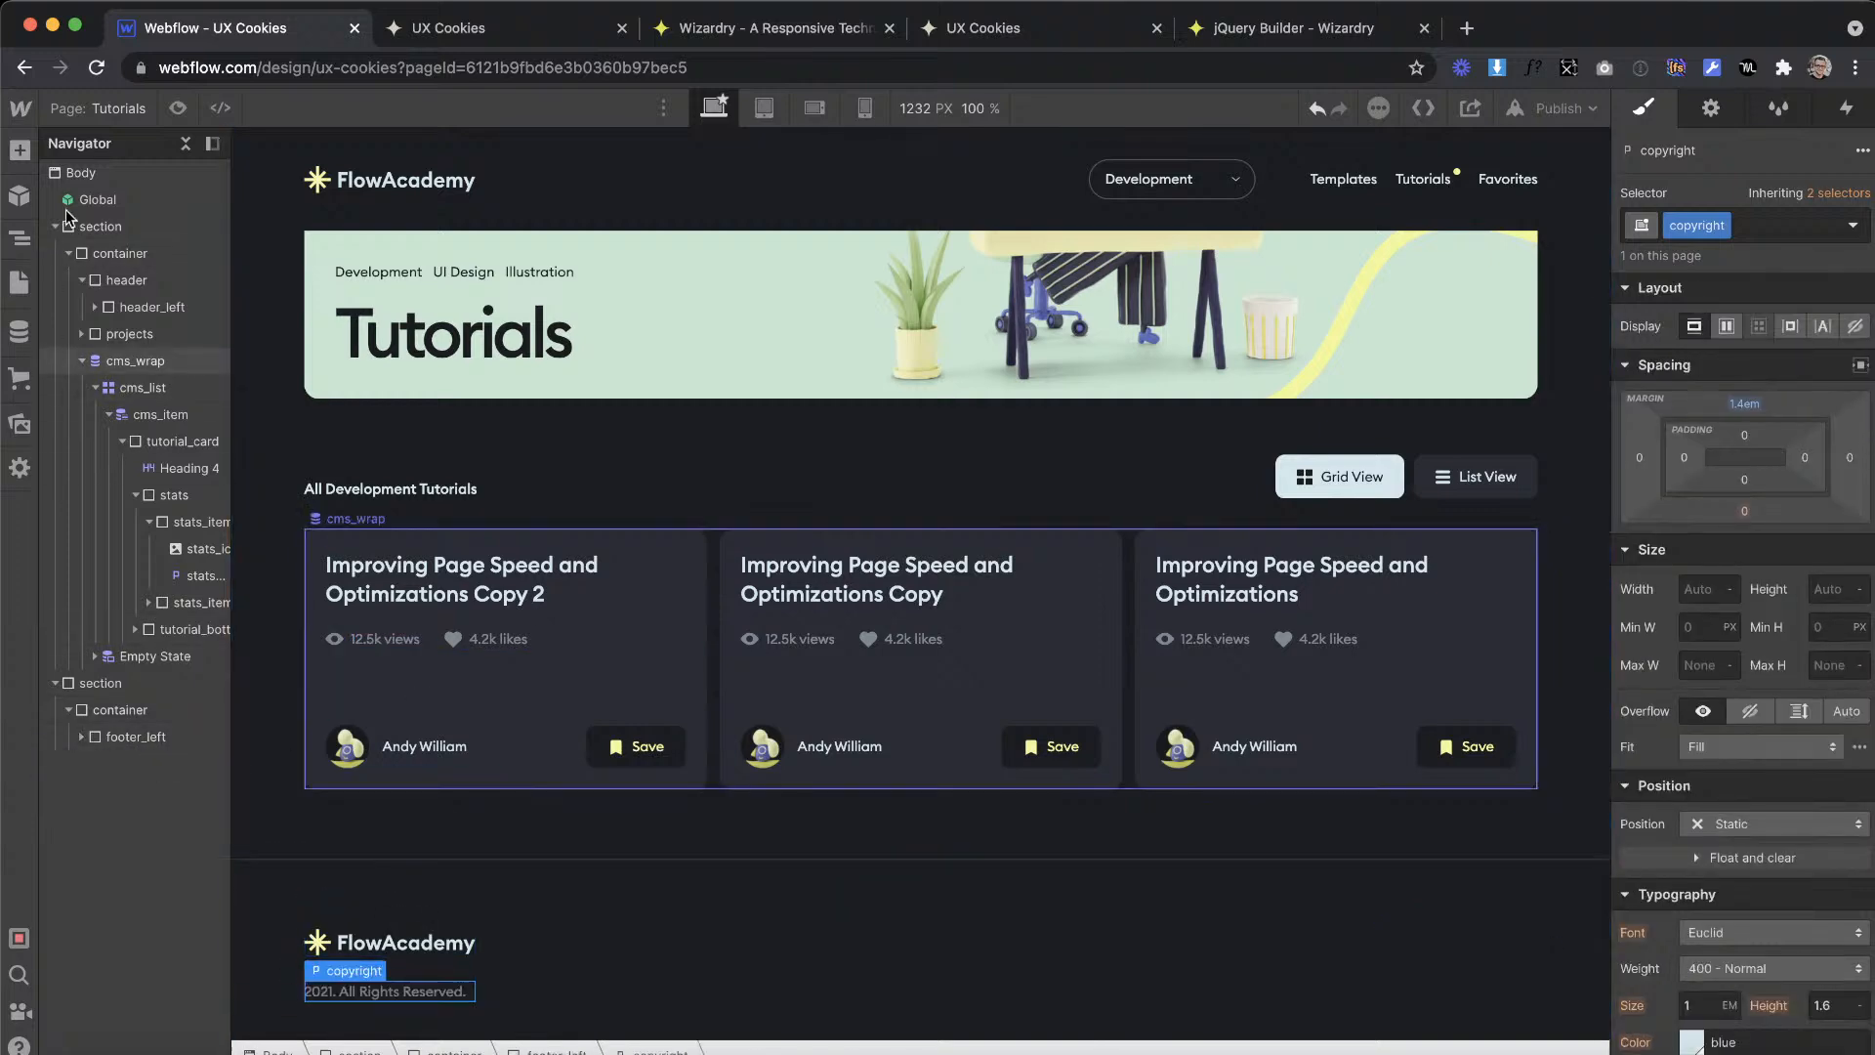
Step: Add a div block after footer_left in the footer container and give it the class footer_right
key("a")
left_click_drag(92, 552, 118, 729)
left_click(135, 762)
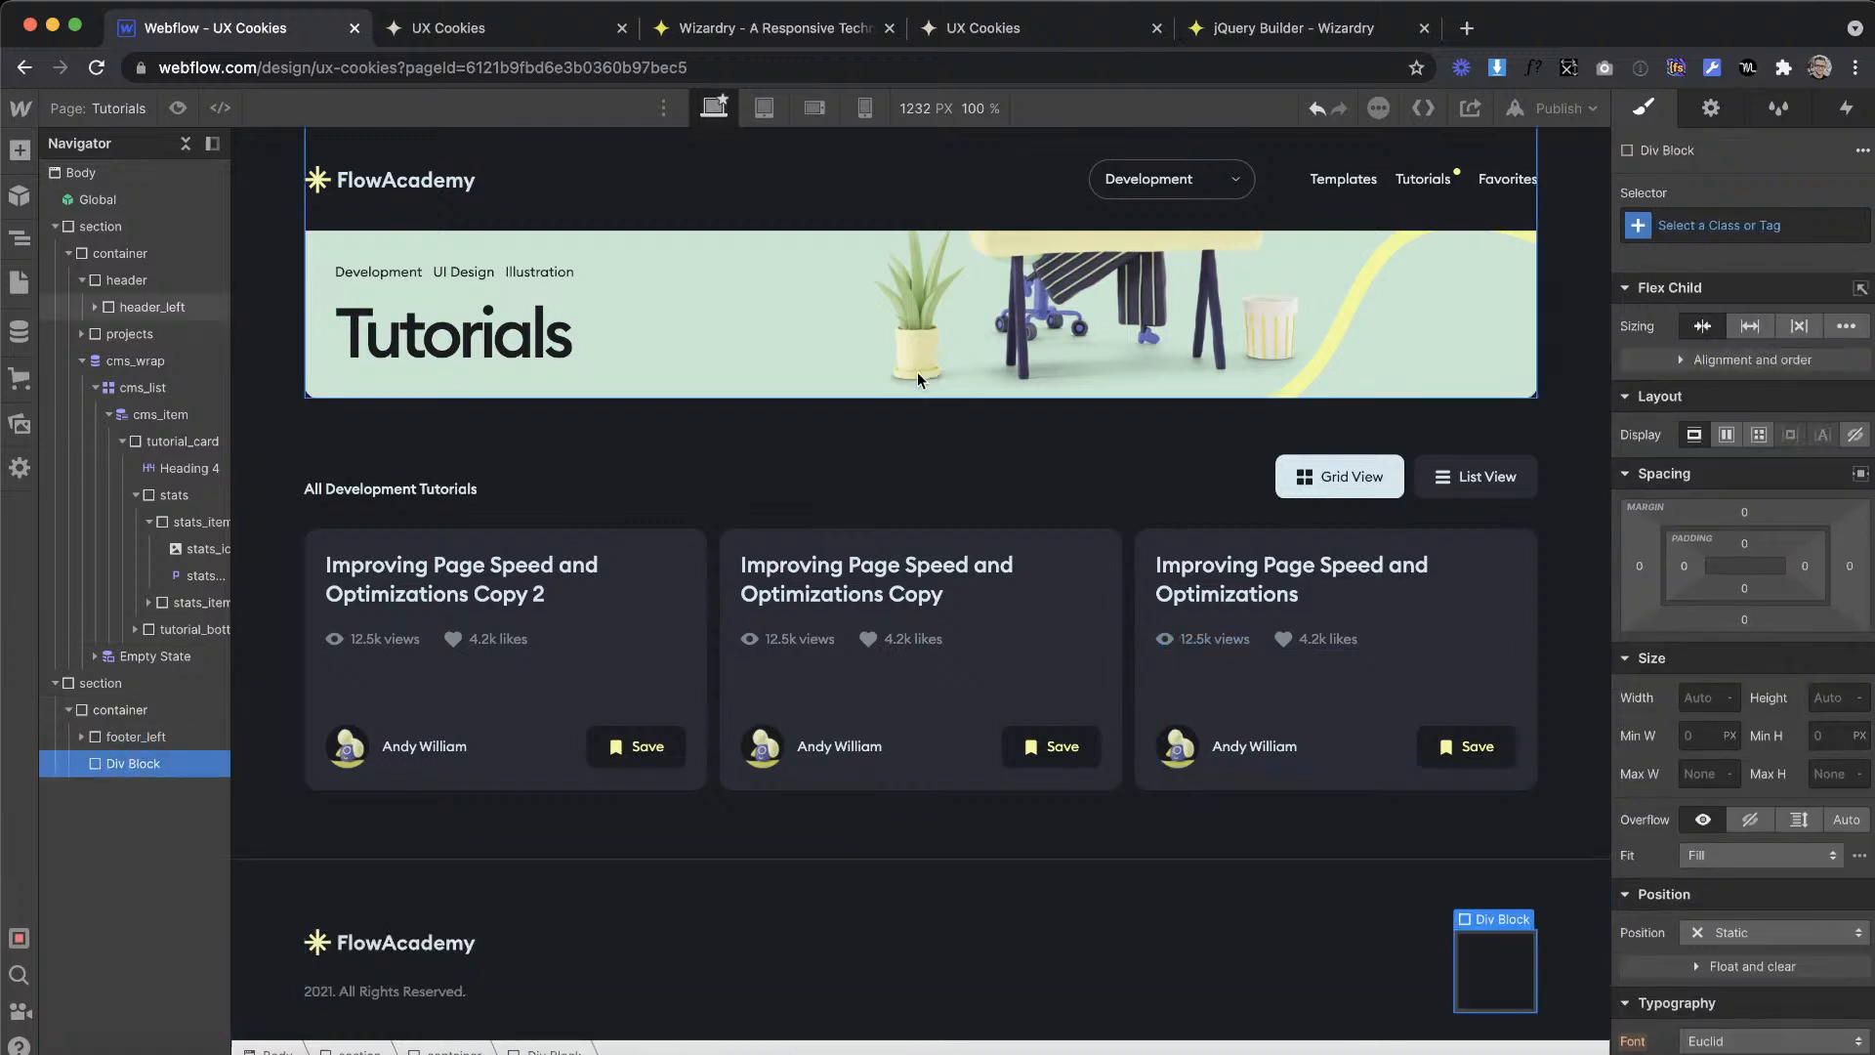
left_click(1756, 212)
type("footer_right")
key("Return")
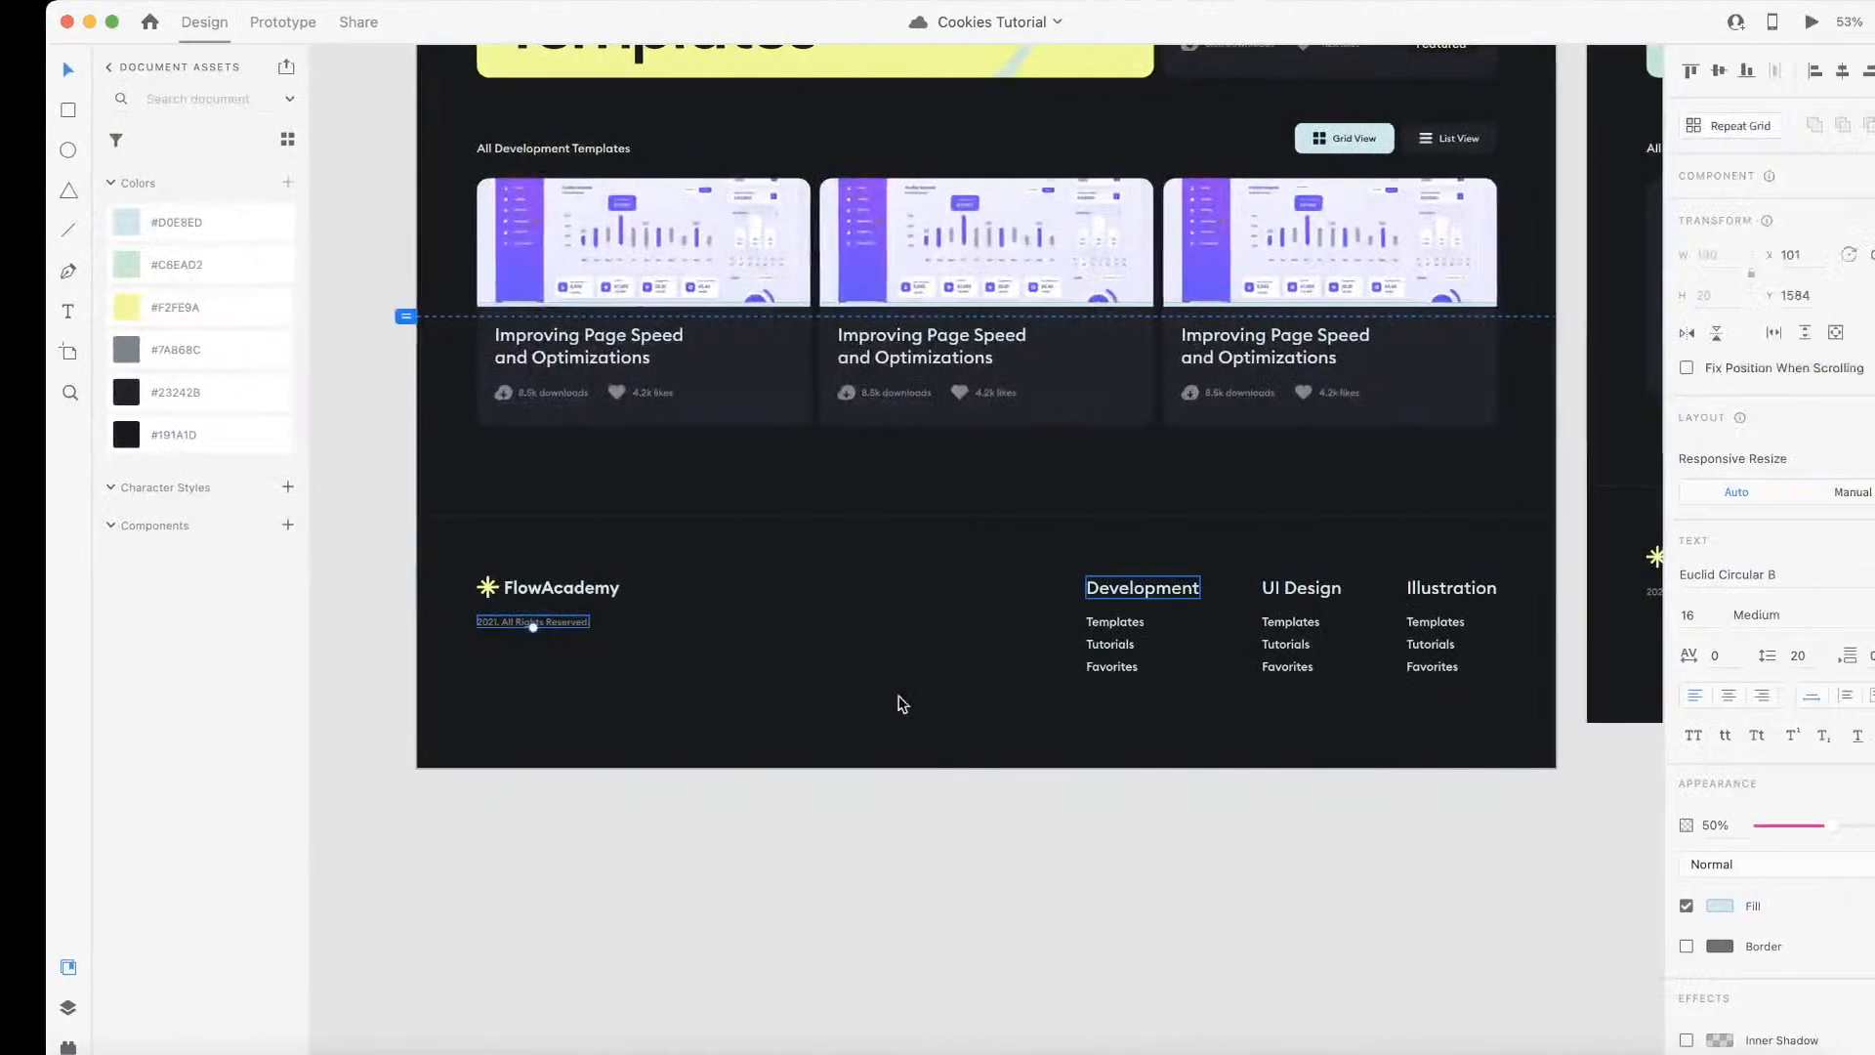
Step: Check the footer link columns in the XD design, and add a div block inside footer_right in Webflow
scroll(1091, 528, "up", 5)
left_click(1133, 684)
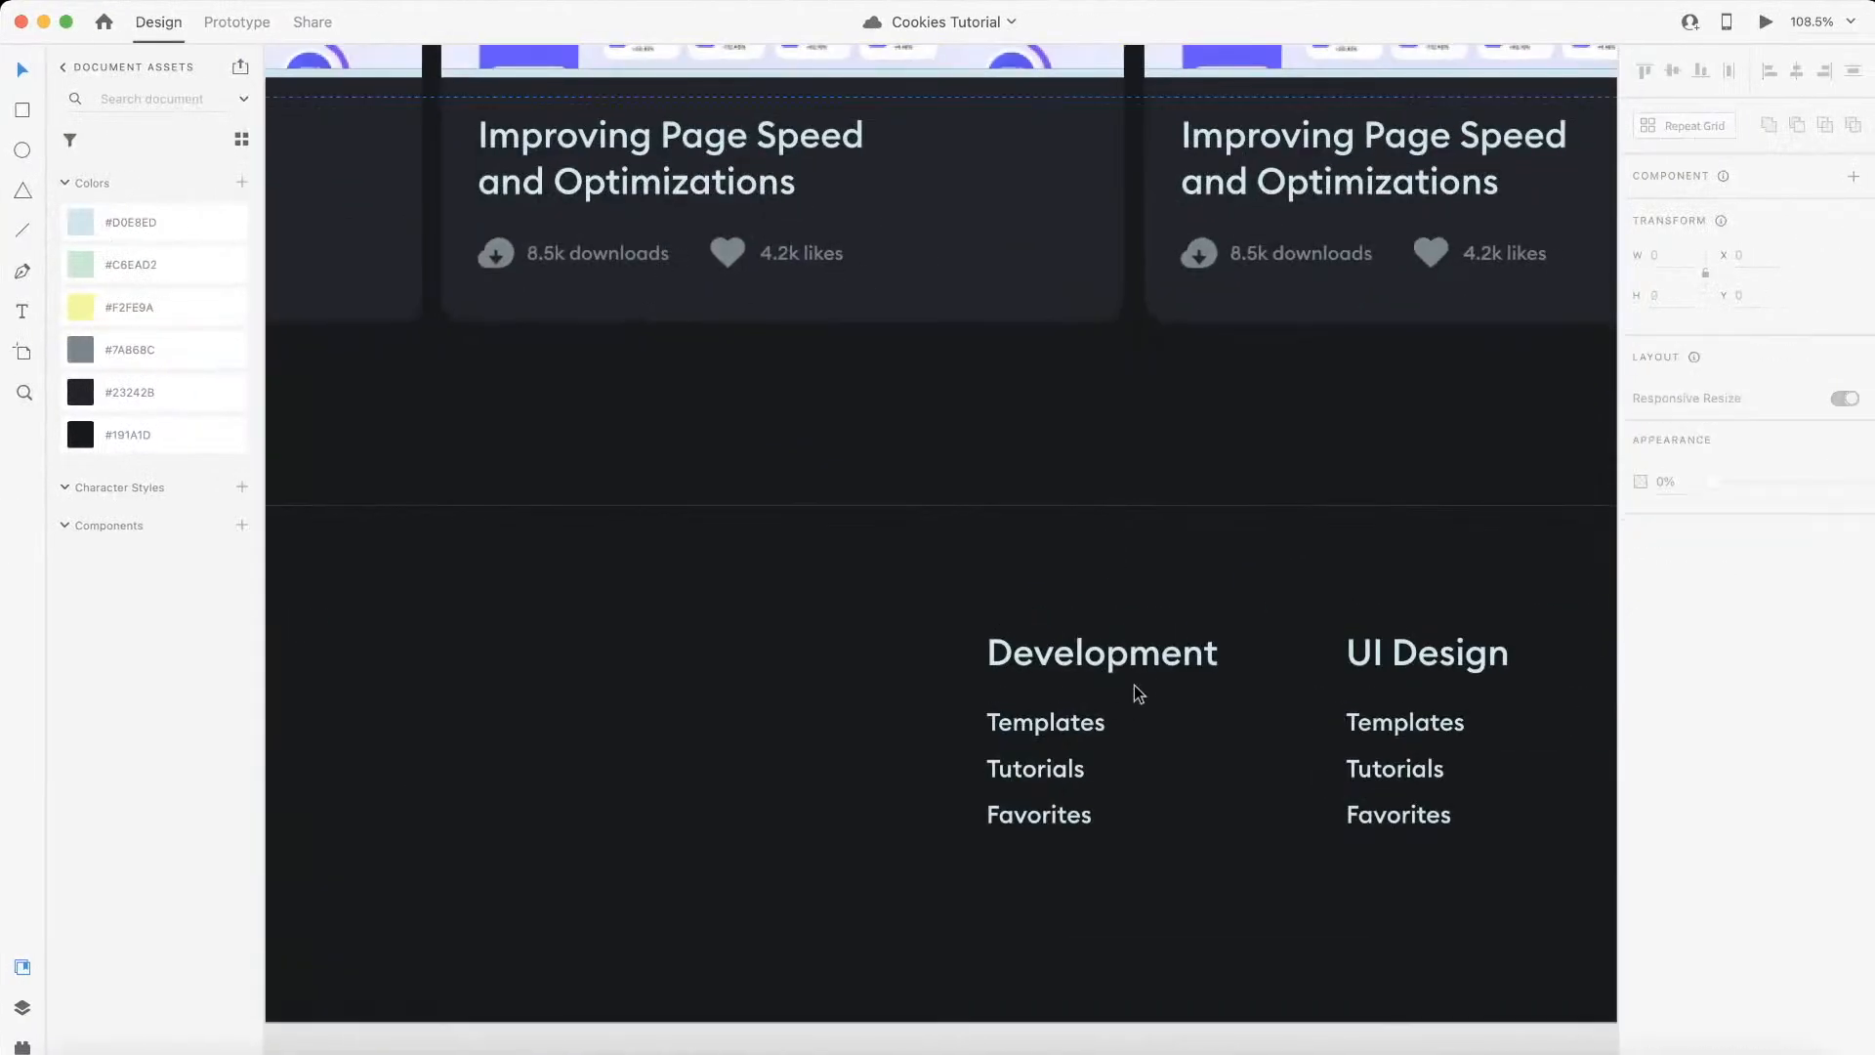
scroll(1132, 684, "down", 5)
key("ctrl+Left")
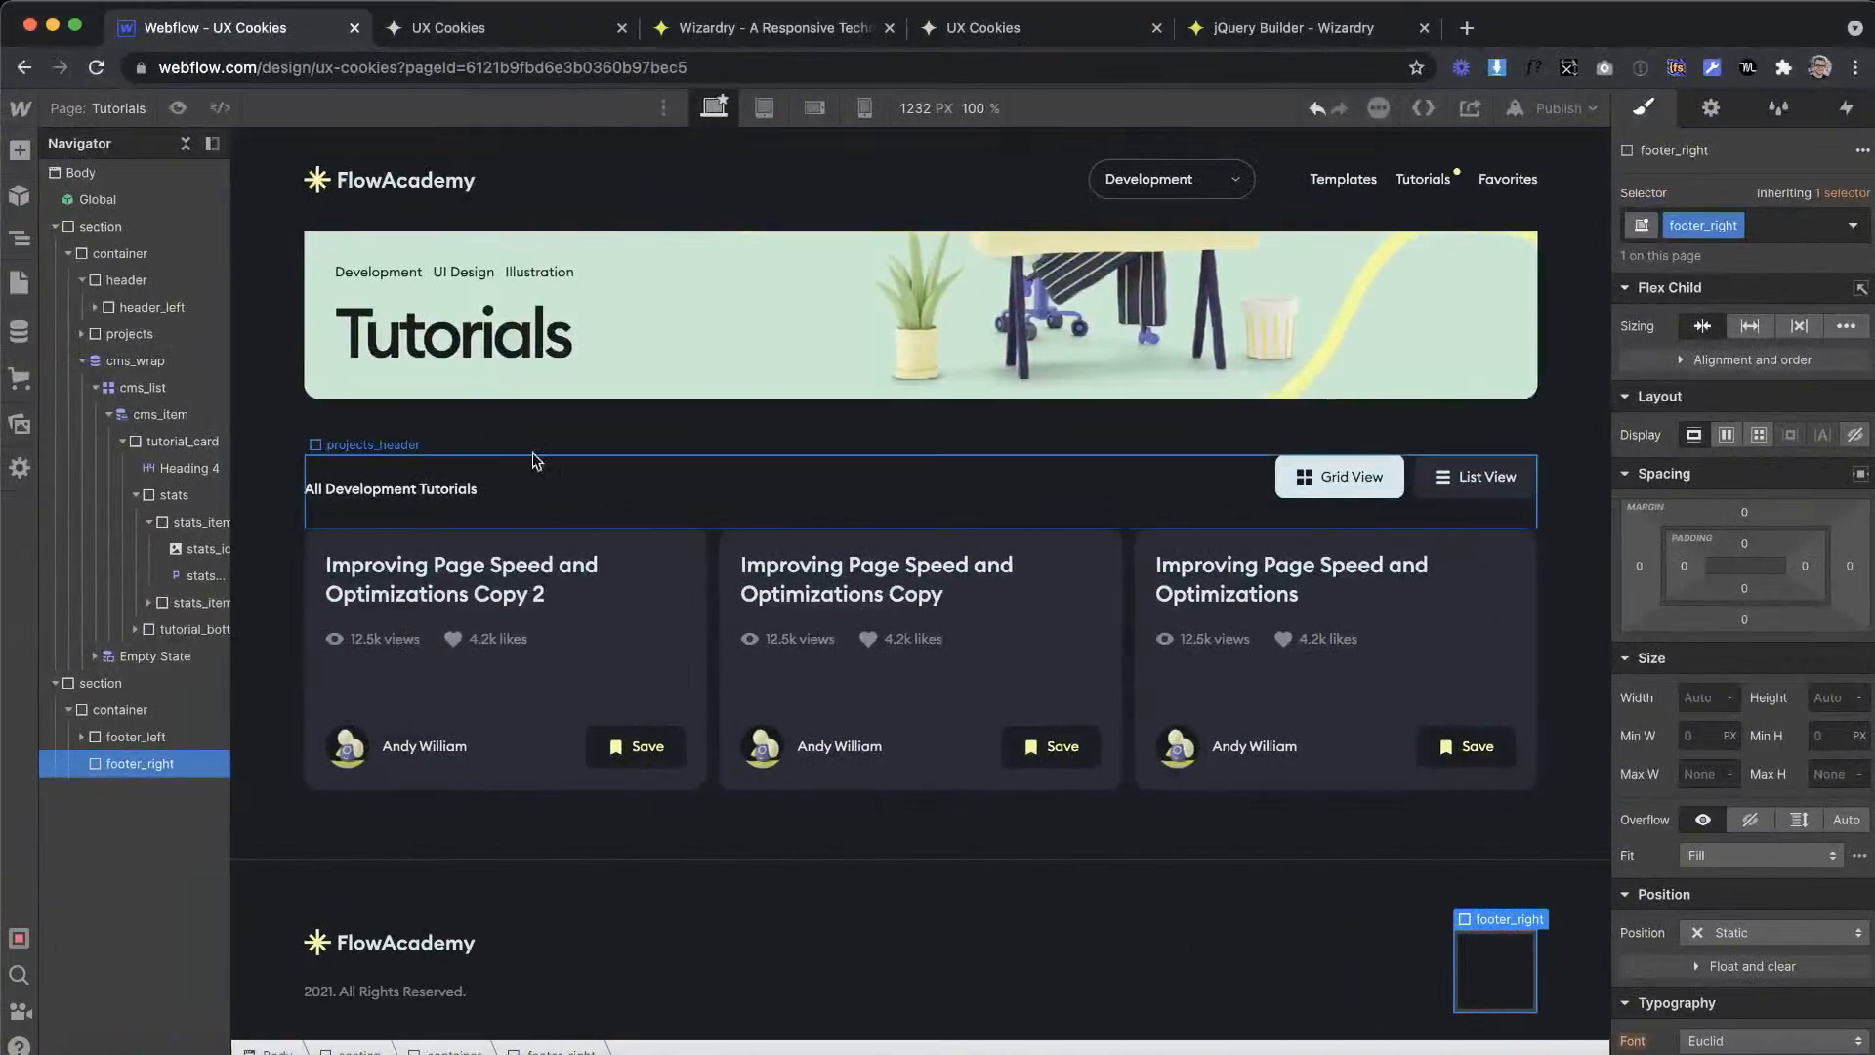
key("ctrl+Right")
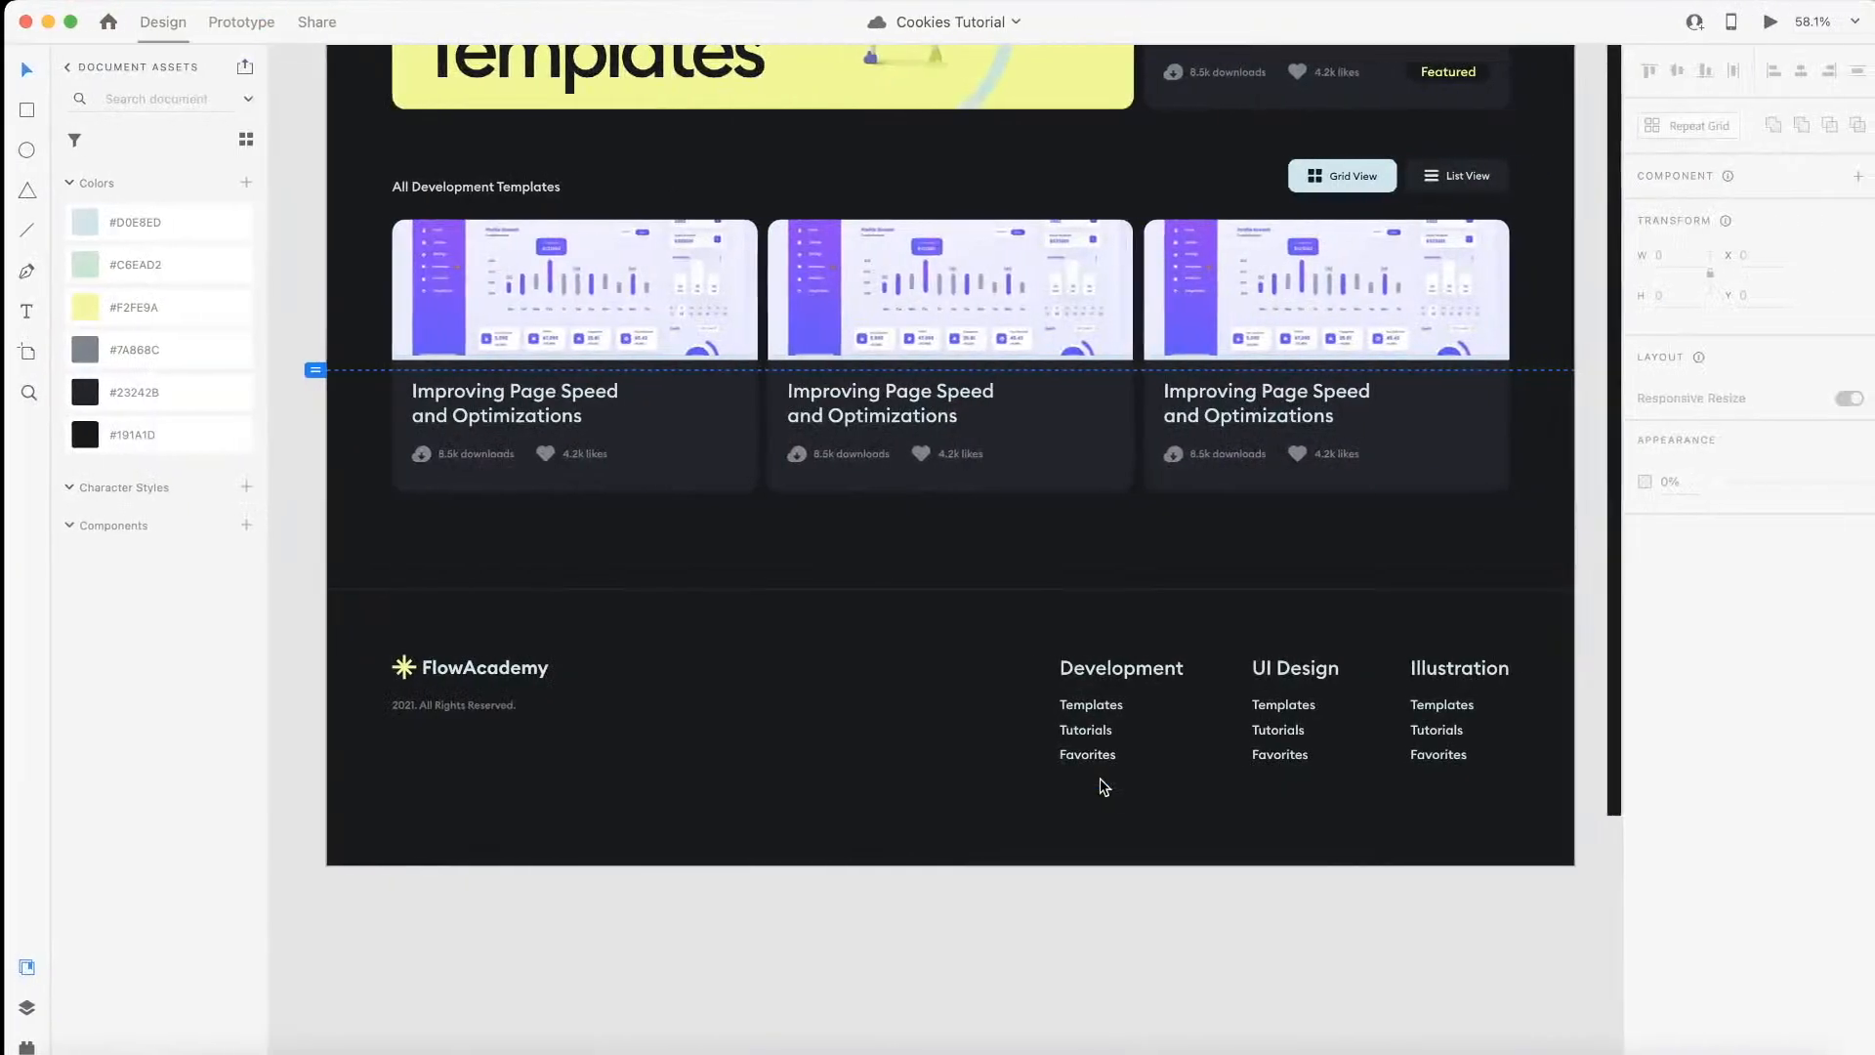
key("ctrl+Left")
left_click(19, 149)
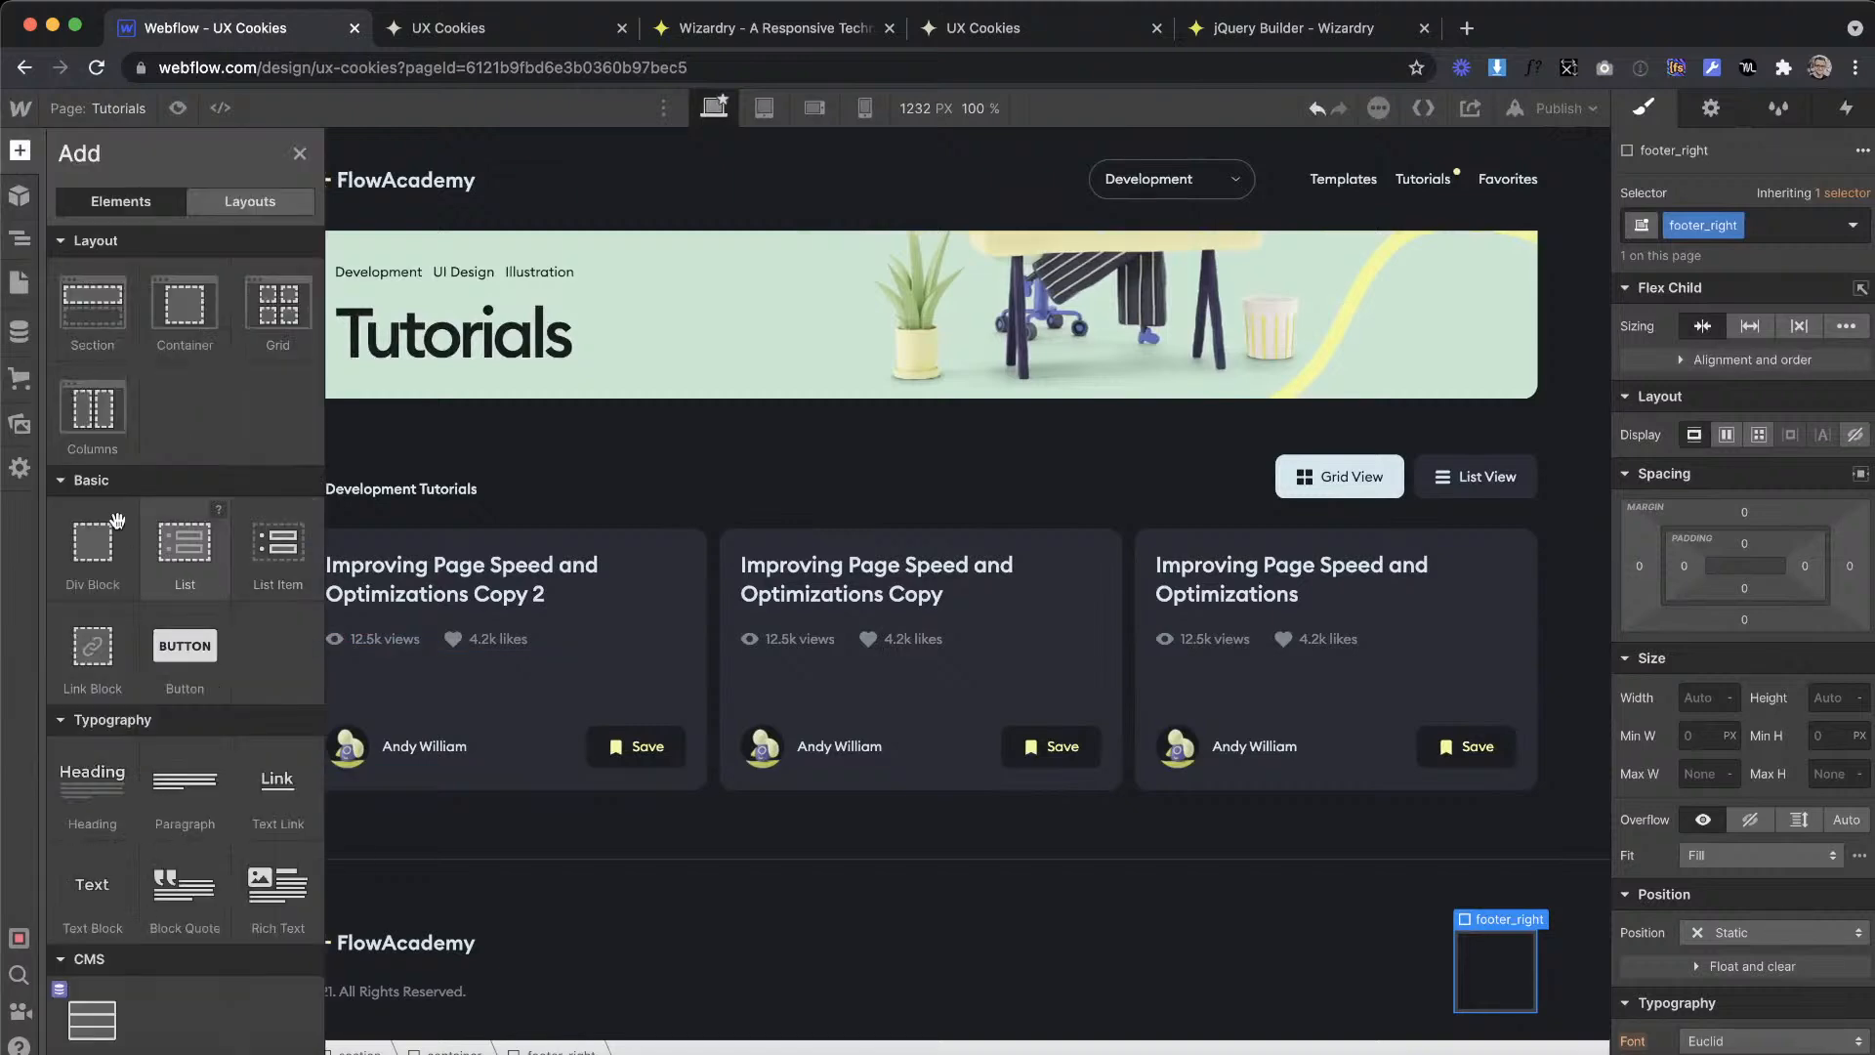
left_click_drag(83, 545, 1481, 981)
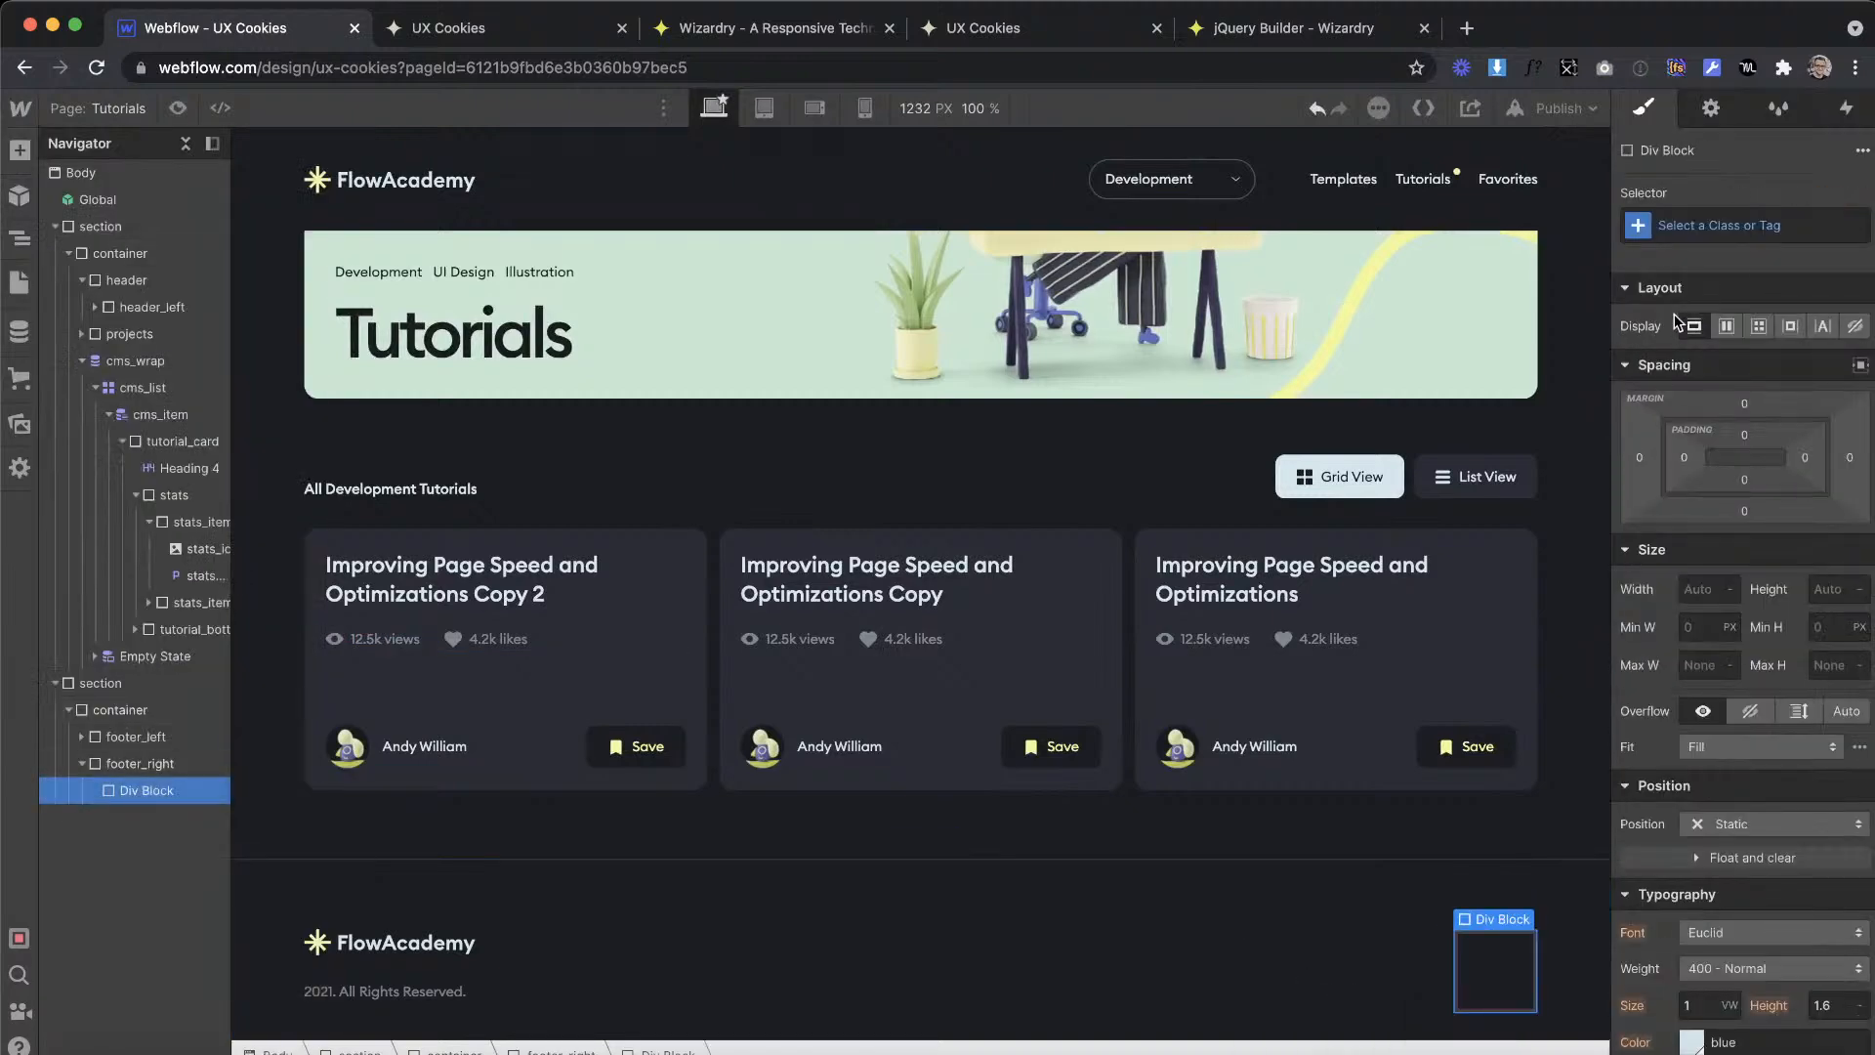
Step: Give the div block inside footer_right the class footer_column
left_click(1760, 242)
key("ctrl+Right")
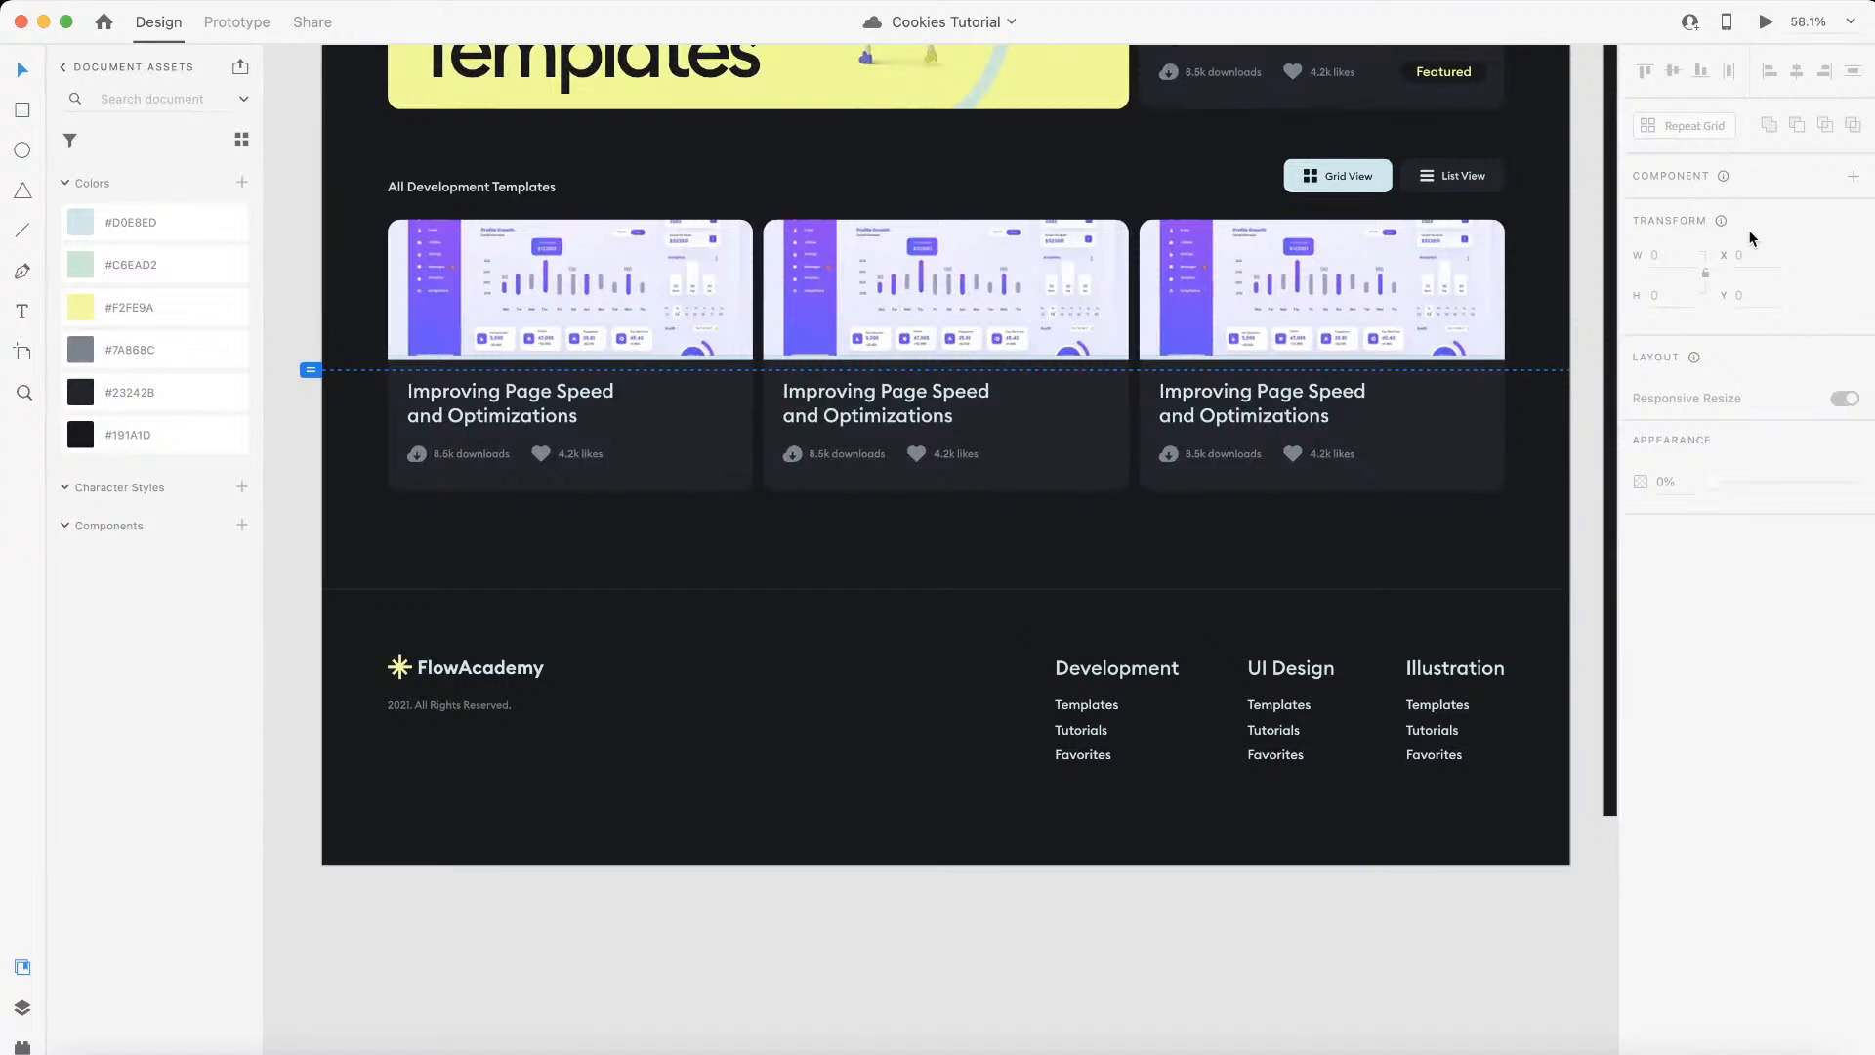
scroll(1016, 628, "up", 5)
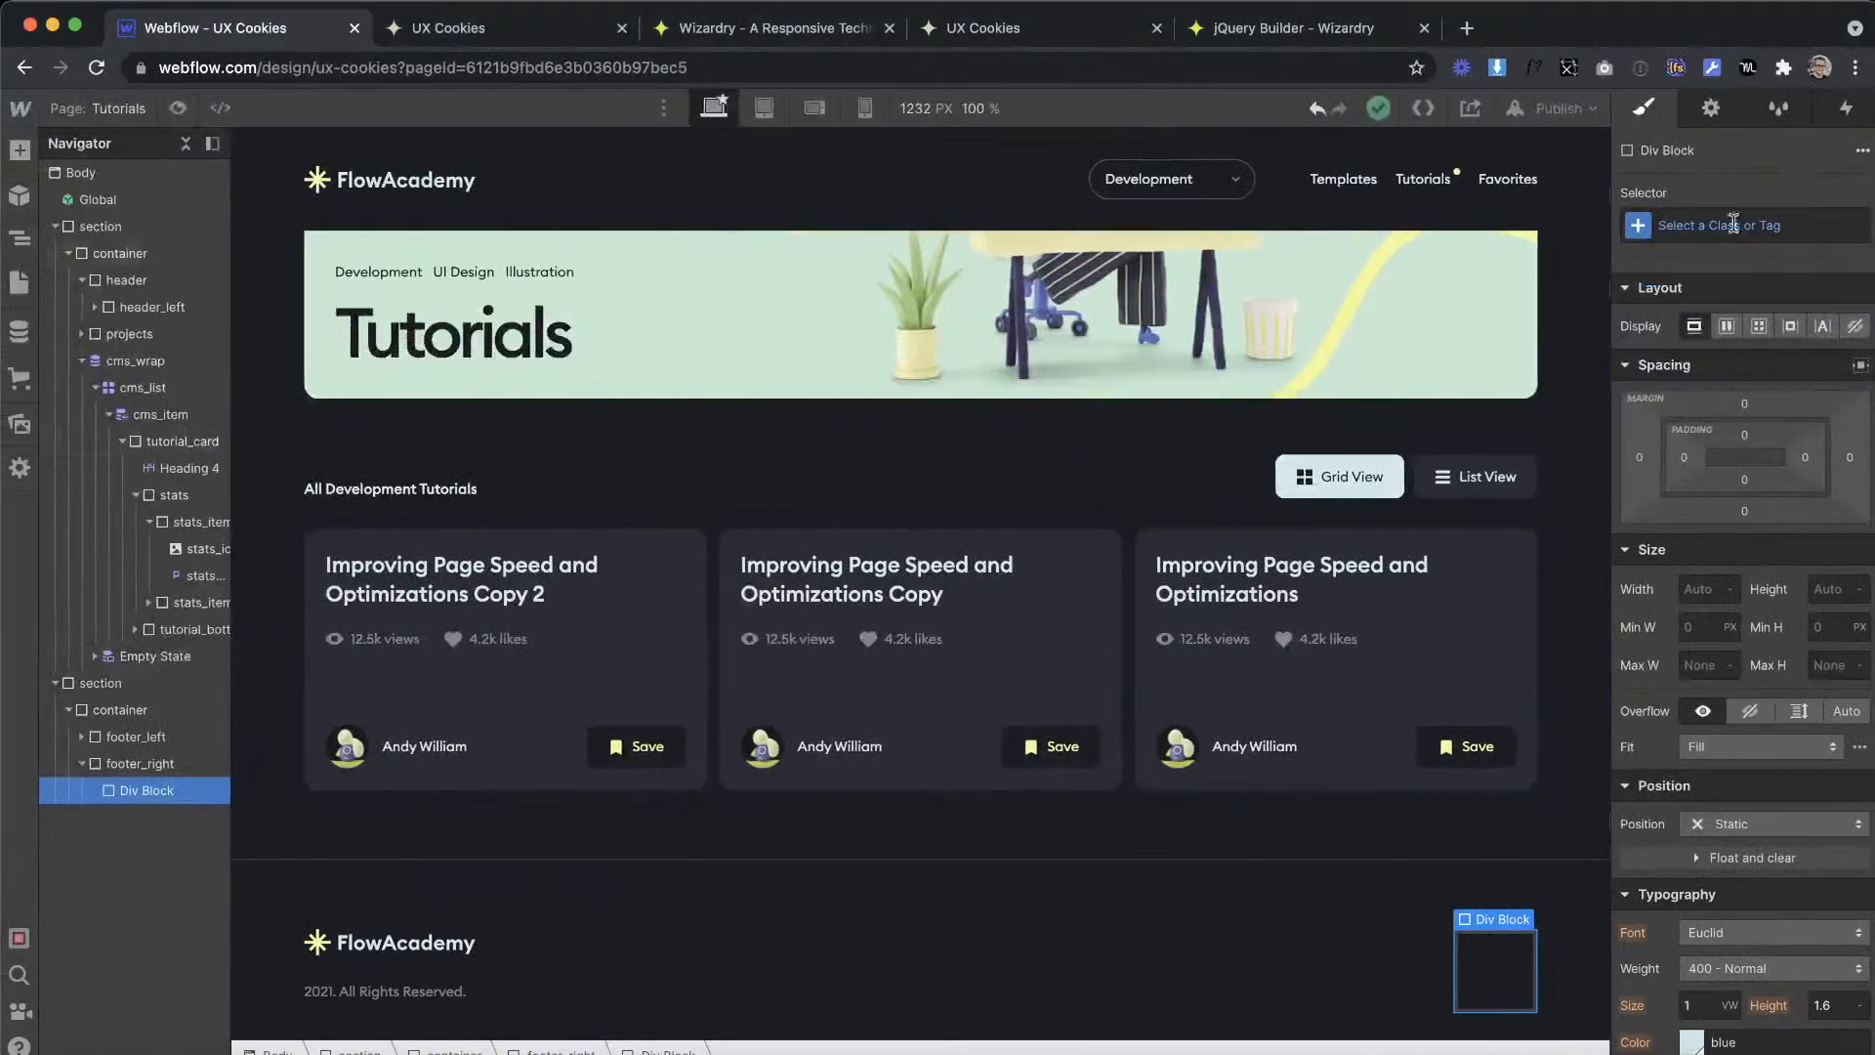
left_click(1686, 227)
type("footer_c")
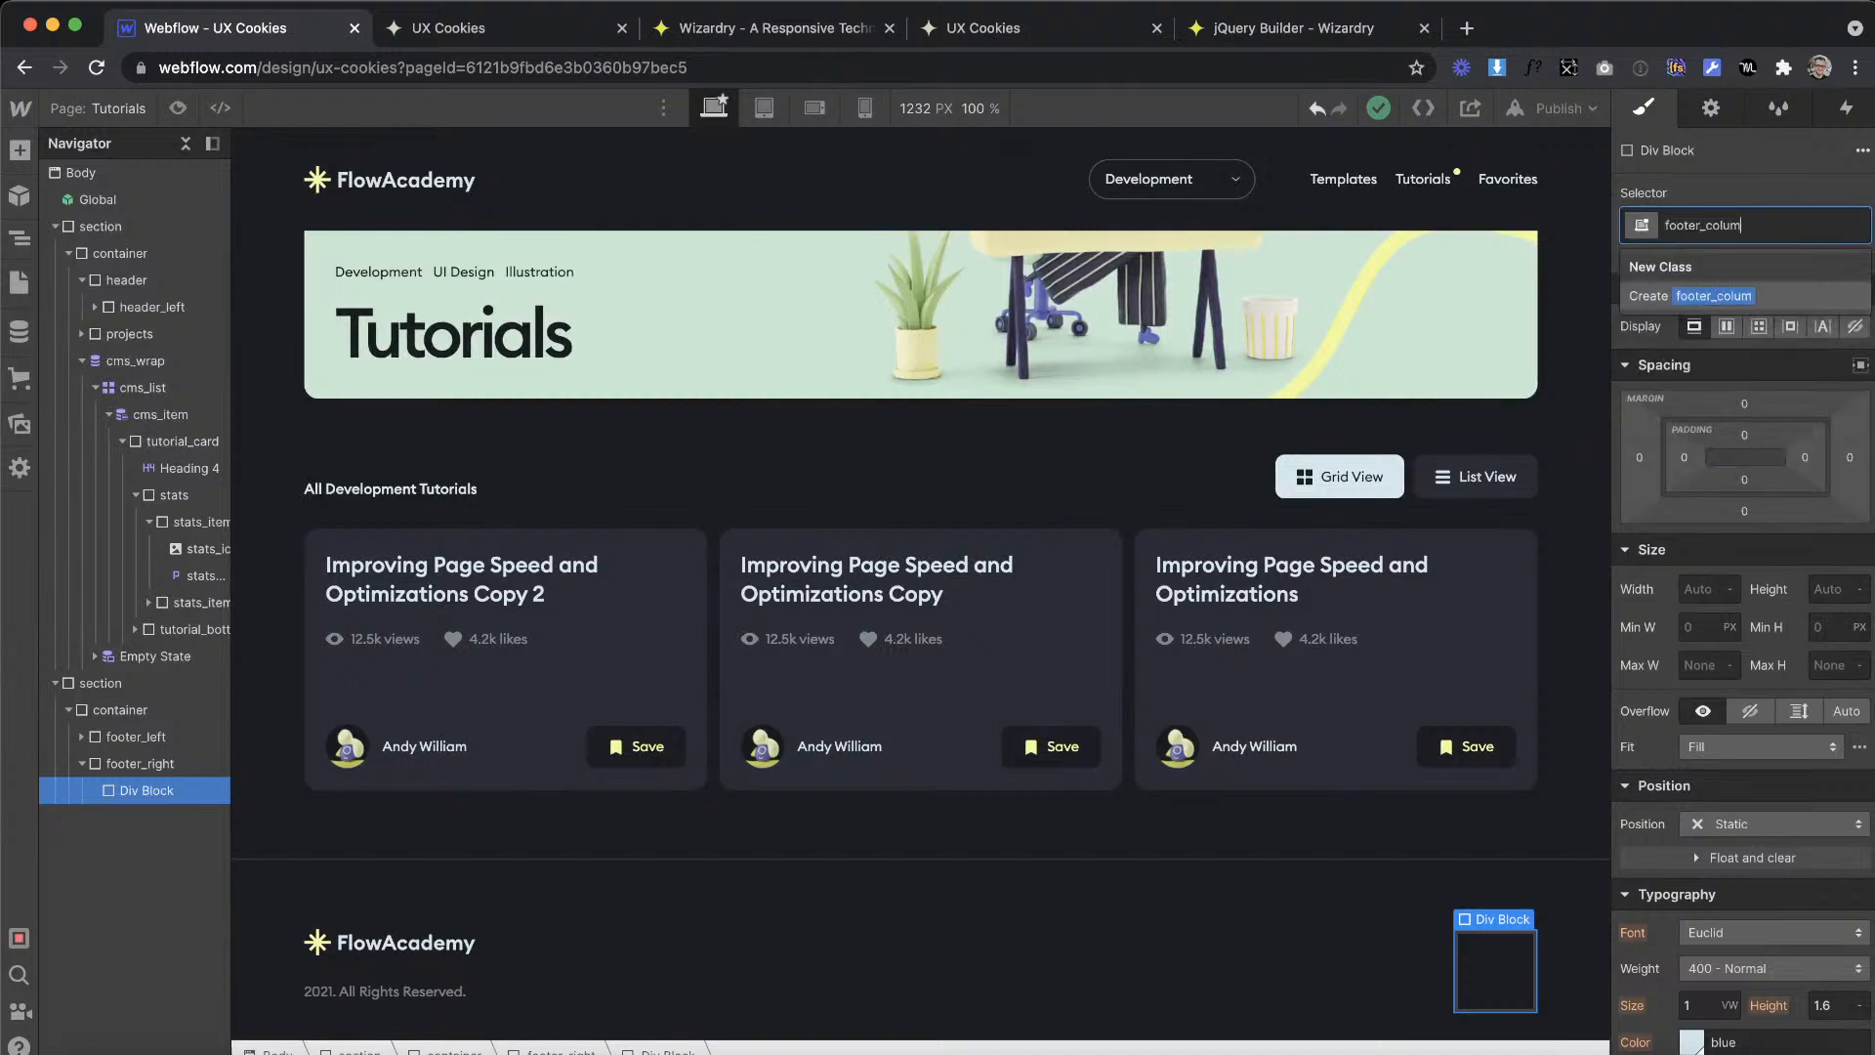
type("olumn")
key("Return")
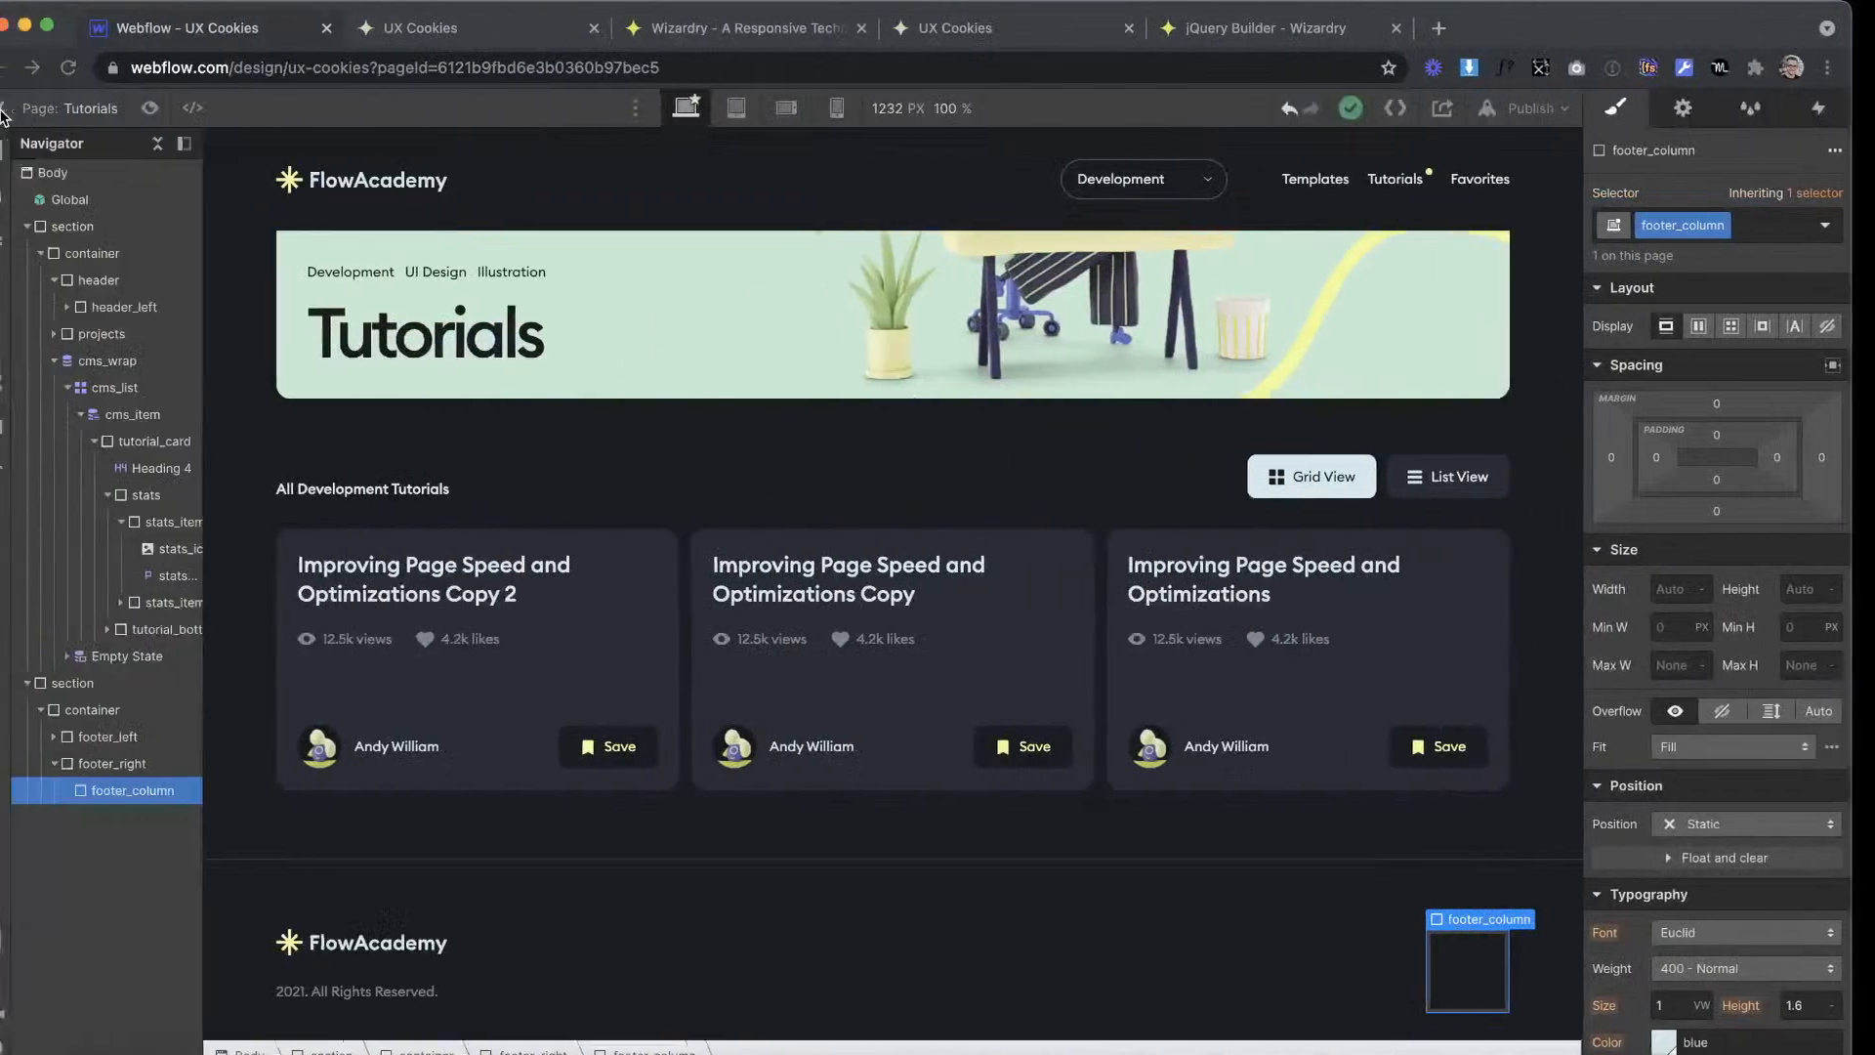
Step: Add a link block inside footer_column and place an H4 heading in it
left_click(19, 150)
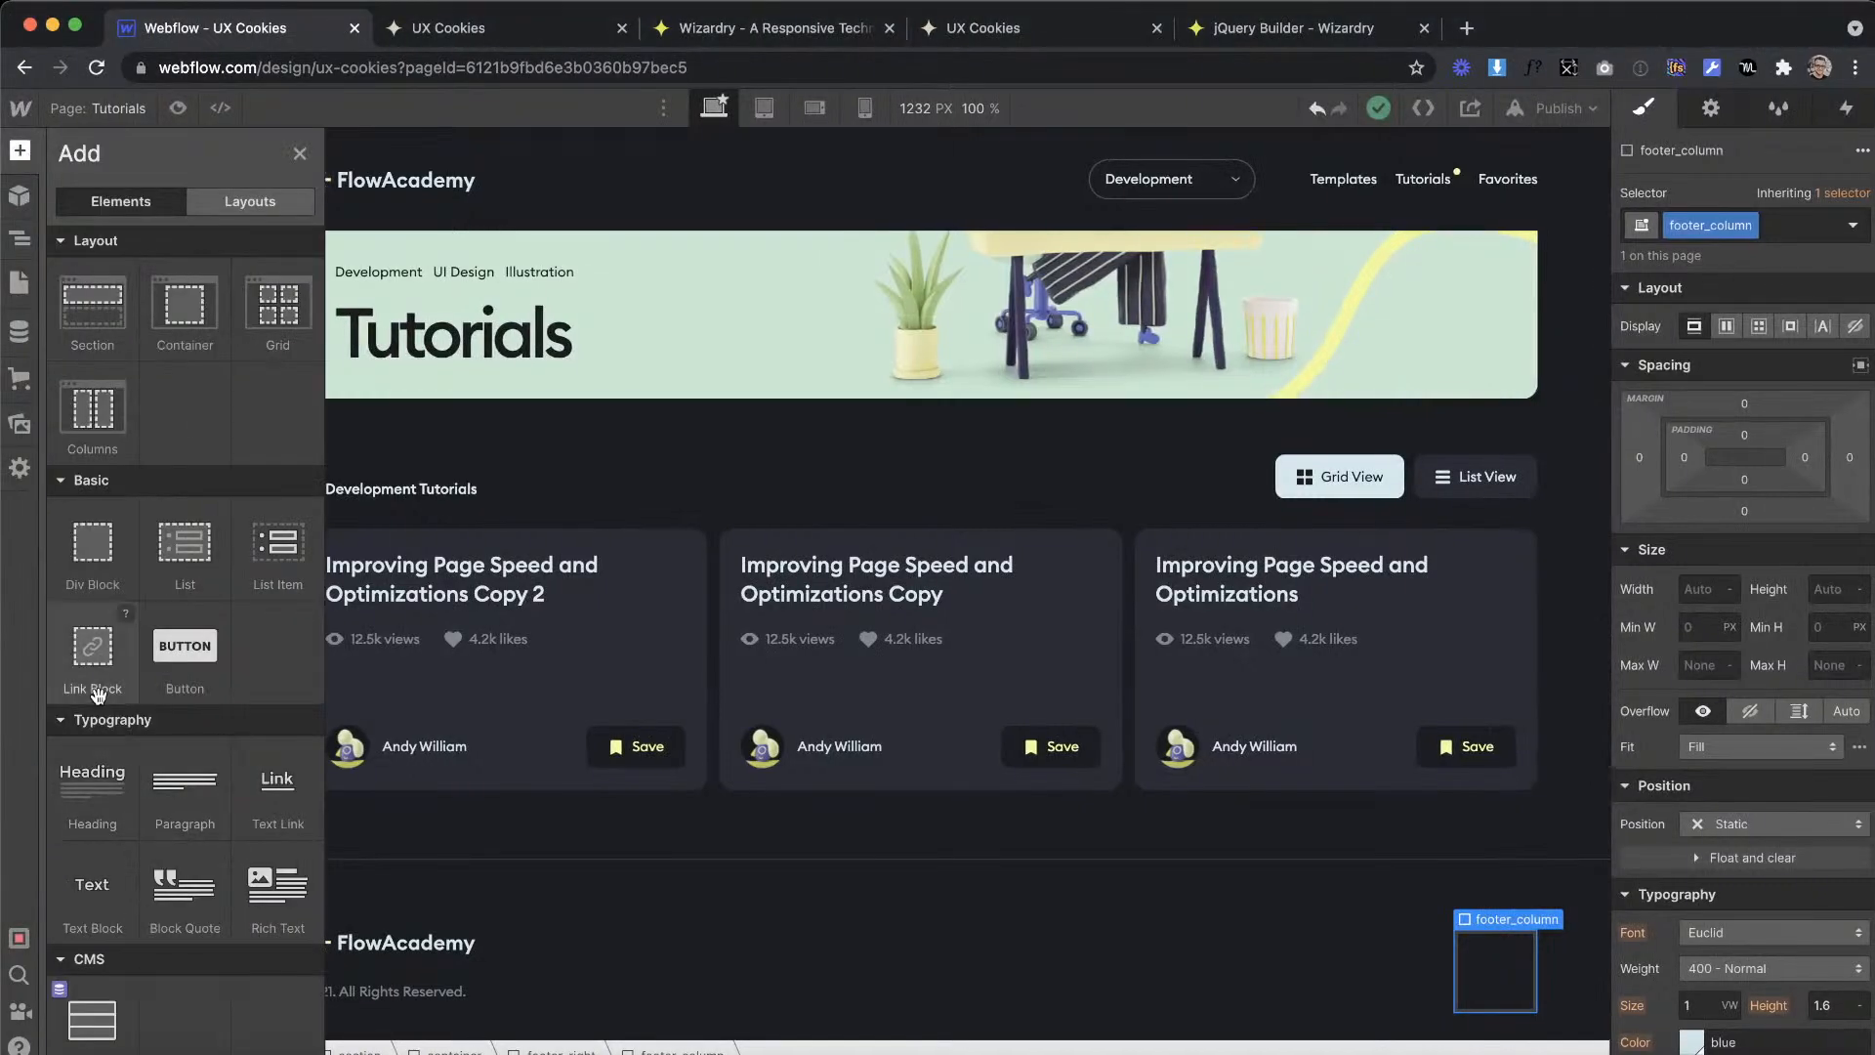
left_click_drag(1504, 1001, 1465, 1015)
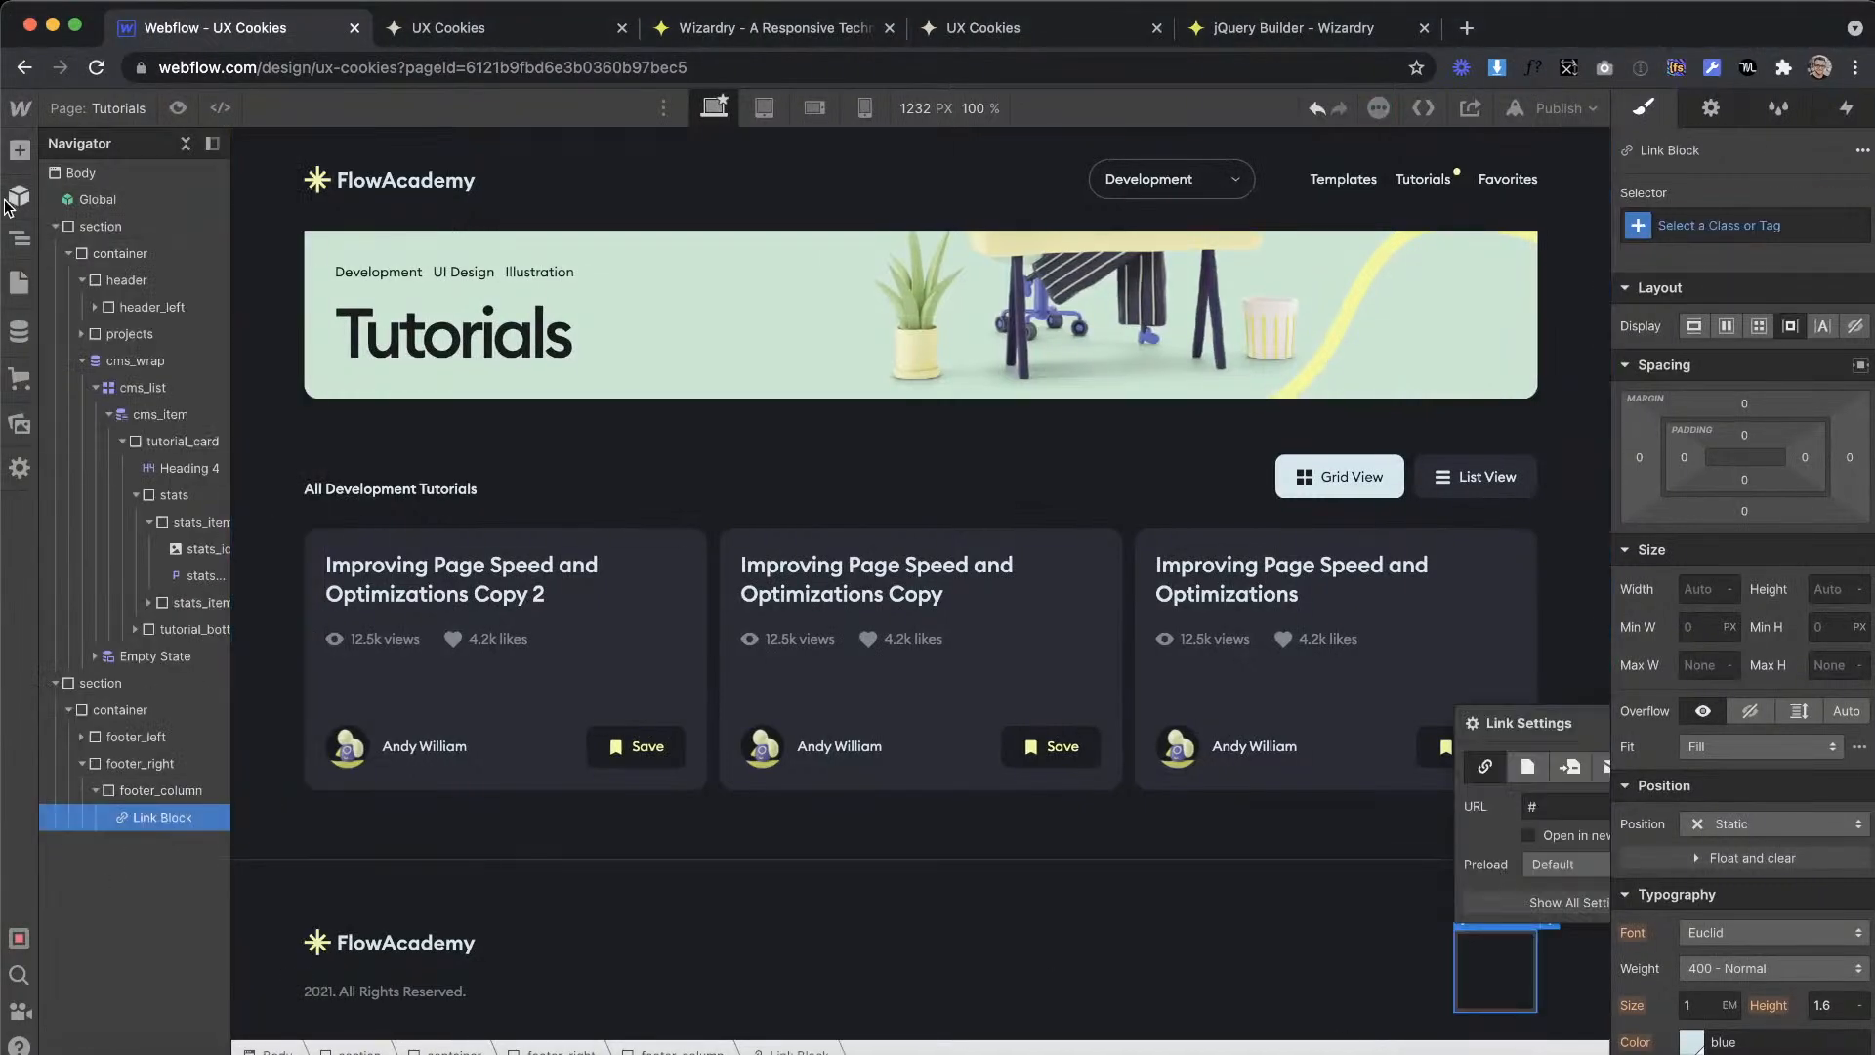
left_click(19, 149)
left_click_drag(88, 786, 1502, 965)
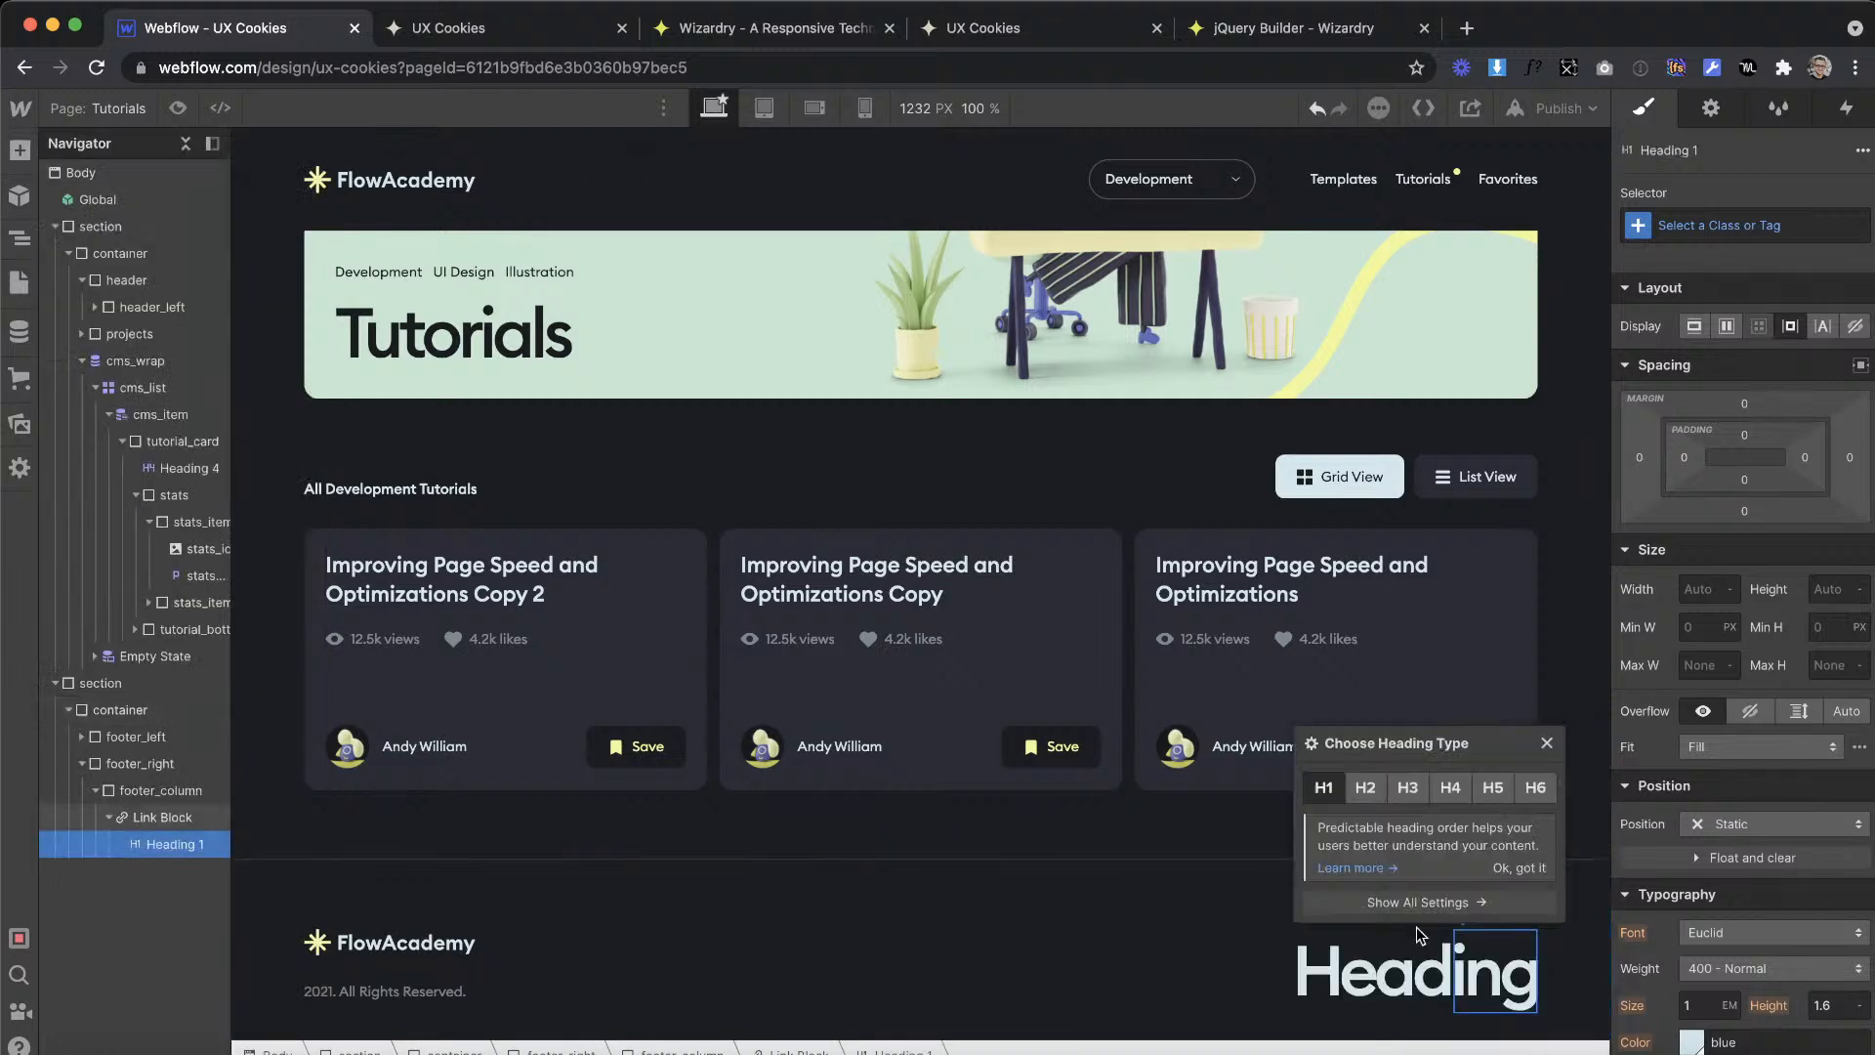
left_click(1452, 787)
Step: Replace the heading's placeholder text with "Development" copied from the footer in the XD design
key("ctrl+Right")
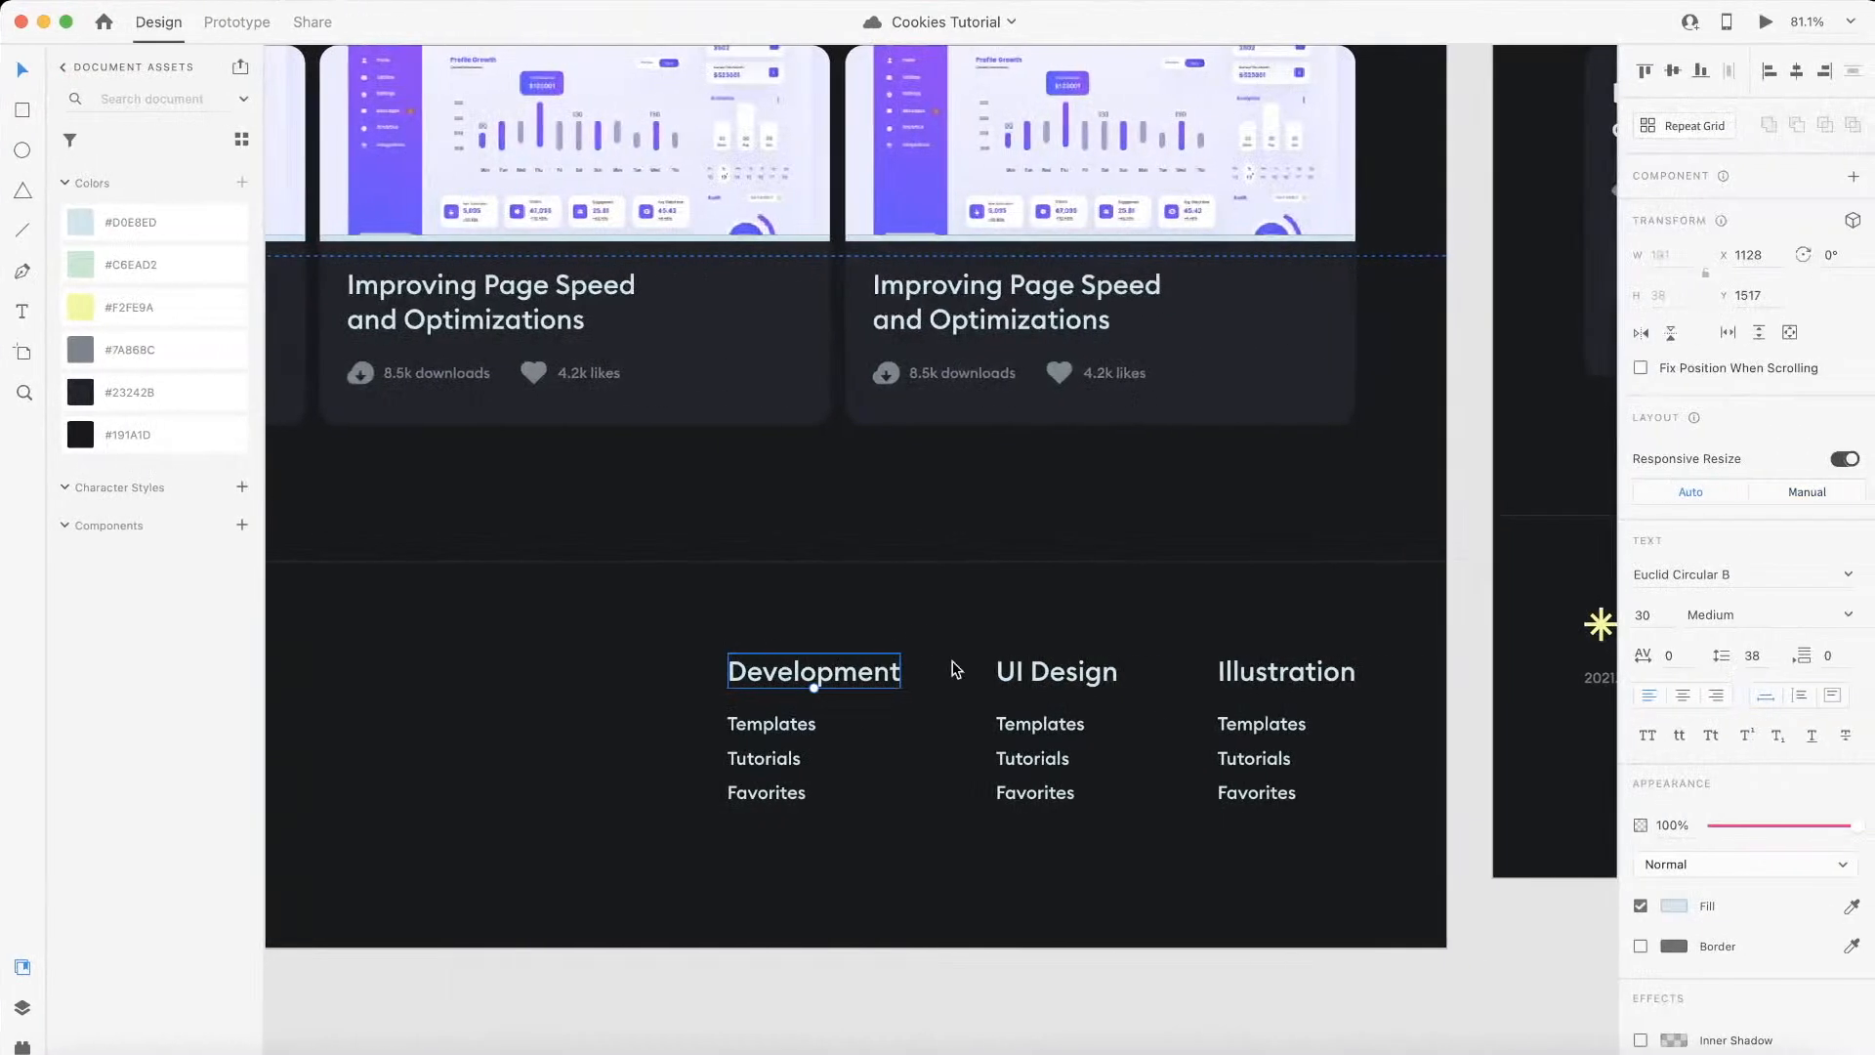
double_click(854, 668)
key("ctrl+c")
key("ctrl+Left")
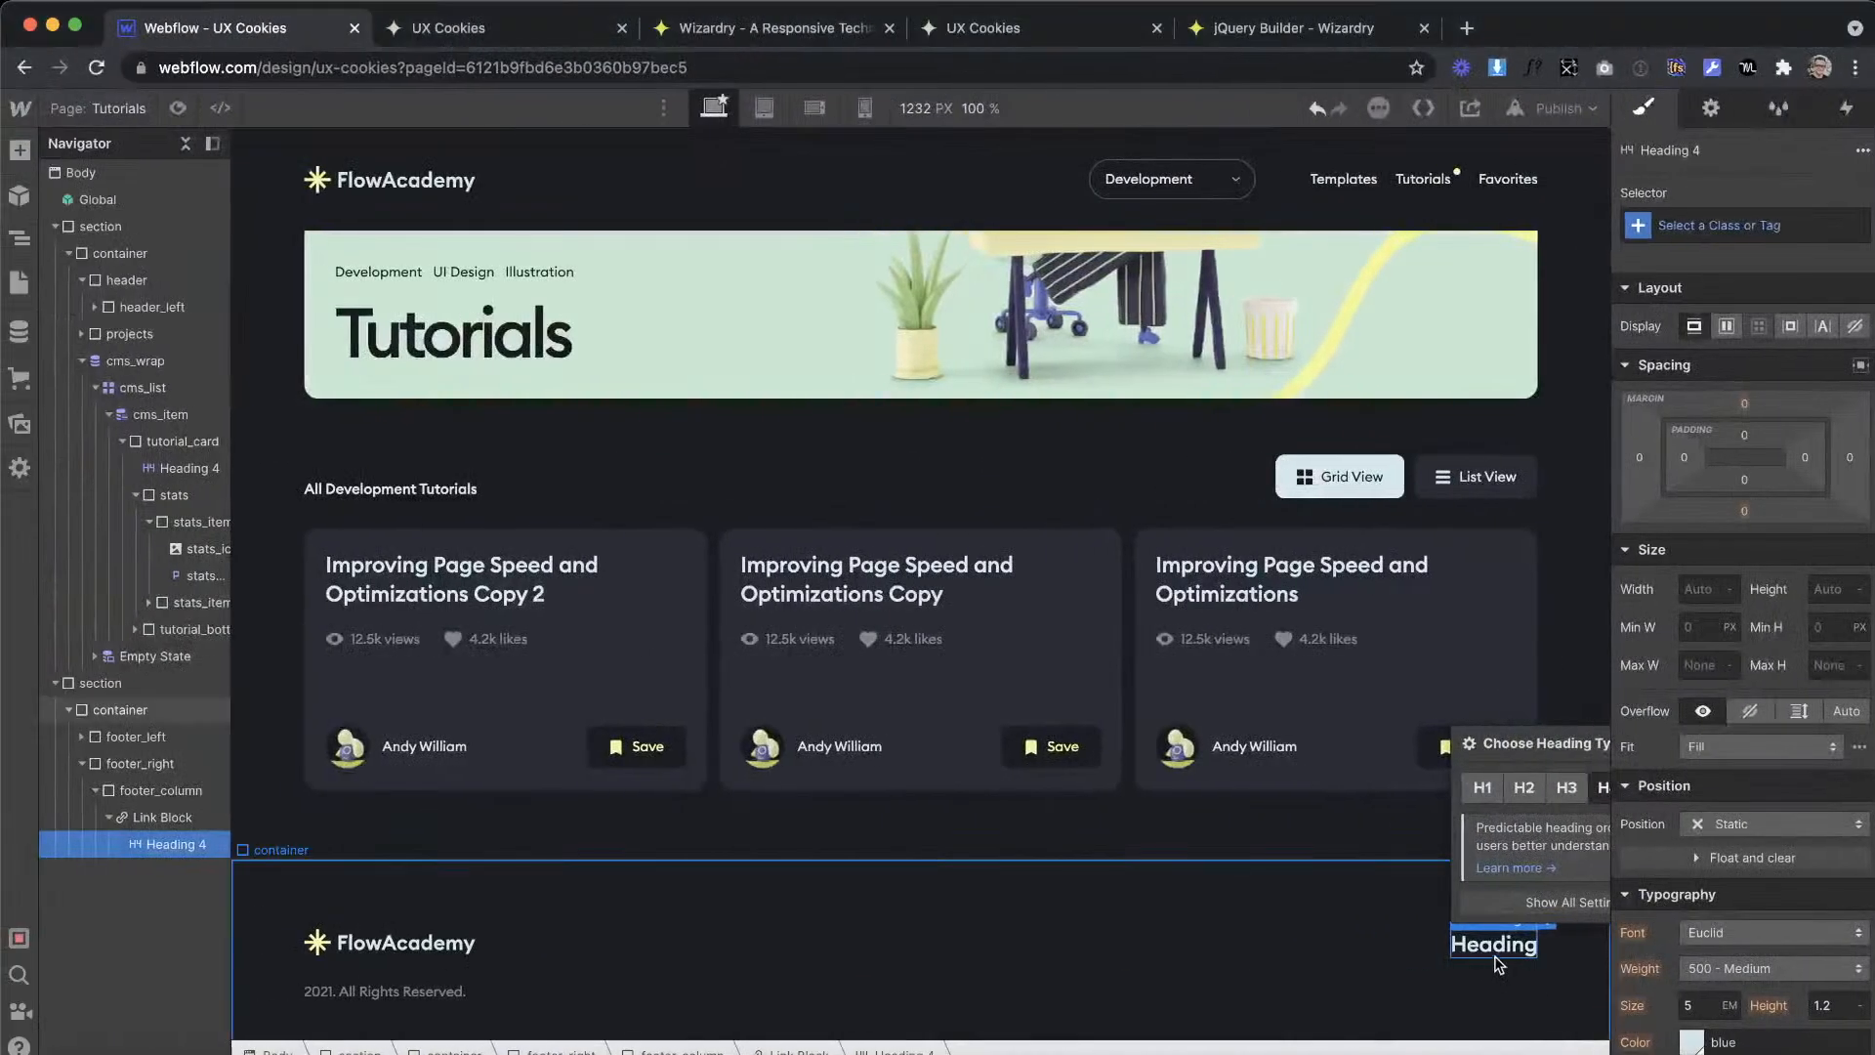
double_click(1491, 945)
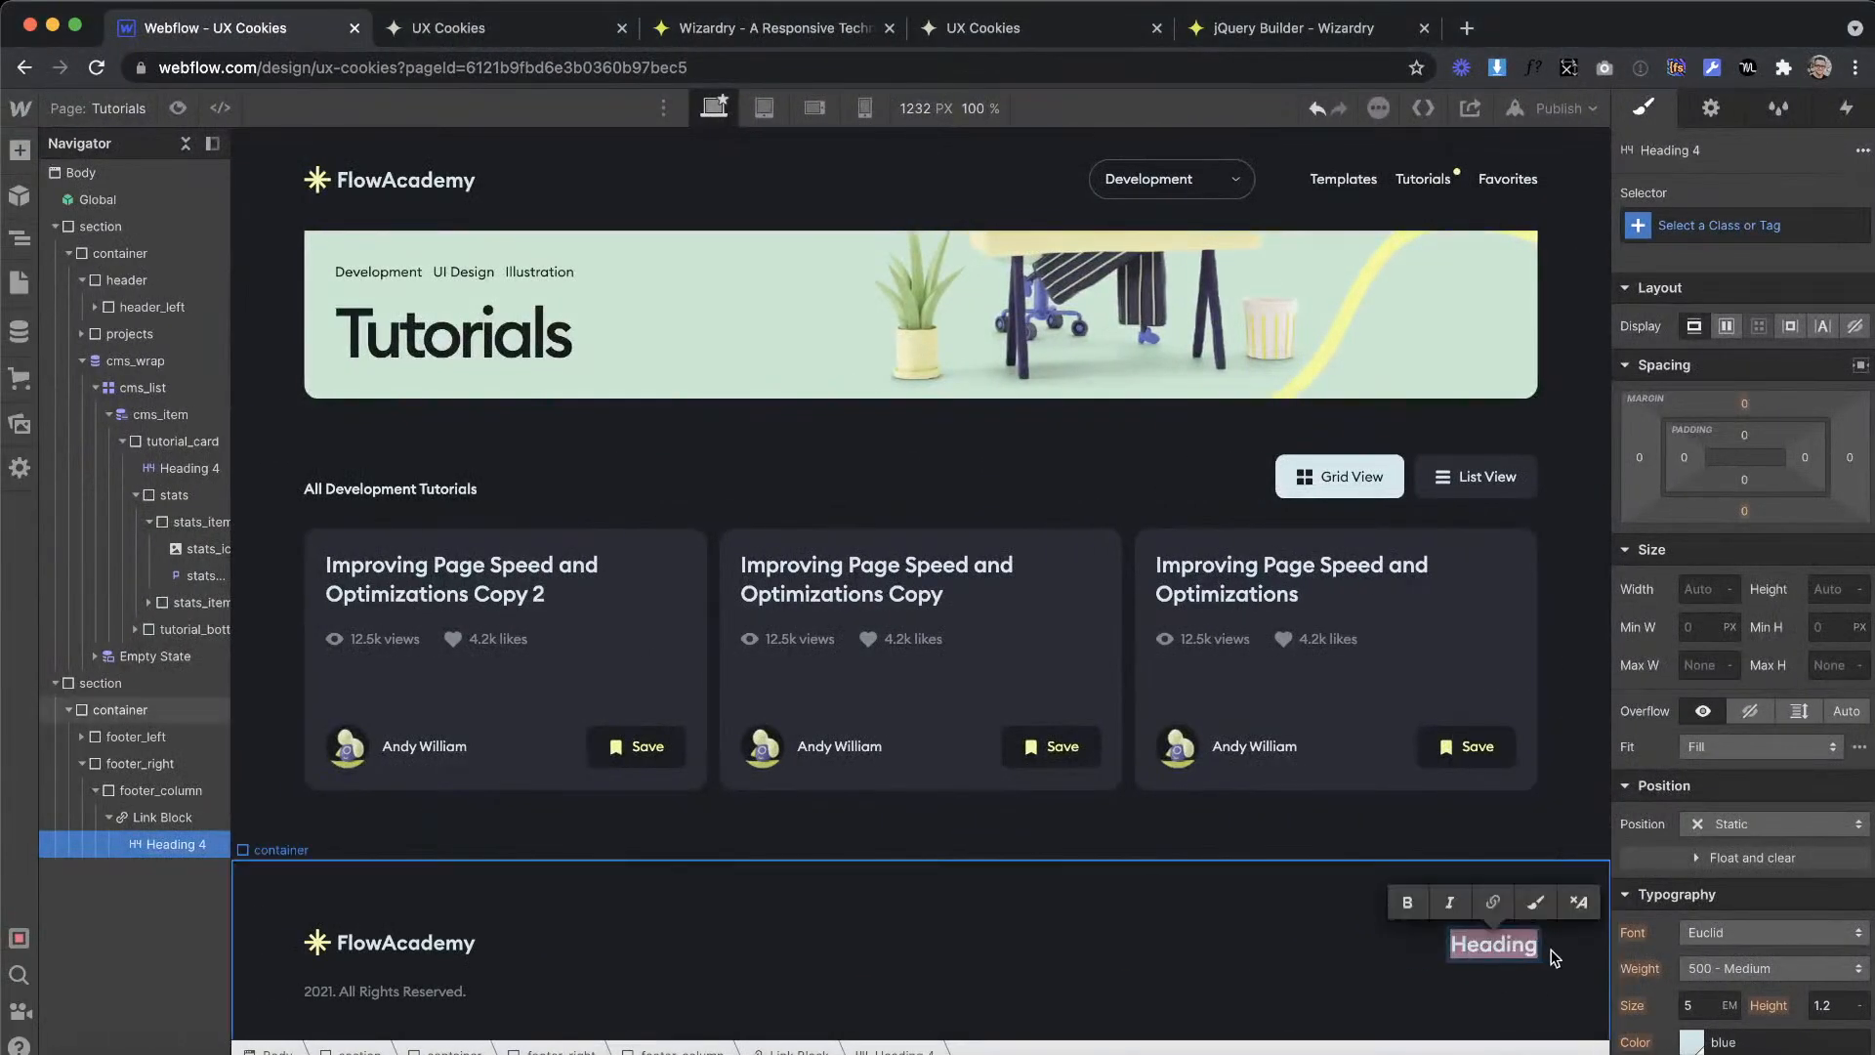
key("ctrl+v")
key("Escape")
Step: Give the link block around the Development heading the class footer_main-link
left_click(1828, 217)
type("foot")
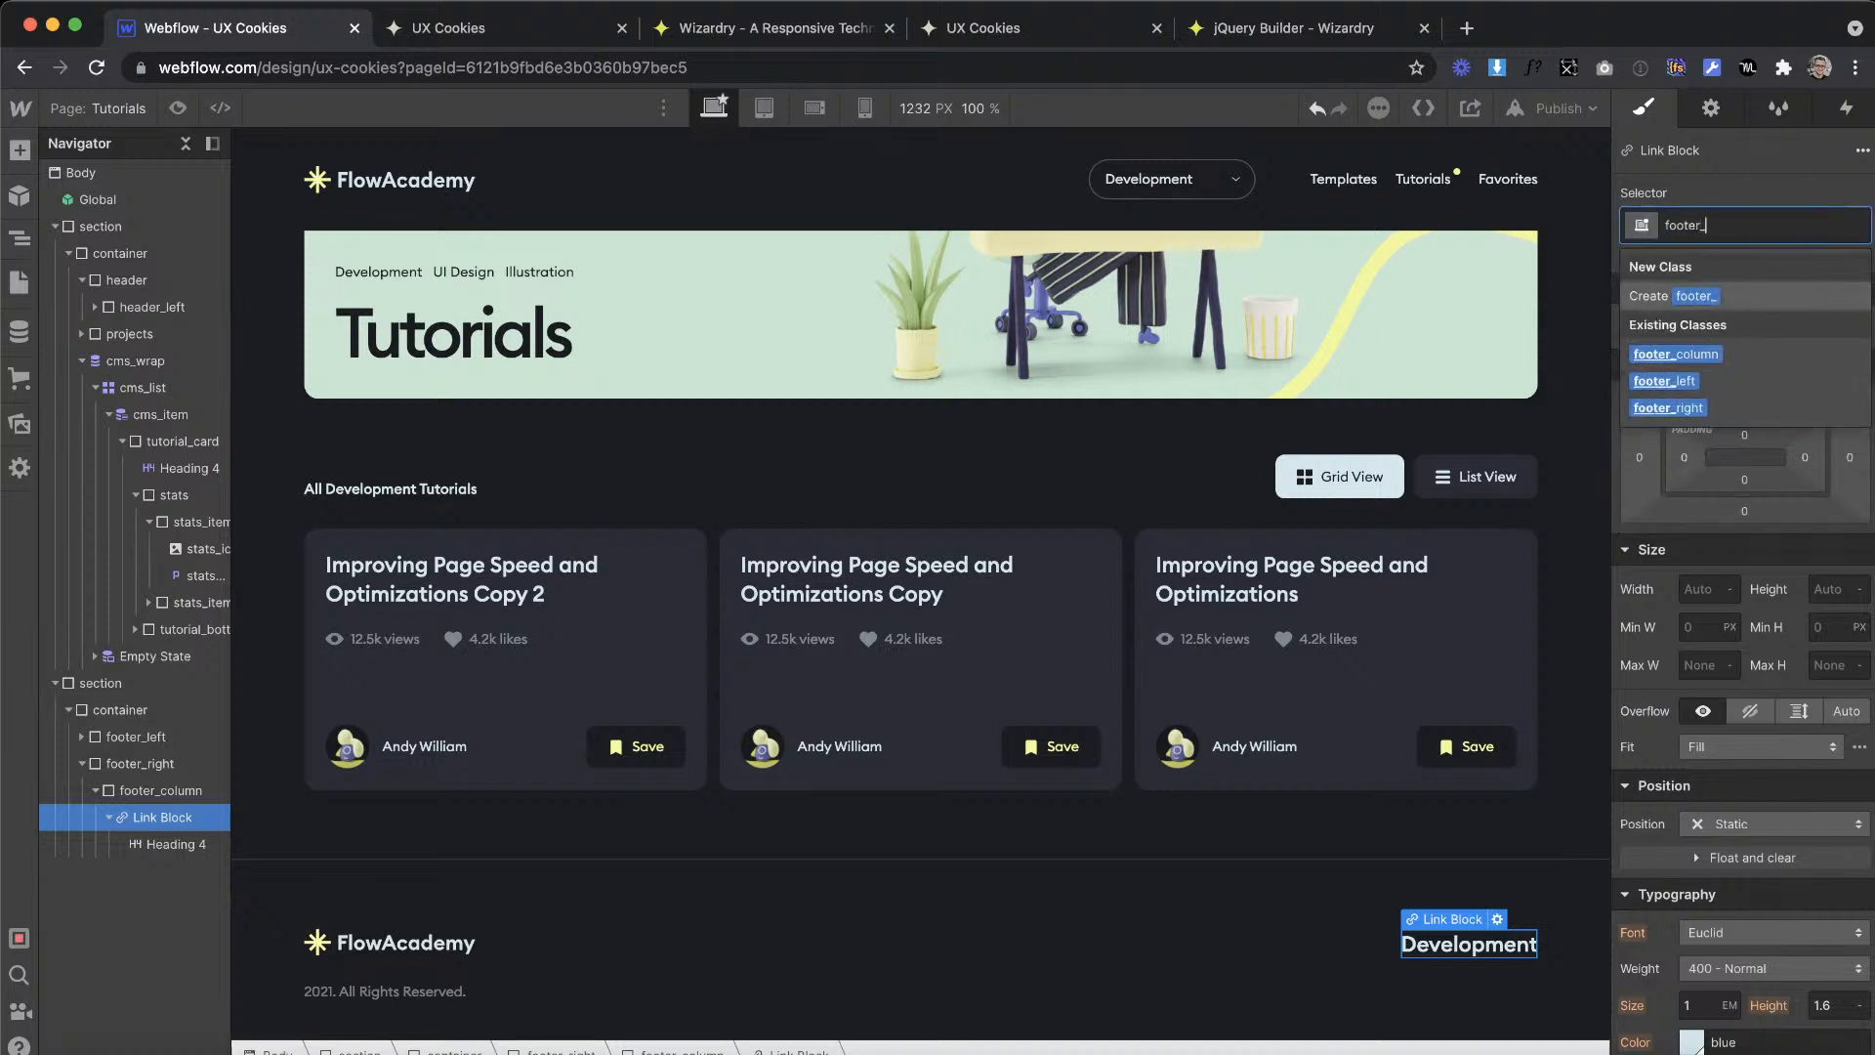
type("er_main-link")
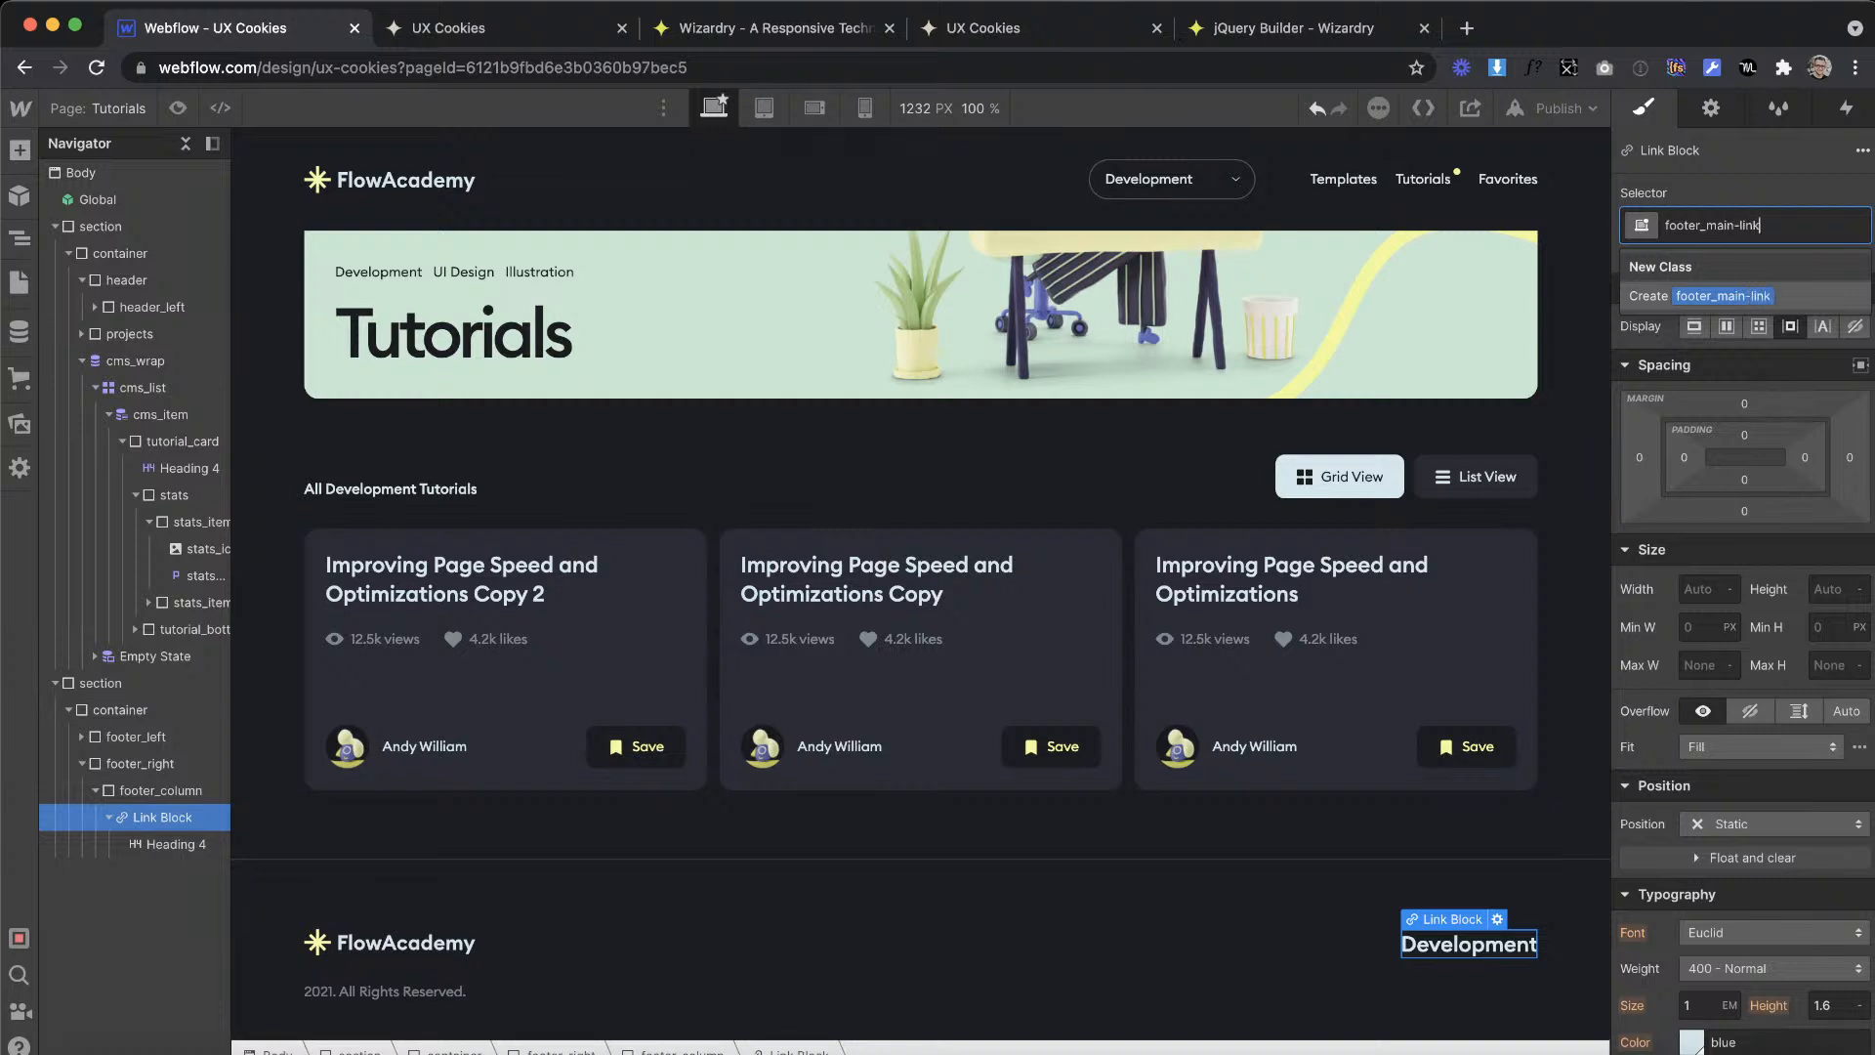
key("Return")
Step: Add a second link block below footer_main-link inside footer_column and give it the class footer_sub-link
left_click(20, 149)
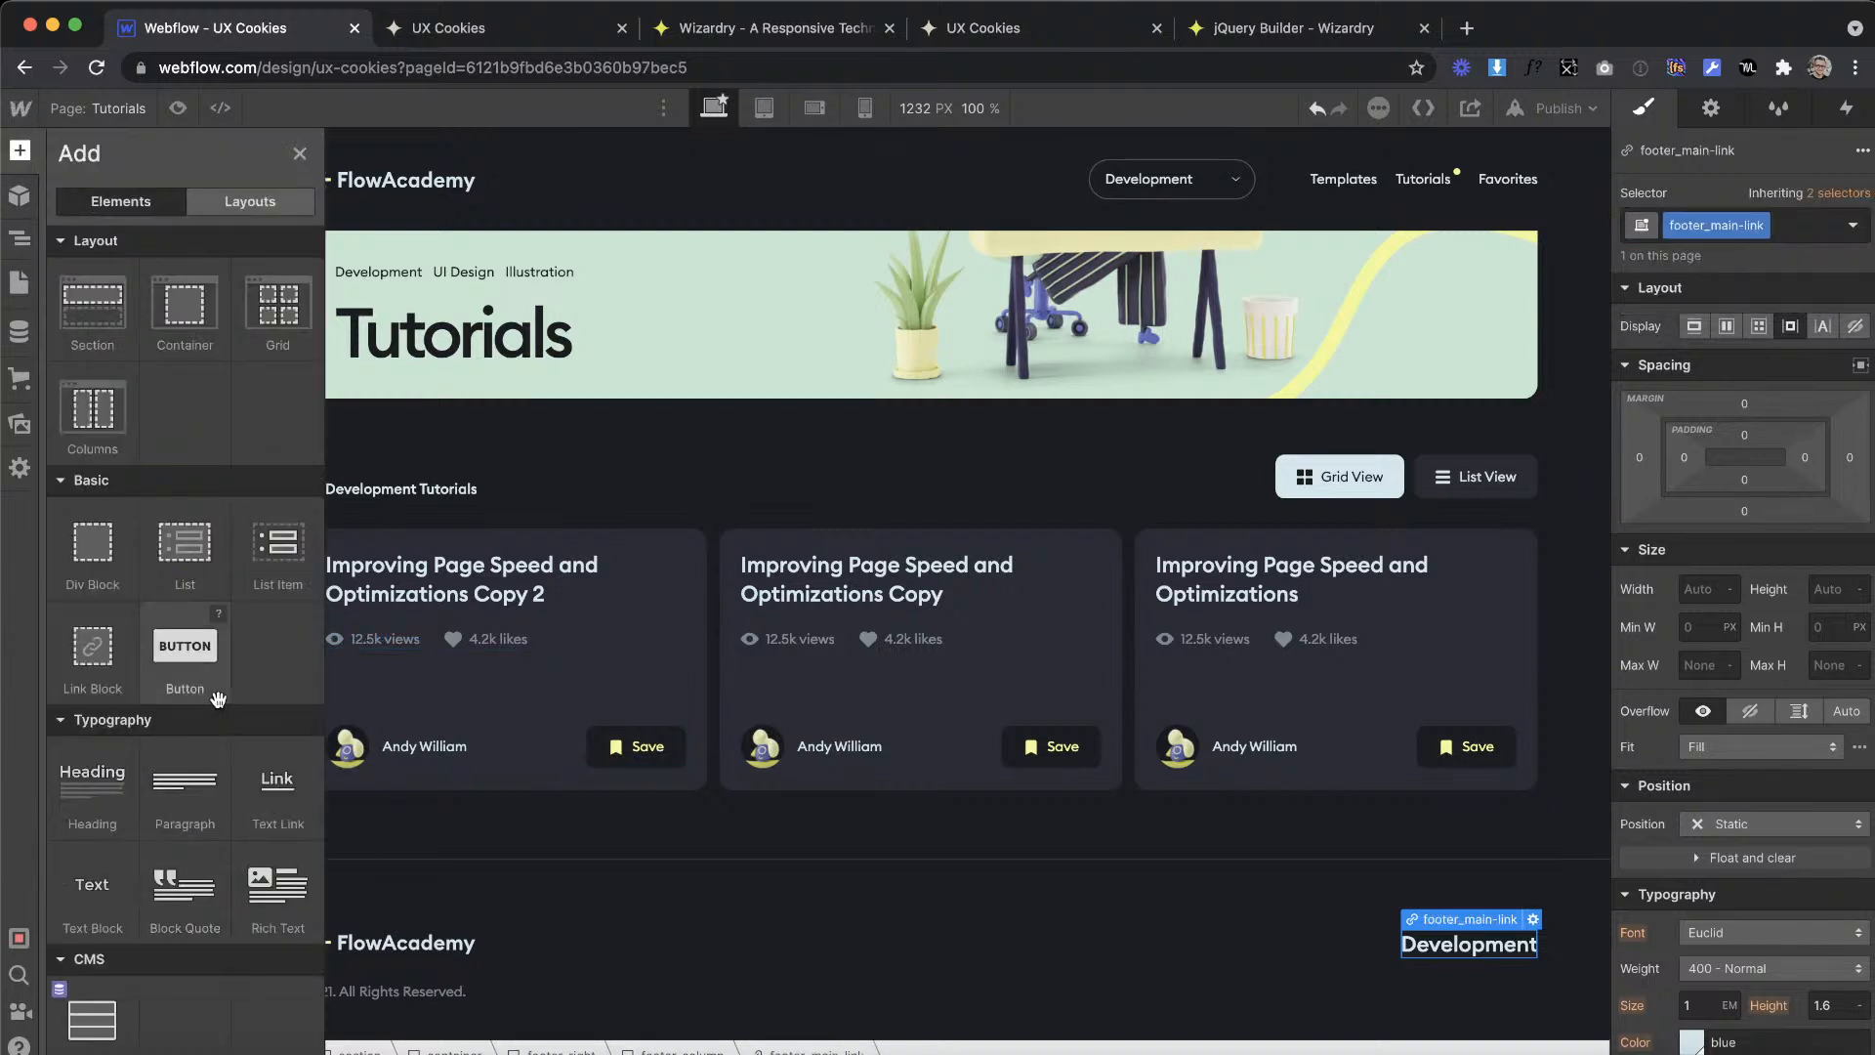
left_click(93, 650)
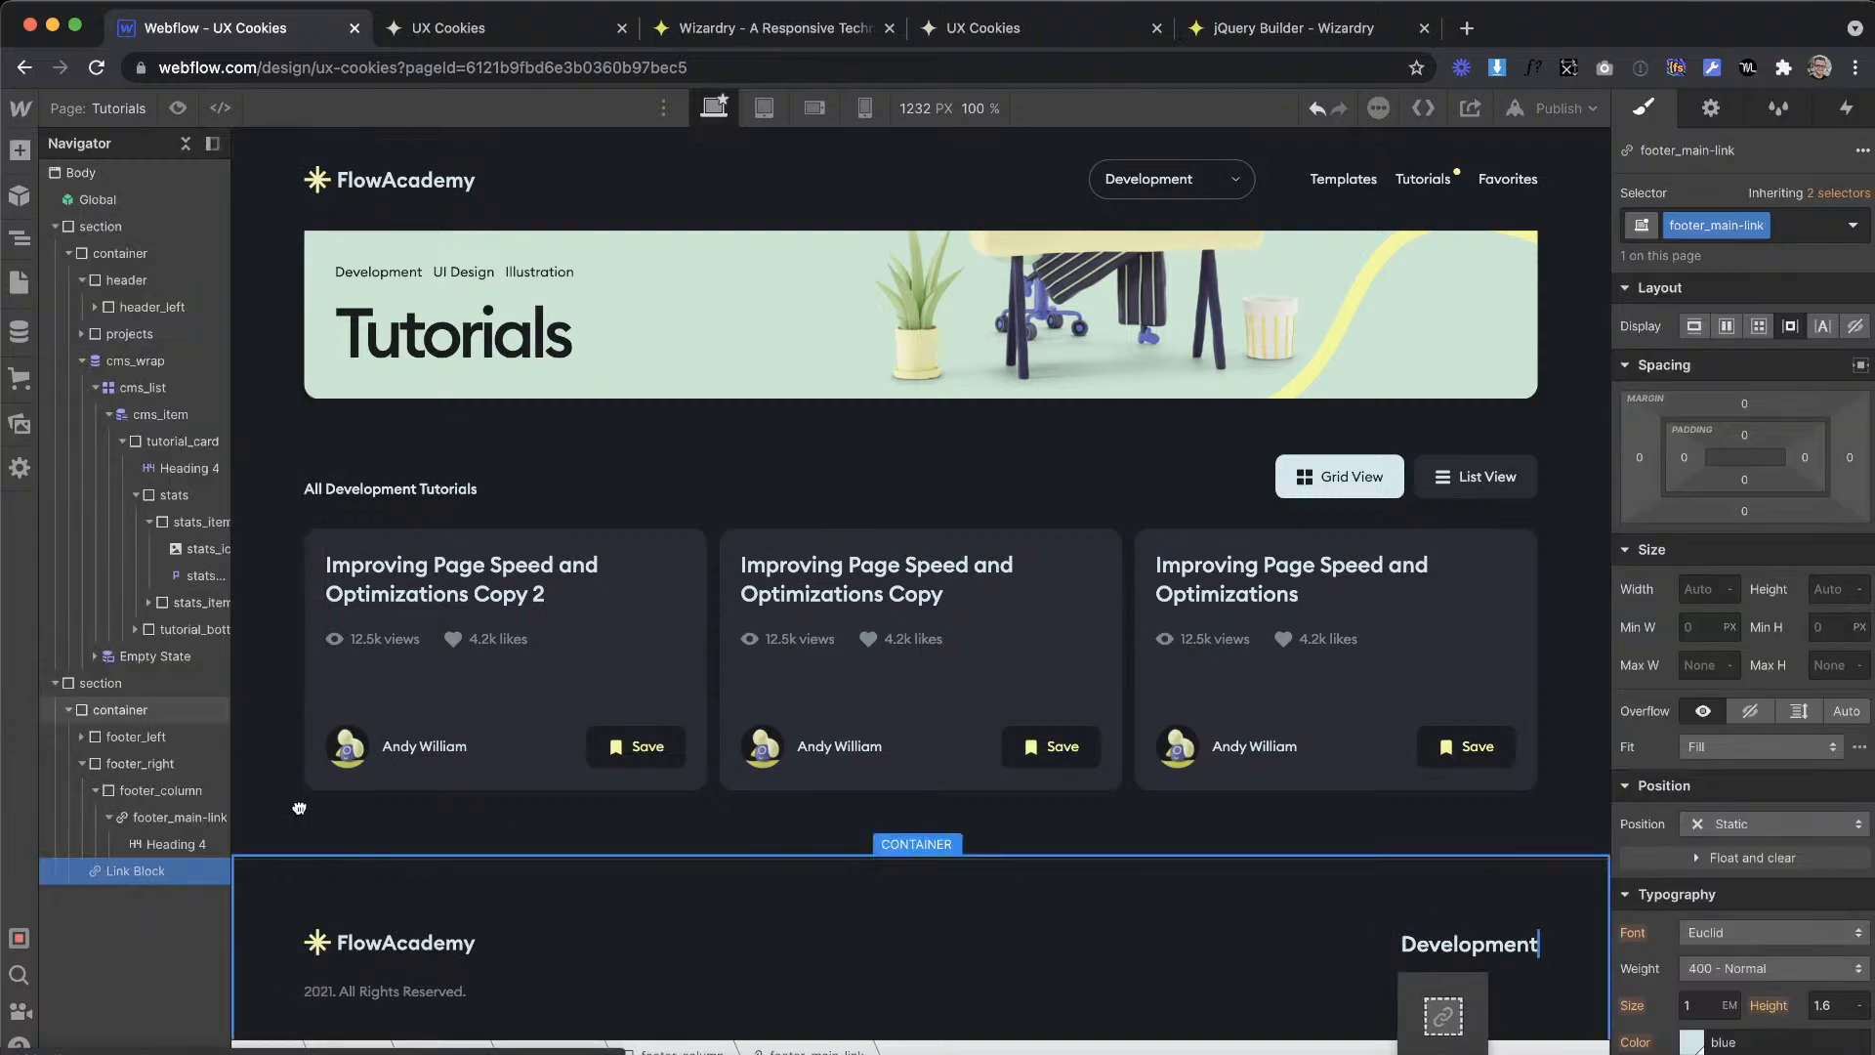
left_click(146, 817)
mouse_move(145, 844)
left_mouse_down()
mouse_move(146, 818)
mouse_move(155, 846)
left_mouse_up()
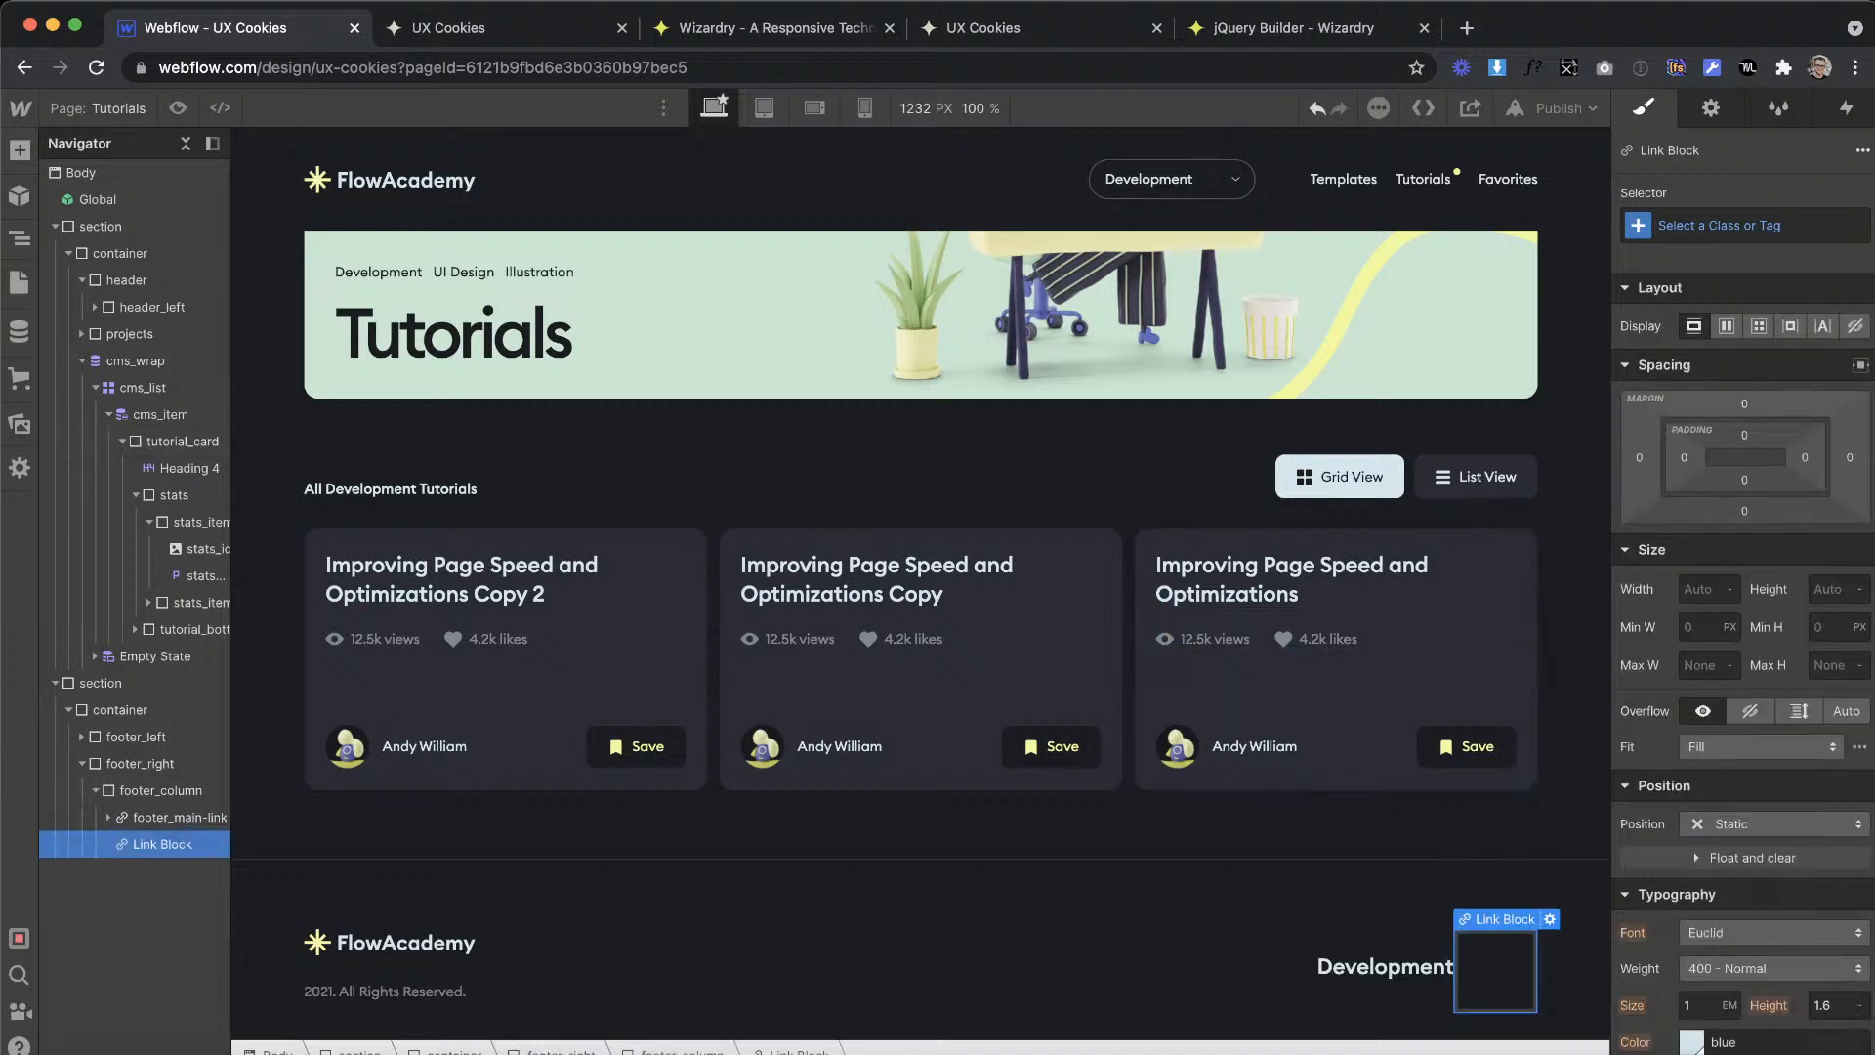
left_click(1748, 225)
type("footer_sub")
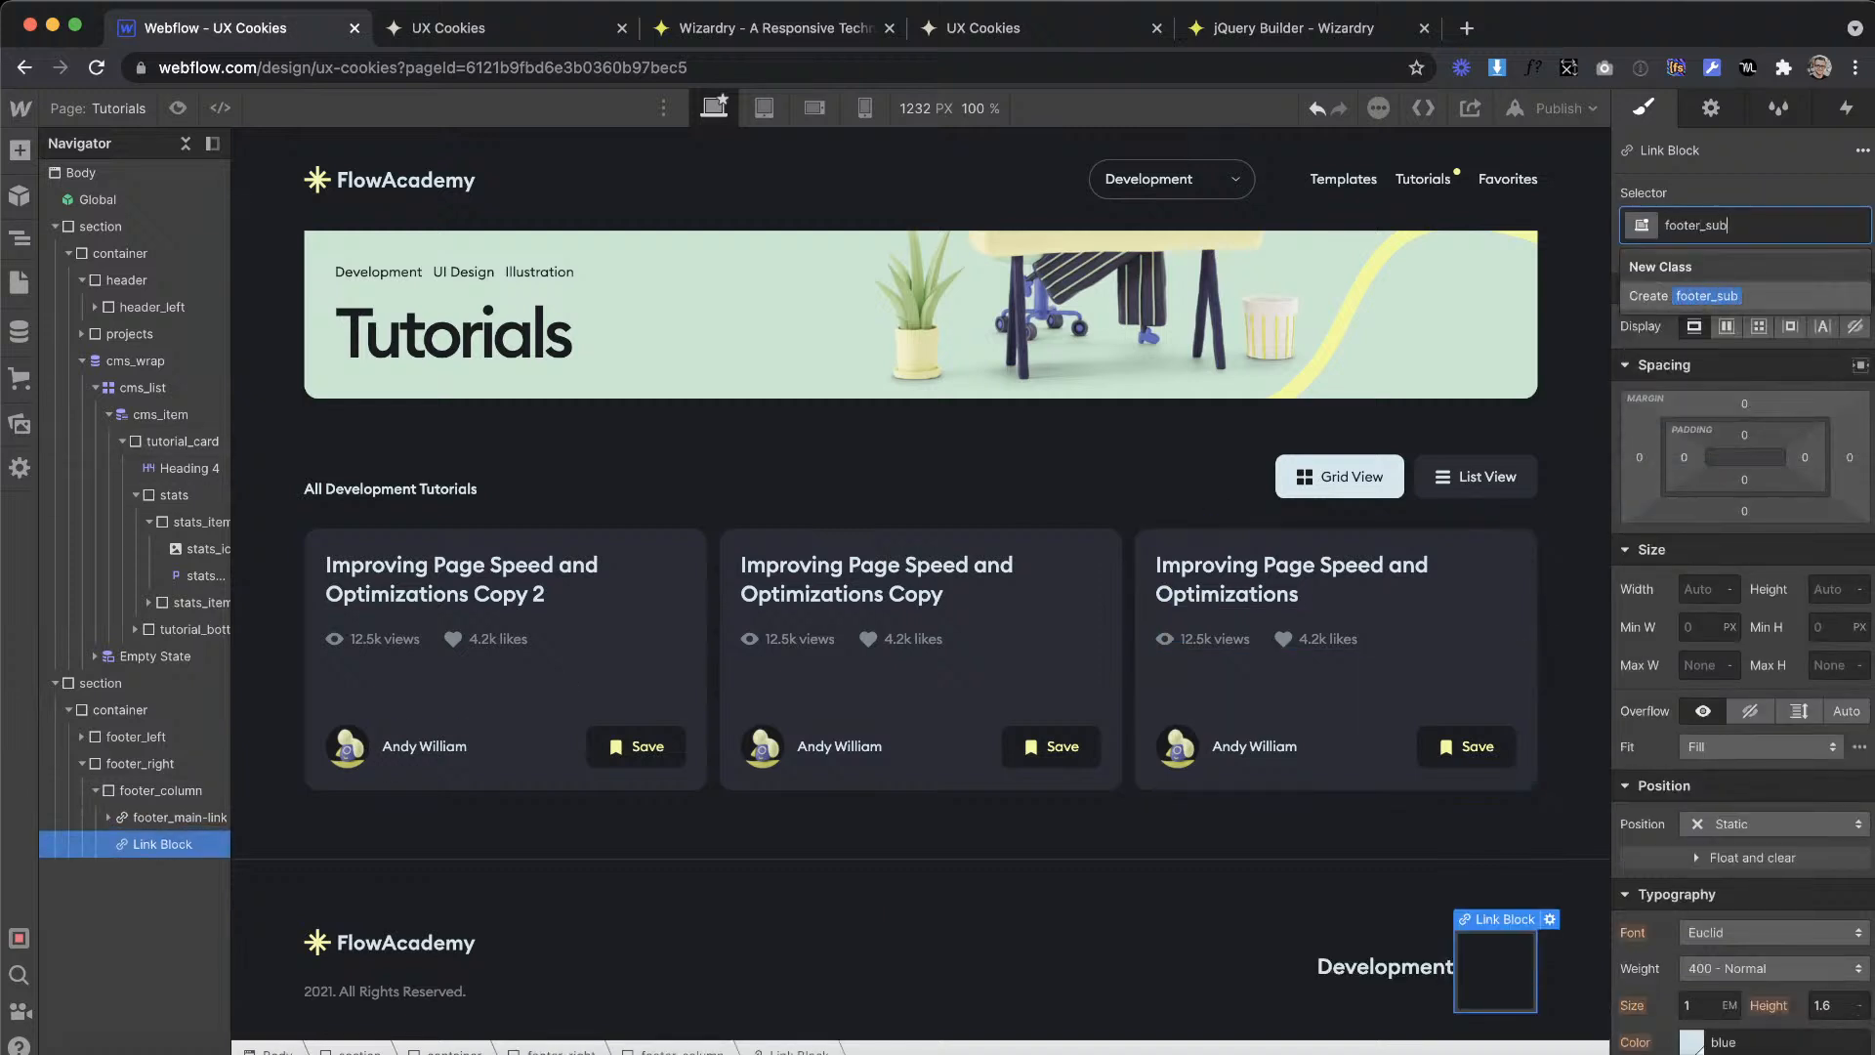
type("-link")
key("Return")
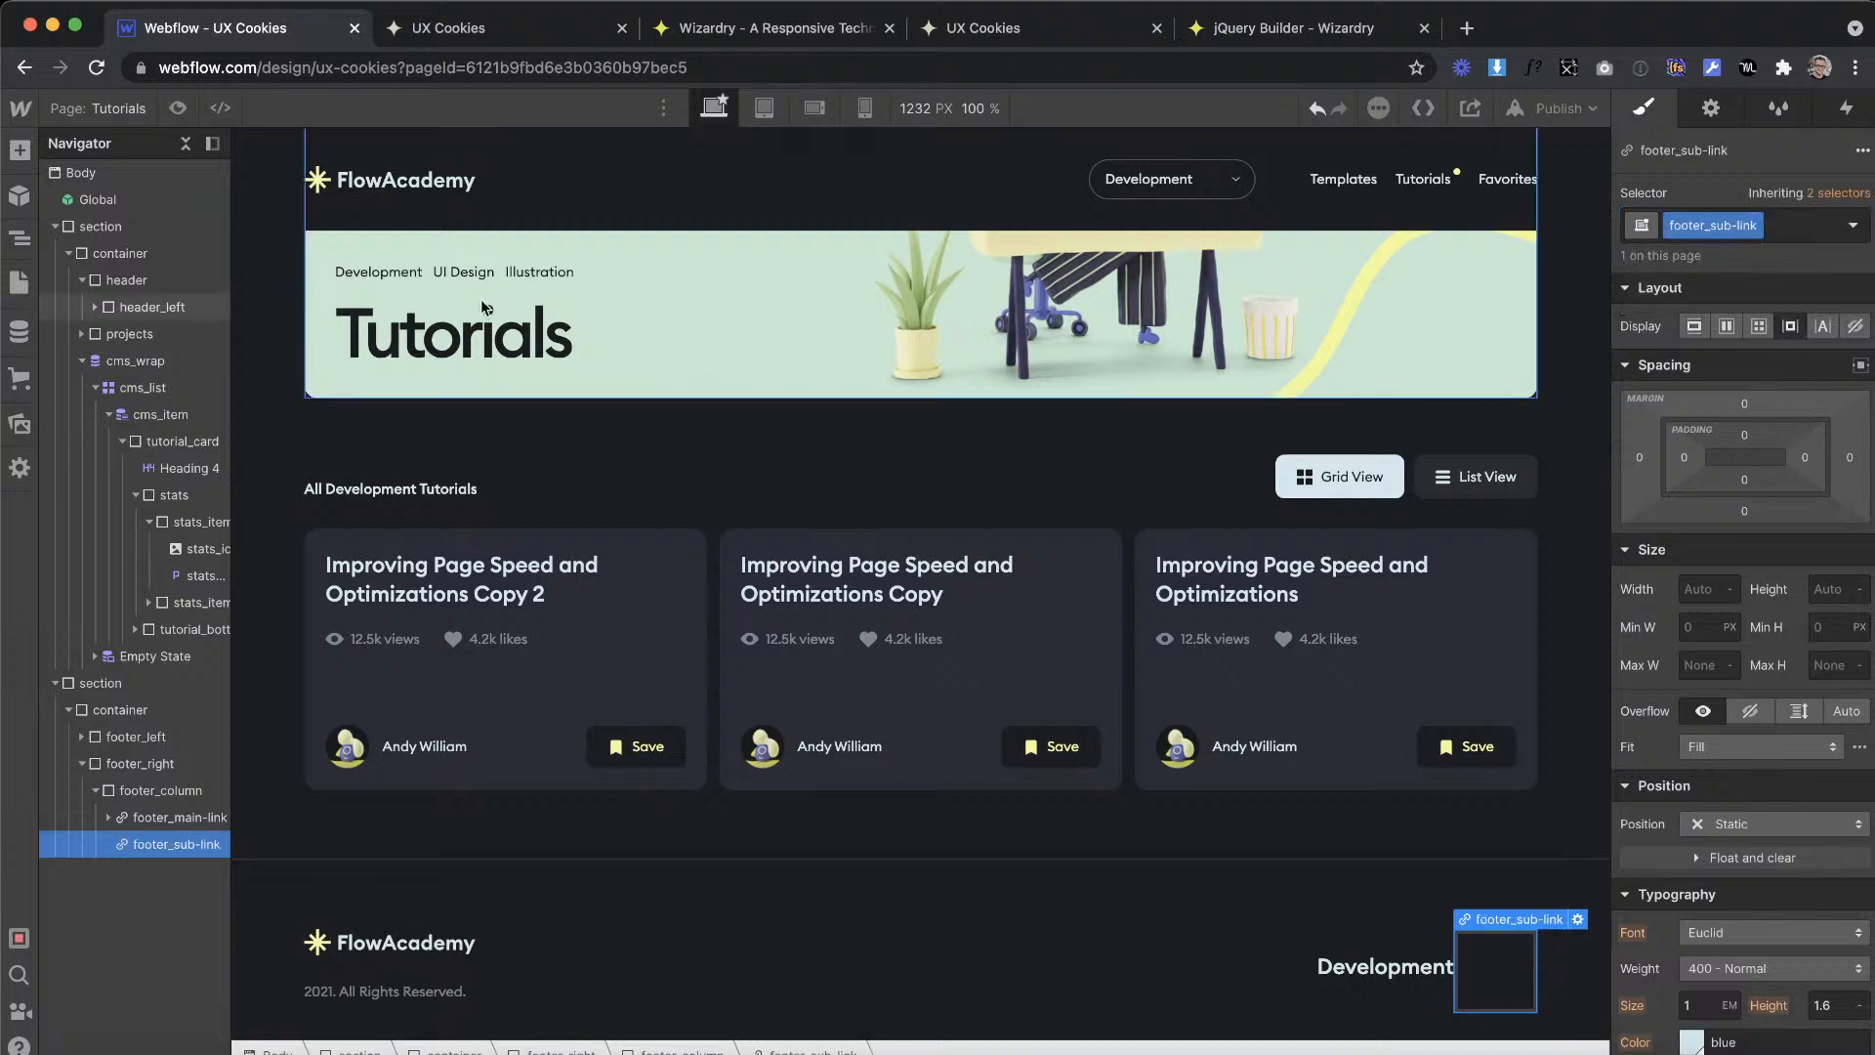
Step: Add a paragraph inside footer_sub-link and replace its placeholder with "Templates" copied from the XD design
left_click(22, 151)
left_click_drag(194, 818, 1526, 979)
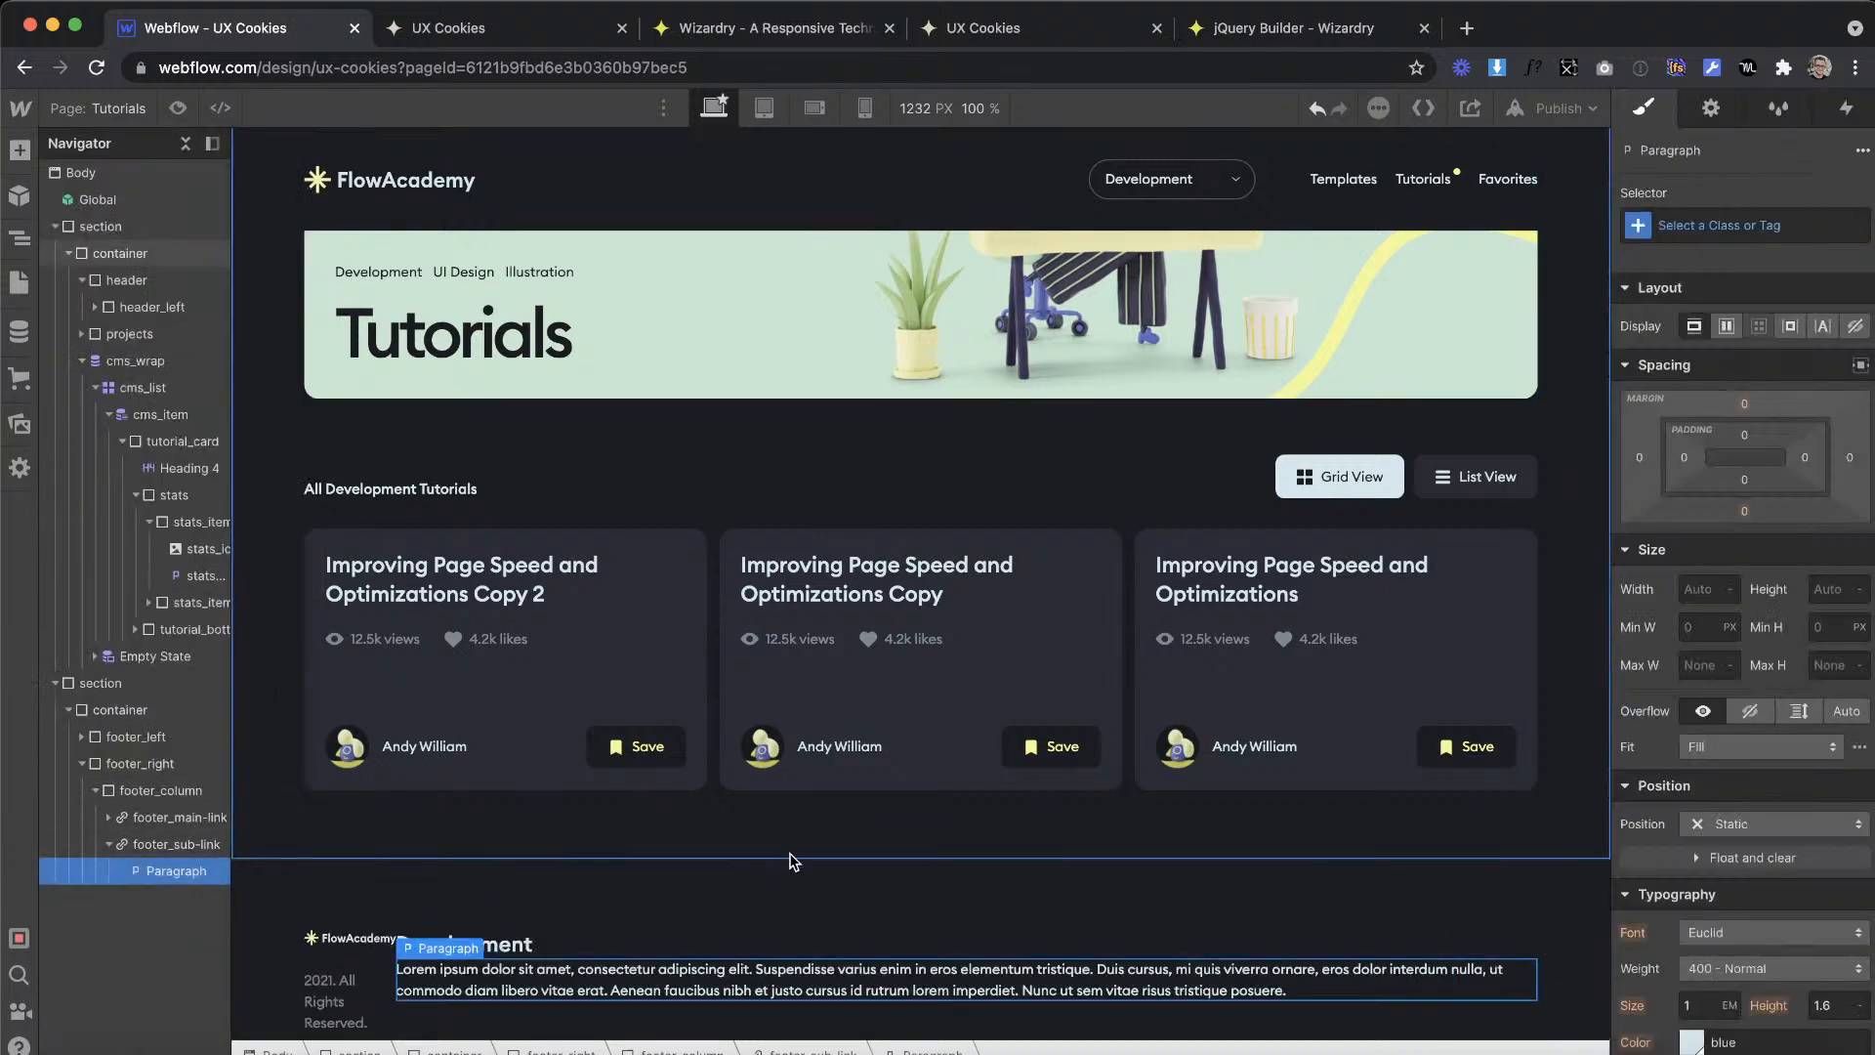
key("ctrl+Right")
double_click(774, 724)
key("super+c")
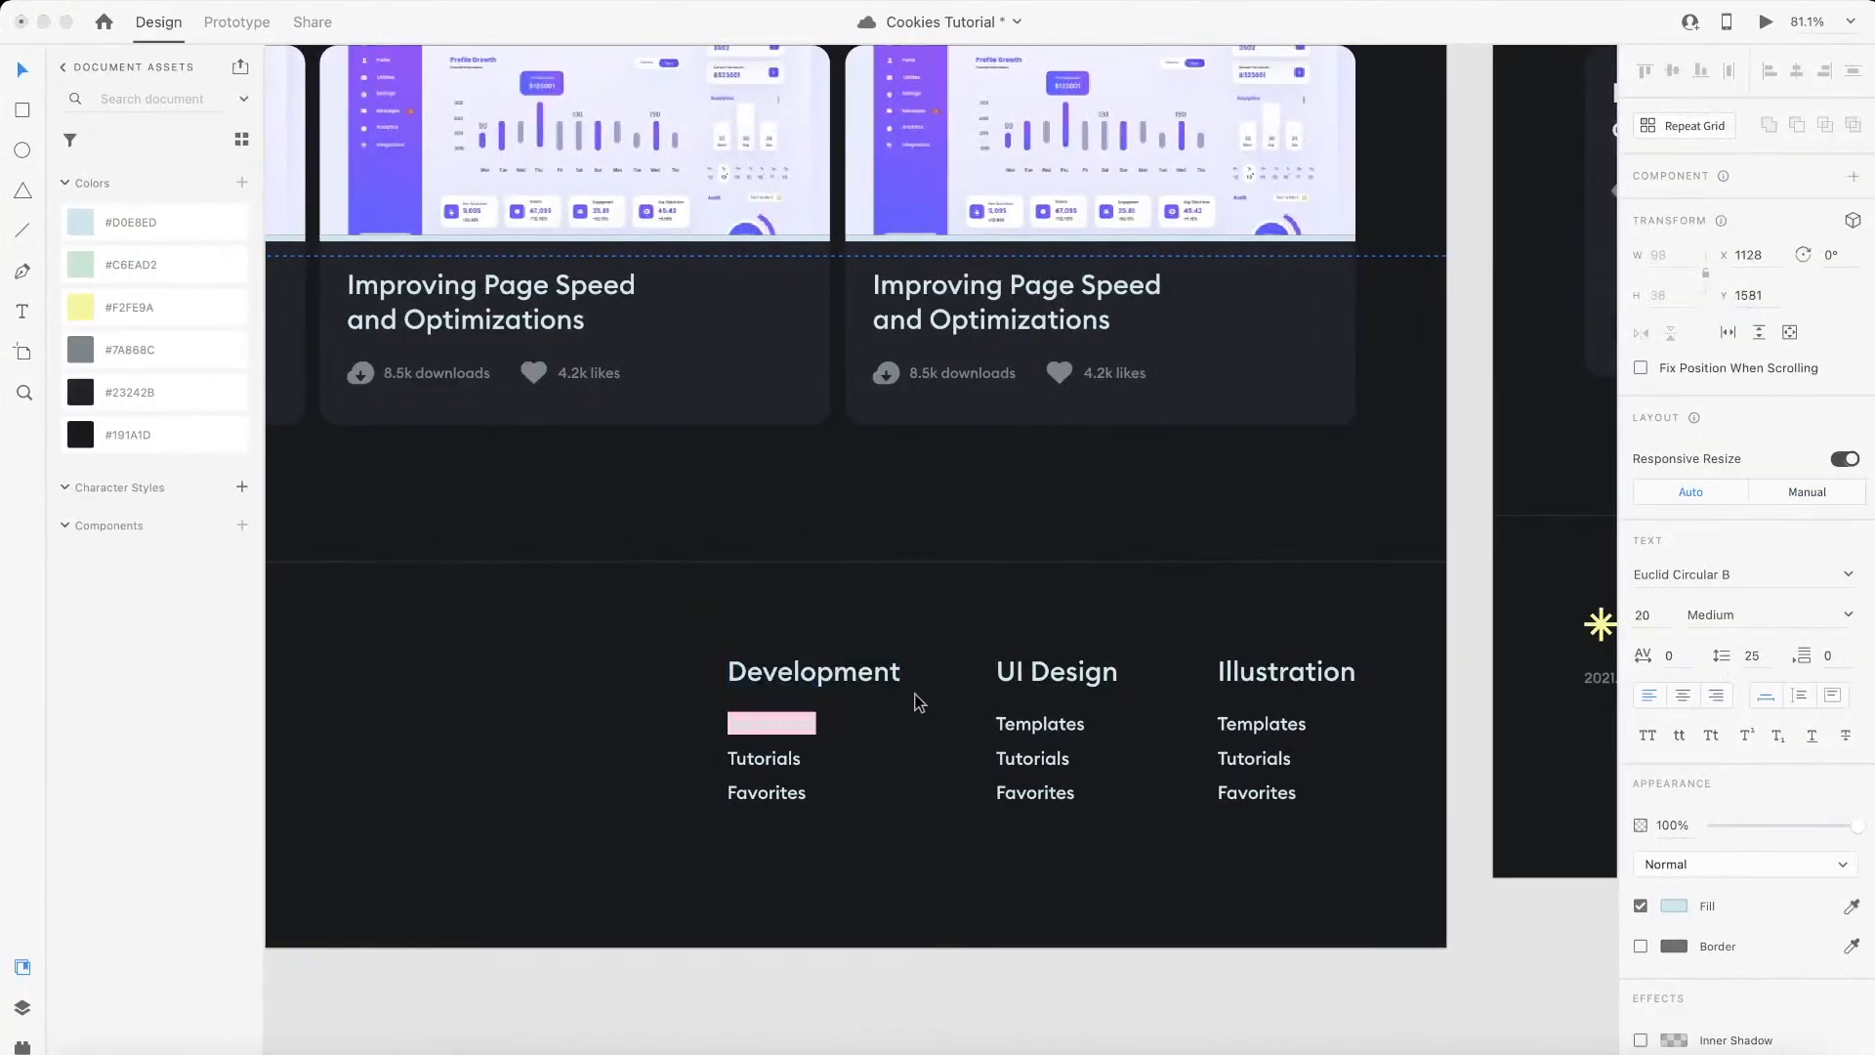
key("ctrl+Left")
left_click(672, 951)
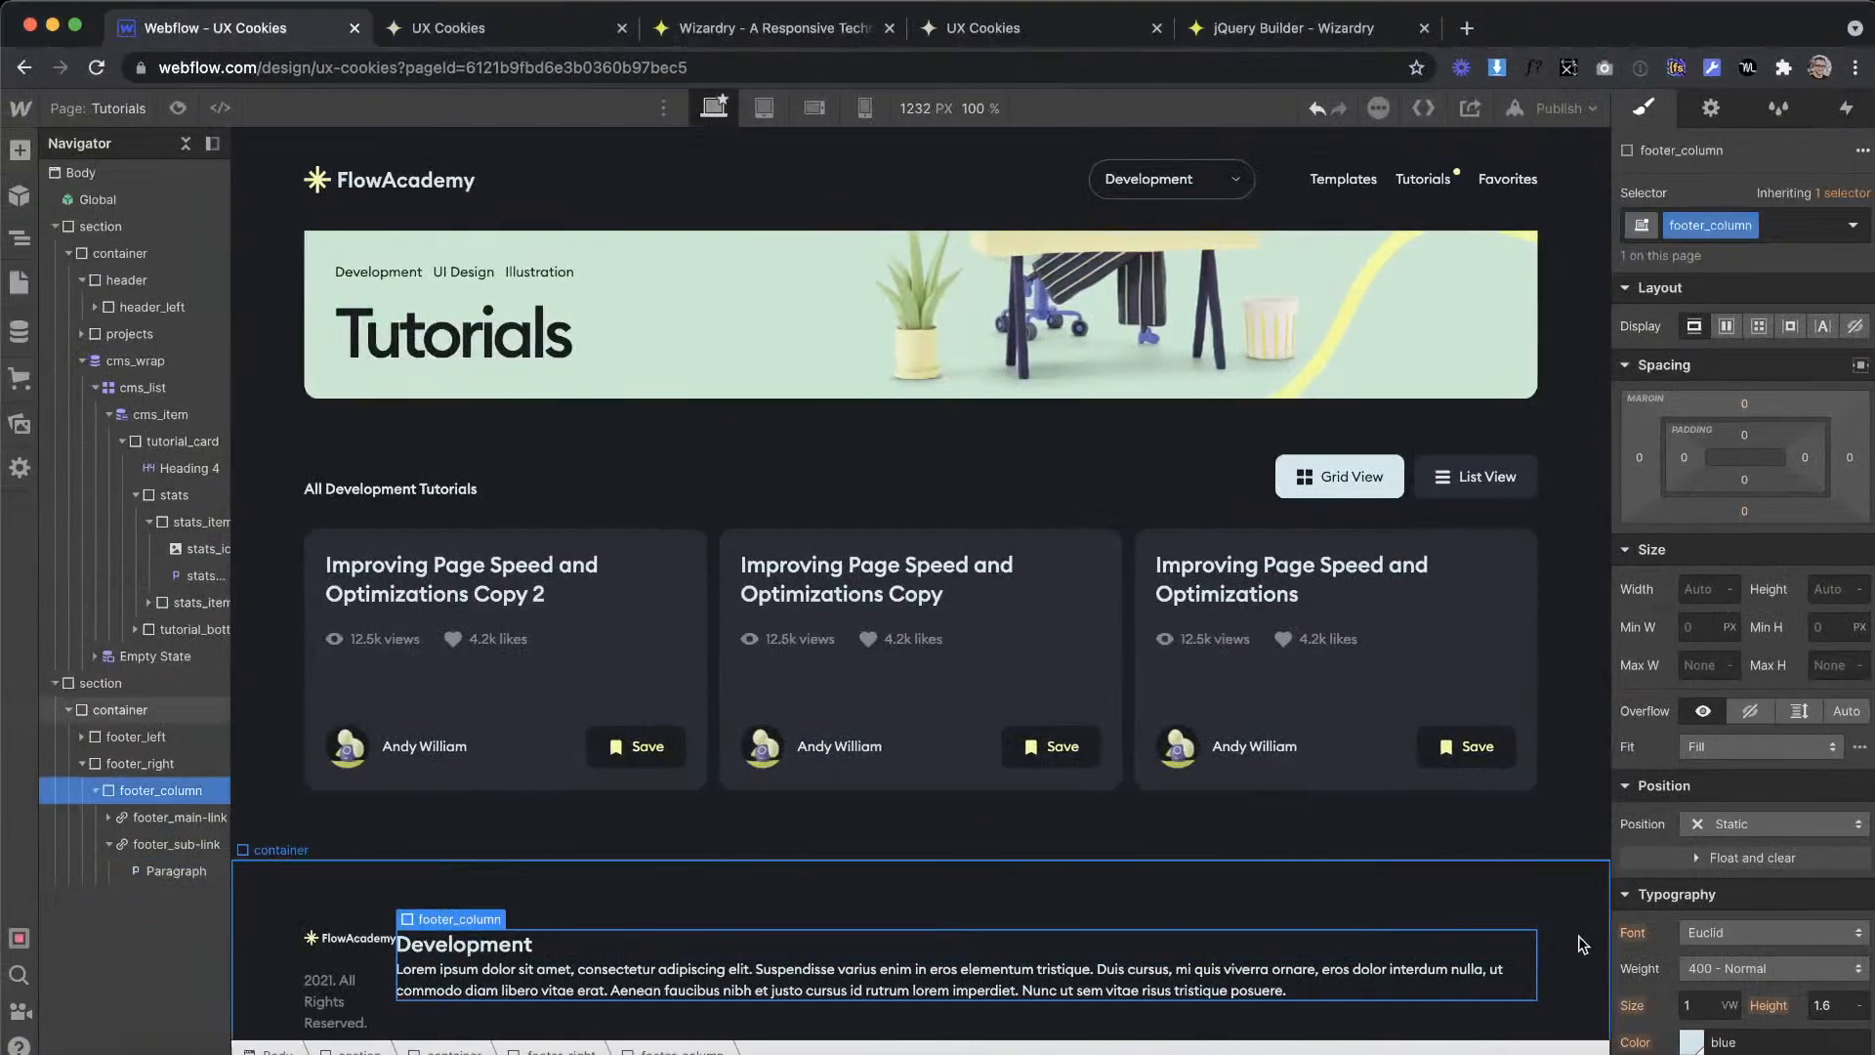
double_click(1373, 995)
left_click_drag(1352, 988, 248, 916)
key("super+v")
Step: Give the Templates paragraph inside footer_sub-link the class footer_sub-link-text
left_click(186, 844)
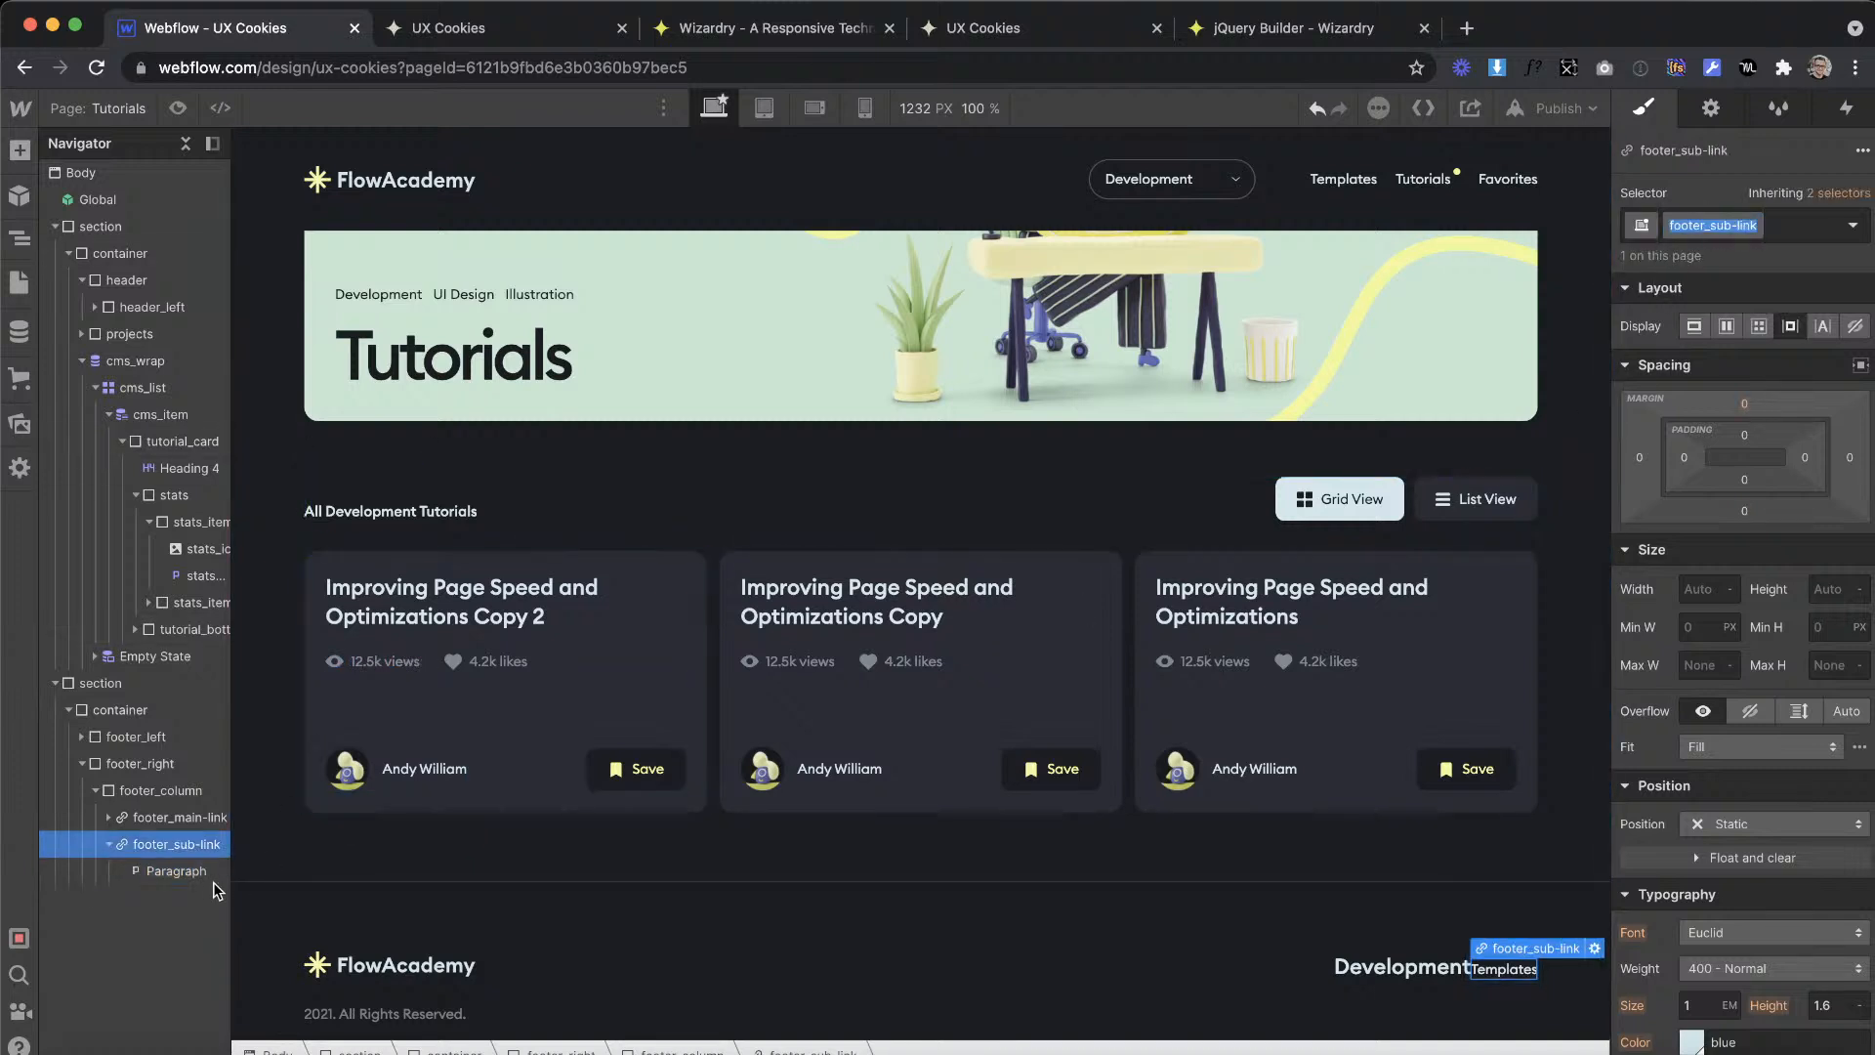
left_click(167, 866)
left_click(1751, 225)
type("footer_sub-link")
type("-")
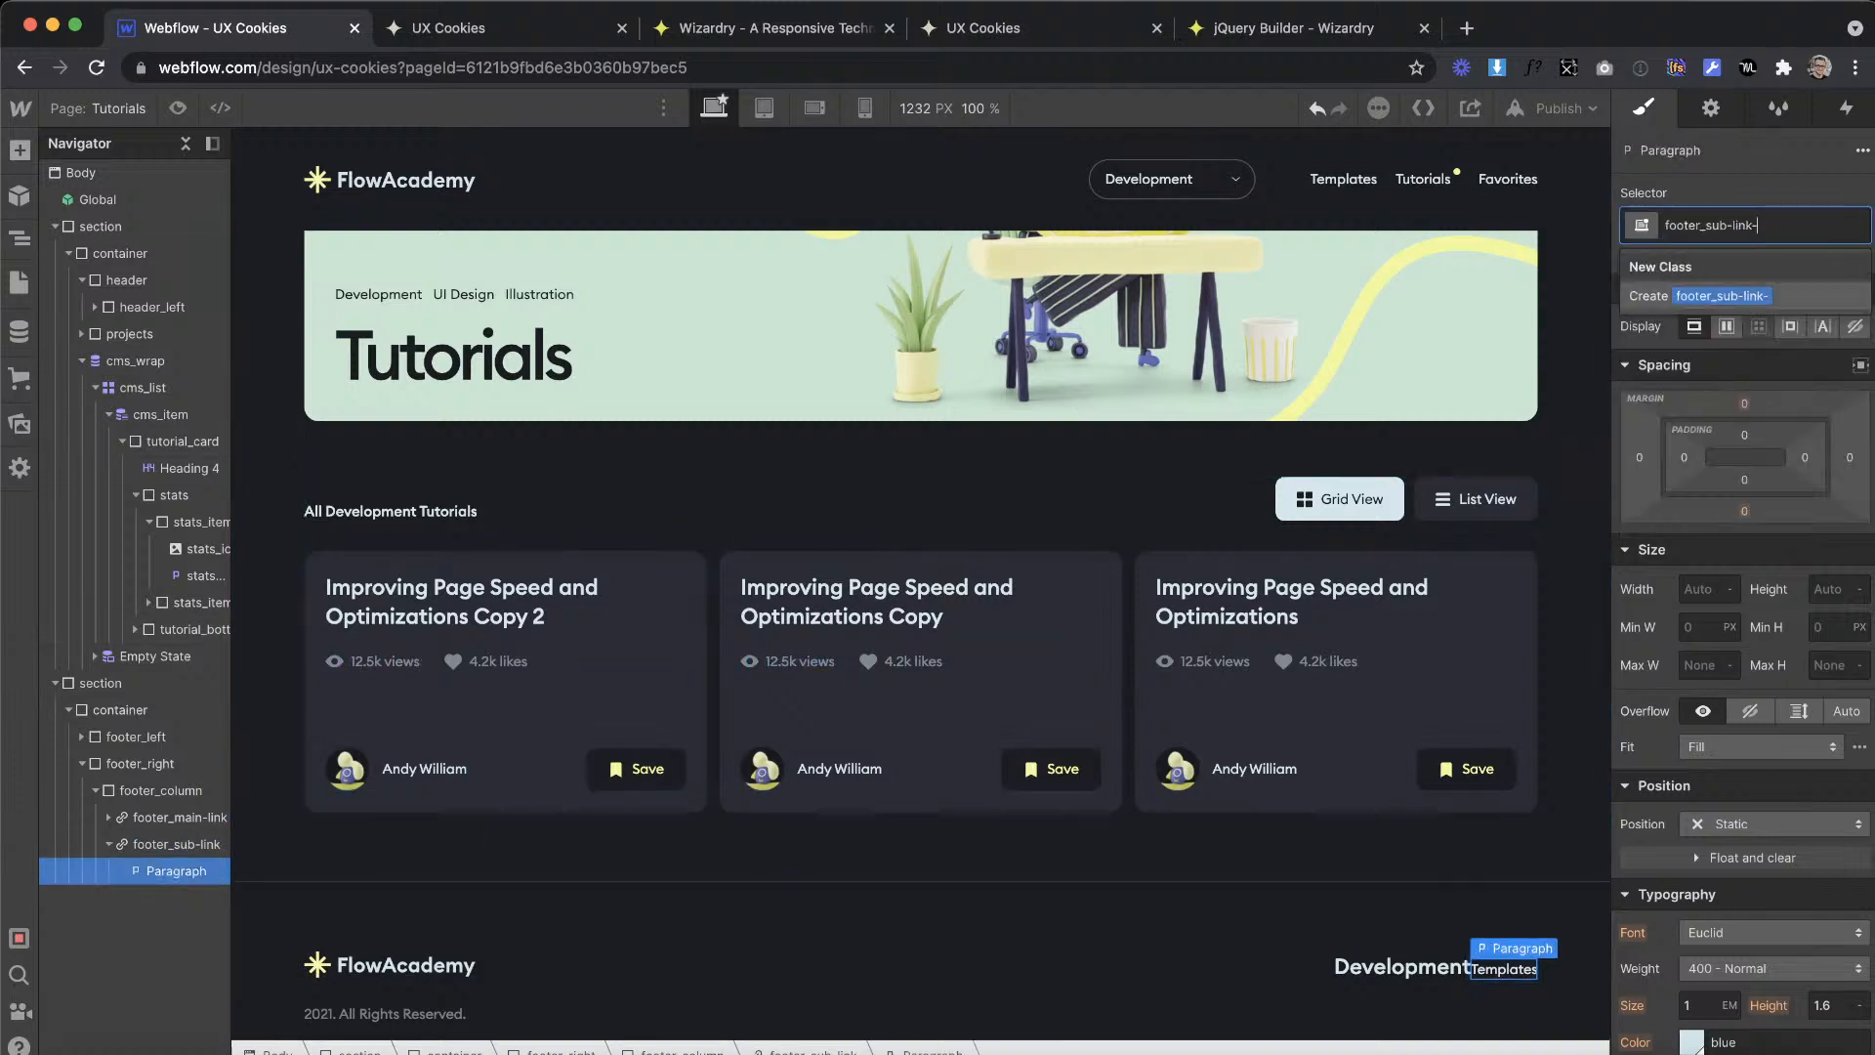
key("Return")
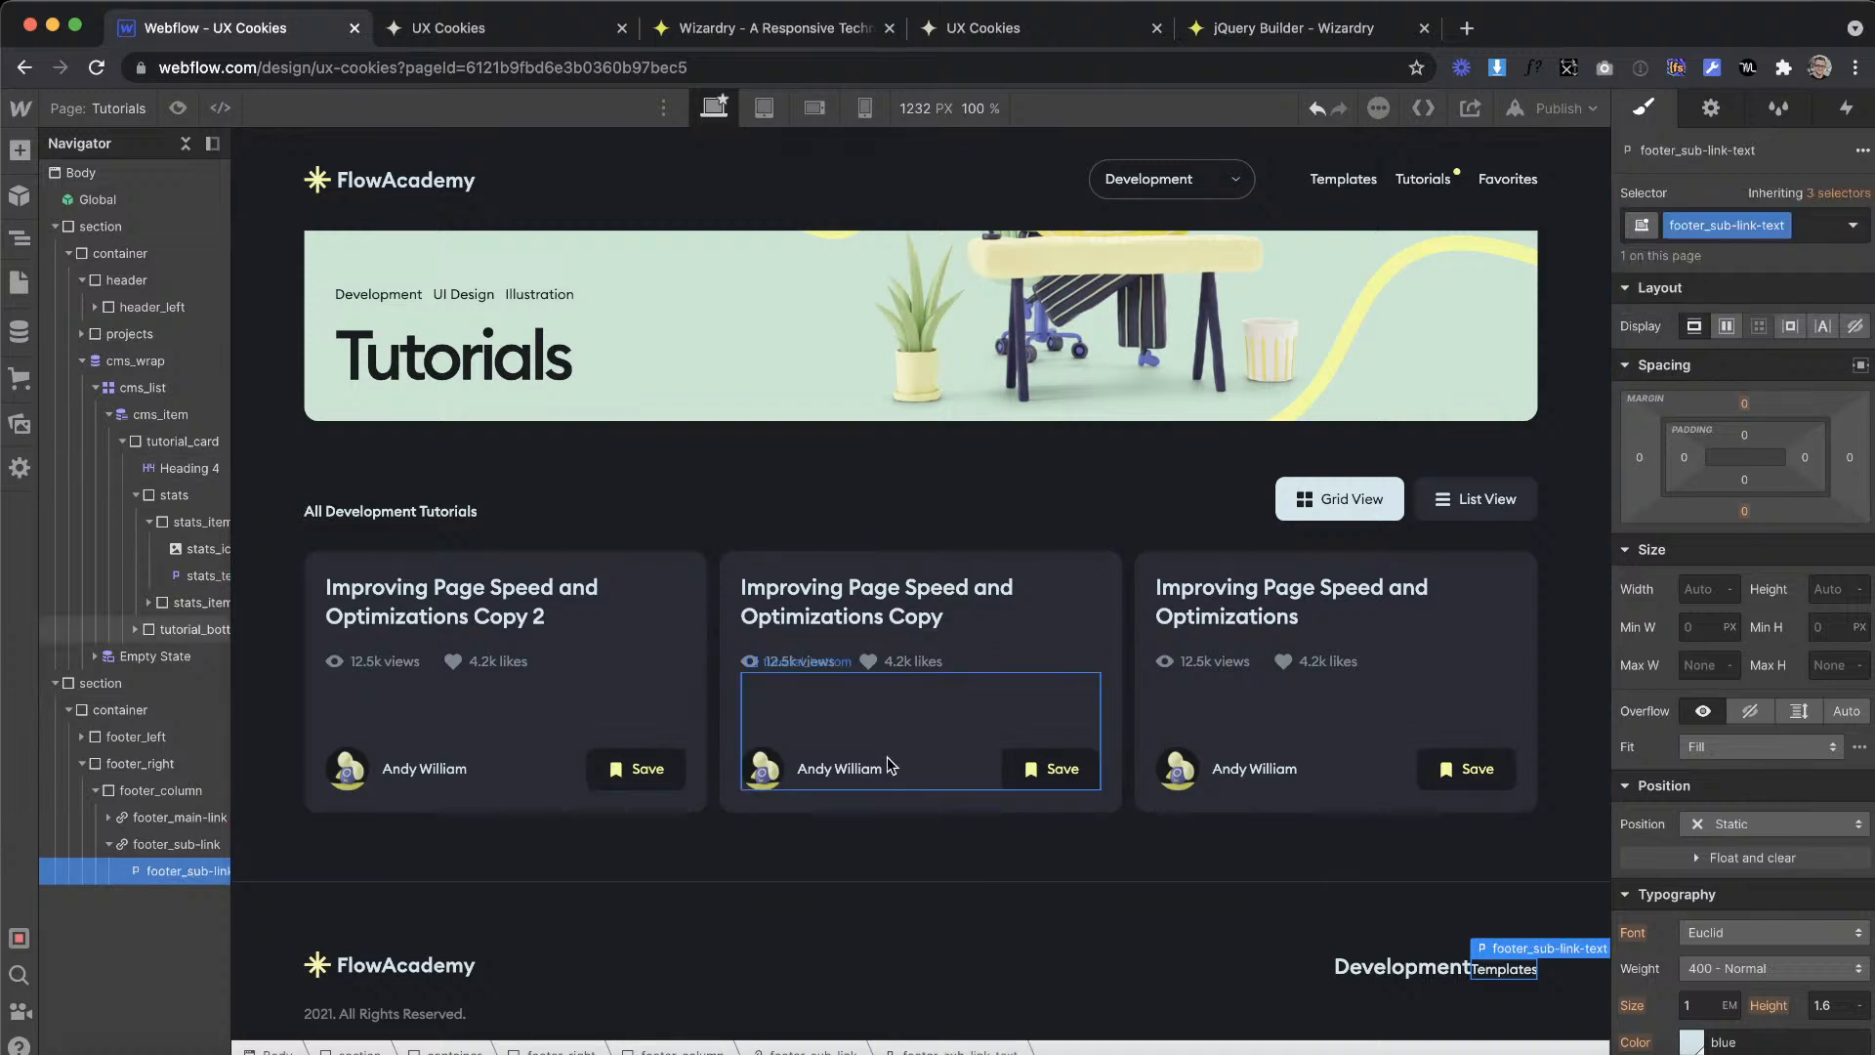
Step: Duplicate the footer_sub-link block twice so that footer_column holds three sub-links
left_click(95, 846)
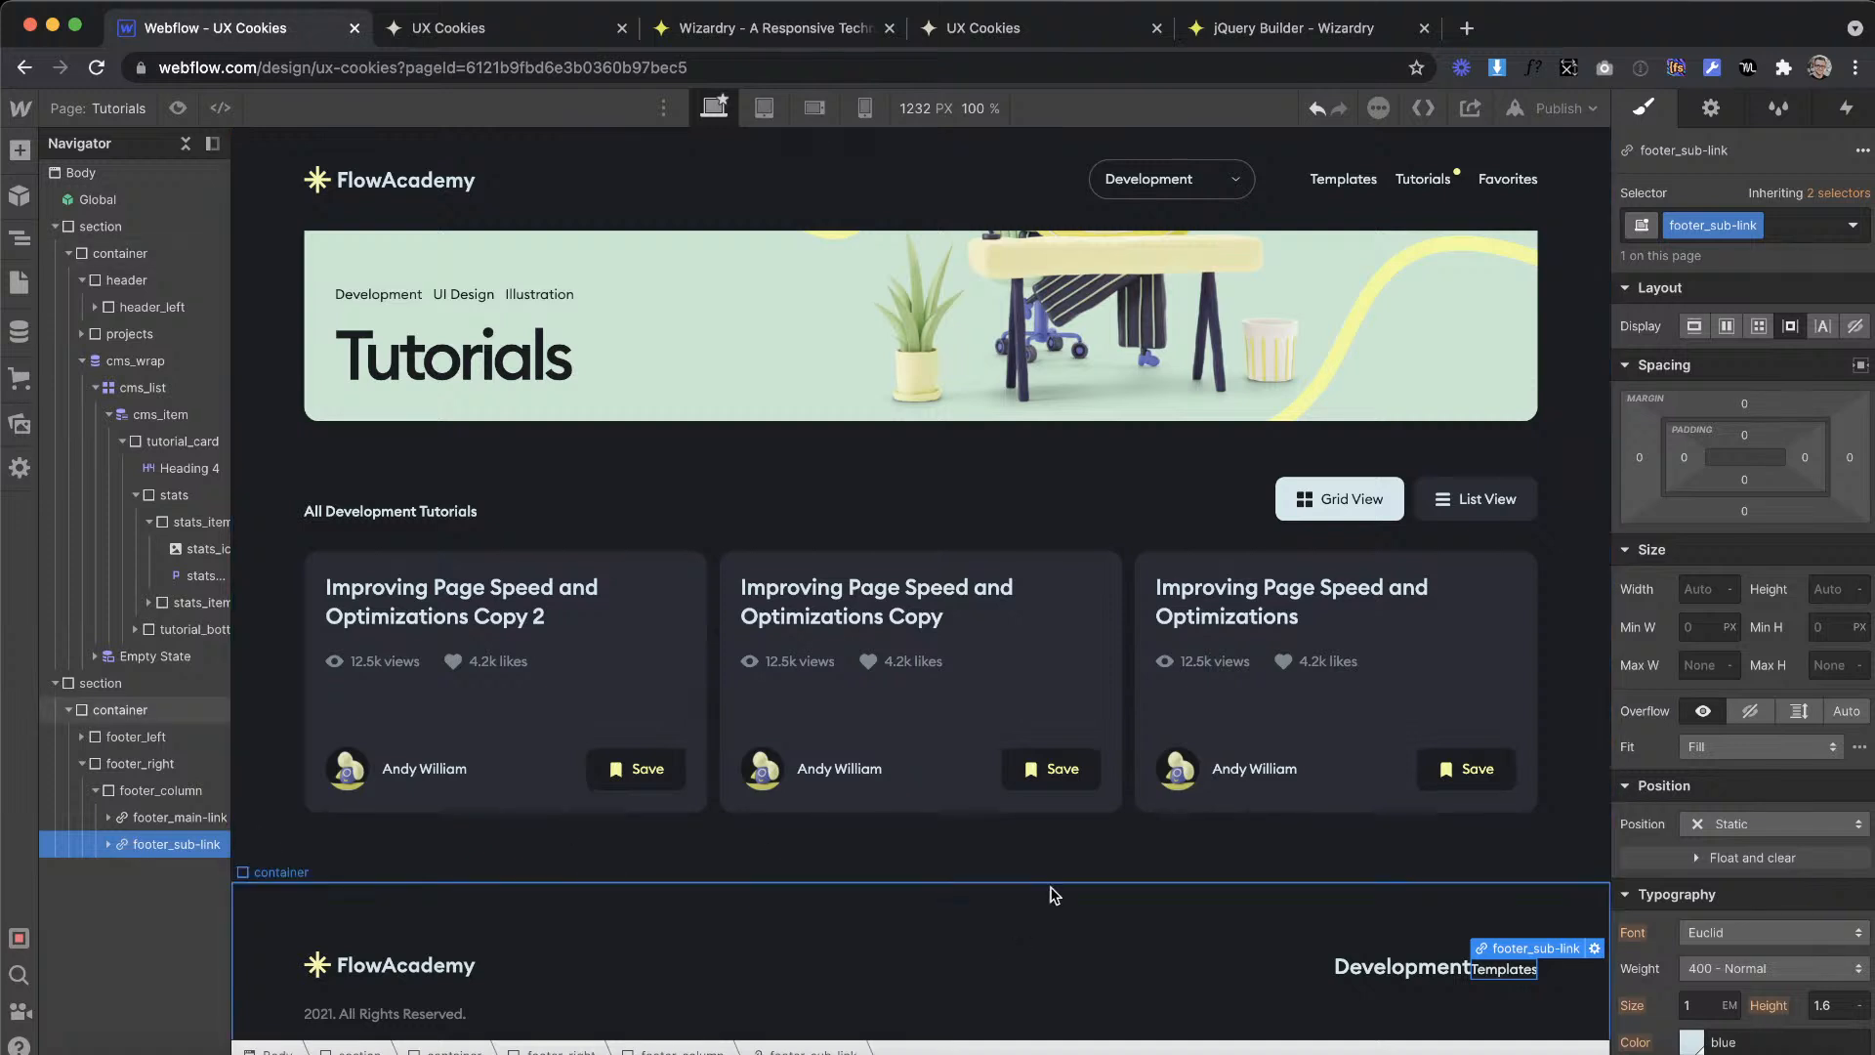
right_click(1523, 967)
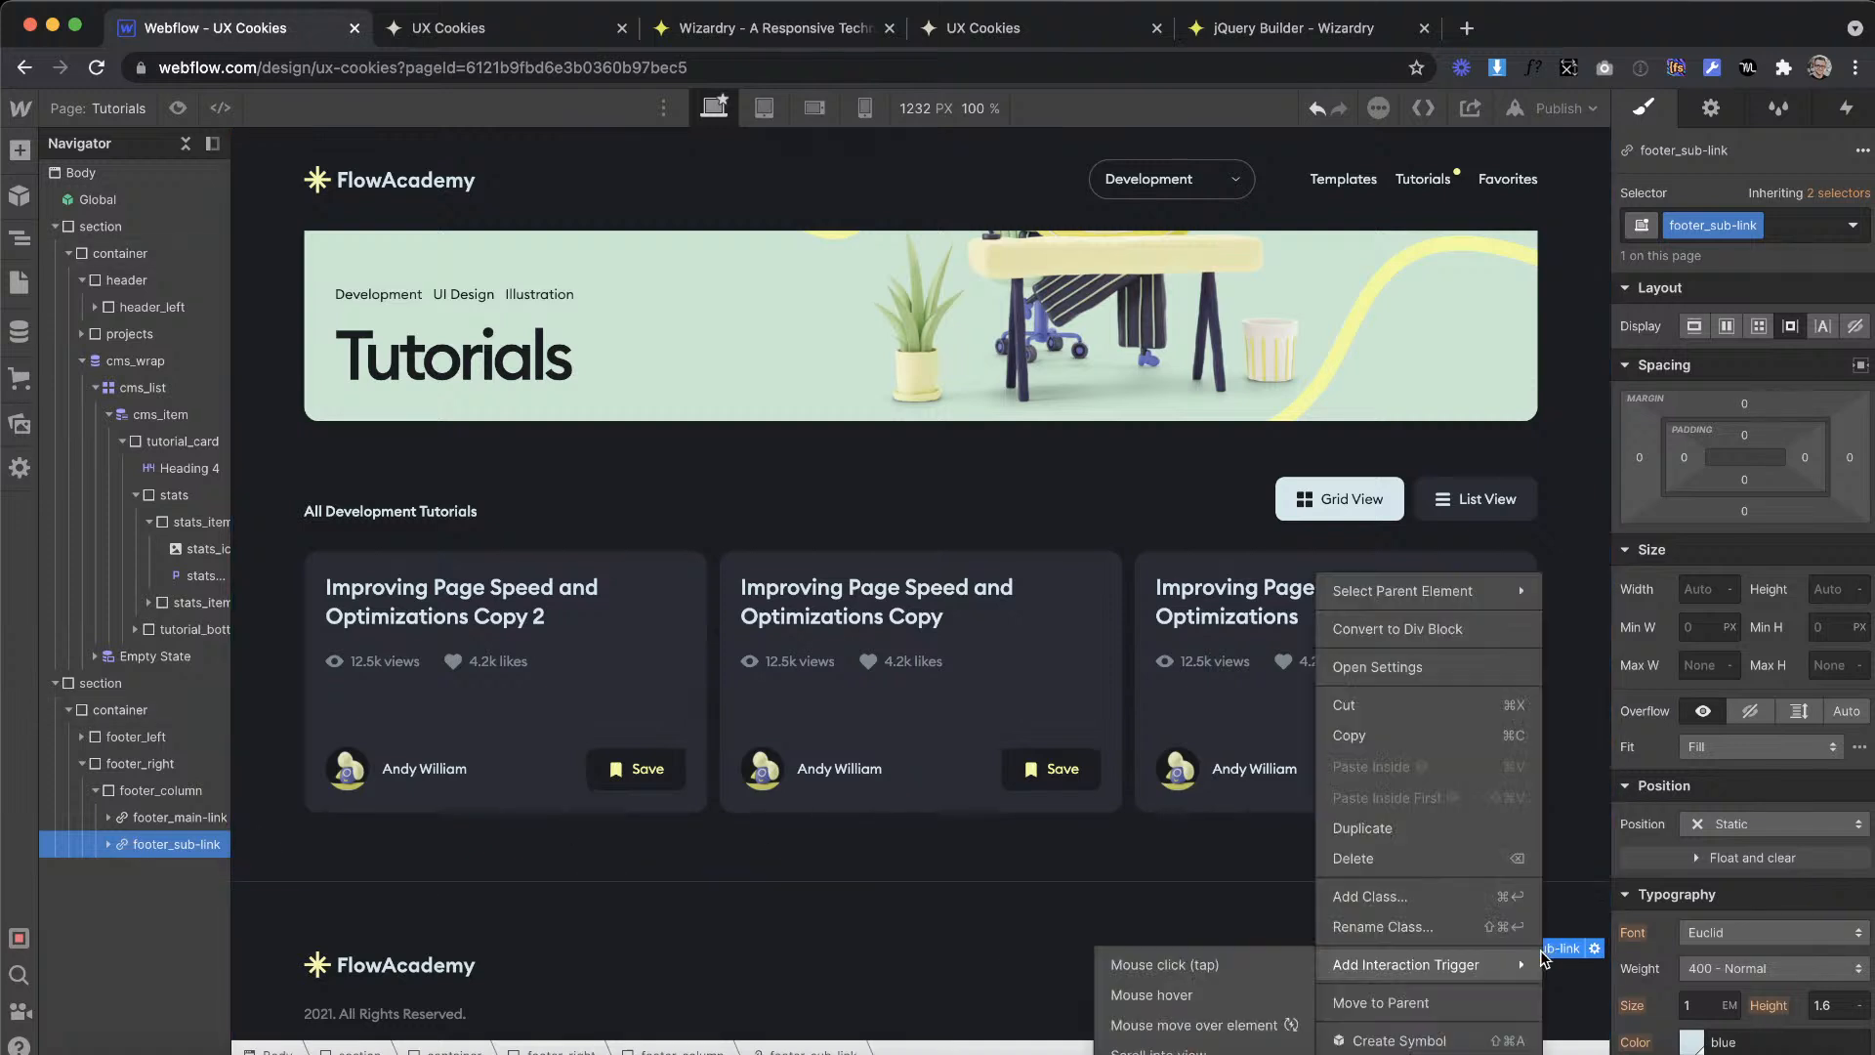
left_click(1387, 826)
right_click(1430, 967)
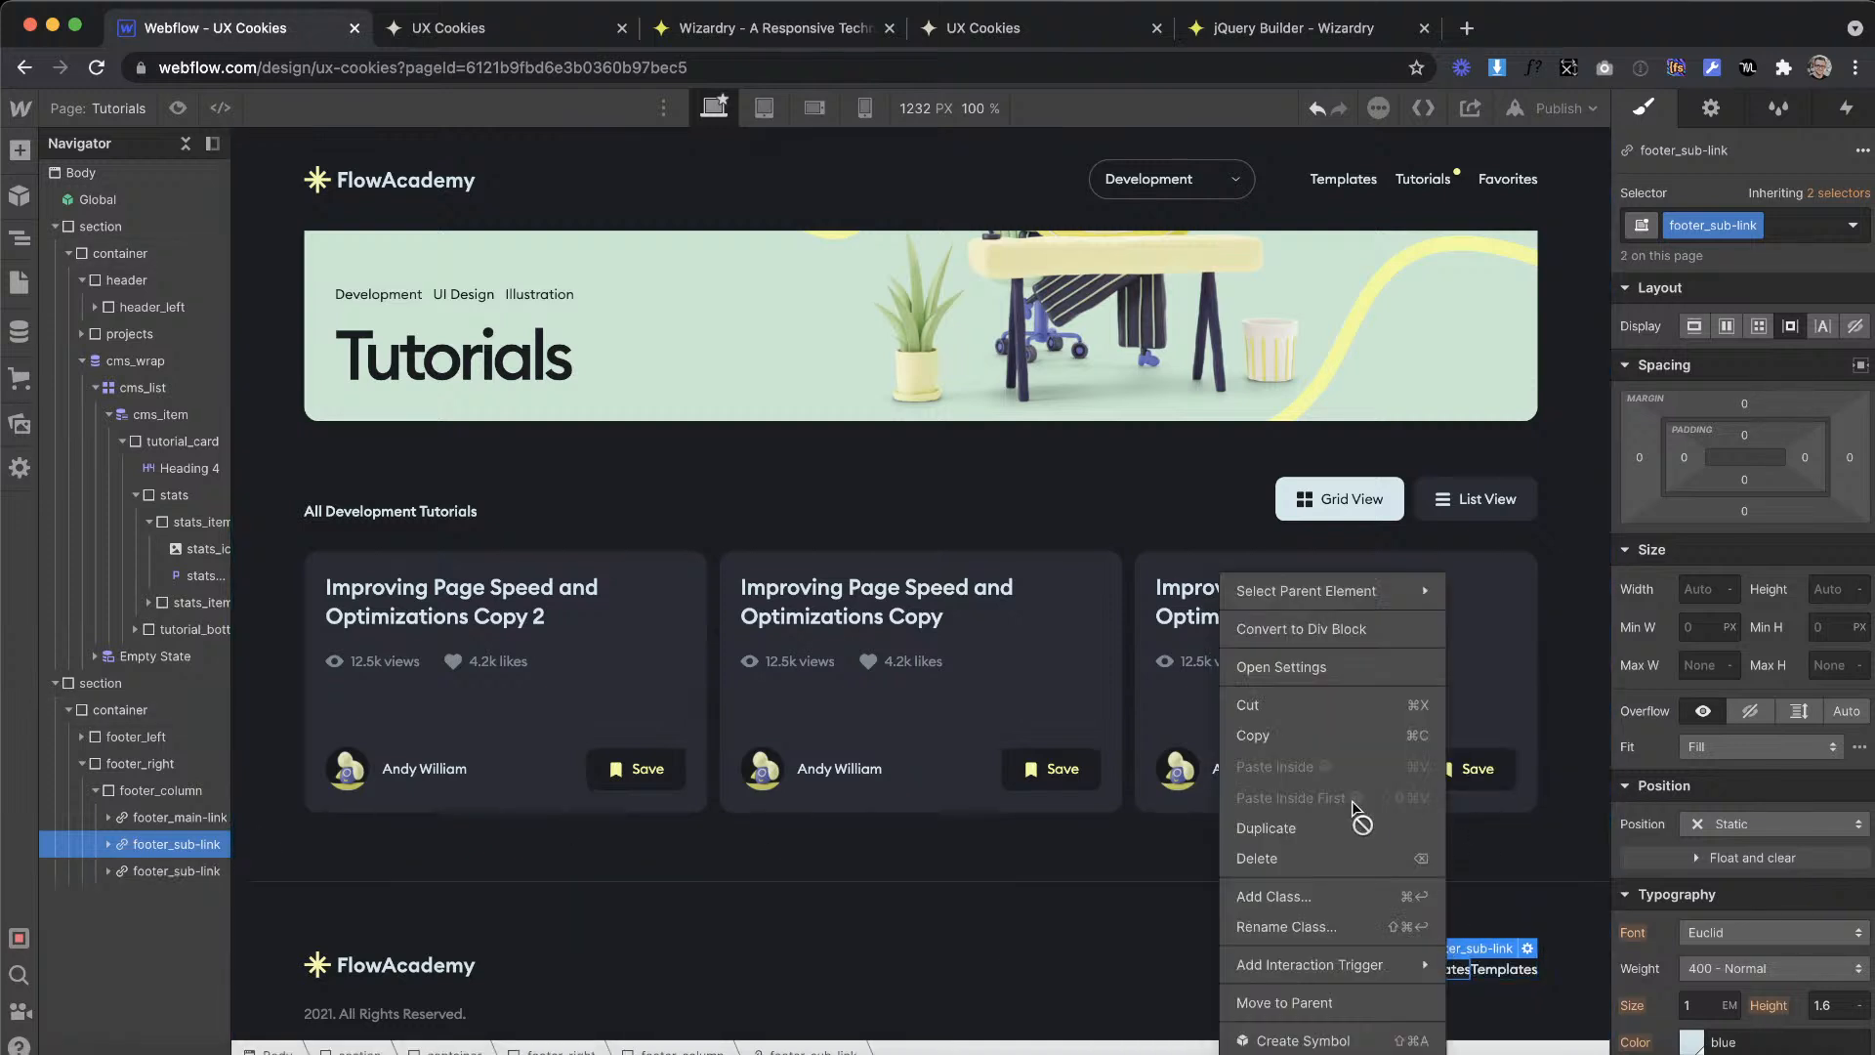
left_click(1298, 828)
Step: Set footer_column to a vertical flex layout with items aligned and justified to the start
left_click(156, 790)
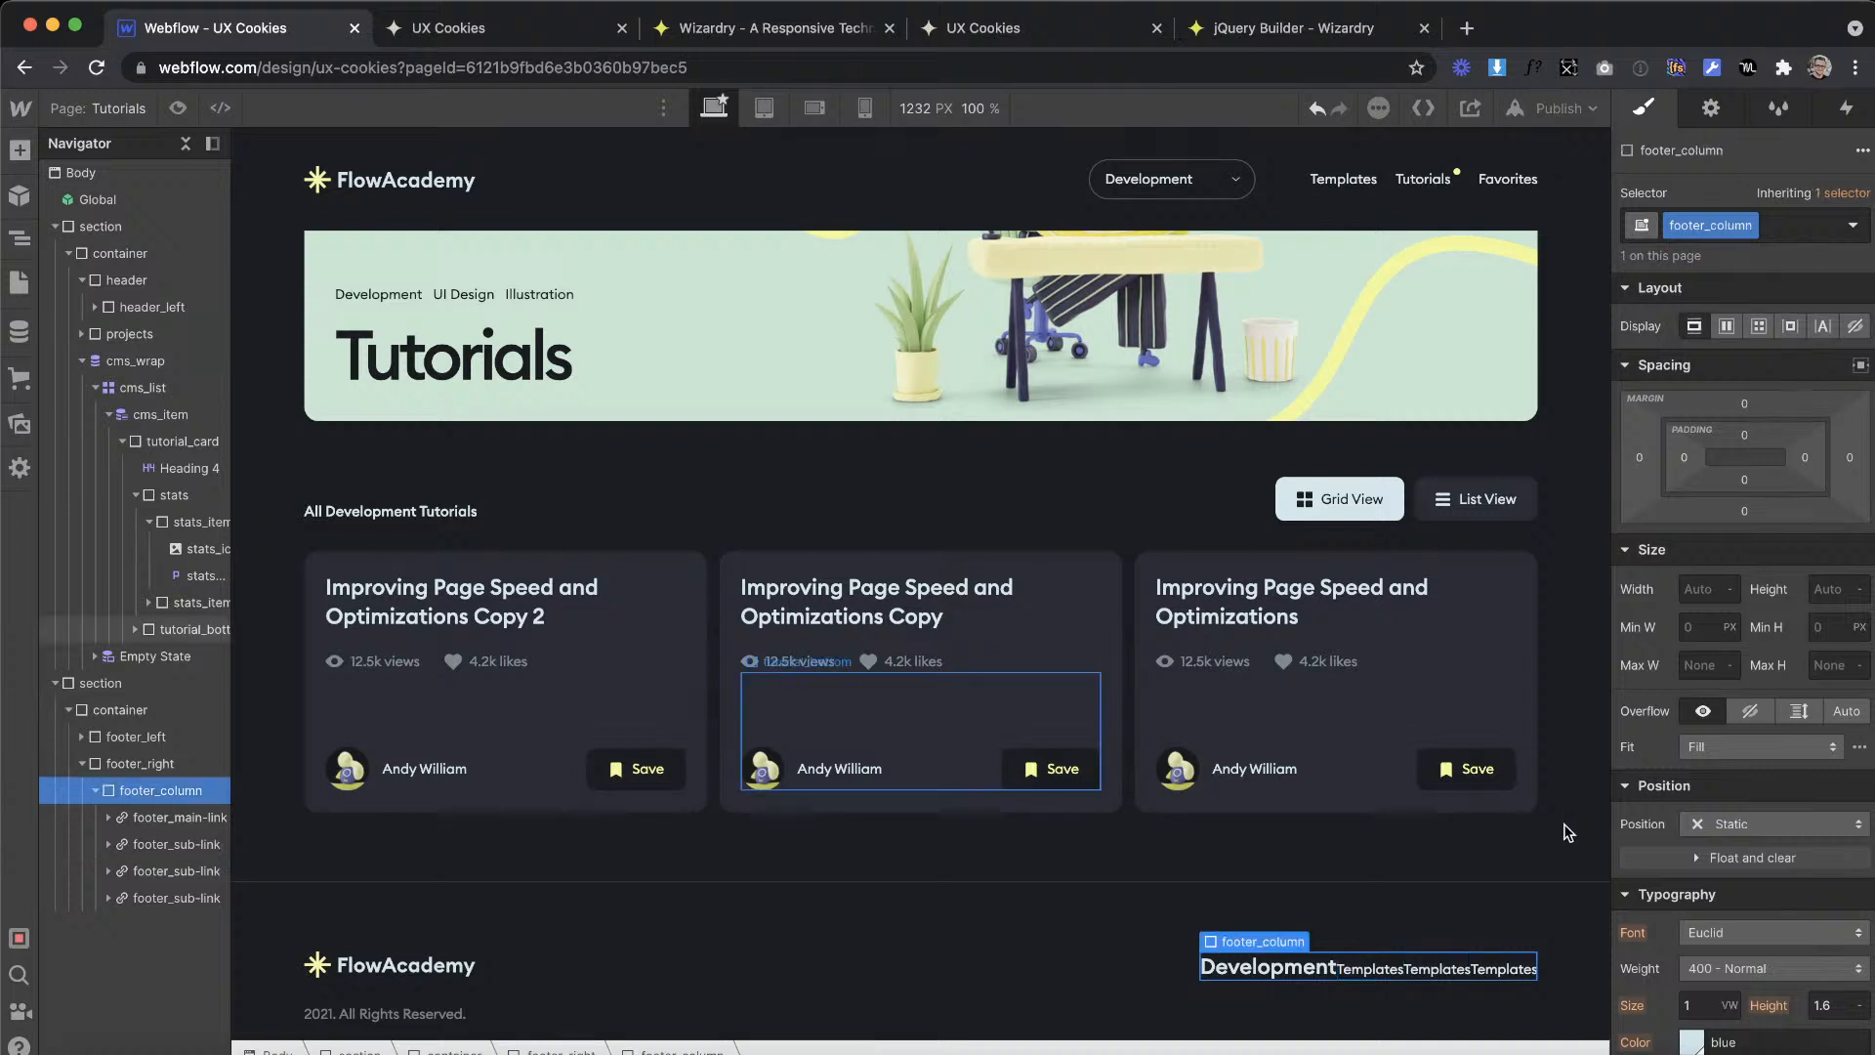
left_click(1726, 328)
left_click(1783, 373)
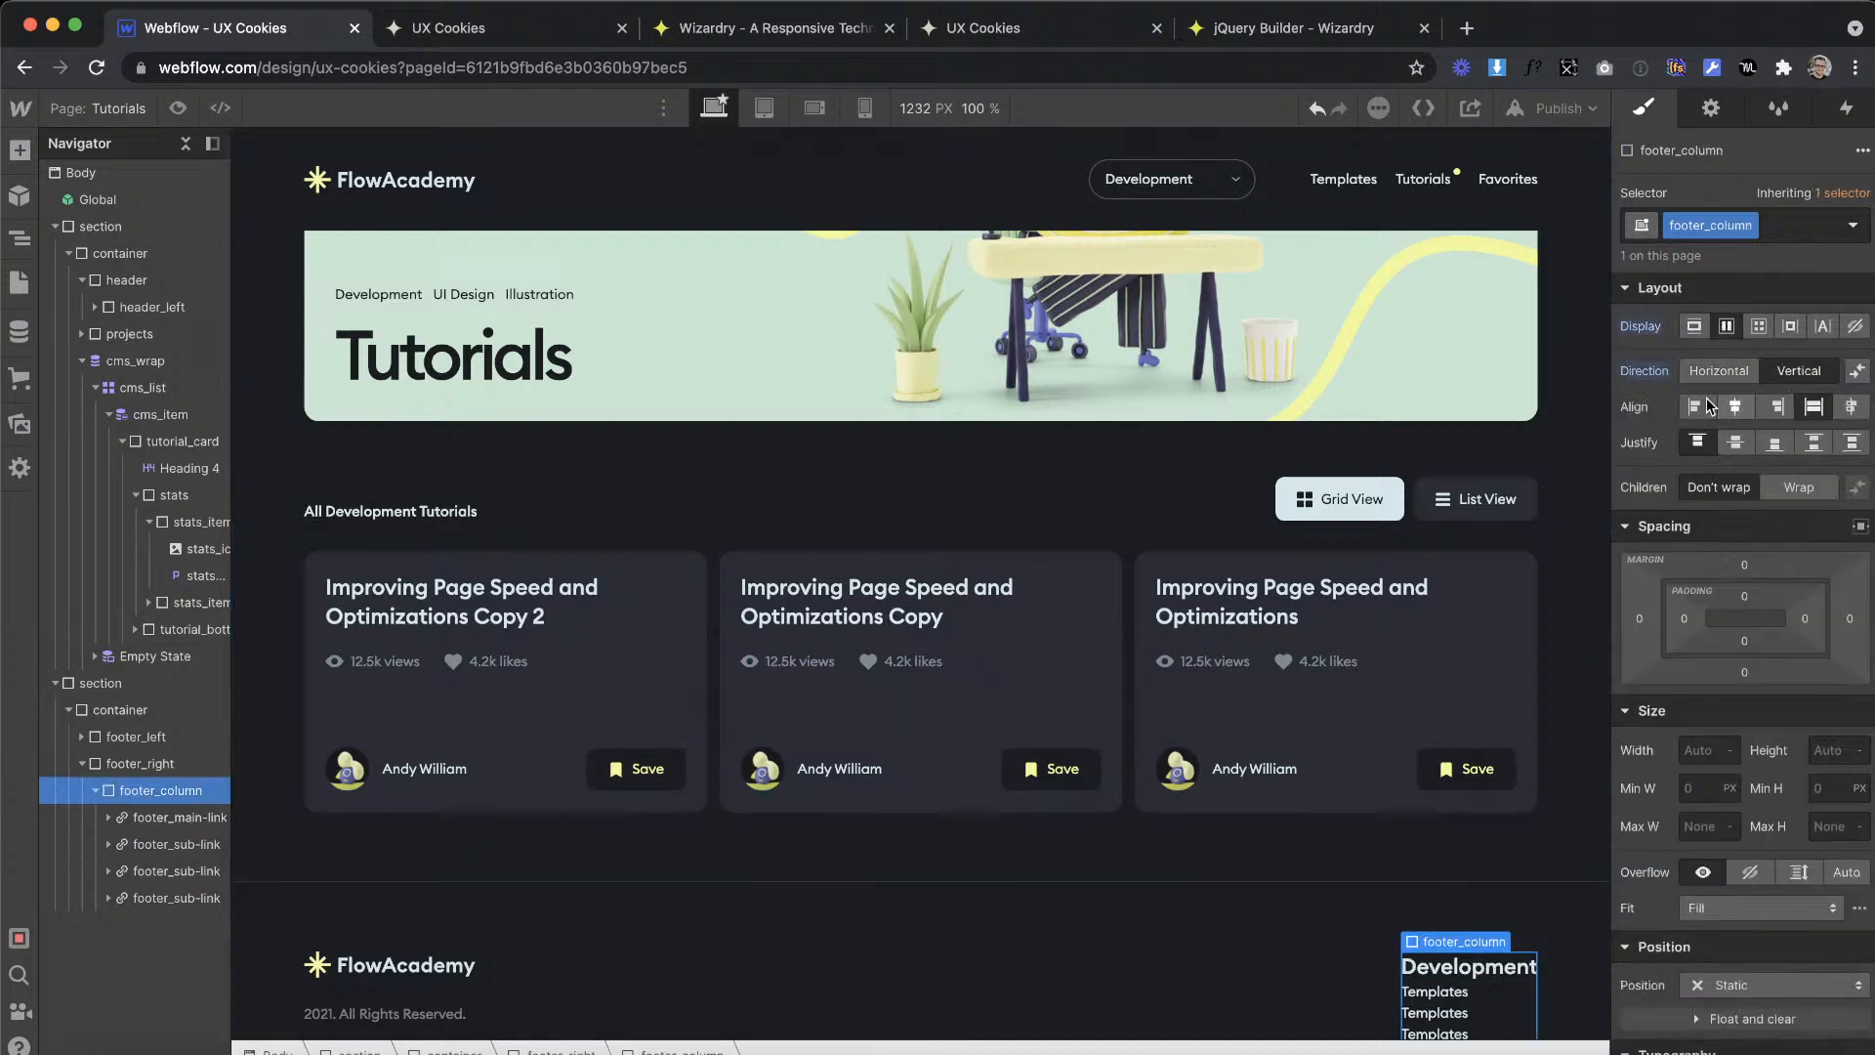
Step: Change the second and third sub-link texts in footer_column to "Tutorials" and "Favorites", matching the XD design
scroll(941, 774, "down", 1)
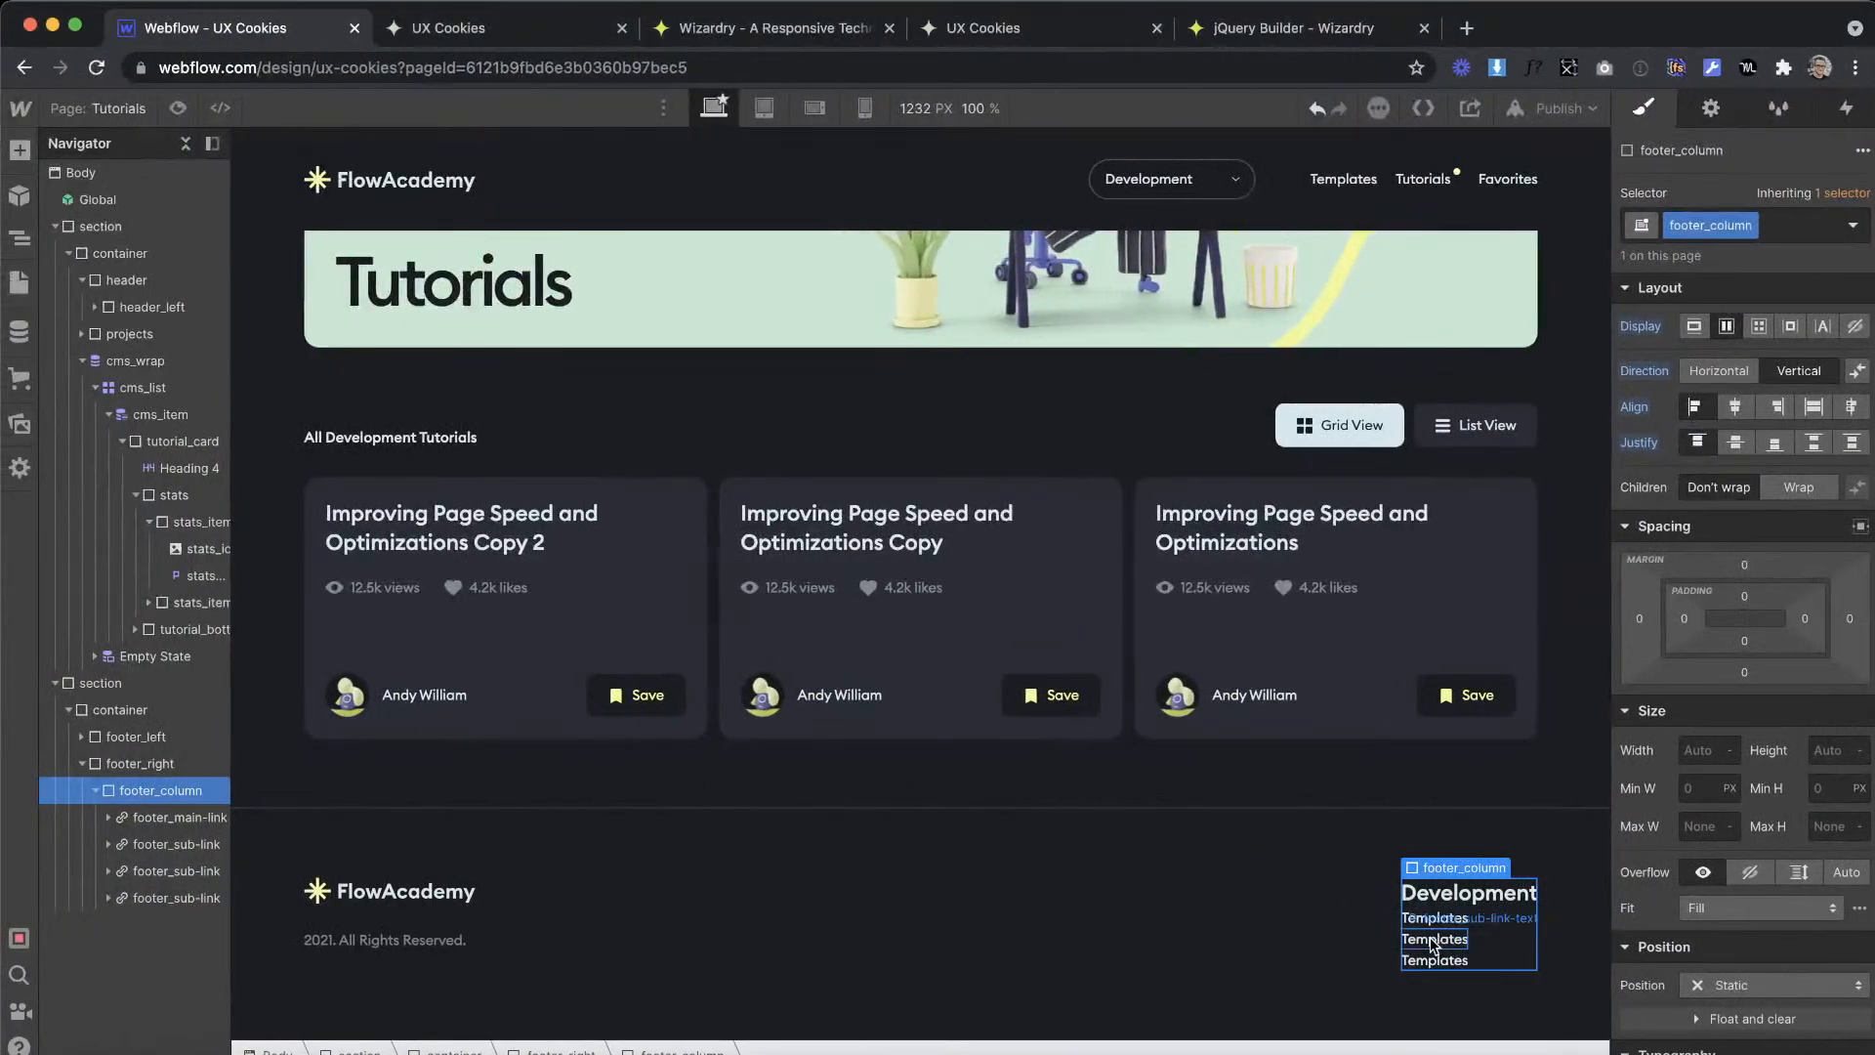
left_click(1434, 937)
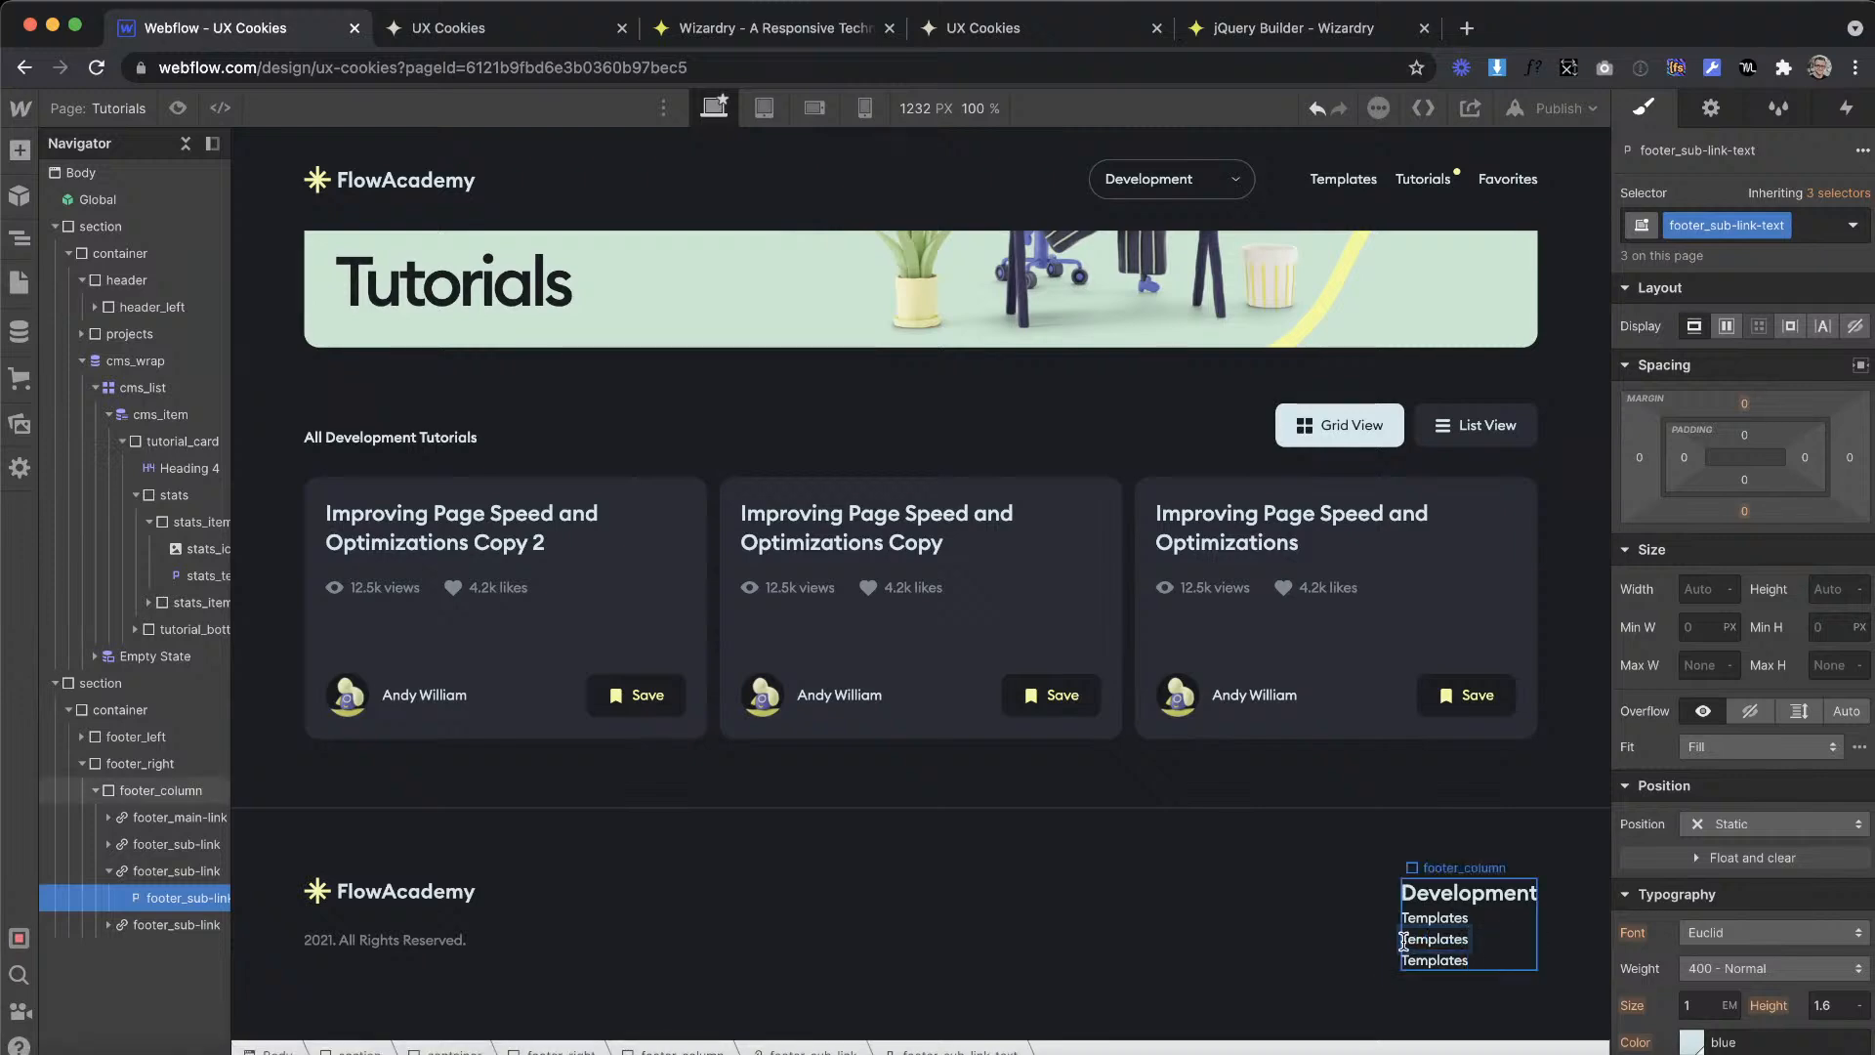
double_click(1479, 940)
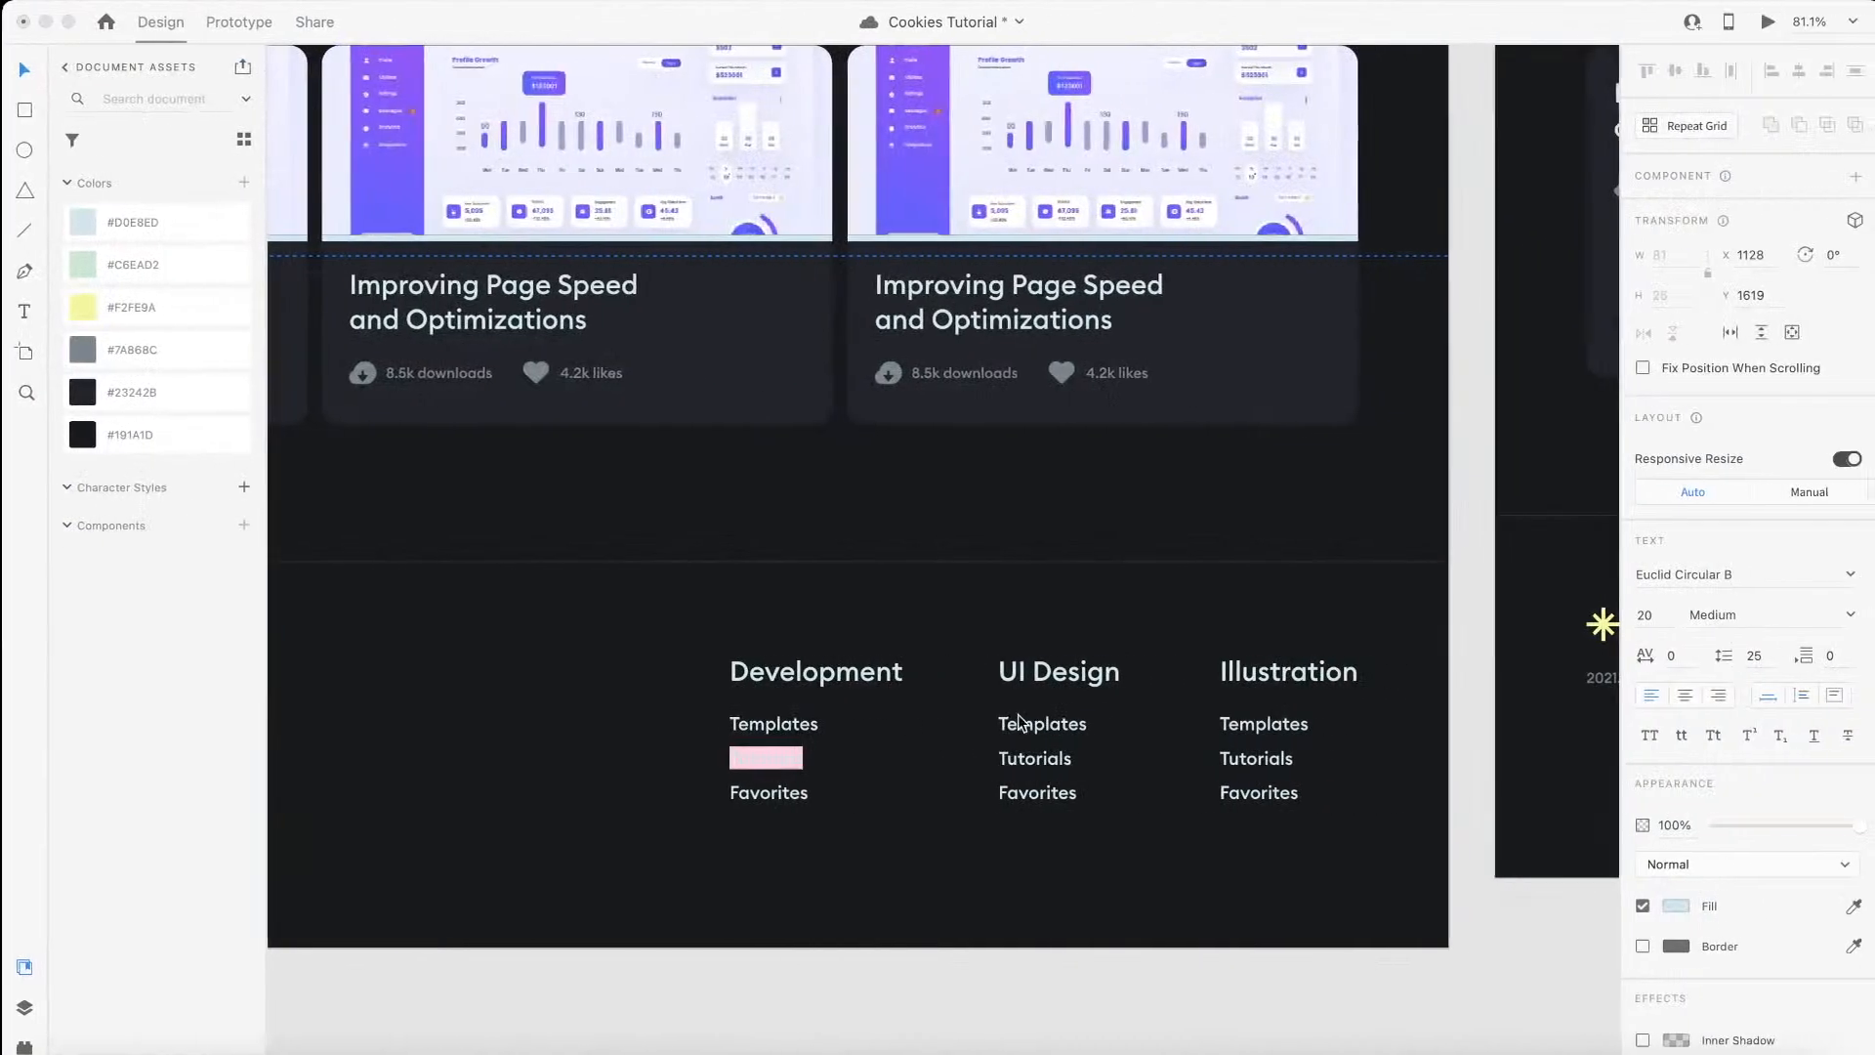
double_click(796, 792)
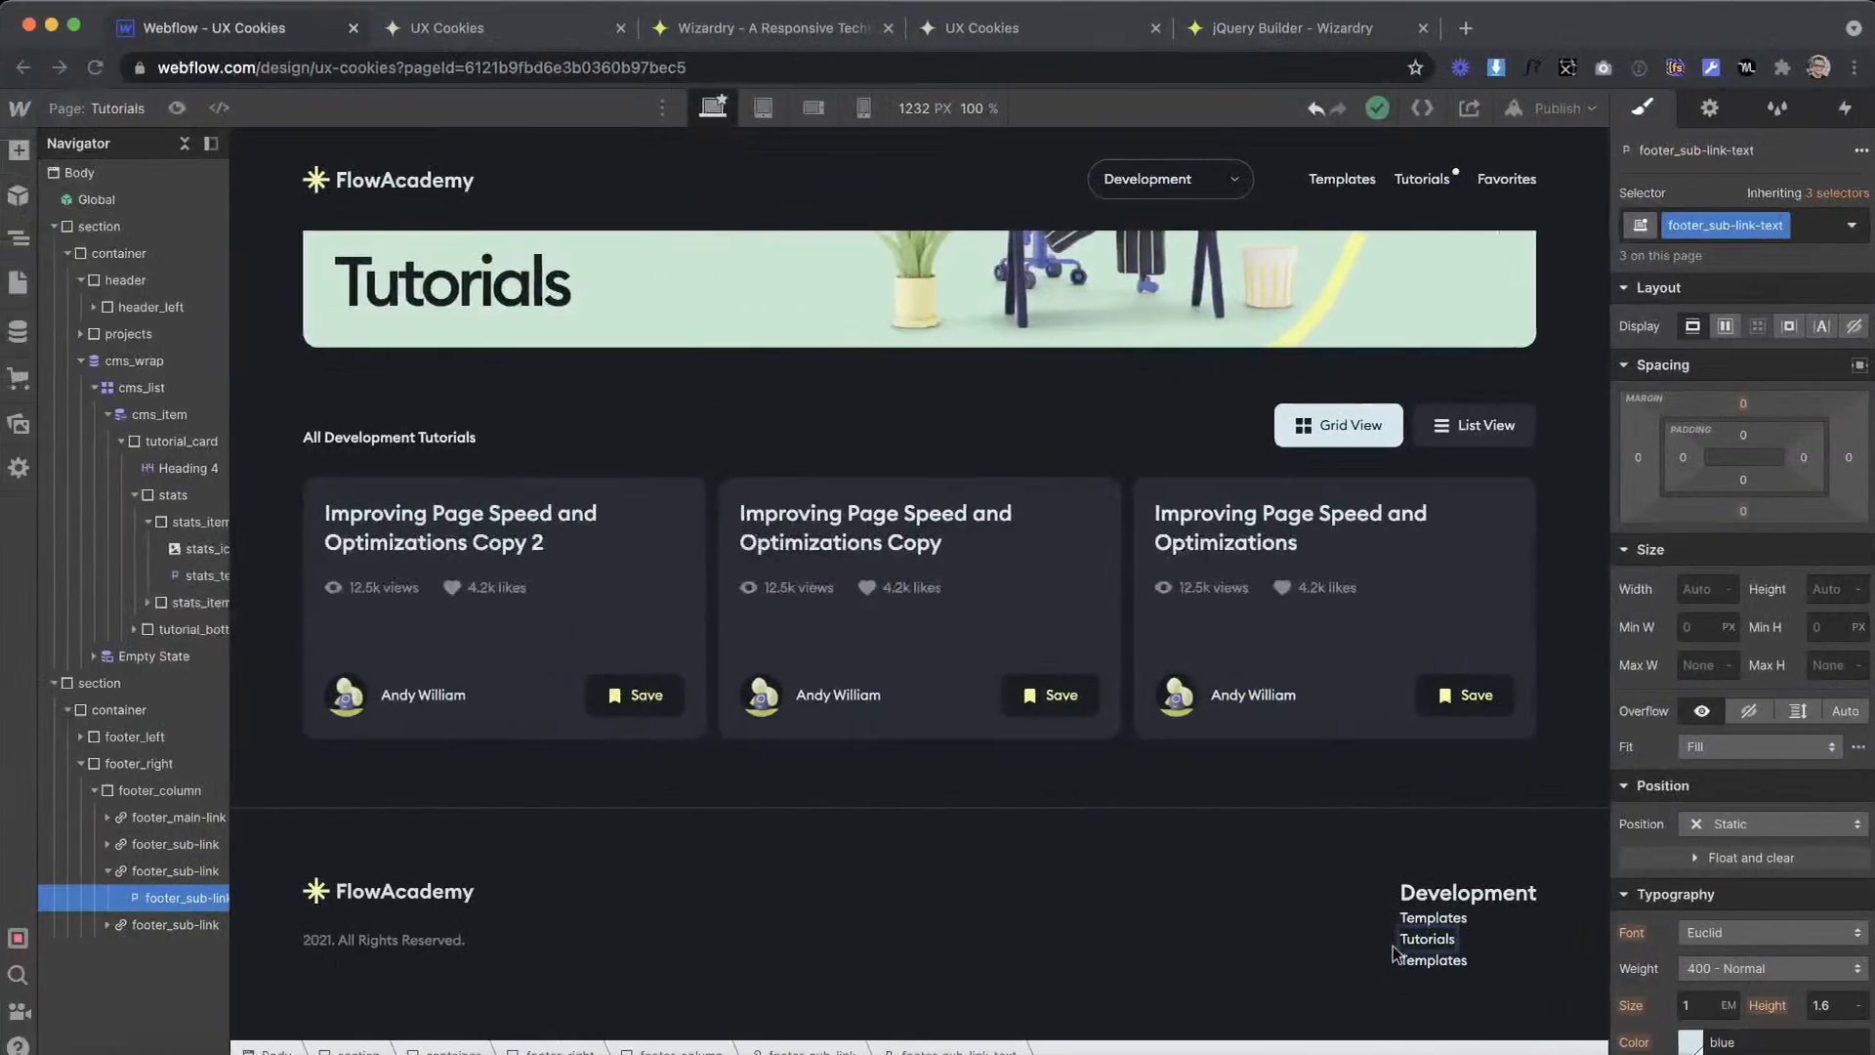
left_click(1429, 959)
left_click_drag(1401, 961, 1465, 961)
type("Favorites")
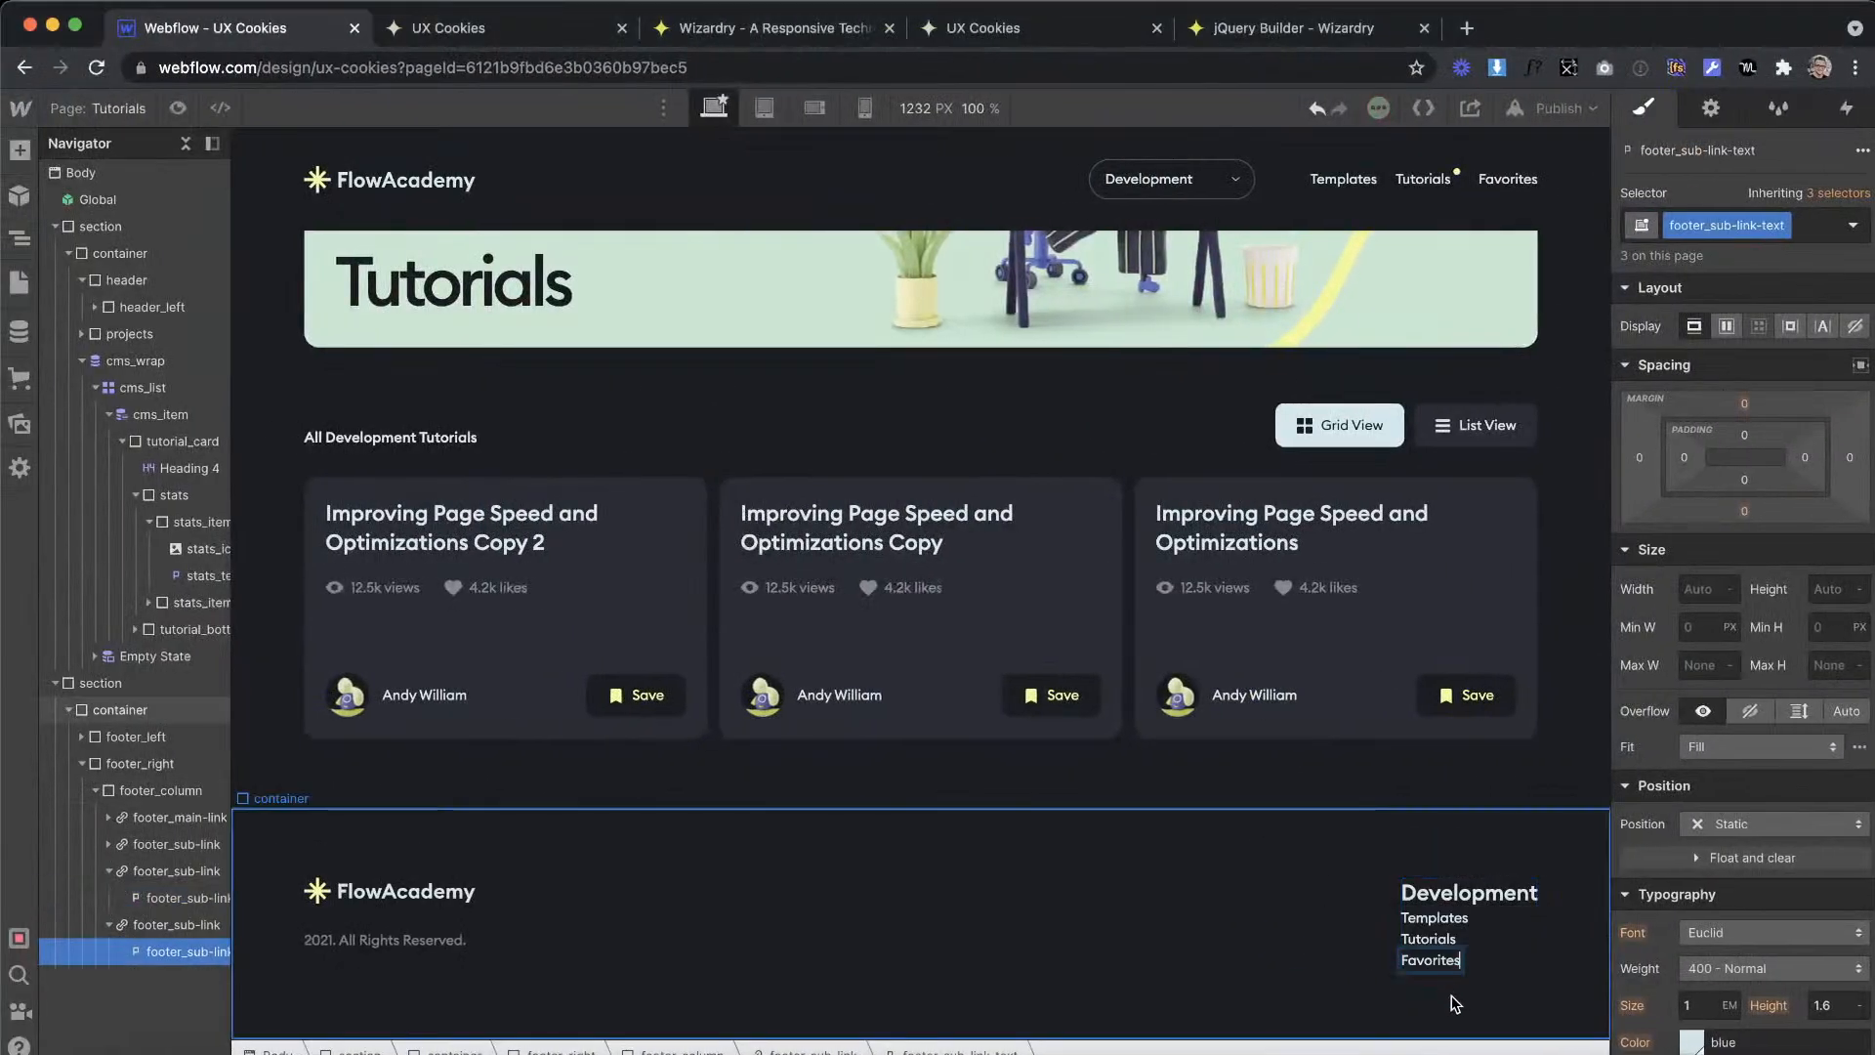
Step: Convert the 13 px sub-link spacing to EMs in the Wizardry converter and set footer_sub-link's top margin to 0.68em
left_click(1444, 922)
left_click(1433, 940)
key("Up")
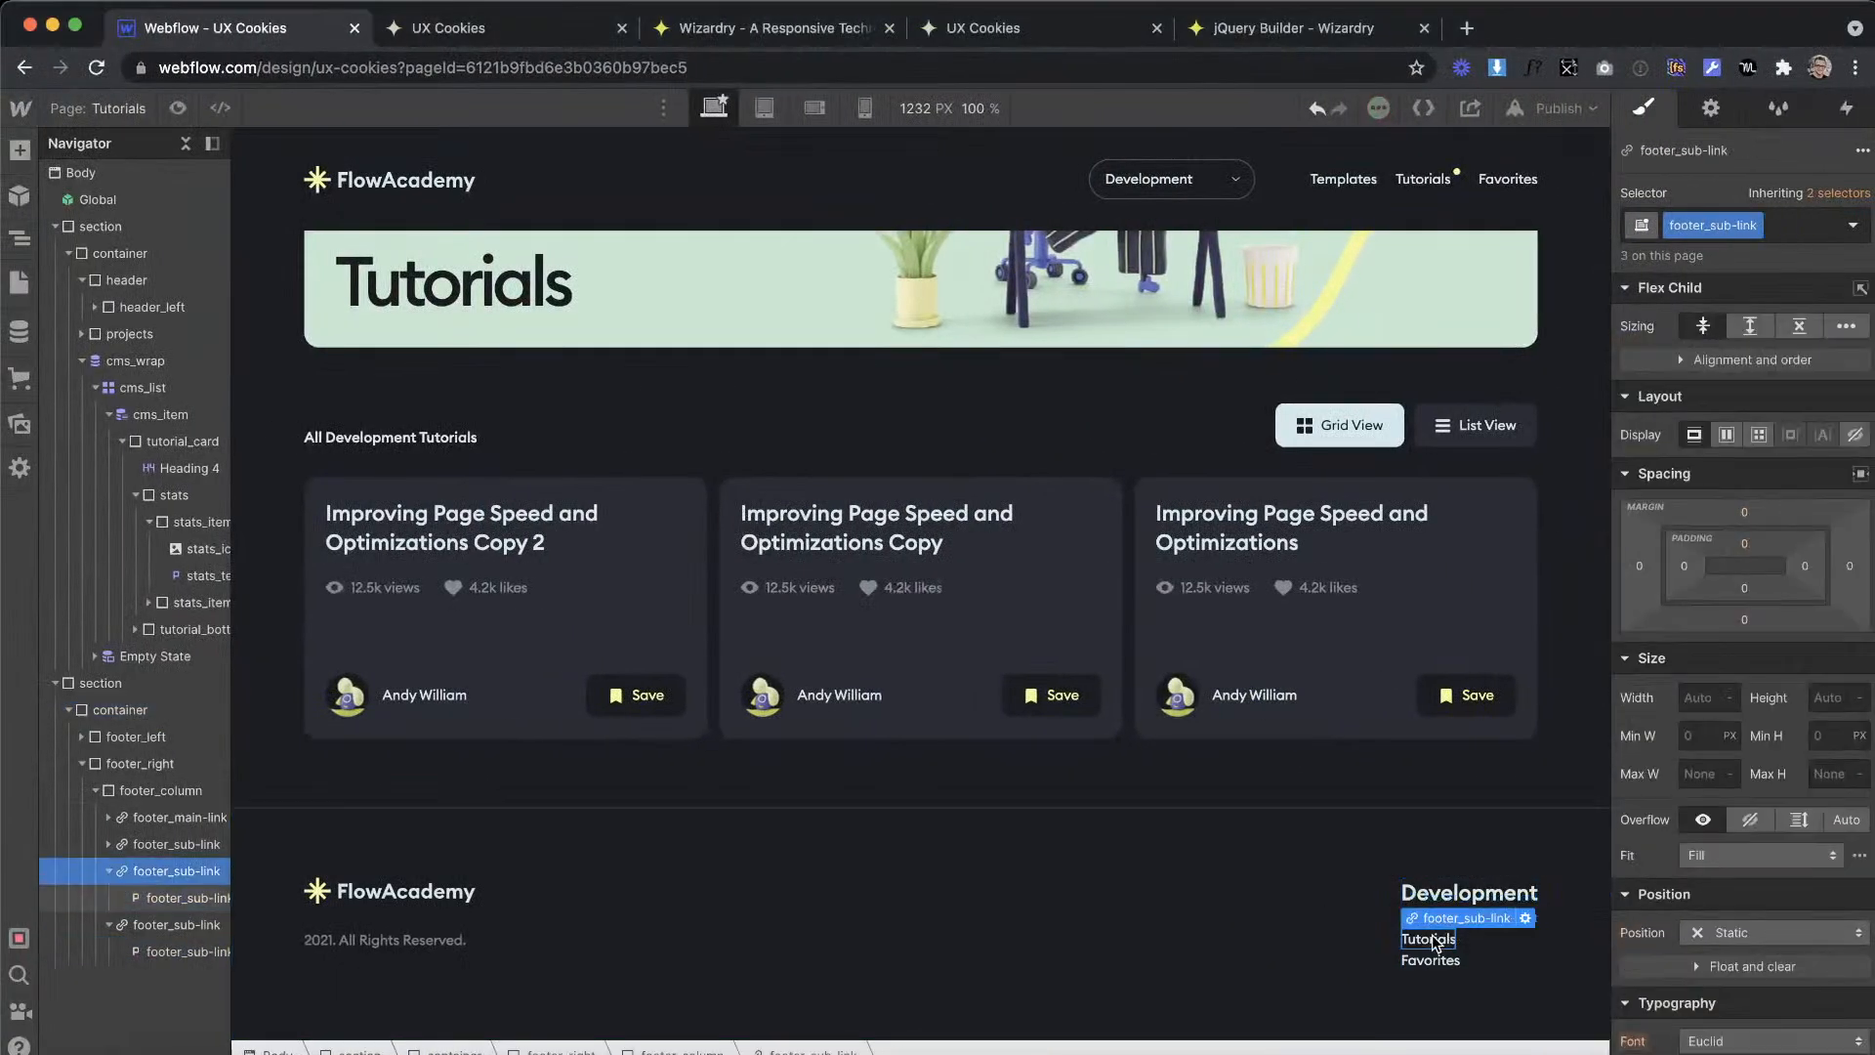
key("ctrl+Right")
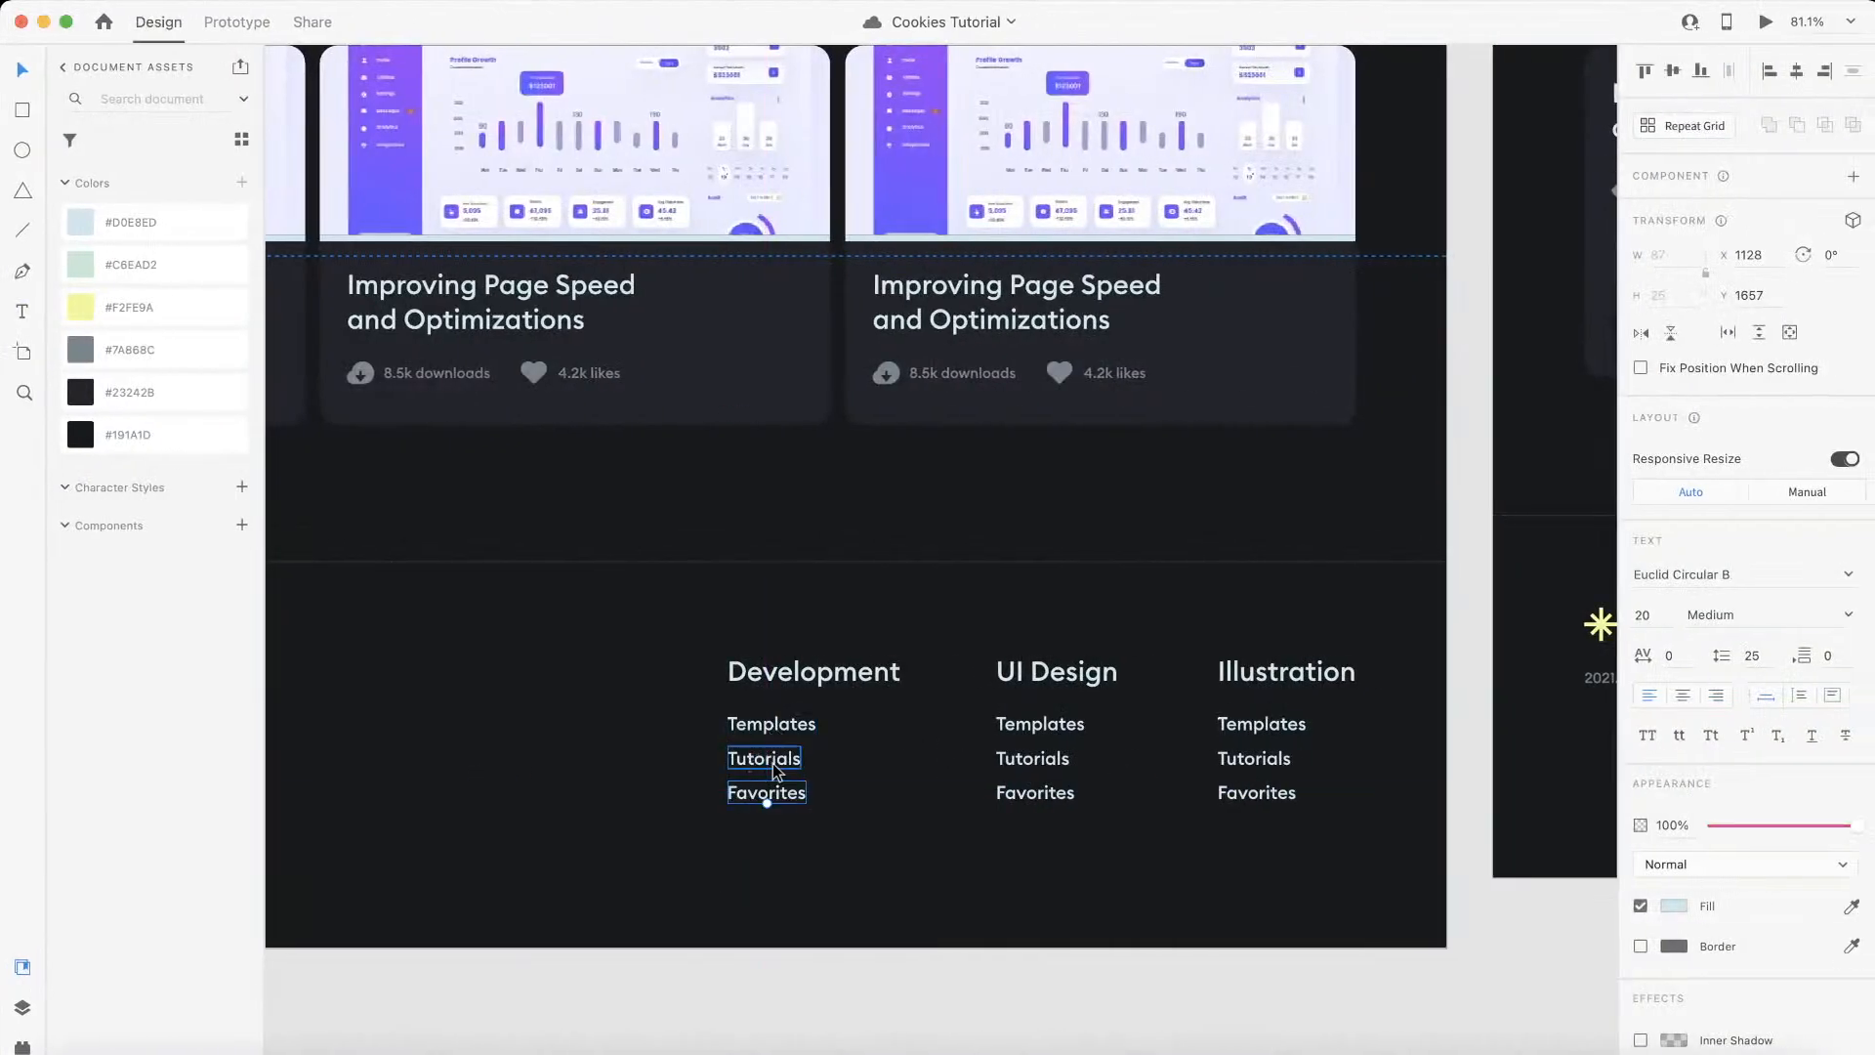
key("ctrl+Left")
left_click(735, 39)
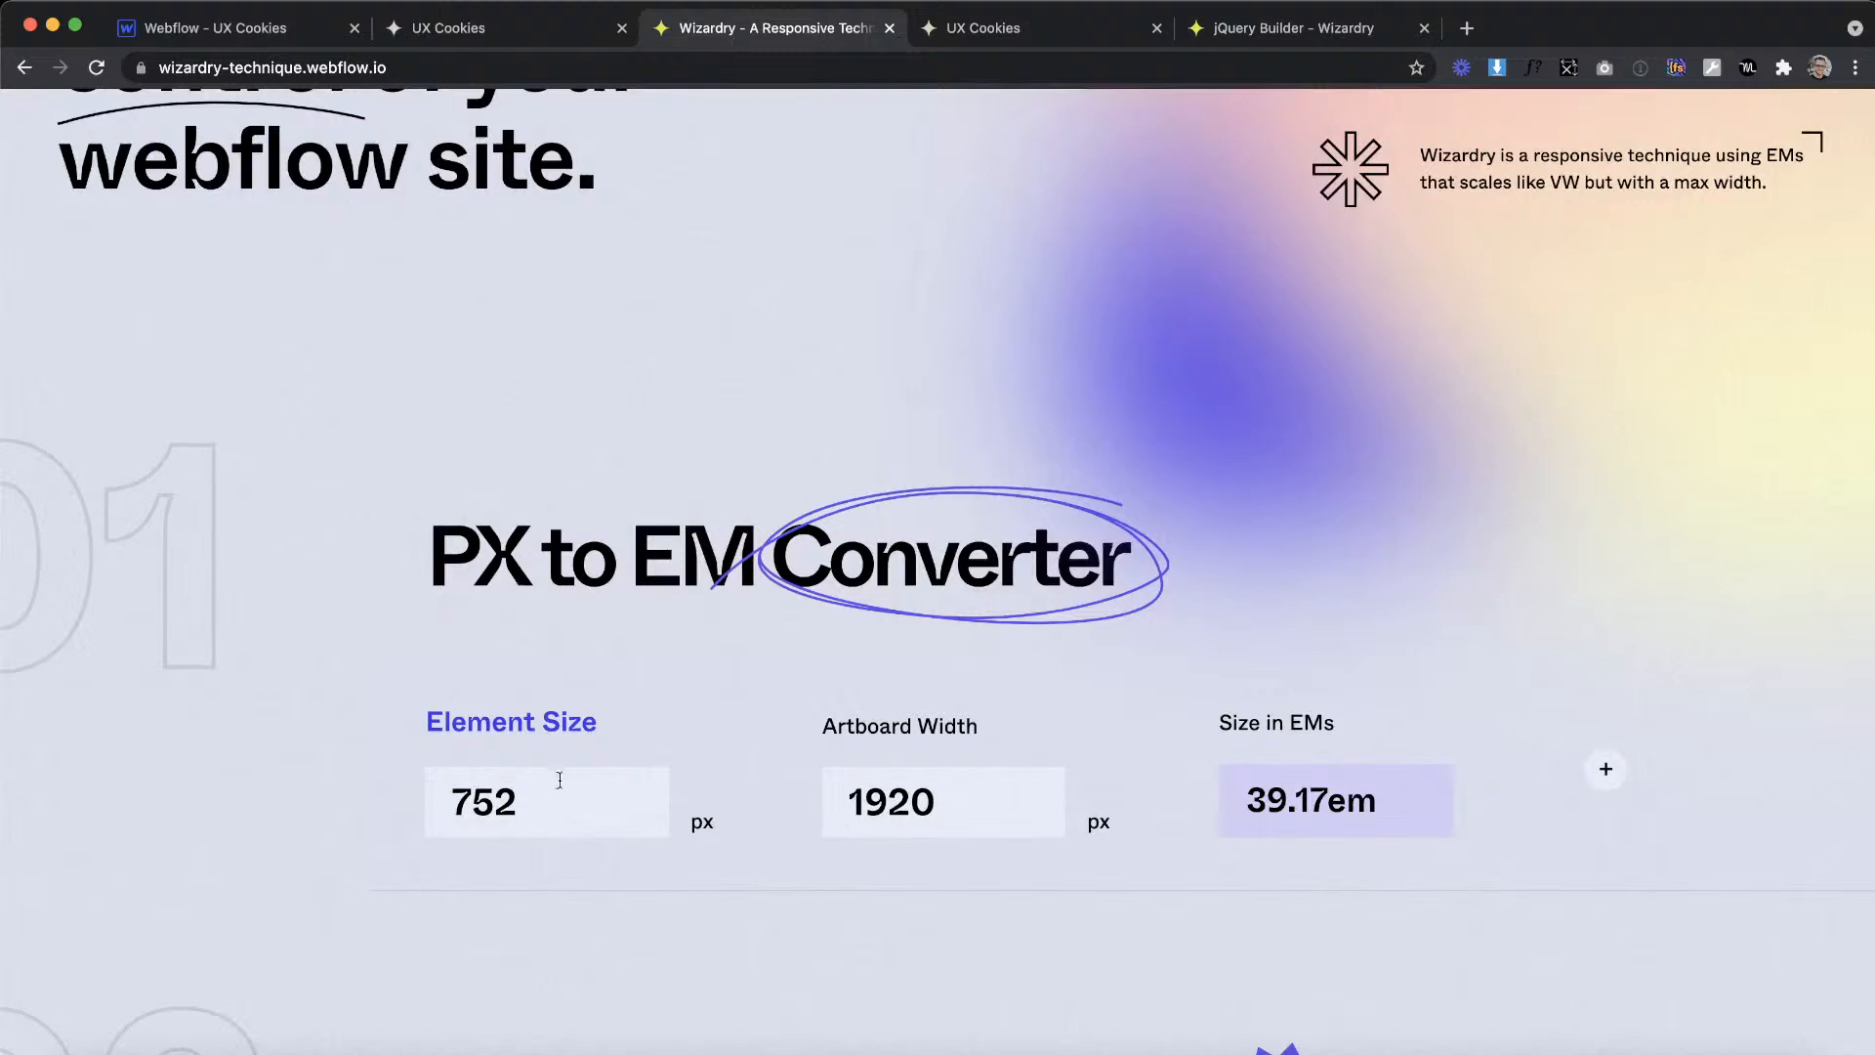
key("super+a")
type("1")
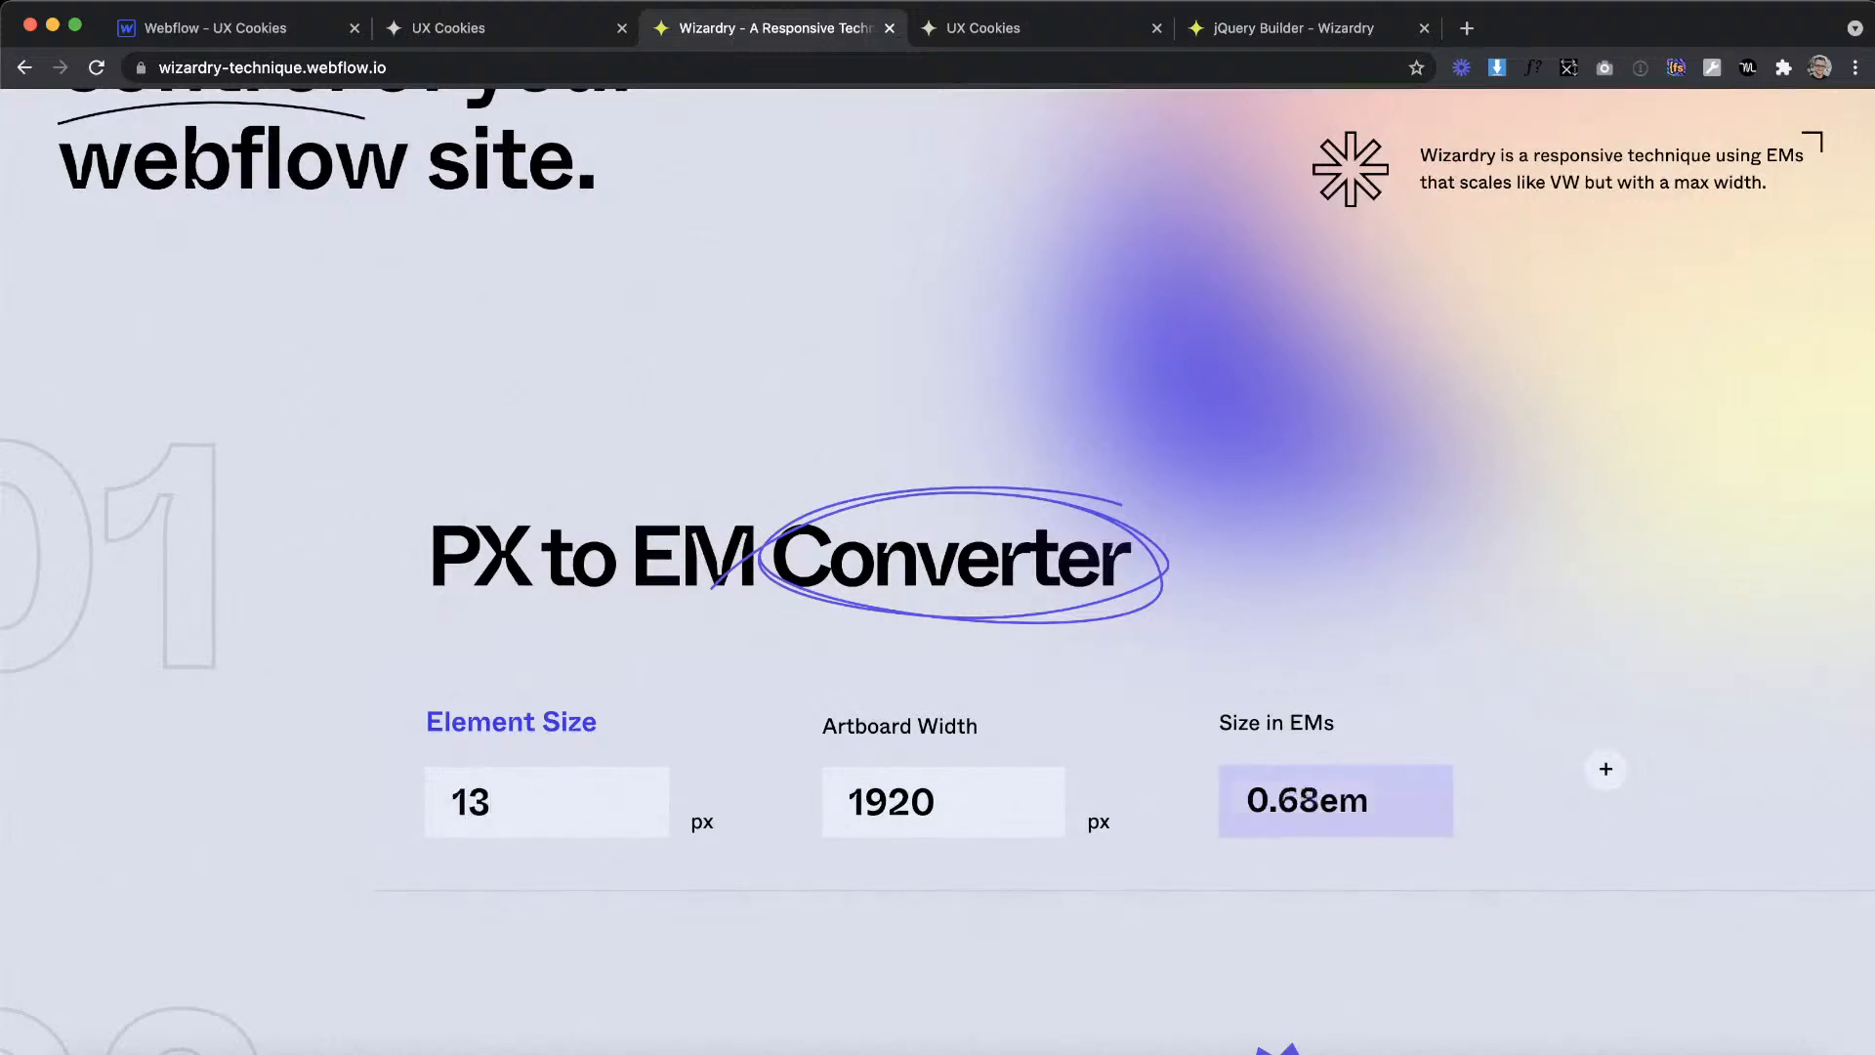
left_click(227, 36)
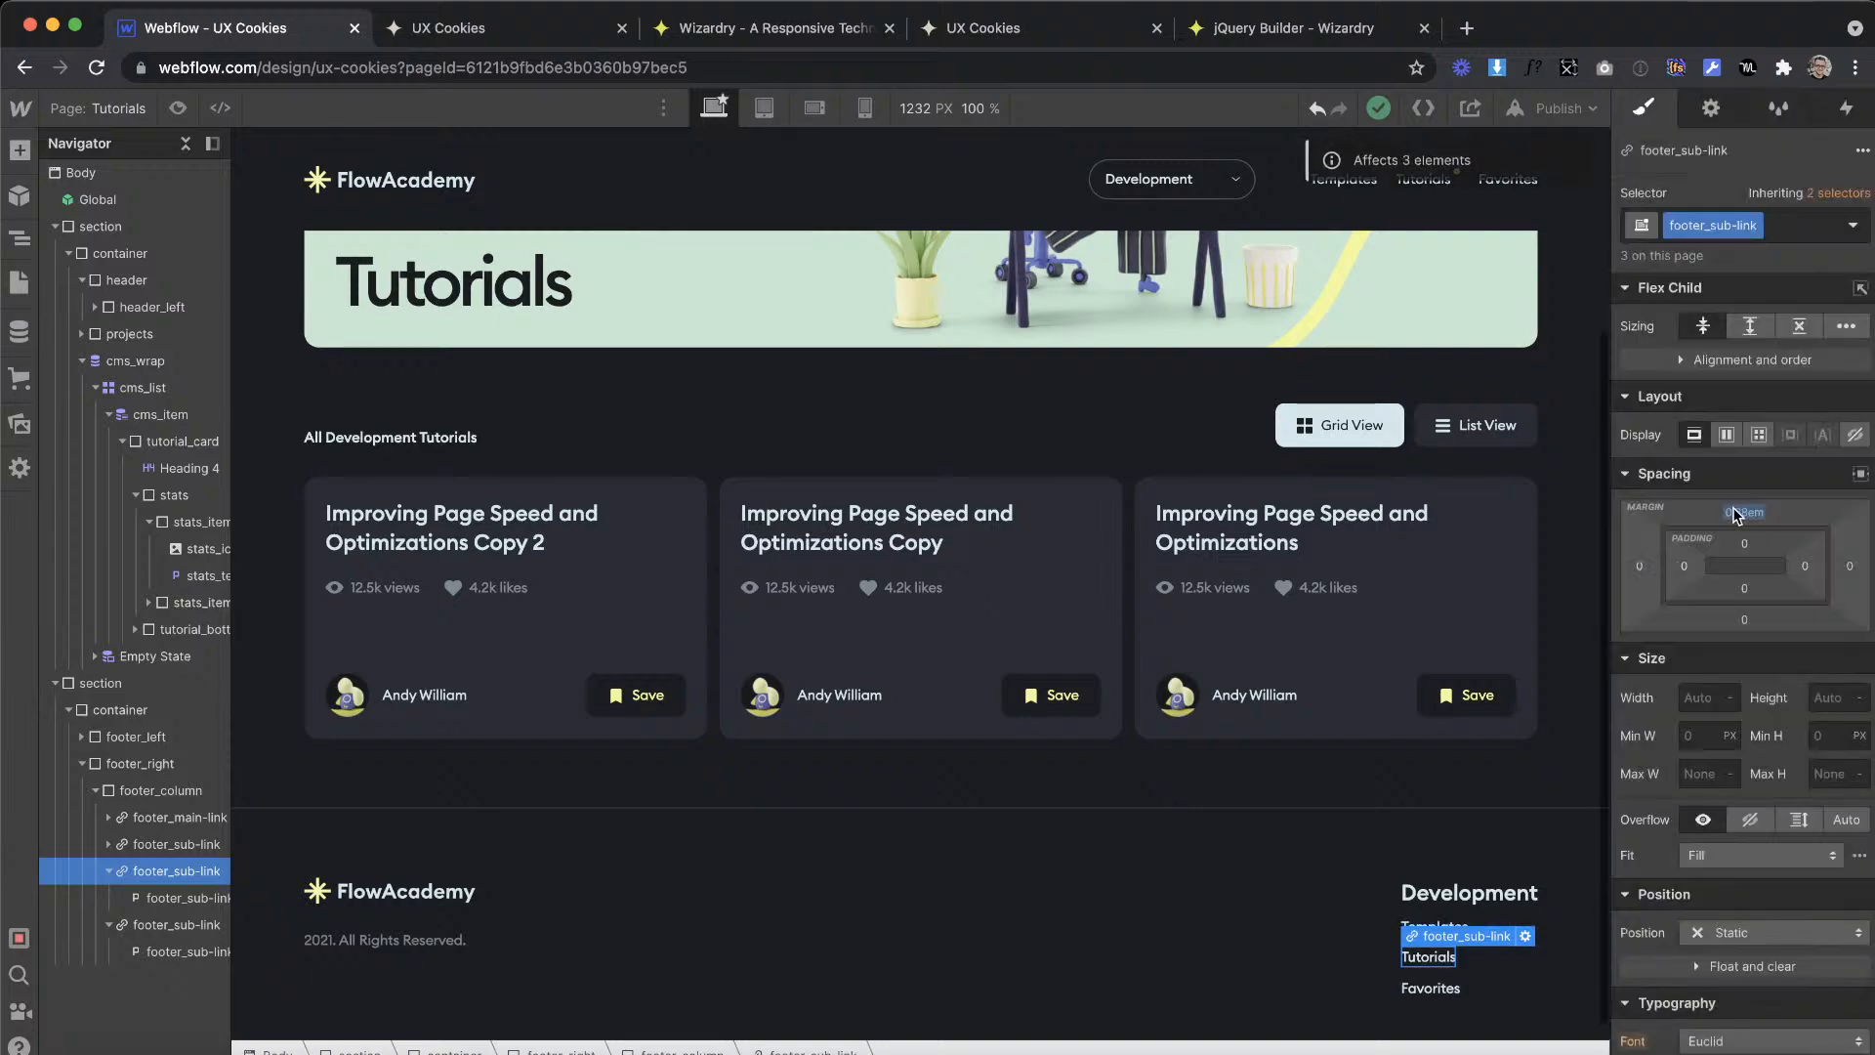
left_click(1262, 596)
Step: Check the heading spacing in the XD design and set footer_main-link's bottom margin to 0.8em
key("ctrl+Right")
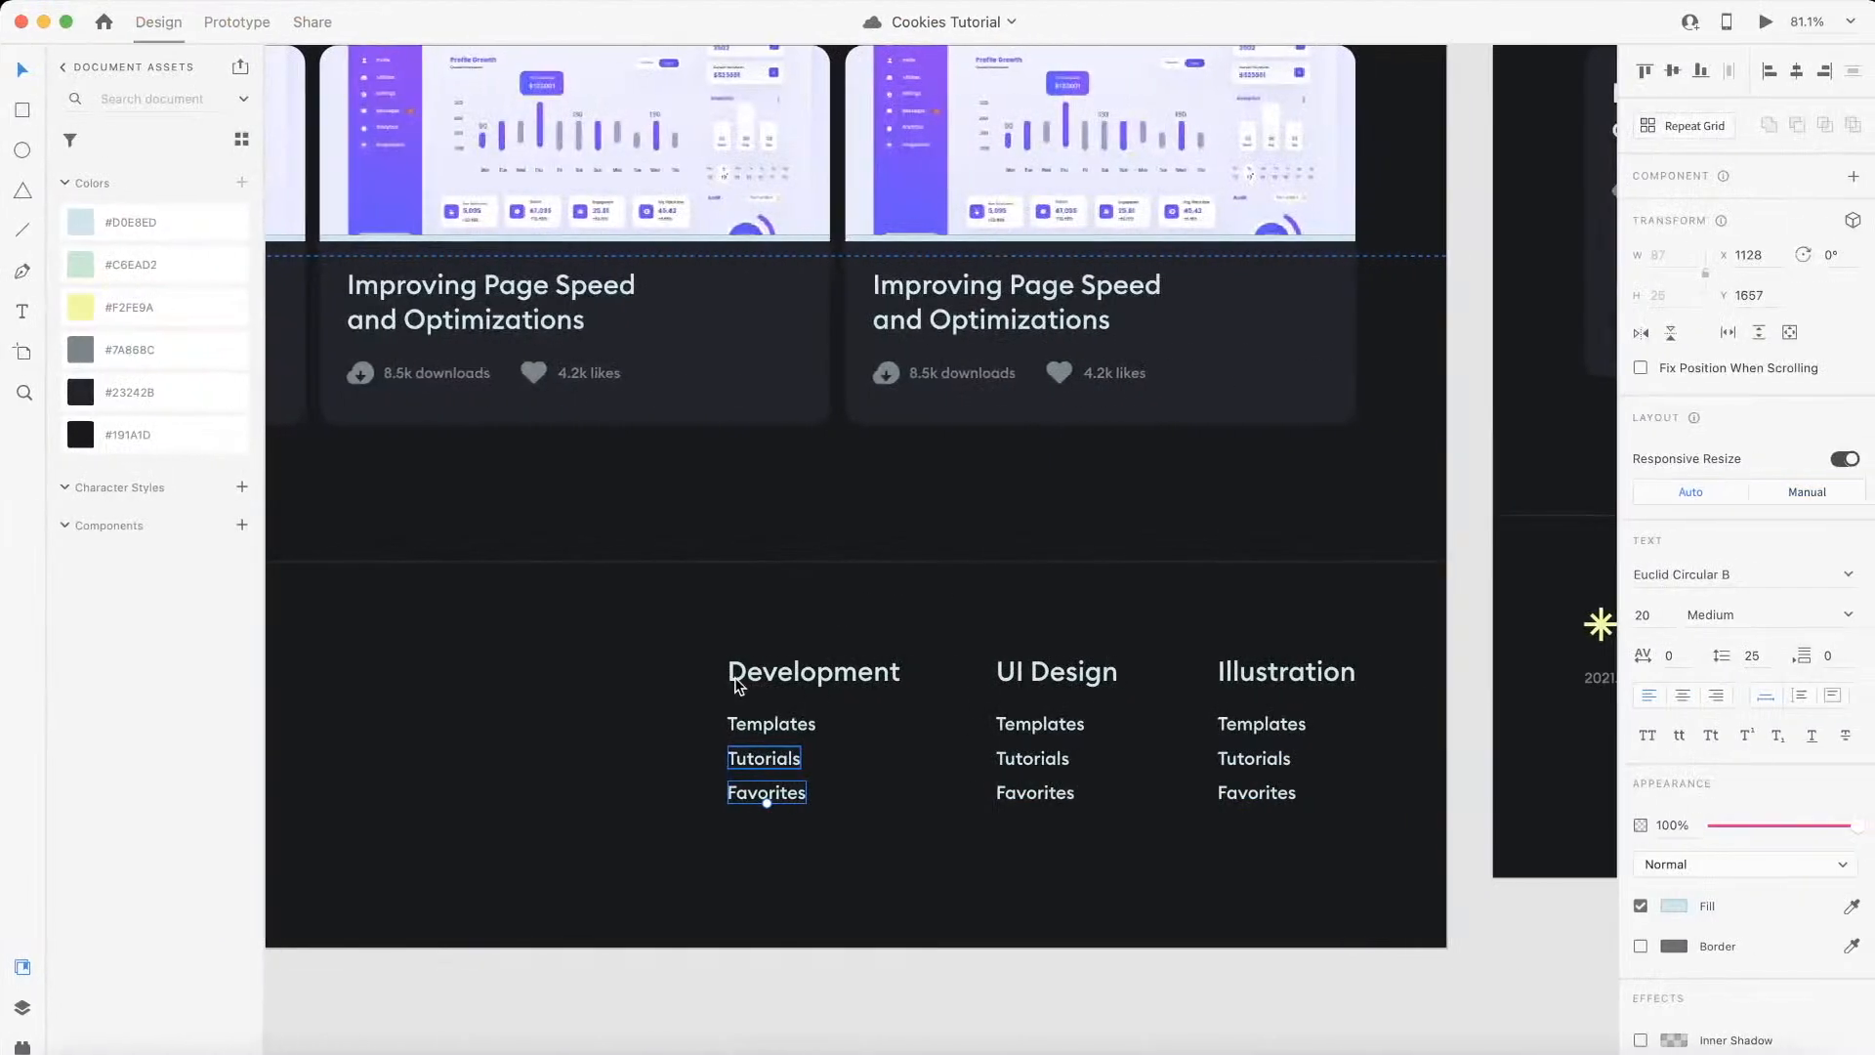
key("ctrl+Left")
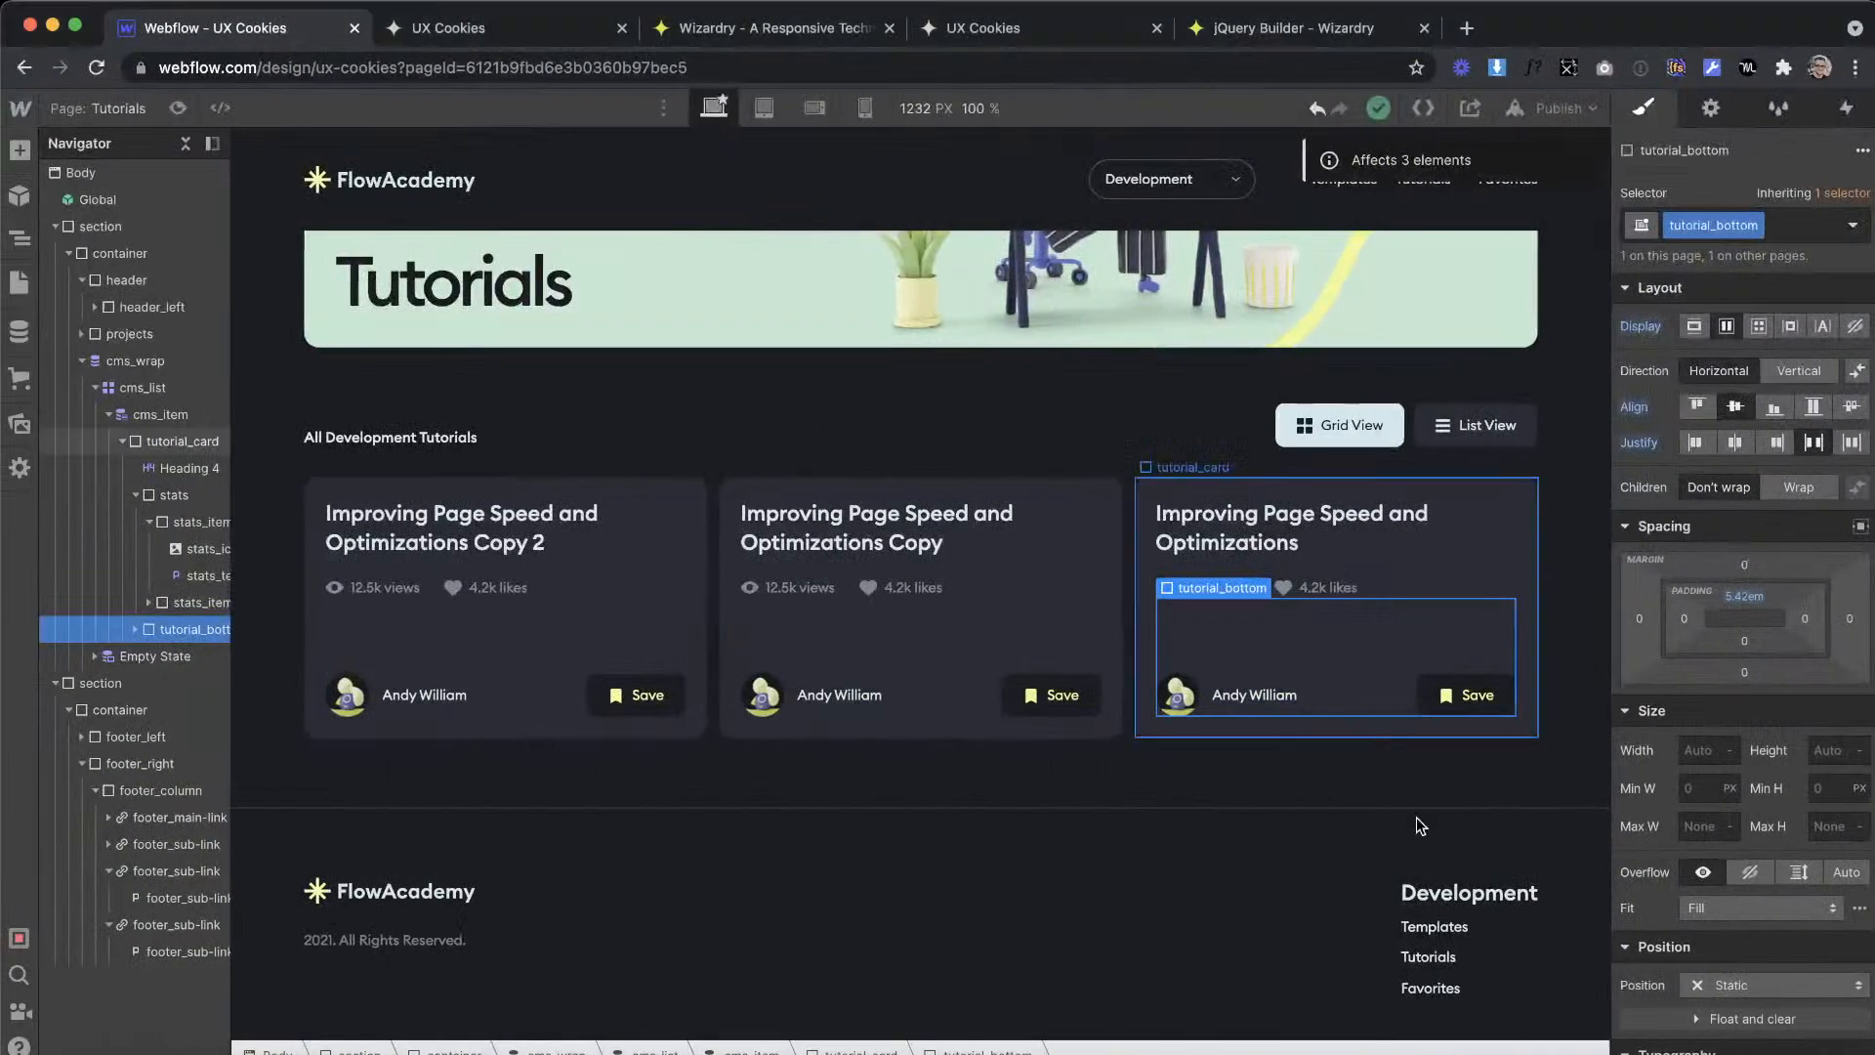
left_click(1445, 894)
key("Up")
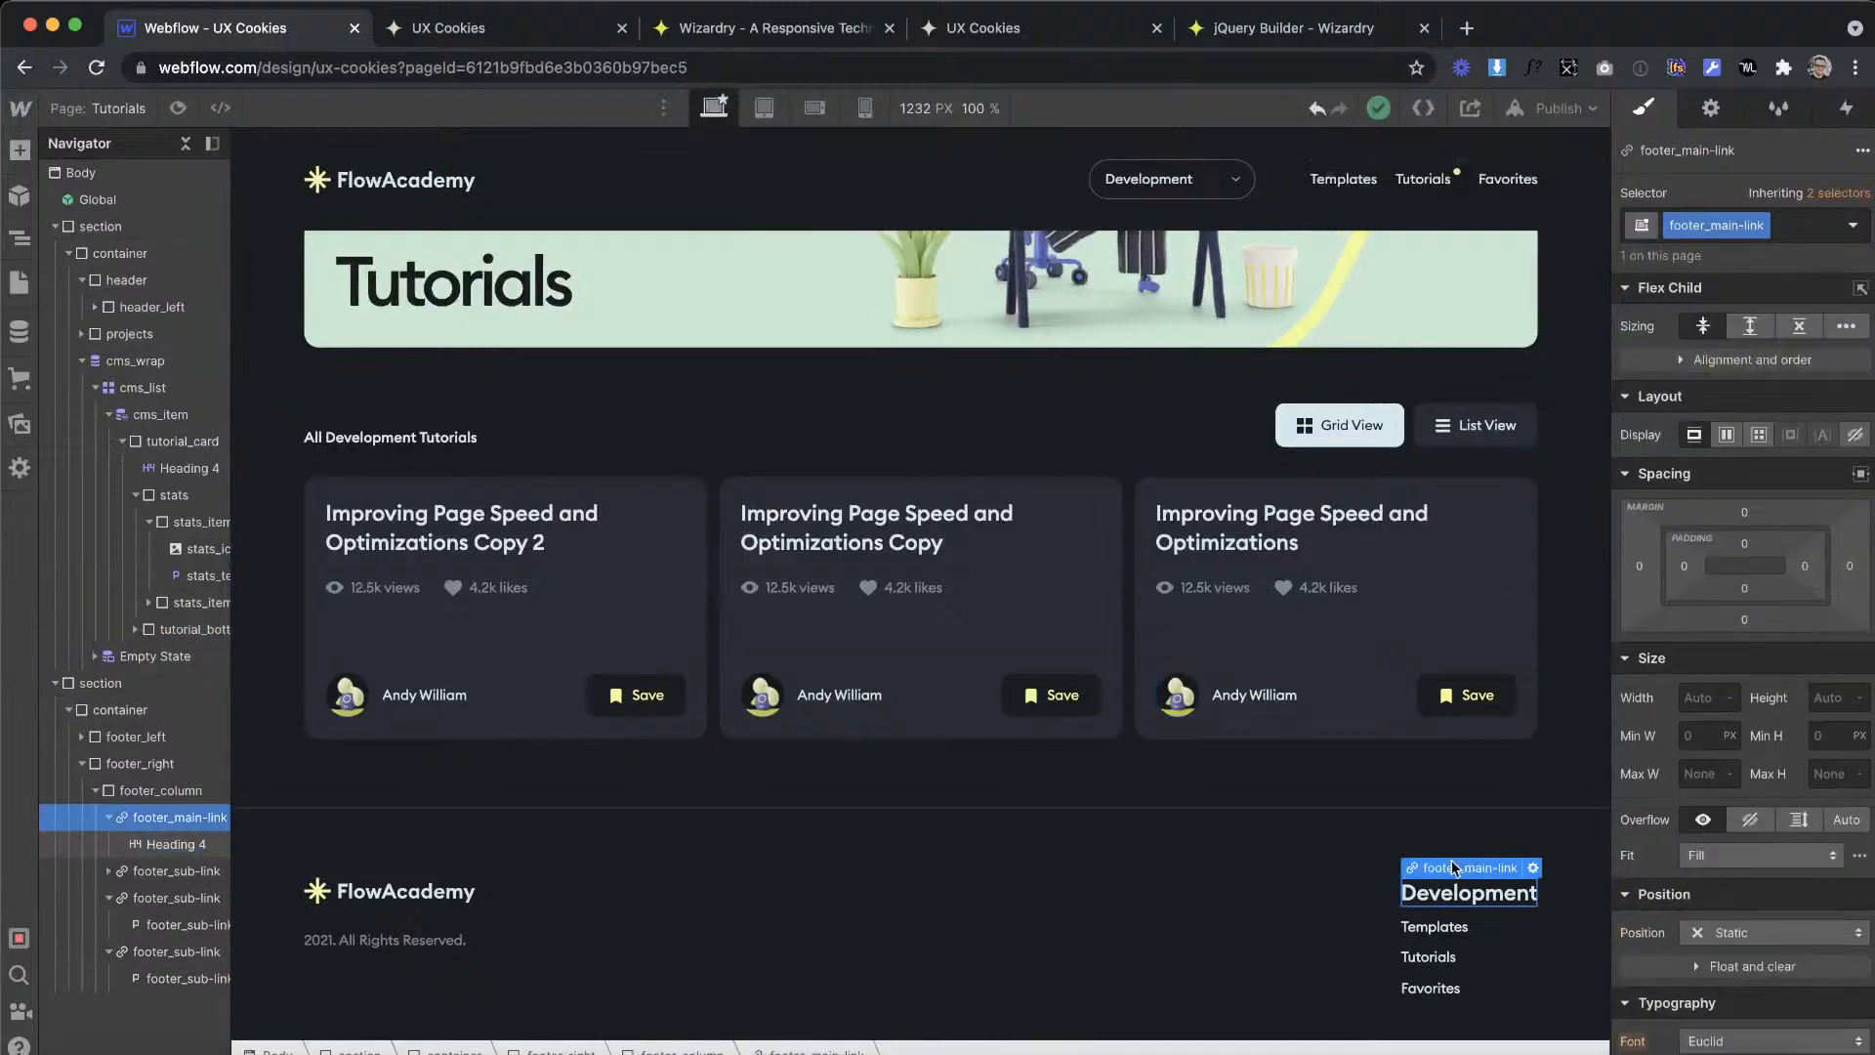
left_click(1745, 621)
type("1em")
key("Return")
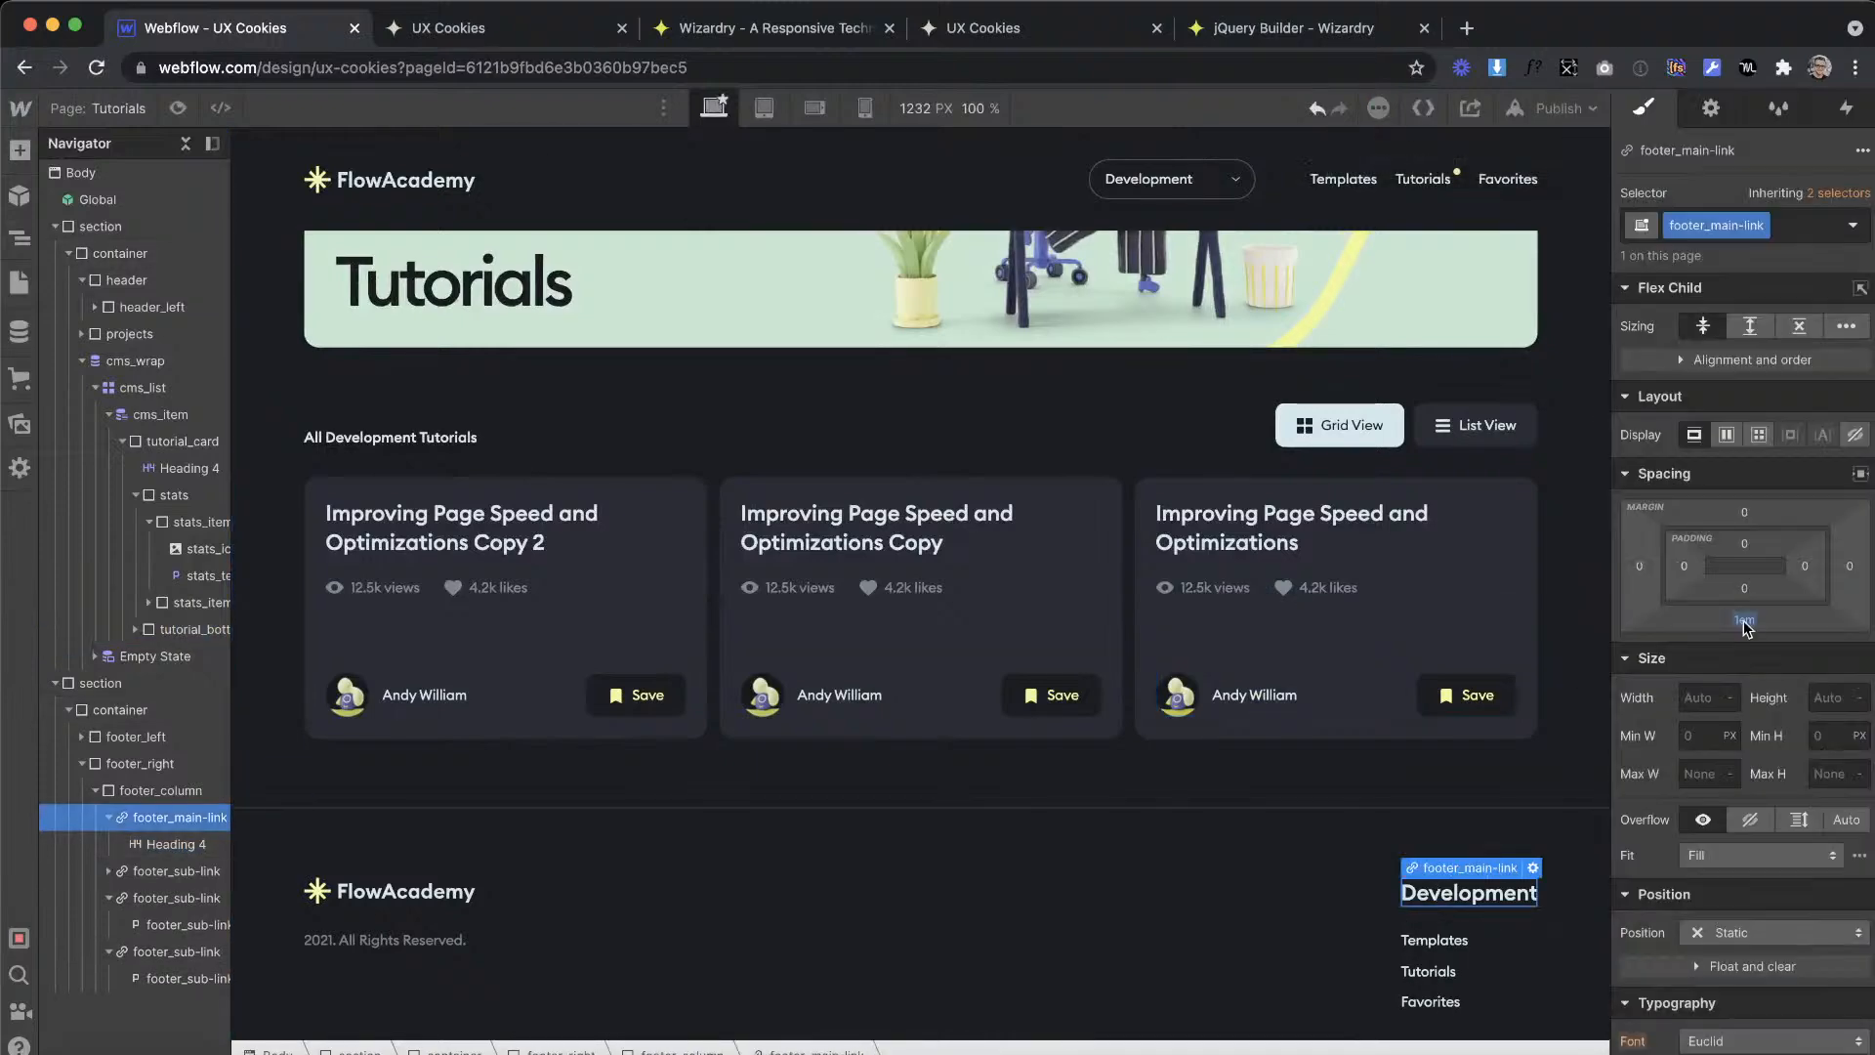
left_click_drag(1747, 627, 1744, 621)
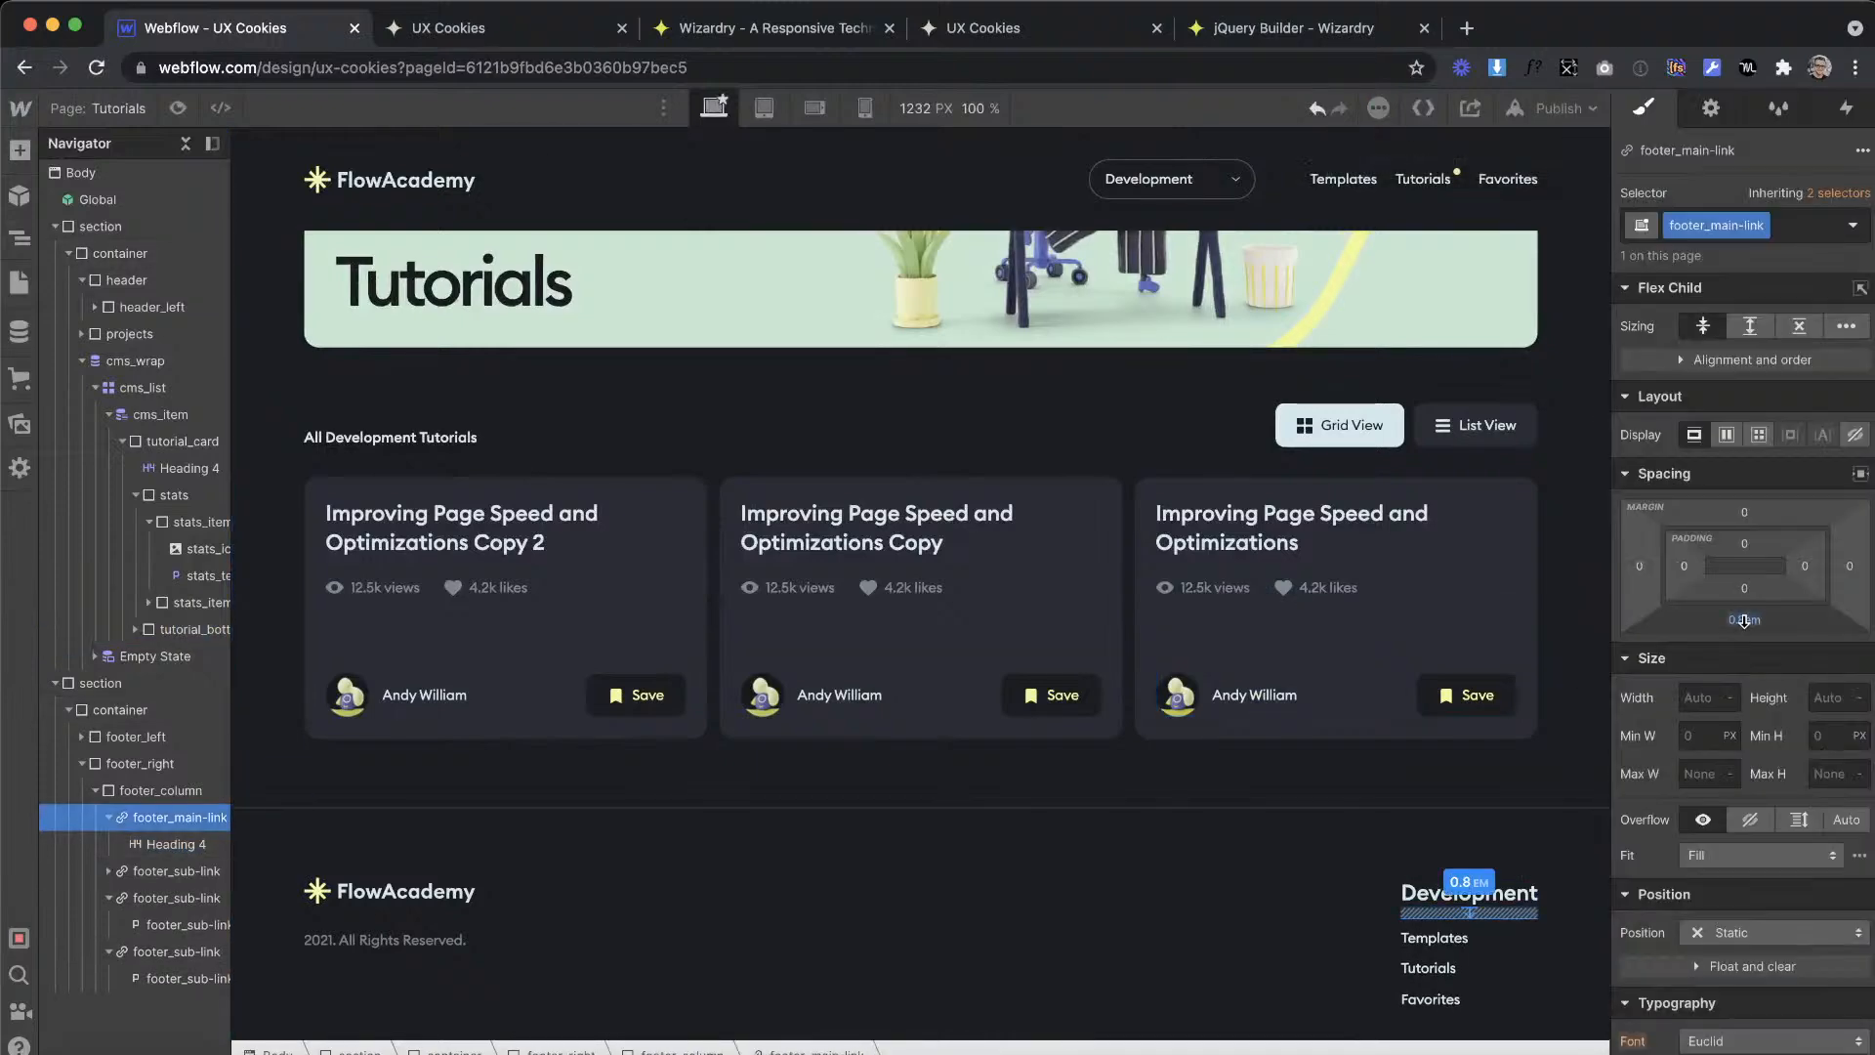
left_click(1231, 762)
Step: Duplicate footer_column twice and set footer_right to a horizontal flex layout, aligned to the start and justified to the end
right_click(1491, 944)
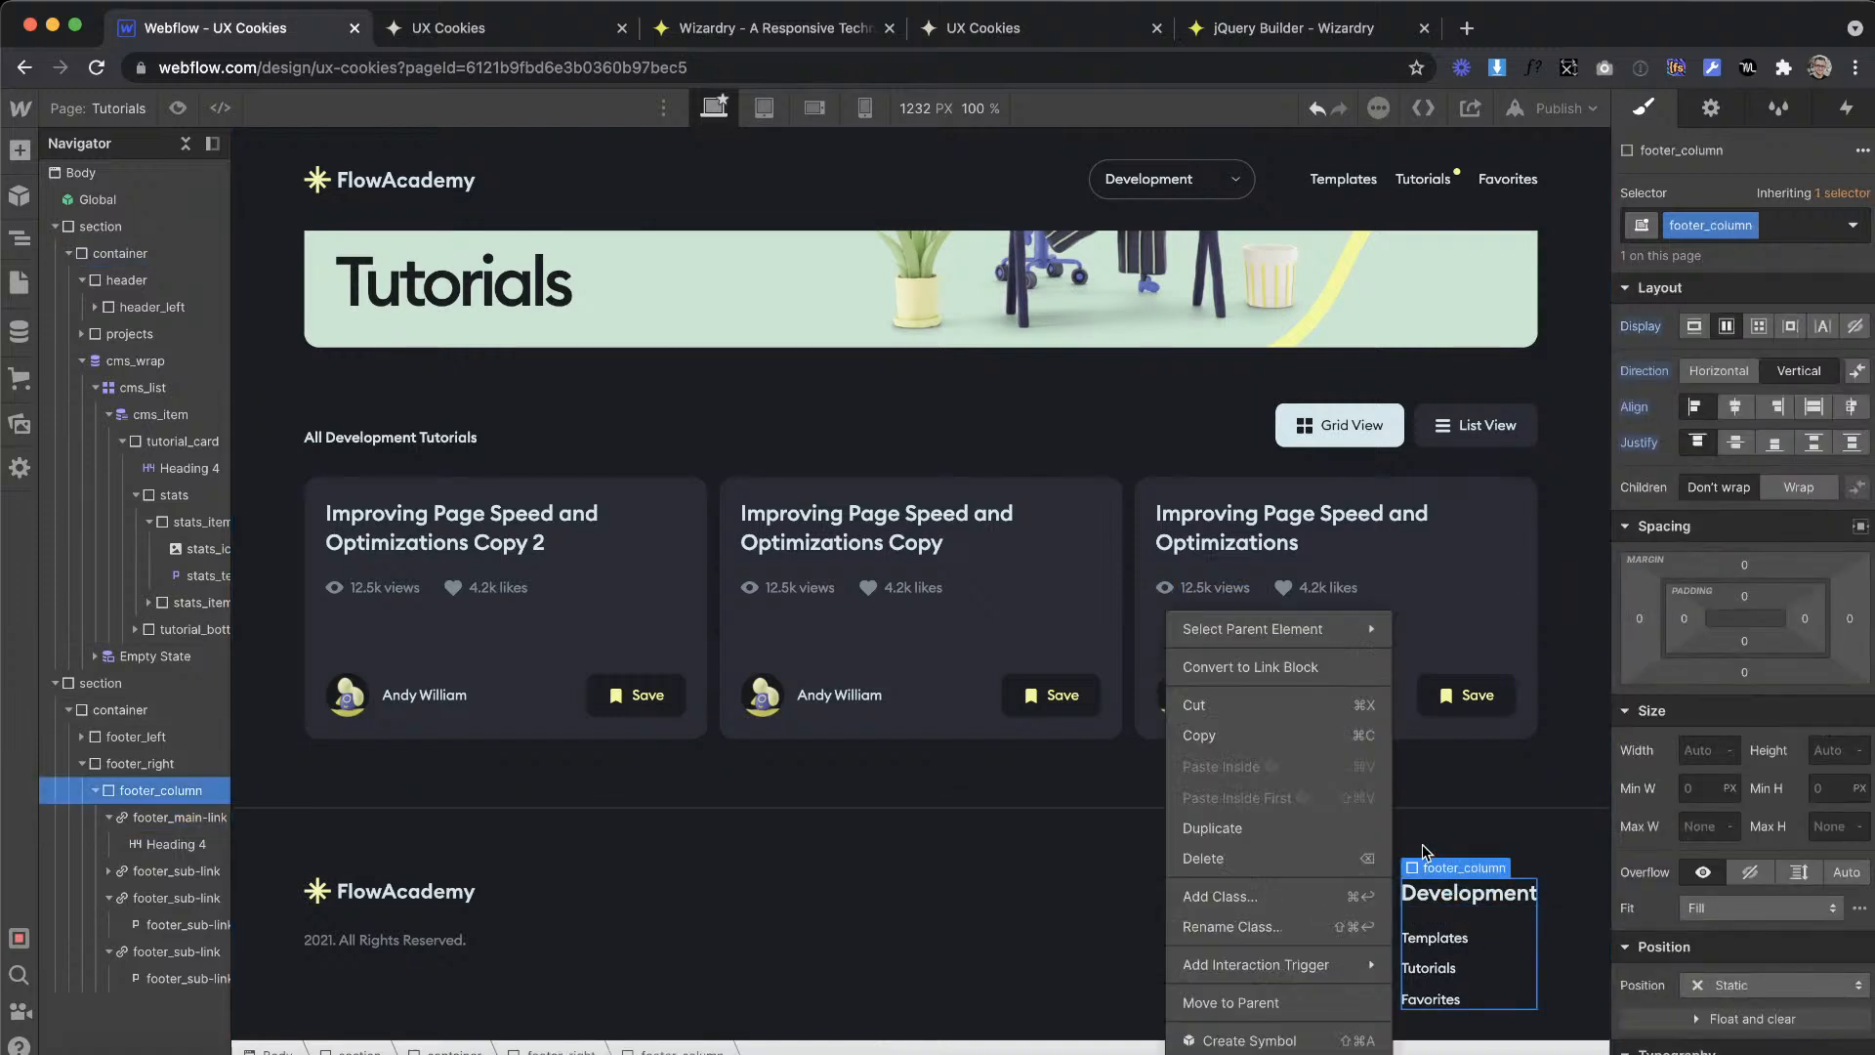
left_click(1286, 825)
right_click(1482, 928)
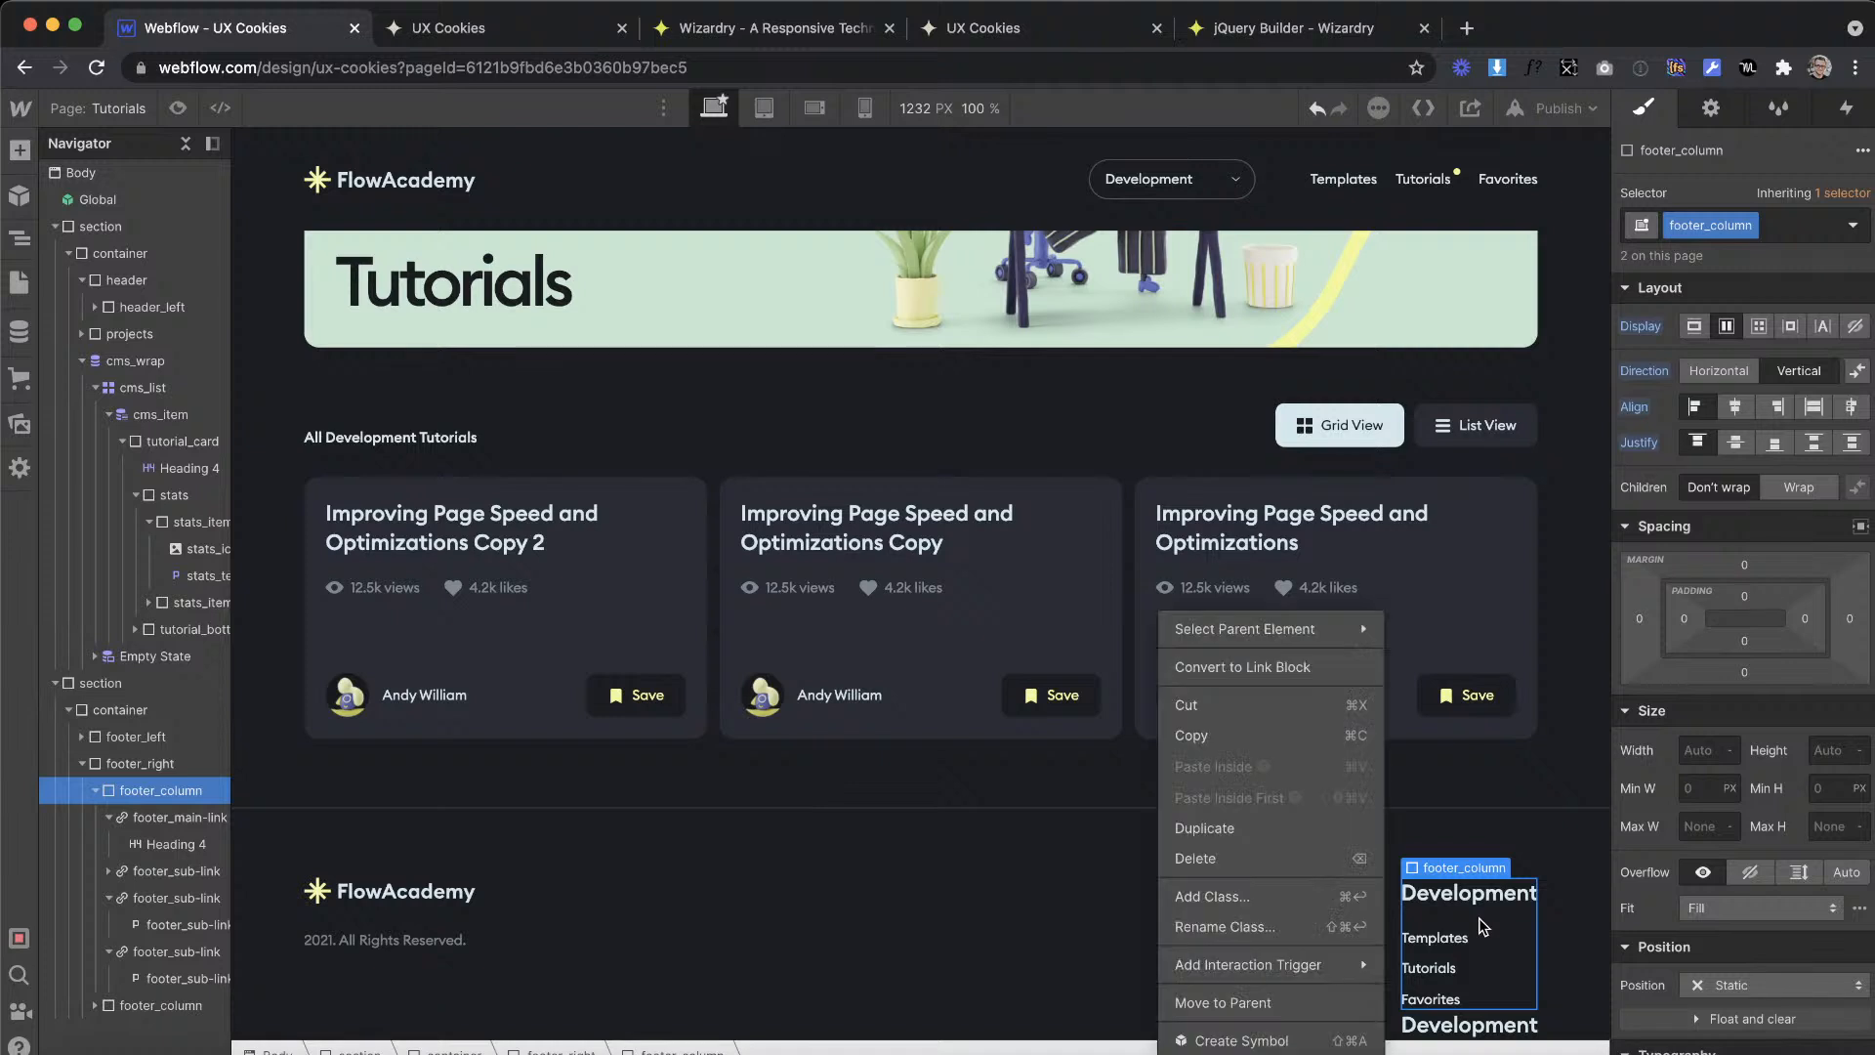
left_click(1252, 832)
left_click(200, 764)
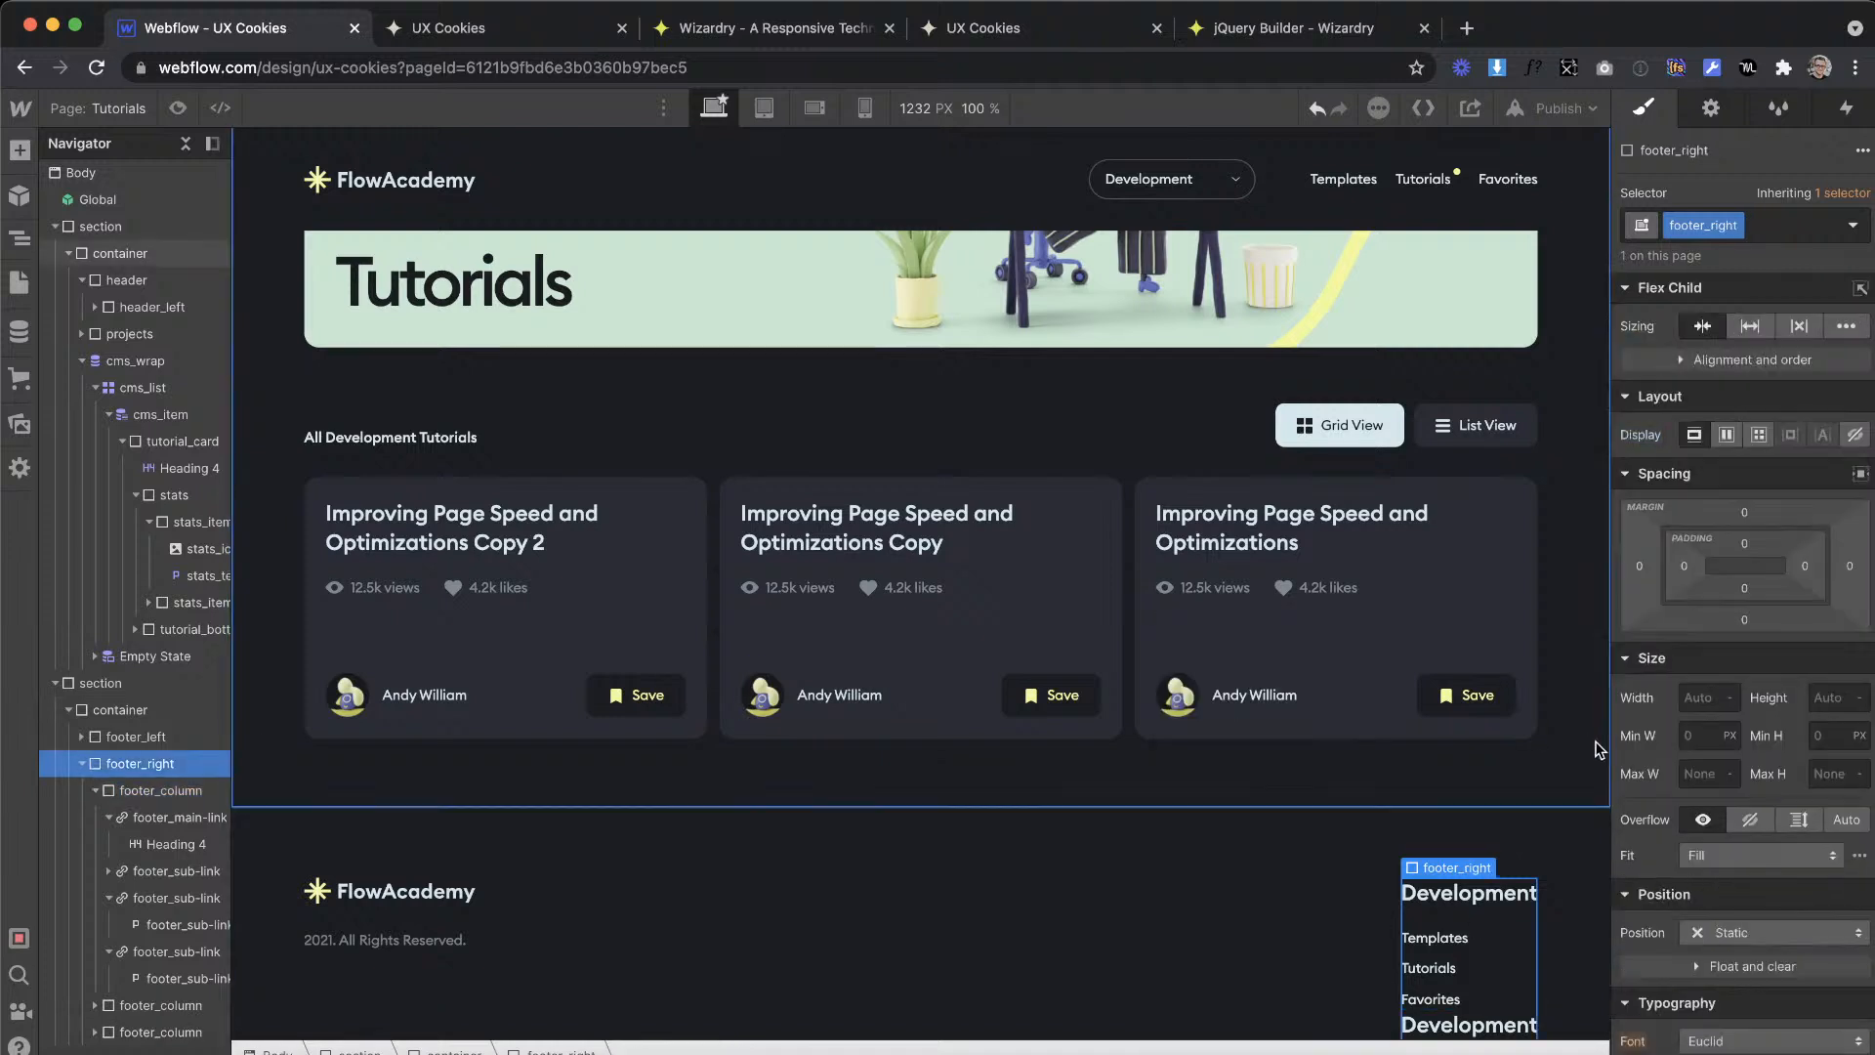
left_click(1725, 436)
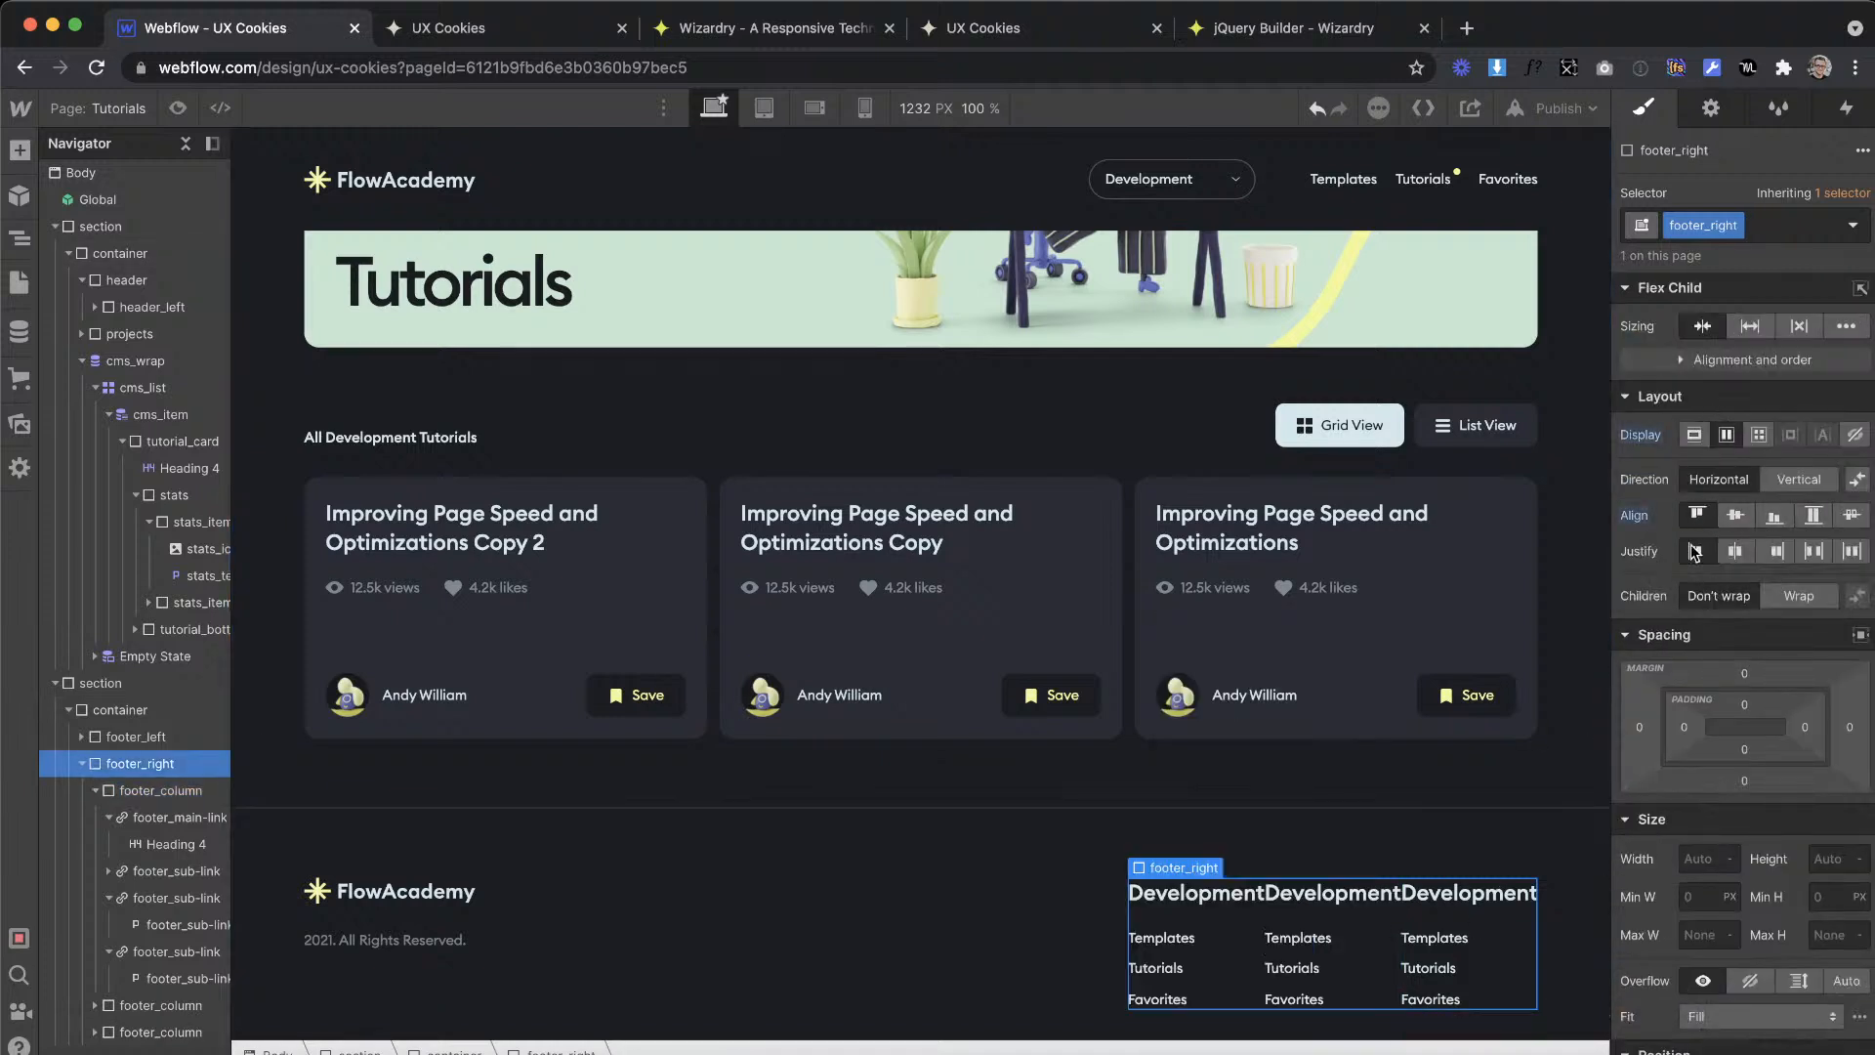
Step: Convert the XD gap between the Development and UI Design headings to EMs and give footer_column a 5.47em left padding
key("ctrl+Right")
left_click(950, 678)
left_click(897, 673)
key("ctrl+Left")
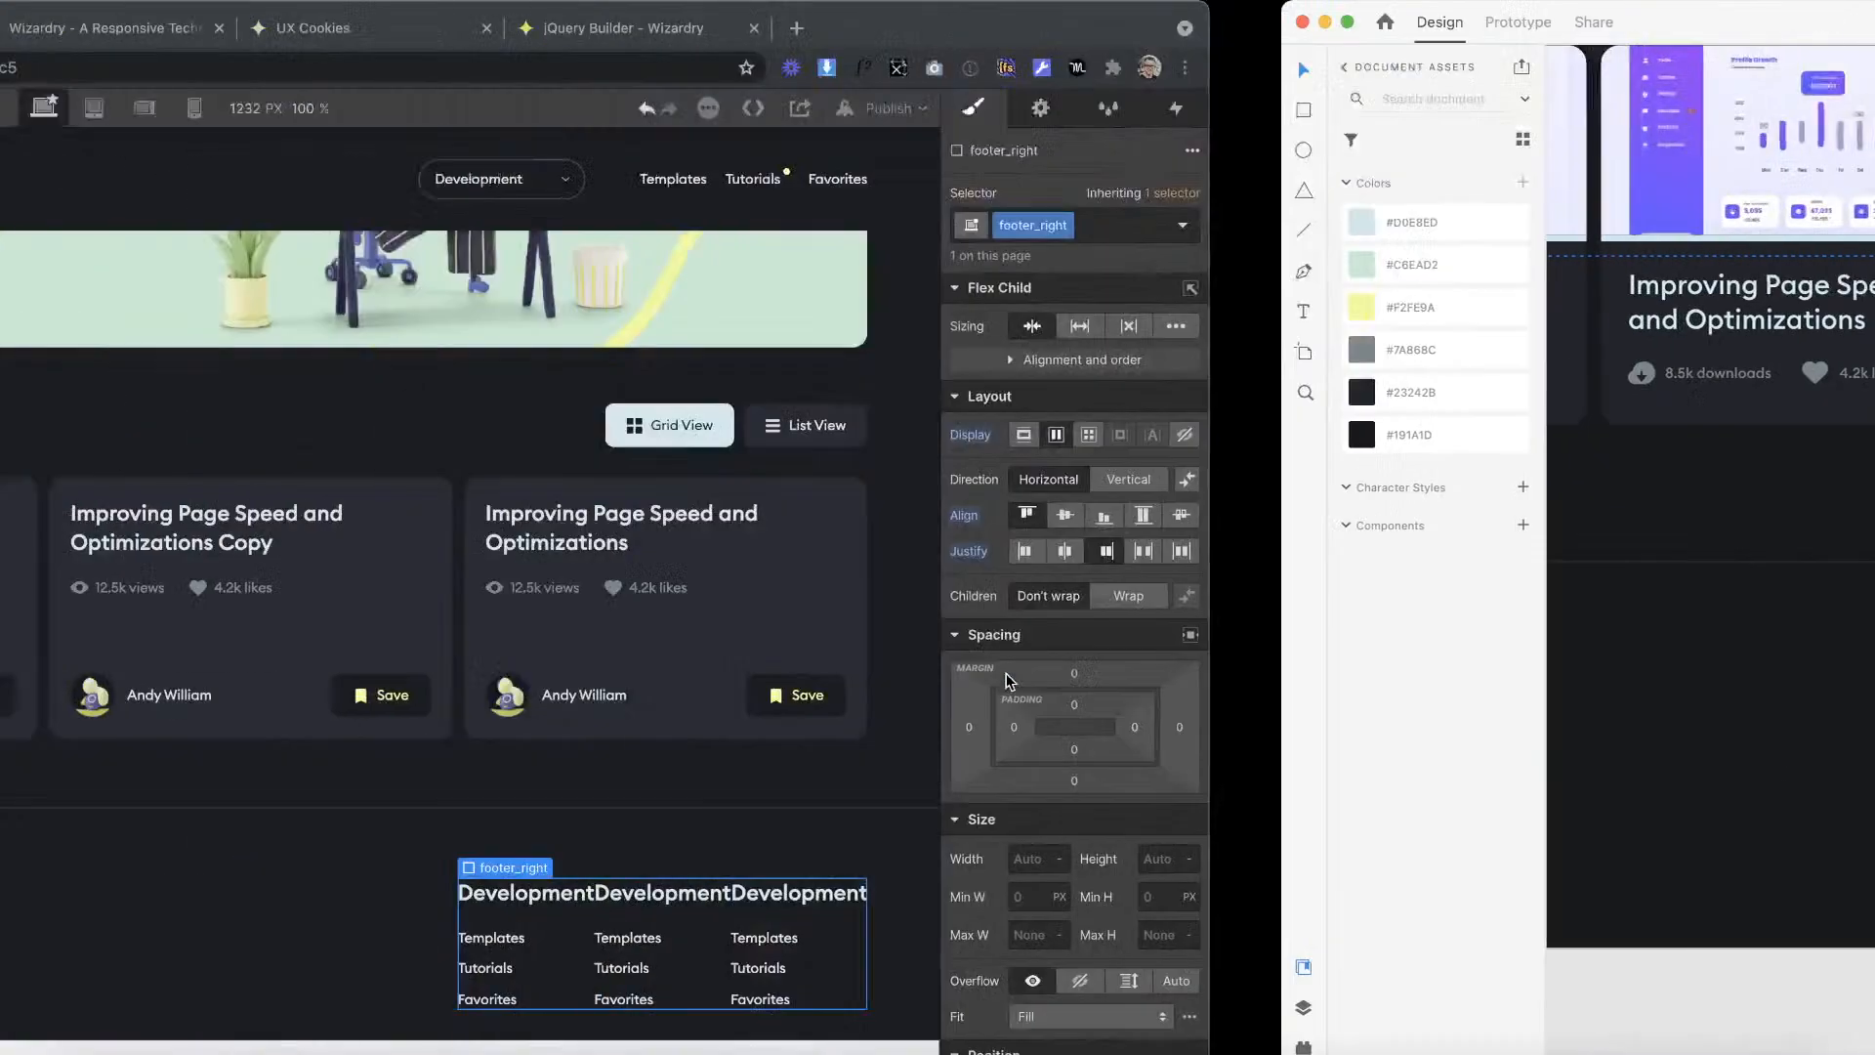
left_click(733, 29)
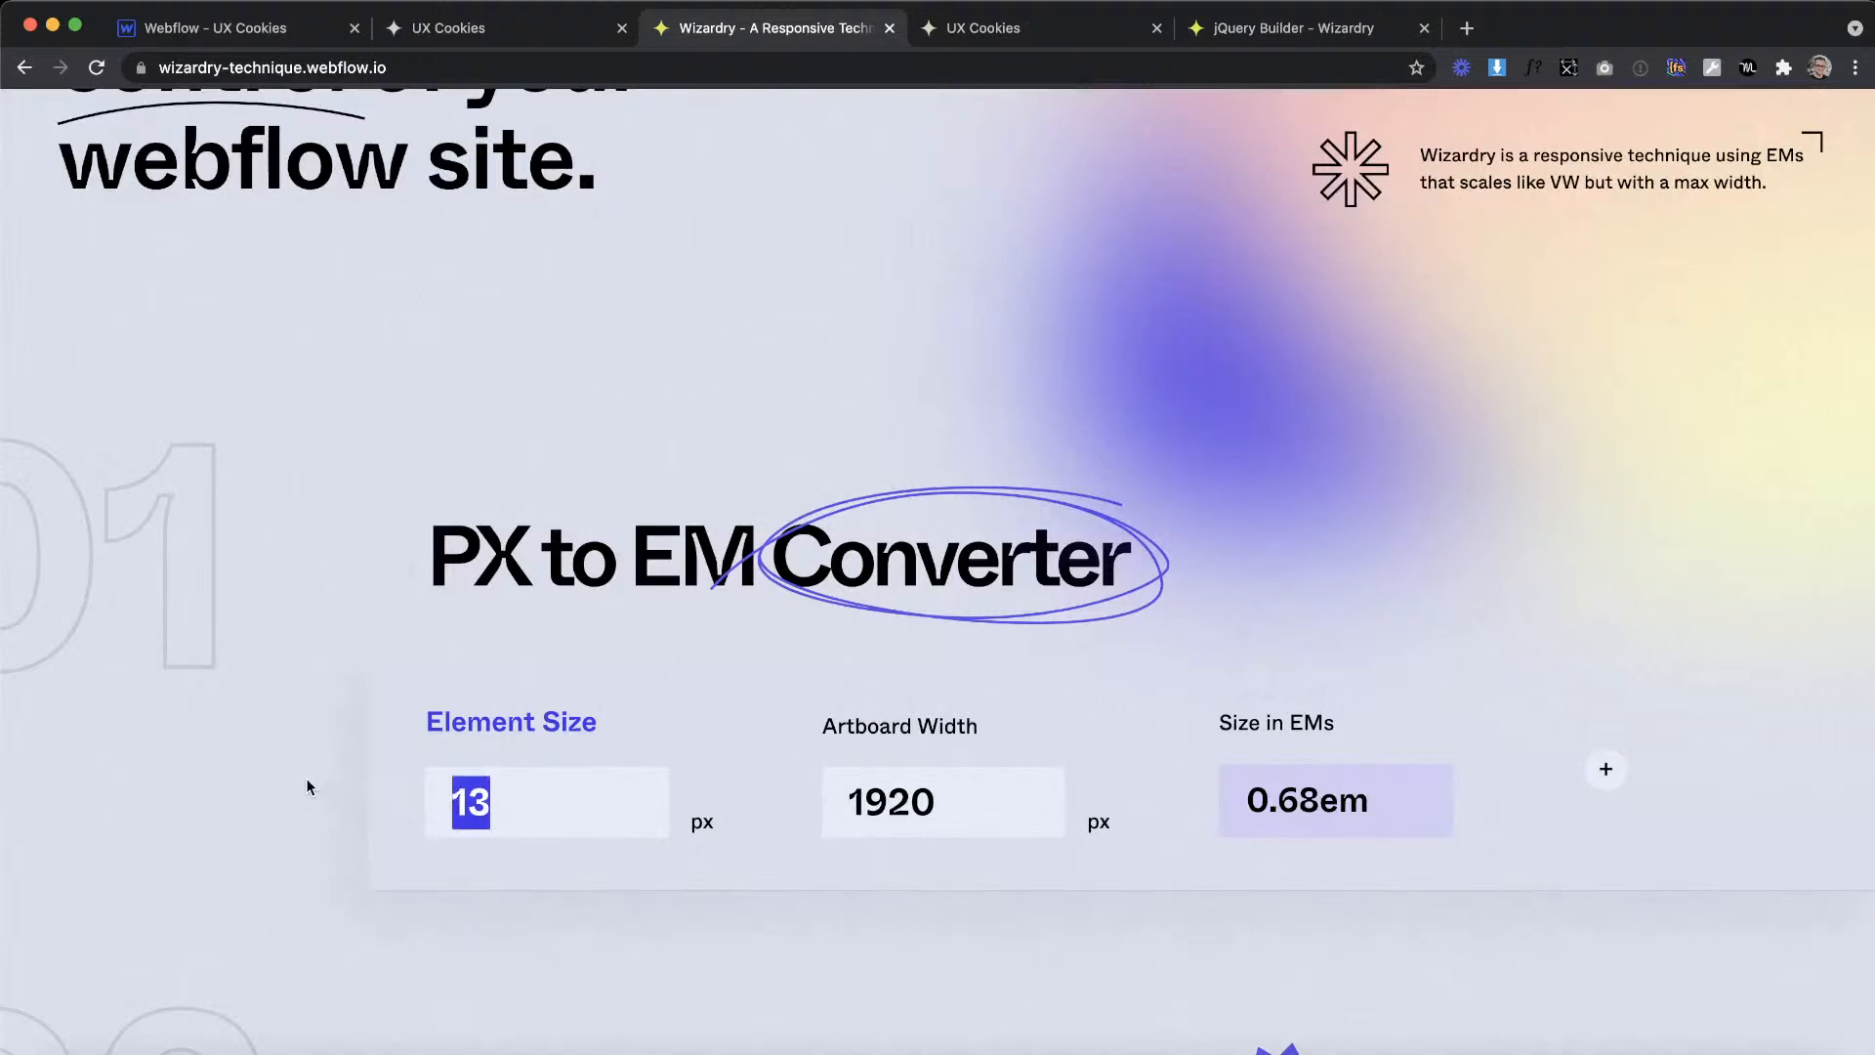
left_click(310, 34)
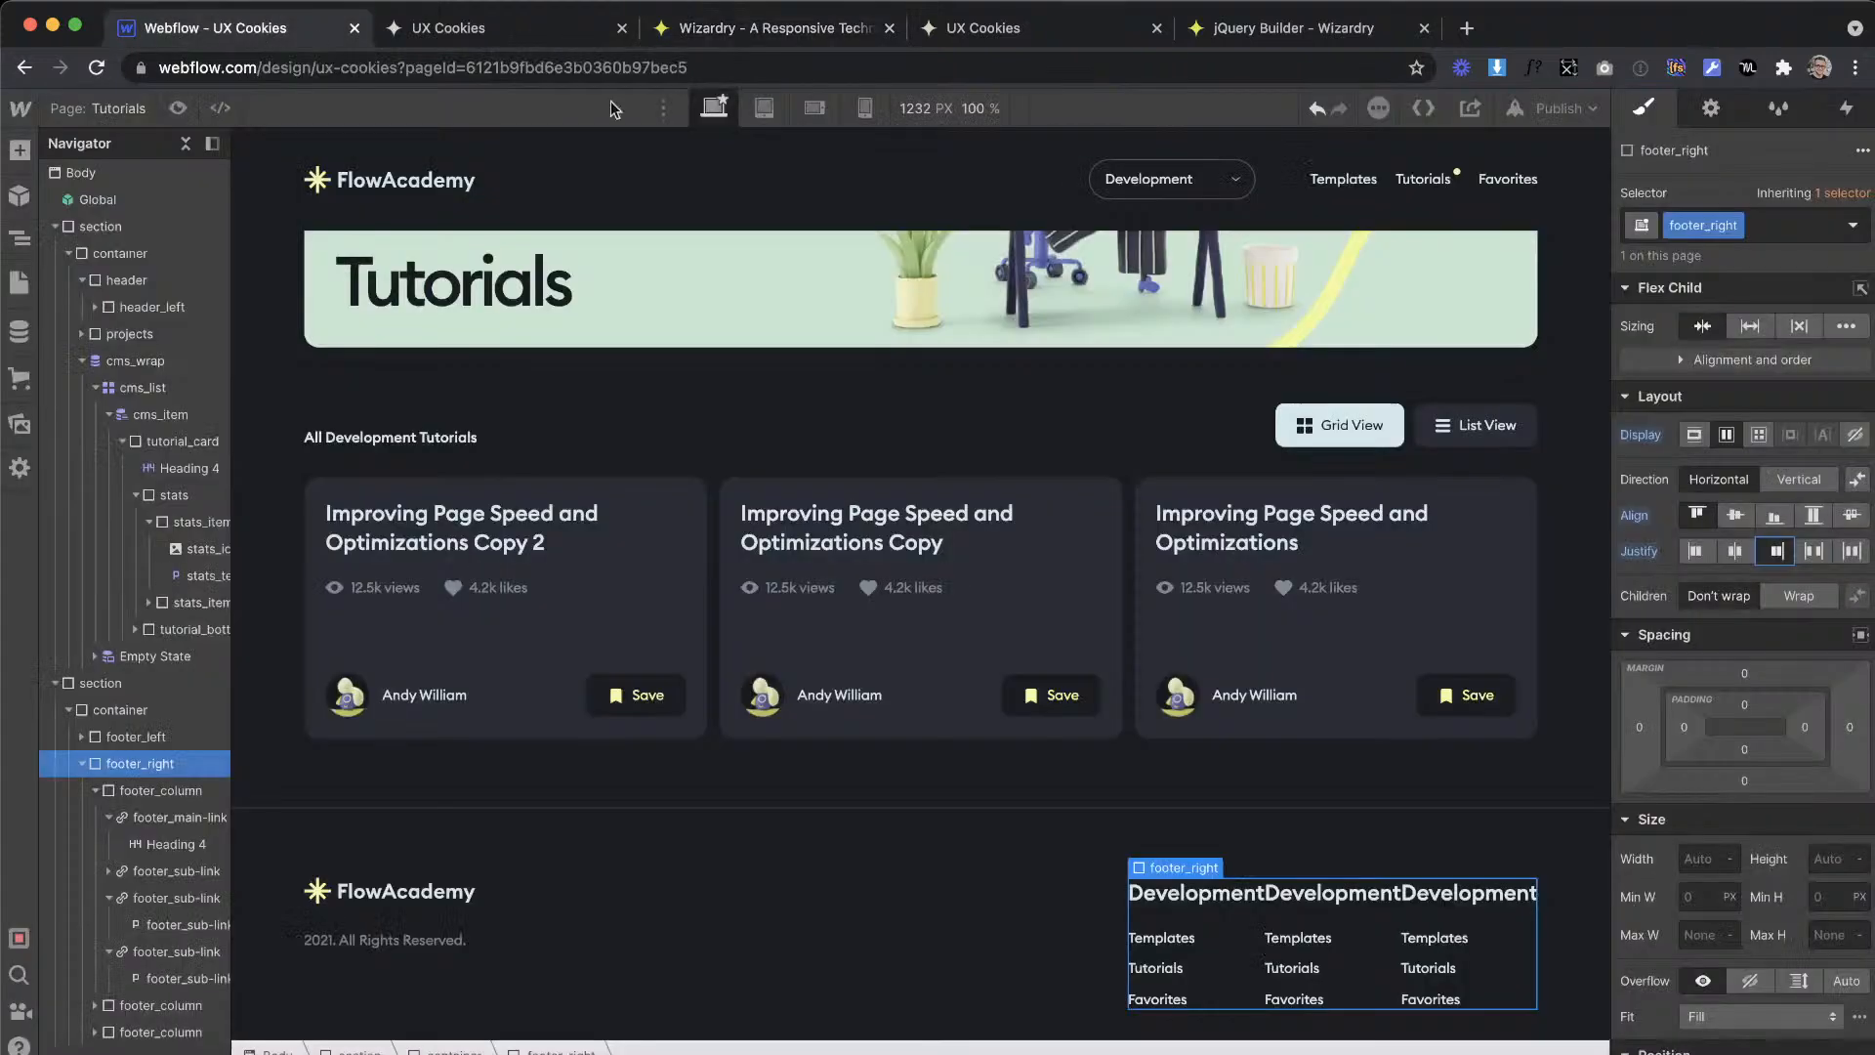
left_click(1237, 926)
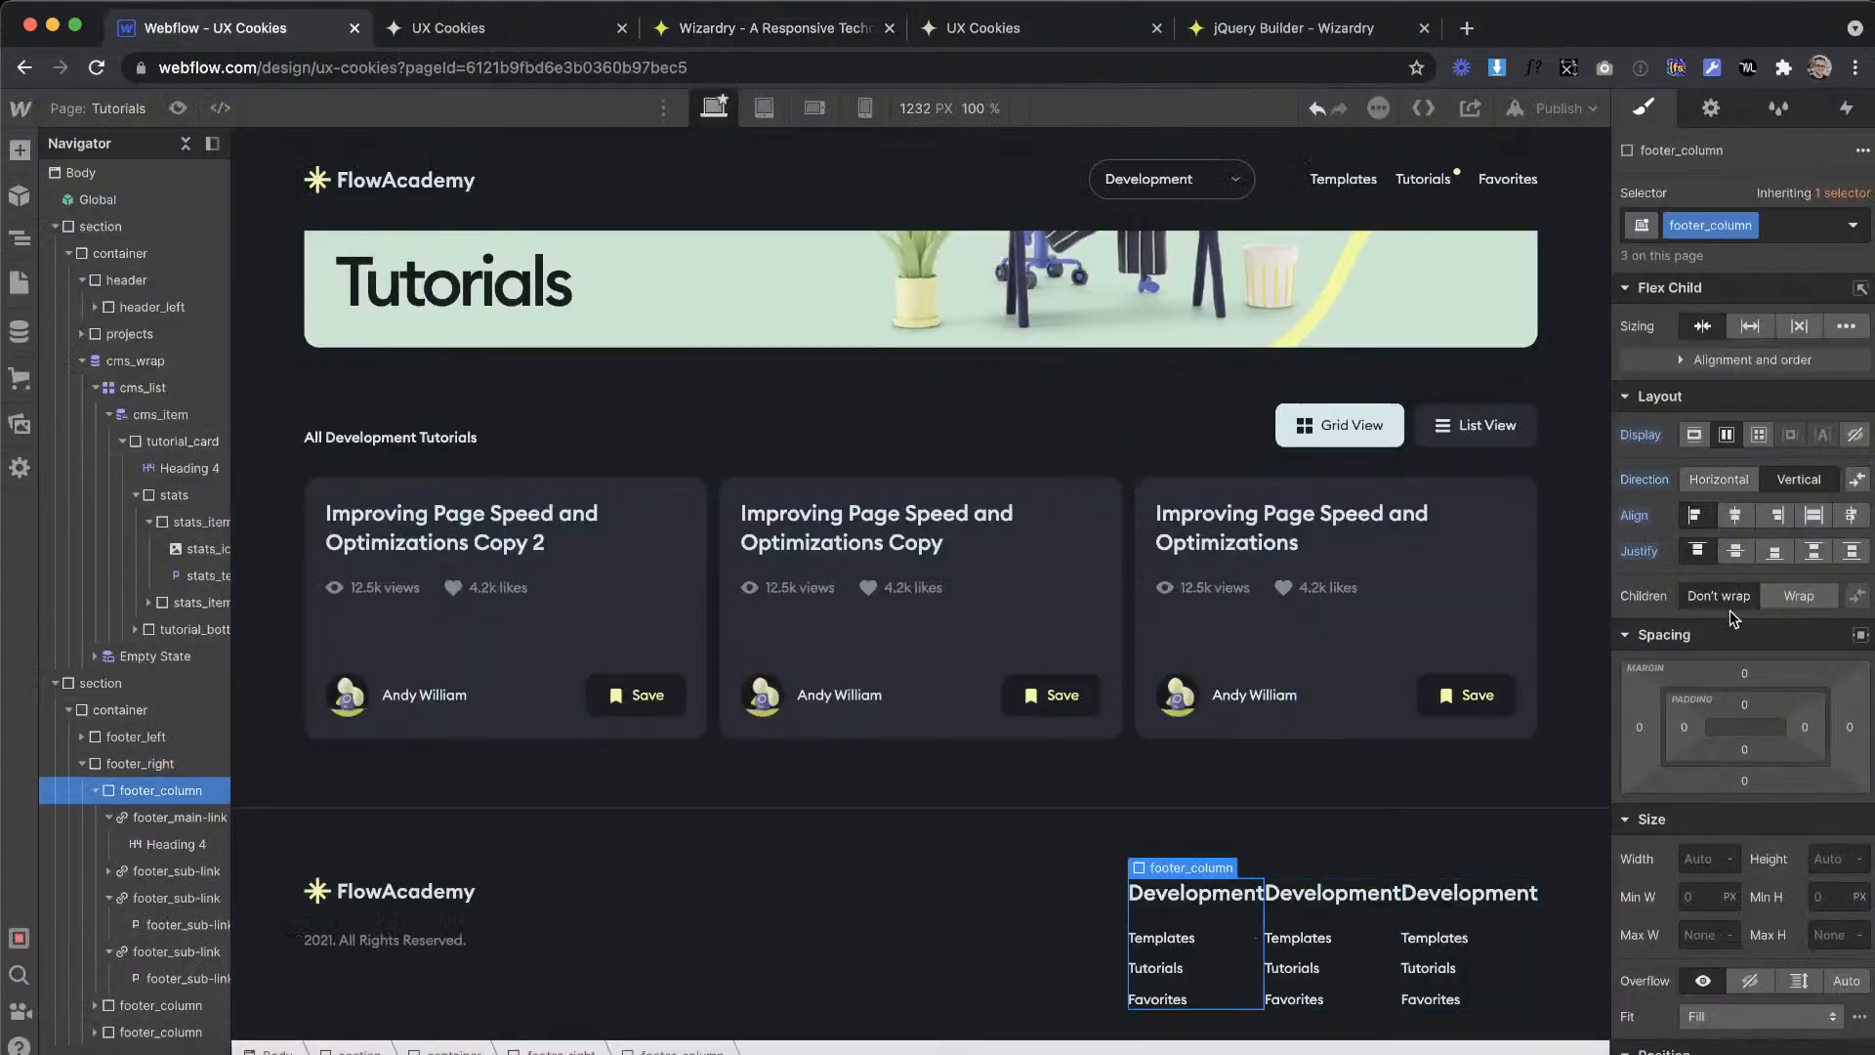
left_click(1683, 728)
type("47em")
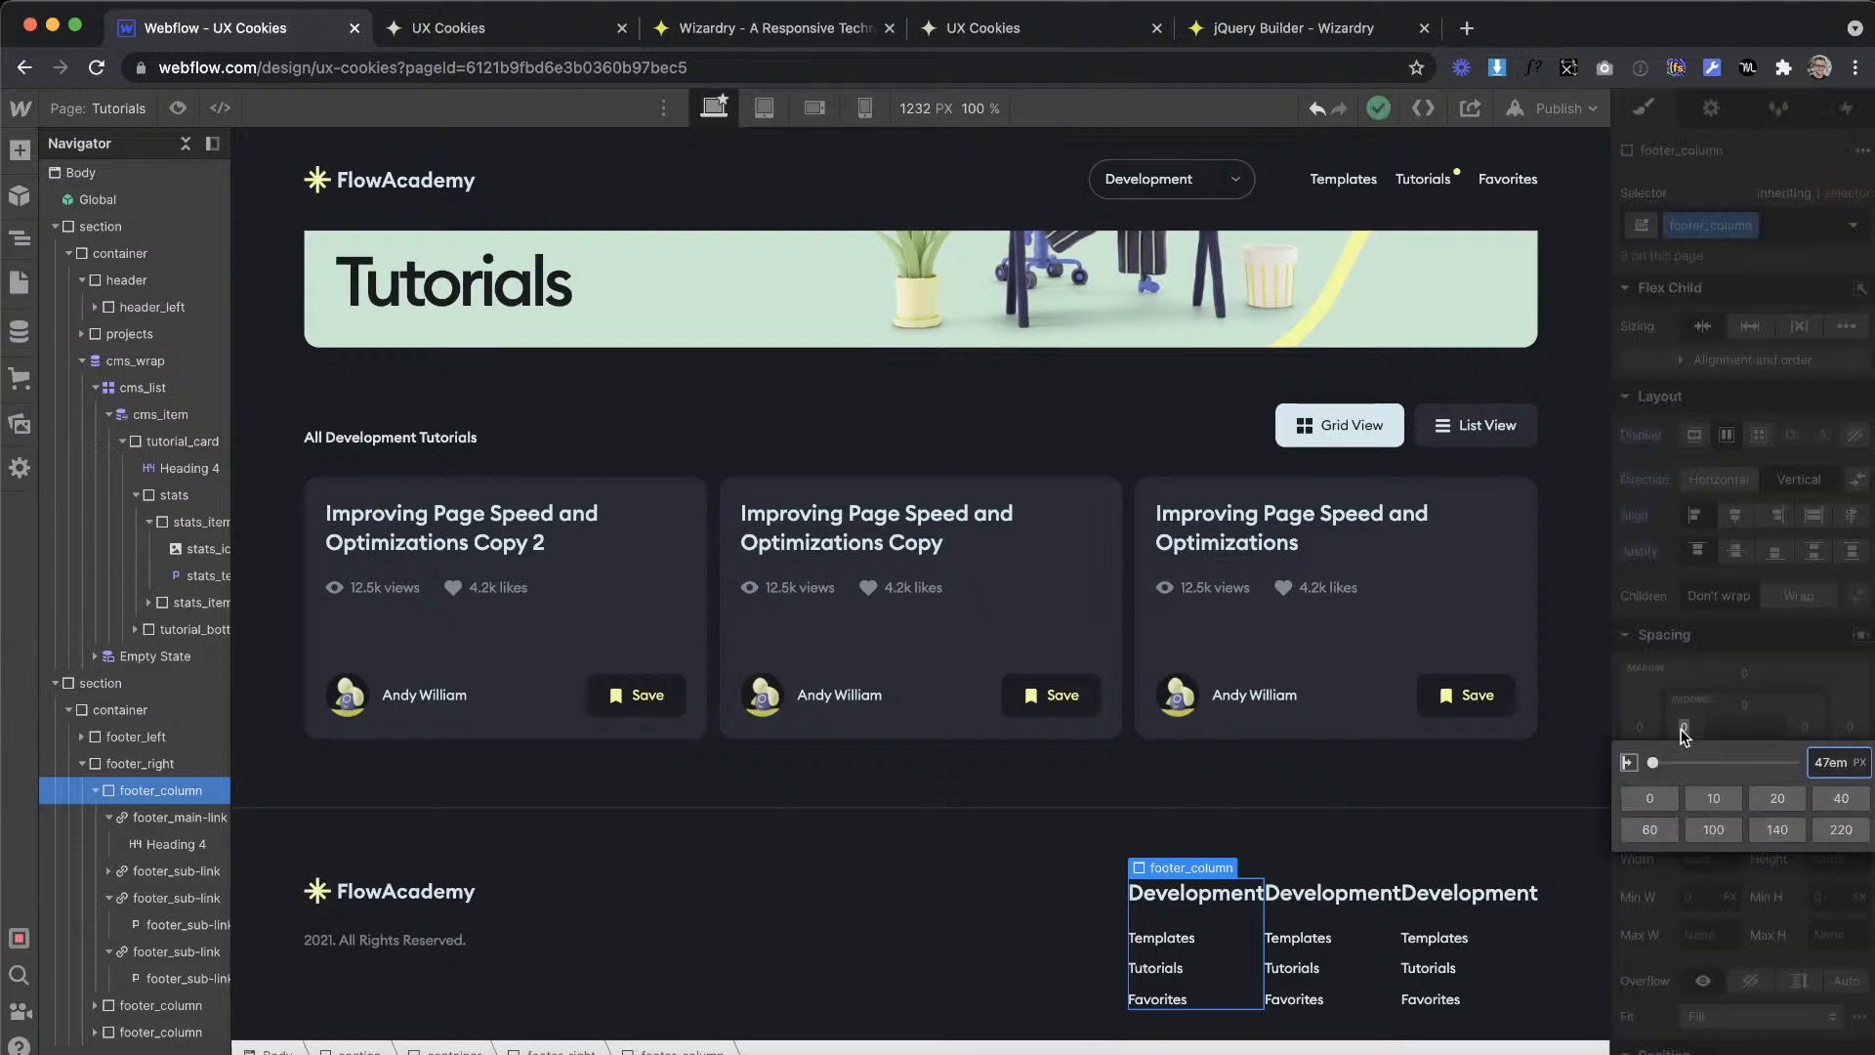
key("Return")
Step: Replace the second footer column's heading with "UI Design" copied from the XD design
key("ctrl+Right")
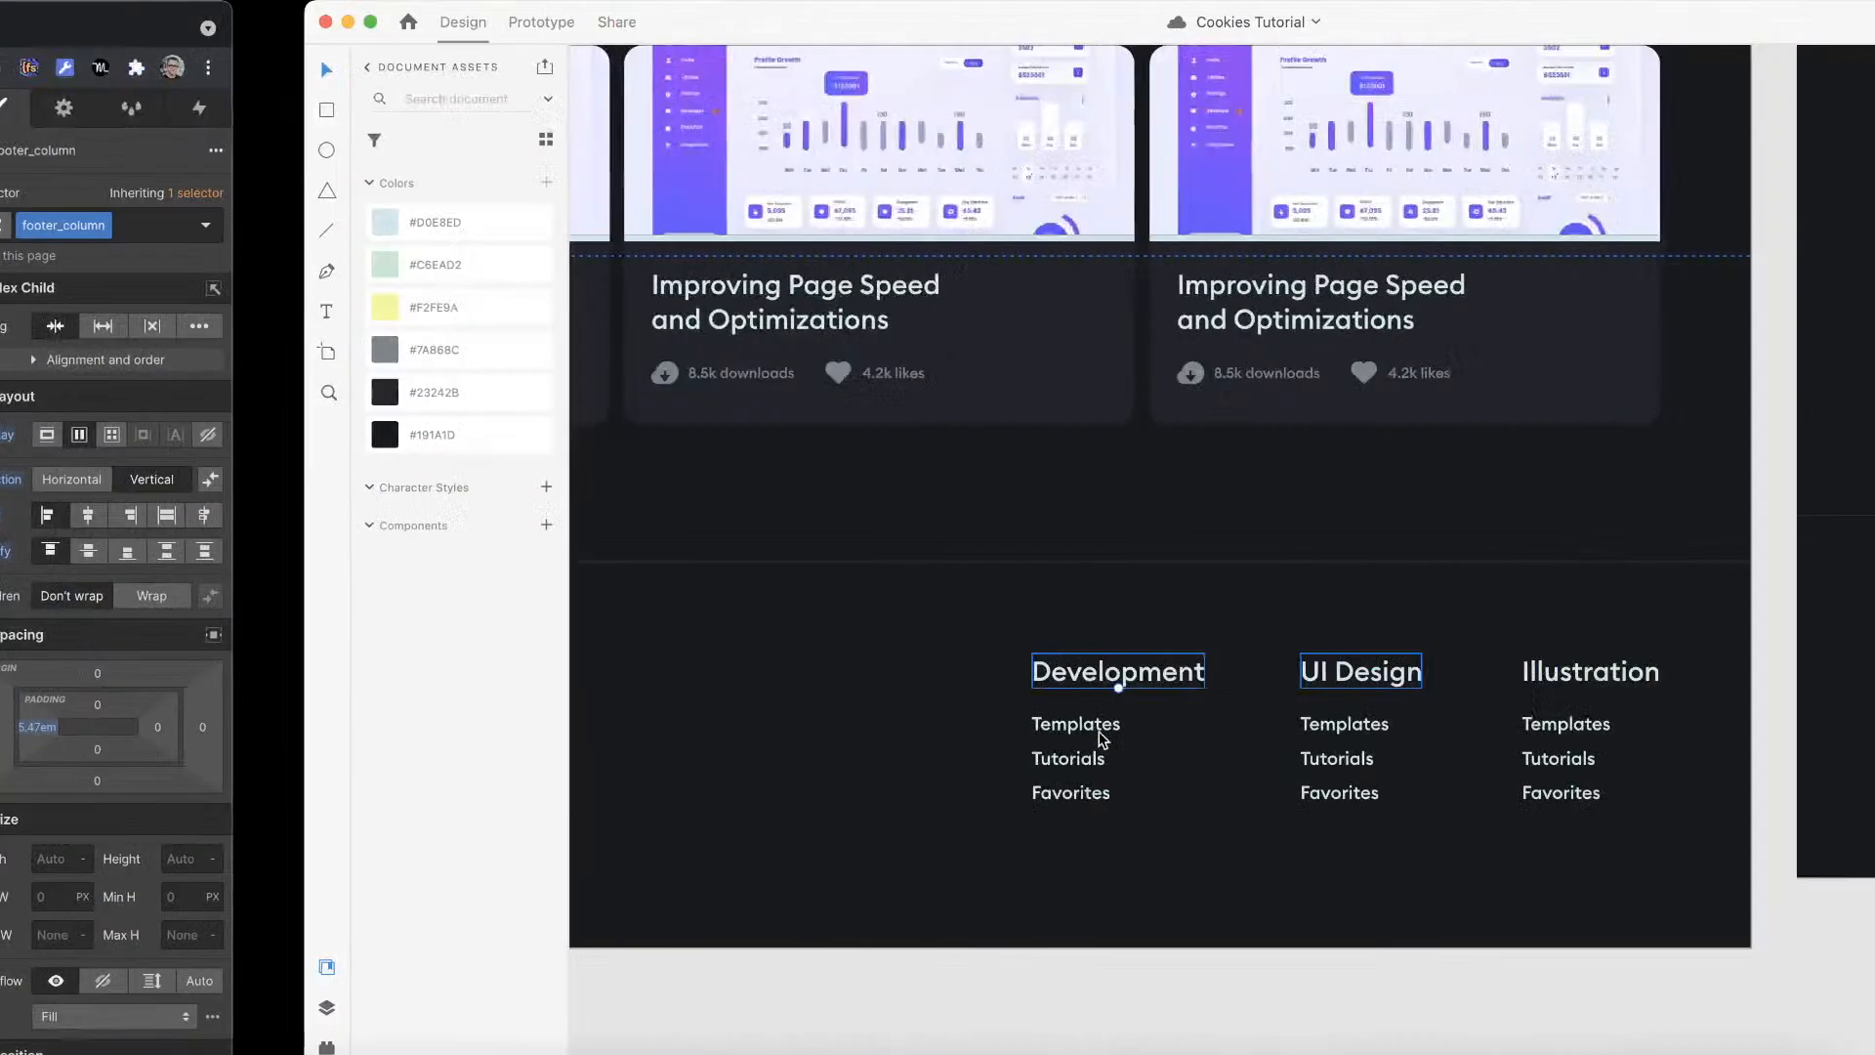
double_click(1062, 674)
key("super+c")
key("ctrl+Left")
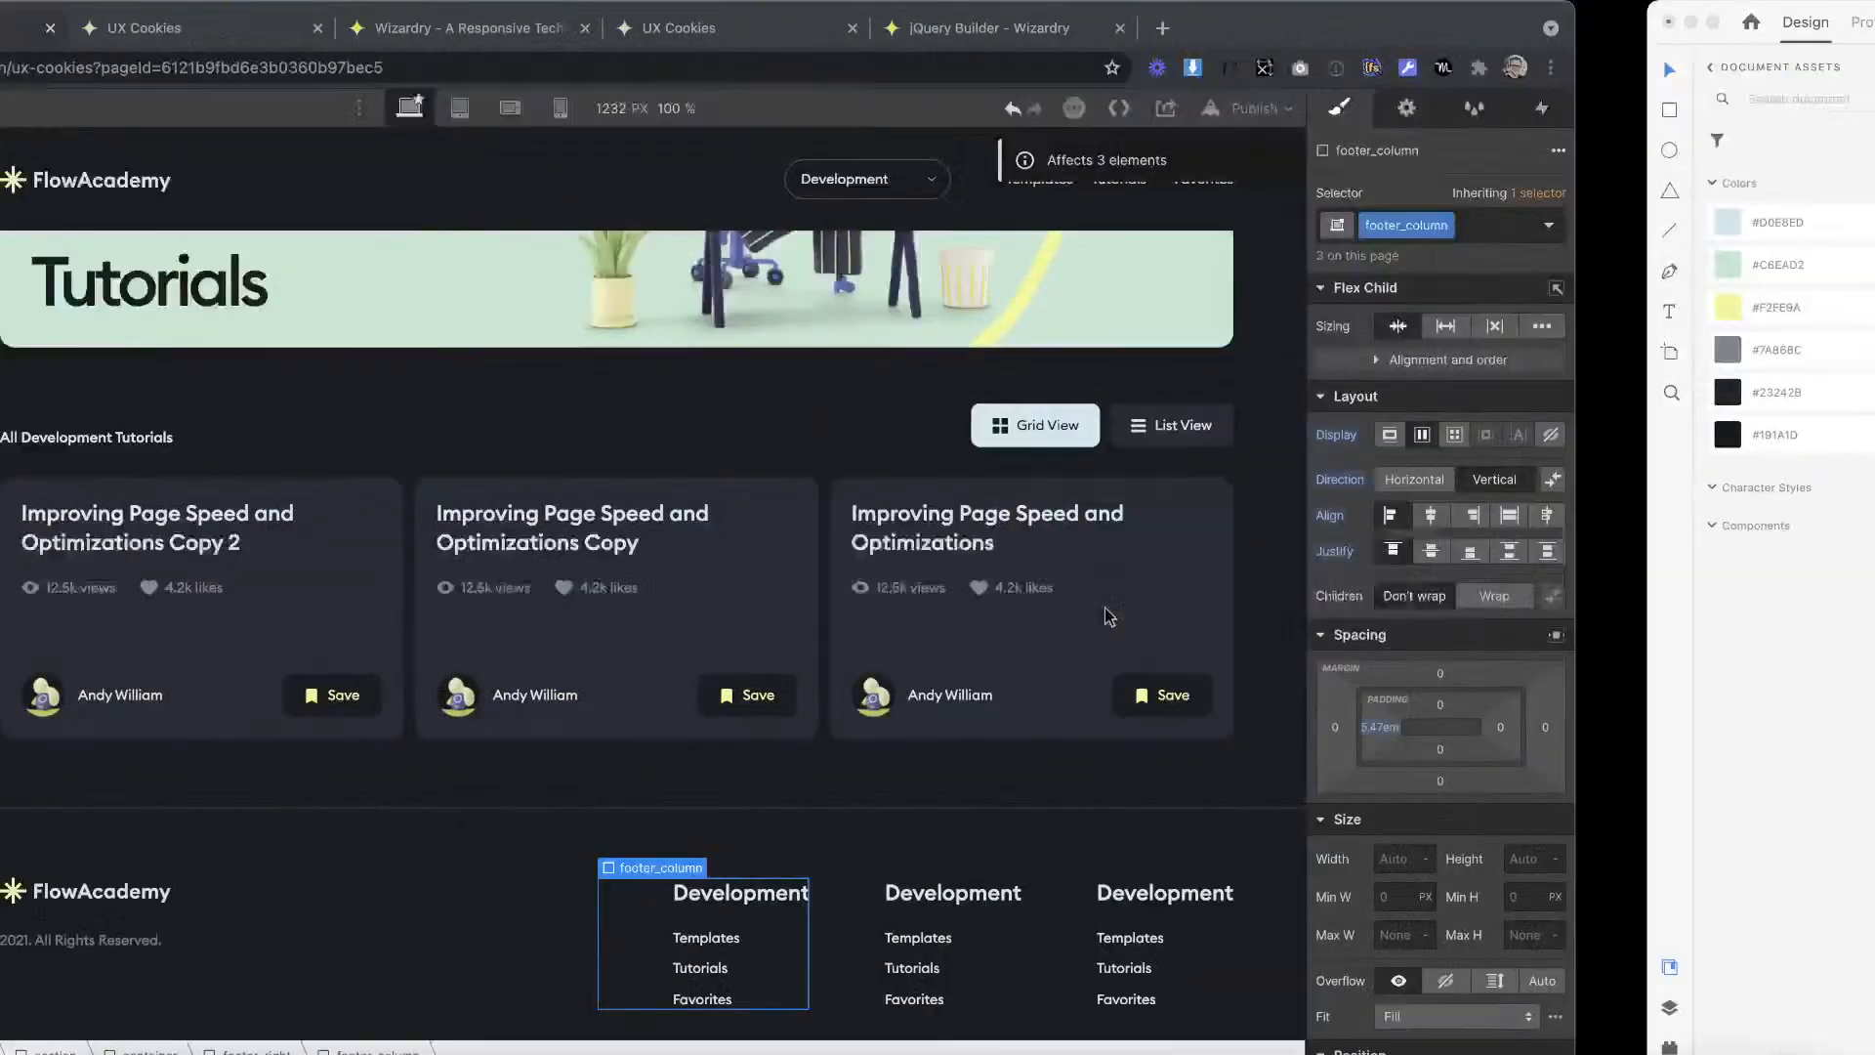
double_click(1245, 899)
double_click(1203, 890)
key("super+v")
Step: Replace the third footer column's heading with "Illustration" copied from the XD design
key("ctrl+Right")
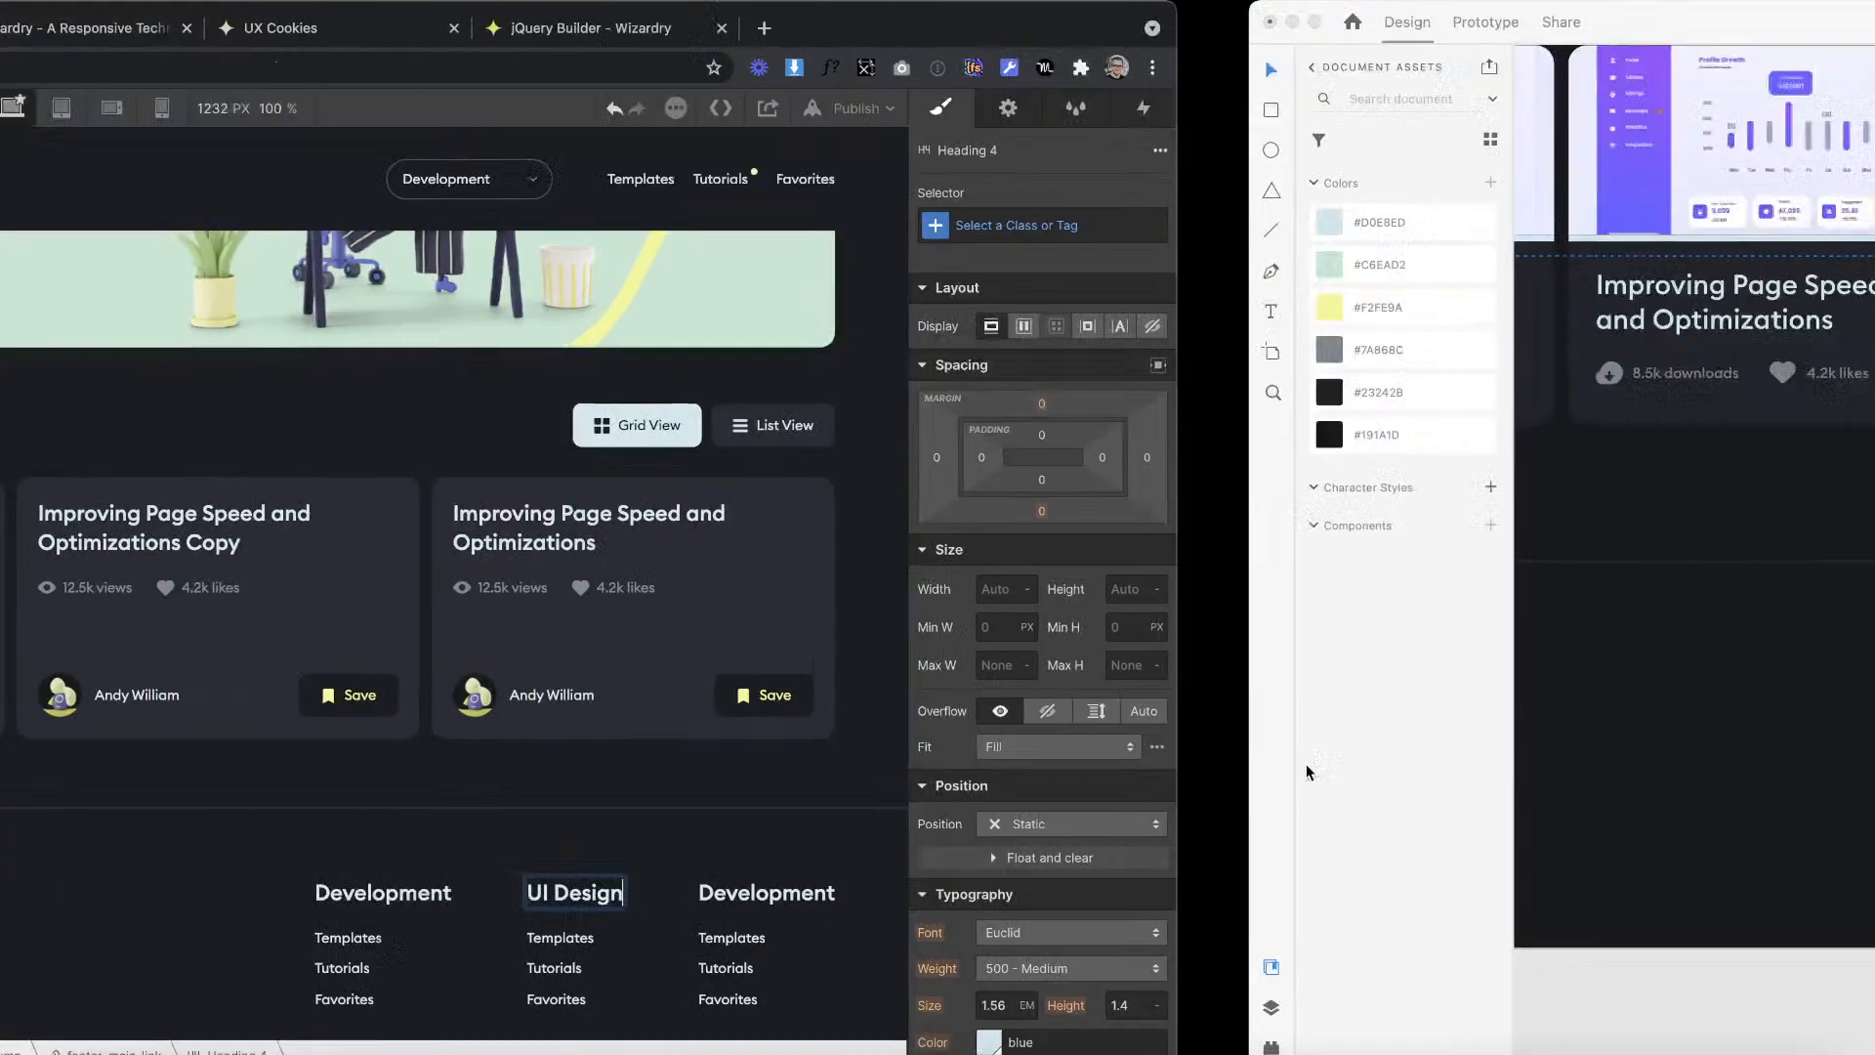
double_click(1242, 670)
key("super+c")
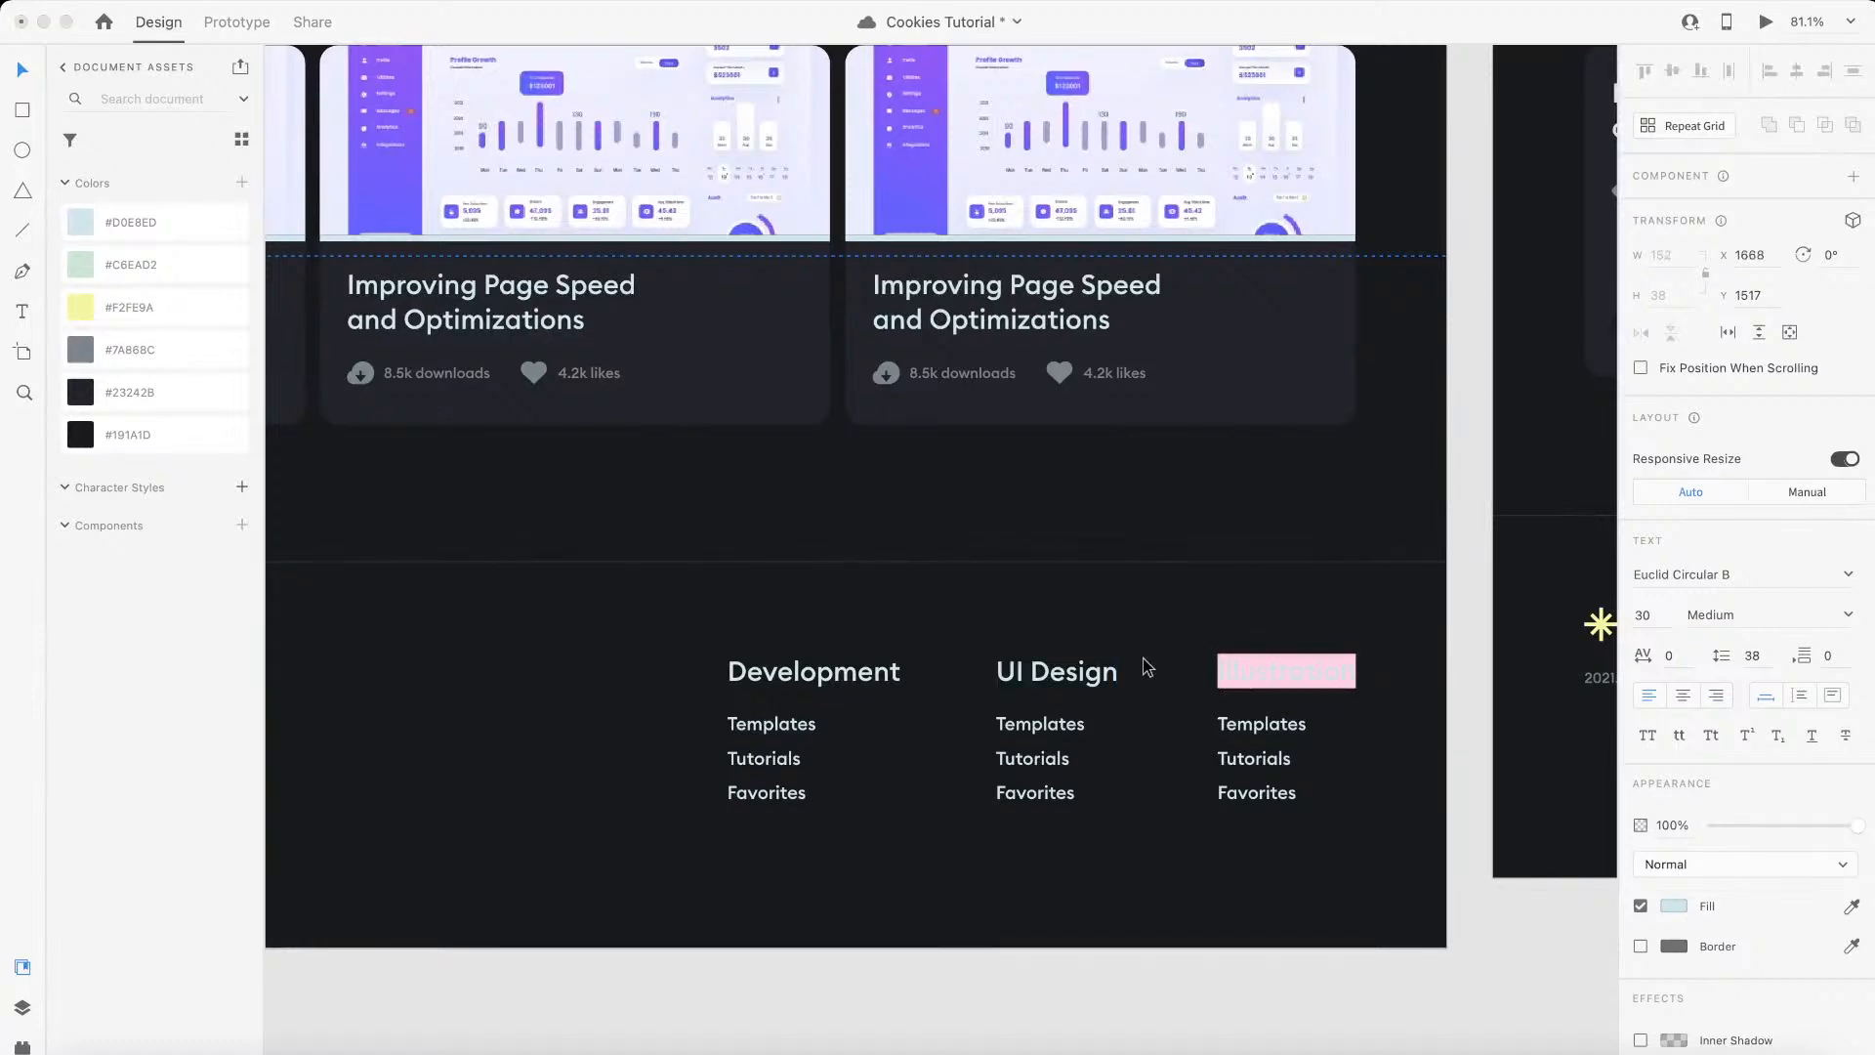
key("ctrl+Left")
left_click(1408, 895)
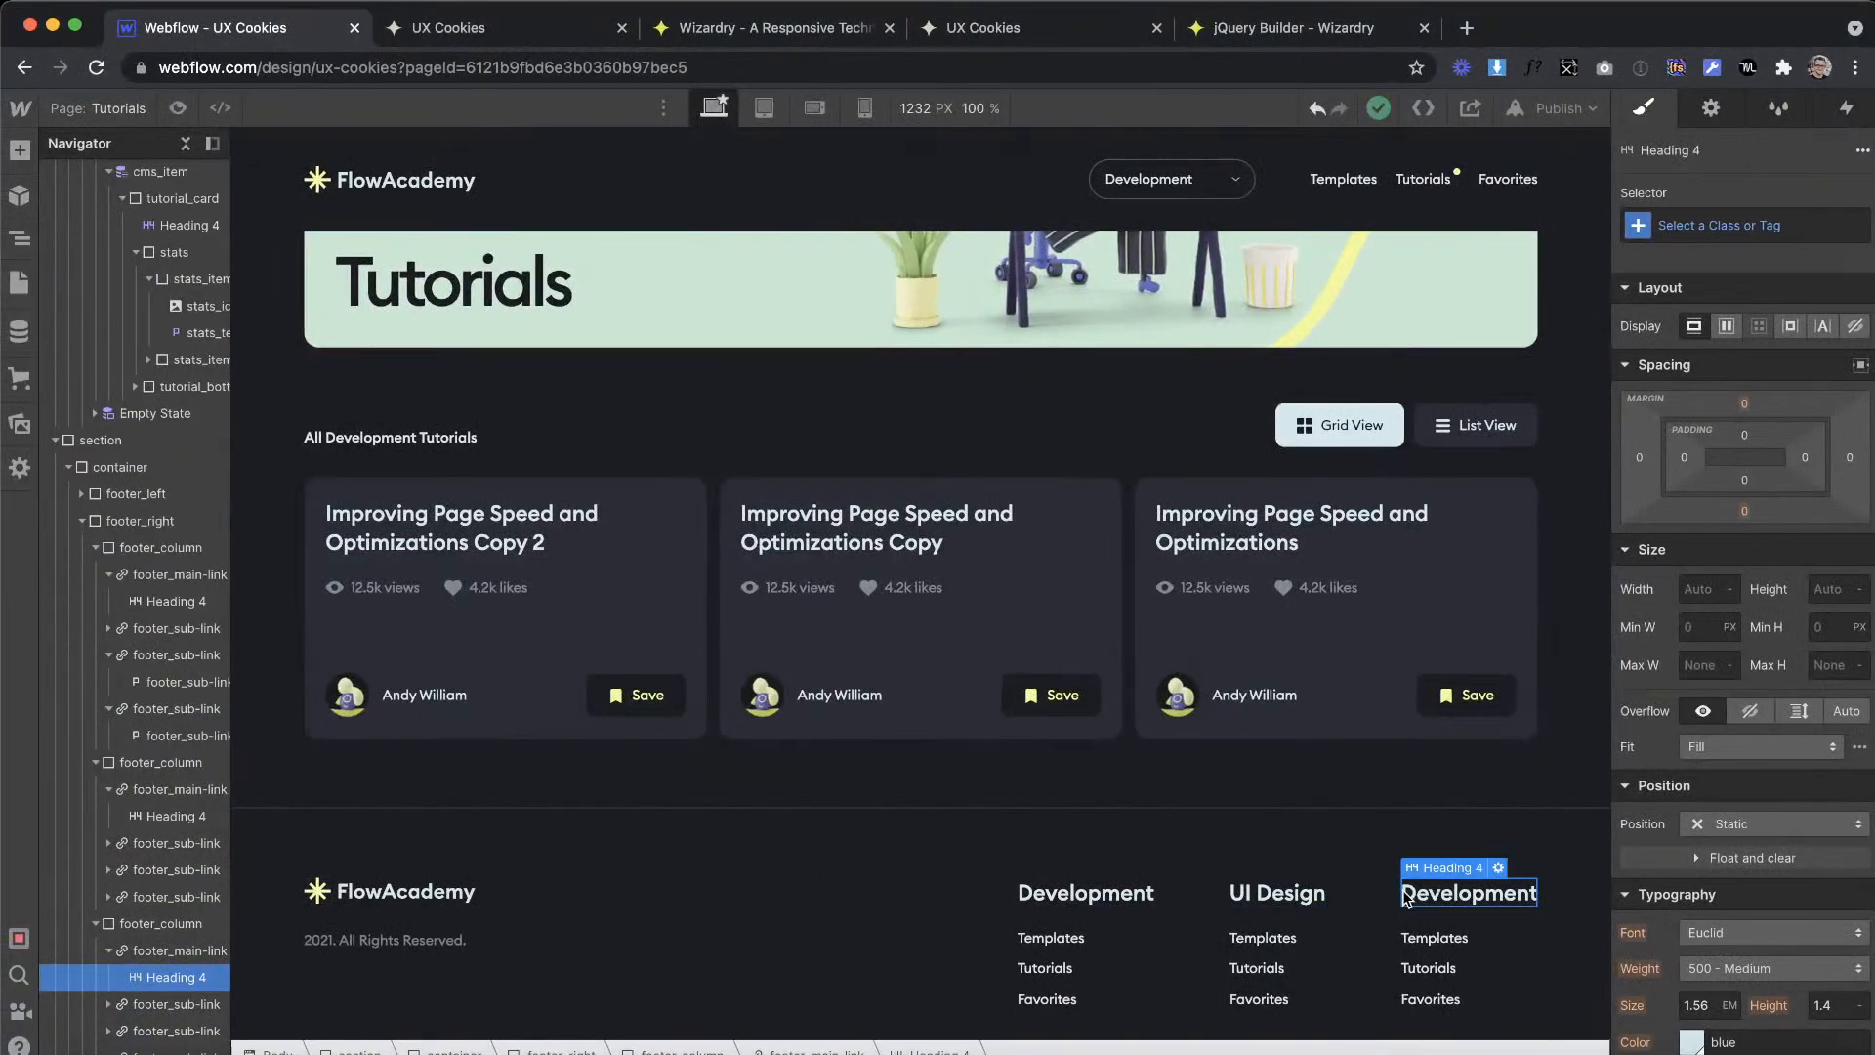
left_click_drag(1496, 892, 1555, 902)
key("super+v")
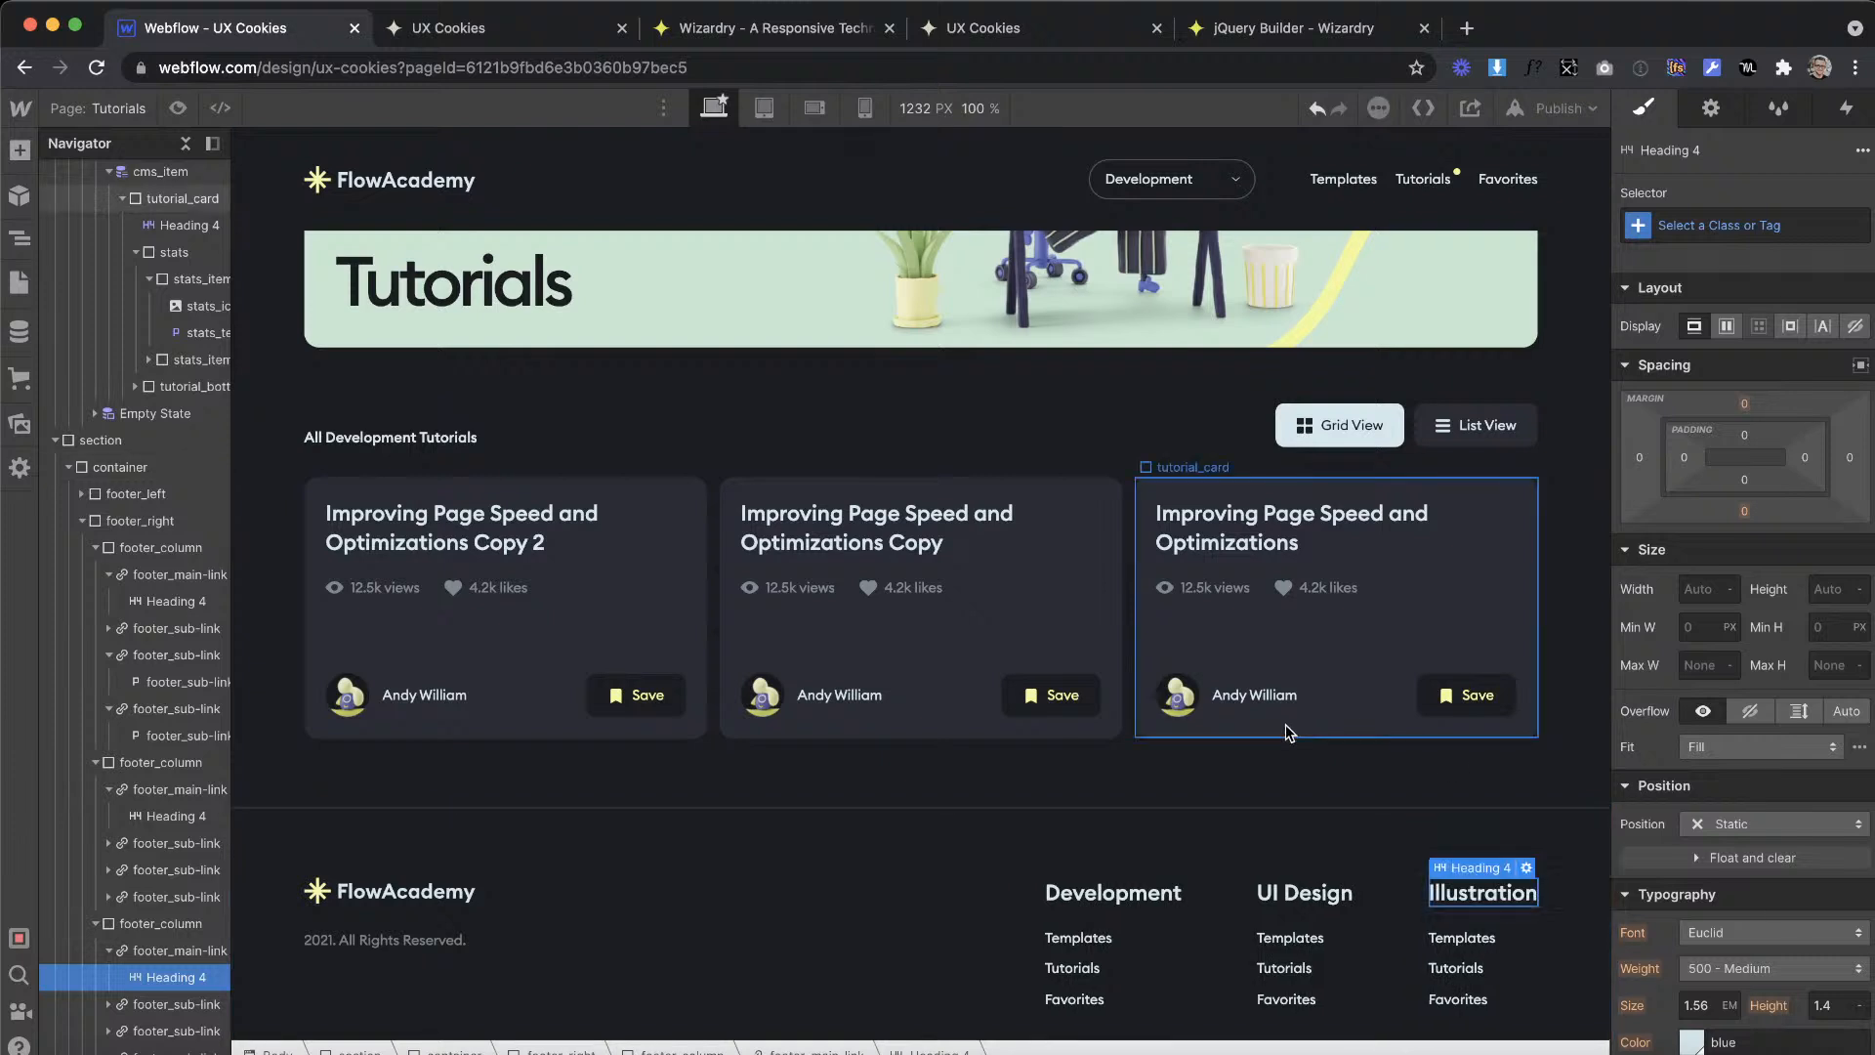
left_click(1288, 729)
Step: Select the section that wraps the footer and create a symbol from it named "Footer"
scroll(1287, 729, "down", 1)
left_click(686, 875)
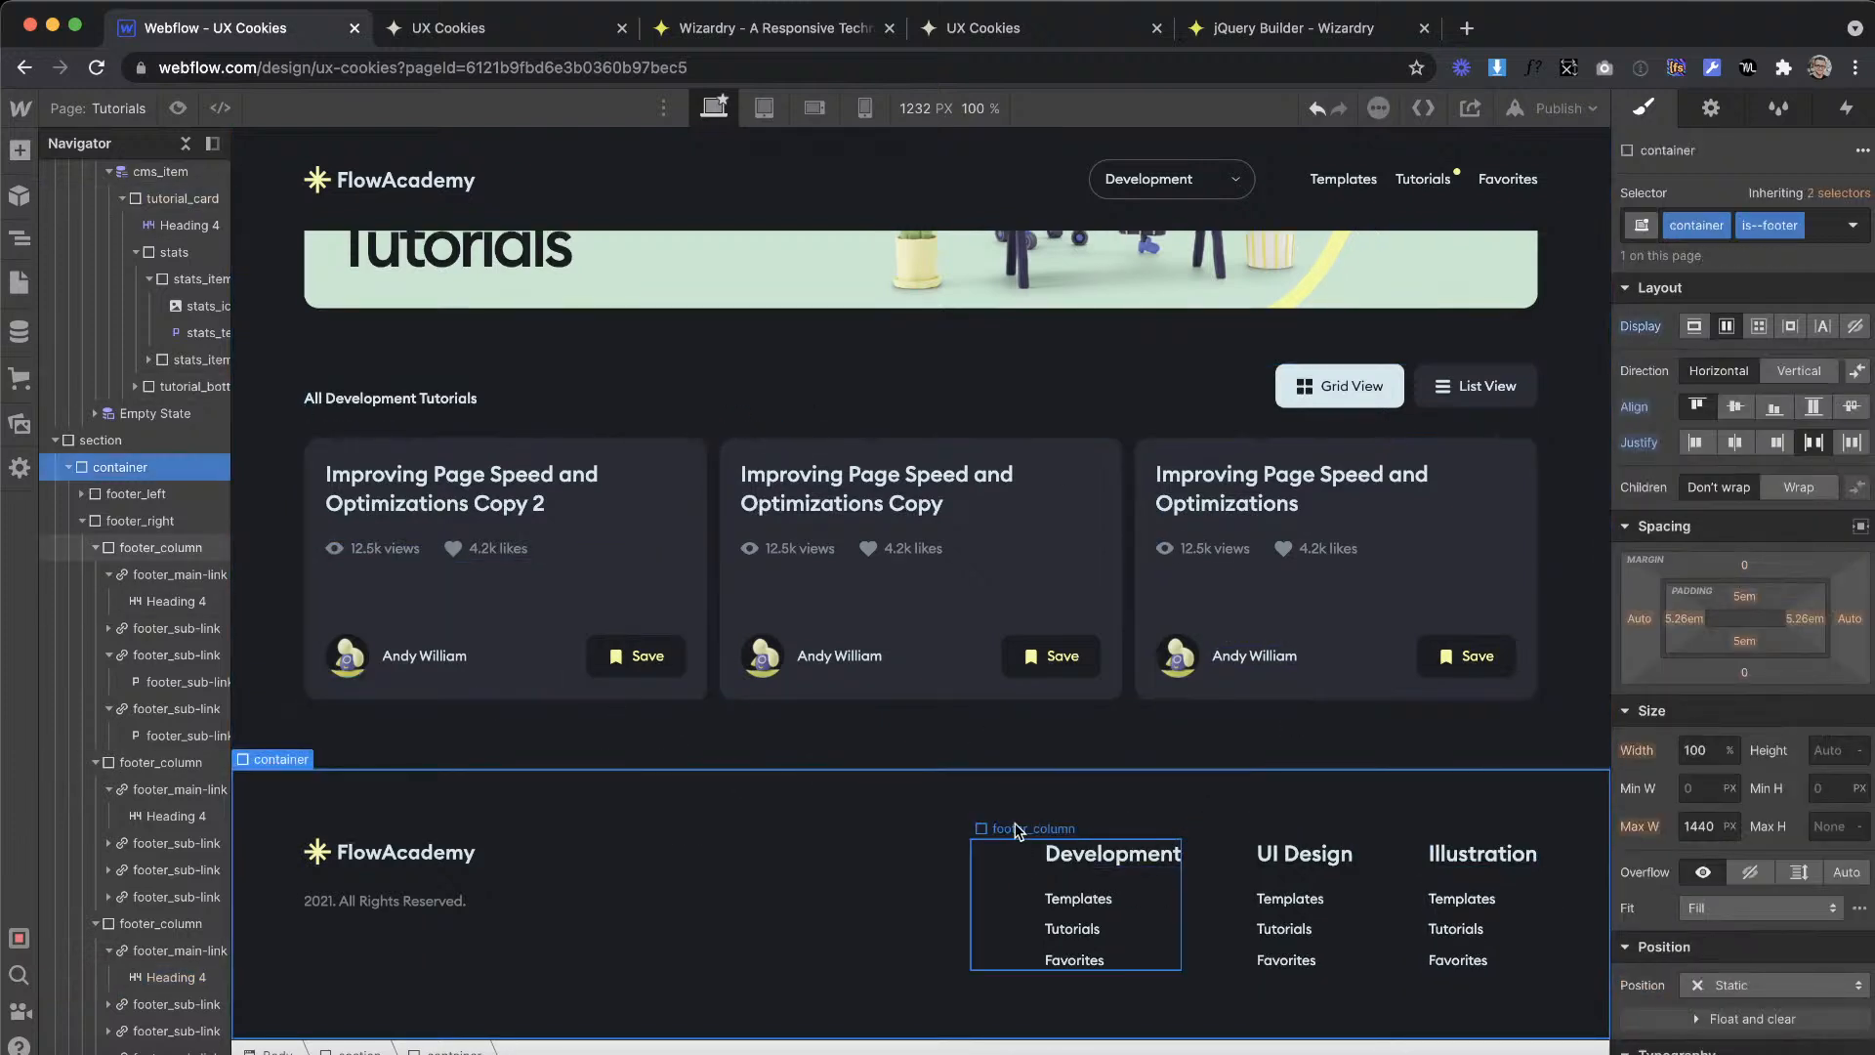
left_click(101, 439)
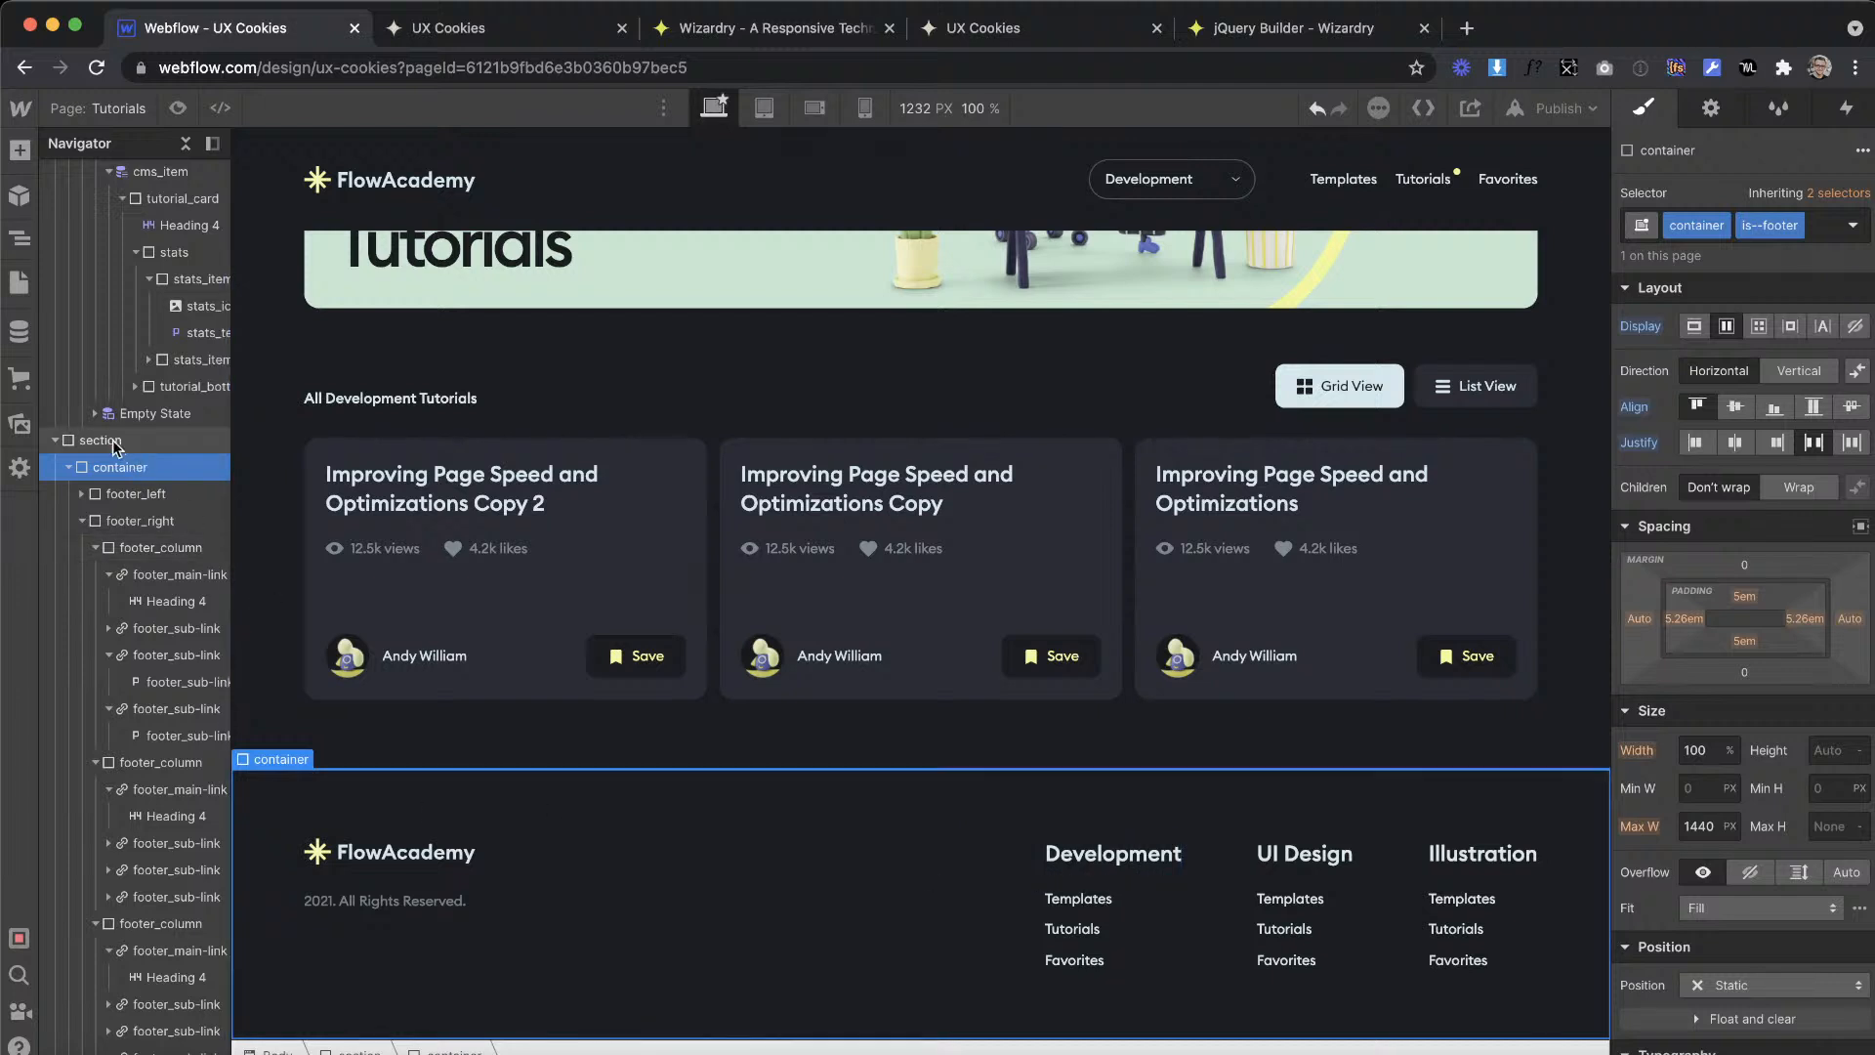
left_click(18, 196)
left_click(203, 232)
type("Footer")
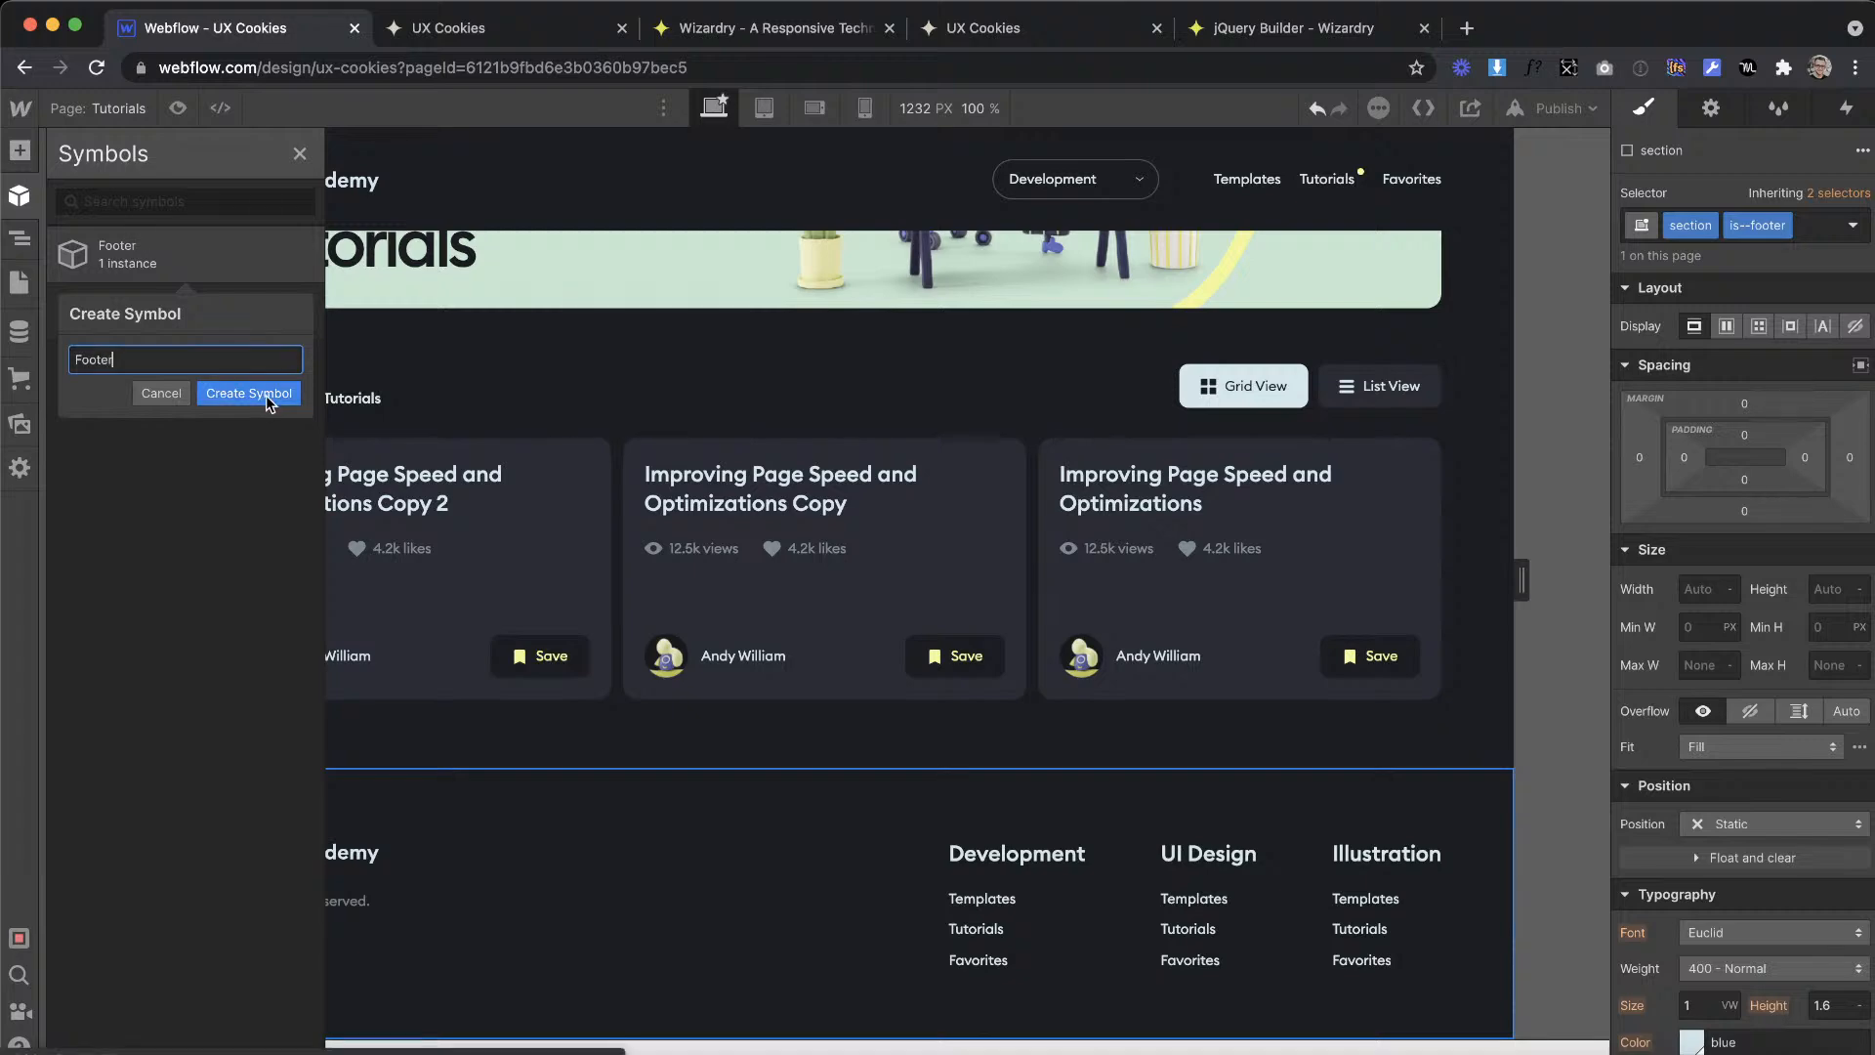
left_click(249, 393)
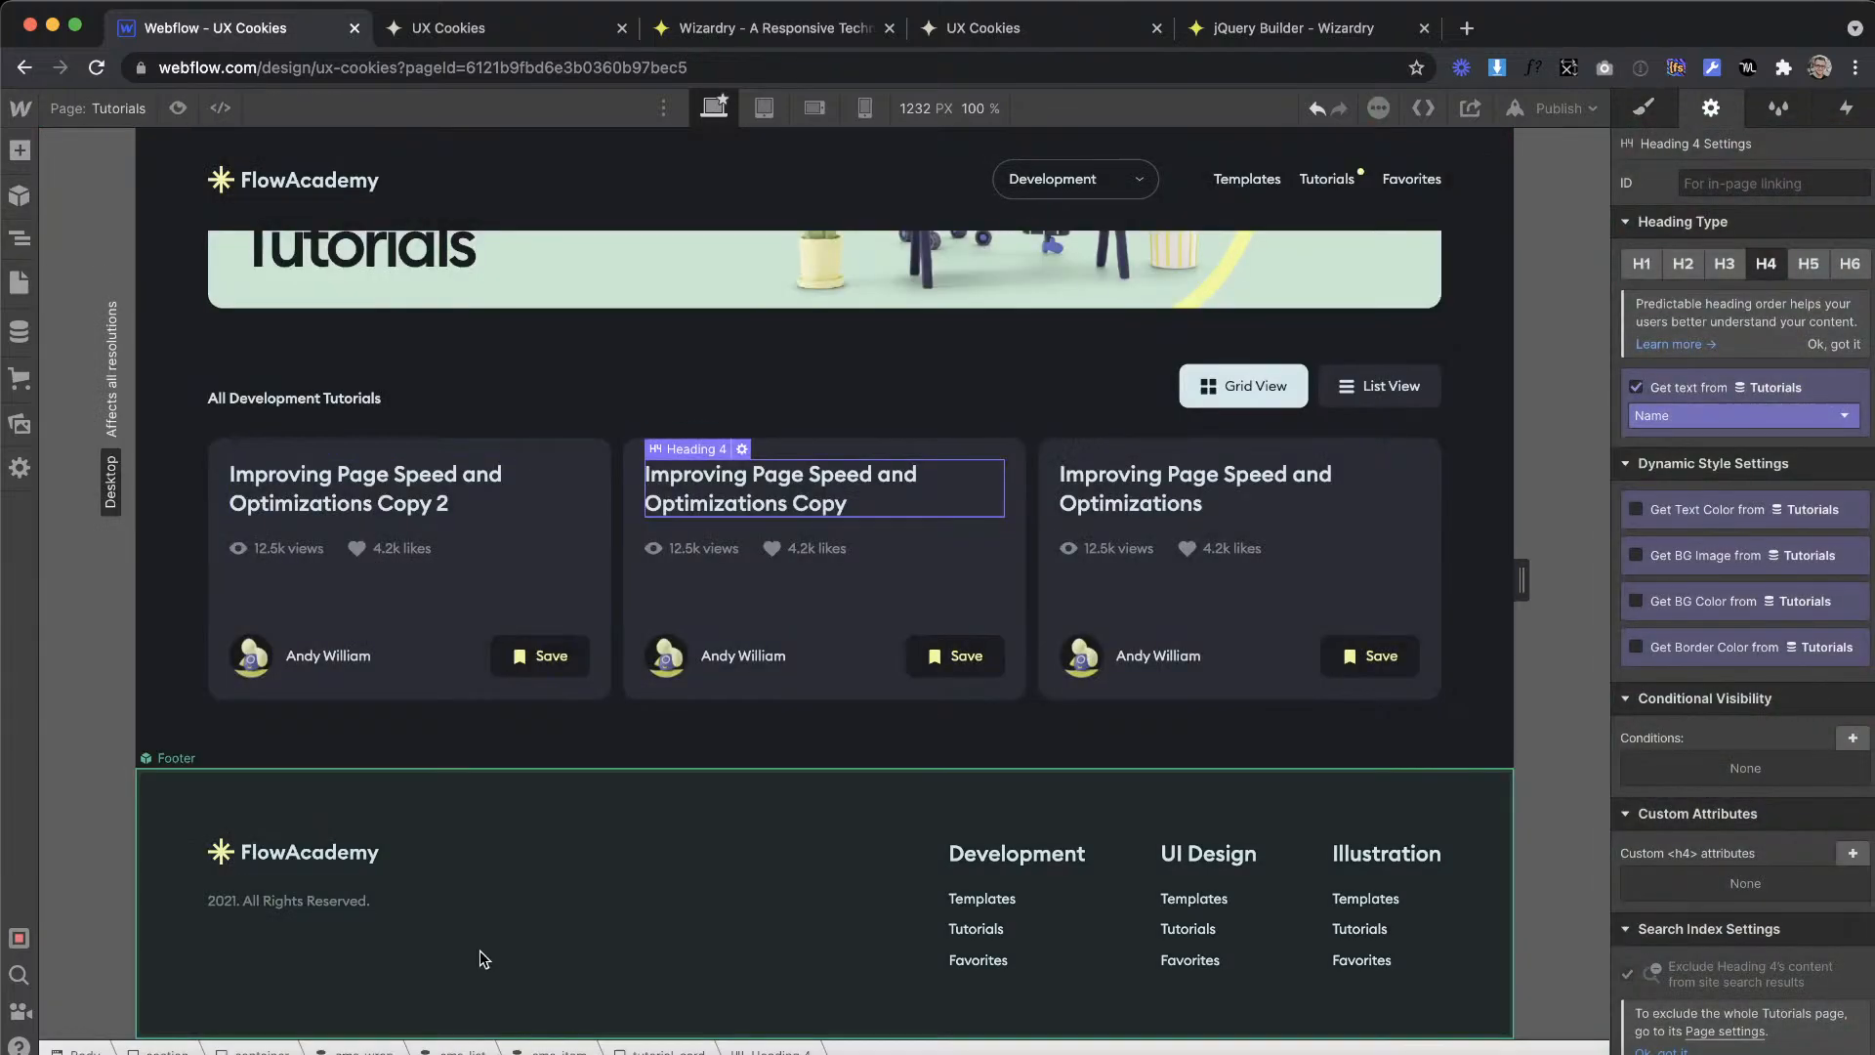
left_click(484, 957)
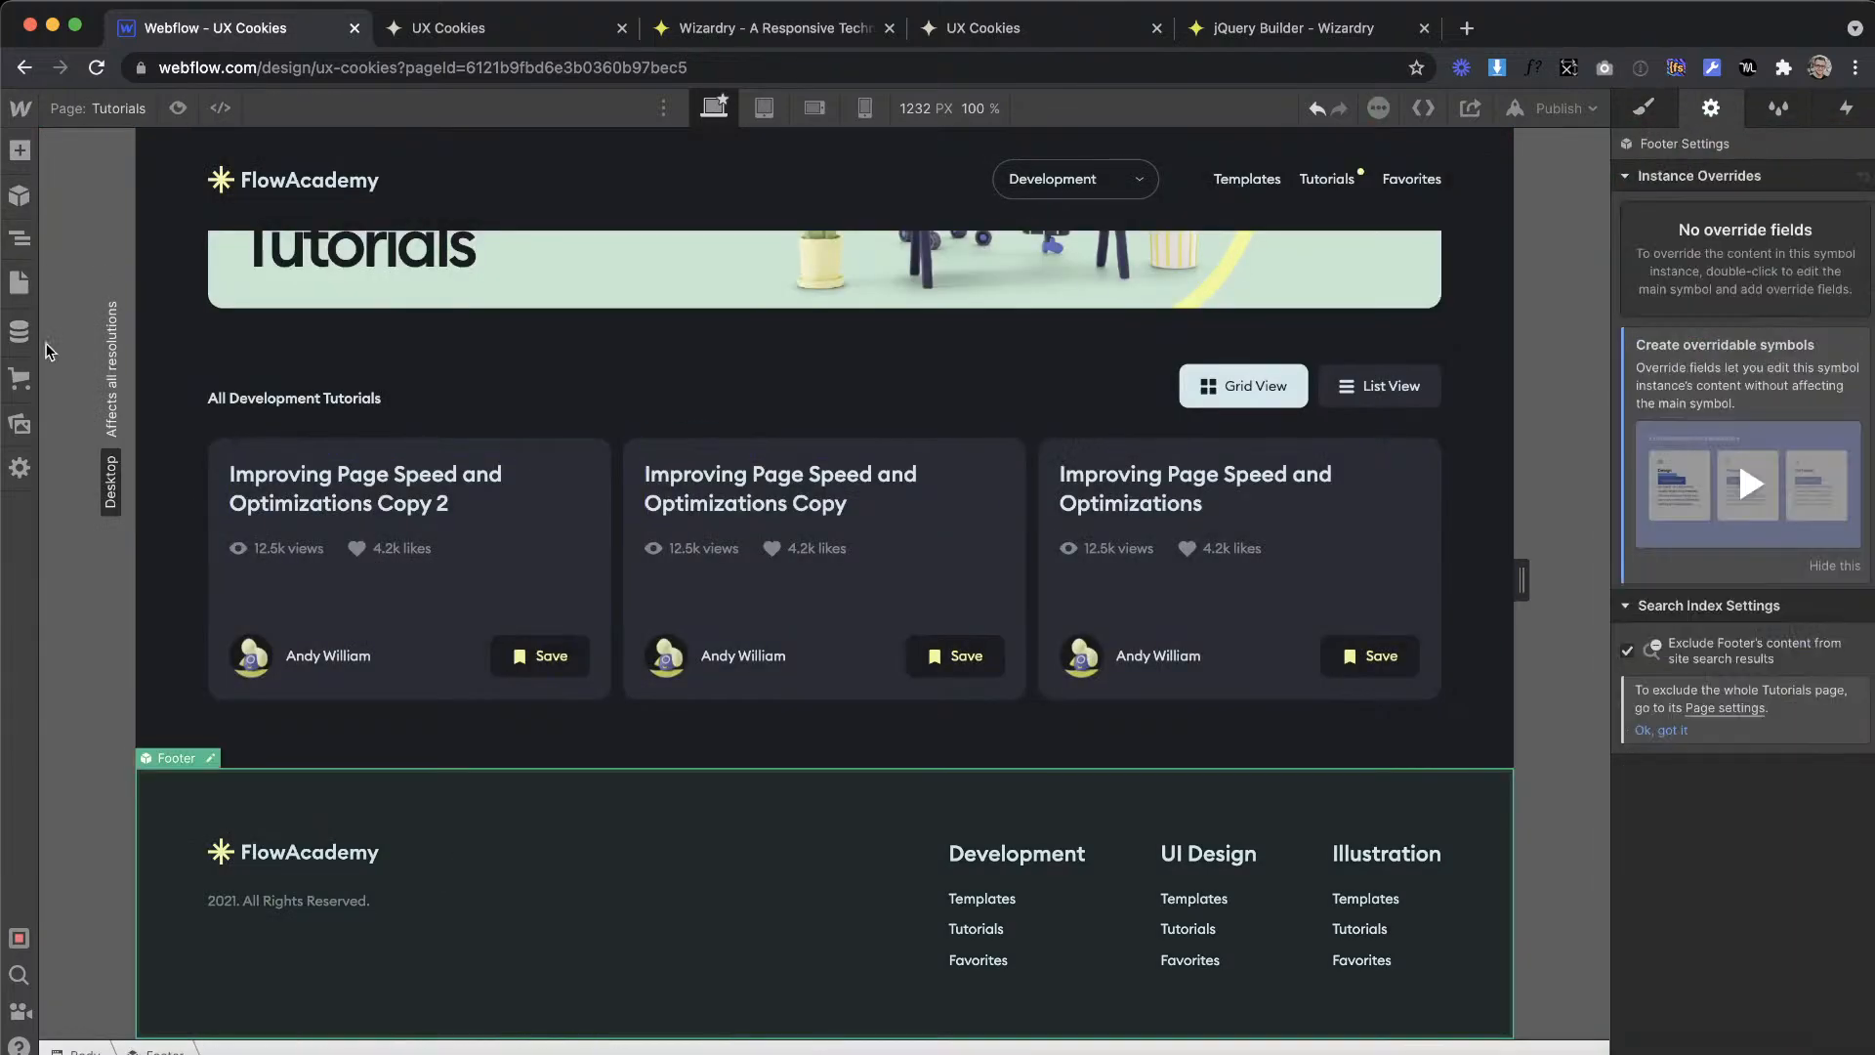
Step: Paste the copied Footer symbol into the Body of the Home page
left_click(19, 283)
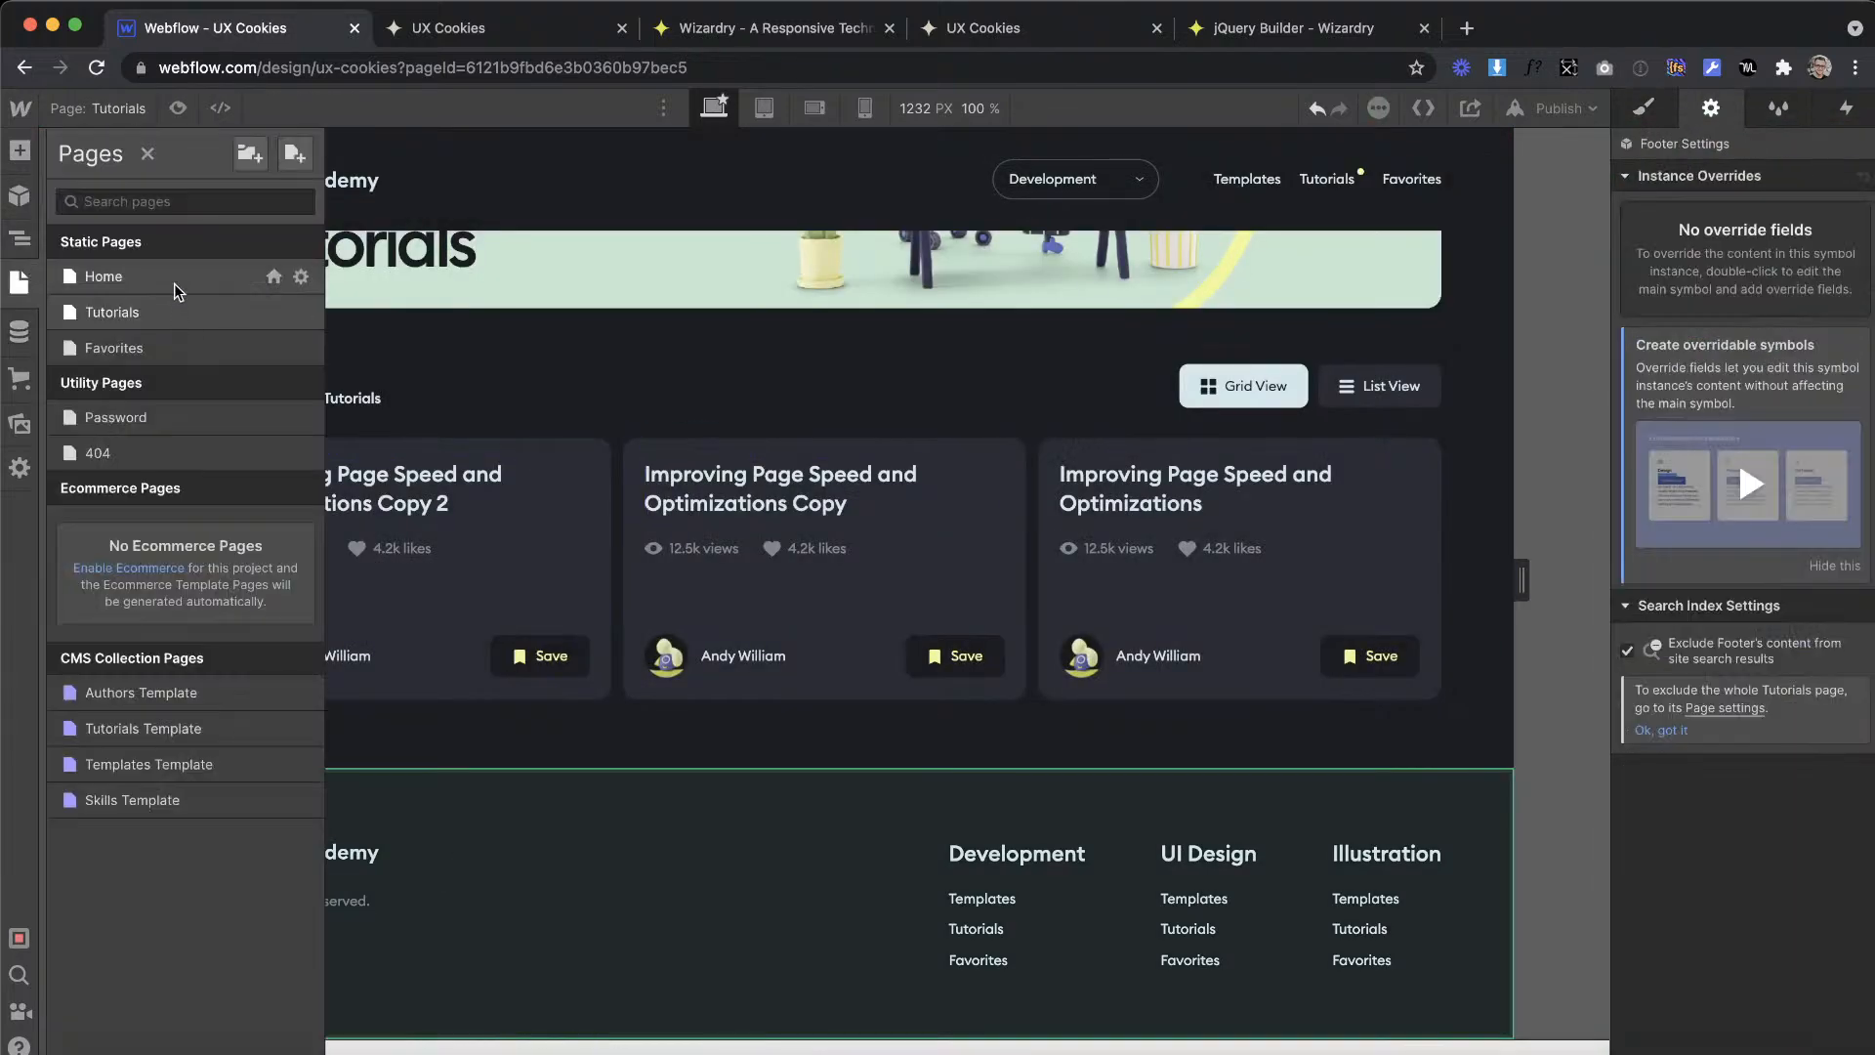
left_click(108, 274)
left_click(22, 242)
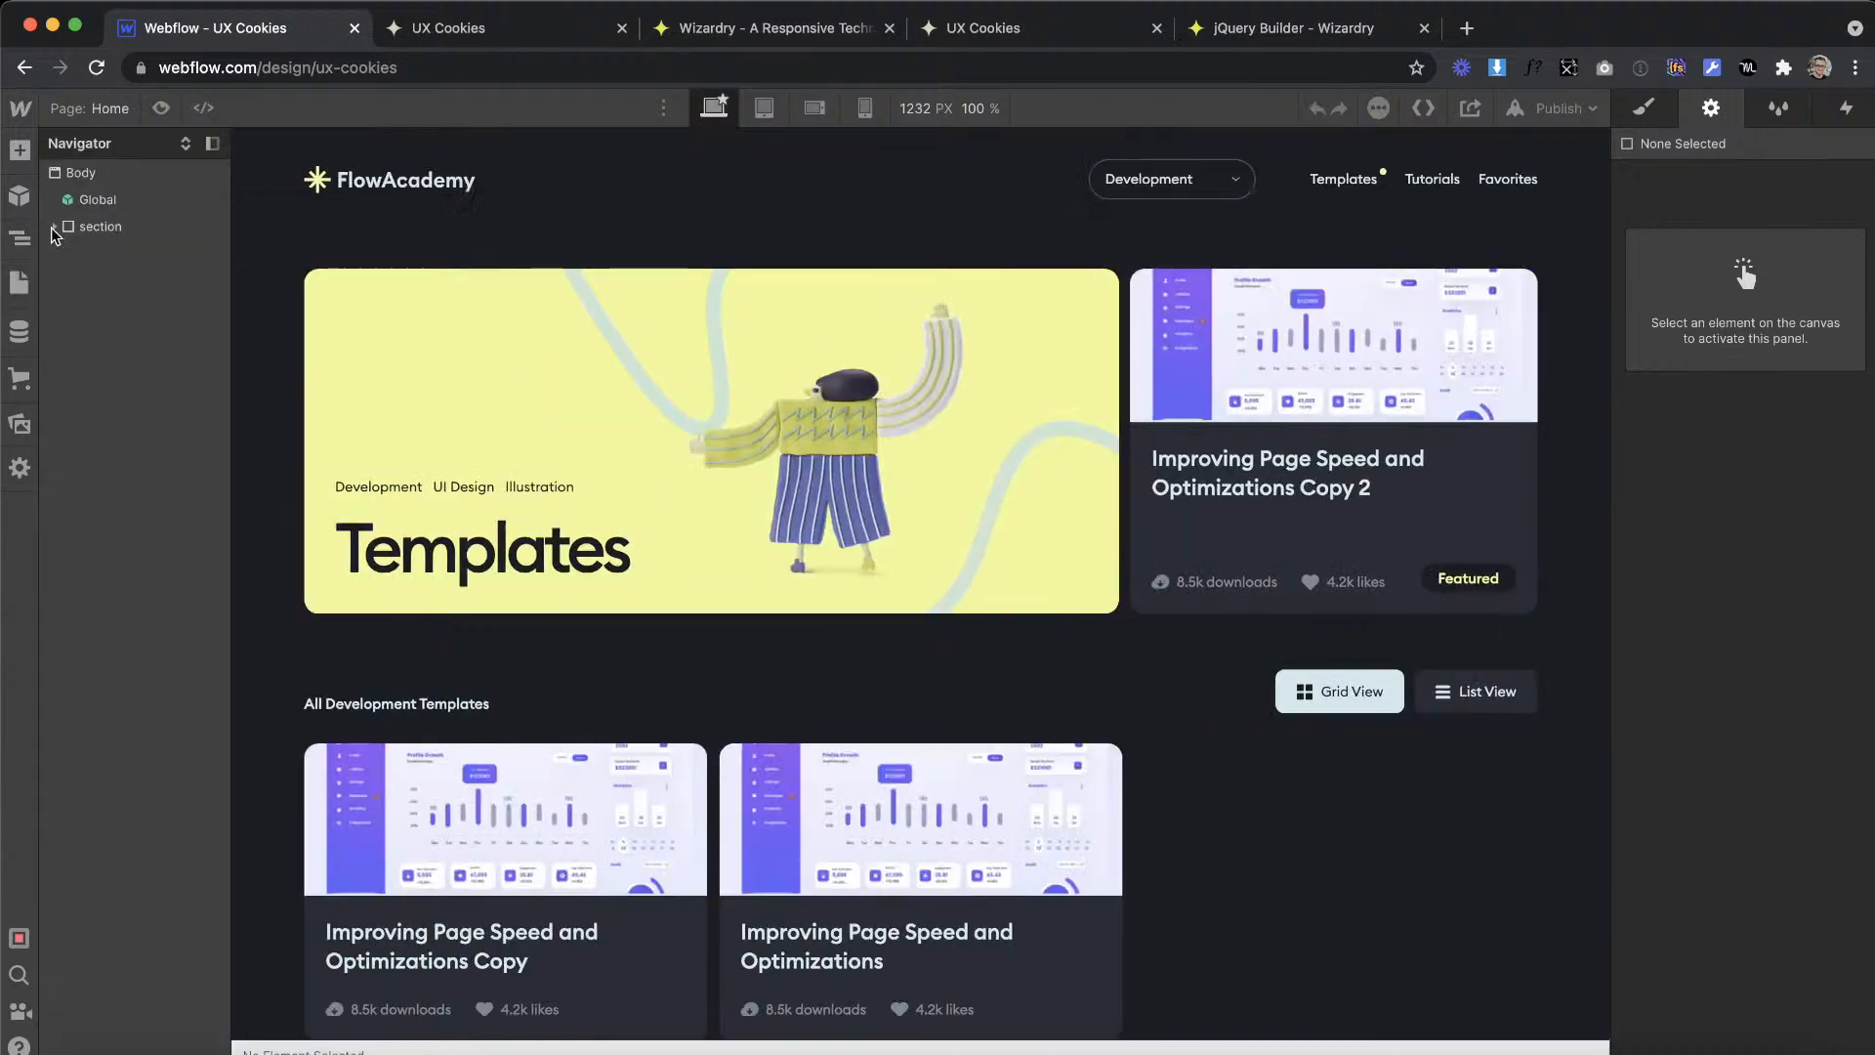
left_click(90, 176)
Step: Paste the Footer symbol into the Body of the Favorites page, below the section, and check its placement
left_click(19, 282)
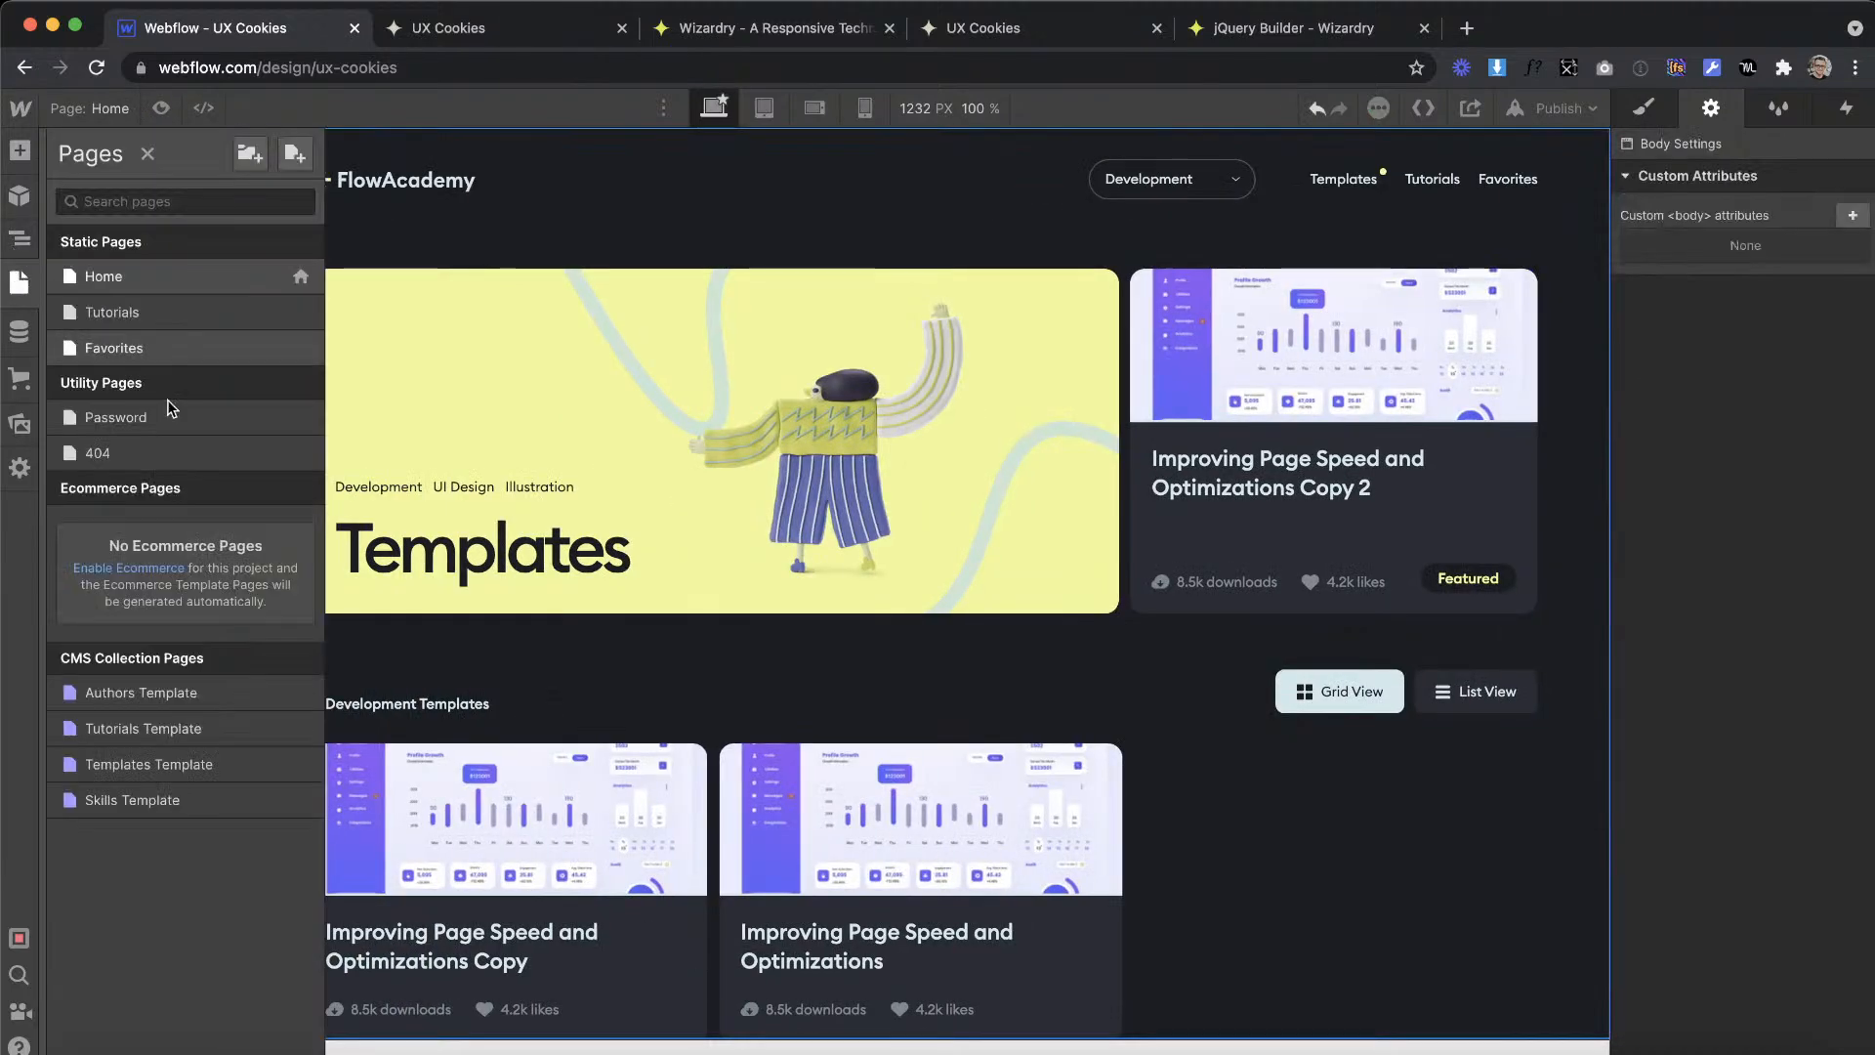
left_click(117, 348)
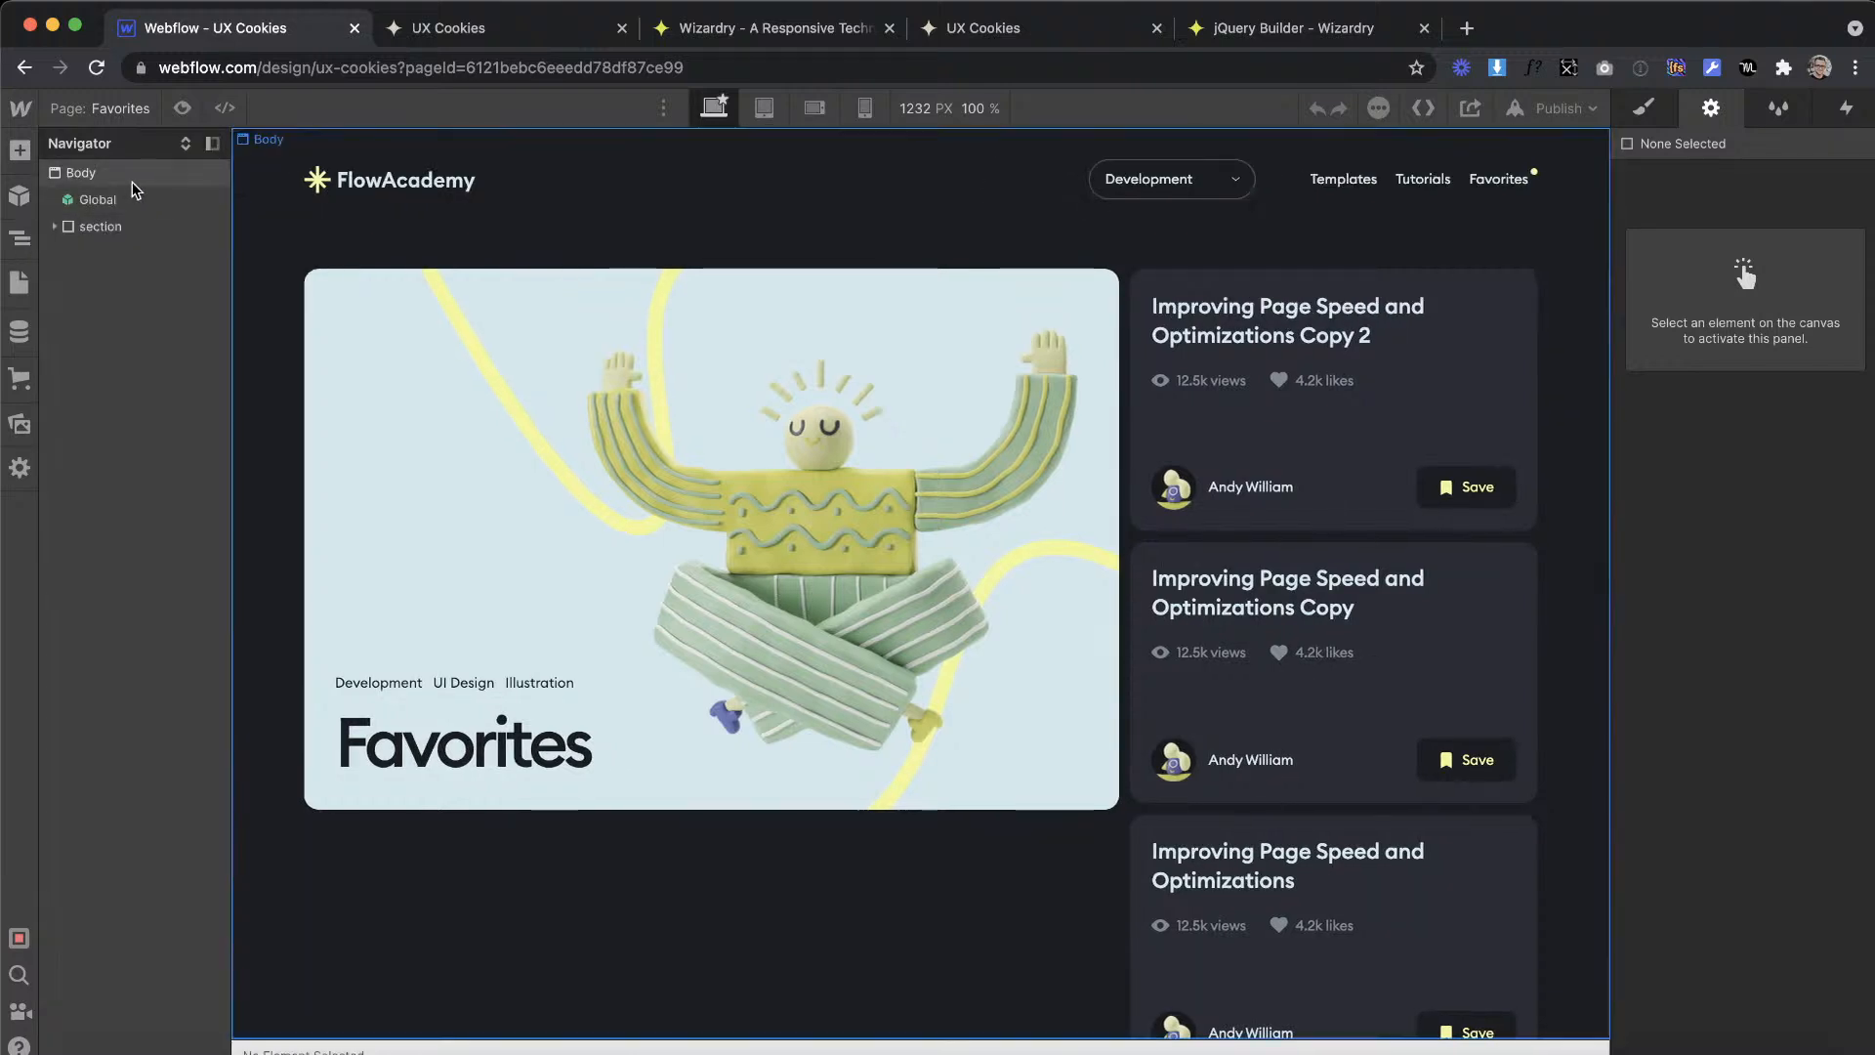
left_click(133, 182)
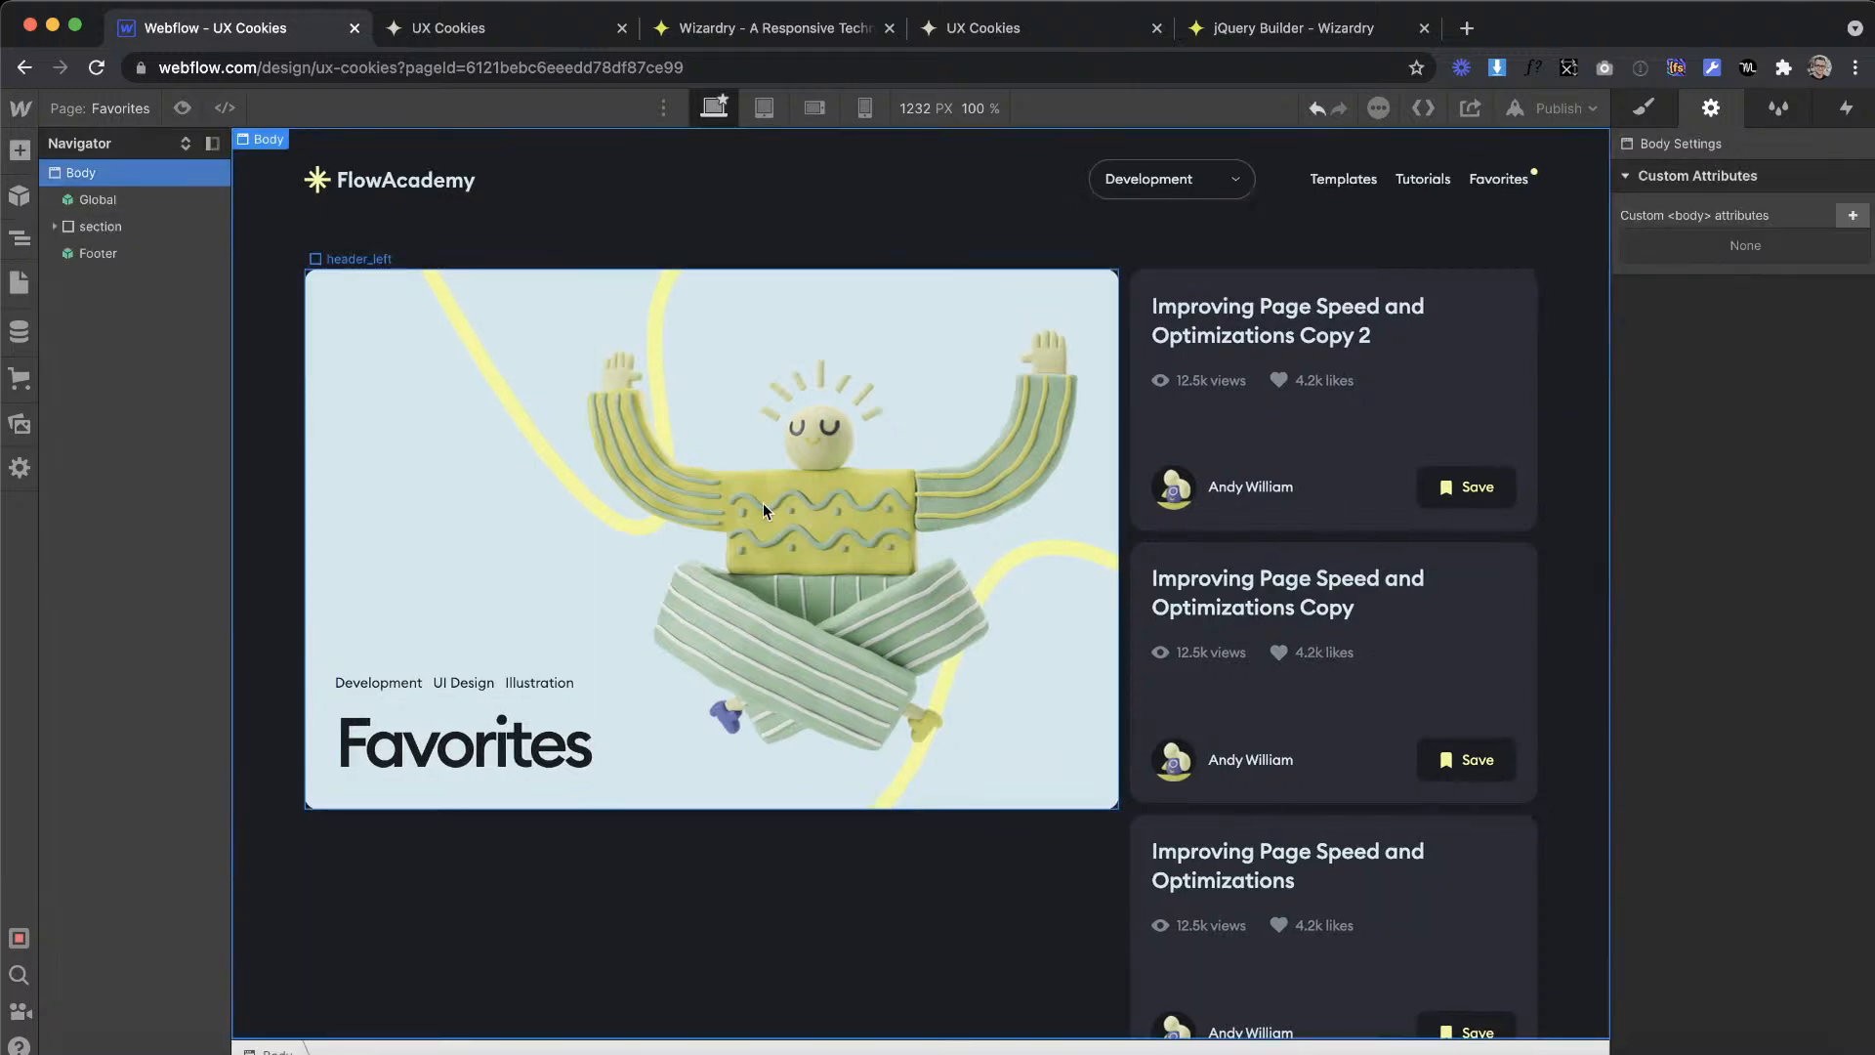
scroll(764, 502, "down", 2)
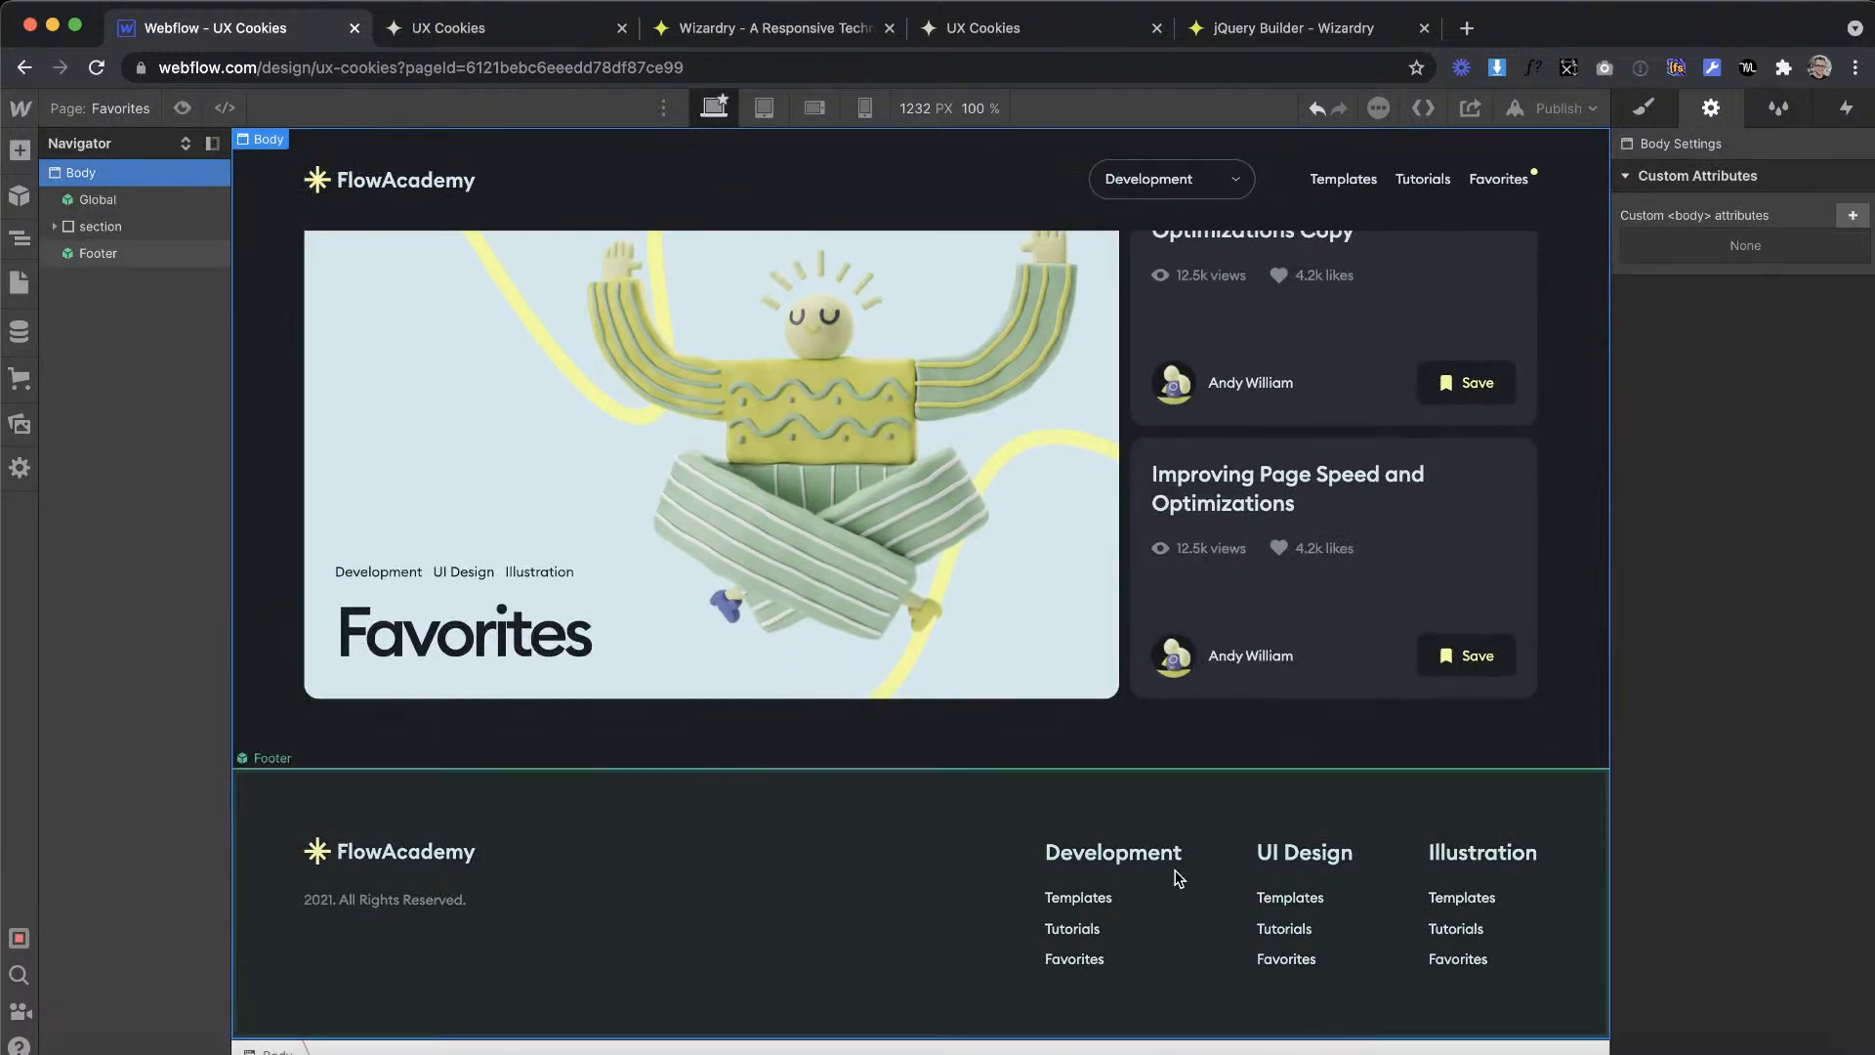
scroll(1182, 859, "up", 2)
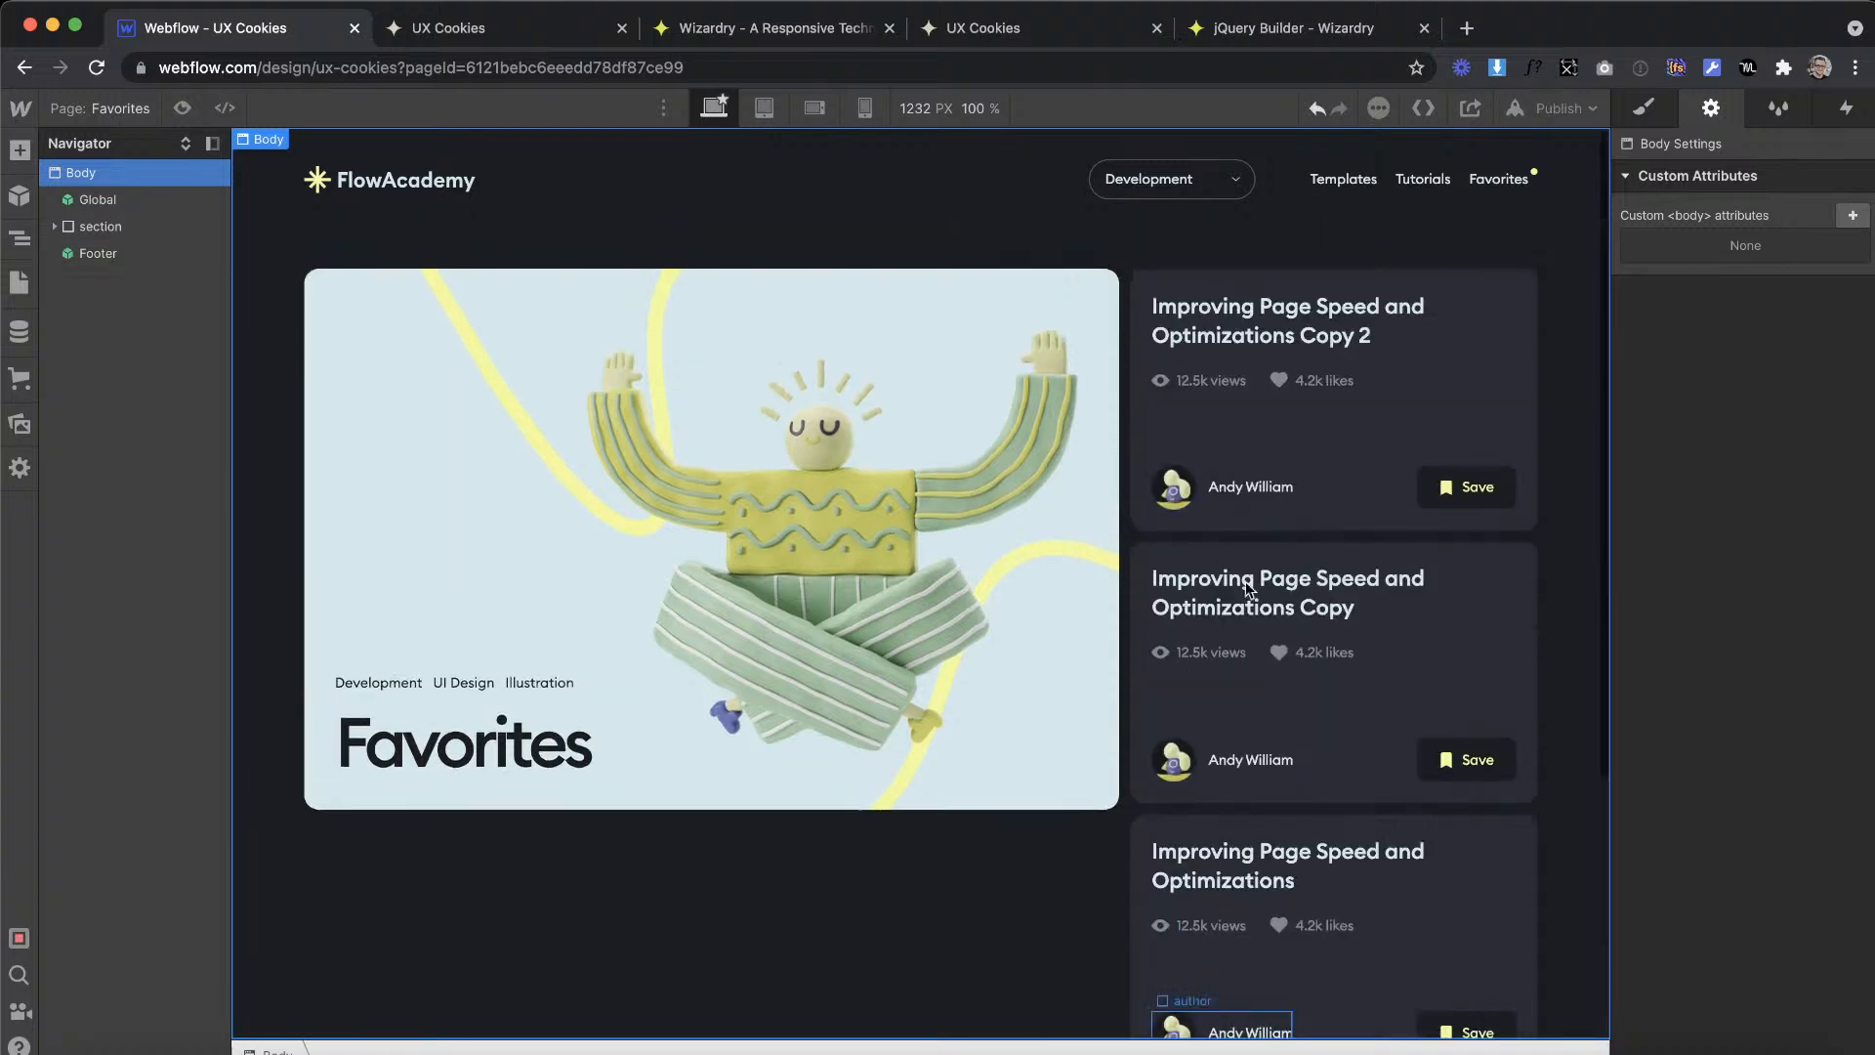
Step: Publish the site to ux-cookies.webflow.io and open the live Favorites page
left_click(1562, 109)
left_click(1437, 435)
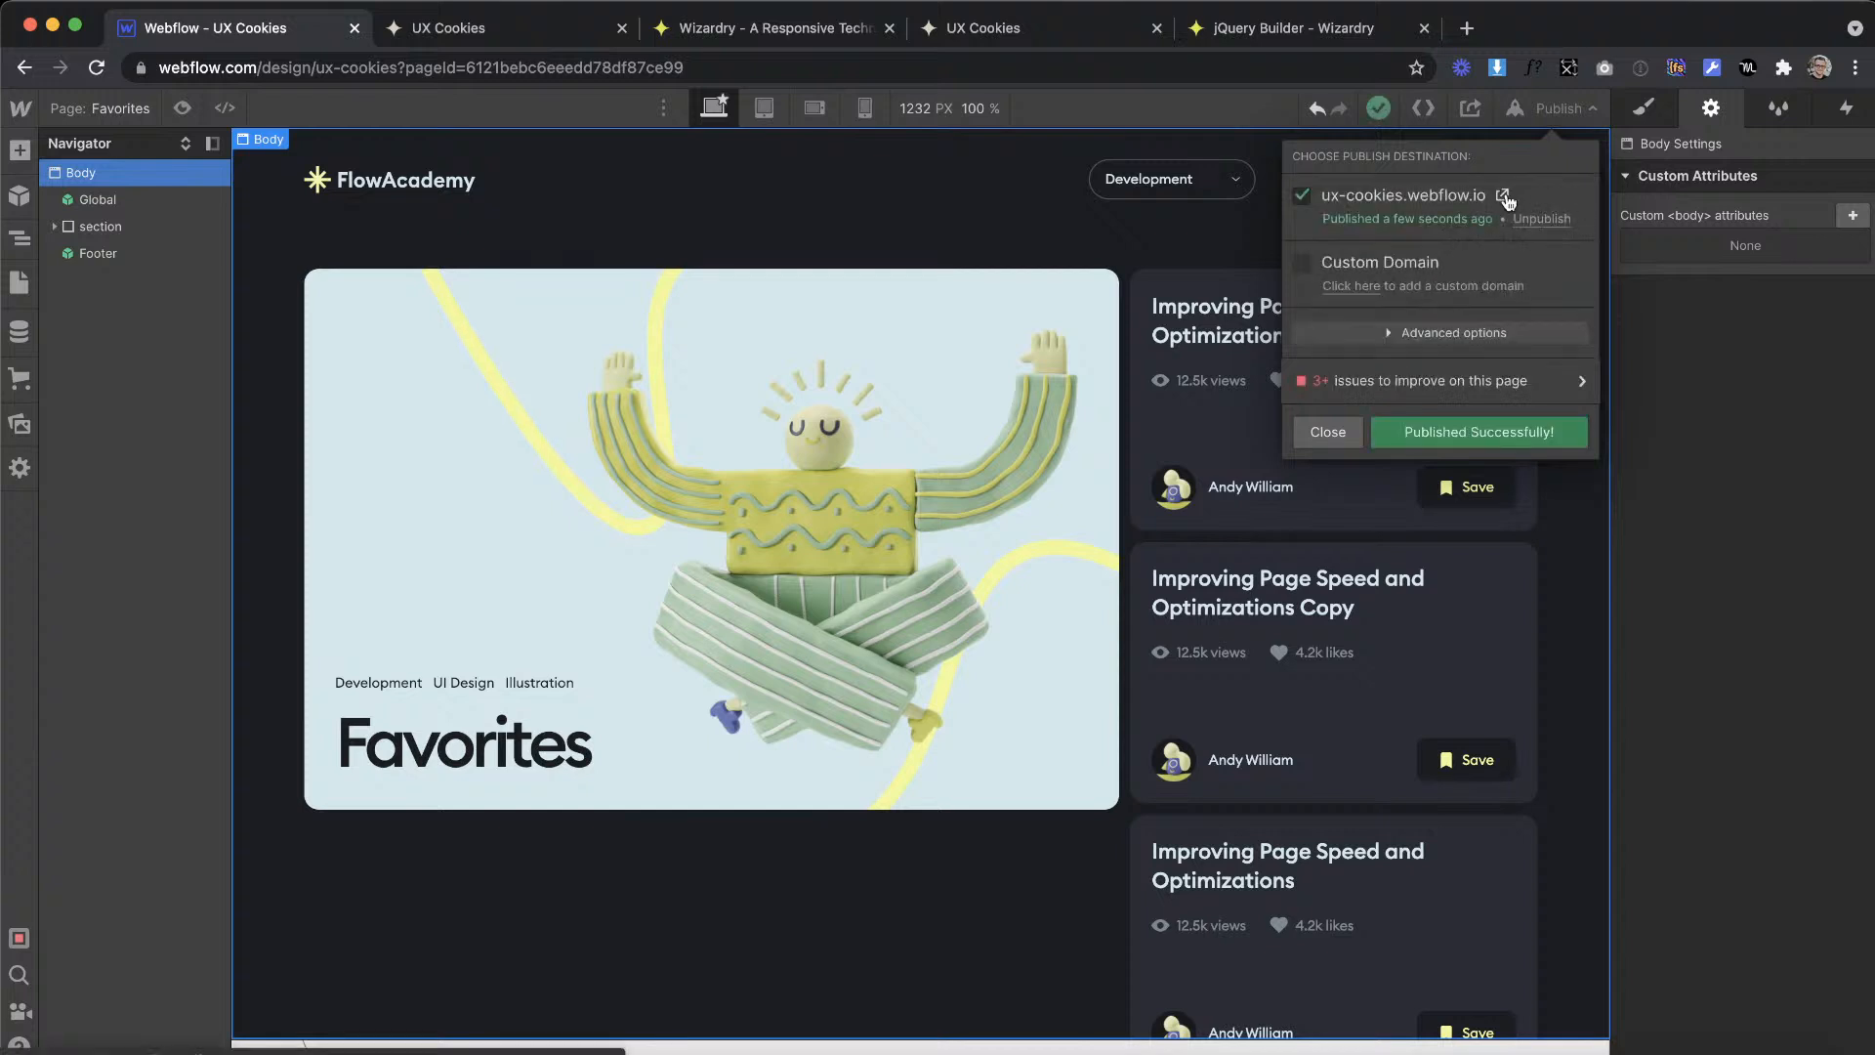
left_click(1506, 194)
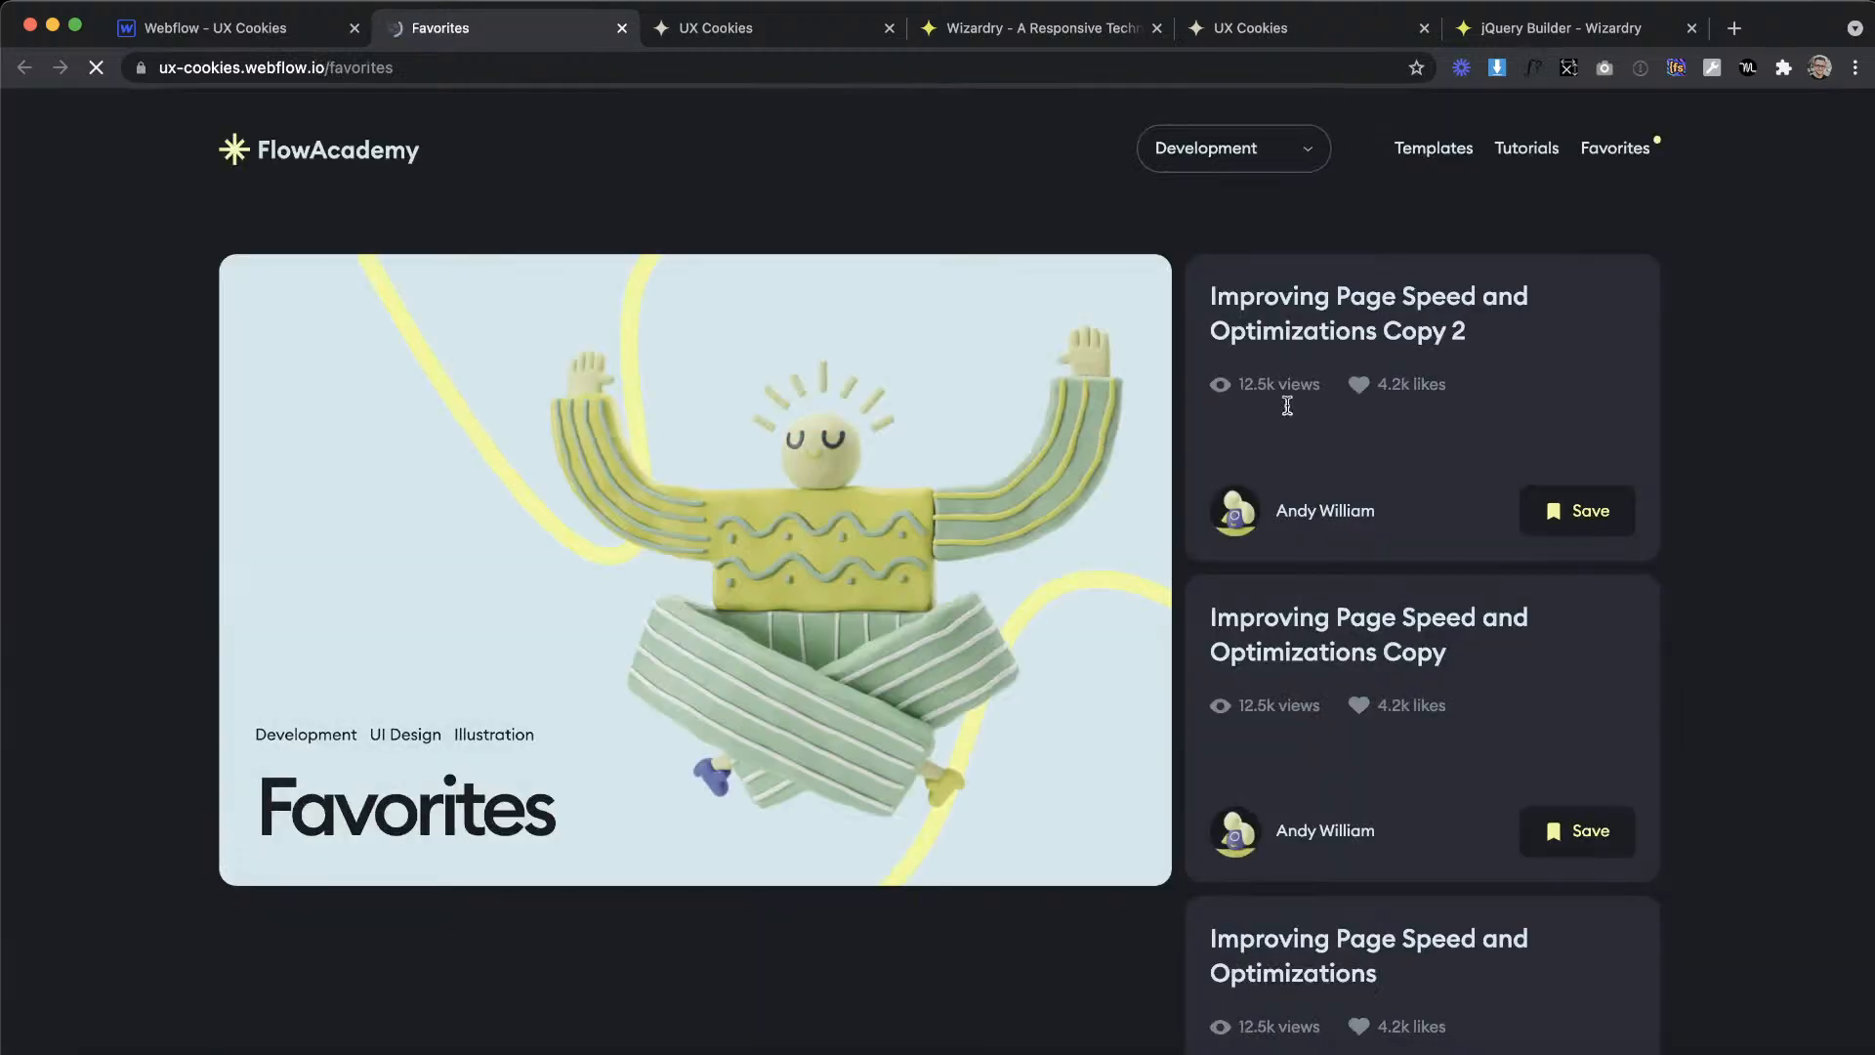
Step: Examine the content and footer of the published Favorites and Templates pages
scroll(1462, 665, "down", 5)
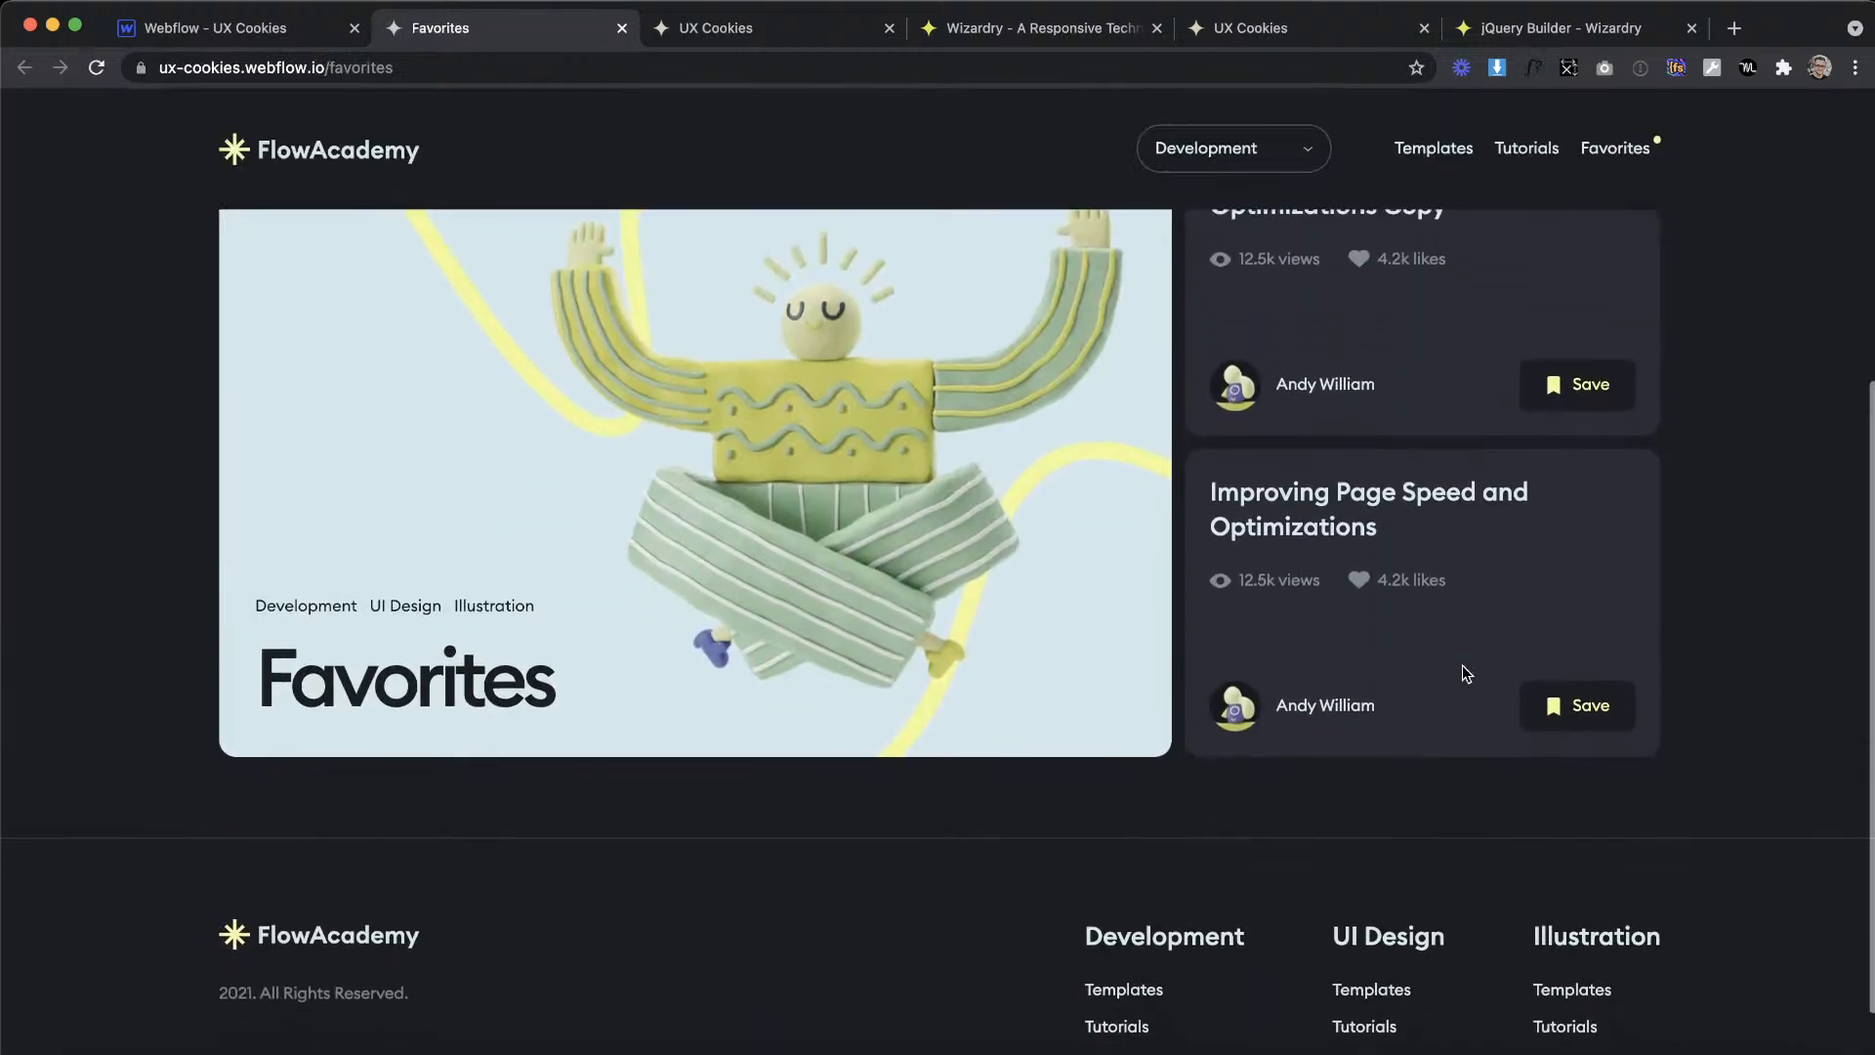
scroll(1462, 665, "up", 3)
scroll(1462, 665, "down", 6)
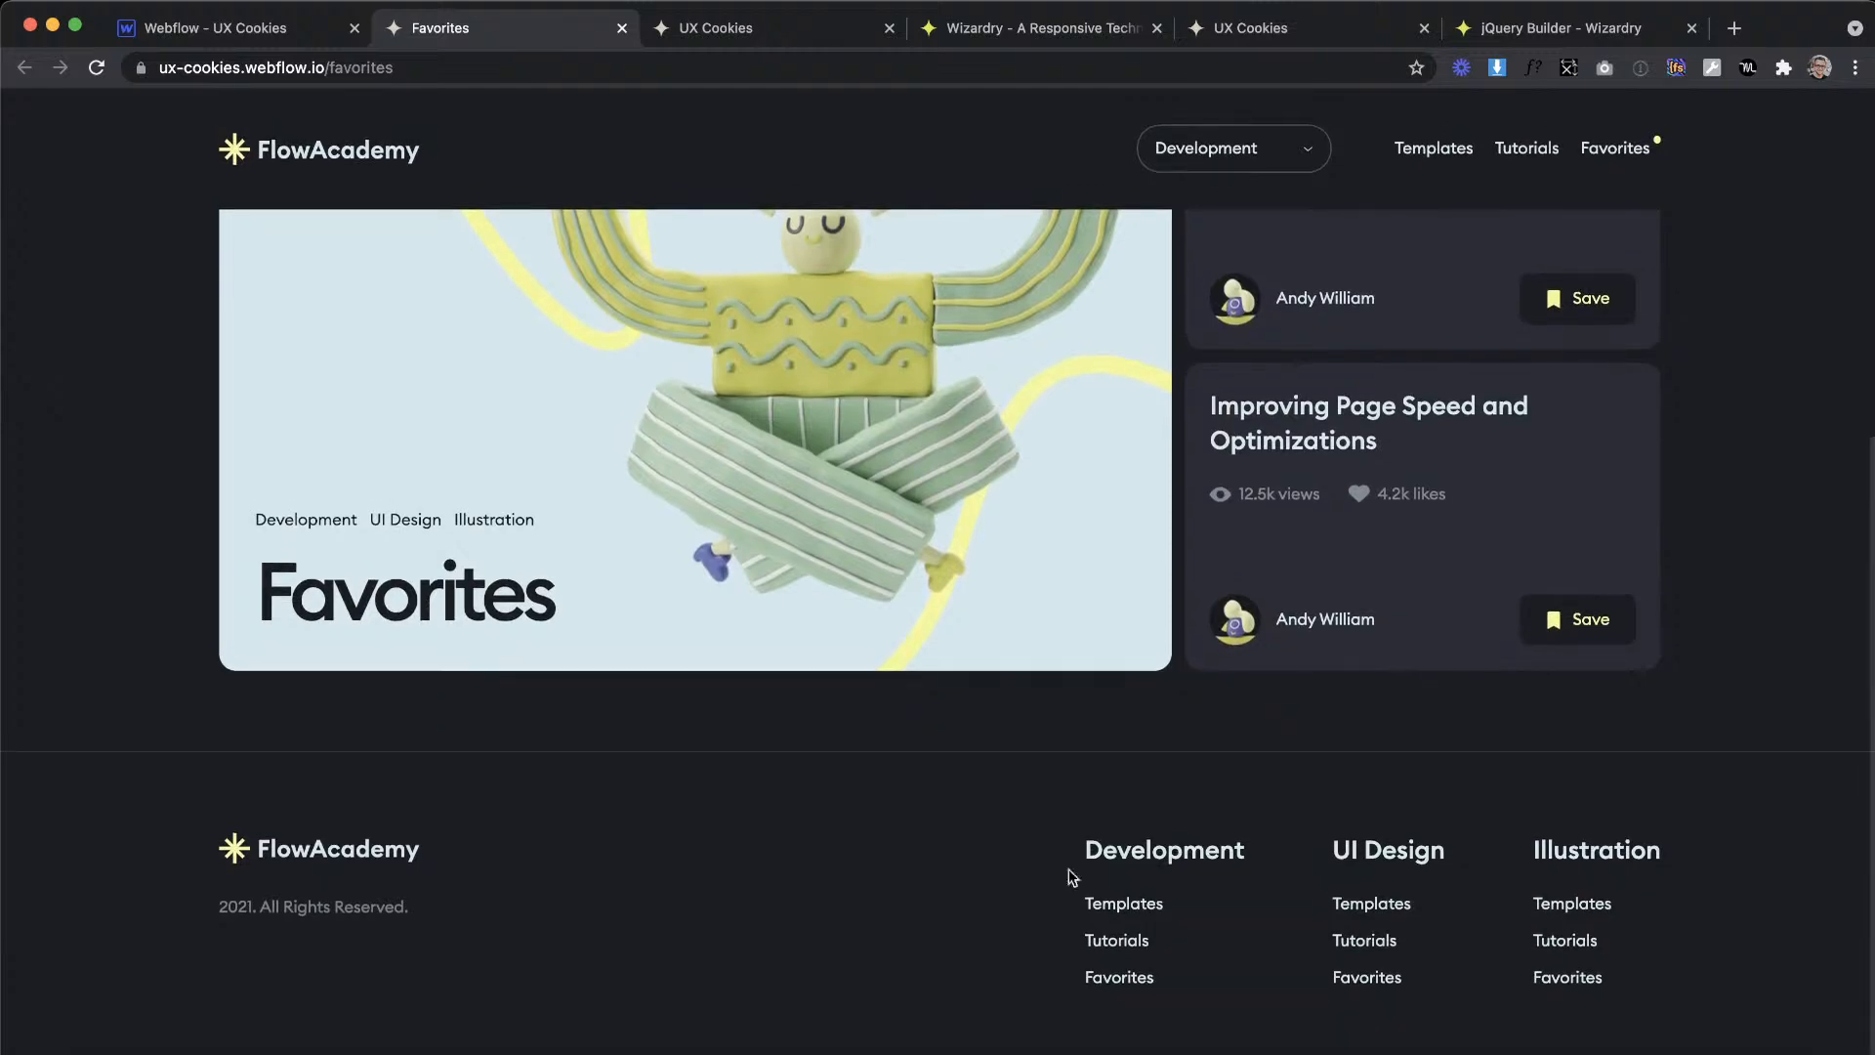
scroll(1424, 784, "up", 10)
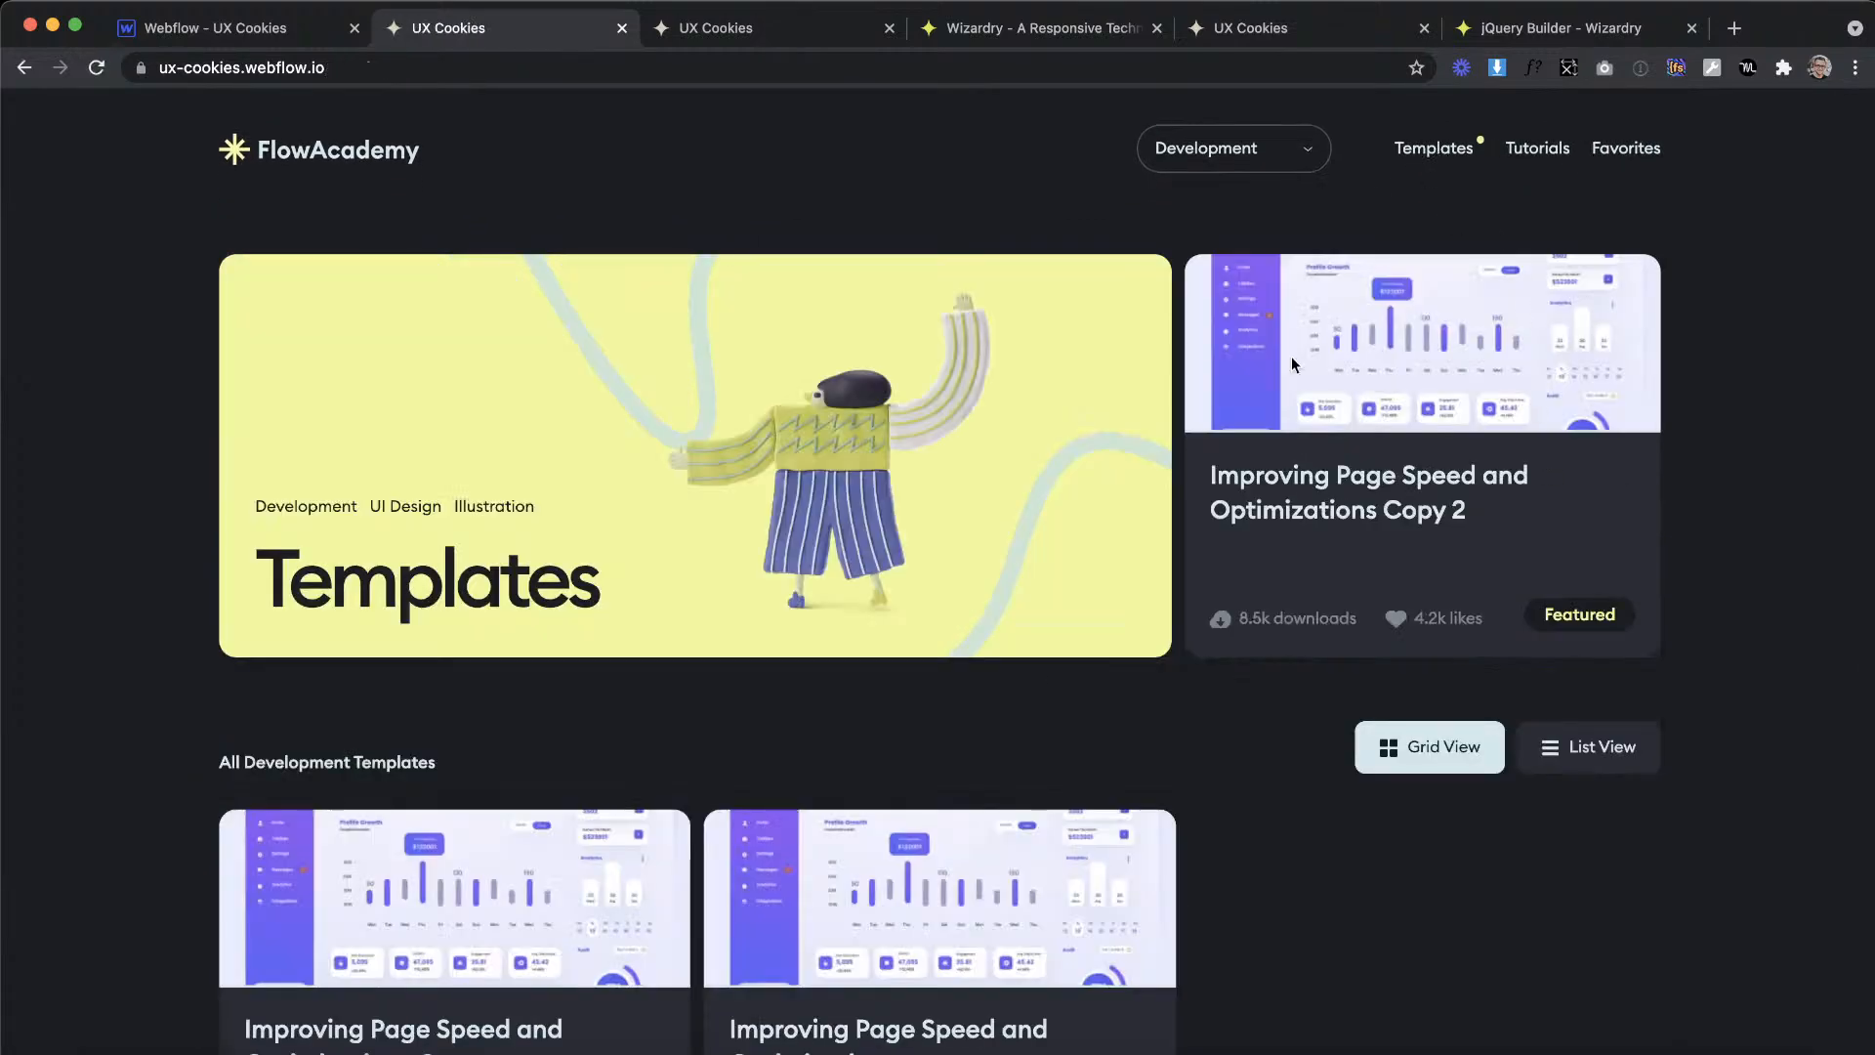
scroll(1295, 503, "down", 5)
scroll(1295, 503, "up", 5)
scroll(1295, 503, "down", 2)
scroll(1295, 503, "down", 4)
scroll(1294, 503, "up", 5)
Step: Open the published Tutorials page and then the Favorites page from the site navigation to check their layouts
left_click(1541, 147)
scroll(1432, 484, "down", 5)
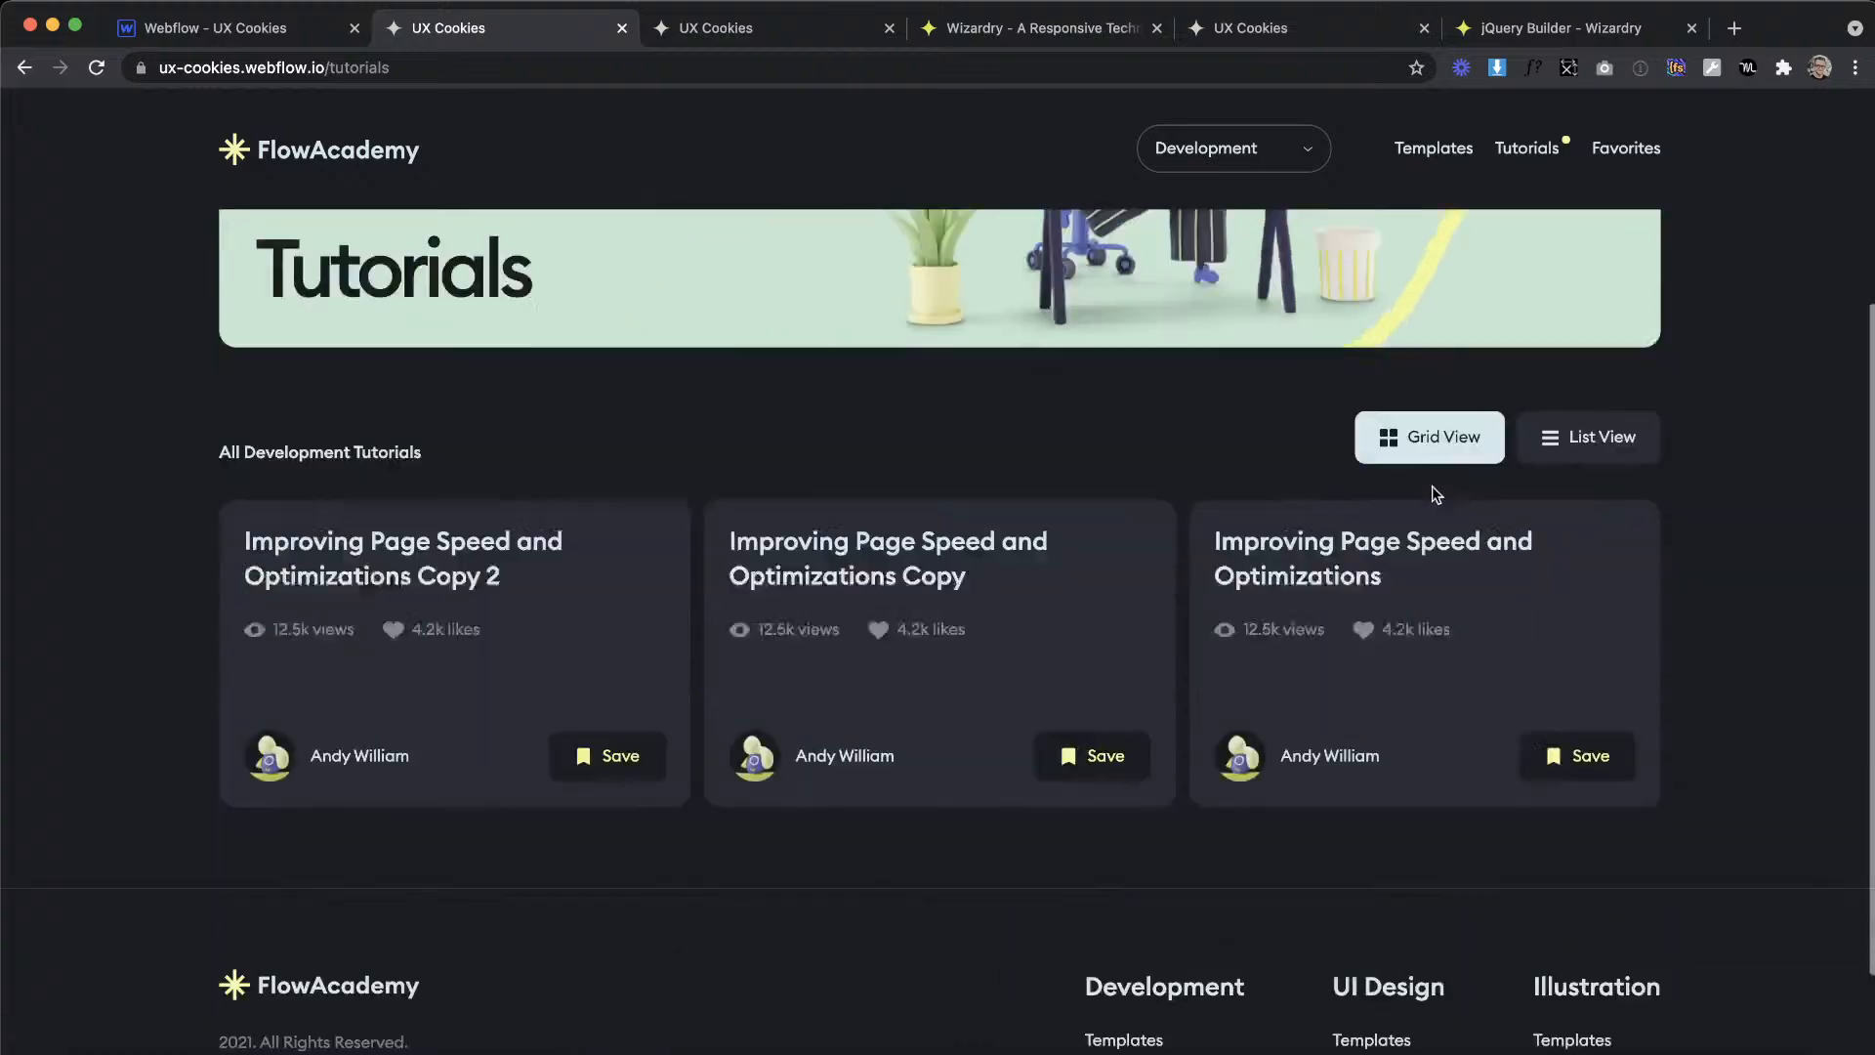
scroll(1431, 485, "up", 5)
scroll(1432, 484, "down", 5)
scroll(1432, 484, "up", 5)
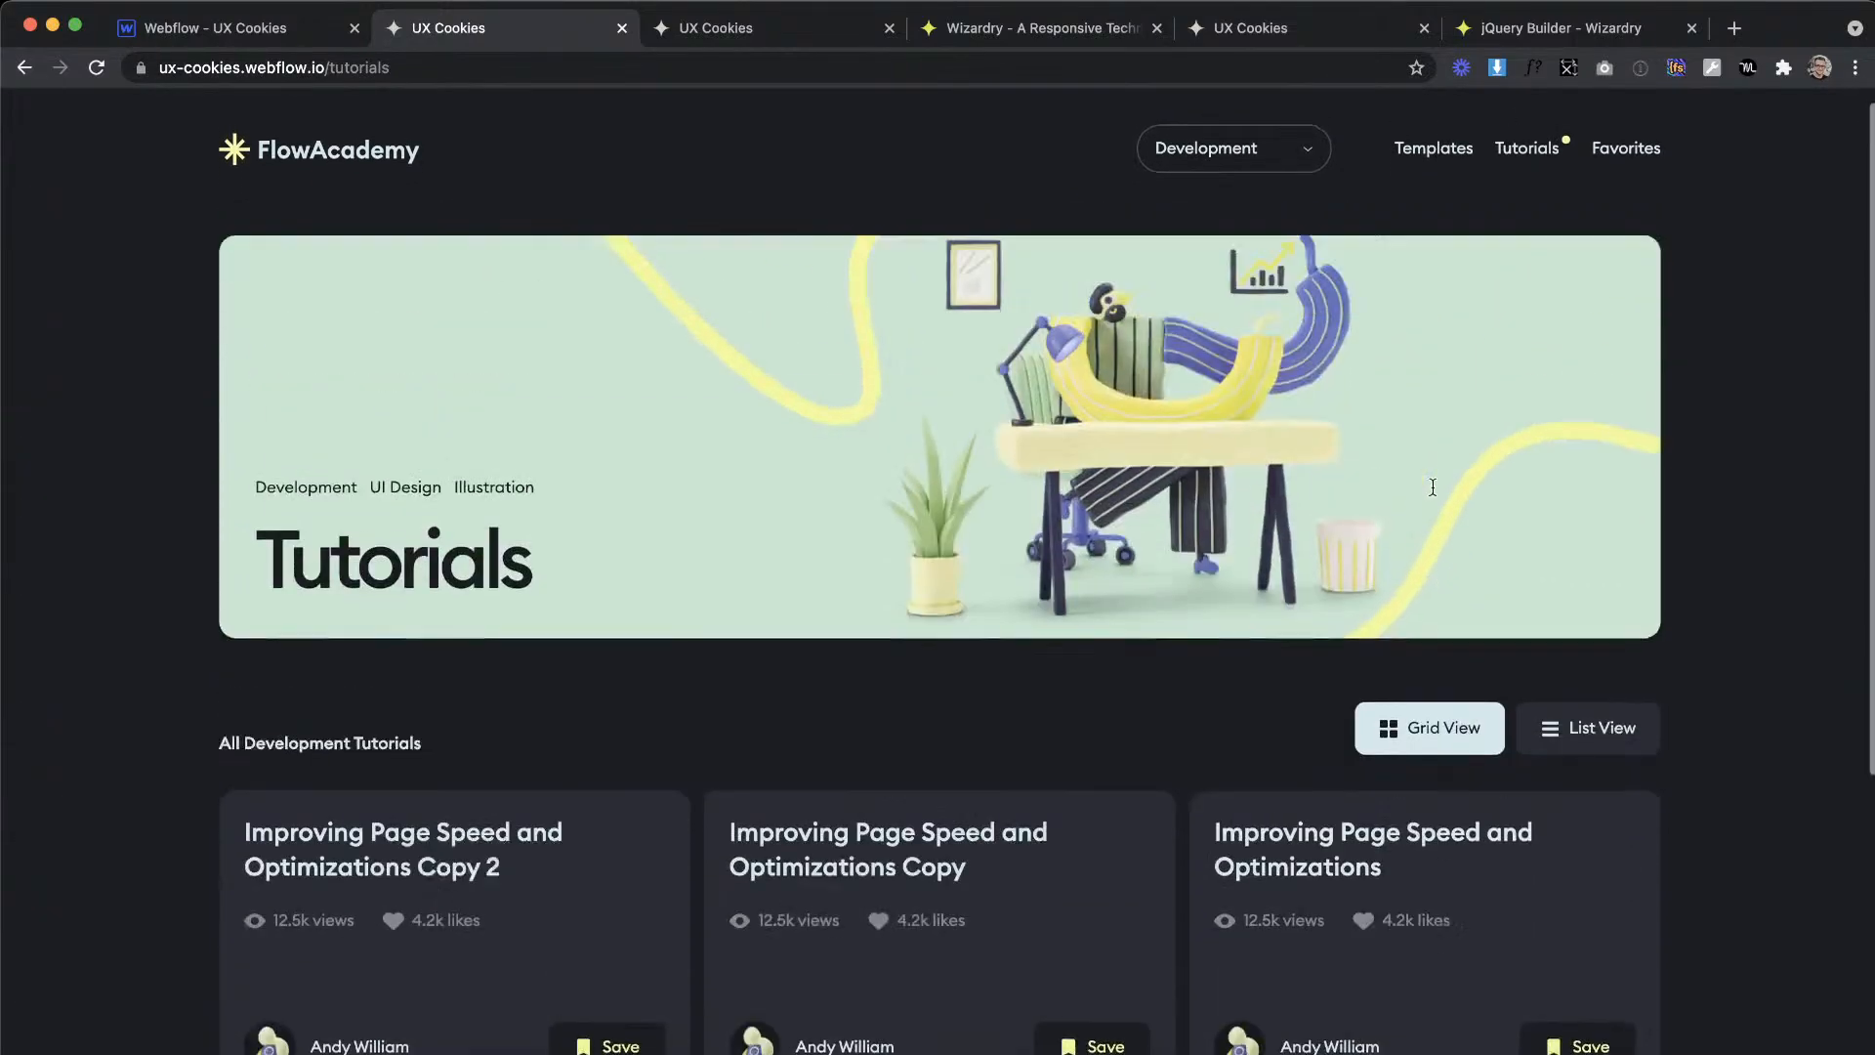
scroll(1523, 611, "down", 5)
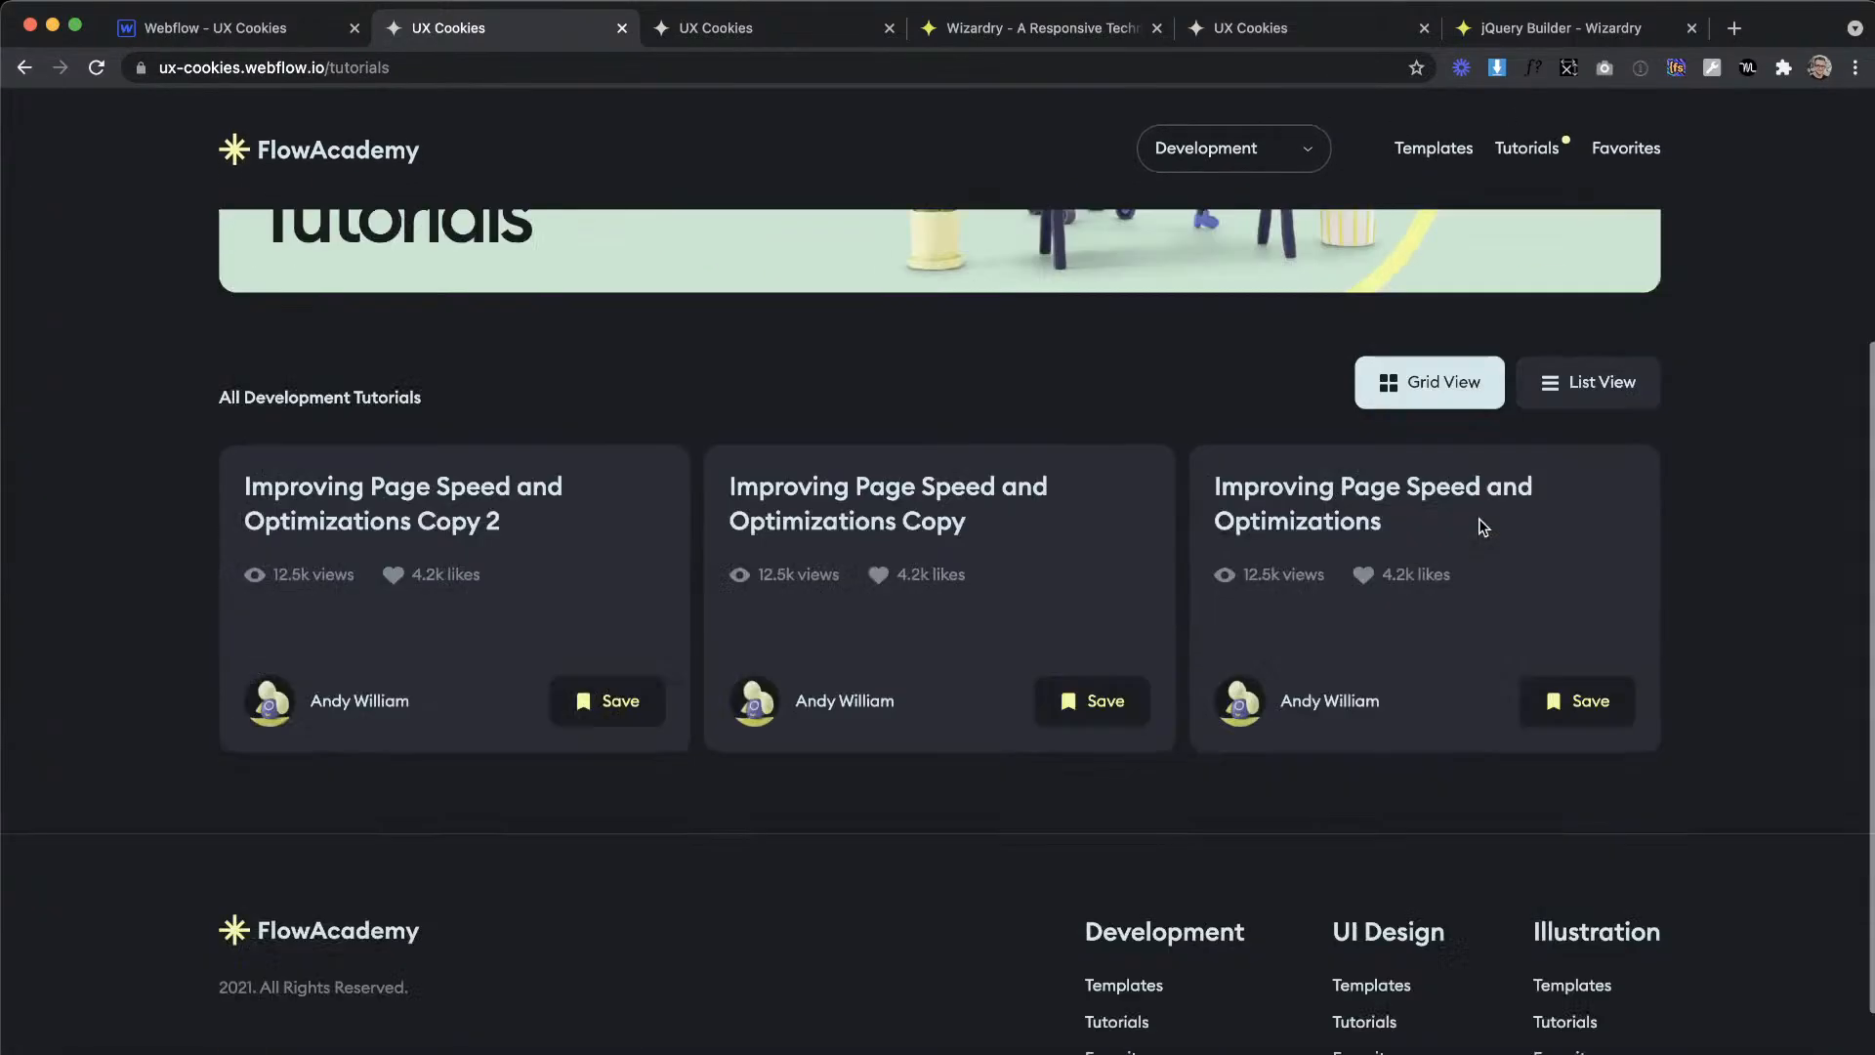
scroll(1482, 528, "up", 4)
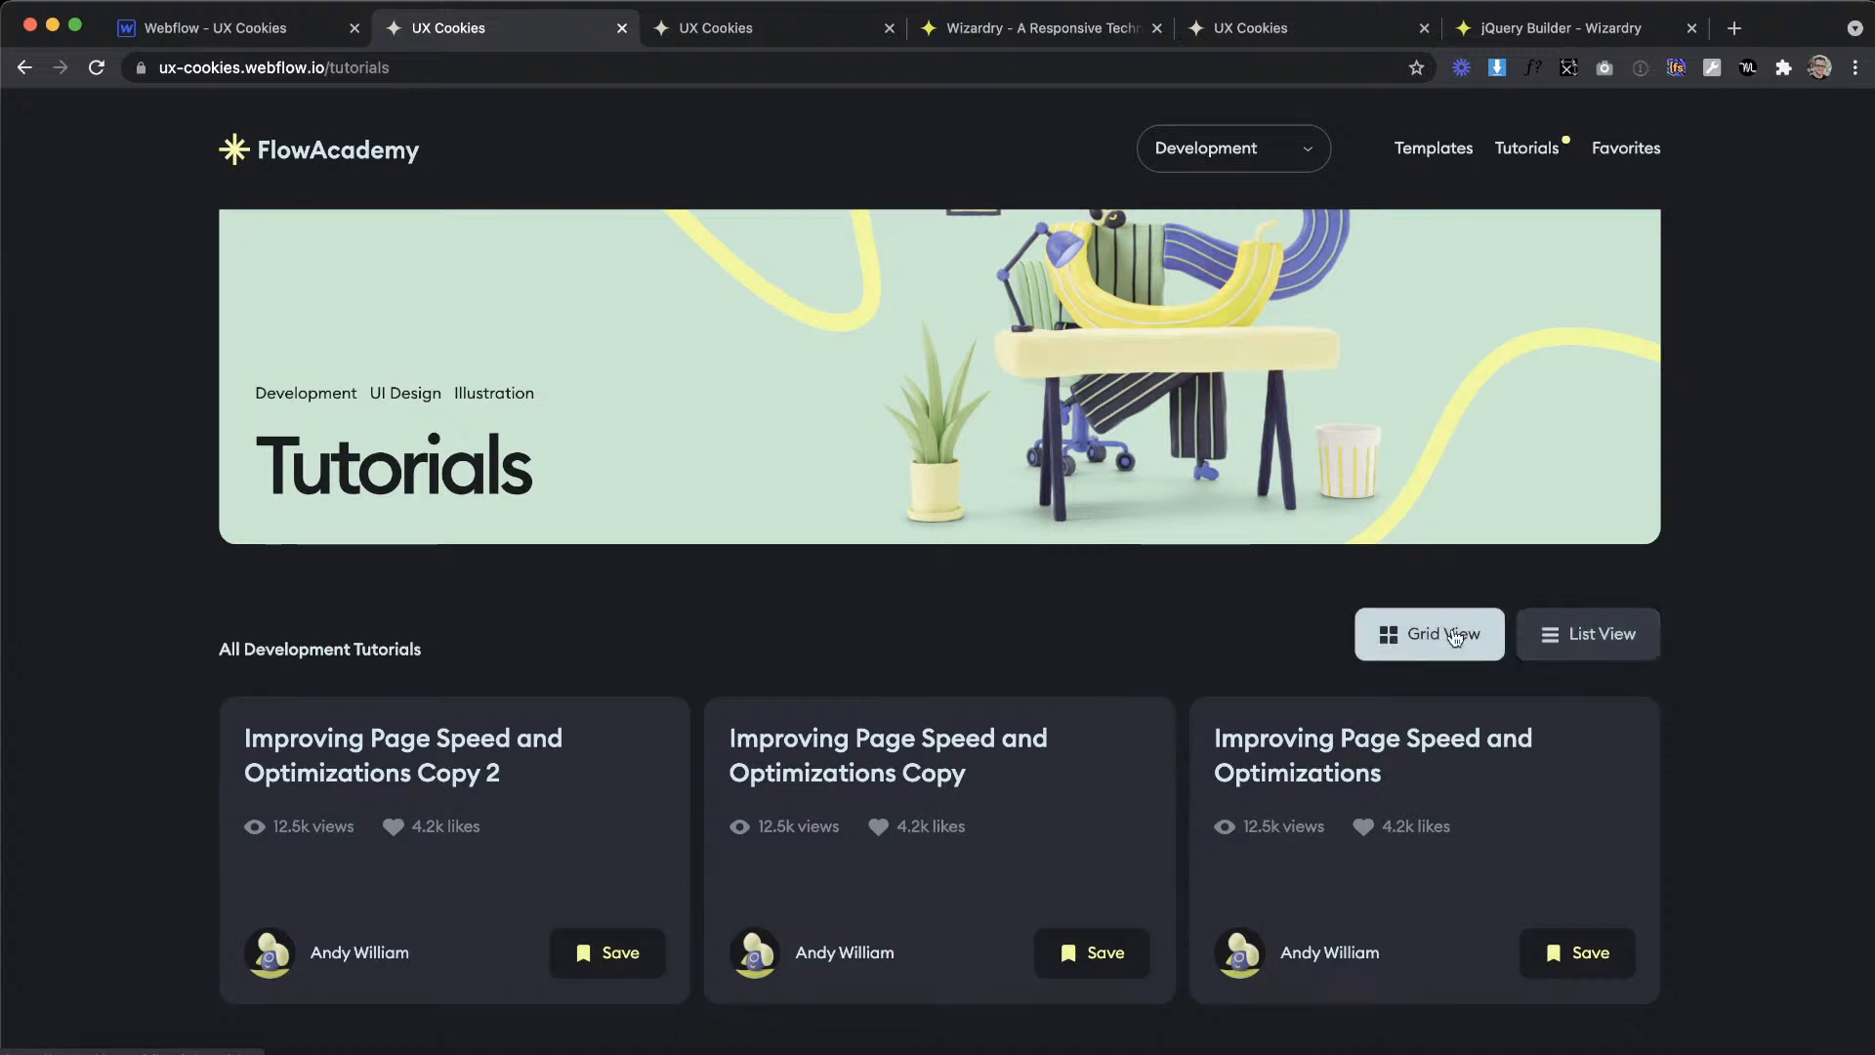
scroll(1478, 222, "up", 2)
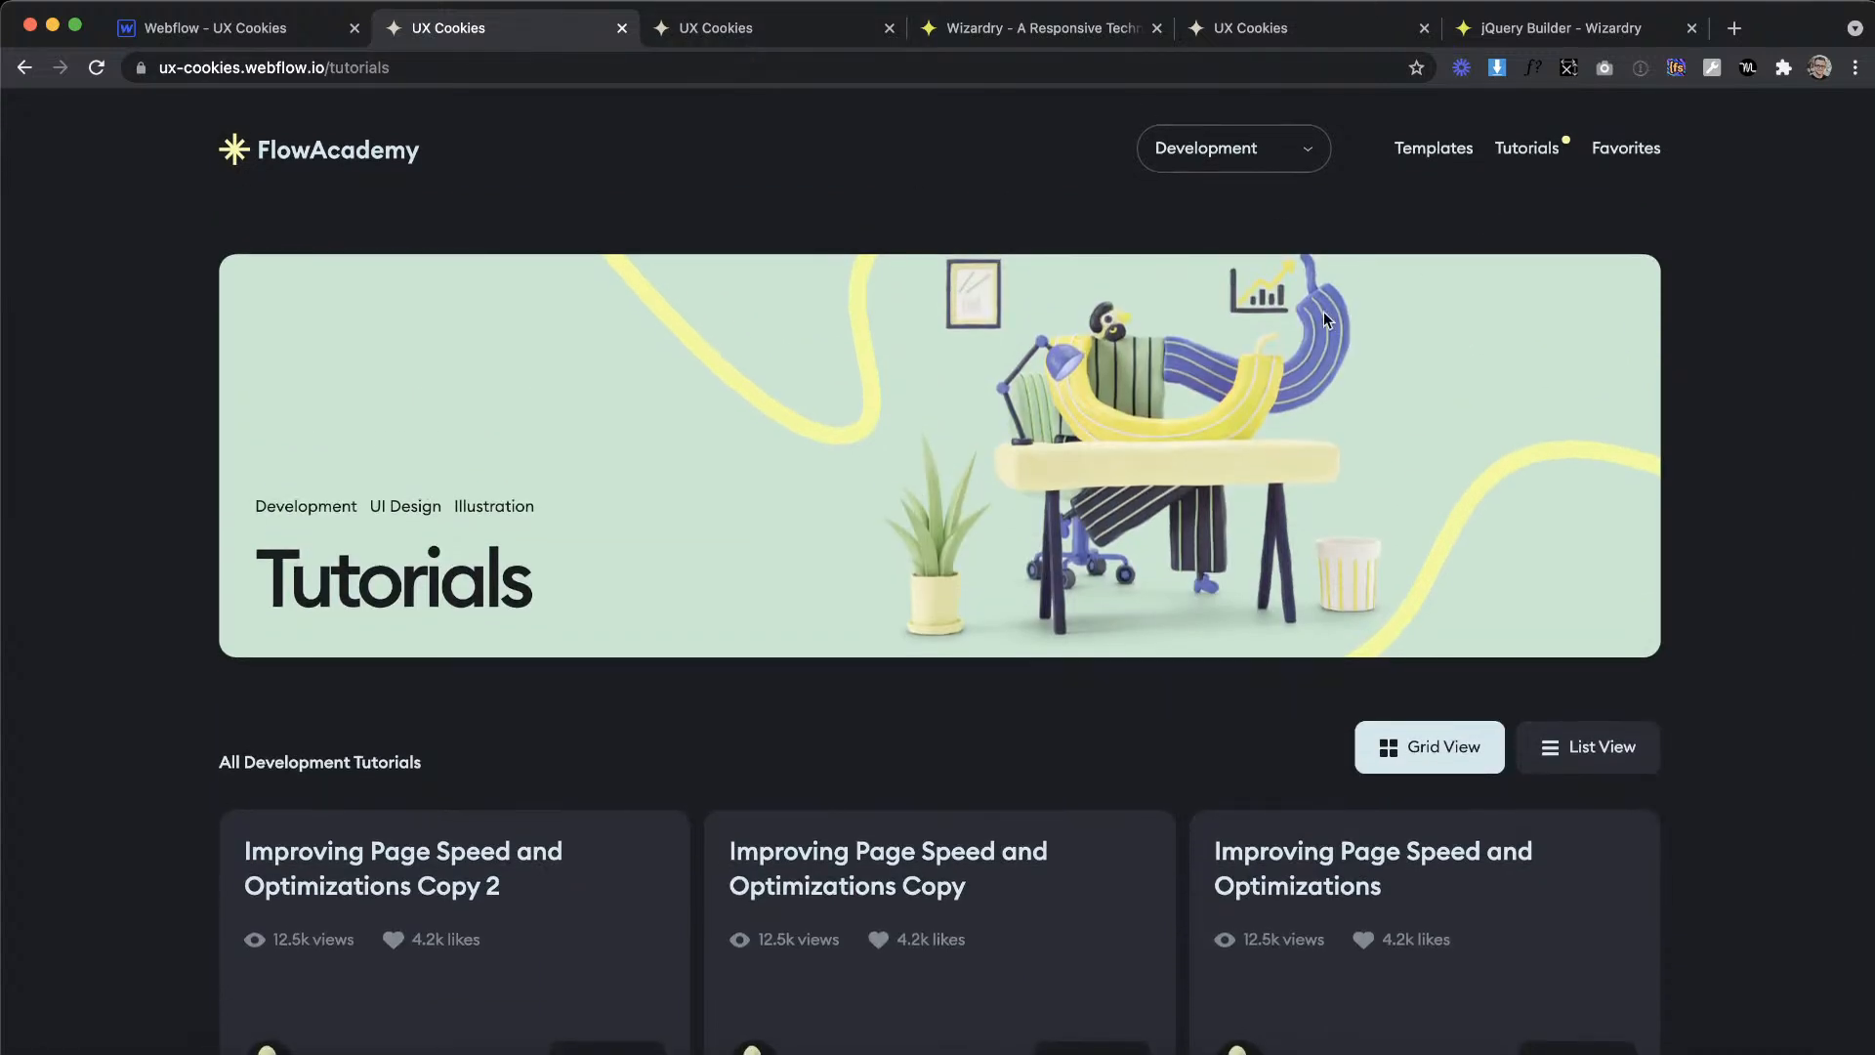
left_click(1604, 148)
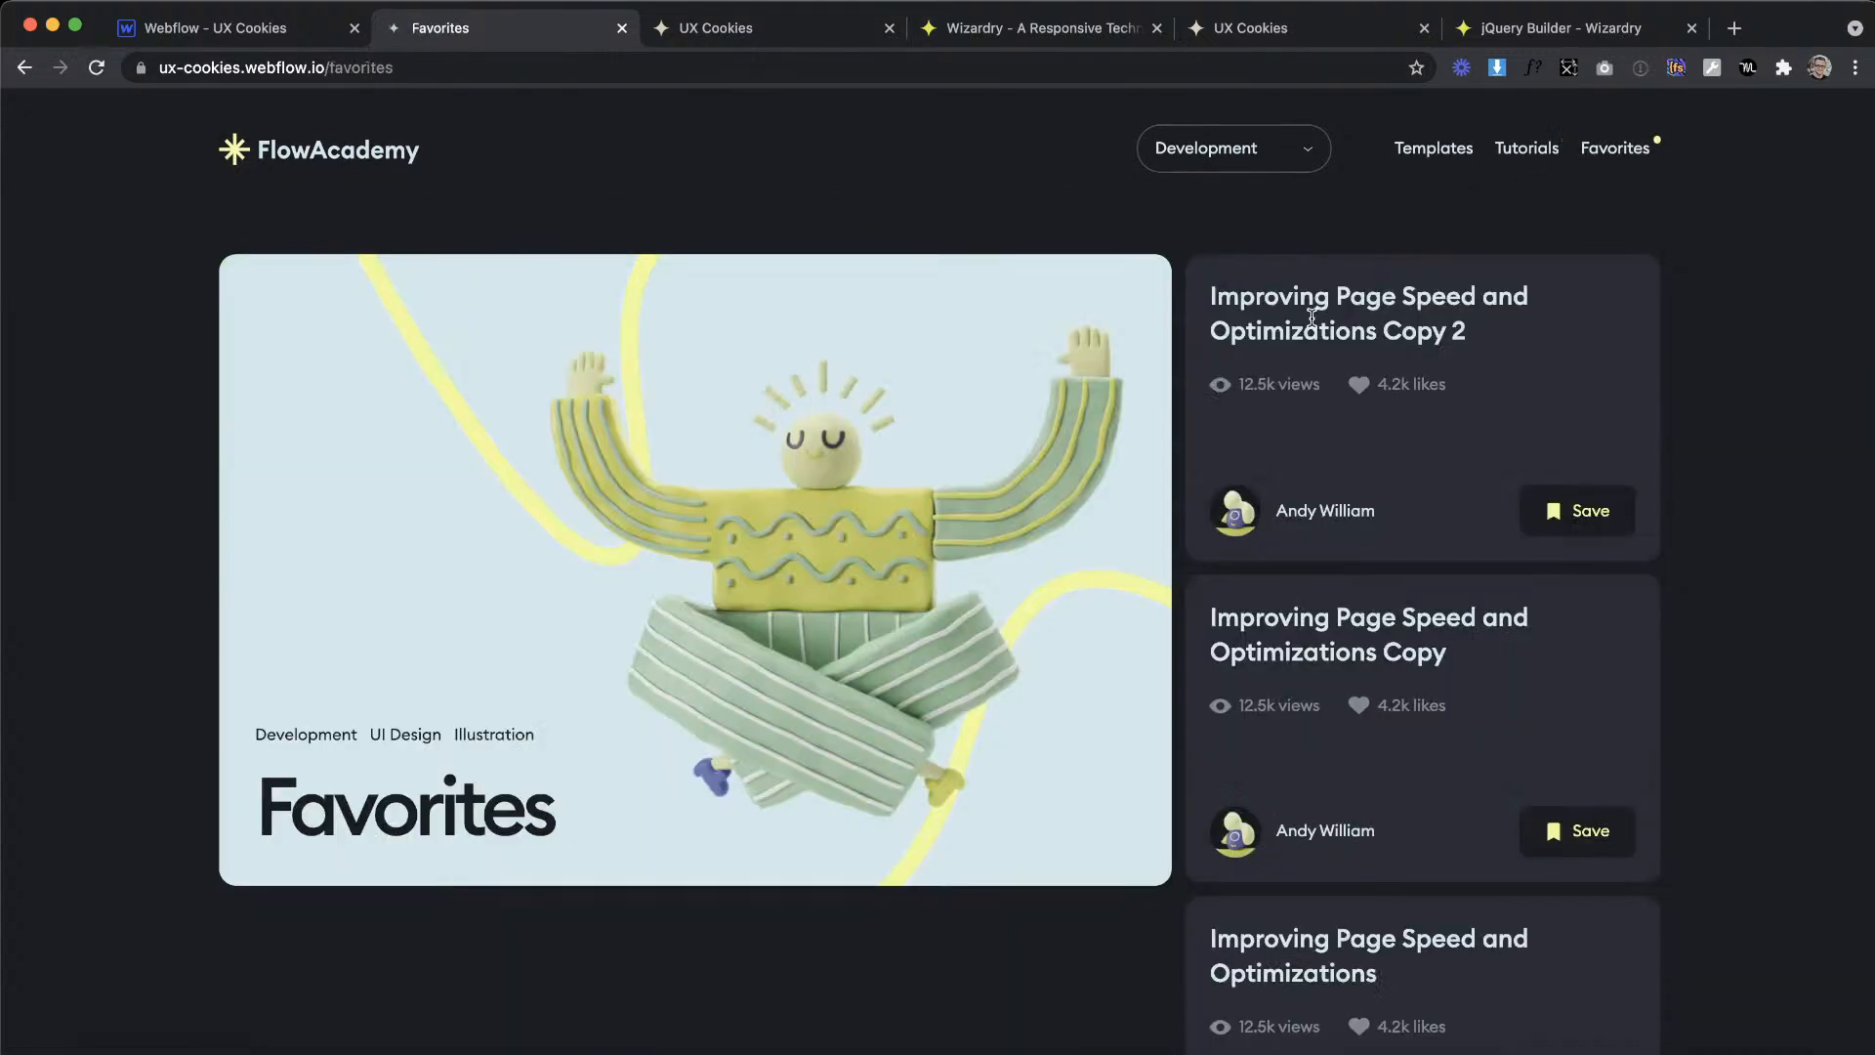
scroll(1312, 318, "down", 5)
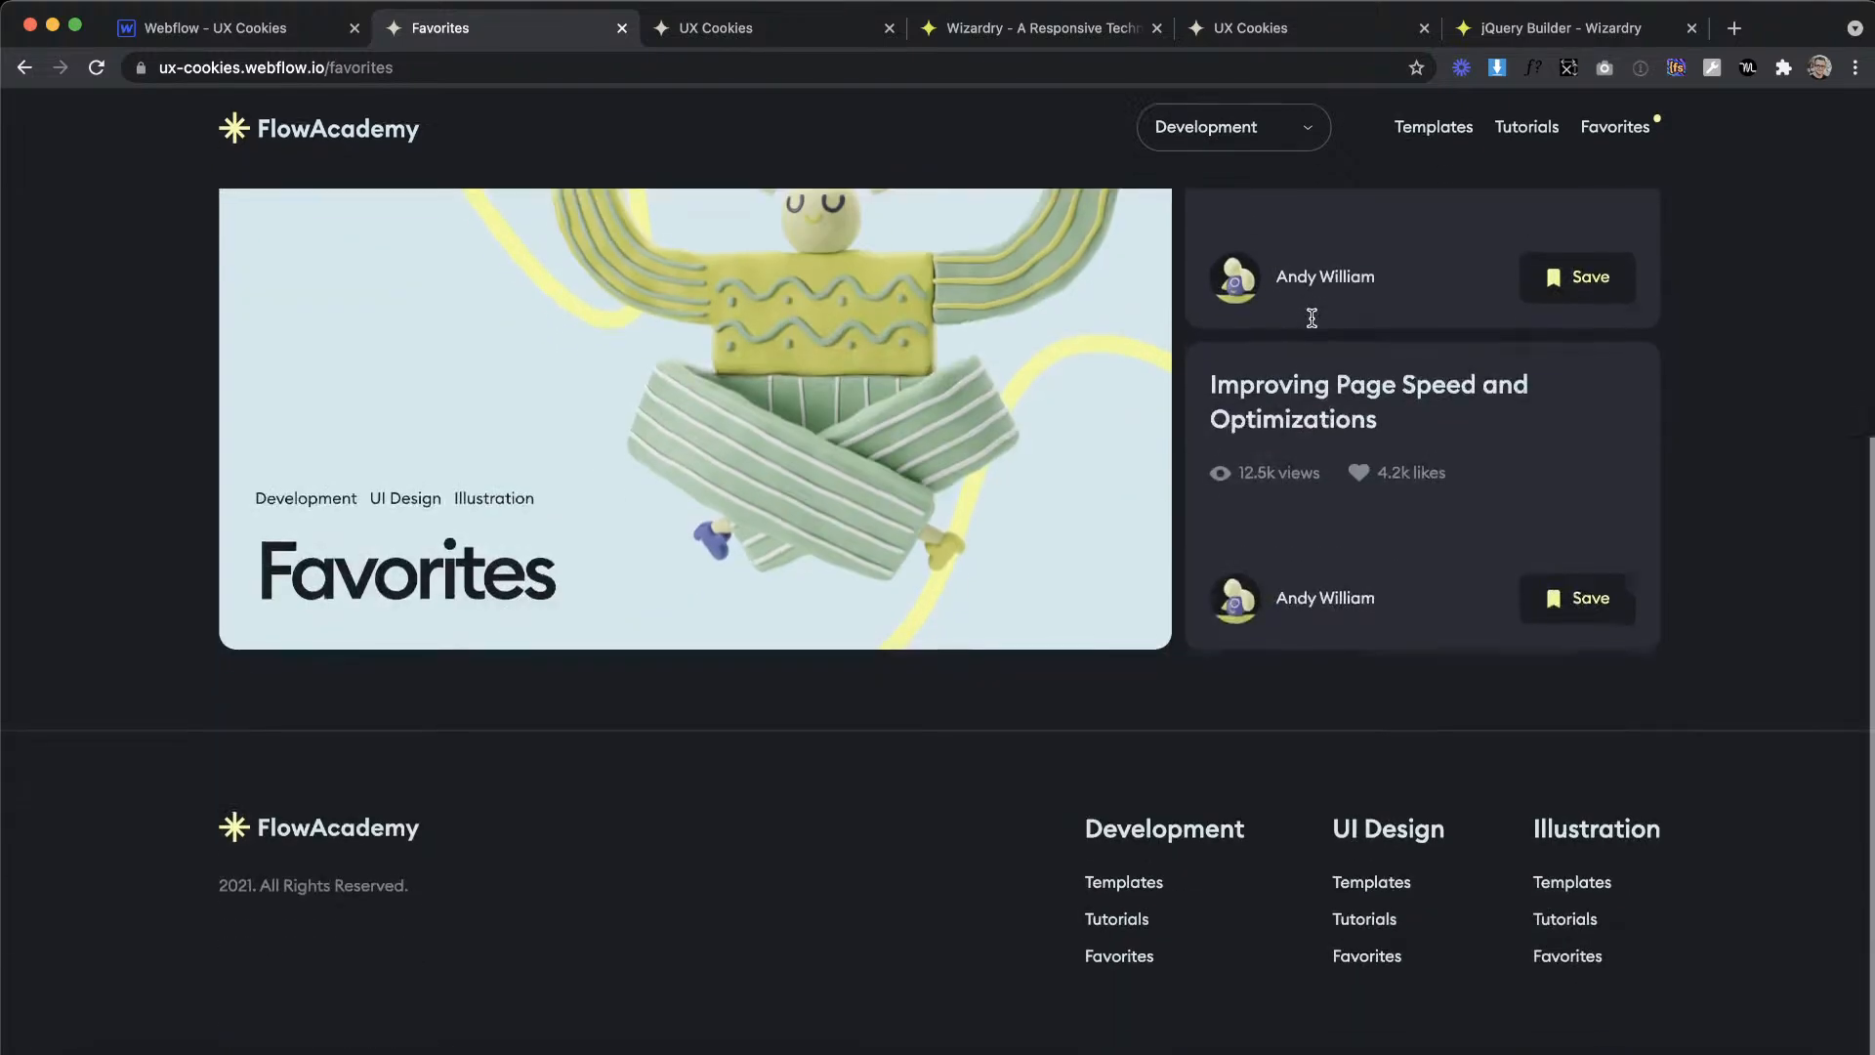
scroll(1311, 318, "up", 5)
Step: Test the published header's category dropdown by switching between UI Design, Illustration and Development, finishing on Development
left_click(1298, 147)
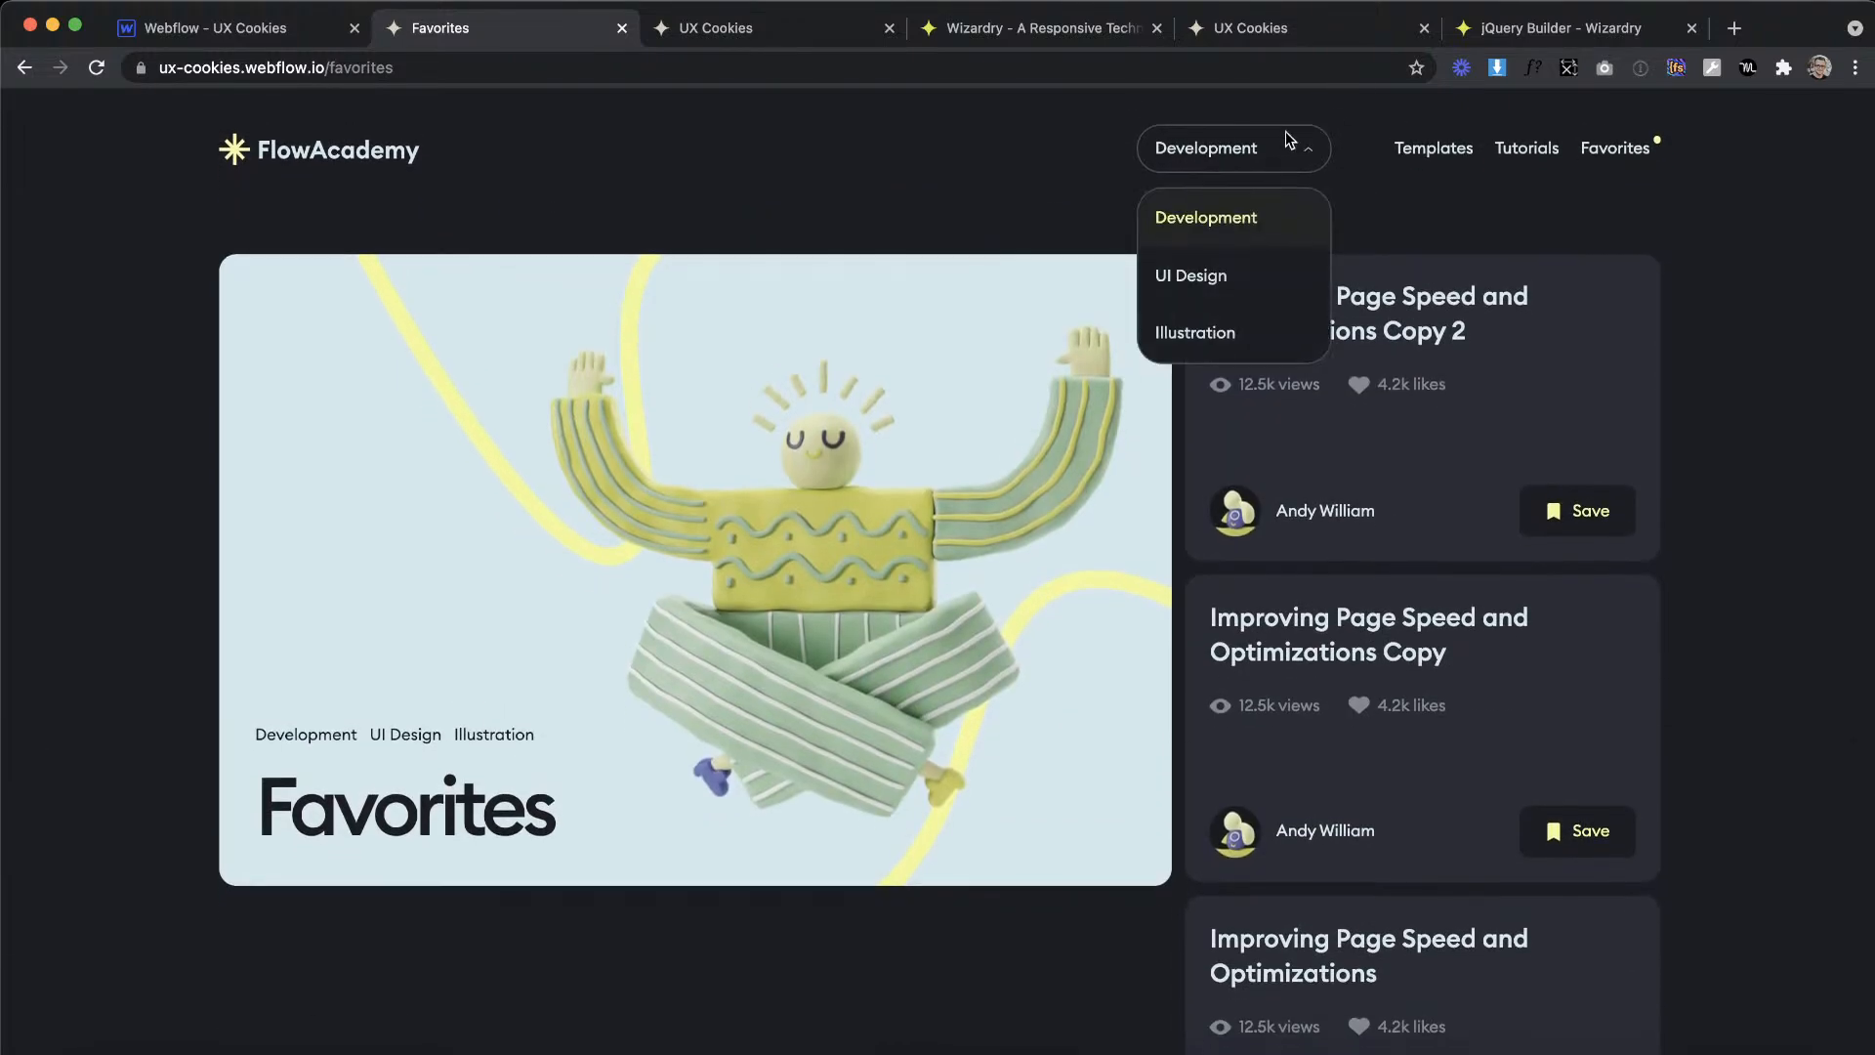
left_click(1232, 281)
left_click(1246, 158)
left_click(1190, 330)
left_click(1228, 147)
left_click(1214, 219)
left_click(1220, 151)
left_click(1221, 152)
left_click(1226, 148)
left_click(1211, 275)
left_click(1272, 143)
left_click(1211, 332)
left_click(1298, 160)
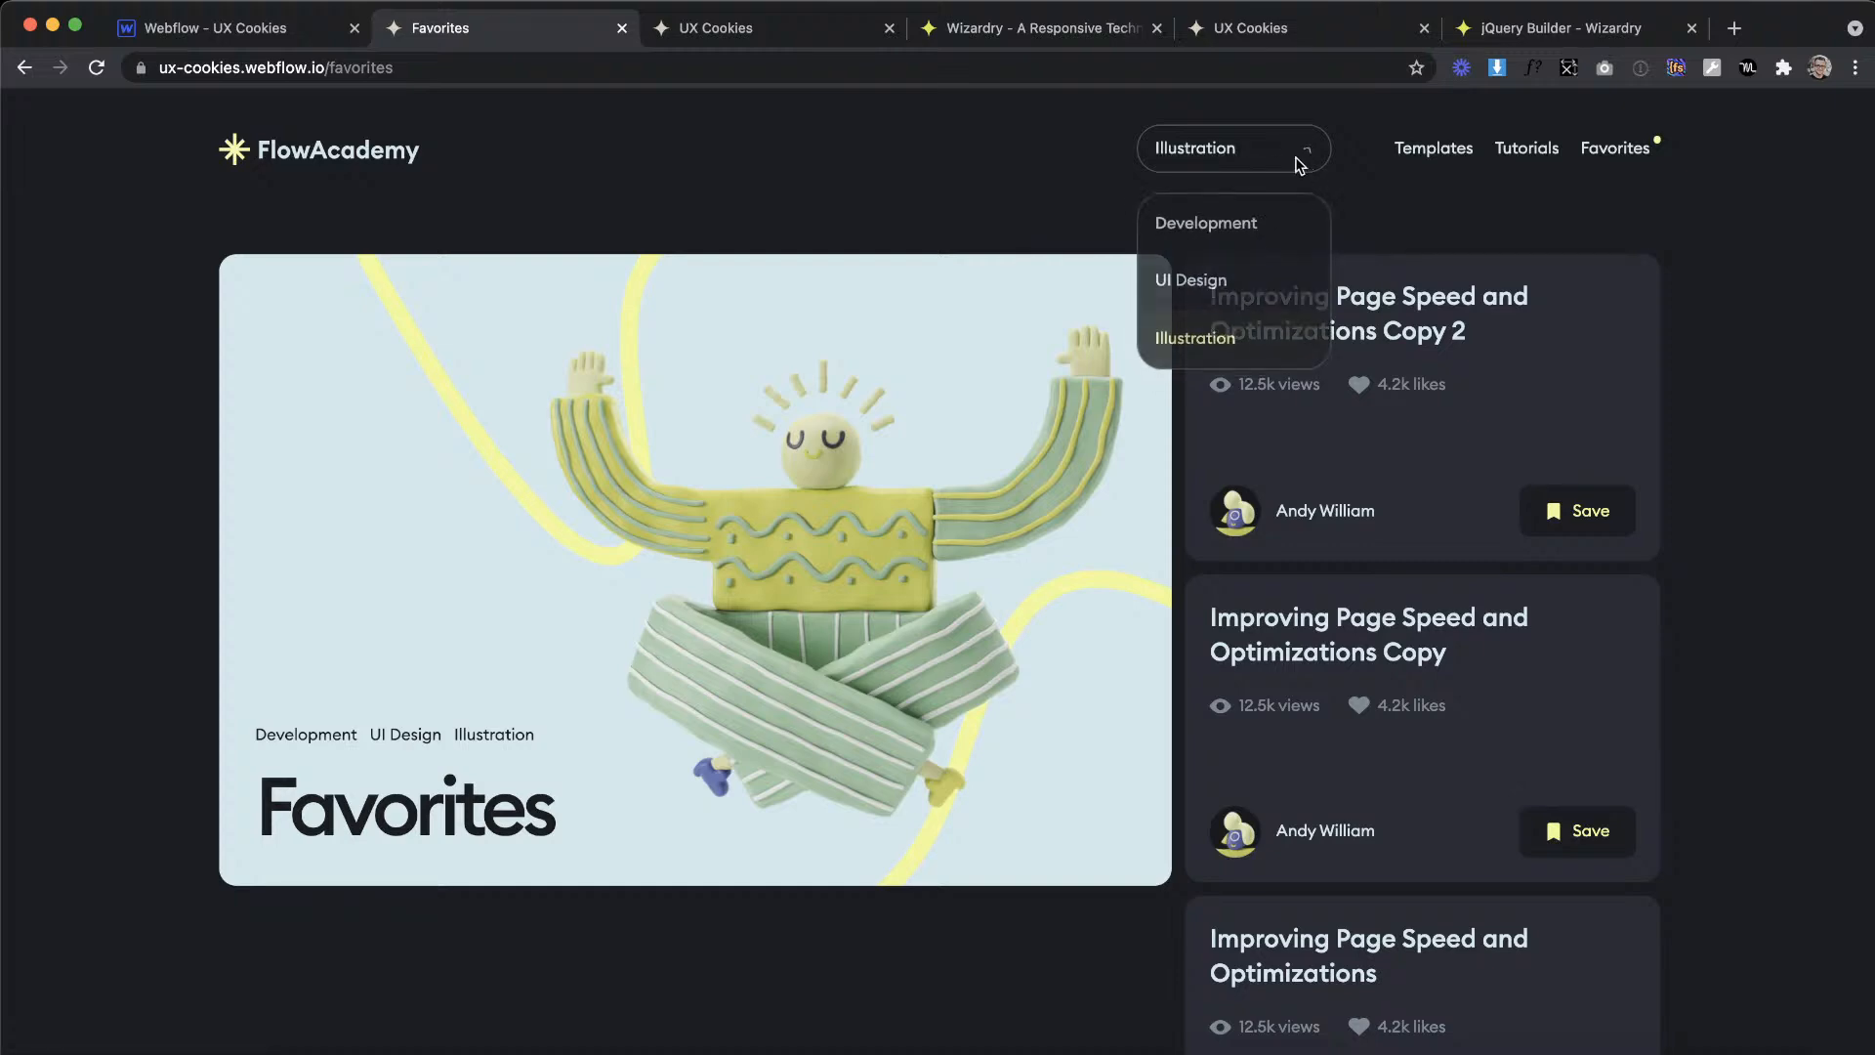
left_click(1251, 215)
Step: Return to the published Templates page through the FlowAcademy logo and review its content
left_click(357, 150)
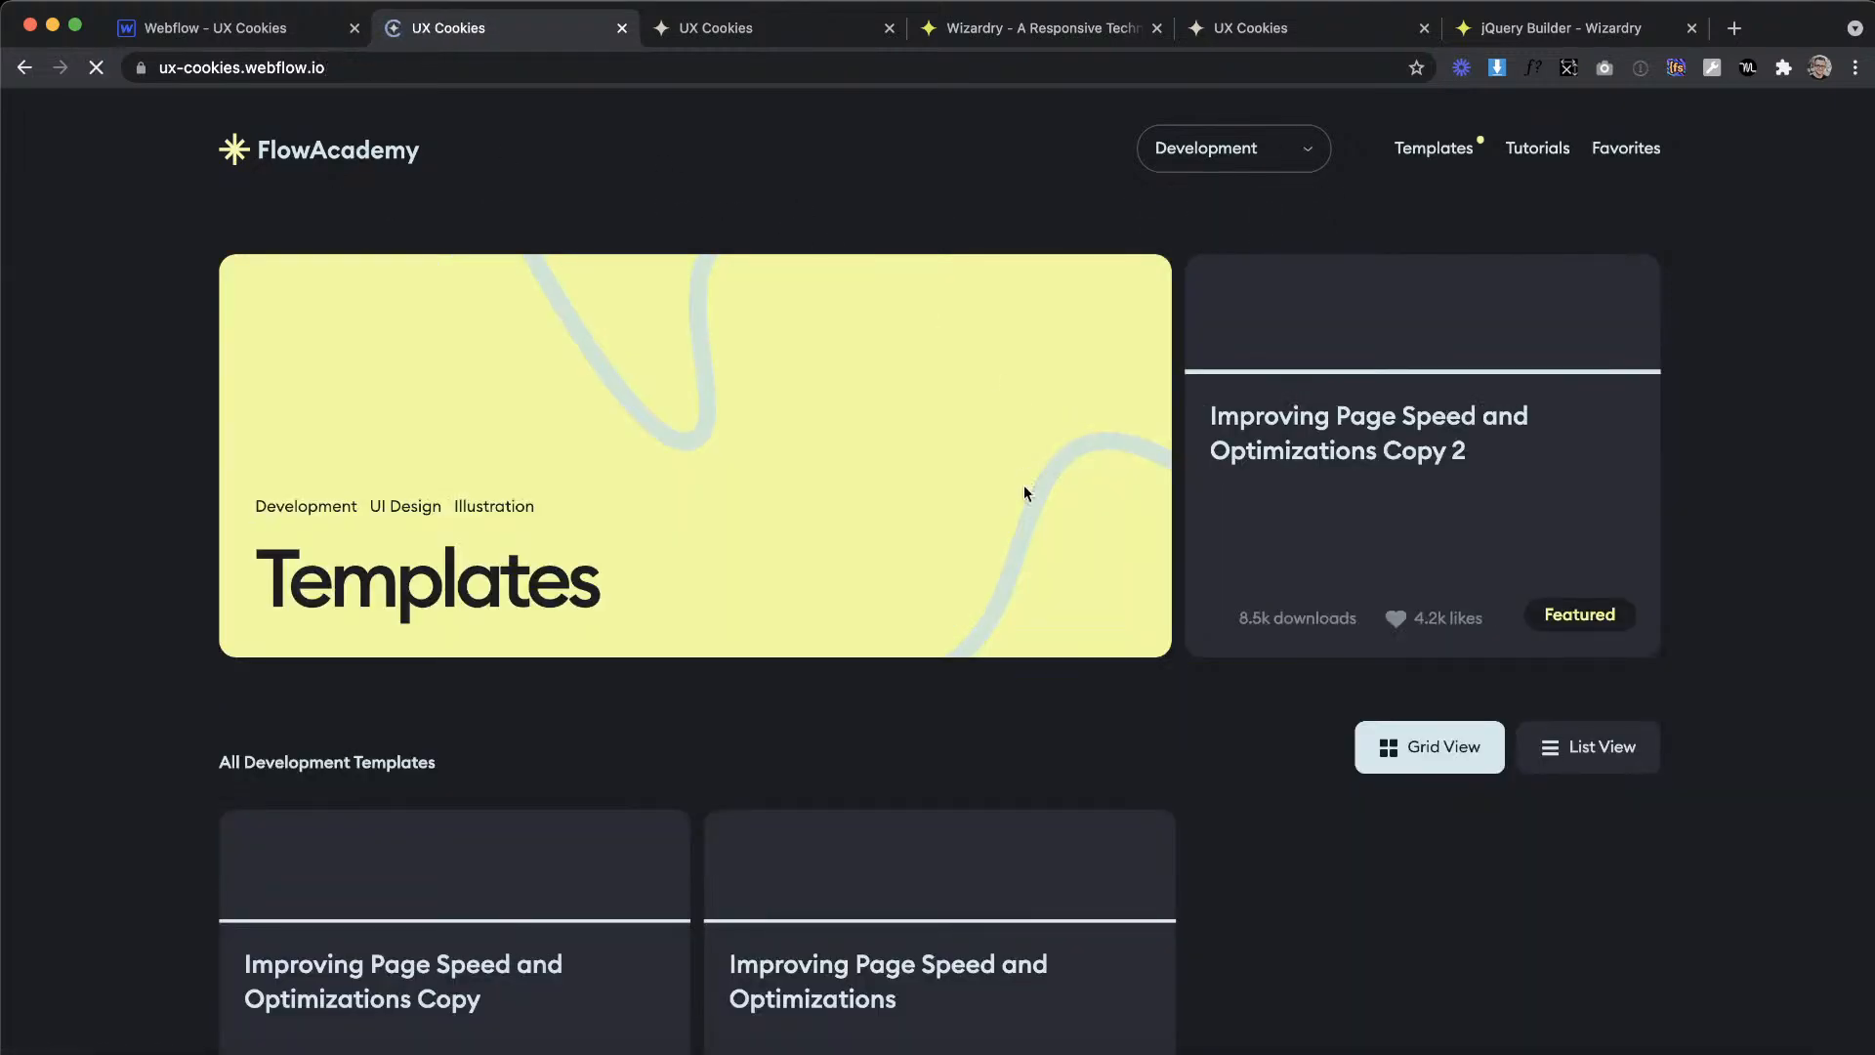
scroll(1024, 484, "down", 5)
scroll(1024, 484, "up", 6)
Step: Switch to the XD design and examine the Templates, Tutorials and Favorites artboards side by side
key("ctrl+Right")
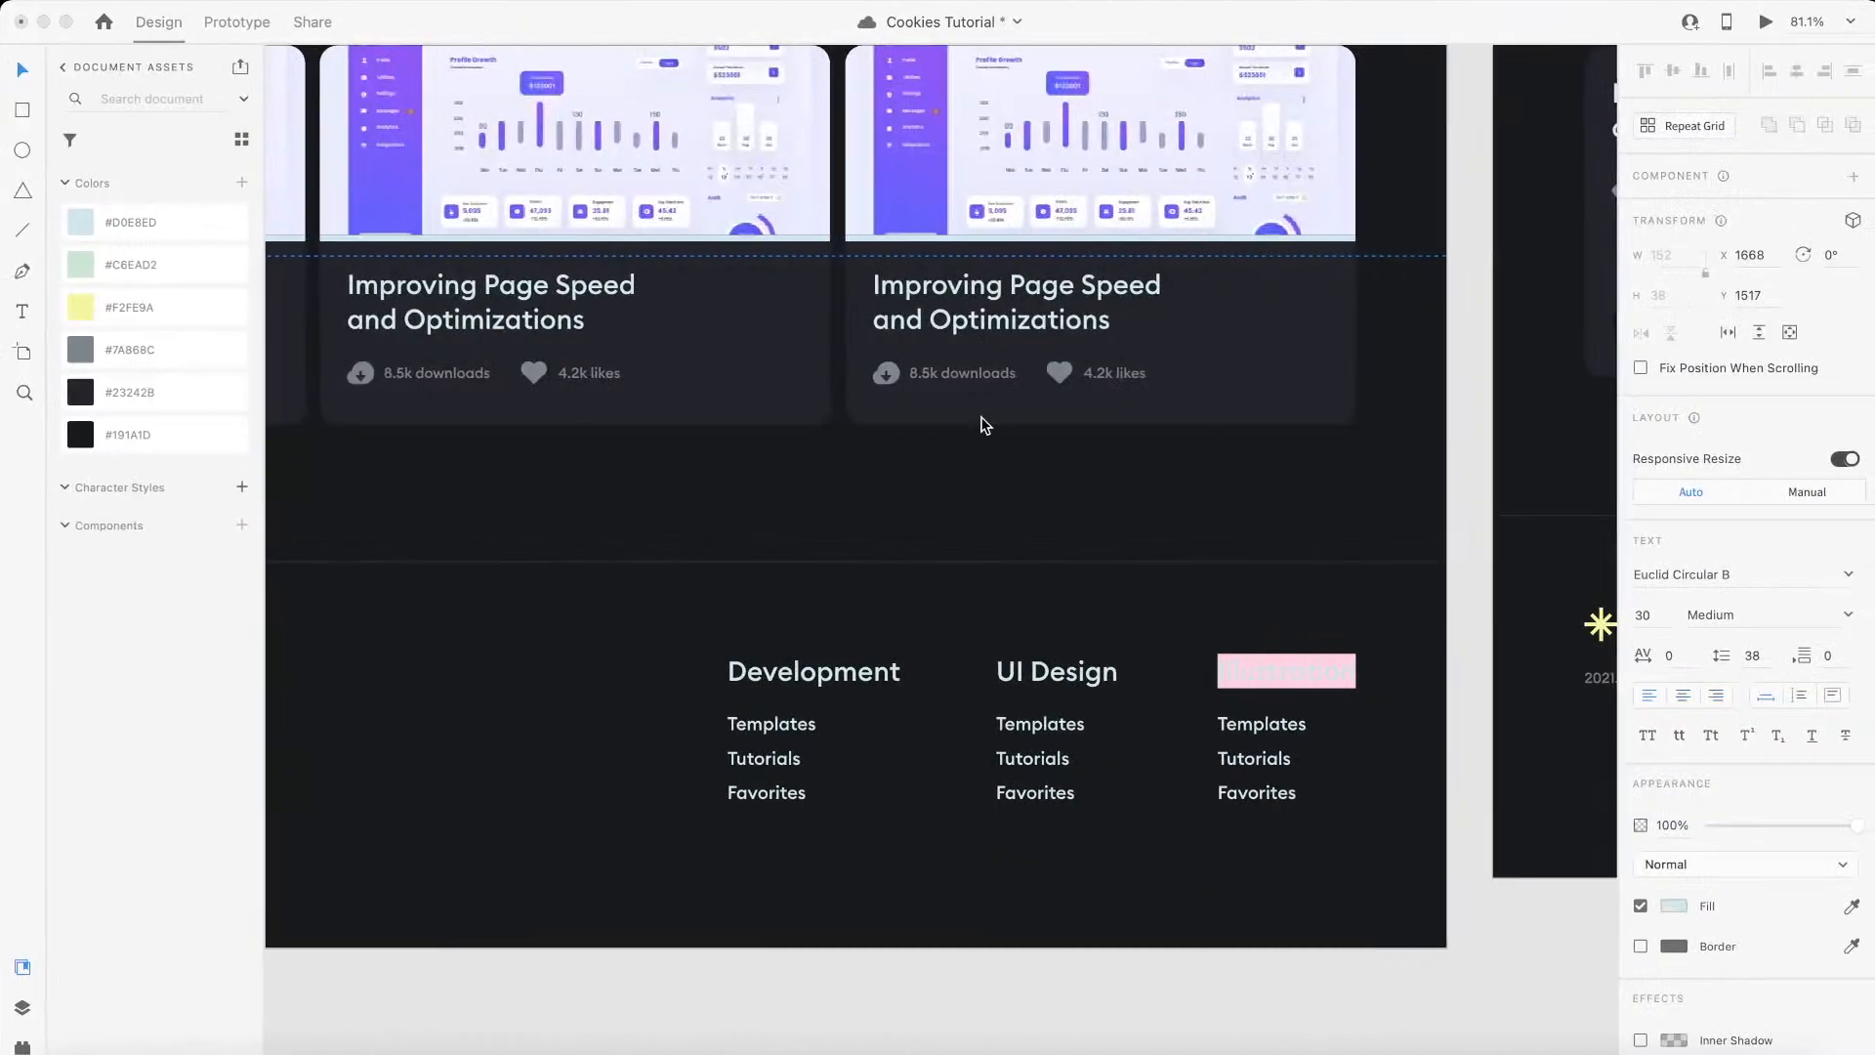
key("super+0")
scroll(986, 410, "up", 5)
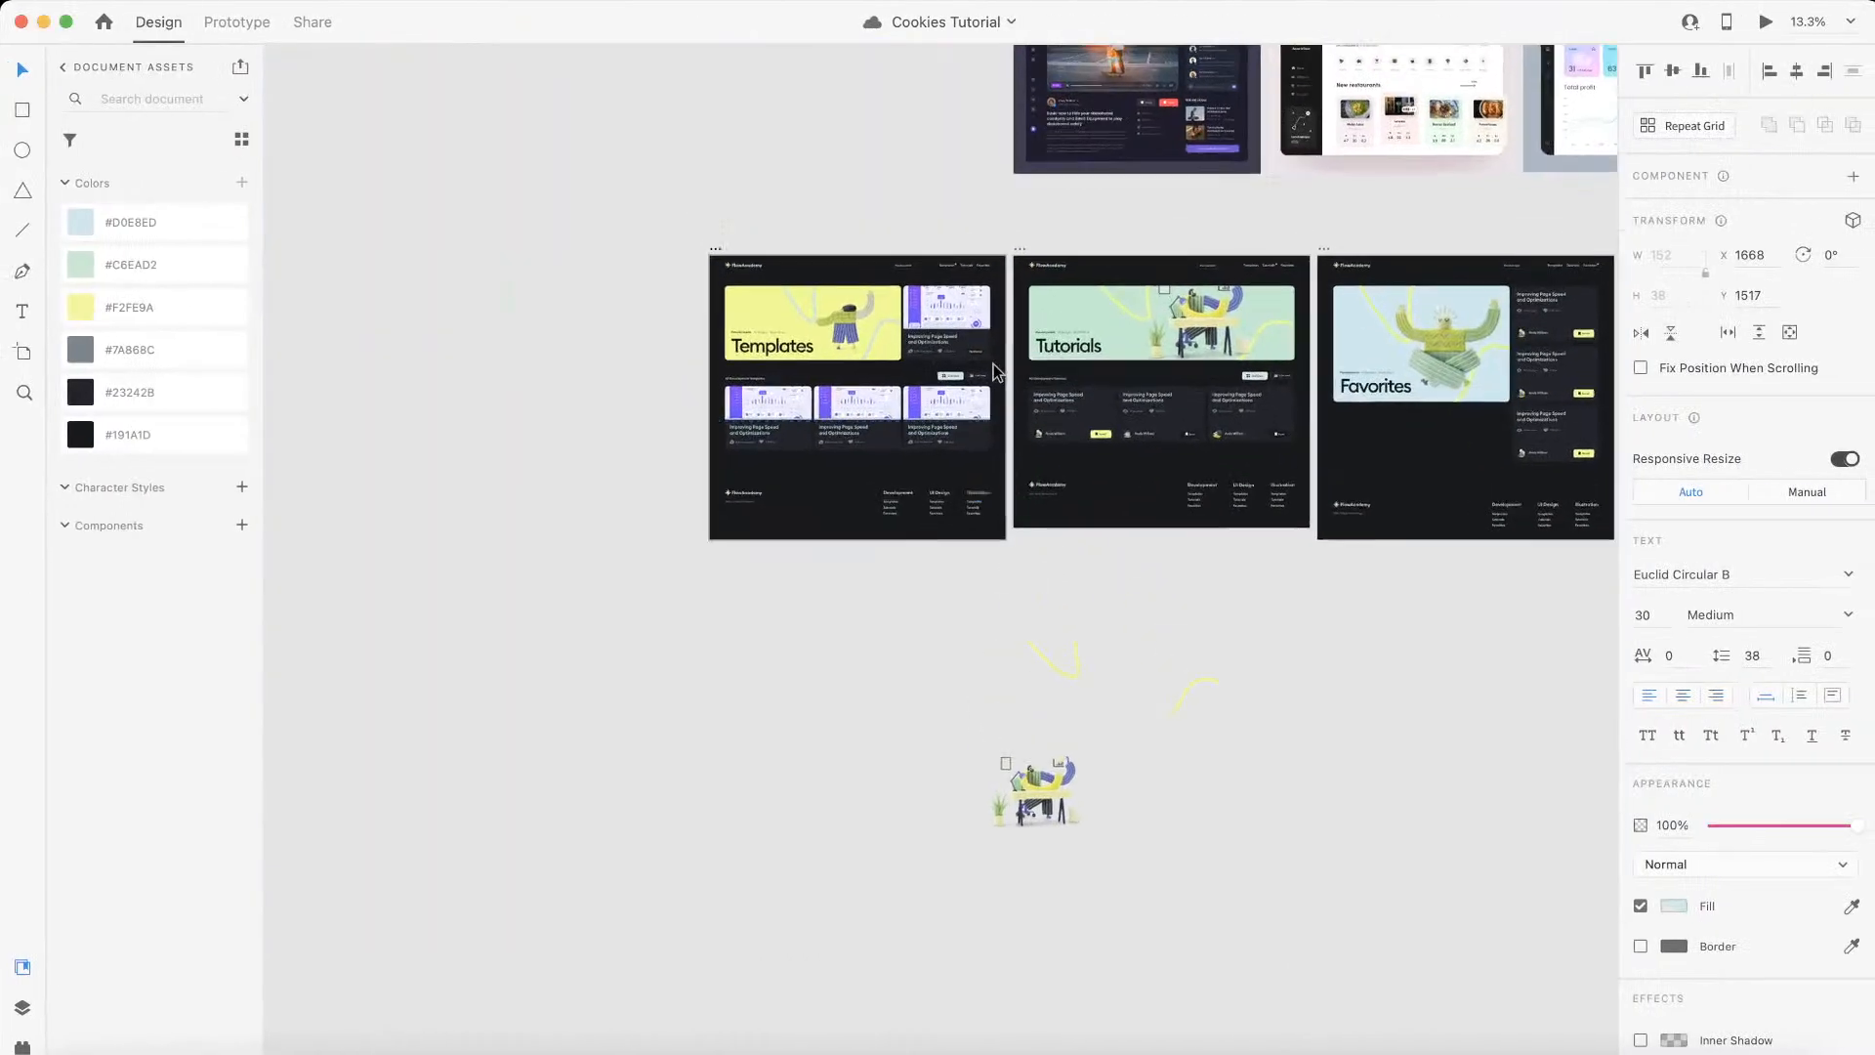
scroll(992, 364, "up", 3)
left_click(1024, 321)
scroll(1024, 319, "up", 3)
scroll(1023, 318, "down", 3)
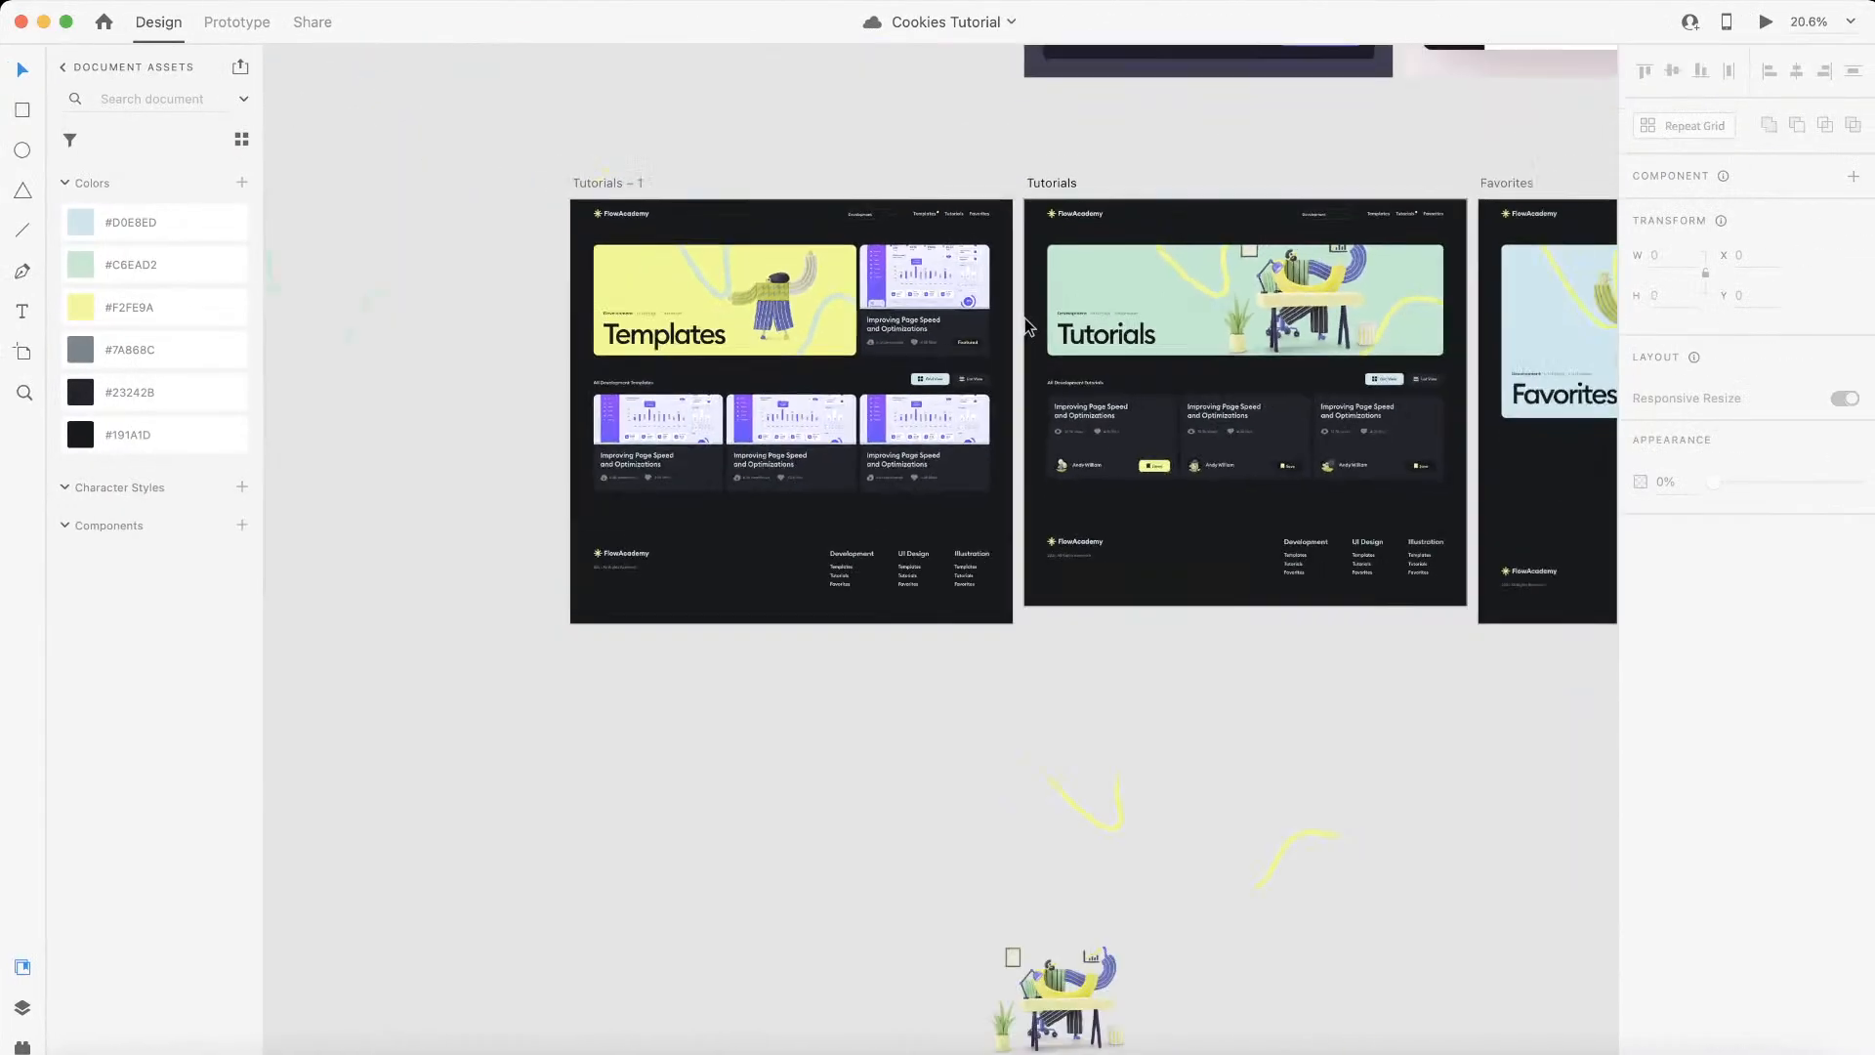
scroll(1024, 318, "right", 4)
scroll(1023, 319, "up", 2)
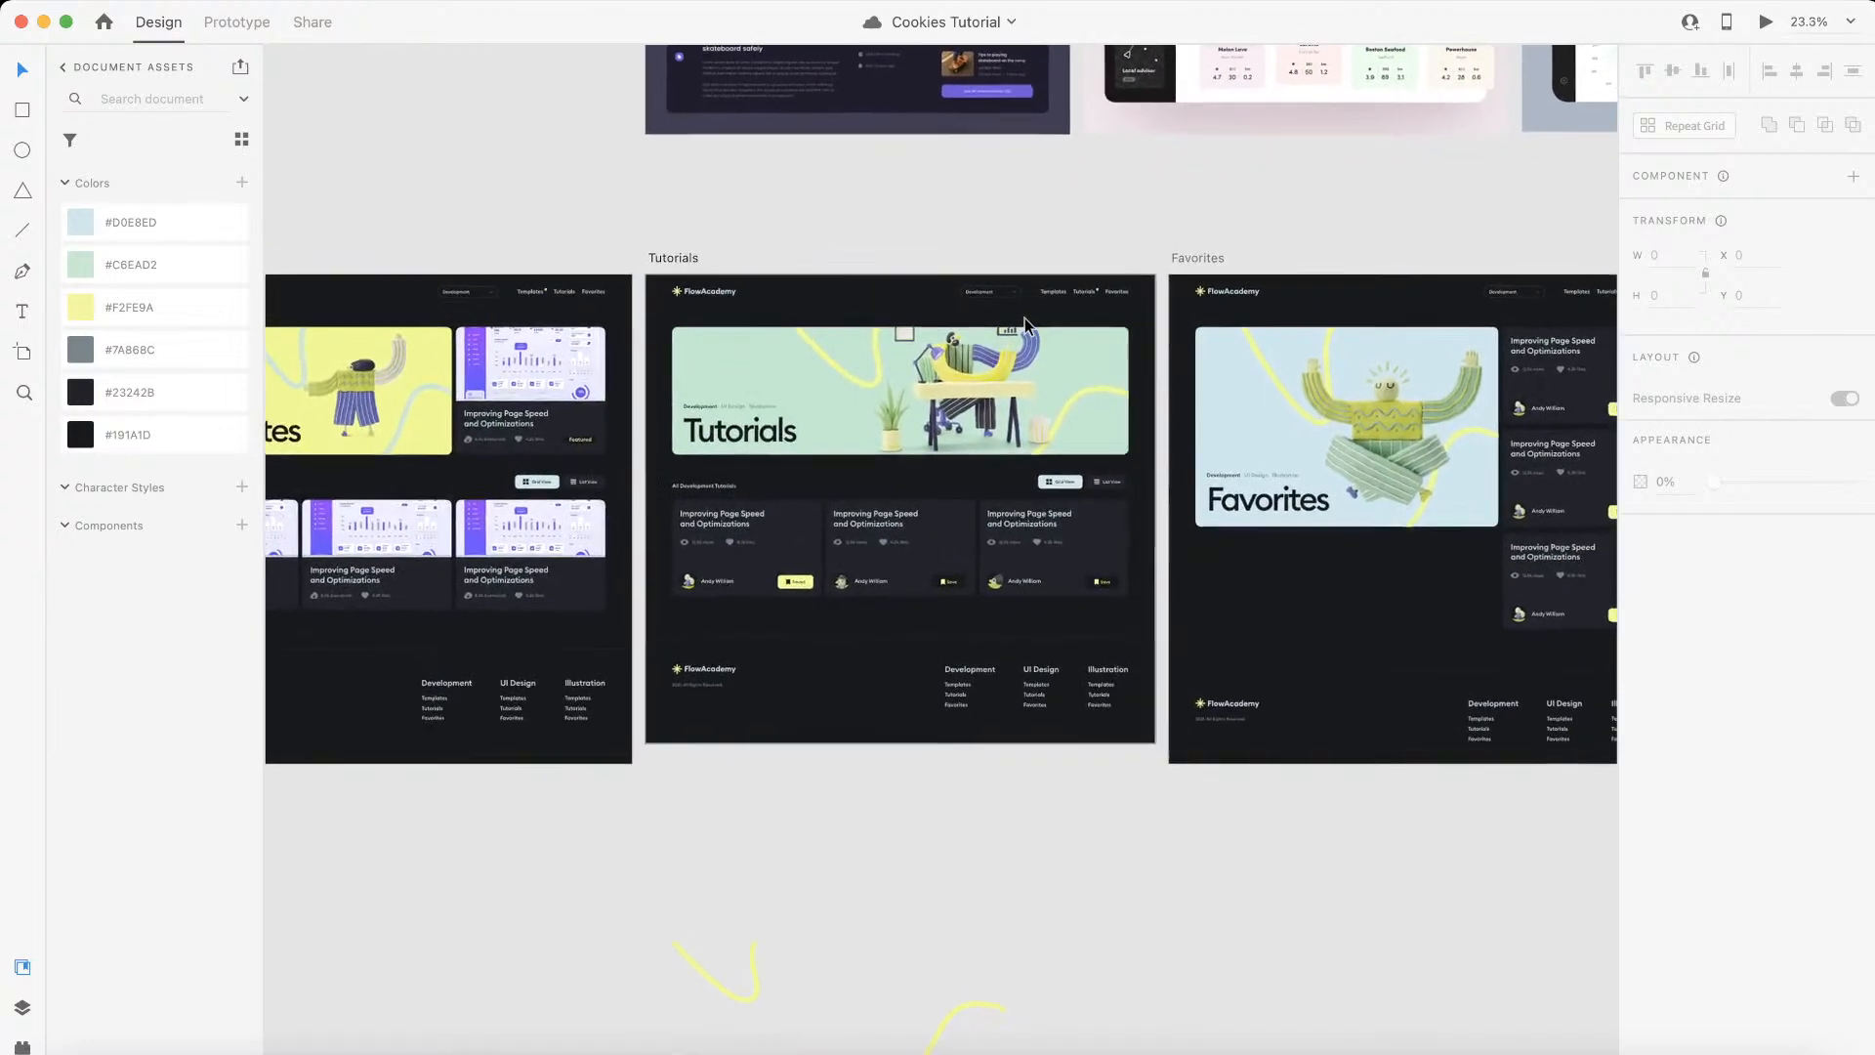
scroll(1024, 318, "left", 4)
scroll(1023, 318, "down", 1)
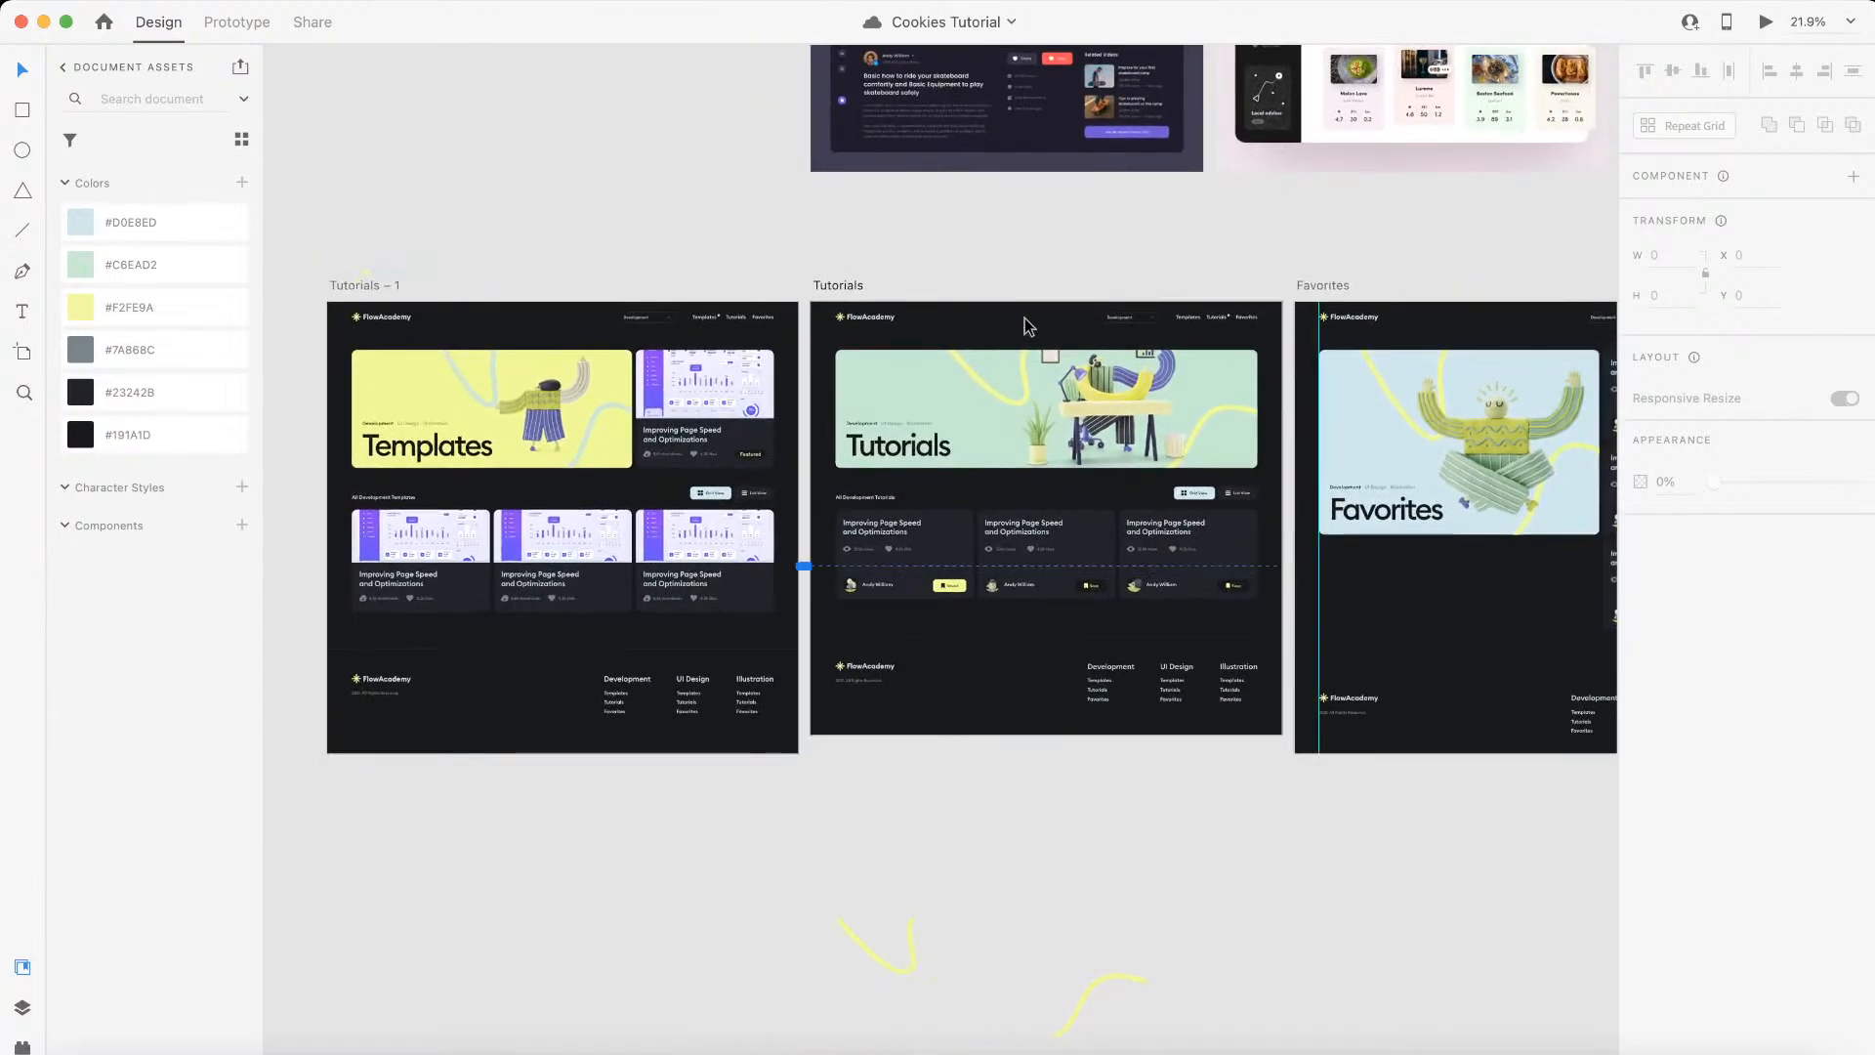